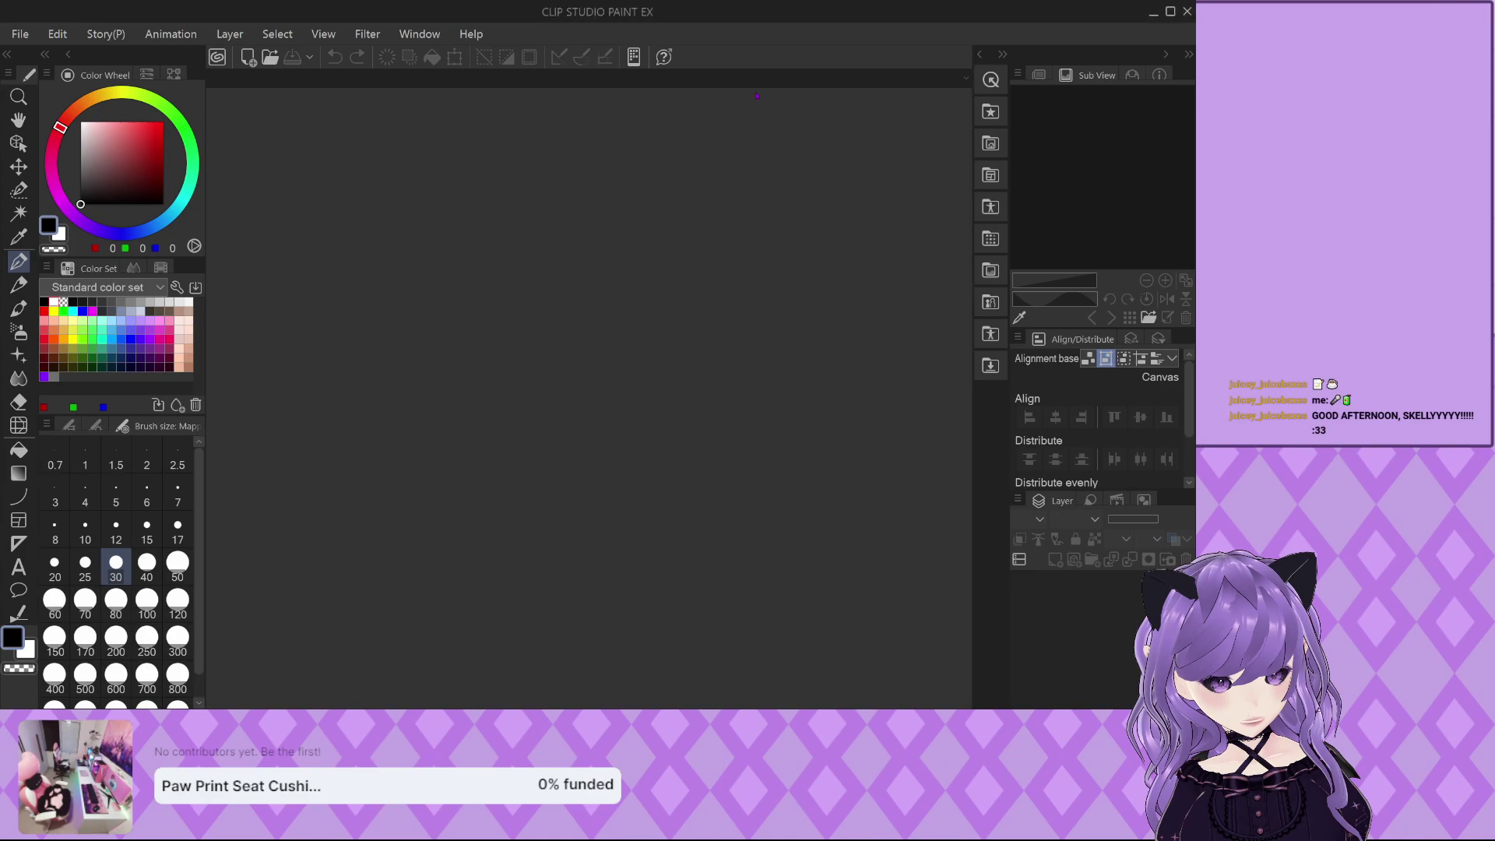
Open the lifeisnotdaijoubu.png image, look it over, and close it.
click(20, 34)
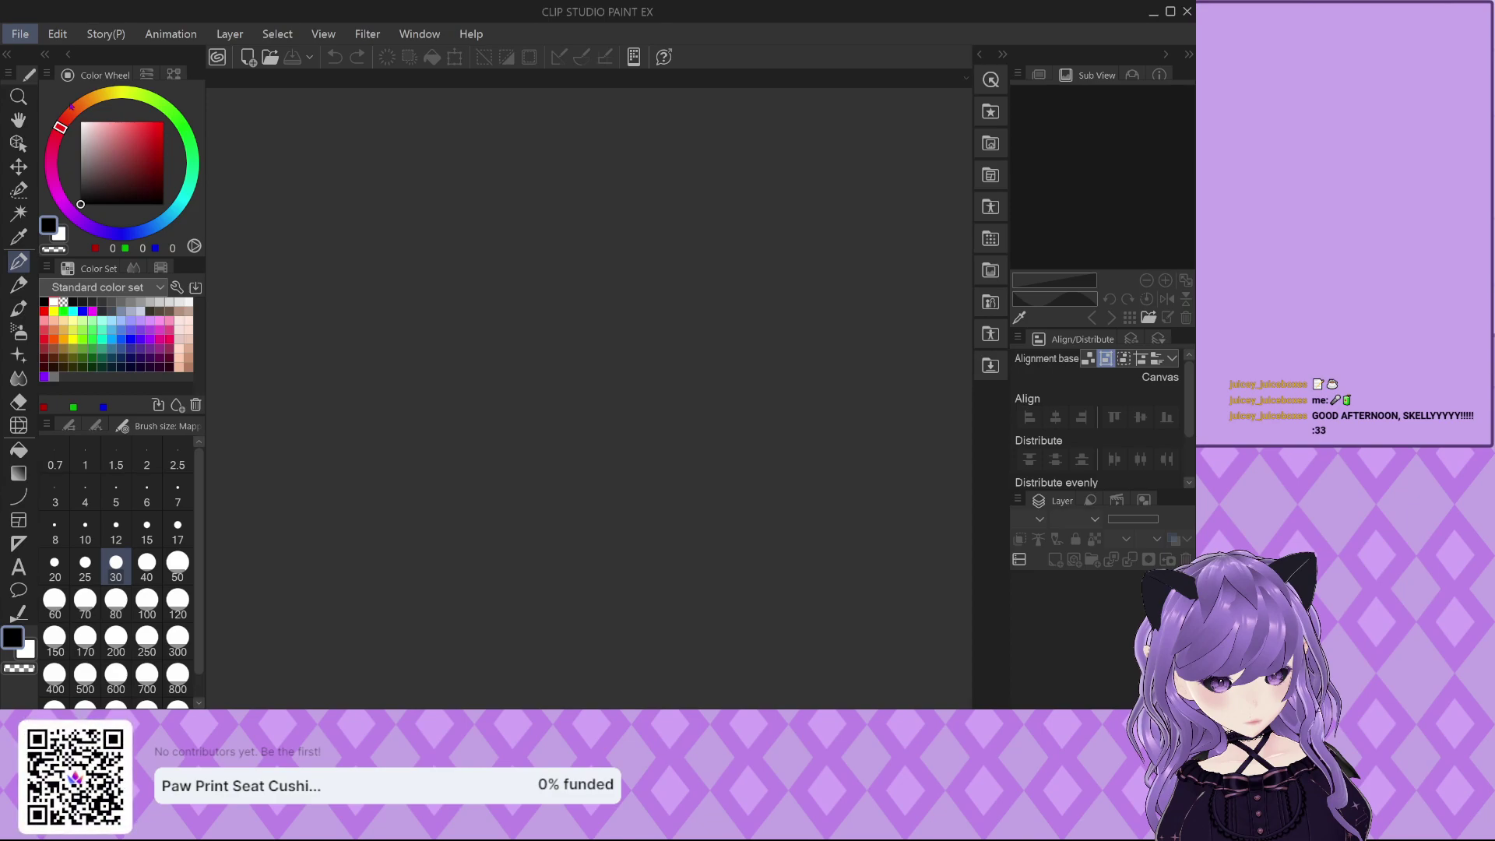
click(71, 106)
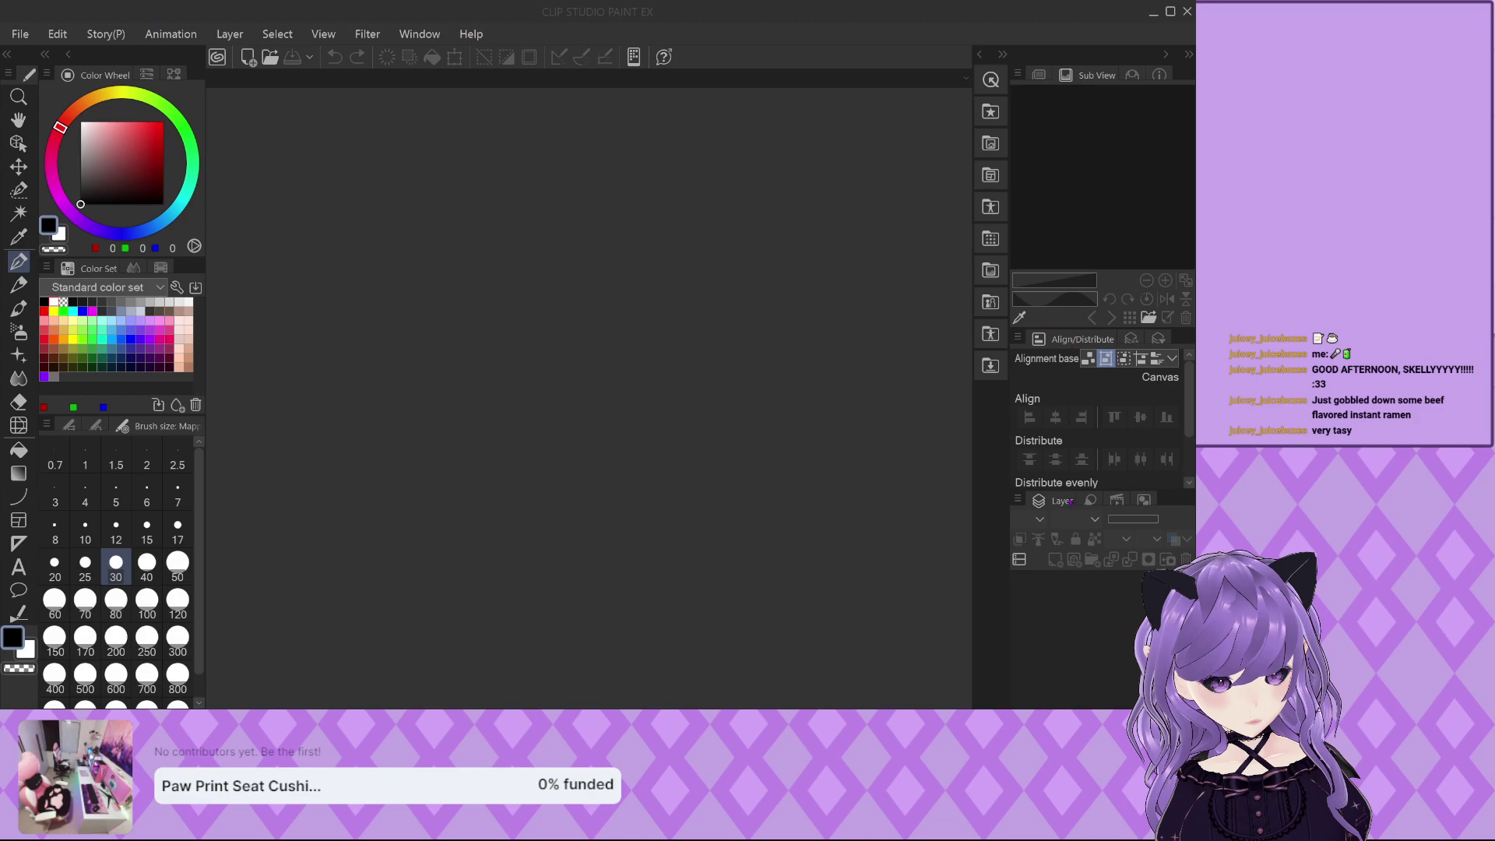
double_click(535, 430)
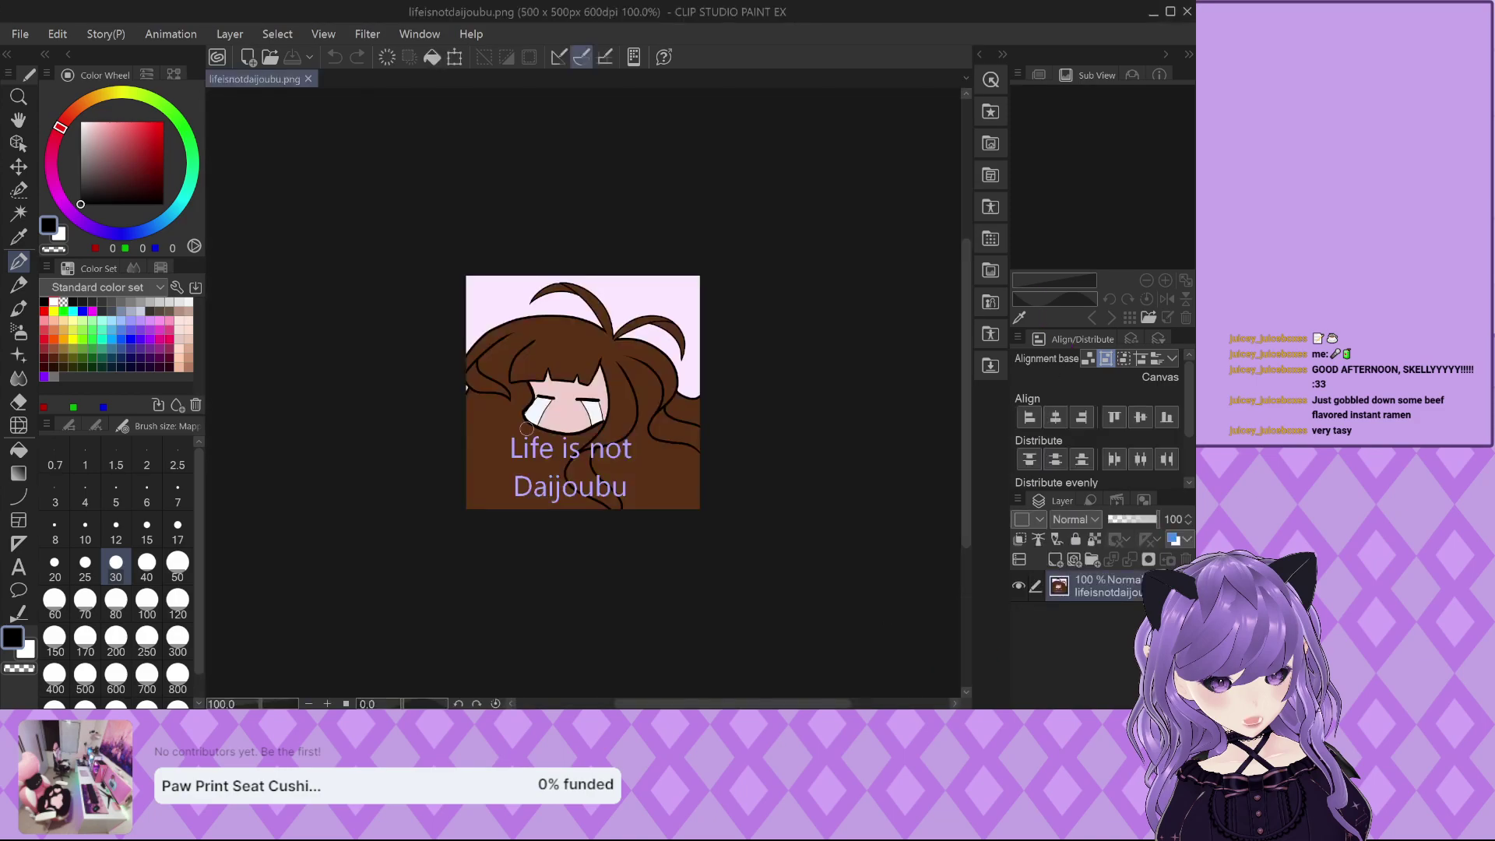
scroll(536, 425, up, 4)
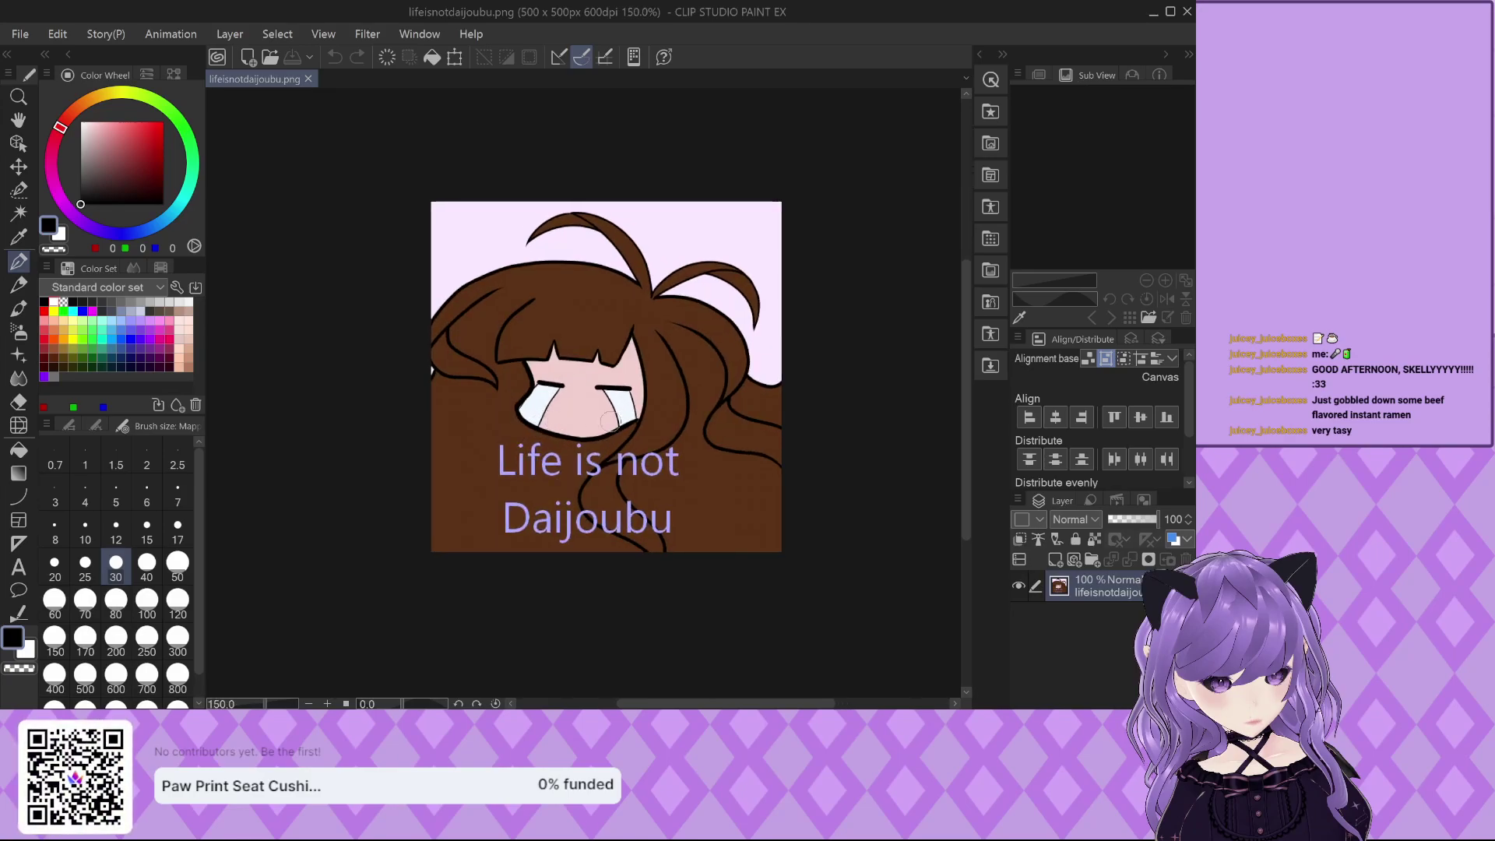
scroll(479, 378, up, 1)
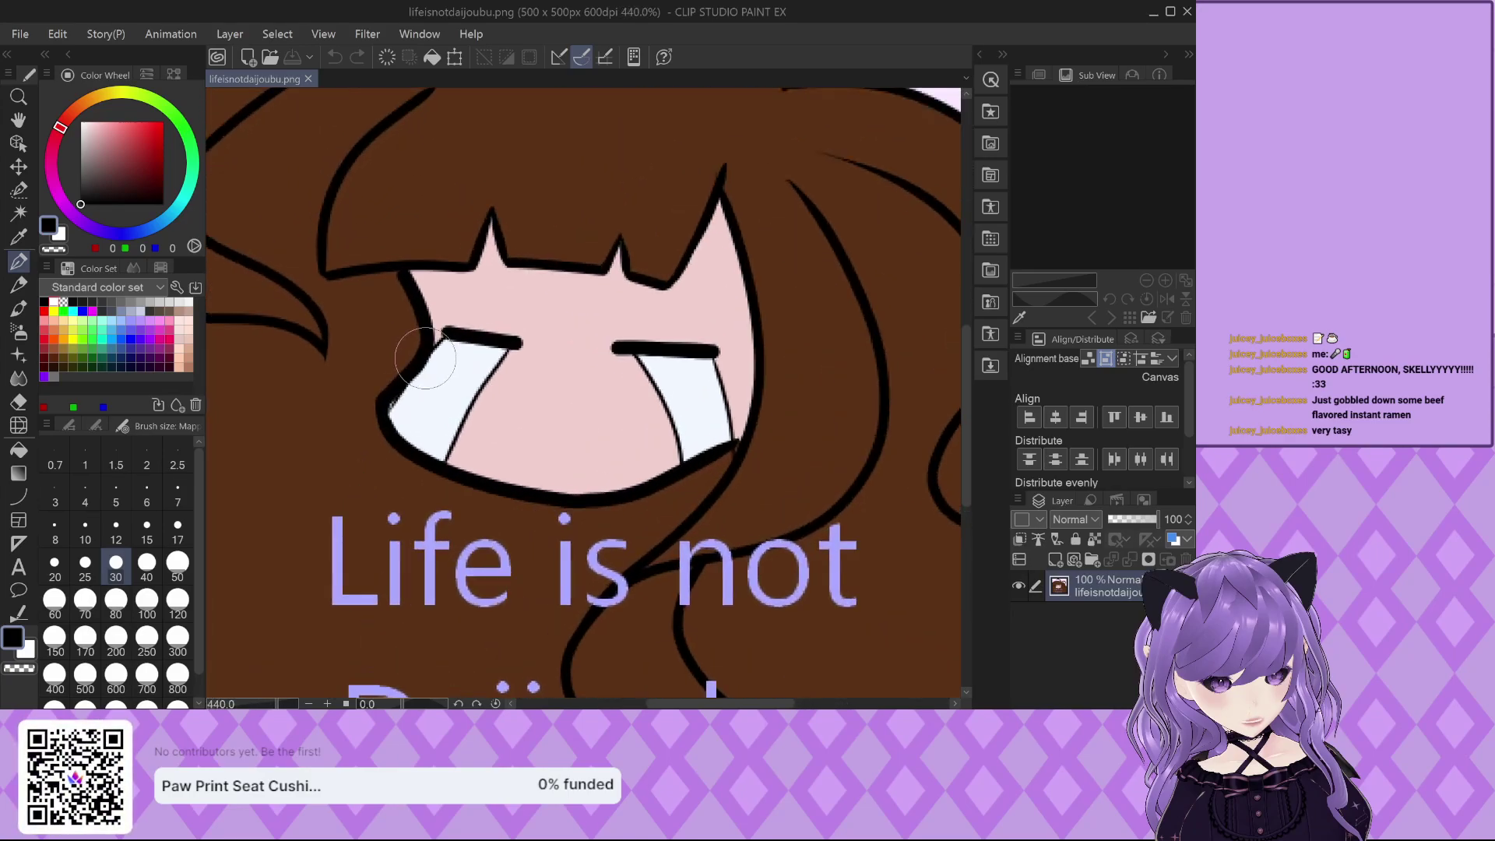
scroll(480, 411, down, 2)
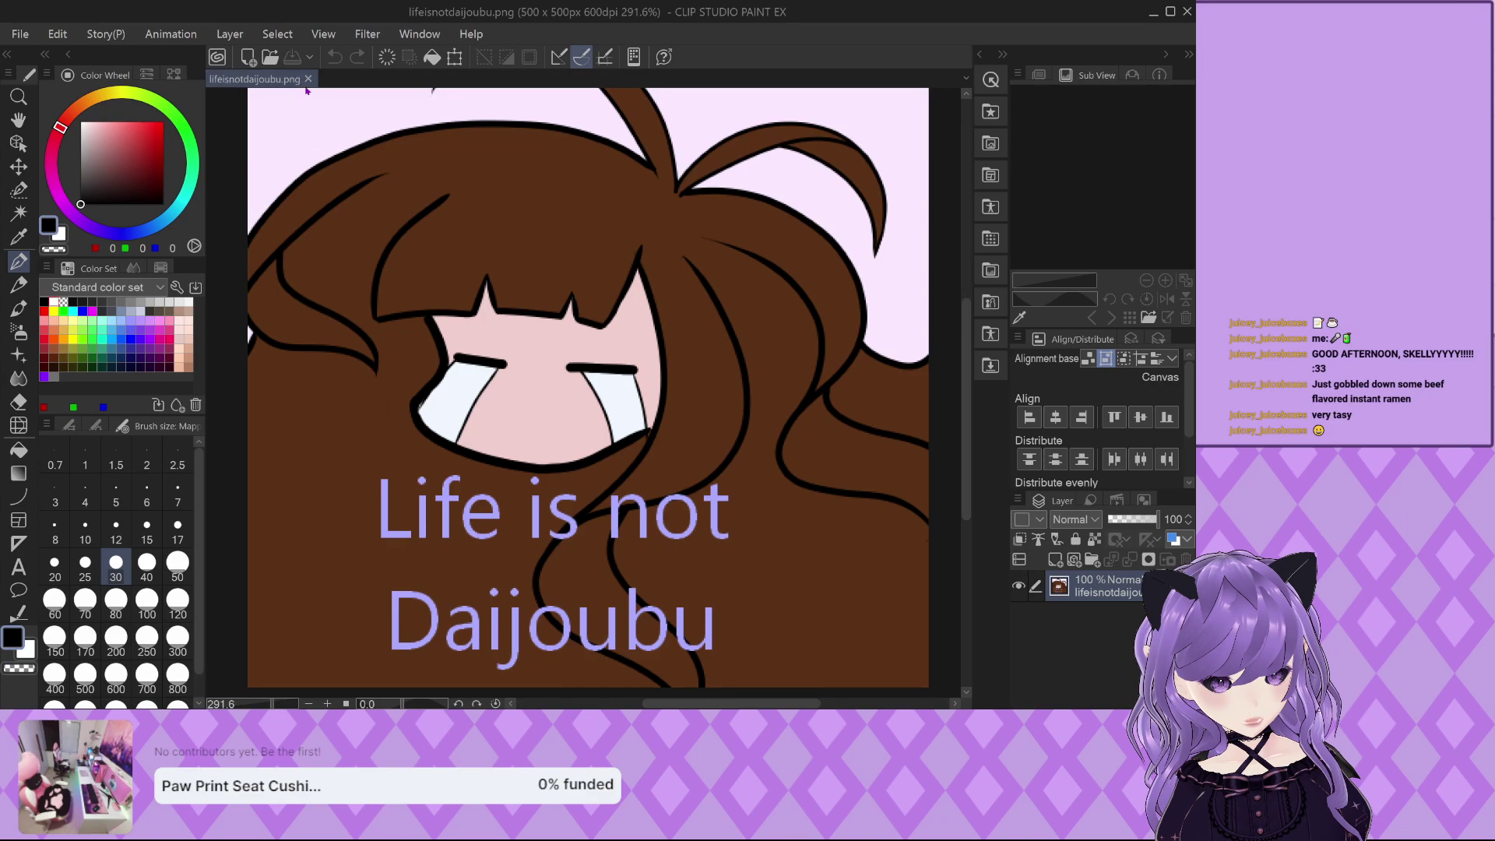
scroll(656, 341, down, 2)
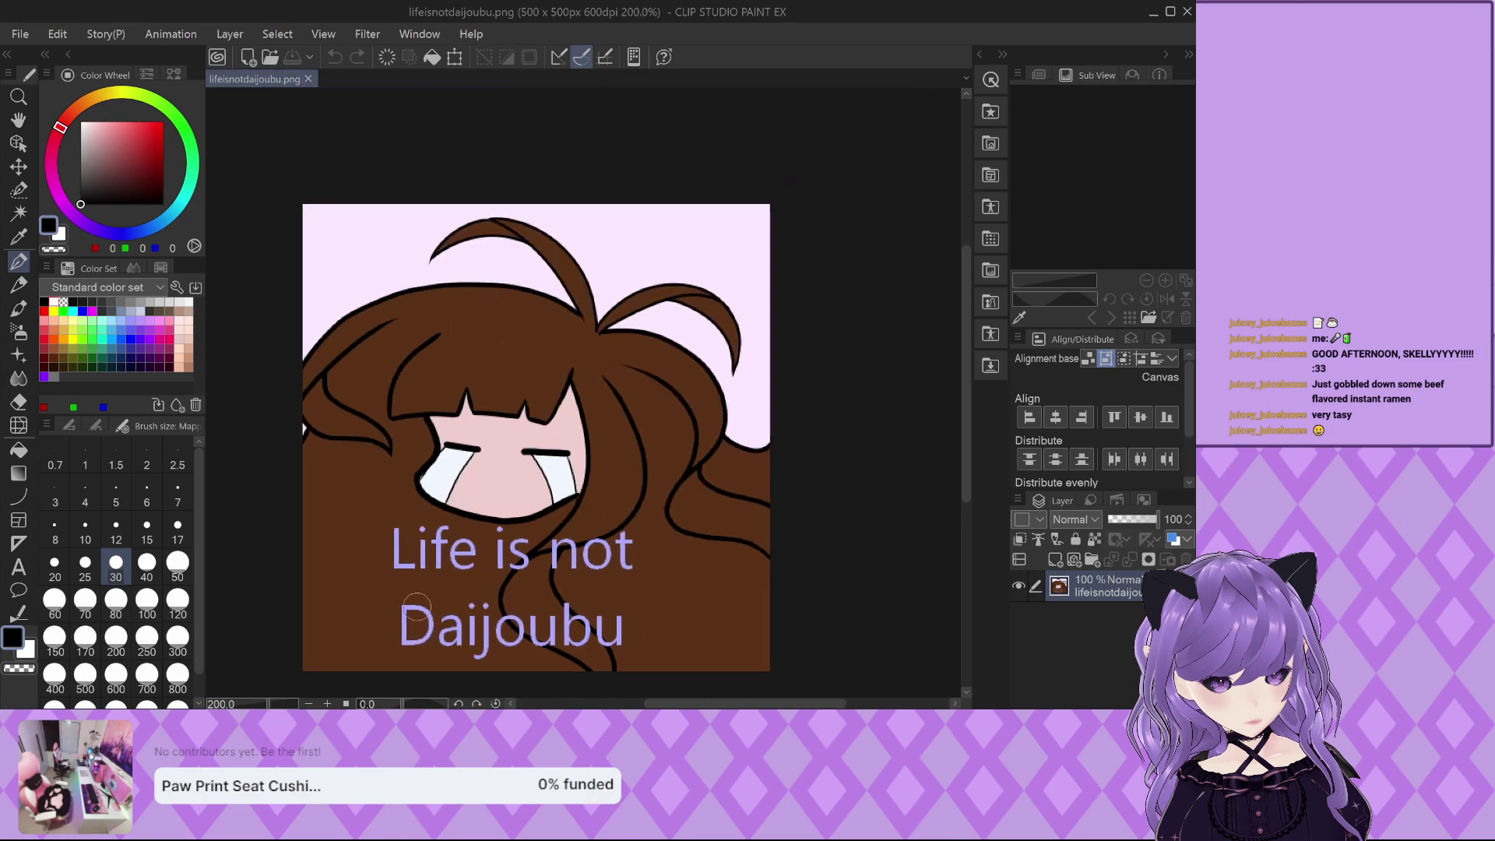
scroll(551, 177, up, 3)
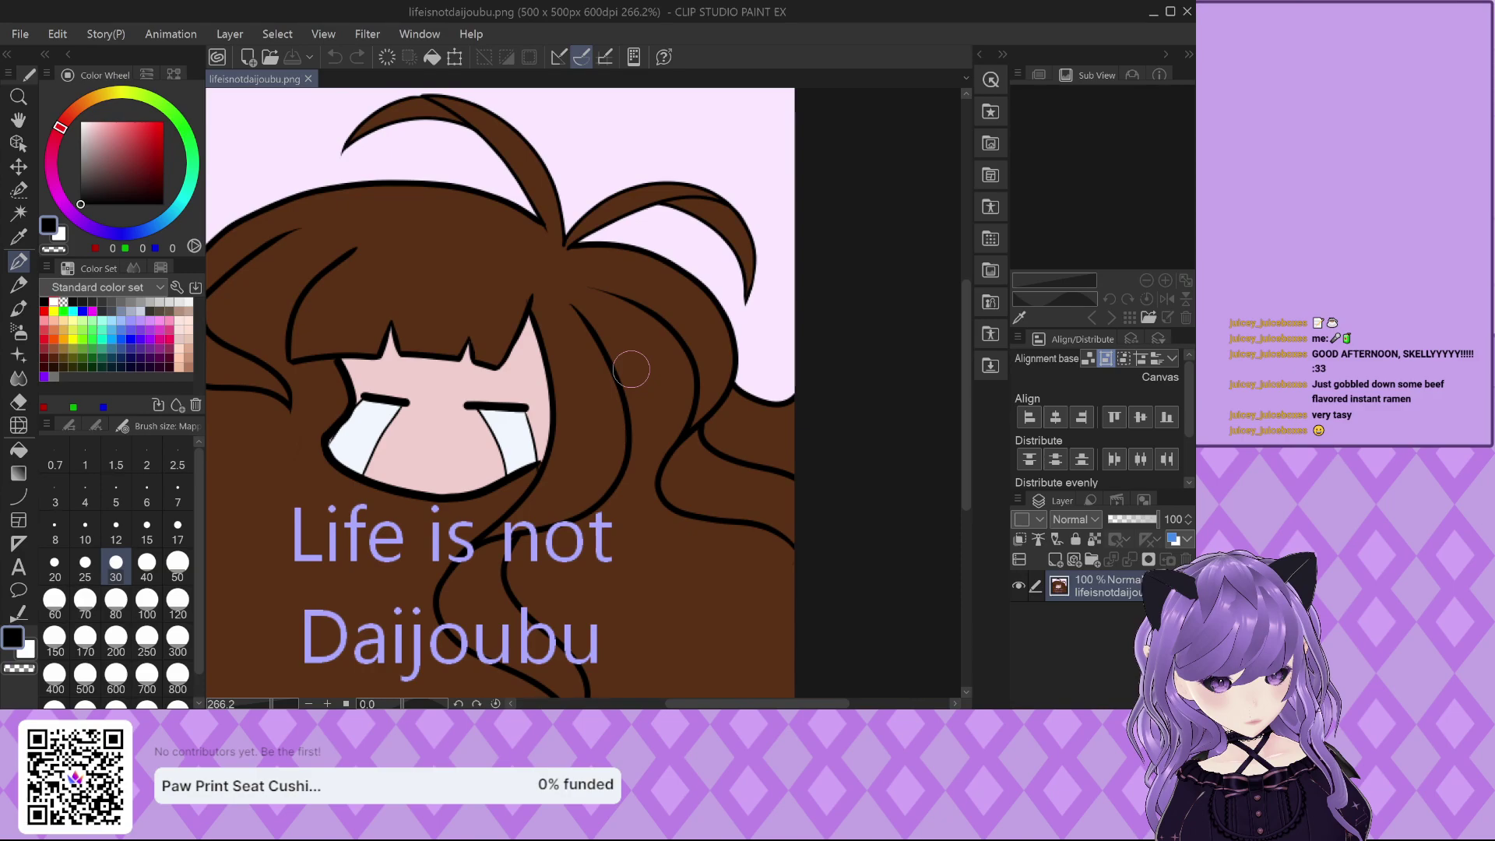
scroll(631, 369, down, 1)
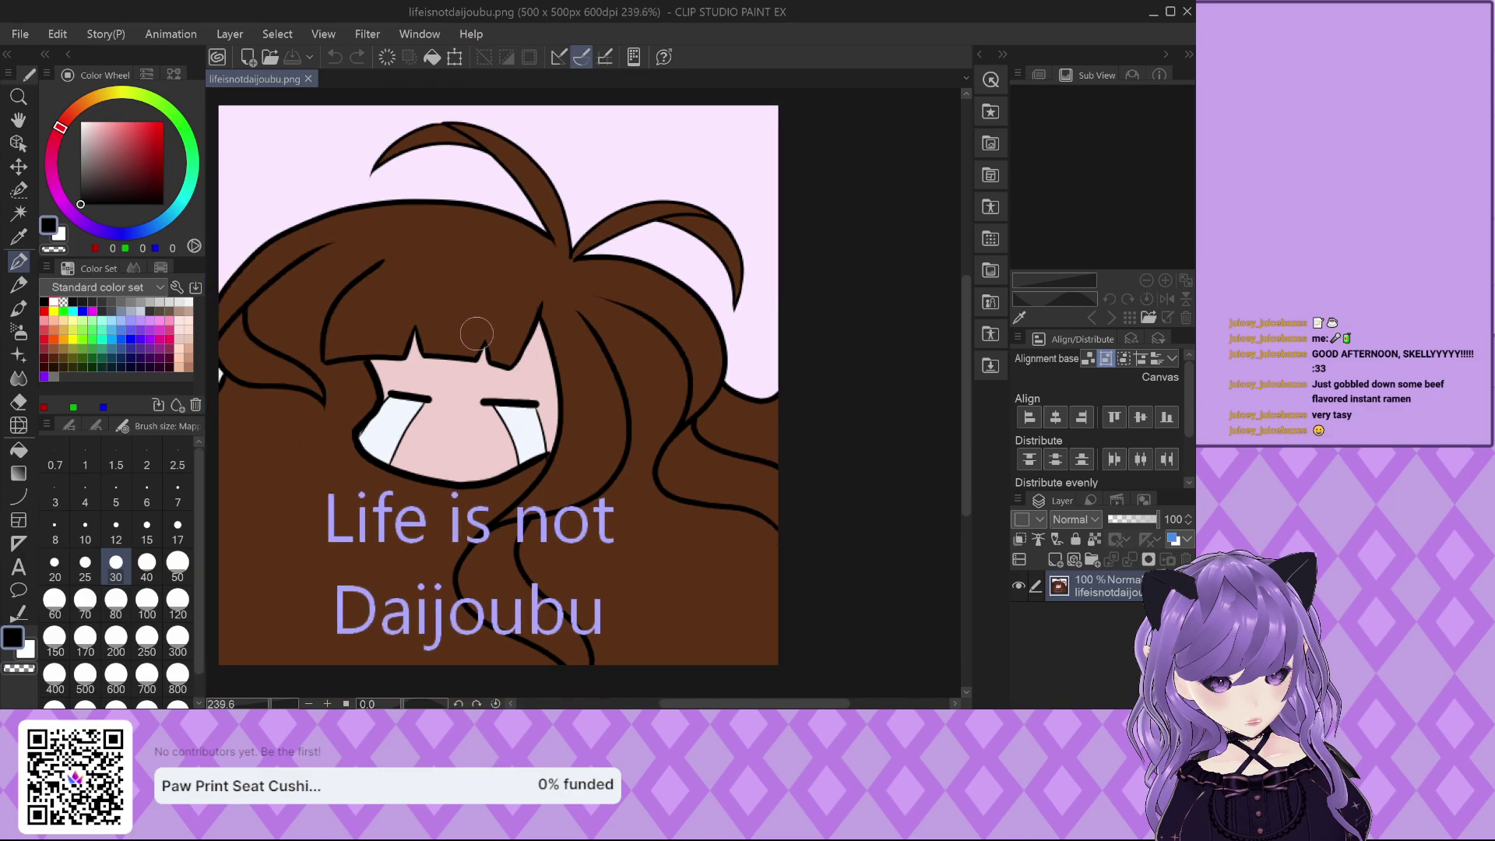
scroll(401, 190, up, 3)
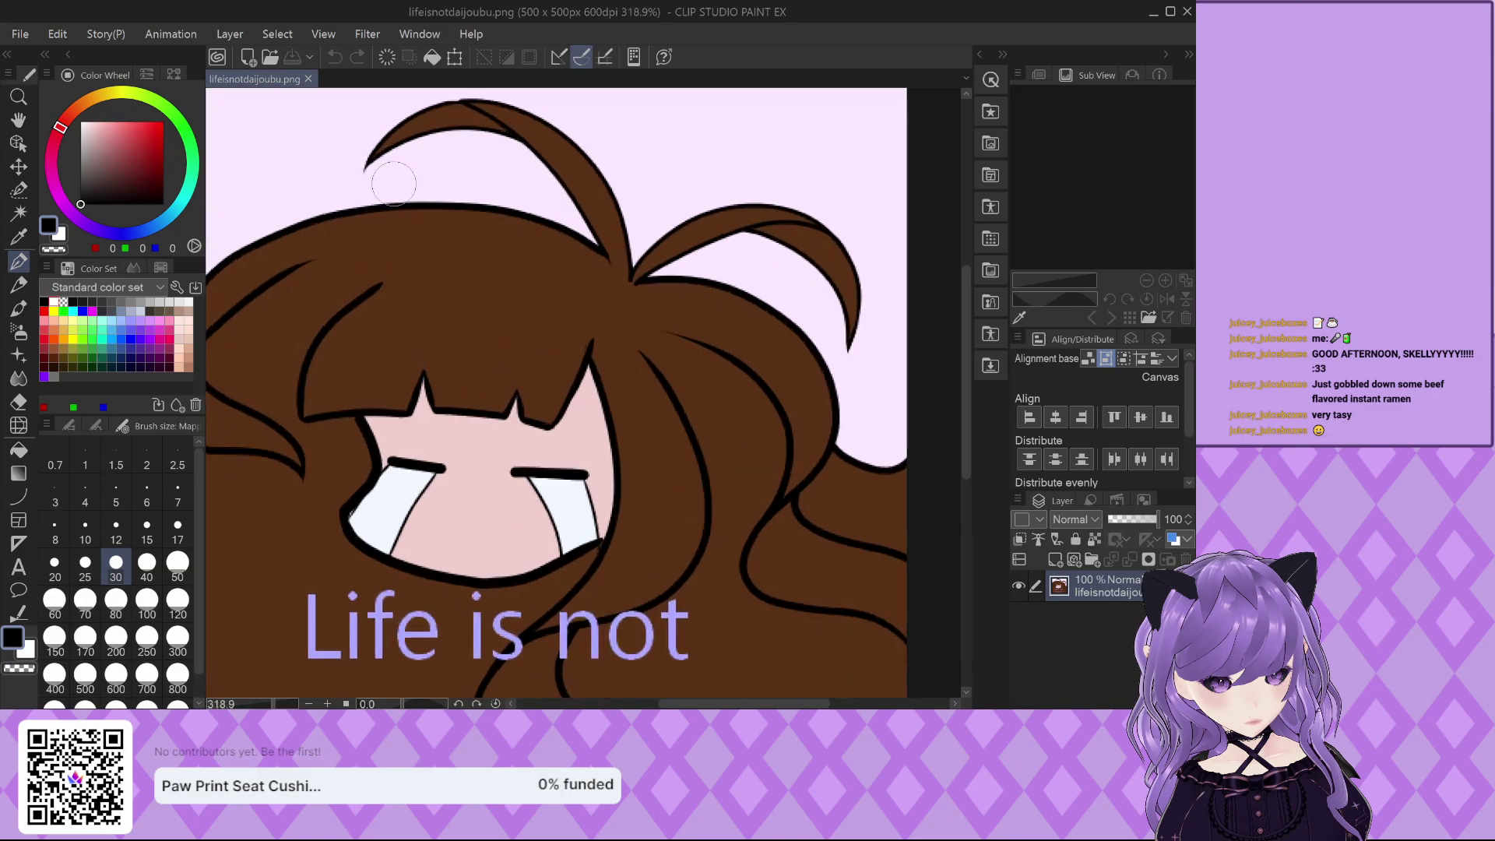
scroll(404, 101, down, 3)
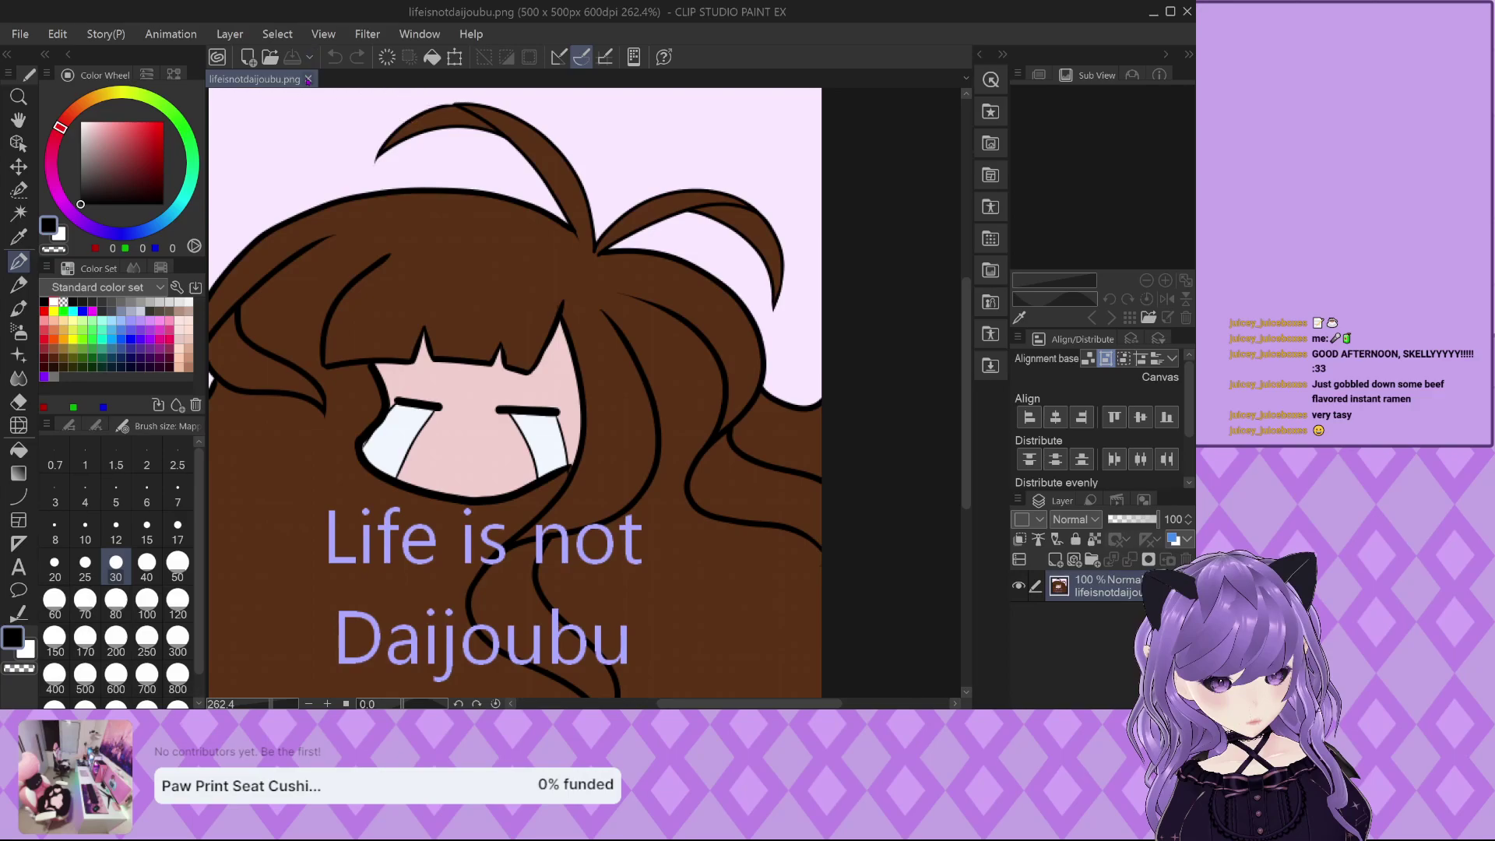
click(308, 79)
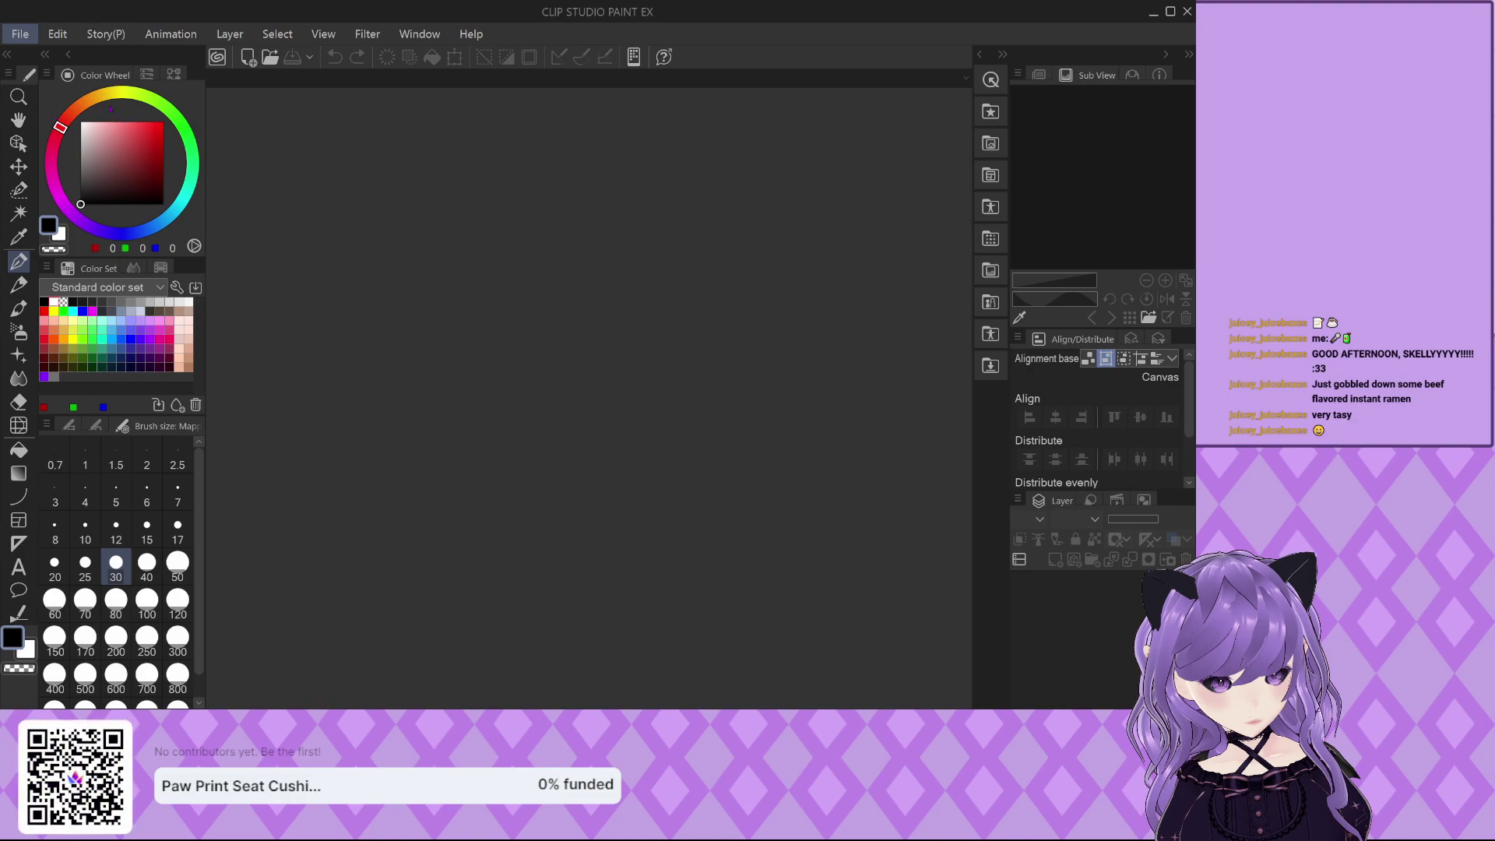
Open Misty Reference.psd, review it, and close it.
click(113, 110)
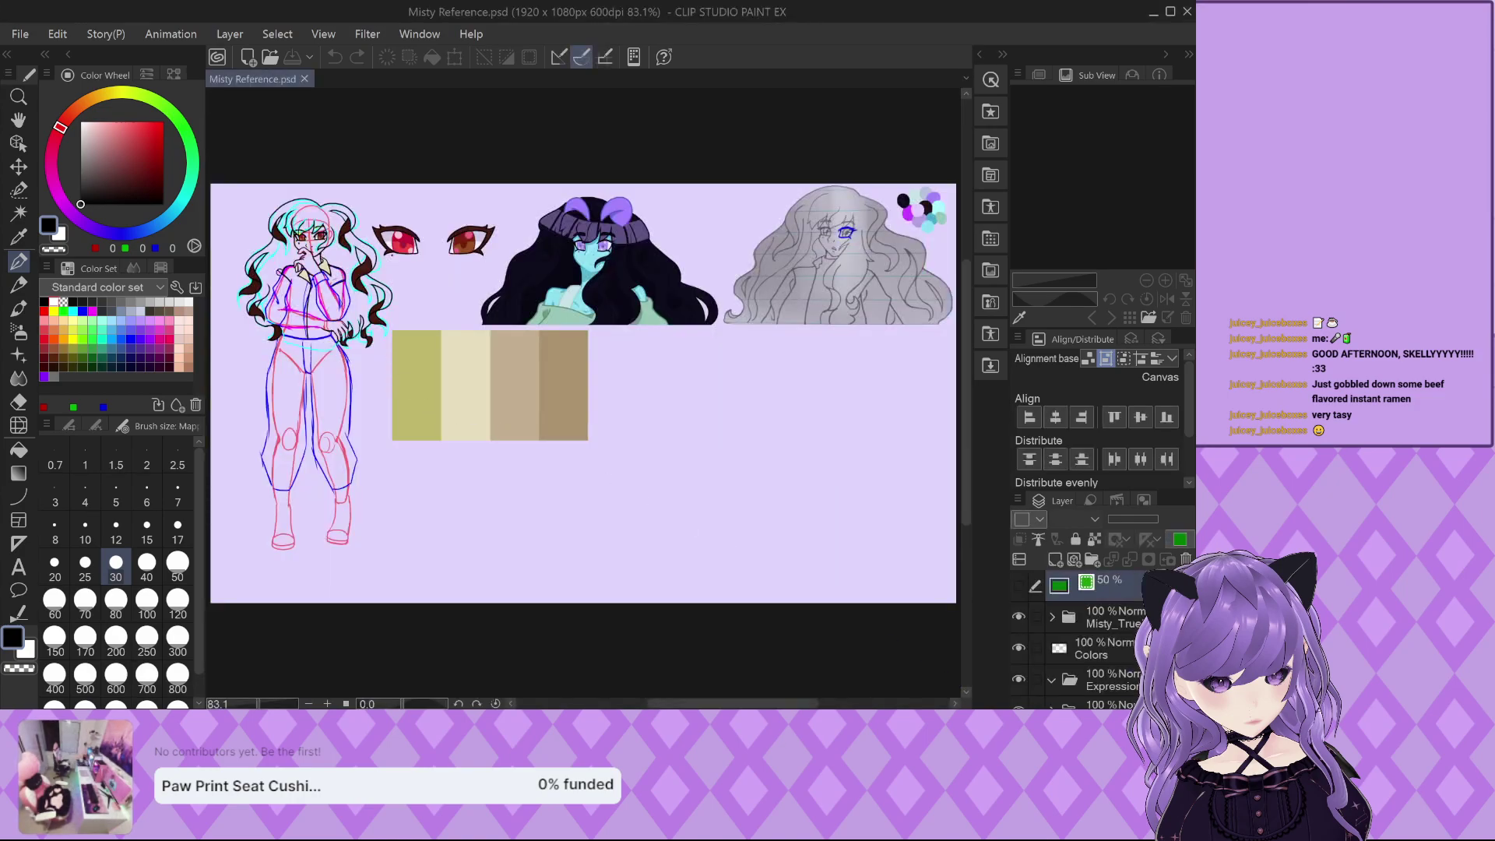
scroll(263, 241, up, 4)
scroll(263, 239, up, 2)
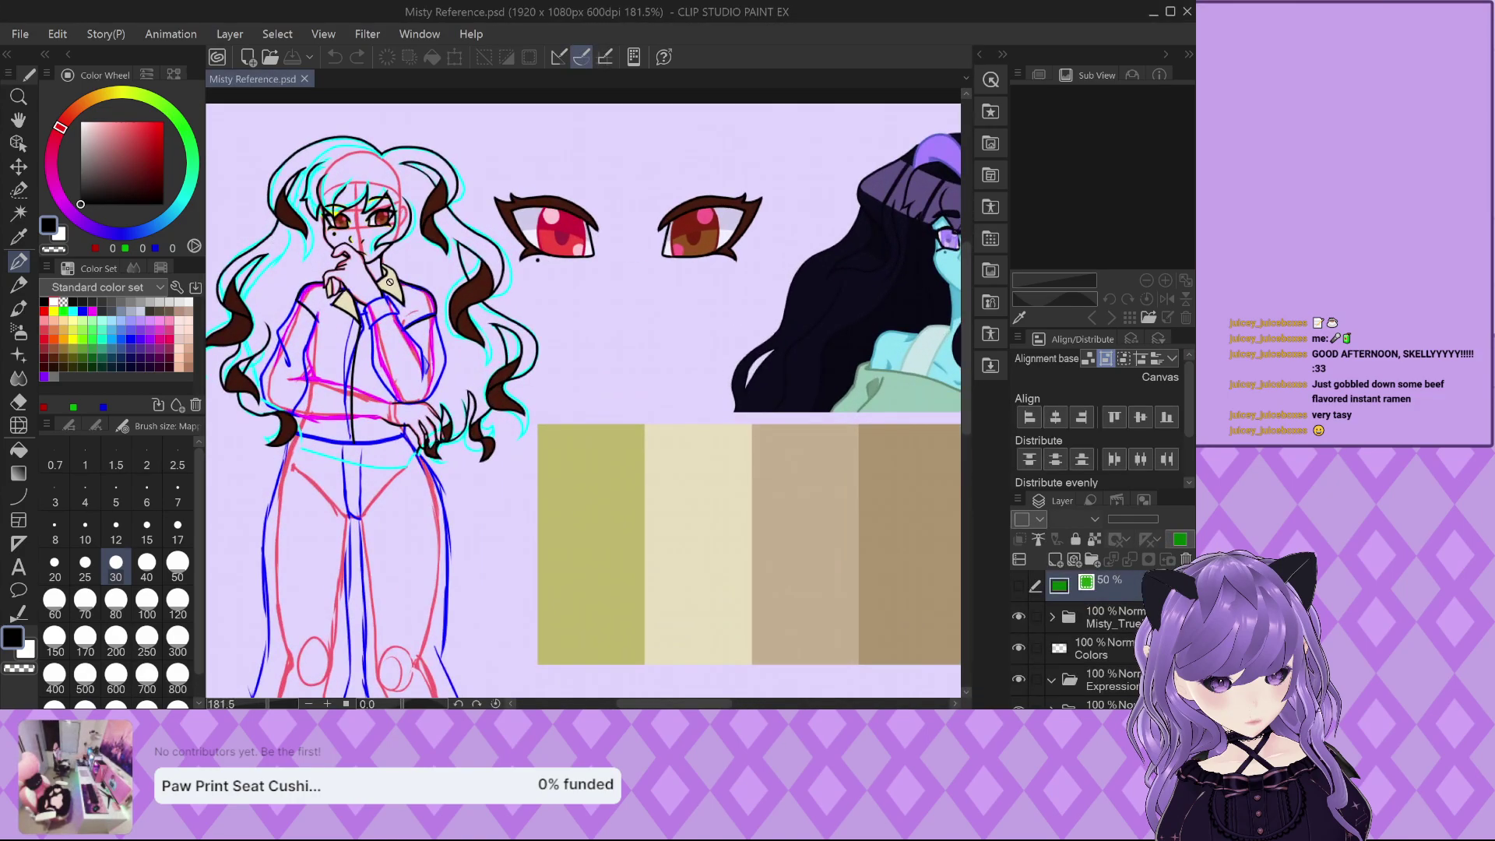
scroll(389, 281, down, 3)
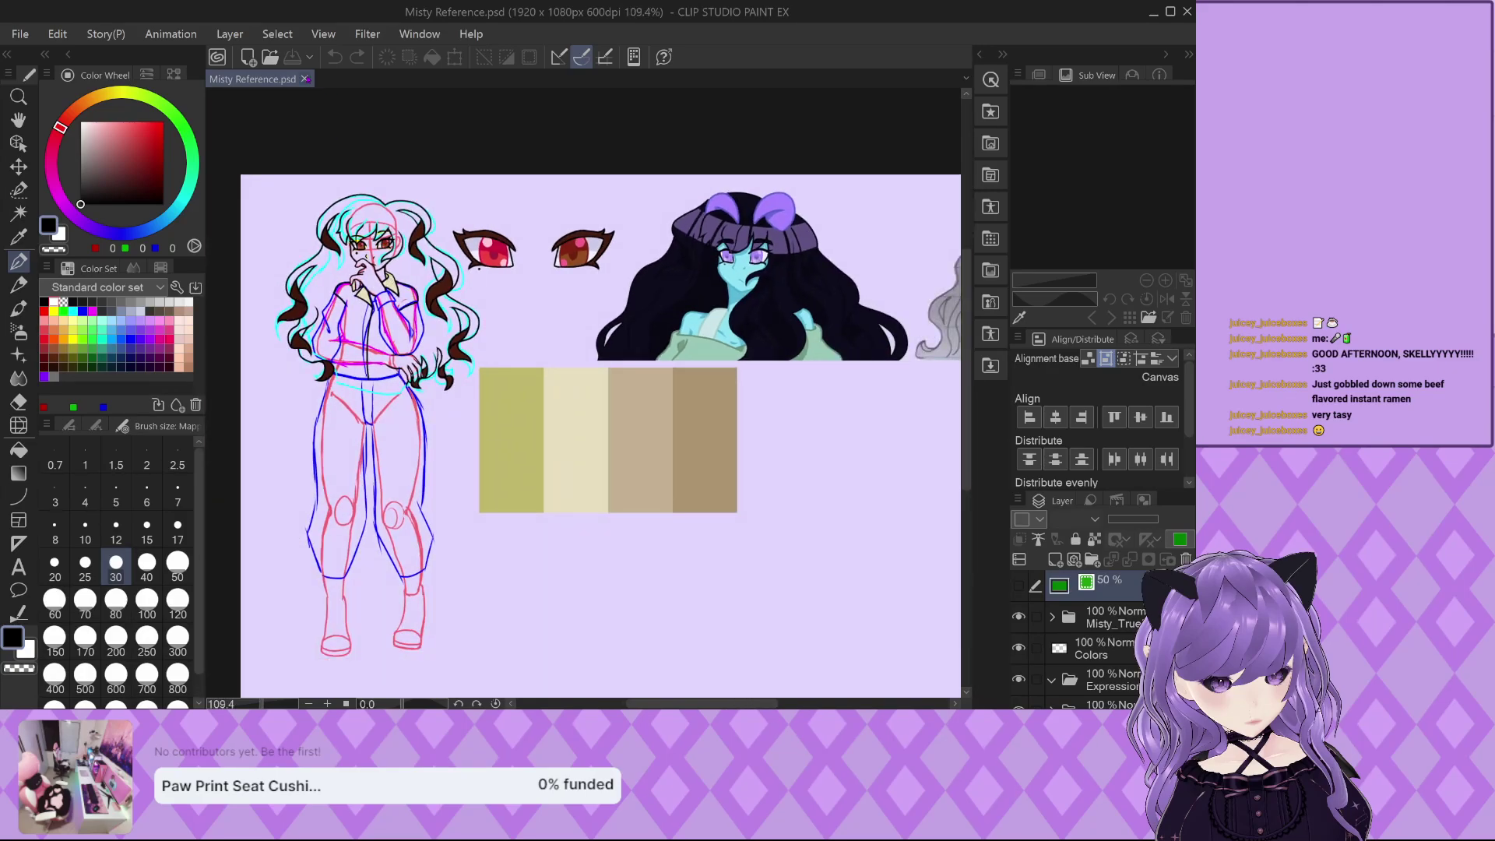
key(ctrl+w)
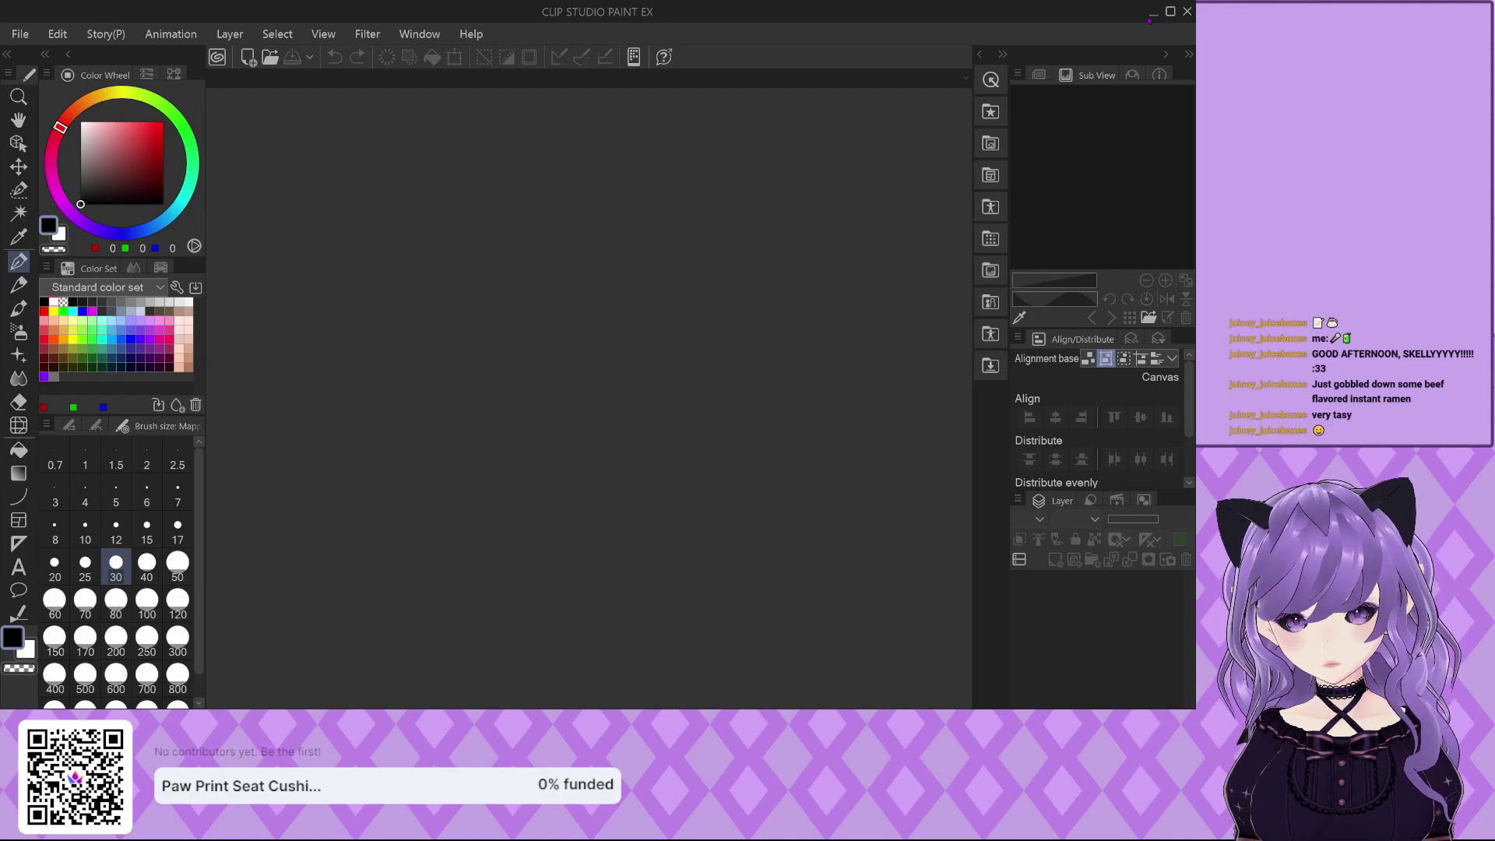
Open the Mirabelle reference file and scroll through the sheet.
click(20, 31)
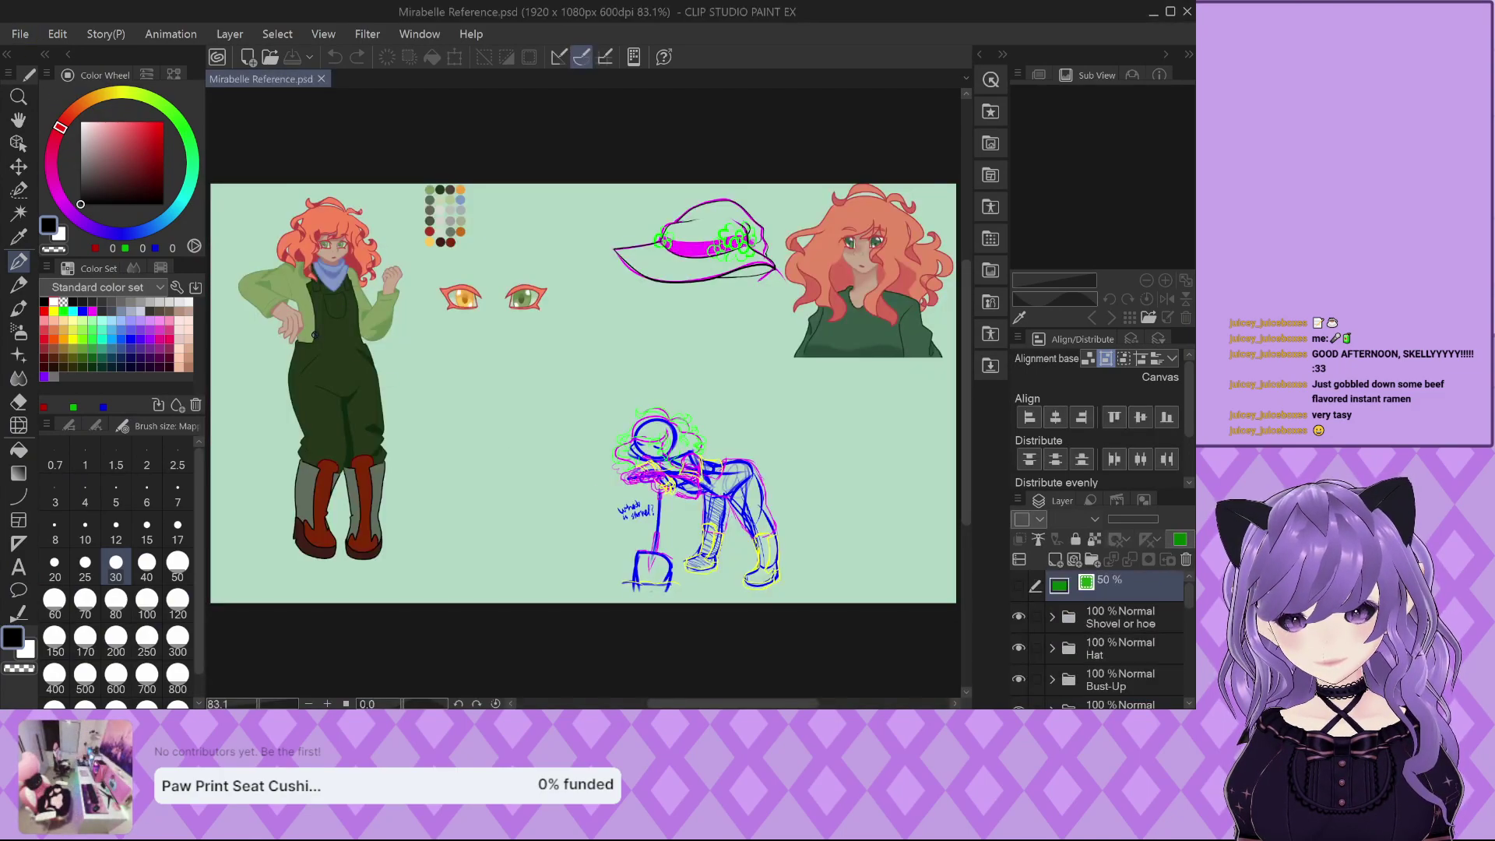
scroll(249, 243, up, 3)
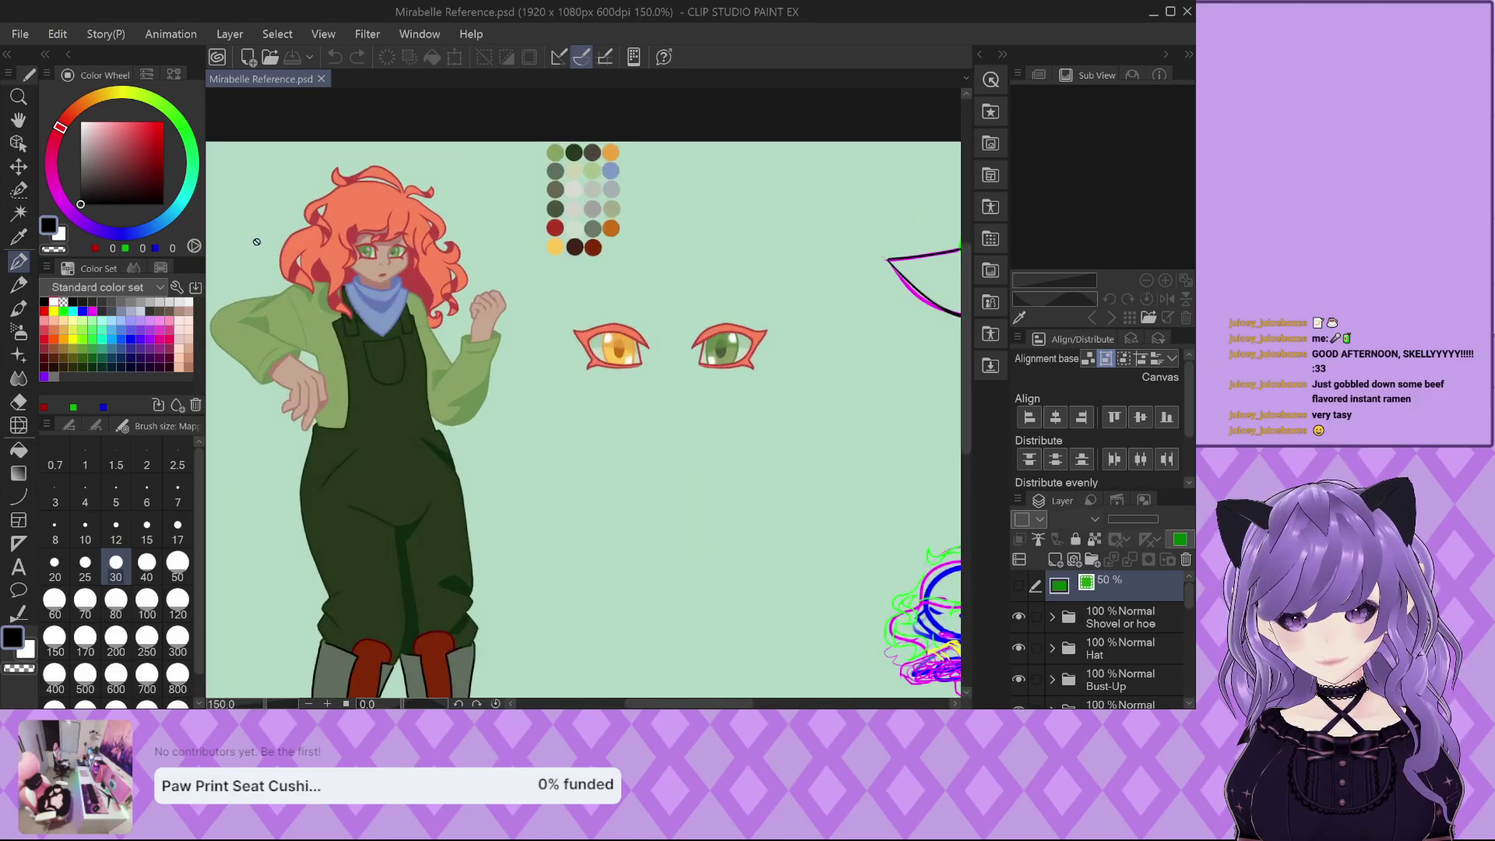
scroll(257, 241, up, 1)
scroll(307, 270, down, 1)
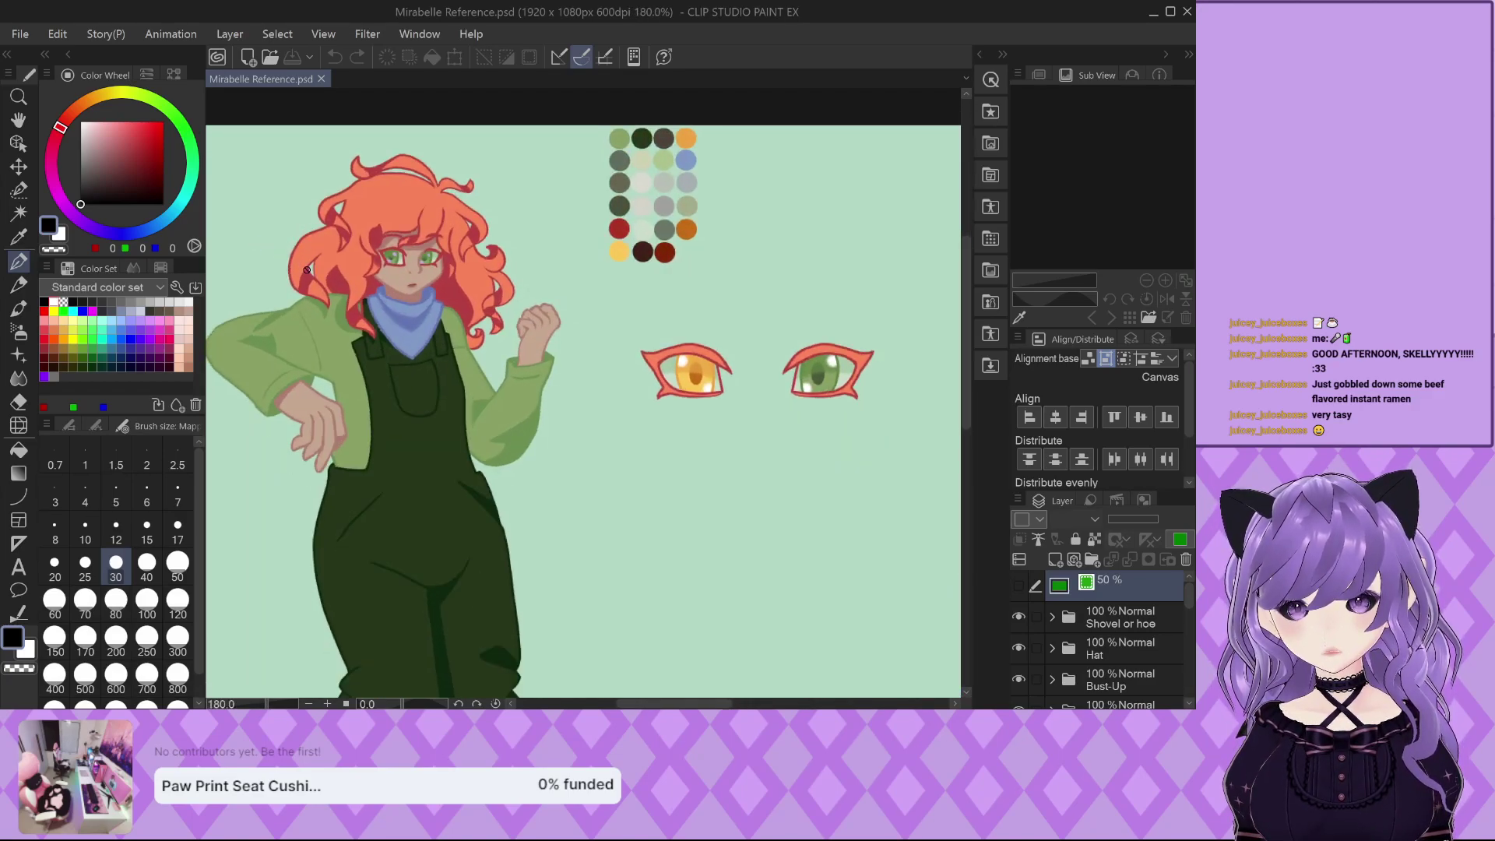
scroll(371, 250, down, 1)
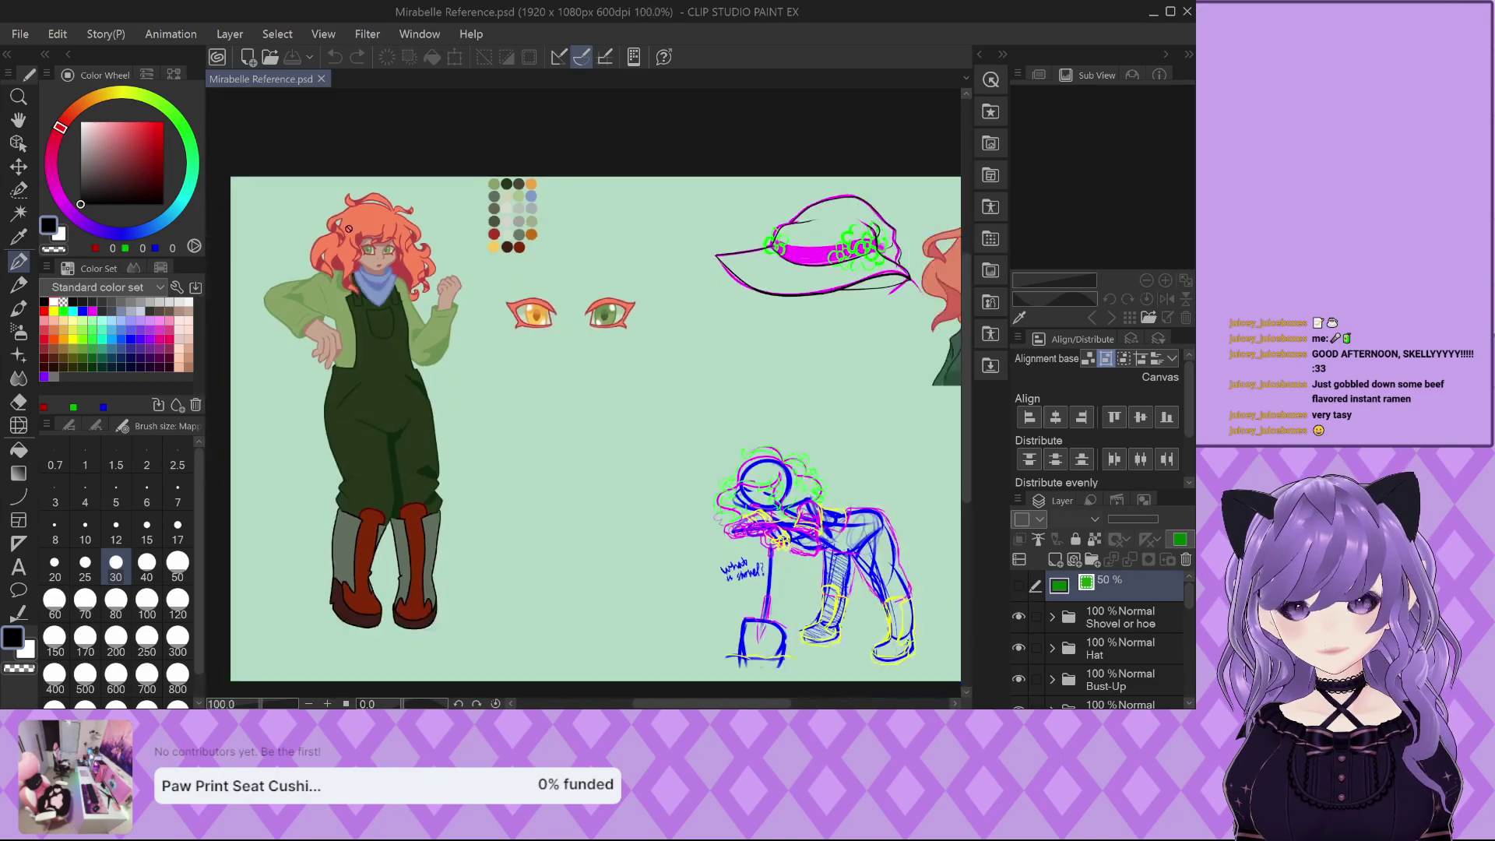
scroll(350, 229, down, 2)
scroll(632, 343, up, 1)
scroll(724, 500, up, 2)
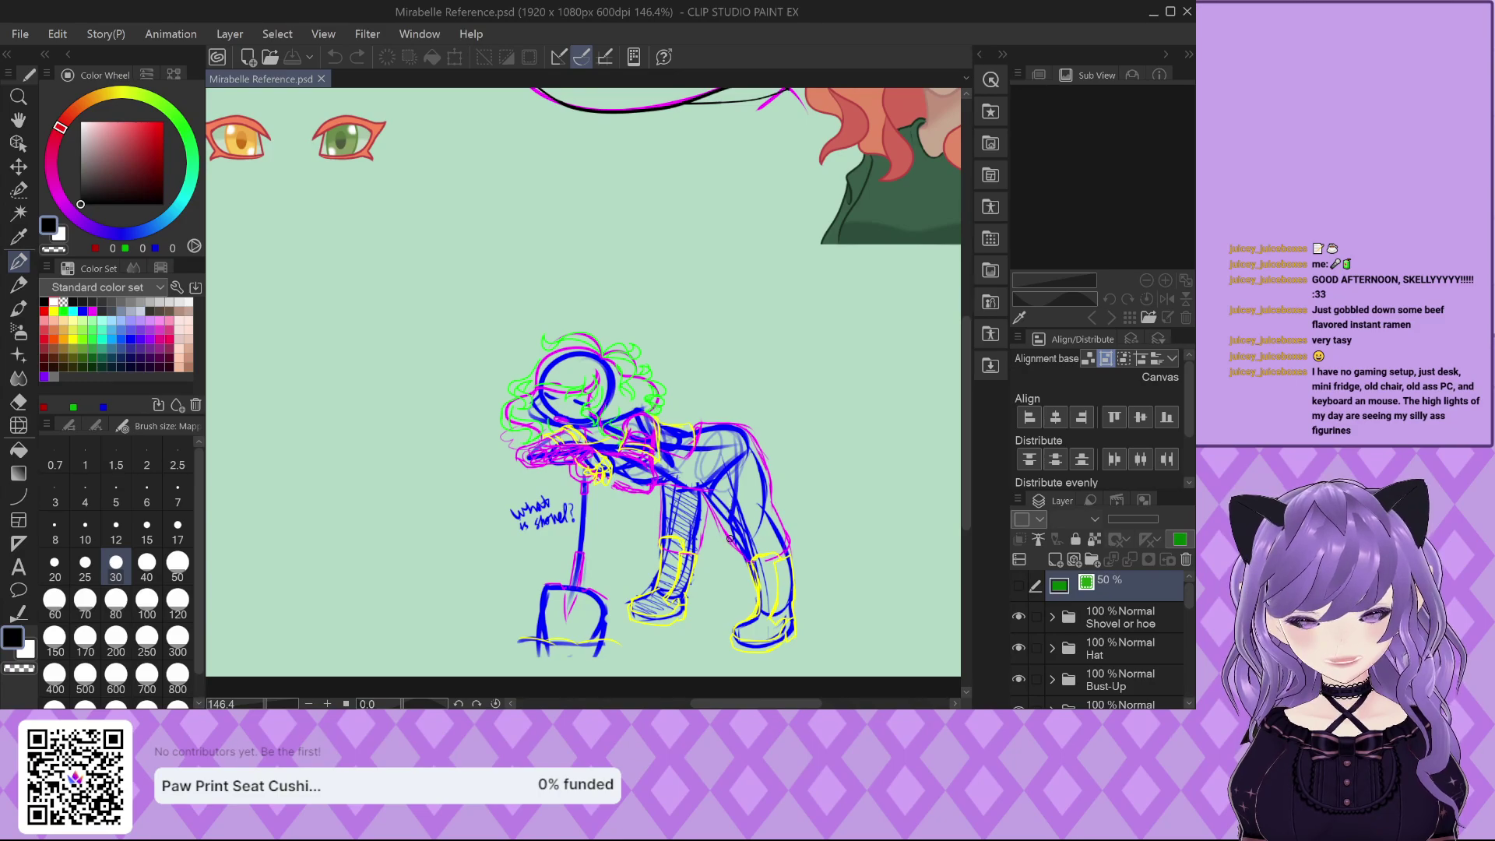
scroll(670, 518, down, 2)
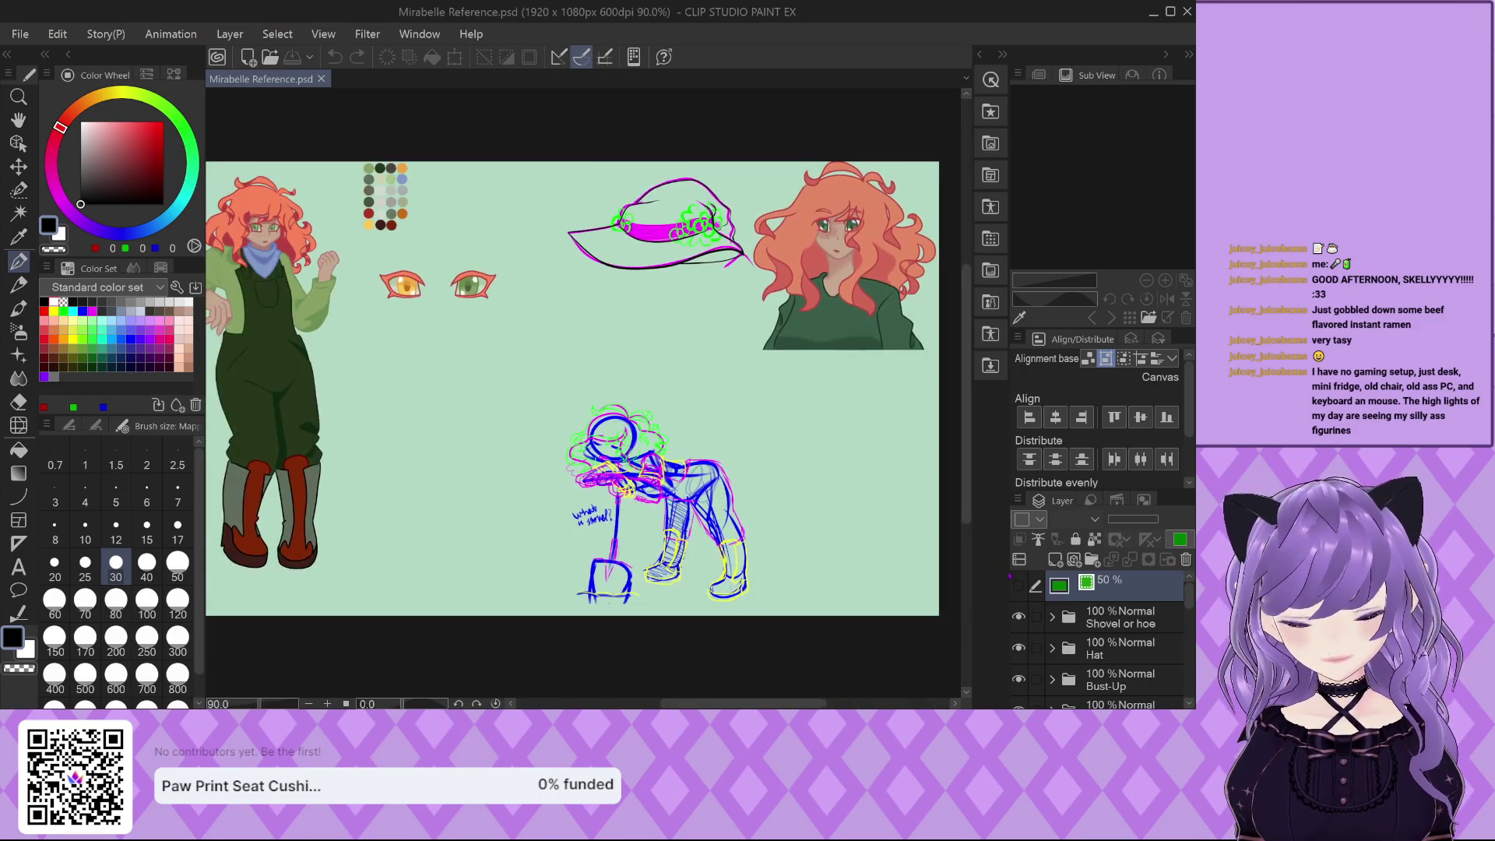
Delete the green 50% tint layer and check the Shovel or hoe sketch folder.
click(1017, 586)
click(1017, 586)
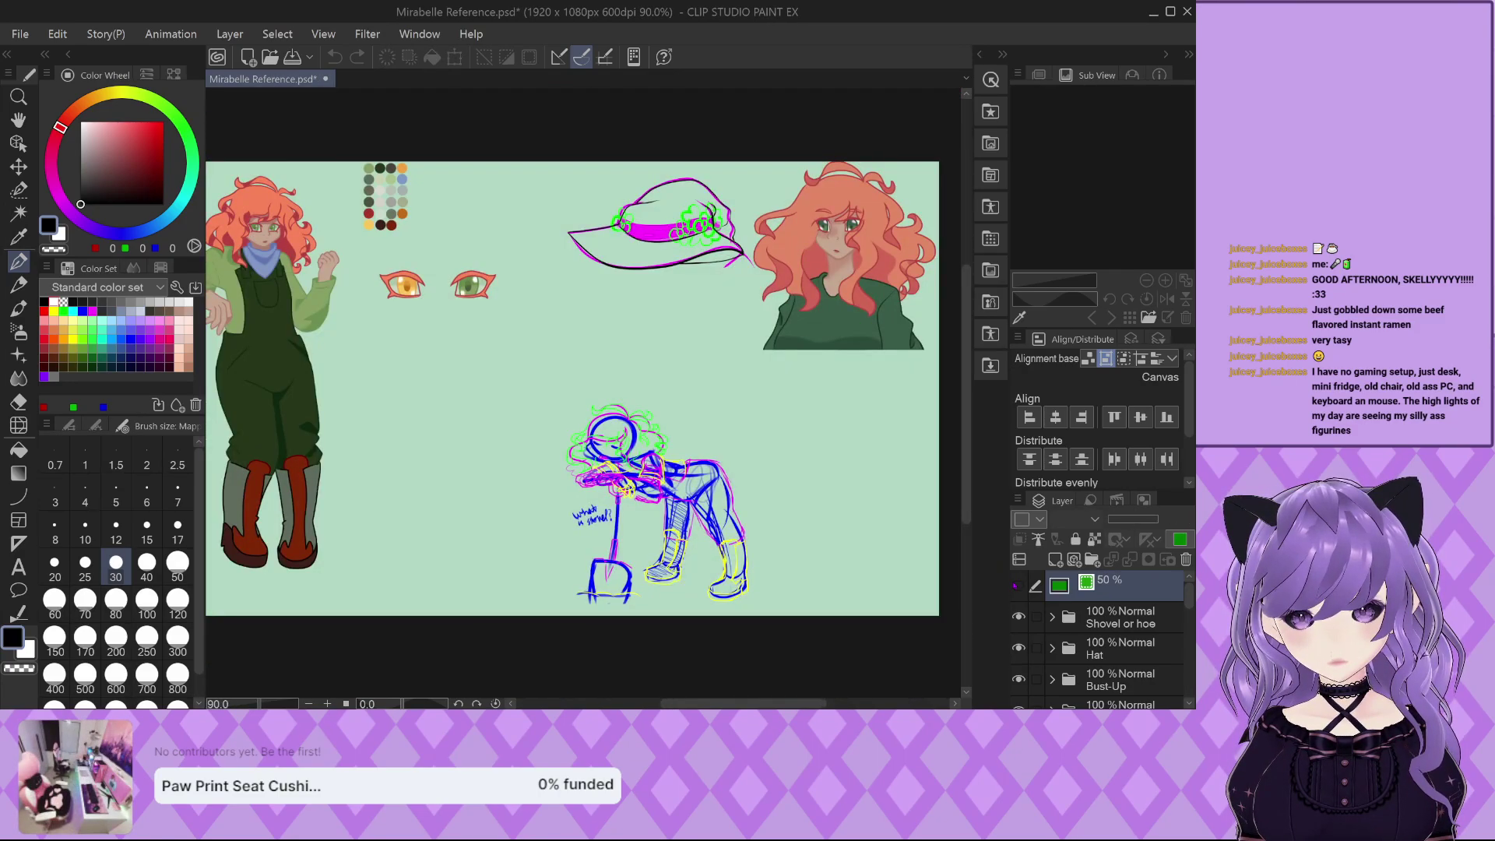
click(1187, 560)
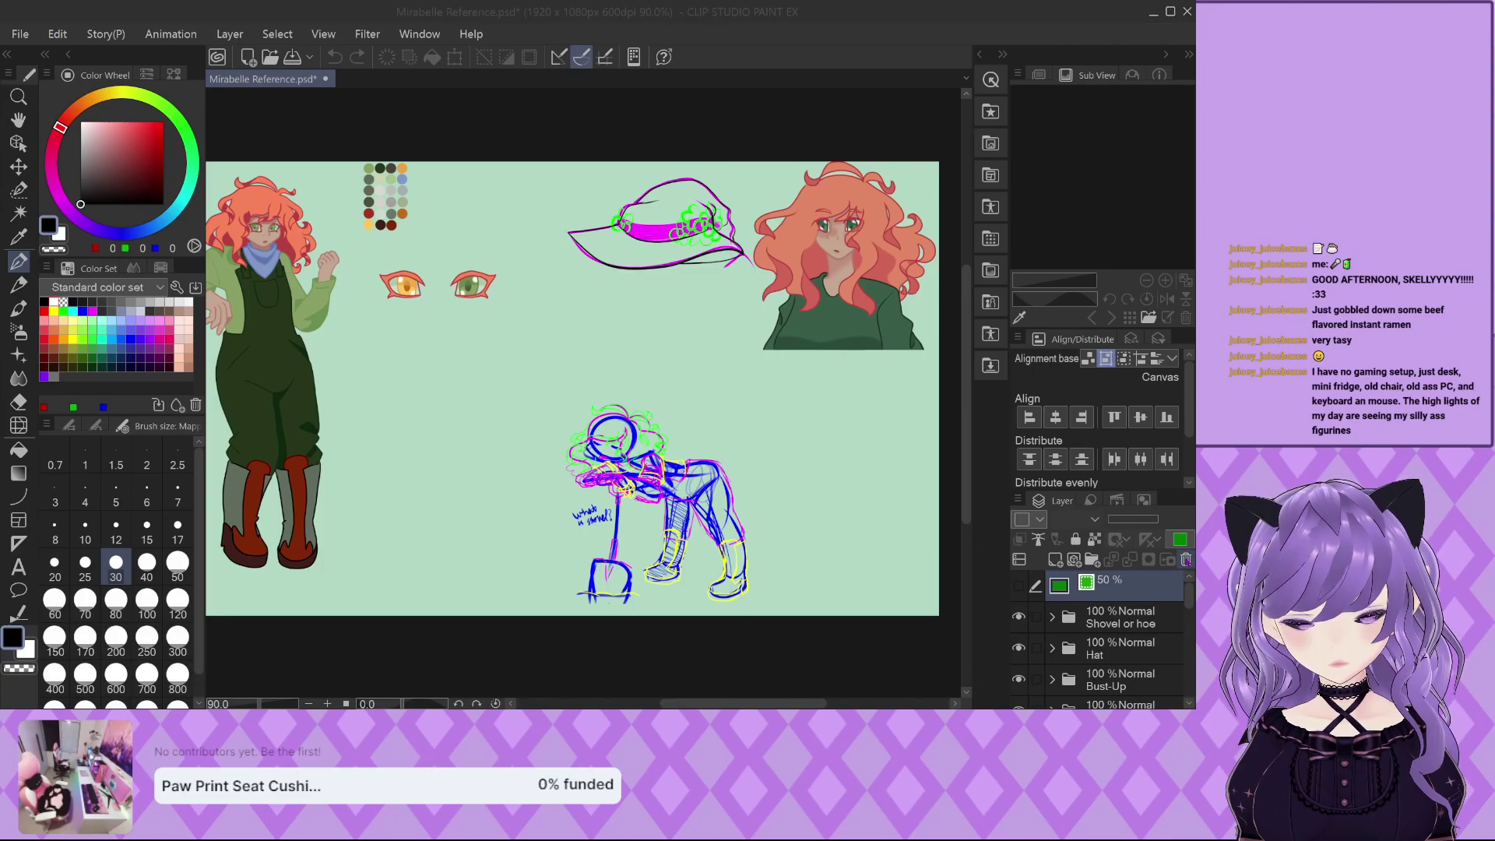
click(590, 288)
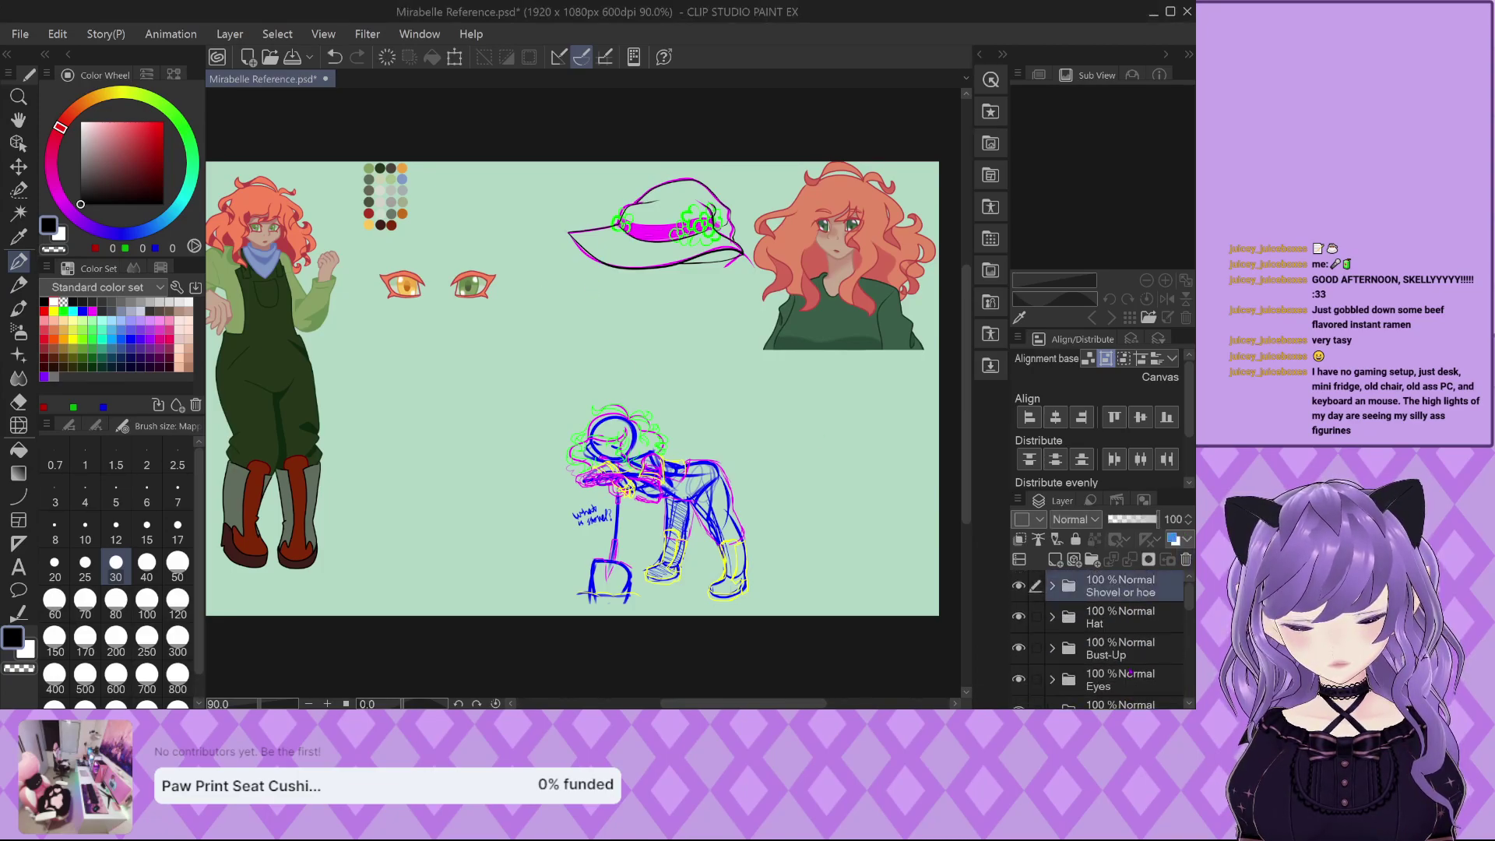
click(1052, 585)
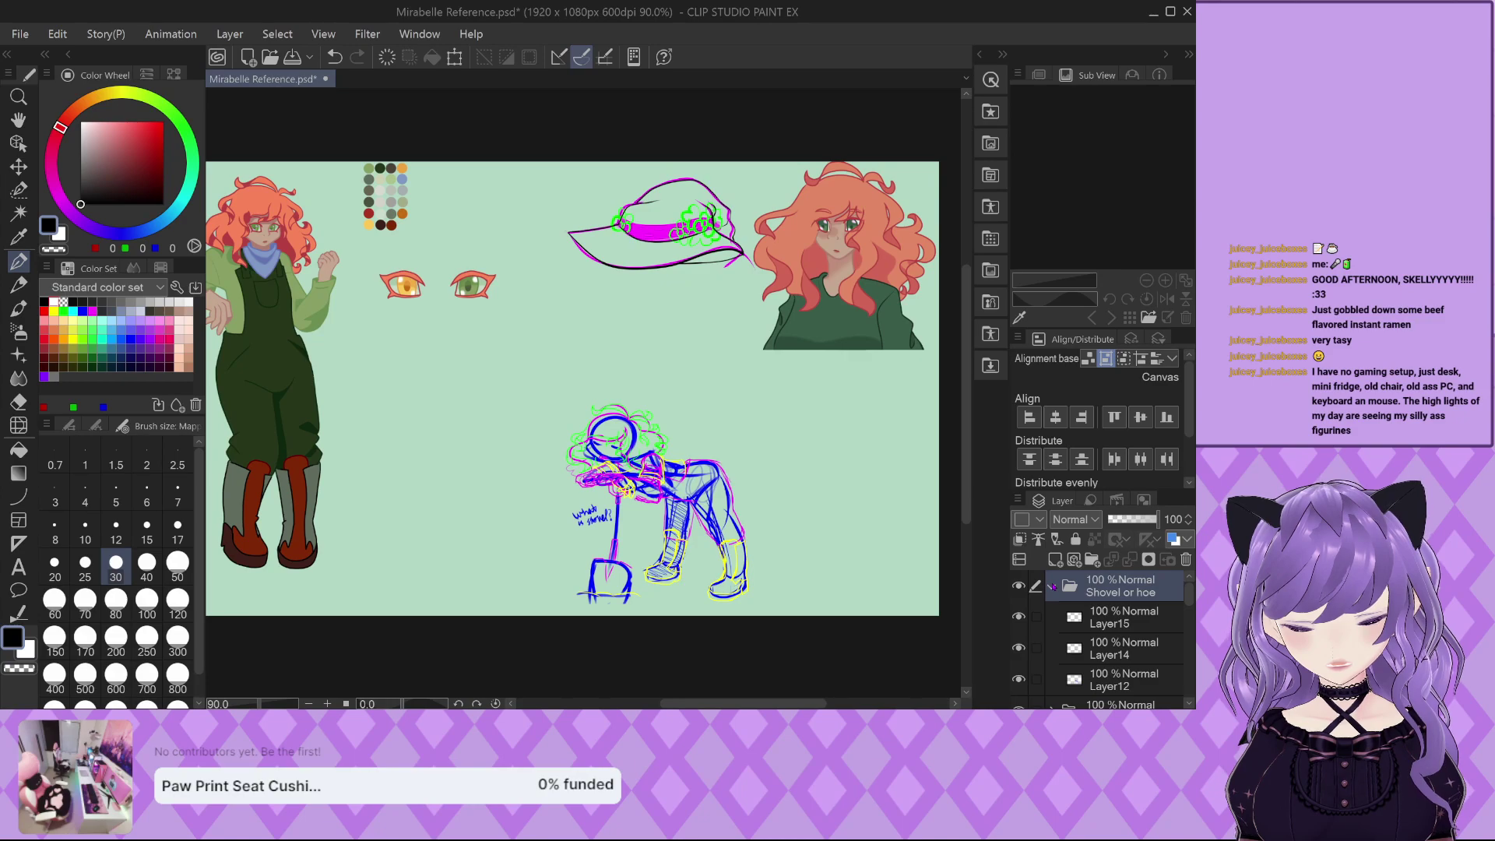
click(1053, 586)
click(1019, 585)
click(1018, 586)
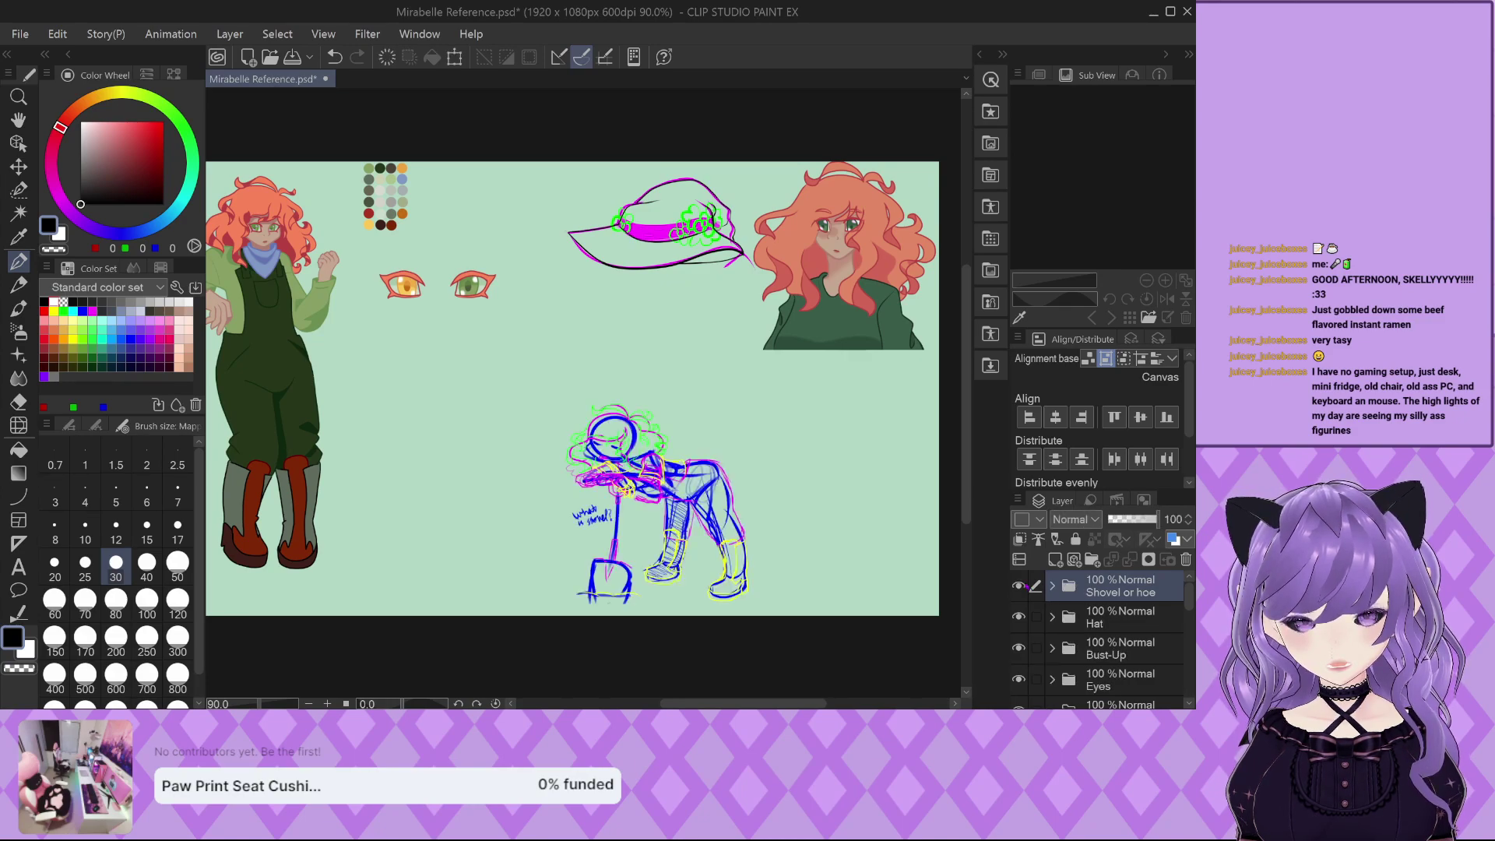
Save Mirabelle Reference.psd and close it with Ctrl+W.
scroll(1087, 597, down, 5)
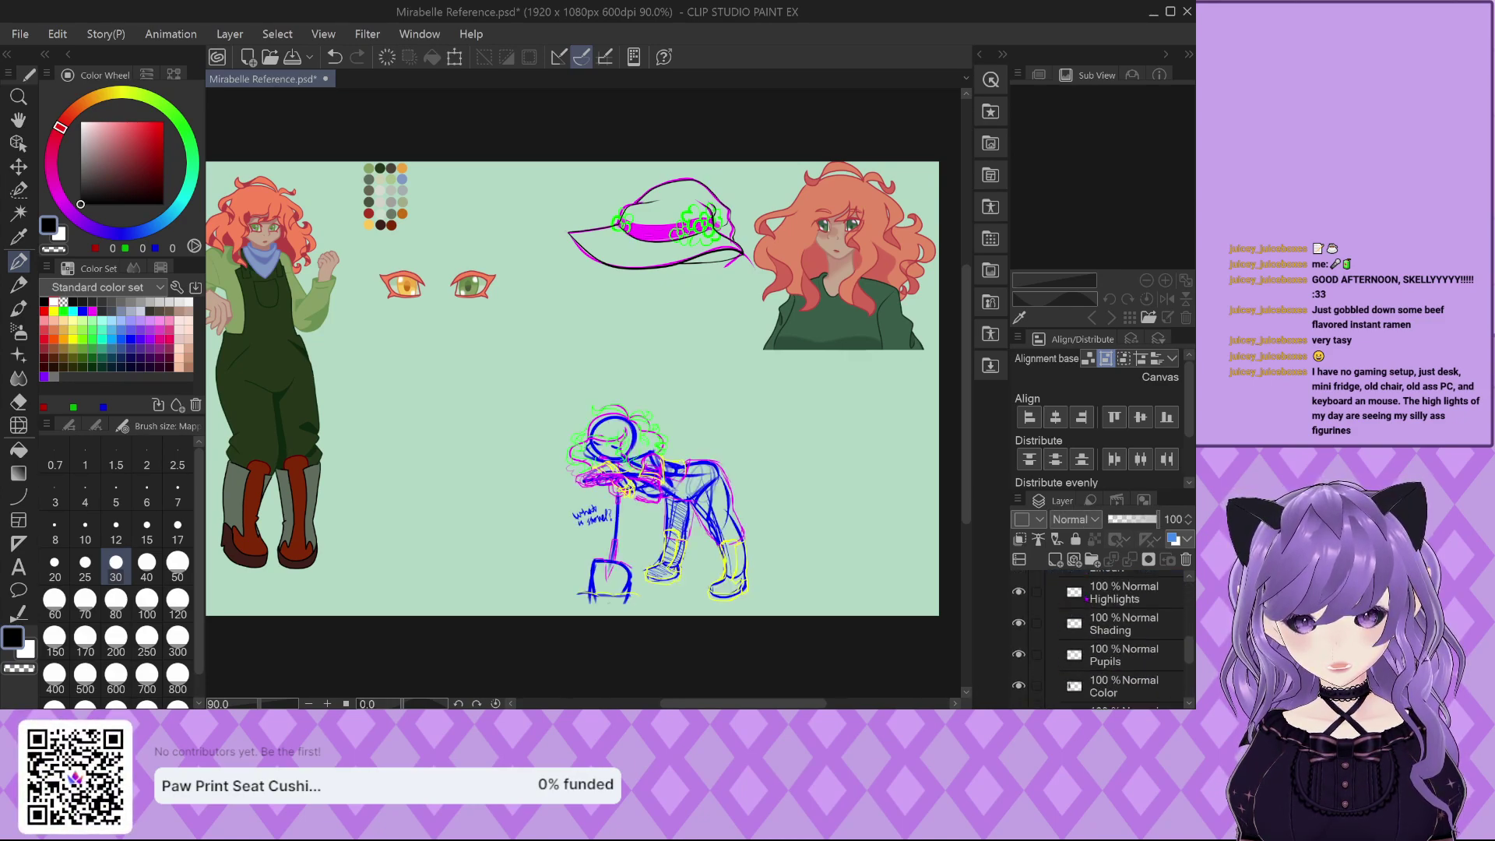
scroll(1098, 639, down, 1)
scroll(460, 517, up, 3)
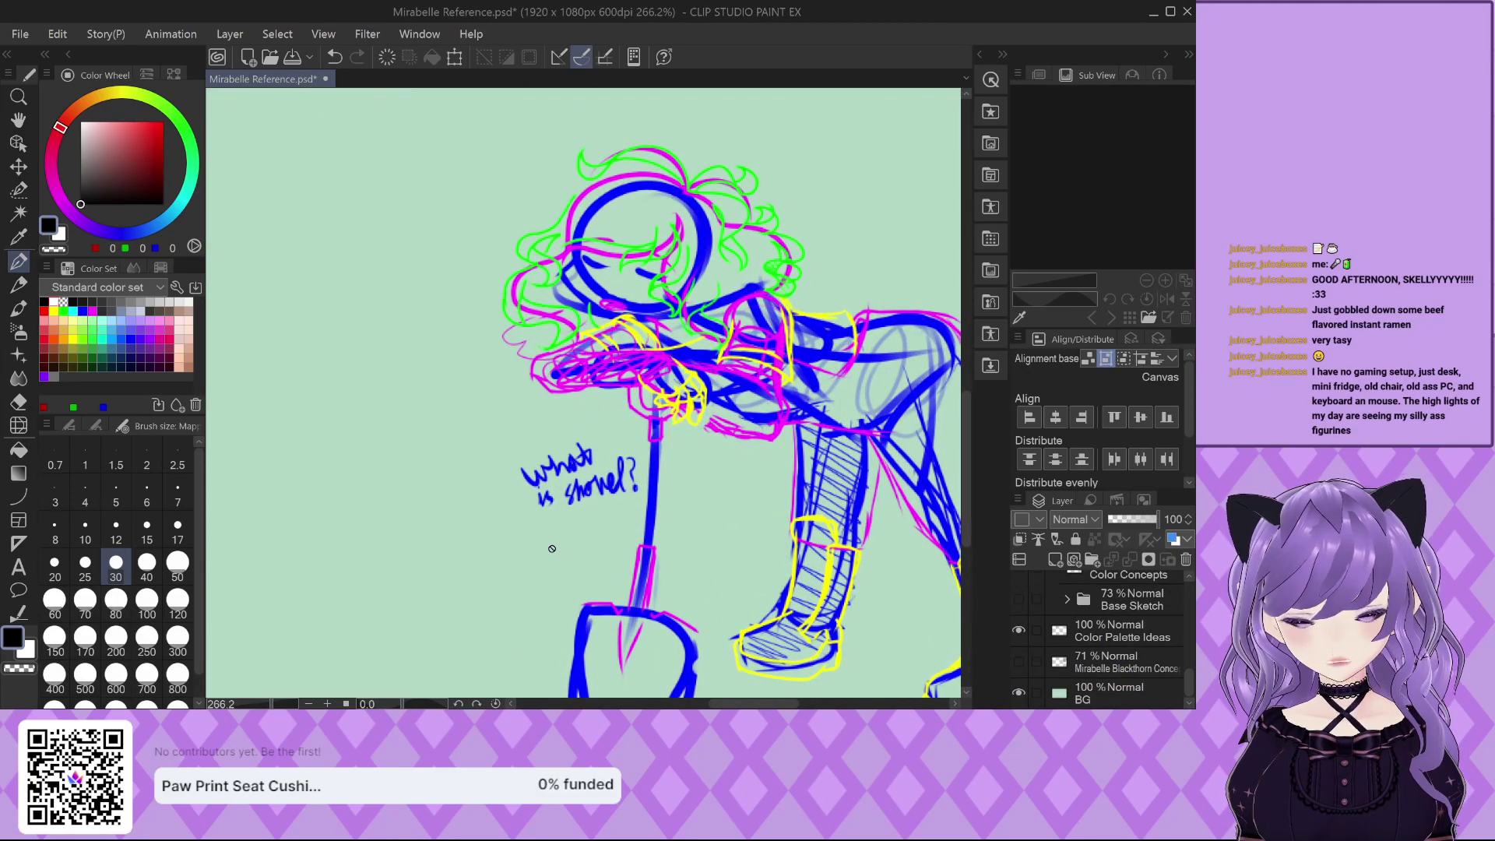
scroll(552, 548, down, 5)
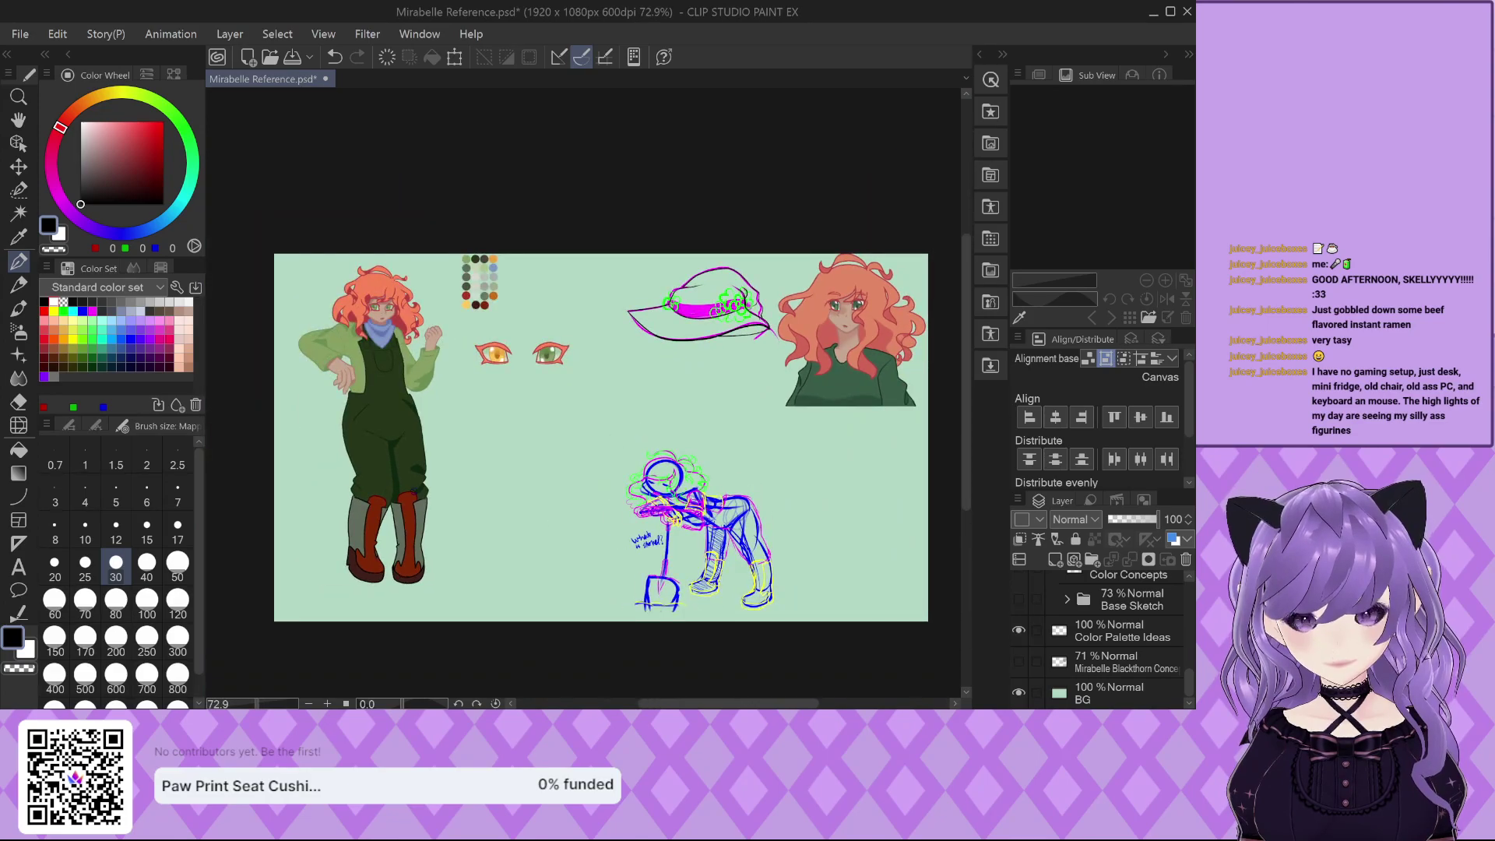
key(ctrl+s)
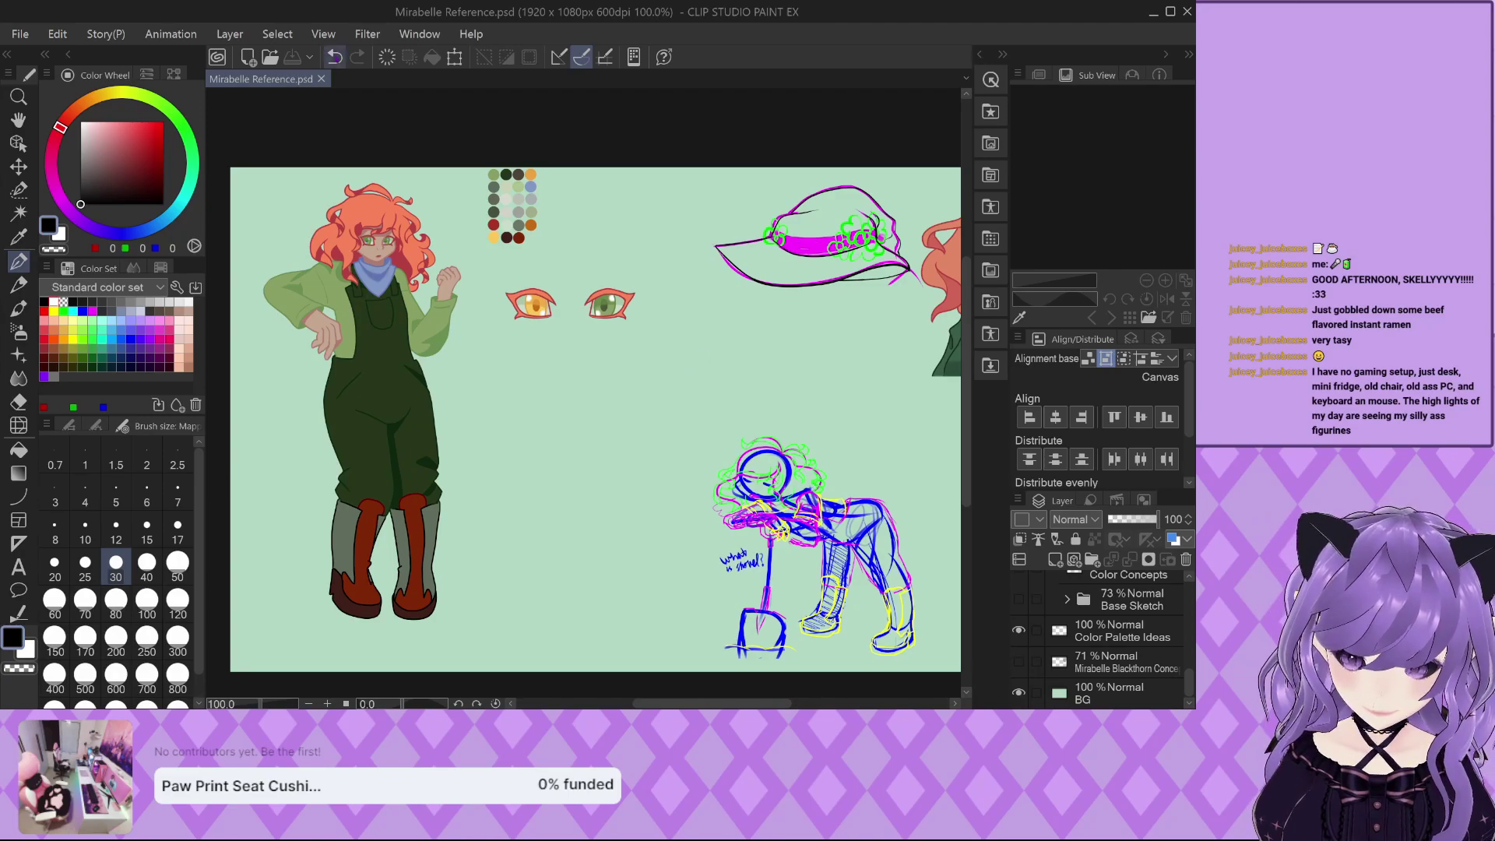
key(ctrl+w)
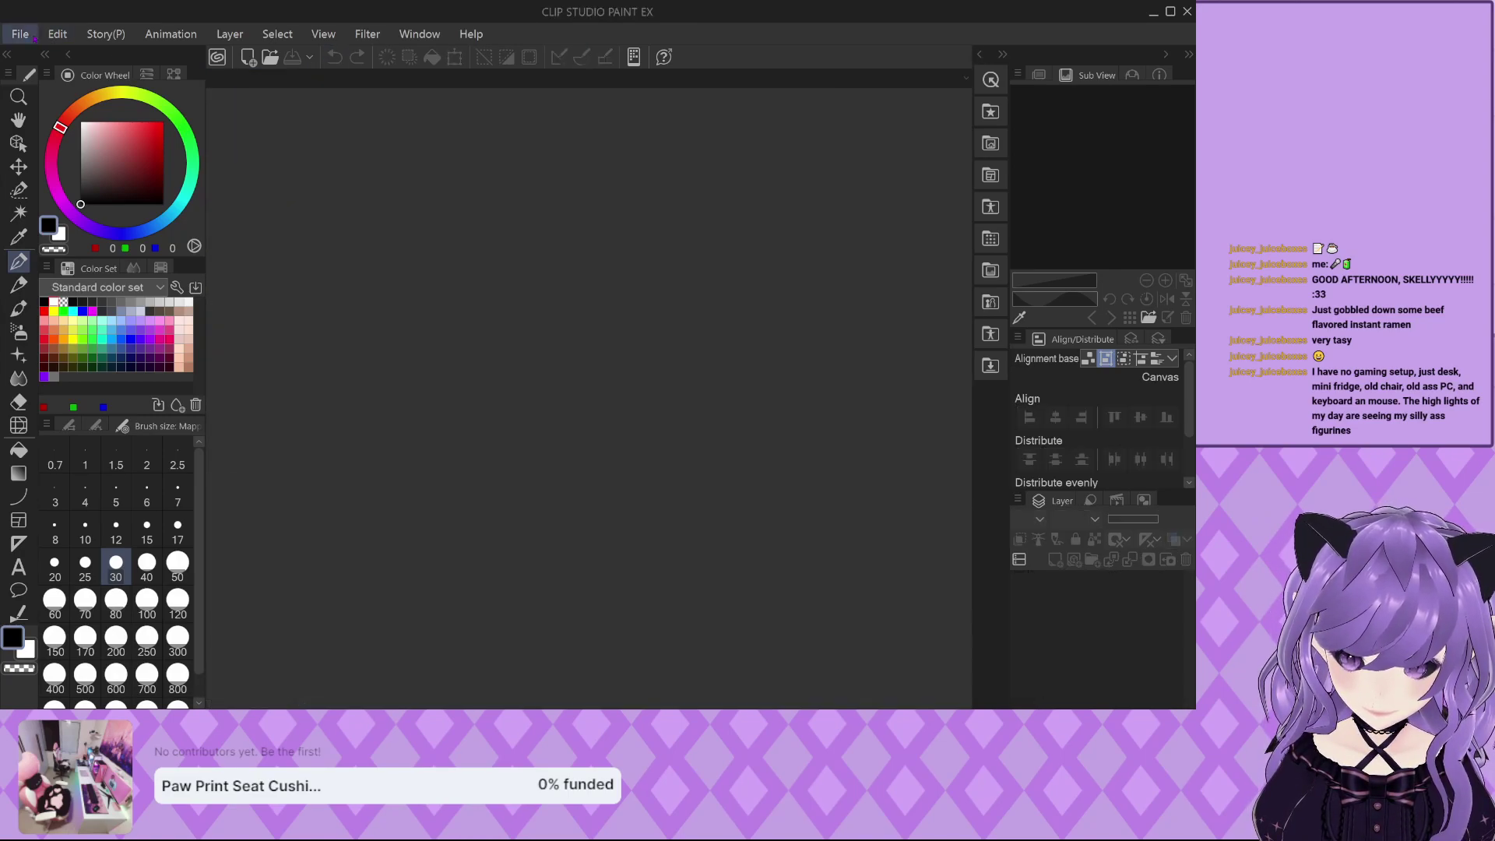
Open the File menu to begin opening Dahlia Tumblr Intro.
click(37, 95)
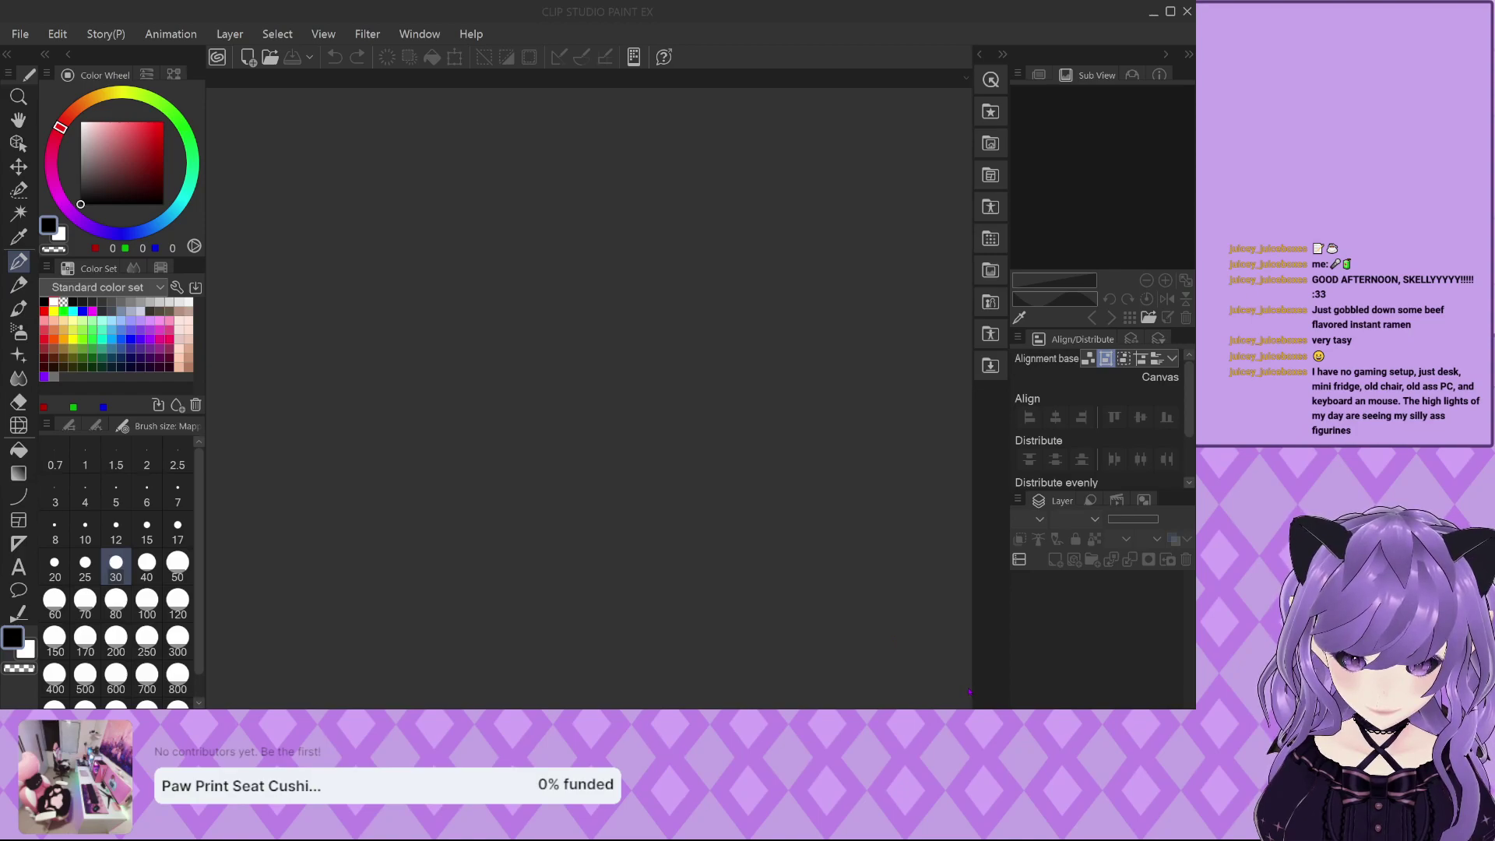
Compare the Layer 1 lineart against the sketch and set the brush size to 5.
scroll(625, 295, up, 4)
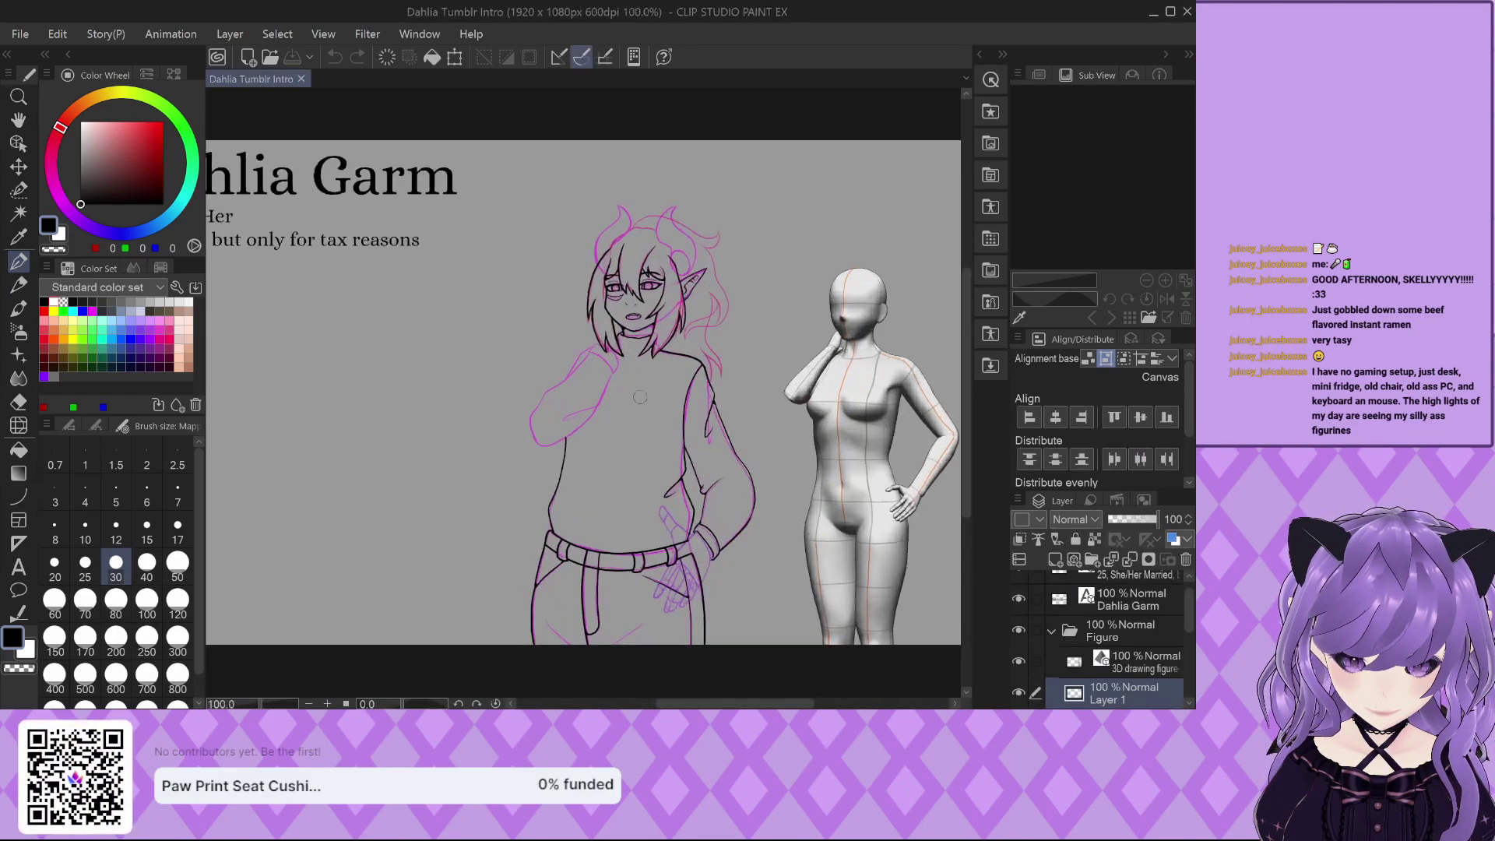
scroll(627, 294, up, 1)
scroll(1113, 640, down, 1)
click(1018, 637)
click(1019, 637)
scroll(366, 240, down, 3)
scroll(452, 467, up, 2)
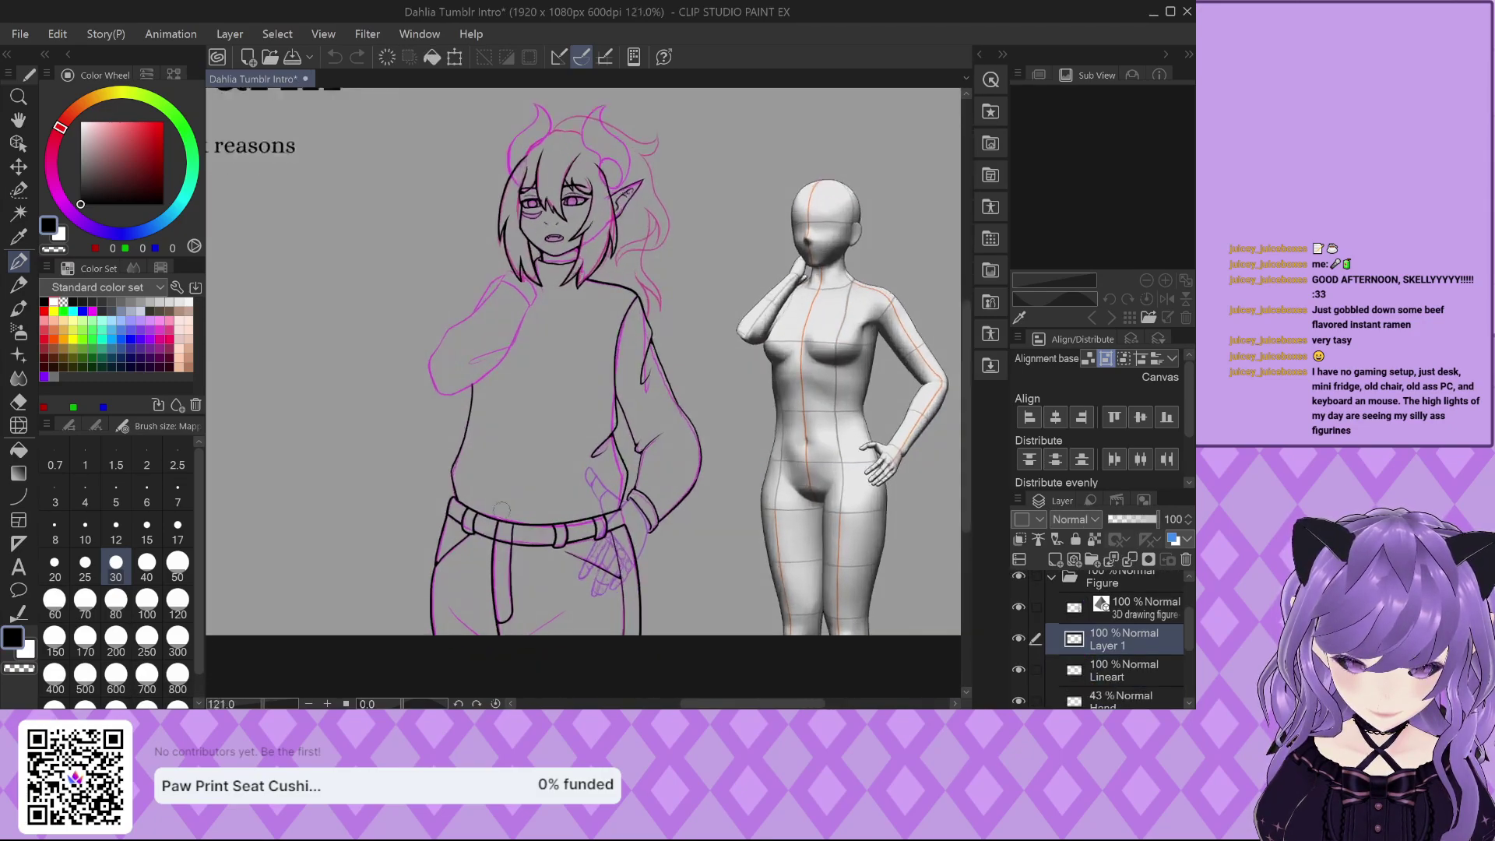
scroll(501, 509, up, 1)
click(116, 499)
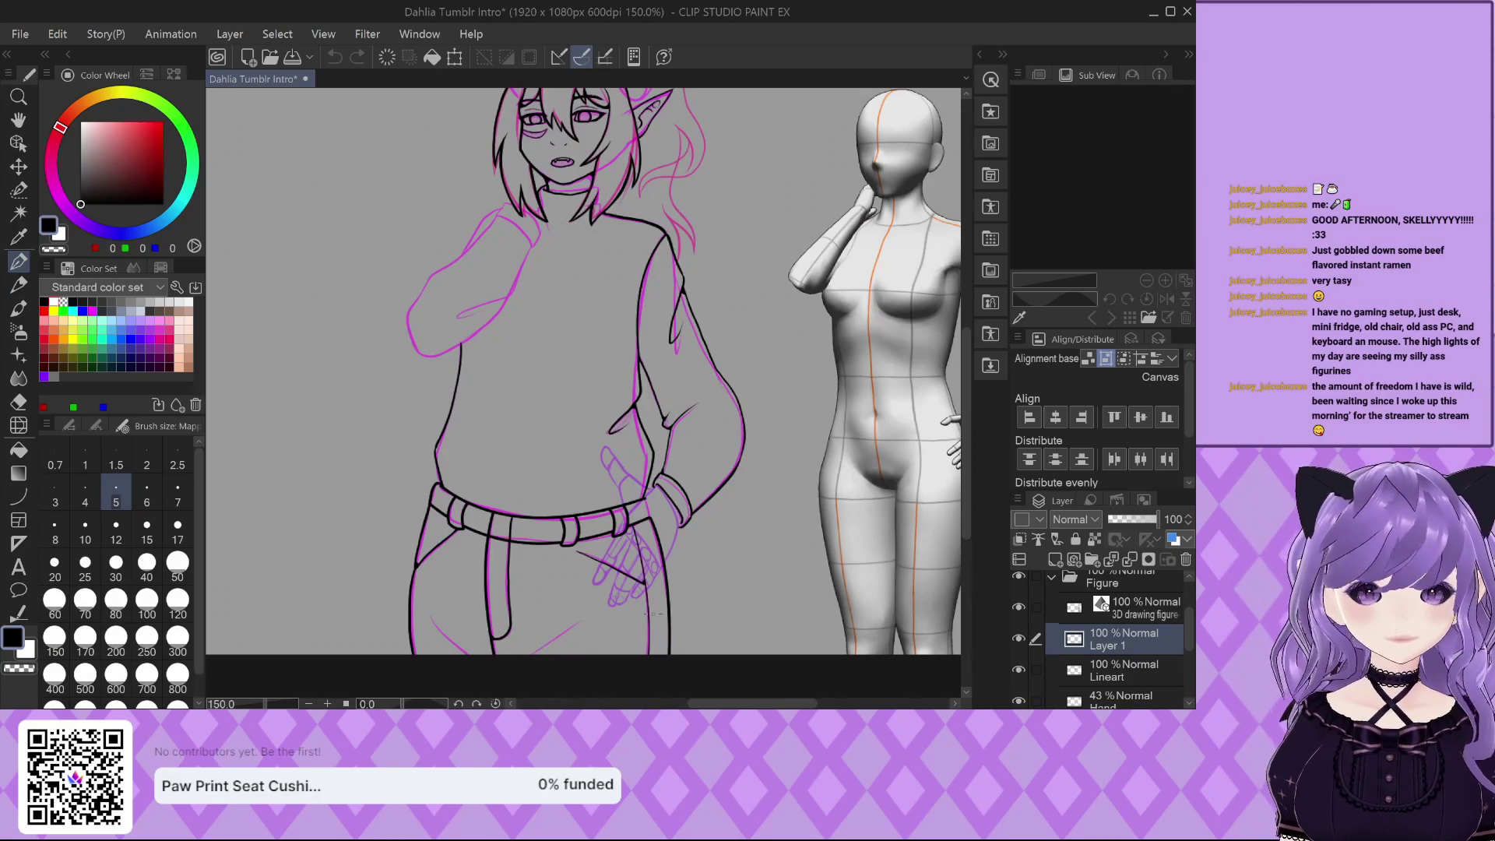
Ink the hair hook on top of the head in black, redoing the misplaced stroke.
scroll(467, 481, down, 3)
scroll(604, 187, up, 6)
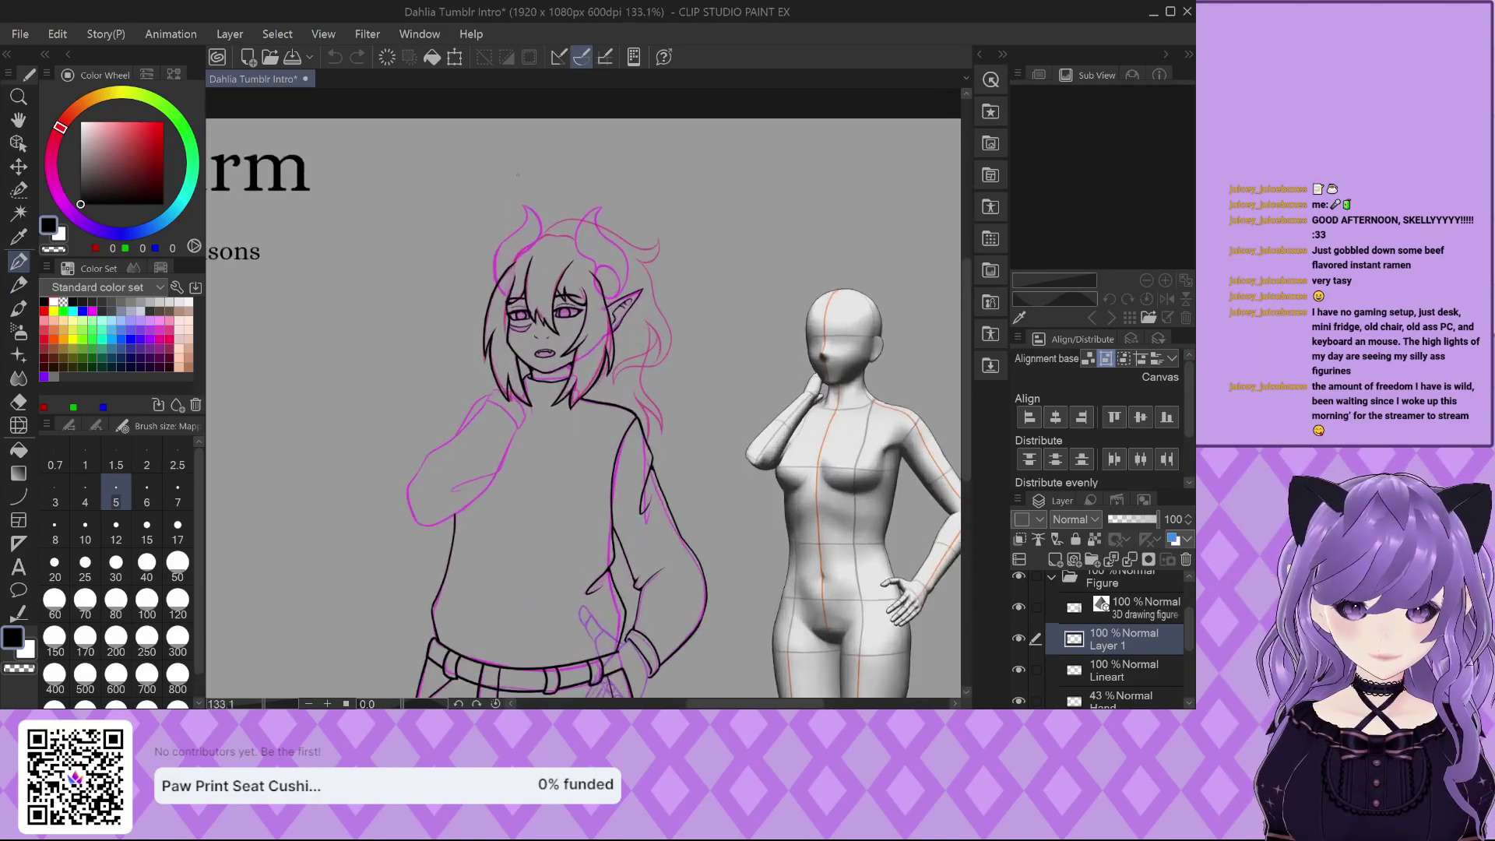
scroll(656, 263, up, 2)
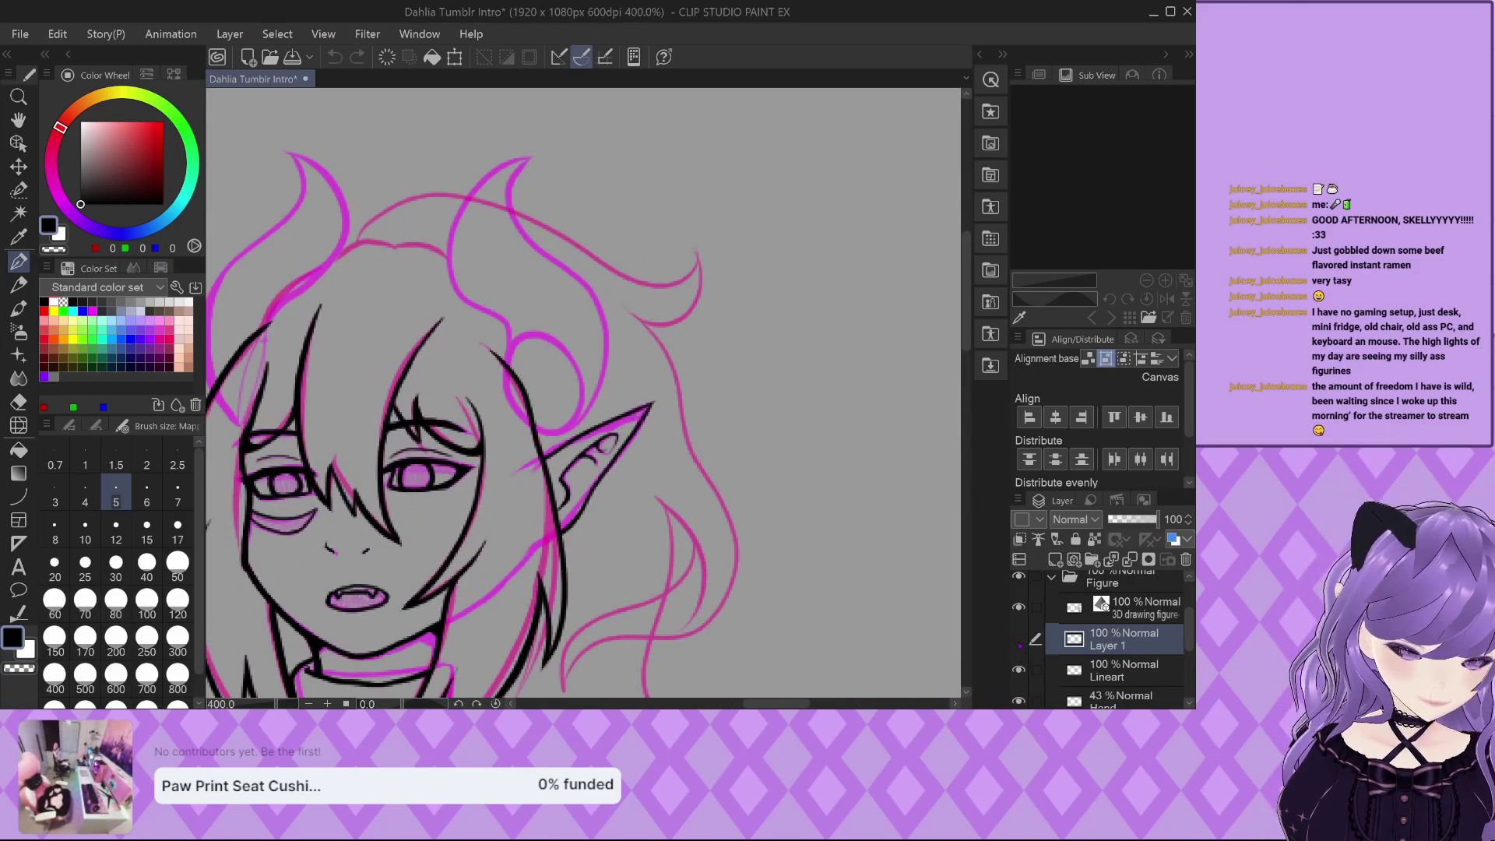
scroll(382, 231, up, 2)
mouse_move(348, 247)
mouse_down()
mouse_move(360, 221)
mouse_move(451, 170)
mouse_move(609, 214)
mouse_move(783, 312)
mouse_move(849, 273)
mouse_move(825, 381)
mouse_move(670, 319)
mouse_up()
scroll(847, 273, up, 1)
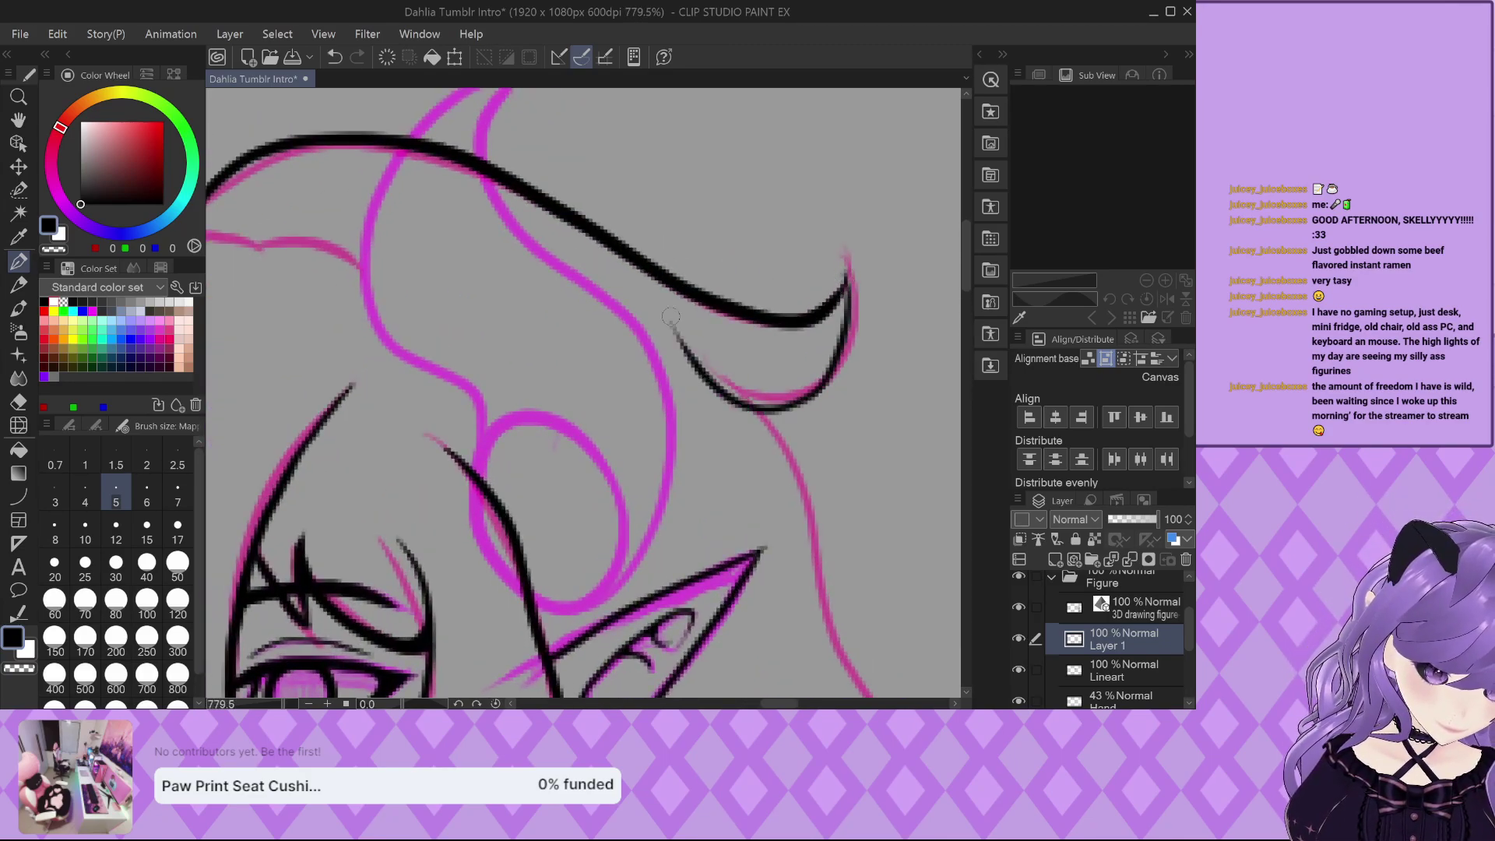
key(ctrl+z)
key(ctrl+z)
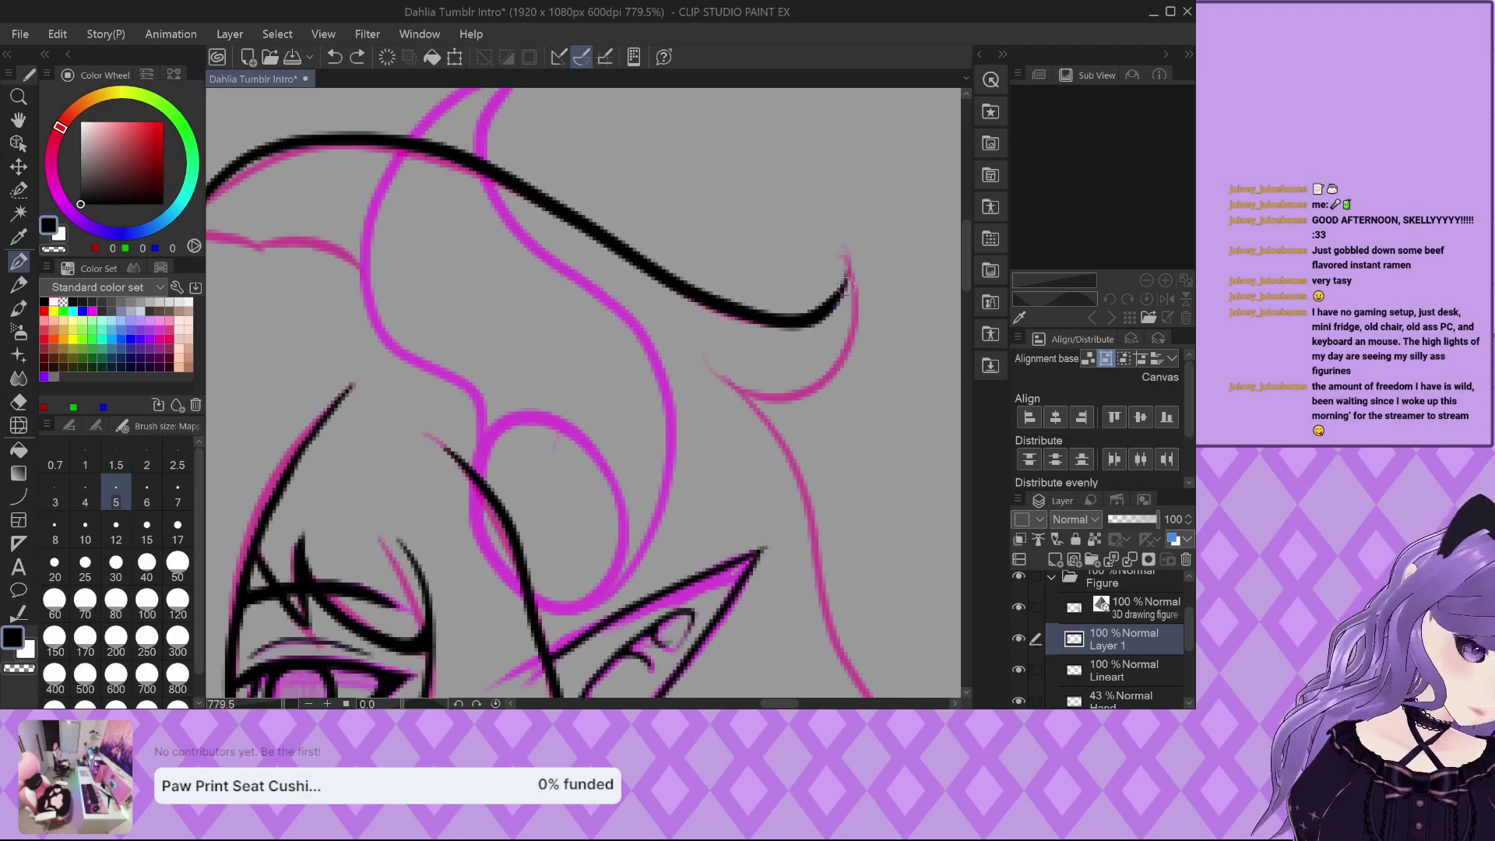
mouse_move(847, 268)
mouse_down()
mouse_move(841, 363)
mouse_move(785, 412)
mouse_move(746, 406)
mouse_move(688, 347)
mouse_move(709, 382)
mouse_move(768, 405)
mouse_move(814, 390)
mouse_move(852, 343)
mouse_up()
drag(763, 408, 813, 389)
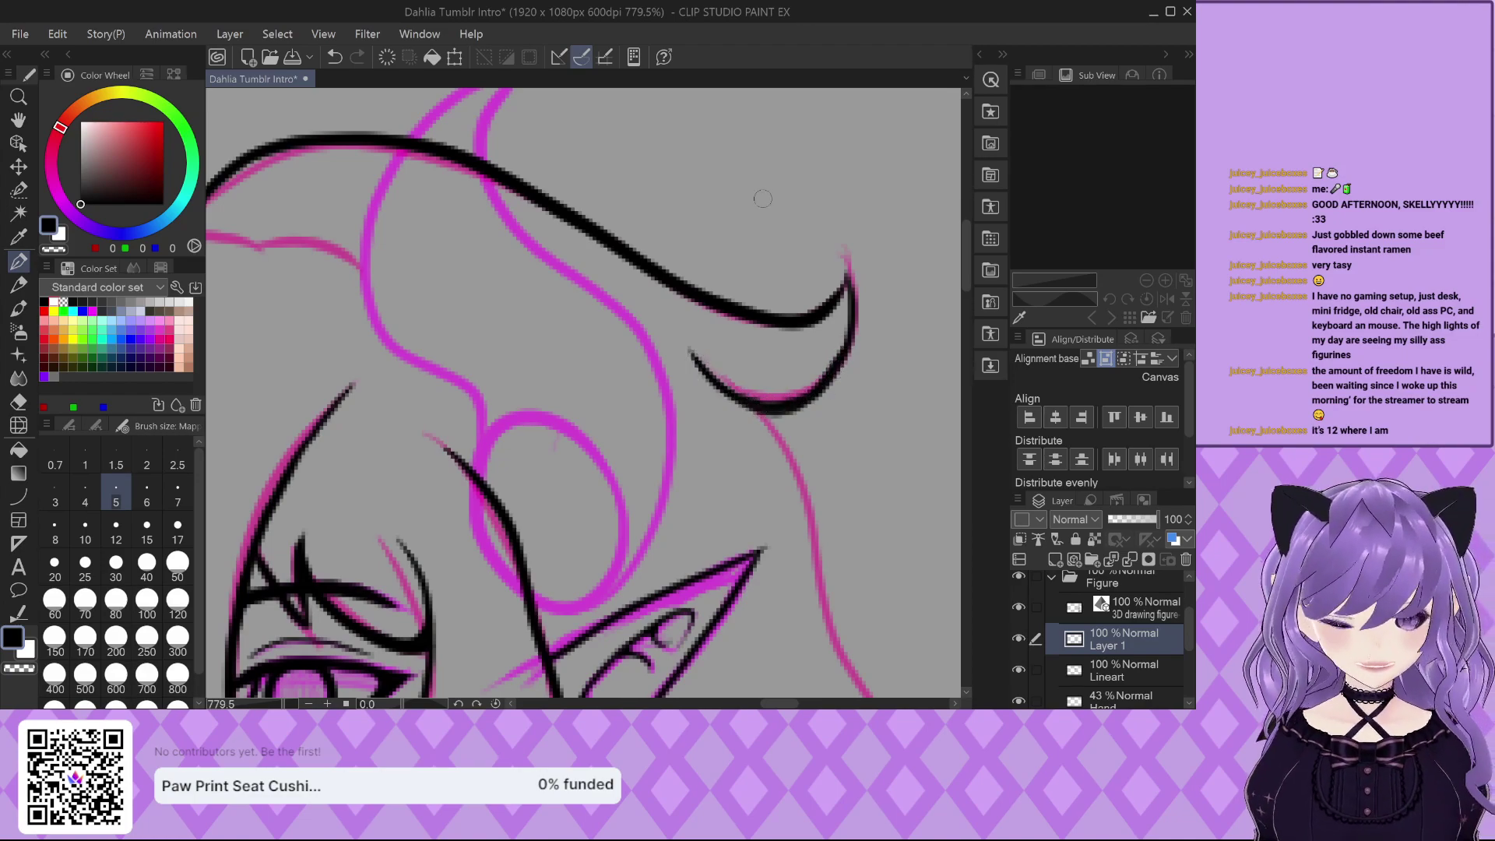
scroll(845, 304, up, 2)
mouse_move(857, 268)
mouse_down()
mouse_move(860, 249)
mouse_move(864, 320)
mouse_move(866, 299)
mouse_move(838, 405)
mouse_up()
Ink the outer line of the right-side hair lock, undoing and redrawing rejected strands.
scroll(592, 125, down, 2)
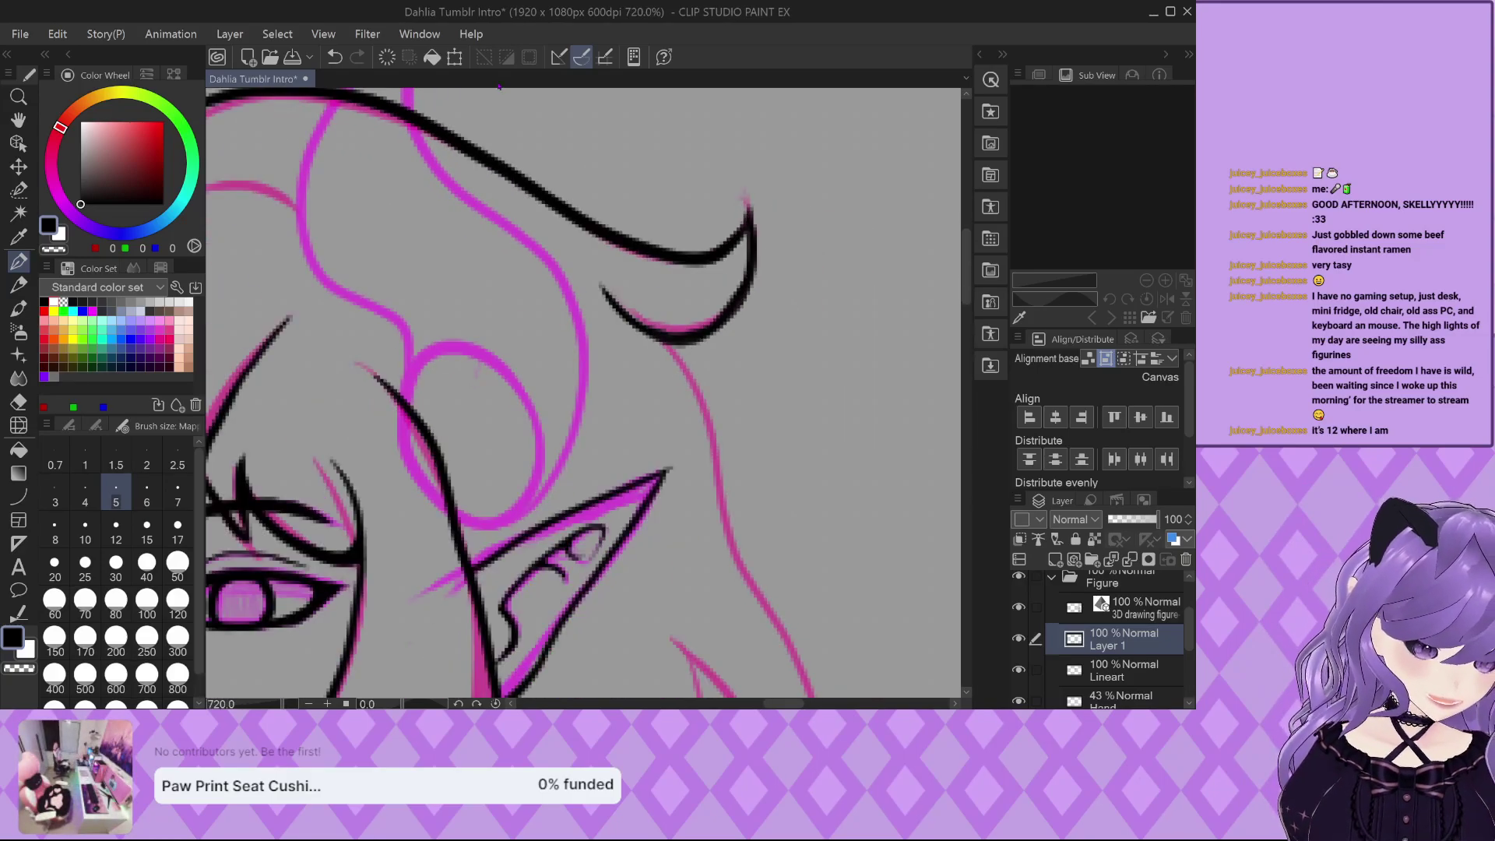
scroll(573, 206, down, 3)
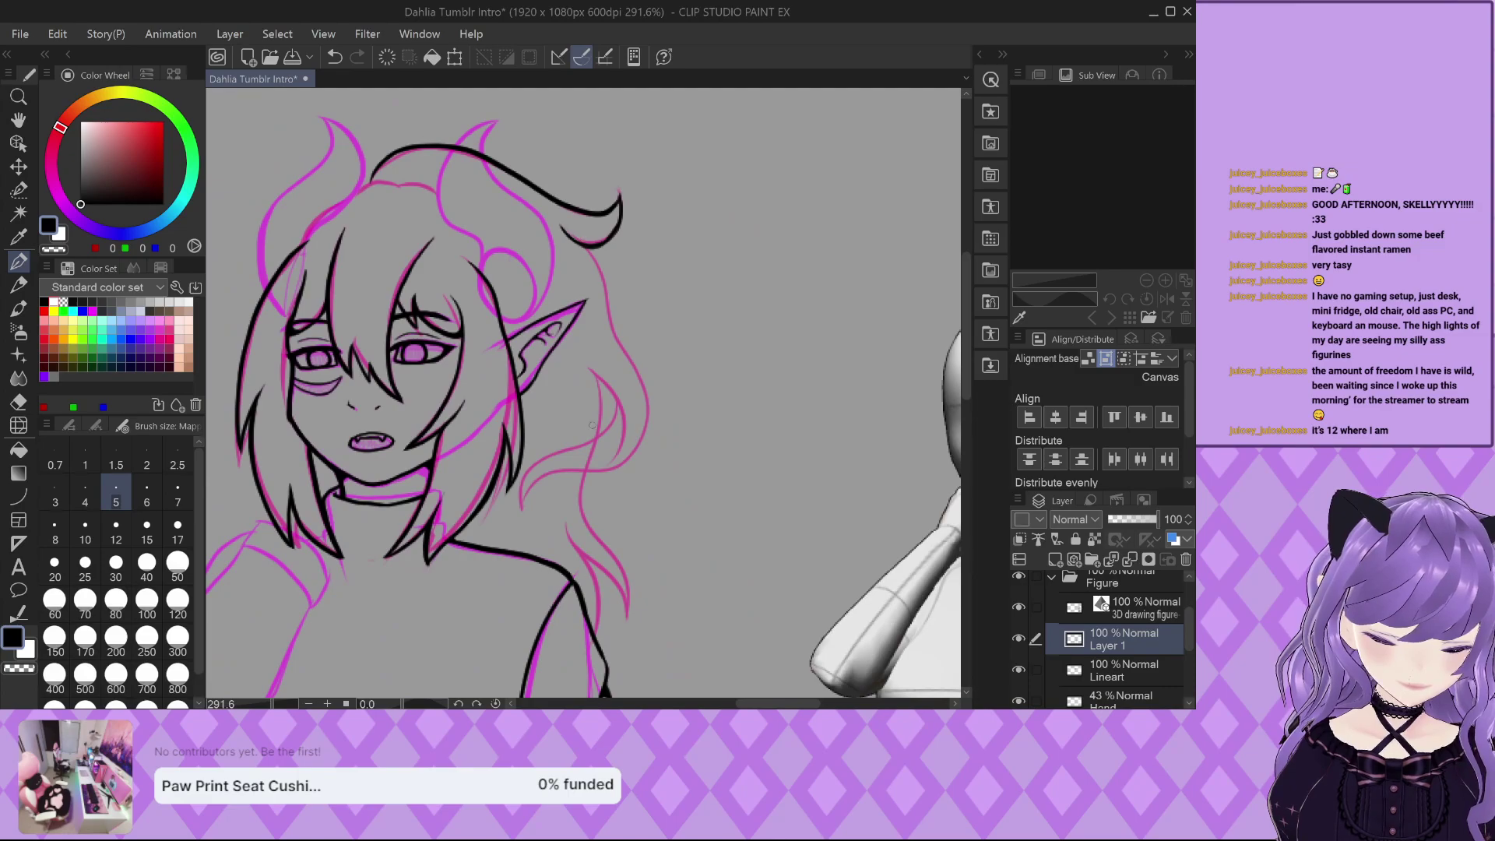
scroll(590, 294, up, 2)
mouse_move(567, 205)
mouse_down()
mouse_move(621, 354)
mouse_move(699, 474)
mouse_move(701, 510)
mouse_move(687, 553)
mouse_move(651, 574)
mouse_move(544, 595)
mouse_move(500, 645)
mouse_move(496, 679)
mouse_up()
scroll(646, 427, down, 2)
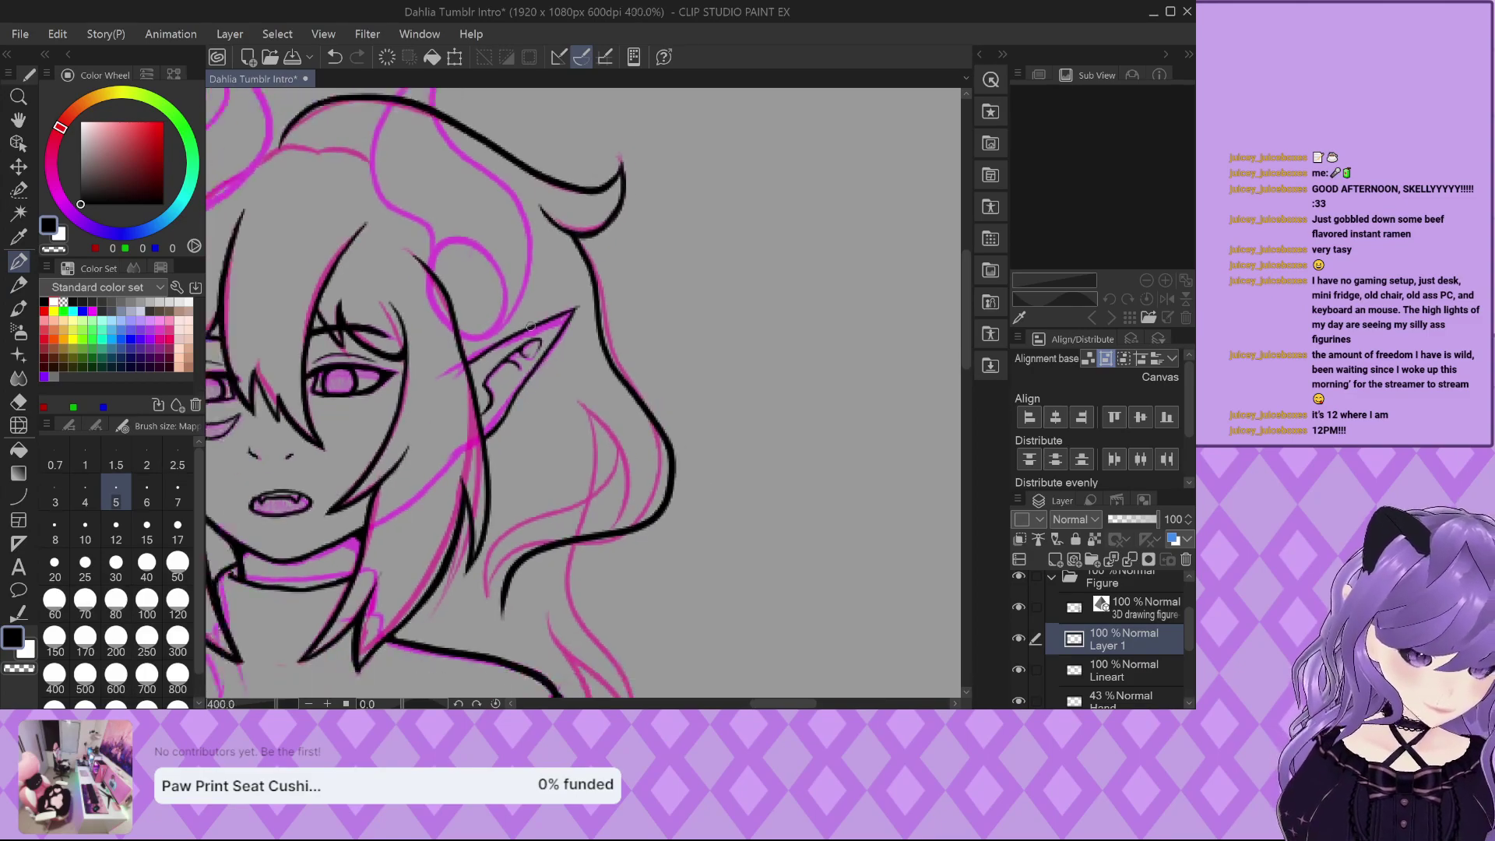
scroll(647, 426, up, 1)
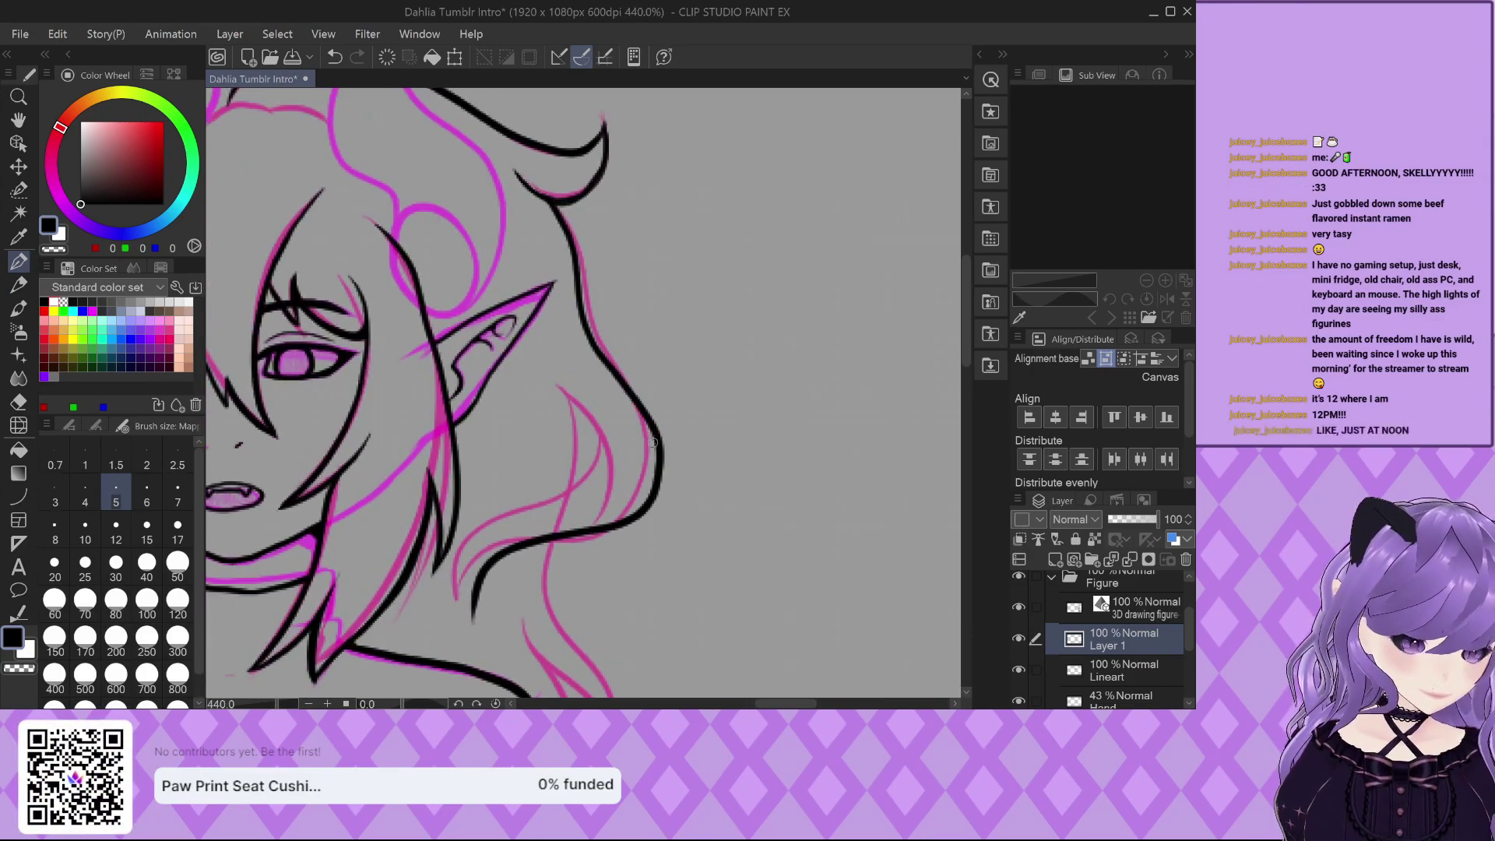
key(ctrl+z)
mouse_move(538, 193)
mouse_down()
mouse_move(568, 230)
mouse_move(588, 327)
mouse_move(644, 436)
mouse_move(648, 502)
mouse_up()
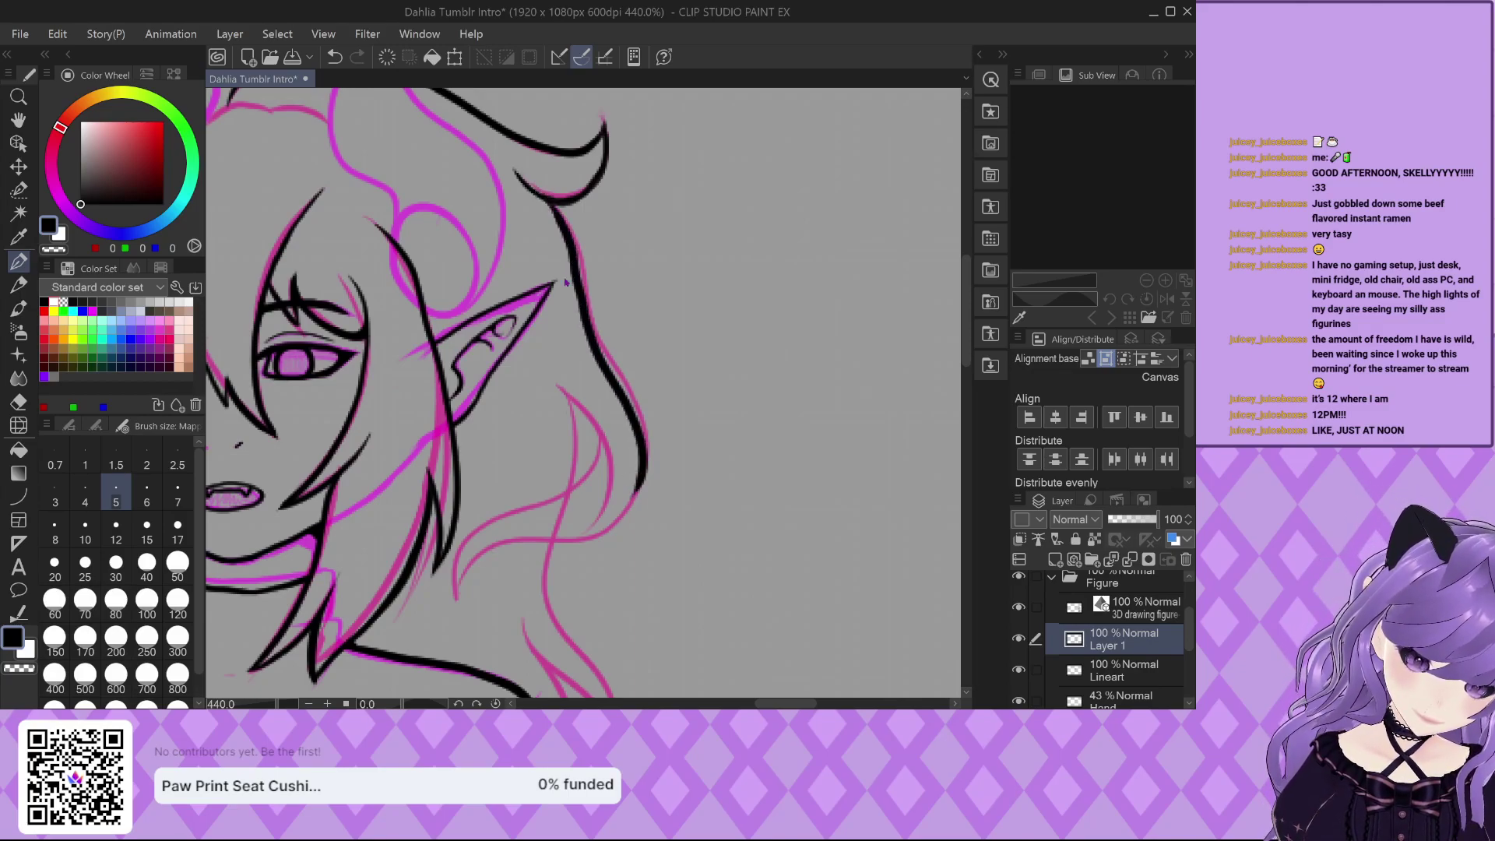
key(ctrl+z)
mouse_move(545, 196)
mouse_down()
mouse_move(640, 421)
mouse_move(623, 520)
mouse_move(519, 542)
mouse_move(459, 591)
mouse_up()
mouse_move(554, 373)
mouse_down()
mouse_move(594, 438)
mouse_move(577, 533)
mouse_up()
key(ctrl+z)
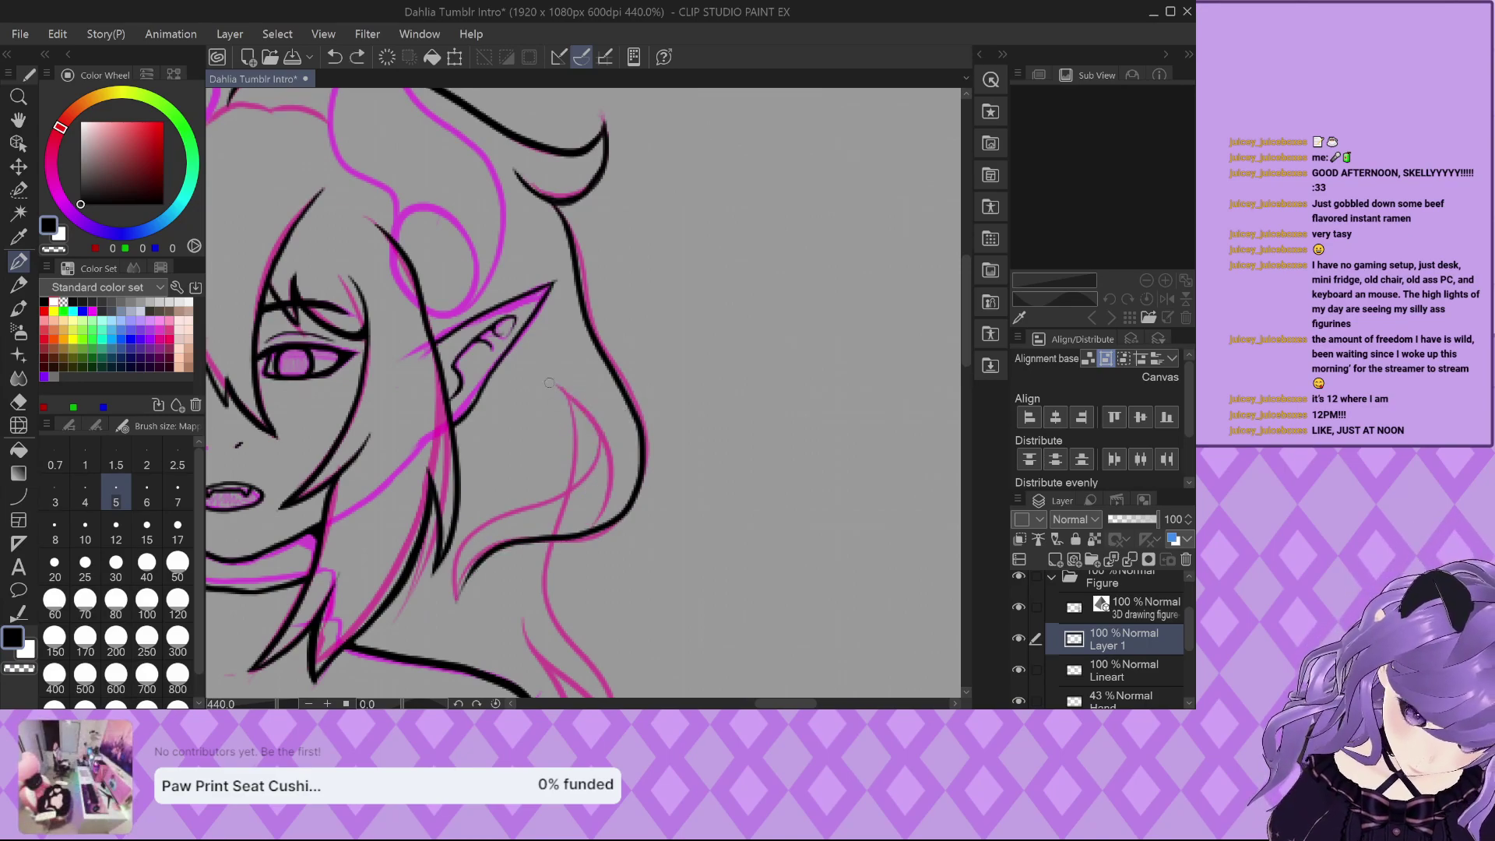
mouse_move(549, 377)
mouse_down()
mouse_move(588, 428)
mouse_move(604, 489)
mouse_move(573, 532)
mouse_up()
key(ctrl+z)
scroll(611, 489, up, 4)
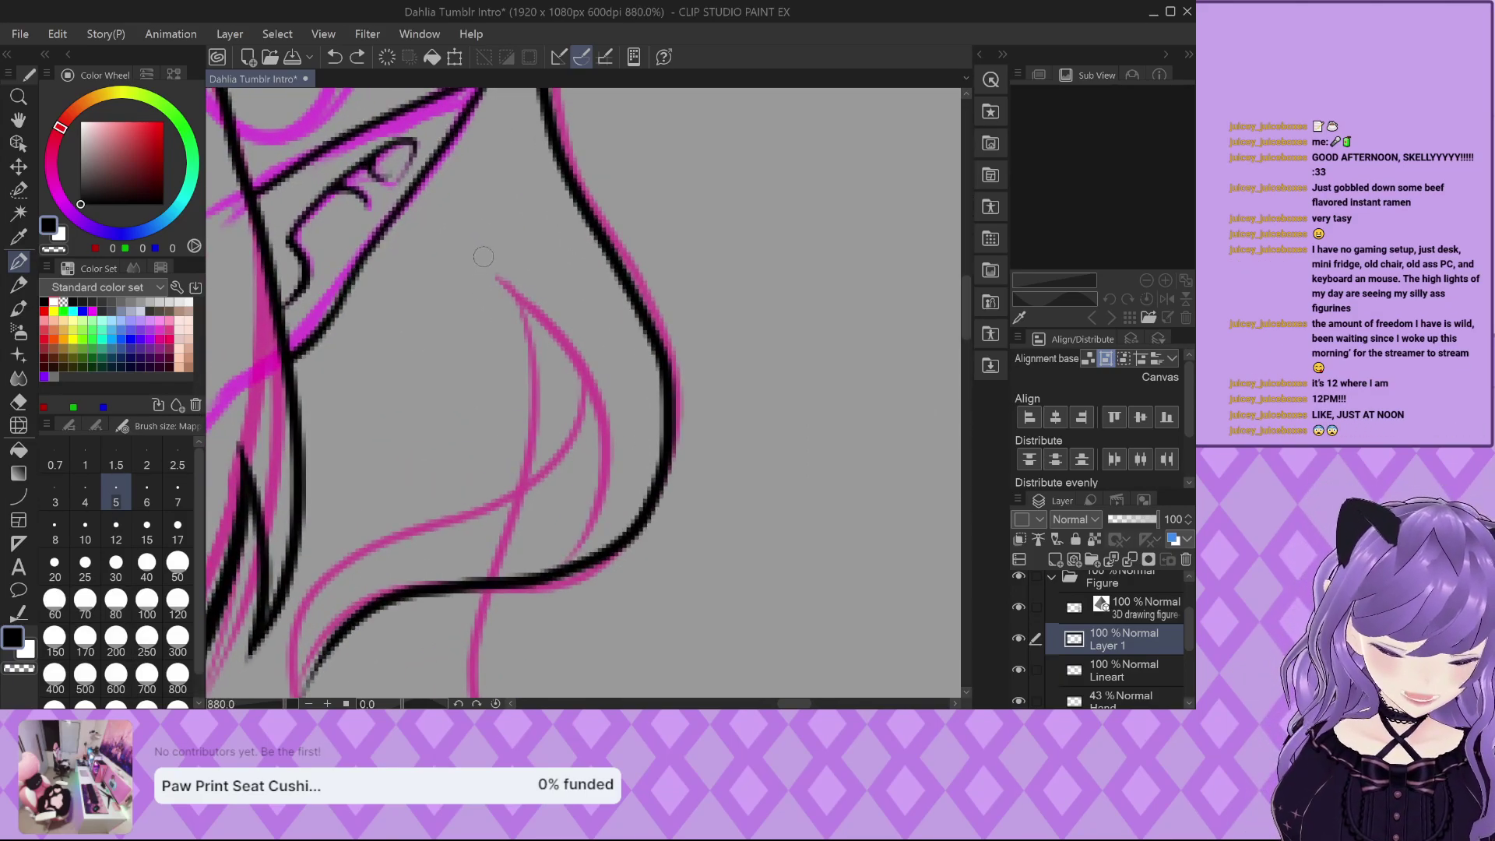
scroll(483, 257, up, 1)
Ink the hair lock's inner curve, fill the line junction, and trace the pink guide.
mouse_move(489, 232)
mouse_down()
mouse_move(491, 262)
mouse_move(609, 439)
mouse_move(618, 513)
mouse_move(572, 637)
mouse_up()
scroll(595, 592, up, 3)
mouse_move(610, 584)
mouse_down()
mouse_move(629, 619)
mouse_move(603, 612)
mouse_move(622, 618)
mouse_move(598, 632)
mouse_move(592, 600)
mouse_up()
scroll(591, 600, down, 3)
scroll(640, 384, up, 1)
mouse_move(660, 323)
mouse_down()
mouse_move(641, 375)
mouse_move(586, 416)
mouse_move(453, 480)
mouse_move(400, 603)
mouse_up()
scroll(386, 573, up, 1)
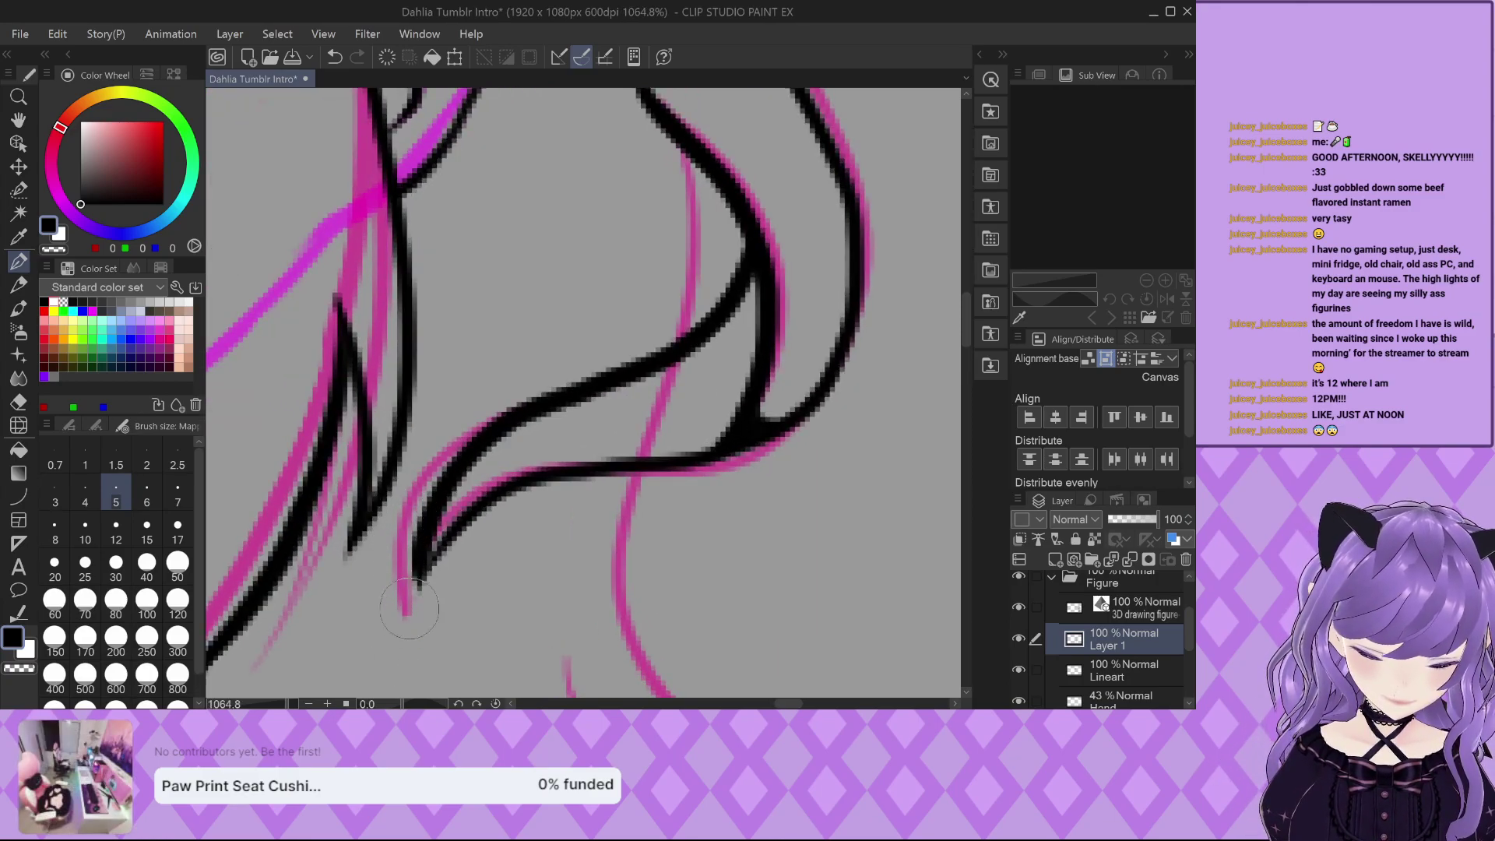
scroll(764, 225, up, 2)
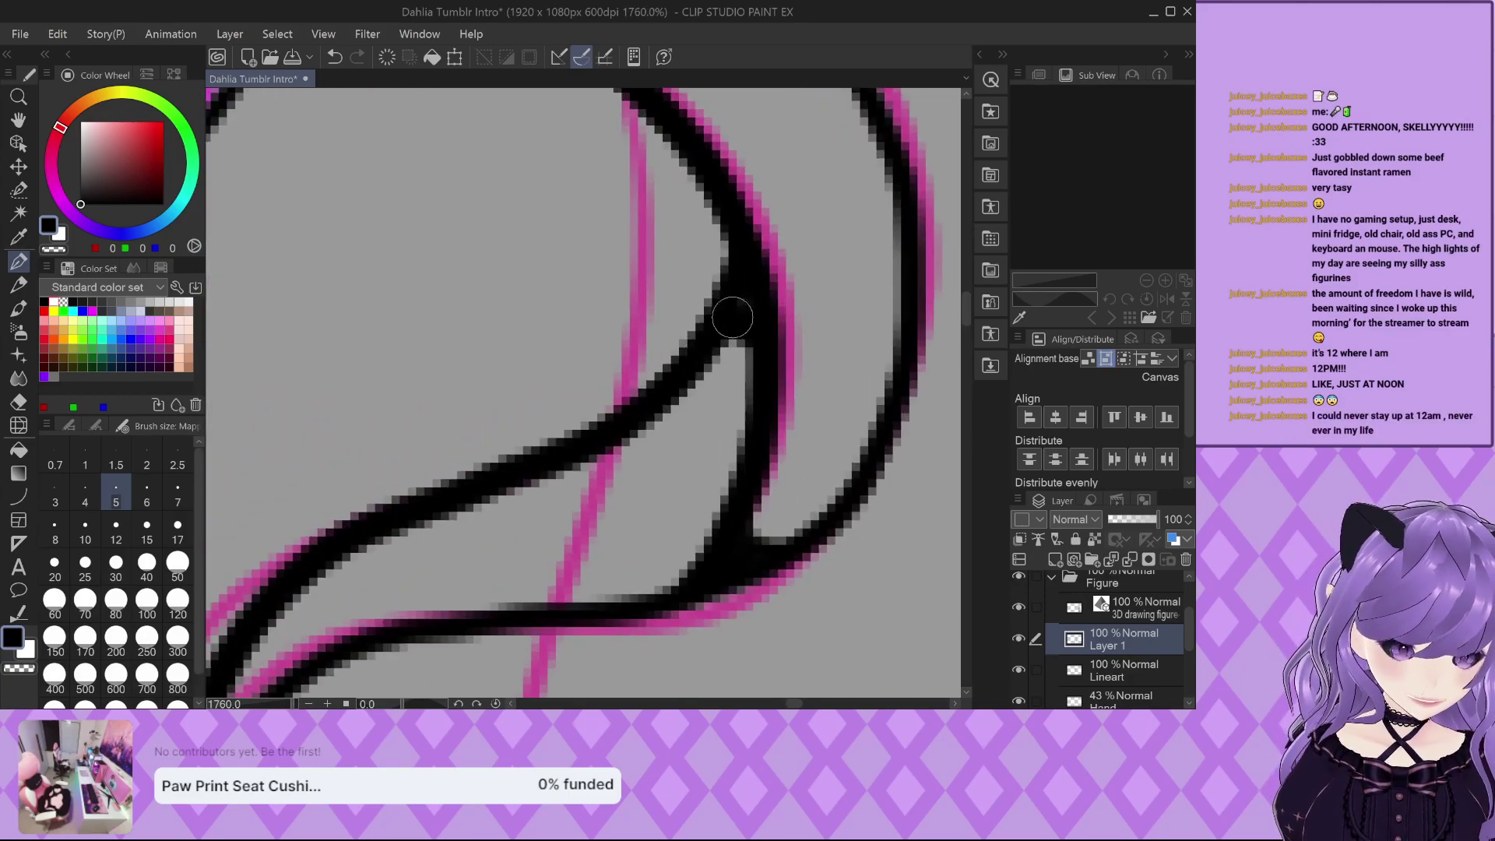
scroll(753, 289, down, 6)
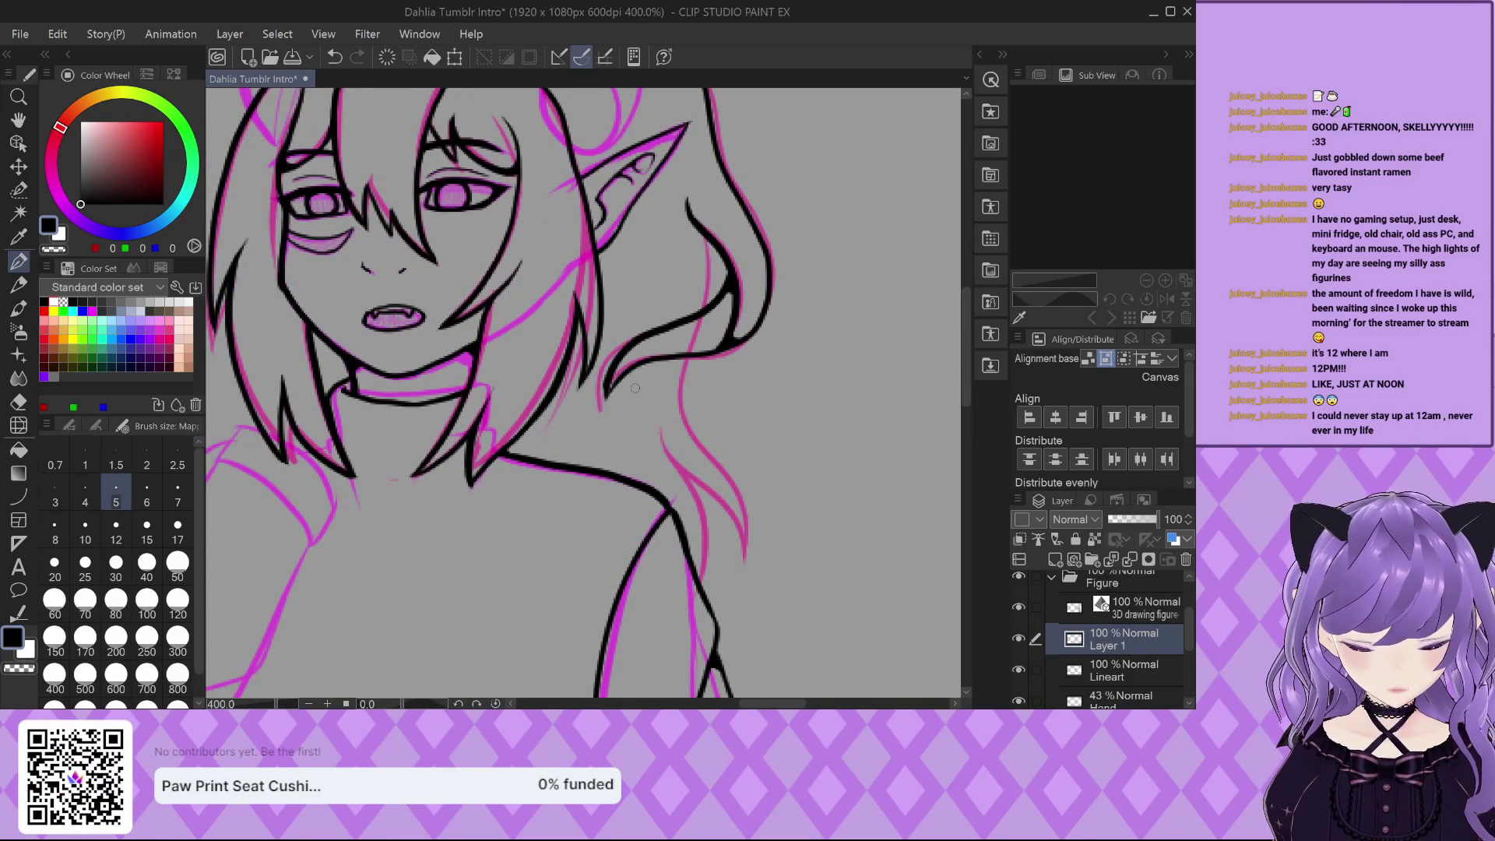
scroll(635, 388, down, 2)
Compare the Layer 1 lineart and switch to drawing on the Lineart layer.
click(1019, 637)
click(1019, 637)
click(1104, 671)
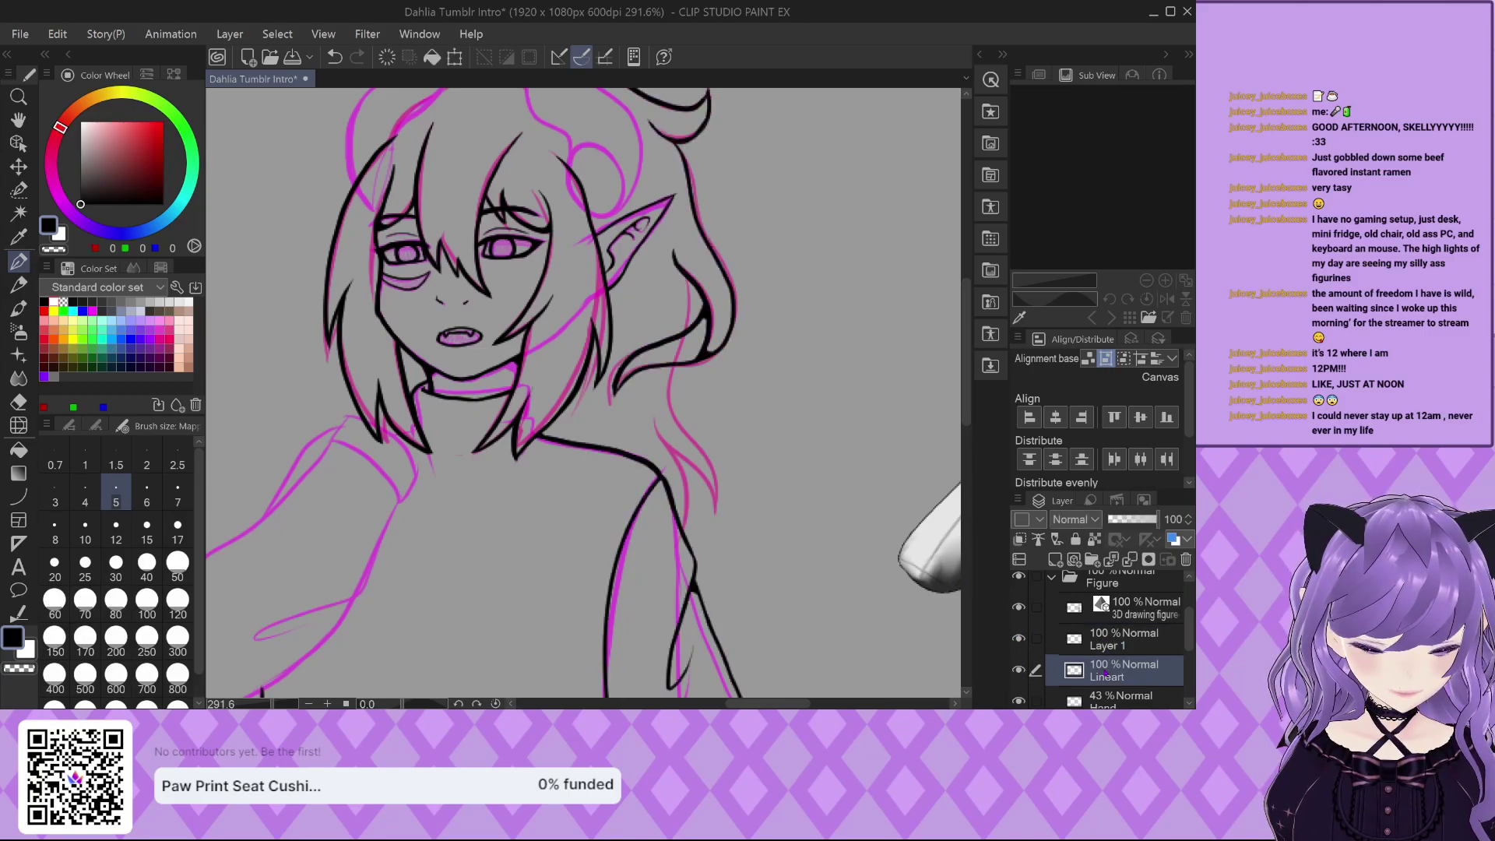
scroll(711, 446, up, 2)
scroll(603, 330, down, 2)
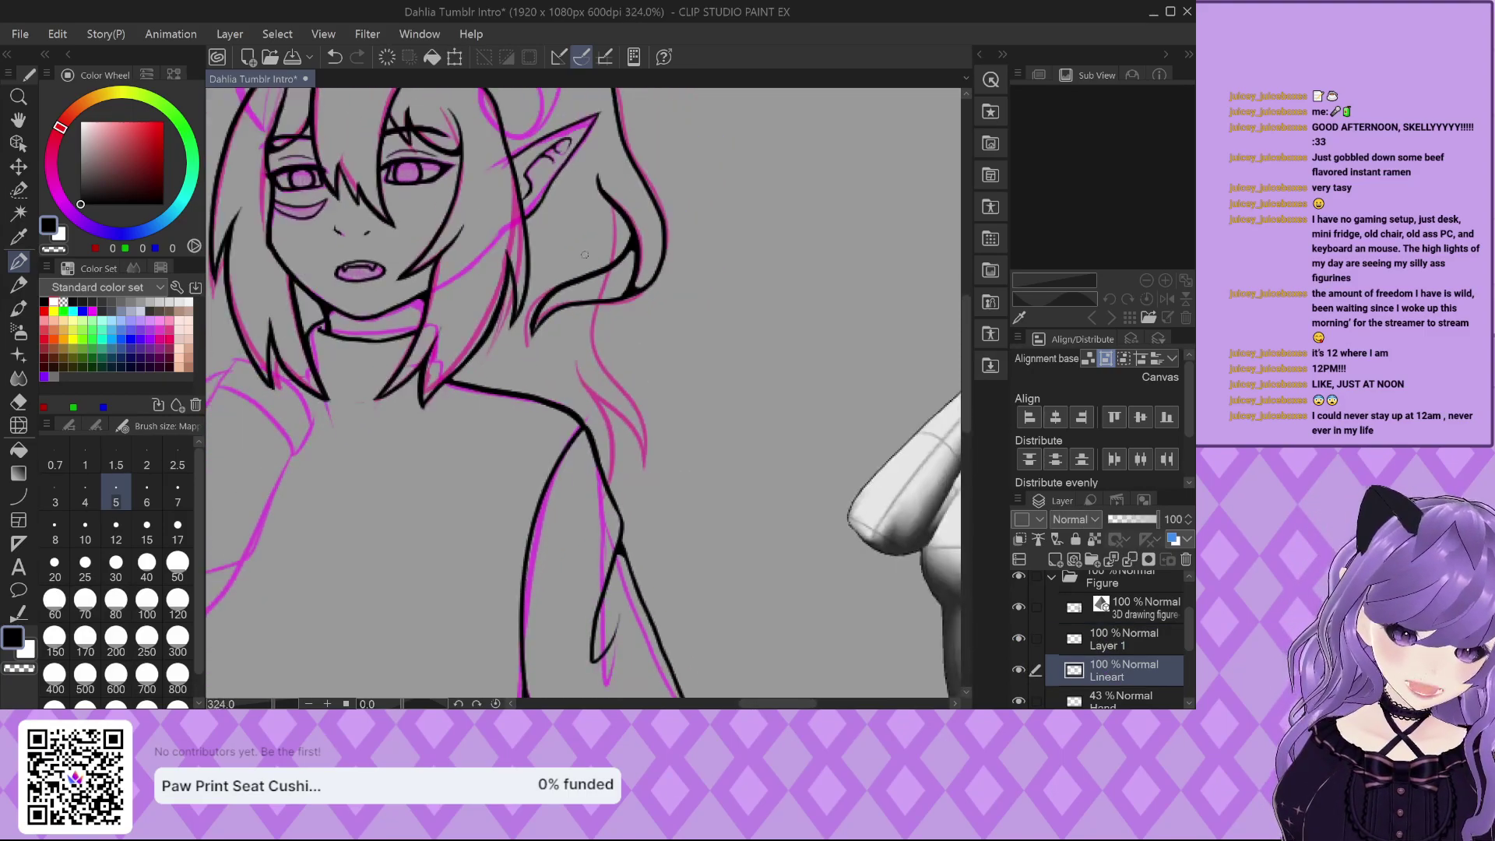
scroll(620, 235, up, 2)
scroll(582, 227, down, 2)
scroll(582, 227, up, 2)
scroll(583, 228, up, 1)
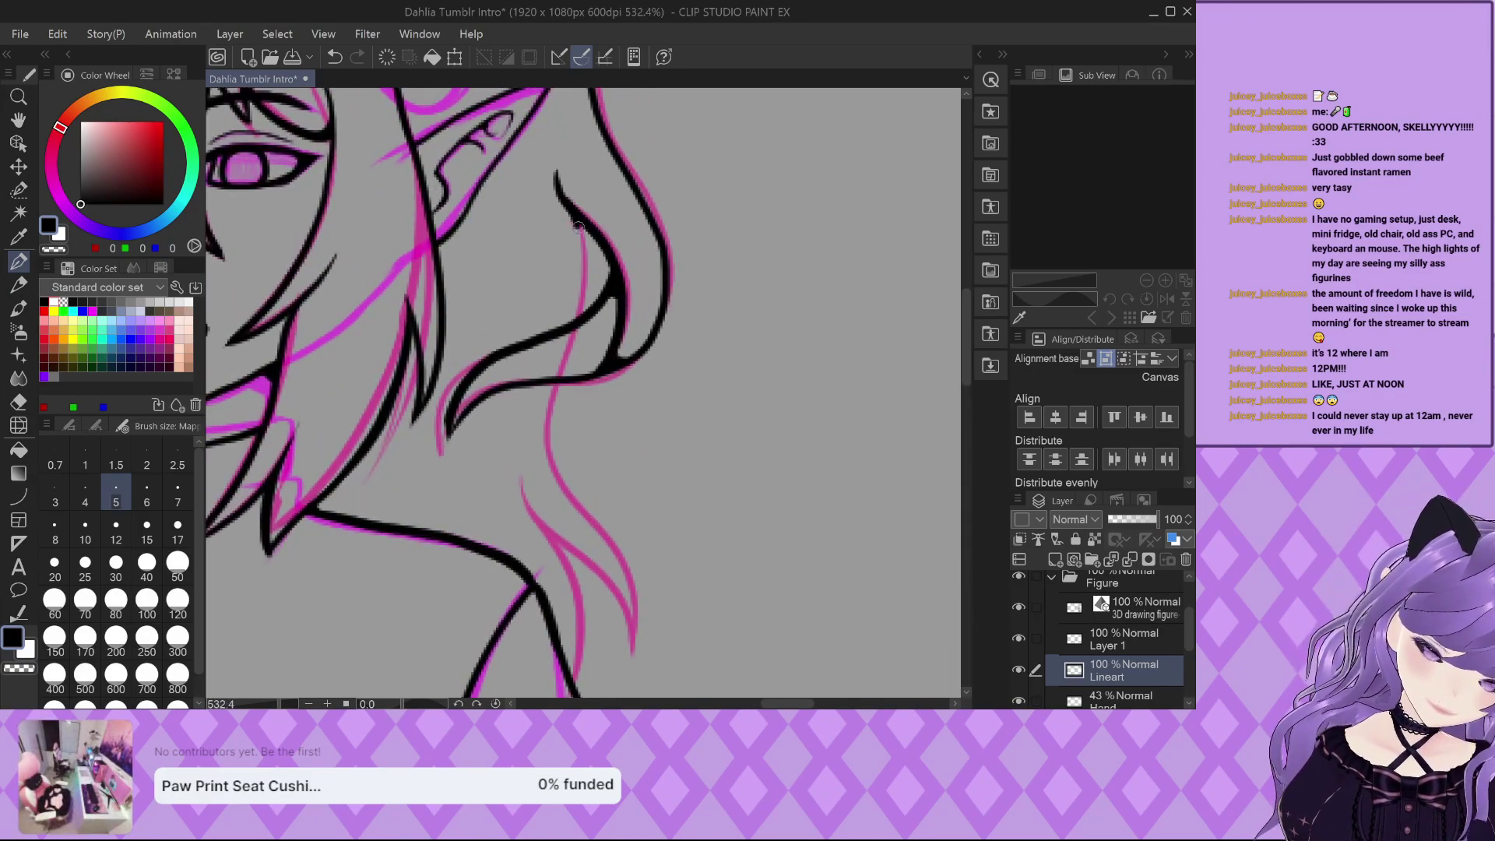
Ink the hair strands near the neck along the pink sketch, redrawing the short strand.
mouse_move(583, 308)
mouse_down()
mouse_move(560, 409)
mouse_move(650, 670)
mouse_up()
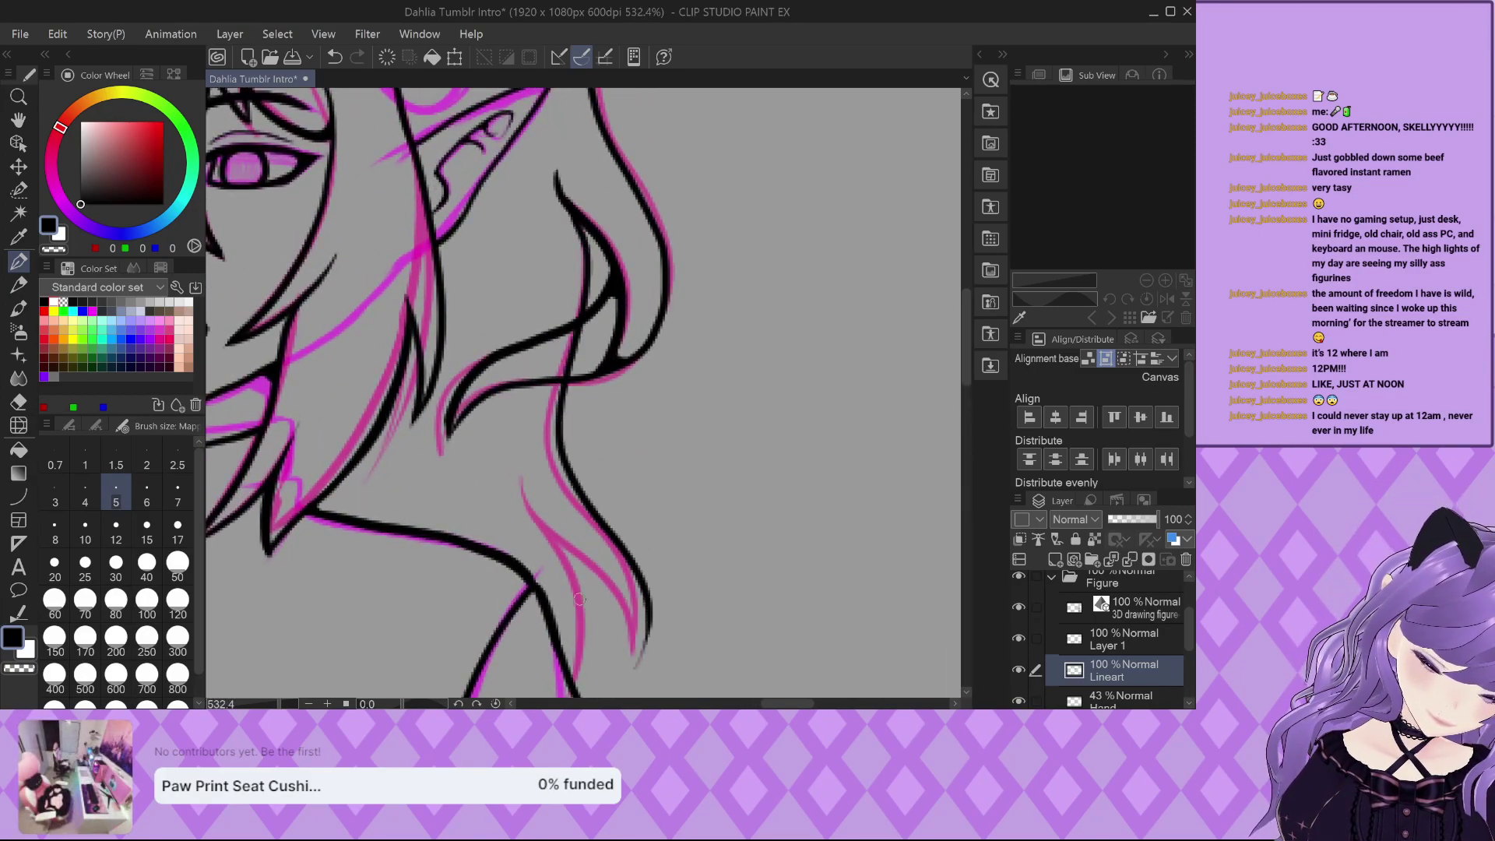
scroll(535, 478, up, 2)
mouse_move(527, 468)
mouse_down()
mouse_move(619, 576)
mouse_move(668, 690)
mouse_up()
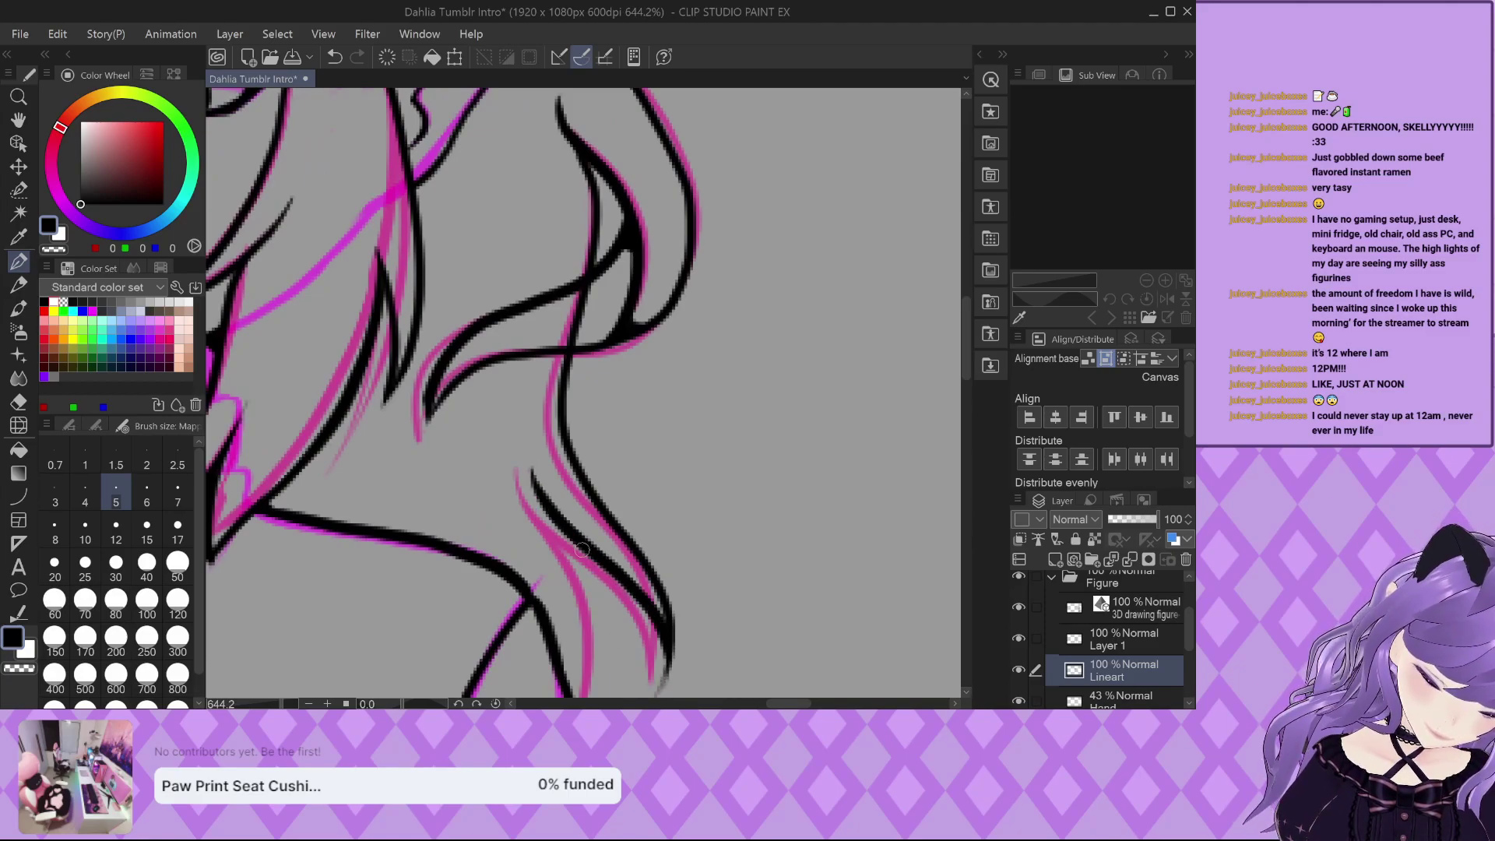
scroll(574, 402, down, 5)
scroll(574, 402, up, 7)
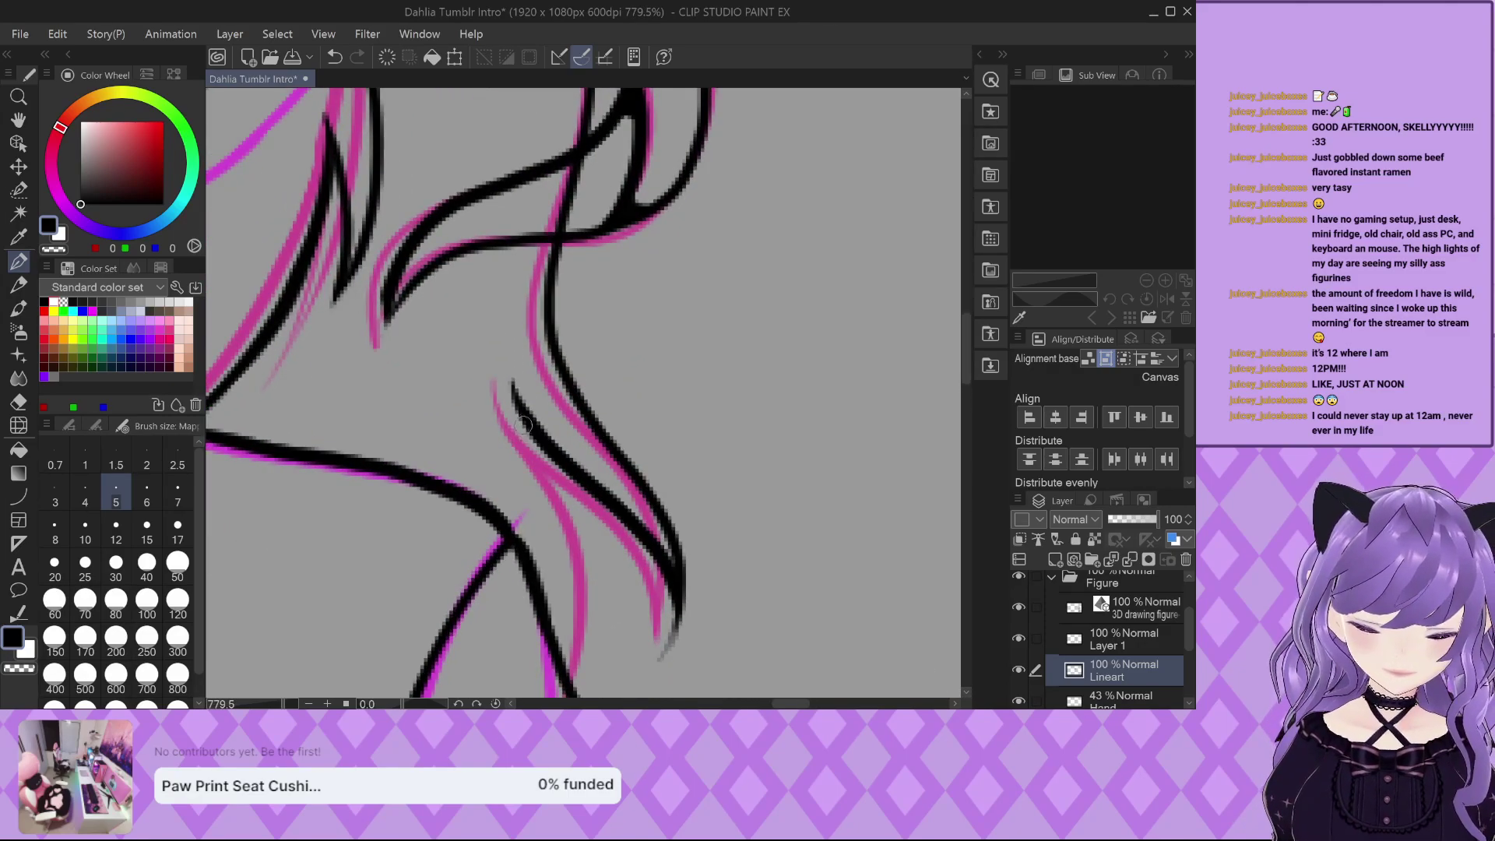
drag(511, 387, 564, 521)
scroll(526, 417, up, 1)
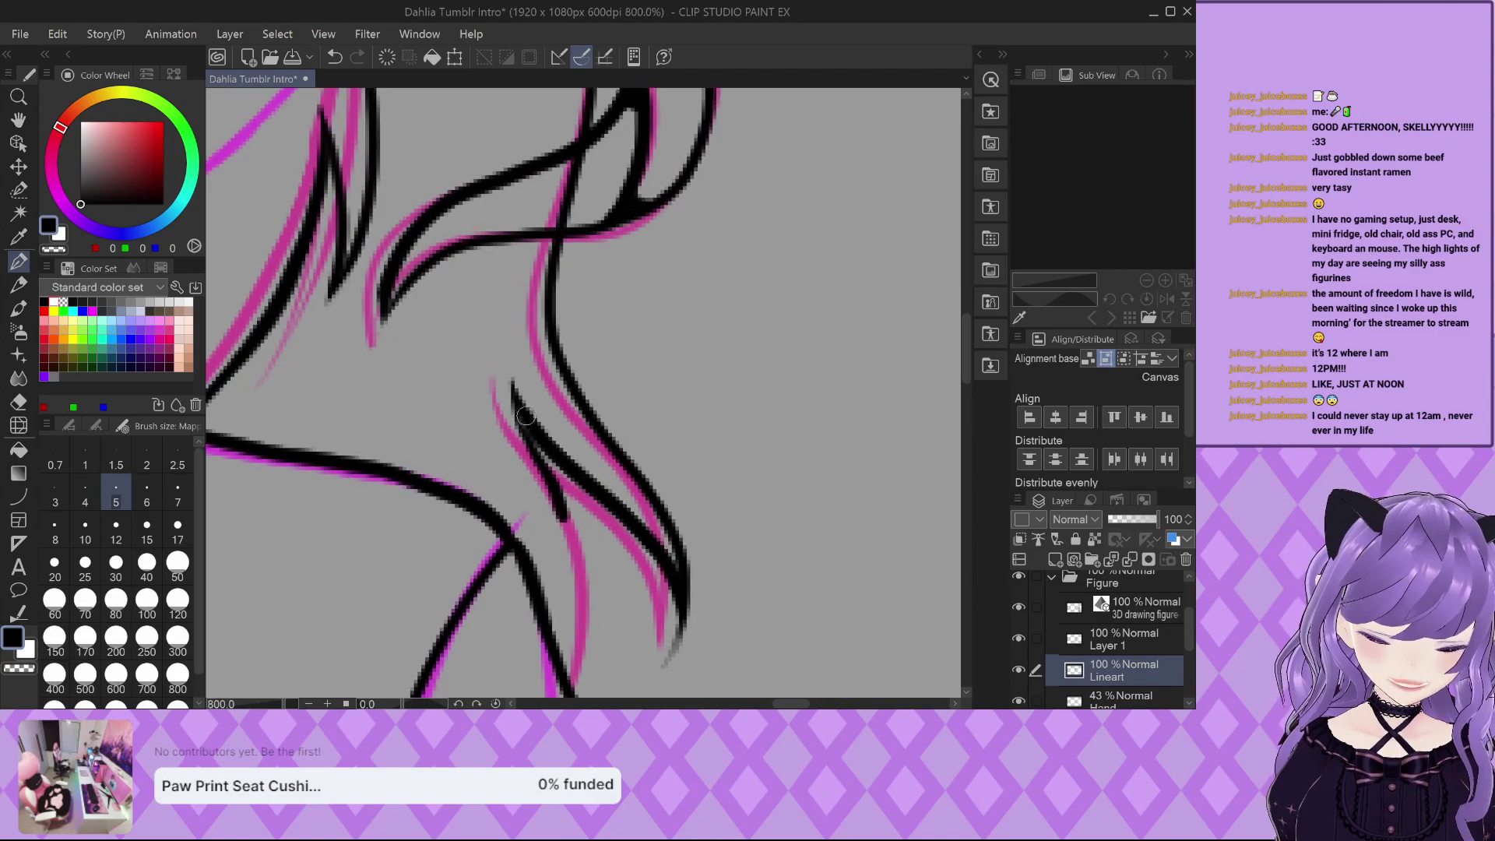
key(ctrl+z)
mouse_move(511, 378)
mouse_down()
mouse_move(575, 507)
mouse_move(601, 627)
mouse_move(577, 668)
mouse_up()
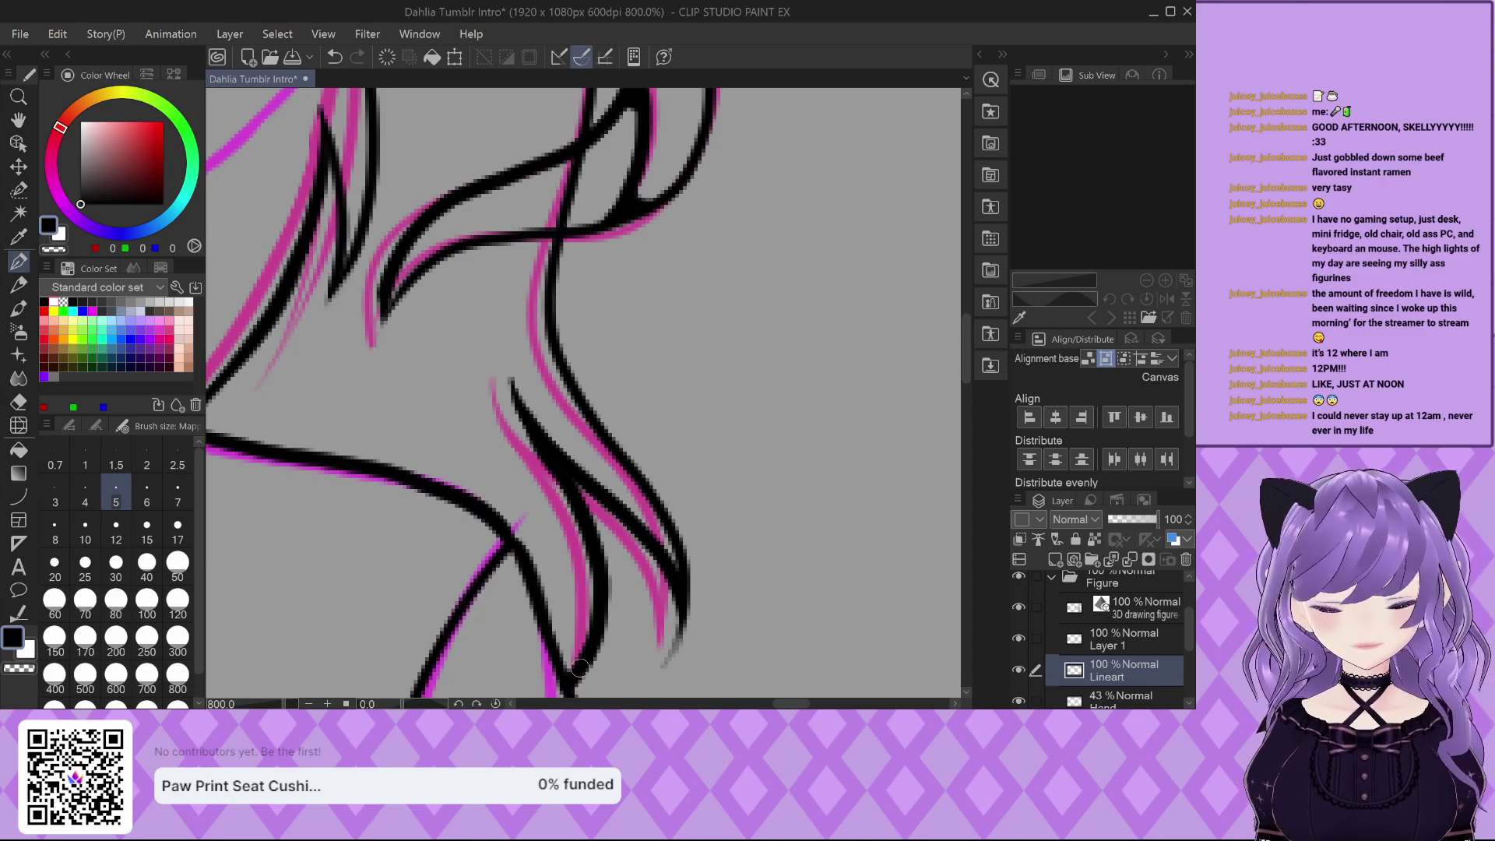
Zoom in on the strand beside the neck and thicken its right edge with two strokes.
scroll(502, 405, up, 3)
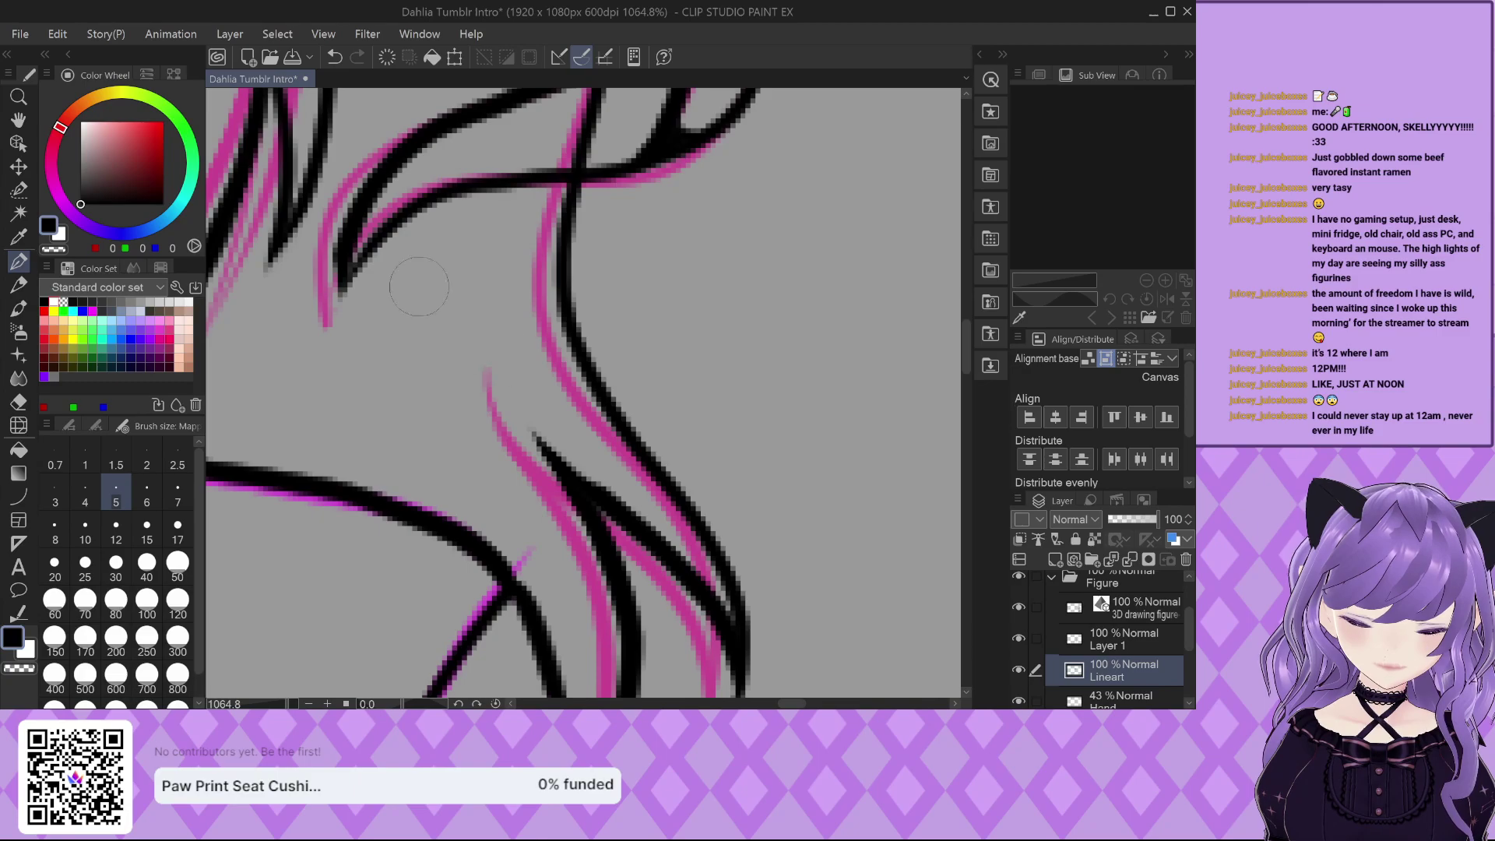
scroll(469, 336, down, 6)
scroll(585, 575, up, 4)
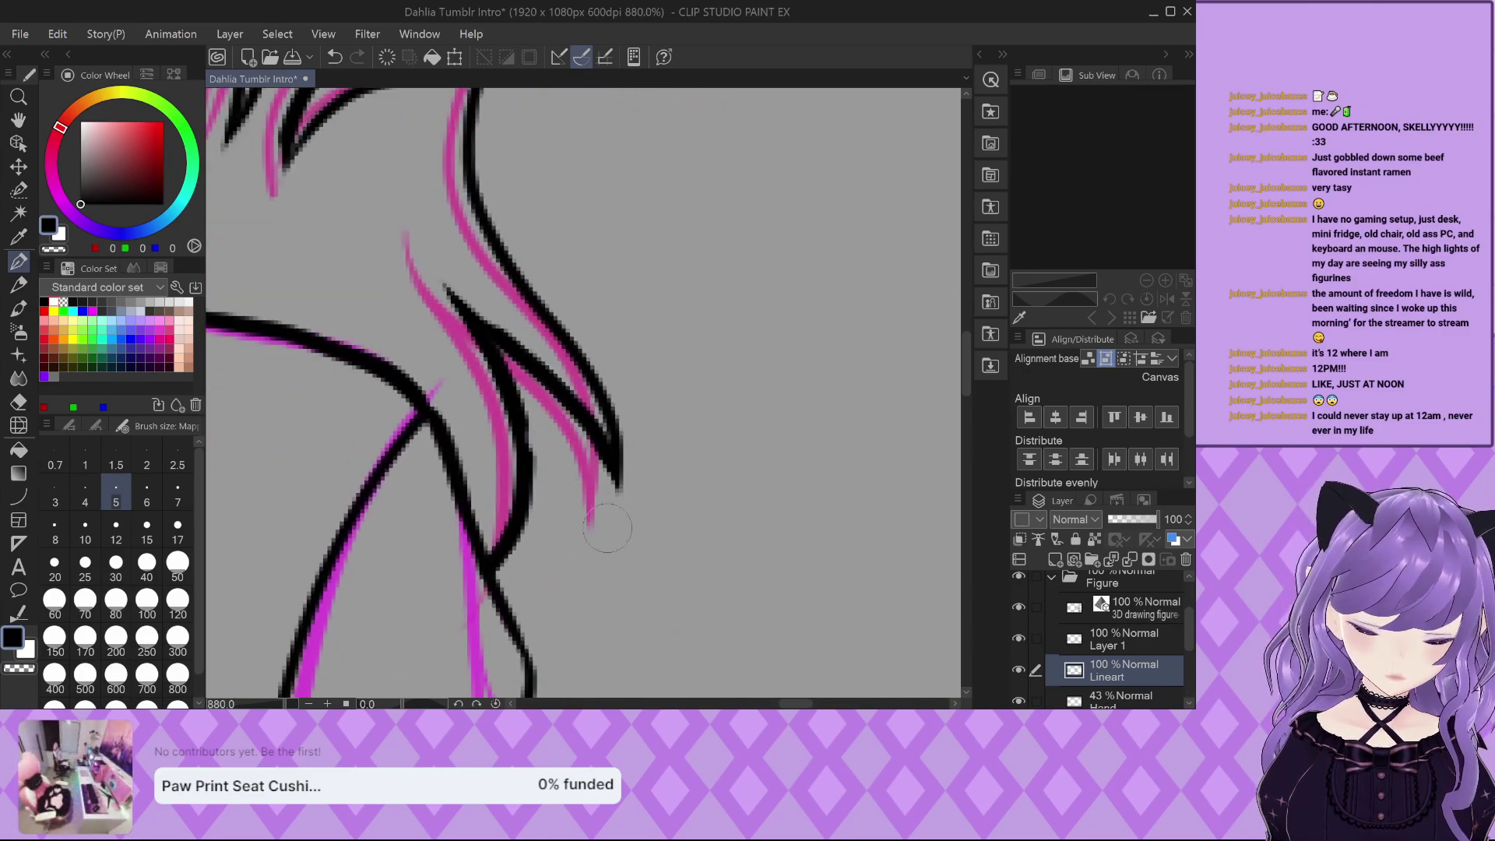
scroll(563, 429, down, 2)
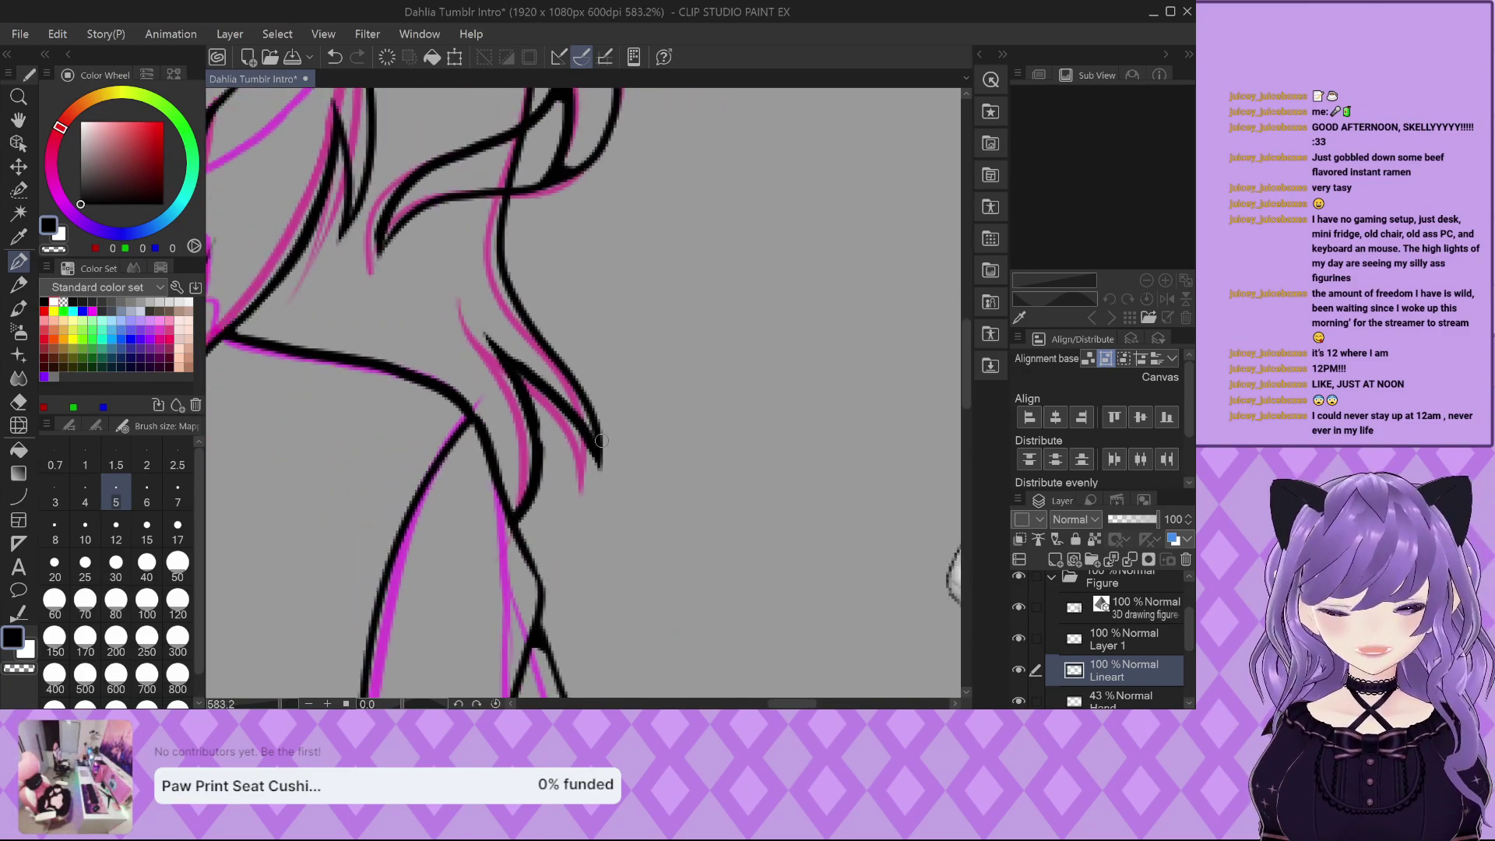
scroll(603, 448, down, 1)
scroll(519, 339, up, 6)
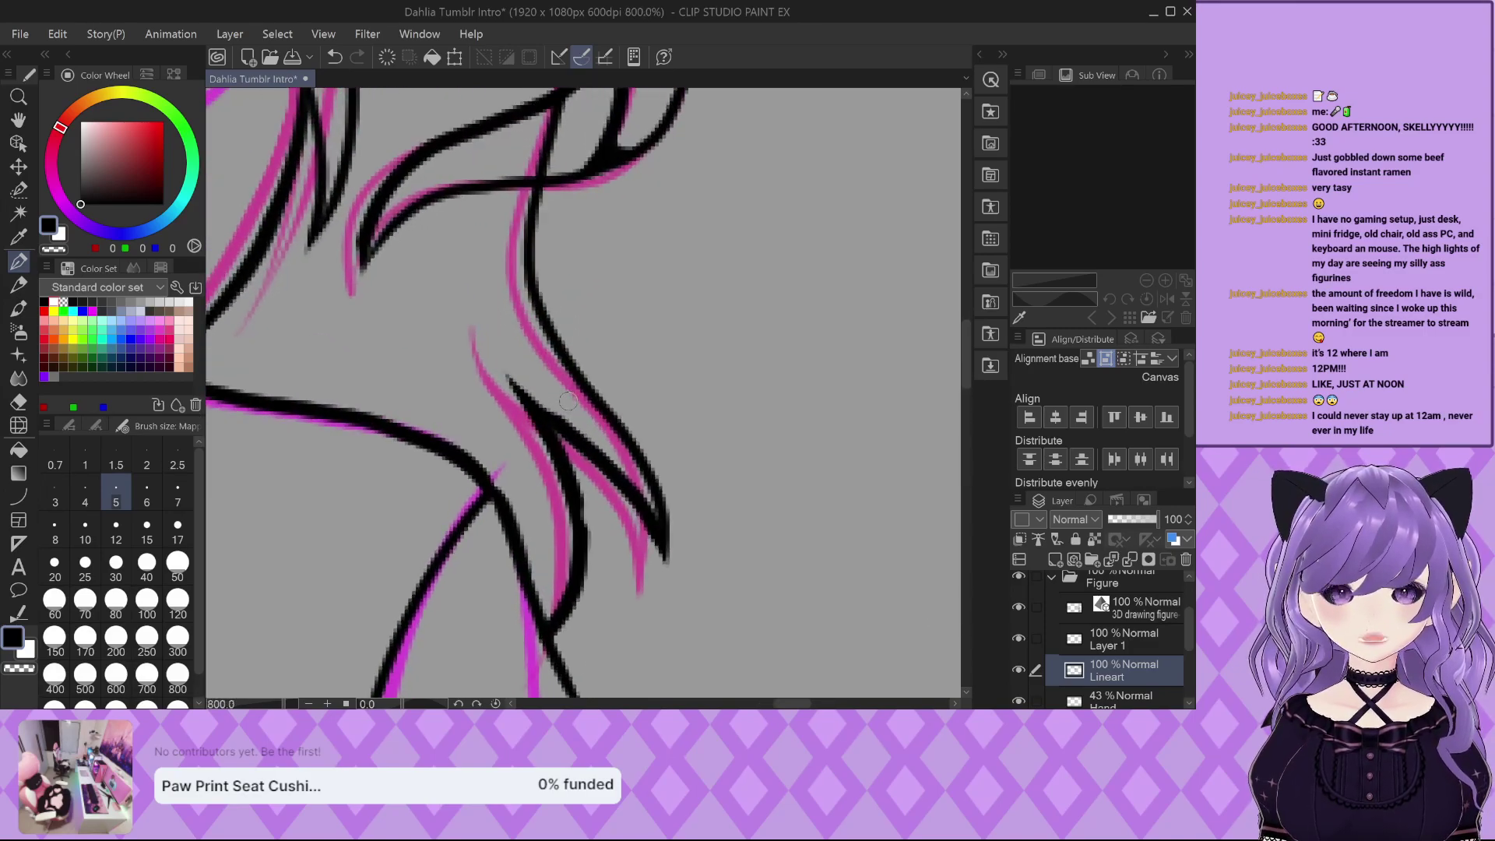
scroll(614, 505, down, 4)
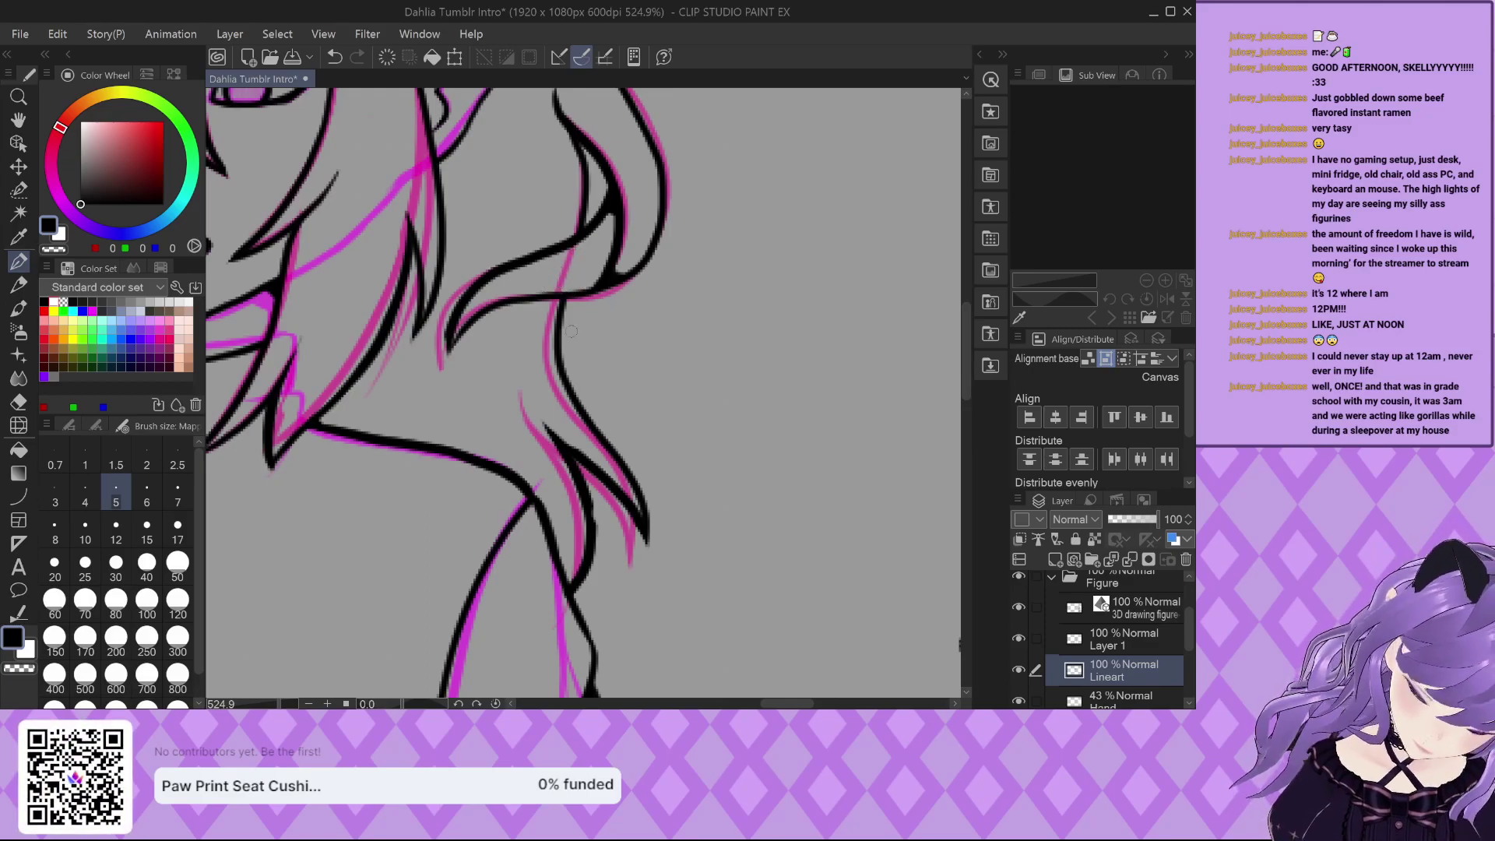
scroll(590, 278, down, 3)
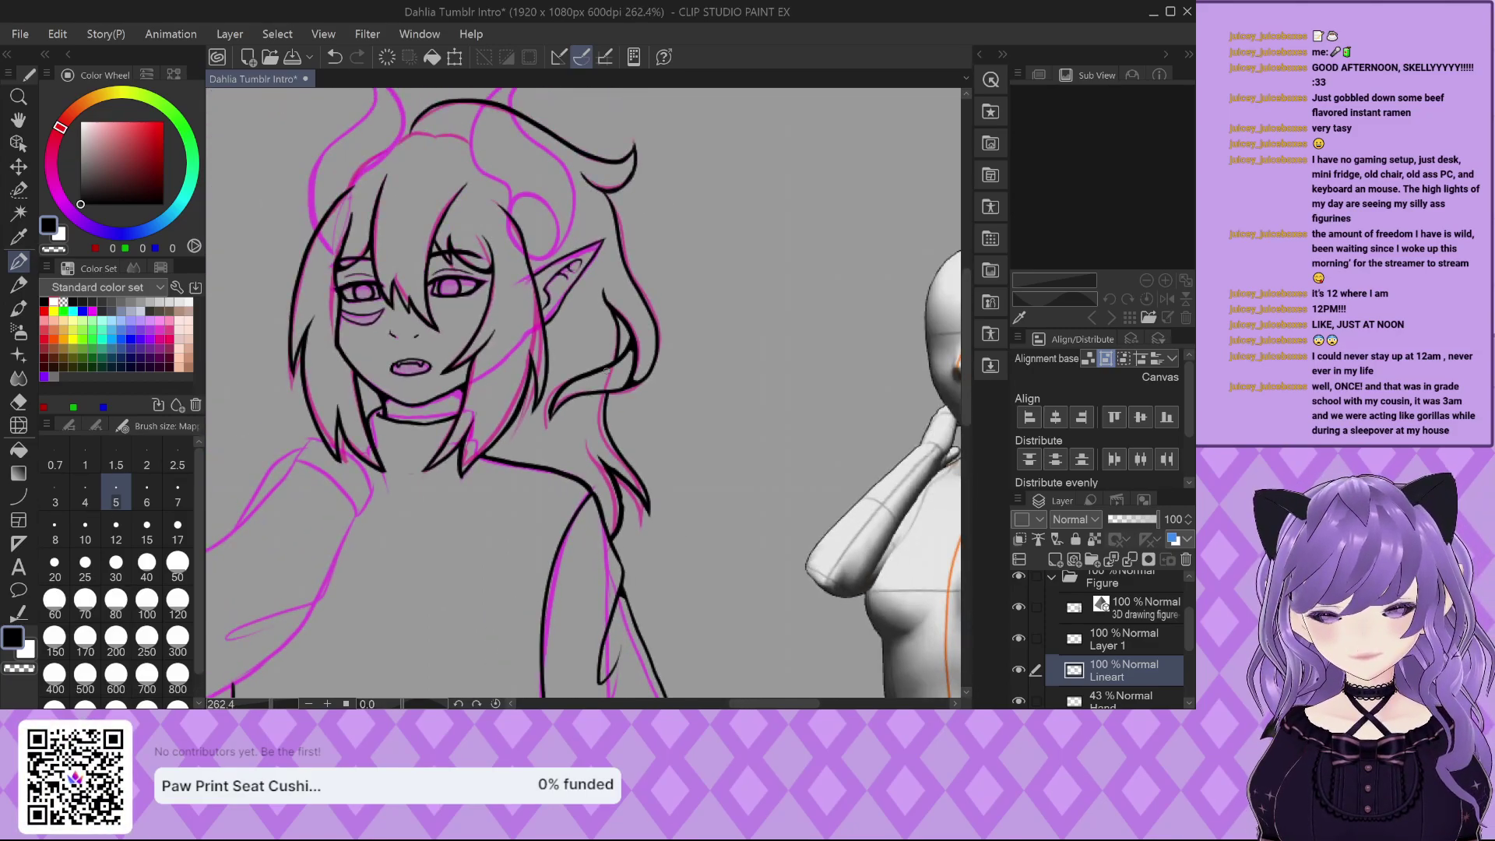
scroll(606, 371, down, 1)
scroll(513, 141, up, 1)
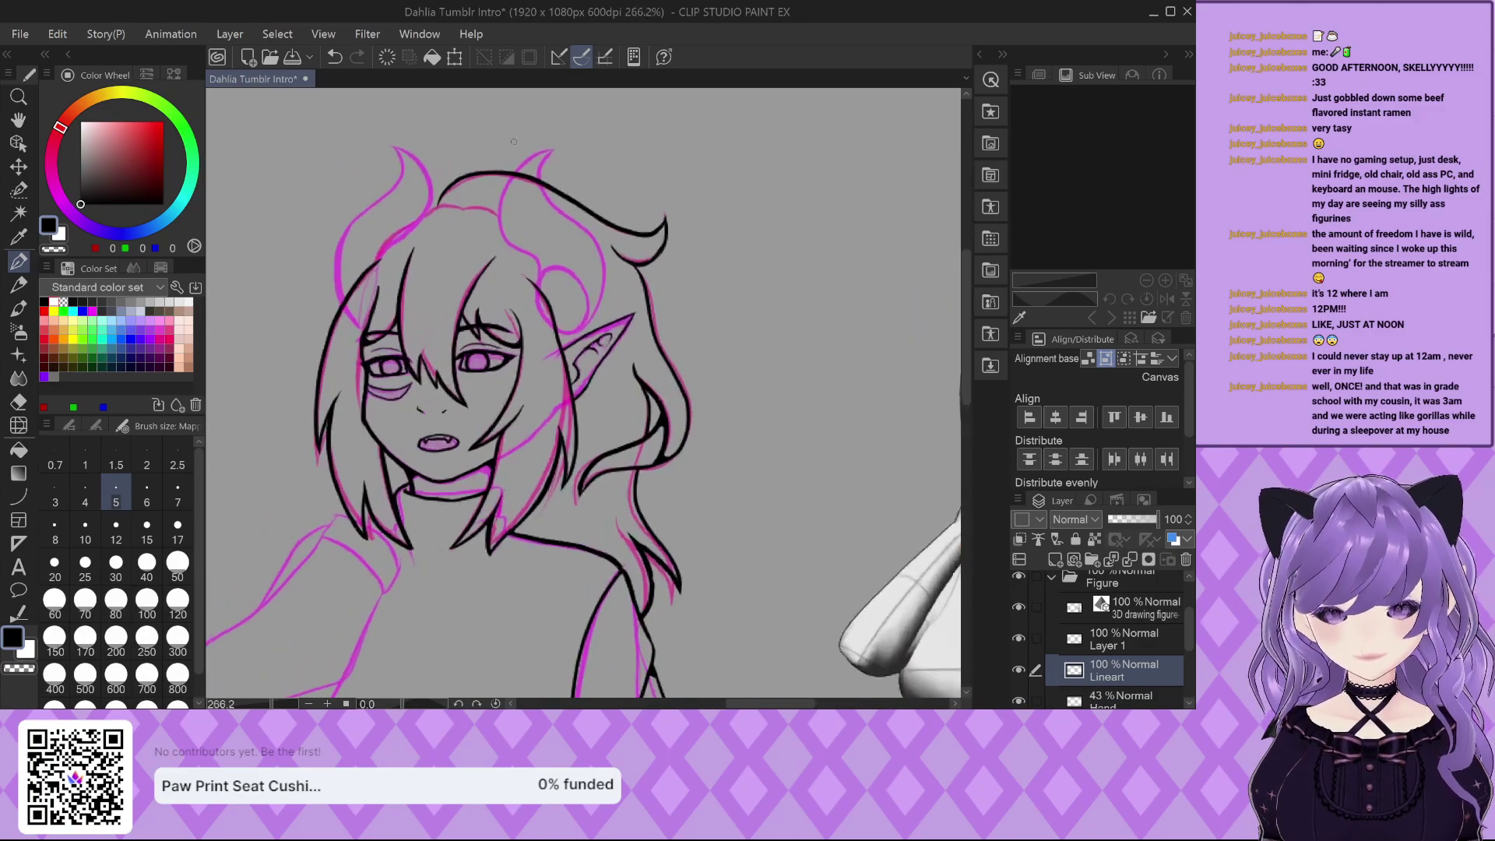
scroll(742, 391, down, 3)
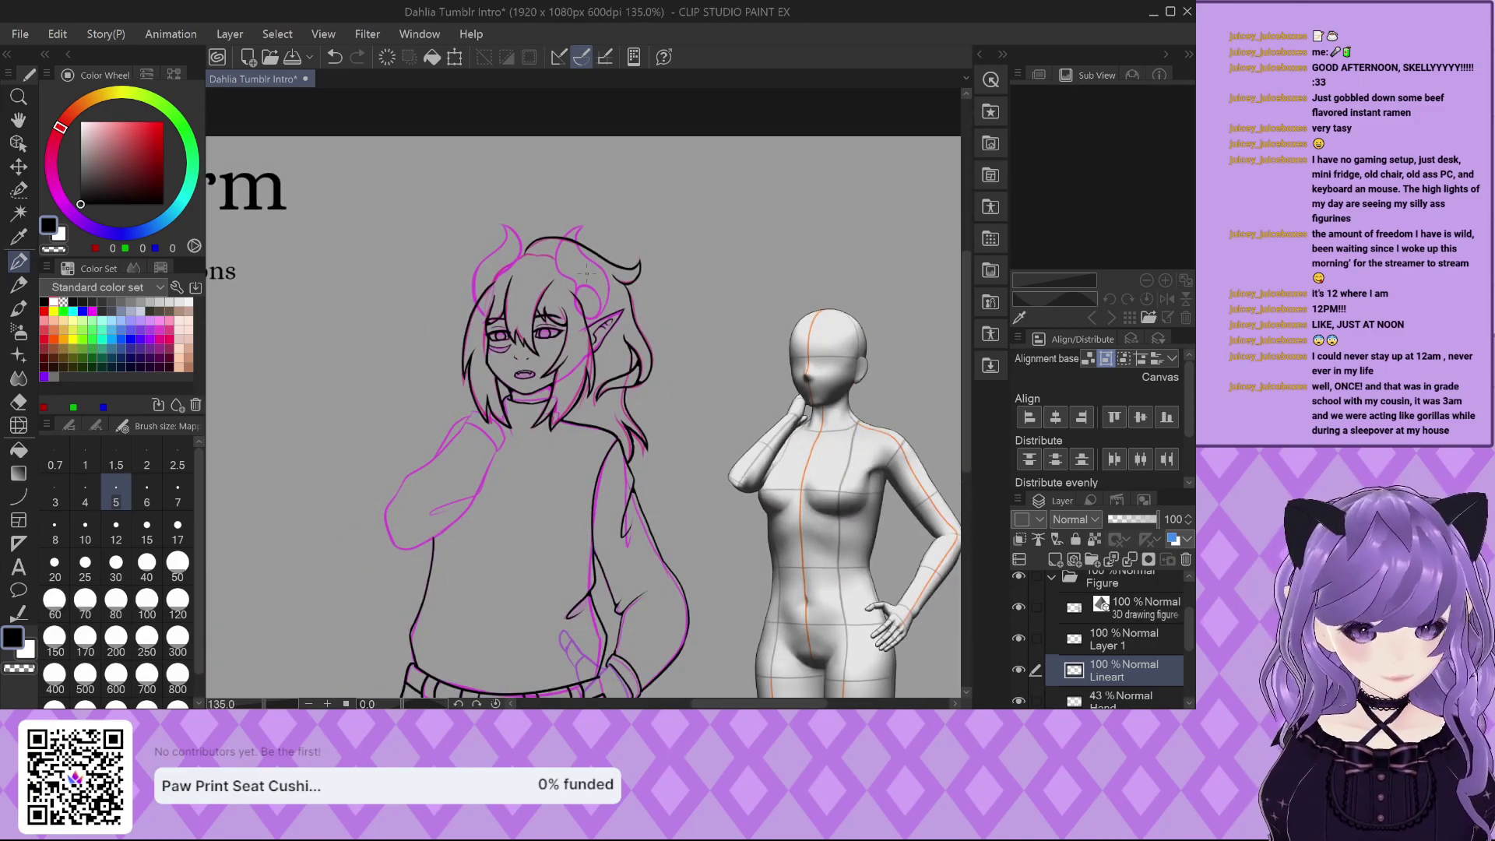
scroll(612, 377, up, 9)
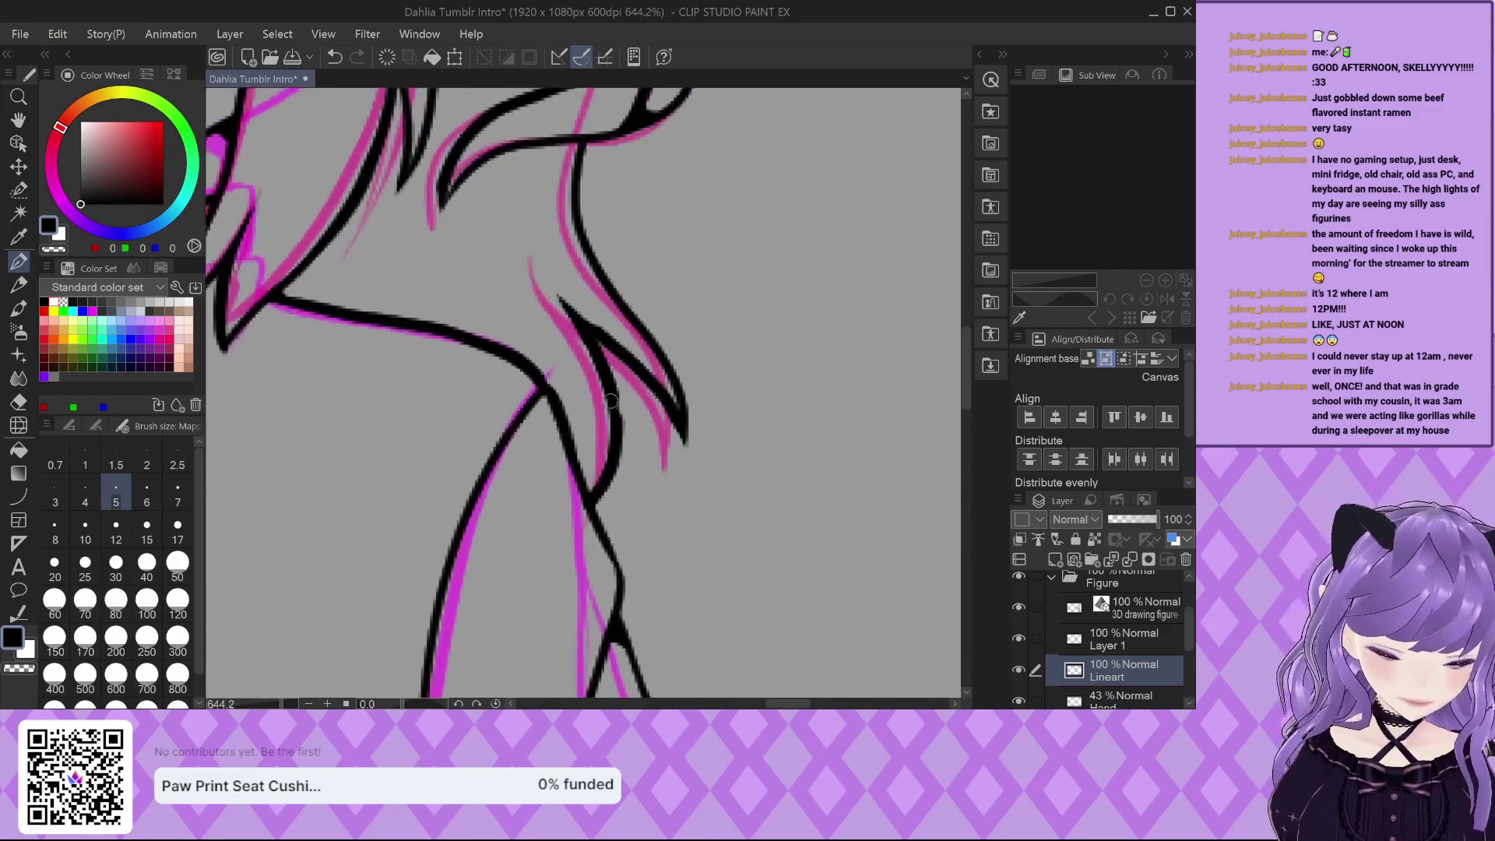
drag(598, 340, 623, 505)
drag(624, 437, 606, 350)
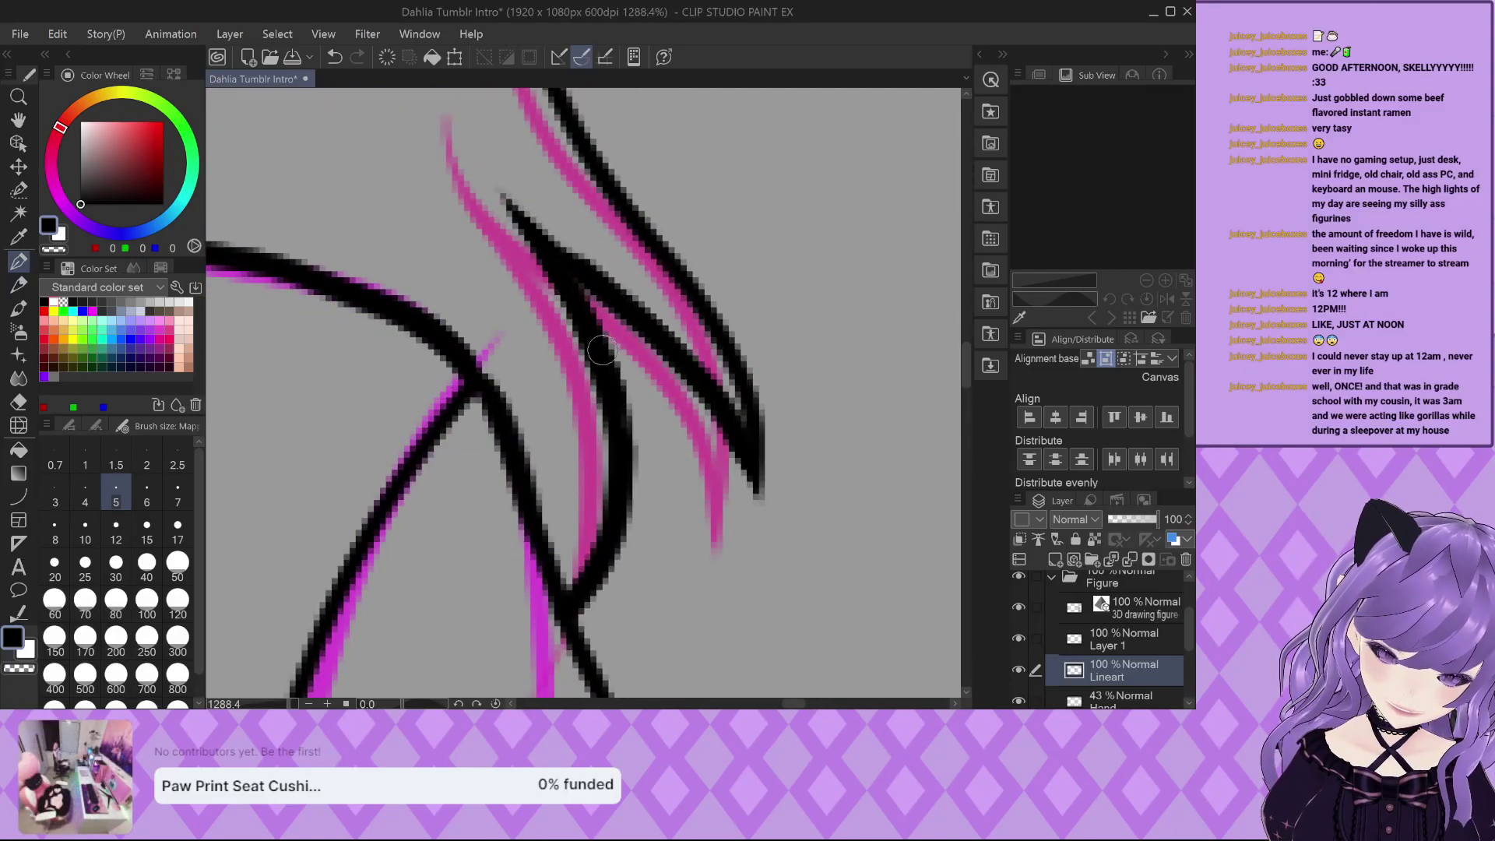
scroll(657, 427, down, 6)
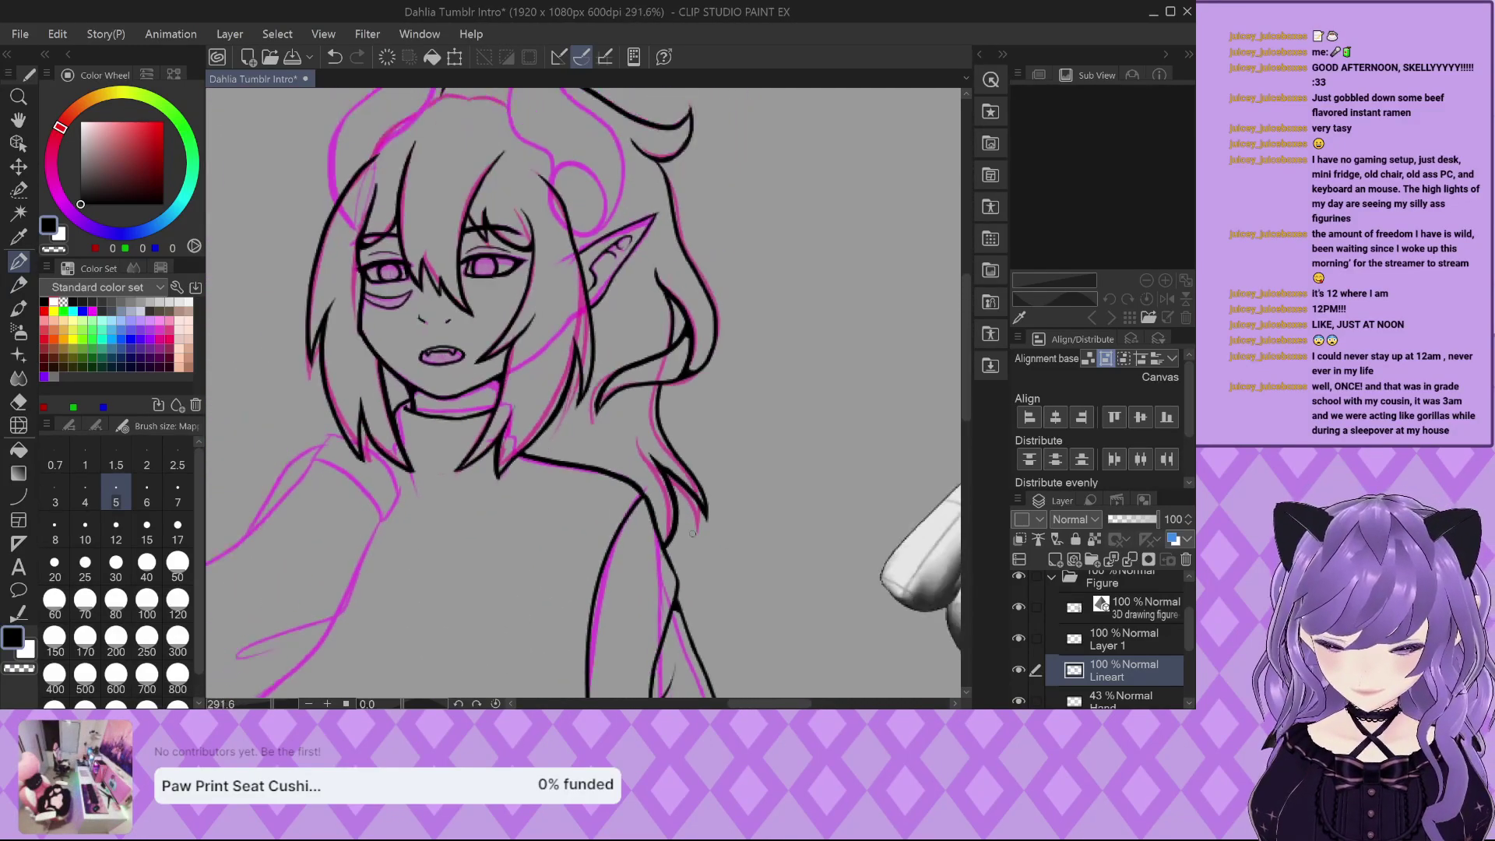
scroll(699, 527, up, 5)
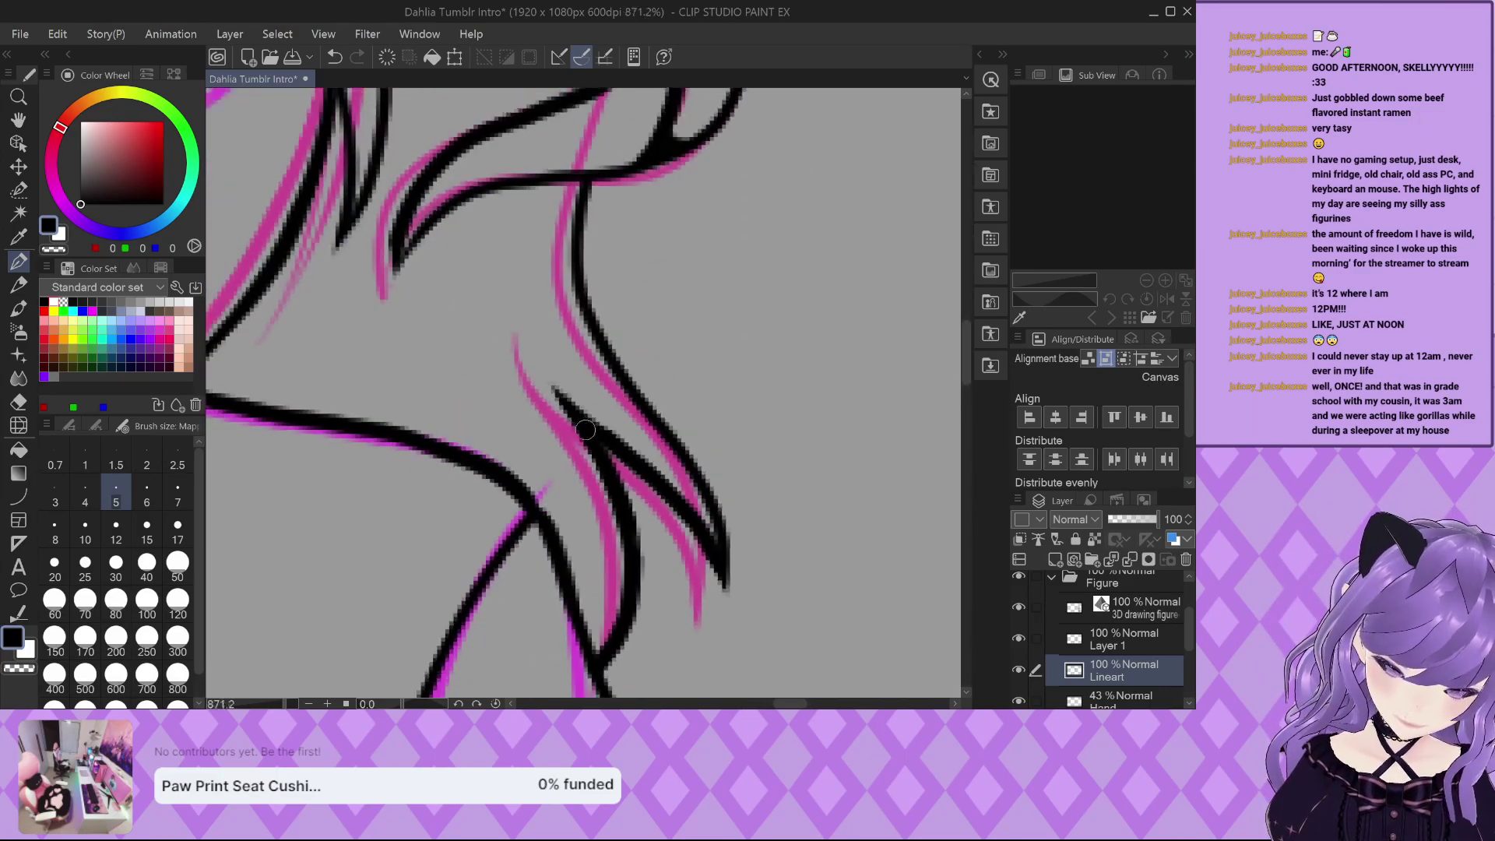
scroll(556, 386, down, 3)
scroll(663, 497, down, 2)
scroll(767, 429, down, 2)
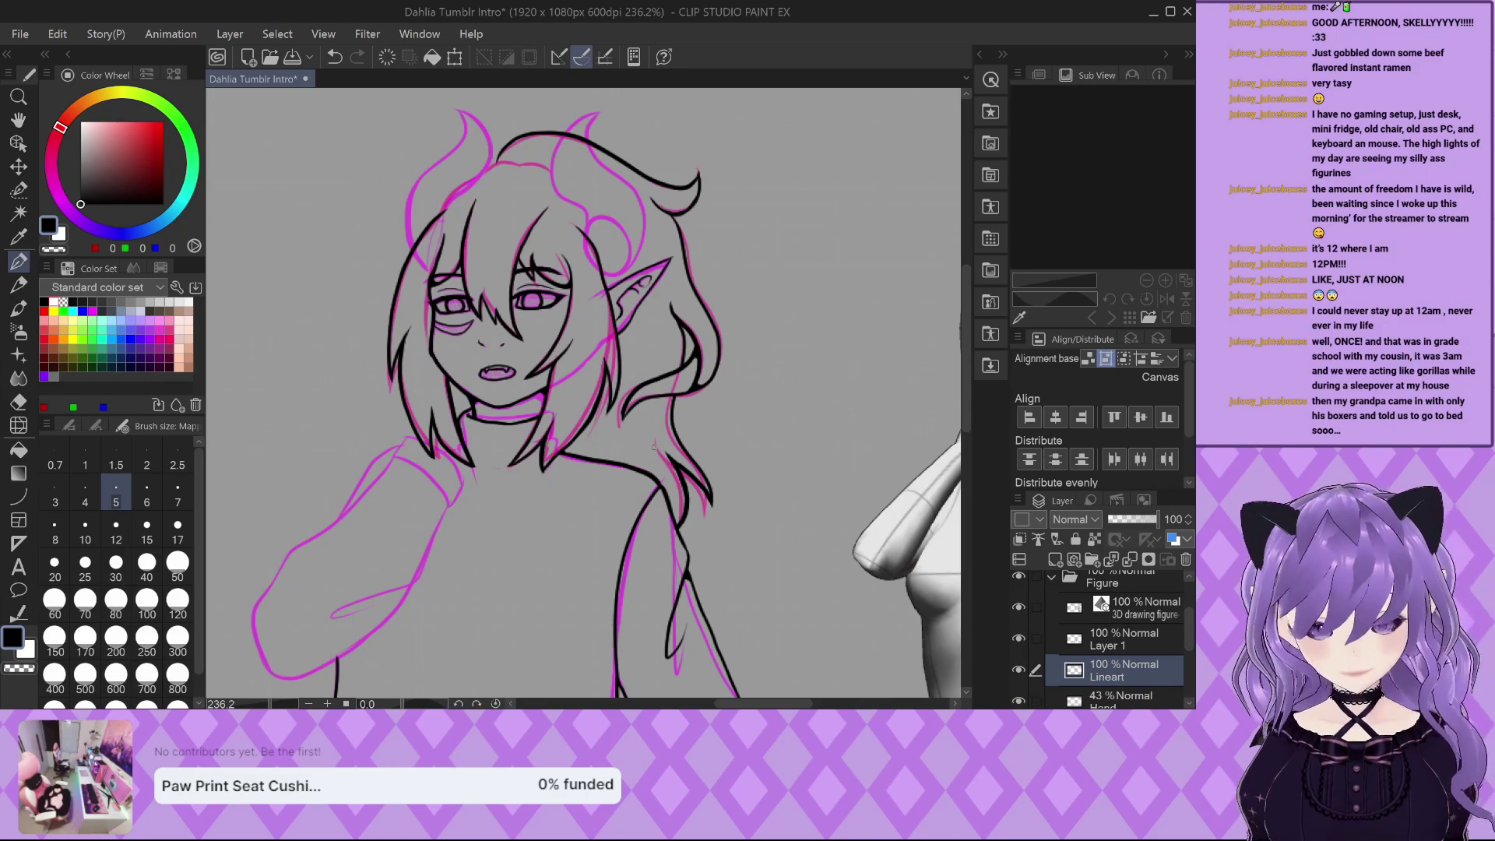
On Layer 1, ink the top hairline along the pink sketch.
scroll(602, 126, down, 3)
scroll(601, 126, down, 2)
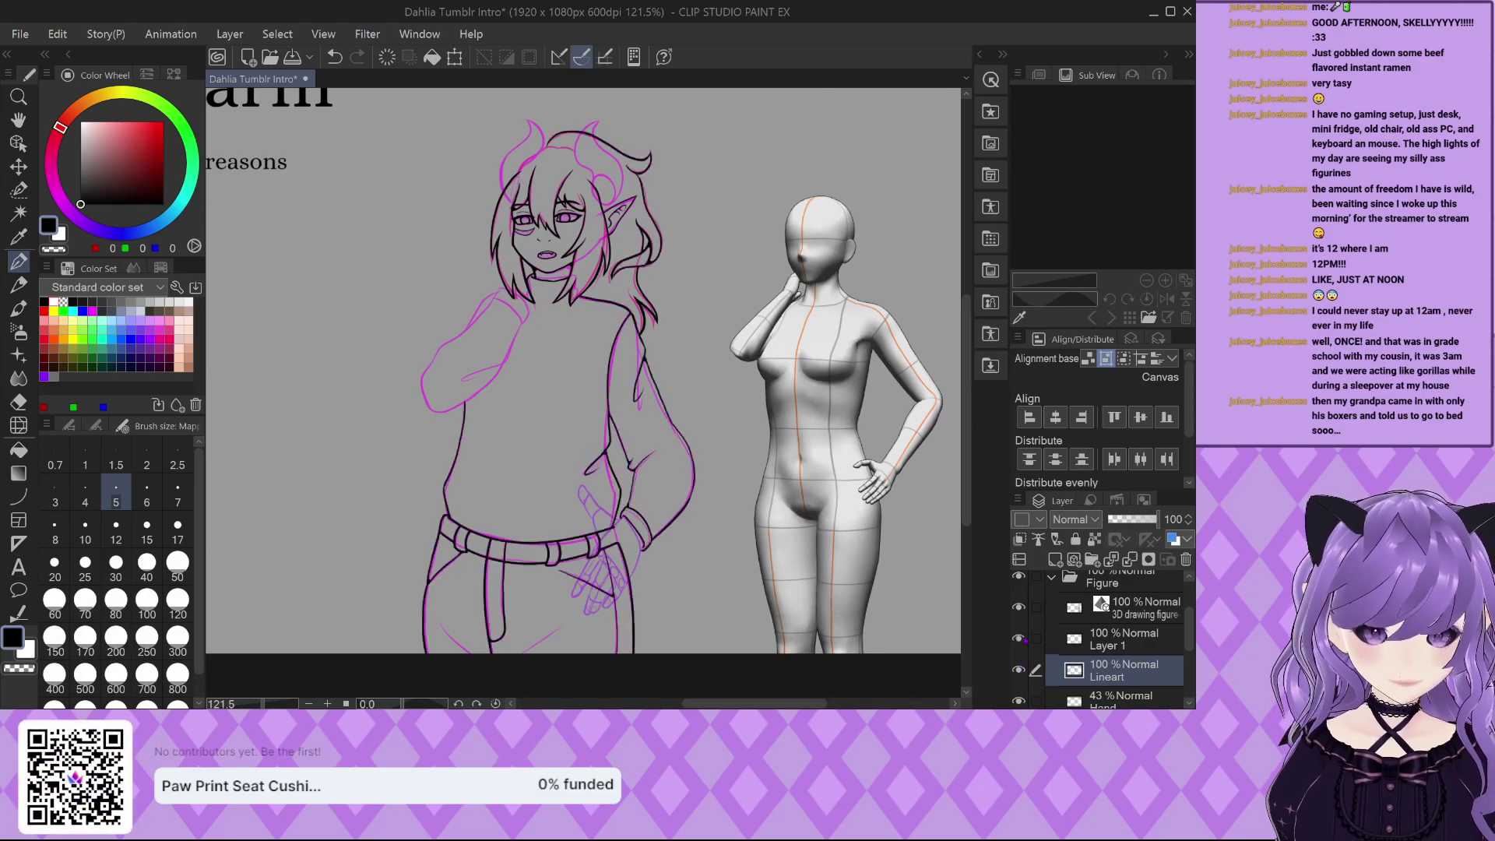
click(1068, 638)
scroll(488, 421, down, 4)
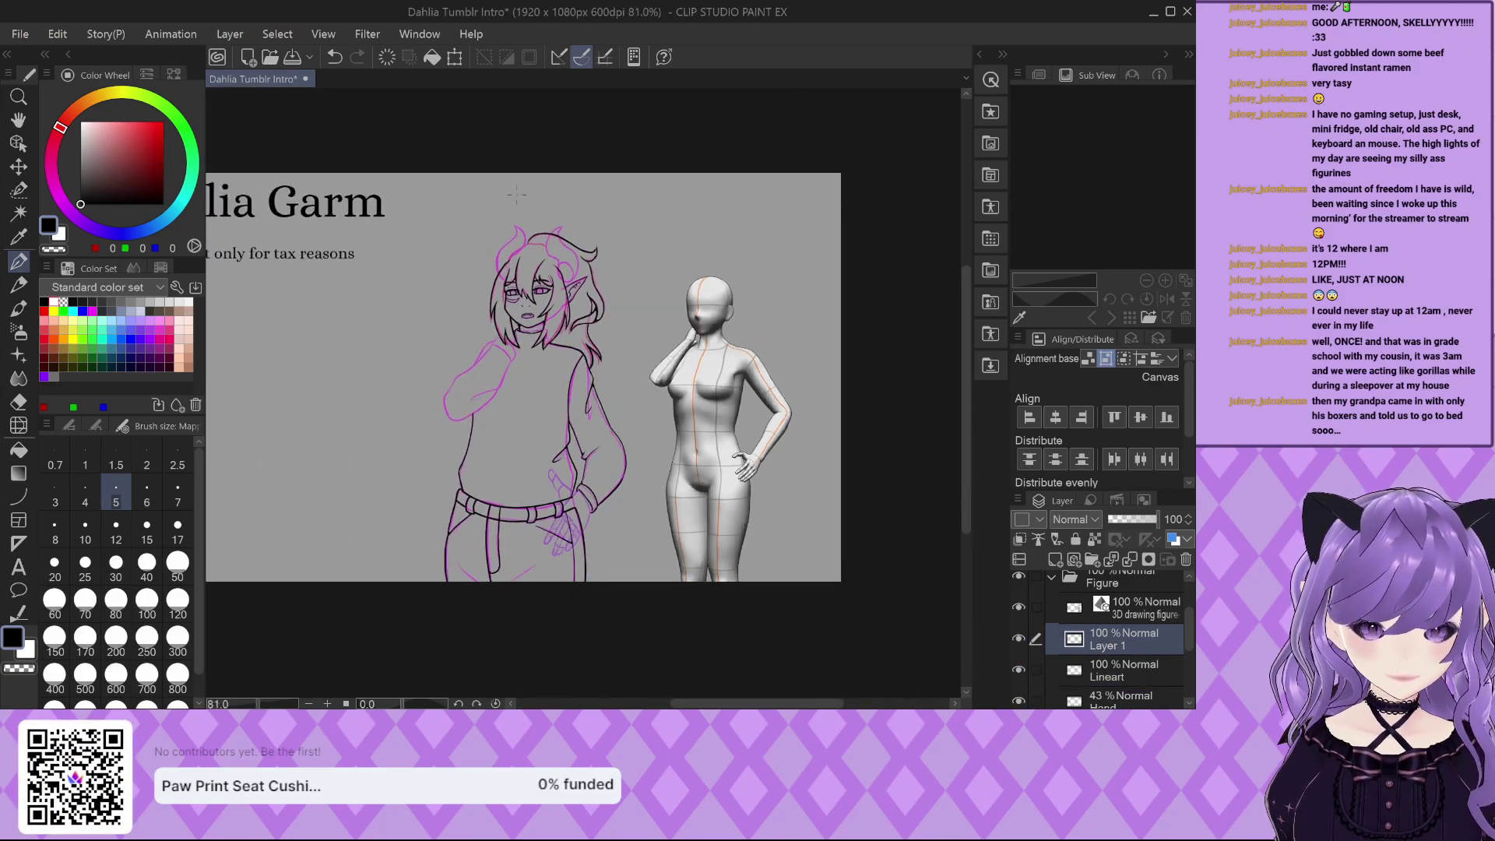
scroll(545, 208, up, 6)
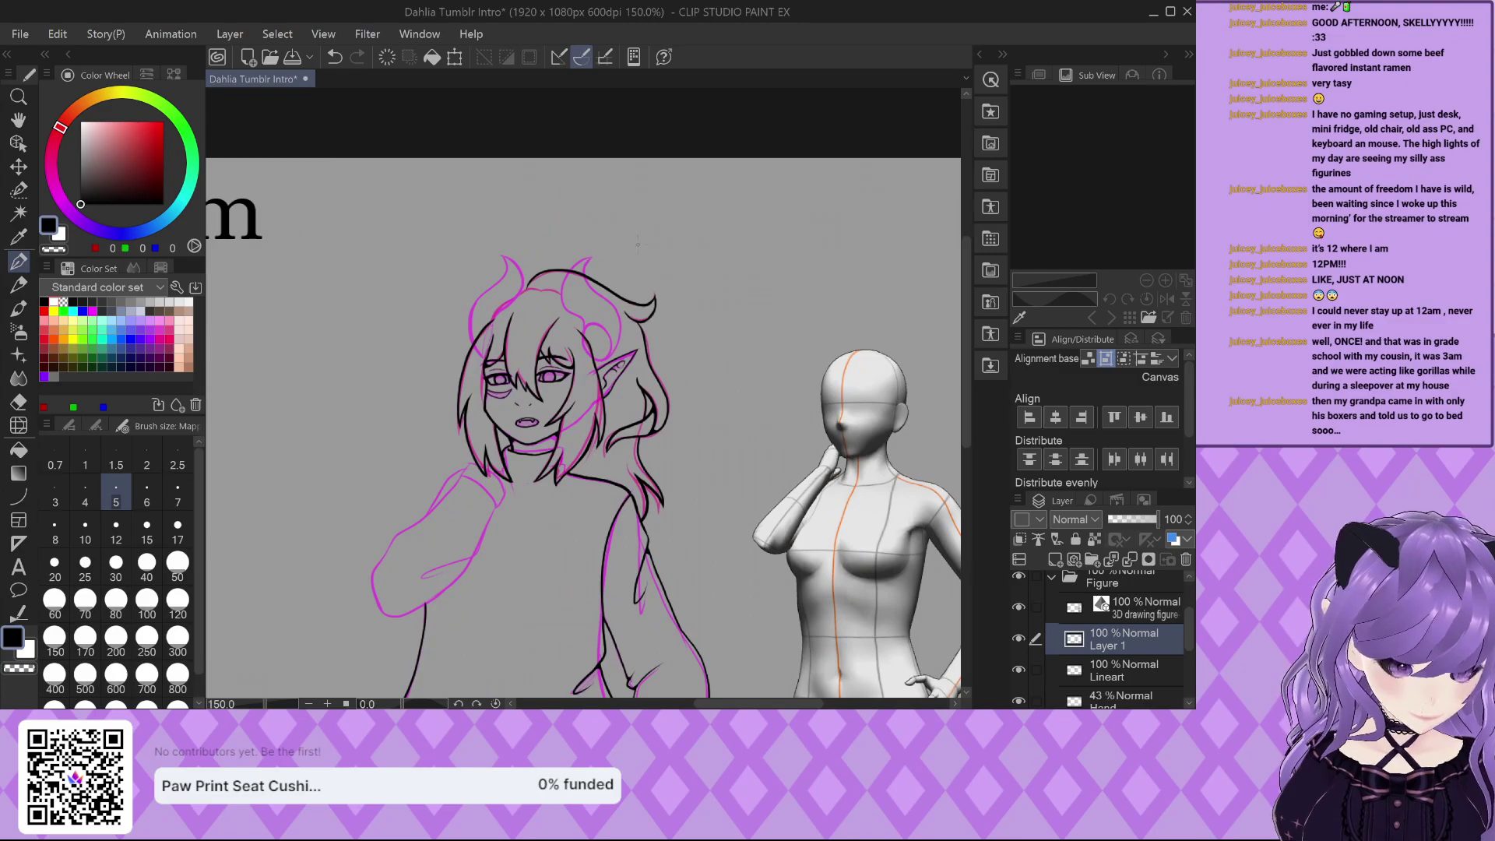
scroll(632, 236, up, 6)
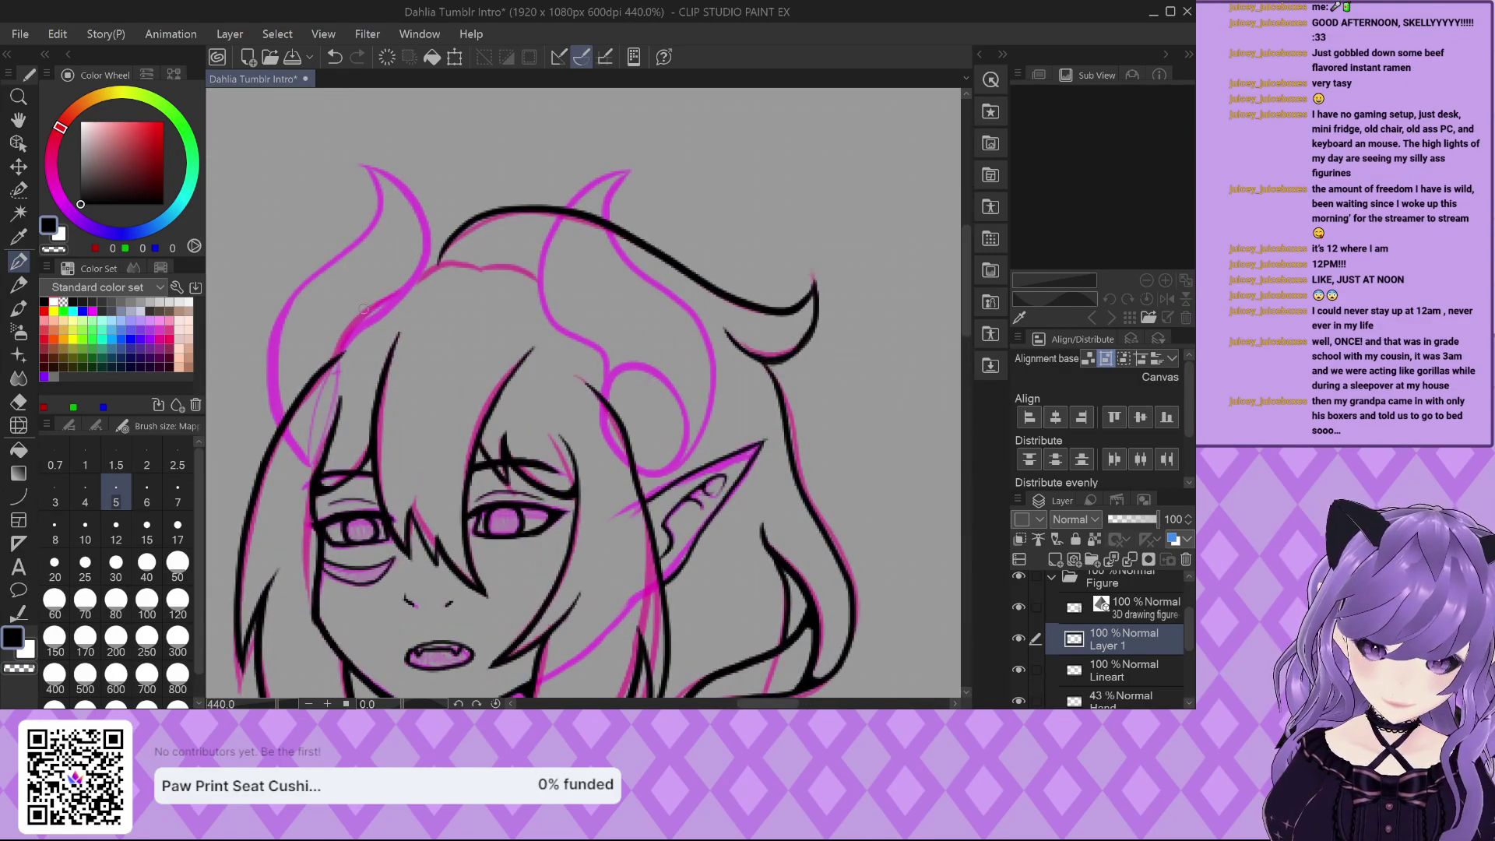
scroll(364, 308, up, 3)
mouse_move(415, 277)
mouse_down()
mouse_move(465, 236)
mouse_move(577, 226)
mouse_move(540, 237)
mouse_move(634, 238)
mouse_move(708, 274)
mouse_up()
scroll(556, 229, up, 1)
scroll(556, 229, down, 1)
scroll(531, 224, down, 1)
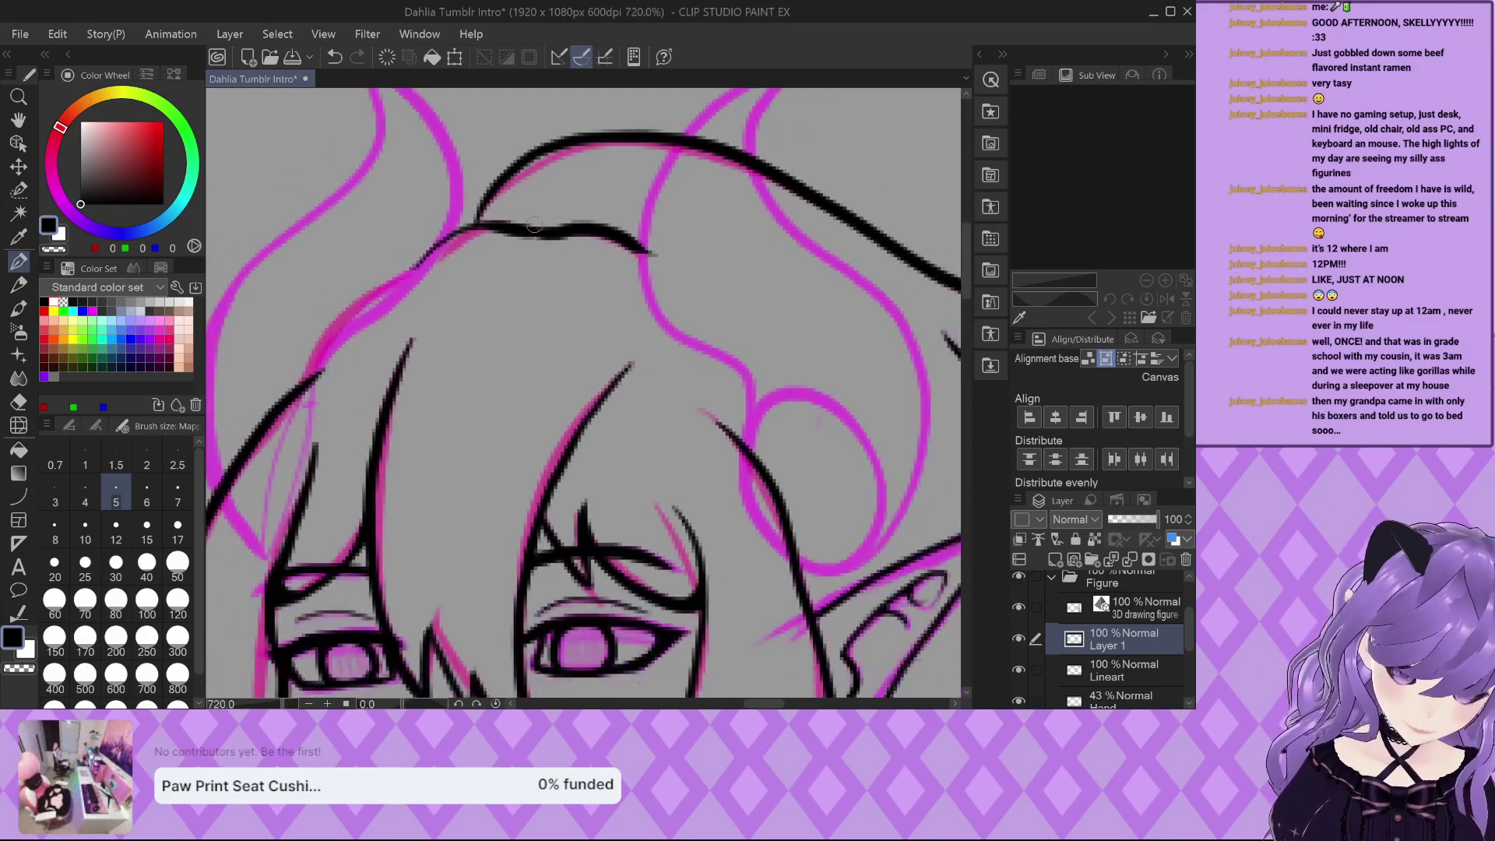
scroll(531, 225, up, 2)
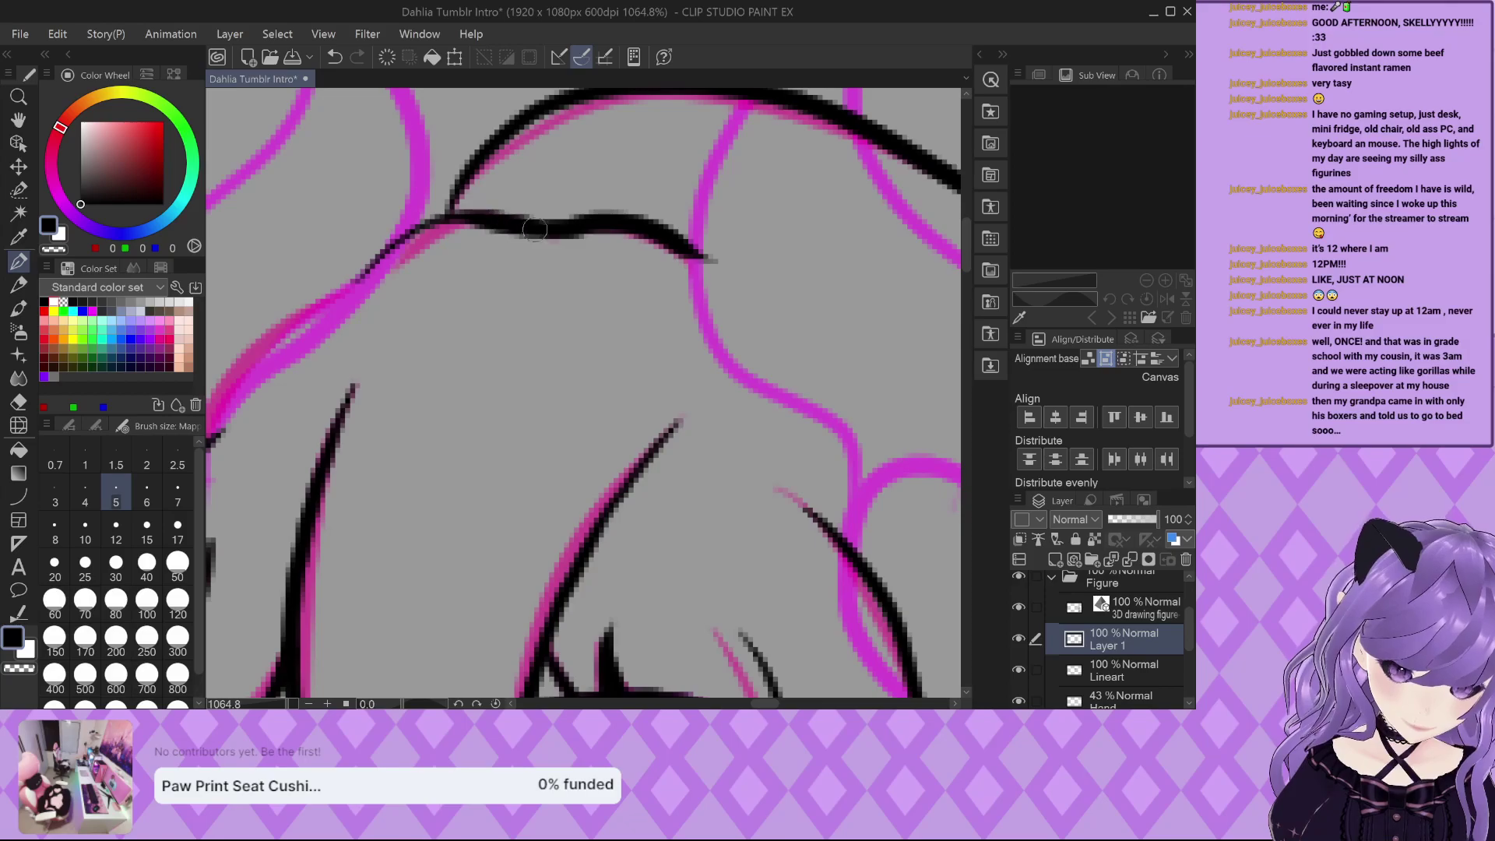
Ink a thin strand down from the hairline, redrawing it darker with a fuller junction.
drag(547, 234, 497, 302)
scroll(523, 242, down, 5)
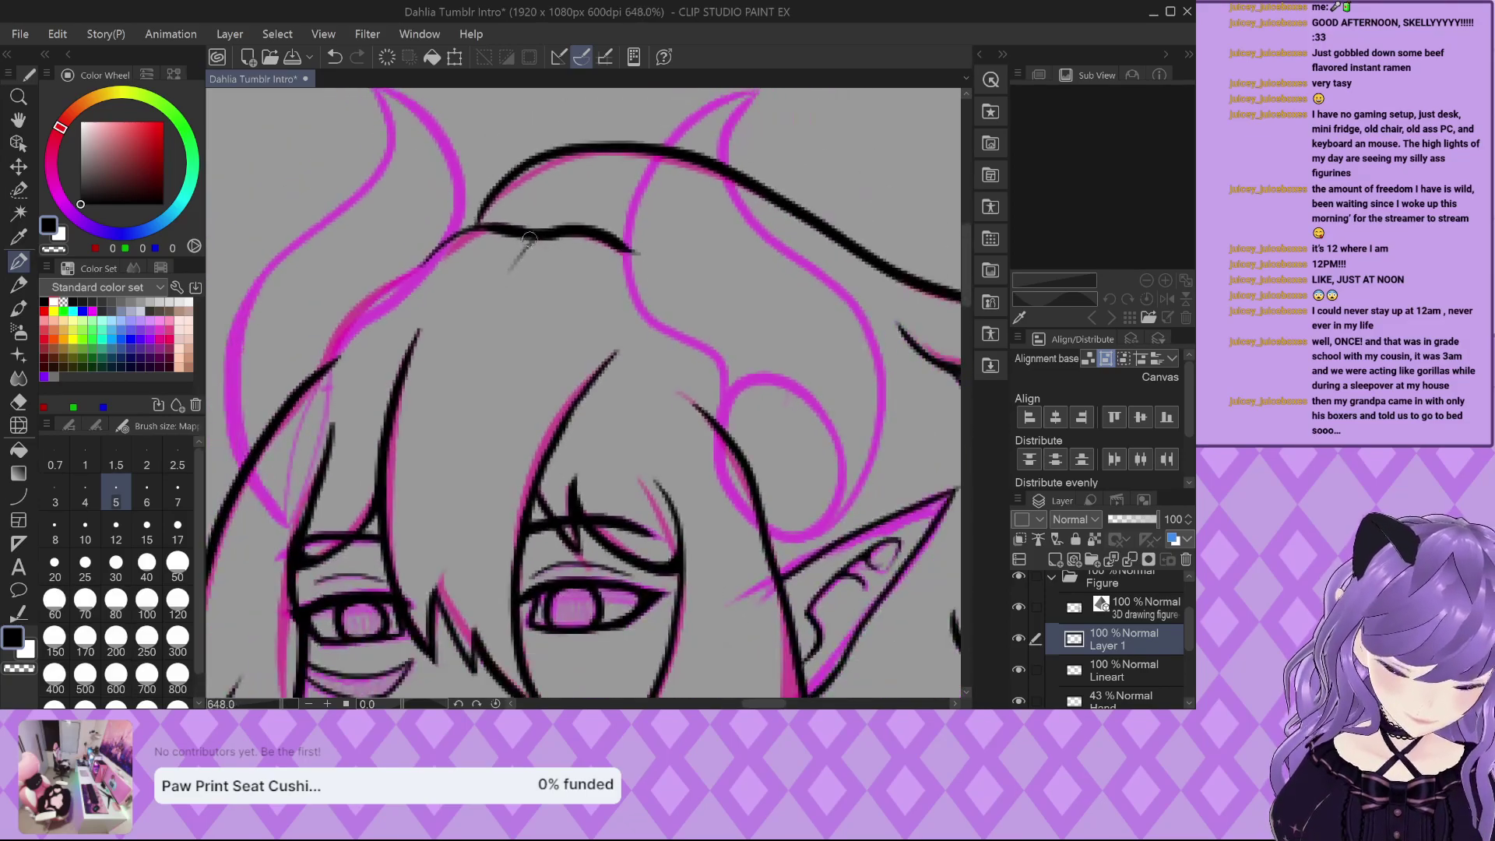
scroll(571, 249, up, 2)
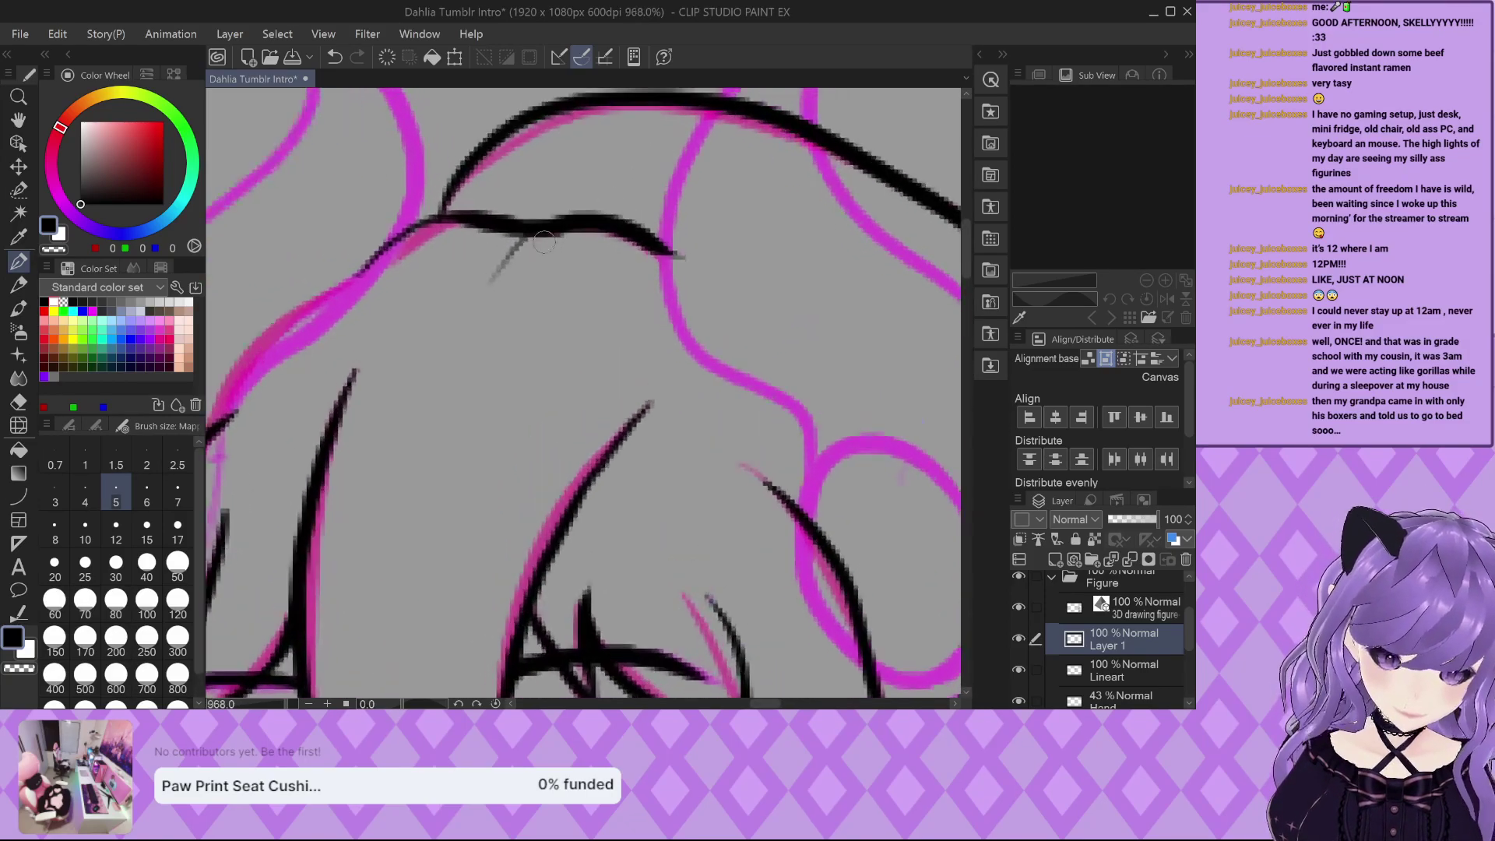
drag(539, 235, 480, 300)
scroll(494, 255, up, 3)
drag(521, 224, 481, 305)
key(ctrl+z)
drag(533, 225, 477, 303)
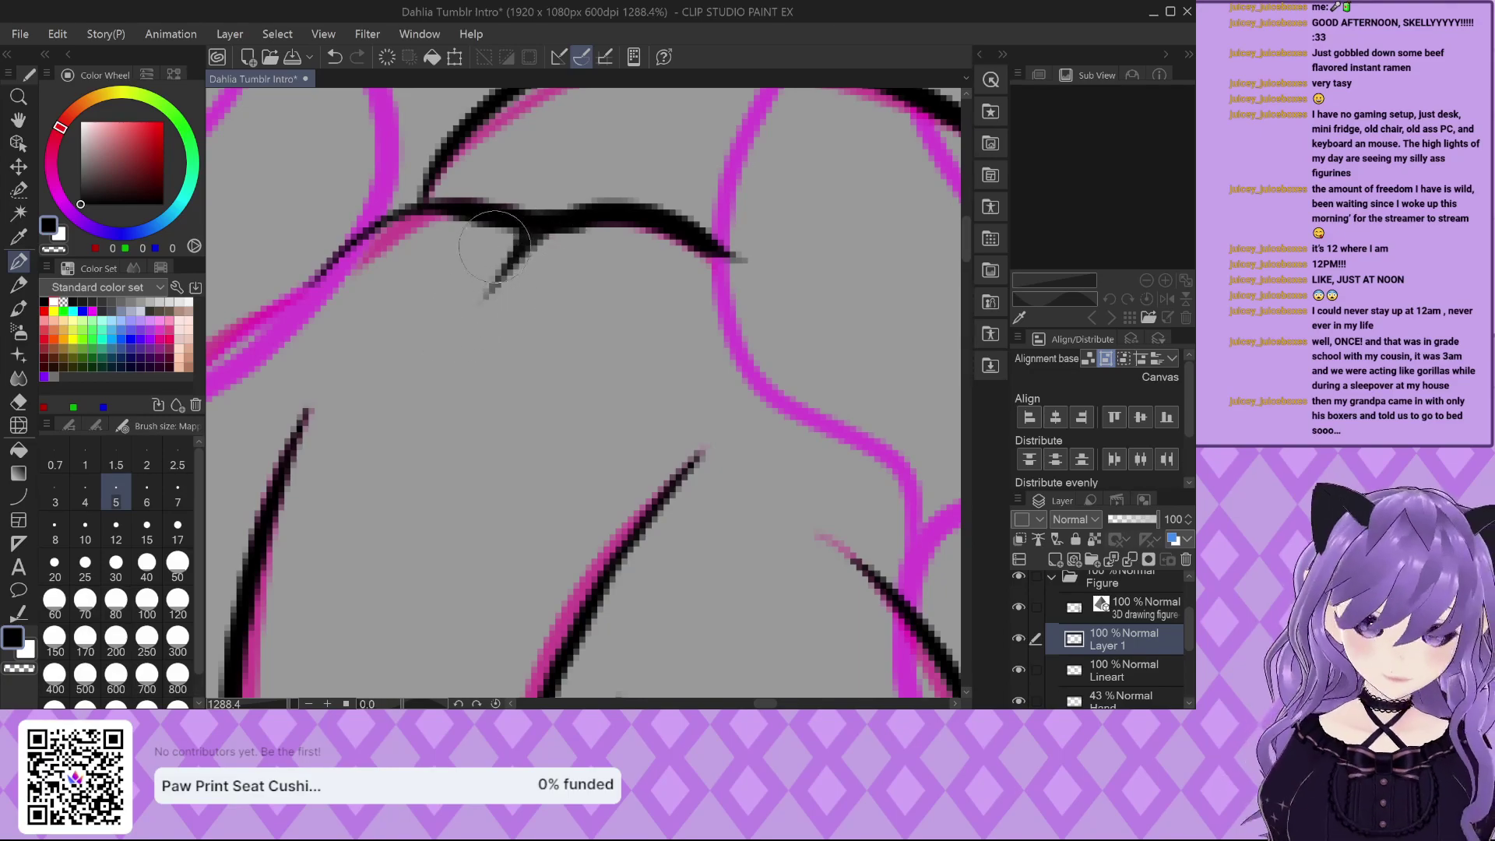
scroll(487, 308, down, 2)
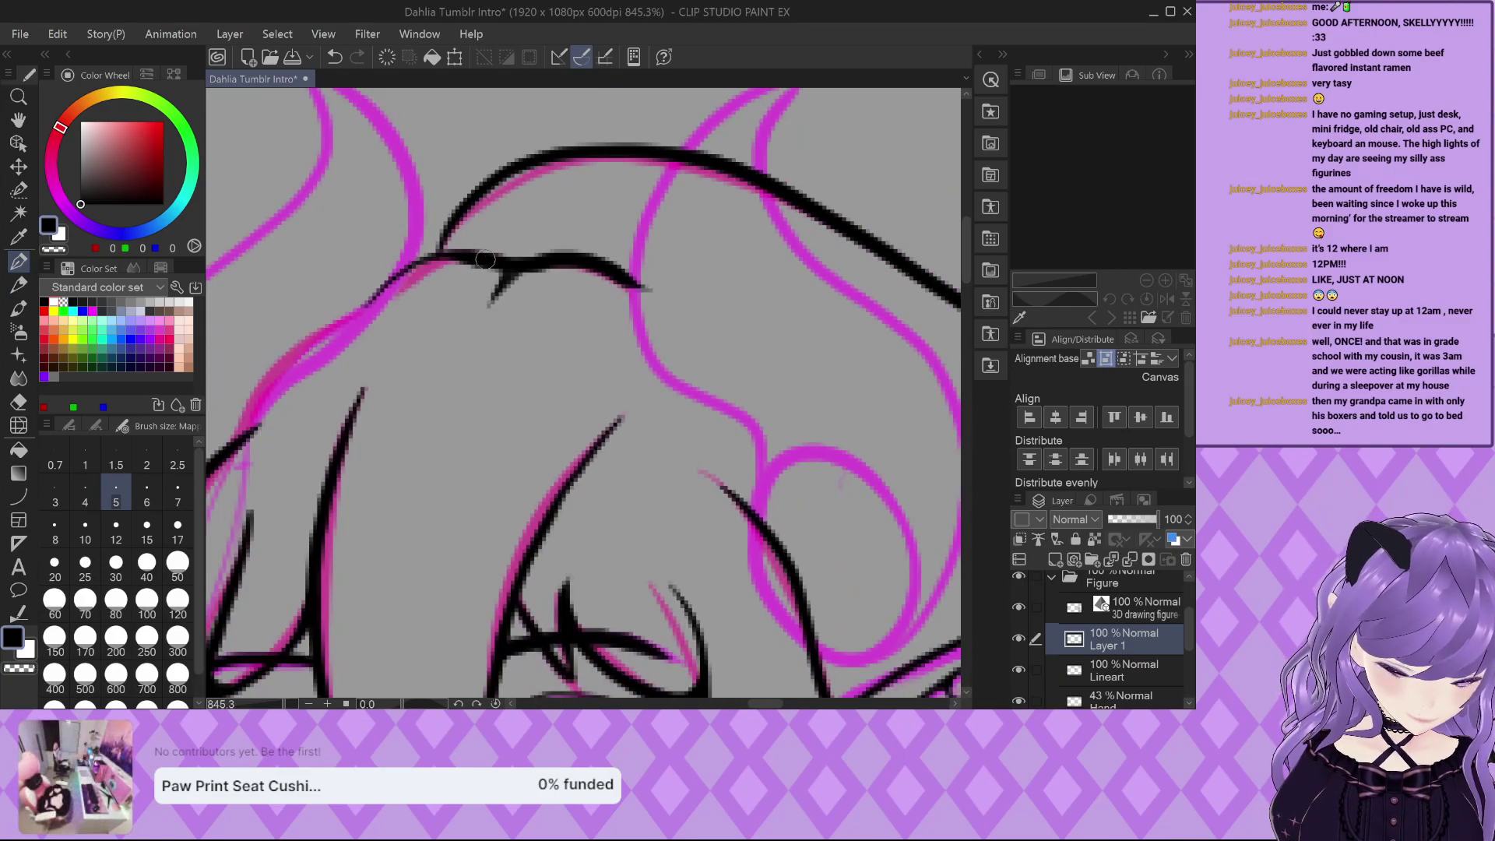
scroll(485, 256, down, 5)
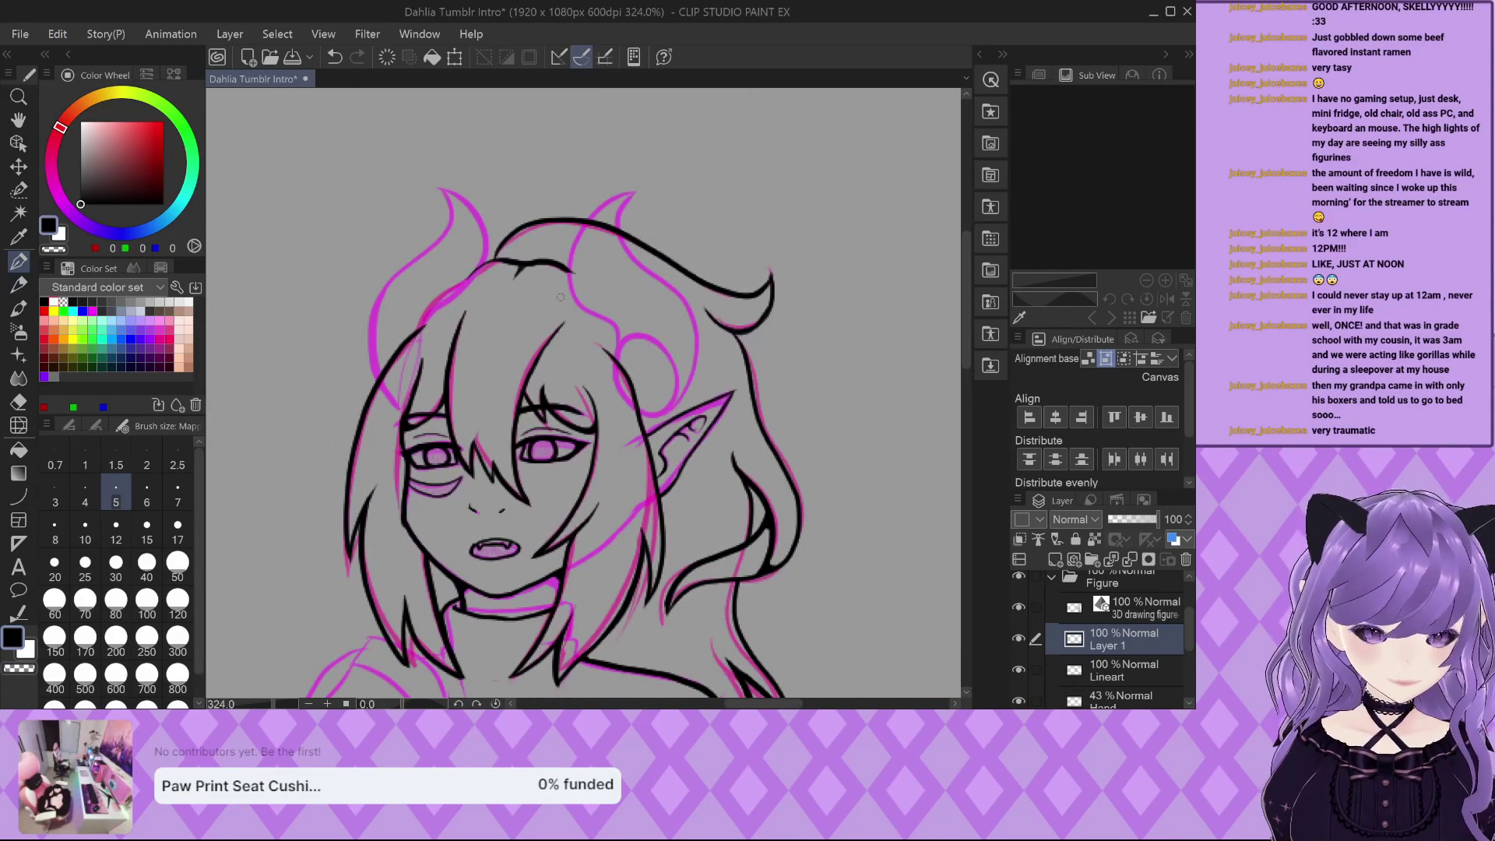
On a new layer, ink the right horn from tip to hairline, discarding a stray ear stroke.
click(1055, 560)
scroll(621, 459, down, 3)
scroll(648, 366, up, 3)
scroll(648, 464, up, 3)
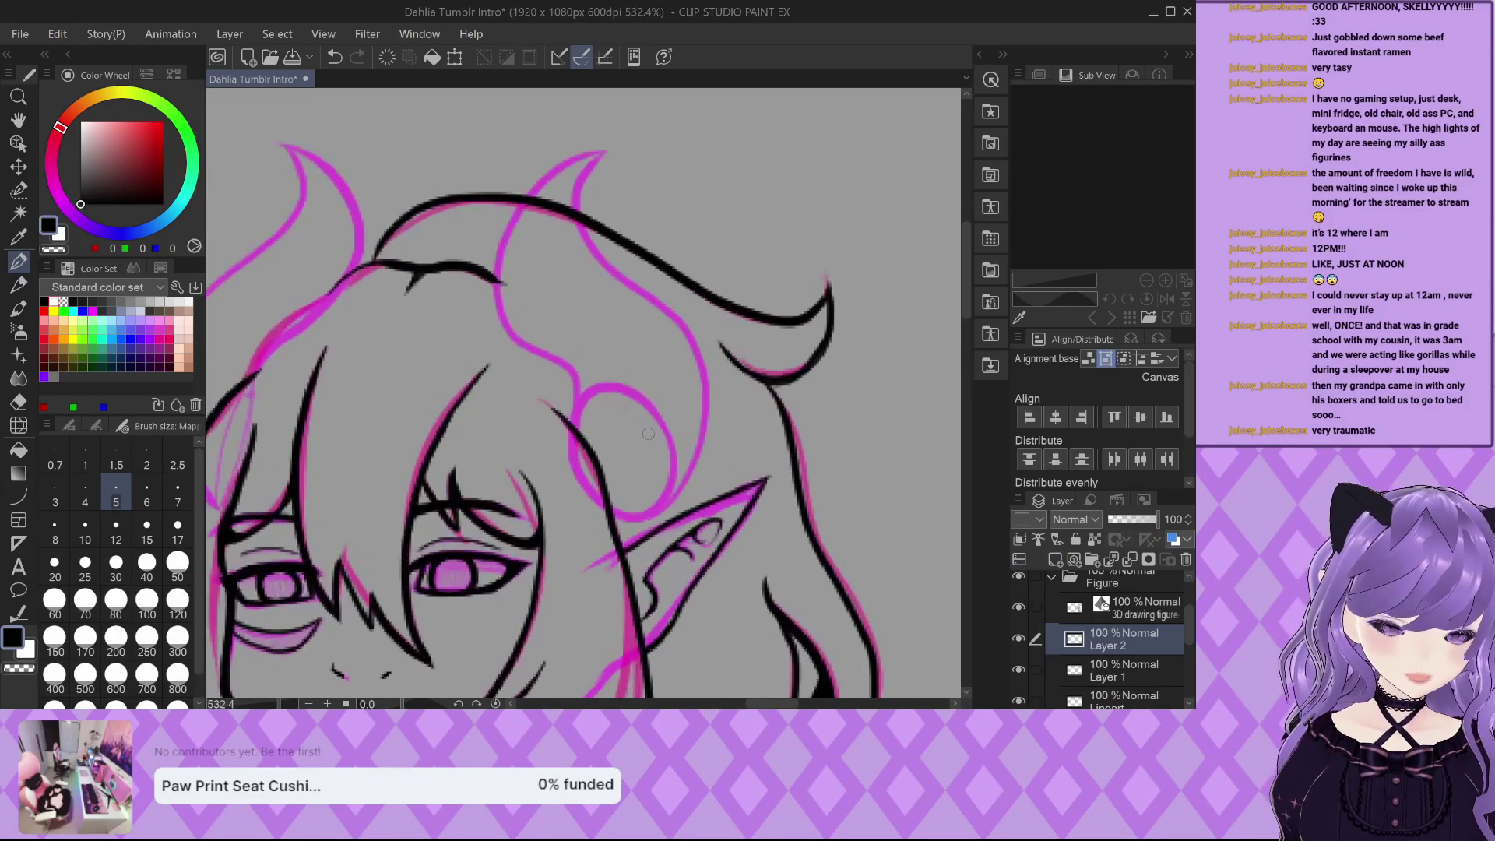
mouse_move(610, 514)
mouse_down()
mouse_move(668, 509)
mouse_move(692, 476)
mouse_move(709, 413)
mouse_up()
key(ctrl+z)
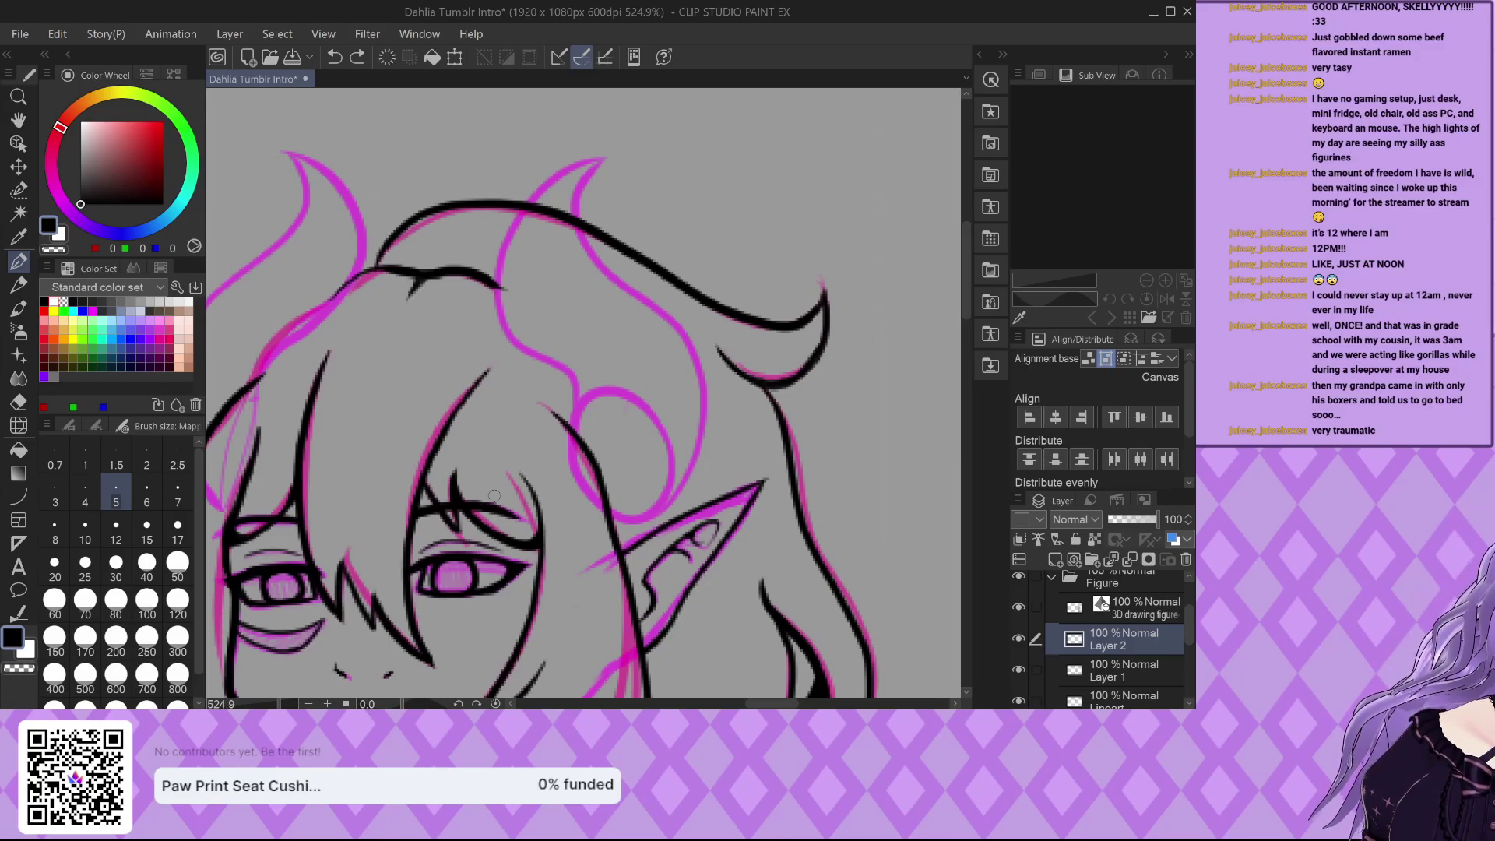
scroll(486, 467, down, 2)
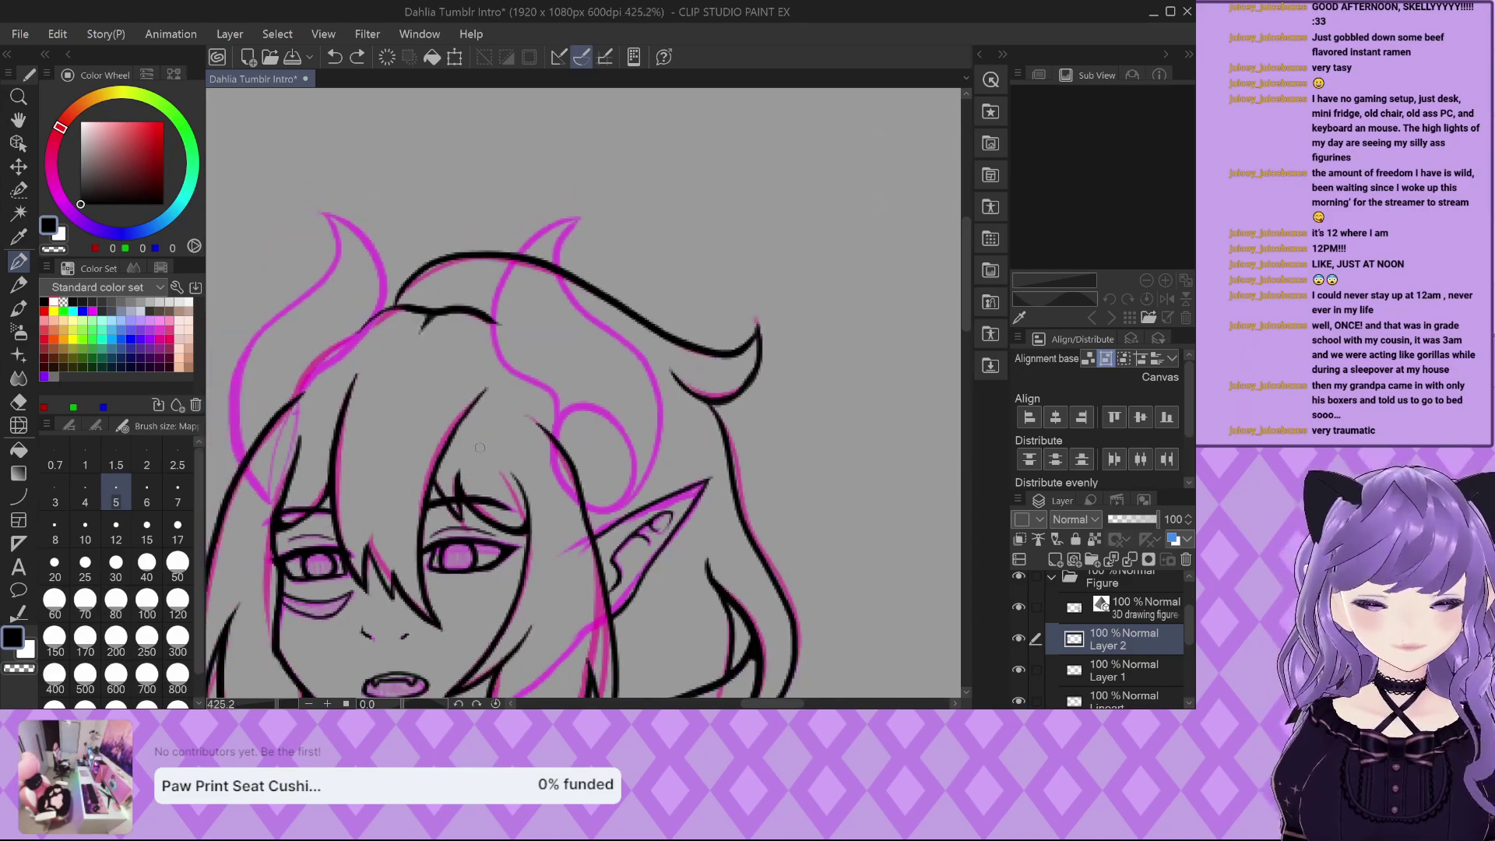
scroll(556, 235, up, 2)
mouse_move(586, 220)
mouse_down()
mouse_move(490, 274)
mouse_move(454, 386)
mouse_move(463, 428)
mouse_move(546, 505)
mouse_move(545, 557)
mouse_up()
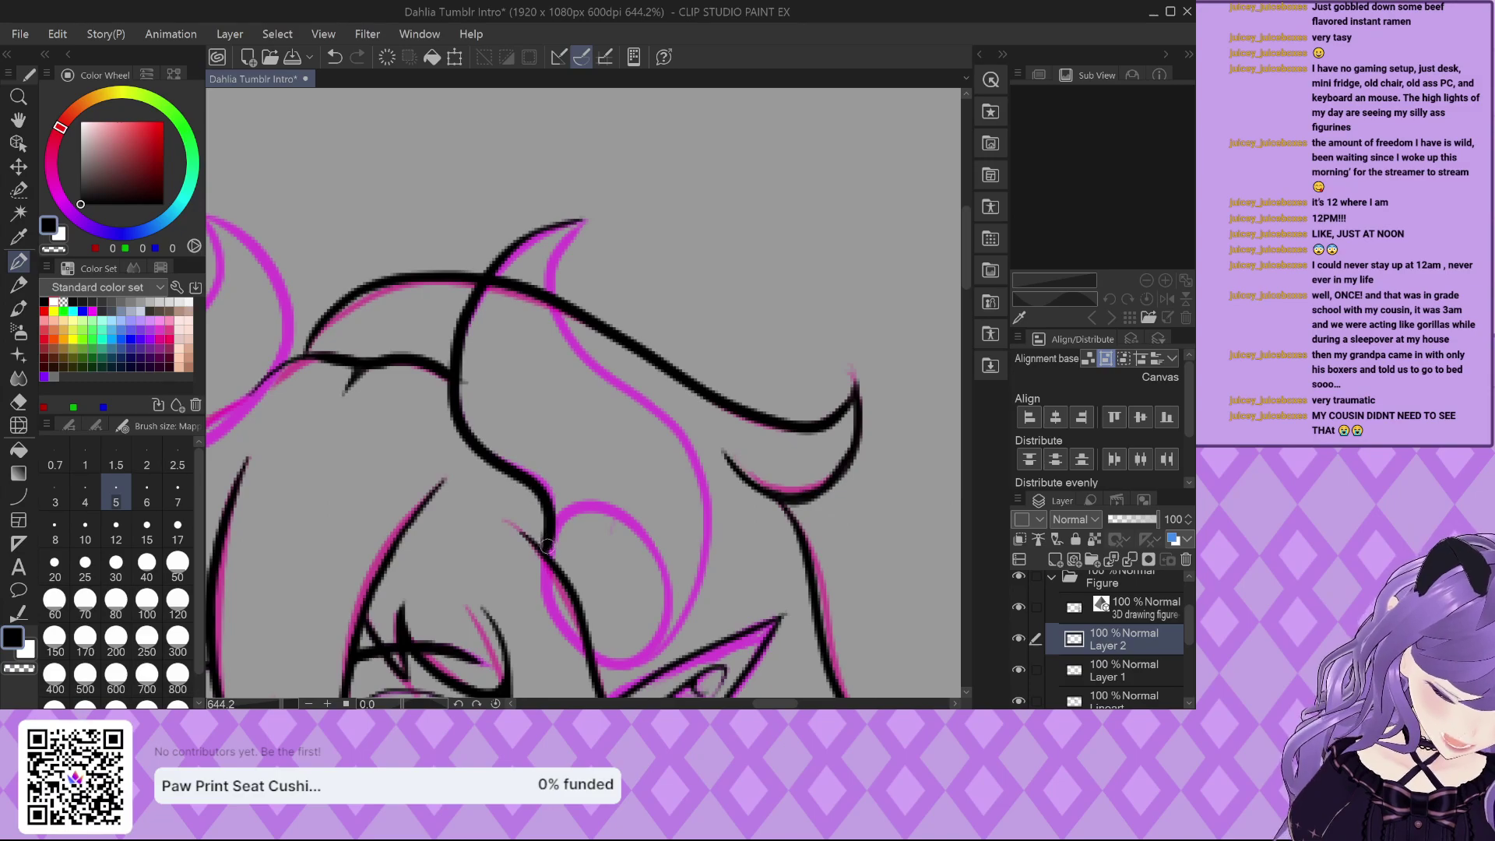
Trace the right horn's lower curve, right edge and upper edge up to its tip.
mouse_move(543, 576)
mouse_down()
mouse_move(549, 621)
mouse_move(583, 652)
mouse_move(645, 657)
mouse_move(701, 586)
mouse_move(711, 494)
mouse_up()
scroll(565, 327, up, 1)
mouse_move(559, 319)
mouse_down()
mouse_move(690, 445)
mouse_move(725, 498)
mouse_move(736, 590)
mouse_up()
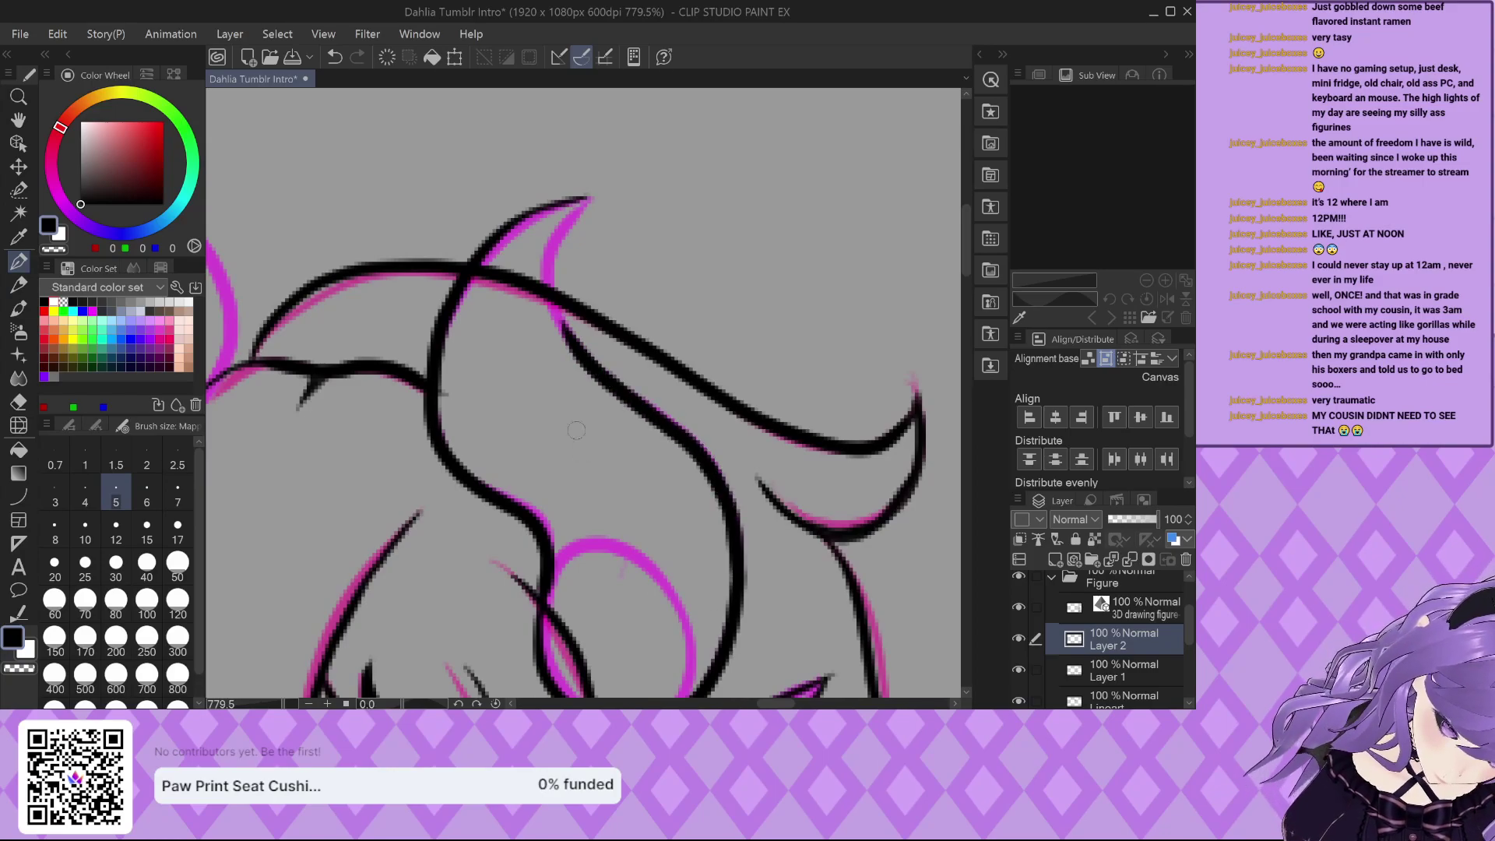
scroll(588, 199, up, 1)
mouse_move(589, 196)
mouse_down()
mouse_move(561, 238)
mouse_move(555, 382)
mouse_move(585, 428)
mouse_up()
scroll(580, 318, down, 5)
scroll(489, 275, up, 4)
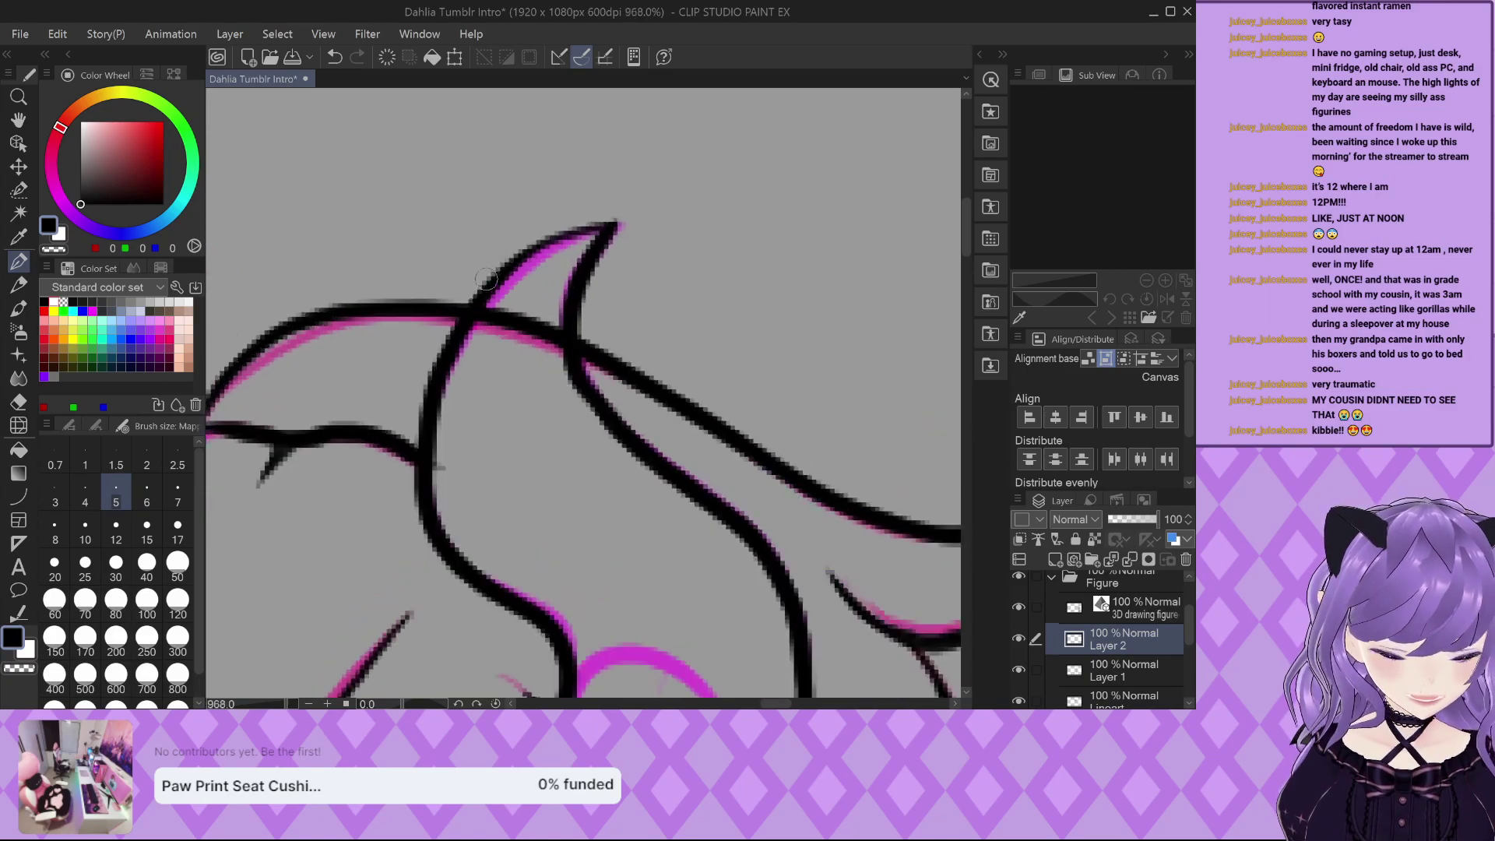
scroll(488, 276, up, 1)
mouse_move(465, 316)
mouse_down()
mouse_move(553, 243)
mouse_move(640, 214)
mouse_up()
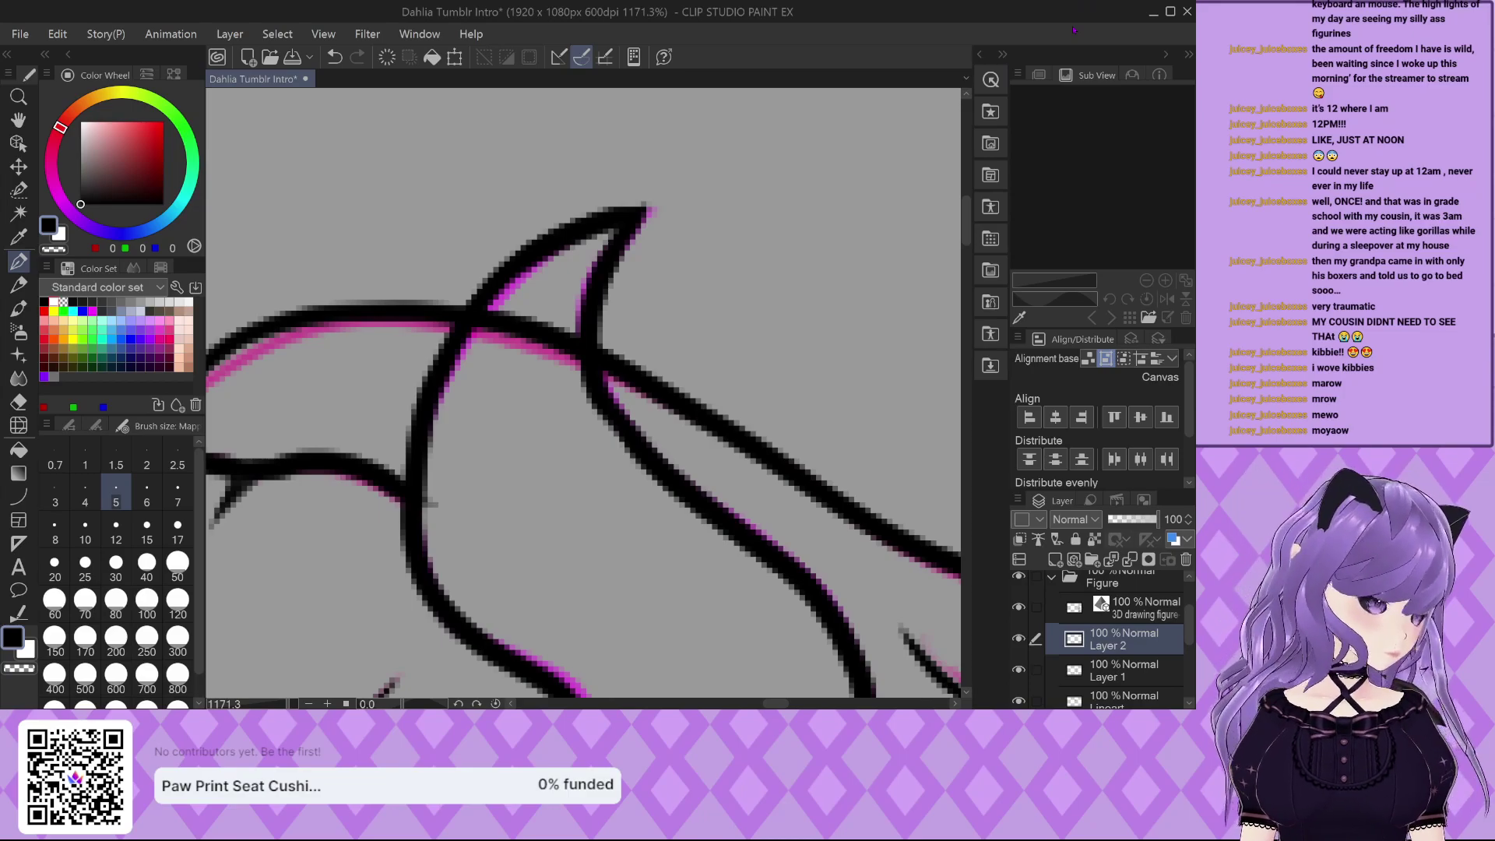
Paste the cat photo, shrink it proportionally and move it left beside the mannequin.
key(ctrl+v)
scroll(502, 317, down, 5)
scroll(526, 314, down, 5)
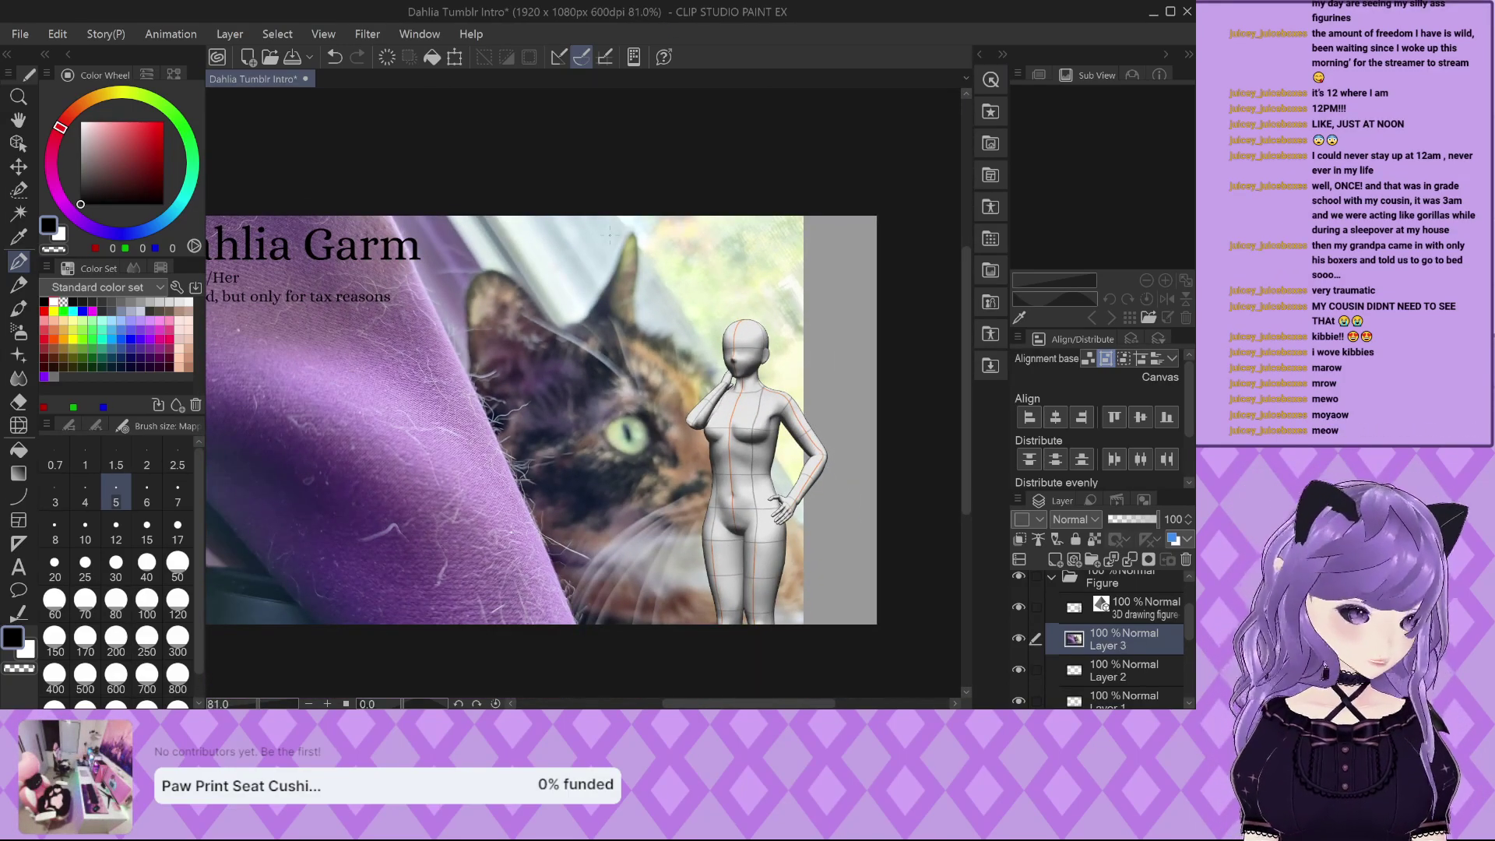
key(ctrl+t)
scroll(715, 303, down, 2)
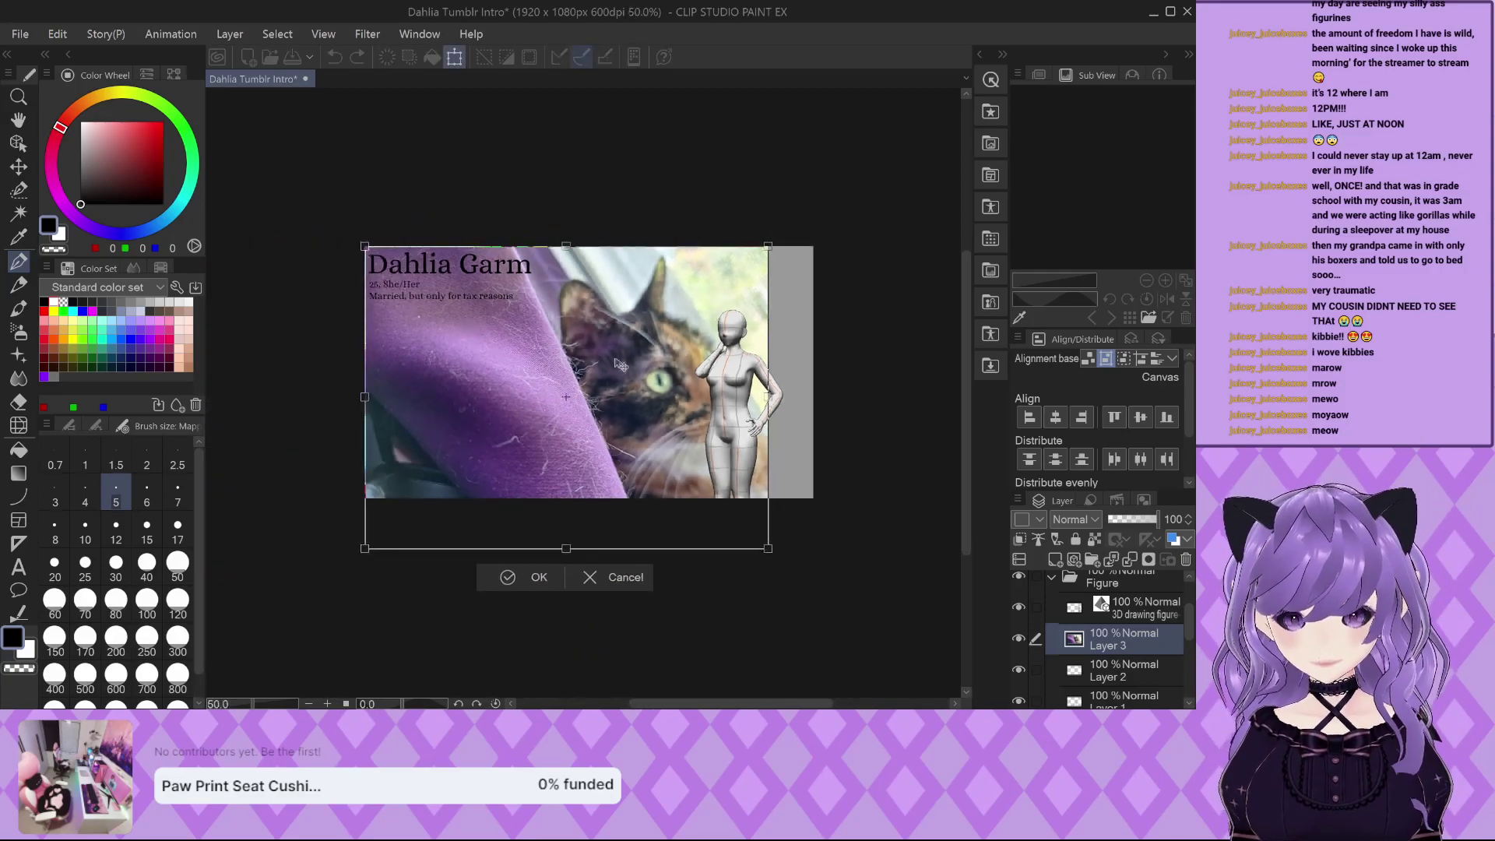
drag(358, 547, 468, 466)
drag(602, 391, 550, 401)
scroll(631, 385, up, 1)
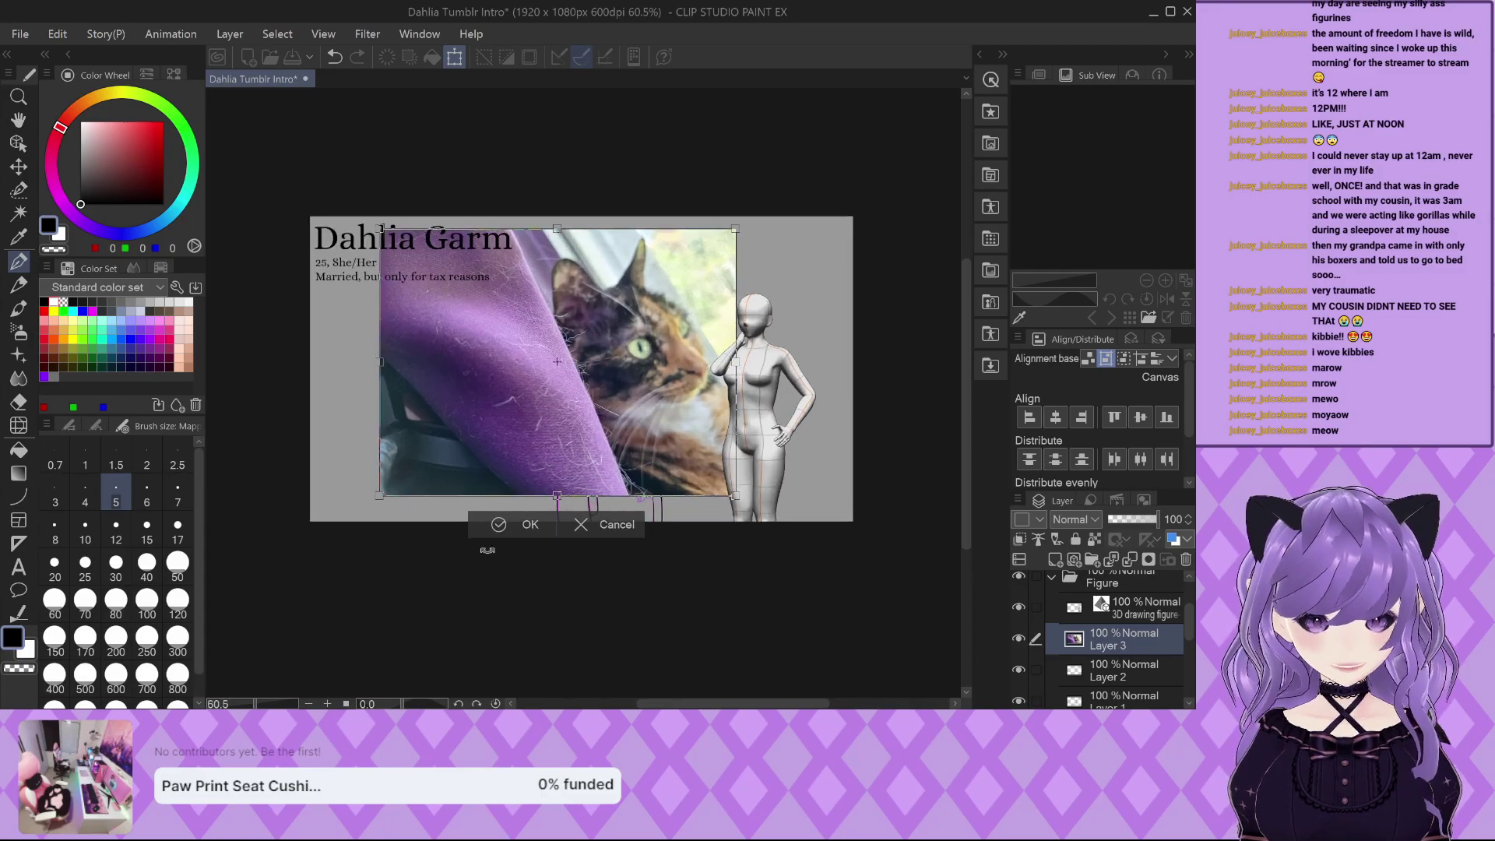
click(507, 536)
scroll(668, 389, up, 2)
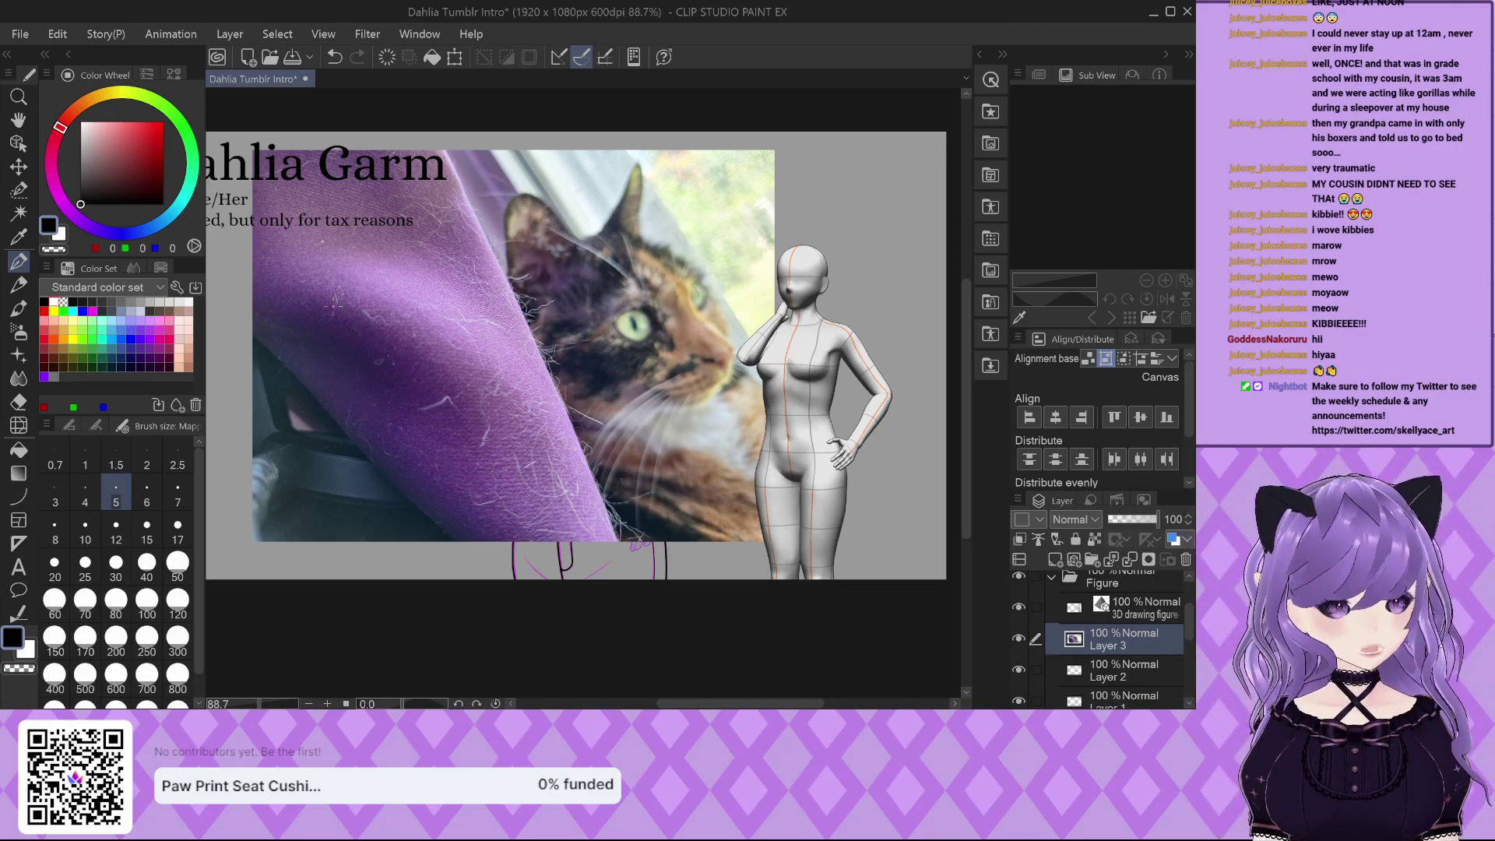
click(988, 580)
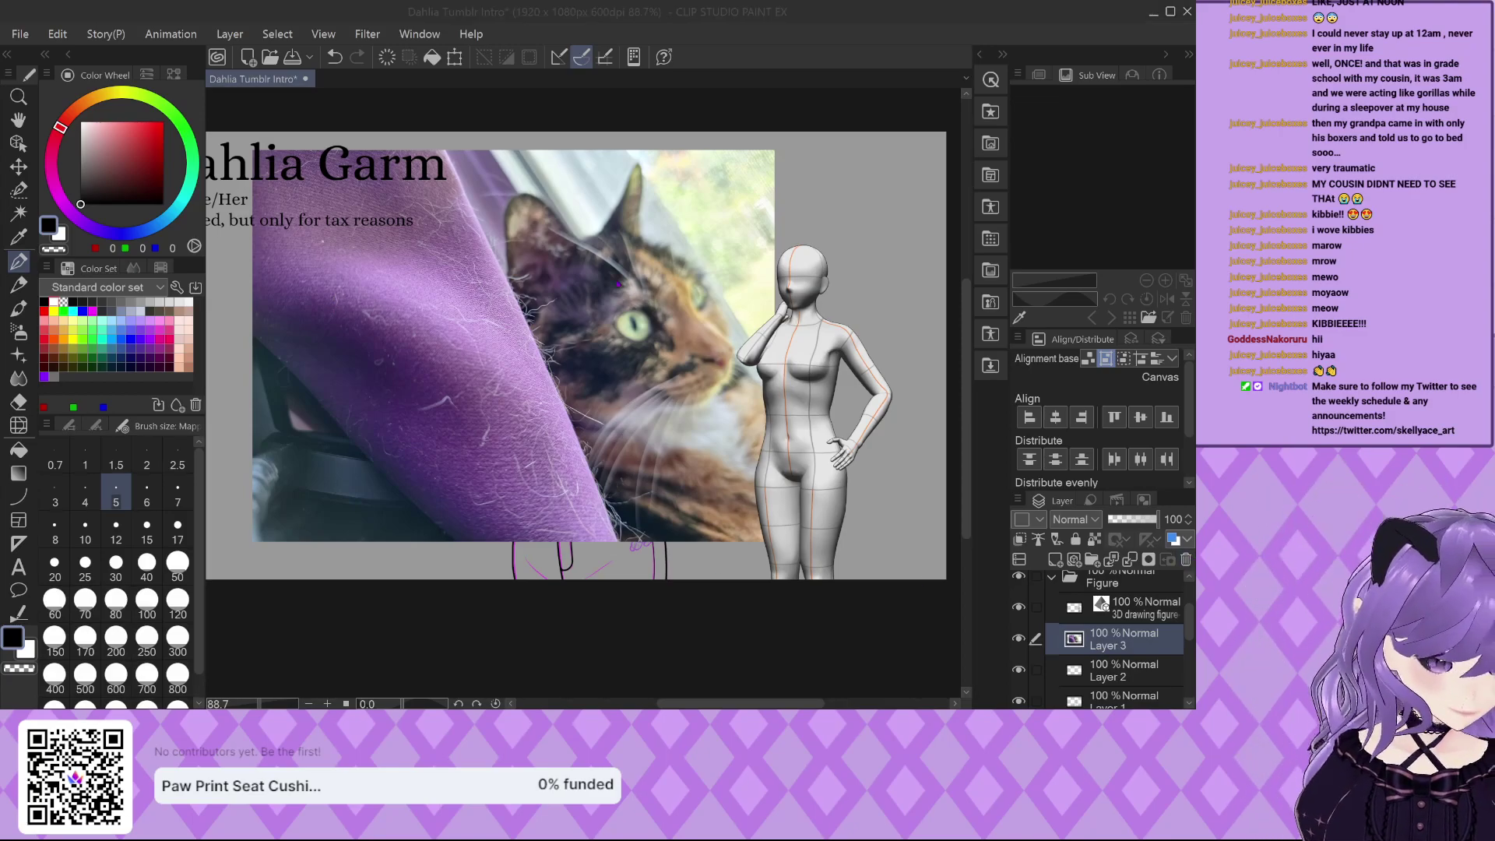
Delete the pasted cat photo from the canvas.
click(1186, 559)
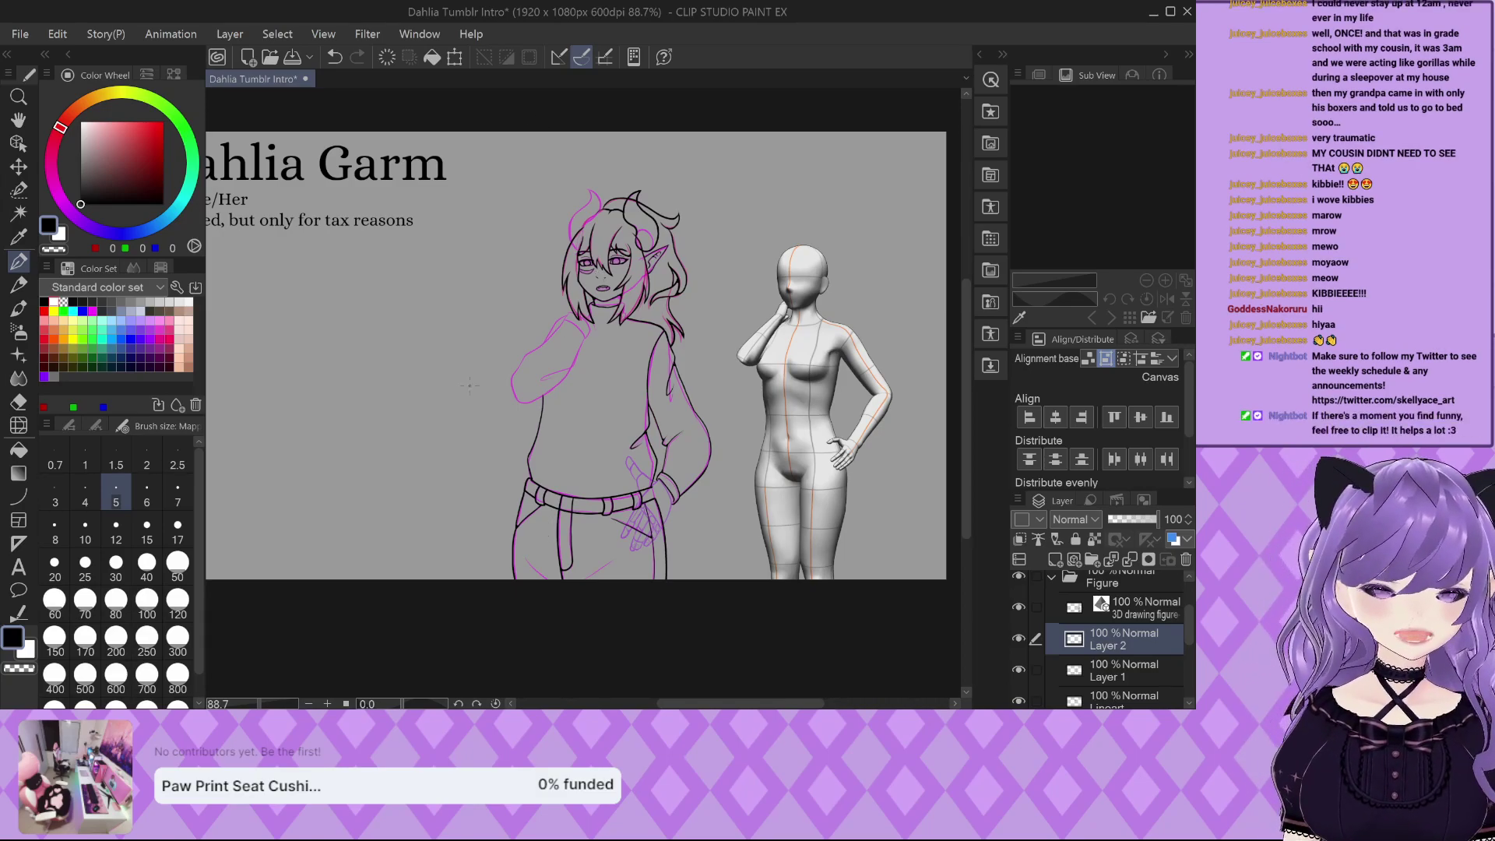
scroll(557, 436, down, 3)
scroll(592, 295, up, 5)
scroll(515, 322, up, 3)
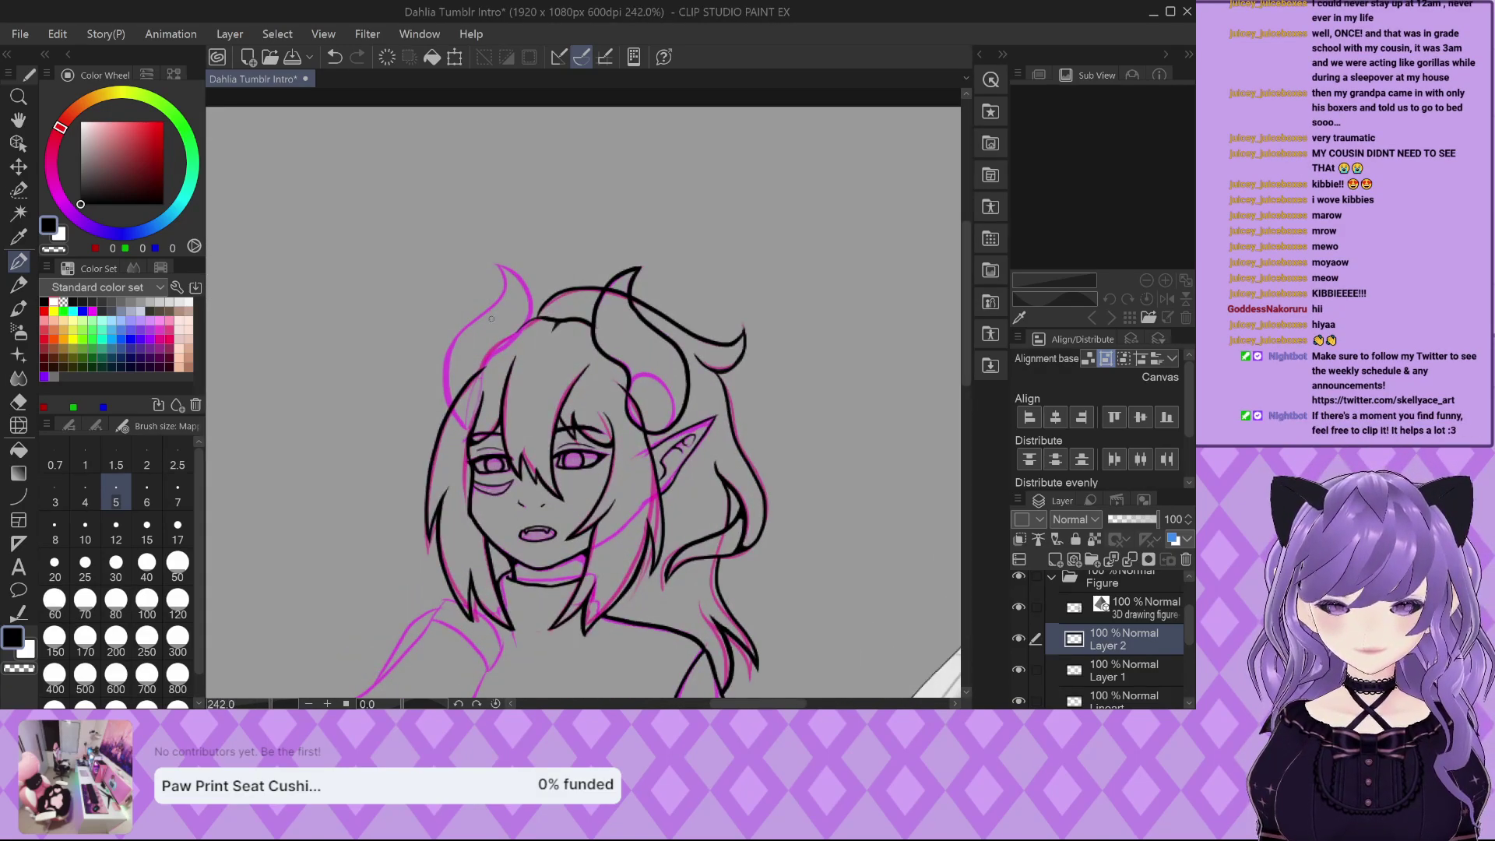
scroll(790, 267, down, 2)
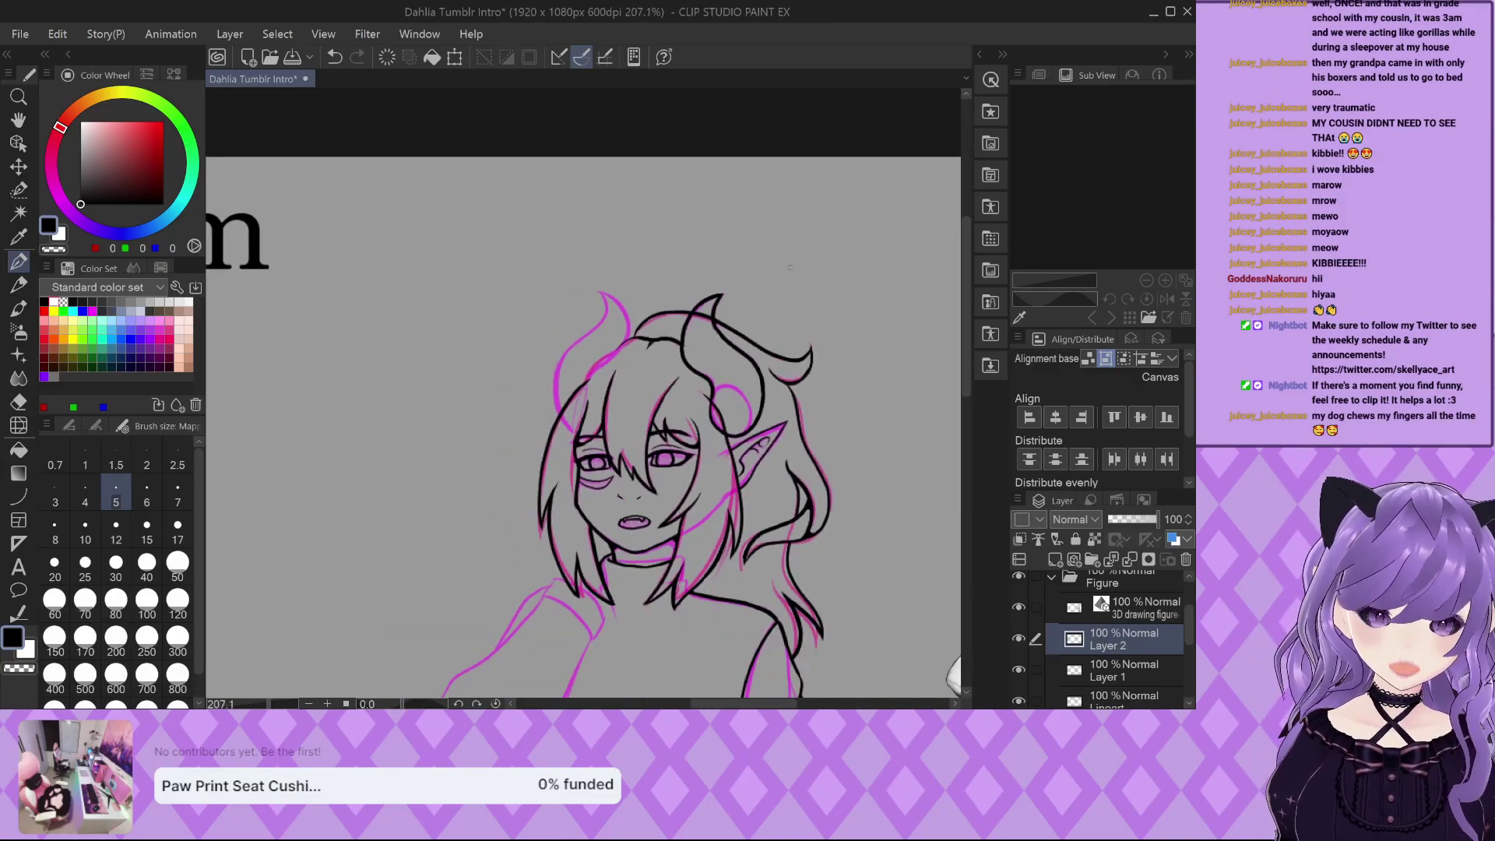
Pan the view over to the 'Dahlia Garm' title using the canvas overview.
click(1038, 76)
drag(1085, 165, 912, 67)
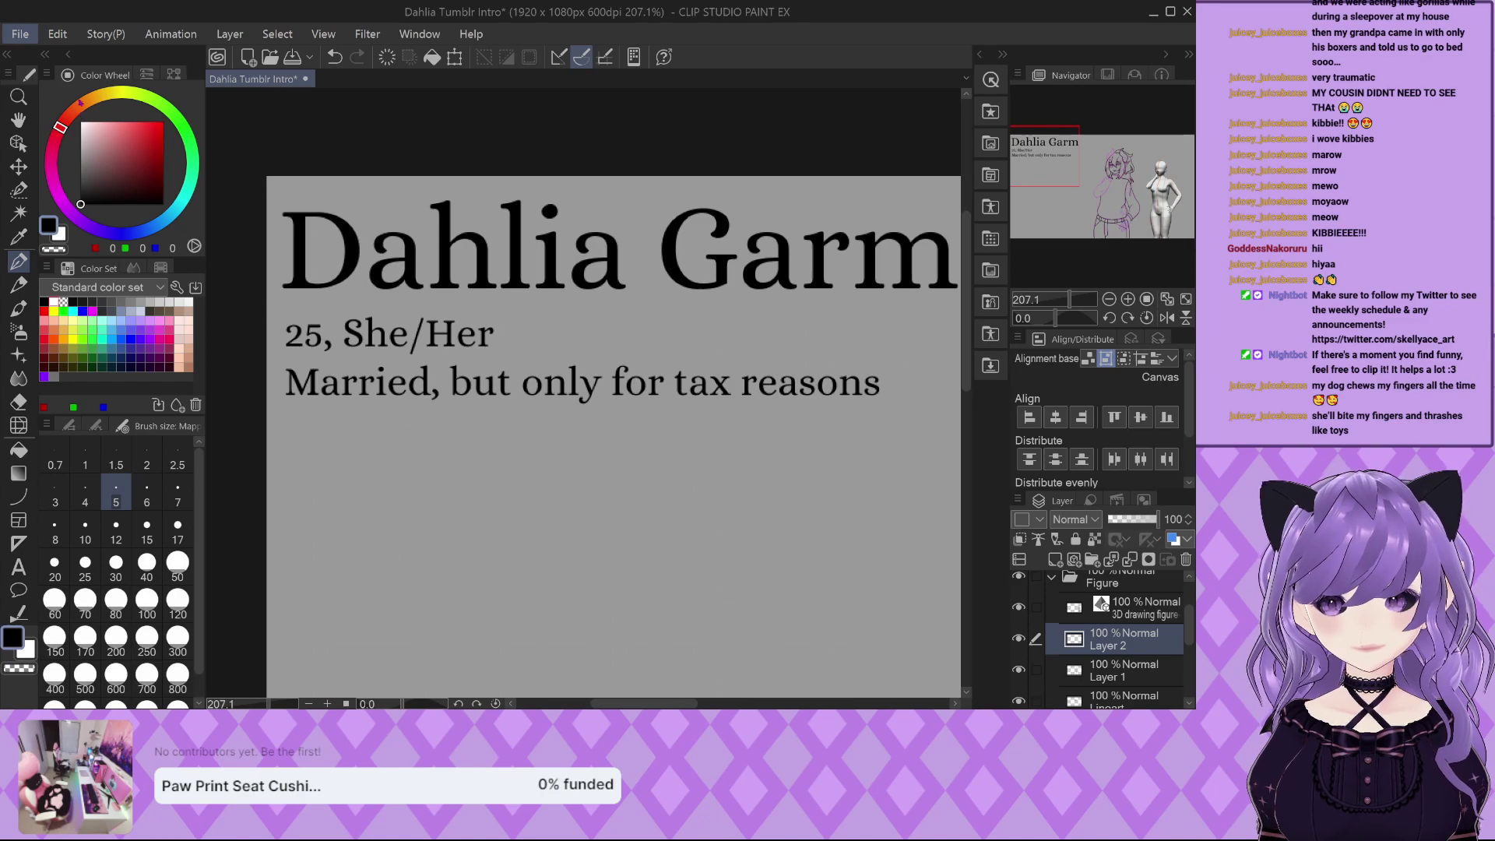
key(alt+Tab)
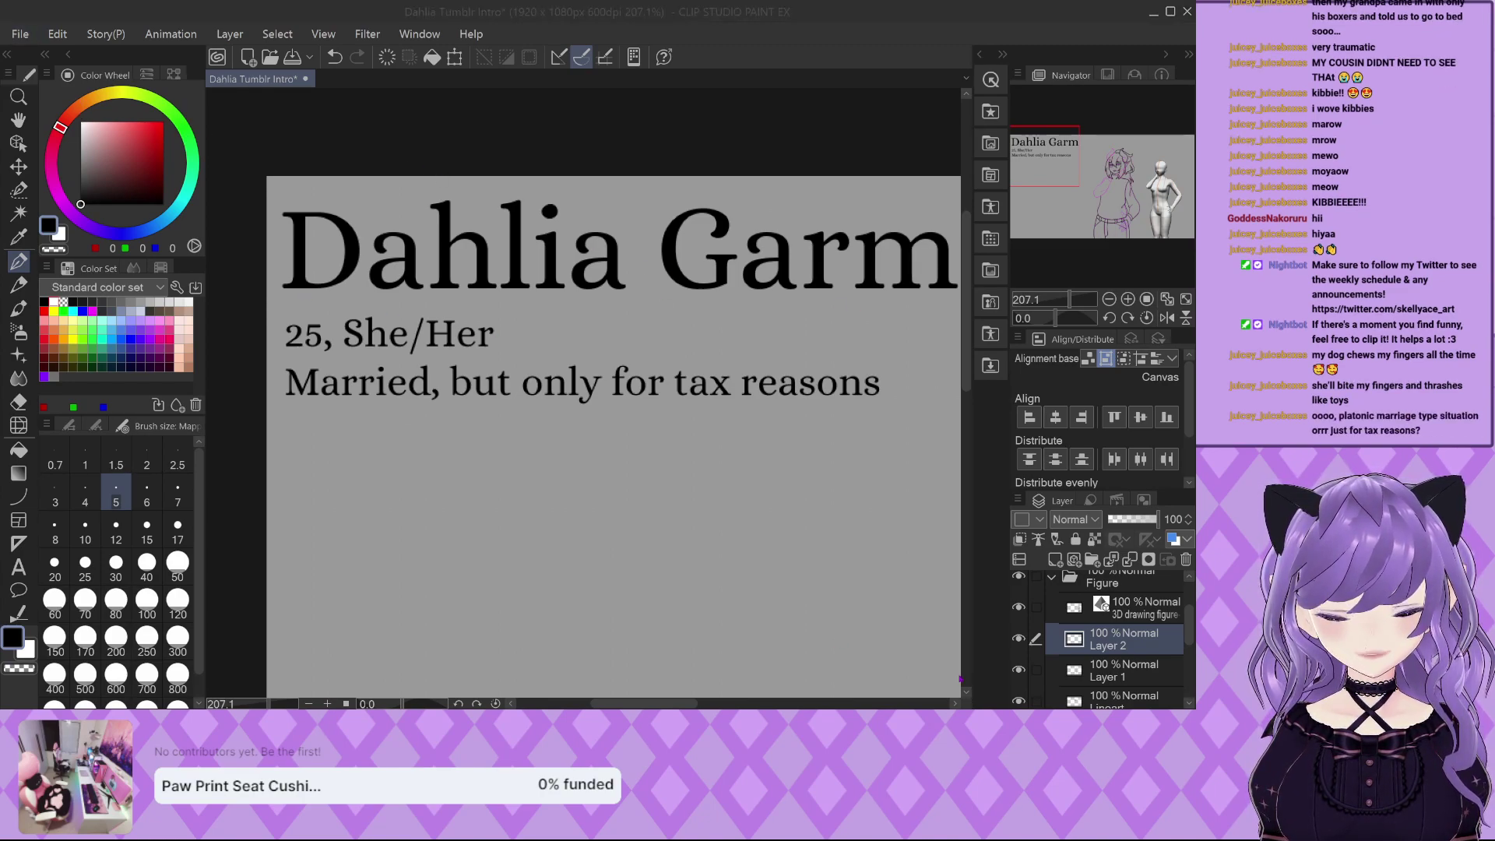
click(925, 647)
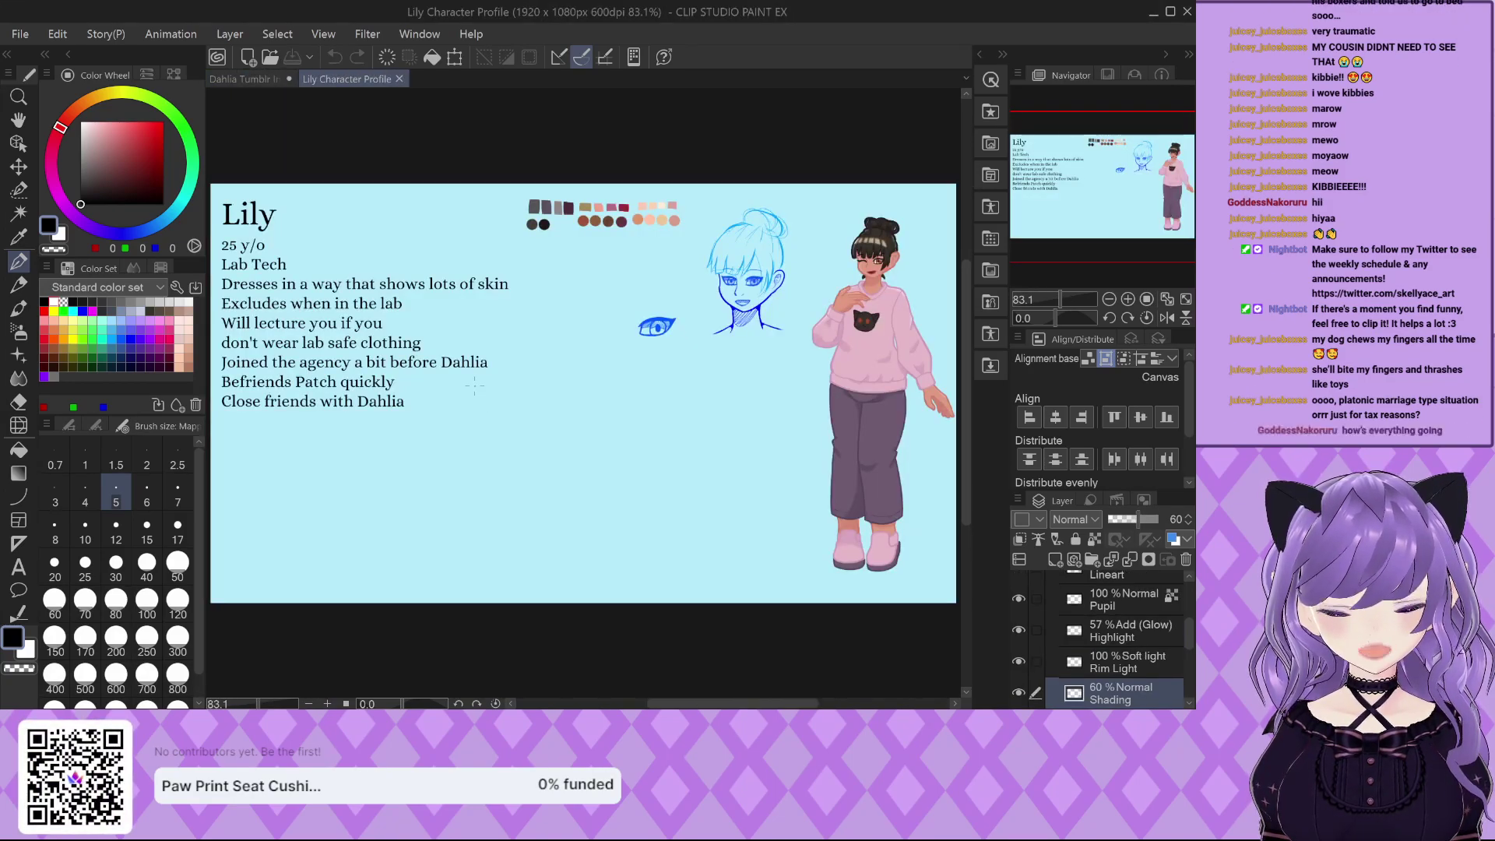
scroll(475, 386, down, 1)
scroll(788, 274, up, 4)
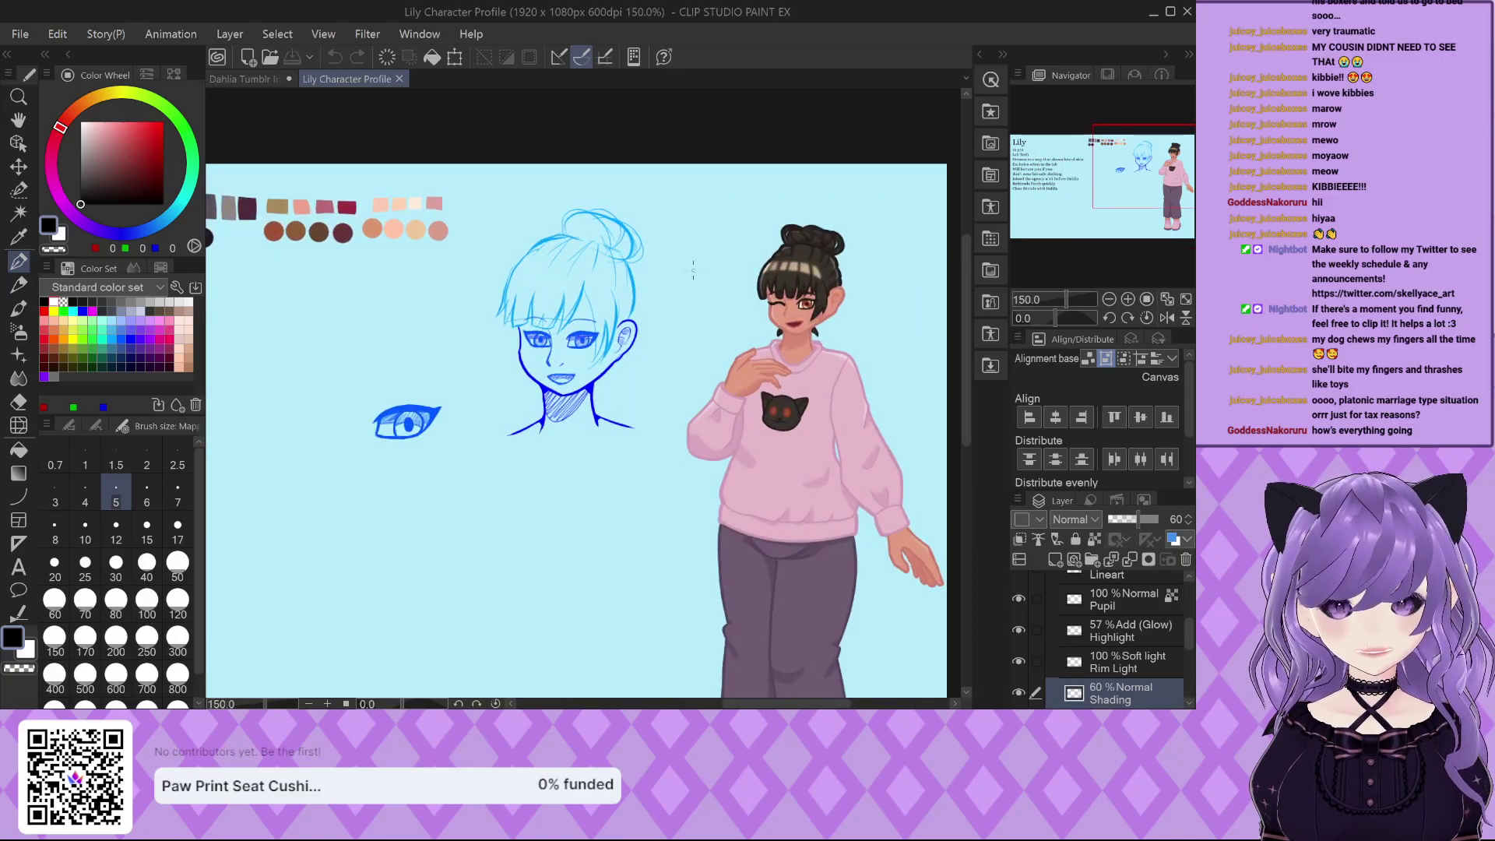
scroll(776, 315, down, 4)
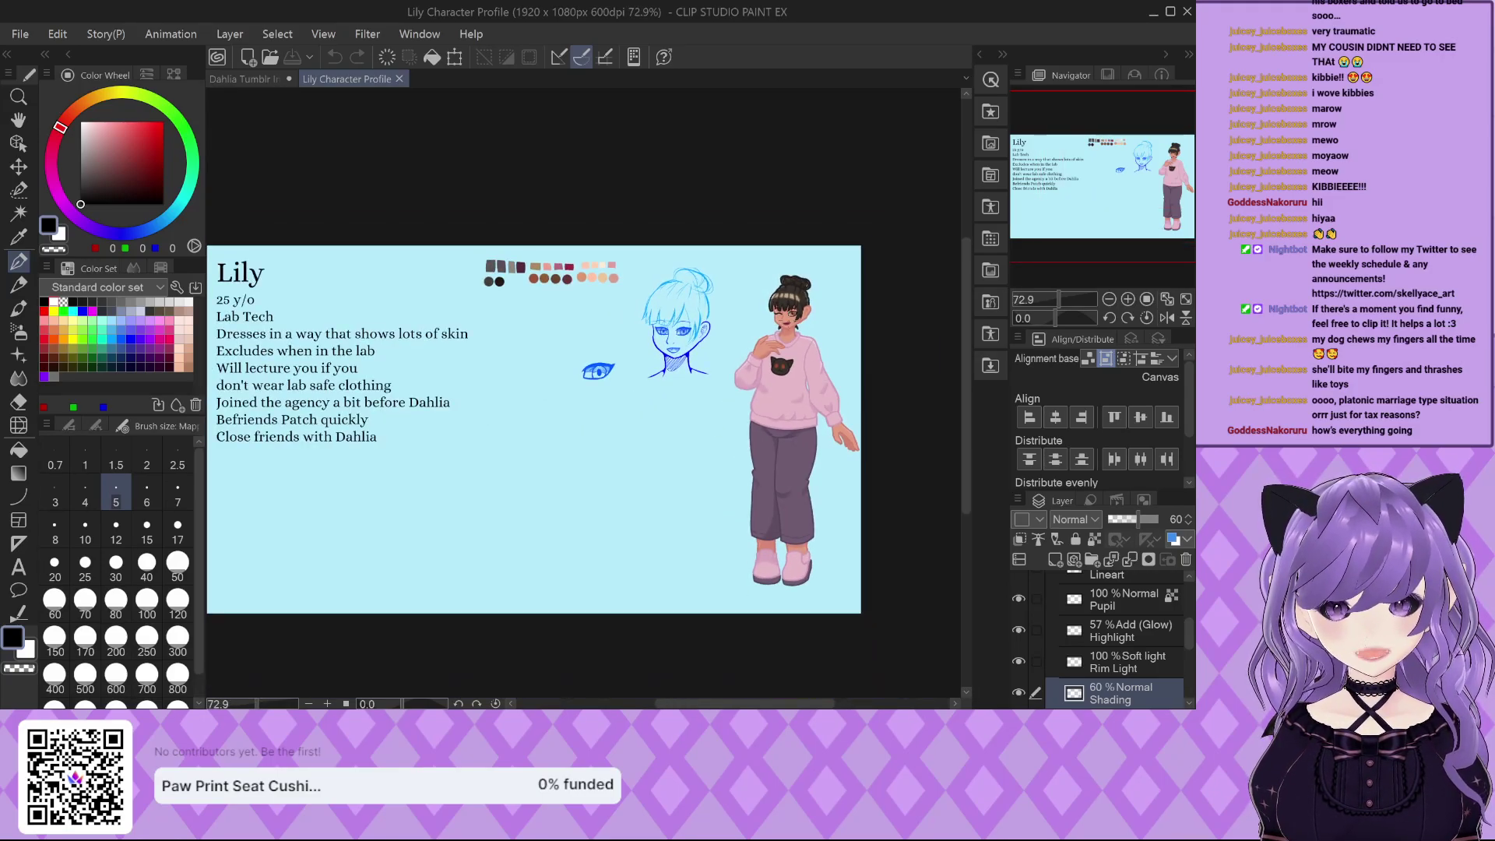
scroll(786, 315, up, 2)
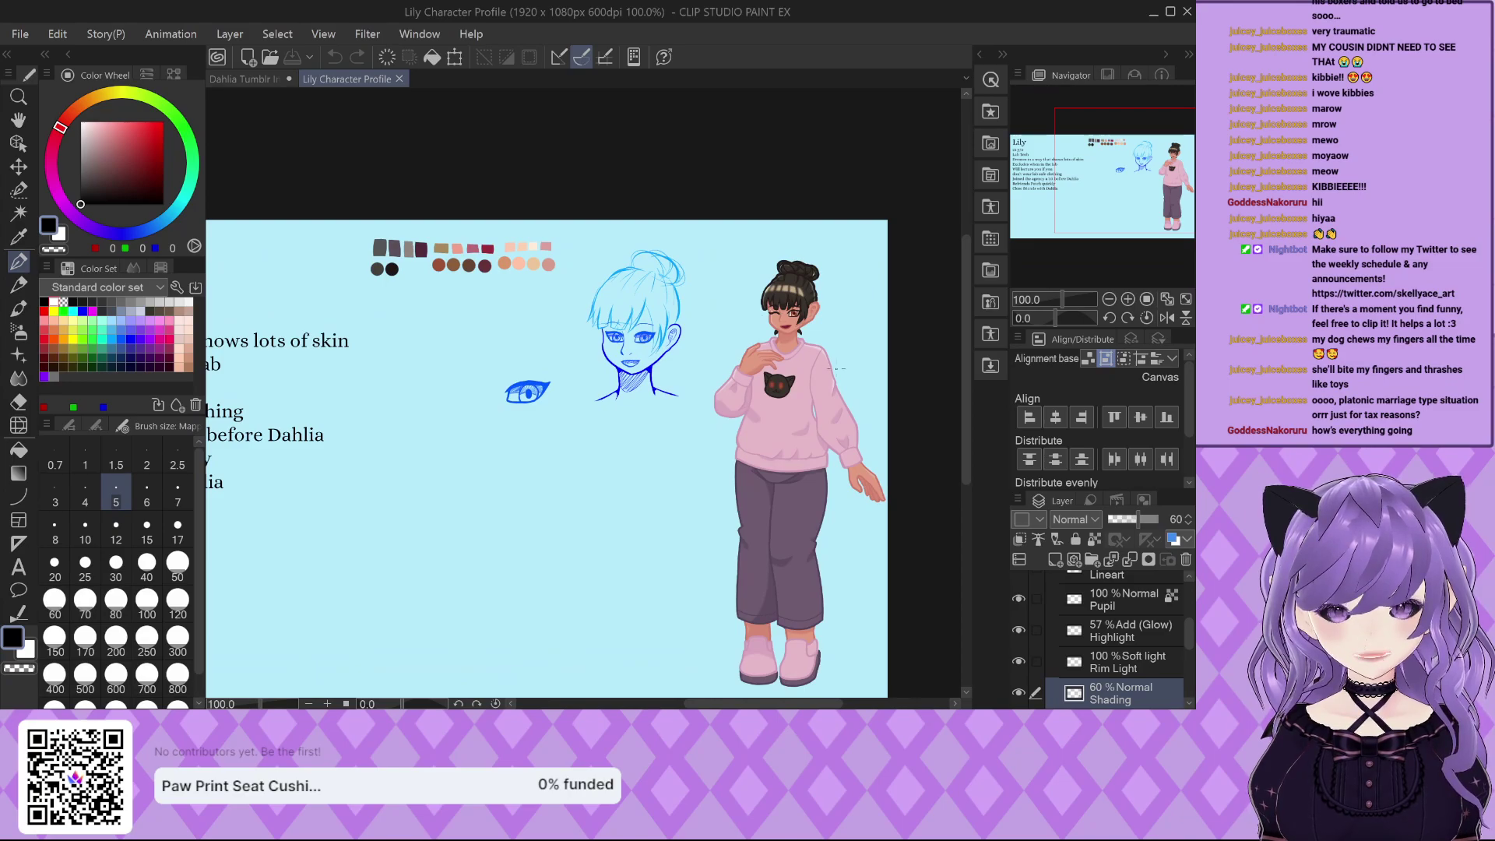
scroll(838, 369, up, 2)
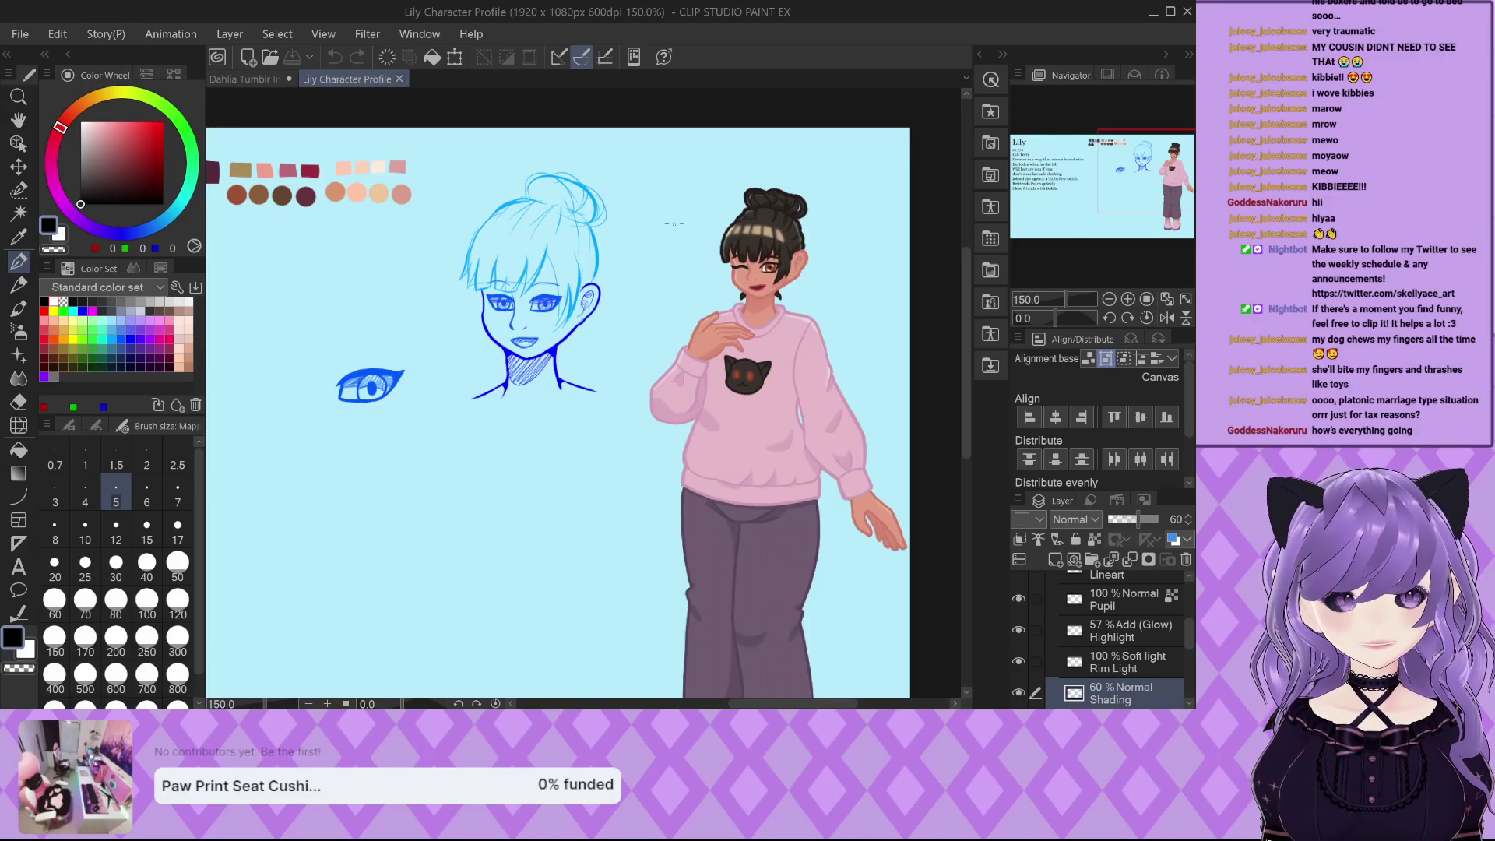
click(272, 79)
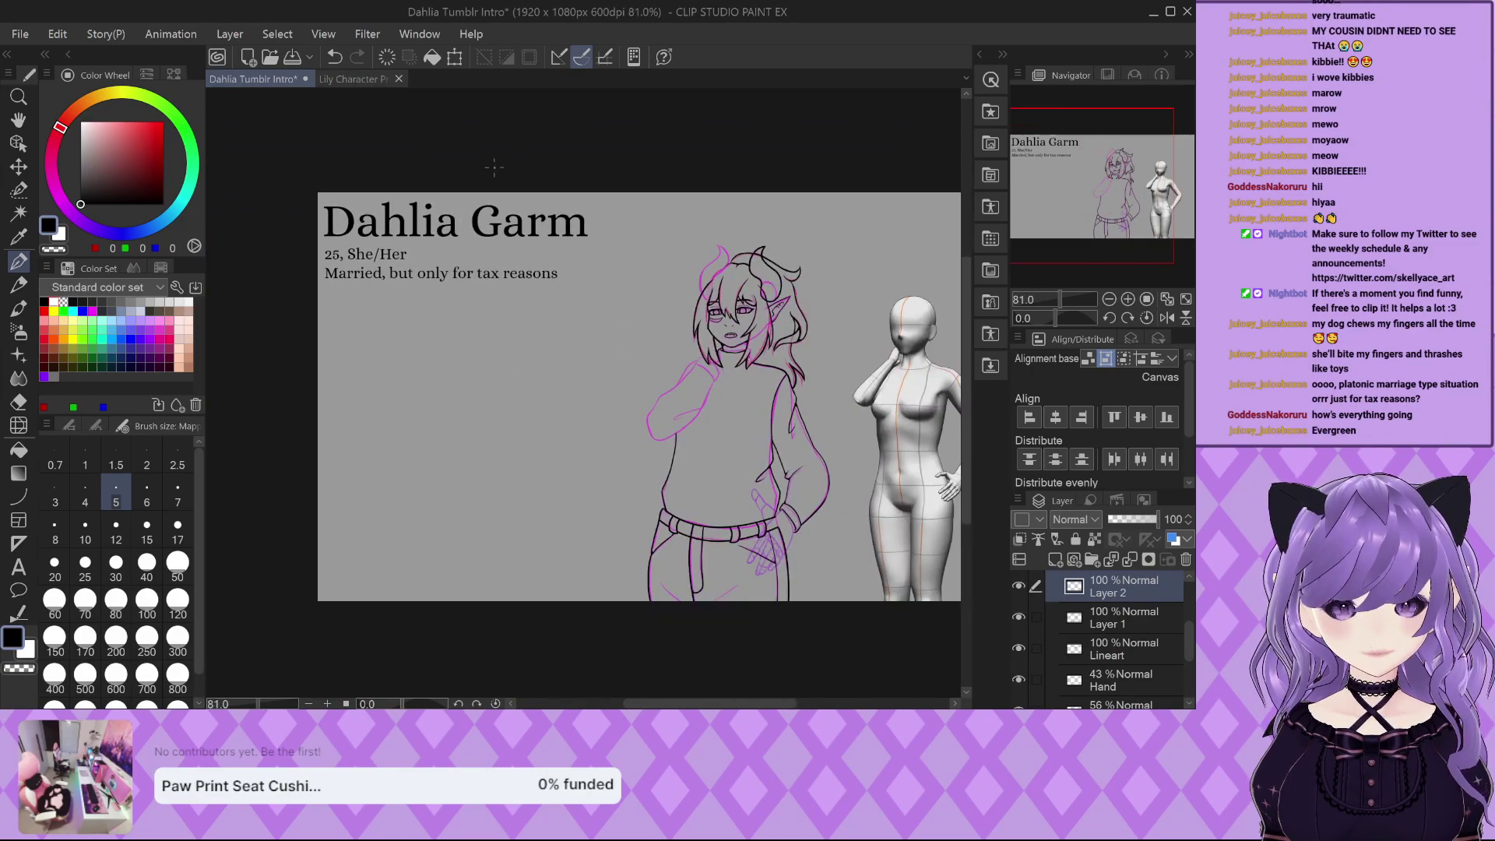
click(356, 79)
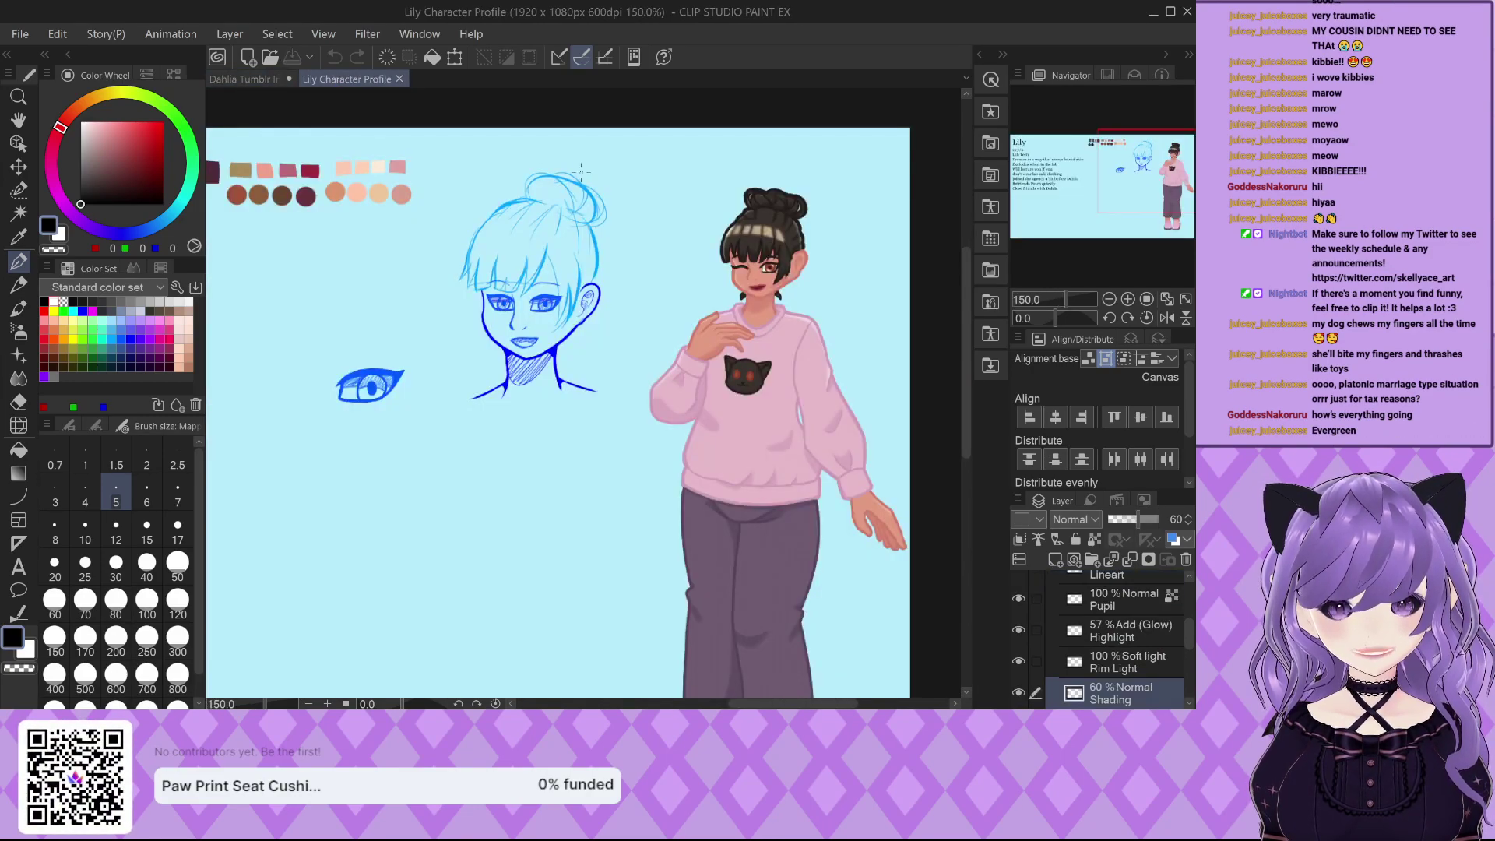
scroll(762, 222, up, 4)
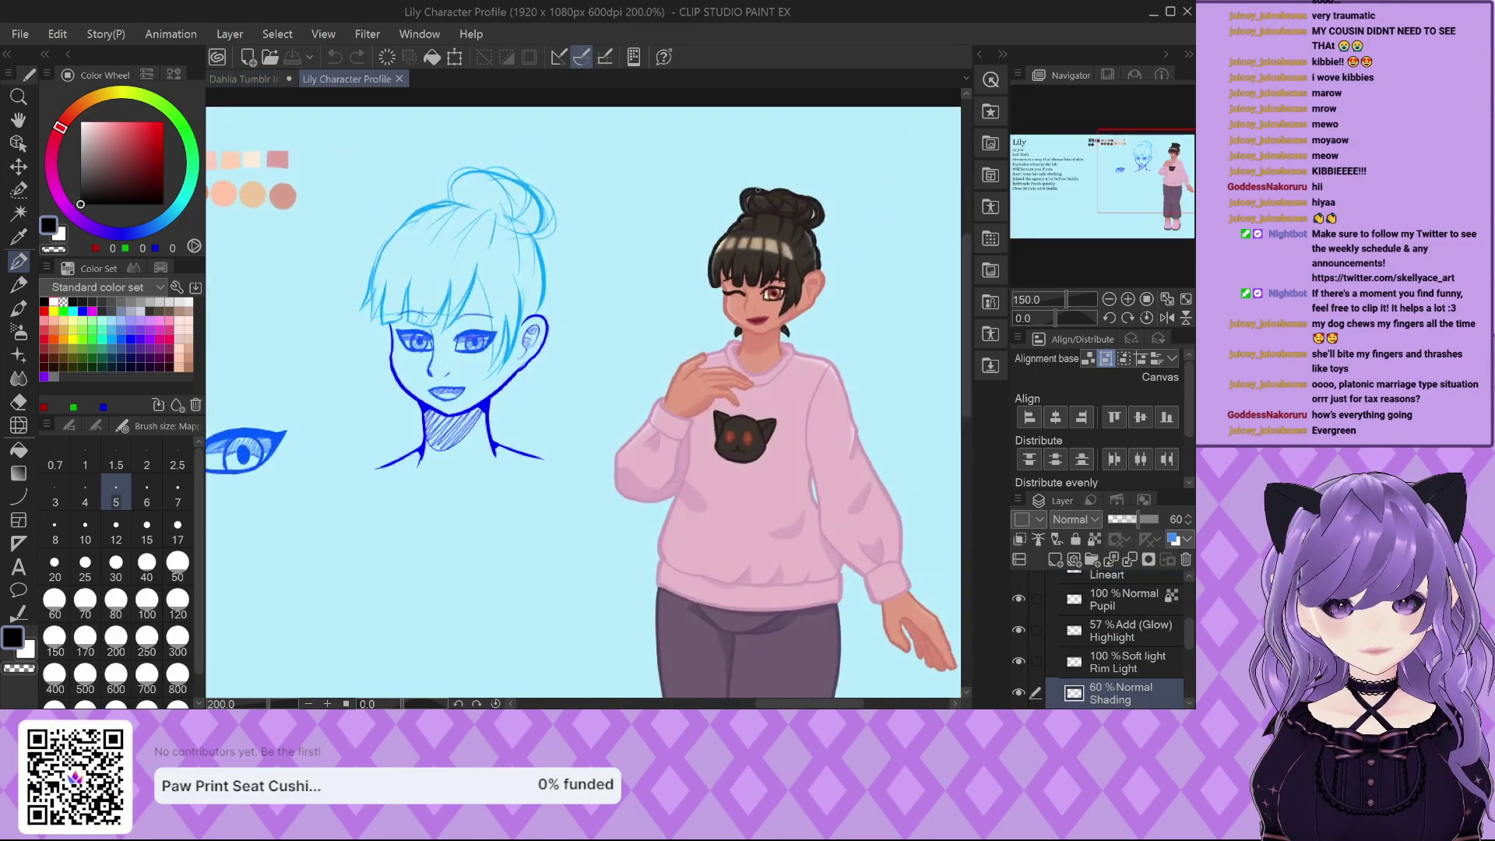
scroll(765, 250, down, 2)
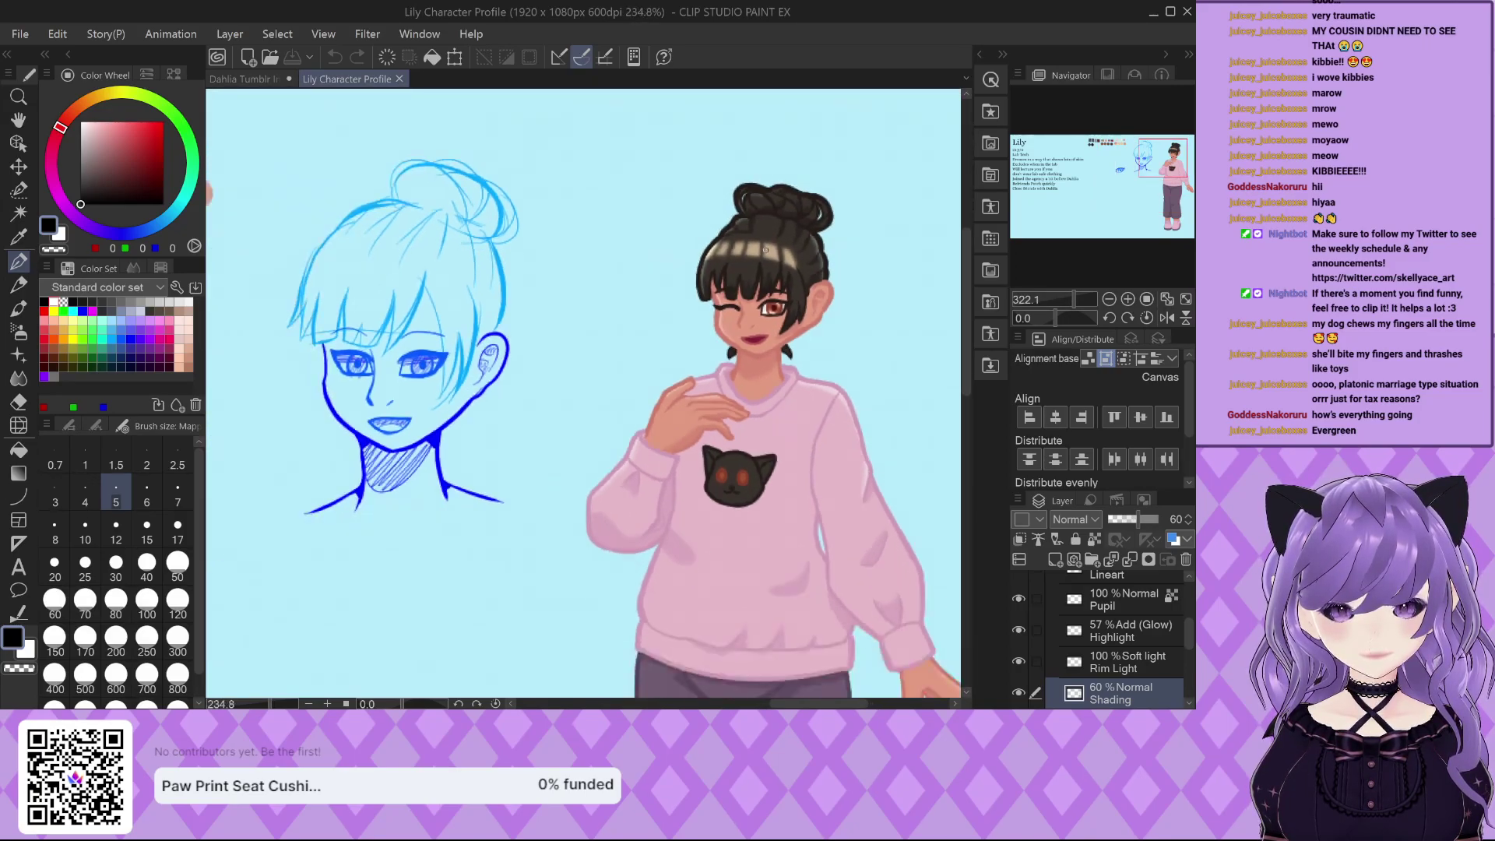
scroll(762, 260, down, 1)
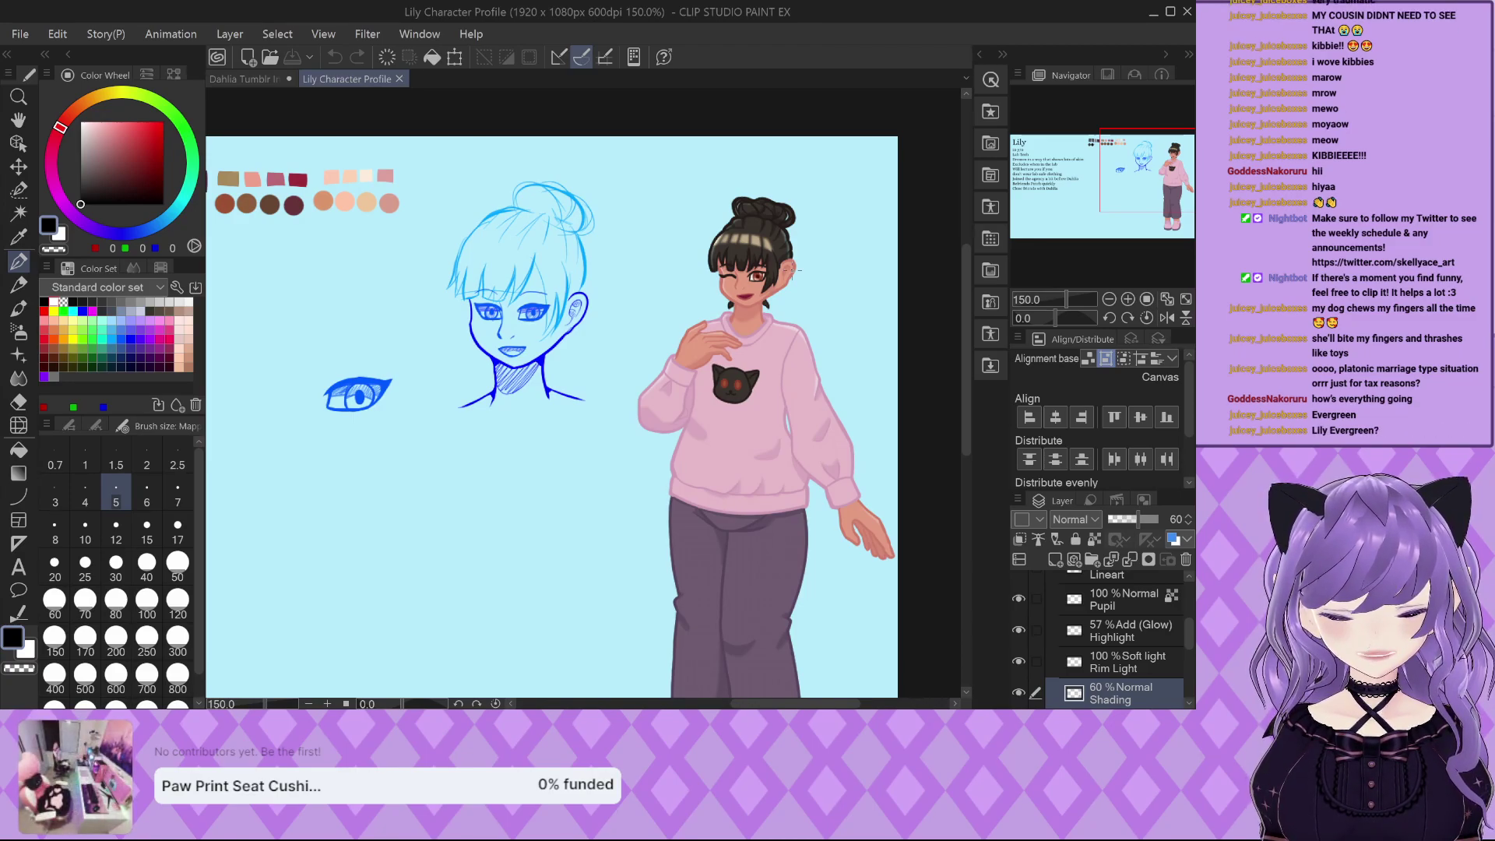
scroll(868, 314, down, 1)
scroll(867, 313, down, 1)
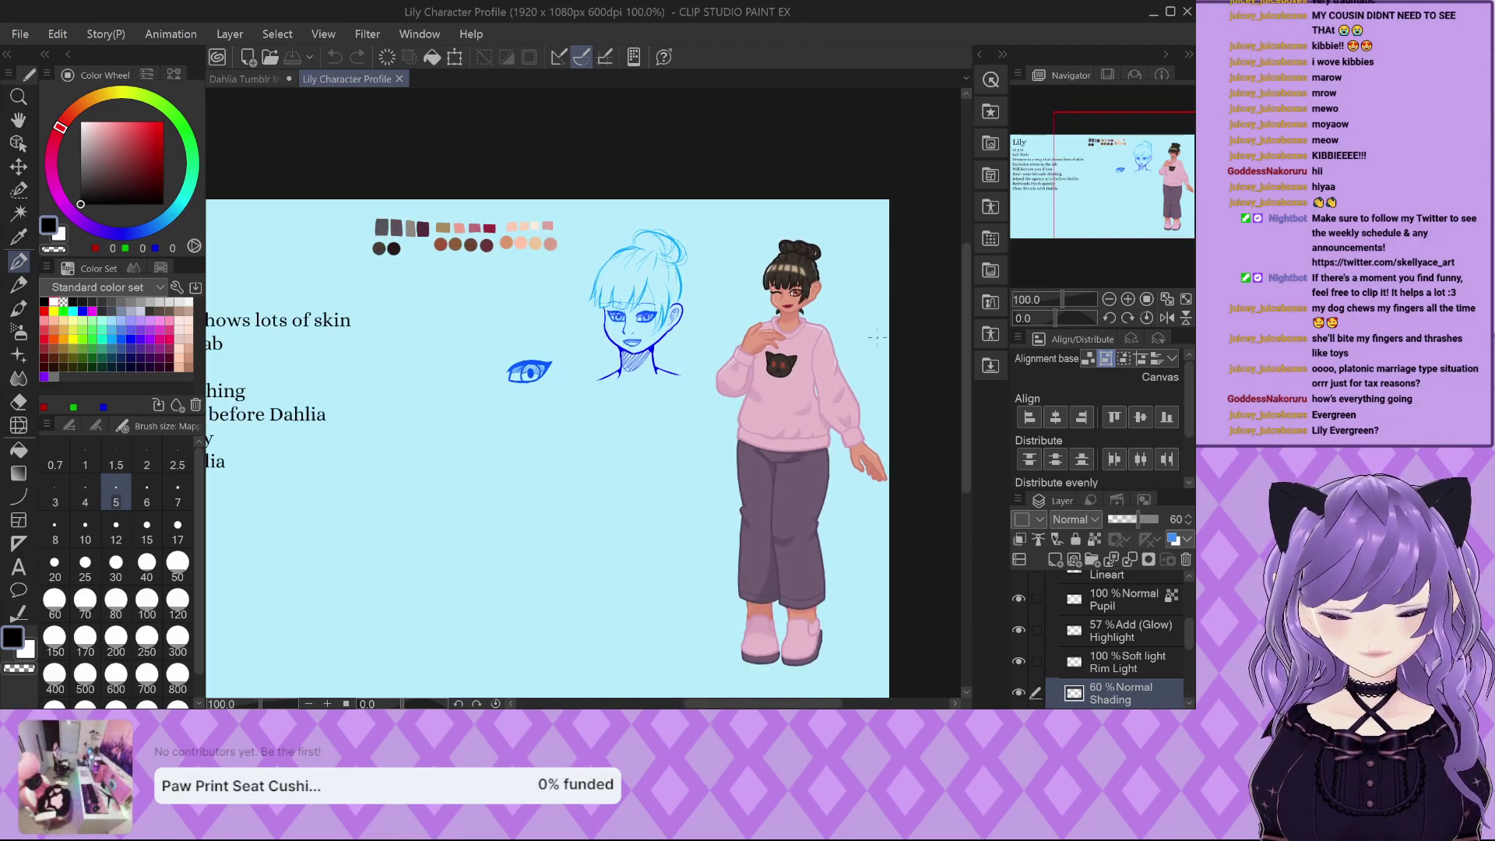
scroll(876, 337, down, 1)
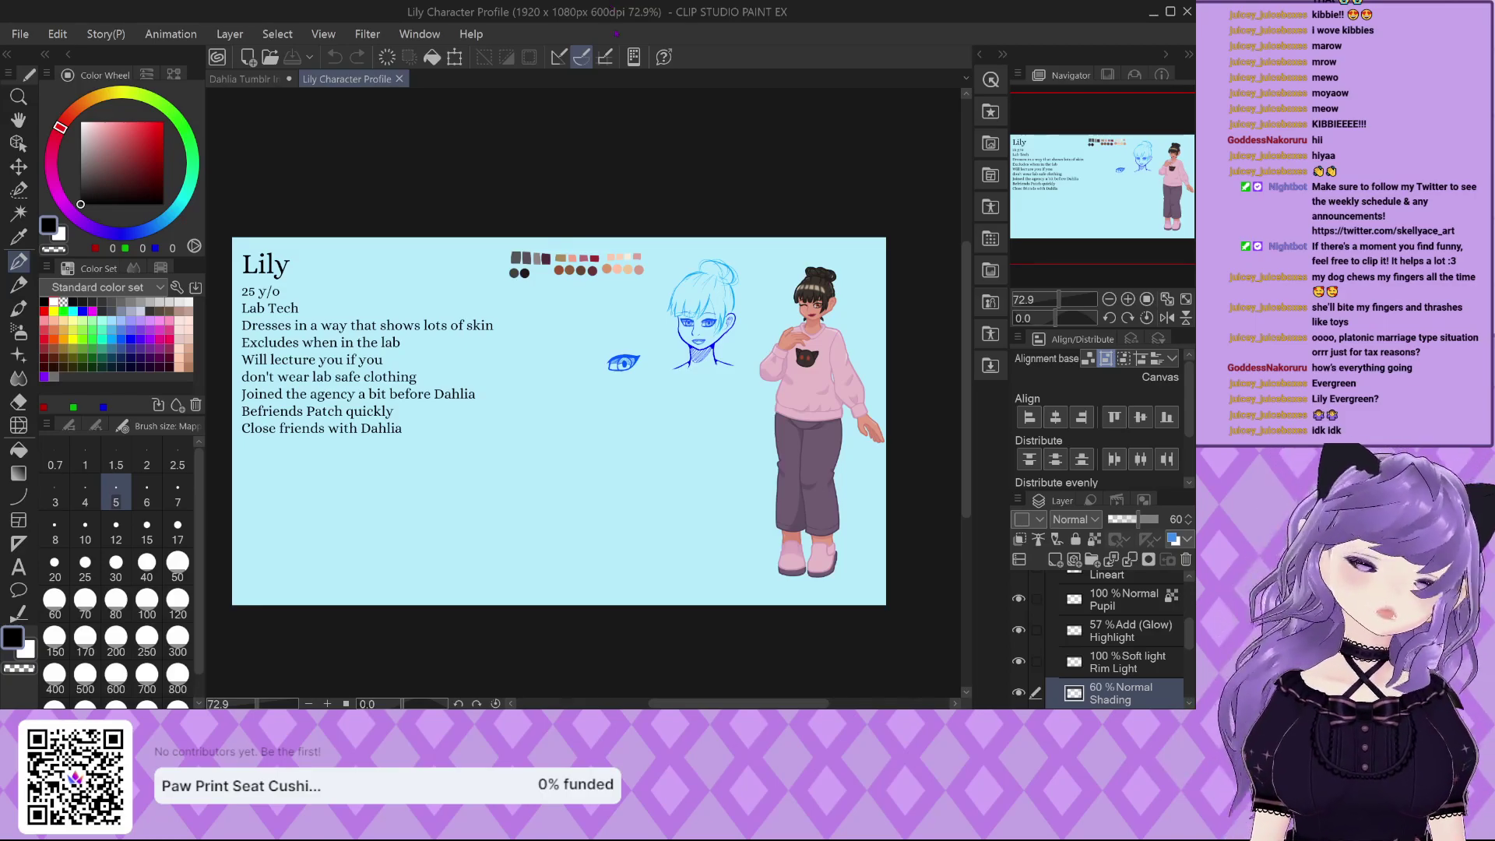
click(398, 79)
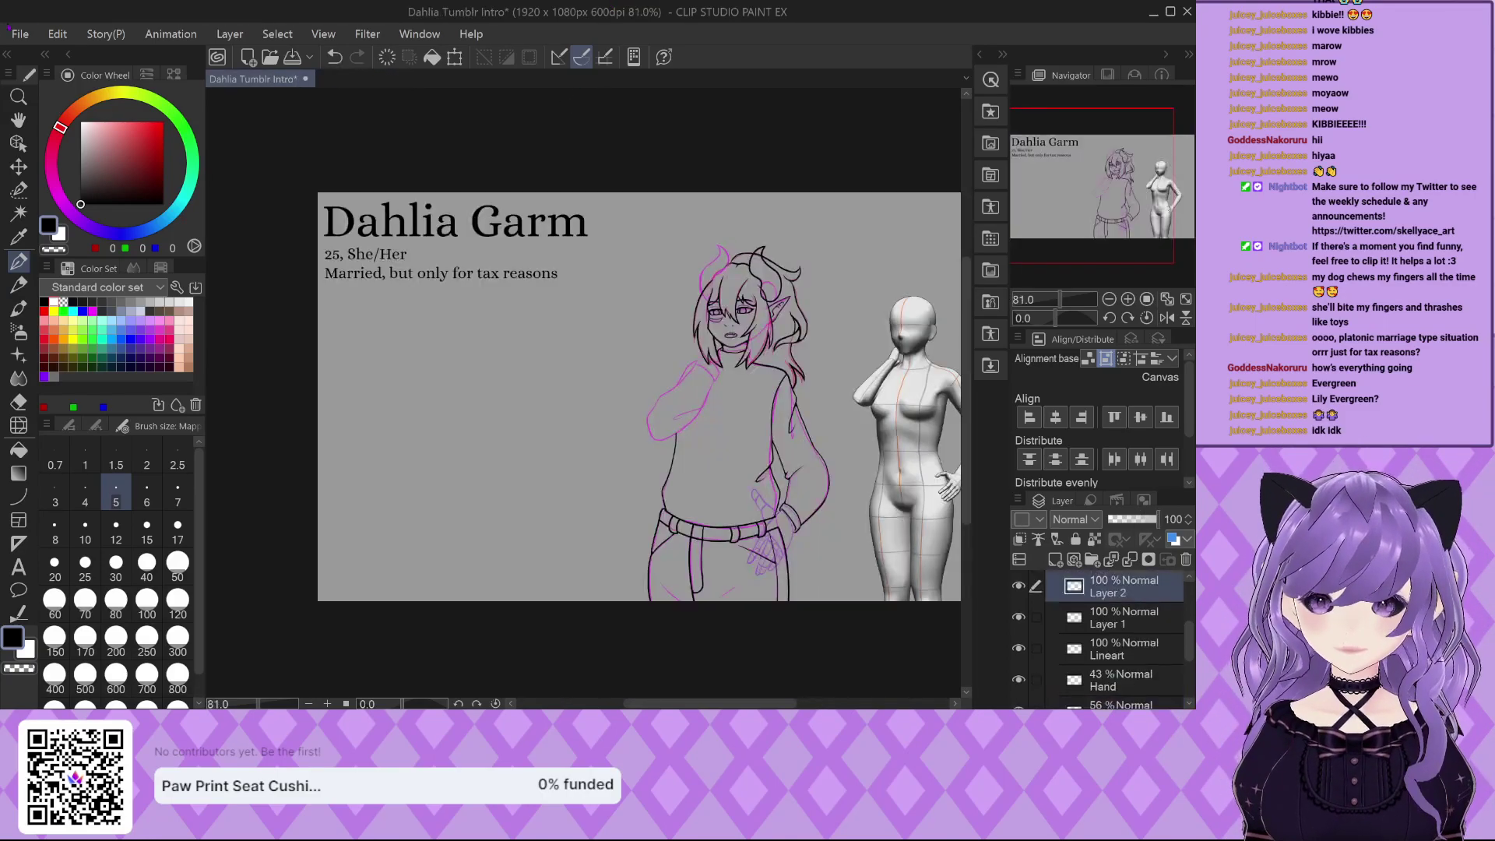
Open Osmie Character Profile, Fennel Tumblr Intro and Patchouli Tumblr Intro as new document tabs.
key(alt+Tab)
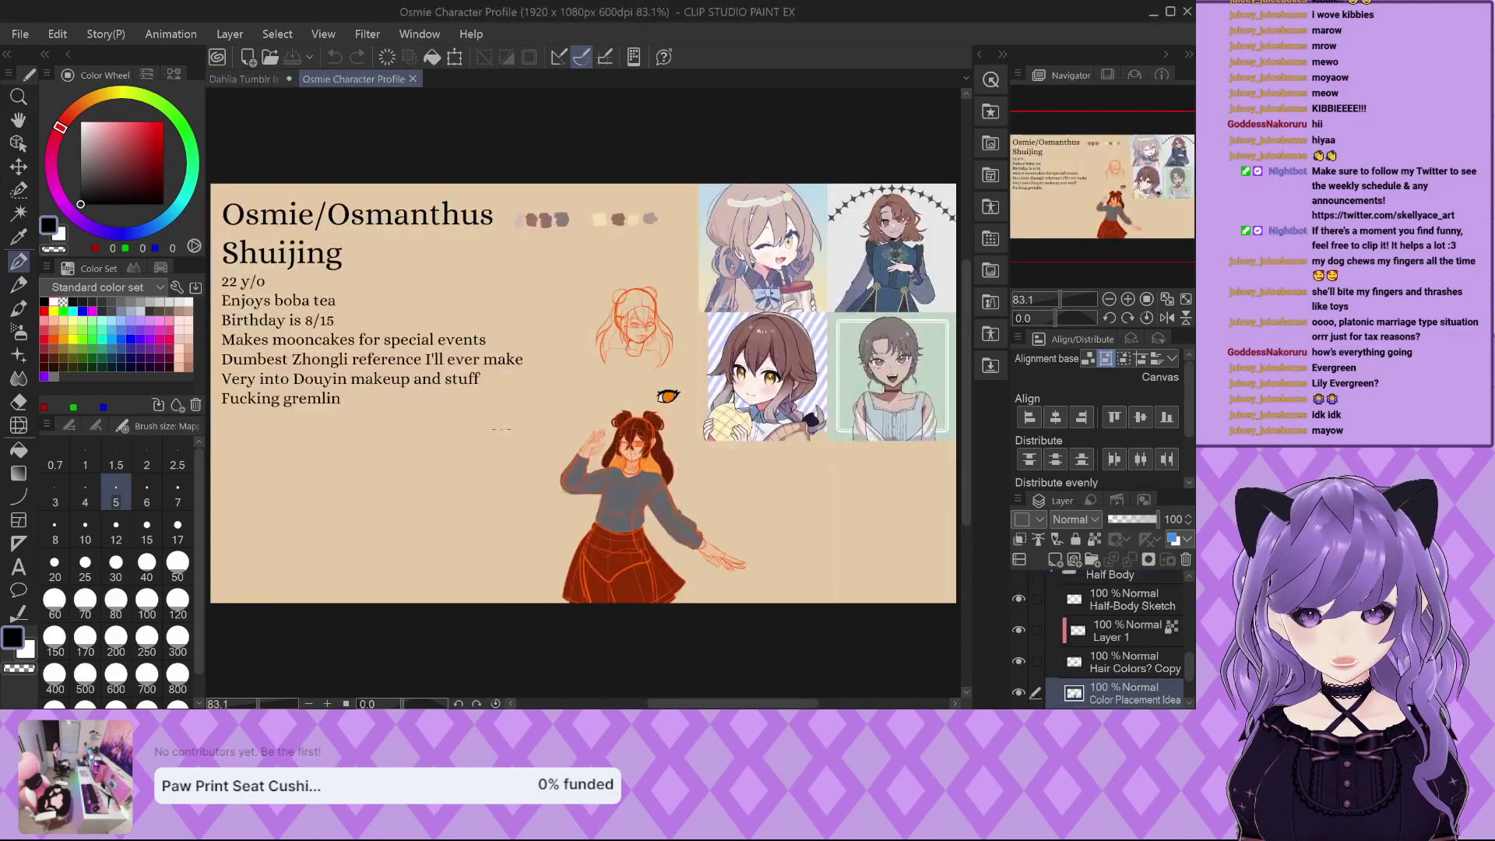
click(21, 34)
click(71, 96)
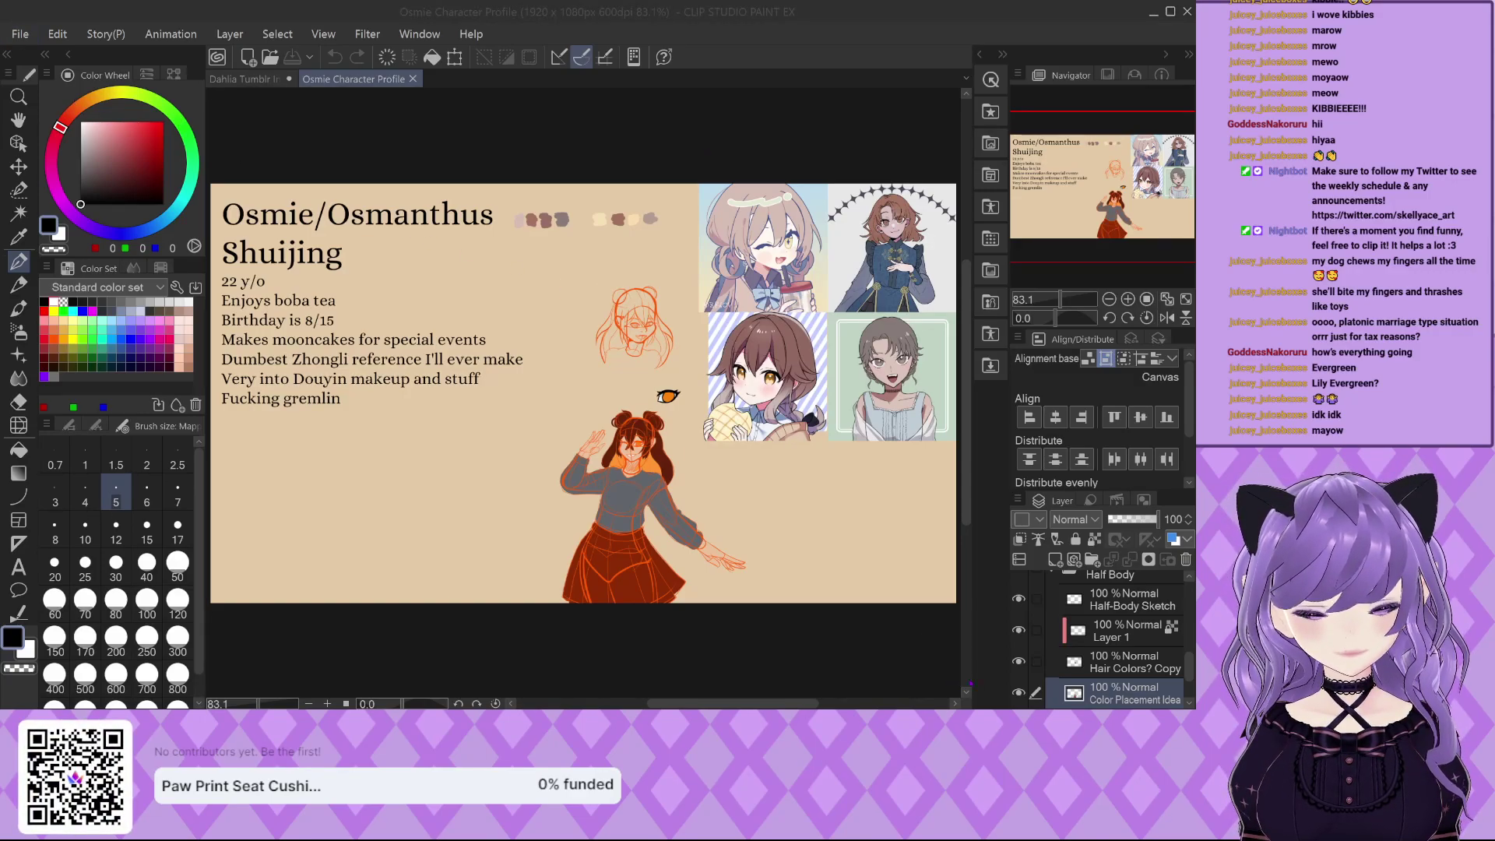
double_click(285, 206)
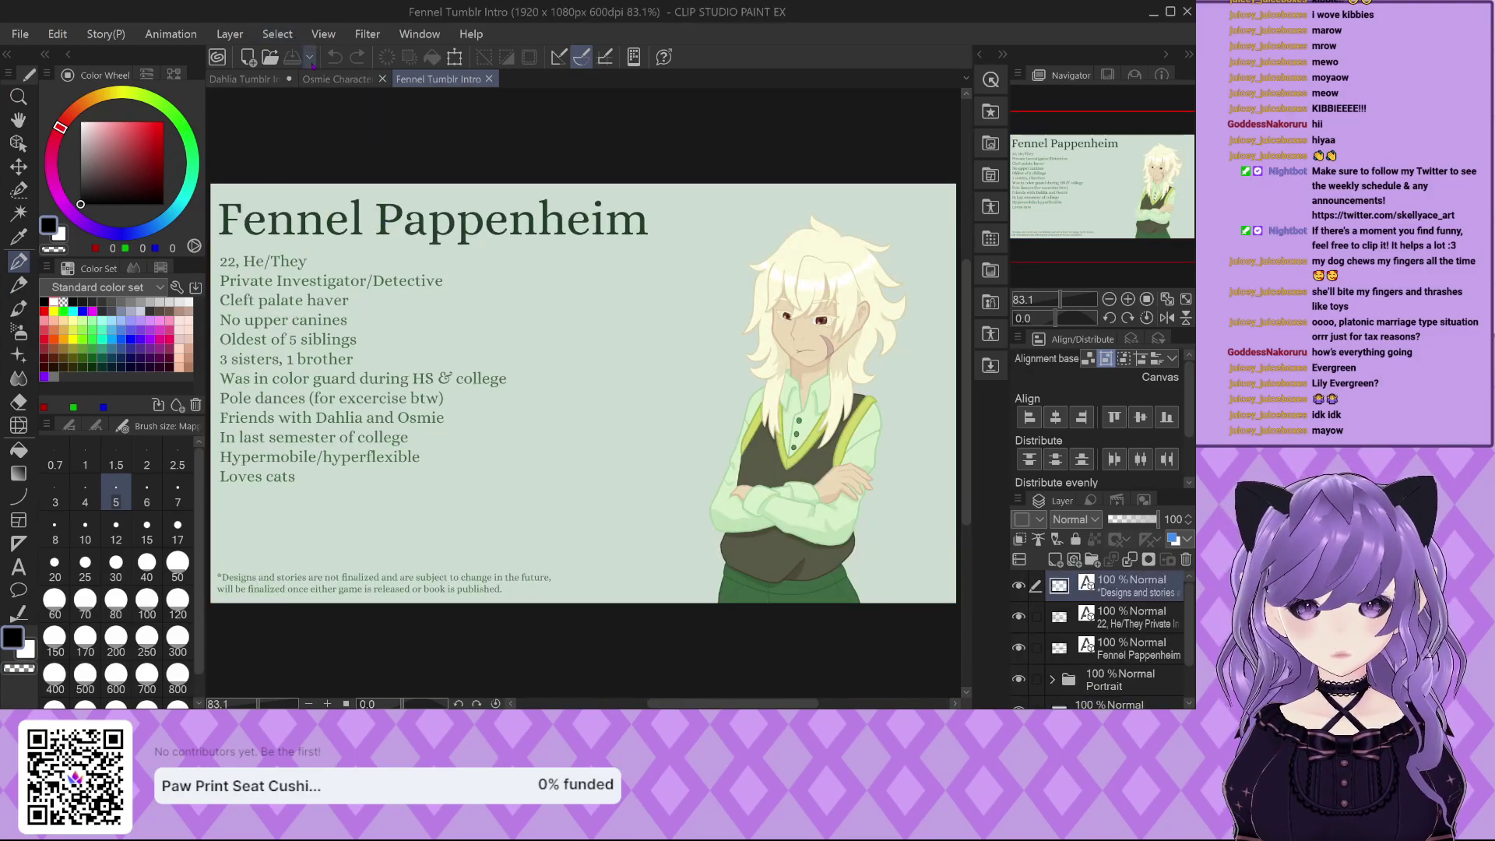
click(336, 78)
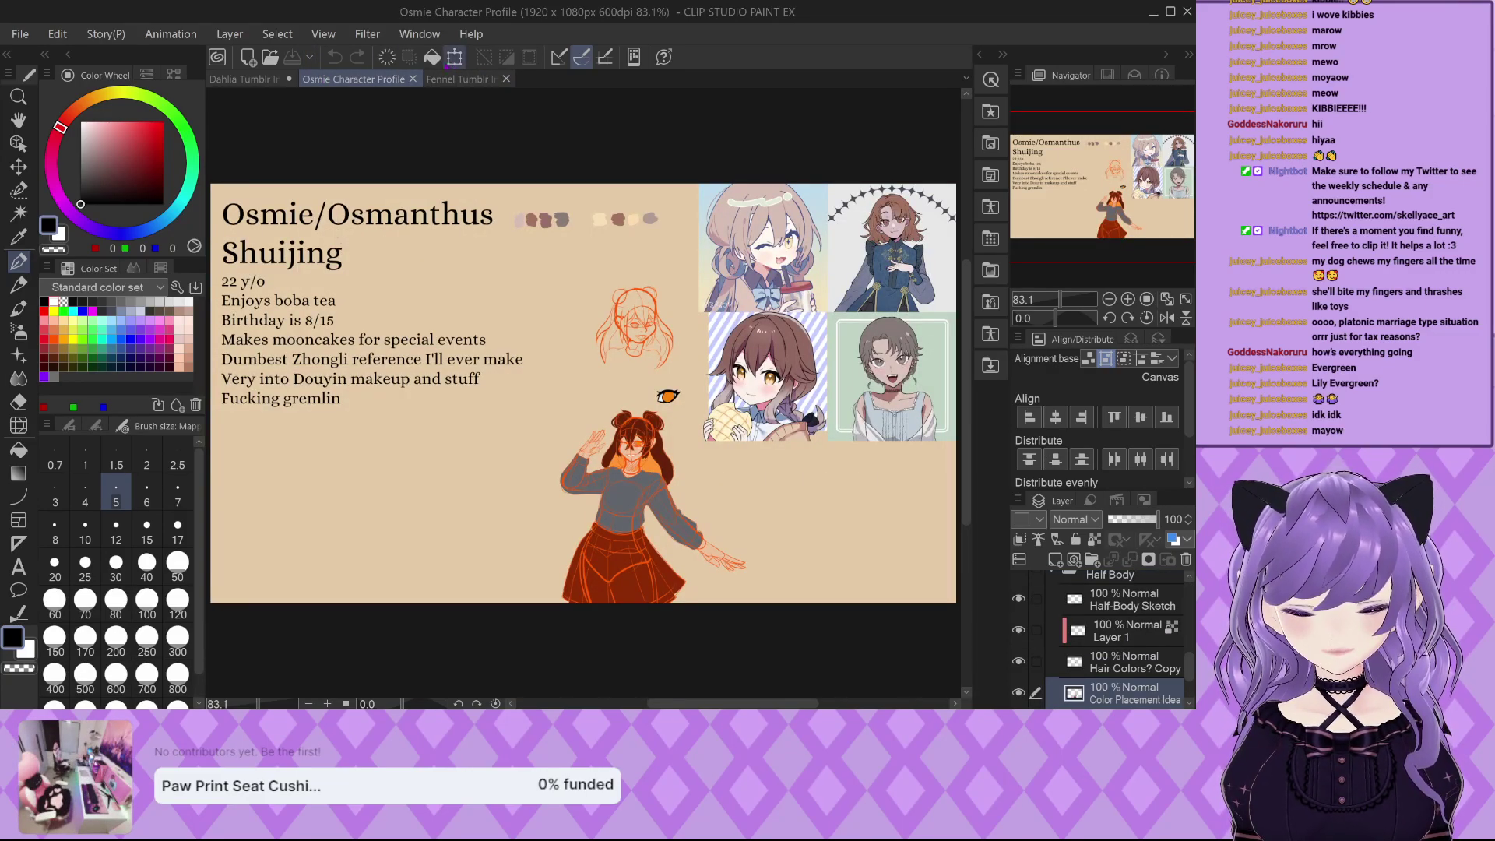
click(243, 79)
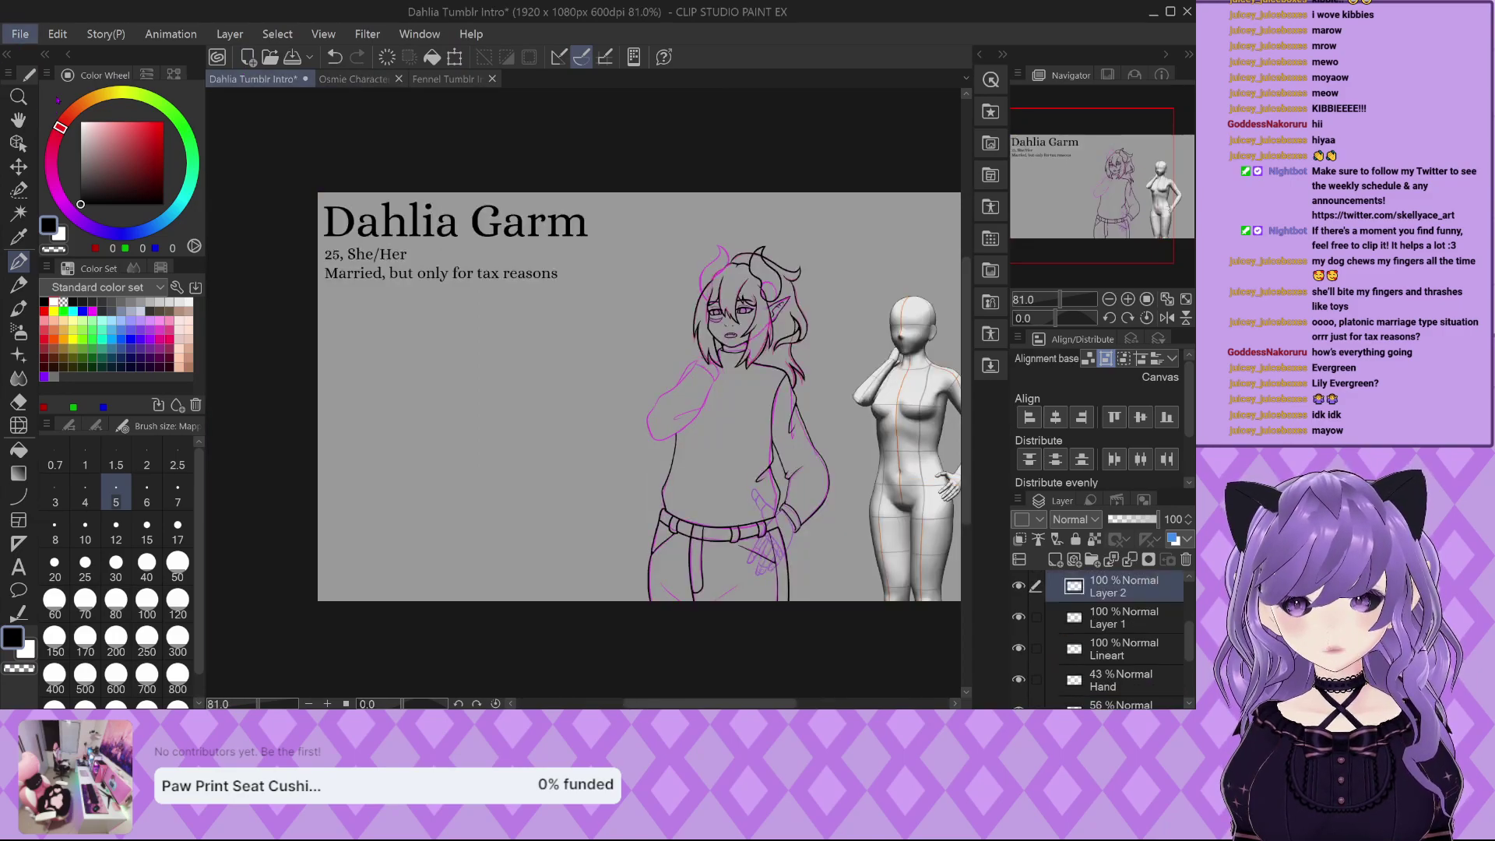
key(alt+Tab)
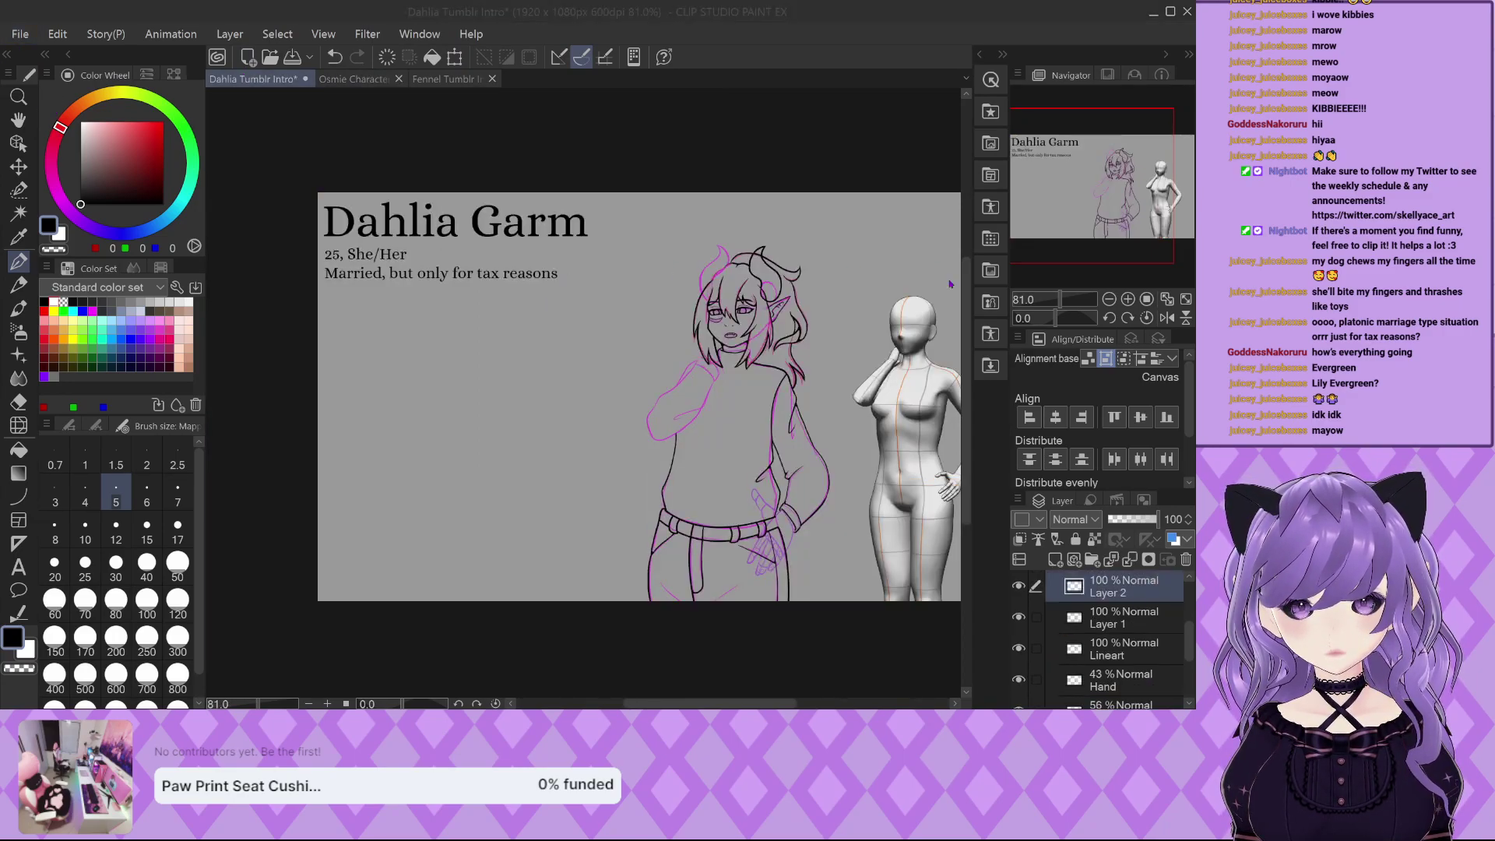
double_click(887, 490)
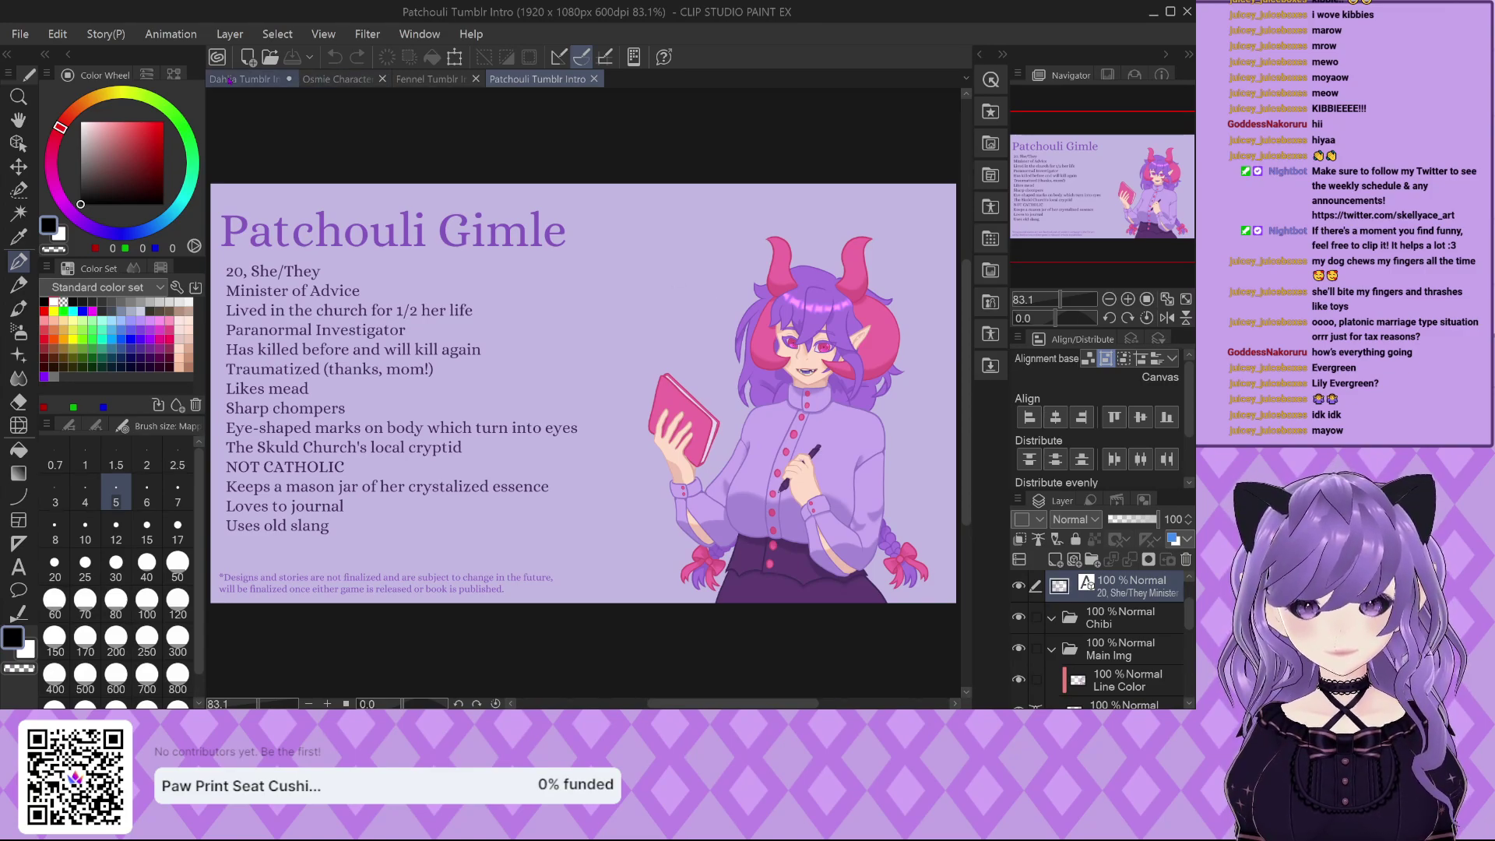
Close the Fennel, Osmie and Patchouli tabs, keeping only Dahlia Tumblr Intro.
click(244, 79)
click(545, 79)
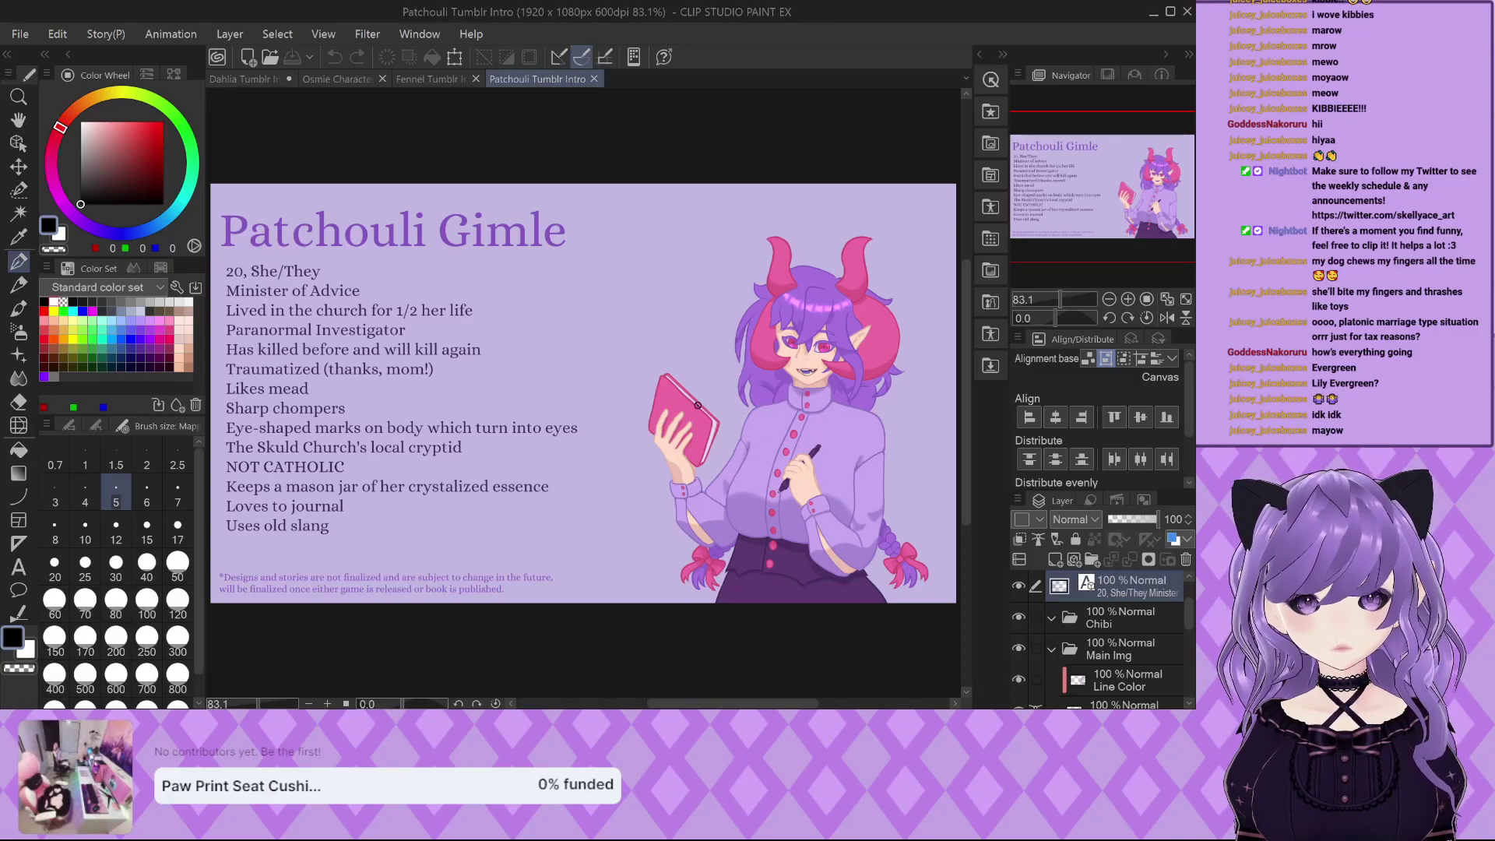
scroll(489, 333, down, 1)
scroll(726, 502, up, 2)
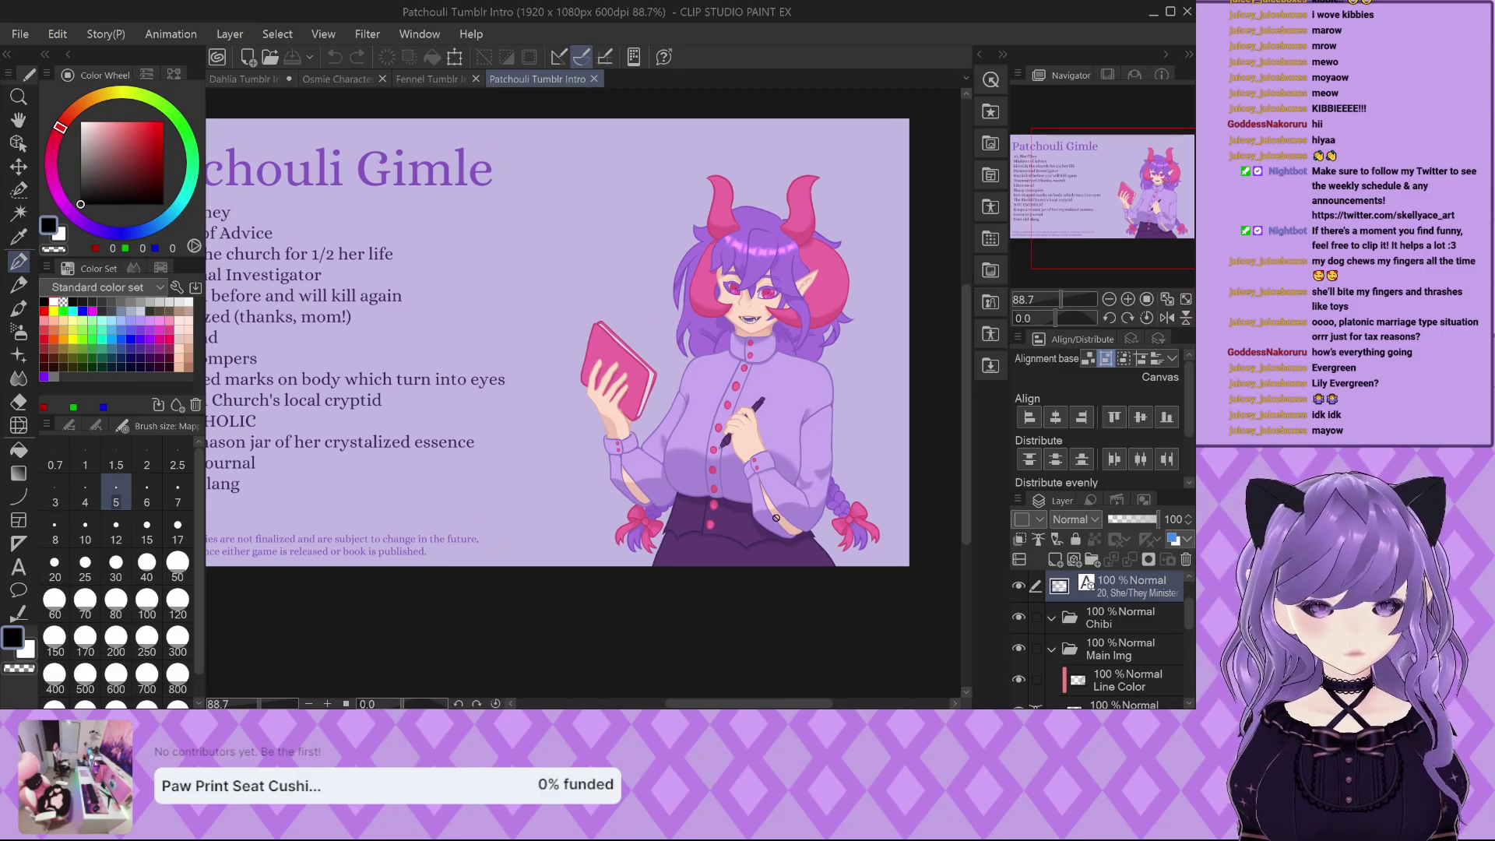
scroll(776, 517, down, 1)
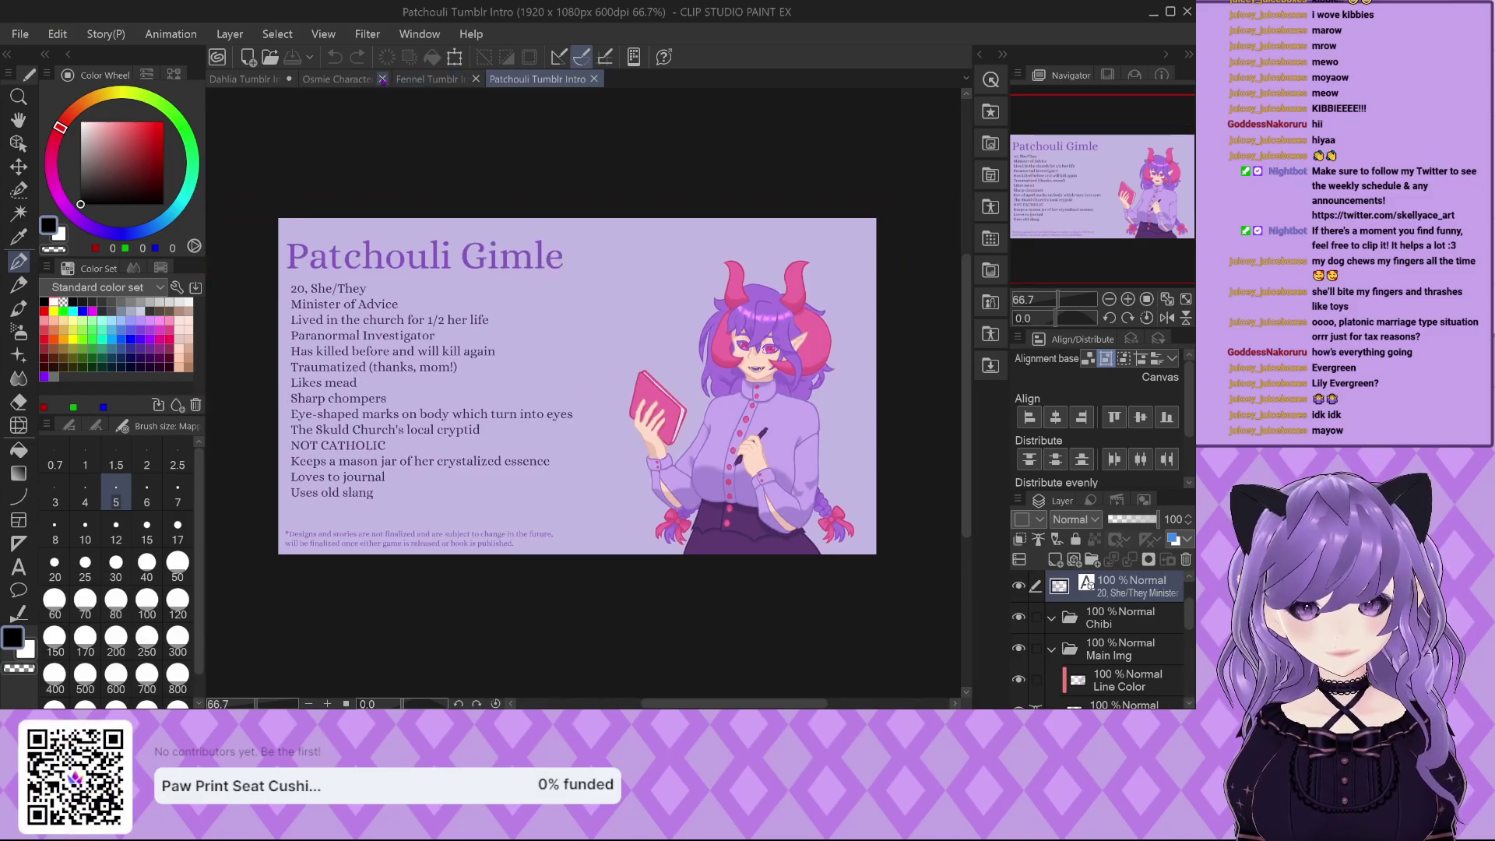
click(475, 79)
click(382, 78)
click(407, 79)
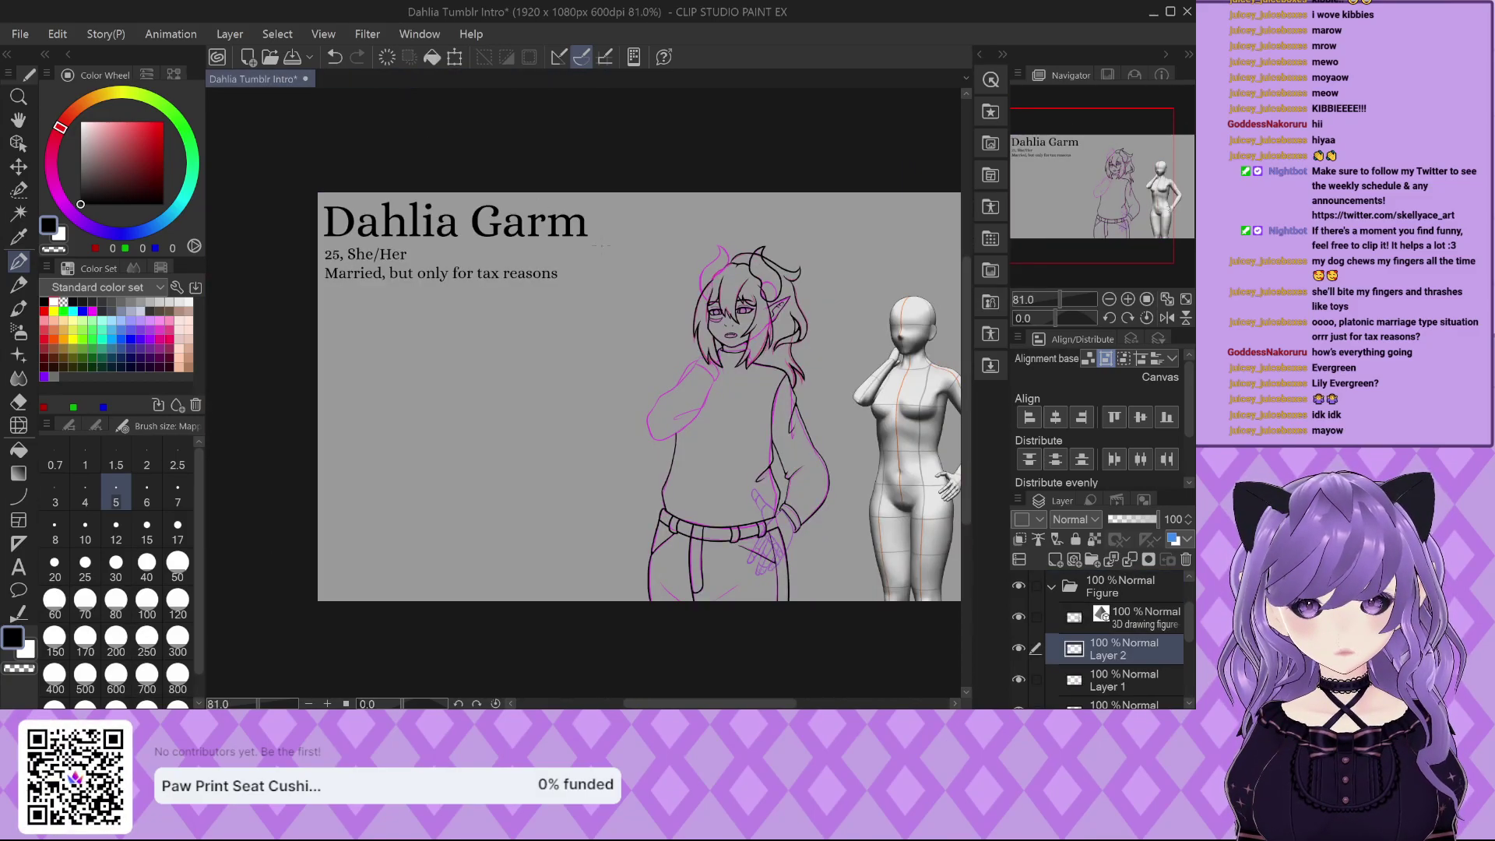
On Layer 1, erase the stray black stub beside the horn.
scroll(668, 220, up, 5)
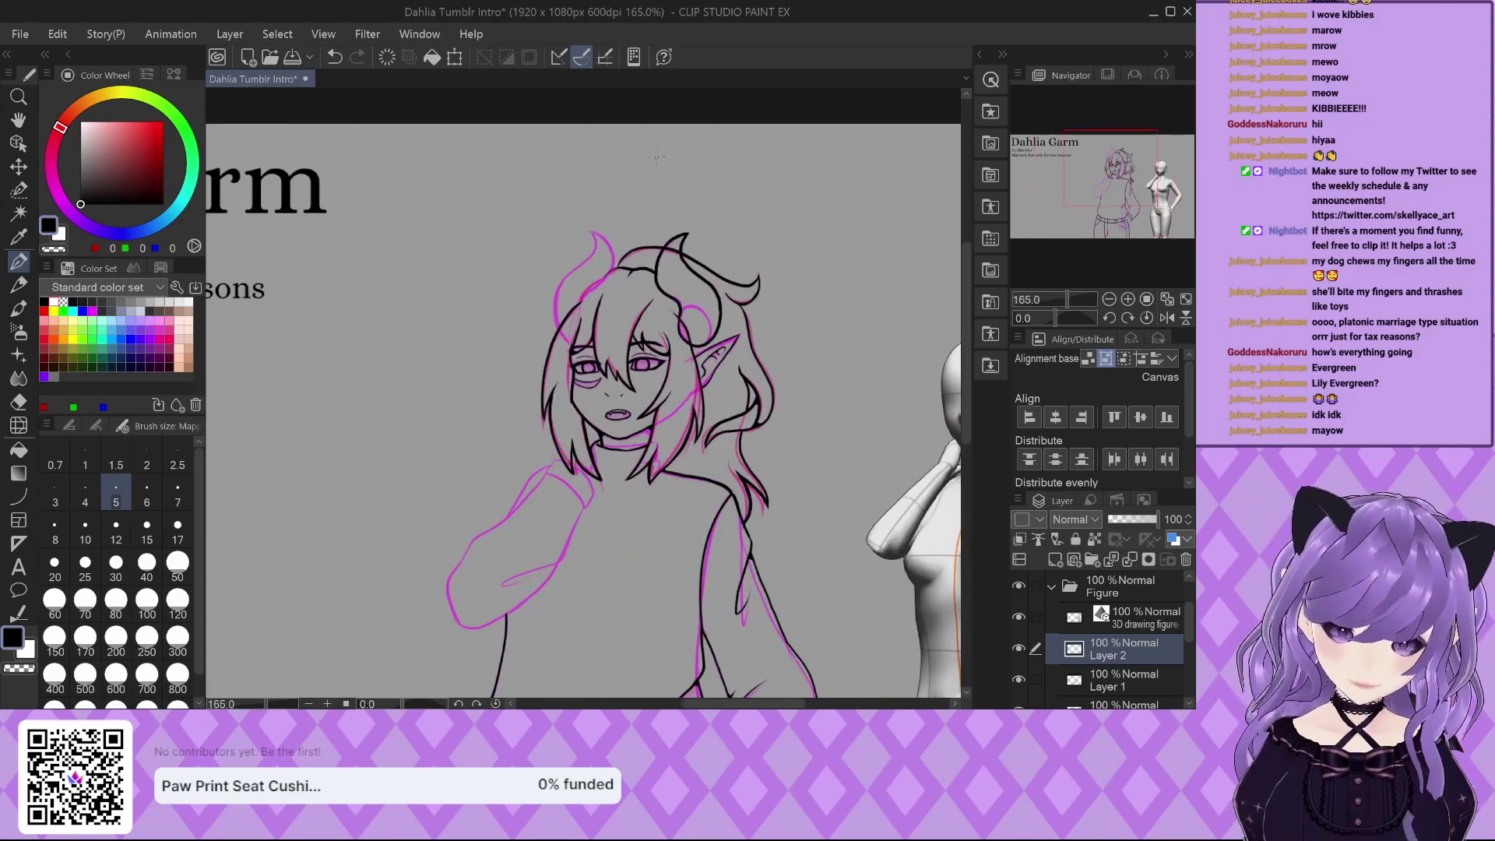
scroll(668, 220, up, 2)
click(1148, 689)
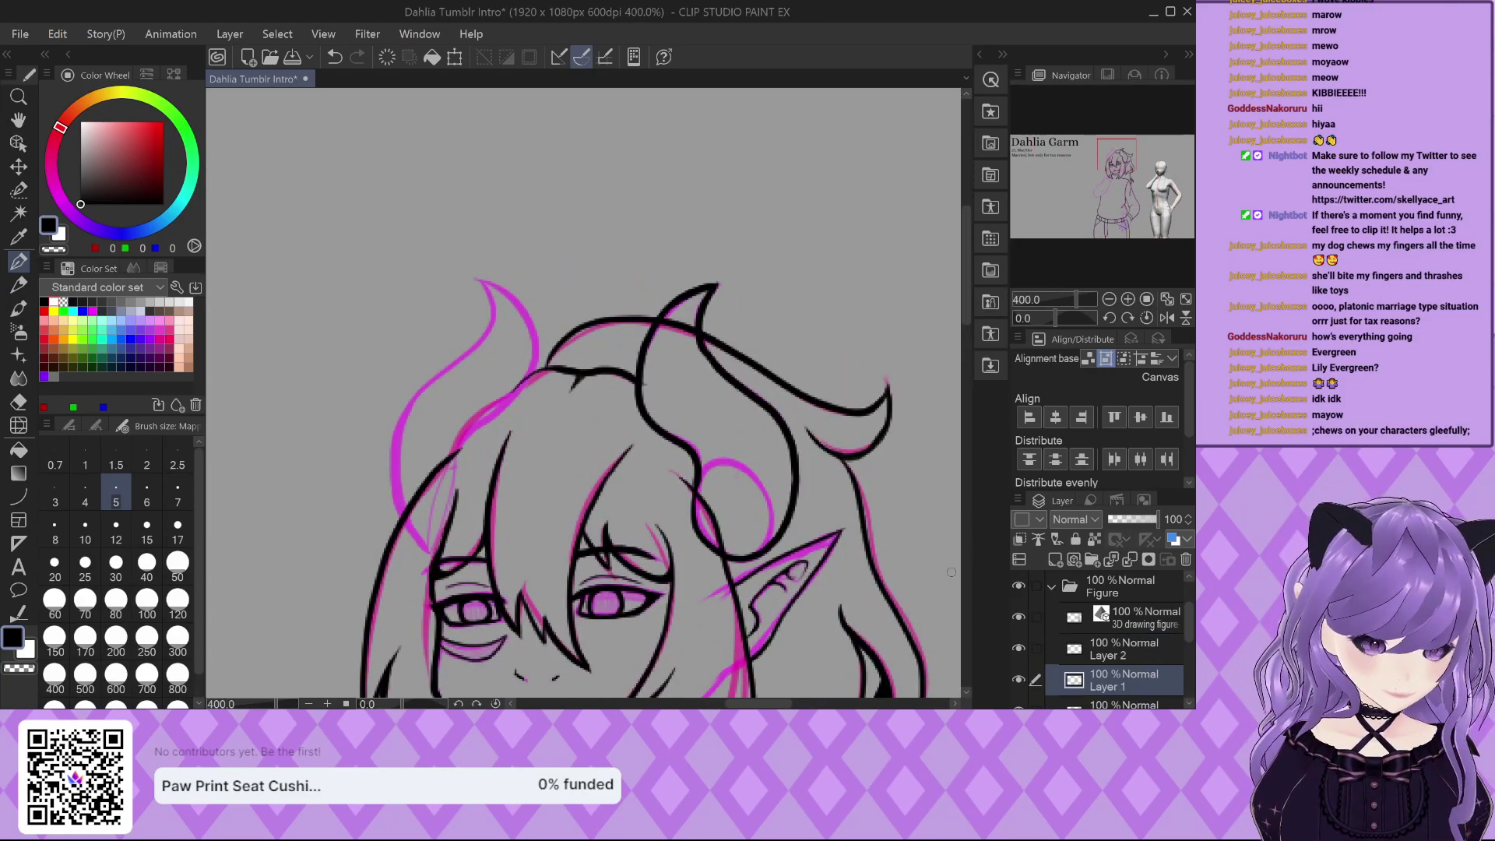
scroll(565, 327, down, 3)
scroll(803, 373, up, 4)
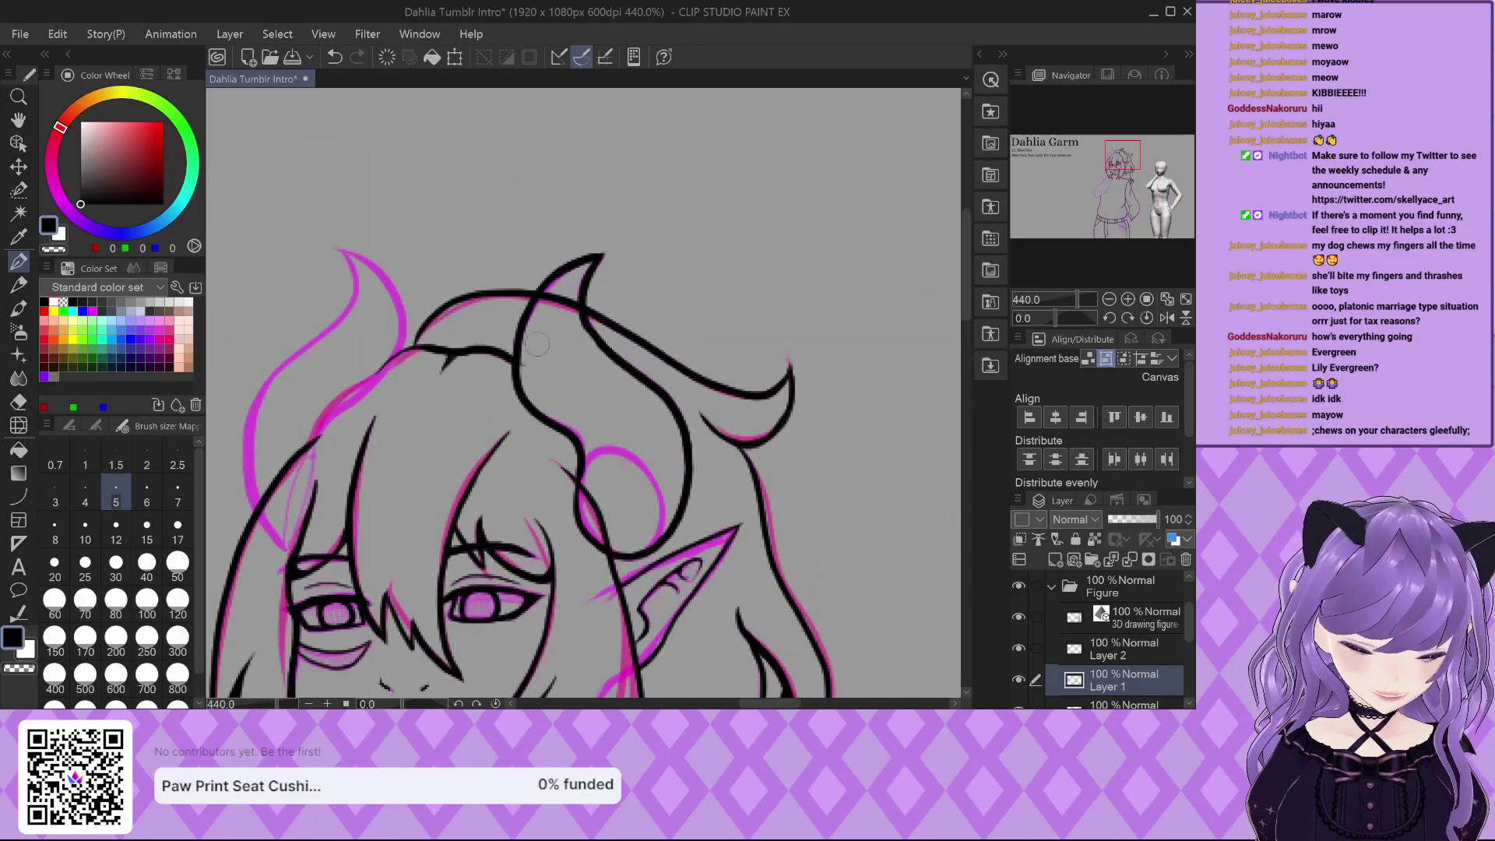
scroll(537, 343, up, 2)
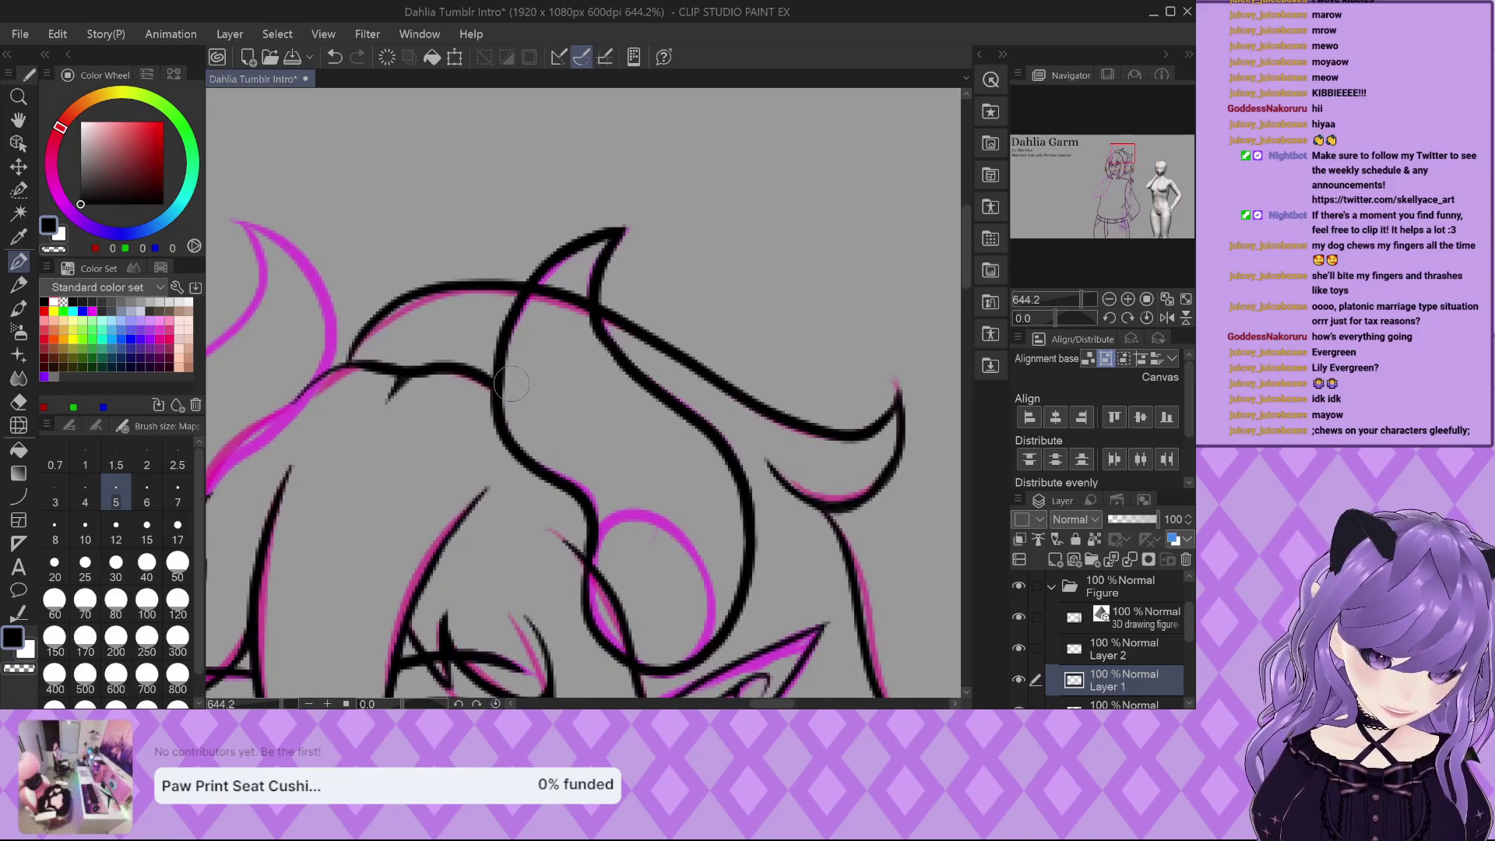
drag(552, 300, 578, 299)
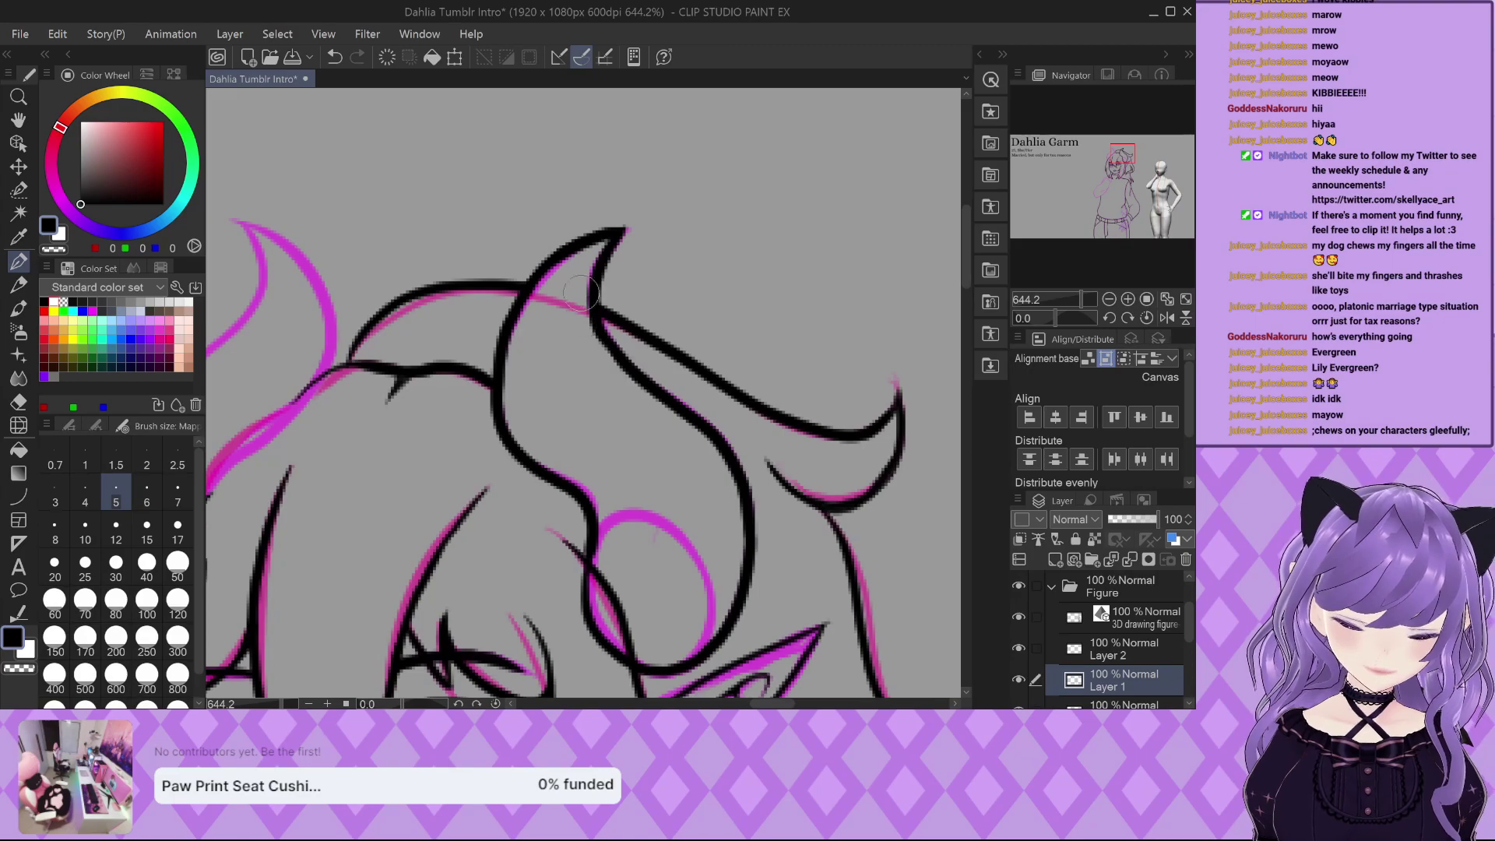
scroll(589, 294, down, 2)
scroll(584, 327, up, 3)
scroll(578, 368, down, 1)
scroll(579, 368, down, 2)
scroll(669, 475, up, 3)
On Layer 2, erase the line below the crossing, ink the hair's left side, trim the horn tail.
click(1081, 653)
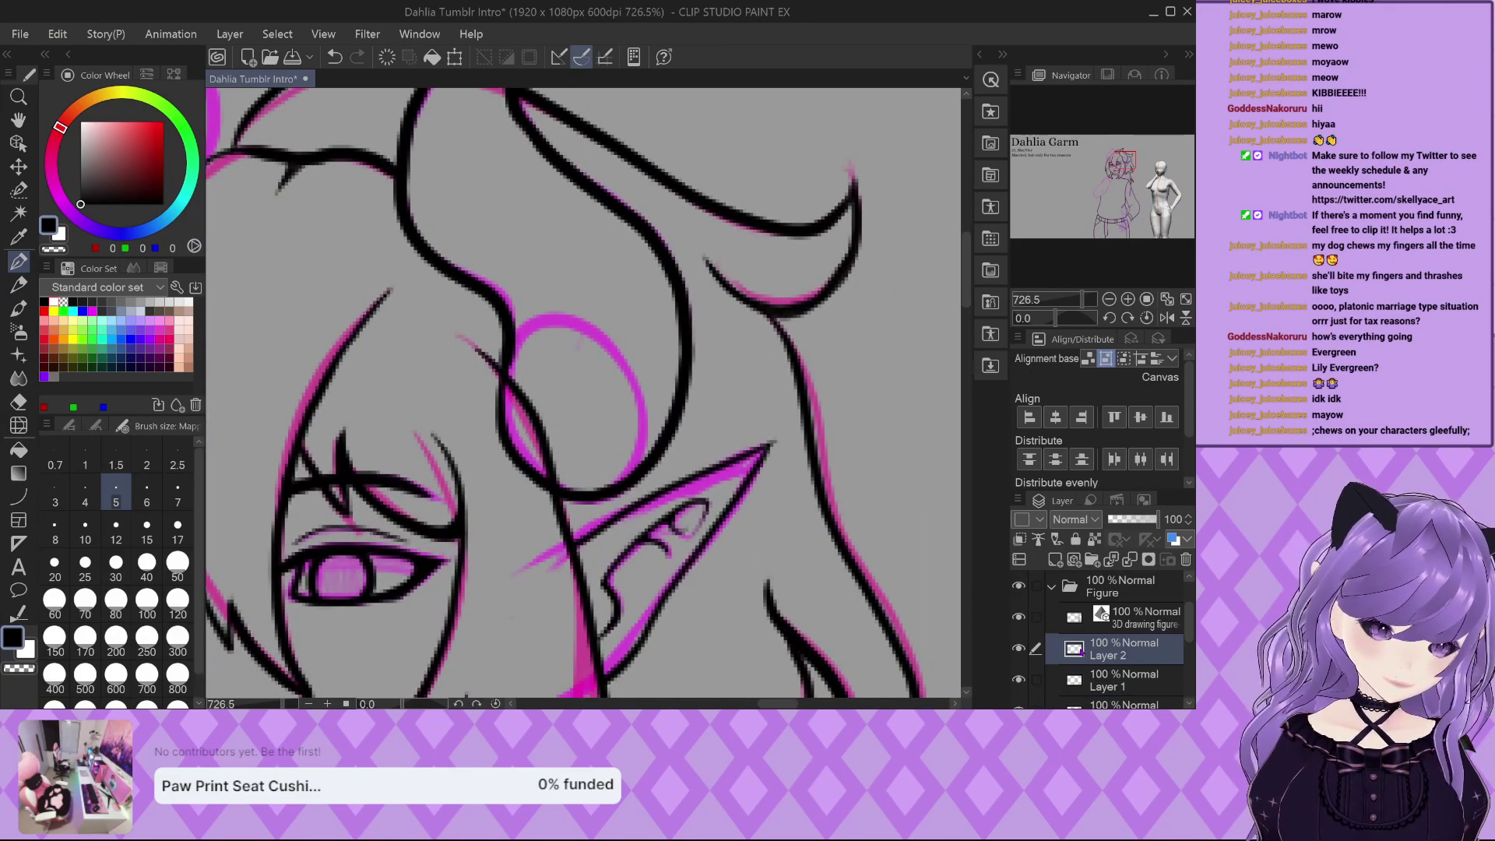
scroll(498, 408, up, 2)
mouse_move(492, 392)
mouse_down()
mouse_move(525, 513)
mouse_move(545, 530)
mouse_up()
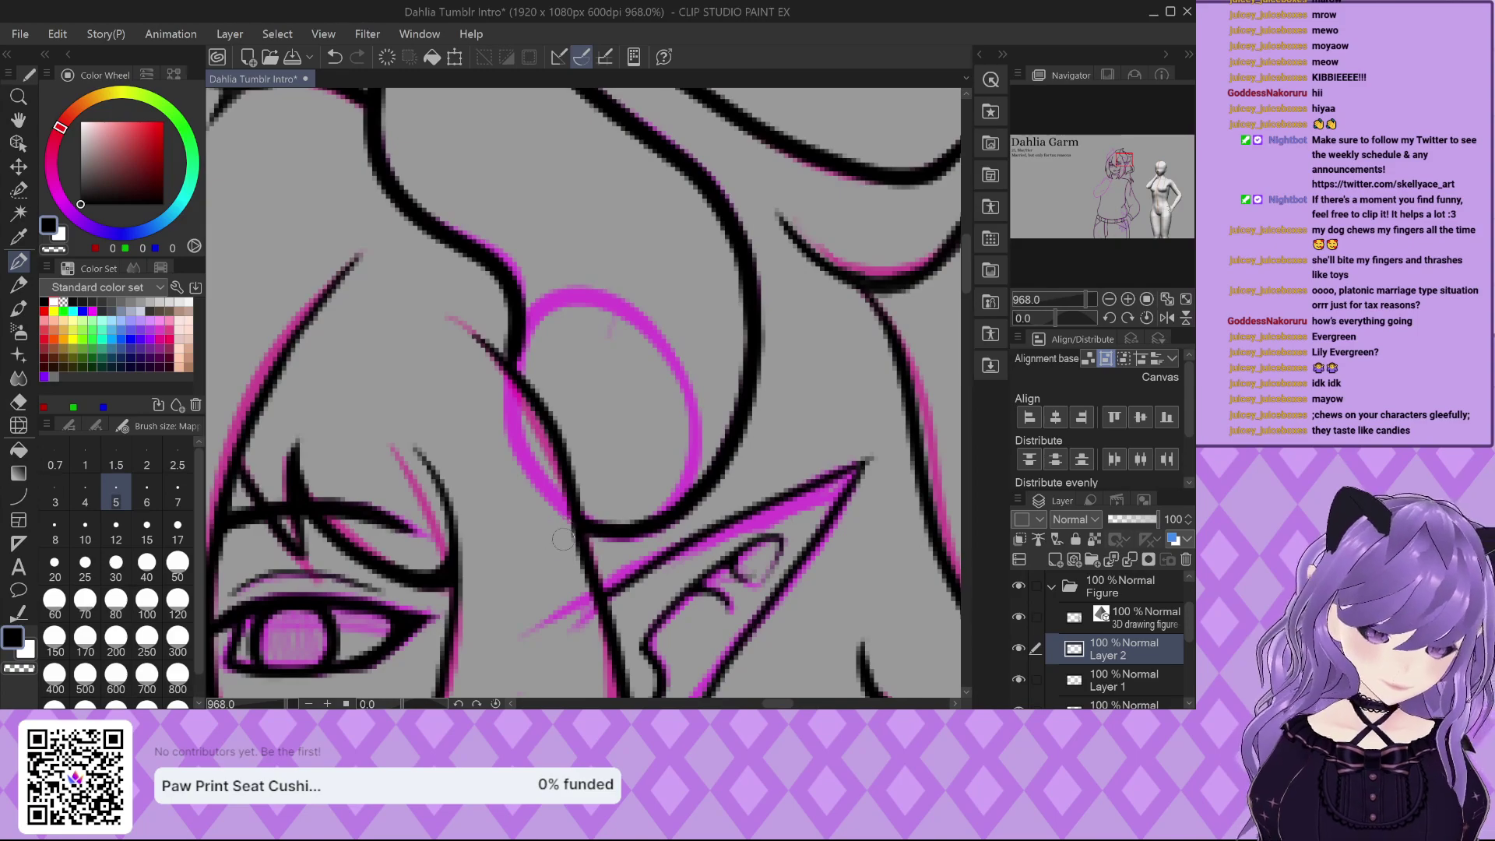
scroll(563, 539, down, 6)
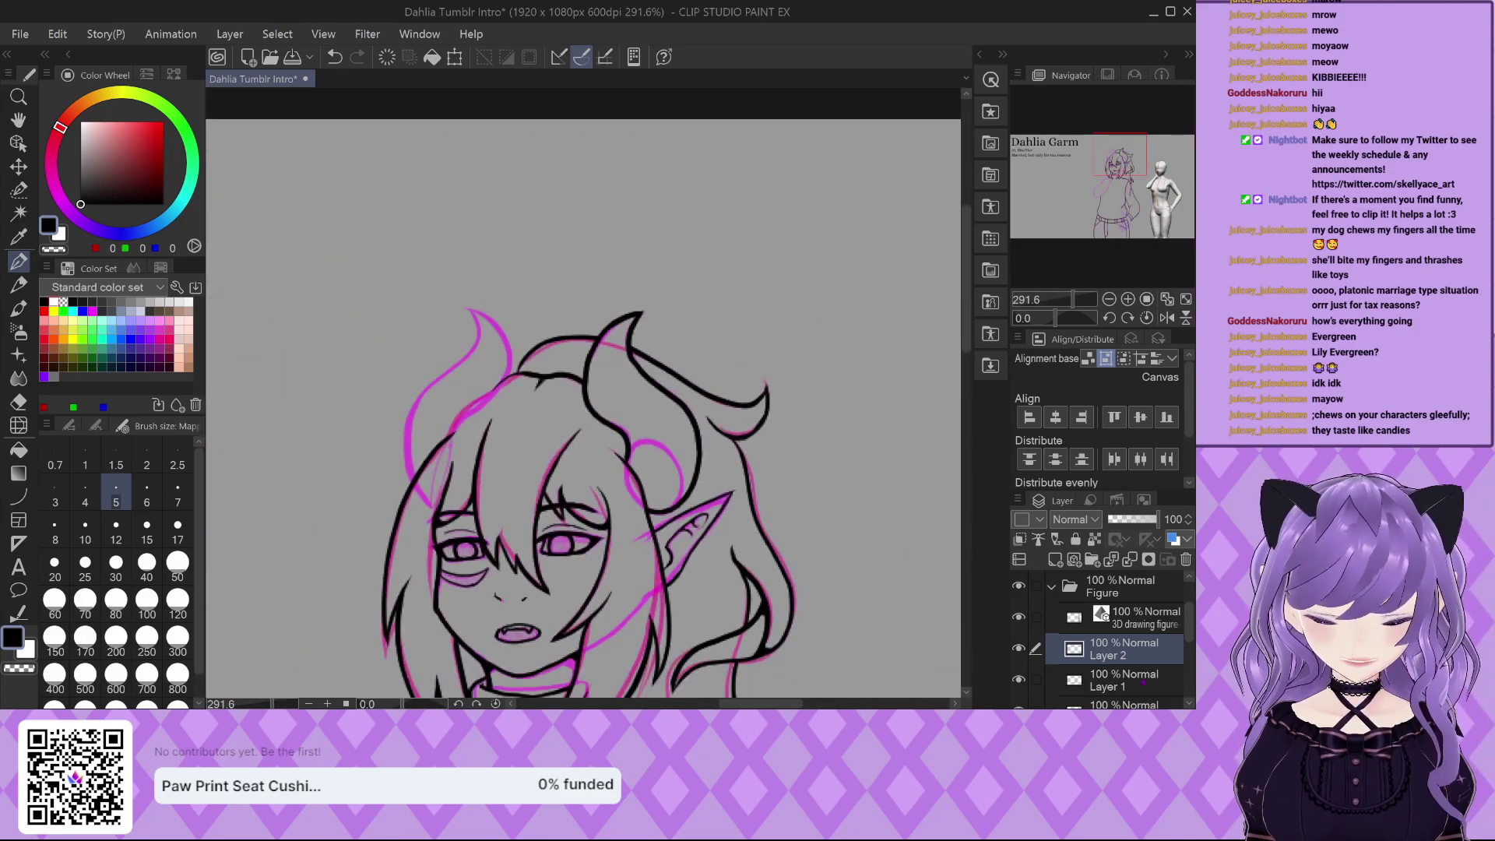
scroll(477, 456, up, 4)
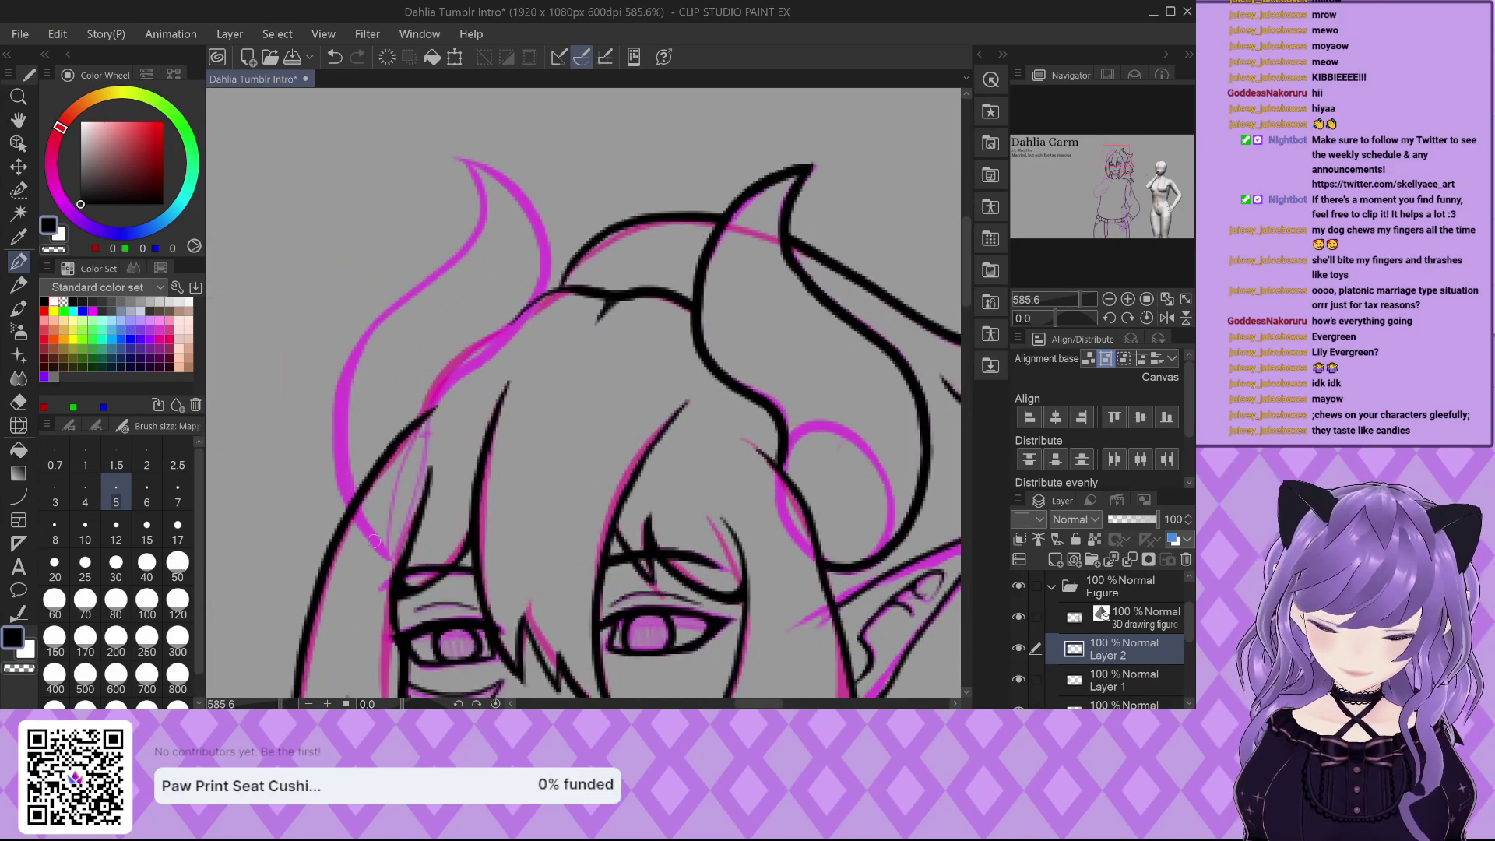
mouse_move(393, 562)
mouse_down()
mouse_move(347, 497)
mouse_move(338, 424)
mouse_move(376, 339)
mouse_move(448, 267)
mouse_move(478, 194)
mouse_move(436, 147)
mouse_move(555, 225)
mouse_move(574, 320)
mouse_move(530, 405)
mouse_move(417, 492)
mouse_up()
scroll(436, 148, up, 2)
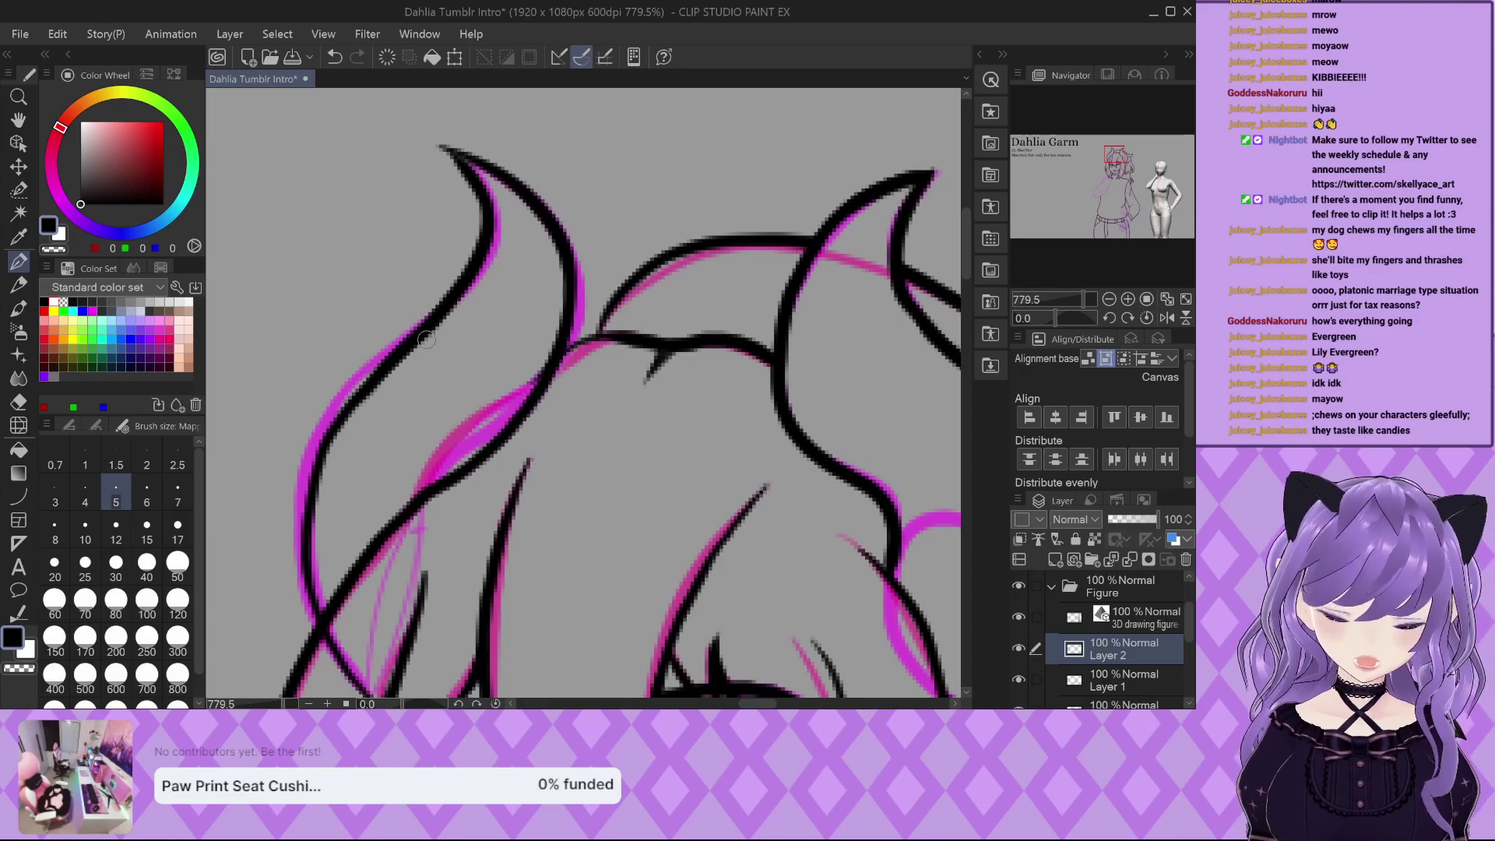
click(1124, 681)
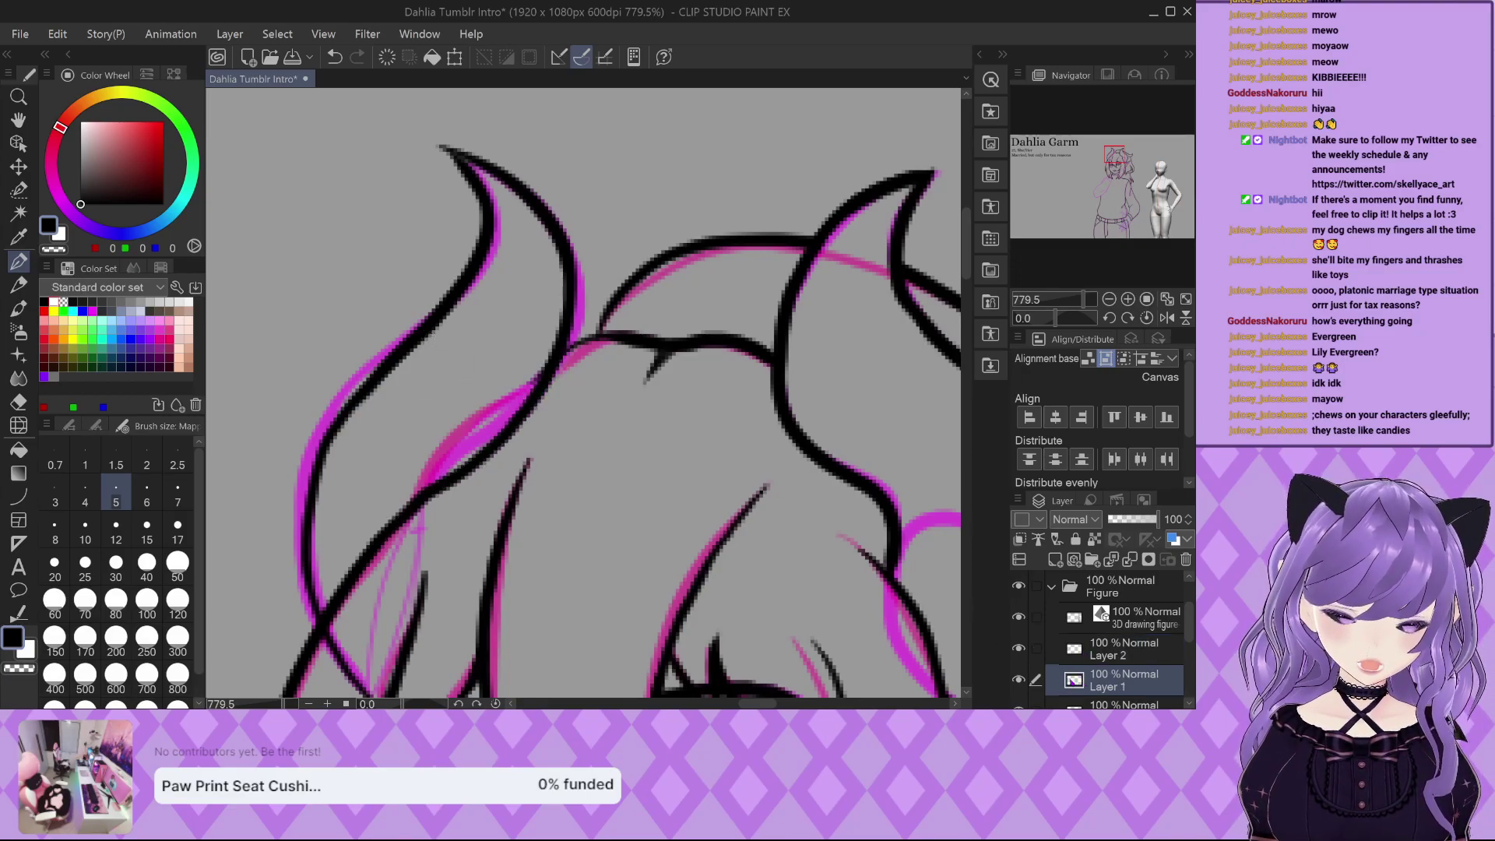
scroll(520, 363, down, 1)
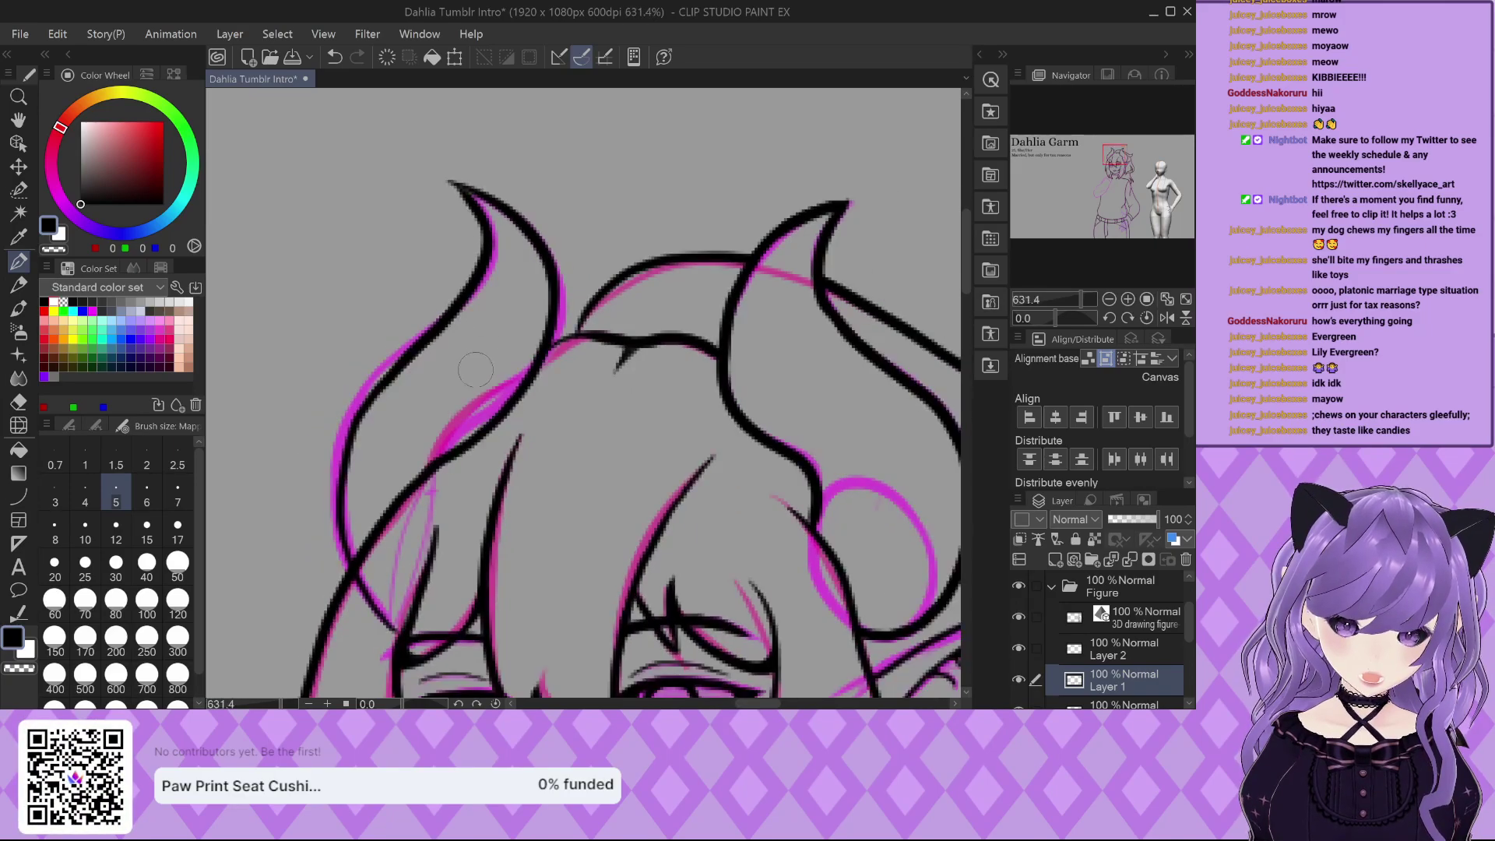
click(1124, 649)
mouse_move(368, 568)
mouse_down()
mouse_move(359, 584)
mouse_move(395, 596)
mouse_up()
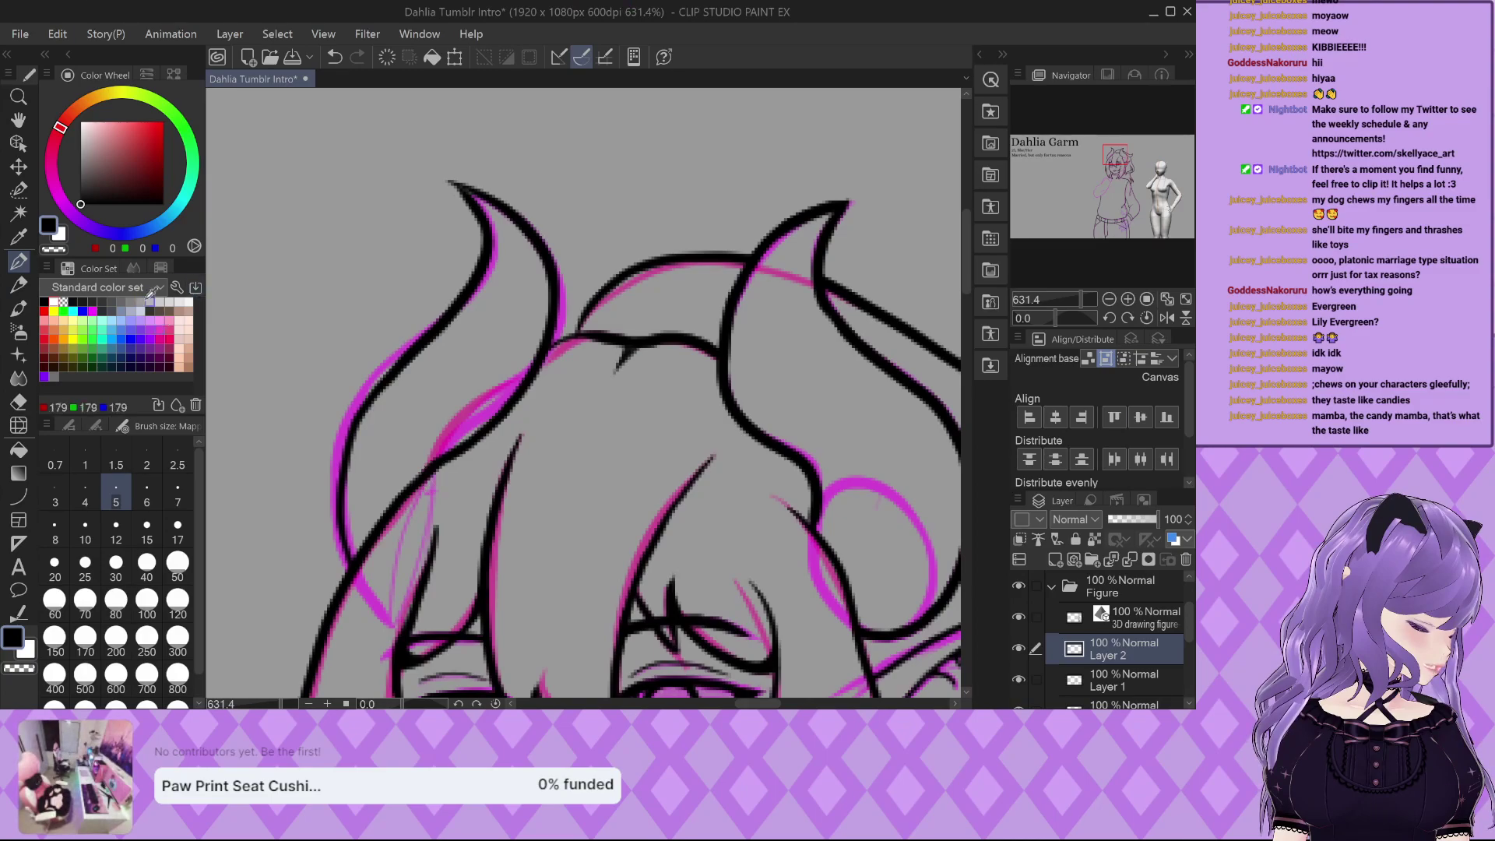
Redraw the left horn's inner and outer edges in black, thickening its outer curve.
scroll(460, 149, up, 2)
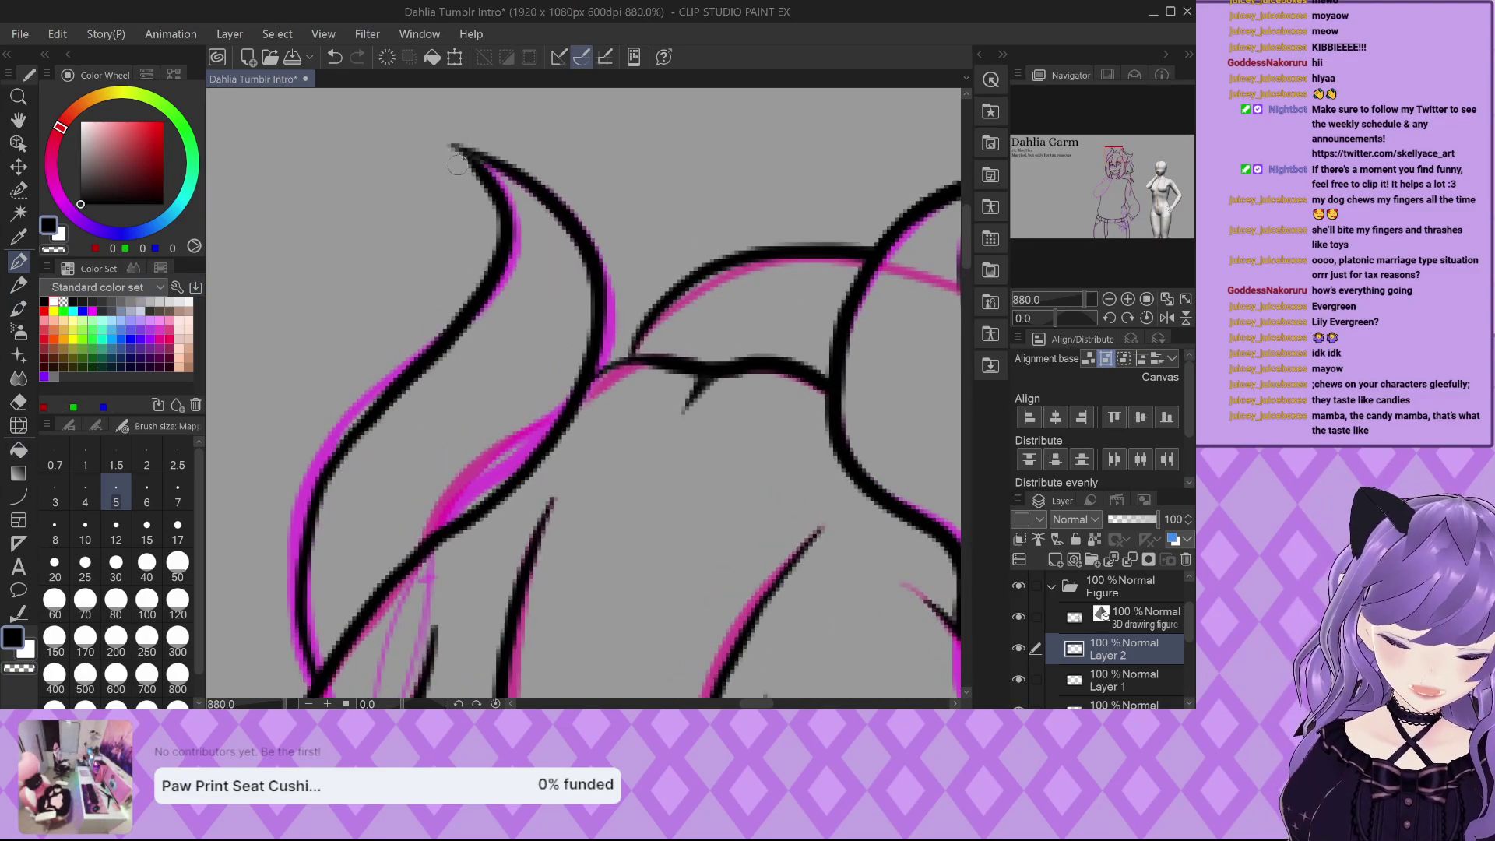
scroll(459, 150, up, 1)
mouse_move(450, 144)
mouse_down()
mouse_move(513, 226)
mouse_move(520, 304)
mouse_up()
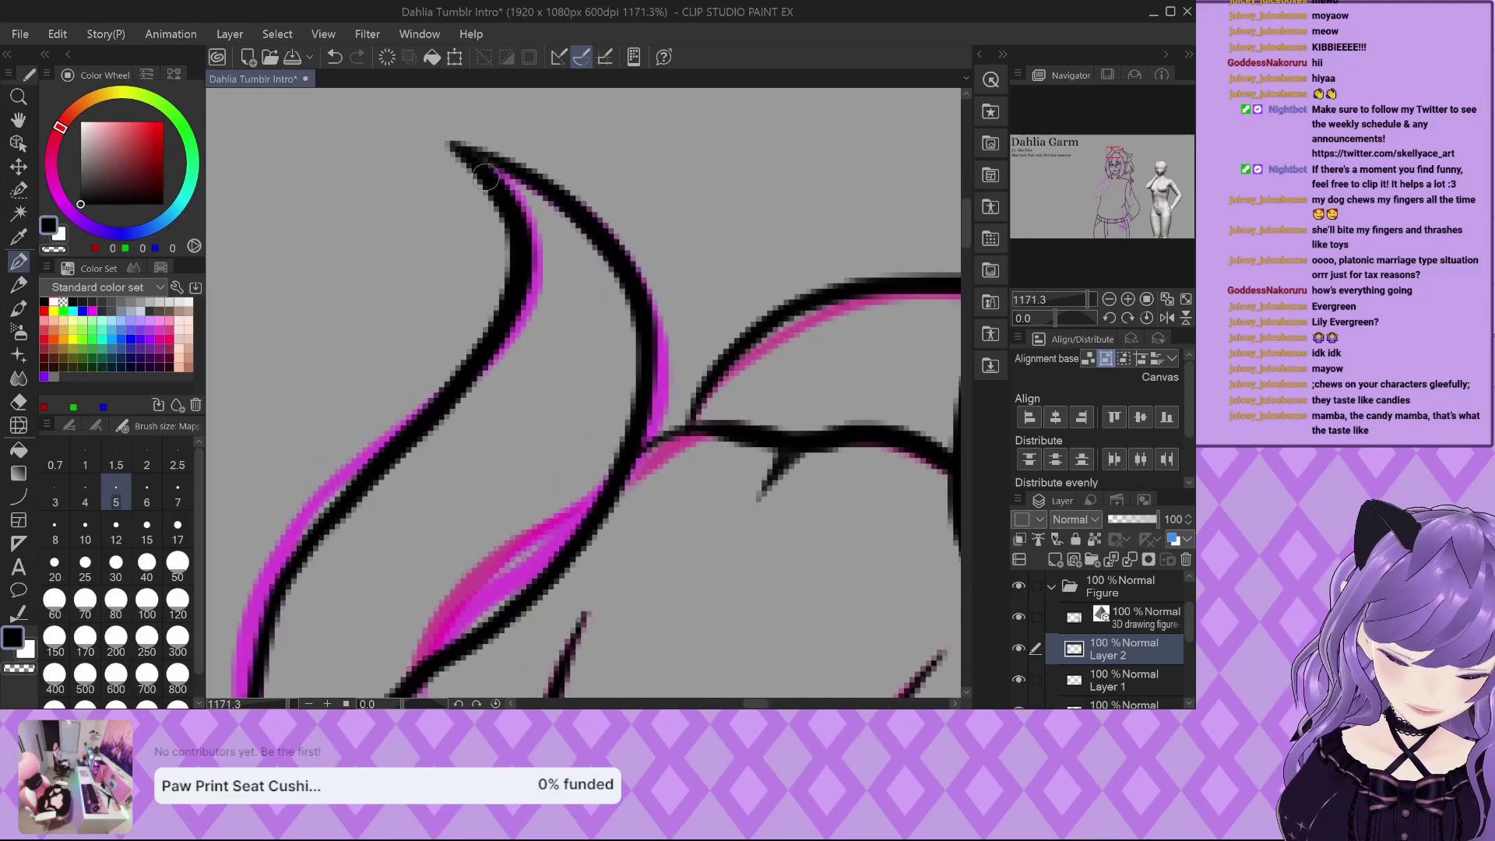
scroll(471, 160, up, 1)
mouse_move(455, 132)
mouse_down()
mouse_move(563, 196)
mouse_move(686, 339)
mouse_move(719, 472)
mouse_move(643, 623)
mouse_up()
scroll(614, 257, down, 1)
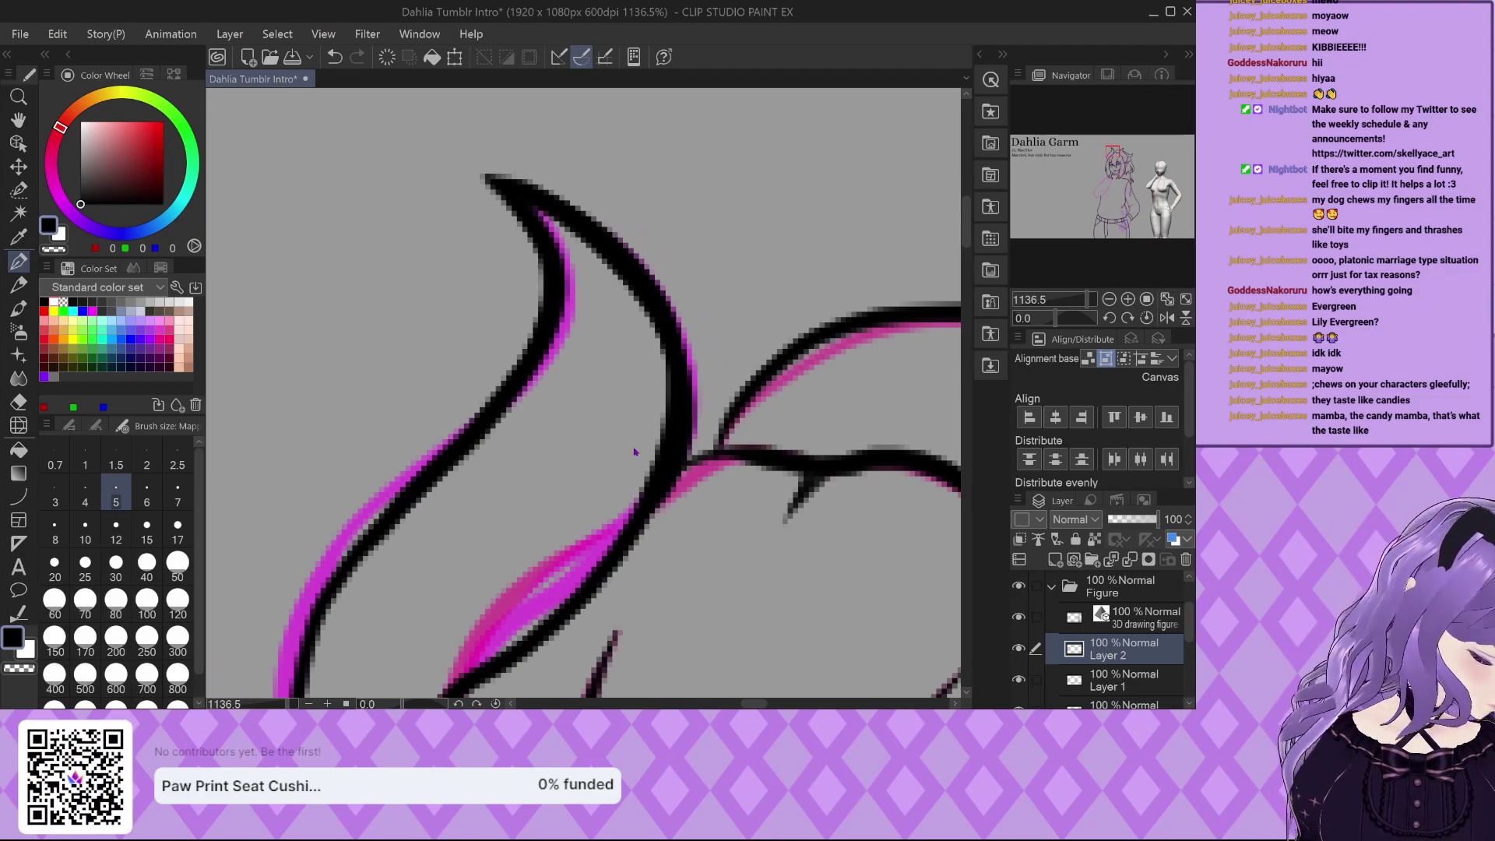
key(ctrl+z)
key(ctrl+z)
mouse_move(658, 485)
mouse_down()
mouse_move(746, 395)
mouse_move(695, 454)
mouse_move(740, 402)
mouse_up()
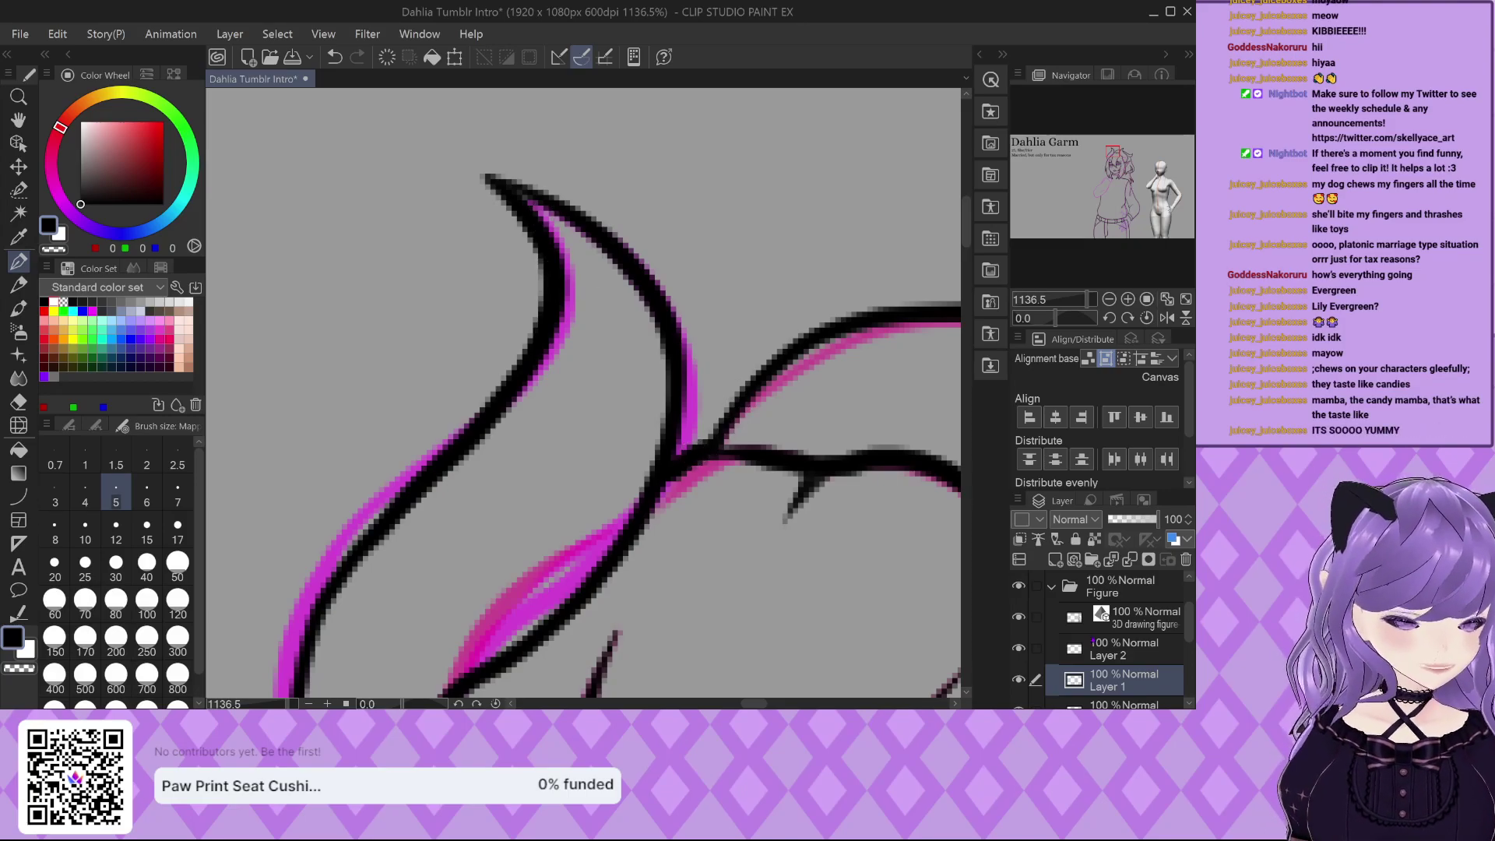
click(1086, 640)
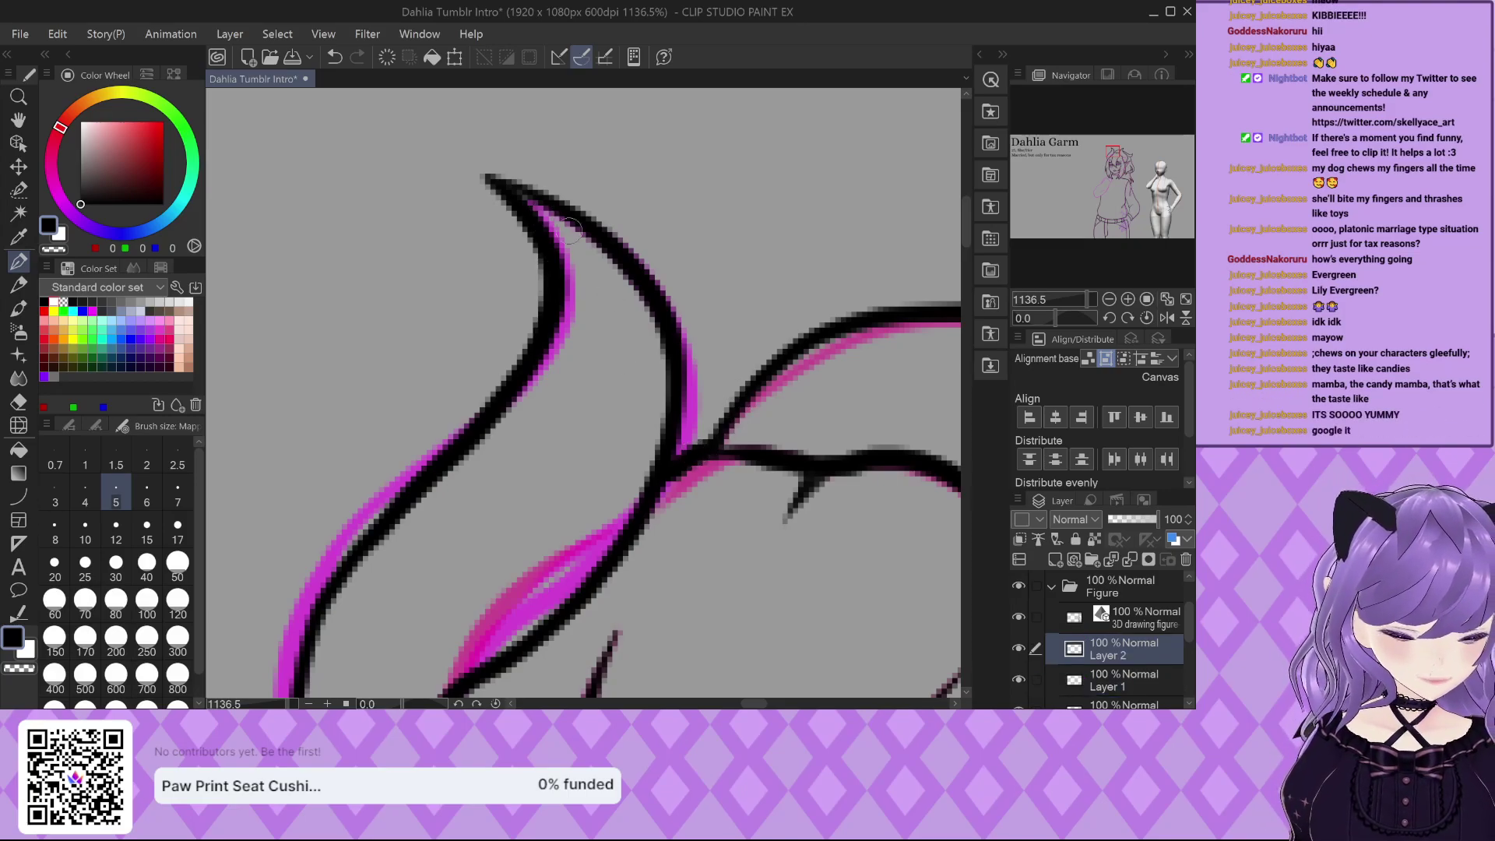
scroll(520, 191, up, 1)
mouse_move(670, 313)
mouse_down()
mouse_move(710, 382)
mouse_move(724, 537)
mouse_up()
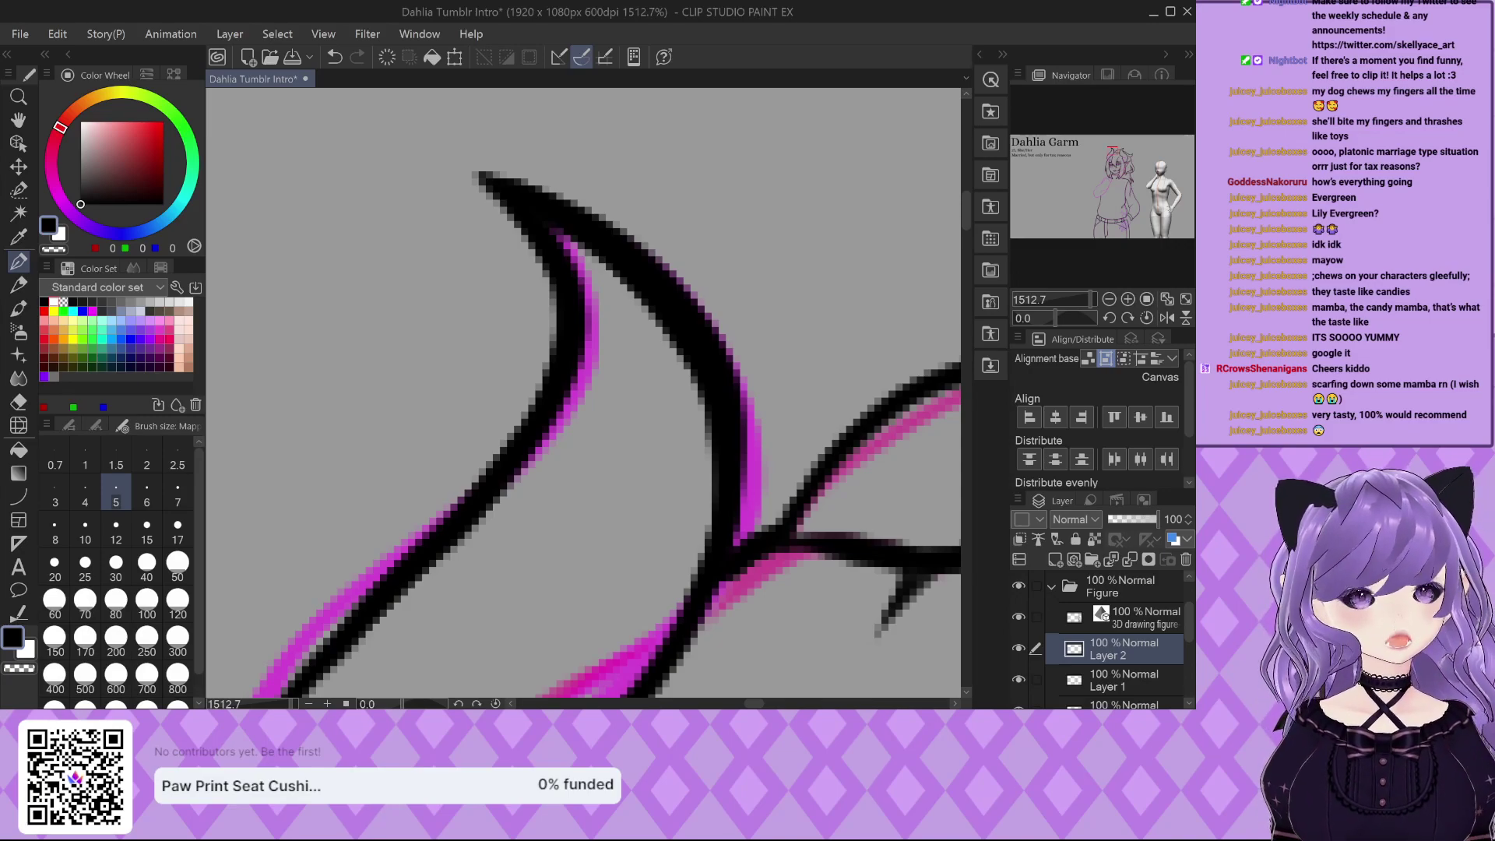
Ink from the horn junction along the pink guide and across the top of the head.
scroll(603, 364, down, 4)
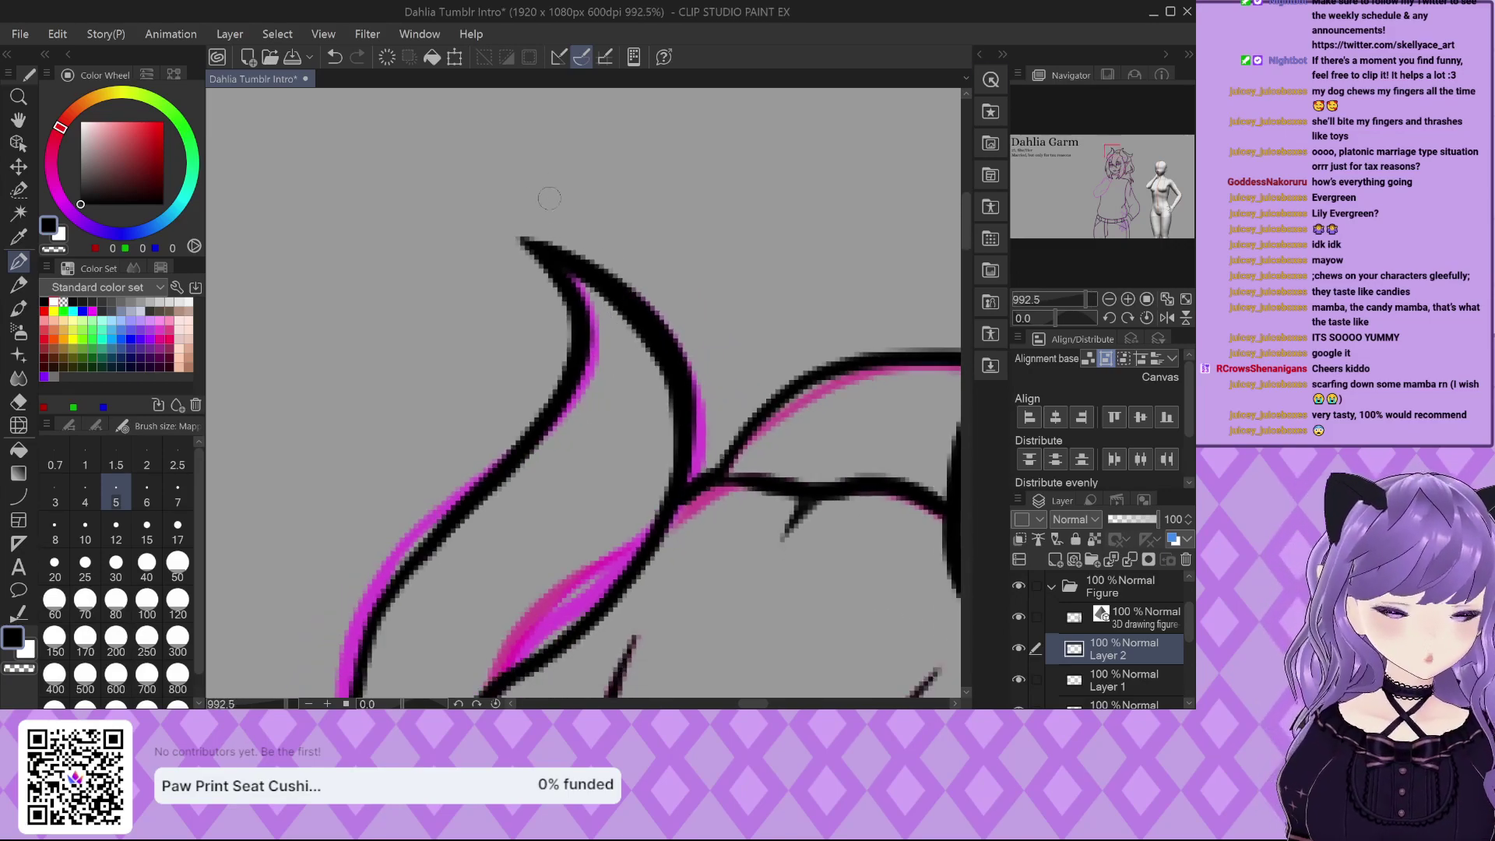
scroll(560, 226, down, 2)
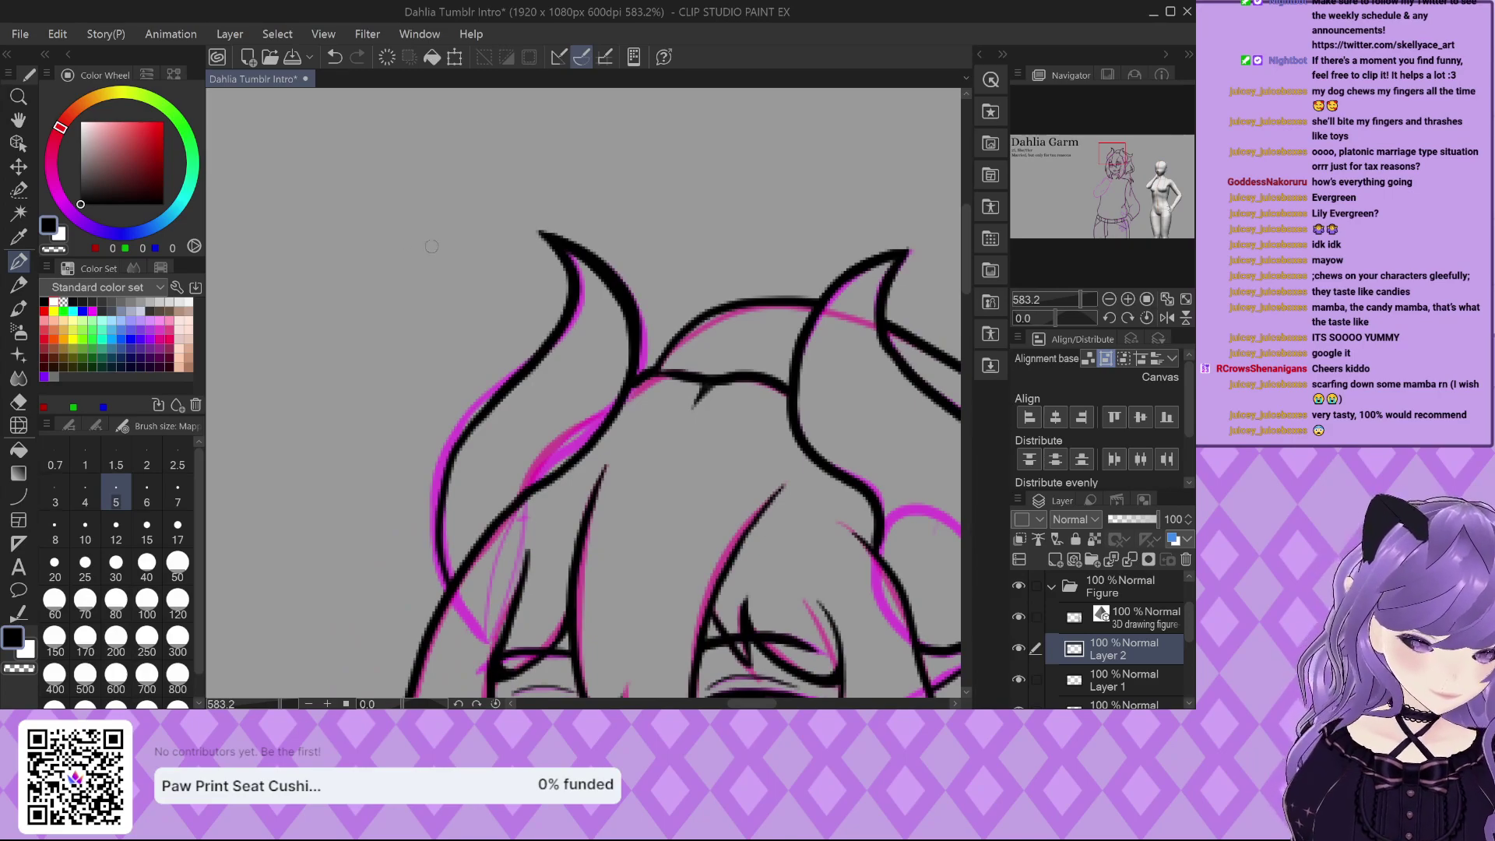
scroll(455, 541, up, 2)
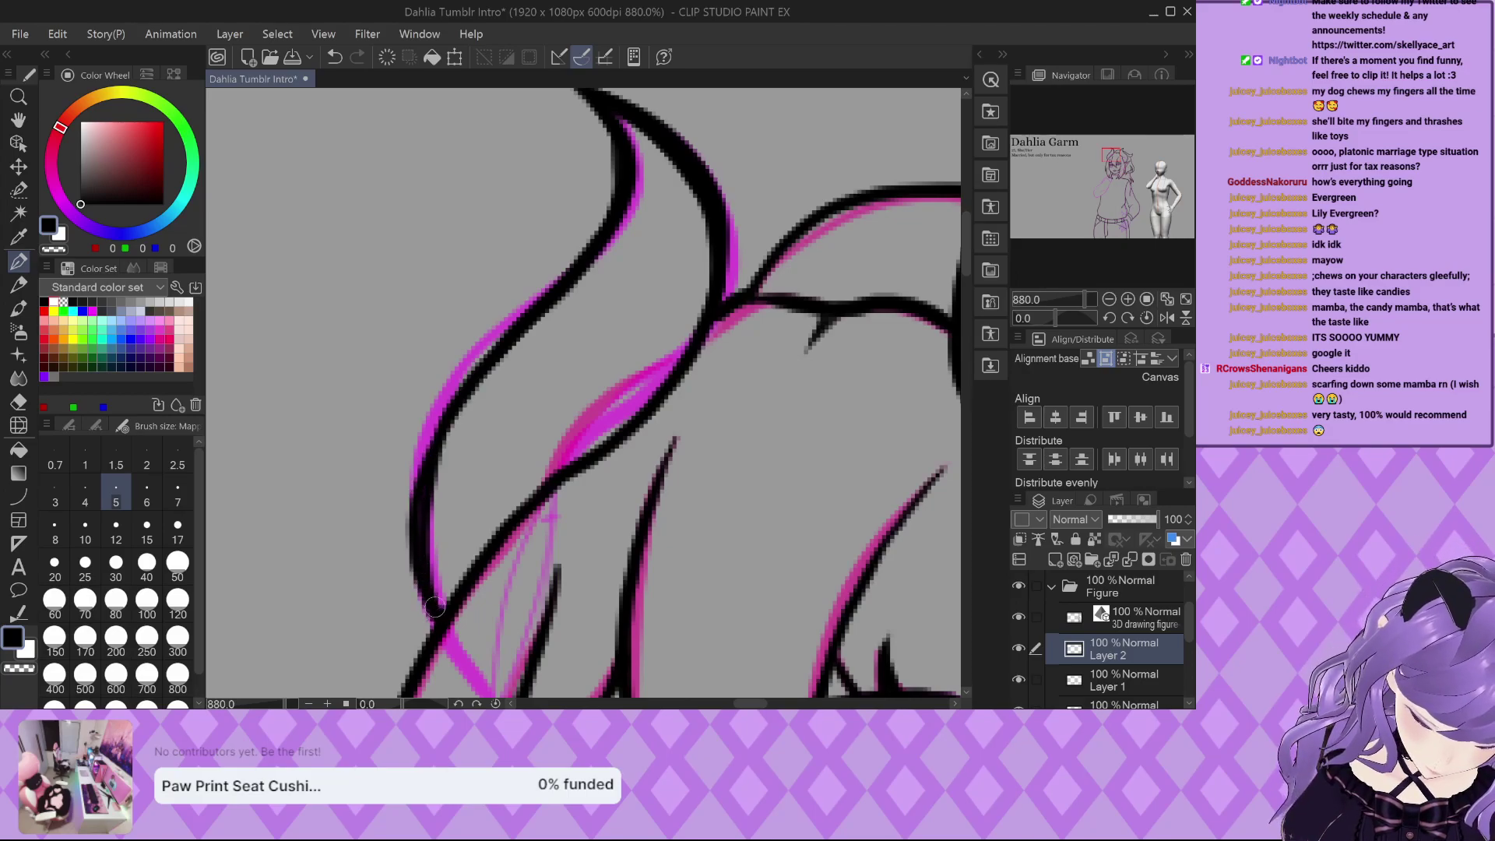
scroll(424, 592, up, 1)
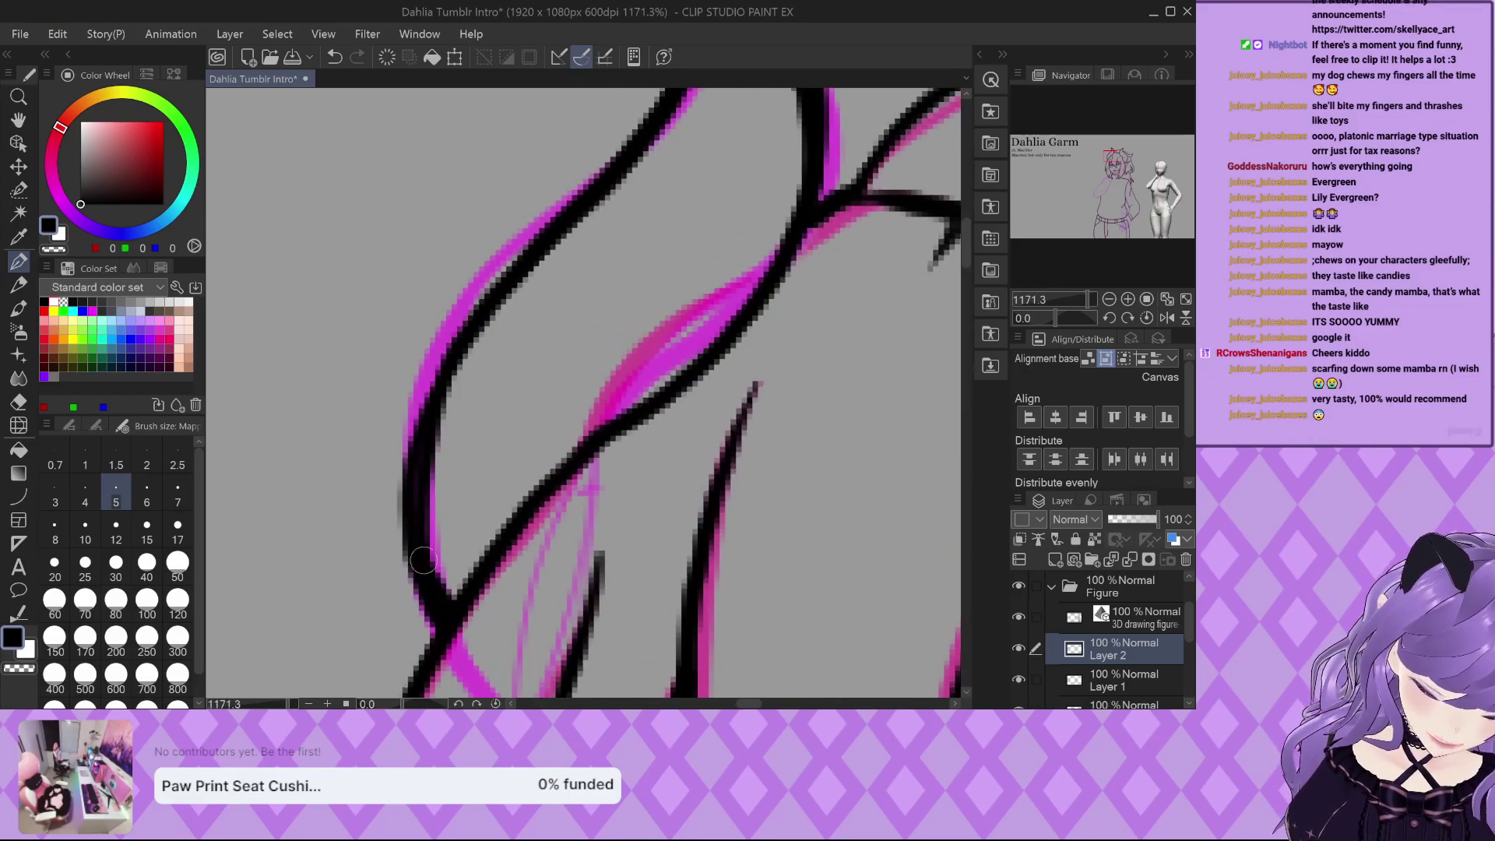
scroll(506, 393, down, 2)
scroll(506, 393, down, 6)
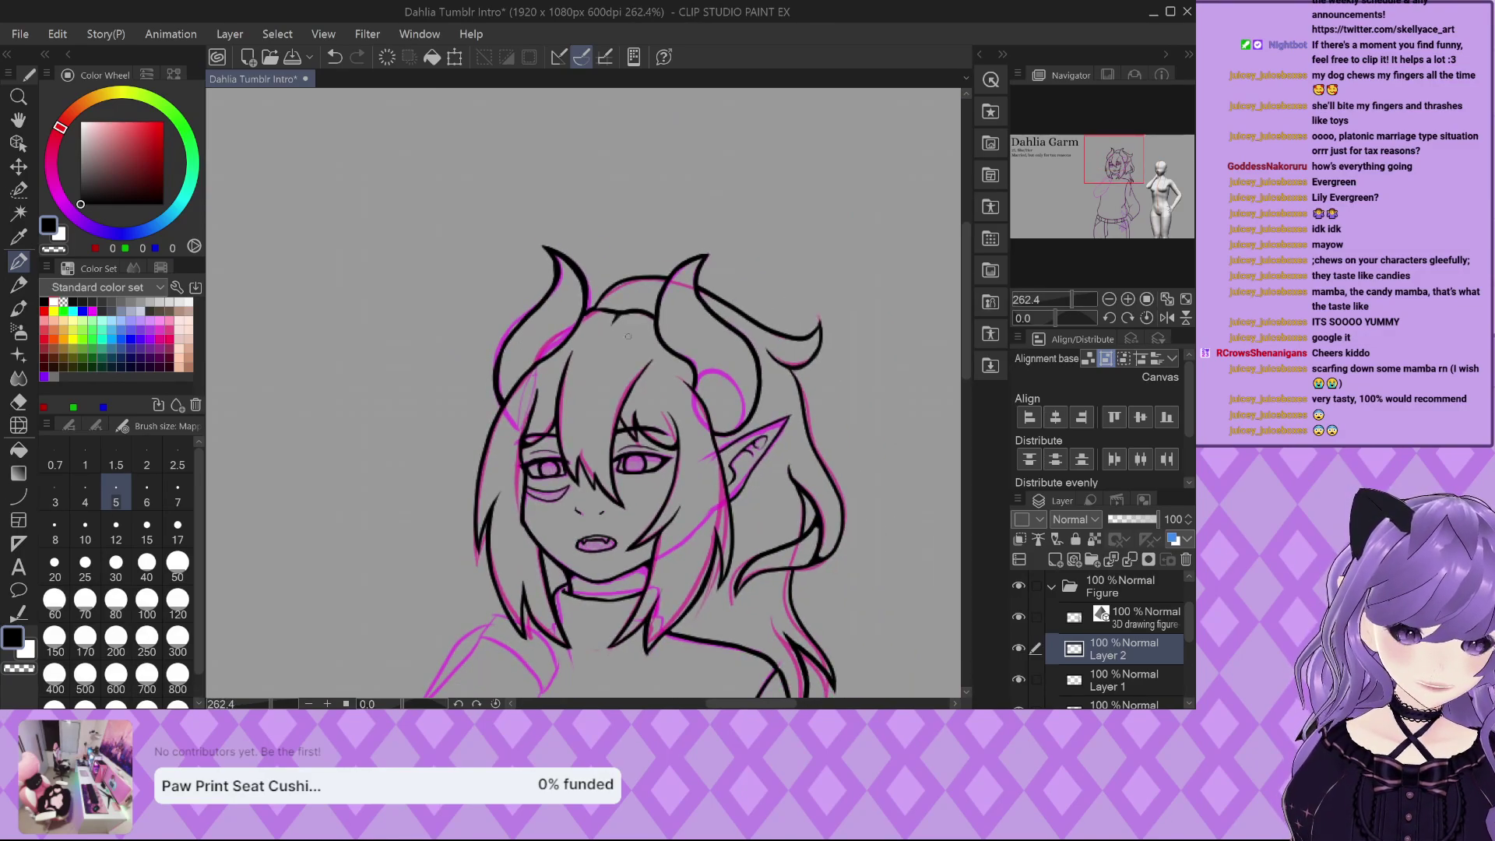
scroll(586, 337, up, 6)
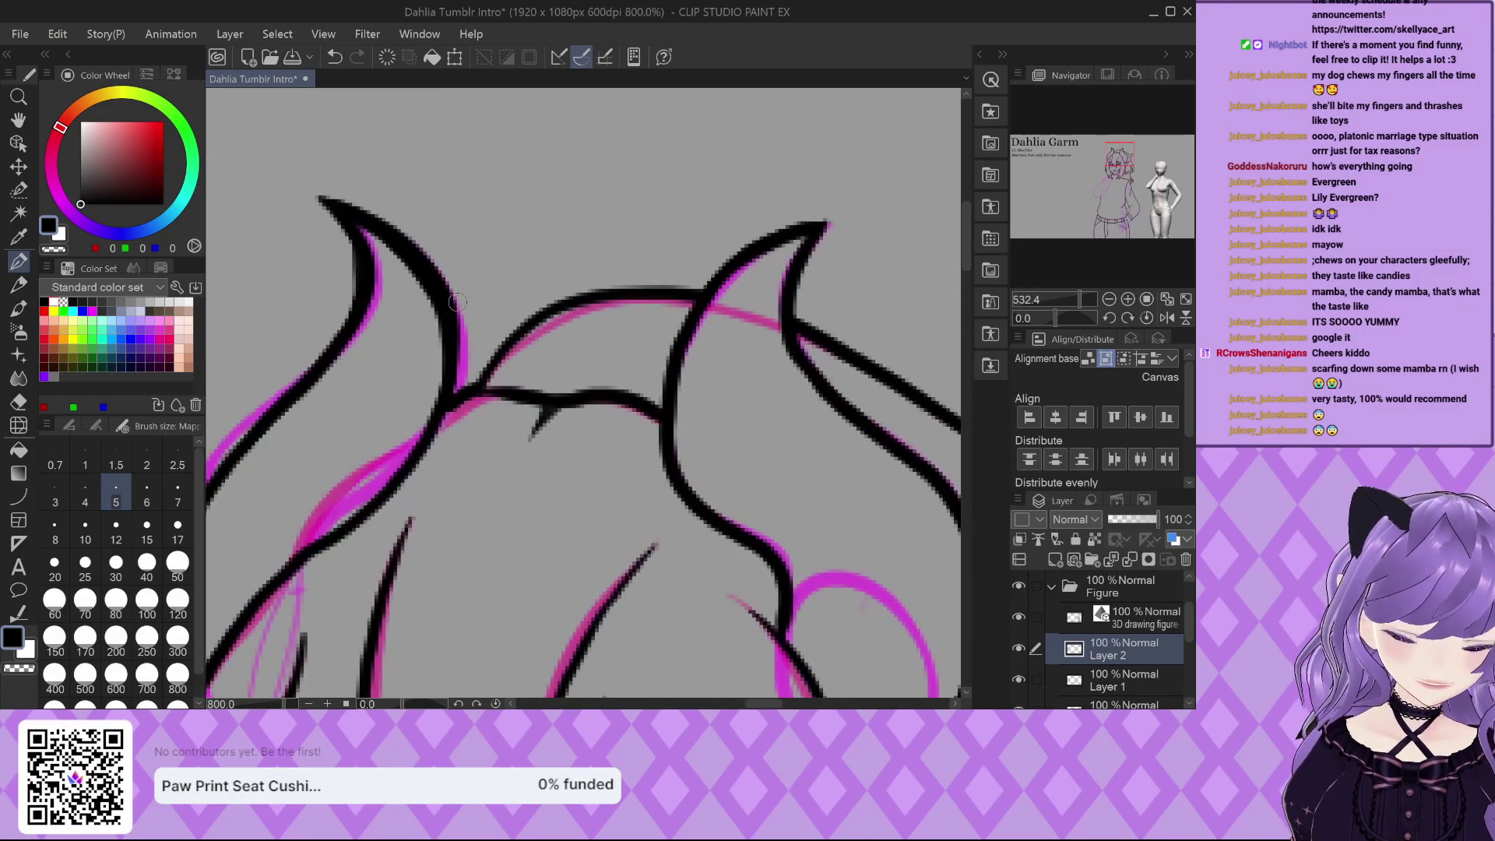
scroll(460, 401, up, 2)
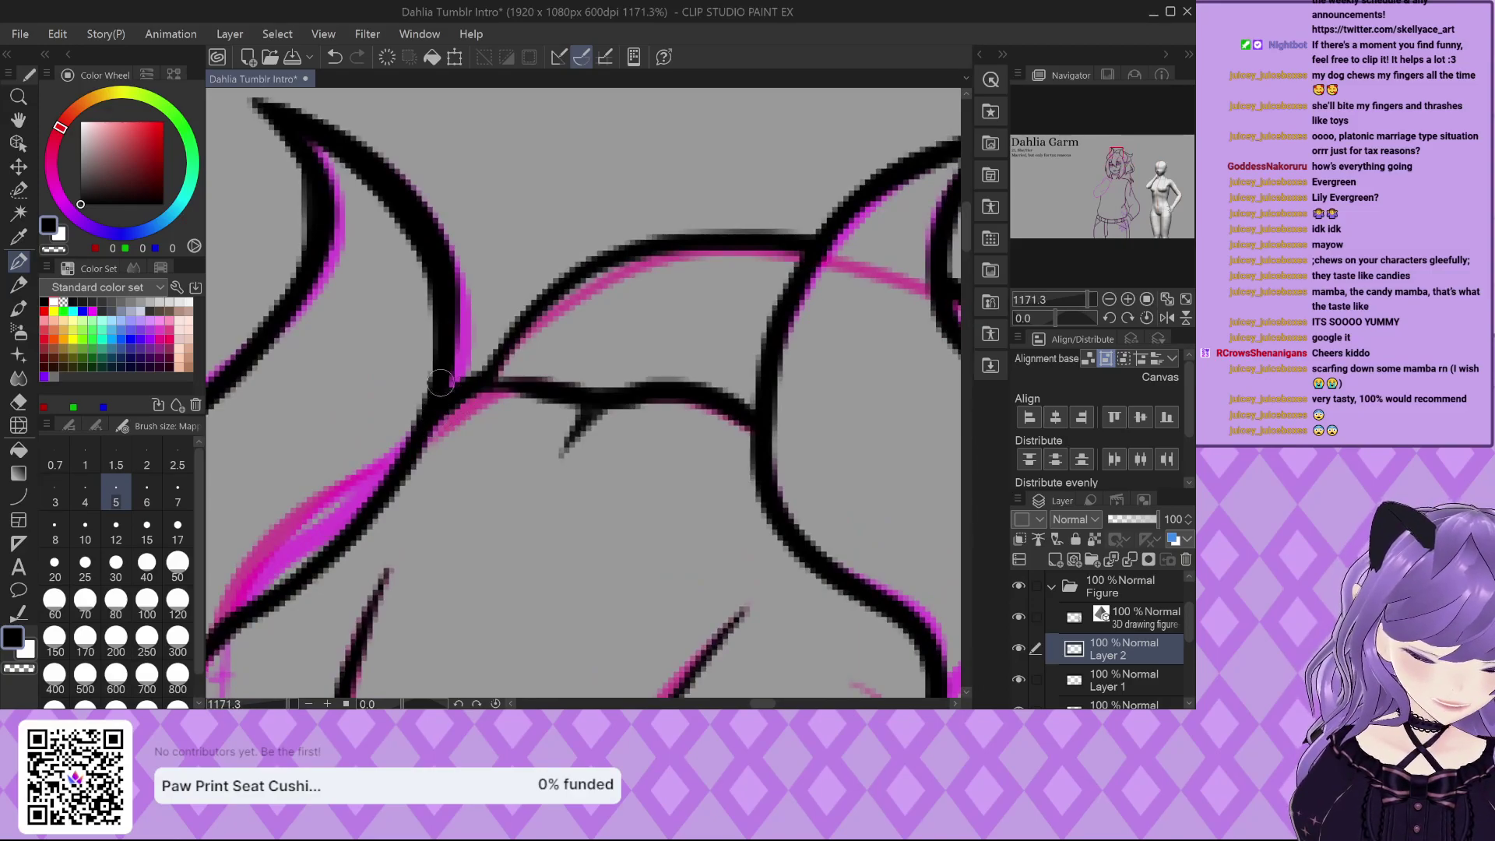
mouse_move(440, 383)
mouse_down()
mouse_move(488, 364)
mouse_move(564, 276)
mouse_move(616, 252)
mouse_move(810, 232)
mouse_up()
drag(614, 246, 824, 237)
scroll(433, 294, down, 3)
scroll(527, 267, down, 1)
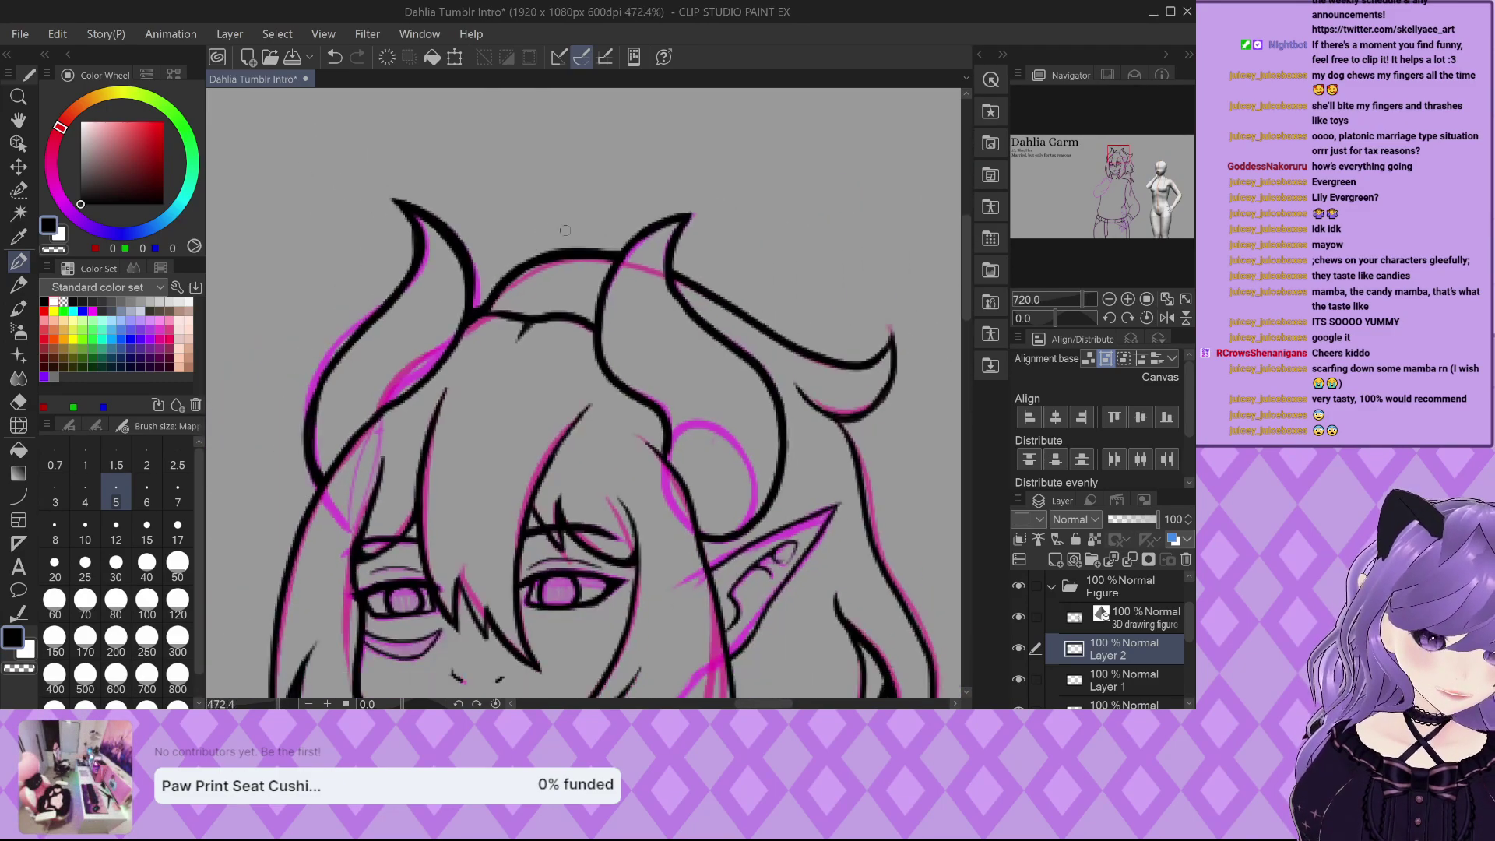
scroll(683, 212, up, 4)
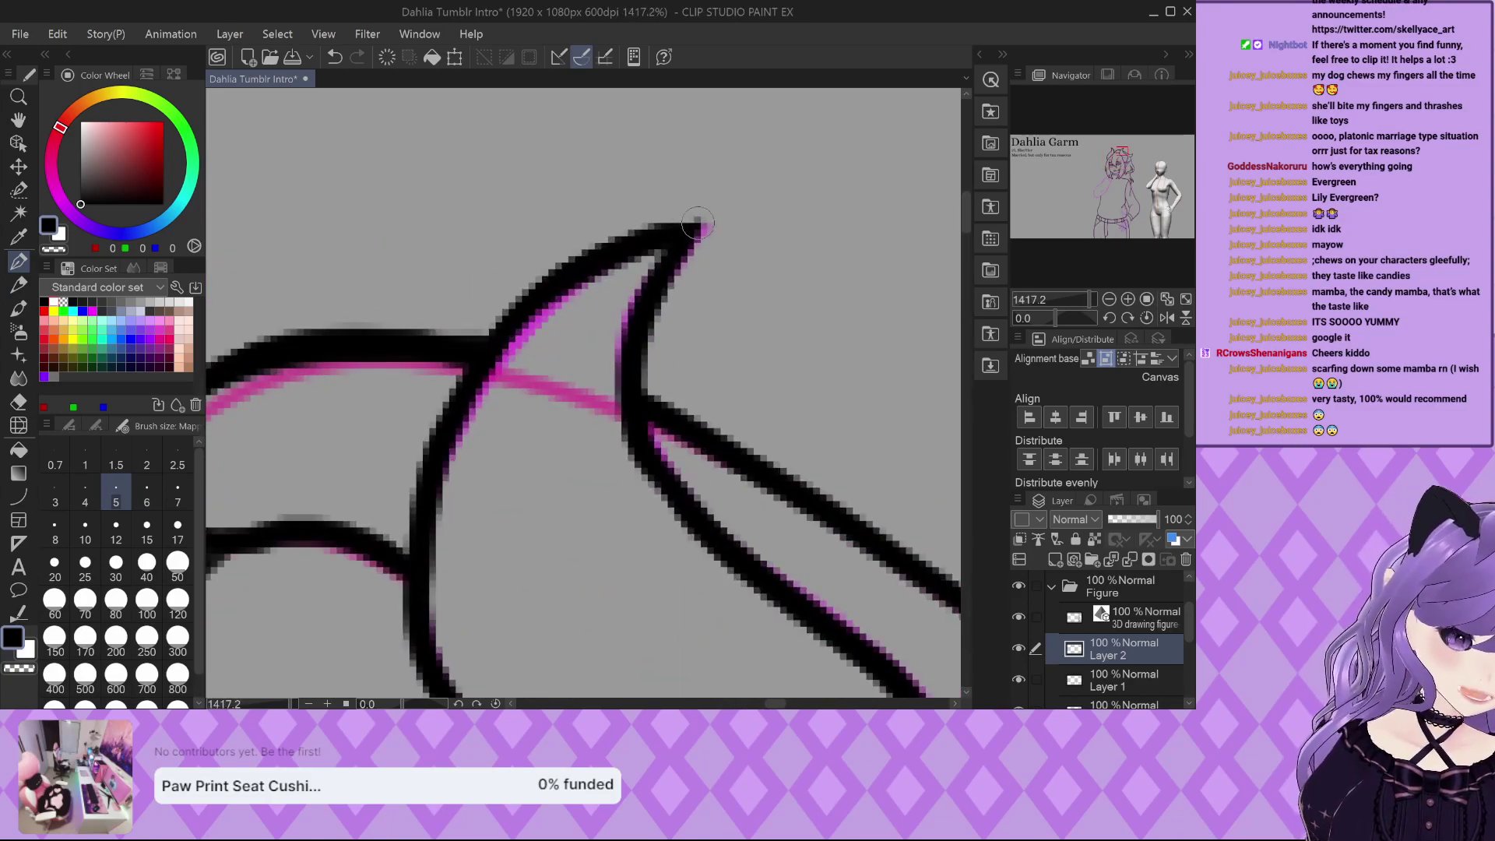
Trace the right horn's upper edge, inner edge and upper curve in black.
mouse_move(661, 229)
mouse_down()
mouse_move(578, 254)
mouse_move(466, 354)
mouse_up()
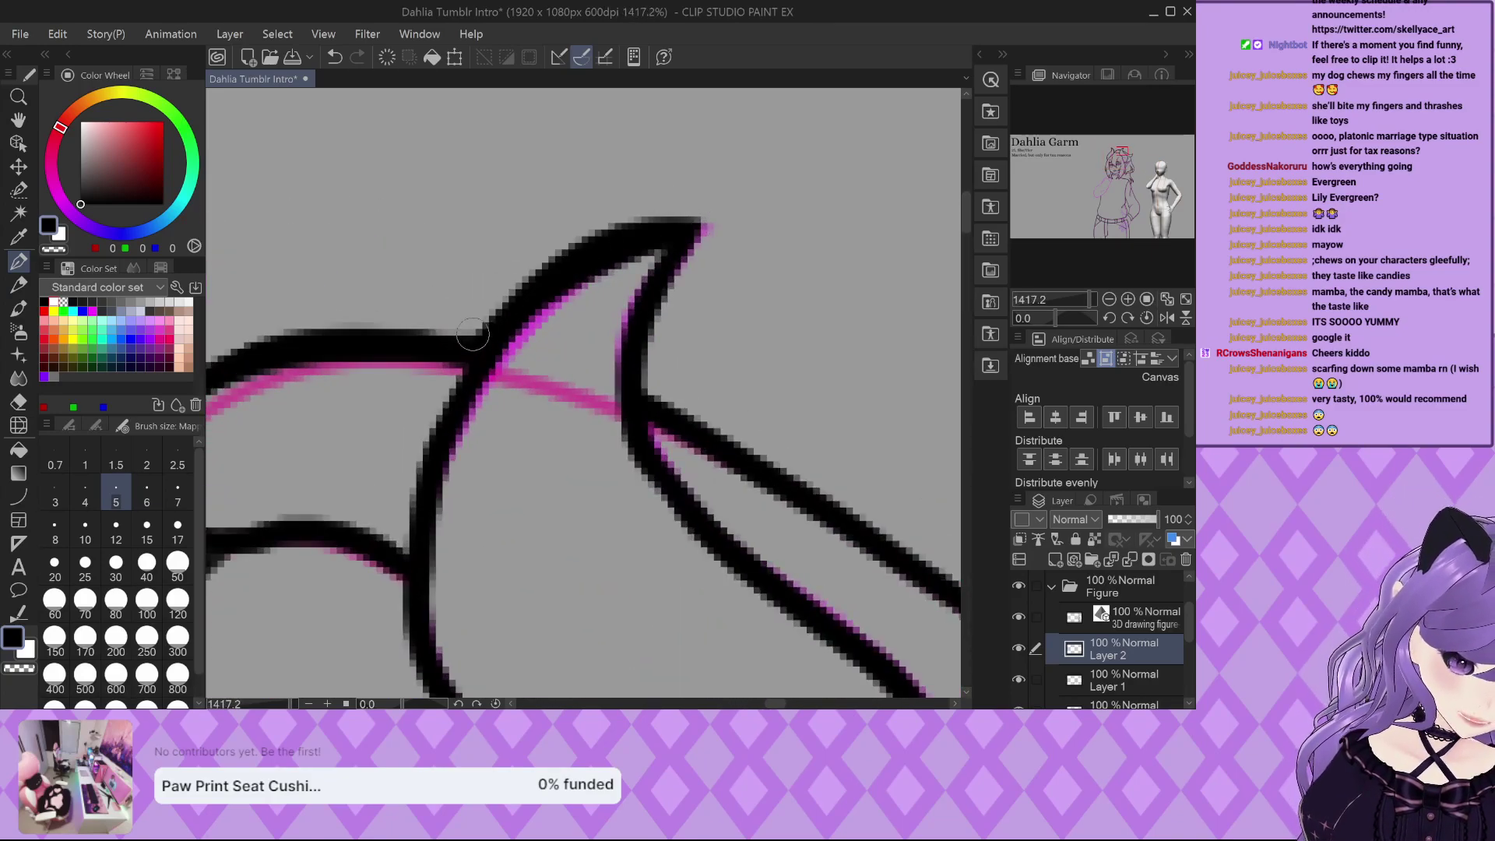
scroll(455, 313, down, 1)
scroll(611, 257, up, 1)
mouse_move(623, 251)
mouse_down()
mouse_move(570, 359)
mouse_move(568, 444)
mouse_up()
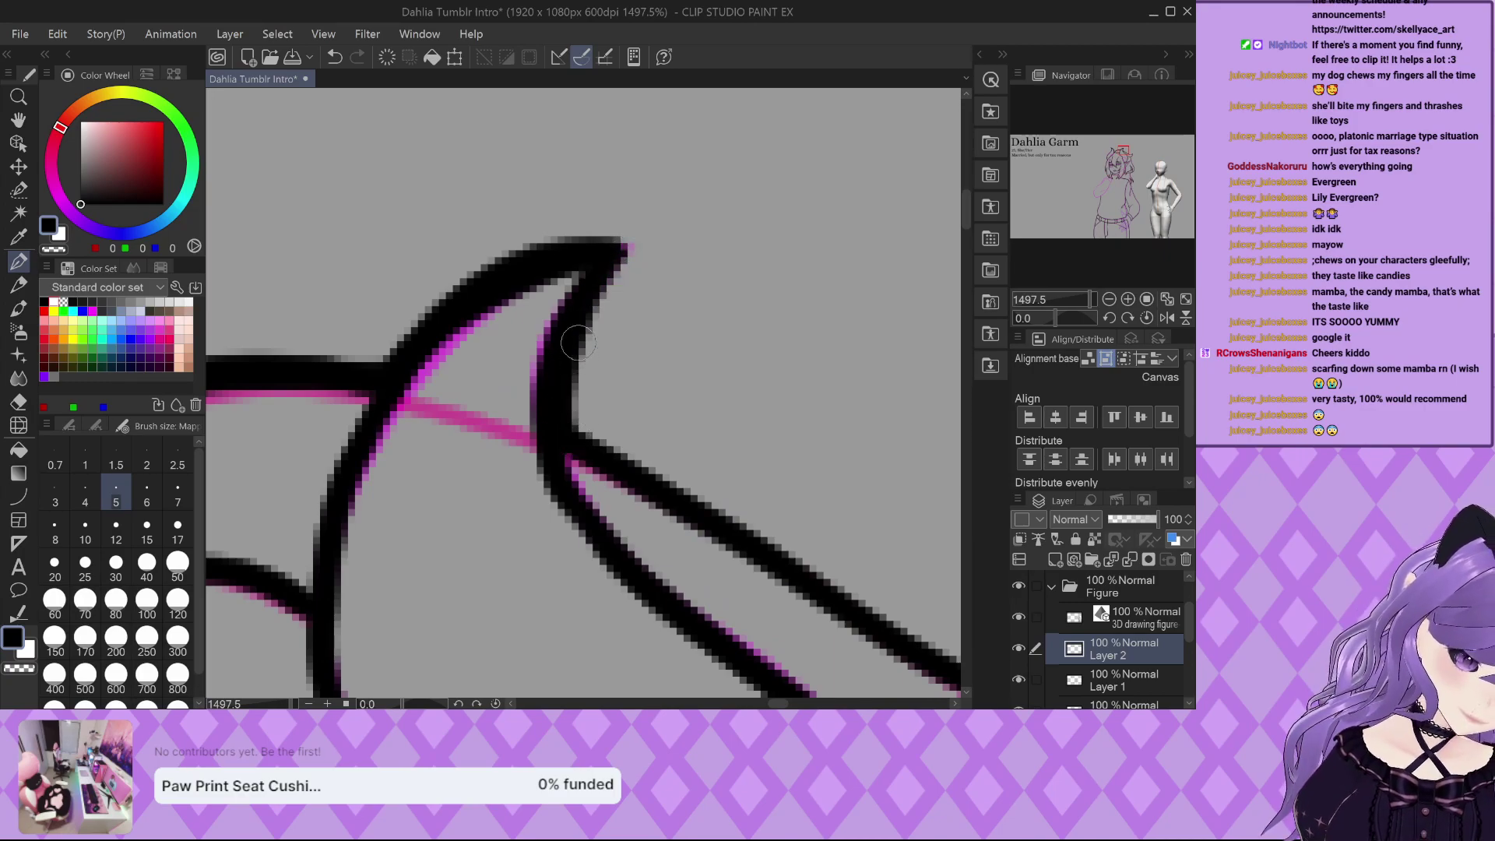
scroll(577, 352, down, 5)
scroll(619, 286, up, 3)
mouse_move(399, 206)
mouse_down()
mouse_move(634, 355)
mouse_move(775, 416)
mouse_move(688, 357)
mouse_move(669, 371)
mouse_move(582, 322)
mouse_move(762, 413)
mouse_move(796, 416)
mouse_move(721, 391)
mouse_move(828, 411)
mouse_move(890, 356)
mouse_move(885, 492)
mouse_move(859, 526)
mouse_move(785, 556)
mouse_up()
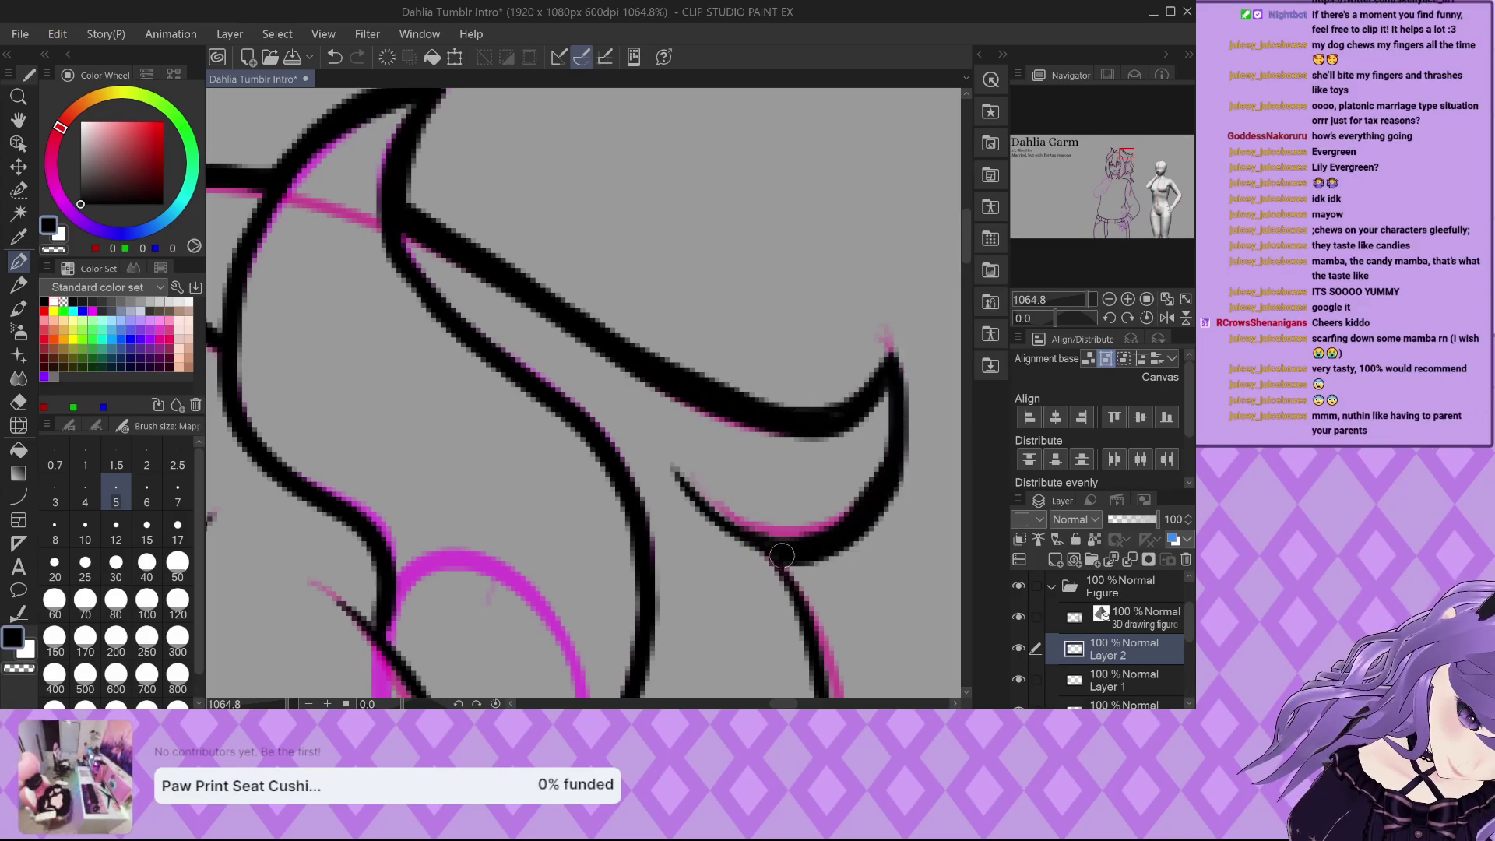
Ink the hair strand junction and the hair outline down toward the ear, thickening its right edge.
scroll(596, 249, down, 9)
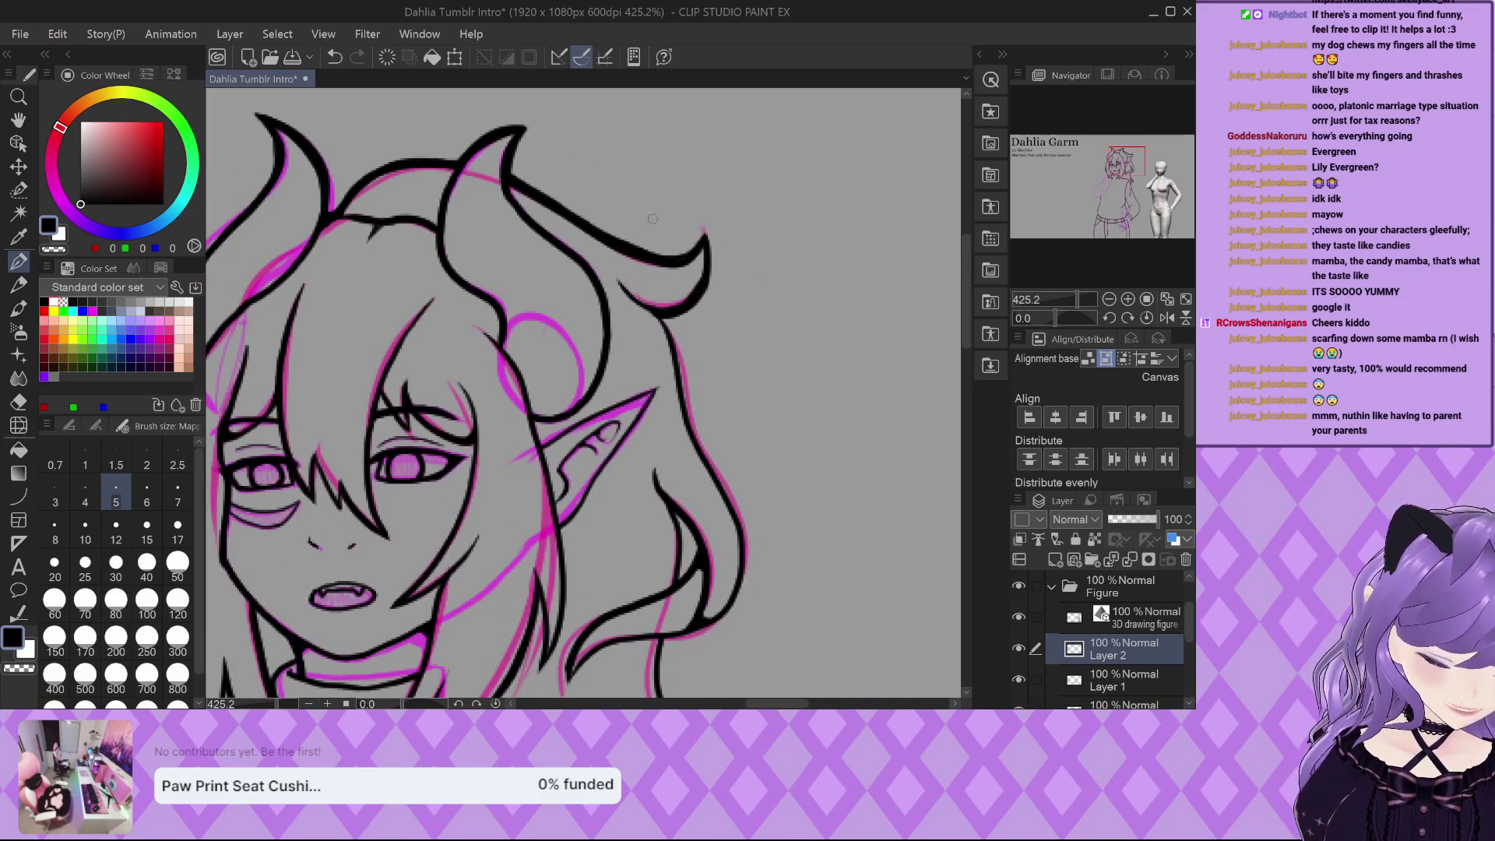
scroll(702, 557, up, 9)
mouse_move(631, 441)
mouse_down()
mouse_move(647, 478)
mouse_move(640, 619)
mouse_move(684, 551)
mouse_move(663, 479)
mouse_up()
scroll(640, 542, down, 9)
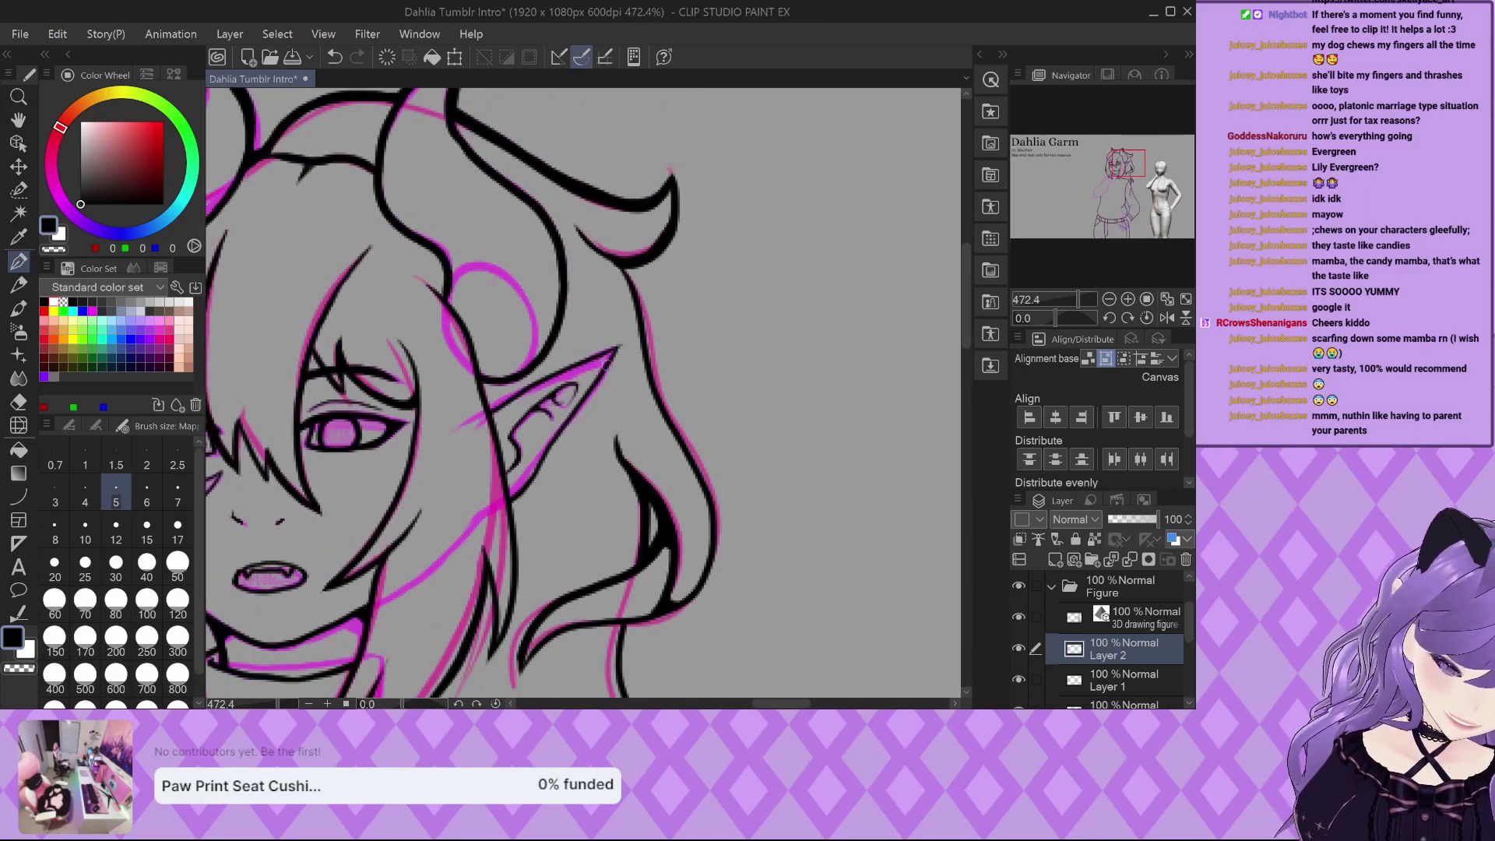
scroll(623, 398, up, 4)
scroll(620, 257, up, 1)
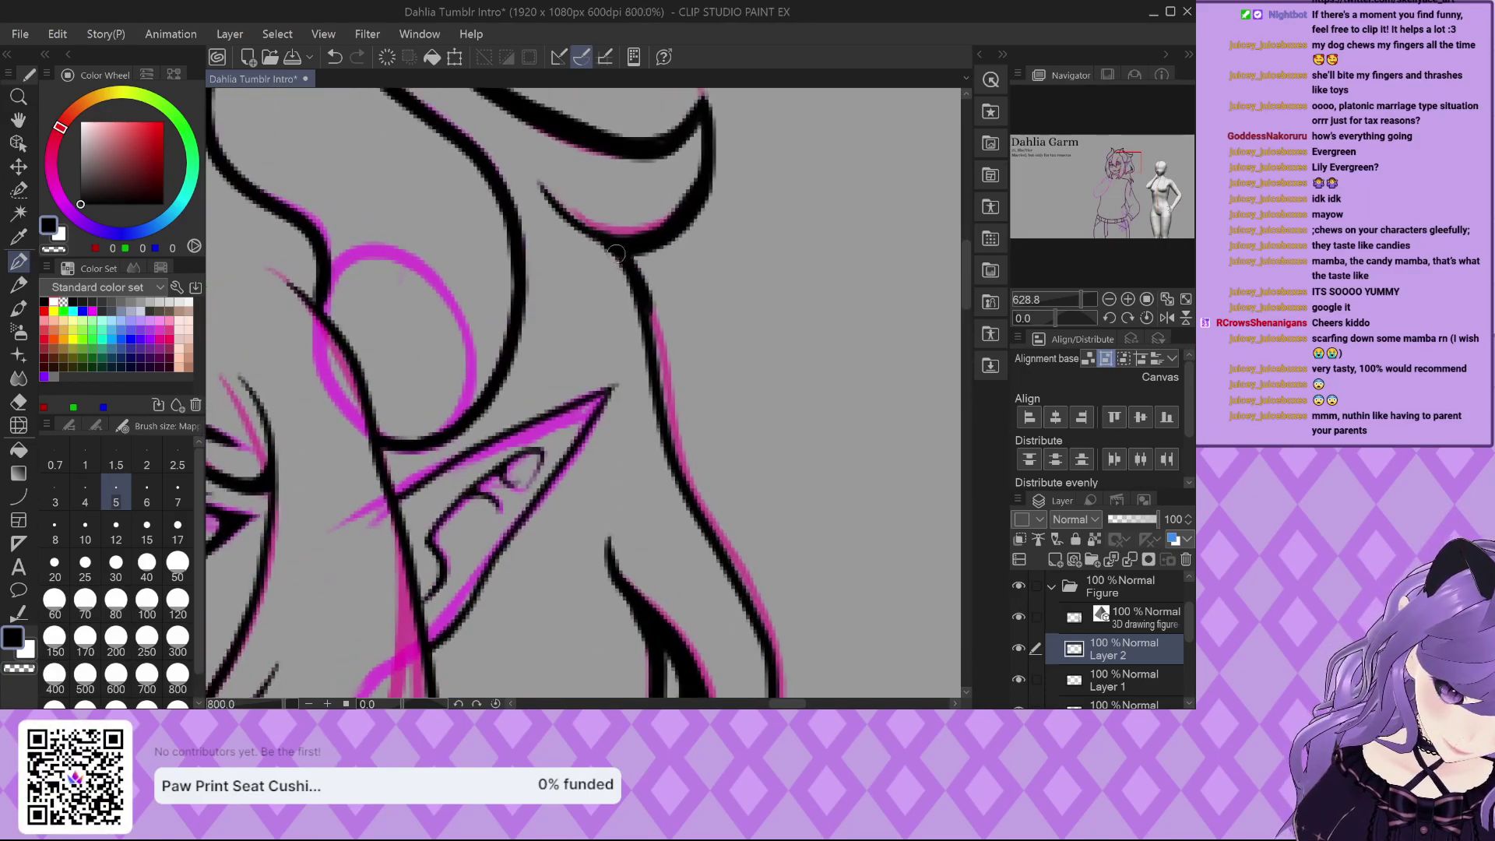
drag(663, 410, 781, 683)
scroll(677, 261, down, 3)
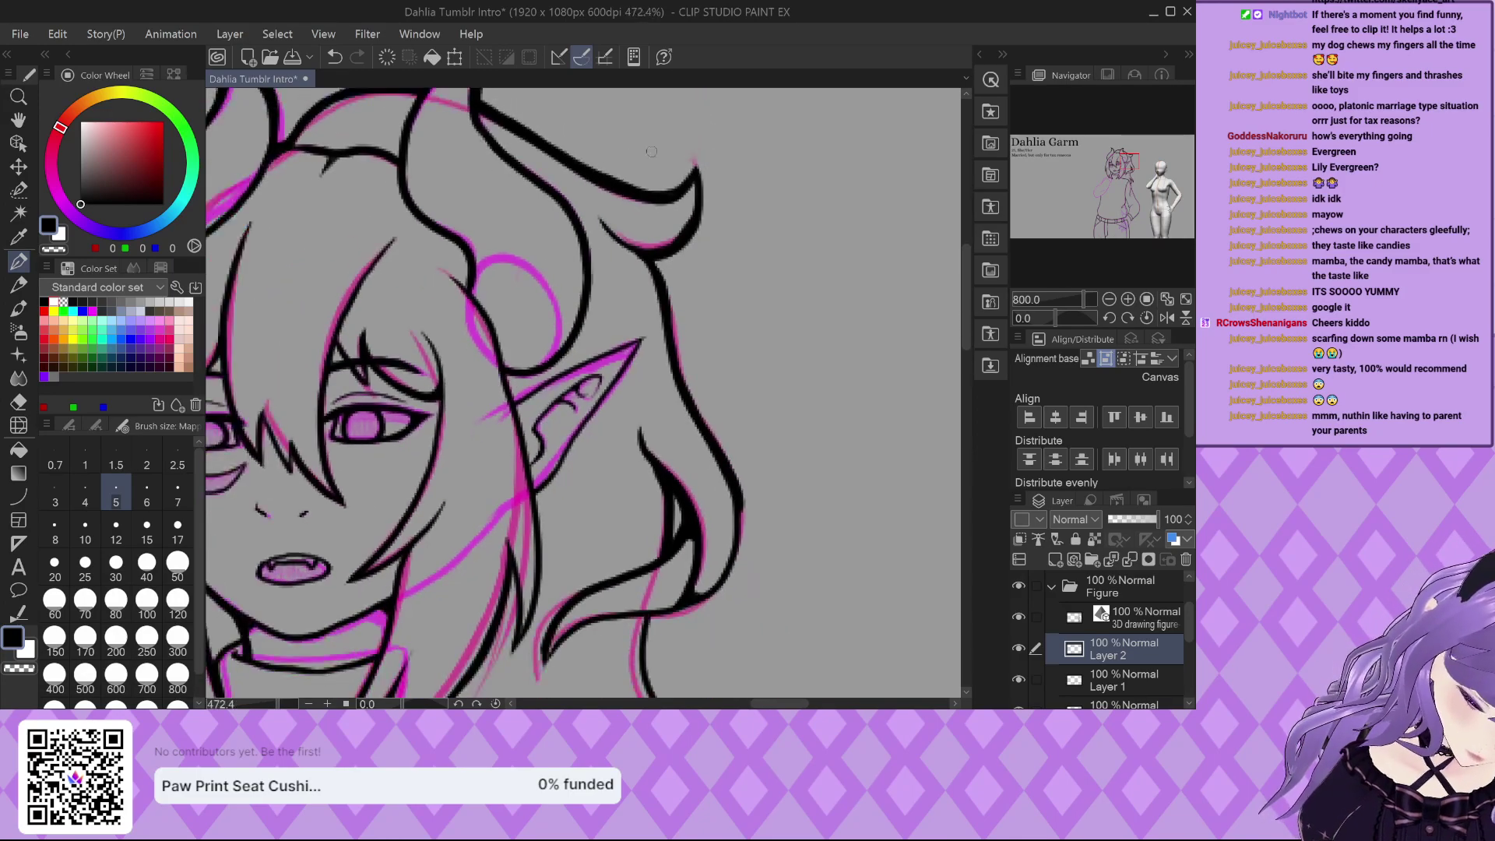
scroll(639, 622, up, 2)
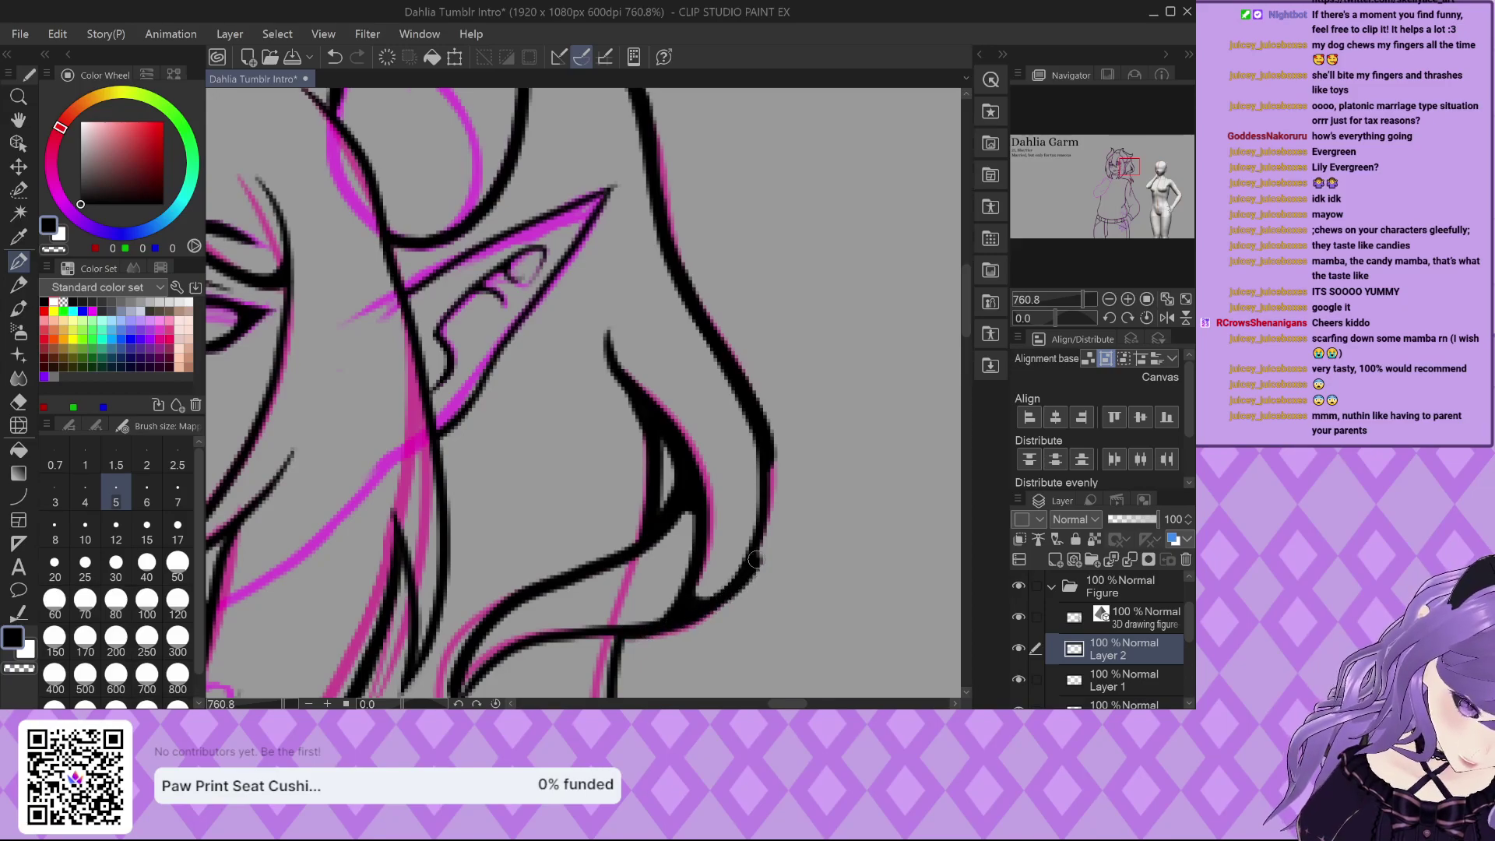
drag(770, 513, 769, 451)
scroll(670, 301, down, 4)
scroll(683, 517, up, 6)
scroll(613, 518, up, 1)
Ink the jaw contour and carry the line from the jaw corner down the neck.
mouse_move(612, 523)
mouse_down()
mouse_move(672, 521)
mouse_move(742, 488)
mouse_move(805, 413)
mouse_up()
scroll(660, 206, down, 3)
scroll(615, 256, up, 2)
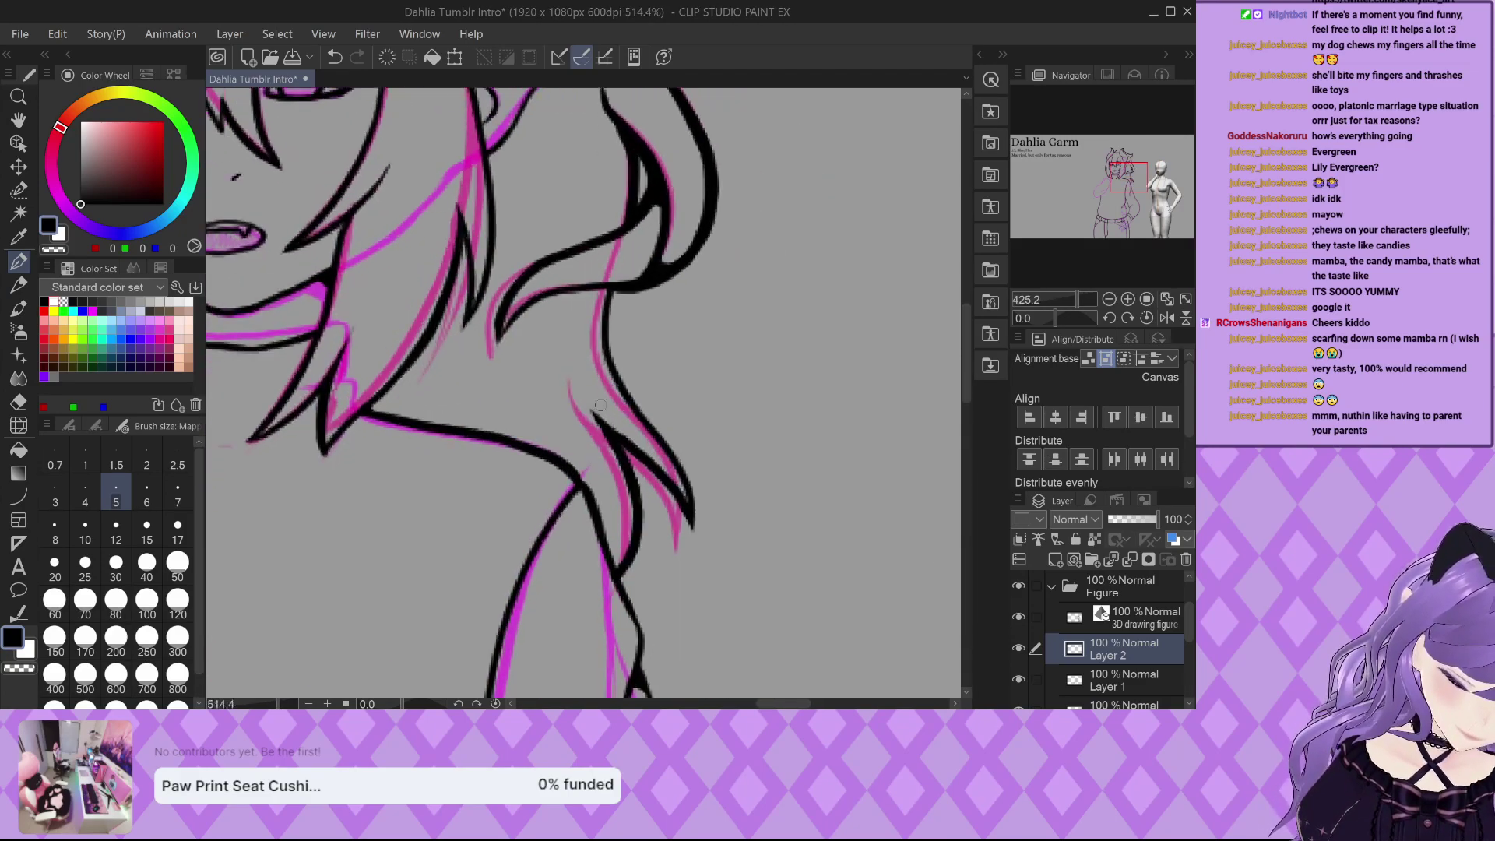
mouse_move(622, 255)
mouse_down()
mouse_move(631, 378)
mouse_move(758, 565)
mouse_move(749, 640)
mouse_up()
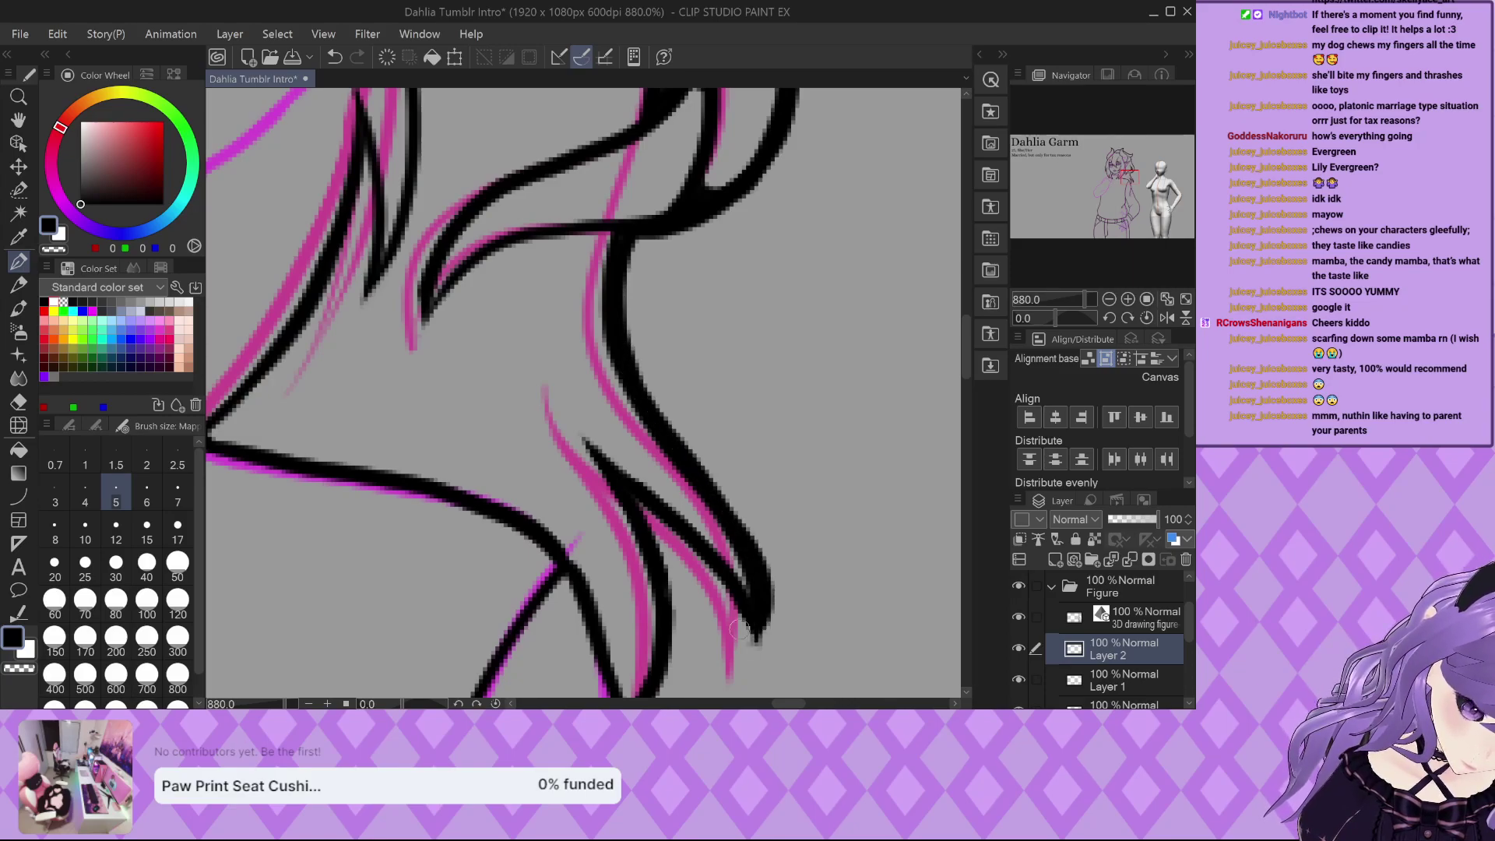
mouse_move(602, 472)
mouse_down()
mouse_move(737, 598)
mouse_move(758, 646)
mouse_up()
scroll(758, 647, up, 3)
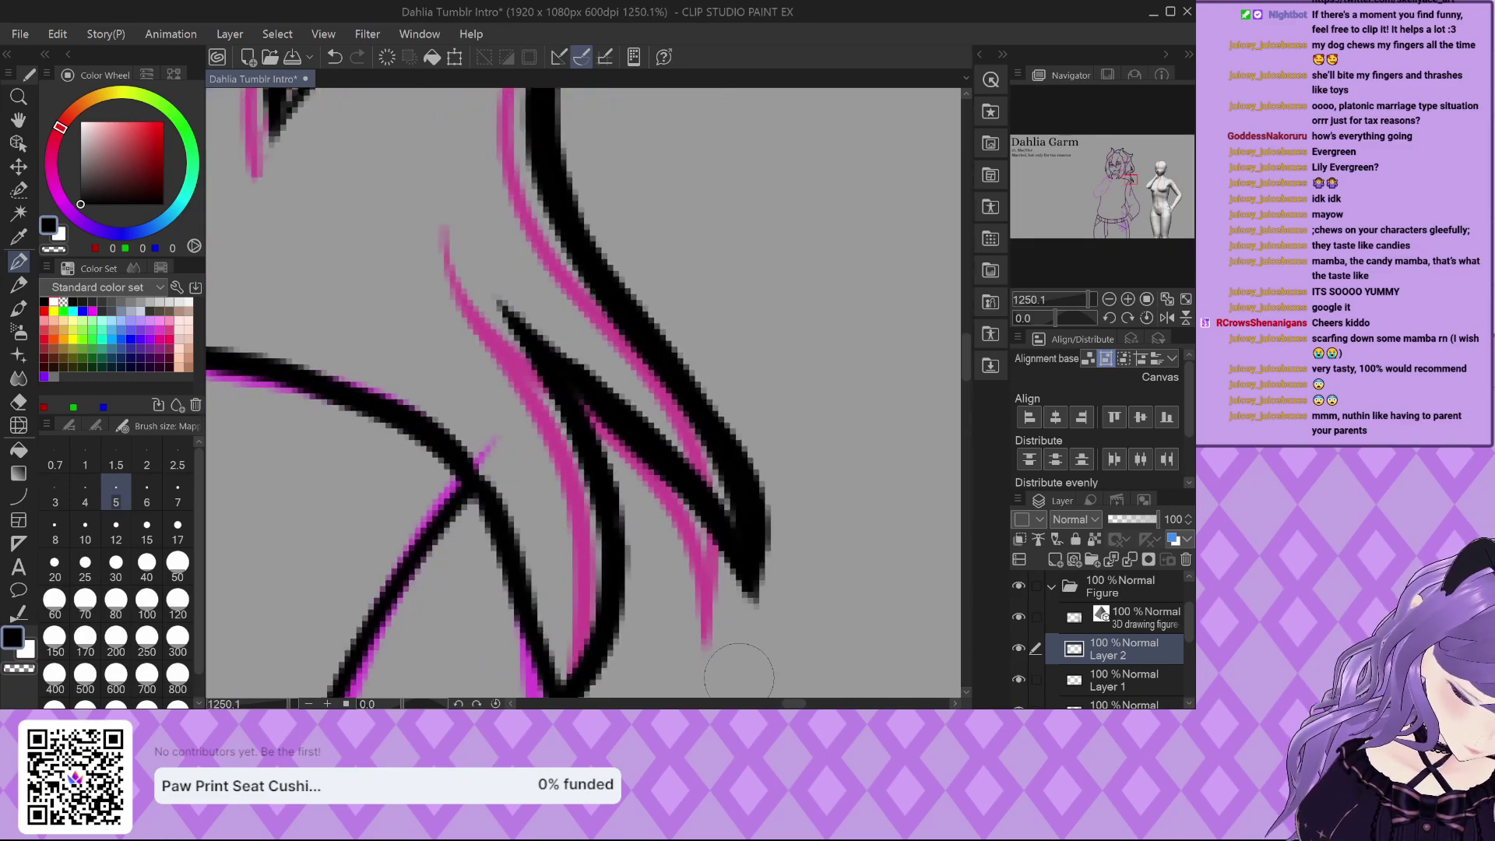
scroll(583, 393, down, 1)
Ink the inner curve and left edge of the left hair lock, thickening its tip.
mouse_move(602, 353)
mouse_down()
mouse_move(635, 467)
mouse_move(615, 576)
mouse_move(576, 634)
mouse_up()
scroll(658, 475, down, 1)
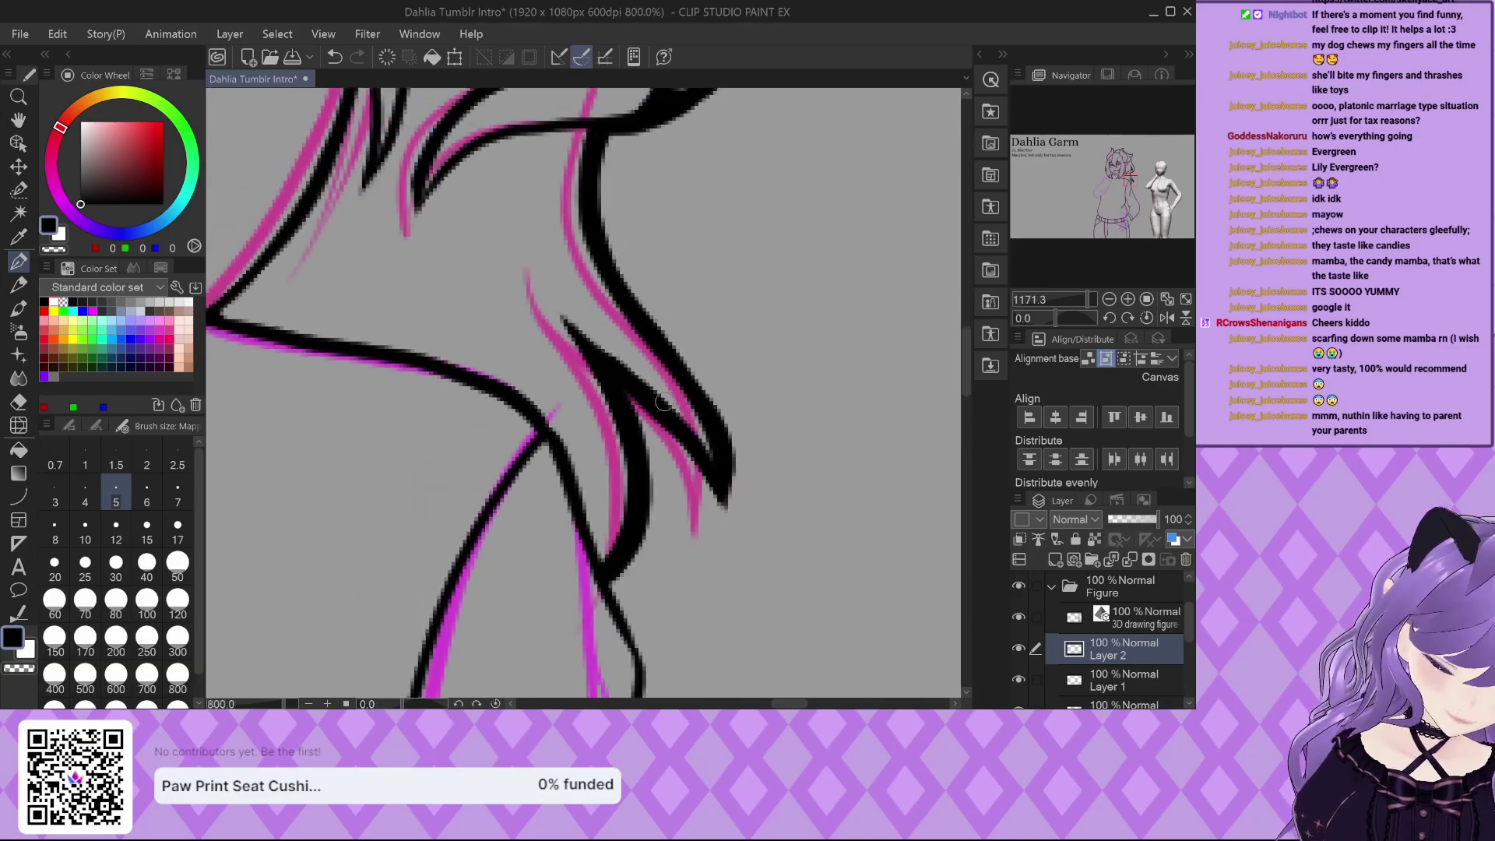
scroll(663, 401, down, 5)
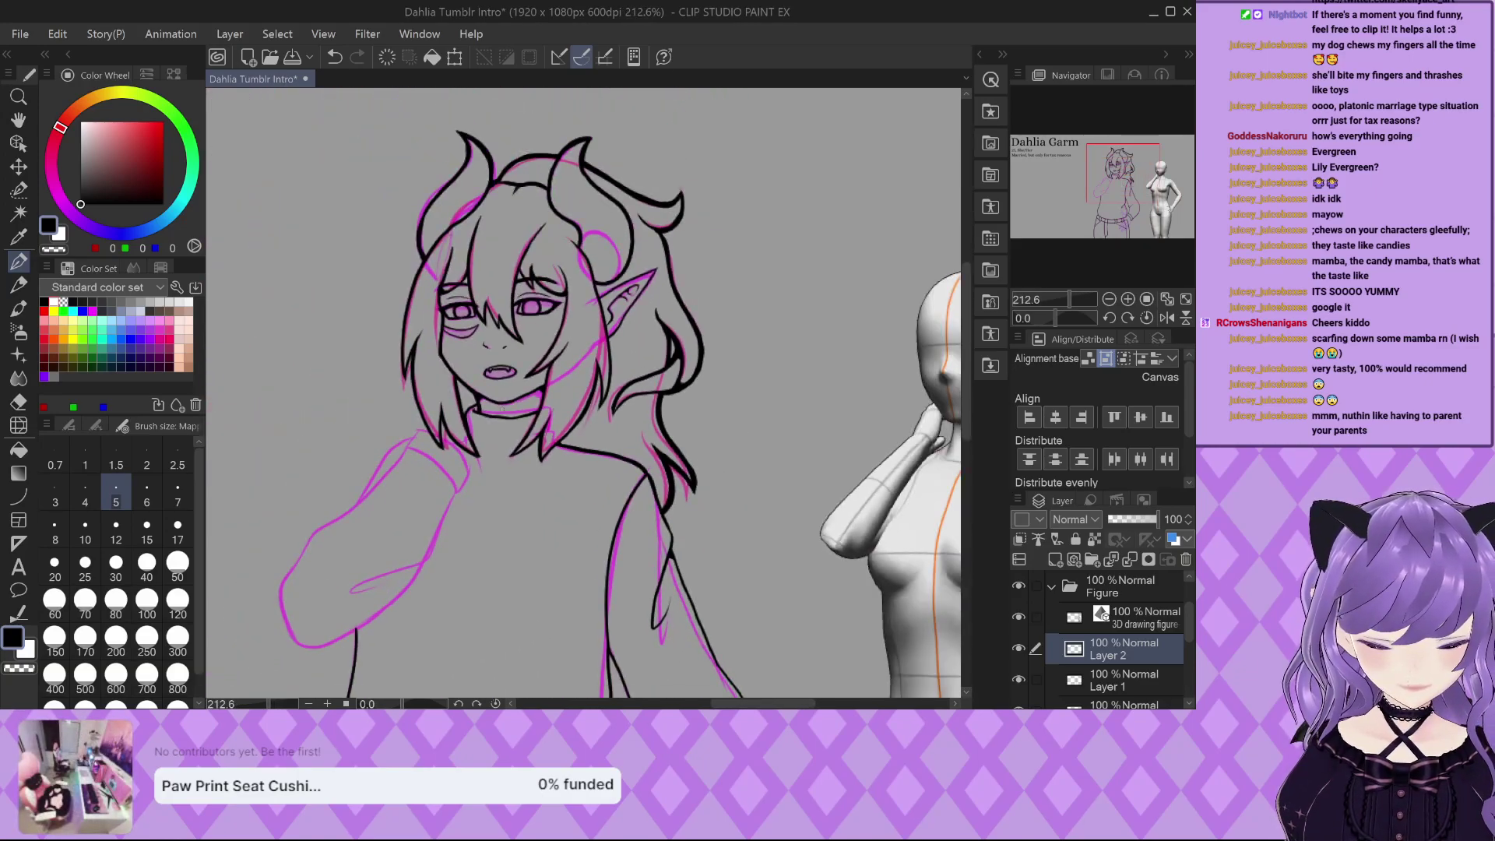
scroll(456, 347, up, 6)
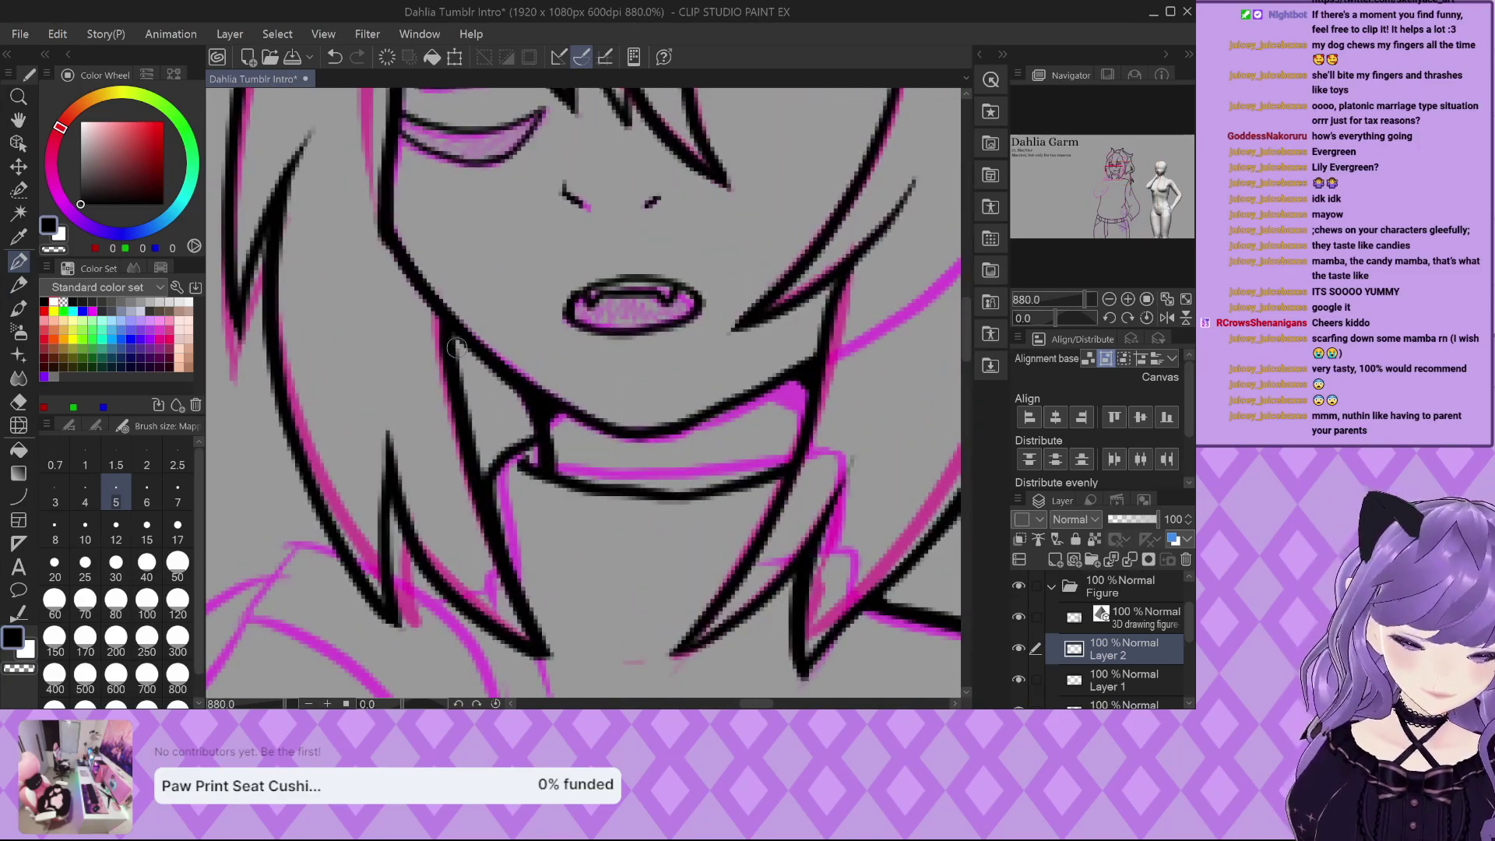
scroll(456, 347, down, 2)
scroll(545, 467, up, 1)
scroll(622, 583, down, 3)
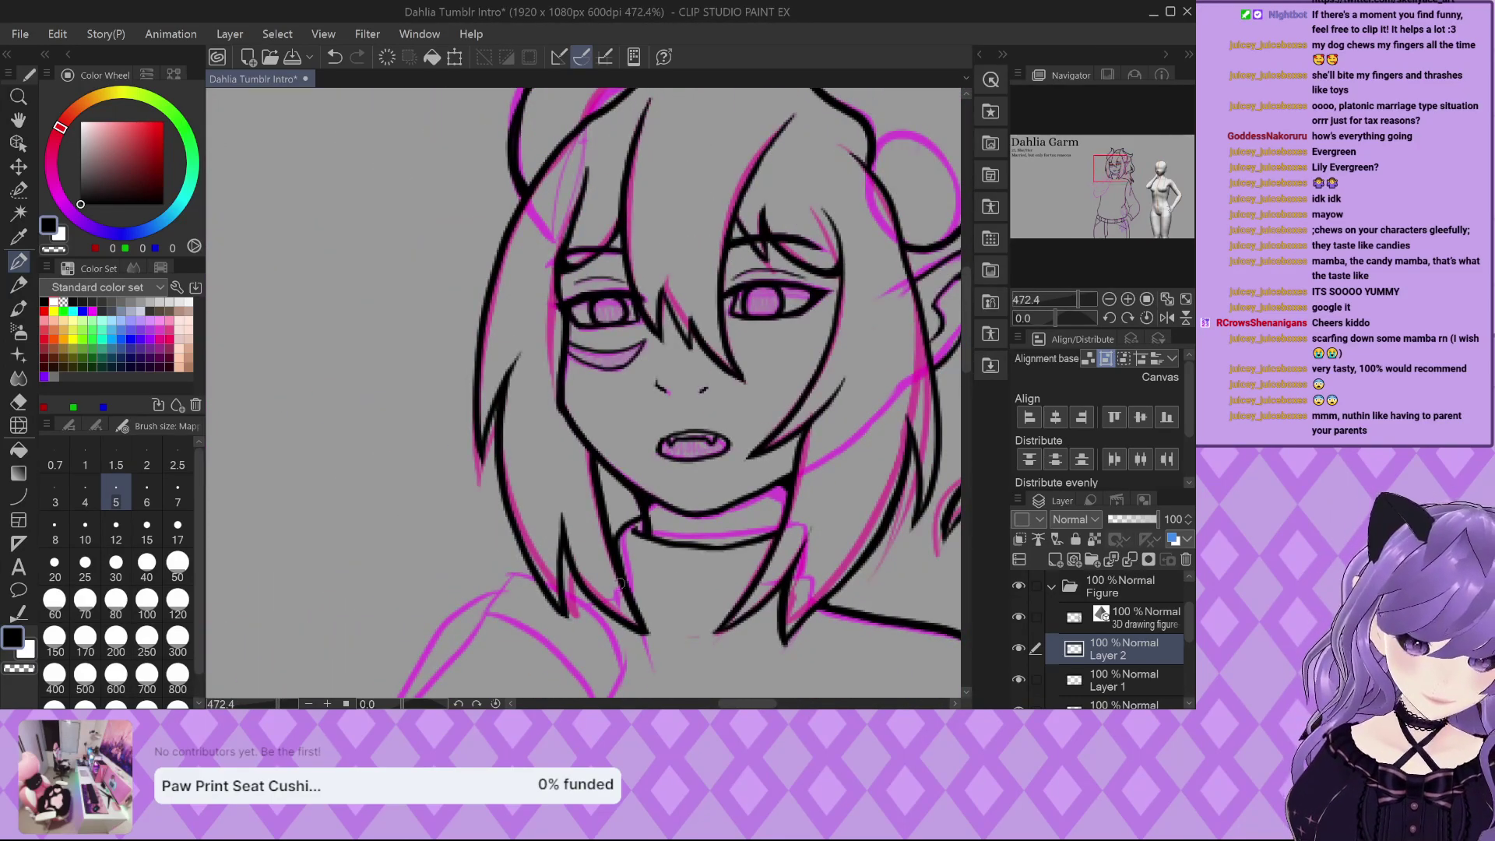
scroll(521, 193, up, 2)
mouse_move(503, 236)
mouse_down()
mouse_move(460, 387)
mouse_move(458, 595)
mouse_up()
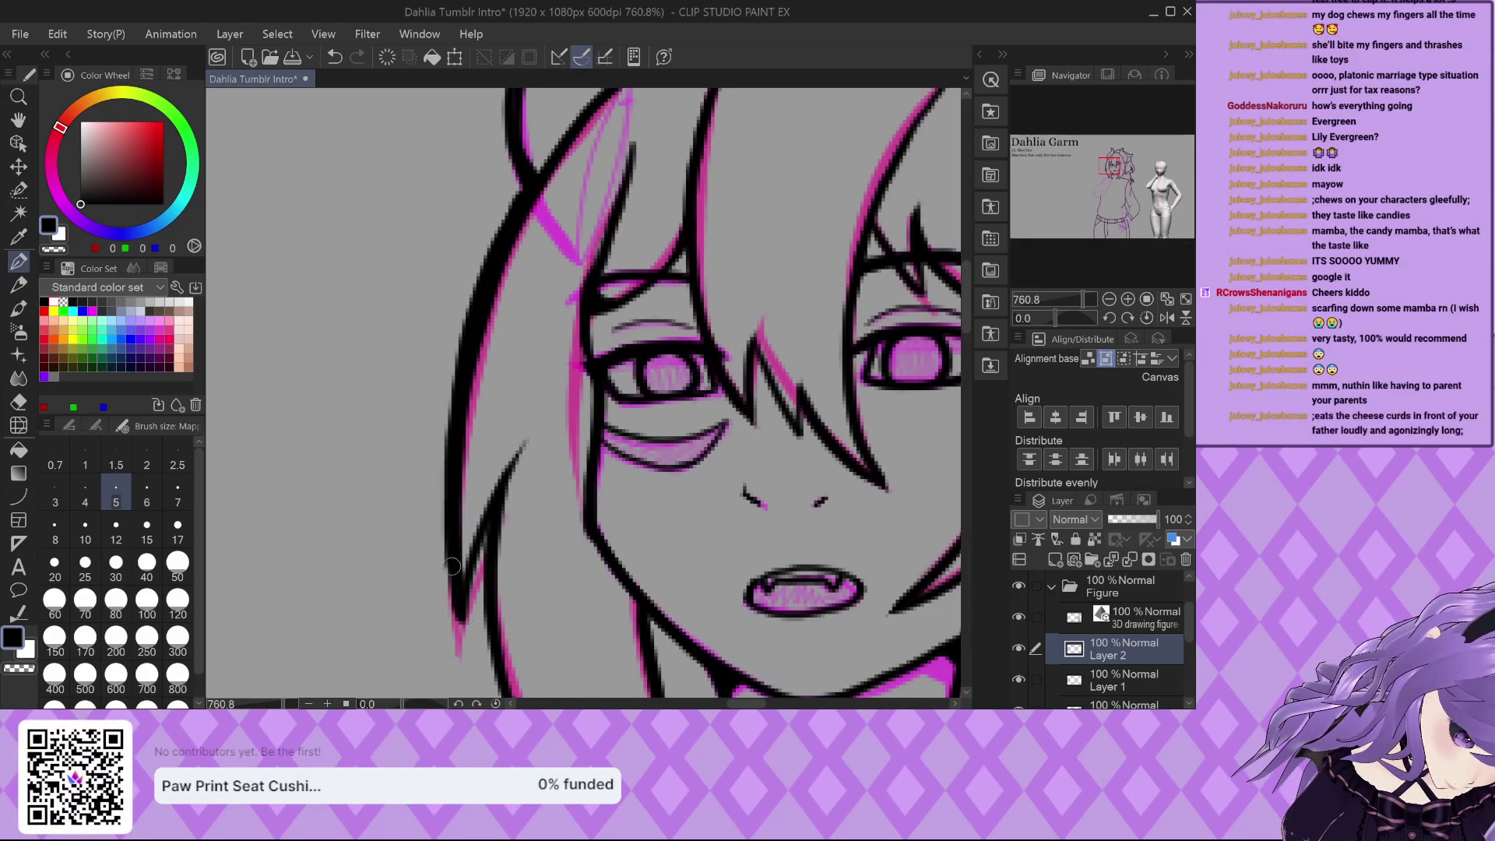
scroll(461, 612, up, 1)
scroll(462, 613, up, 2)
mouse_move(459, 625)
mouse_down()
mouse_move(510, 493)
mouse_move(491, 331)
mouse_up()
scroll(492, 323, down, 5)
scroll(521, 460, down, 3)
scroll(484, 341, up, 8)
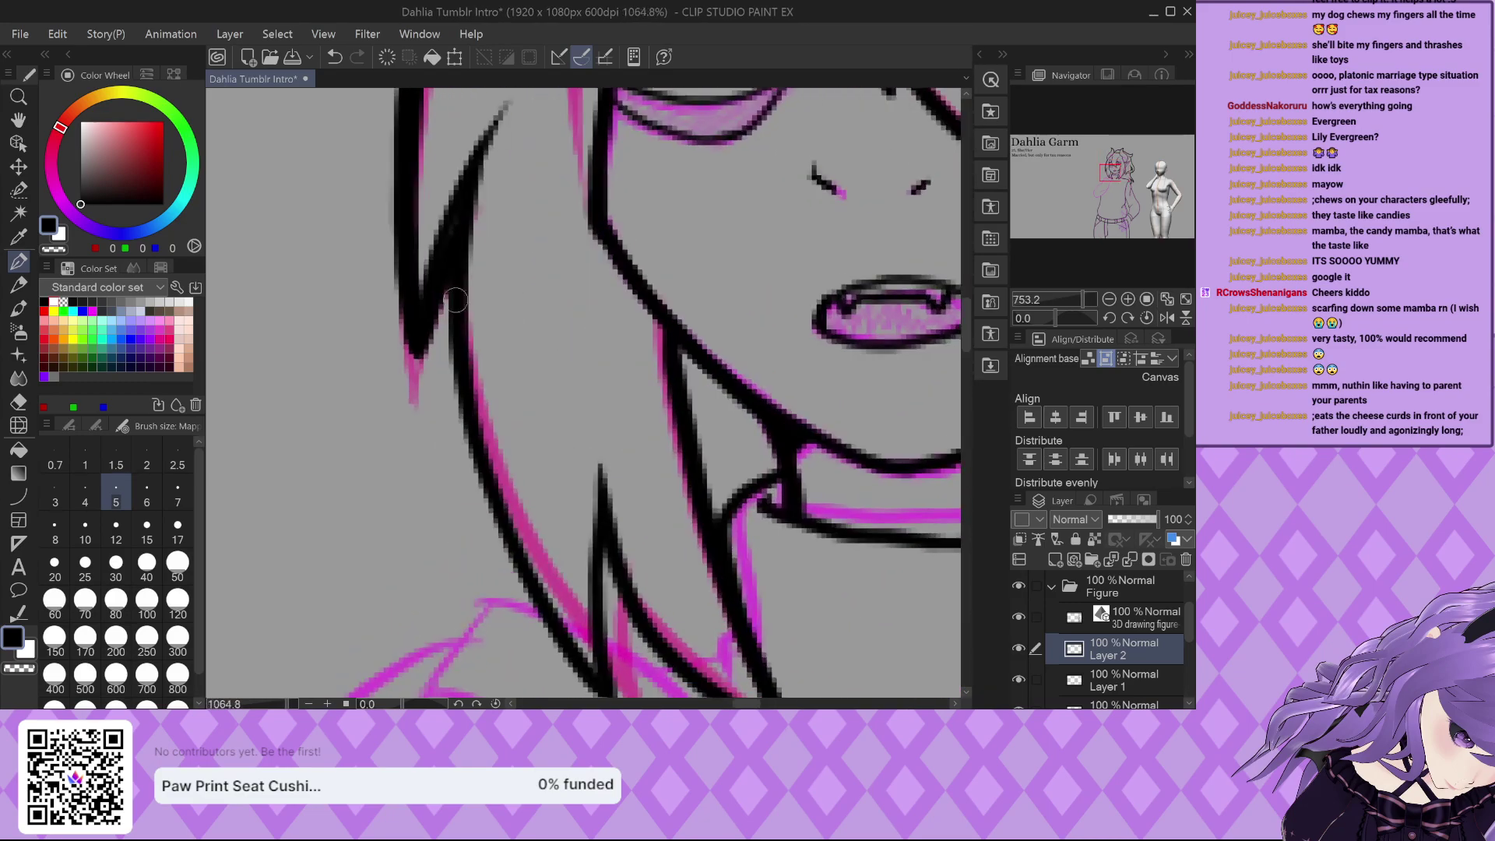
scroll(453, 263, down, 4)
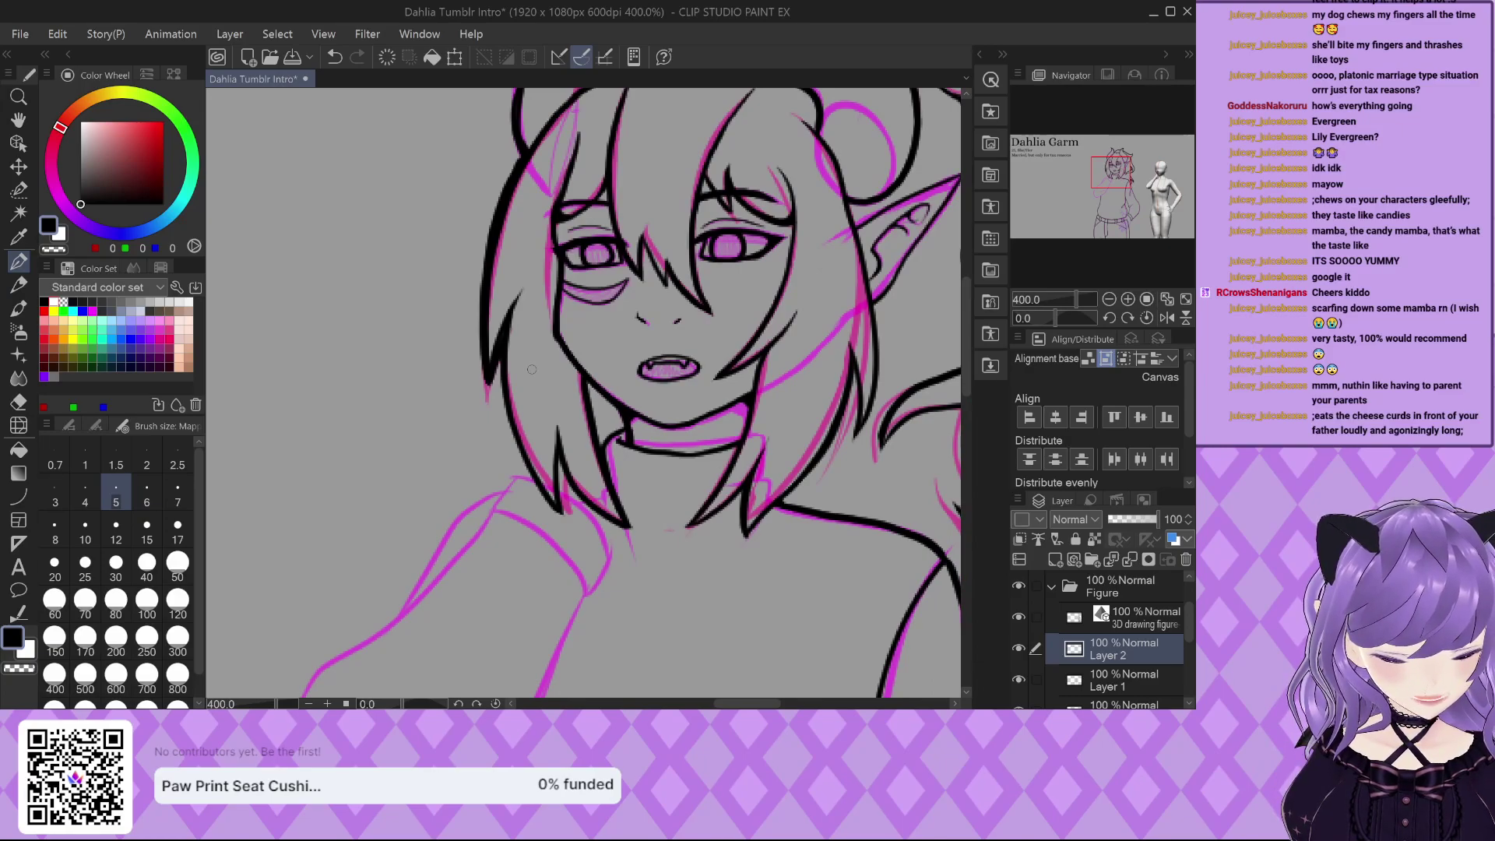
scroll(528, 361, down, 2)
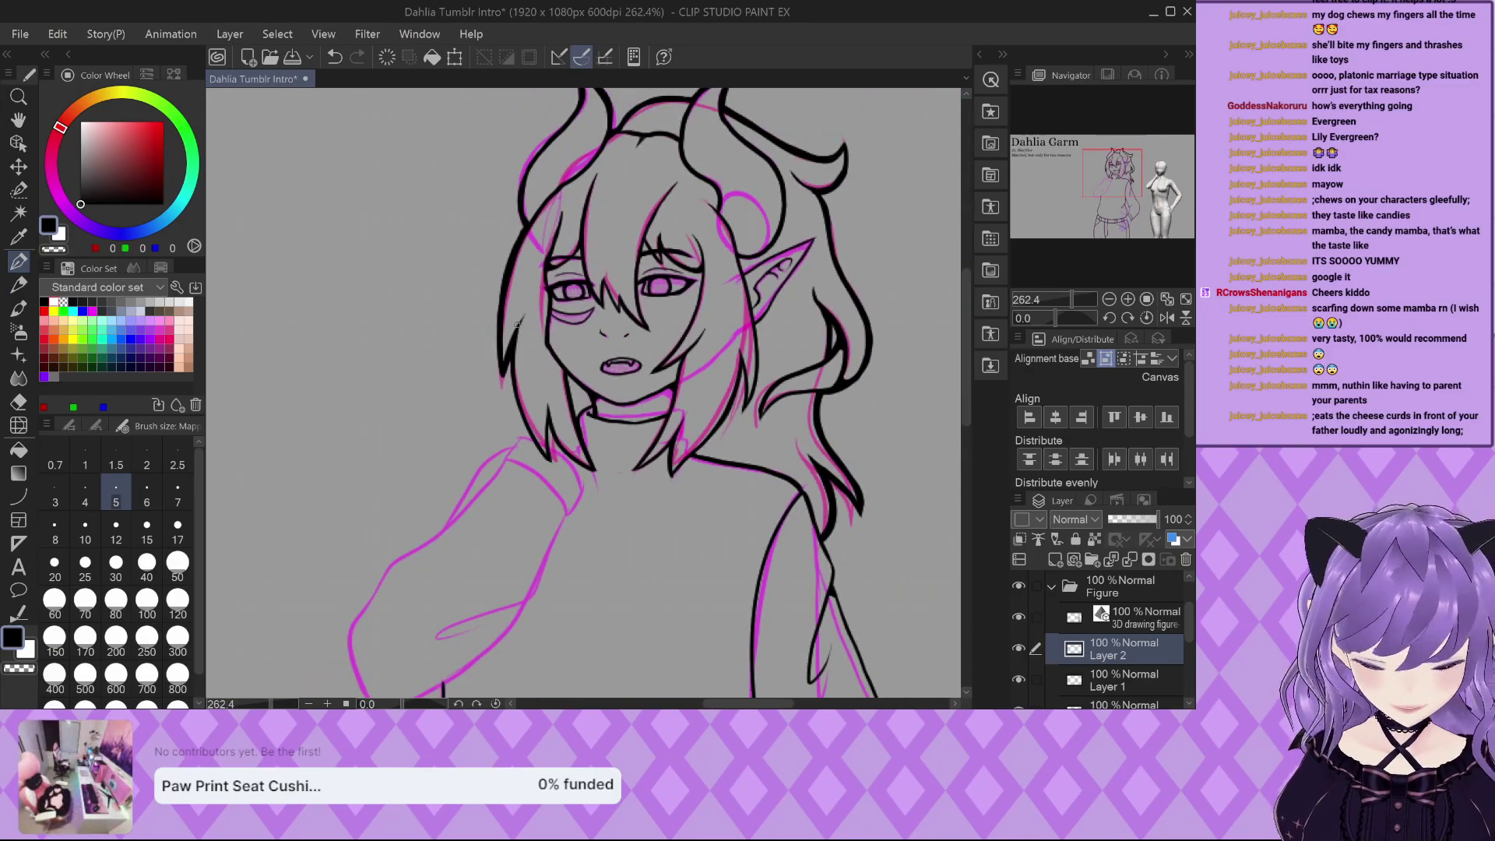
scroll(518, 323, down, 3)
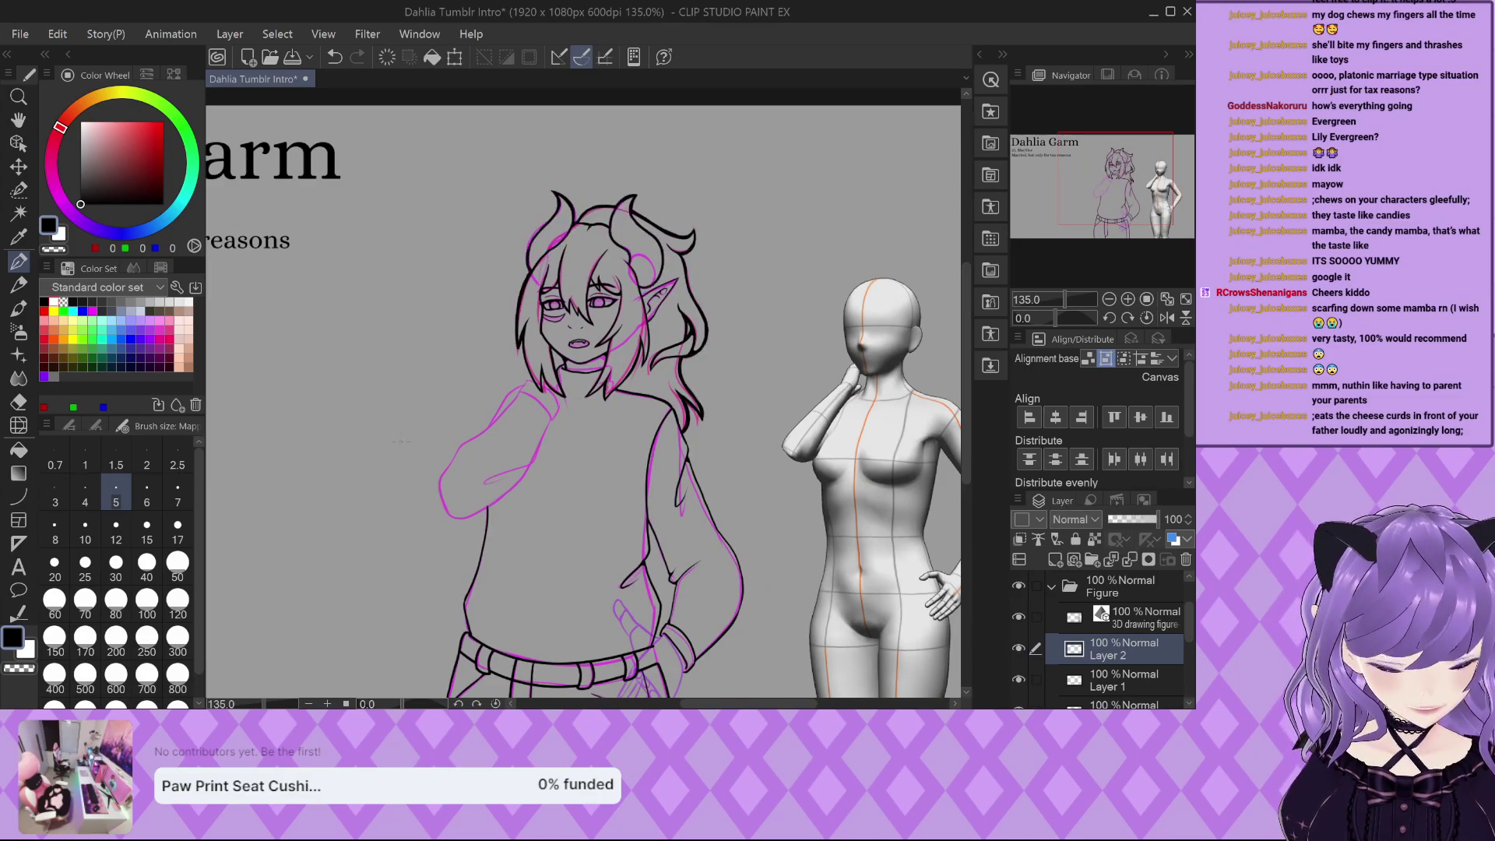
scroll(430, 414, up, 3)
scroll(430, 414, up, 1)
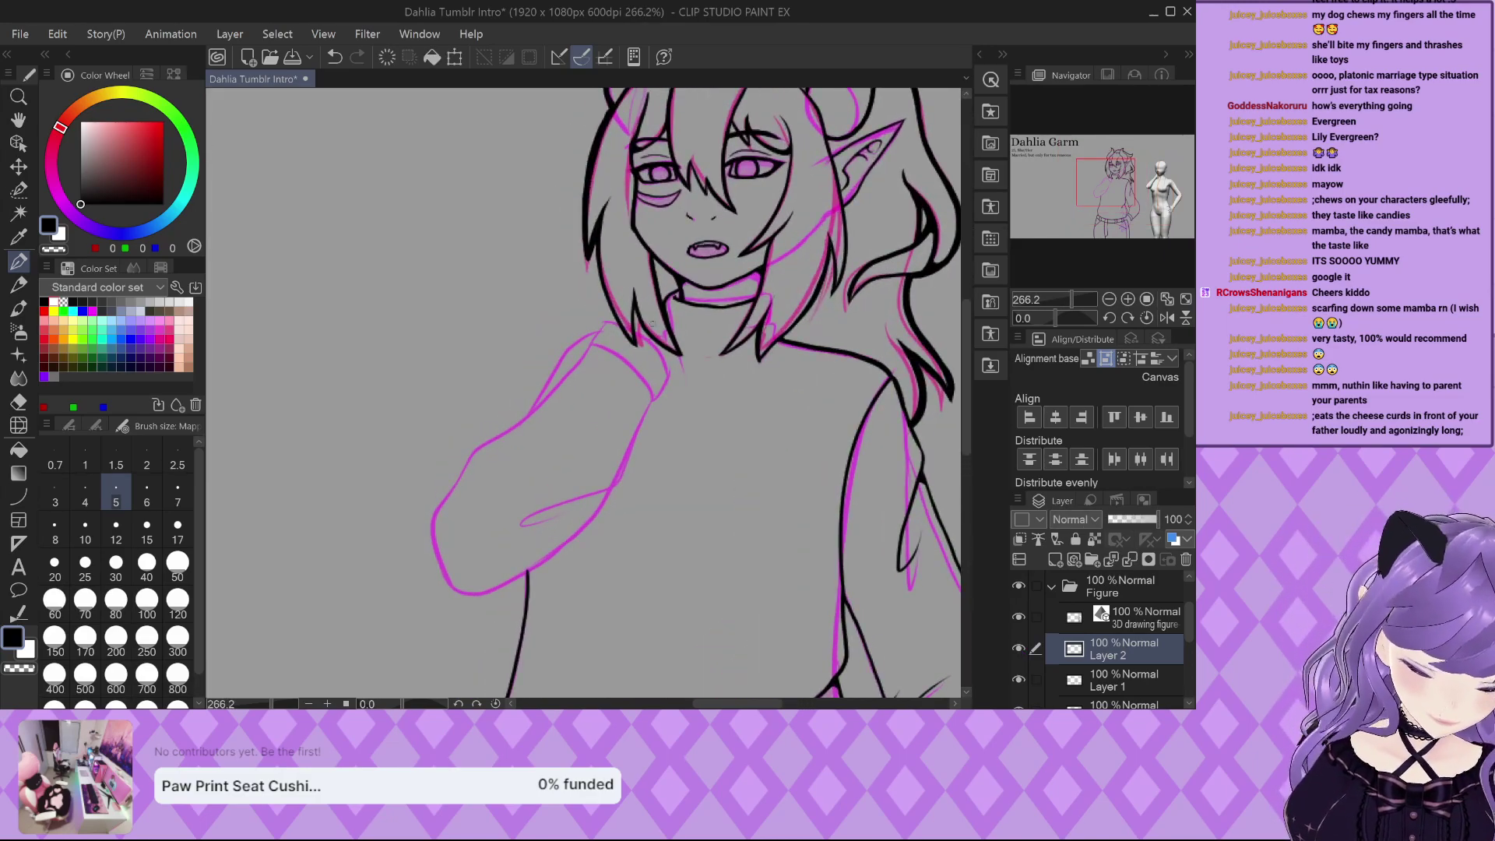
scroll(530, 366, up, 5)
Try freehand strokes for the sleeve cuff edges, undoing the rough ones with Ctrl+Z.
mouse_move(528, 364)
mouse_down()
mouse_move(584, 289)
mouse_move(615, 294)
mouse_move(716, 352)
mouse_move(788, 472)
mouse_up()
scroll(502, 352, down, 4)
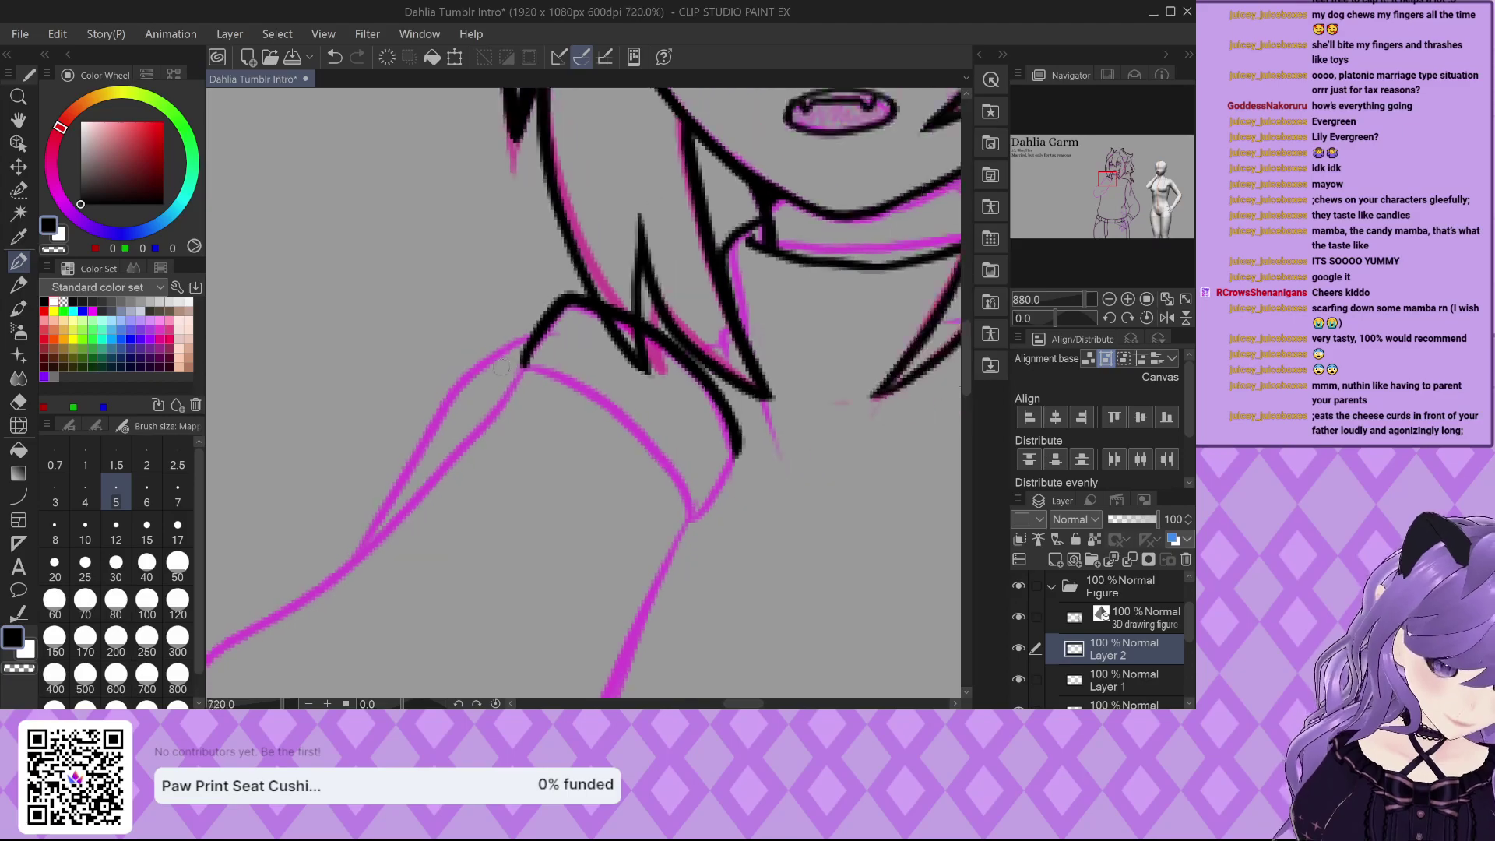
scroll(569, 352, up, 3)
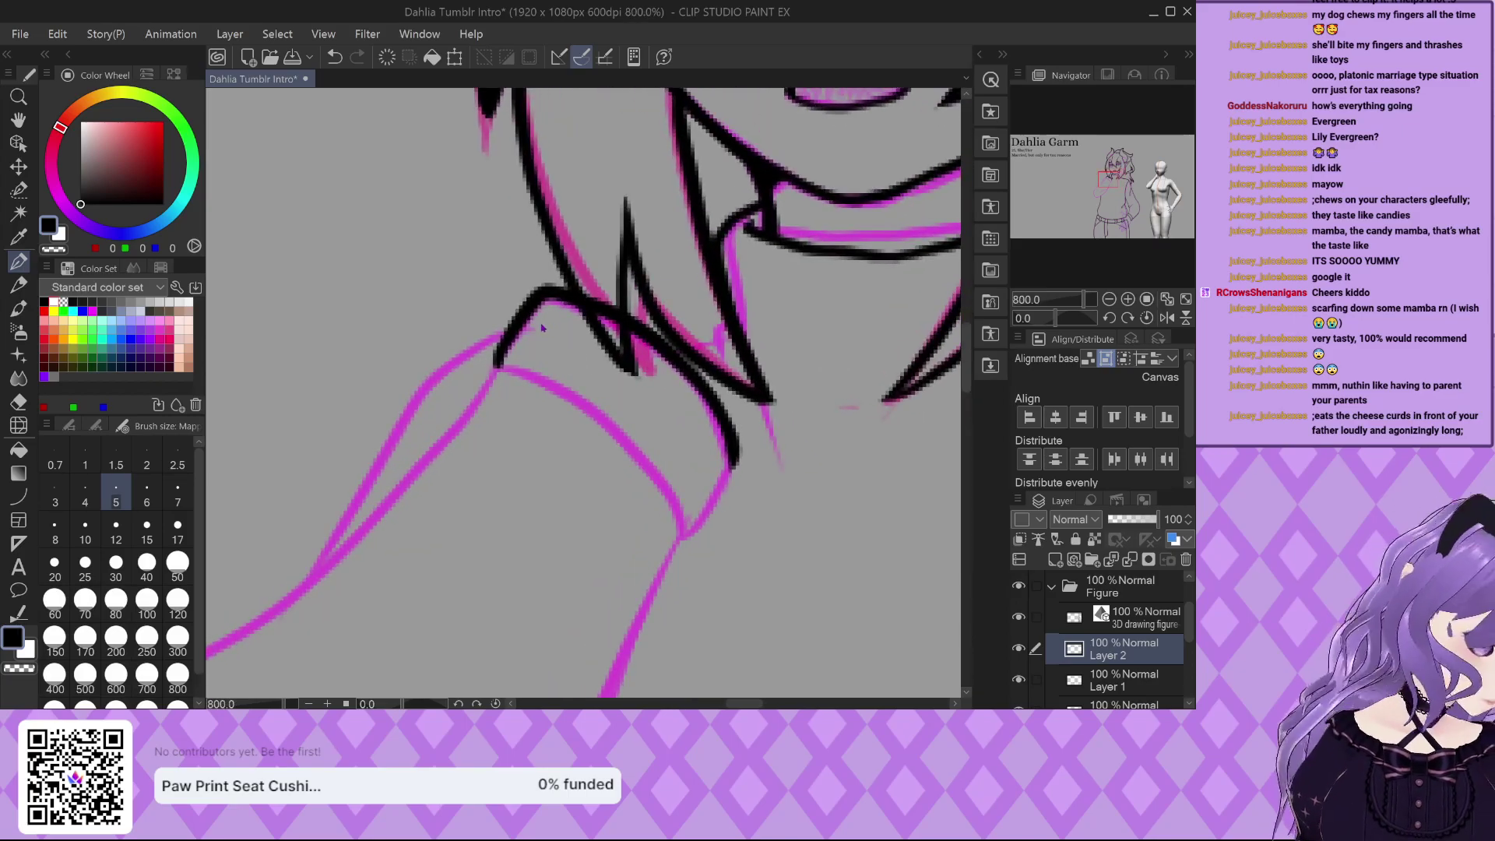
key(ctrl+z)
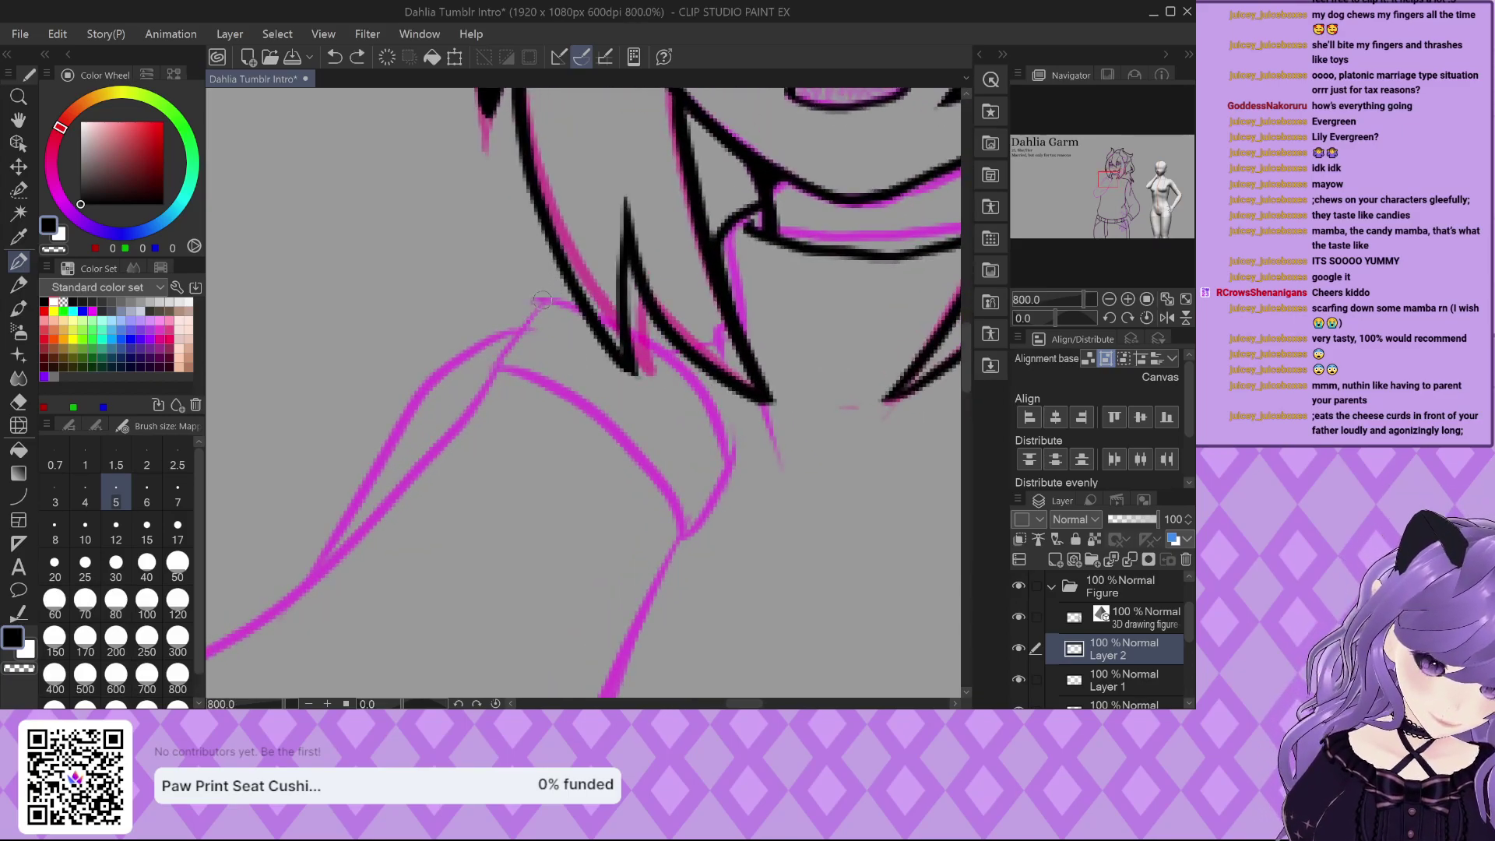
drag(507, 345, 499, 376)
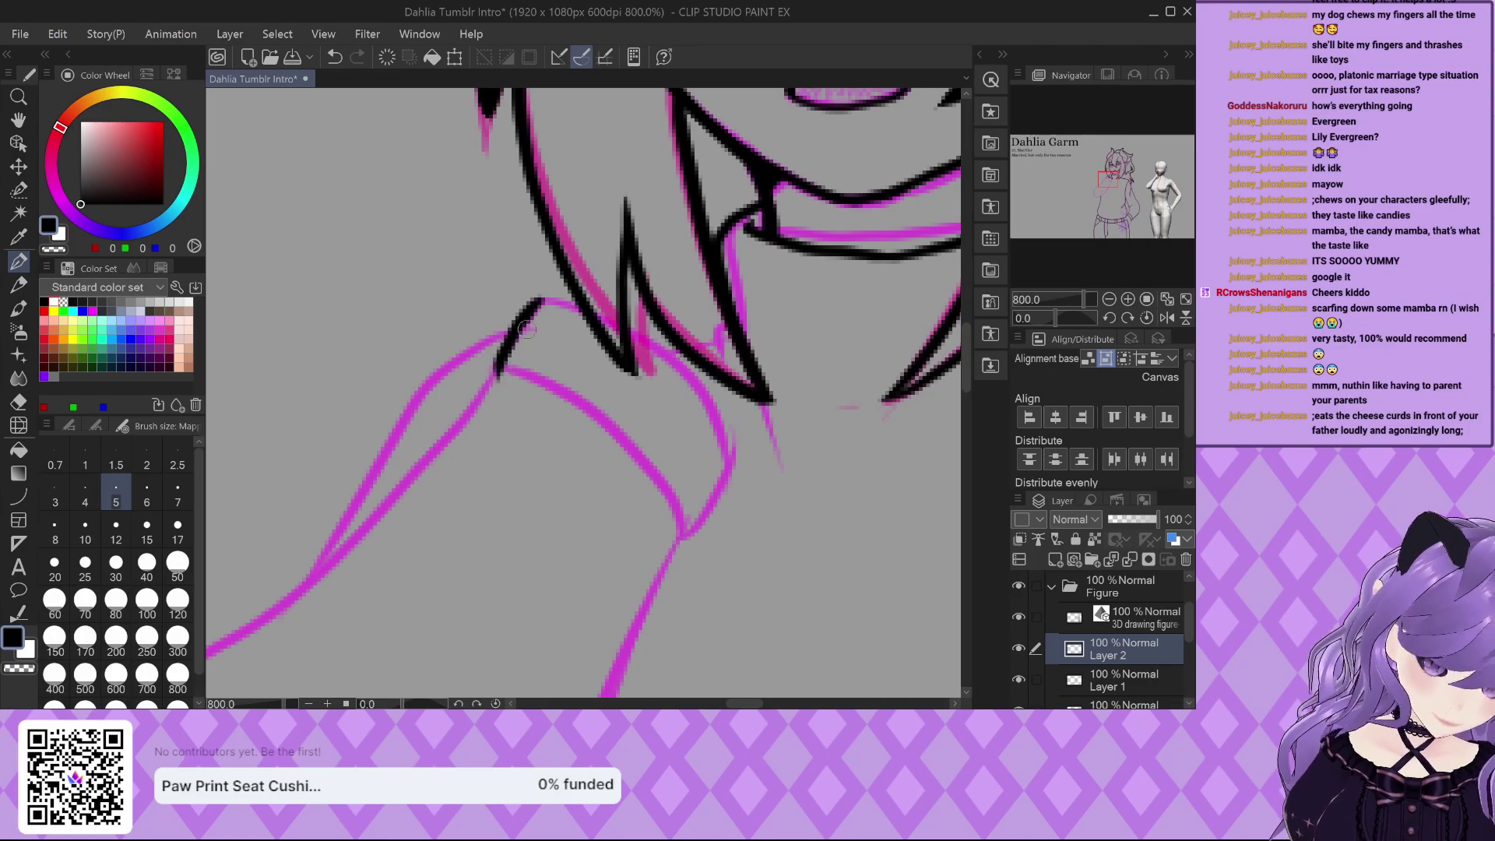
mouse_move(531, 304)
mouse_down()
mouse_move(655, 344)
mouse_move(697, 381)
mouse_move(735, 462)
mouse_move(724, 445)
mouse_move(736, 445)
mouse_move(689, 527)
mouse_up()
key(ctrl+z)
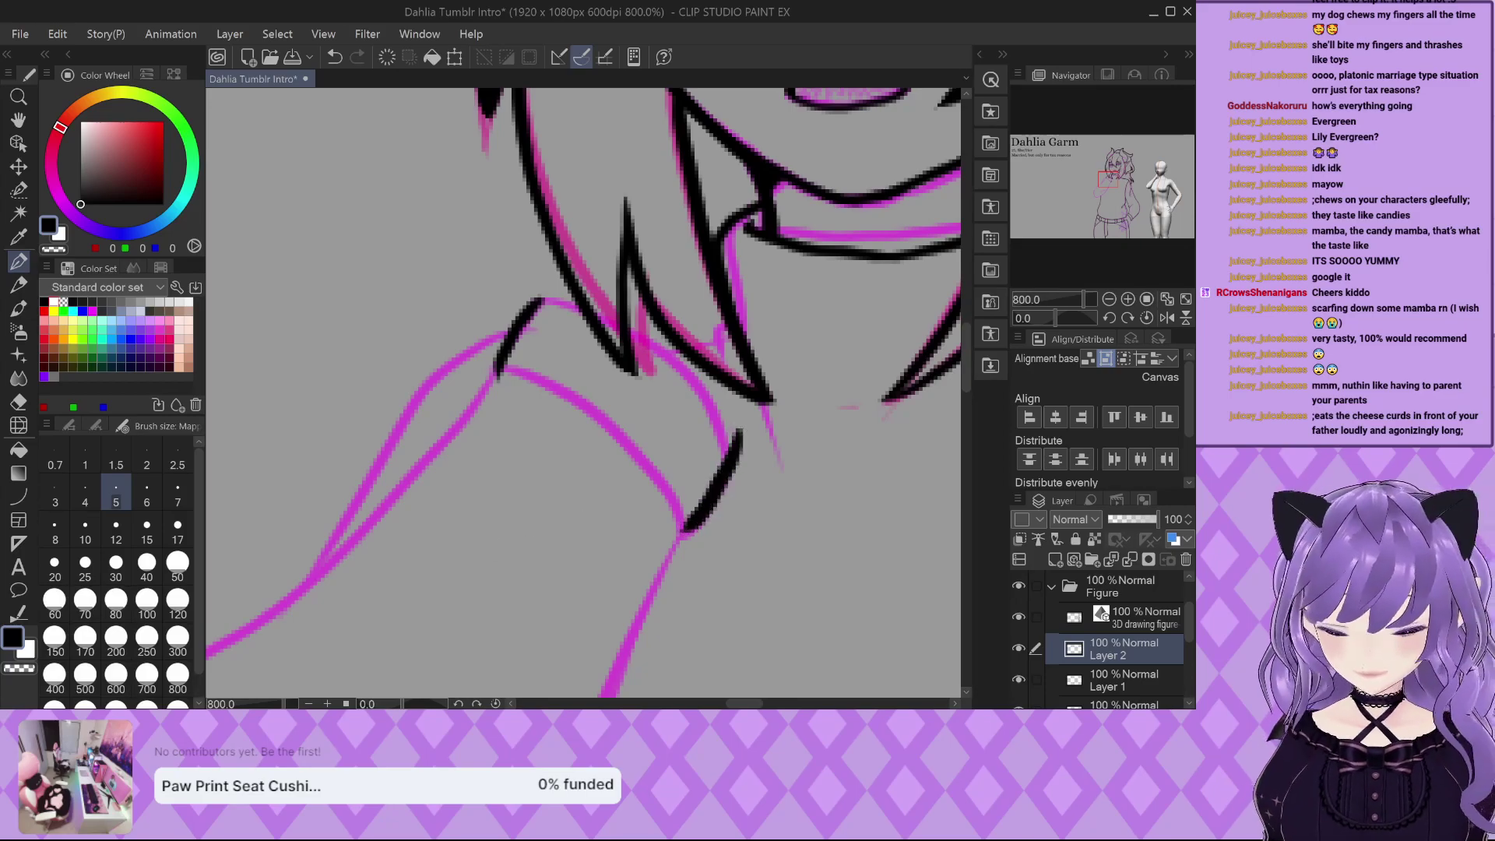
Draw the cuff's lower and upper edges as smooth bent curves with the Curve tool.
click(17, 496)
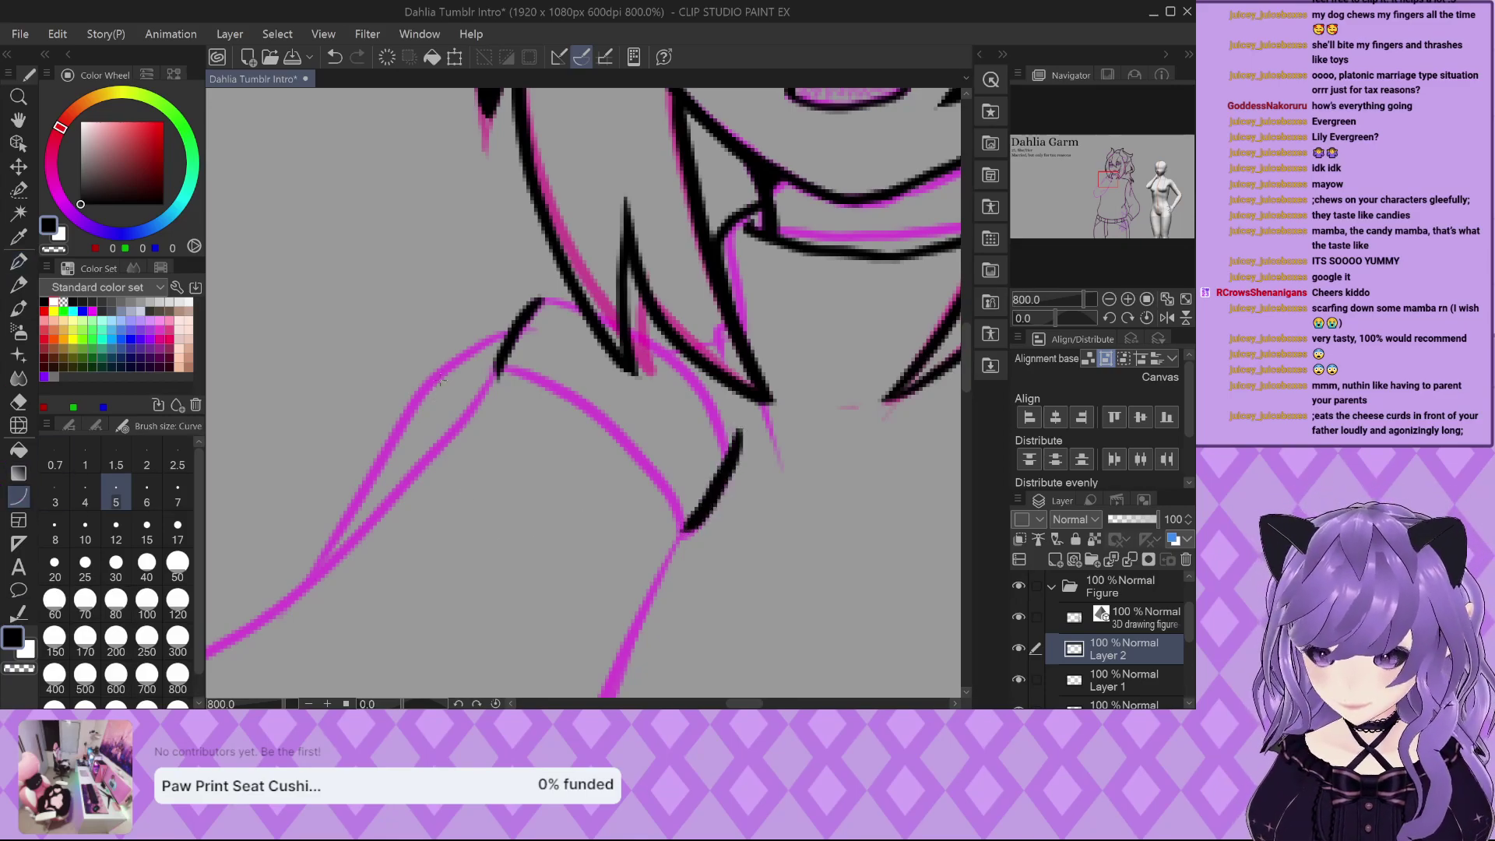
drag(499, 377, 686, 531)
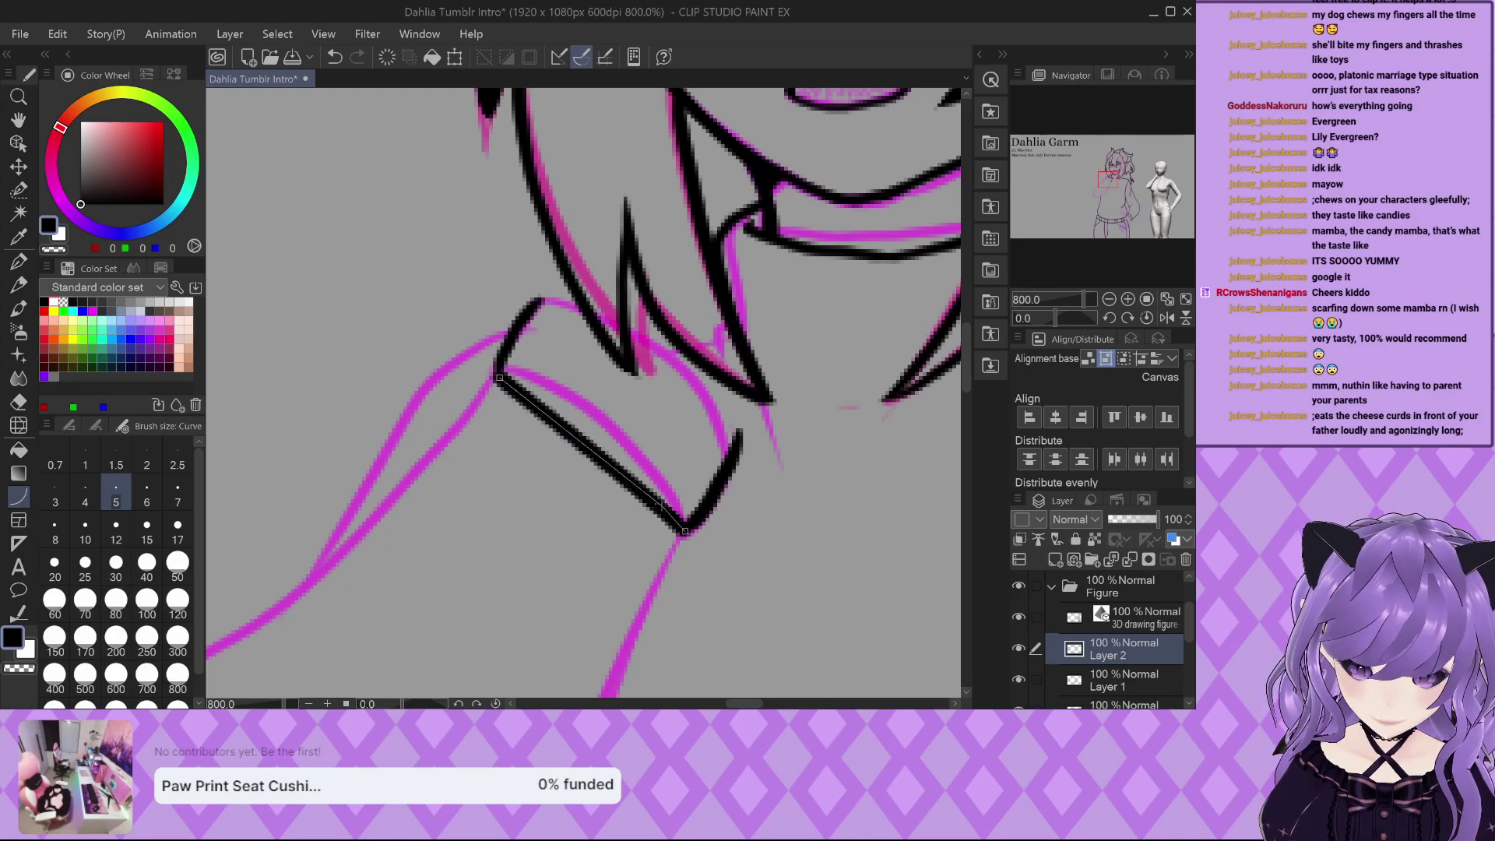
click(549, 360)
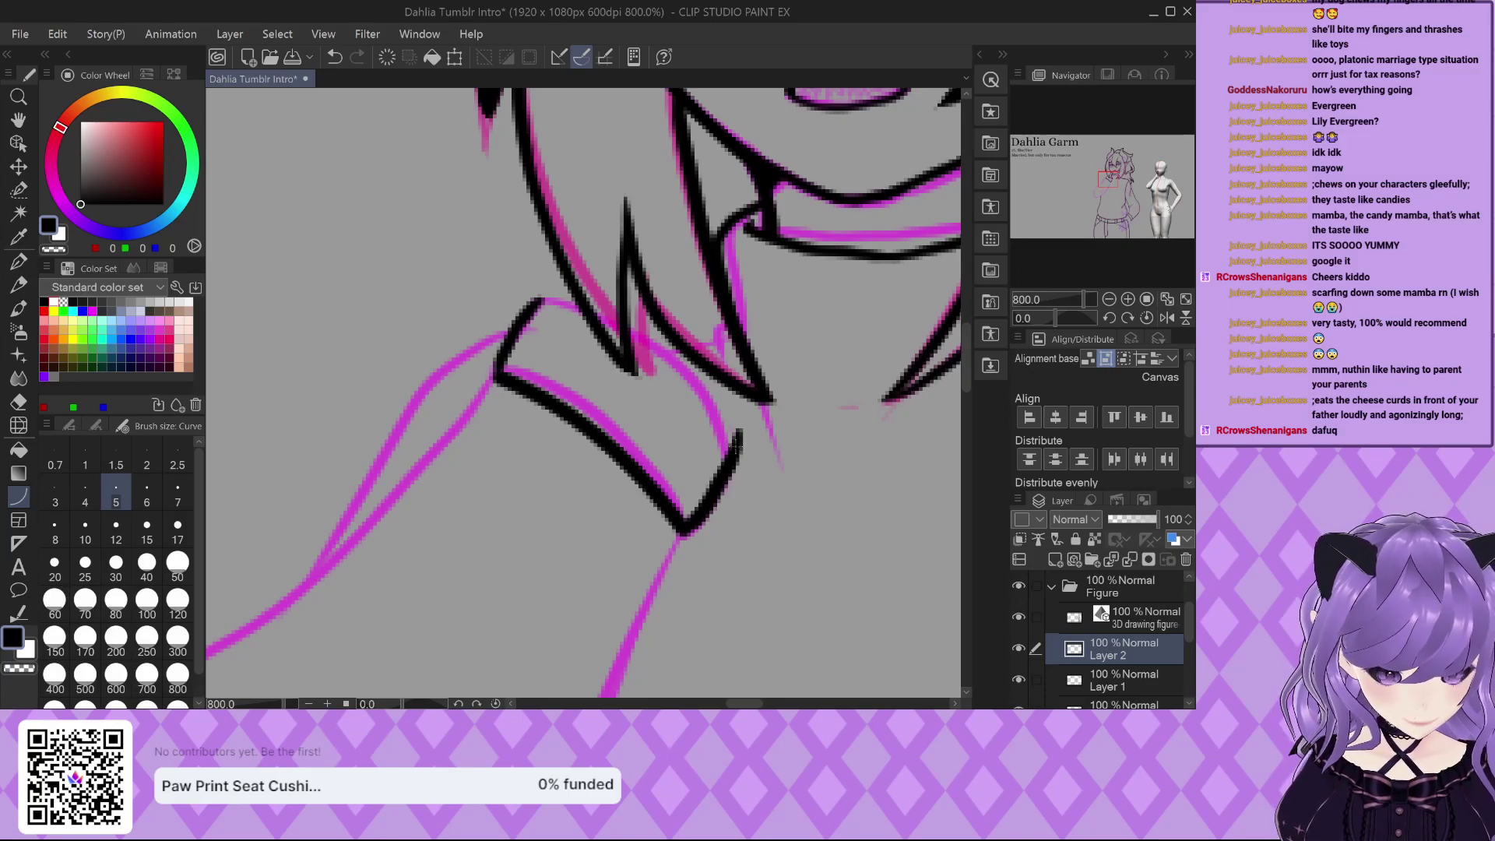
drag(733, 448, 538, 304)
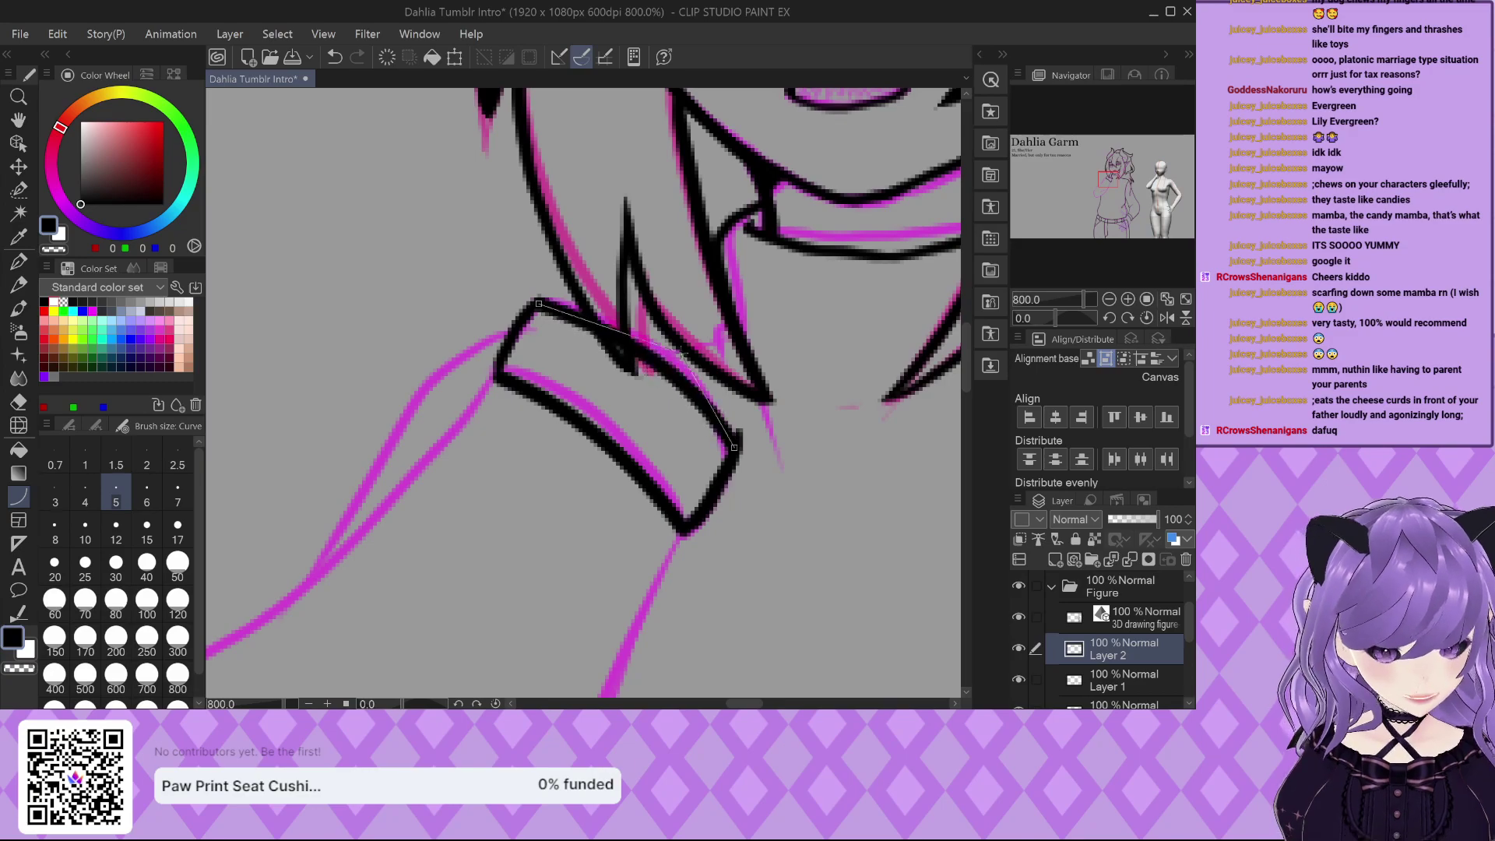
click(675, 354)
With the pen, ink the arm's outline along the pink sketch down to the bottom edge.
key(p)
scroll(736, 471, up, 4)
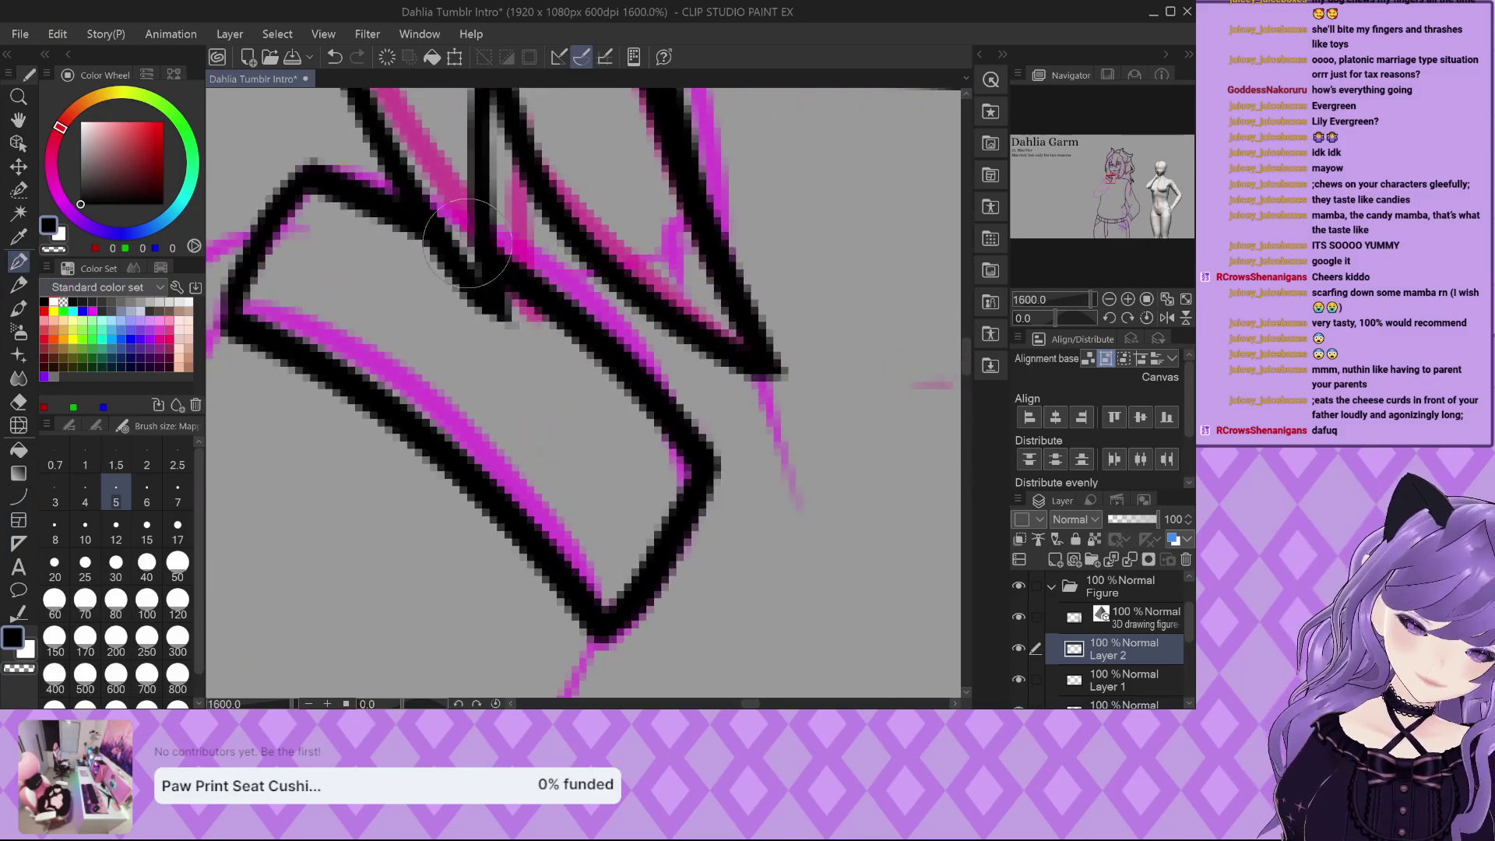
scroll(653, 302, down, 5)
scroll(657, 302, down, 2)
scroll(507, 496, up, 2)
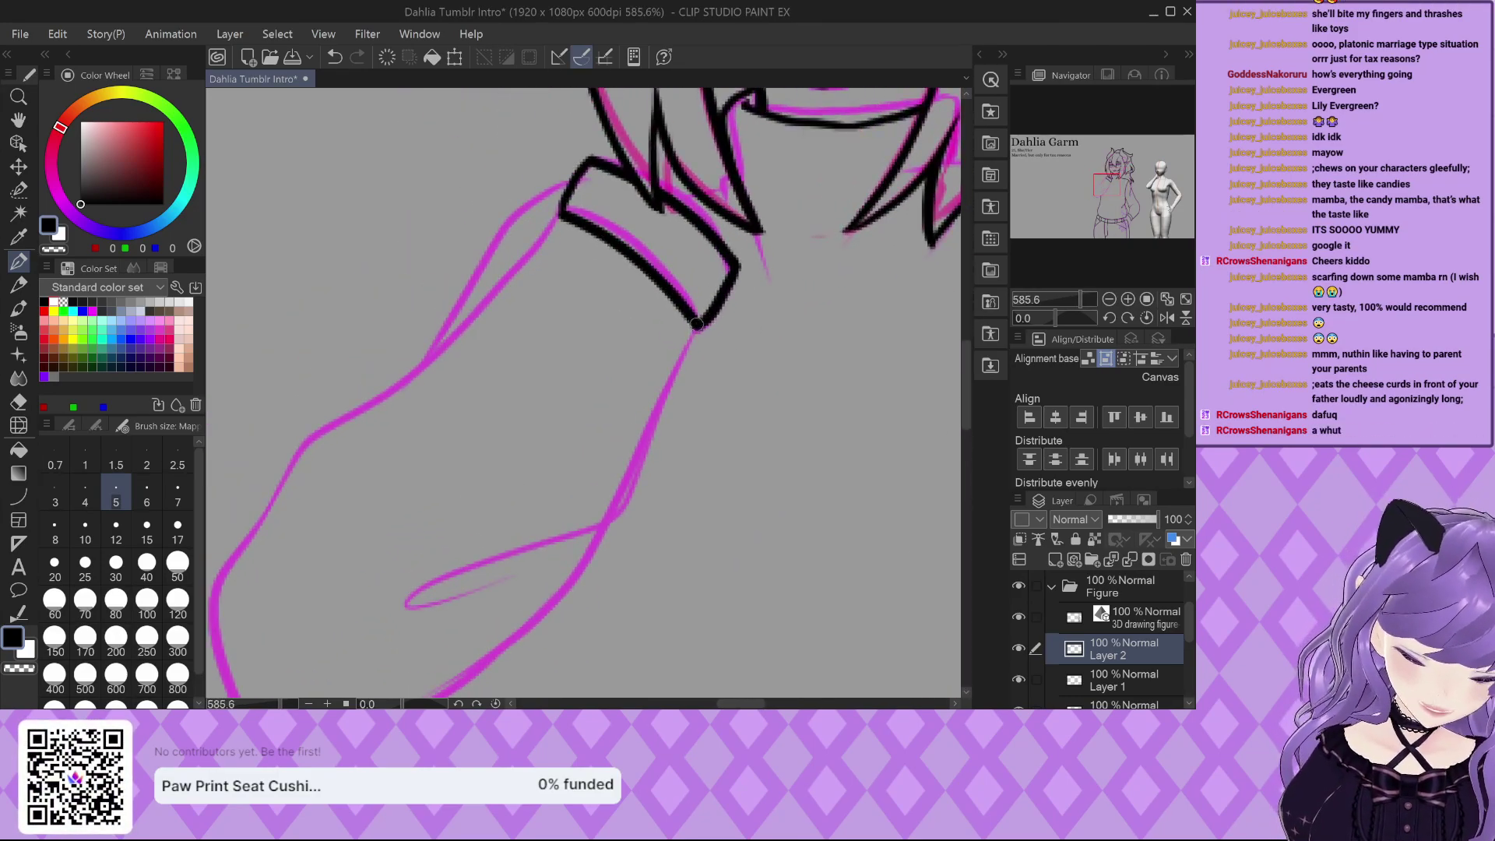
mouse_move(679, 360)
mouse_down()
mouse_move(619, 516)
mouse_move(455, 567)
mouse_move(495, 595)
mouse_up()
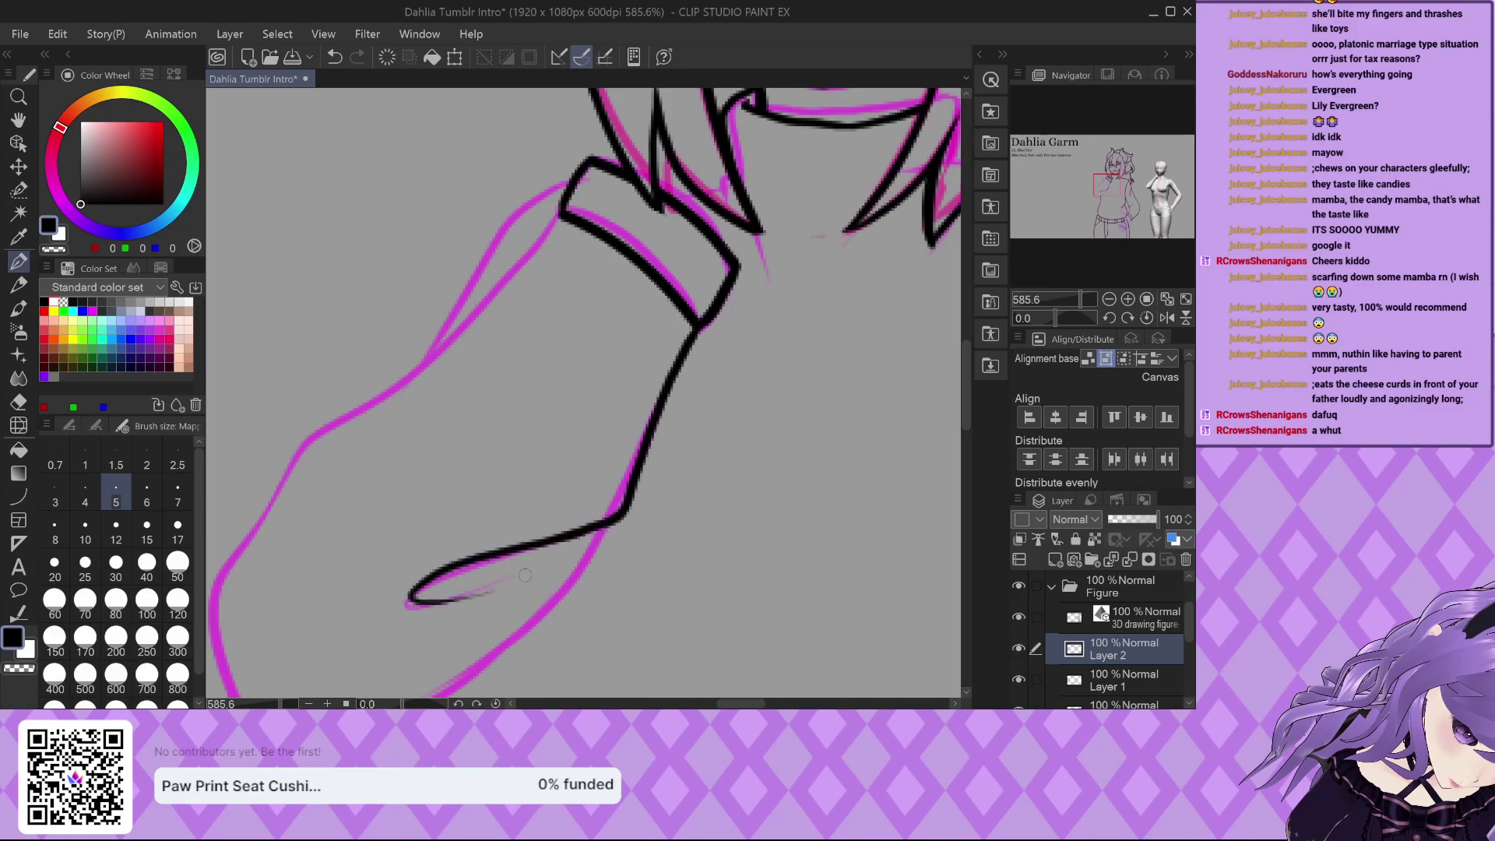
scroll(530, 426, down, 3)
scroll(566, 383, up, 1)
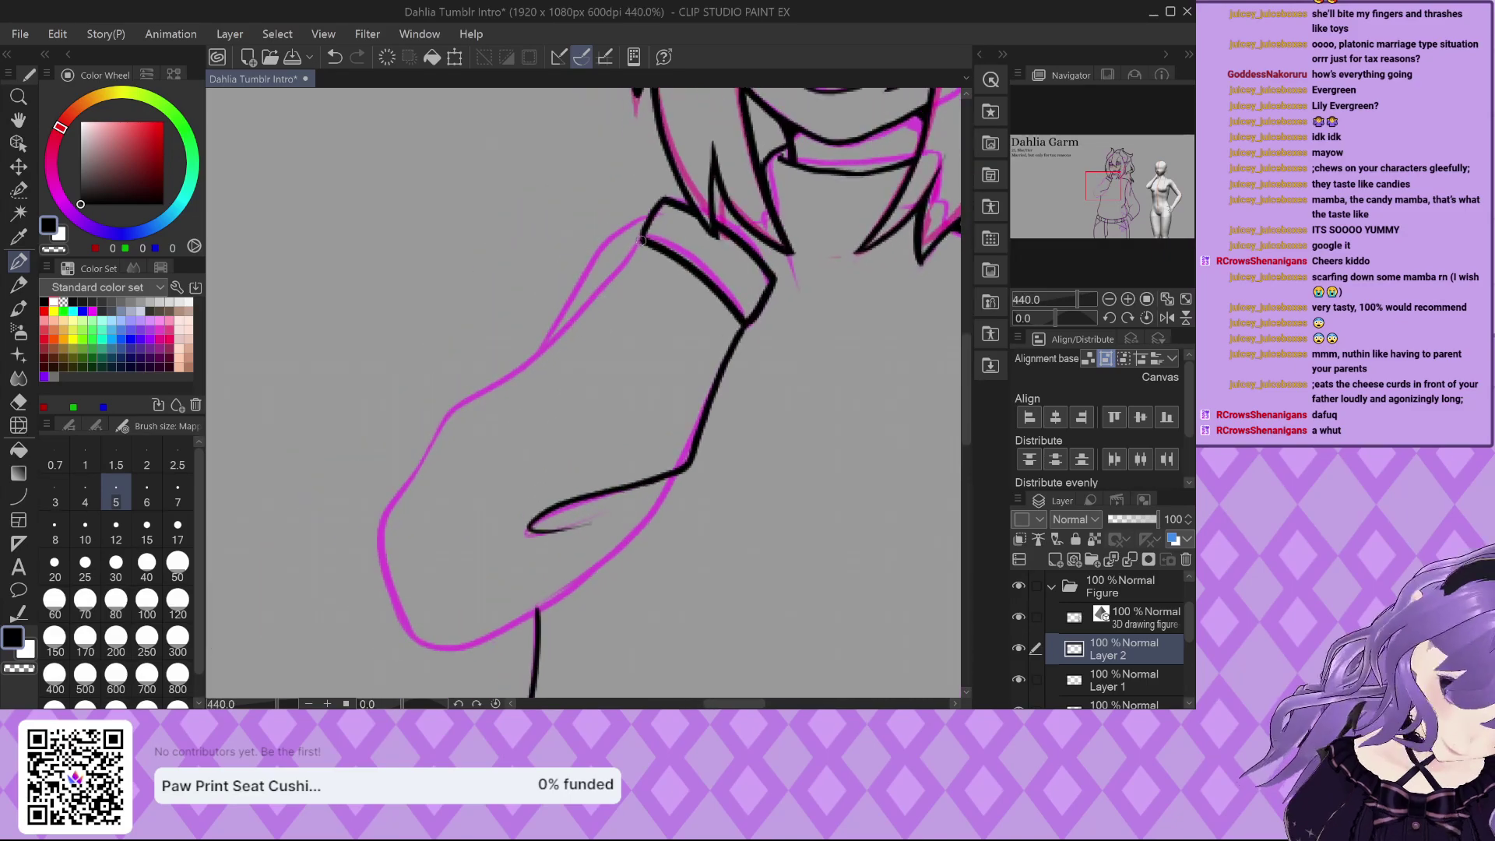
scroll(461, 396, up, 1)
drag(461, 395, 415, 473)
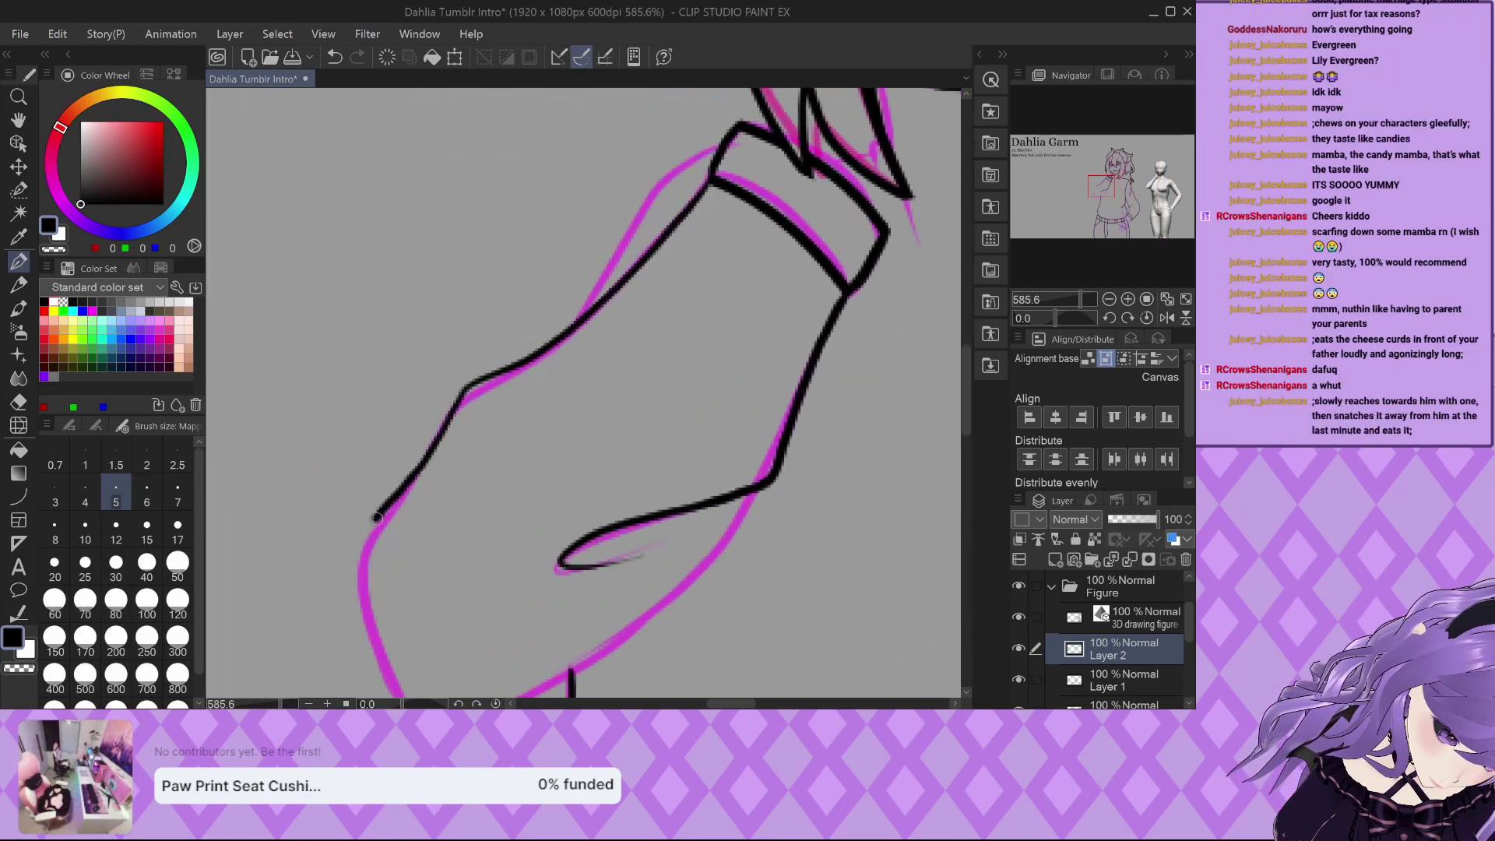
drag(369, 639, 397, 695)
Ink the lower and inner forearm curves and fill in the junction where they meet.
scroll(387, 373, down, 1)
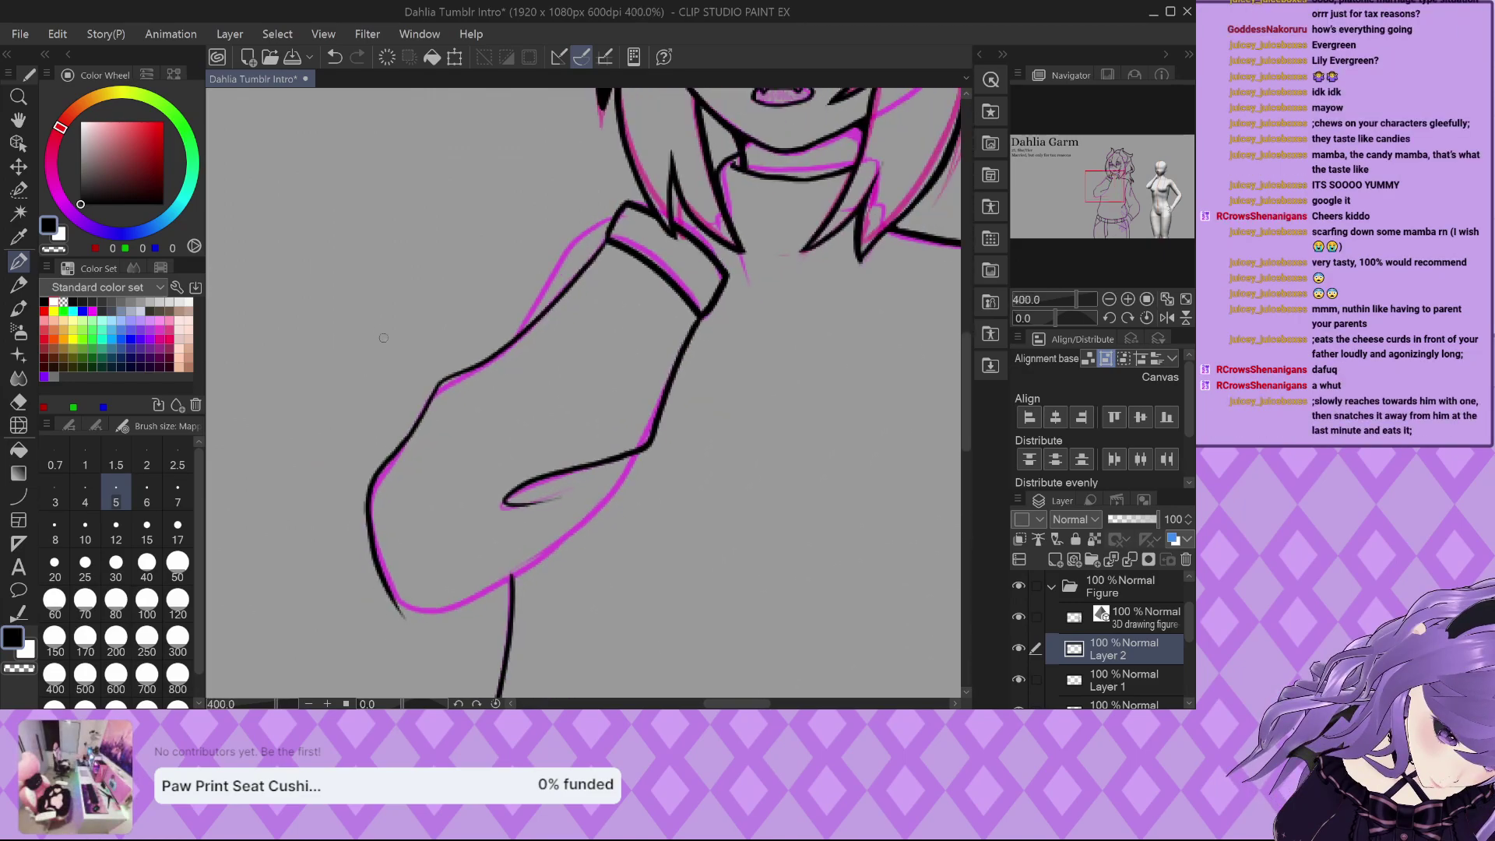
scroll(408, 589, up, 3)
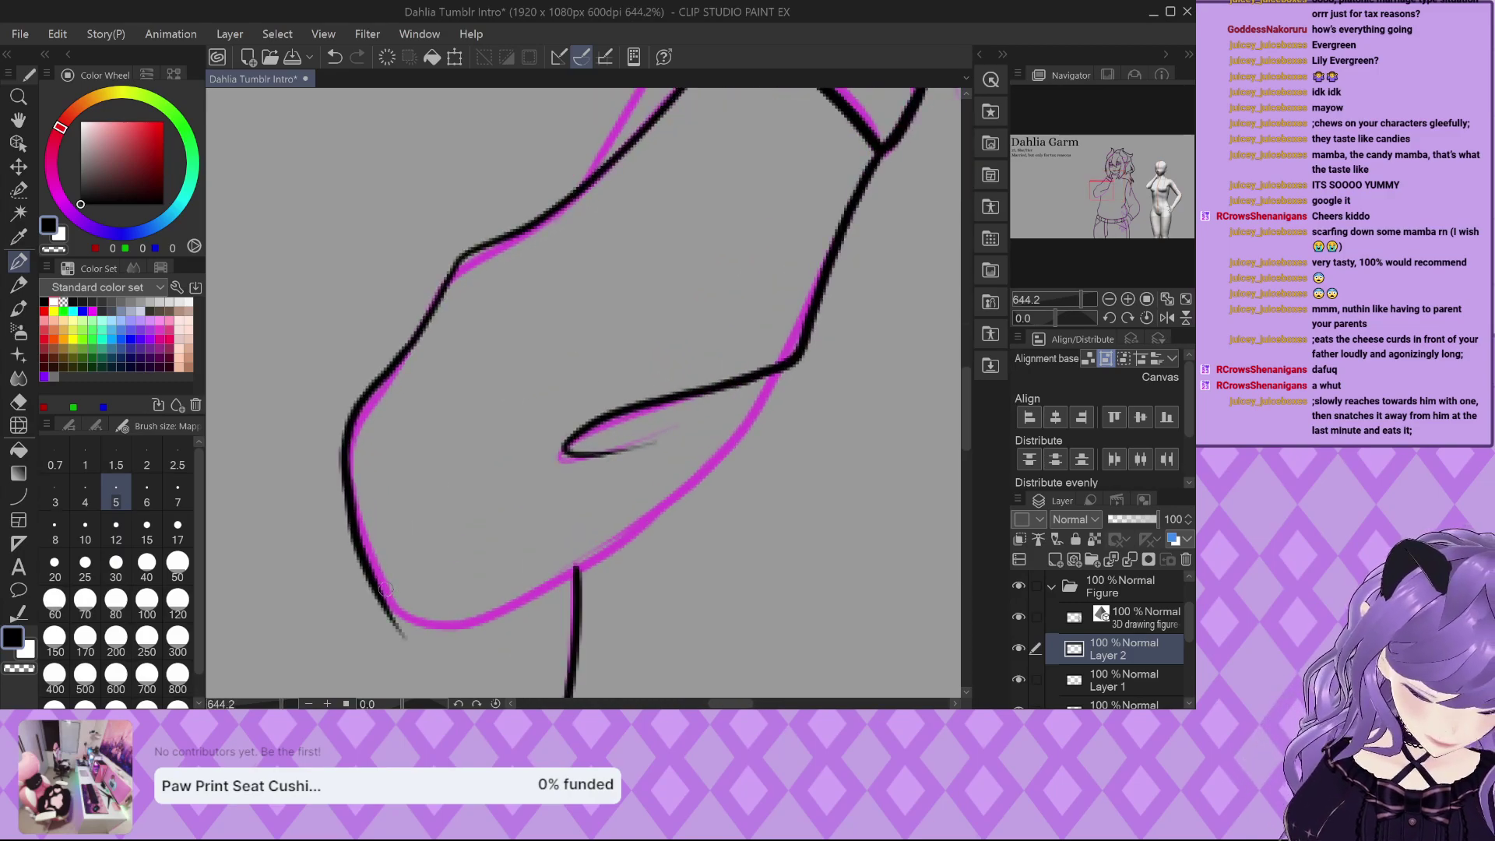
mouse_move(377, 592)
mouse_down()
mouse_move(468, 630)
mouse_move(607, 566)
mouse_up()
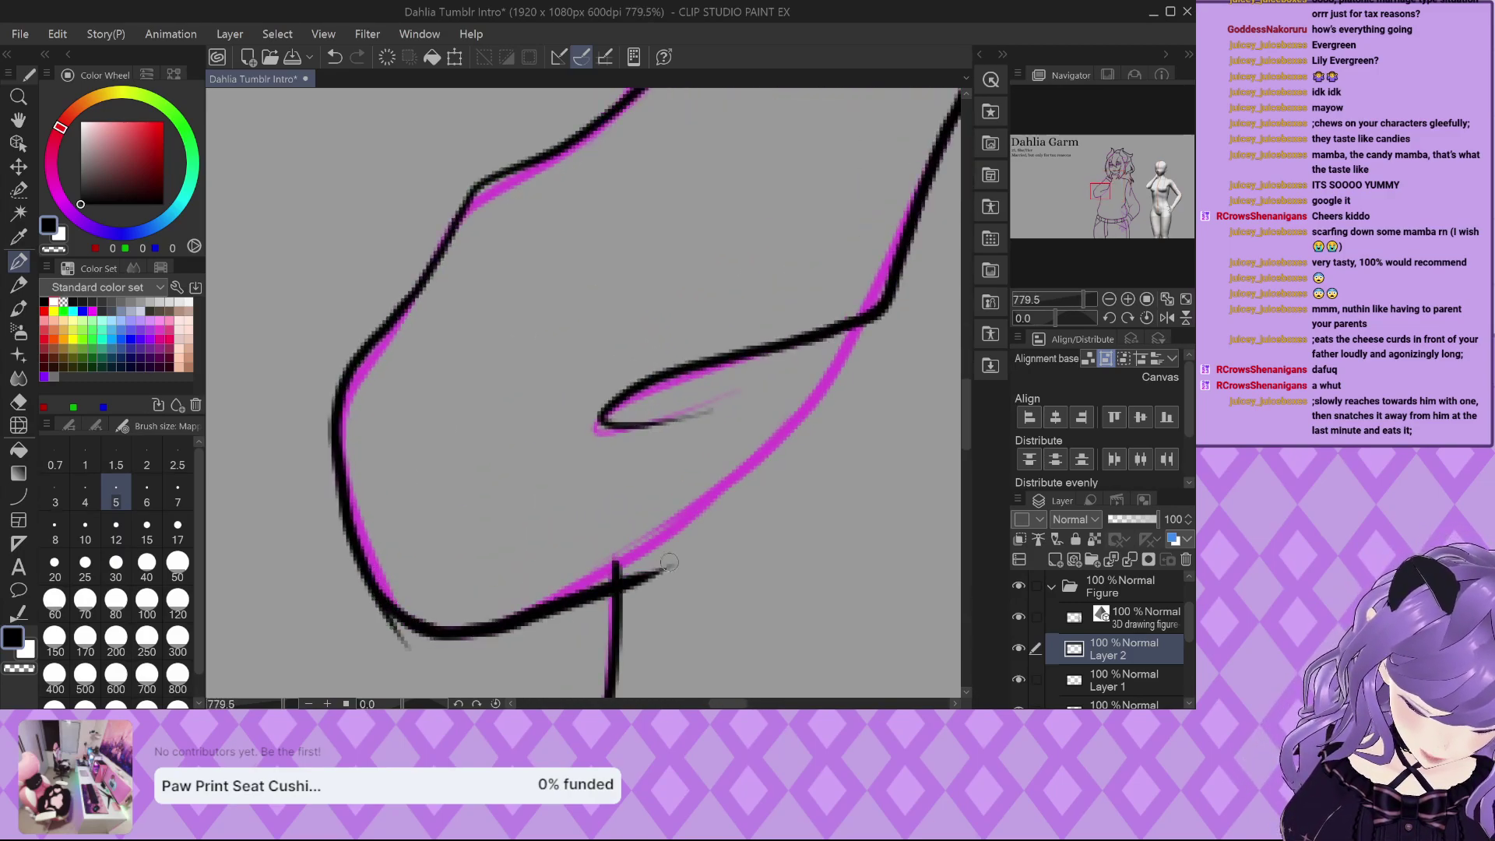
scroll(745, 406, down, 2)
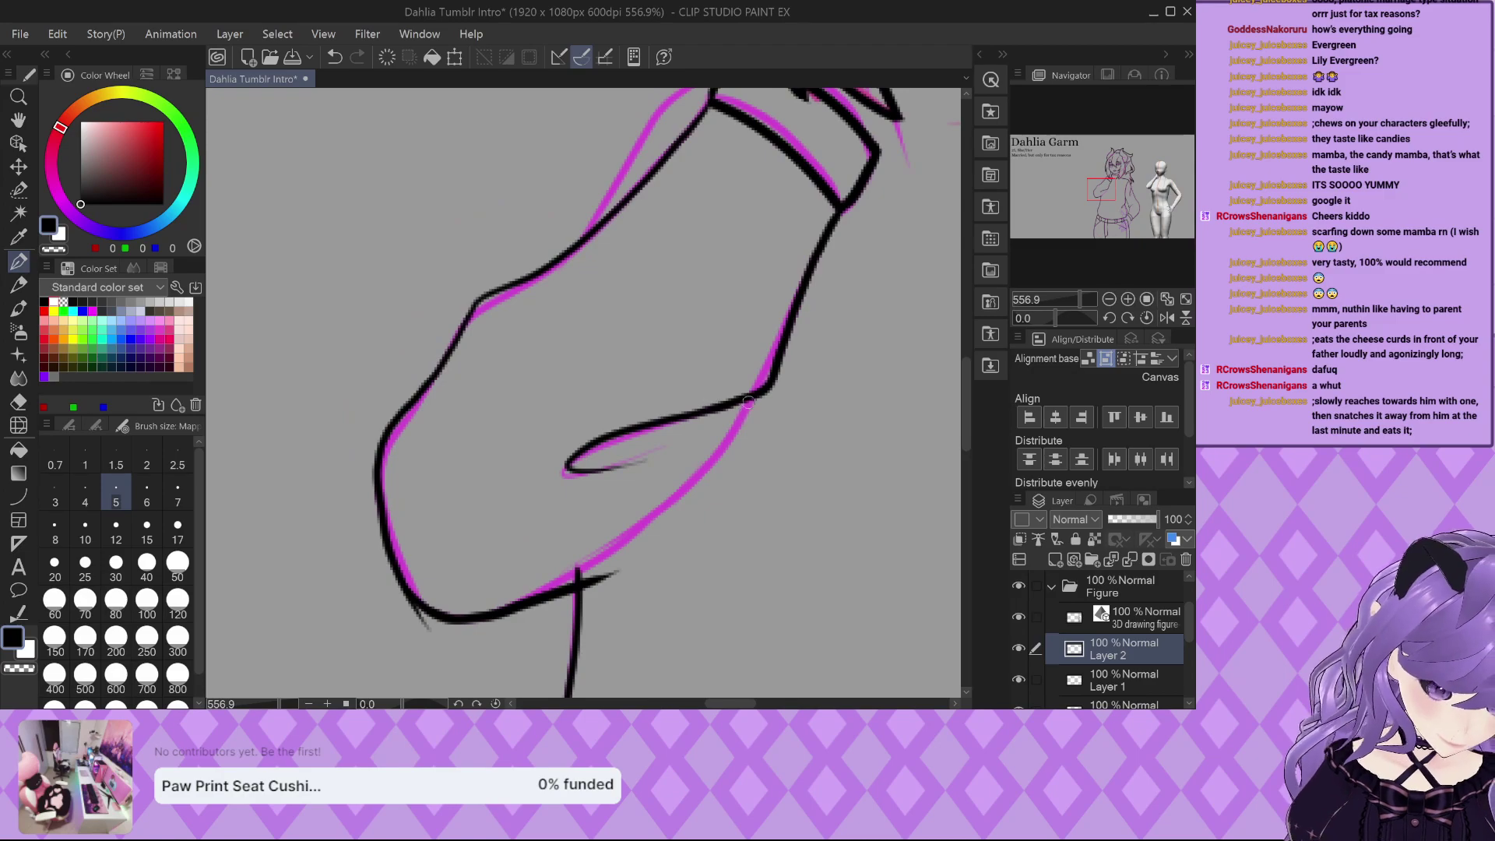
drag(738, 415, 699, 472)
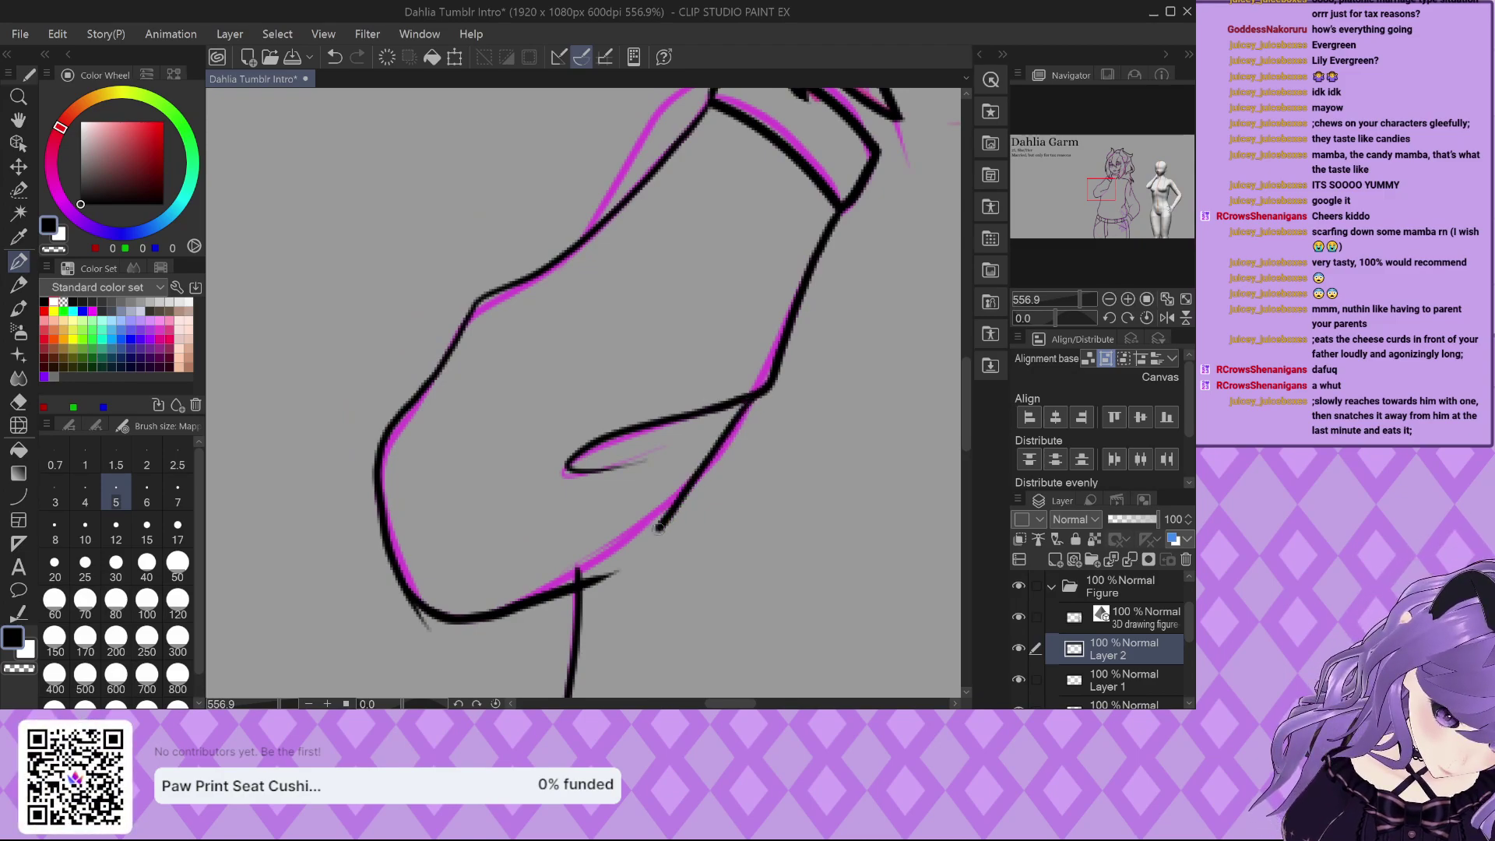
scroll(735, 423, up, 3)
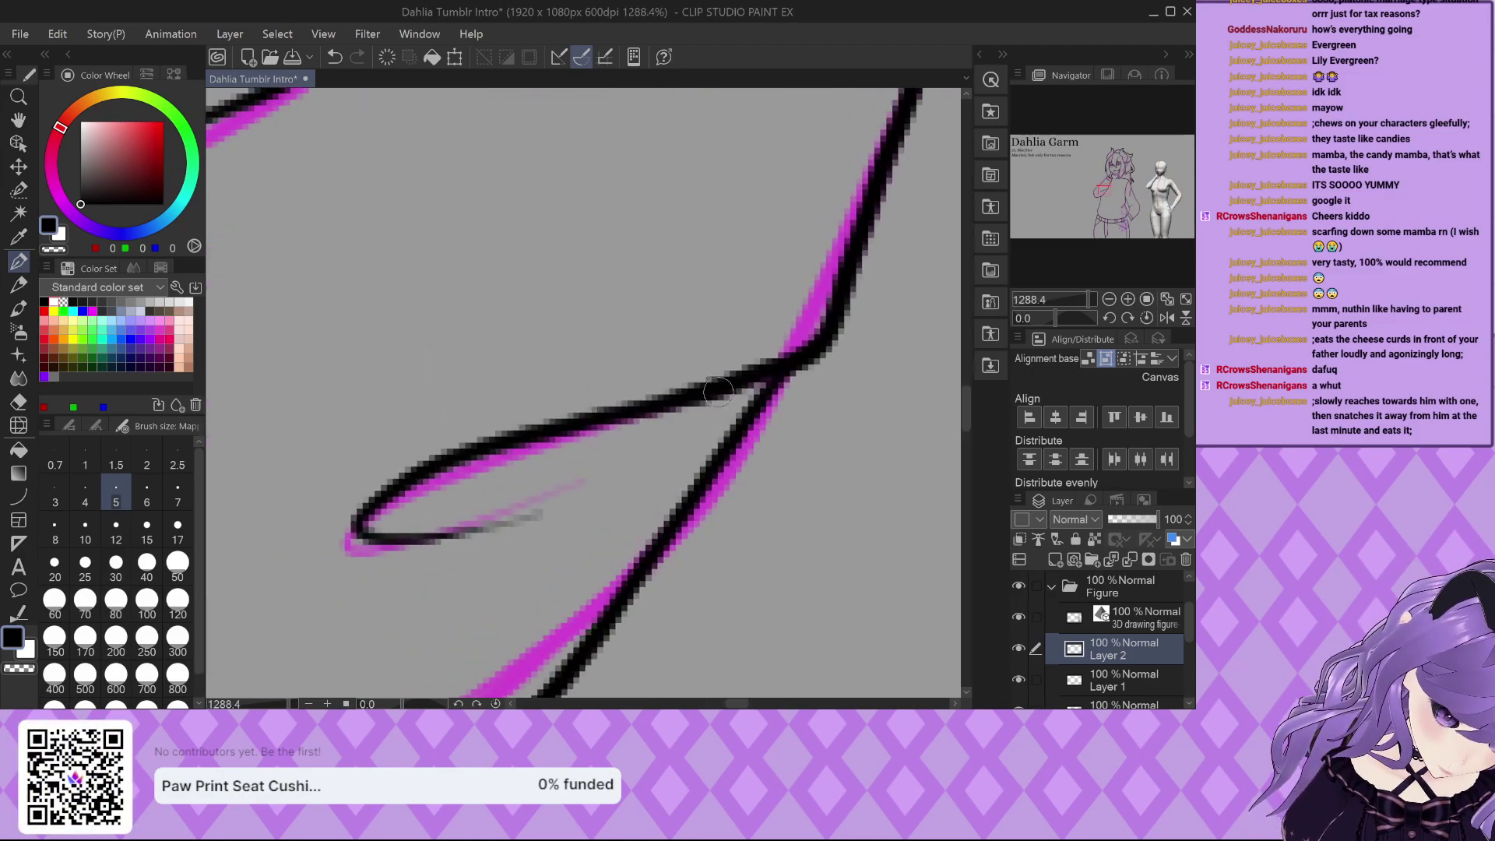
mouse_move(732, 394)
mouse_down()
mouse_move(752, 385)
mouse_move(749, 405)
mouse_up()
scroll(763, 346, down, 2)
scroll(763, 343, down, 1)
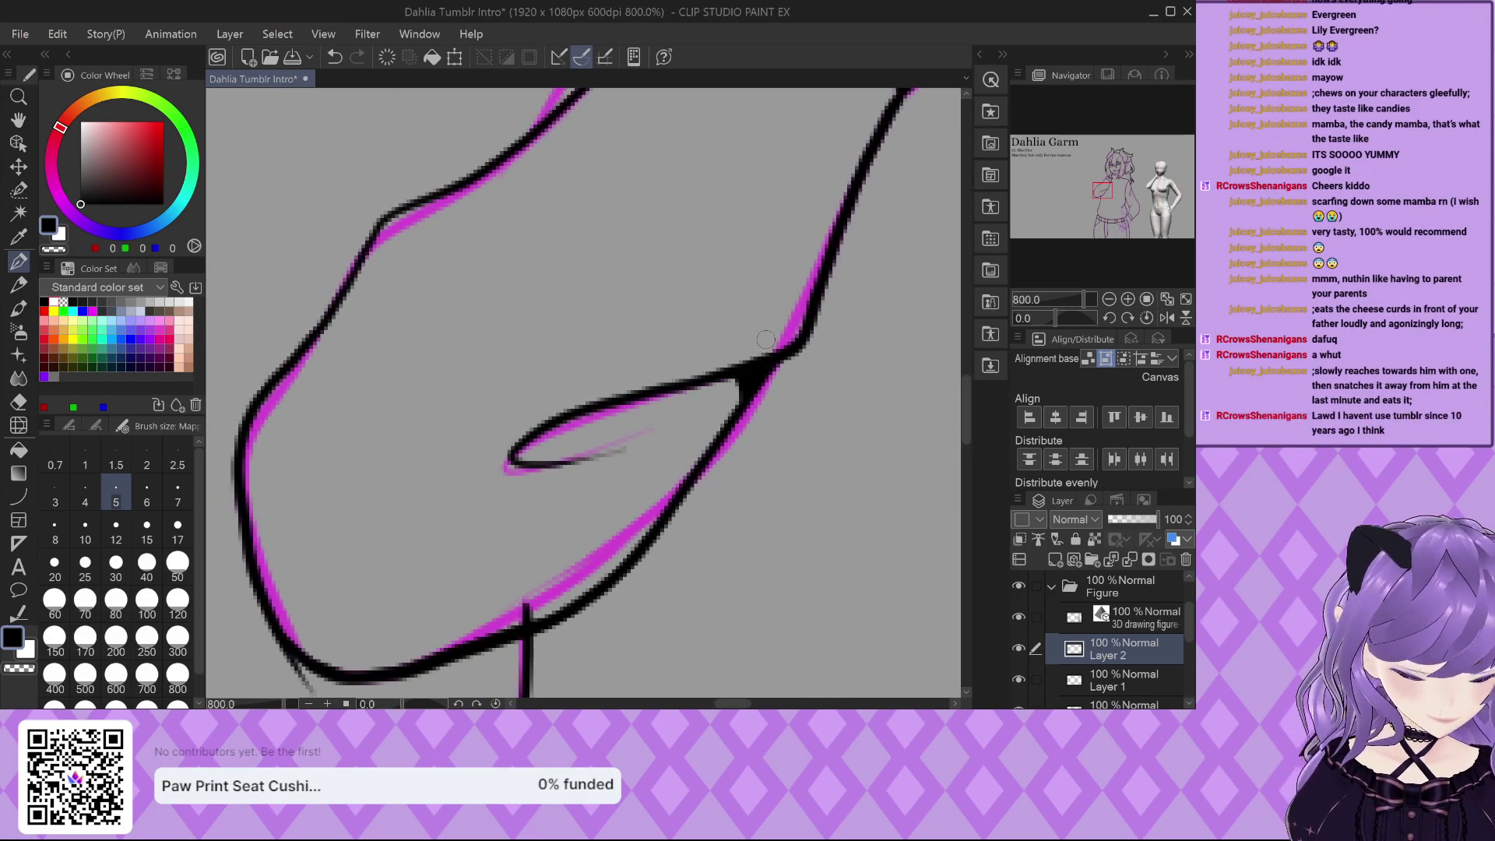
scroll(765, 340, down, 2)
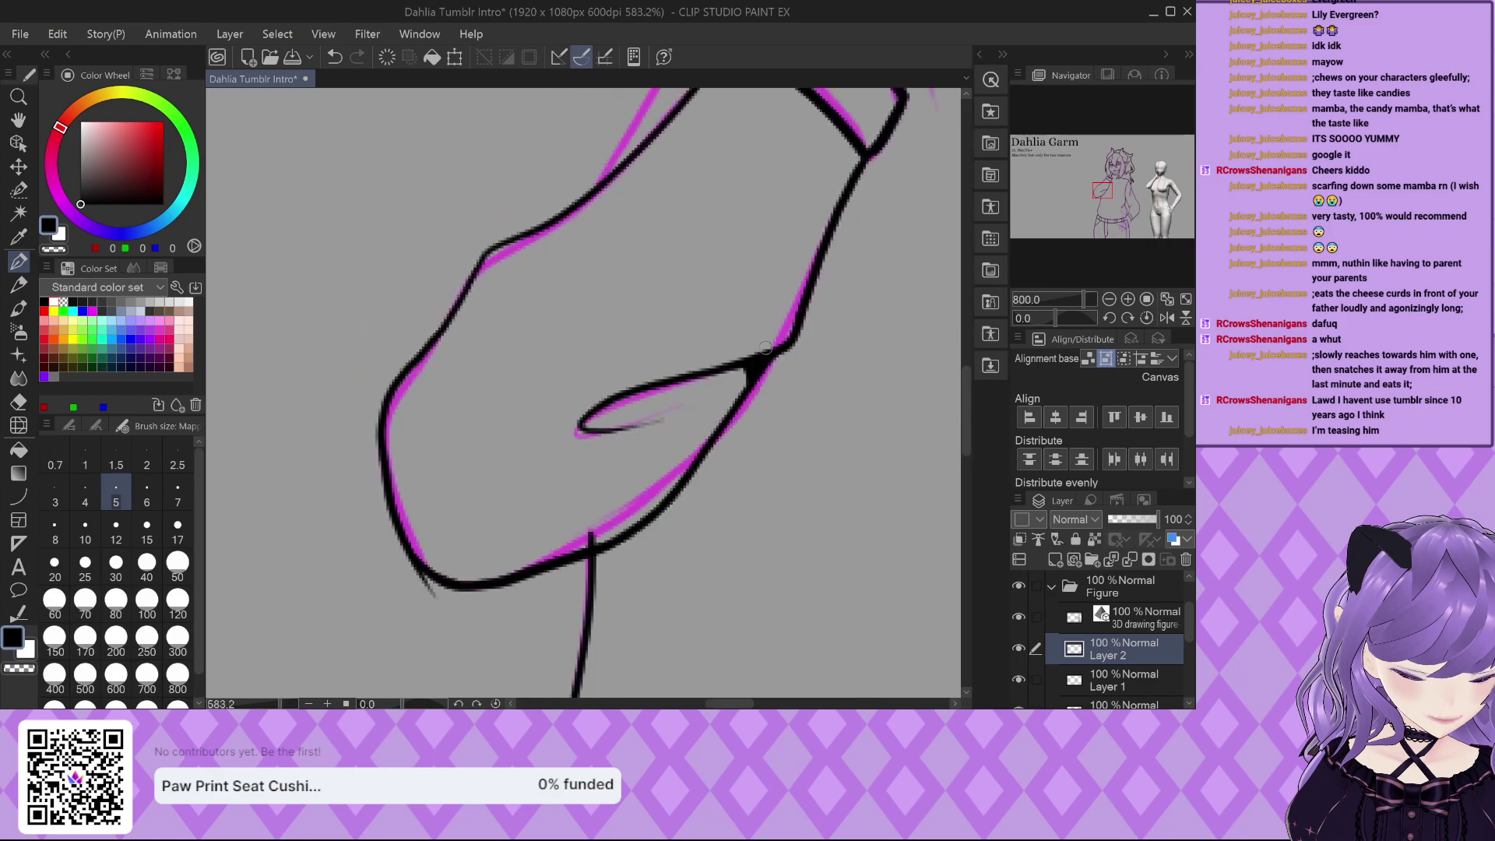
Return to Layer 2 and redraw the sleeve line running down-left after undoing a stroke.
click(1054, 677)
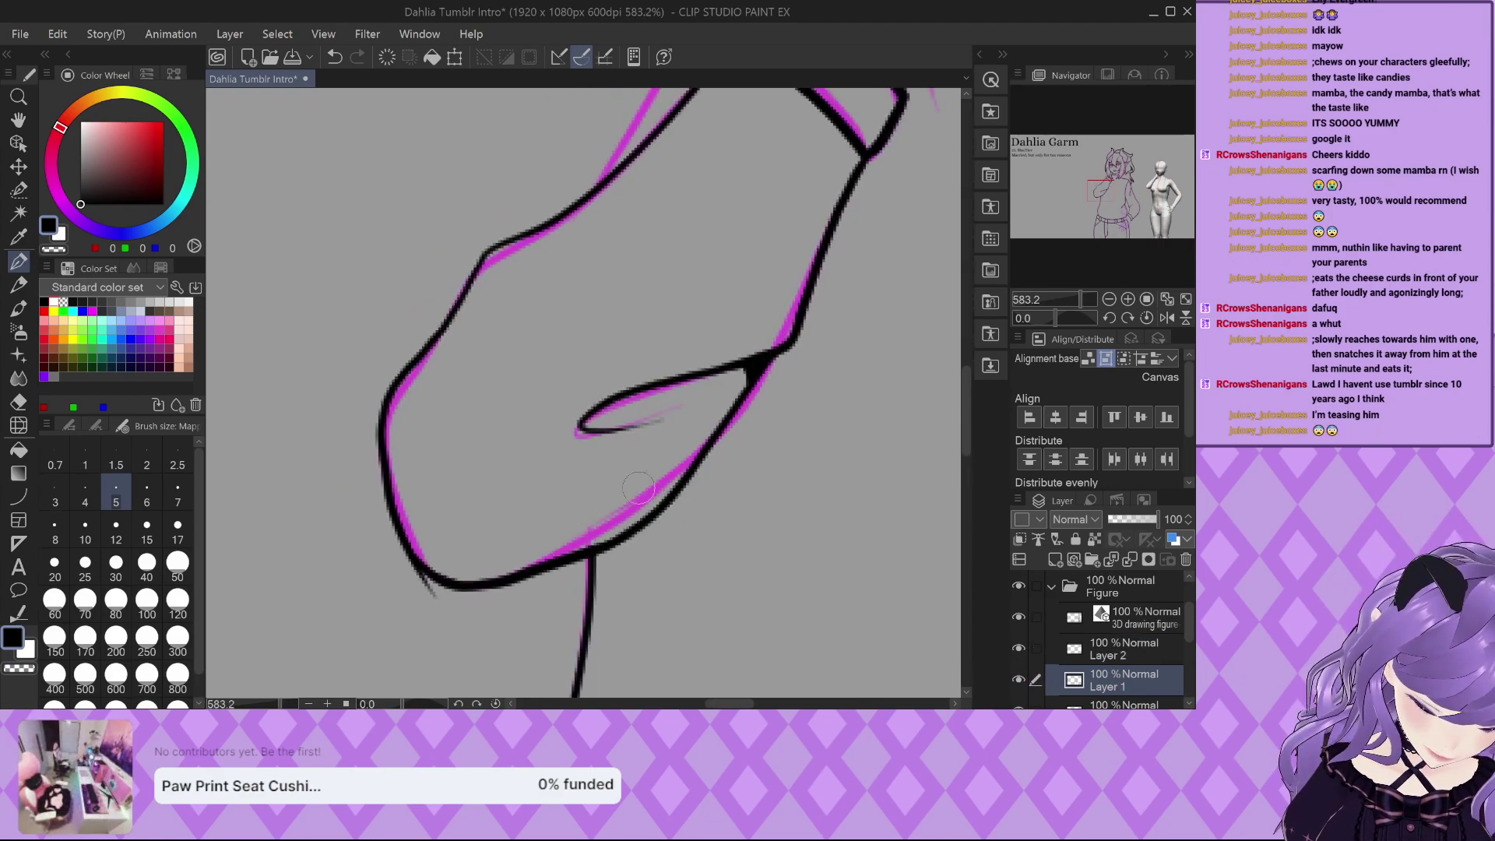
key(alt+bracketright)
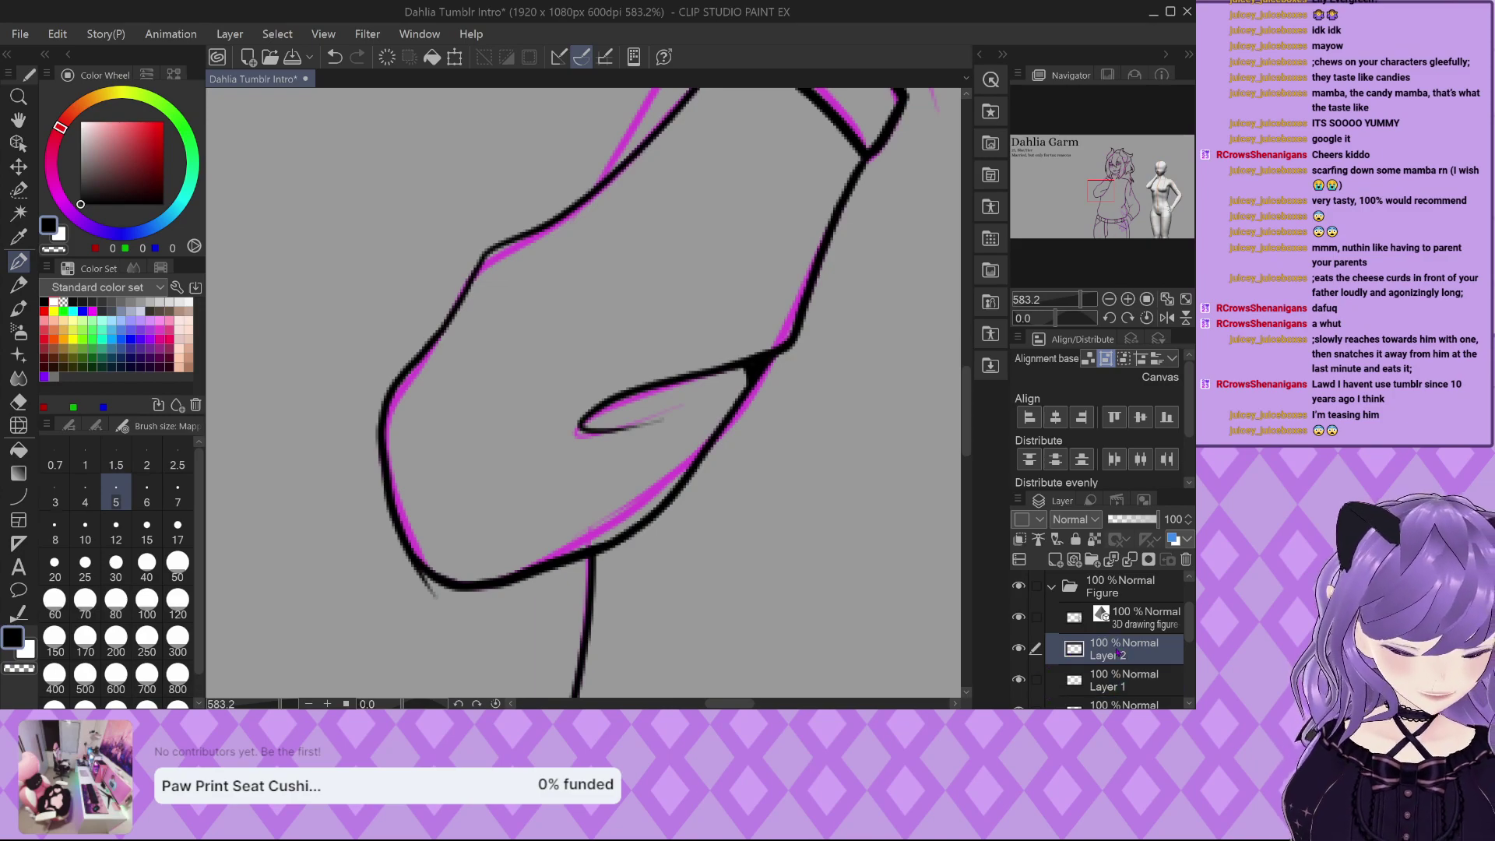
scroll(404, 608, down, 2)
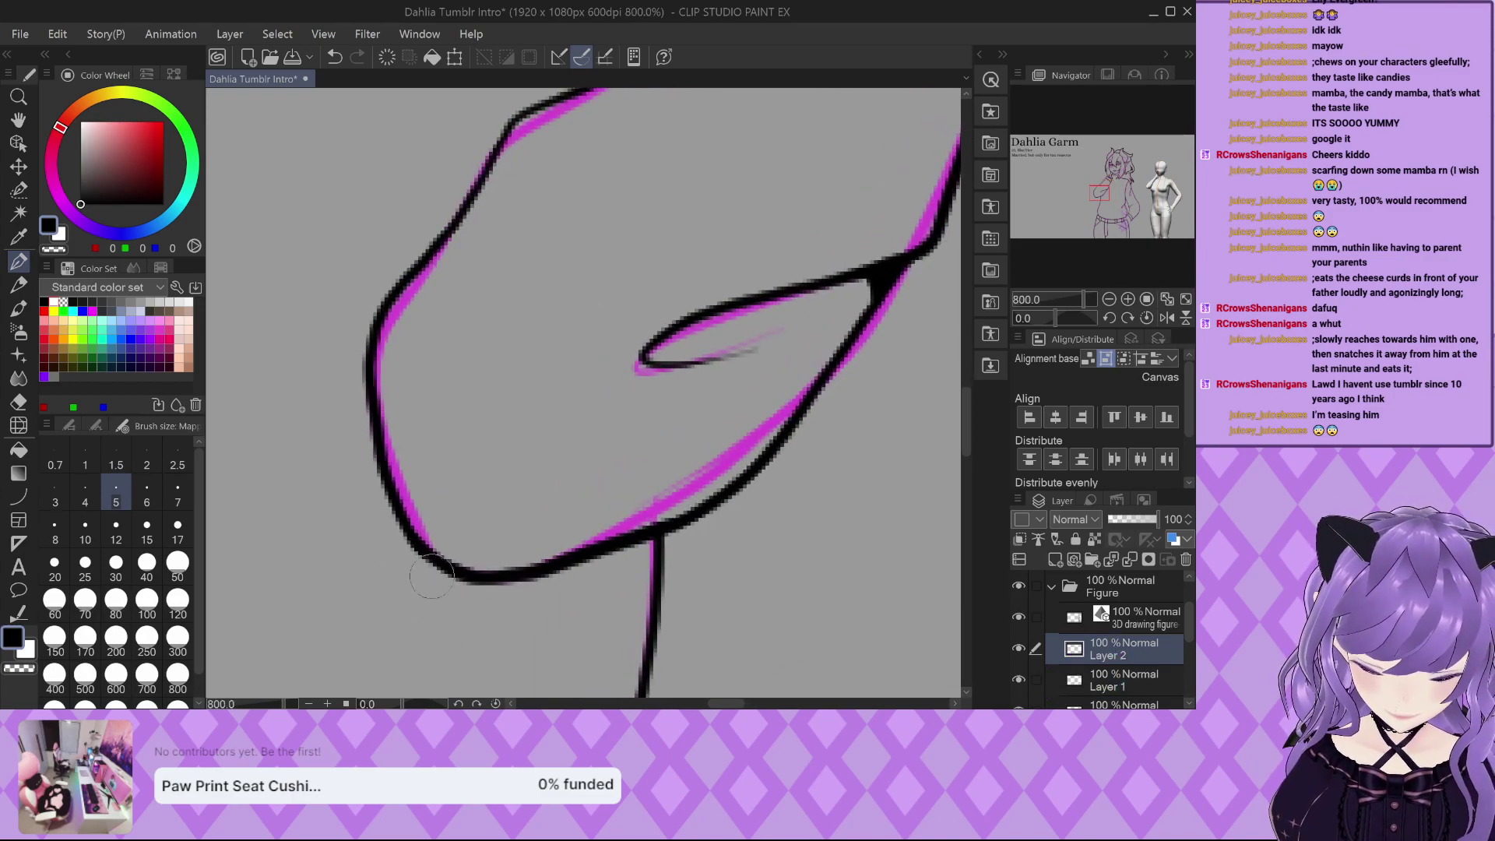
scroll(498, 564, down, 4)
scroll(627, 282, up, 5)
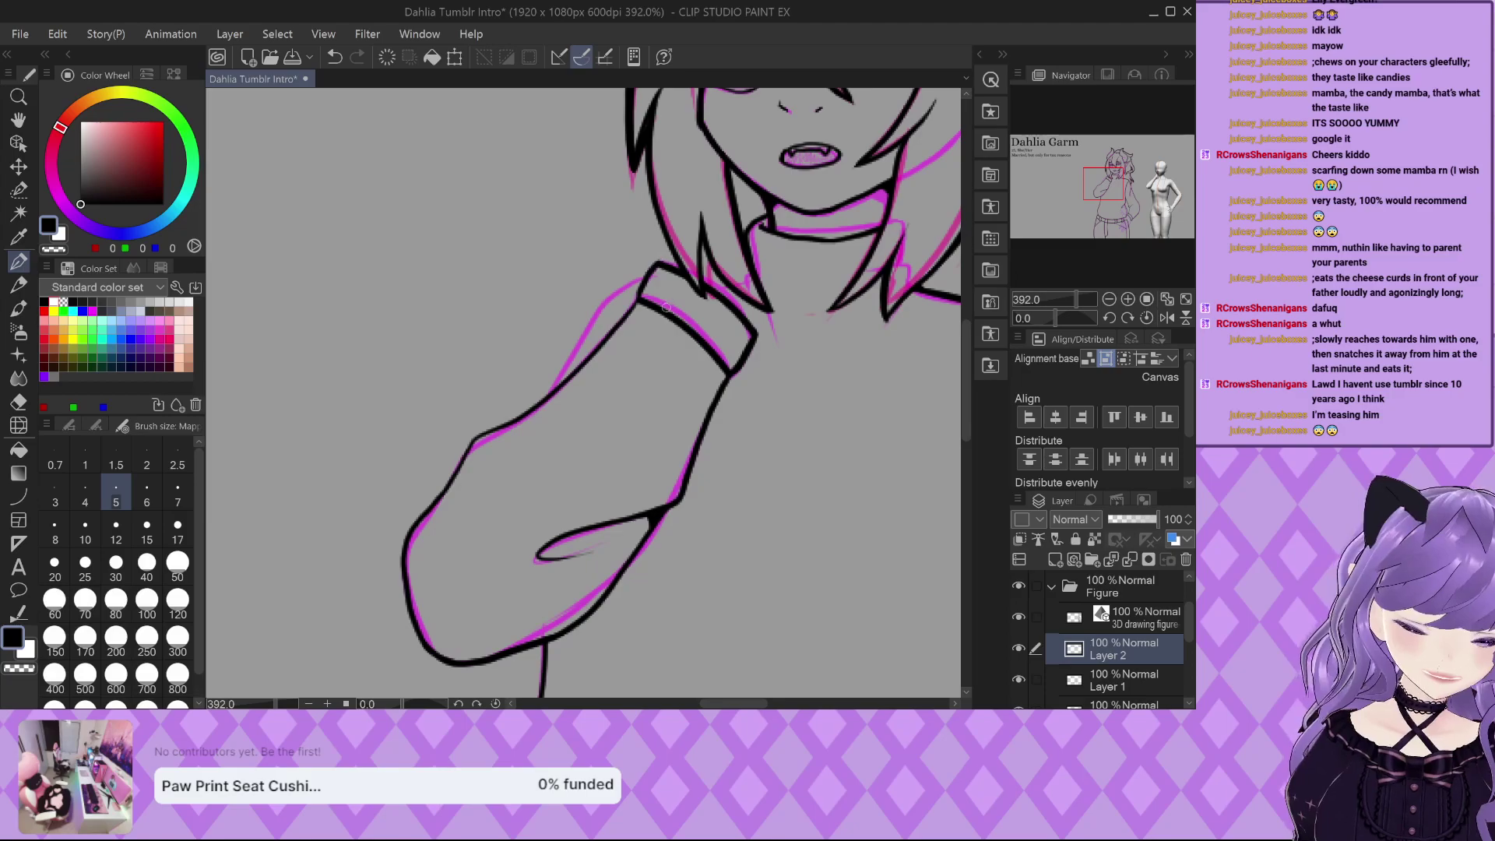
scroll(631, 284, up, 3)
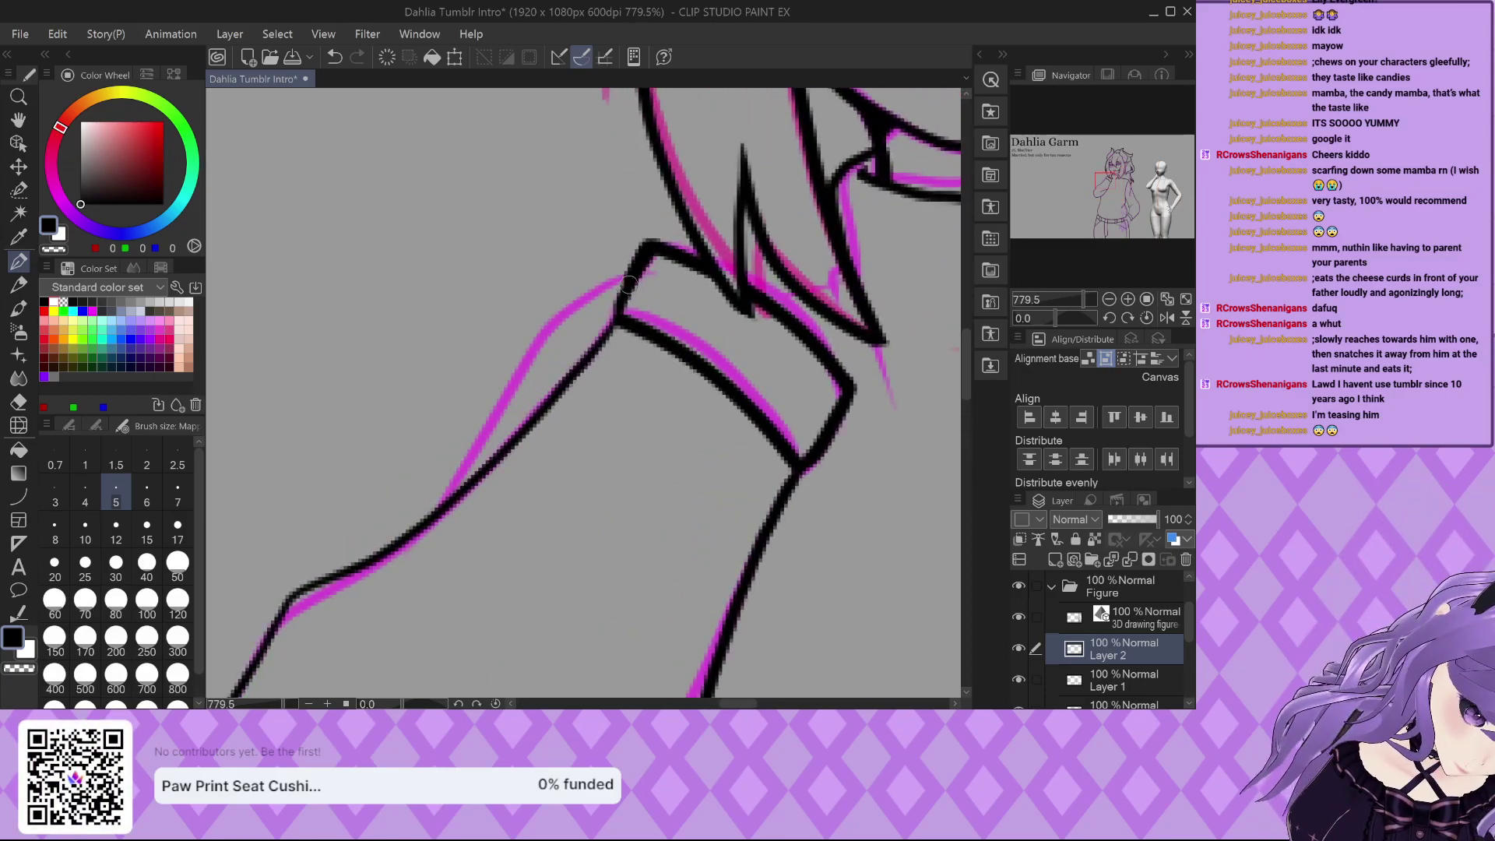
drag(573, 373, 507, 443)
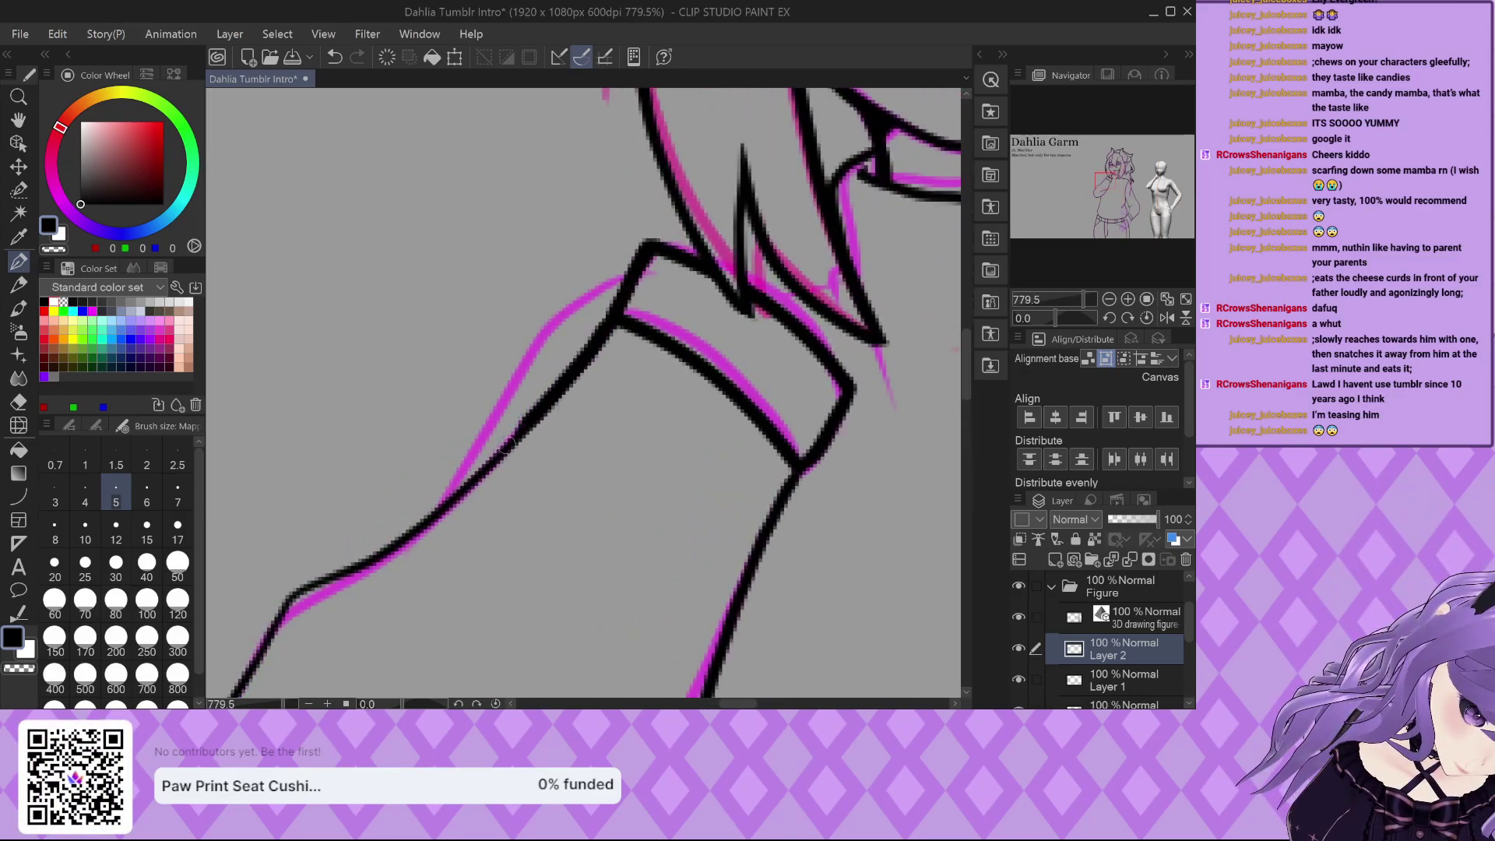
key(ctrl+z)
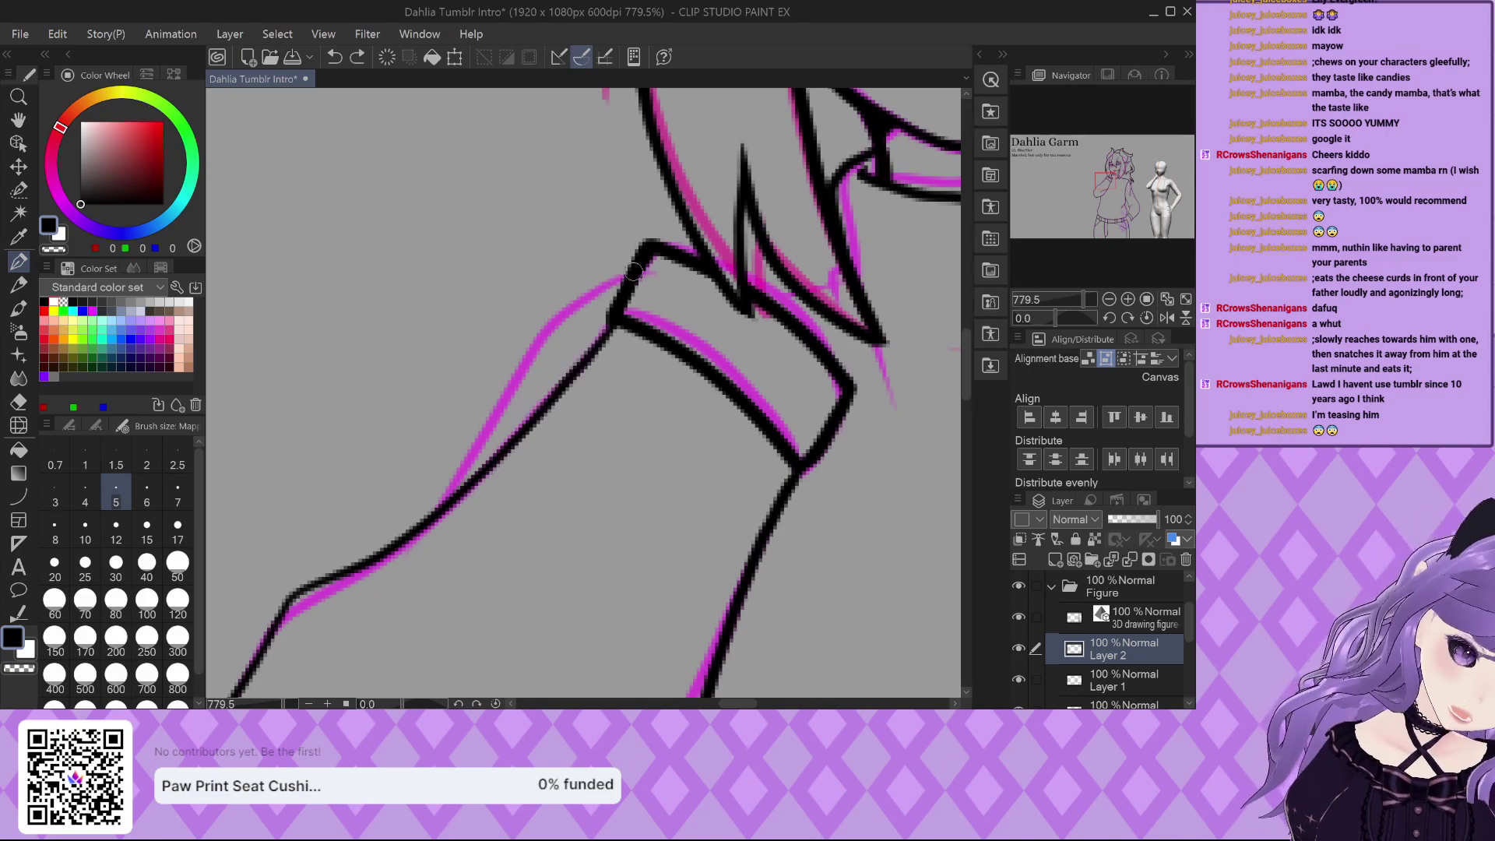
mouse_move(615, 276)
mouse_down()
mouse_move(534, 337)
mouse_move(464, 476)
mouse_up()
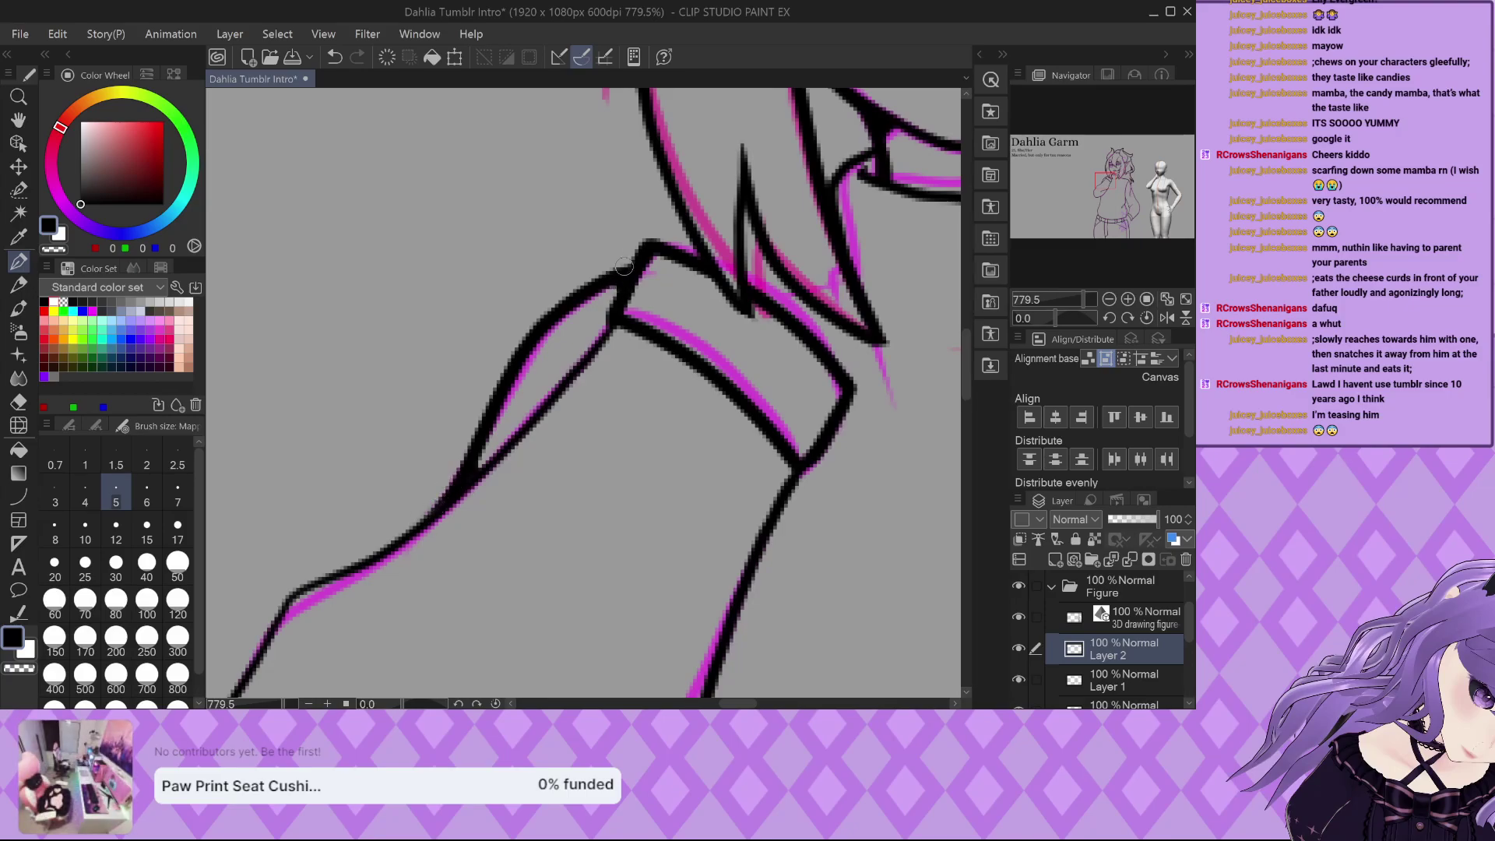
scroll(681, 187, down, 3)
Save the drawing with Ctrl+S and thicken the down-left sleeve line and upper sleeve outline.
key(ctrl+s)
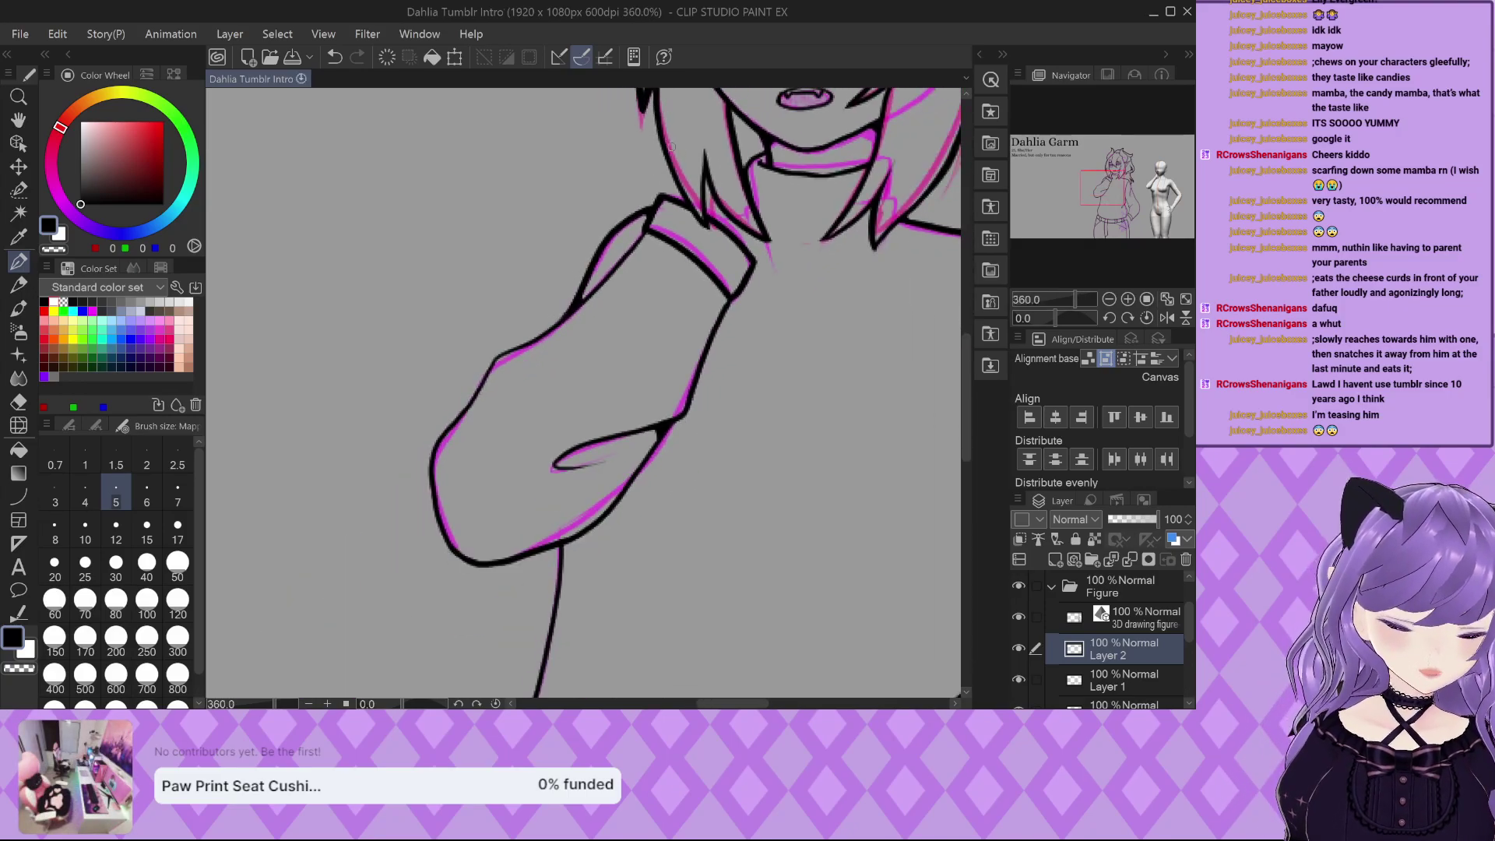
scroll(587, 293, up, 3)
mouse_move(605, 273)
mouse_down()
mouse_move(573, 314)
mouse_move(429, 395)
mouse_up()
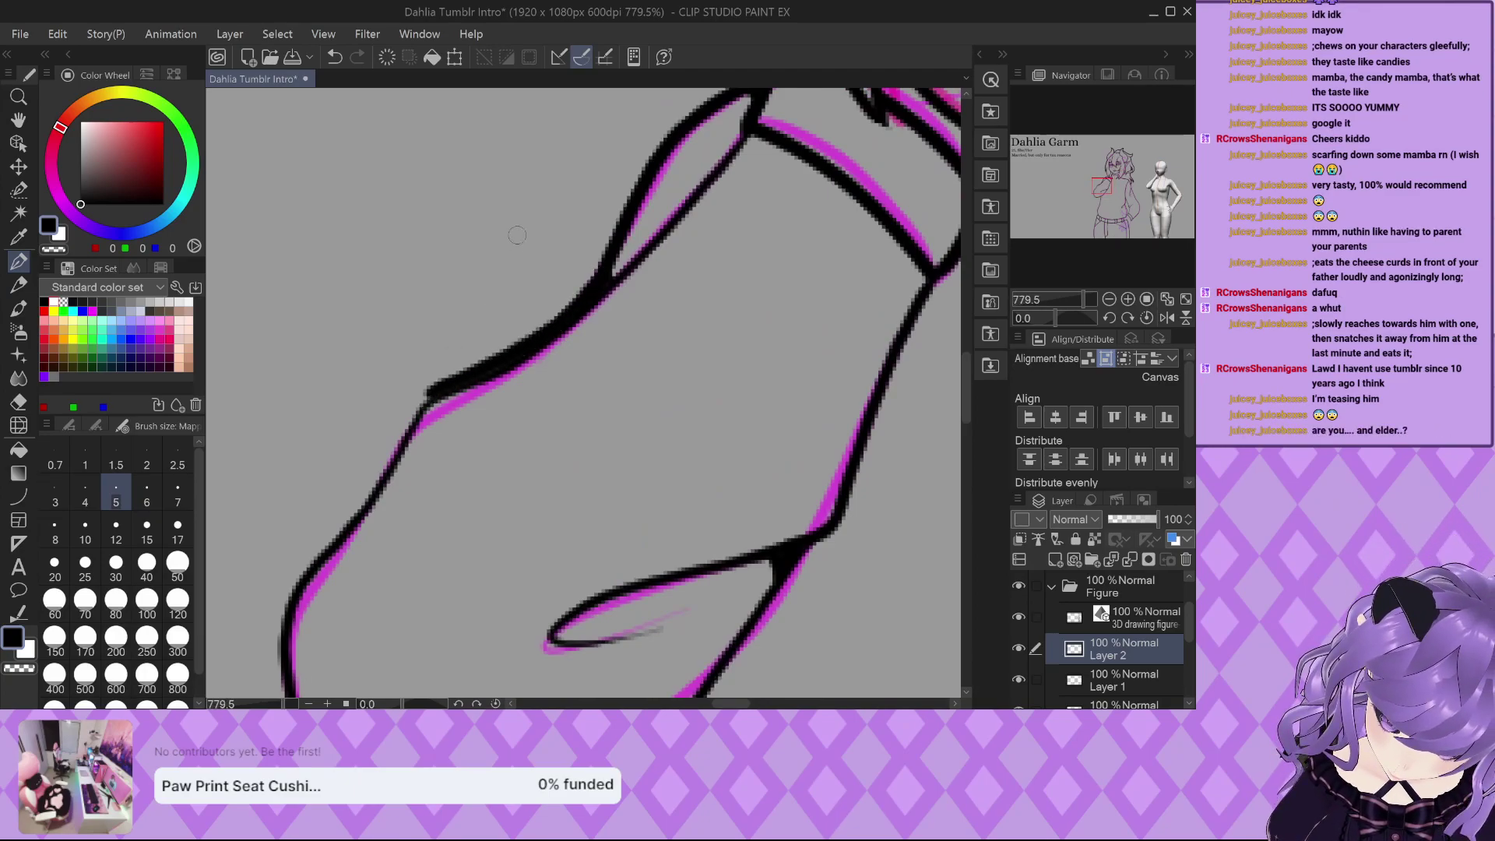
scroll(516, 240, down, 3)
scroll(442, 317, up, 3)
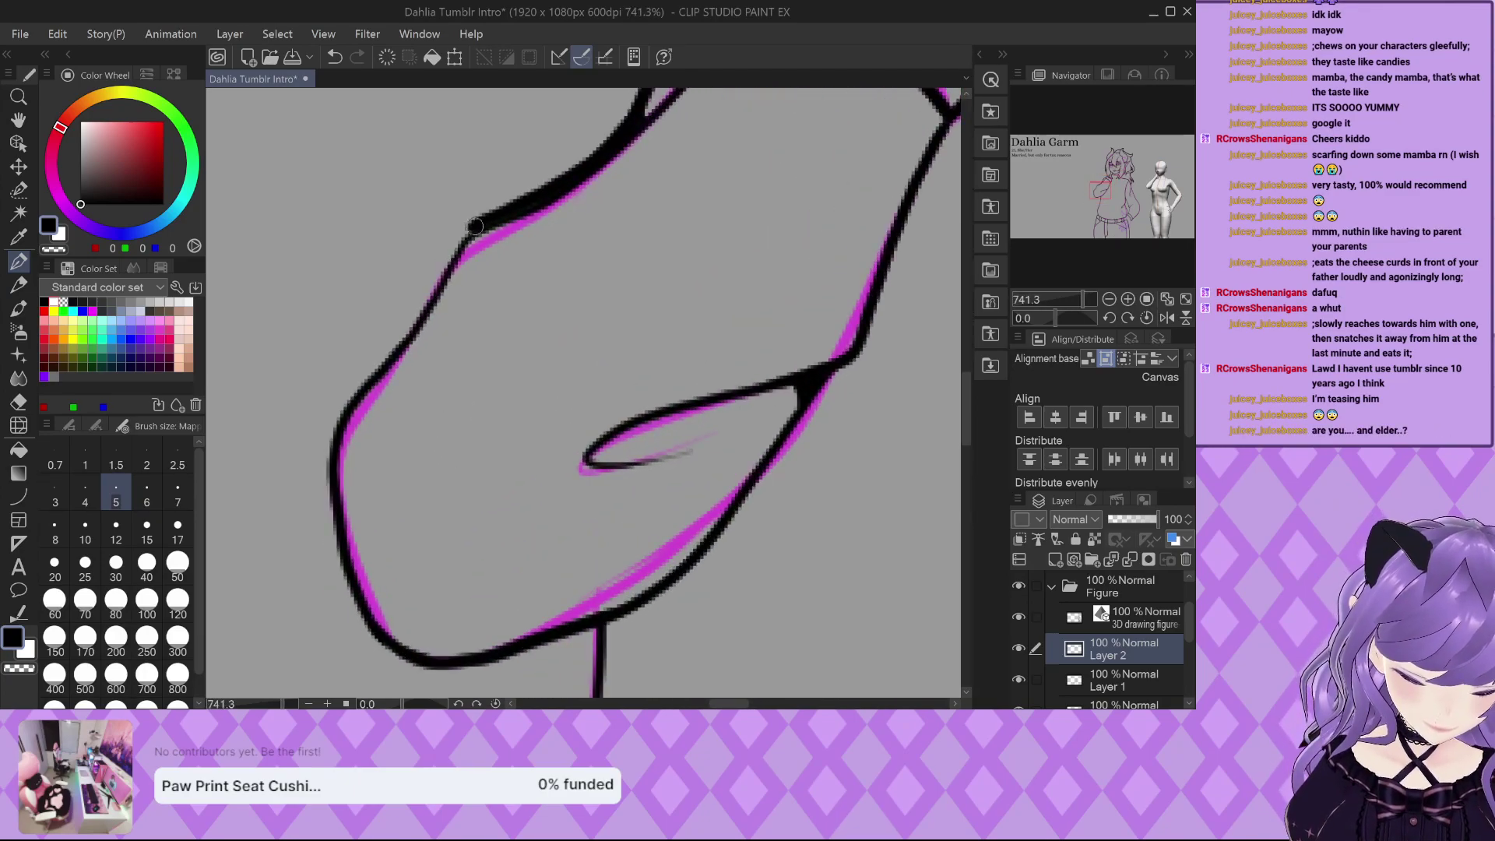
mouse_move(449, 261)
mouse_down()
mouse_move(331, 430)
mouse_move(329, 507)
mouse_move(378, 645)
mouse_up()
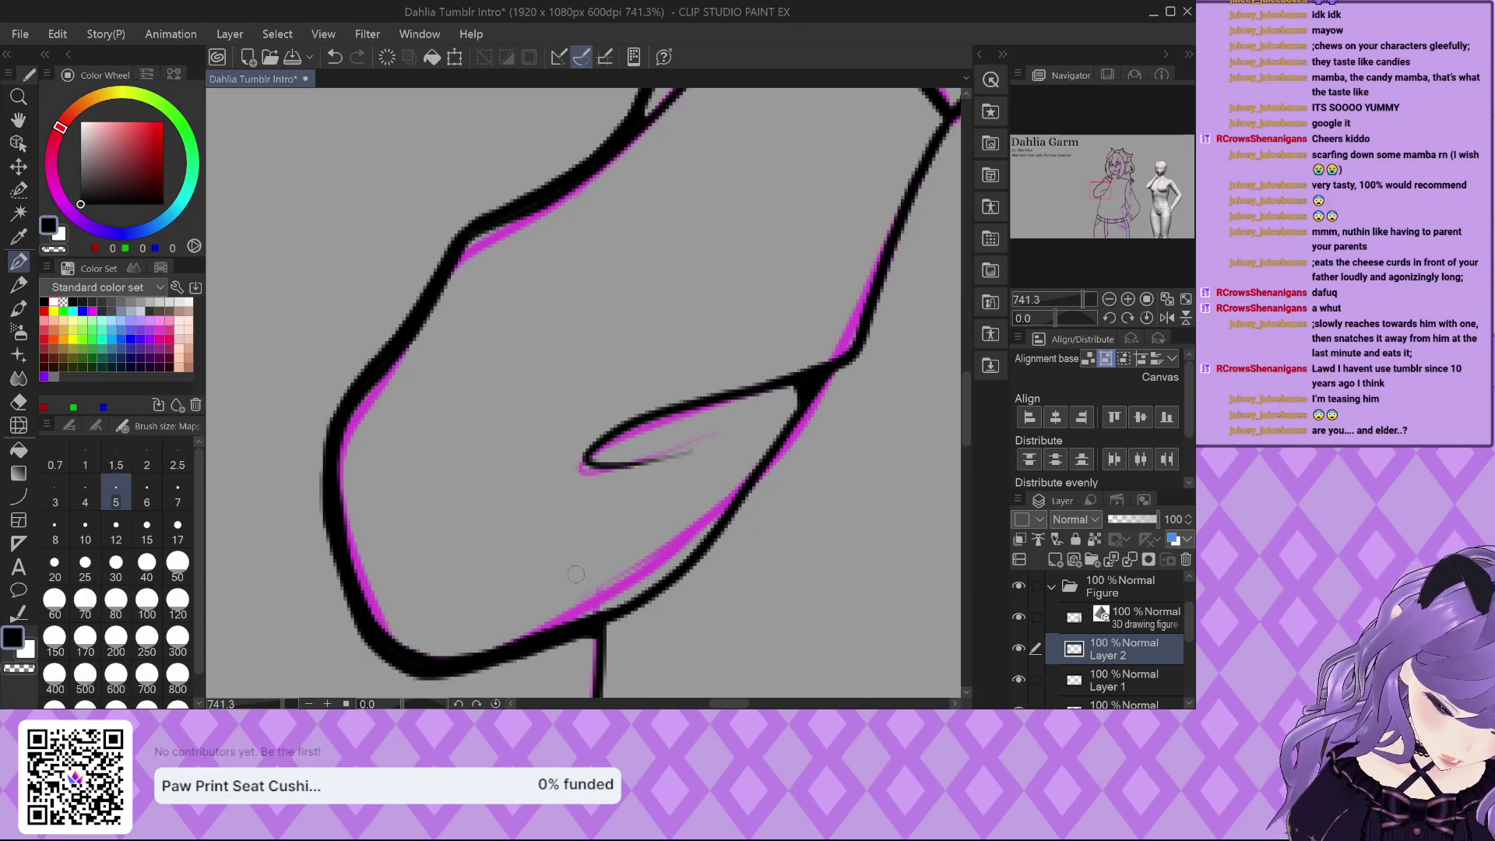
scroll(381, 255, down, 5)
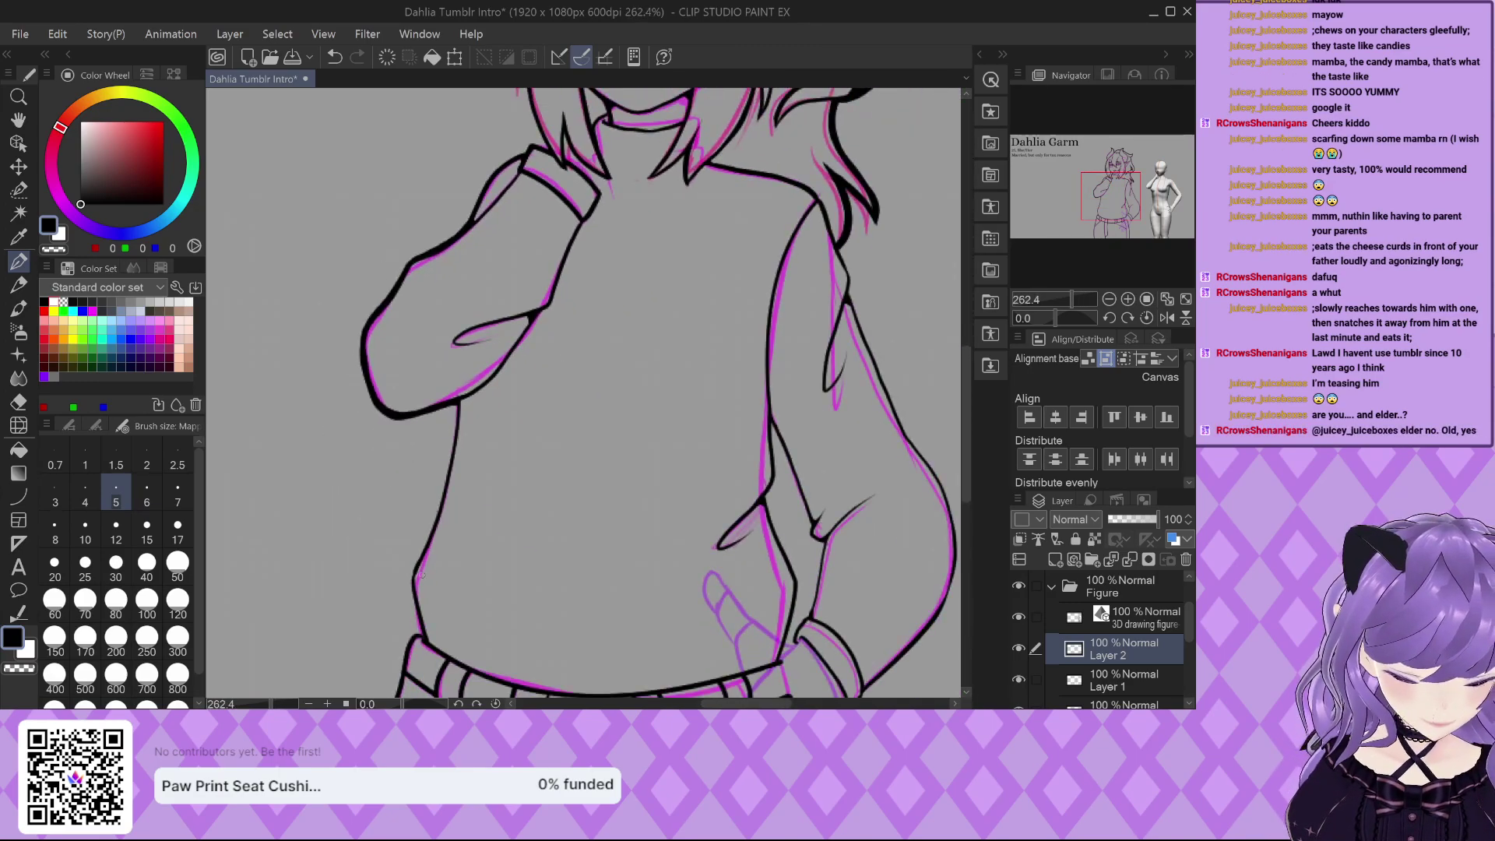
Thicken the waist outline down to the belt and ink the left hip line below it.
scroll(421, 576, up, 2)
scroll(453, 301, down, 2)
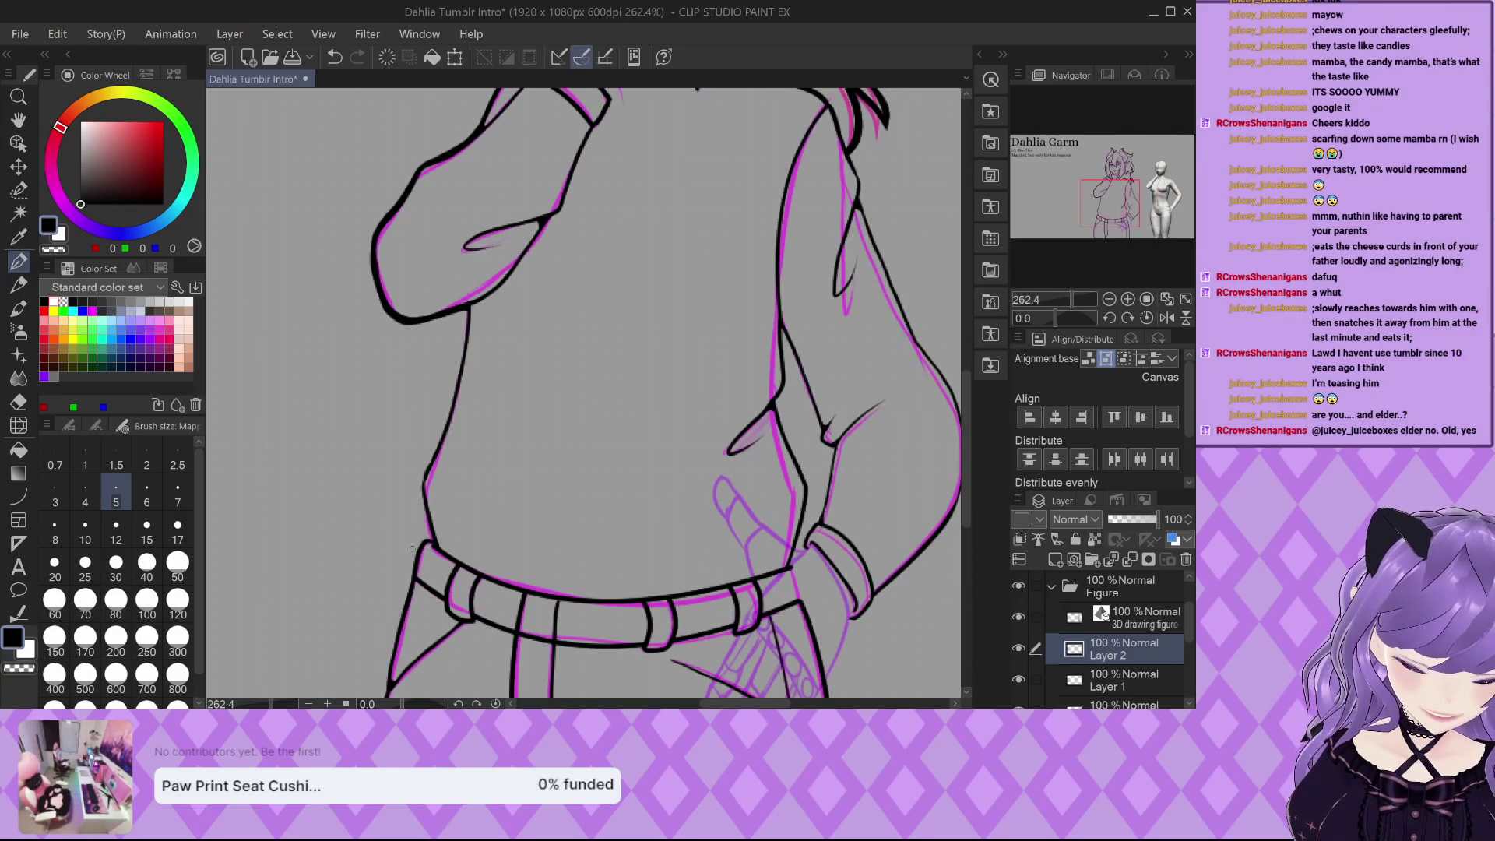
scroll(412, 547, up, 2)
scroll(484, 205, up, 1)
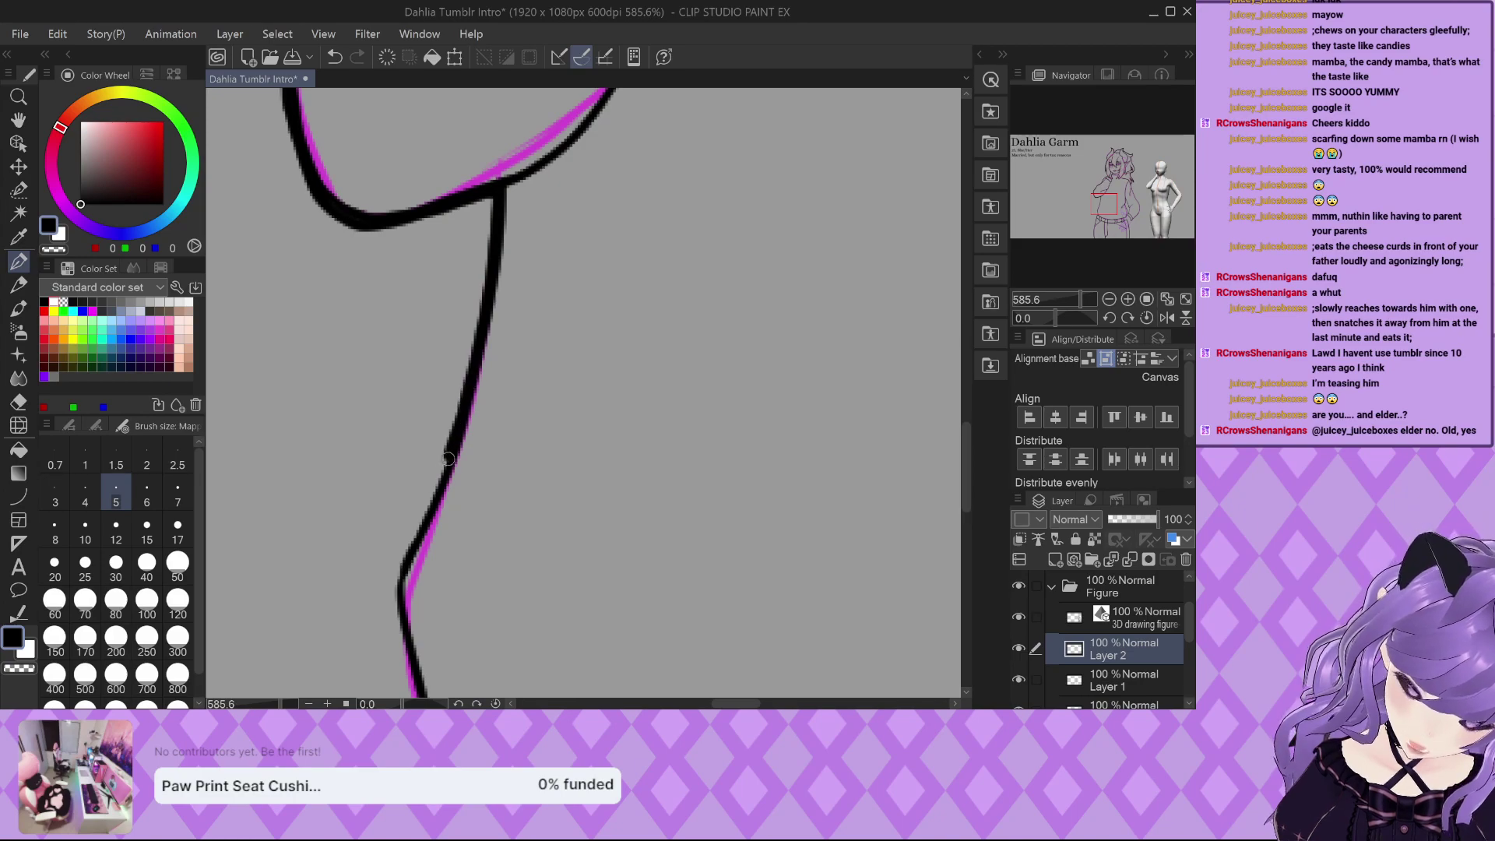
scroll(426, 382, down, 4)
scroll(422, 562, up, 7)
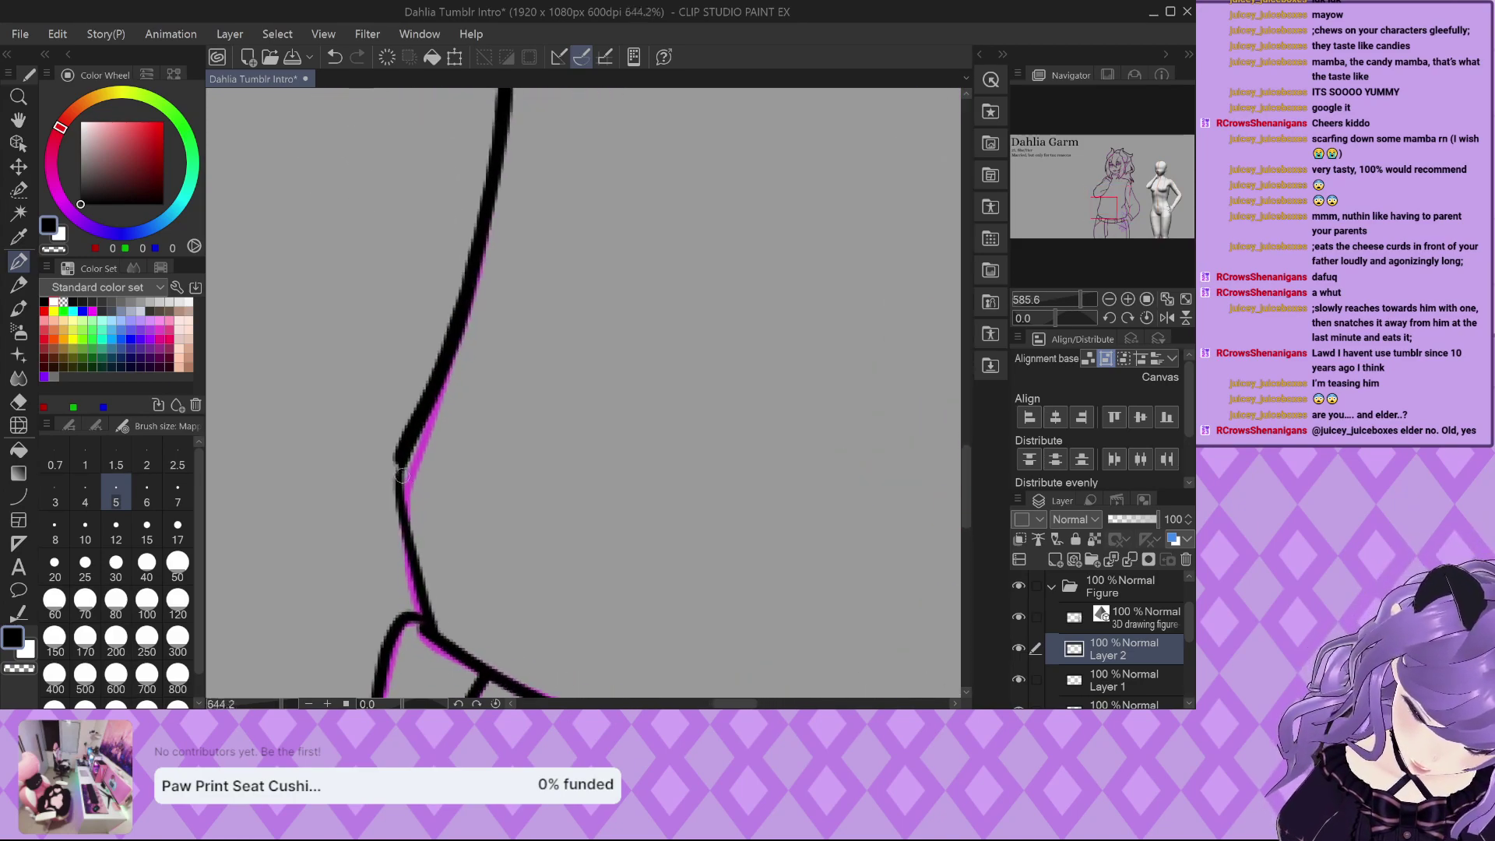
drag(392, 514, 412, 591)
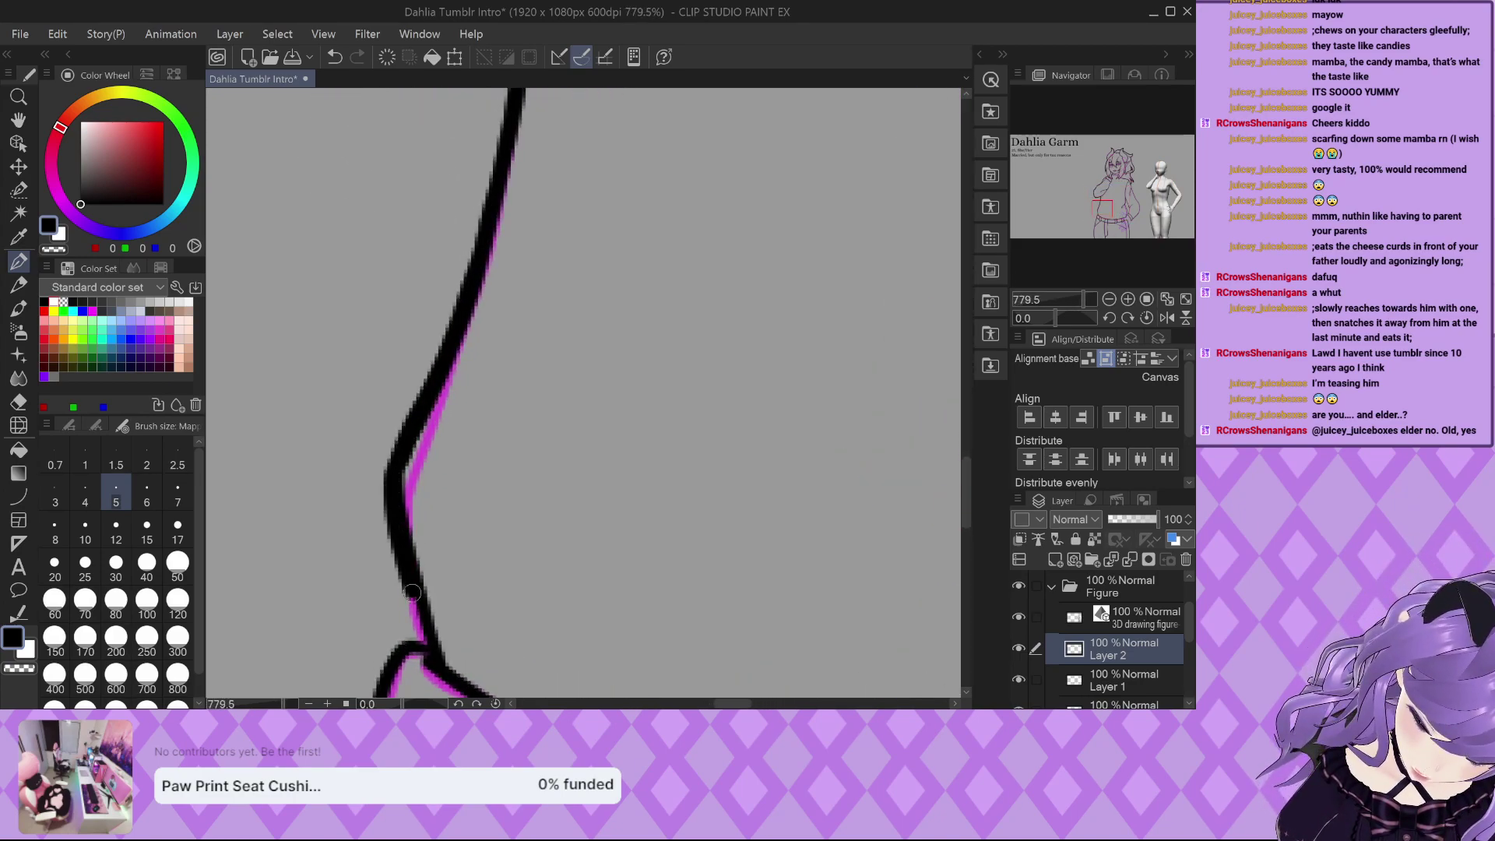
scroll(427, 631, down, 2)
scroll(421, 514, up, 2)
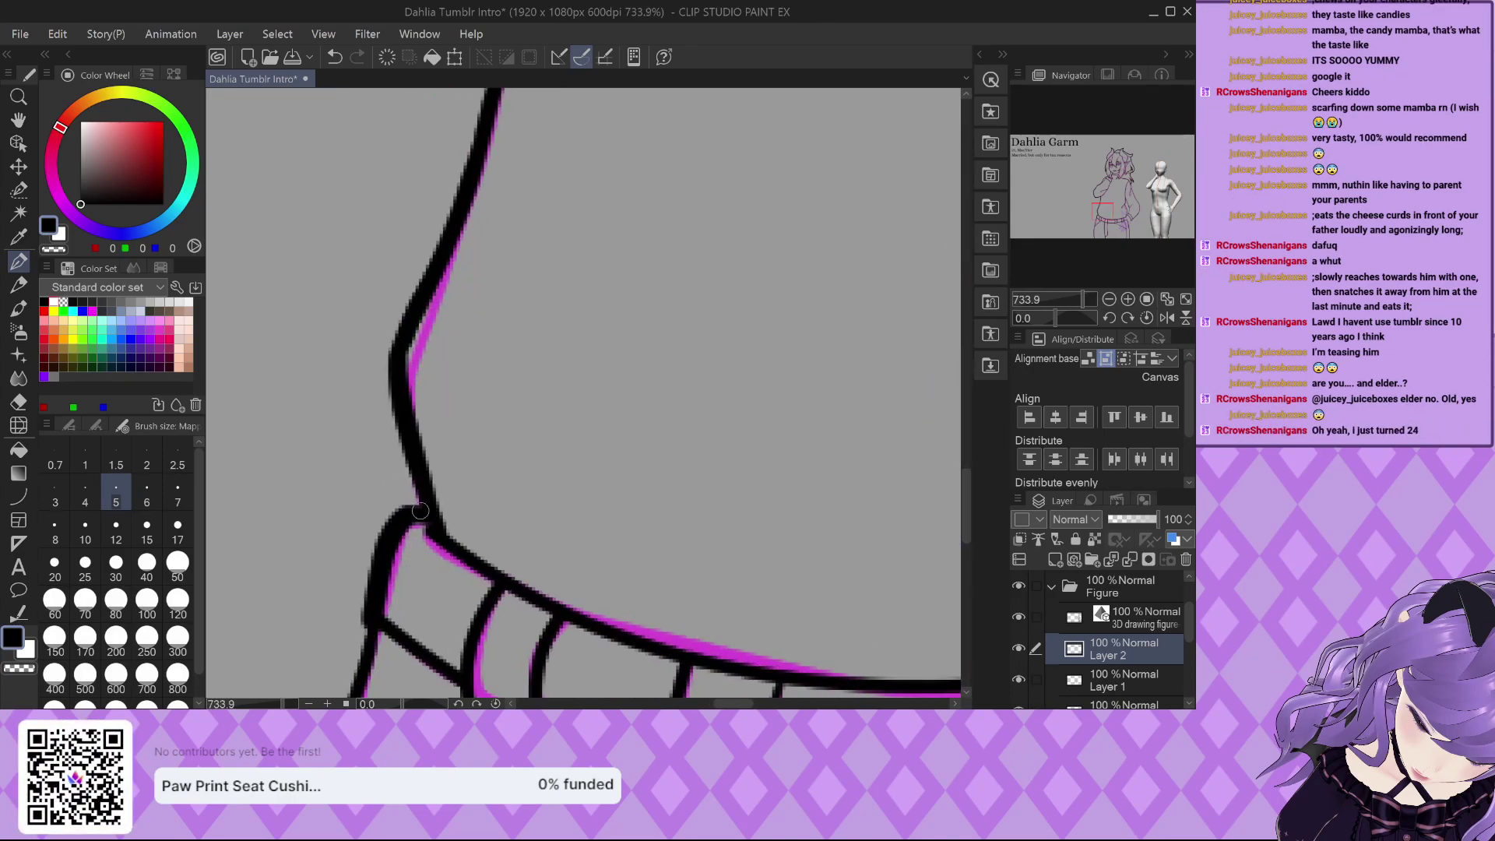
scroll(420, 511, up, 1)
scroll(392, 484, down, 6)
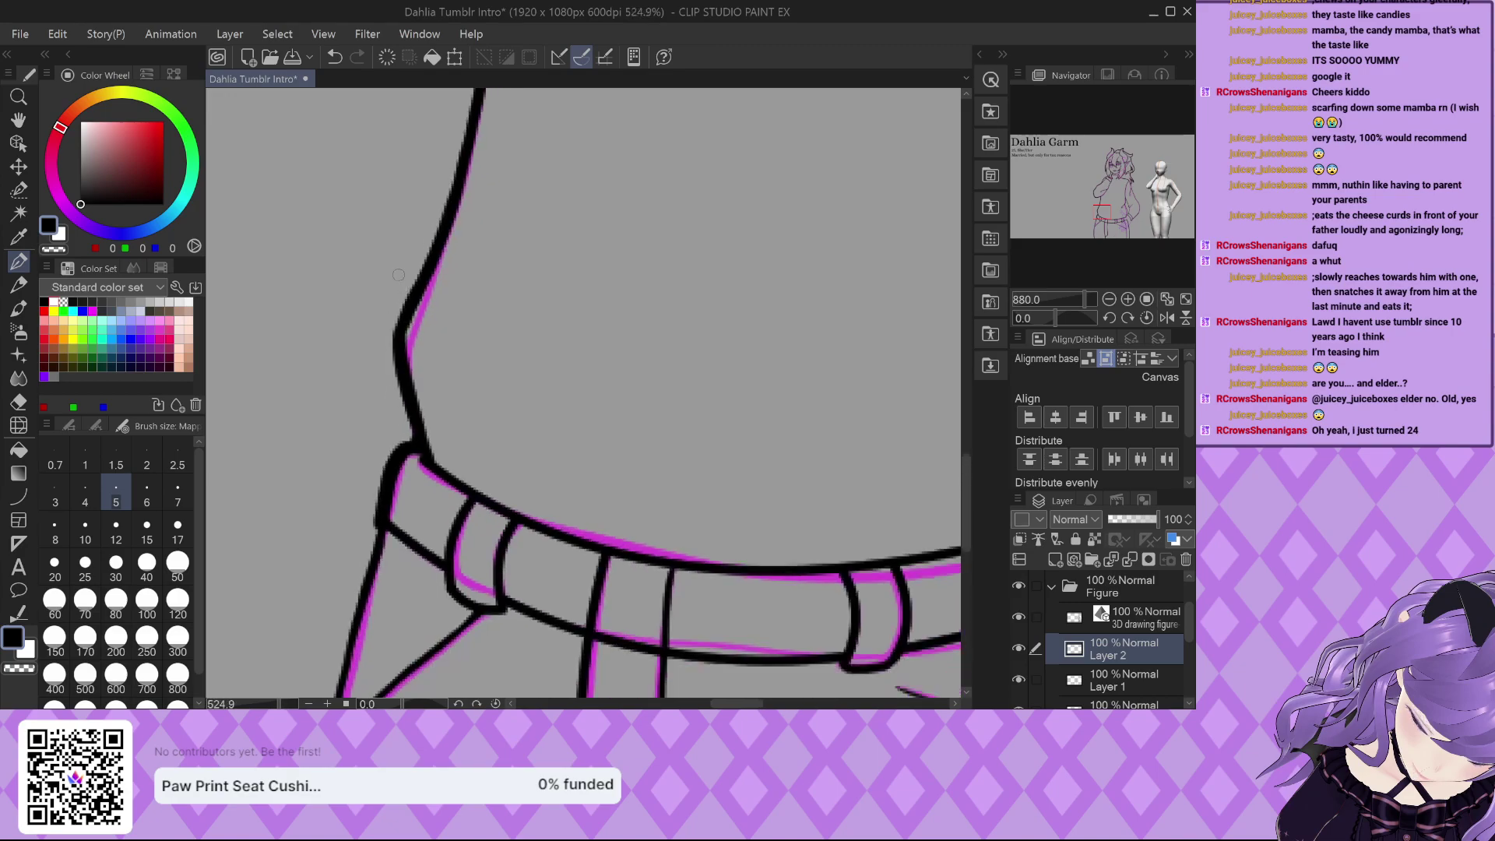
scroll(416, 358, up, 7)
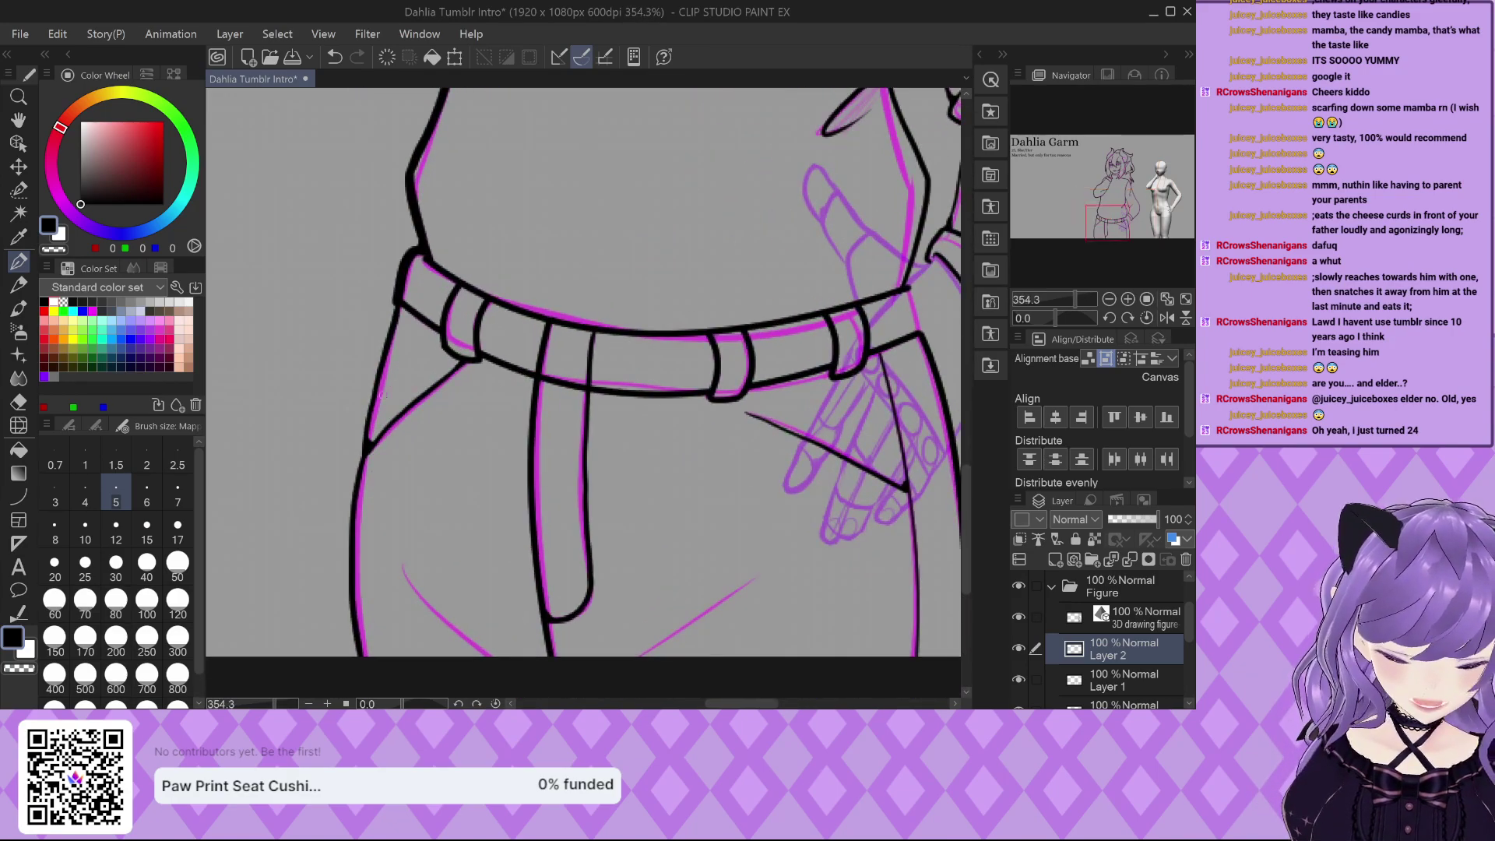
drag(384, 321, 317, 639)
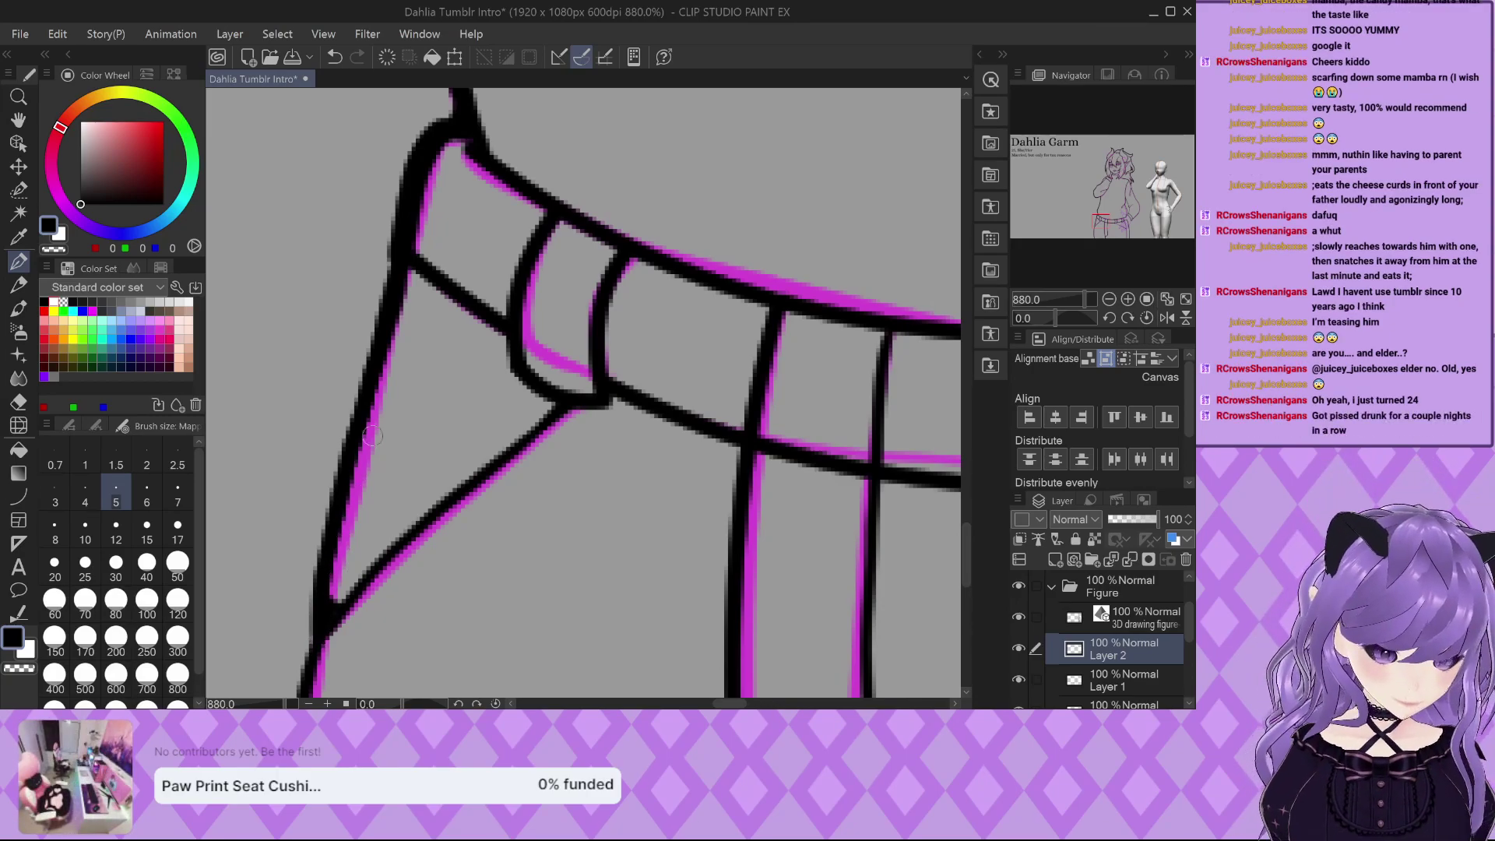
Redo the left leg's outer edge as thicker upper and lower strokes after undoing one.
scroll(370, 440, down, 6)
scroll(392, 333, down, 1)
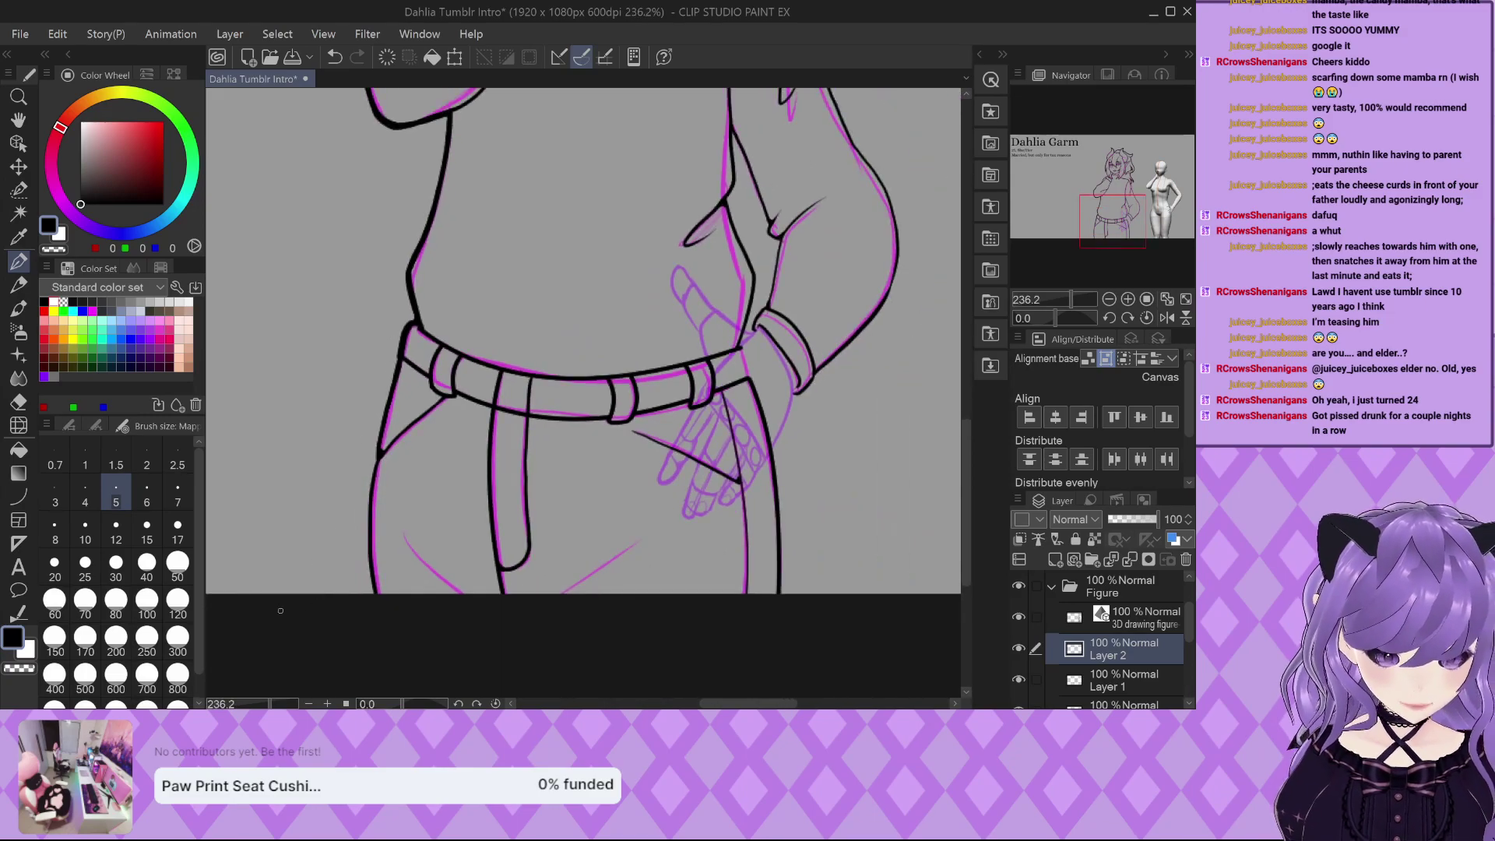
scroll(393, 574, up, 5)
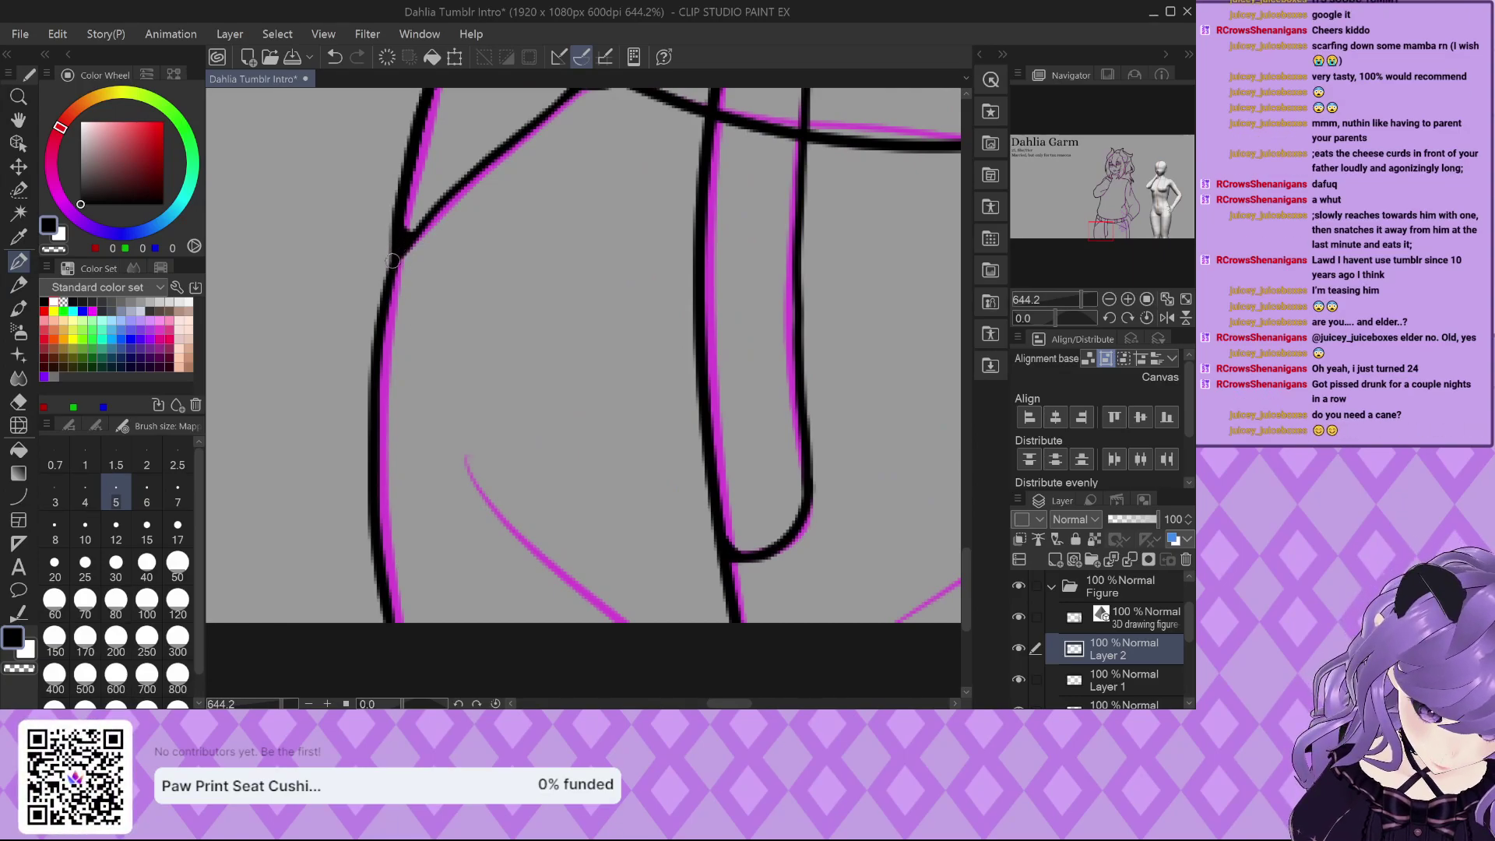
drag(375, 356, 361, 526)
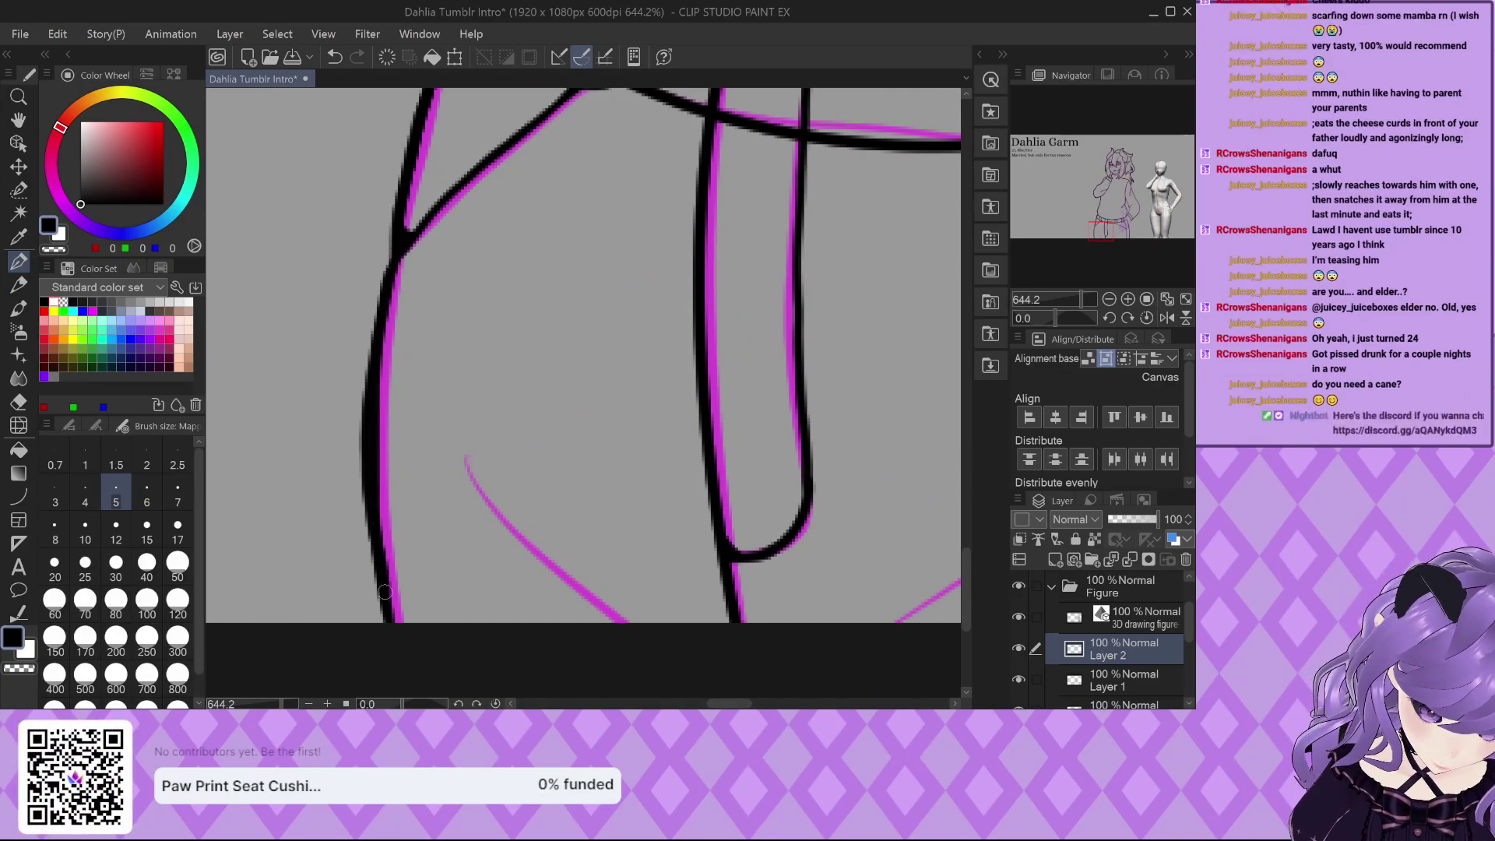
key(ctrl+z)
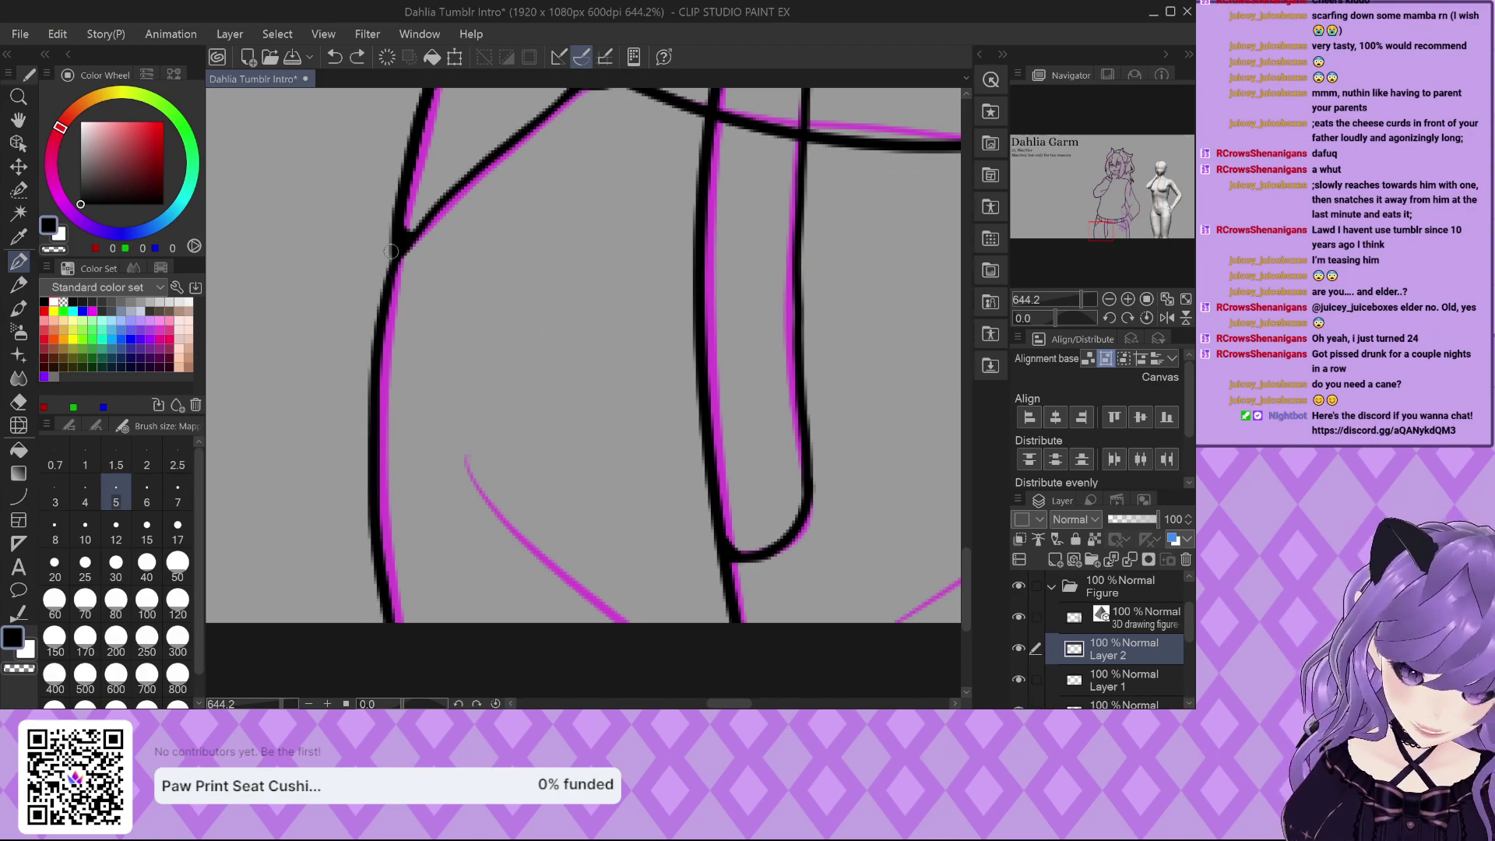
drag(376, 324, 371, 394)
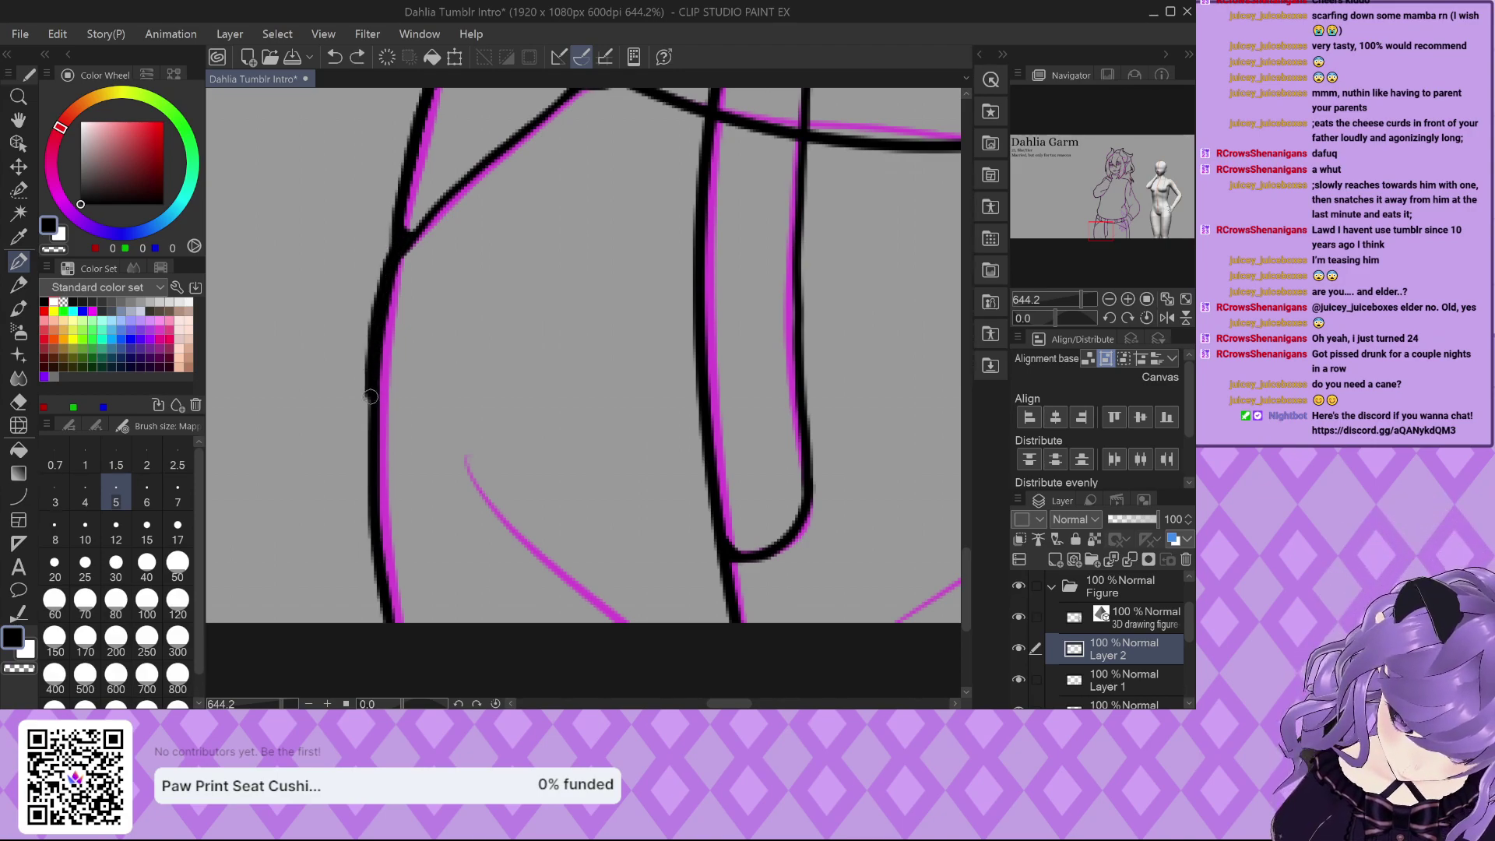
drag(369, 477, 393, 666)
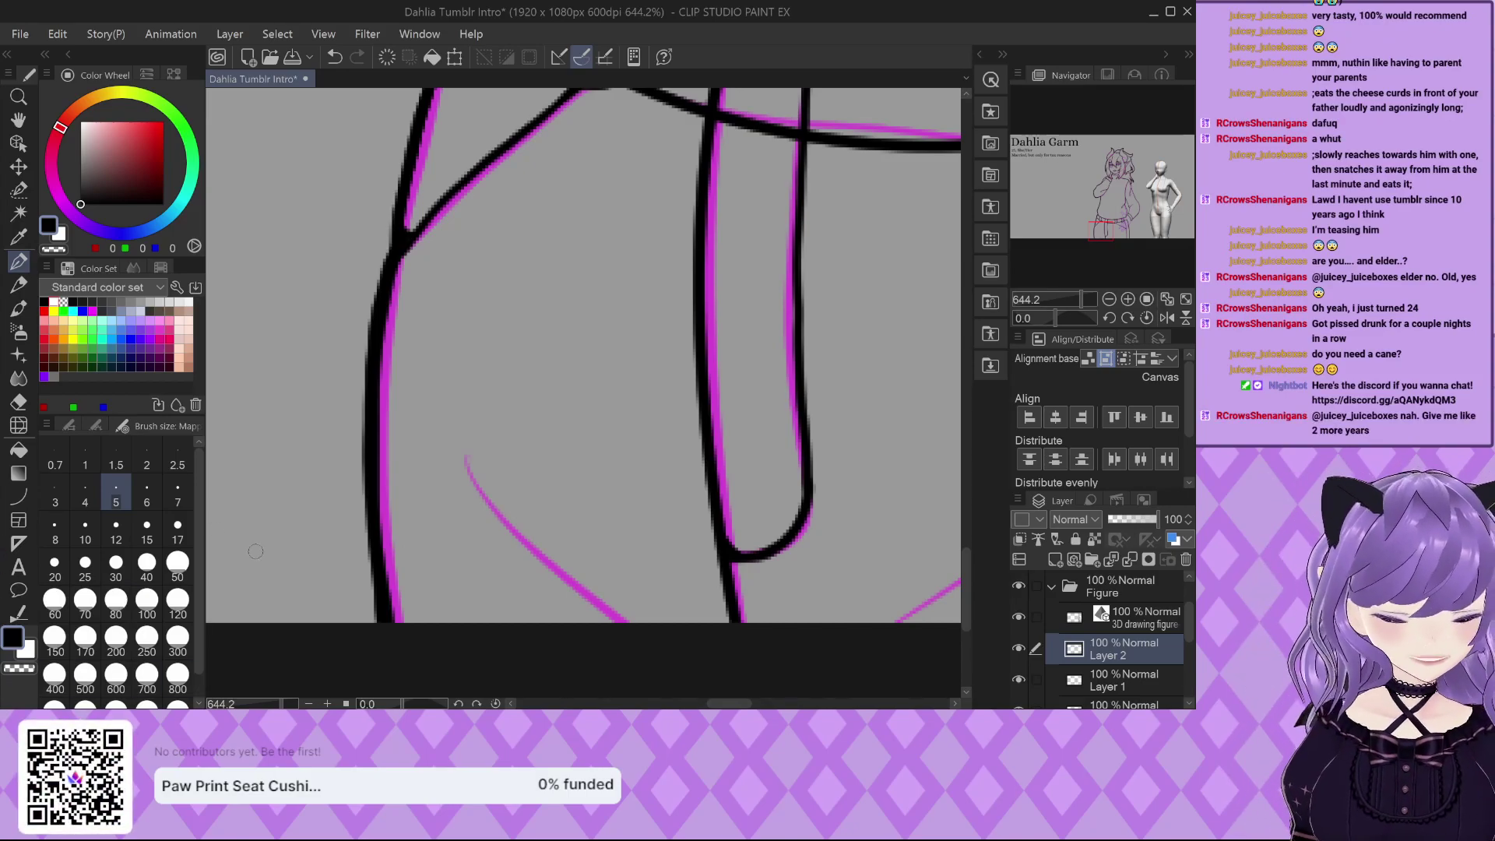
scroll(254, 551, down, 5)
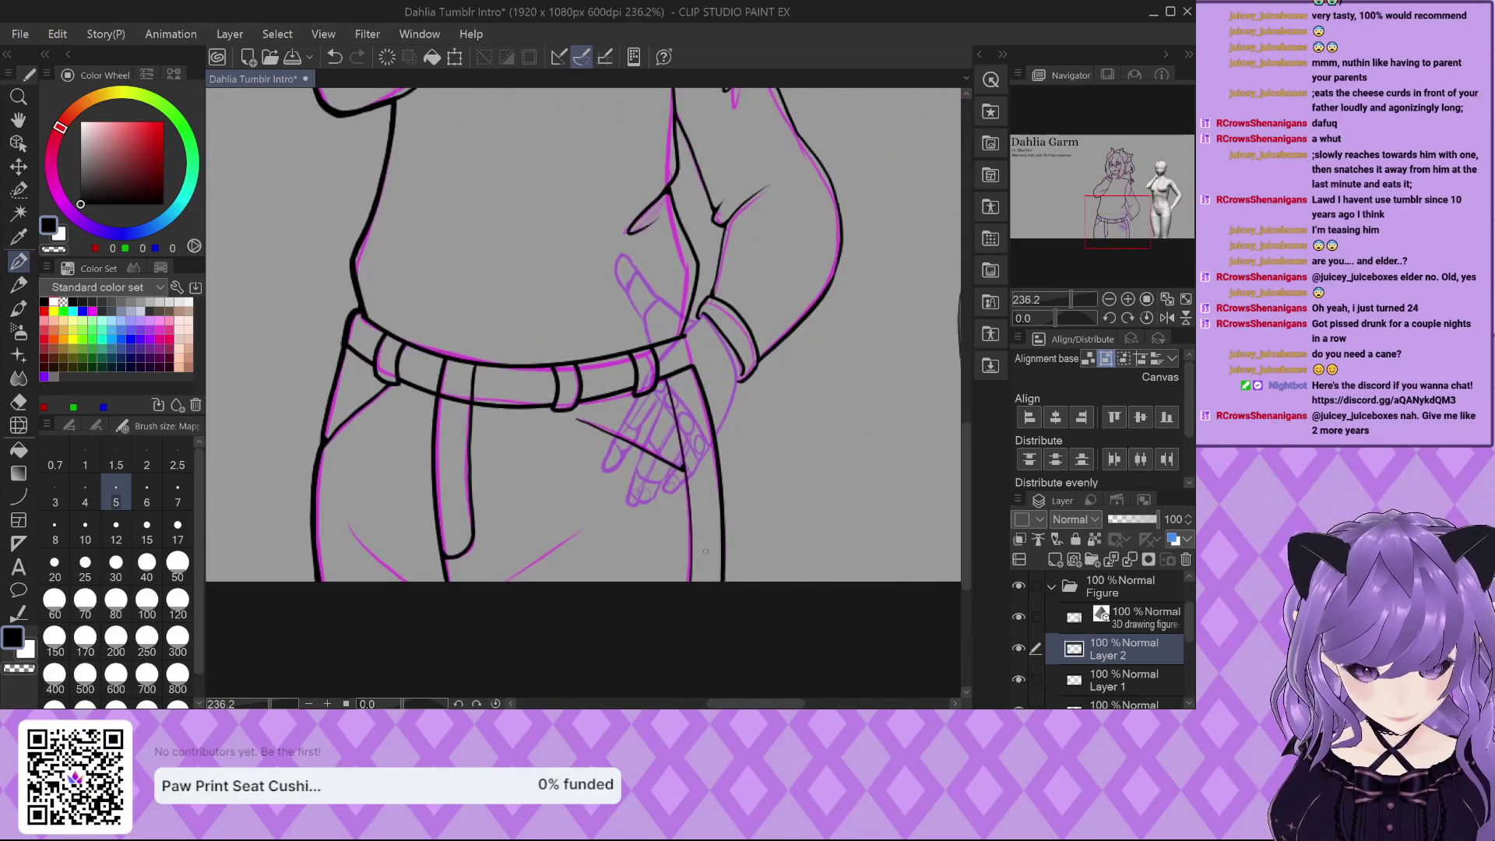
Thicken the sweater fold lines above the hip, redrawing the right line around the bottom curve.
scroll(705, 551, up, 1)
scroll(705, 551, down, 3)
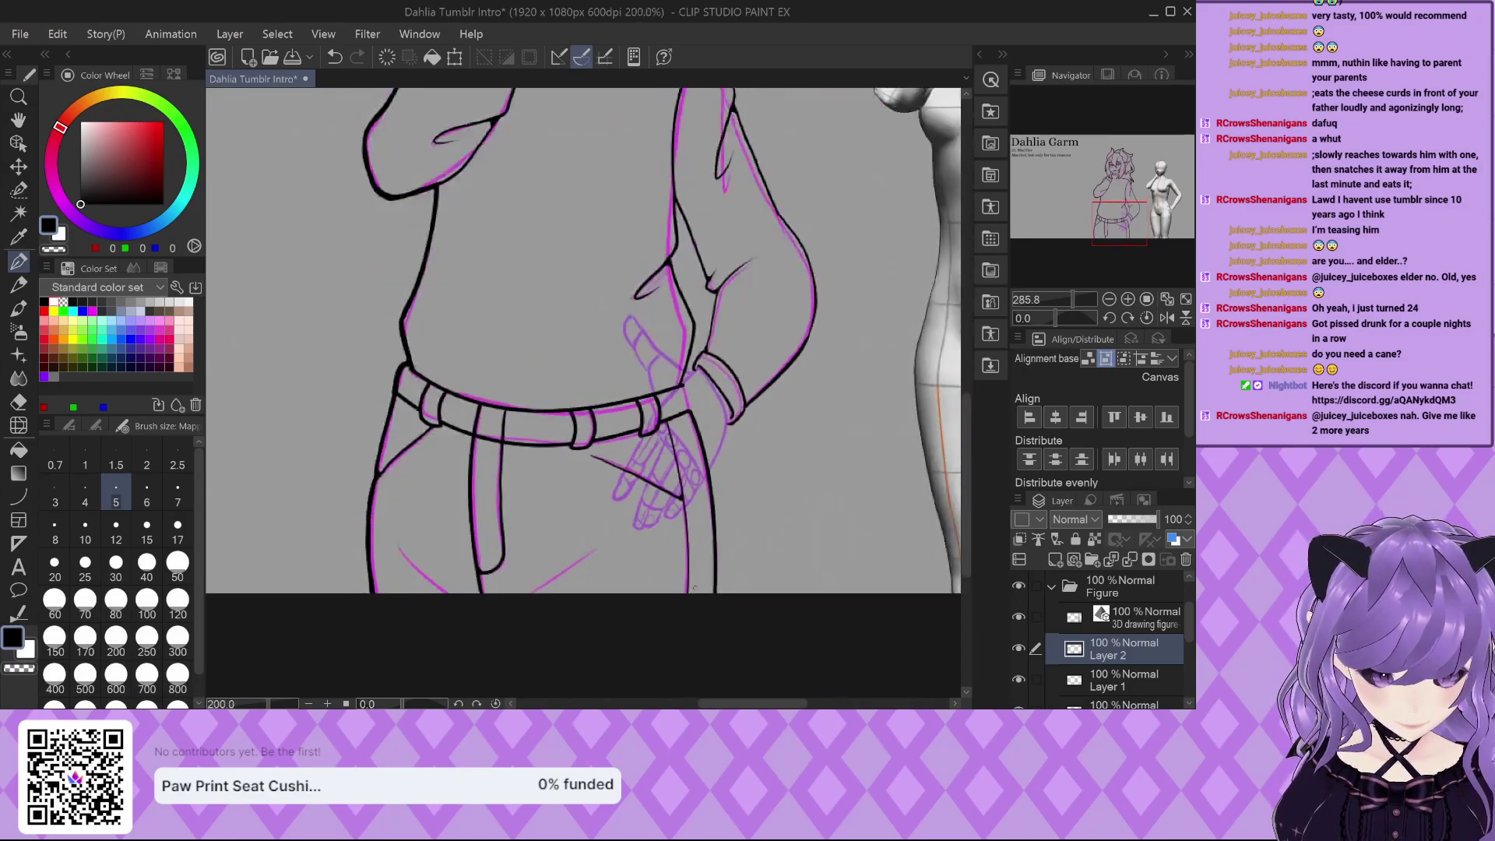
scroll(685, 593, up, 4)
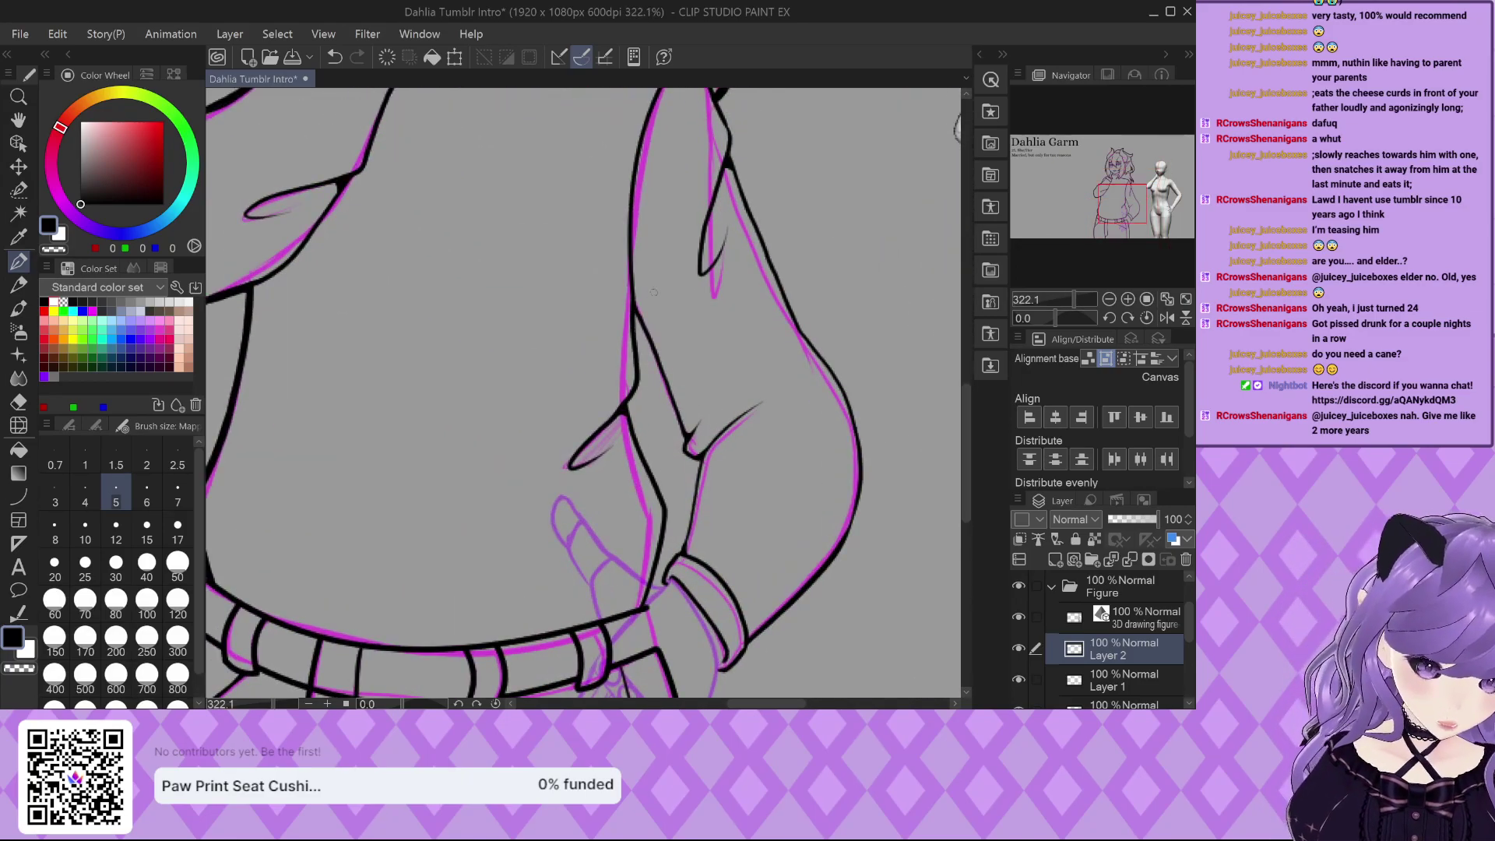
scroll(633, 425, up, 4)
mouse_move(632, 285)
mouse_down()
mouse_move(647, 459)
mouse_move(635, 520)
mouse_move(606, 557)
mouse_up()
scroll(611, 389, down, 3)
scroll(623, 320, up, 2)
drag(638, 311, 749, 590)
scroll(646, 424, up, 1)
scroll(630, 327, down, 3)
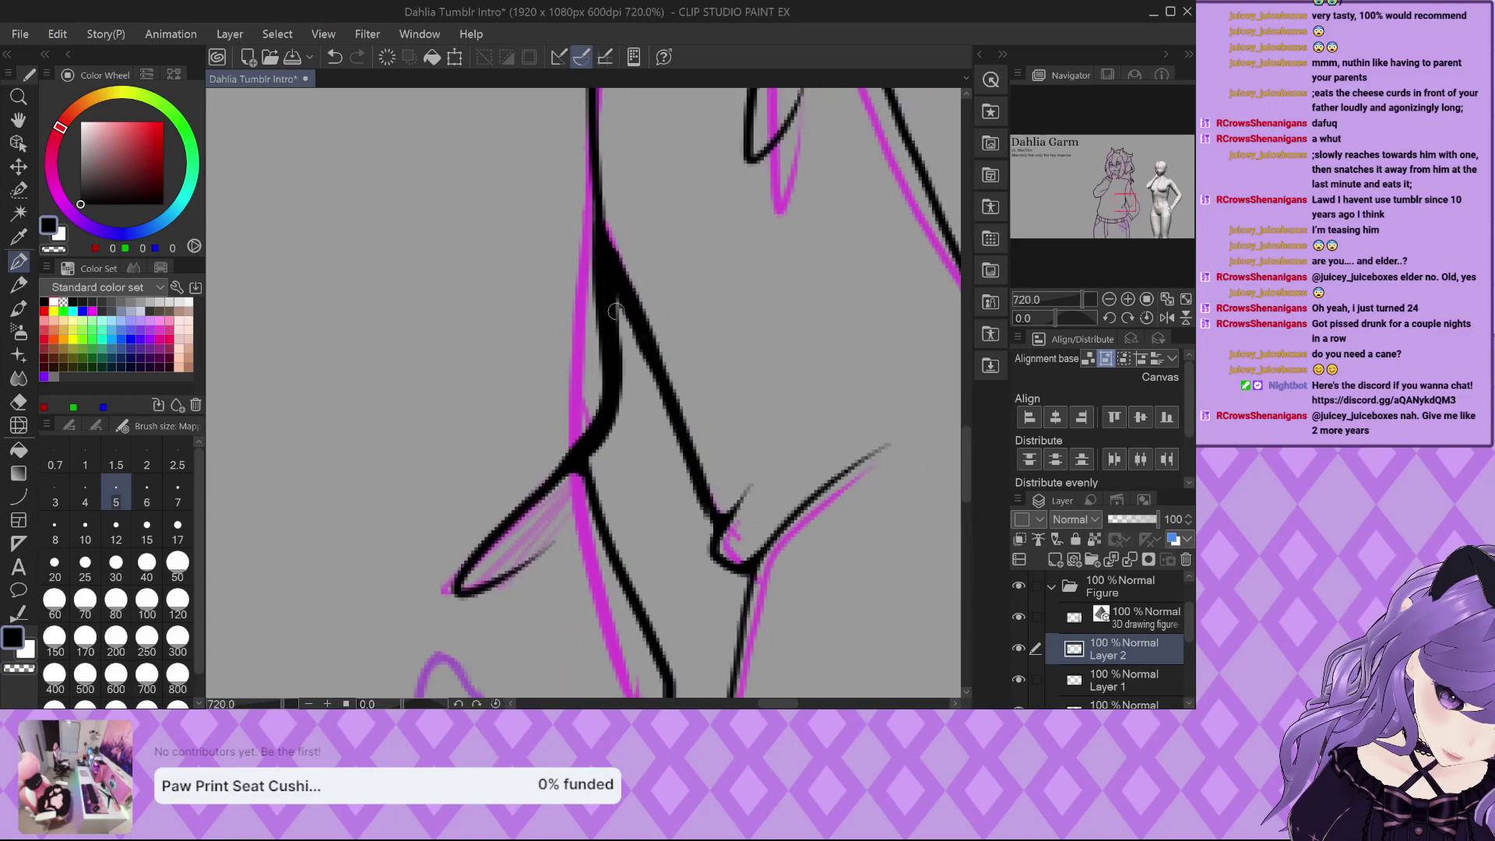
scroll(612, 327, up, 2)
mouse_move(650, 336)
mouse_down()
mouse_move(689, 479)
mouse_move(753, 607)
mouse_up()
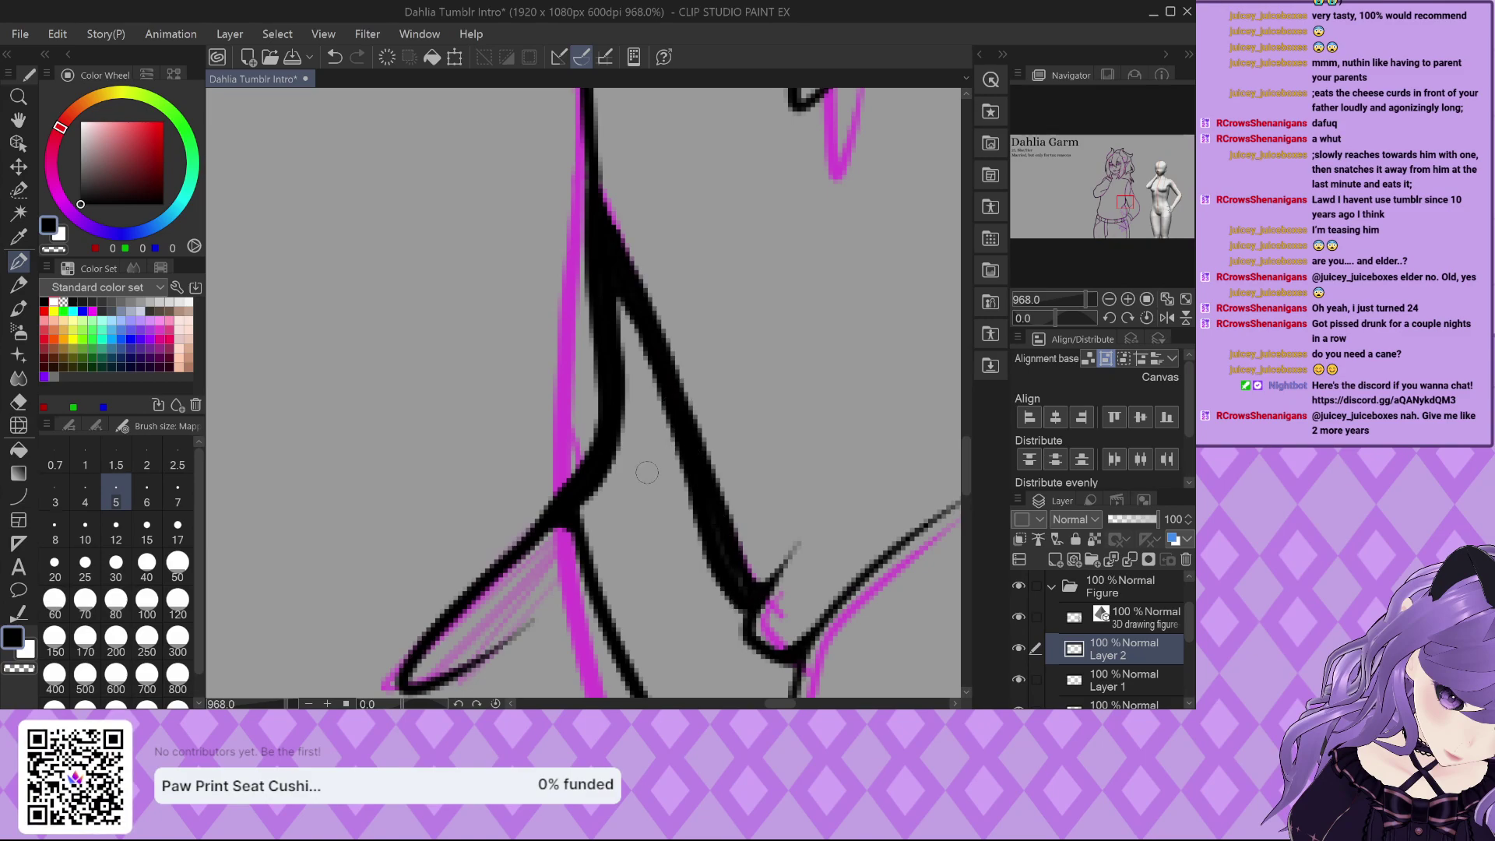
key(ctrl+z)
drag(616, 290, 742, 581)
drag(754, 648, 793, 663)
Redraw the line below the junction thicker, thicken the line from the upper junction, then select Layer 1.
scroll(482, 287, down, 8)
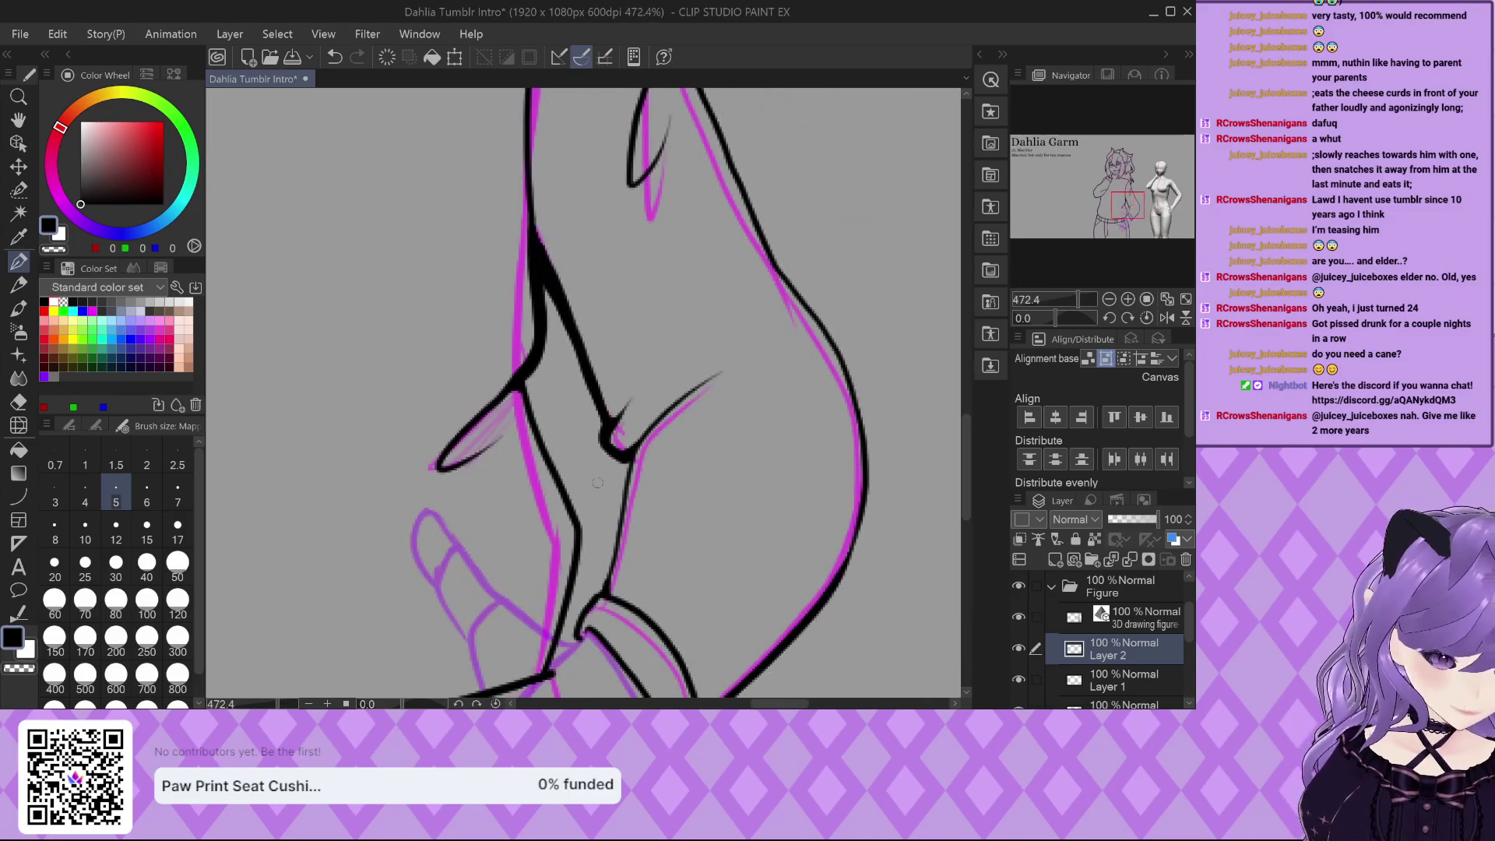
scroll(591, 526, up, 6)
drag(646, 398, 601, 630)
scroll(613, 394, down, 2)
scroll(613, 393, up, 2)
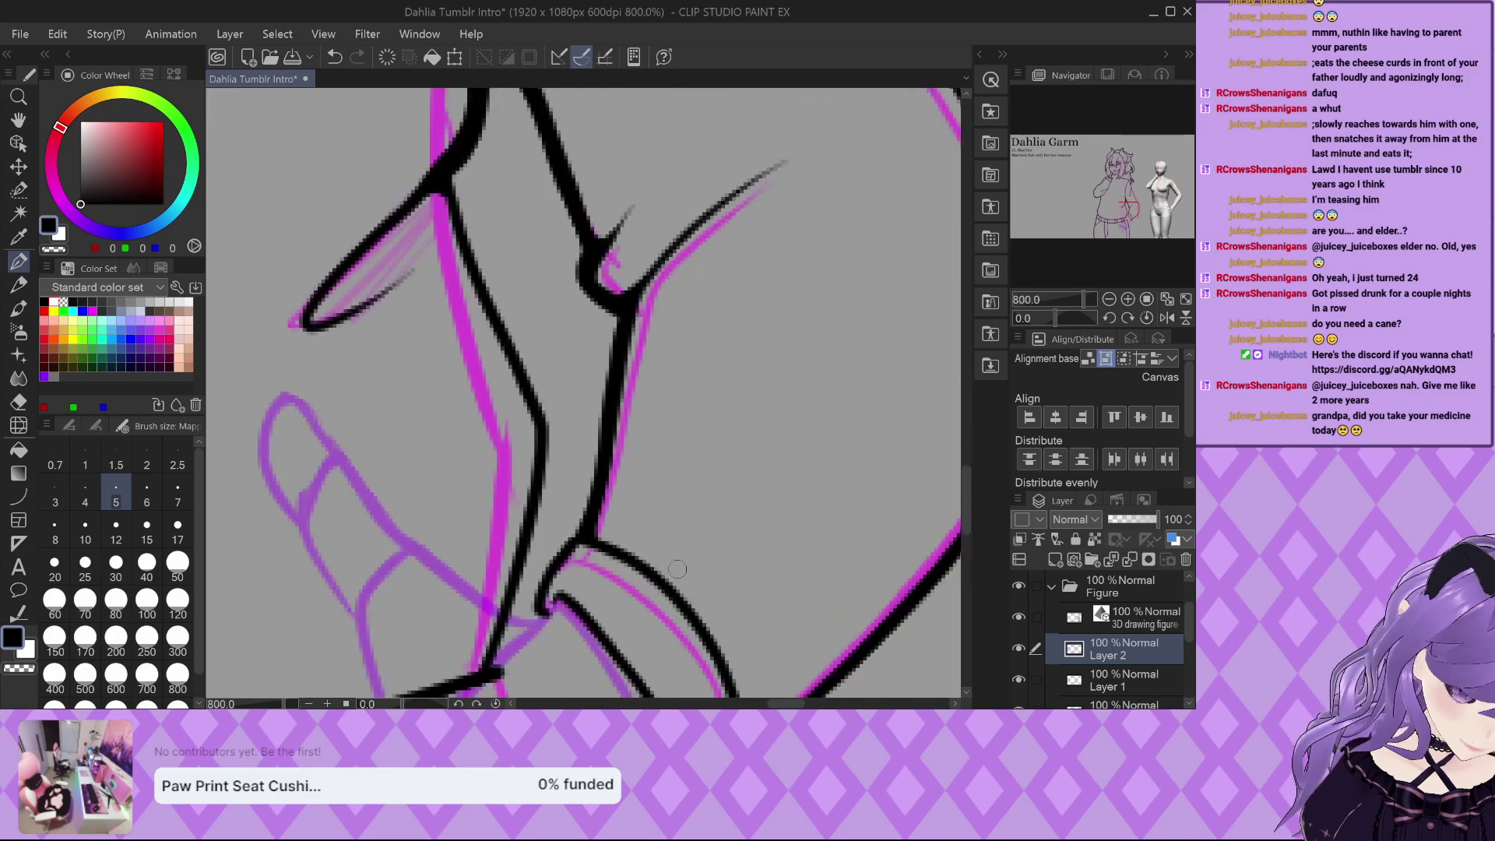
key(ctrl+z)
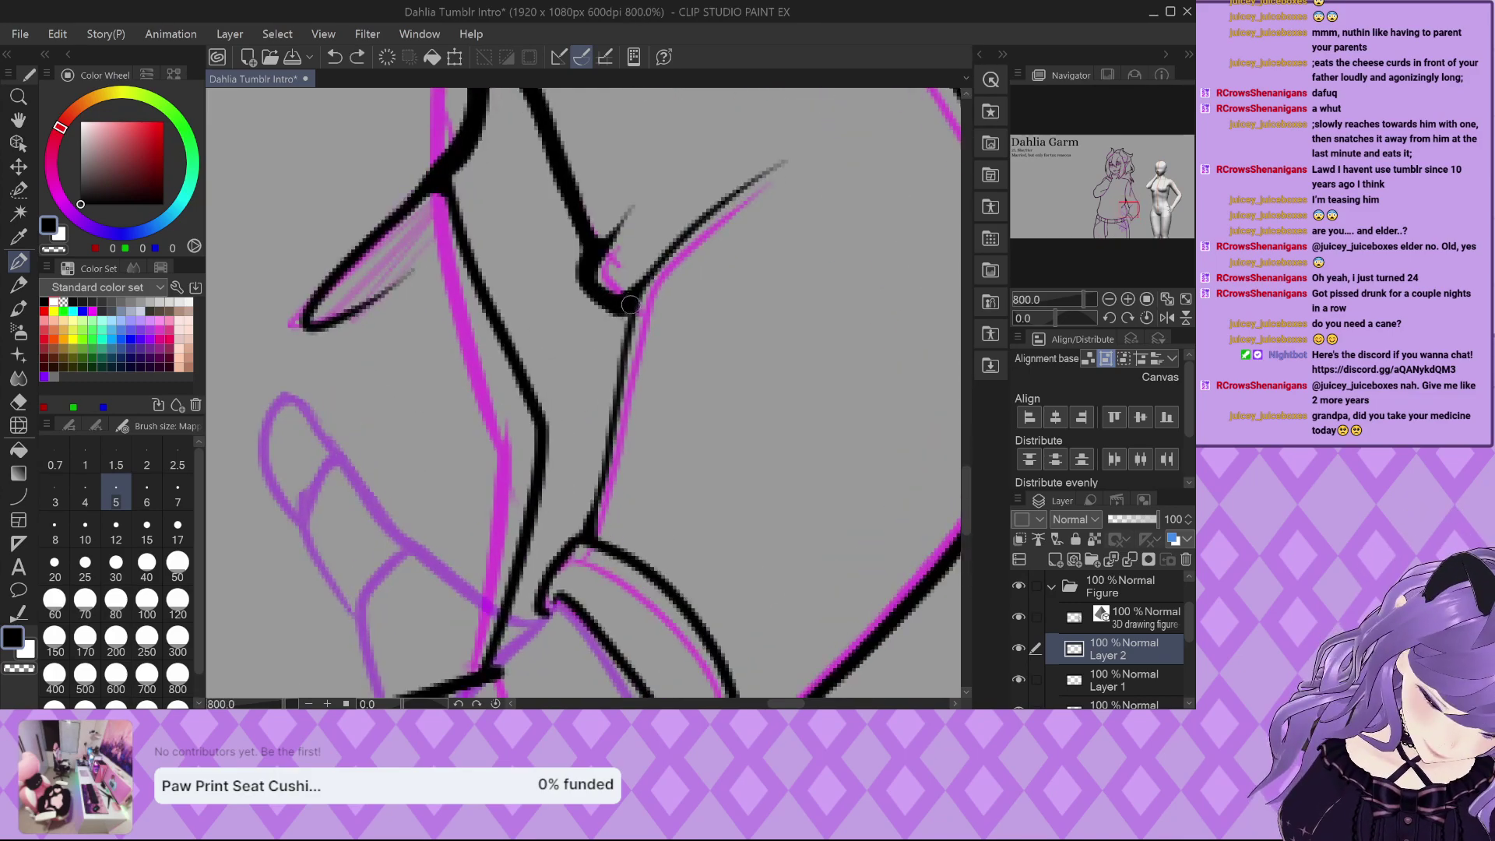
drag(615, 371, 588, 514)
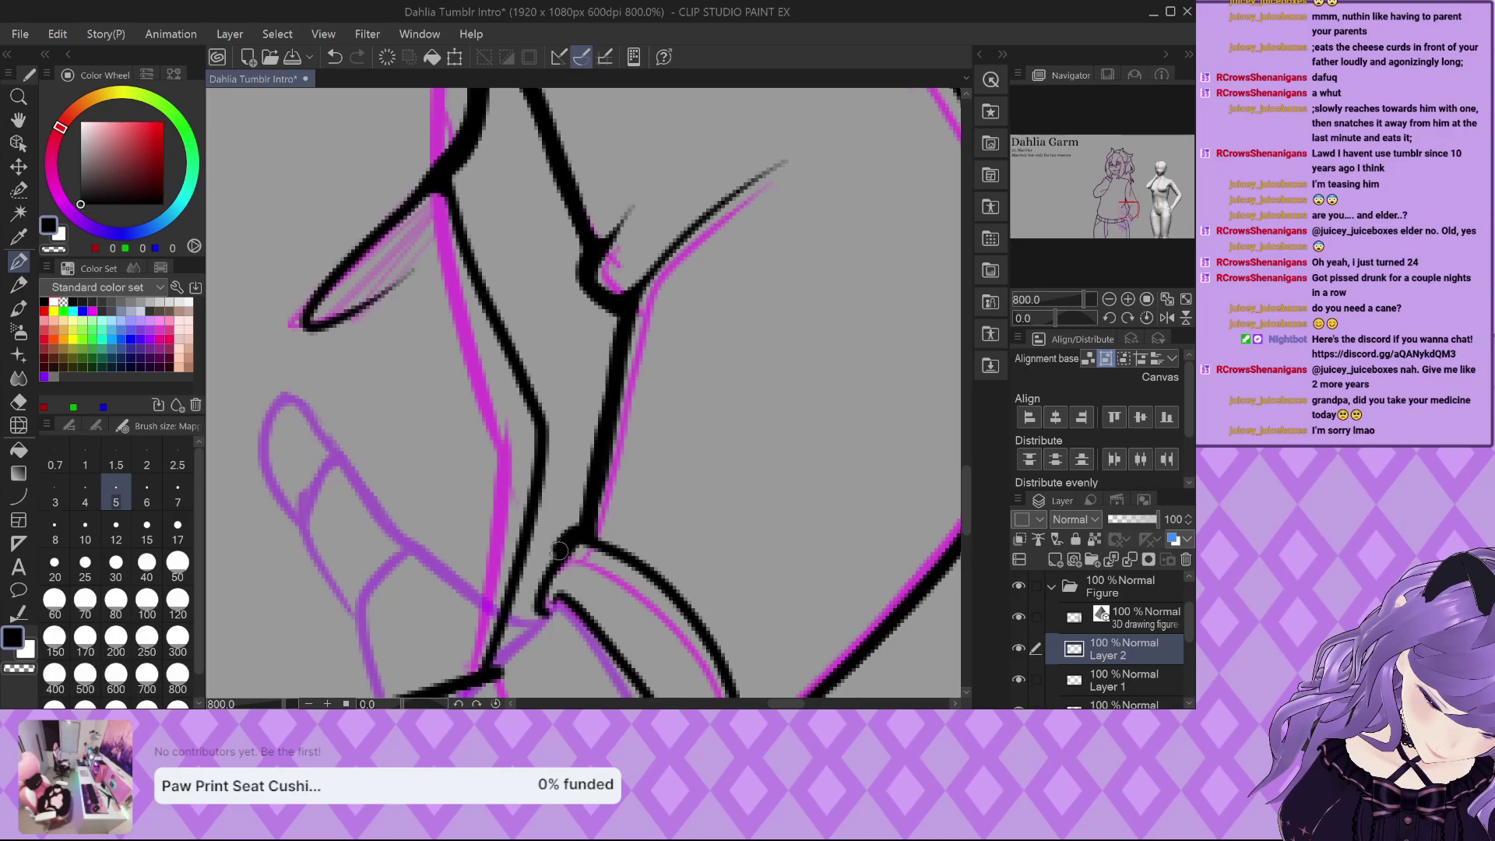
mouse_move(452, 166)
mouse_down()
mouse_move(549, 438)
mouse_move(499, 636)
mouse_up()
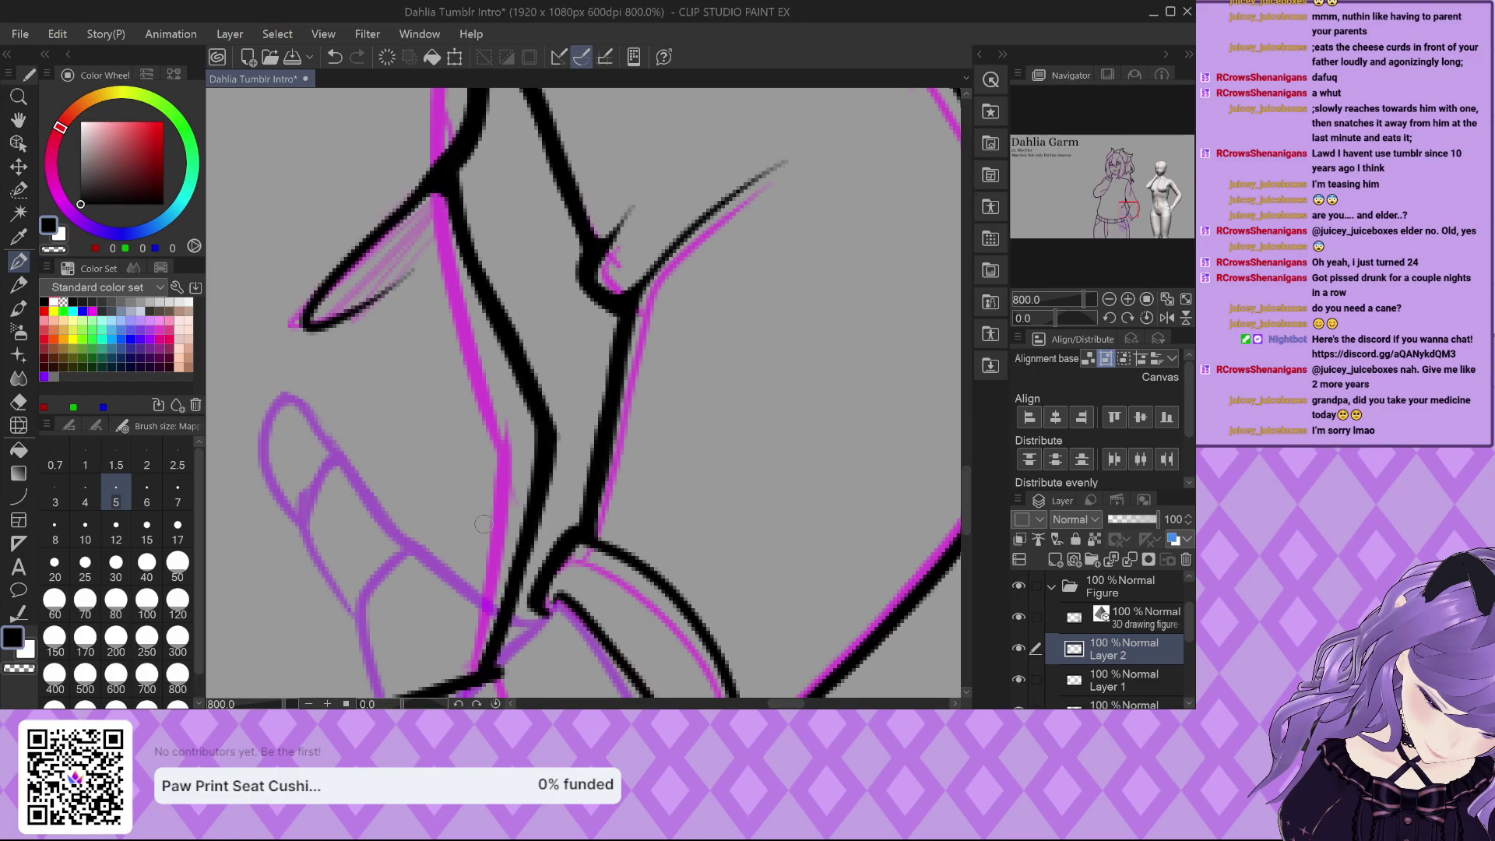
scroll(483, 524, down, 5)
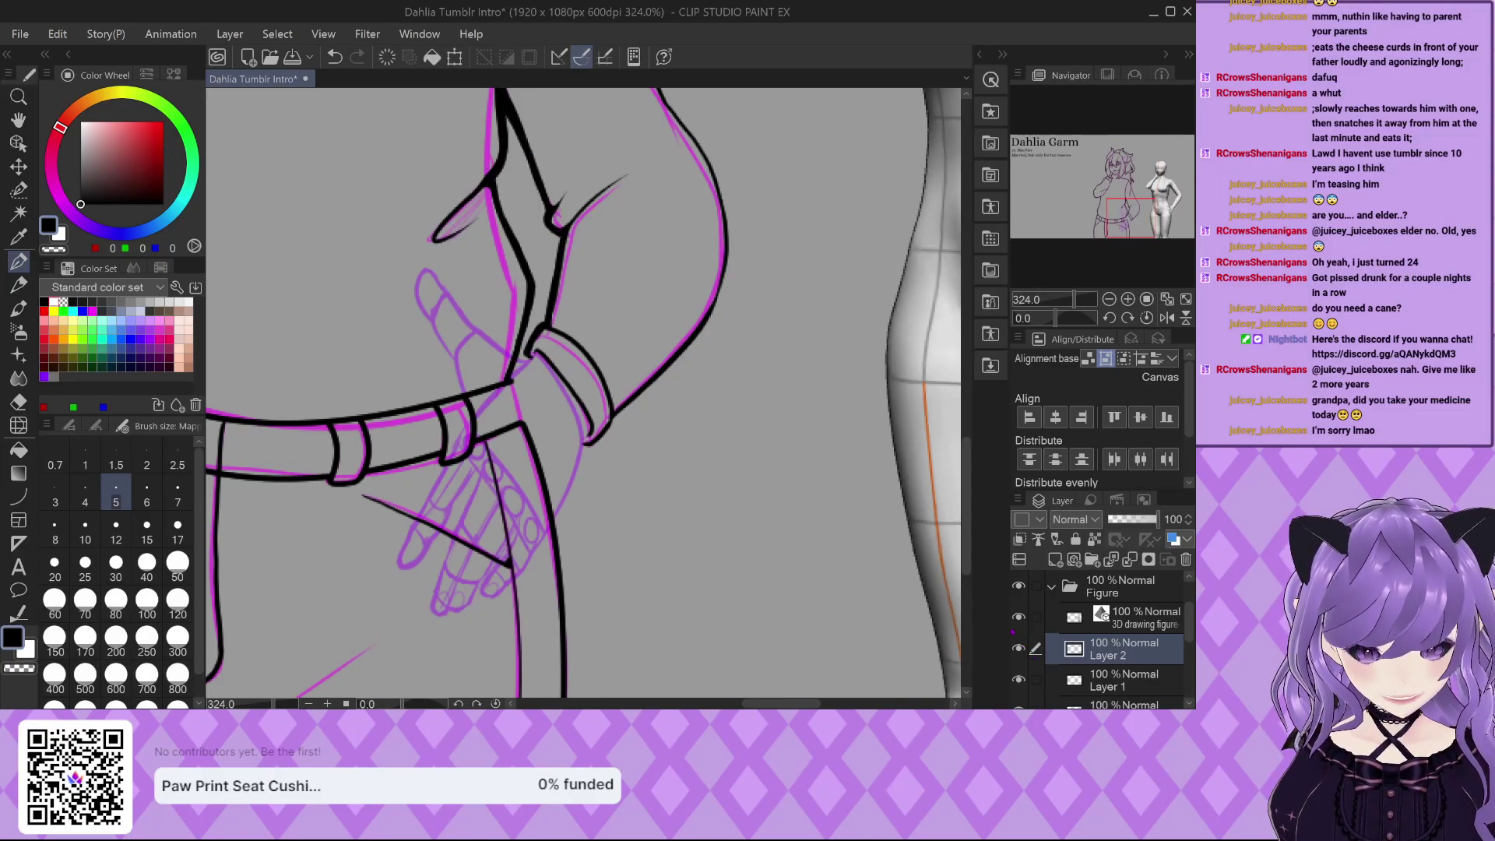
scroll(753, 474, down, 1)
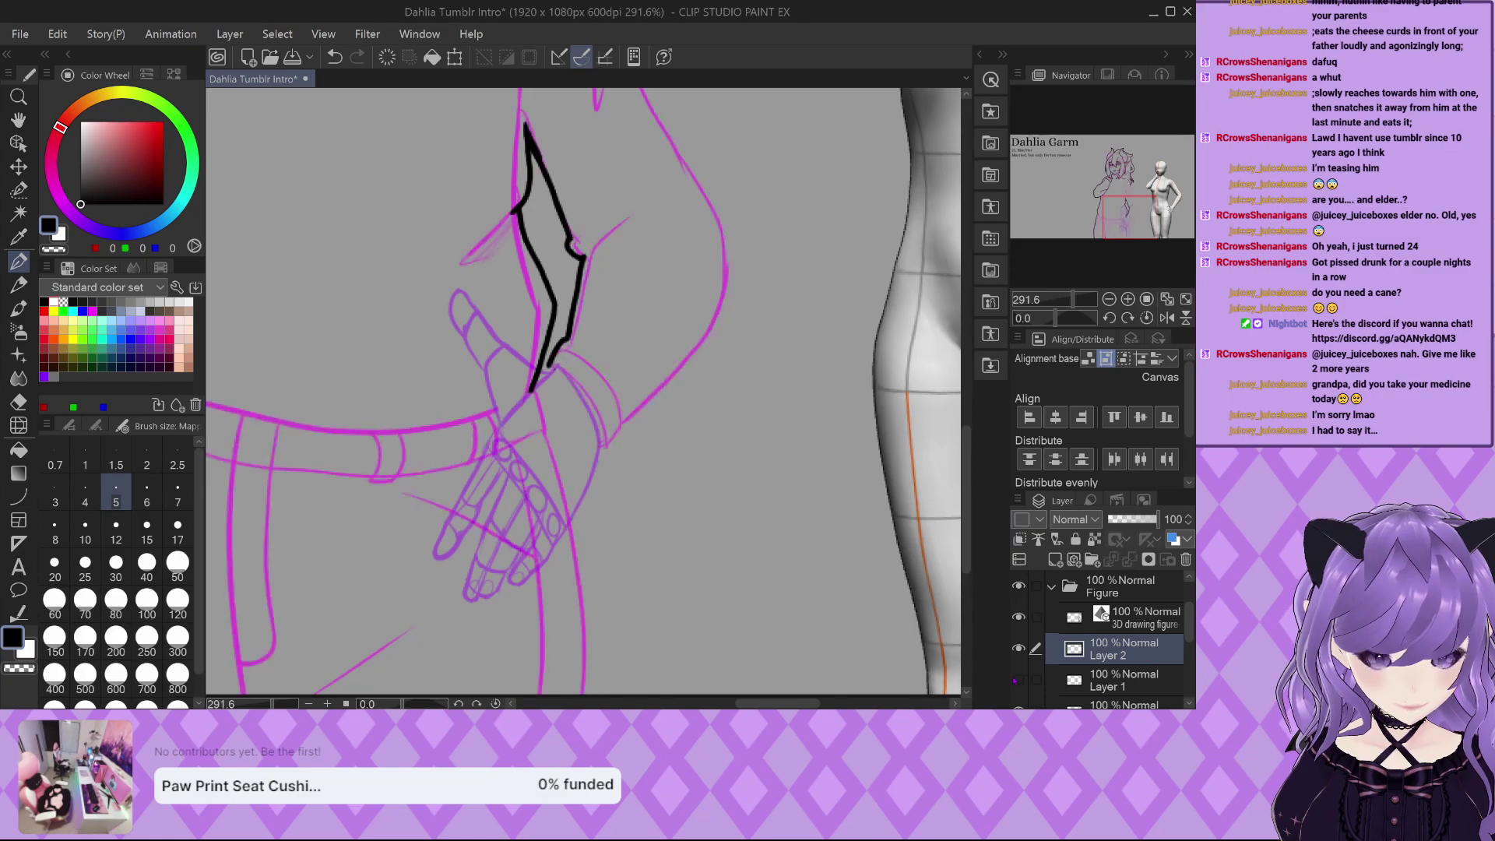
click(1092, 686)
scroll(1109, 695, down, 1)
Add Layer 3 and ink the finger's outer outline beside the sleeve cuff, curving downward.
click(1055, 559)
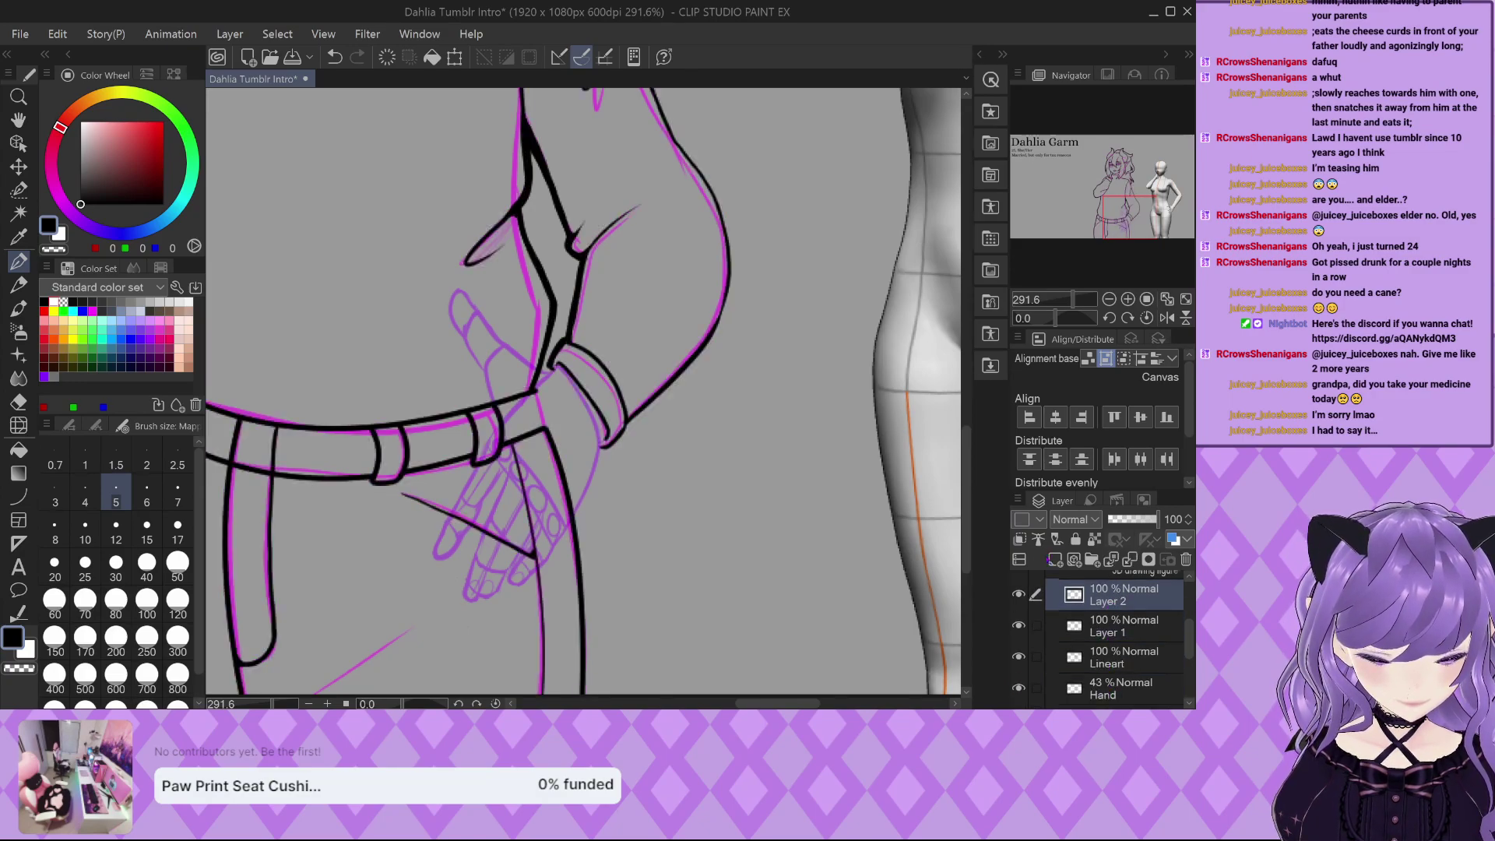
mouse_move(509, 363)
mouse_down()
mouse_move(664, 374)
mouse_move(614, 391)
mouse_move(595, 369)
mouse_move(626, 371)
mouse_up()
mouse_move(664, 392)
mouse_down()
mouse_move(638, 395)
mouse_move(521, 336)
mouse_up()
scroll(468, 265, down, 2)
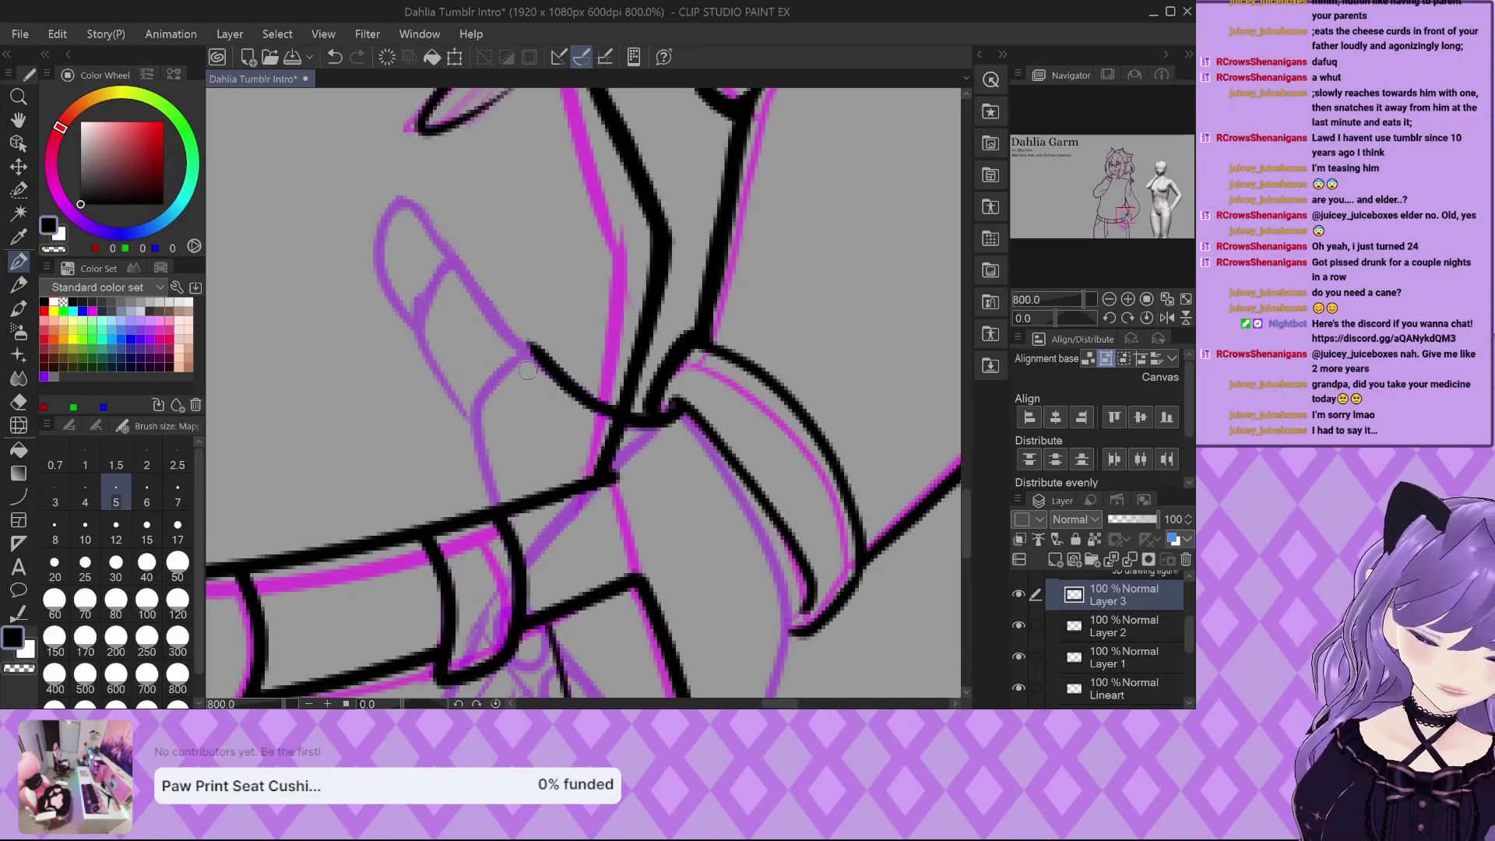
mouse_move(400, 190)
mouse_down()
mouse_move(370, 243)
mouse_move(403, 337)
mouse_move(522, 517)
mouse_up()
Ink the finger's left edge up to its rounded tip and add a thin inner detail line.
scroll(605, 380, down, 5)
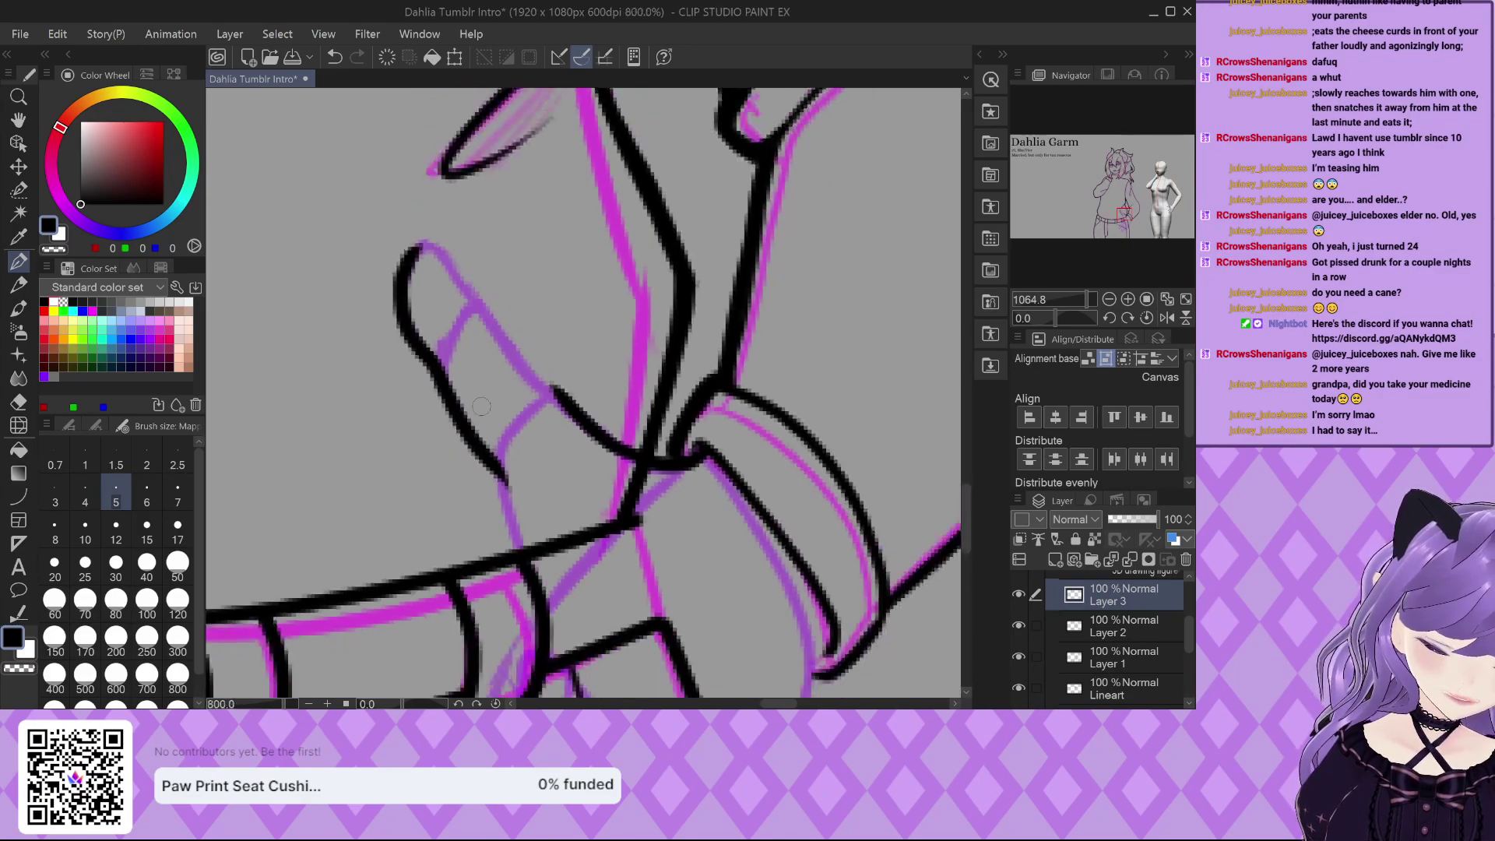
scroll(506, 327, up, 5)
mouse_move(425, 339)
mouse_down()
mouse_move(458, 290)
mouse_move(631, 509)
mouse_move(679, 549)
mouse_up()
scroll(508, 397, down, 2)
scroll(508, 396, up, 3)
drag(442, 290, 481, 370)
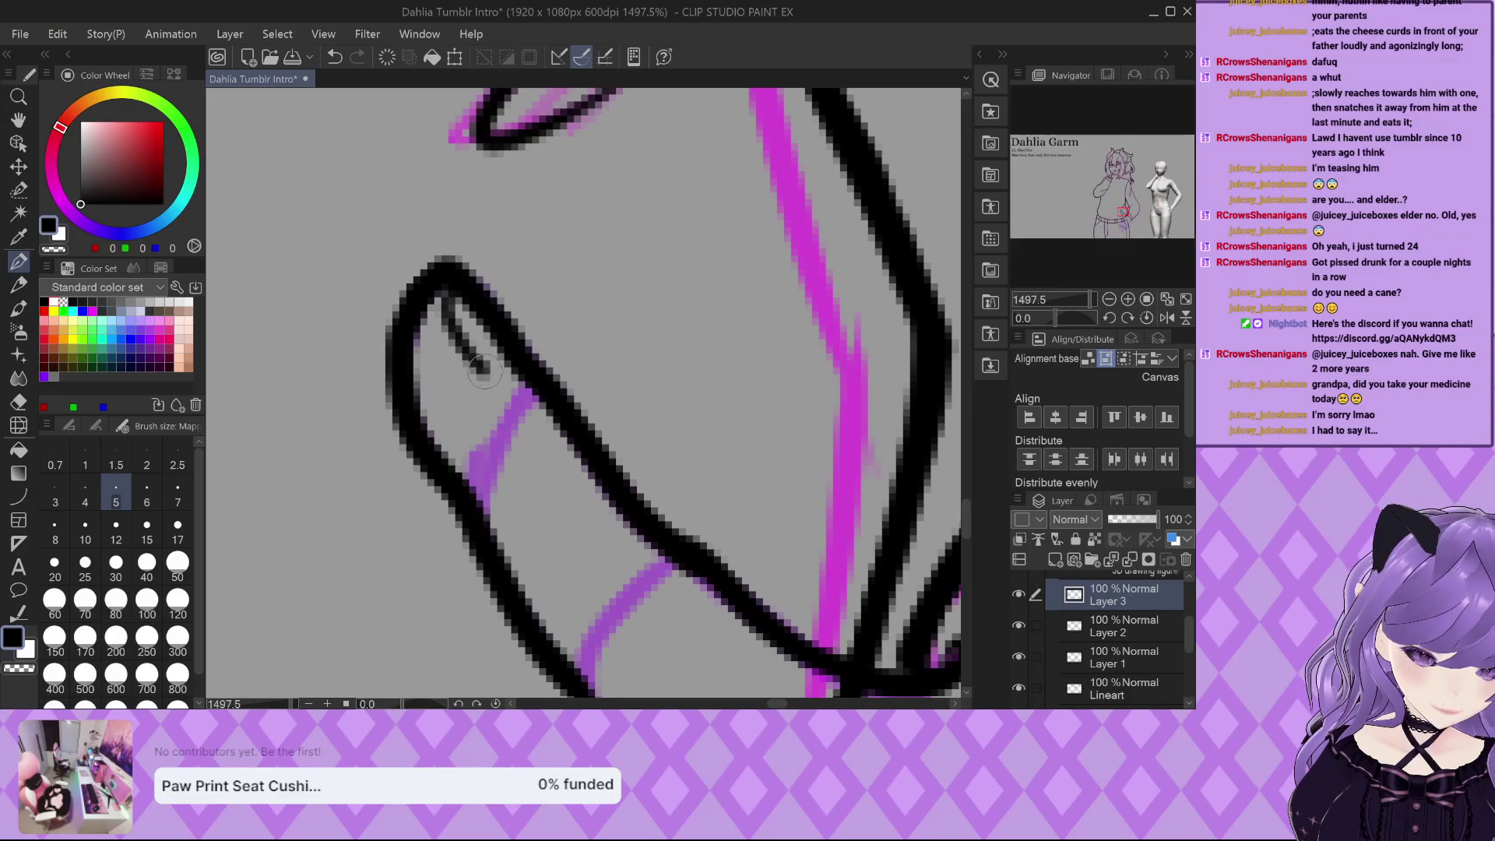
scroll(481, 369, down, 12)
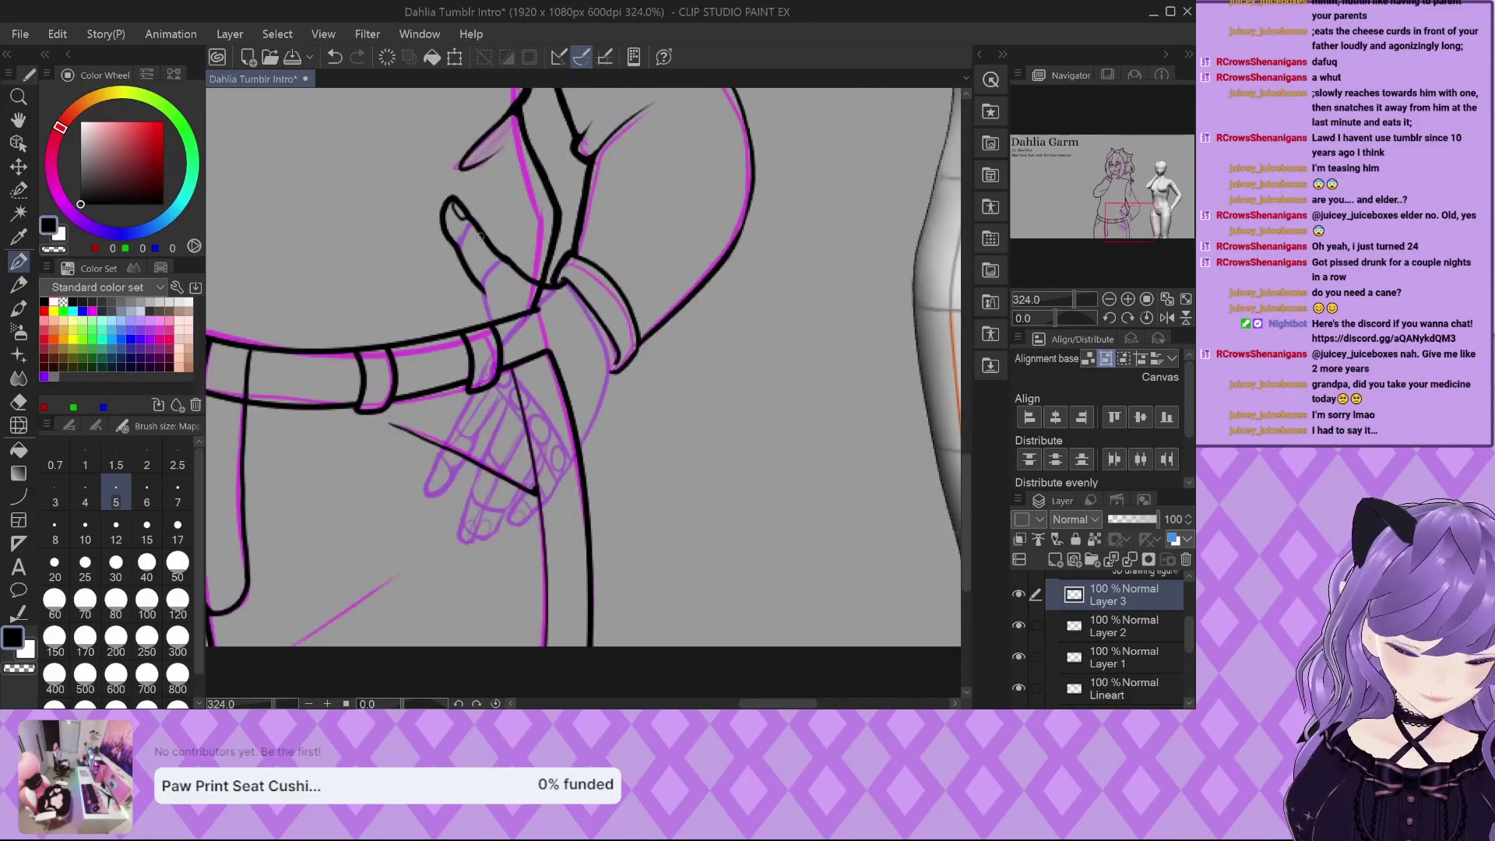
scroll(452, 384, up, 2)
scroll(683, 351, up, 1)
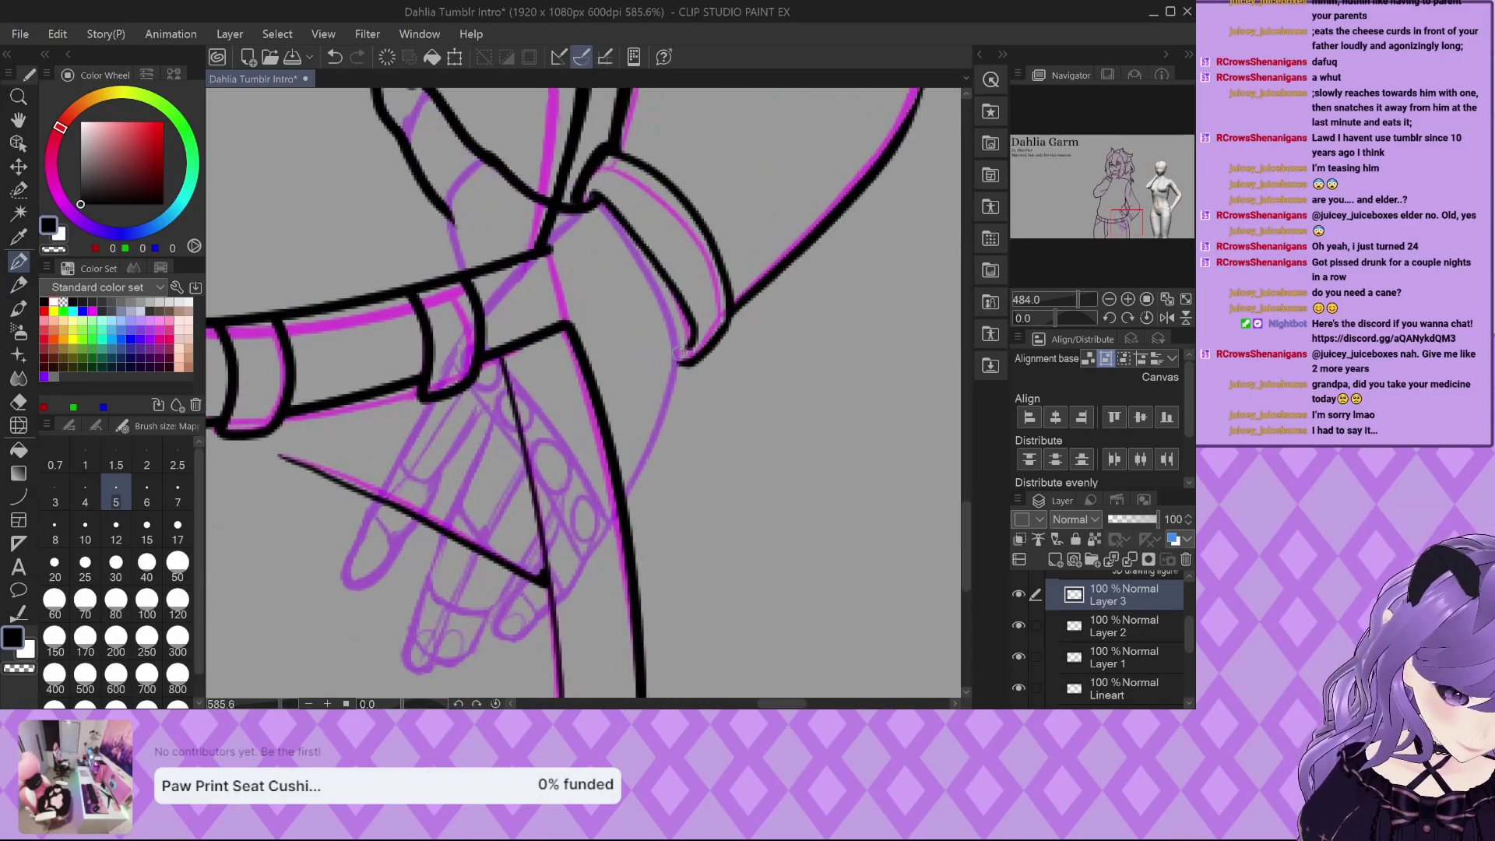
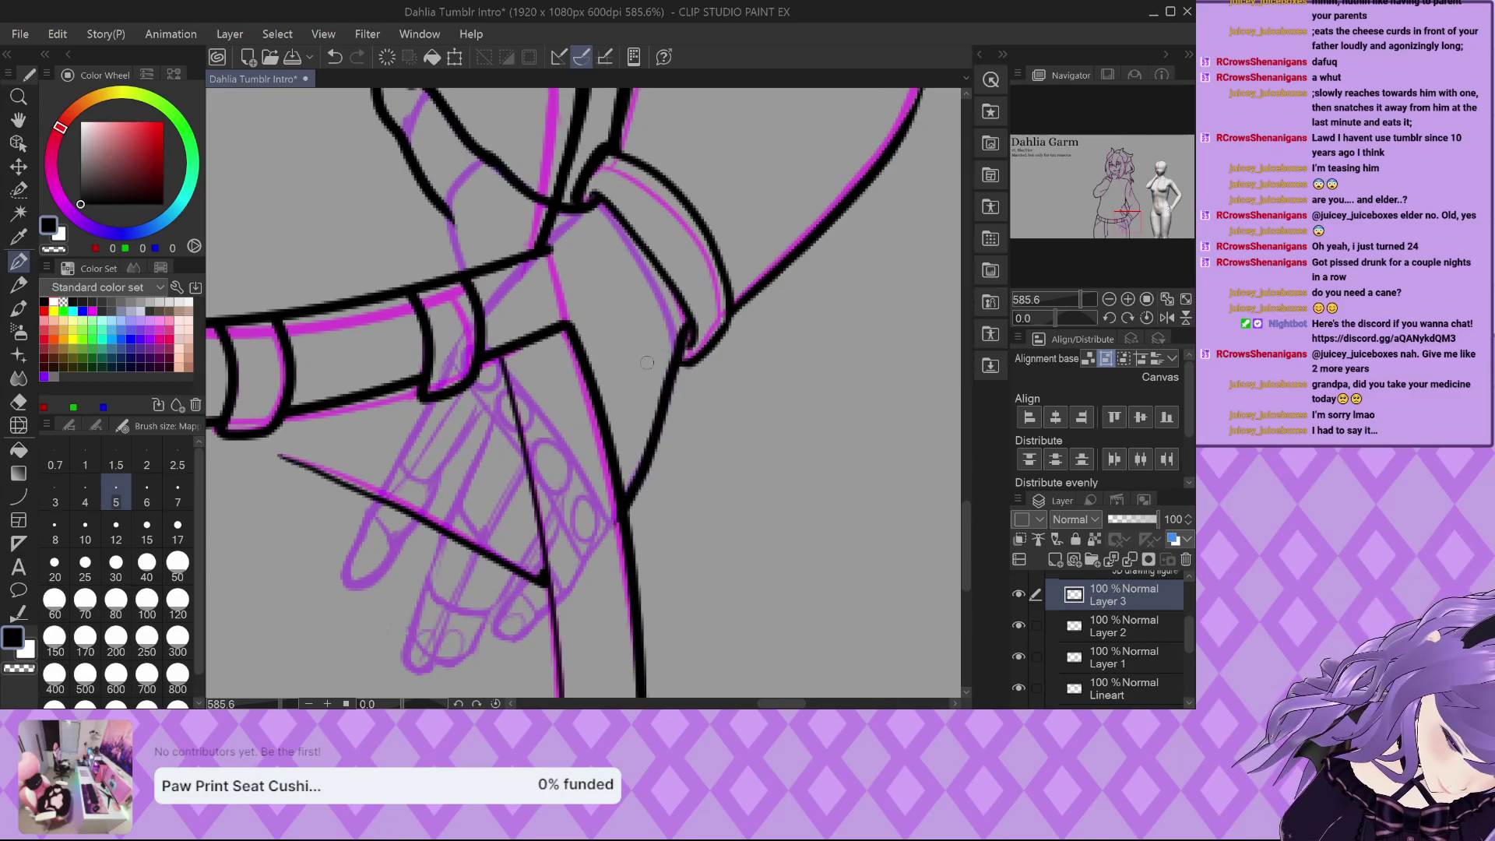
Replace the old wrist line with a new stroke down from the band end, then hide Layer 1.
key(ctrl+z)
drag(690, 322, 632, 490)
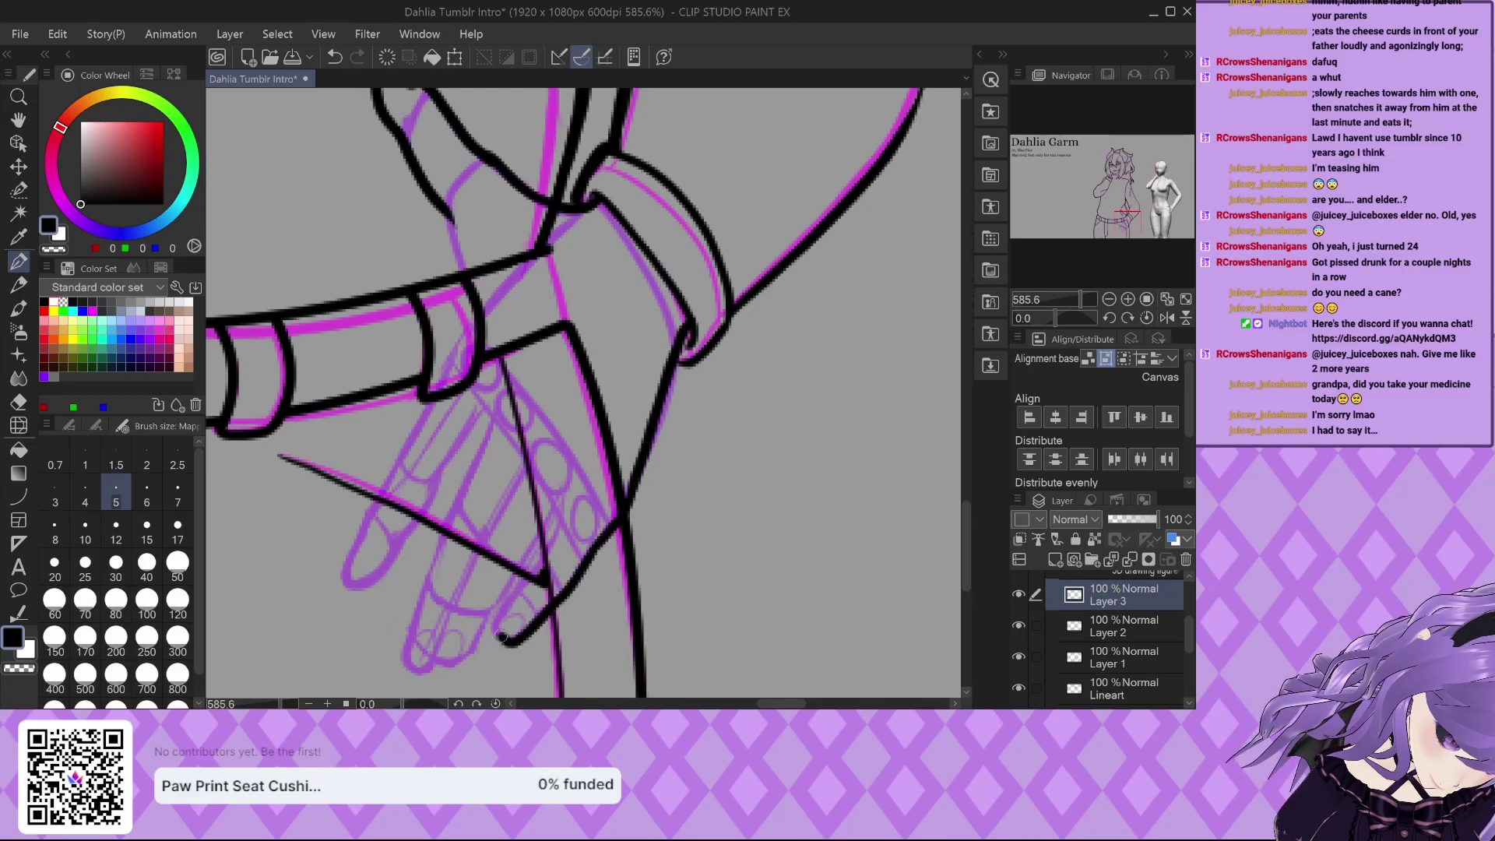
click(1019, 656)
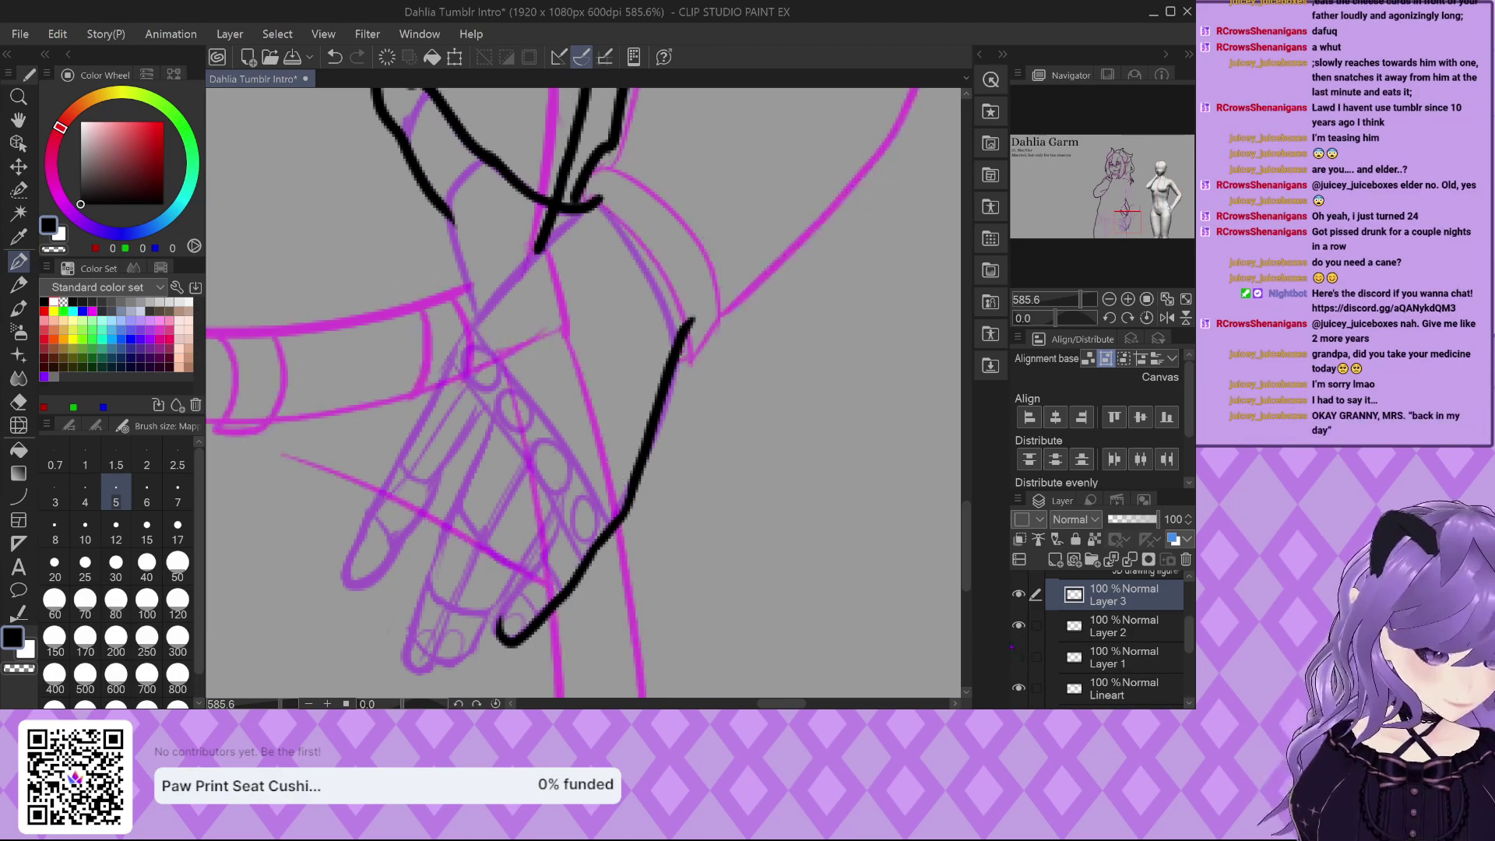
Ink the side of the hand and the outer edge of the pinky finger.
drag(560, 499, 536, 568)
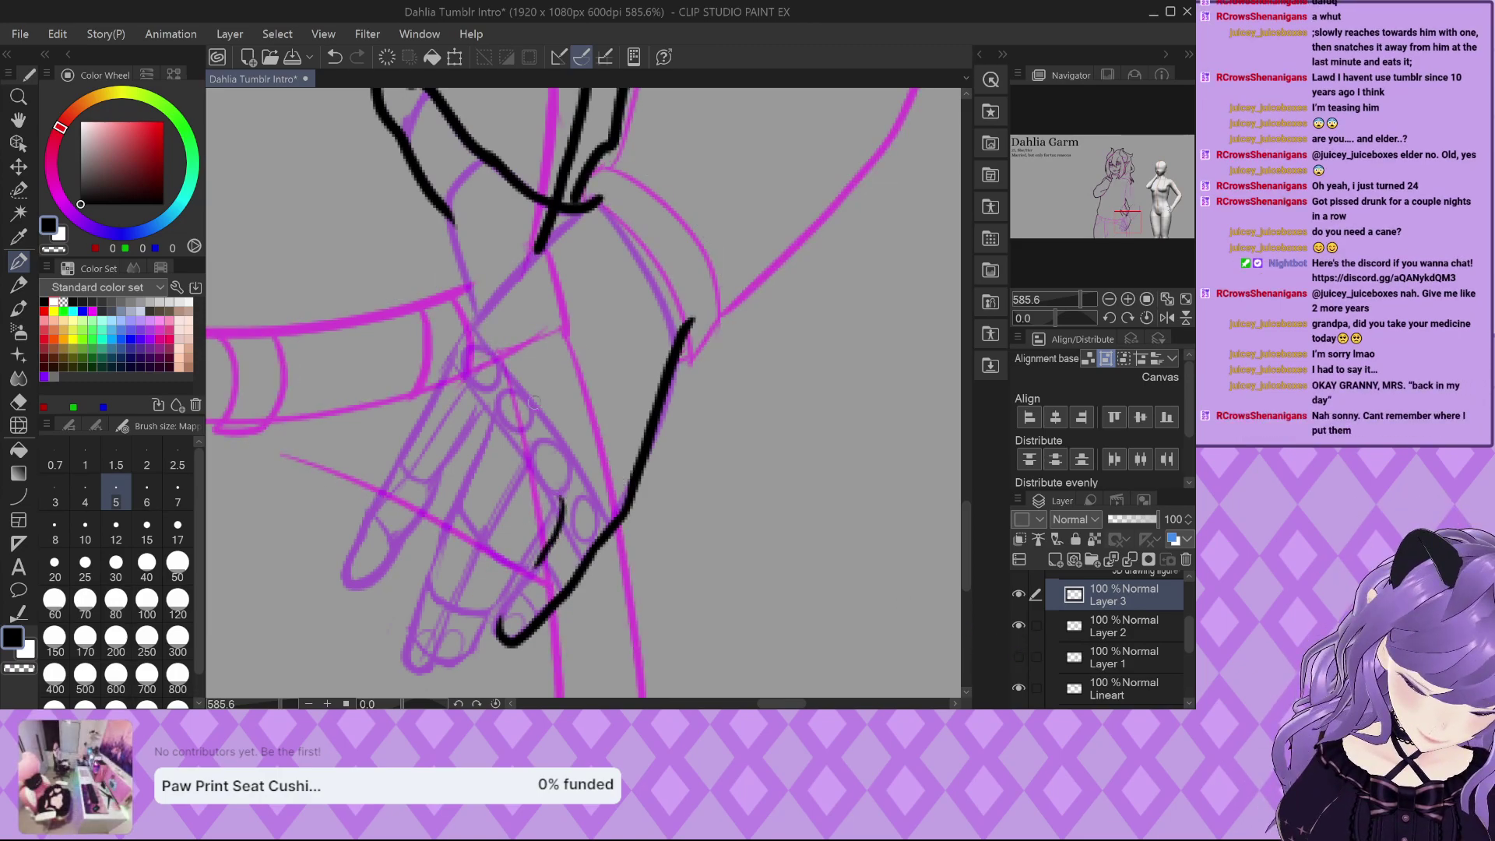
scroll(535, 401, down, 4)
scroll(515, 525, up, 11)
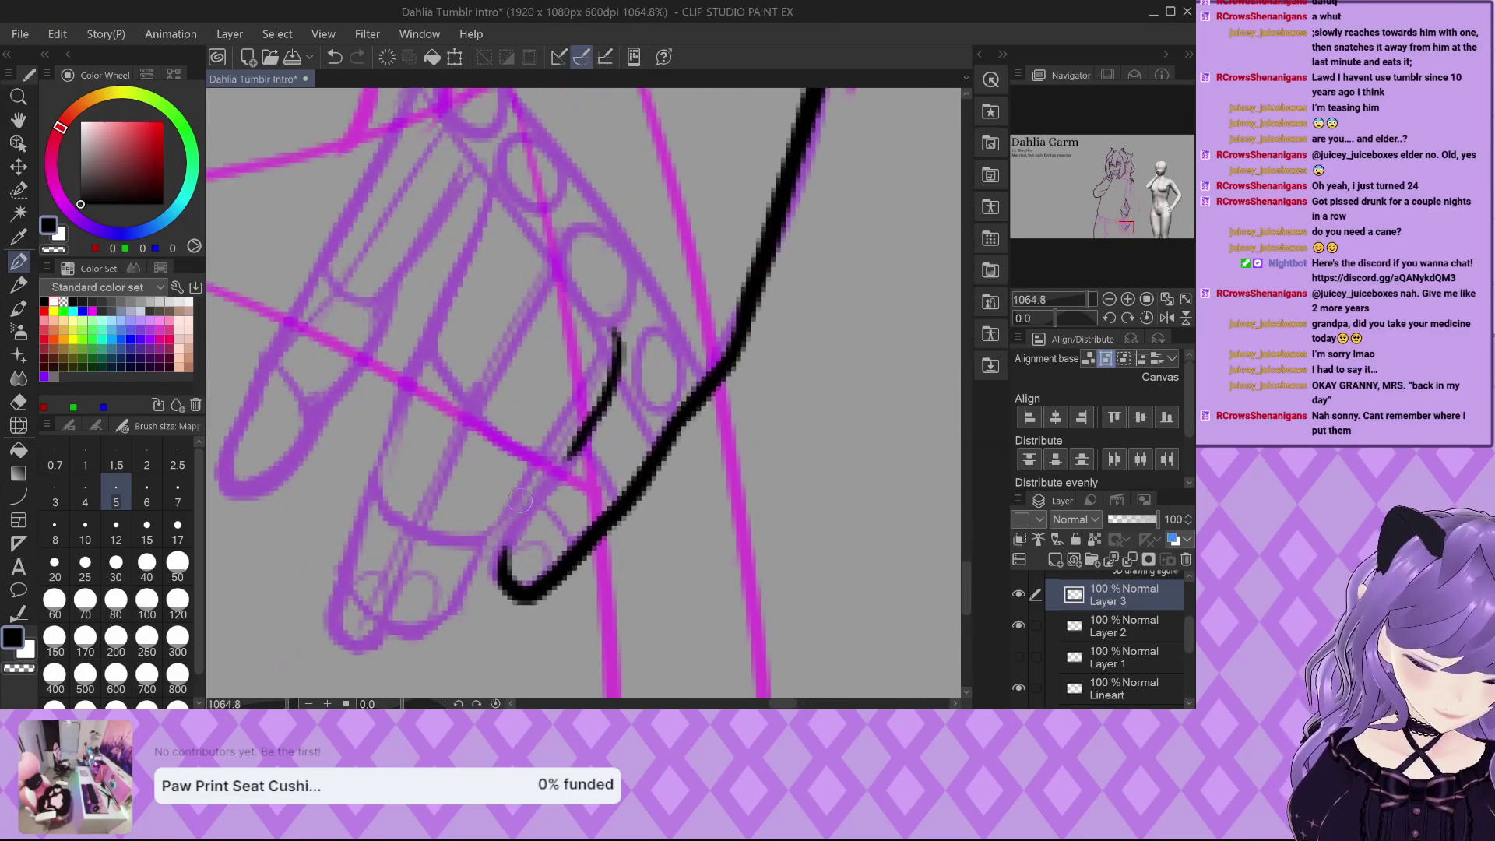
scroll(518, 502, up, 2)
mouse_move(589, 433)
mouse_down()
mouse_move(496, 587)
mouse_move(506, 597)
mouse_move(545, 551)
mouse_move(569, 584)
mouse_up()
scroll(504, 598, up, 1)
scroll(568, 584, down, 7)
scroll(508, 335, down, 4)
scroll(520, 179, up, 9)
Extend the hand outline down from the wrist toward the fingers.
mouse_move(530, 196)
mouse_down()
mouse_move(560, 340)
mouse_move(452, 556)
mouse_up()
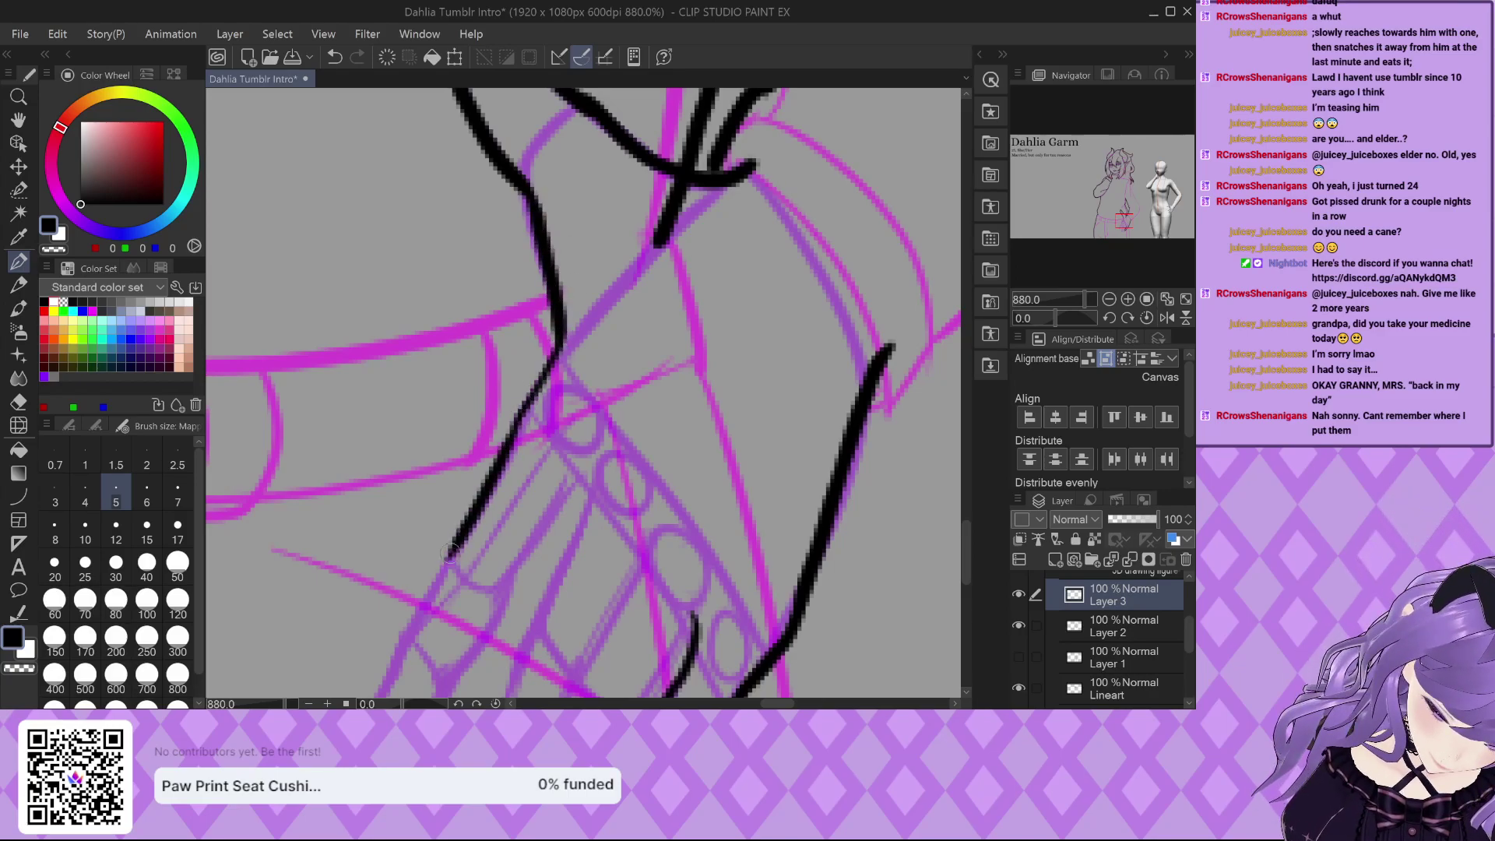
scroll(450, 487, down, 5)
scroll(430, 578, up, 5)
mouse_move(474, 469)
mouse_down()
mouse_move(395, 662)
mouse_move(429, 654)
mouse_move(472, 585)
mouse_up()
scroll(476, 580, down, 5)
scroll(470, 580, up, 4)
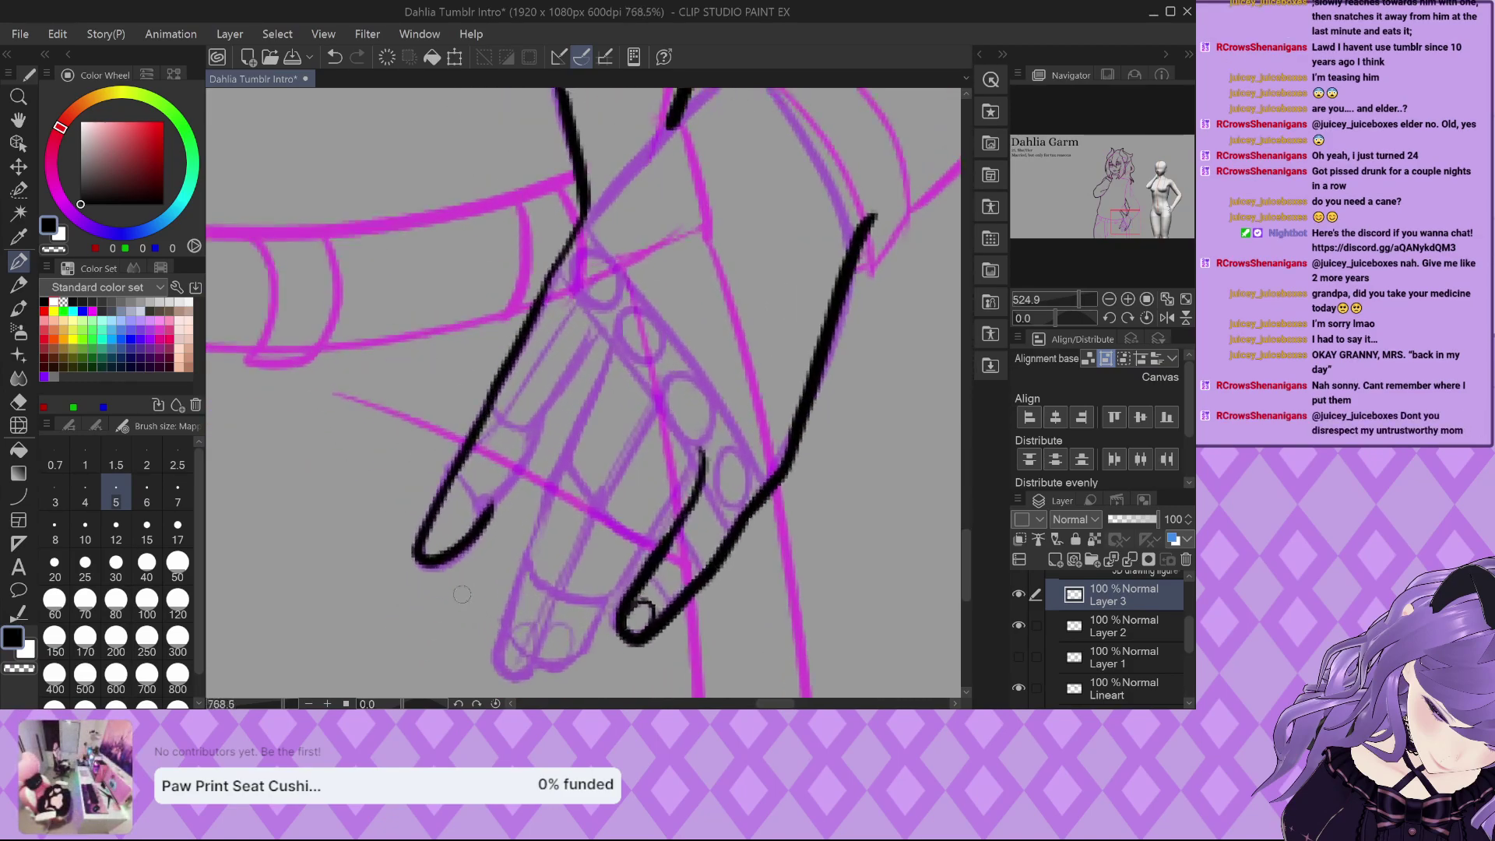
scroll(463, 586, up, 1)
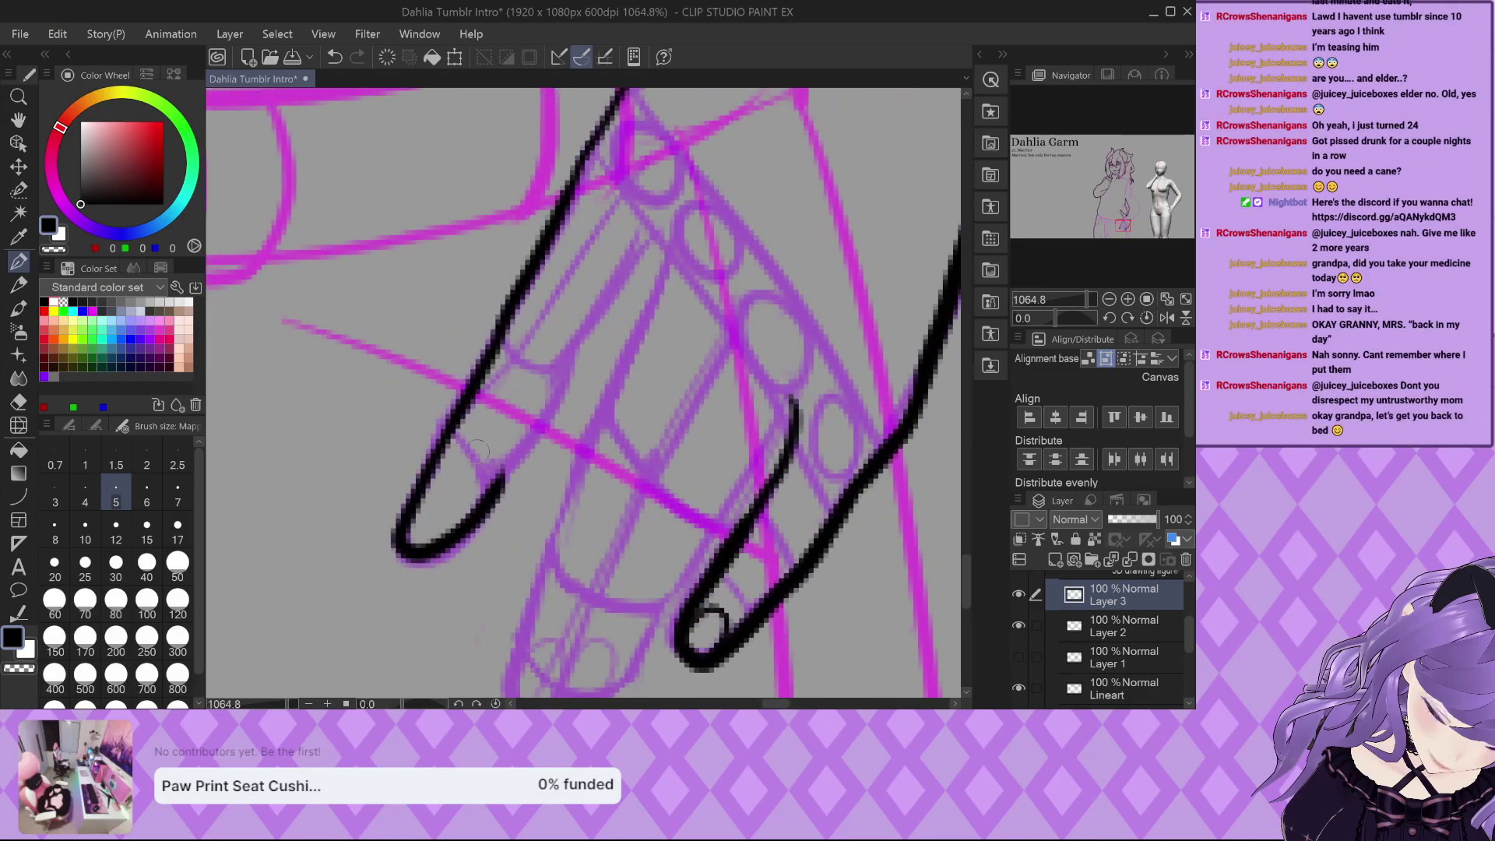
scroll(479, 450, up, 2)
Draw the fingertip nail, the finger's right side and the thin line between two fingers.
mouse_move(424, 529)
mouse_down()
mouse_move(485, 496)
mouse_move(451, 586)
mouse_up()
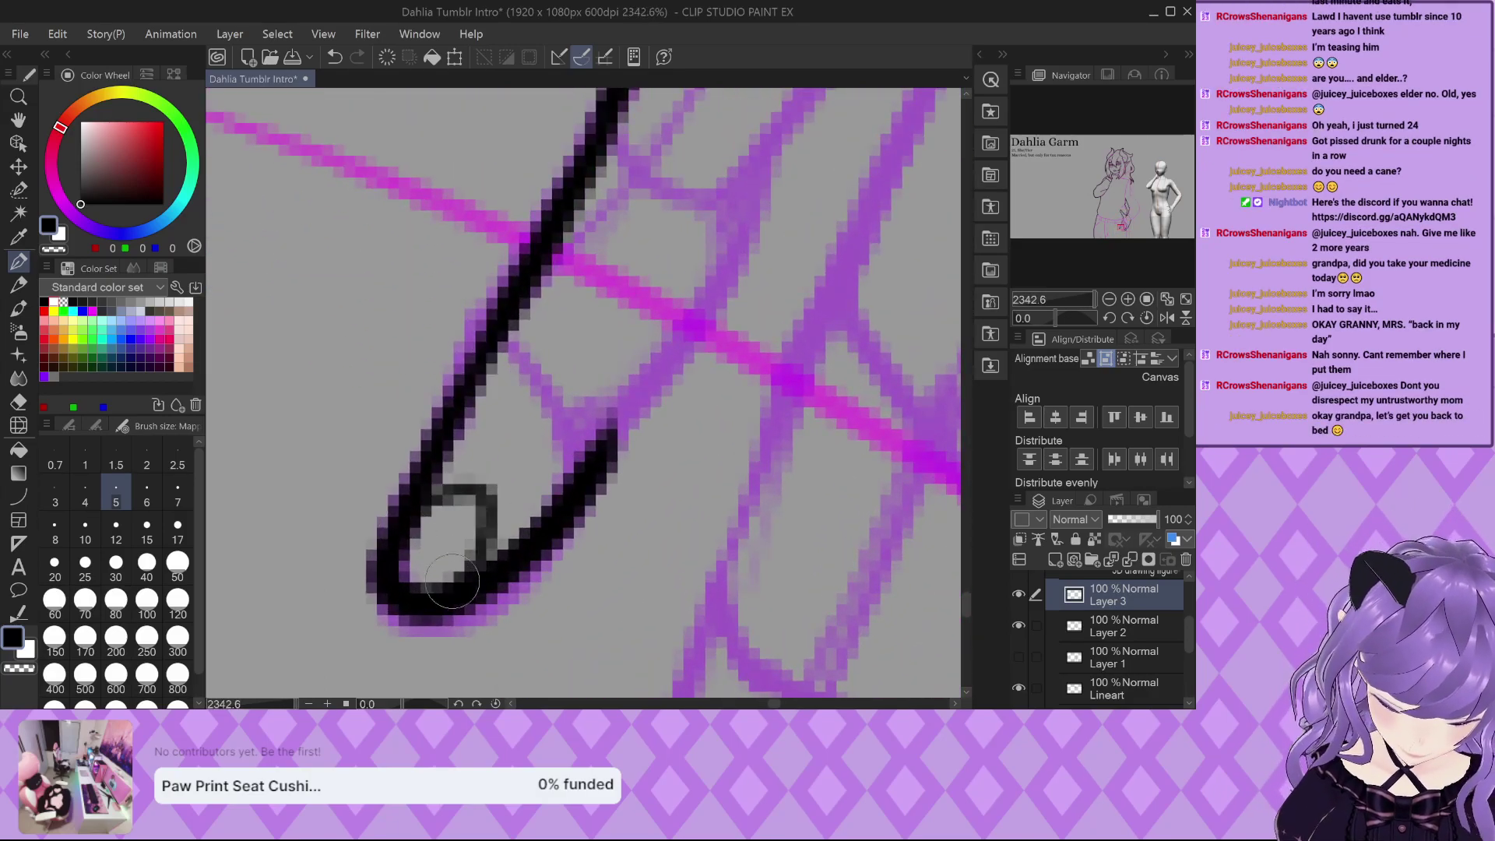
scroll(450, 586, down, 2)
drag(635, 340, 548, 489)
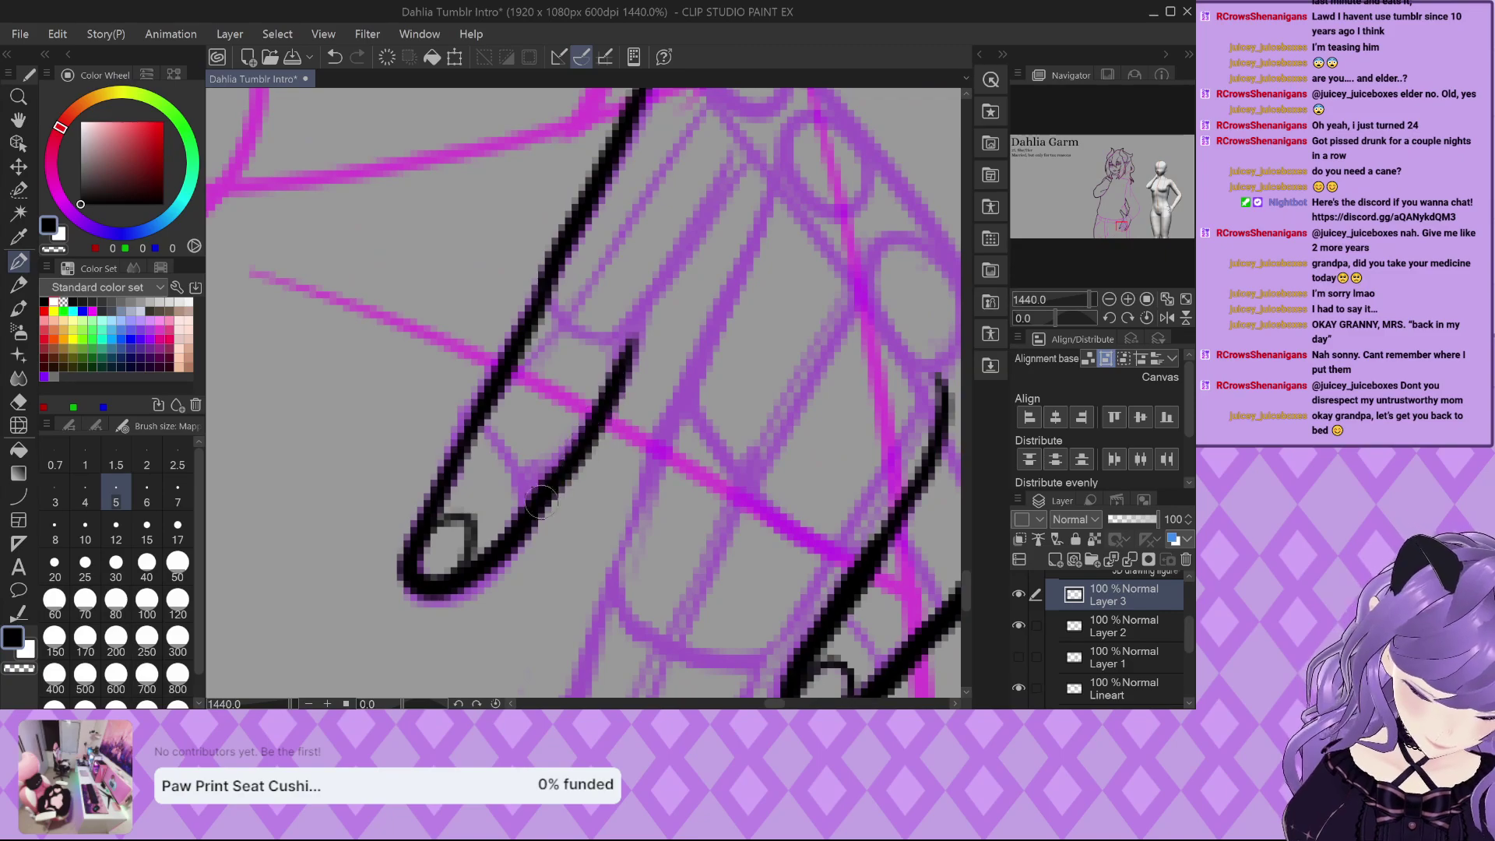
mouse_move(629, 346)
mouse_down()
mouse_move(753, 165)
mouse_move(754, 263)
mouse_move(631, 508)
mouse_up()
scroll(635, 353, down, 2)
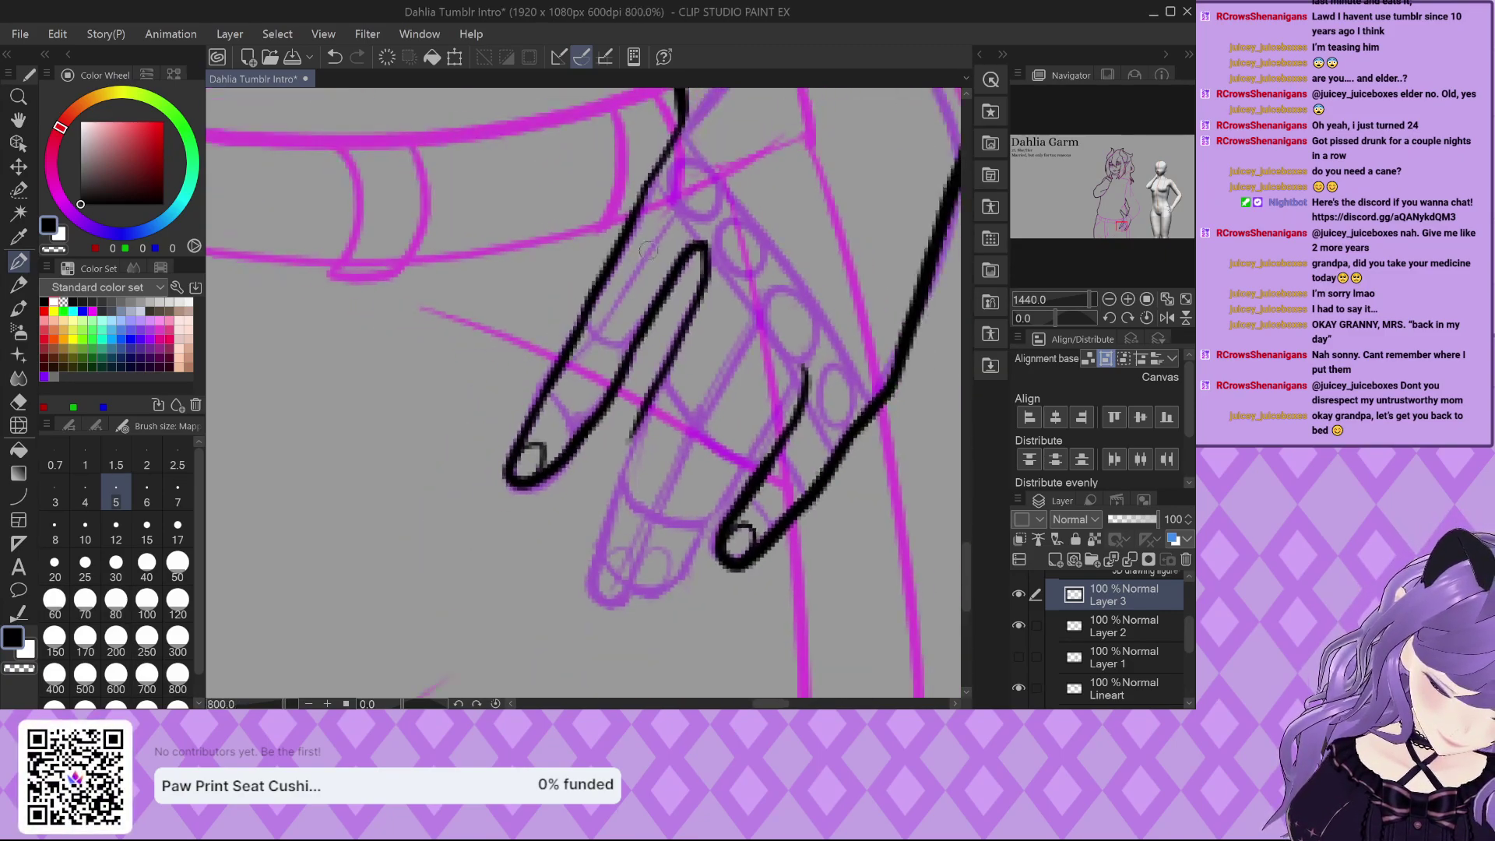
scroll(650, 530, up, 2)
mouse_move(630, 352)
mouse_down()
mouse_move(534, 615)
mouse_move(584, 658)
mouse_move(637, 634)
mouse_move(736, 561)
mouse_move(771, 475)
mouse_up()
scroll(771, 475, down, 3)
scroll(810, 355, up, 3)
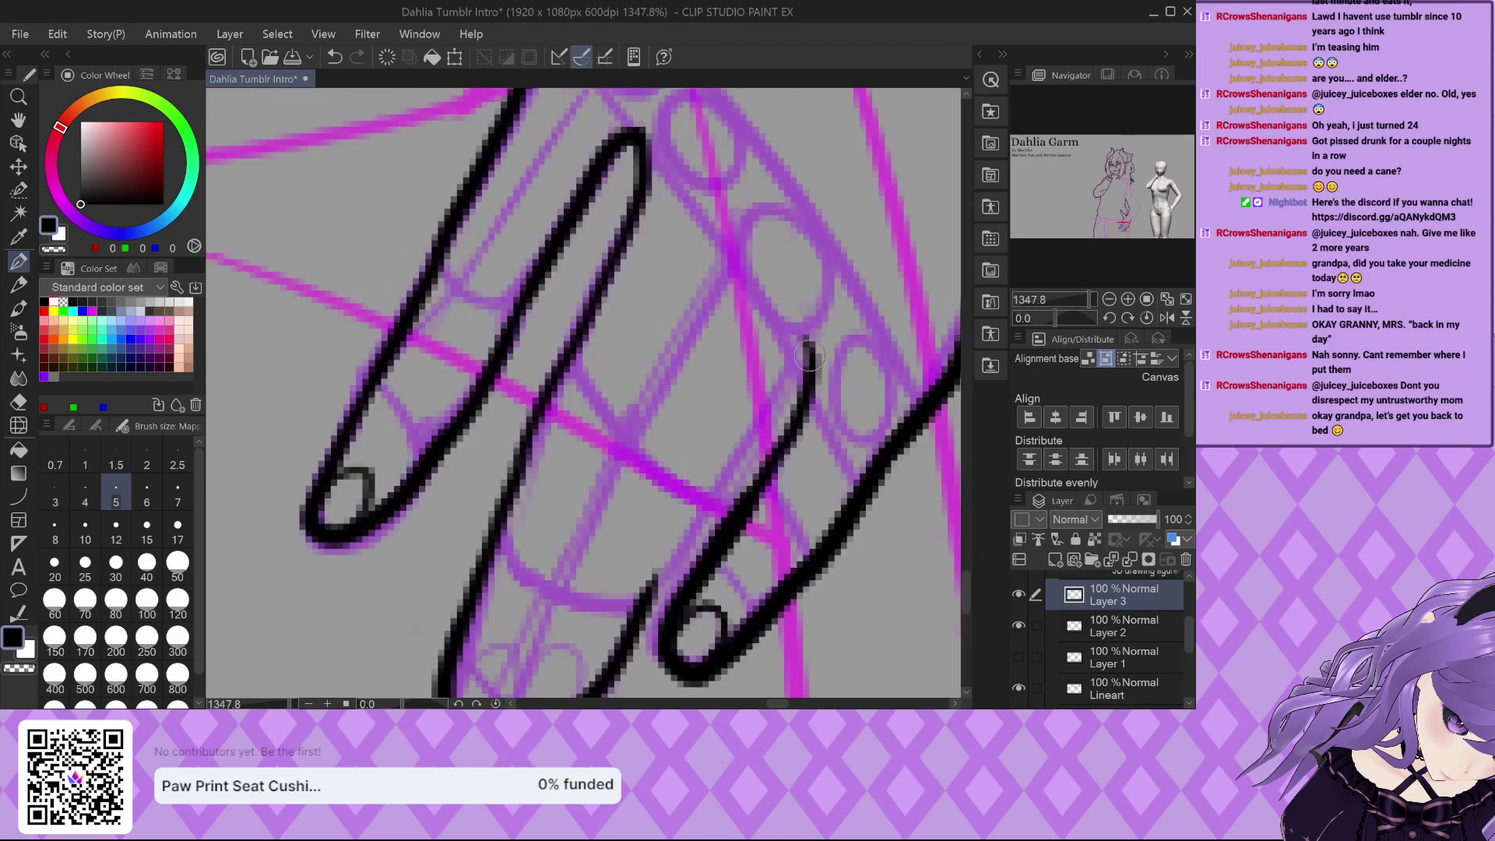
Ink the finger's left edge, thicken the gap line and add the inner edge above the nail.
drag(797, 359, 643, 627)
mouse_move(800, 362)
mouse_down()
mouse_move(790, 409)
mouse_move(679, 600)
mouse_up()
mouse_move(802, 365)
mouse_down()
mouse_move(702, 542)
mouse_move(732, 504)
mouse_move(611, 676)
mouse_up()
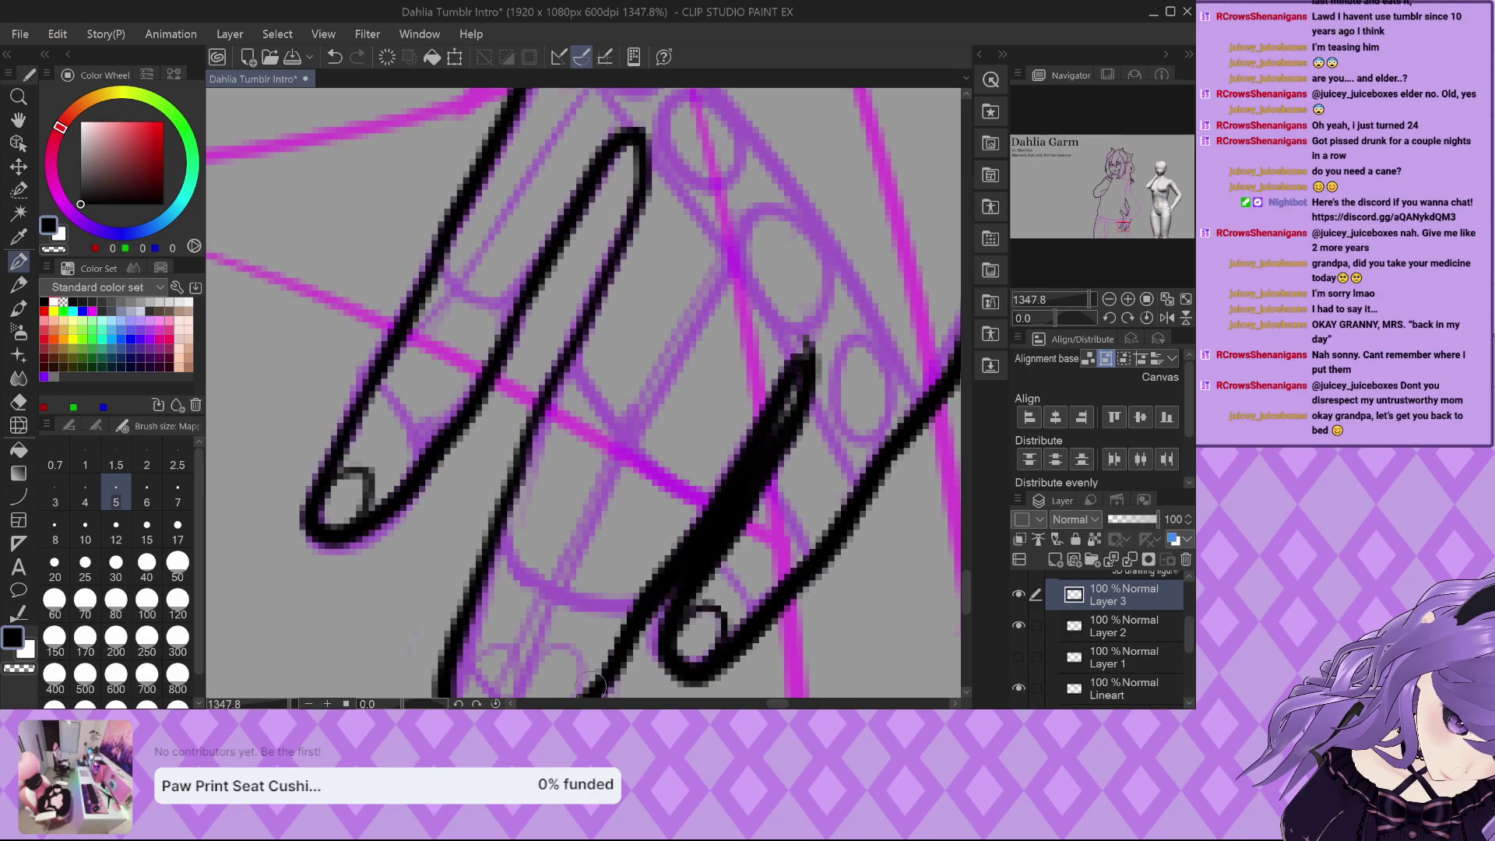
scroll(592, 373, down, 4)
scroll(526, 592, up, 4)
drag(537, 623, 608, 479)
scroll(540, 553, up, 2)
Ink the finger's left edge, outline the second fingernail and run a thin line to the fingertips.
mouse_move(463, 608)
mouse_down()
mouse_move(516, 535)
mouse_move(553, 540)
mouse_move(557, 612)
mouse_up()
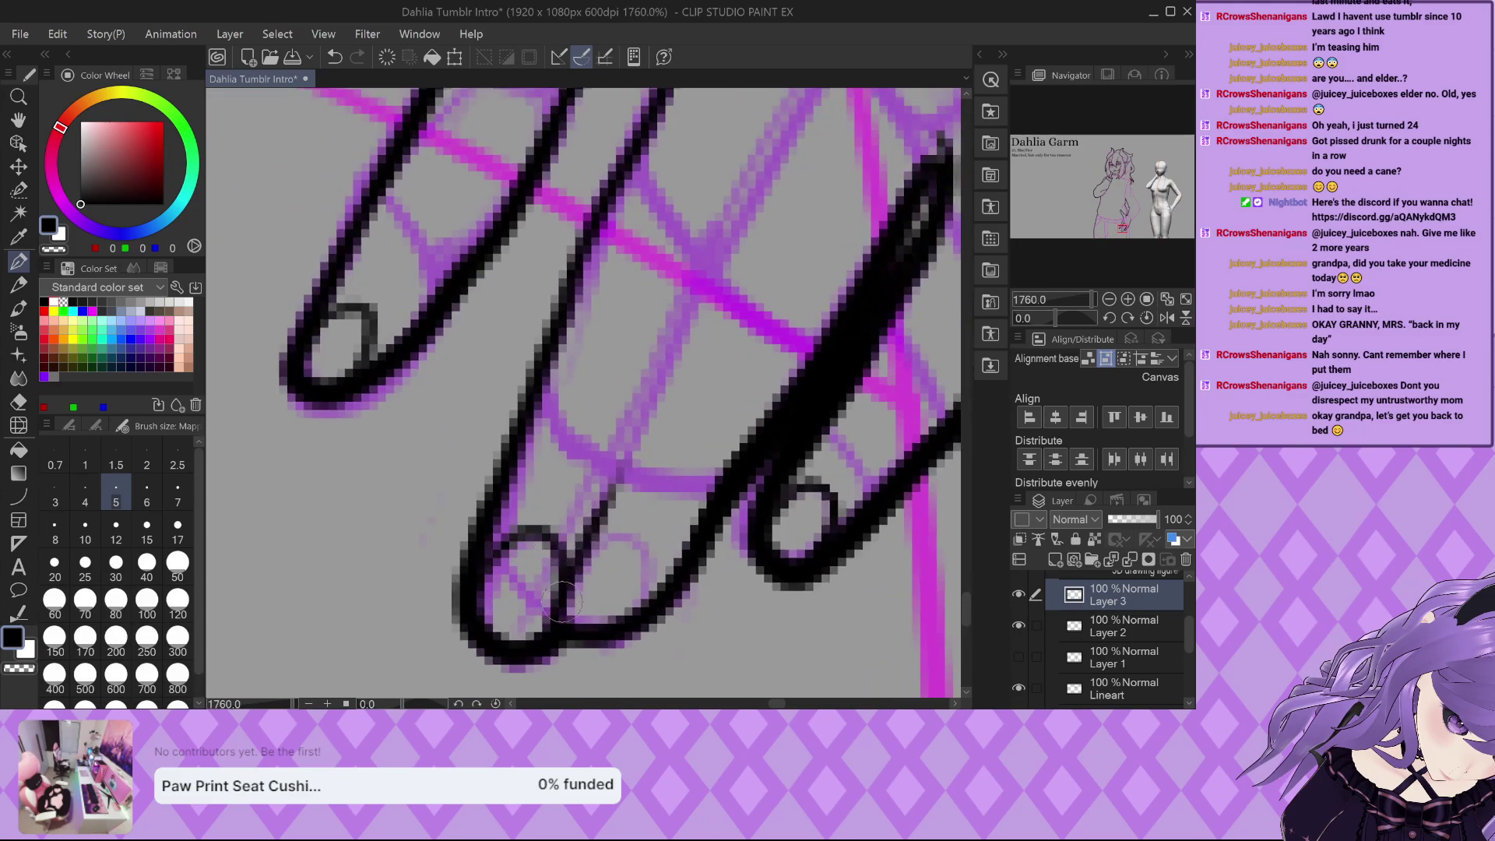
mouse_move(575, 562)
mouse_down()
mouse_move(640, 534)
mouse_move(643, 627)
mouse_up()
scroll(521, 466, down, 4)
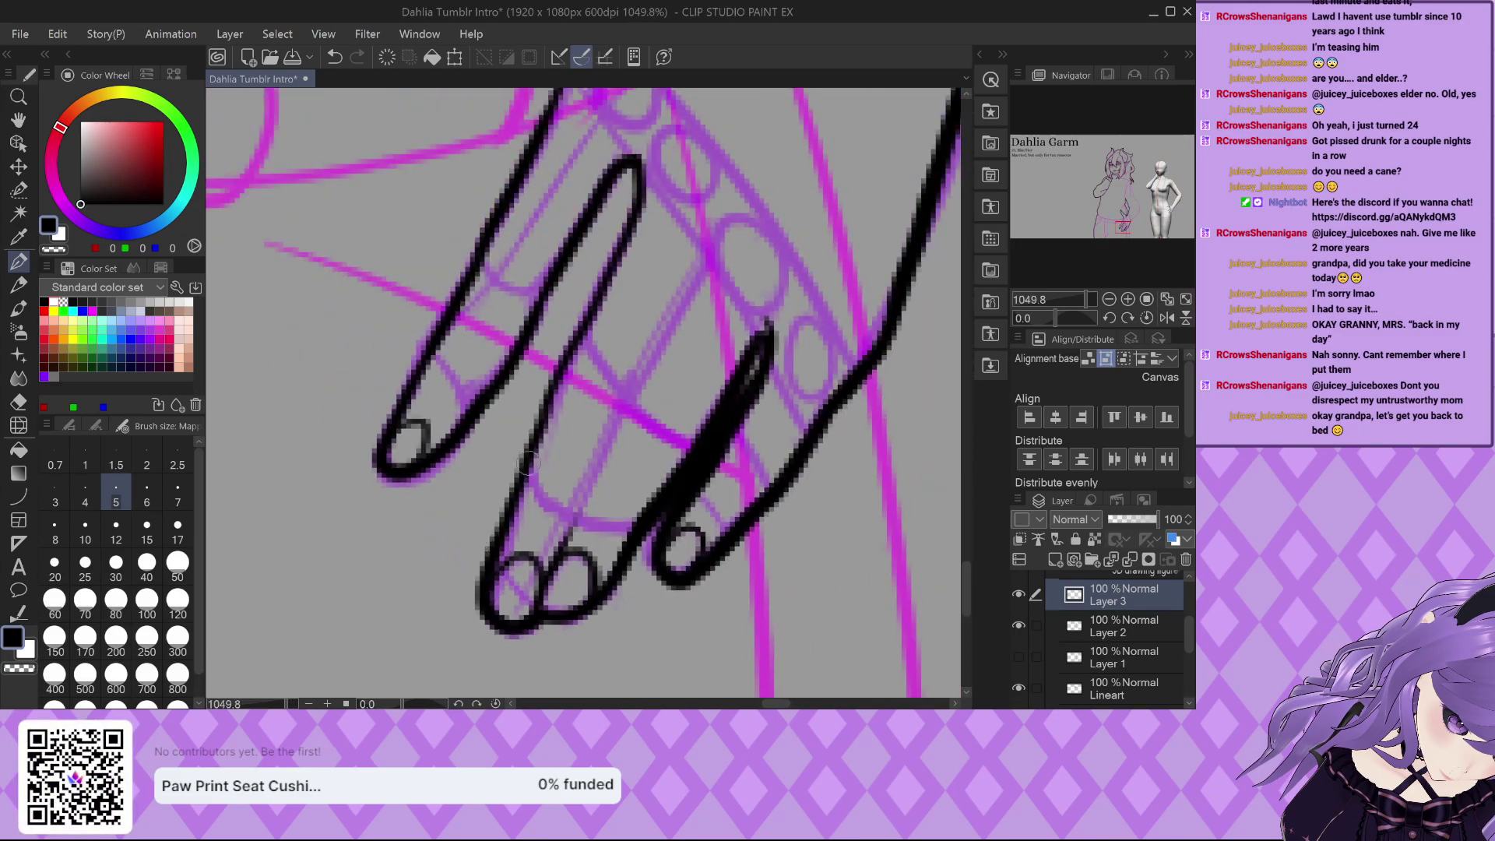
scroll(697, 258, up, 2)
mouse_move(692, 284)
mouse_down()
mouse_move(611, 409)
mouse_move(543, 567)
mouse_up()
drag(566, 514, 507, 634)
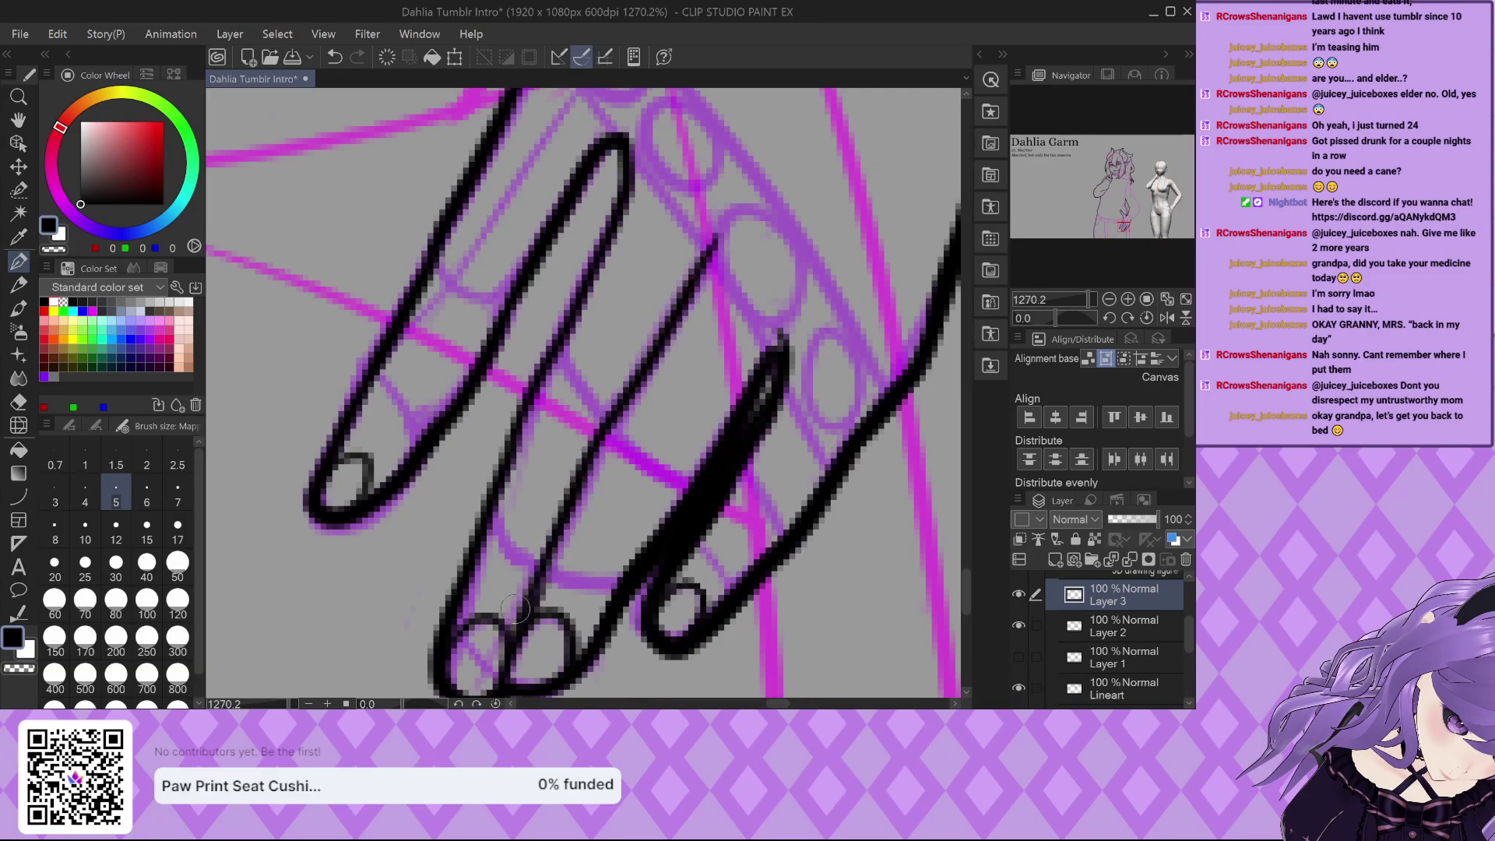
scroll(535, 569, down, 10)
scroll(535, 568, down, 1)
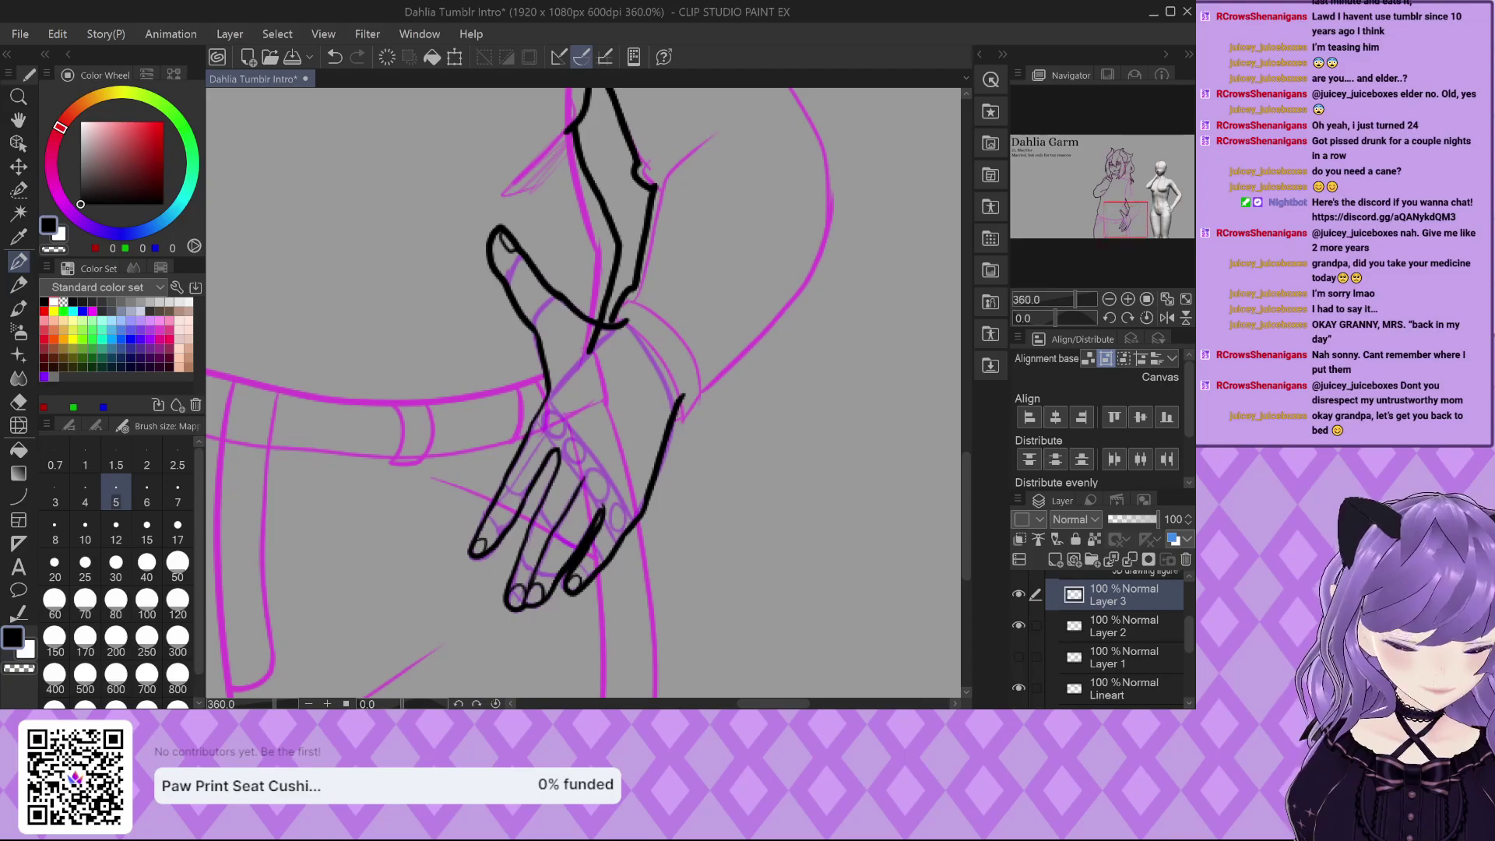
Show Layer 1 again and lower its opacity to 39%.
click(1019, 655)
scroll(786, 518, up, 2)
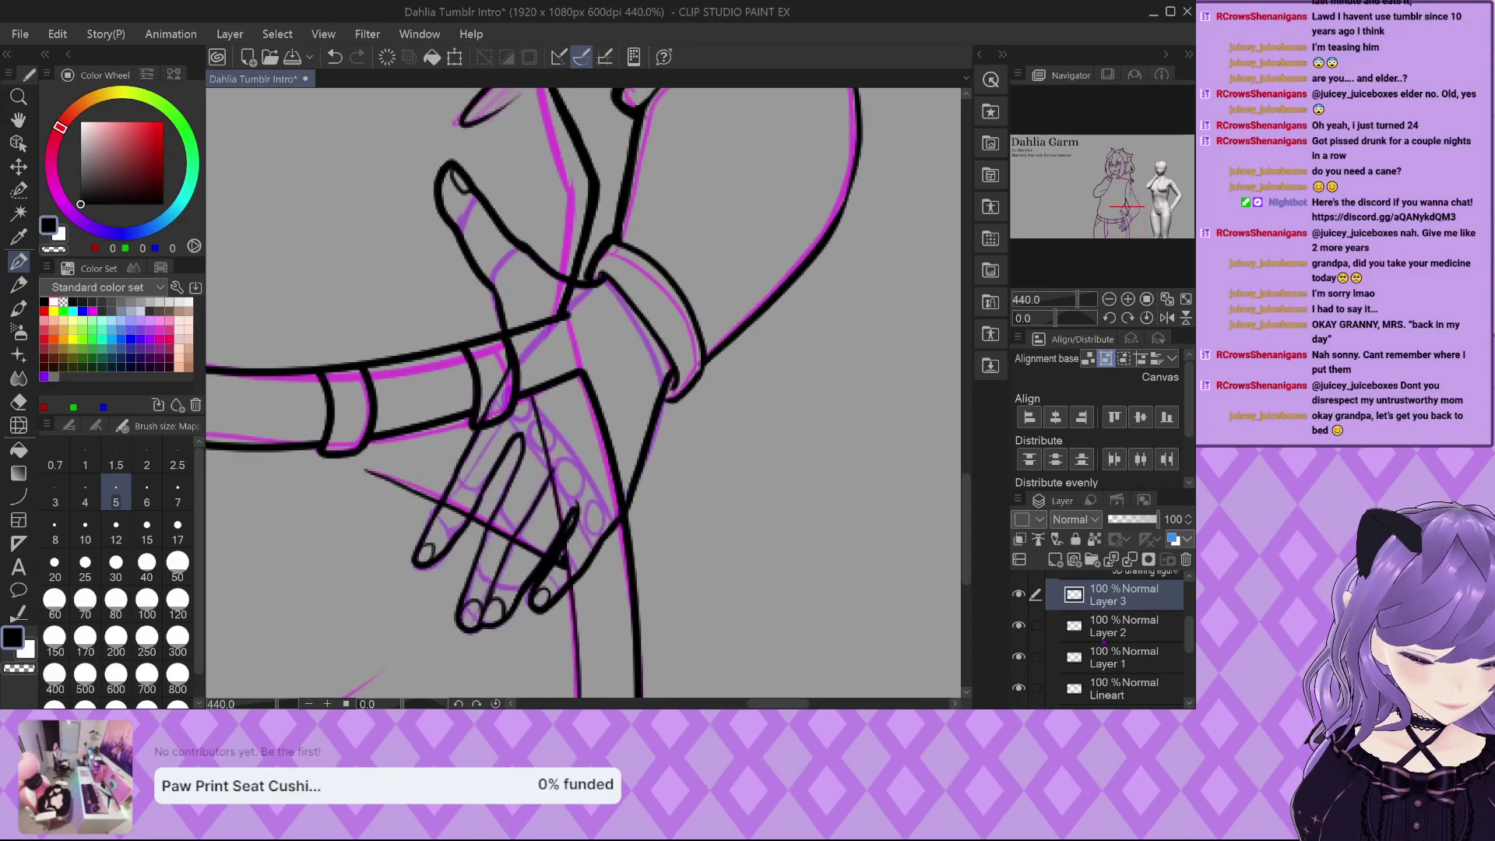
click(1104, 653)
click(1127, 520)
Hide the magenta Sketch 2 and Hand sketch layers.
scroll(1039, 647, down, 2)
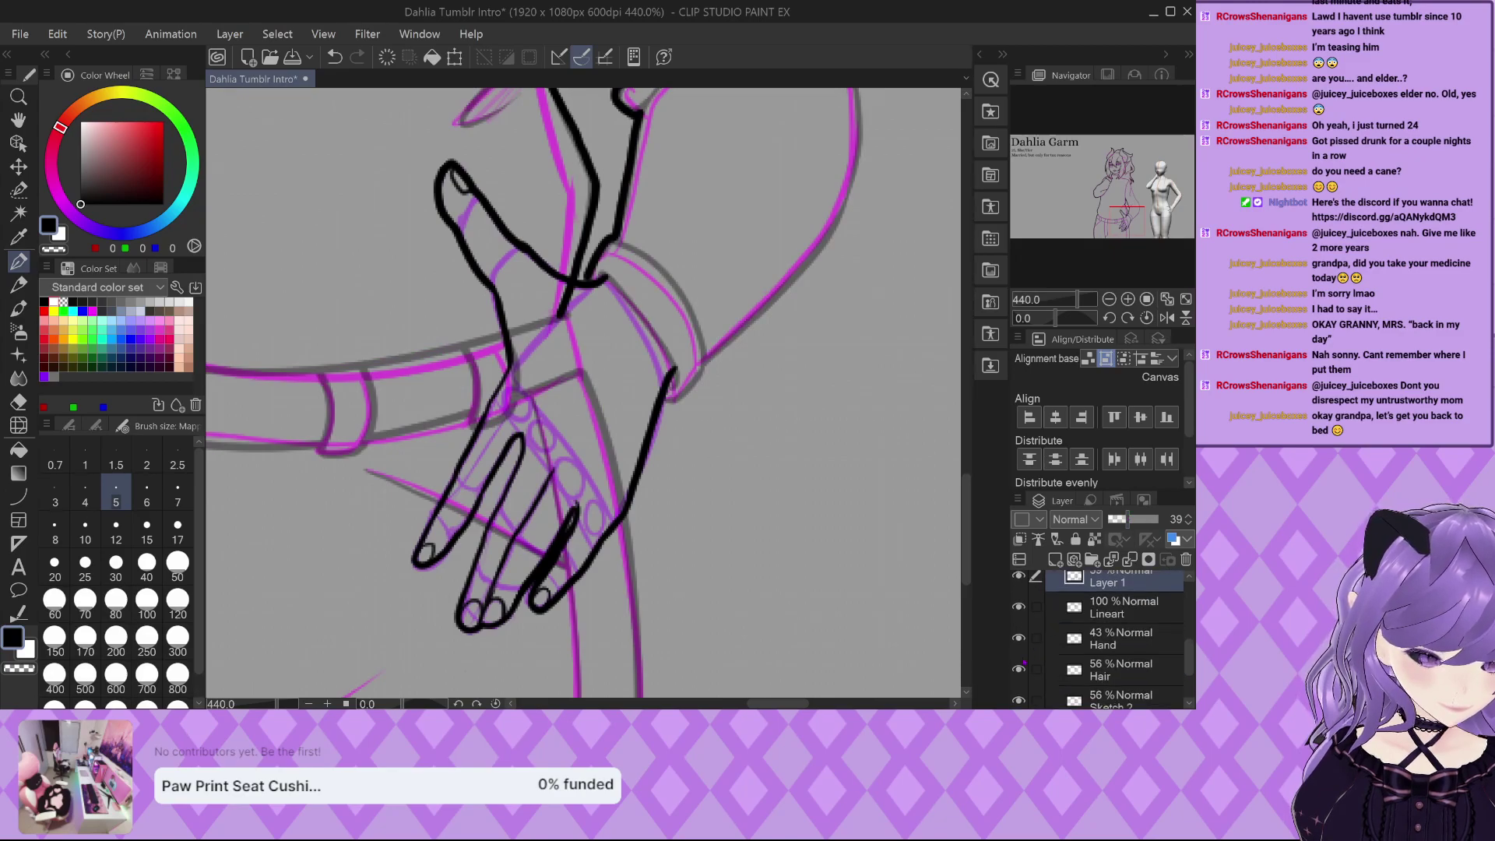
scroll(1025, 663, down, 2)
scroll(1019, 623, up, 1)
scroll(1022, 666, down, 1)
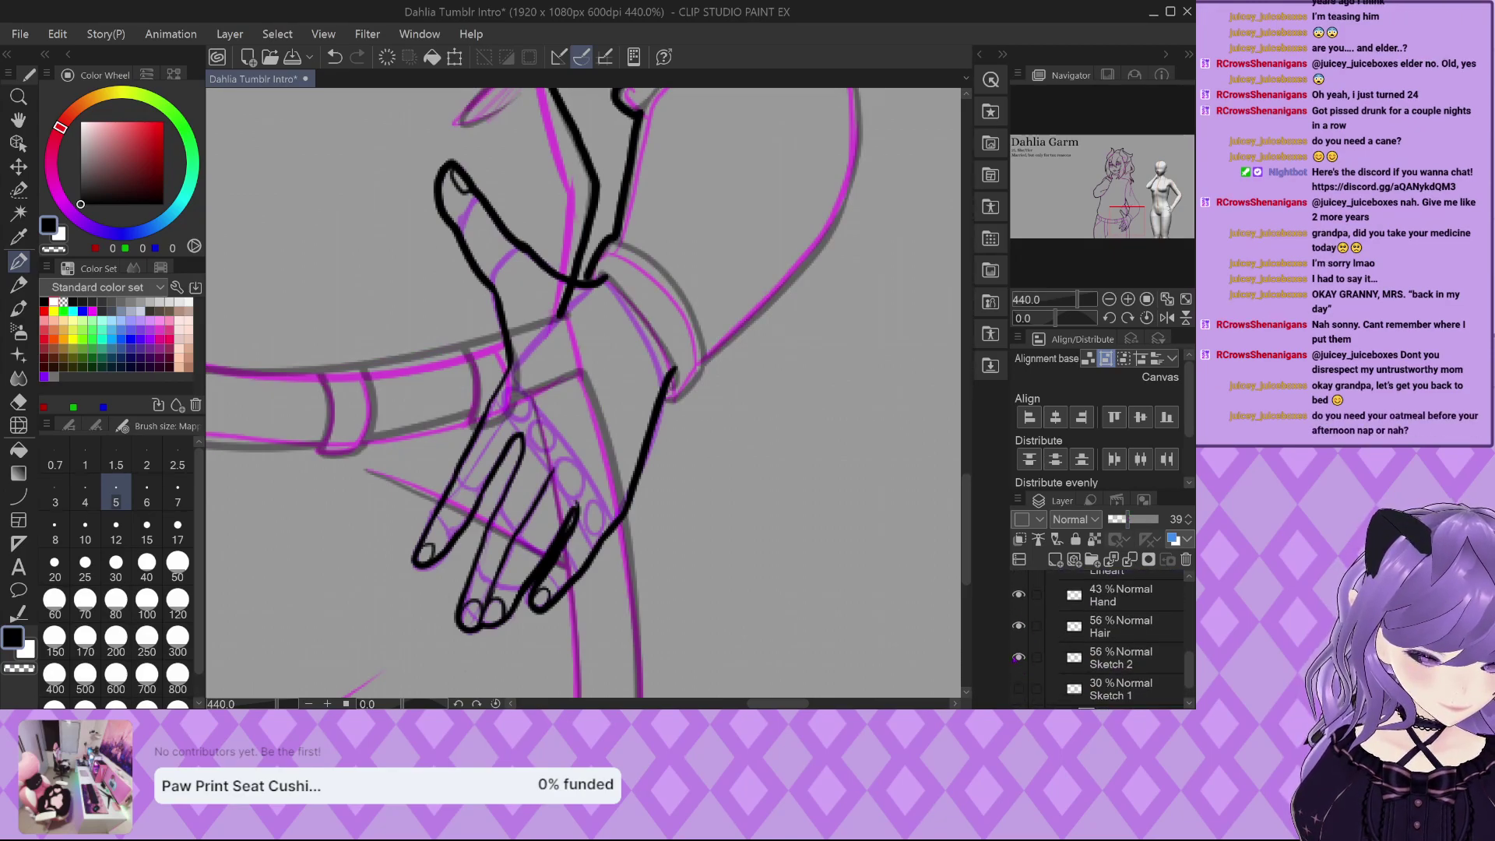
click(1019, 657)
scroll(1028, 658, up, 3)
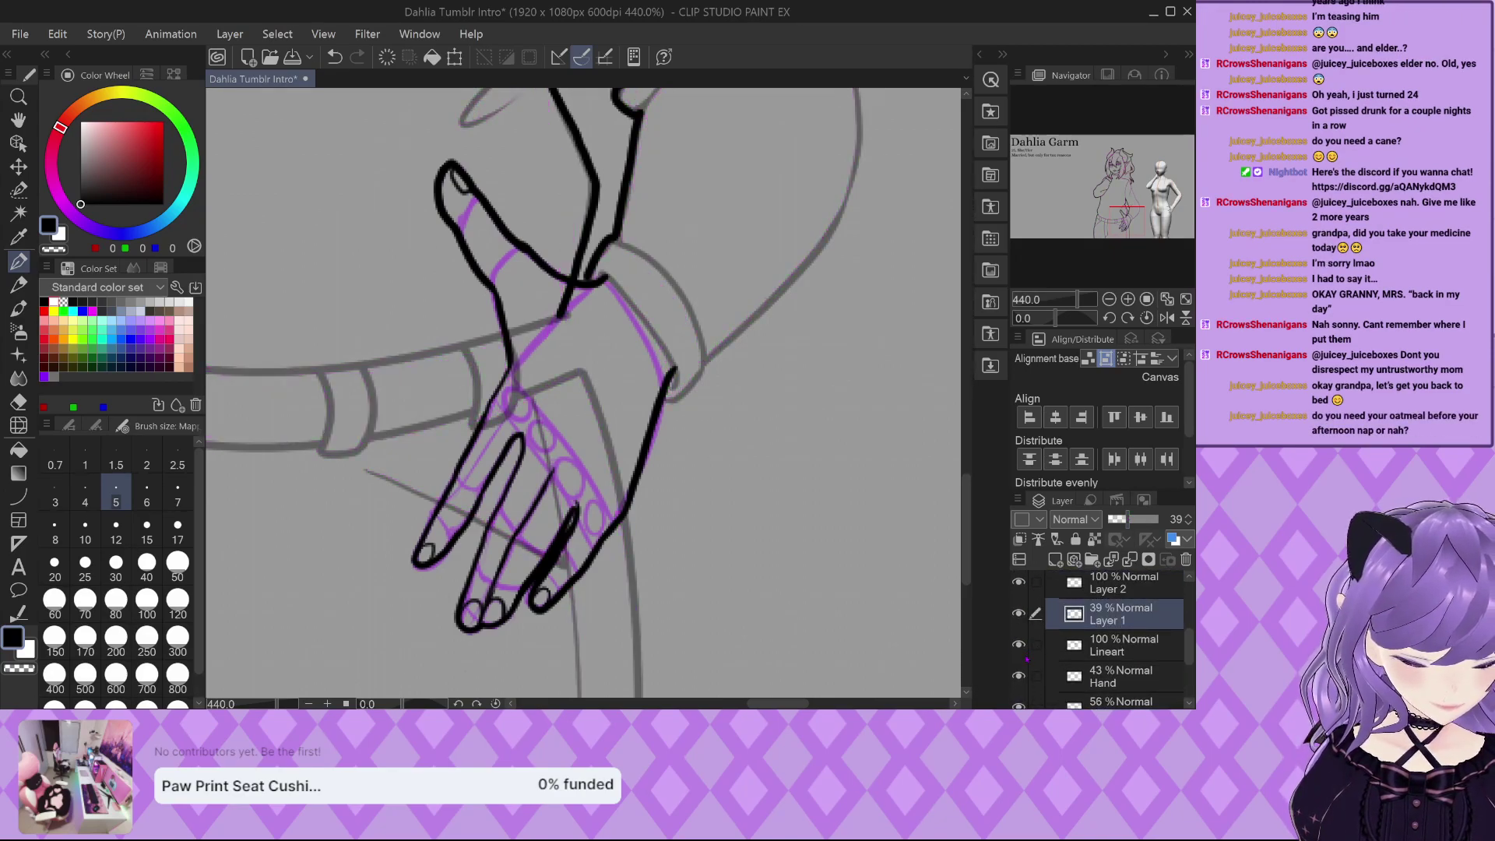
scroll(1106, 638, down, 1)
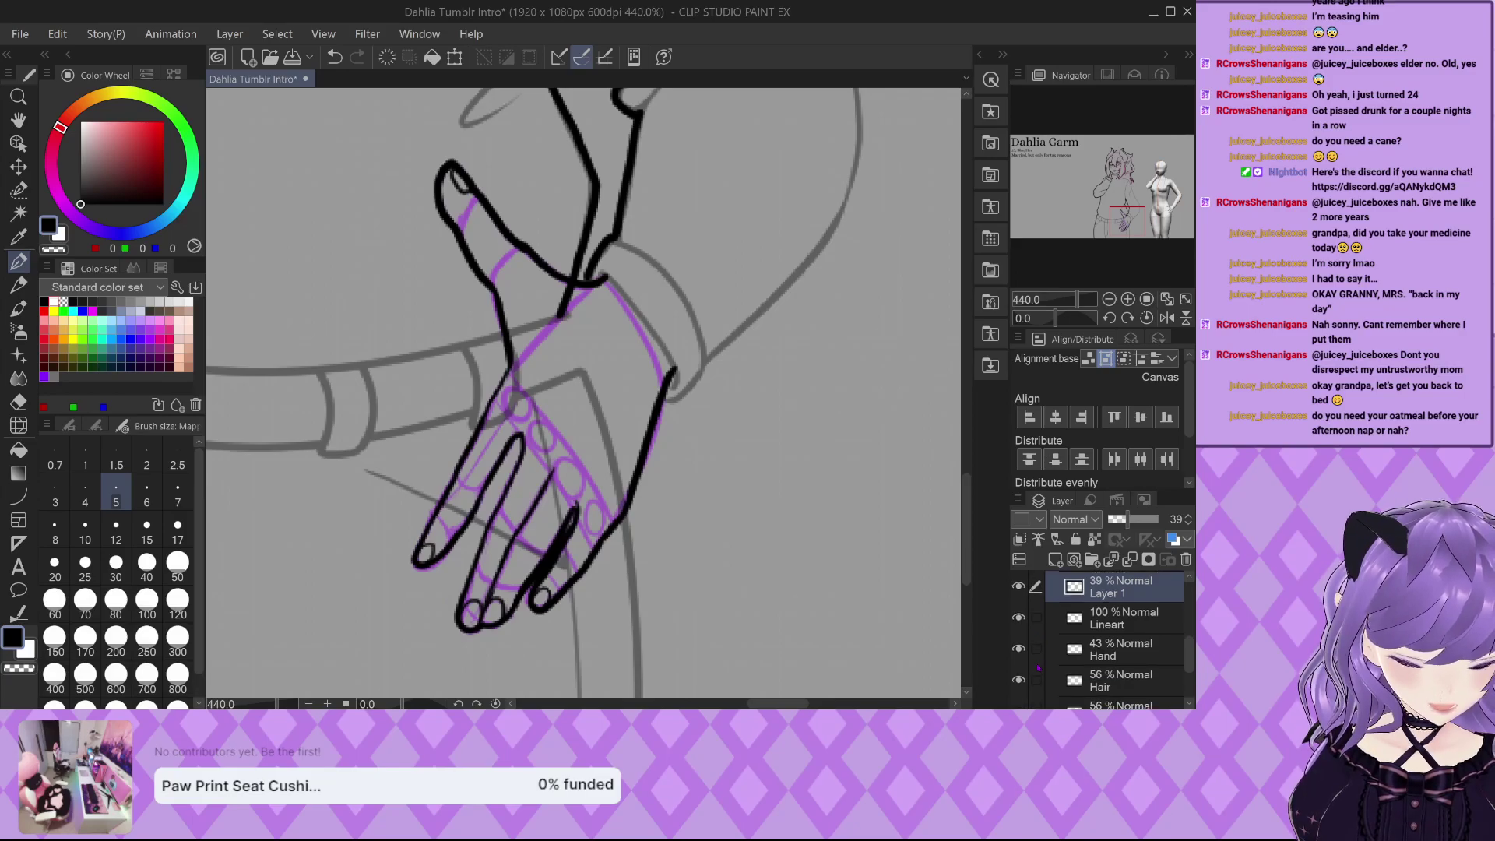
drag(1019, 649, 1021, 678)
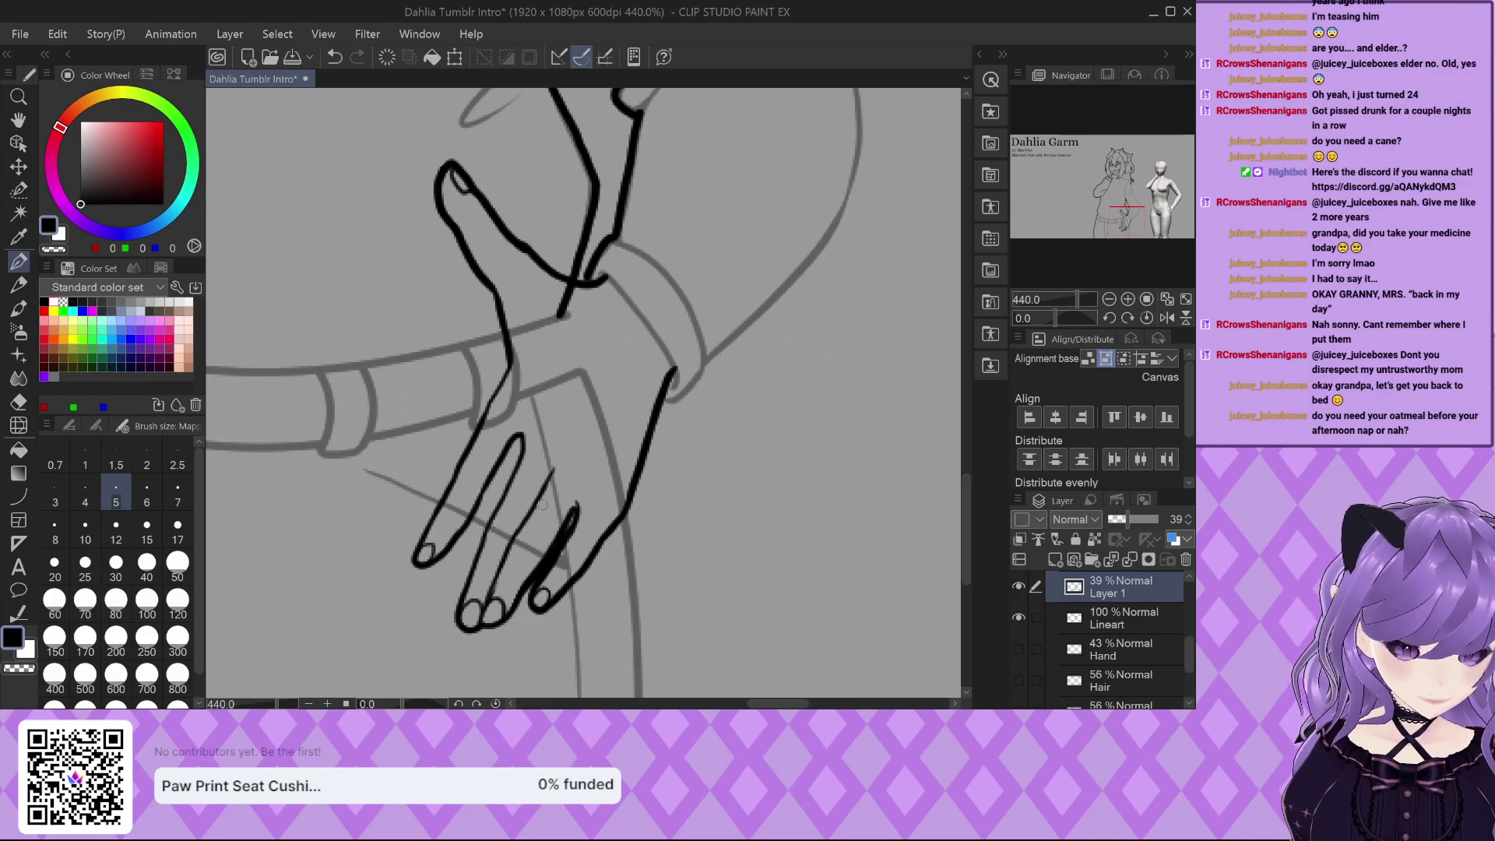
Erase Layer 1's faded lines across the wrist, fingers and palm.
scroll(597, 388, up, 2)
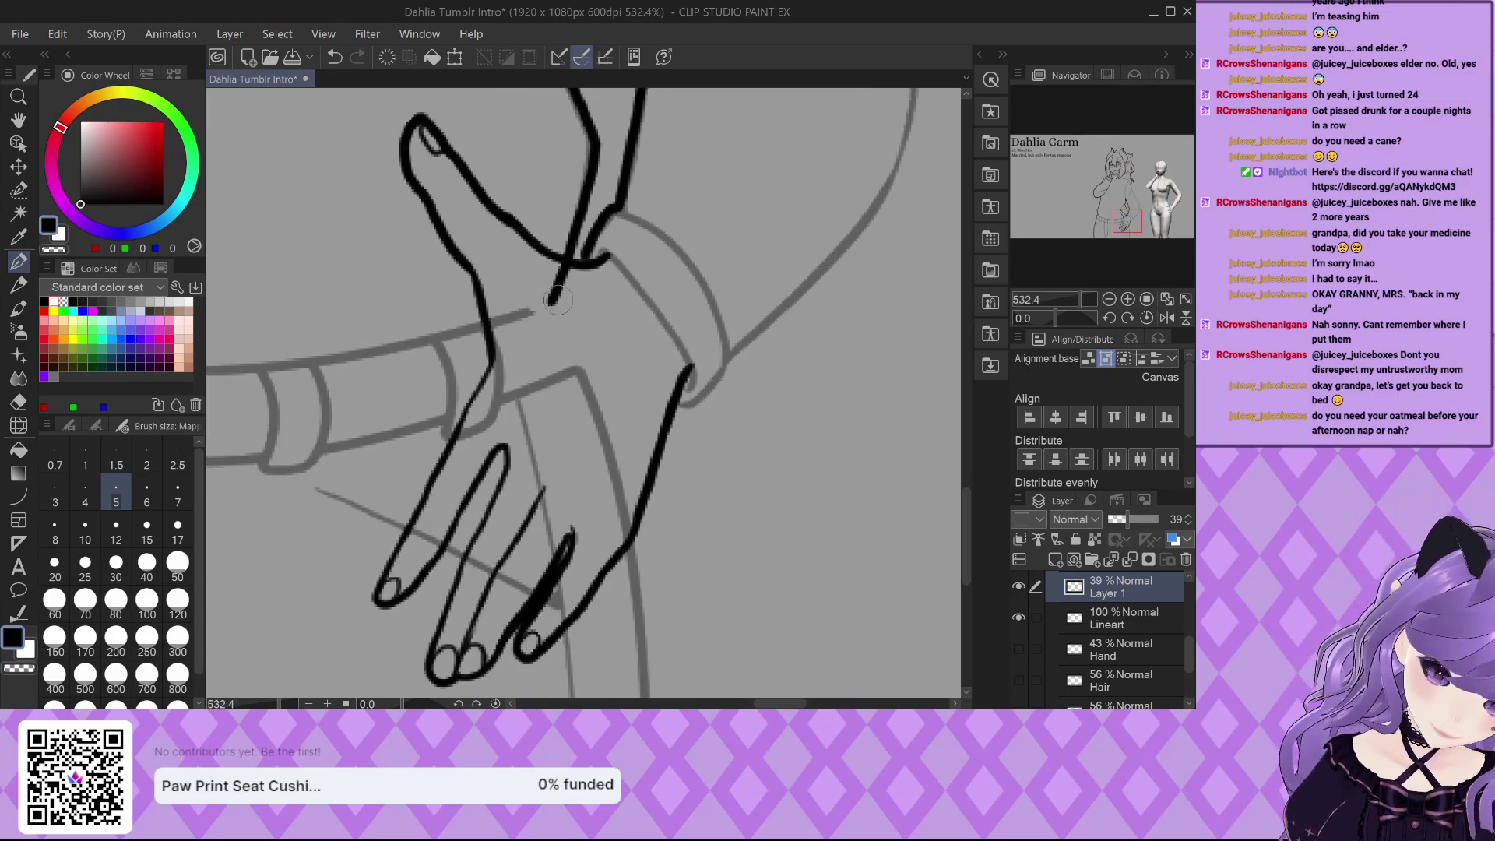
mouse_move(490, 306)
mouse_down()
mouse_move(506, 369)
mouse_move(512, 342)
mouse_move(471, 438)
mouse_up()
mouse_move(461, 498)
mouse_down()
mouse_move(431, 548)
mouse_move(423, 537)
mouse_up()
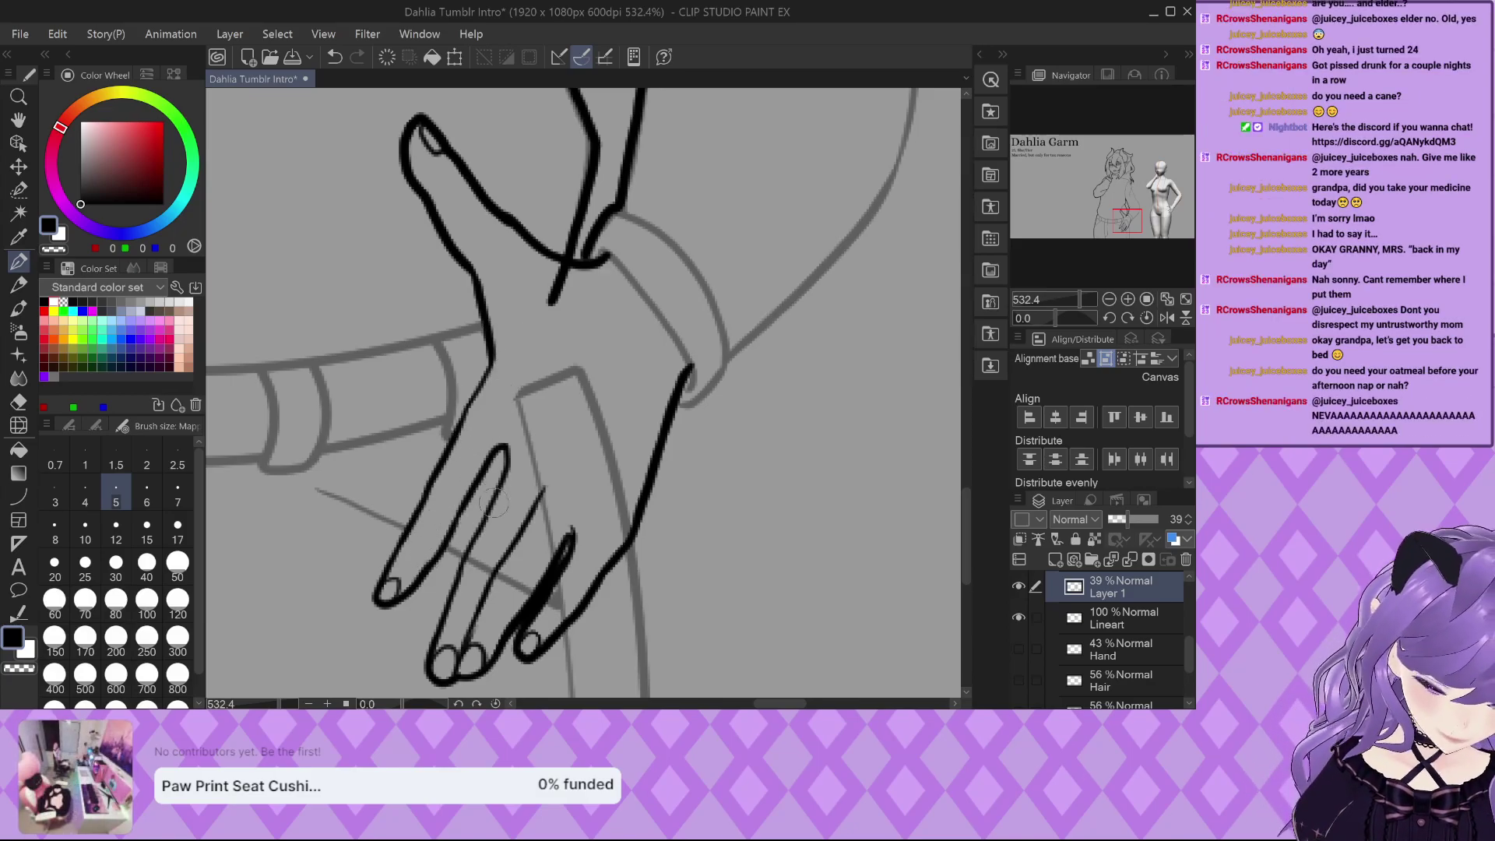
scroll(489, 562, up, 3)
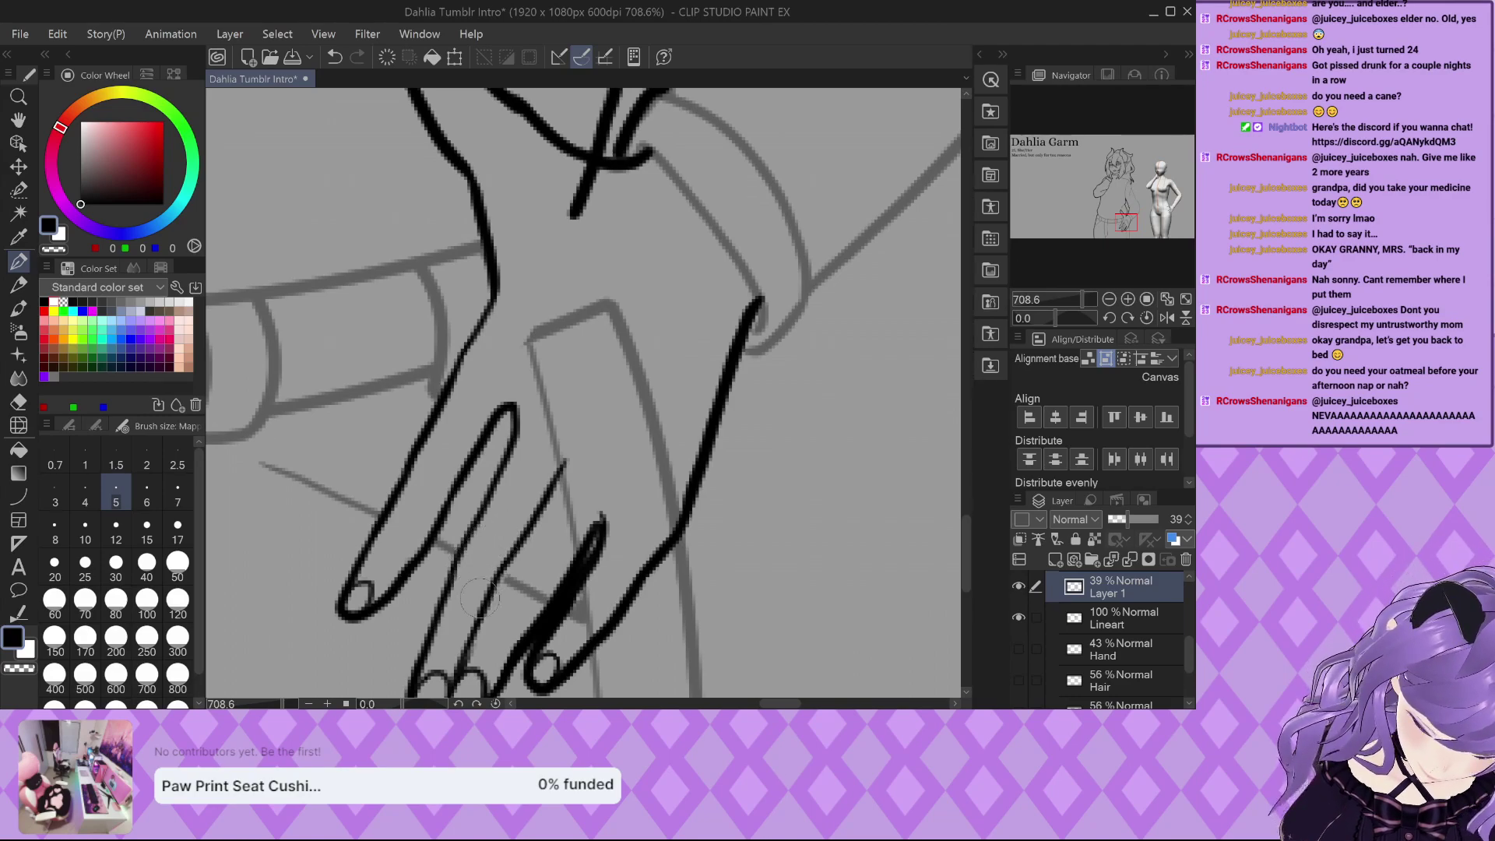
drag(526, 604, 559, 635)
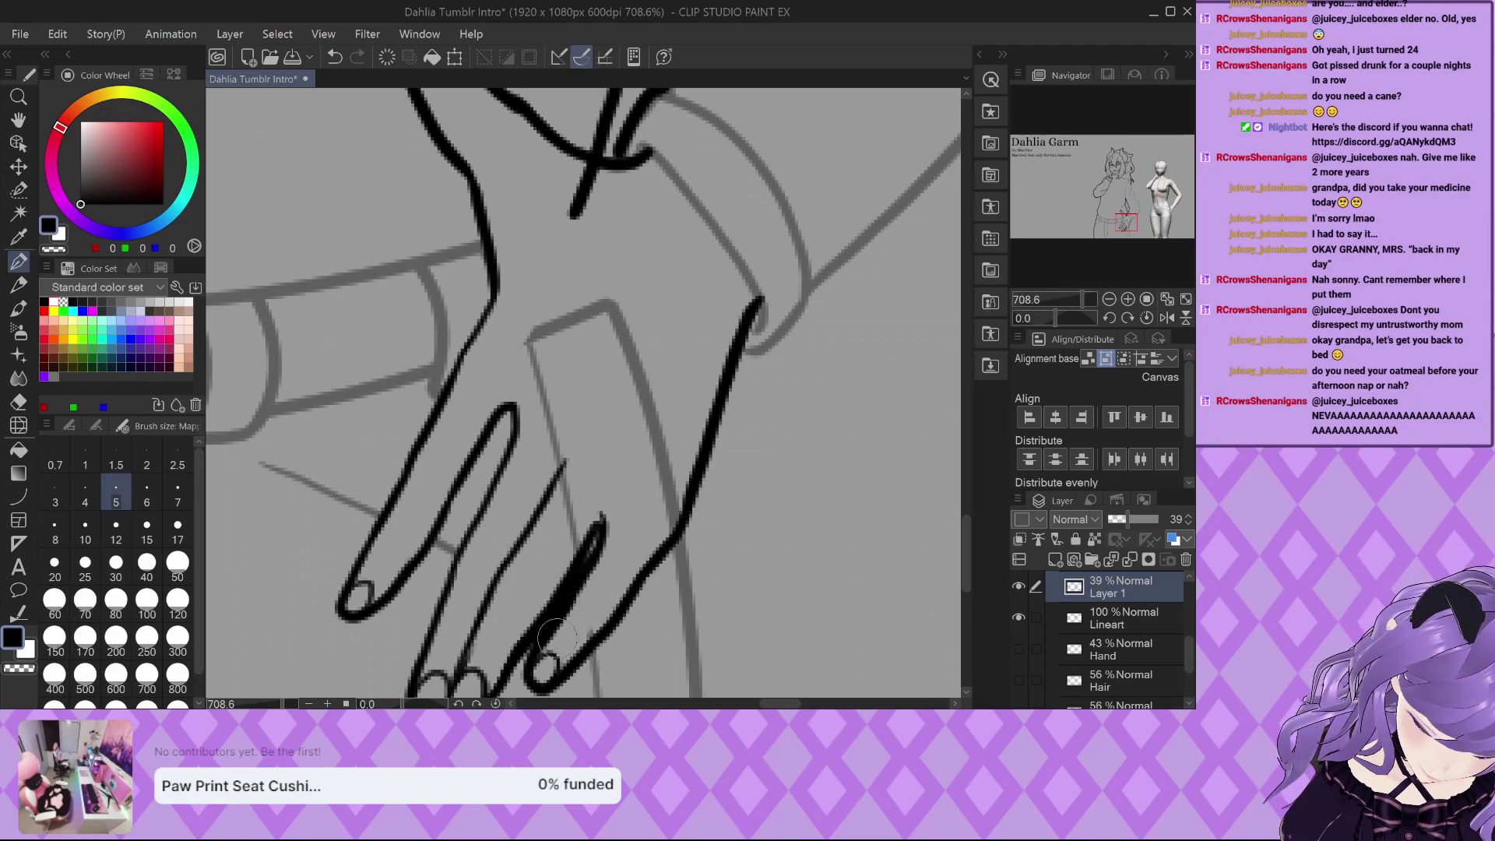
mouse_move(545, 581)
mouse_down()
mouse_move(572, 547)
mouse_move(532, 338)
mouse_move(609, 311)
mouse_move(648, 418)
mouse_move(653, 520)
mouse_up()
scroll(646, 519, down, 1)
scroll(647, 520, down, 3)
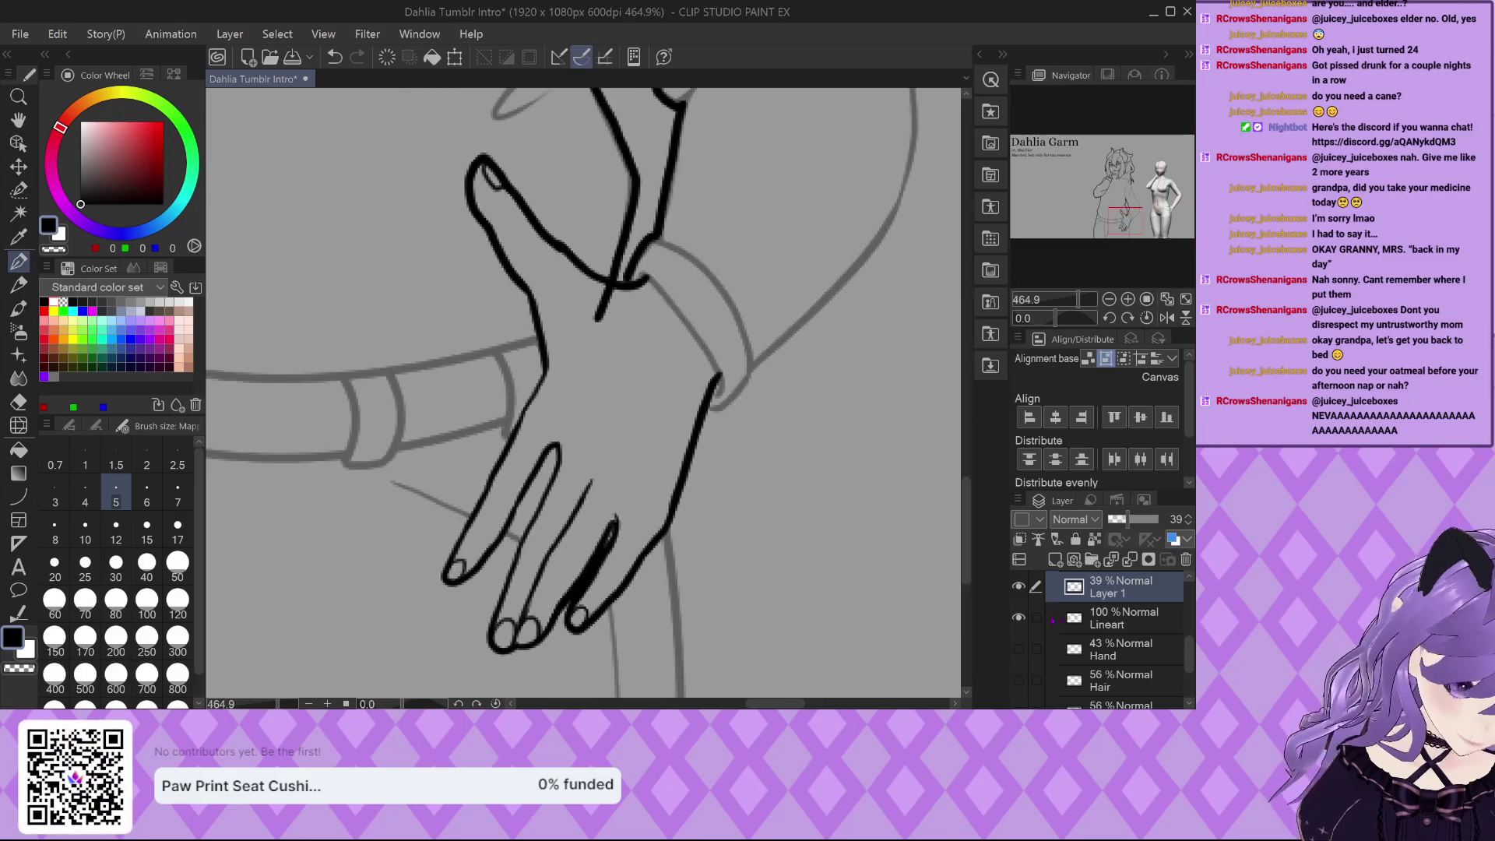
Add a new layer and erase the leftover black blob near the wrist.
key(ctrl+shift+n)
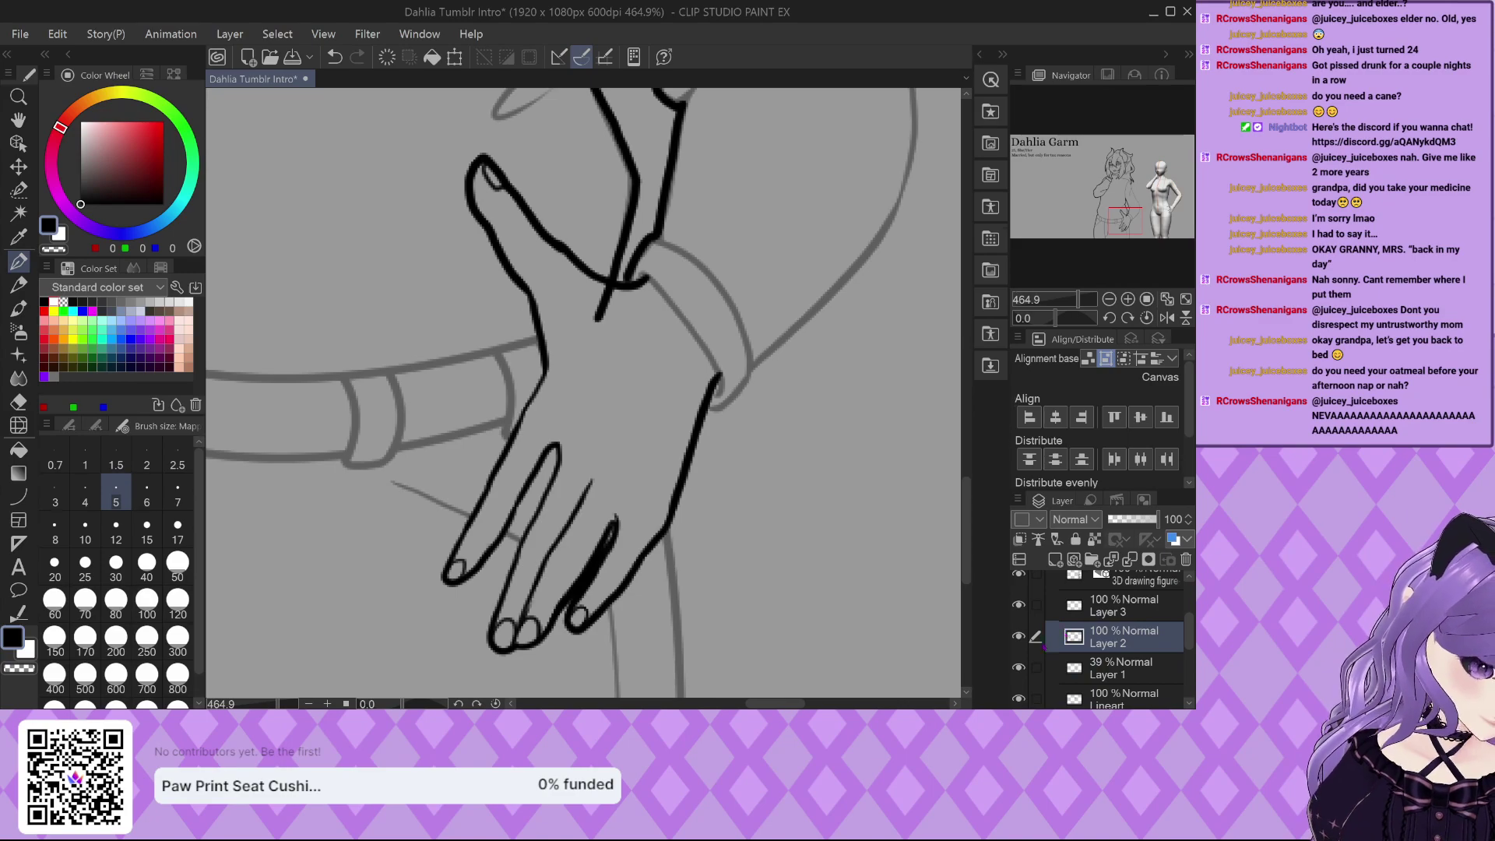
scroll(557, 294, up, 3)
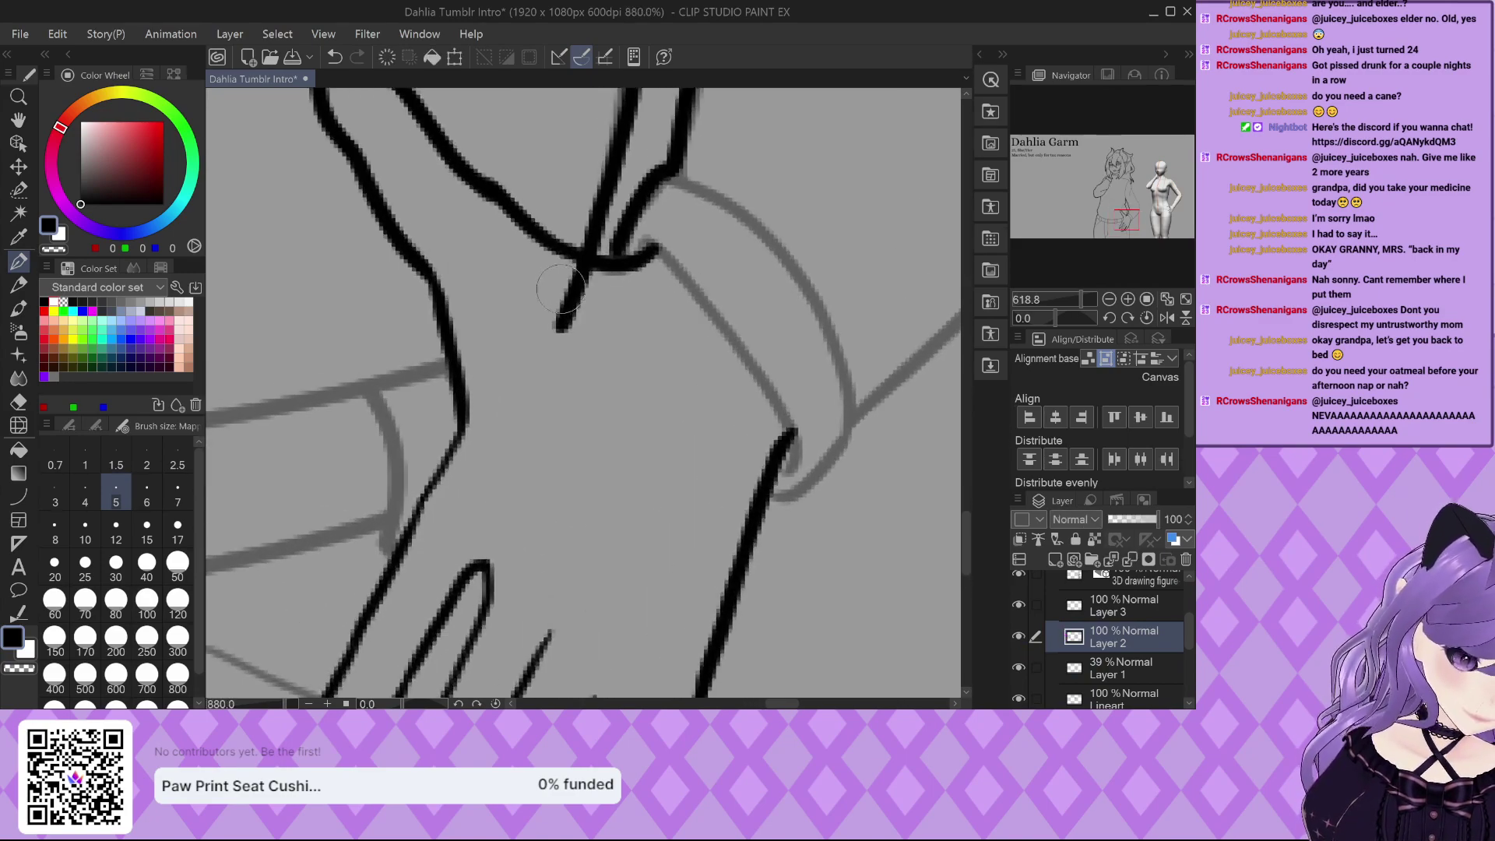
drag(559, 293, 554, 340)
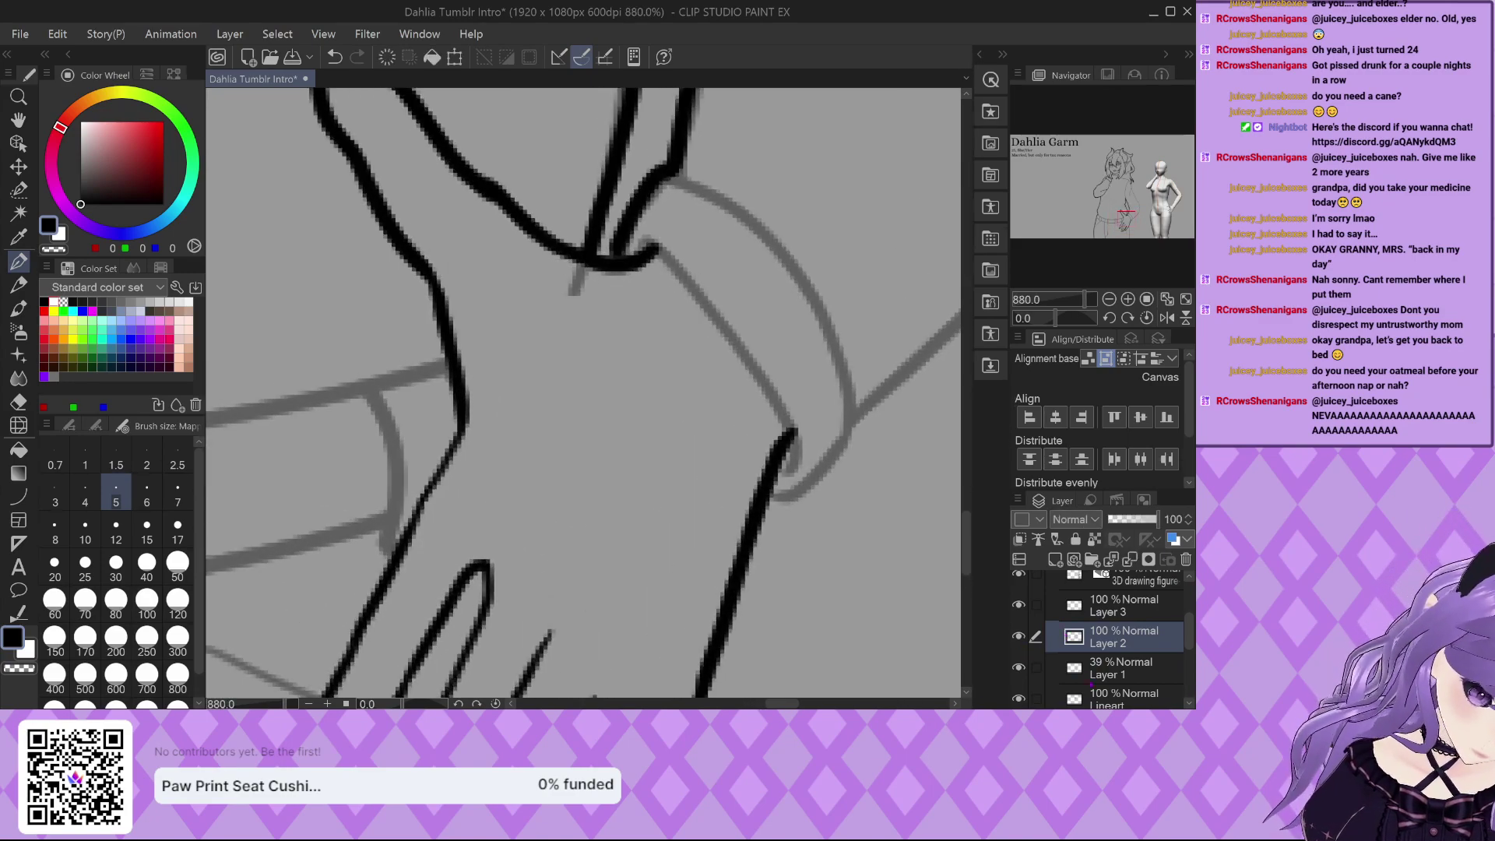
Raise Layer 1's opacity from 39 to 100%, then select Layer 2.
click(1092, 679)
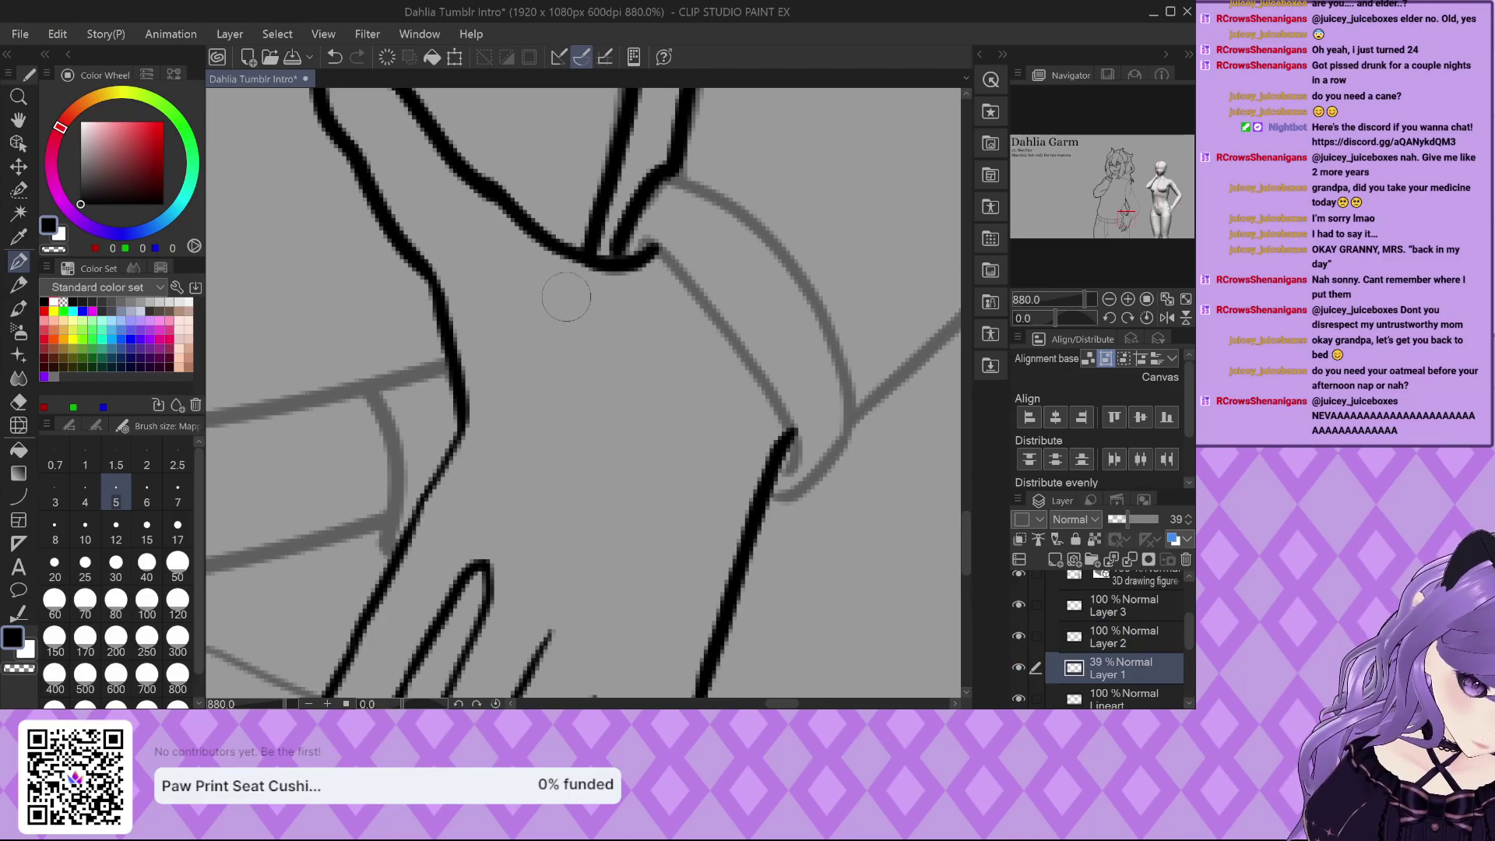
scroll(574, 309, down, 3)
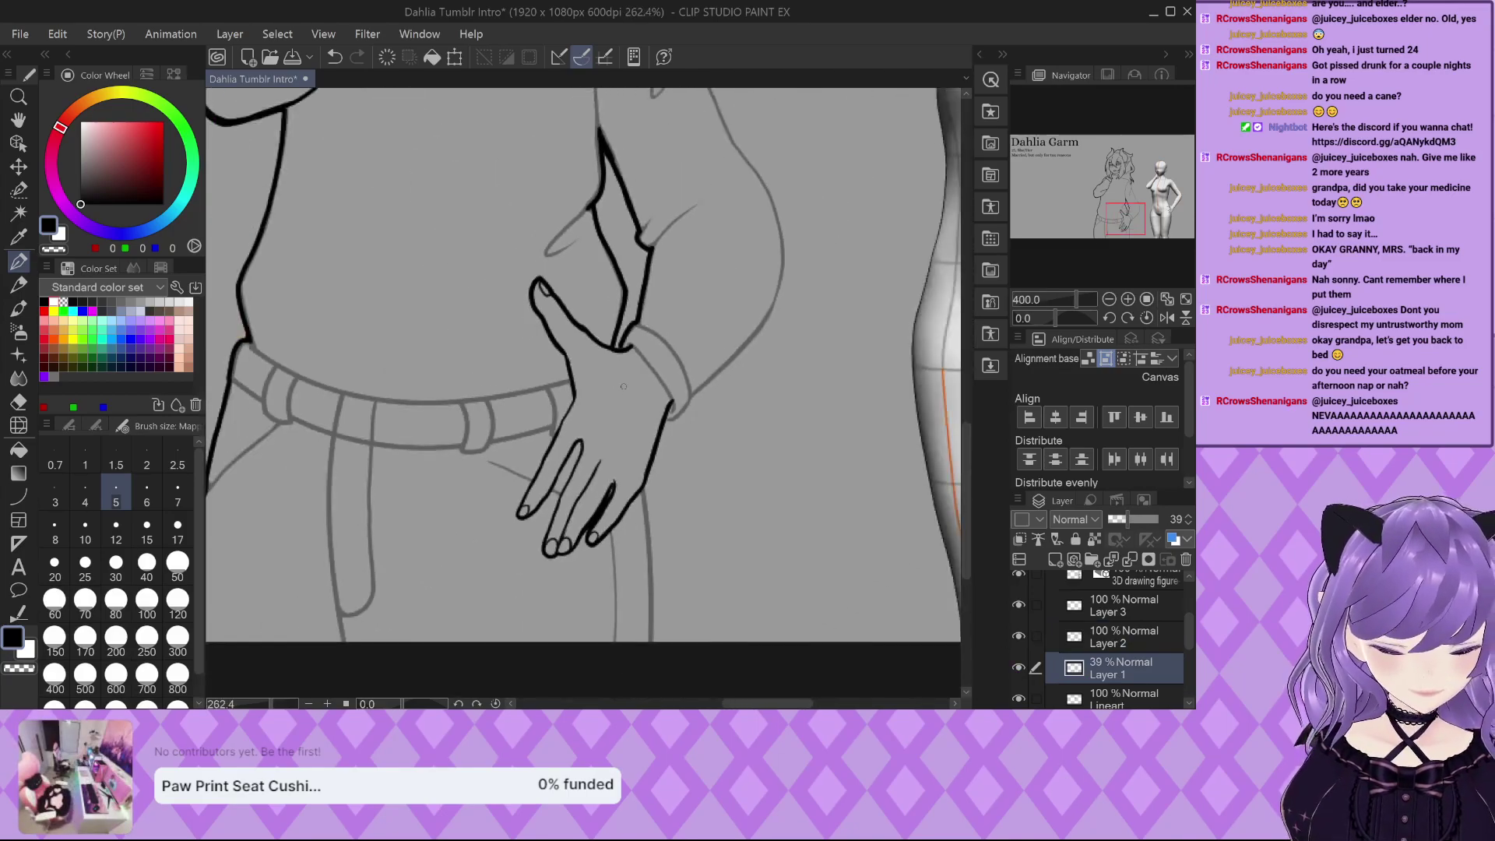
scroll(627, 386, down, 3)
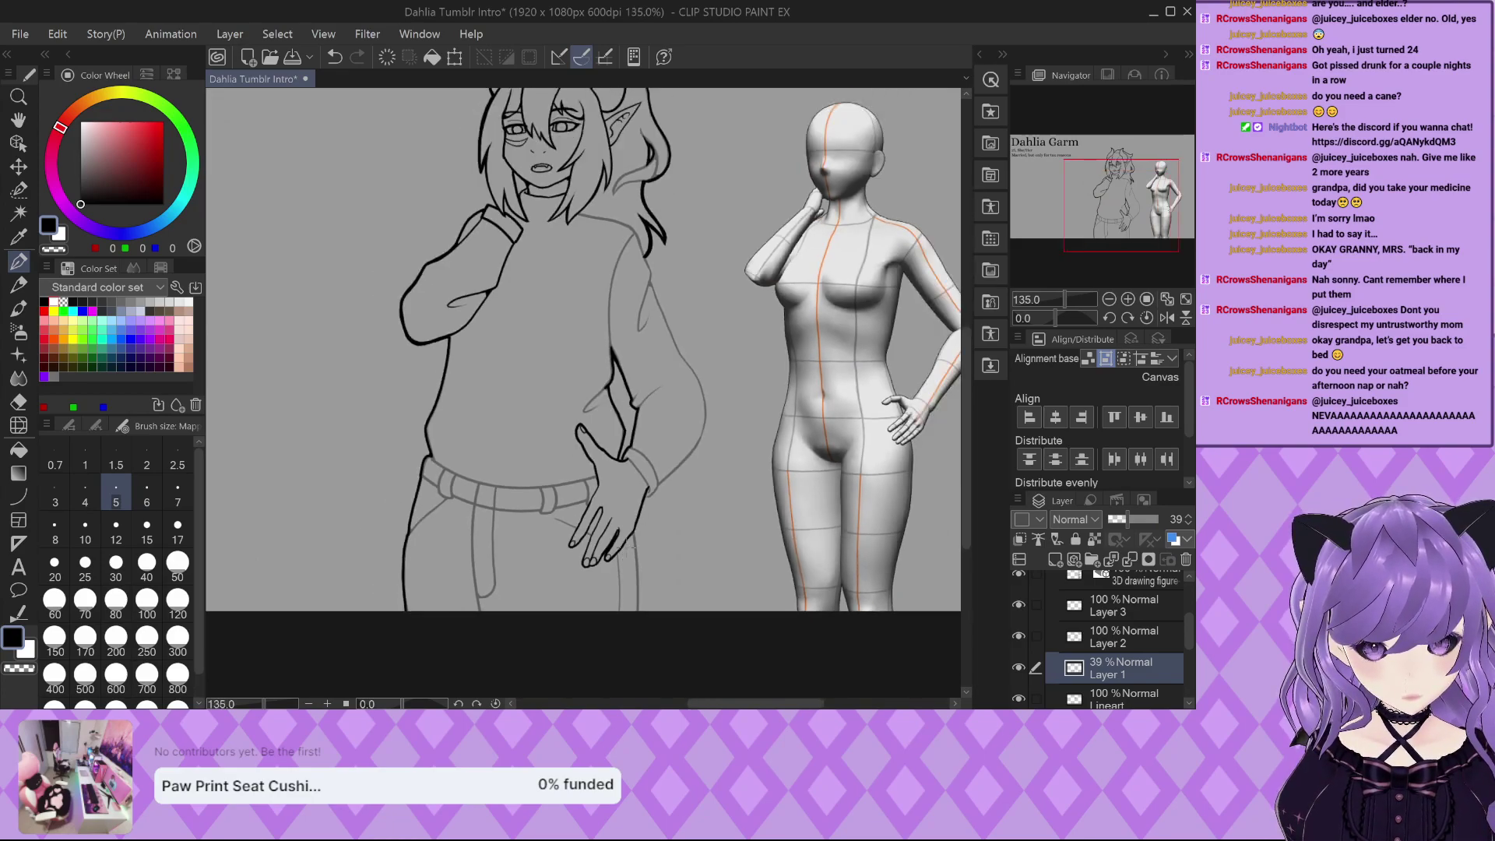
drag(1154, 525, 1187, 522)
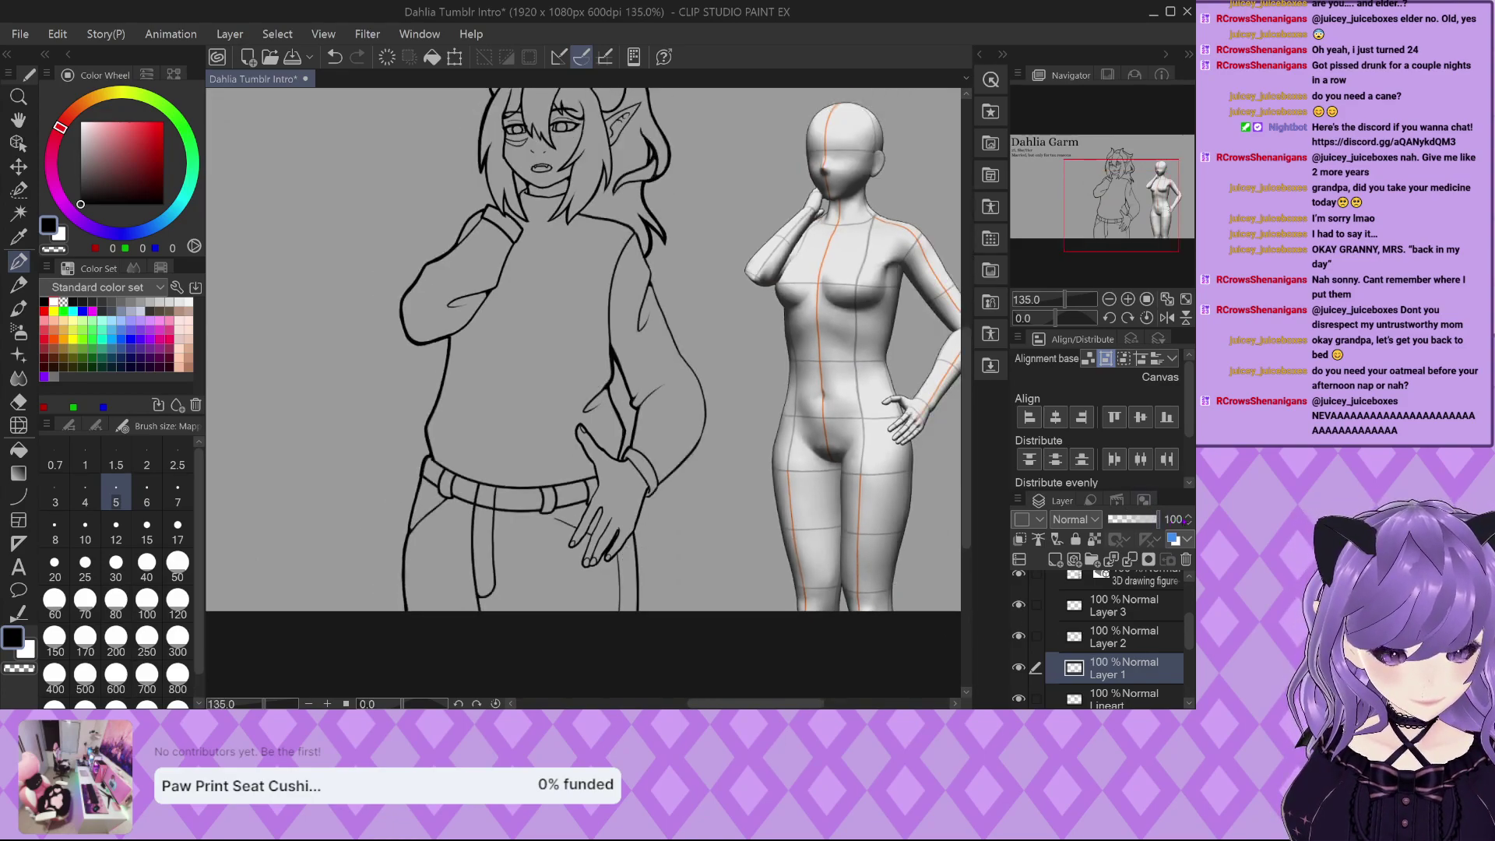
click(1120, 607)
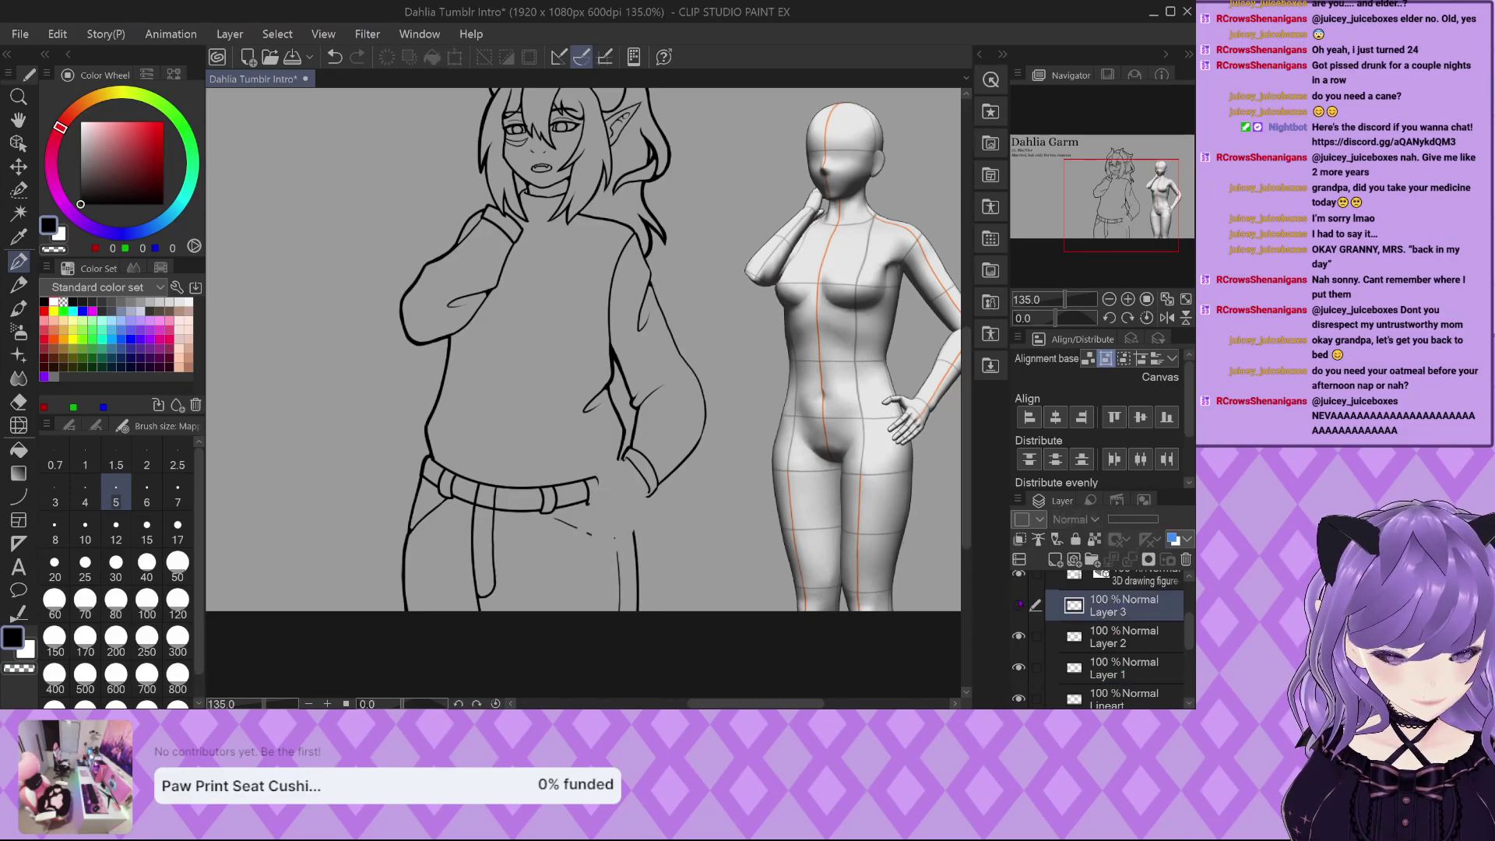
click(1073, 635)
scroll(598, 374, up, 2)
Thicken the right sleeve contour on Layer 2 with several overlapping pen strokes.
scroll(561, 405, down, 1)
scroll(576, 311, up, 1)
scroll(614, 295, up, 4)
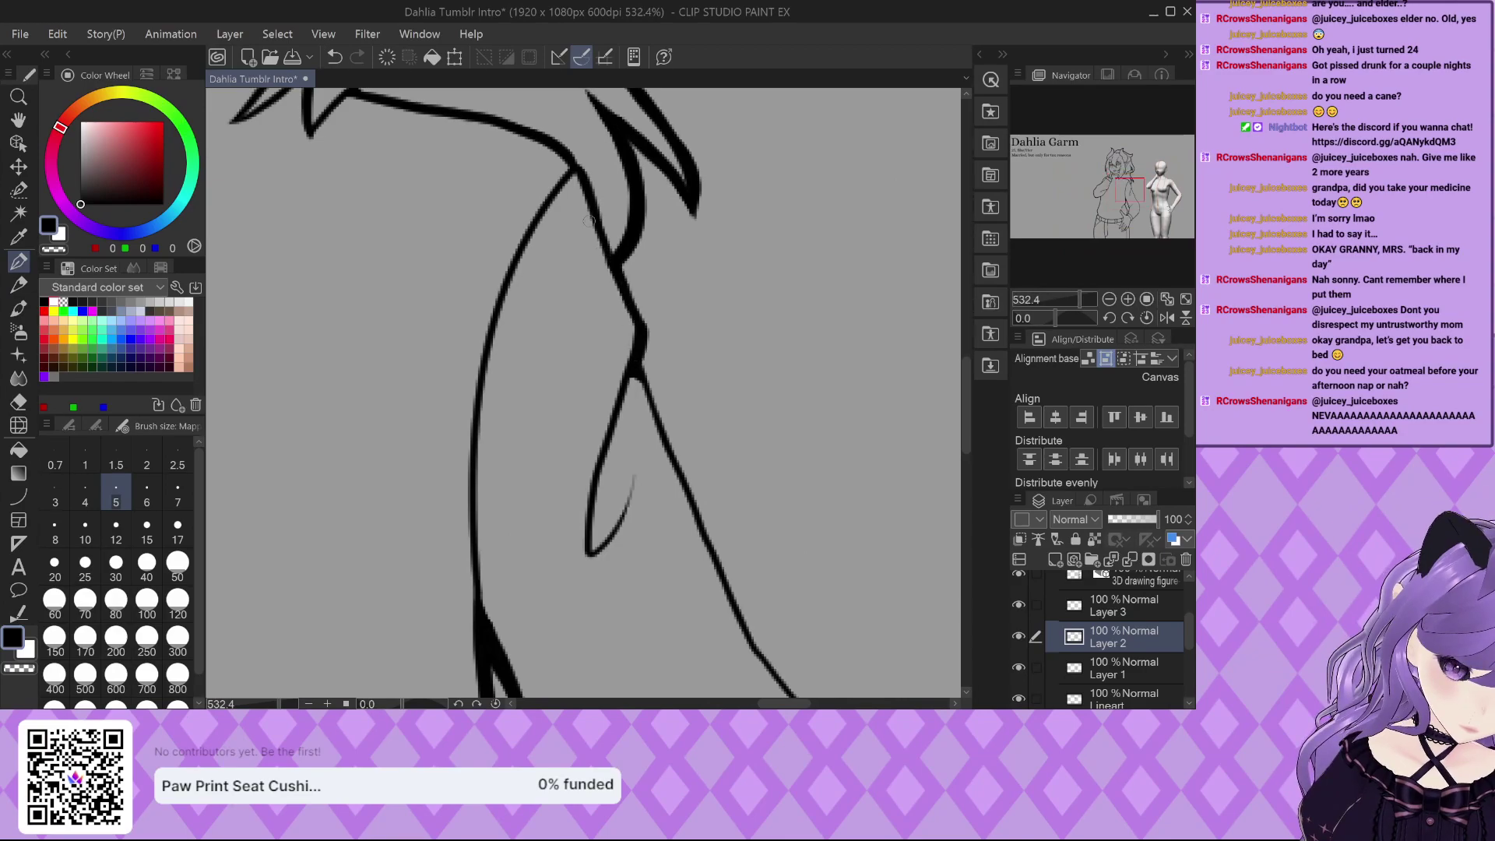
scroll(596, 229, down, 2)
scroll(583, 275, up, 1)
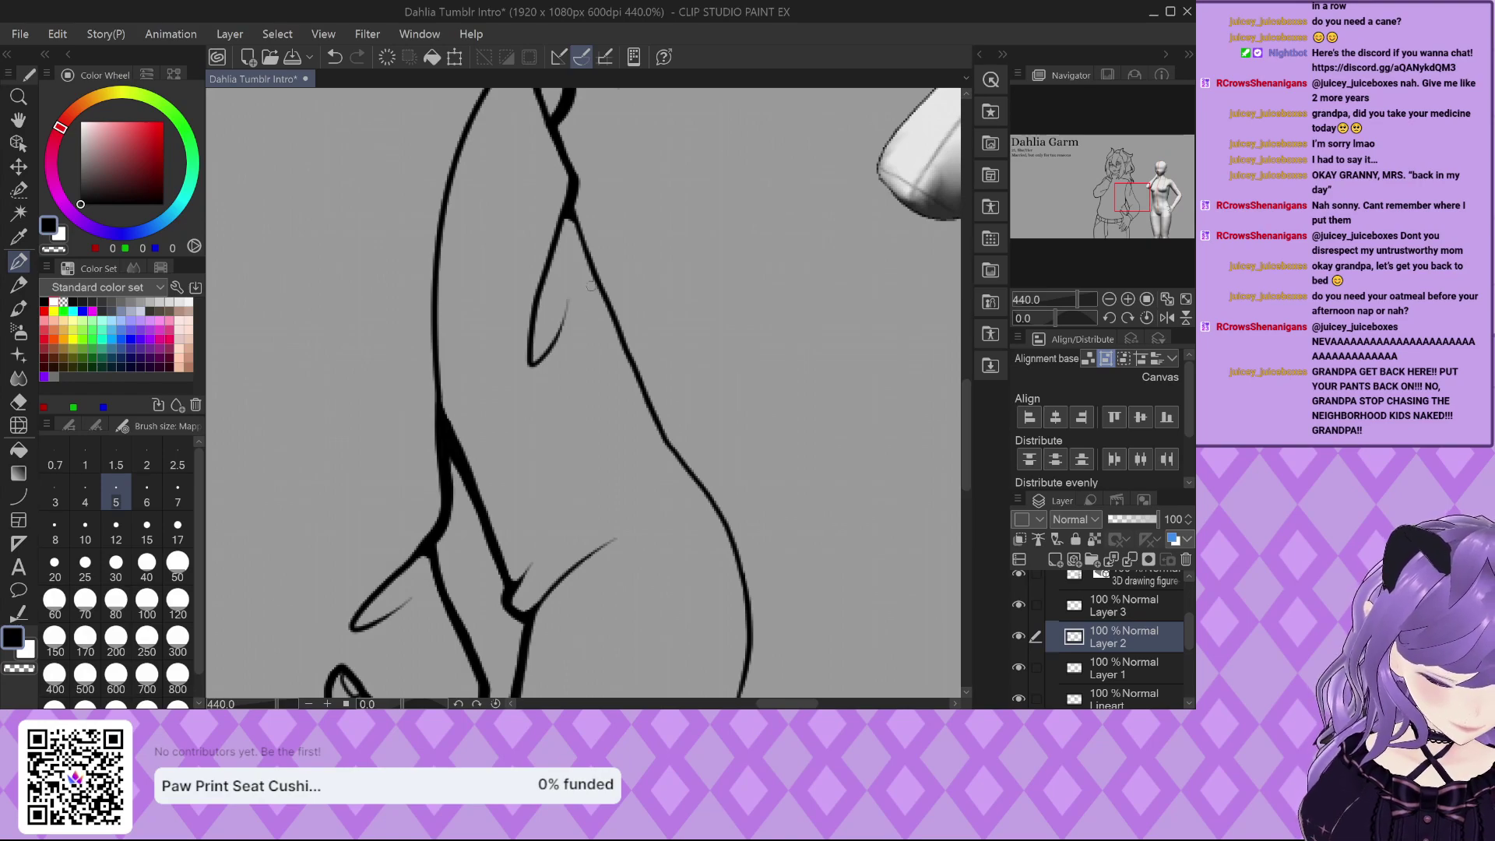
scroll(581, 247, down, 1)
scroll(580, 246, up, 1)
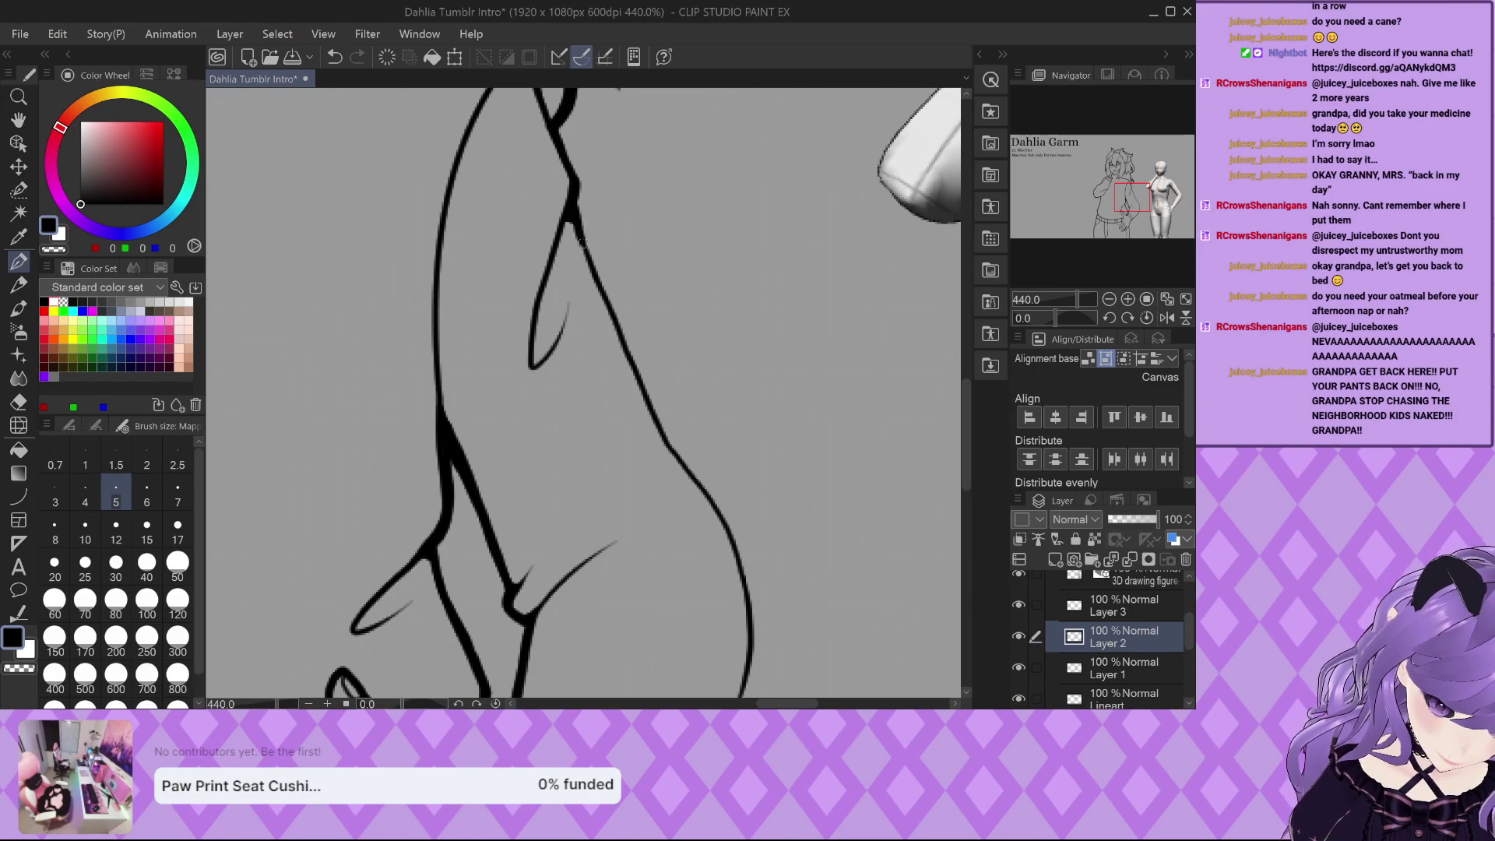
drag(605, 297, 692, 464)
scroll(668, 430, up, 2)
drag(651, 403, 713, 500)
drag(676, 444, 758, 568)
drag(698, 479, 776, 601)
scroll(677, 459, down, 5)
scroll(684, 406, up, 4)
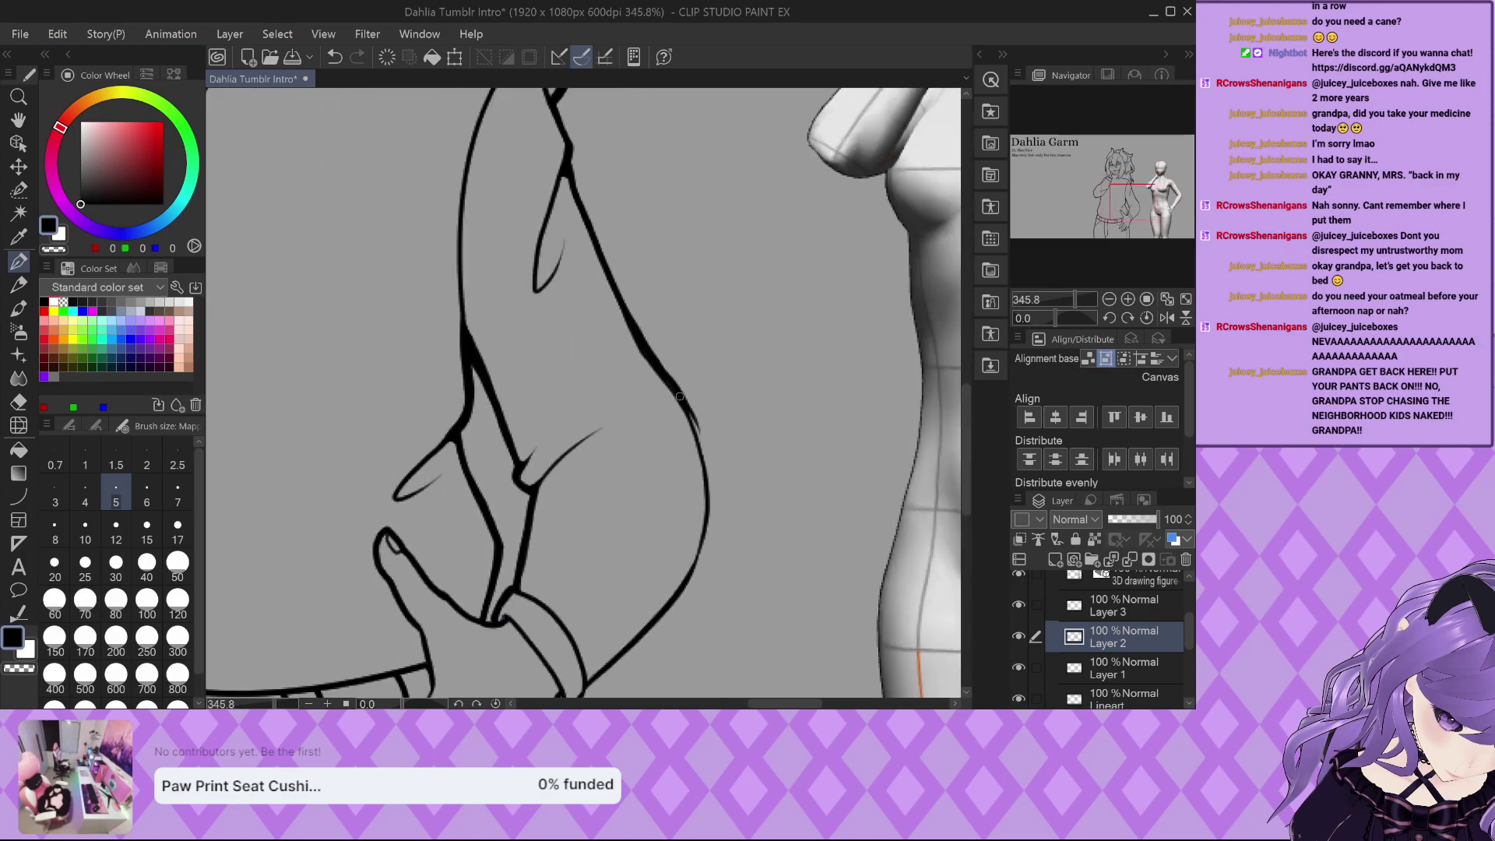
mouse_move(684, 406)
mouse_down()
mouse_move(710, 491)
mouse_move(598, 267)
mouse_move(706, 448)
mouse_move(725, 505)
mouse_move(718, 623)
mouse_up()
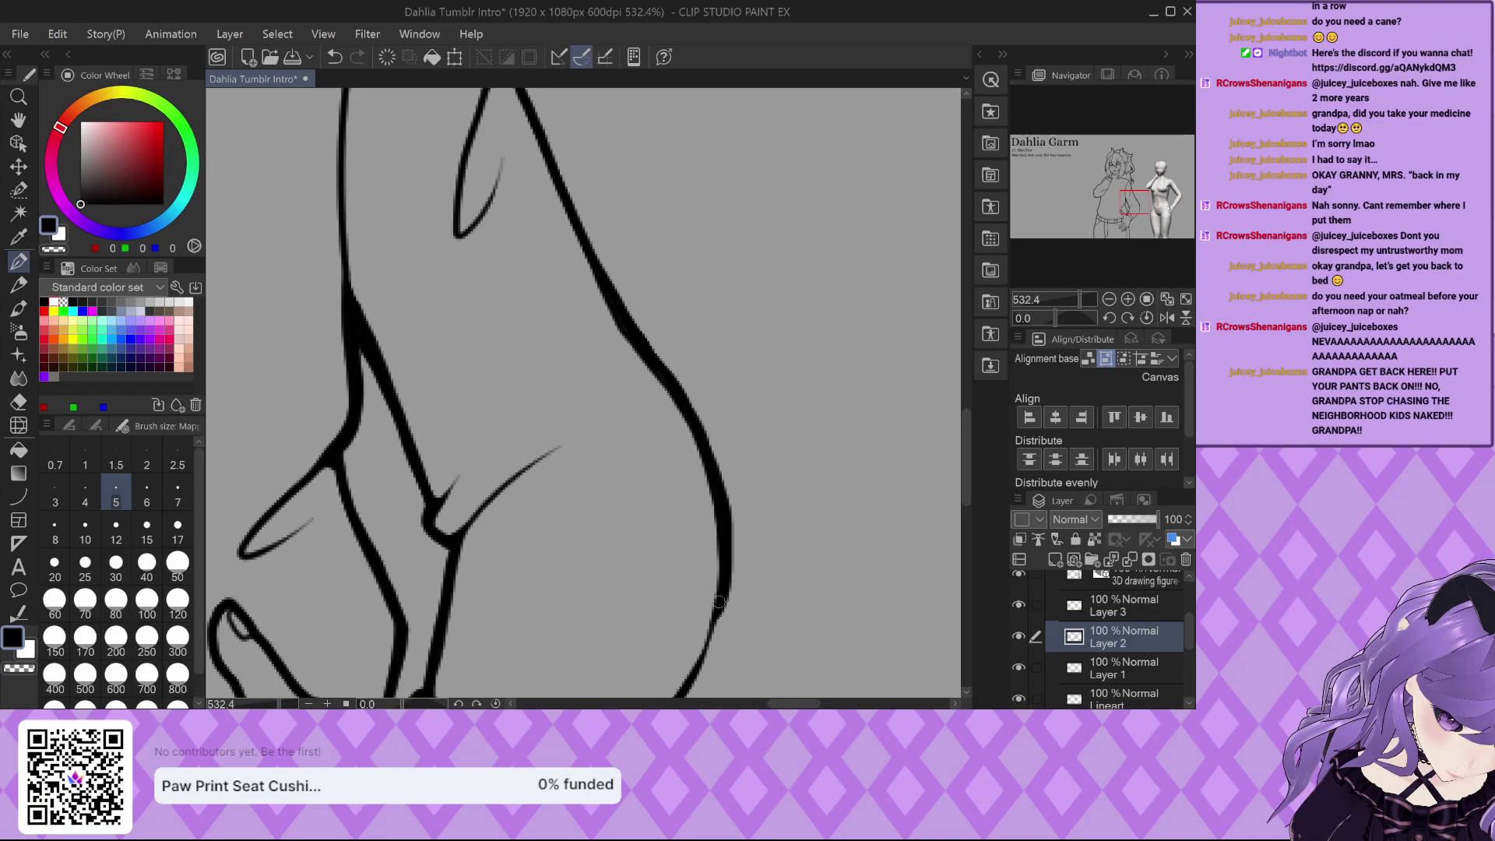
scroll(715, 484, down, 3)
scroll(725, 459, up, 2)
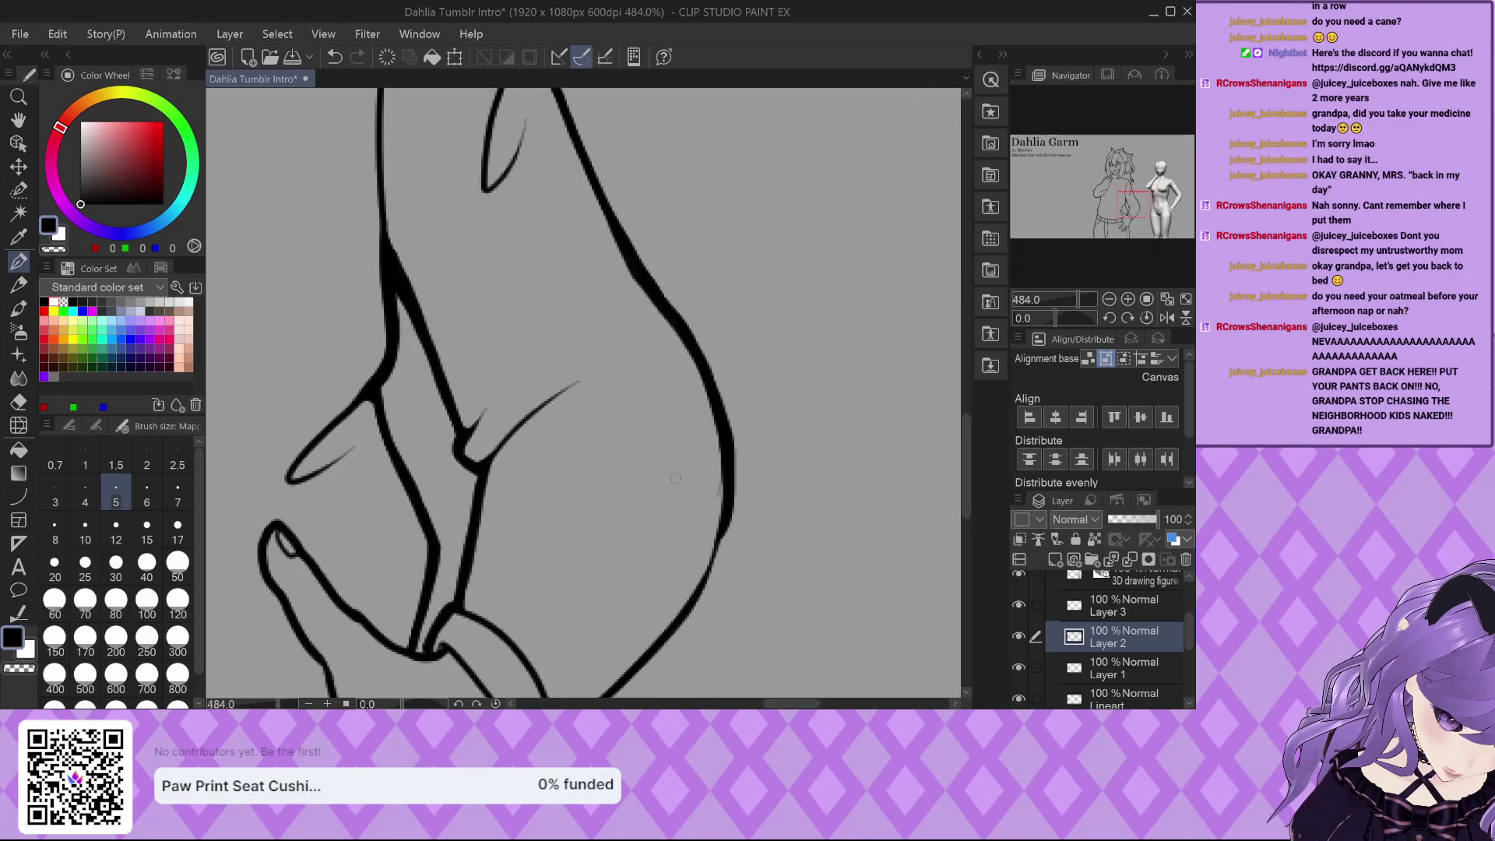
Undo and redo the last stroke, then thicken the contour down toward the hand.
key(ctrl+z)
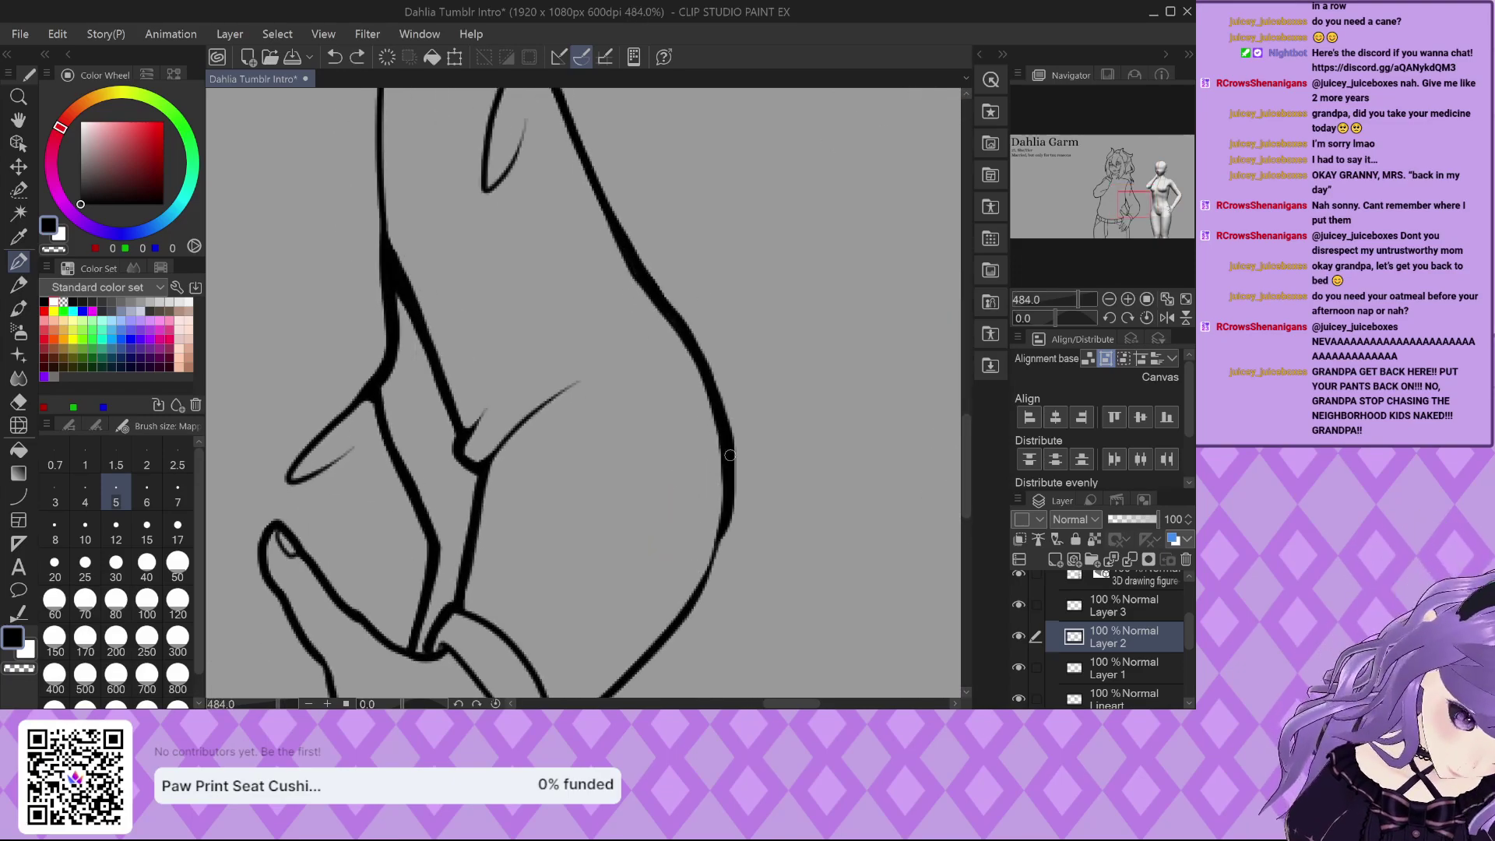
key(ctrl+y)
drag(714, 567, 626, 683)
scroll(693, 268, down, 8)
scroll(675, 434, up, 13)
mouse_move(767, 372)
mouse_down()
mouse_move(677, 503)
mouse_move(531, 626)
mouse_move(678, 495)
mouse_up()
scroll(672, 427, down, 5)
scroll(588, 554, up, 2)
Thicken the contour below the wrist cuff and extend it down toward the hip.
mouse_move(595, 541)
mouse_down()
mouse_move(537, 621)
mouse_move(500, 630)
mouse_up()
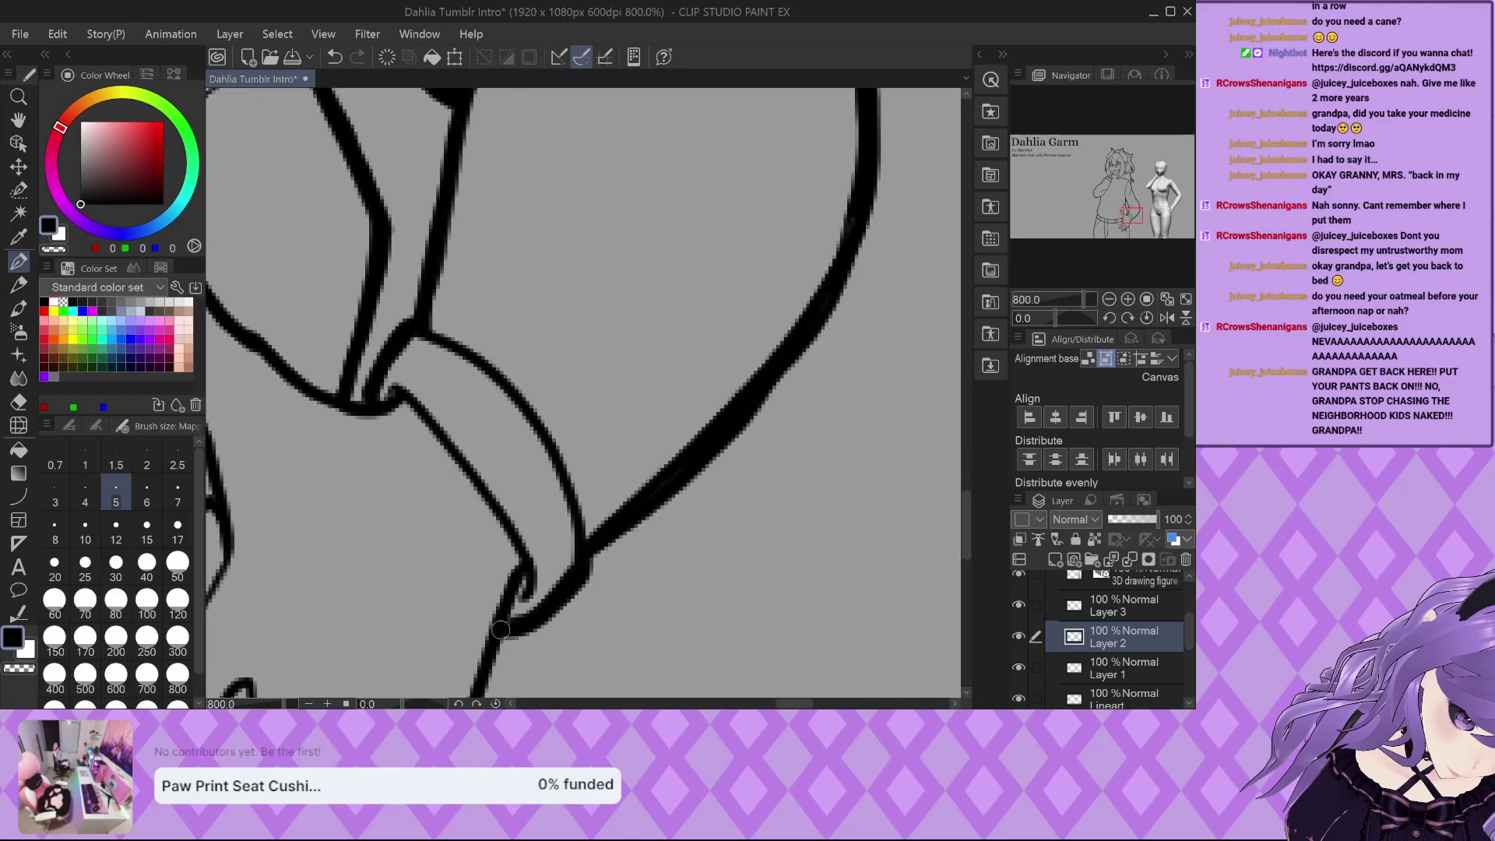
scroll(586, 528, down, 4)
scroll(589, 389, up, 1)
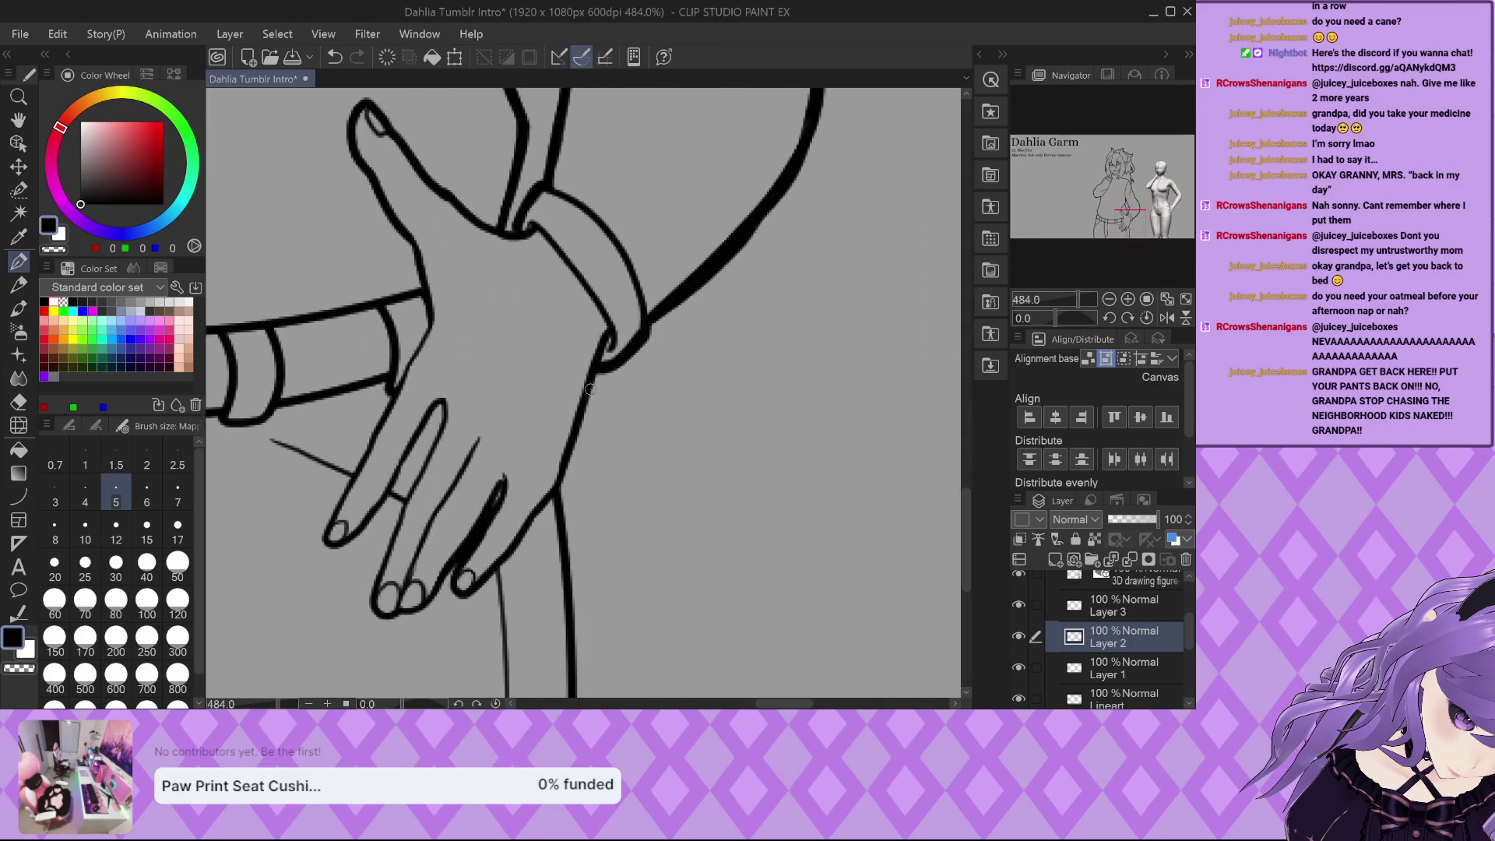
scroll(589, 388, up, 1)
drag(595, 401, 537, 536)
scroll(537, 535, down, 2)
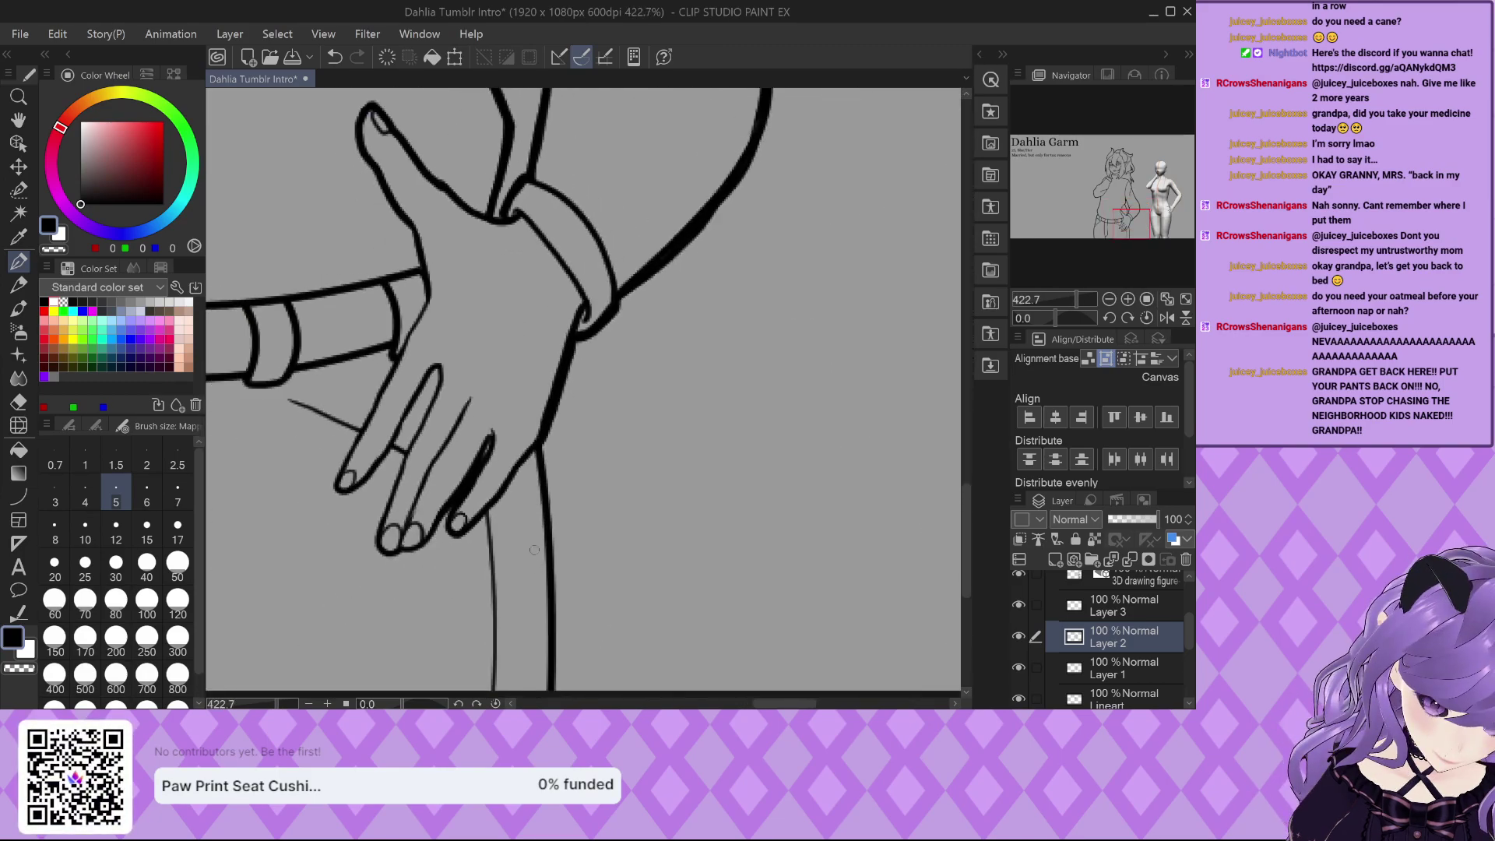
scroll(526, 348, down, 2)
scroll(527, 348, up, 3)
scroll(602, 554, down, 2)
scroll(602, 553, down, 3)
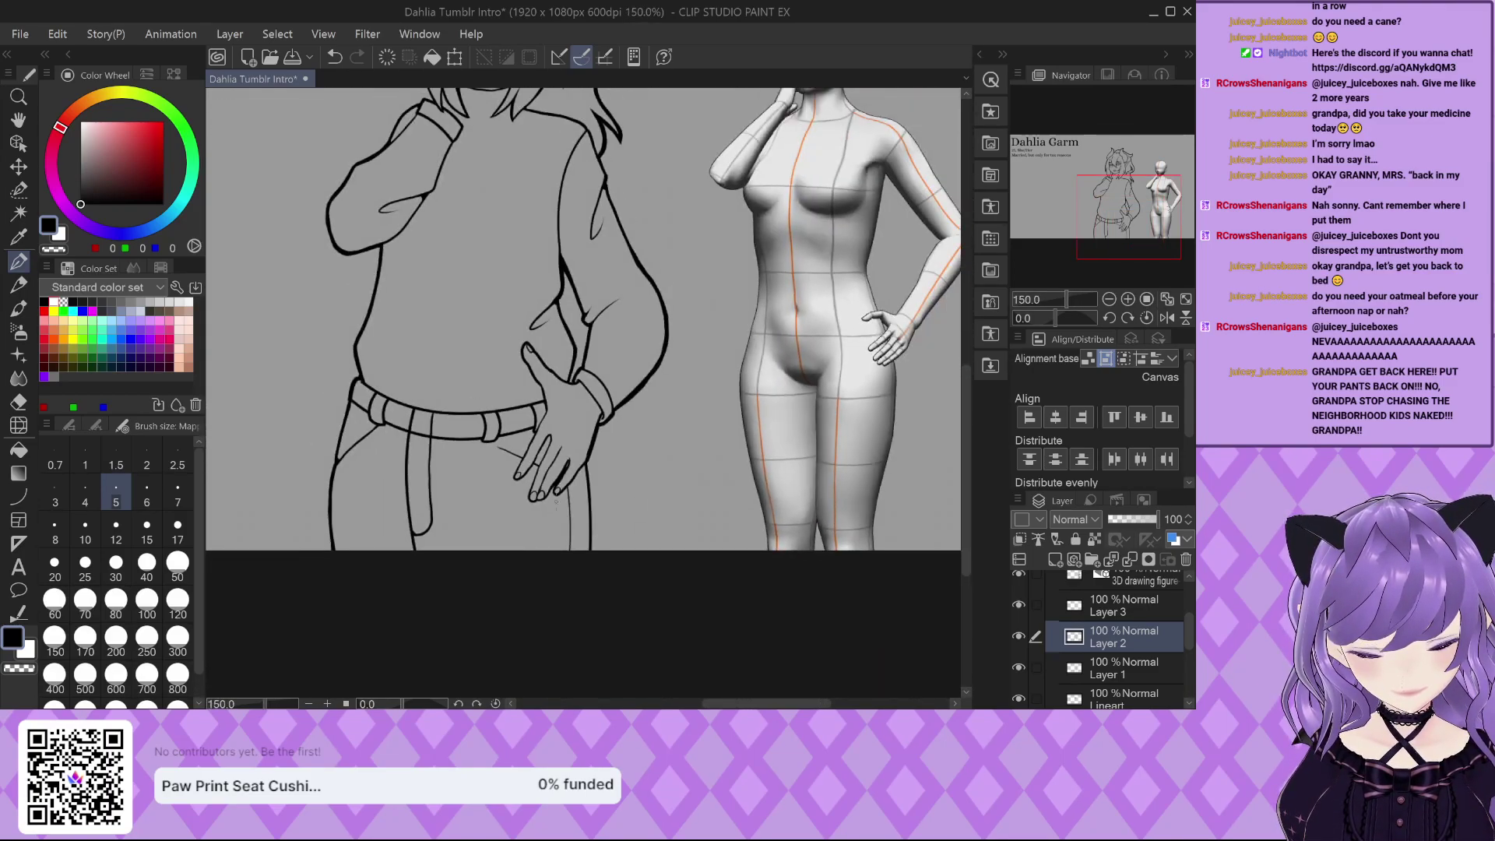
scroll(537, 485, up, 2)
scroll(608, 570, down, 6)
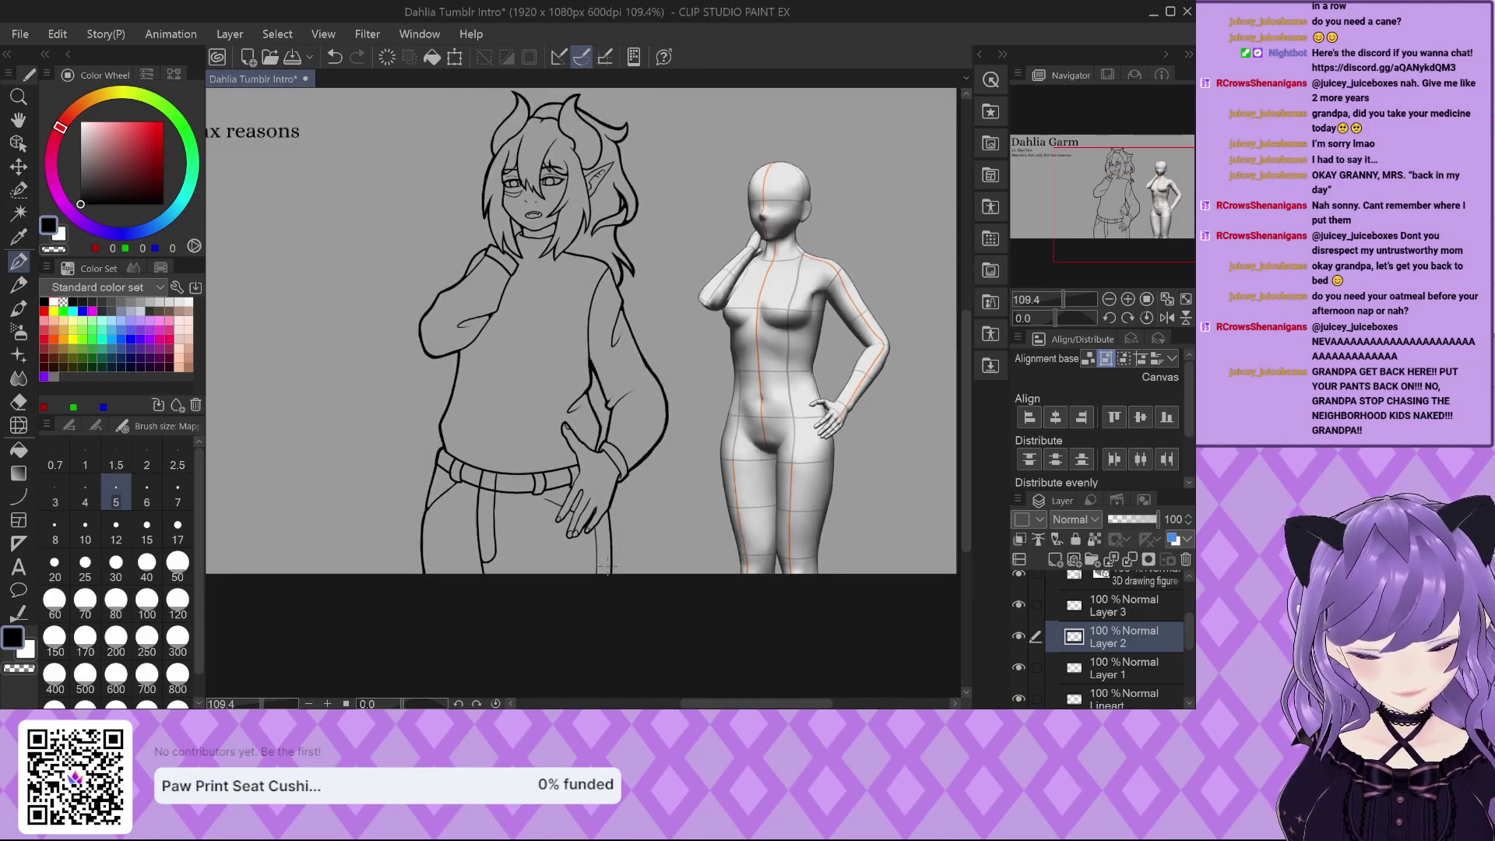
scroll(514, 273, up, 3)
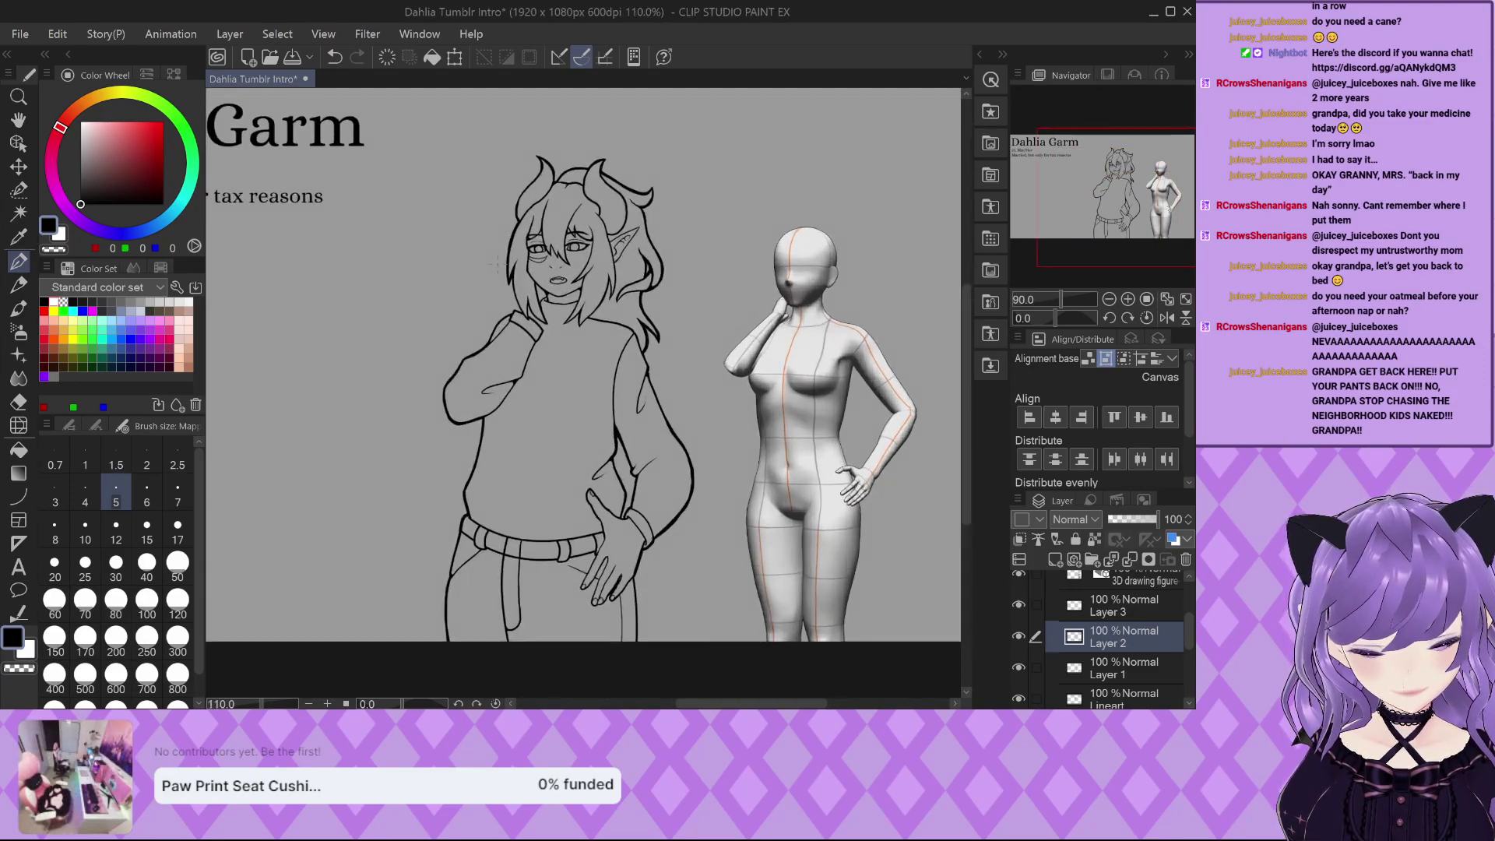
scroll(1065, 663, down, 3)
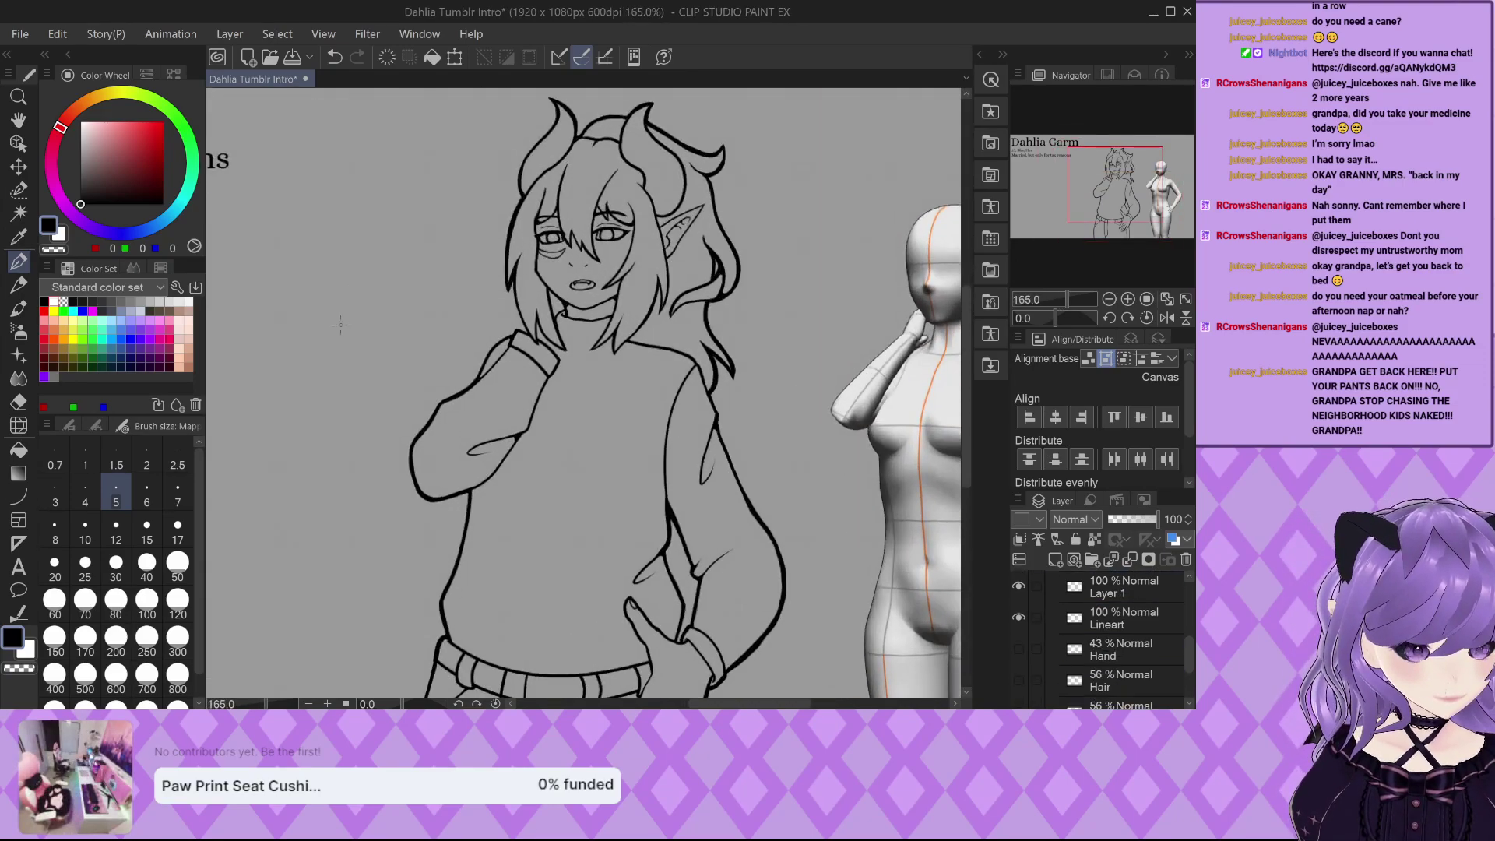
scroll(340, 321, down, 2)
scroll(516, 352, up, 4)
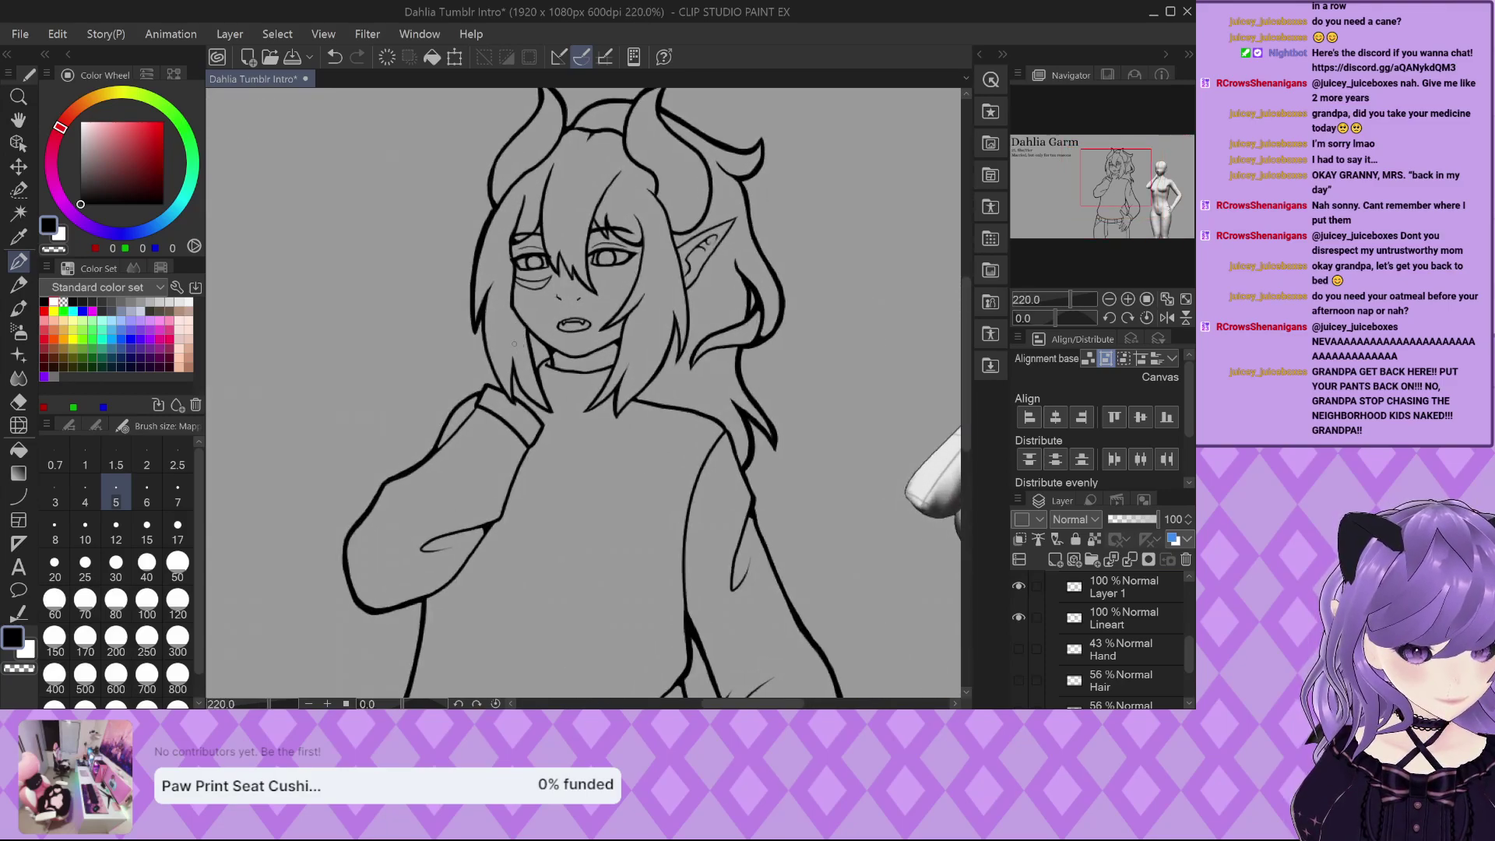
scroll(545, 259, down, 3)
scroll(1118, 665, up, 2)
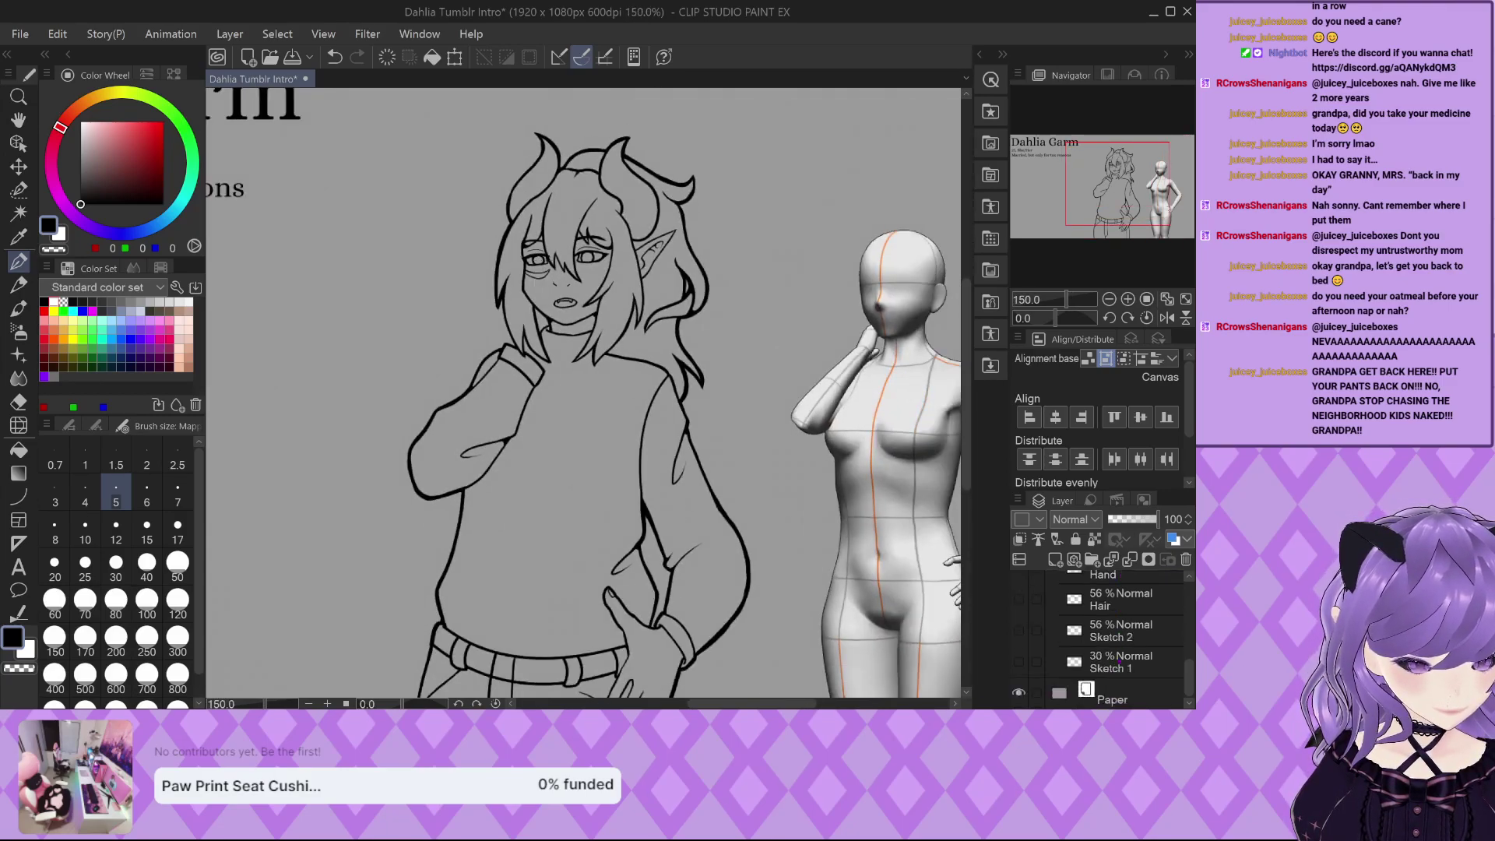
click(1017, 609)
click(1017, 609)
click(1017, 608)
click(1017, 608)
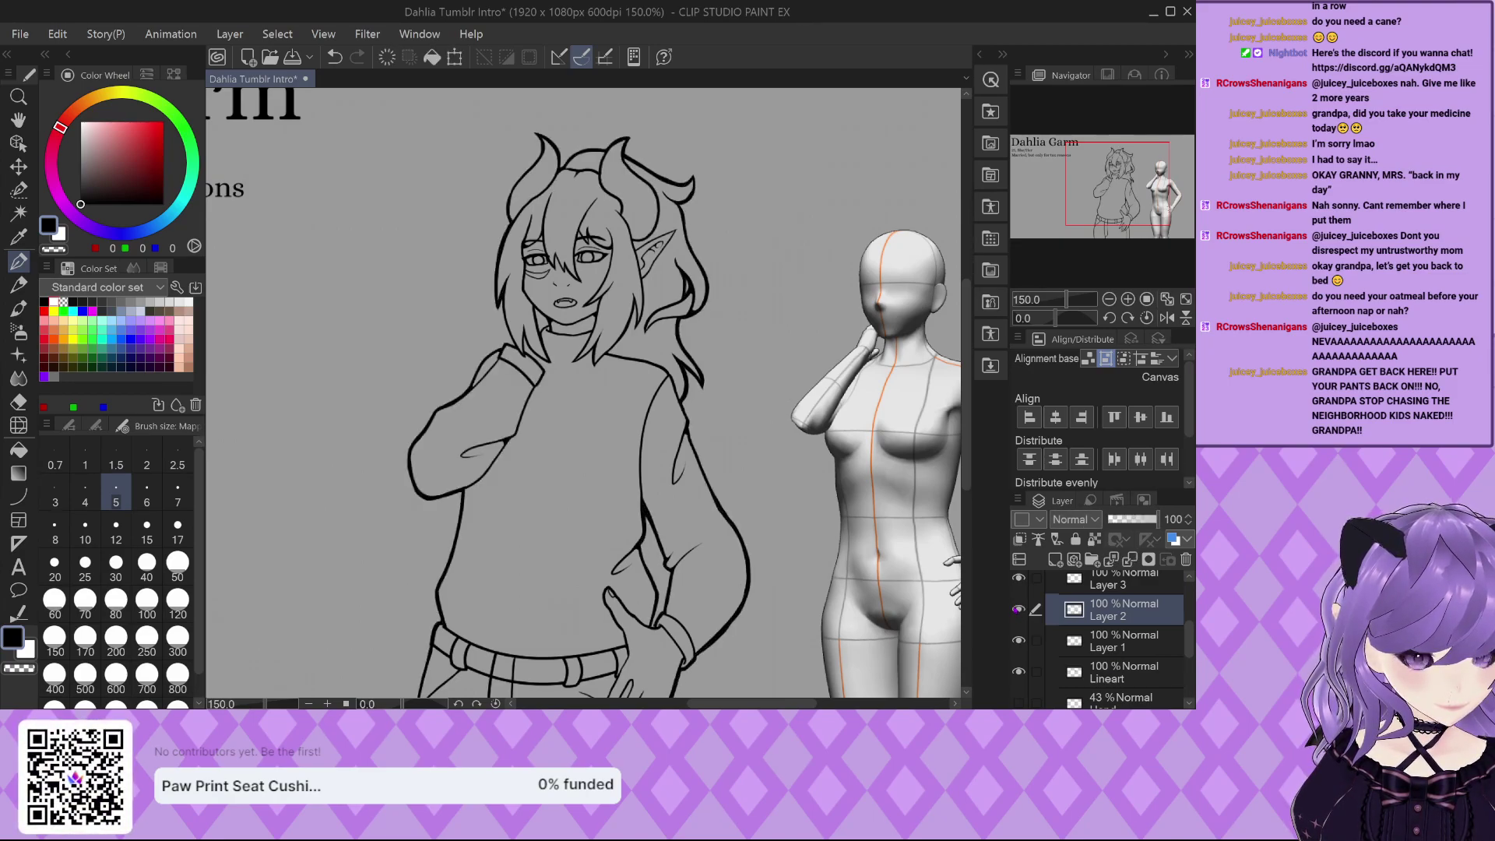
click(1018, 640)
click(1018, 641)
click(1018, 640)
click(1018, 640)
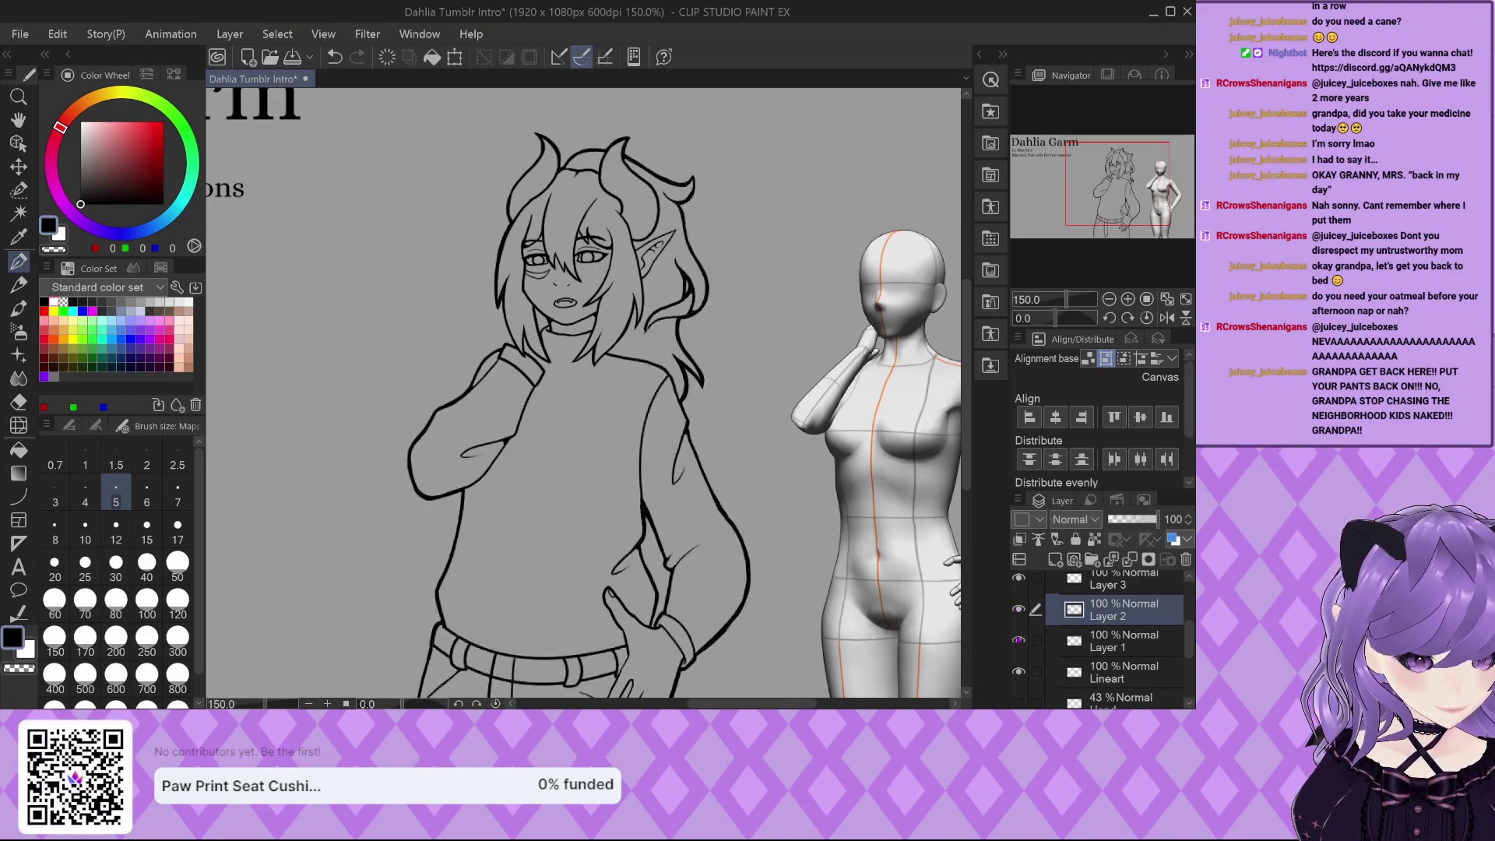
click(1018, 640)
click(1018, 640)
click(1018, 640)
click(1018, 640)
click(1127, 561)
click(1018, 609)
click(1018, 609)
click(1018, 609)
click(1018, 609)
click(1019, 610)
click(1019, 609)
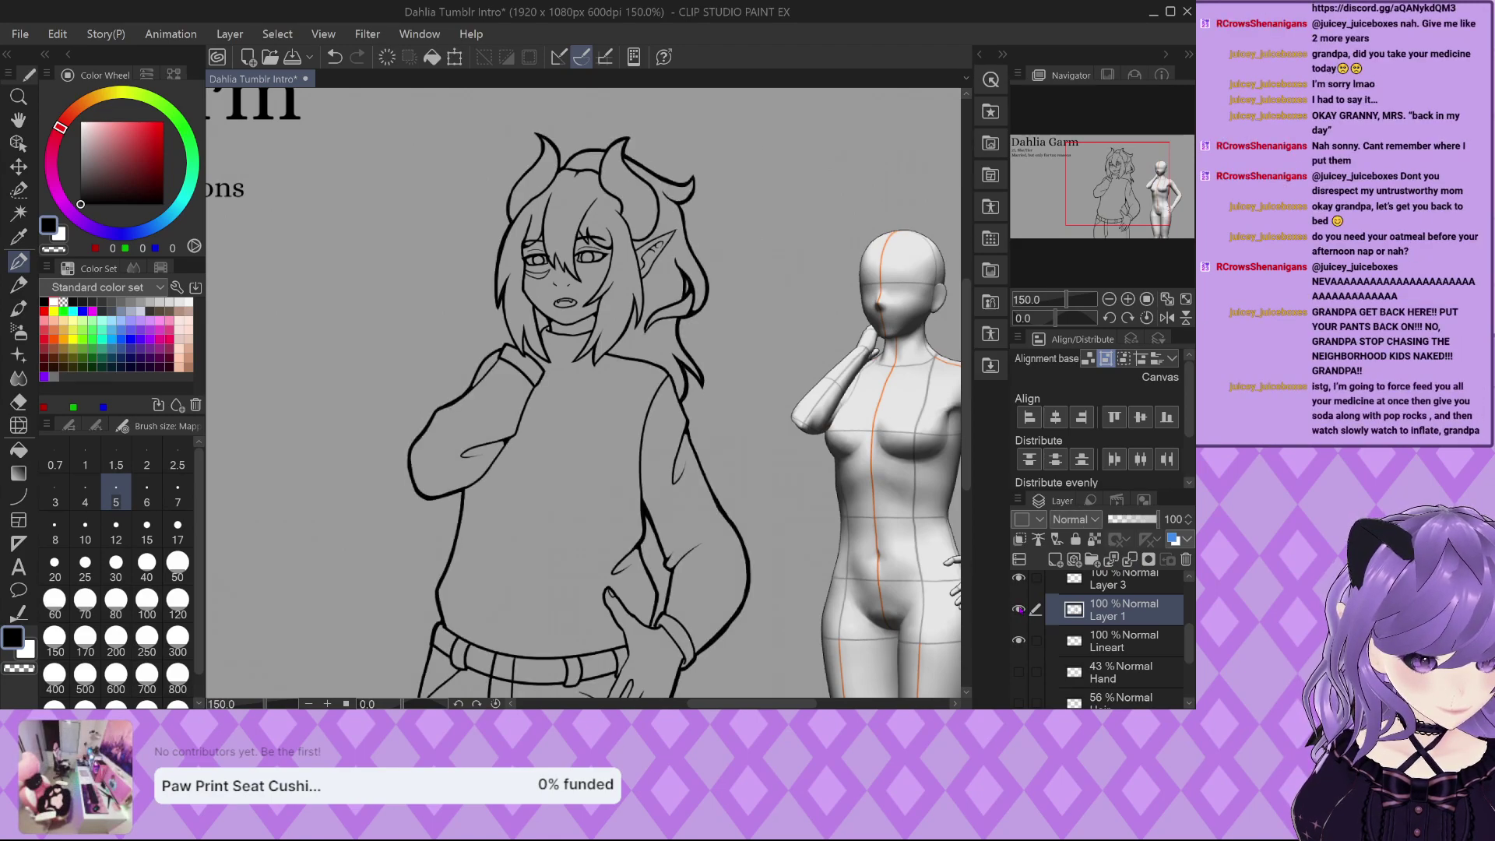
click(1019, 580)
click(1020, 580)
click(1085, 580)
click(1110, 561)
click(1019, 585)
click(1019, 586)
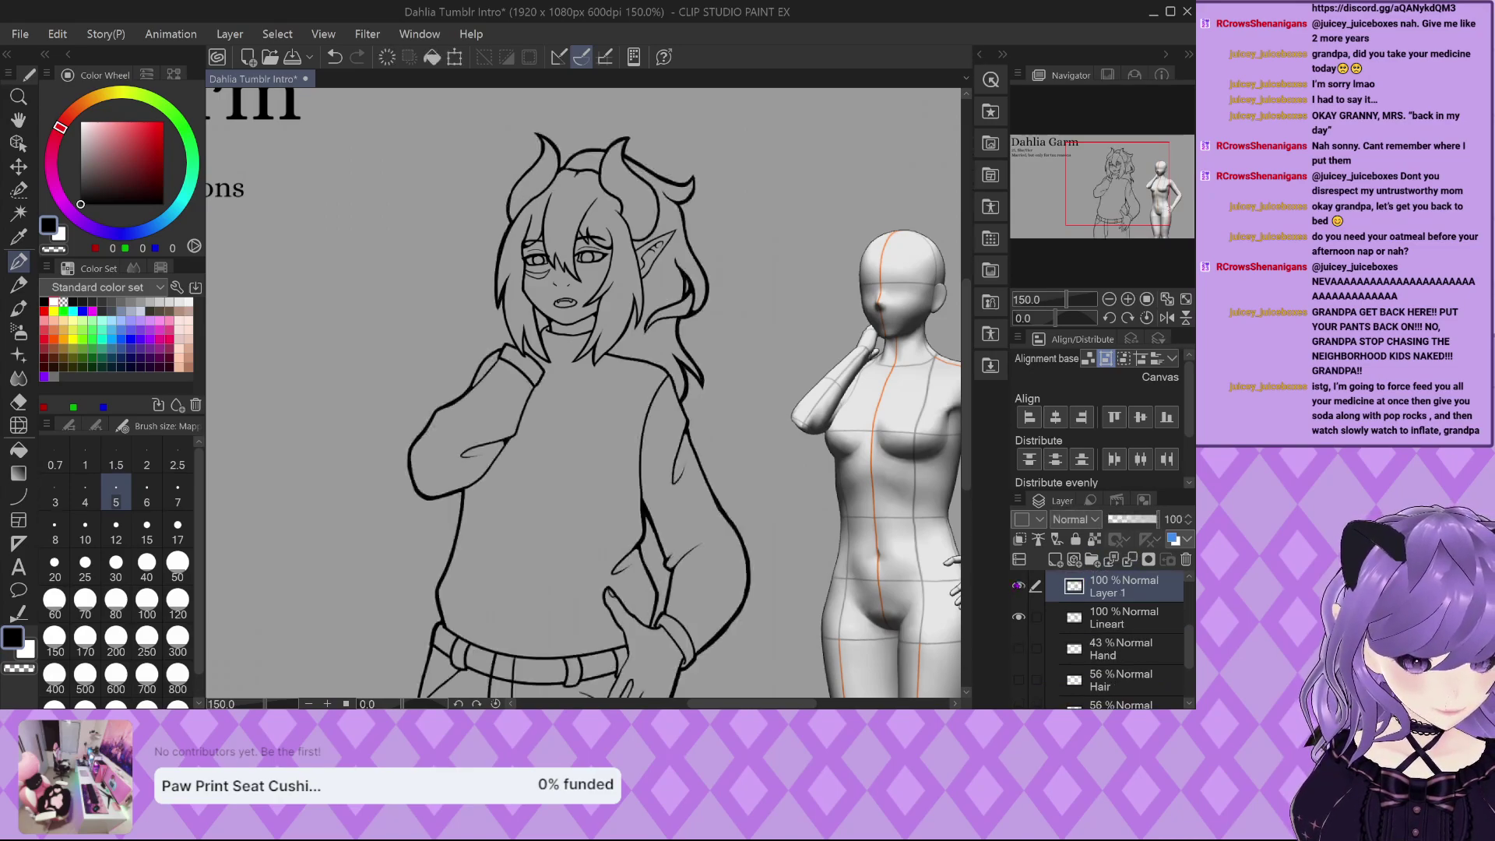
click(1111, 560)
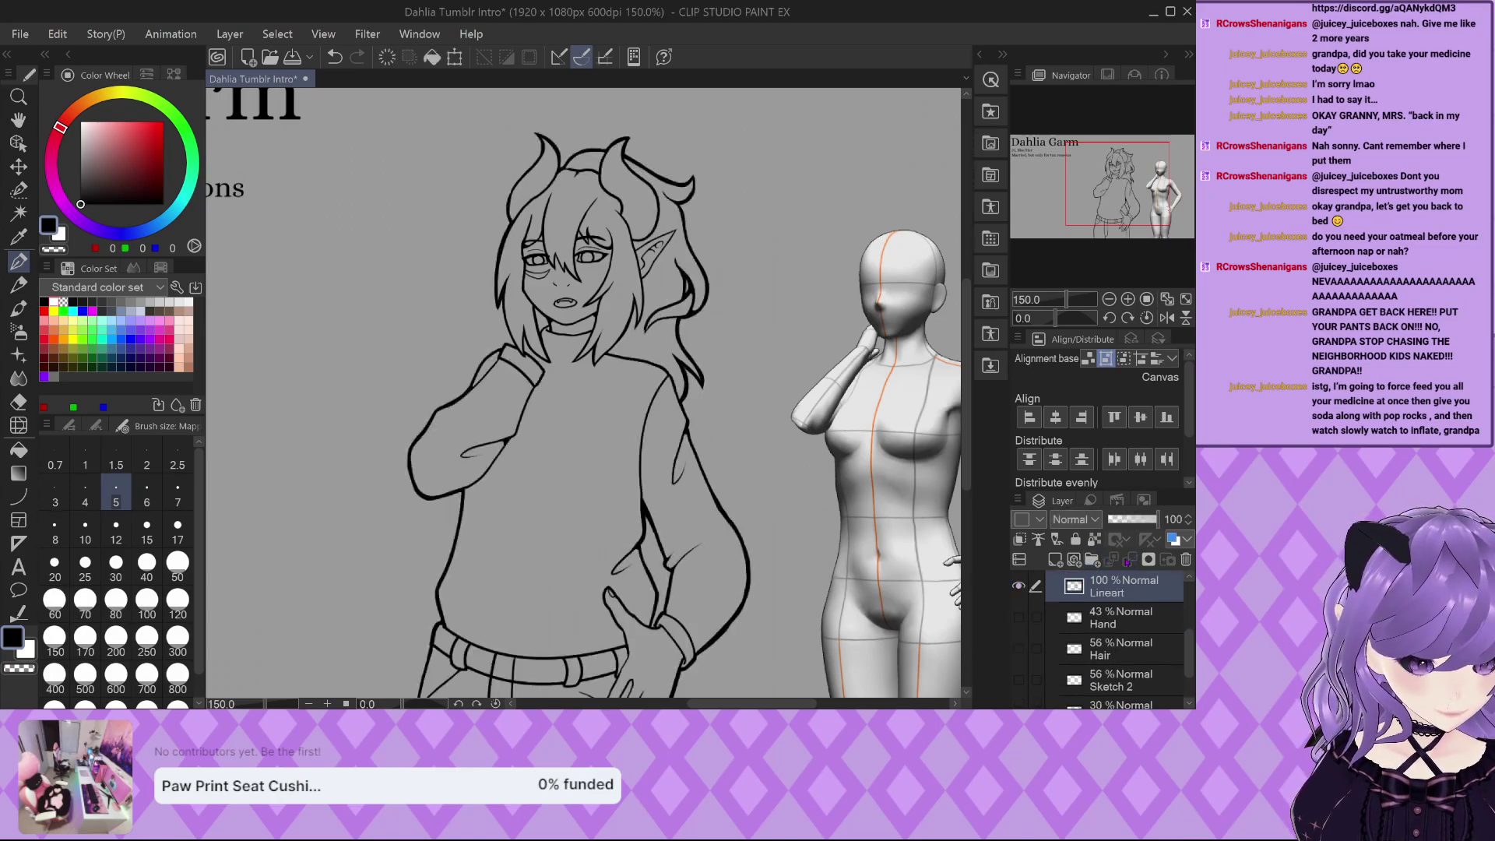
click(1055, 560)
scroll(575, 446, down, 3)
scroll(558, 390, up, 2)
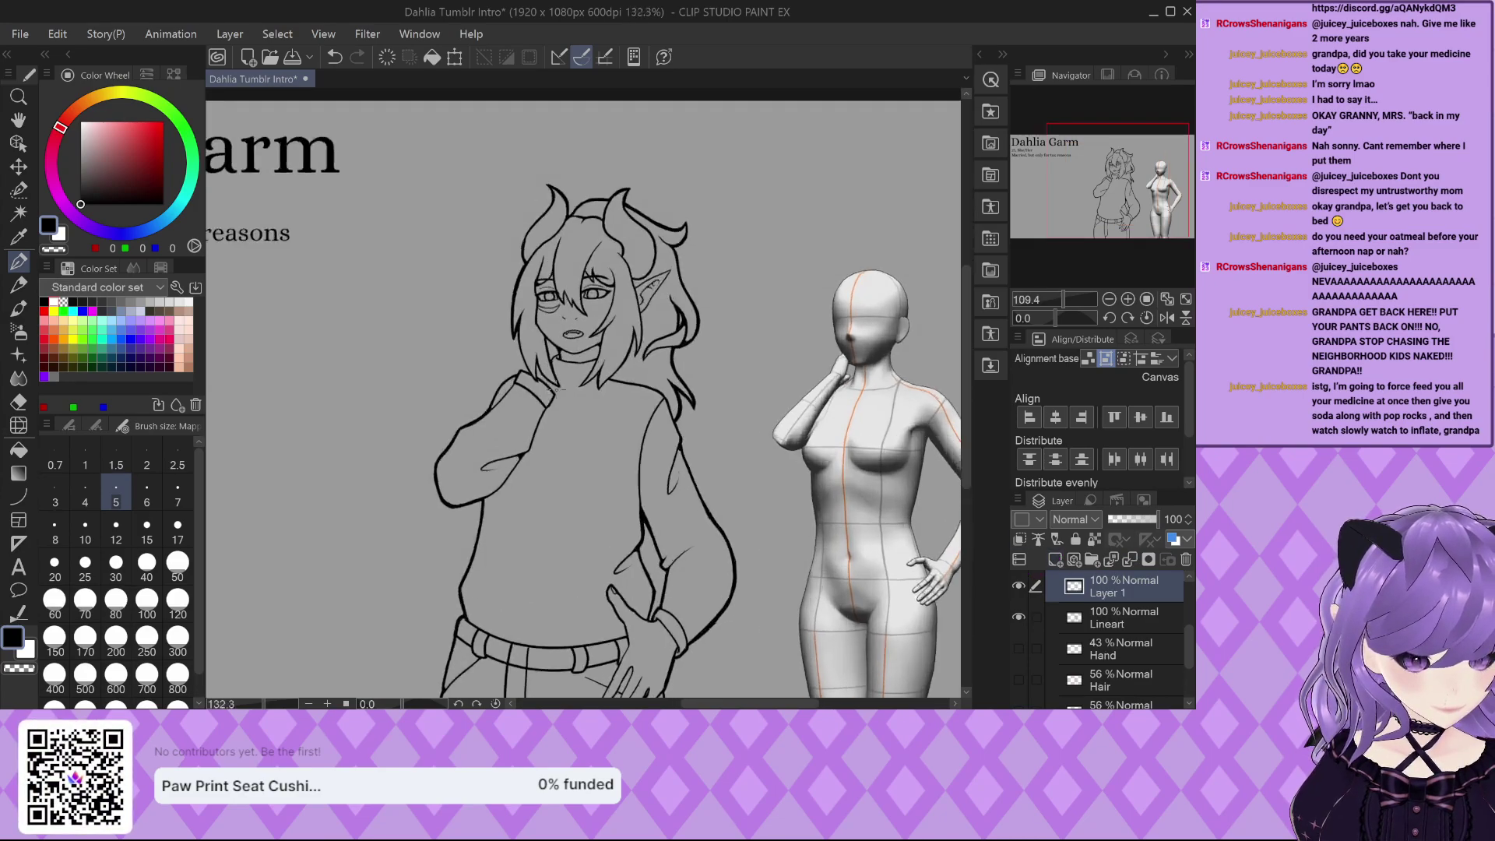
scroll(531, 360, up, 7)
scroll(1042, 663, down, 1)
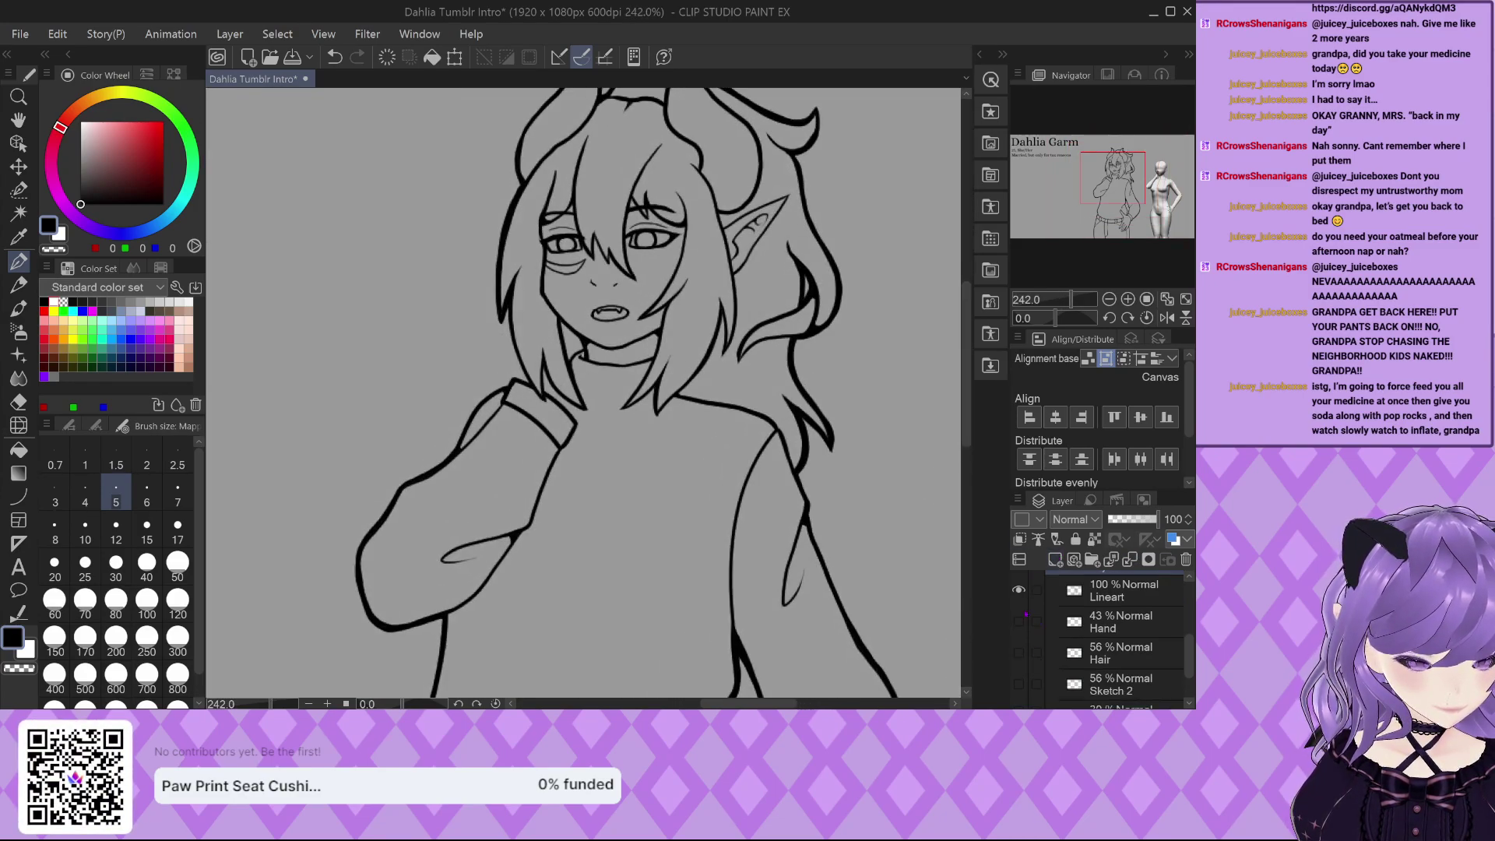
scroll(1019, 628, down, 1)
Briefly show and hide Sketch 2 and the red Sketch 1 lines to check the lineart.
click(1018, 657)
click(1018, 657)
click(1019, 689)
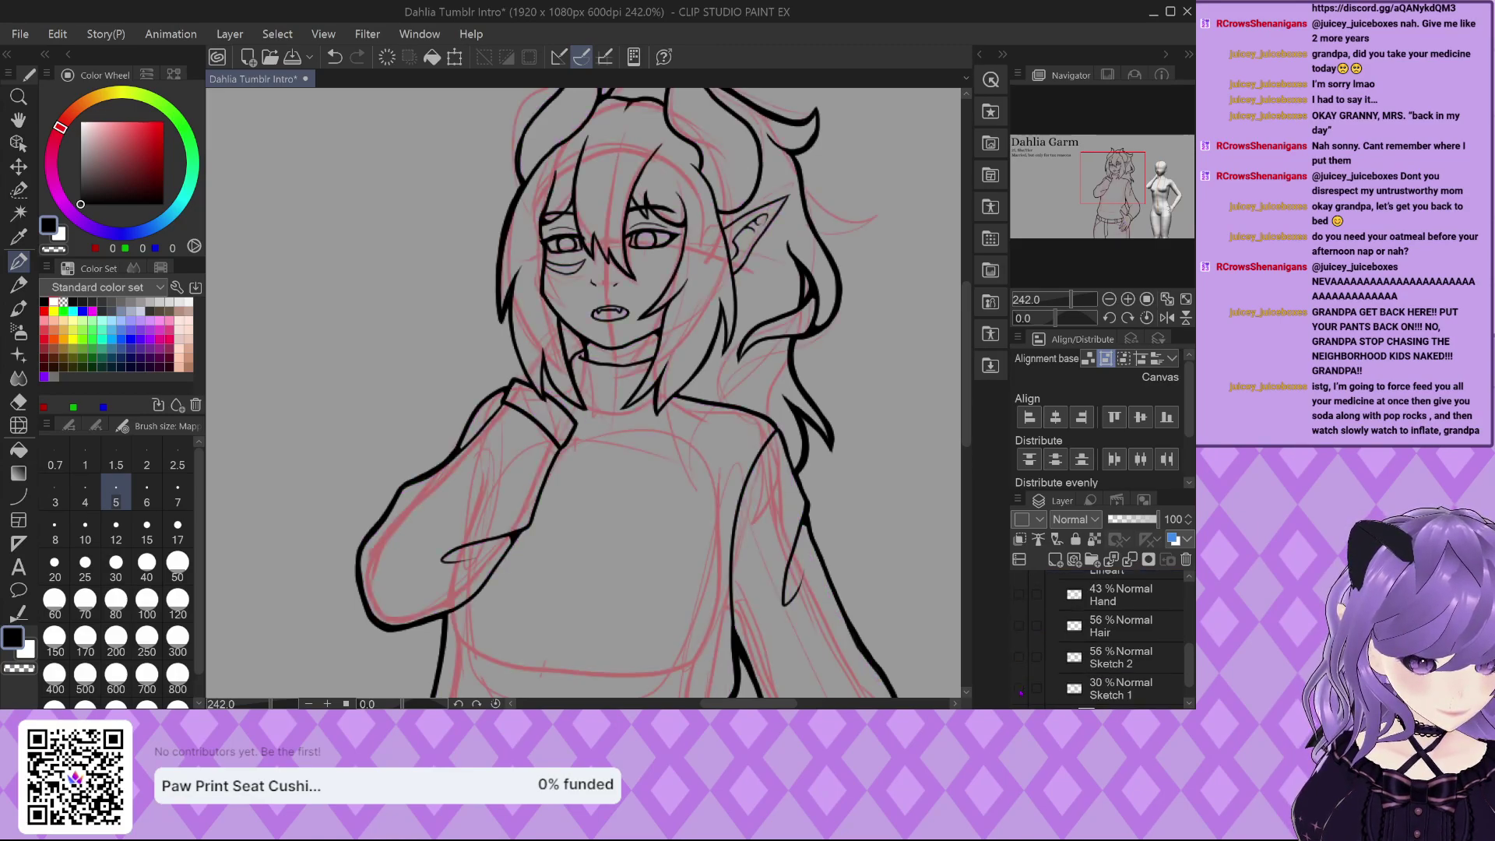
click(1019, 688)
Zoom into the collar and ink the gap where the hair strand meets it.
scroll(603, 339, down, 2)
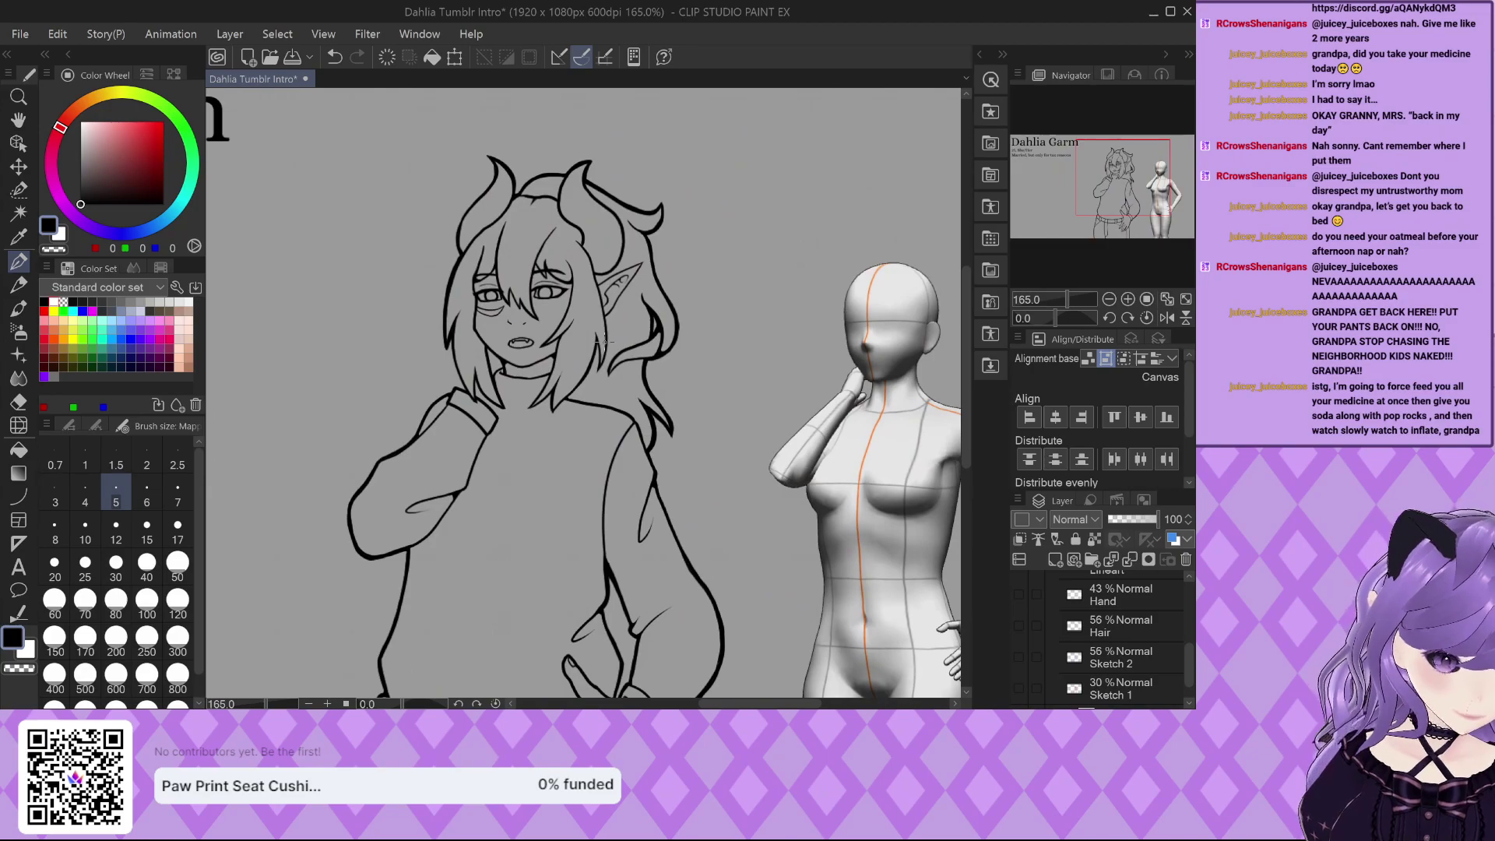
scroll(474, 394, up, 2)
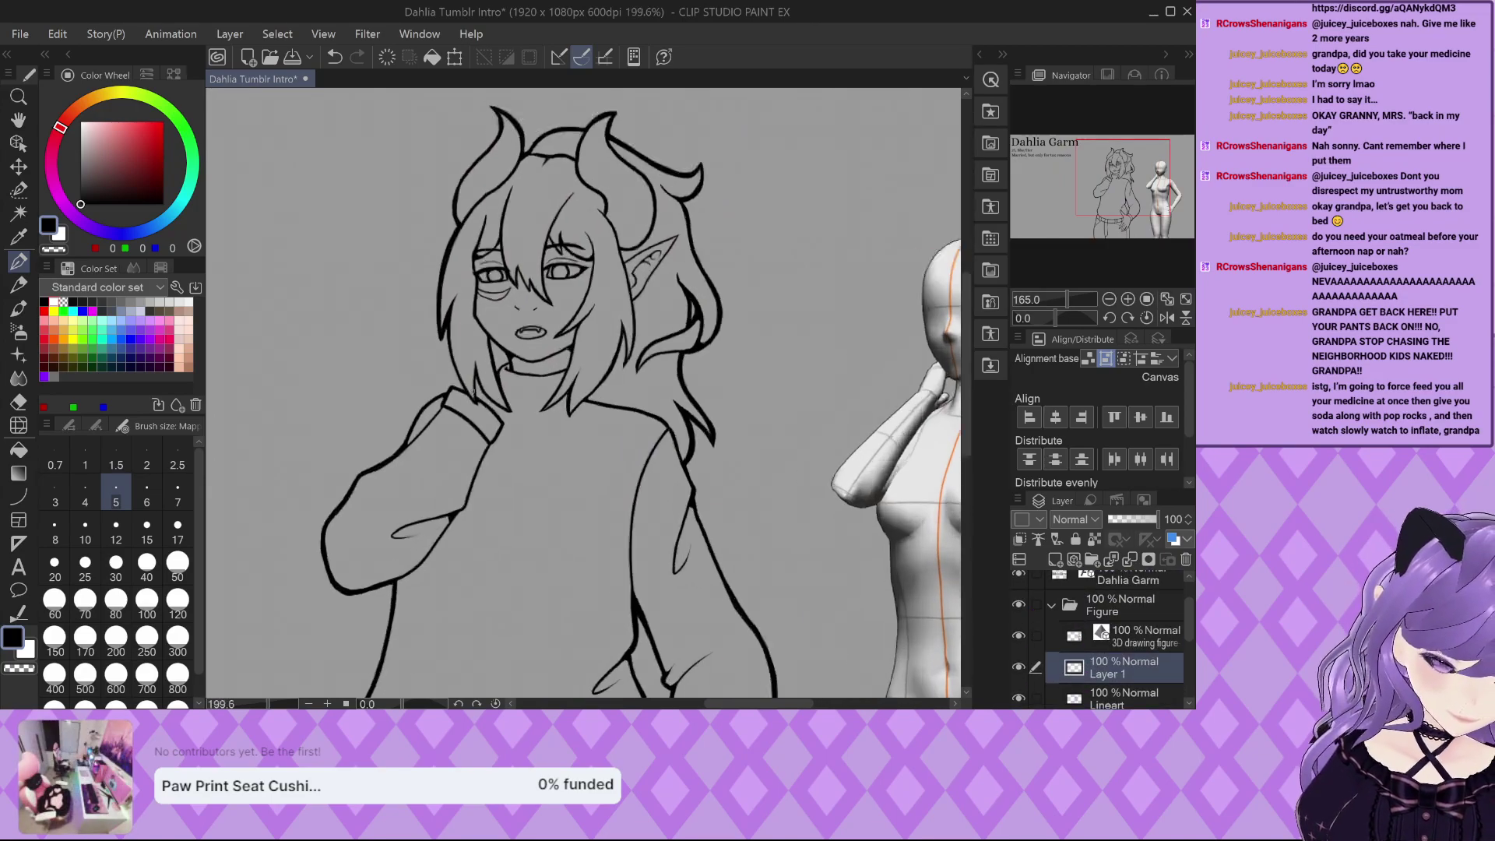
scroll(474, 394, down, 3)
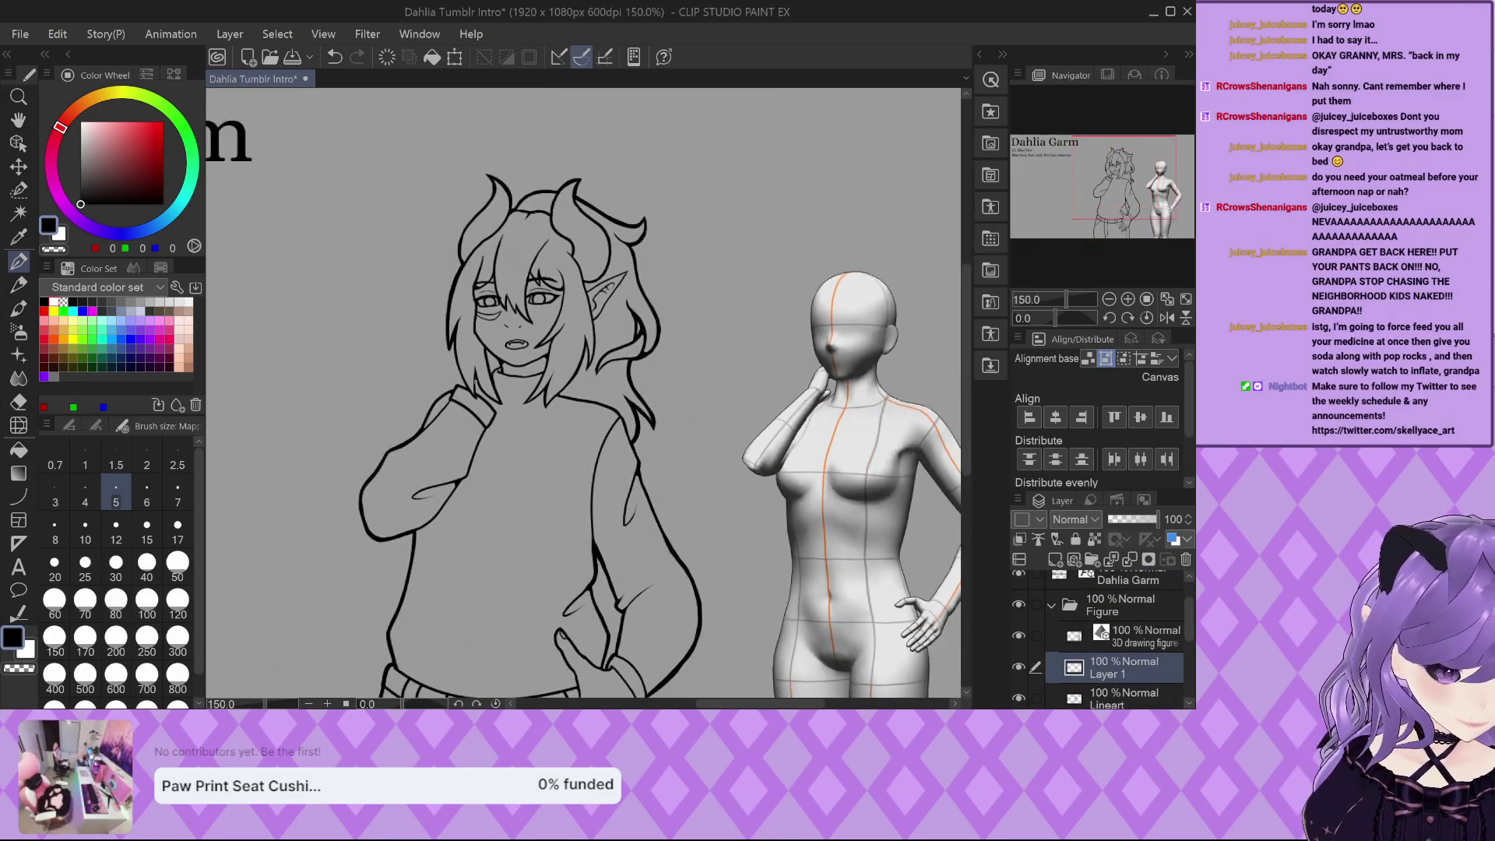
scroll(477, 382, up, 7)
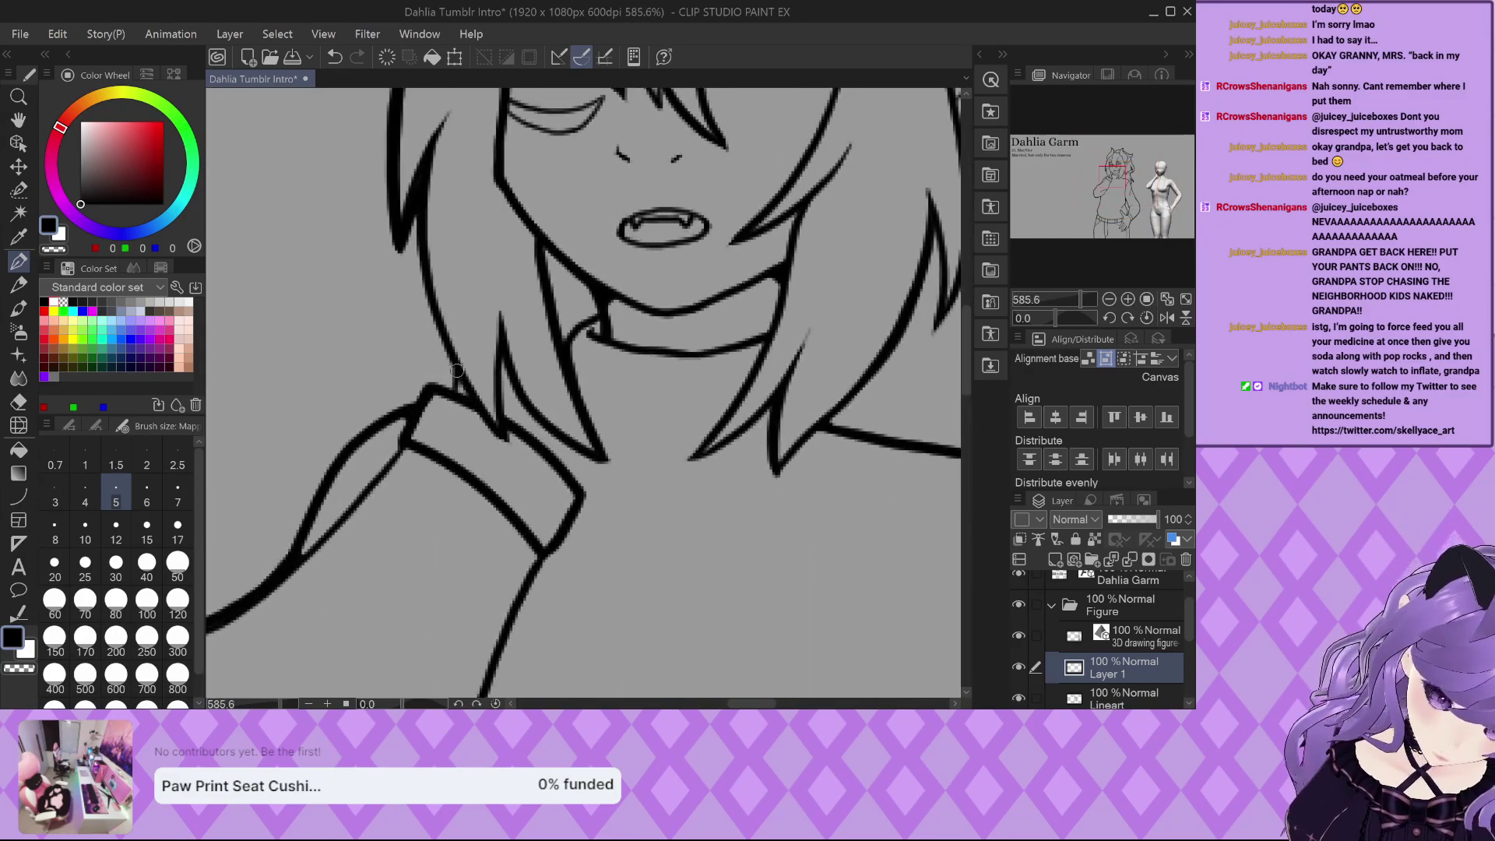
scroll(454, 380, down, 8)
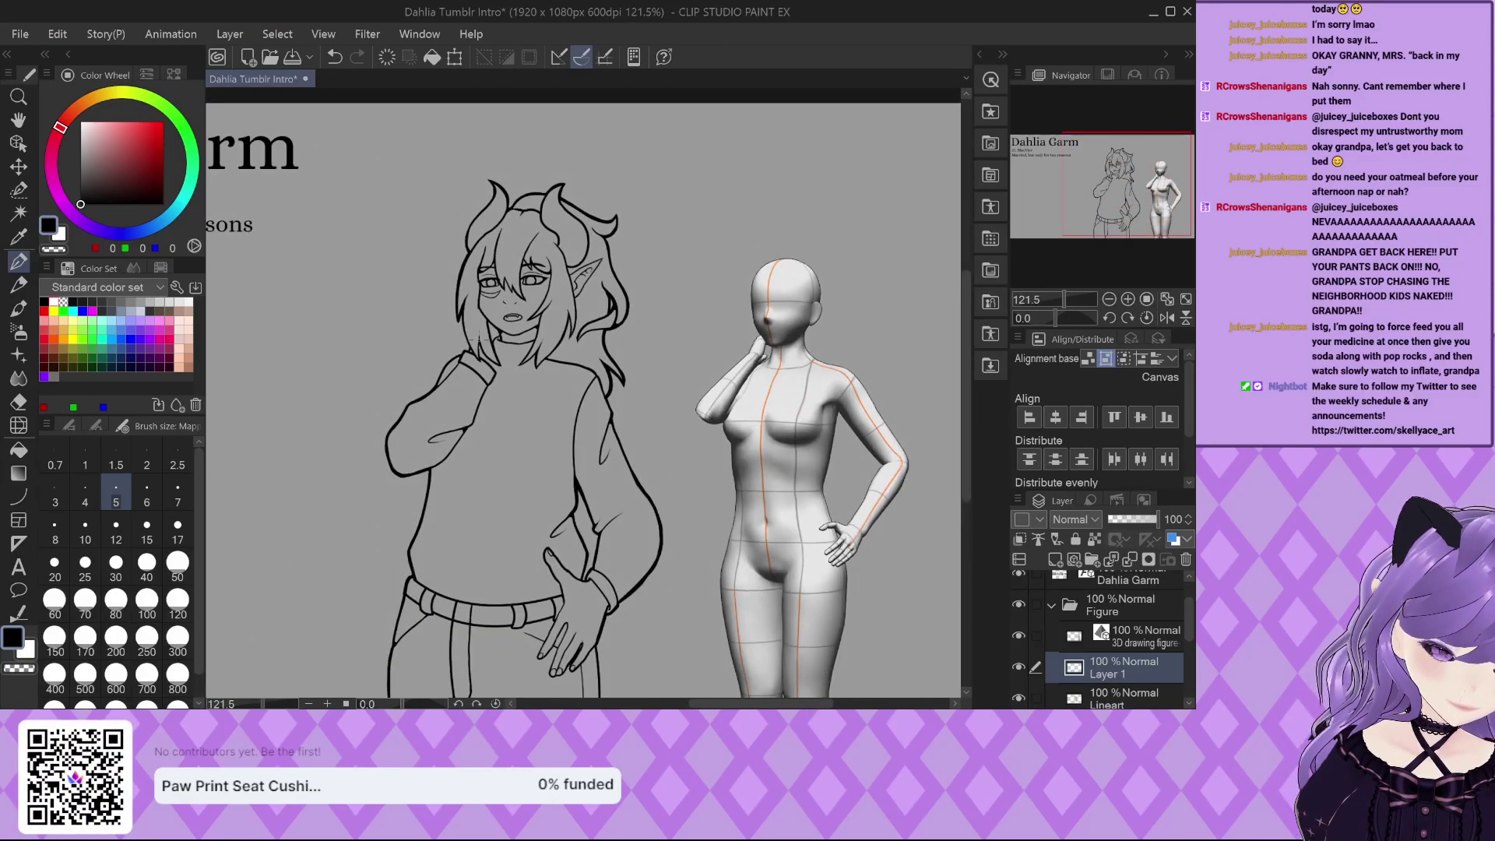
scroll(489, 334, up, 5)
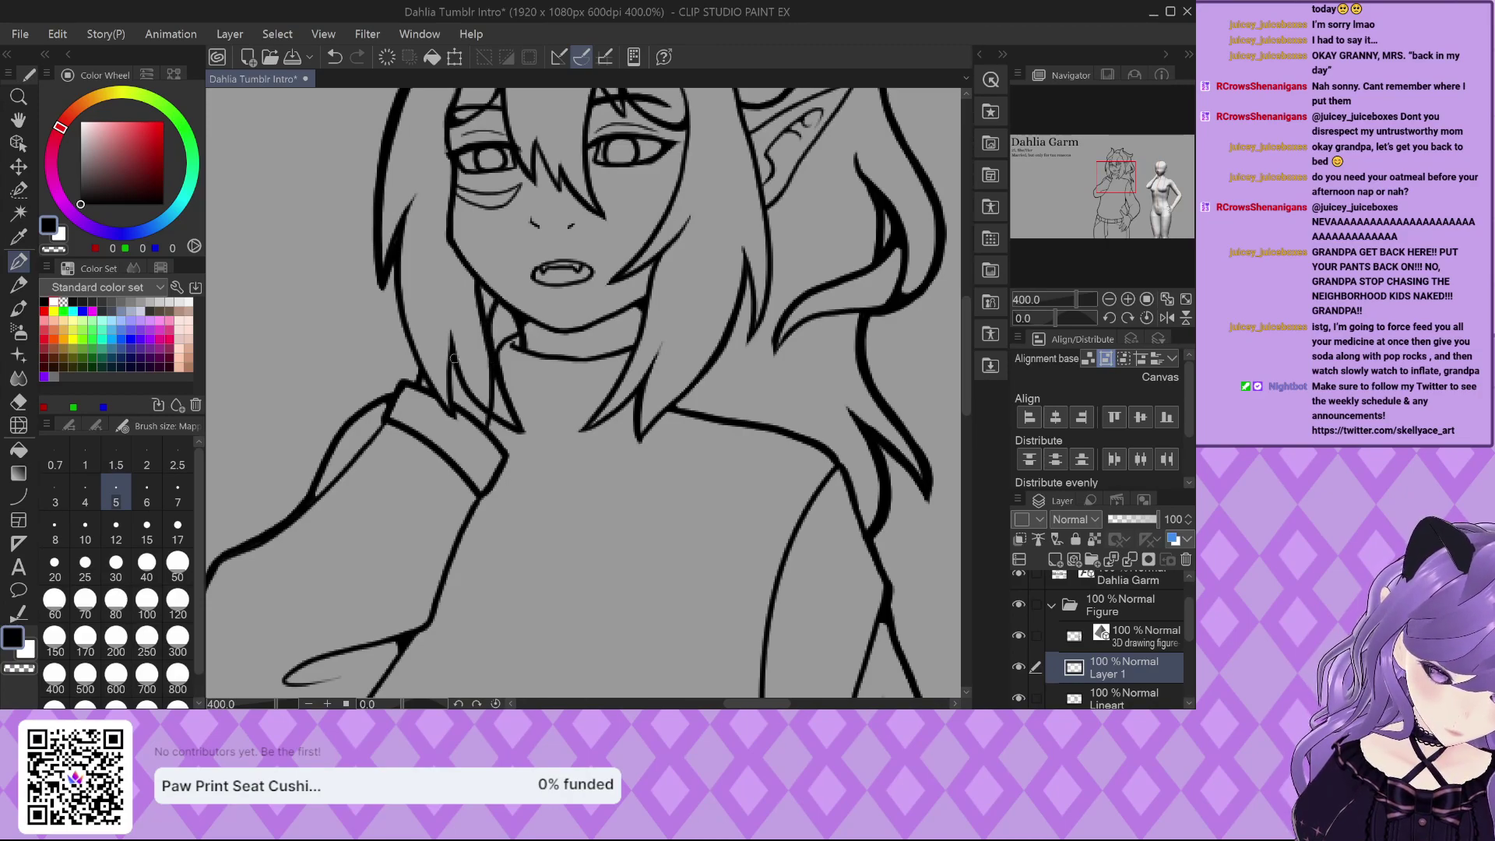
scroll(454, 359, down, 2)
scroll(482, 346, up, 5)
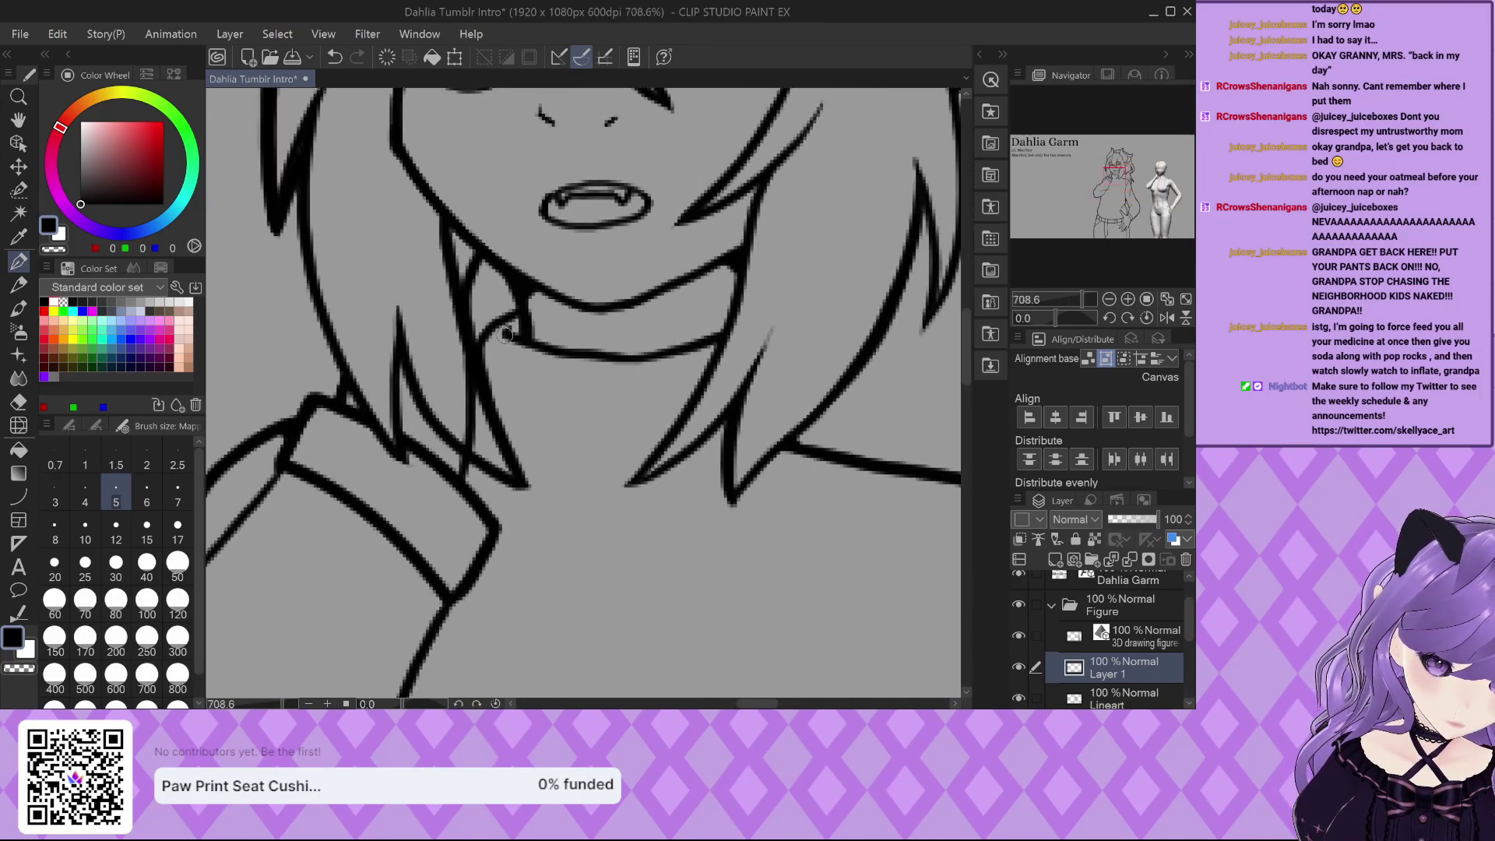
scroll(447, 393, down, 1)
scroll(448, 394, down, 12)
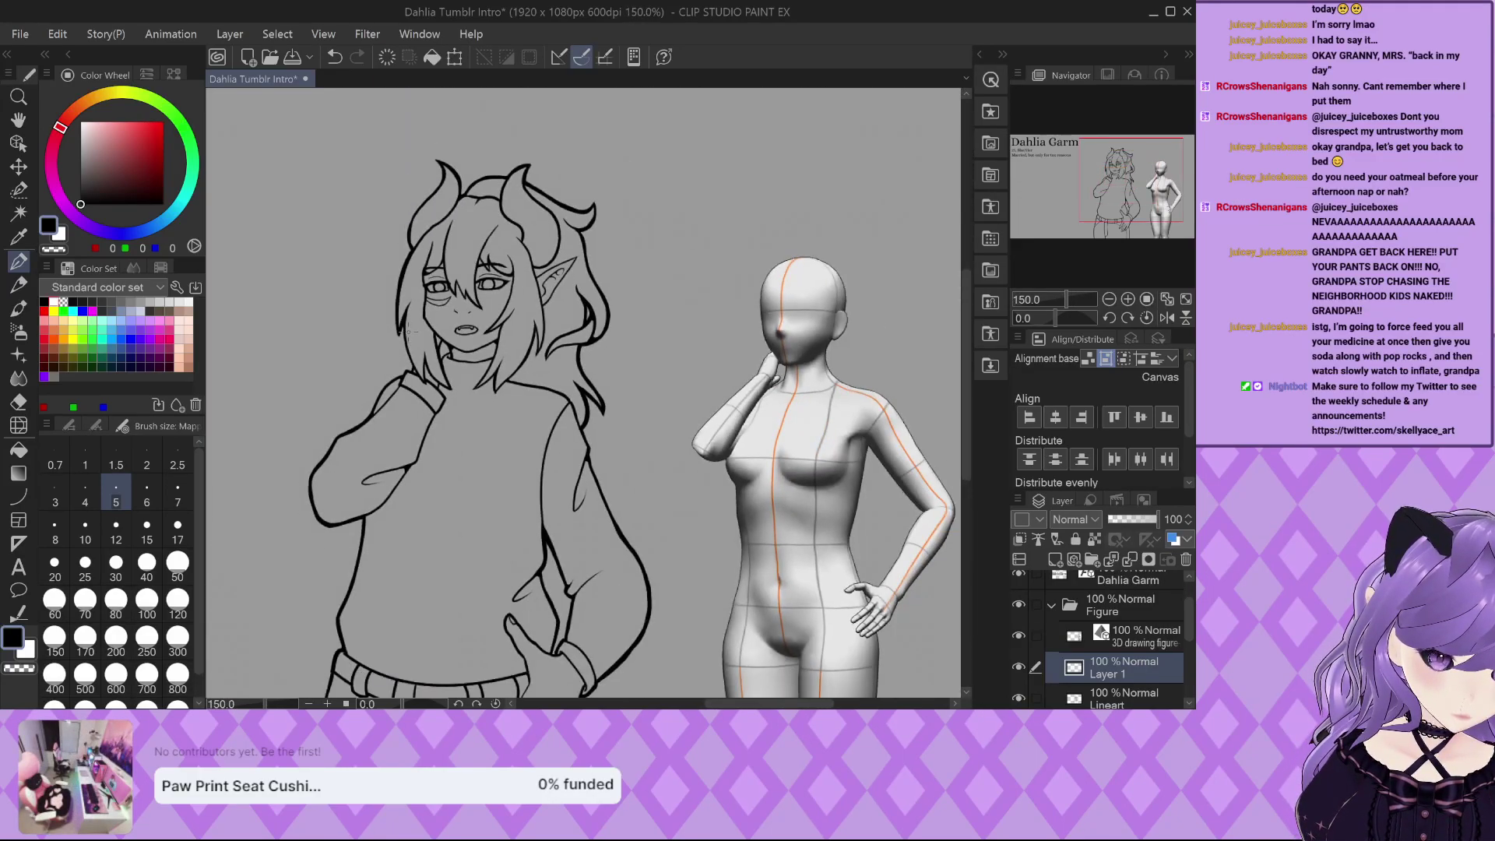
scroll(434, 364, up, 15)
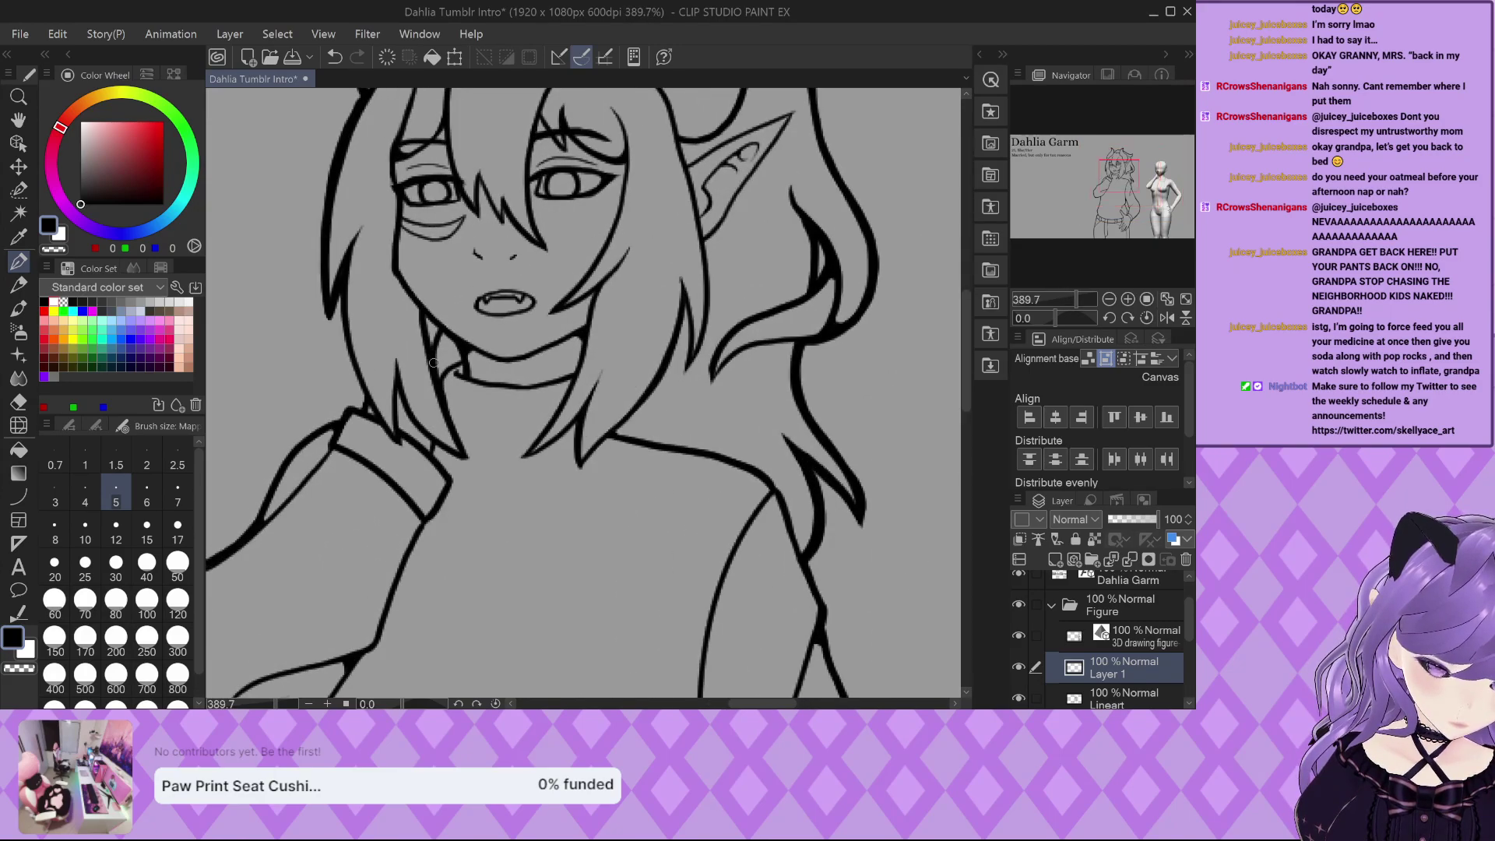
drag(457, 346, 474, 361)
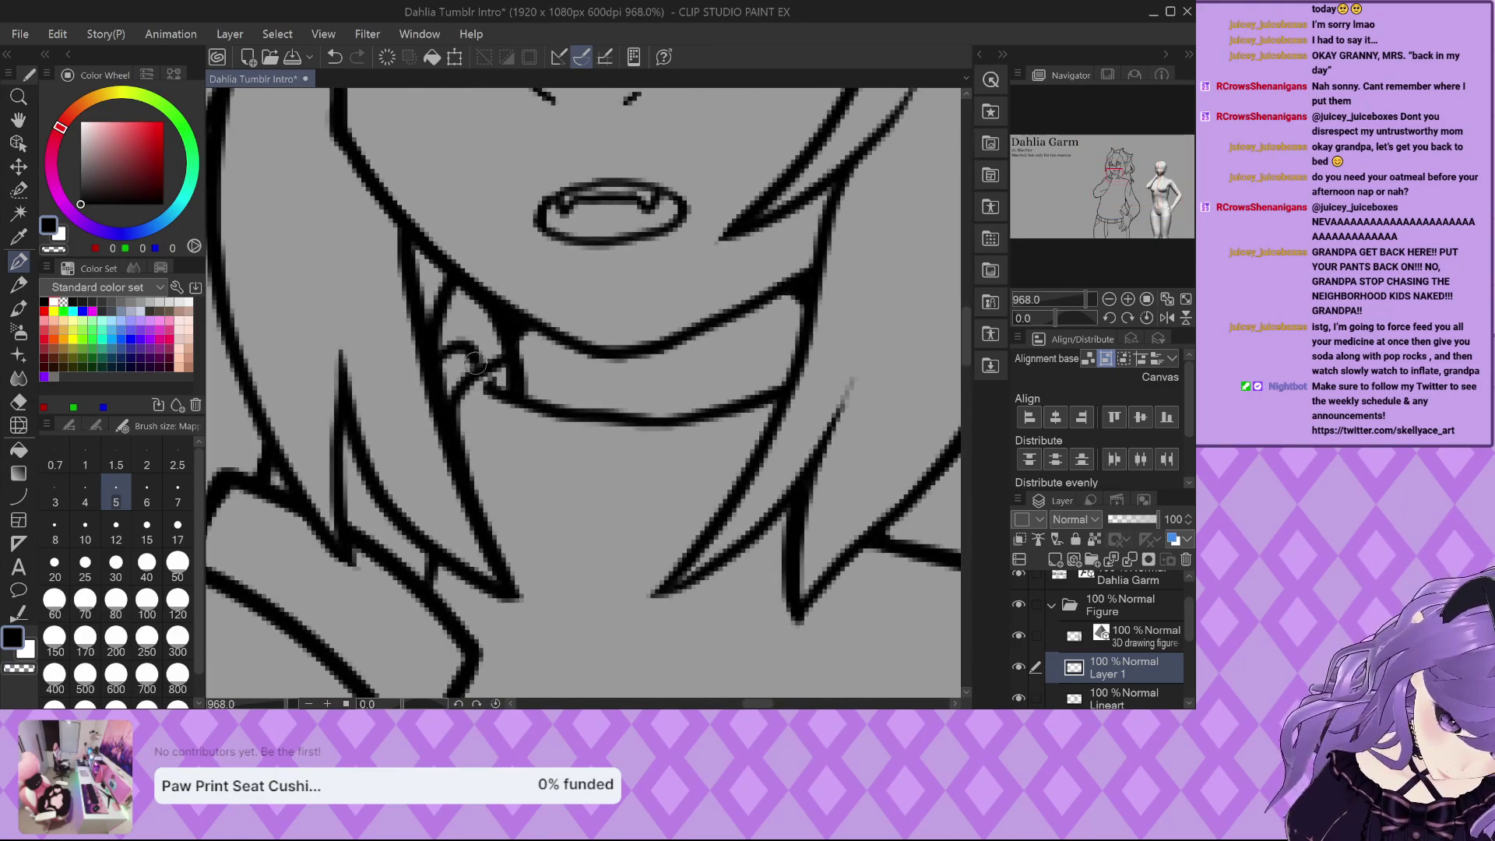
scroll(449, 346, down, 4)
scroll(450, 337, up, 3)
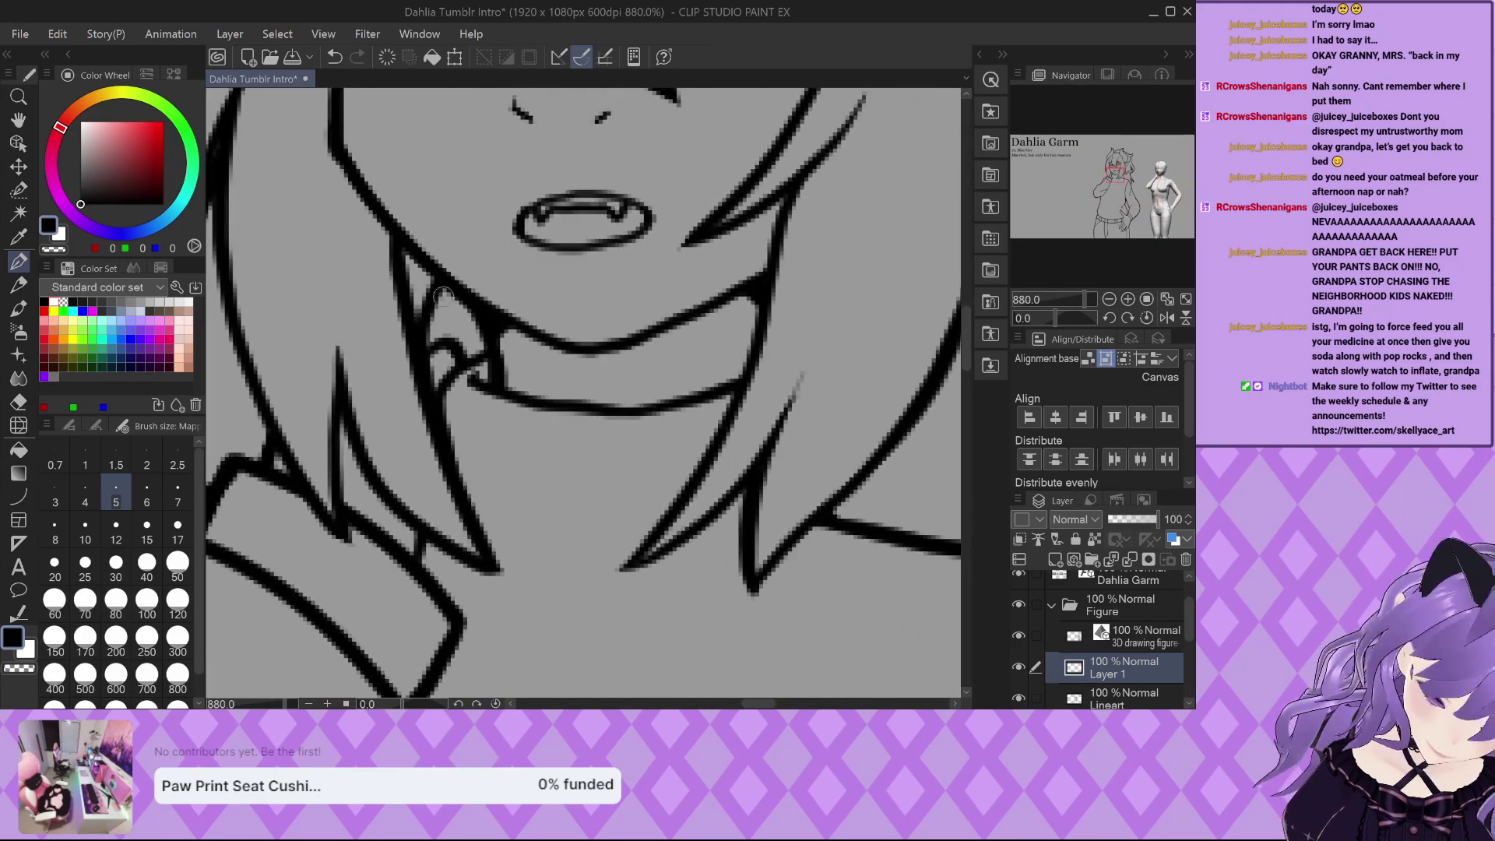
drag(443, 294, 459, 344)
scroll(482, 347, down, 4)
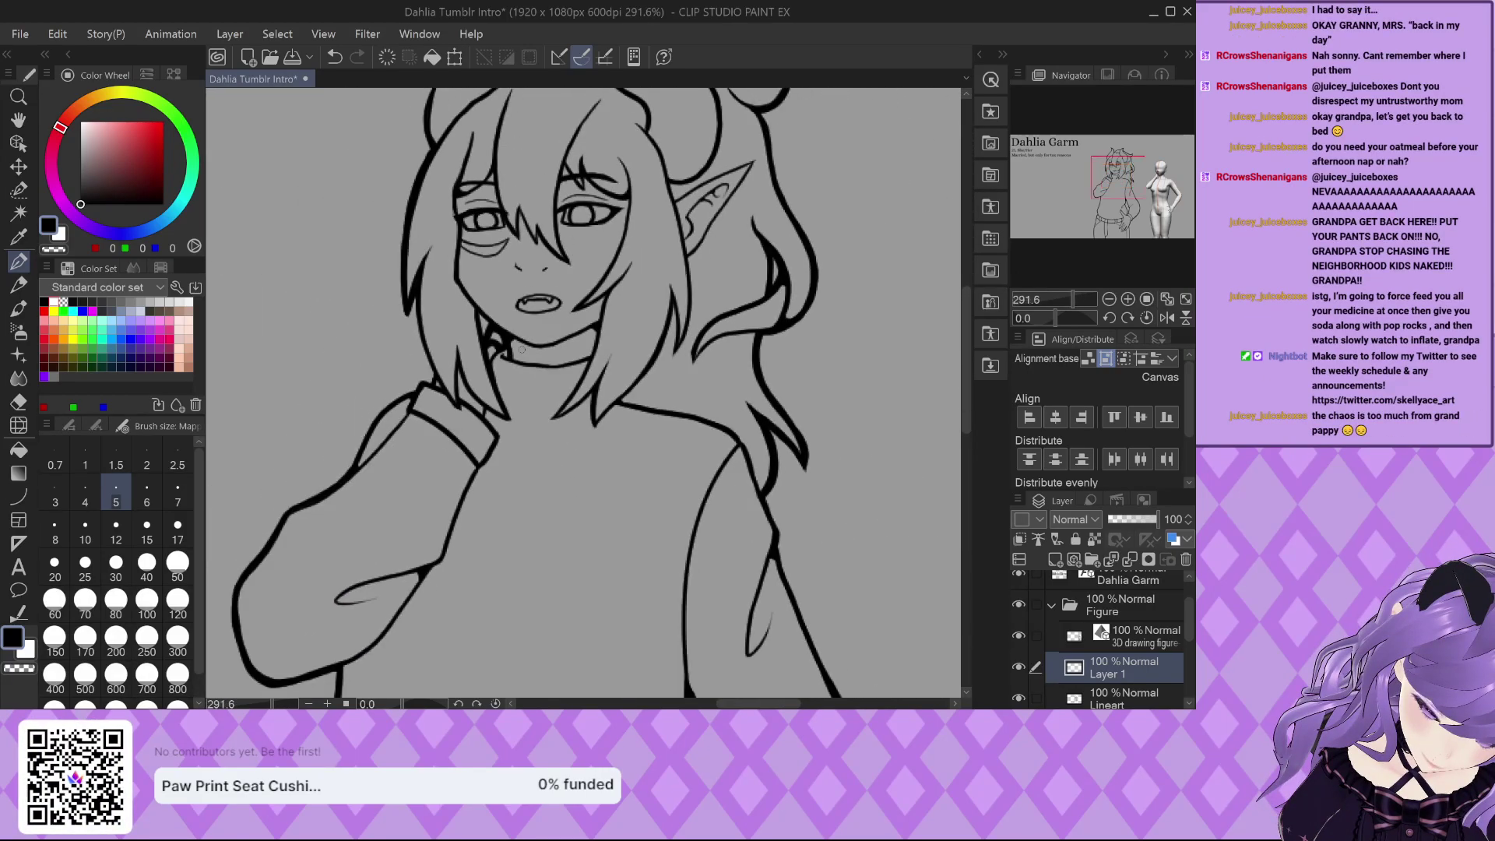
scroll(521, 350, up, 4)
Thicken the hair outline down to the sweater collar.
drag(403, 142, 440, 380)
scroll(418, 366, down, 2)
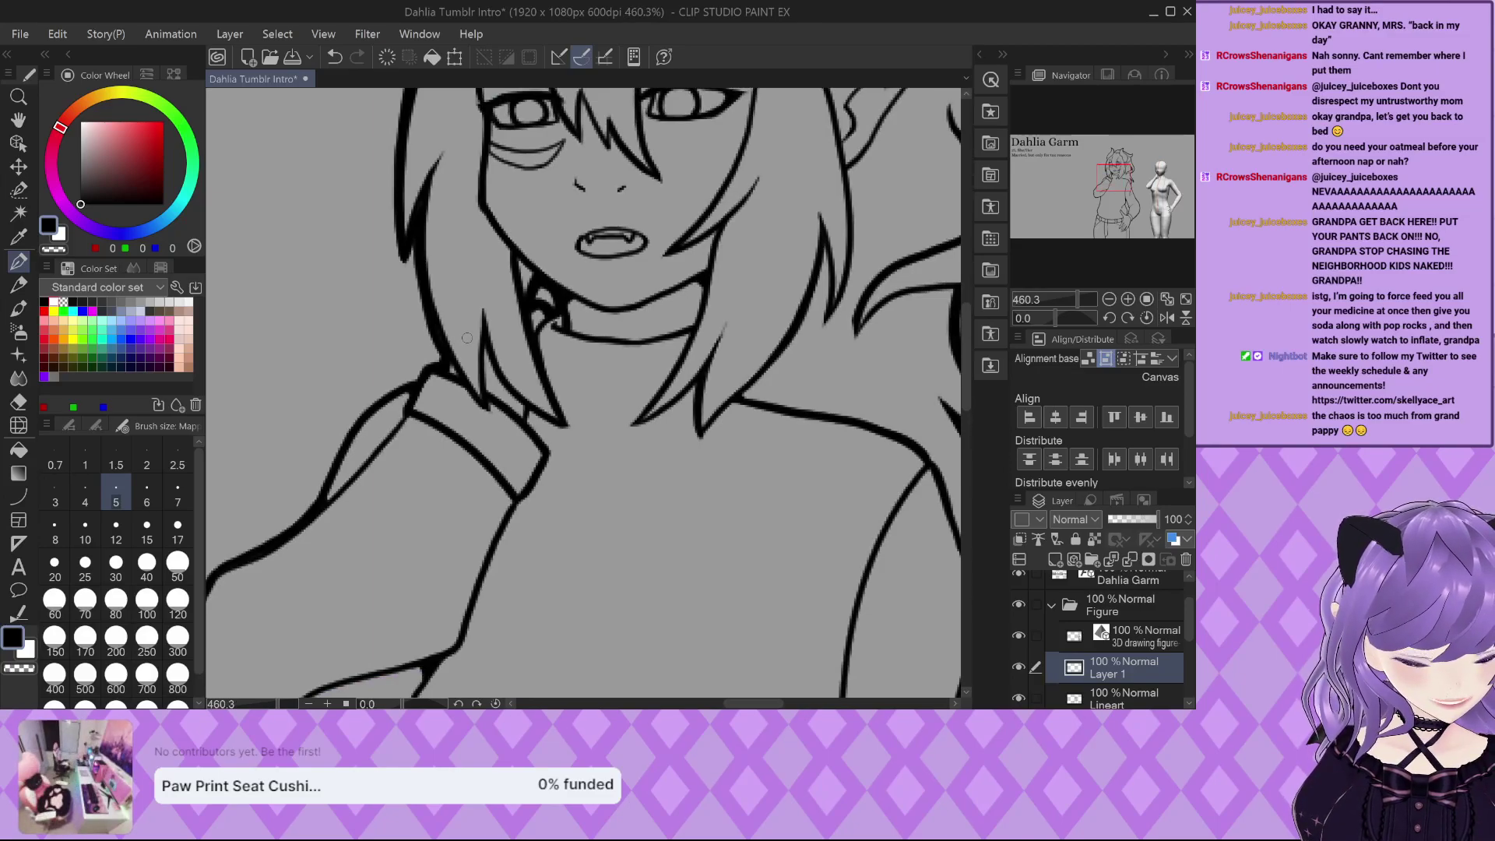
scroll(470, 331, down, 5)
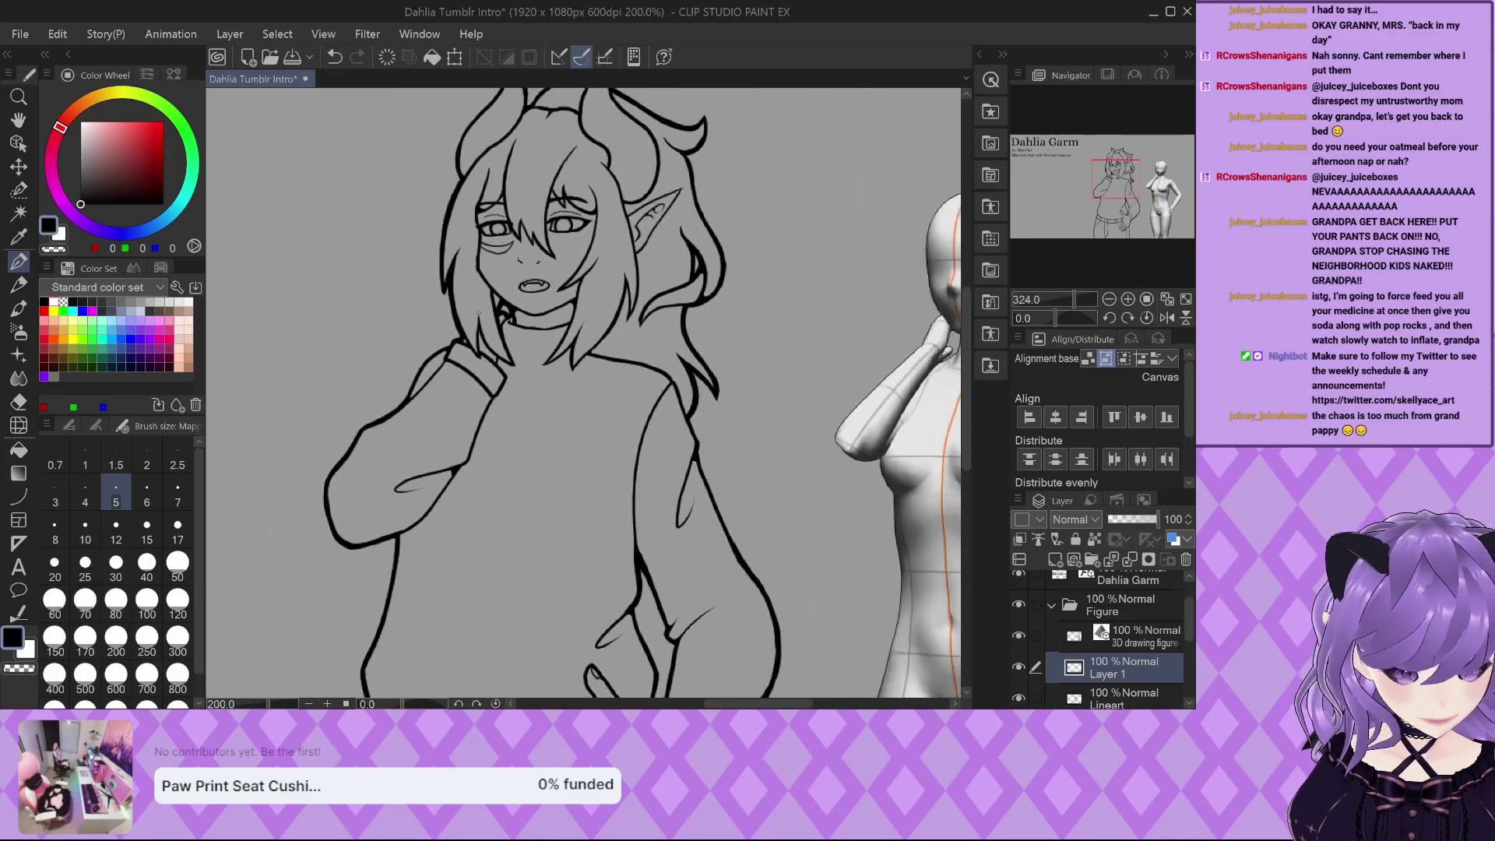
scroll(533, 322, down, 1)
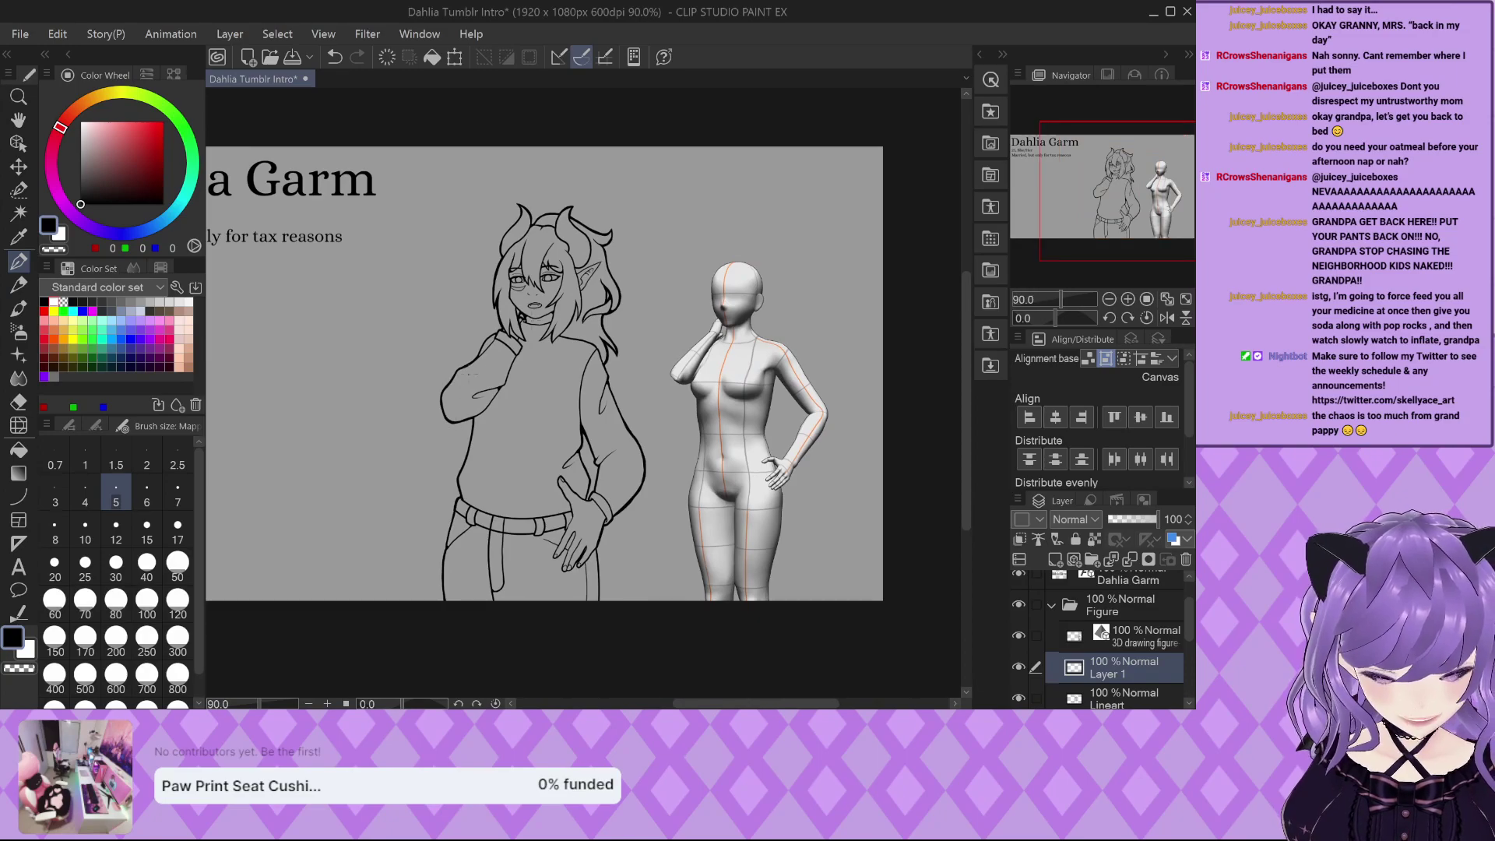
scroll(487, 345, up, 1)
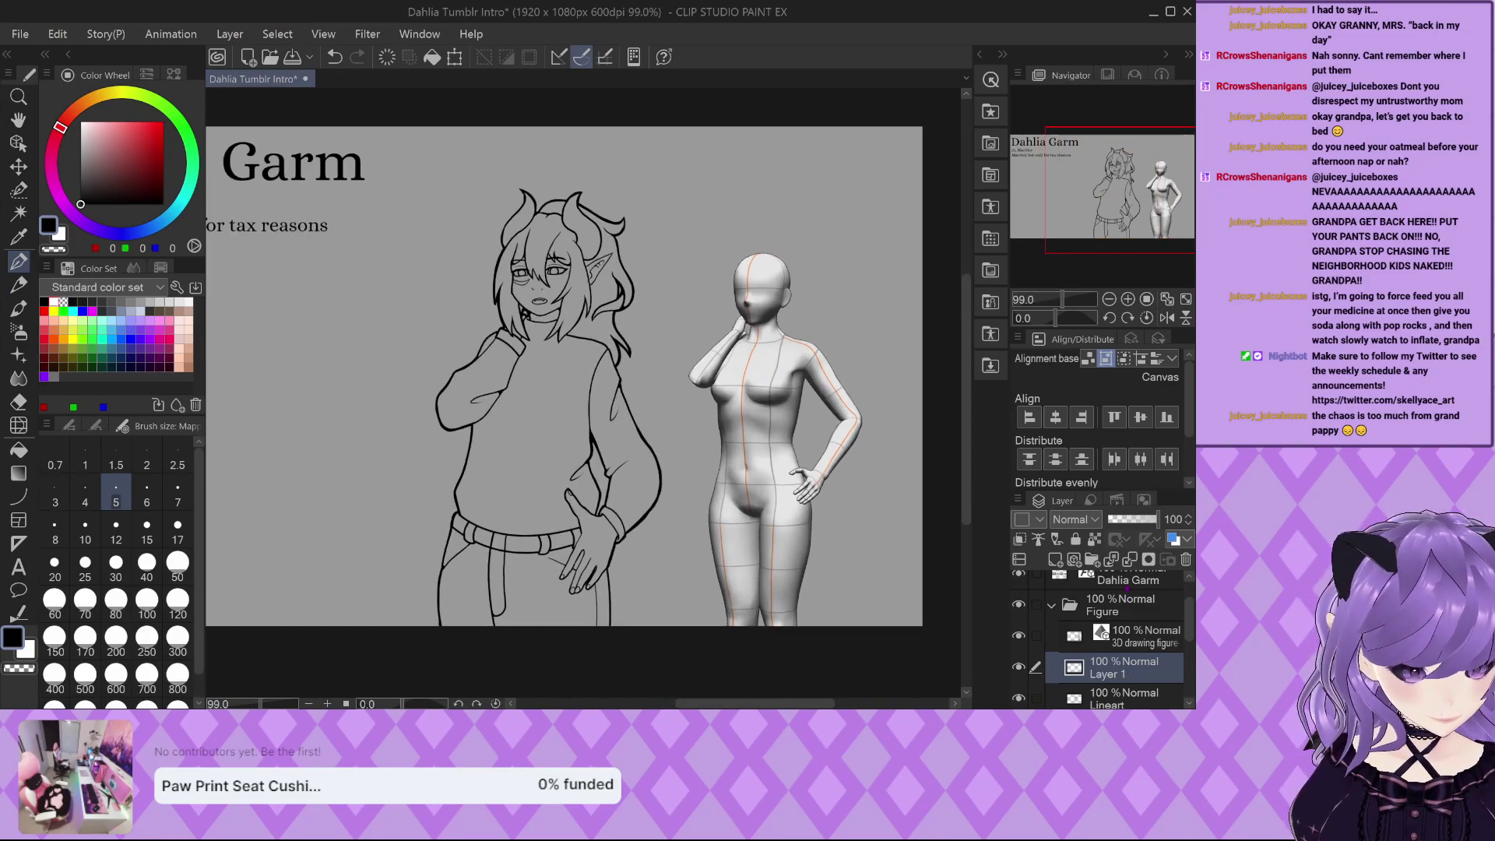
Delete Layer 1 and the 3D drawing figure, and show the Hand, Hair, Sketch 1 and Sketch 2 layers.
click(1185, 559)
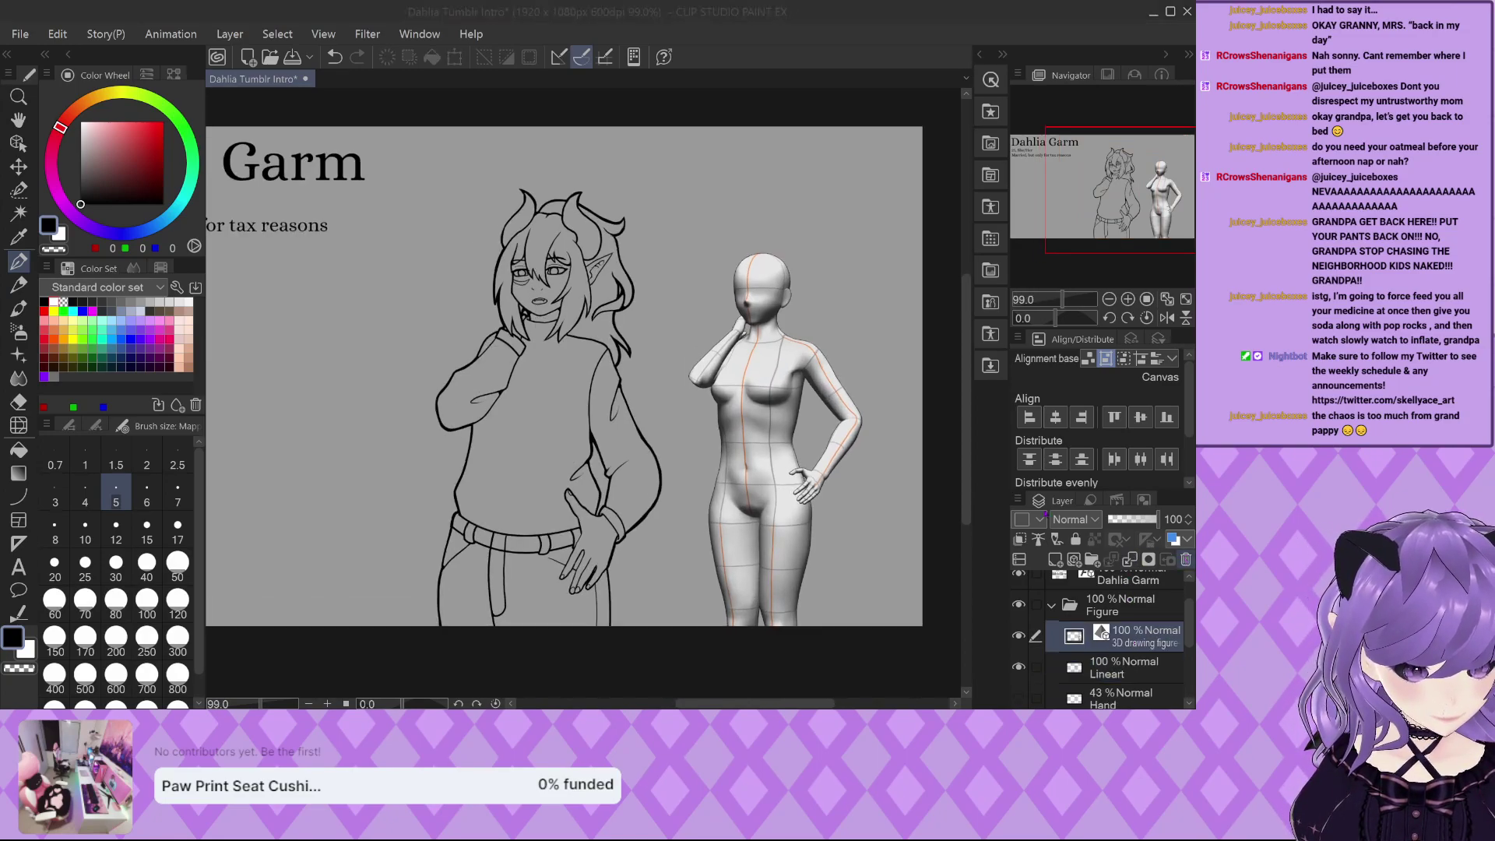
click(574, 271)
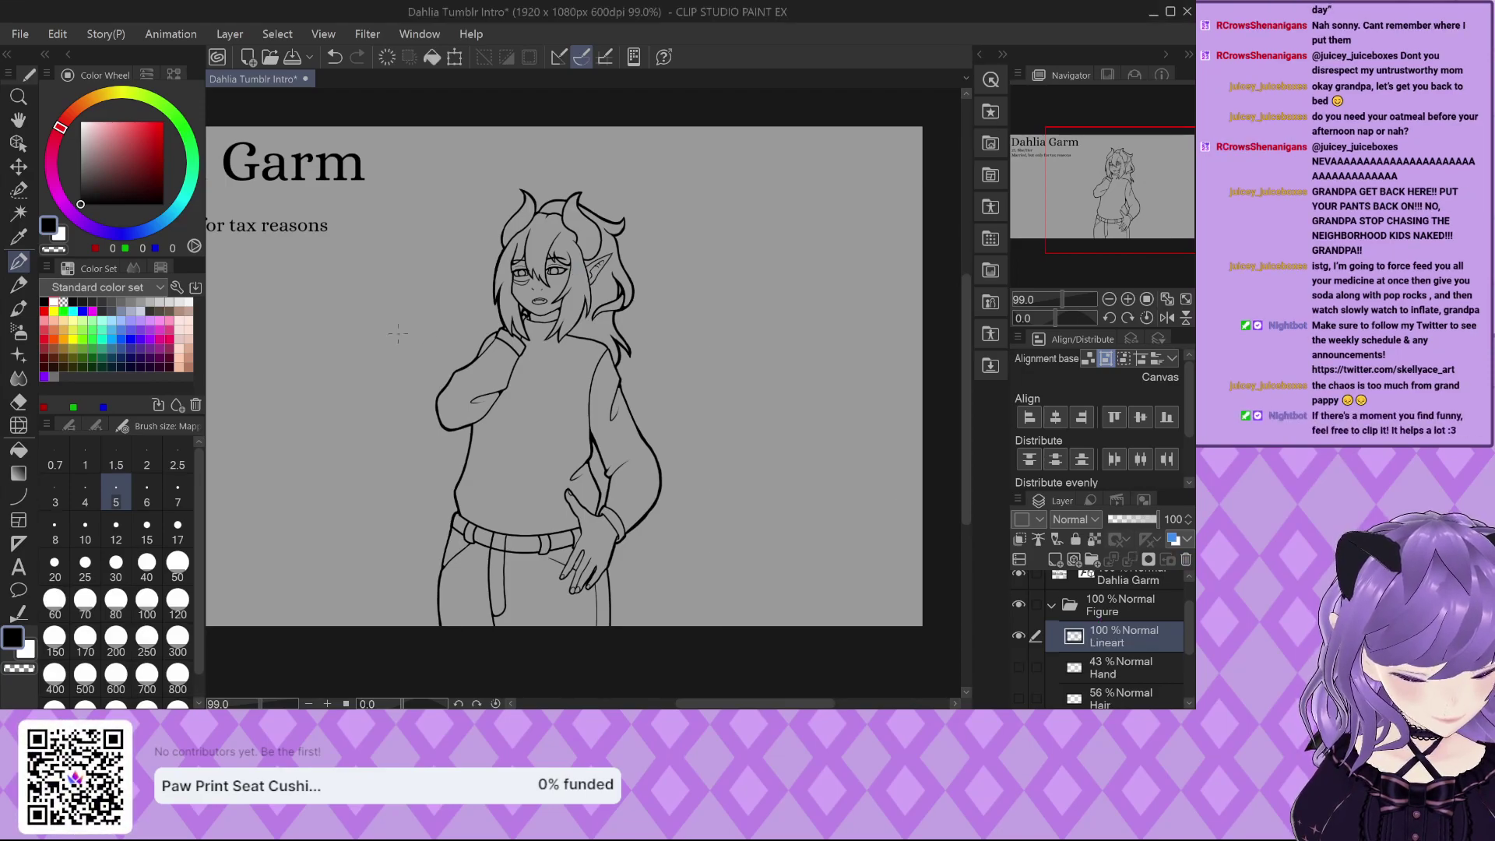
click(1019, 661)
click(1019, 699)
scroll(1029, 692, down, 1)
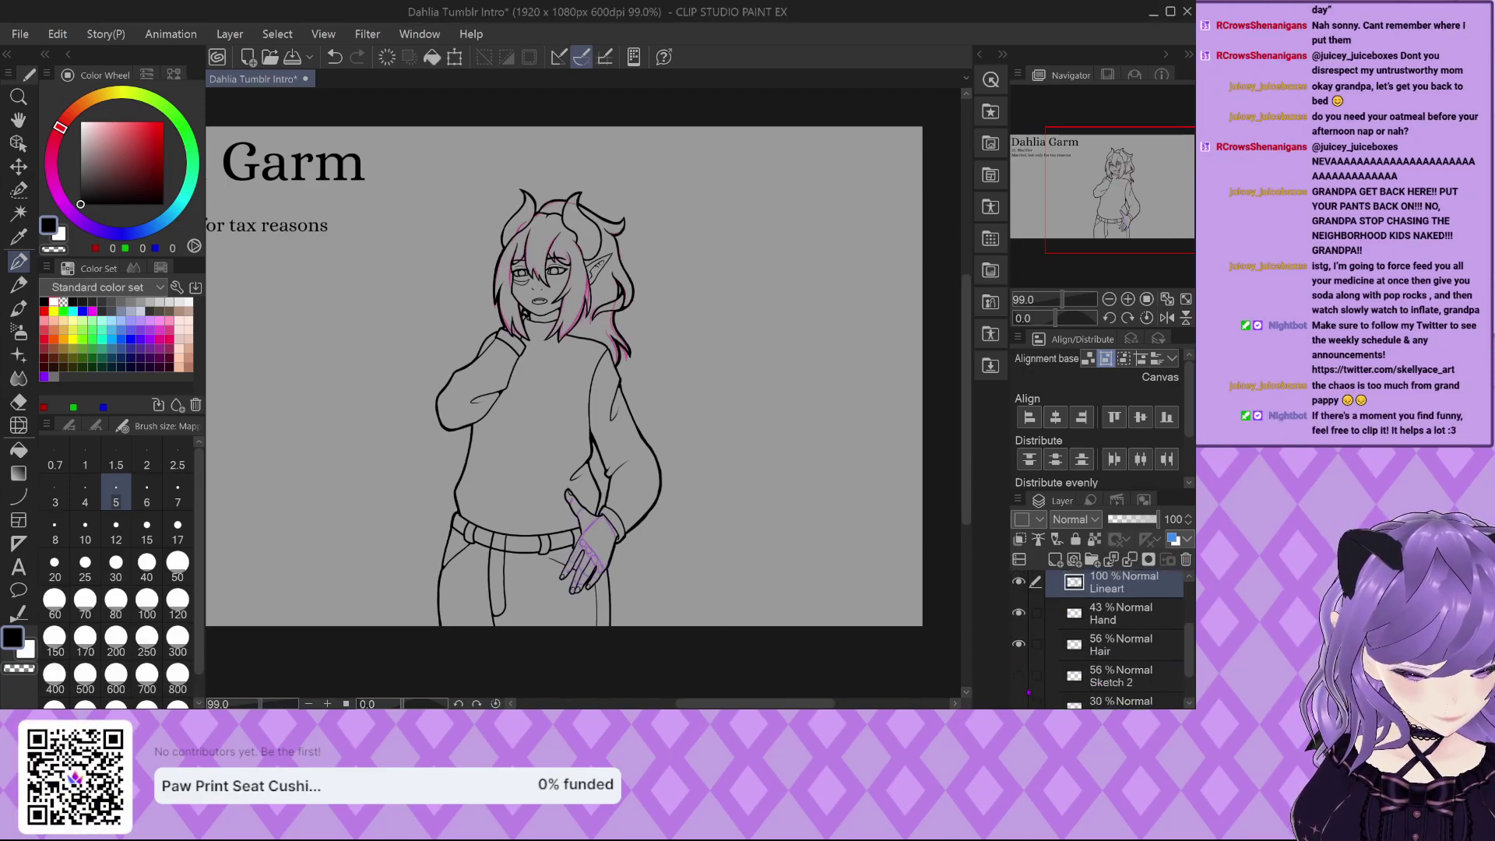
click(1018, 645)
click(1018, 674)
click(1018, 700)
scroll(1026, 678, down, 1)
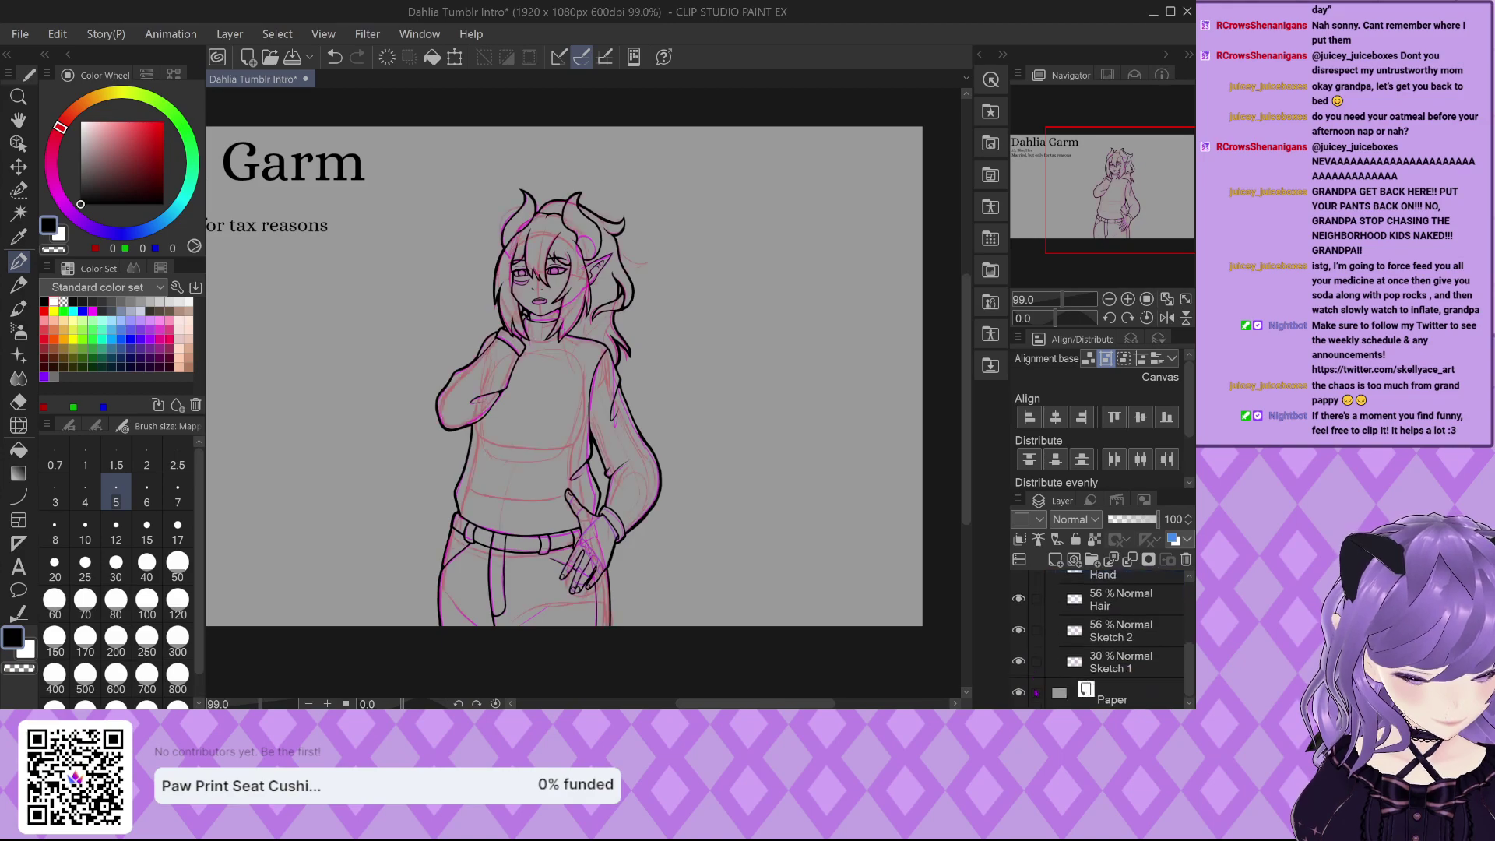
scroll(1034, 662, up, 2)
Move the Figure folder's character to the right of the canvas.
click(1117, 620)
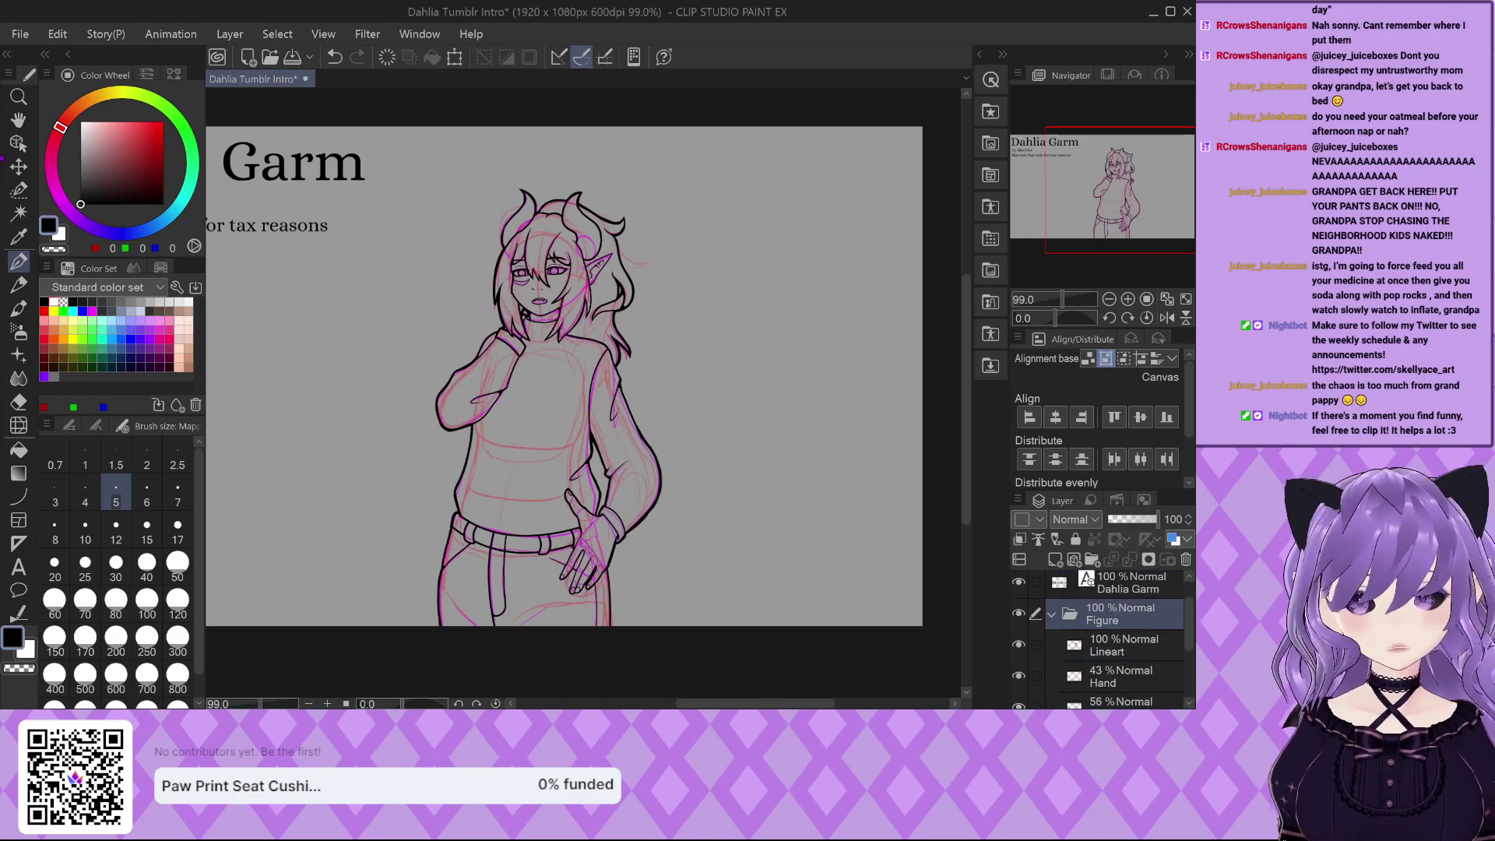
key(k)
drag(617, 450, 857, 459)
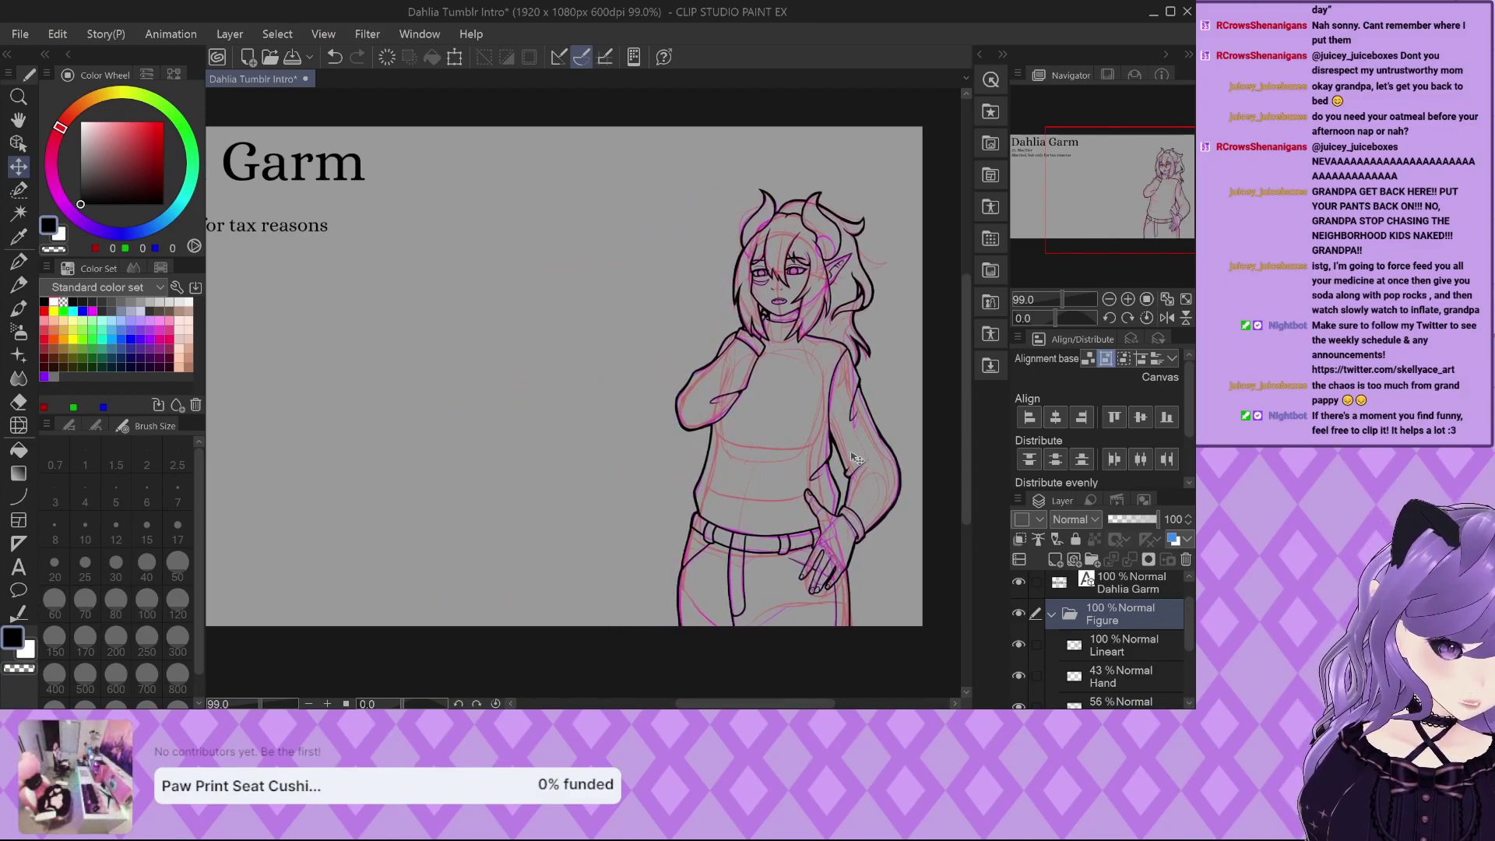
Hide the red Sketch 1 lines and add a new blank layer below the lineart.
scroll(1113, 639, down, 2)
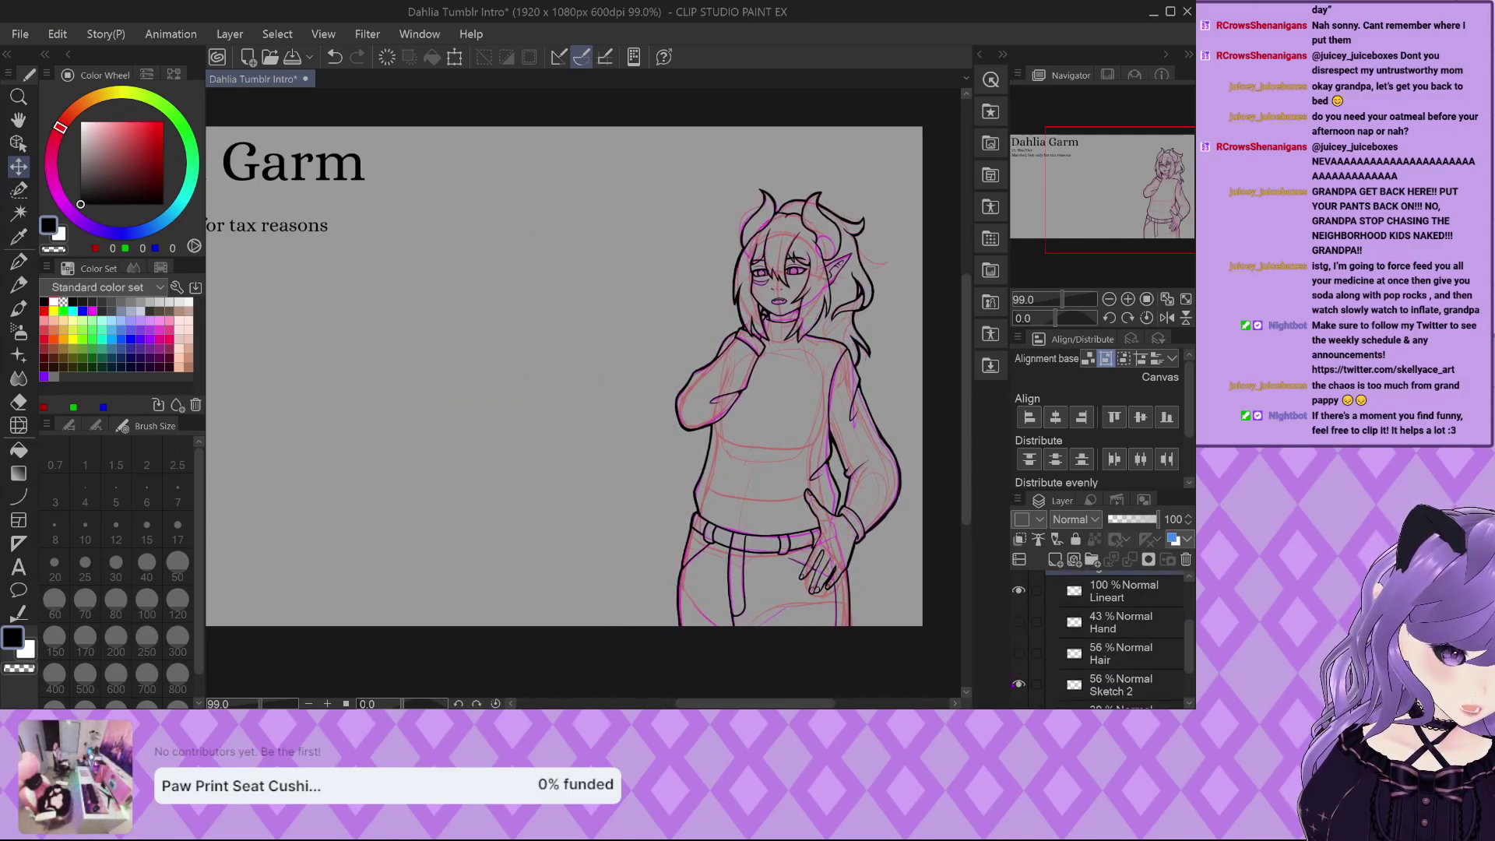
scroll(1019, 685, down, 2)
click(1019, 660)
scroll(1019, 661, up, 2)
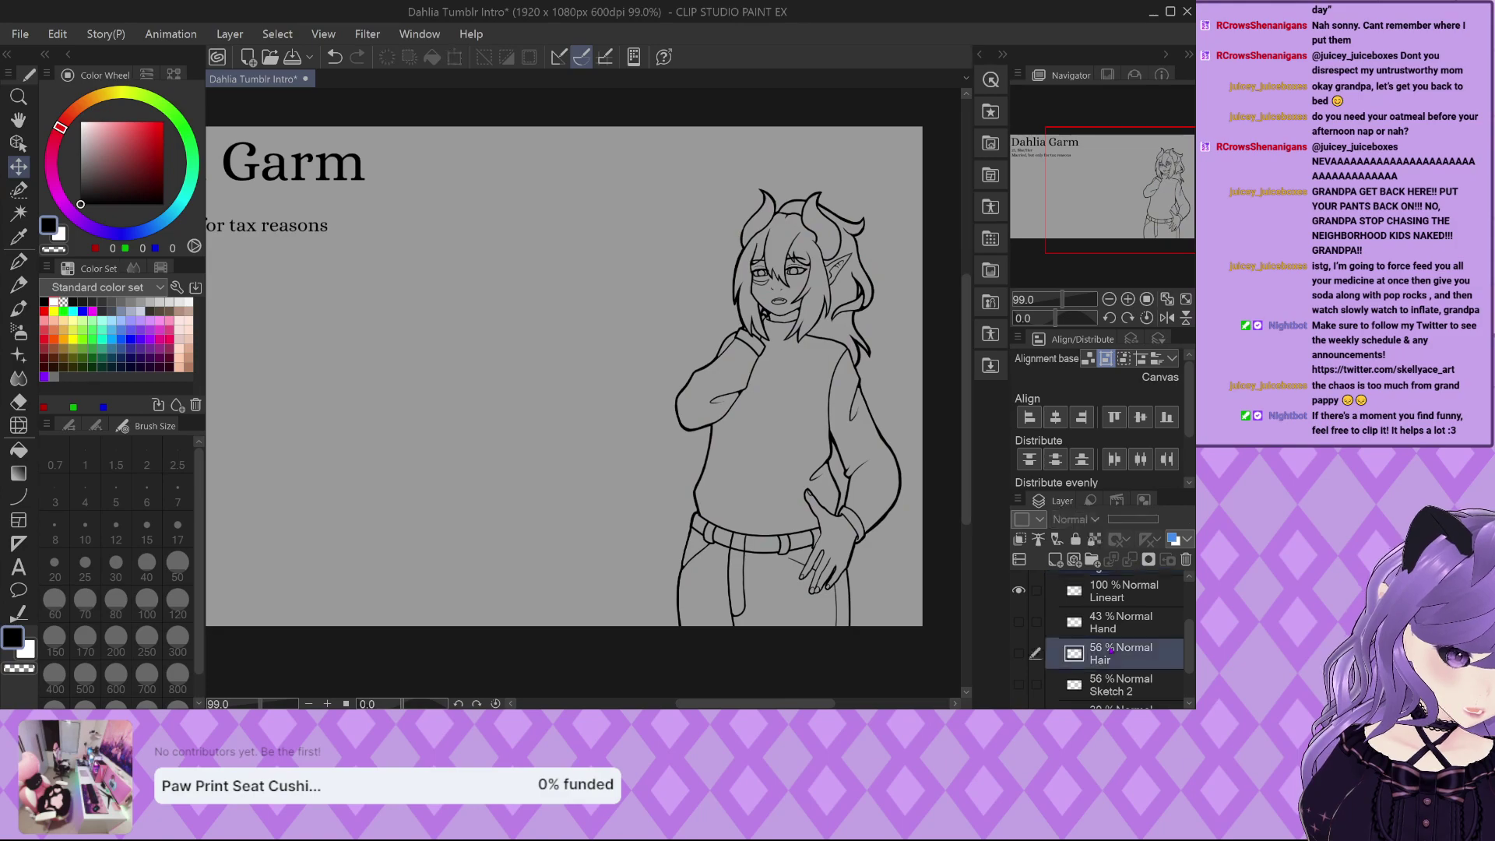
click(1056, 560)
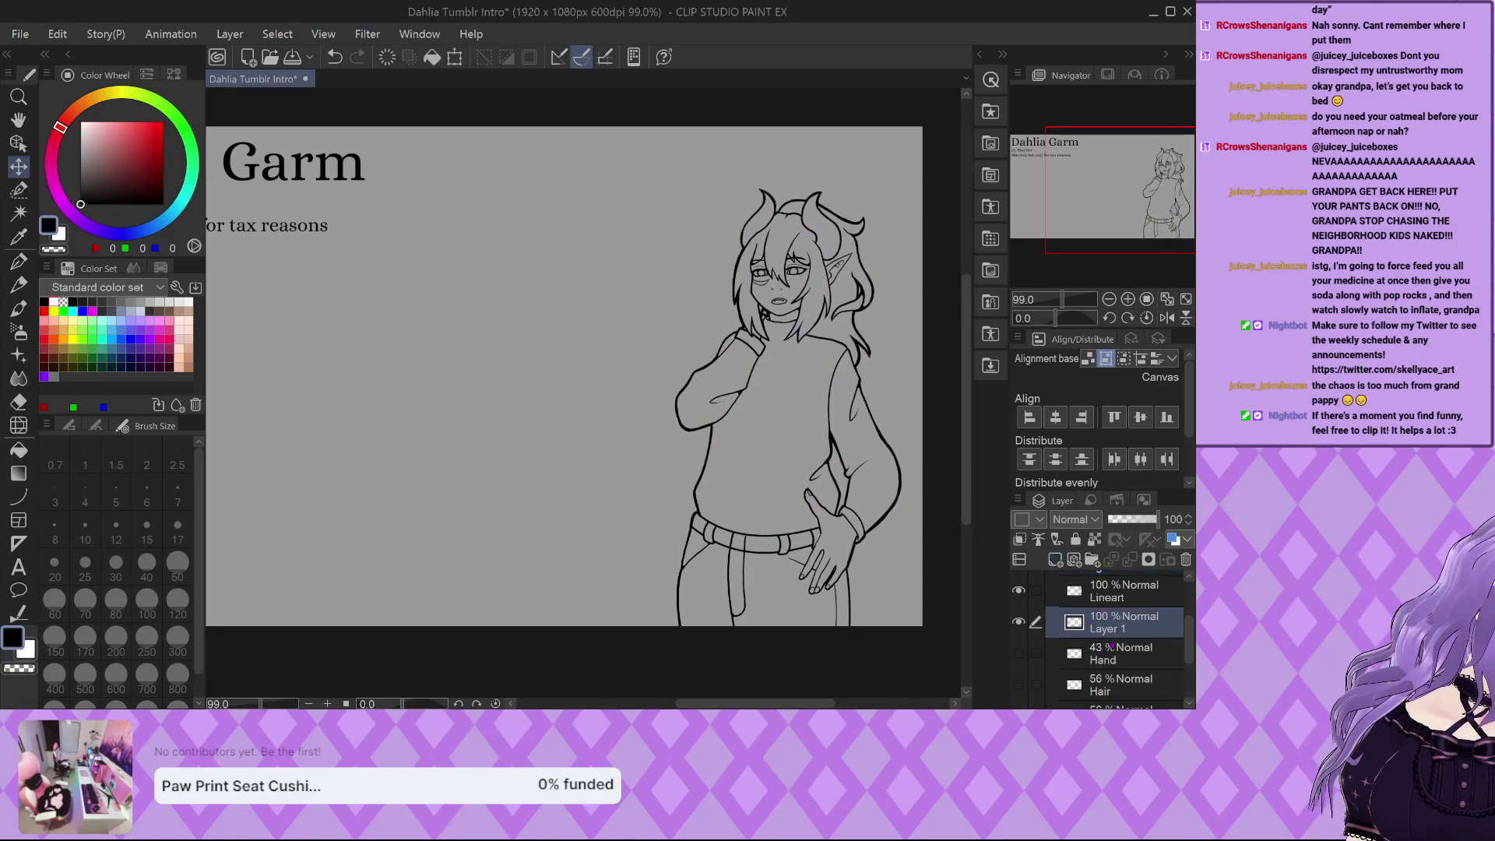
Replace the Navigator with the Sub View and import a reference image into it.
scroll(871, 167, down, 2)
scroll(875, 165, up, 6)
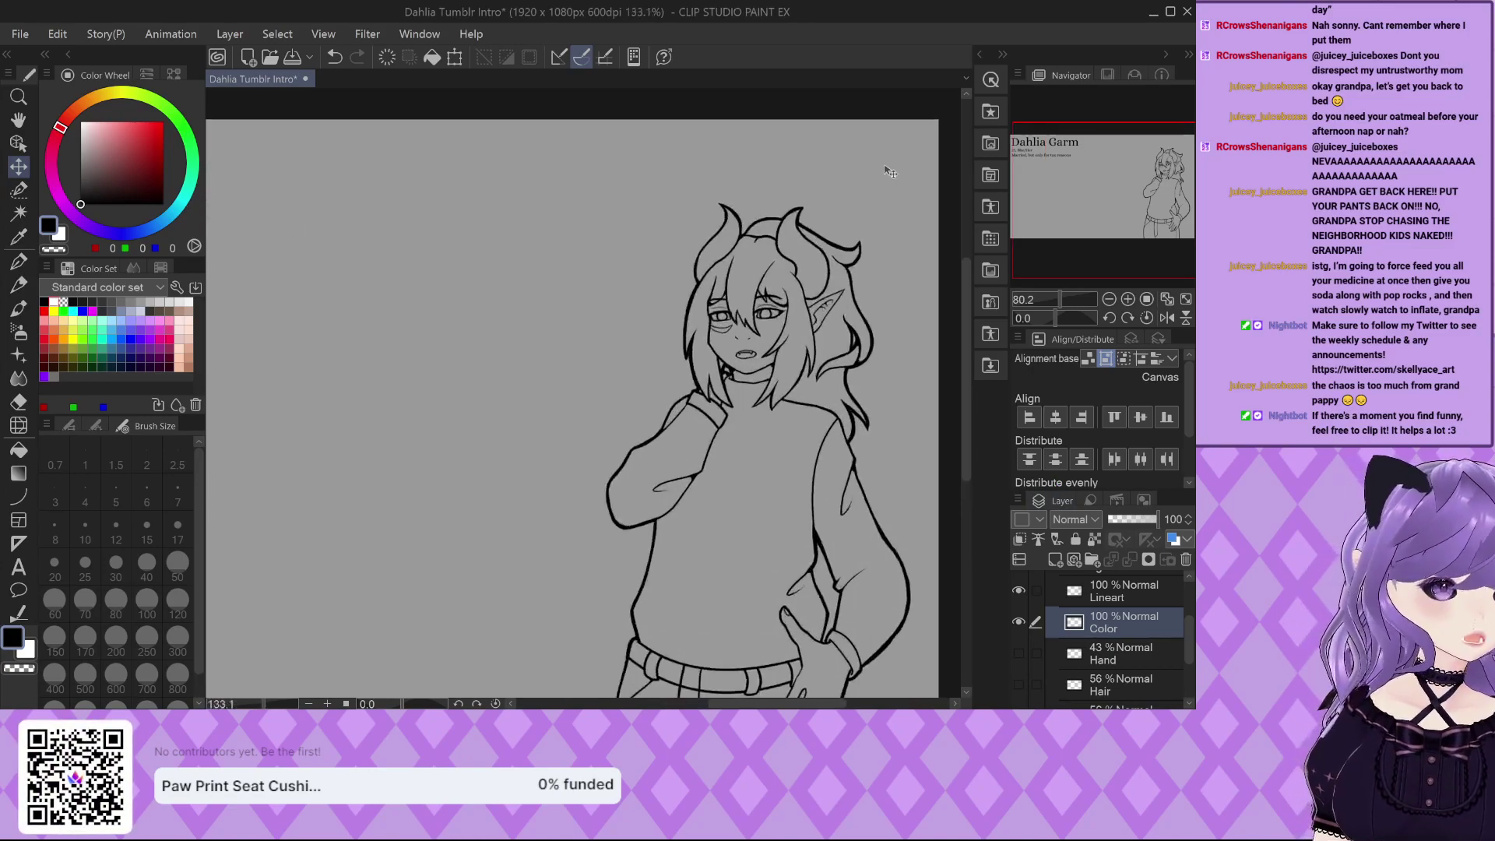
key(p)
scroll(880, 326, up, 2)
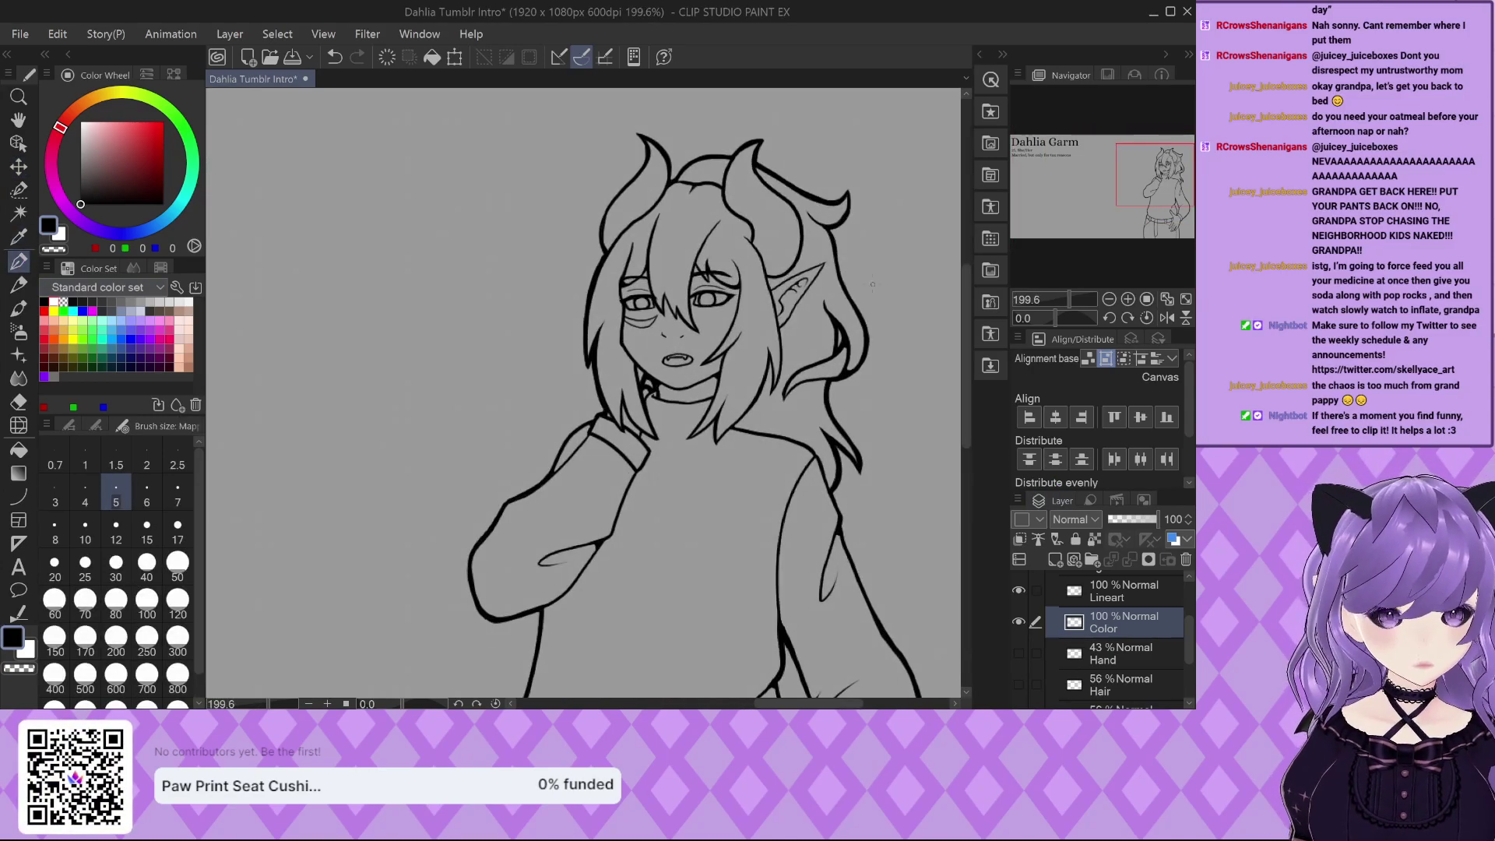
click(1108, 76)
click(1147, 316)
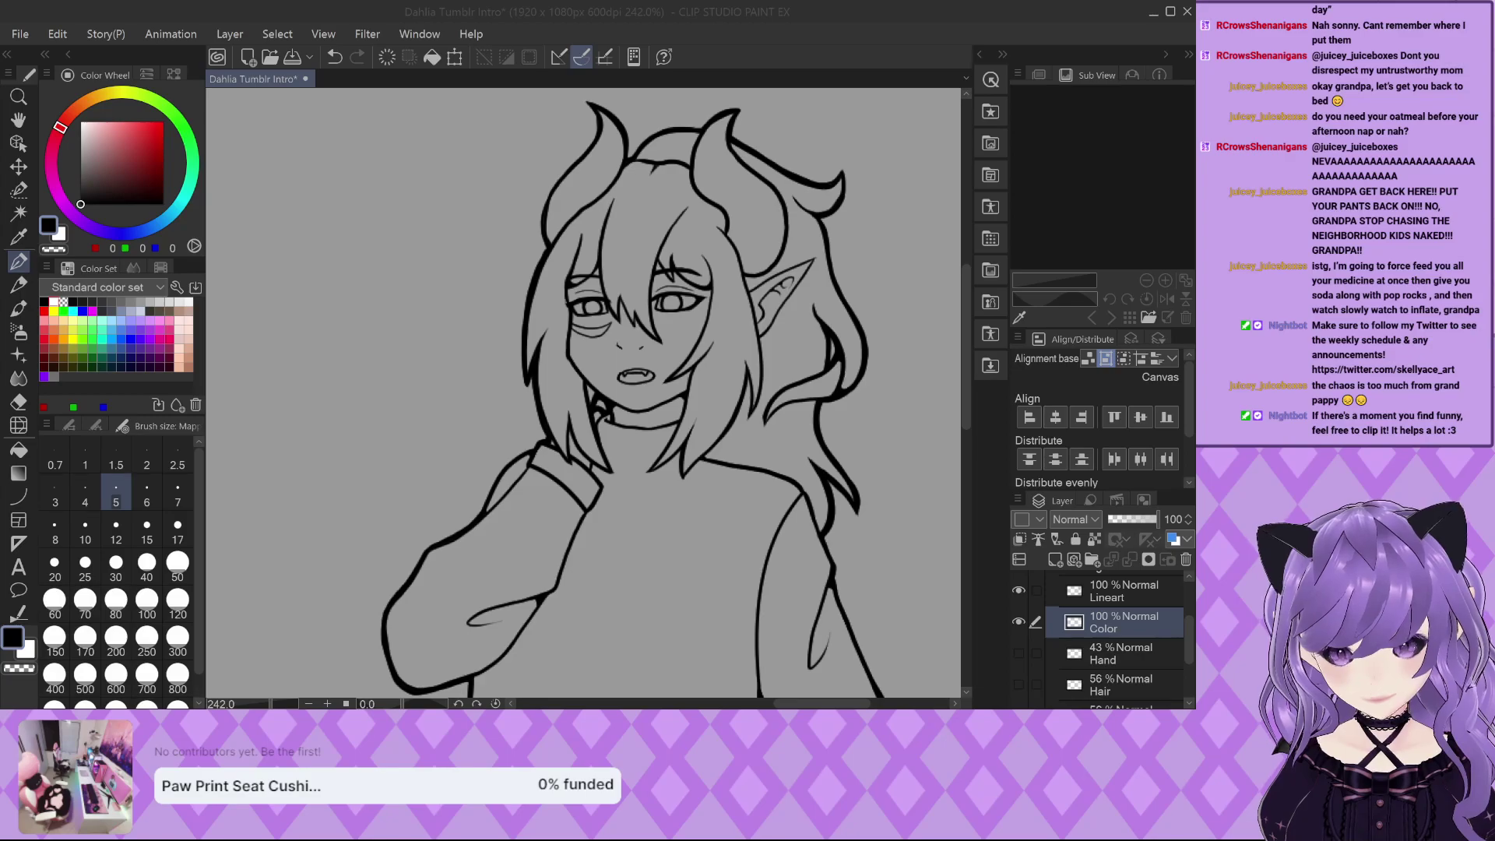
Eyedrop the horn purple from the reference character's head.
scroll(1105, 180, up, 4)
drag(1105, 180, 1109, 224)
scroll(1119, 161, up, 2)
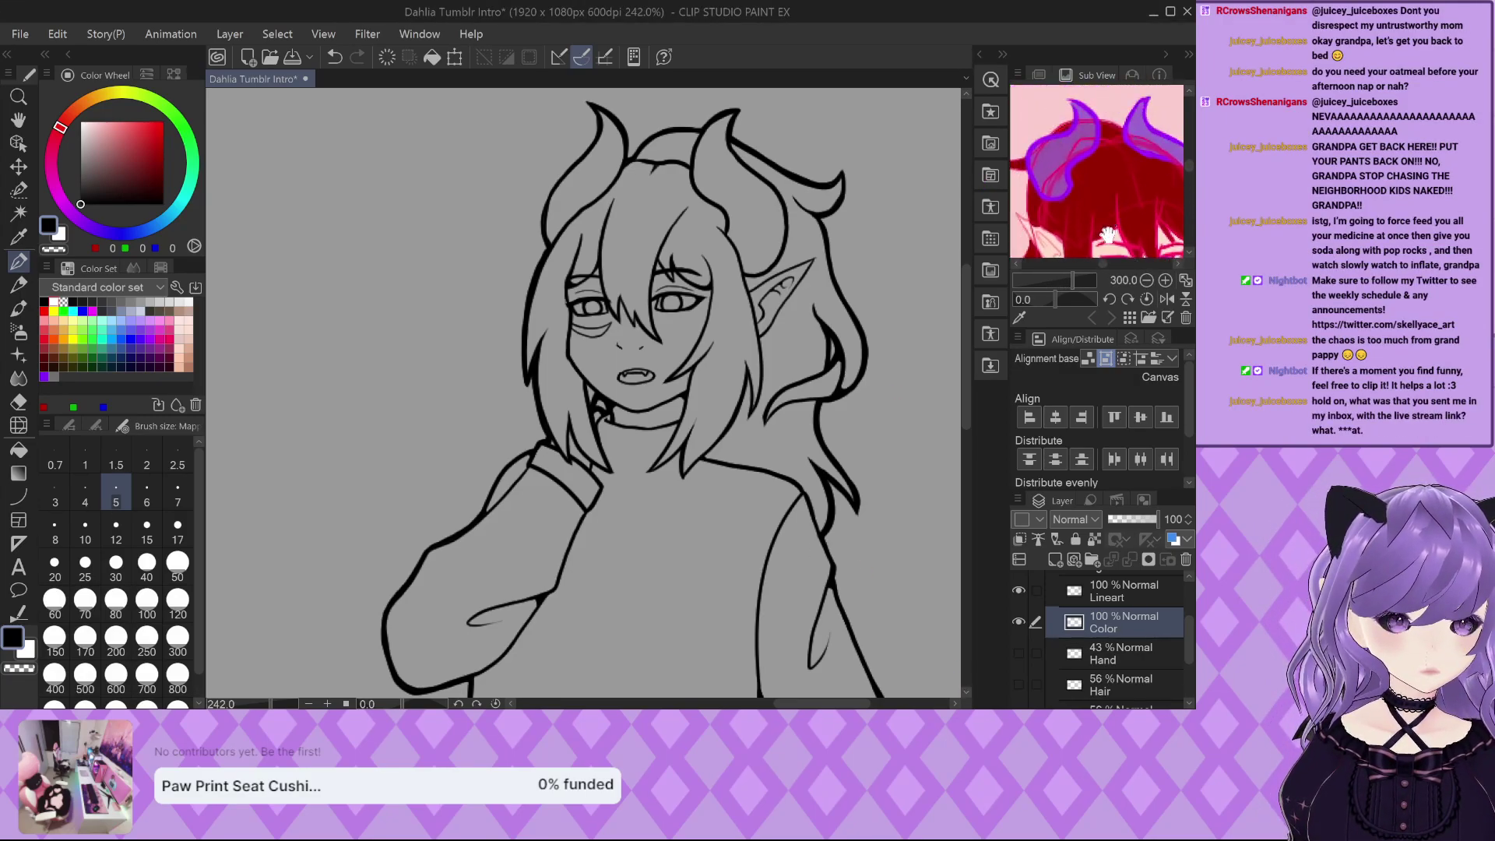
click(1020, 317)
scroll(1067, 124, up, 2)
click(1060, 171)
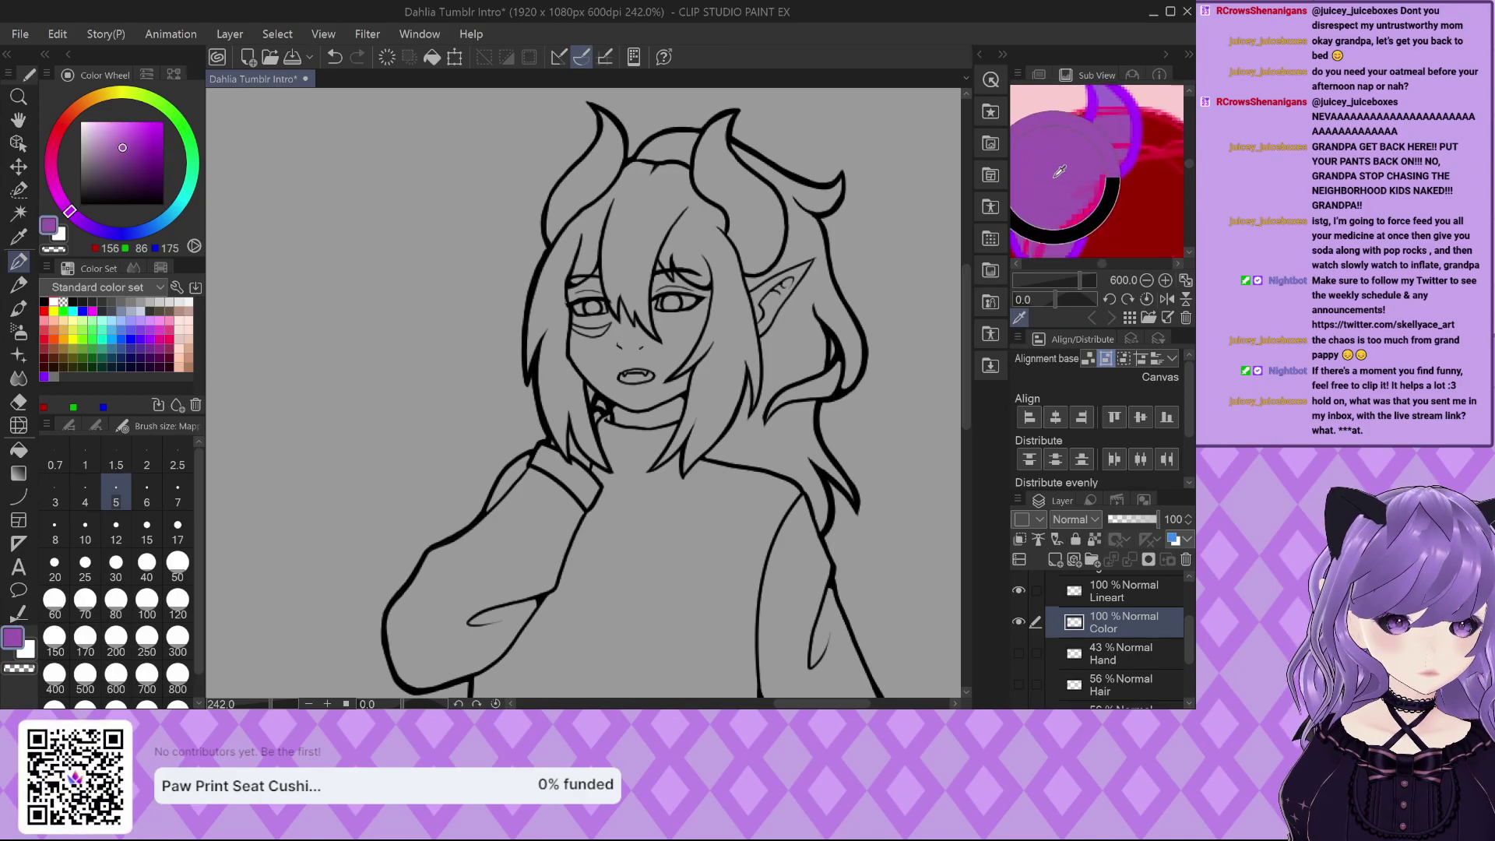
scroll(645, 314, down, 4)
scroll(725, 177, up, 3)
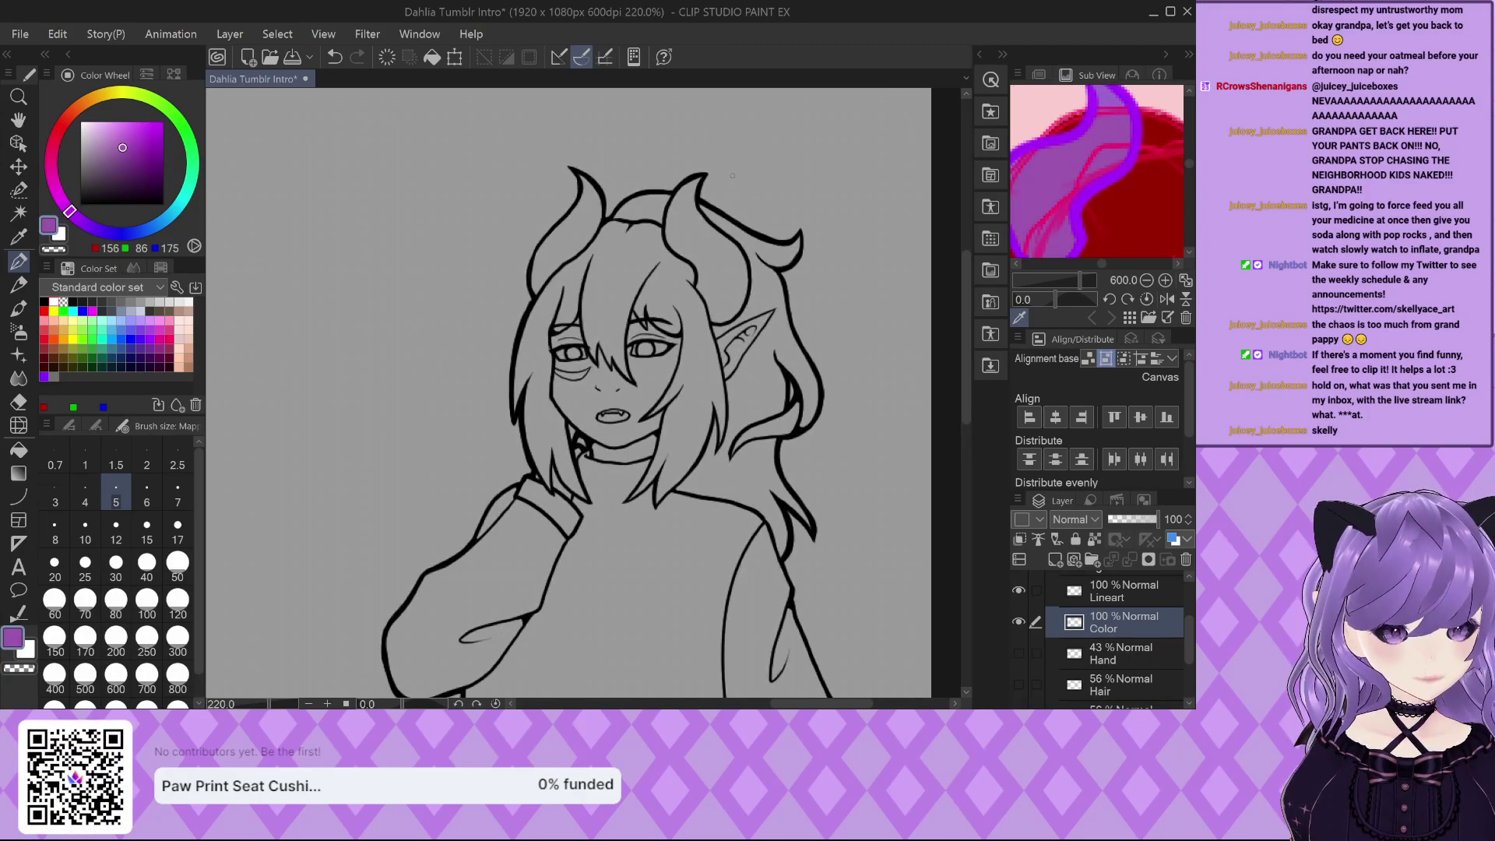
scroll(733, 175, up, 3)
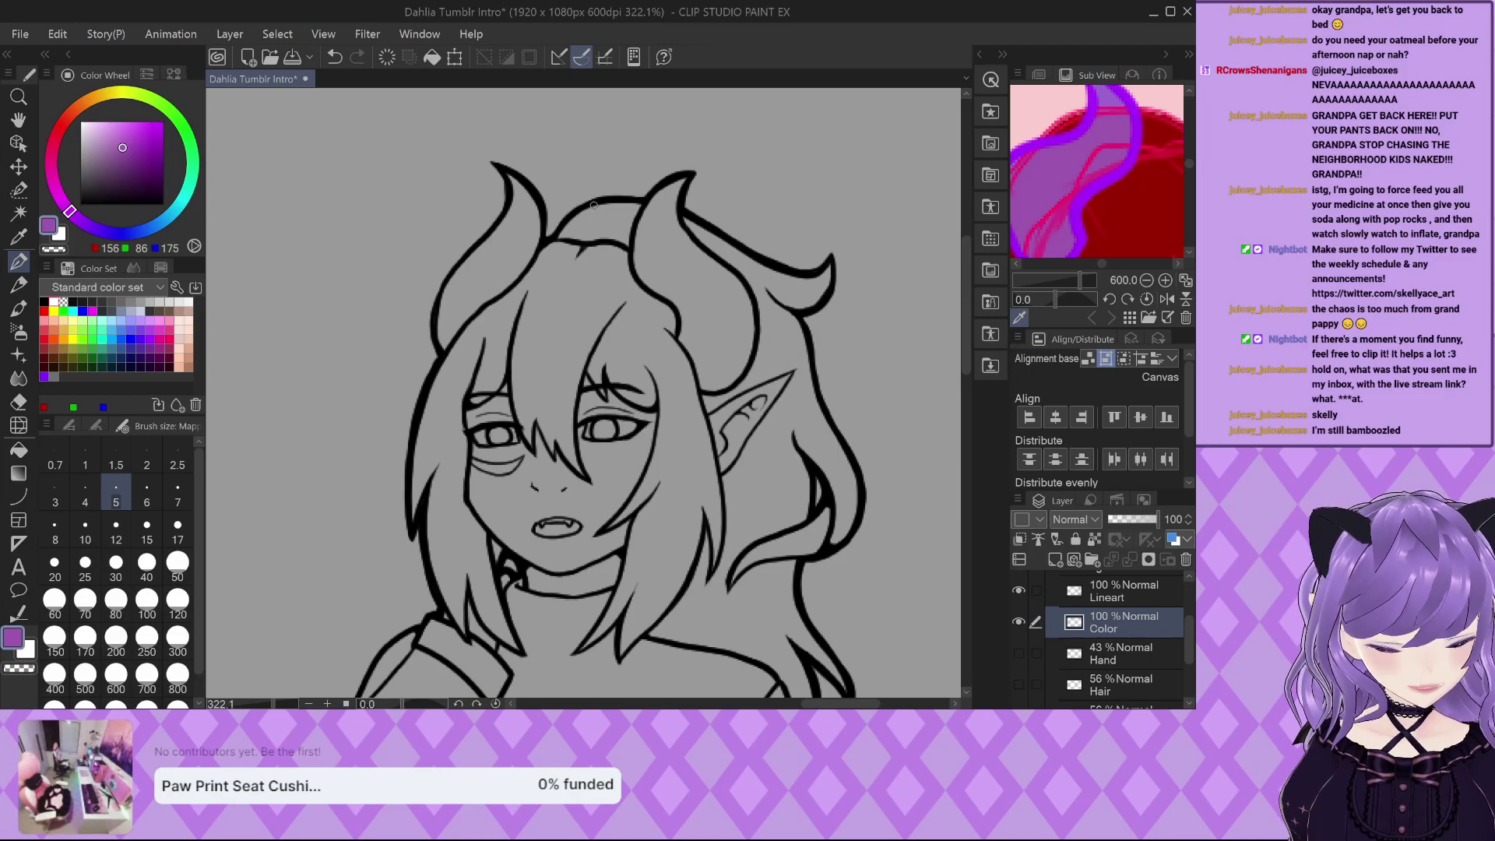
scroll(596, 204, down, 1)
Set up the Selection pen at size 7 for freehand selections.
click(19, 189)
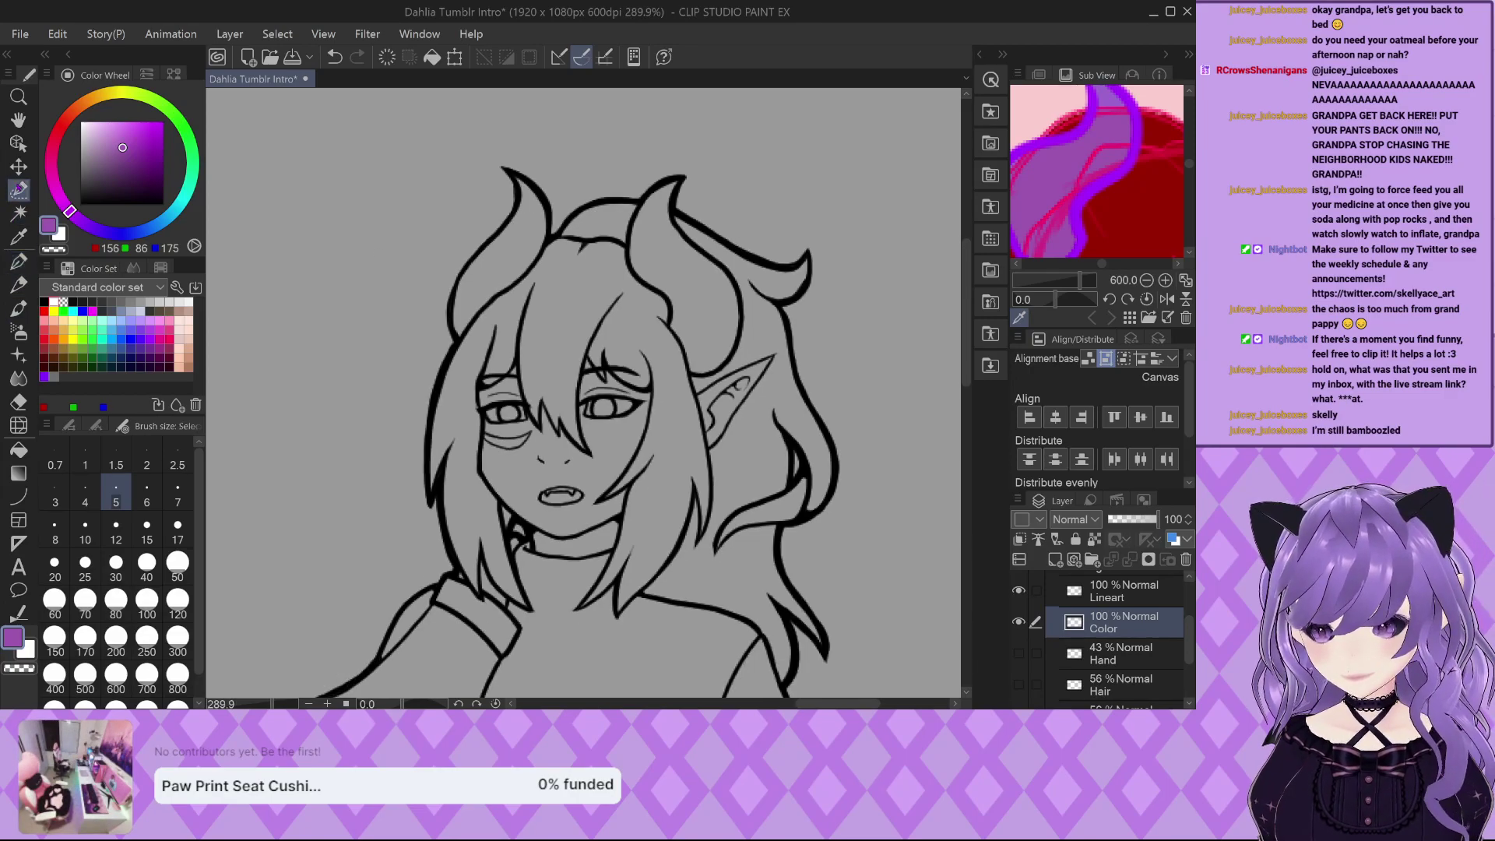
scroll(533, 178, up, 2)
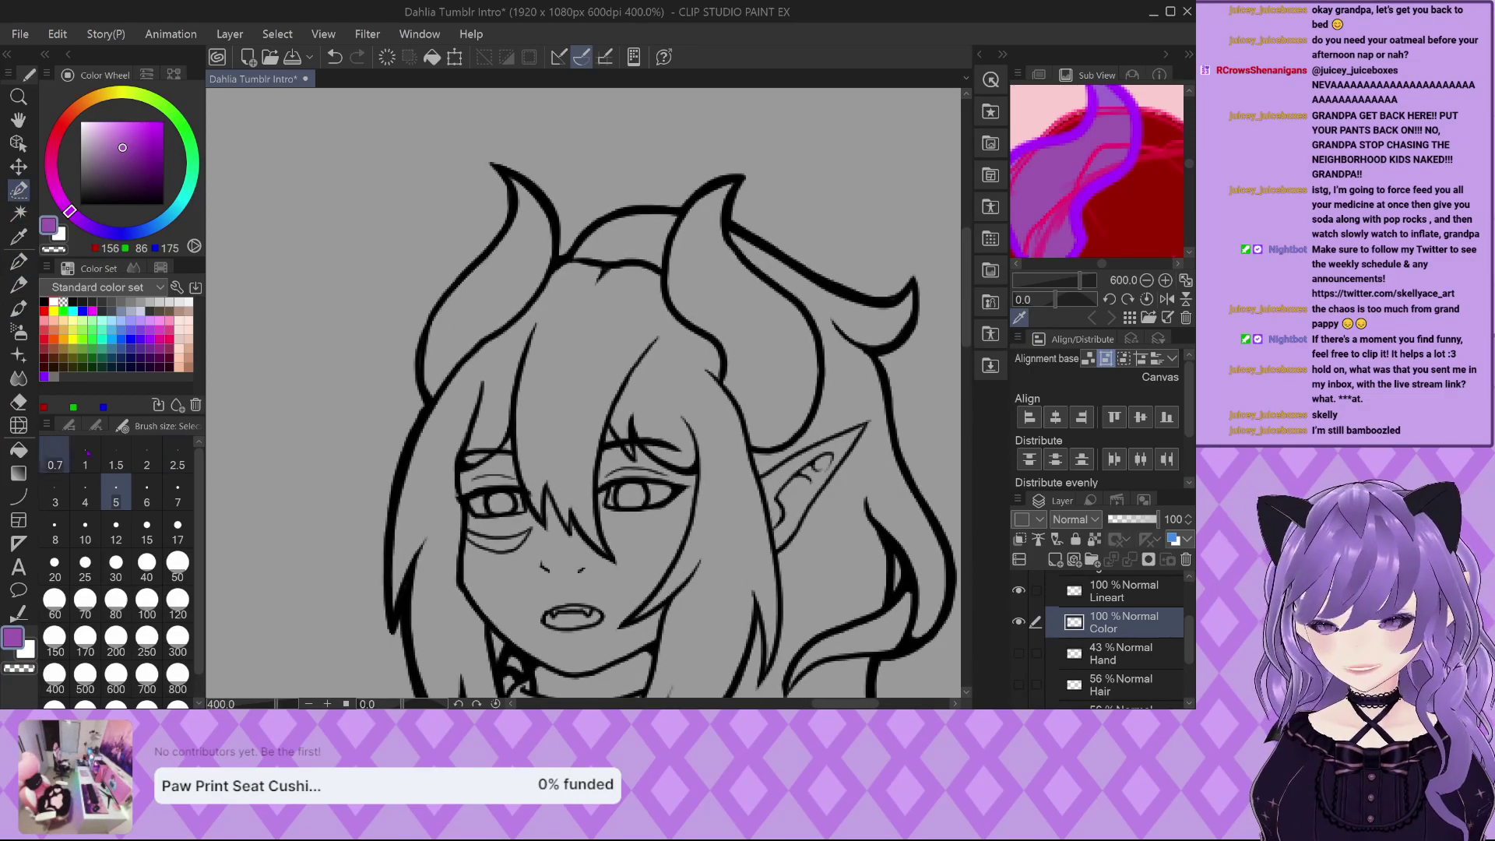
click(97, 426)
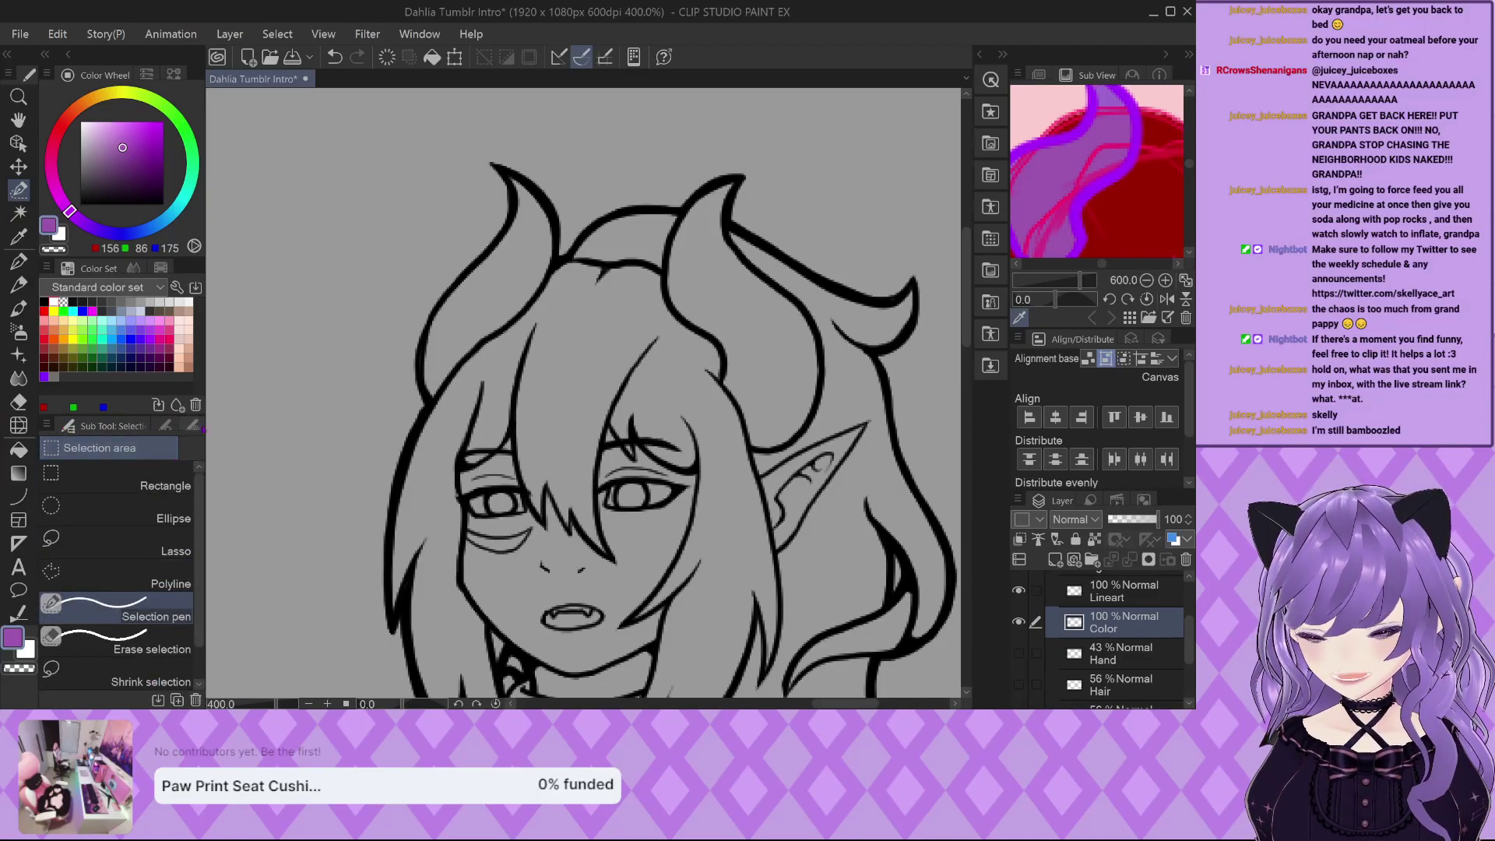
click(189, 426)
click(178, 492)
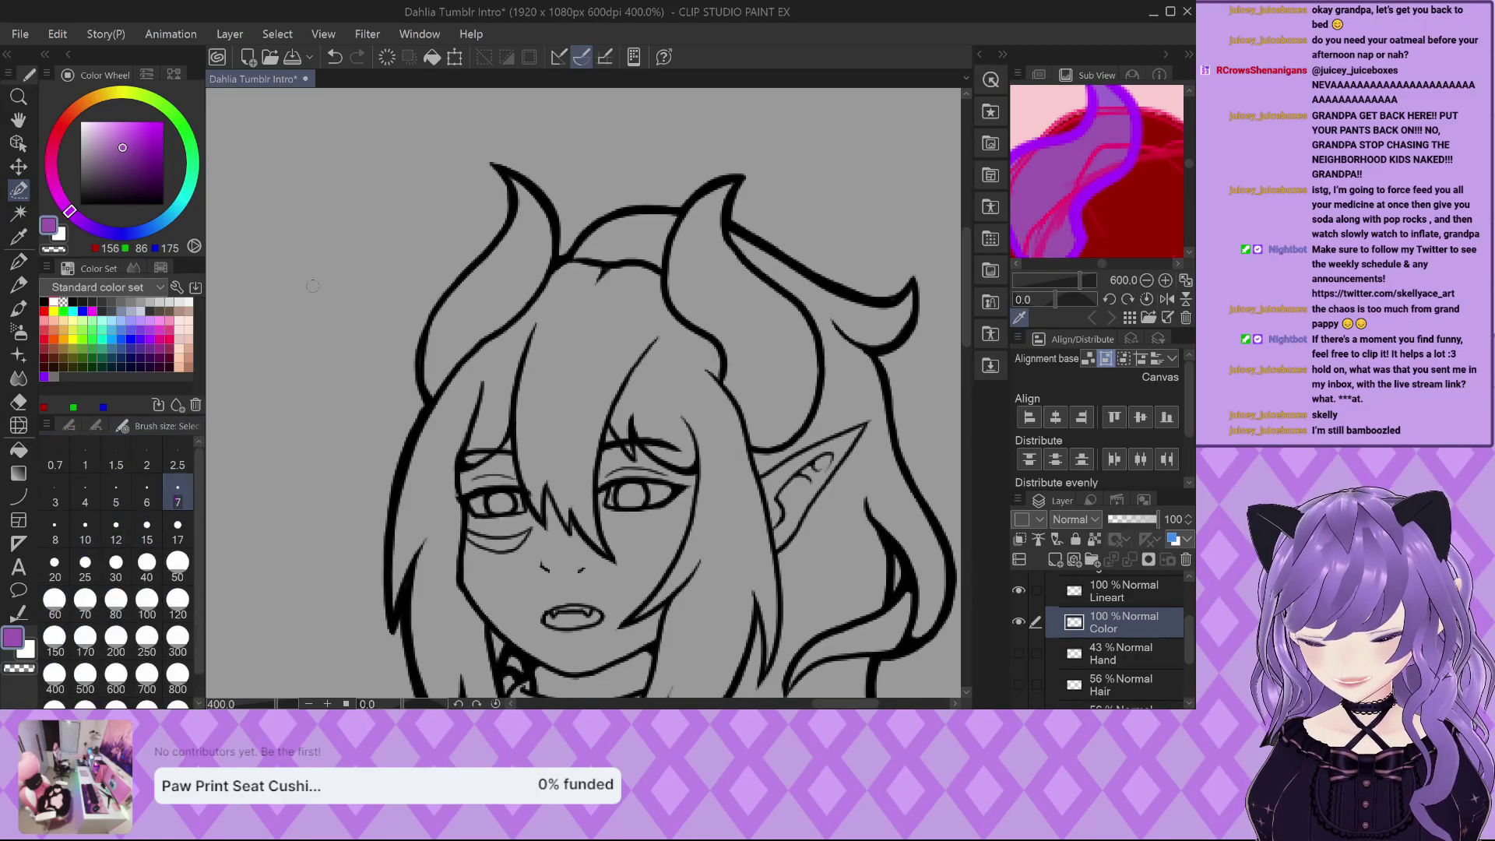
scroll(479, 230, up, 2)
scroll(479, 230, up, 2)
Paint a selection over the inside of the left horn, including its lower tip.
mouse_move(508, 141)
mouse_down()
mouse_move(606, 290)
mouse_move(557, 175)
mouse_move(595, 319)
mouse_move(557, 388)
mouse_move(367, 577)
mouse_up()
mouse_move(520, 154)
mouse_down()
mouse_move(518, 258)
mouse_move(368, 441)
mouse_move(347, 525)
mouse_move(368, 582)
mouse_up()
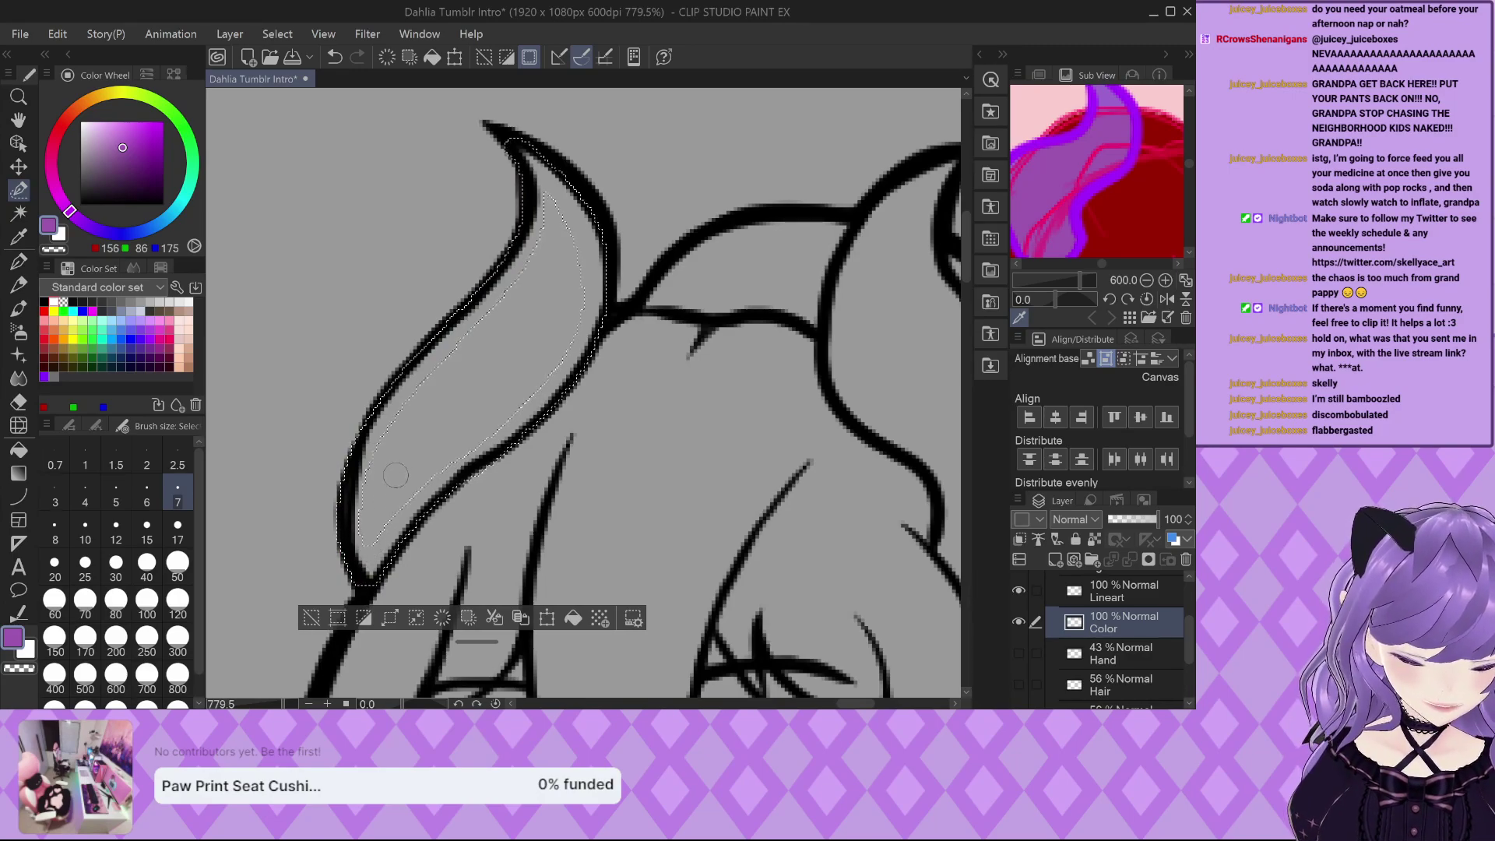
mouse_move(373, 536)
mouse_down()
mouse_move(370, 456)
mouse_move(399, 436)
mouse_move(425, 475)
mouse_move(479, 436)
mouse_move(436, 390)
mouse_move(529, 304)
mouse_move(545, 358)
mouse_move(518, 417)
mouse_move(581, 311)
mouse_move(549, 202)
mouse_move(526, 288)
mouse_move(450, 371)
mouse_move(533, 273)
mouse_up()
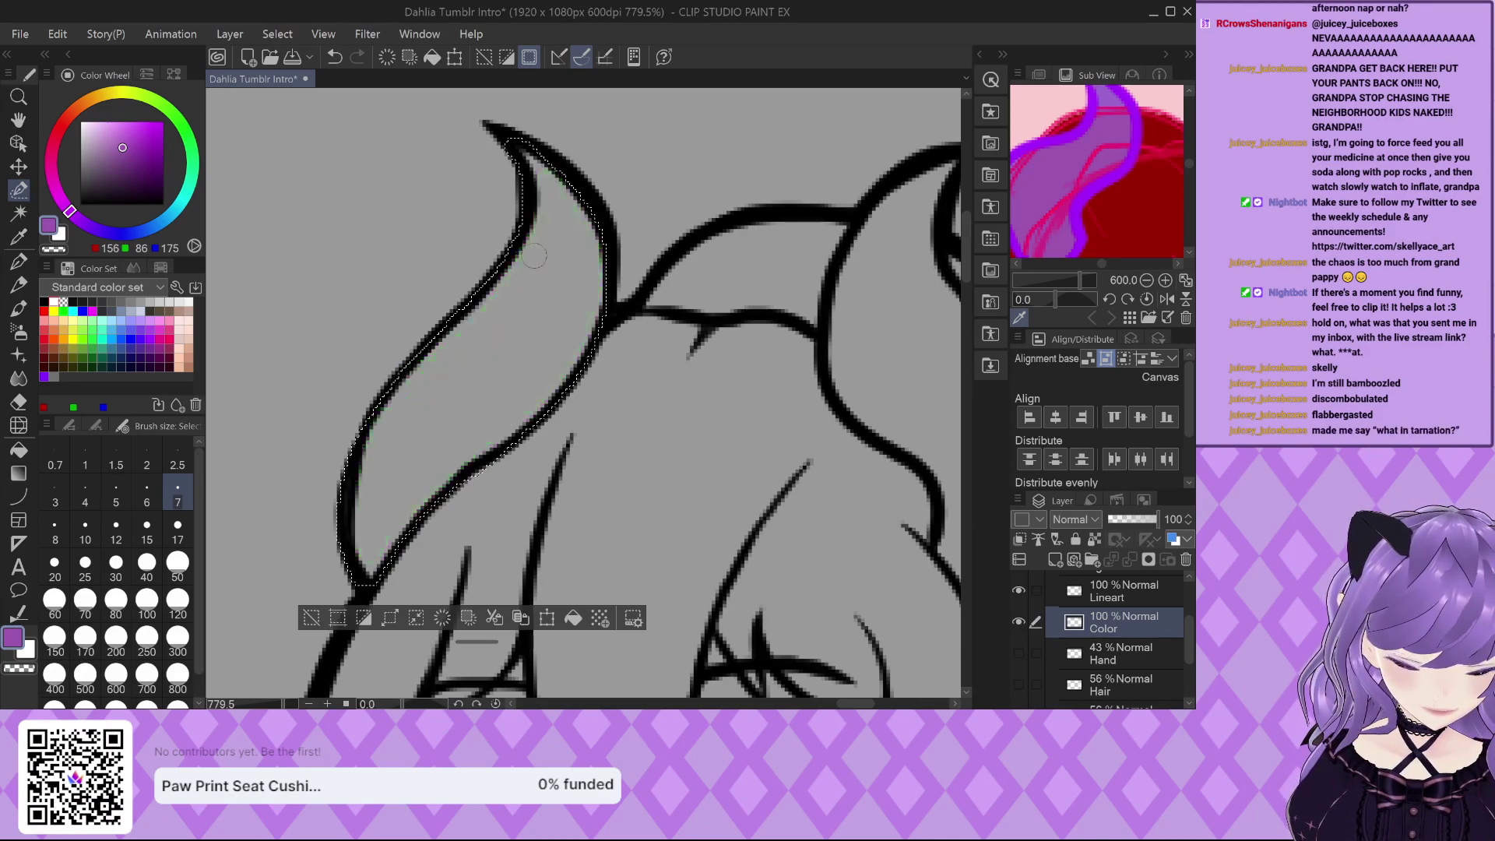
scroll(366, 228, down, 4)
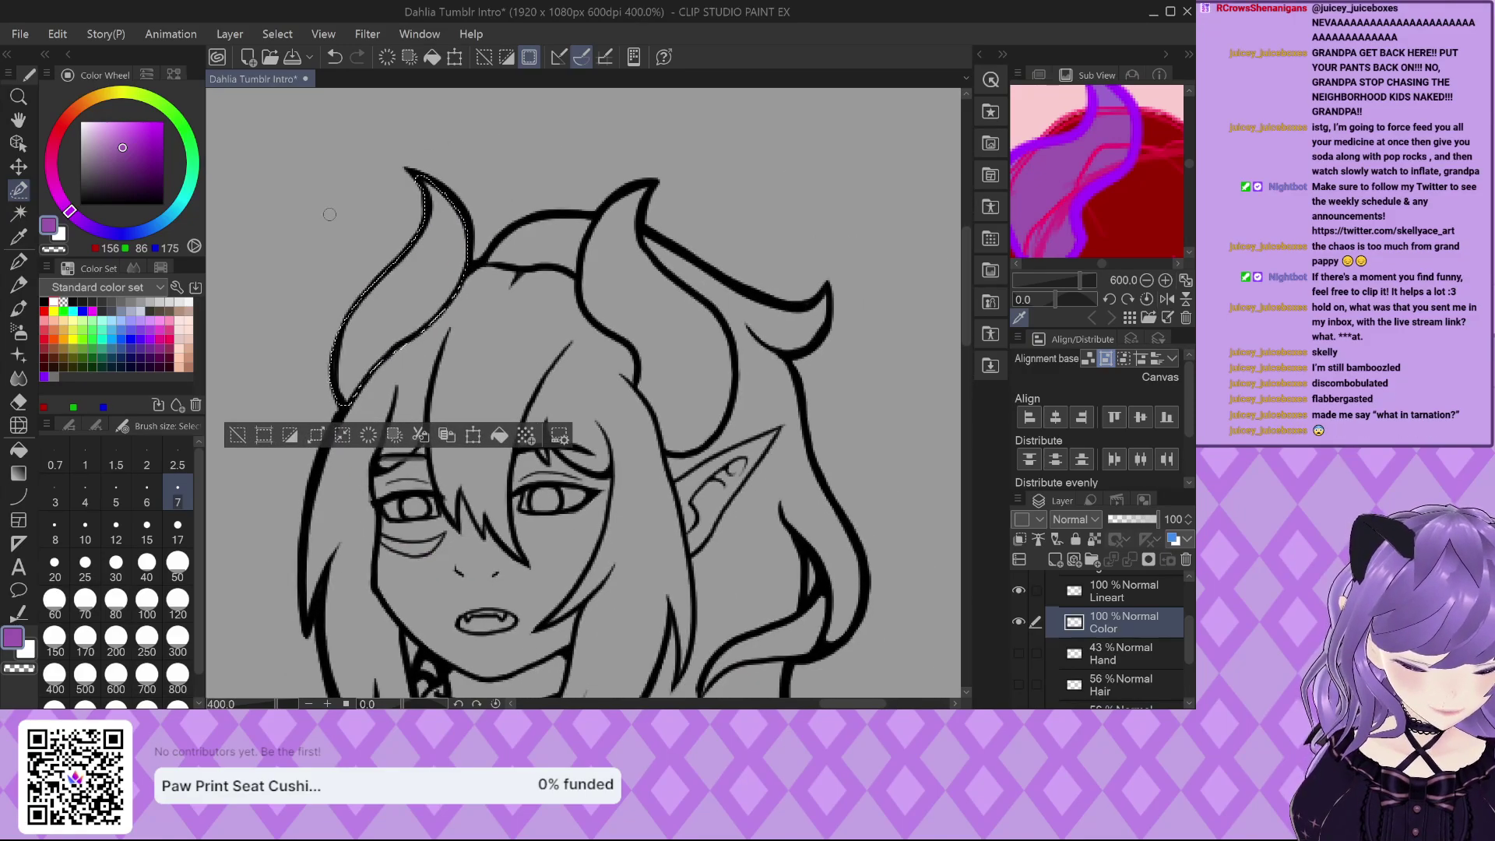
scroll(623, 197, up, 2)
Paint a selection over the whole right horn, from tip to bottom curve.
mouse_move(671, 170)
mouse_down()
mouse_move(559, 283)
mouse_move(539, 387)
mouse_move(573, 445)
mouse_move(635, 490)
mouse_move(656, 539)
mouse_move(648, 582)
mouse_up()
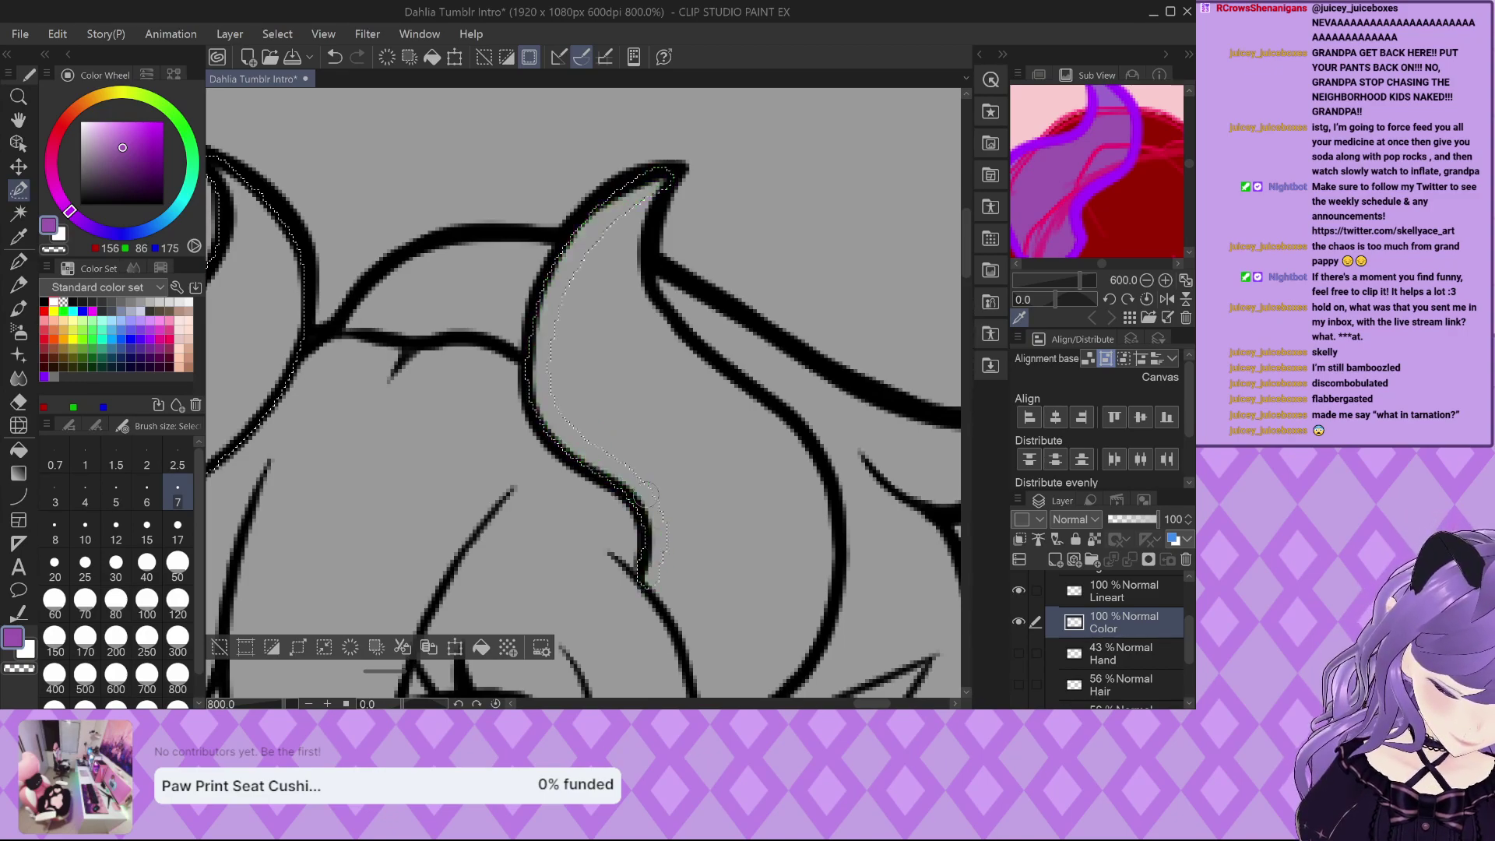
mouse_move(639, 180)
mouse_down()
mouse_move(648, 194)
mouse_move(592, 268)
mouse_move(551, 409)
mouse_move(549, 427)
mouse_move(631, 230)
mouse_move(572, 362)
mouse_move(567, 444)
mouse_up()
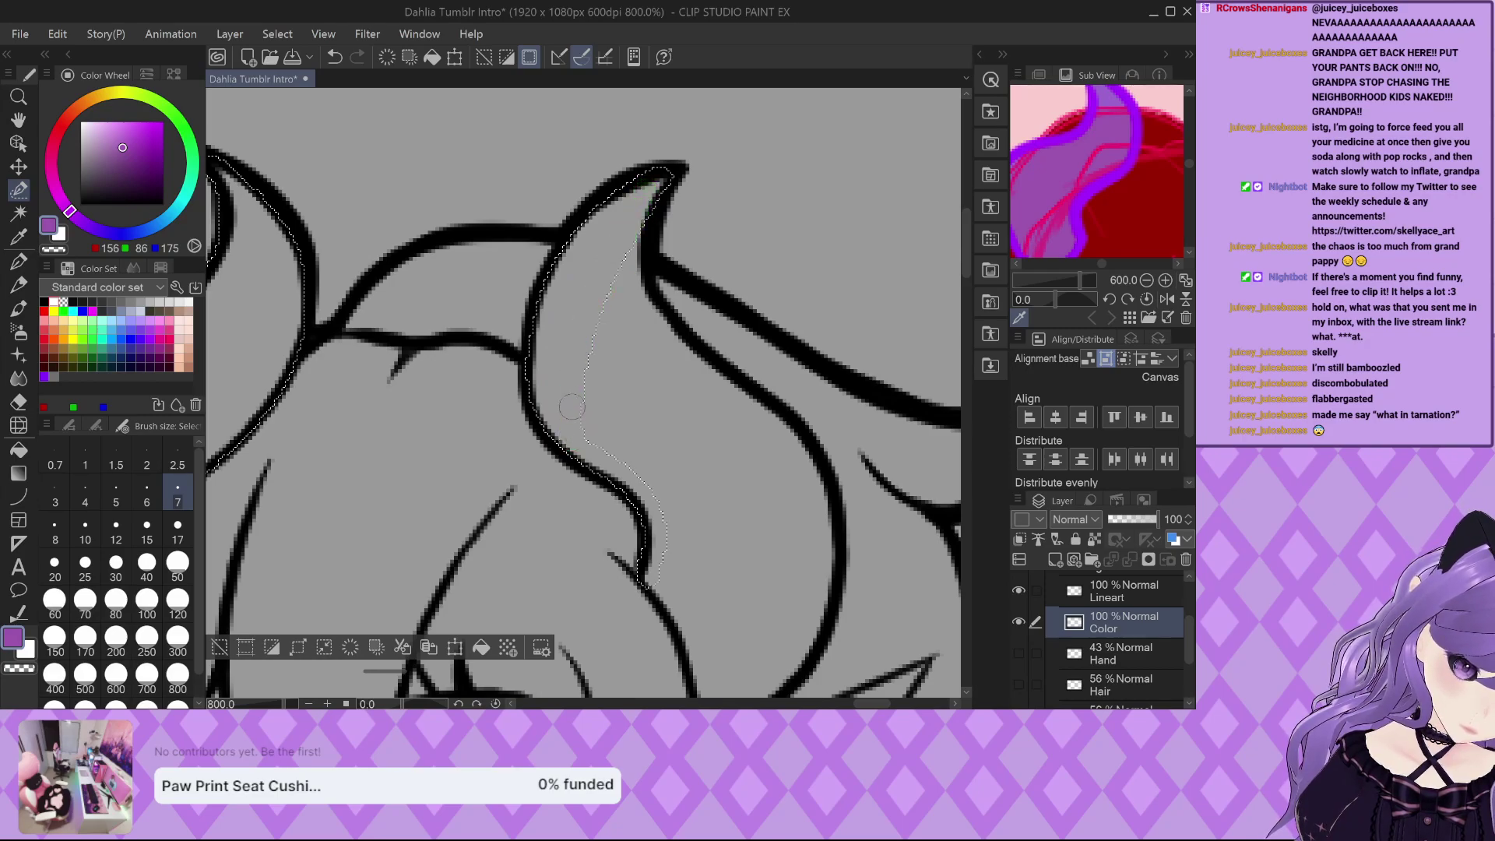
mouse_move(643, 214)
mouse_down()
mouse_move(604, 315)
mouse_move(578, 467)
mouse_up()
mouse_move(643, 234)
mouse_down()
mouse_move(638, 296)
mouse_move(794, 445)
mouse_move(827, 541)
mouse_move(810, 632)
mouse_move(745, 701)
mouse_up()
scroll(619, 335, down, 3)
scroll(638, 600, up, 4)
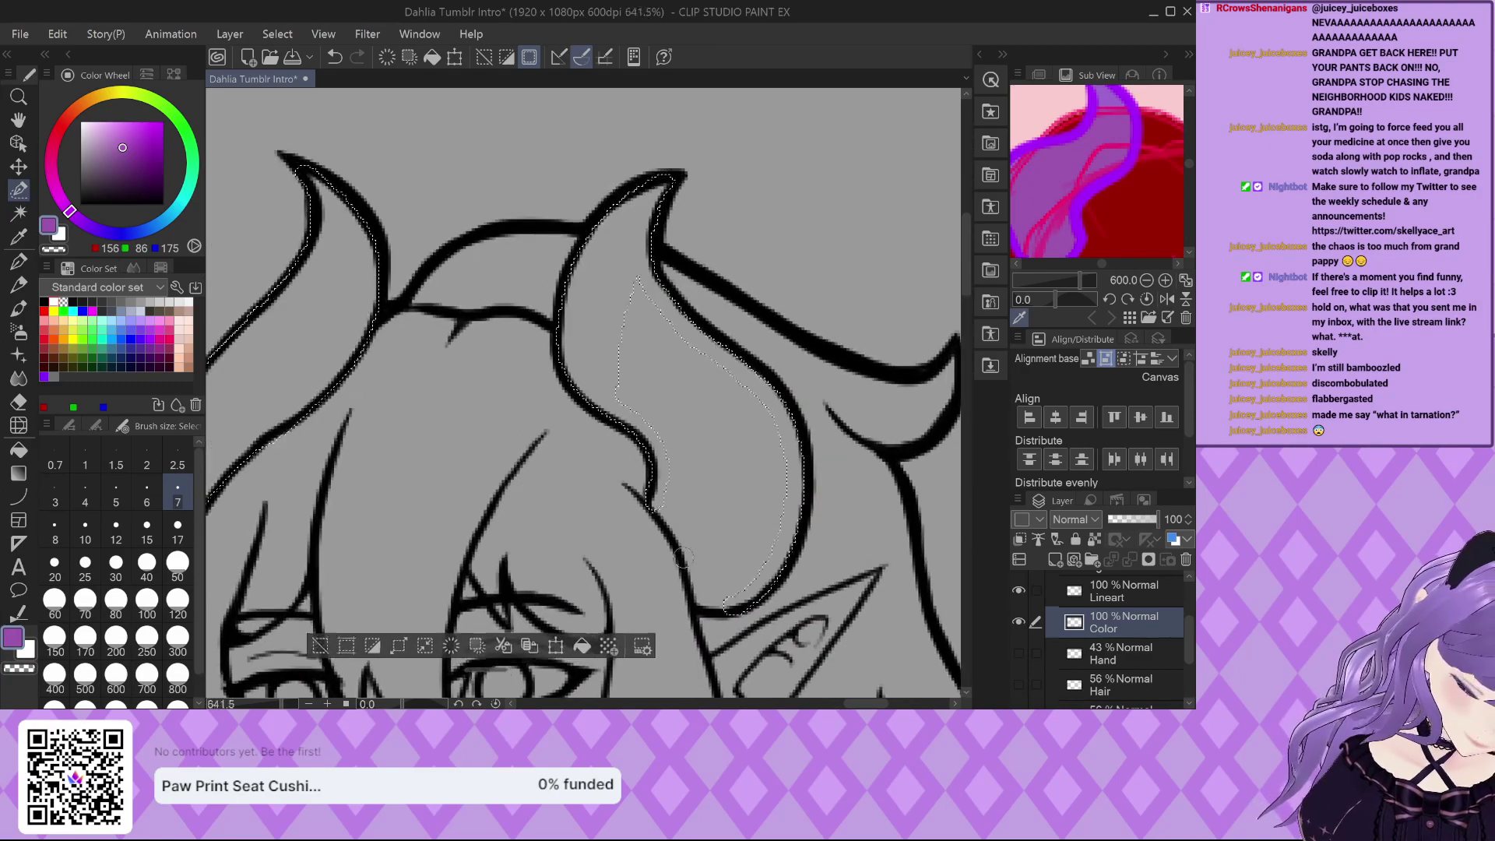
mouse_move(652, 485)
mouse_down()
mouse_move(699, 617)
mouse_move(759, 640)
mouse_up()
mouse_move(732, 592)
mouse_down()
mouse_move(707, 608)
mouse_move(821, 538)
mouse_move(825, 486)
mouse_move(701, 584)
mouse_move(822, 389)
mouse_move(760, 319)
mouse_move(779, 533)
mouse_move(739, 294)
mouse_move(736, 539)
mouse_up()
mouse_move(646, 389)
mouse_down()
mouse_move(666, 468)
mouse_move(640, 447)
mouse_move(732, 537)
mouse_move(748, 460)
mouse_move(685, 364)
mouse_move(736, 276)
mouse_move(786, 413)
mouse_move(777, 465)
mouse_up()
scroll(594, 342, down, 5)
scroll(594, 214, up, 4)
mouse_move(615, 263)
mouse_down()
mouse_move(717, 421)
mouse_move(603, 272)
mouse_move(677, 443)
mouse_move(608, 467)
mouse_move(571, 381)
mouse_move(592, 436)
mouse_up()
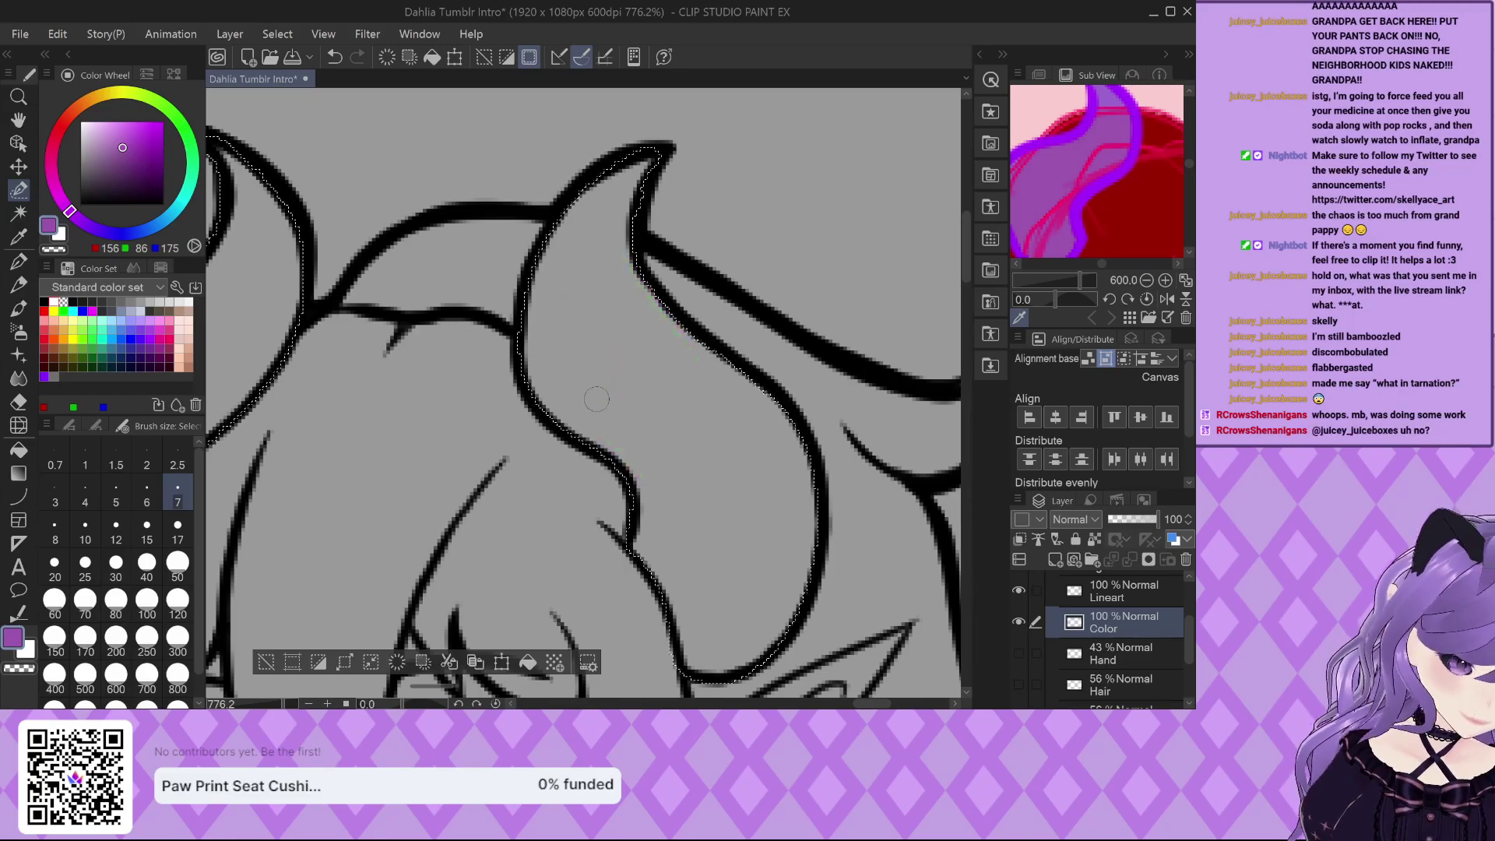
Add the left iris to the selection.
scroll(622, 343, down, 2)
scroll(622, 342, down, 2)
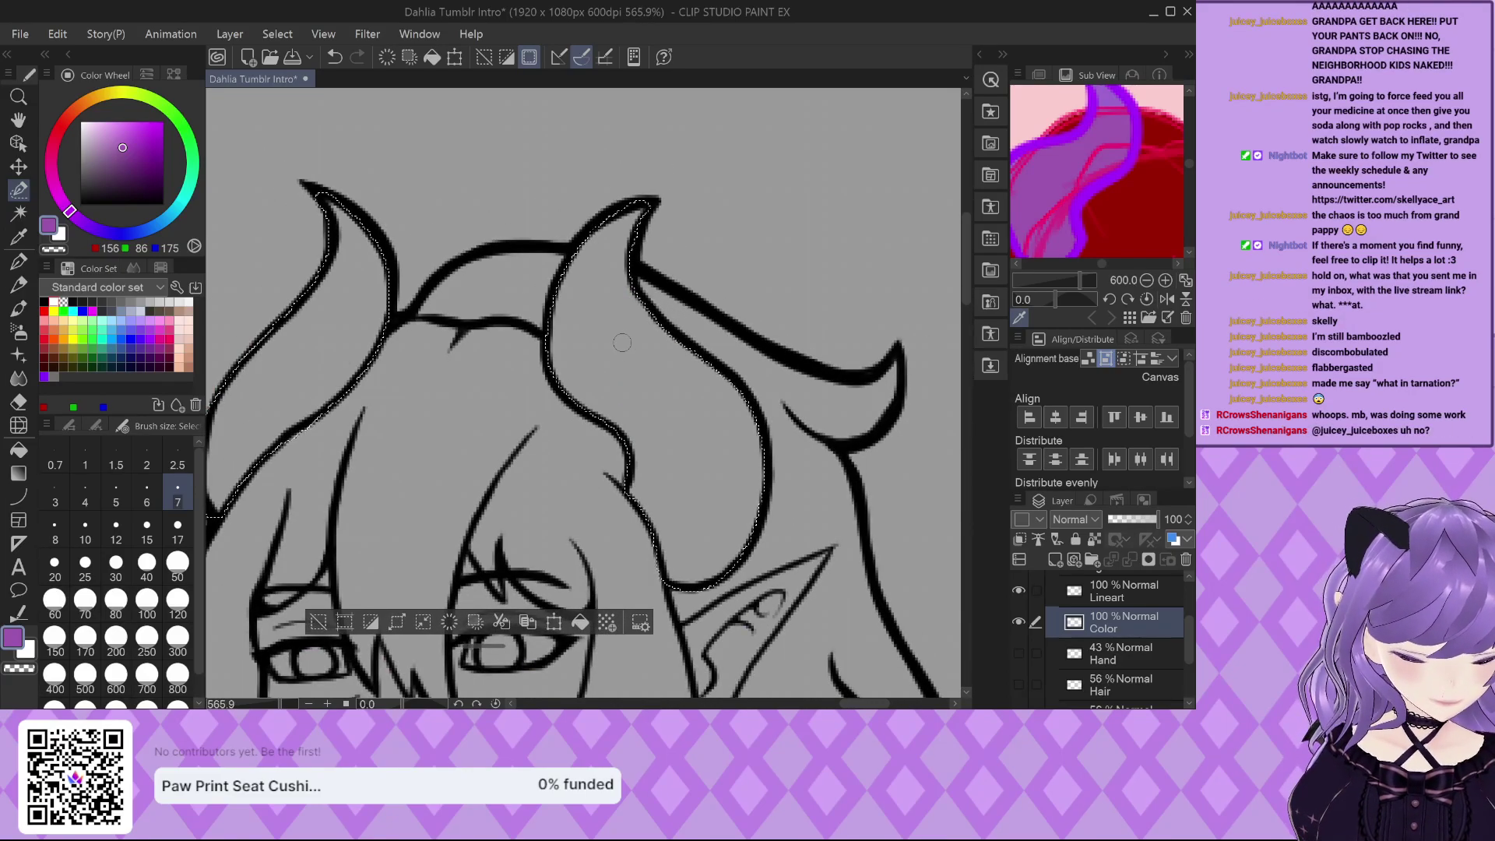
scroll(622, 335, up, 1)
scroll(622, 336, down, 3)
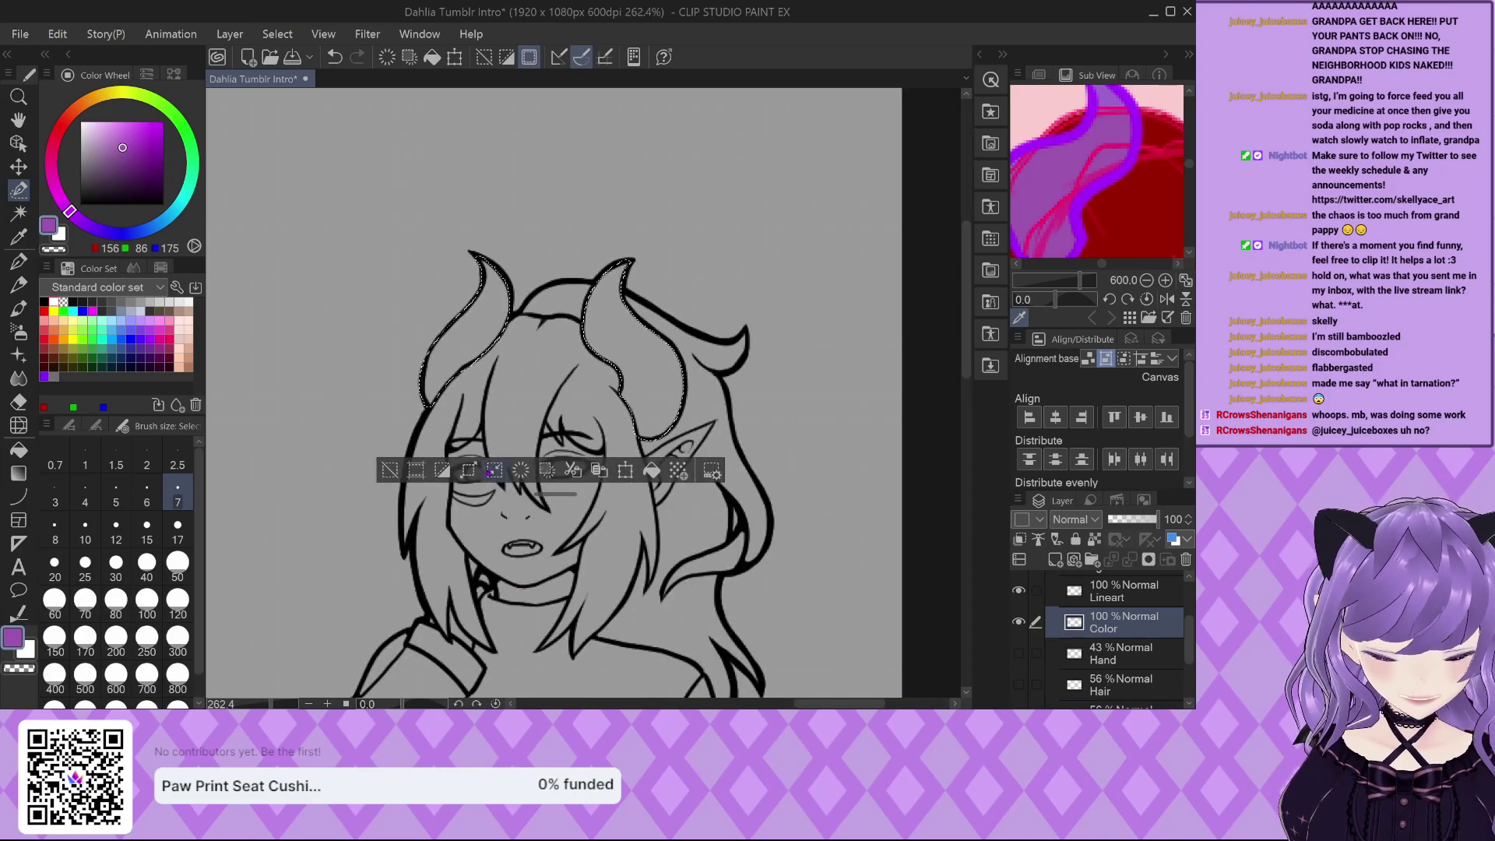
scroll(467, 477, up, 5)
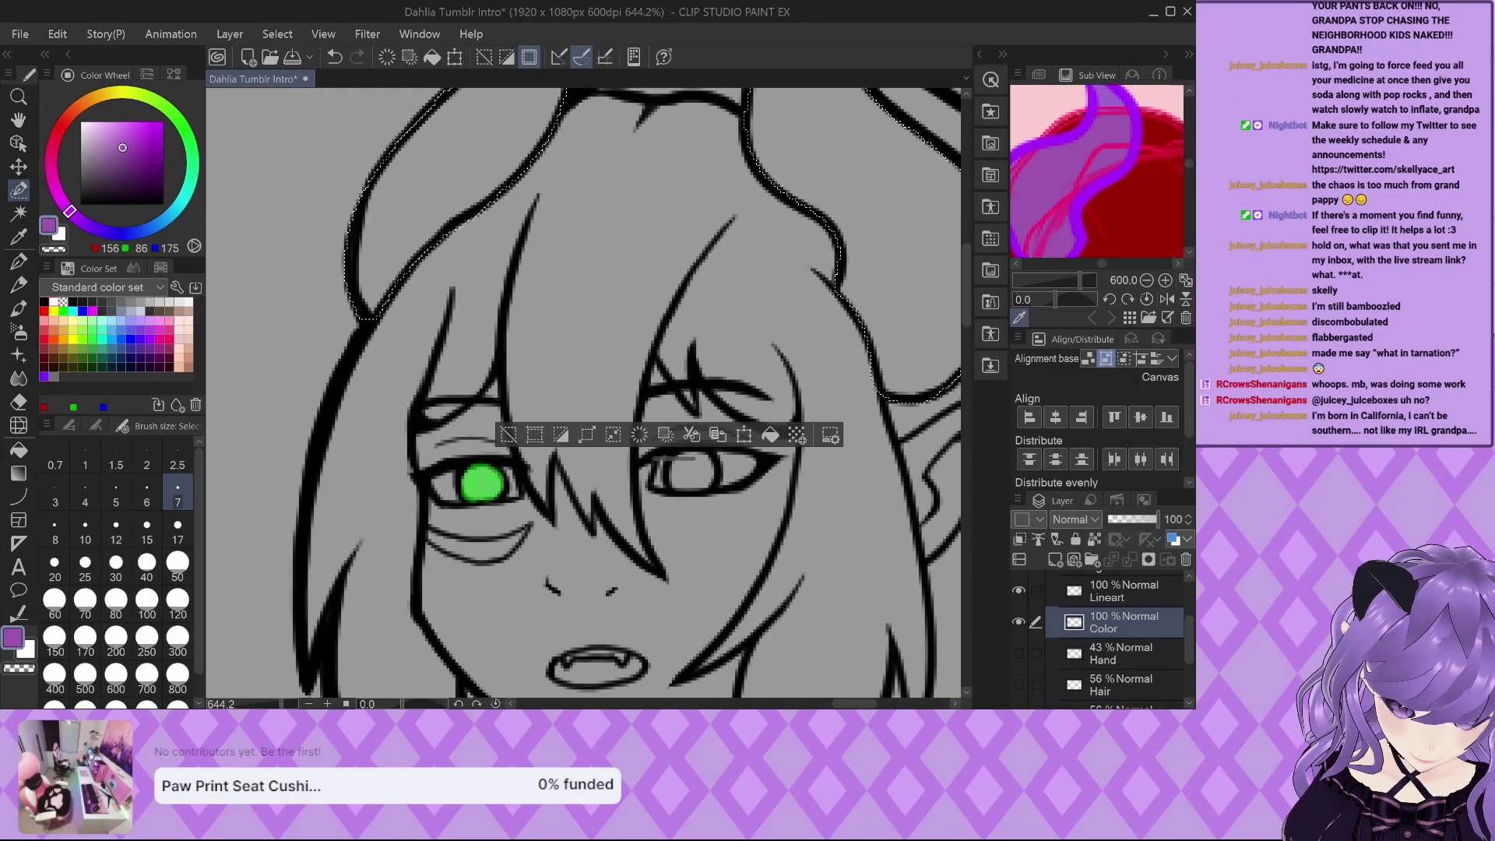
drag(482, 483, 485, 481)
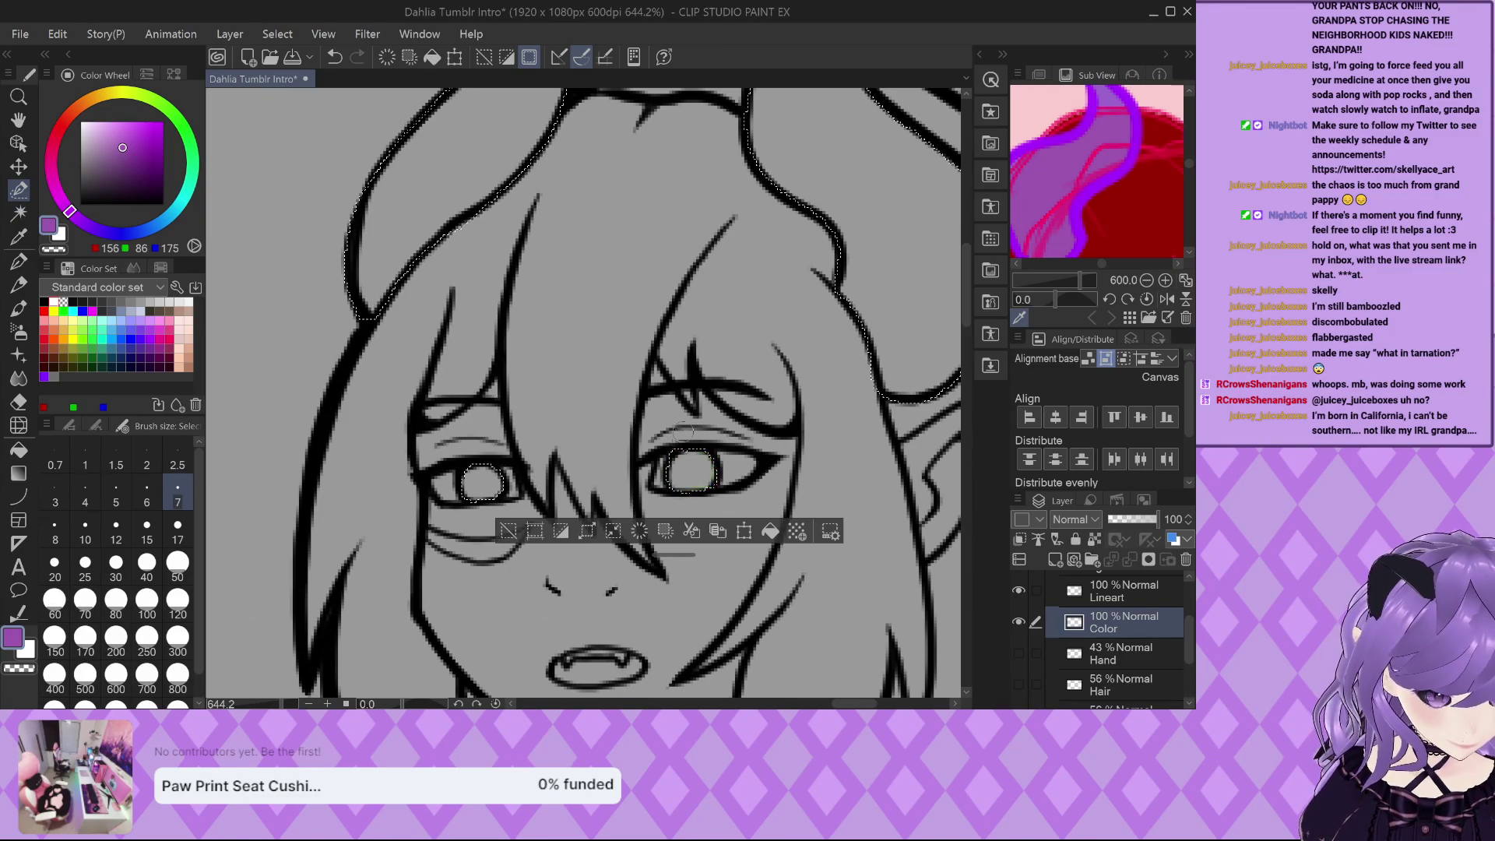
scroll(690, 471, down, 5)
Paint purple into the horn selection with the Pen at brush size 30.
key(p)
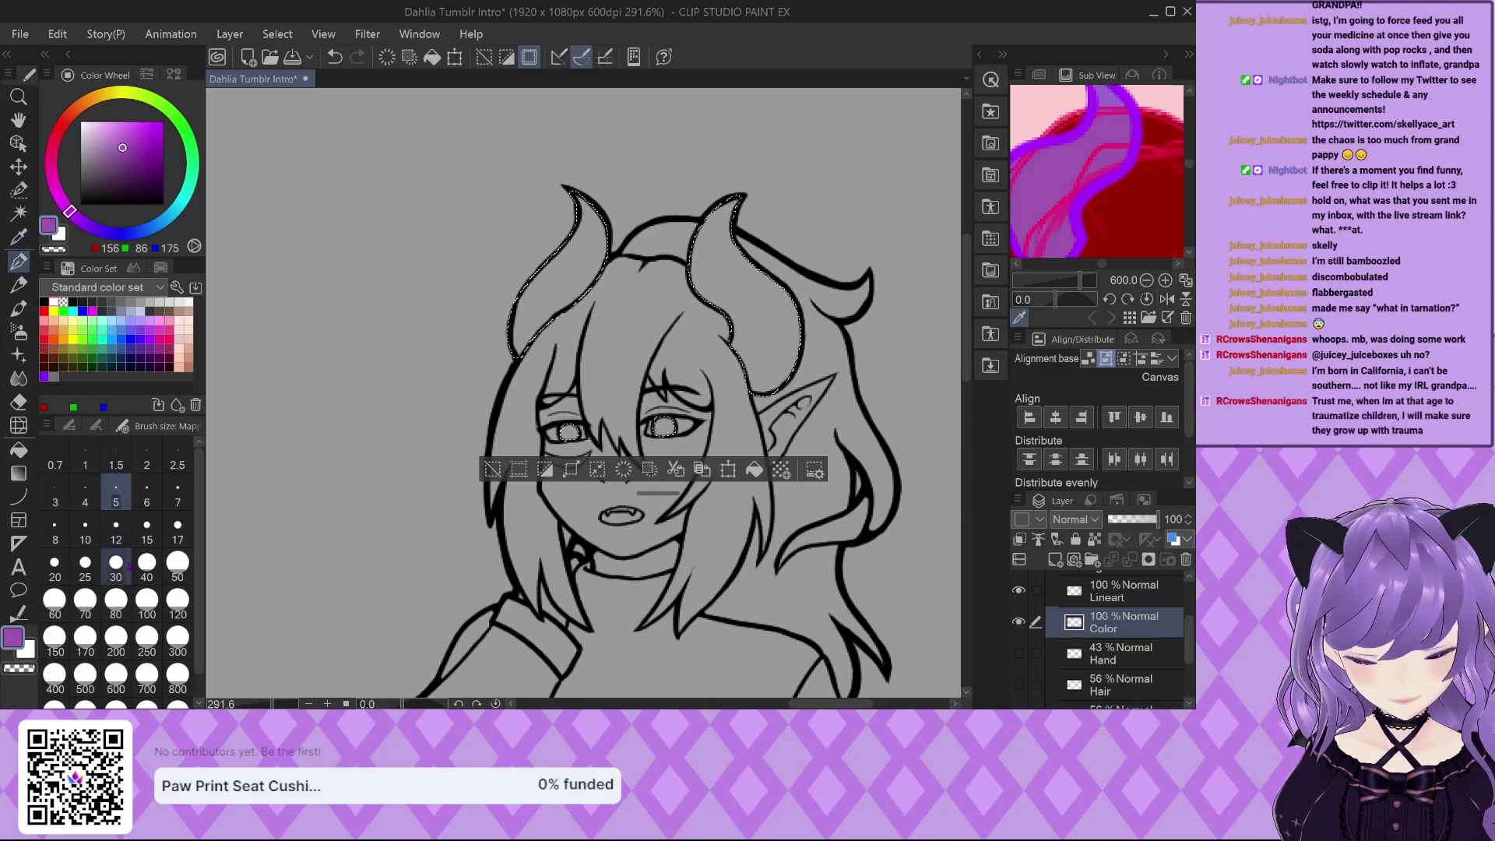
click(116, 562)
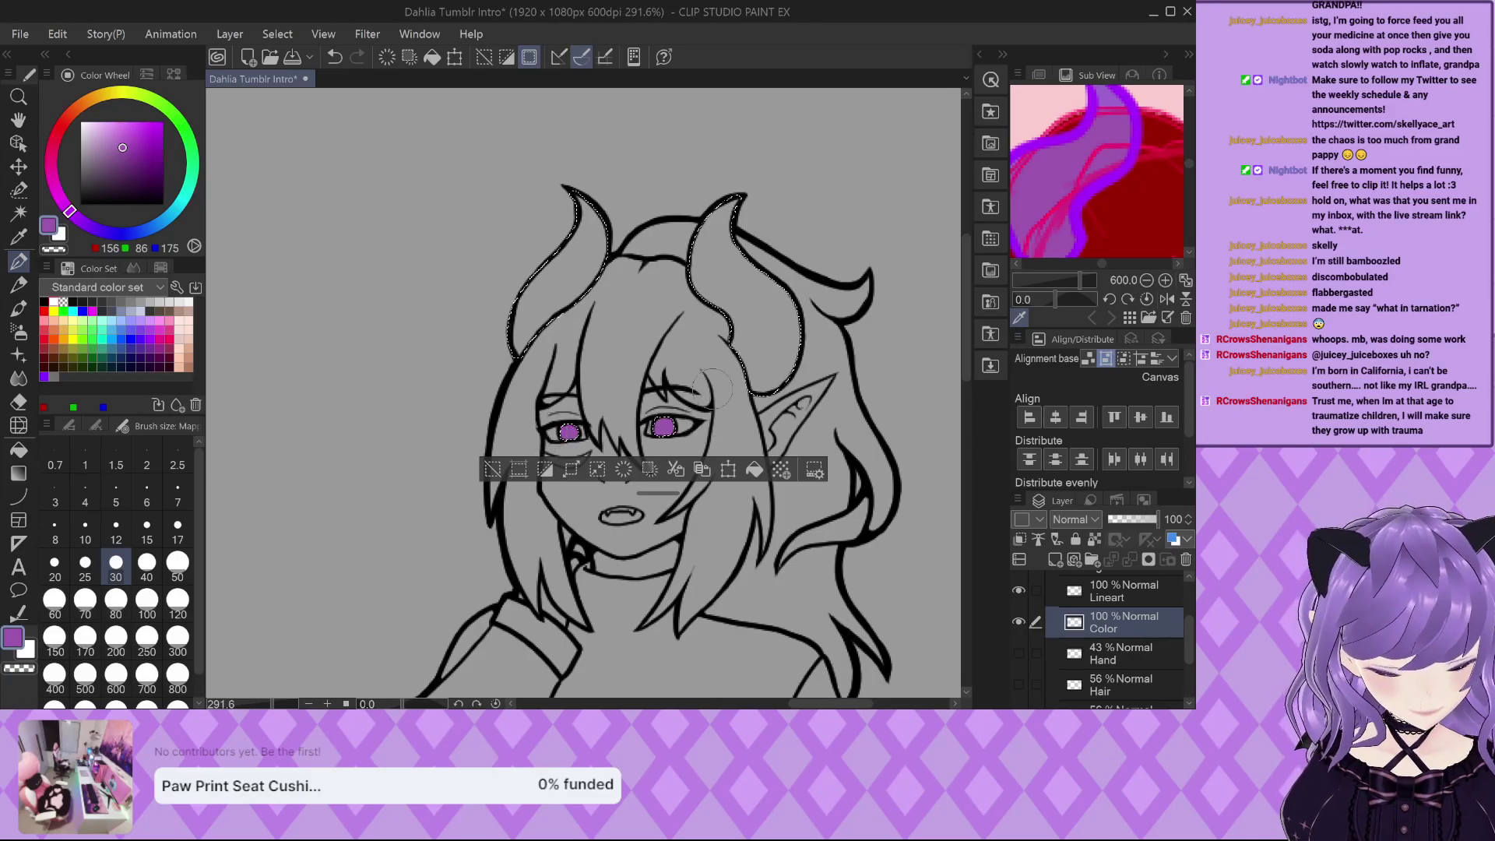
mouse_move(752, 271)
mouse_down()
mouse_move(696, 238)
mouse_move(761, 197)
mouse_up()
mouse_move(547, 209)
mouse_down()
mouse_move(511, 221)
mouse_move(652, 267)
mouse_move(585, 266)
mouse_move(589, 287)
mouse_move(530, 341)
mouse_up()
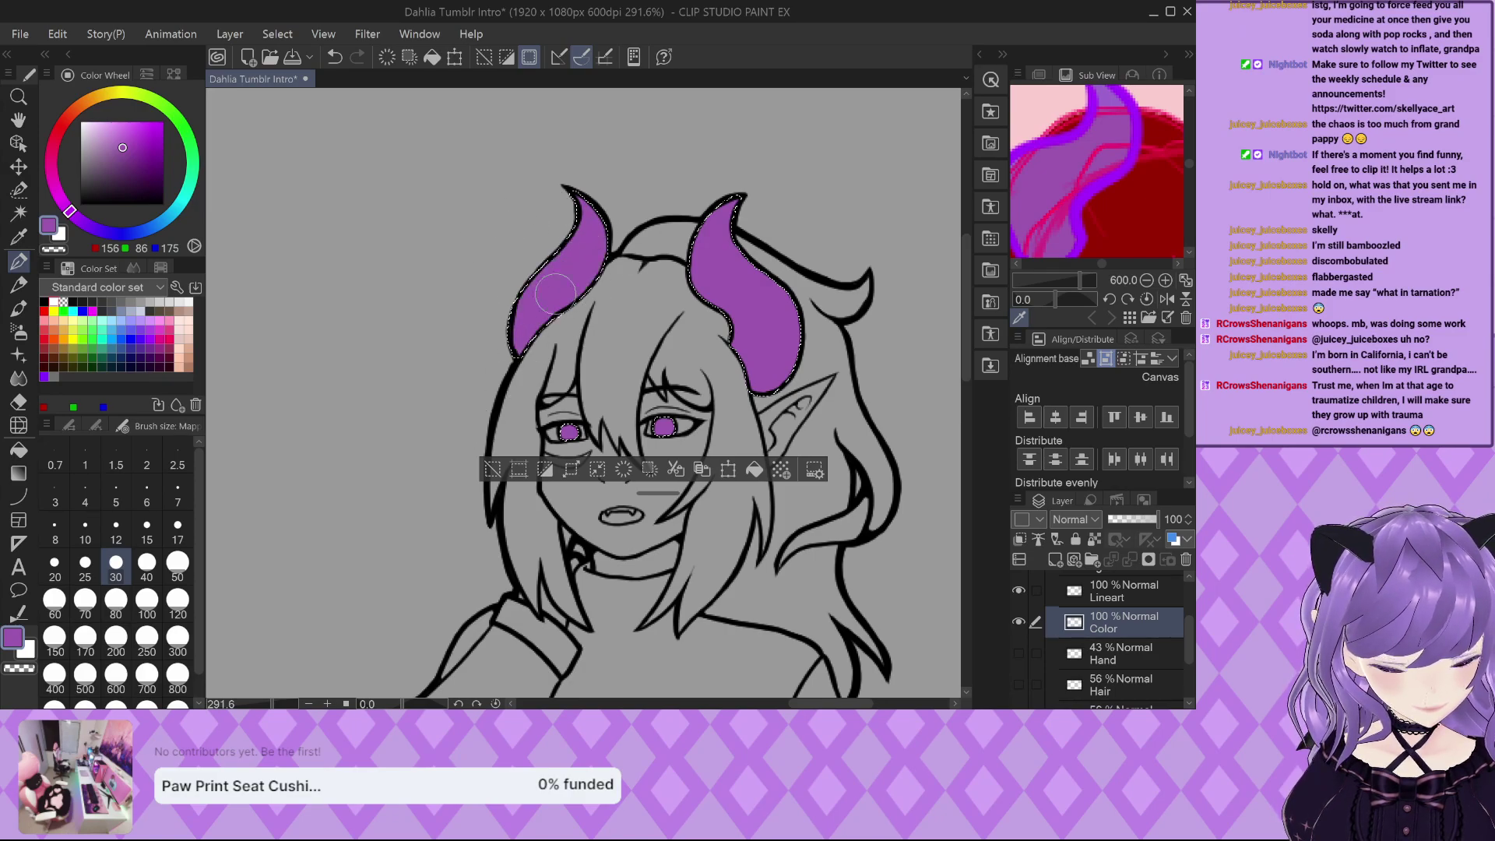
Clear the selection with Ctrl+D and reset the brush size to 5.
key(ctrl+d)
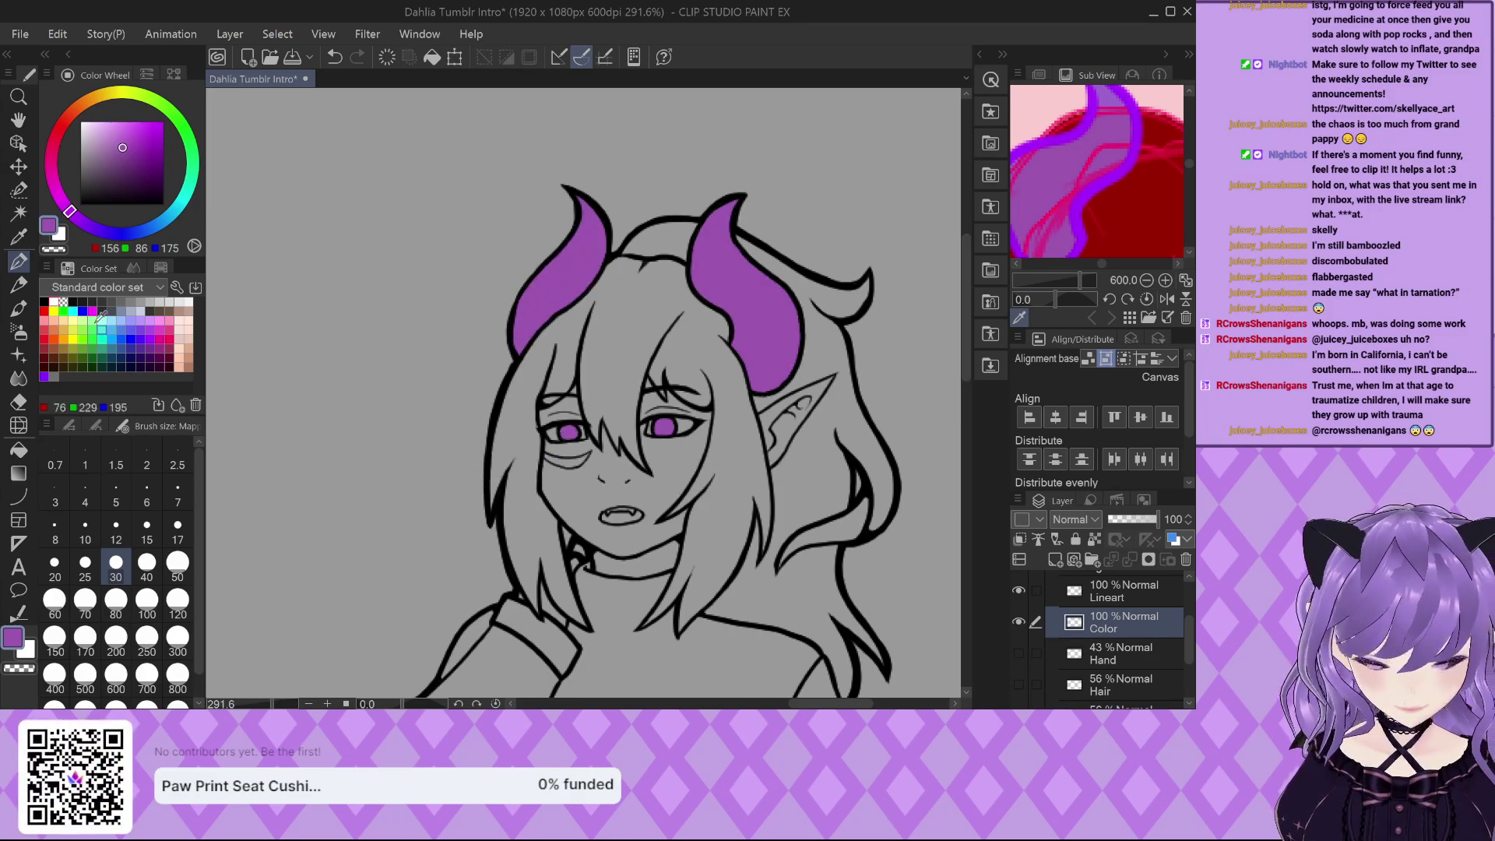
click(116, 492)
scroll(638, 389, down, 5)
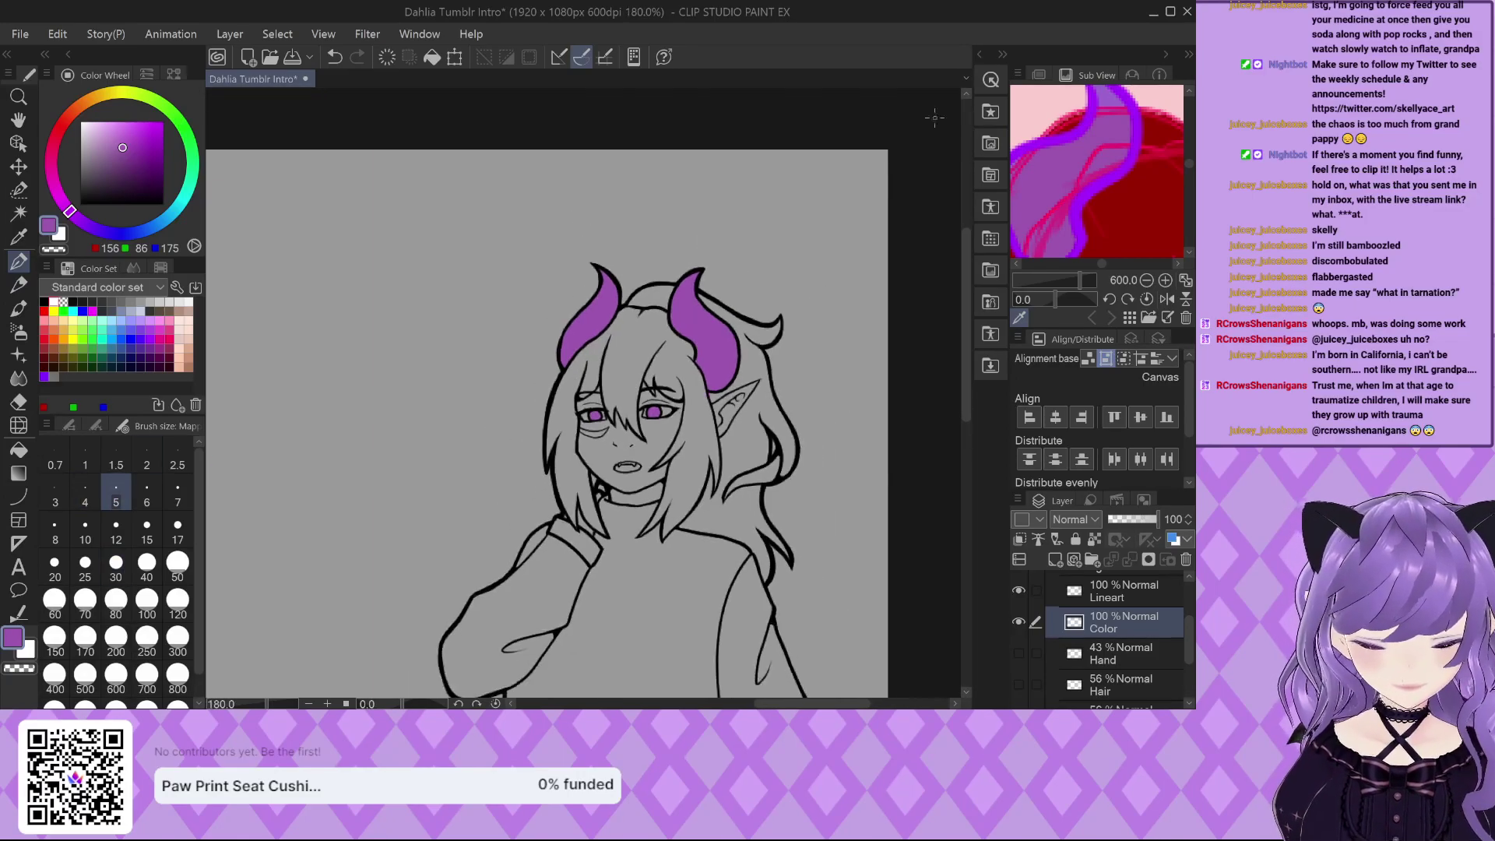
scroll(1084, 105, down, 4)
scroll(1103, 180, up, 4)
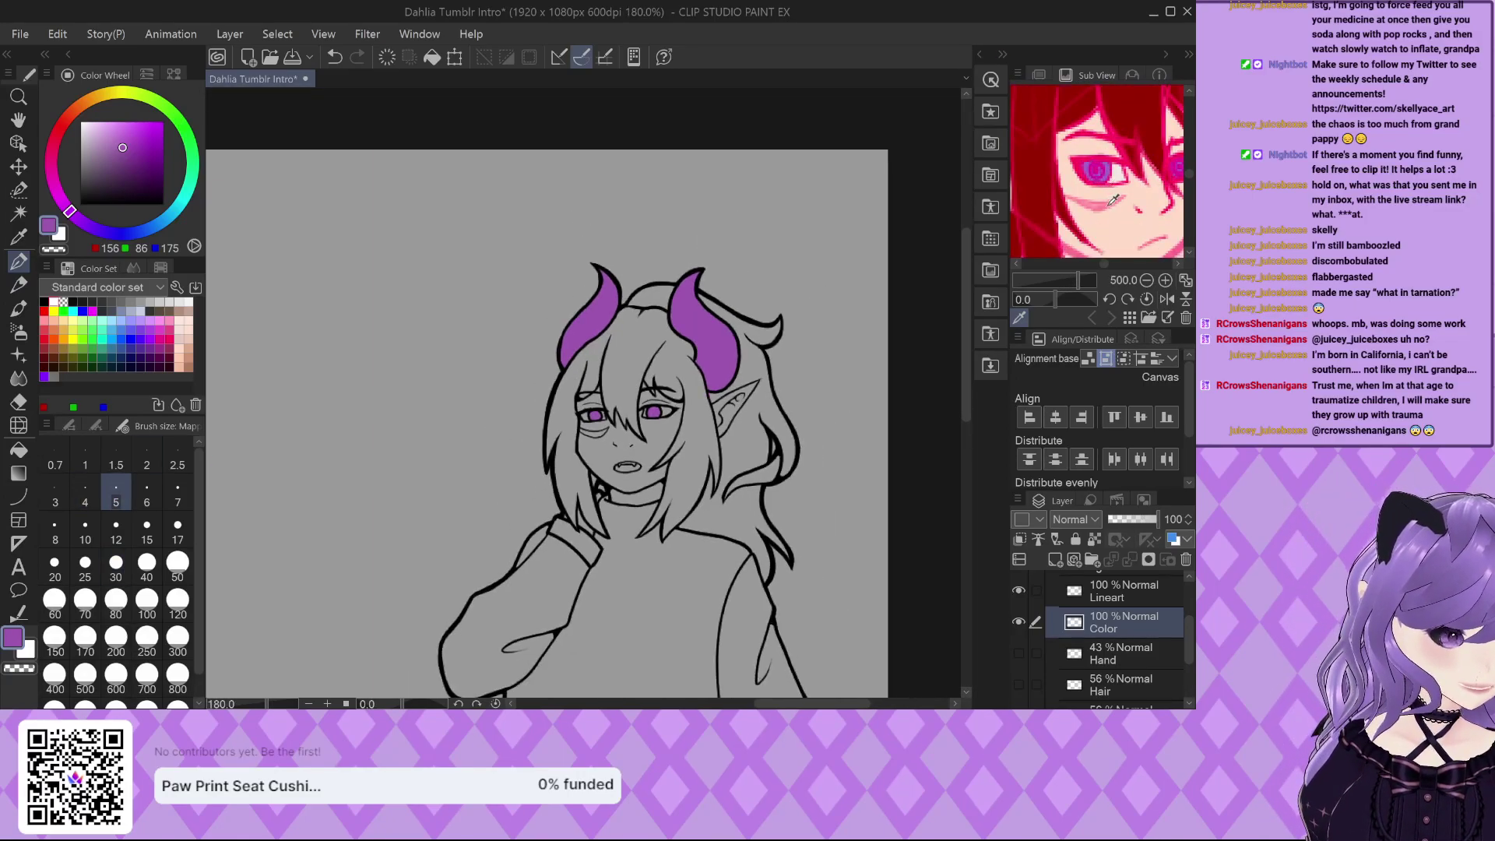
scroll(1097, 194, down, 2)
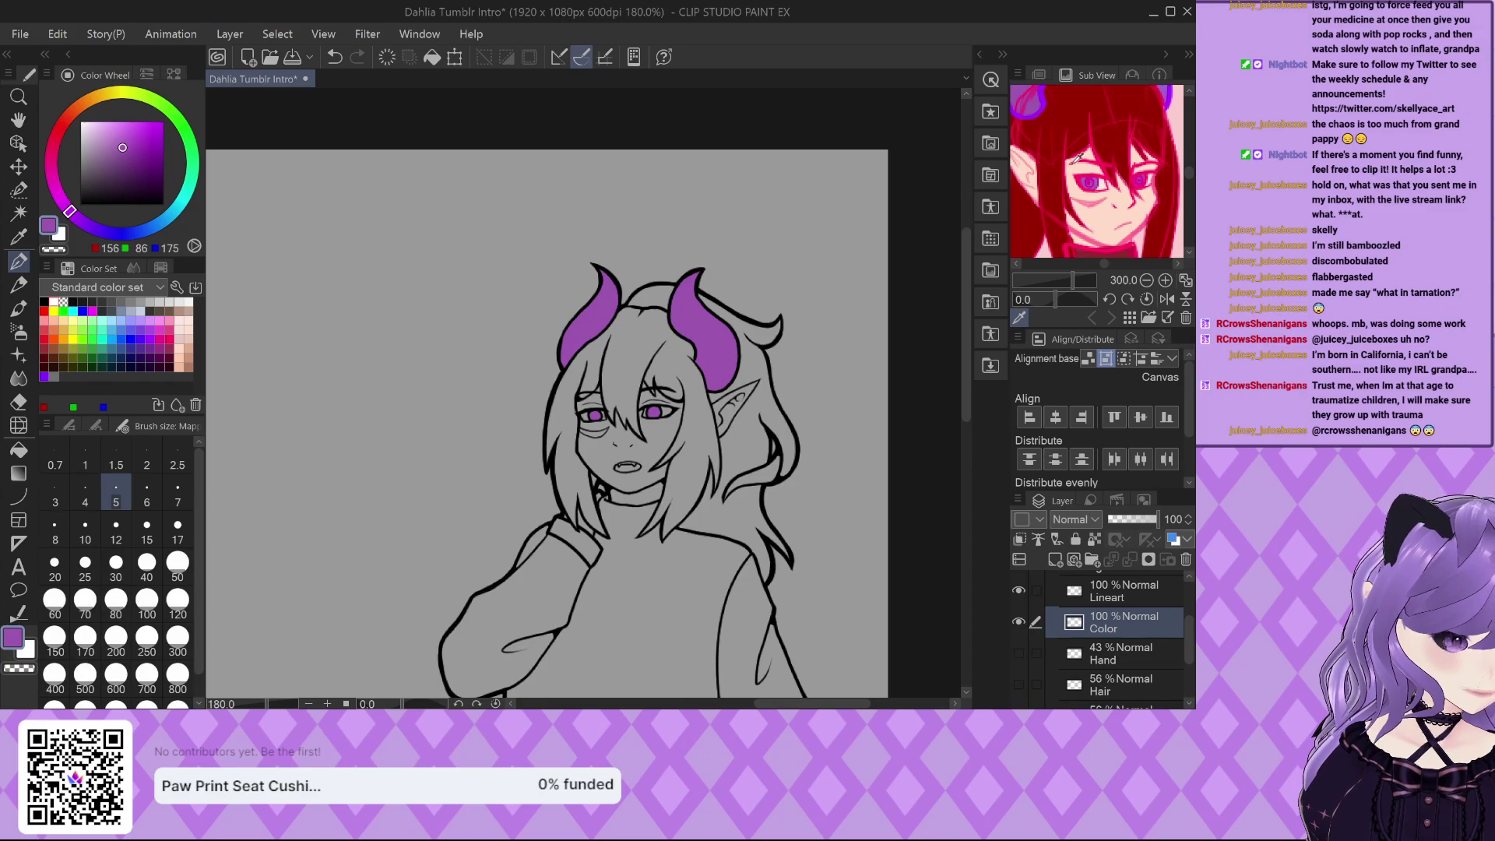
Eyedrop the pale skin tone and select the chin and neck with the Selection pen.
click(1103, 226)
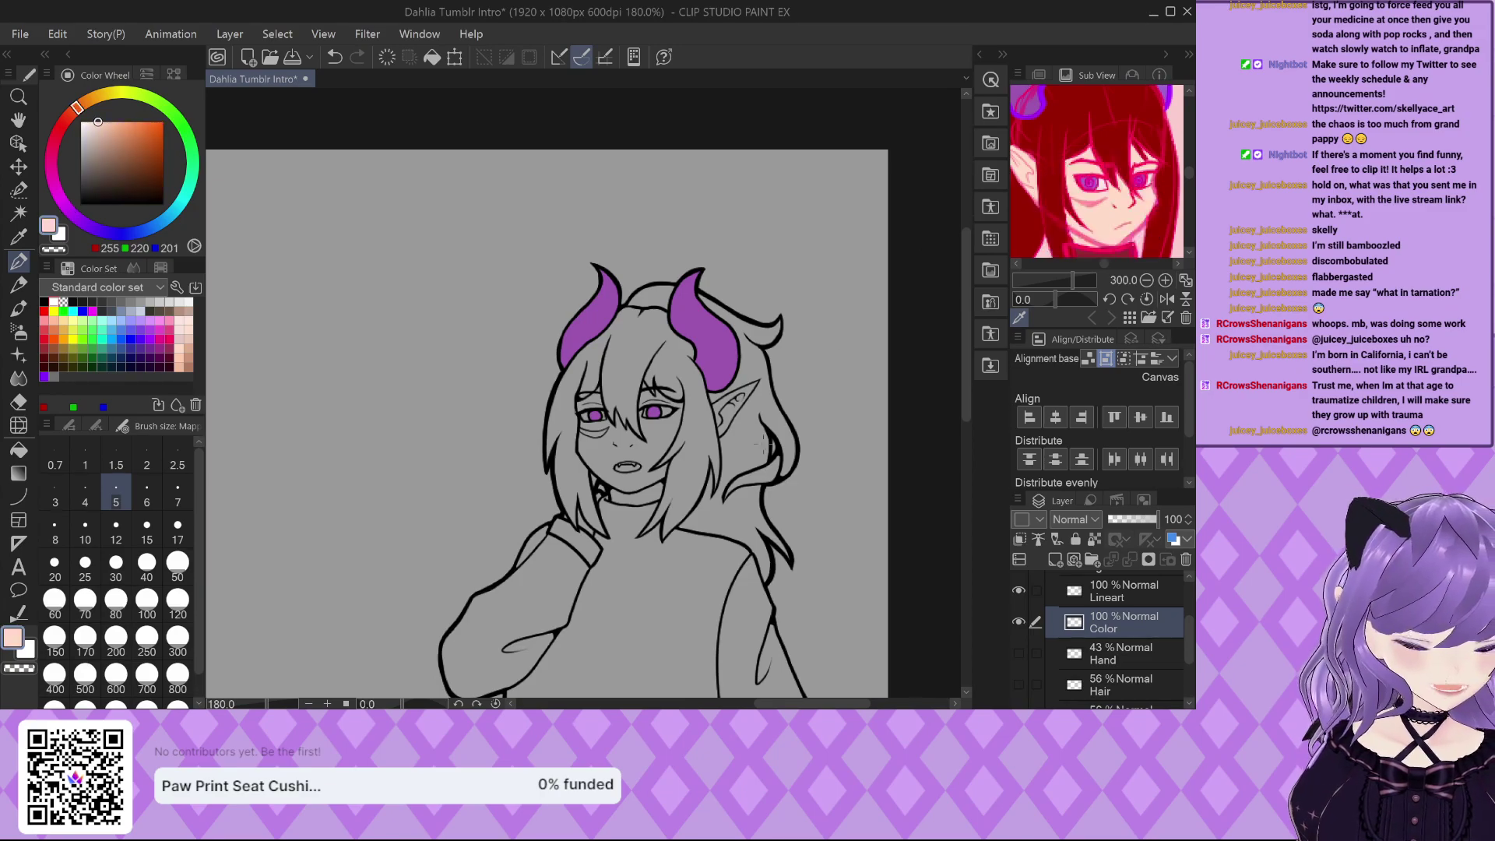
scroll(747, 448, up, 2)
scroll(596, 584, up, 1)
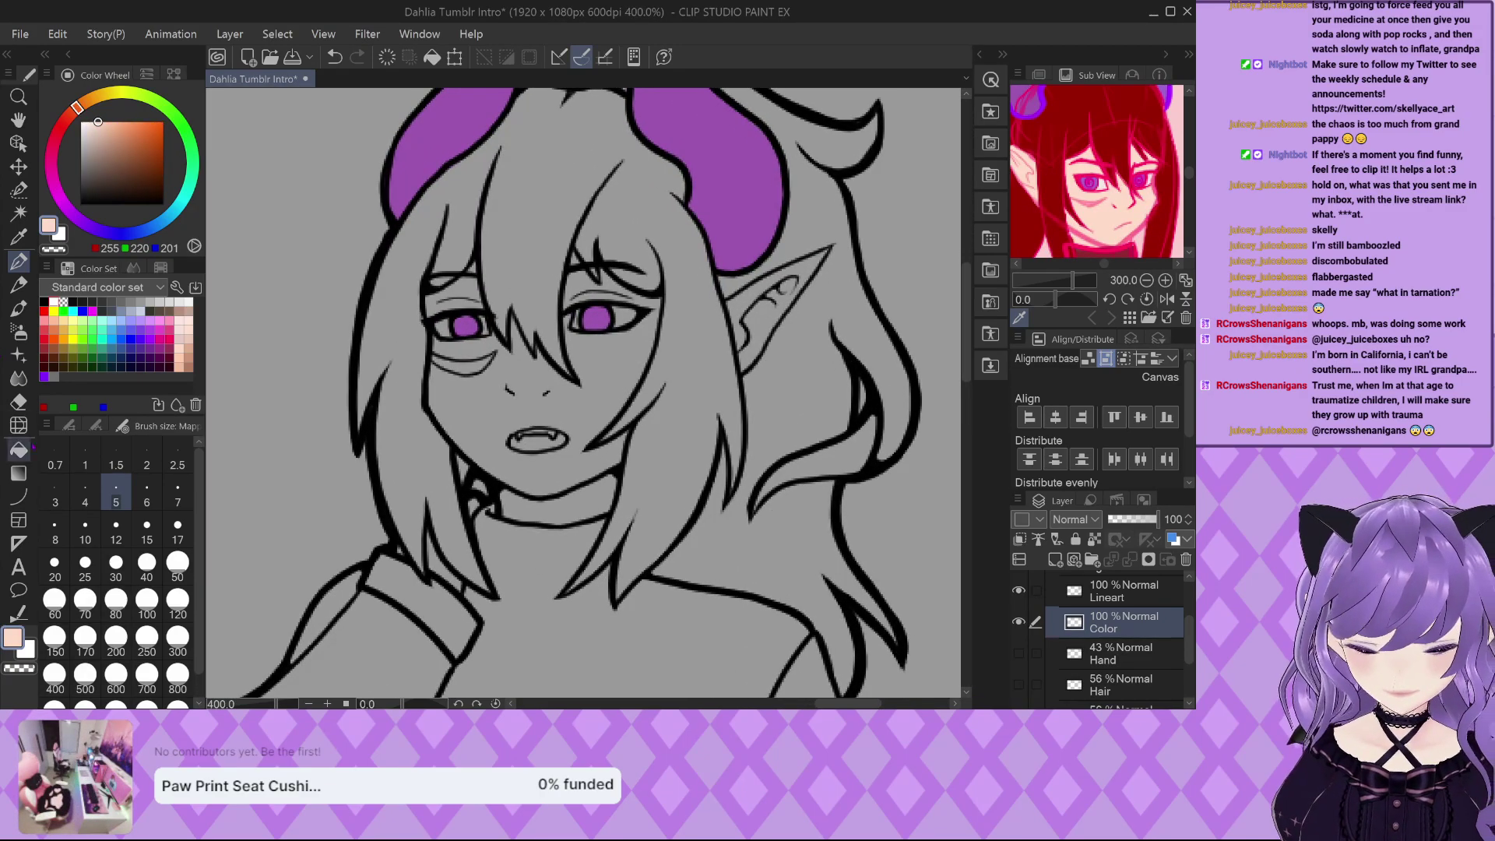
click(18, 189)
scroll(514, 498, up, 3)
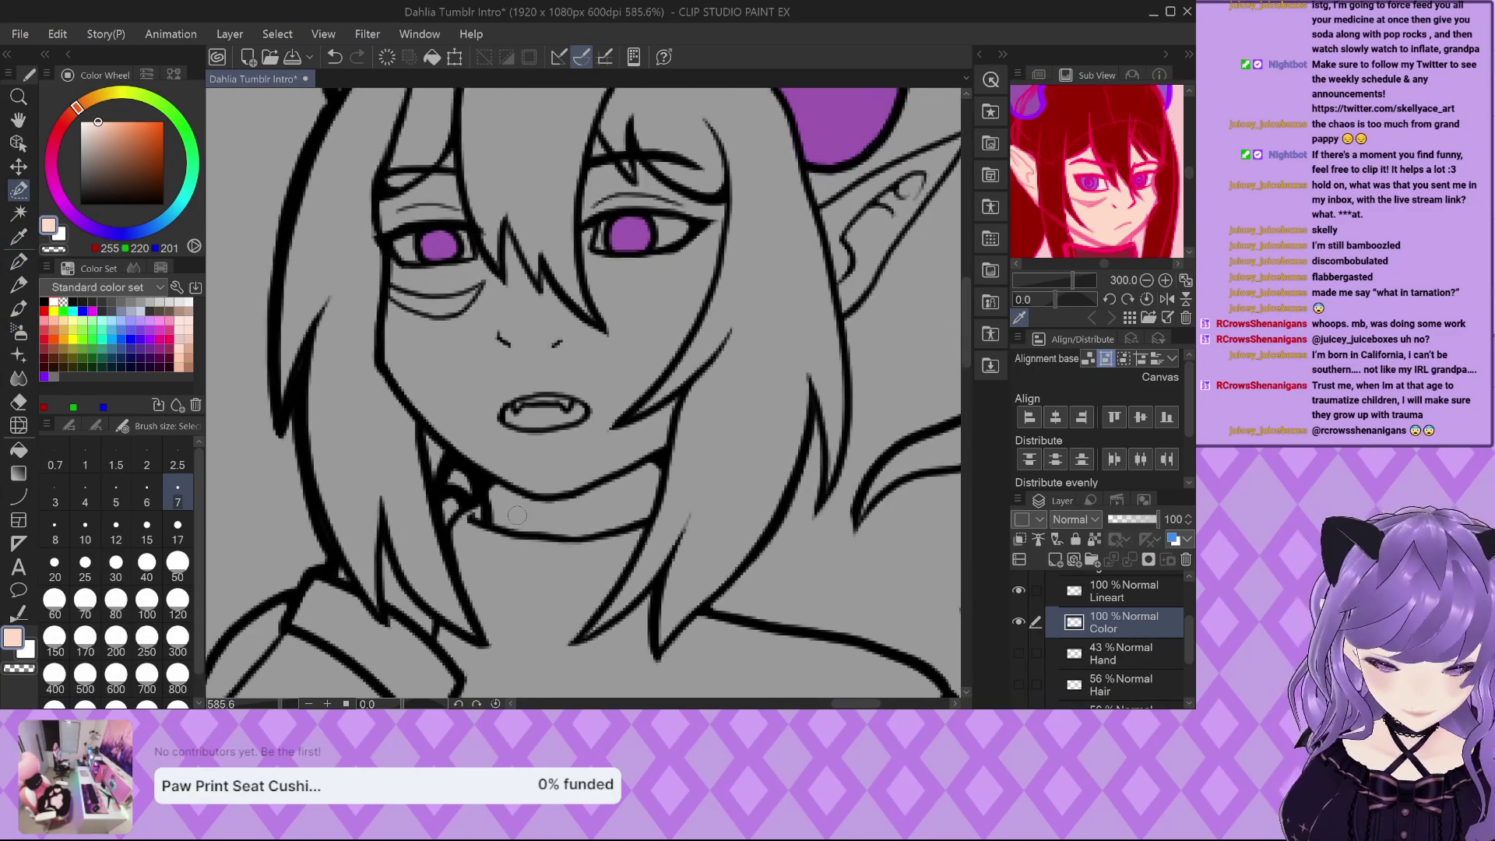
mouse_move(488, 510)
mouse_down()
mouse_move(600, 538)
mouse_move(682, 518)
mouse_move(699, 504)
mouse_move(706, 437)
mouse_move(683, 498)
mouse_move(696, 441)
mouse_move(658, 496)
mouse_move(608, 523)
mouse_move(679, 487)
mouse_move(673, 470)
mouse_move(566, 521)
mouse_move(660, 478)
mouse_move(522, 510)
mouse_move(509, 502)
mouse_move(603, 496)
mouse_move(491, 480)
mouse_move(643, 461)
mouse_move(714, 396)
mouse_move(713, 427)
mouse_move(735, 363)
mouse_move(586, 471)
mouse_move(696, 409)
mouse_up()
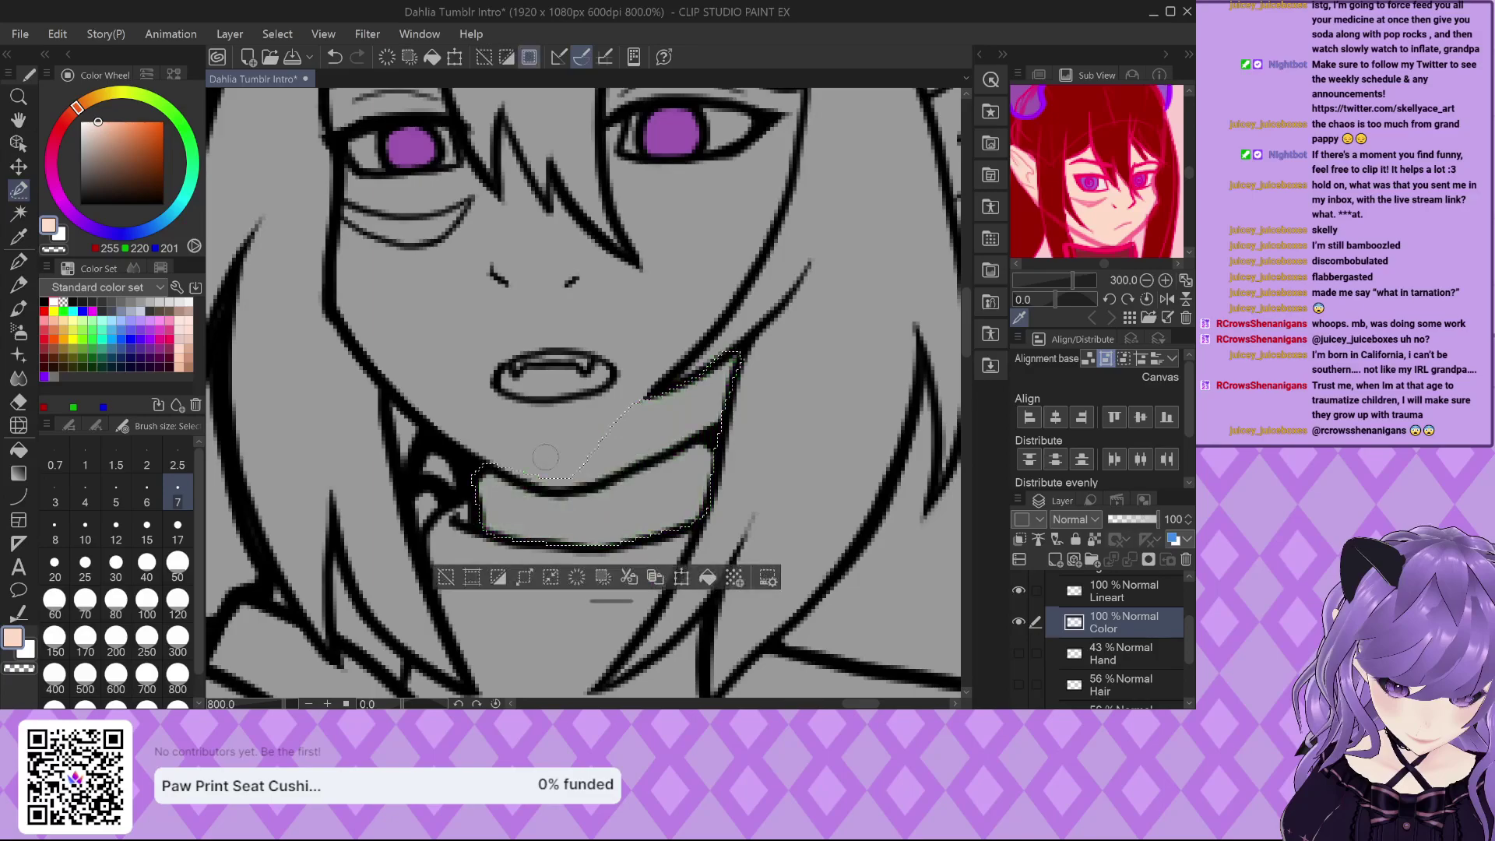
scroll(549, 366, down, 5)
scroll(582, 223, up, 5)
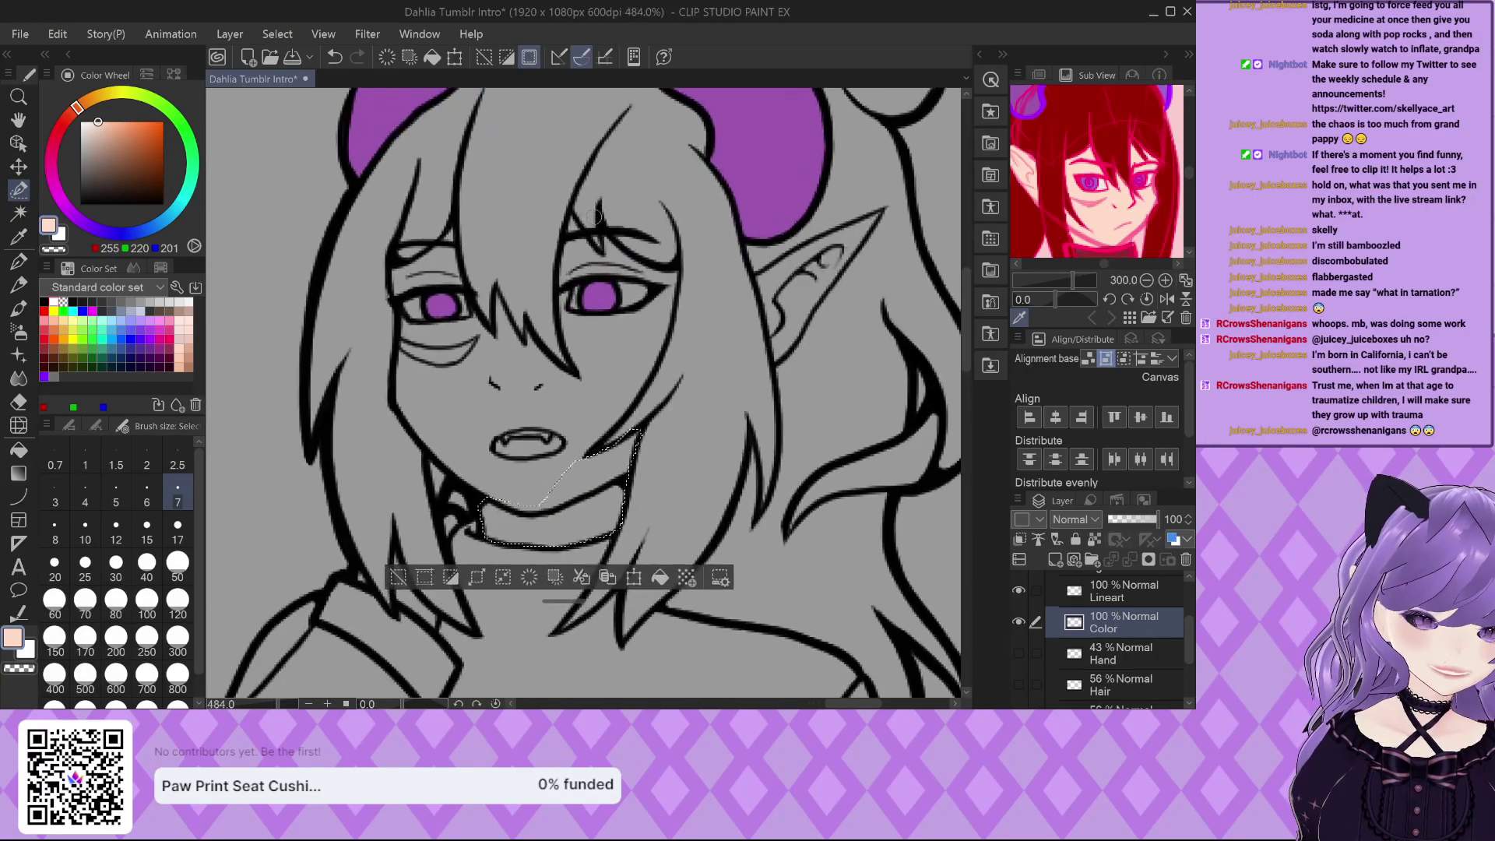
Add the skin along the hairline, eye edge and hair strand, undoing stray cheek and nose strokes.
mouse_move(560, 248)
mouse_down()
mouse_move(619, 289)
mouse_move(630, 247)
mouse_move(738, 304)
mouse_move(648, 290)
mouse_move(714, 308)
mouse_move(606, 297)
mouse_move(554, 315)
mouse_move(569, 246)
mouse_up()
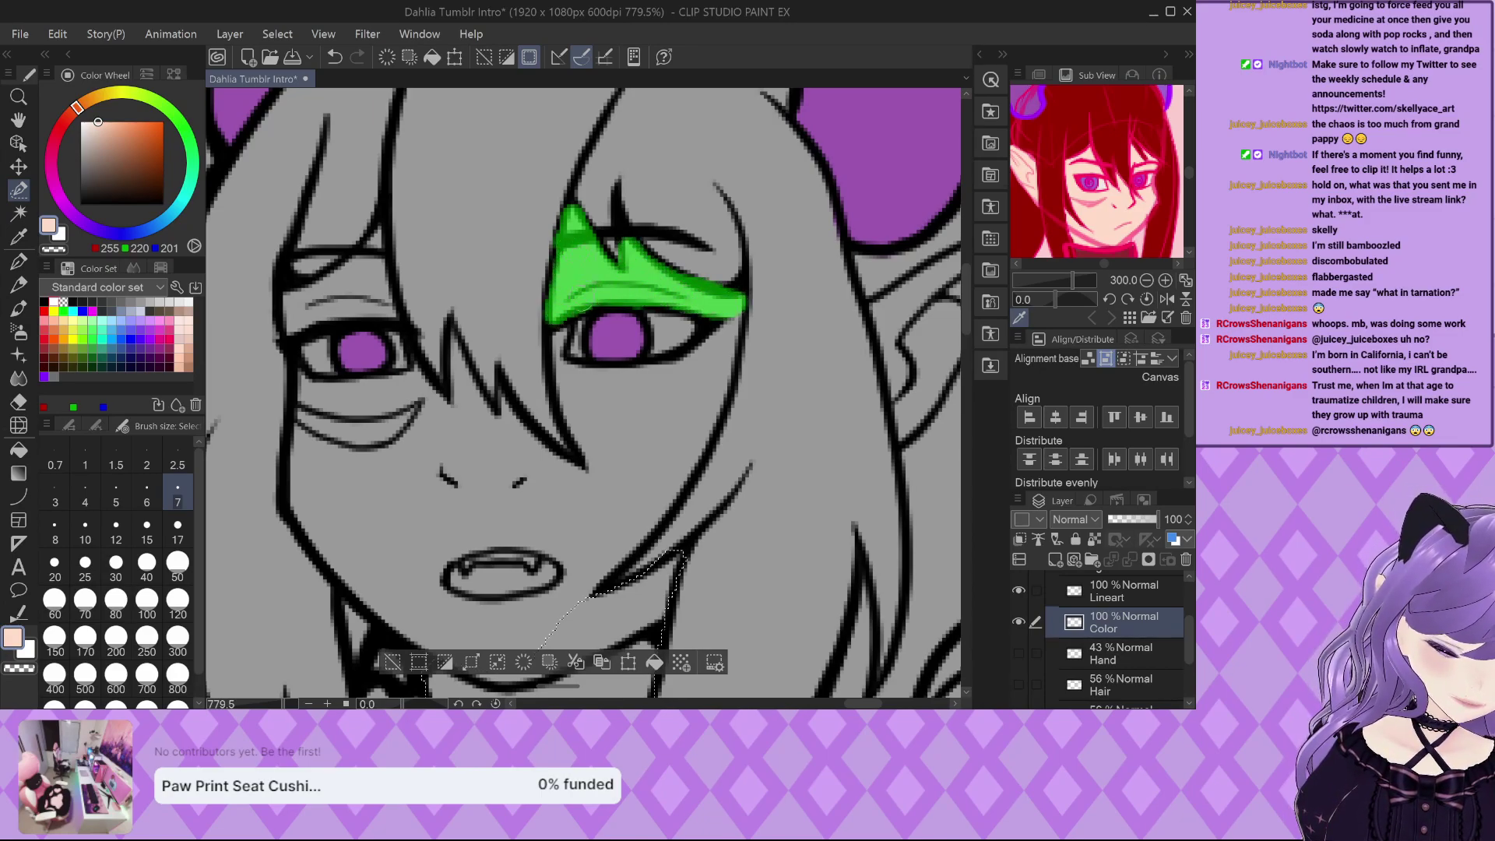
mouse_move(550, 320)
mouse_down()
mouse_move(557, 362)
mouse_move(627, 382)
mouse_move(577, 374)
mouse_move(693, 363)
mouse_move(739, 304)
mouse_move(672, 489)
mouse_move(576, 616)
mouse_up()
mouse_move(556, 355)
mouse_down()
mouse_move(598, 463)
mouse_move(601, 398)
mouse_move(711, 366)
mouse_move(679, 453)
mouse_move(659, 446)
mouse_move(637, 467)
mouse_move(638, 388)
mouse_up()
mouse_move(596, 441)
mouse_down()
mouse_move(598, 596)
mouse_move(632, 465)
mouse_up()
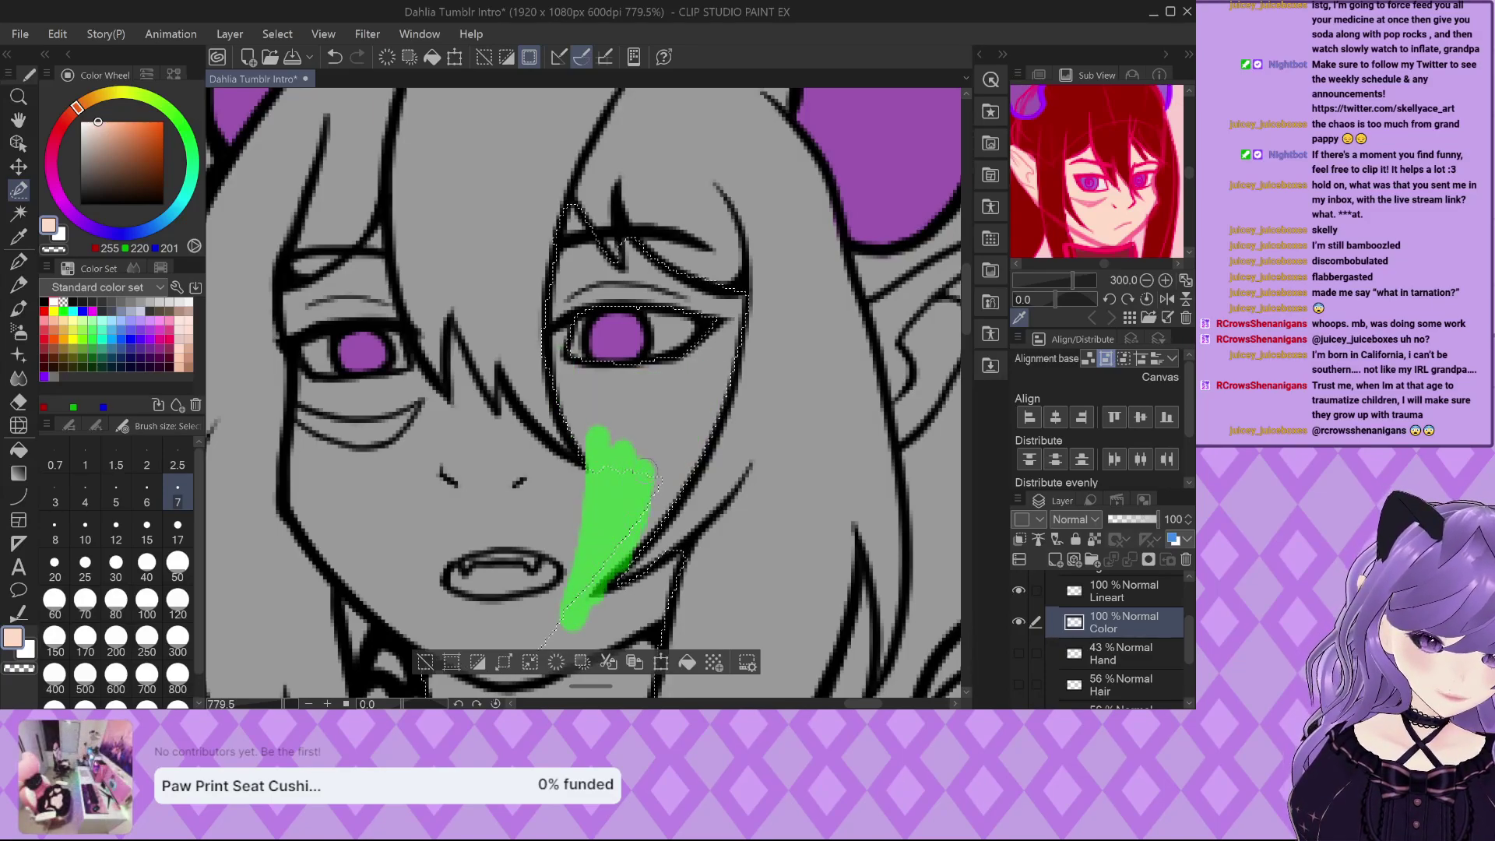
key(ctrl+z)
scroll(465, 366, up, 1)
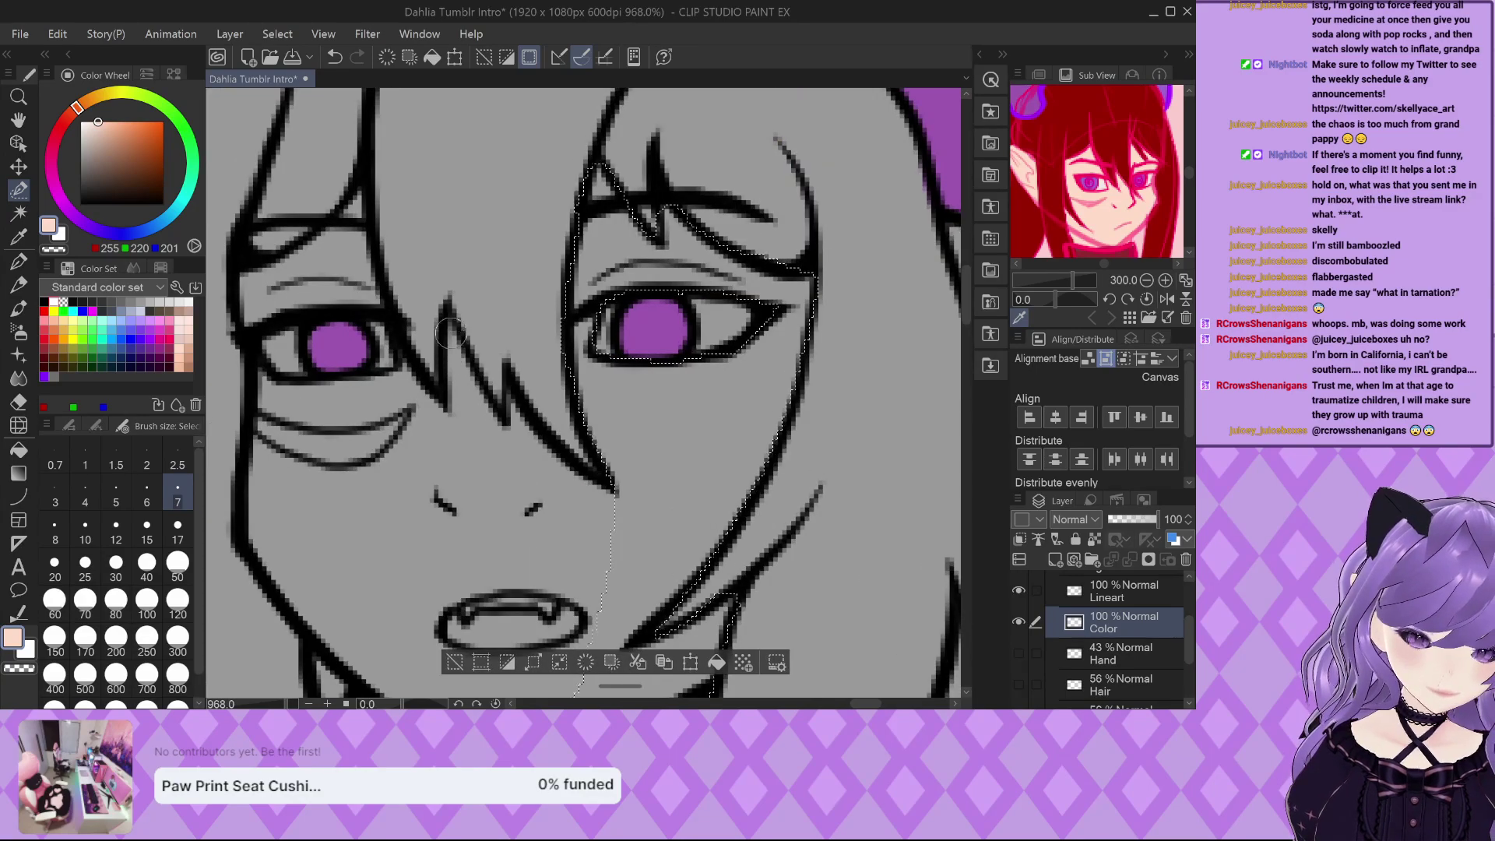
mouse_move(450, 326)
mouse_down()
mouse_move(488, 459)
mouse_move(470, 353)
mouse_move(510, 450)
mouse_move(517, 411)
mouse_move(596, 510)
mouse_up()
key(ctrl+z)
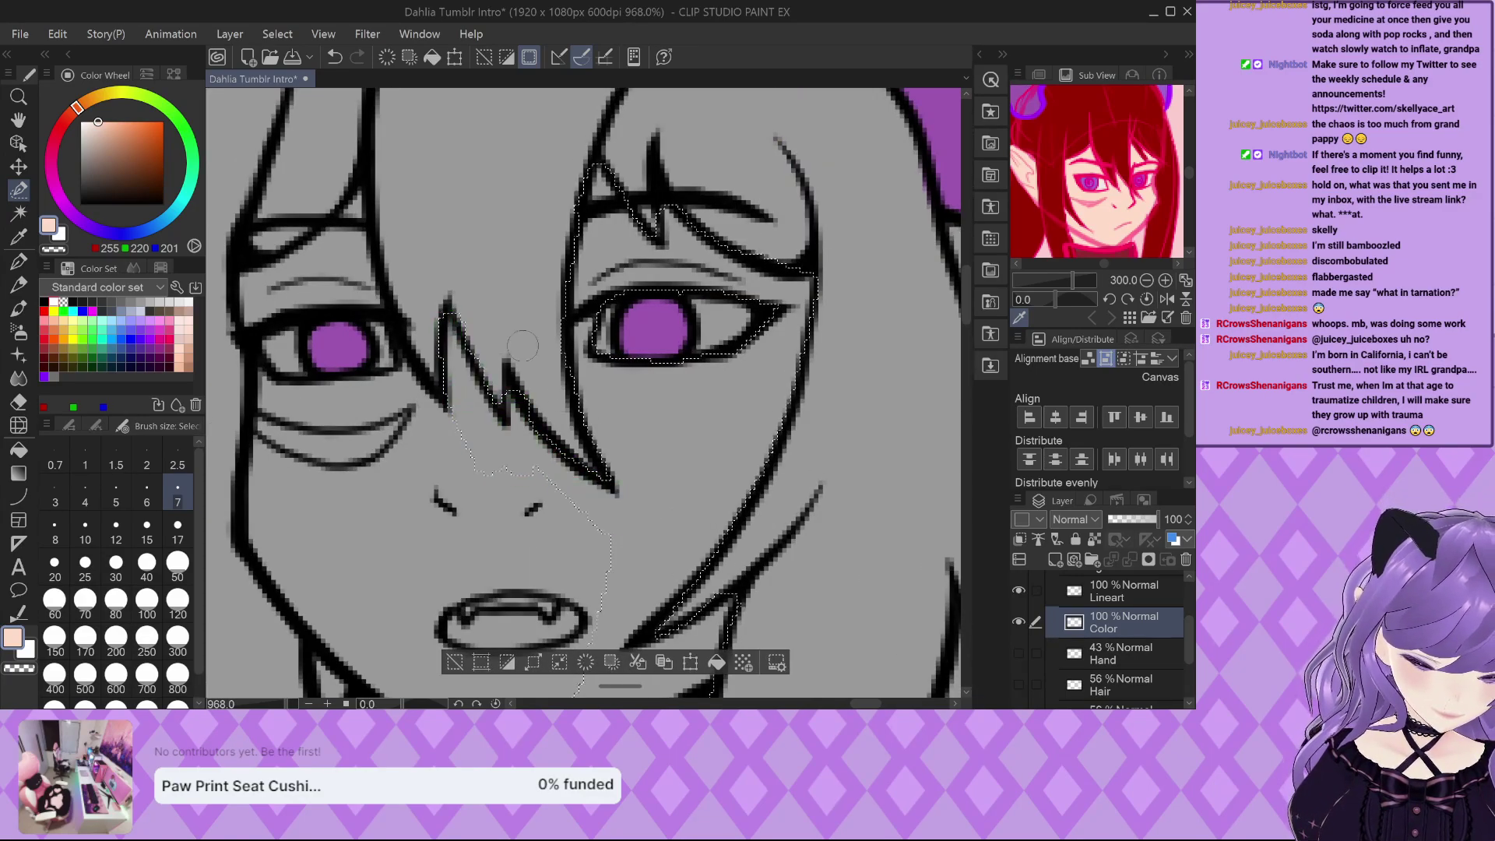
scroll(487, 343, down, 2)
Add the skin under the left eye and along its side and lid to the selection.
scroll(311, 380, up, 1)
mouse_move(310, 381)
mouse_down()
mouse_move(412, 410)
mouse_move(460, 378)
mouse_move(427, 429)
mouse_move(350, 425)
mouse_move(310, 388)
mouse_move(319, 368)
mouse_move(352, 383)
mouse_move(448, 362)
mouse_move(386, 394)
mouse_move(358, 385)
mouse_move(423, 379)
mouse_up()
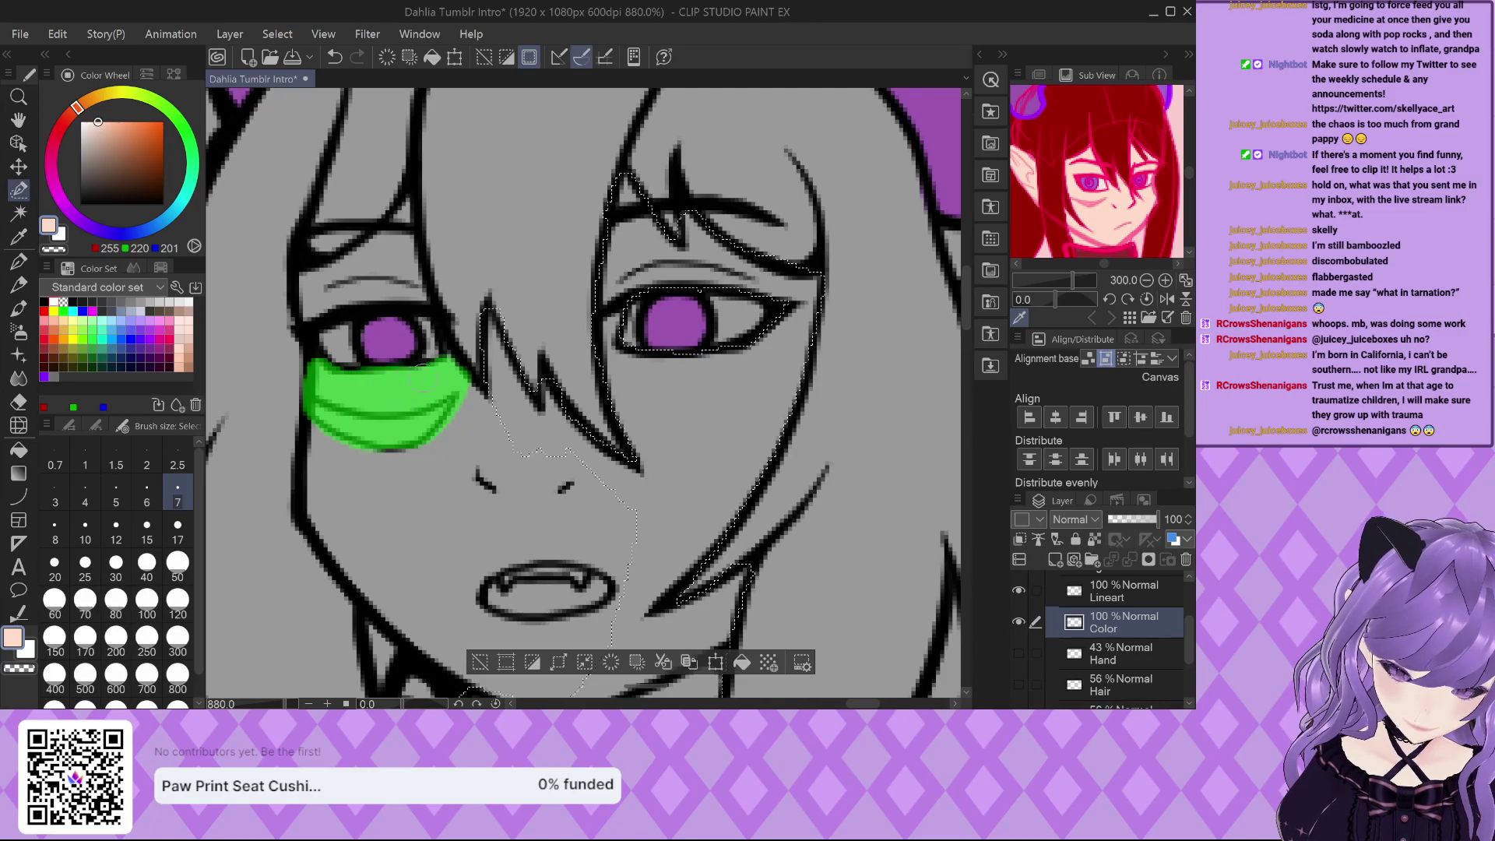
mouse_move(309, 379)
mouse_down()
mouse_move(309, 269)
mouse_move(385, 246)
mouse_move(409, 191)
mouse_move(429, 307)
mouse_move(337, 304)
mouse_move(366, 279)
mouse_move(451, 276)
mouse_move(505, 339)
mouse_move(495, 372)
mouse_move(421, 311)
mouse_move(599, 459)
mouse_move(514, 327)
mouse_move(586, 366)
mouse_up()
scroll(420, 274, down, 3)
scroll(445, 273, up, 2)
Add the lower lip, chin and cheek between mouth and left eye to the selection.
mouse_move(597, 464)
mouse_down()
mouse_move(530, 501)
mouse_move(470, 486)
mouse_move(466, 562)
mouse_up()
mouse_move(520, 511)
mouse_down()
mouse_move(588, 492)
mouse_move(533, 555)
mouse_move(496, 530)
mouse_move(555, 518)
mouse_up()
mouse_move(315, 333)
mouse_down()
mouse_move(331, 421)
mouse_move(483, 557)
mouse_move(453, 530)
mouse_move(467, 456)
mouse_move(522, 432)
mouse_move(563, 452)
mouse_up()
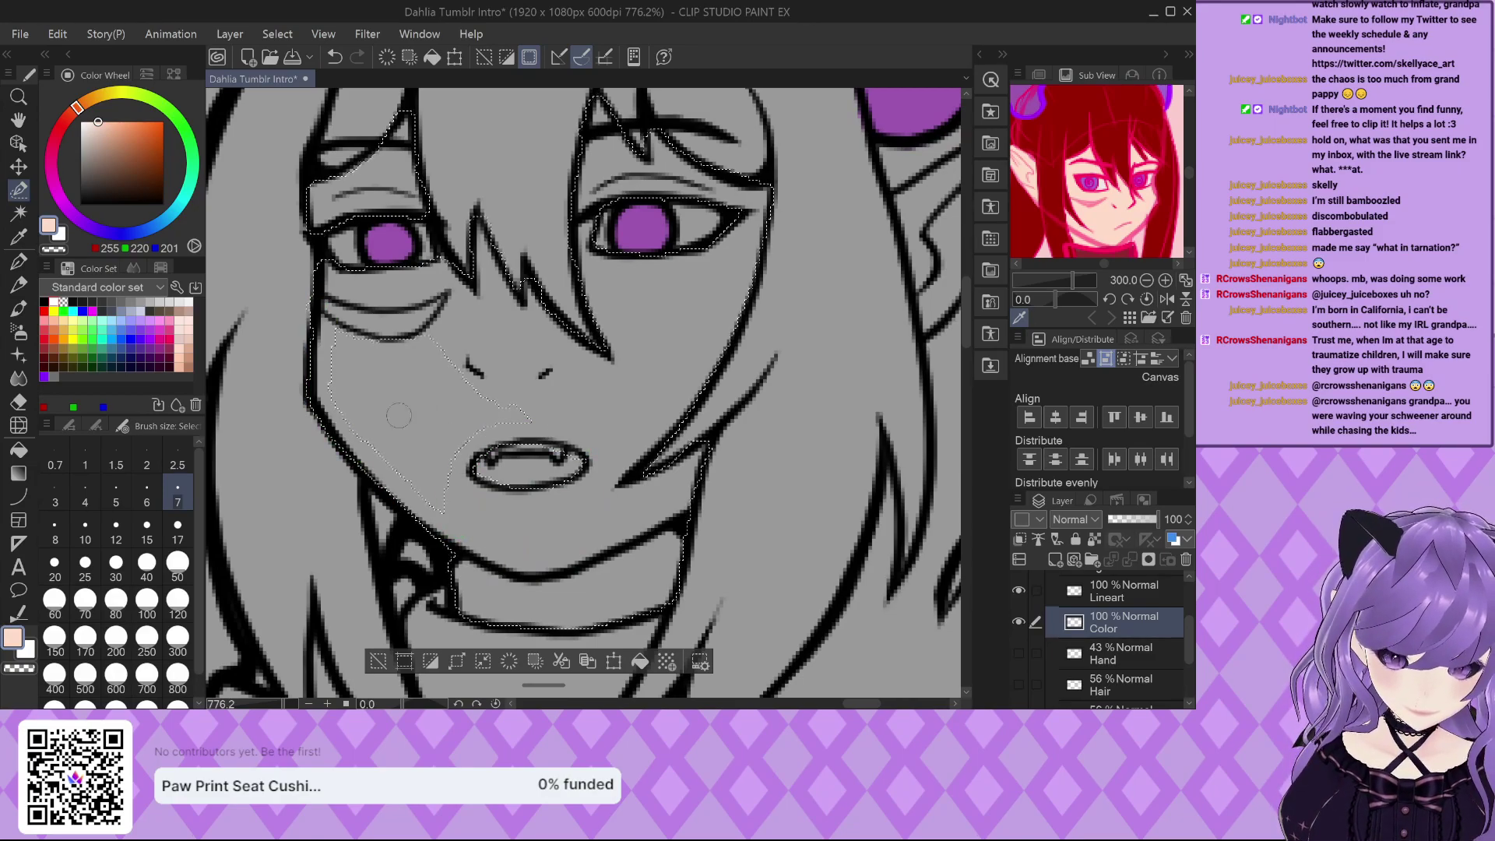
mouse_move(524, 406)
mouse_down()
mouse_move(368, 389)
mouse_move(354, 397)
mouse_move(374, 427)
mouse_move(319, 388)
mouse_move(416, 460)
mouse_move(452, 520)
mouse_move(430, 446)
mouse_move(445, 444)
mouse_move(434, 404)
mouse_move(464, 399)
mouse_up()
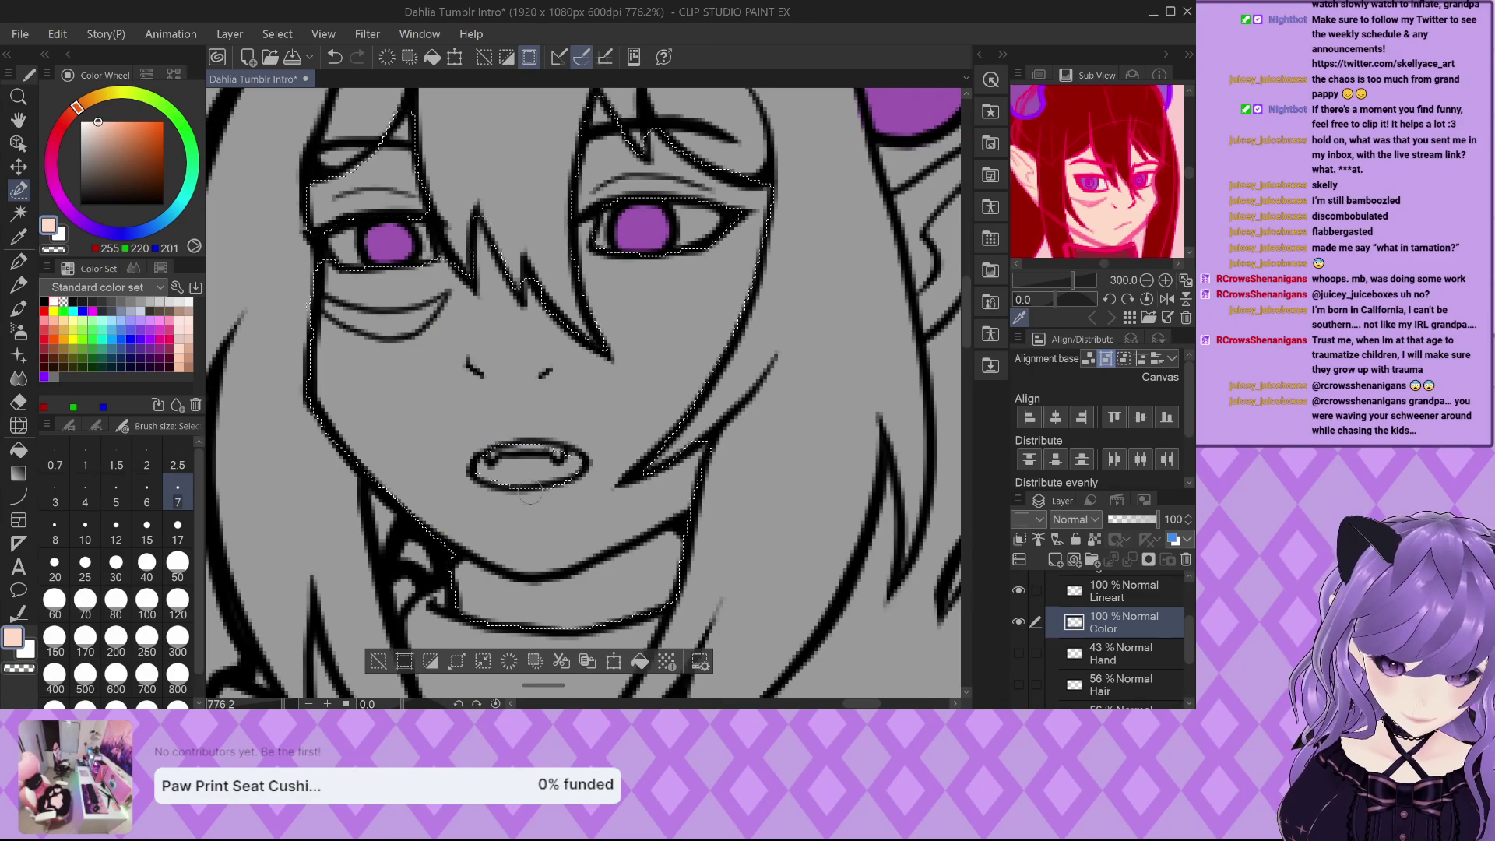
Add the jaw and the skin inside the pointed hair shape to the selection.
scroll(492, 298, down, 2)
scroll(492, 298, down, 2)
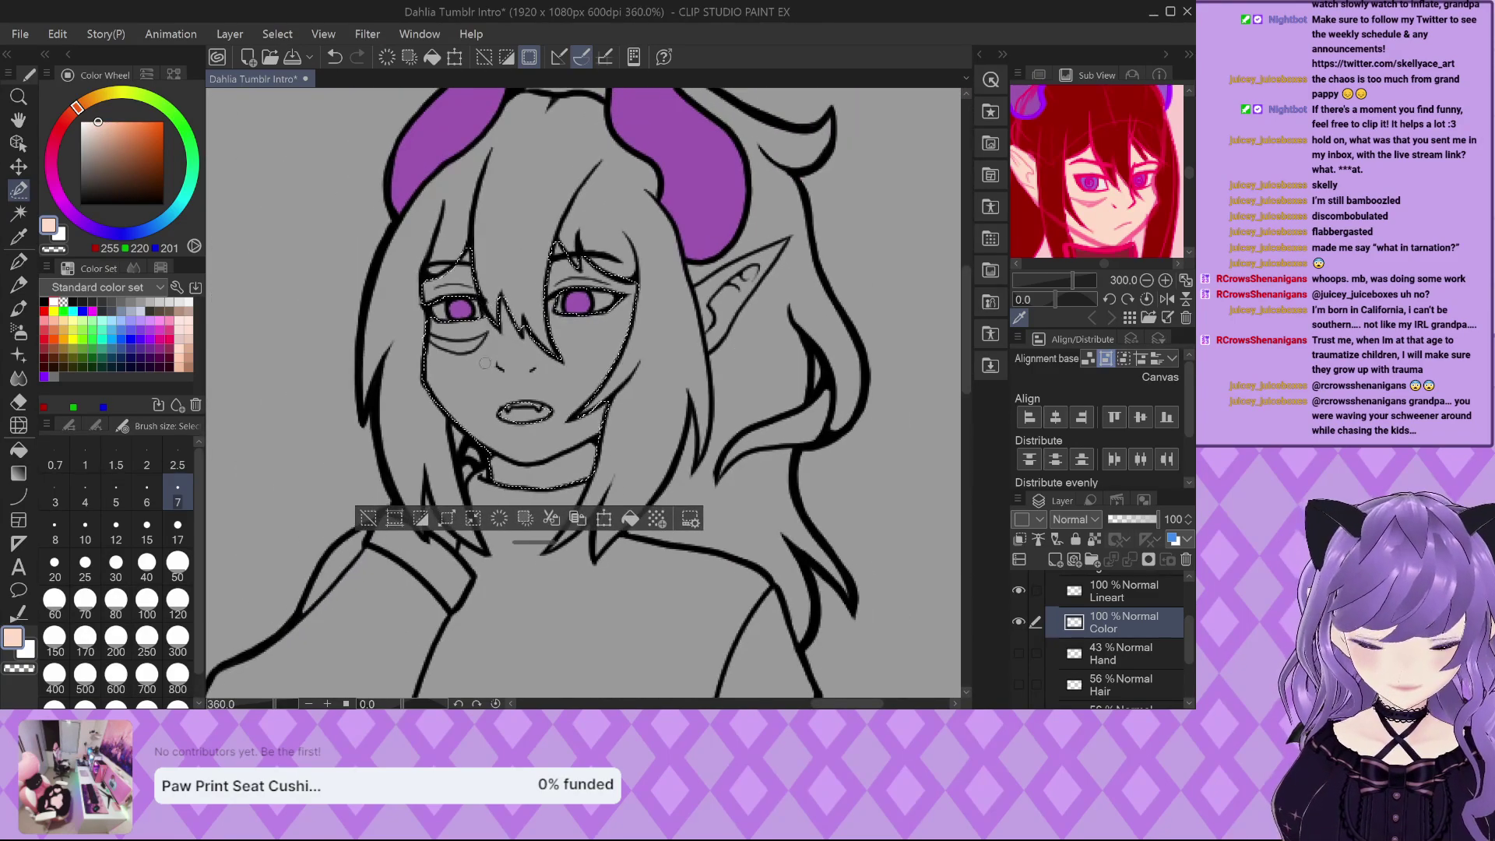
scroll(468, 429, up, 3)
scroll(471, 377, up, 1)
mouse_move(471, 377)
mouse_down()
mouse_move(458, 343)
mouse_move(477, 421)
mouse_move(445, 439)
mouse_up()
scroll(366, 502, up, 1)
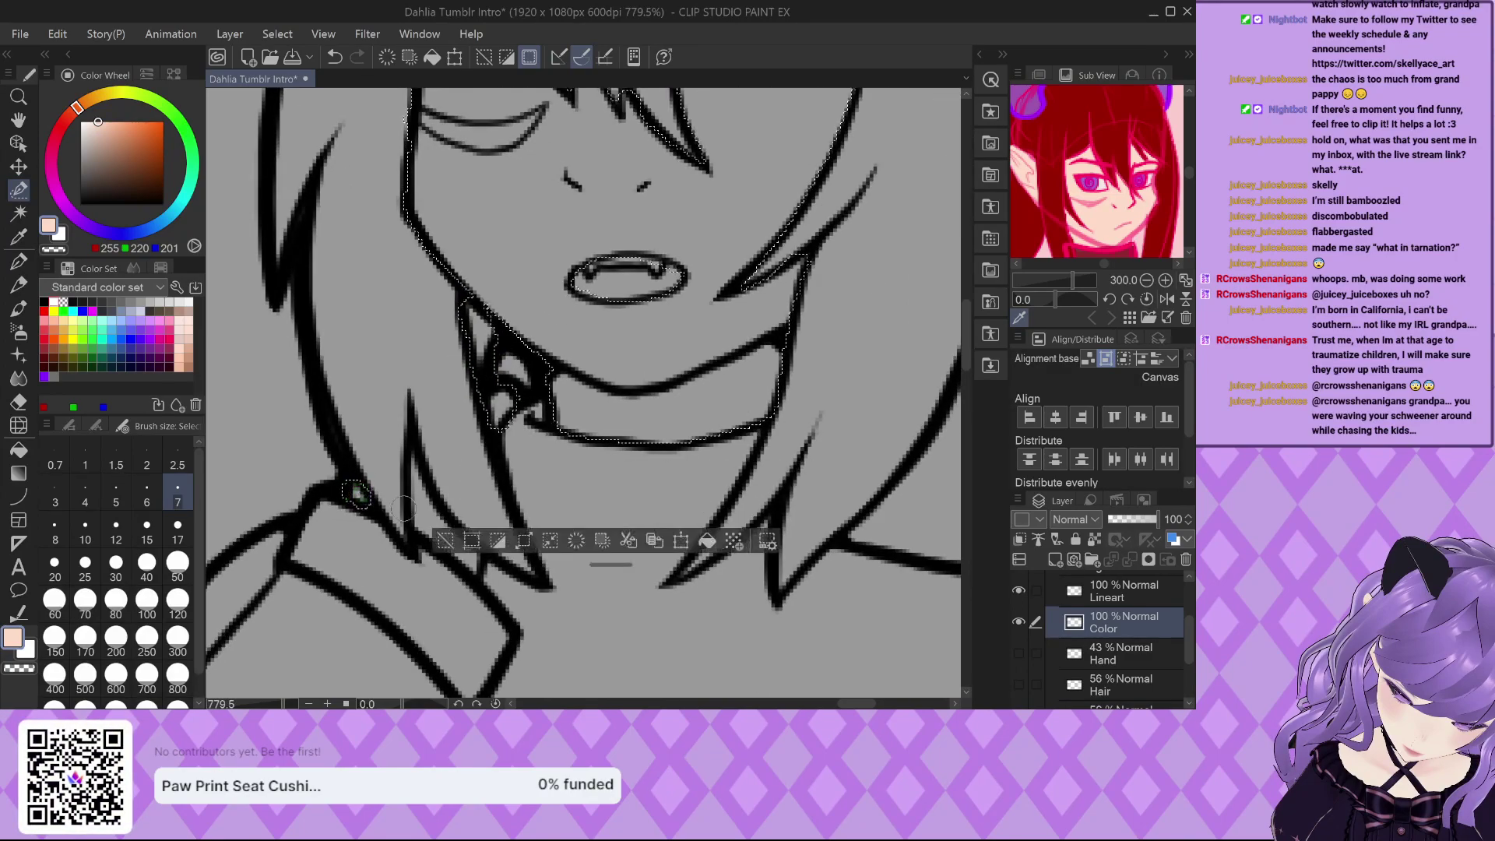
mouse_move(417, 532)
mouse_down()
mouse_move(412, 458)
mouse_move(440, 541)
mouse_move(473, 571)
mouse_move(435, 500)
mouse_move(463, 544)
mouse_up()
scroll(377, 290, down, 9)
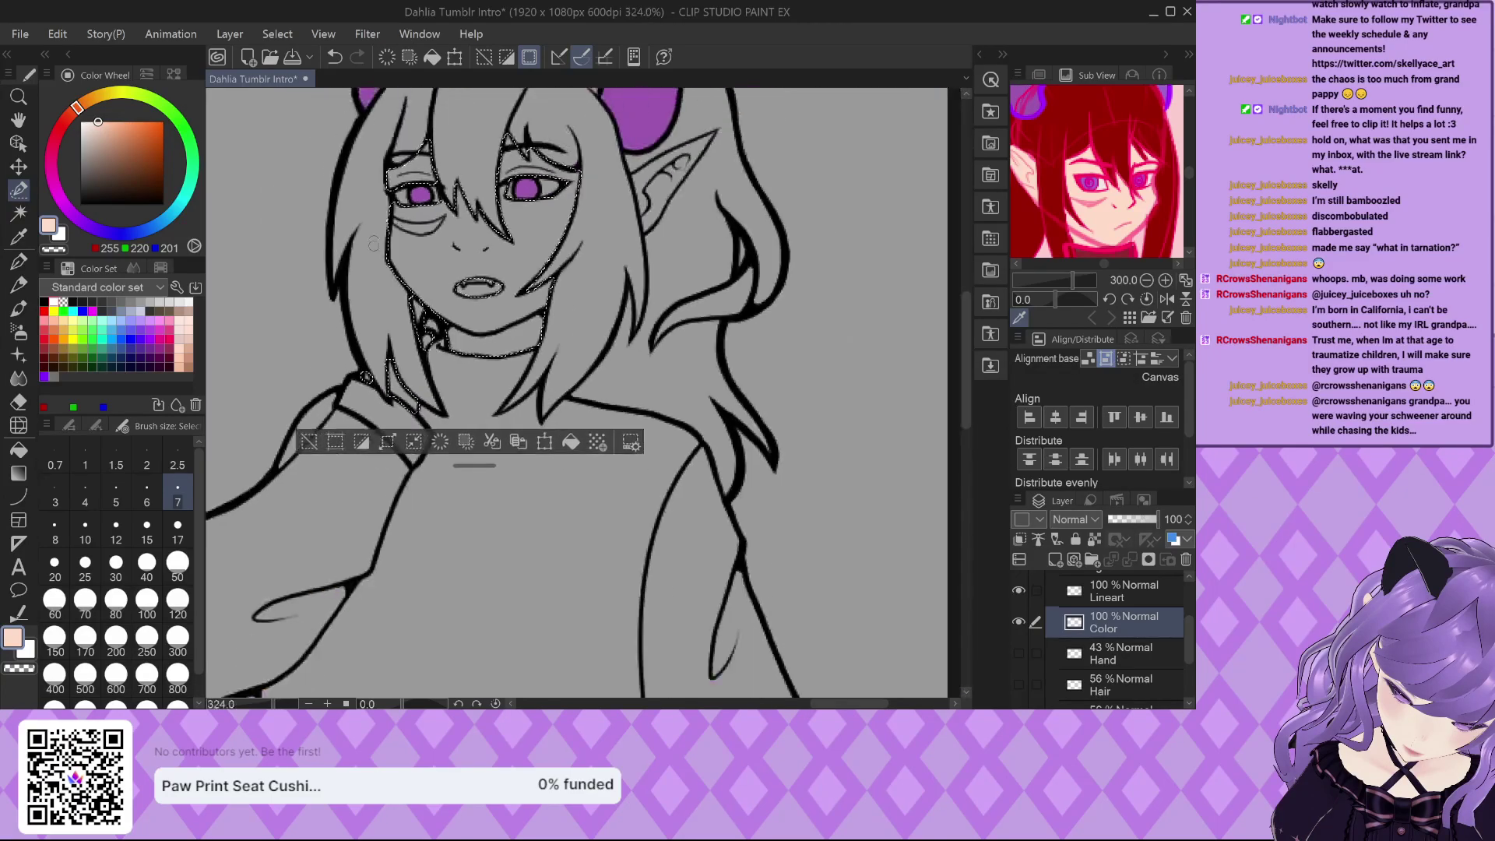
Add the fingertip, finger and neighbouring finger of the hip hand to the selection.
scroll(471, 645, up, 7)
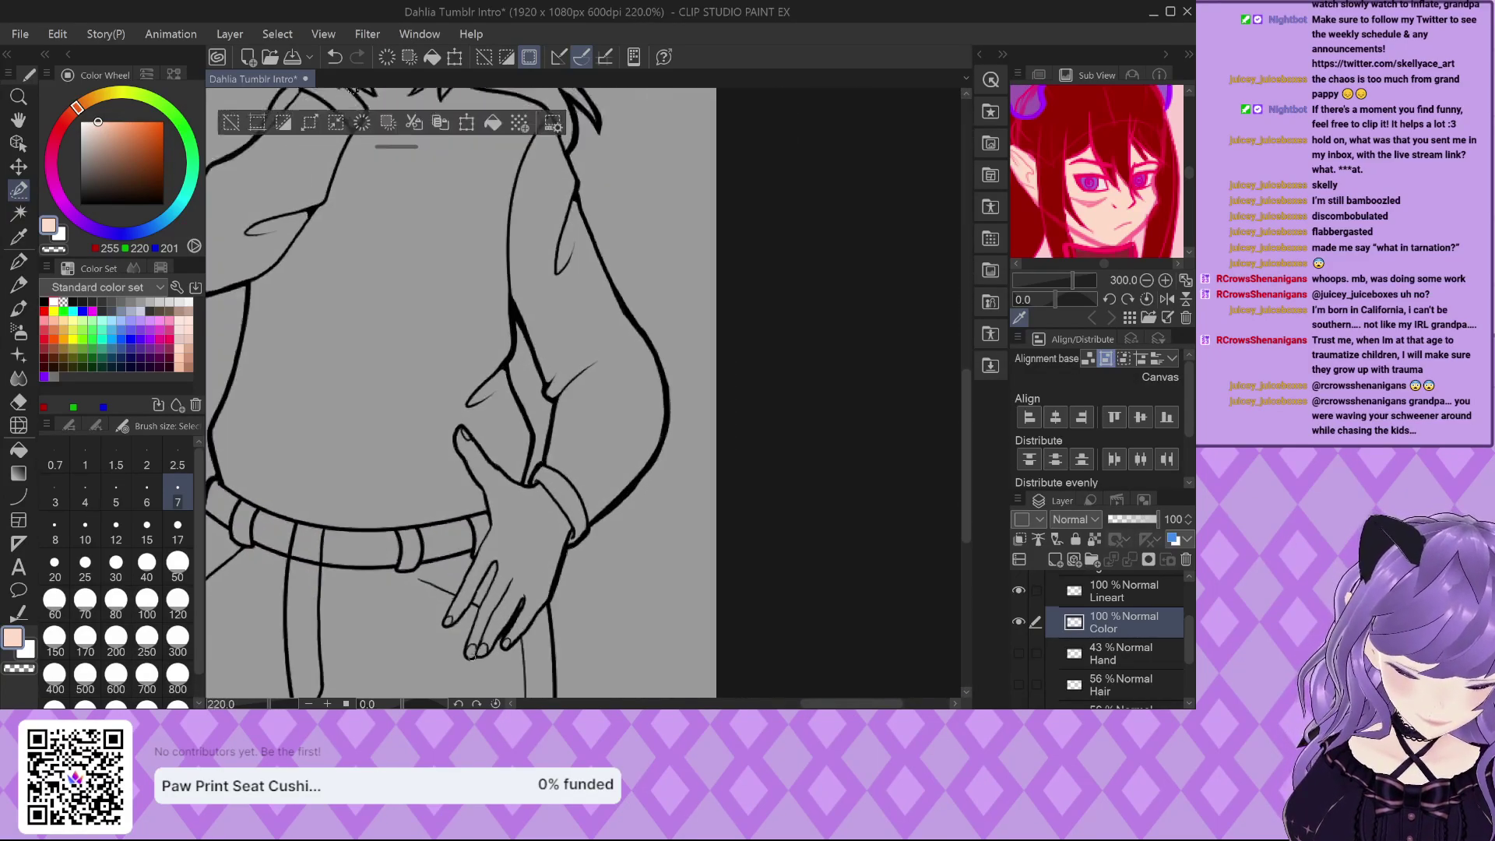
mouse_move(468, 630)
mouse_down()
mouse_move(492, 587)
mouse_move(489, 605)
mouse_up()
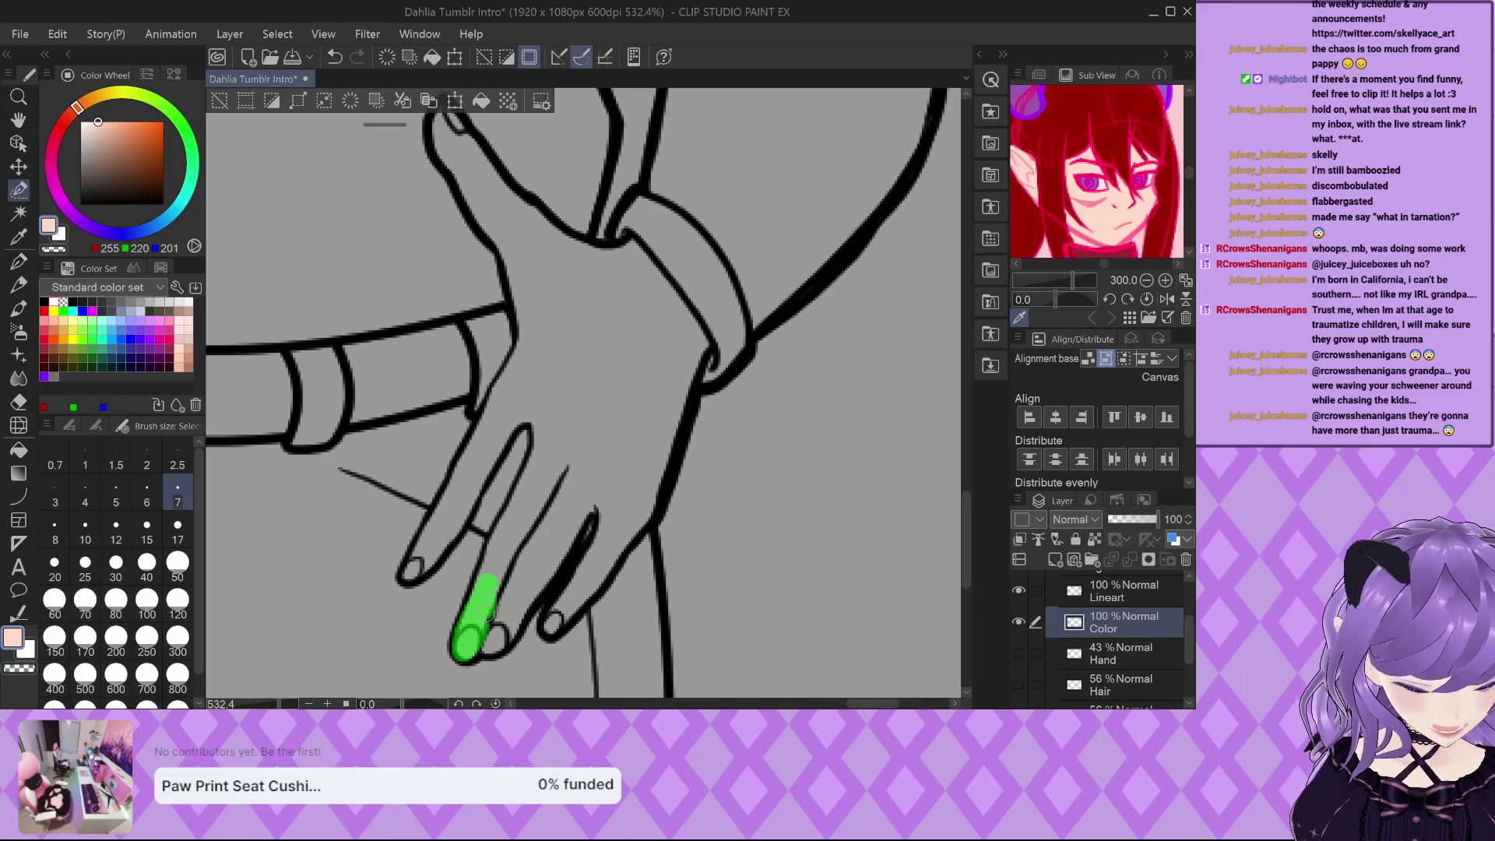
mouse_move(504, 645)
mouse_down()
mouse_move(532, 601)
mouse_move(533, 526)
mouse_move(505, 539)
mouse_up()
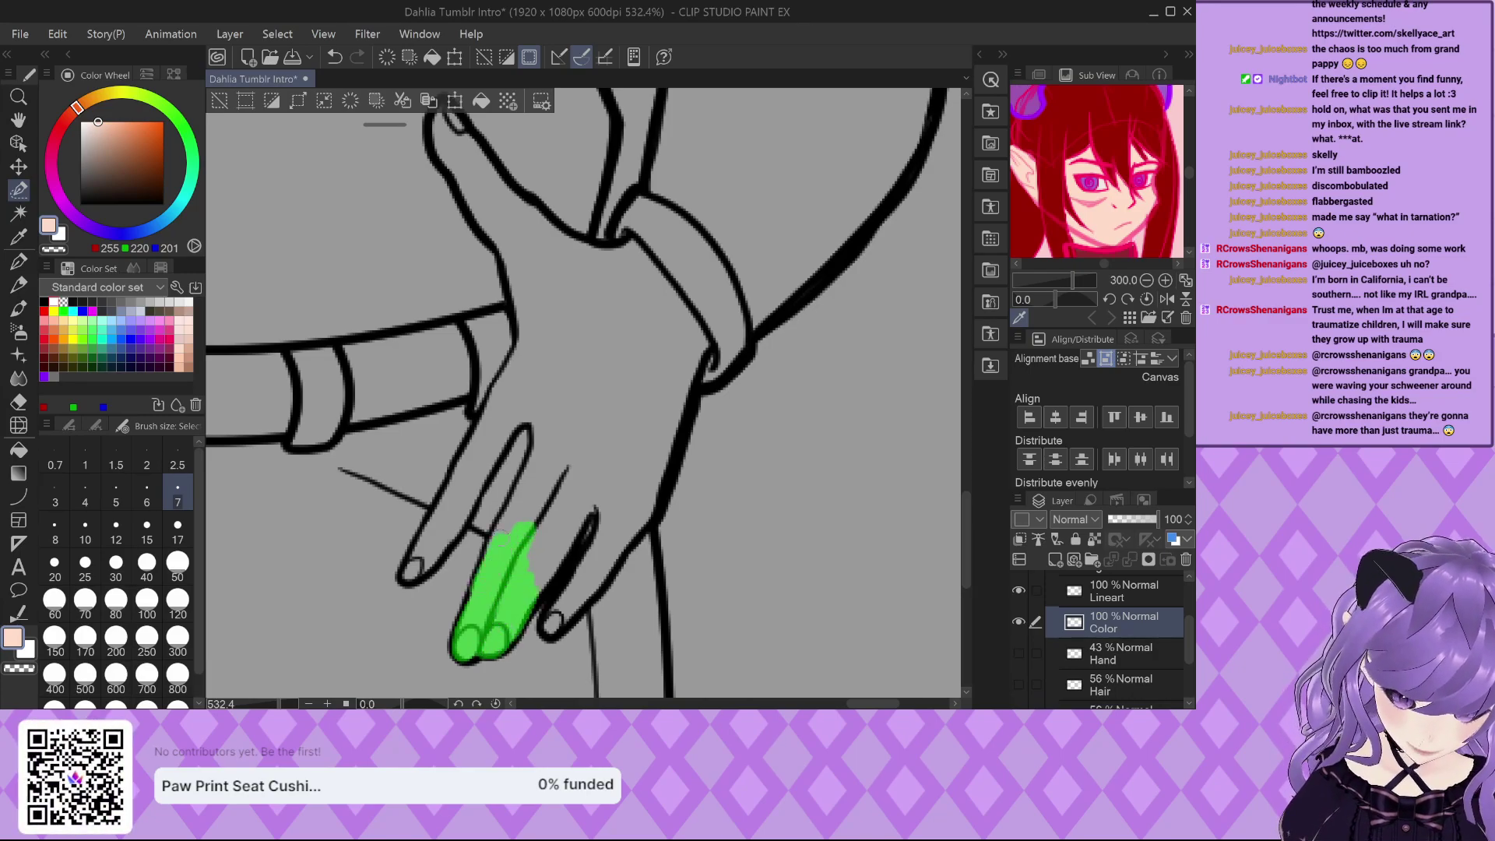
mouse_move(530, 486)
mouse_down()
mouse_move(546, 419)
mouse_move(556, 458)
mouse_move(576, 433)
mouse_move(589, 498)
mouse_move(580, 545)
mouse_up()
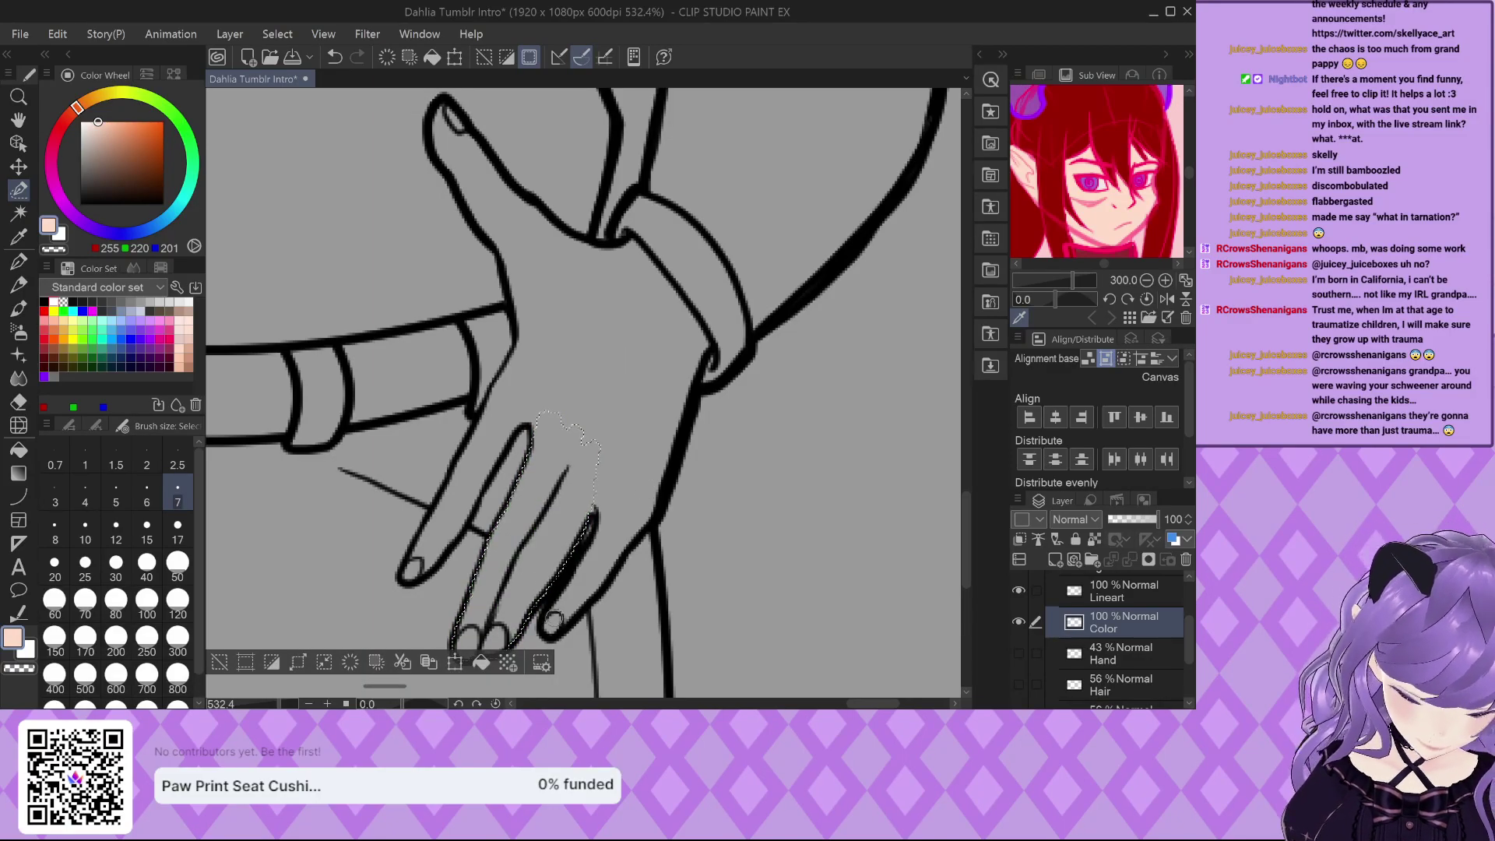
mouse_move(551, 620)
mouse_down()
mouse_move(590, 595)
mouse_move(606, 502)
mouse_move(642, 514)
mouse_move(646, 537)
mouse_up()
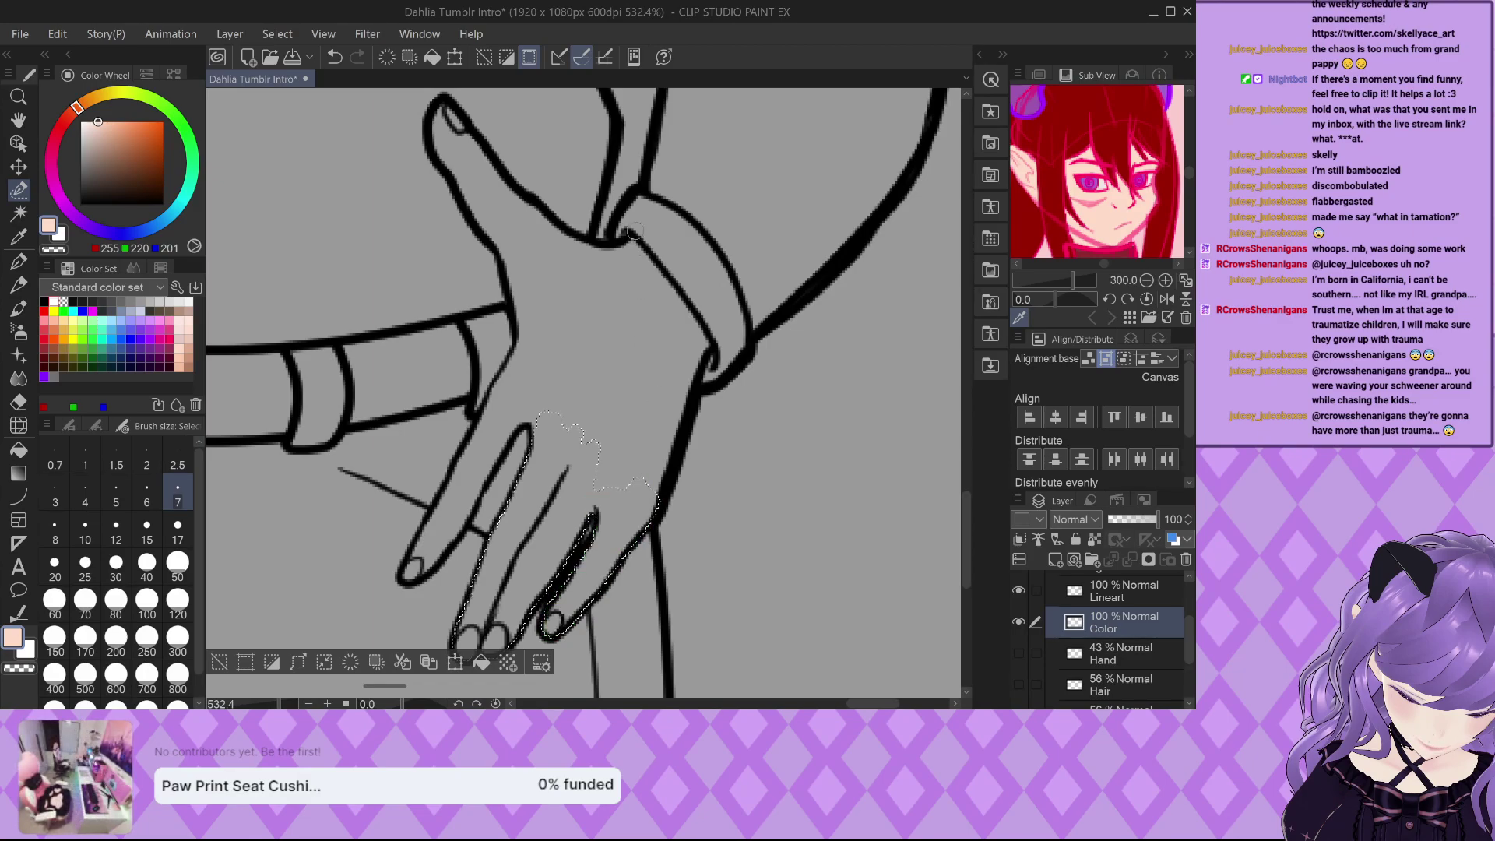
Extend the selection over the wrist band, top finger and the hand's left edges.
mouse_move(626, 243)
mouse_down()
mouse_move(700, 339)
mouse_move(652, 505)
mouse_up()
mouse_move(444, 105)
mouse_down()
mouse_move(460, 181)
mouse_move(492, 164)
mouse_move(514, 204)
mouse_up()
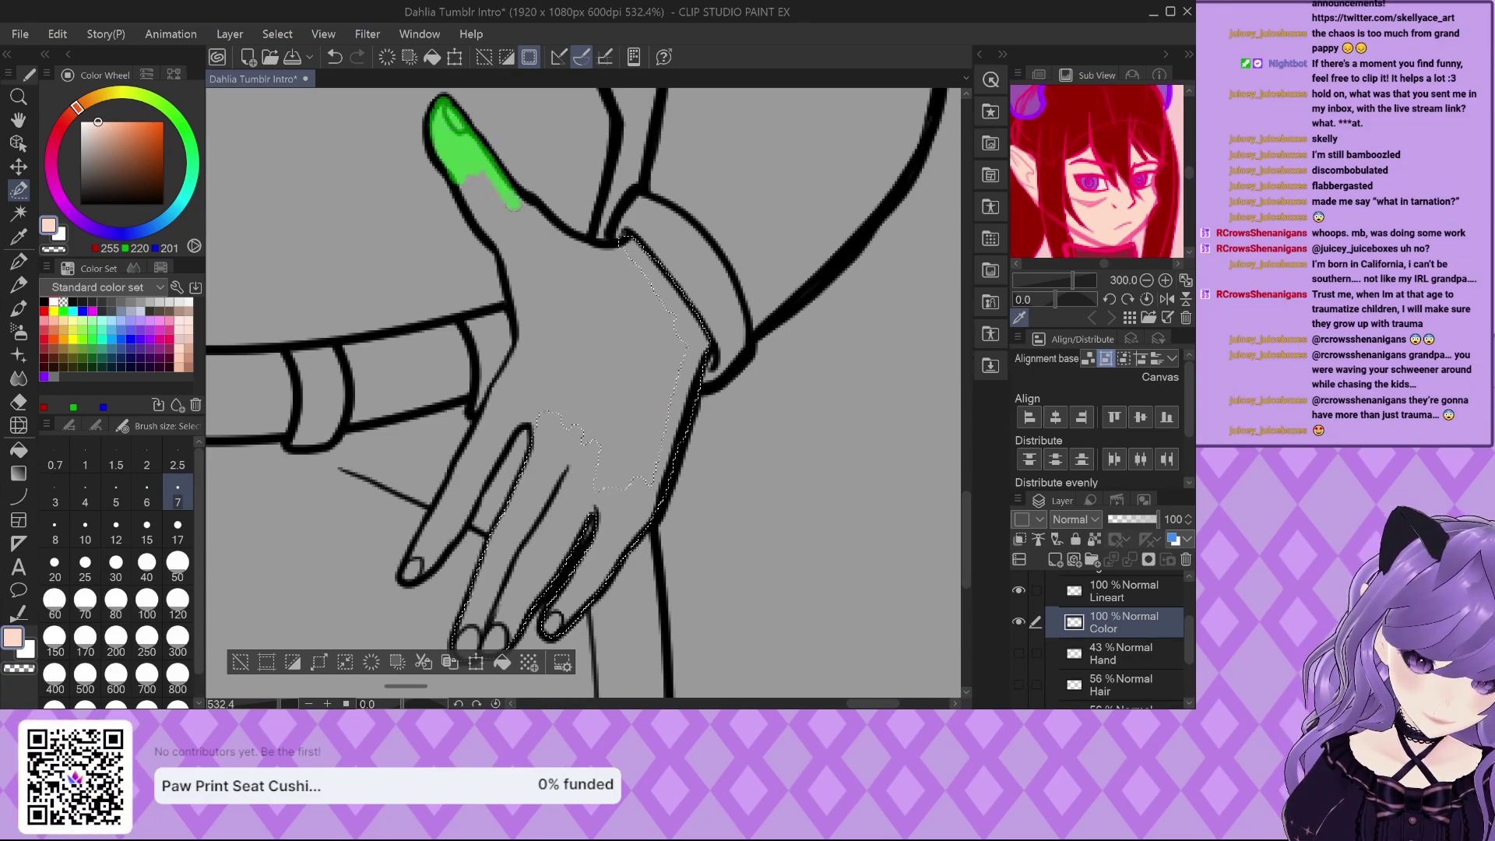
drag(577, 246, 626, 256)
mouse_move(456, 170)
mouse_down()
mouse_move(492, 243)
mouse_move(535, 274)
mouse_move(515, 307)
mouse_move(563, 393)
mouse_move(530, 241)
mouse_move(631, 389)
mouse_move(658, 385)
mouse_move(623, 342)
mouse_move(676, 334)
mouse_move(659, 294)
mouse_move(676, 425)
mouse_move(650, 436)
mouse_move(643, 375)
mouse_move(586, 424)
mouse_move(594, 323)
mouse_up()
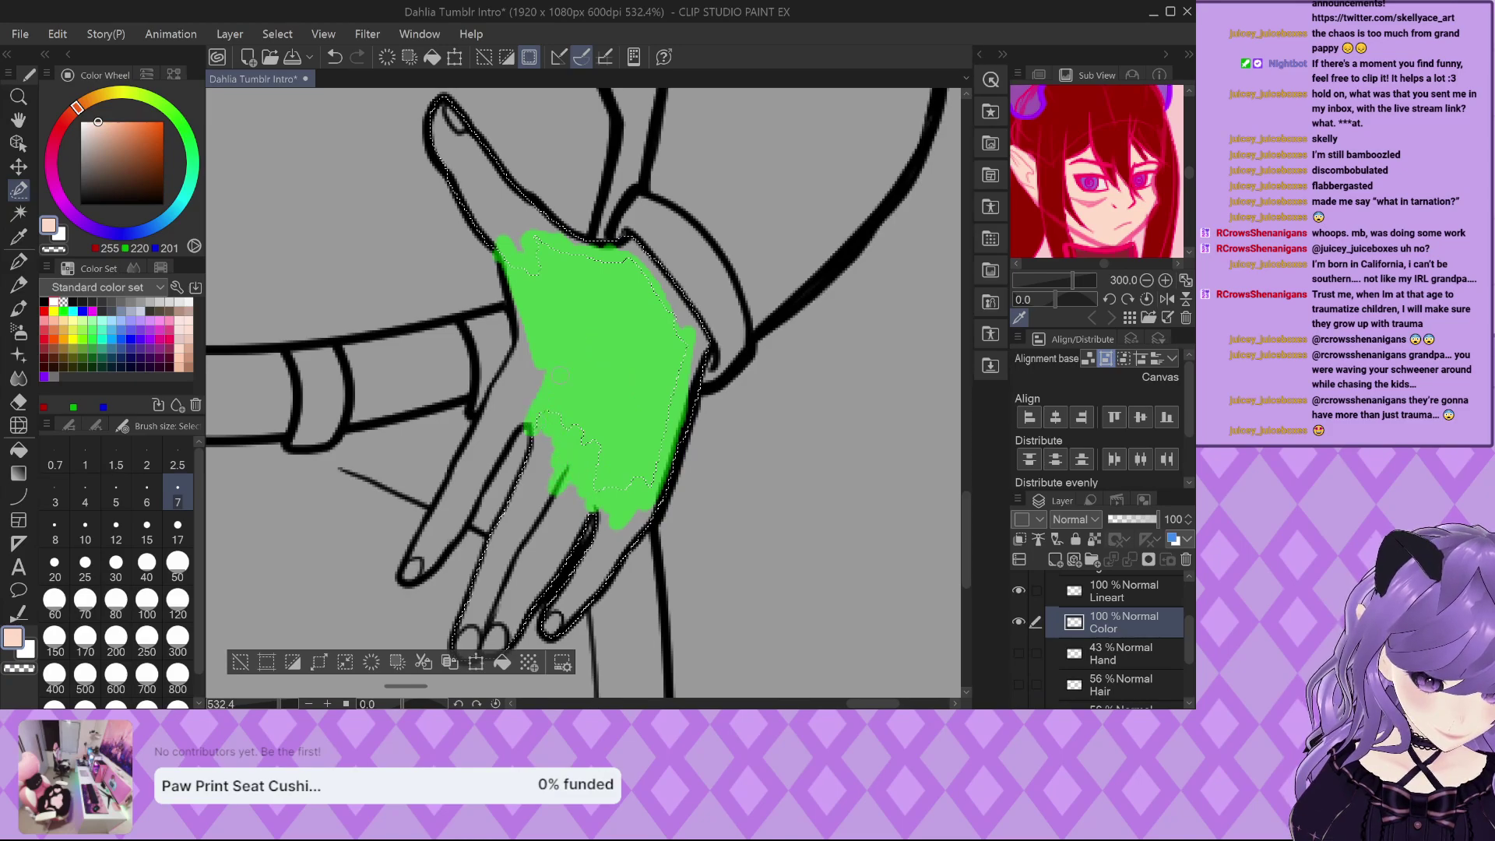
drag(503, 437, 499, 403)
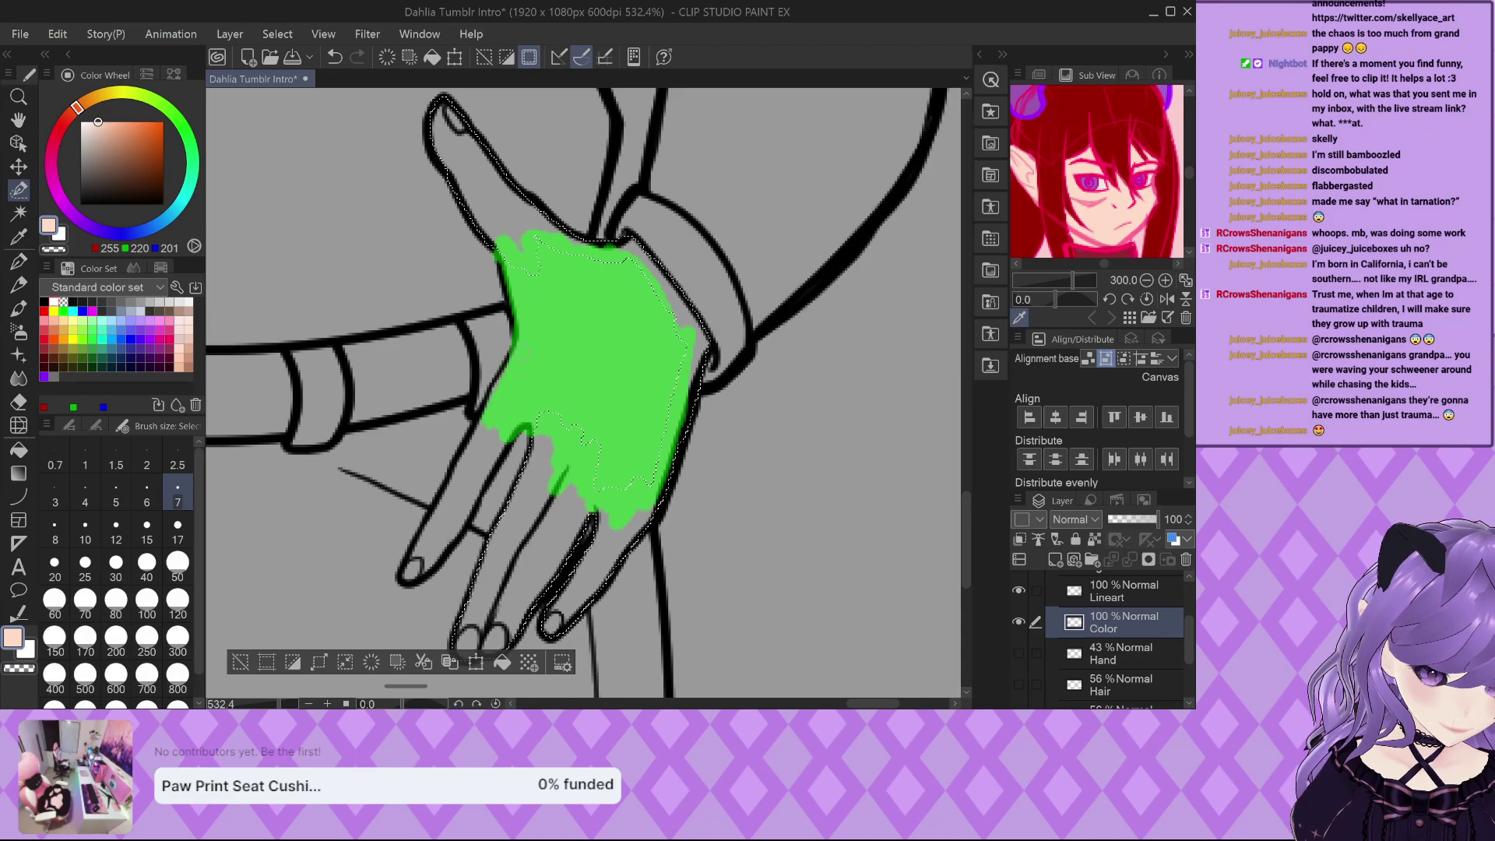
mouse_move(487, 429)
mouse_down()
mouse_move(444, 499)
mouse_move(496, 436)
mouse_move(444, 541)
mouse_move(410, 569)
mouse_move(442, 520)
mouse_up()
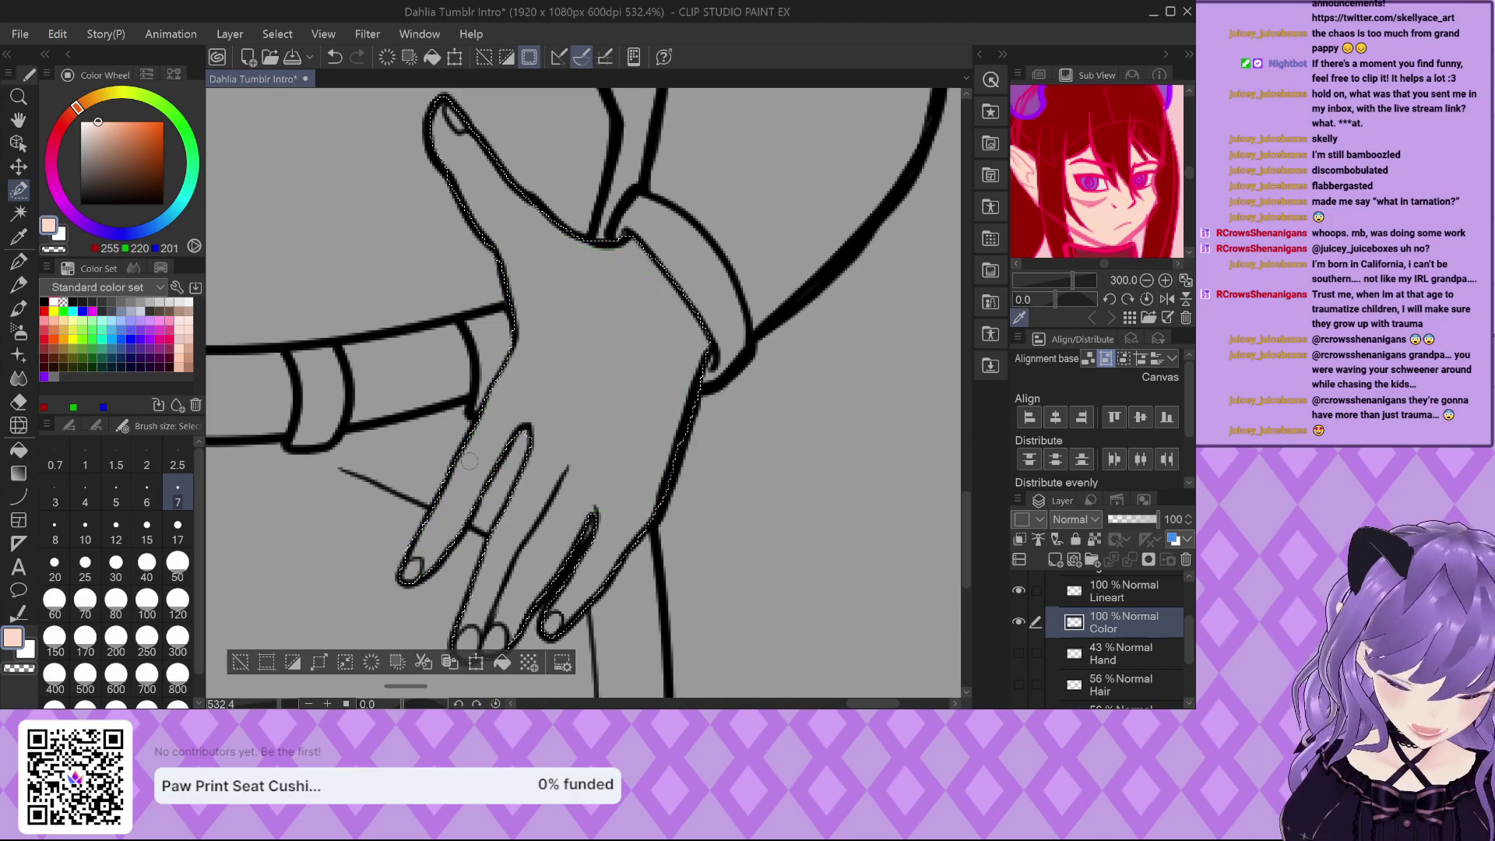
Switch the selection mode to removing areas, then return to the Pen.
scroll(581, 457, up, 3)
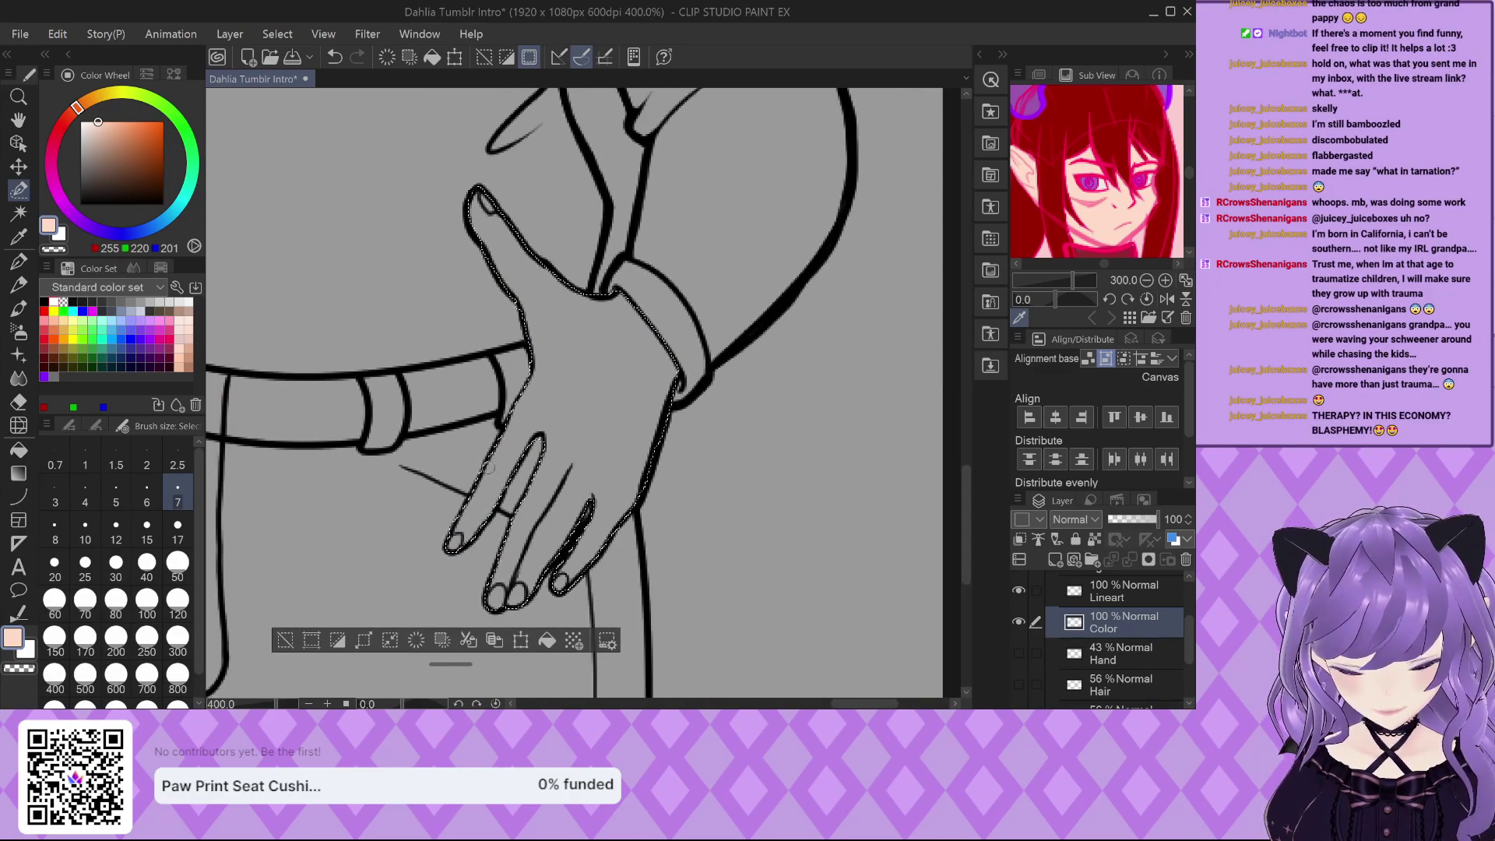
scroll(504, 483, down, 3)
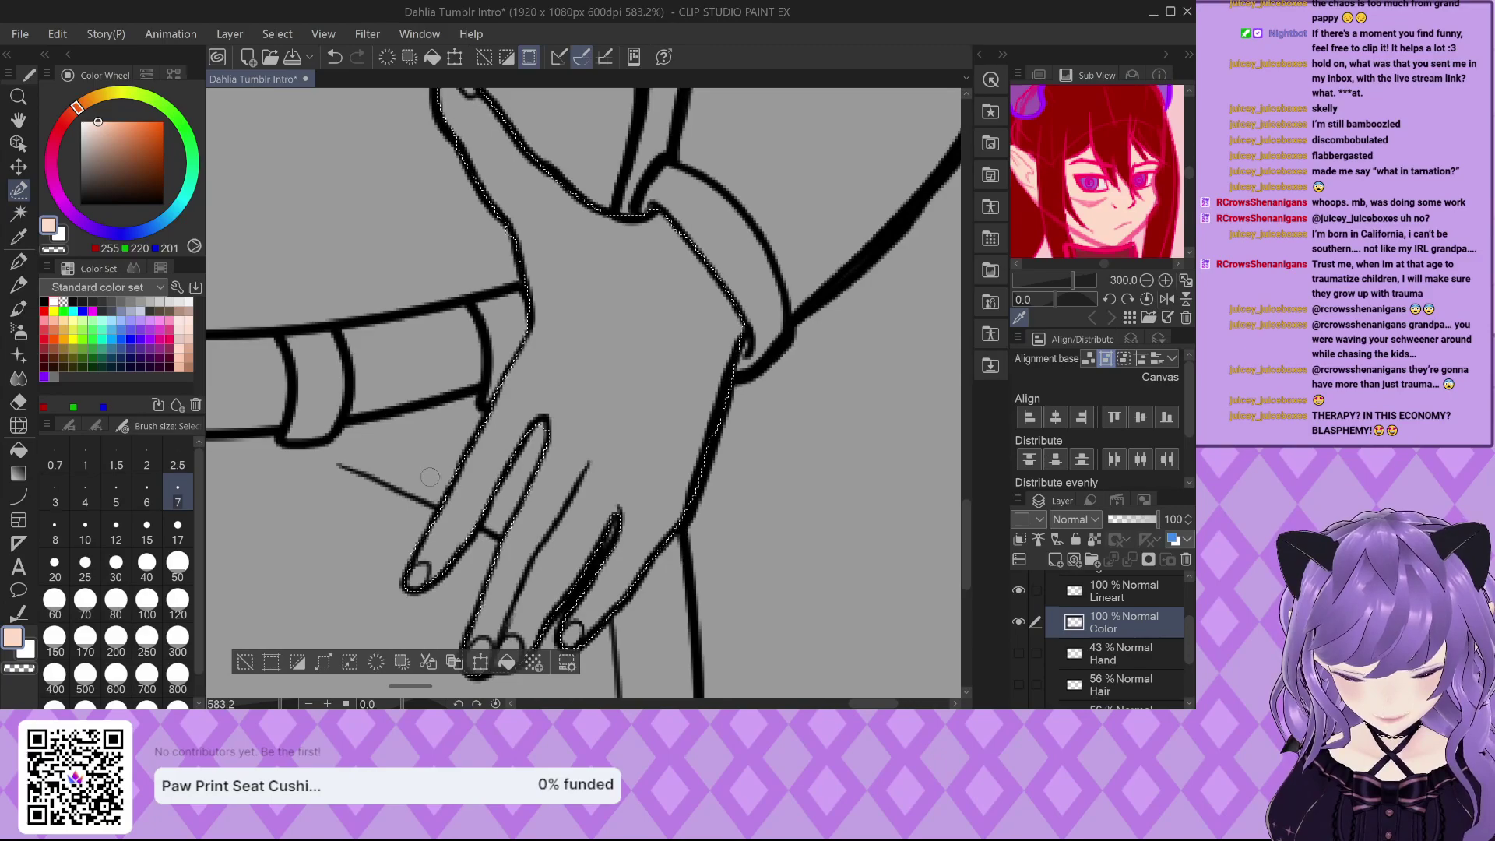
click(68, 426)
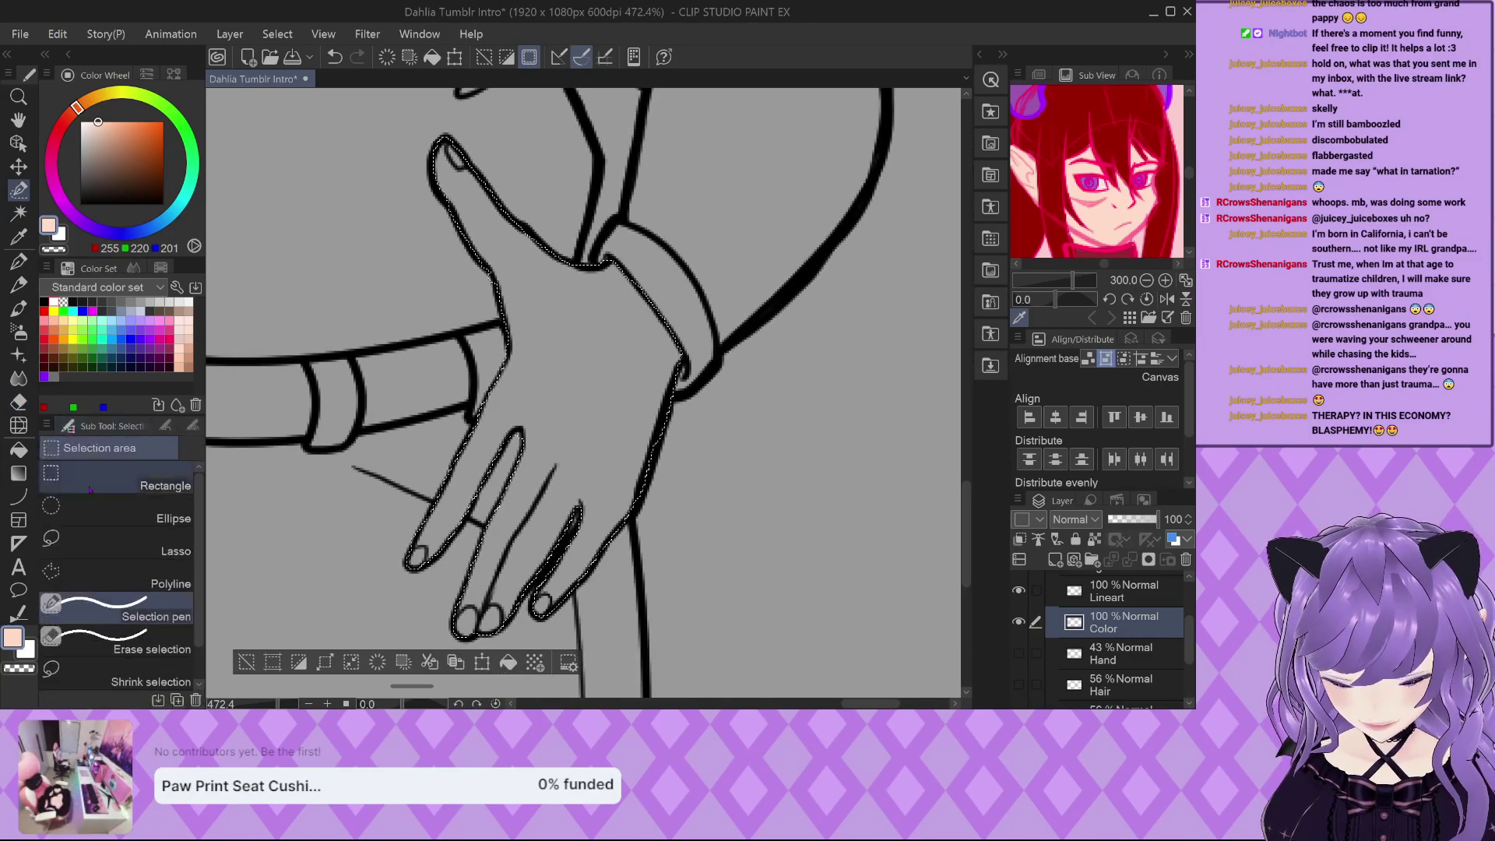
click(116, 643)
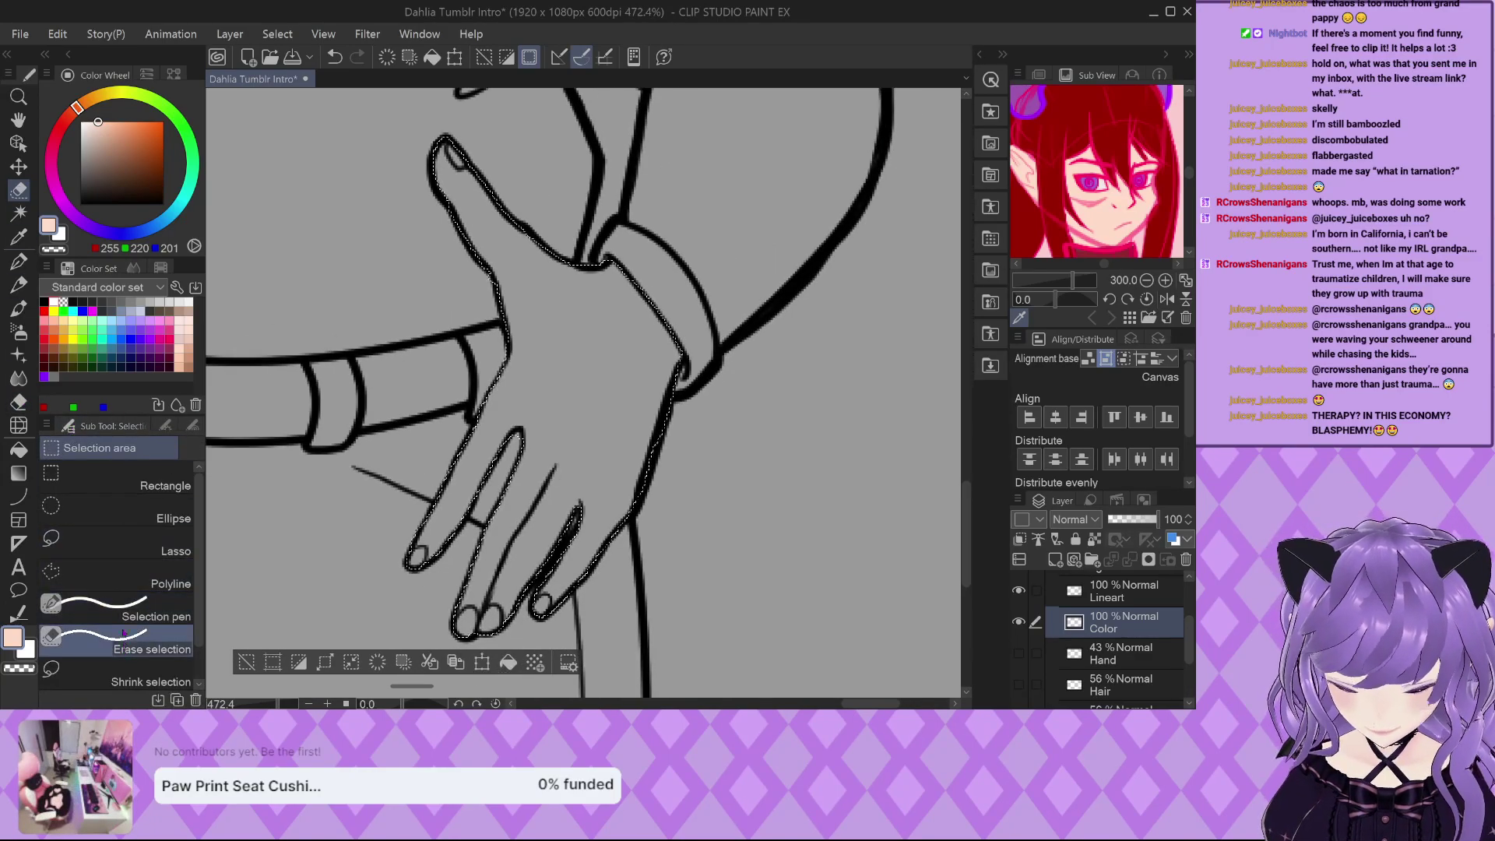
scroll(412, 529, up, 3)
scroll(405, 545, down, 6)
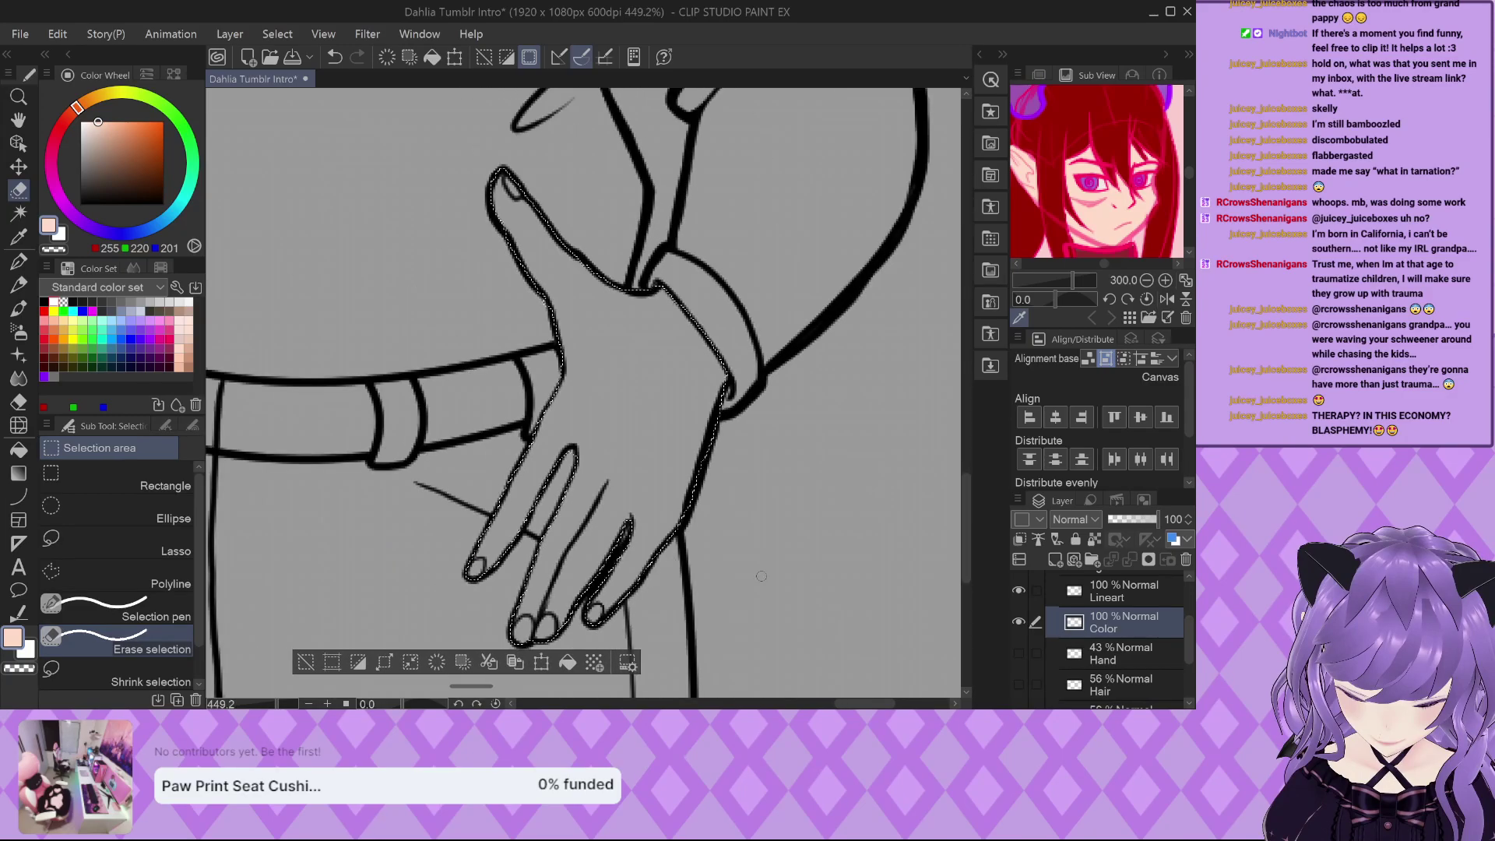
scroll(529, 389, down, 3)
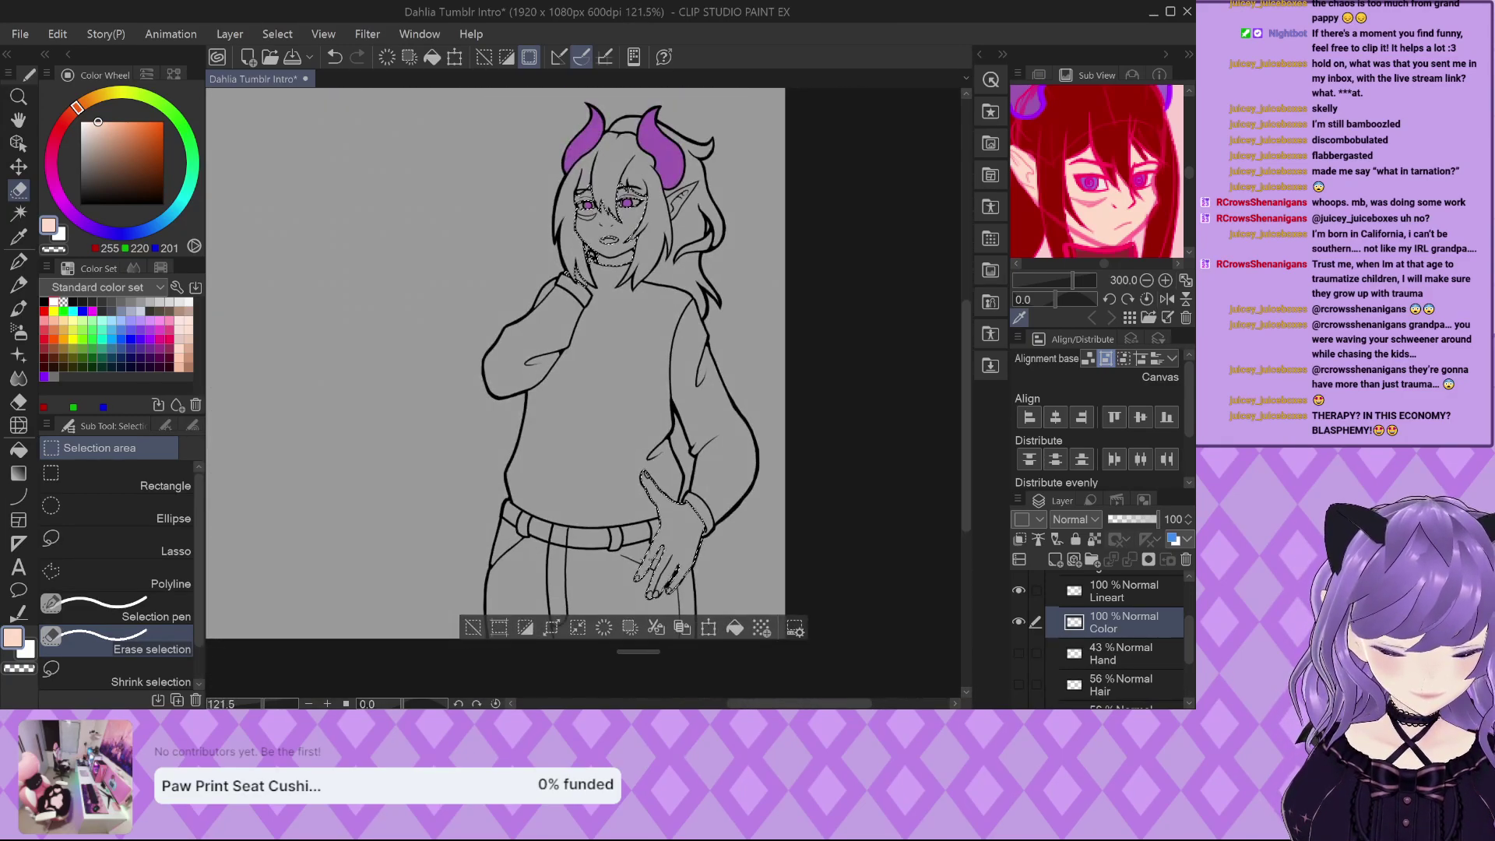
scroll(610, 214, up, 2)
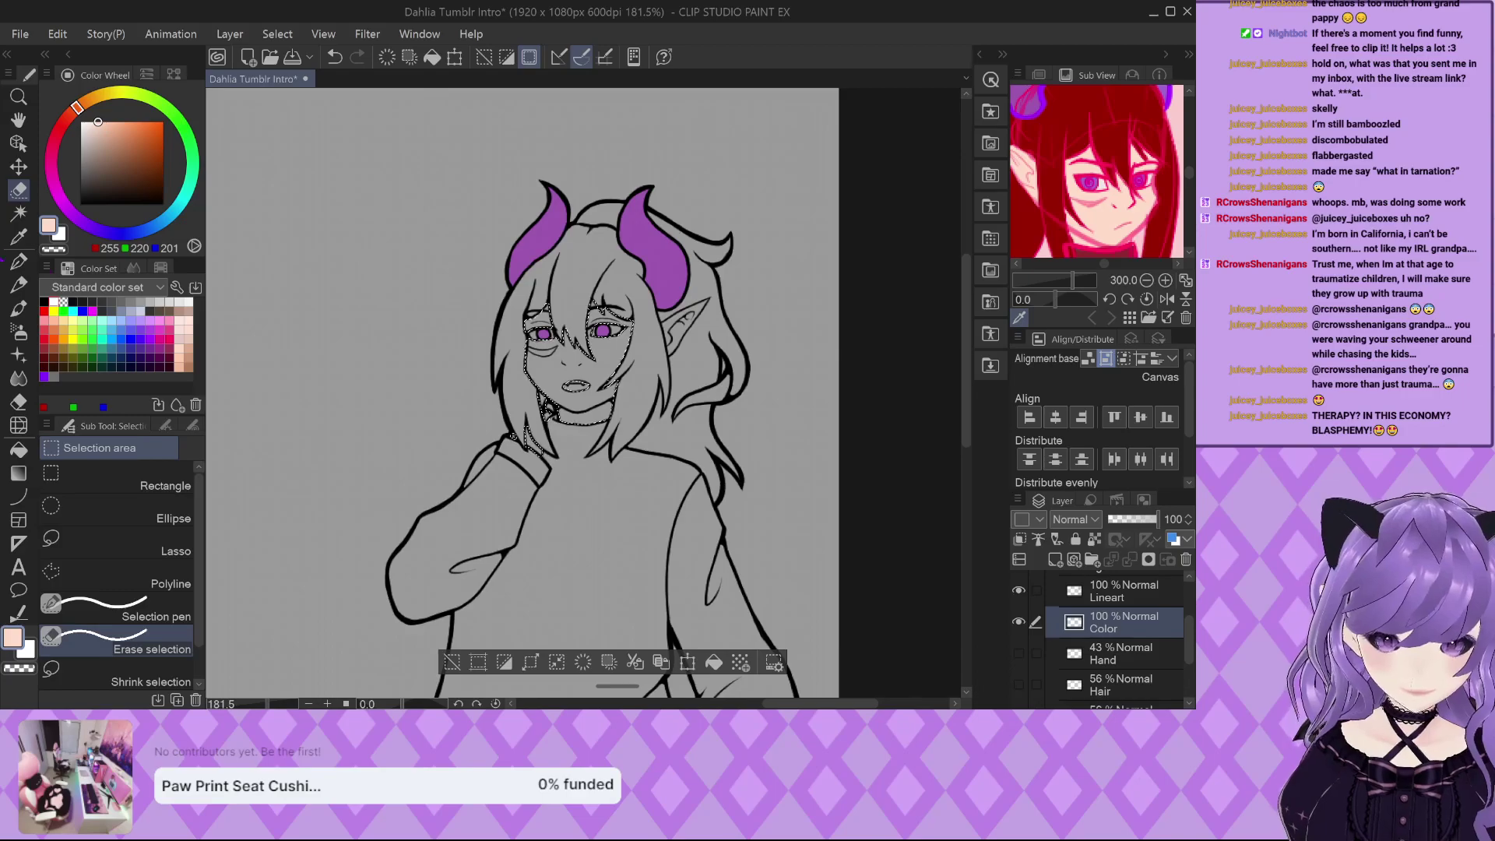
key(p)
scroll(679, 278, up, 5)
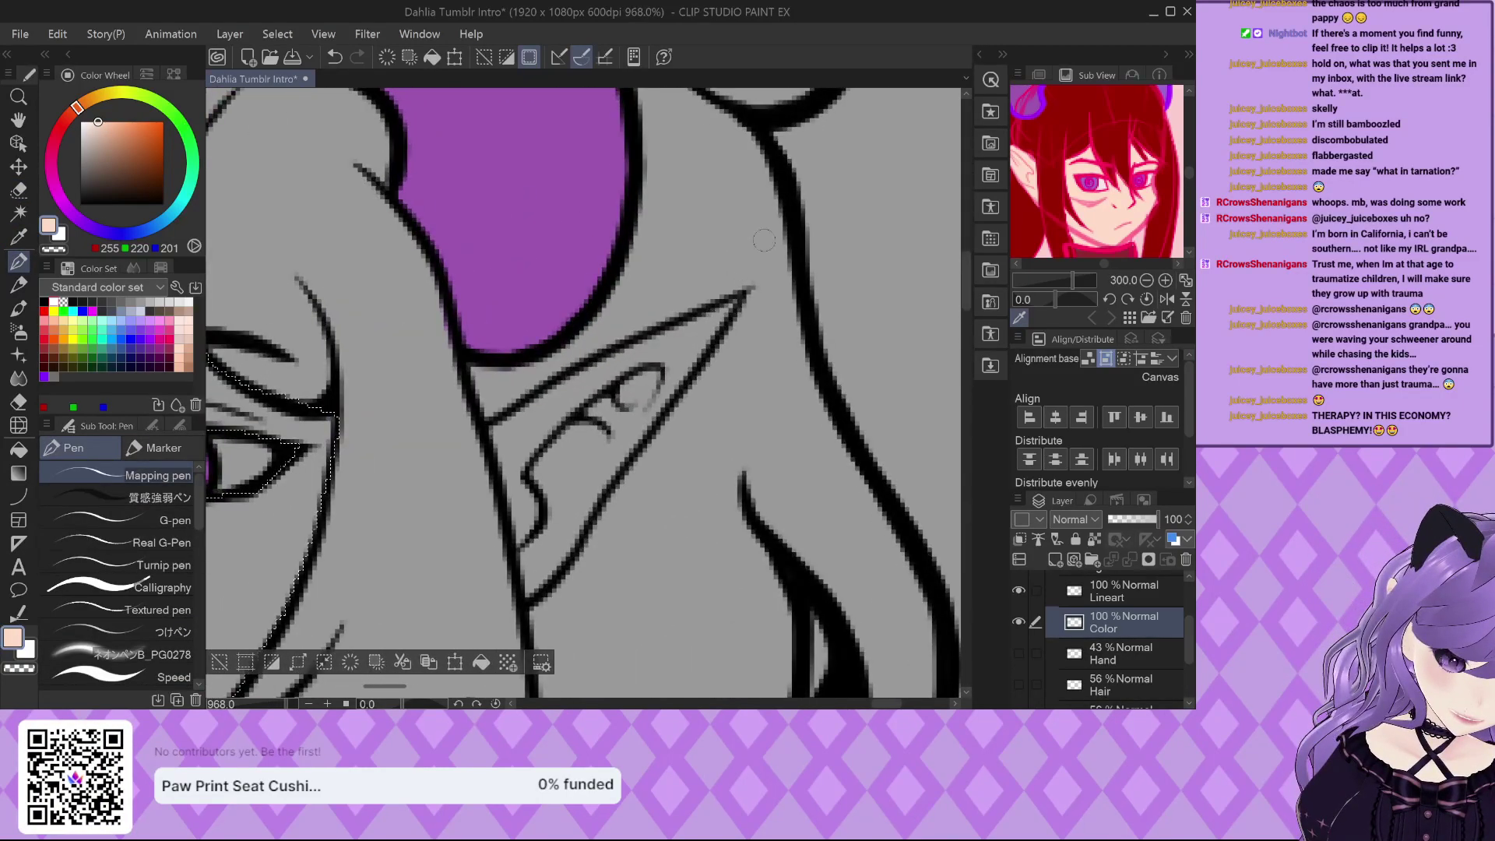
Paint the pointed elf ear into the selection with the Selection pen, then zoom out and return to the Pen.
key(m)
click(117, 614)
mouse_move(745, 291)
mouse_down()
mouse_move(609, 451)
mouse_move(529, 590)
mouse_up()
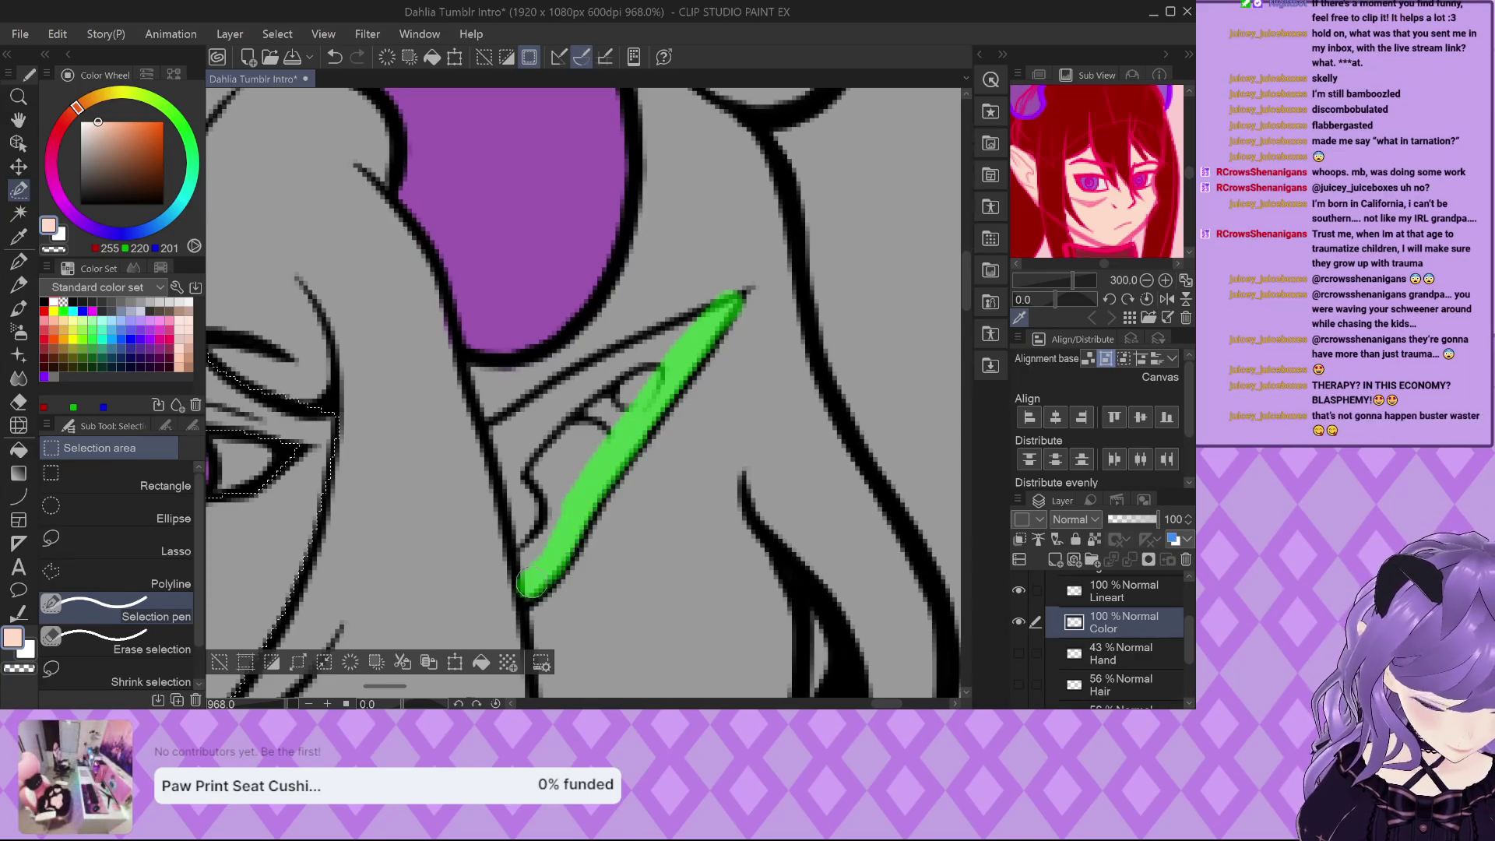
mouse_move(531, 551)
mouse_down()
mouse_move(494, 435)
mouse_move(586, 373)
mouse_move(693, 331)
mouse_move(497, 473)
mouse_move(529, 419)
mouse_move(540, 499)
mouse_move(653, 372)
mouse_up()
drag(599, 433, 602, 428)
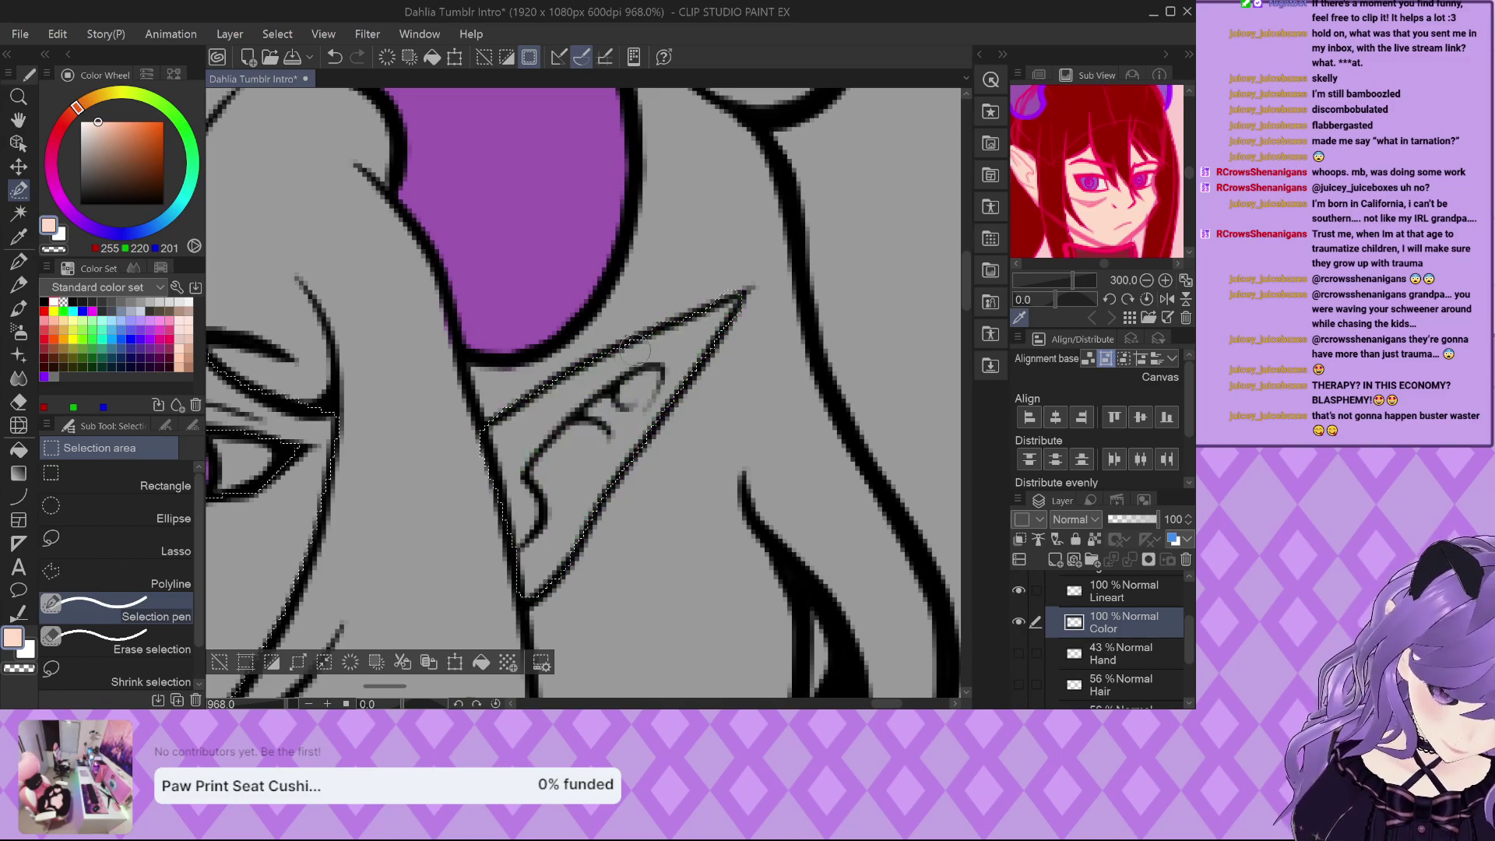
scroll(567, 359, down, 3)
scroll(549, 312, down, 2)
scroll(550, 313, down, 3)
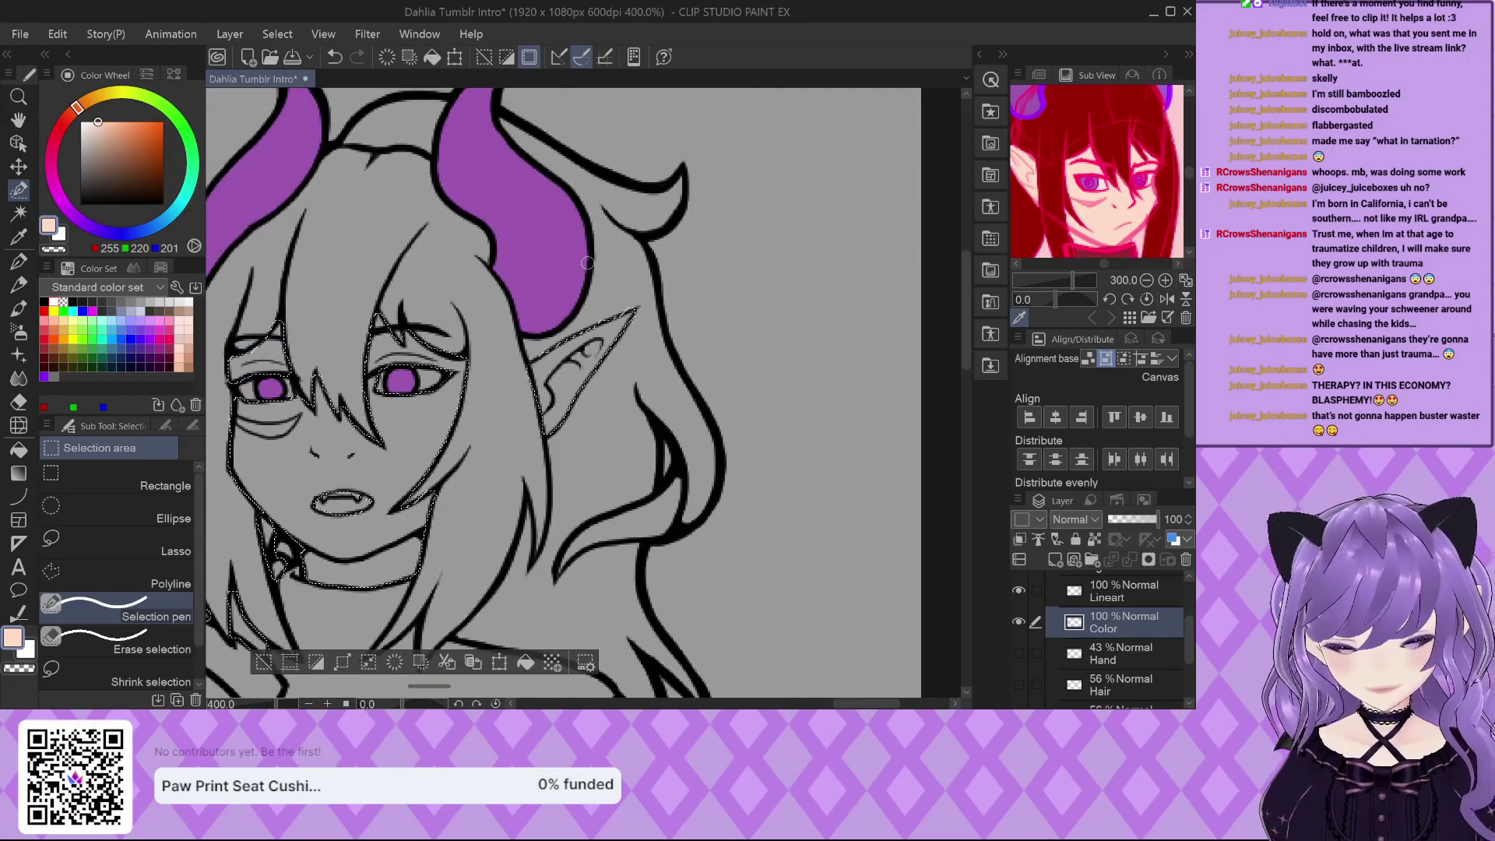
scroll(549, 312, down, 3)
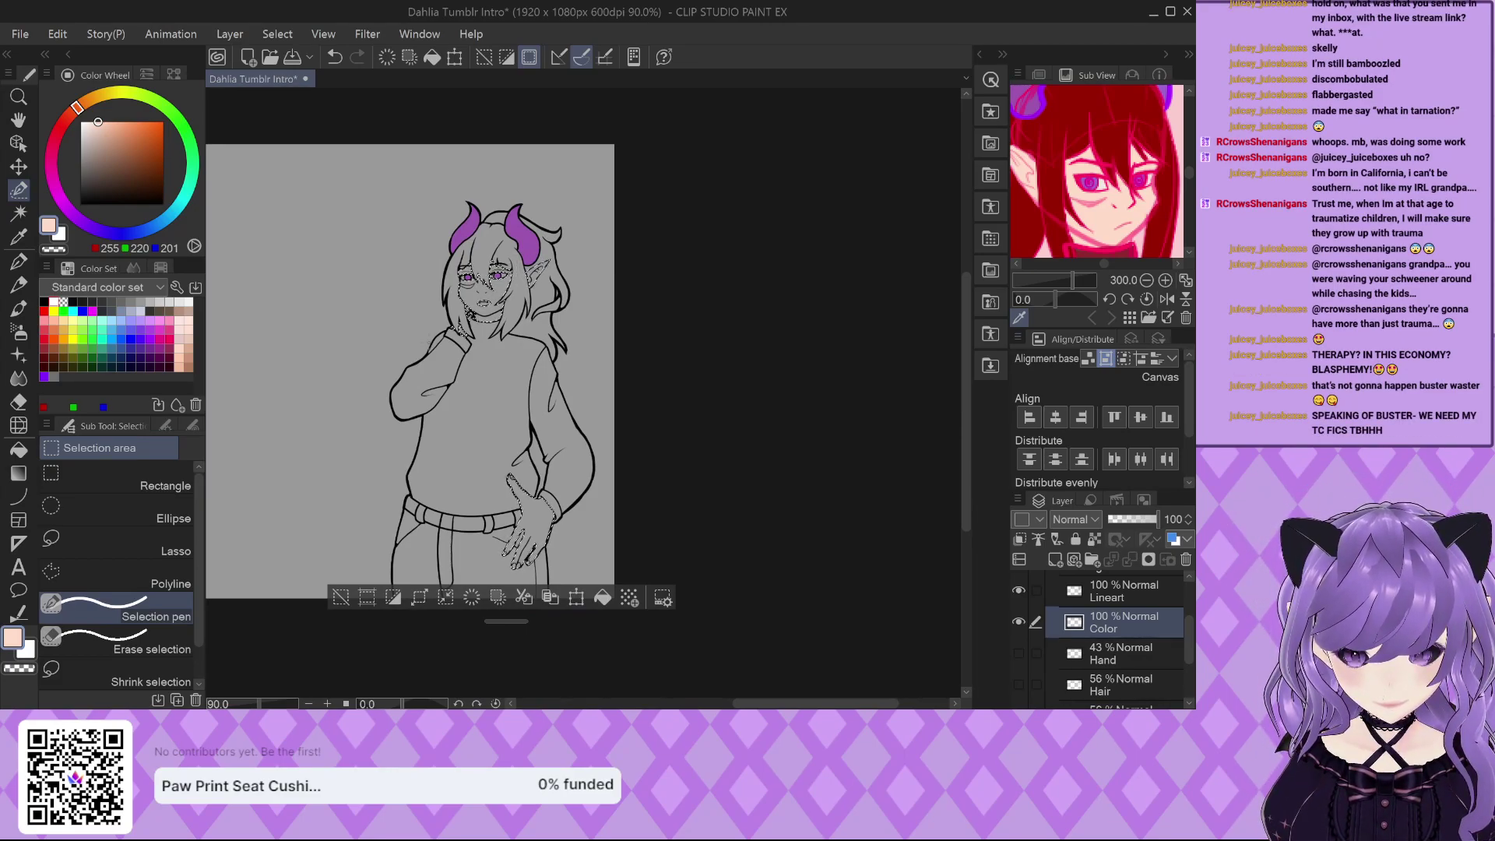
click(19, 262)
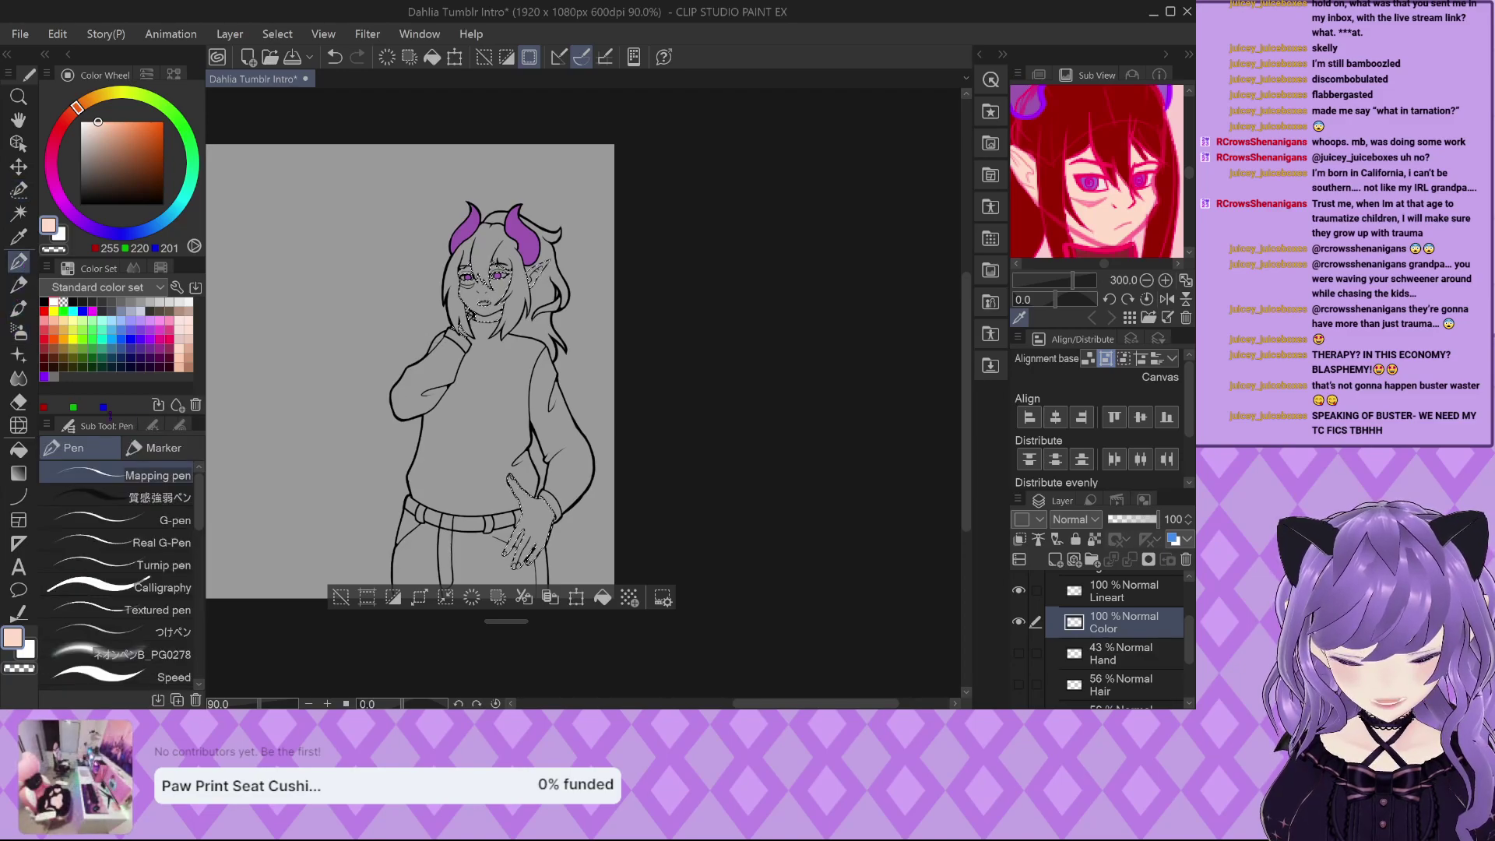
Deselect the ear and set a brush size of 5, zooming in to check the hand.
click(179, 425)
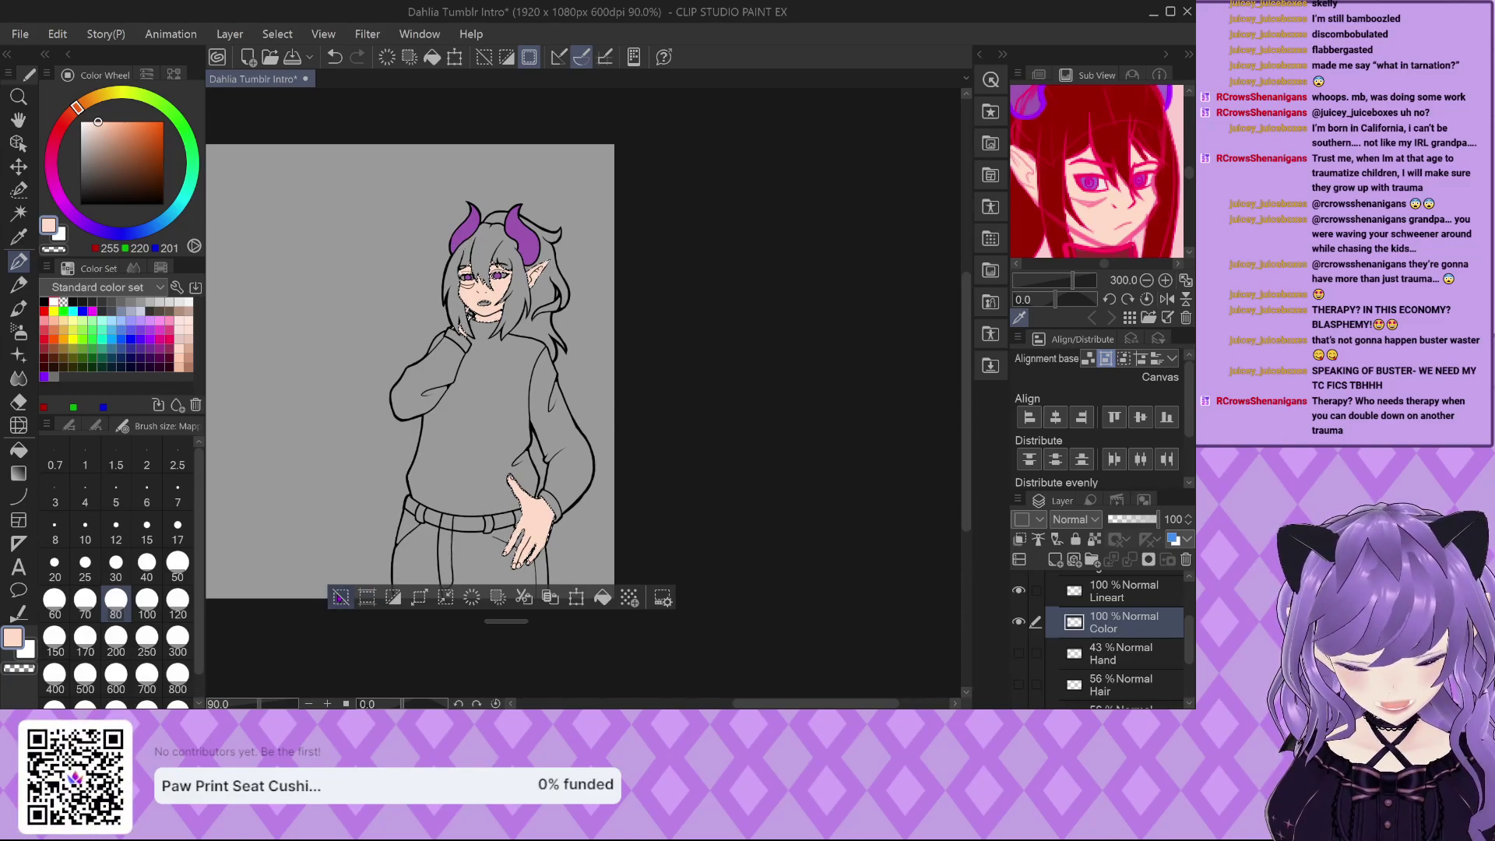
key(ctrl+d)
scroll(510, 489, up, 5)
scroll(510, 488, up, 5)
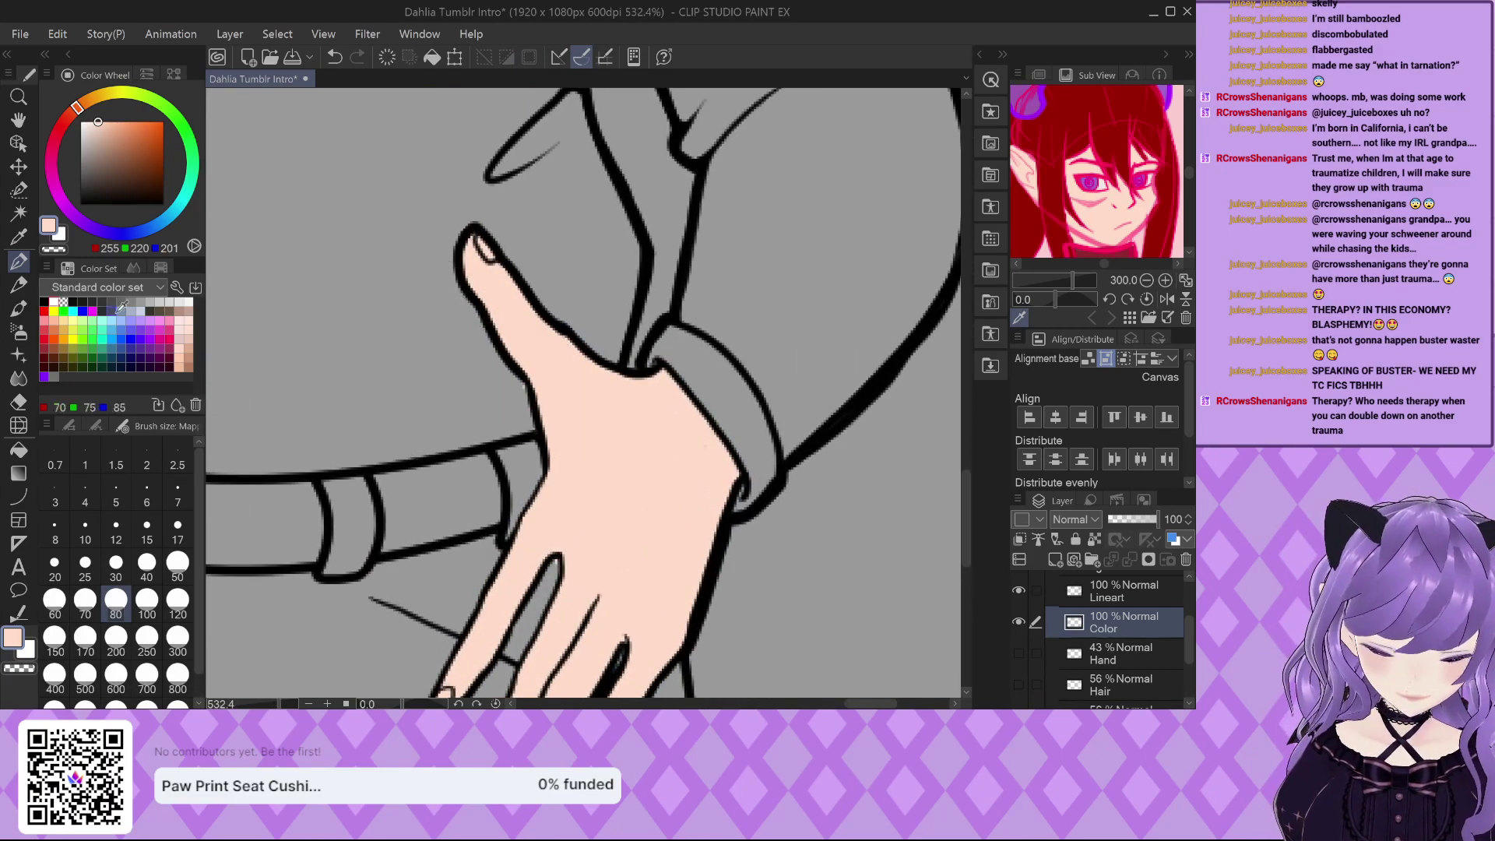
click(116, 496)
scroll(549, 370, up, 2)
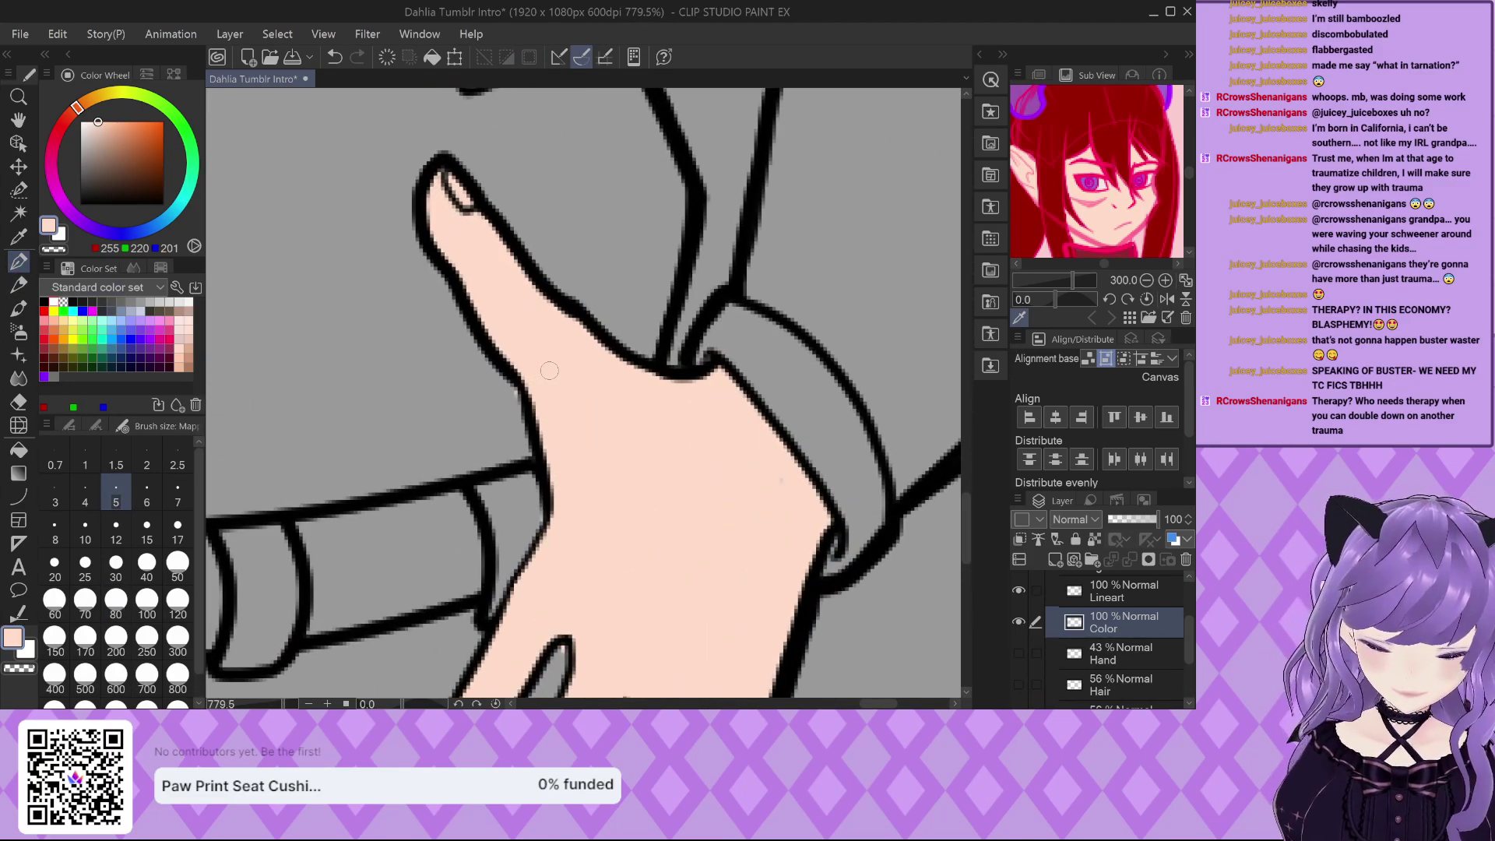
scroll(514, 400, down, 2)
scroll(747, 445, up, 2)
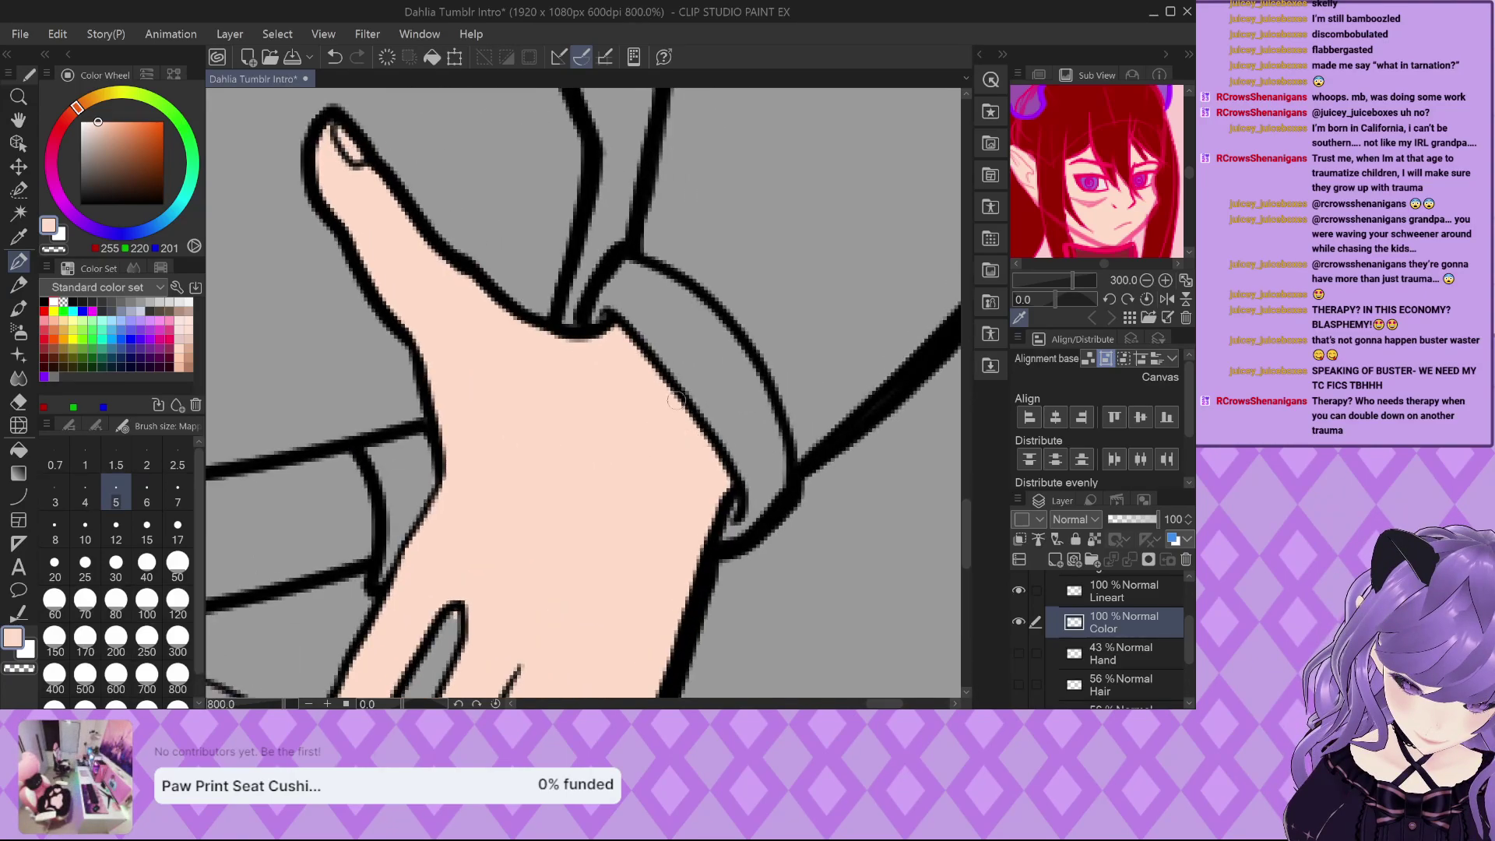
scroll(718, 482, down, 8)
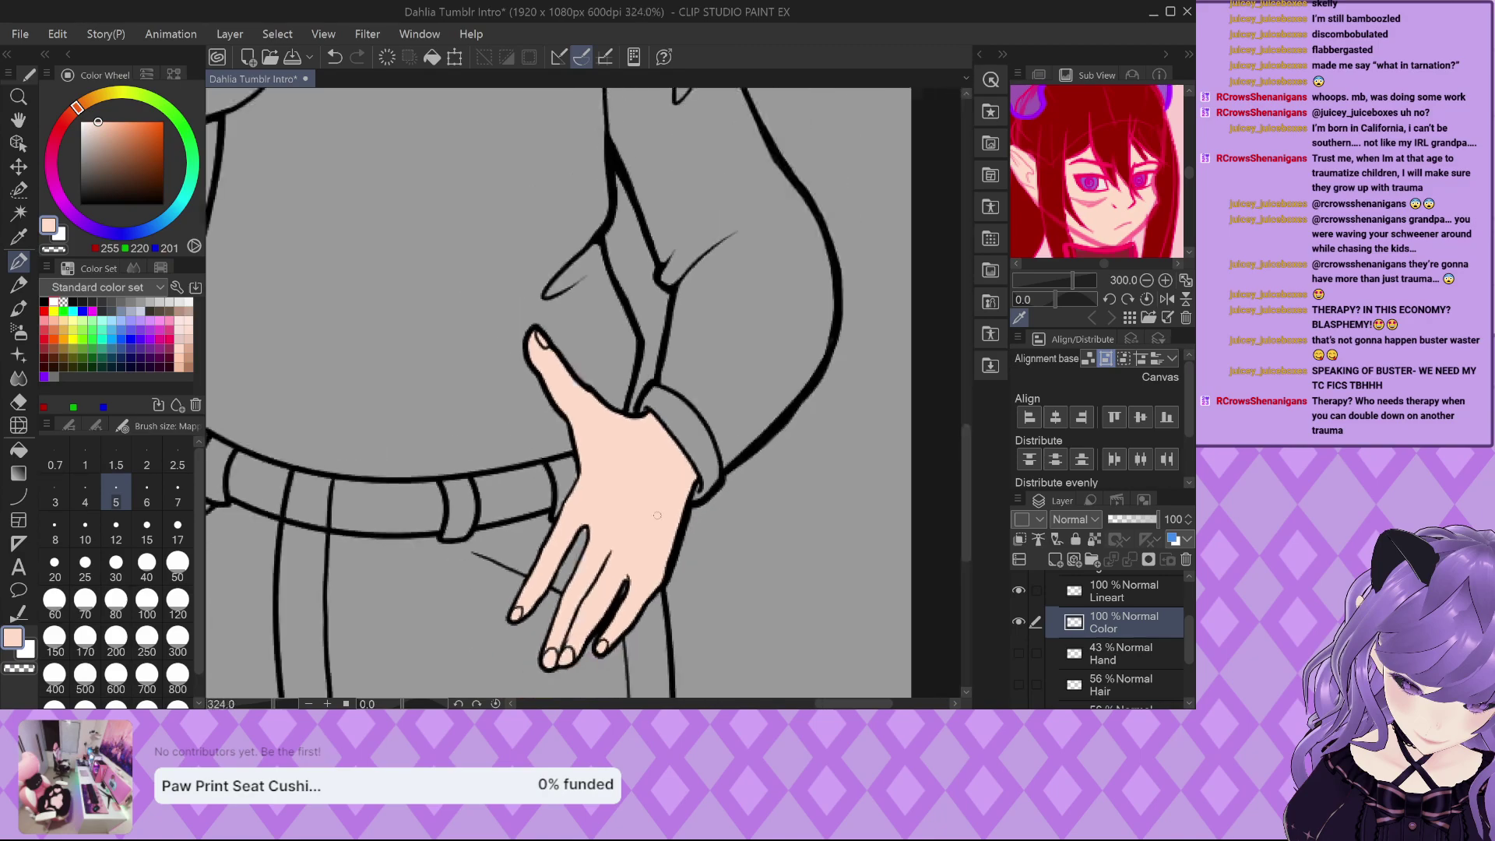
scroll(565, 538, down, 1)
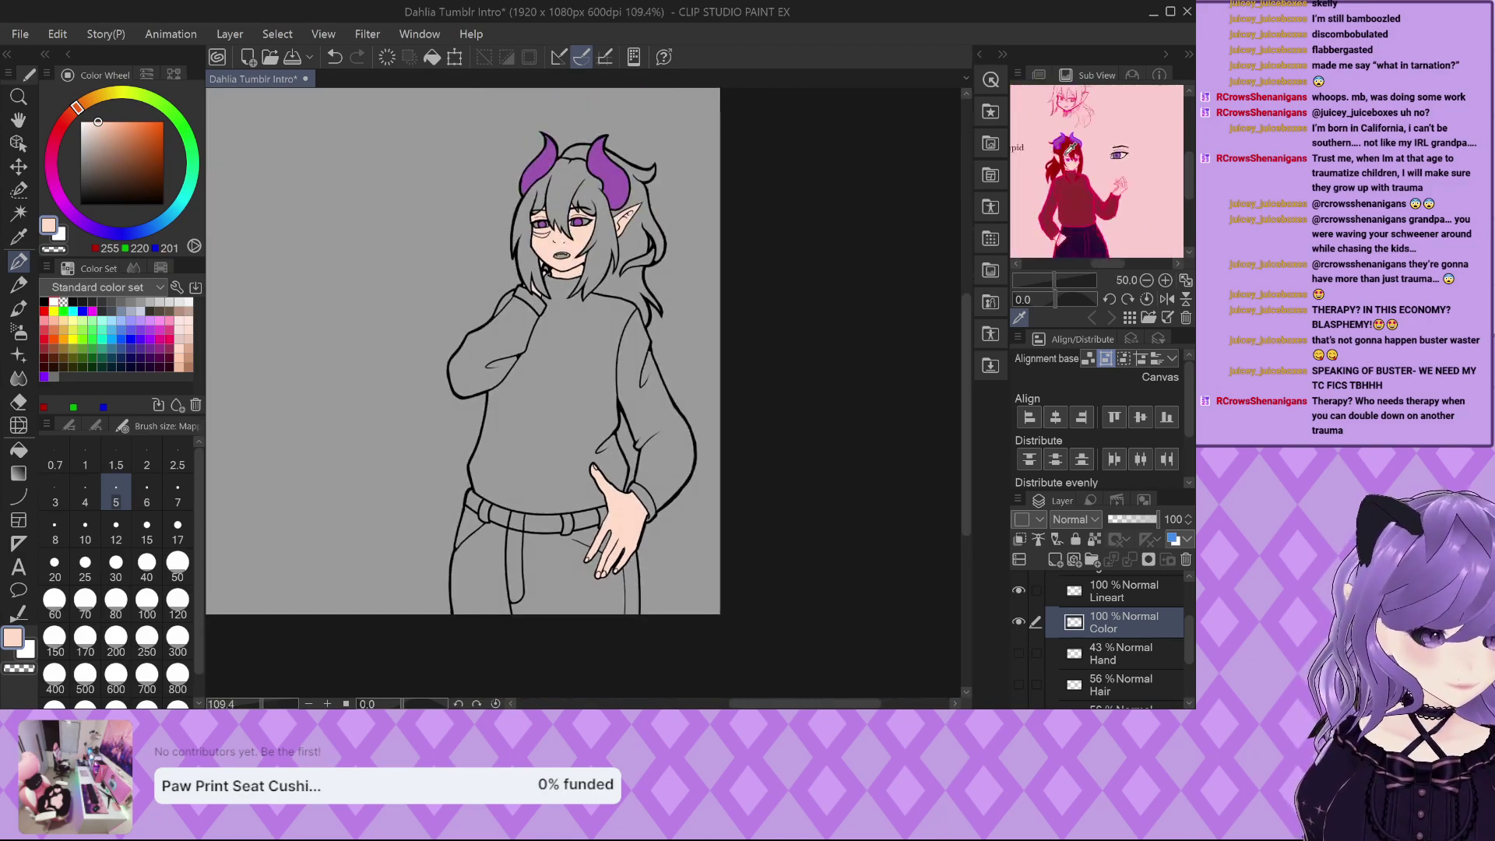
scroll(1065, 187, up, 5)
Eyedrop the dark purple from the Sub View and set the selection pen to size 7.
click(1055, 223)
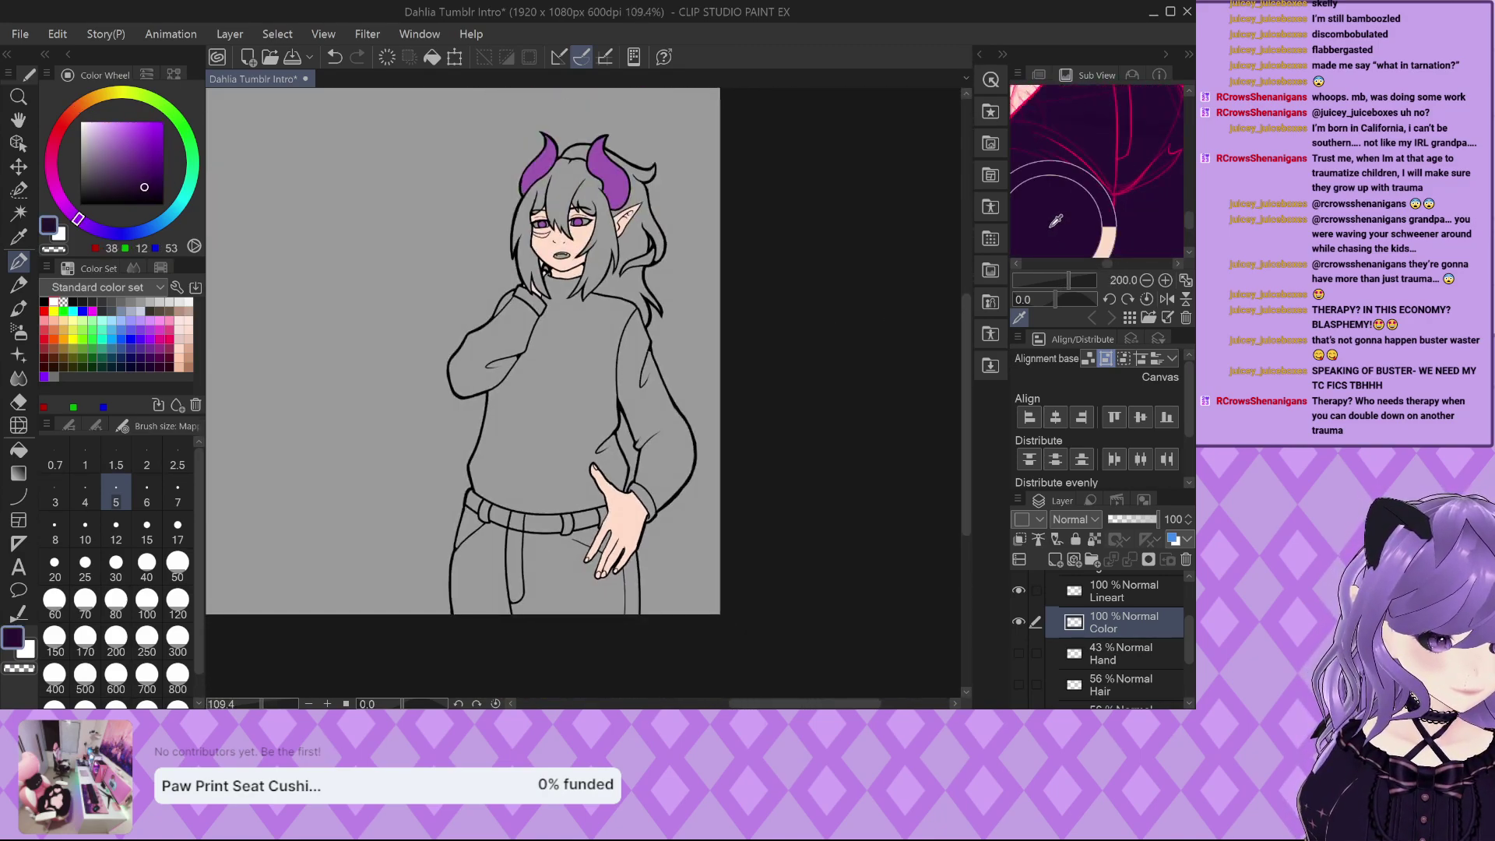
scroll(590, 234, down, 1)
scroll(580, 538, up, 4)
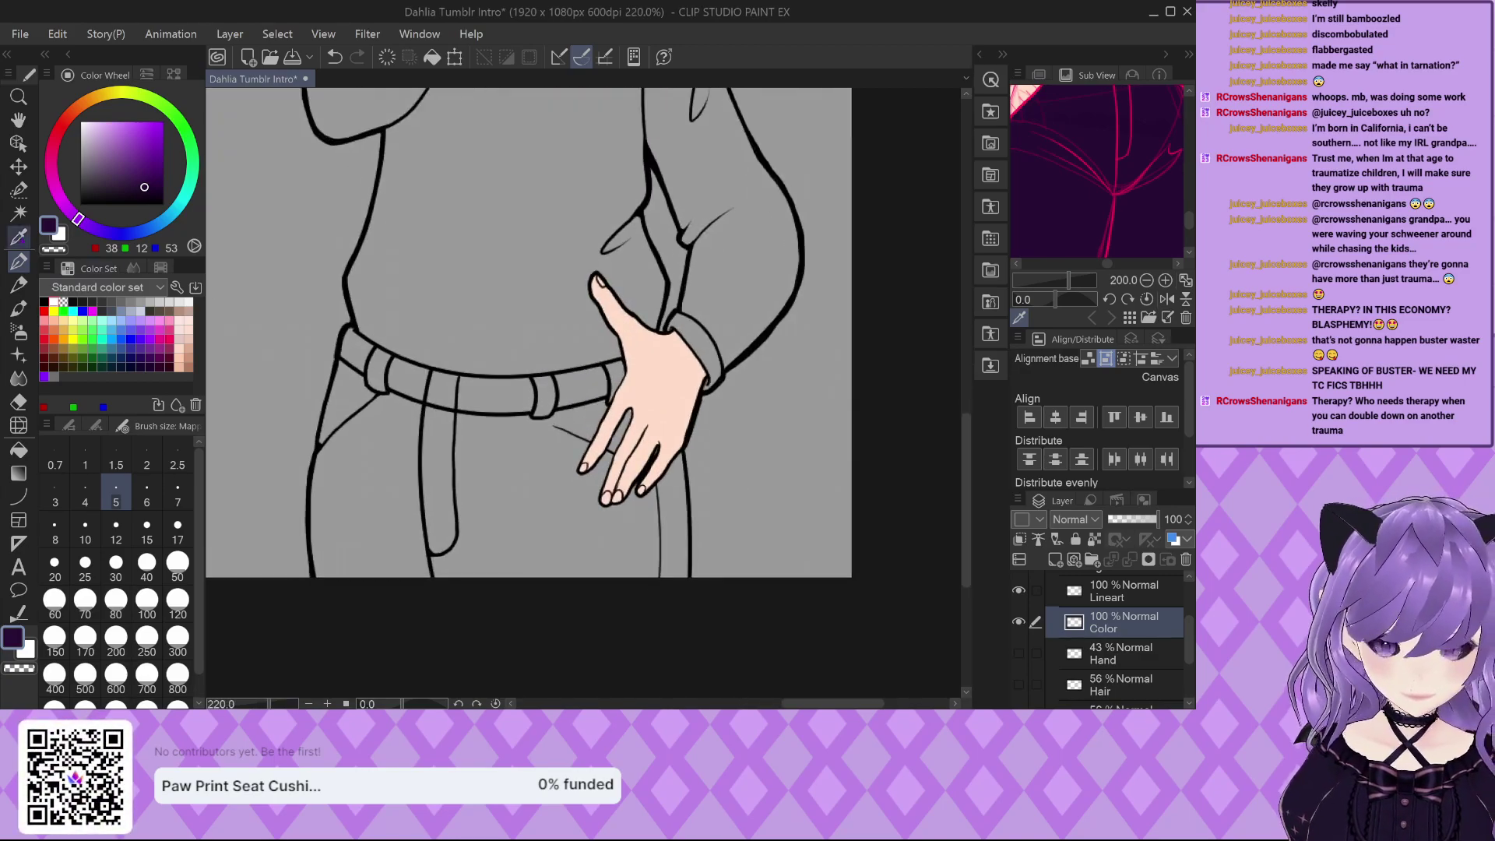
click(178, 492)
scroll(593, 352, up, 7)
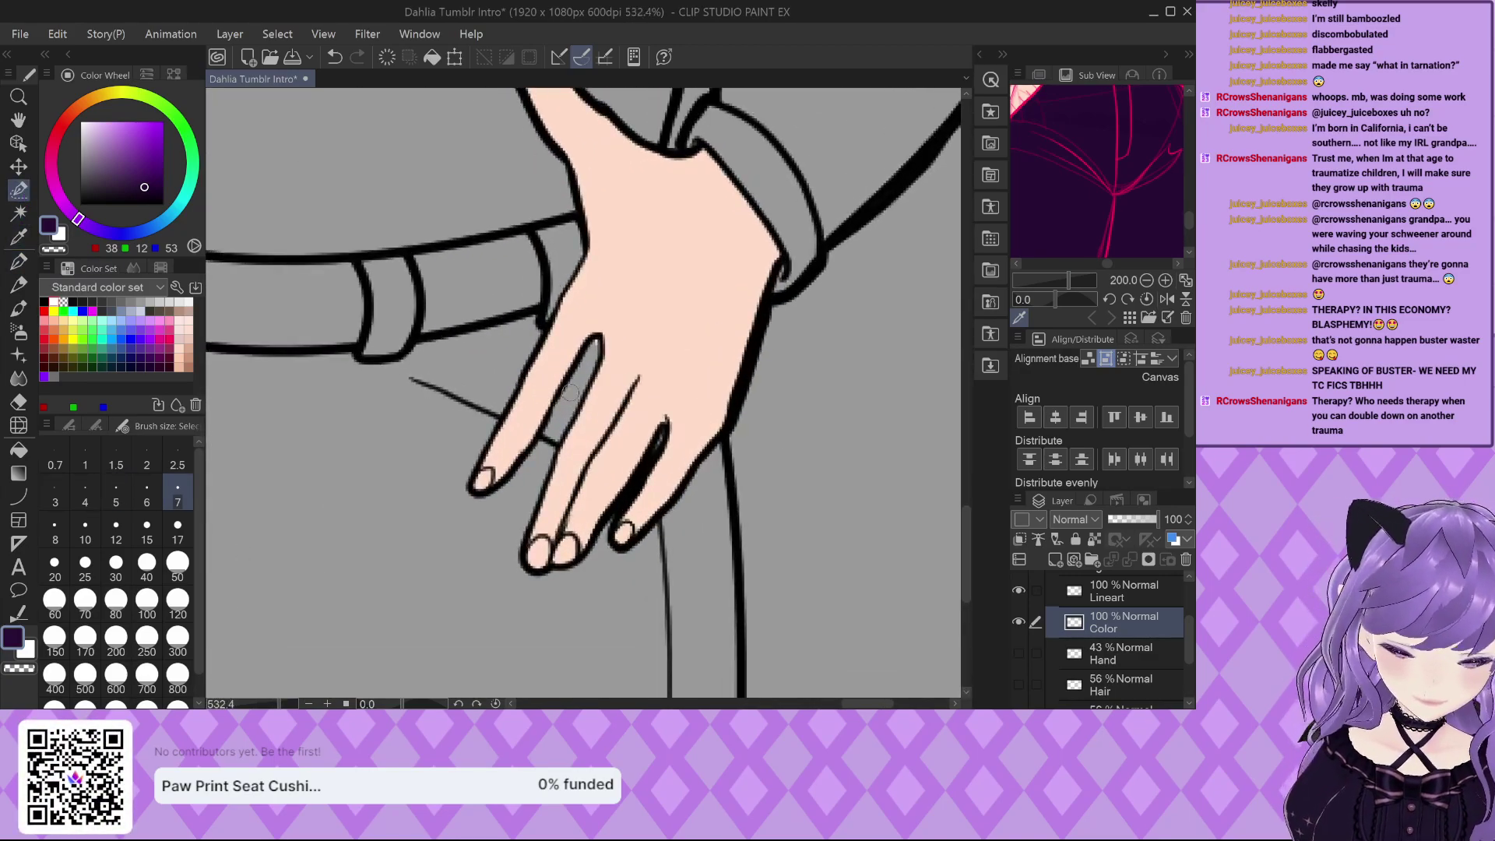
Mark the pants beside the lower finger, around the fingertips and along the next finger edge.
mouse_move(594, 352)
mouse_down()
mouse_move(543, 460)
mouse_move(553, 428)
mouse_move(497, 525)
mouse_move(444, 576)
mouse_up()
mouse_move(546, 476)
mouse_down()
mouse_move(507, 523)
mouse_move(485, 600)
mouse_move(493, 545)
mouse_move(432, 584)
mouse_up()
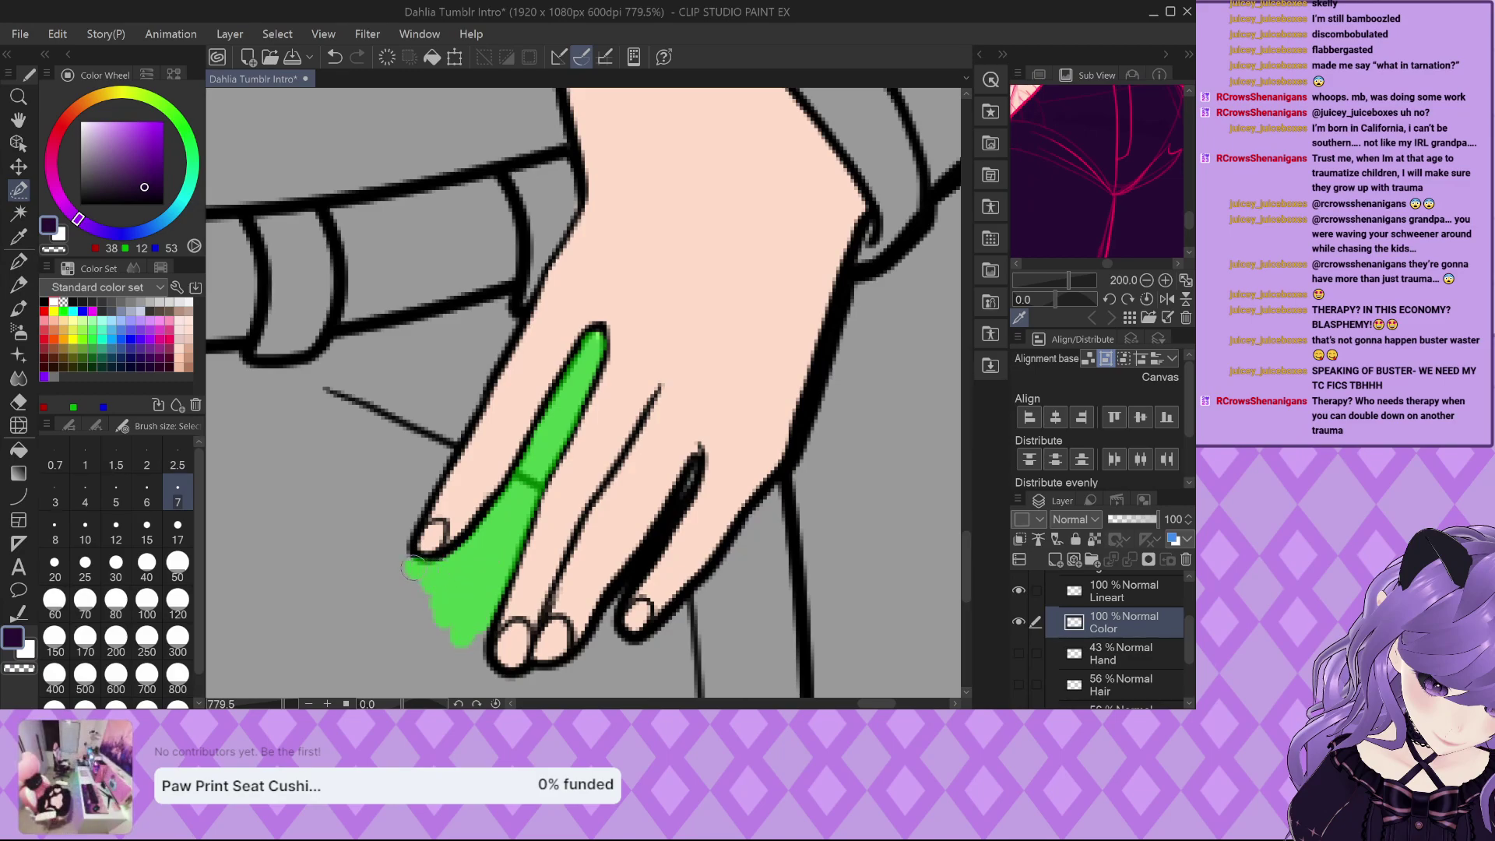
mouse_move(405, 535)
mouse_down()
mouse_move(567, 202)
mouse_move(568, 173)
mouse_move(525, 175)
mouse_move(530, 209)
mouse_move(554, 173)
mouse_up()
scroll(553, 159, down, 3)
scroll(511, 455, up, 3)
drag(512, 467, 514, 521)
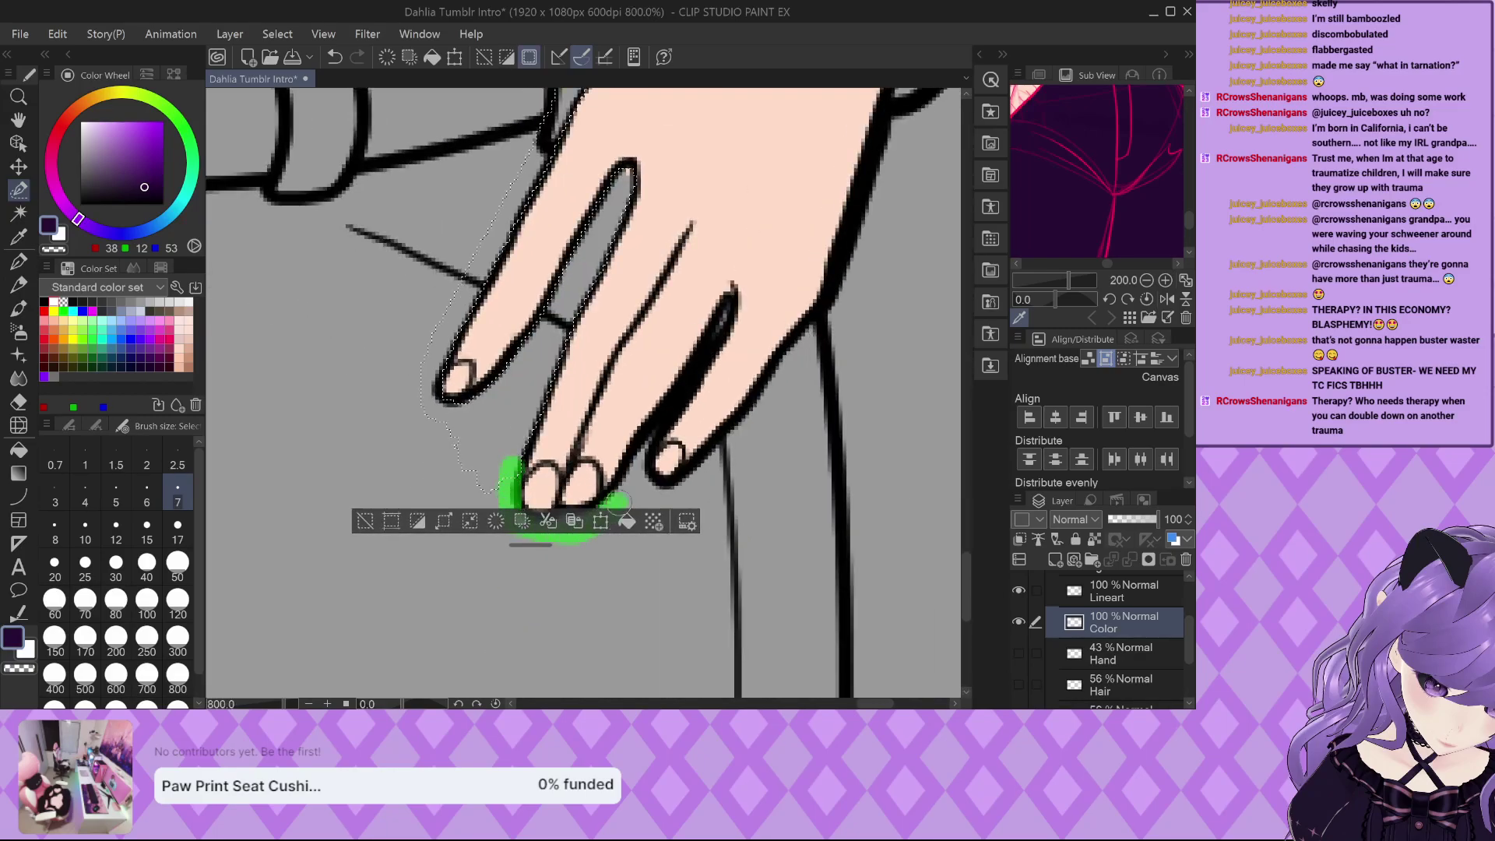
drag(635, 467, 653, 430)
drag(729, 304, 716, 336)
mouse_move(810, 329)
mouse_down()
mouse_move(699, 485)
mouse_move(660, 500)
mouse_move(644, 484)
mouse_move(810, 330)
mouse_move(804, 532)
mouse_move(759, 464)
mouse_move(716, 521)
mouse_move(741, 602)
mouse_move(801, 416)
mouse_move(817, 524)
mouse_move(823, 464)
mouse_move(815, 440)
mouse_move(815, 678)
mouse_move(832, 641)
mouse_move(814, 510)
mouse_move(815, 614)
mouse_move(730, 623)
mouse_up()
Add the pants strip below the fingertips, then sweep the wide pants area in at size 80.
scroll(638, 311, down, 5)
mouse_move(695, 492)
mouse_down()
mouse_move(714, 538)
mouse_move(716, 501)
mouse_move(713, 532)
mouse_move(744, 493)
mouse_move(744, 615)
mouse_up()
mouse_move(694, 401)
mouse_down()
mouse_move(593, 582)
mouse_move(631, 607)
mouse_move(707, 568)
mouse_up()
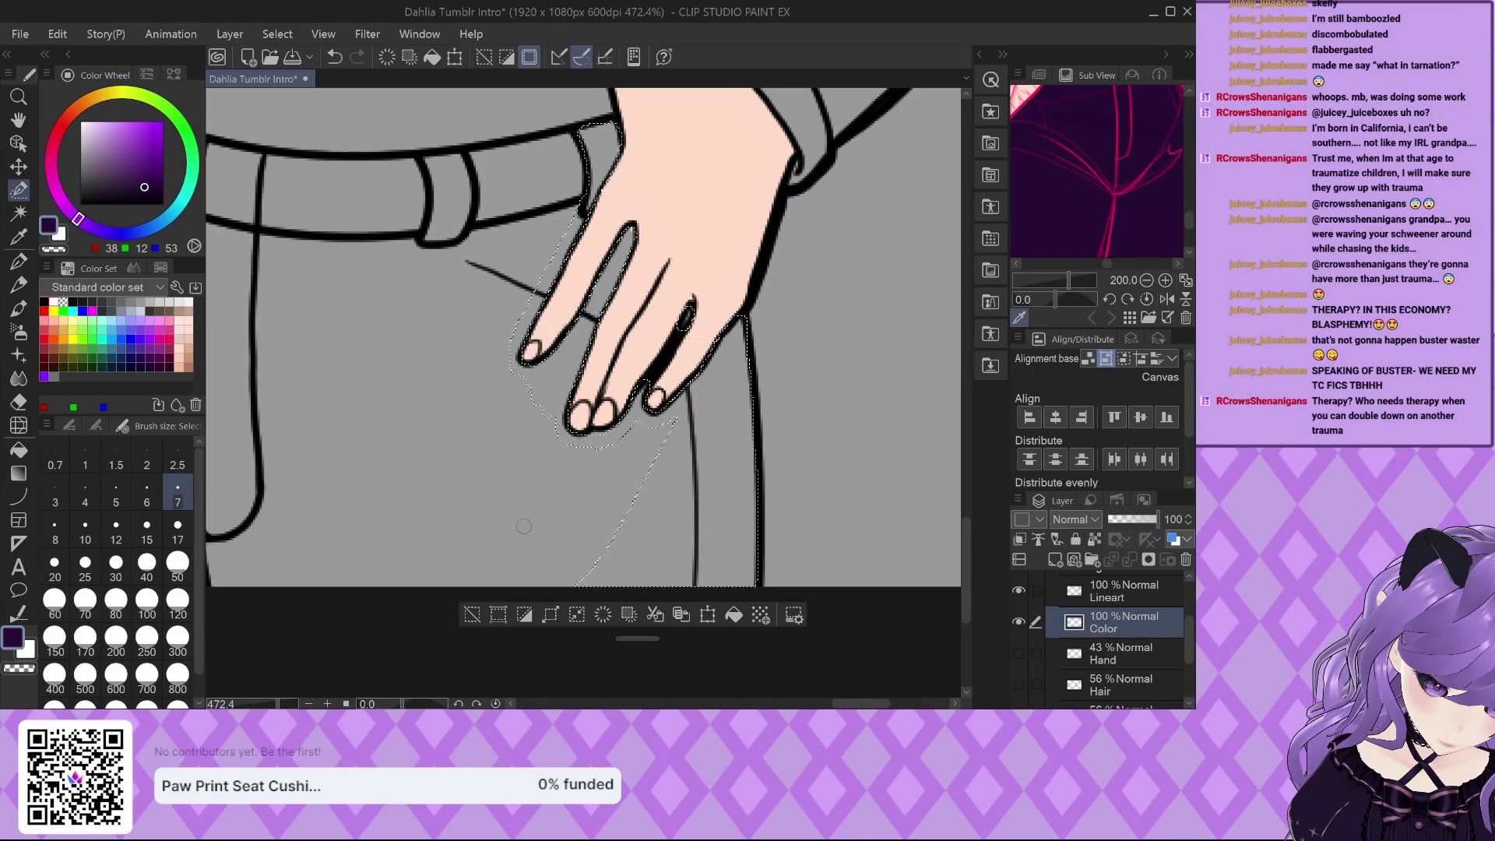
drag(646, 417, 567, 582)
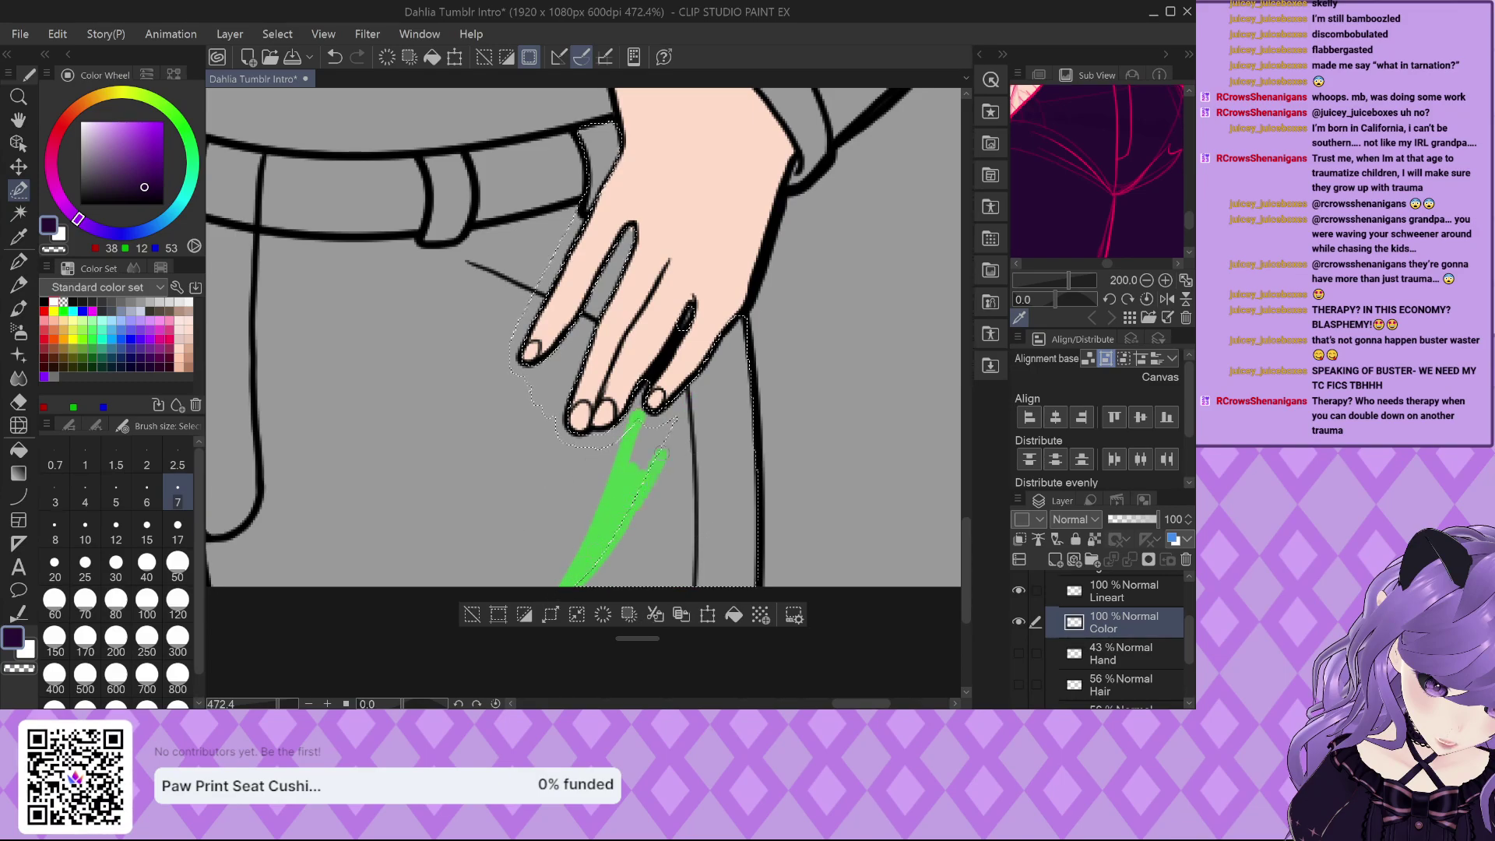
mouse_move(599, 465)
mouse_down()
mouse_move(629, 444)
mouse_move(583, 522)
mouse_up()
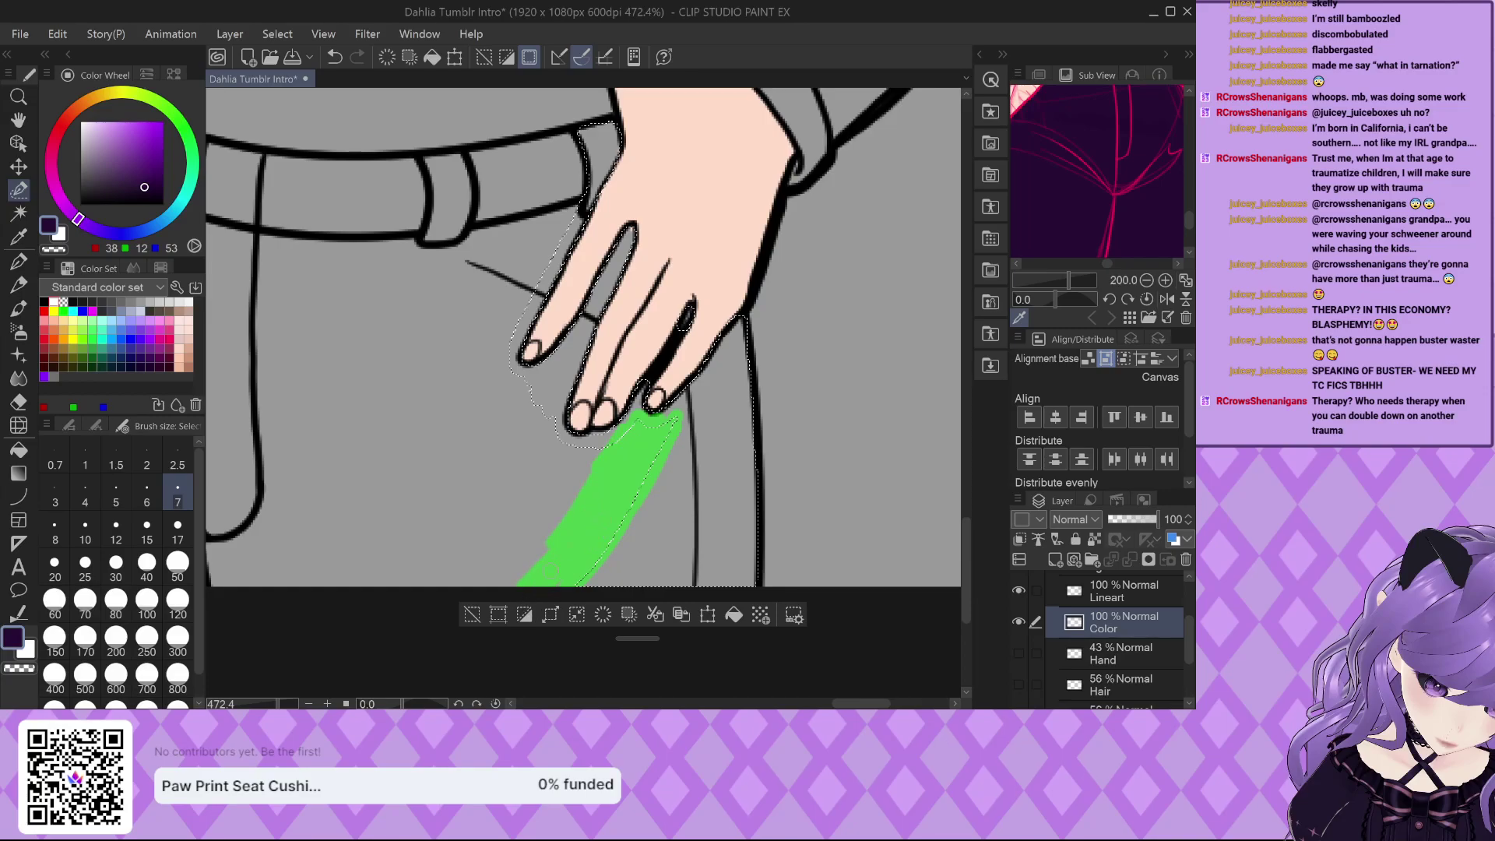
drag(590, 449, 500, 593)
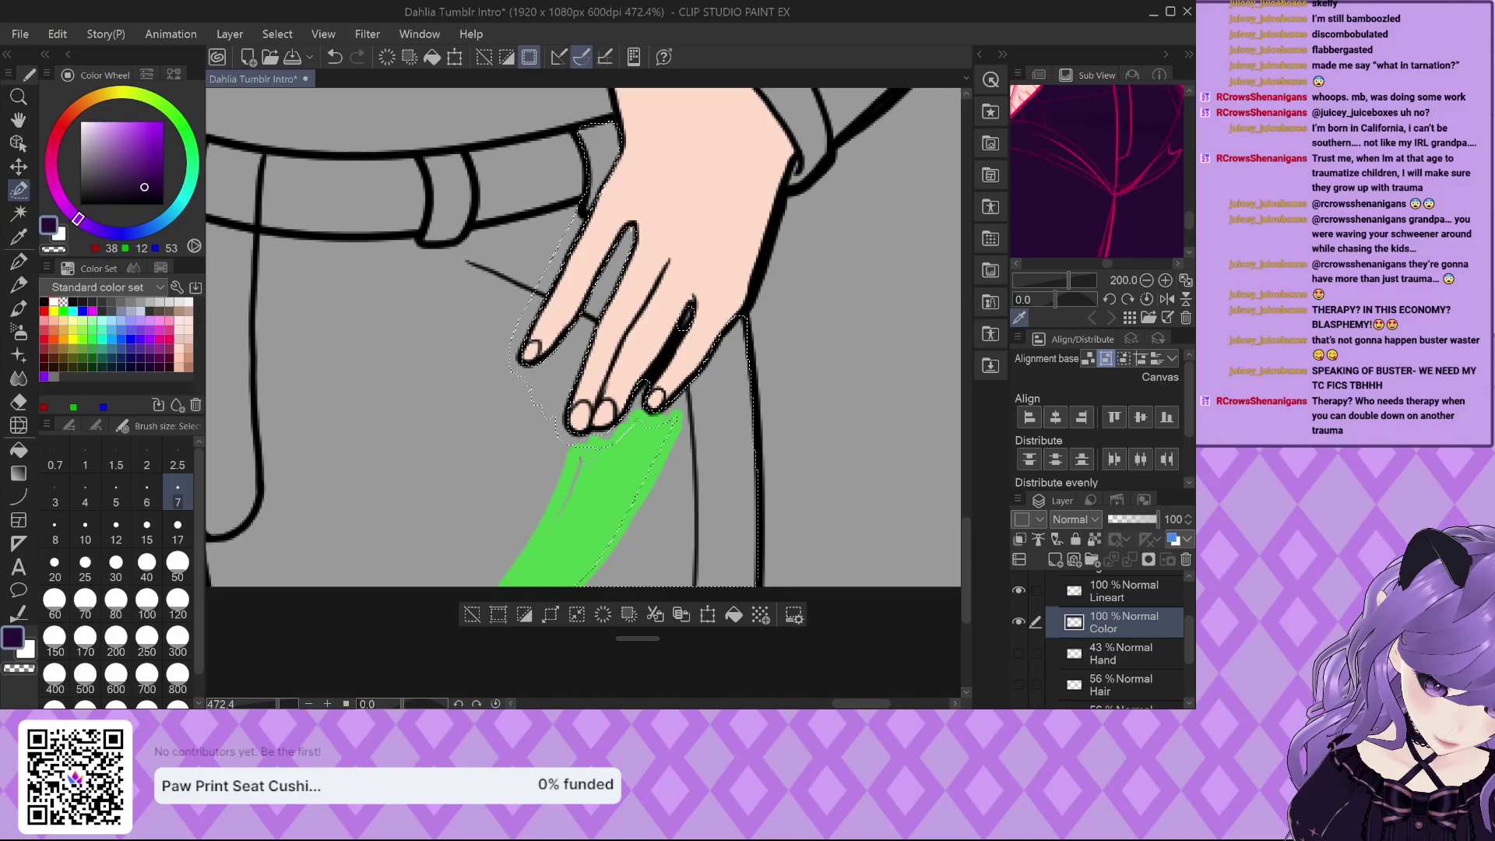
drag(565, 512, 562, 516)
click(116, 601)
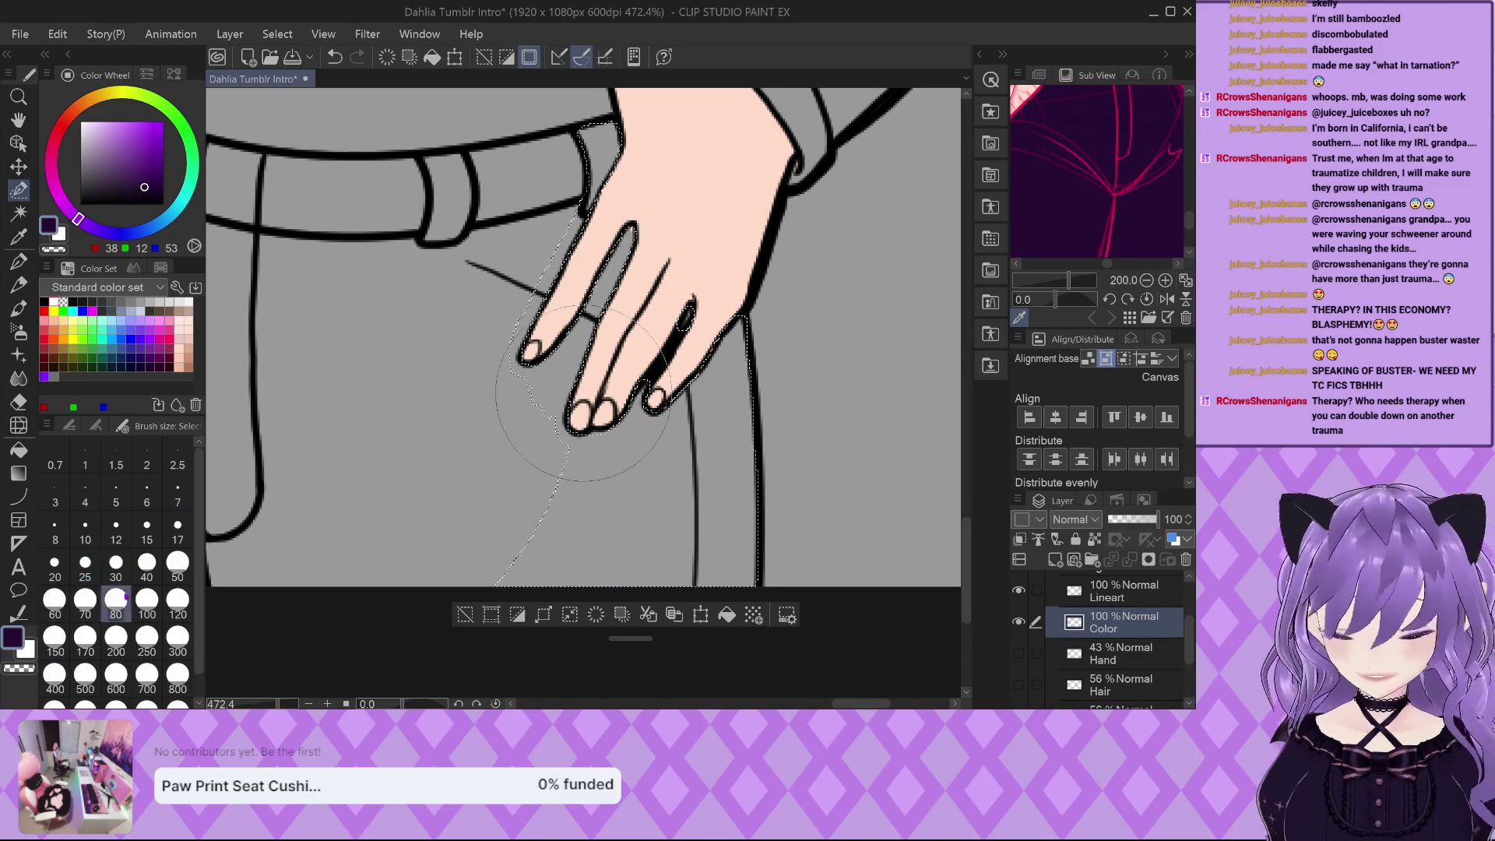
mouse_move(430, 269)
mouse_down()
mouse_move(432, 387)
mouse_move(499, 505)
mouse_move(384, 512)
mouse_move(290, 480)
mouse_move(317, 377)
mouse_move(357, 331)
mouse_move(315, 279)
mouse_move(251, 368)
mouse_move(251, 584)
mouse_up()
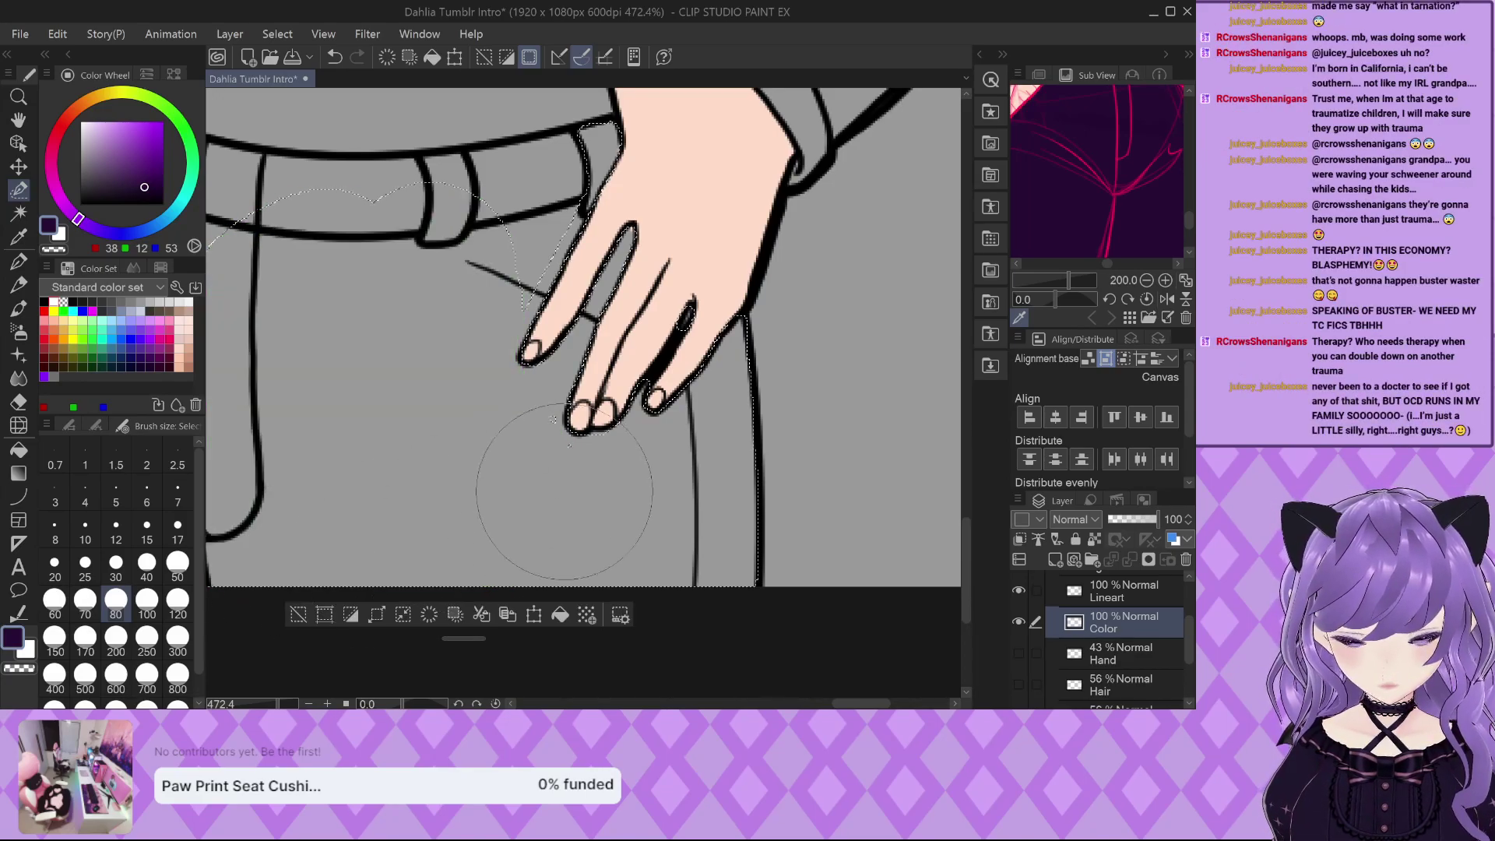
At brush size 12, add the area below the fingertips and under the belt to the selection.
scroll(563, 489, down, 4)
click(116, 524)
scroll(569, 386, up, 5)
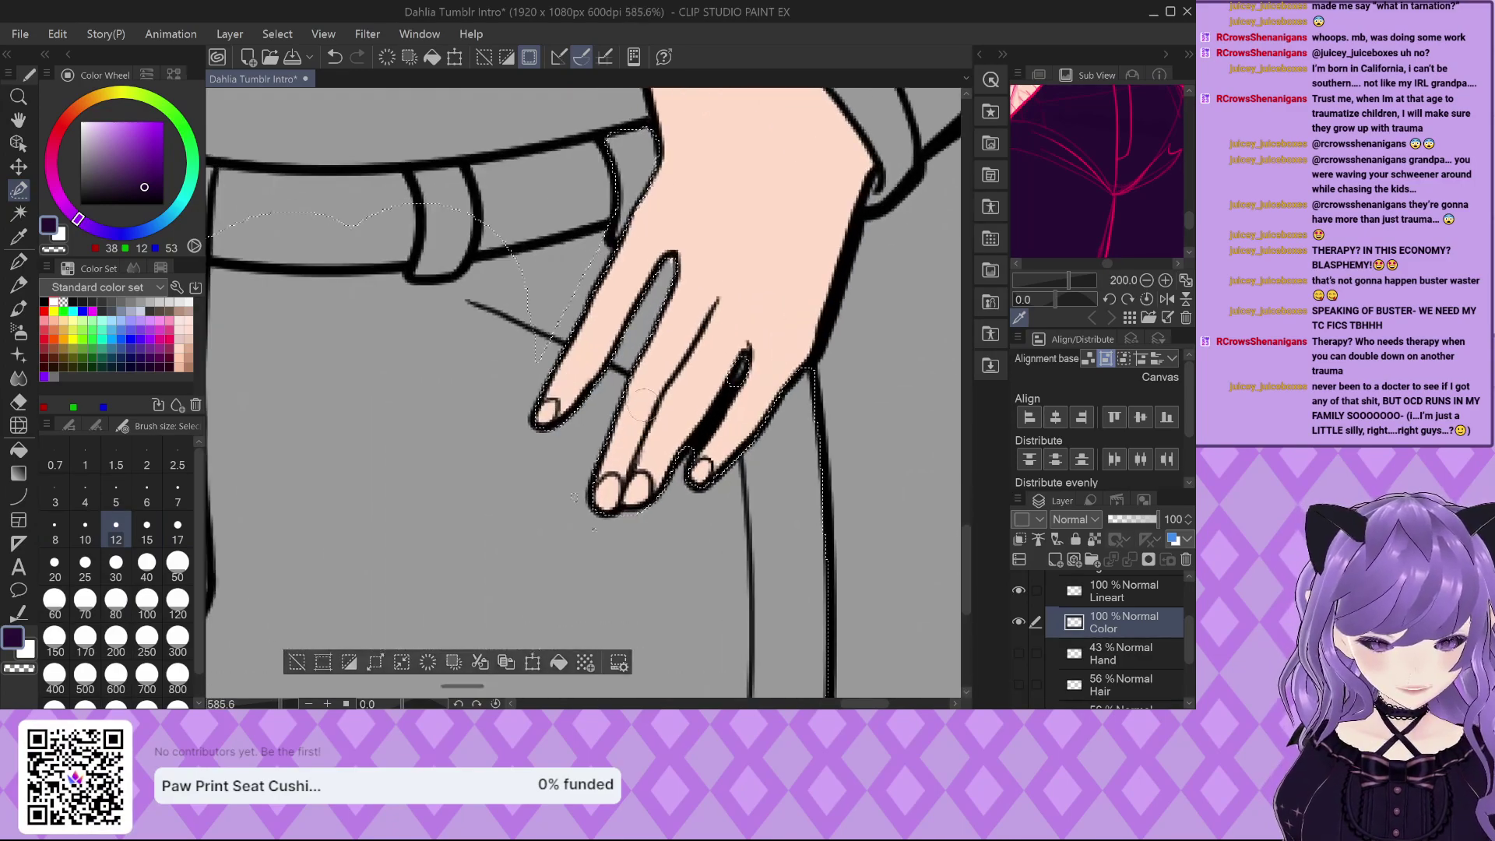
scroll(665, 471, up, 2)
mouse_move(484, 544)
mouse_down()
mouse_move(501, 601)
mouse_move(545, 611)
mouse_up()
scroll(439, 326, down, 5)
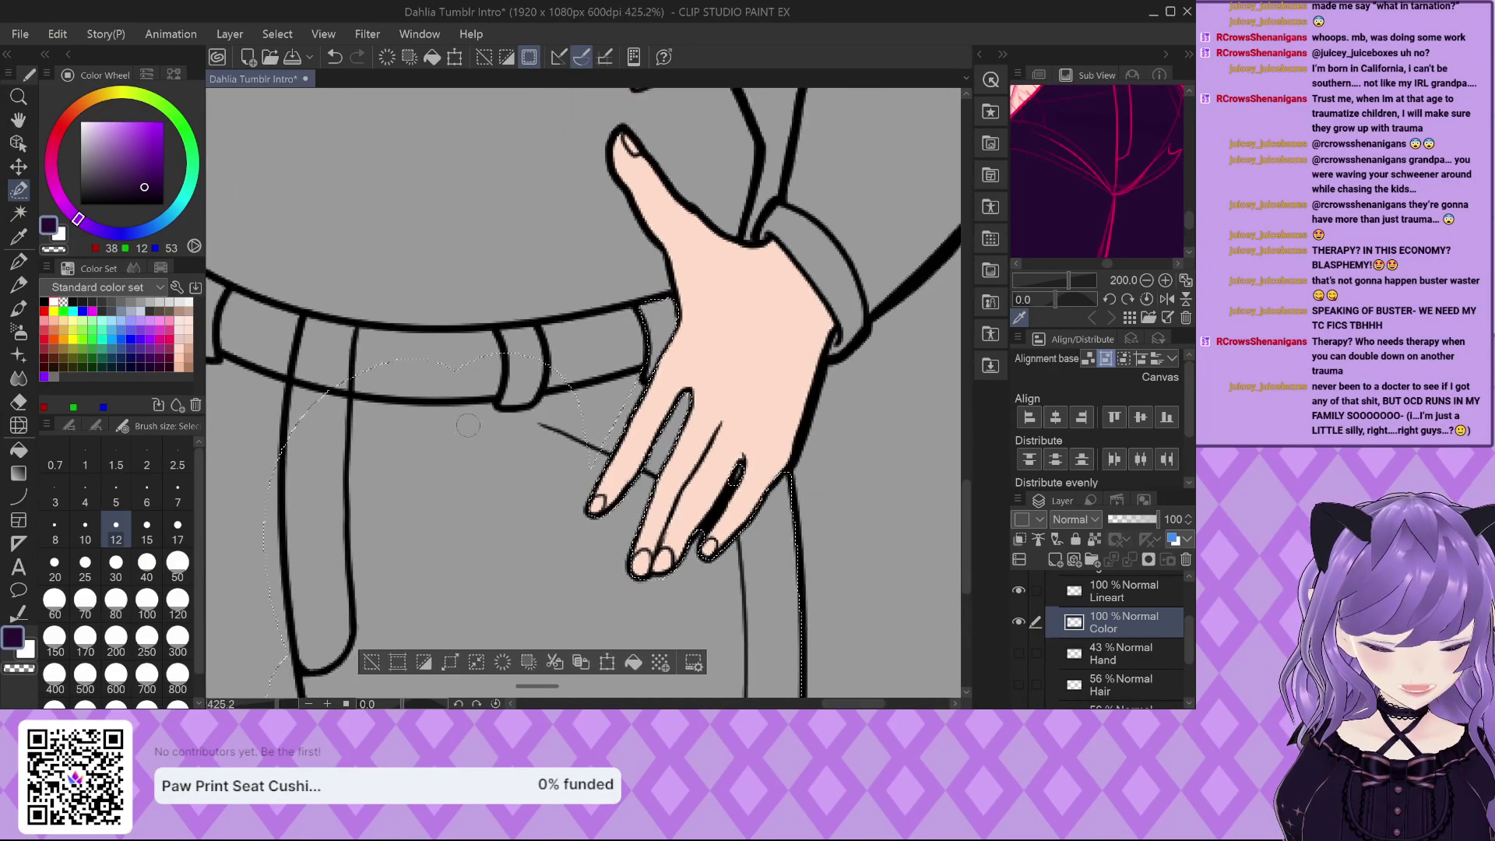
scroll(679, 402, up, 3)
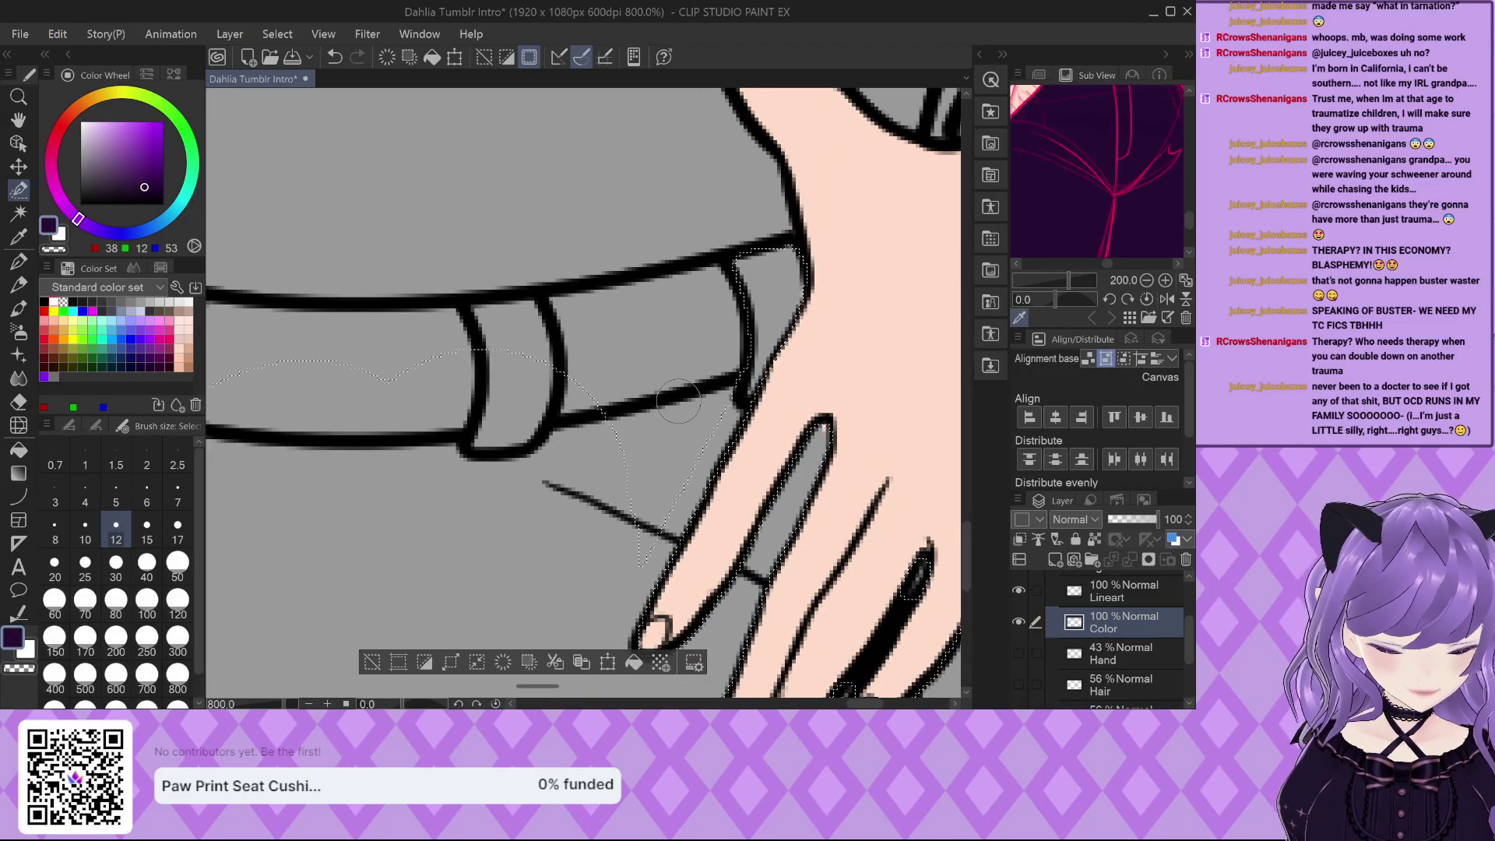
mouse_move(749, 261)
mouse_down()
mouse_move(577, 307)
mouse_move(502, 355)
mouse_move(579, 319)
mouse_move(710, 294)
mouse_move(712, 315)
mouse_move(522, 358)
mouse_move(762, 312)
mouse_move(676, 477)
mouse_up()
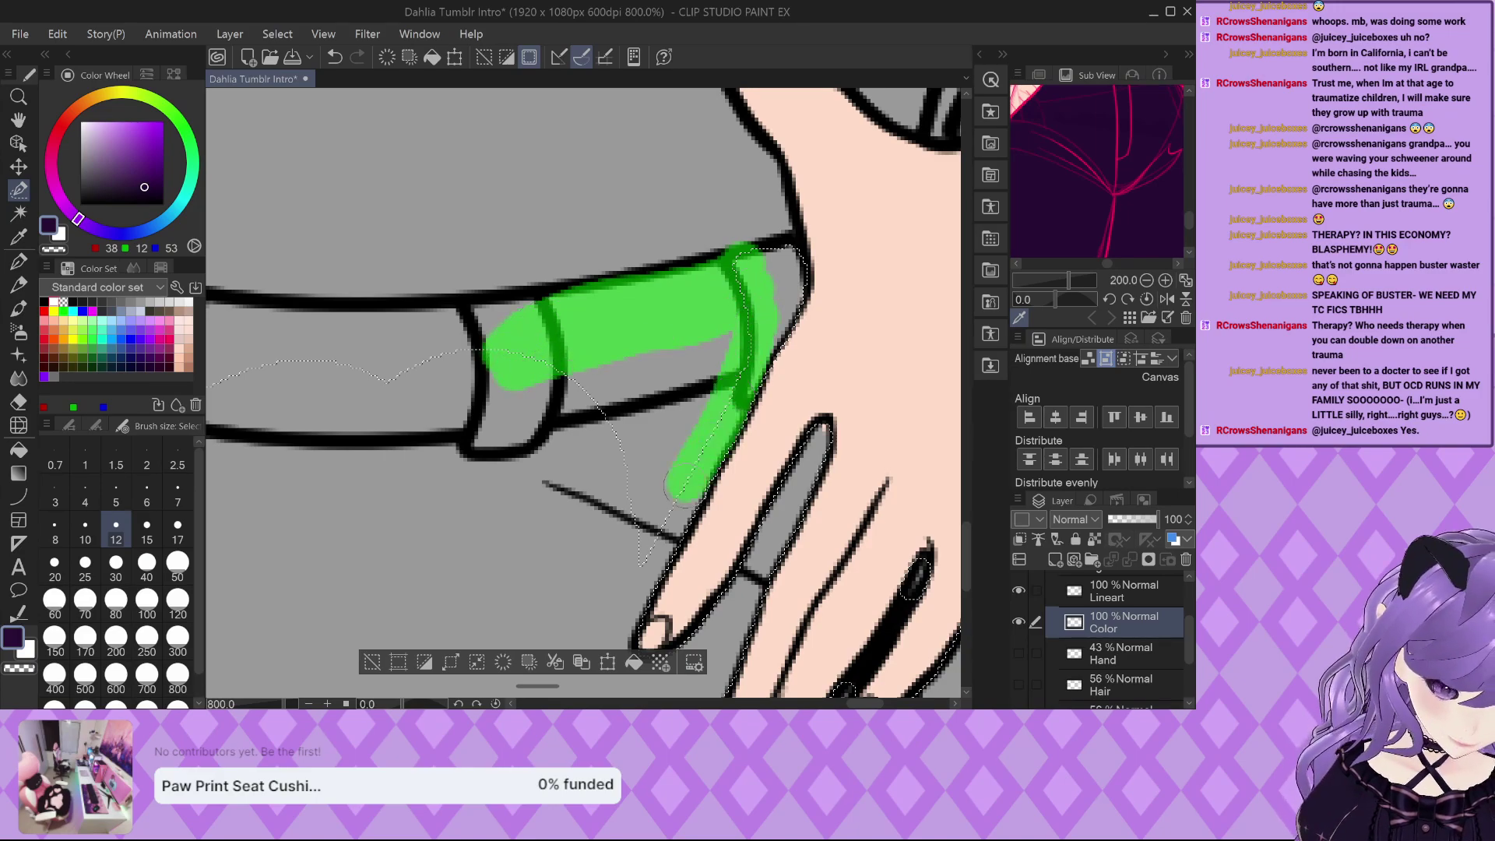
drag(611, 590, 518, 386)
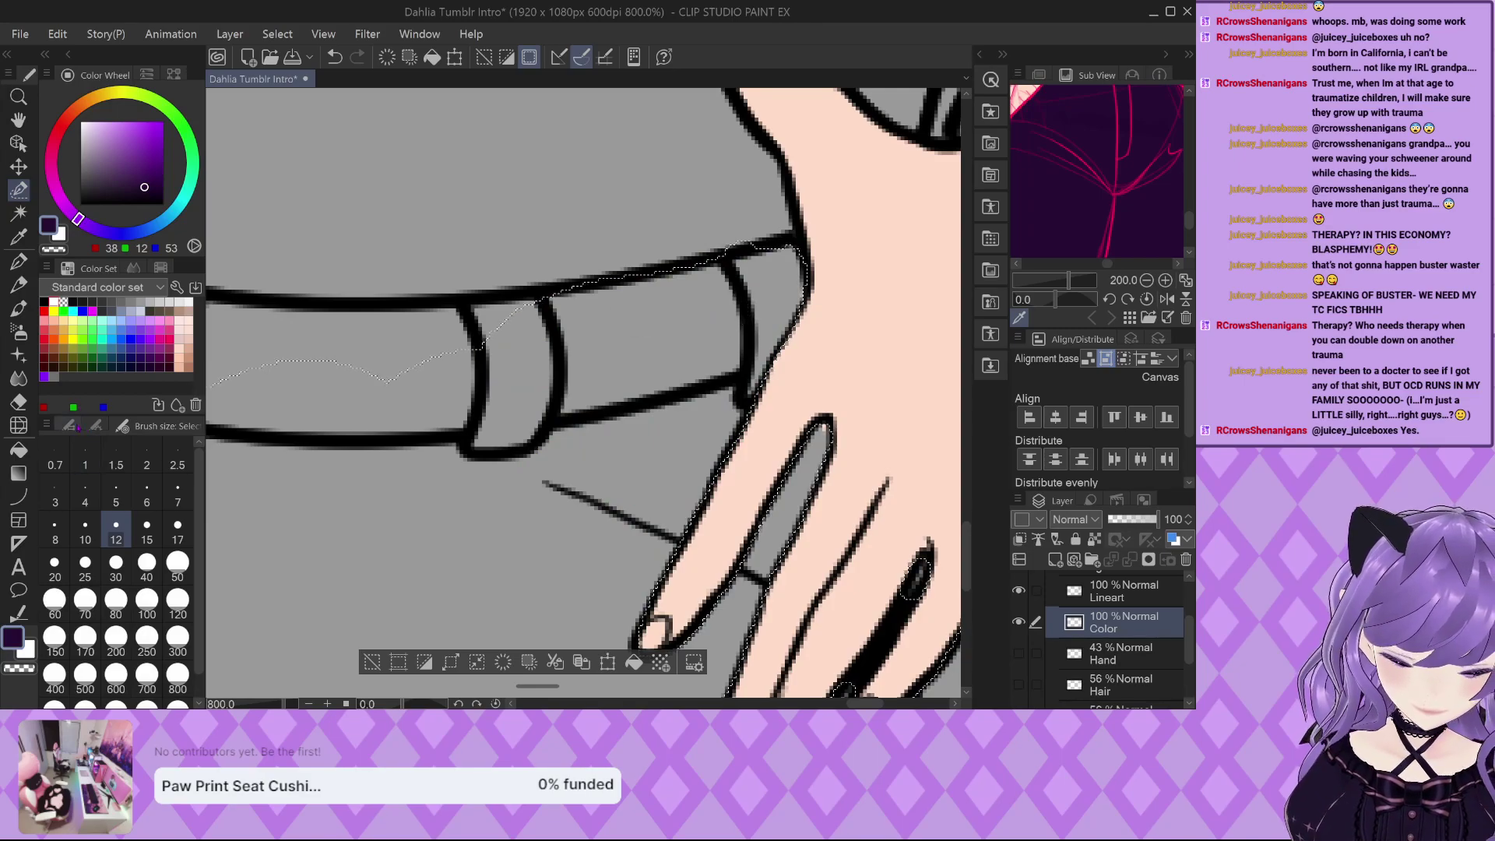
Return to the Selection pen sub tool and trace a selection along the belt's left edge.
click(70, 426)
click(116, 641)
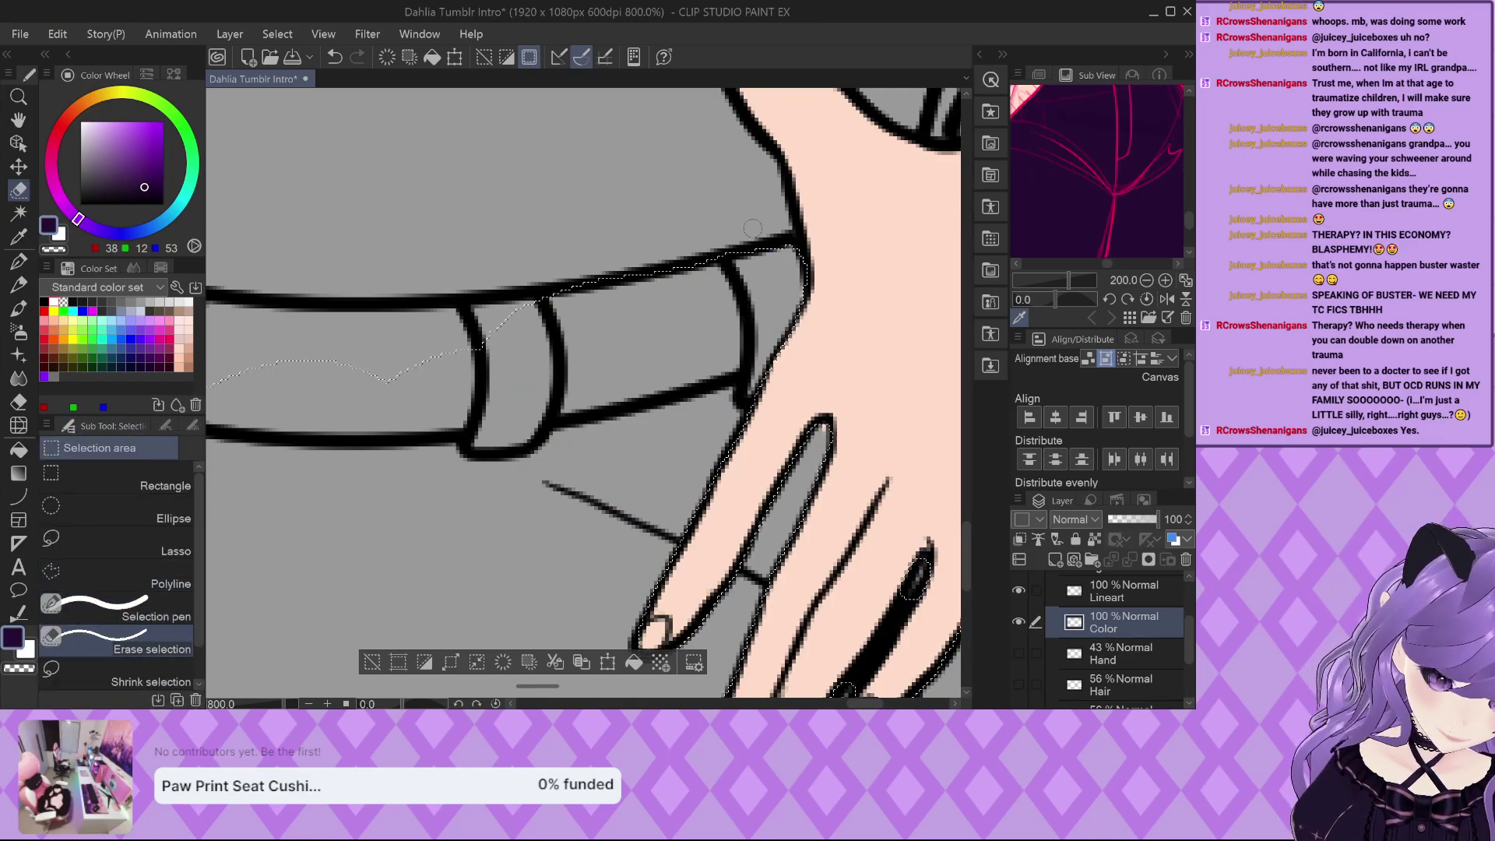
key(p)
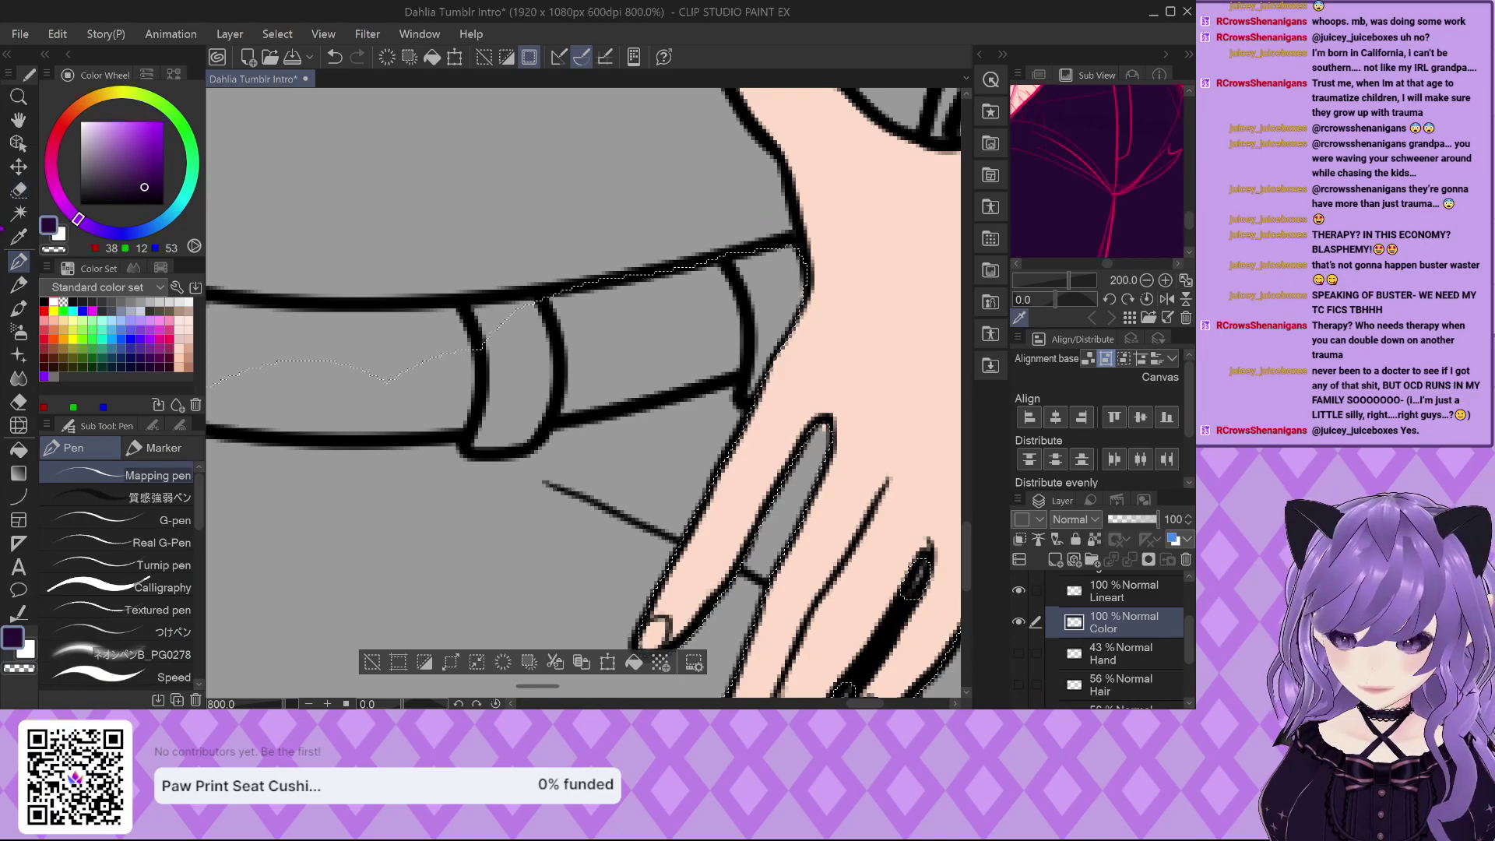
click(18, 190)
click(117, 609)
scroll(537, 385, down, 1)
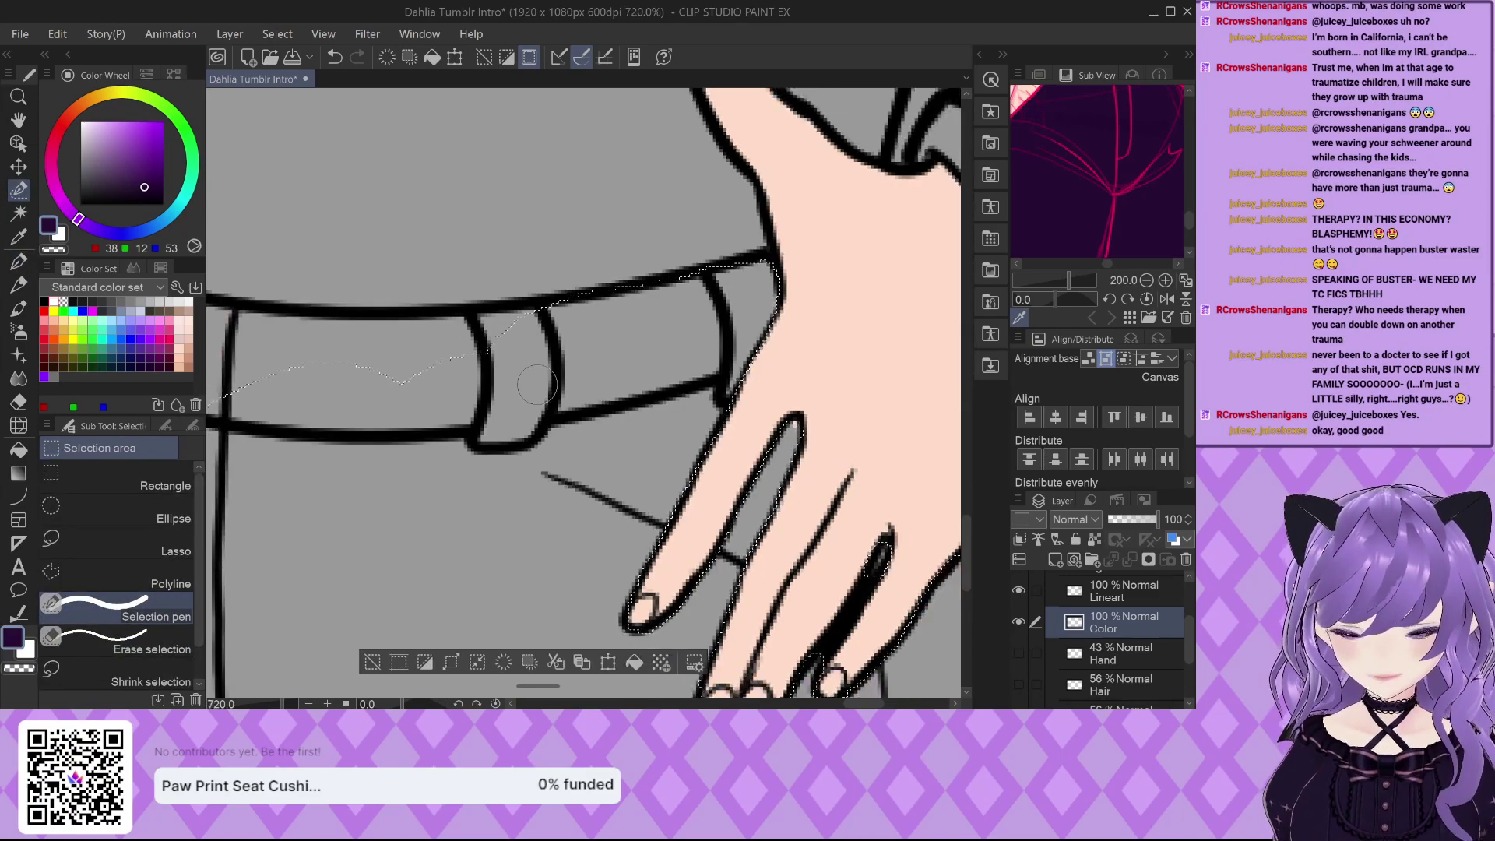
mouse_move(246, 372)
mouse_down()
mouse_move(242, 324)
mouse_move(470, 320)
mouse_move(471, 399)
mouse_up()
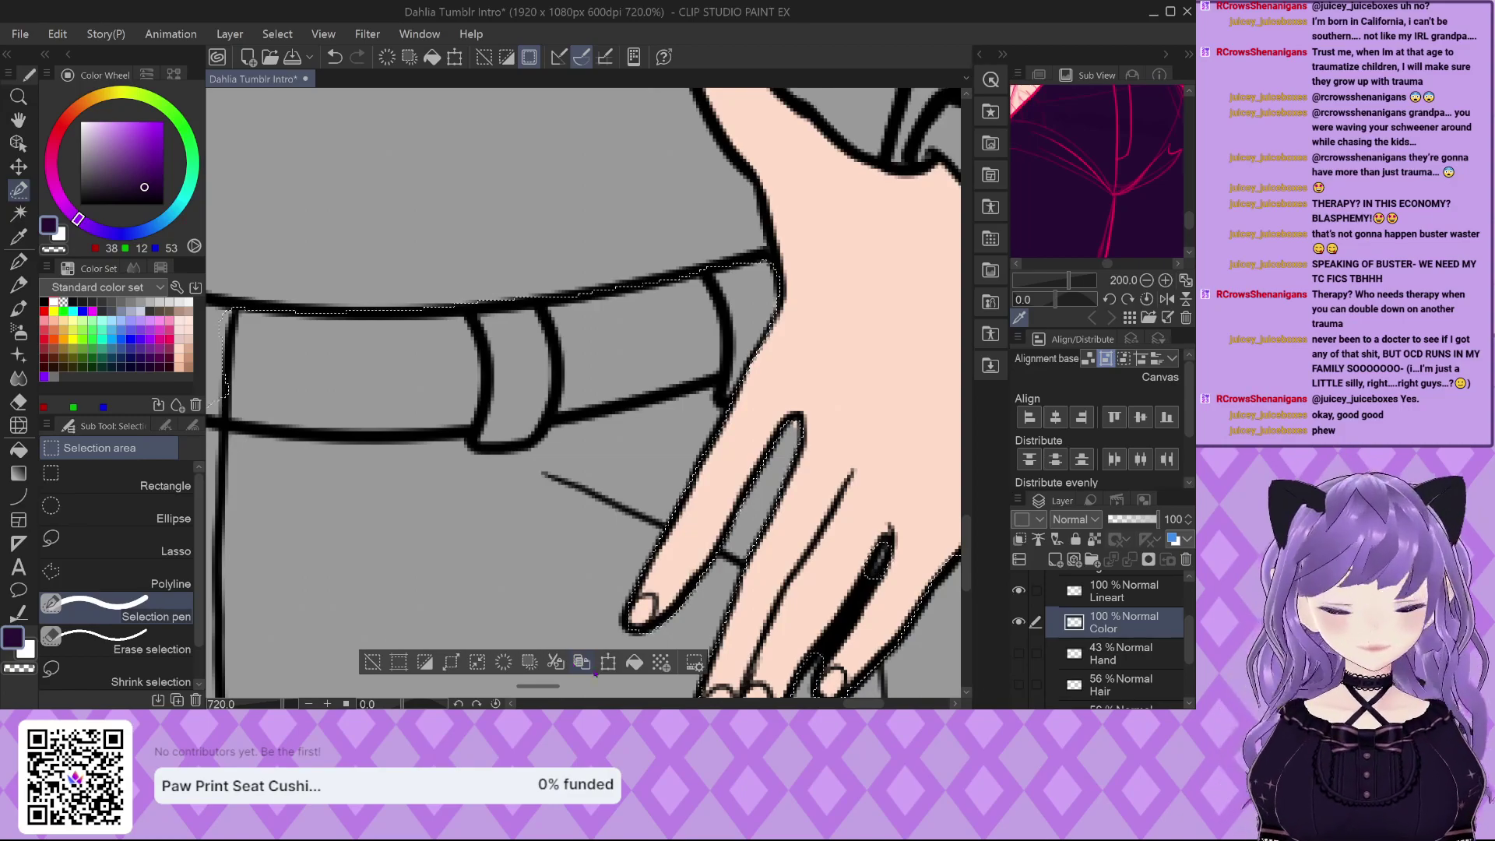
scroll(670, 479, down, 5)
scroll(351, 374, up, 2)
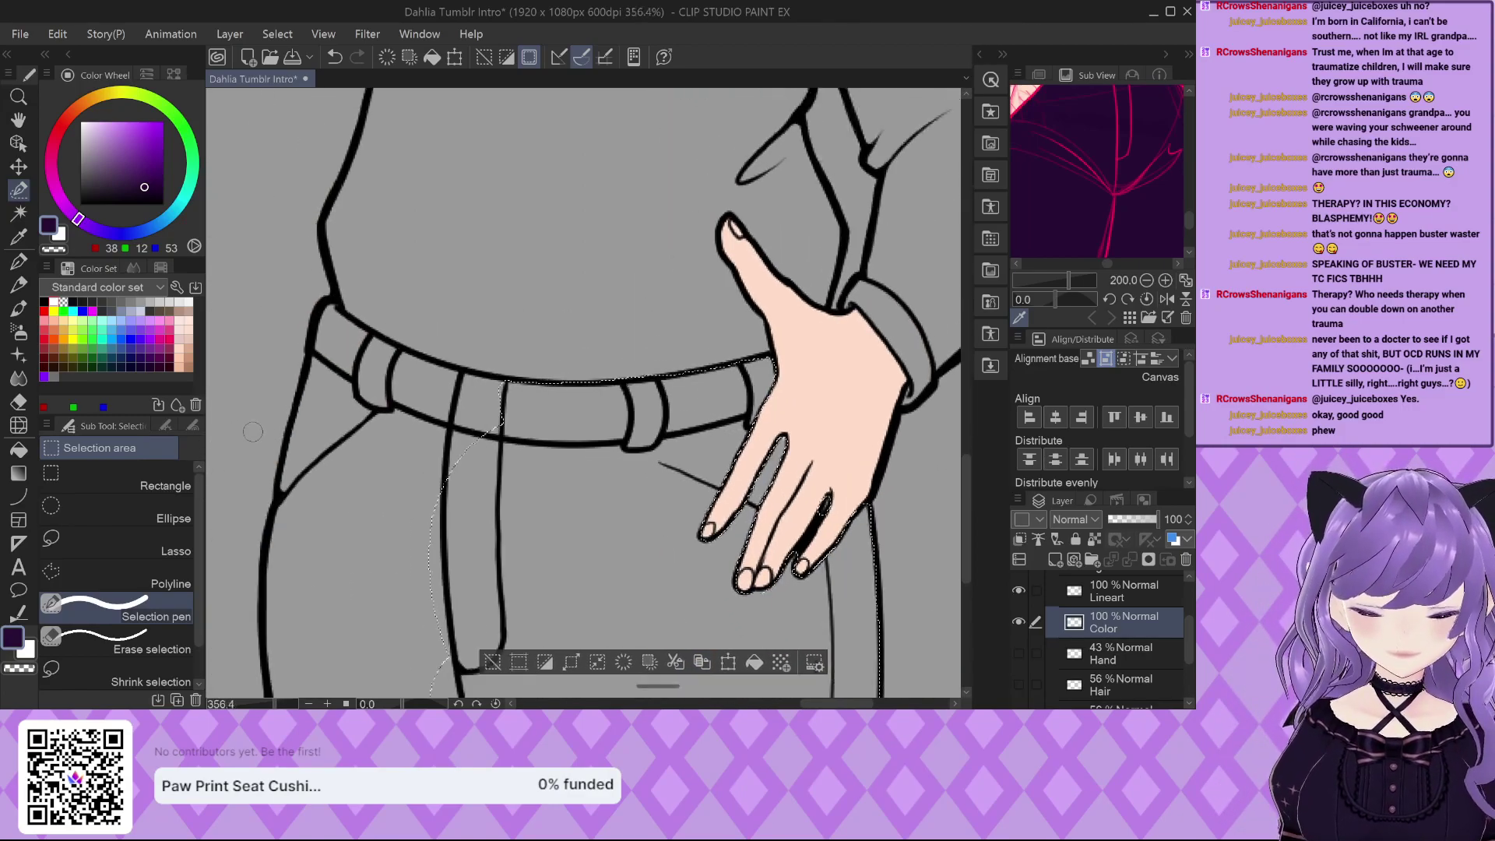
Trace the selection down the left leg outline to the bottom of the canvas.
scroll(335, 329, up, 1)
mouse_move(325, 331)
mouse_down()
mouse_move(319, 360)
mouse_move(433, 364)
mouse_move(576, 401)
mouse_up()
mouse_move(326, 333)
mouse_down()
mouse_move(262, 550)
mouse_move(319, 347)
mouse_move(289, 475)
mouse_move(363, 351)
mouse_move(562, 423)
mouse_move(559, 472)
mouse_move(526, 509)
mouse_move(500, 465)
mouse_move(388, 442)
mouse_move(339, 409)
mouse_move(268, 575)
mouse_move(318, 540)
mouse_move(370, 577)
mouse_move(393, 567)
mouse_move(431, 456)
mouse_move(451, 447)
mouse_move(515, 571)
mouse_up()
scroll(374, 296, down, 4)
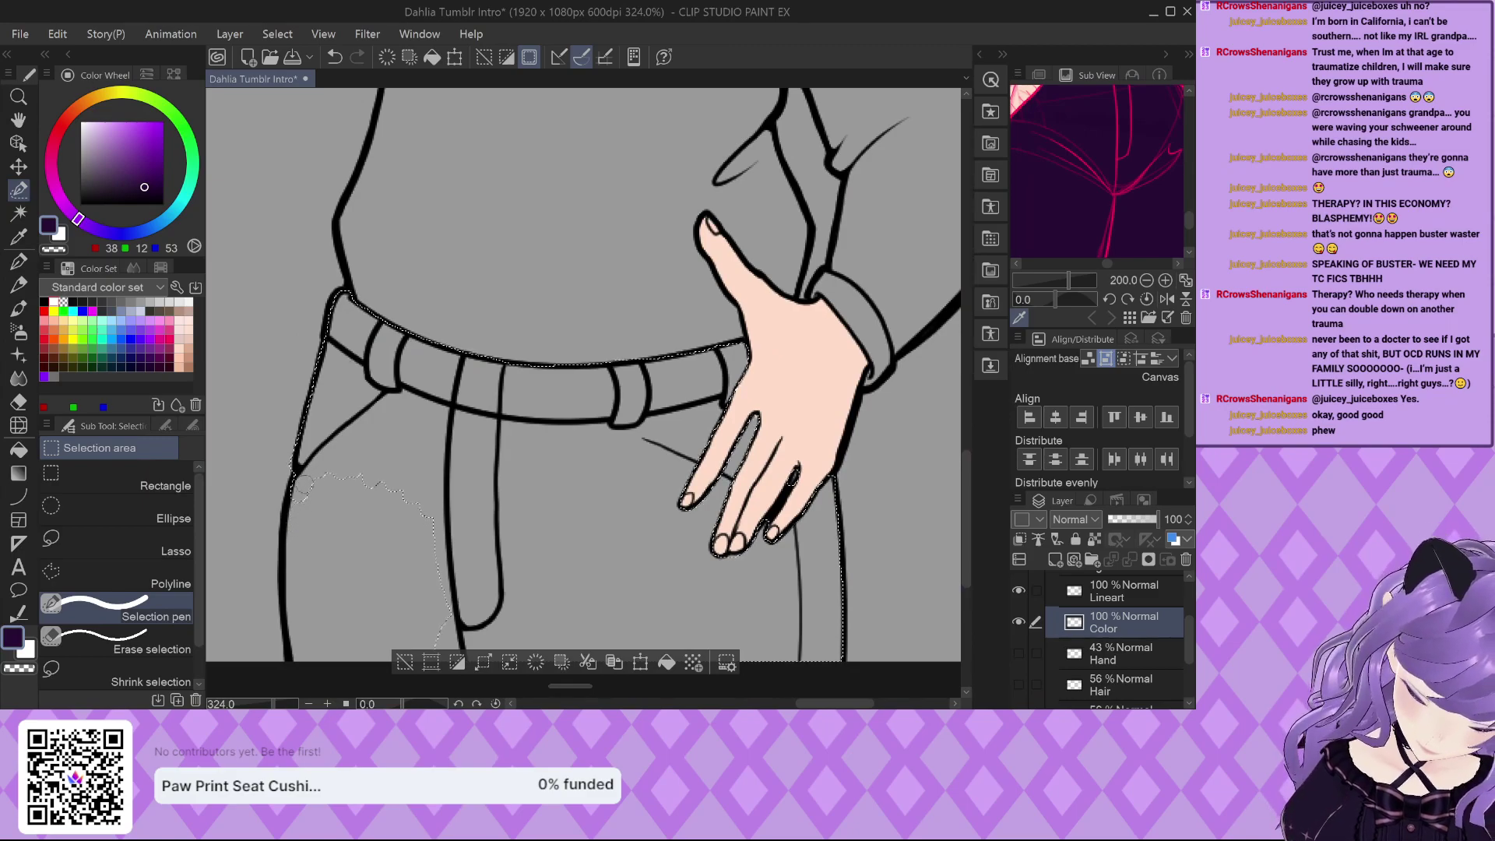
drag(295, 637, 299, 676)
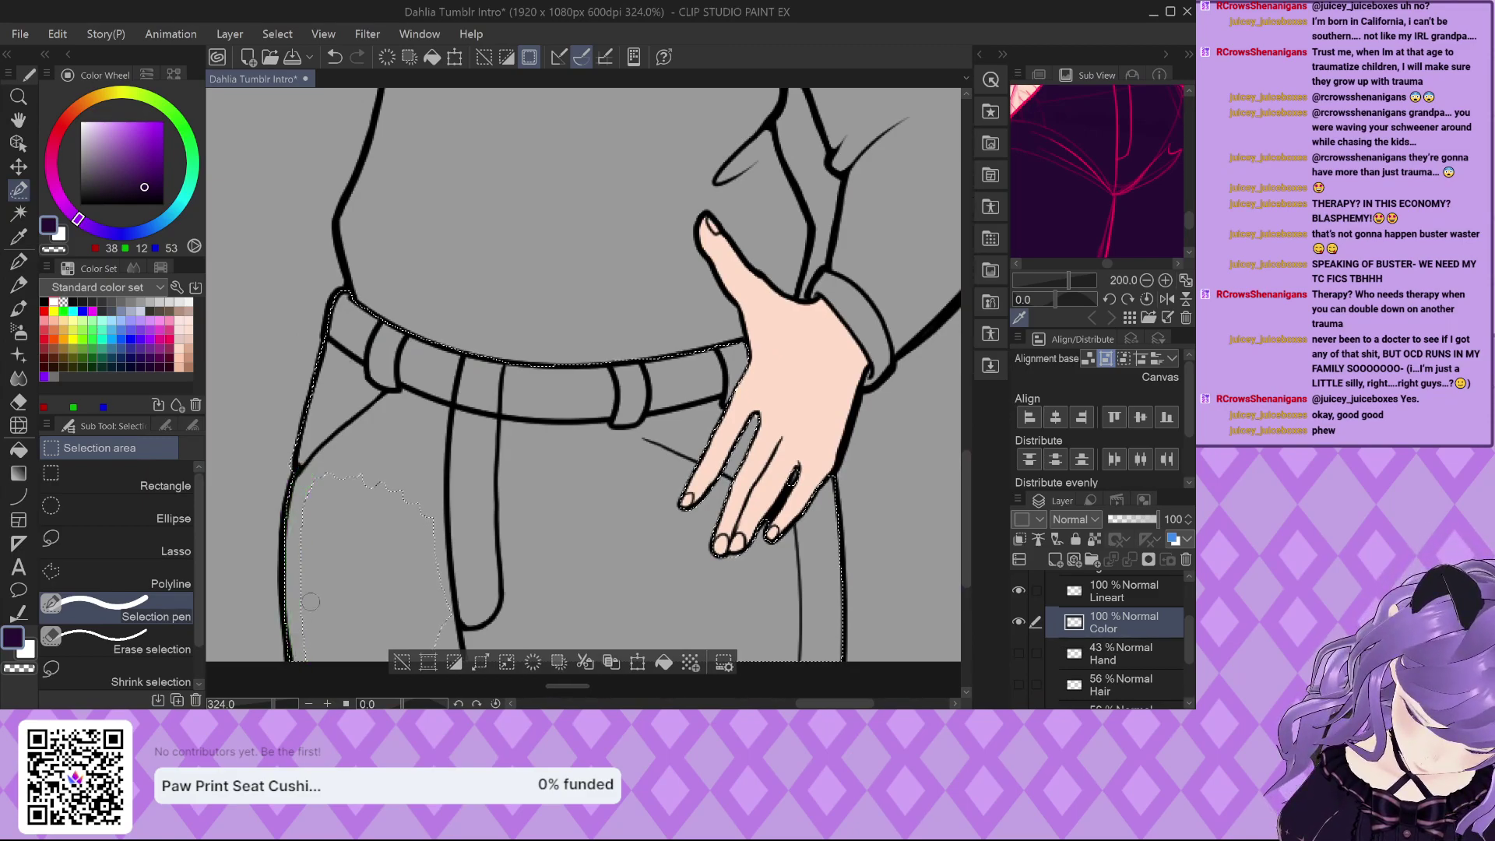
Raise the selection brush to size 40 and paint the left trouser leg into the selection.
click(193, 426)
click(146, 562)
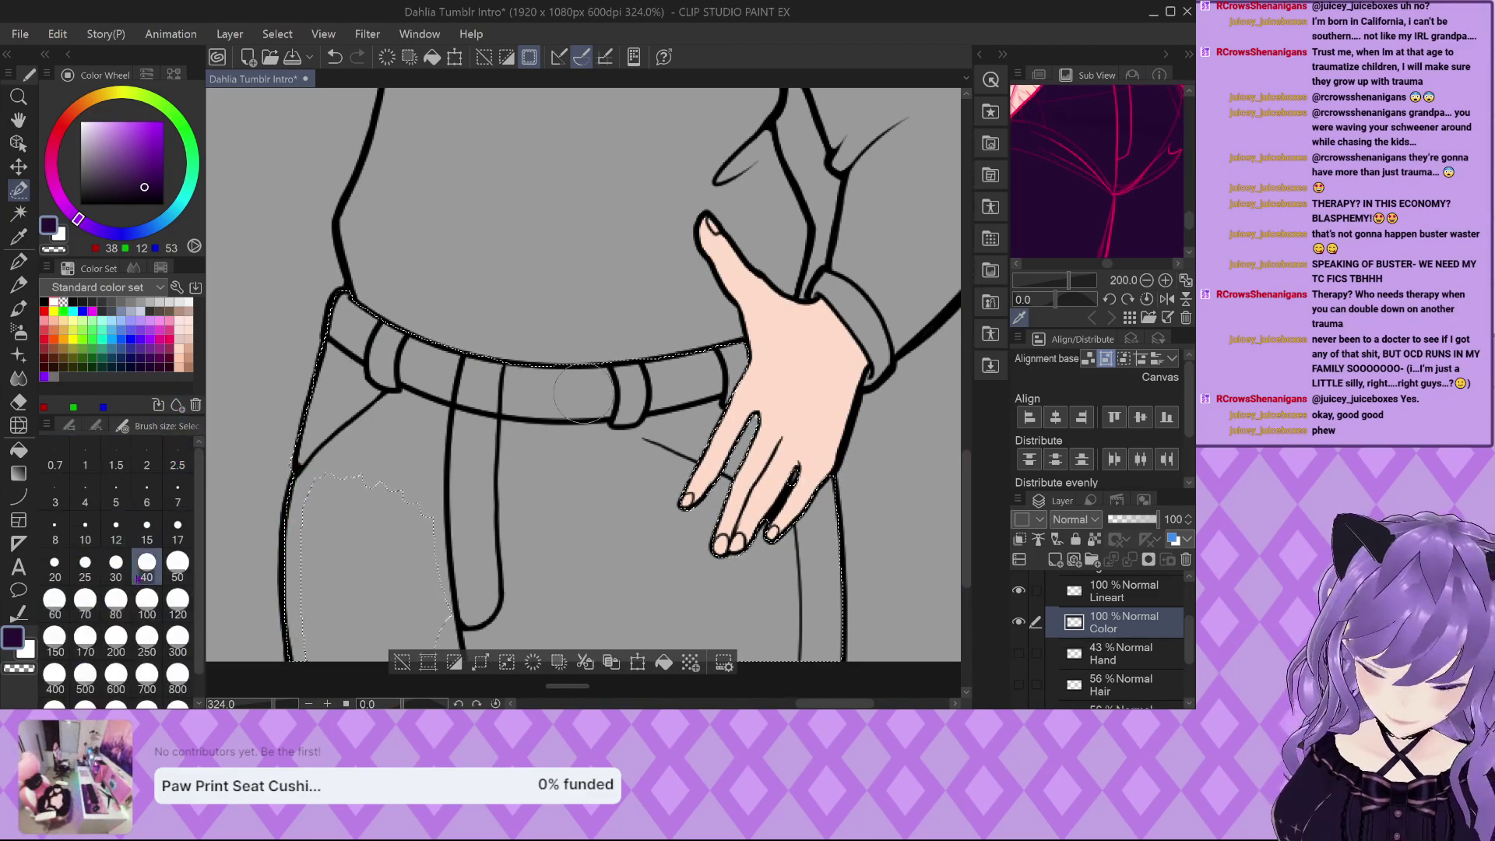
mouse_move(444, 498)
mouse_down()
mouse_move(436, 597)
mouse_move(411, 530)
mouse_move(403, 677)
mouse_move(374, 471)
mouse_move(370, 570)
mouse_move(347, 593)
mouse_move(338, 475)
mouse_move(342, 677)
mouse_up()
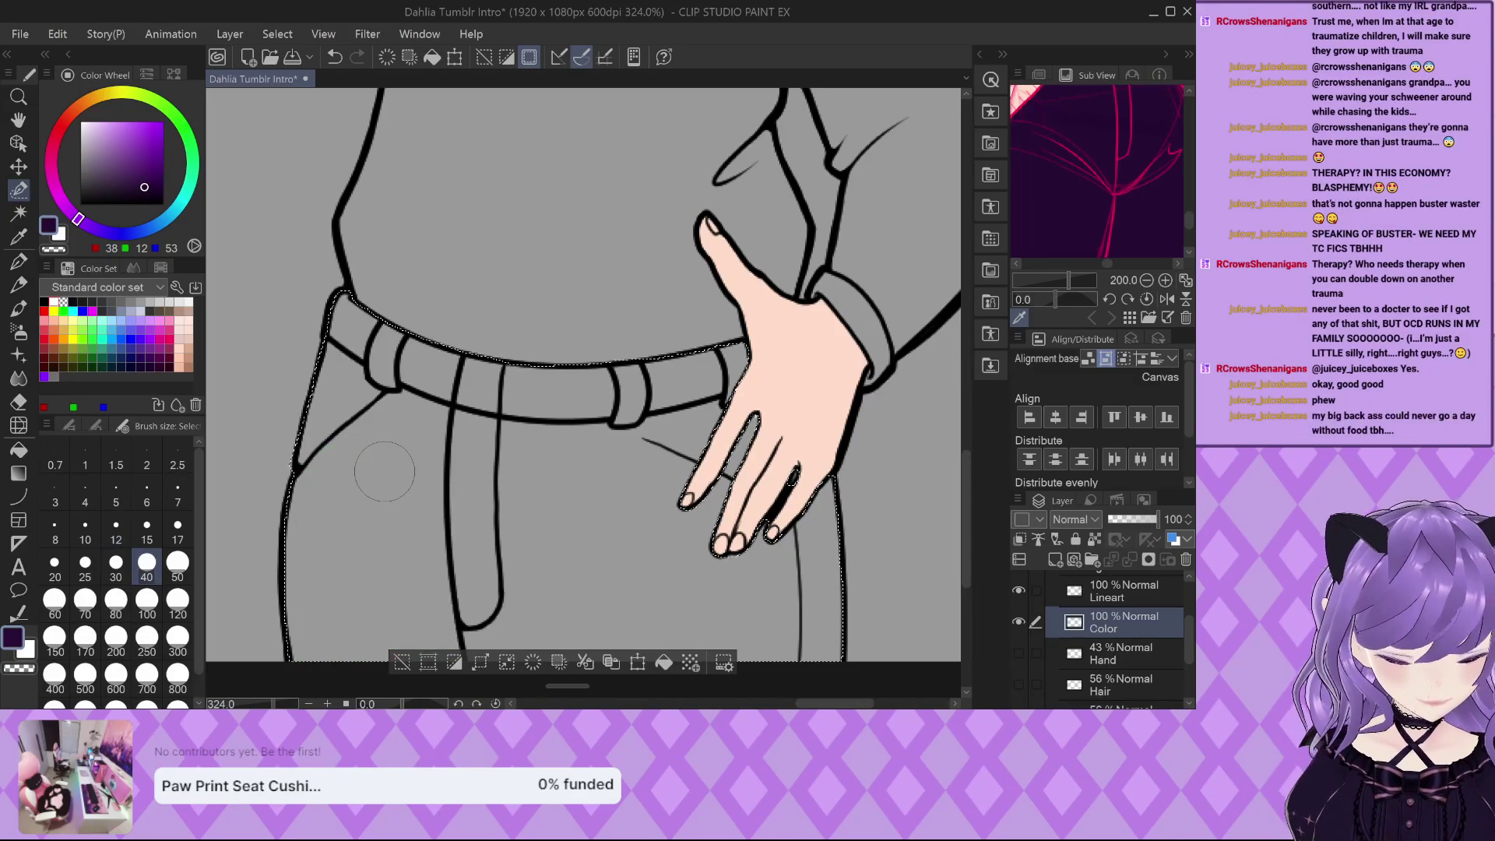
scroll(384, 471, down, 3)
scroll(630, 515, up, 2)
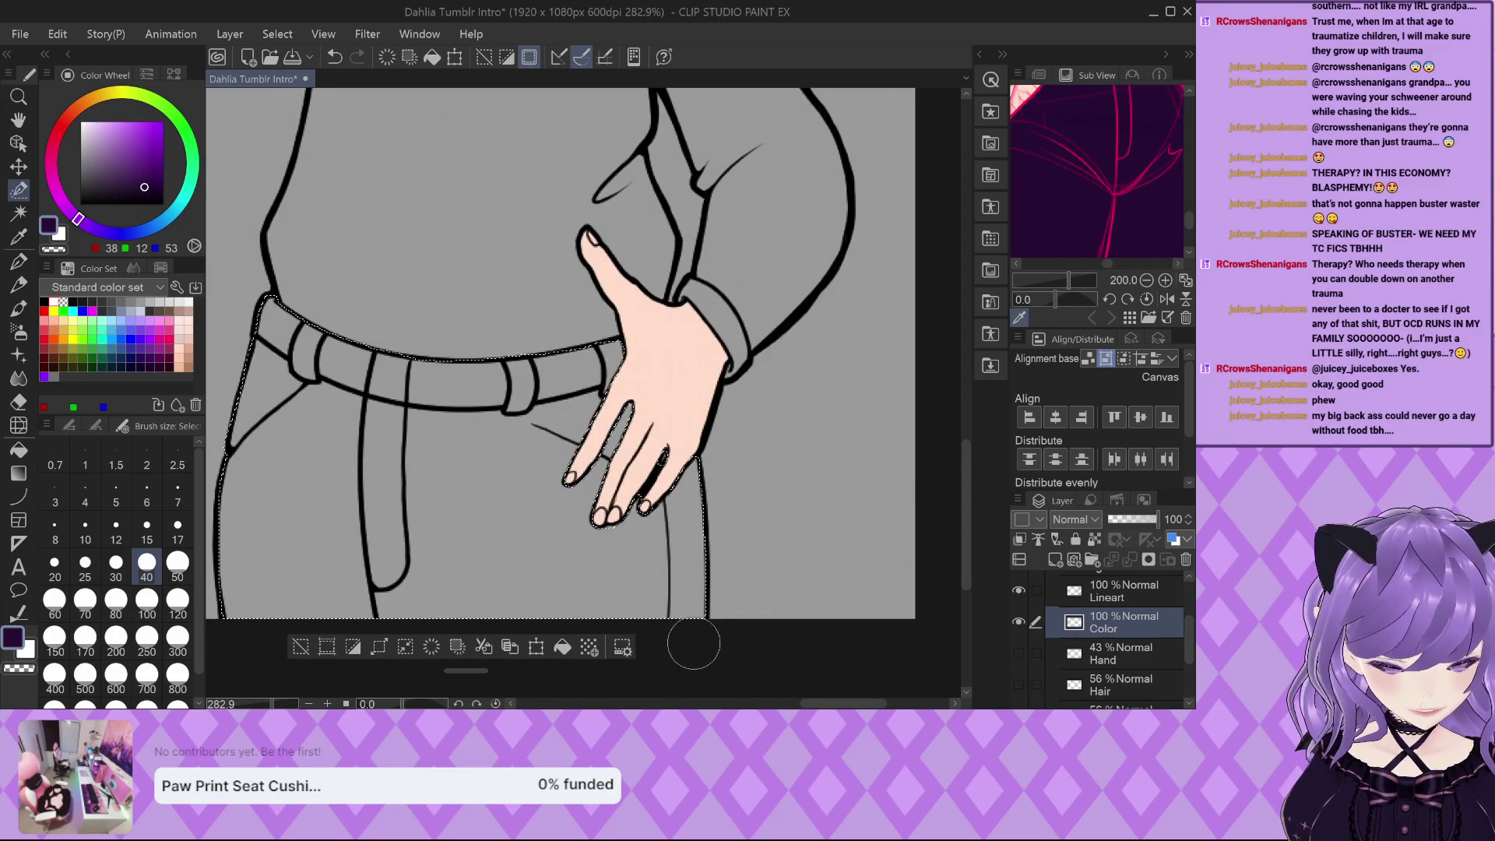
Paint dark purple over the selected pants with the Pen at size 200.
key(p)
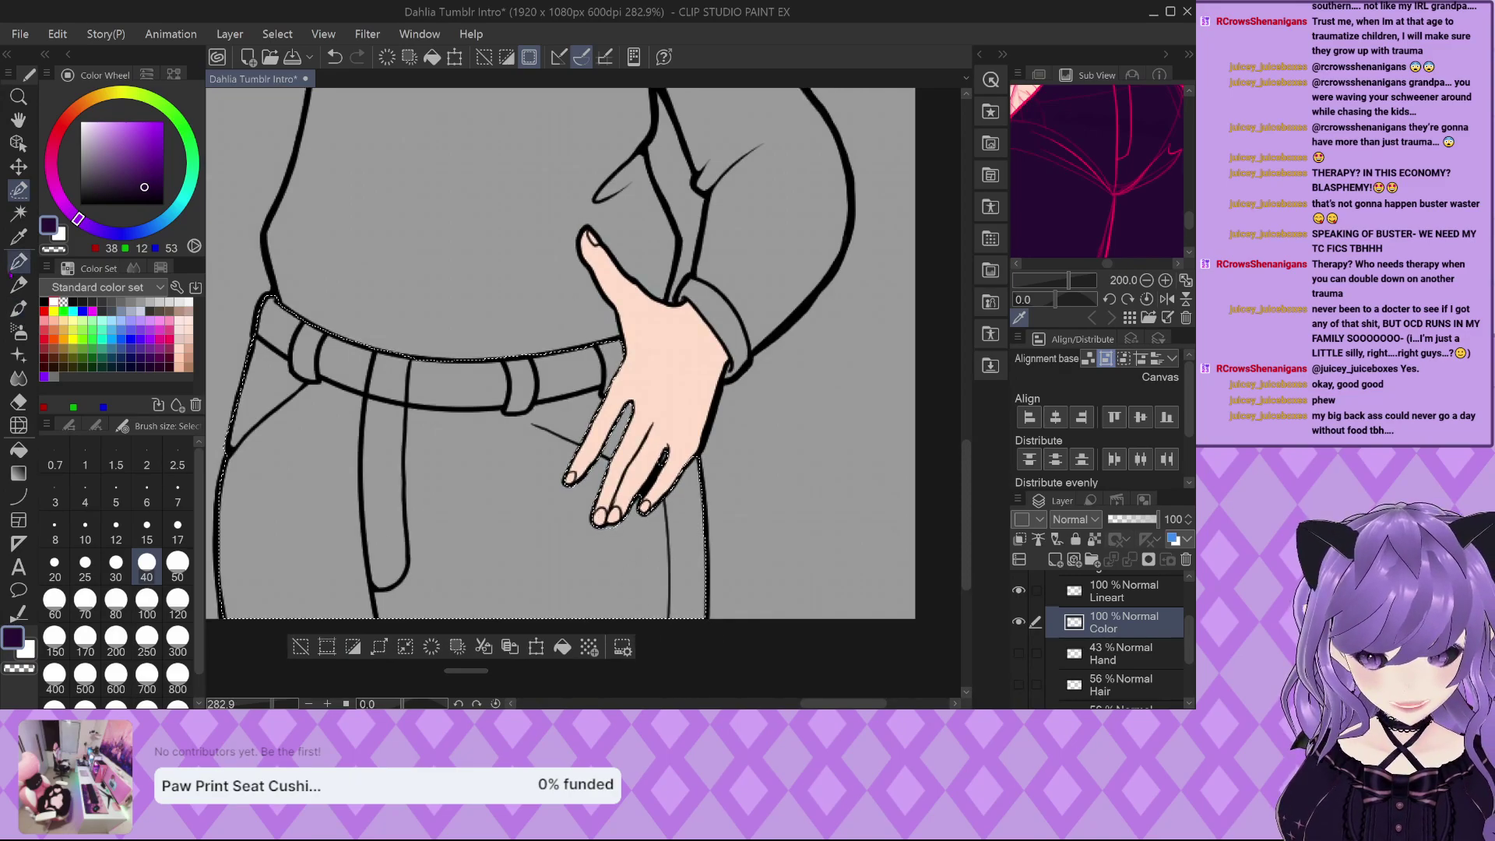
scroll(620, 555, down, 2)
scroll(603, 514, up, 1)
scroll(603, 537, up, 3)
click(116, 643)
mouse_move(577, 502)
mouse_down()
mouse_move(691, 521)
mouse_move(603, 580)
mouse_move(282, 564)
mouse_move(296, 449)
mouse_move(405, 427)
mouse_up()
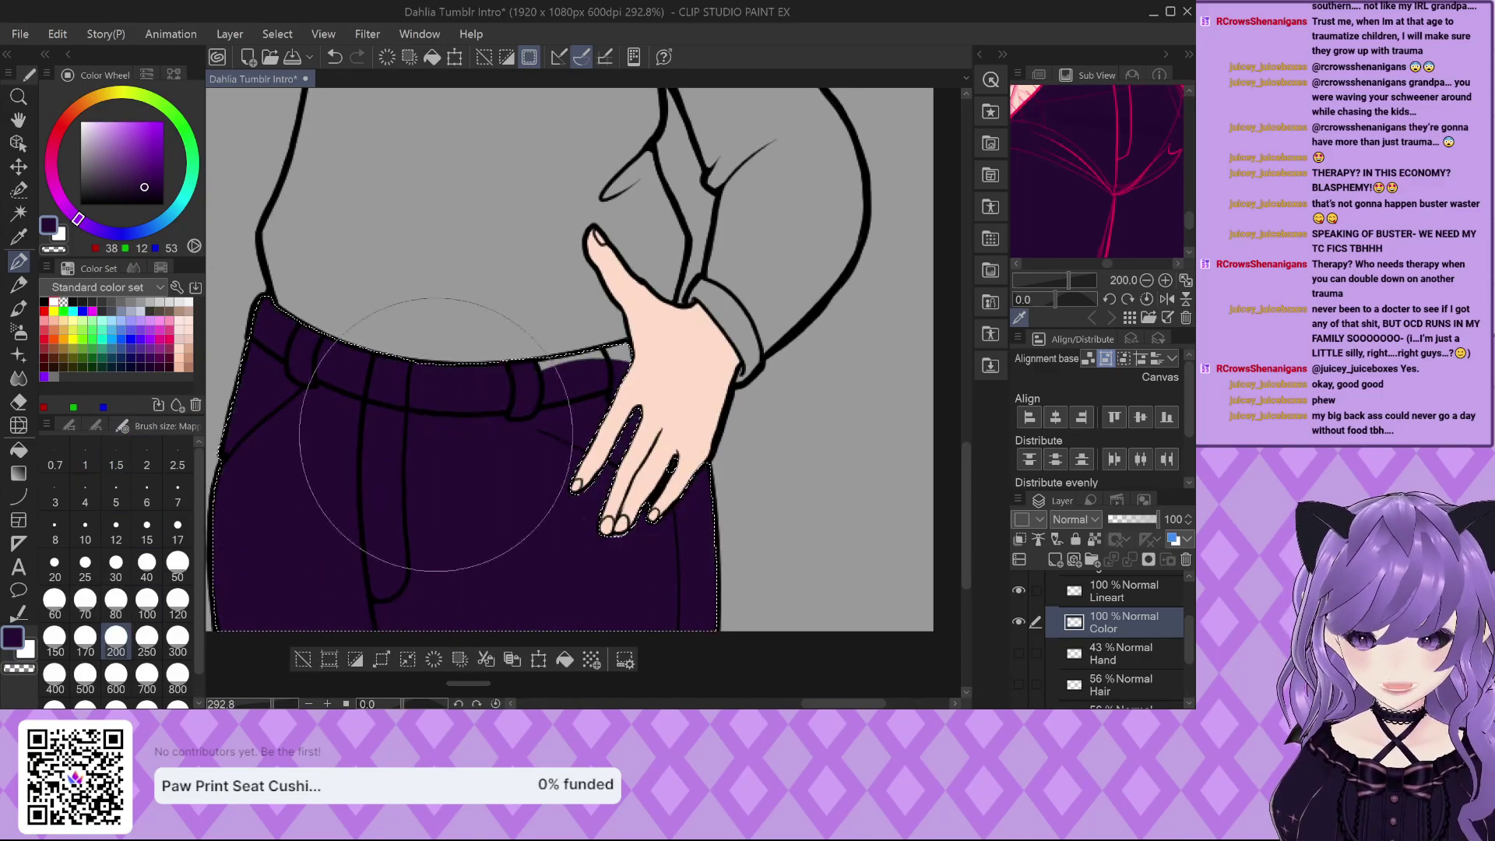
Clear the pants selection and shrink the brush back to size 5.
key(ctrl+d)
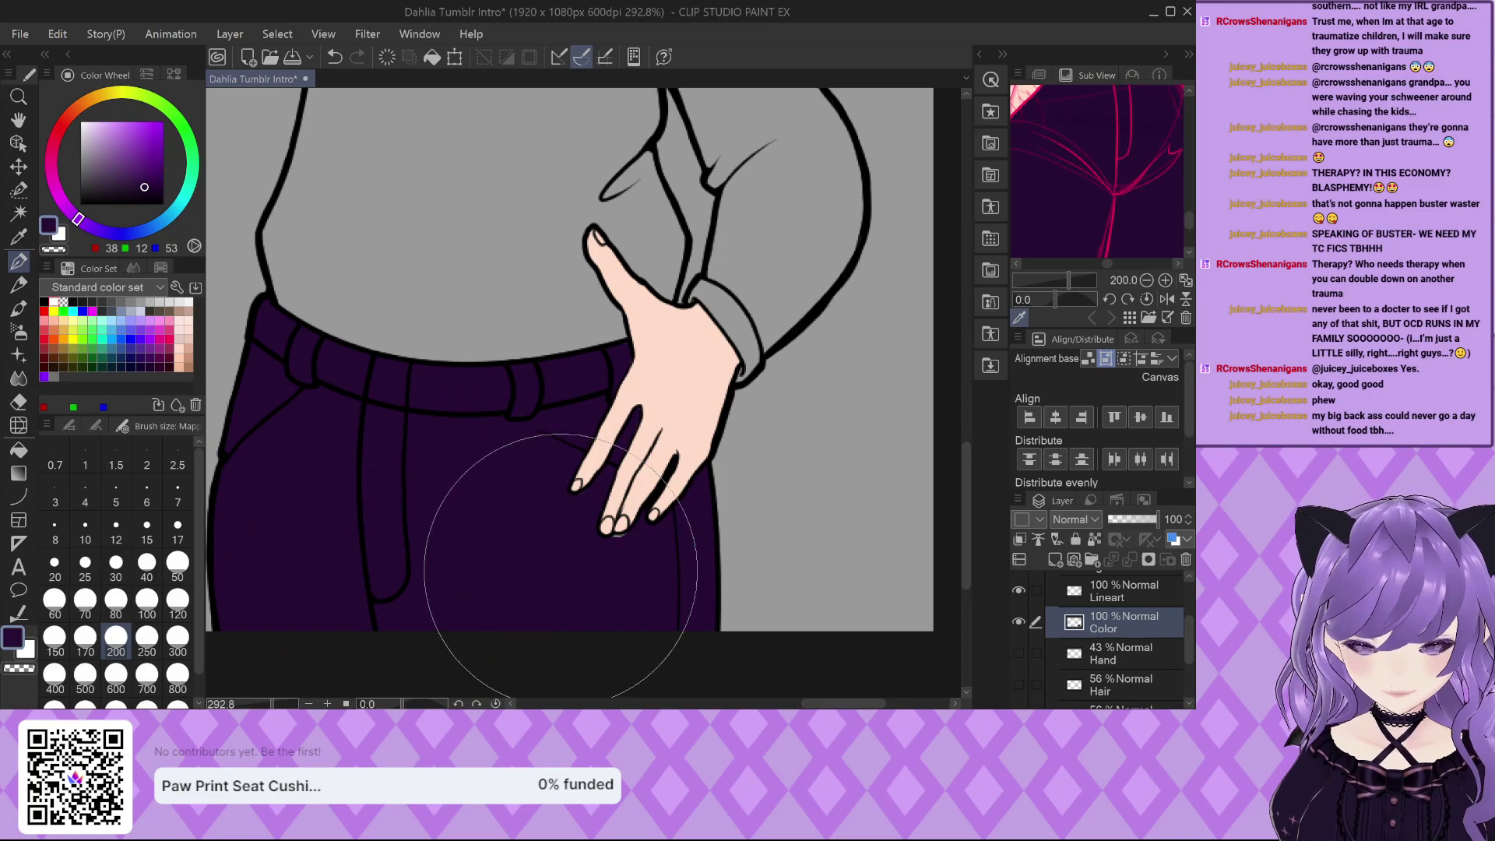
scroll(561, 565, down, 2)
key(bracketleft)
key(bracketleft)
key(bracketleft)
key(bracketleft)
key(bracketleft)
key(bracketleft)
key(bracketleft)
key(bracketleft)
key(bracketleft)
key(bracketleft)
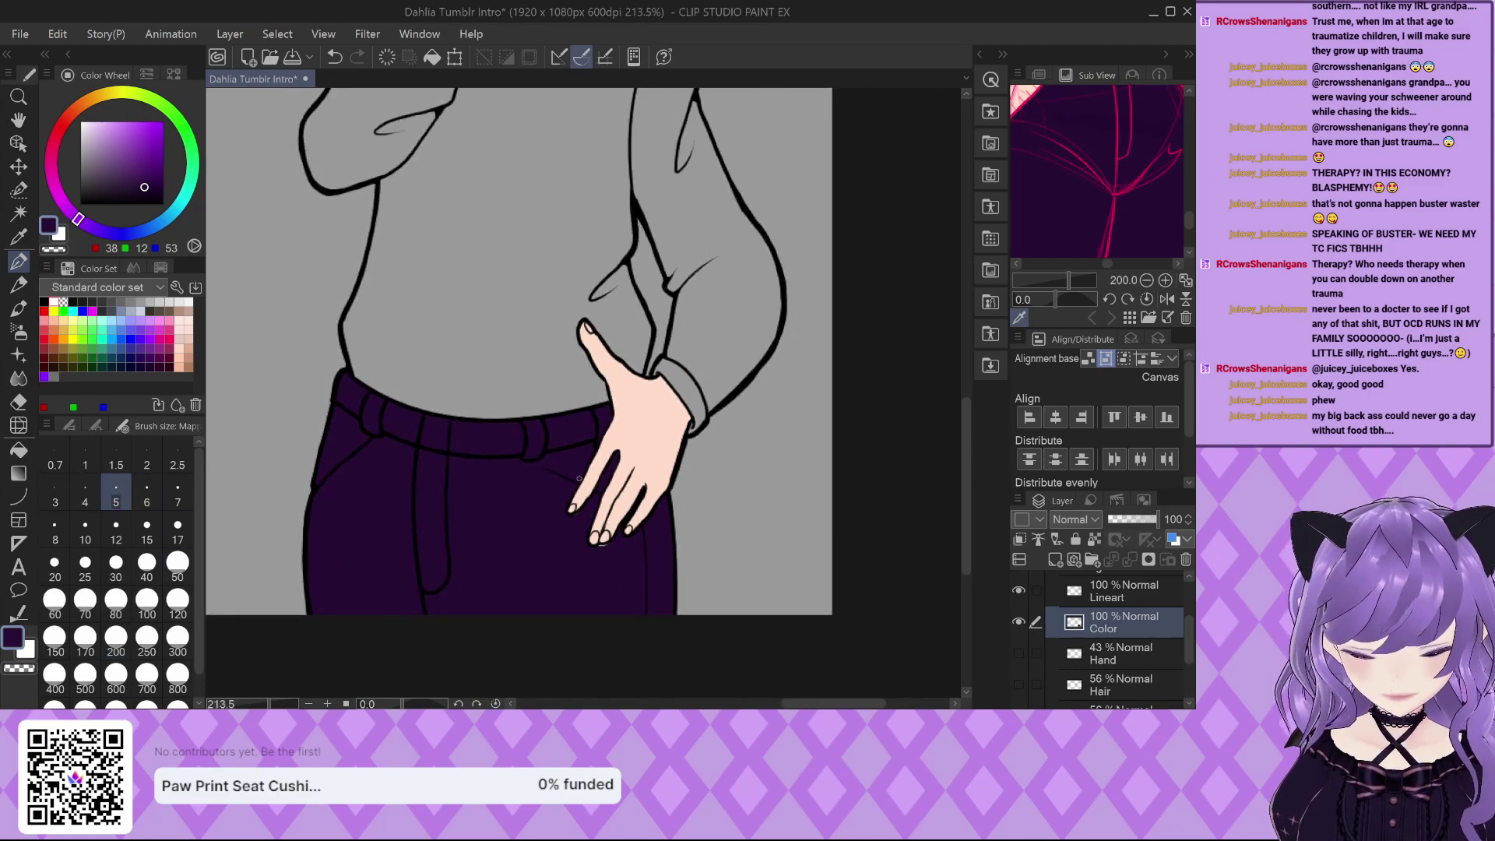
scroll(580, 469, down, 1)
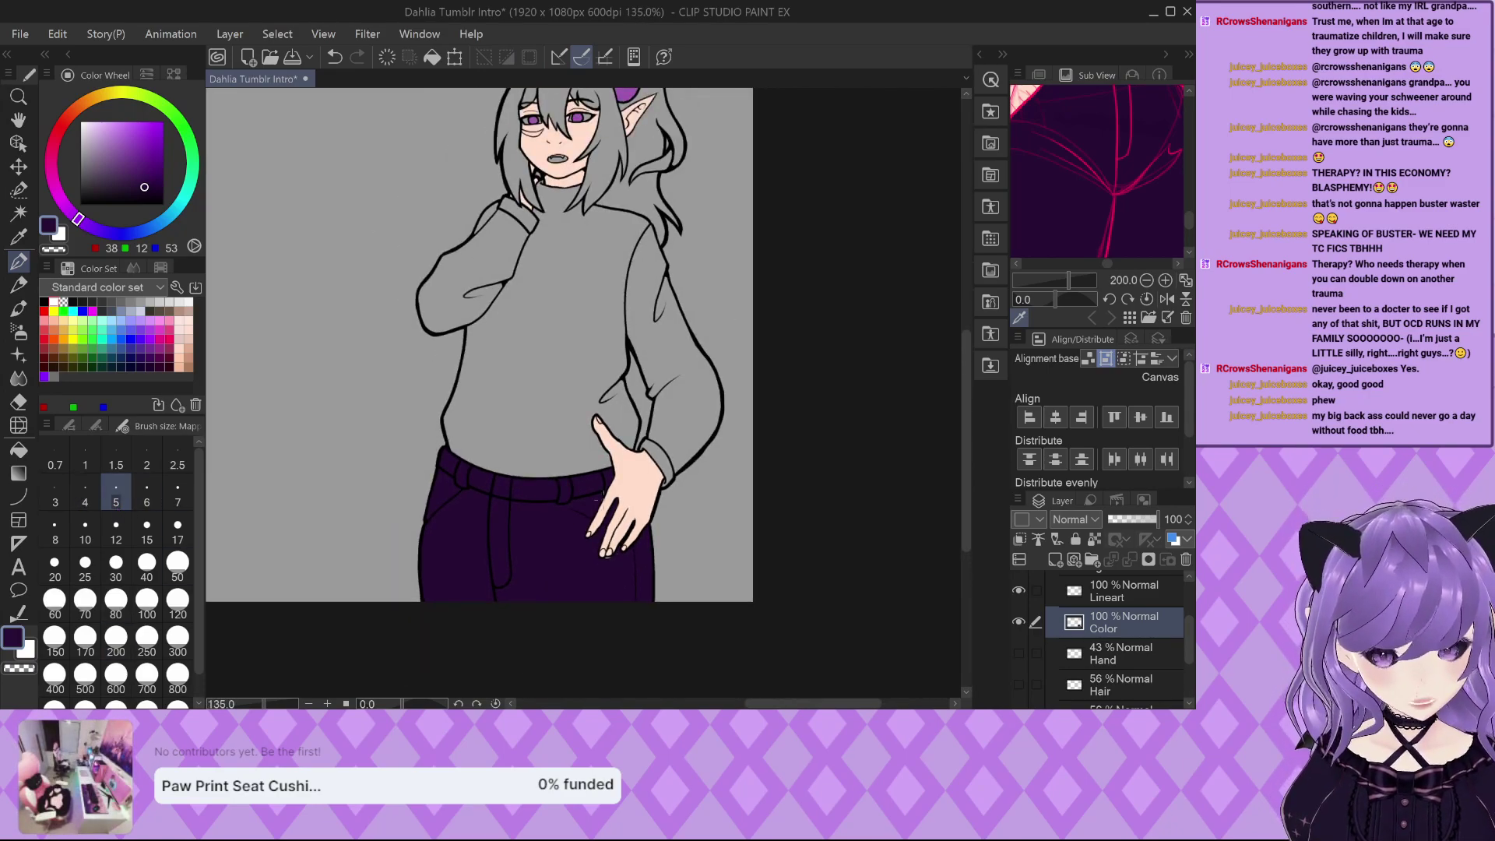
scroll(575, 467, up, 3)
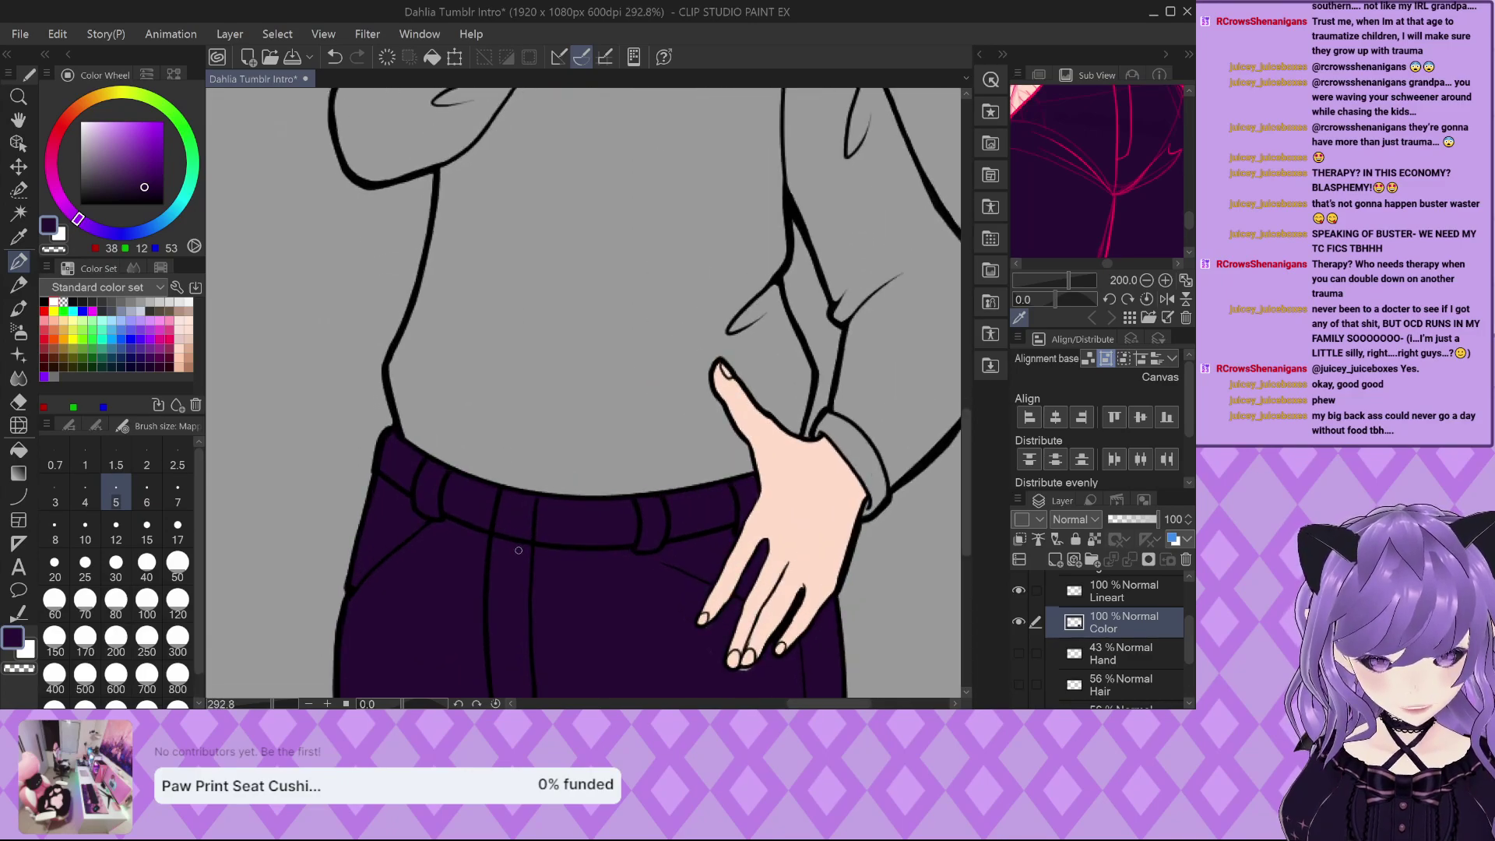
Zoom in on the face, switch to a different colour set and pick its dark red swatch.
scroll(519, 551, down, 2)
scroll(529, 562, down, 3)
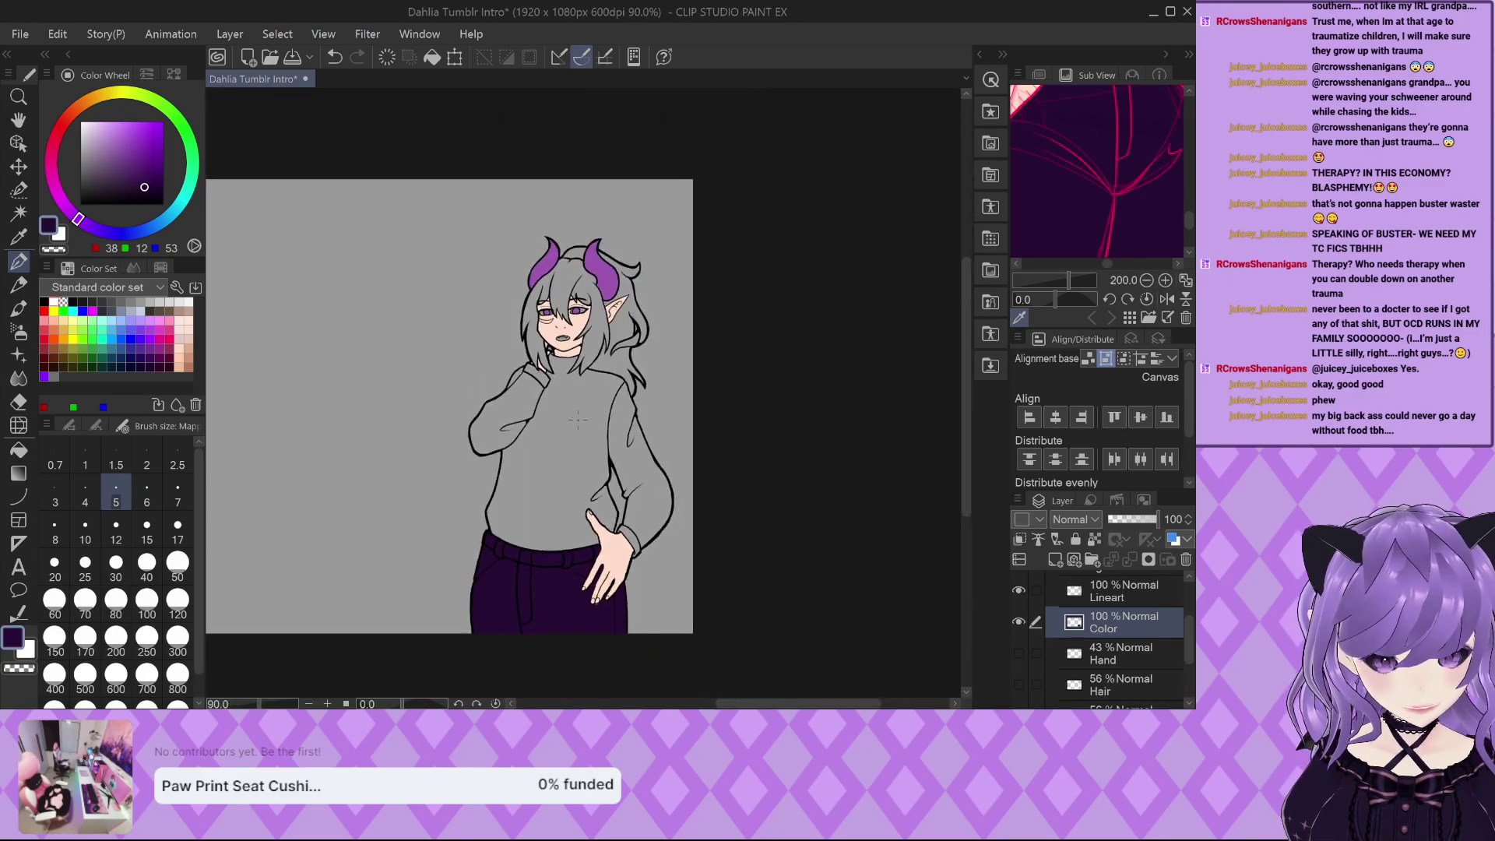
scroll(529, 563, up, 2)
scroll(1092, 206, down, 3)
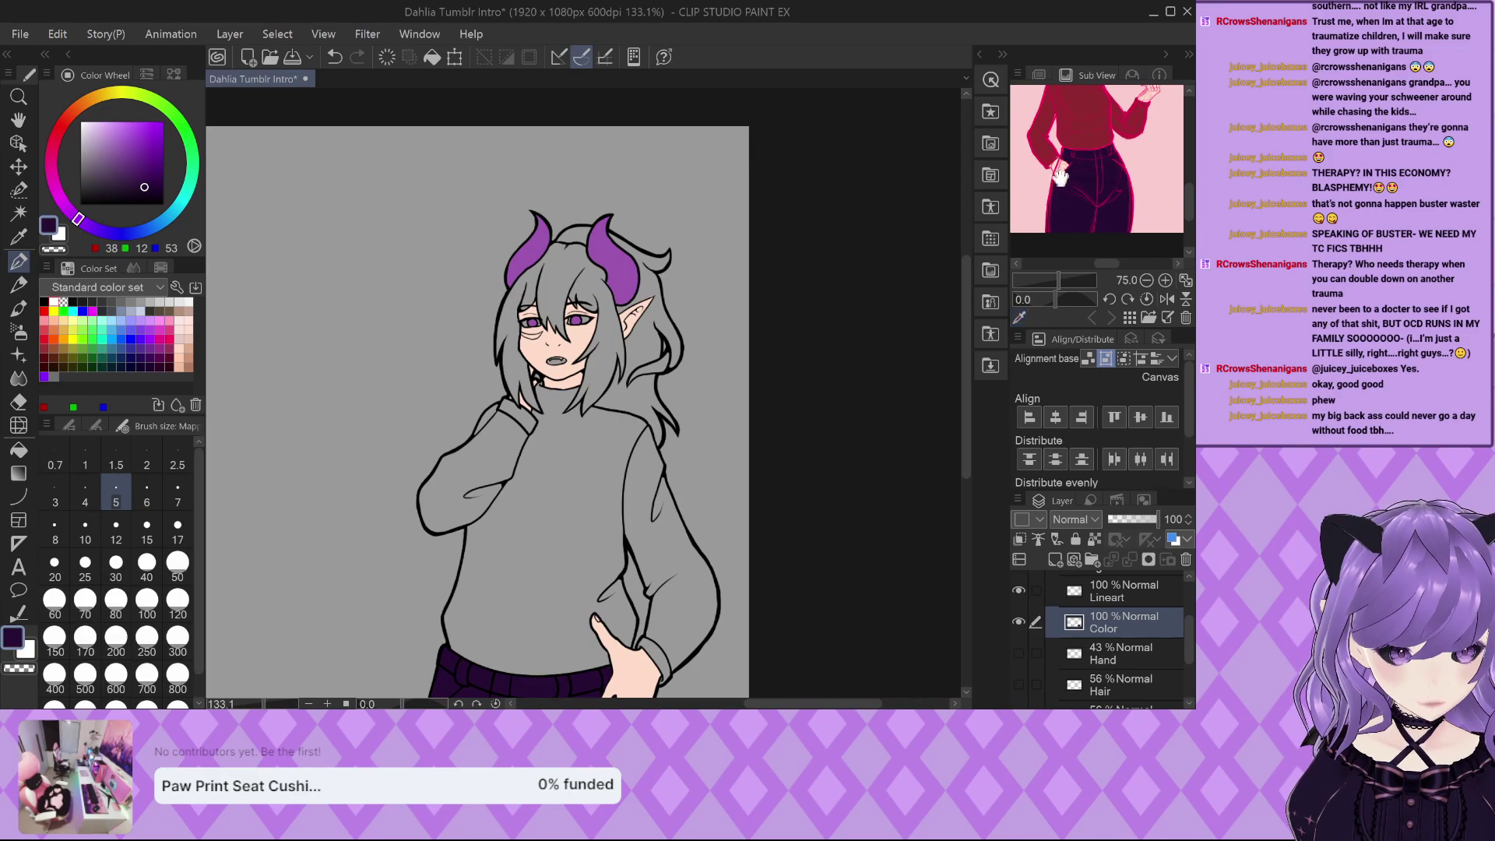
scroll(1055, 175, up, 4)
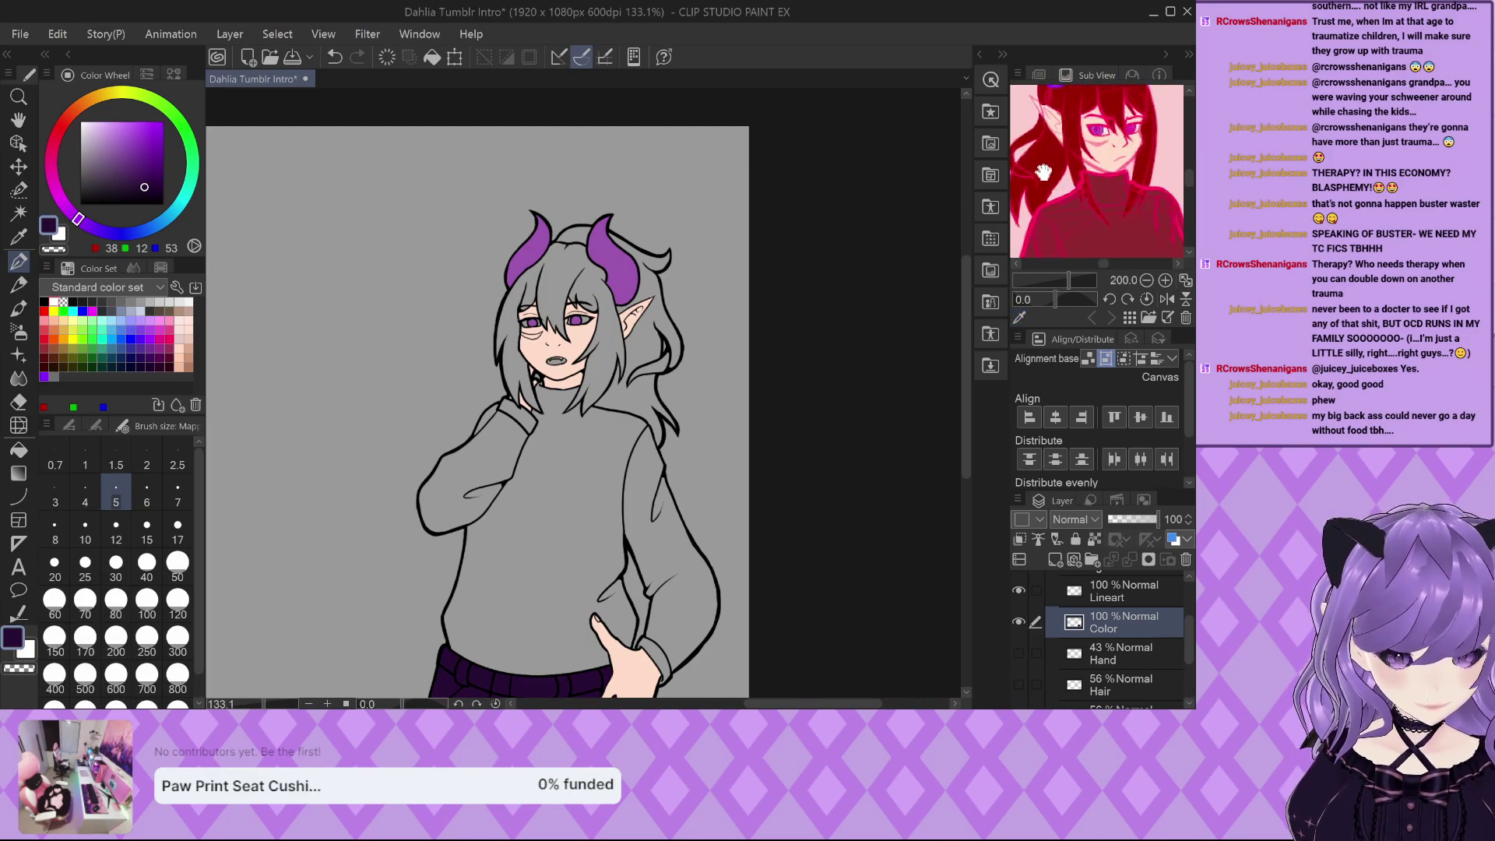
scroll(554, 336, up, 5)
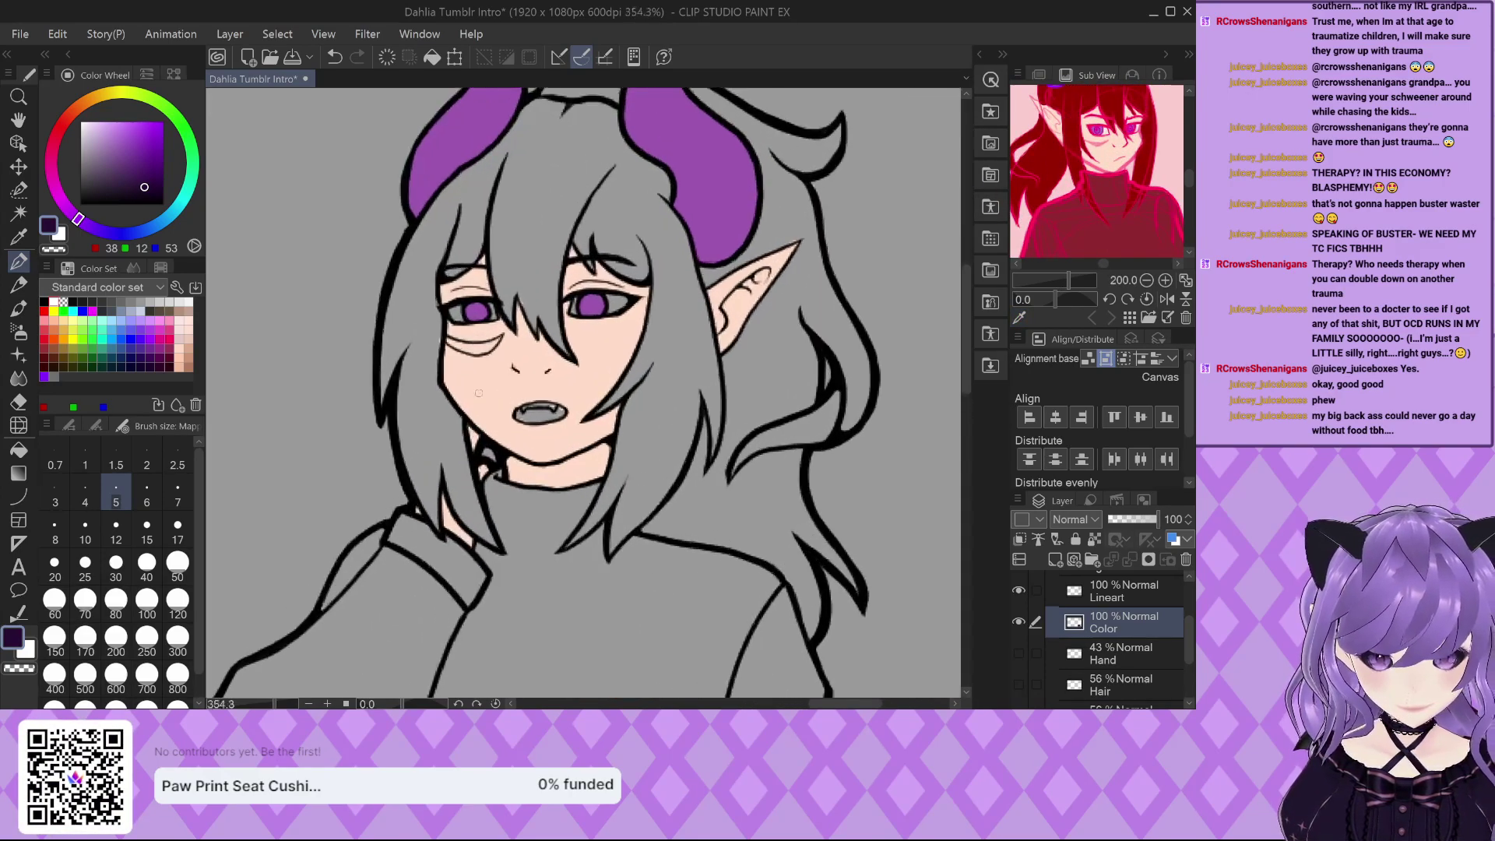
click(113, 301)
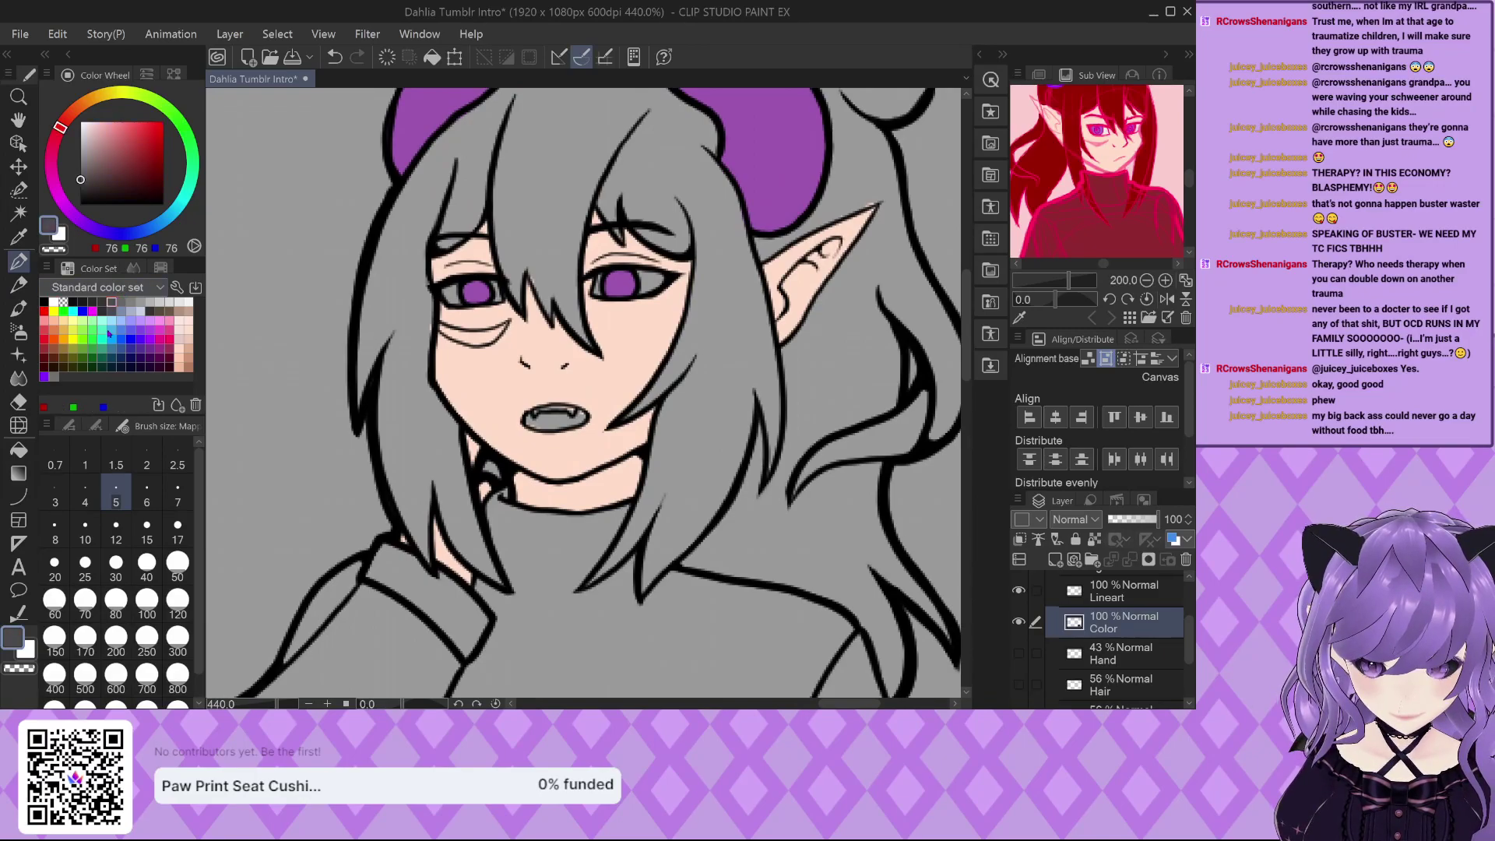
click(117, 359)
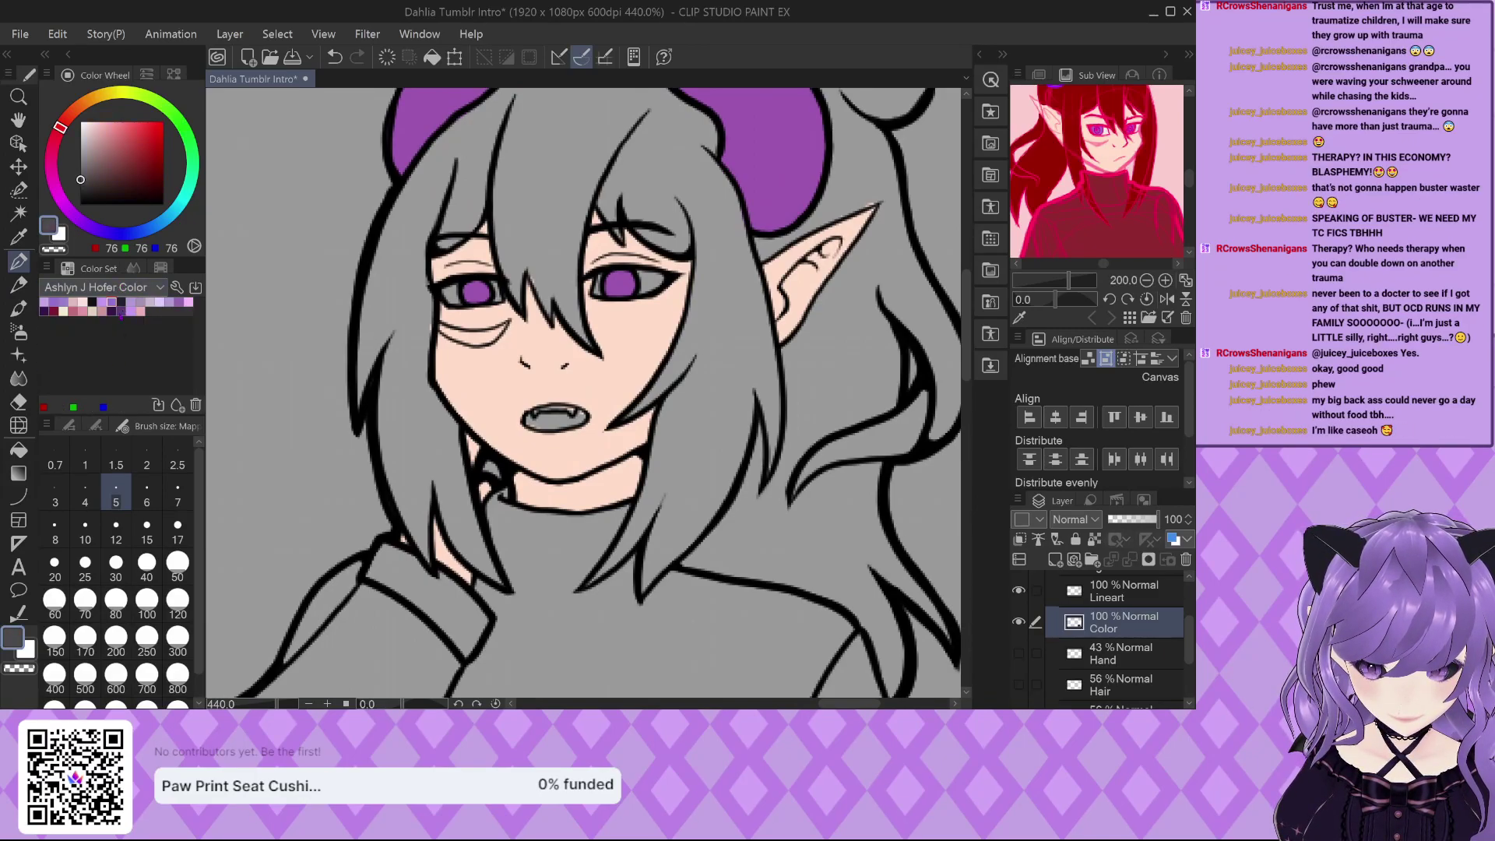
click(60, 305)
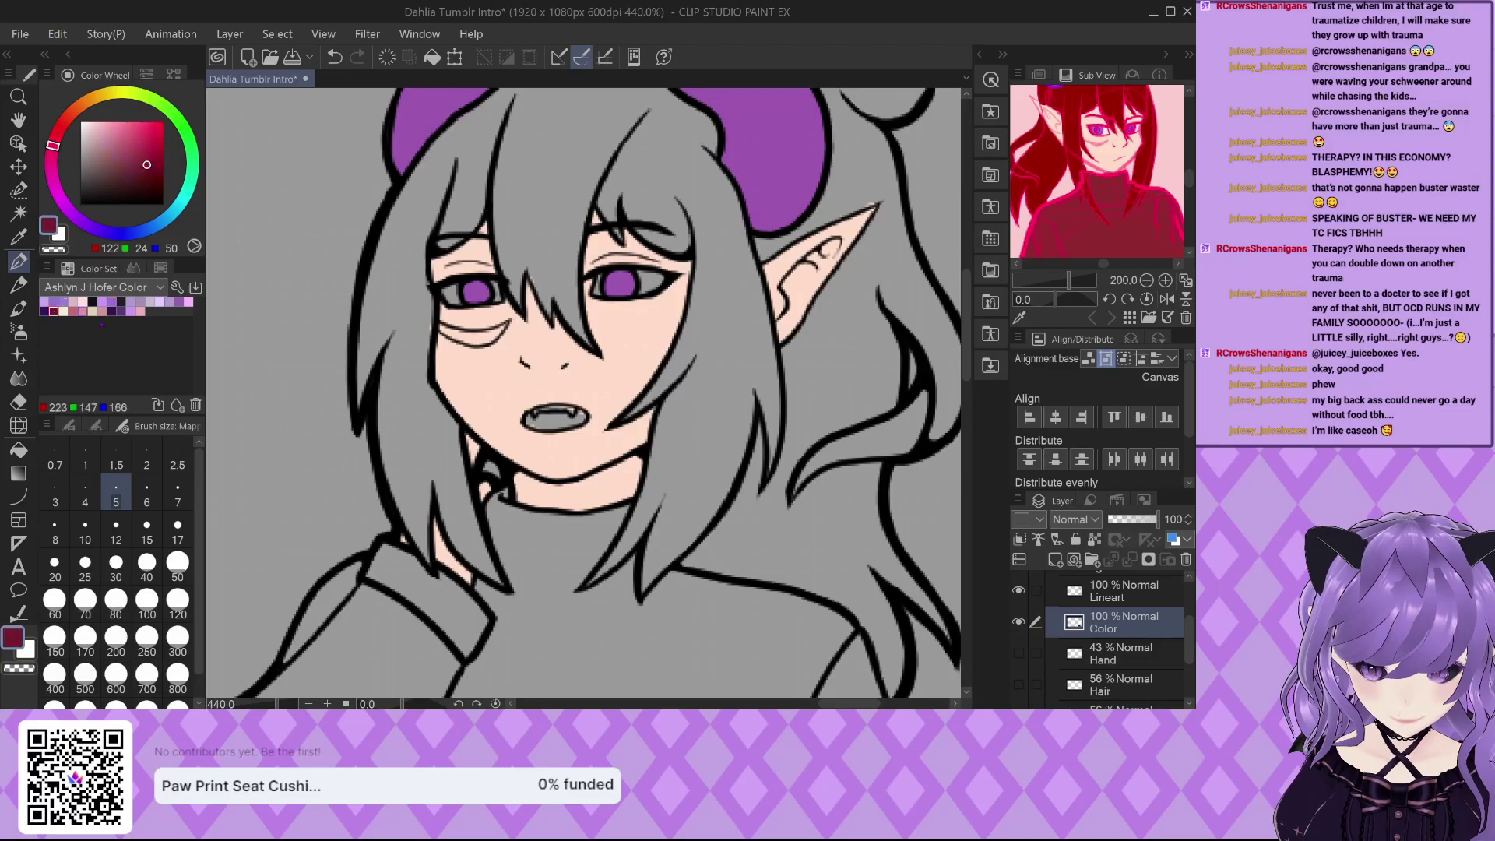
Paint the mouth interior dark red and the upper fangs light cream.
scroll(510, 355, up, 6)
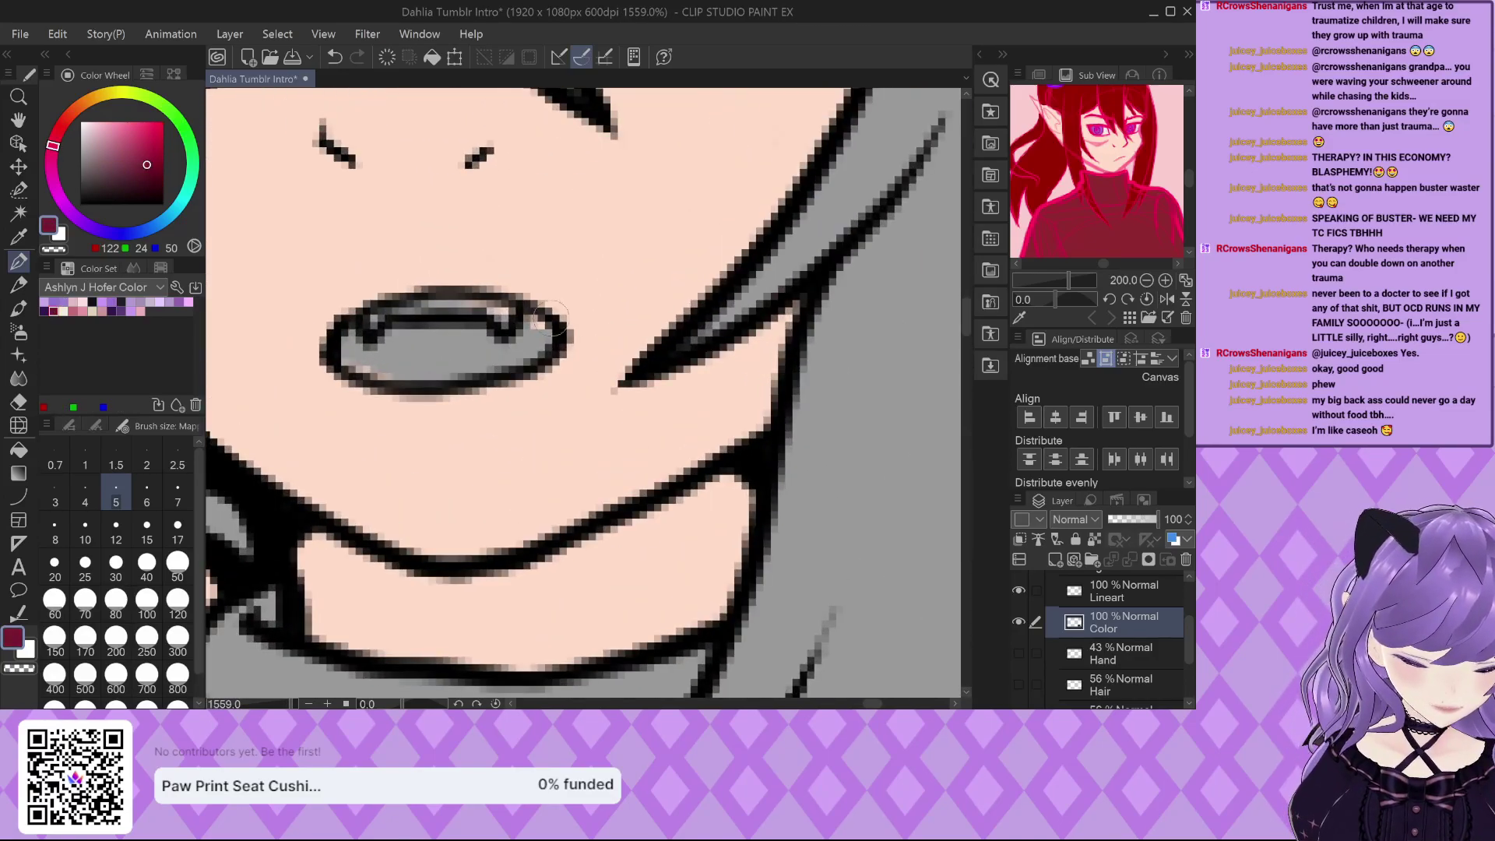
mouse_move(545, 347)
mouse_down()
mouse_move(516, 352)
mouse_move(544, 333)
mouse_move(479, 368)
mouse_move(477, 329)
mouse_move(389, 335)
mouse_move(383, 351)
mouse_move(398, 327)
mouse_move(467, 328)
mouse_move(360, 351)
mouse_move(359, 330)
mouse_move(343, 348)
mouse_move(382, 374)
mouse_move(473, 362)
mouse_move(409, 365)
mouse_move(433, 379)
mouse_move(516, 364)
mouse_move(443, 374)
mouse_move(411, 356)
mouse_move(452, 348)
mouse_move(368, 358)
mouse_up()
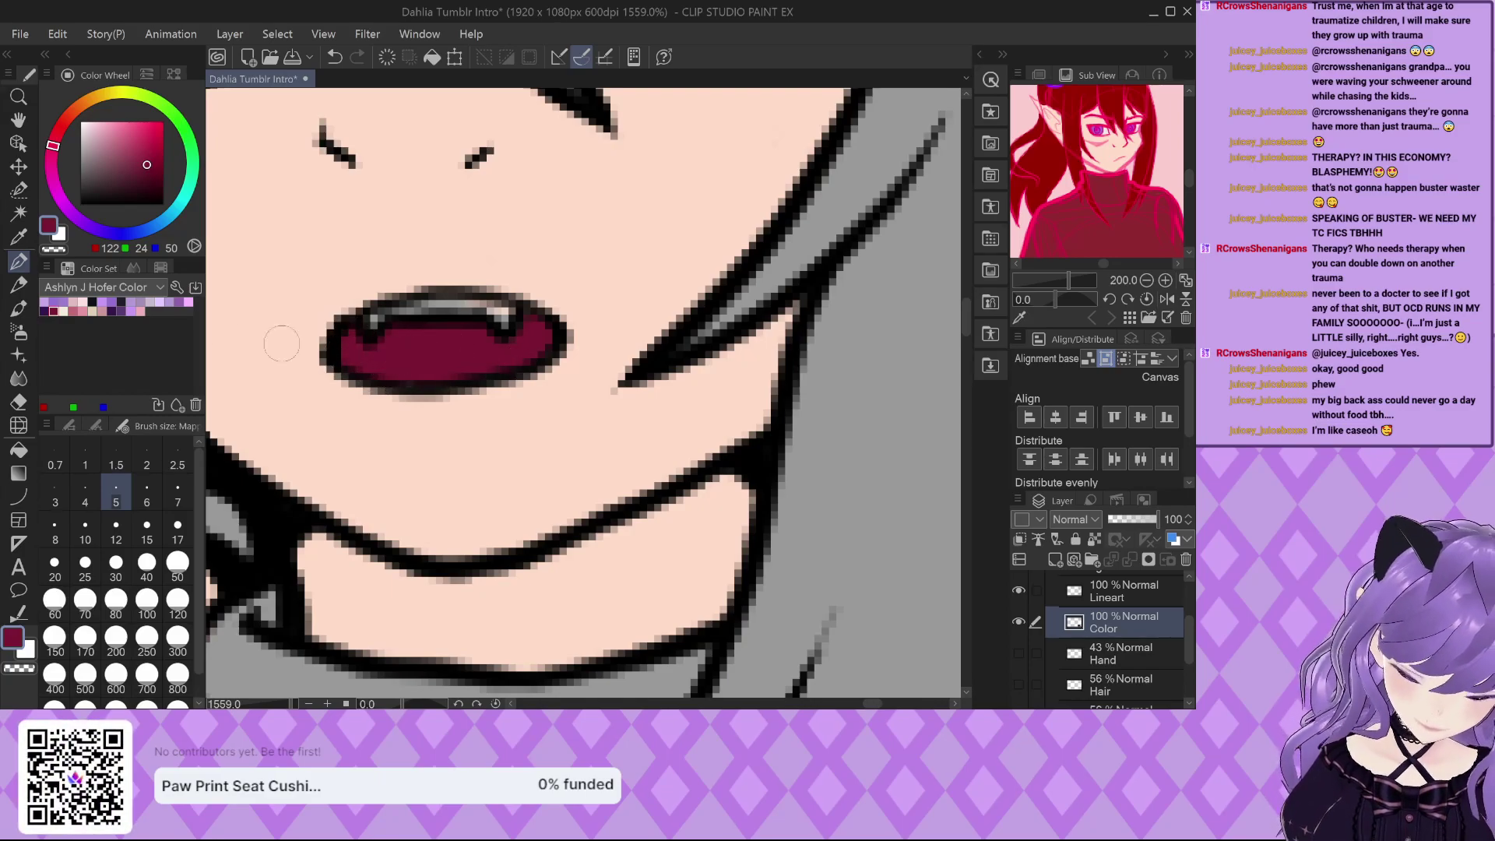
click(66, 306)
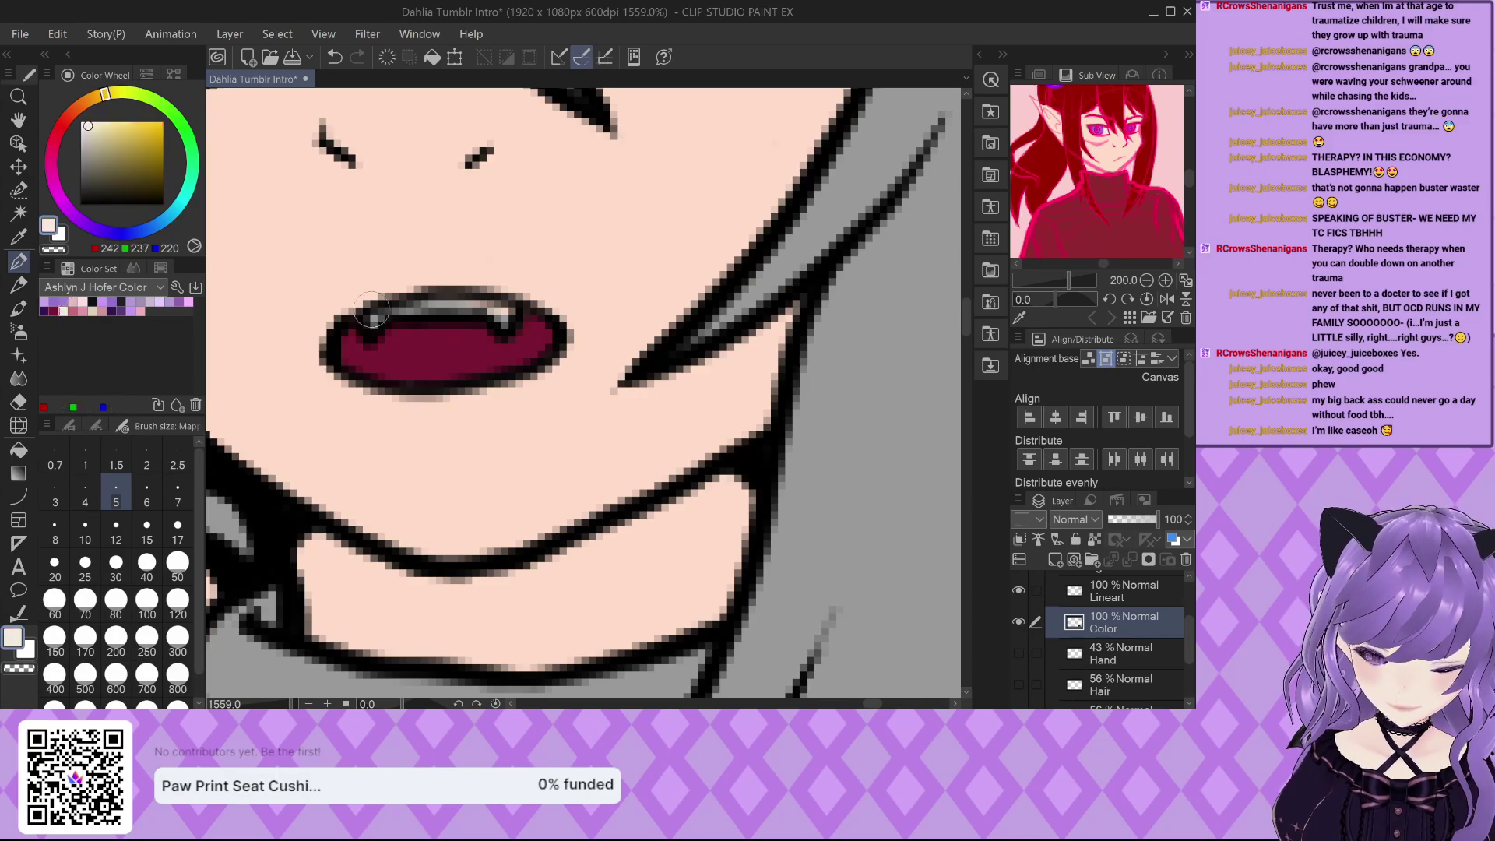
drag(371, 331, 436, 307)
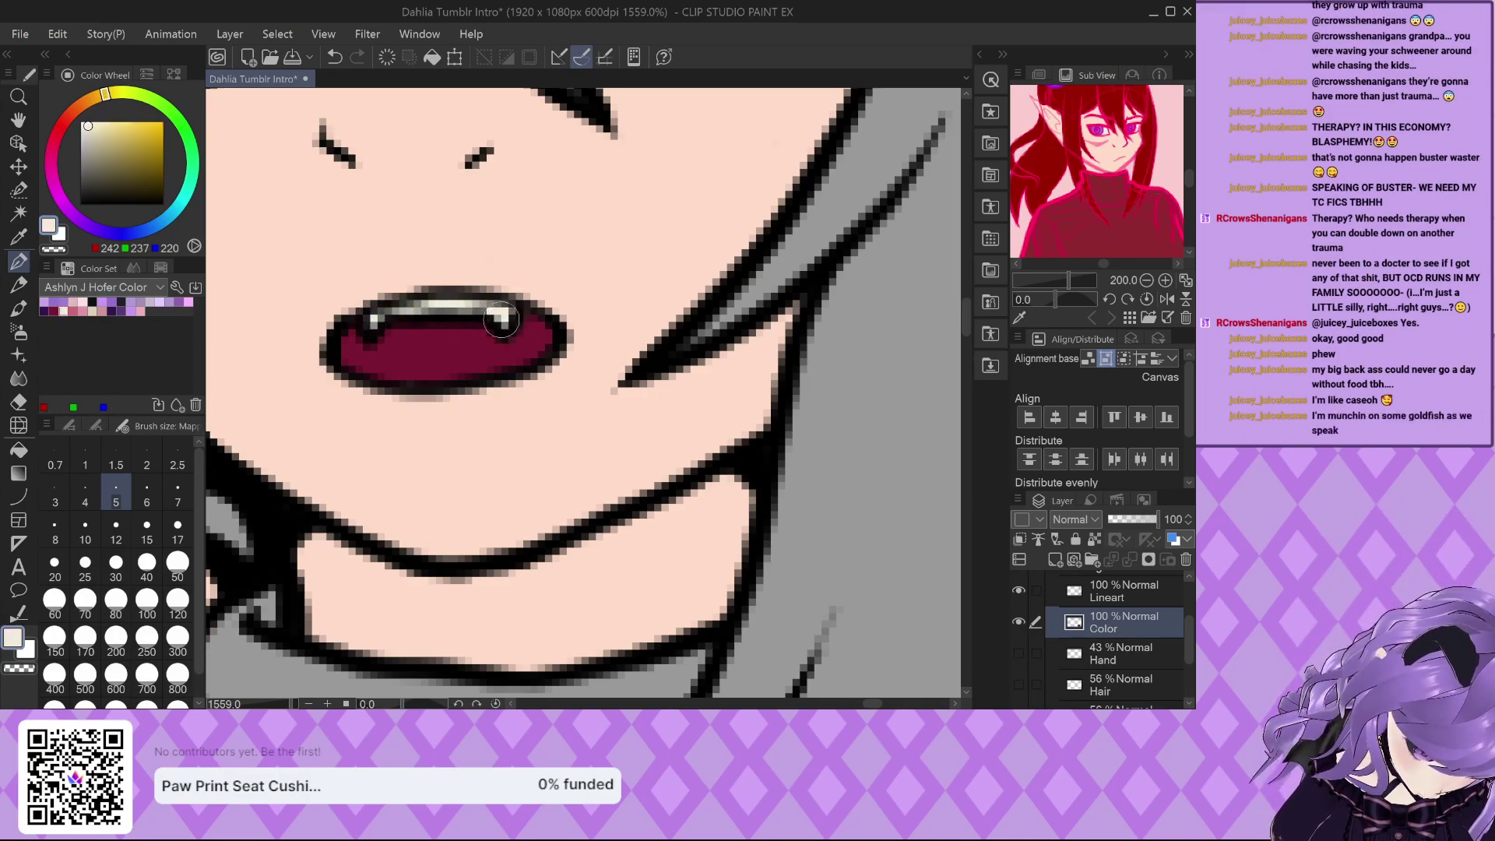
scroll(510, 269, down, 10)
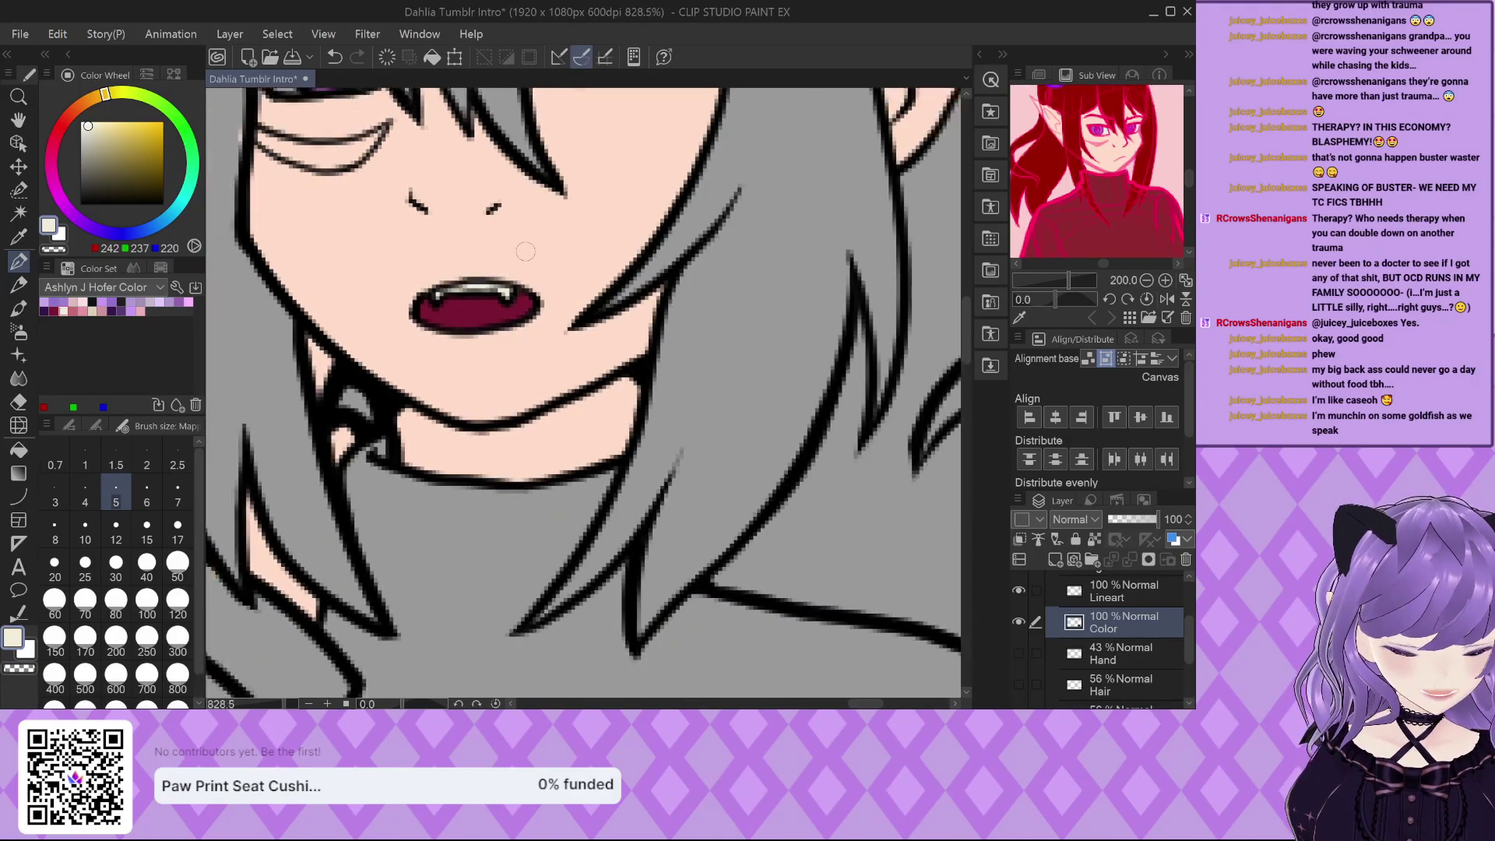
scroll(557, 247, down, 3)
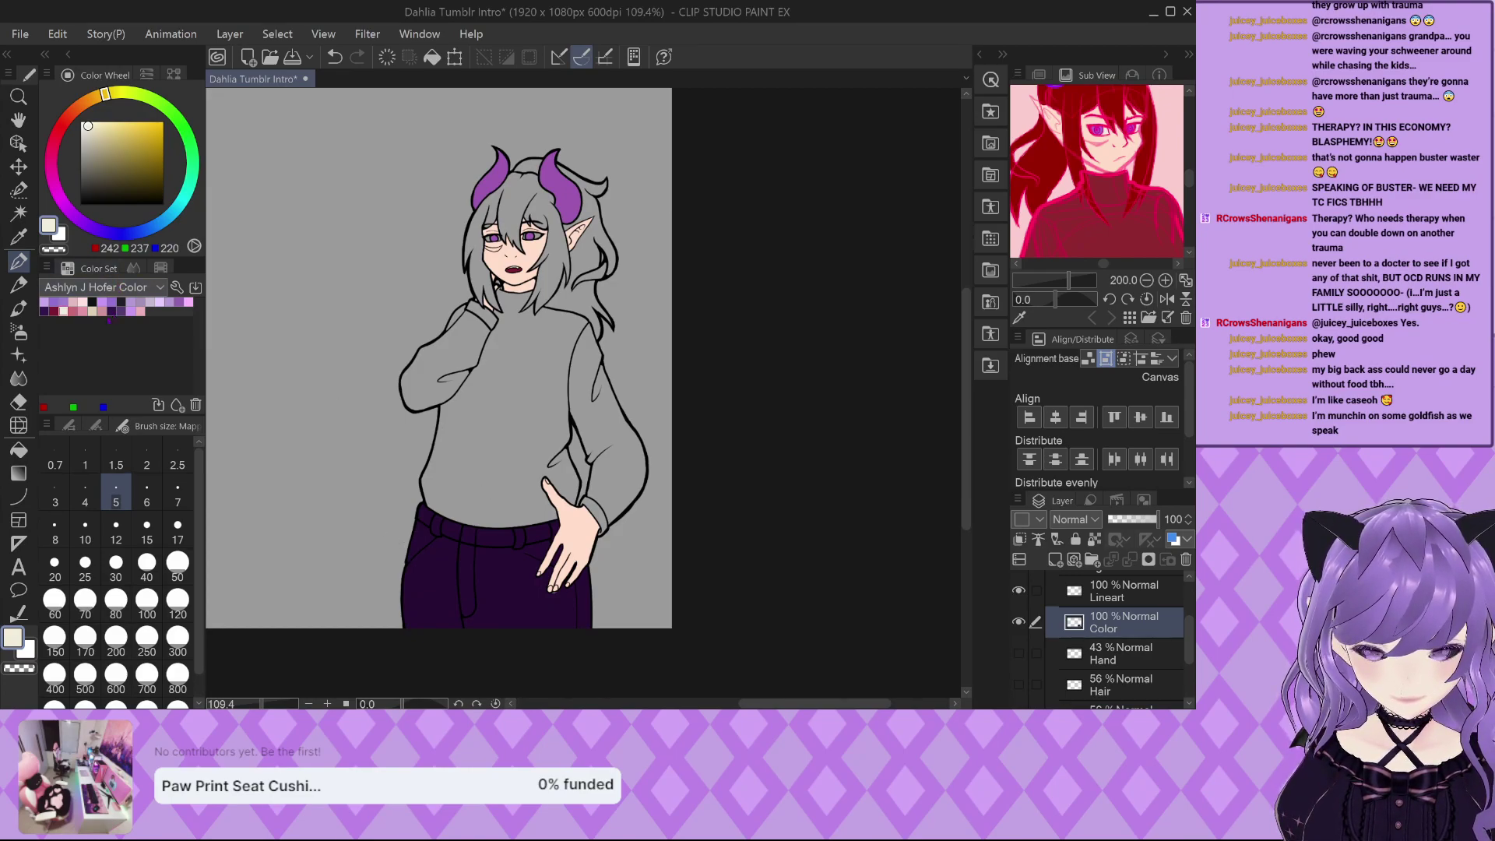
Change the colour set and eyedrop the deep red (144, 40, 47) from the reference's sweater.
click(110, 315)
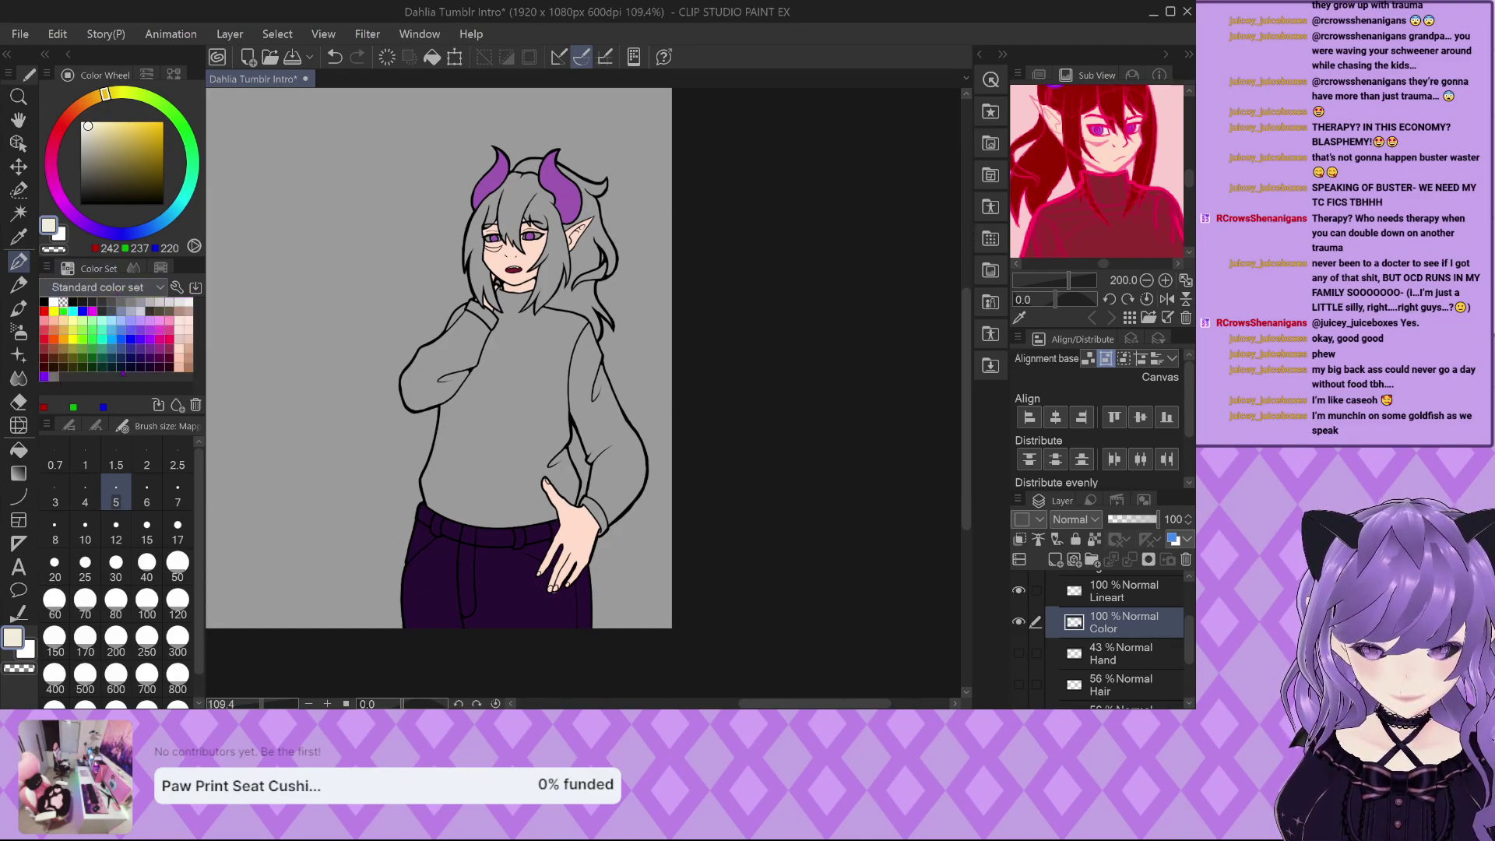
click(123, 372)
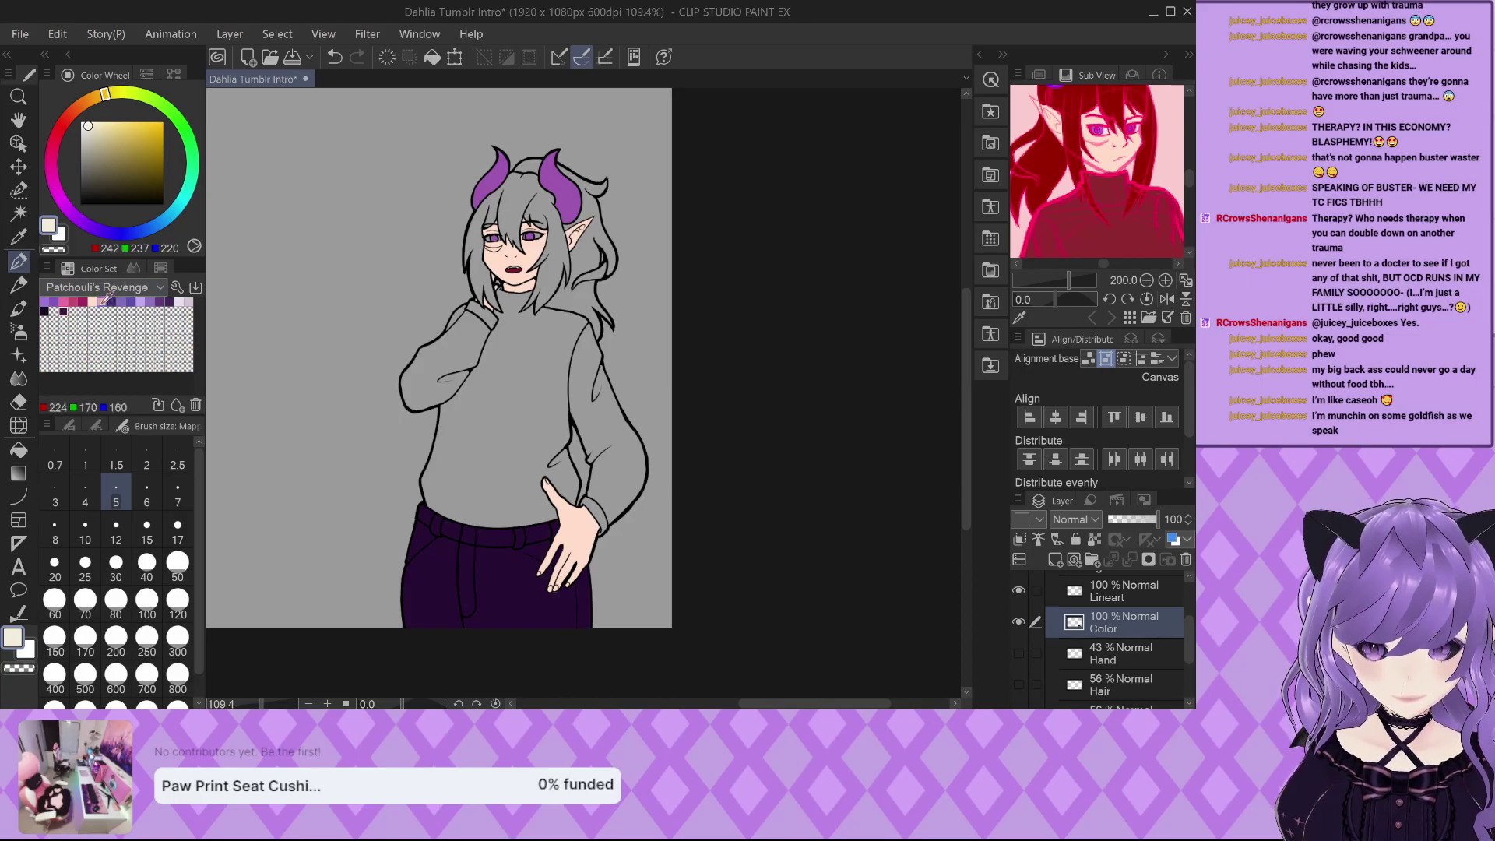
scroll(115, 289, up, 1)
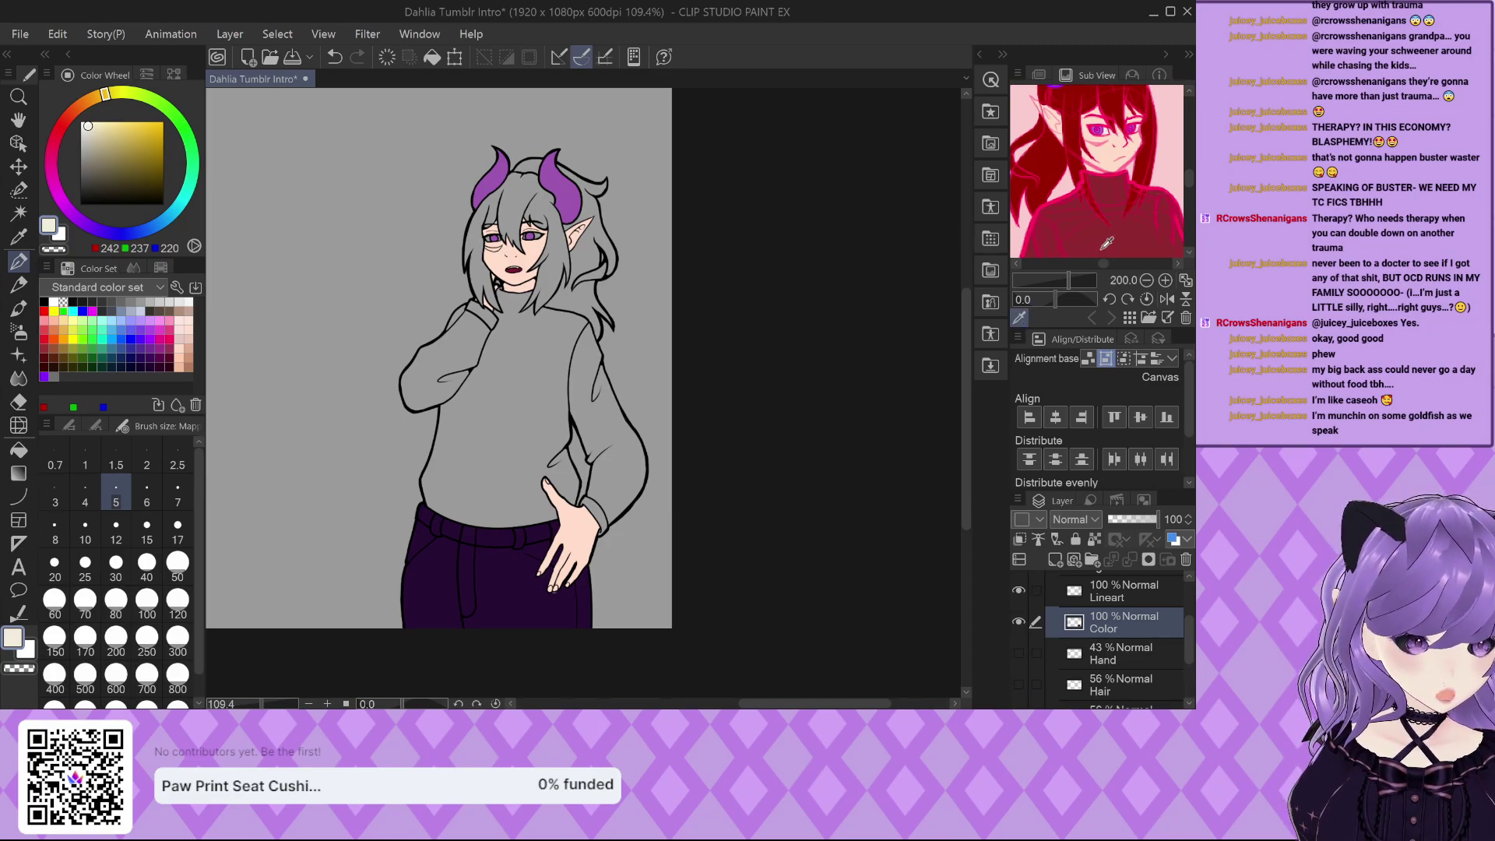
click(1102, 247)
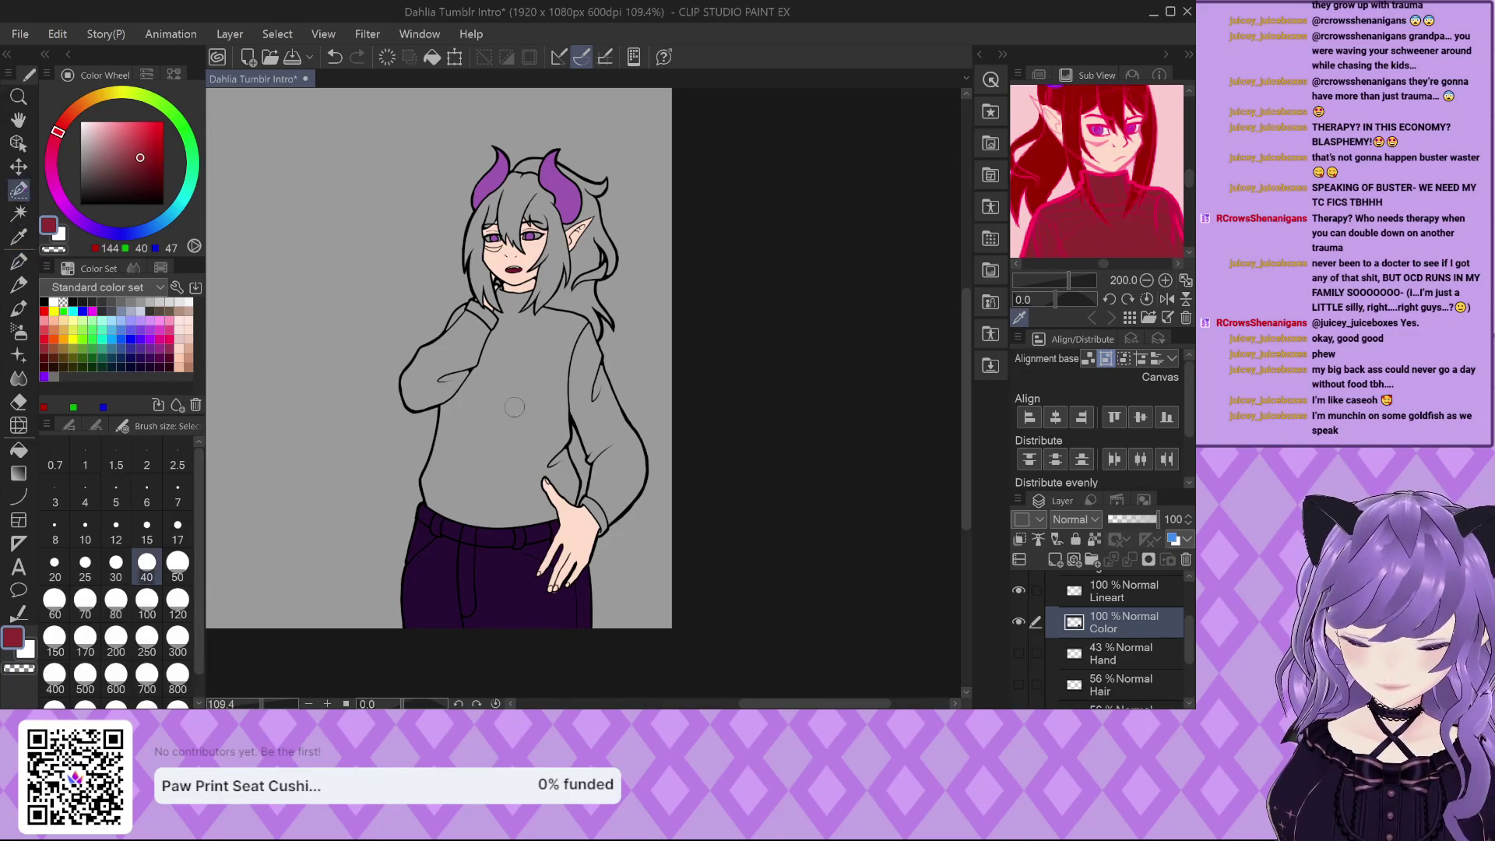
scroll(518, 317, up, 5)
Select the sweater arm, the torso beside it, the shoulder strip and the sweater's side.
mouse_move(612, 399)
mouse_down()
mouse_move(638, 266)
mouse_move(661, 367)
mouse_move(640, 371)
mouse_move(630, 406)
mouse_move(664, 501)
mouse_move(654, 423)
mouse_move(685, 497)
mouse_move(662, 341)
mouse_move(728, 478)
mouse_move(714, 459)
mouse_move(734, 508)
mouse_move(696, 582)
mouse_up()
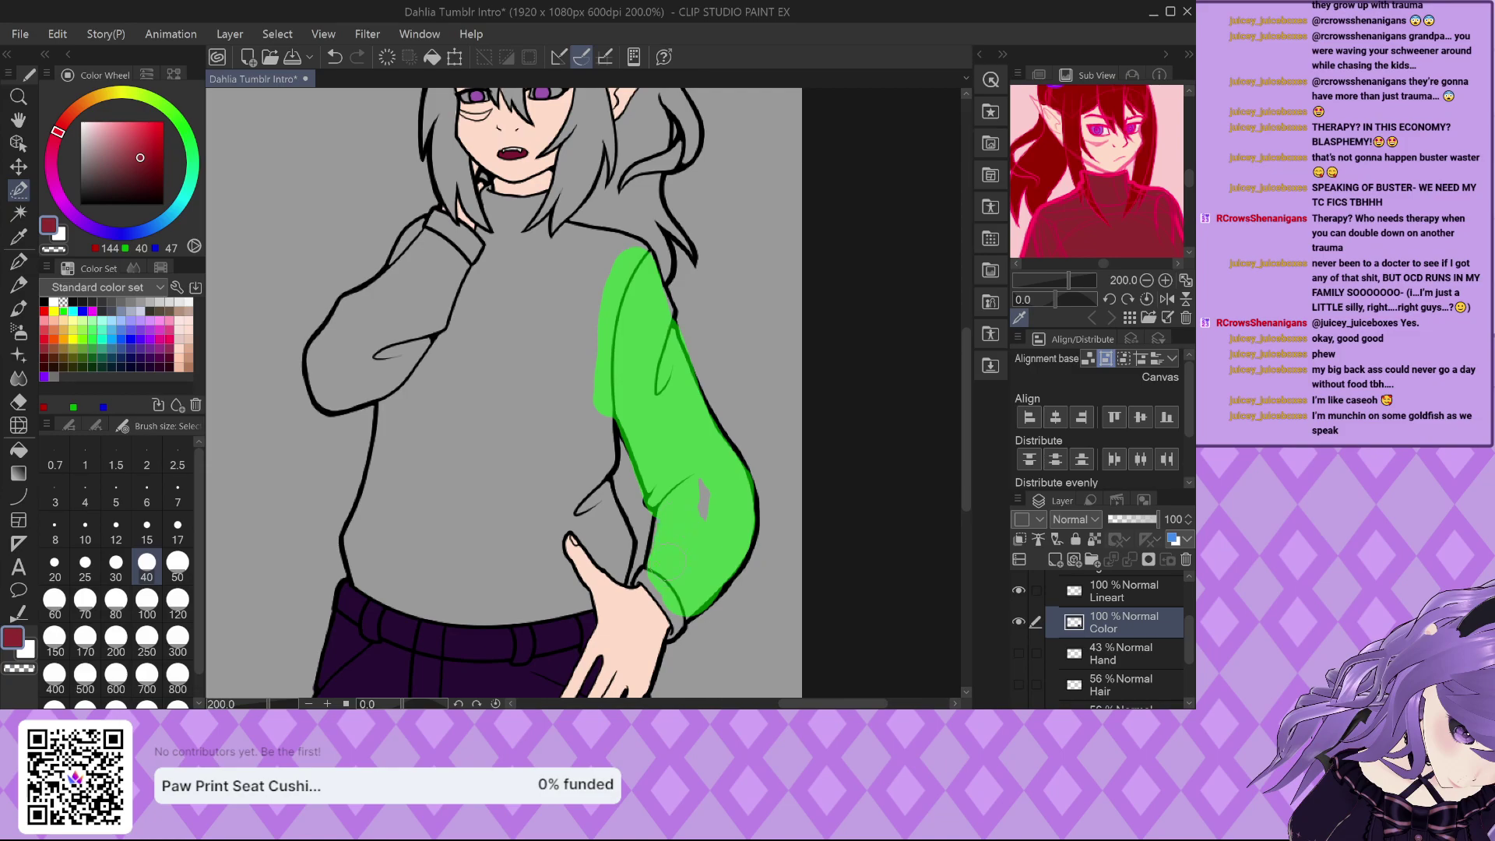
drag(692, 526, 680, 391)
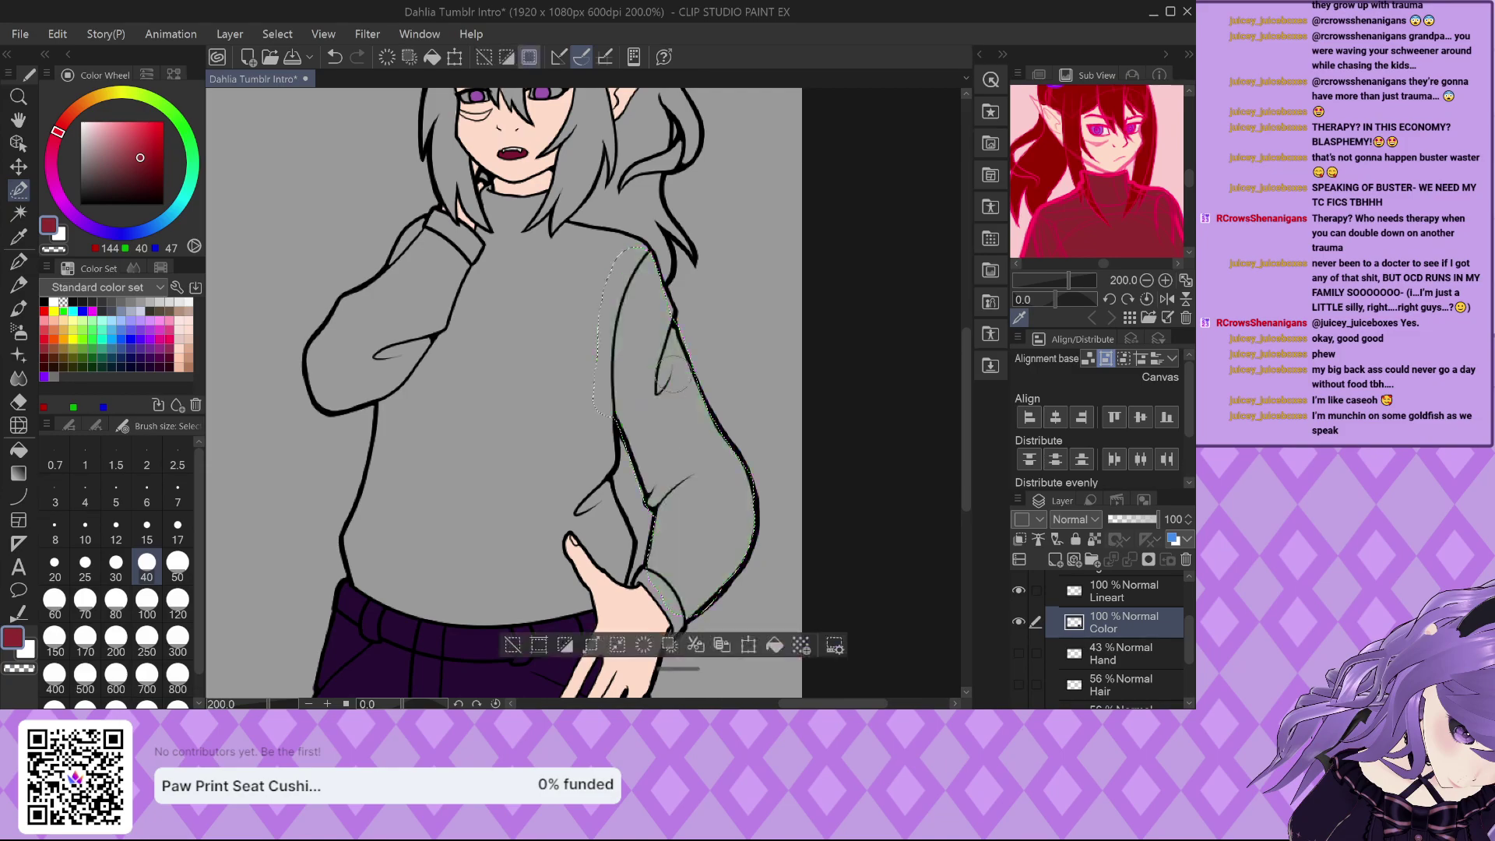
drag(588, 398, 590, 406)
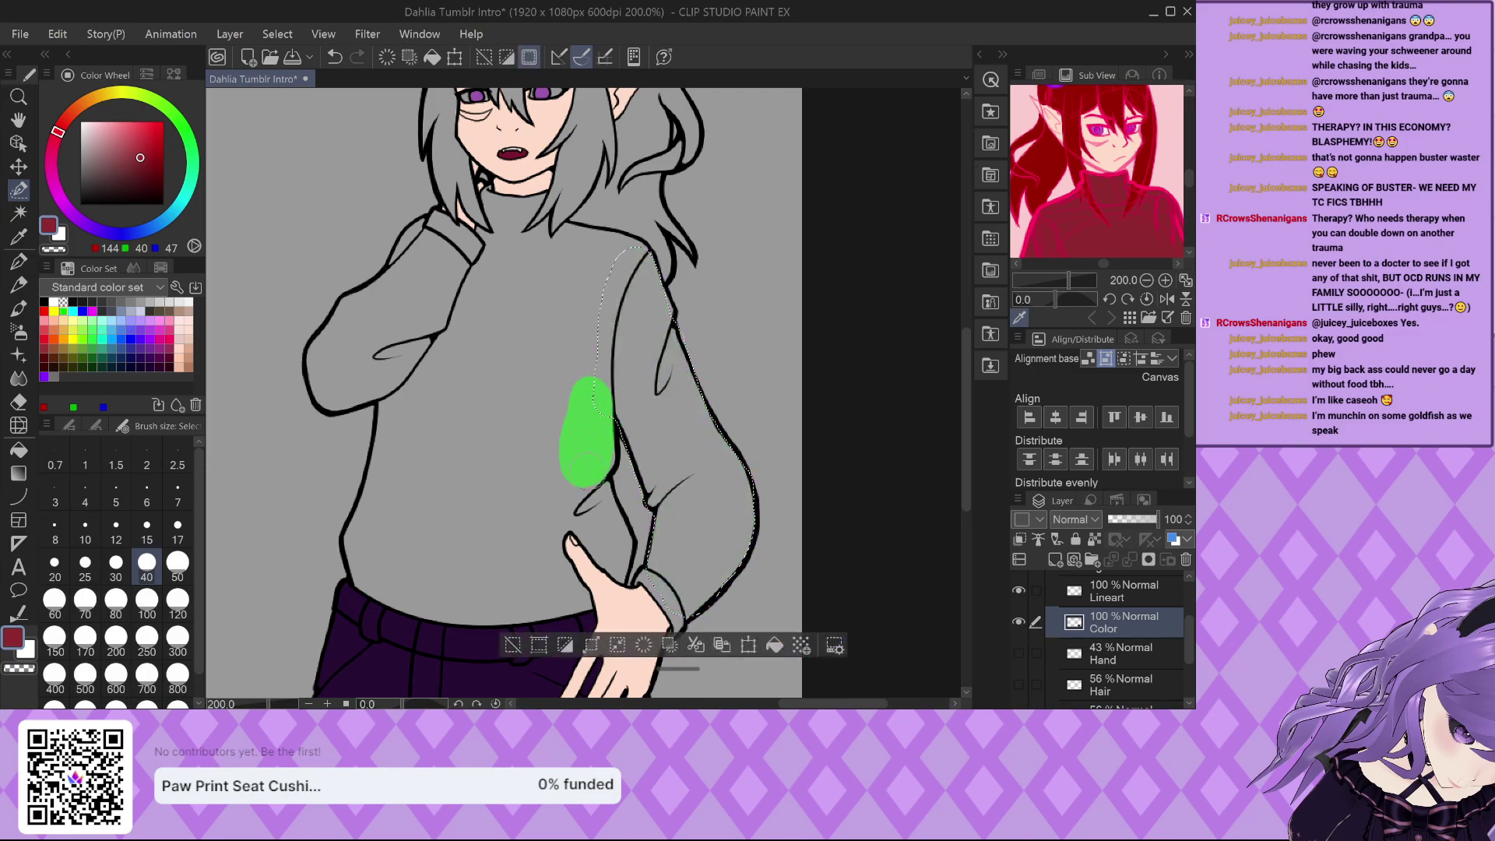
mouse_move(592, 425)
mouse_down()
mouse_move(612, 261)
mouse_move(632, 276)
mouse_up()
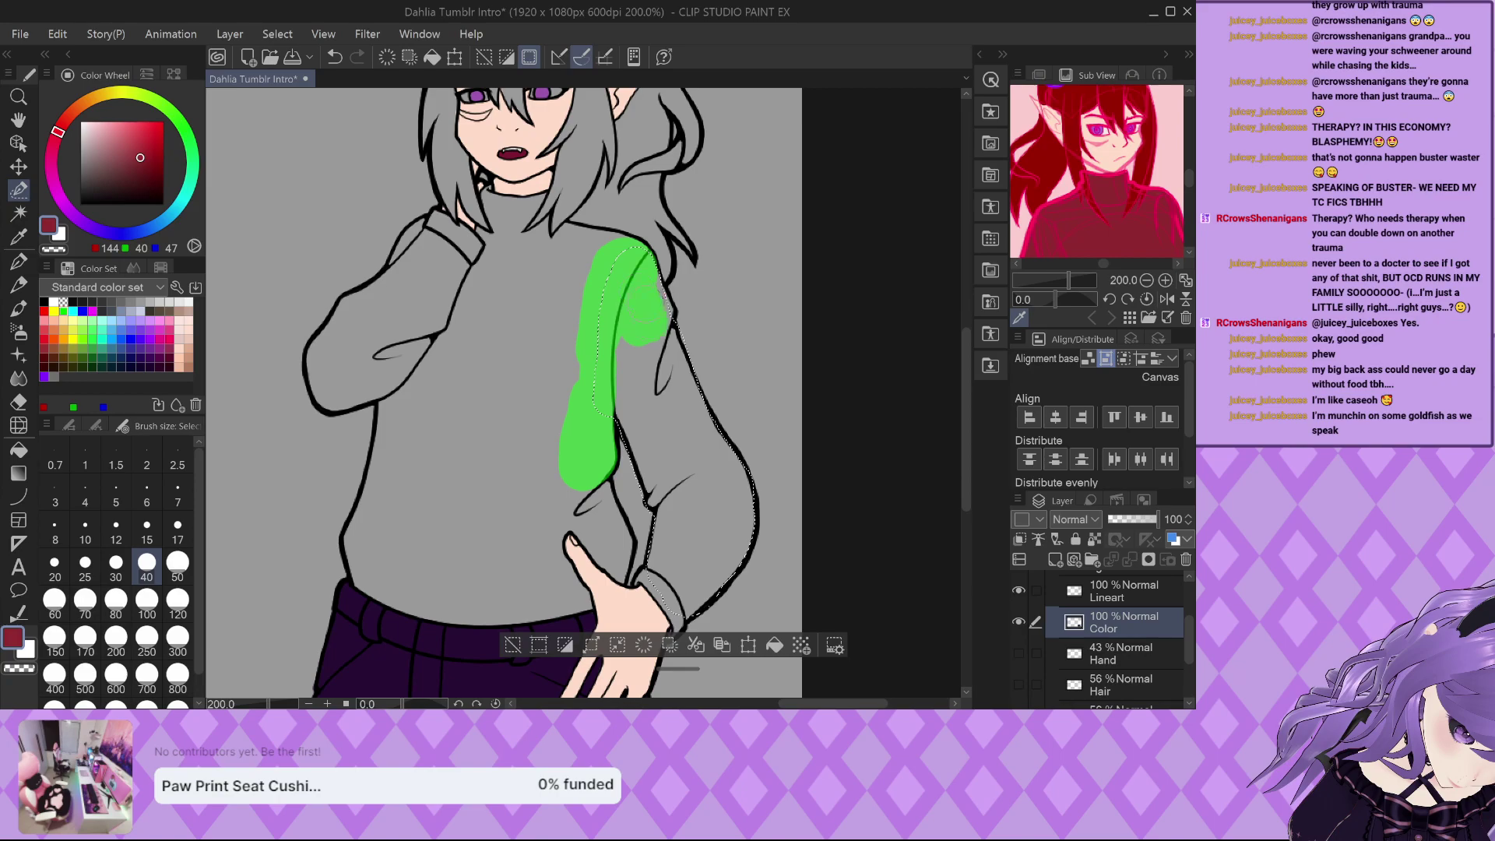
drag(643, 304, 627, 290)
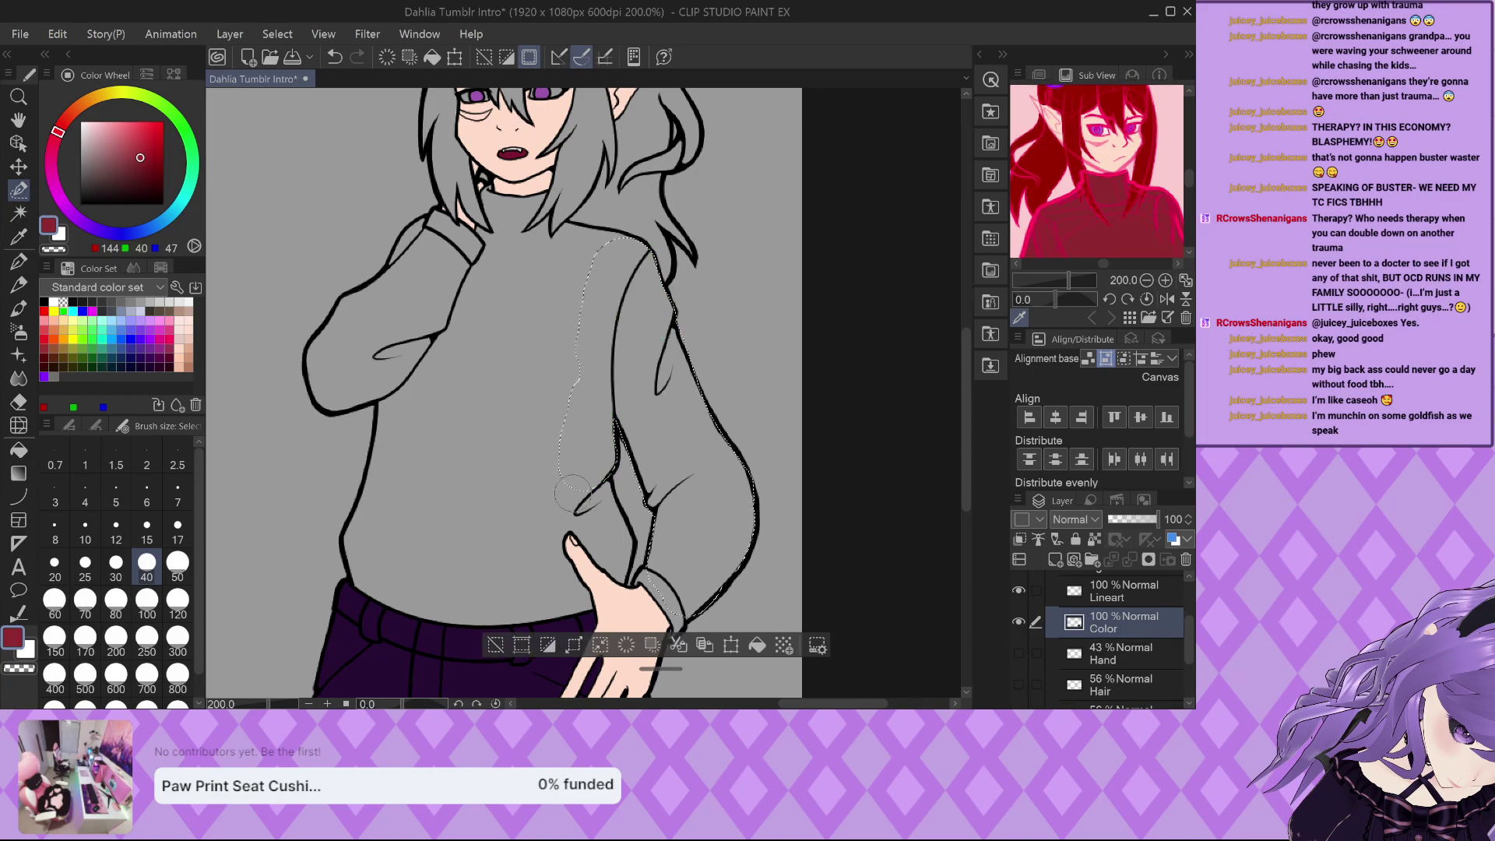
mouse_move(579, 504)
mouse_down()
mouse_move(596, 512)
mouse_move(595, 486)
mouse_up()
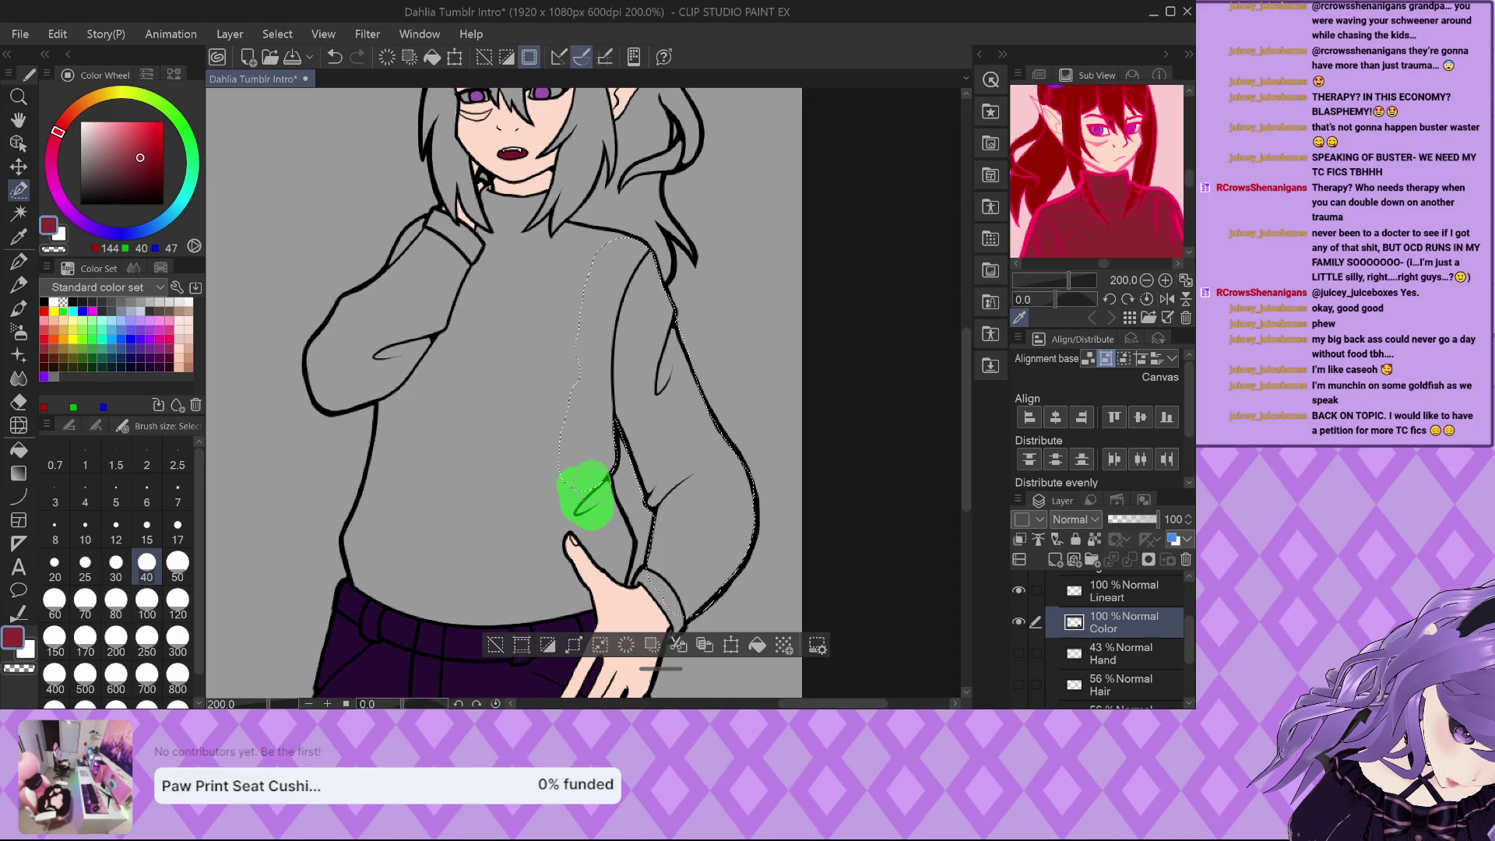
drag(592, 480, 593, 488)
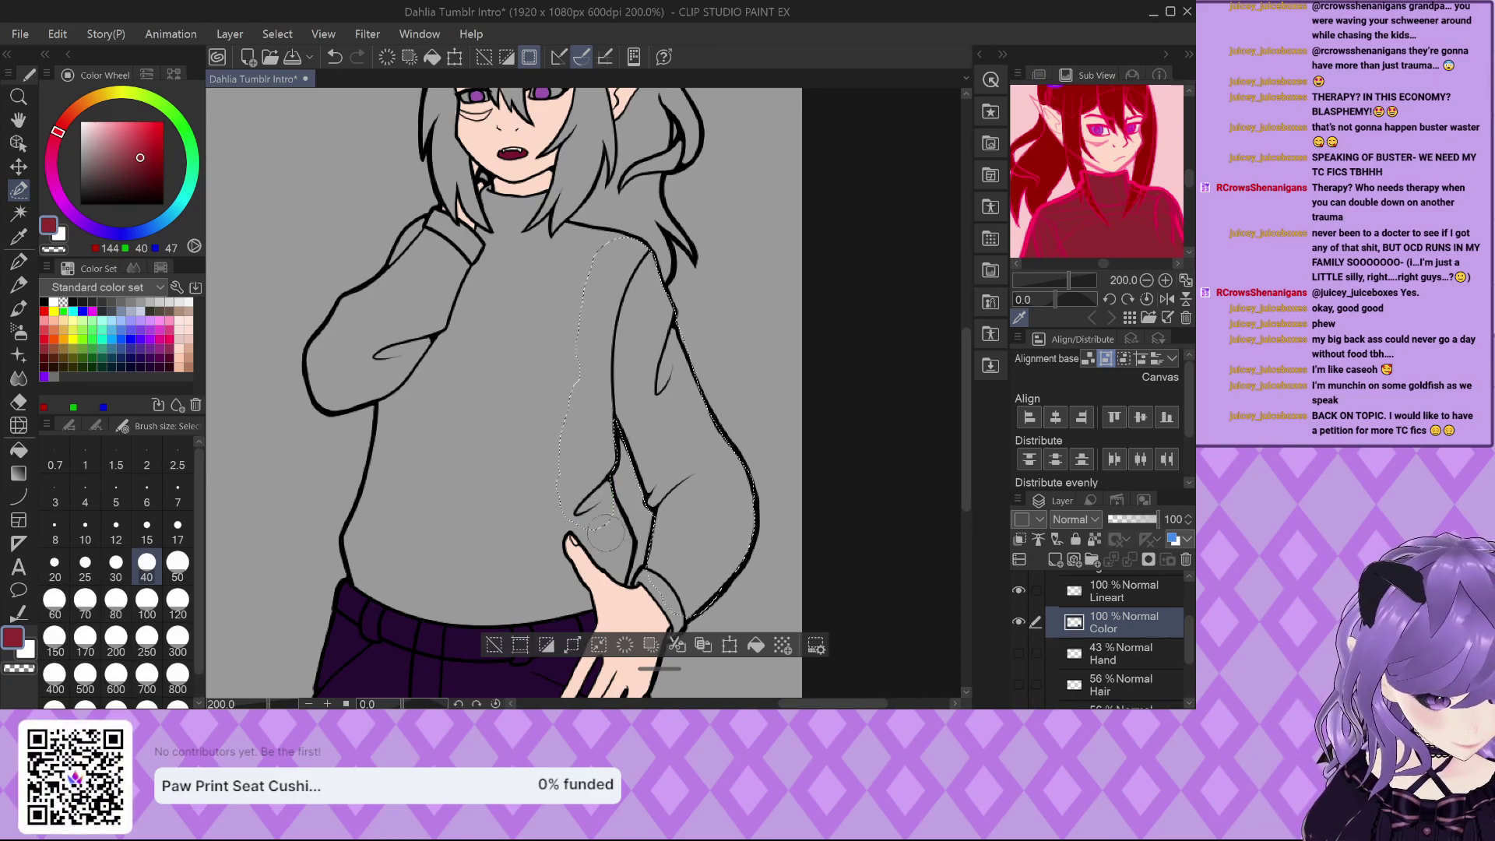
Add the forearm fold to the selection and switch to the Erase selection sub tool.
scroll(599, 533, up, 3)
scroll(598, 533, up, 3)
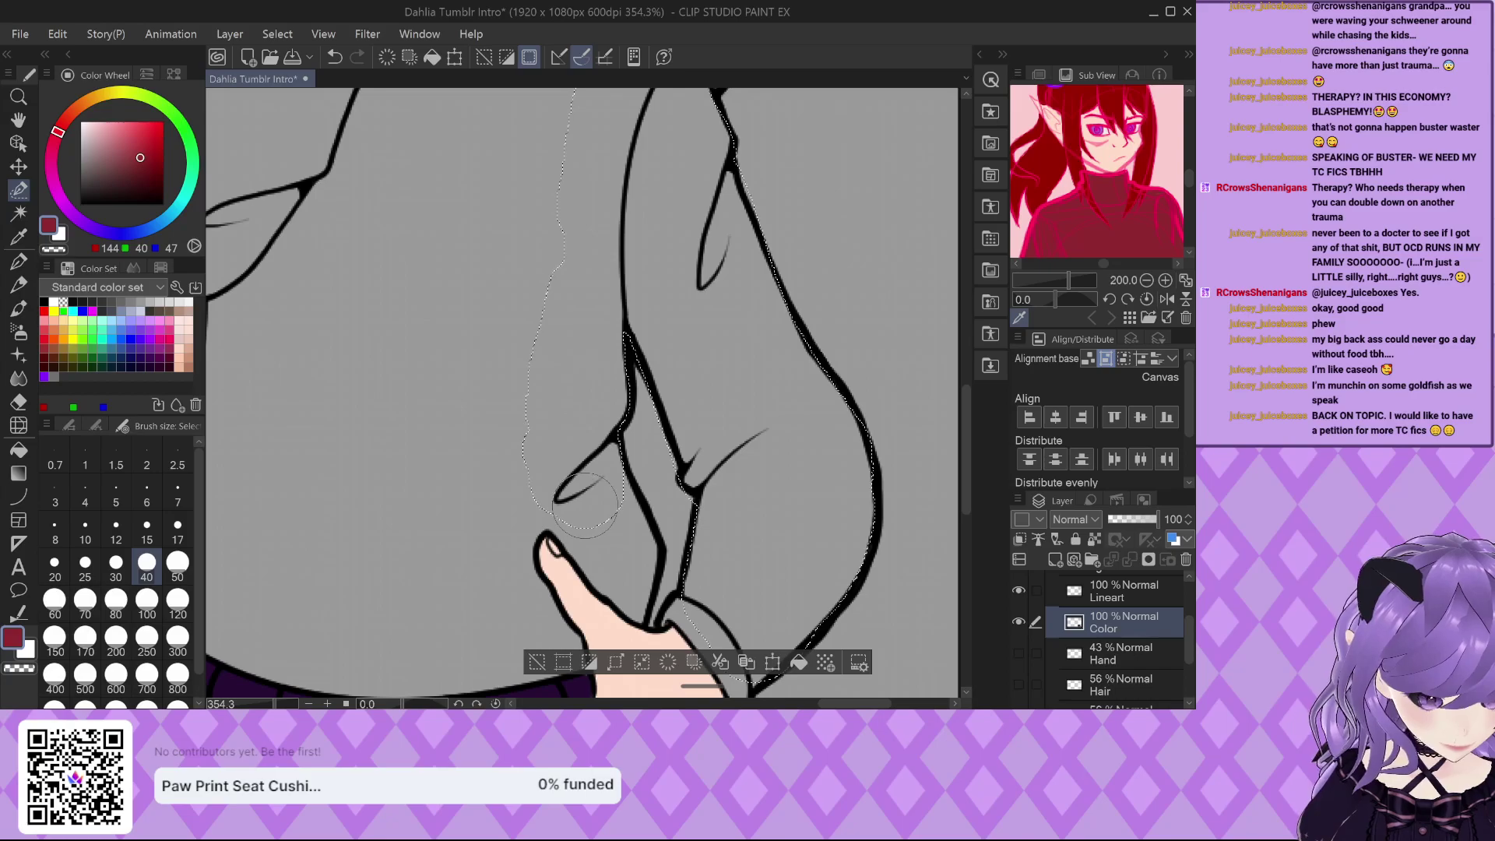
click(577, 504)
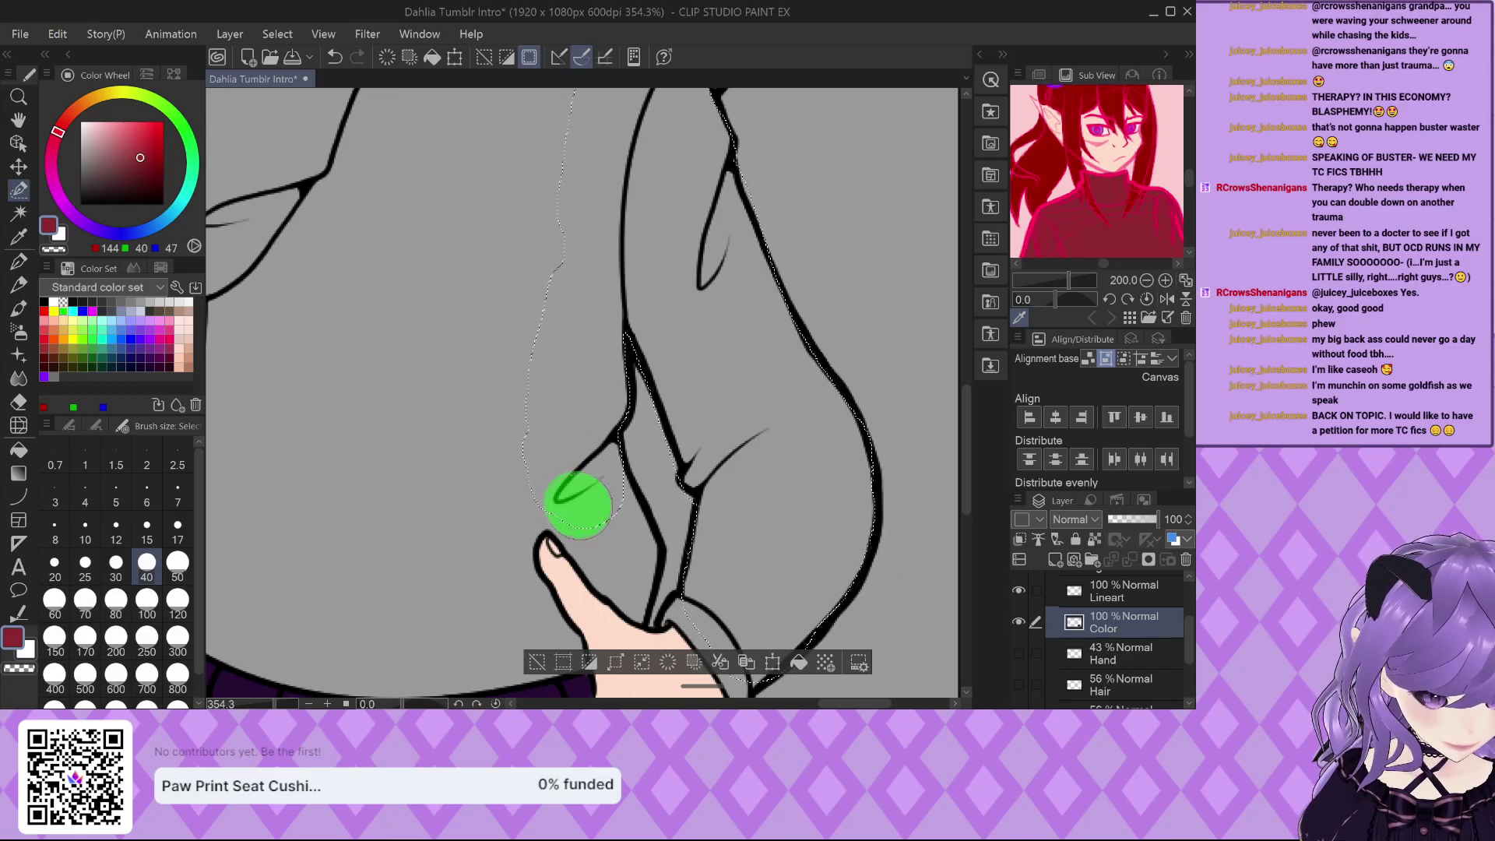
drag(589, 523, 608, 559)
drag(600, 503, 561, 398)
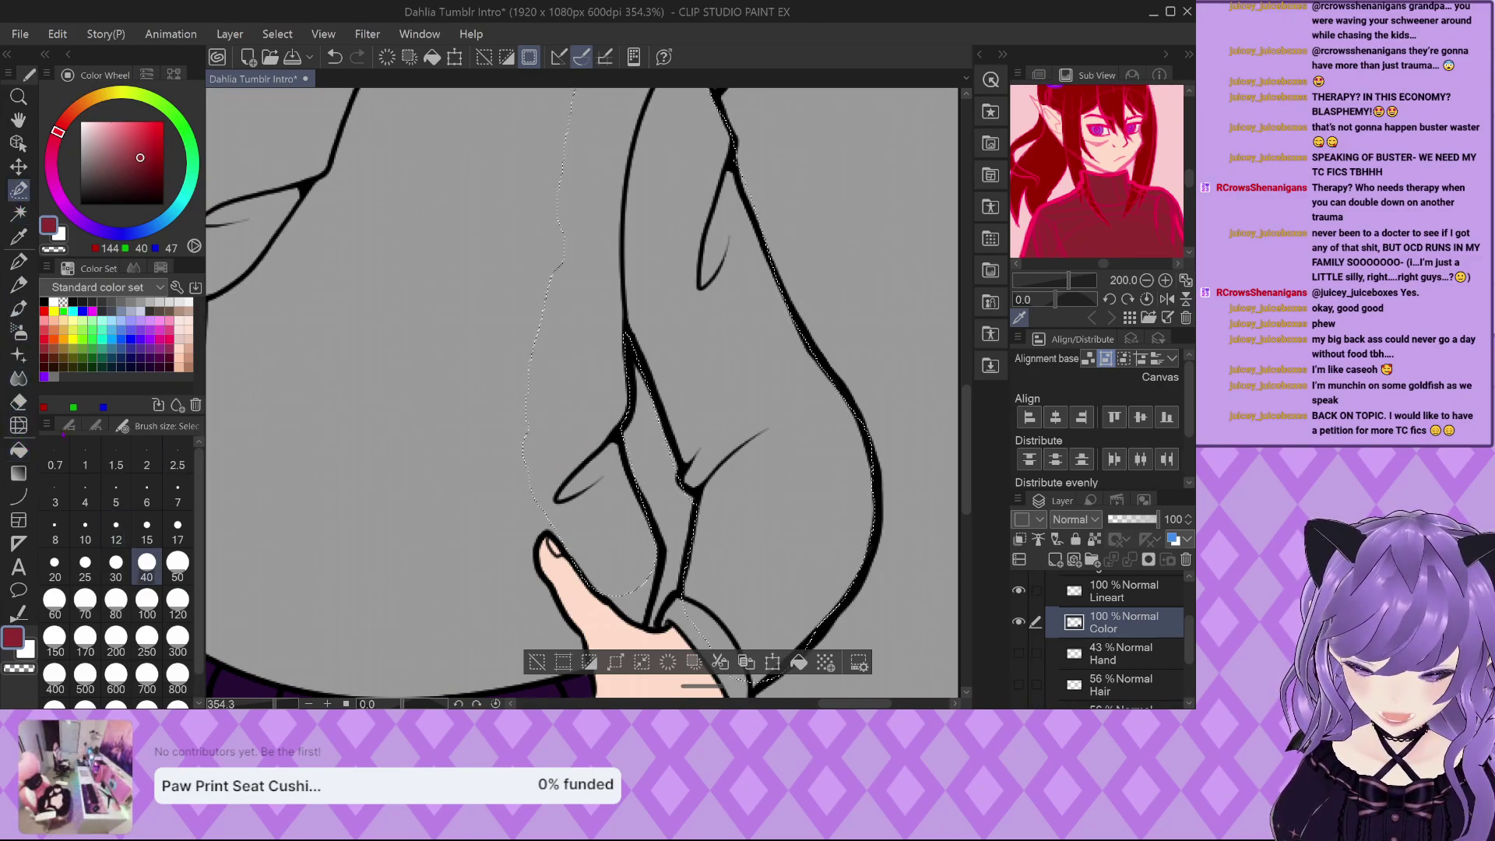
click(67, 426)
click(124, 647)
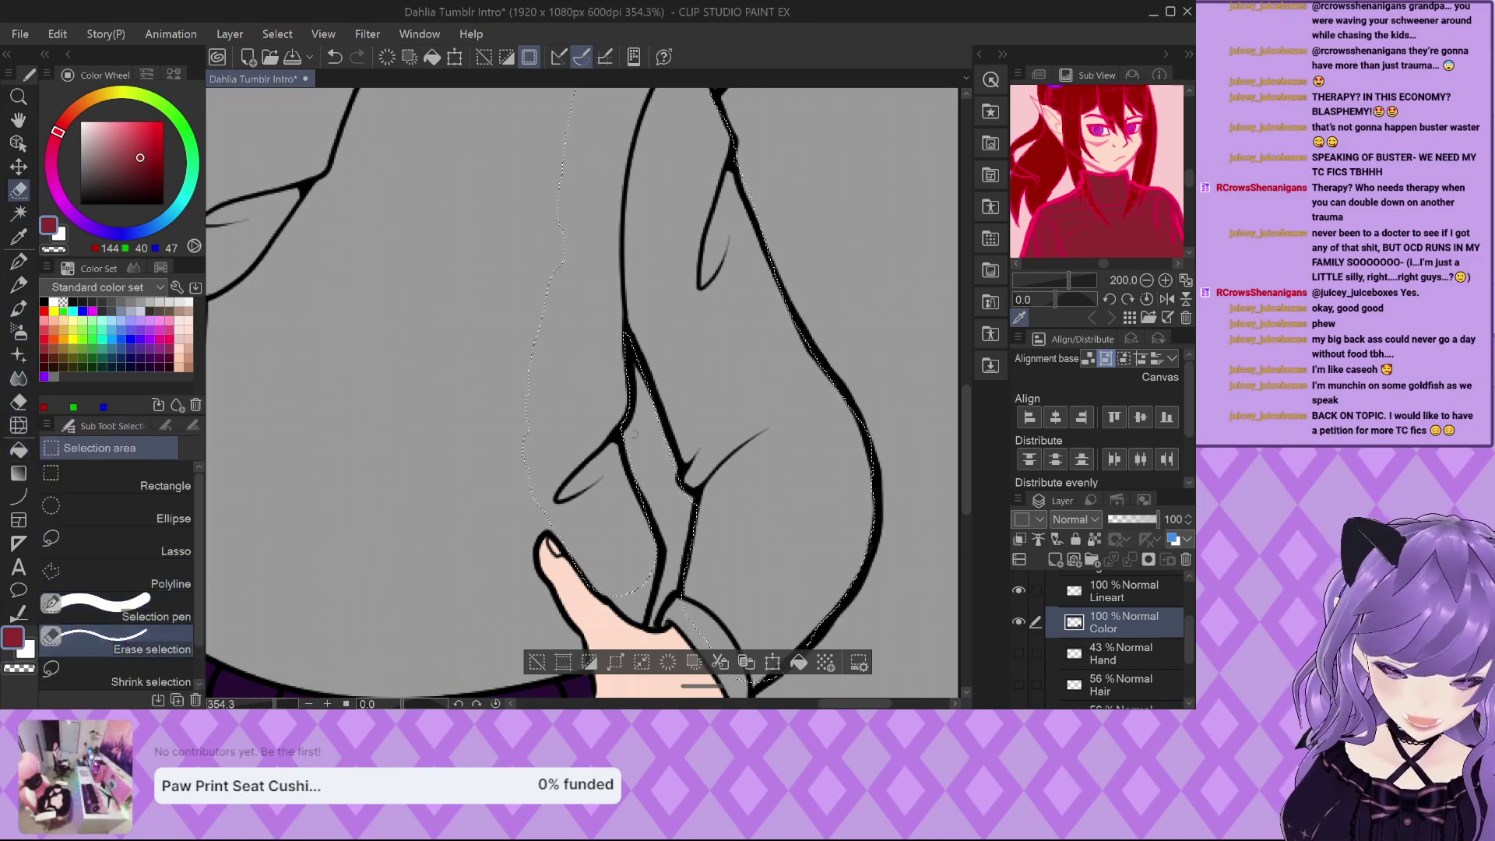
Erase a small stray bit from the sweater selection and return to Selection pen.
scroll(623, 444, up, 1)
scroll(693, 478, up, 1)
drag(690, 470, 690, 449)
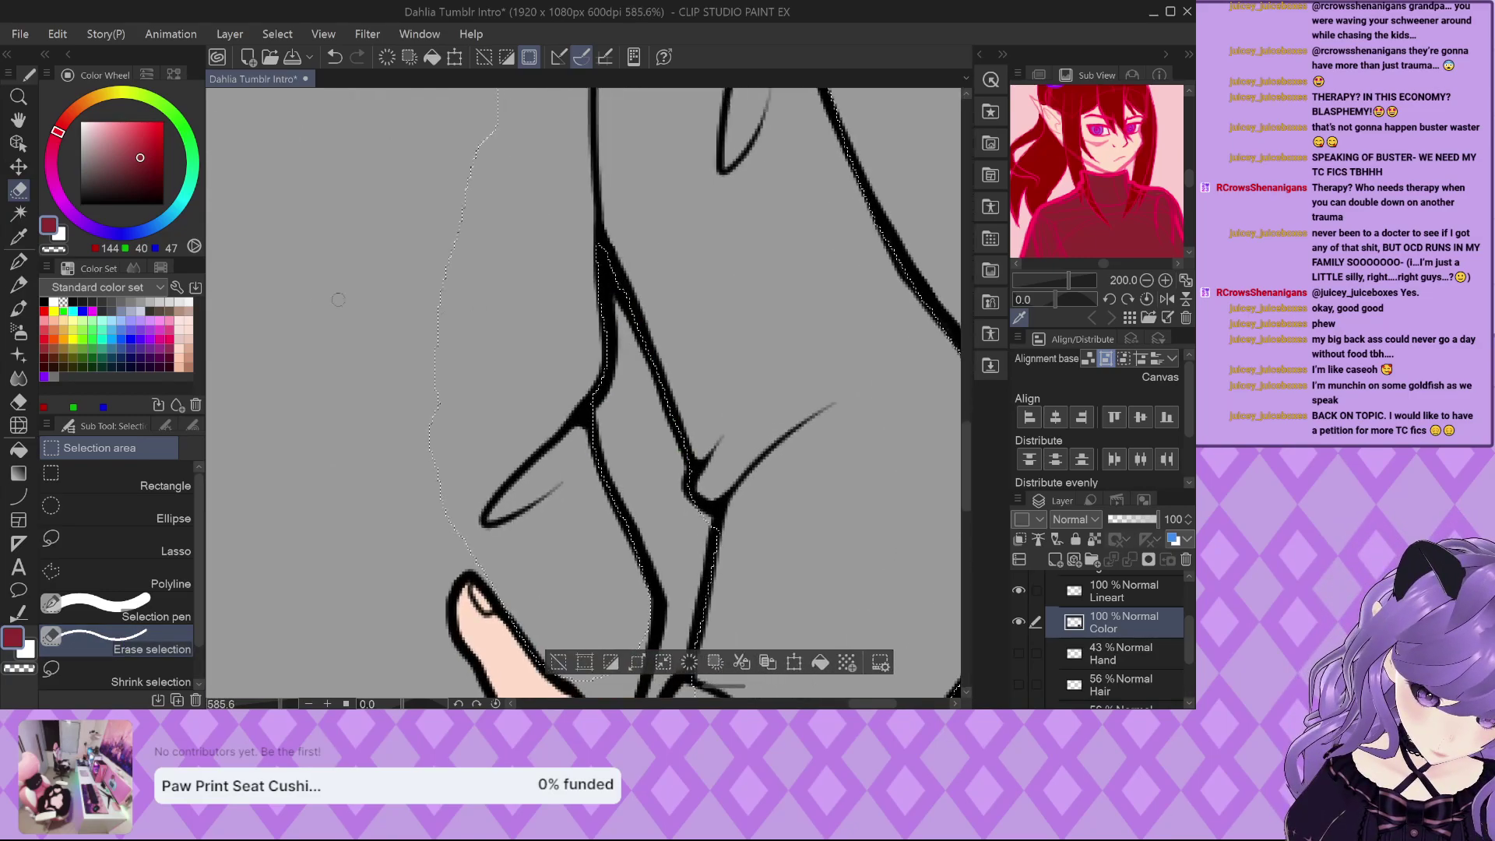
click(117, 608)
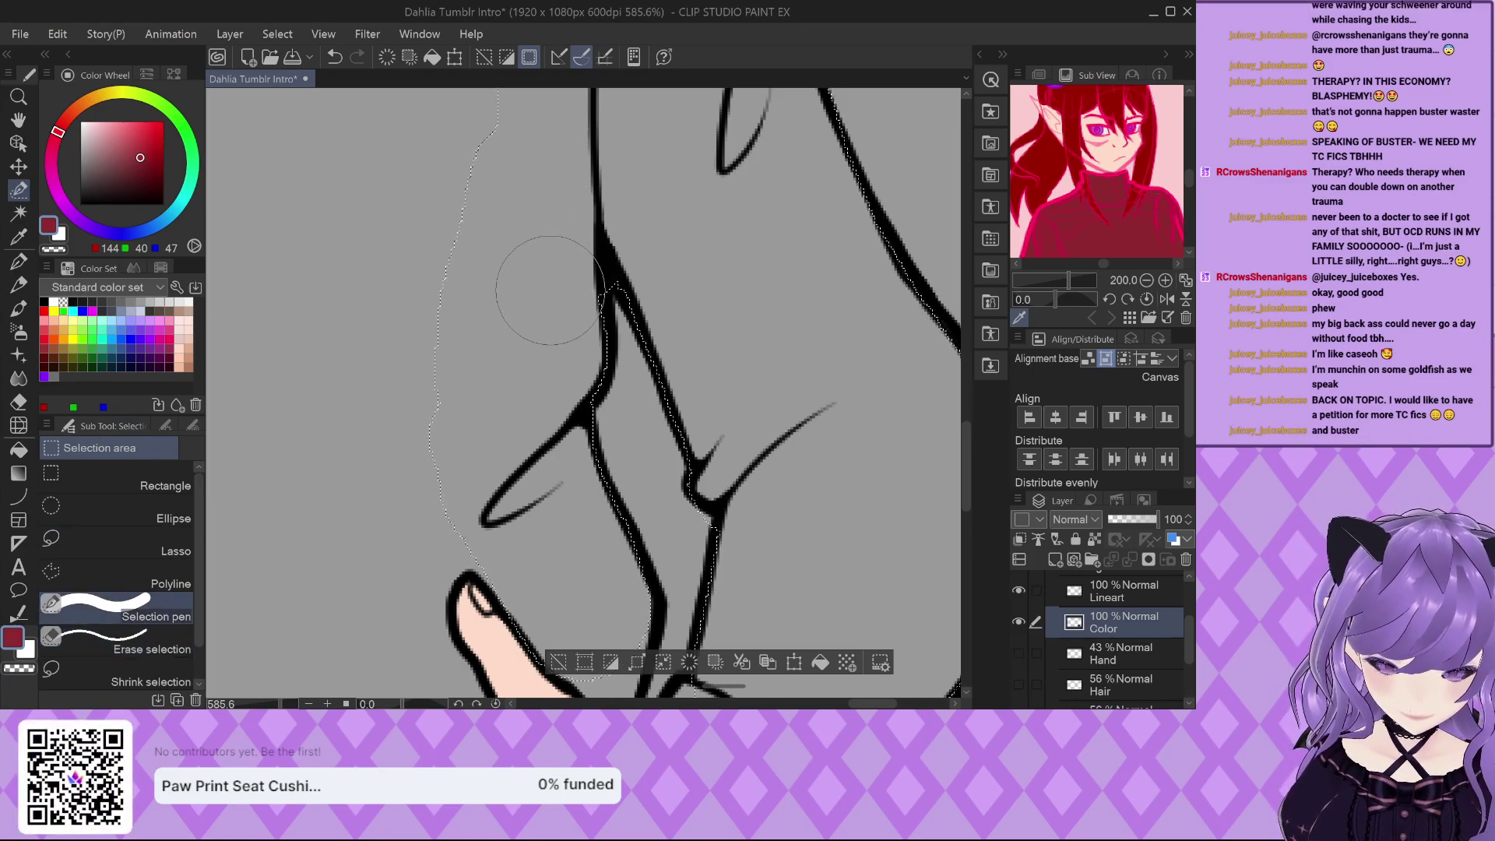
scroll(515, 358, down, 1)
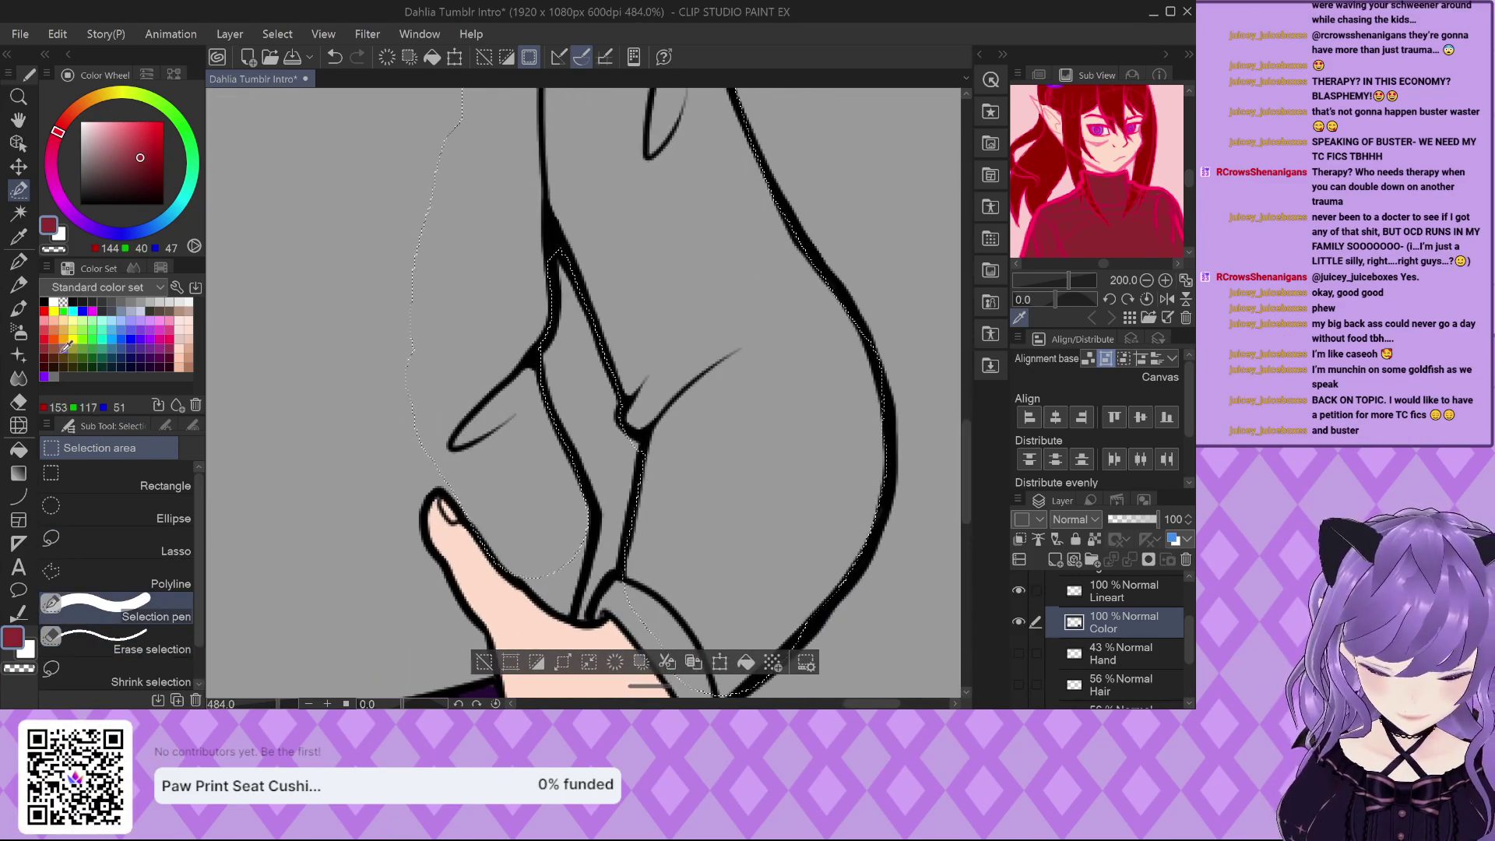
click(160, 647)
scroll(629, 465, up, 3)
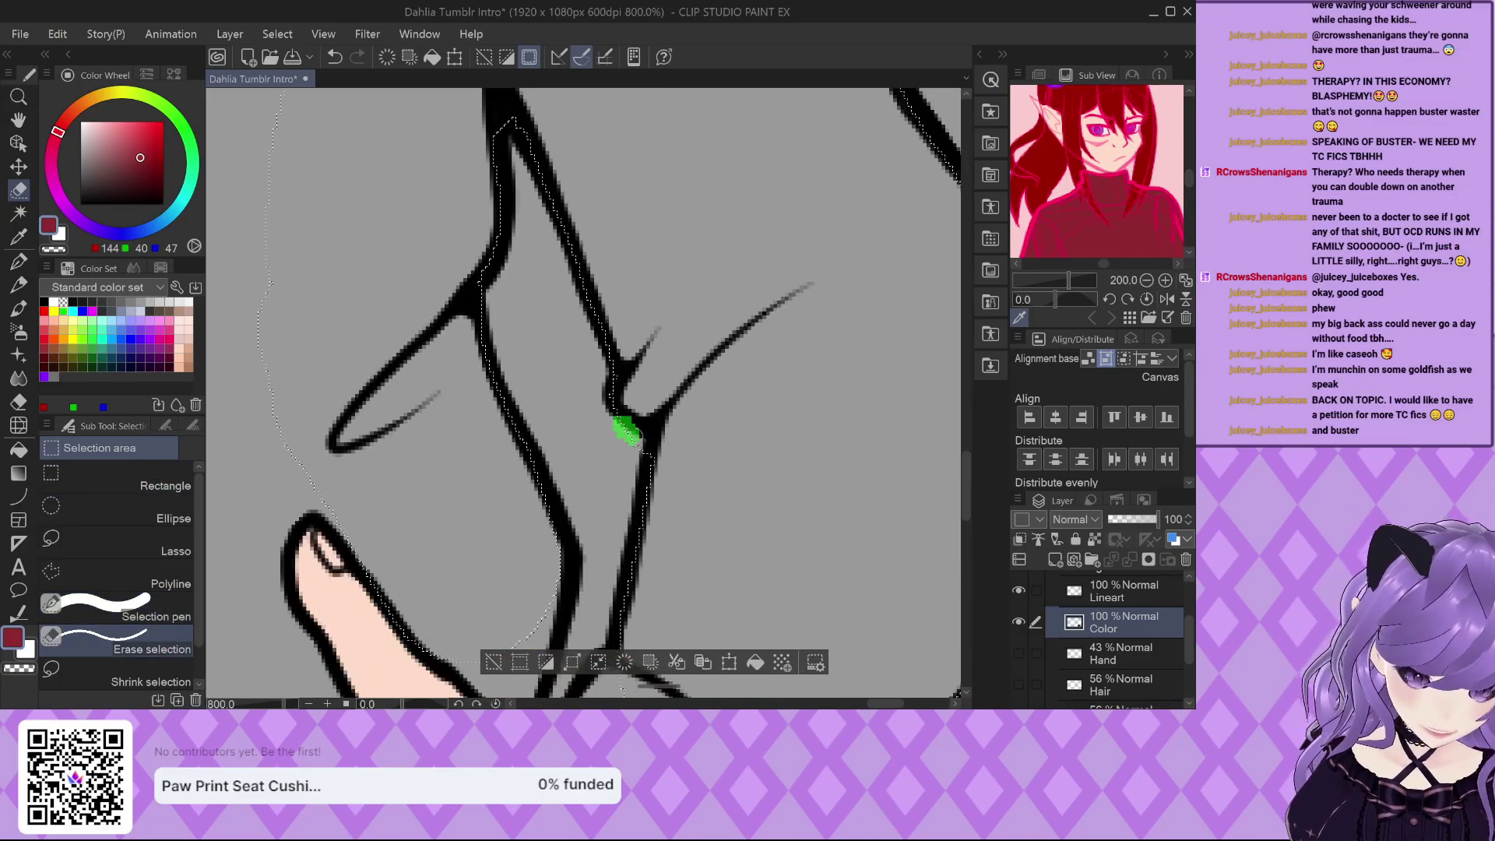
scroll(629, 450, down, 2)
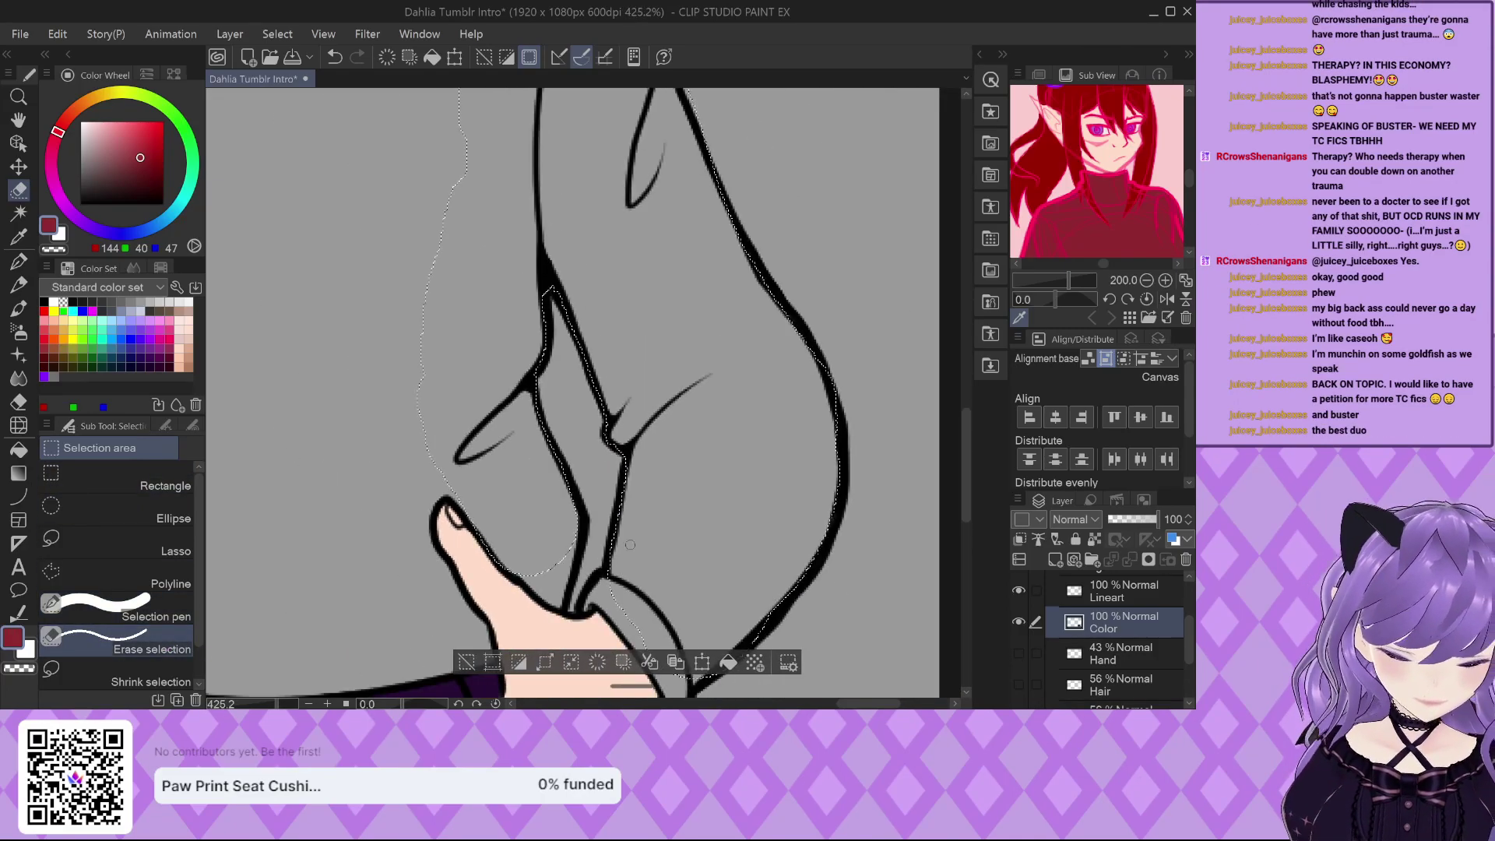
scroll(630, 544, down, 2)
click(141, 607)
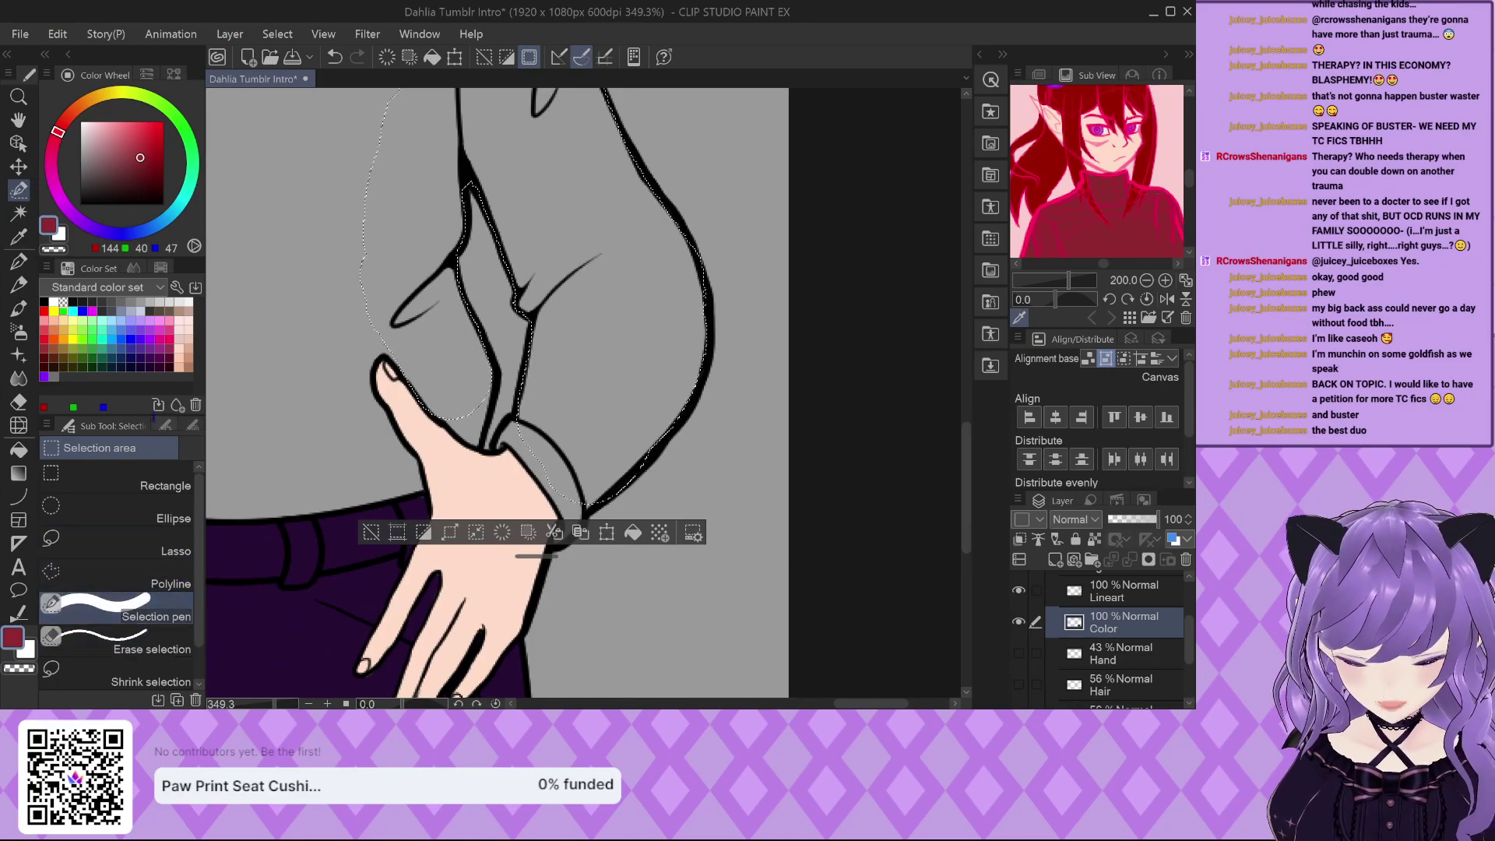
click(192, 426)
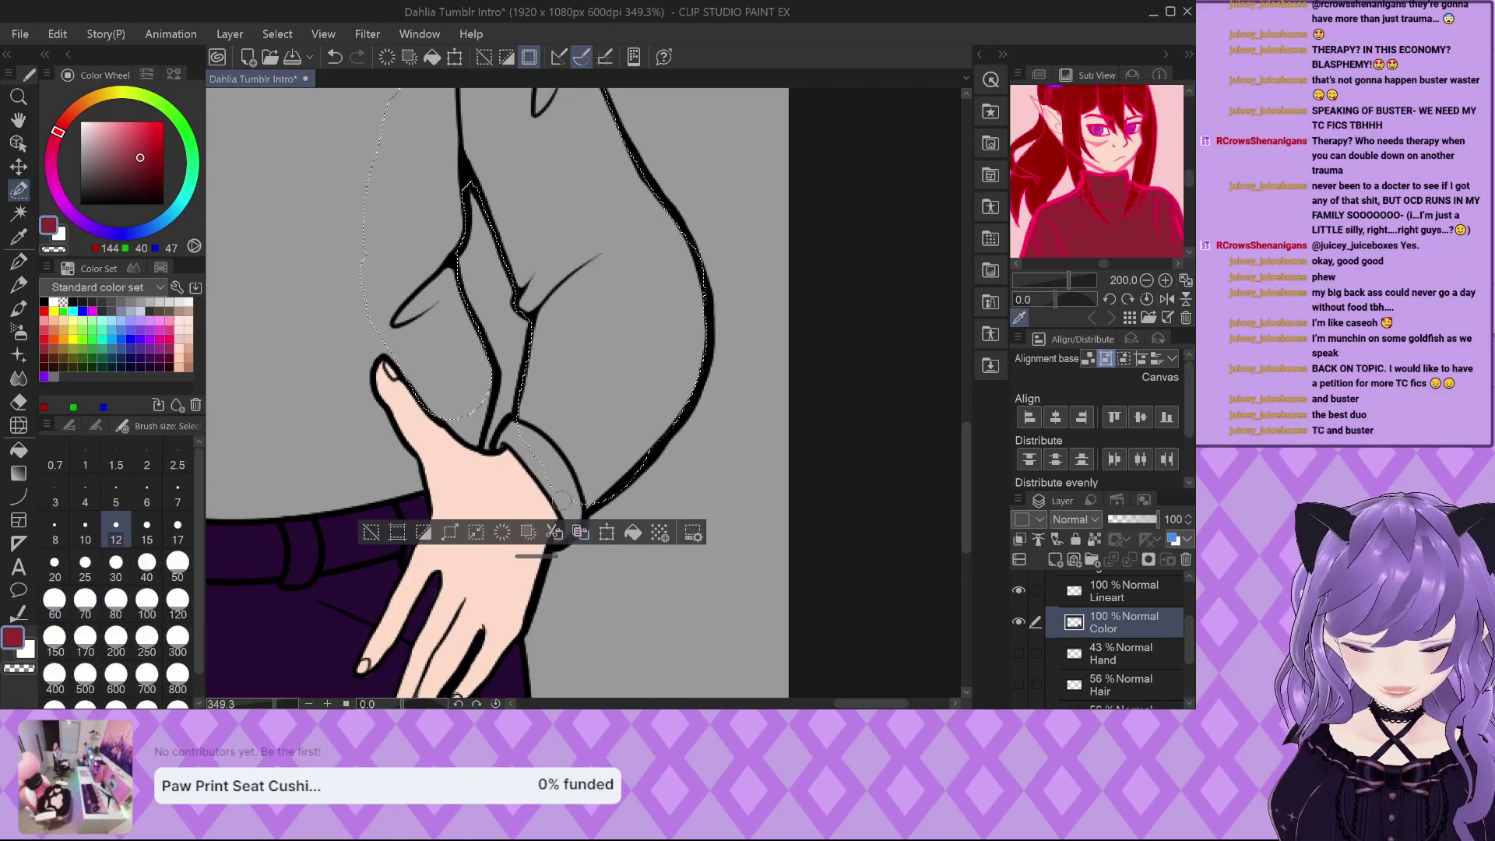
scroll(495, 438, up, 4)
Add the cuff line, the cuff's lower corner and the sleeve's right outlines to the selection.
mouse_move(564, 387)
mouse_down()
mouse_move(513, 451)
mouse_move(554, 438)
mouse_move(655, 563)
mouse_move(677, 620)
mouse_move(688, 566)
mouse_move(695, 607)
mouse_move(777, 531)
mouse_up()
scroll(567, 221, down, 2)
scroll(634, 486, up, 2)
drag(606, 531, 601, 535)
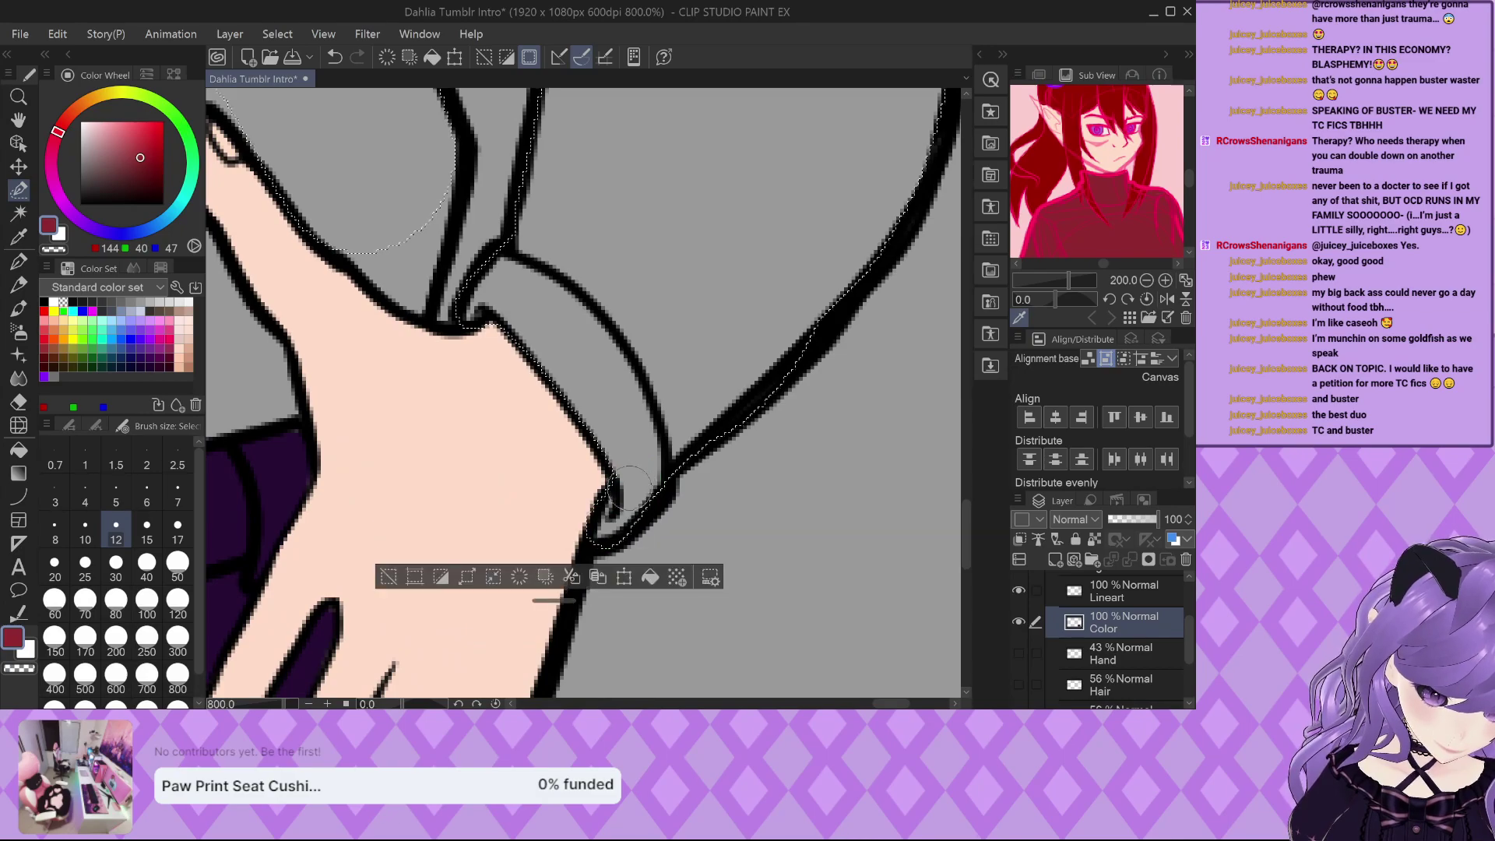
scroll(601, 536, down, 4)
drag(759, 325, 650, 473)
scroll(721, 301, up, 1)
mouse_move(721, 301)
mouse_down()
mouse_move(730, 360)
mouse_move(705, 436)
mouse_up()
drag(727, 352, 726, 429)
Add the sleeve's right contour line to the selection.
scroll(501, 403, down, 5)
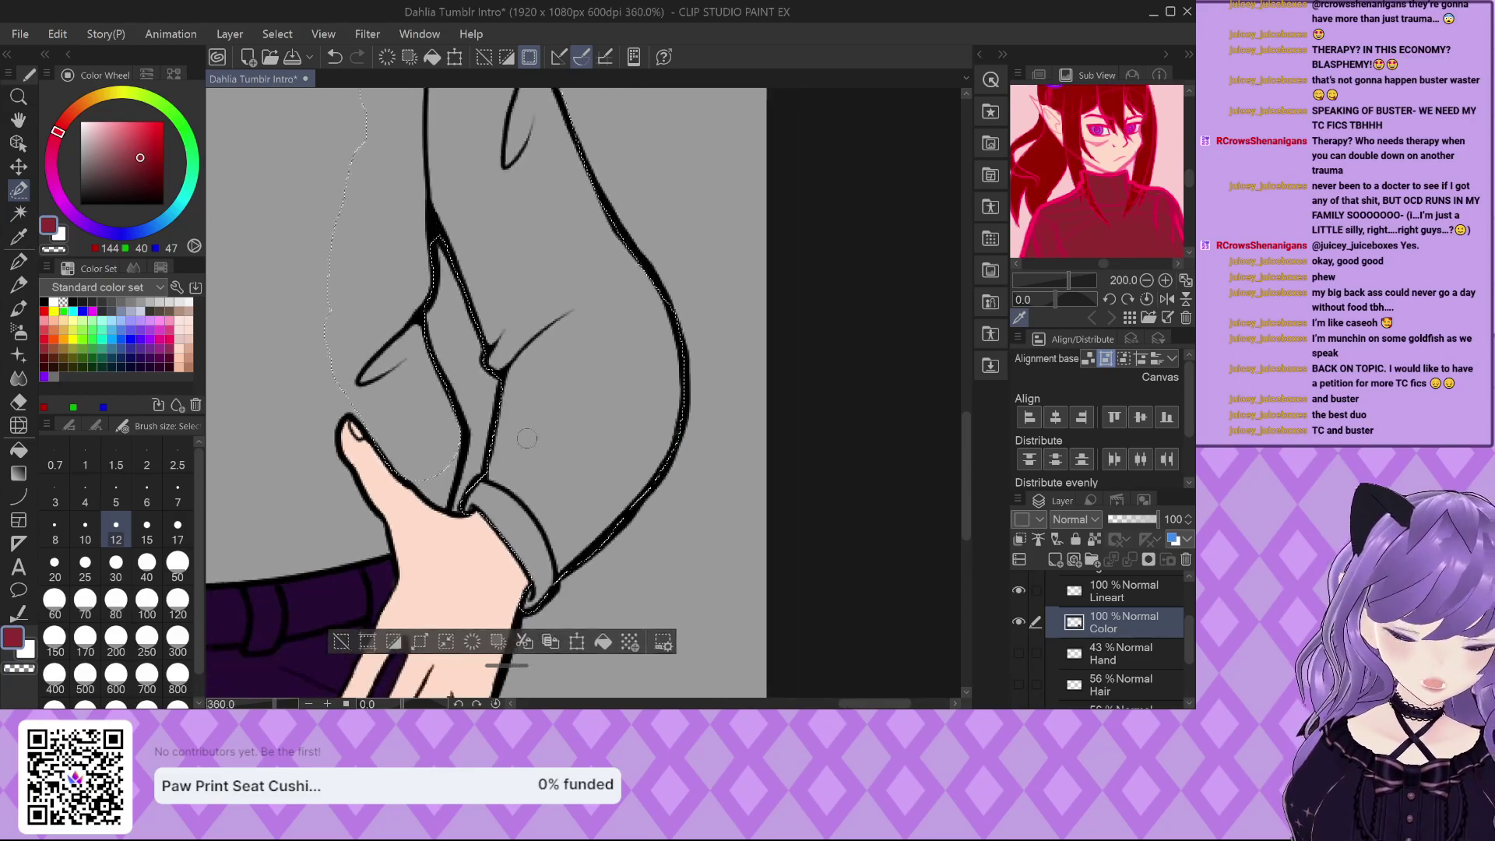
scroll(513, 235, up, 1)
scroll(514, 235, up, 2)
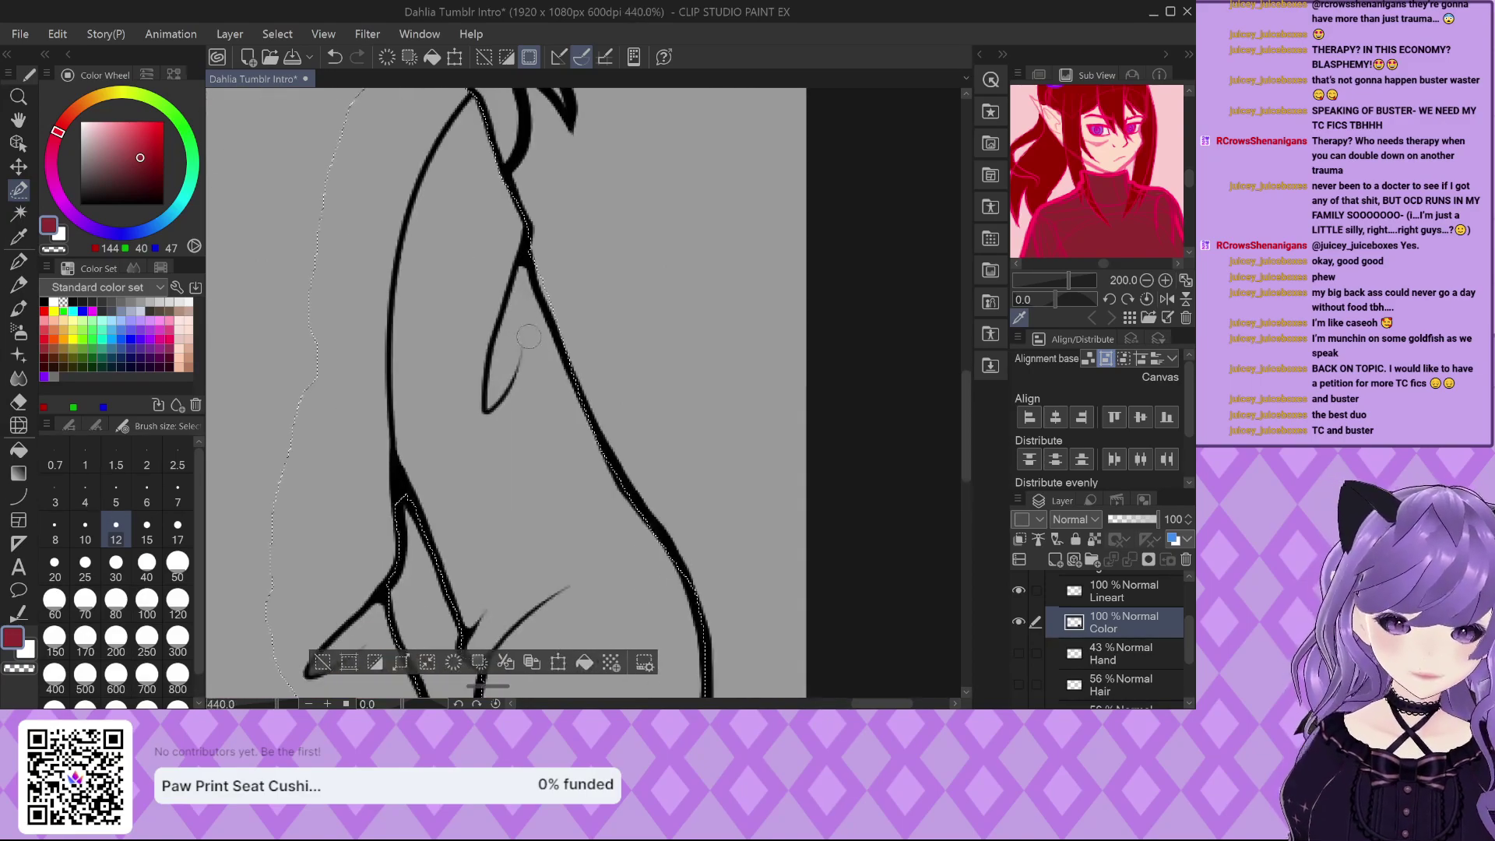
click(71, 426)
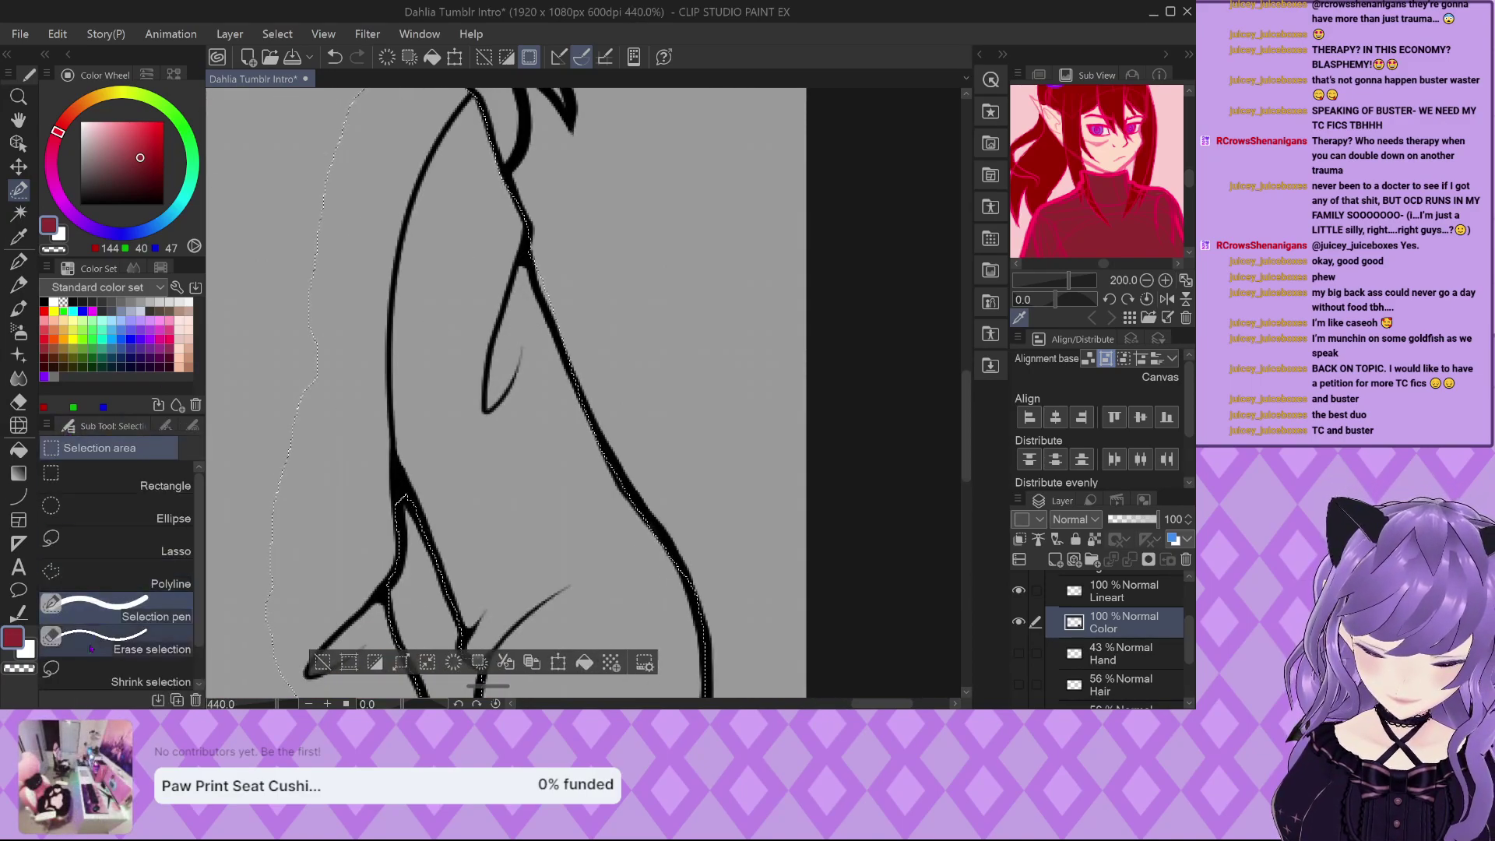
click(120, 640)
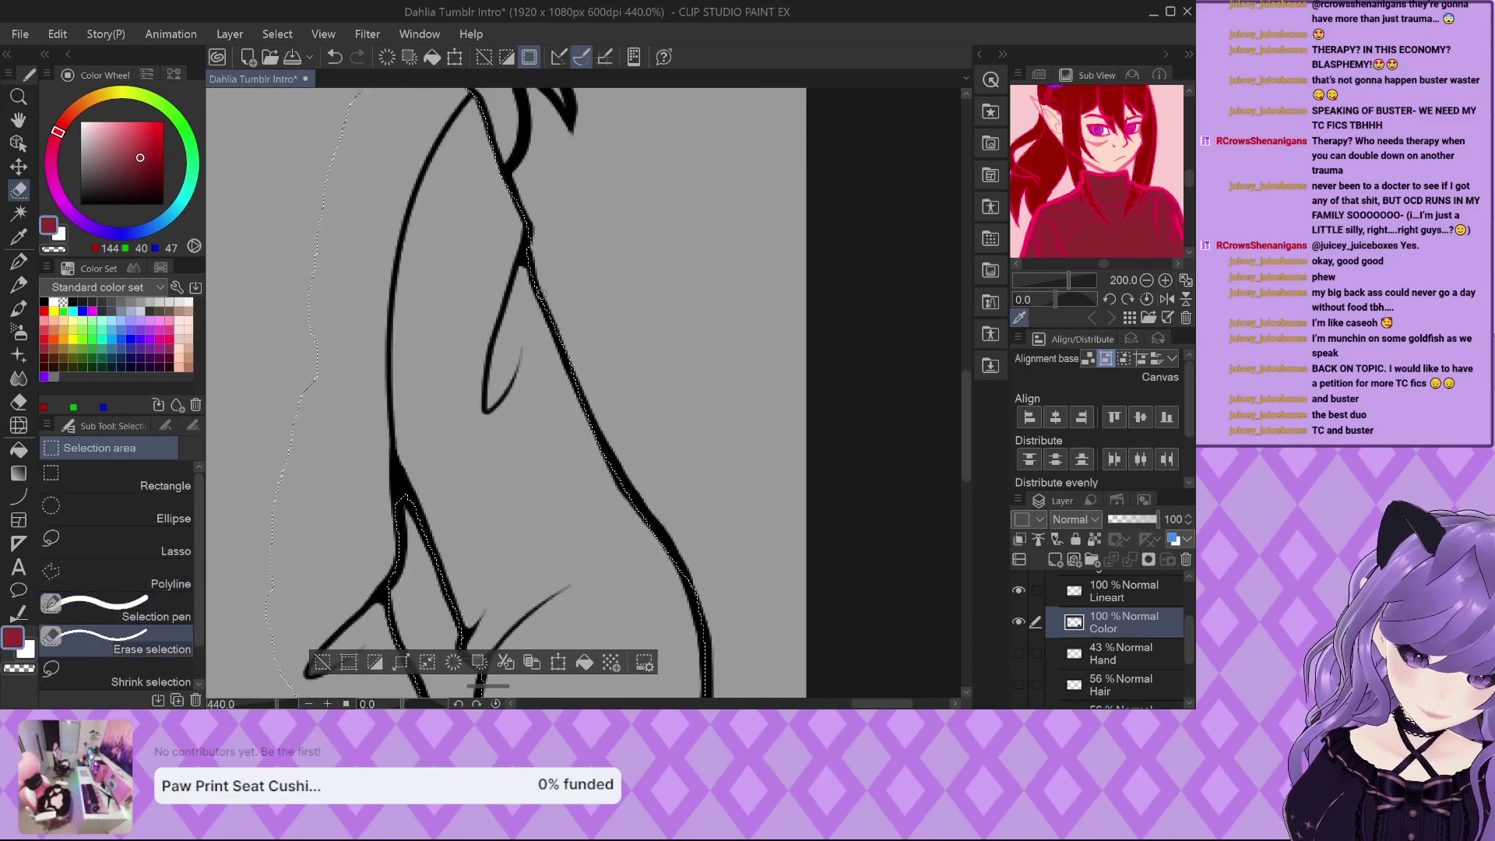
key(p)
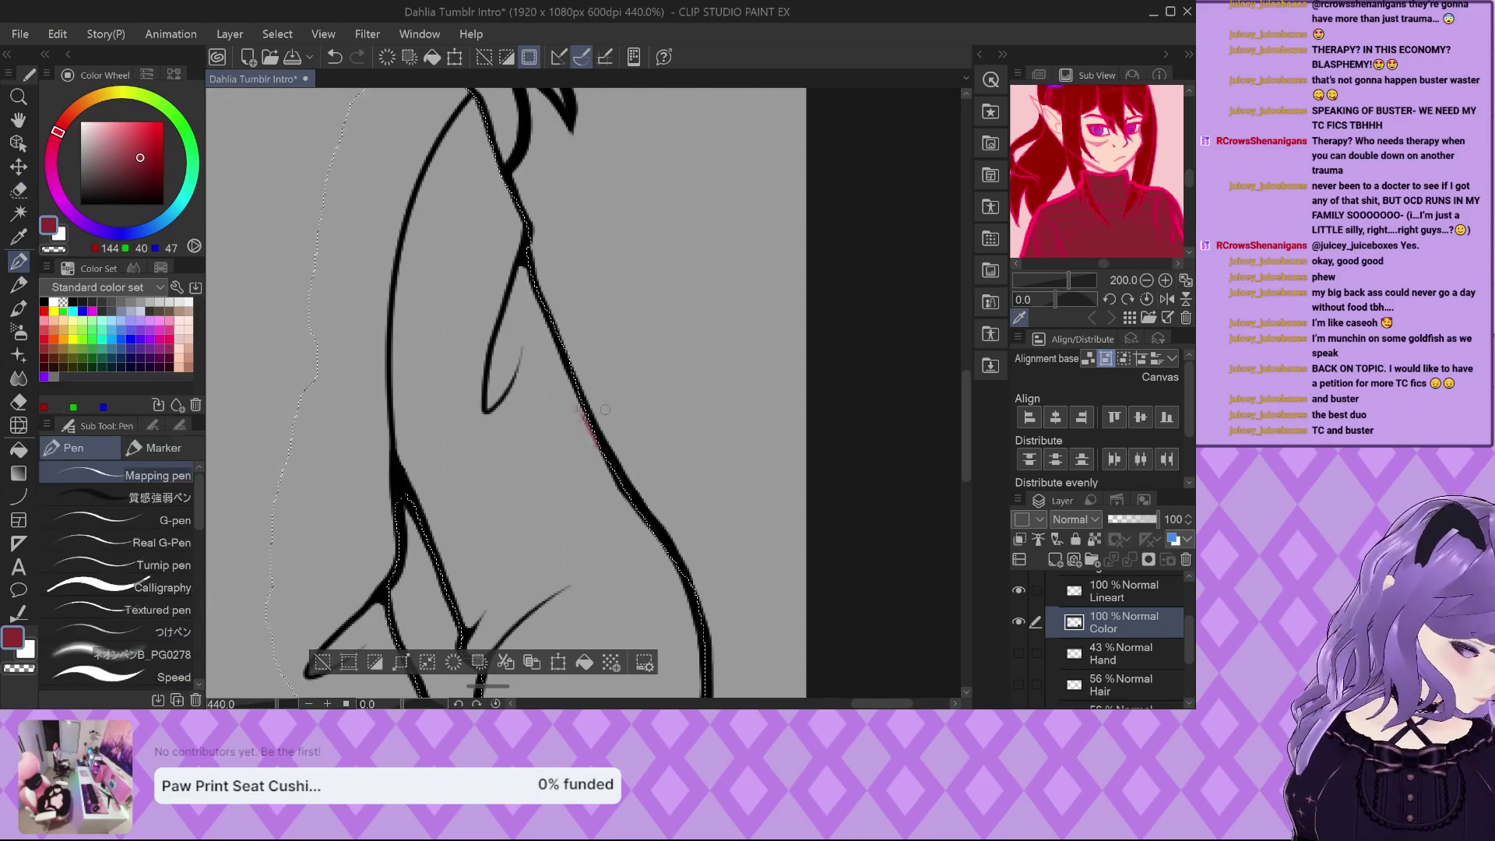
key(m)
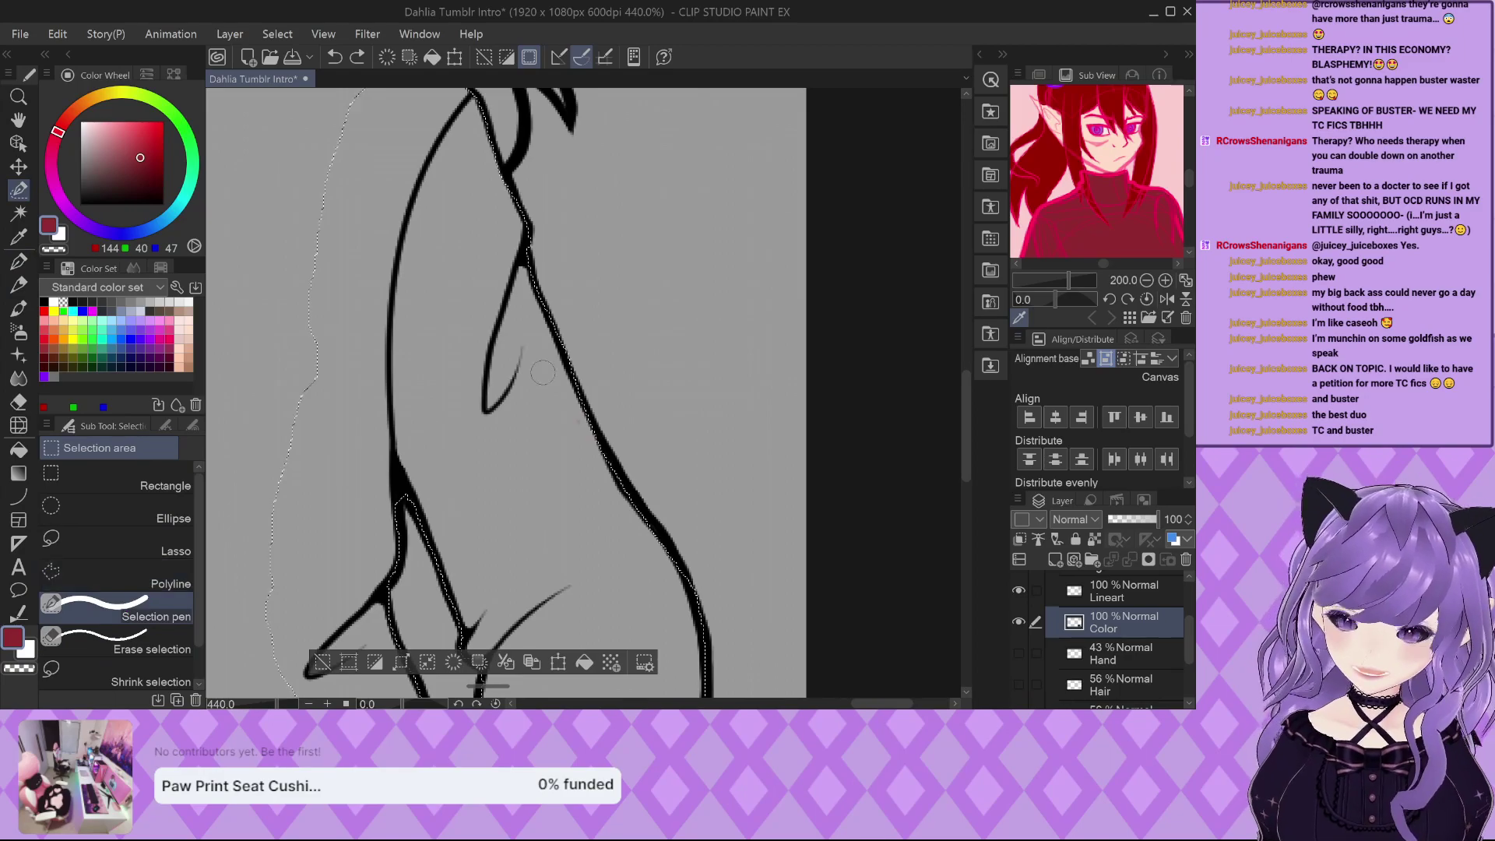
mouse_move(577, 422)
mouse_down()
mouse_move(615, 503)
mouse_move(574, 440)
mouse_up()
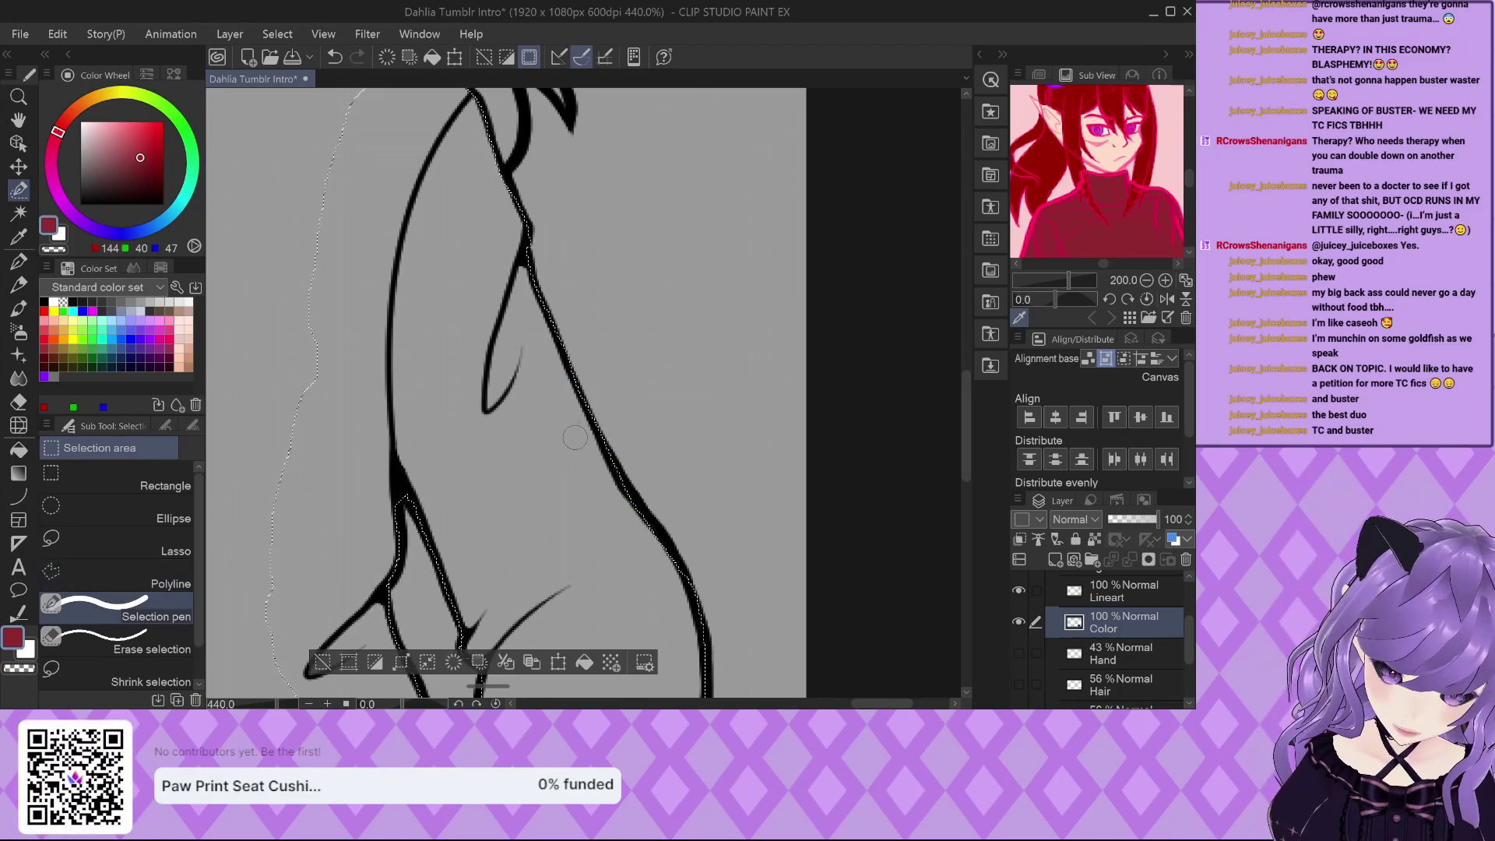
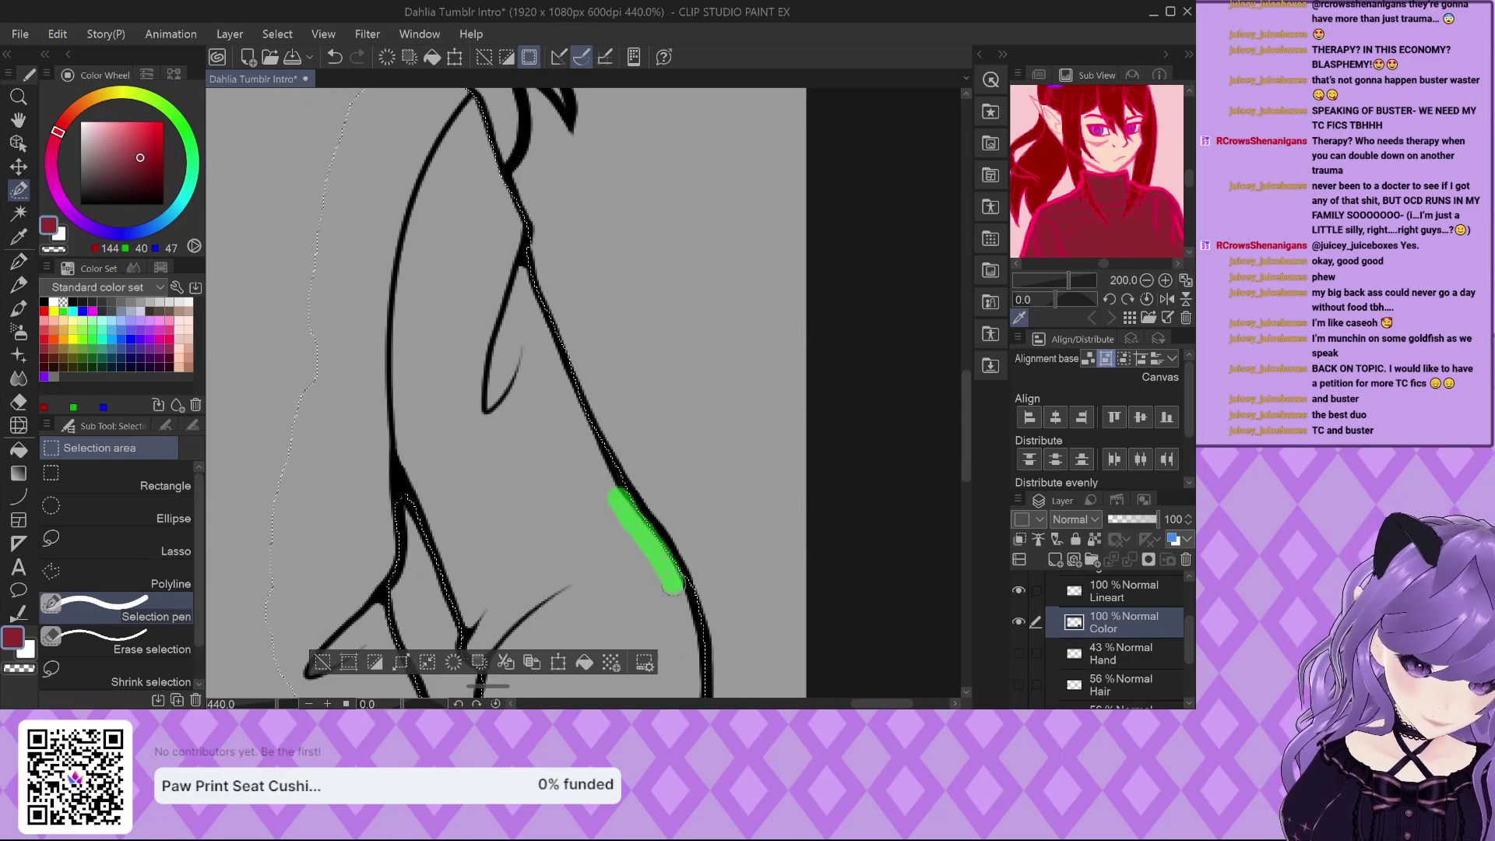
Add the shoulder edge and upper chest to the sweater selection.
scroll(604, 495, down, 7)
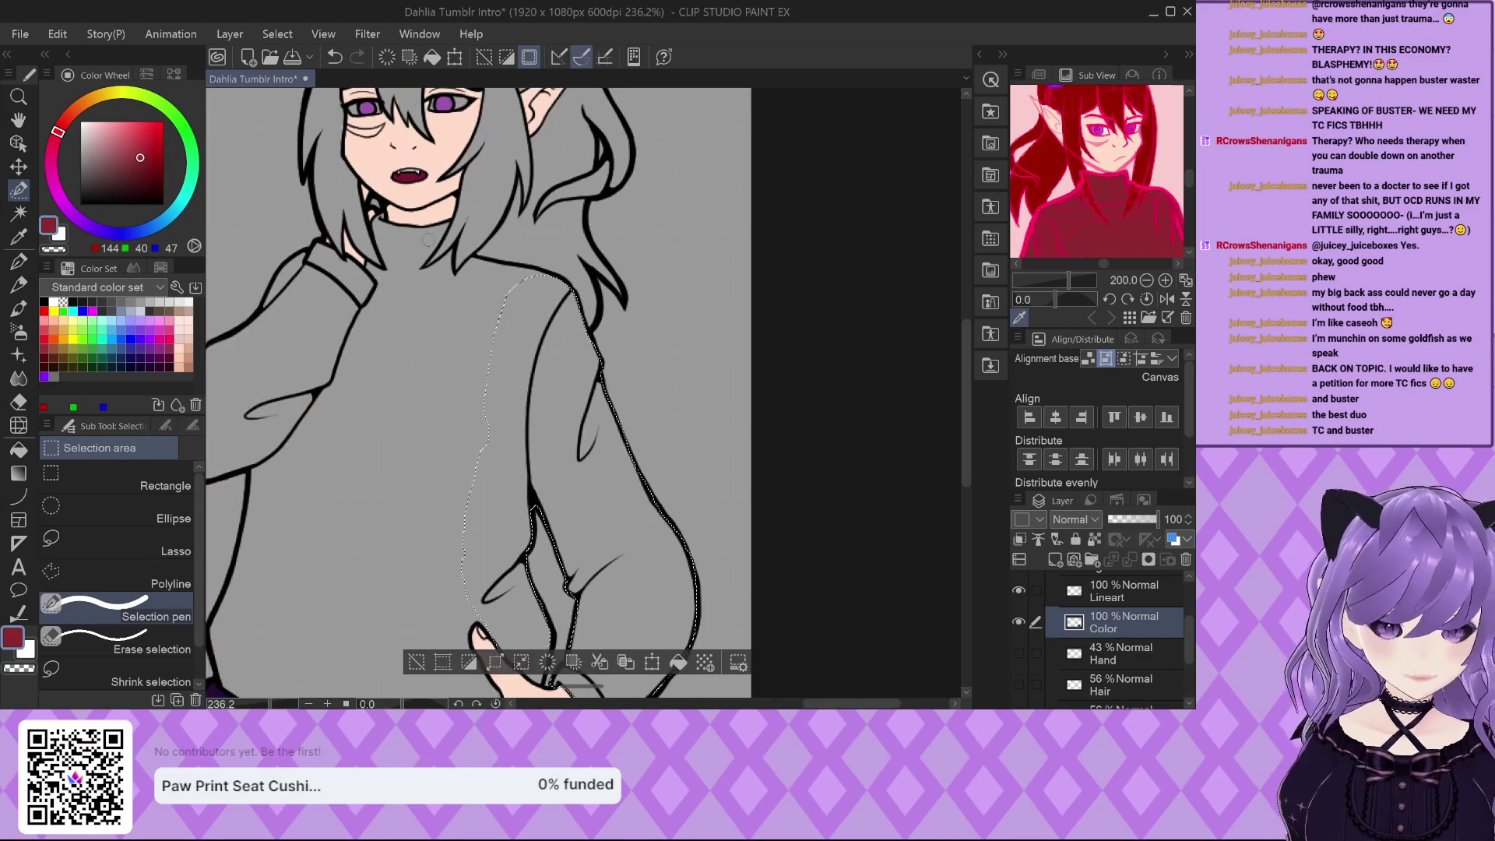
scroll(413, 261, up, 8)
scroll(490, 306, up, 3)
mouse_move(471, 345)
mouse_down()
mouse_move(520, 283)
mouse_move(660, 307)
mouse_move(750, 349)
mouse_up()
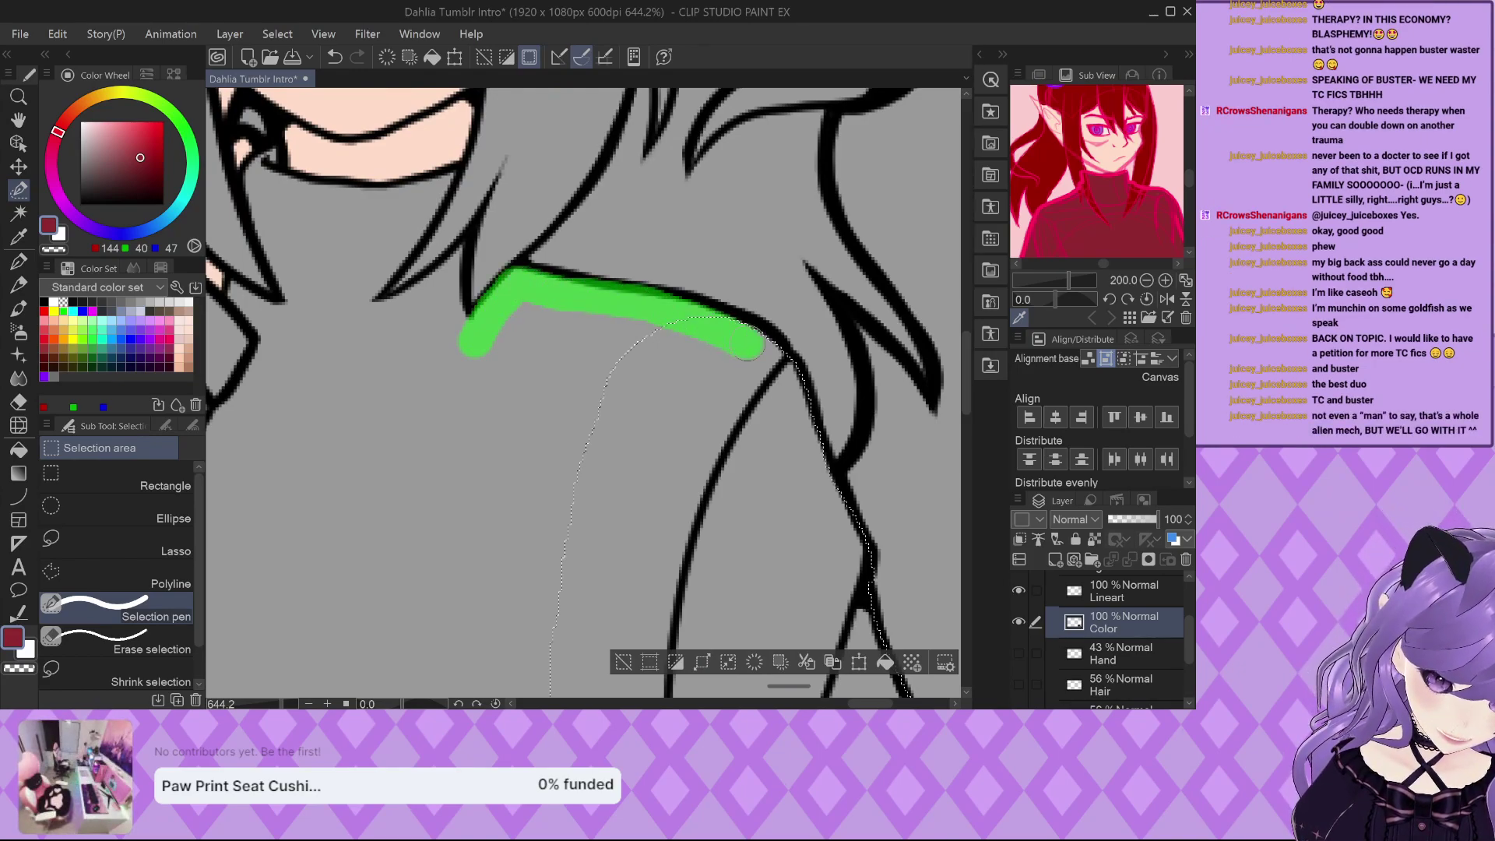
mouse_move(592, 318)
mouse_down()
mouse_move(529, 319)
mouse_move(484, 350)
mouse_move(483, 413)
mouse_move(593, 312)
mouse_move(650, 389)
mouse_up()
At brush size 7, select the area beside the thumb along the finger's edge.
scroll(662, 182, down, 4)
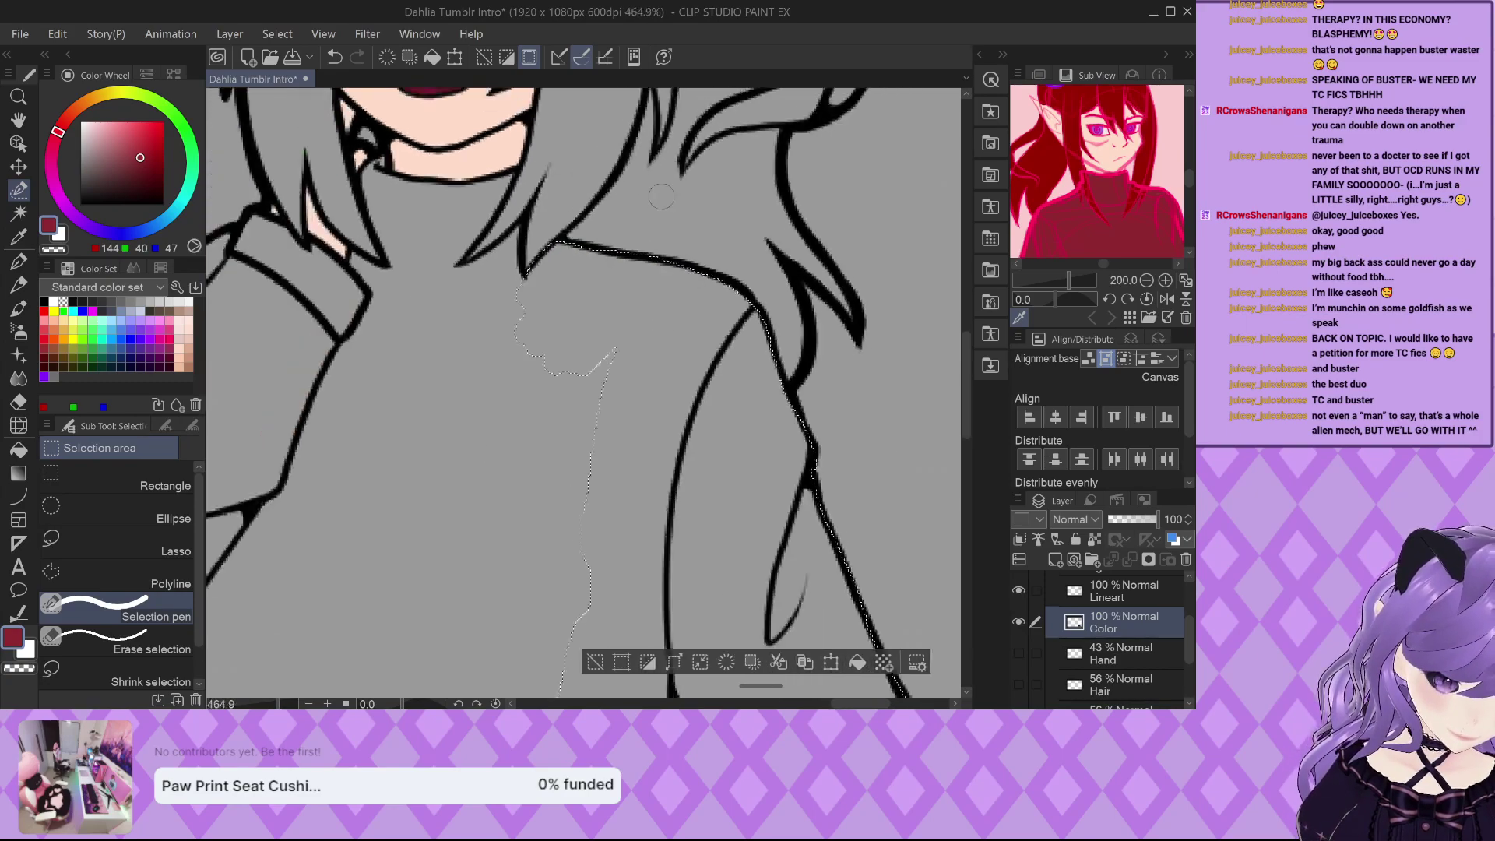
scroll(663, 182, down, 2)
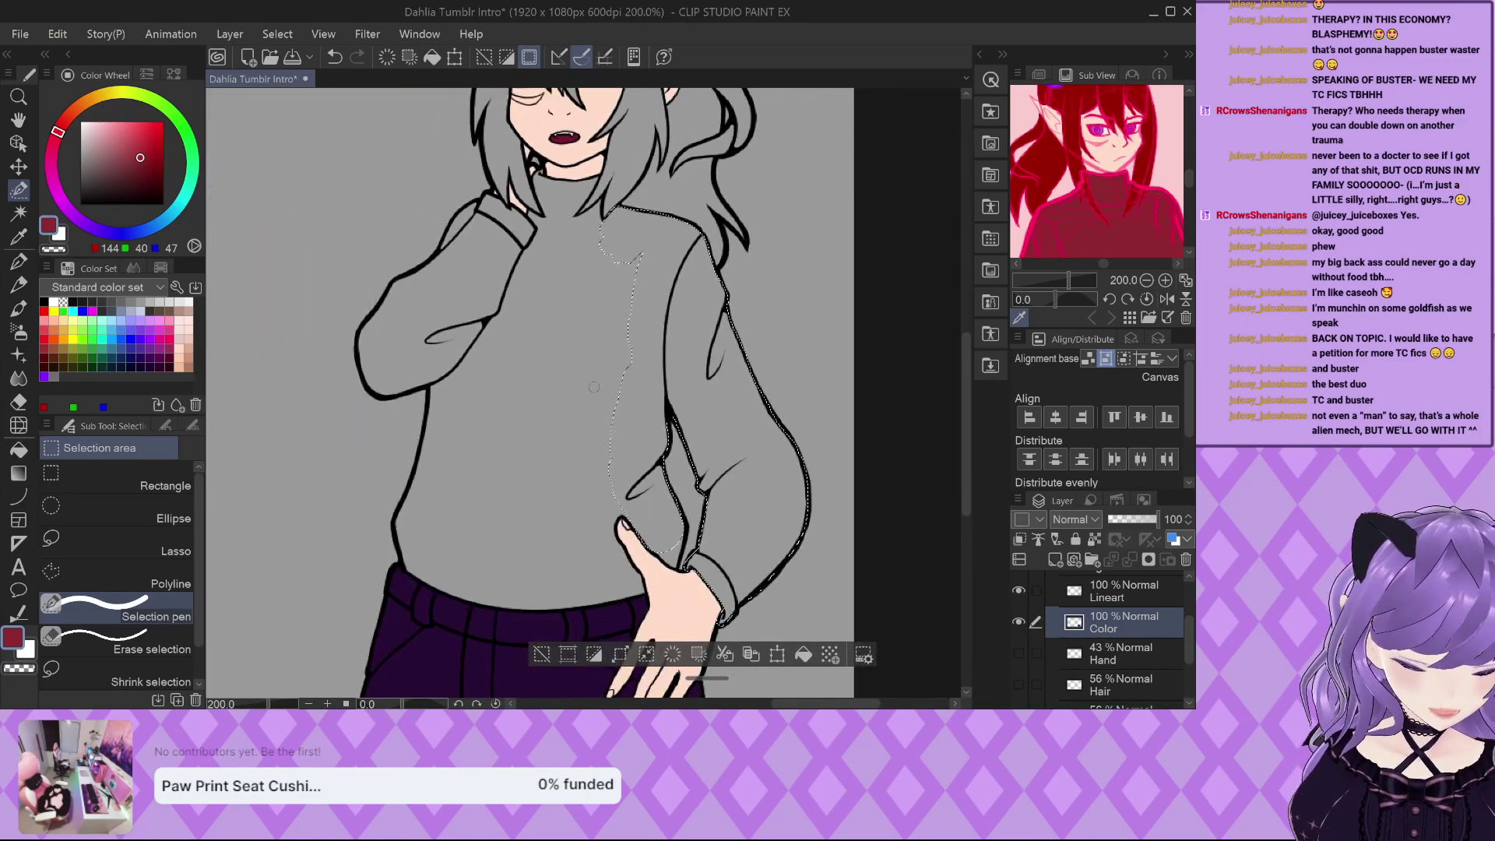
scroll(689, 554, up, 6)
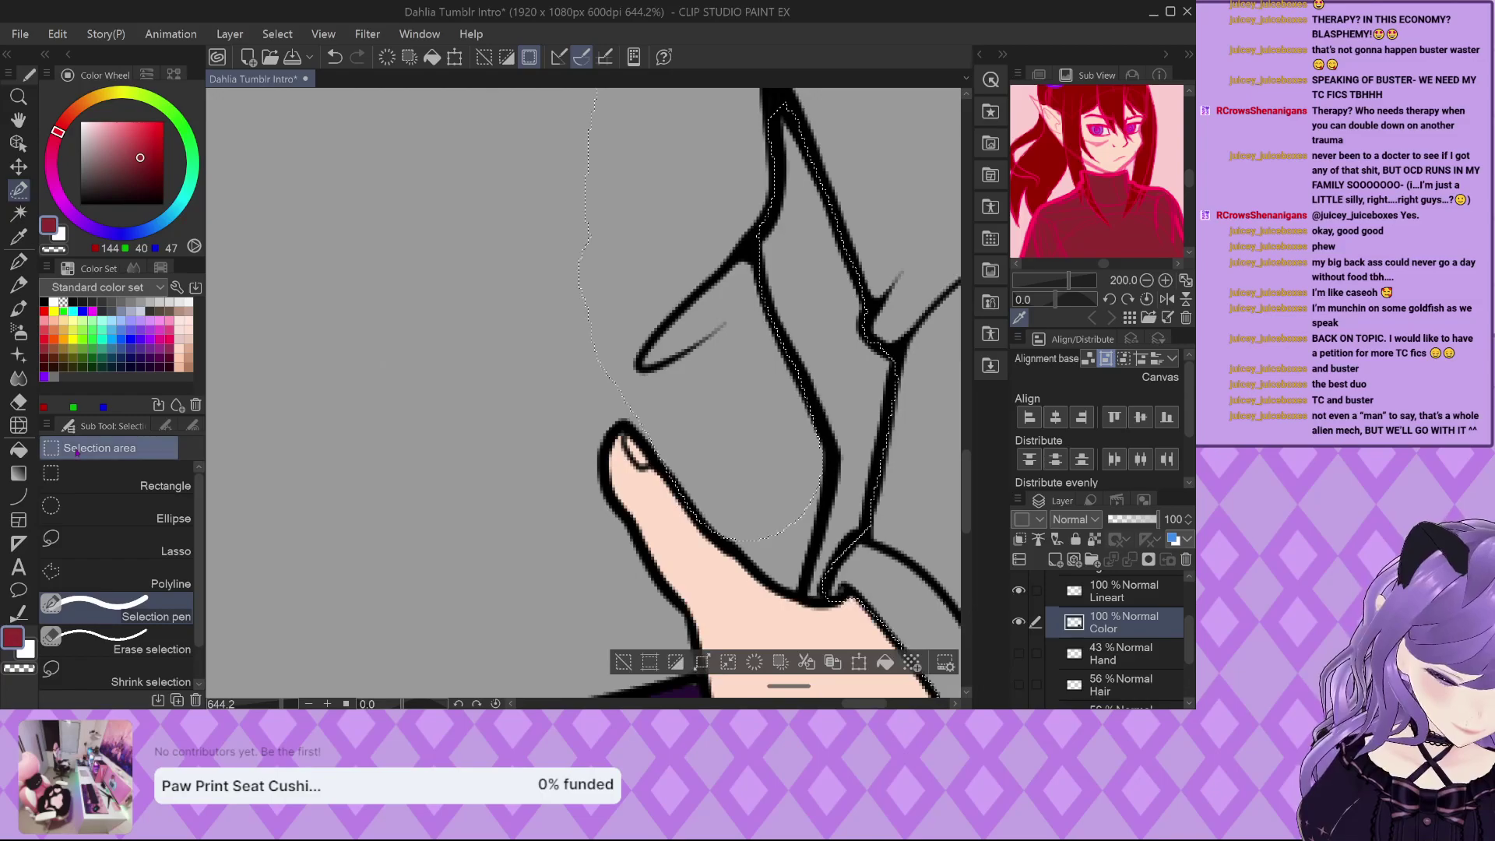
click(192, 426)
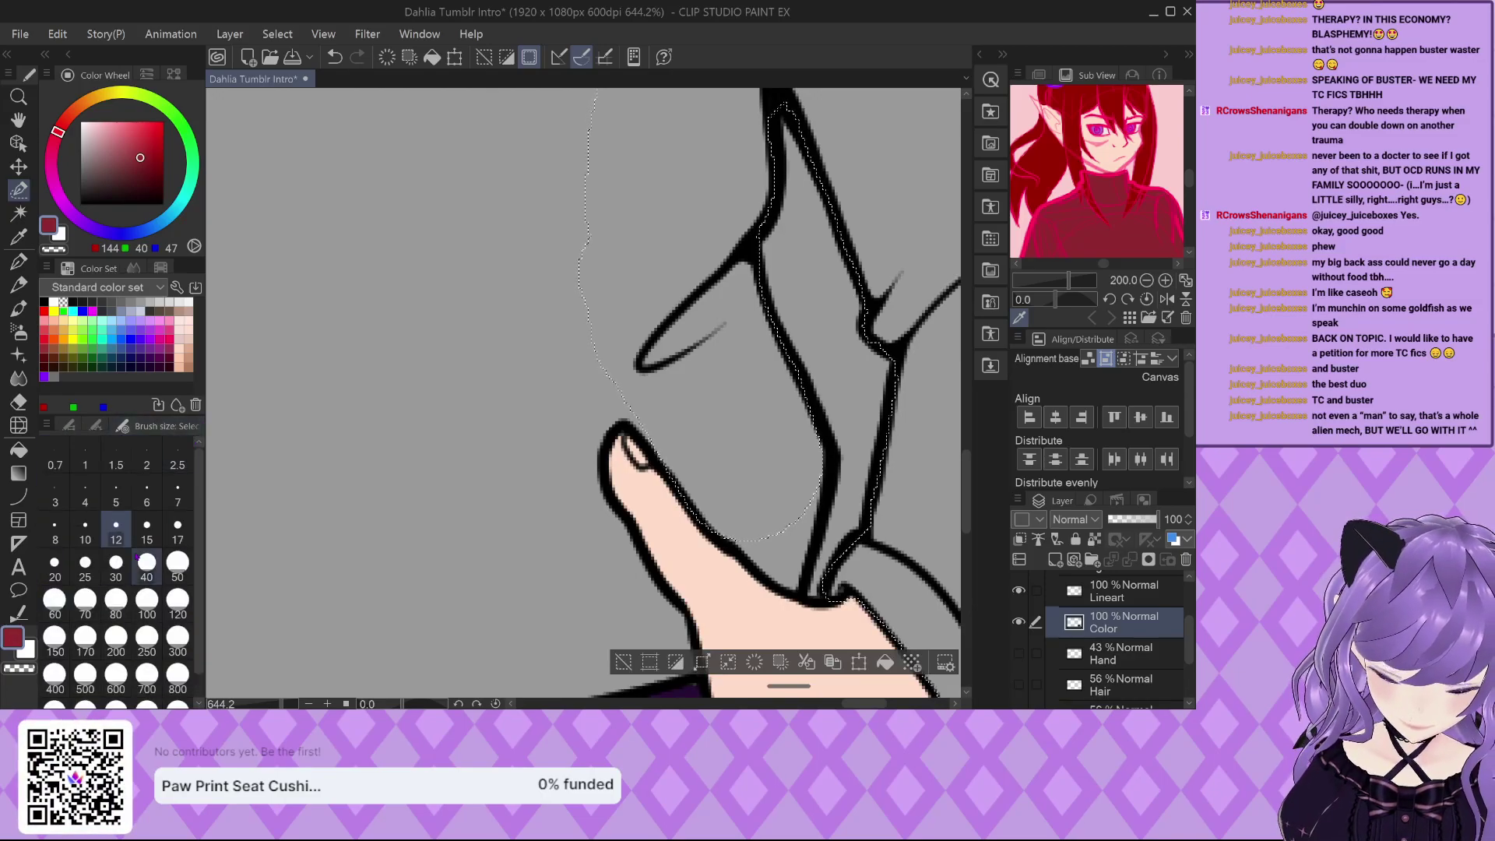
click(177, 490)
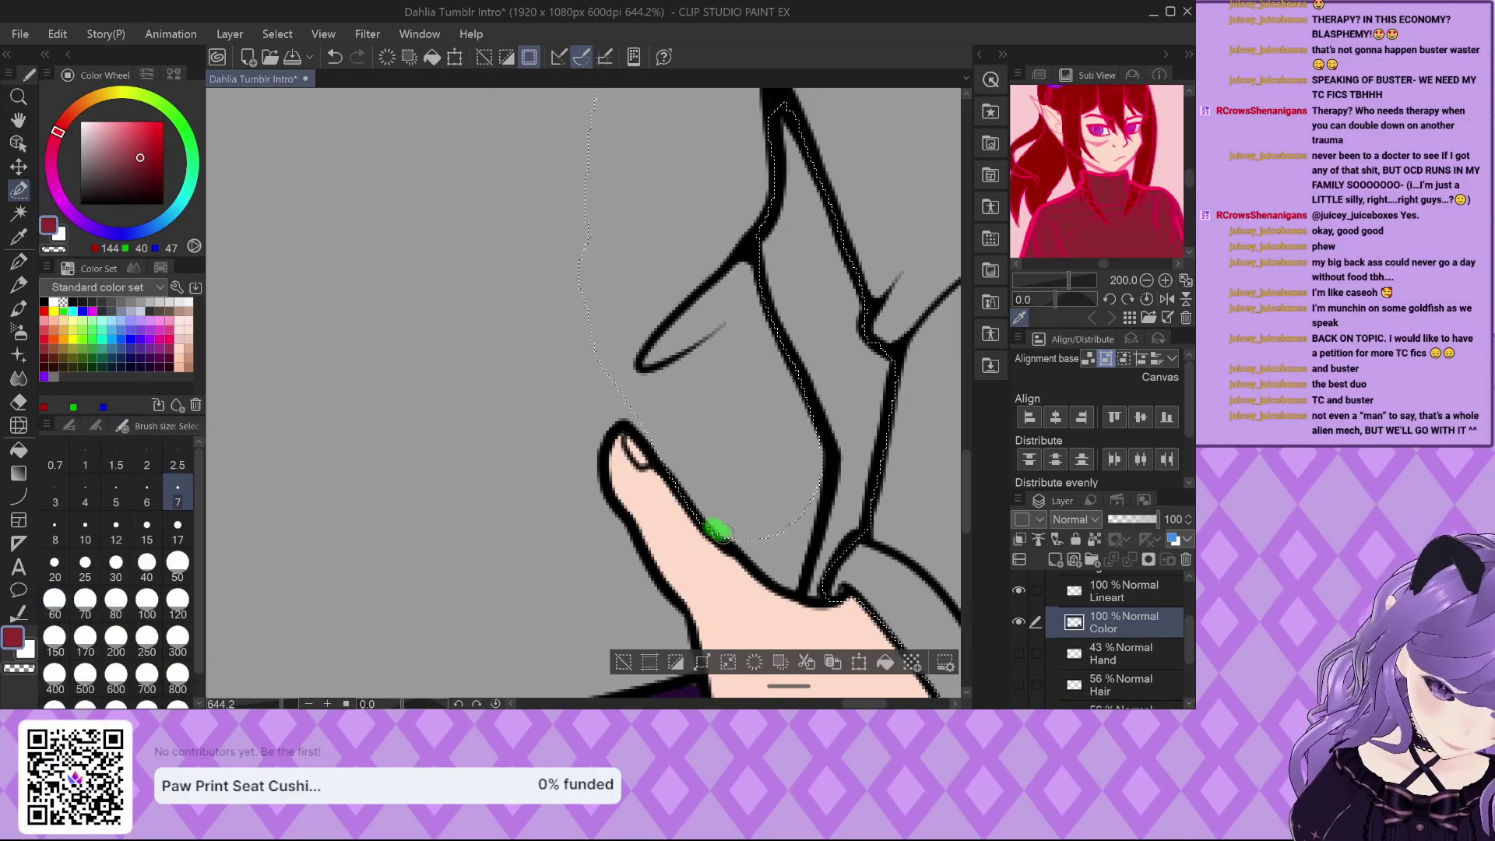
drag(800, 567, 817, 452)
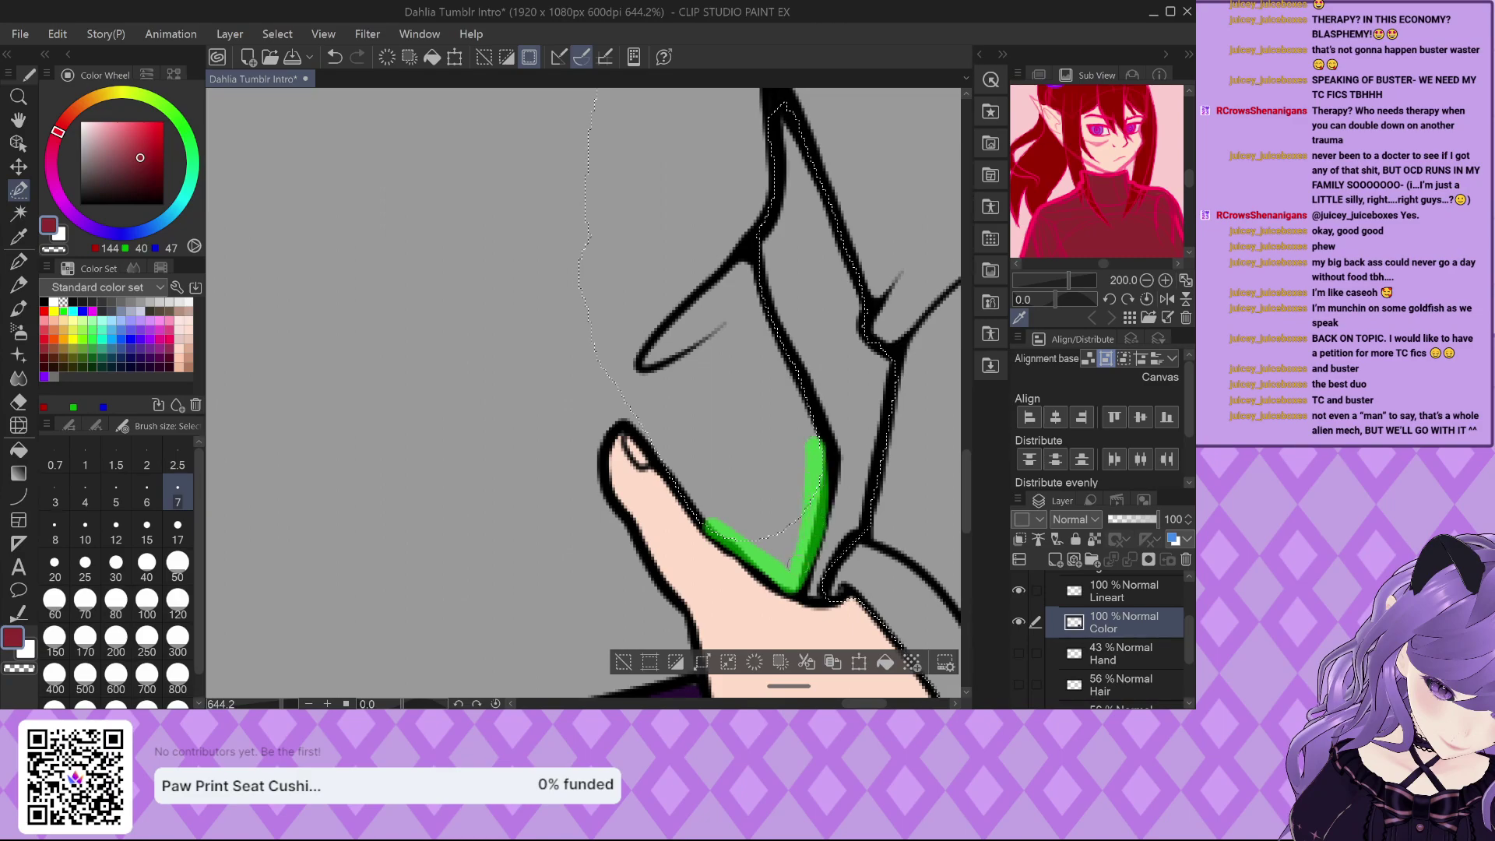
drag(734, 527, 718, 520)
scroll(703, 477, down, 5)
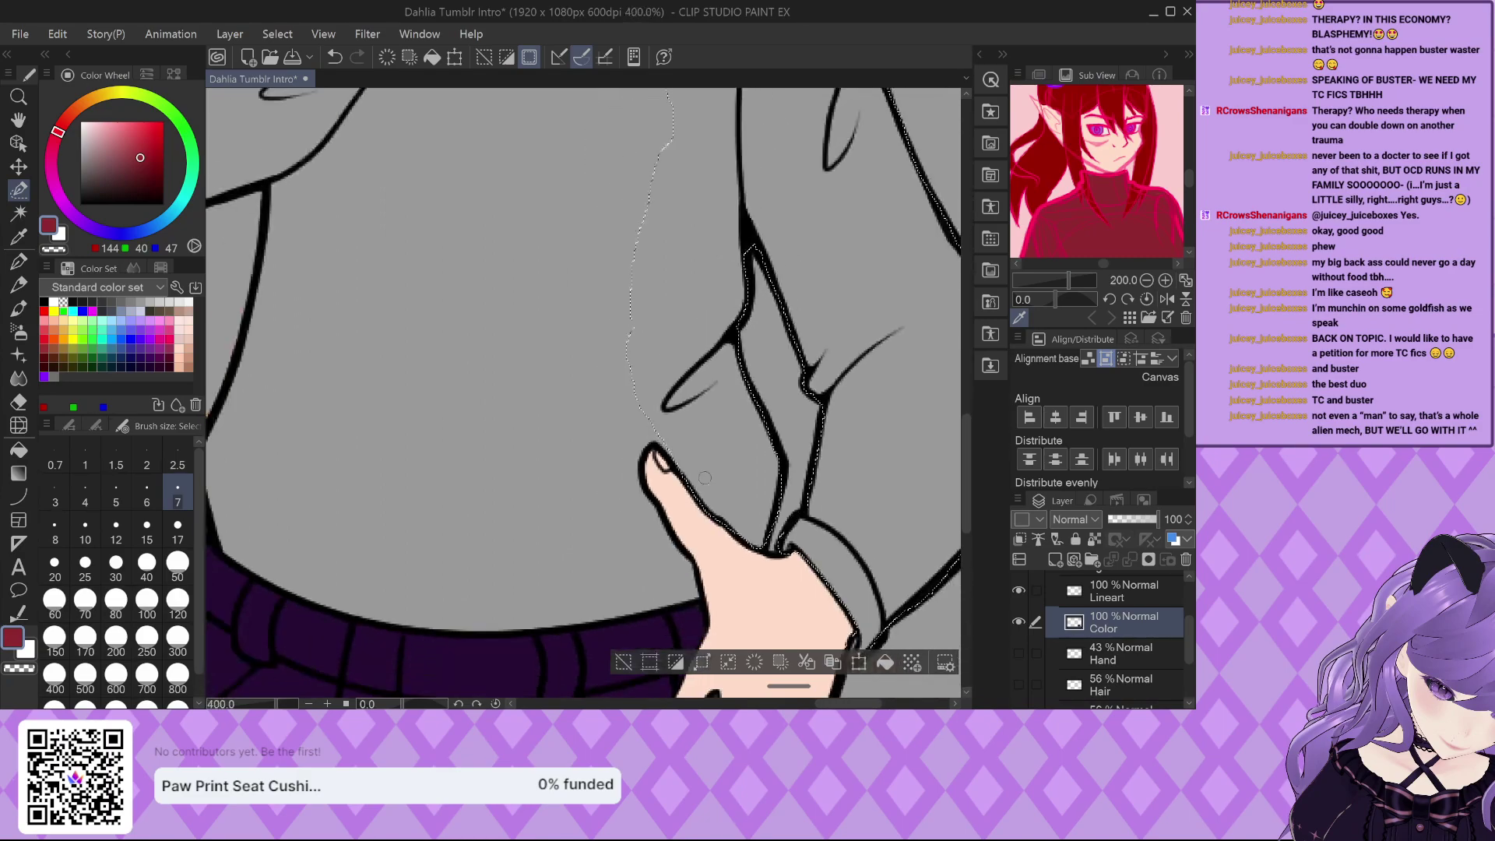
scroll(682, 522, up, 2)
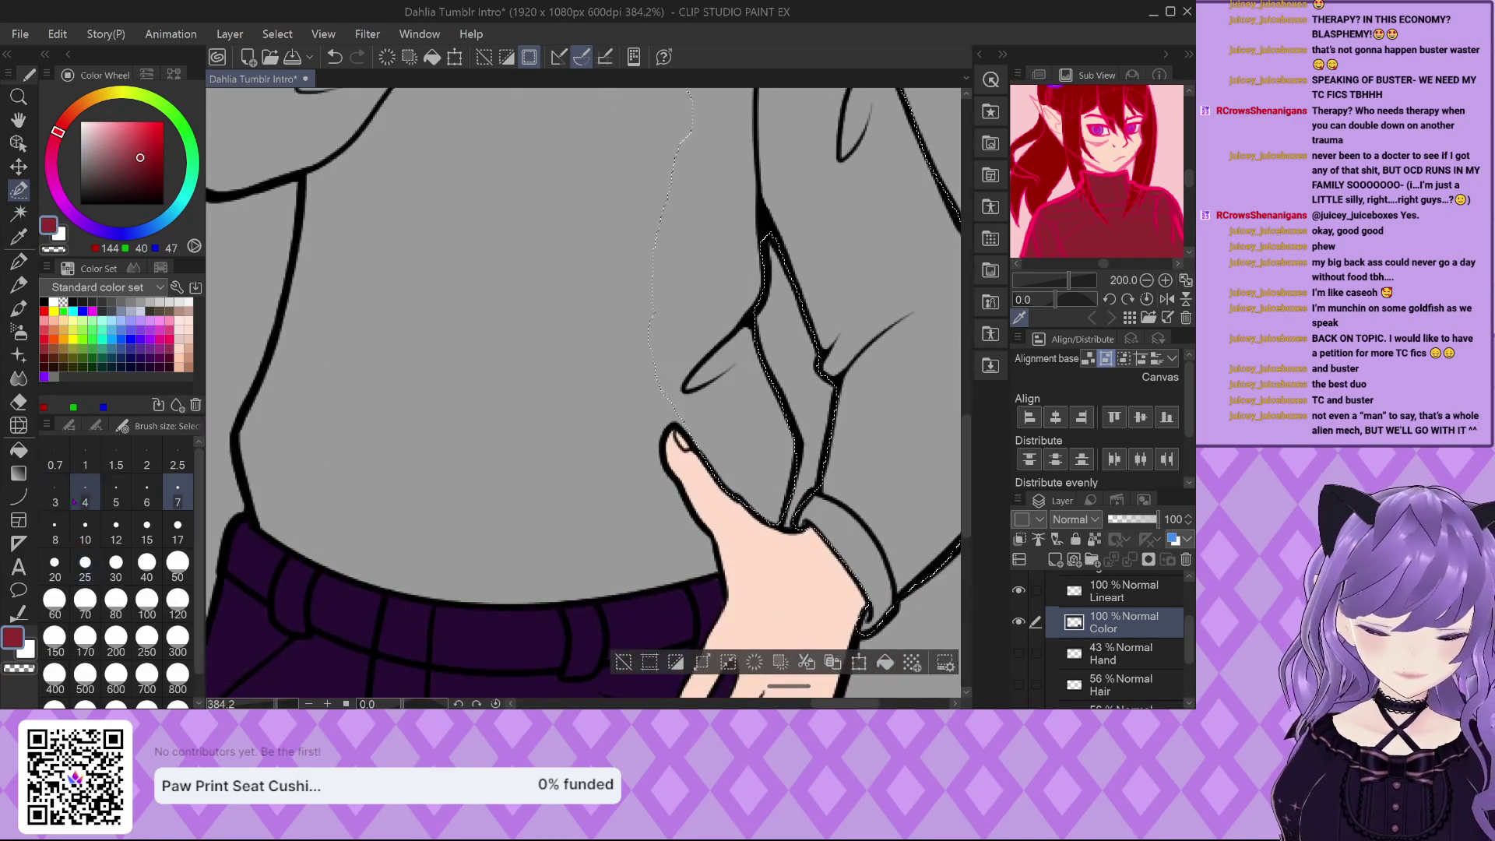
At brush size 10, trace the selection around the fingertip and down the finger edges.
click(85, 530)
scroll(692, 418, up, 2)
scroll(692, 417, up, 2)
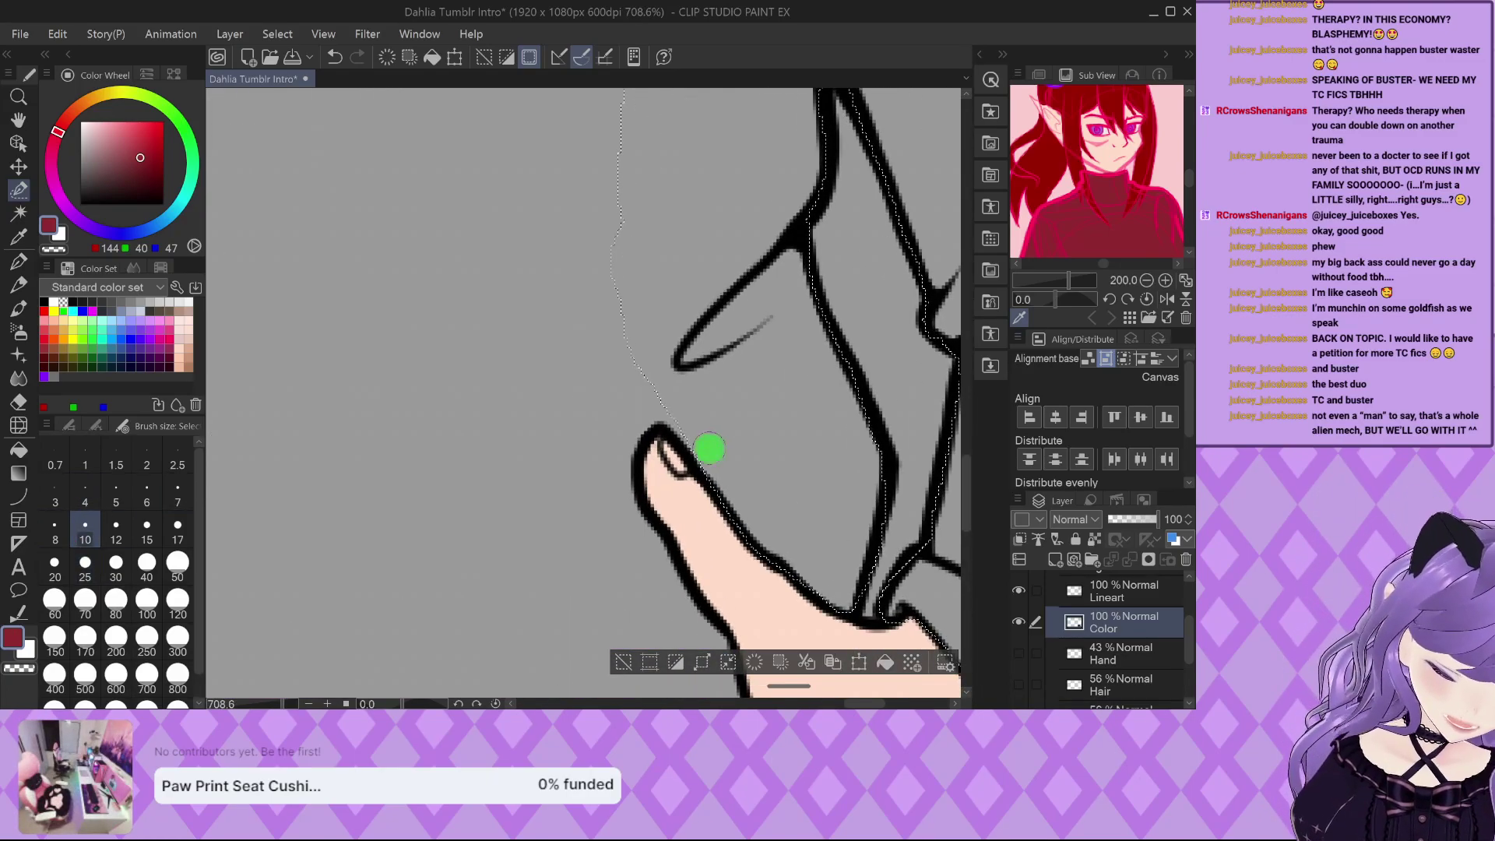
drag(710, 450, 679, 406)
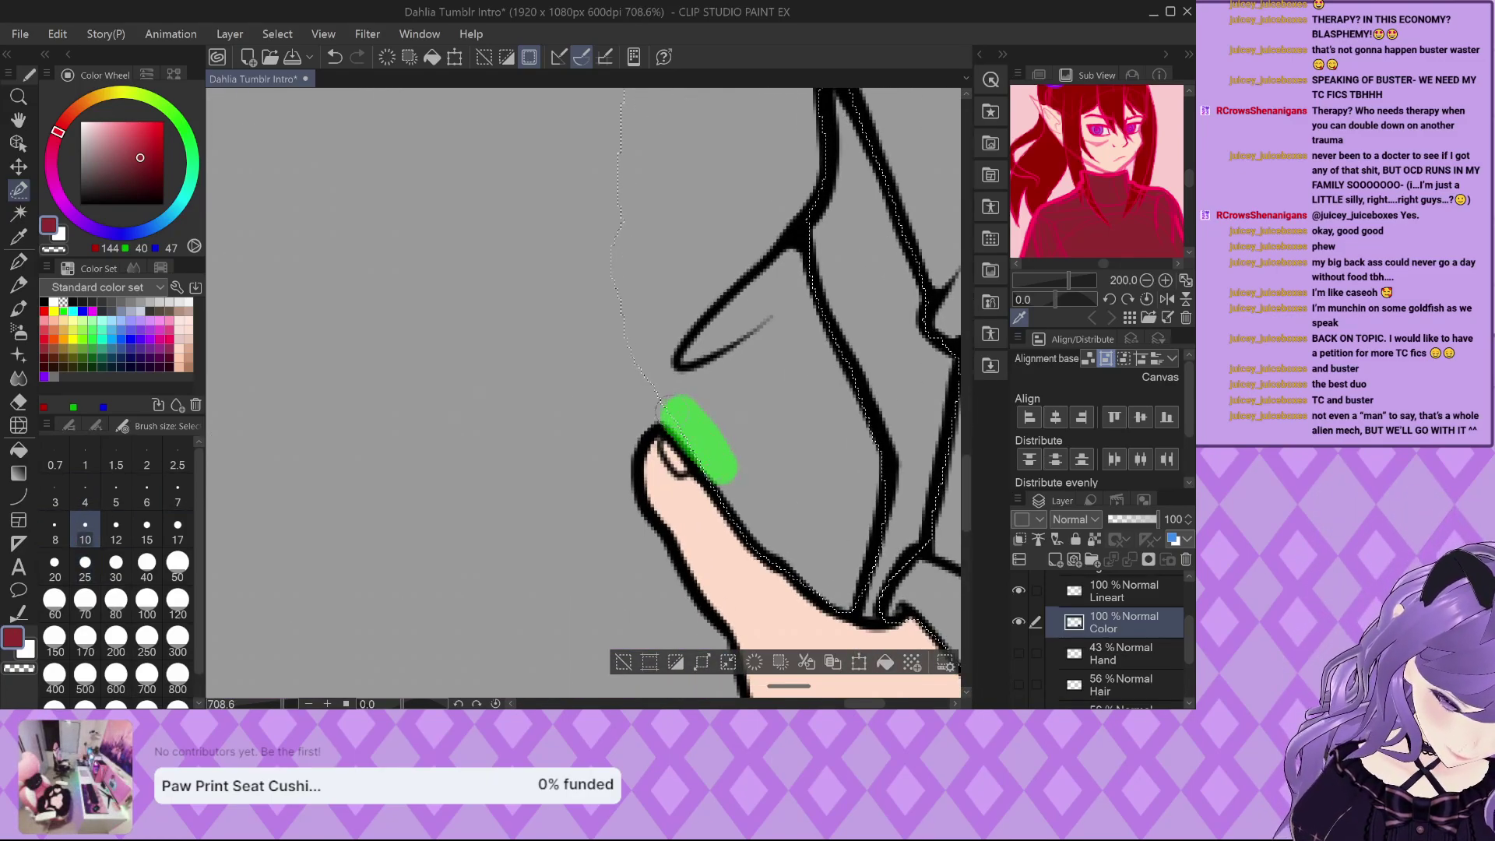
drag(635, 435, 616, 497)
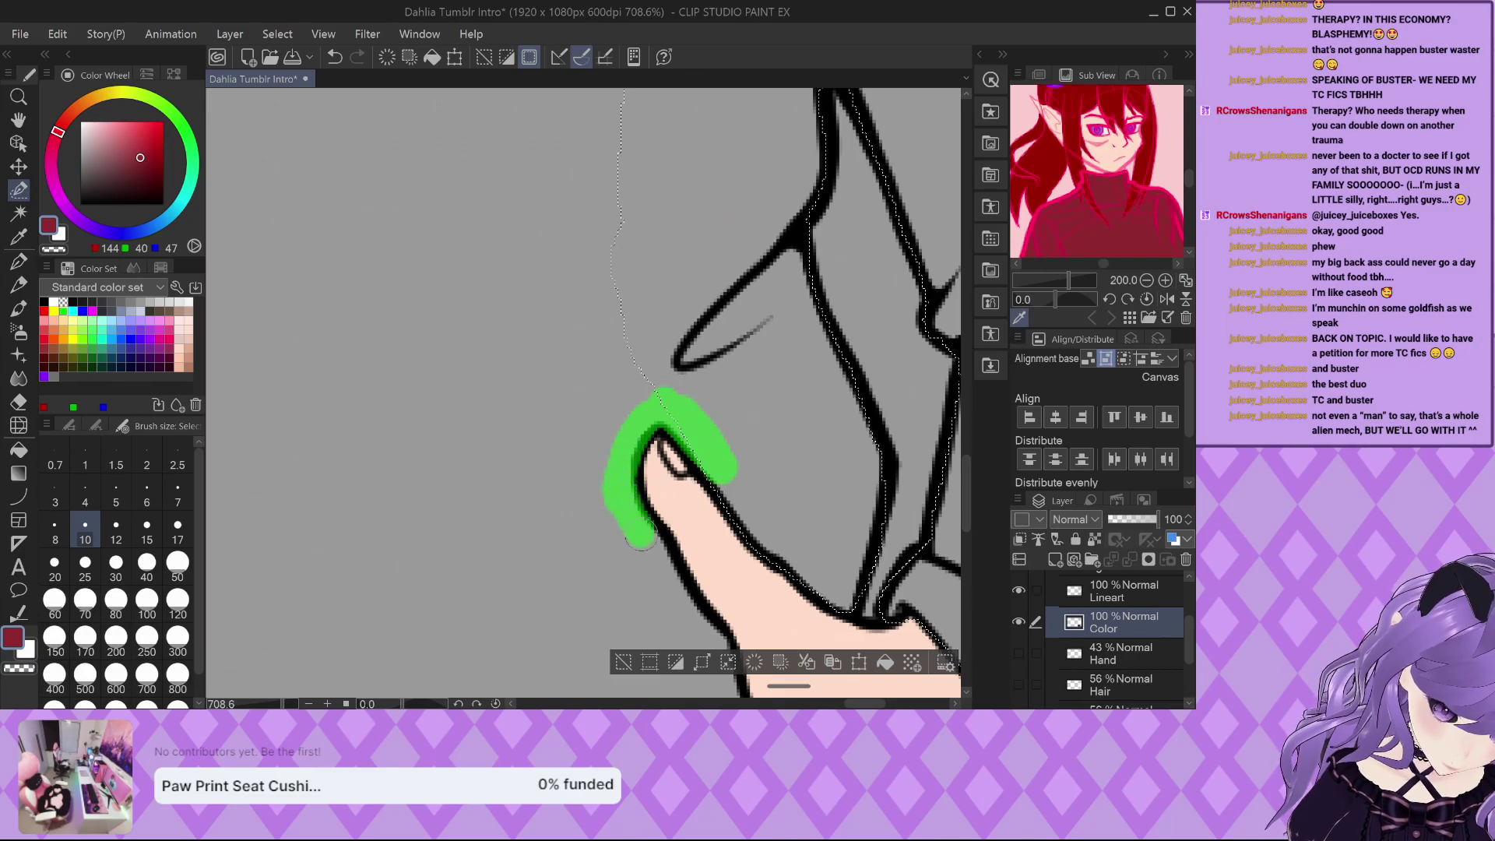
drag(650, 559, 721, 660)
scroll(584, 285, down, 4)
scroll(660, 510, up, 4)
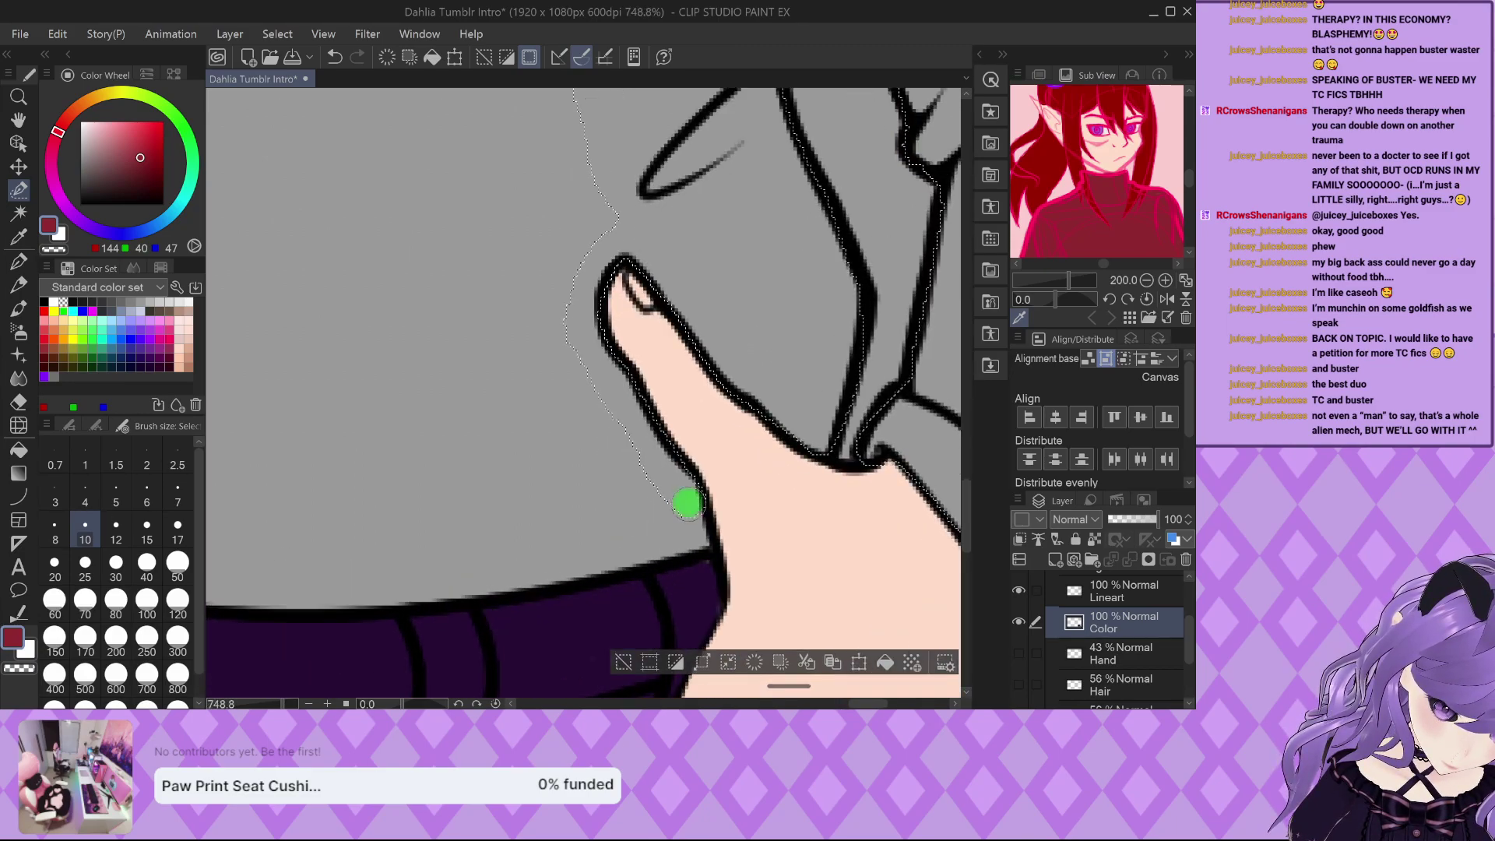
mouse_move(693, 534)
mouse_down()
mouse_move(697, 549)
mouse_move(467, 581)
mouse_up()
mouse_move(651, 510)
mouse_down()
mouse_move(604, 459)
mouse_move(560, 342)
mouse_move(557, 393)
mouse_move(487, 549)
mouse_move(521, 524)
mouse_move(654, 522)
mouse_up()
Extend the selection along the shirt's bottom edge and down the outline to the waistband.
scroll(685, 486, down, 5)
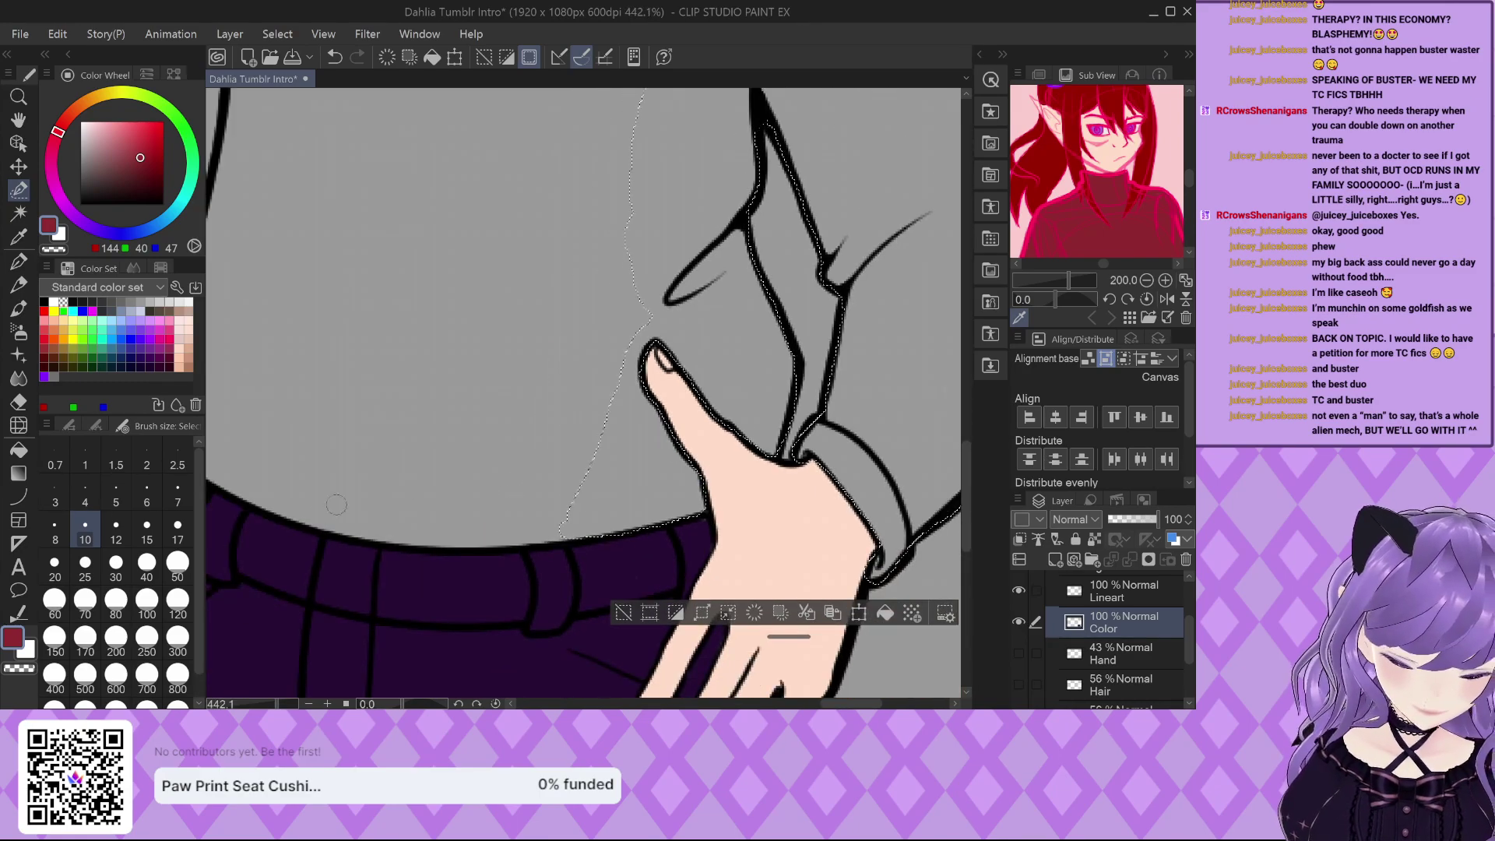
scroll(319, 536, up, 8)
mouse_move(357, 538)
mouse_down()
mouse_move(670, 563)
mouse_move(946, 541)
mouse_up()
scroll(727, 524, down, 2)
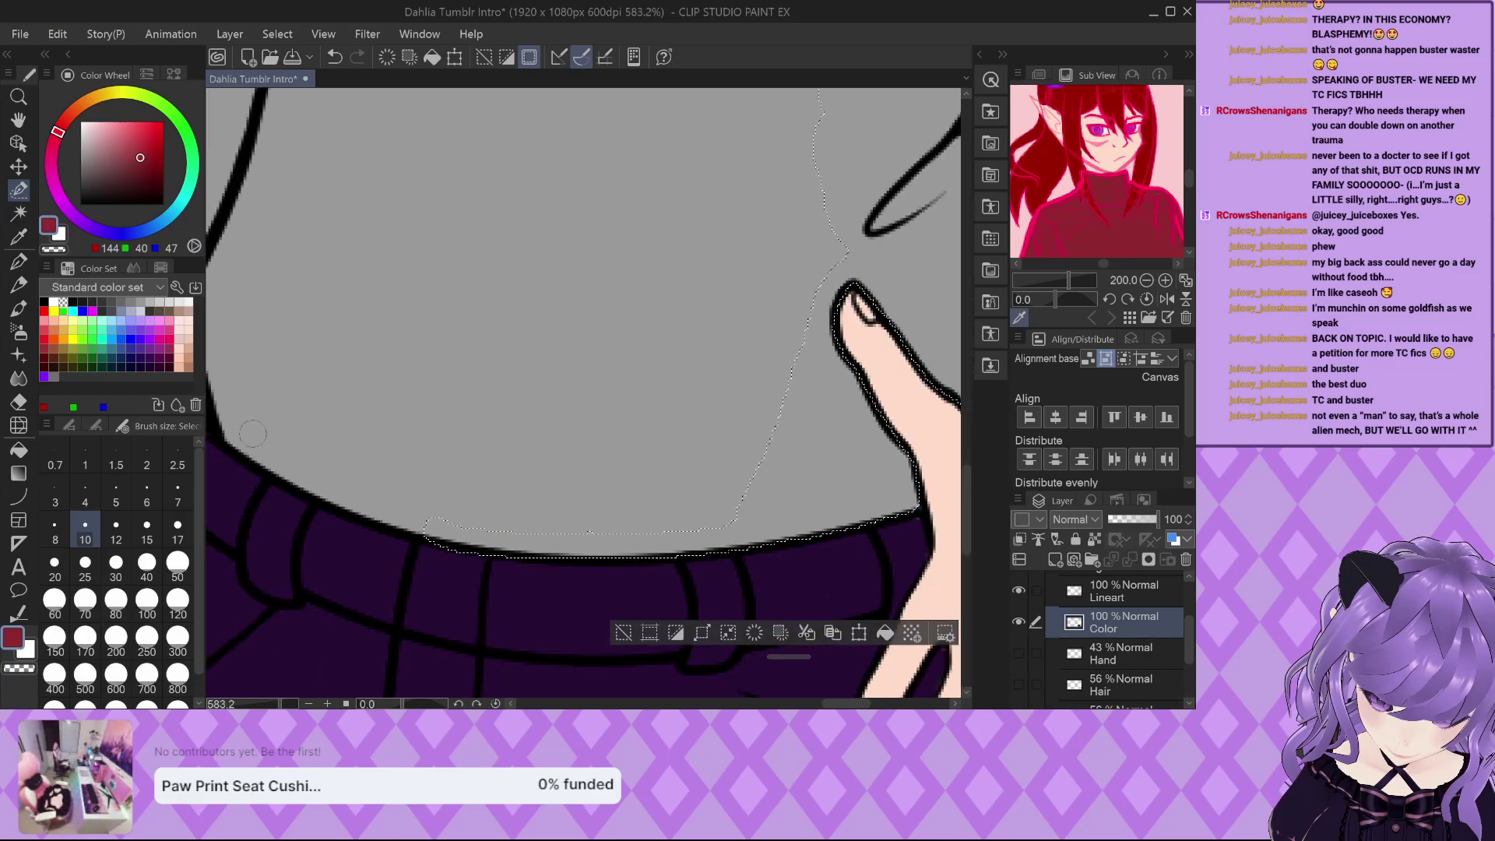
scroll(252, 427, up, 2)
mouse_move(327, 473)
mouse_down()
mouse_move(449, 537)
mouse_move(583, 577)
mouse_up()
scroll(381, 580, down, 2)
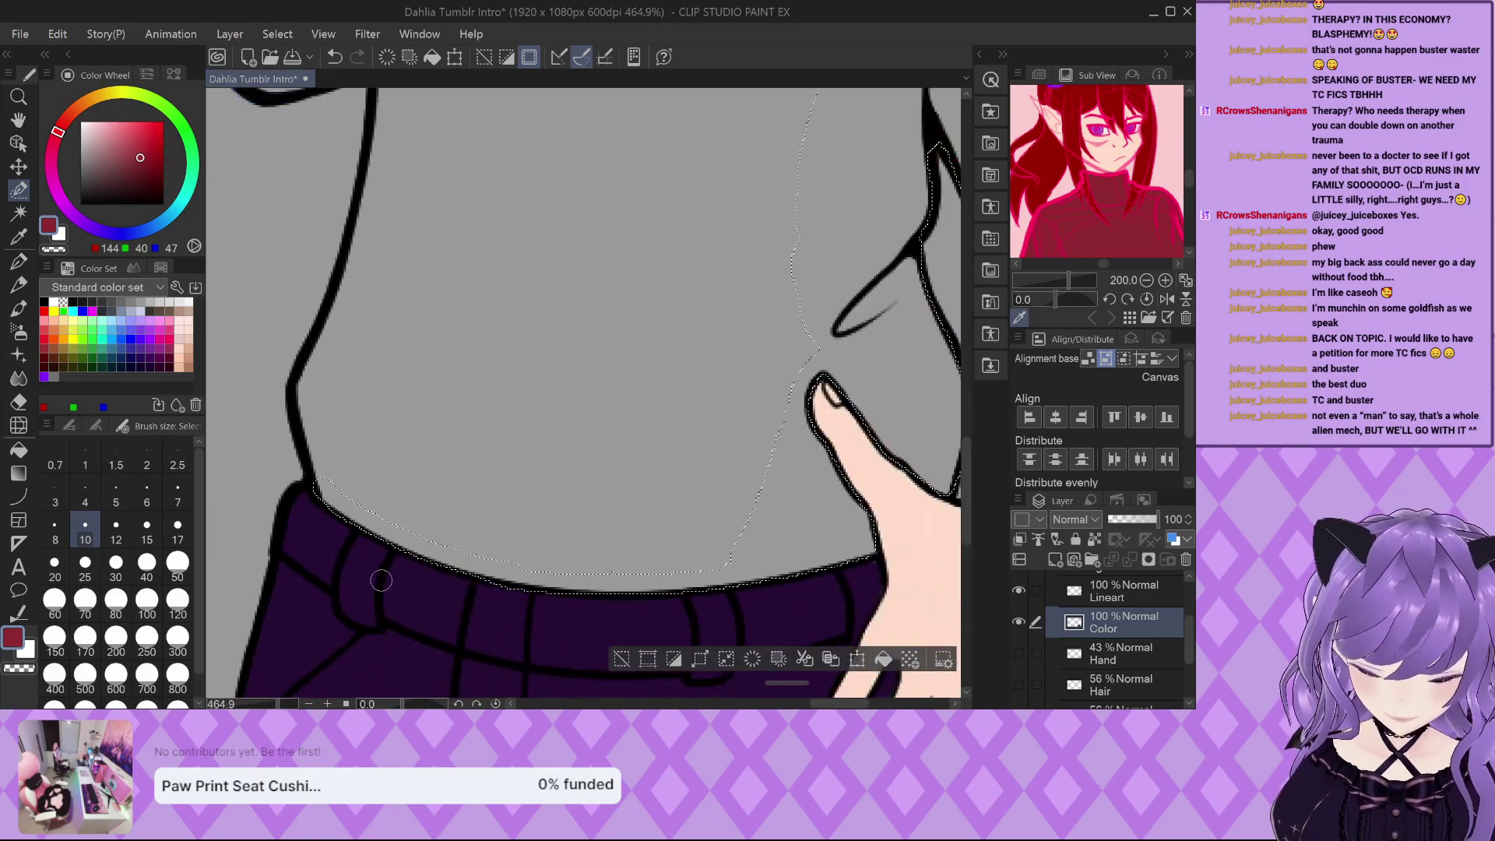
mouse_move(370, 195)
mouse_down()
mouse_move(303, 389)
mouse_move(360, 567)
mouse_up()
scroll(315, 382, up, 2)
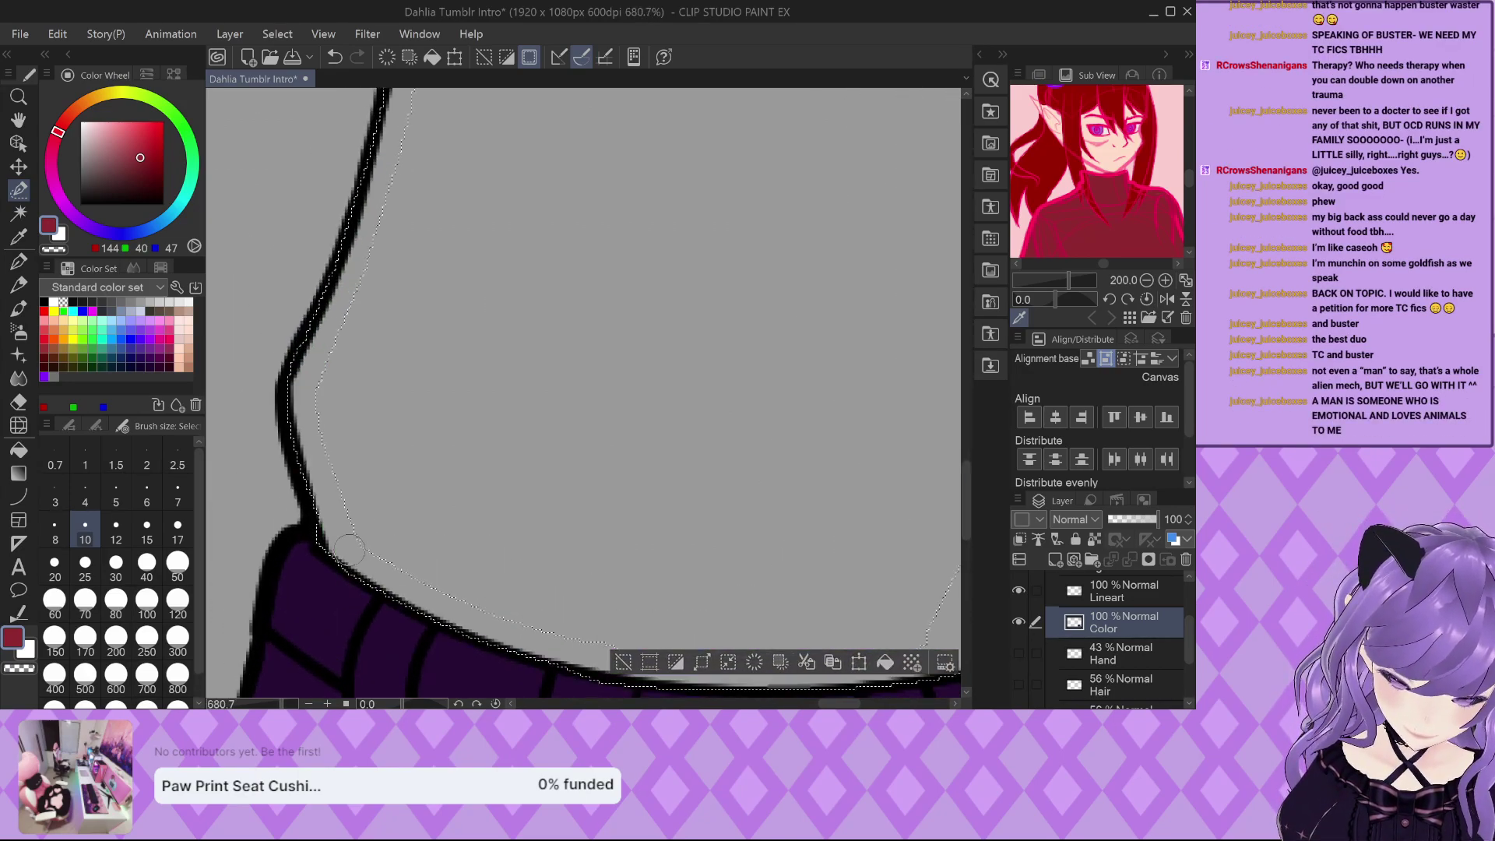
scroll(331, 530, down, 2)
scroll(332, 510, down, 3)
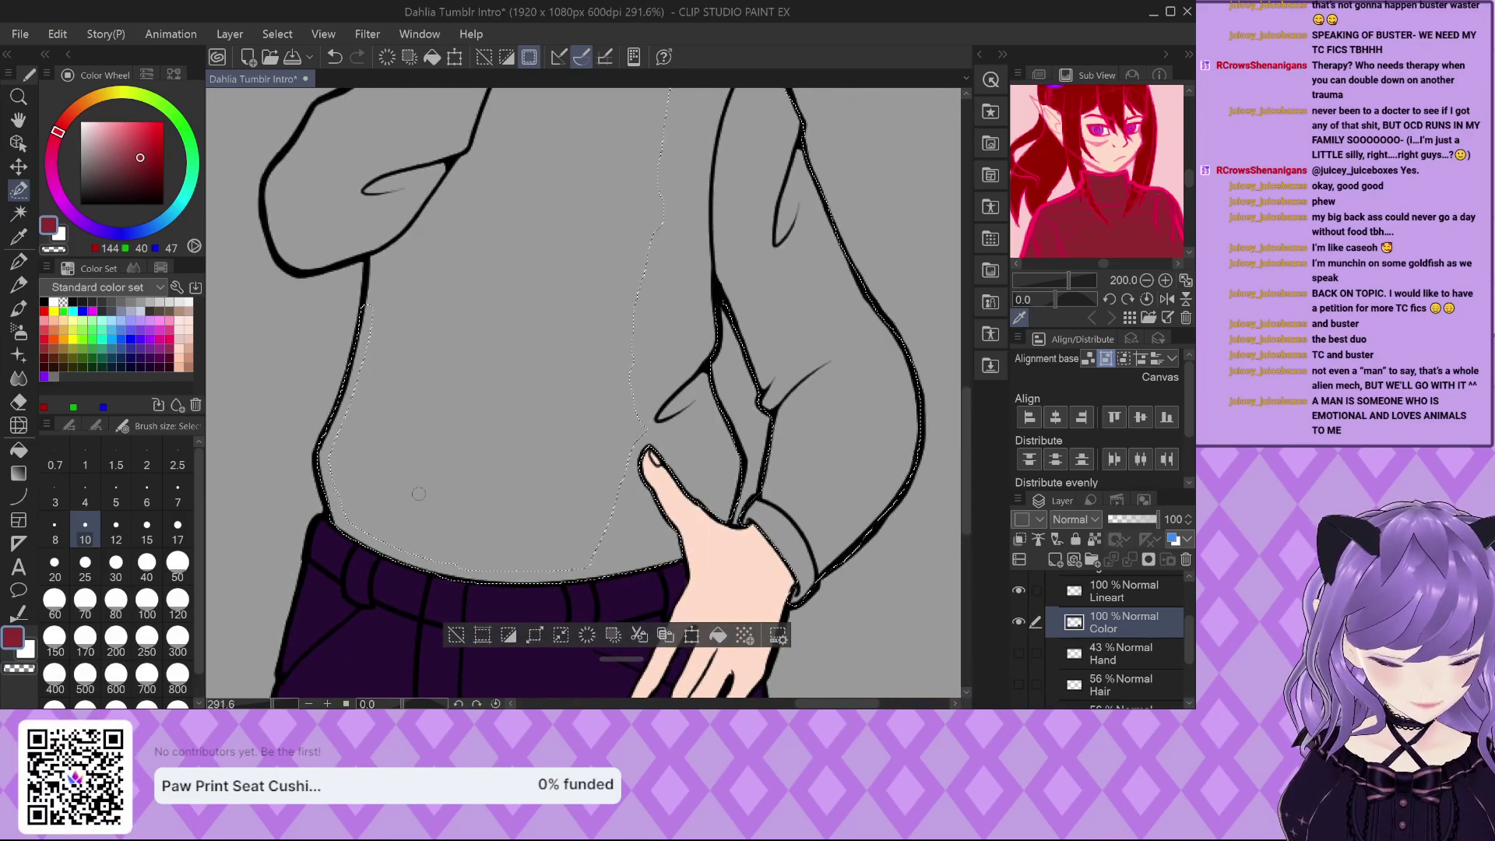
scroll(433, 504, up, 3)
scroll(500, 563, down, 2)
scroll(515, 553, up, 3)
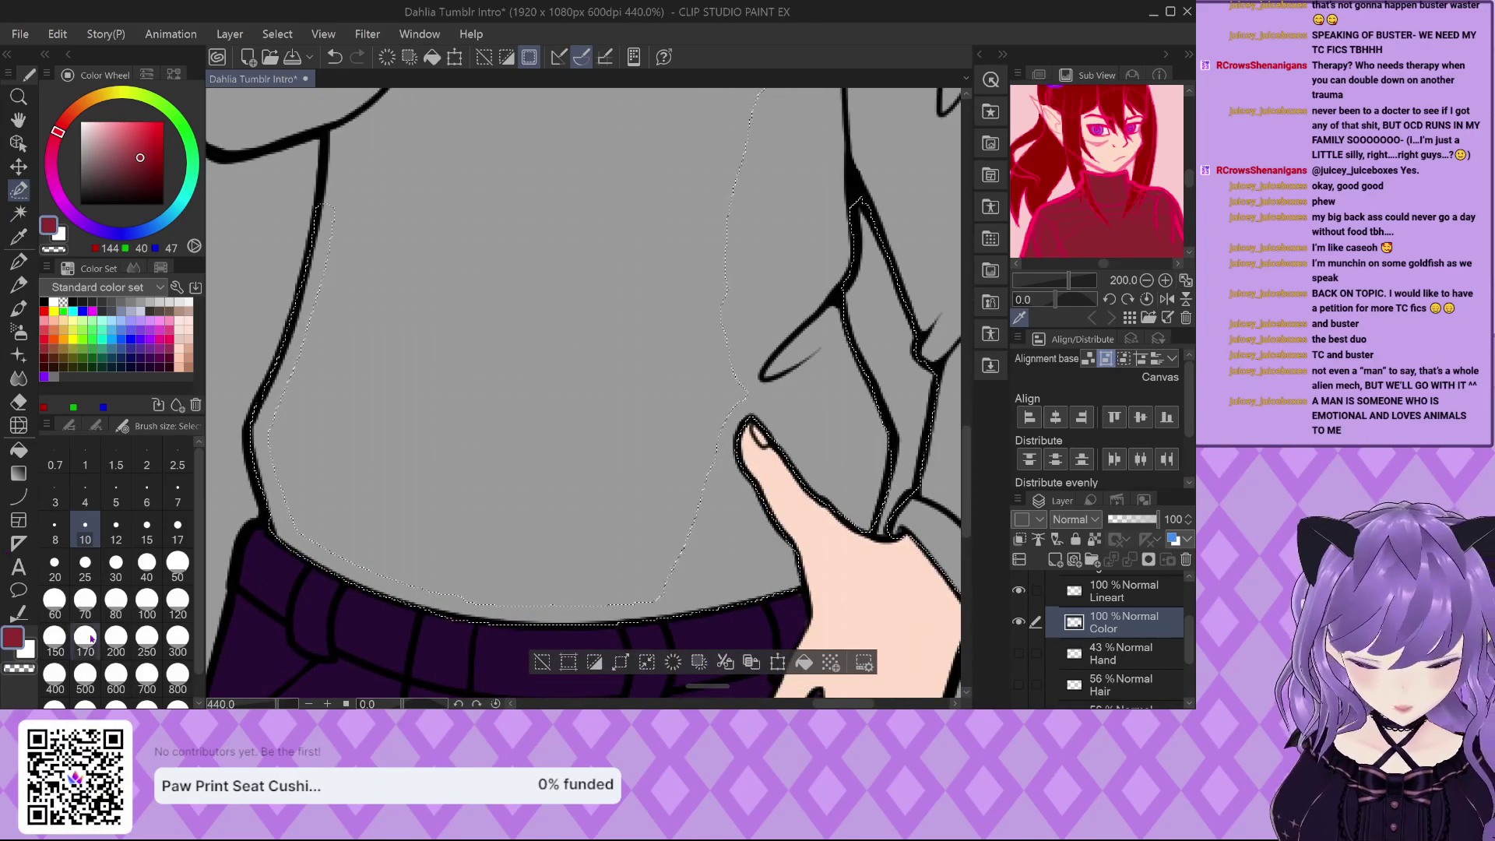
Fill the torso's interior gaps in the selection at brush size 30.
click(116, 568)
mouse_move(658, 582)
mouse_down()
mouse_move(417, 562)
mouse_move(312, 516)
mouse_move(292, 426)
mouse_move(342, 322)
mouse_move(453, 305)
mouse_move(662, 339)
mouse_move(731, 380)
mouse_move(674, 530)
mouse_move(578, 550)
mouse_move(479, 543)
mouse_move(373, 524)
mouse_move(313, 468)
mouse_move(653, 524)
mouse_up()
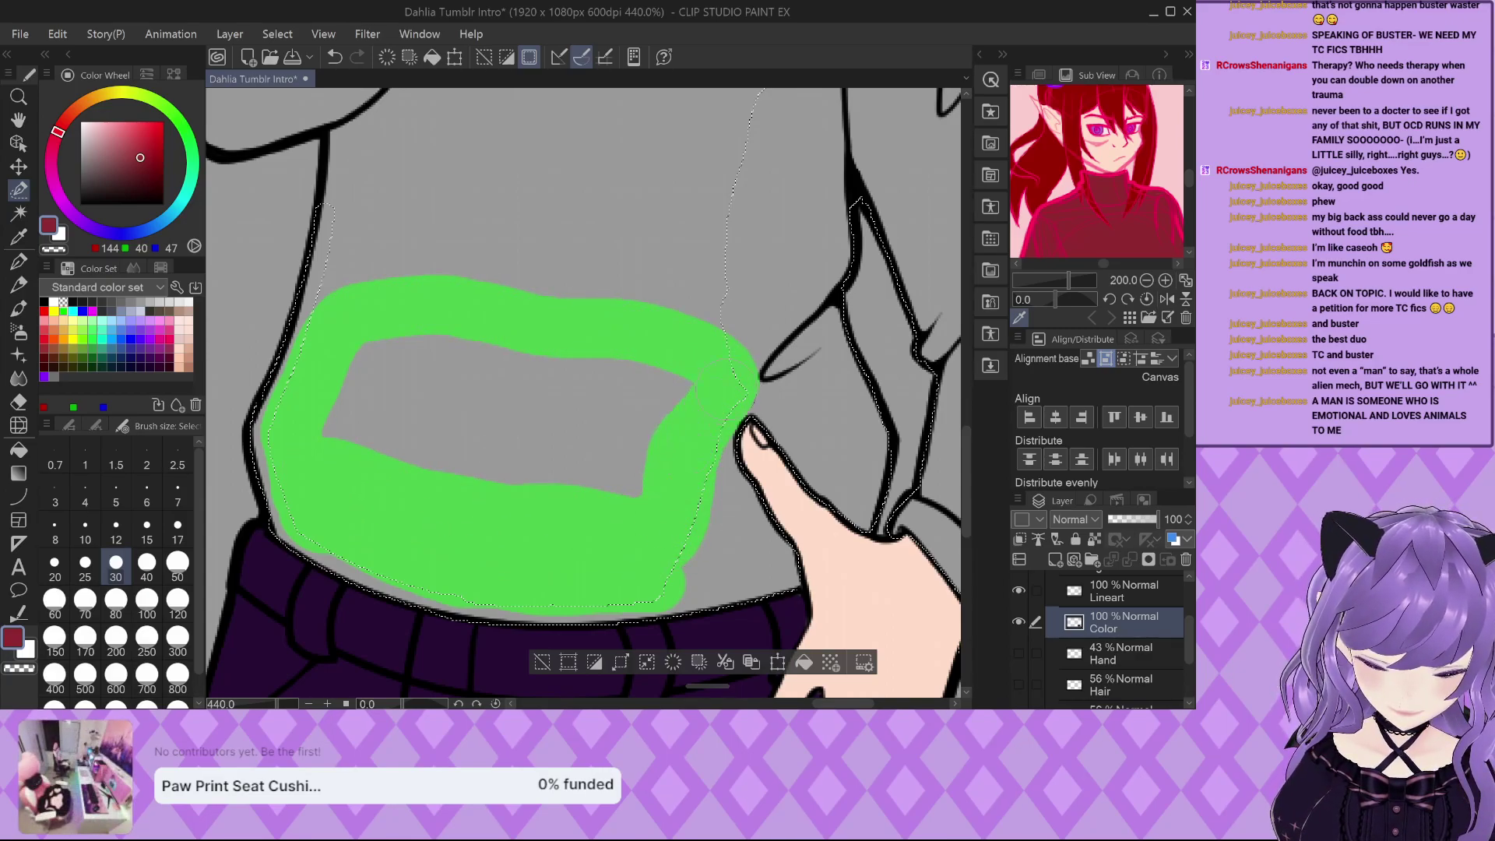
mouse_move(689, 393)
mouse_down()
mouse_move(627, 466)
mouse_move(630, 434)
mouse_move(598, 438)
mouse_move(608, 345)
mouse_move(535, 494)
mouse_move(515, 325)
mouse_move(468, 462)
mouse_move(465, 380)
mouse_move(434, 363)
mouse_move(394, 420)
mouse_move(414, 323)
mouse_move(361, 420)
mouse_move(368, 341)
mouse_up()
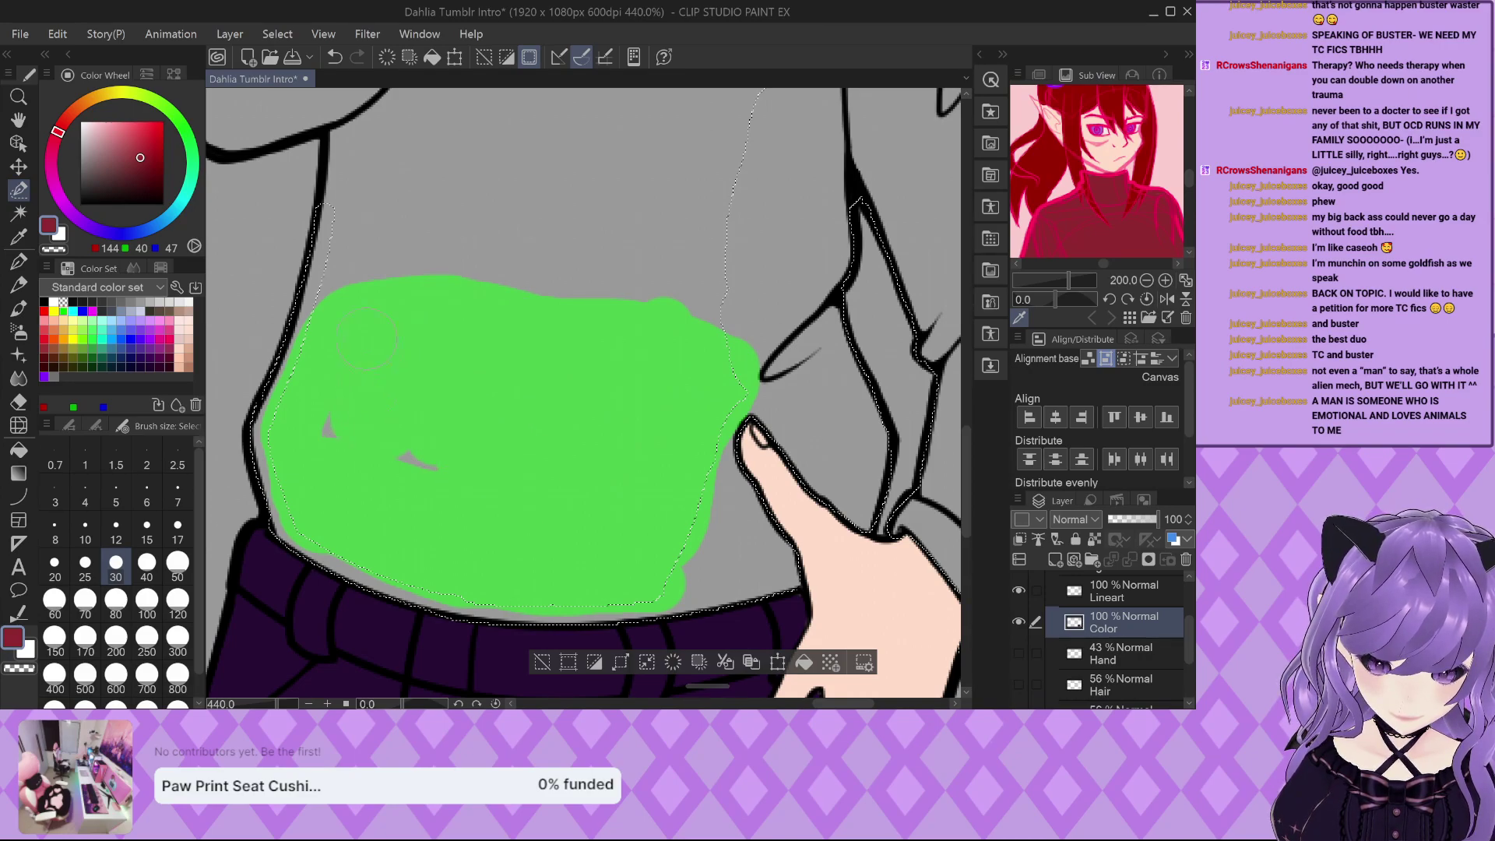
drag(490, 460, 494, 476)
scroll(512, 477, down, 8)
scroll(514, 179, up, 1)
scroll(514, 179, up, 1)
Add the raised arm's sleeve, upper chest and cuff to the selection.
mouse_move(525, 152)
mouse_down()
mouse_move(434, 350)
mouse_move(396, 522)
mouse_move(385, 514)
mouse_up()
mouse_move(405, 451)
mouse_down()
mouse_move(401, 472)
mouse_move(467, 335)
mouse_move(545, 467)
mouse_move(639, 374)
mouse_move(685, 389)
mouse_move(638, 249)
mouse_move(479, 226)
mouse_move(452, 242)
mouse_up()
scroll(440, 425, down, 4)
scroll(565, 257, up, 7)
mouse_move(394, 324)
mouse_down()
mouse_move(516, 377)
mouse_move(622, 327)
mouse_move(617, 284)
mouse_up()
scroll(293, 425, down, 2)
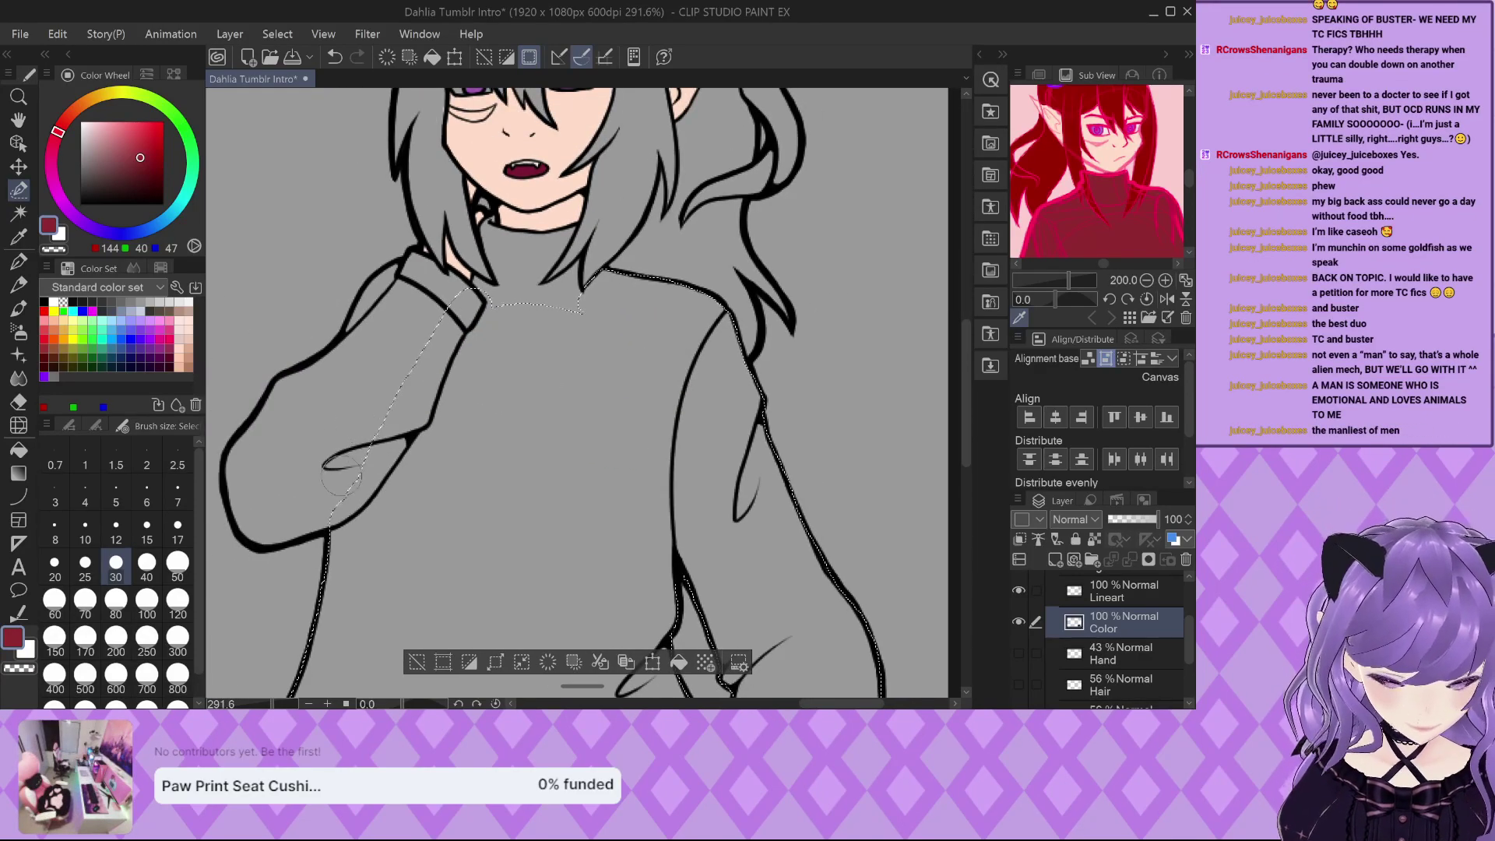
drag(260, 526, 331, 502)
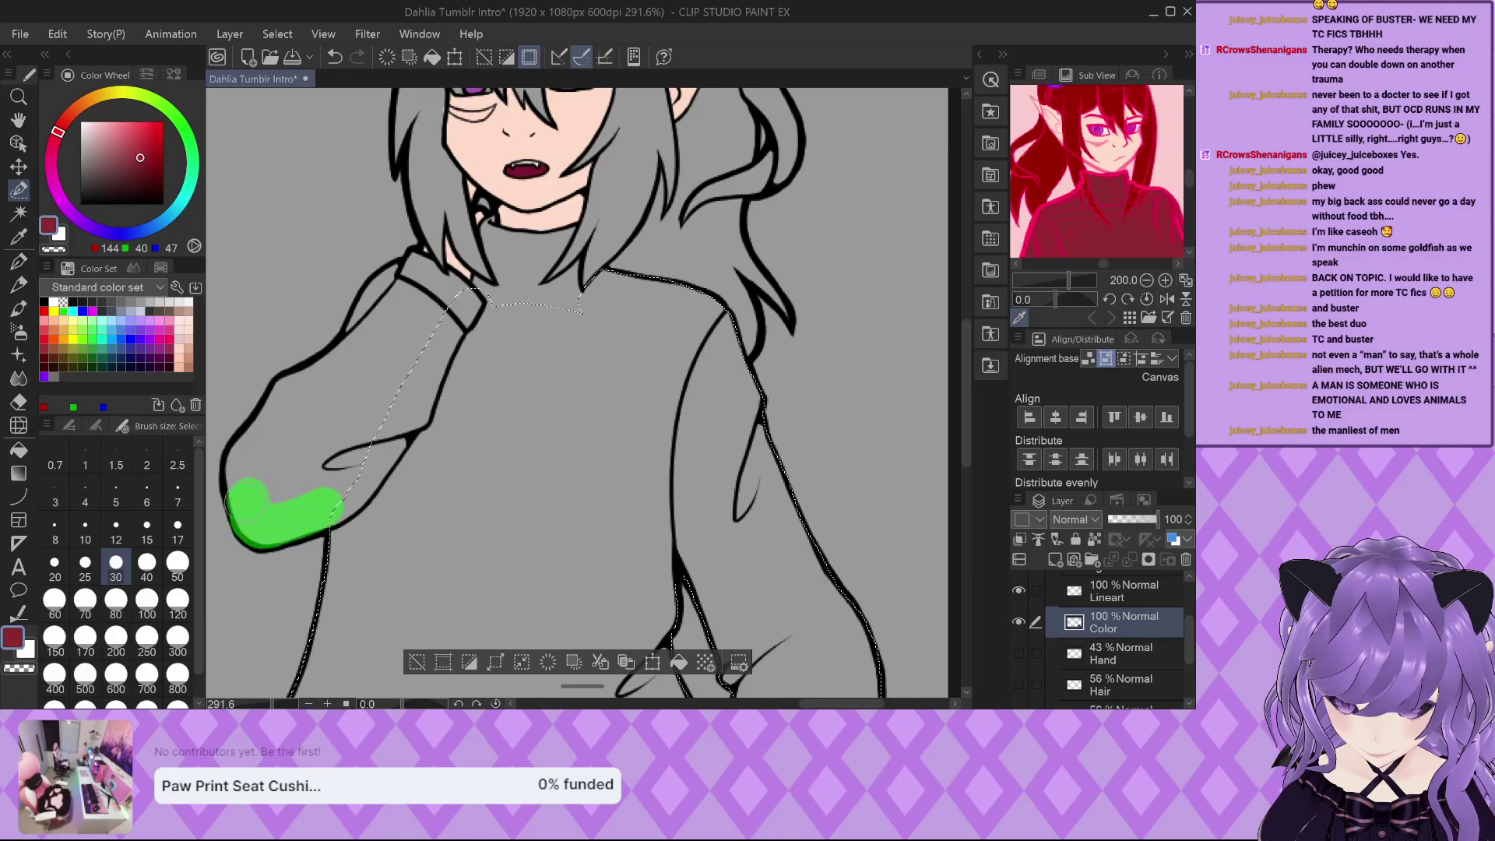
mouse_move(253, 455)
mouse_down()
mouse_move(290, 410)
mouse_move(284, 386)
mouse_move(416, 302)
mouse_move(366, 437)
mouse_move(327, 468)
mouse_move(308, 458)
mouse_up()
key(ctrl+minus)
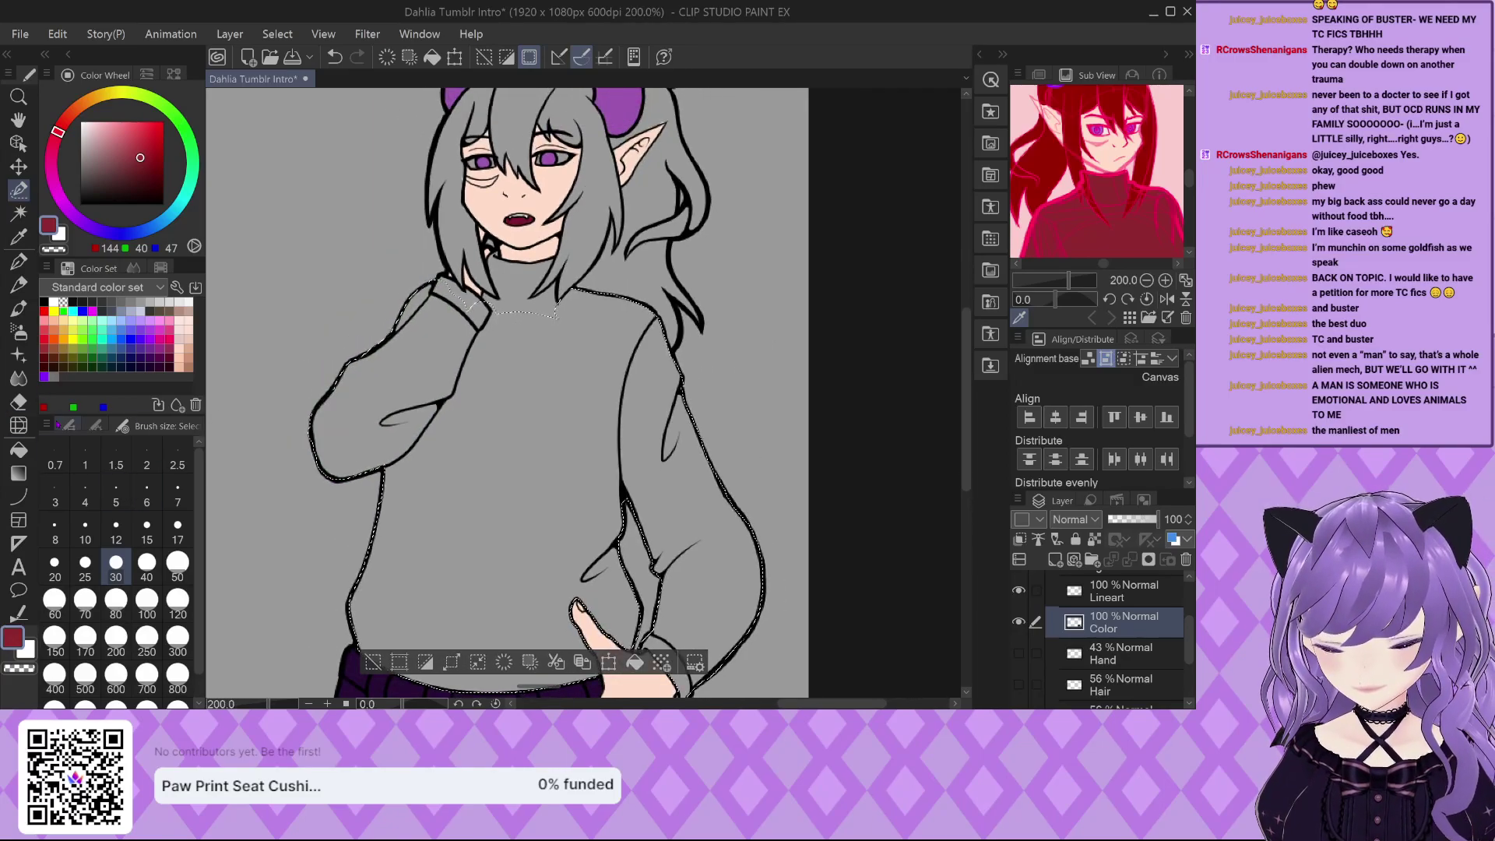
Add the sleeve's bottom edge to the sweater selection.
click(66, 425)
click(109, 641)
scroll(301, 429, up, 3)
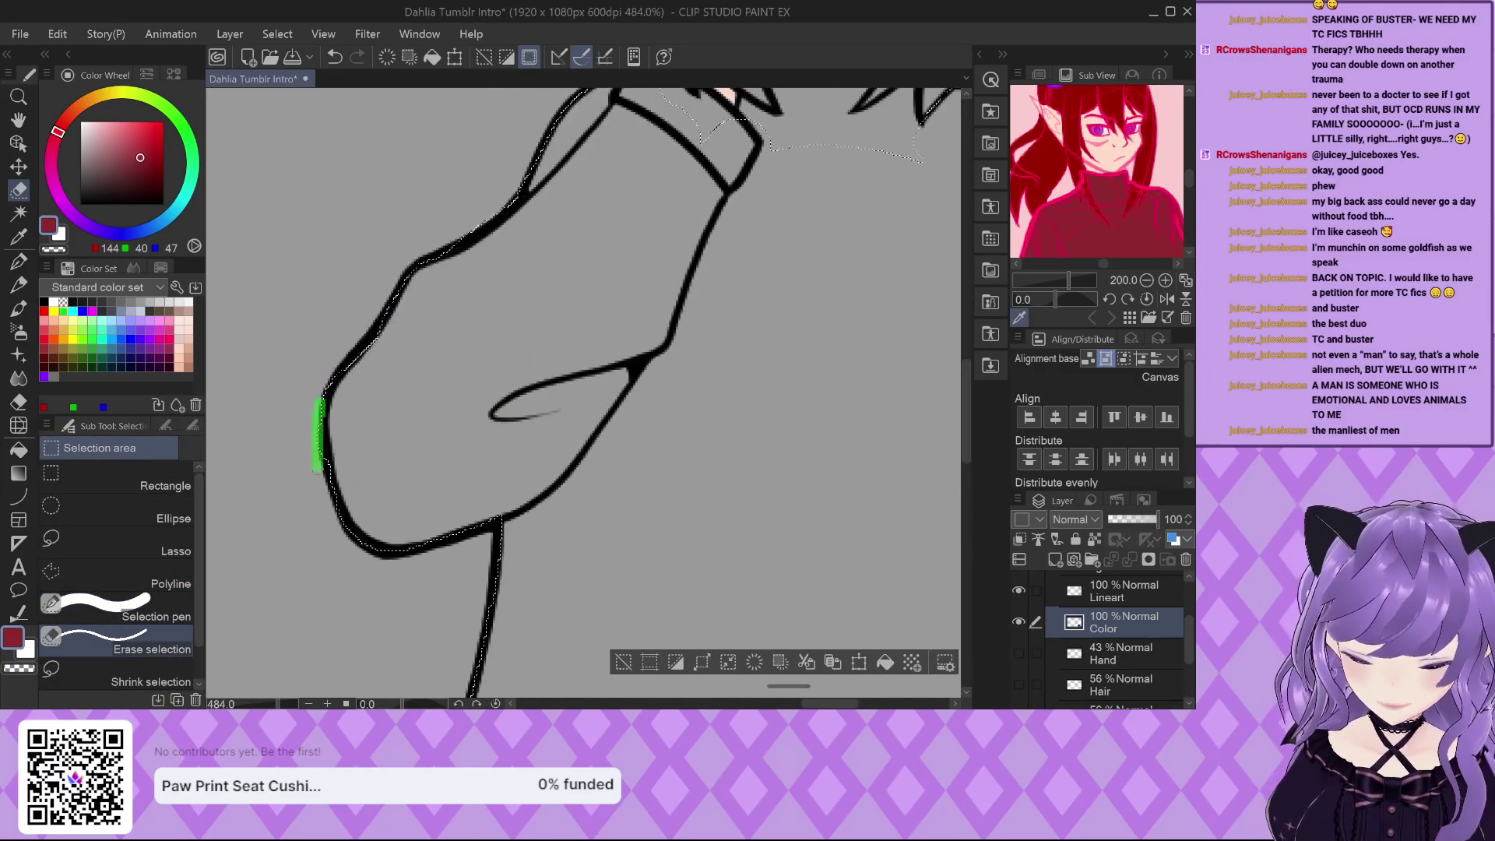
scroll(315, 440, down, 1)
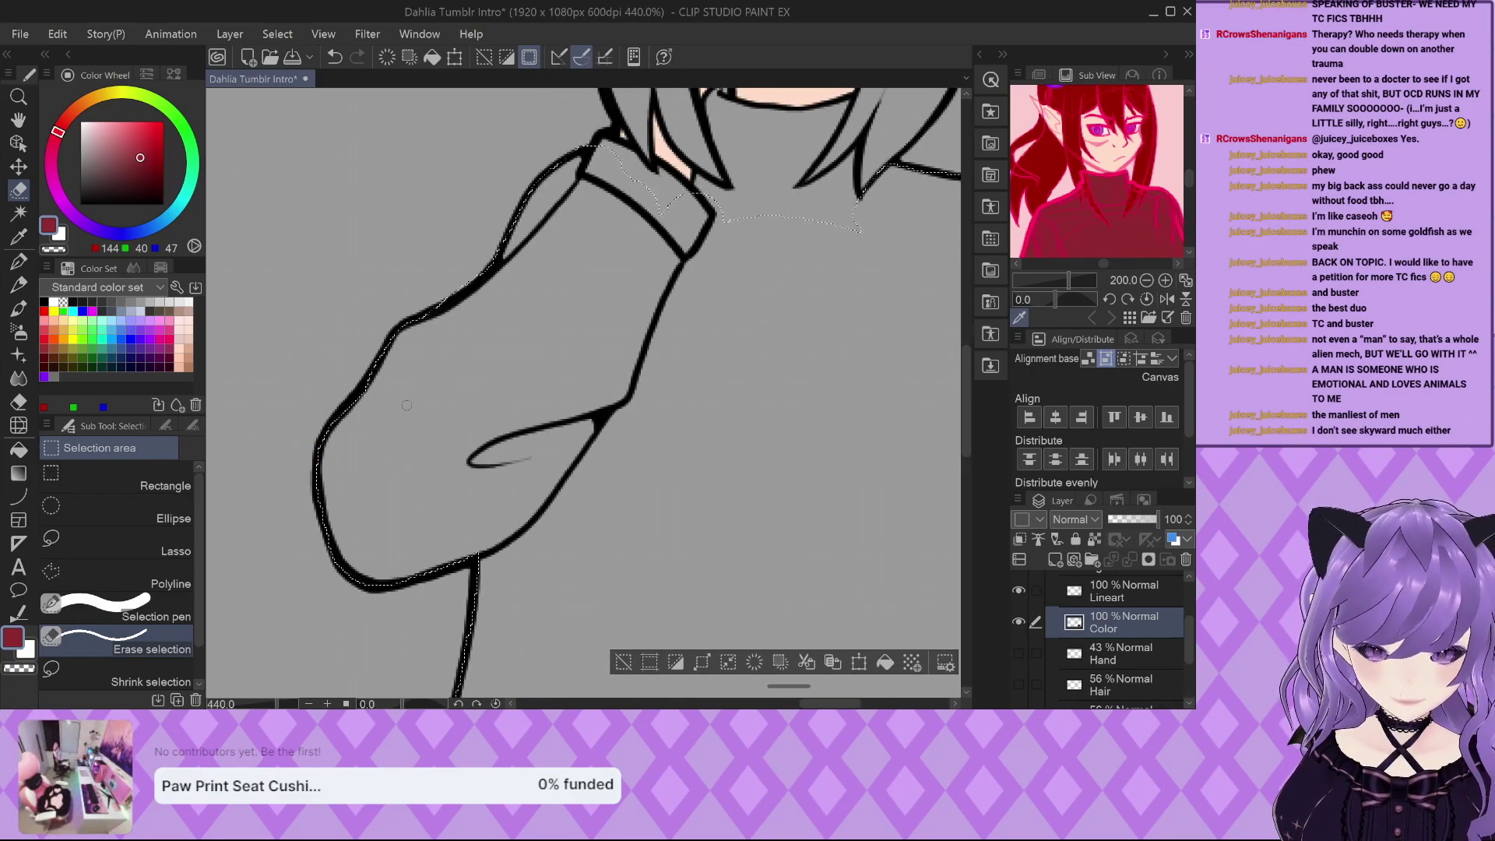
scroll(406, 404, down, 2)
click(121, 602)
scroll(451, 332, up, 2)
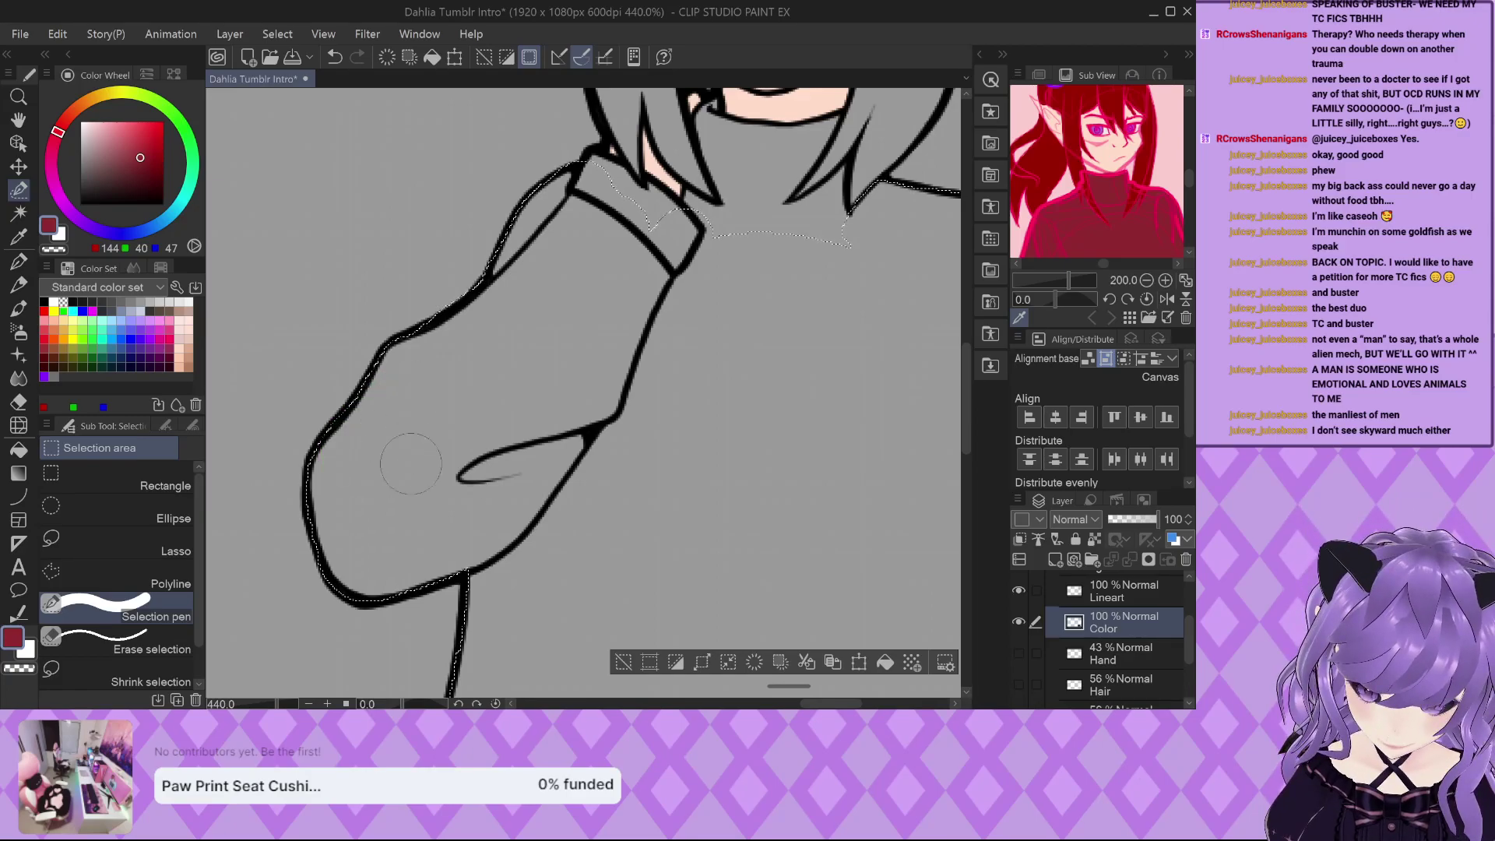
scroll(505, 566, up, 4)
drag(504, 569, 430, 529)
scroll(399, 549, down, 5)
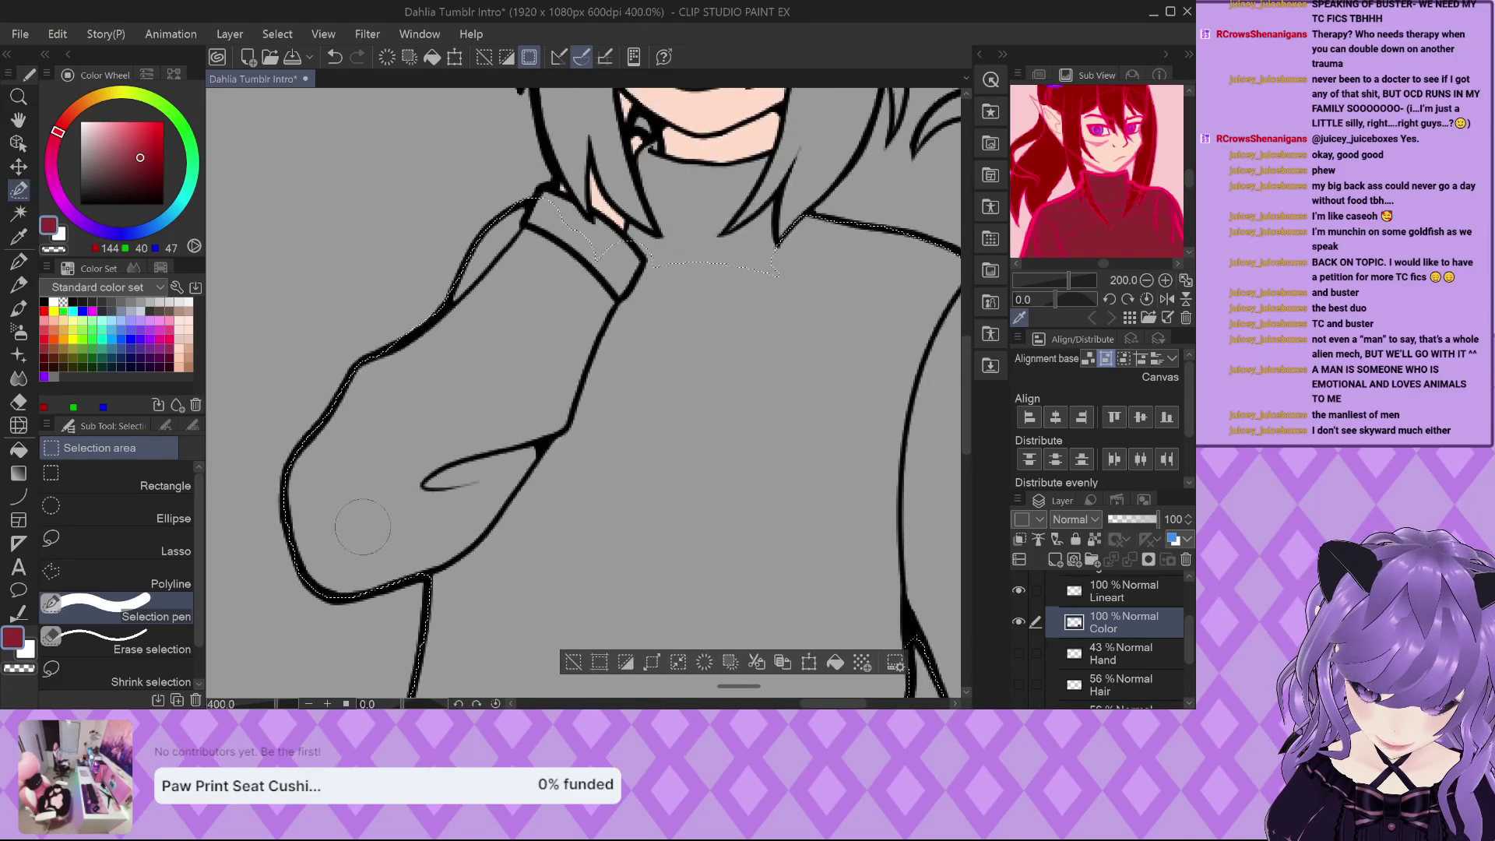
scroll(362, 529, down, 1)
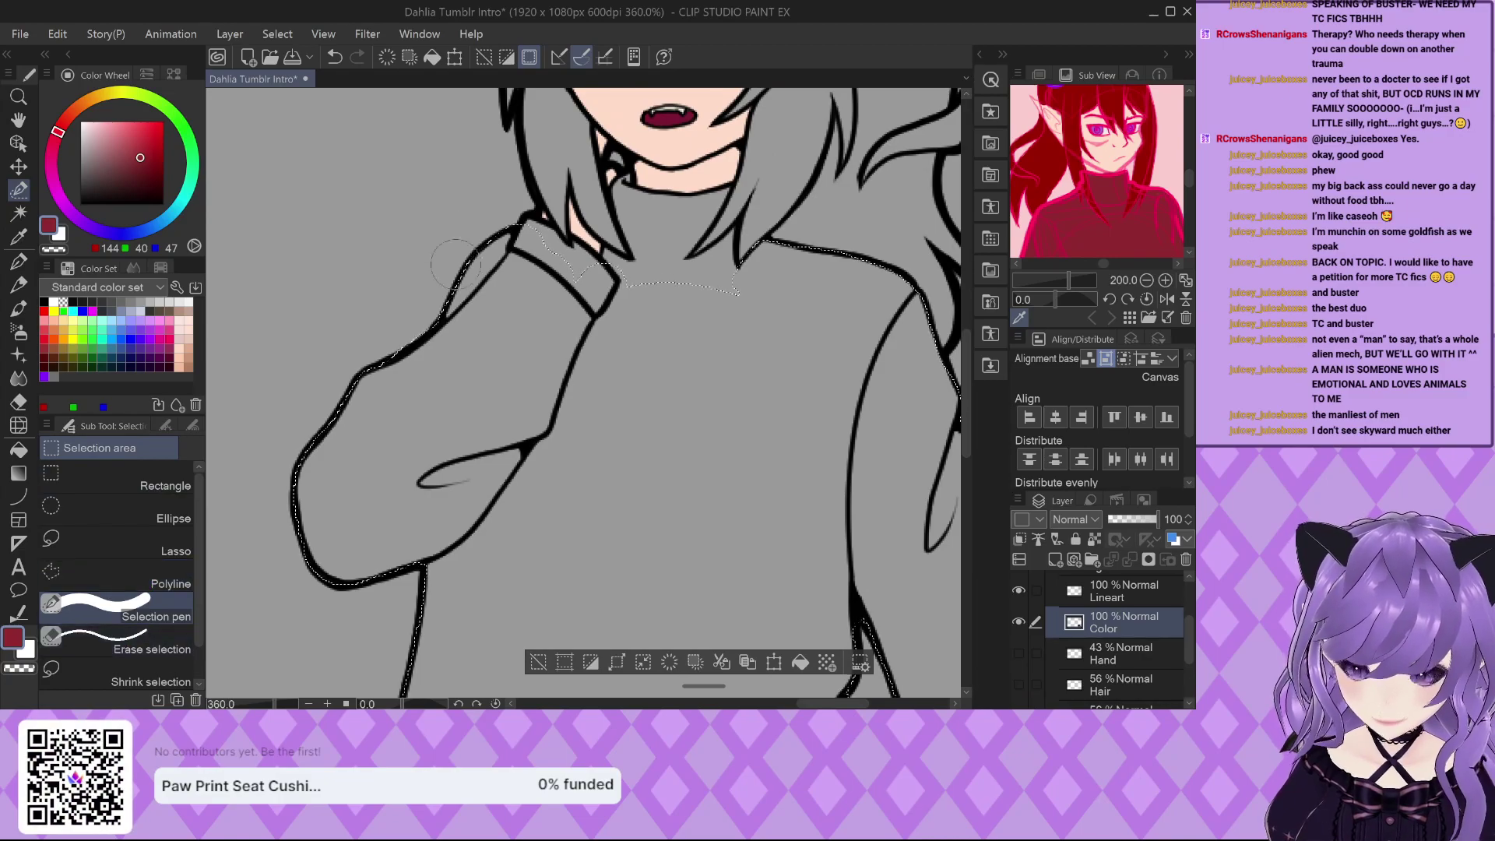
scroll(440, 276, up, 4)
Trim excess selection off the collar edge with Erase selection.
click(134, 640)
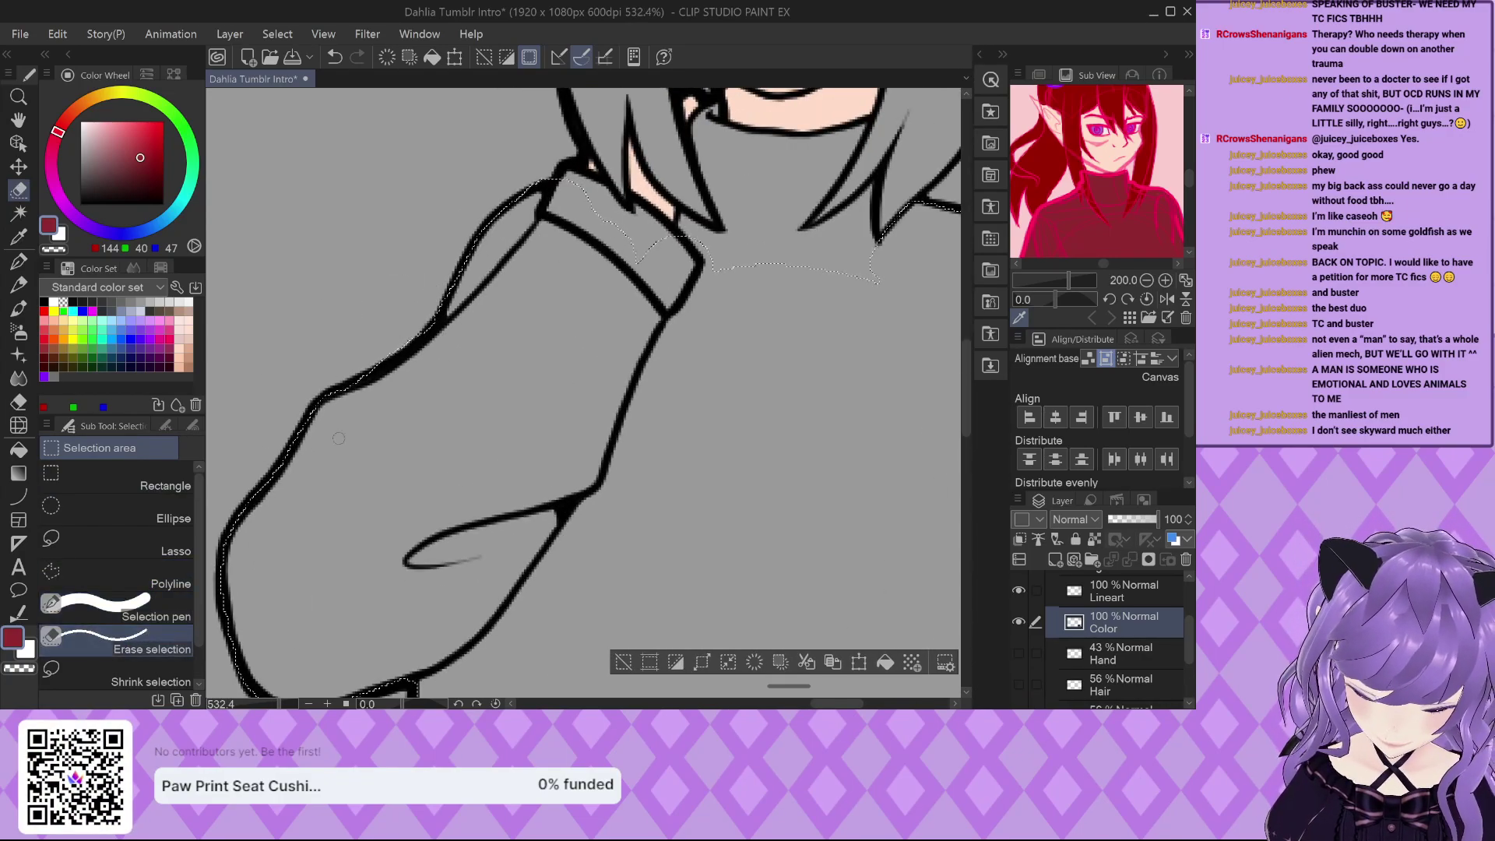
scroll(434, 321, up, 3)
drag(319, 401, 327, 397)
scroll(329, 397, down, 4)
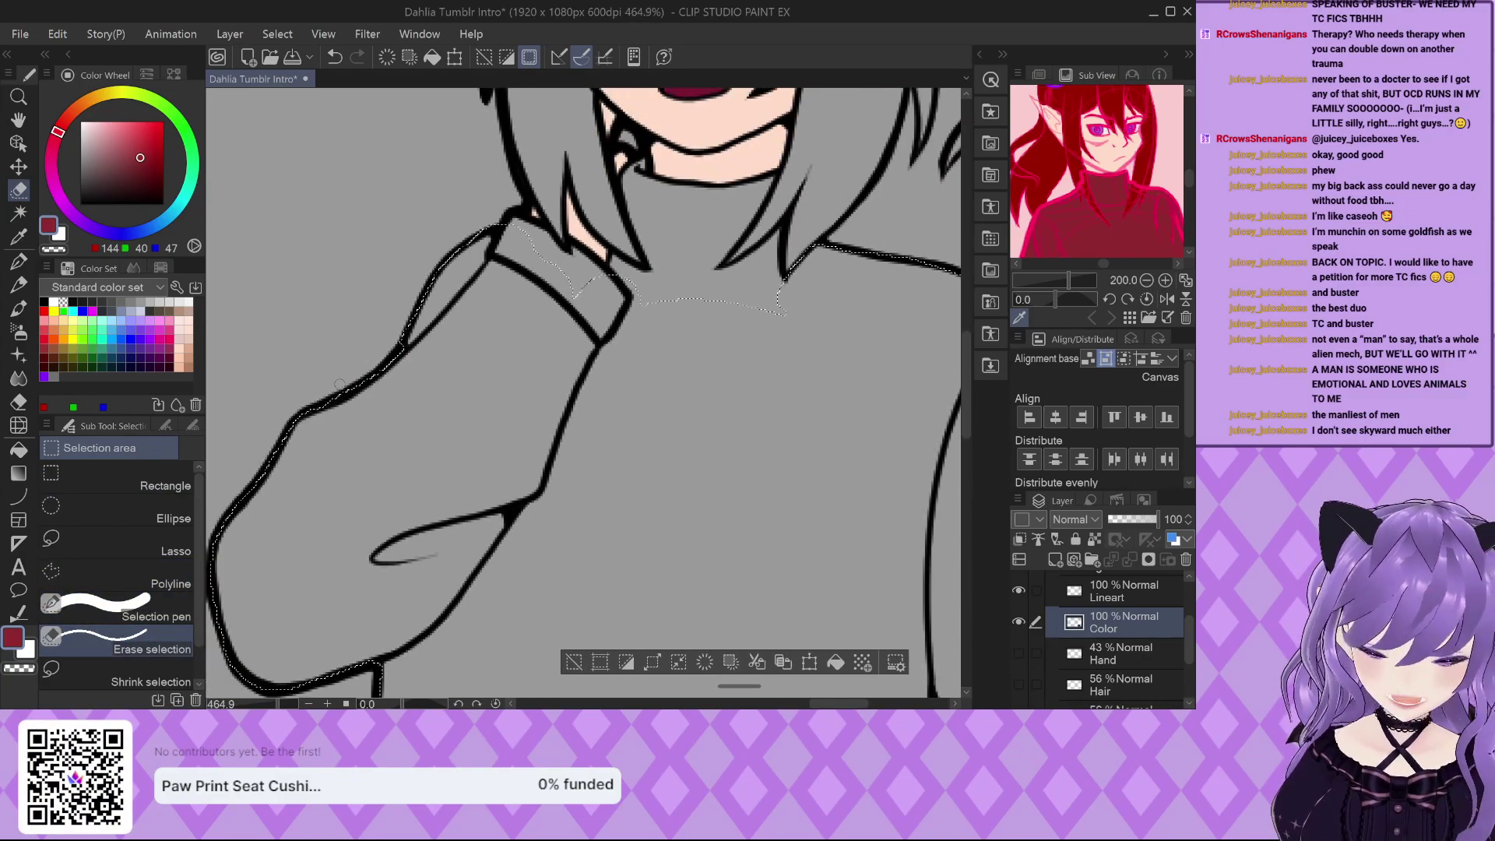
click(117, 605)
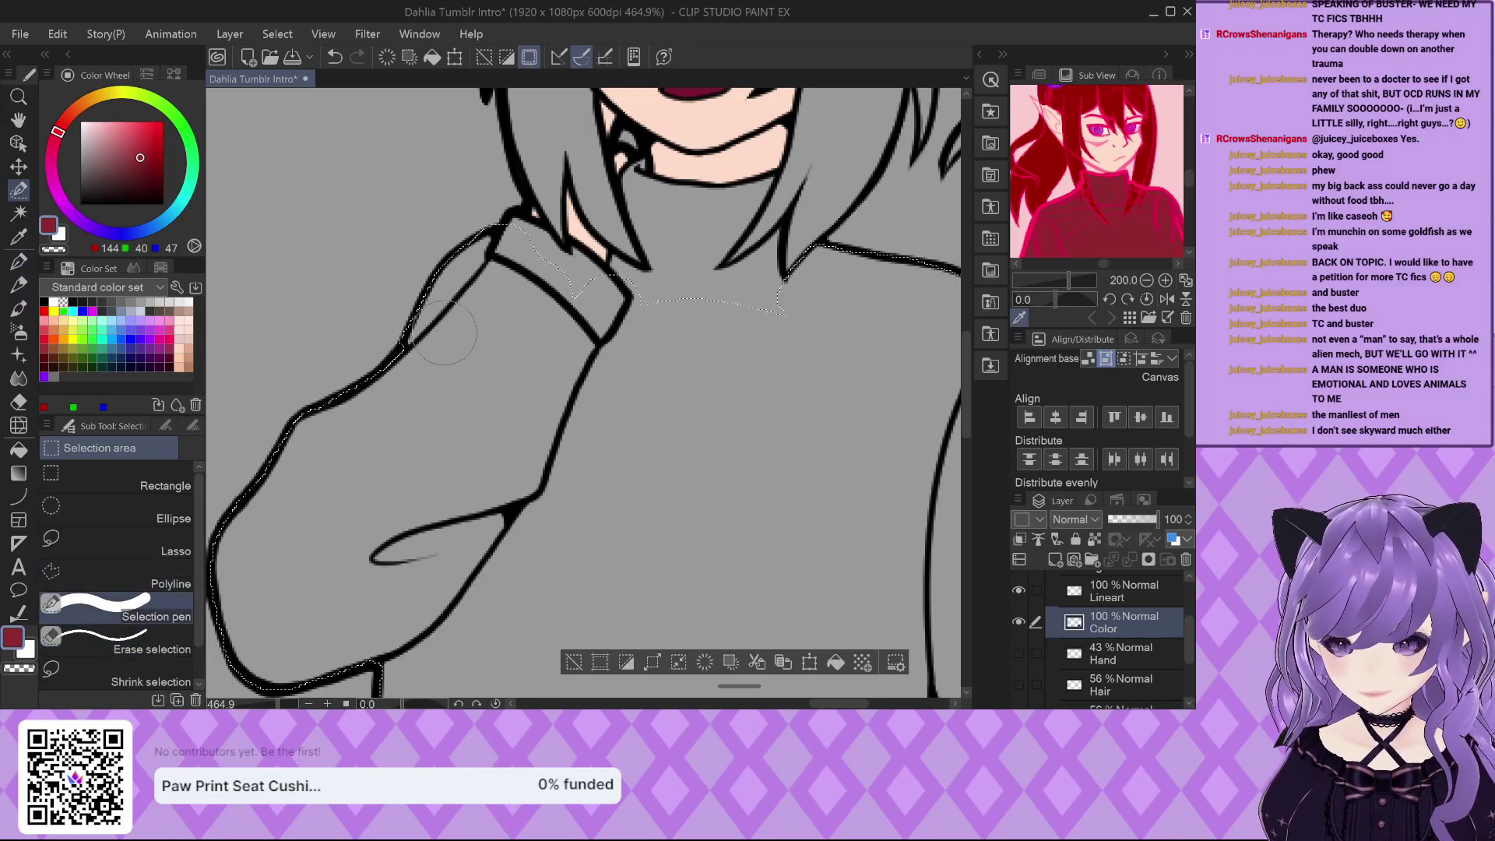
scroll(519, 295, up, 3)
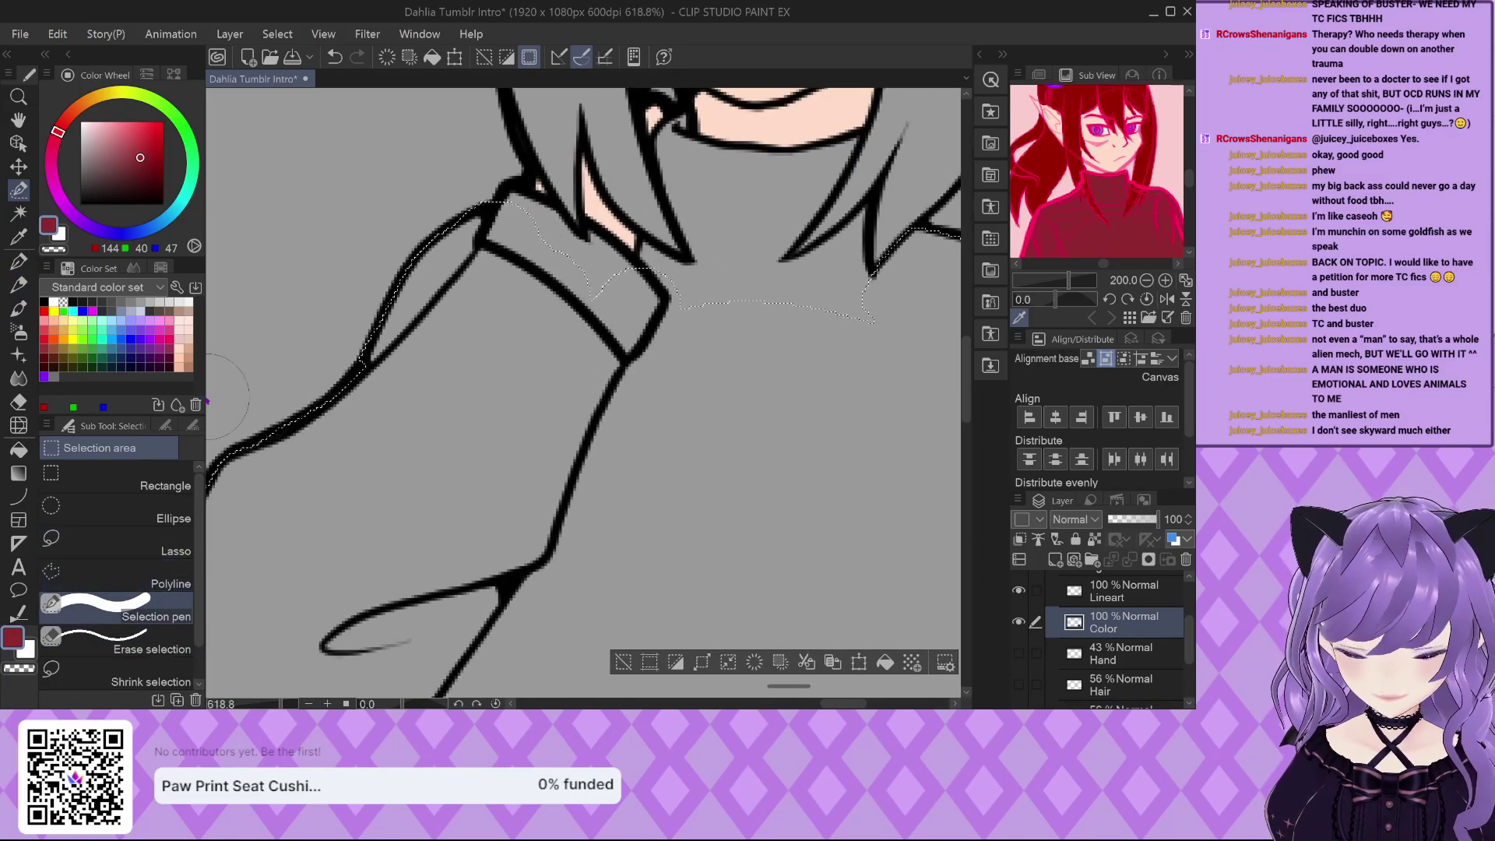
At brush size 12, add the shoulder corner and collar area to the selection.
click(193, 427)
click(116, 531)
scroll(521, 218, up, 3)
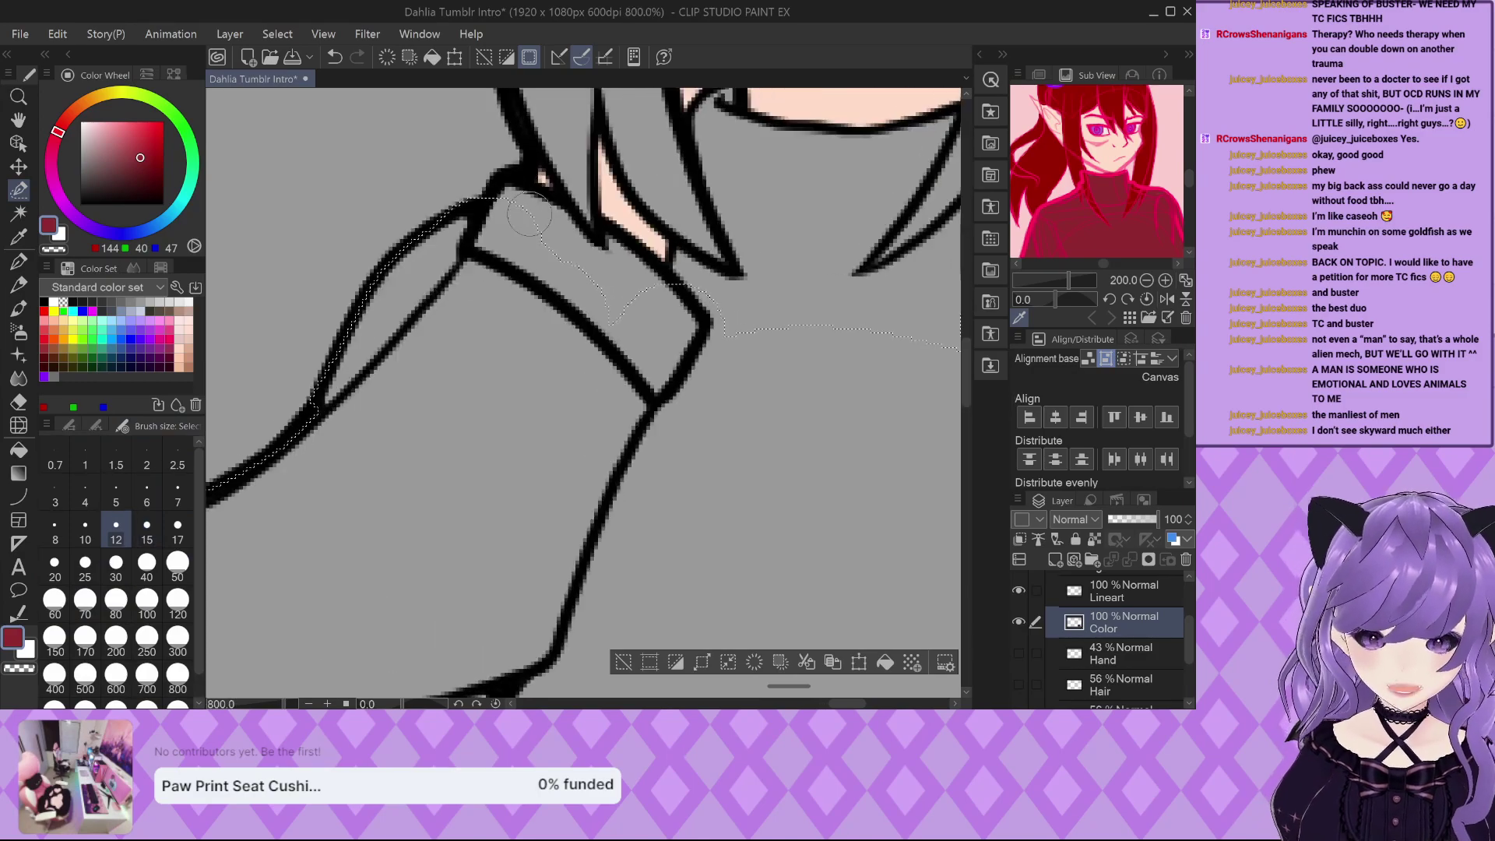
drag(499, 208, 502, 206)
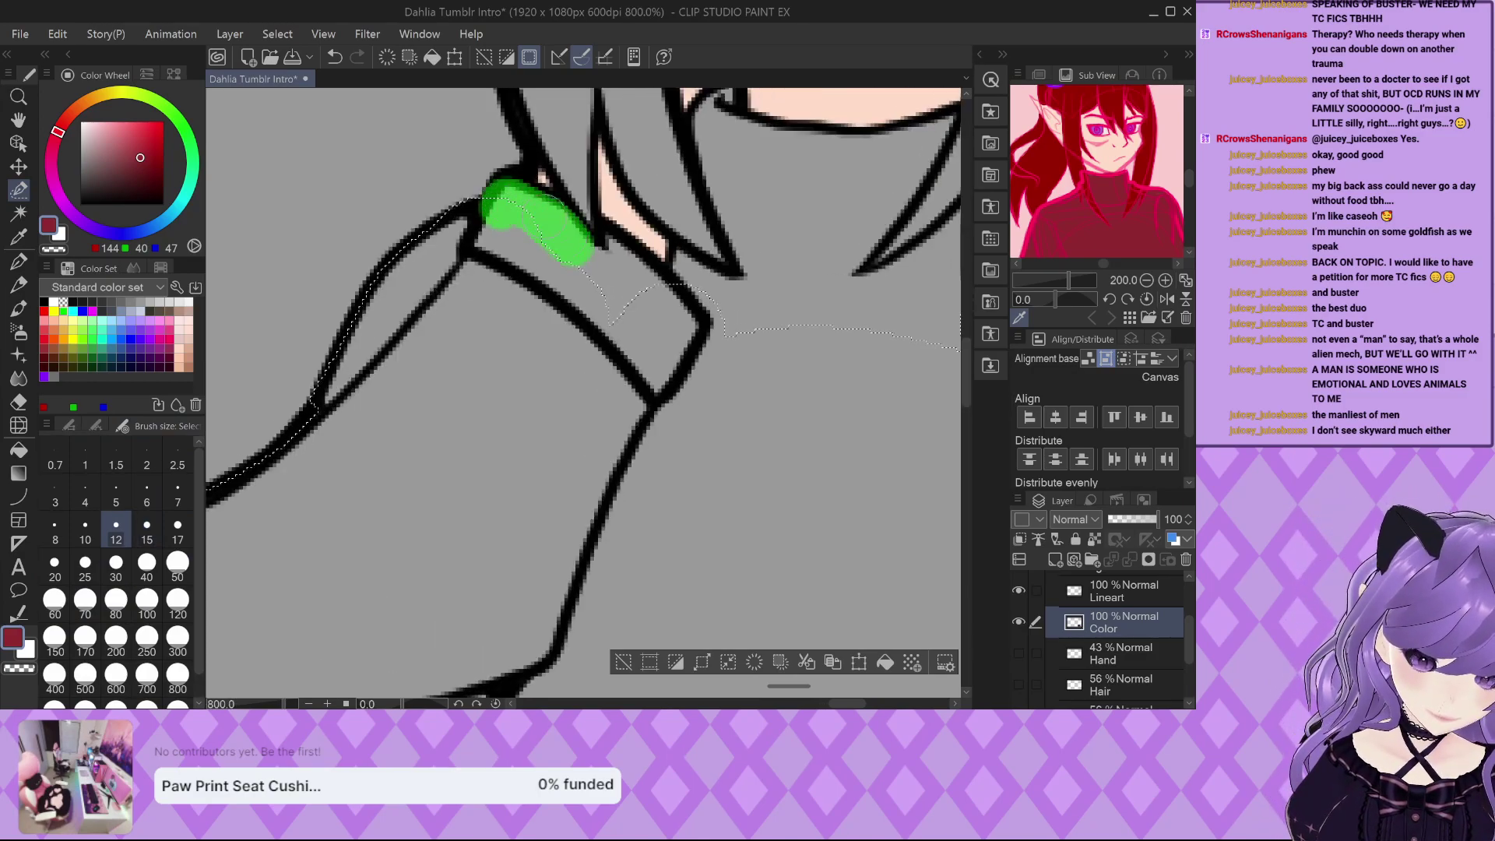
mouse_move(615, 250)
mouse_down()
mouse_move(688, 319)
mouse_move(657, 375)
mouse_up()
scroll(405, 327, down, 6)
scroll(556, 309, up, 6)
scroll(557, 308, up, 2)
mouse_move(549, 315)
mouse_down()
mouse_move(547, 270)
mouse_move(578, 292)
mouse_move(617, 398)
mouse_up()
Extend the selection down the collar and along its V edge.
scroll(617, 399, down, 4)
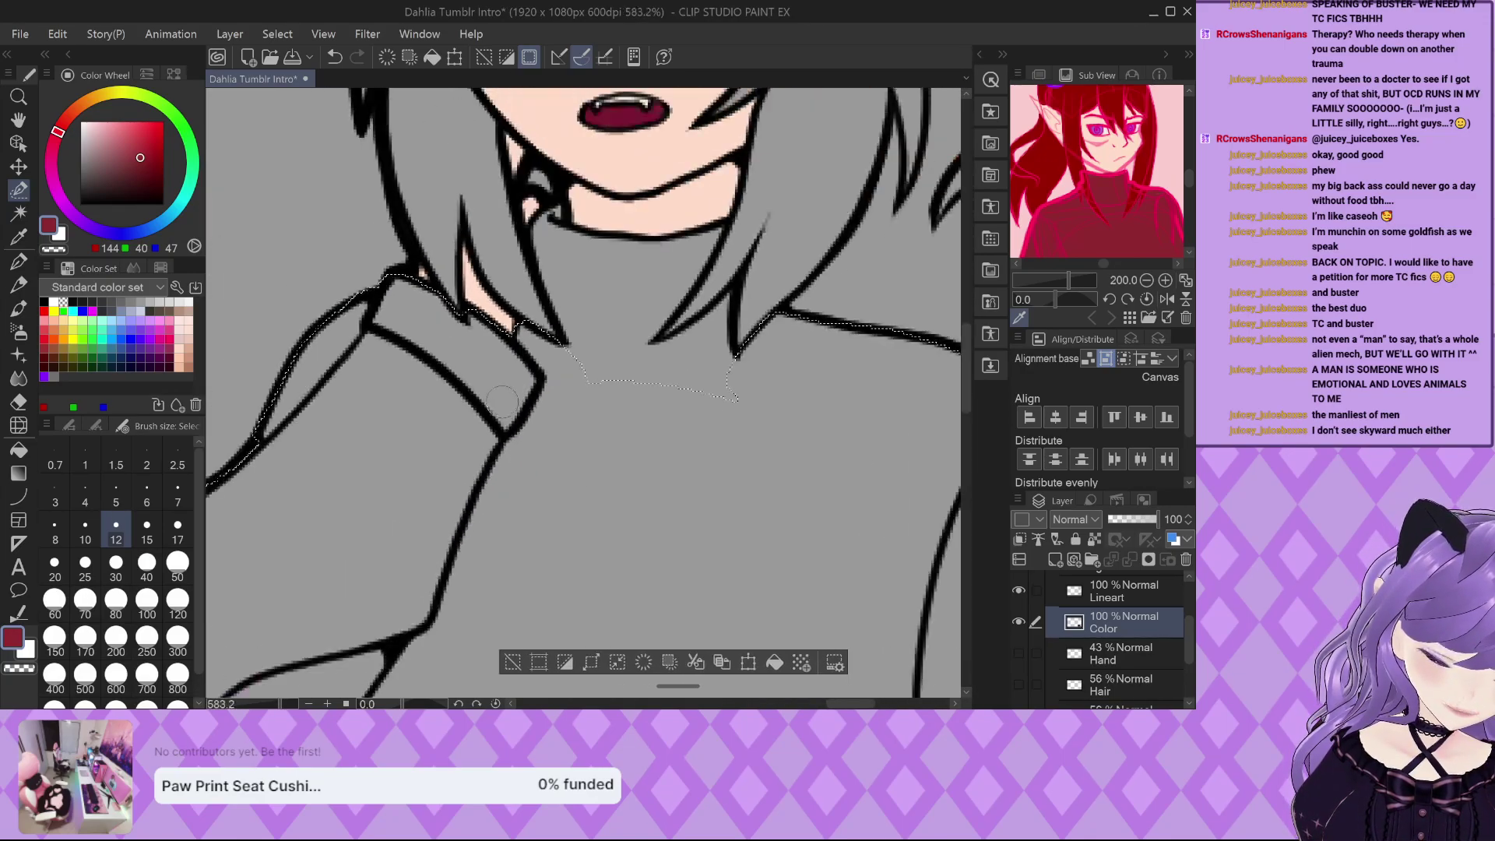
scroll(793, 353, up, 1)
scroll(557, 328, up, 4)
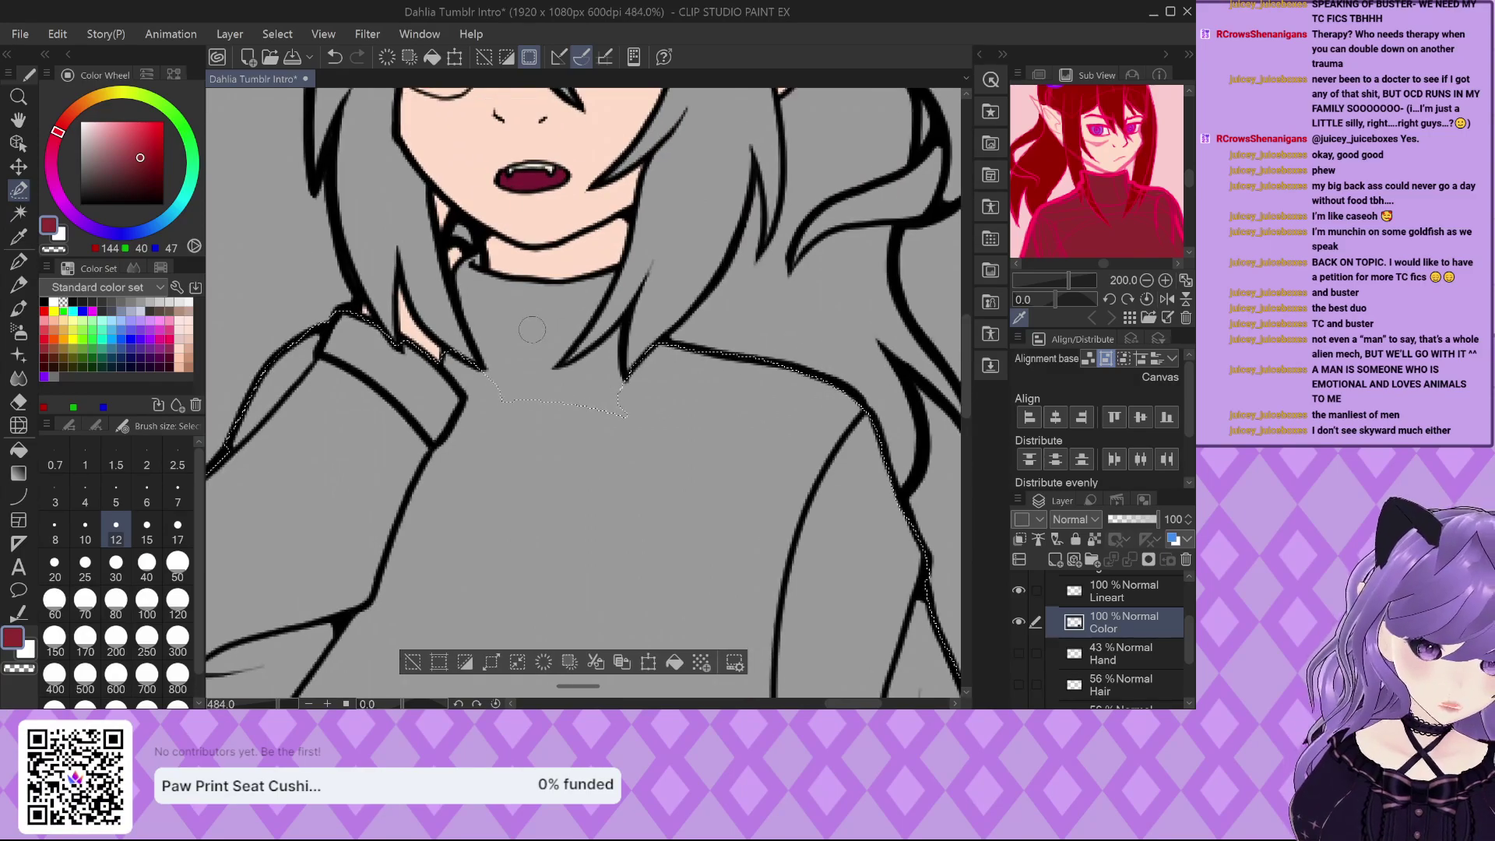
mouse_move(683, 315)
mouse_down()
mouse_move(513, 469)
mouse_move(652, 384)
mouse_move(633, 464)
mouse_move(679, 539)
mouse_move(662, 500)
mouse_up()
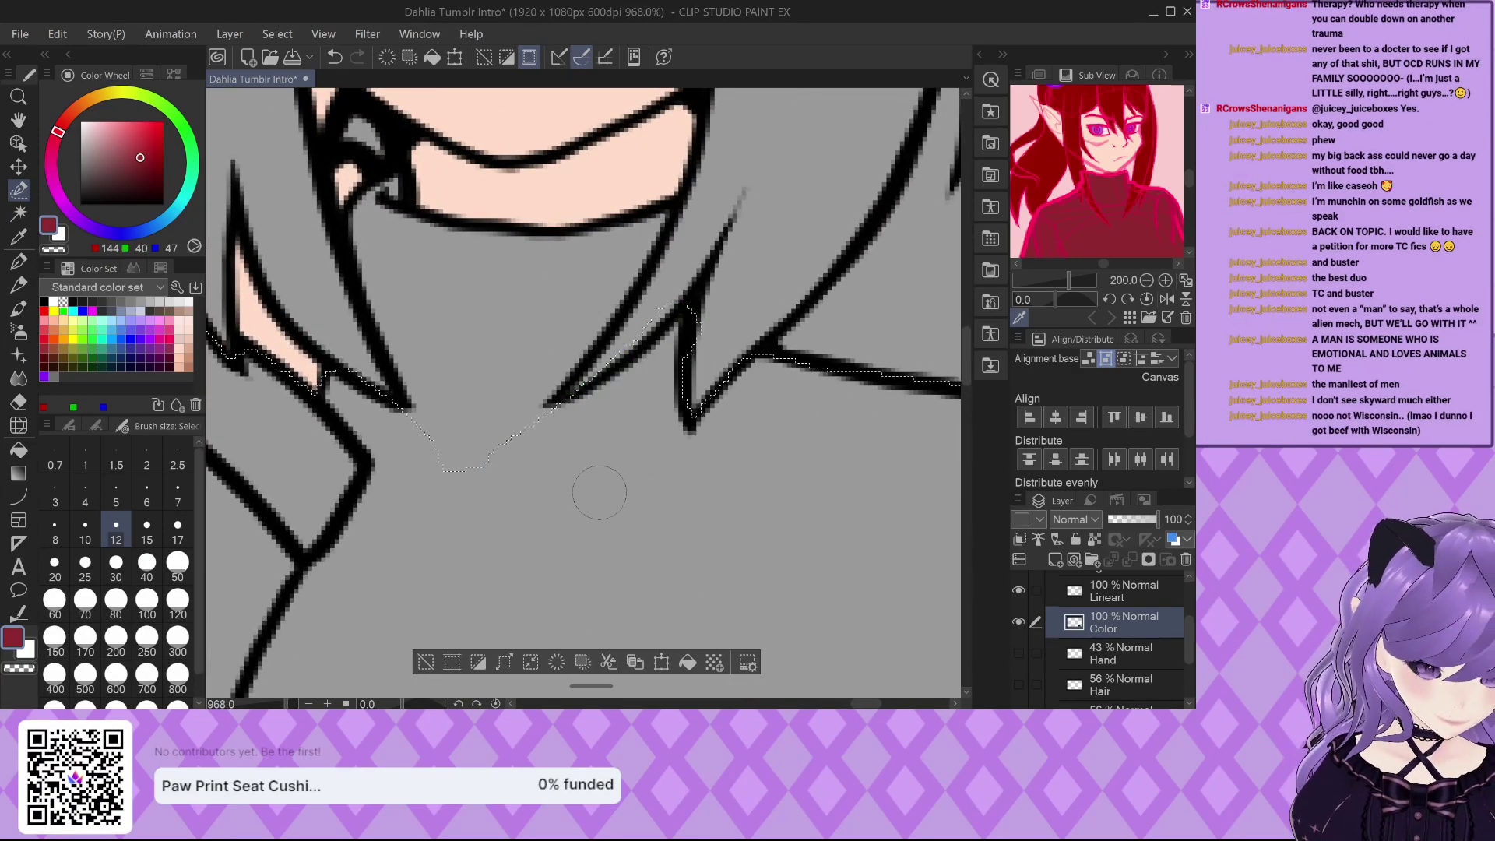
scroll(600, 494, down, 2)
scroll(606, 343, up, 2)
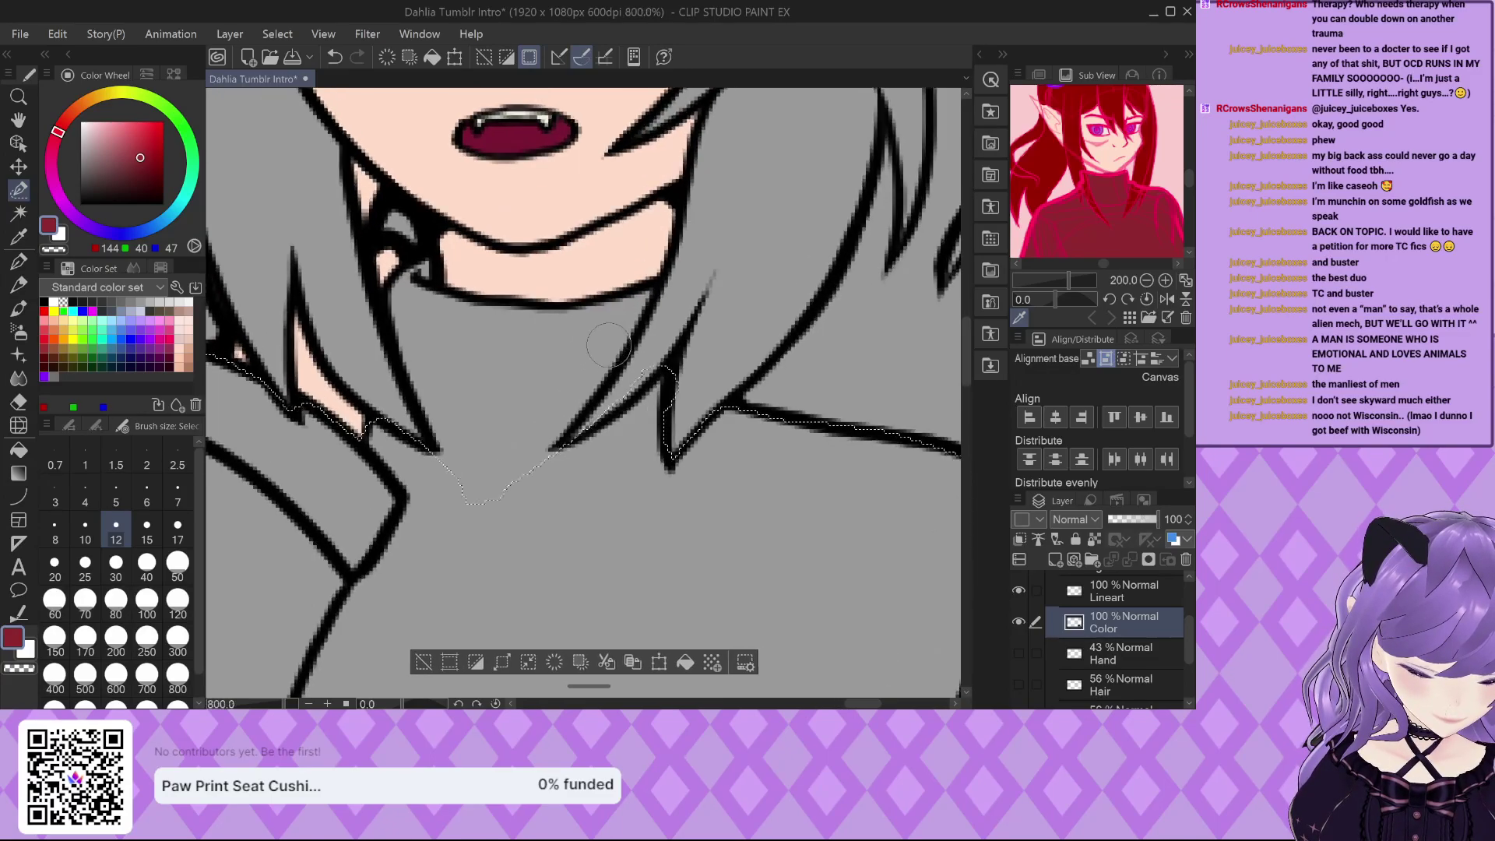
mouse_move(650, 281)
mouse_down()
mouse_move(520, 471)
mouse_move(450, 542)
mouse_move(419, 510)
mouse_move(435, 494)
mouse_move(392, 333)
mouse_move(402, 268)
mouse_move(443, 306)
mouse_move(605, 313)
mouse_move(463, 499)
mouse_move(555, 335)
mouse_move(450, 454)
mouse_move(500, 376)
mouse_move(487, 330)
mouse_move(413, 323)
mouse_up()
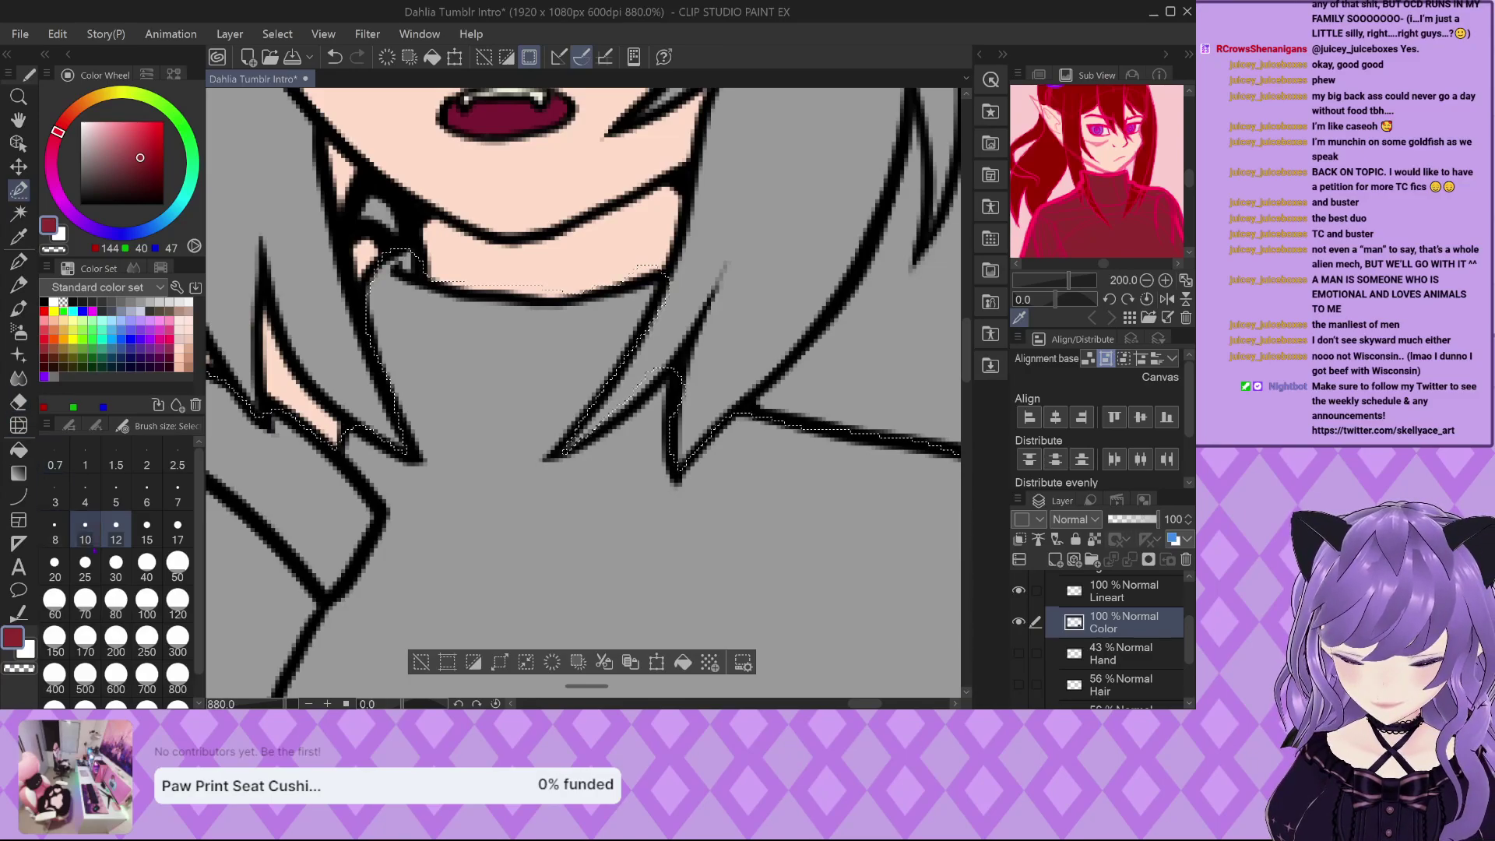
Erase the selection at the collar corner, line tip and collar spike.
click(69, 425)
click(140, 642)
scroll(653, 270, up, 4)
mouse_move(668, 262)
mouse_down()
mouse_move(538, 295)
mouse_move(333, 271)
mouse_up()
drag(533, 525, 537, 521)
mouse_move(696, 441)
mouse_down()
mouse_move(694, 554)
mouse_move(777, 450)
mouse_up()
drag(609, 442, 705, 315)
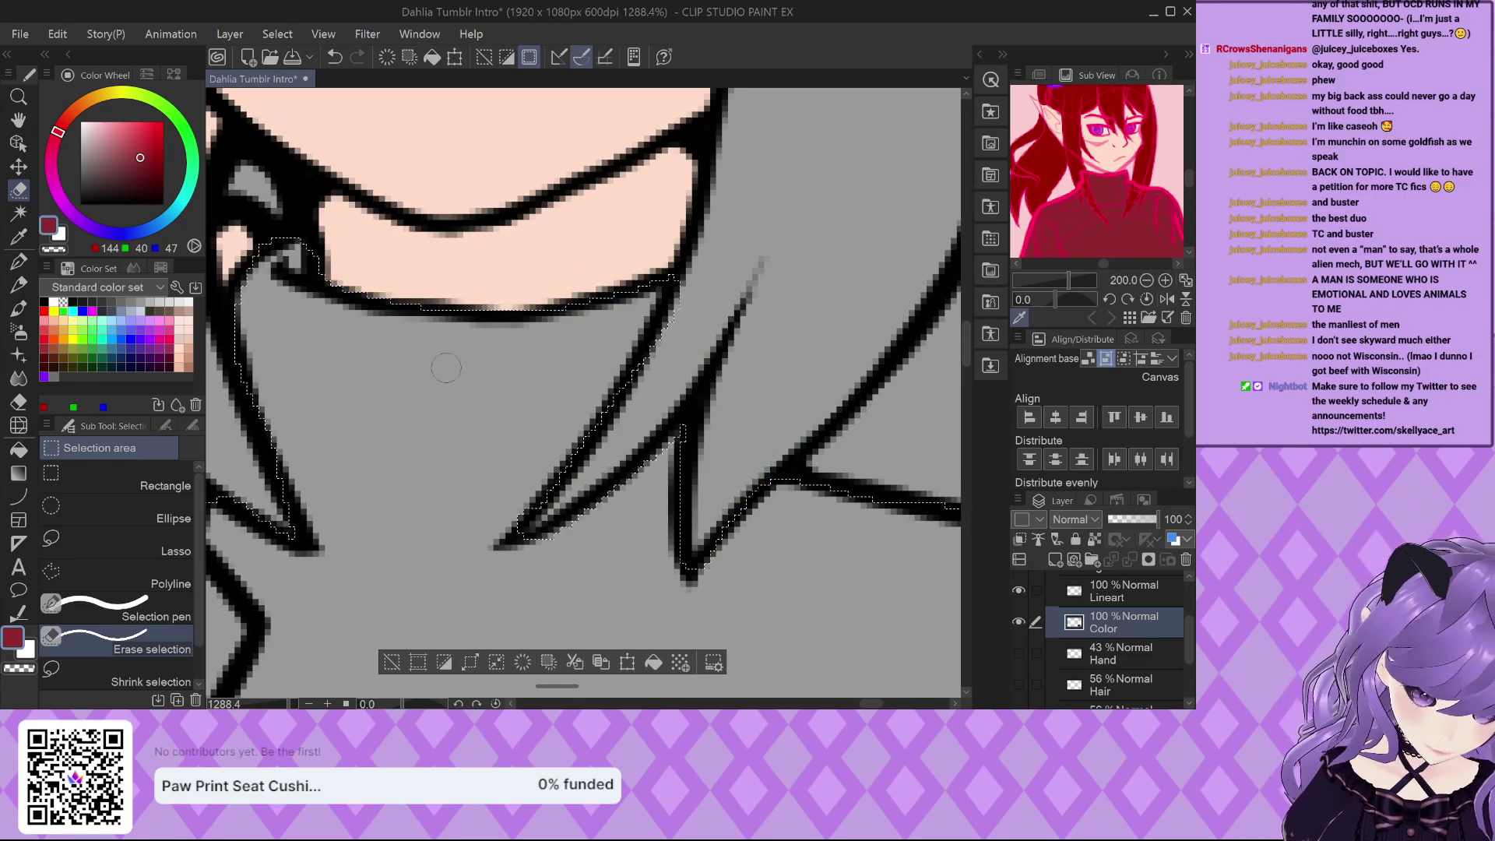
Add the area along the diagonal hair line to the selection.
click(111, 606)
click(192, 425)
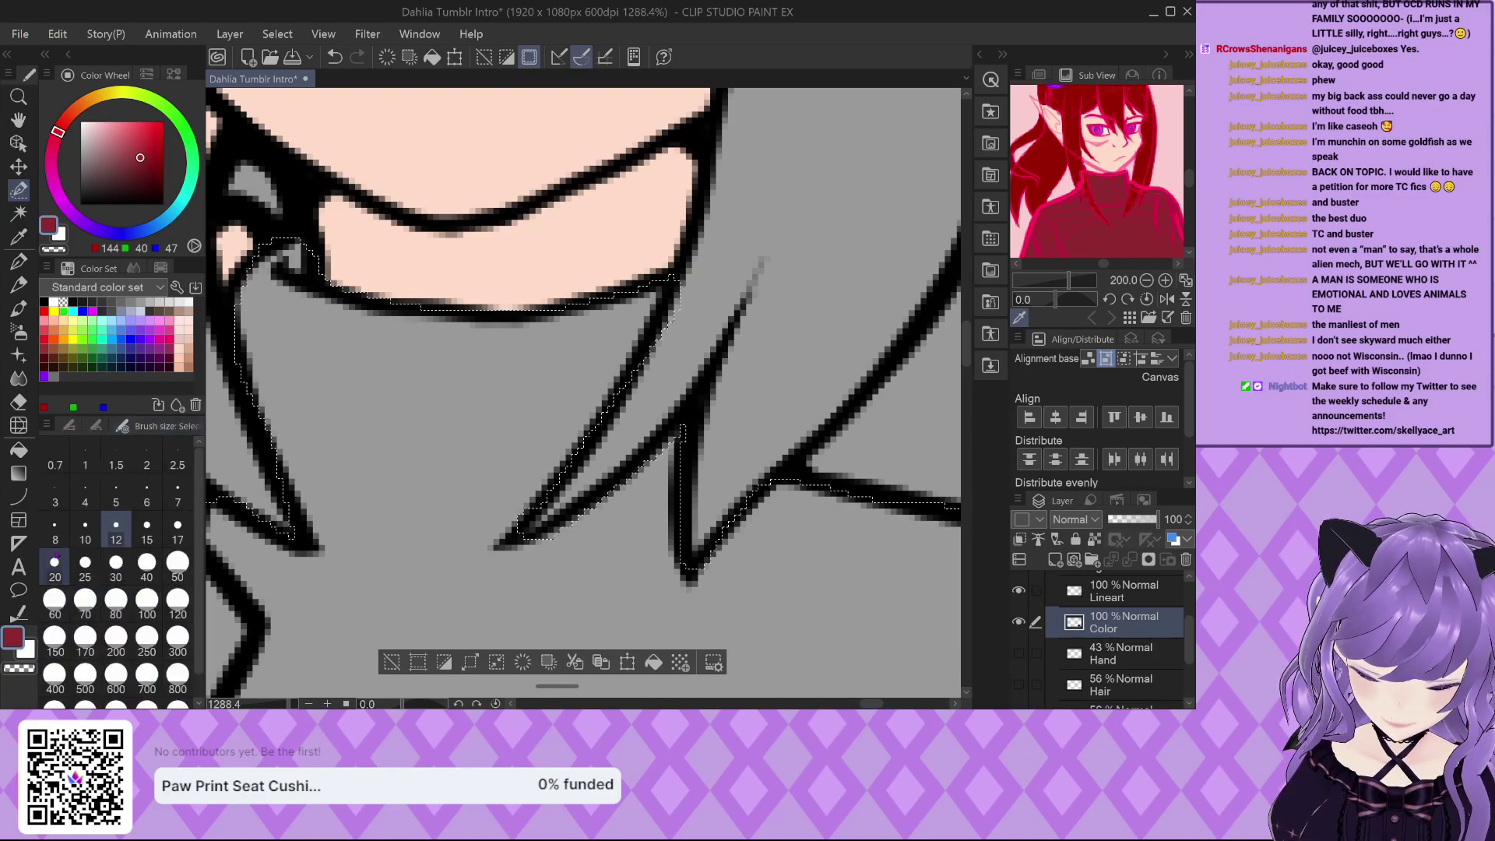
drag(576, 531, 506, 545)
scroll(520, 421, down, 6)
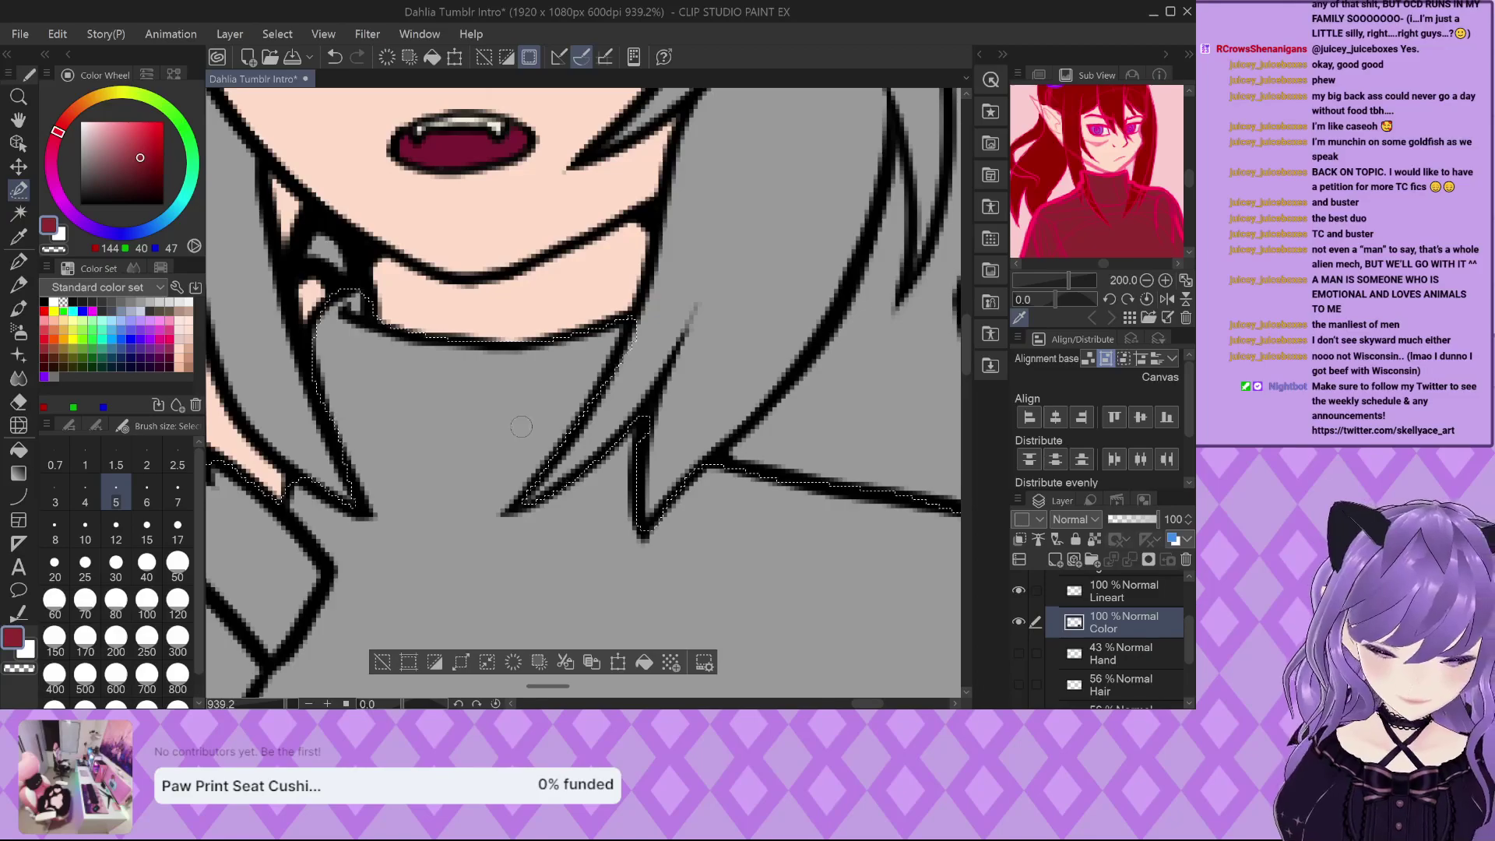
scroll(476, 288, down, 5)
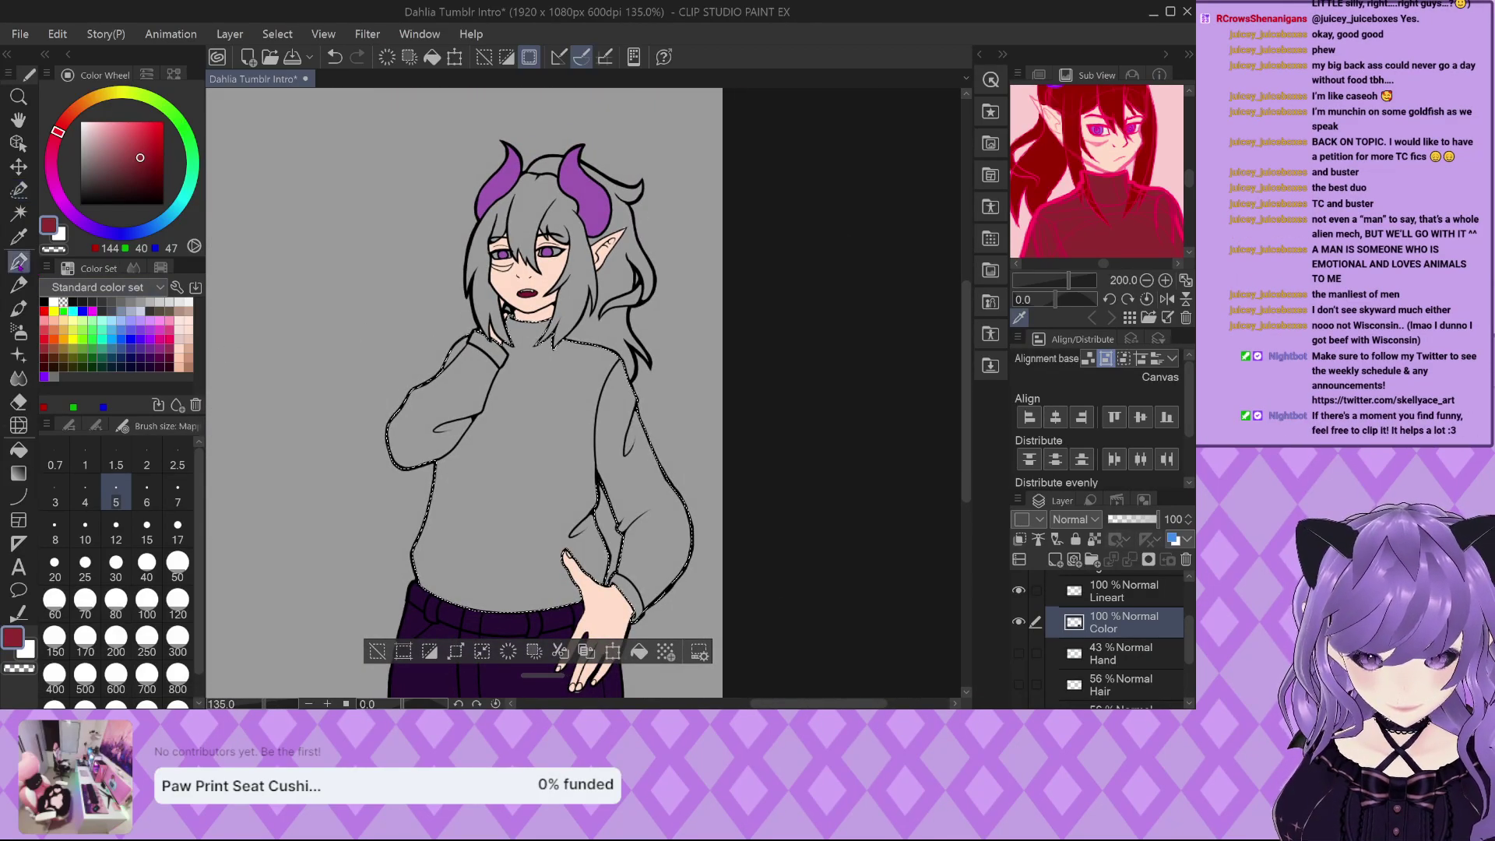
Paint the sweater dark red at size 80, deselect, then sample a brighter red at size 12.
click(116, 614)
mouse_move(553, 561)
mouse_down()
mouse_move(718, 601)
mouse_move(539, 522)
mouse_move(637, 475)
mouse_move(799, 528)
mouse_move(651, 471)
mouse_move(611, 436)
mouse_move(449, 414)
mouse_move(290, 323)
mouse_move(326, 306)
mouse_move(469, 327)
mouse_up()
mouse_move(413, 370)
mouse_down()
mouse_move(507, 561)
mouse_move(467, 514)
mouse_up()
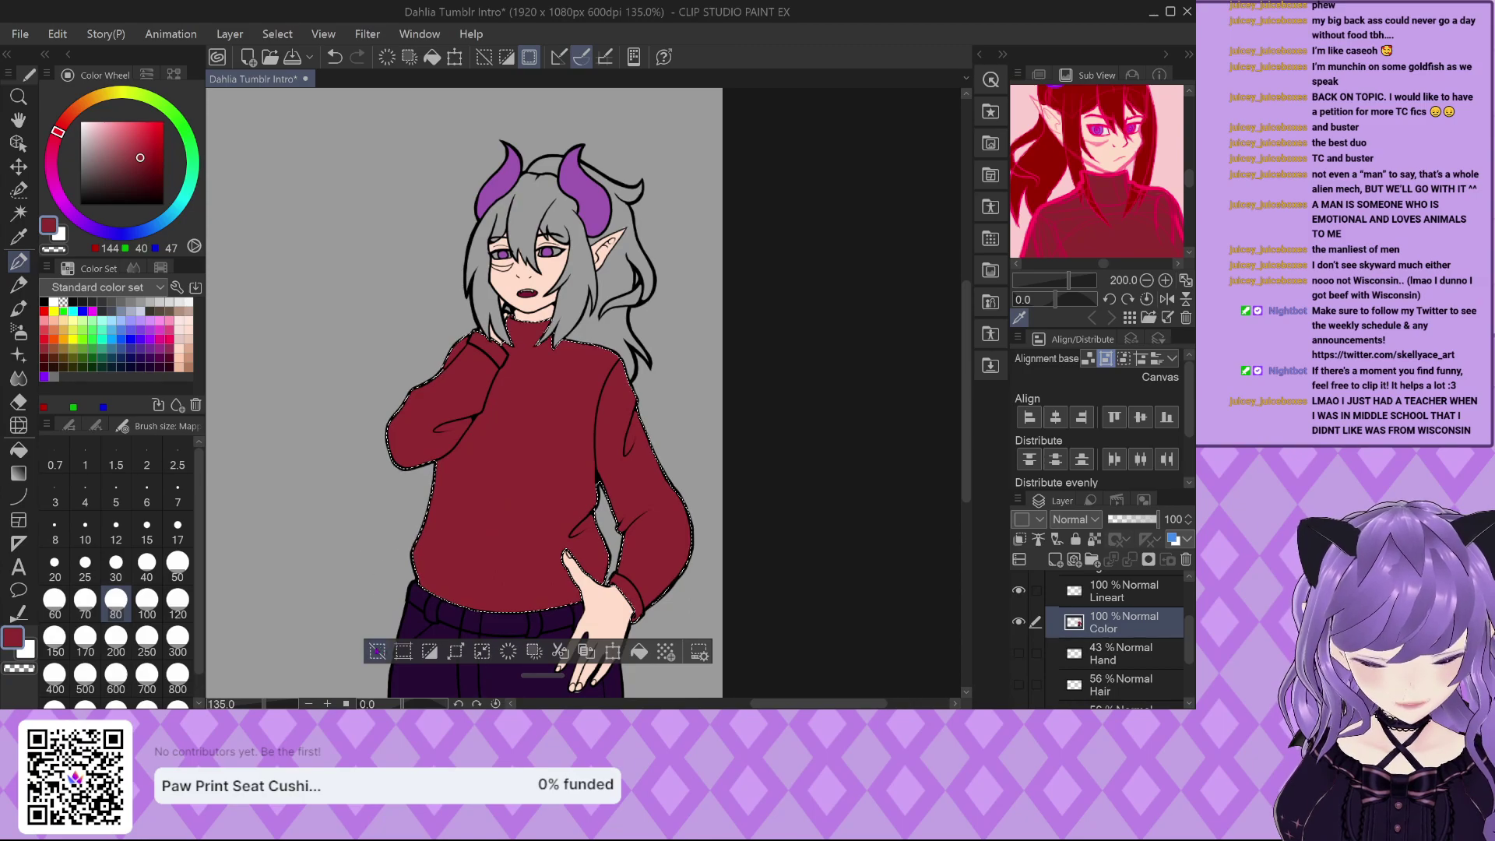
key(ctrl+d)
scroll(407, 368, up, 5)
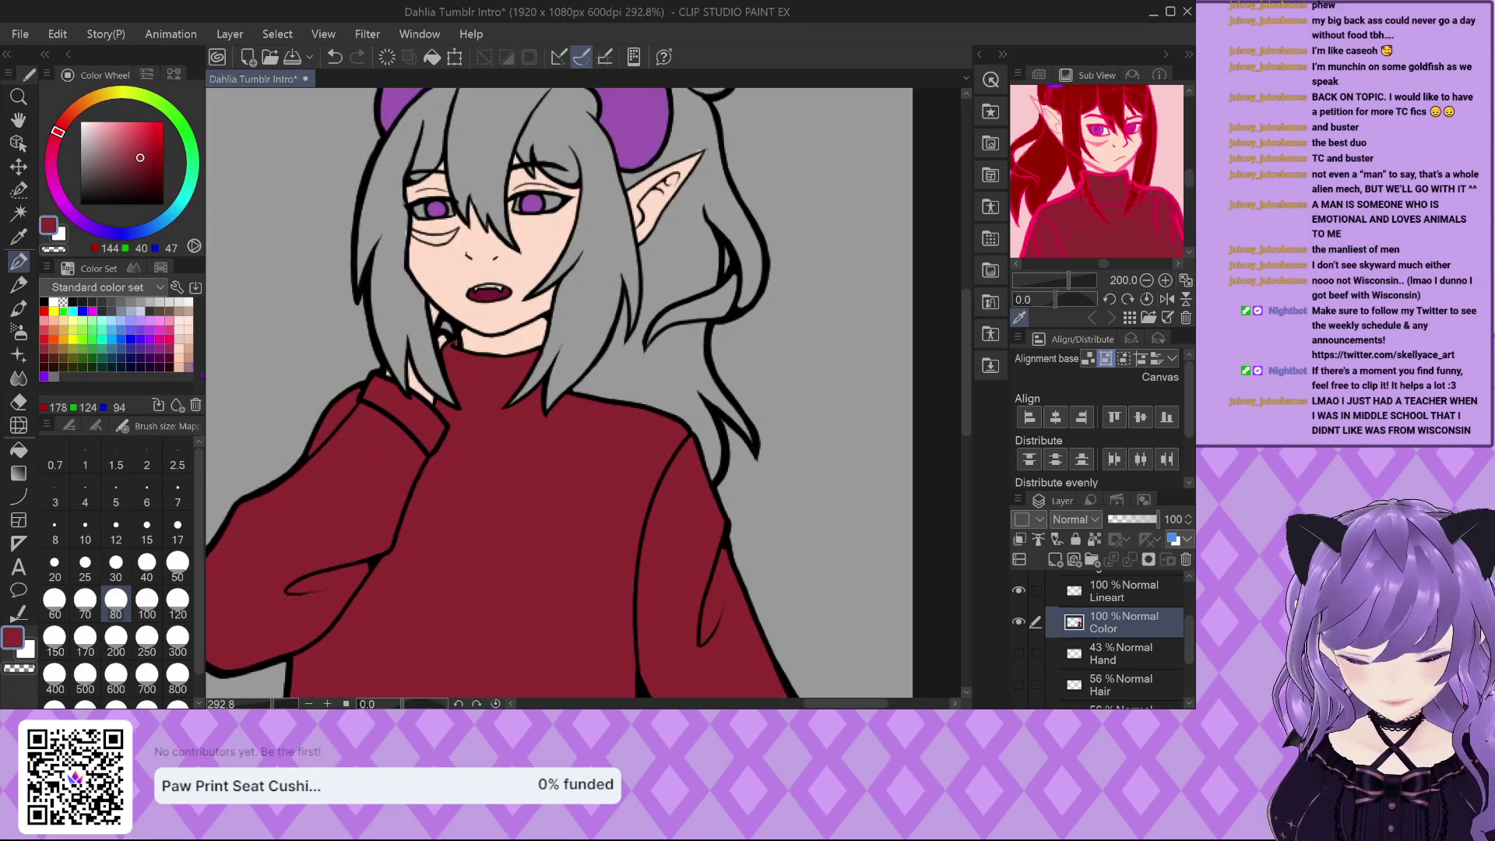
click(112, 518)
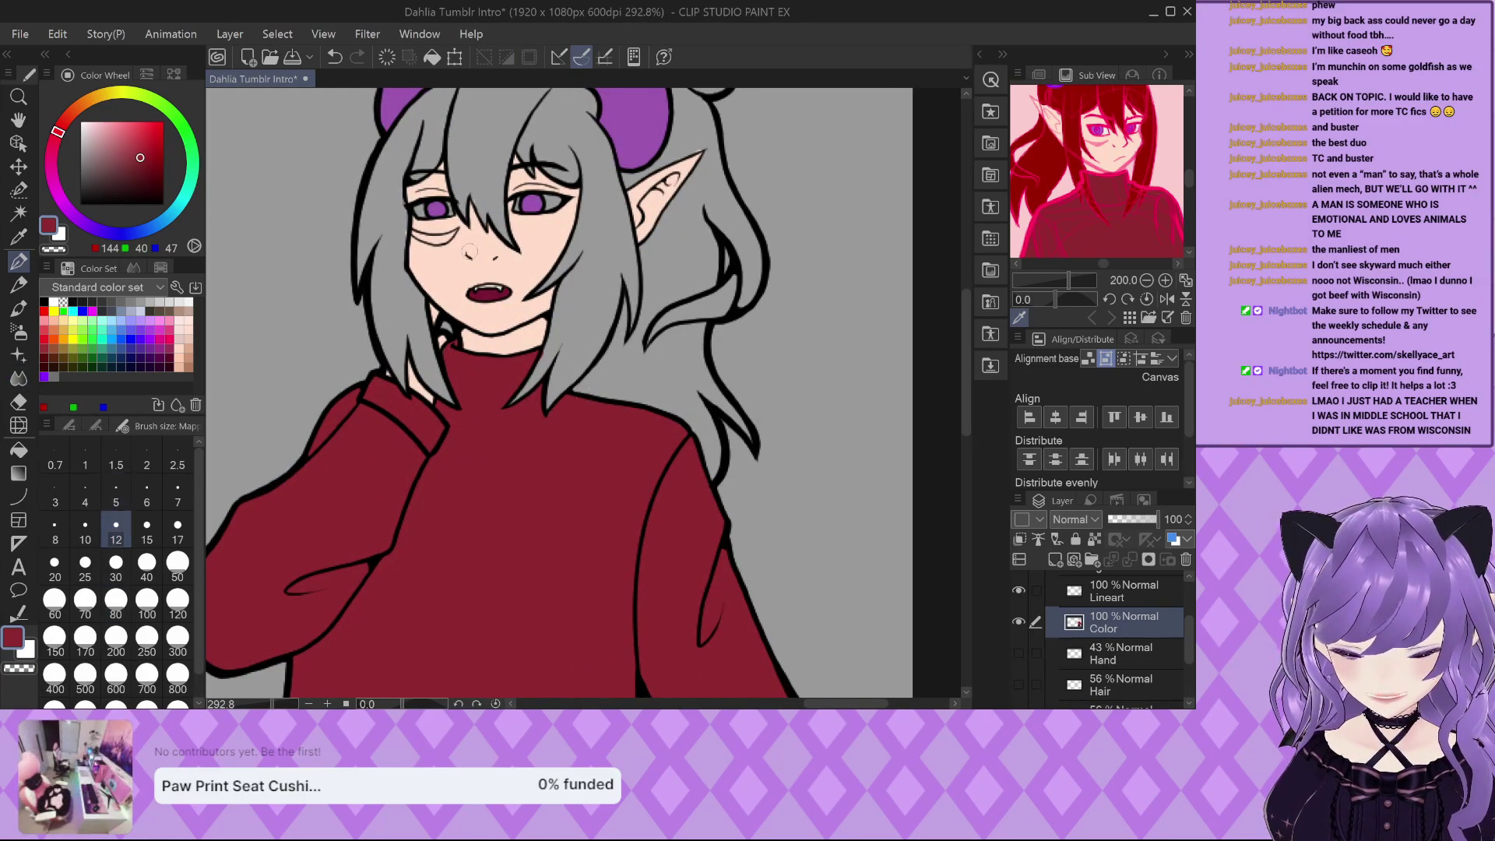
click(1054, 150)
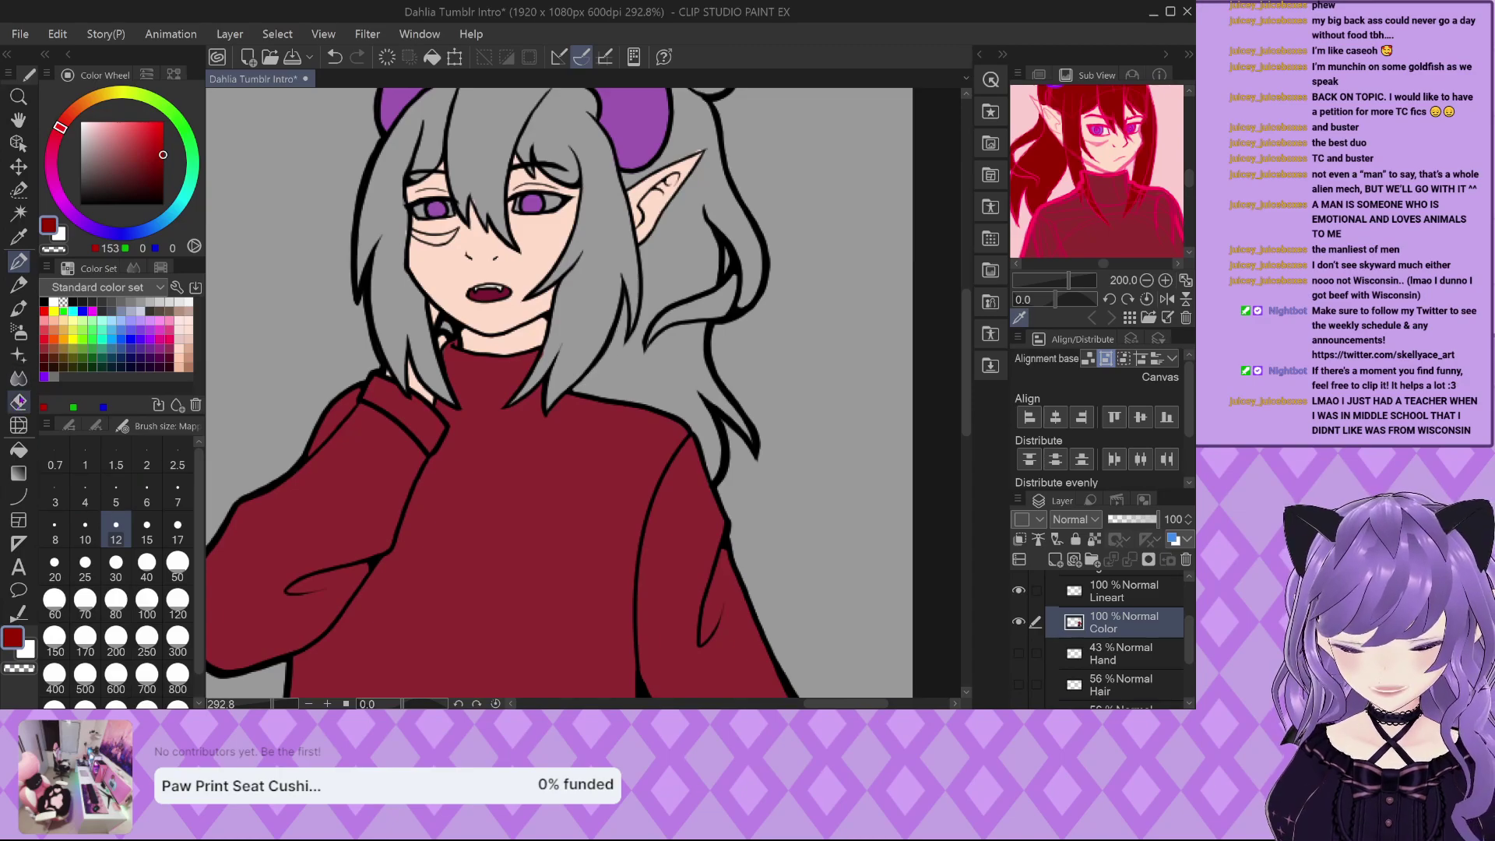
With the Selection pen, select the hair strand beside the nose and up the hair's left edge.
click(18, 191)
scroll(662, 335, down, 4)
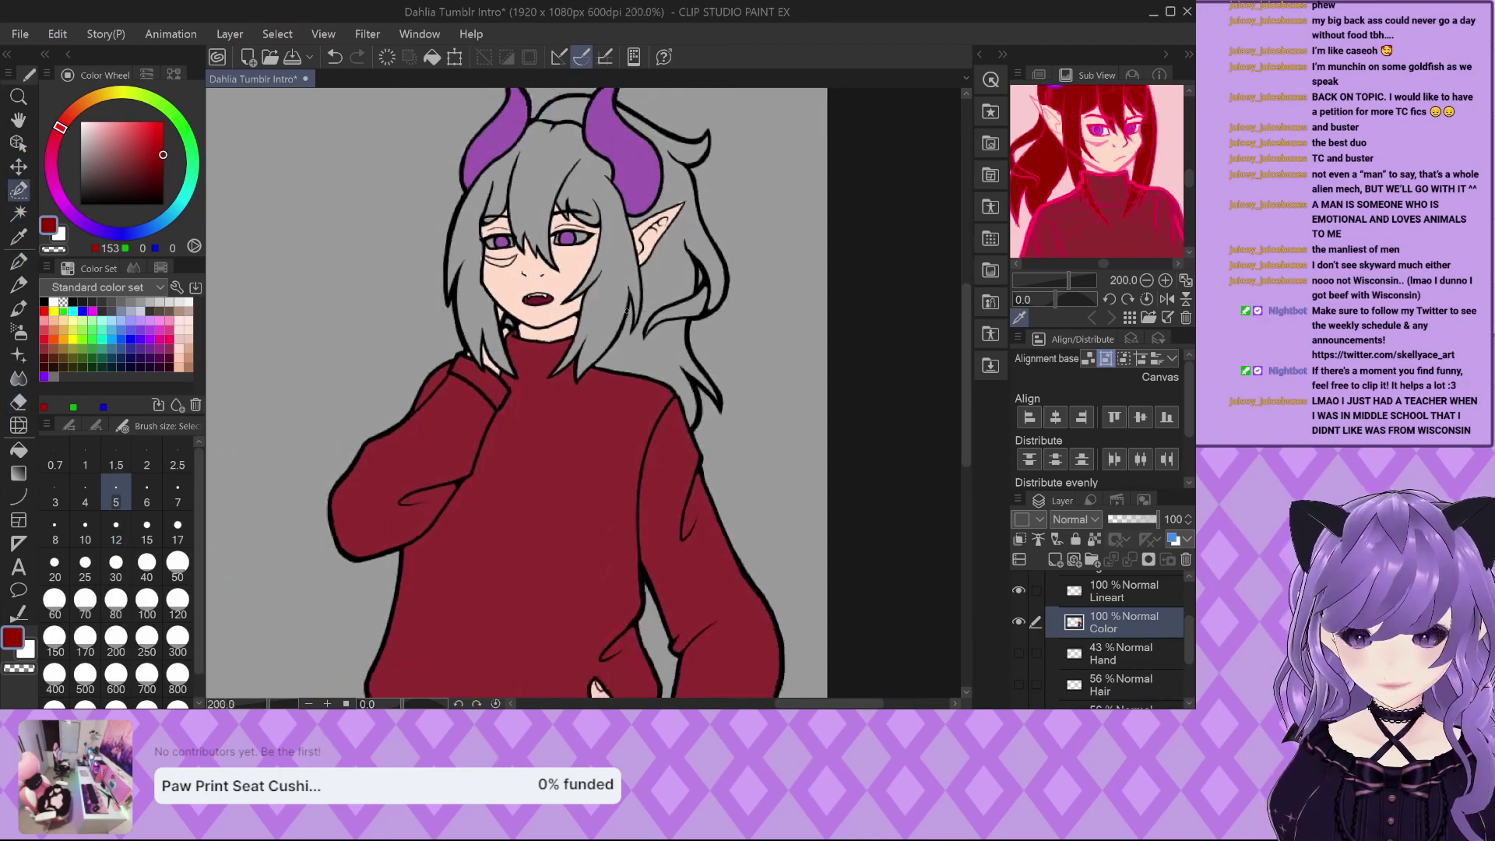
scroll(611, 277, up, 8)
scroll(538, 322, up, 4)
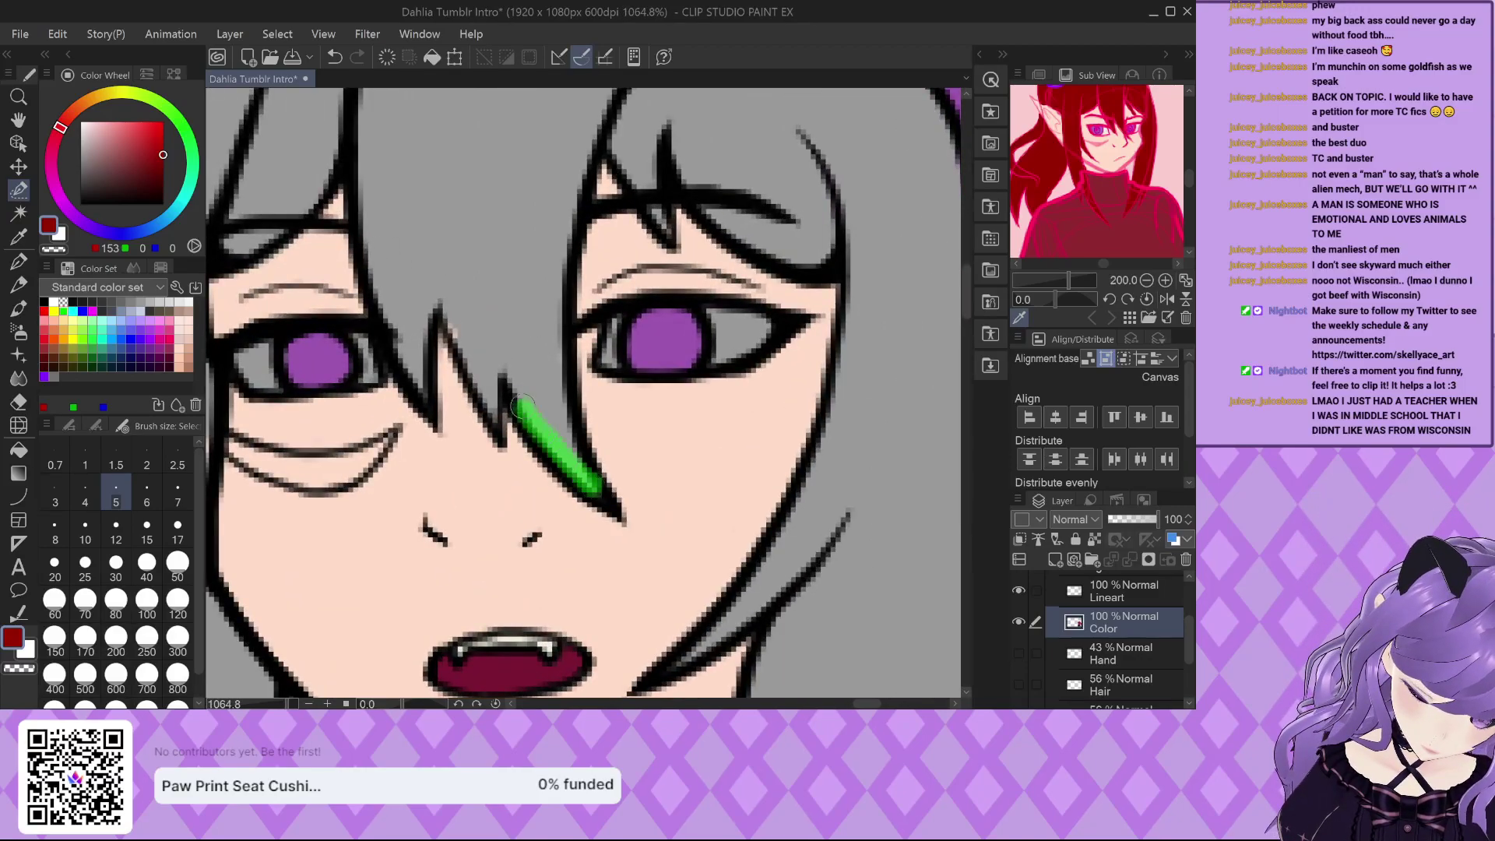
mouse_move(499, 365)
mouse_down()
mouse_move(496, 422)
mouse_move(497, 364)
mouse_up()
drag(490, 405, 487, 400)
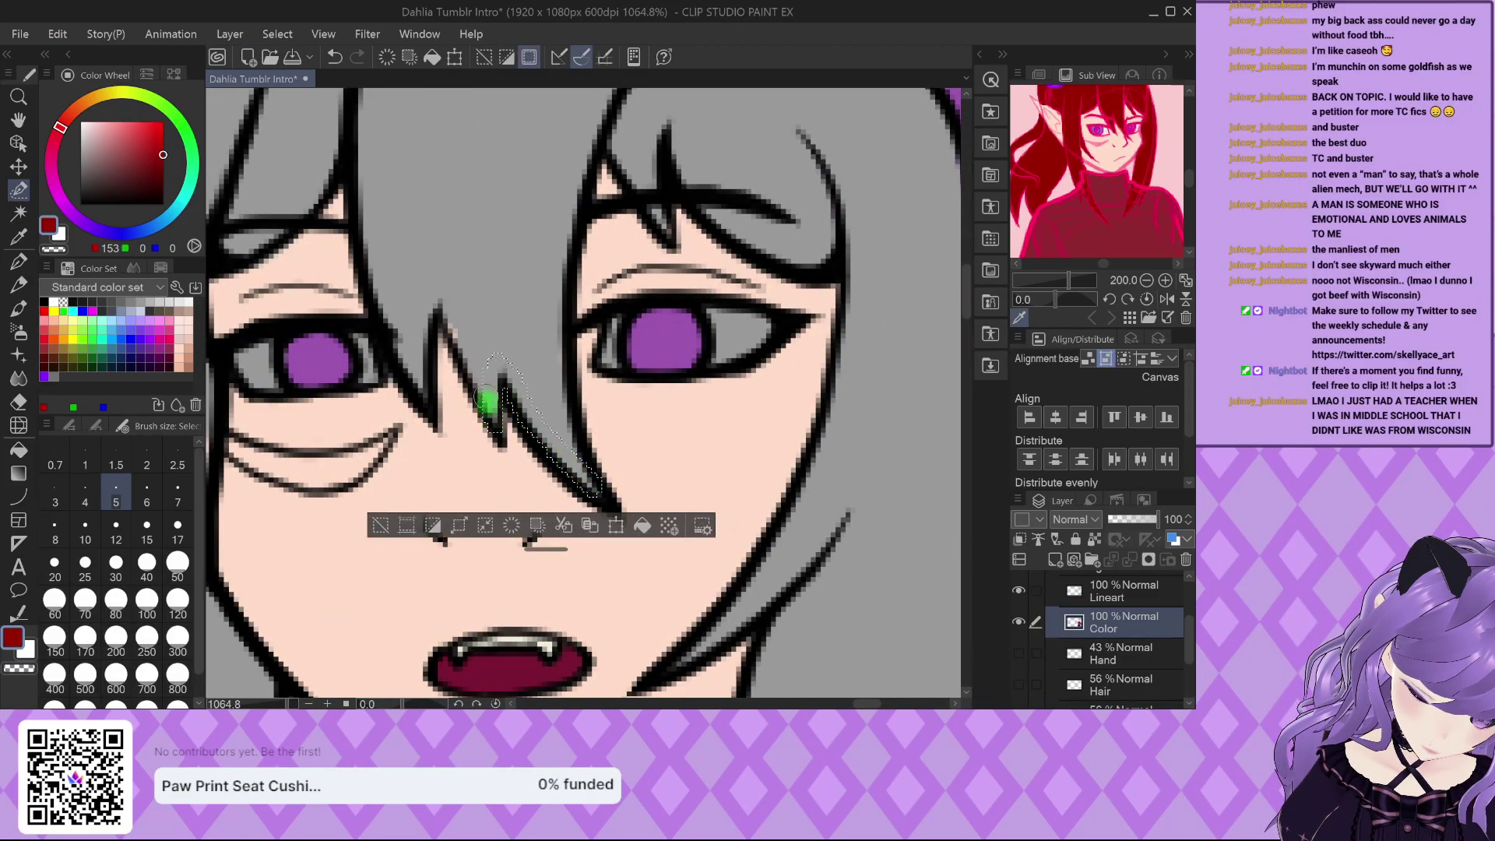
mouse_move(448, 302)
mouse_down()
mouse_move(422, 397)
mouse_move(423, 325)
mouse_move(446, 292)
mouse_up()
drag(414, 382, 375, 213)
mouse_move(382, 303)
mouse_down()
mouse_move(361, 133)
mouse_move(406, 370)
mouse_up()
scroll(428, 354, down, 4)
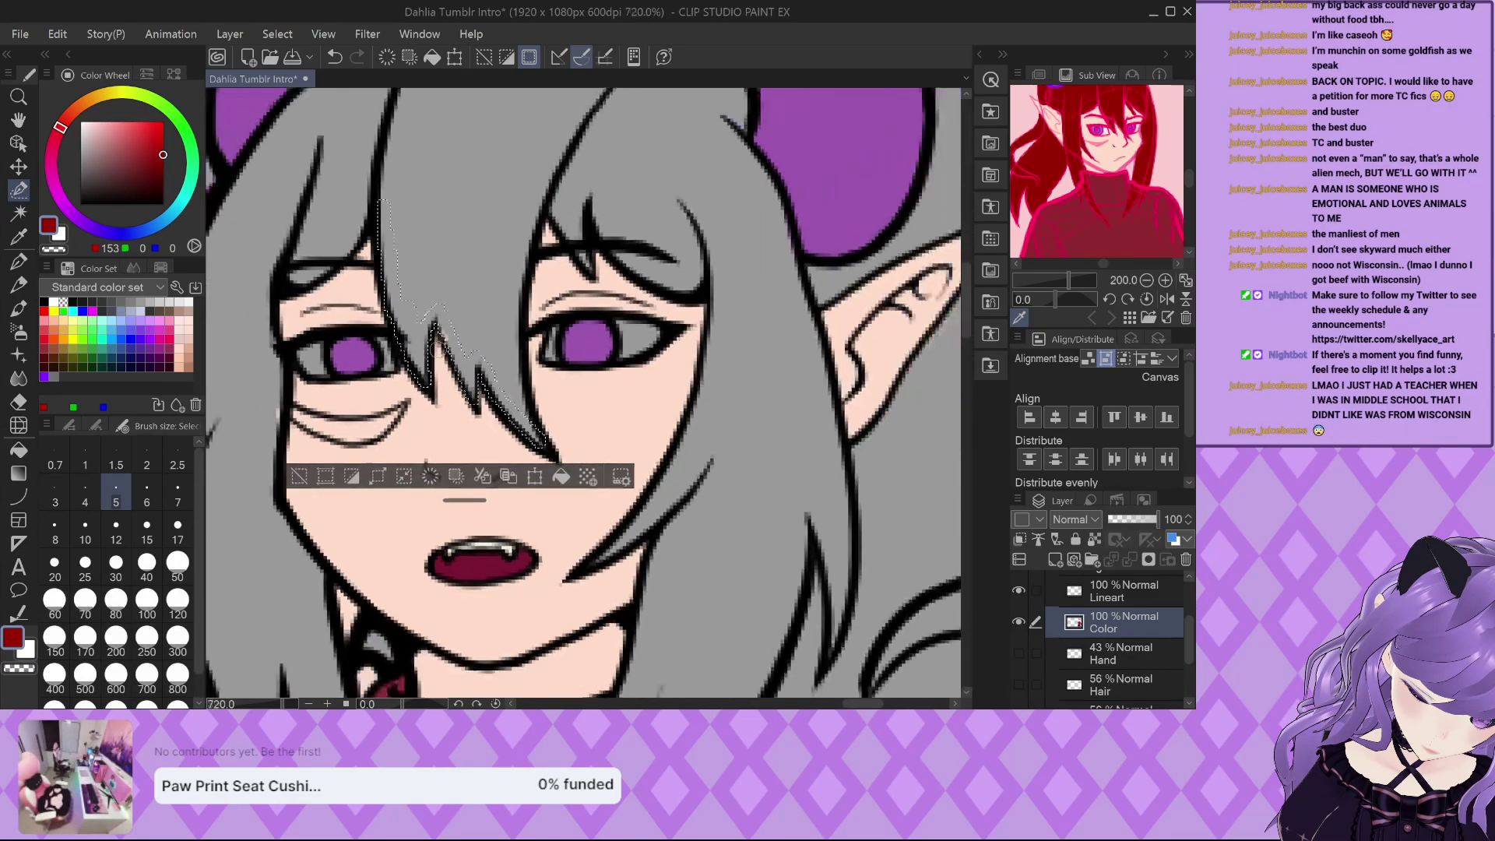
scroll(518, 209, up, 1)
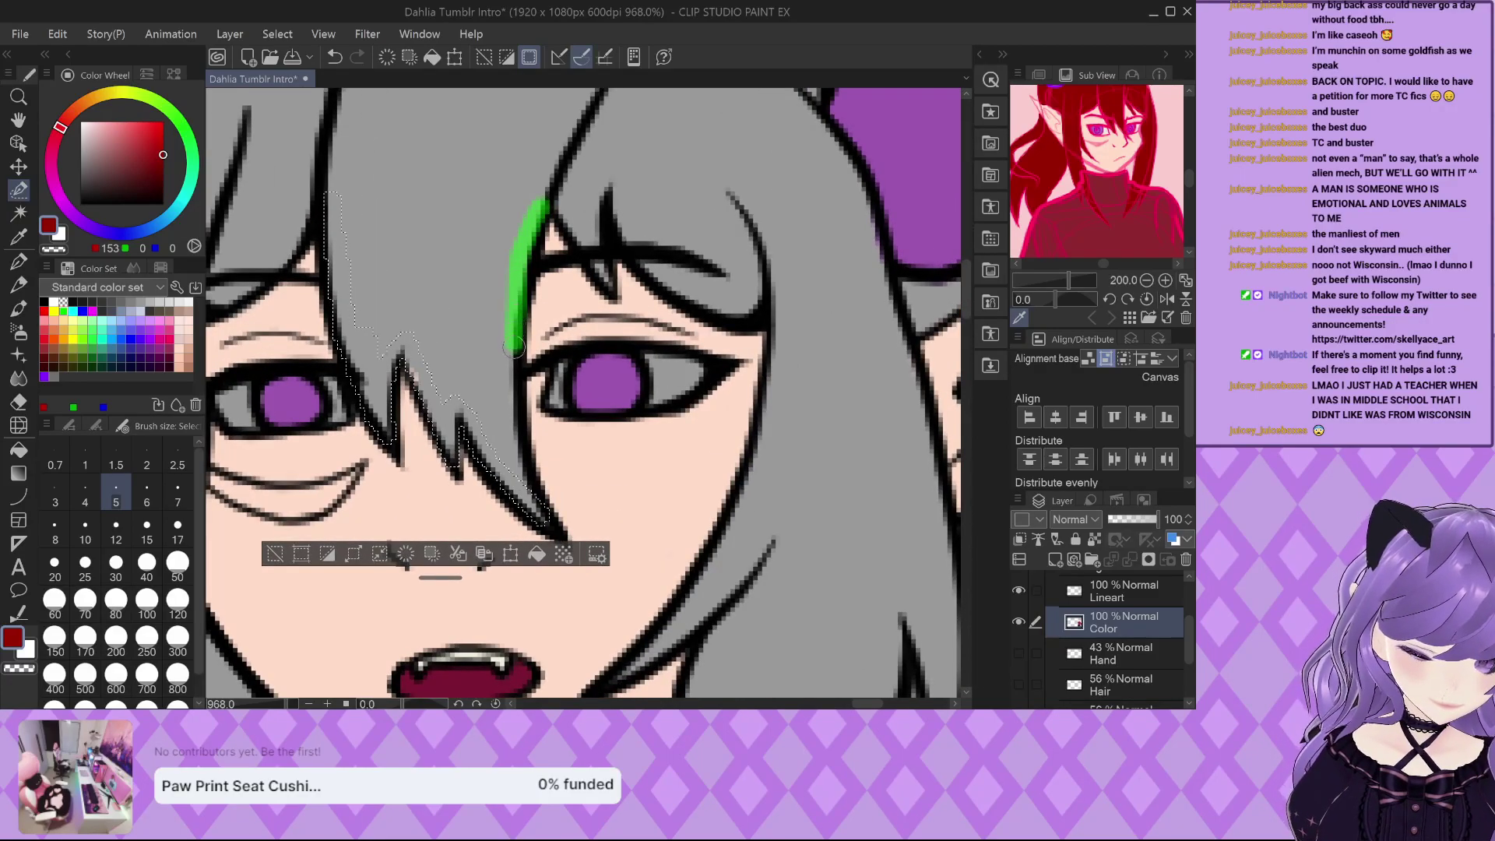
At brush size 12, select the hair above the eye and the strand from the eye corner.
drag(524, 469, 543, 510)
scroll(568, 499, down, 5)
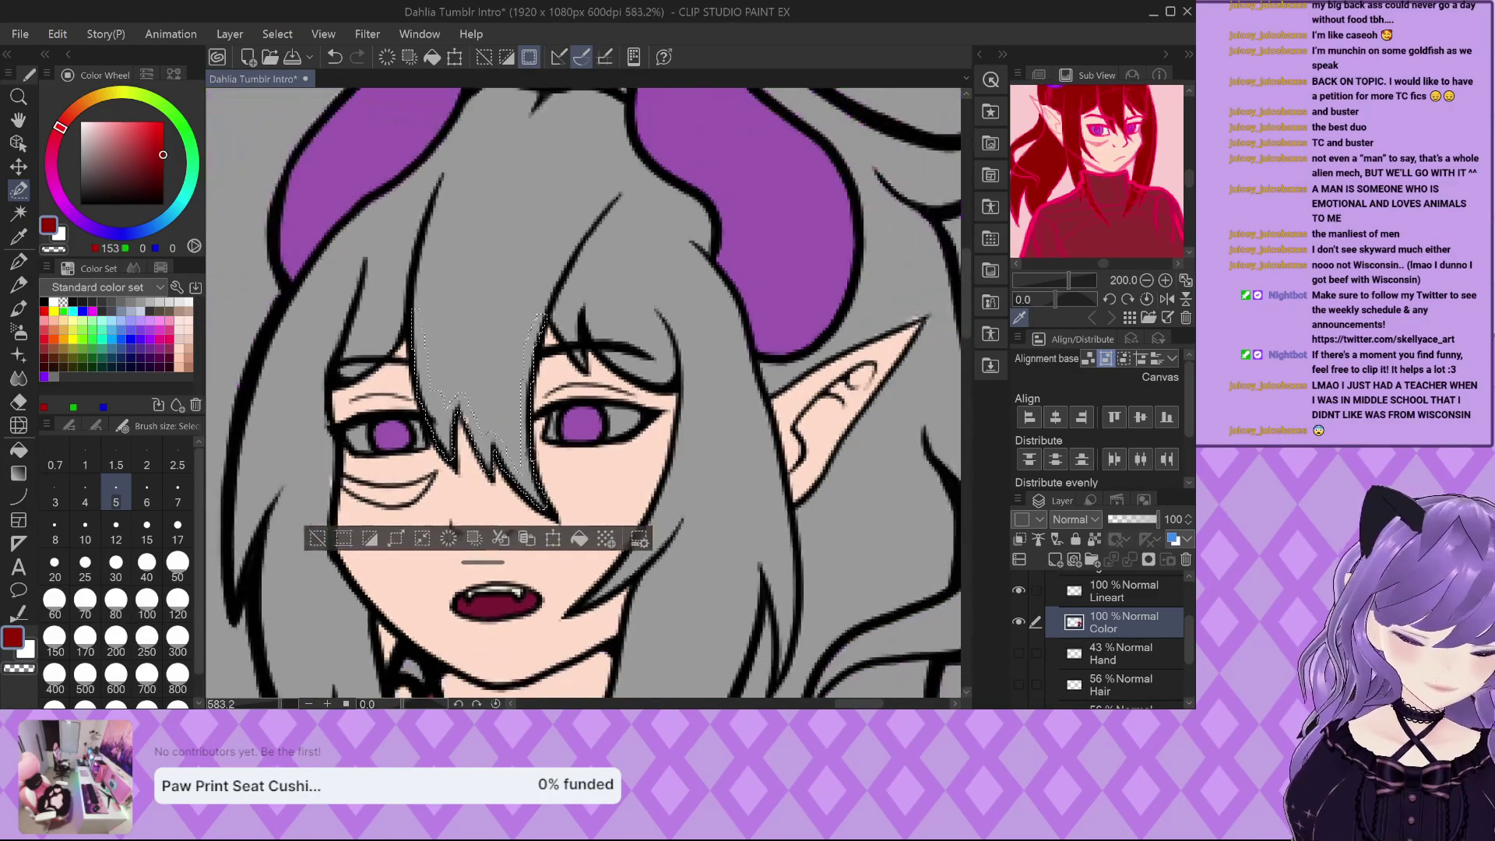
scroll(523, 407, up, 3)
click(116, 524)
scroll(569, 514, up, 2)
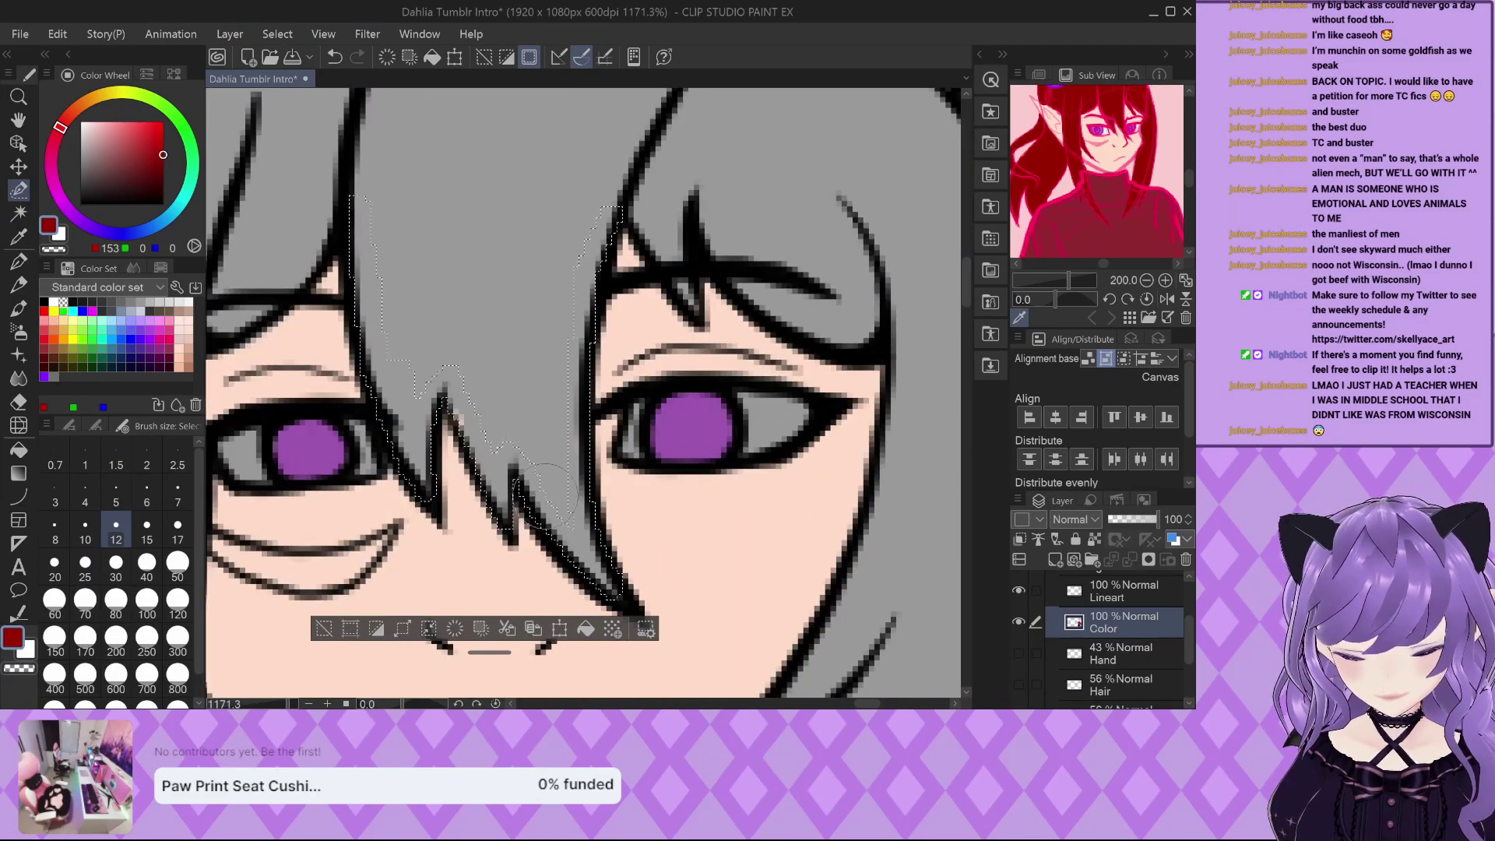
mouse_move(566, 514)
mouse_down()
mouse_move(548, 459)
mouse_move(507, 427)
mouse_move(549, 441)
mouse_move(561, 255)
mouse_move(419, 249)
mouse_move(393, 271)
mouse_move(406, 384)
mouse_move(471, 360)
mouse_move(482, 403)
mouse_move(502, 402)
mouse_move(508, 308)
mouse_move(424, 310)
mouse_up()
drag(540, 306, 483, 495)
scroll(483, 496, down, 2)
Extend the selection across the bangs' right side and the strand right of the jaw.
mouse_move(405, 335)
mouse_down()
mouse_move(411, 228)
mouse_move(520, 105)
mouse_move(660, 150)
mouse_move(514, 343)
mouse_move(436, 327)
mouse_move(436, 233)
mouse_move(421, 273)
mouse_up()
scroll(436, 190, down, 3)
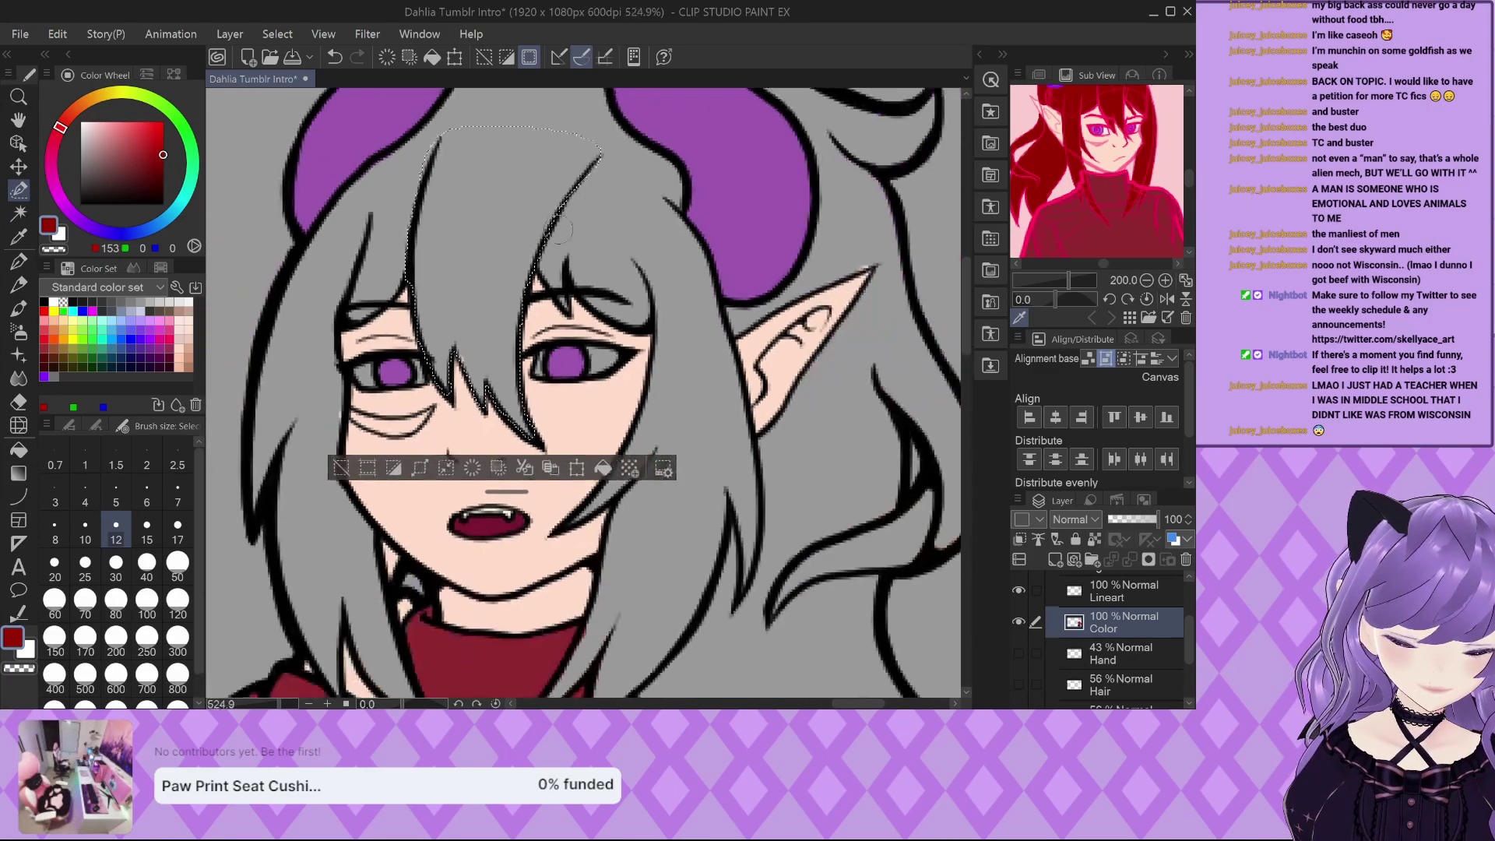
scroll(564, 215, up, 3)
mouse_move(561, 214)
mouse_down()
mouse_move(600, 316)
mouse_move(643, 355)
mouse_move(691, 357)
mouse_move(569, 267)
mouse_move(545, 226)
mouse_move(545, 175)
mouse_move(585, 128)
mouse_move(603, 121)
mouse_move(678, 184)
mouse_move(679, 124)
mouse_move(708, 185)
mouse_move(713, 153)
mouse_move(771, 320)
mouse_up()
mouse_move(736, 257)
mouse_down()
mouse_move(787, 432)
mouse_move(724, 319)
mouse_move(704, 467)
mouse_move(716, 378)
mouse_move(654, 600)
mouse_move(686, 537)
mouse_move(740, 600)
mouse_move(784, 420)
mouse_move(826, 662)
mouse_move(837, 545)
mouse_up()
scroll(578, 219, down, 3)
scroll(699, 471, up, 2)
mouse_move(713, 417)
mouse_down()
mouse_move(716, 496)
mouse_move(689, 581)
mouse_move(666, 588)
mouse_move(687, 459)
mouse_move(674, 358)
mouse_move(623, 446)
mouse_move(601, 444)
mouse_move(584, 474)
mouse_move(584, 432)
mouse_move(533, 619)
mouse_move(563, 572)
mouse_move(572, 588)
mouse_move(615, 538)
mouse_move(646, 545)
mouse_move(656, 522)
mouse_move(639, 580)
mouse_up()
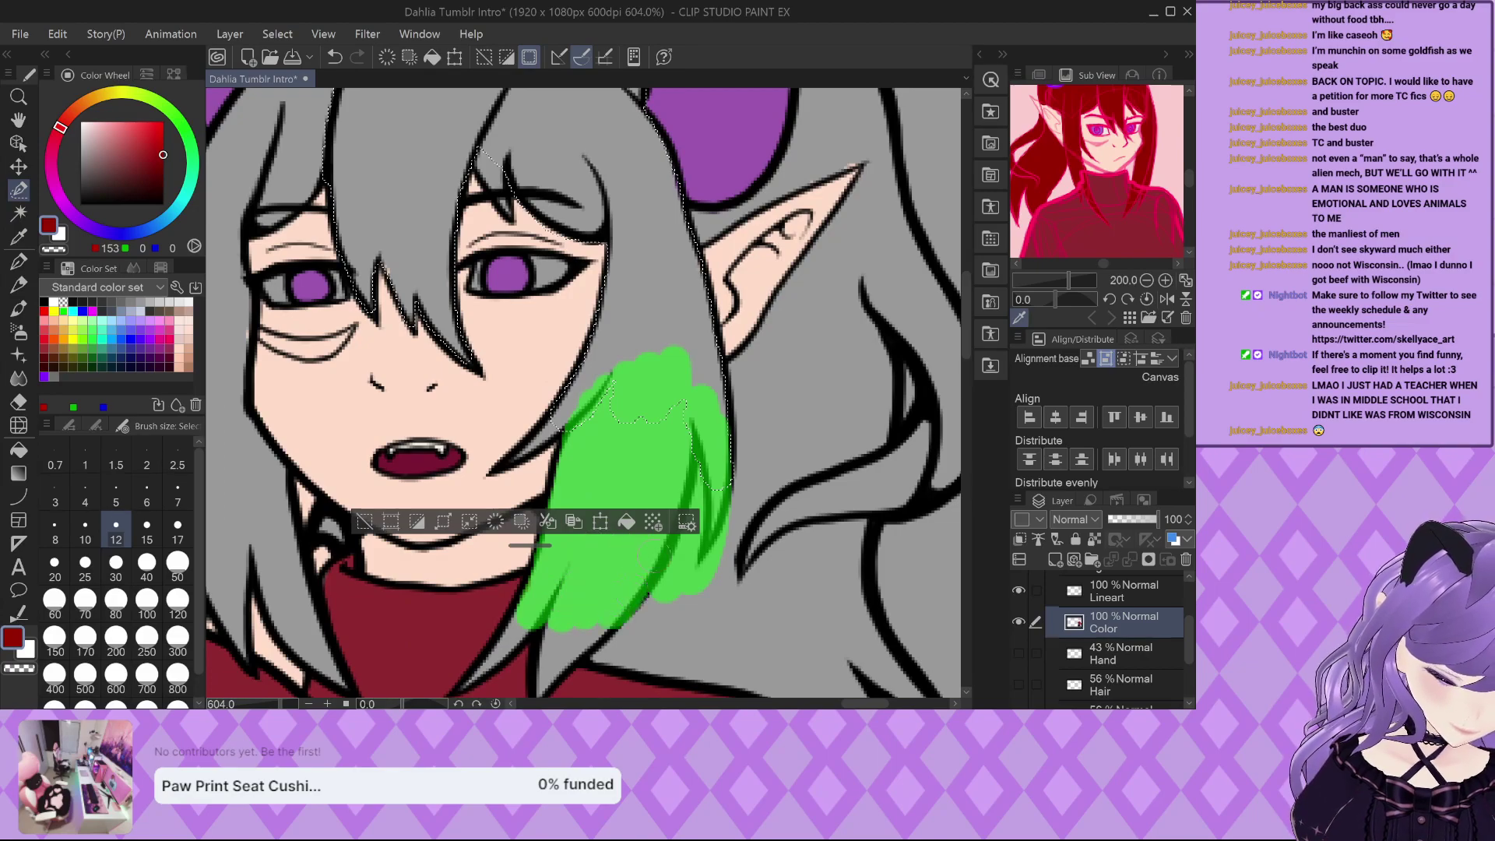
Shrink the selection brush to size 5 and add the hair tips by the neck and collar.
mouse_move(598, 633)
mouse_down()
mouse_move(565, 652)
mouse_move(562, 603)
mouse_up()
scroll(571, 364, down, 2)
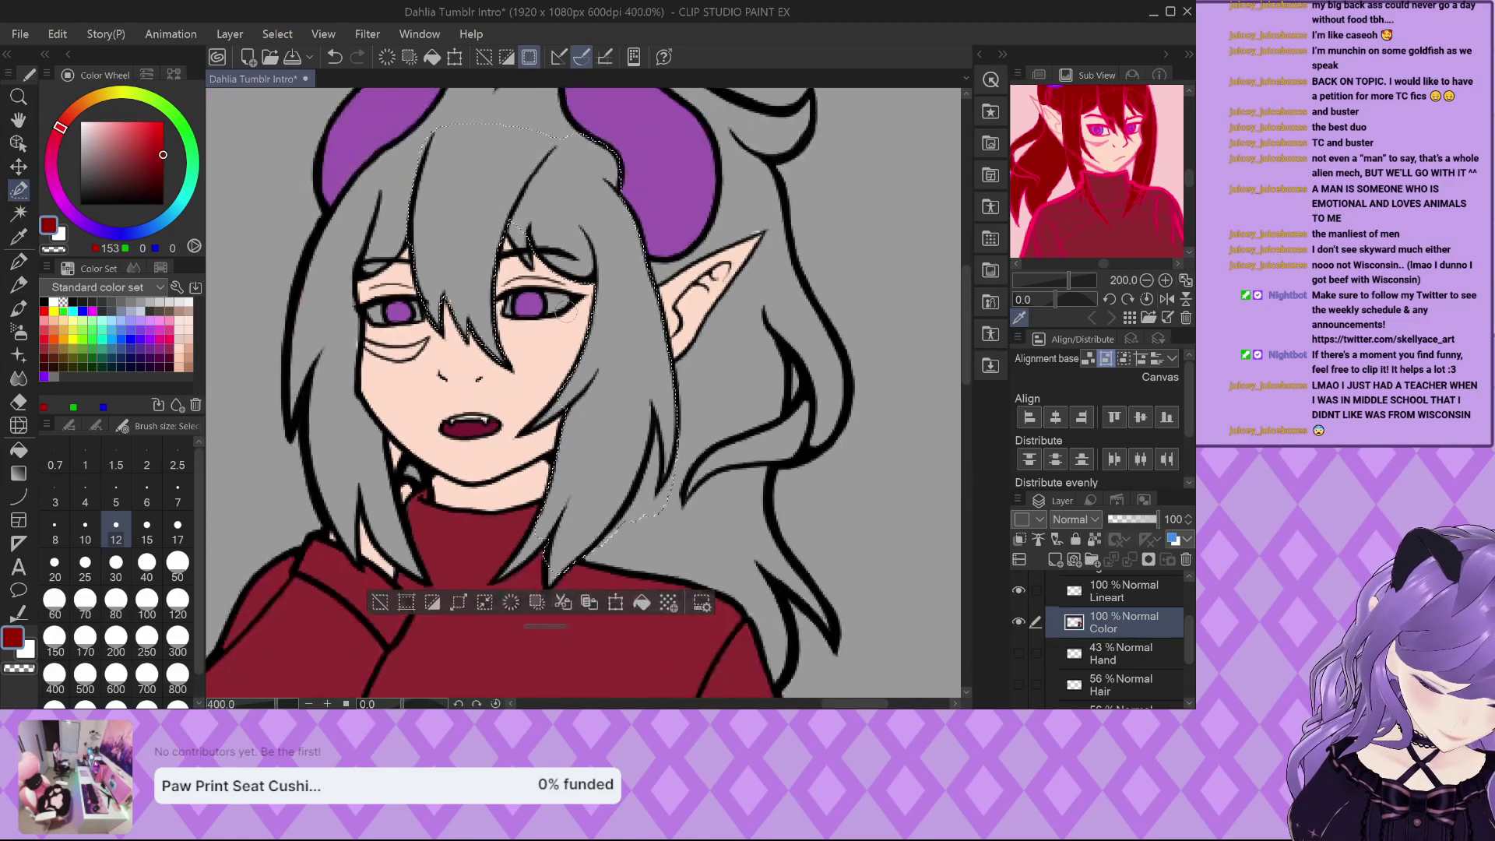
click(116, 499)
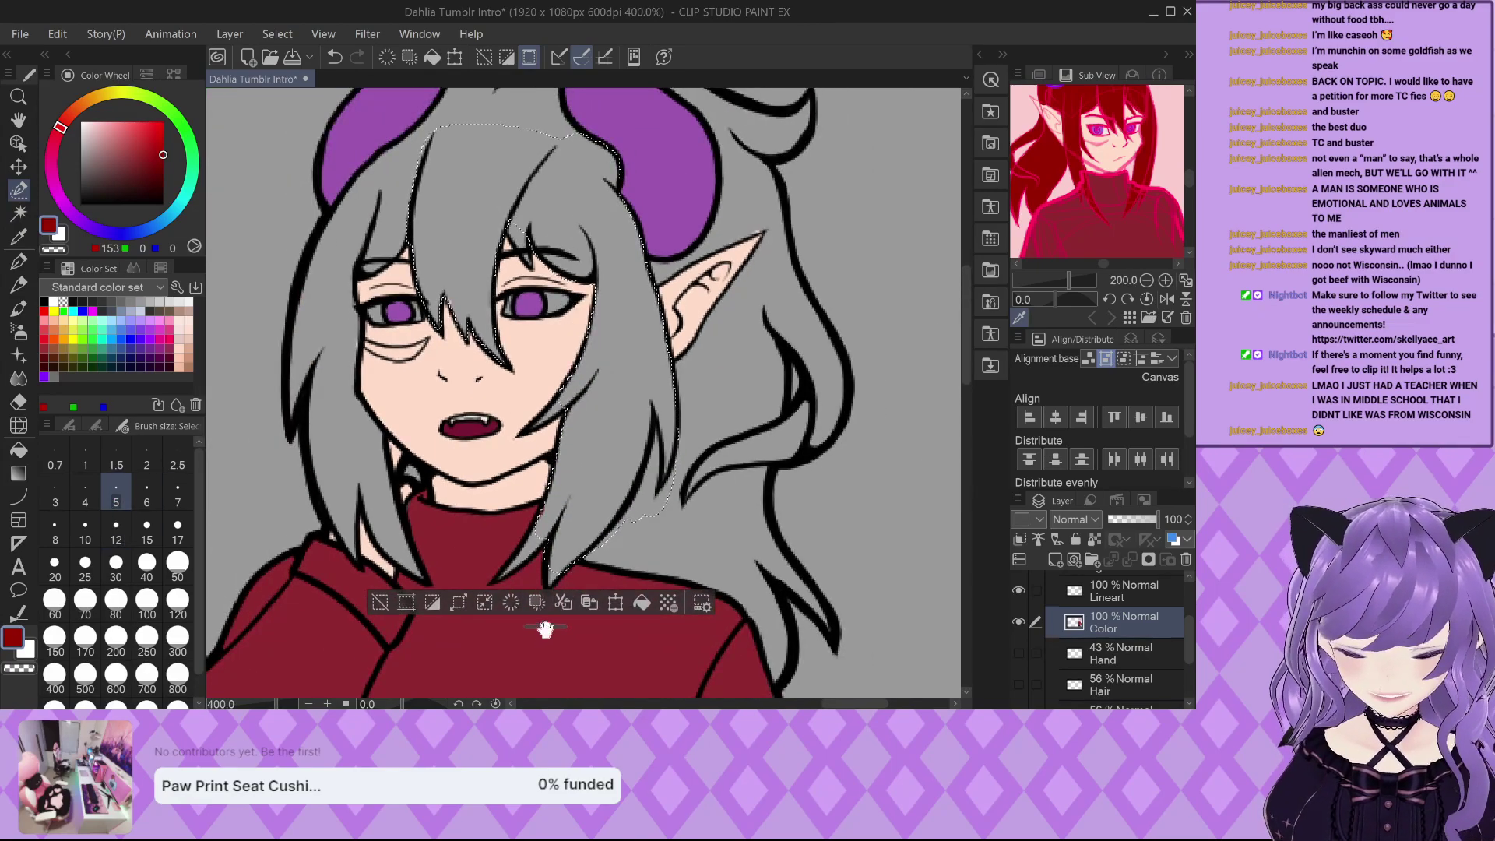
scroll(549, 549, up, 2)
scroll(554, 545, up, 1)
drag(552, 533, 545, 581)
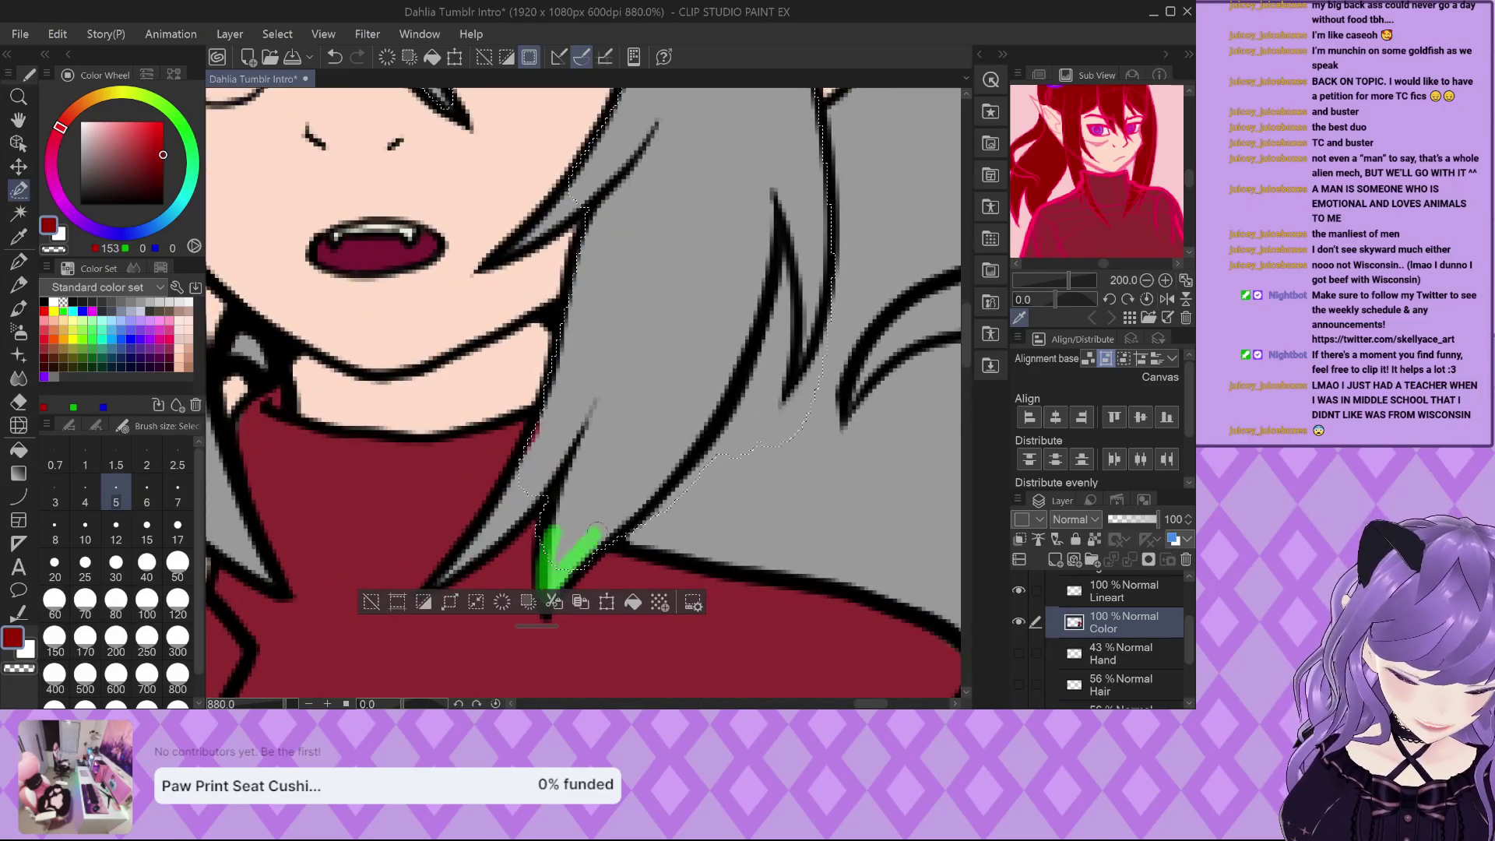
mouse_move(432, 588)
mouse_down()
mouse_move(504, 516)
mouse_move(549, 417)
mouse_up()
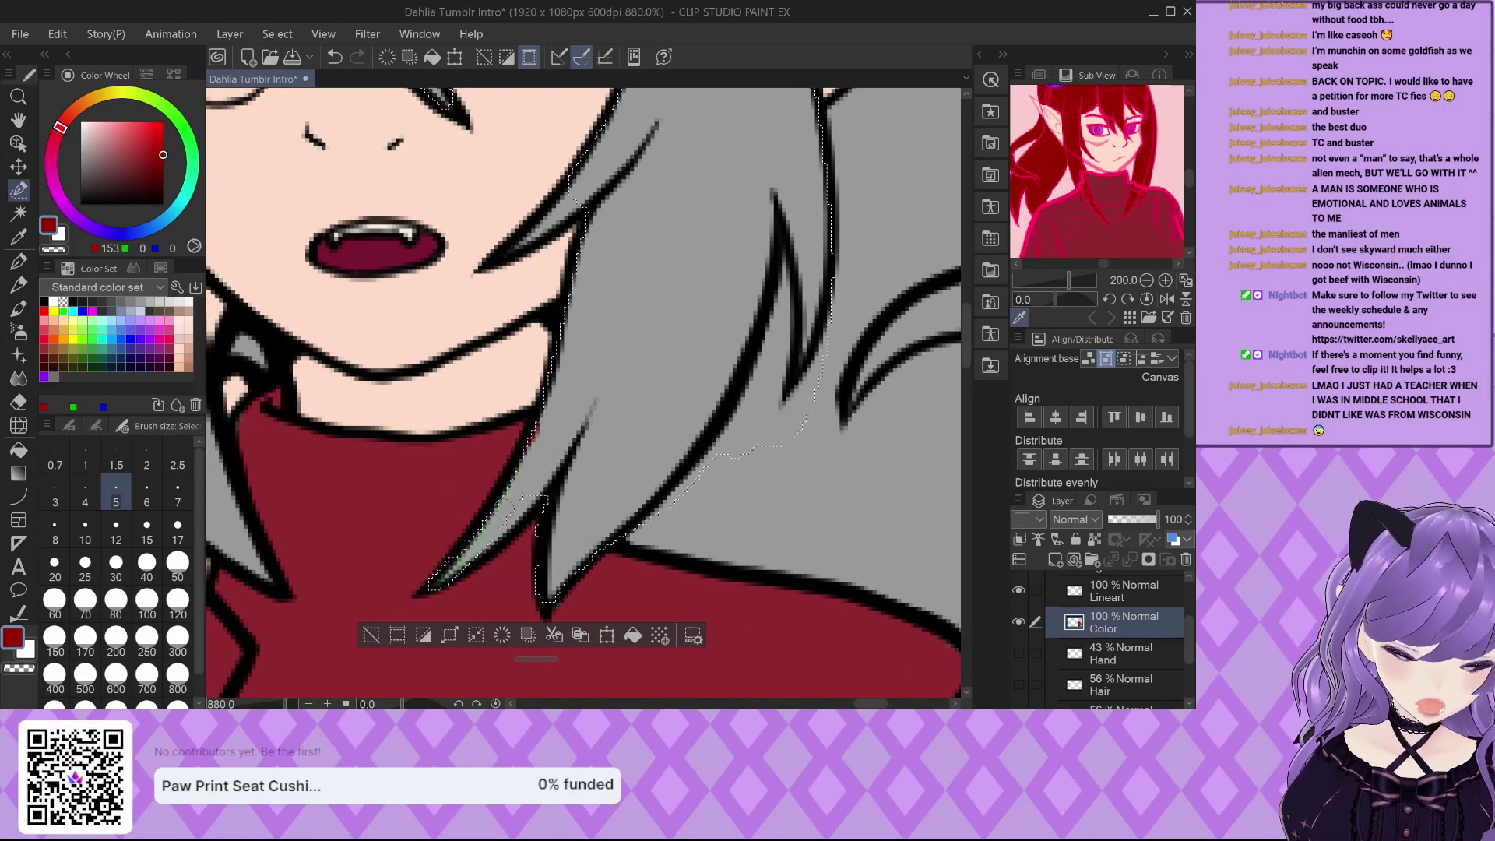
drag(465, 565, 551, 448)
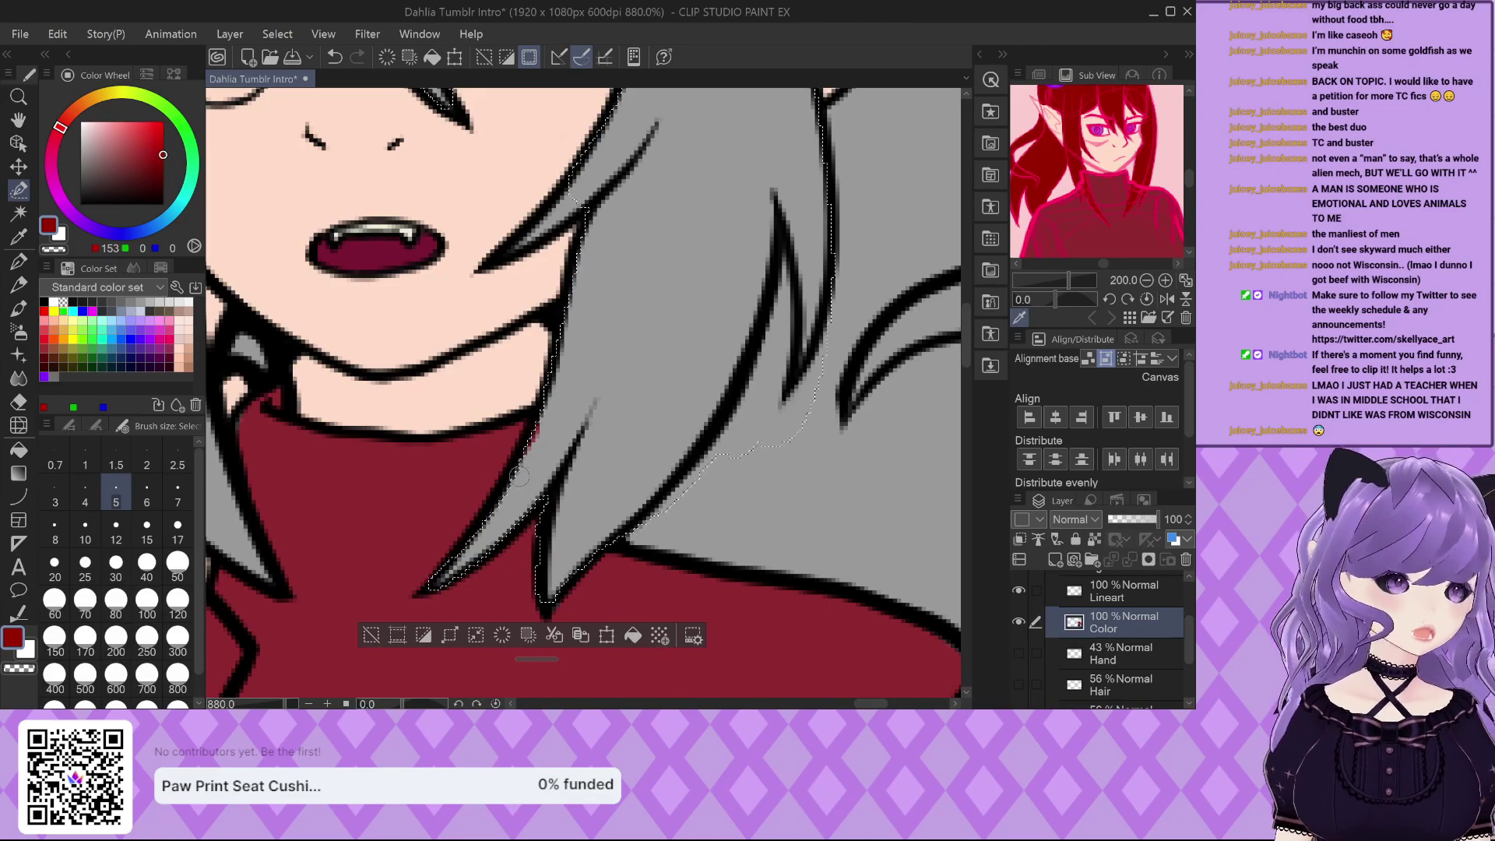
Add the hair strands across the forehead and beside the right eye to the selection.
scroll(508, 528, down, 3)
scroll(562, 257, up, 4)
drag(565, 265, 476, 362)
drag(477, 363, 565, 306)
scroll(564, 306, down, 5)
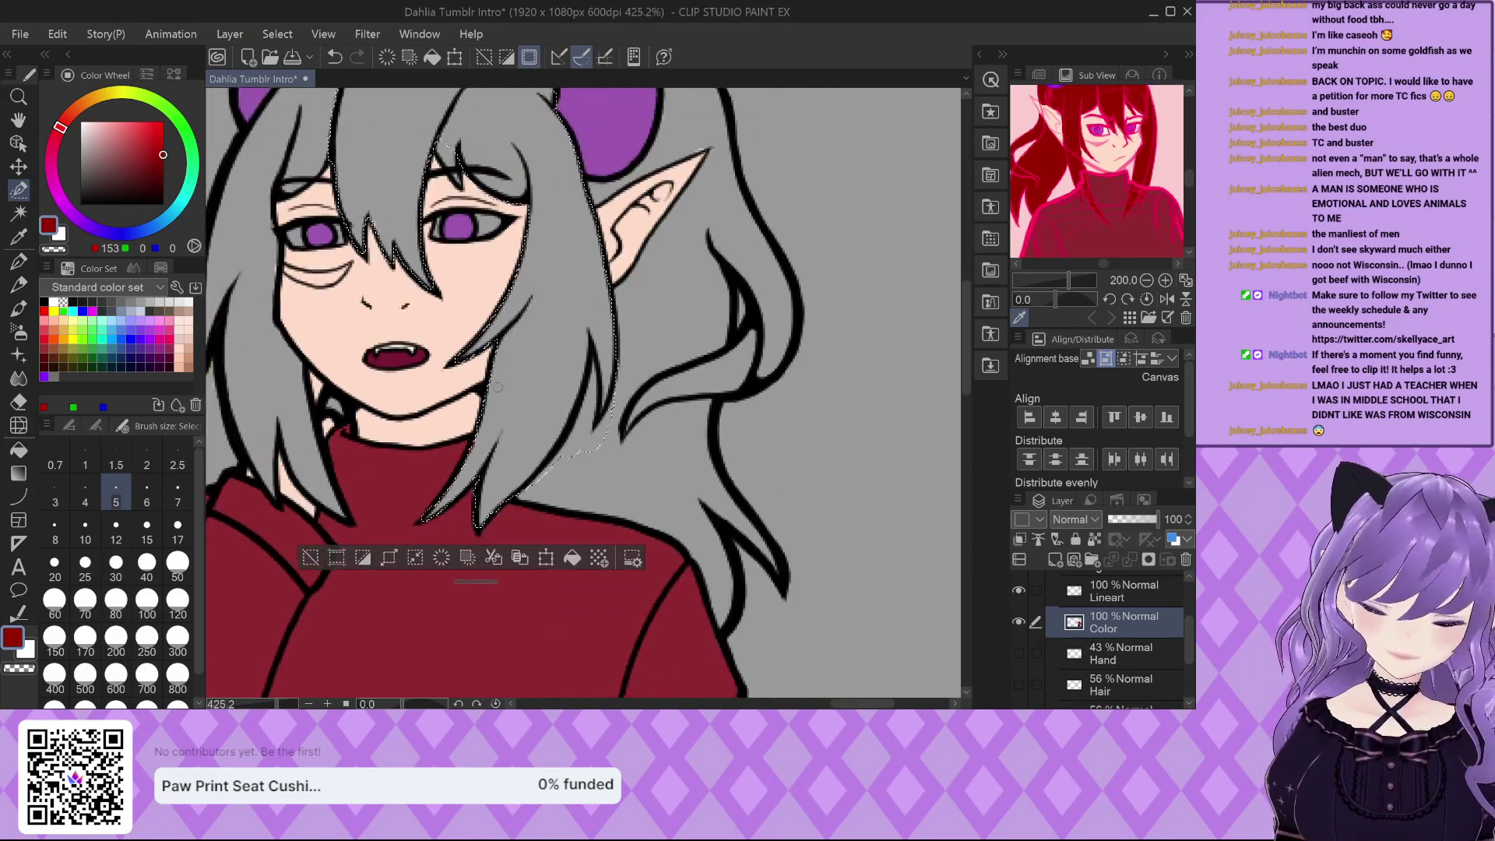
scroll(491, 249, up, 5)
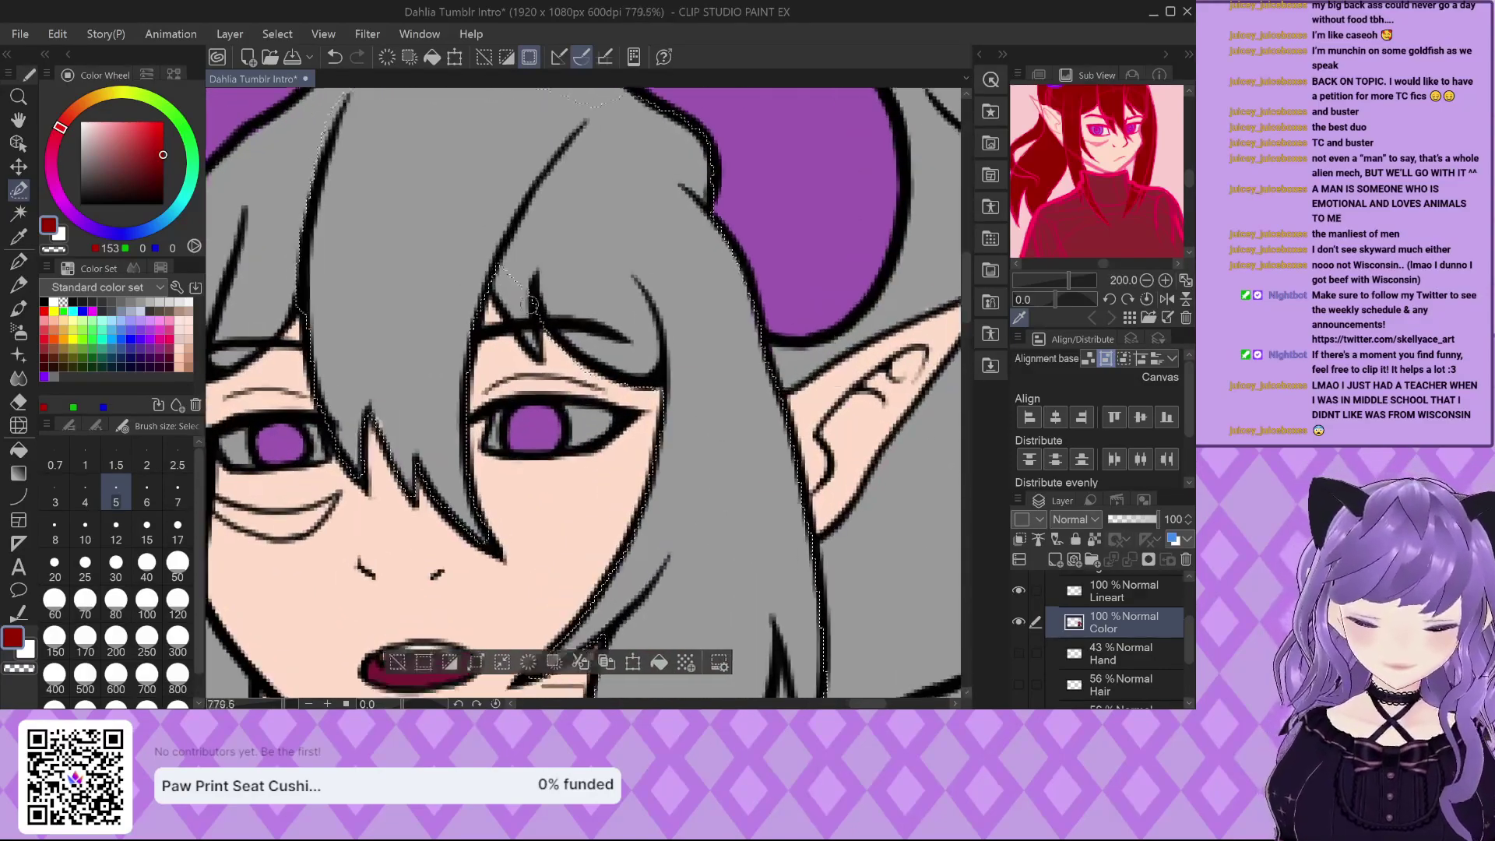
mouse_move(484, 271)
mouse_down()
mouse_move(545, 366)
mouse_move(532, 262)
mouse_move(506, 294)
mouse_up()
scroll(721, 405, down, 3)
scroll(353, 318, up, 1)
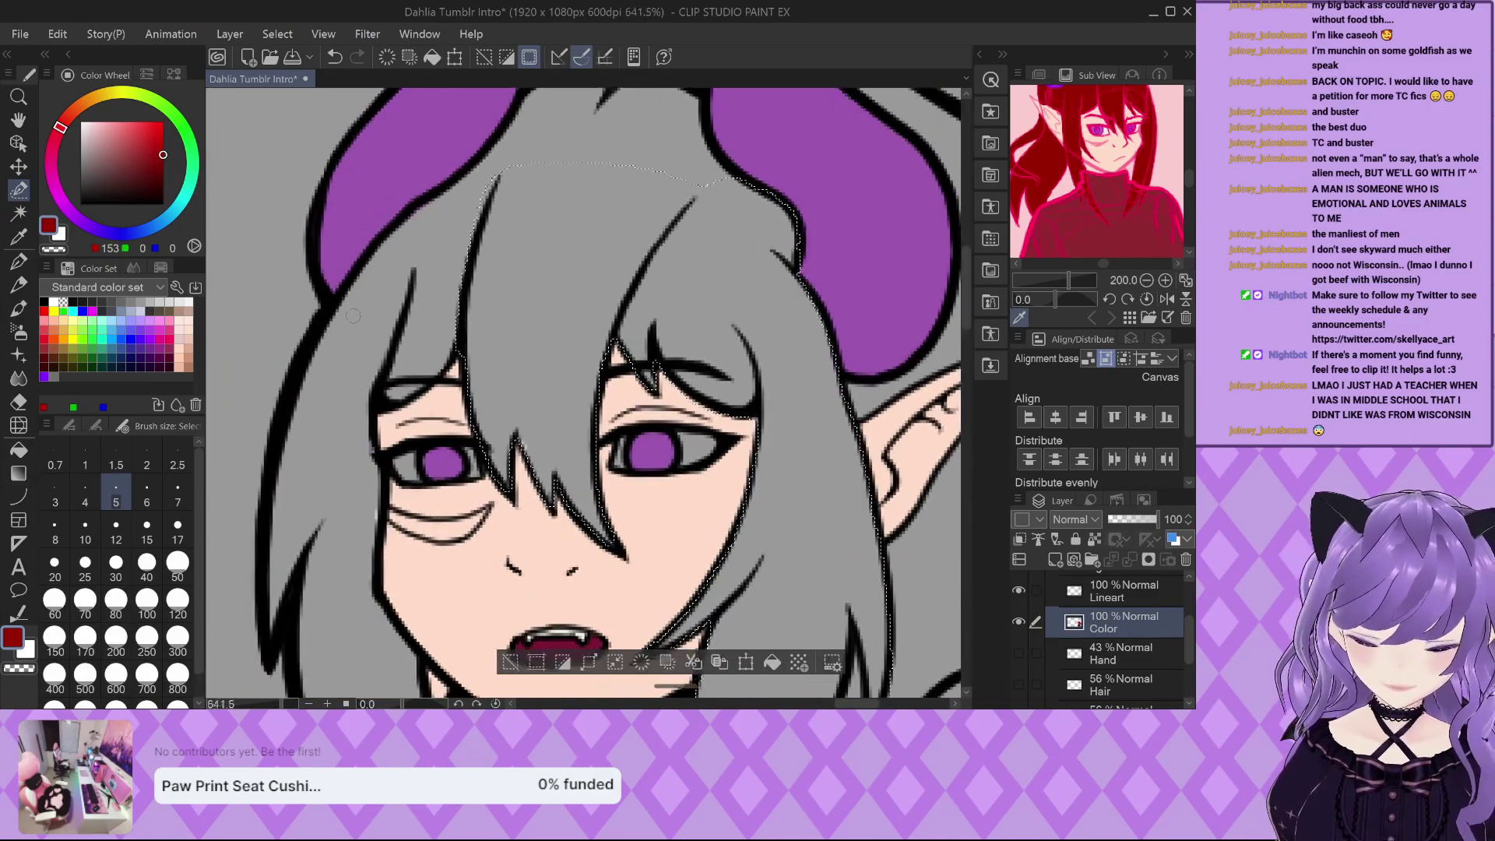
mouse_move(378, 404)
mouse_down()
mouse_move(455, 314)
mouse_move(413, 265)
mouse_move(456, 233)
mouse_move(452, 198)
mouse_move(476, 220)
mouse_up()
Enlarge the selection brush to size 12 and add the hair near the left horn.
click(116, 531)
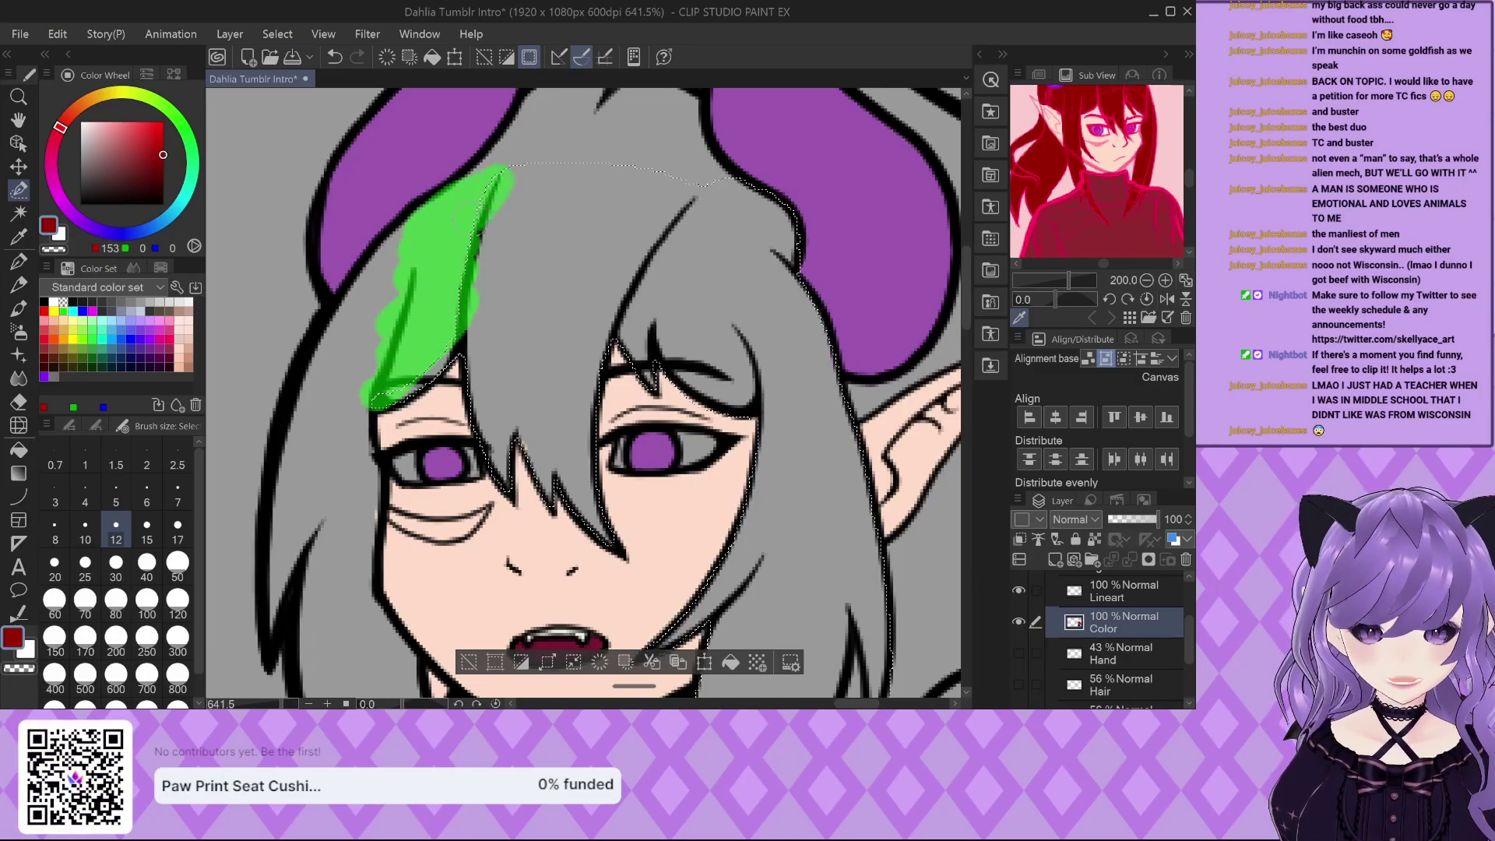
scroll(312, 413, down, 3)
mouse_move(416, 282)
mouse_down()
mouse_move(457, 244)
mouse_move(595, 246)
mouse_move(655, 343)
mouse_move(648, 352)
mouse_move(581, 241)
mouse_move(490, 321)
mouse_move(453, 300)
mouse_move(428, 331)
mouse_up()
scroll(498, 125, up, 4)
scroll(467, 311, down, 3)
scroll(545, 257, up, 4)
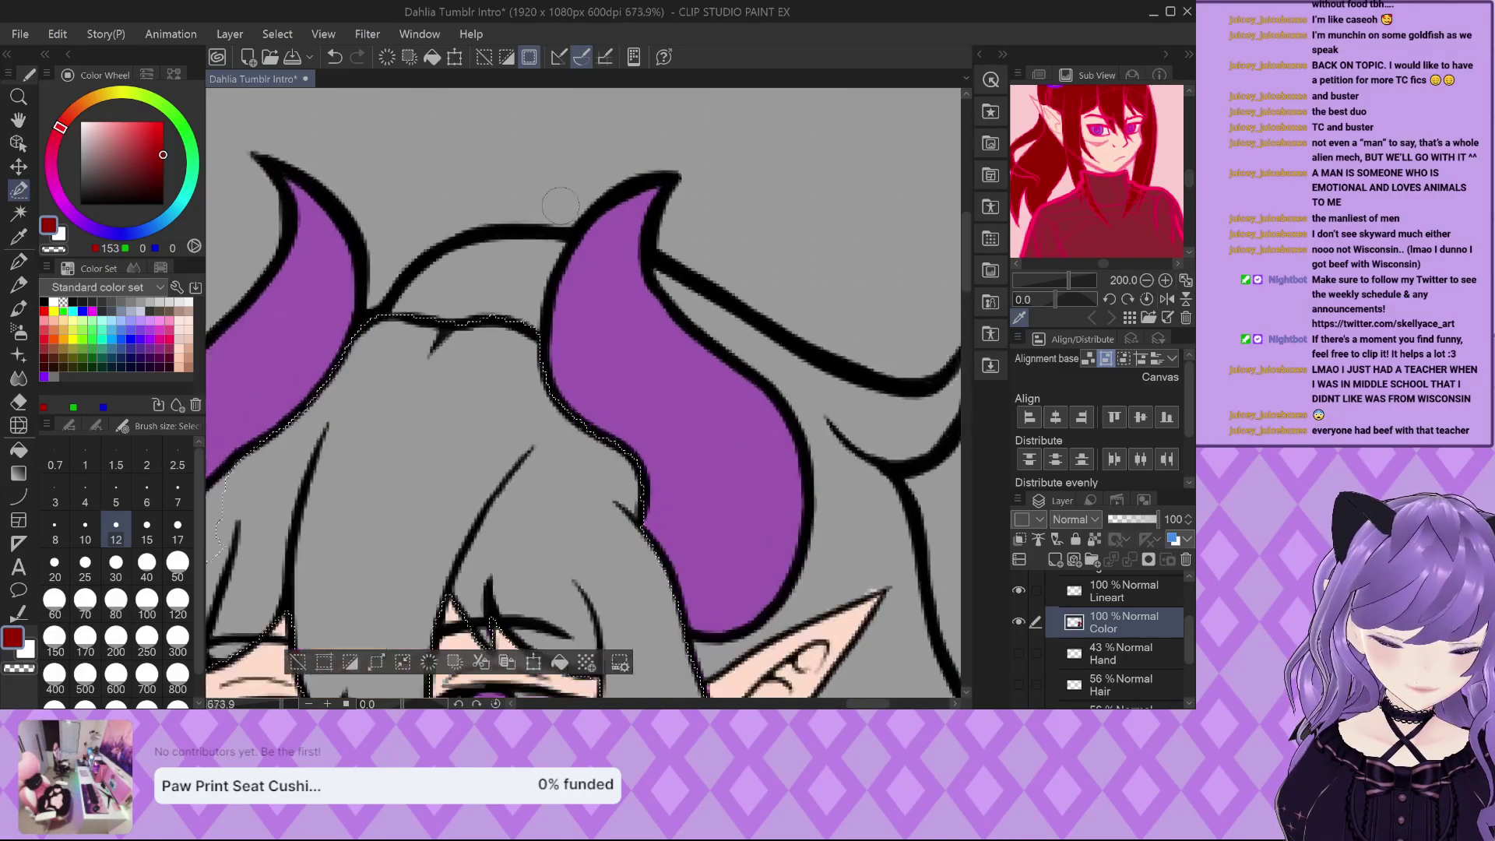
Add the hair beside the horn and under the arch between the horns to the selection.
drag(553, 248, 510, 373)
drag(542, 251, 405, 329)
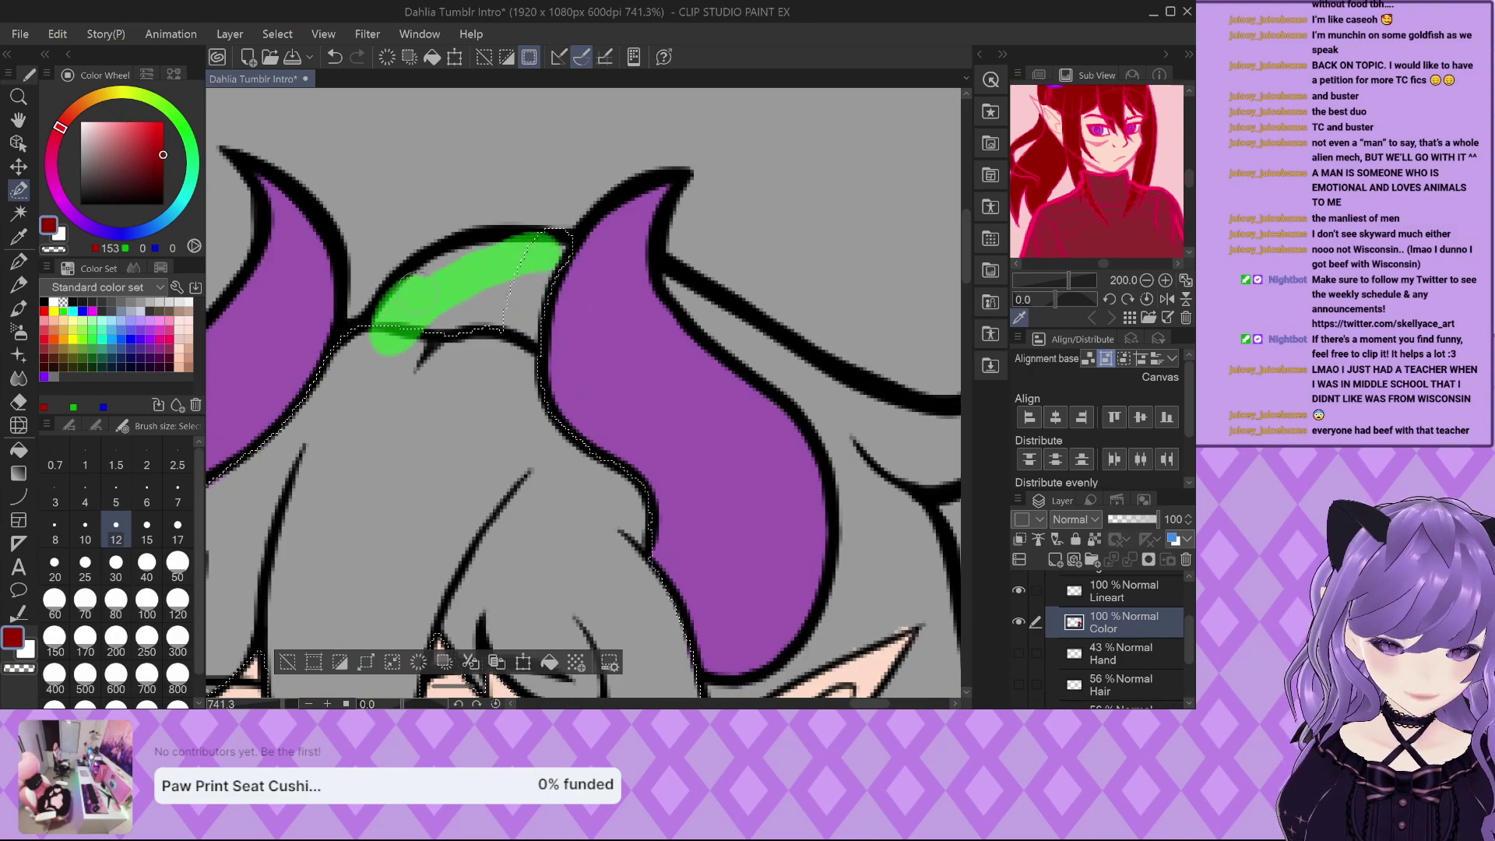
mouse_move(421, 301)
mouse_down()
mouse_move(473, 328)
mouse_move(510, 300)
mouse_up()
scroll(545, 179, down, 12)
scroll(402, 436, up, 5)
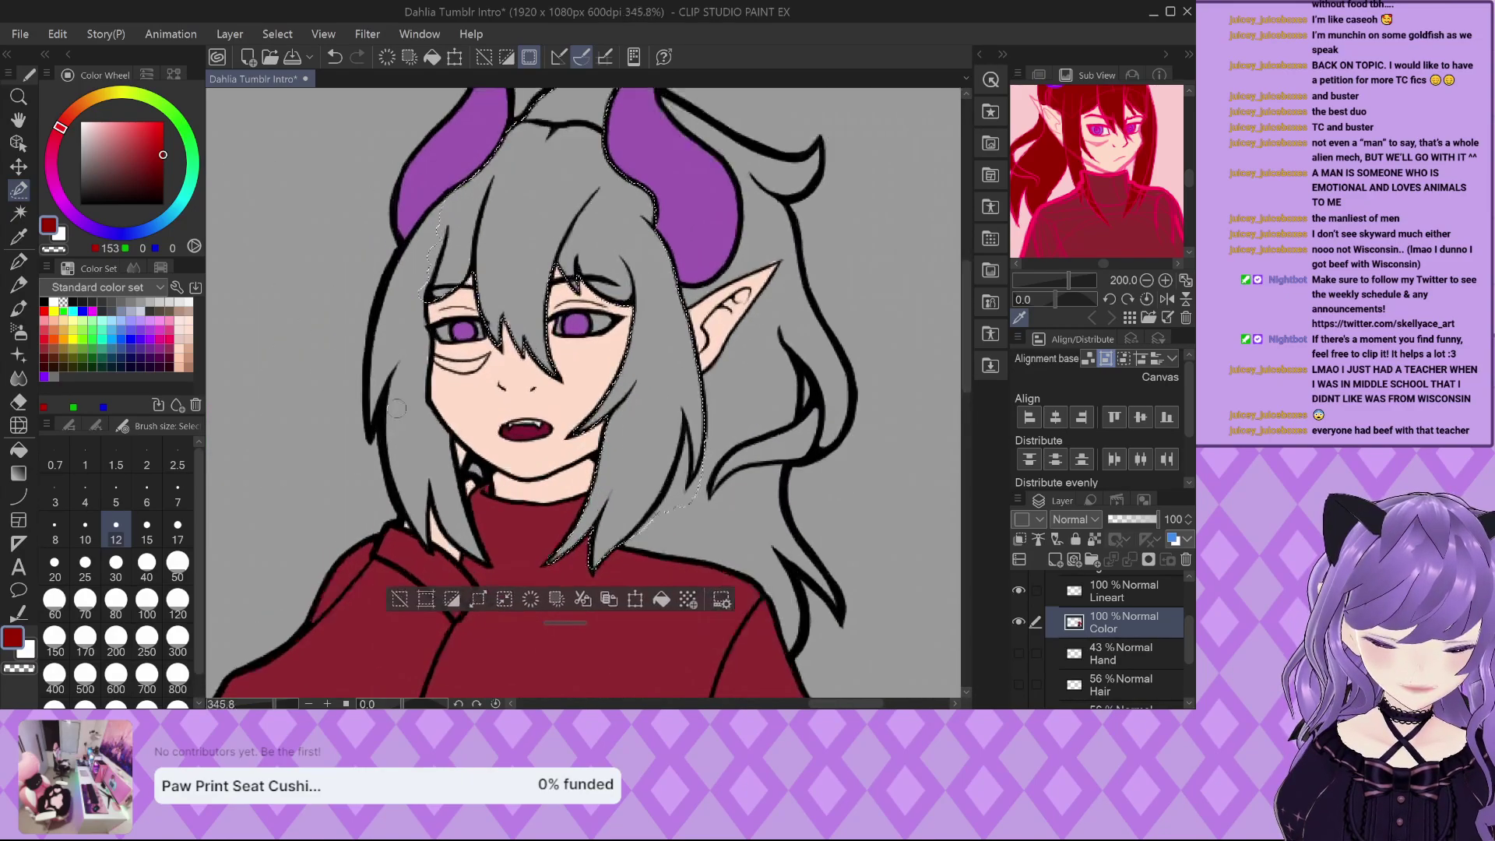
mouse_move(446, 489)
mouse_down()
mouse_move(459, 399)
mouse_move(433, 302)
mouse_move(427, 134)
mouse_move(467, 107)
mouse_move(389, 204)
mouse_move(347, 372)
mouse_up()
scroll(408, 356, down, 2)
scroll(454, 112, up, 2)
Extend the hair selection down the left hair edge and over the lower left lock.
mouse_move(385, 222)
mouse_down()
mouse_move(366, 237)
mouse_move(379, 263)
mouse_up()
mouse_move(323, 354)
mouse_down()
mouse_move(318, 441)
mouse_move(324, 342)
mouse_move(309, 510)
mouse_up()
drag(363, 403, 385, 318)
scroll(370, 210, down, 4)
mouse_move(359, 372)
mouse_down()
mouse_move(366, 488)
mouse_move(357, 355)
mouse_up()
mouse_move(374, 491)
mouse_down()
mouse_move(386, 374)
mouse_move(401, 487)
mouse_up()
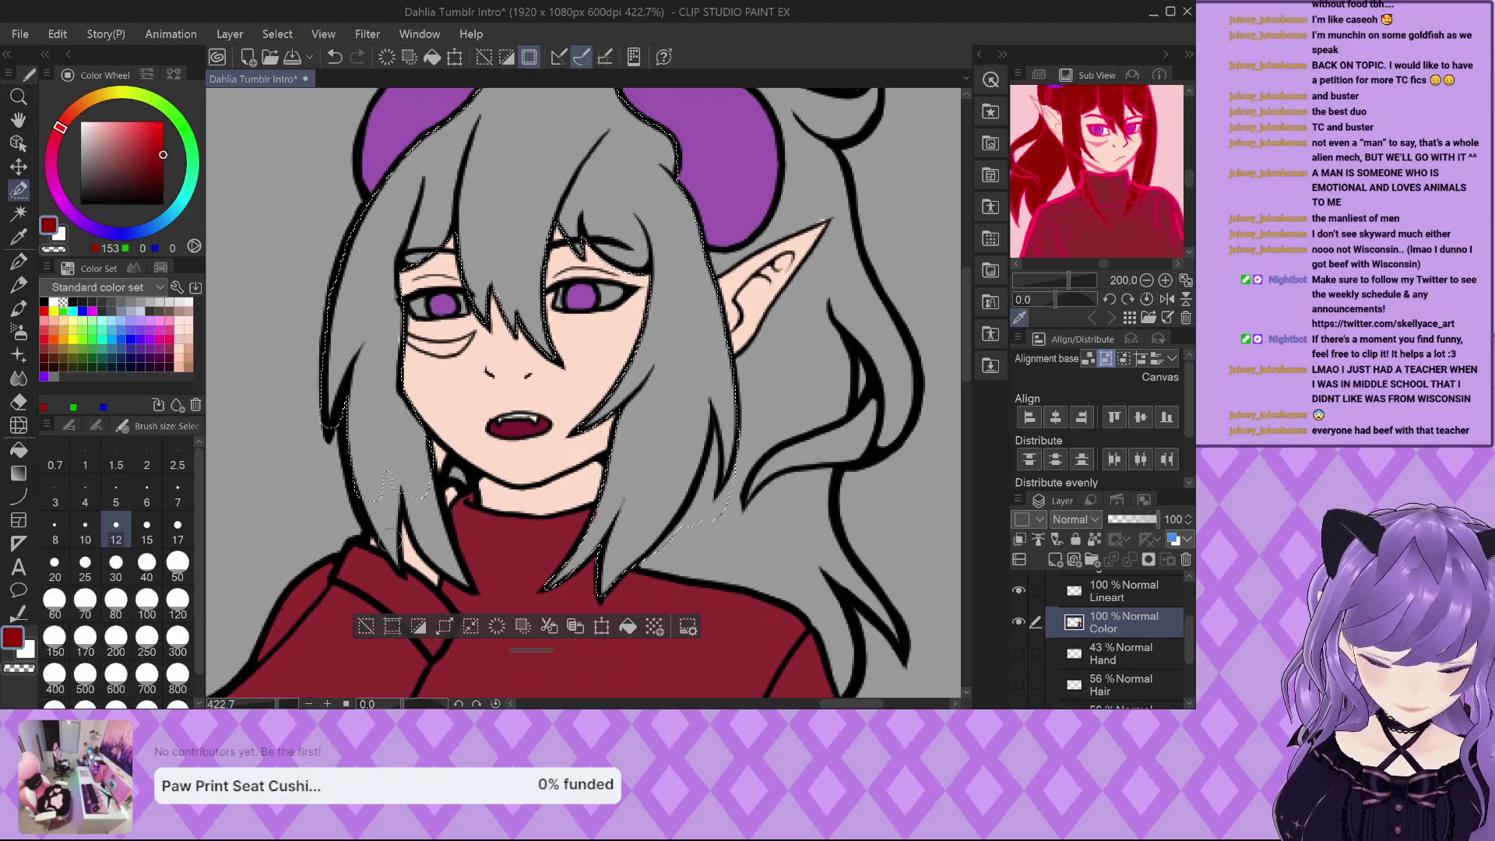
scroll(384, 545, up, 2)
mouse_move(399, 576)
mouse_down()
mouse_move(362, 468)
mouse_move(395, 522)
mouse_move(389, 417)
mouse_up()
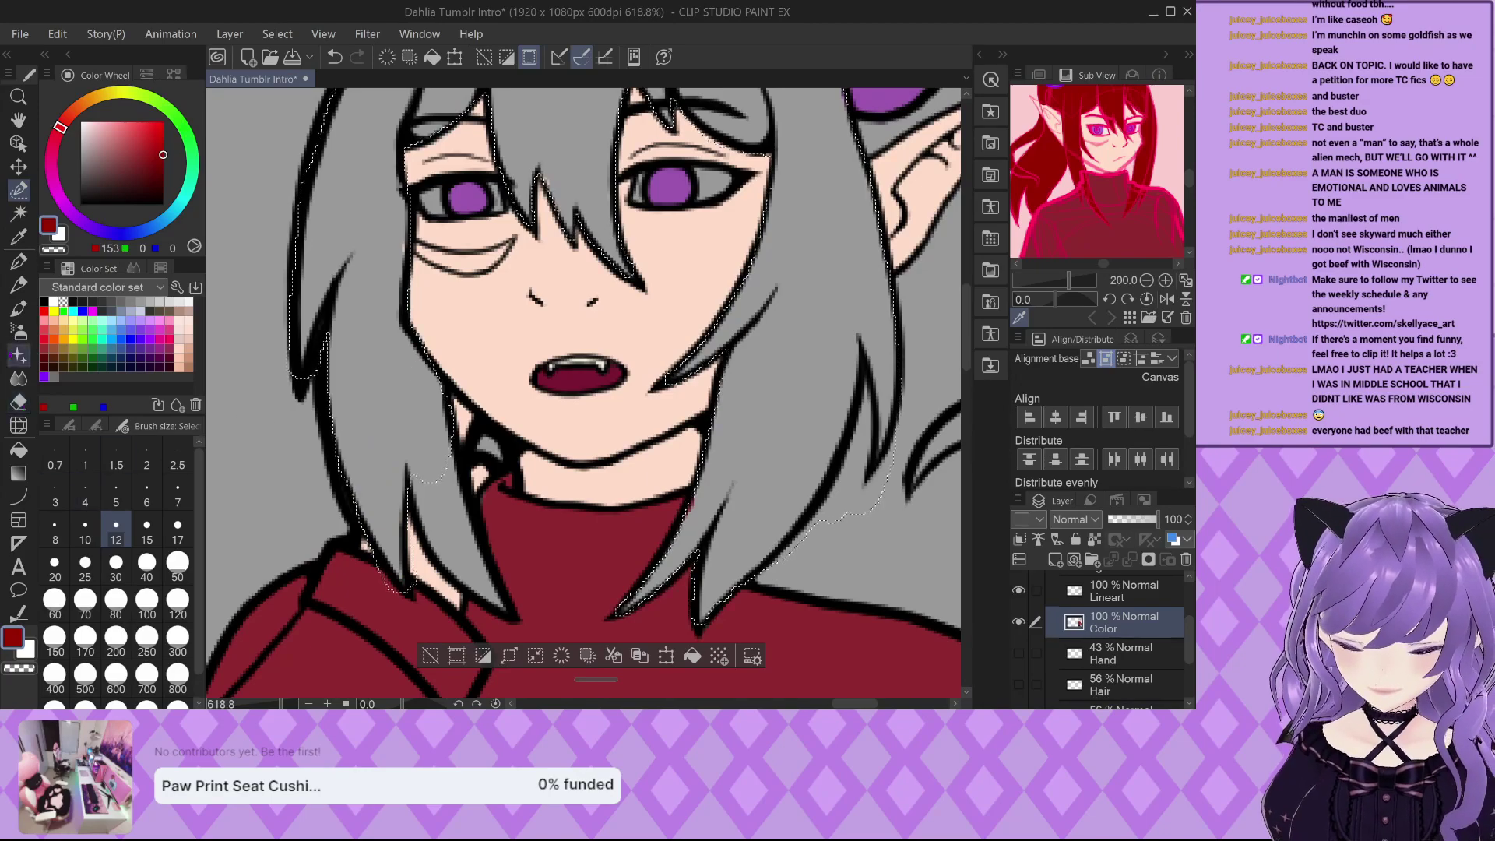
Switch to Erase selection and trim the overspill along the hair's left edge.
click(68, 426)
click(117, 642)
scroll(359, 522, up, 2)
mouse_move(343, 502)
mouse_down()
mouse_move(432, 650)
mouse_move(434, 630)
mouse_up()
drag(433, 502, 434, 654)
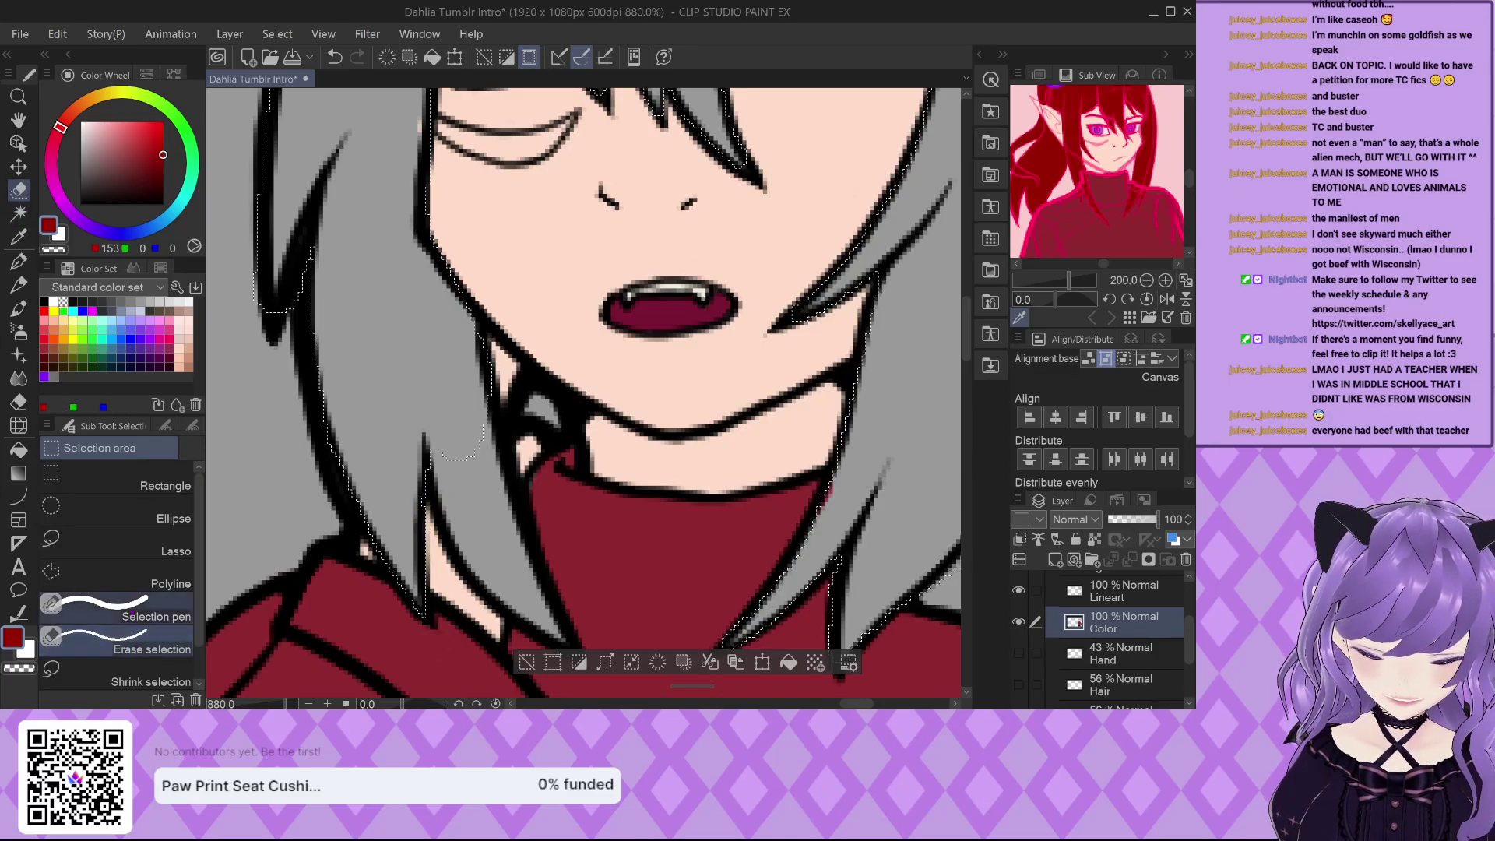
Add more hair near the neck to the selection, then trim it off the collar.
click(117, 611)
scroll(549, 623, up, 1)
mouse_move(549, 623)
mouse_down()
mouse_move(474, 539)
mouse_move(437, 406)
mouse_move(514, 571)
mouse_move(467, 426)
mouse_up()
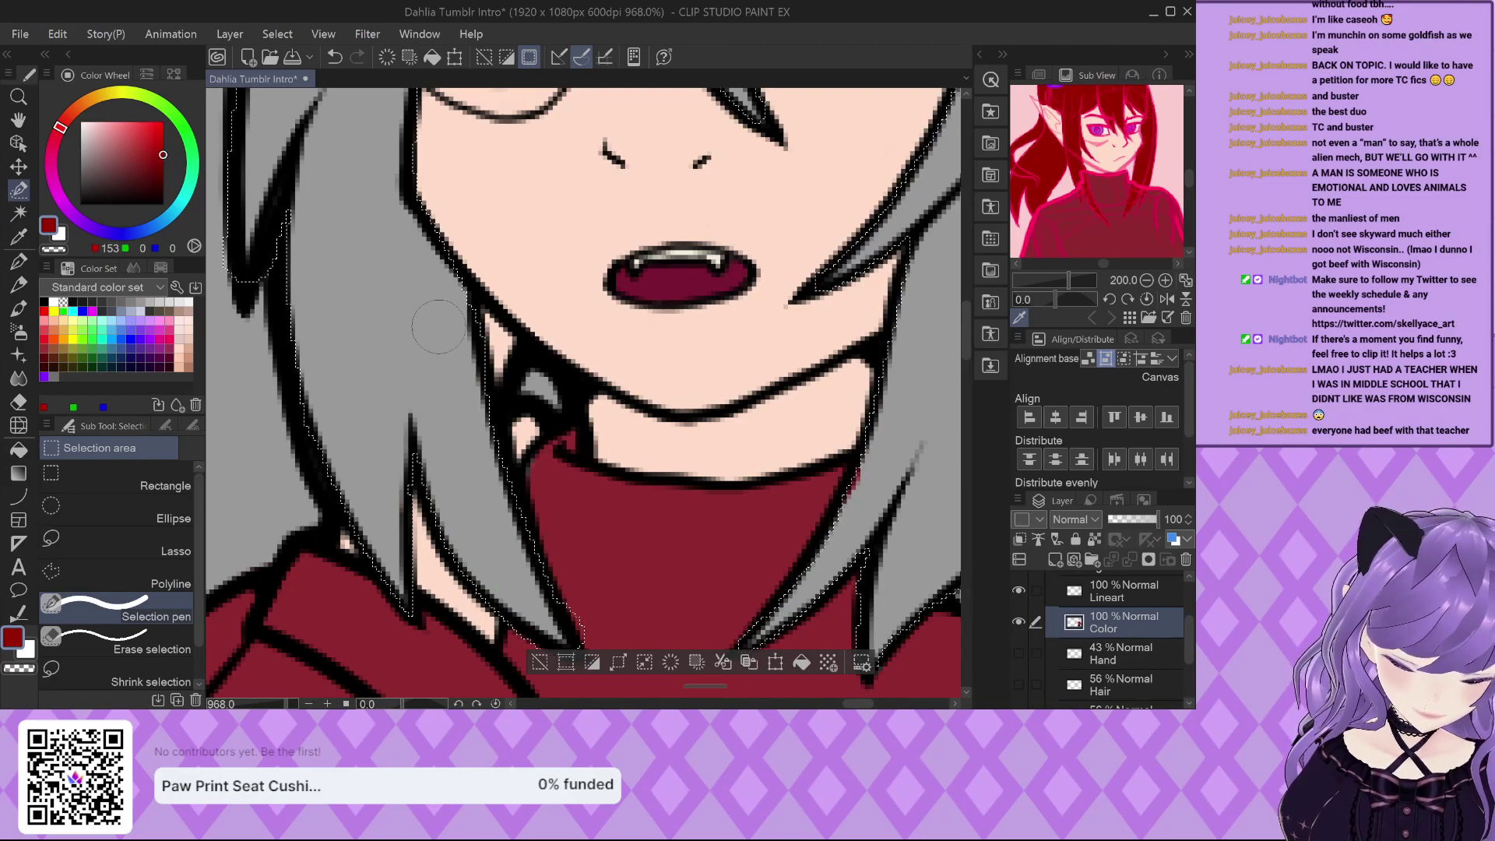
scroll(389, 311, down, 3)
click(117, 642)
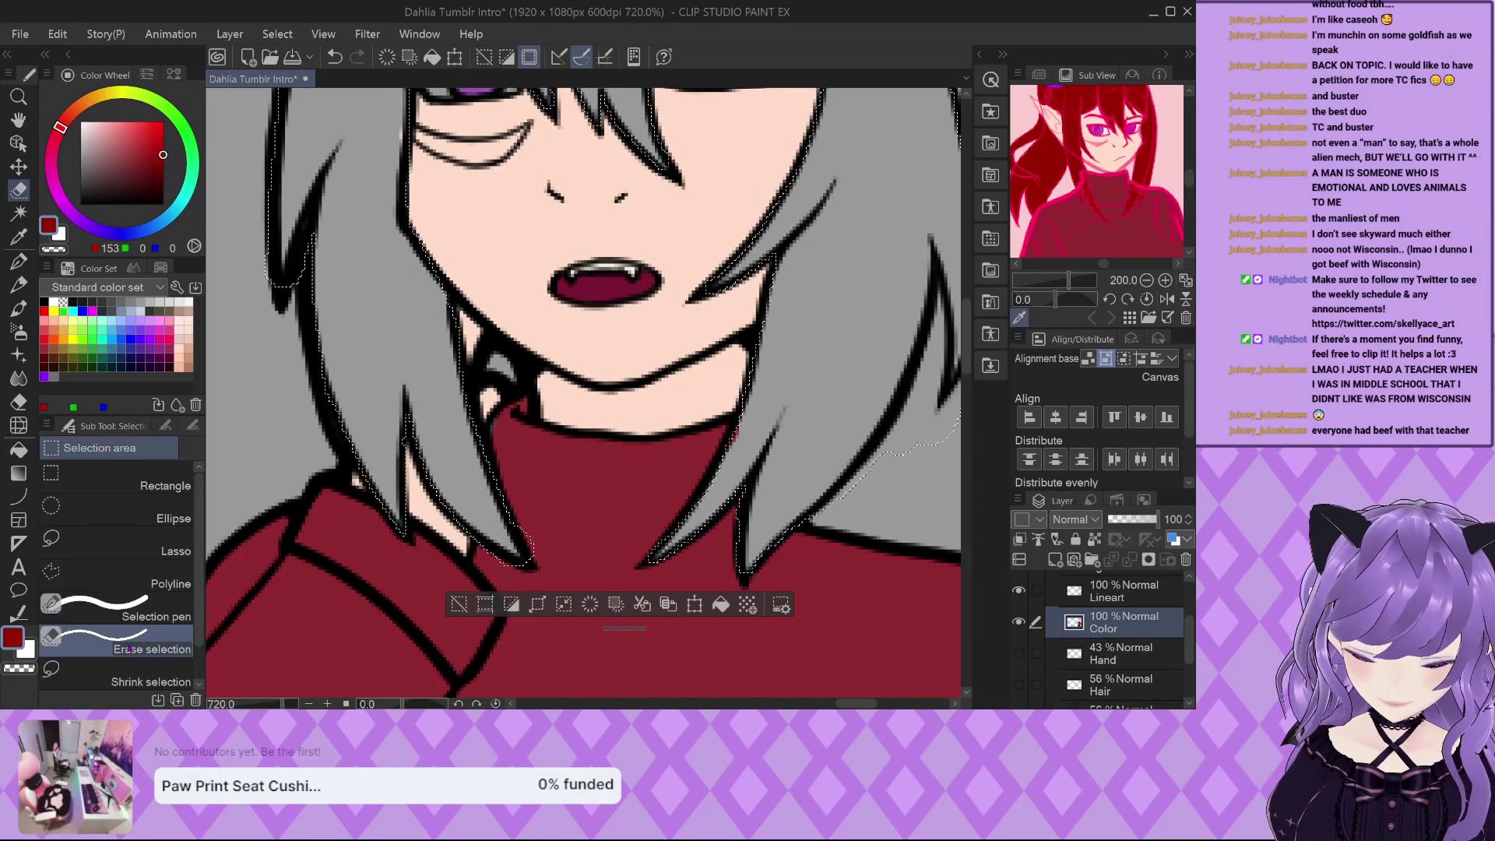
drag(554, 588, 553, 587)
scroll(516, 542, down, 4)
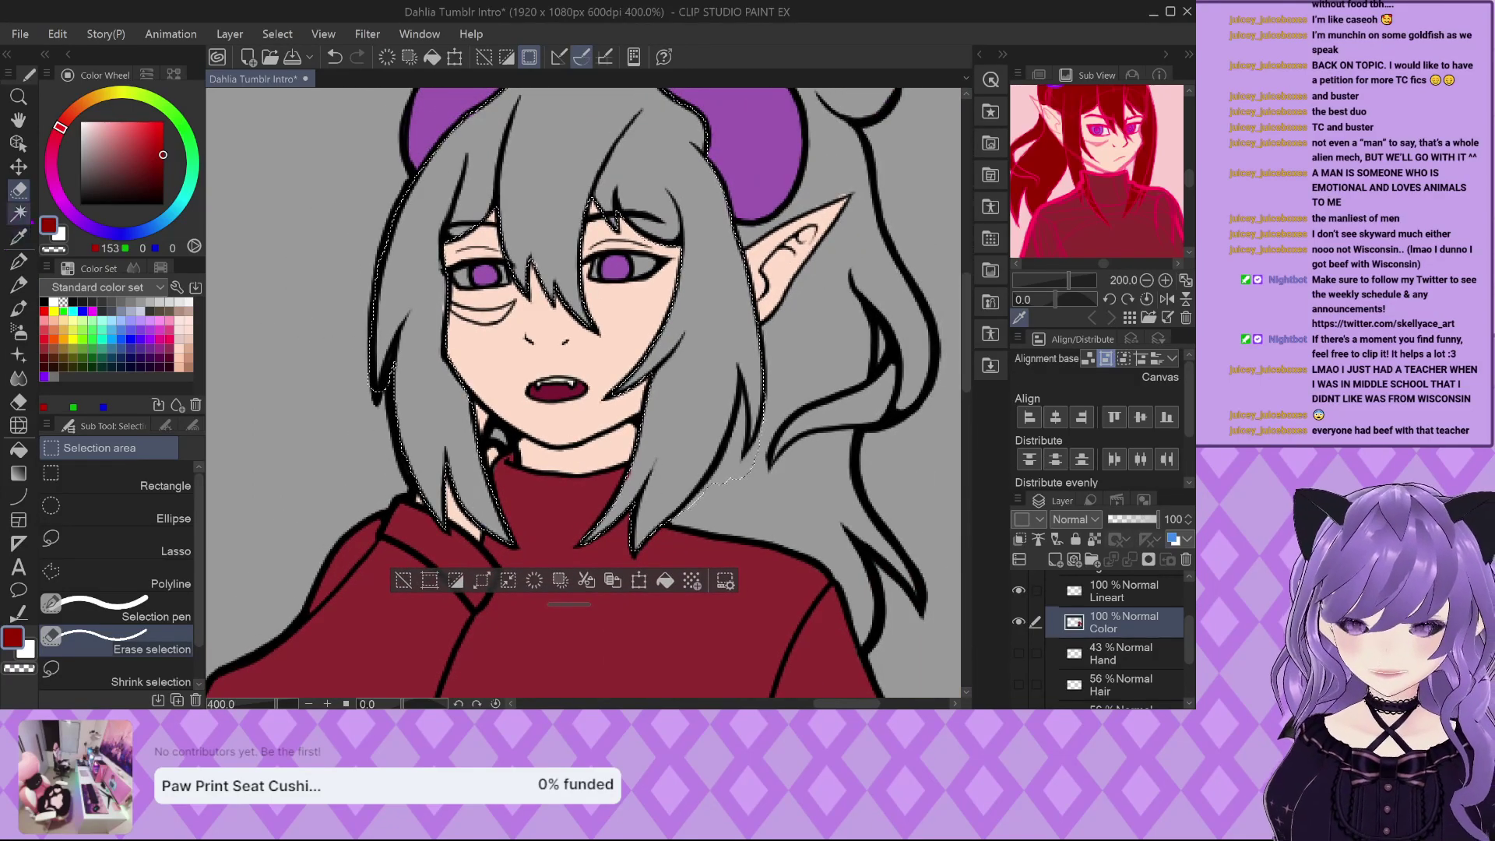
Trim the excess from the selection's left hair edge.
click(117, 610)
scroll(442, 400, down, 1)
scroll(440, 397, up, 1)
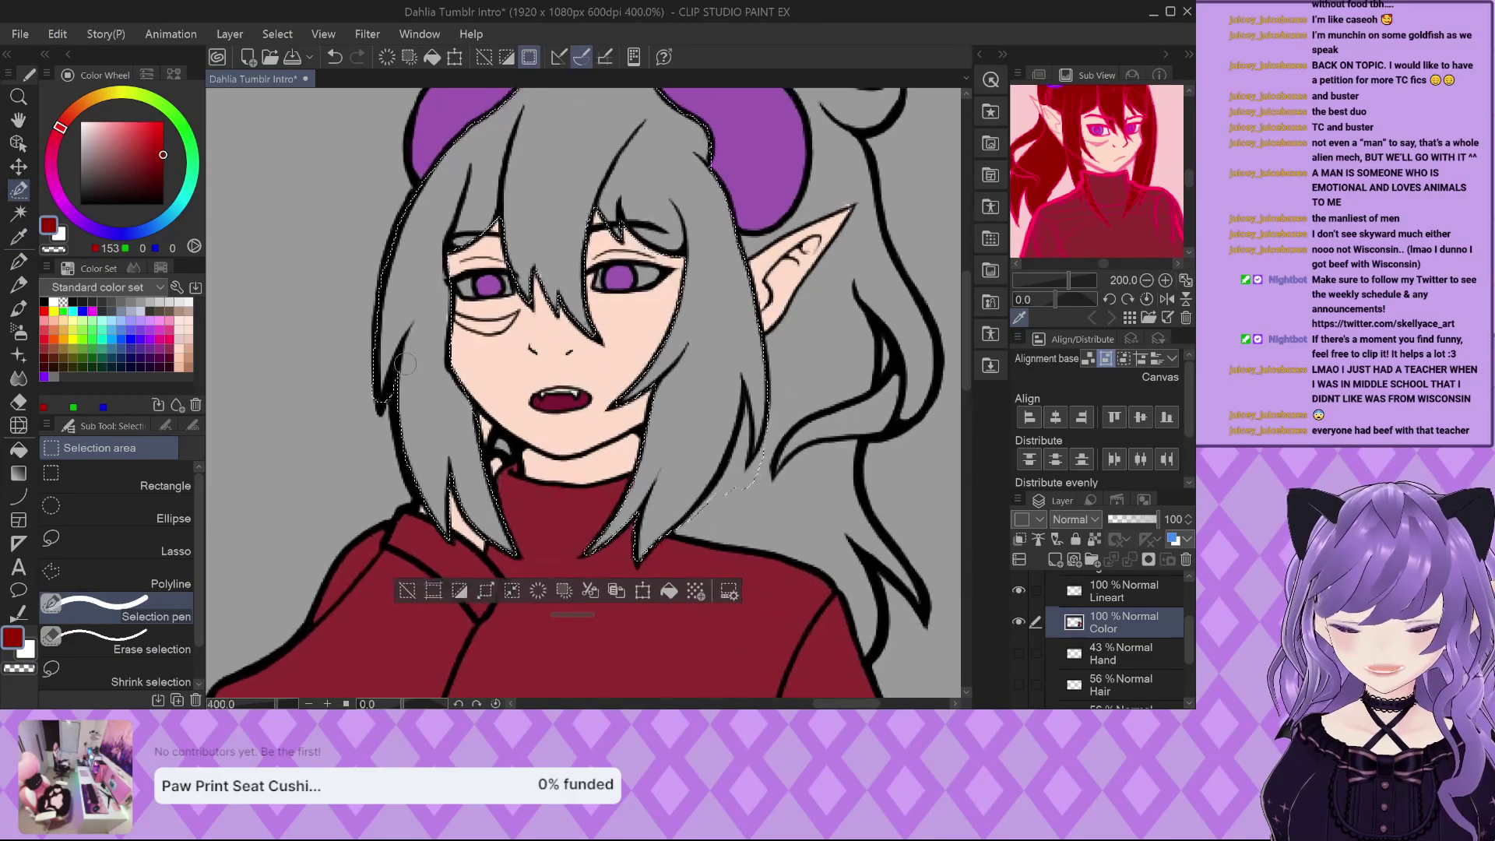
click(129, 639)
drag(370, 336, 370, 383)
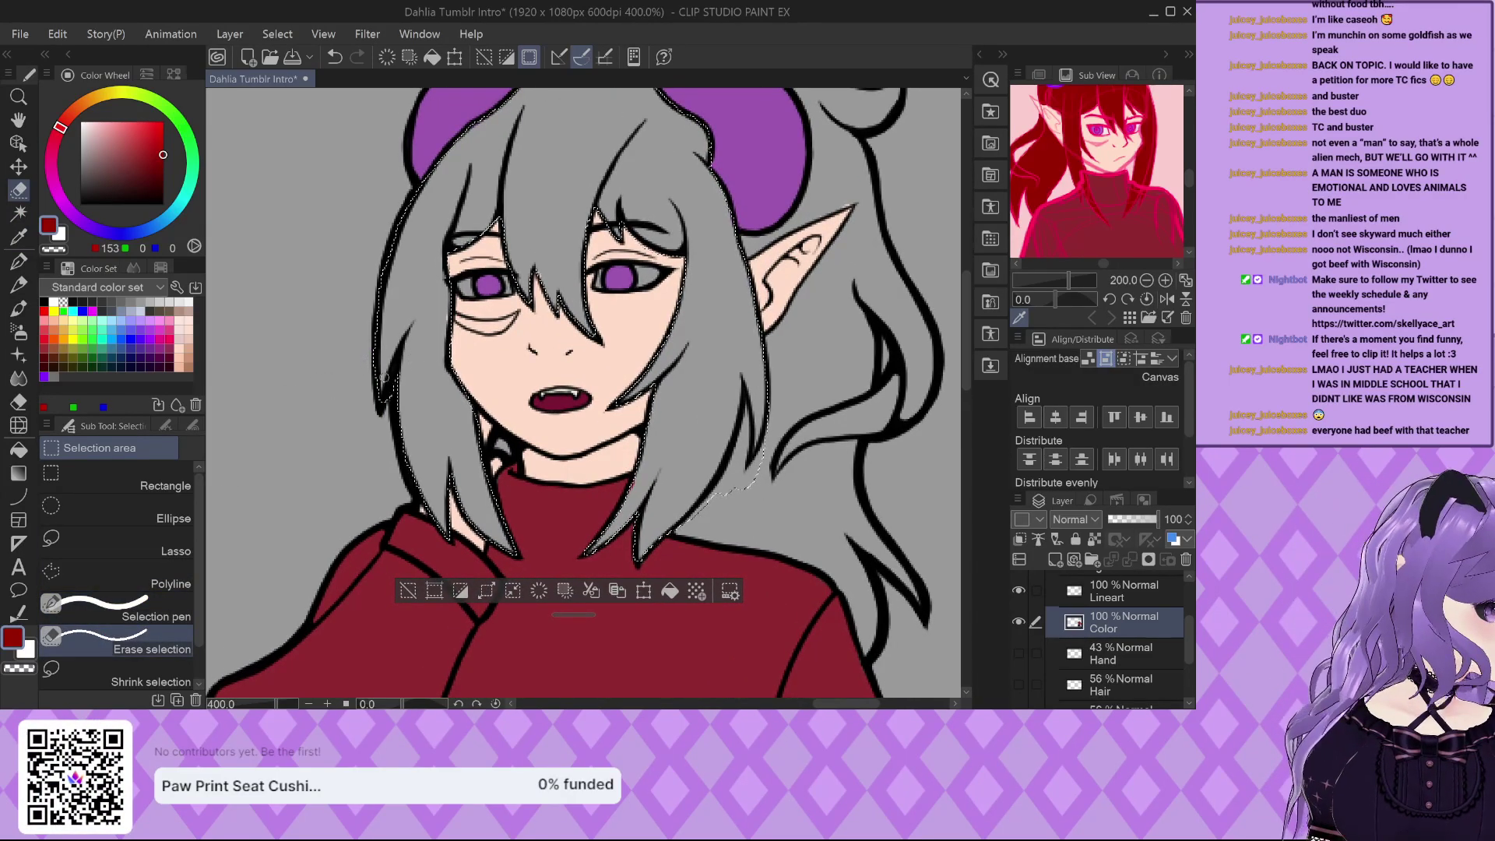
scroll(362, 359, down, 4)
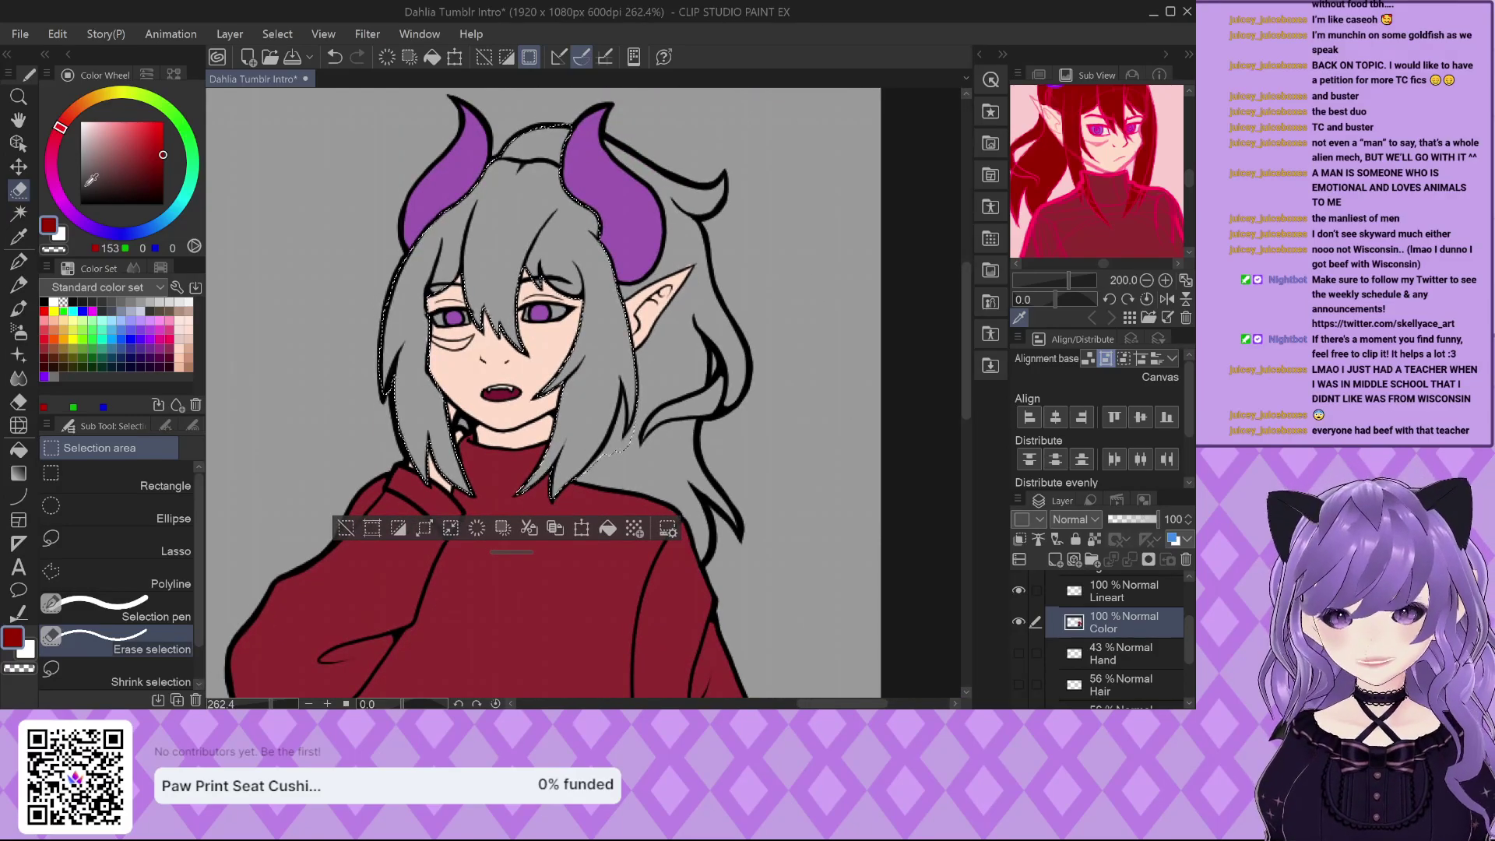
Add the hair tip over the shoulder and the lower strand to the selection.
click(123, 599)
scroll(670, 516, up, 5)
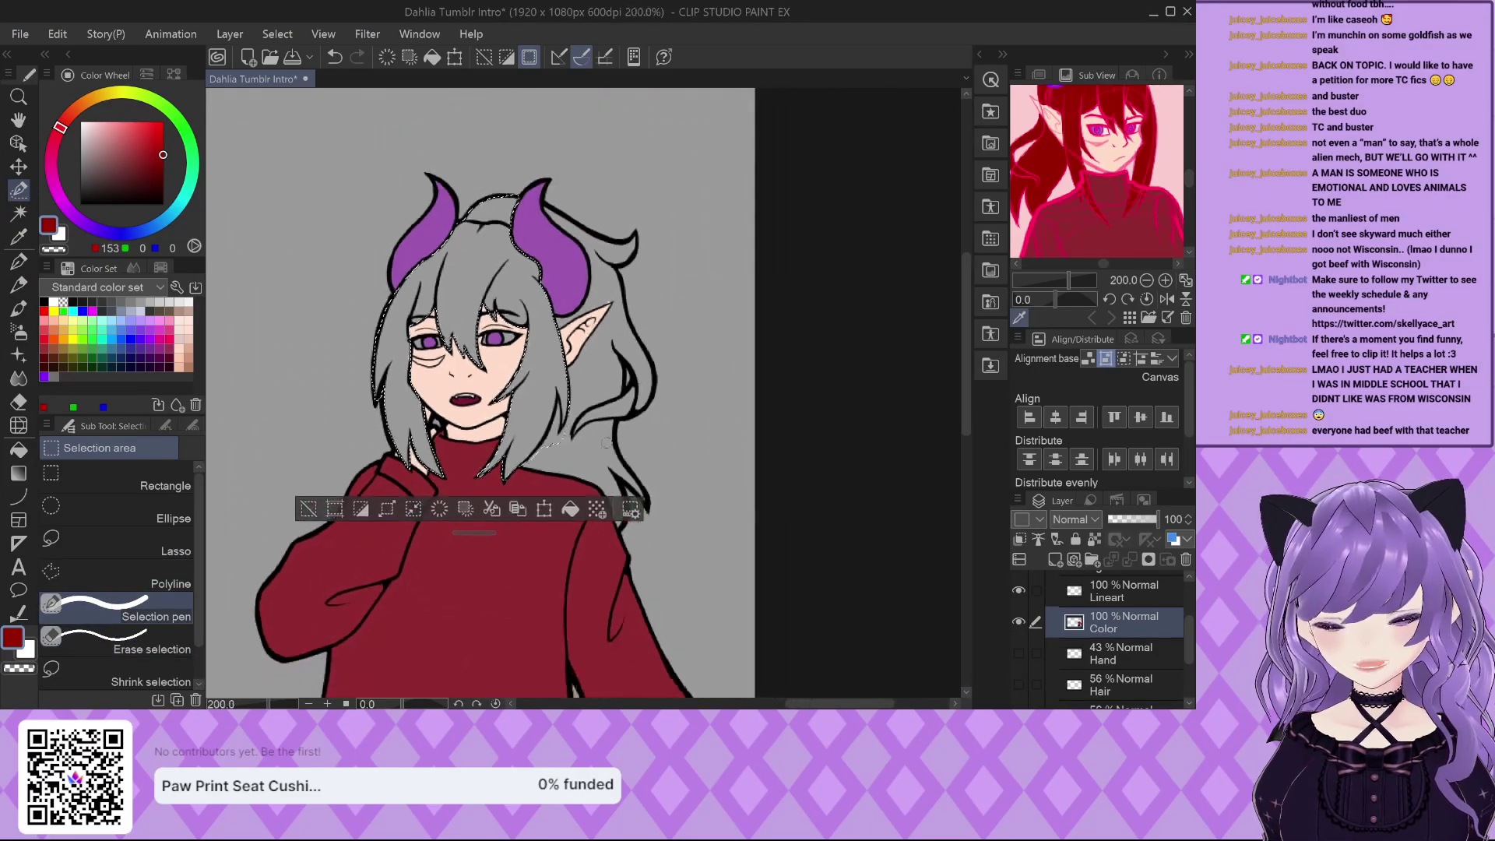
scroll(670, 516, up, 1)
mouse_move(729, 545)
mouse_down()
mouse_move(660, 463)
mouse_move(597, 423)
mouse_move(673, 473)
mouse_move(610, 379)
mouse_move(580, 295)
mouse_move(587, 223)
mouse_move(571, 370)
mouse_move(615, 646)
mouse_up()
mouse_move(615, 592)
mouse_down()
mouse_move(596, 535)
mouse_move(602, 595)
mouse_move(546, 466)
mouse_move(502, 433)
mouse_move(438, 413)
mouse_move(552, 479)
mouse_move(444, 421)
mouse_move(230, 378)
mouse_move(506, 438)
mouse_move(241, 349)
mouse_move(416, 343)
mouse_move(590, 502)
mouse_move(511, 358)
mouse_move(324, 267)
mouse_move(294, 233)
mouse_move(346, 228)
mouse_move(572, 308)
mouse_move(580, 294)
mouse_move(537, 222)
mouse_up()
scroll(550, 432, down, 1)
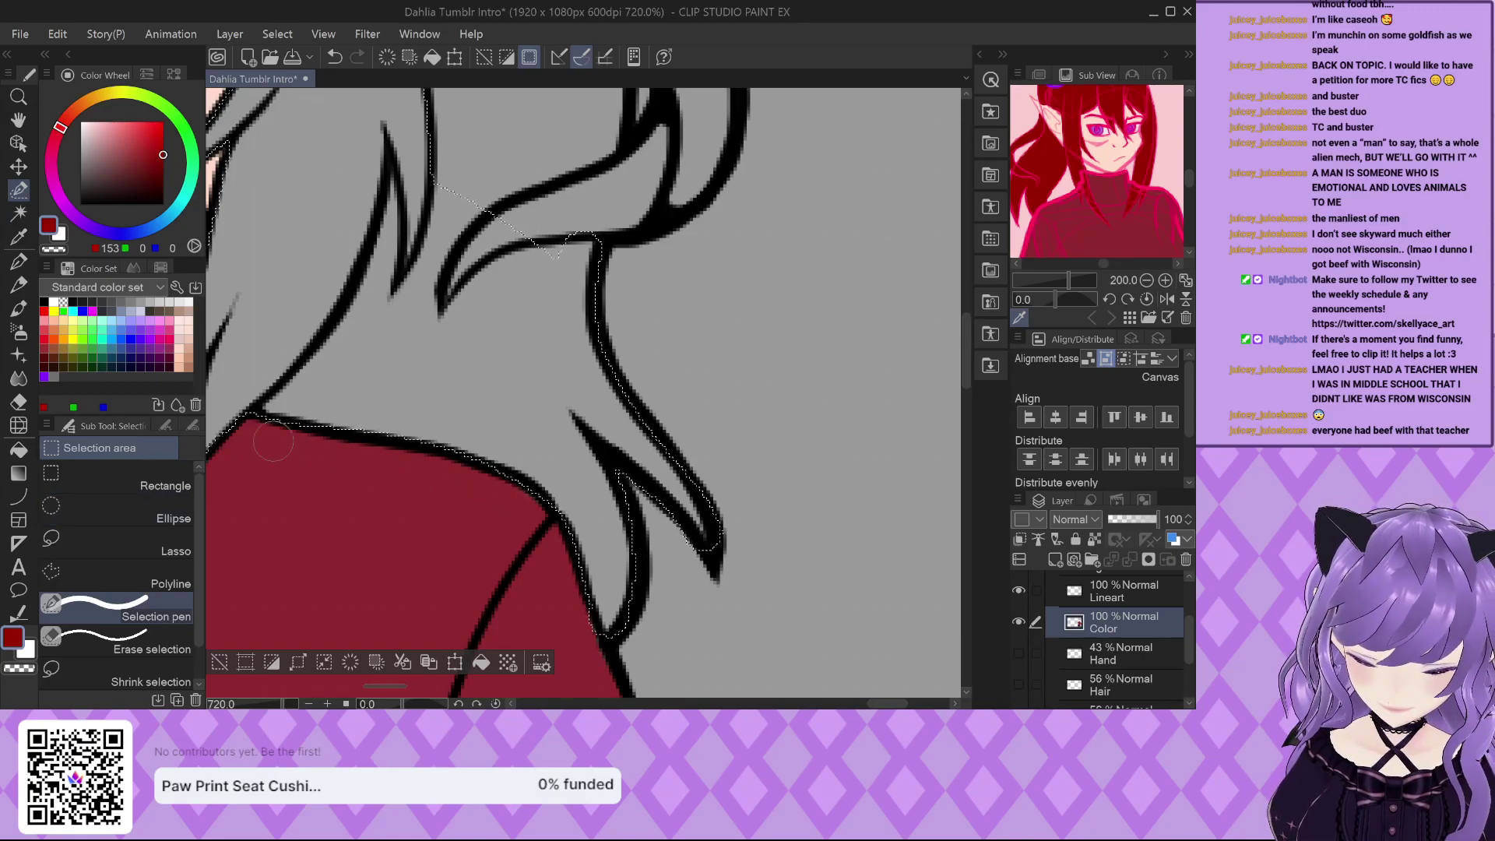
Trim the selection around the hair spike tip.
click(134, 646)
mouse_move(681, 545)
mouse_down()
mouse_move(662, 507)
mouse_move(705, 502)
mouse_move(704, 632)
mouse_up()
scroll(704, 632, down, 4)
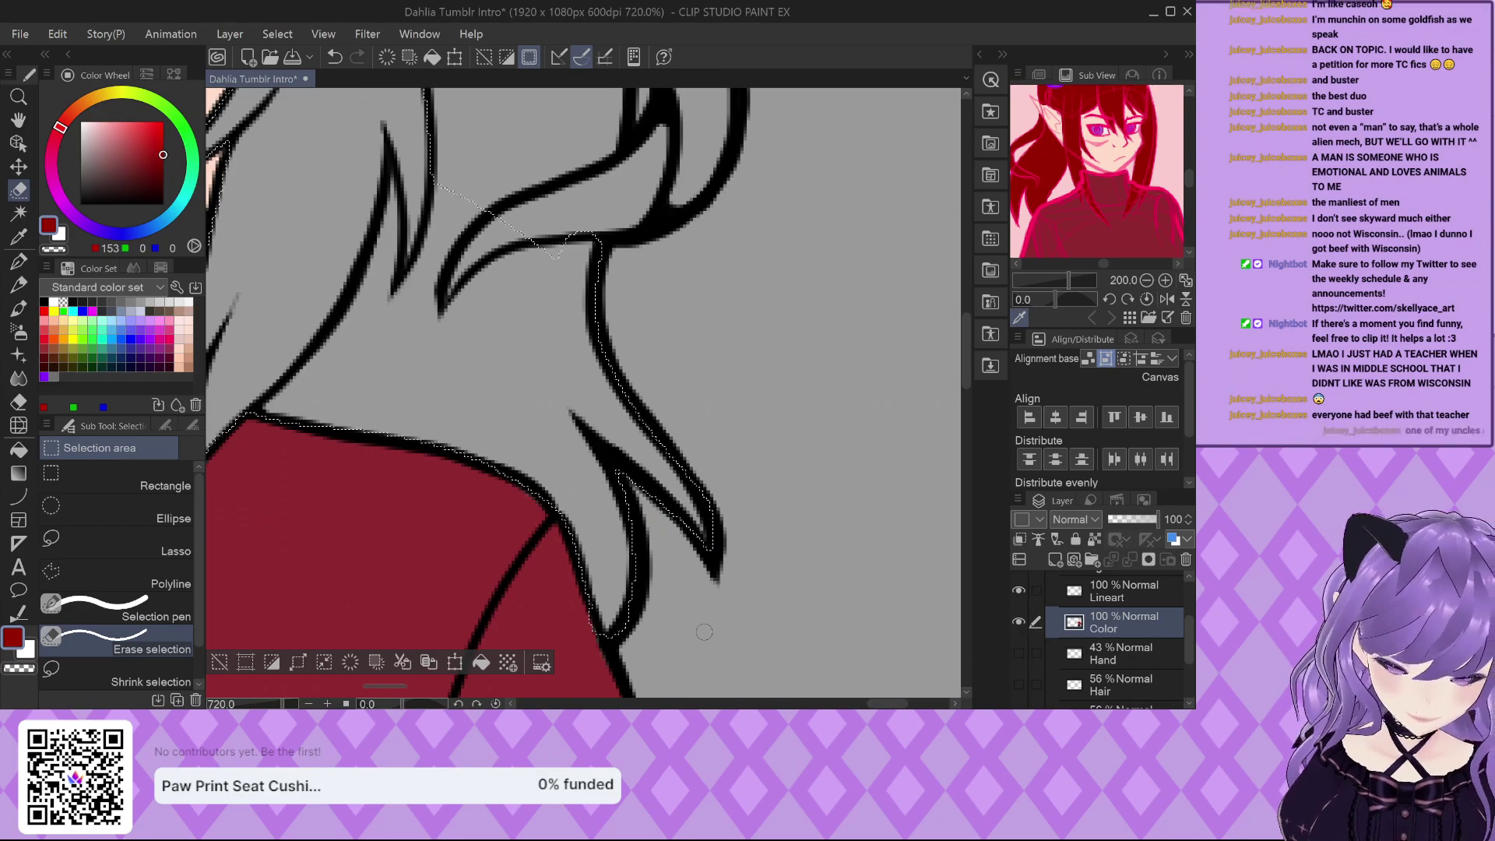
scroll(263, 542, up, 5)
scroll(336, 580, down, 5)
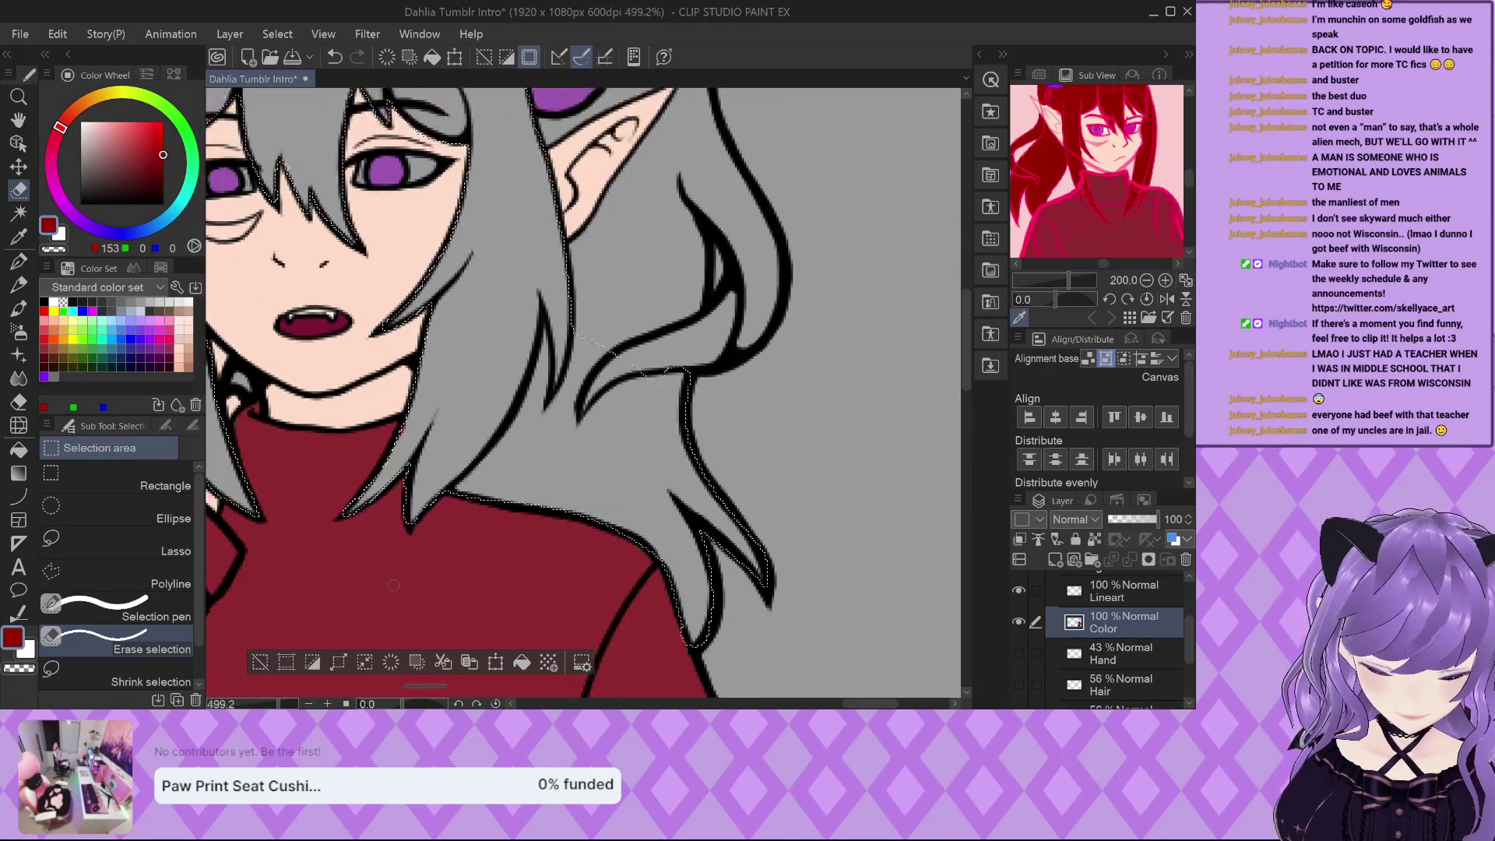
scroll(849, 132, up, 2)
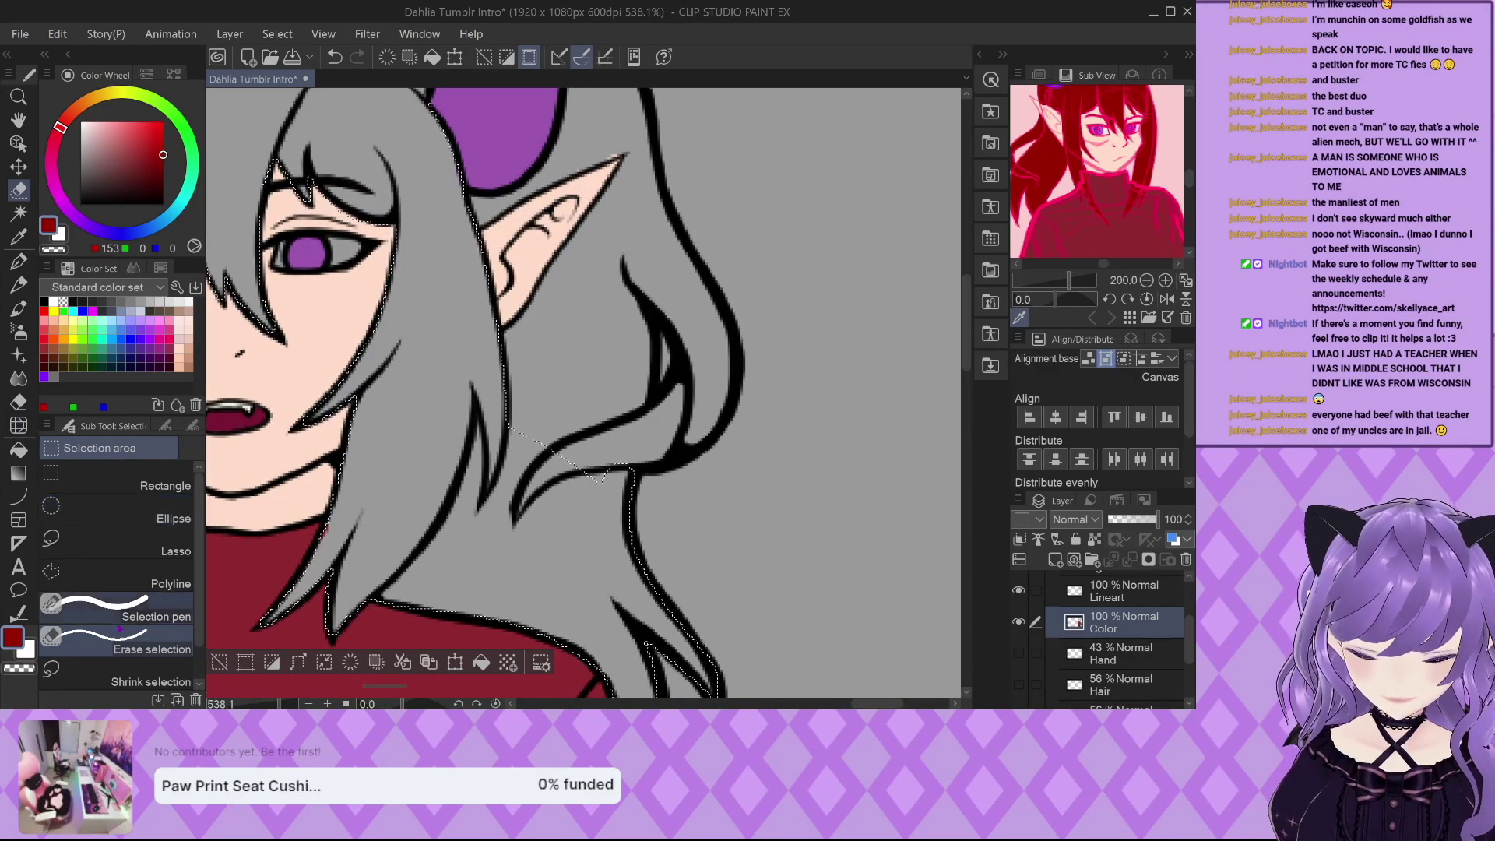
Add the hair along the ear's edge, the right hair edge and lower hair lines to the selection.
click(92, 609)
scroll(590, 224, up, 2)
mouse_move(652, 142)
mouse_down()
mouse_move(610, 226)
mouse_move(442, 442)
mouse_up()
mouse_move(586, 251)
mouse_down()
mouse_move(621, 395)
mouse_move(627, 538)
mouse_move(580, 623)
mouse_move(716, 475)
mouse_move(654, 580)
mouse_move(740, 530)
mouse_move(767, 460)
mouse_move(664, 584)
mouse_up()
mouse_move(735, 470)
mouse_down()
mouse_move(724, 405)
mouse_move(703, 505)
mouse_move(721, 414)
mouse_move(694, 346)
mouse_move(626, 275)
mouse_move(740, 405)
mouse_move(655, 333)
mouse_move(671, 327)
mouse_move(624, 219)
mouse_move(644, 166)
mouse_move(682, 286)
mouse_move(632, 253)
mouse_up()
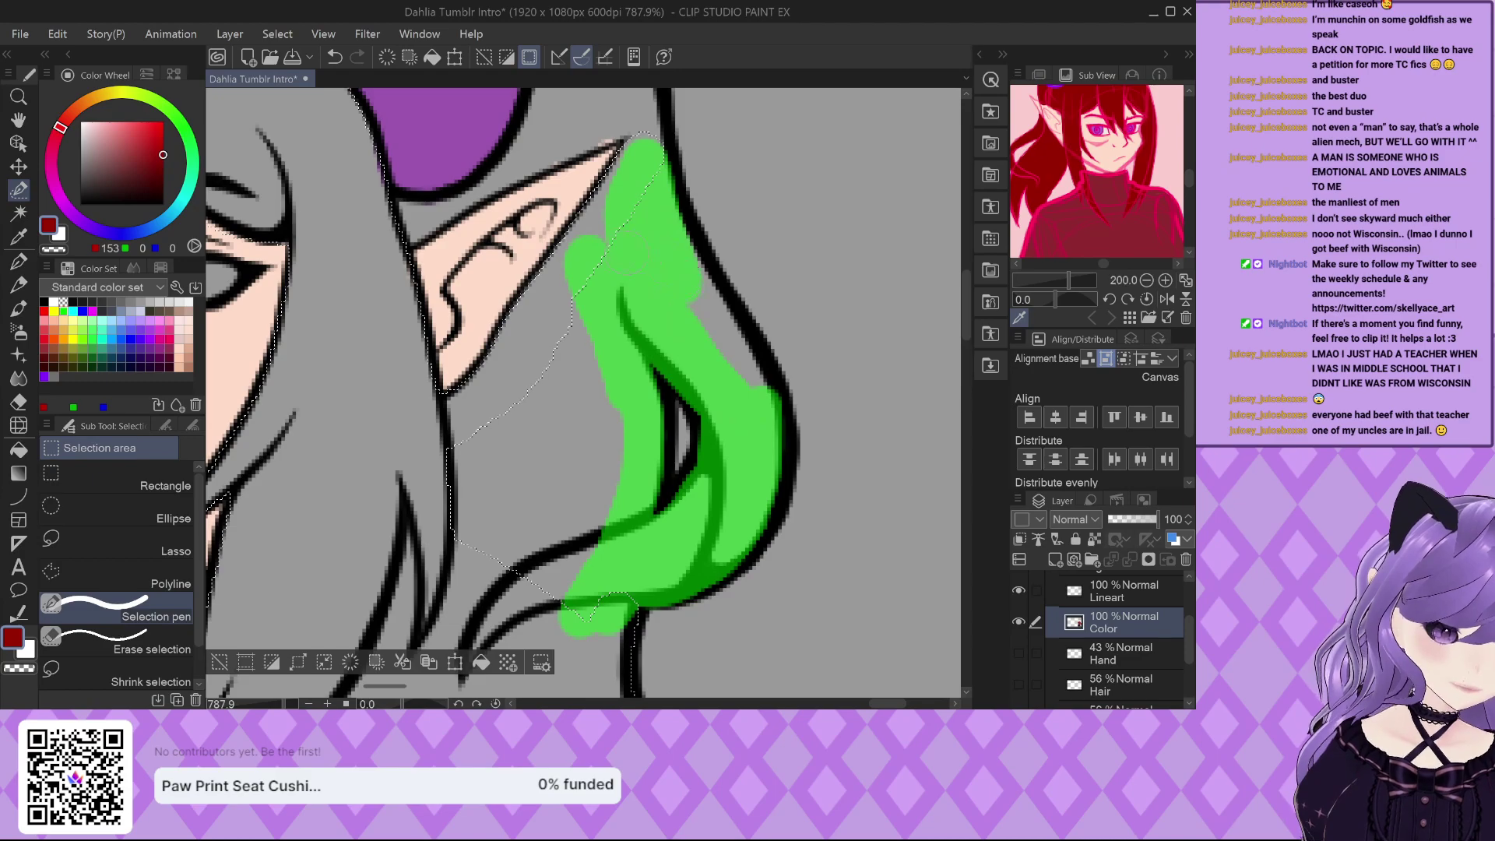
mouse_move(643, 197)
mouse_down()
mouse_move(760, 374)
mouse_move(748, 327)
mouse_move(687, 281)
mouse_up()
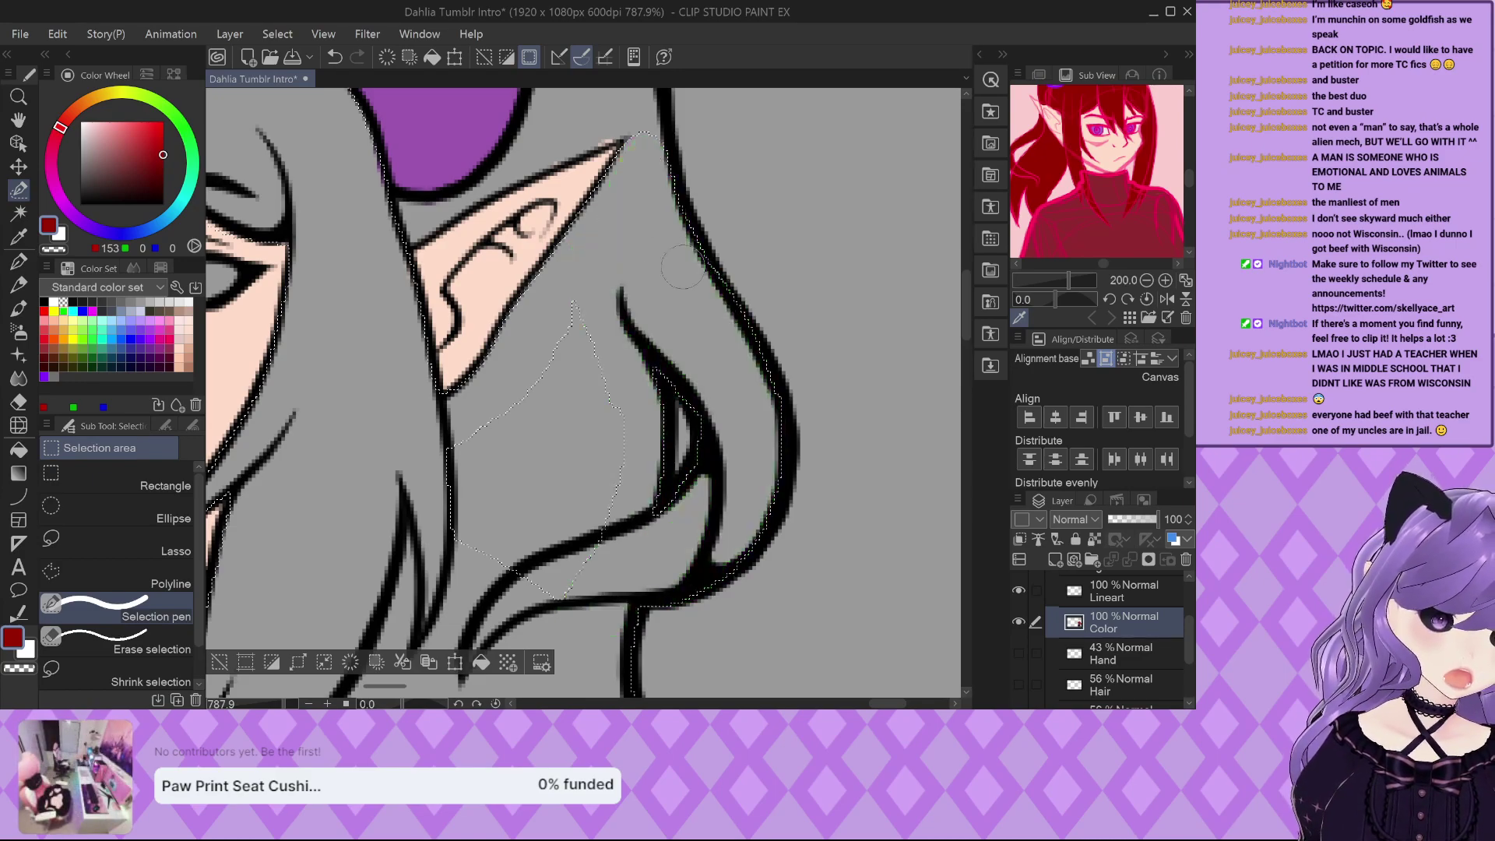
mouse_move(467, 413)
mouse_down()
mouse_move(452, 561)
mouse_move(553, 320)
mouse_move(483, 545)
mouse_up()
mouse_move(536, 324)
mouse_down()
mouse_move(564, 335)
mouse_move(512, 540)
mouse_move(577, 331)
mouse_move(601, 367)
mouse_move(602, 498)
mouse_up()
Add the hair above and beside the ear to the selection.
scroll(598, 460, down, 5)
scroll(544, 314, up, 5)
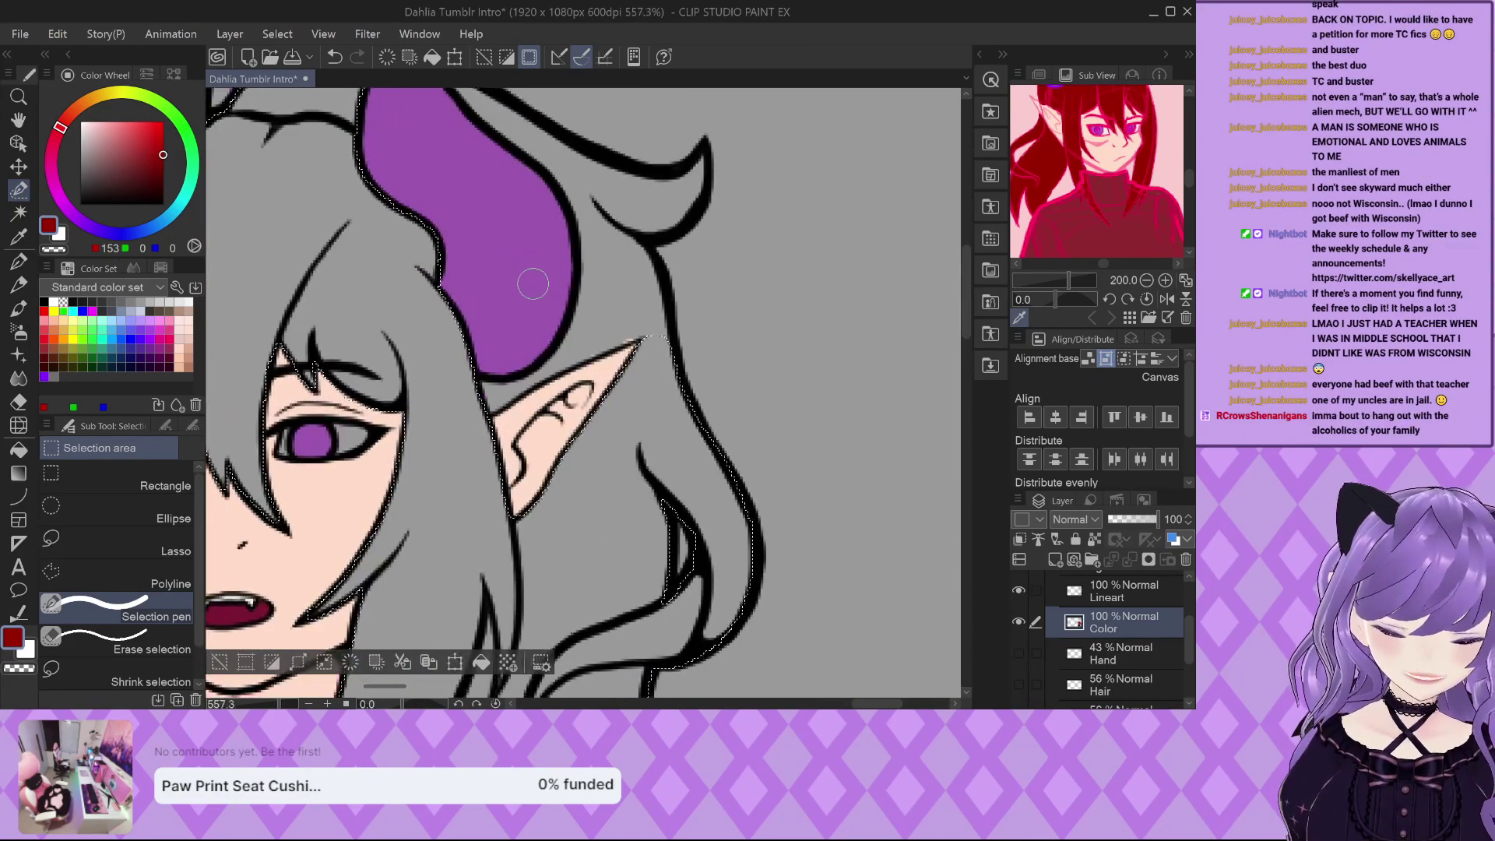
scroll(569, 358, up, 2)
mouse_move(560, 362)
mouse_down()
mouse_move(751, 308)
mouse_move(766, 363)
mouse_move(755, 243)
mouse_move(703, 154)
mouse_move(619, 106)
mouse_move(648, 206)
mouse_move(612, 346)
mouse_move(637, 237)
mouse_move(623, 140)
mouse_move(572, 358)
mouse_move(662, 312)
mouse_up()
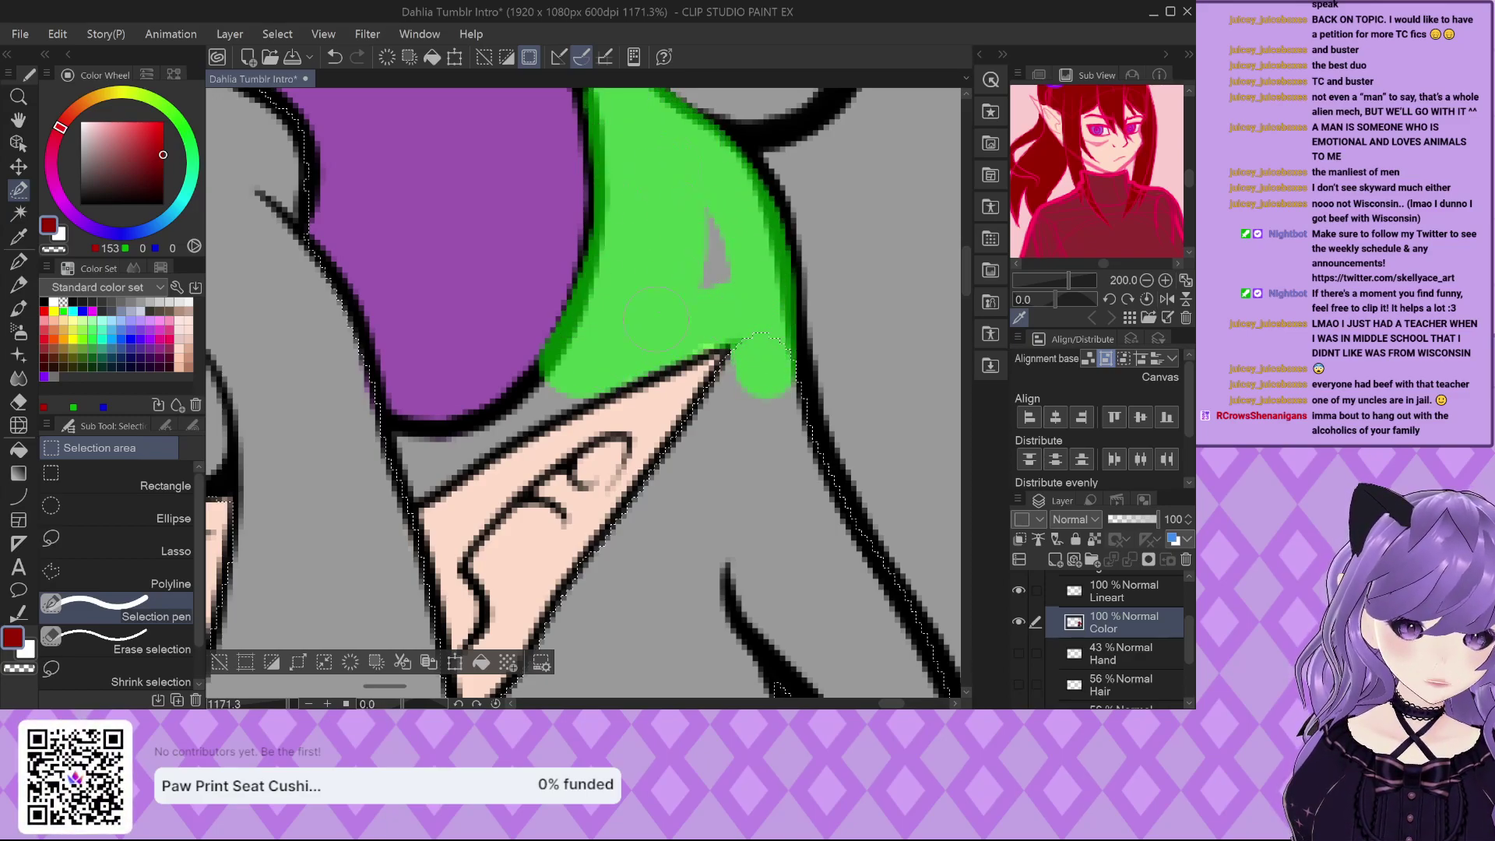
drag(729, 225, 724, 233)
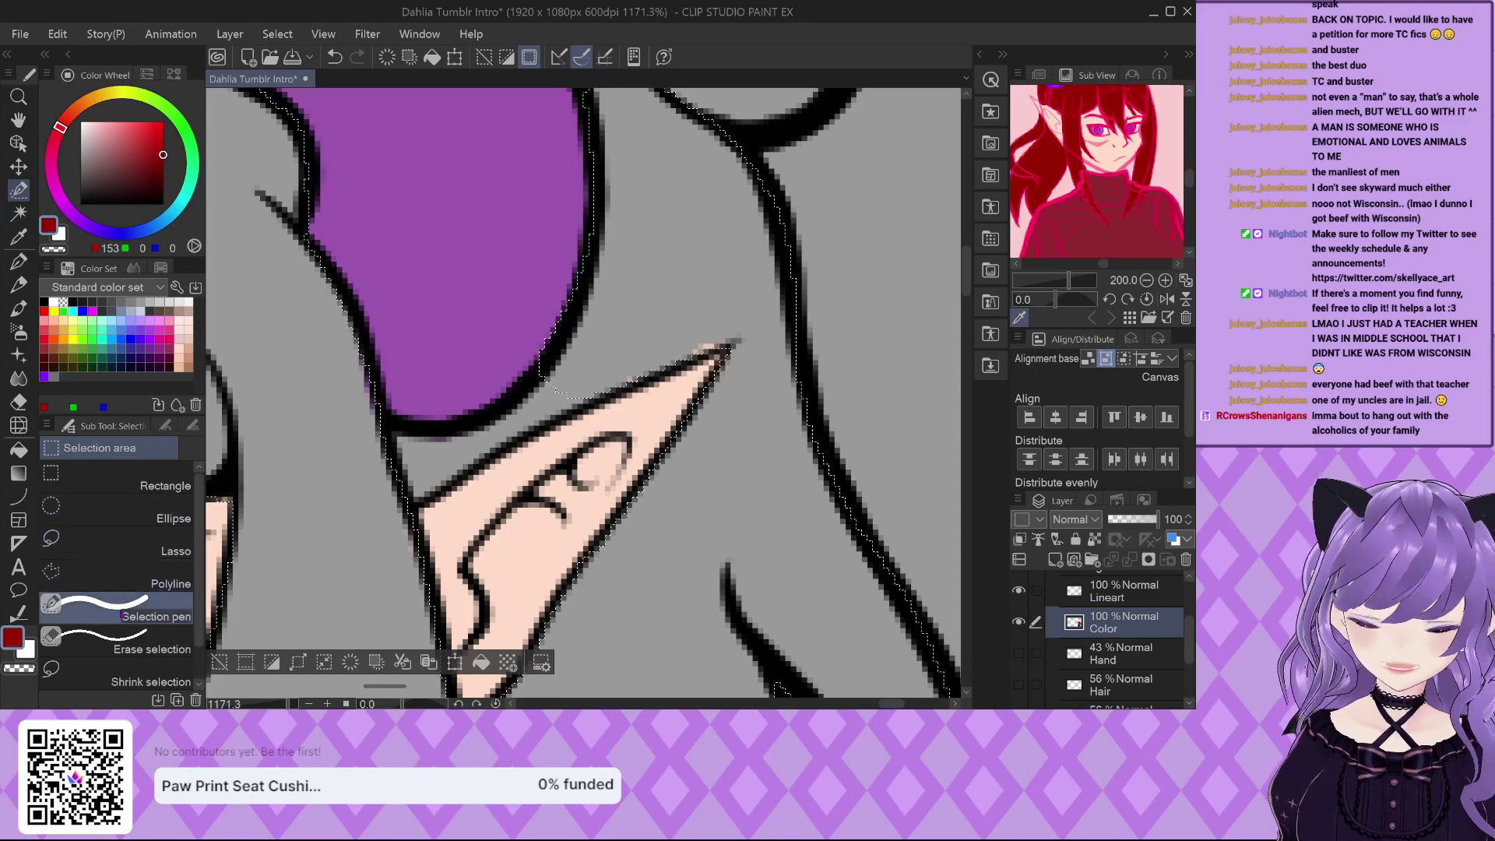
mouse_move(445, 449)
mouse_down()
mouse_move(383, 448)
mouse_move(409, 456)
mouse_move(404, 470)
mouse_move(596, 363)
mouse_move(355, 476)
mouse_up()
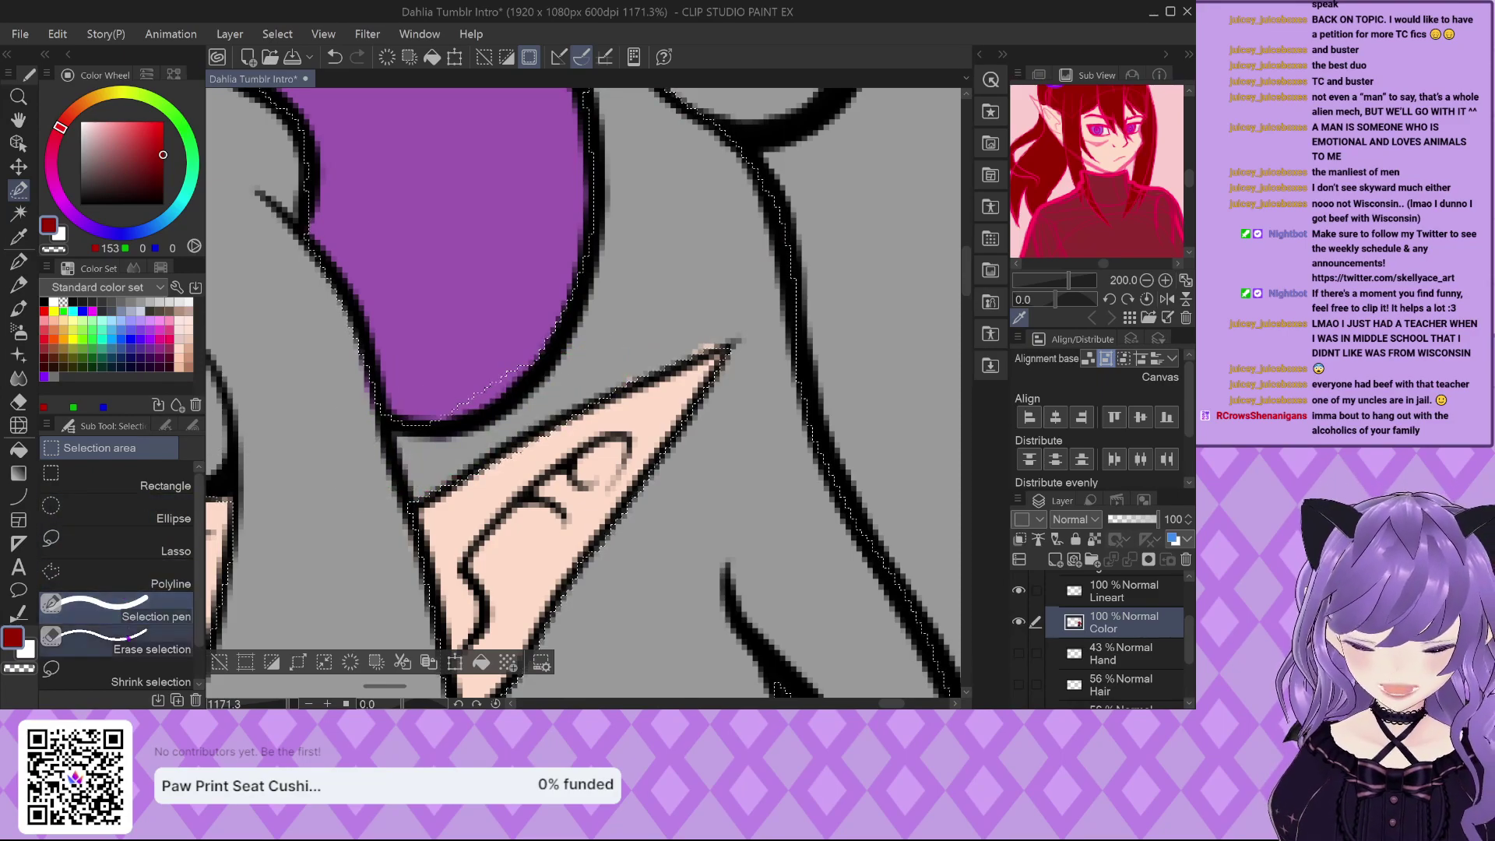
Trim the selection off the horn's lower edge, then extend it along the hair's upper edge.
click(127, 649)
mouse_move(401, 377)
mouse_down()
mouse_move(394, 394)
mouse_move(535, 352)
mouse_move(424, 427)
mouse_move(576, 225)
mouse_up()
drag(444, 472, 219, 429)
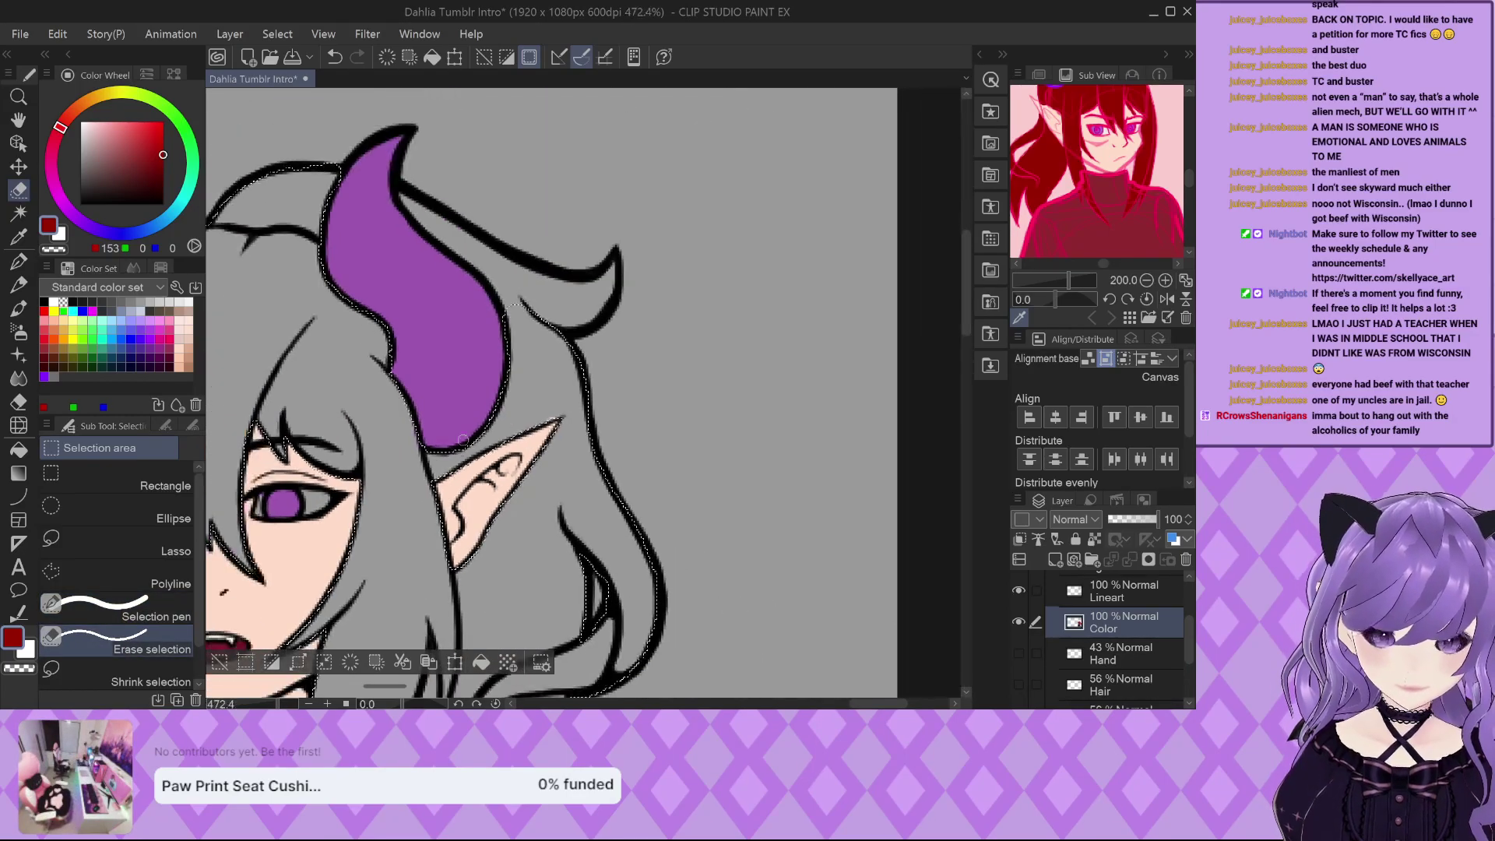
click(101, 607)
scroll(379, 208, up, 4)
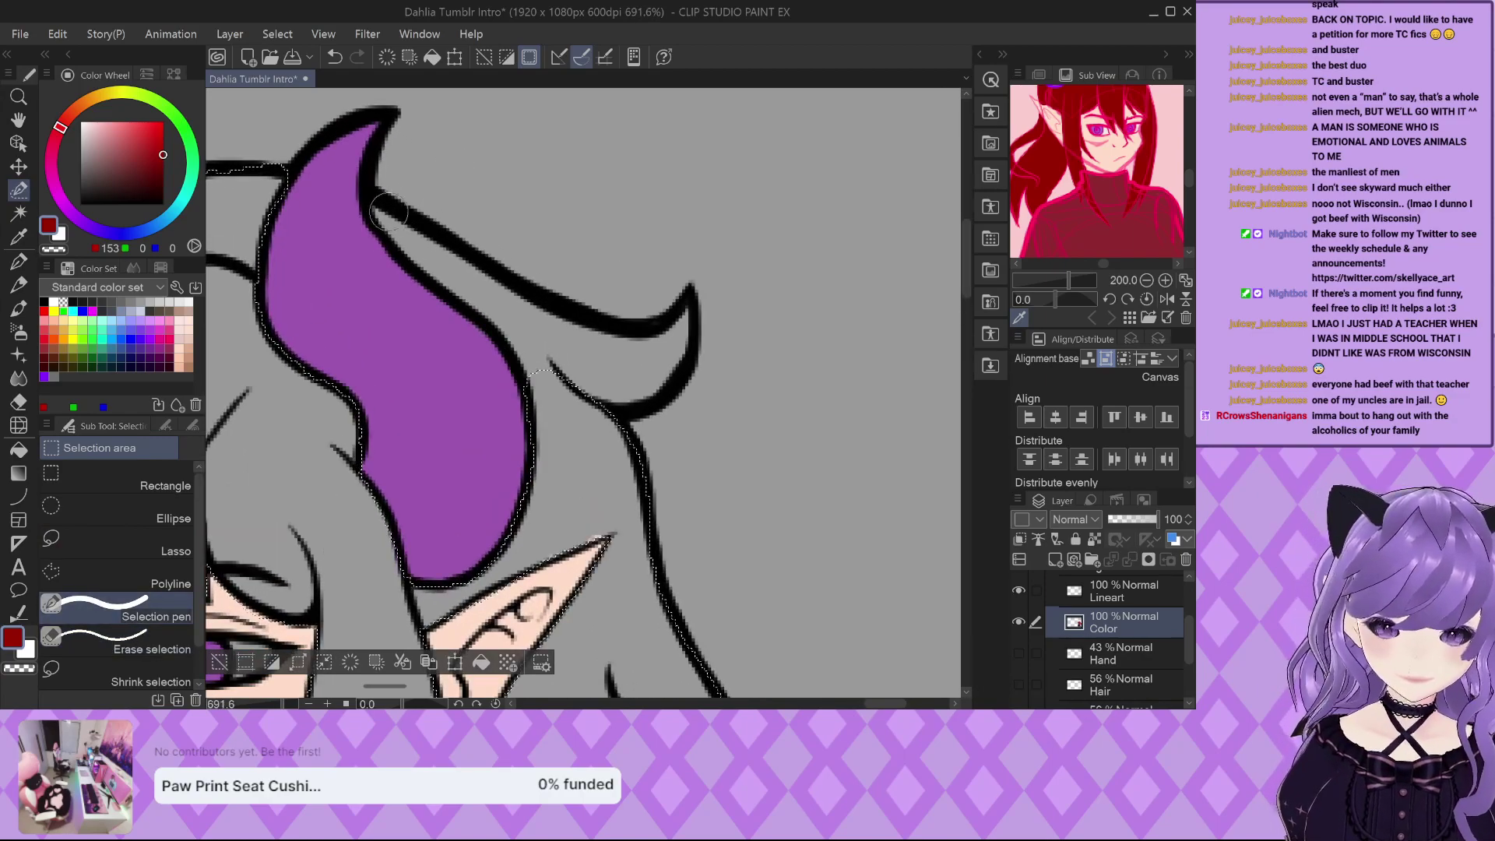
mouse_move(380, 209)
mouse_down()
mouse_move(586, 393)
mouse_move(514, 310)
mouse_move(693, 359)
mouse_move(775, 327)
mouse_move(744, 420)
mouse_move(580, 381)
mouse_move(701, 405)
mouse_up()
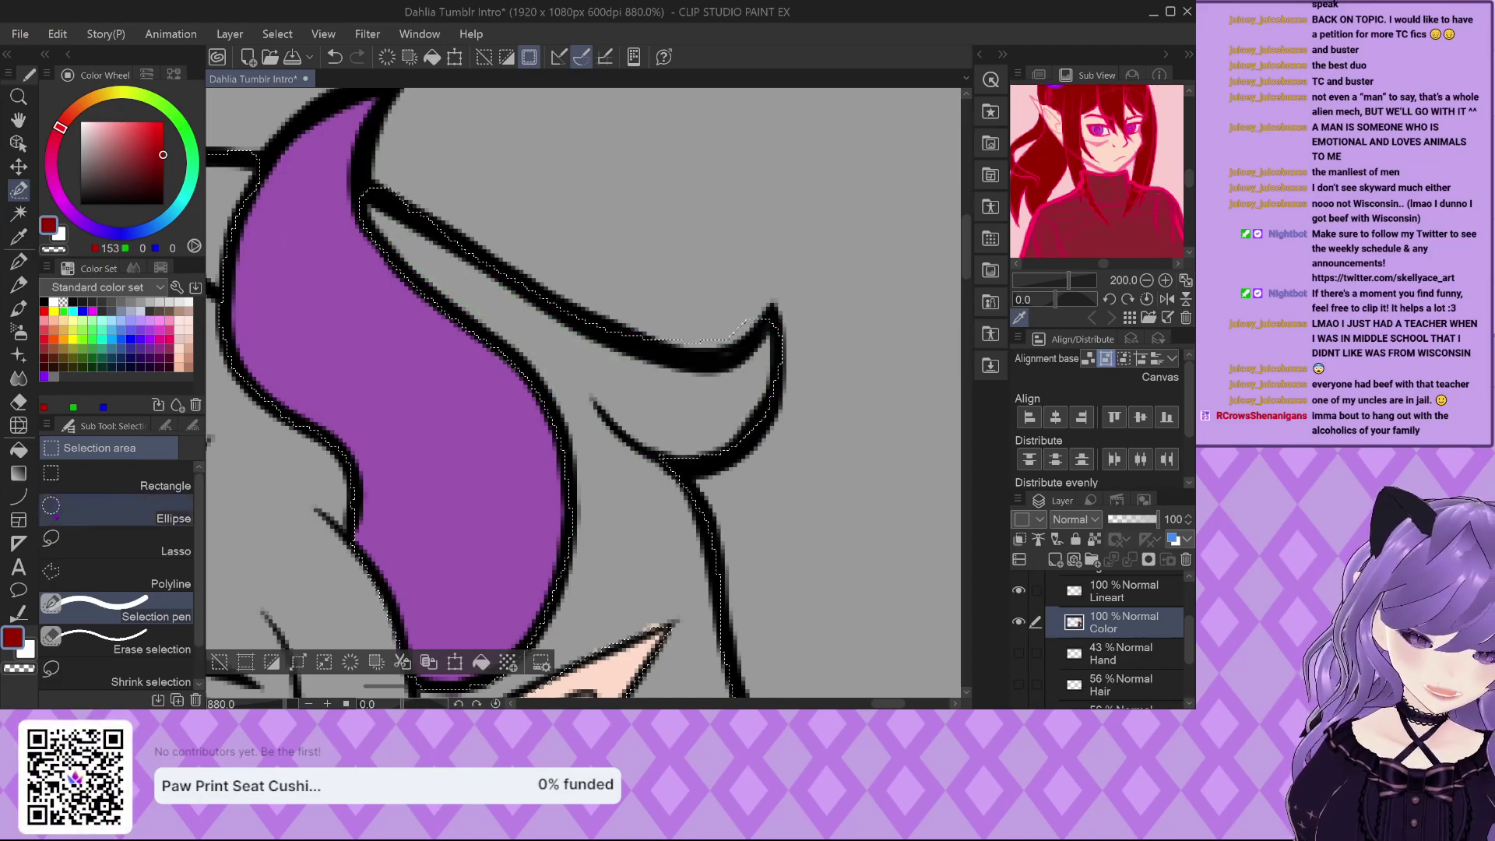
Trim the selection along the top of the hair and add the right hair spike.
click(148, 642)
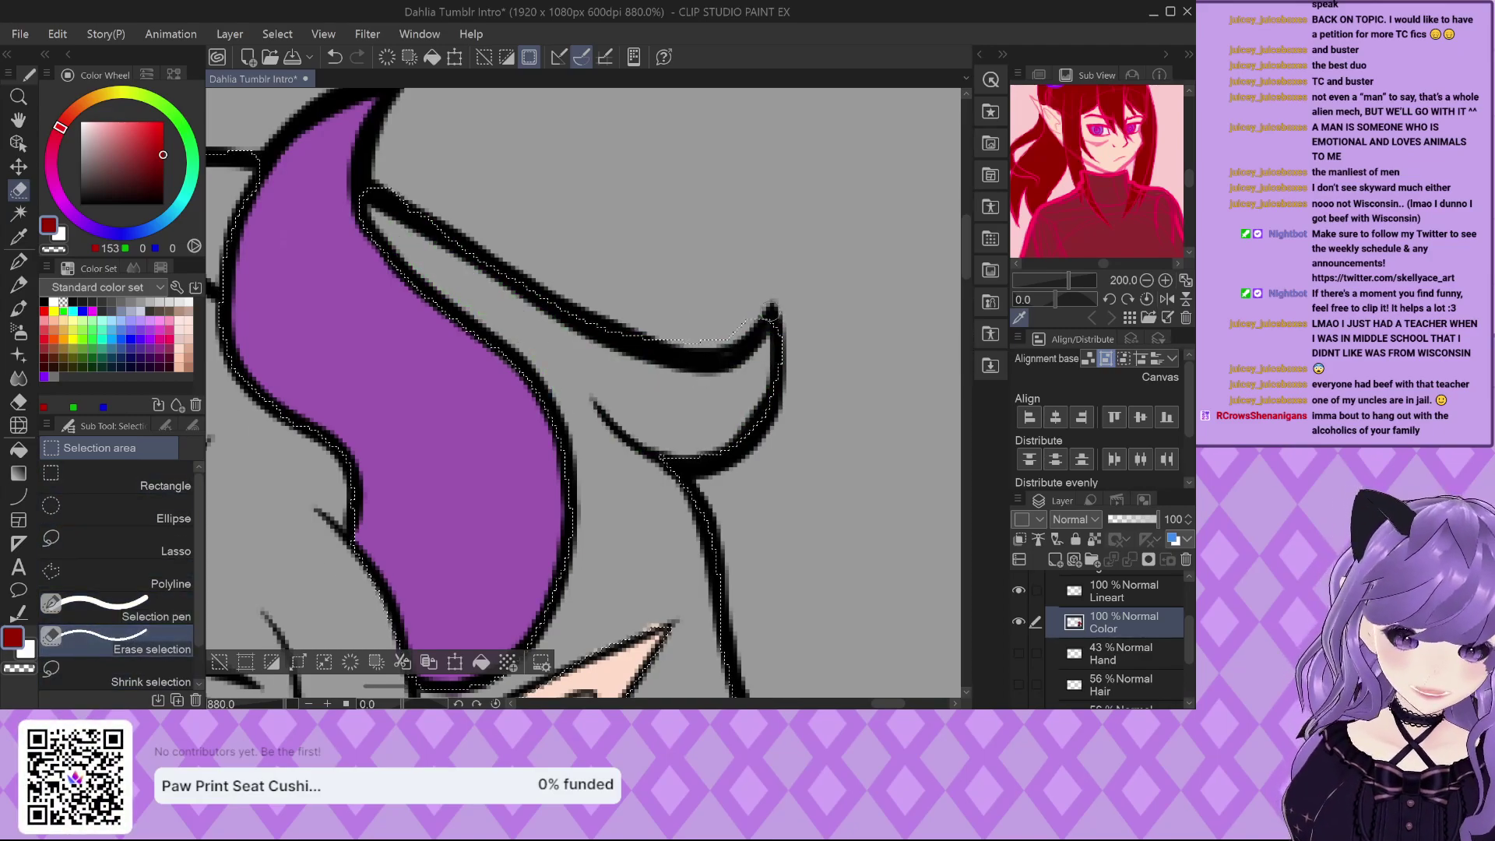
drag(556, 297, 552, 294)
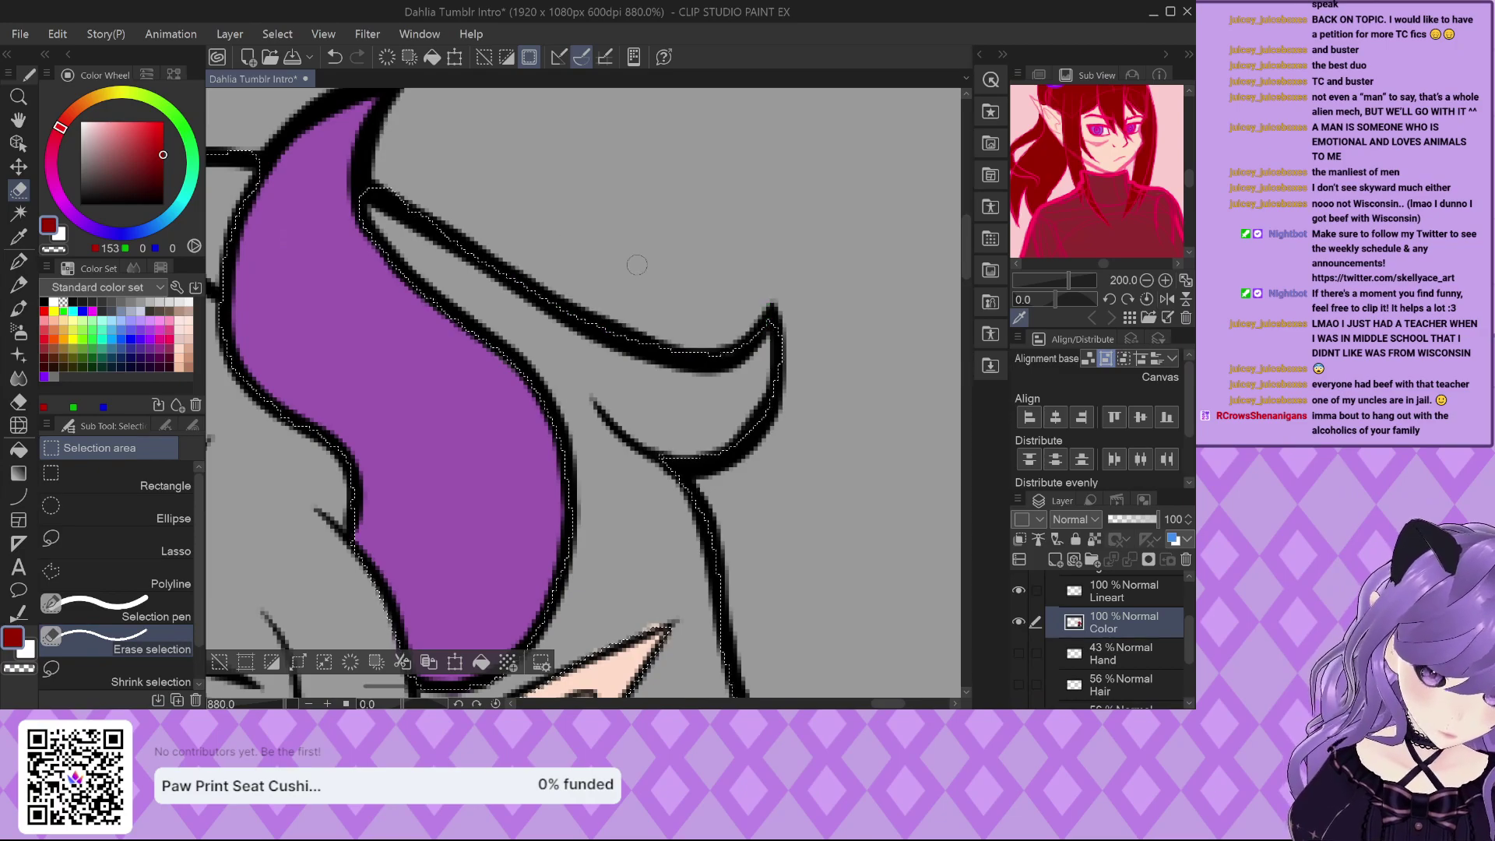
drag(412, 198, 343, 155)
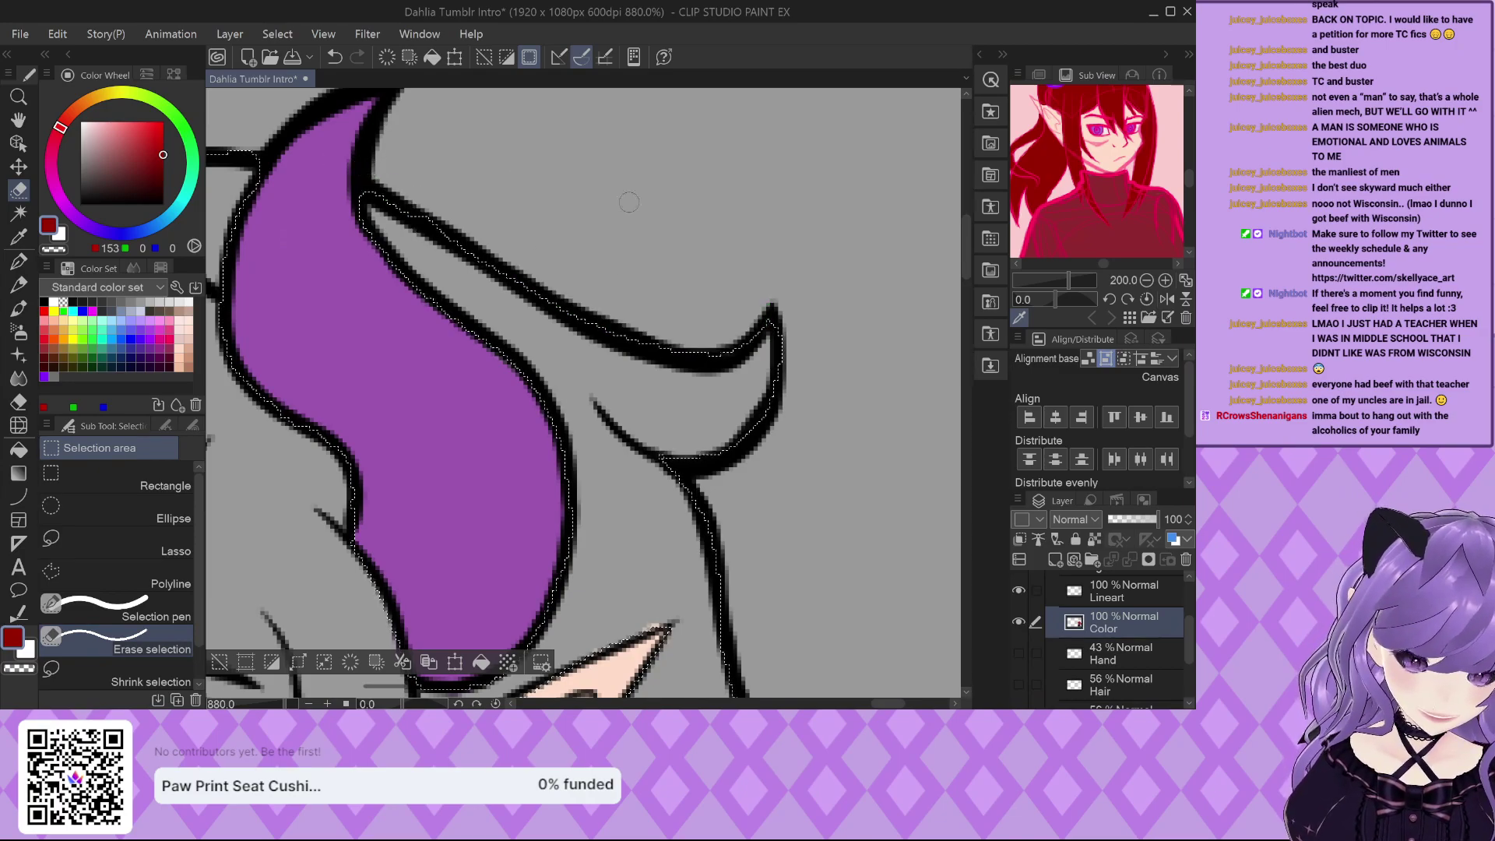
click(117, 615)
drag(767, 373, 674, 471)
scroll(635, 441, down, 8)
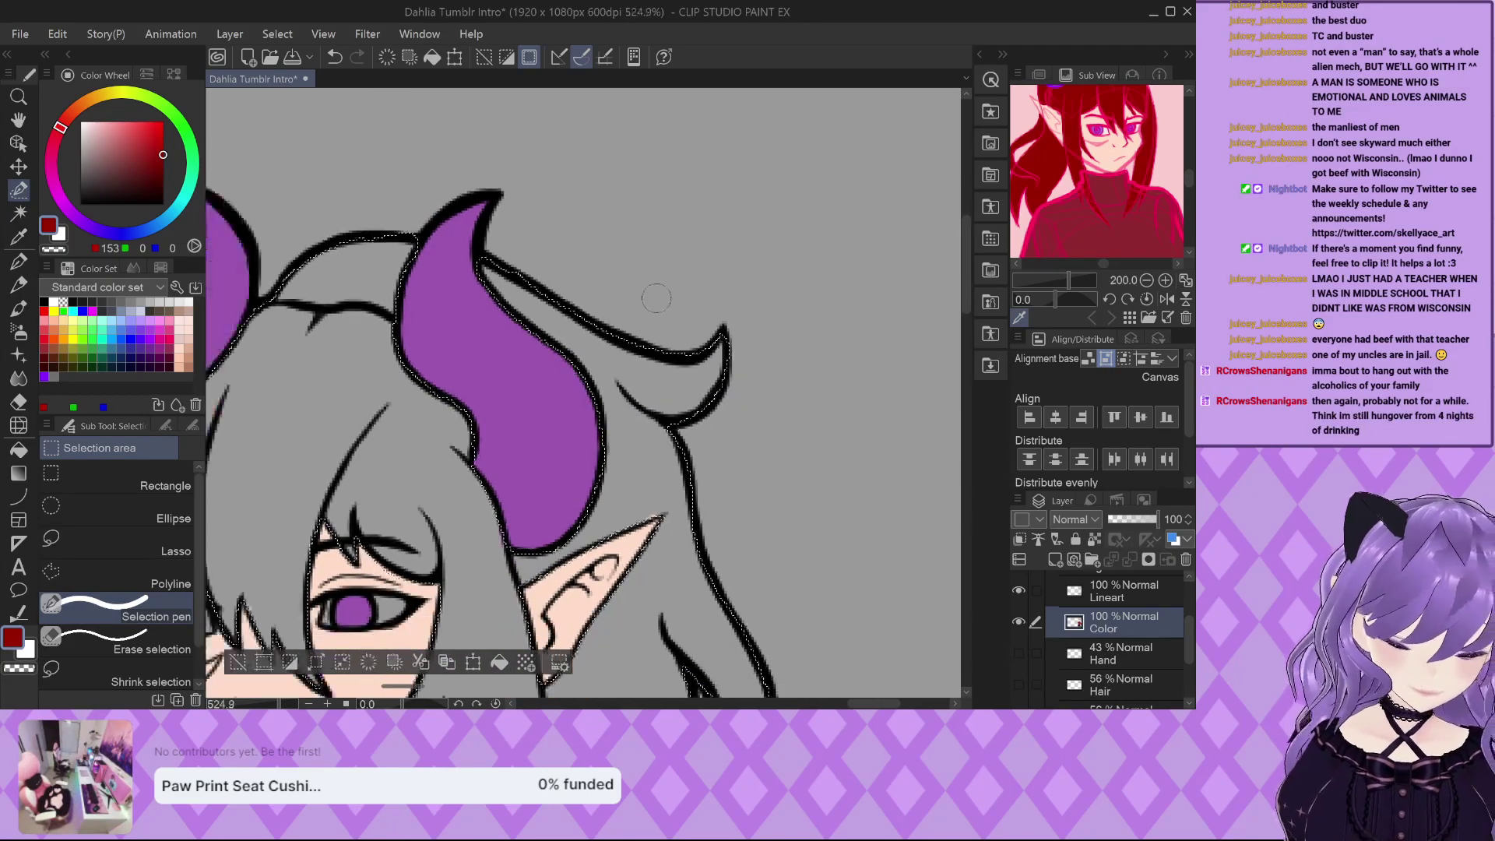
scroll(576, 221, down, 3)
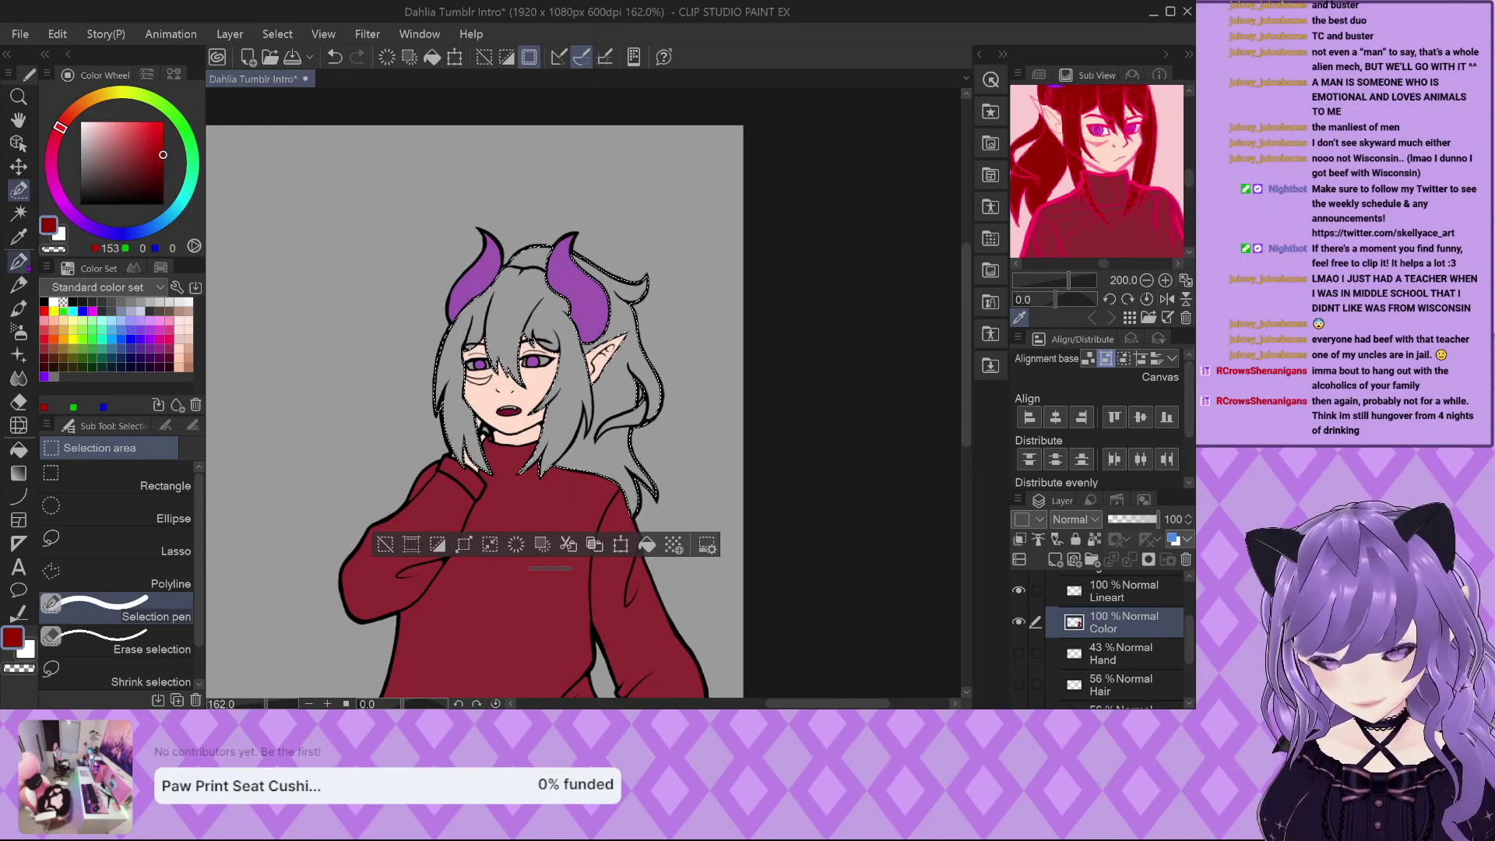
Paint the selected hair dark red with the Pen at size 80, then deselect with Ctrl+D.
click(29, 268)
click(187, 425)
click(116, 604)
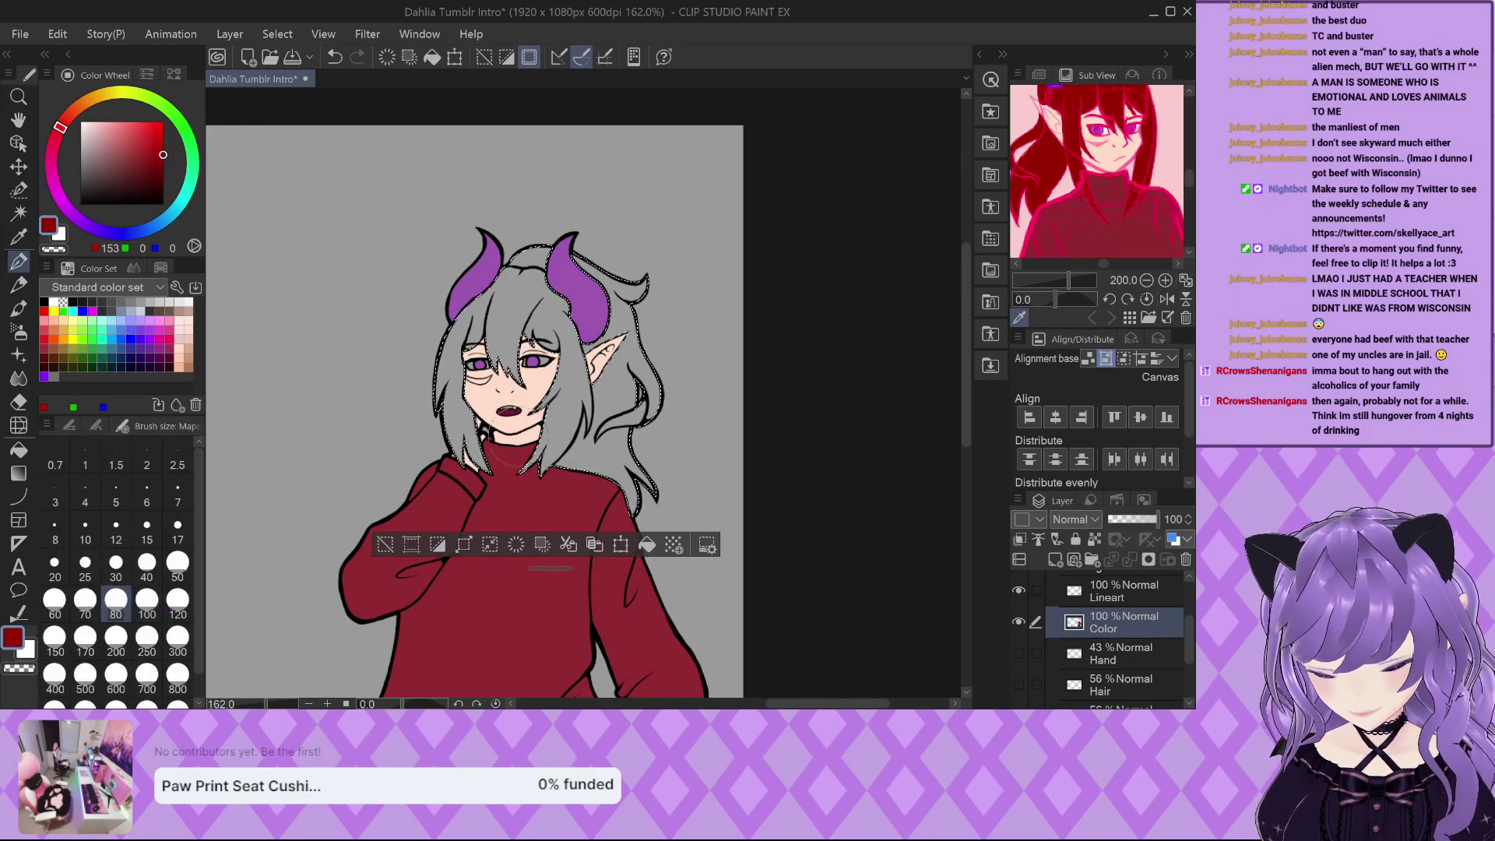
mouse_move(668, 498)
mouse_down()
mouse_move(401, 438)
mouse_move(598, 468)
mouse_up()
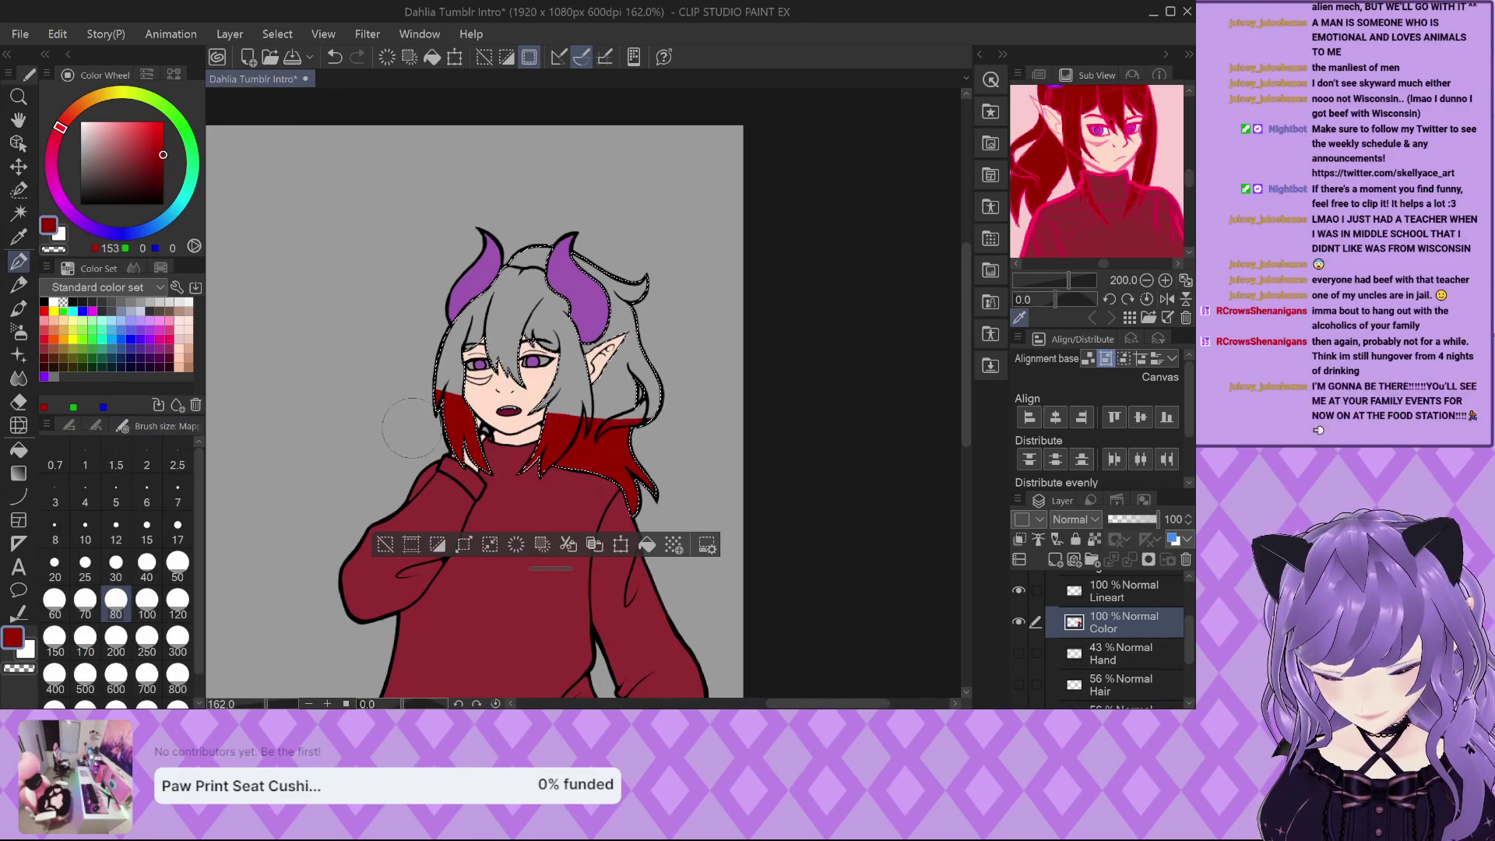
mouse_move(686, 449)
mouse_down()
mouse_move(735, 505)
mouse_move(292, 248)
mouse_up()
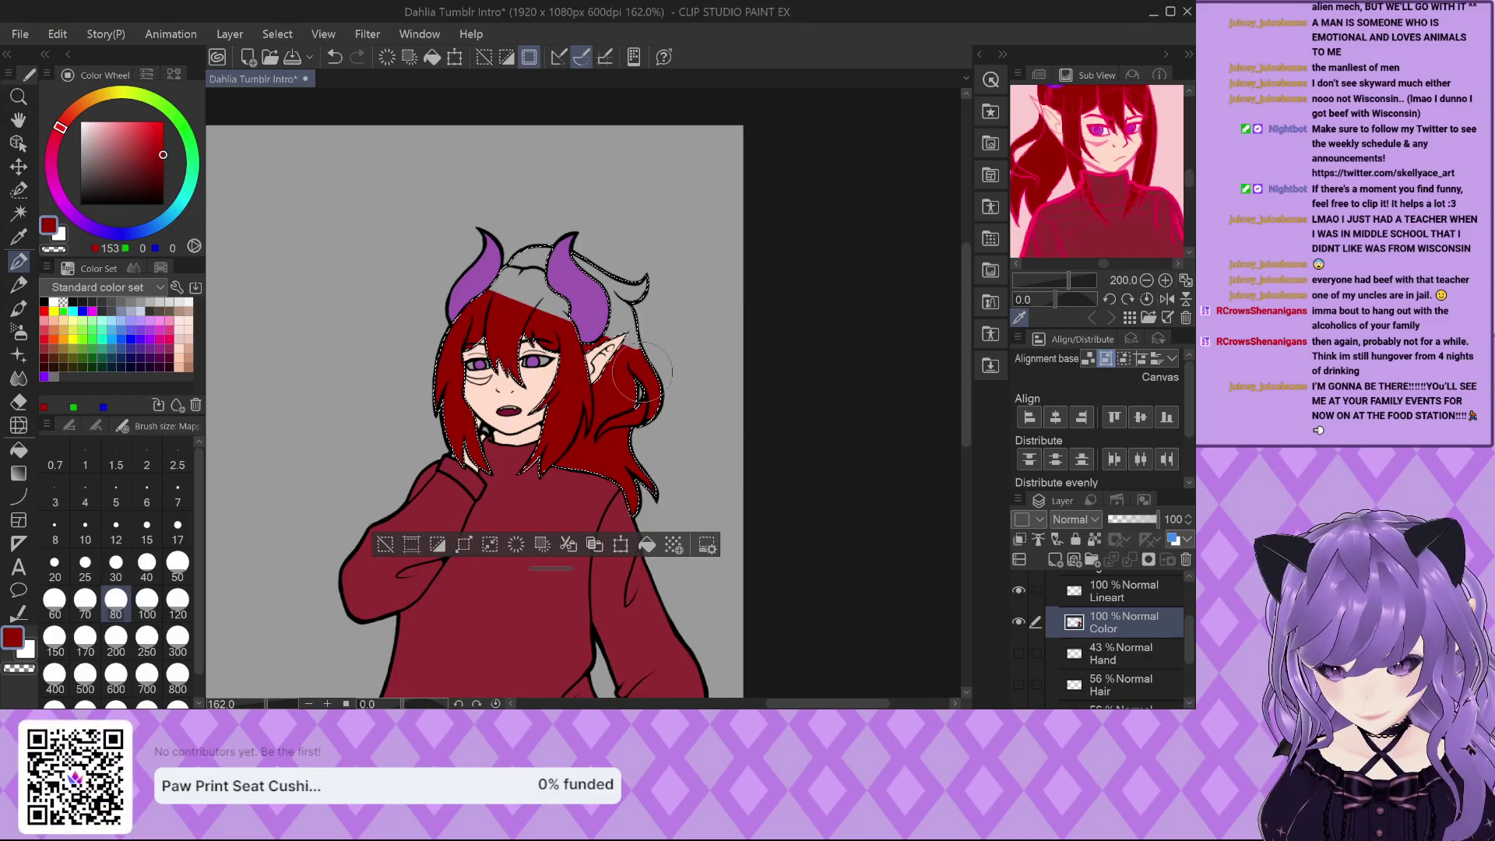
drag(544, 302, 719, 330)
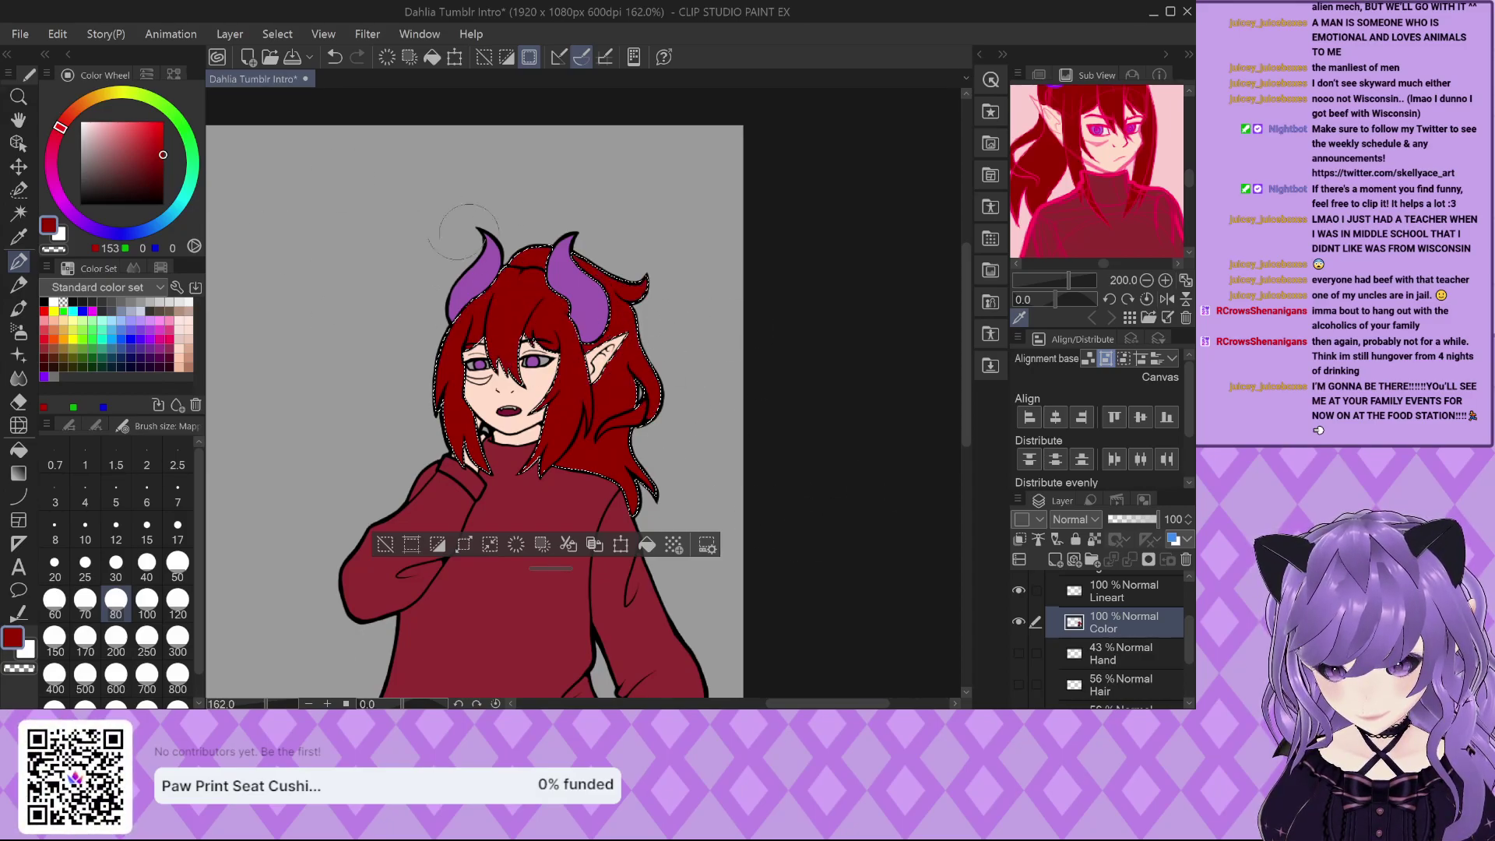
key(ctrl+d)
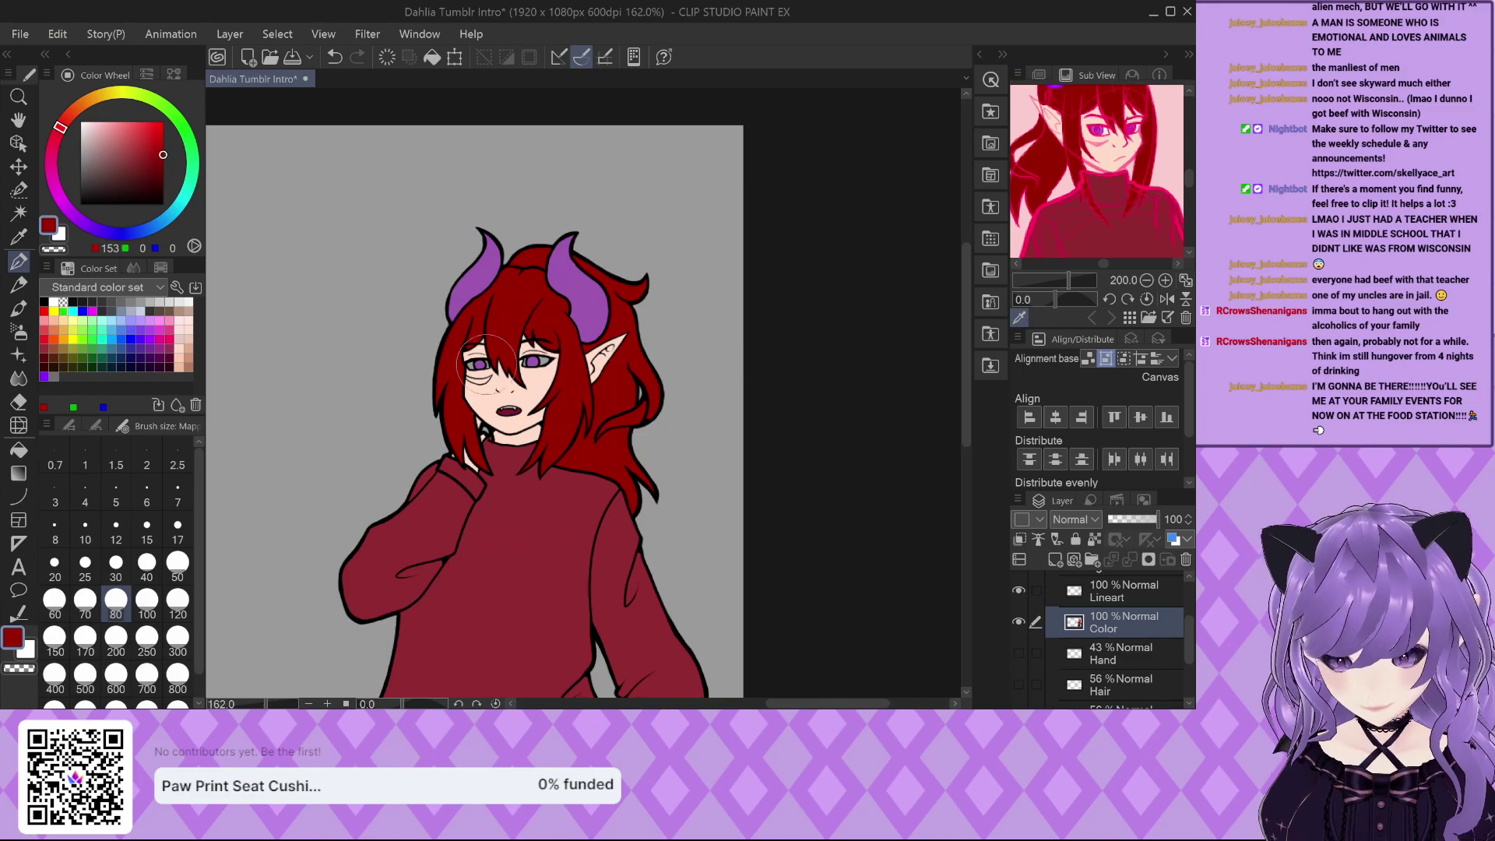
scroll(480, 365, up, 5)
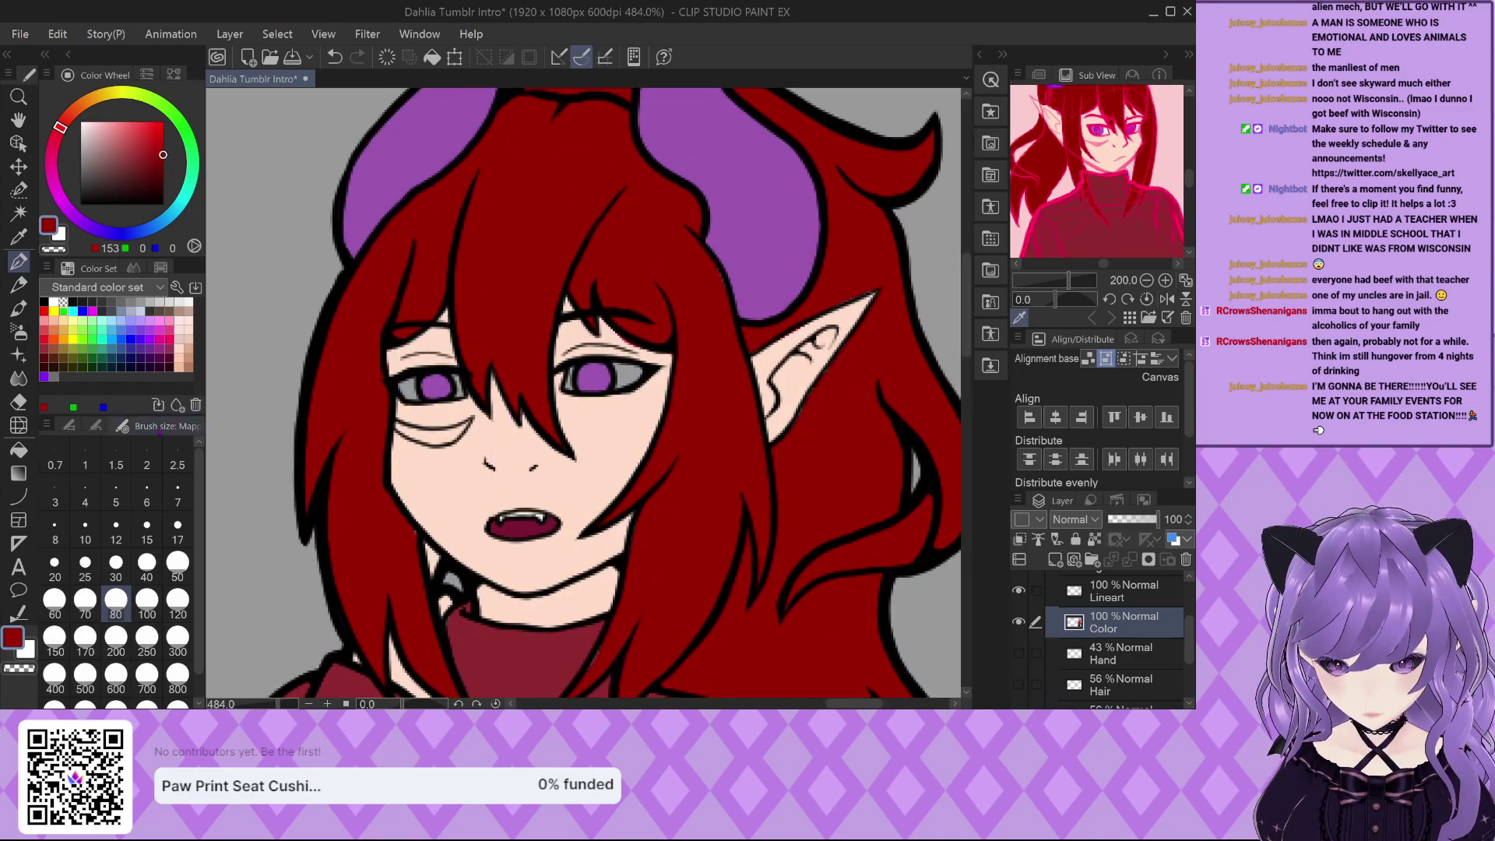
At brush size 5, touch up the elf ear using sampled skin tone and dark red hair colour.
click(116, 492)
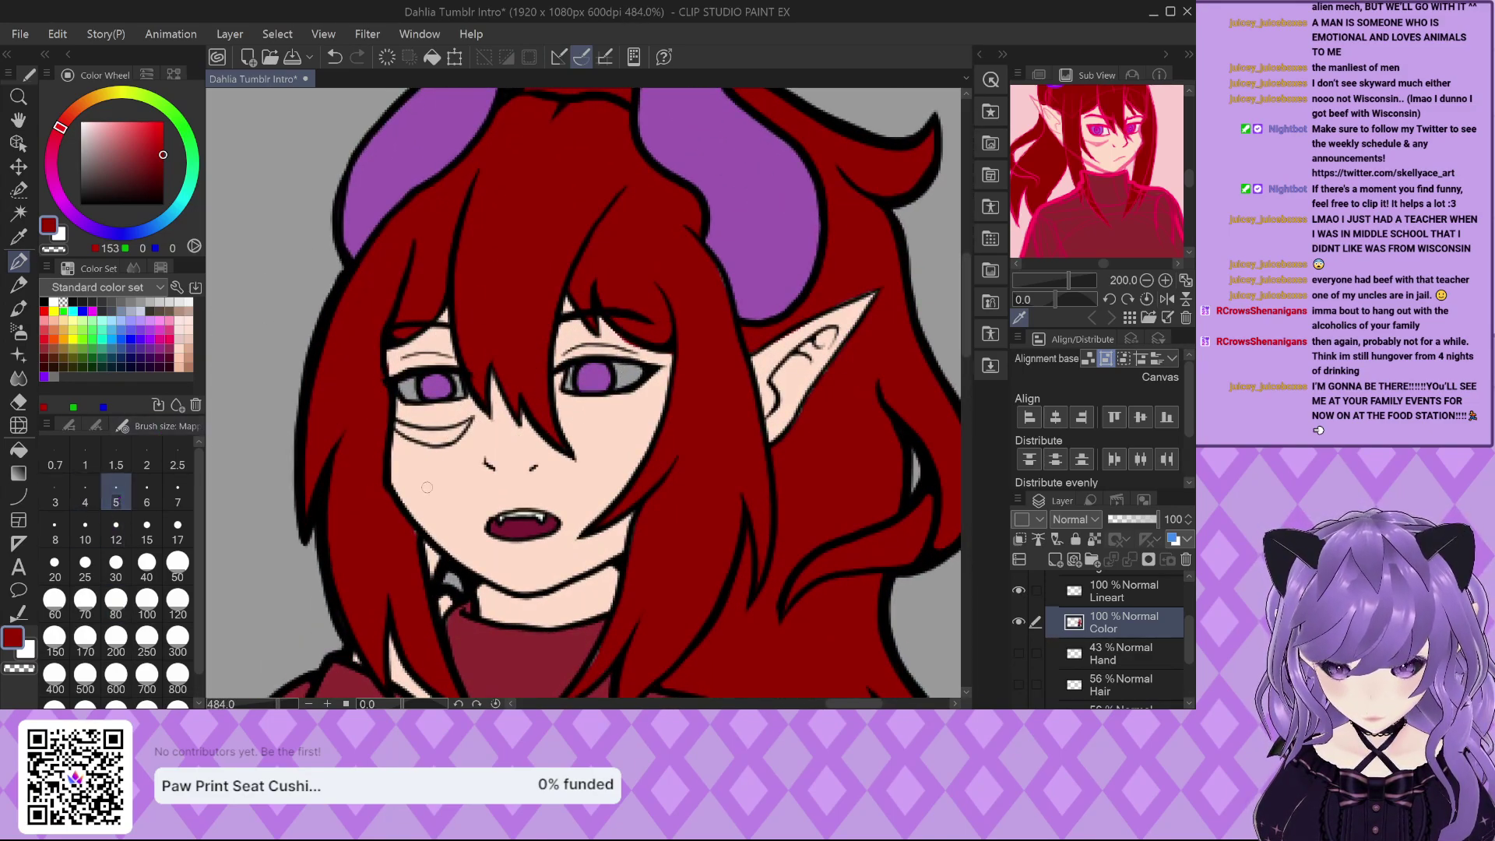
scroll(645, 384, up, 3)
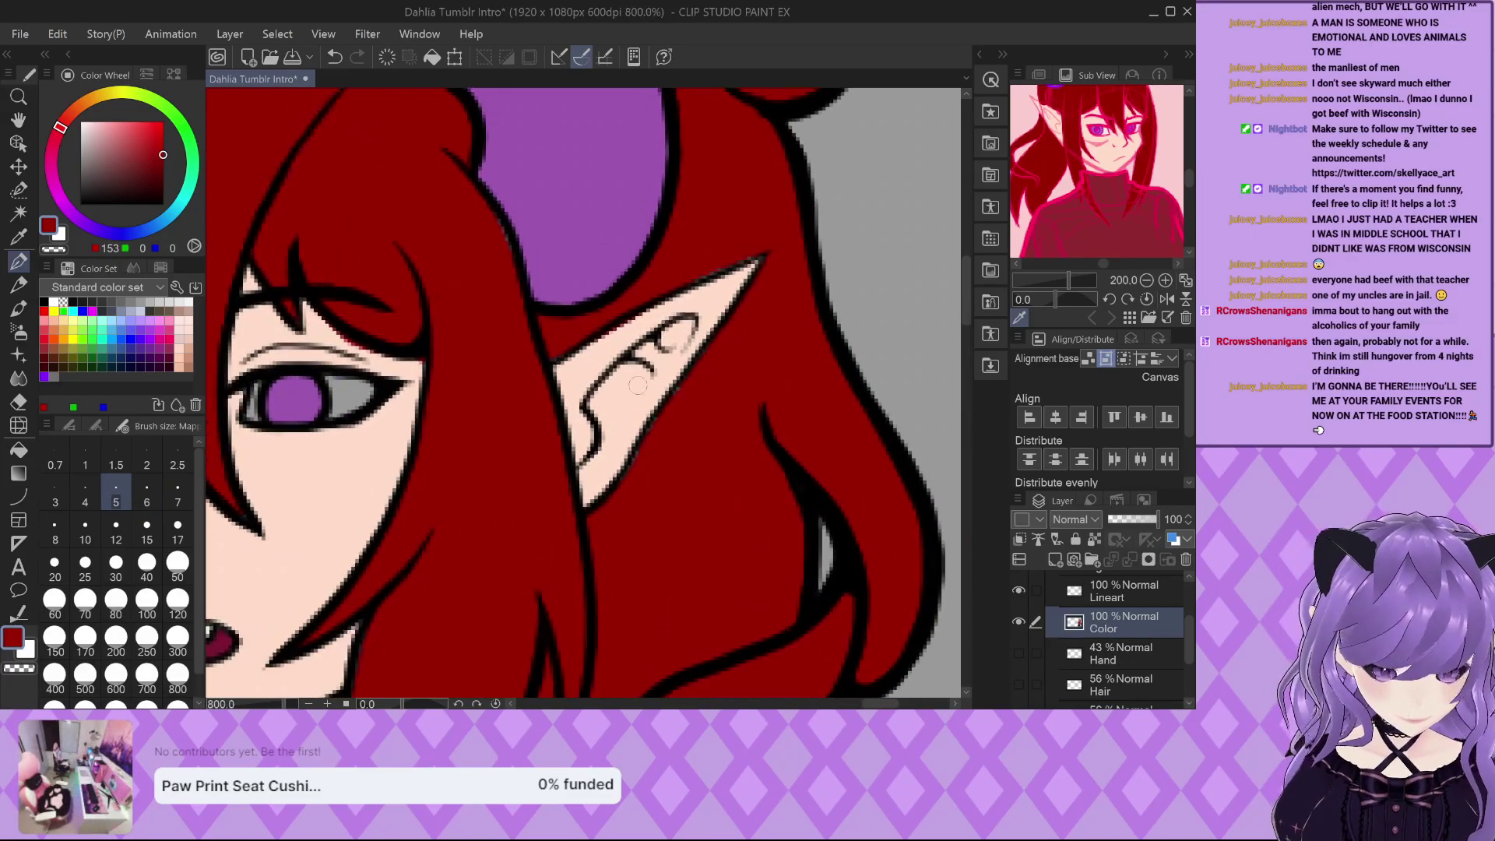
alt+click(583, 376)
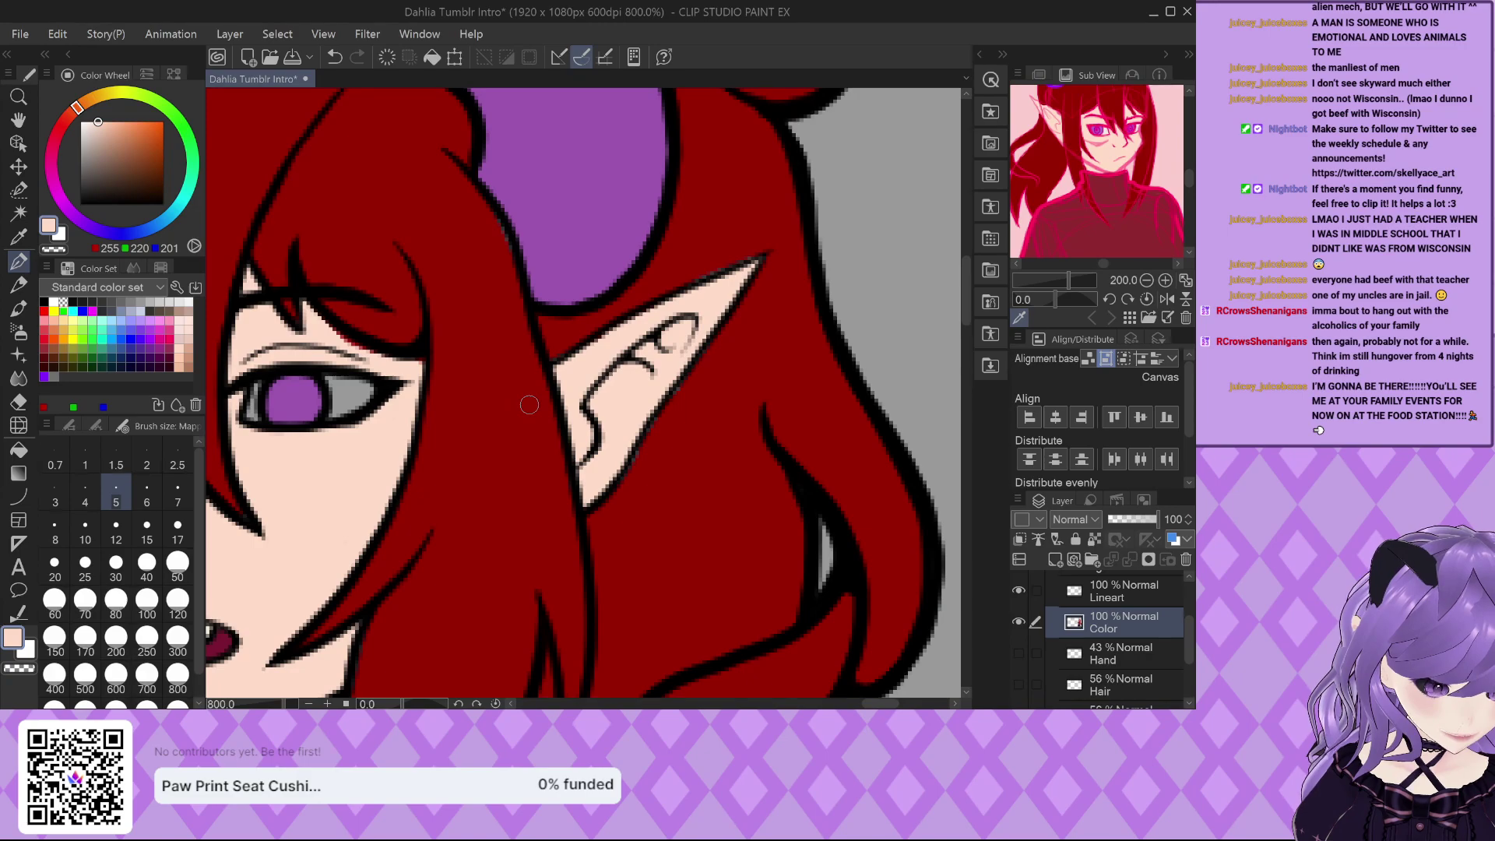
scroll(693, 256, up, 2)
alt+click(711, 271)
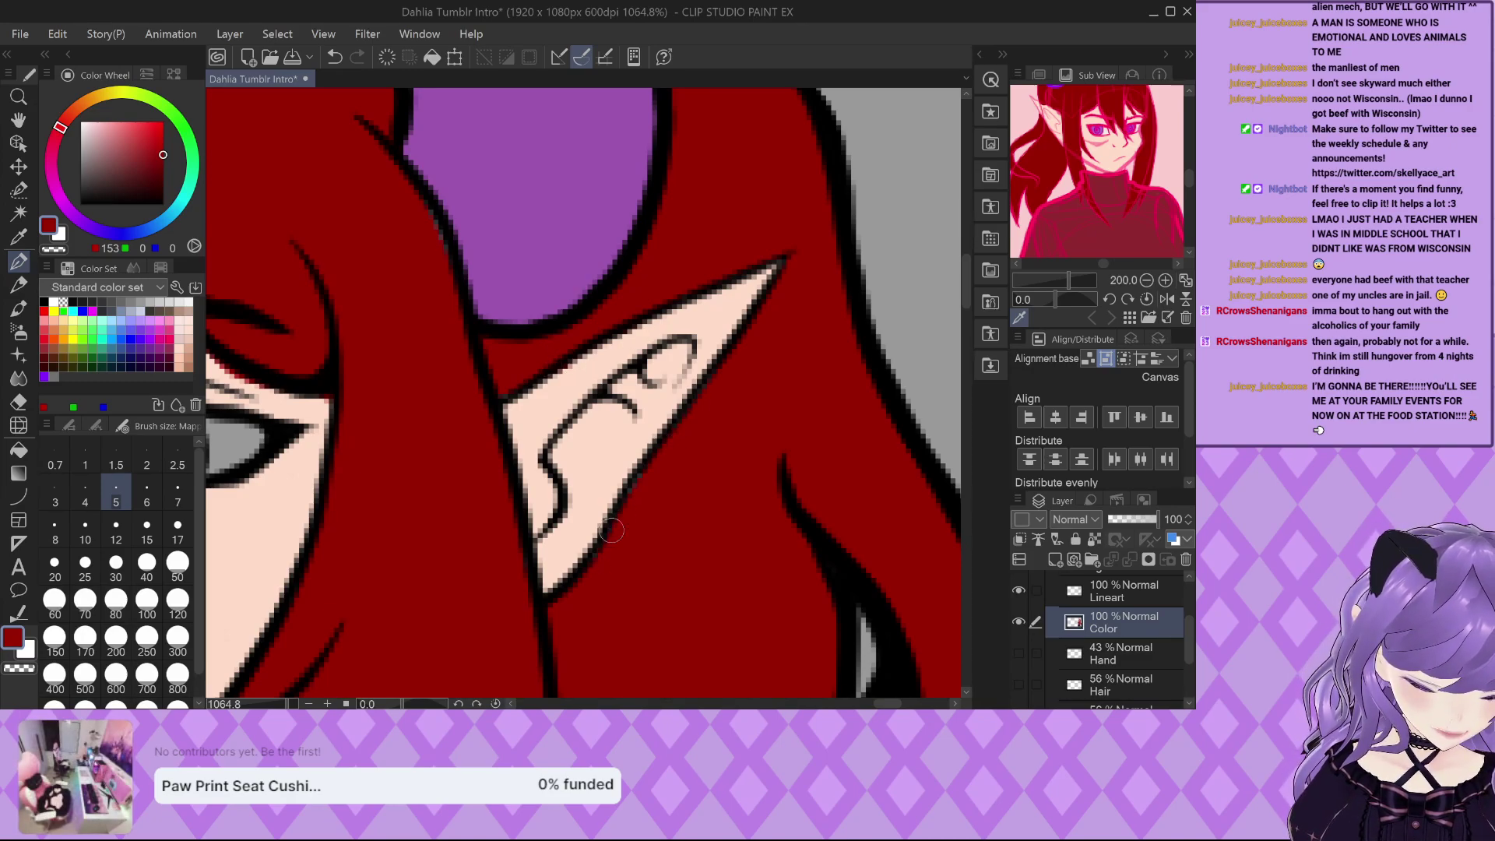
scroll(668, 459, down, 2)
alt+click(612, 486)
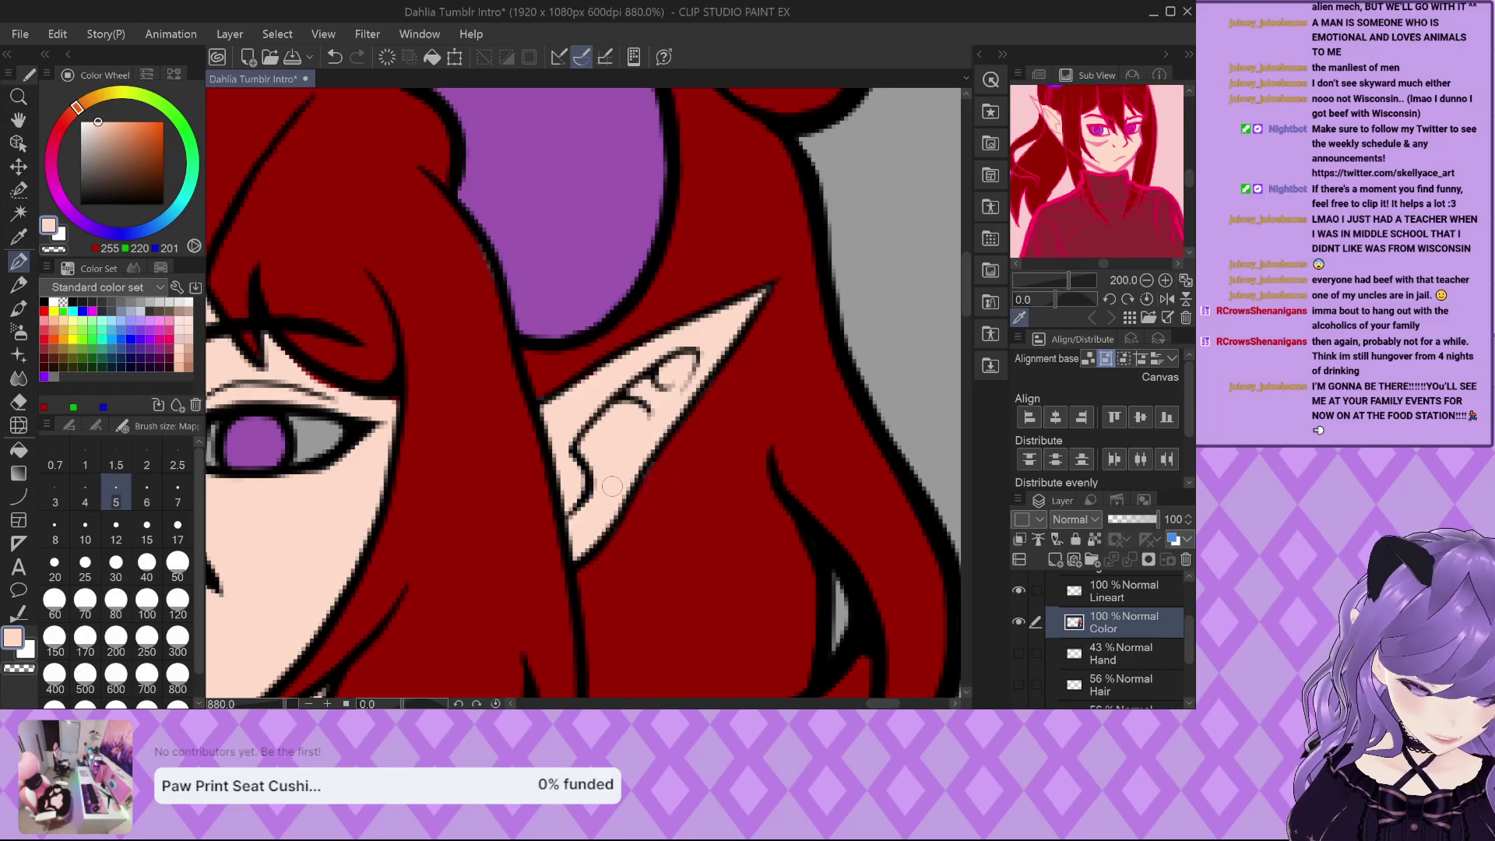
scroll(601, 417, down, 3)
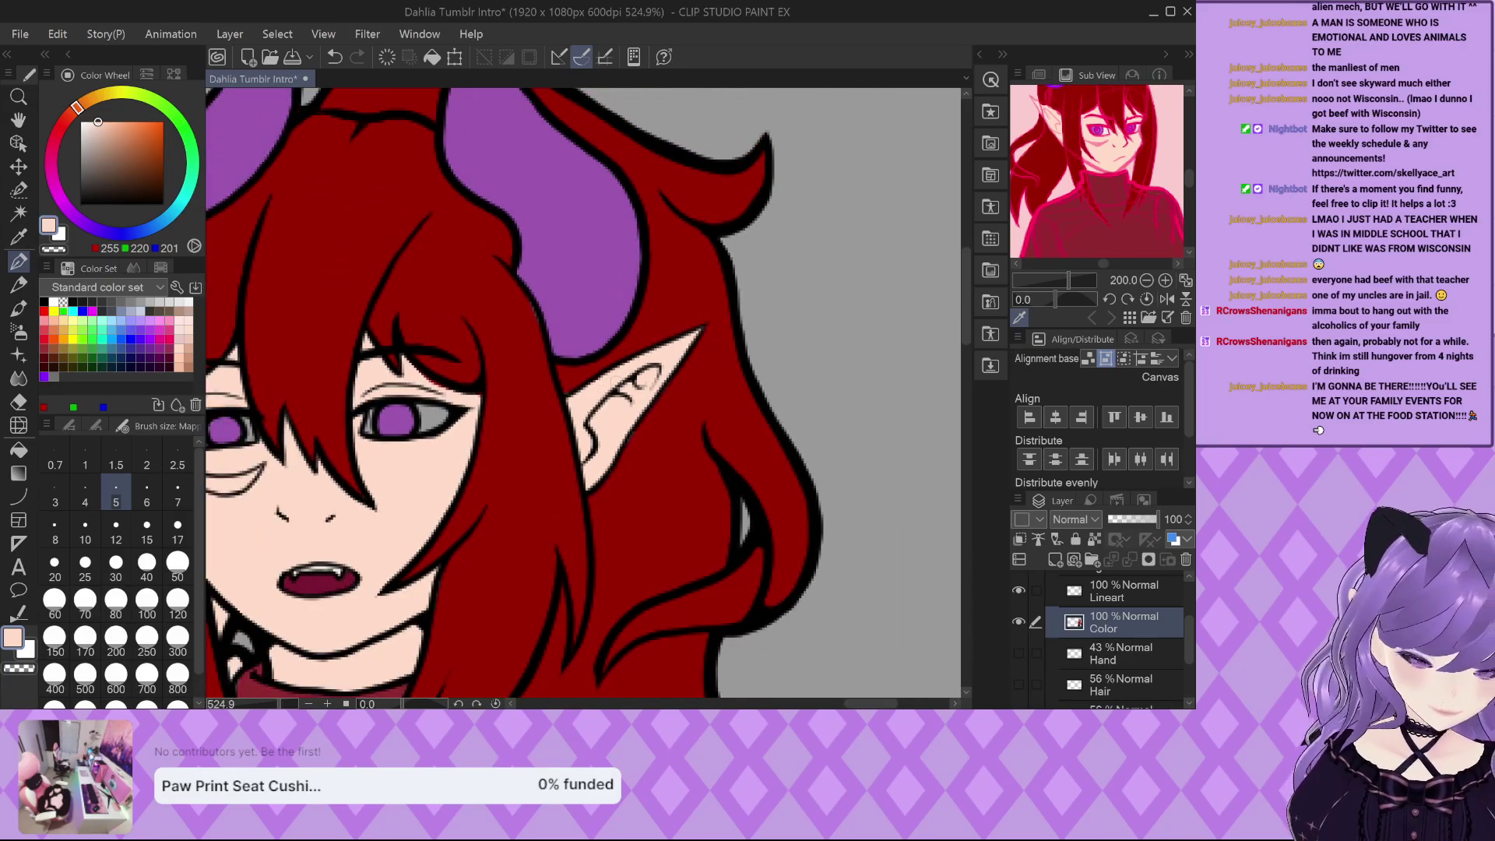
scroll(489, 460, up, 2)
scroll(488, 460, up, 1)
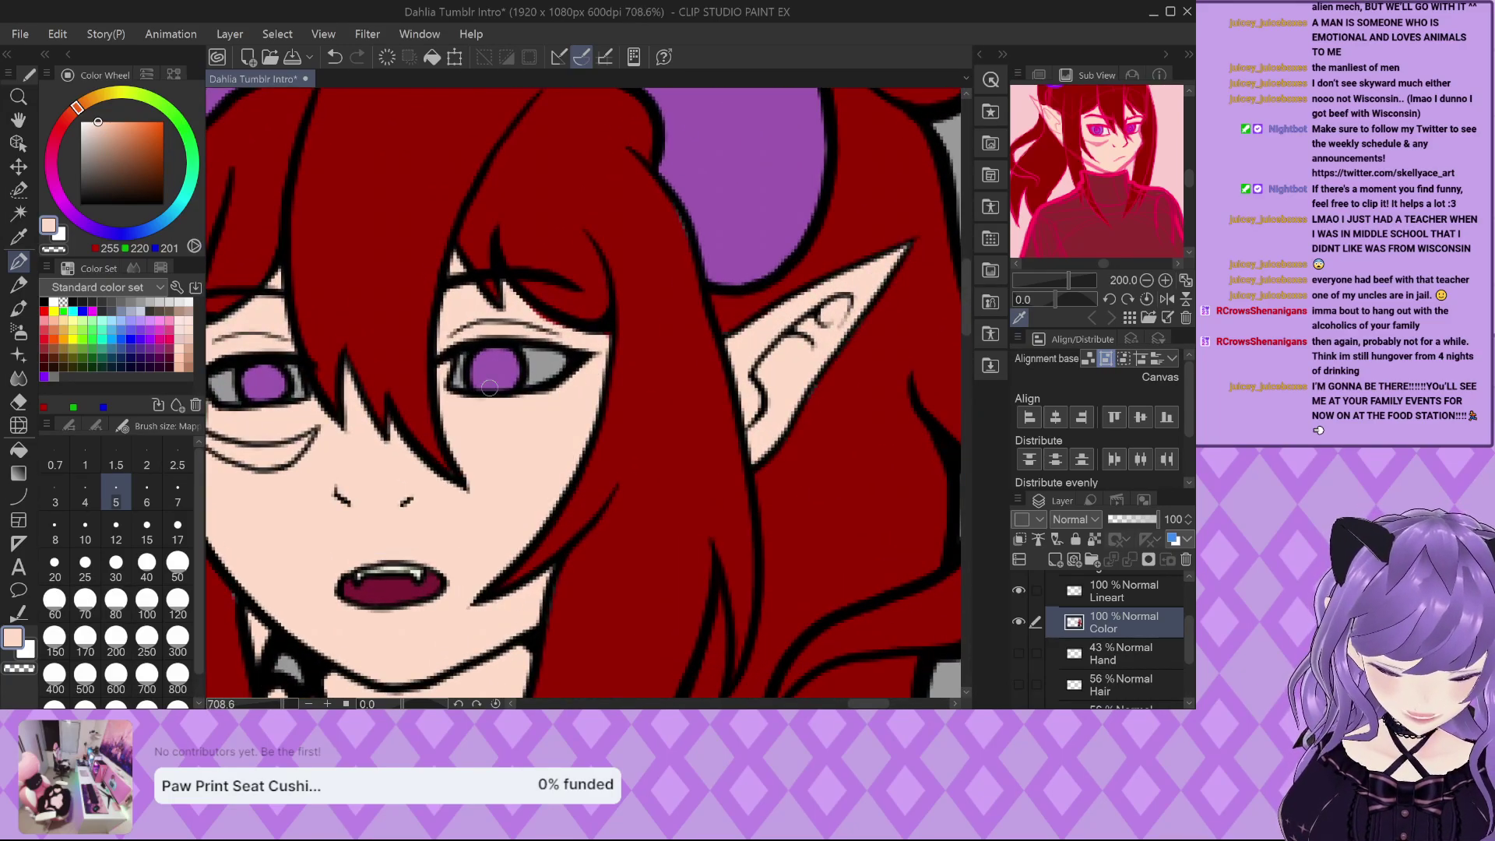
scroll(502, 315, up, 1)
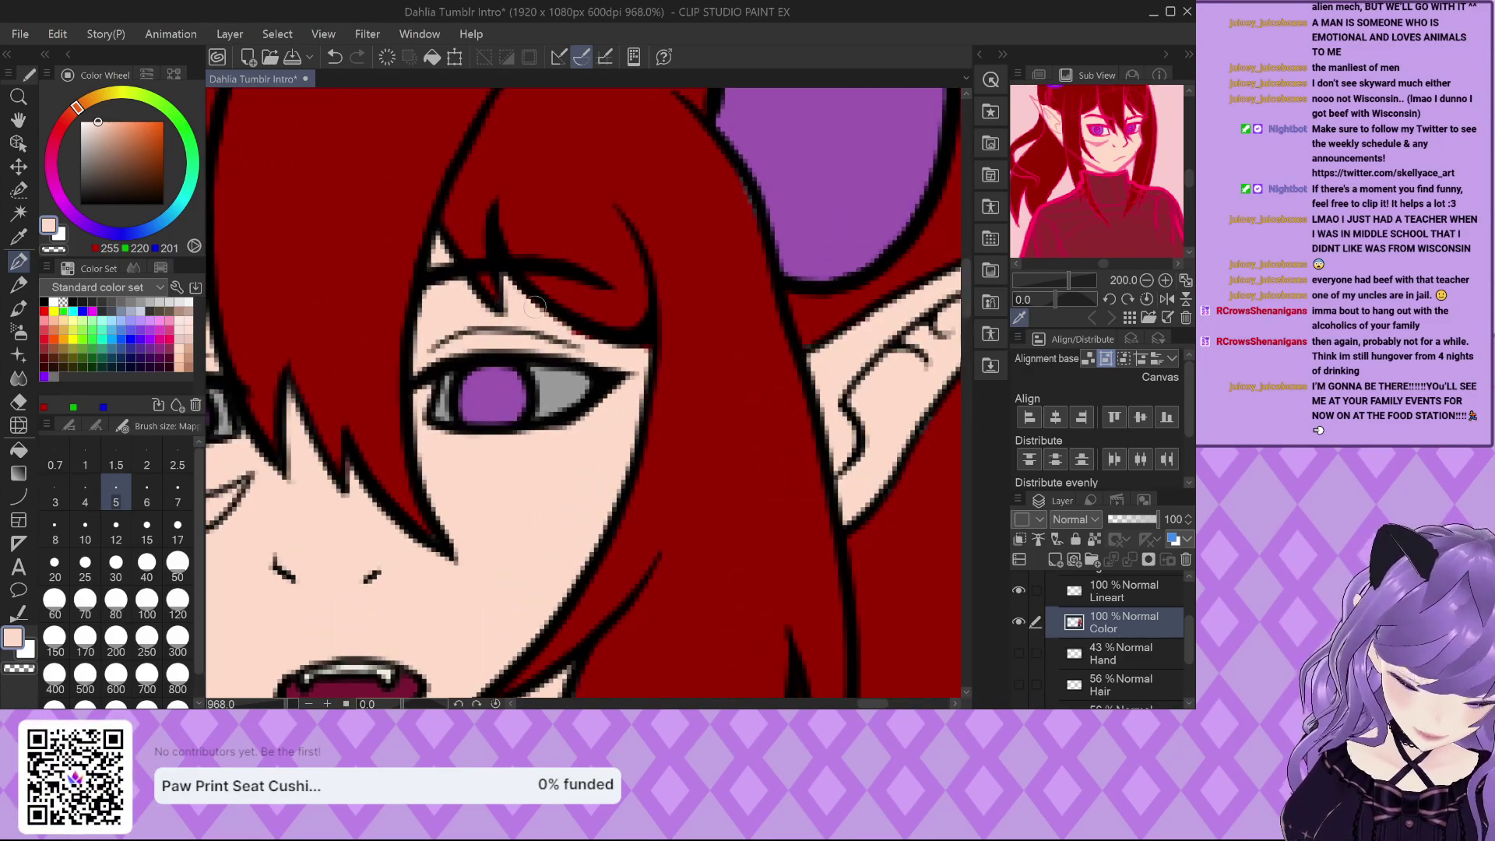
scroll(650, 346, down, 3)
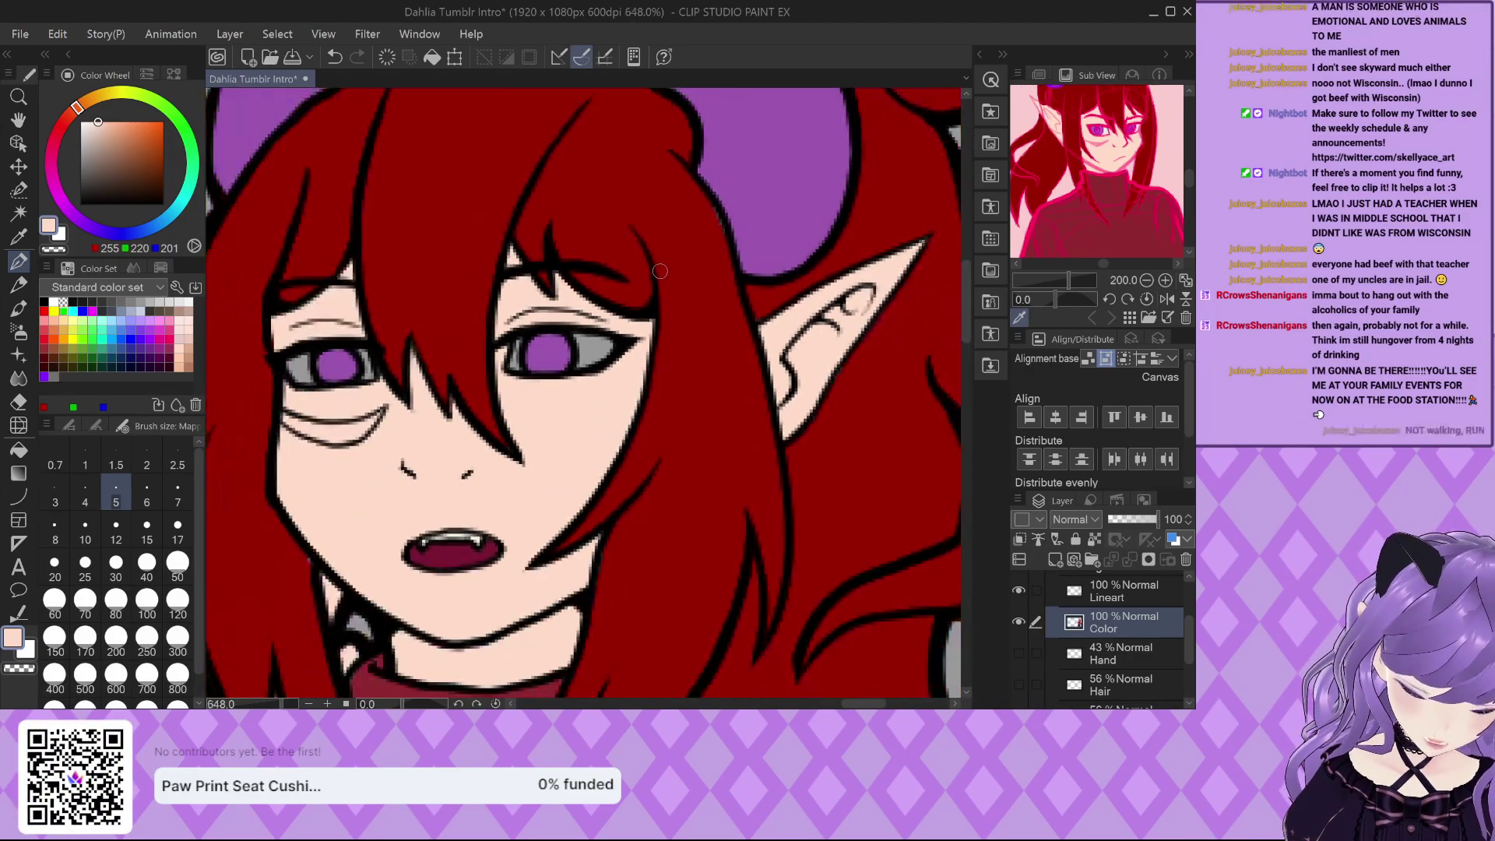
scroll(597, 401, up, 2)
scroll(433, 305, up, 1)
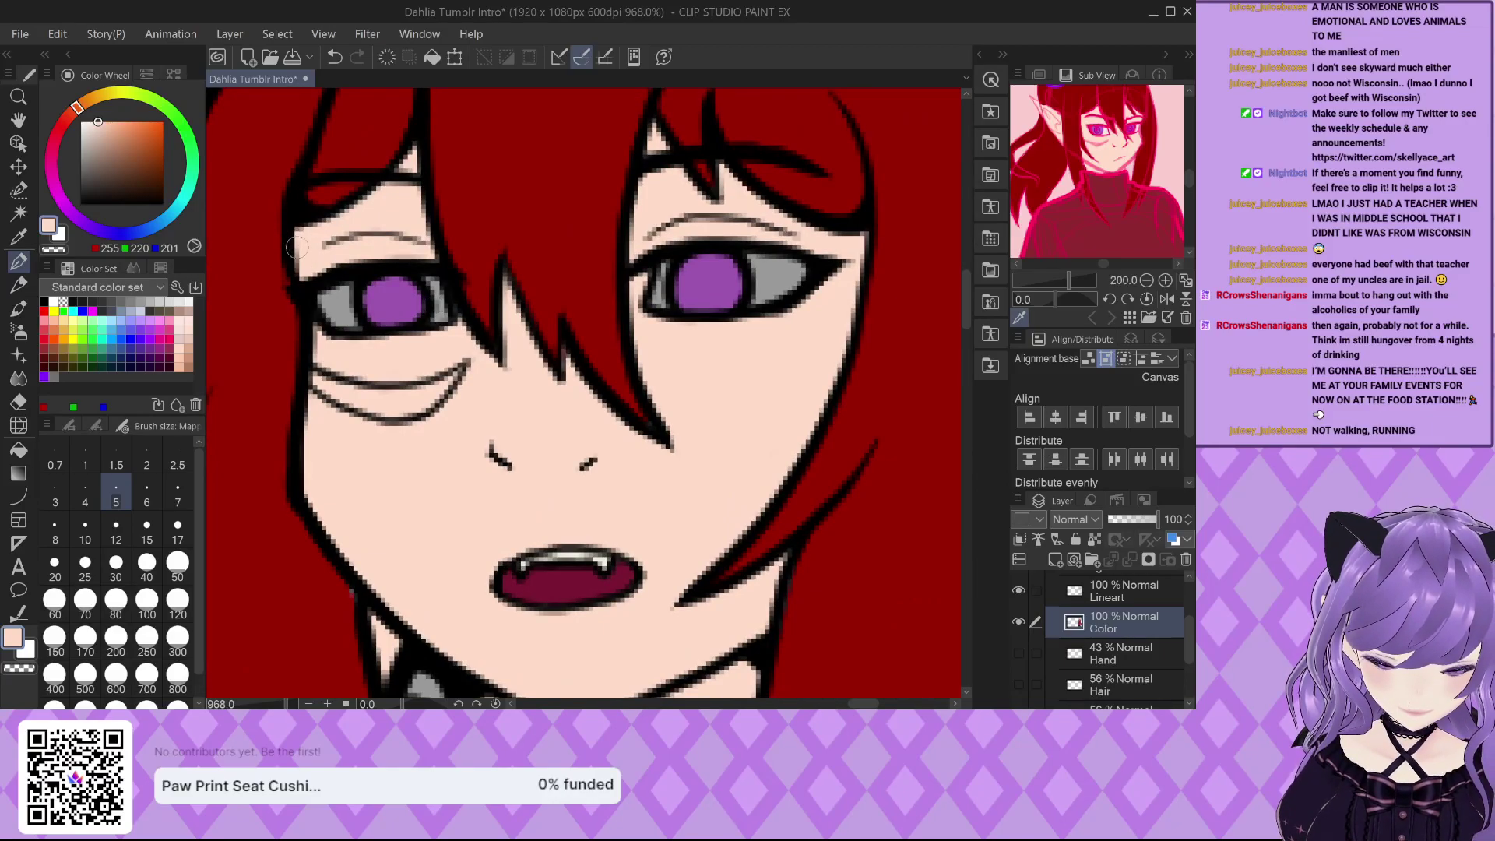
scroll(310, 392, down, 3)
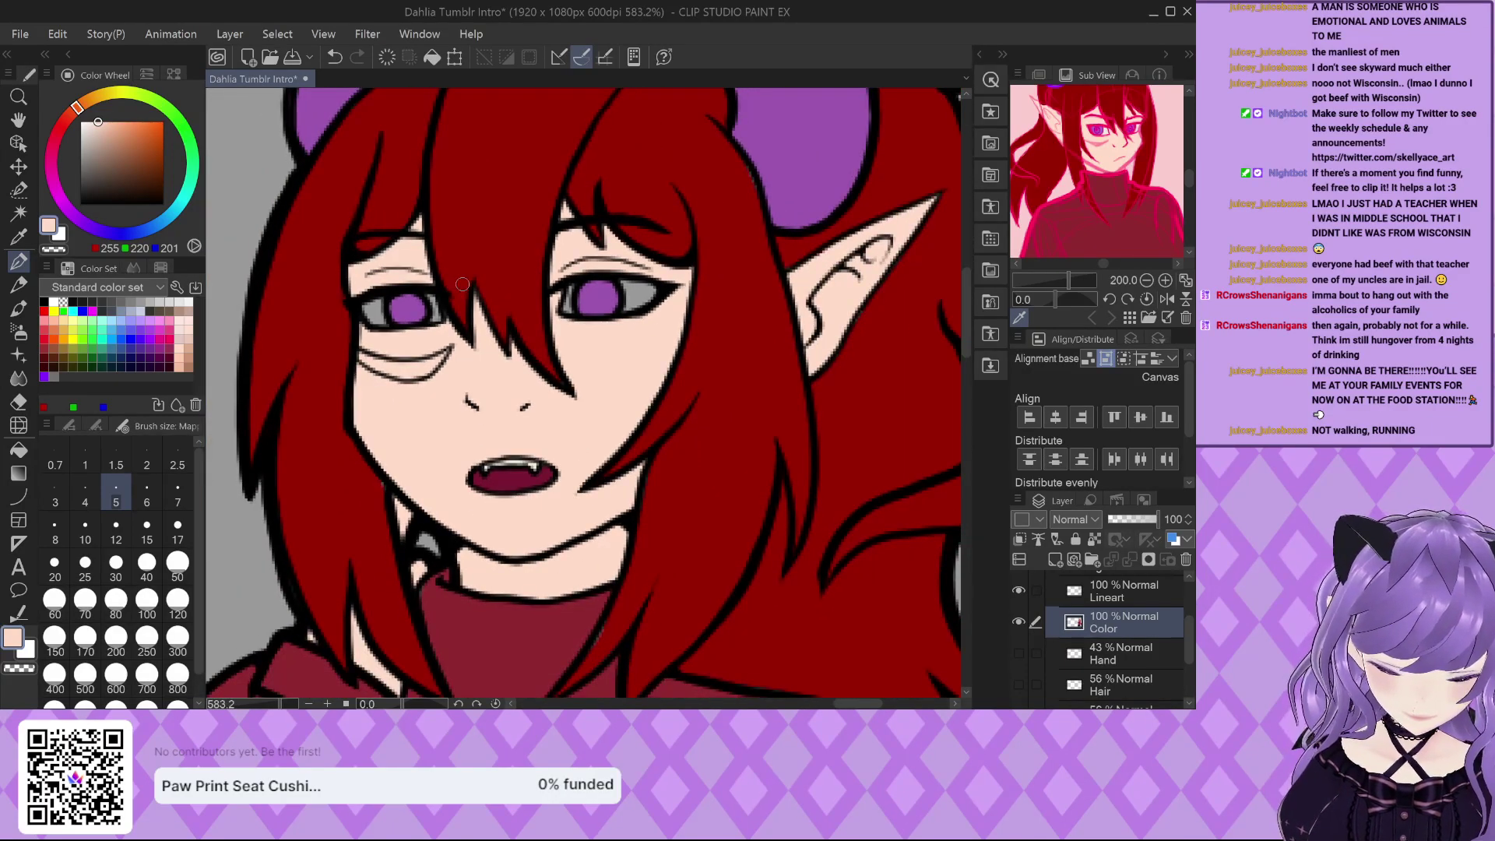
scroll(482, 198, up, 1)
scroll(1096, 171, up, 4)
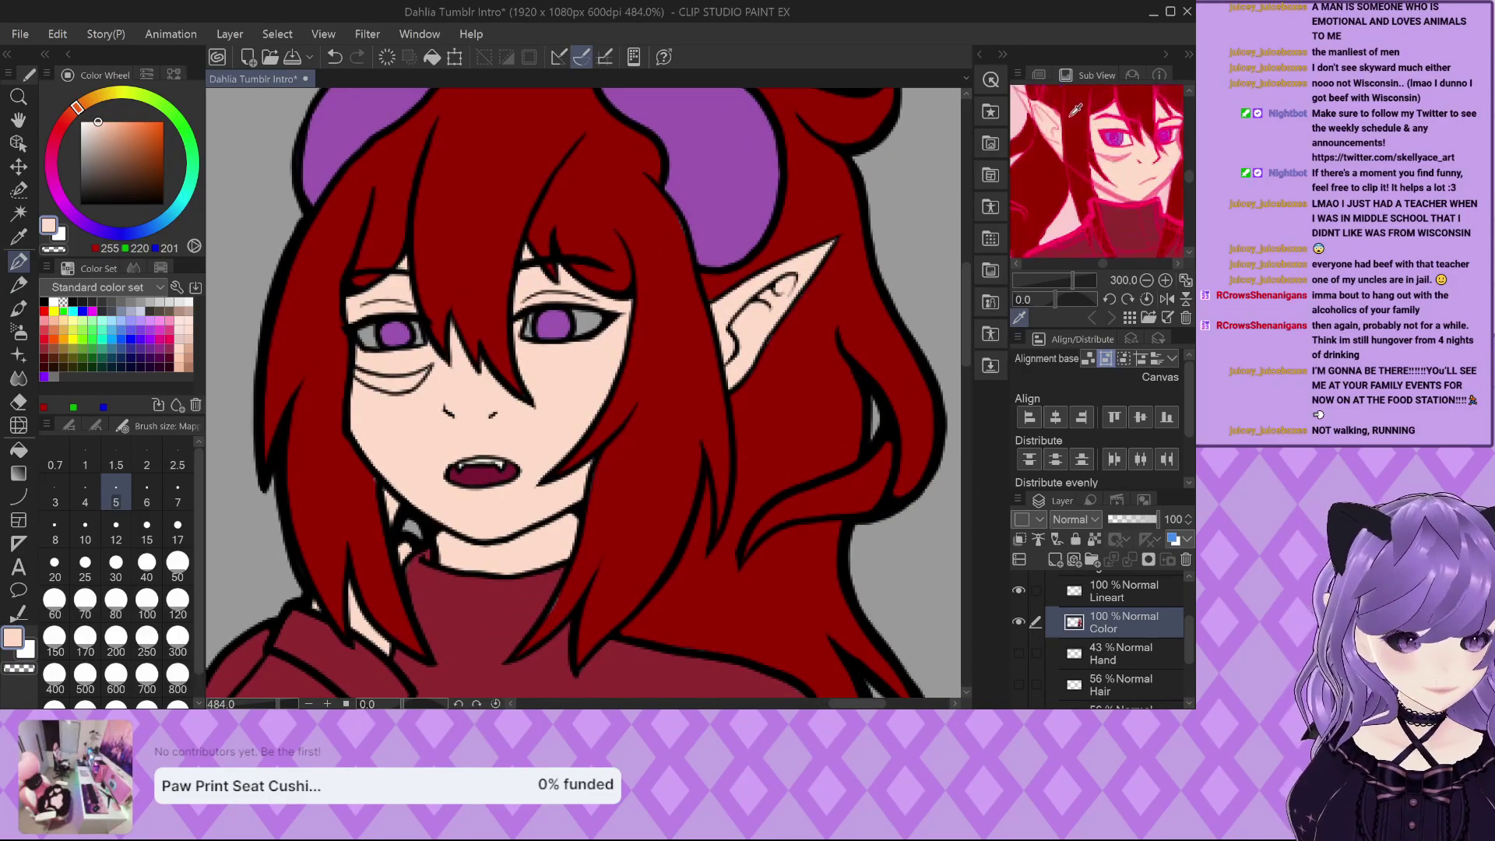
scroll(1172, 150, up, 3)
Pick a pale lavender from the Patchouli's Revenge colour set.
click(1172, 152)
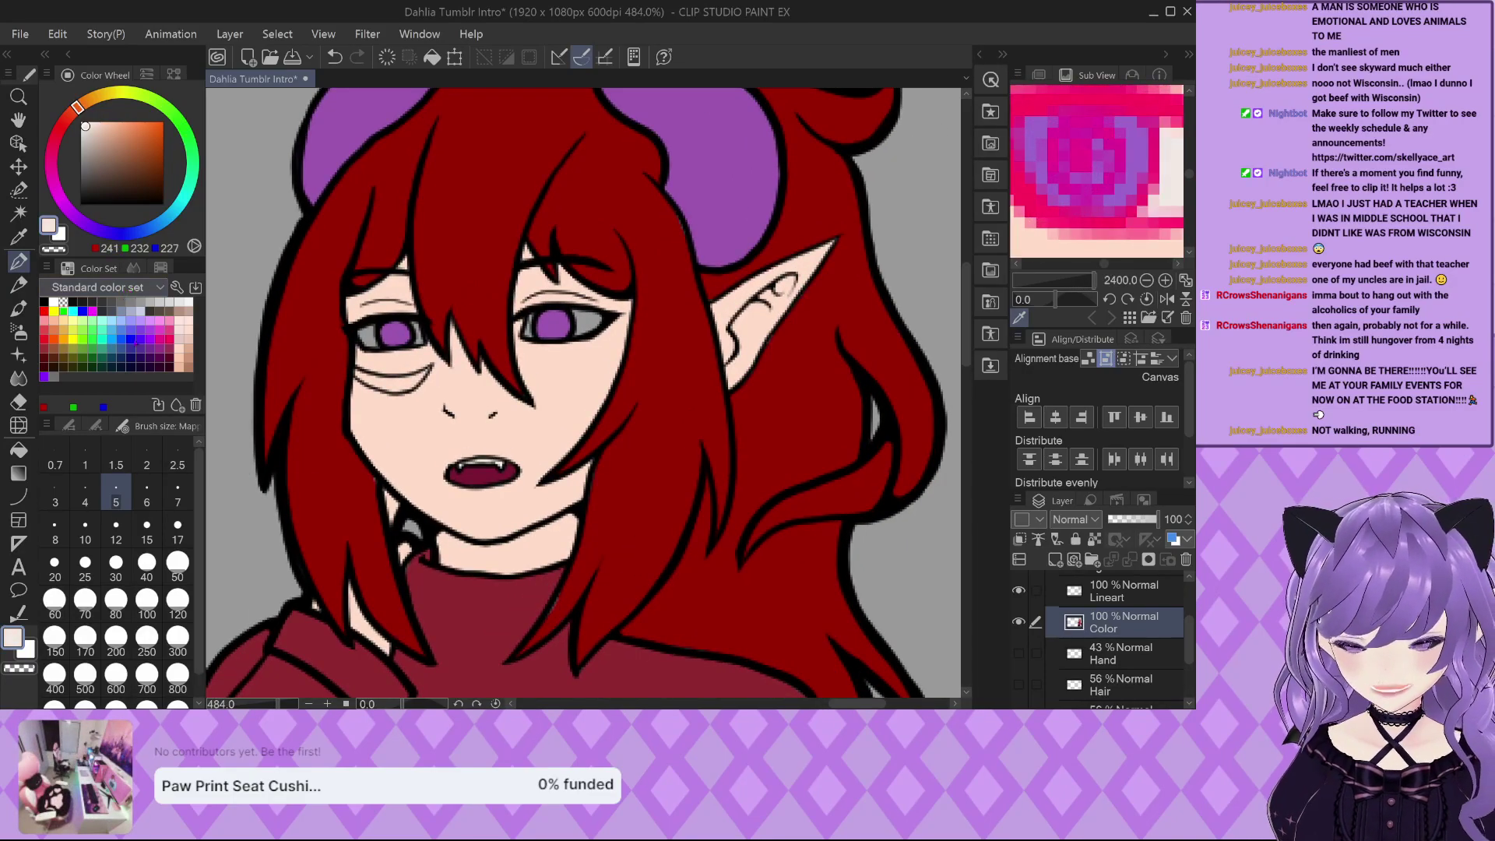
click(127, 368)
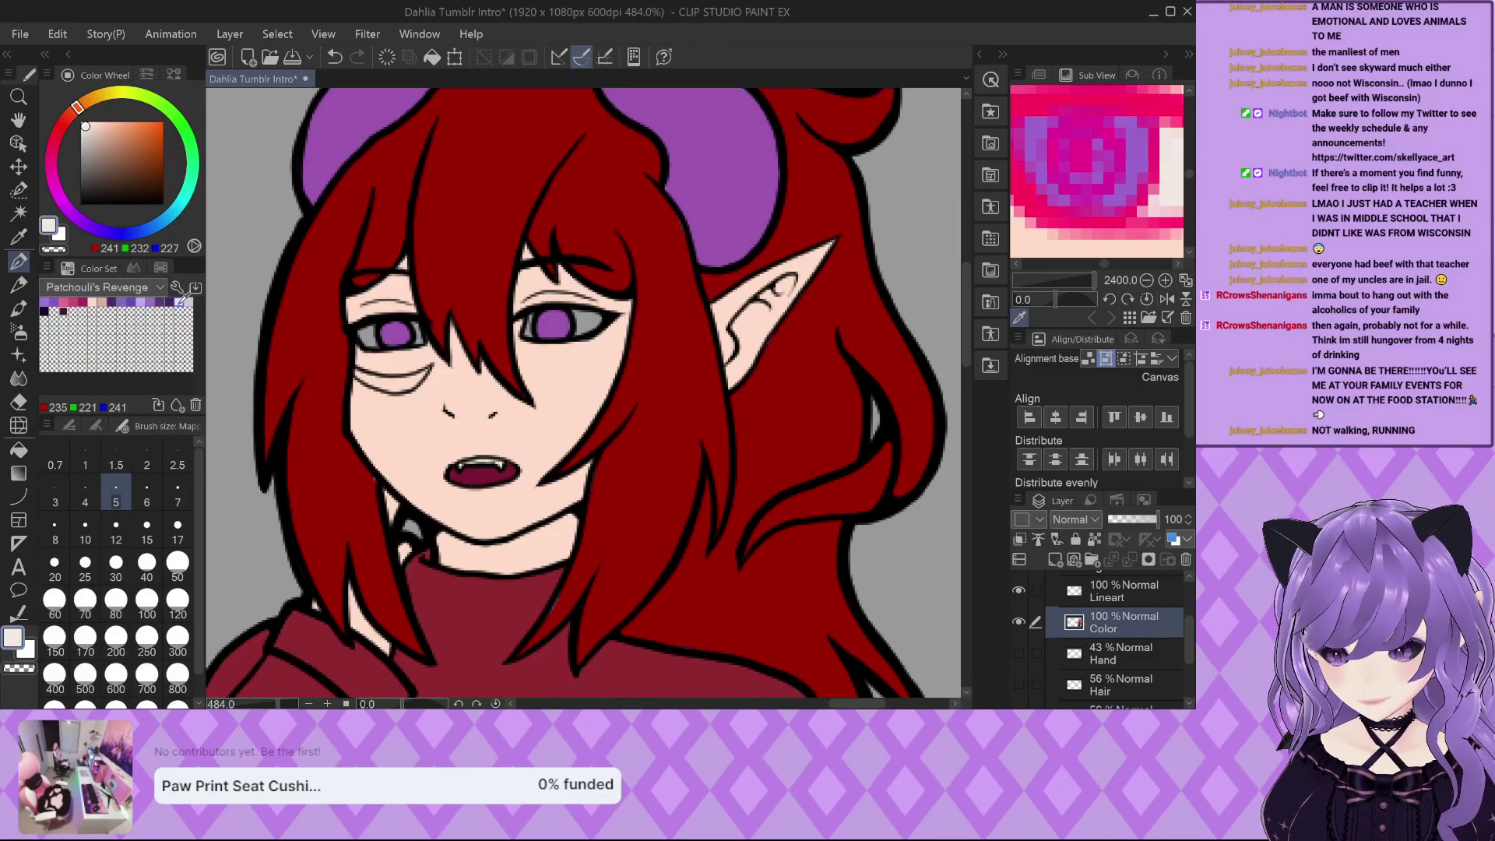
click(184, 301)
Paint a lavender highlight on the right iris edge and fill the left eye white.
scroll(530, 290, up, 3)
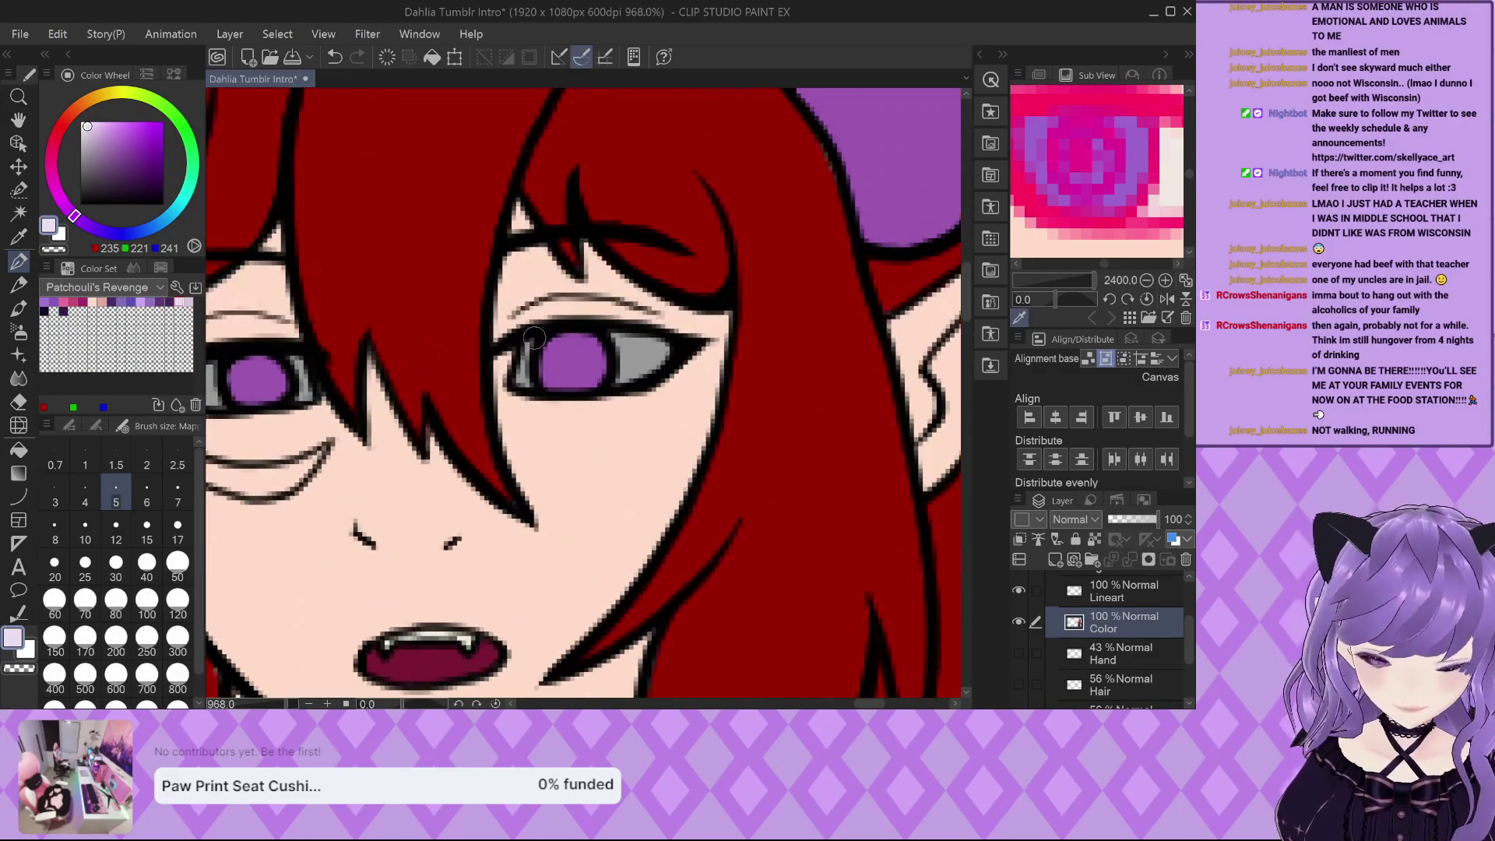
mouse_move(613, 383)
mouse_down()
mouse_move(615, 327)
mouse_move(629, 373)
mouse_up()
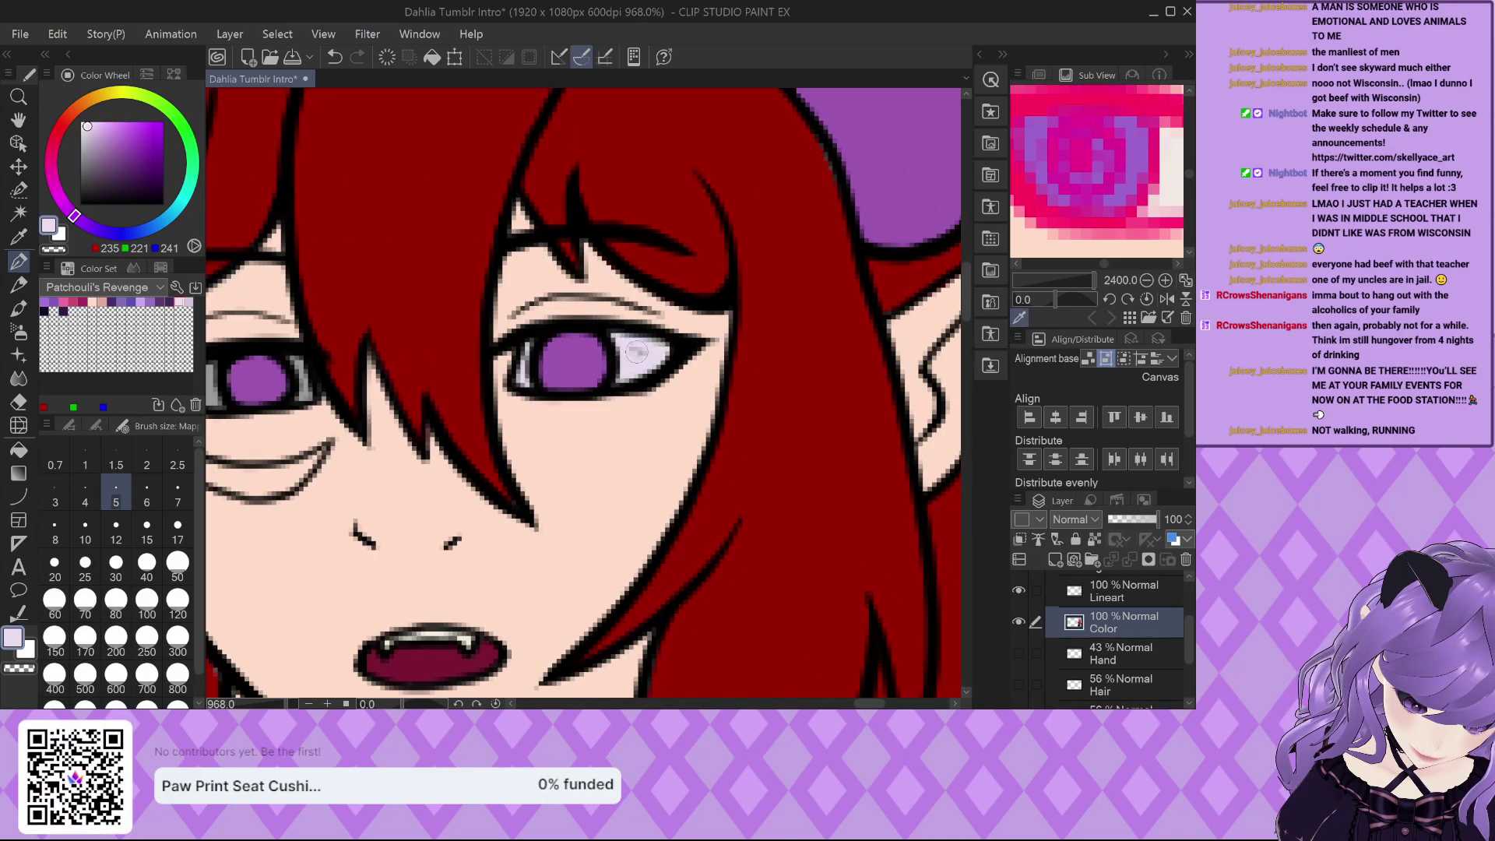
scroll(658, 343, down, 2)
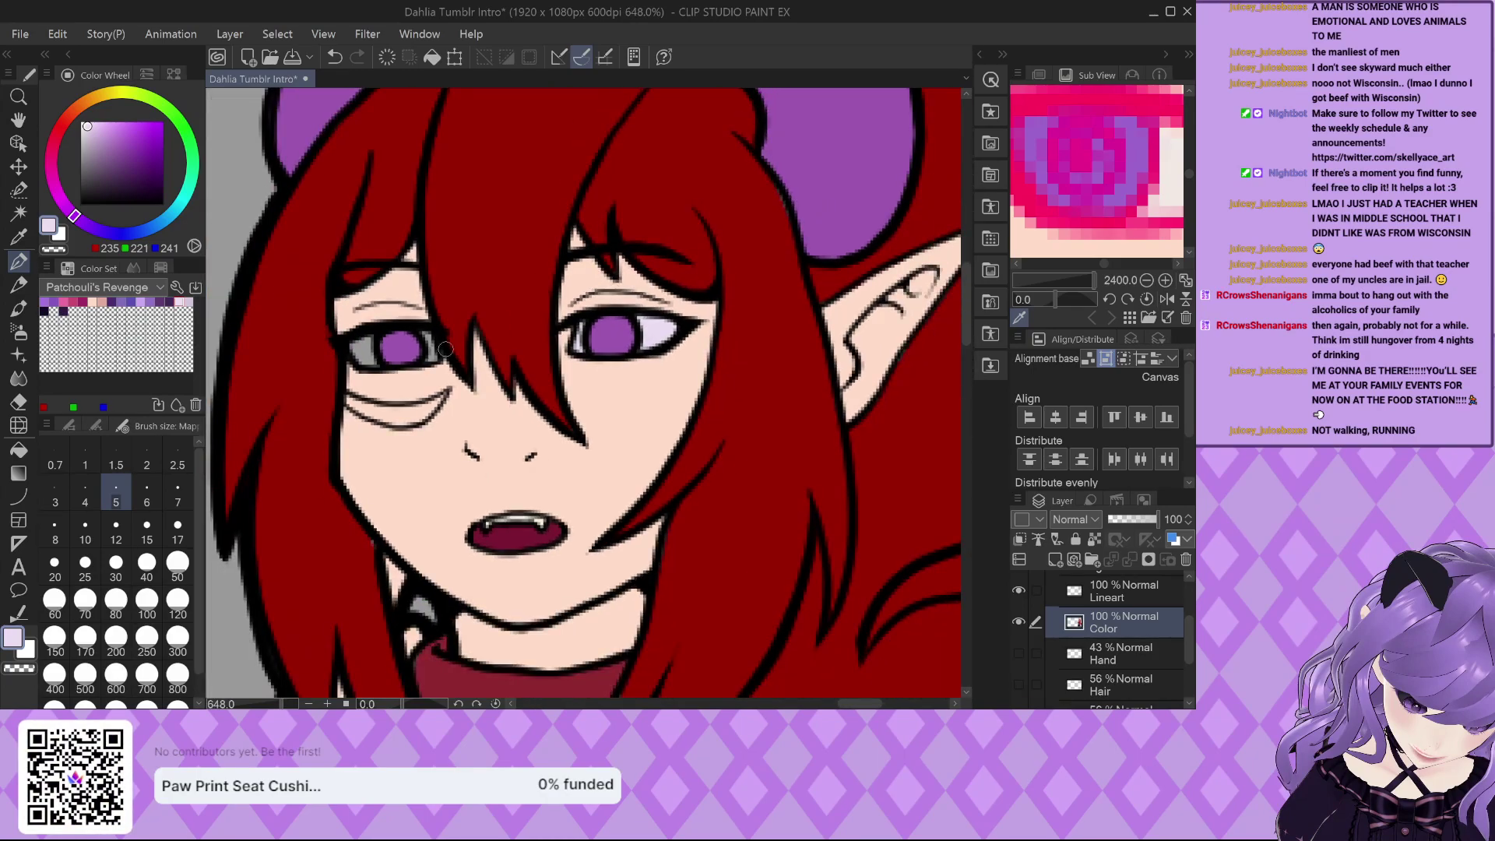
scroll(431, 360, up, 2)
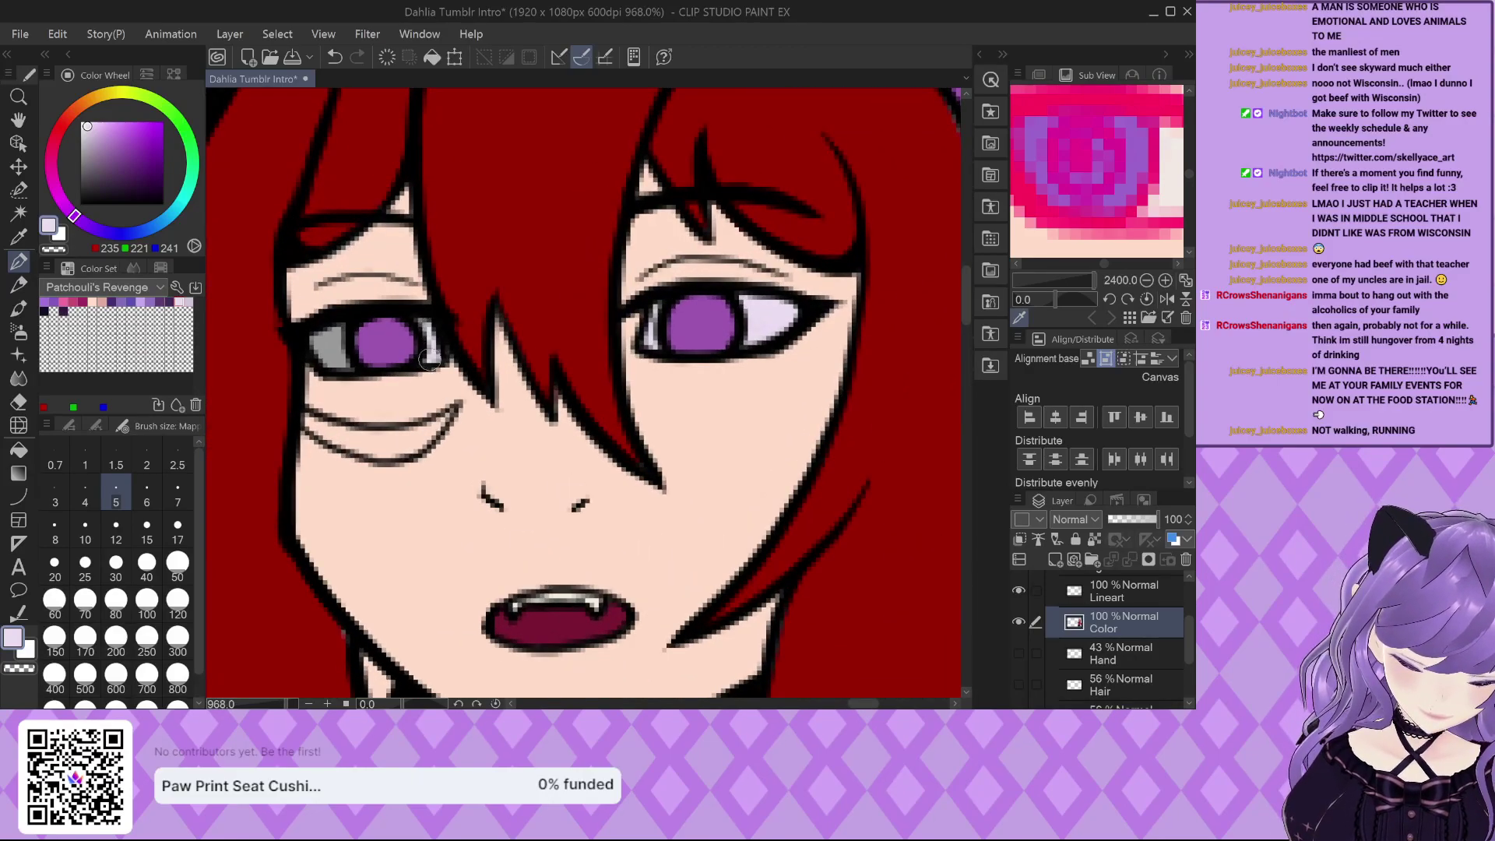
mouse_move(353, 372)
mouse_down()
mouse_move(295, 320)
mouse_move(325, 352)
mouse_move(342, 301)
mouse_move(330, 348)
mouse_move(346, 362)
mouse_move(339, 320)
mouse_up()
scroll(589, 348, down, 10)
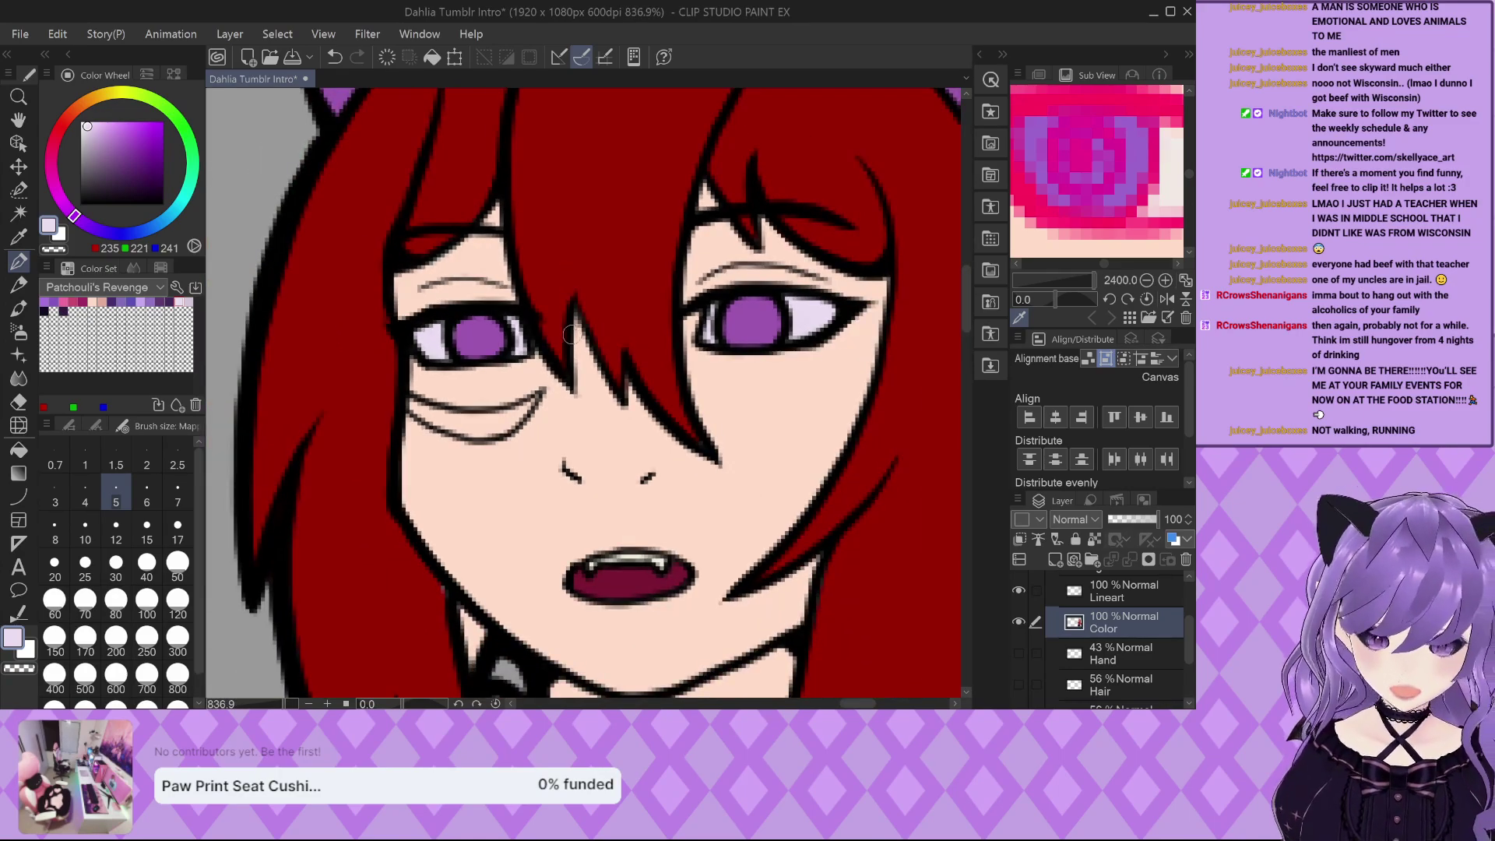
scroll(573, 270, down, 3)
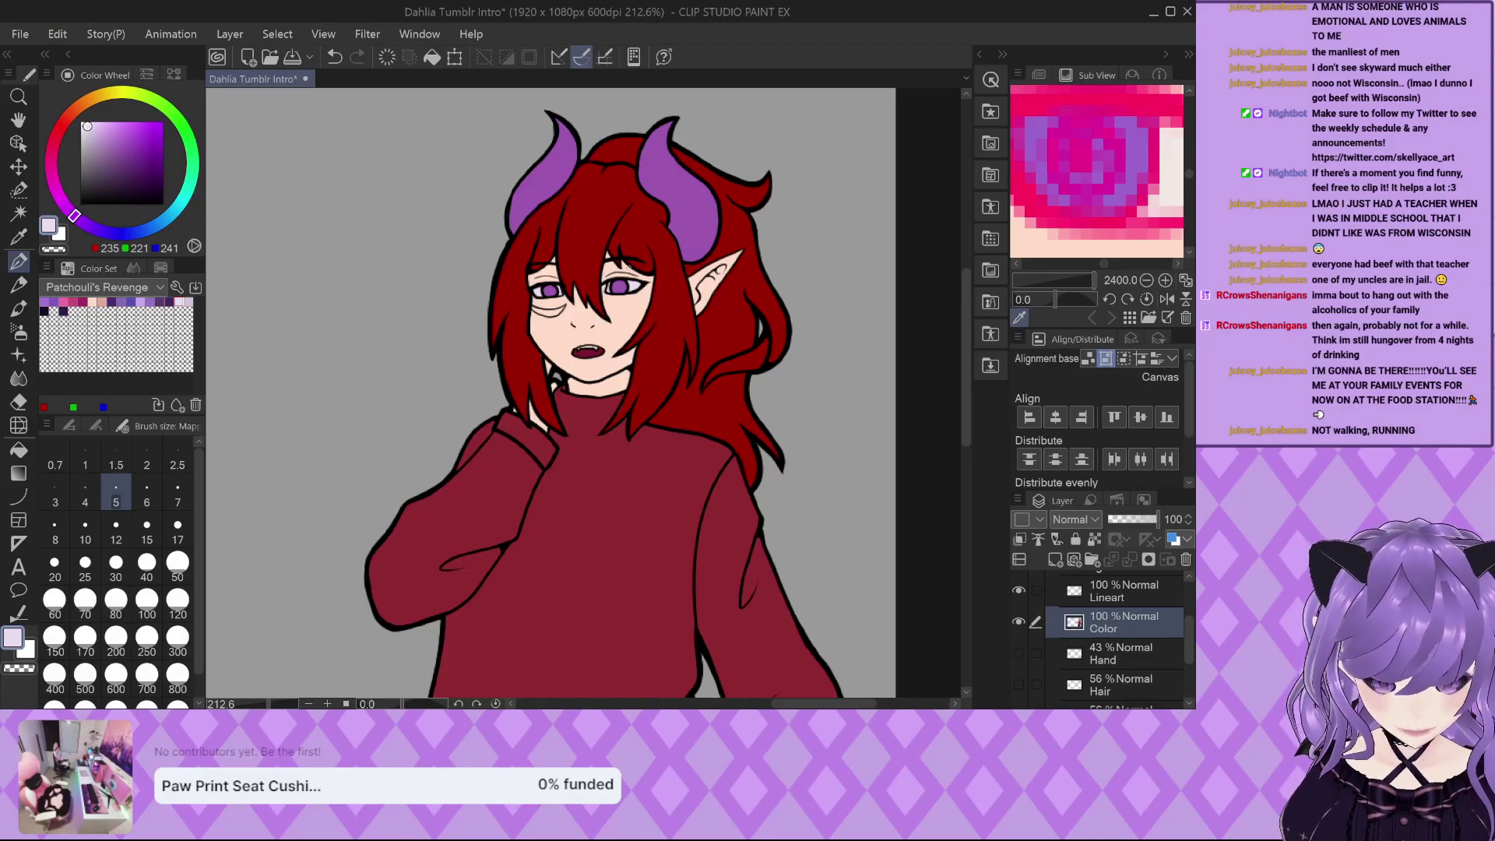
scroll(580, 258, up, 3)
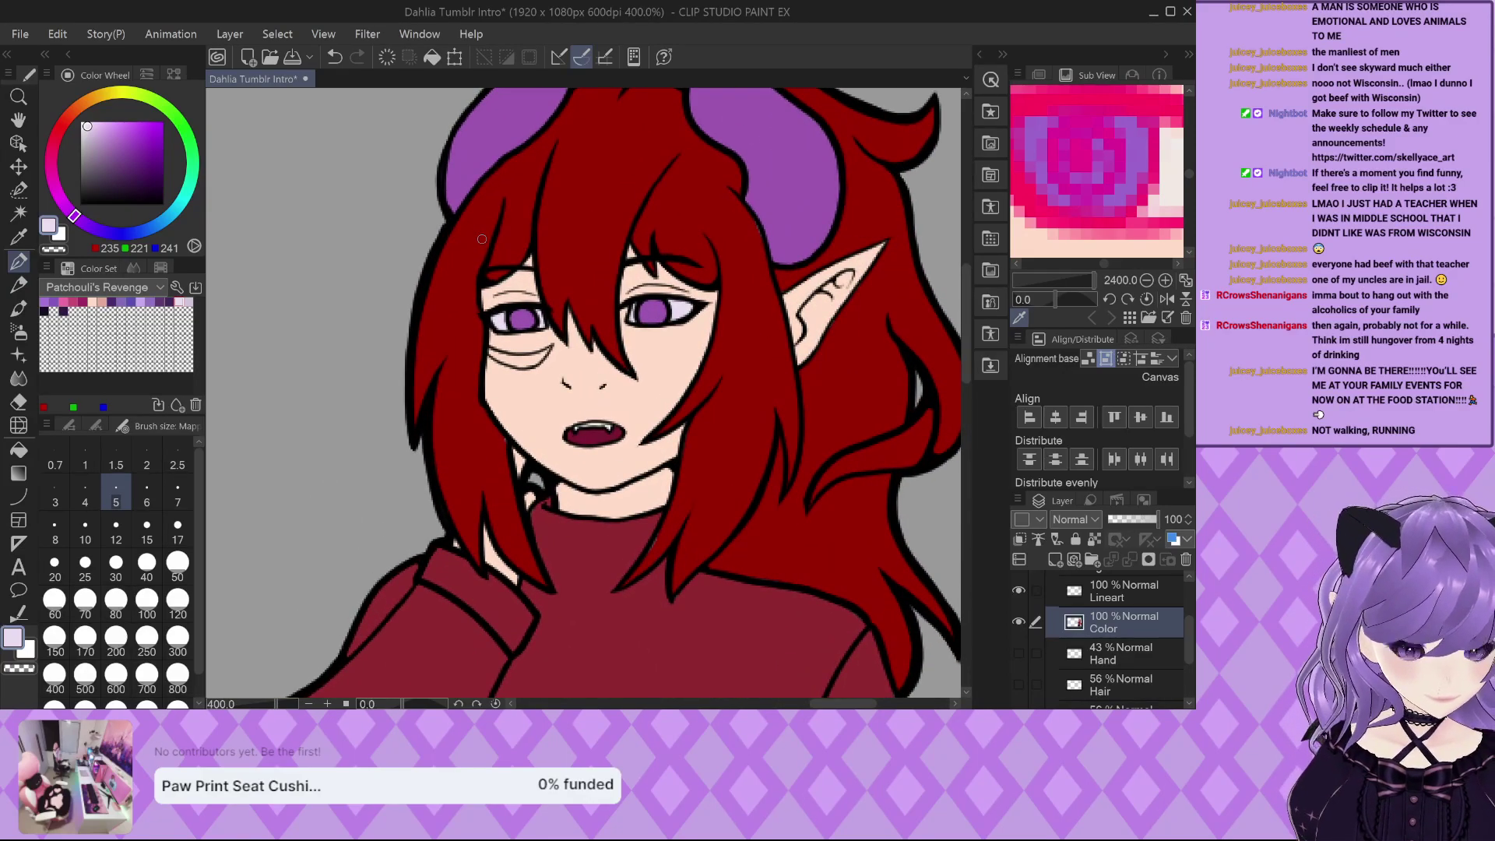
scroll(482, 239, down, 3)
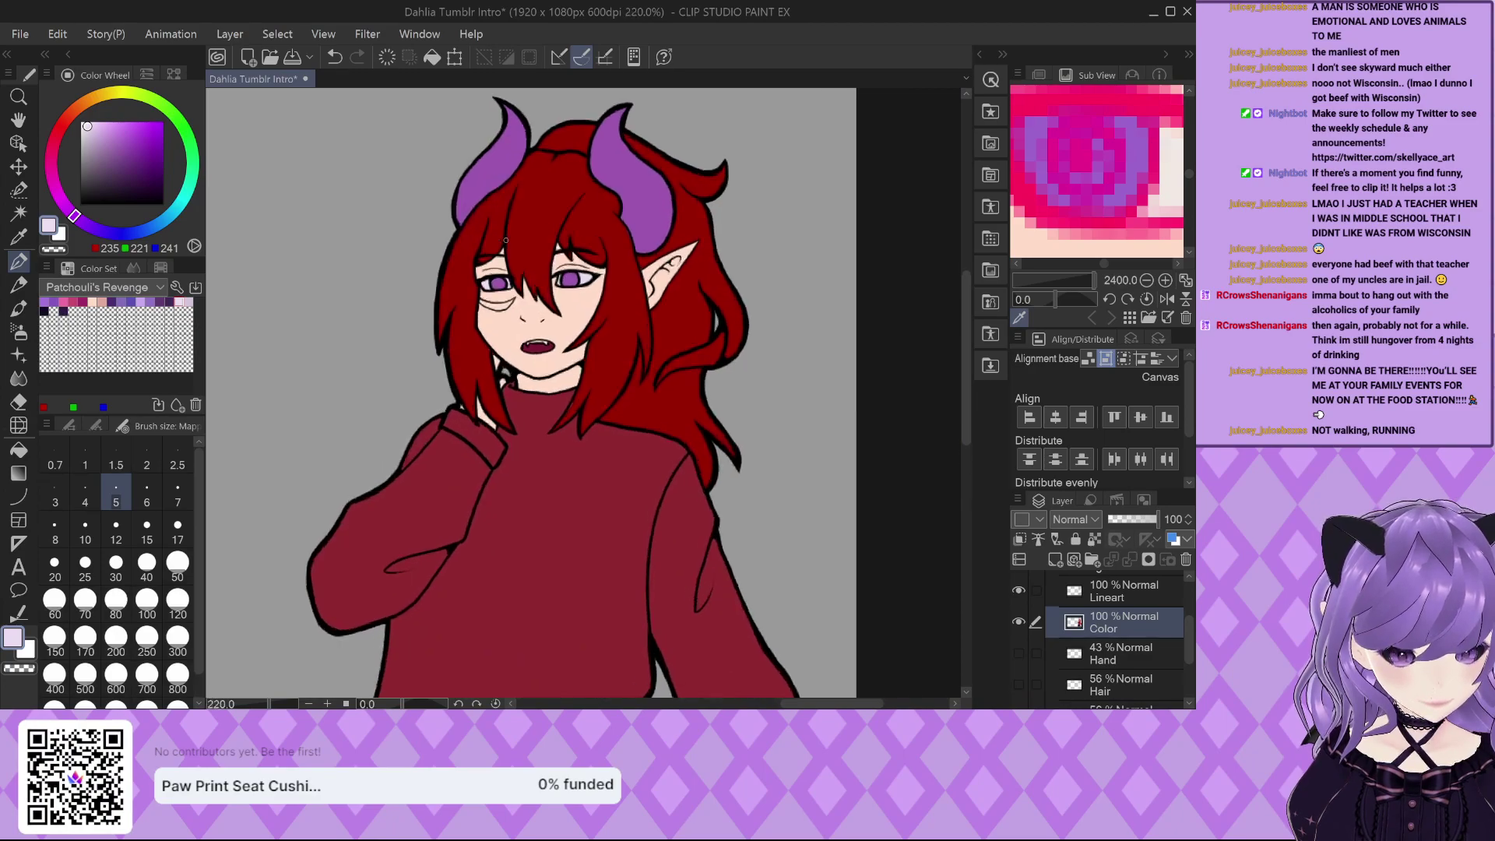
scroll(502, 280, up, 2)
scroll(502, 280, up, 1)
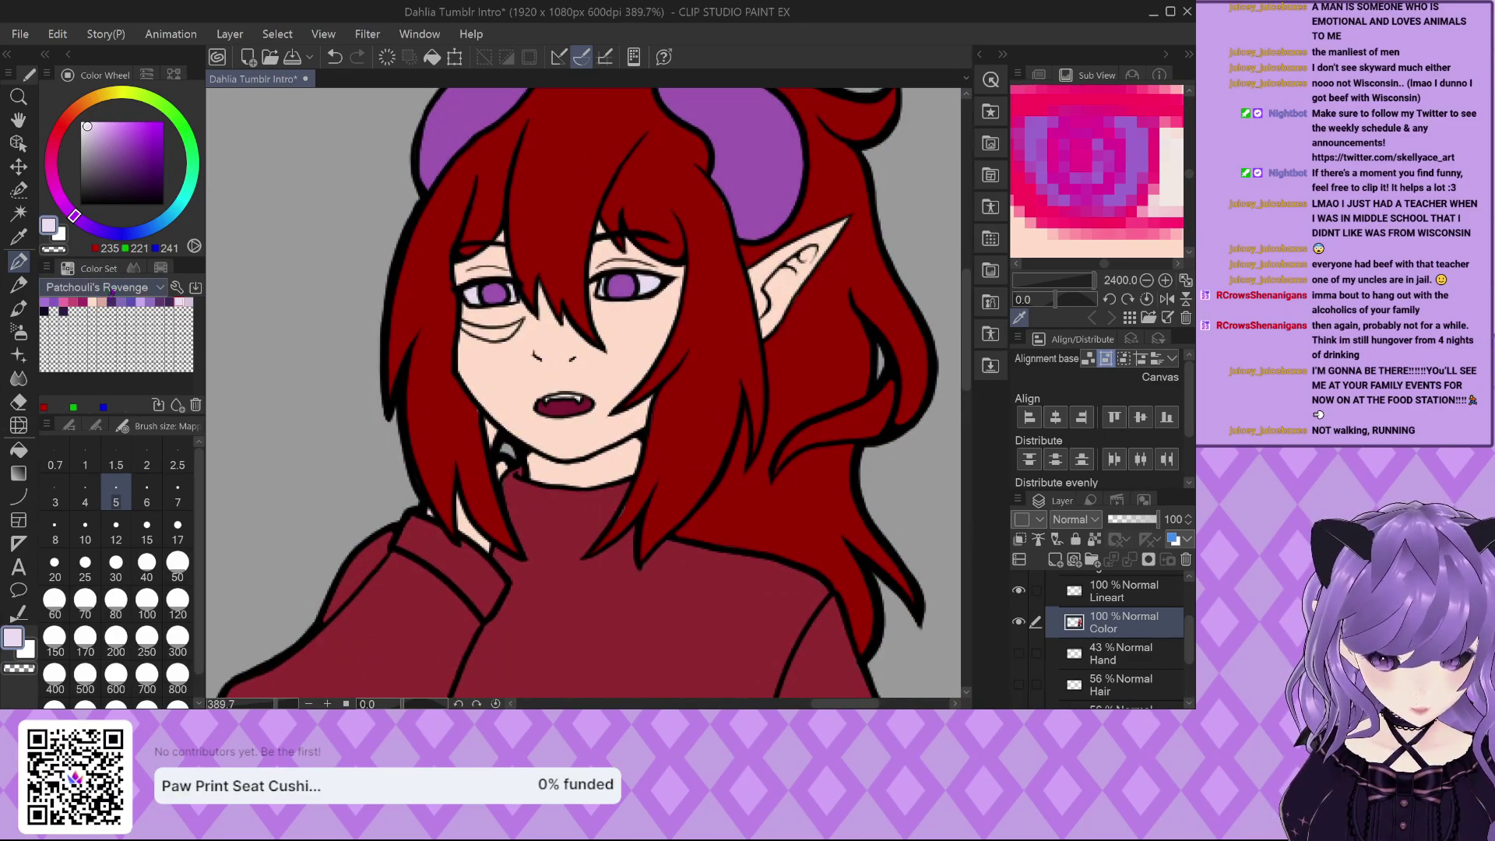
Switch back to the Standard colour set and zoom out to check the head.
click(113, 314)
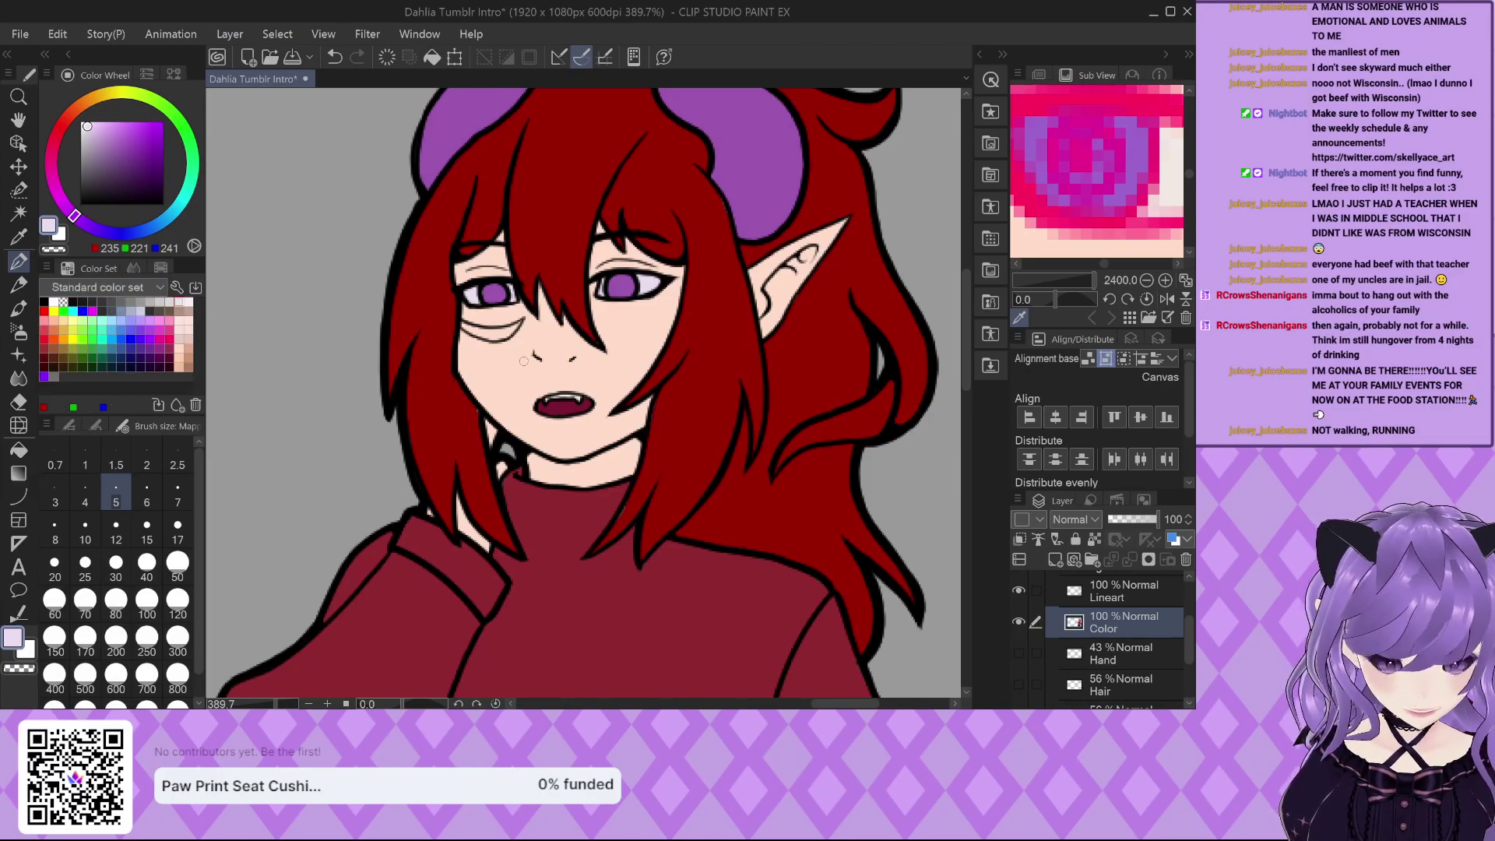
scroll(543, 366, down, 3)
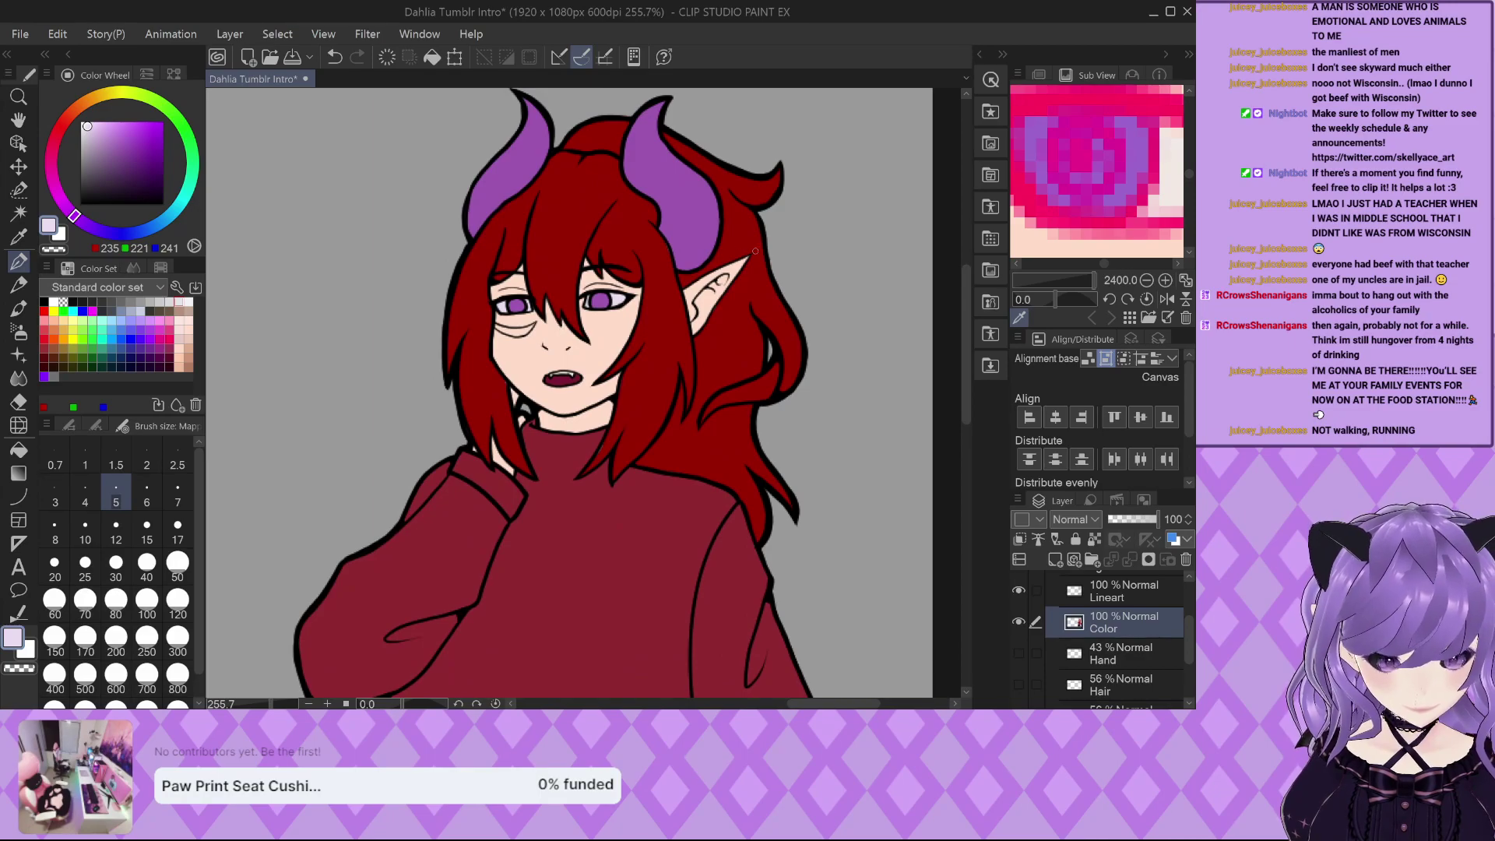
scroll(758, 246, up, 2)
scroll(758, 246, up, 2)
Select the Lineart layer and set the drawing colour to black.
click(1123, 592)
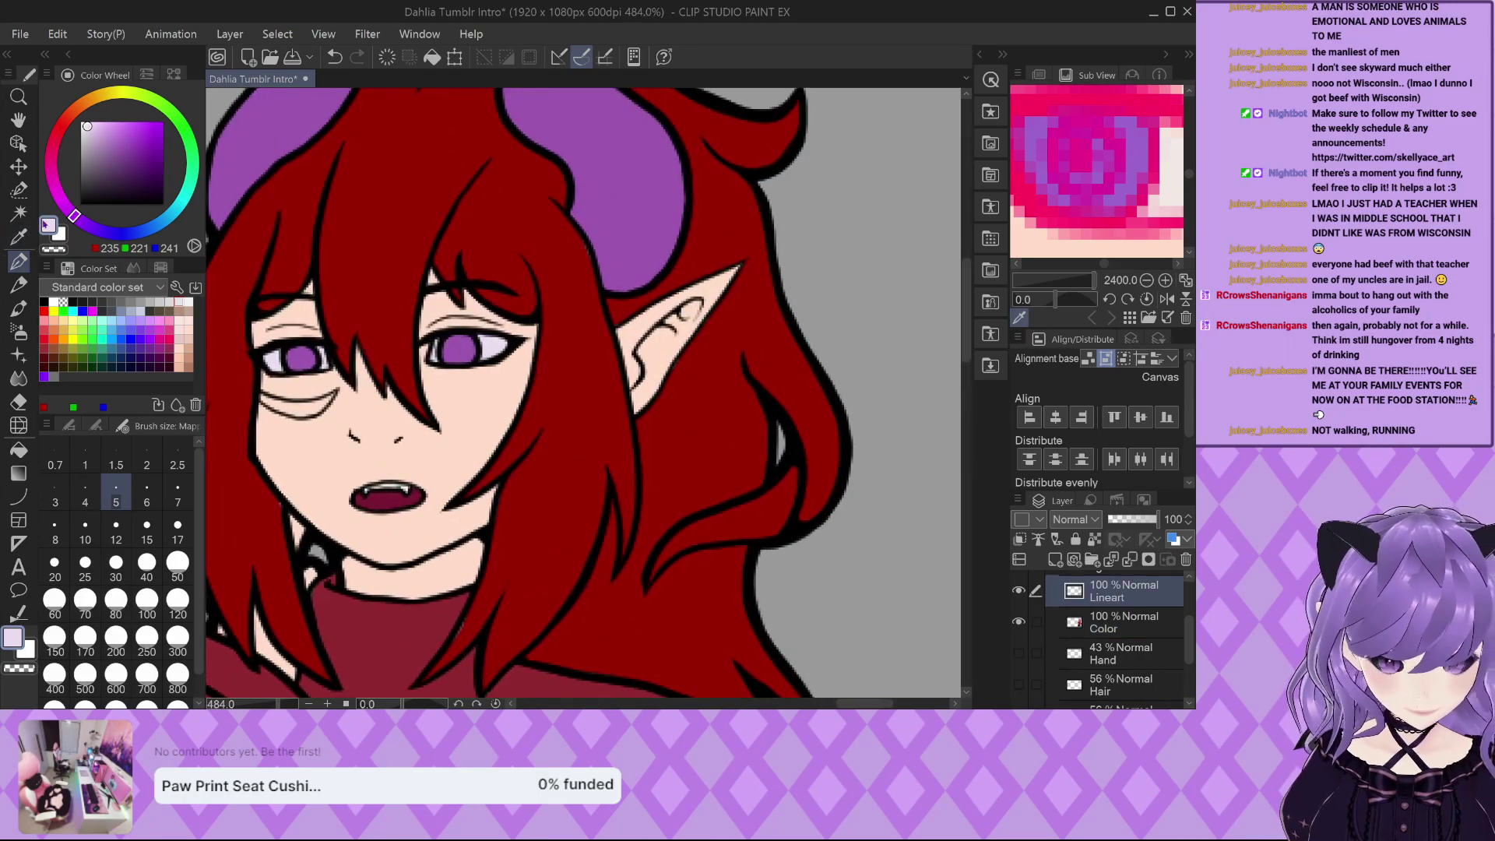
drag(97, 179, 3, 289)
scroll(736, 269, up, 4)
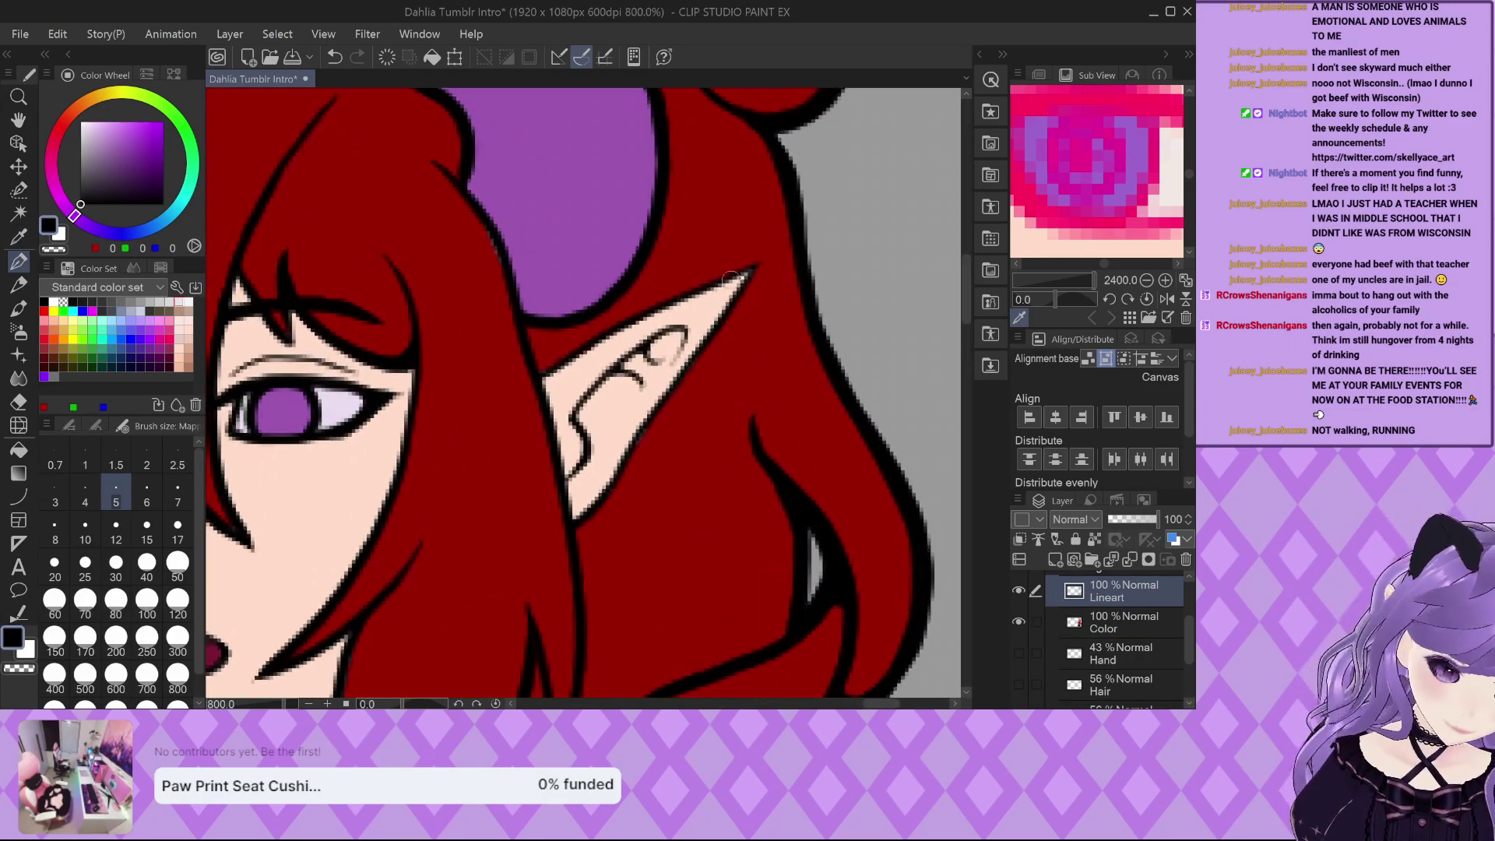
Ink the ear's upper edge down from its tip, undoing two rough attempts.
drag(745, 273, 648, 319)
key(ctrl+z)
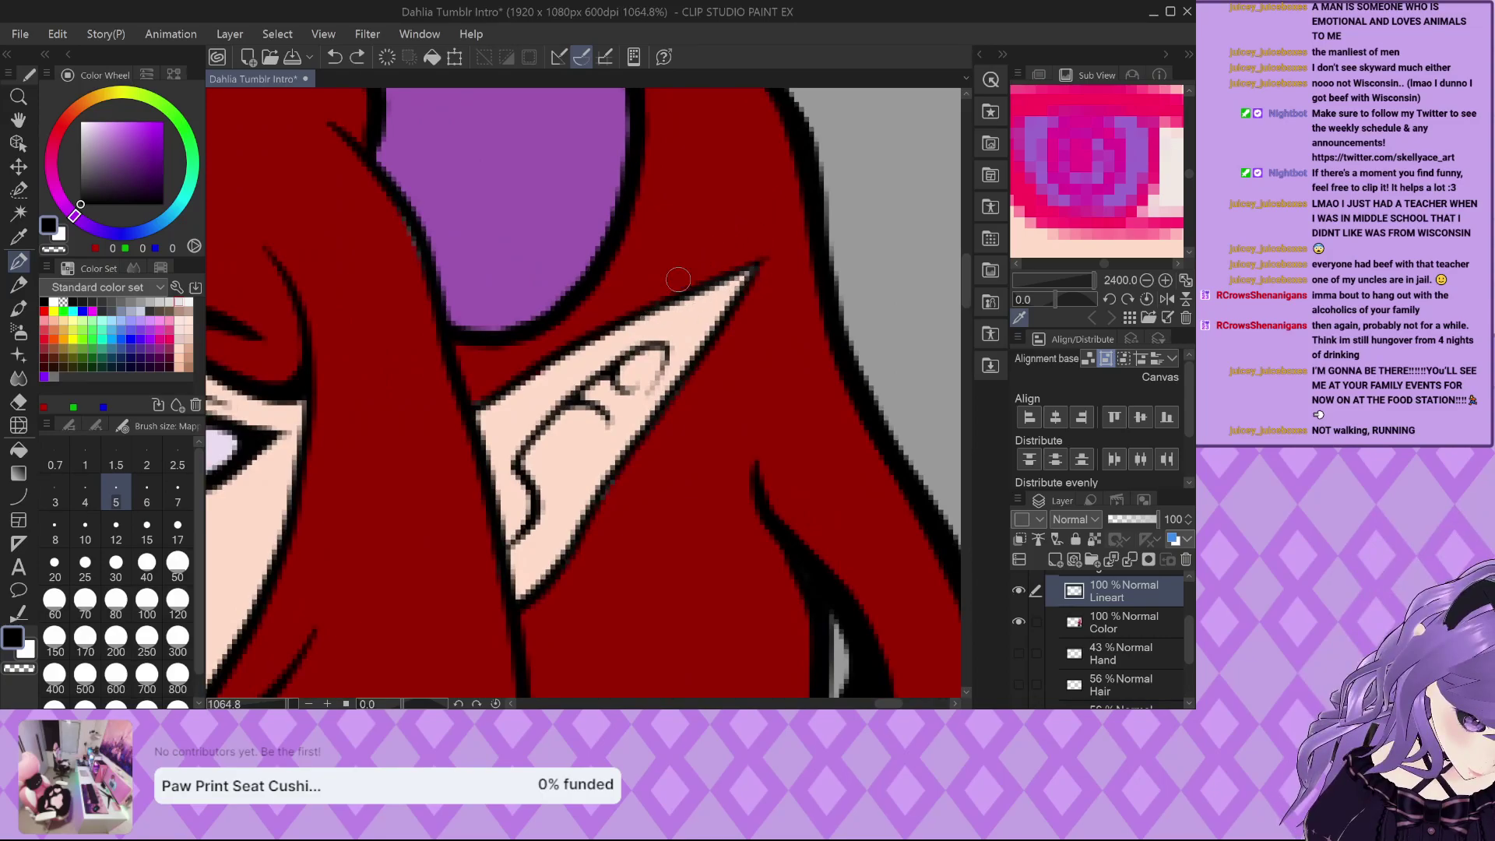
mouse_move(753, 270)
mouse_down()
mouse_move(549, 346)
mouse_move(471, 405)
mouse_up()
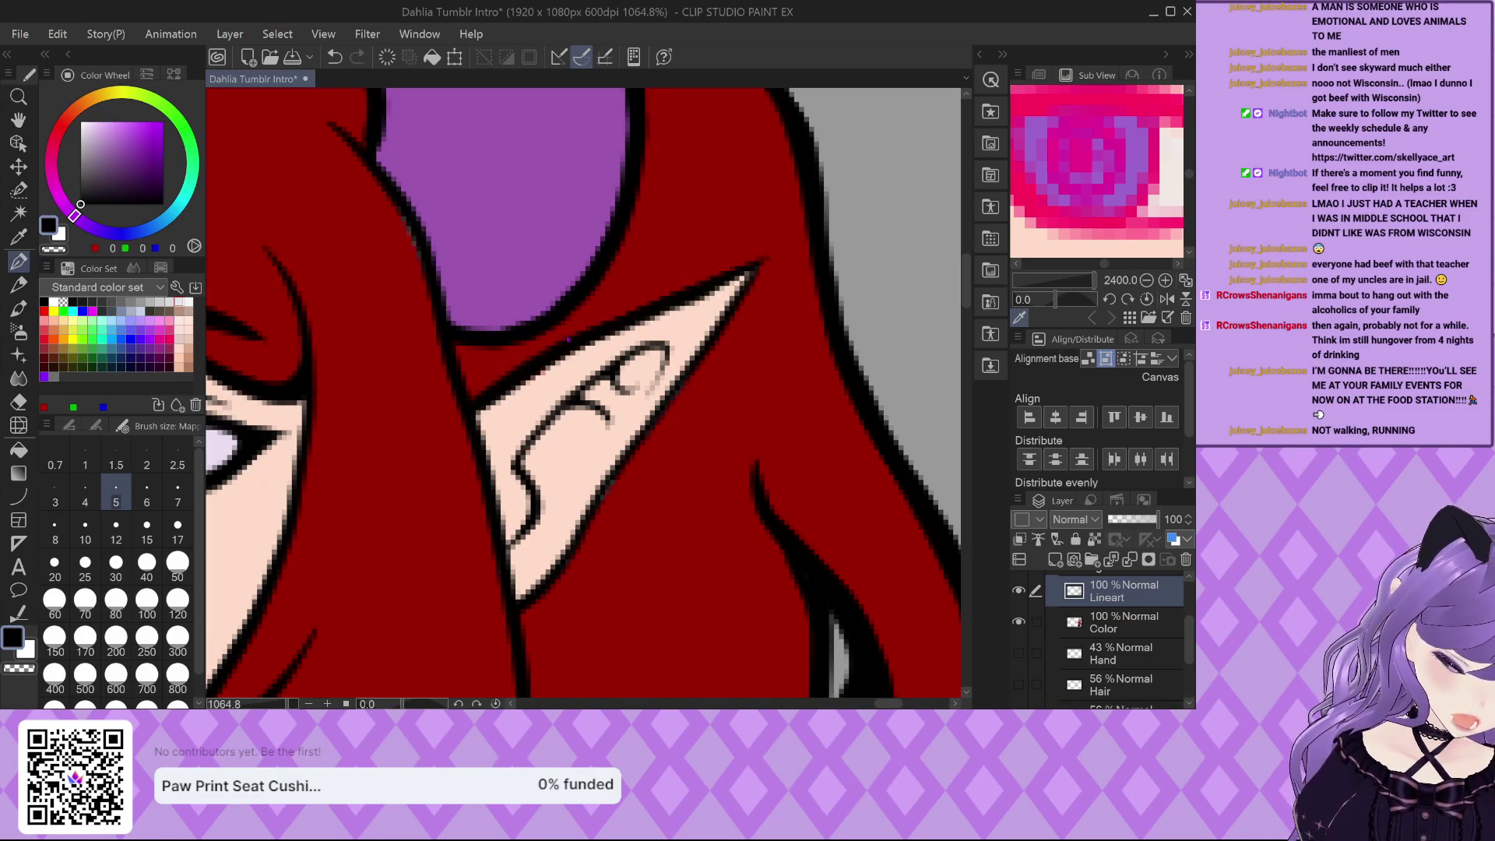
key(ctrl+z)
drag(754, 269, 478, 420)
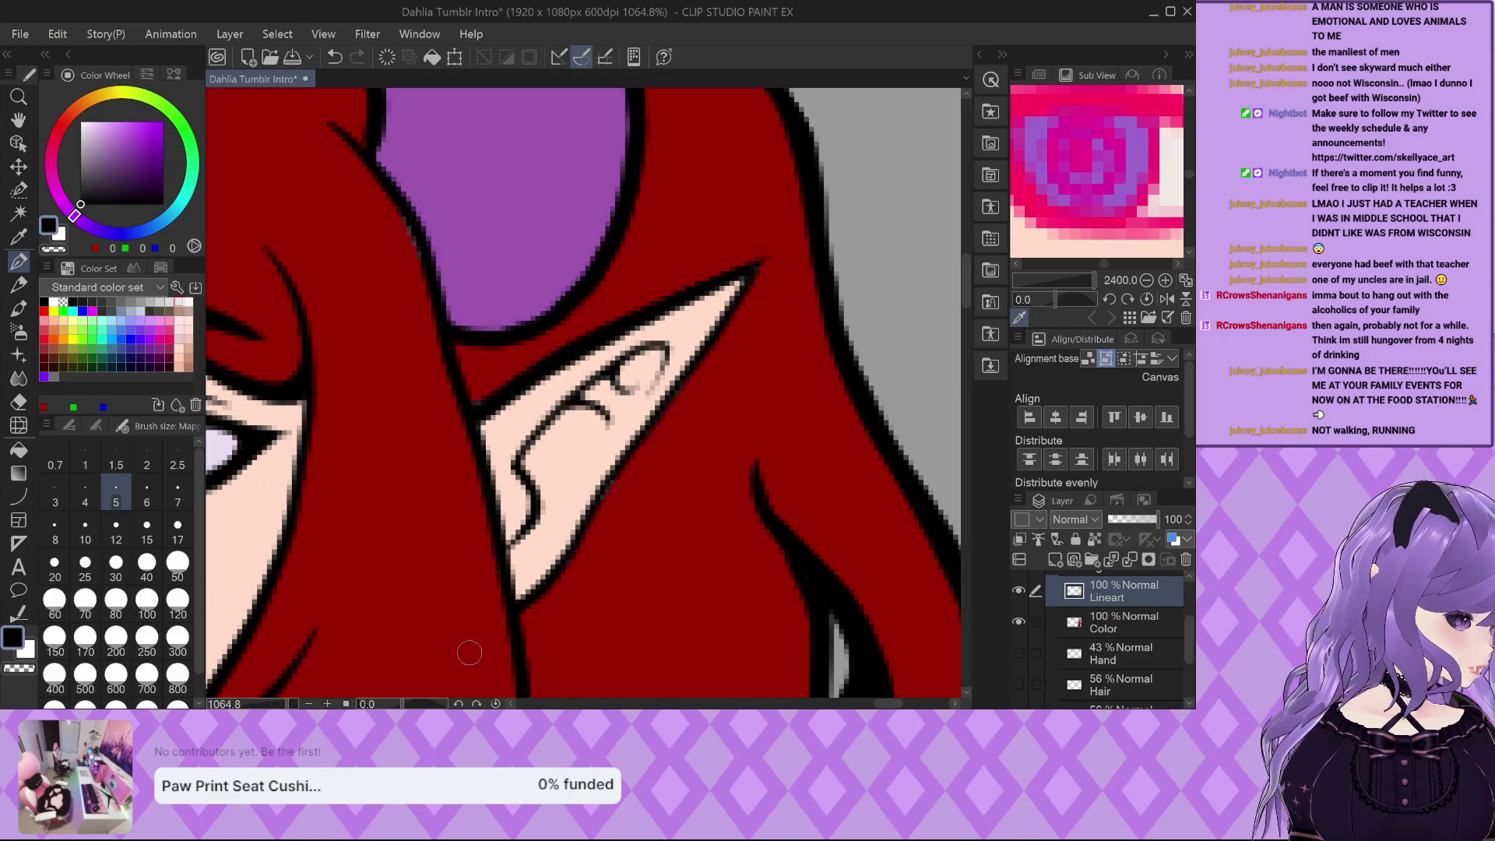
mouse_move(751, 268)
mouse_down()
mouse_move(546, 583)
mouse_move(514, 600)
mouse_up()
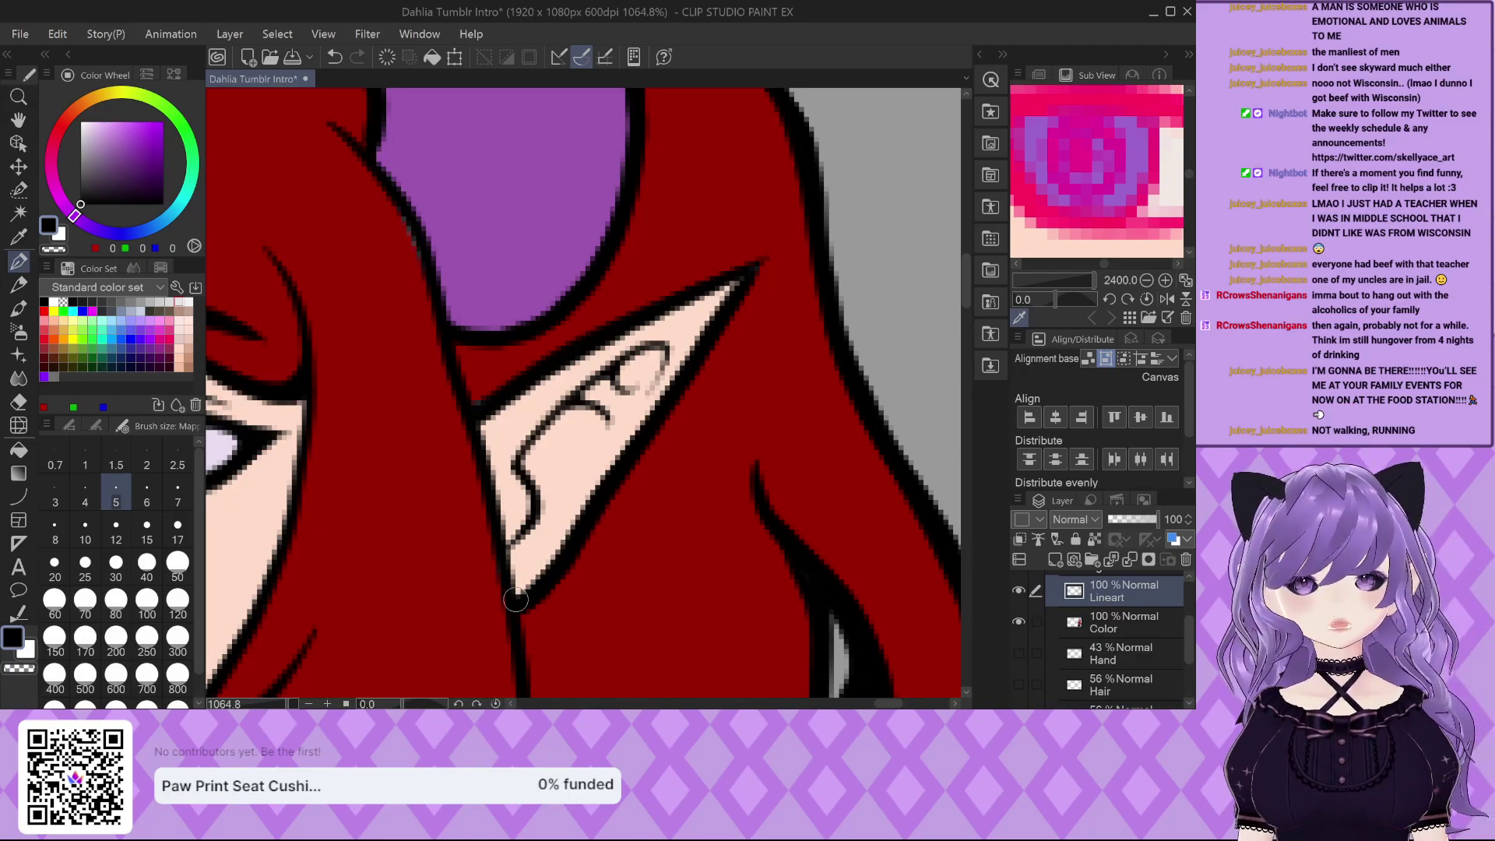
scroll(552, 344, down, 8)
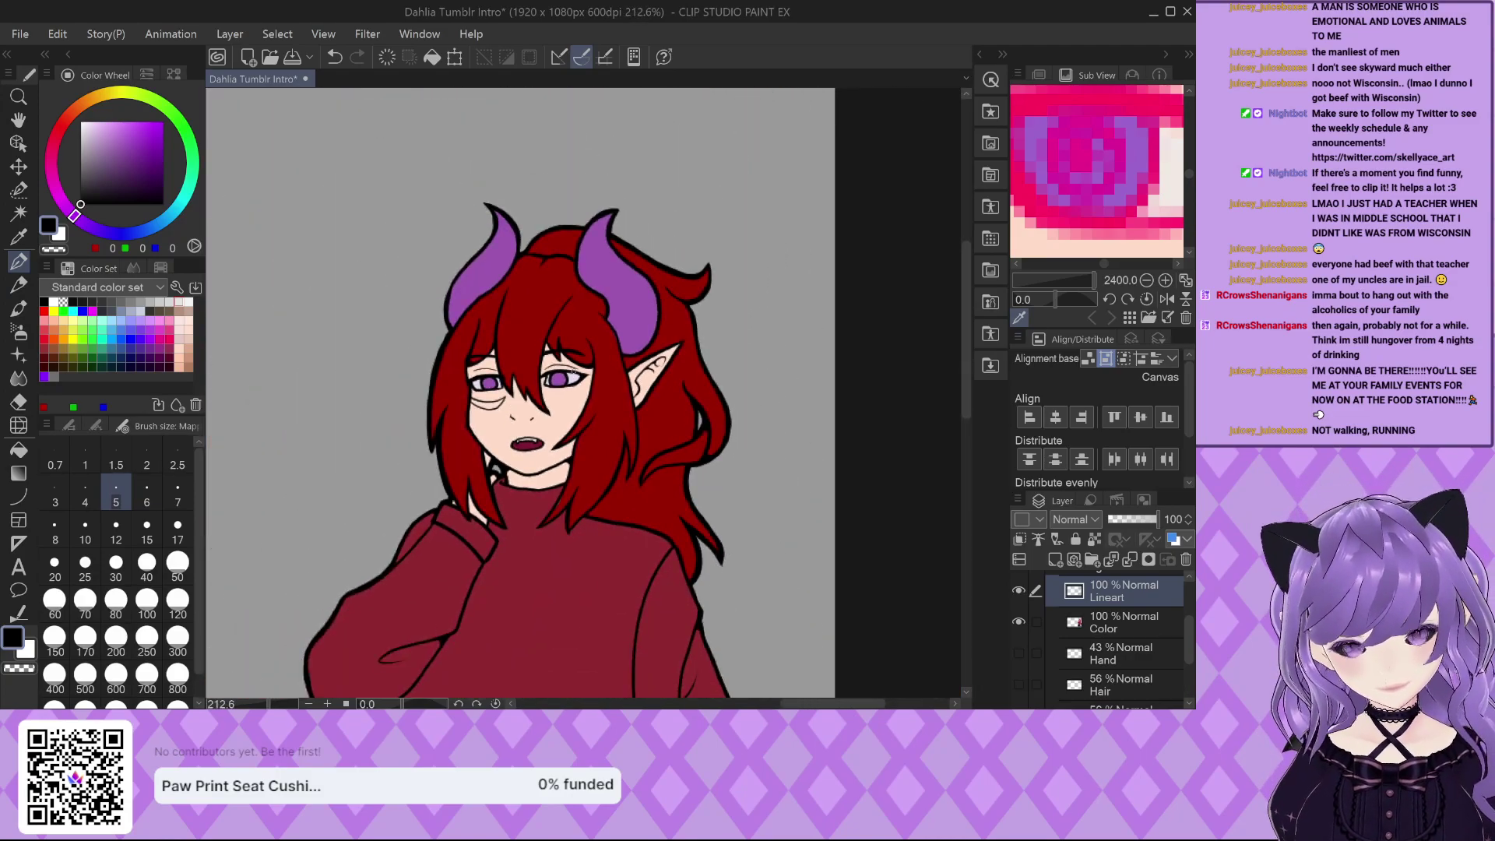
scroll(567, 370, up, 2)
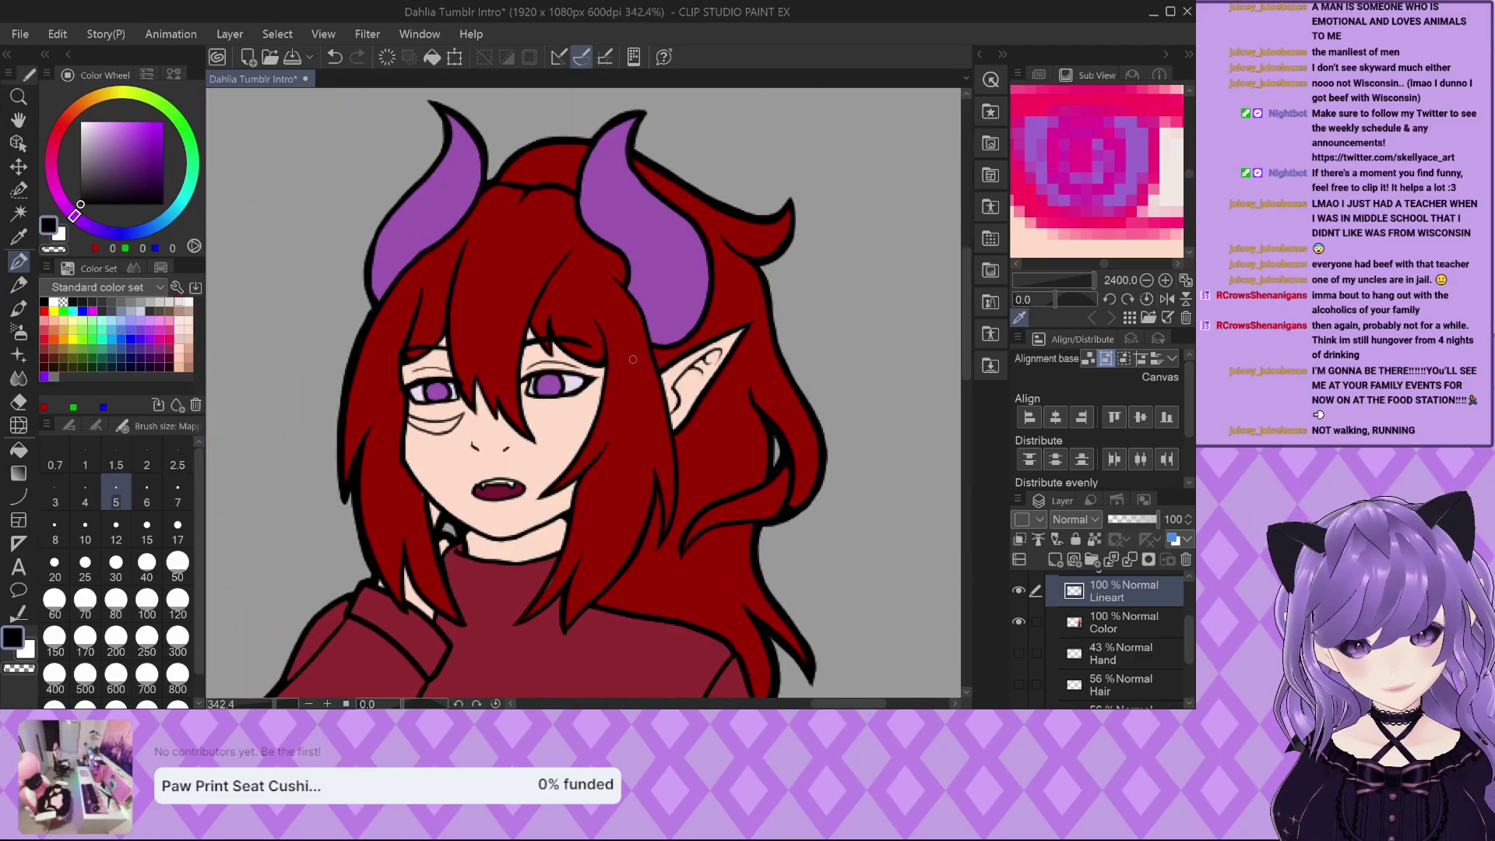
scroll(632, 356, down, 5)
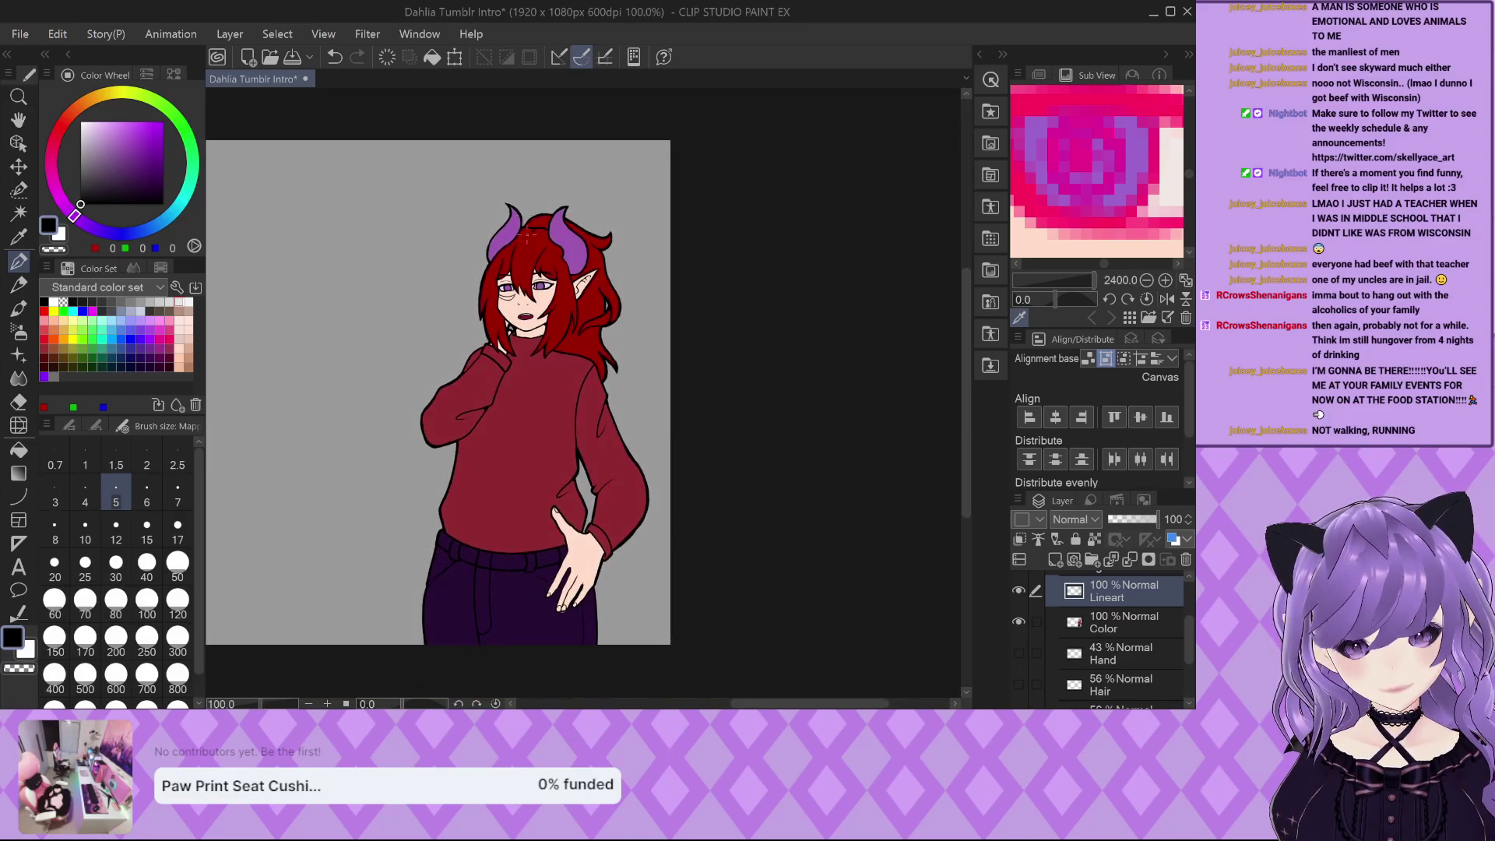
Select the Color layer and eyedrop the trousers' dark purple (38, 12, 53).
scroll(538, 474, up, 2)
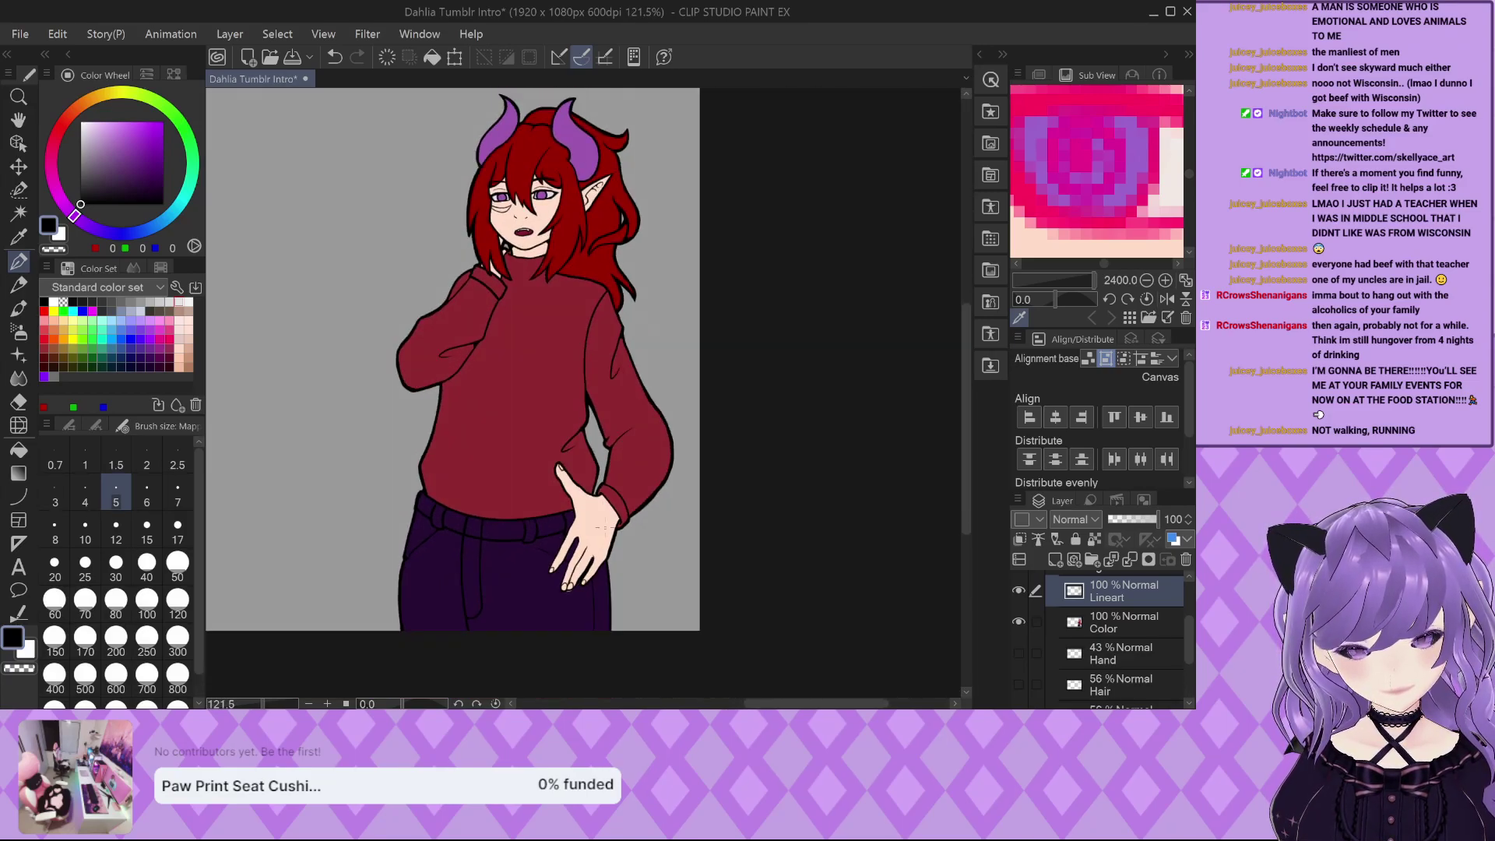
click(1133, 632)
alt+click(556, 615)
scroll(565, 607, up, 5)
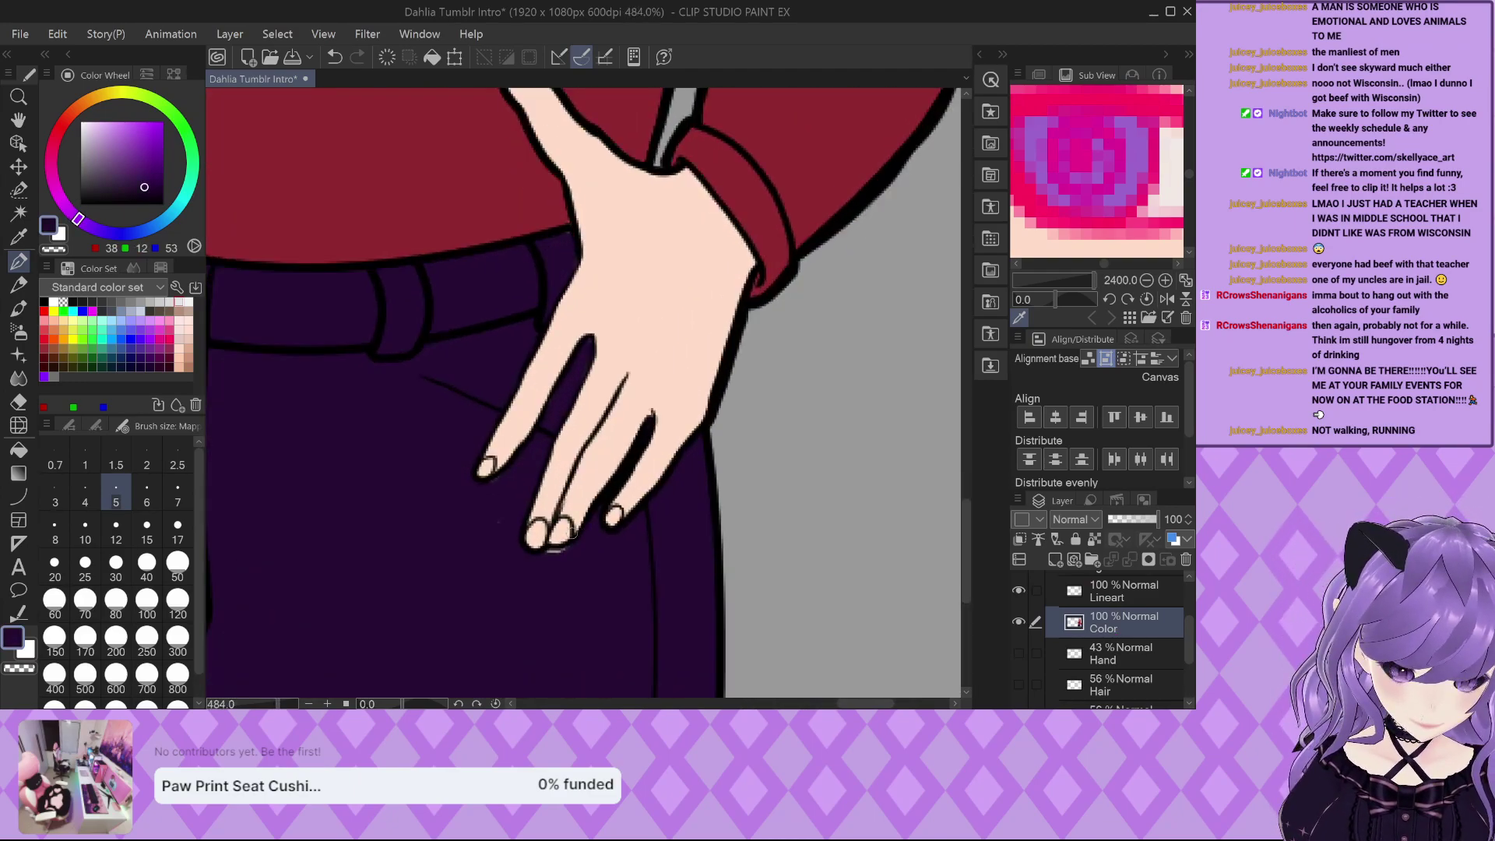
scroll(568, 531, up, 2)
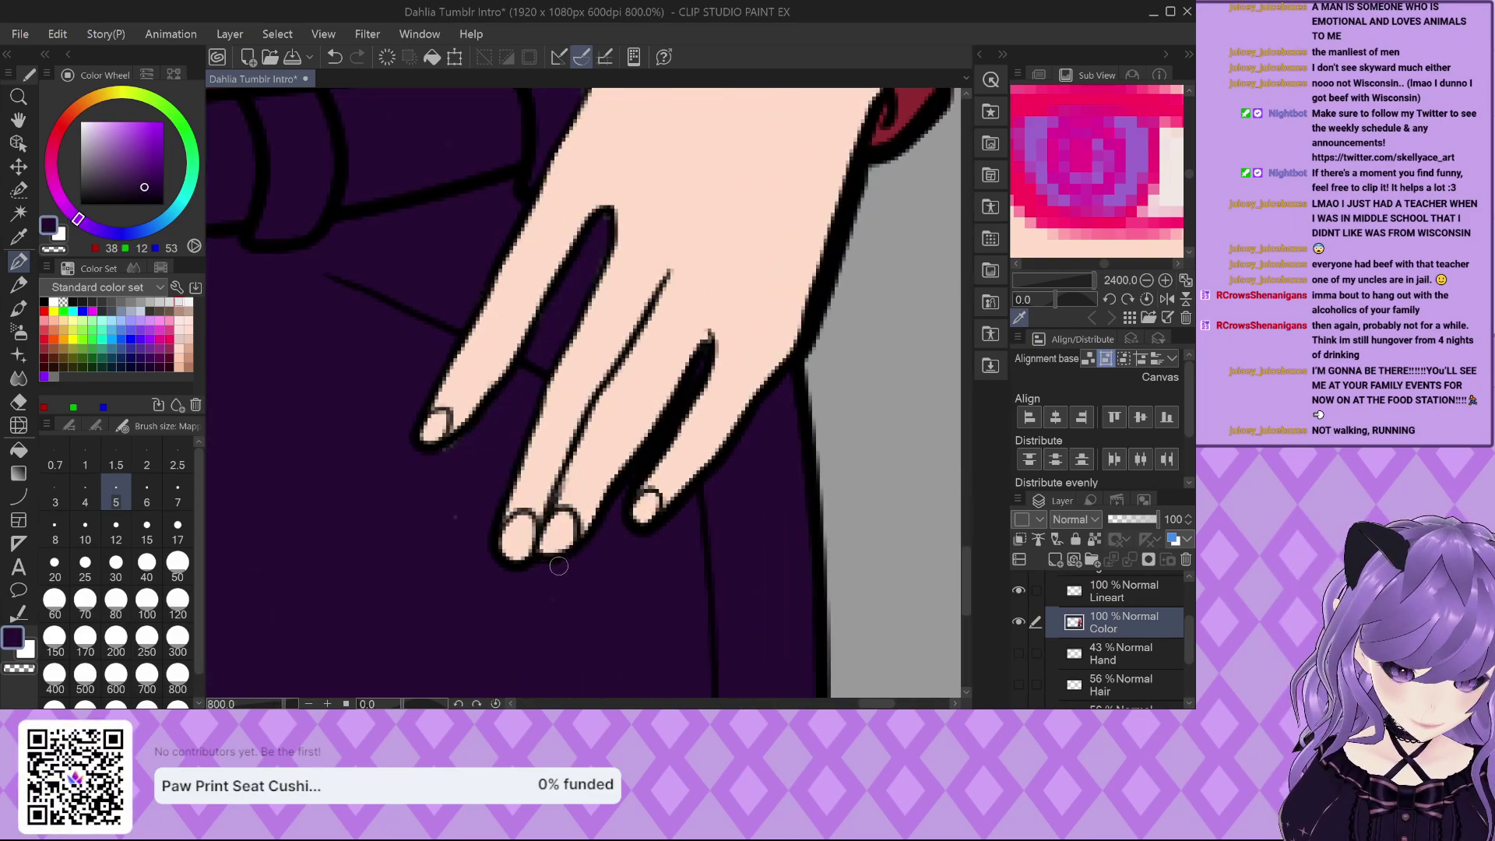
scroll(572, 553, down, 5)
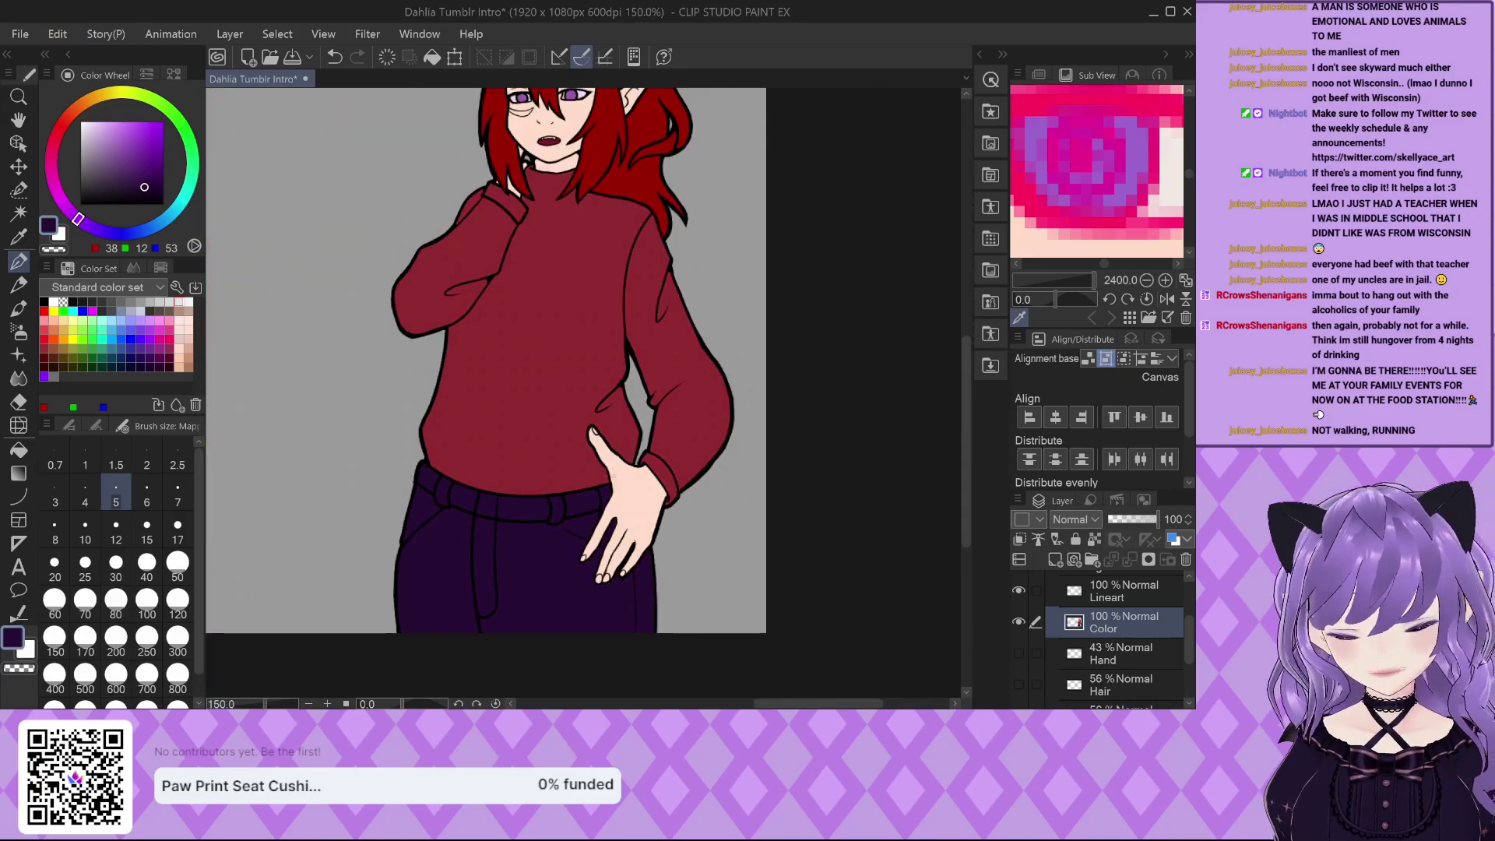
scroll(580, 358, down, 3)
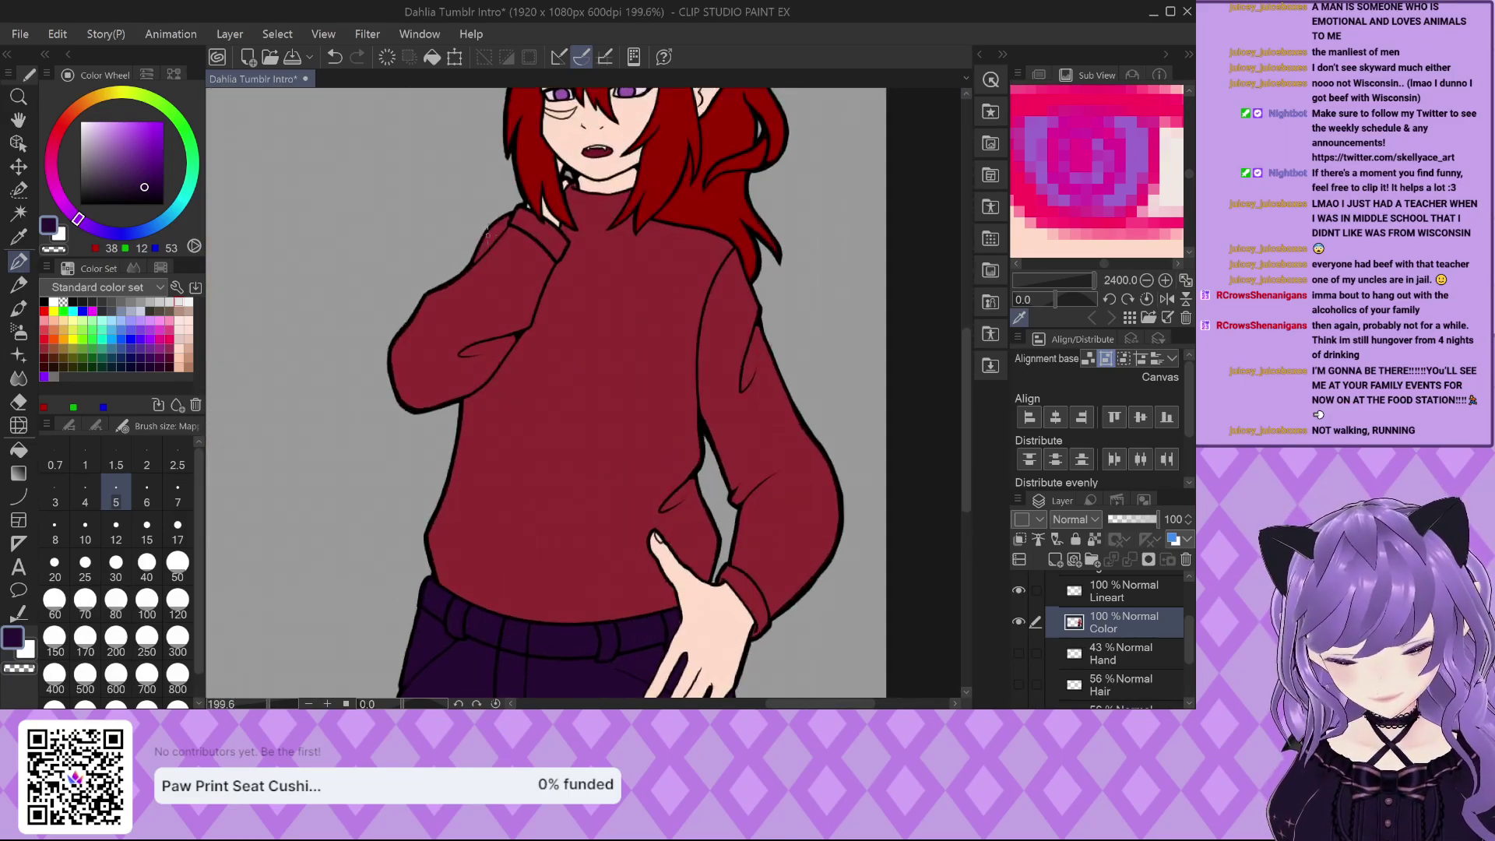
scroll(577, 284, up, 2)
Import the pink swatch image into the Sub View palette as a colour reference.
scroll(601, 337, down, 4)
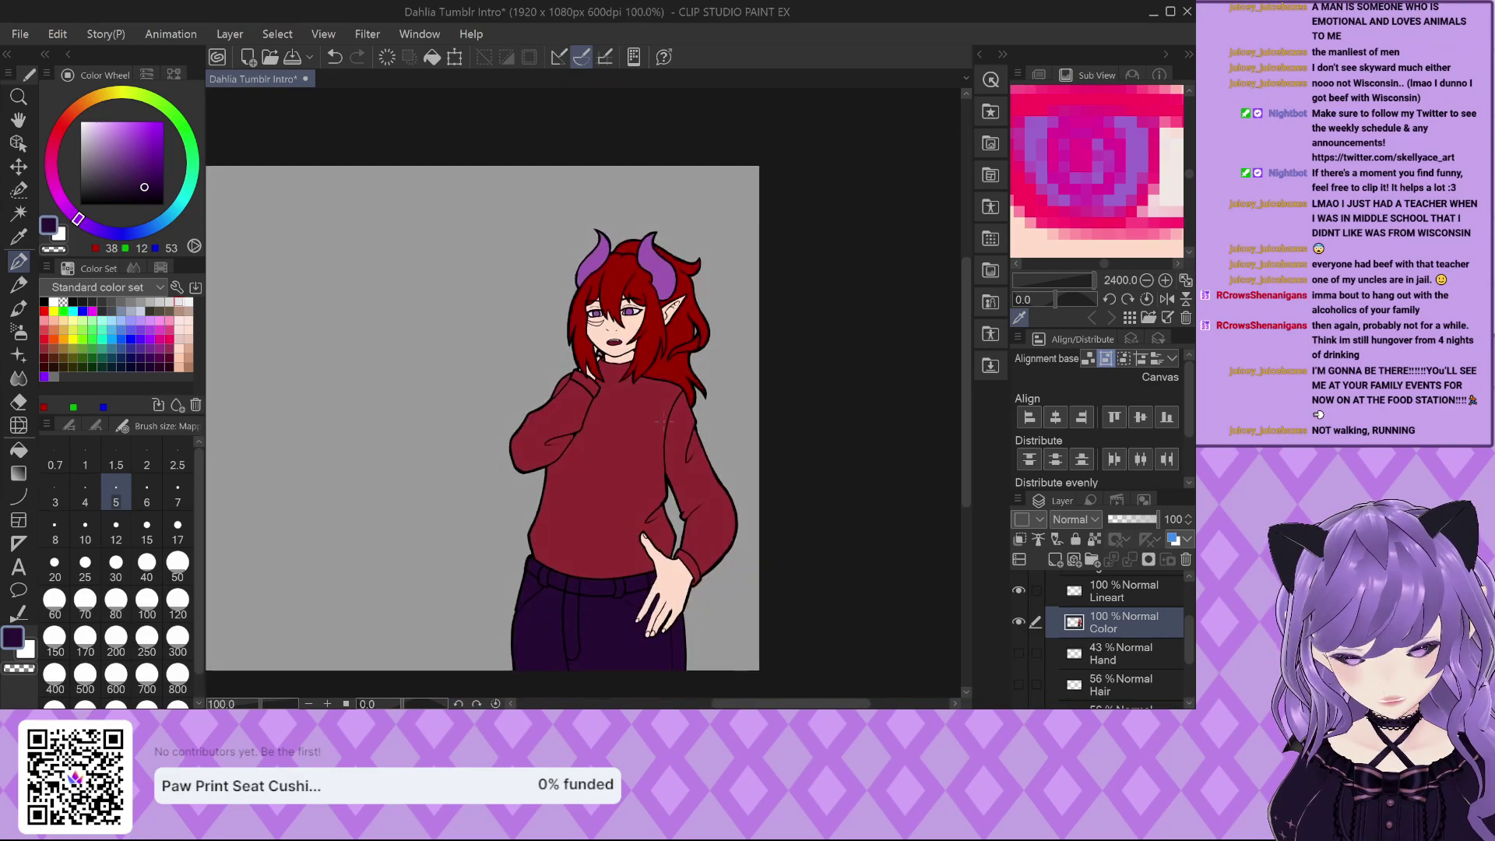
scroll(705, 397, down, 1)
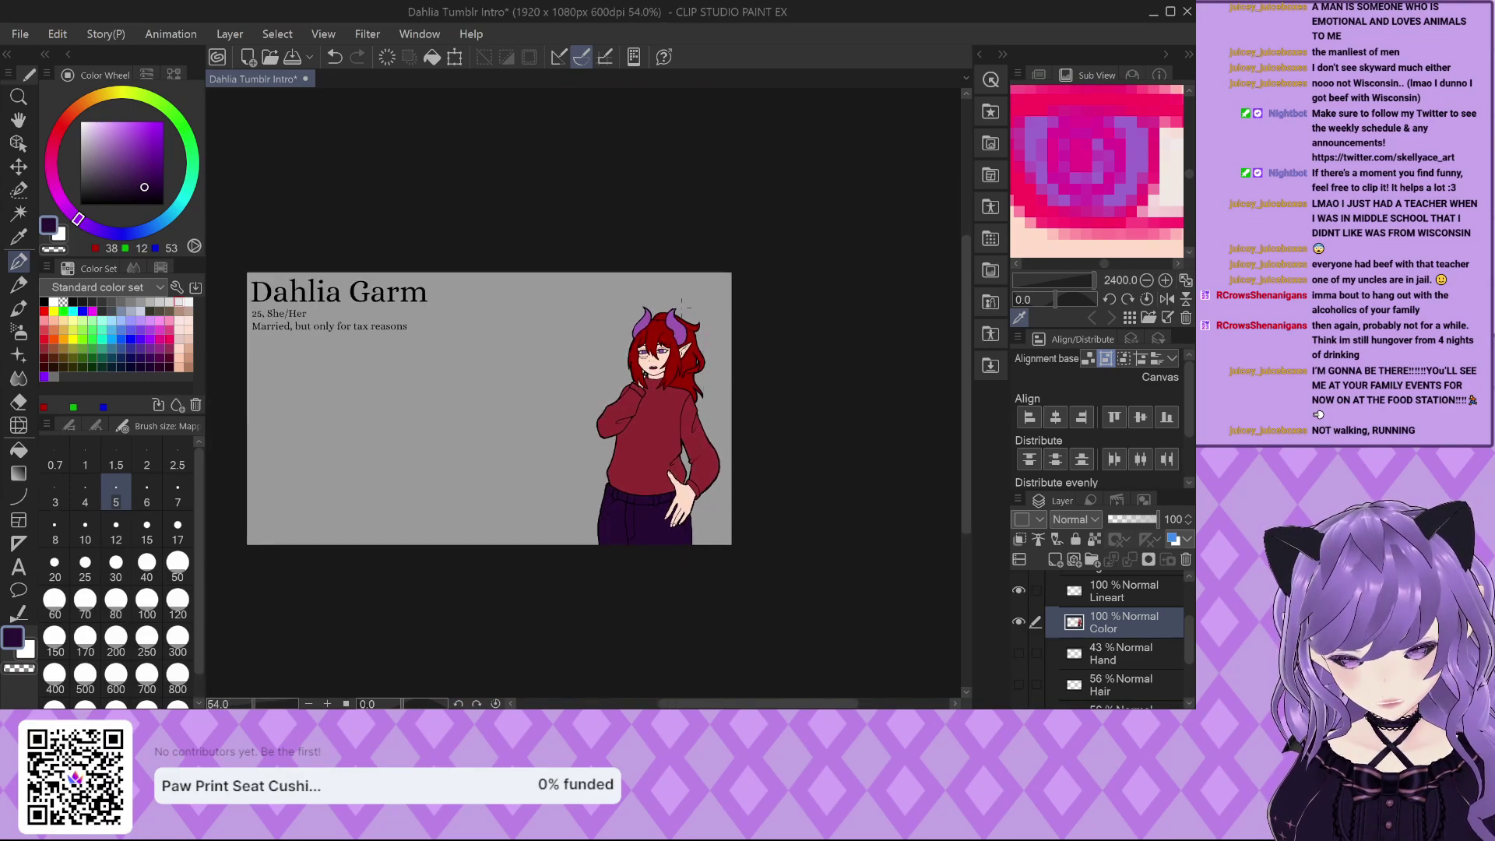
scroll(682, 304, up, 12)
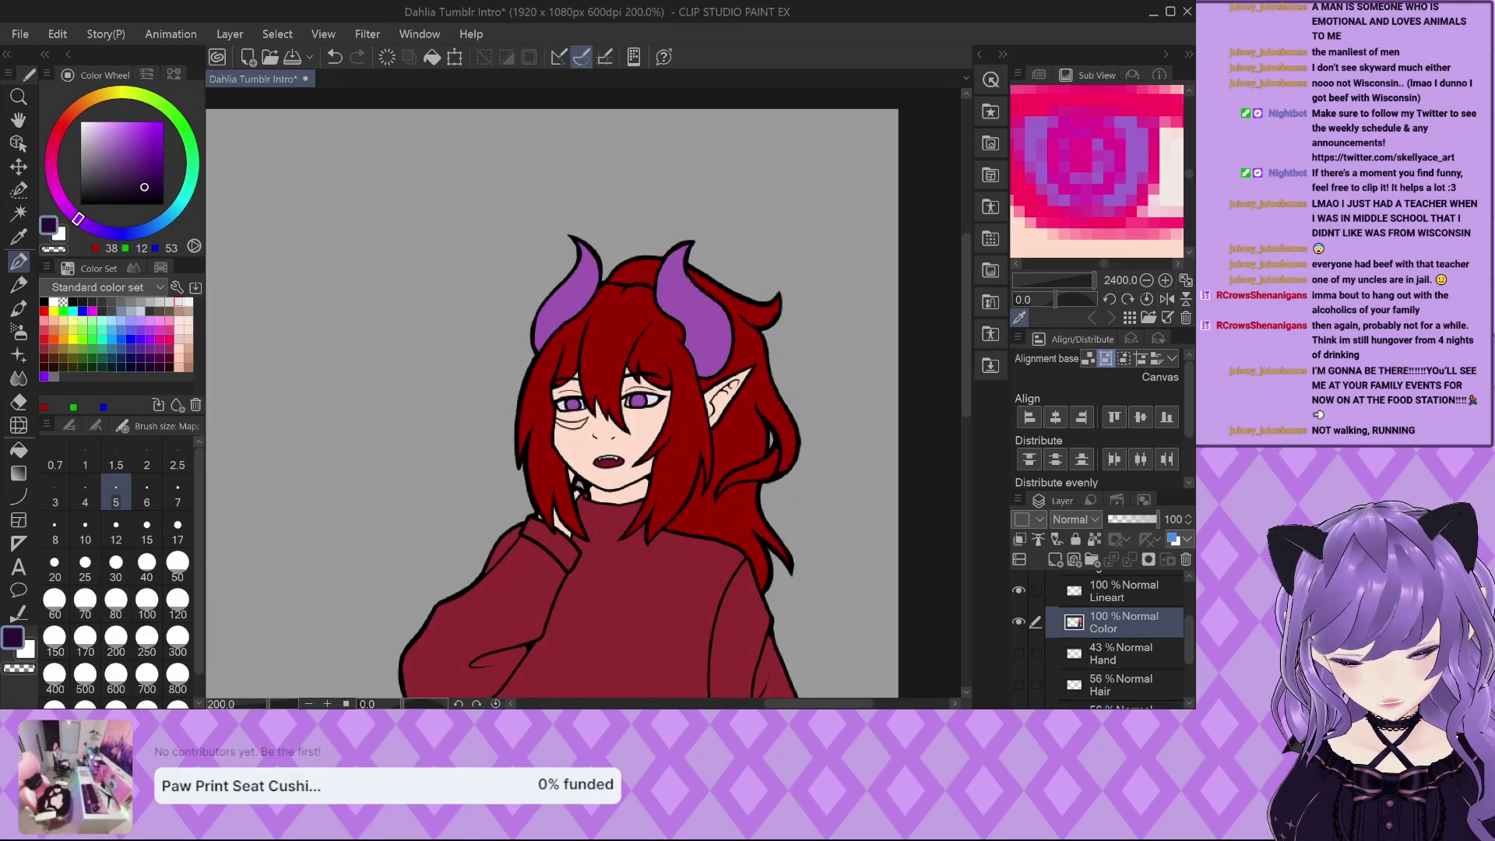
scroll(585, 417, up, 9)
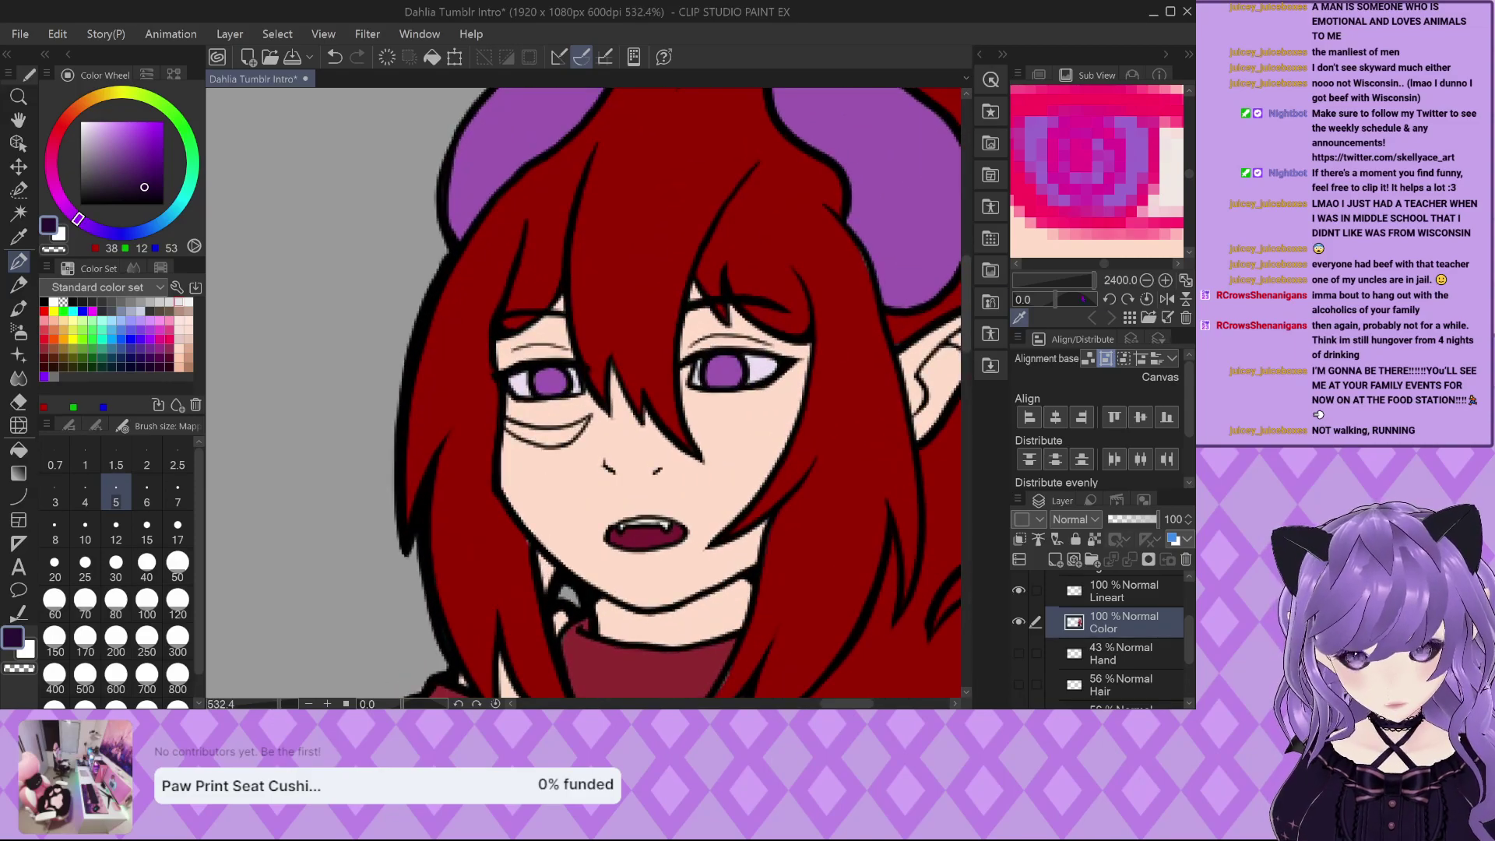
click(1150, 319)
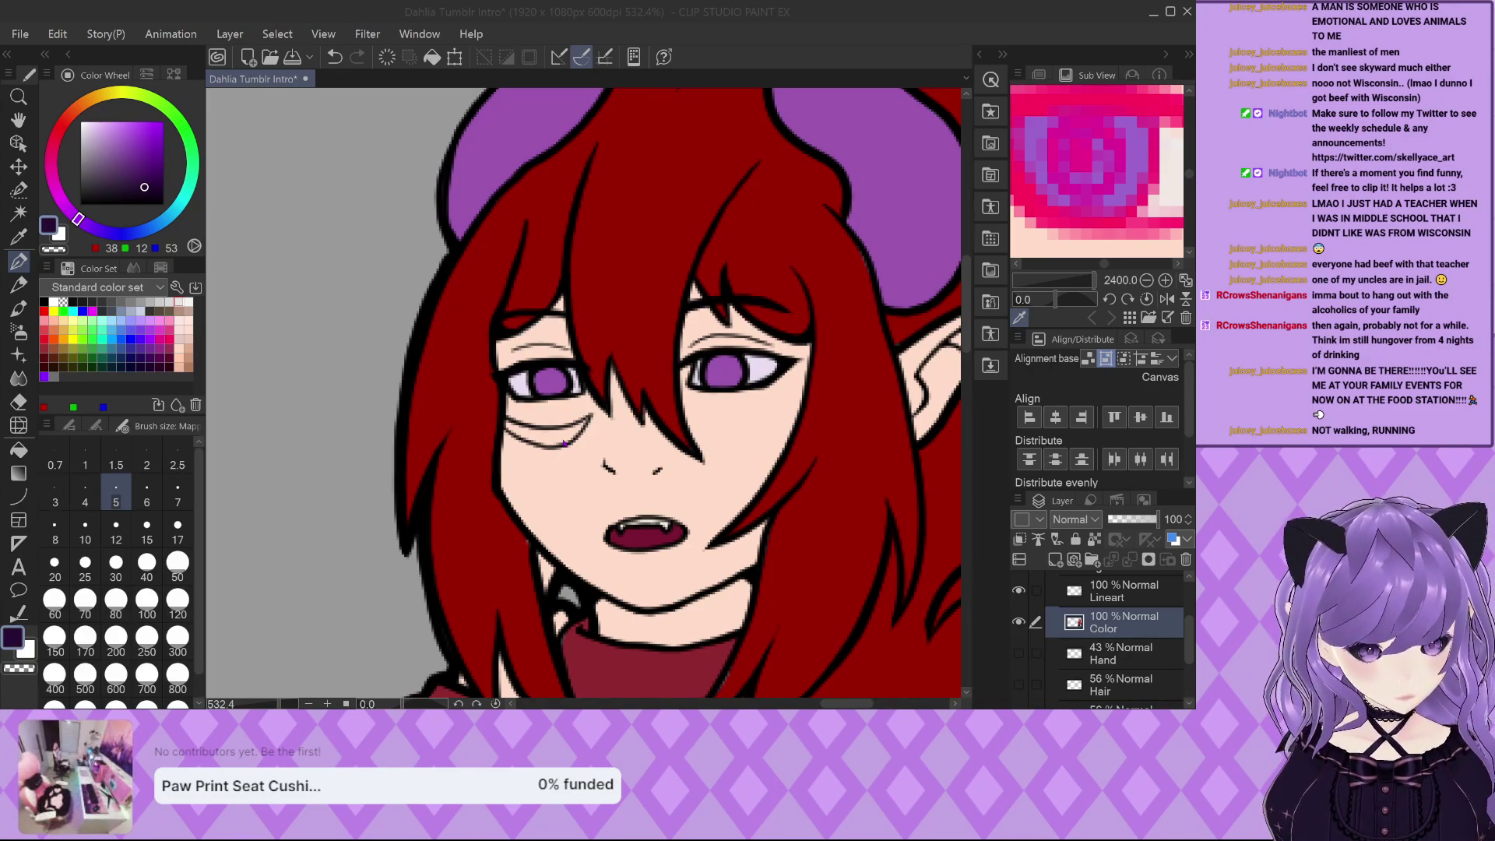
click(994, 682)
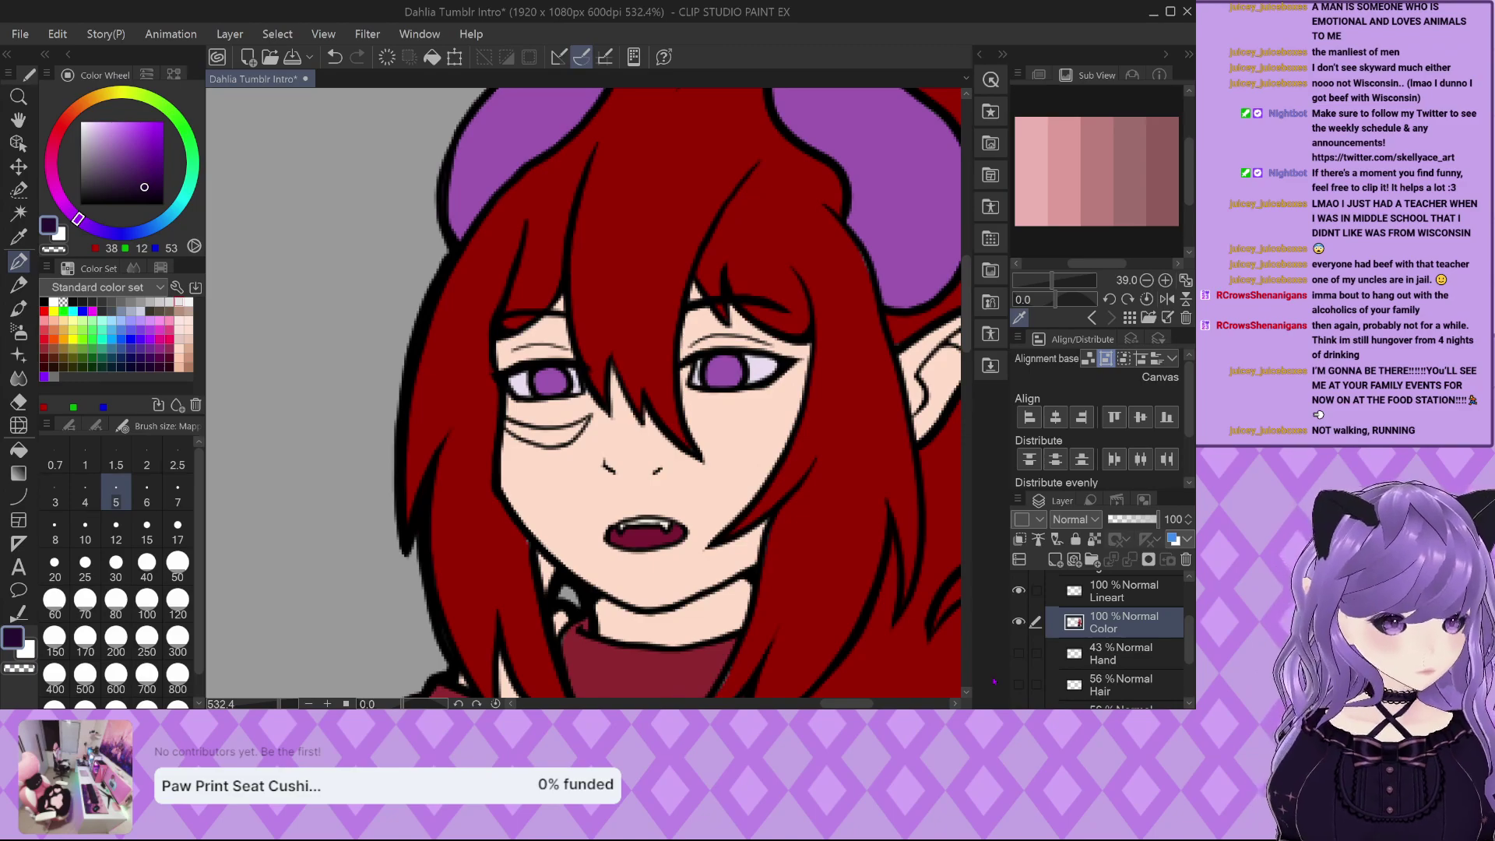
Eyedrop pink (234, 178, 178) from the swatch and paint the left under-eye band.
click(1034, 184)
mouse_move(571, 438)
mouse_down()
mouse_move(556, 447)
mouse_move(585, 420)
mouse_move(563, 444)
mouse_up()
scroll(556, 448, up, 5)
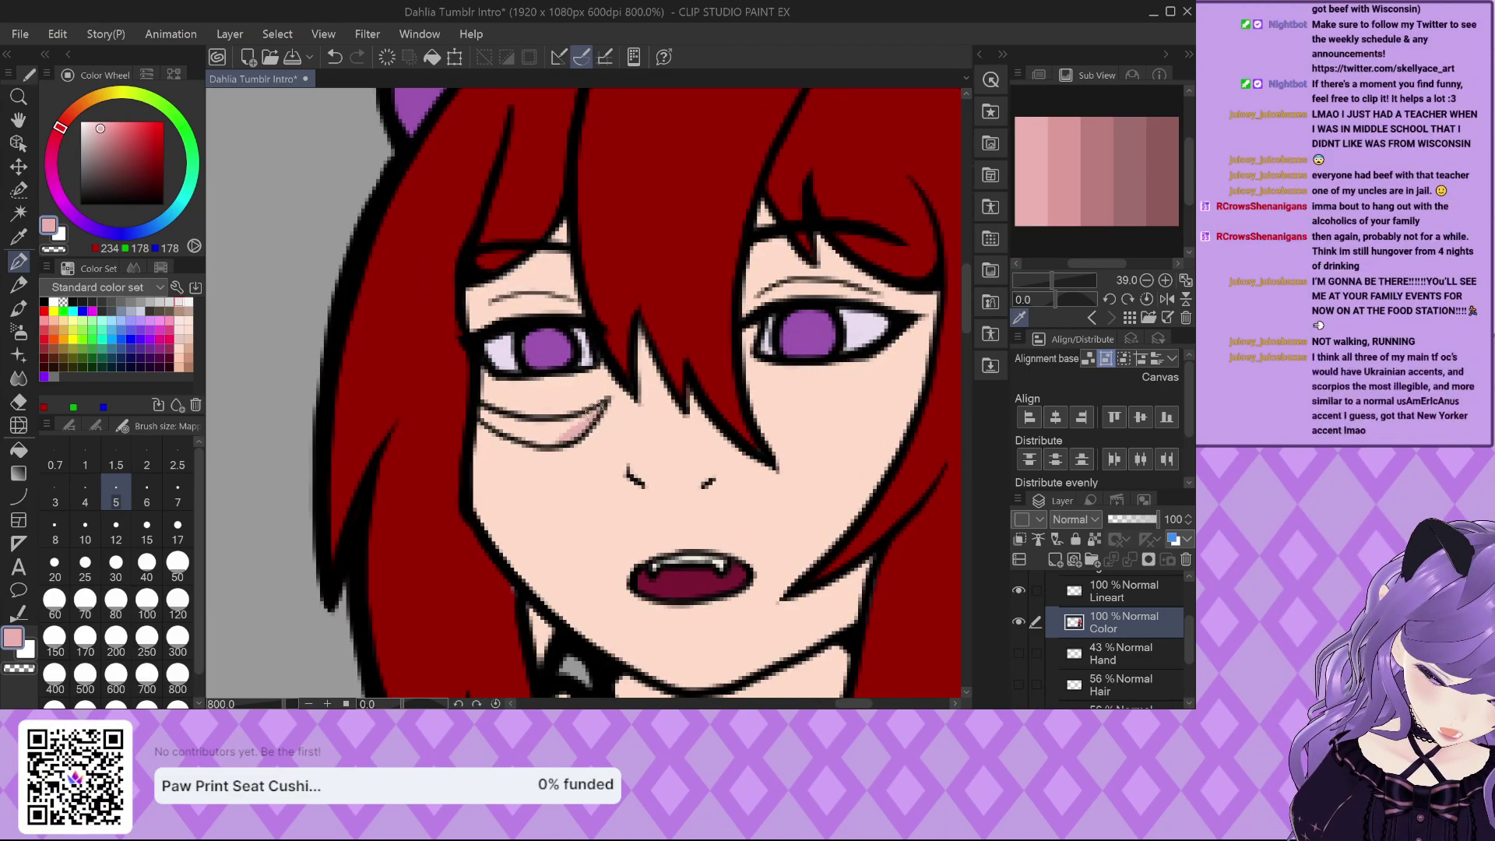
scroll(549, 418, up, 3)
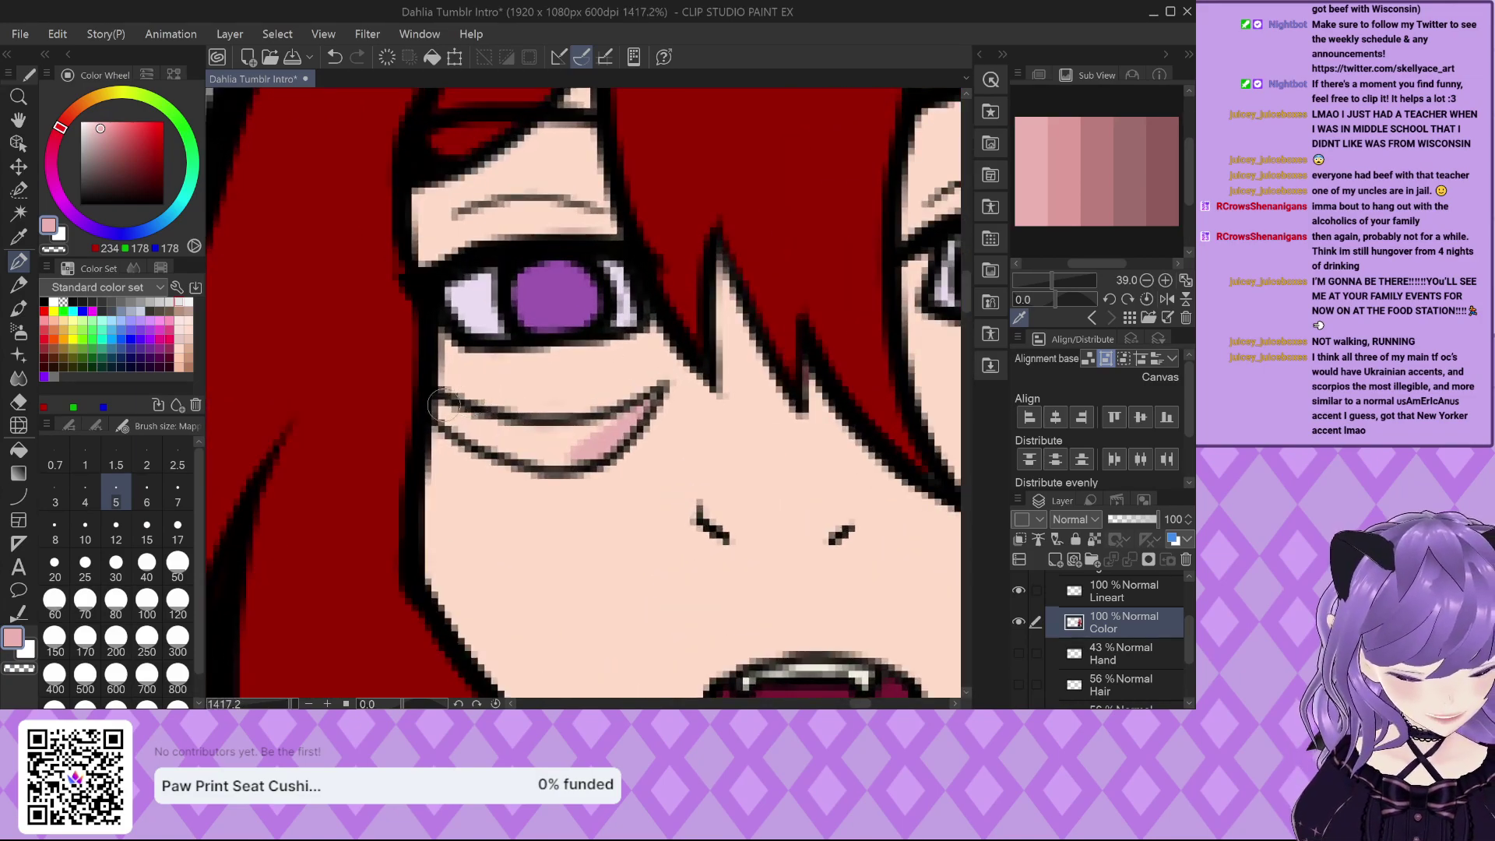
mouse_move(447, 419)
mouse_down()
mouse_move(582, 453)
mouse_move(512, 451)
mouse_move(484, 441)
mouse_move(604, 442)
mouse_up()
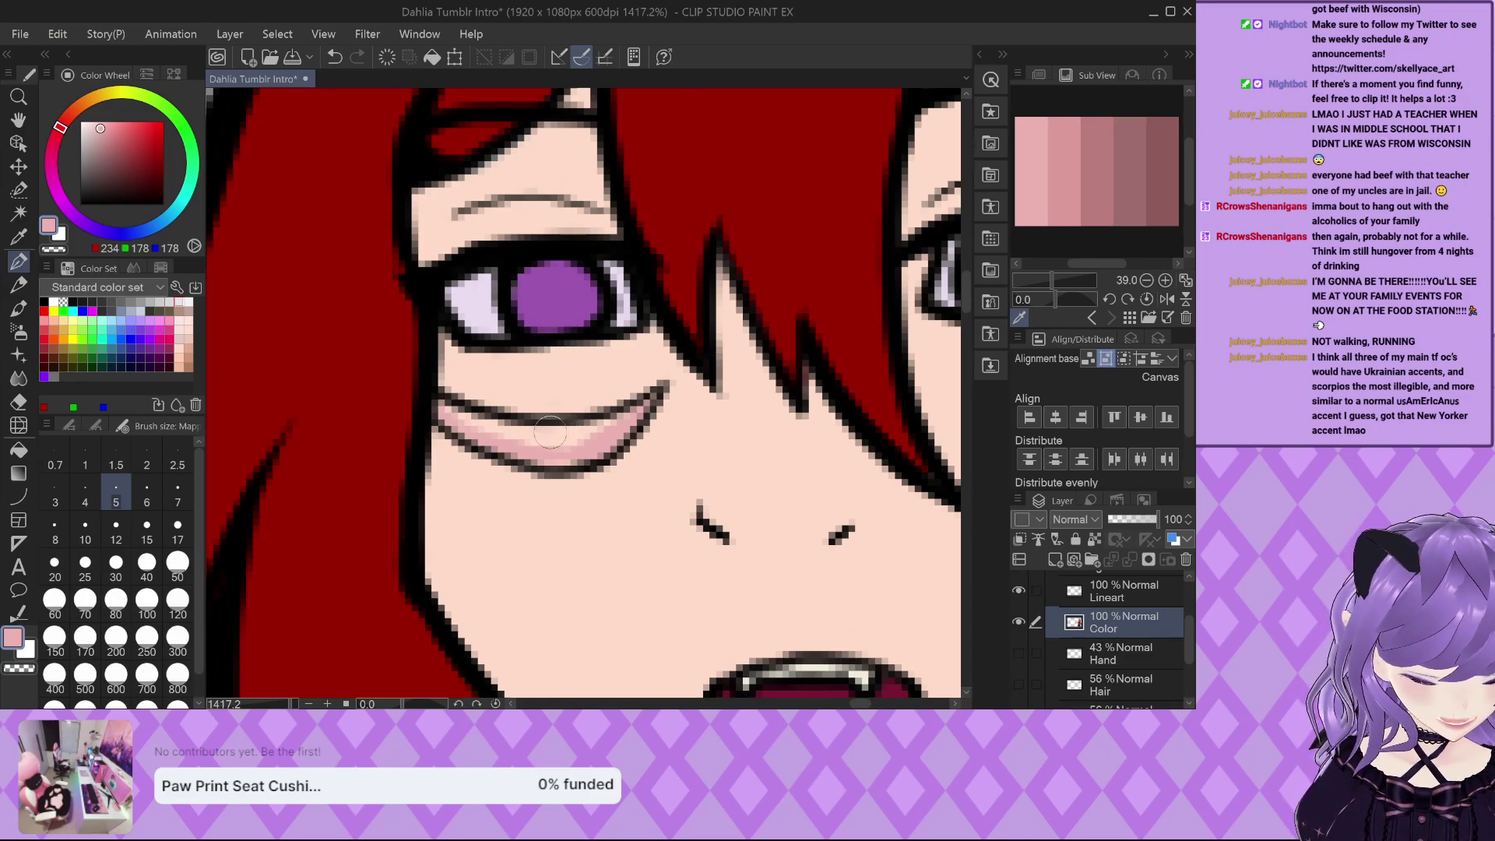
mouse_move(615, 420)
mouse_down()
mouse_move(537, 448)
mouse_move(553, 459)
mouse_up()
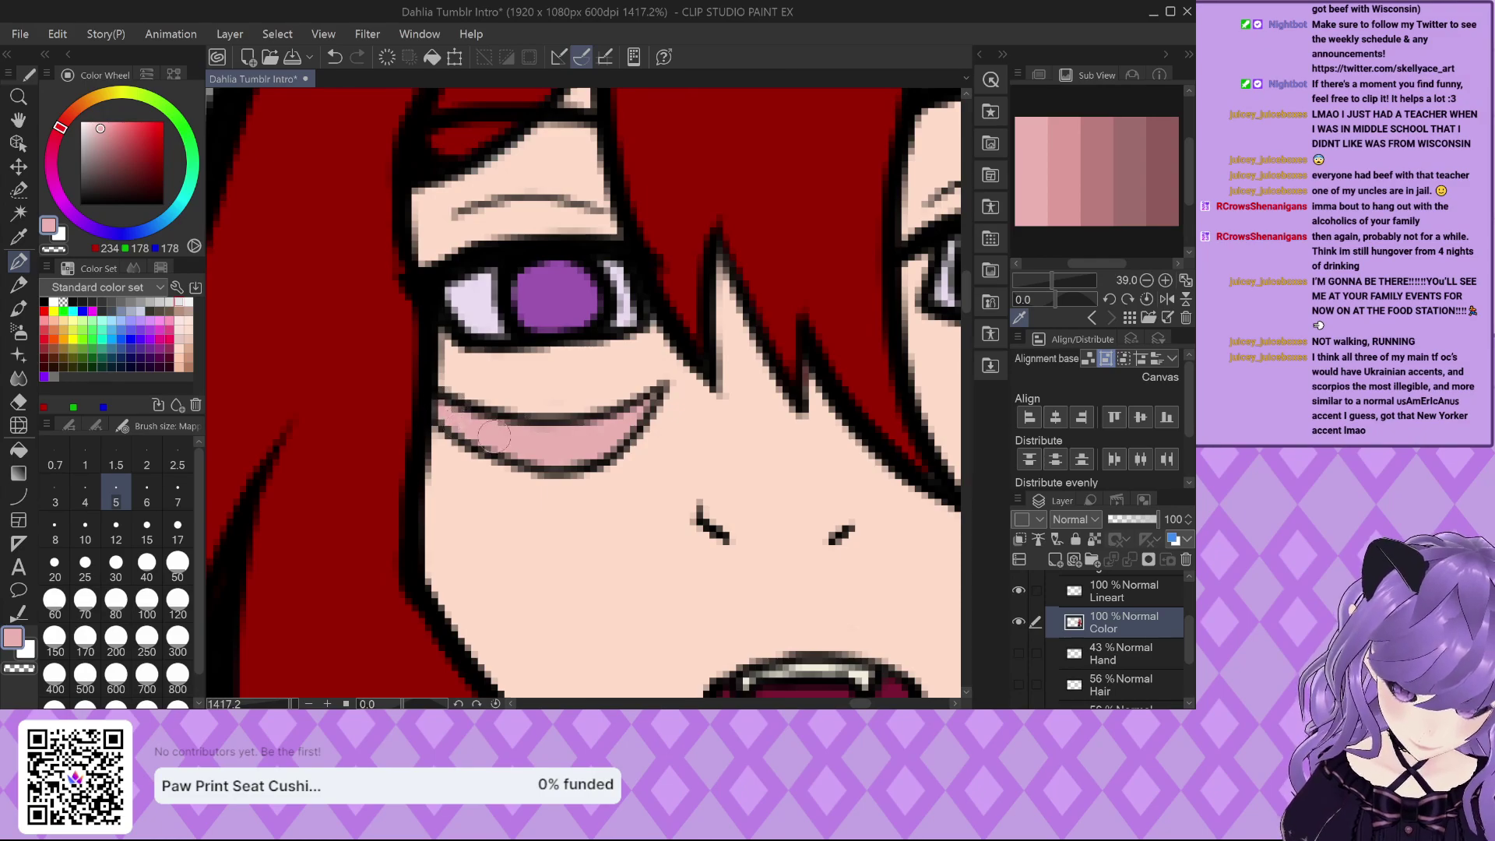
Add a new Shading layer above the Color layer.
scroll(512, 426, down, 2)
scroll(512, 425, down, 10)
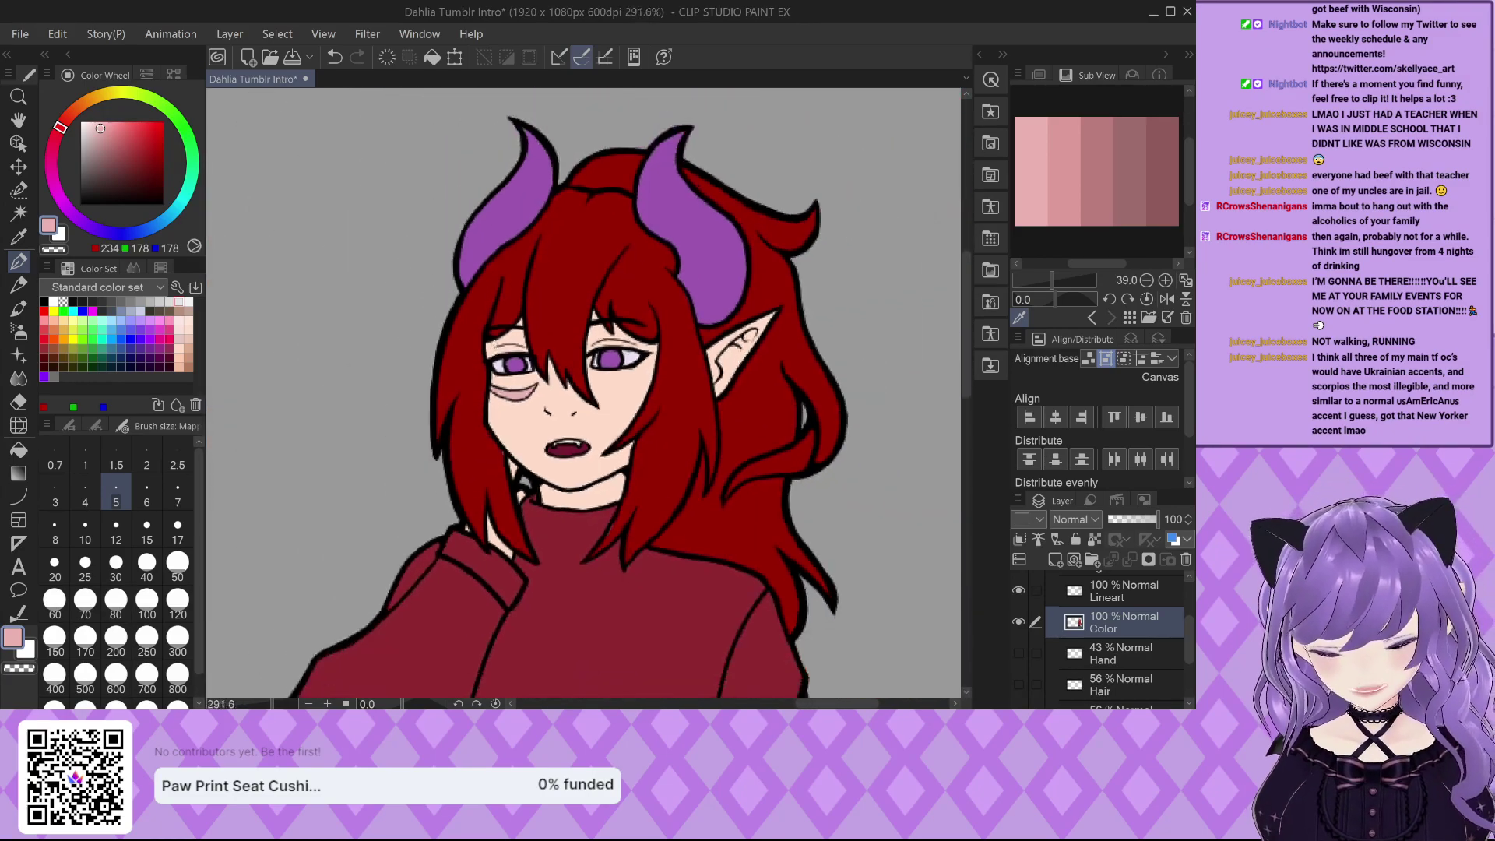
scroll(513, 425, down, 1)
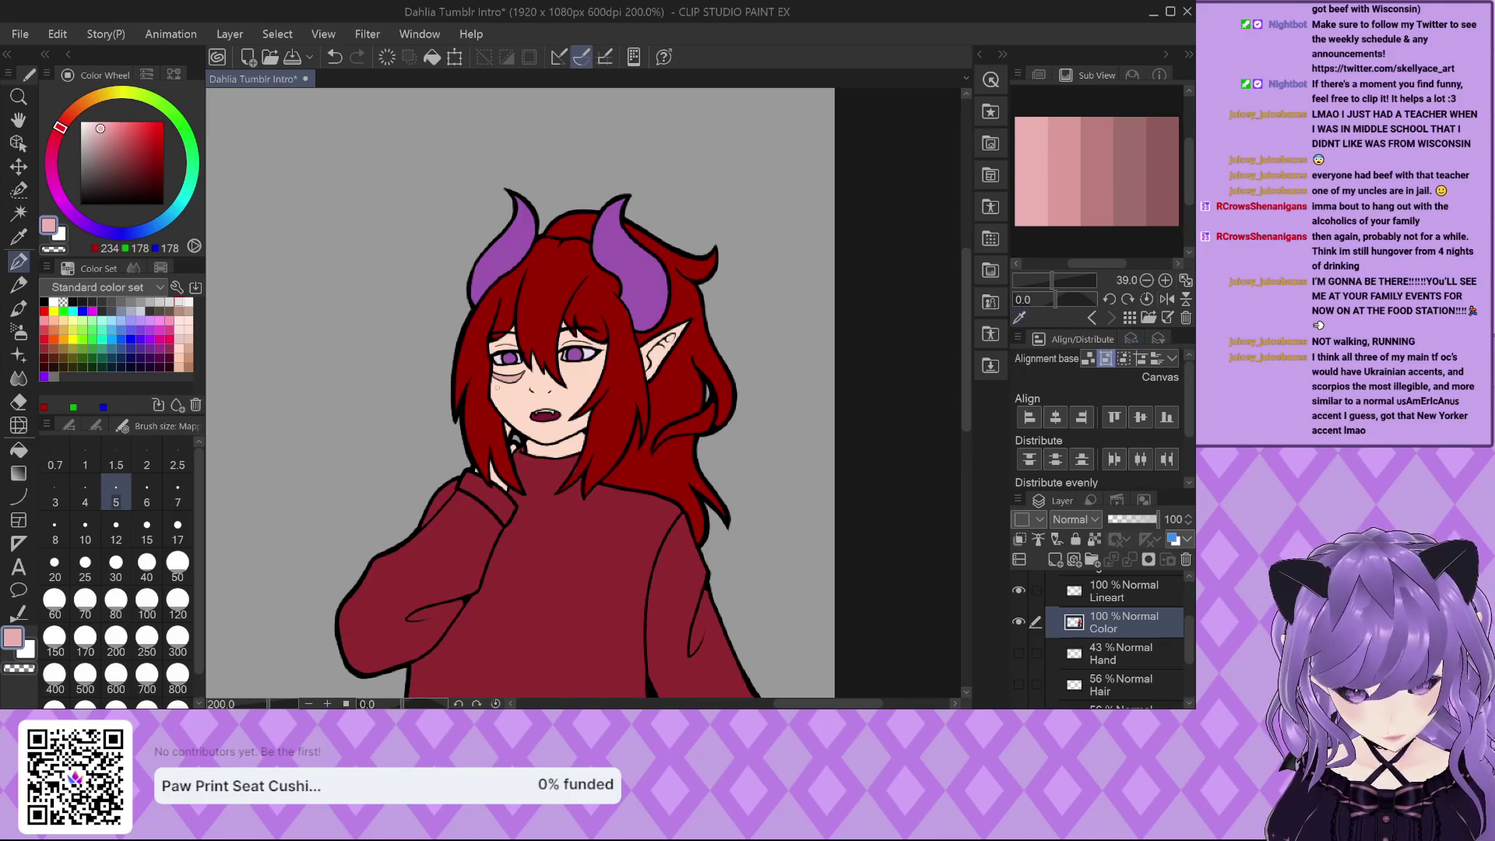
scroll(486, 389, up, 2)
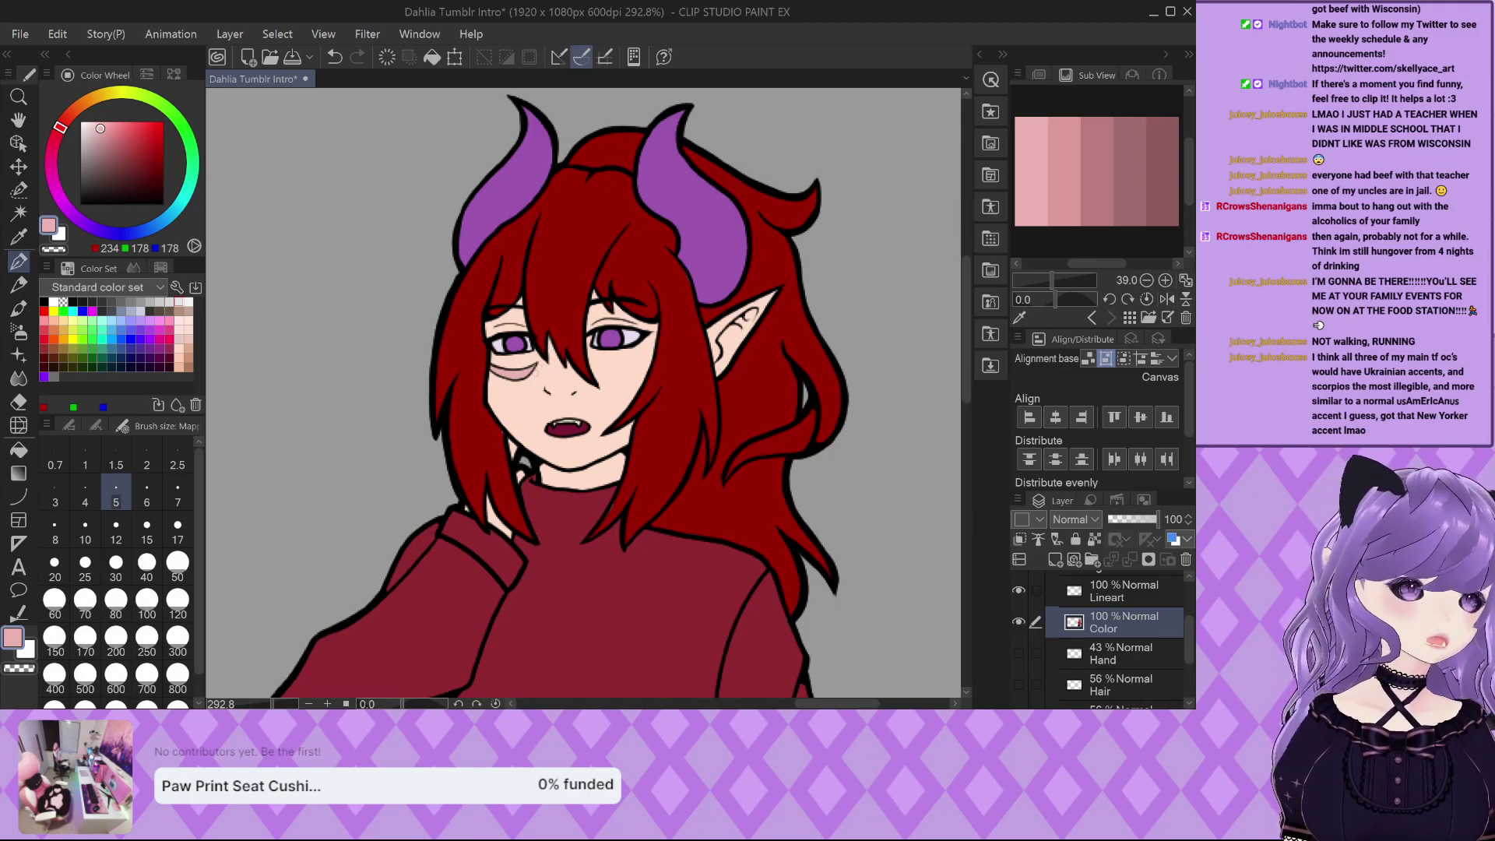
click(1055, 559)
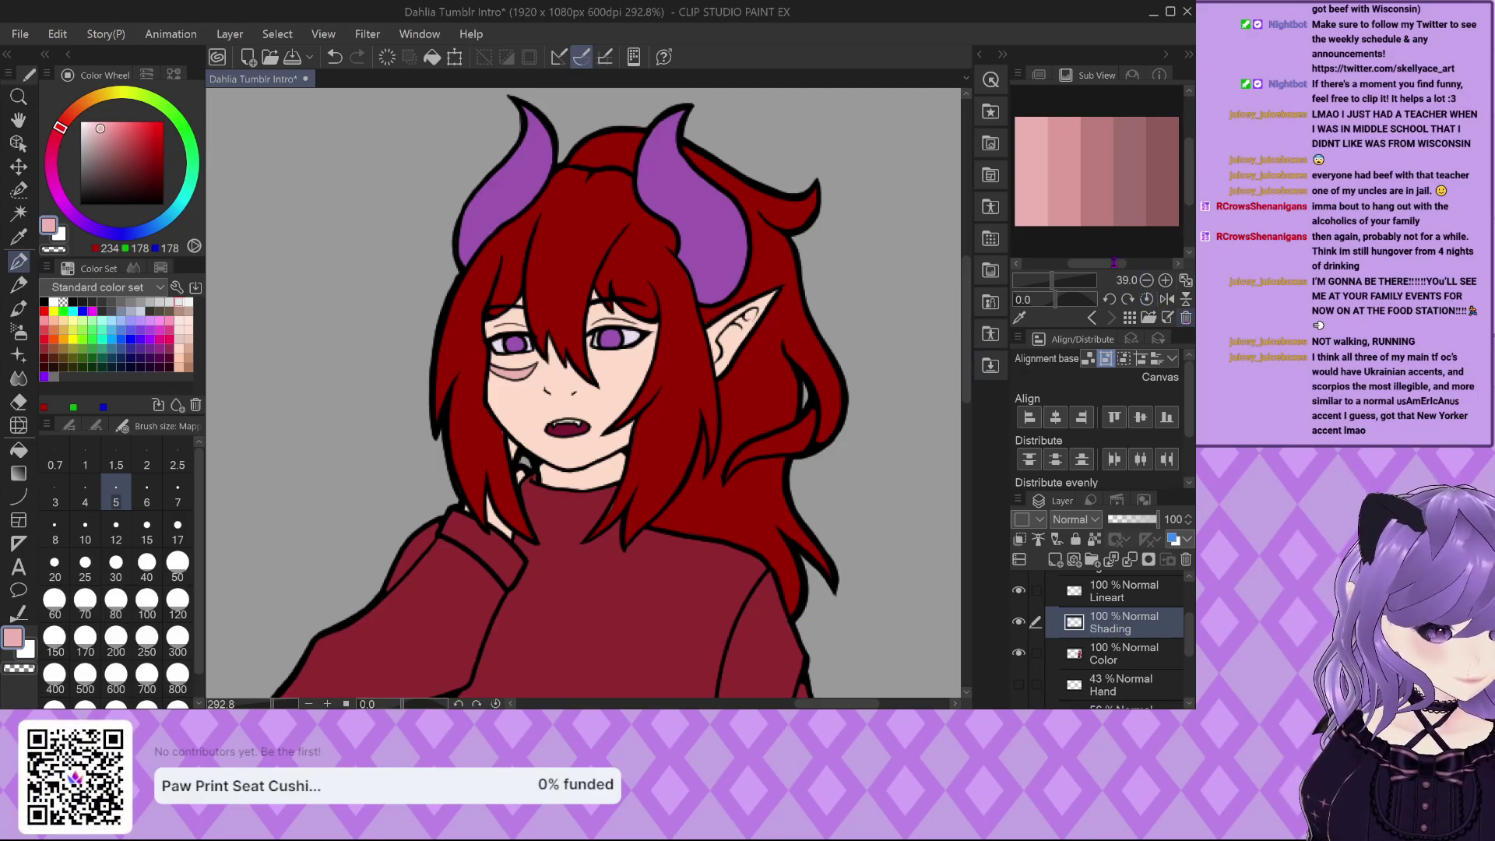
Sample the pupil's dark purple from the character reference and add a new layer above Color.
click(1186, 318)
scroll(1076, 170, down, 7)
scroll(1085, 185, down, 2)
scroll(1110, 214, up, 8)
click(1019, 318)
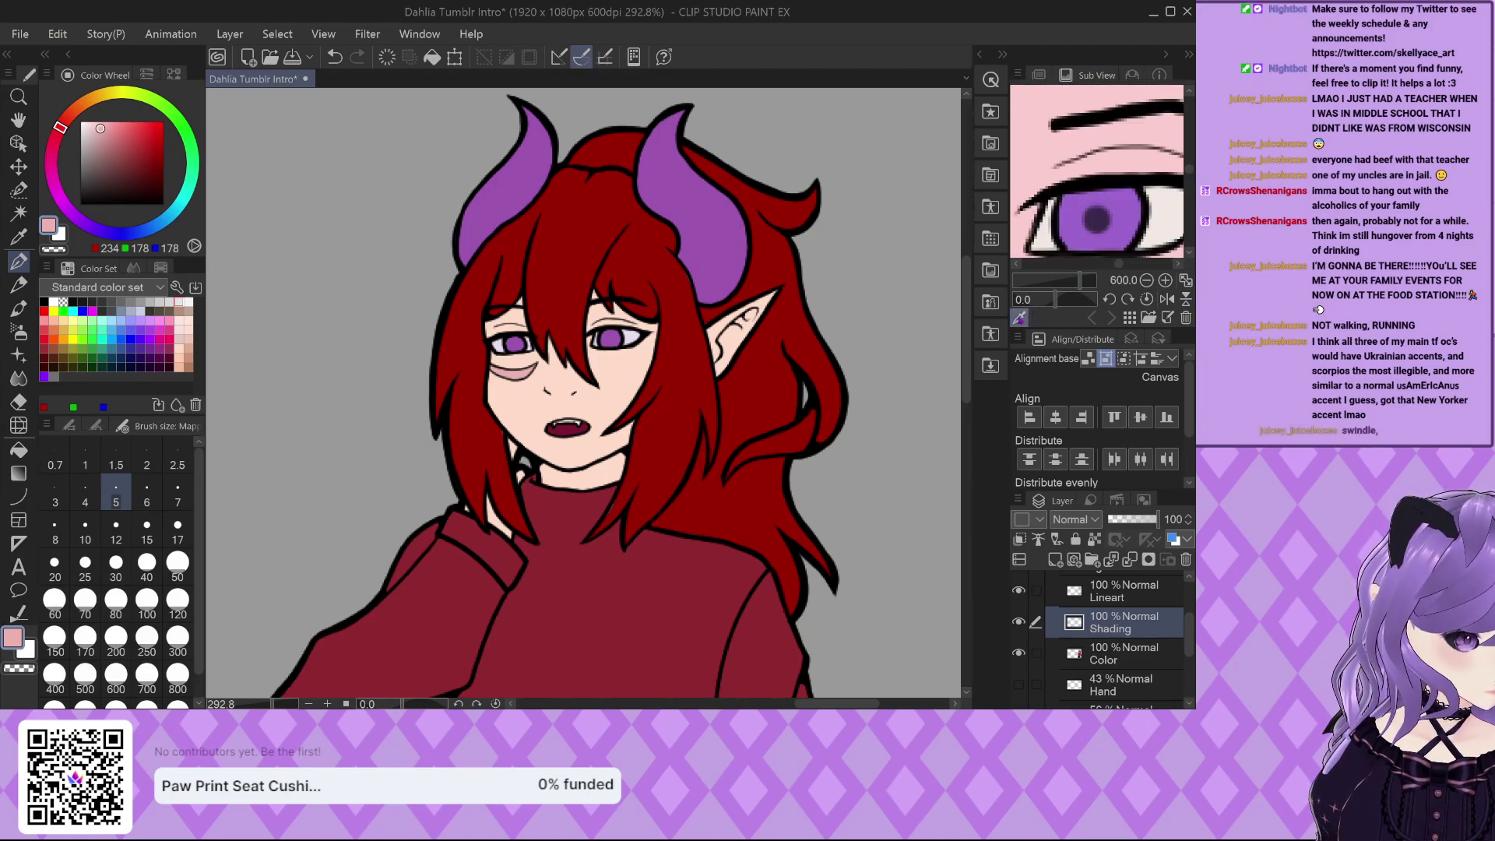
click(1098, 217)
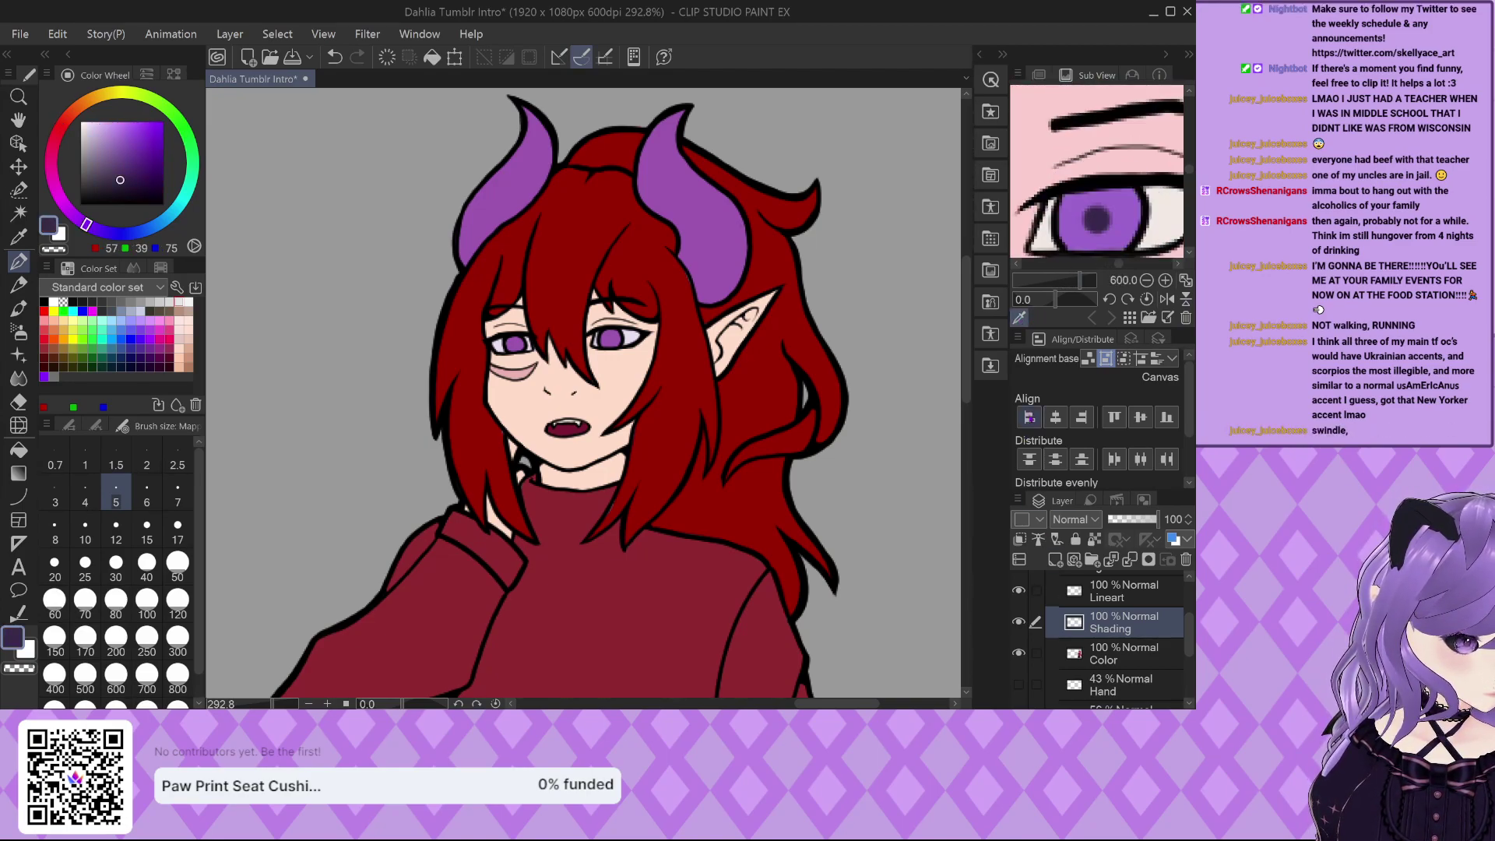
click(1096, 651)
click(1055, 560)
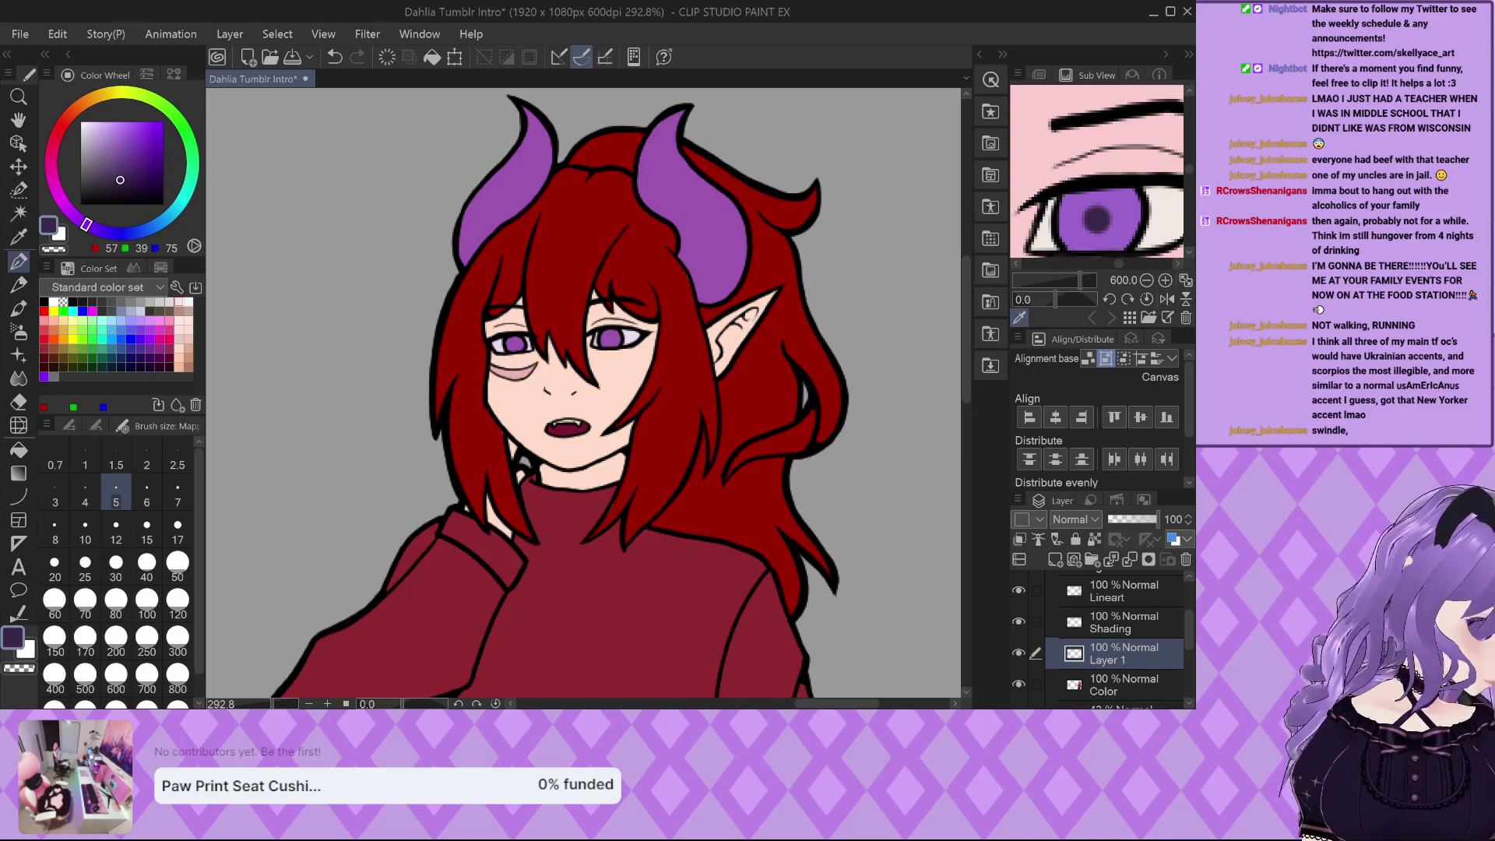
Paint a dark pupil in the right iris with a darker purple ring around it.
scroll(679, 293, up, 5)
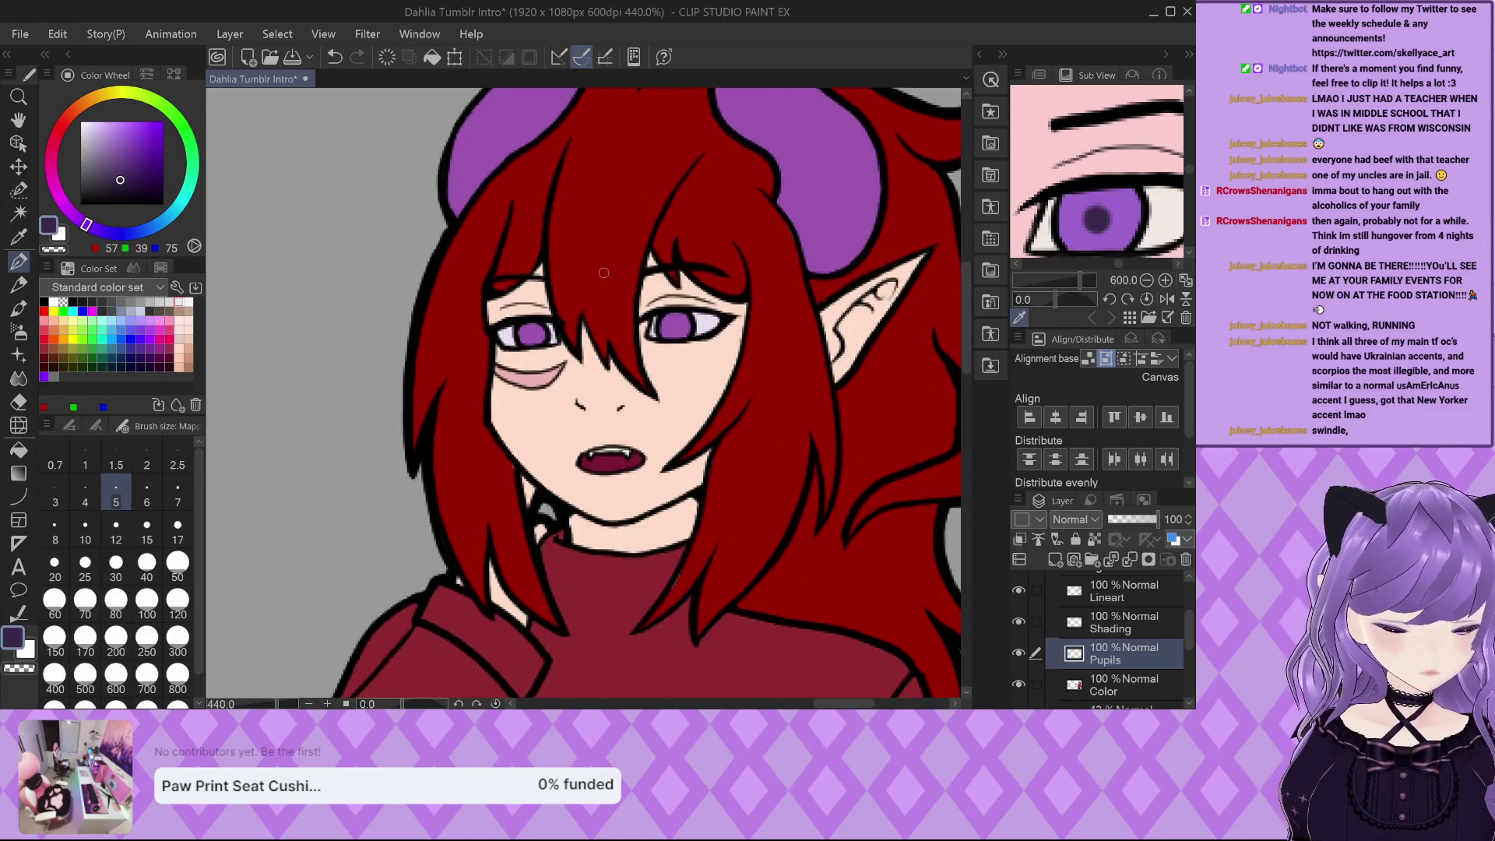
scroll(680, 293, up, 5)
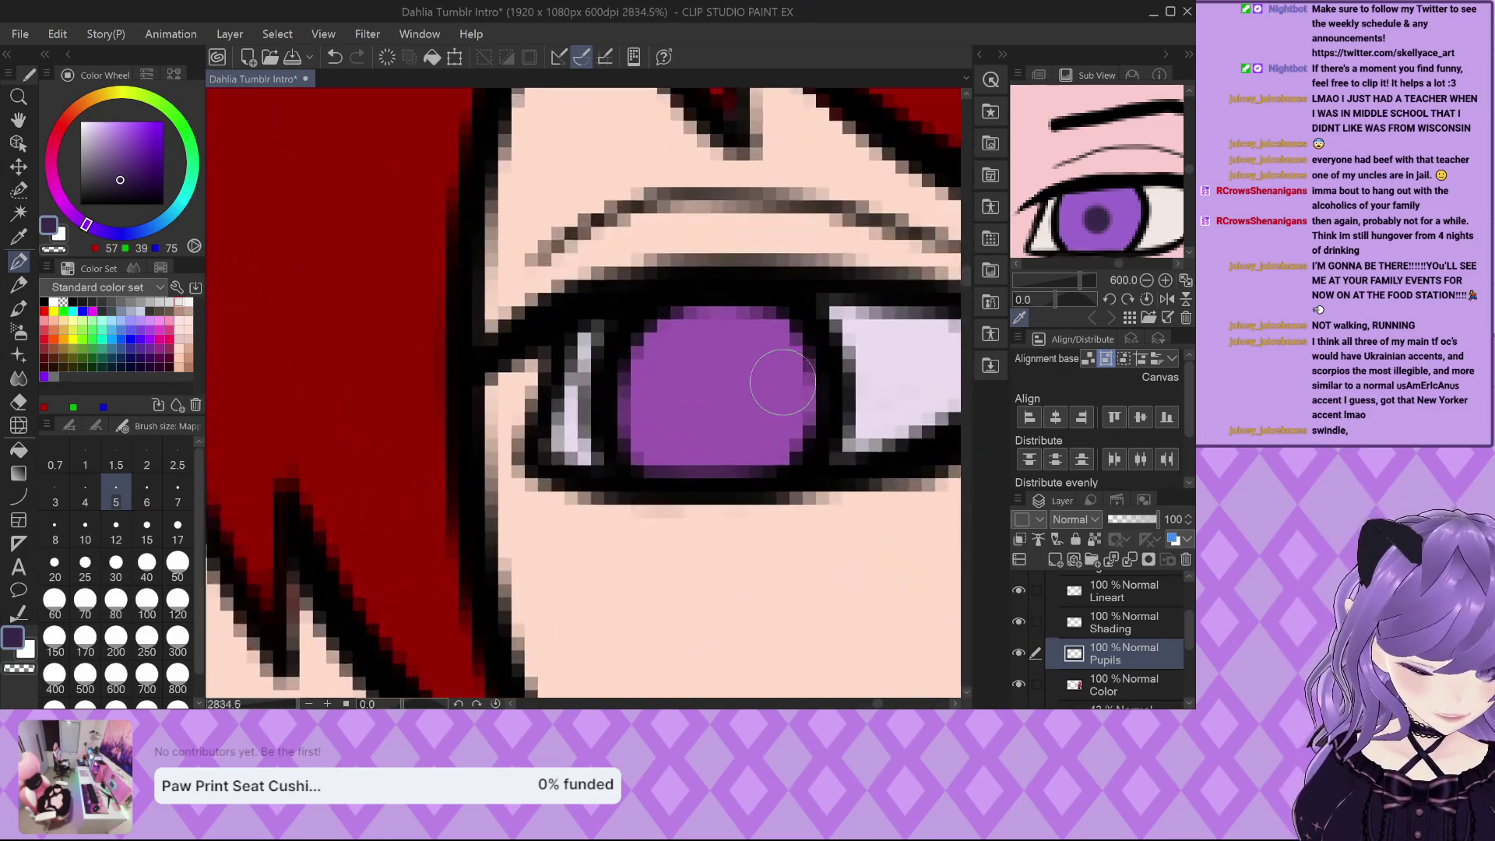
mouse_move(712, 381)
mouse_down()
mouse_move(711, 397)
mouse_move(697, 388)
mouse_move(713, 414)
mouse_move(718, 358)
mouse_up()
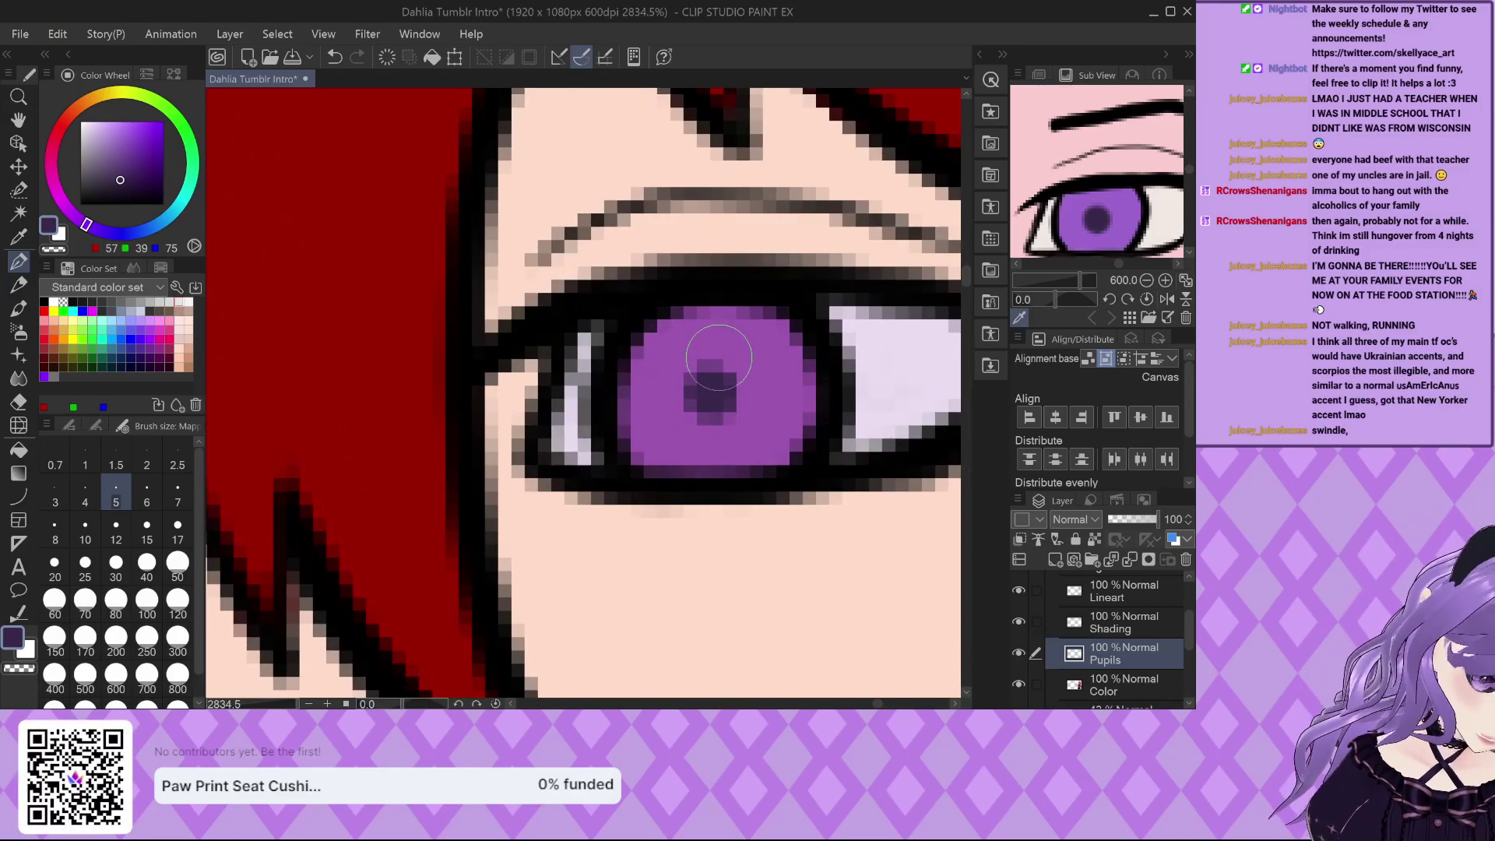
scroll(712, 356, down, 3)
scroll(779, 373, up, 3)
scroll(782, 375, up, 1)
mouse_move(654, 311)
mouse_down()
mouse_move(685, 335)
mouse_move(693, 400)
mouse_move(673, 427)
mouse_move(604, 429)
mouse_move(579, 406)
mouse_move(577, 353)
mouse_move(615, 303)
mouse_move(671, 312)
mouse_move(647, 277)
mouse_up()
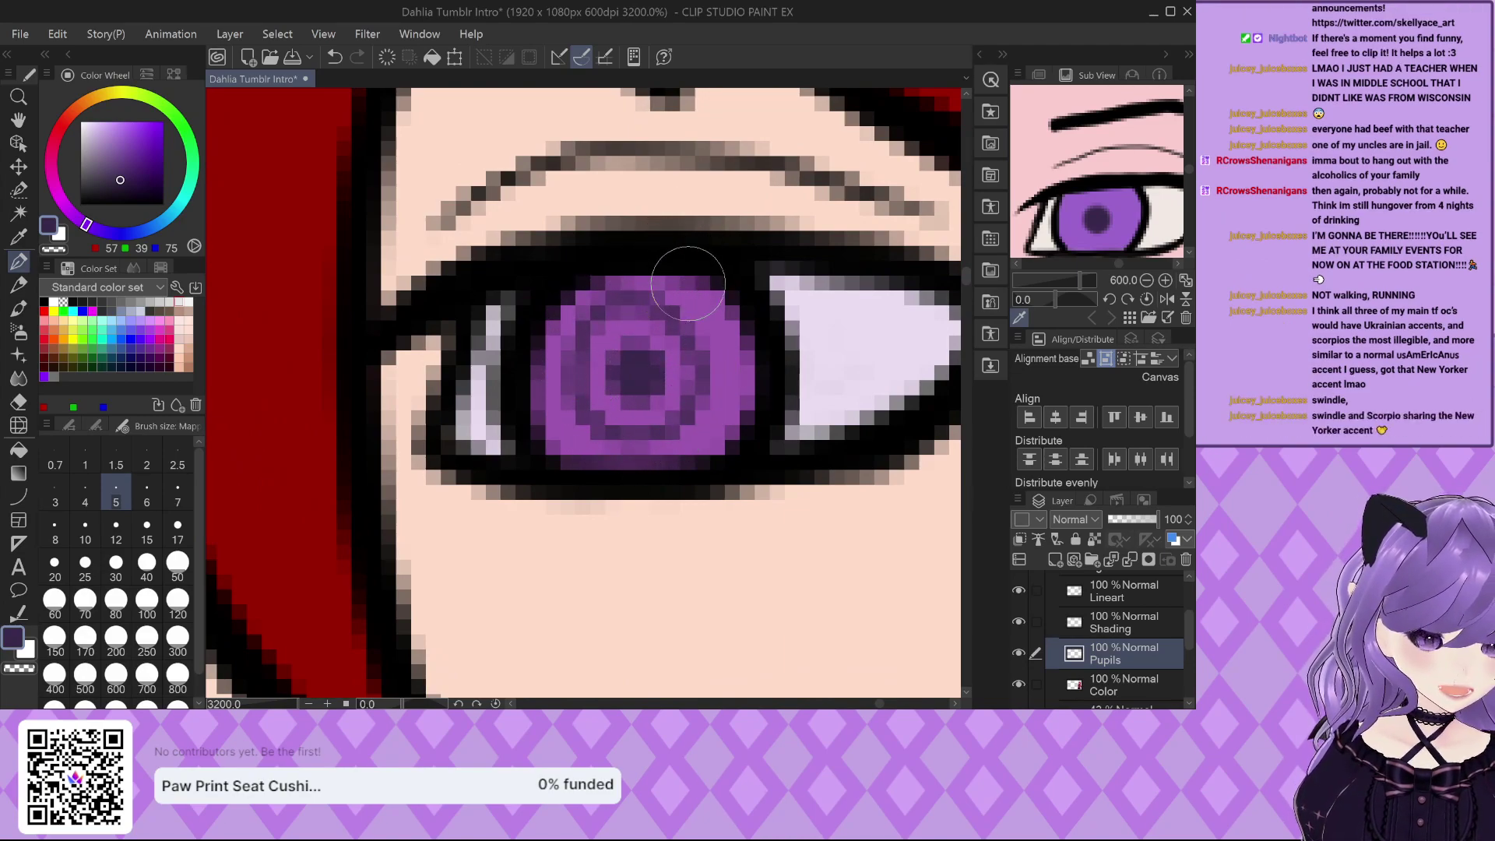
mouse_move(693, 280)
mouse_down()
mouse_move(732, 343)
mouse_move(728, 406)
mouse_up()
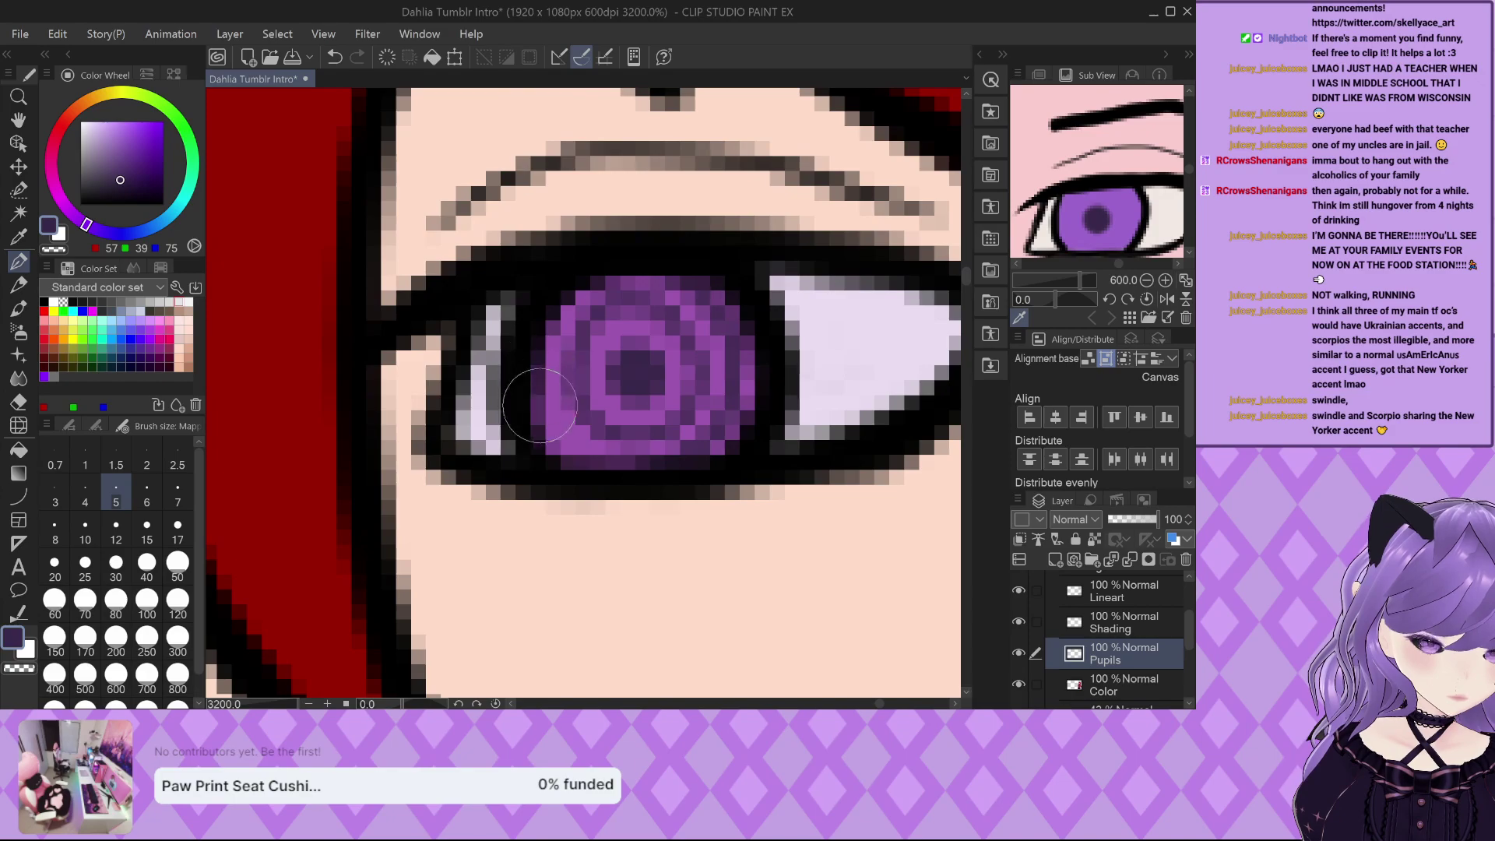
scroll(576, 331, down, 8)
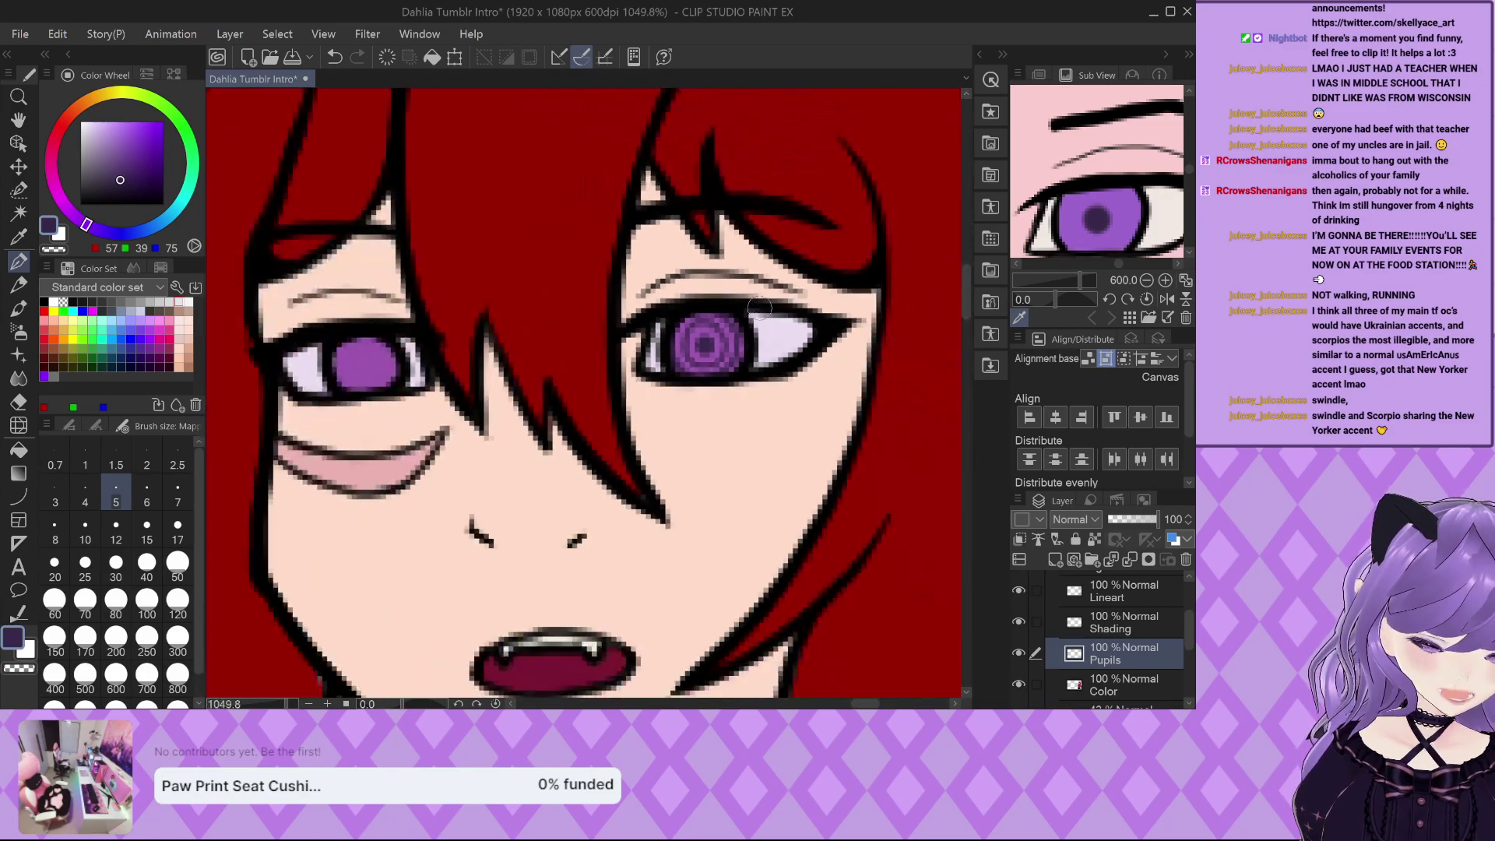
scroll(592, 288, up, 5)
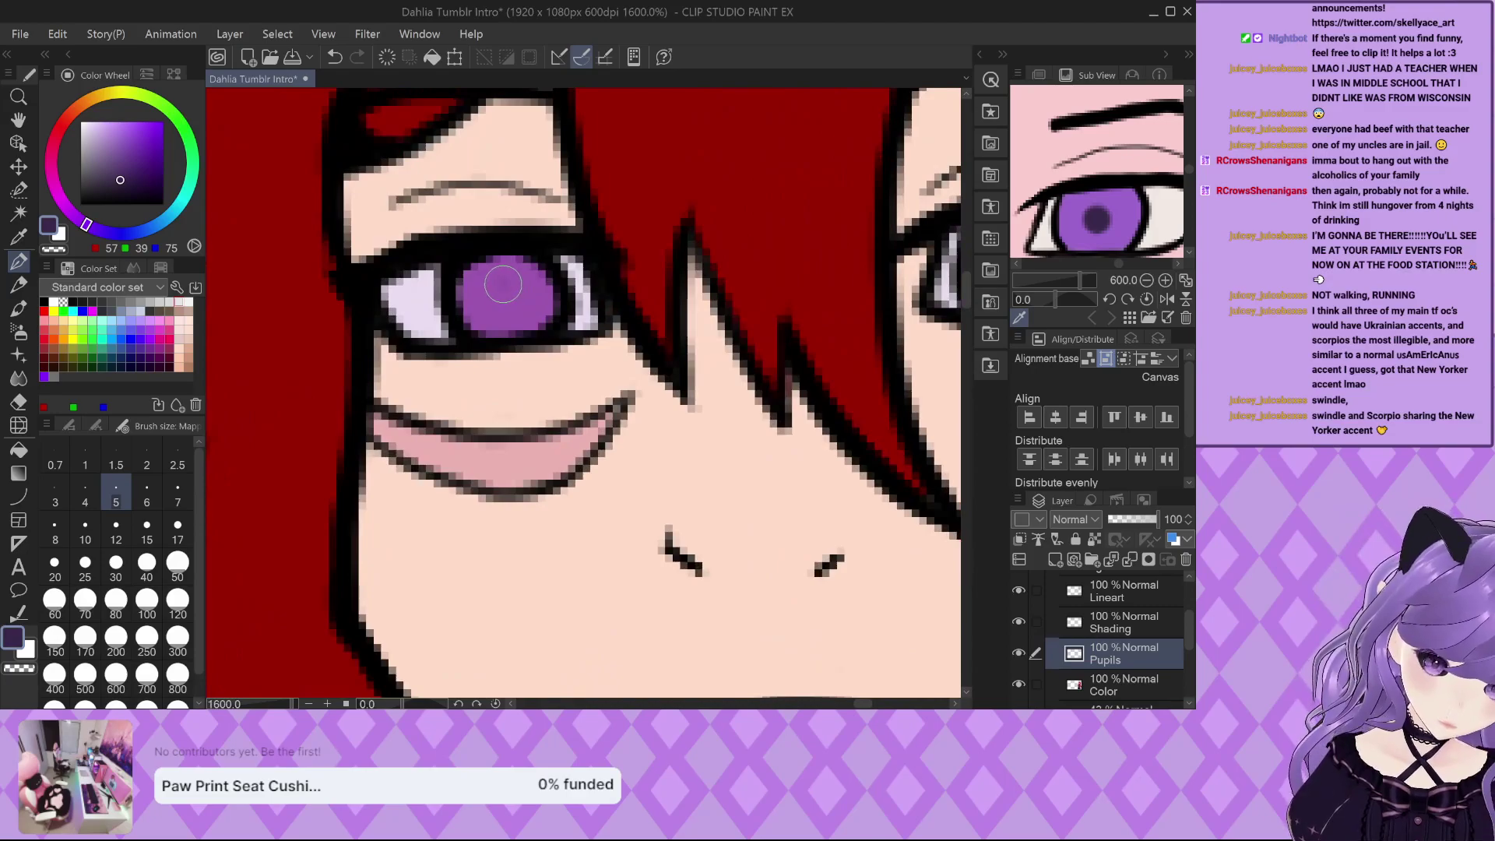
Paint a dark pupil into the left iris.
mouse_move(503, 285)
mouse_down()
mouse_move(538, 313)
mouse_move(501, 337)
mouse_move(477, 317)
mouse_move(531, 276)
mouse_move(483, 263)
mouse_move(460, 299)
mouse_move(481, 336)
mouse_move(447, 327)
mouse_move(496, 358)
mouse_move(465, 357)
mouse_move(515, 364)
mouse_move(562, 329)
mouse_move(565, 260)
mouse_move(551, 278)
mouse_move(570, 302)
mouse_up()
scroll(510, 273, up, 2)
scroll(473, 253, down, 6)
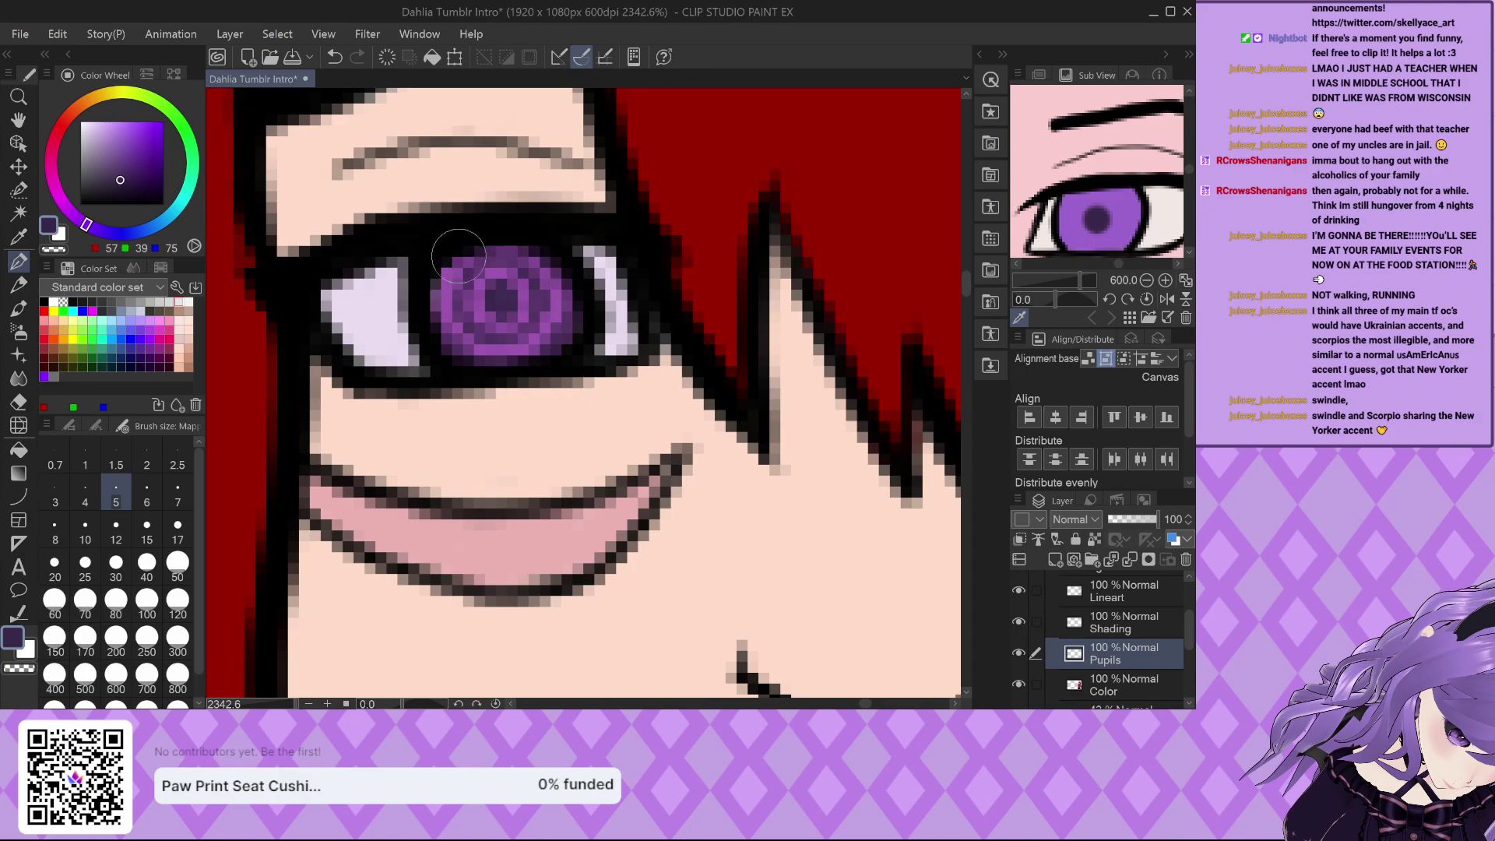
scroll(415, 240, down, 5)
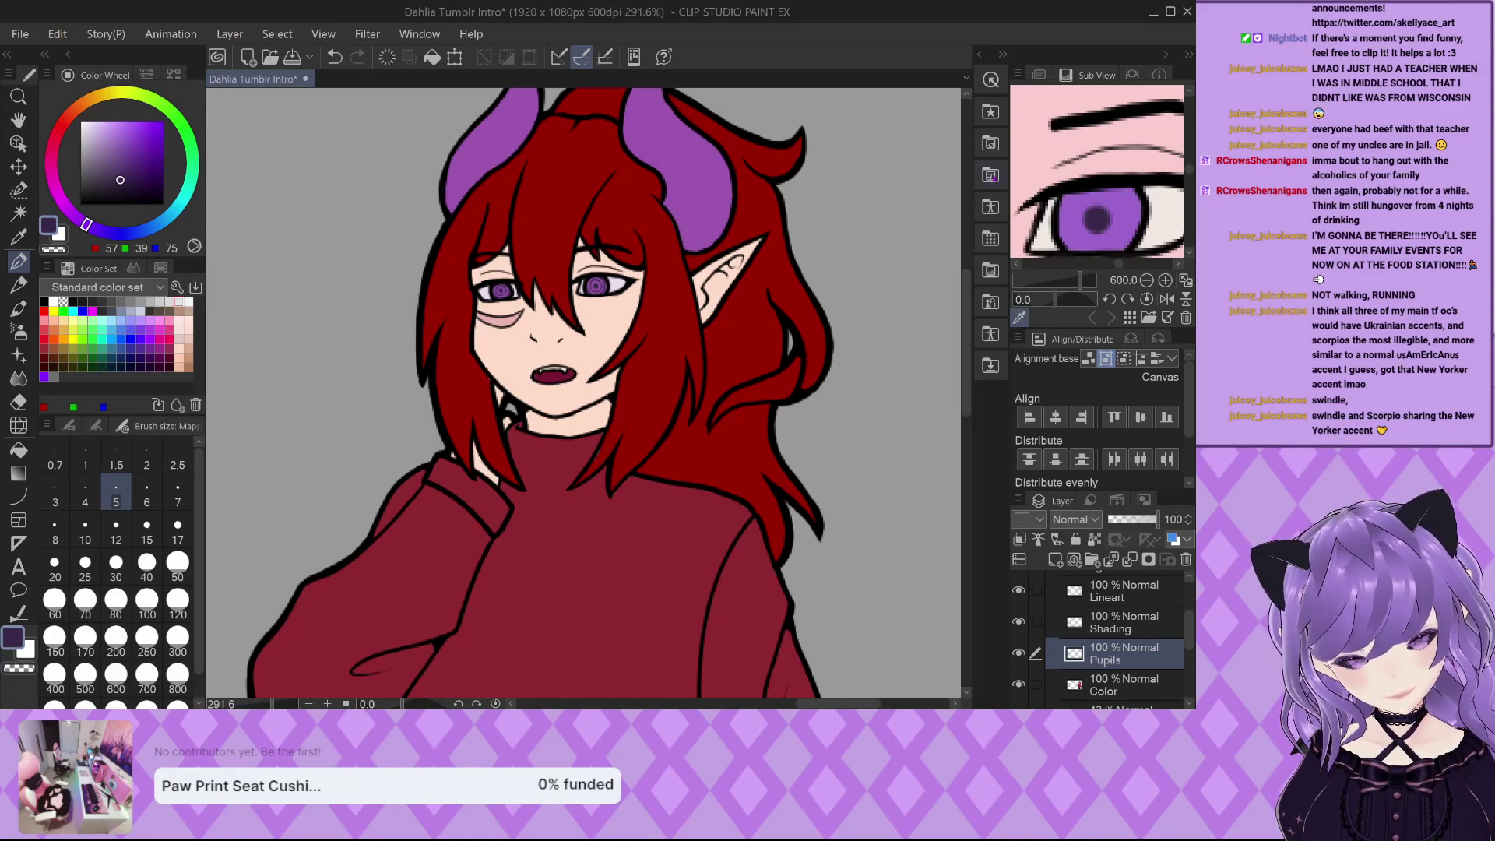
scroll(1035, 239, down, 6)
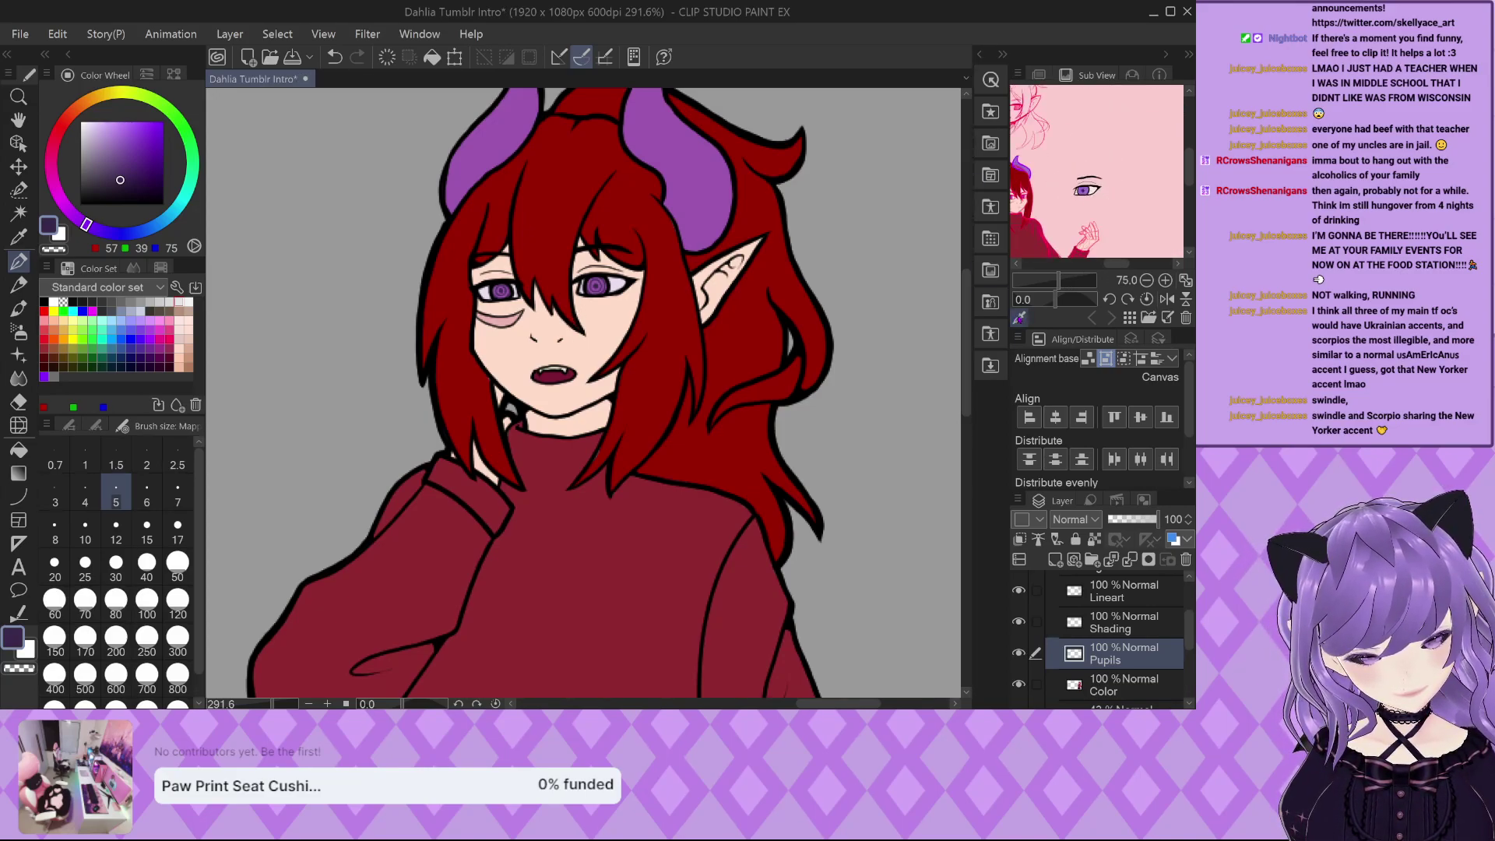
Bring the red-haired reference character into view and reselect the Color layer.
drag(1055, 248, 1091, 191)
scroll(1094, 175, up, 3)
scroll(1083, 214, down, 3)
scroll(1093, 189, down, 1)
click(1106, 684)
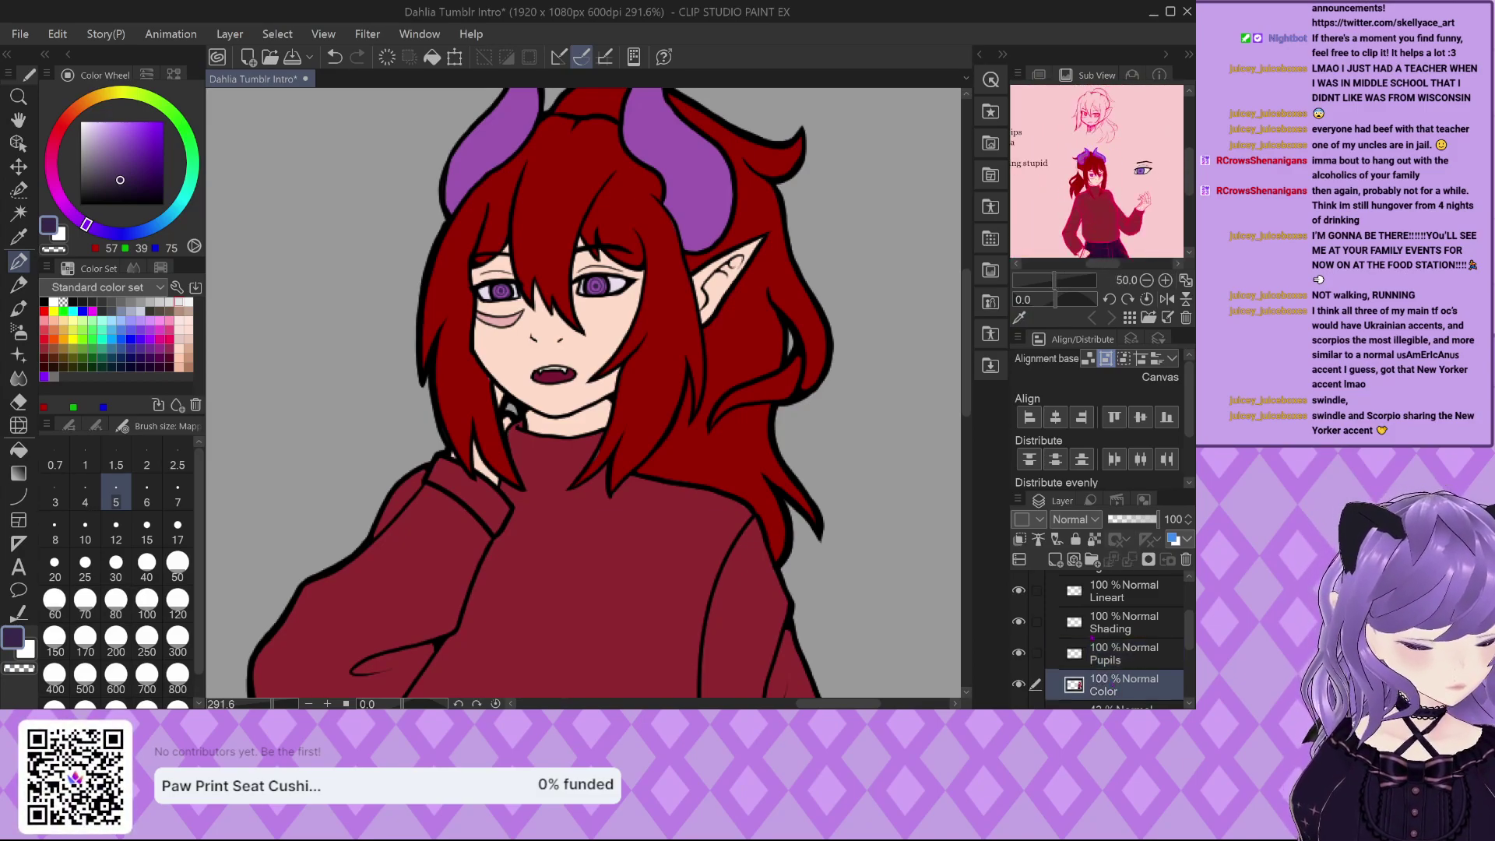
click(1056, 559)
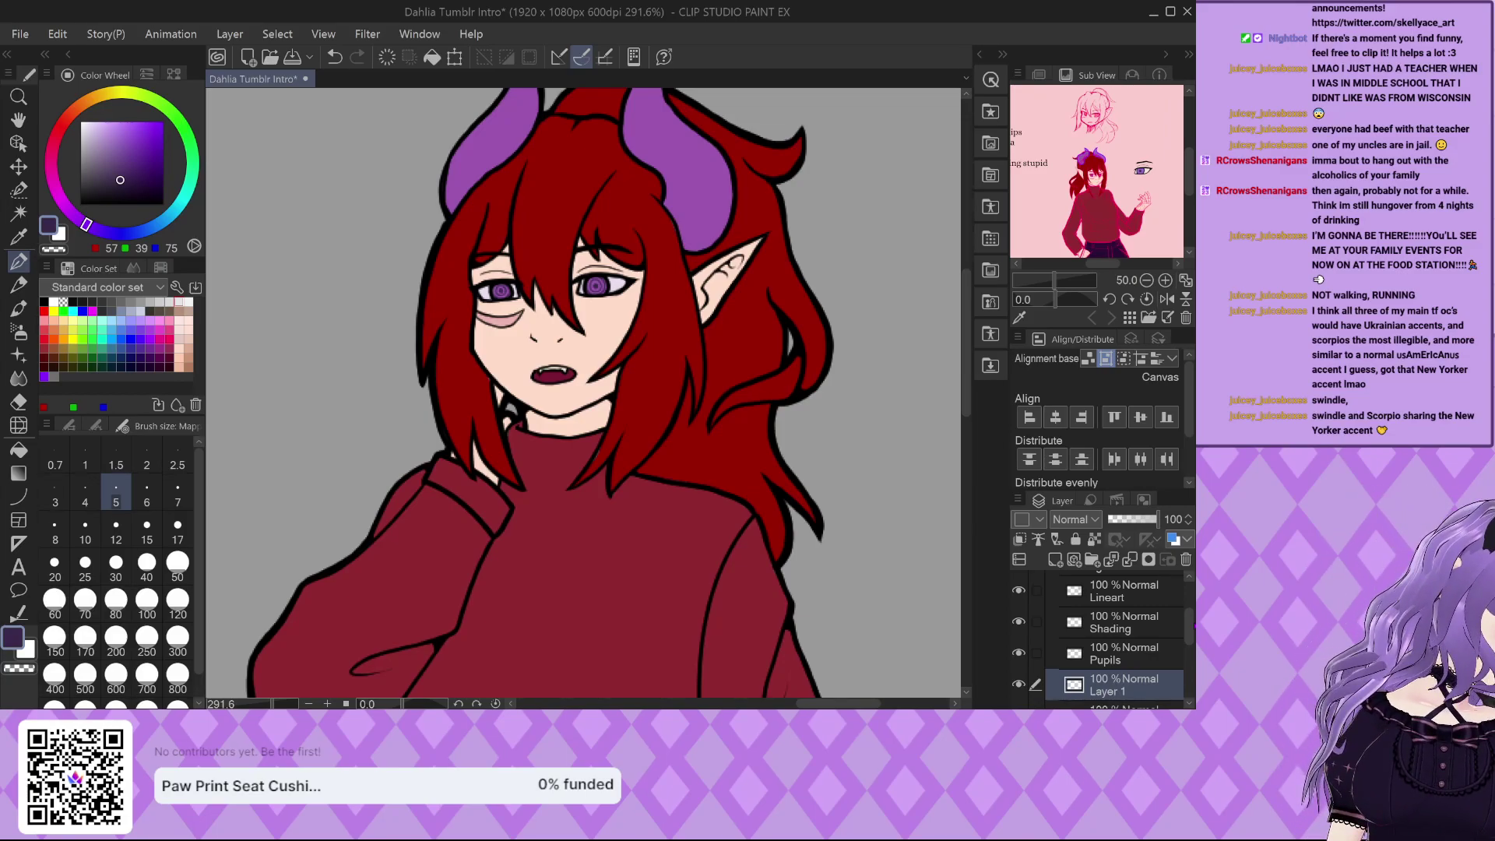
key(Return)
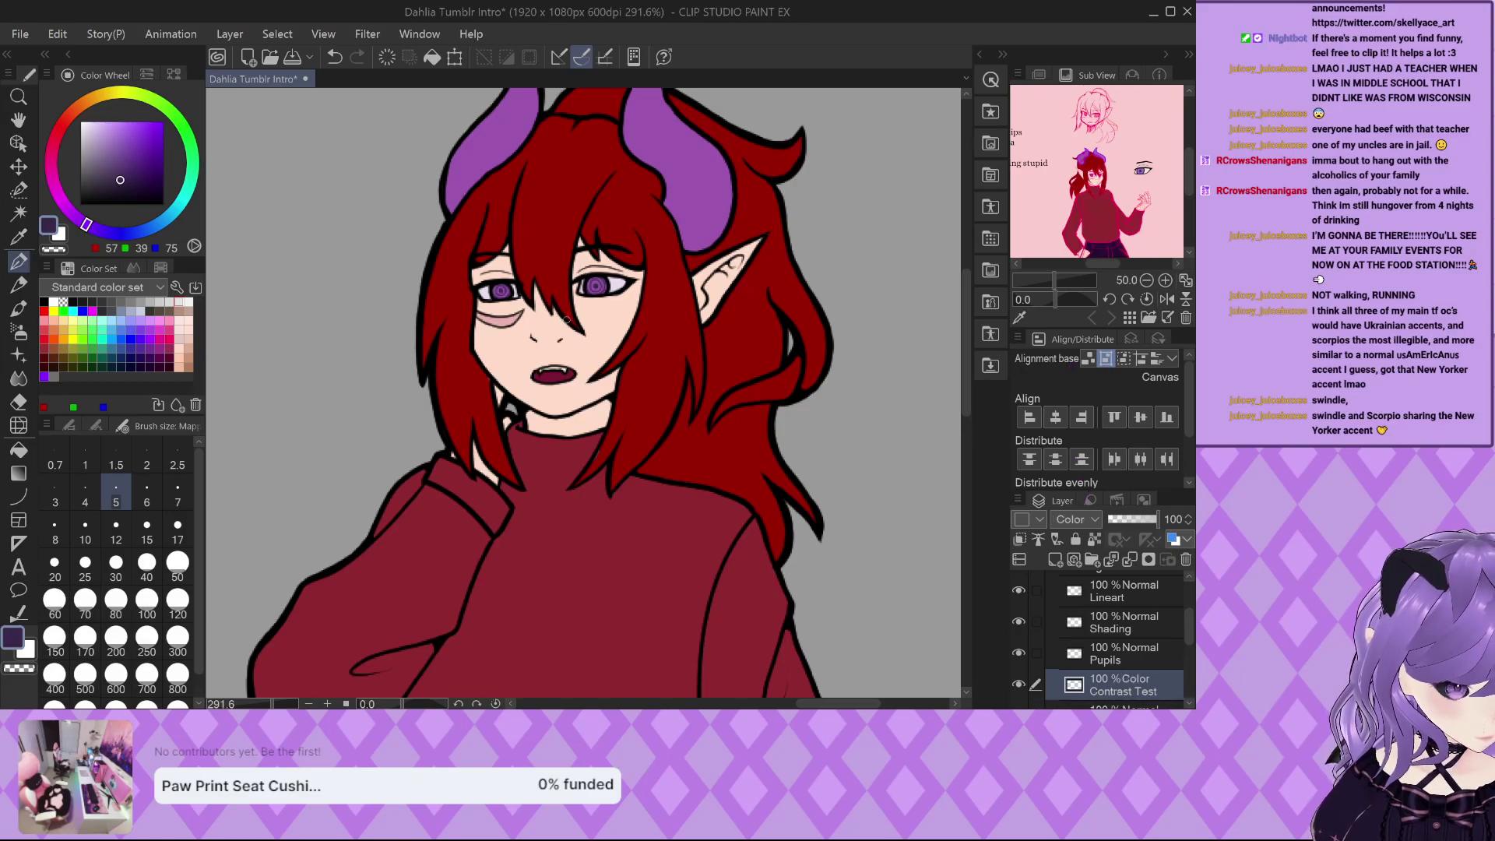
drag(129, 192, 79, 206)
click(116, 677)
scroll(615, 322, down, 3)
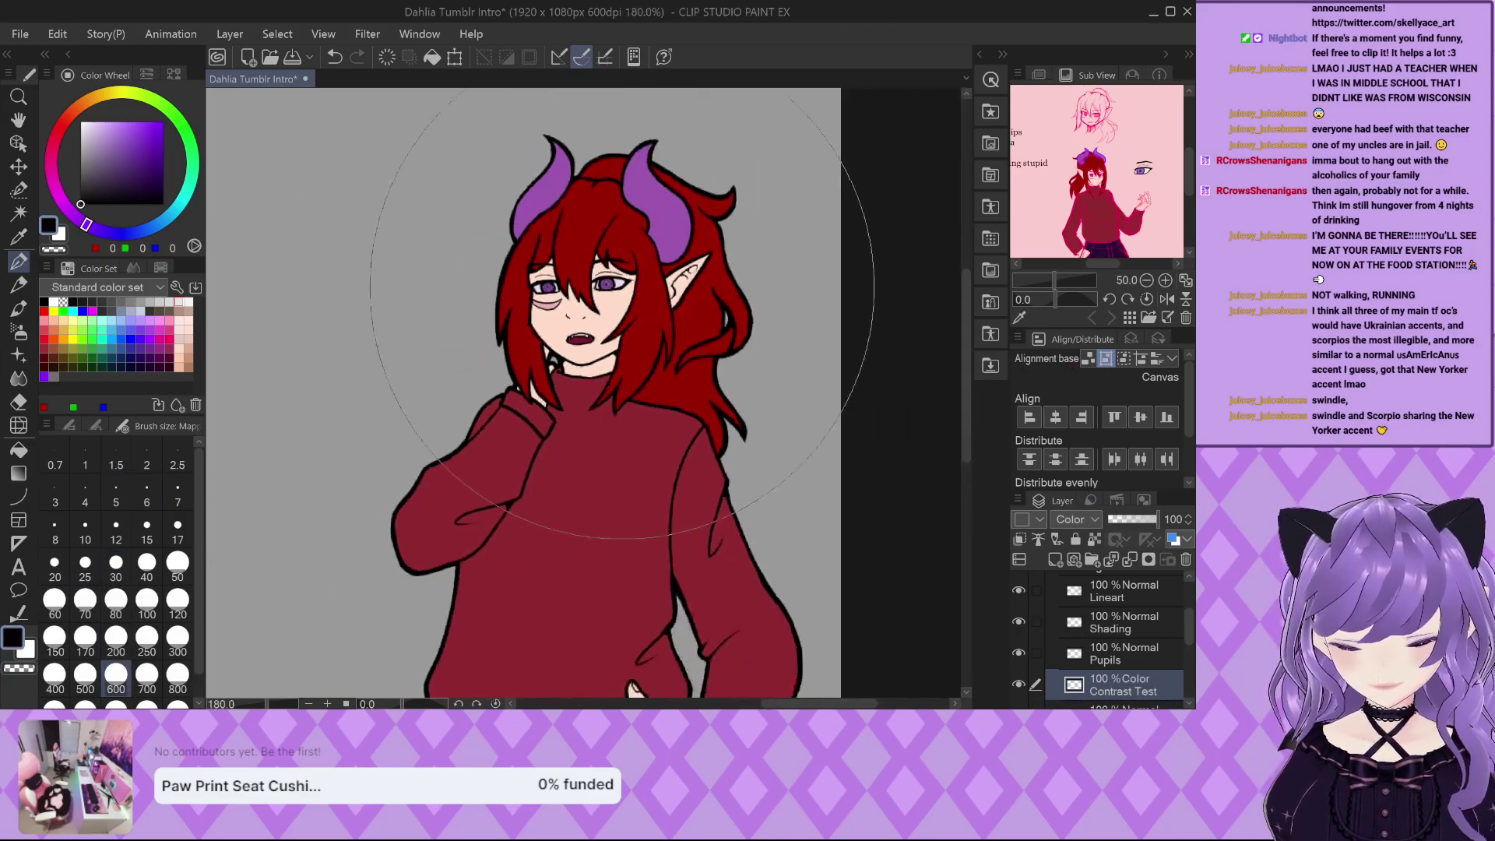
mouse_move(612, 323)
mouse_down()
mouse_move(554, 531)
mouse_move(564, 584)
mouse_move(623, 597)
mouse_move(622, 344)
mouse_up()
scroll(635, 331, up, 3)
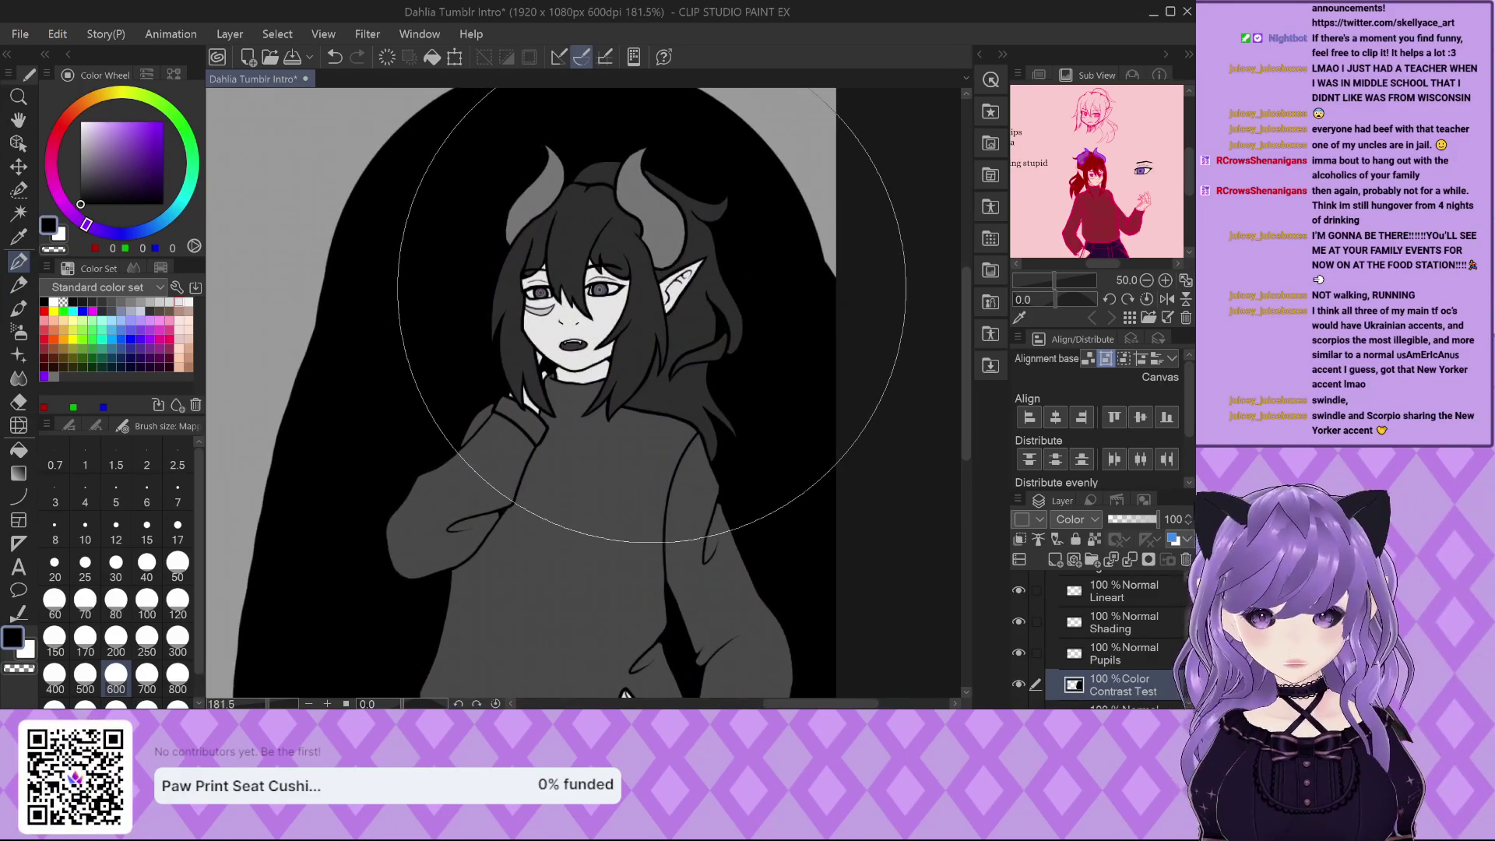
scroll(716, 397, up, 4)
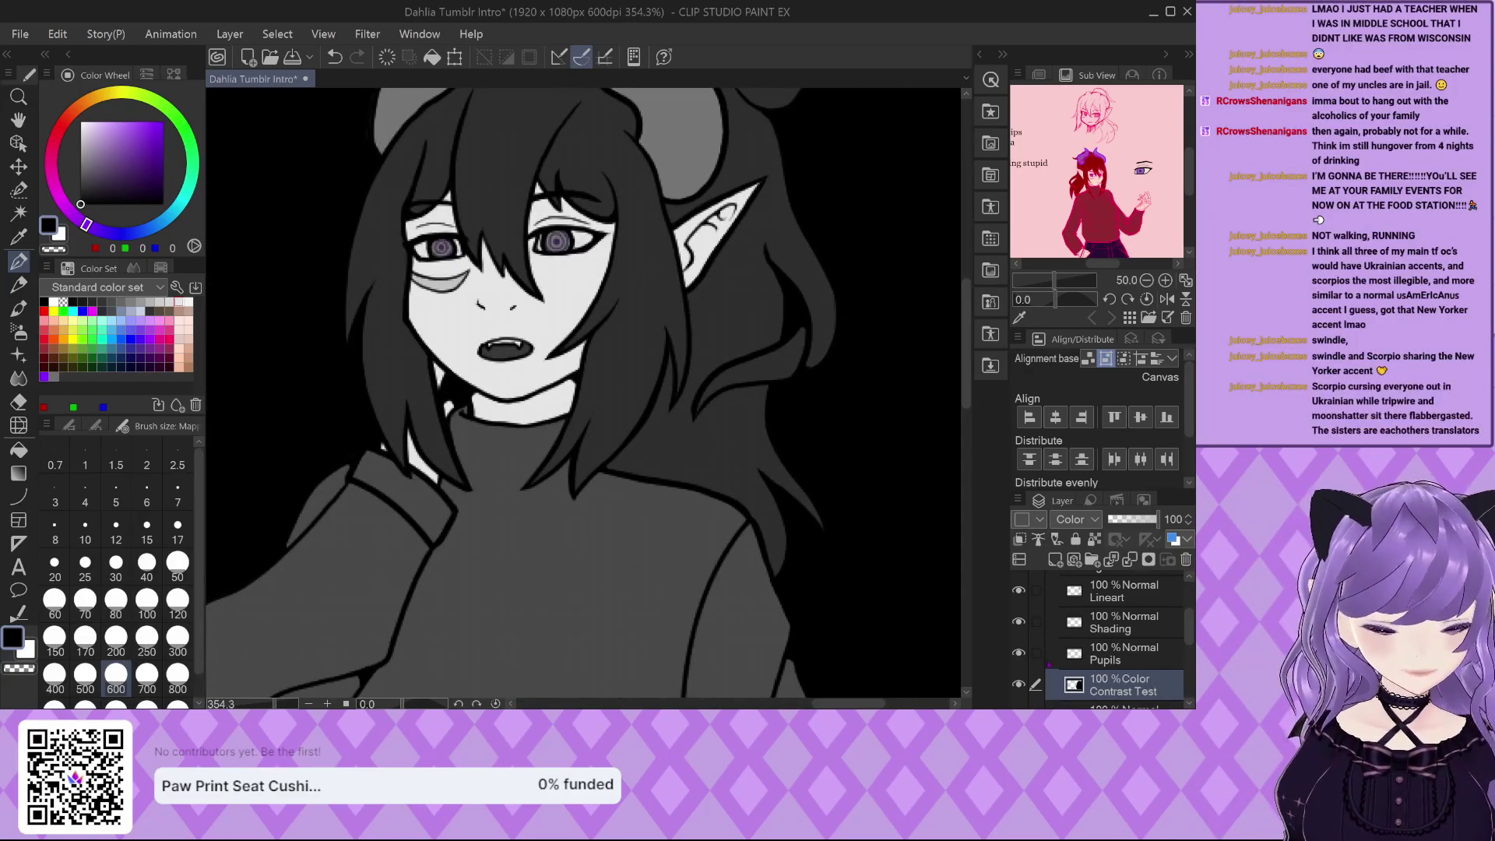
click(1018, 683)
click(1017, 685)
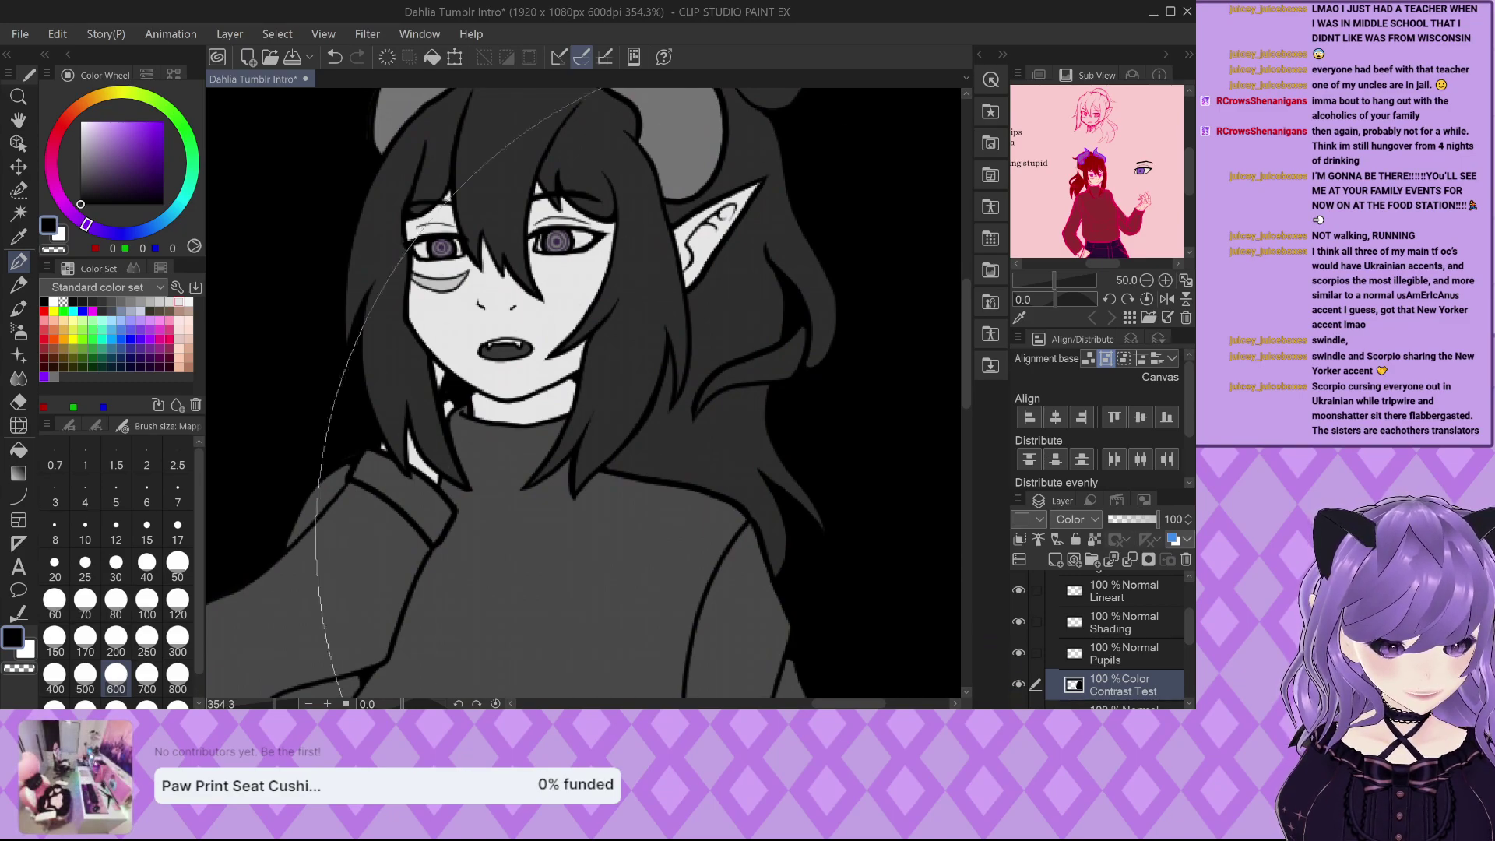
scroll(785, 485, down, 5)
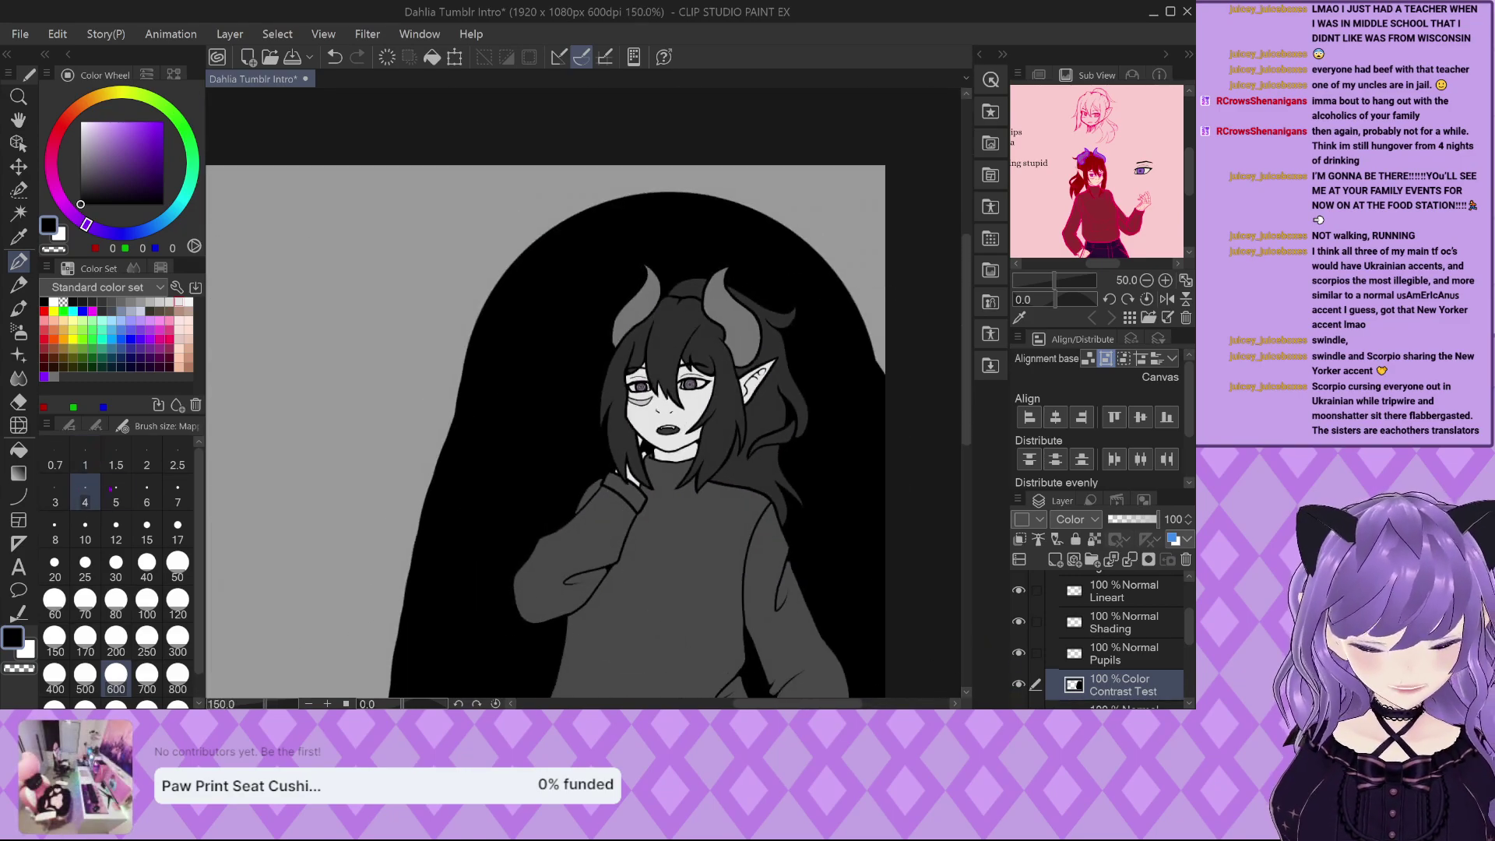
click(115, 502)
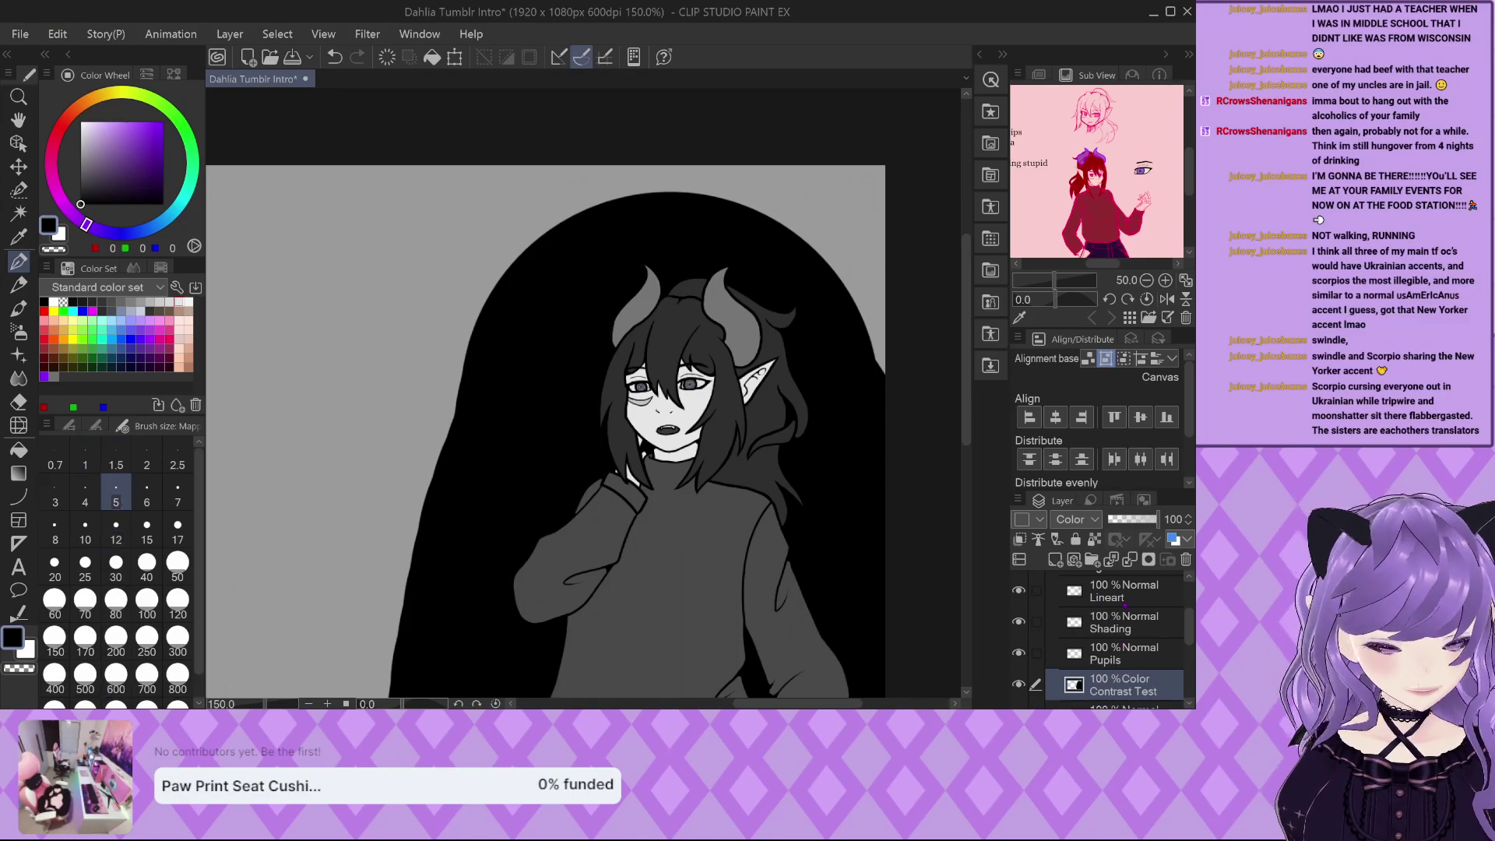
click(1184, 562)
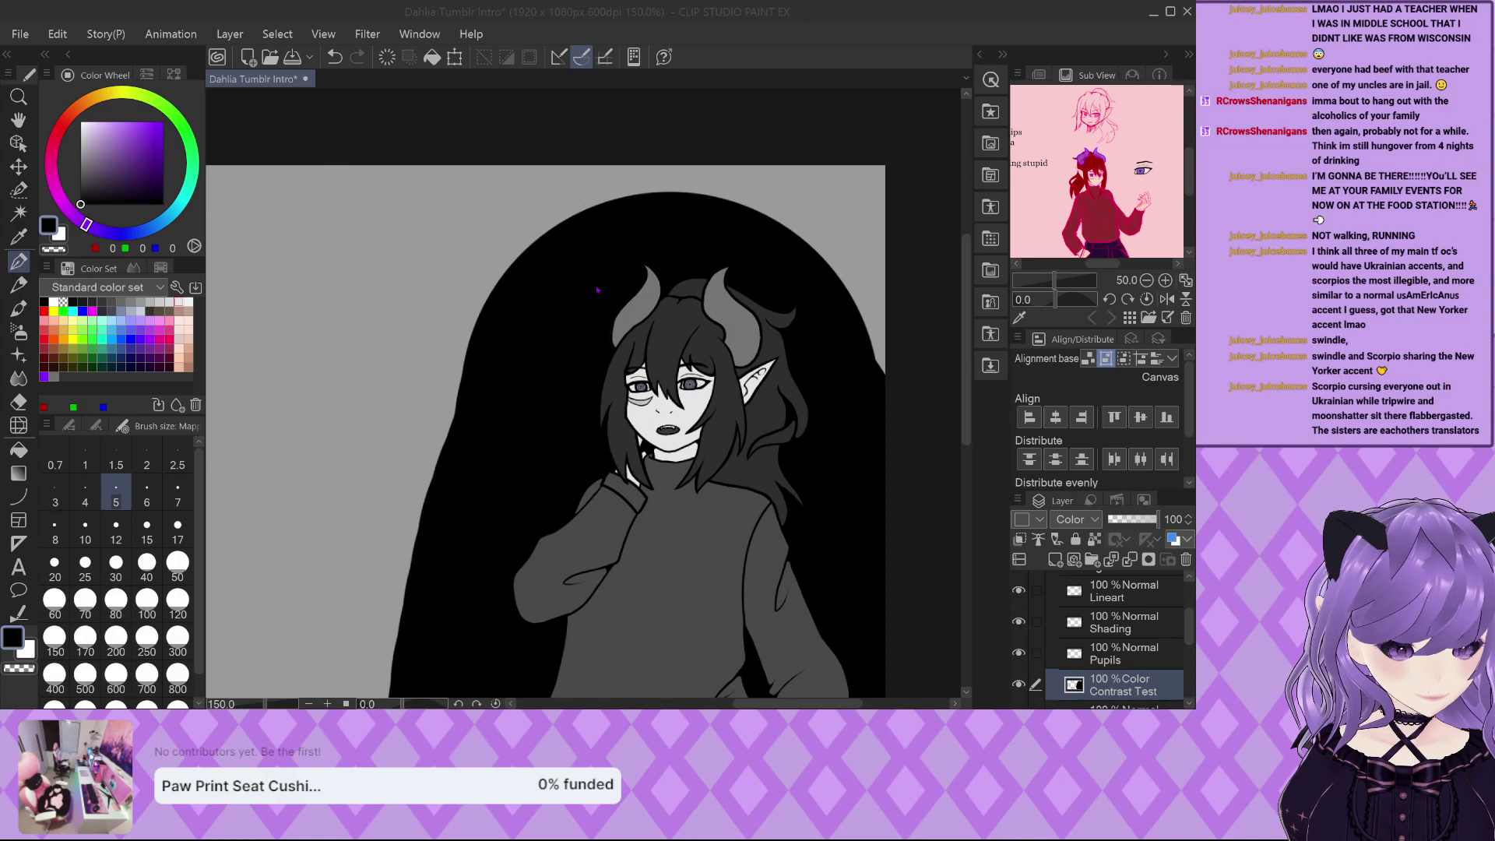
click(1116, 623)
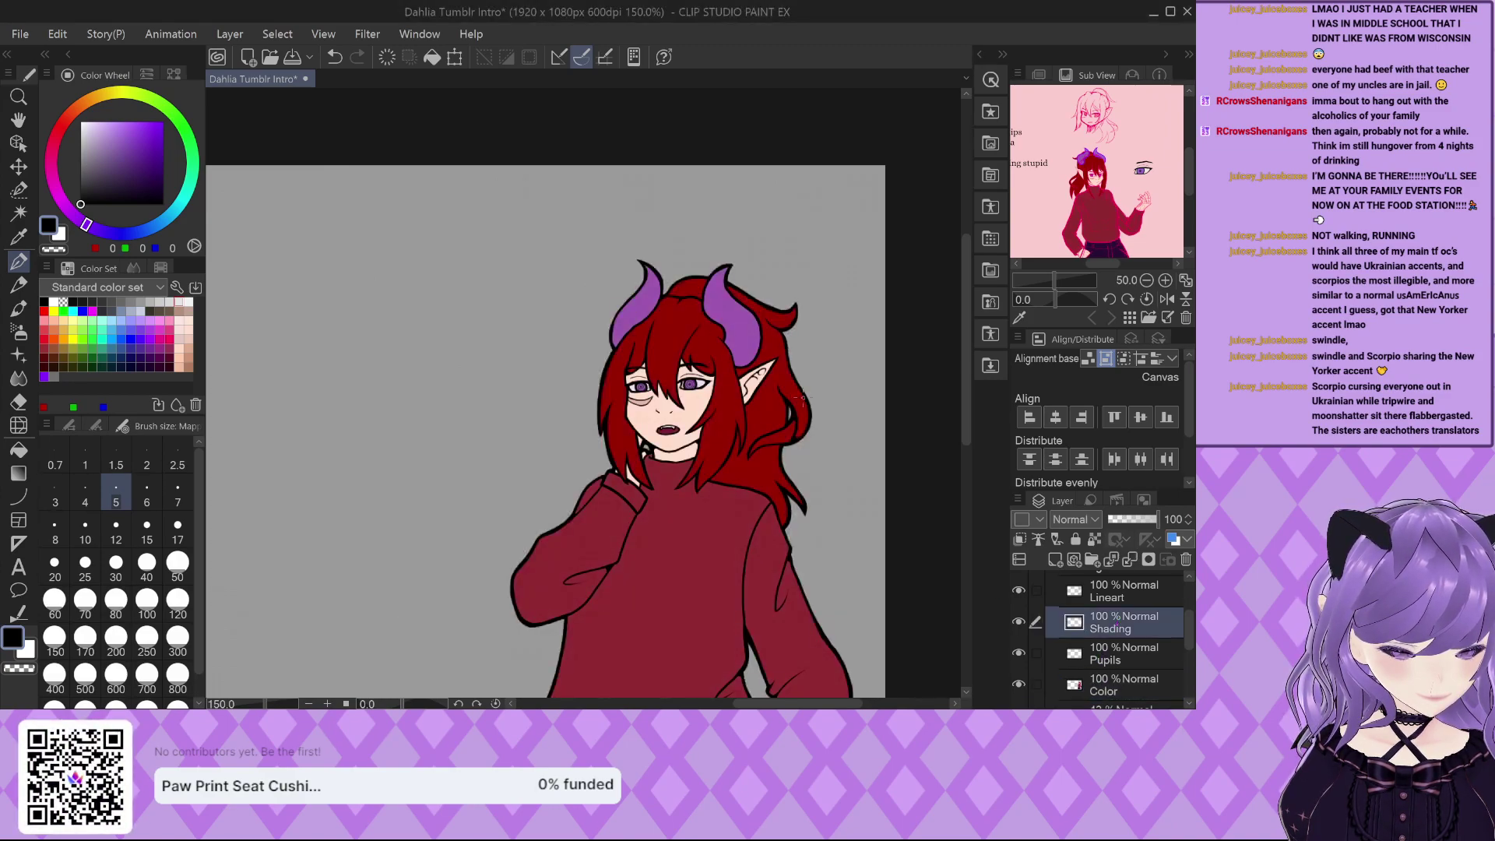
Sample the iris purple and paint it over the upper iris rings, previewing the Shading layer opacity.
scroll(734, 413, up, 5)
scroll(1069, 160, up, 4)
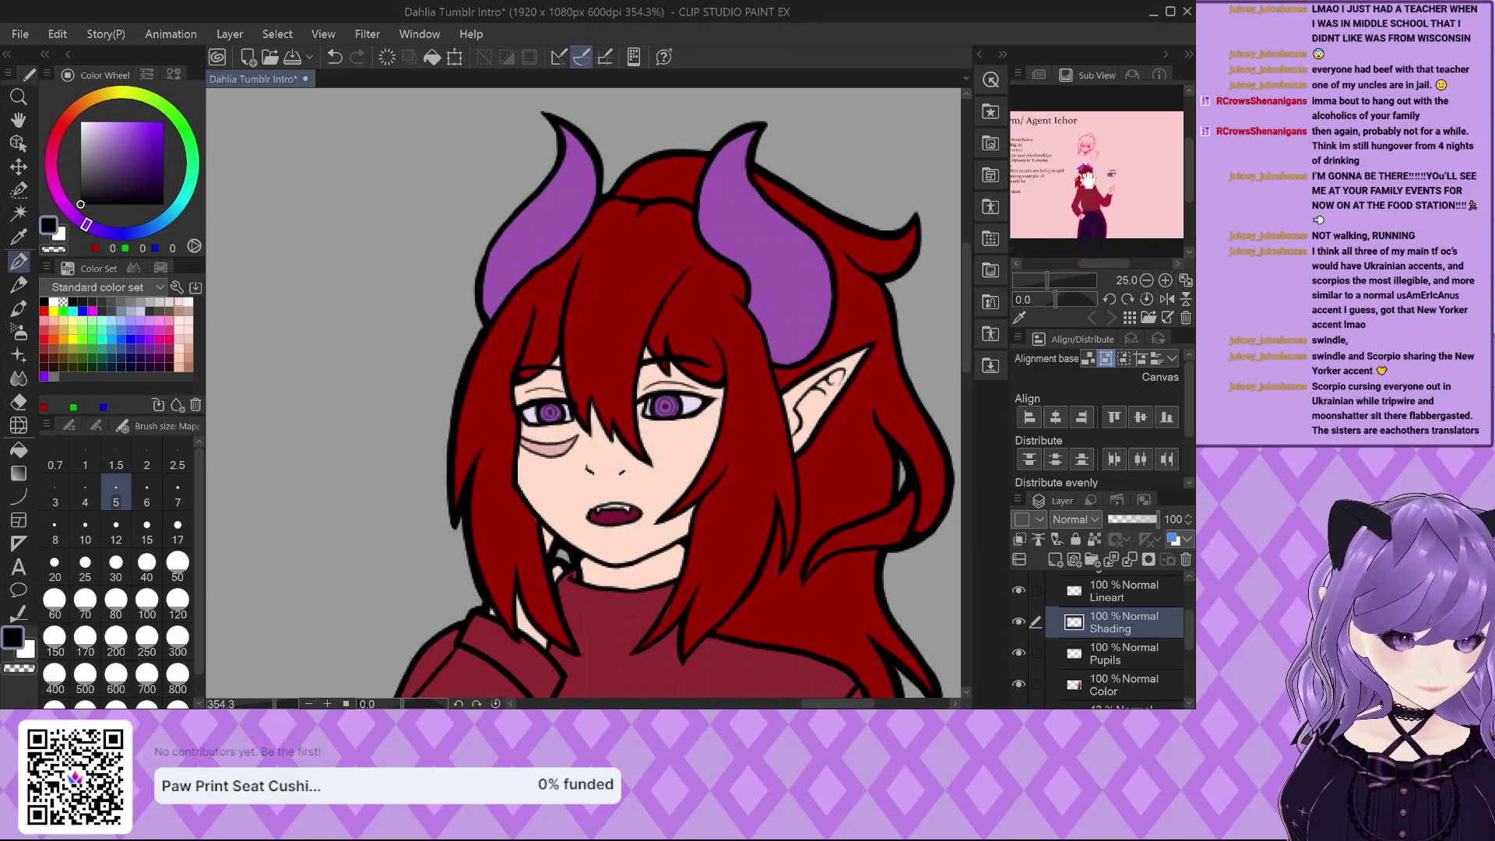
scroll(652, 384, up, 2)
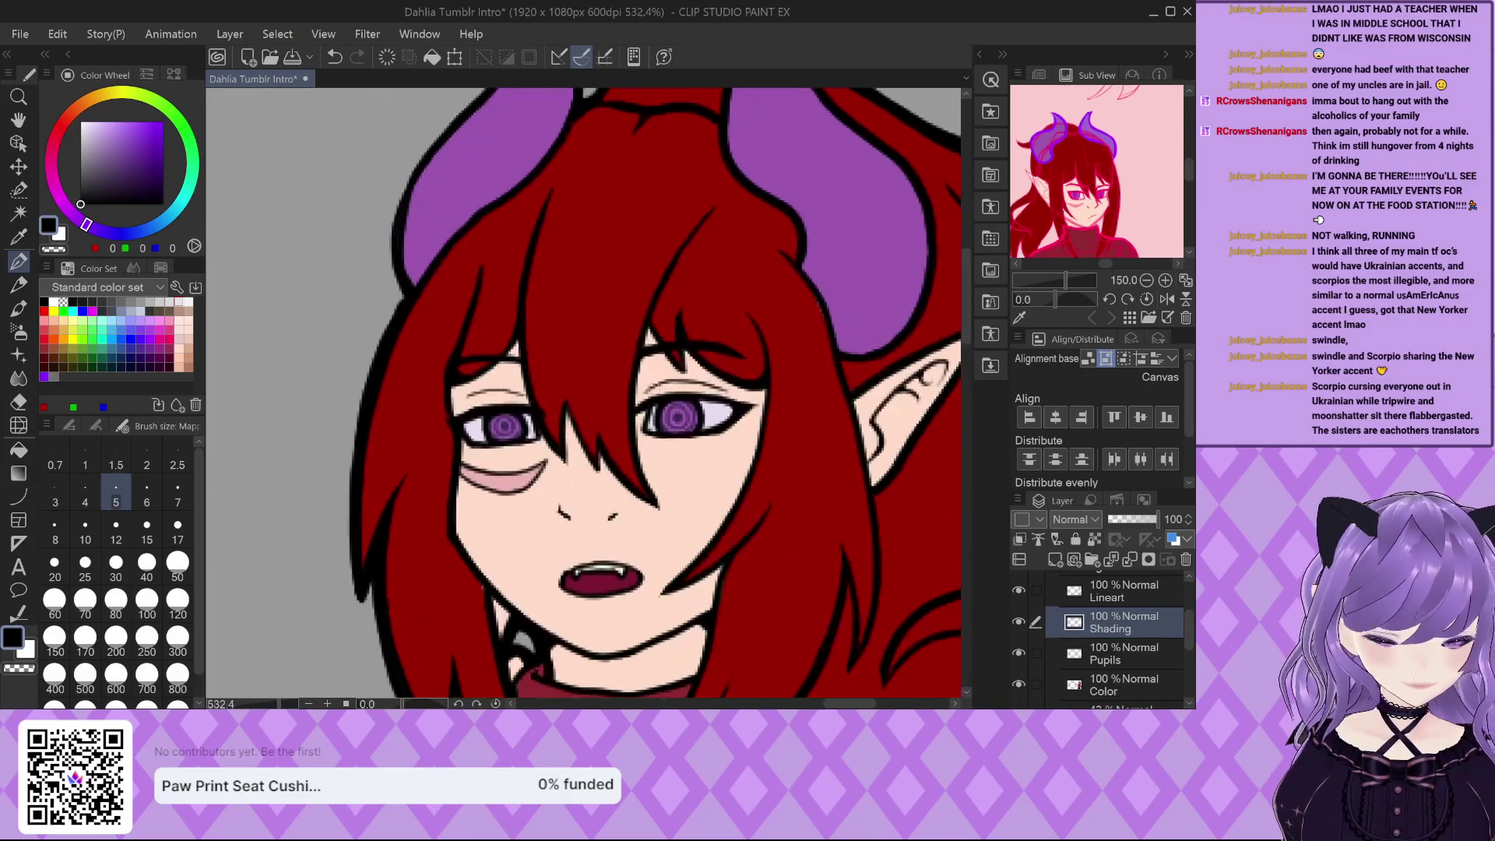
scroll(594, 387, up, 5)
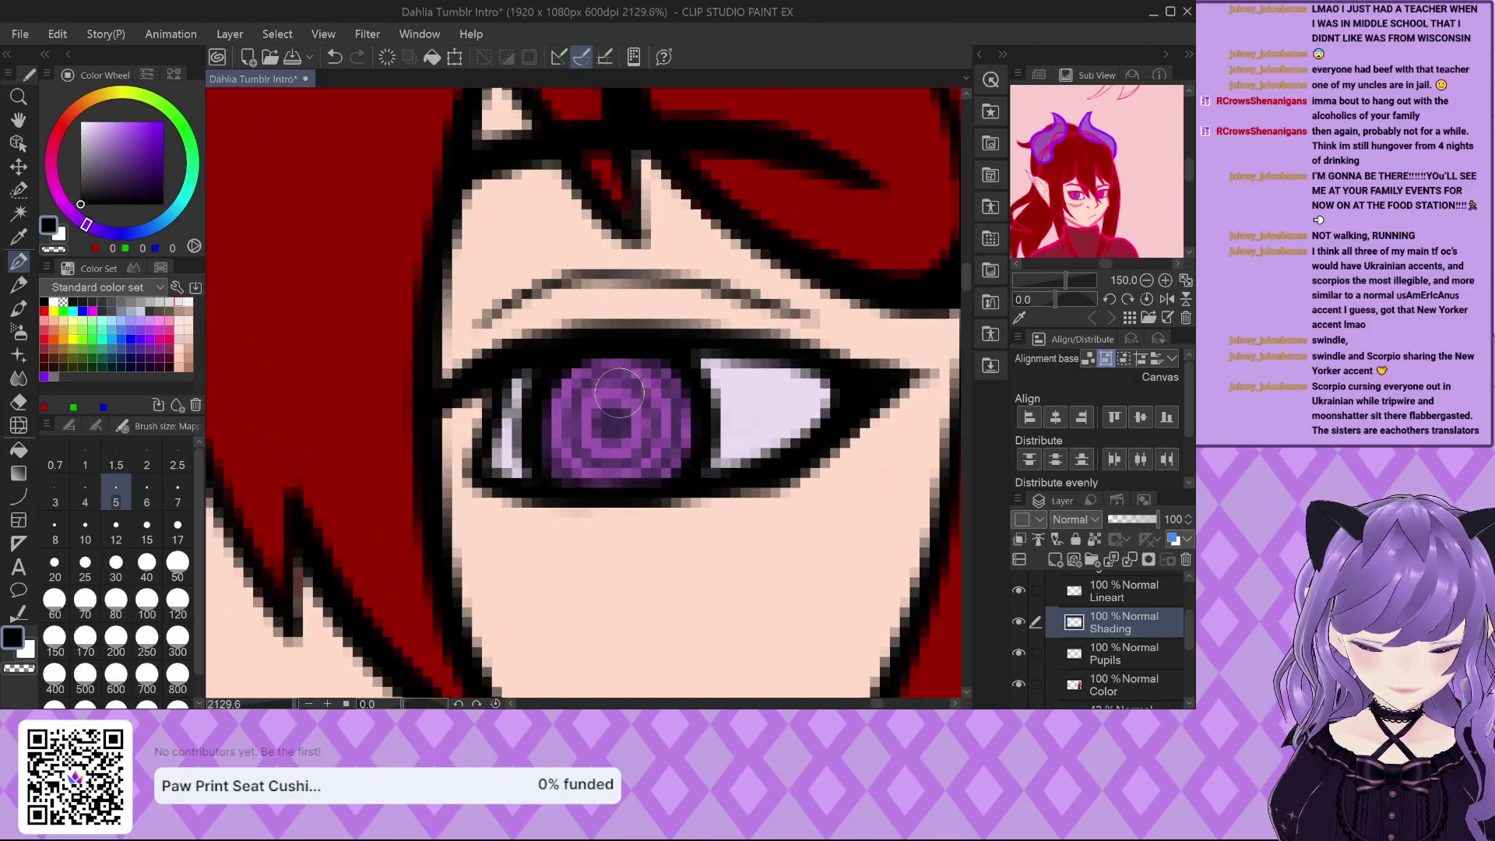
alt+click(580, 402)
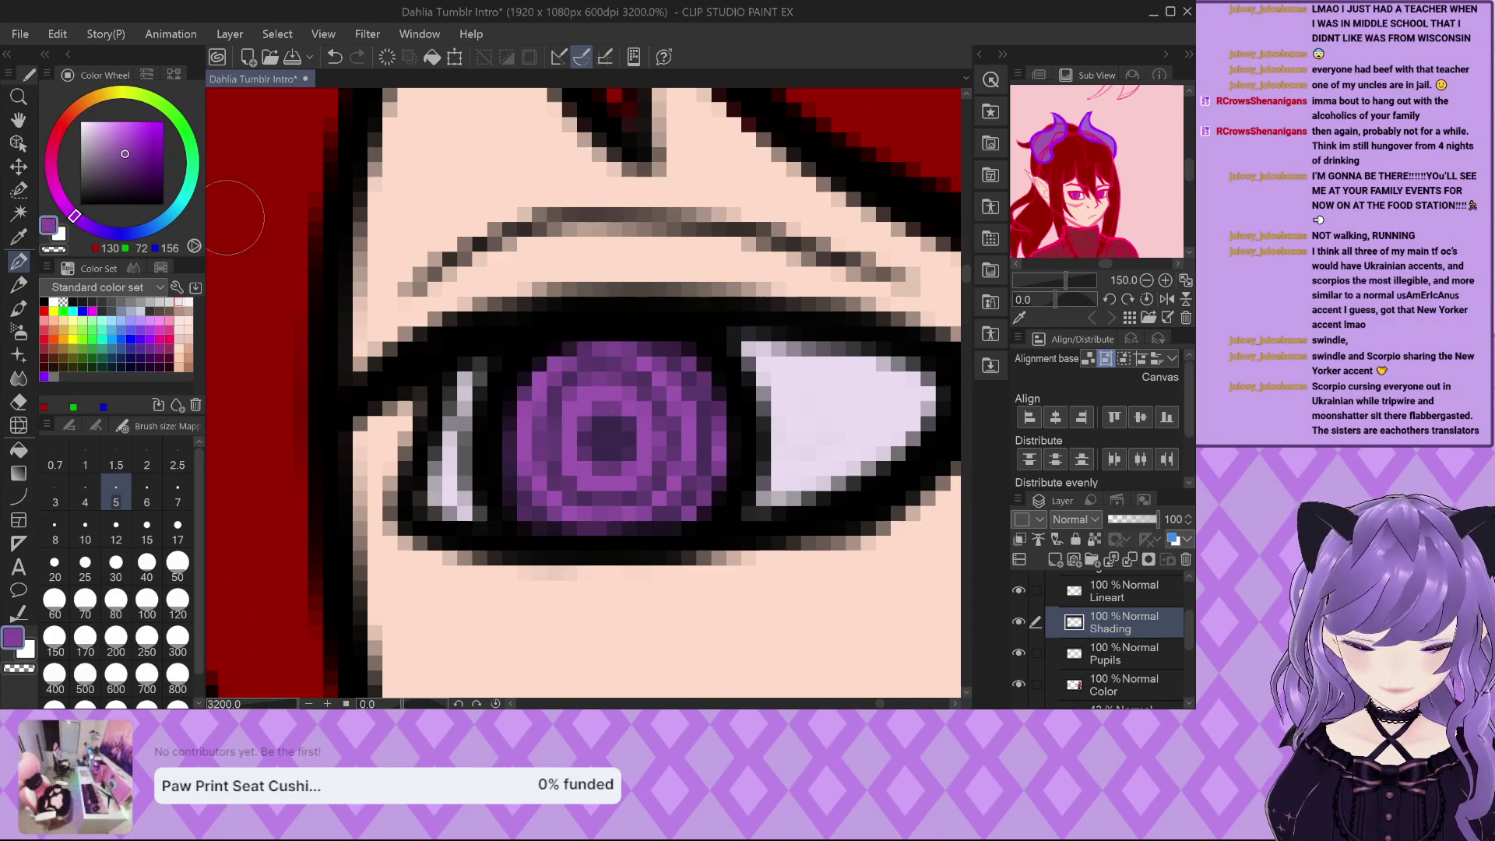
mouse_move(545, 421)
mouse_down()
mouse_move(720, 417)
mouse_move(653, 376)
mouse_move(529, 411)
mouse_up()
scroll(627, 368, down, 2)
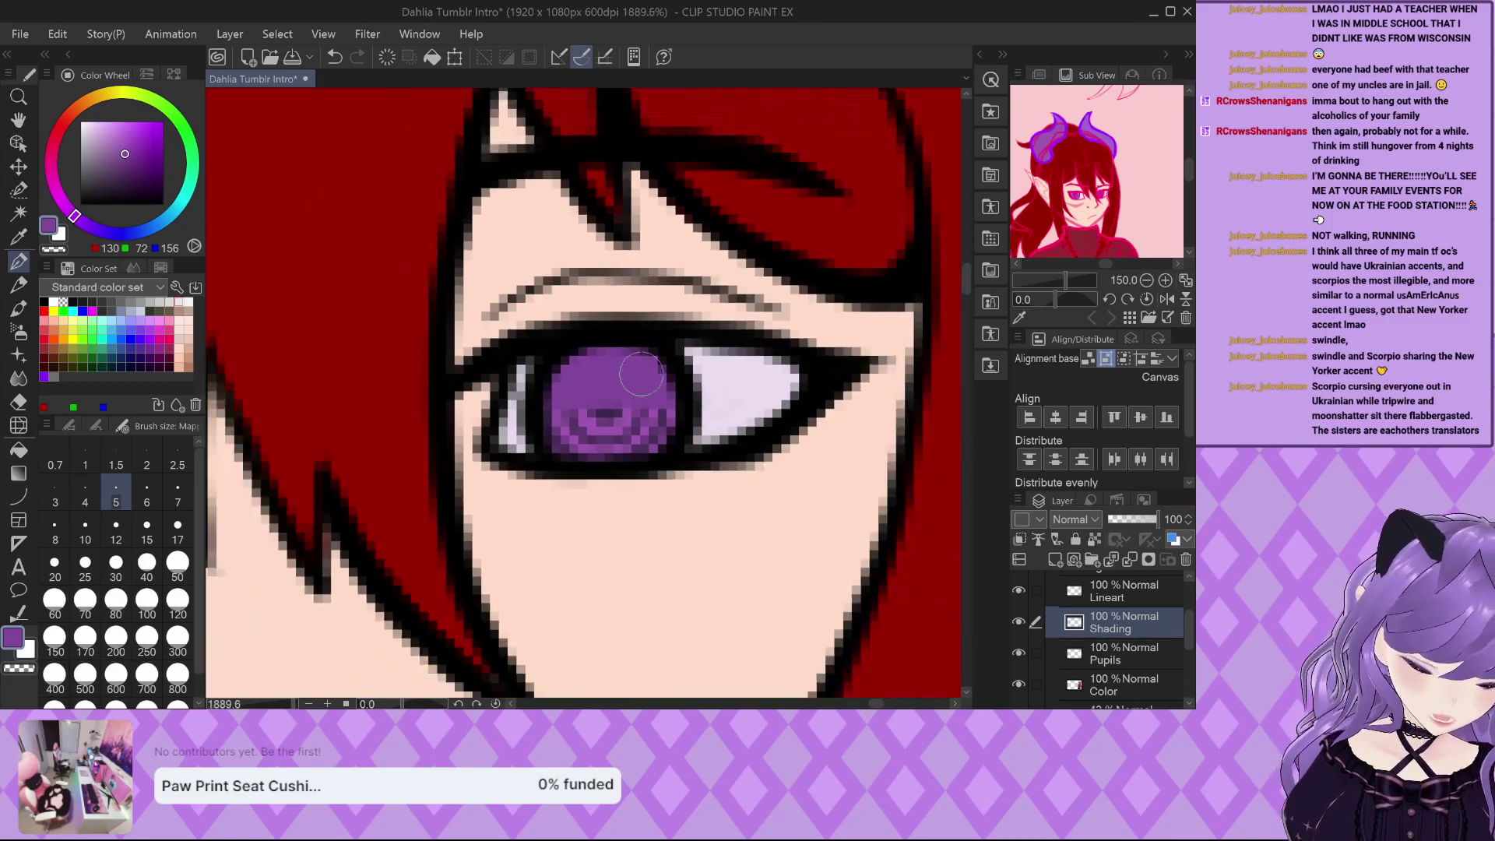
drag(1137, 523, 1186, 524)
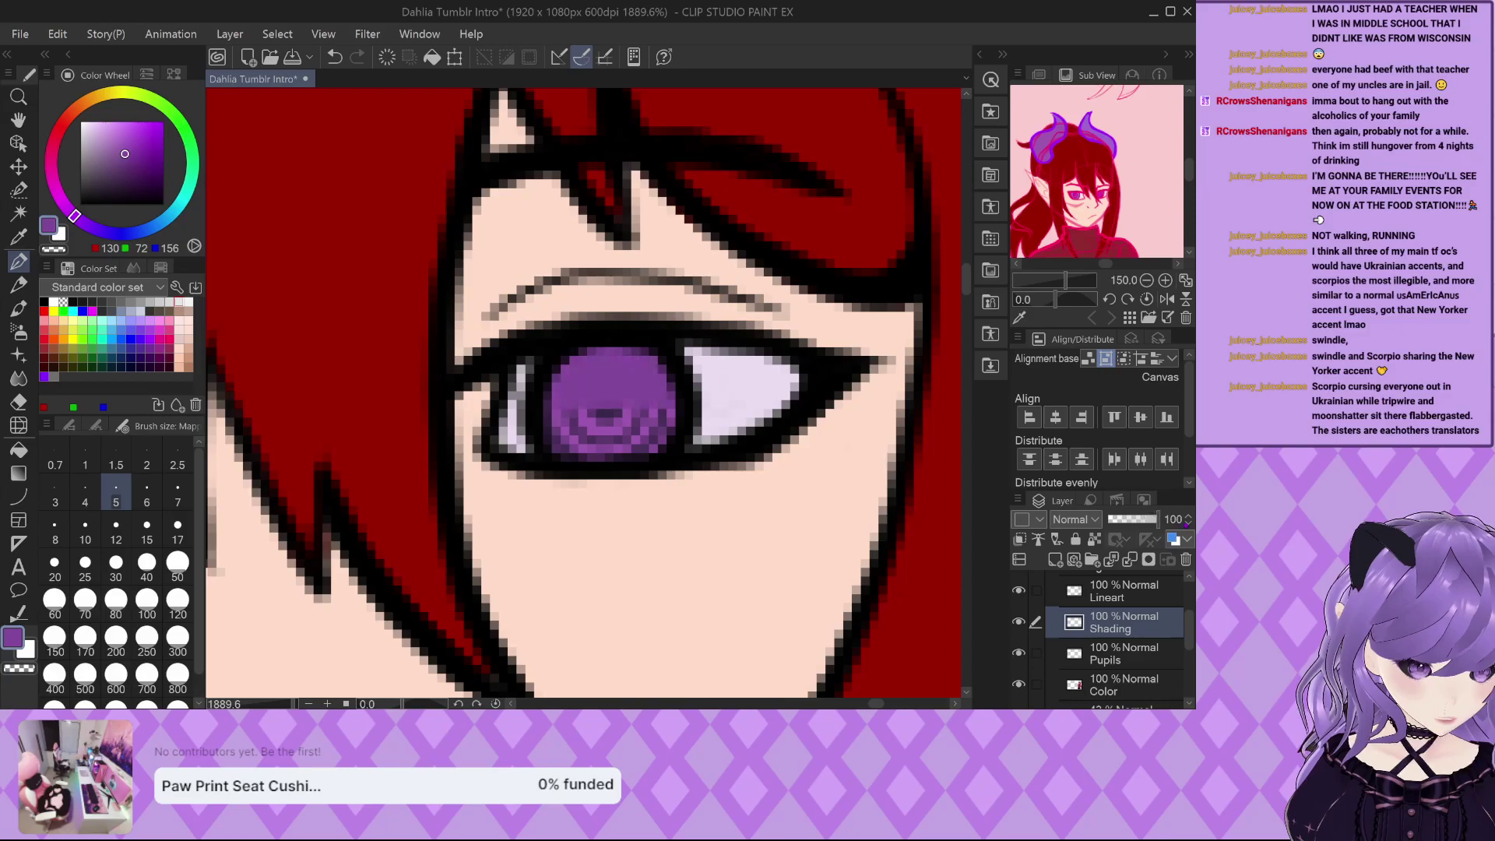
Replace the lighter stroke with darker purple (110, 57, 133) across the upper iris.
click(131, 158)
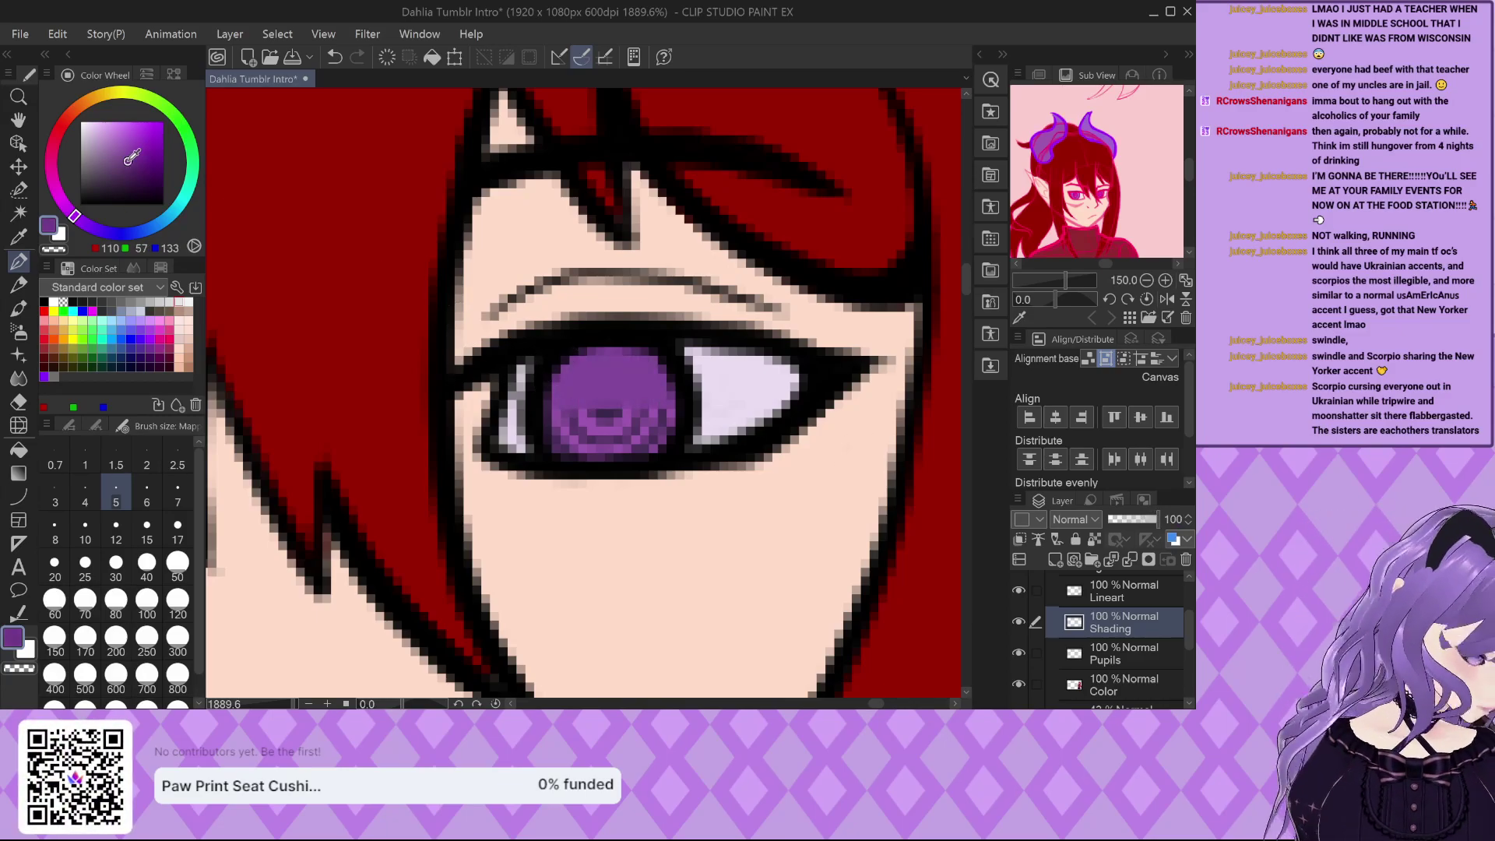
key(ctrl+z)
drag(546, 400, 650, 370)
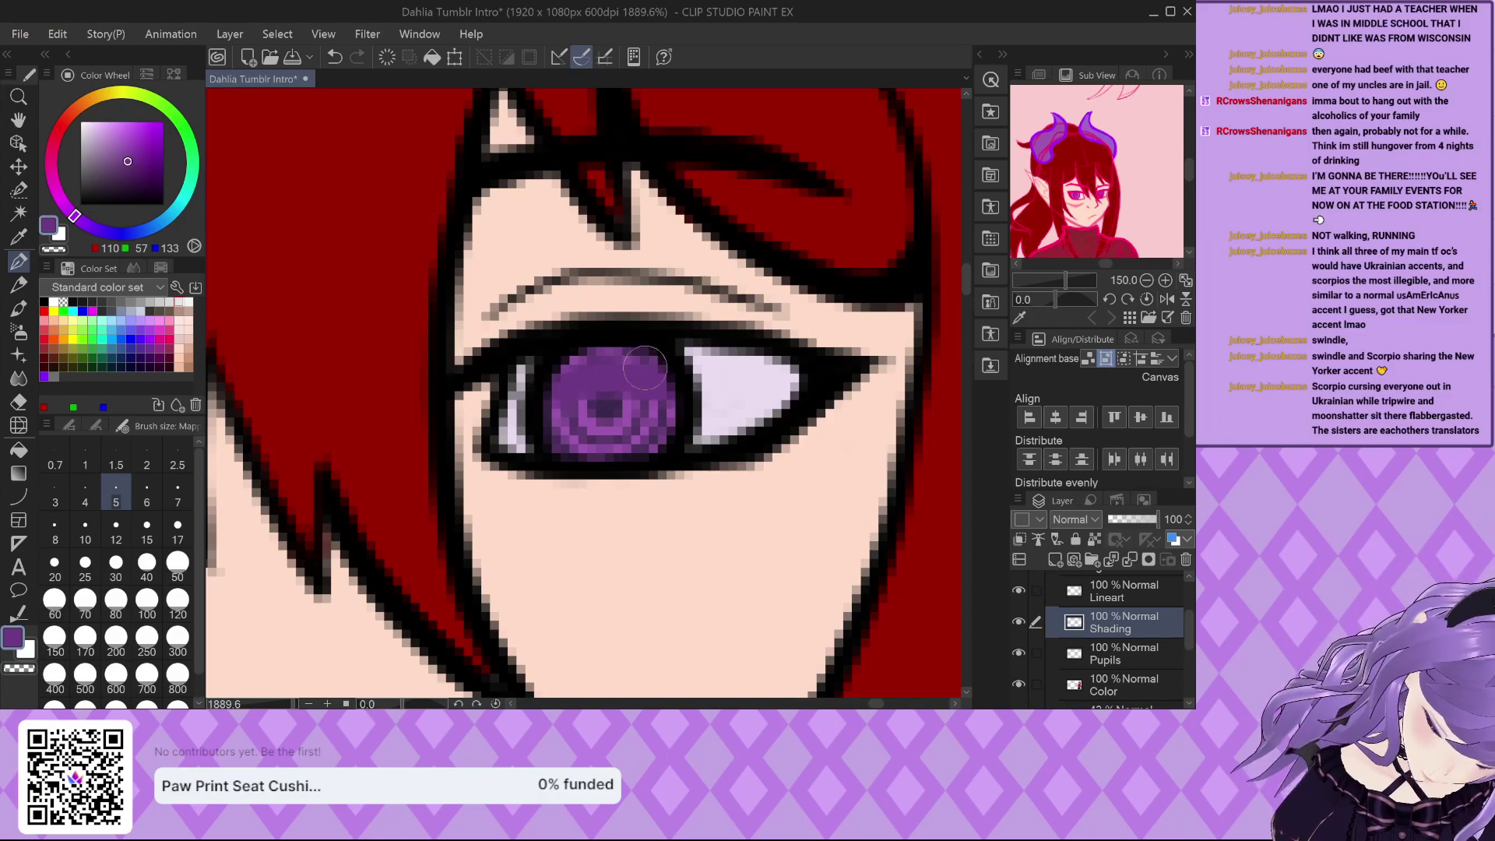
scroll(802, 287, down, 3)
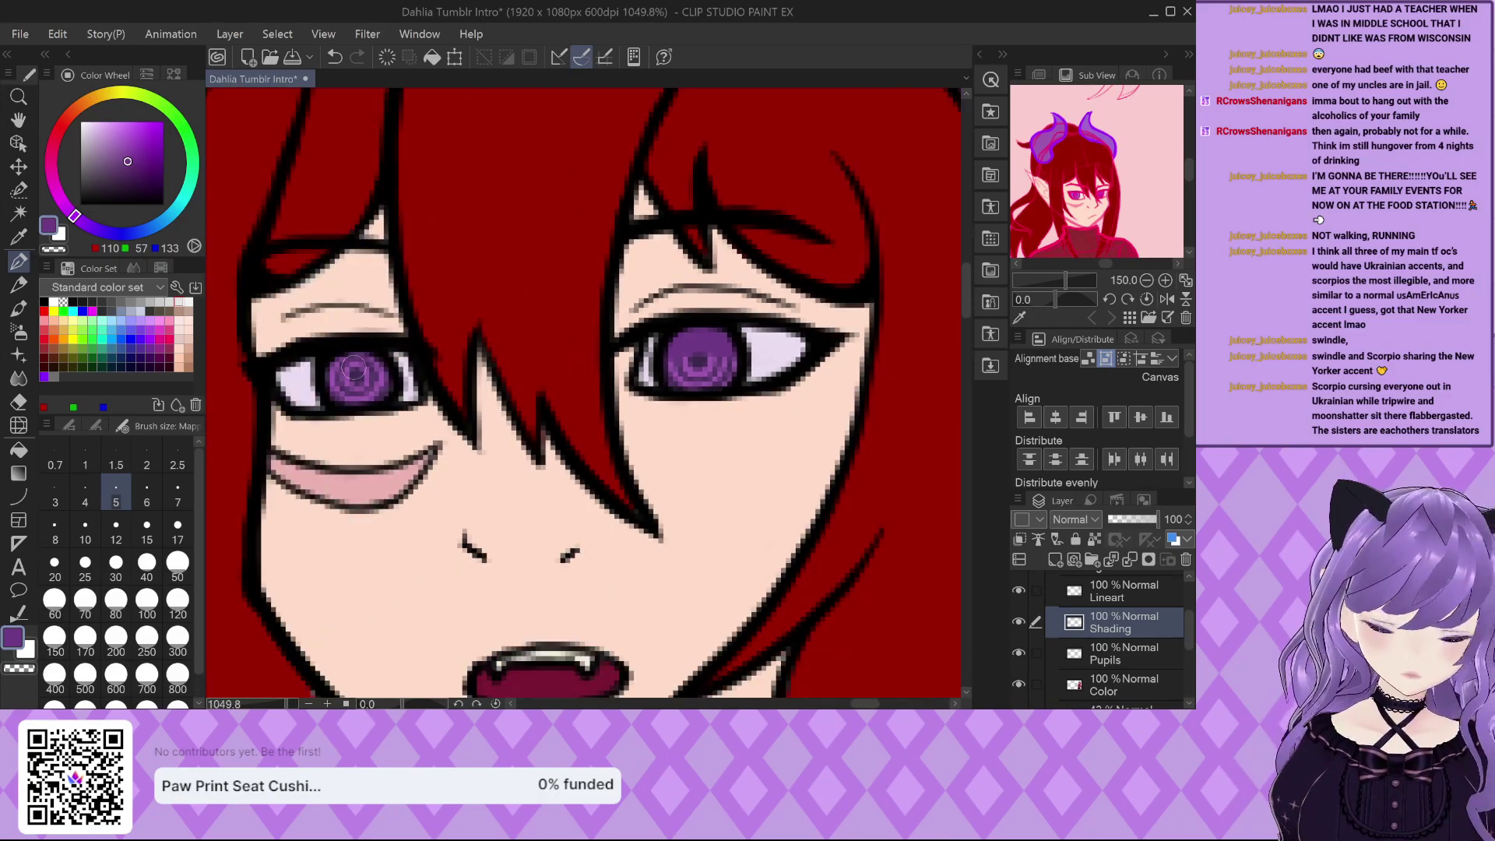
scroll(354, 366, up, 3)
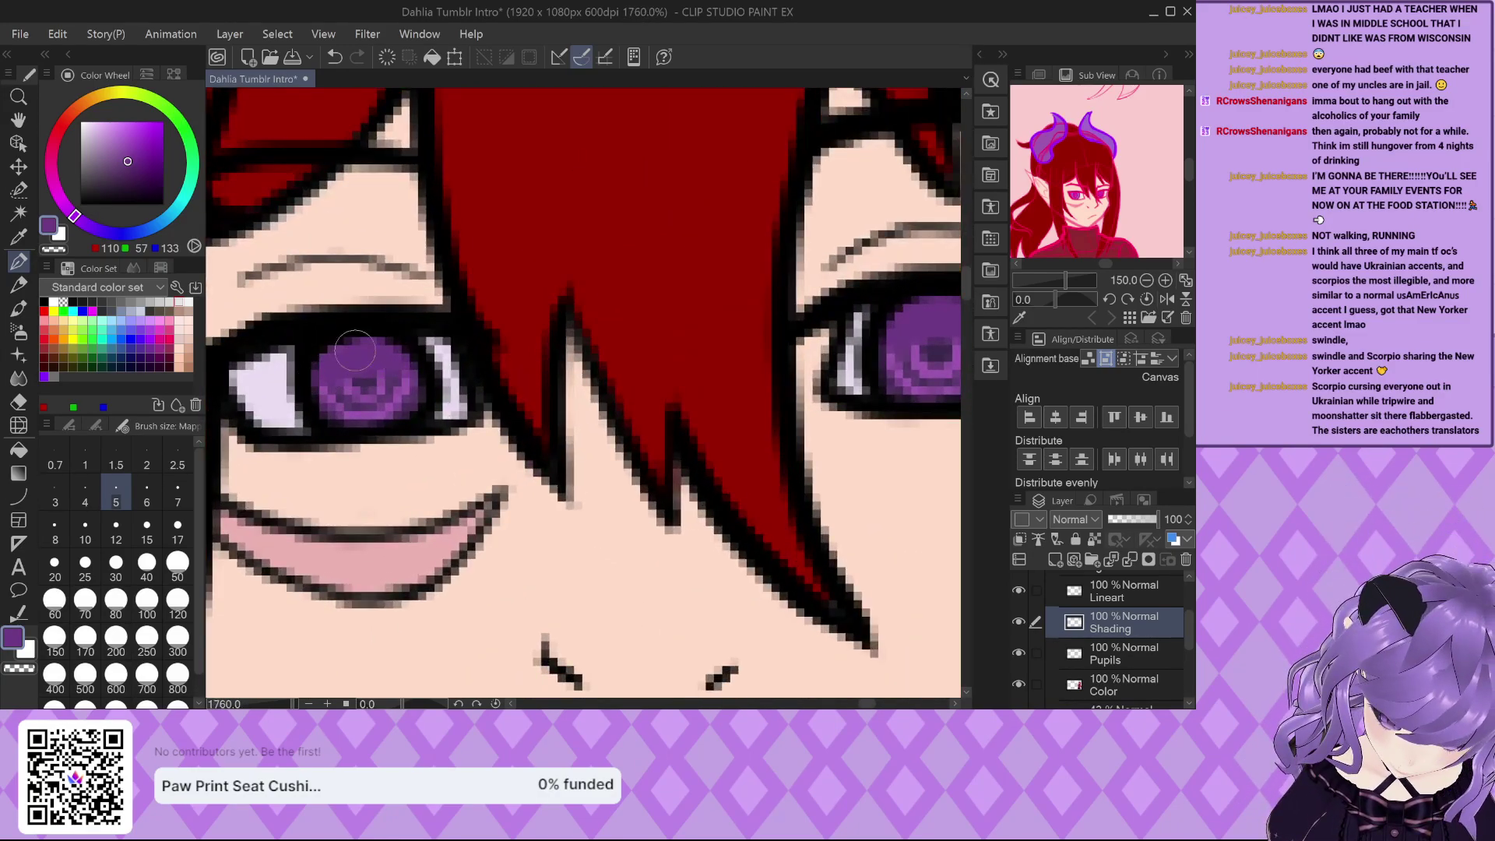
Add a new layer above Lineart and enlarge the brush slightly.
click(1100, 599)
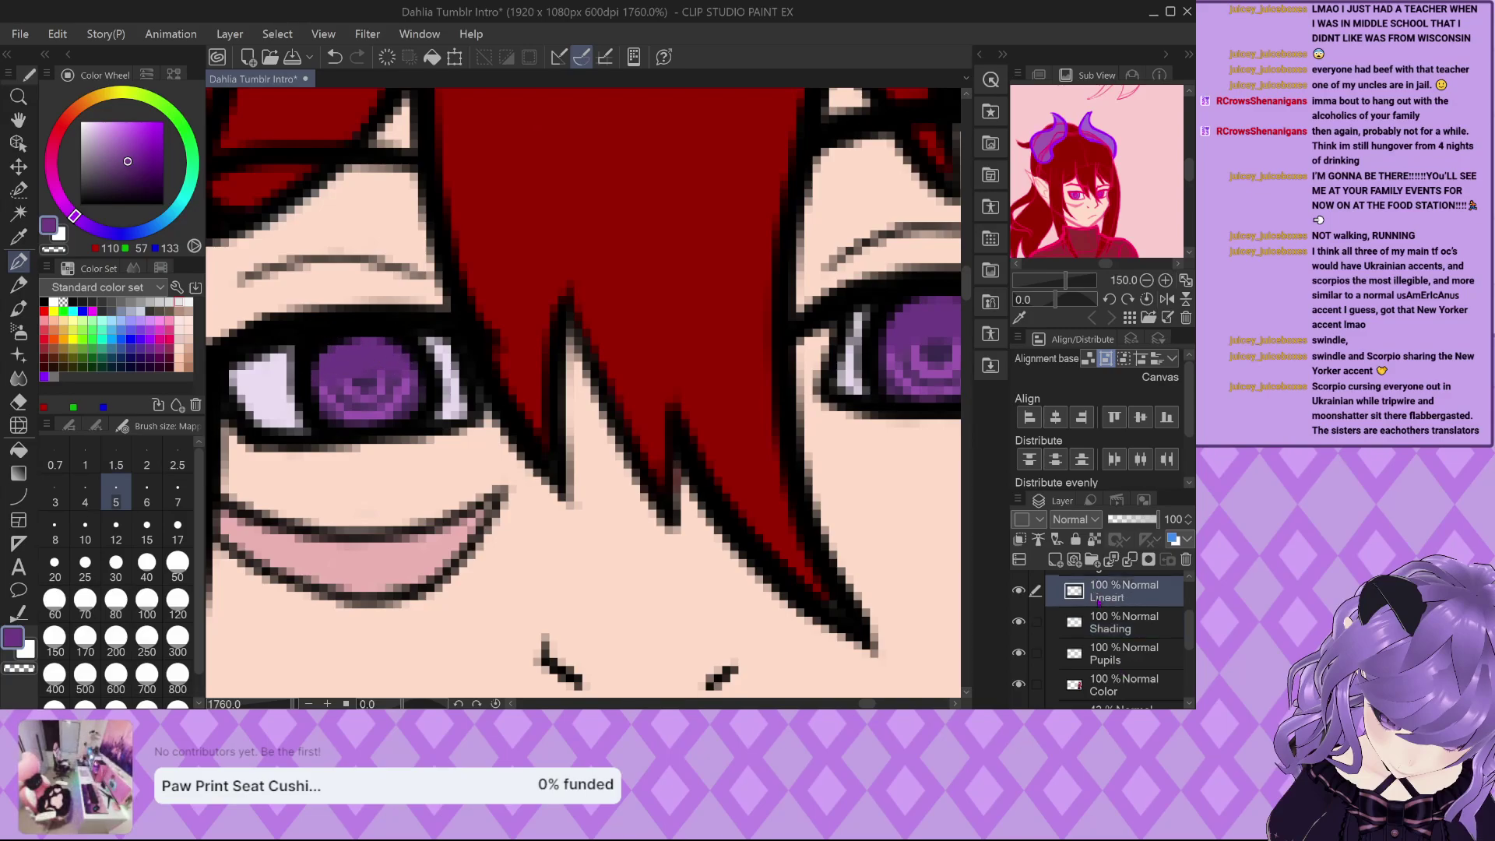
click(1053, 561)
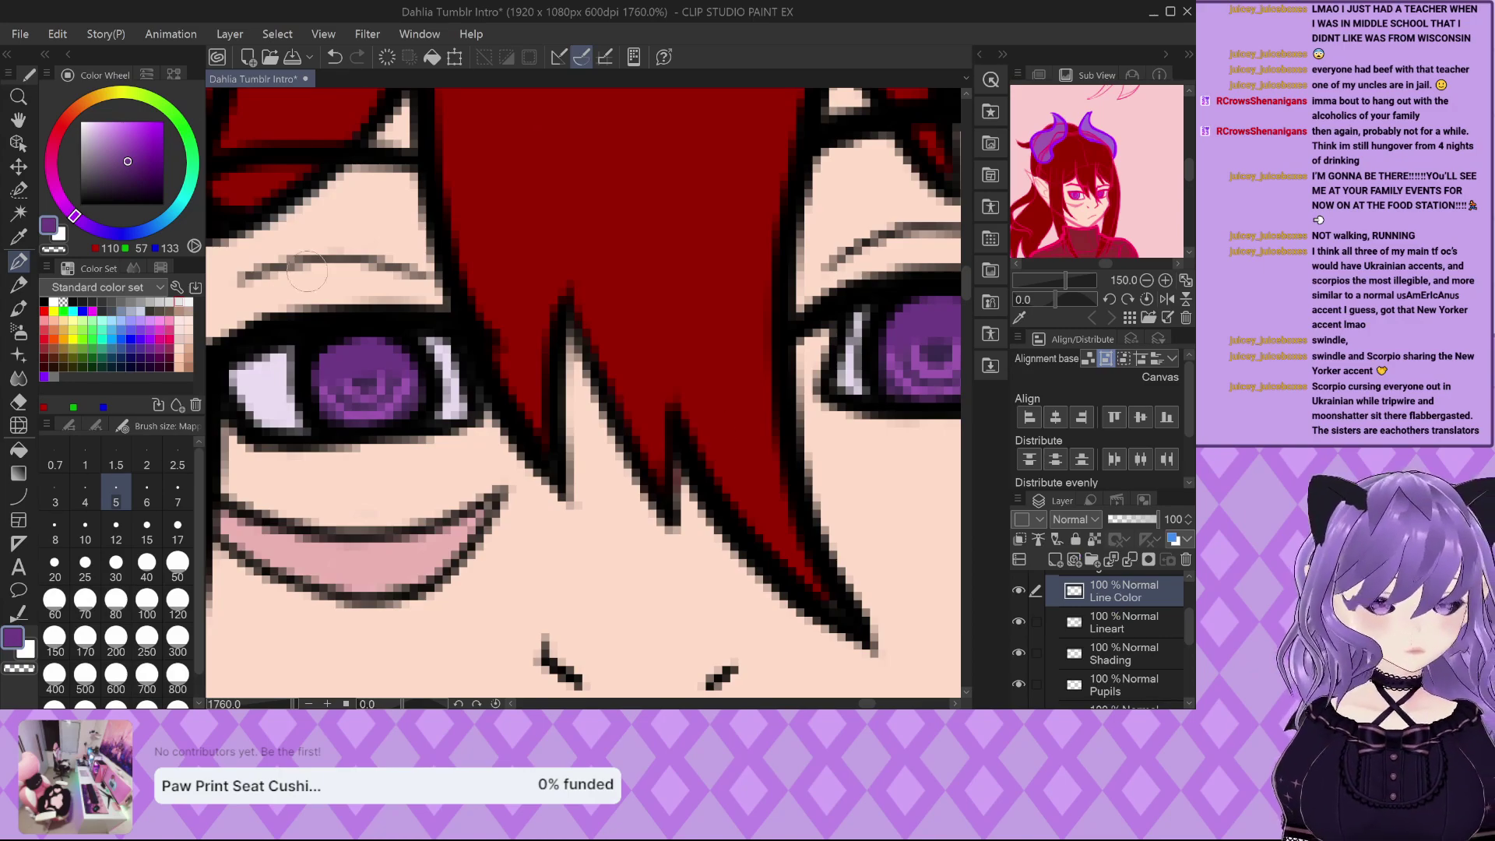
scroll(335, 273, down, 5)
scroll(233, 245, up, 8)
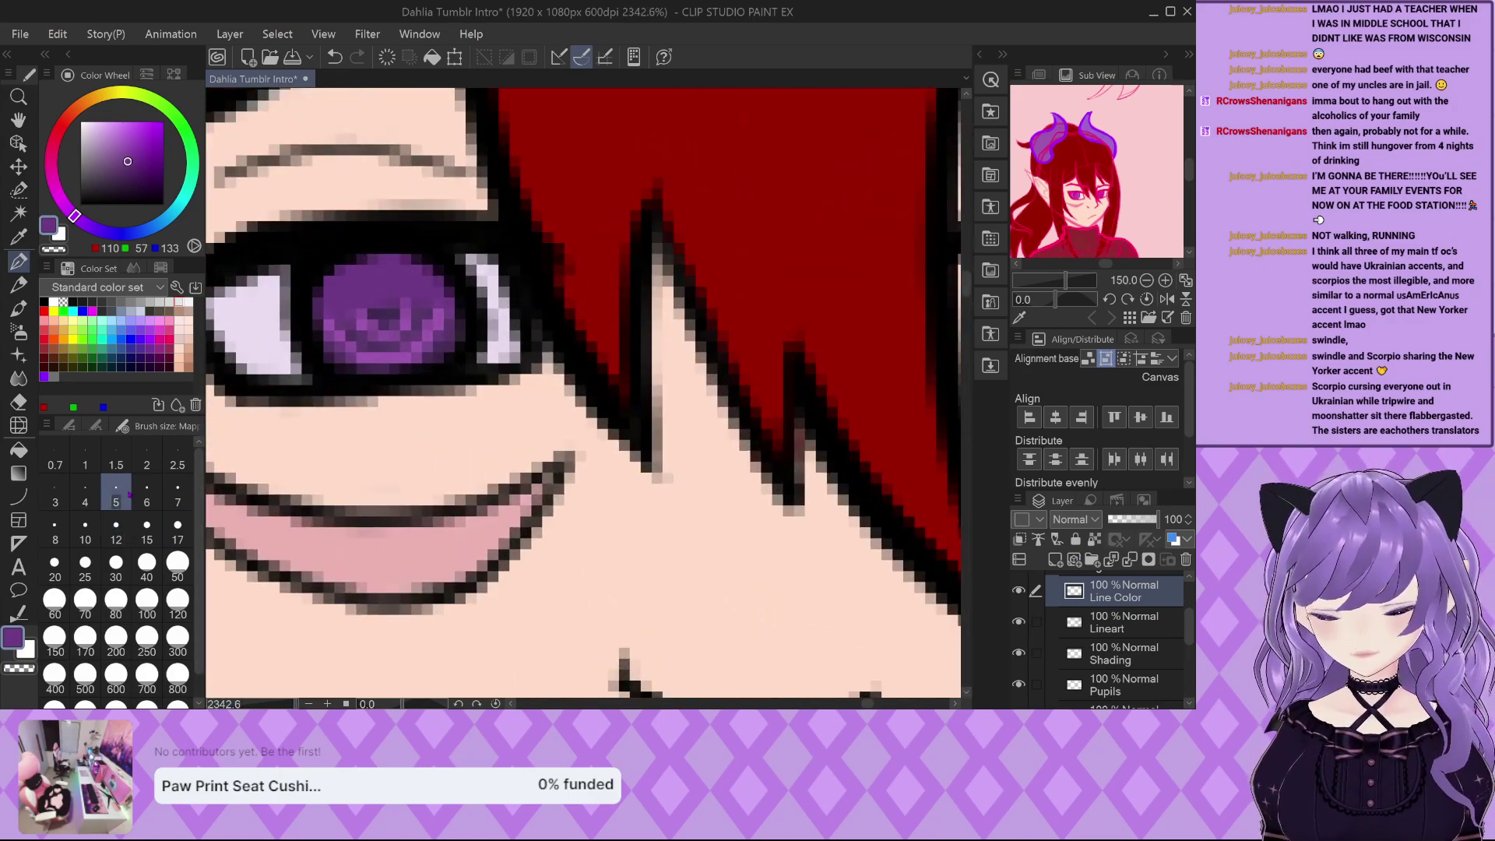
click(147, 493)
scroll(326, 341, up, 2)
Paint purple over both irises' linework and clip the layer to the lineart.
mouse_move(333, 344)
mouse_down()
mouse_move(293, 345)
mouse_move(343, 323)
mouse_move(319, 312)
mouse_move(337, 290)
mouse_move(286, 285)
mouse_move(273, 310)
mouse_move(312, 279)
mouse_move(285, 262)
mouse_move(495, 279)
mouse_move(504, 302)
mouse_move(431, 341)
mouse_move(500, 340)
mouse_move(343, 330)
mouse_move(441, 310)
mouse_up()
scroll(442, 310, down, 5)
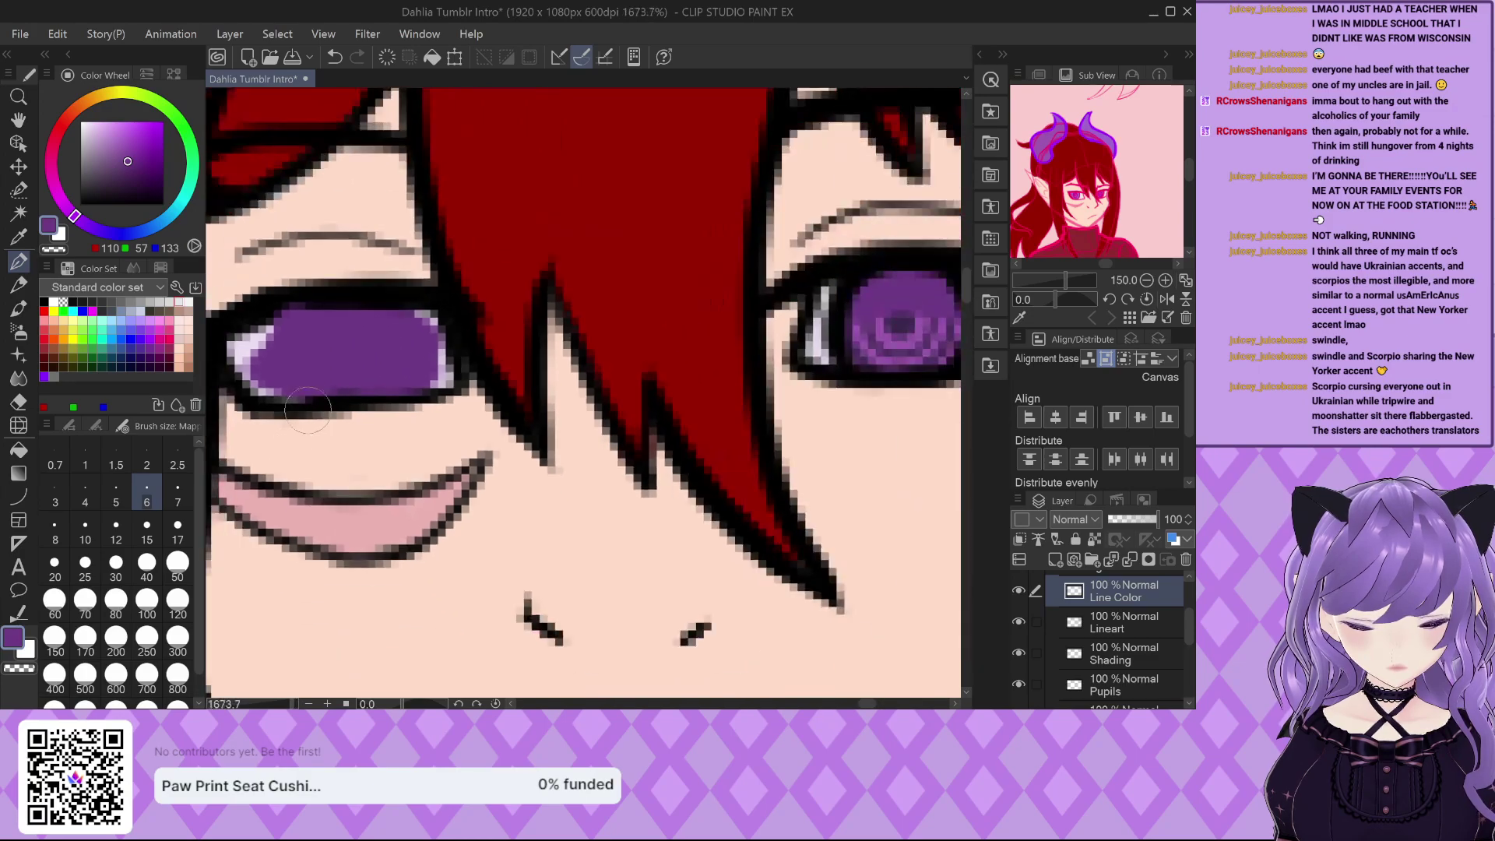
mouse_move(649, 332)
mouse_down()
mouse_move(634, 355)
mouse_move(646, 375)
mouse_move(724, 350)
mouse_move(709, 349)
mouse_up()
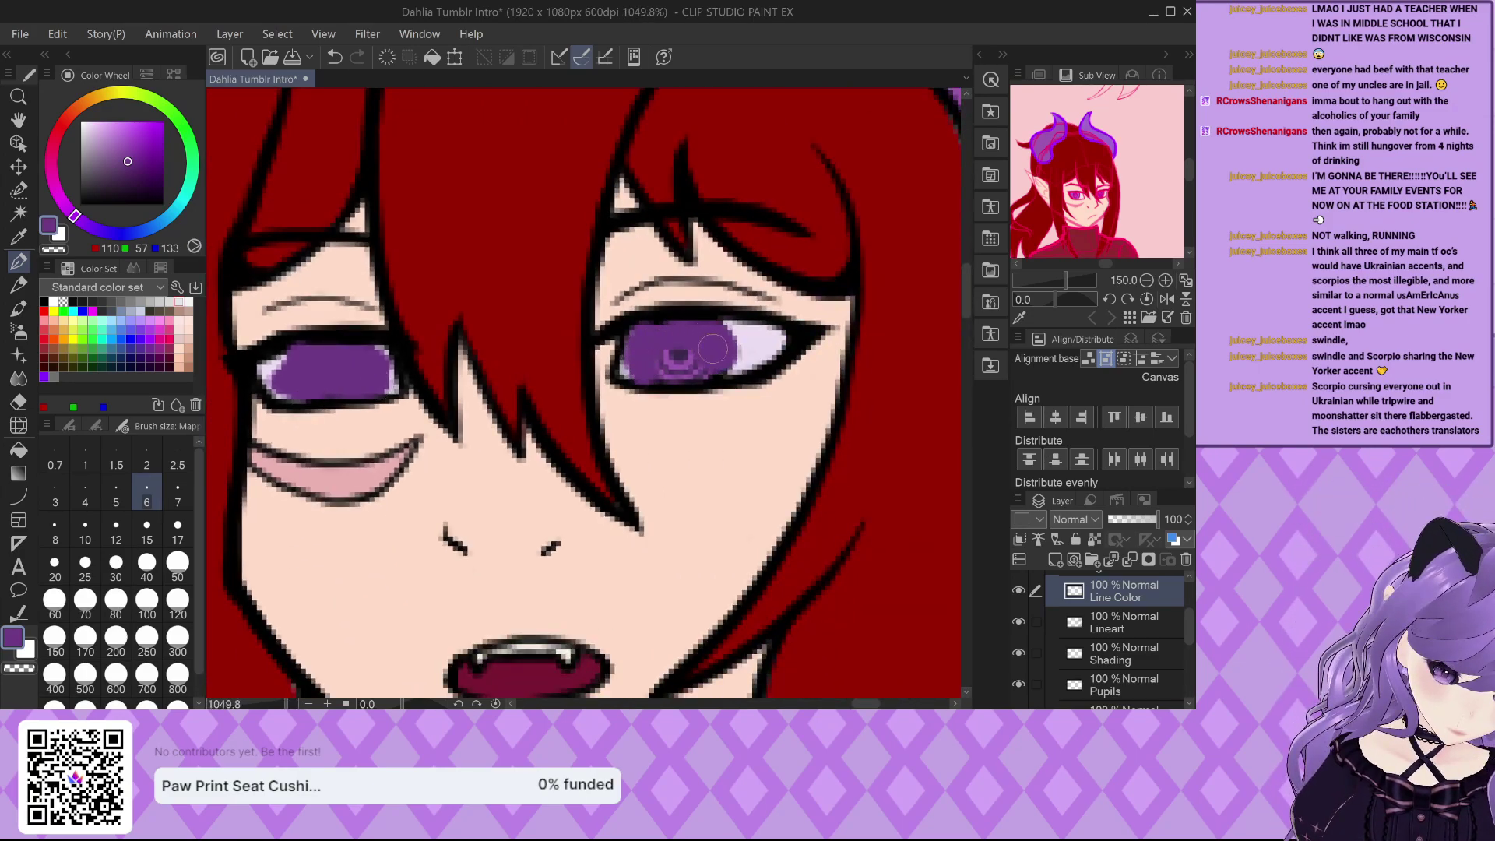
click(1020, 539)
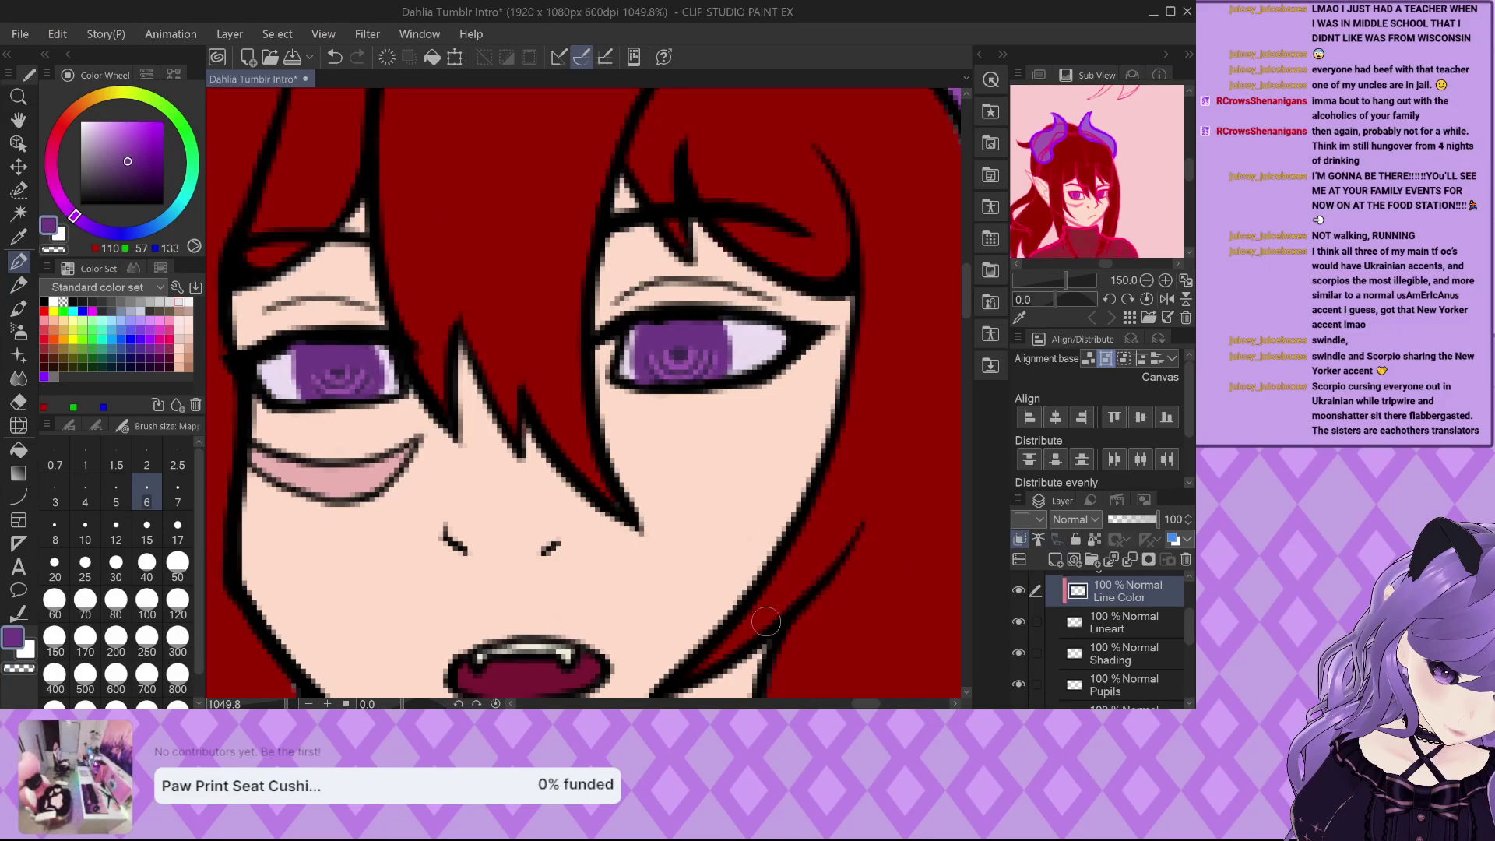
scroll(731, 498, down, 12)
scroll(613, 281, up, 5)
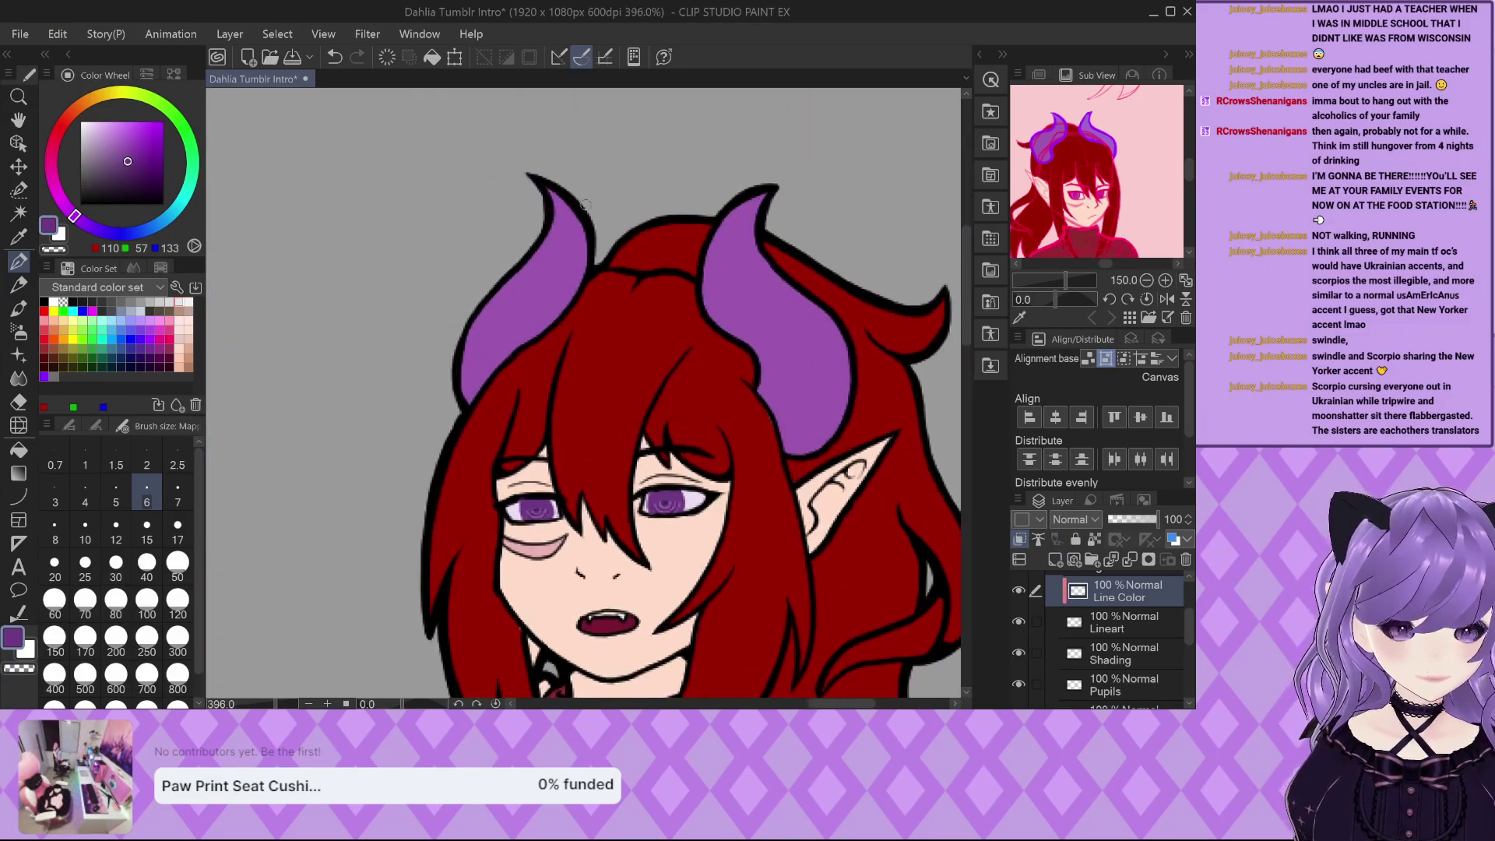
With brush size 12, paint purple over the left and right horns' outlines.
click(116, 529)
mouse_move(507, 161)
mouse_down()
mouse_move(532, 201)
mouse_move(526, 256)
mouse_move(448, 340)
mouse_move(408, 456)
mouse_up()
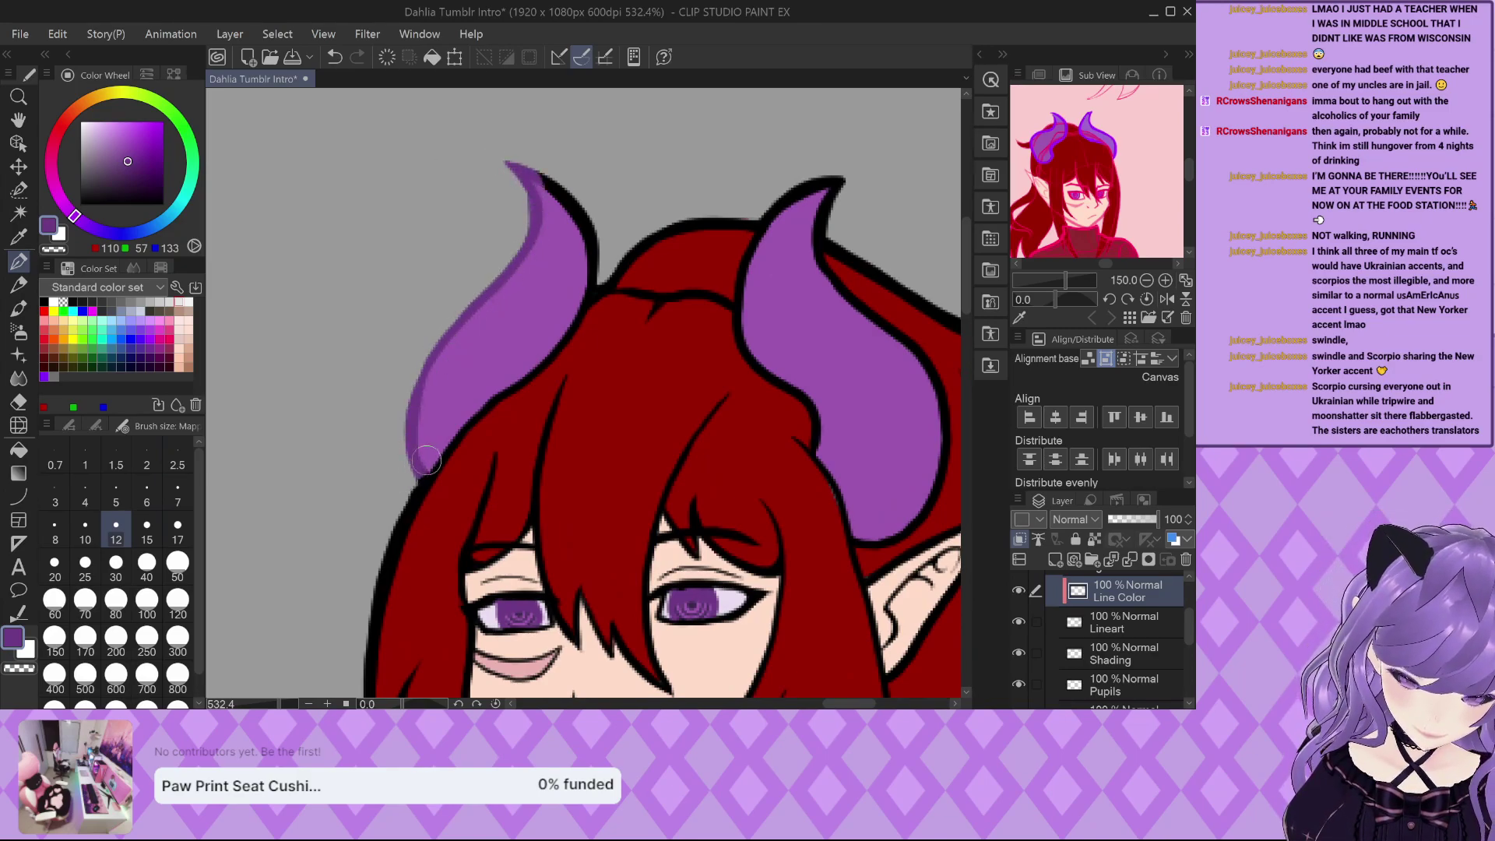
mouse_move(516, 173)
mouse_down()
mouse_move(579, 214)
mouse_move(582, 286)
mouse_up()
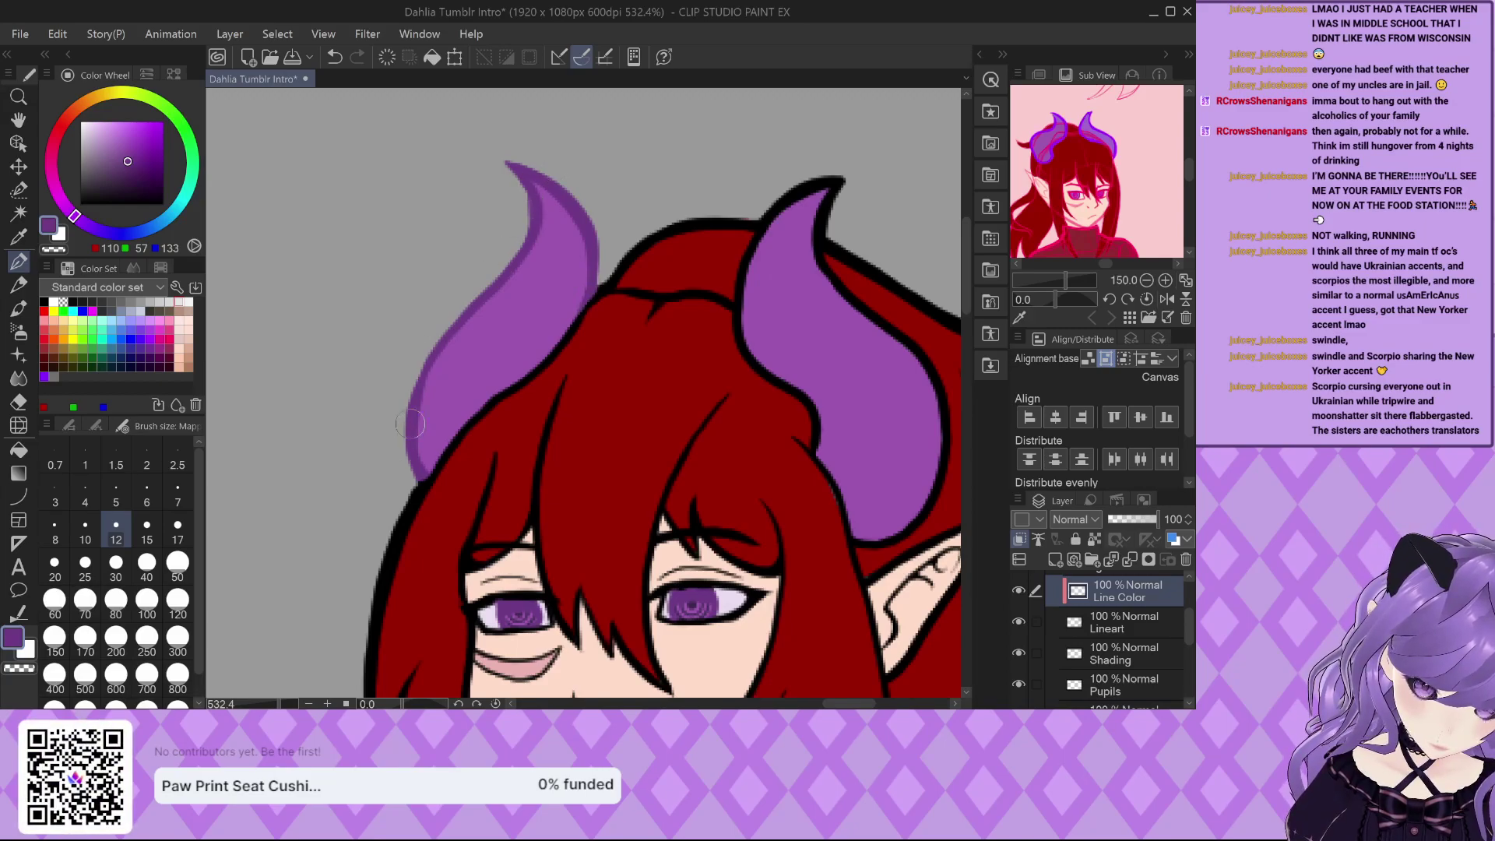
scroll(346, 377, down, 4)
scroll(720, 282, up, 6)
mouse_move(659, 223)
mouse_down()
mouse_move(575, 252)
mouse_move(533, 356)
mouse_move(531, 414)
mouse_move(610, 494)
mouse_move(619, 555)
mouse_up()
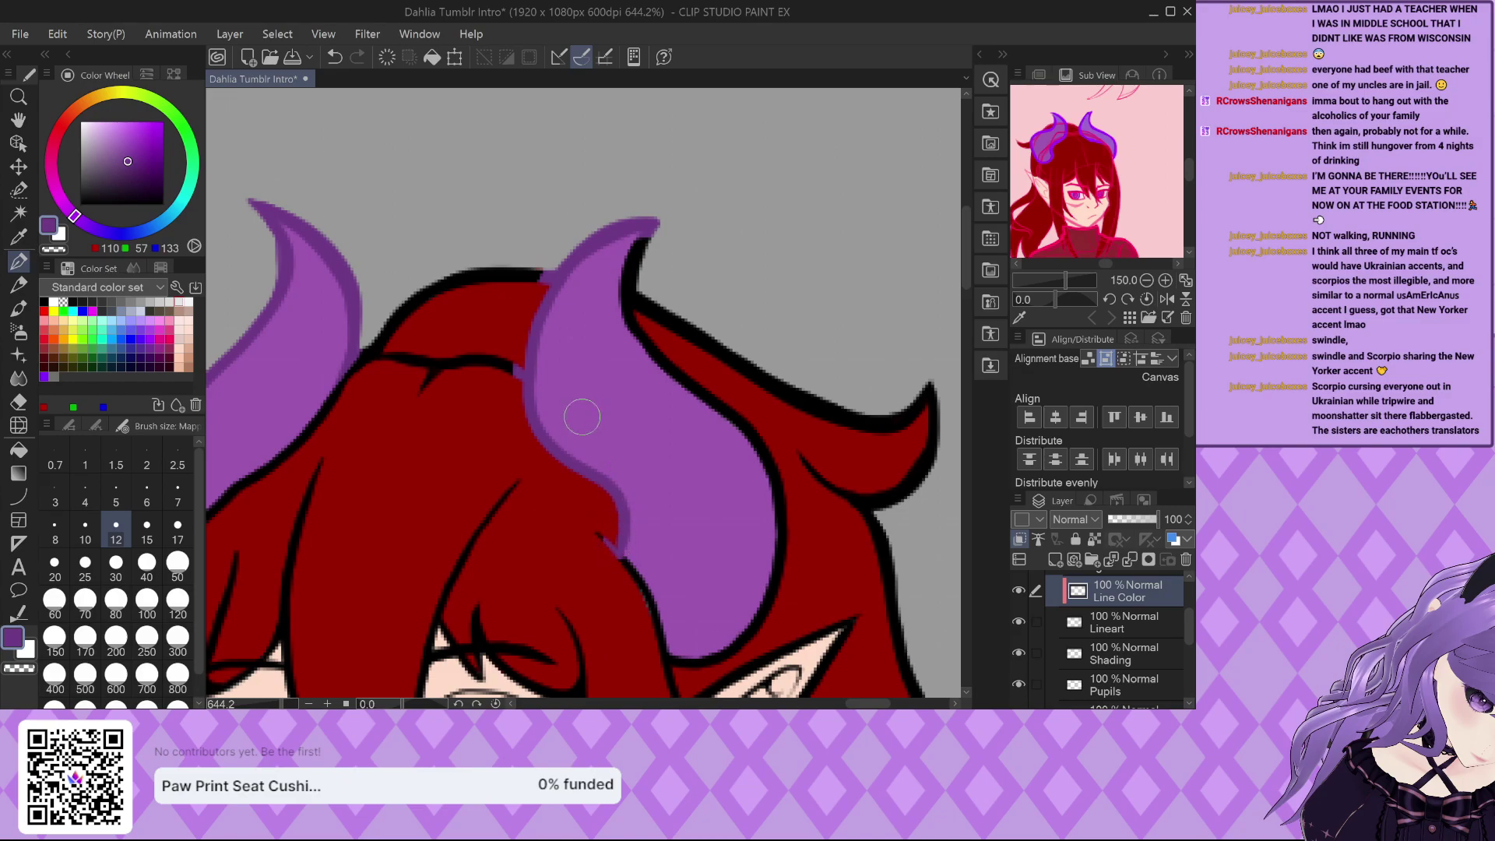
mouse_move(653, 233)
mouse_down()
mouse_move(632, 315)
mouse_move(737, 419)
mouse_move(789, 528)
mouse_move(763, 621)
mouse_move(662, 652)
mouse_up()
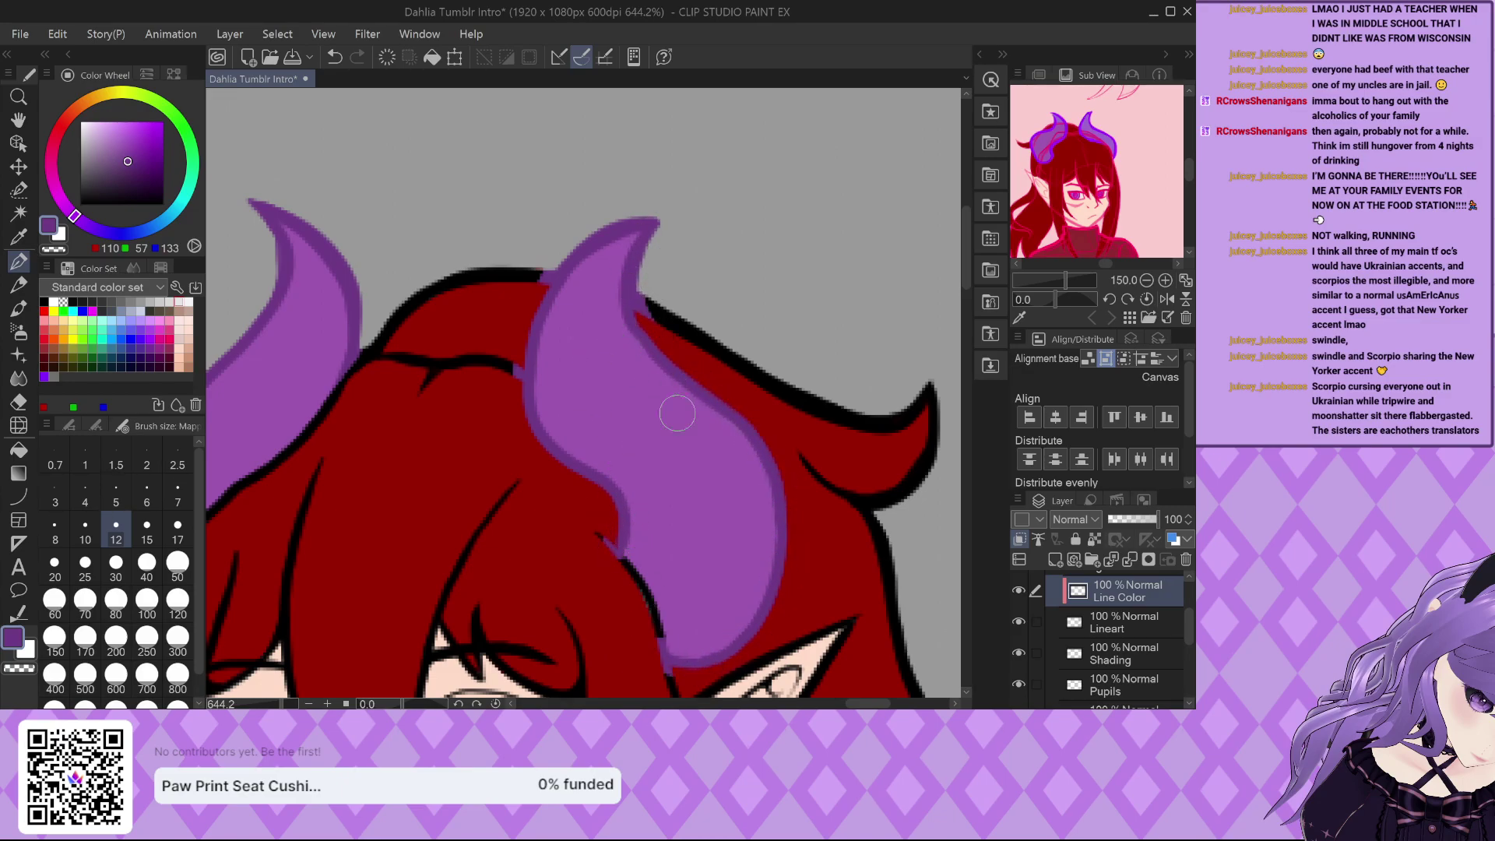
scroll(687, 437, down, 4)
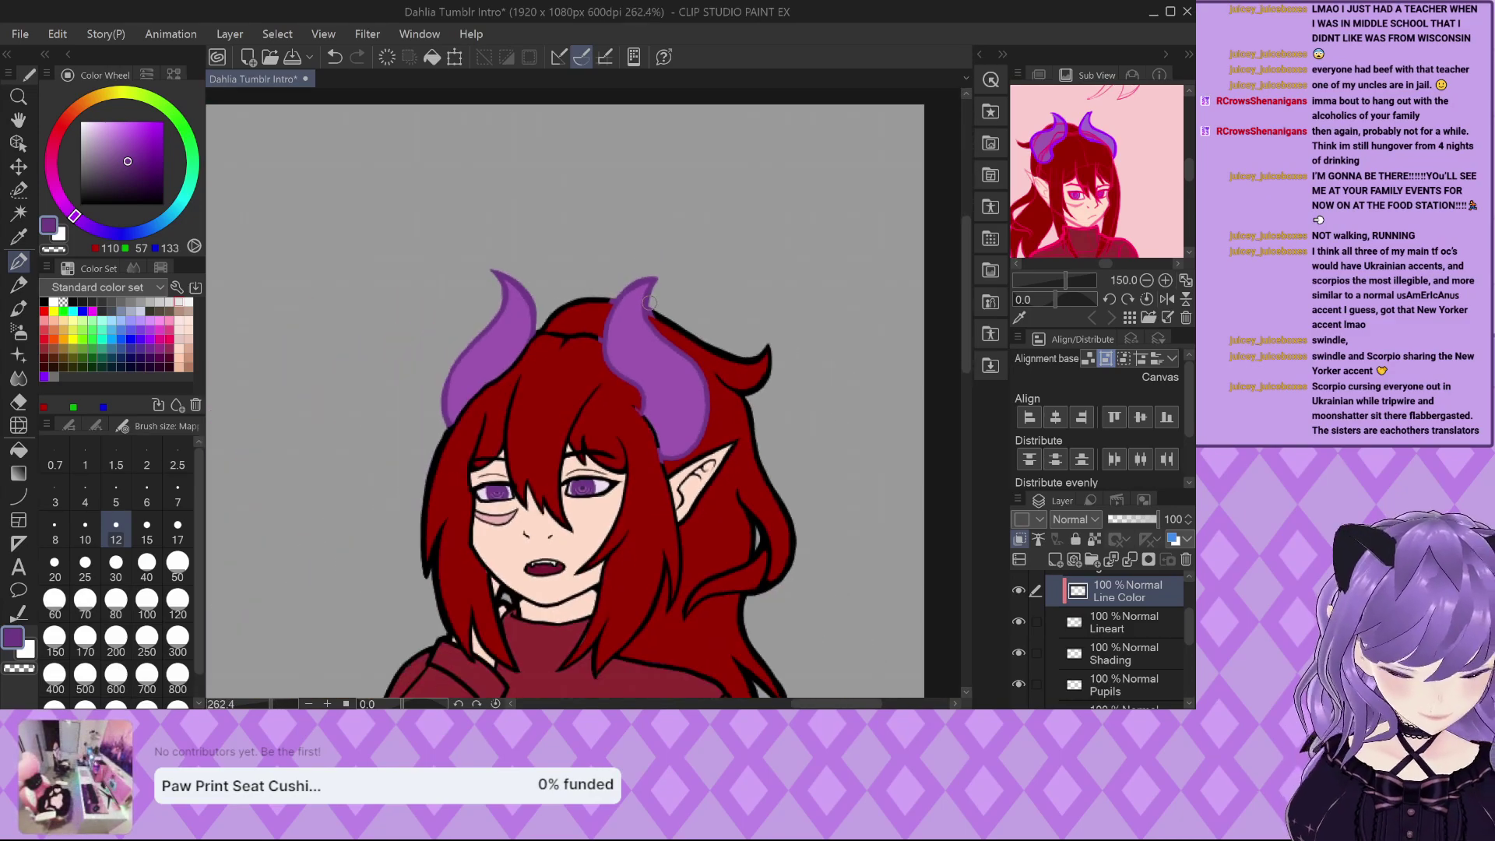
scroll(573, 235, down, 2)
scroll(573, 452, up, 4)
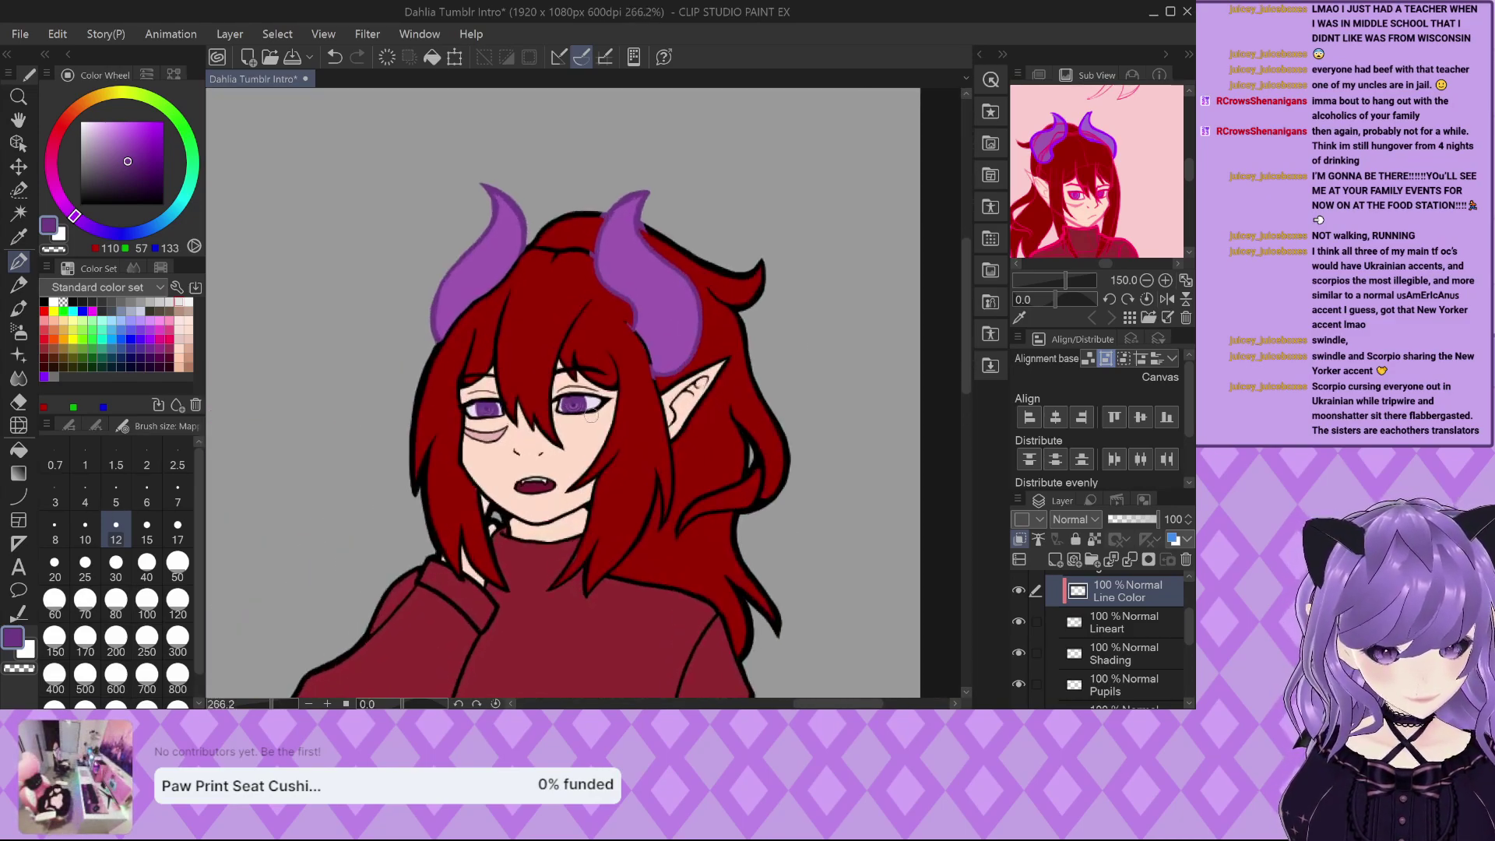
scroll(557, 443, up, 1)
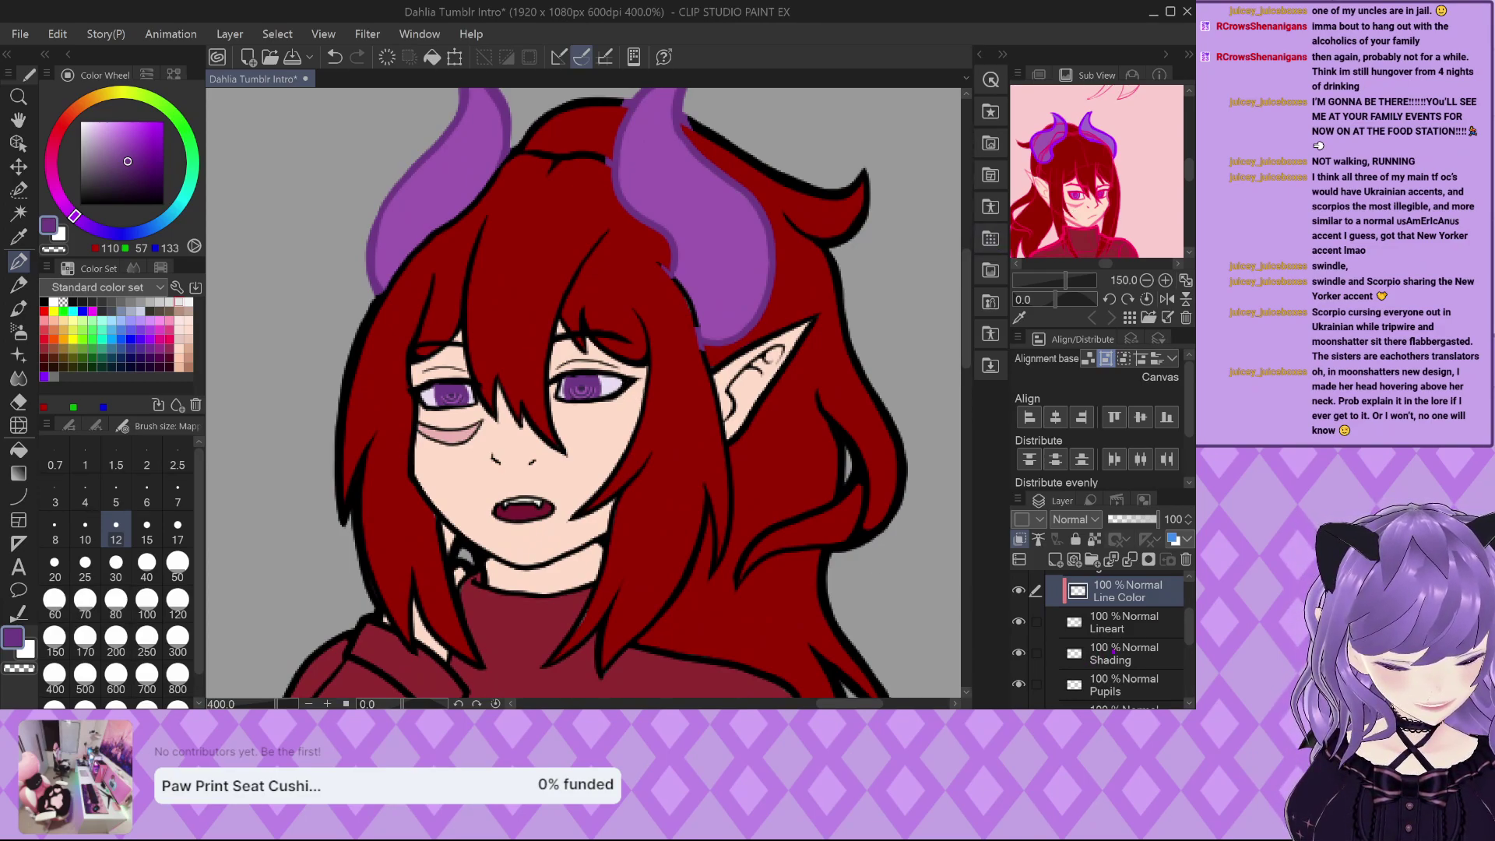
Select the Shading layer and pick the skin-pink swatch (224, 170, 160).
click(1100, 650)
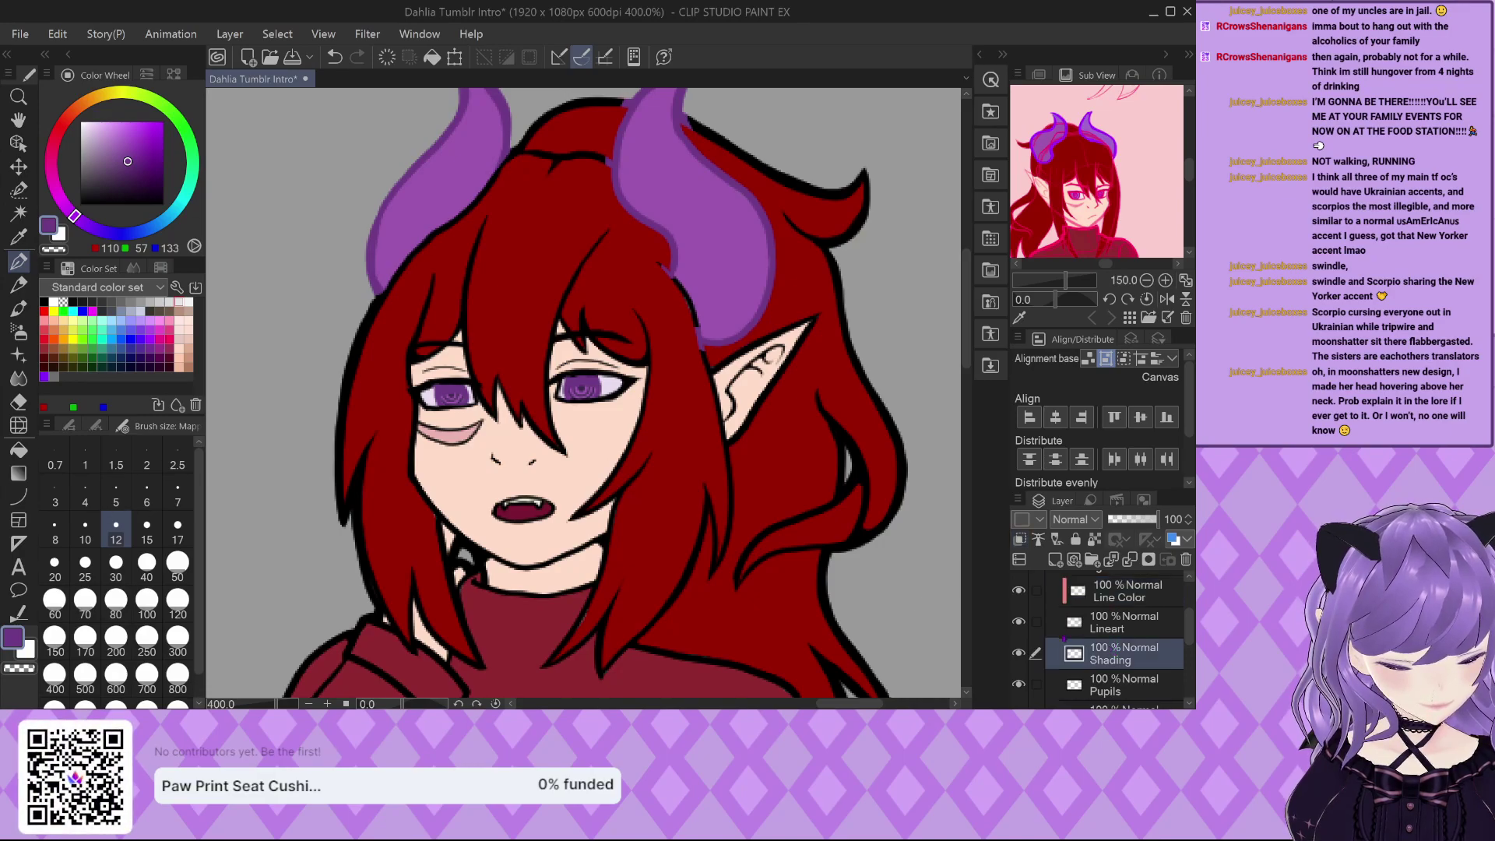
click(96, 354)
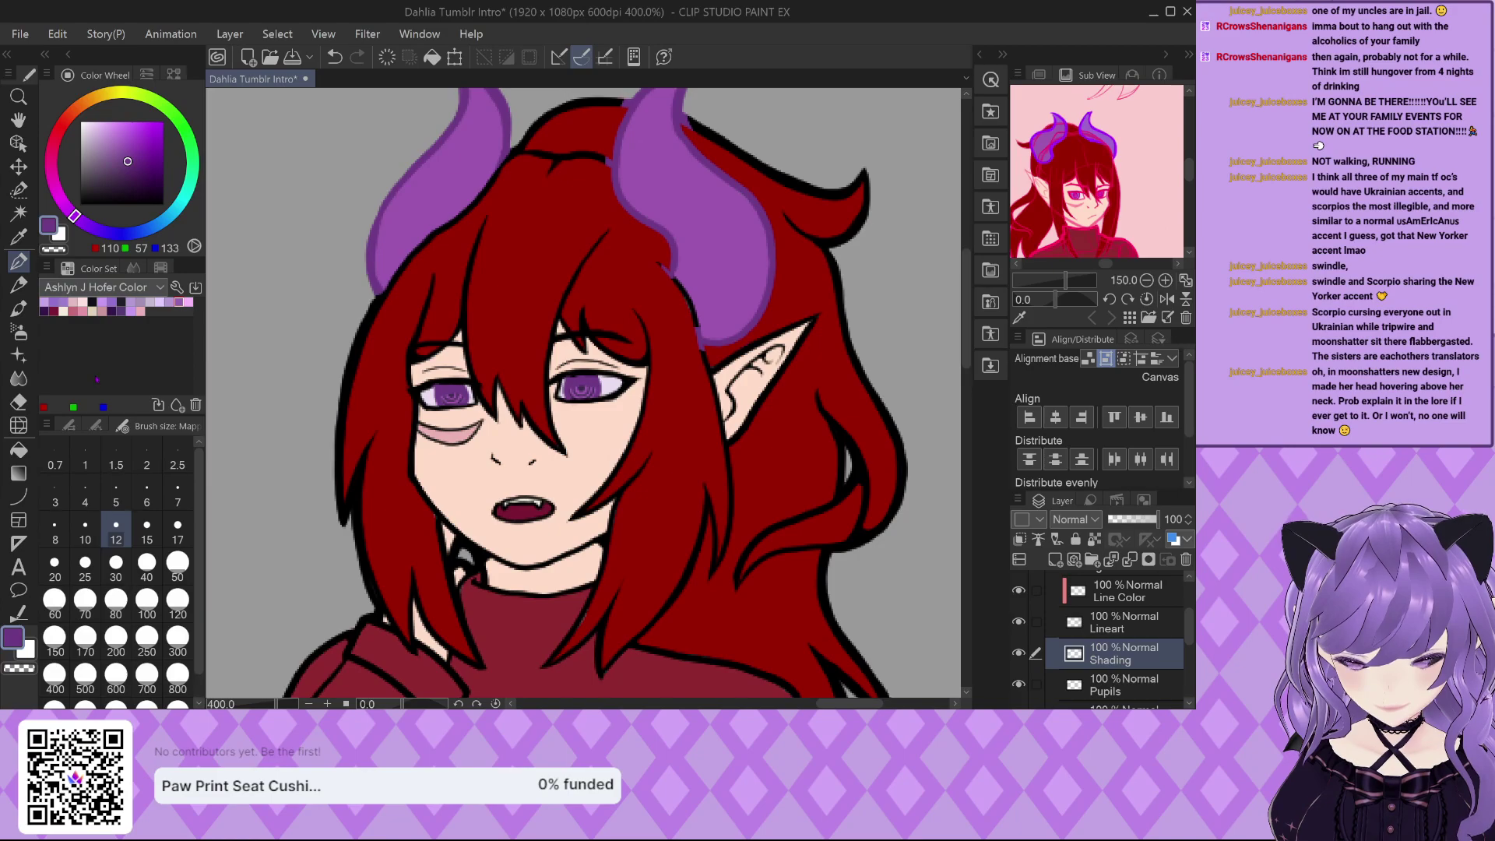
scroll(86, 290, down, 1)
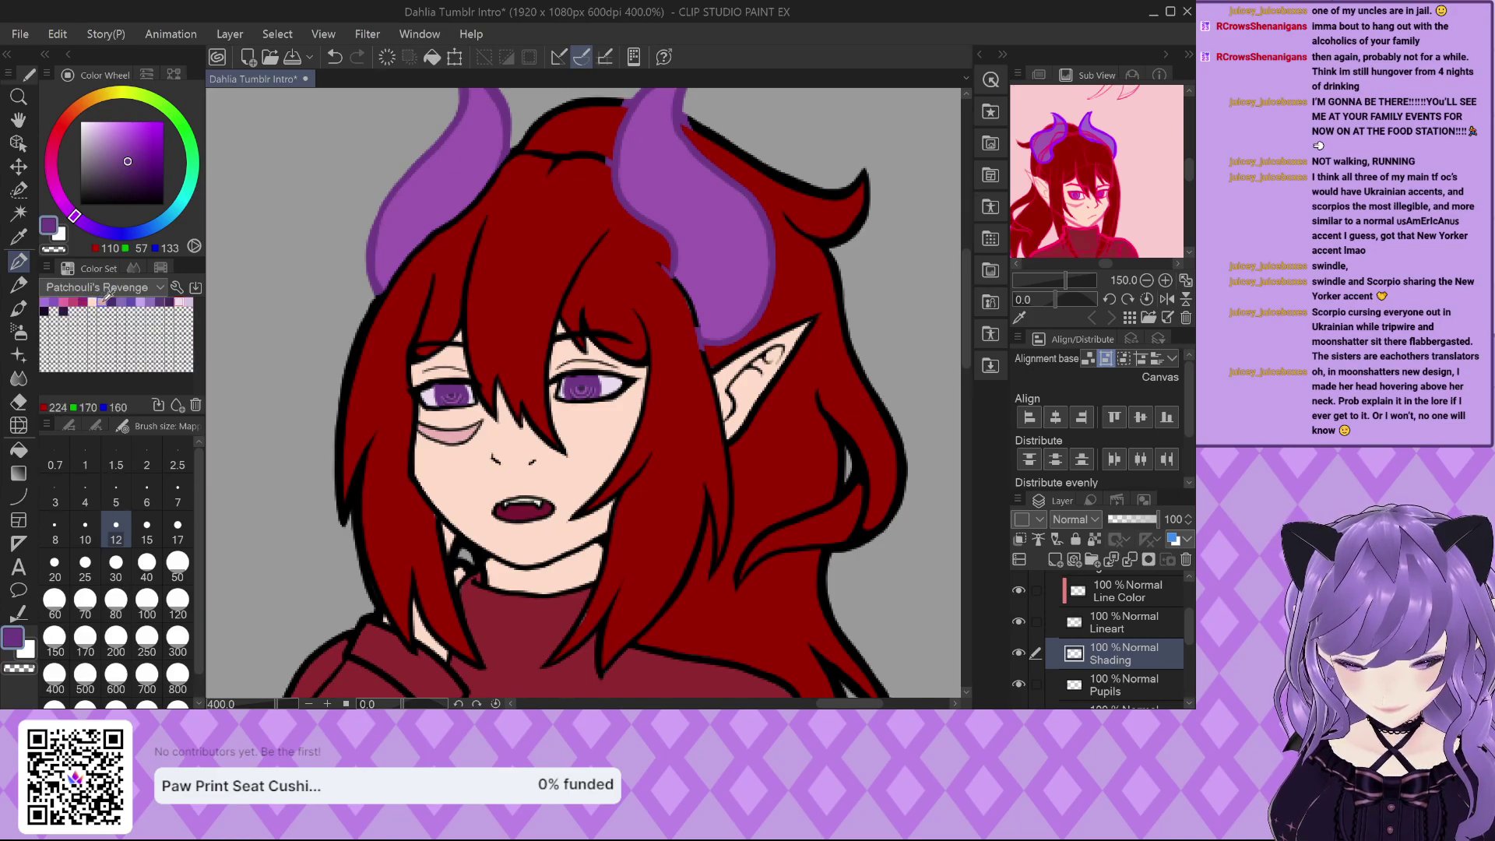
click(101, 302)
scroll(574, 561, up, 3)
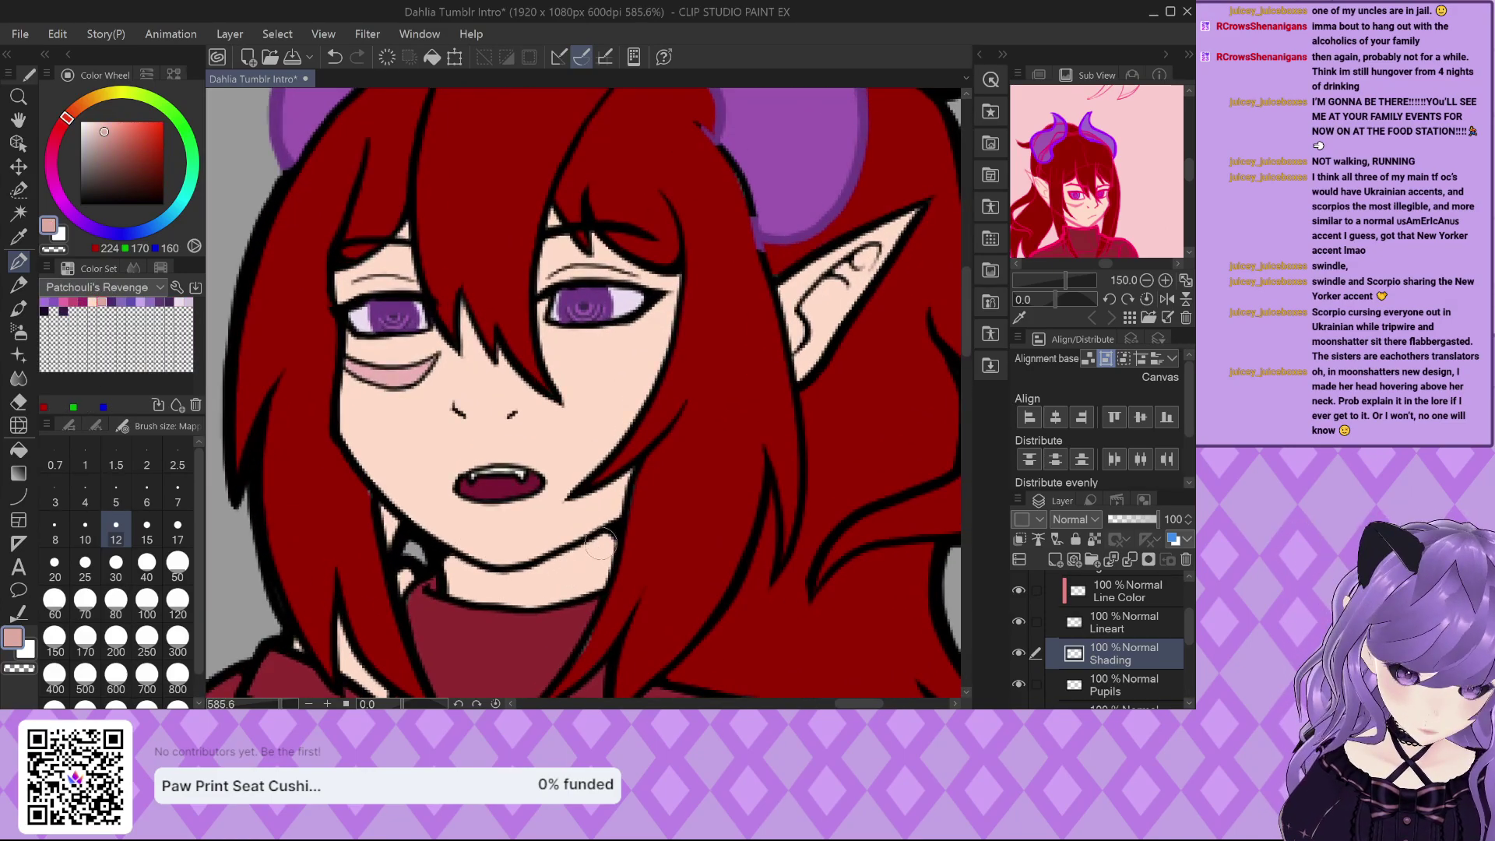
Brush pink shadow across the neck under the jaw.
drag(612, 537, 555, 564)
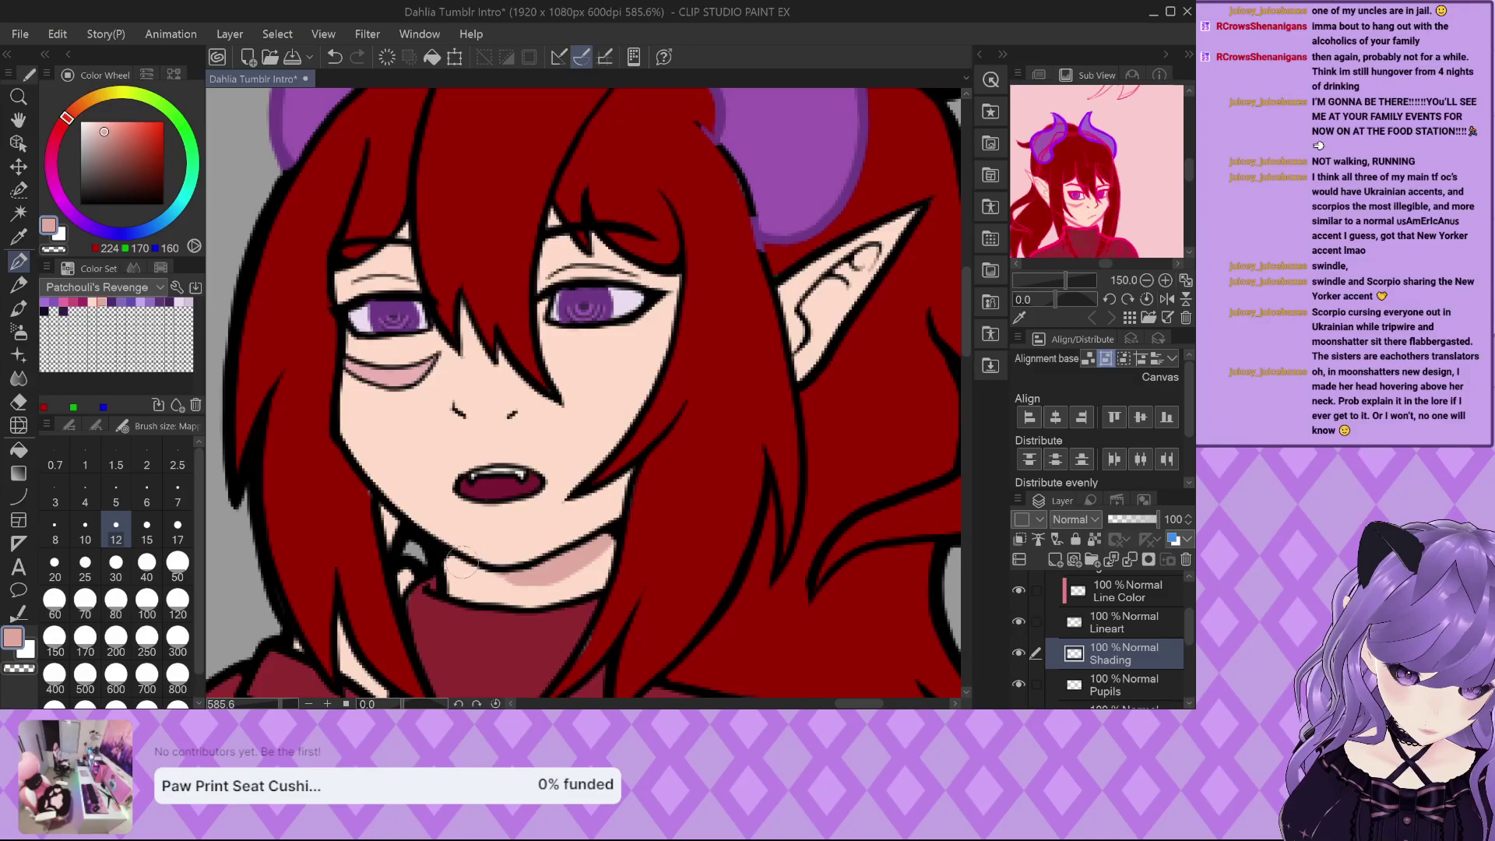
scroll(451, 554, up, 3)
mouse_move(450, 558)
mouse_down()
mouse_move(497, 582)
mouse_move(555, 574)
mouse_move(452, 574)
mouse_move(545, 602)
mouse_move(646, 545)
mouse_up()
scroll(447, 541, down, 4)
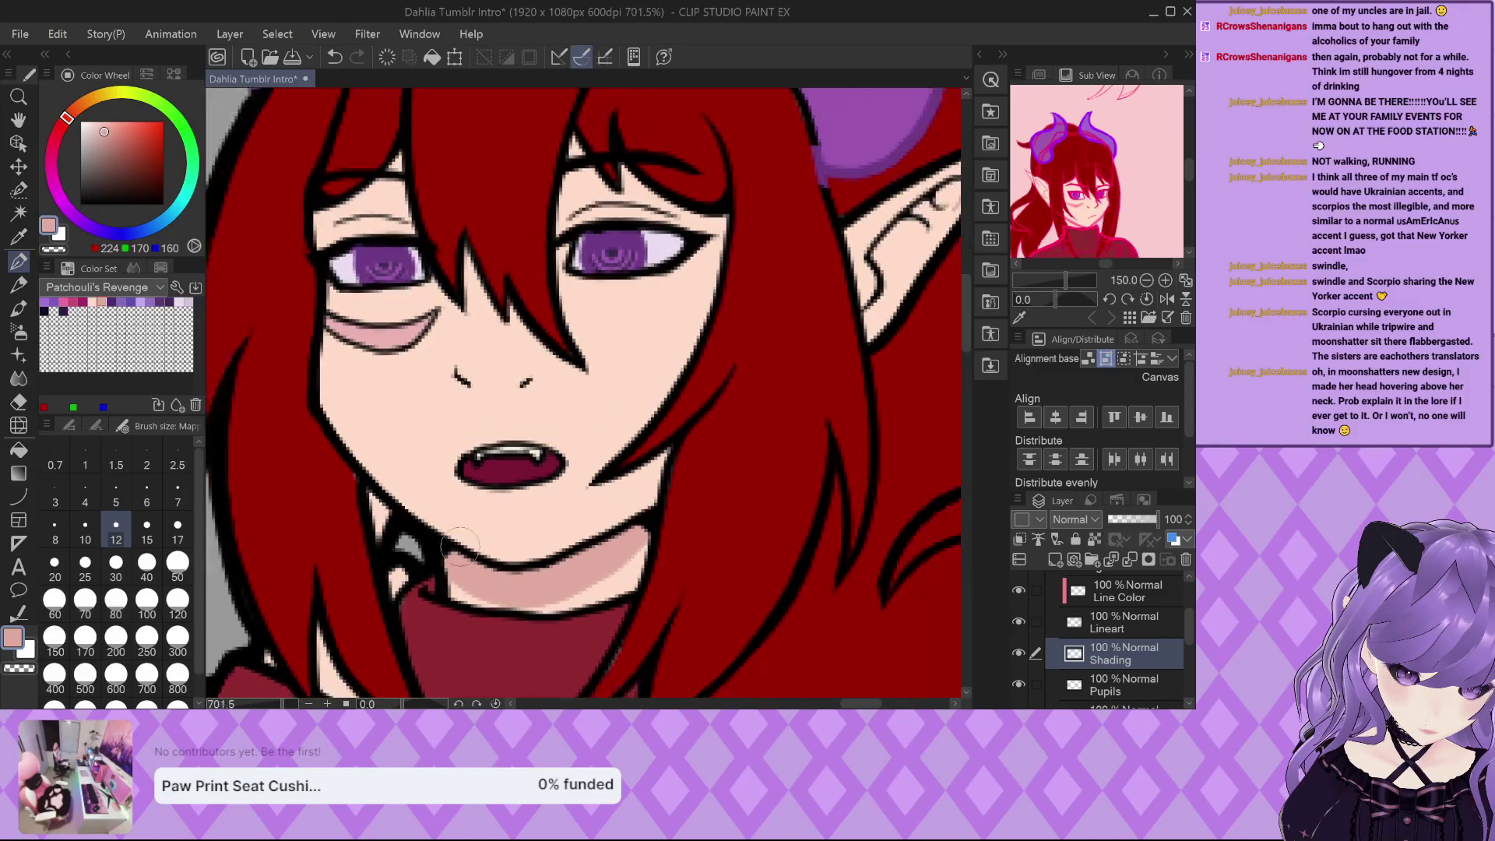
scroll(455, 333, up, 4)
scroll(479, 289, up, 2)
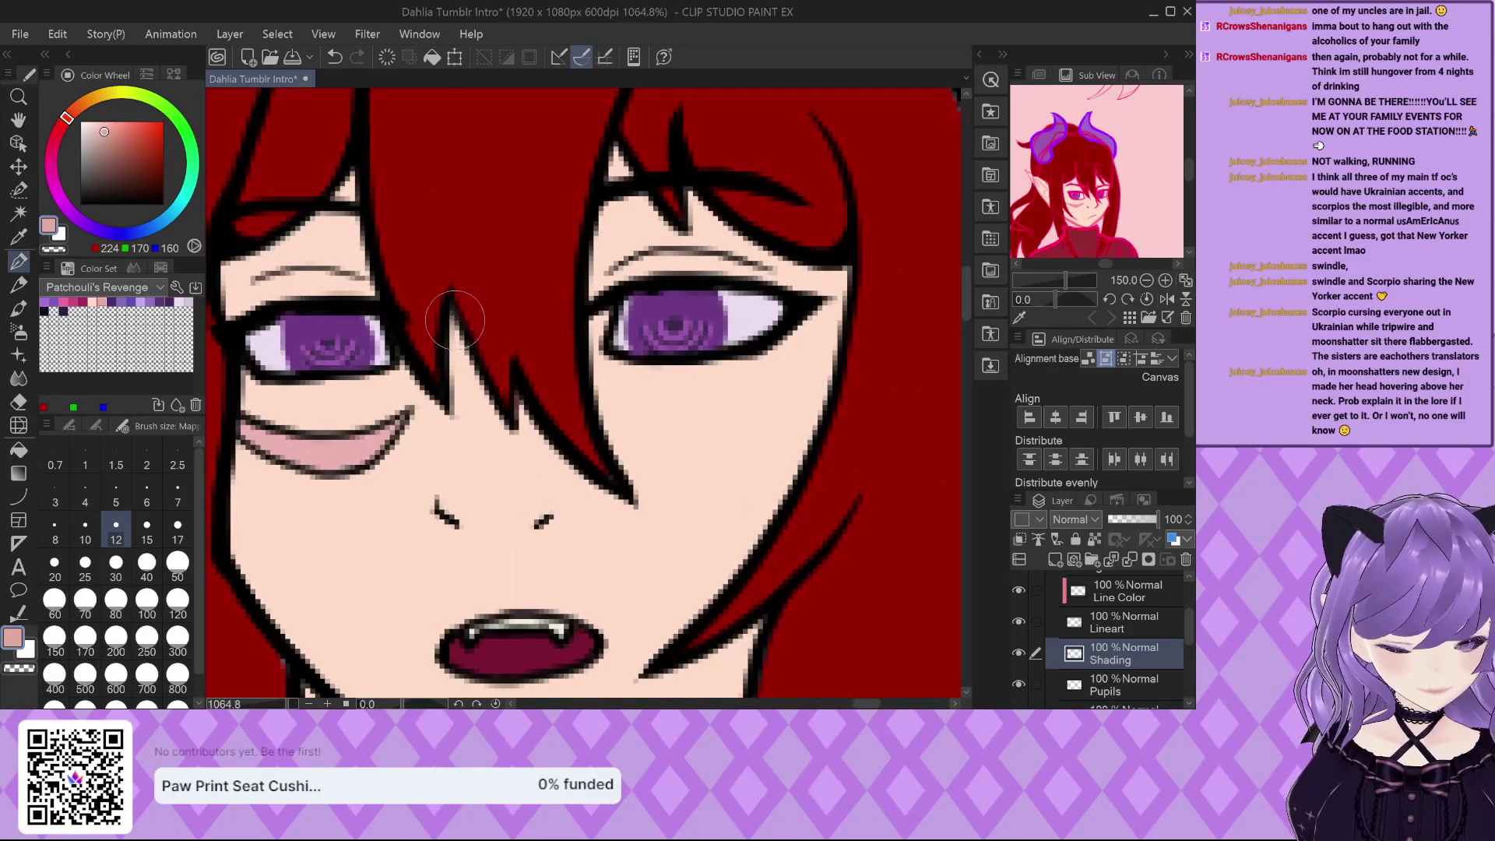
Shade along the hair strands beside the nose and eye, and under the lower-right strand.
drag(461, 334, 464, 425)
drag(400, 359, 462, 427)
mouse_move(464, 370)
mouse_down()
mouse_move(457, 339)
mouse_move(499, 423)
mouse_move(454, 322)
mouse_move(505, 430)
mouse_move(518, 438)
mouse_move(520, 389)
mouse_move(559, 459)
mouse_move(643, 510)
mouse_up()
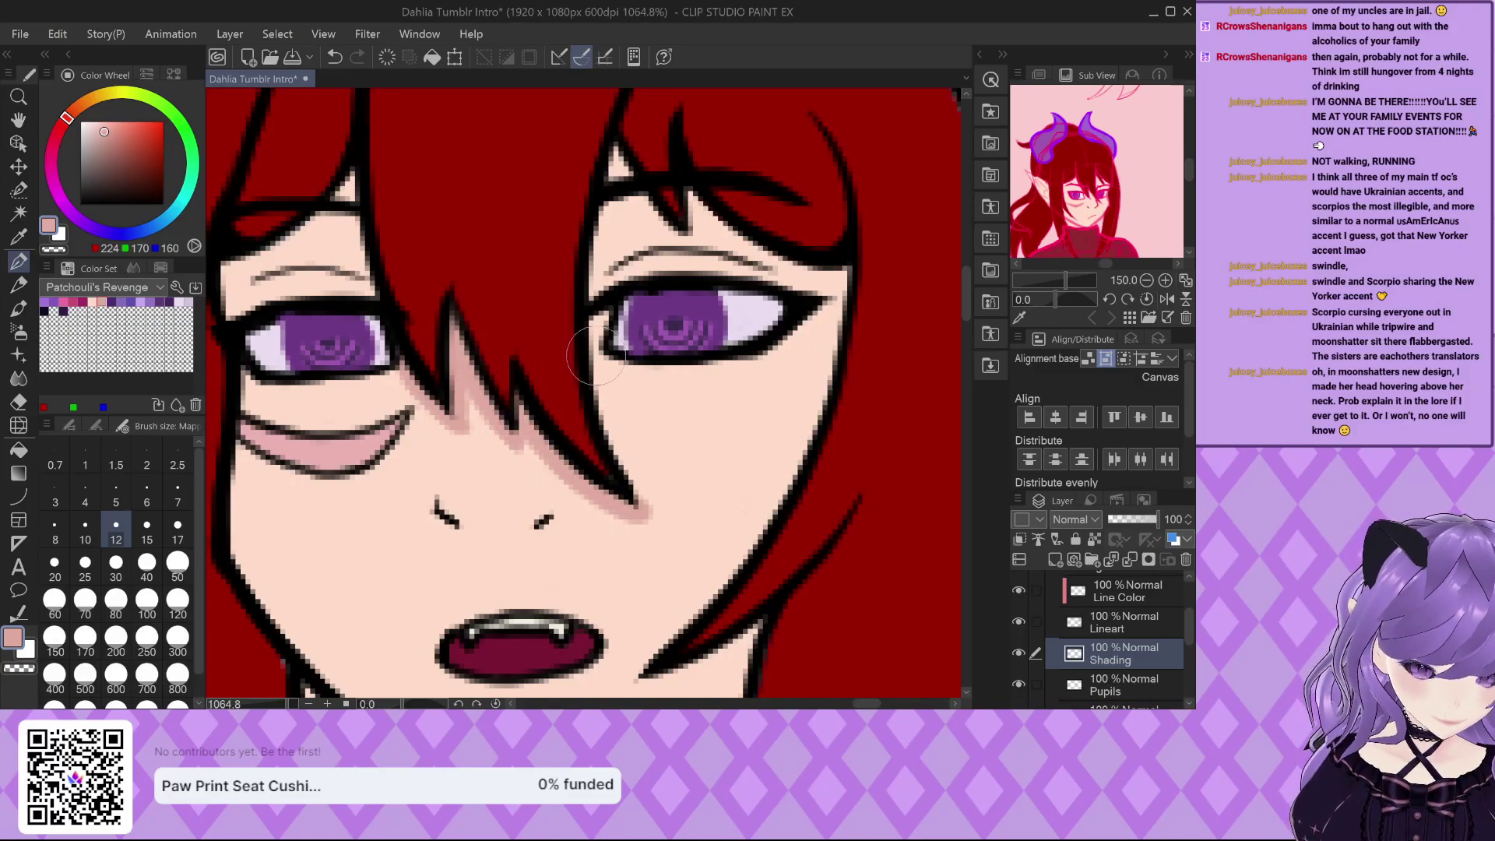
drag(596, 352, 640, 502)
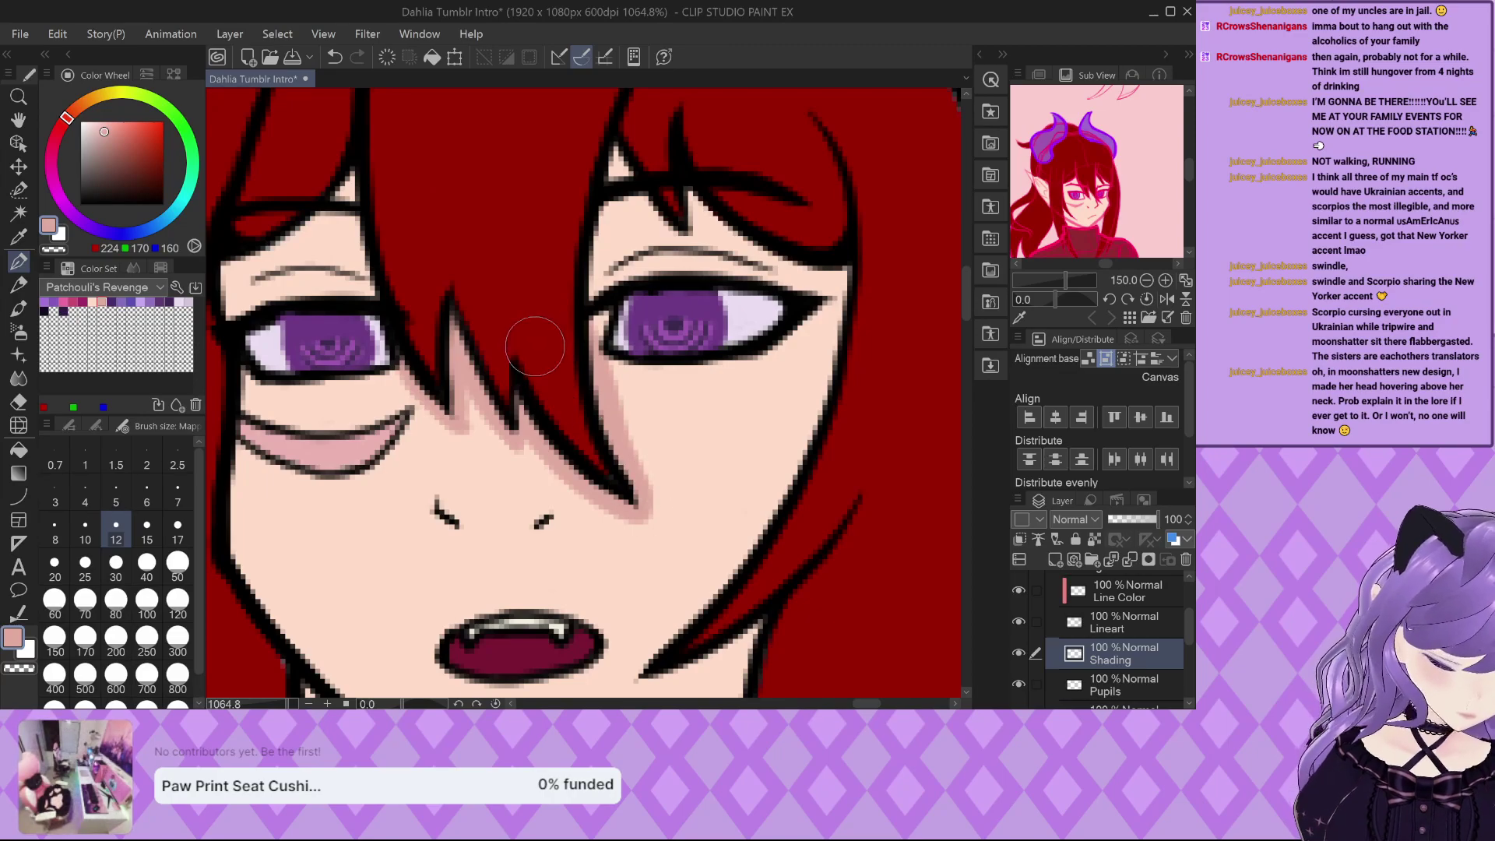
key(ctrl+z)
mouse_move(652, 672)
mouse_down()
mouse_move(735, 652)
mouse_move(767, 617)
mouse_up()
scroll(563, 295, down, 3)
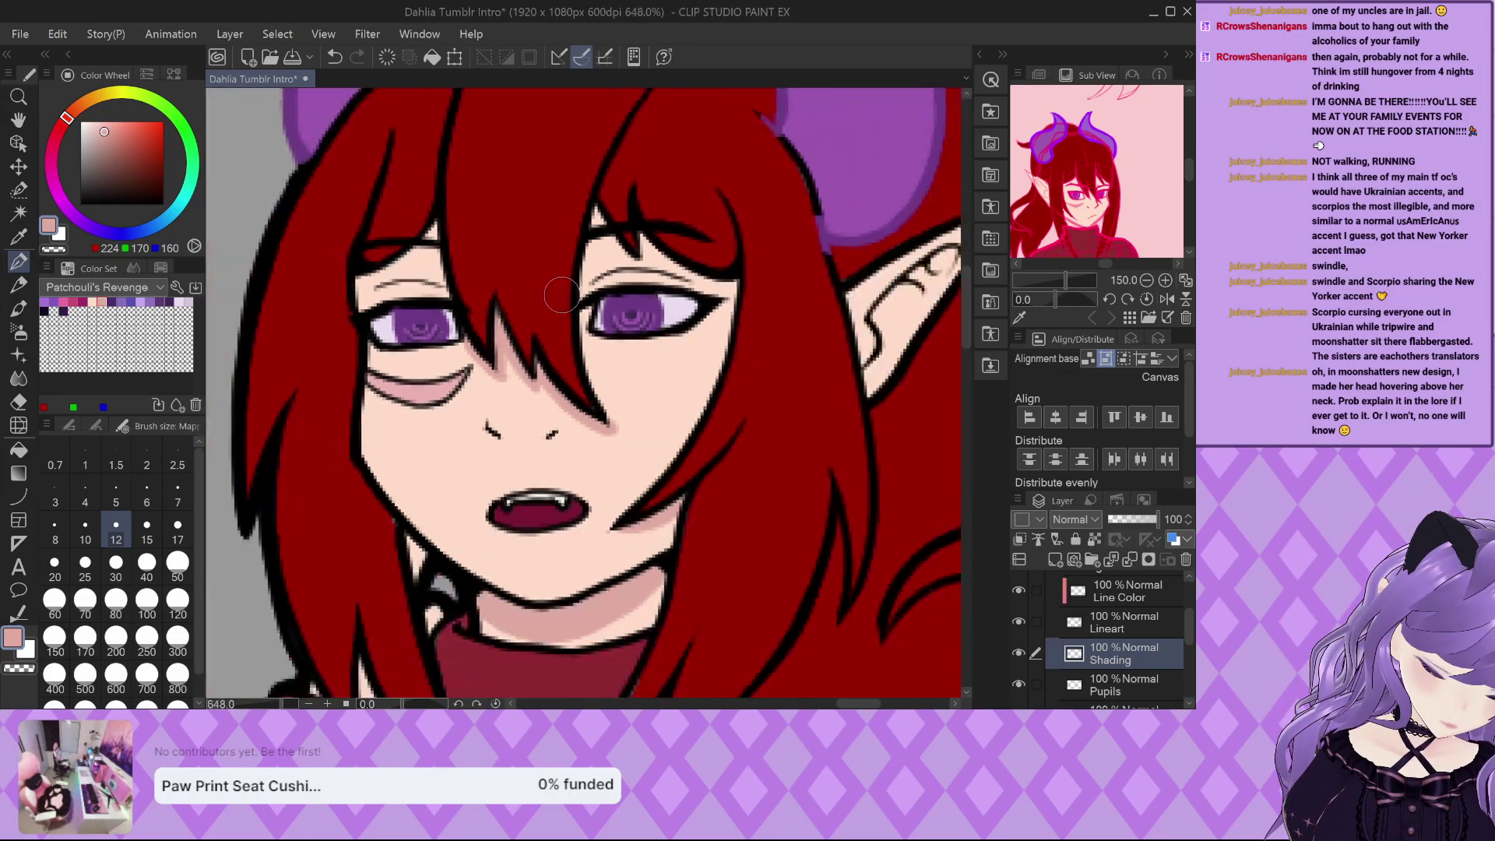
scroll(393, 240, up, 2)
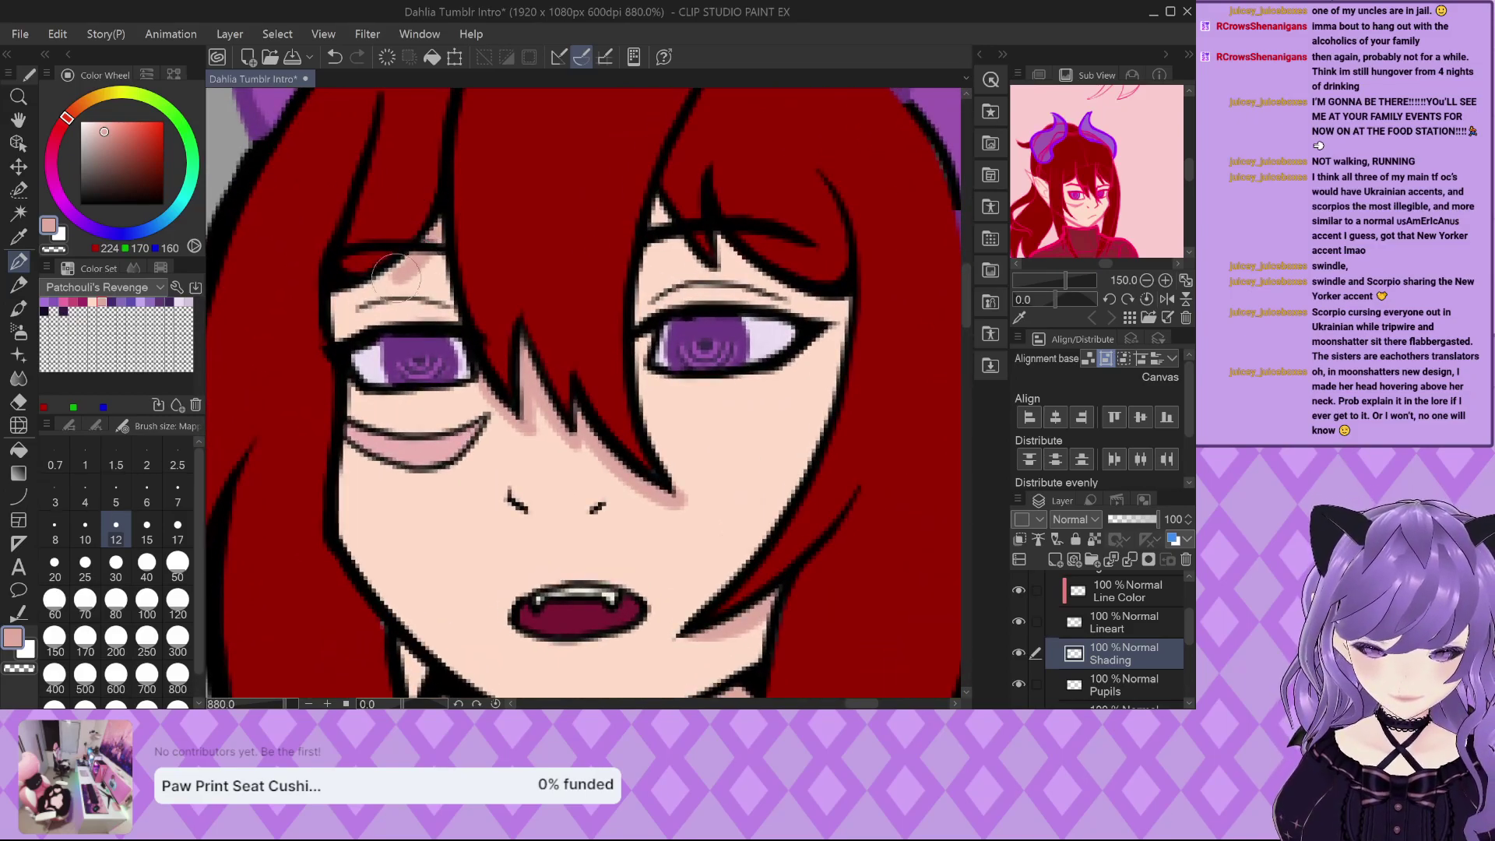
scroll(342, 288, down, 3)
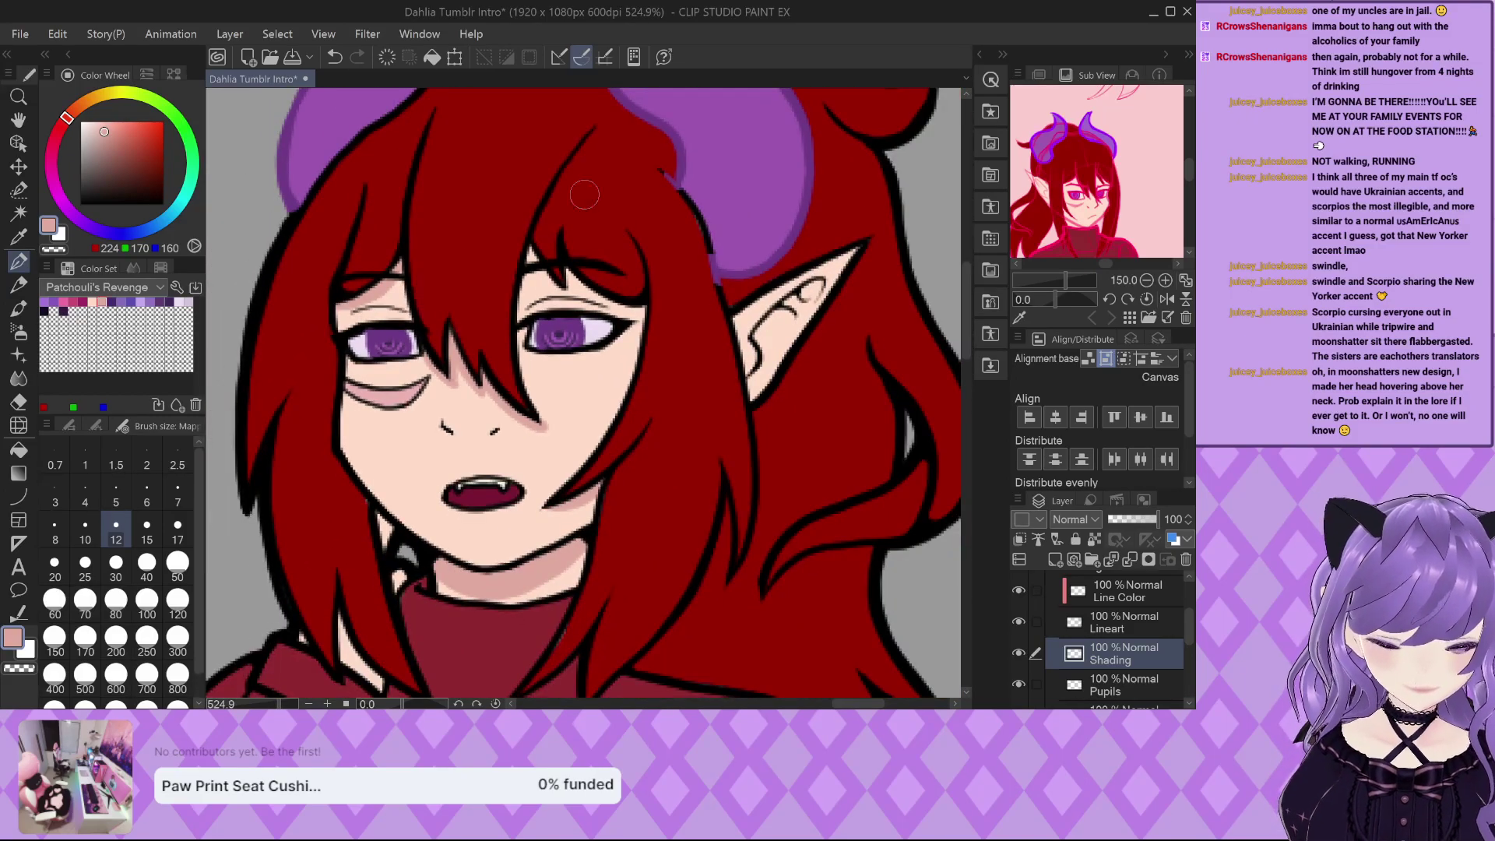
scroll(507, 233, up, 3)
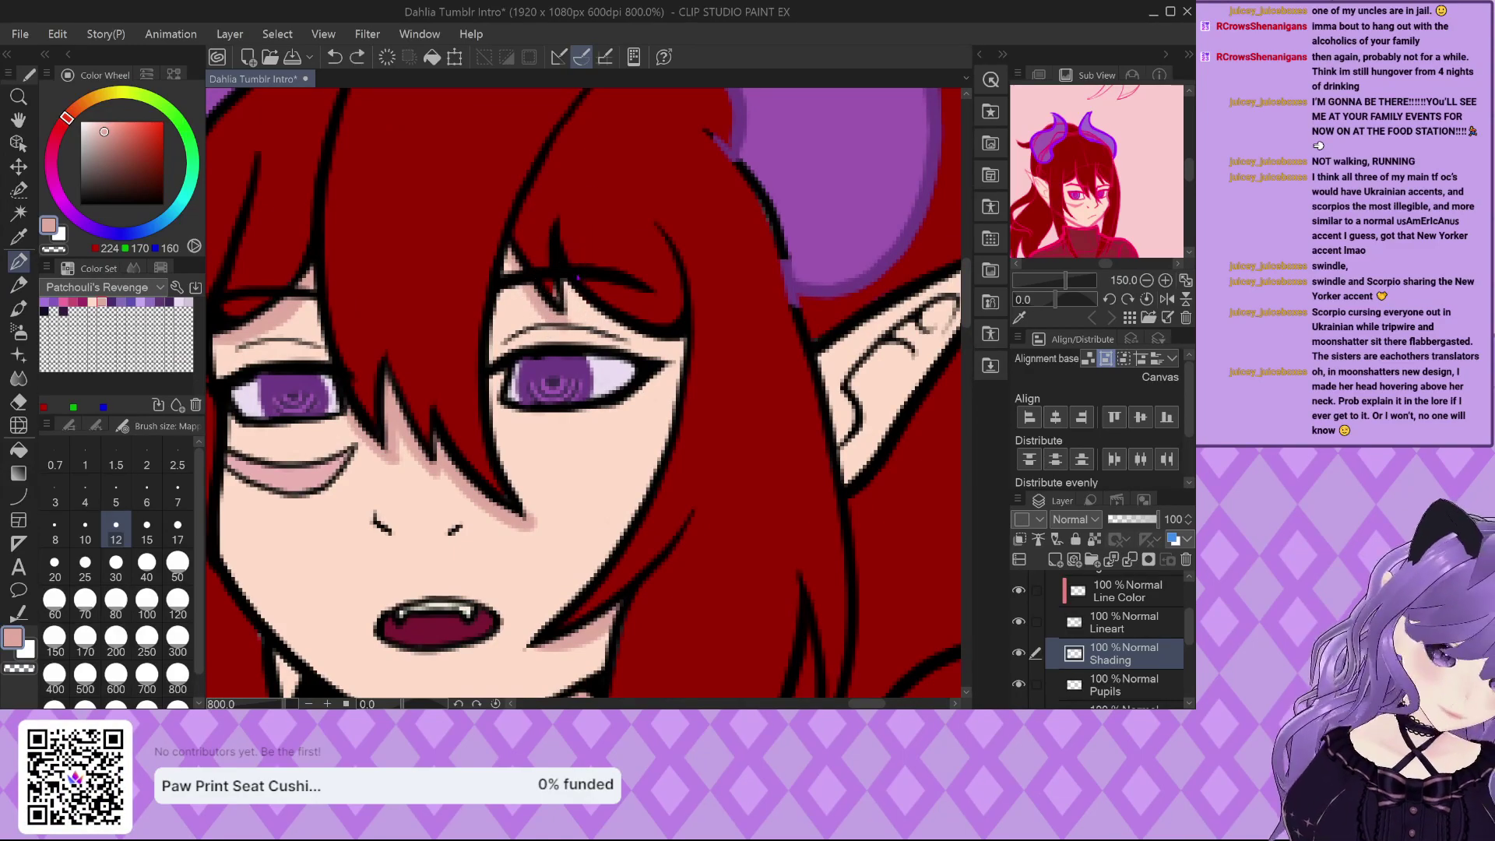
Add shadow under the hair strand above the eye and a deeper hair-tip shadow by the nose.
mouse_move(564, 269)
mouse_down()
mouse_move(572, 310)
mouse_move(559, 313)
mouse_move(606, 307)
mouse_move(688, 338)
mouse_up()
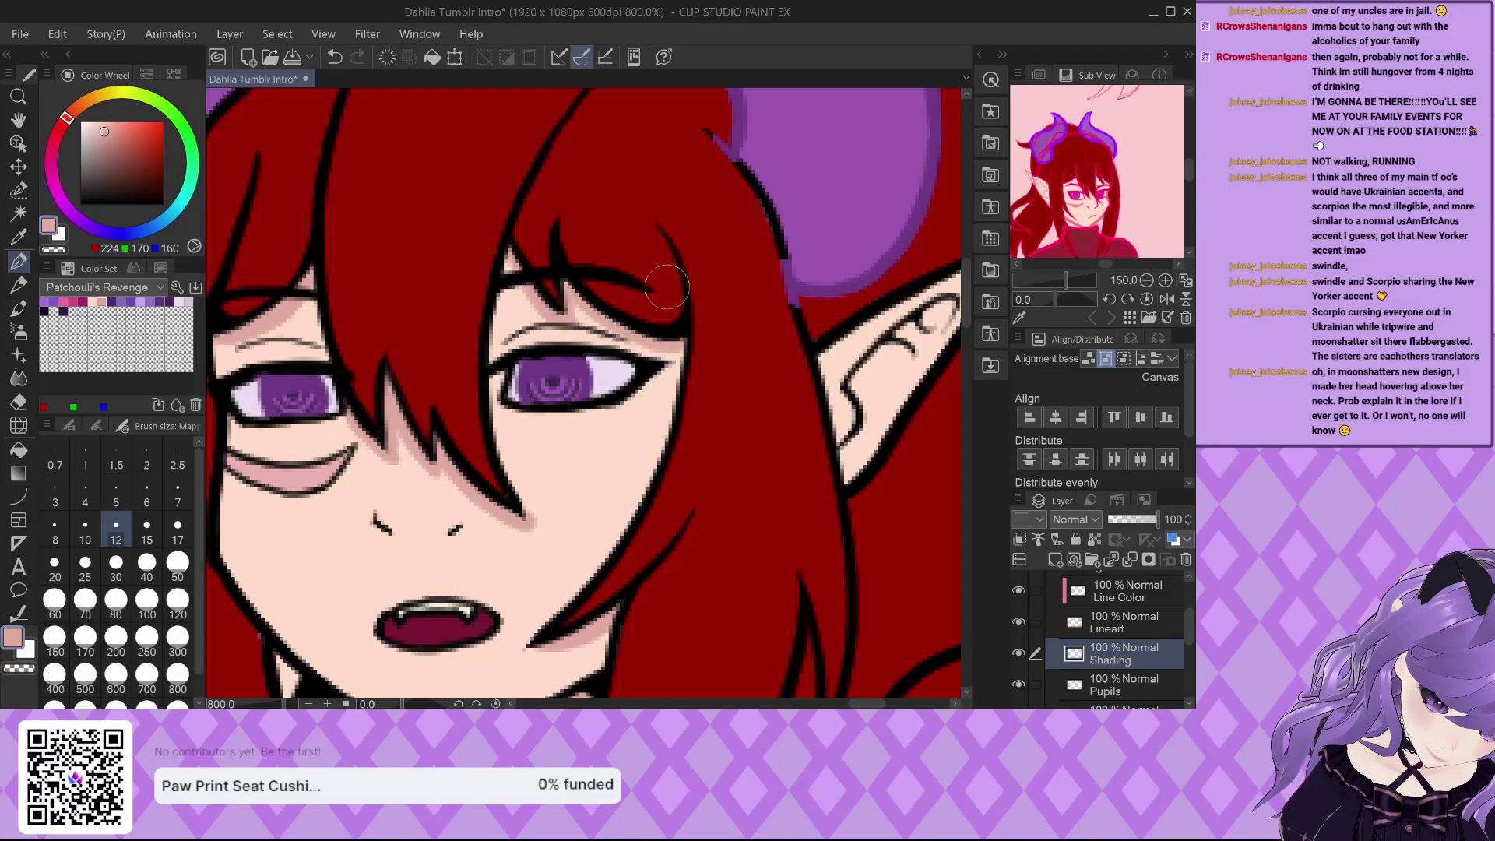
scroll(633, 227, down, 4)
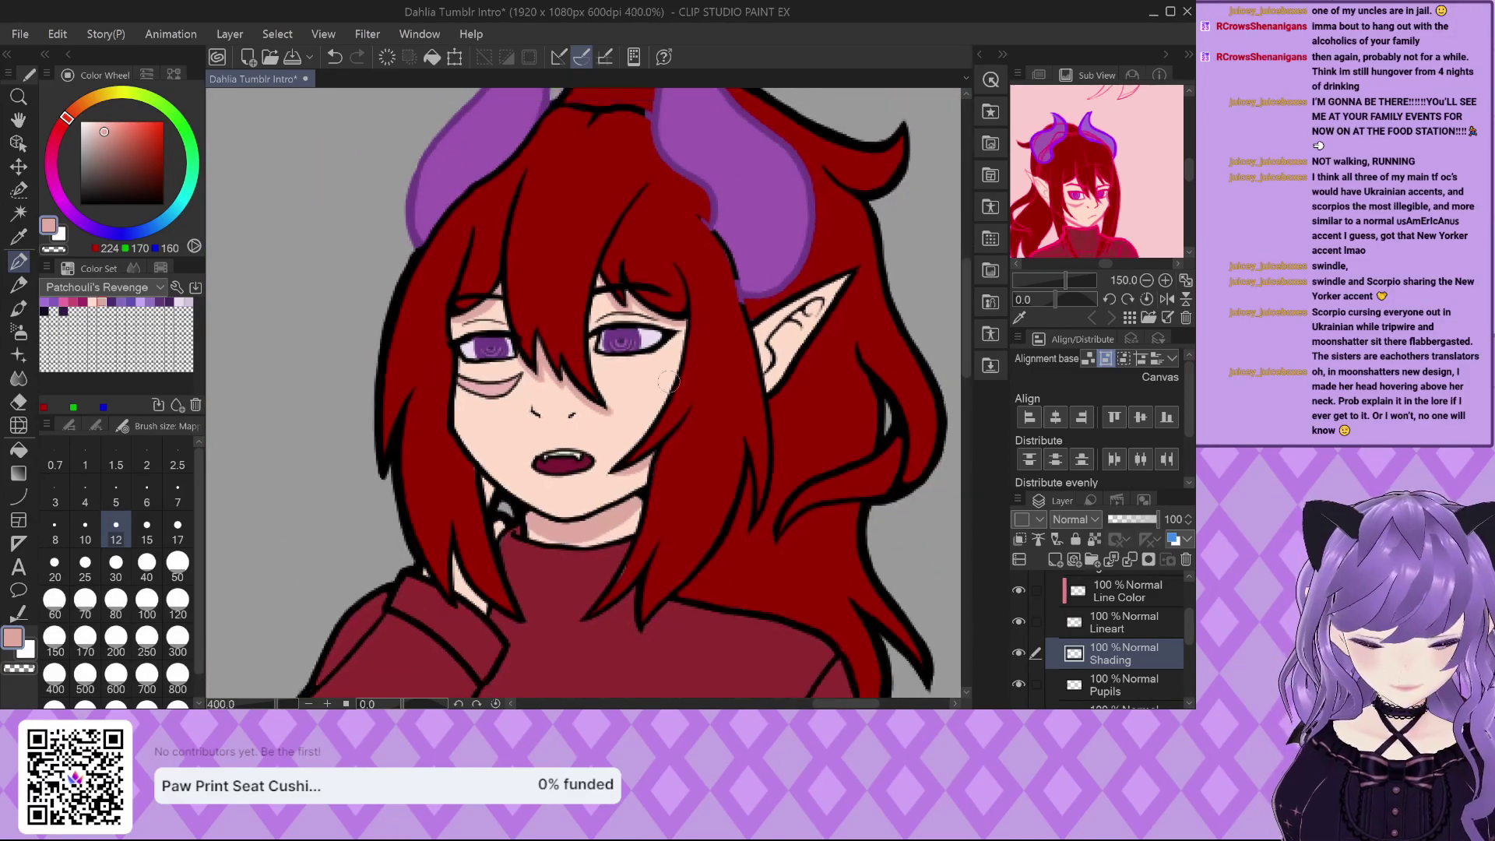
scroll(678, 367, up, 5)
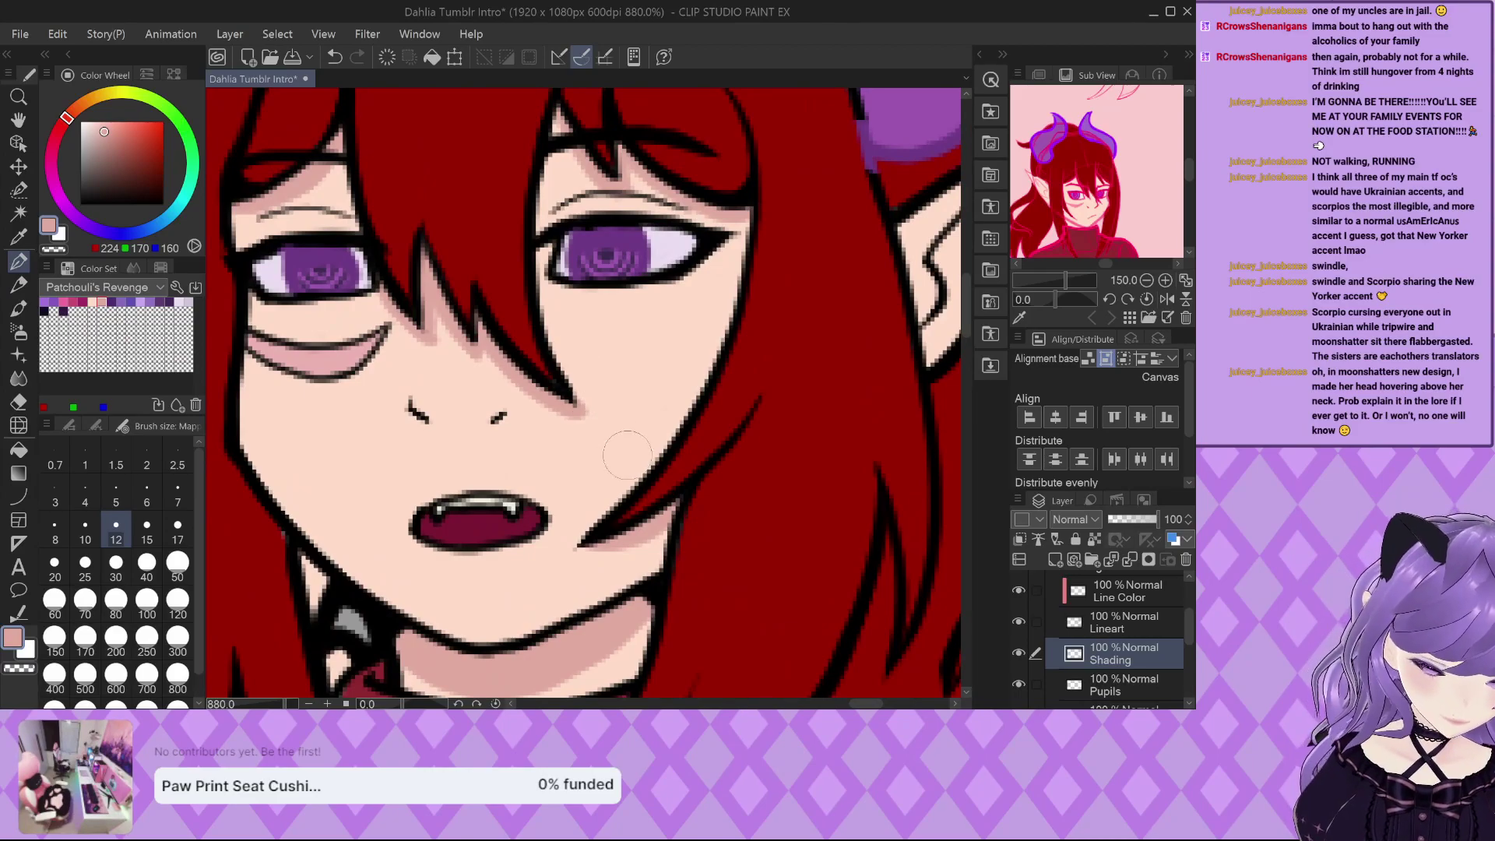
scroll(616, 412, up, 2)
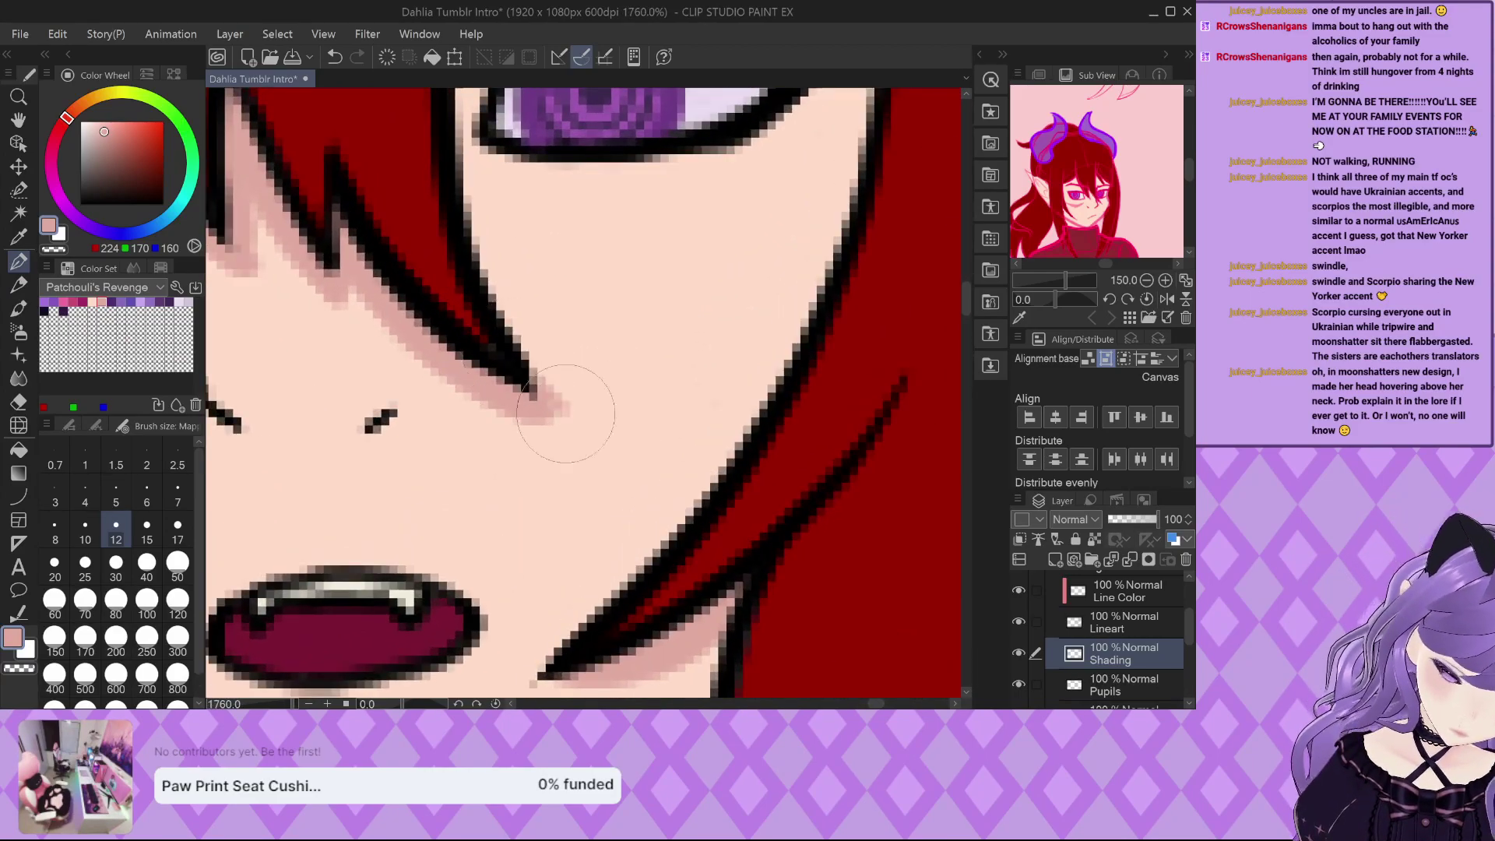
drag(524, 355, 592, 438)
mouse_move(504, 387)
mouse_down()
mouse_move(542, 409)
mouse_move(511, 379)
mouse_move(562, 401)
mouse_move(491, 380)
mouse_move(531, 408)
mouse_up()
scroll(531, 408, down, 5)
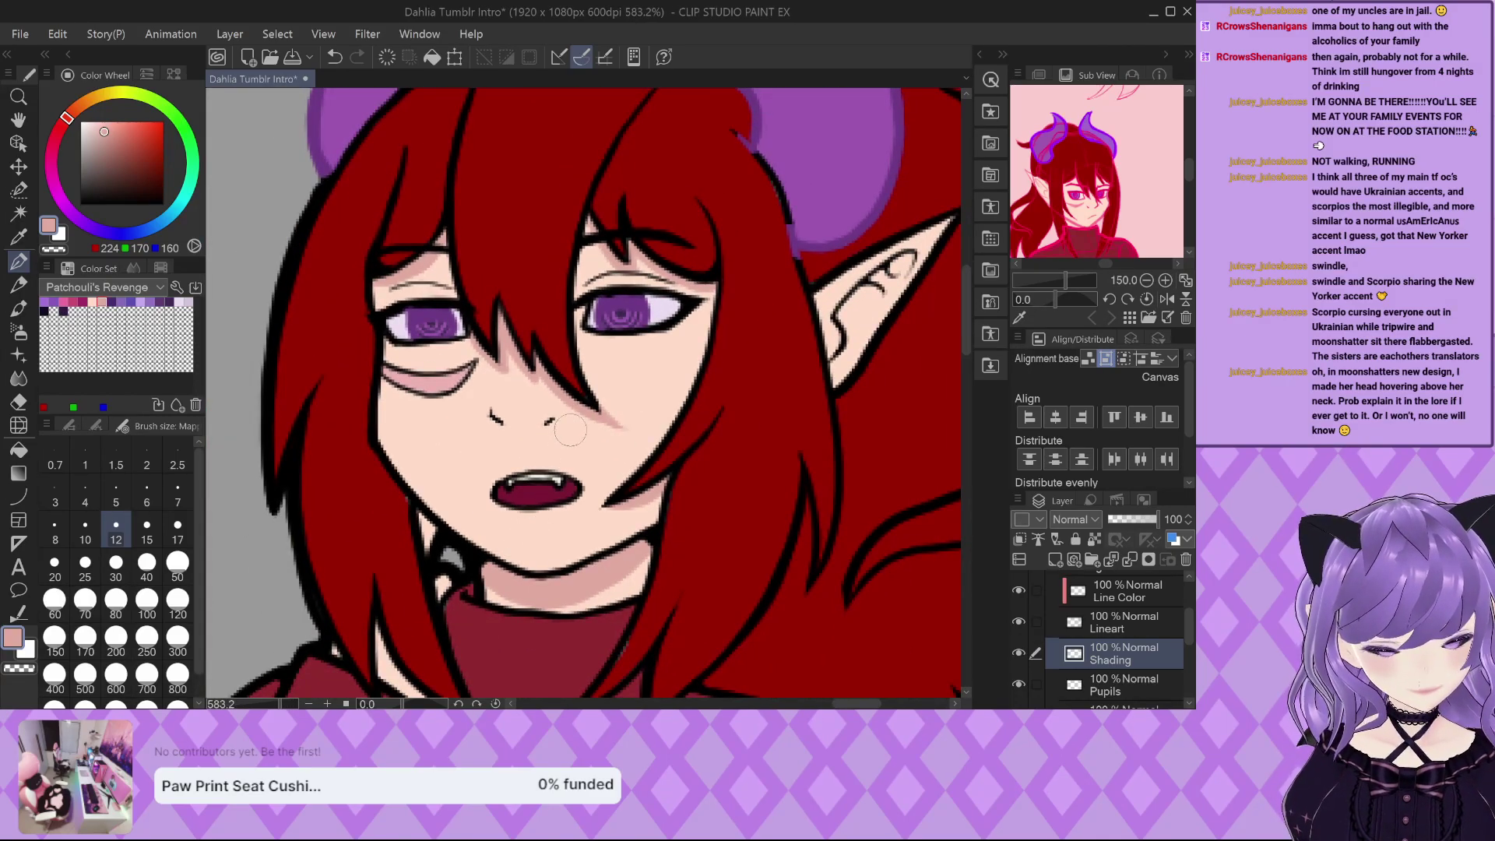
scroll(571, 427, down, 5)
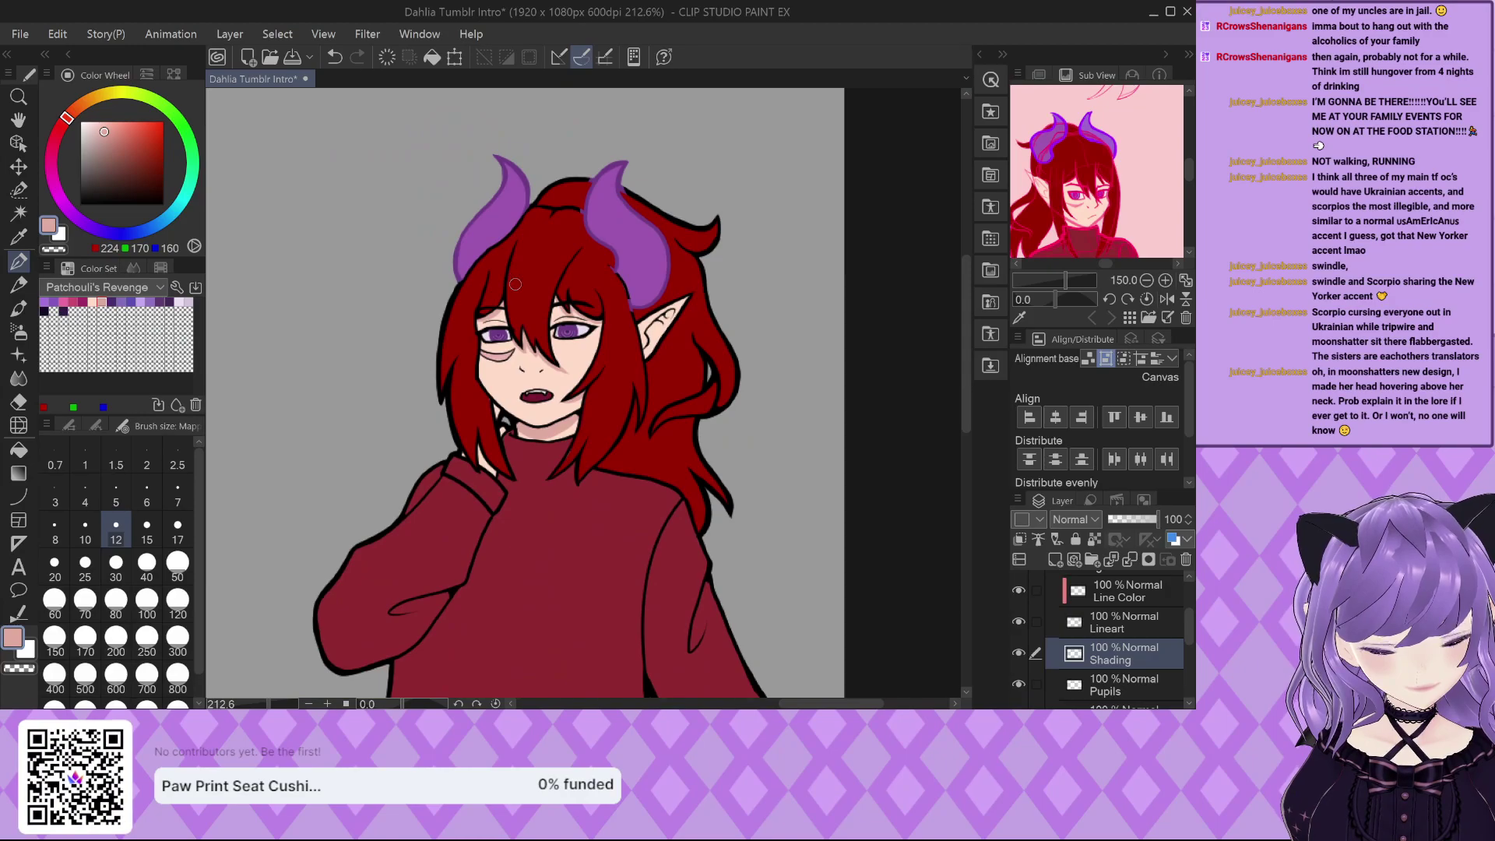
Fill the inside of the elf ear with pink shading.
scroll(714, 311, up, 8)
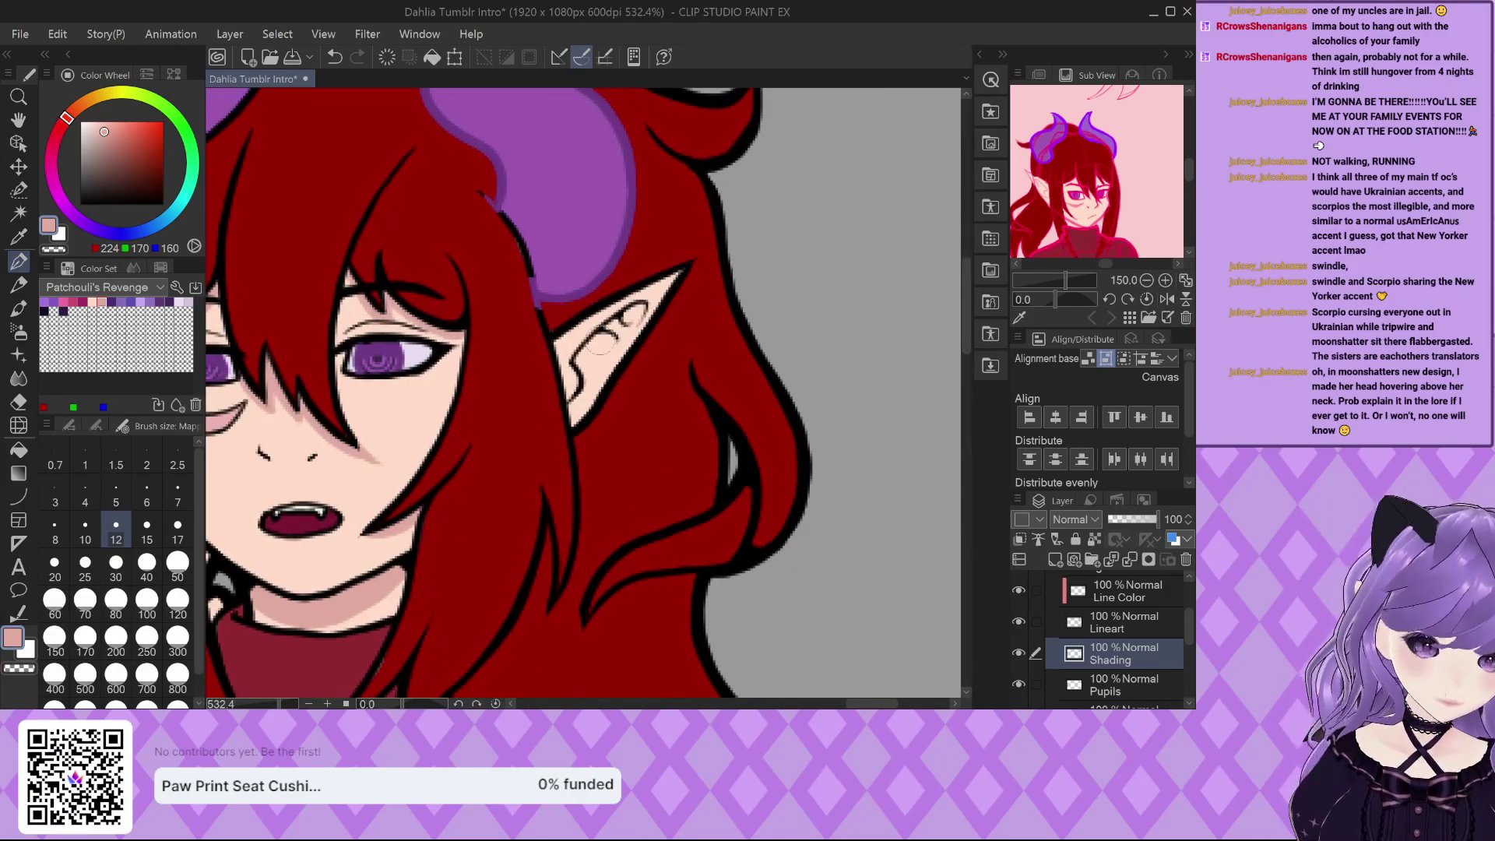
mouse_move(649, 318)
mouse_down()
mouse_move(668, 287)
mouse_move(640, 311)
mouse_move(672, 305)
mouse_move(642, 315)
mouse_up()
scroll(585, 359, up, 1)
mouse_move(592, 360)
mouse_down()
mouse_move(615, 374)
mouse_move(576, 415)
mouse_up()
mouse_move(541, 443)
mouse_down()
mouse_move(583, 356)
mouse_move(571, 394)
mouse_move(546, 395)
mouse_move(594, 370)
mouse_up()
scroll(599, 352, down, 4)
scroll(619, 351, down, 6)
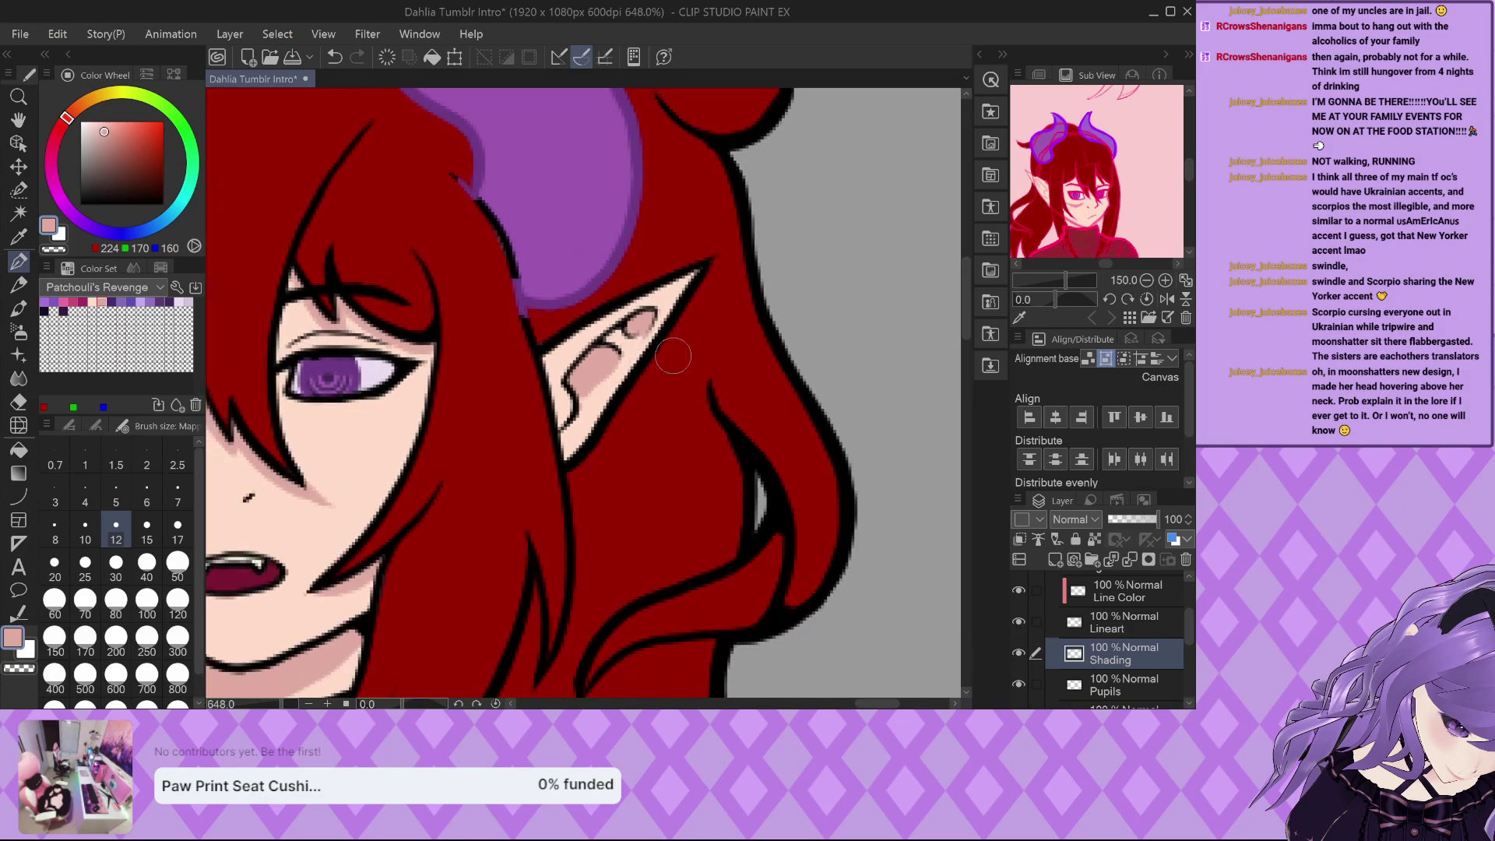
scroll(534, 330, up, 5)
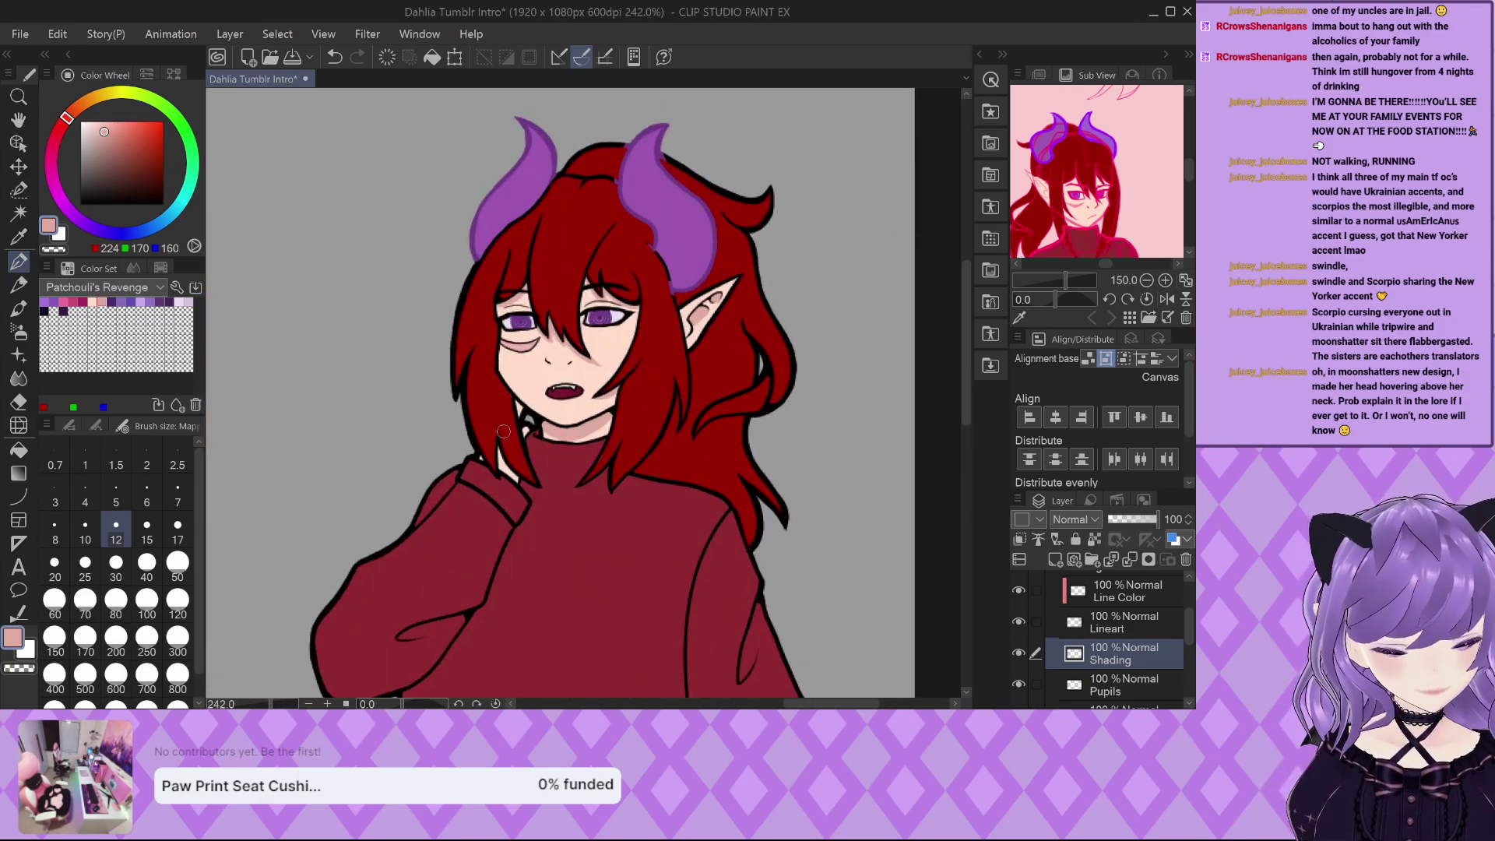
Shade the neck below the jaw and the skin between hair and collar.
drag(514, 374, 526, 393)
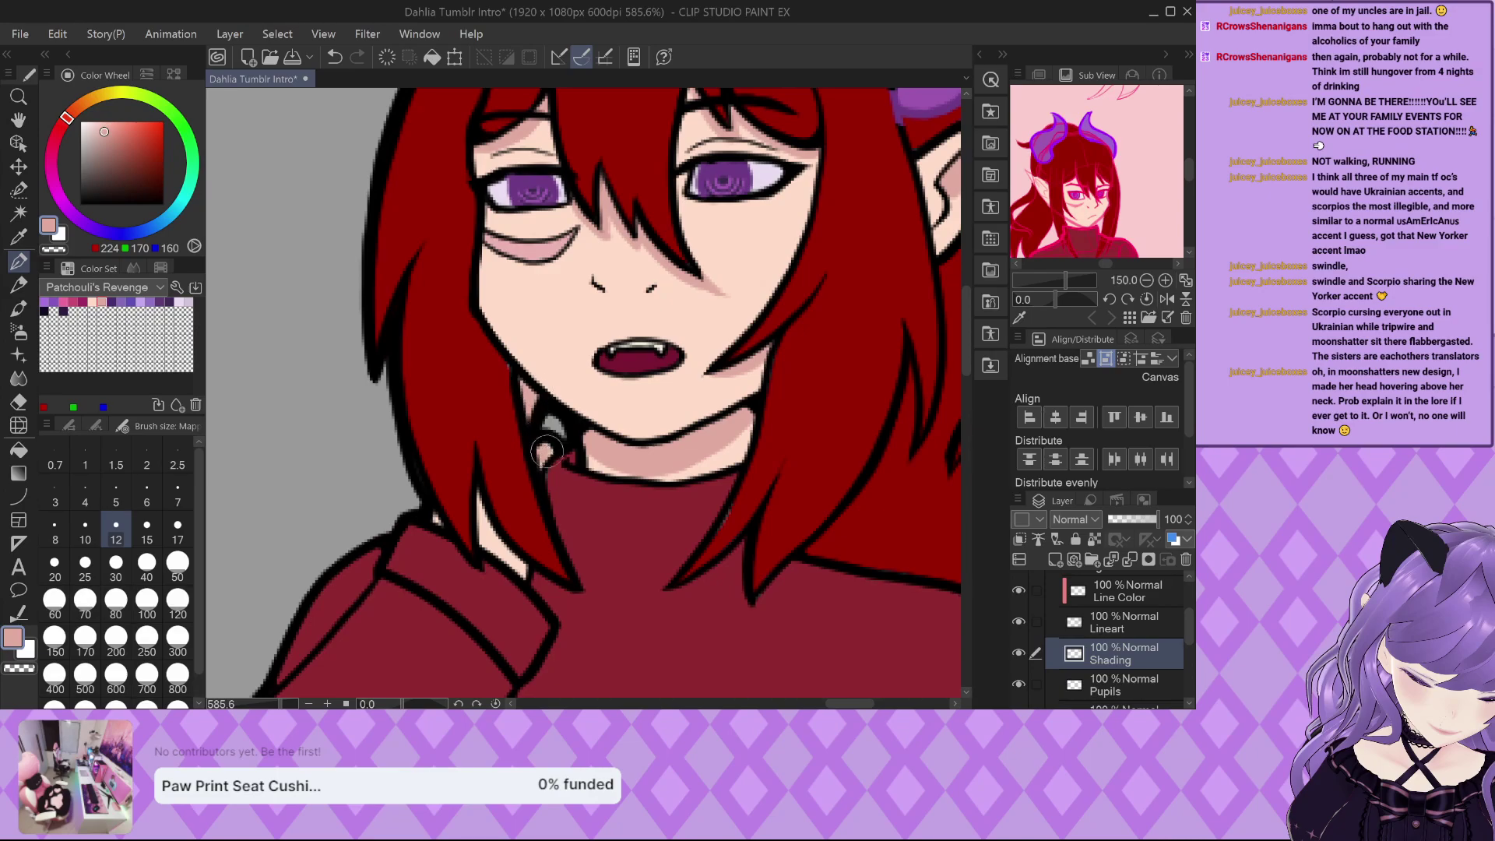
scroll(548, 454, up, 1)
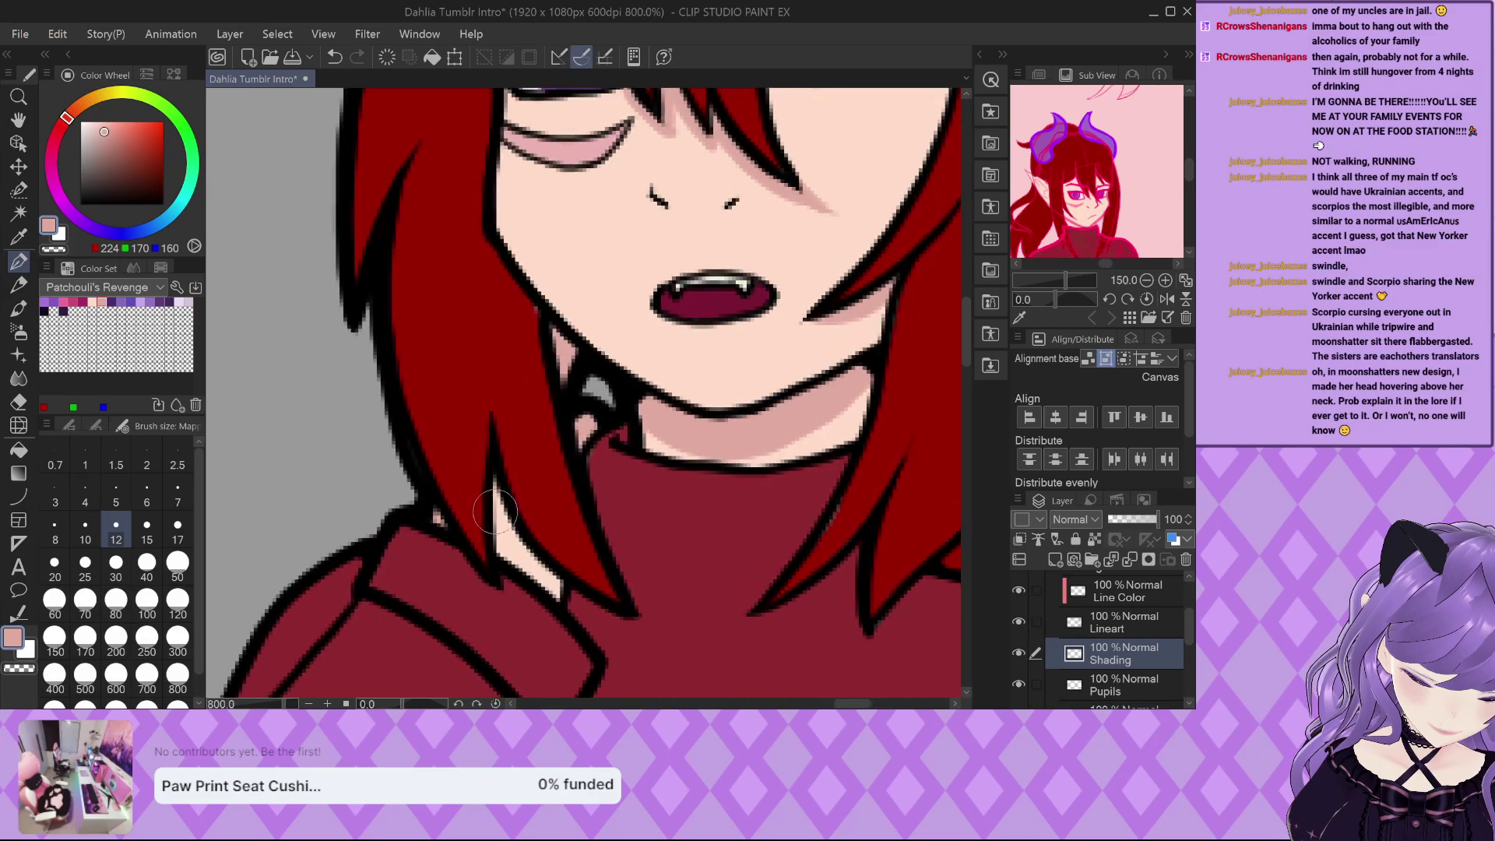
drag(498, 479, 558, 588)
scroll(558, 589, down, 8)
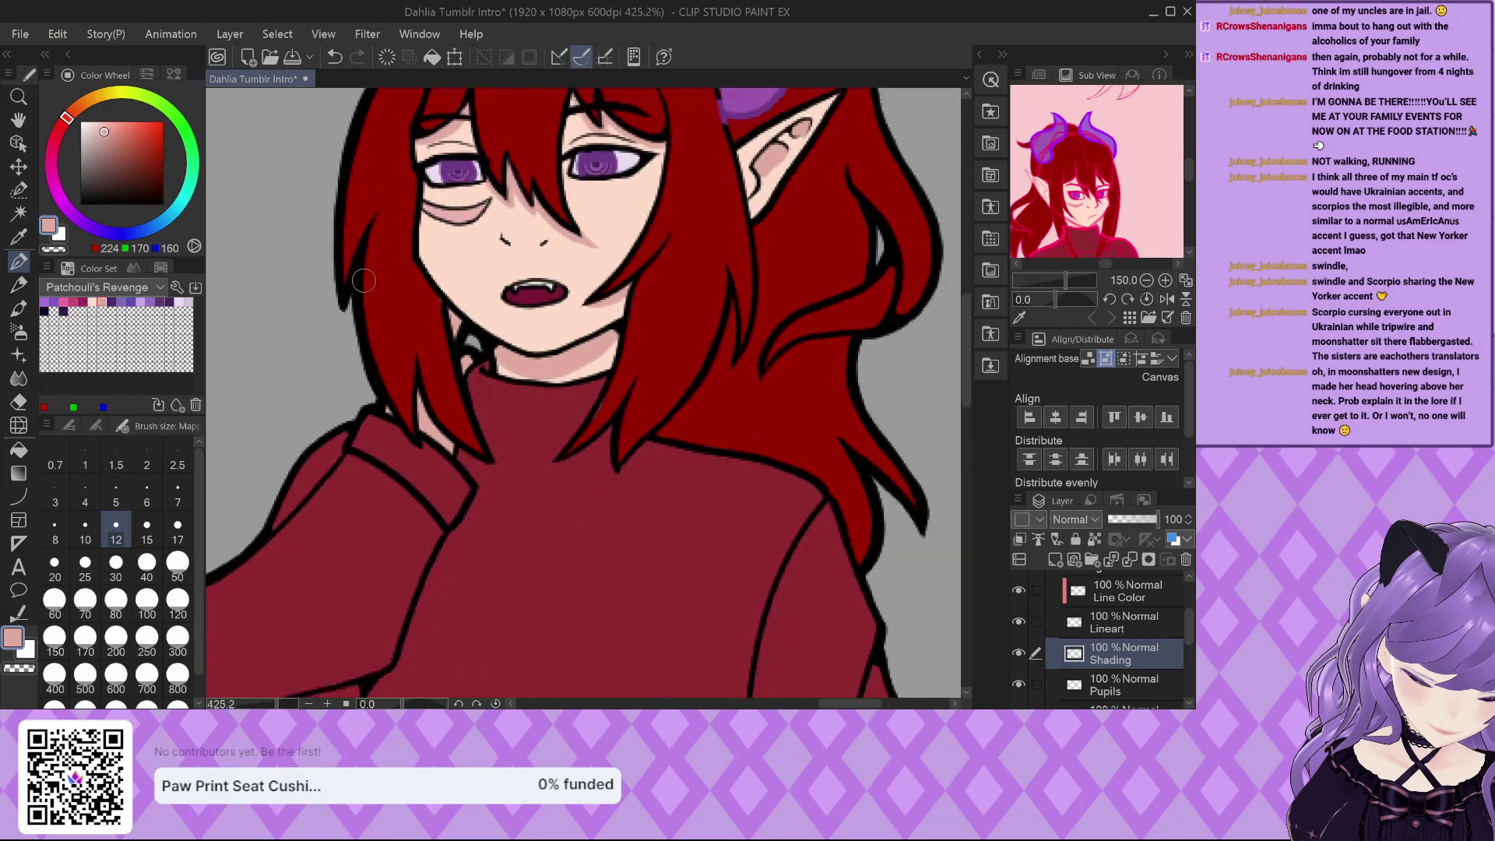
scroll(518, 600, up, 8)
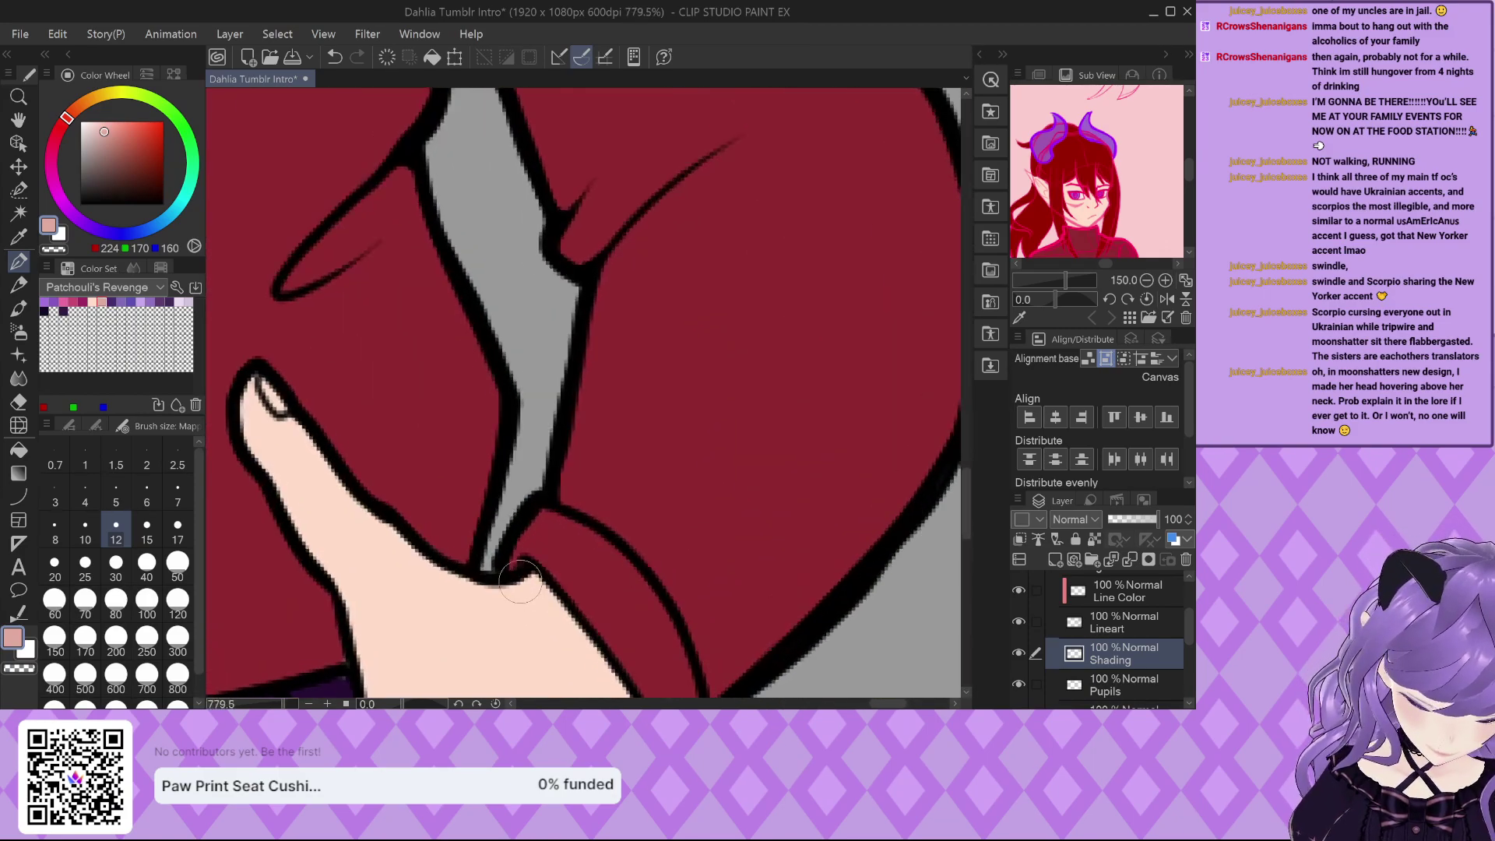
Shade and widen the pink shadow along the hand's edge by the sleeve.
drag(532, 590, 593, 664)
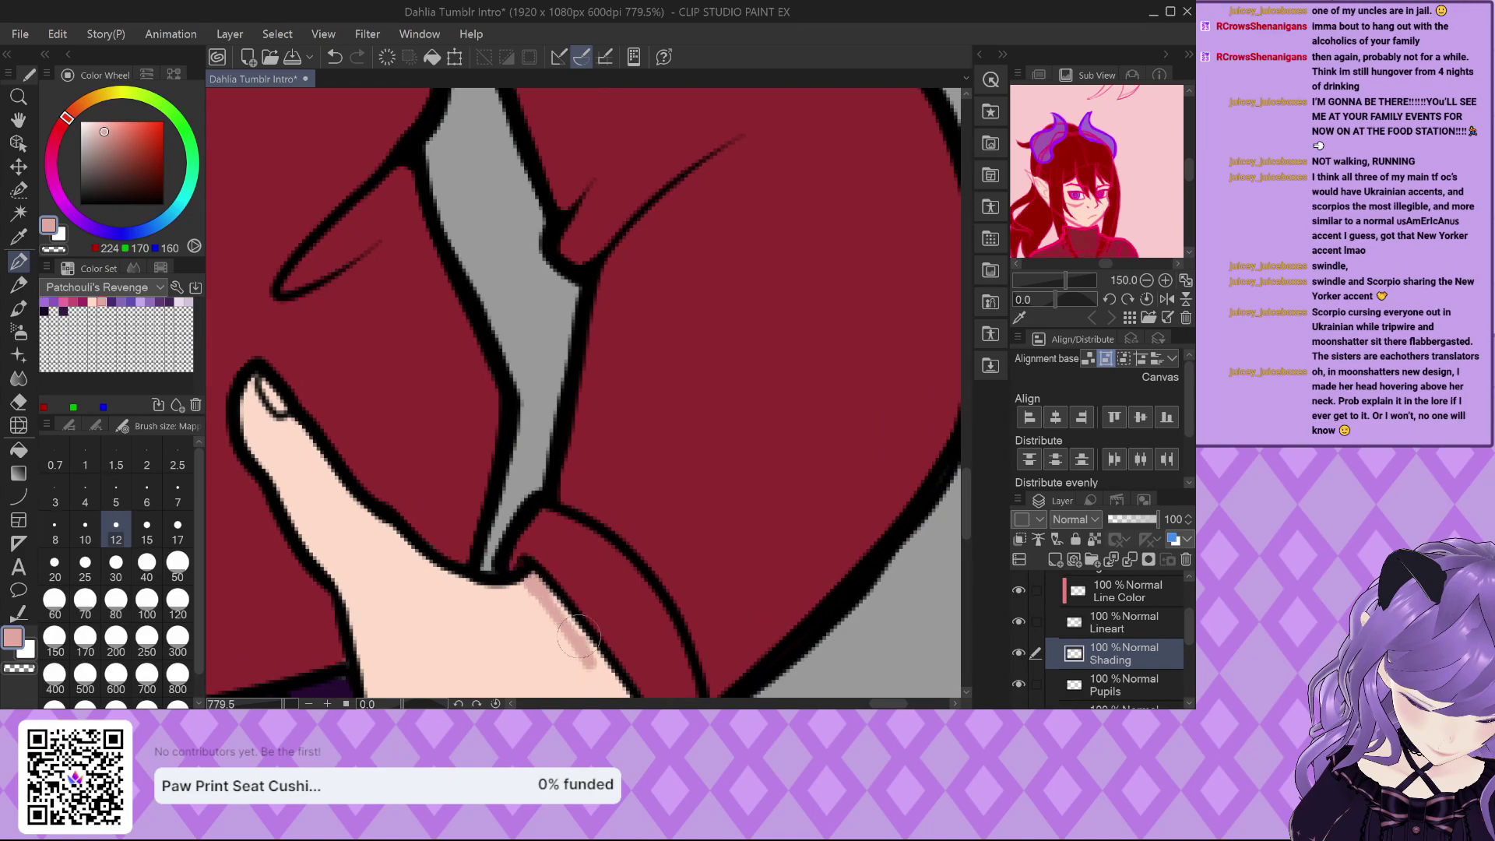
scroll(511, 537, down, 5)
scroll(514, 522, up, 4)
mouse_move(510, 503)
mouse_down()
mouse_move(553, 588)
mouse_move(558, 693)
mouse_up()
scroll(560, 588, up, 2)
mouse_move(522, 506)
mouse_down()
mouse_move(563, 619)
mouse_move(559, 675)
mouse_move(587, 612)
mouse_move(540, 531)
mouse_move(569, 577)
mouse_up()
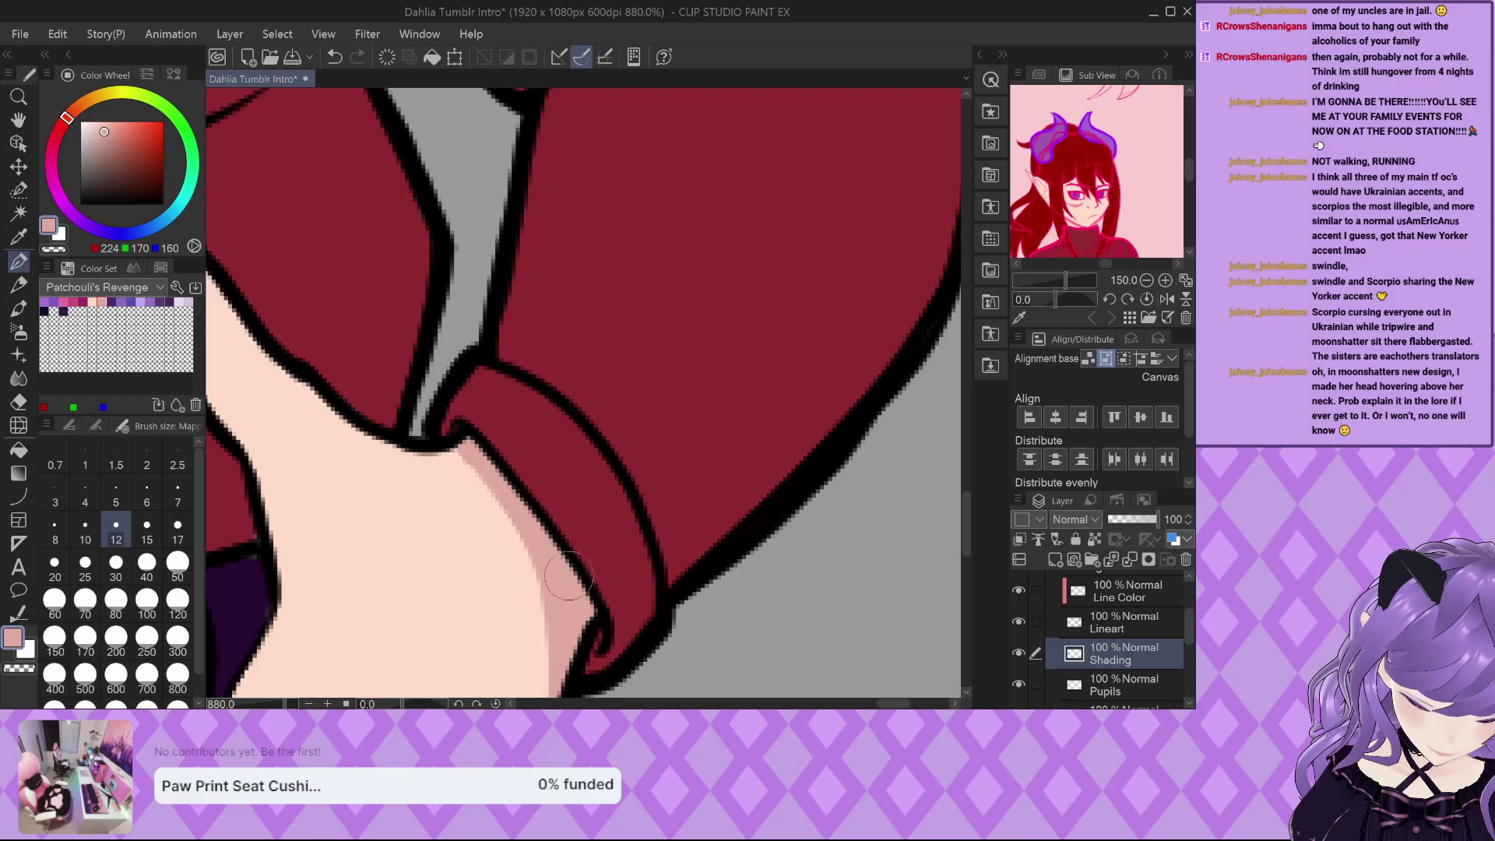
scroll(576, 654, down, 7)
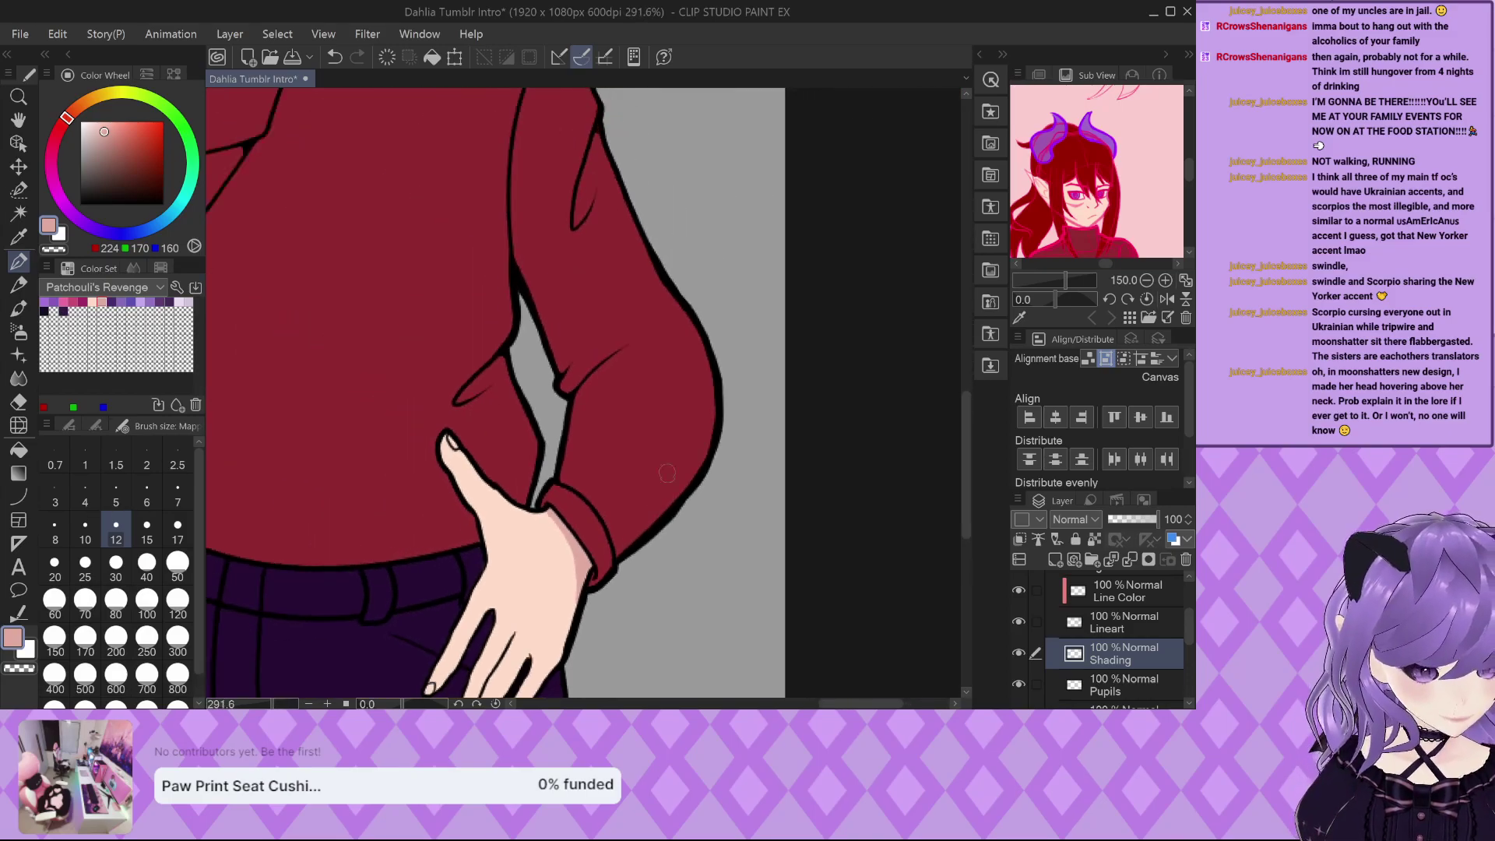
scroll(479, 495, up, 3)
scroll(498, 467, down, 4)
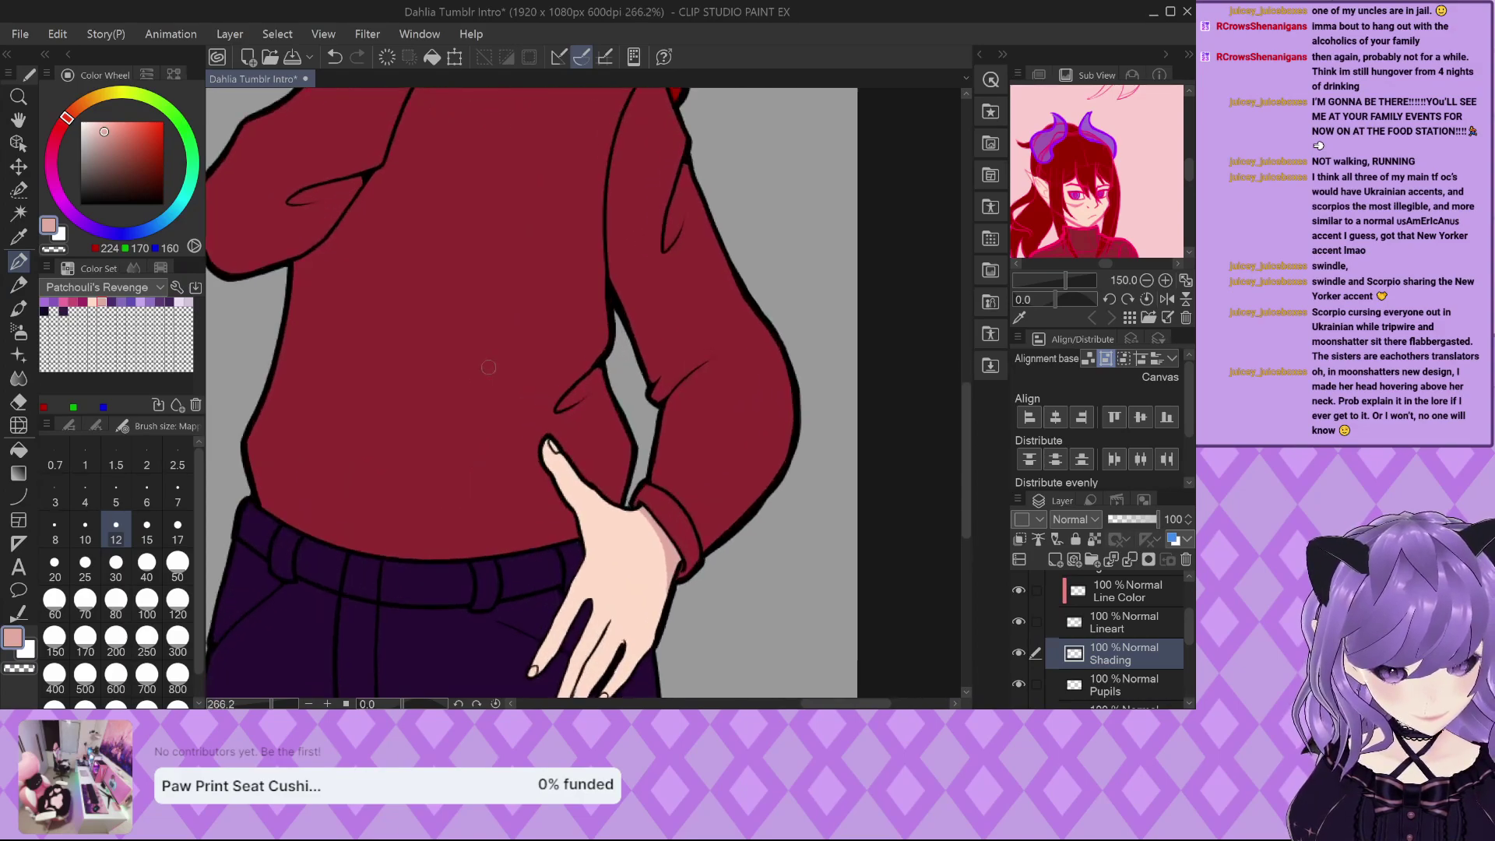
drag(582, 543, 553, 686)
scroll(553, 288, up, 5)
scroll(552, 288, up, 1)
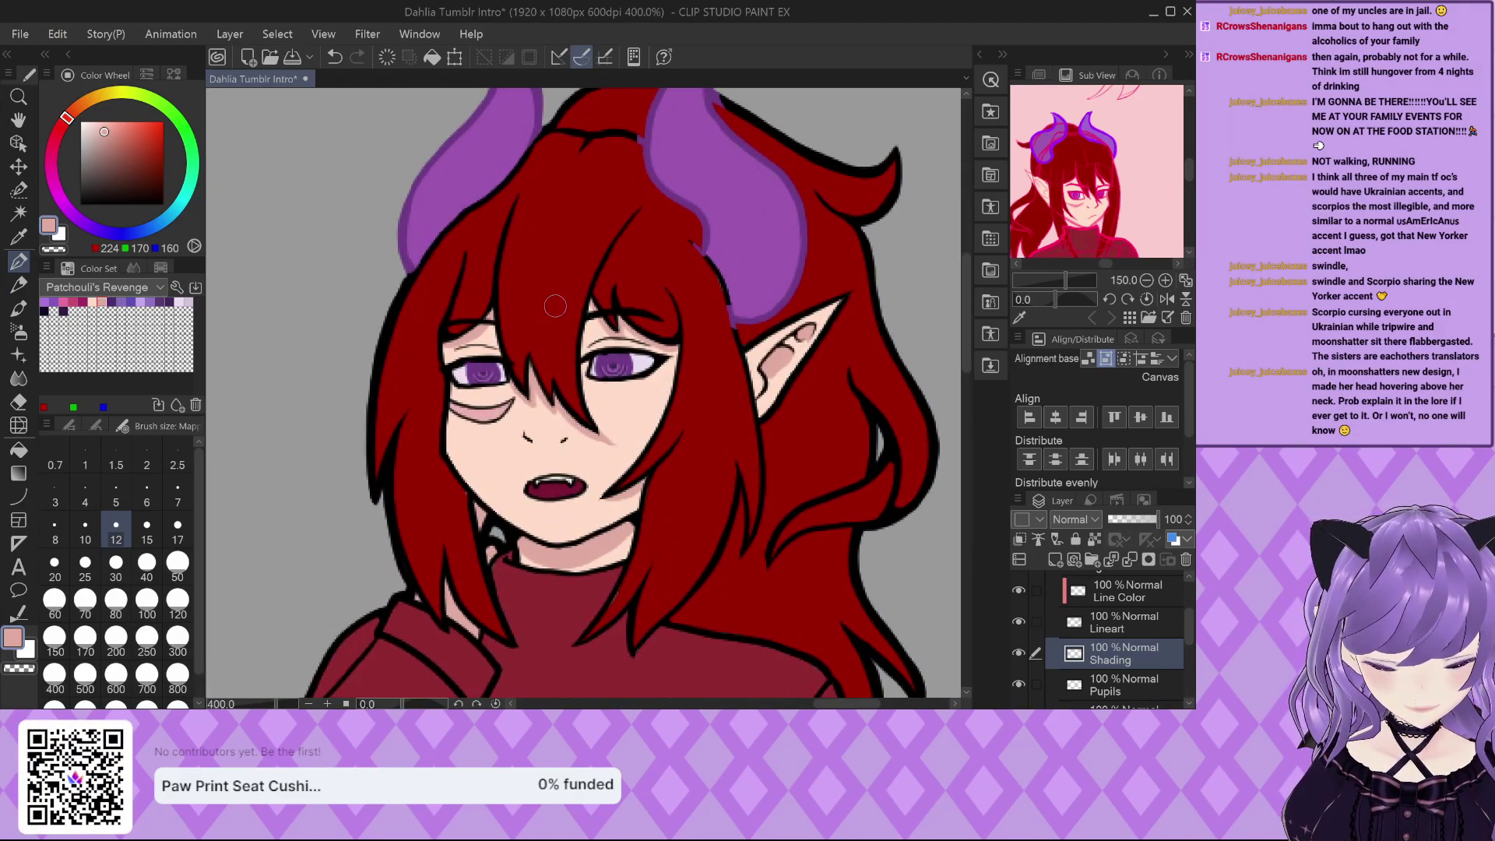
On the Line Color layer, tint the right jaw line and the face outline left of the eye skin colour.
click(1106, 597)
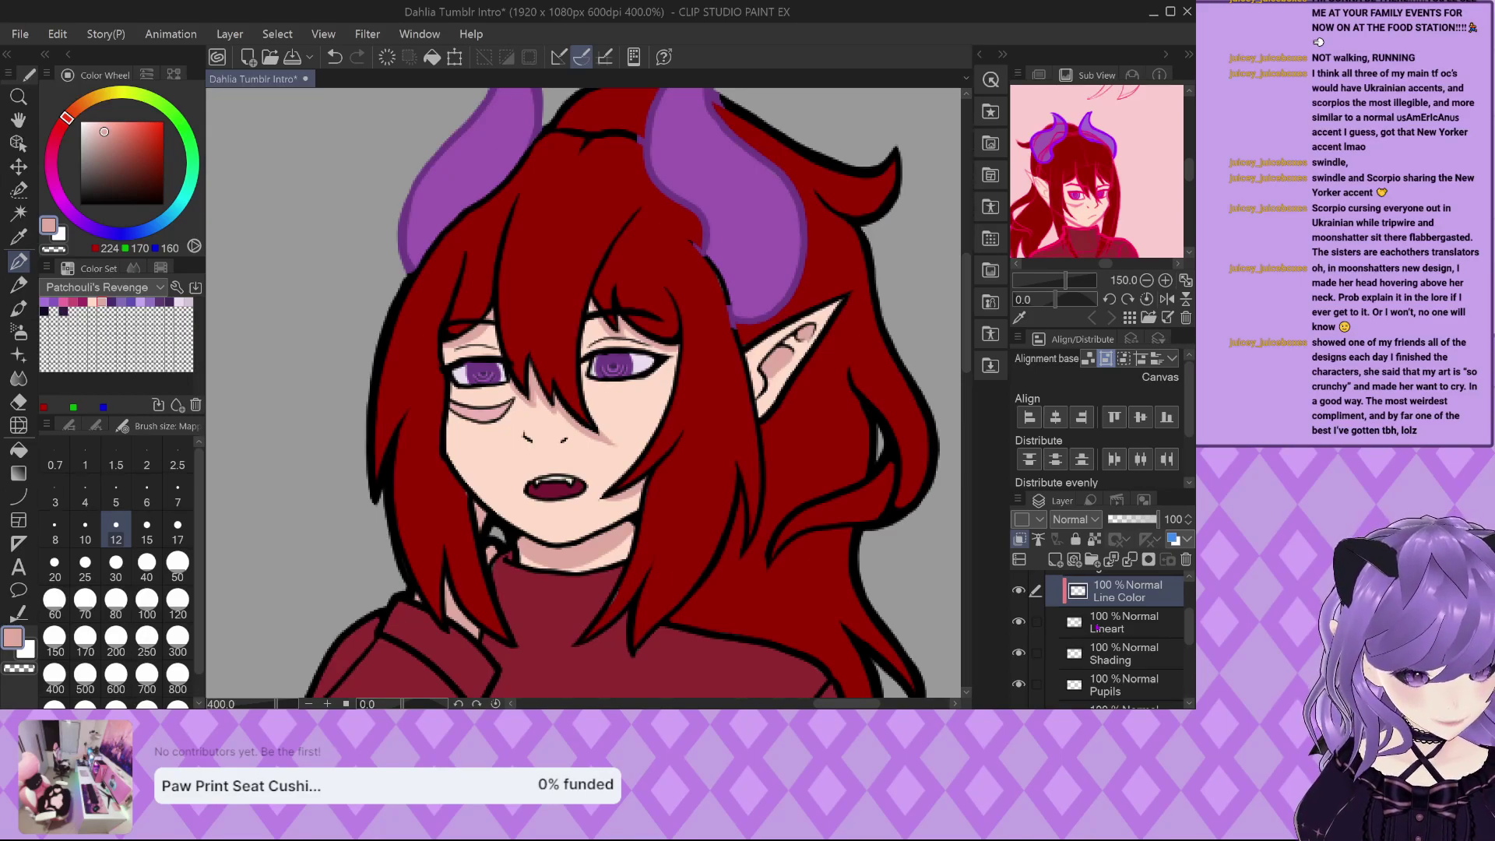
scroll(1102, 635, up, 2)
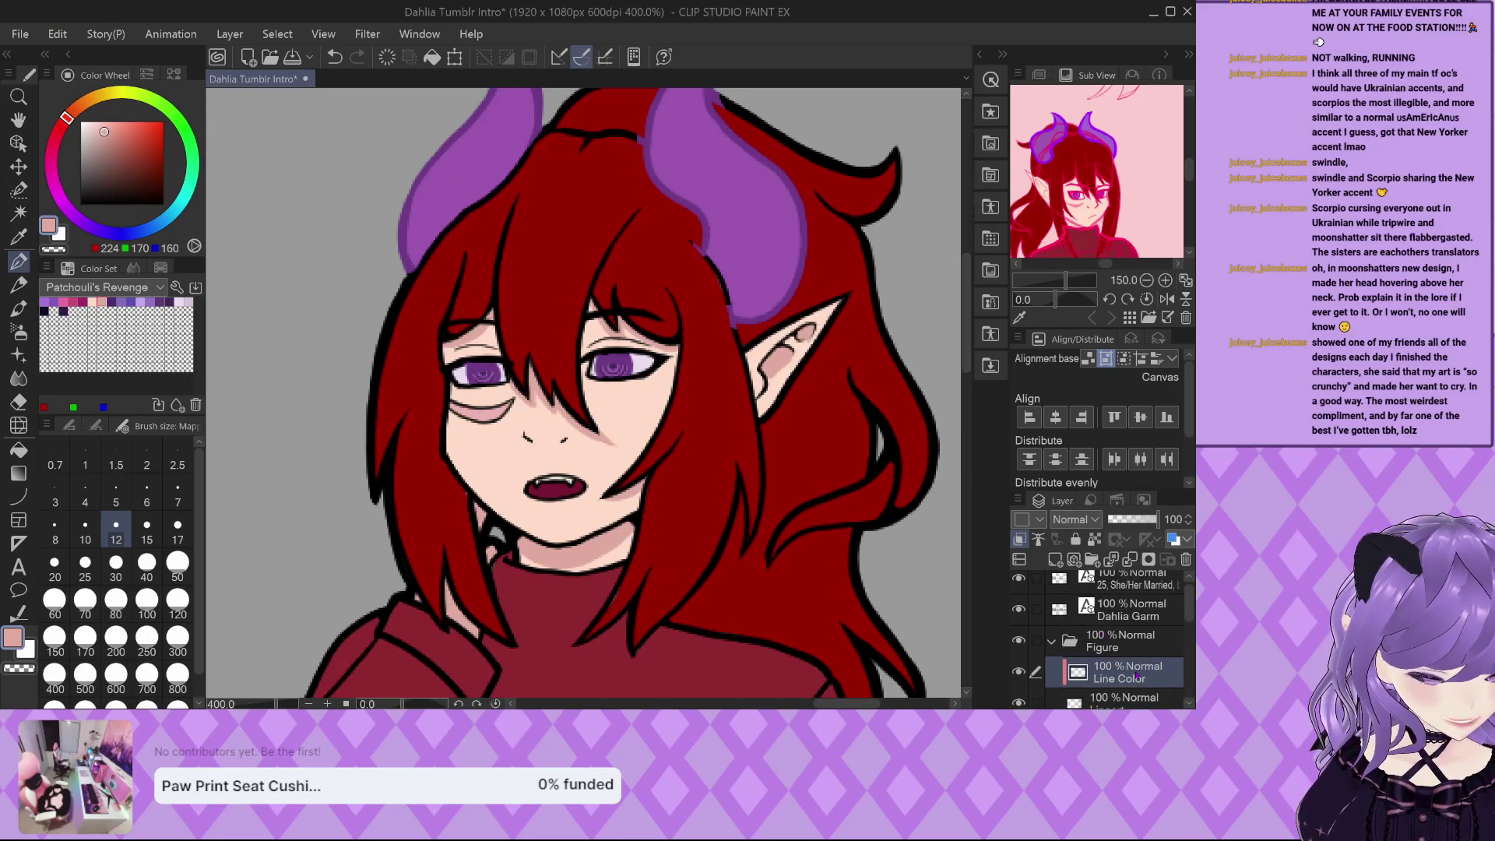
scroll(1136, 675, down, 2)
scroll(568, 492, down, 4)
scroll(565, 532, up, 11)
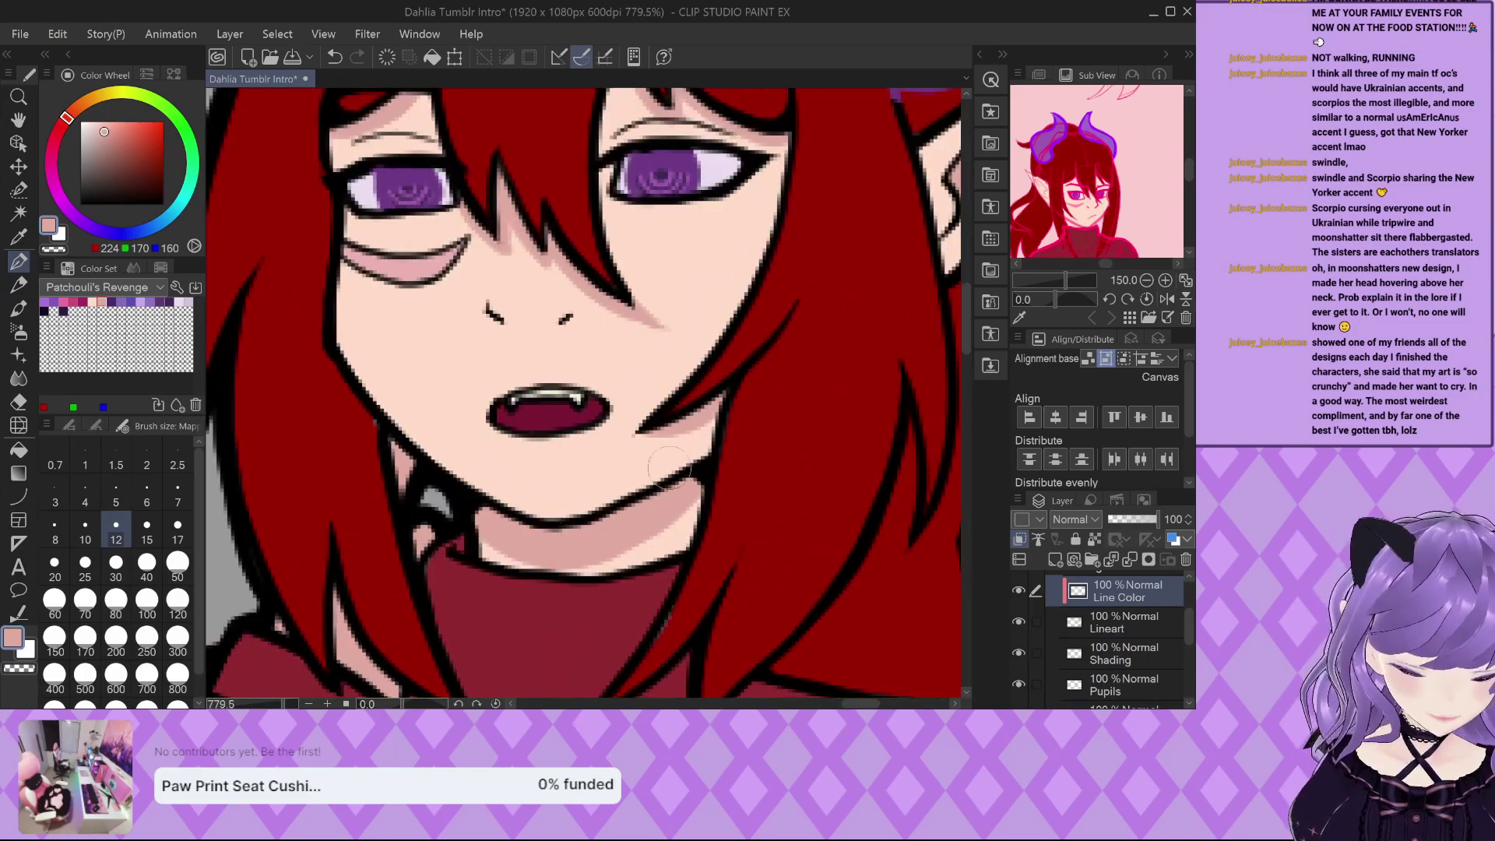
mouse_move(690, 463)
mouse_down()
mouse_move(685, 486)
mouse_move(579, 527)
mouse_move(526, 521)
mouse_up()
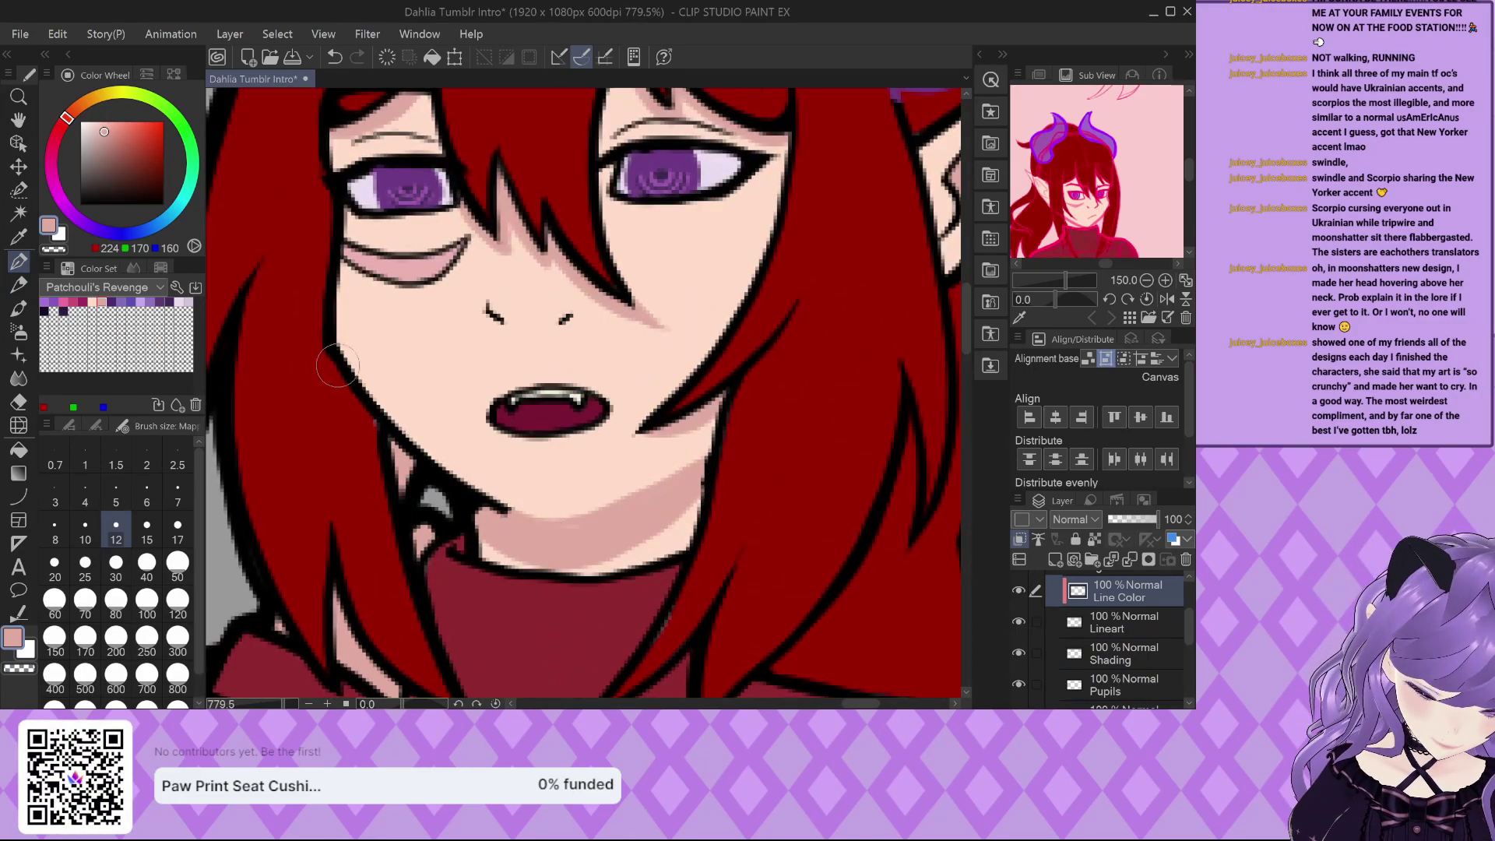
scroll(338, 365, up, 1)
mouse_move(321, 224)
mouse_down()
mouse_move(318, 345)
mouse_move(334, 257)
mouse_move(335, 370)
mouse_move(505, 510)
mouse_move(420, 463)
mouse_move(483, 557)
mouse_move(453, 489)
mouse_move(438, 544)
mouse_move(452, 511)
mouse_move(410, 478)
mouse_move(470, 545)
mouse_up()
scroll(497, 438, down, 5)
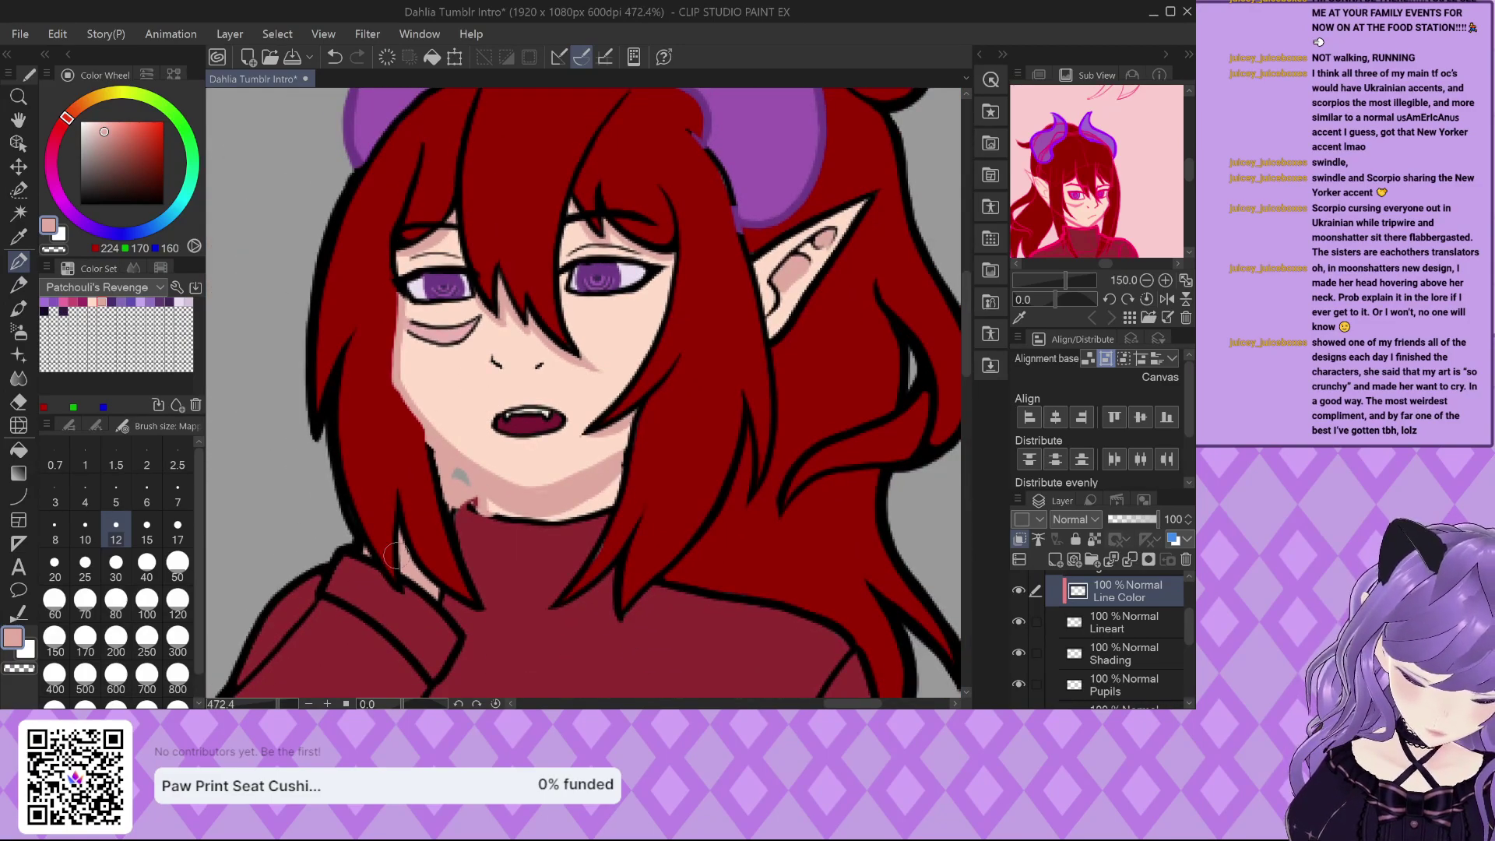
scroll(421, 545, up, 5)
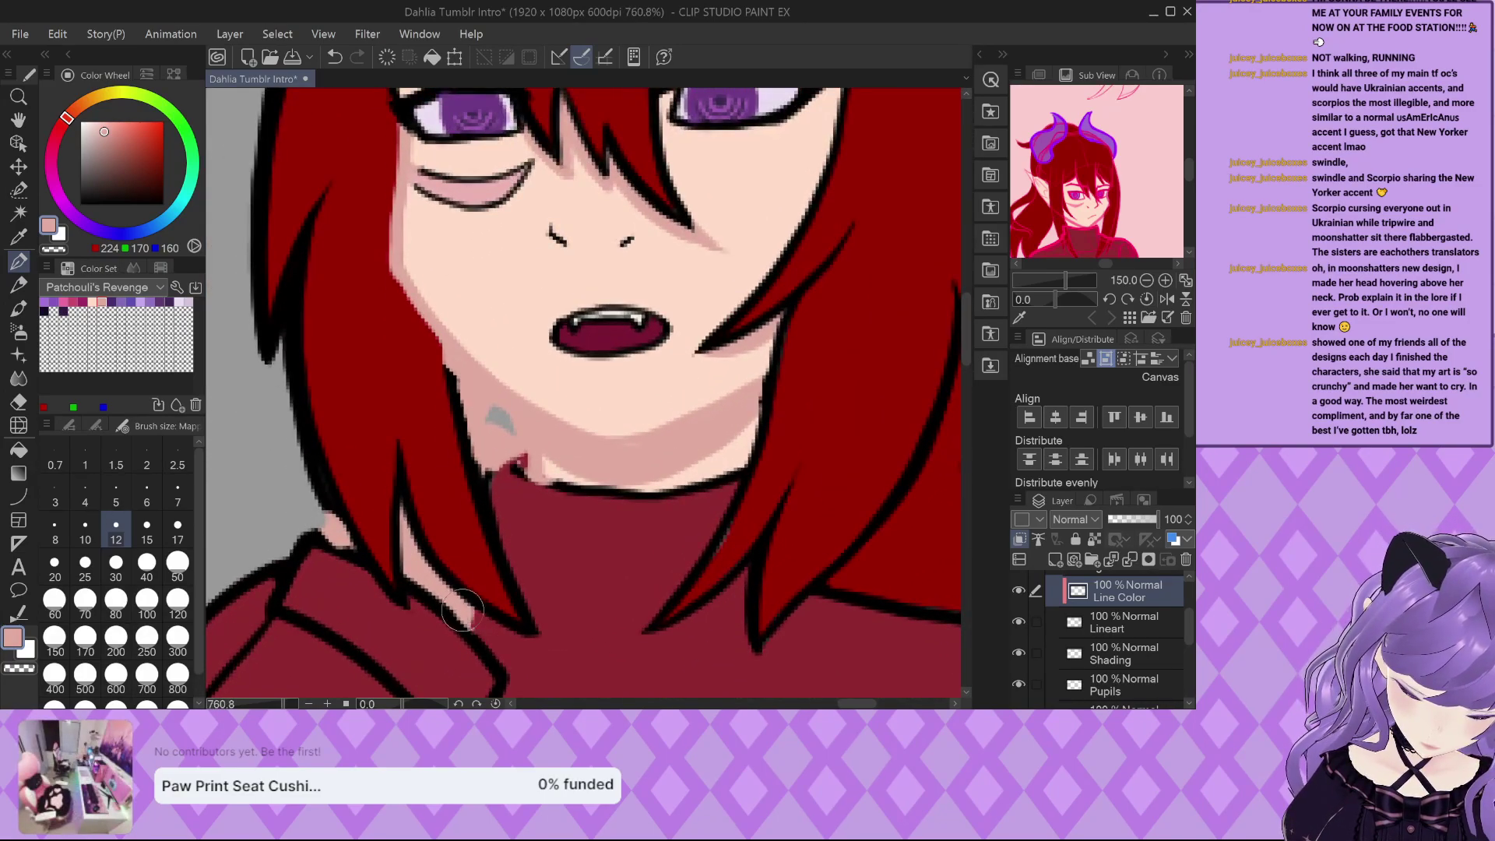
scroll(538, 253, down, 6)
scroll(538, 253, down, 4)
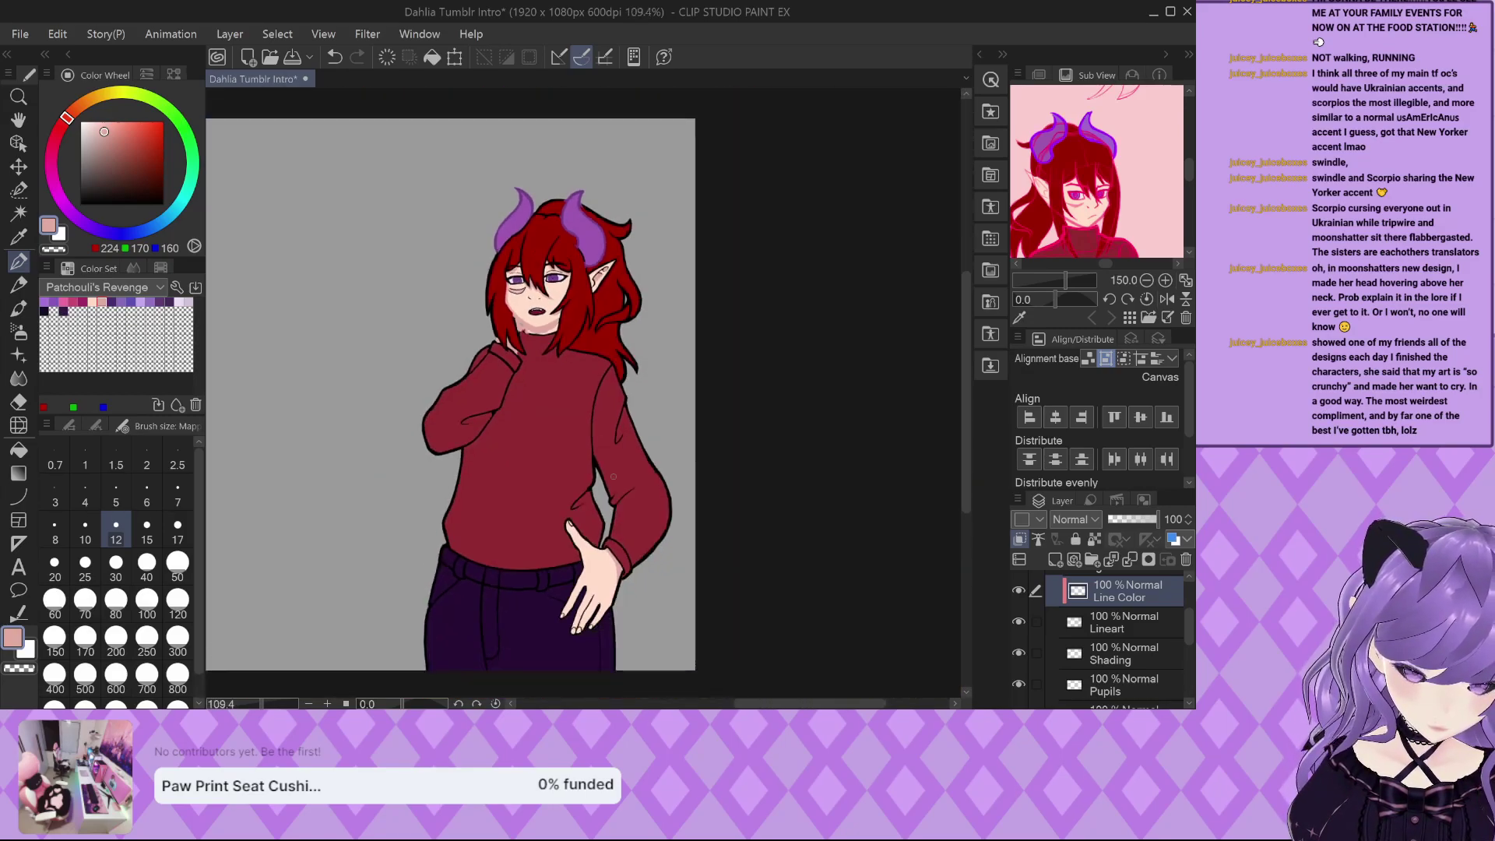
scroll(537, 576, up, 9)
Paint skin tone over the thumb, wrist and fingertip outlines and stray line ends by the hand.
drag(535, 473, 533, 469)
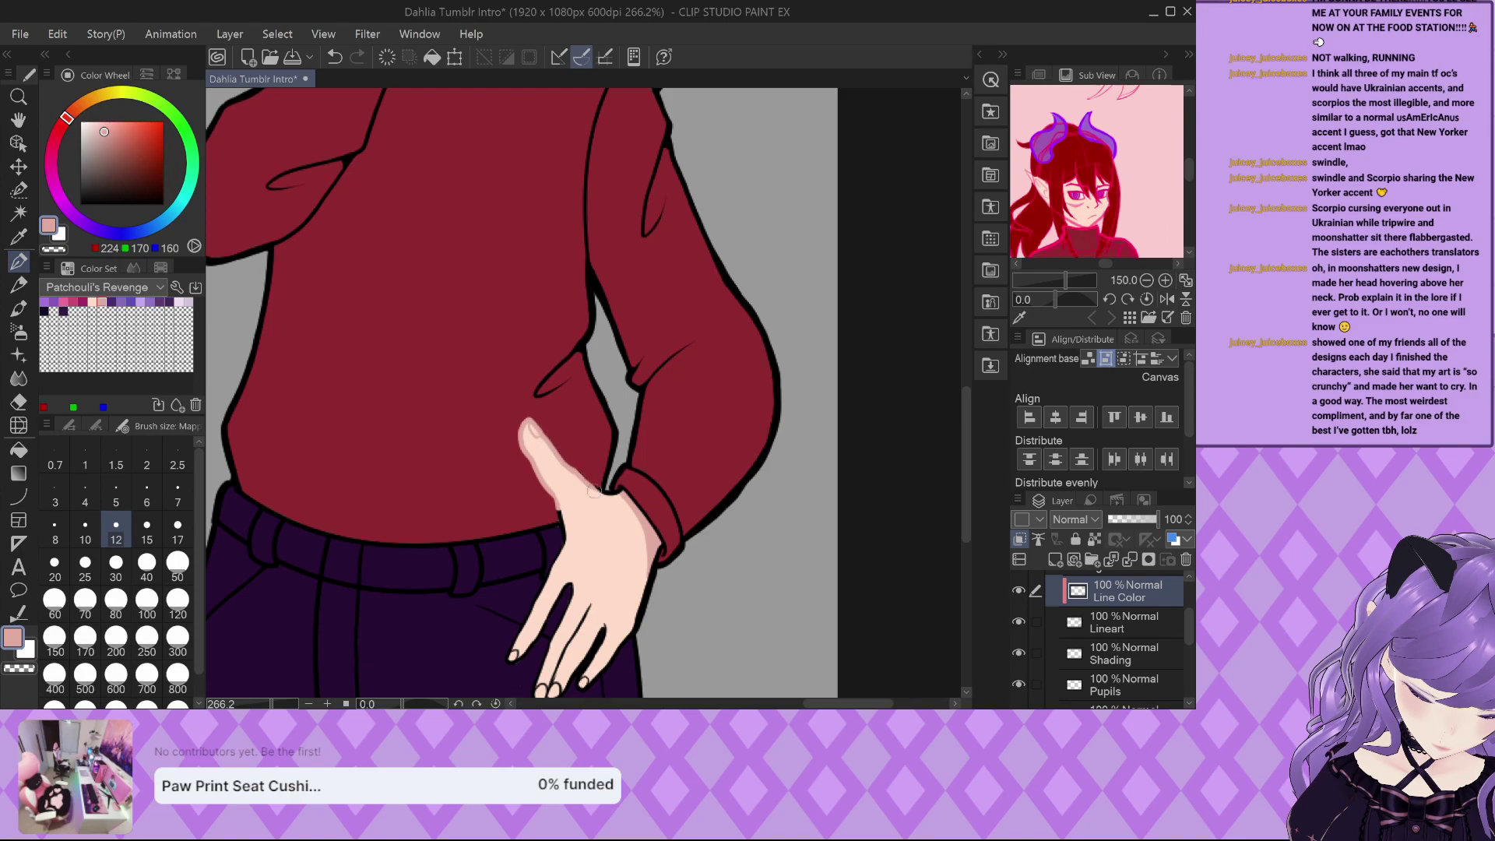
mouse_move(655, 563)
mouse_down()
mouse_move(657, 550)
mouse_move(616, 658)
mouse_move(584, 685)
mouse_move(596, 646)
mouse_move(582, 596)
mouse_up()
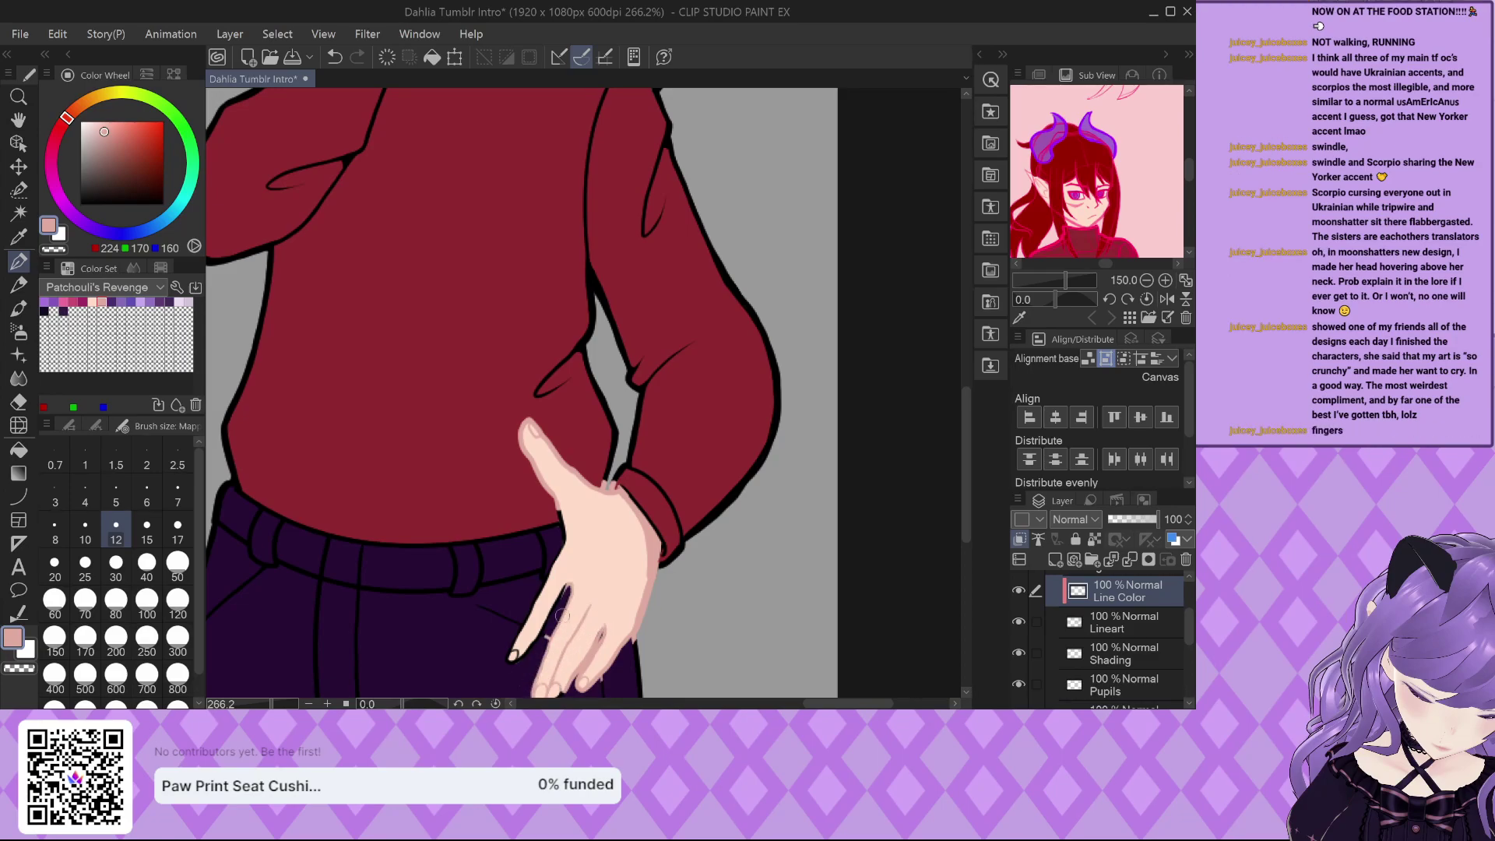
scroll(595, 525, down, 1)
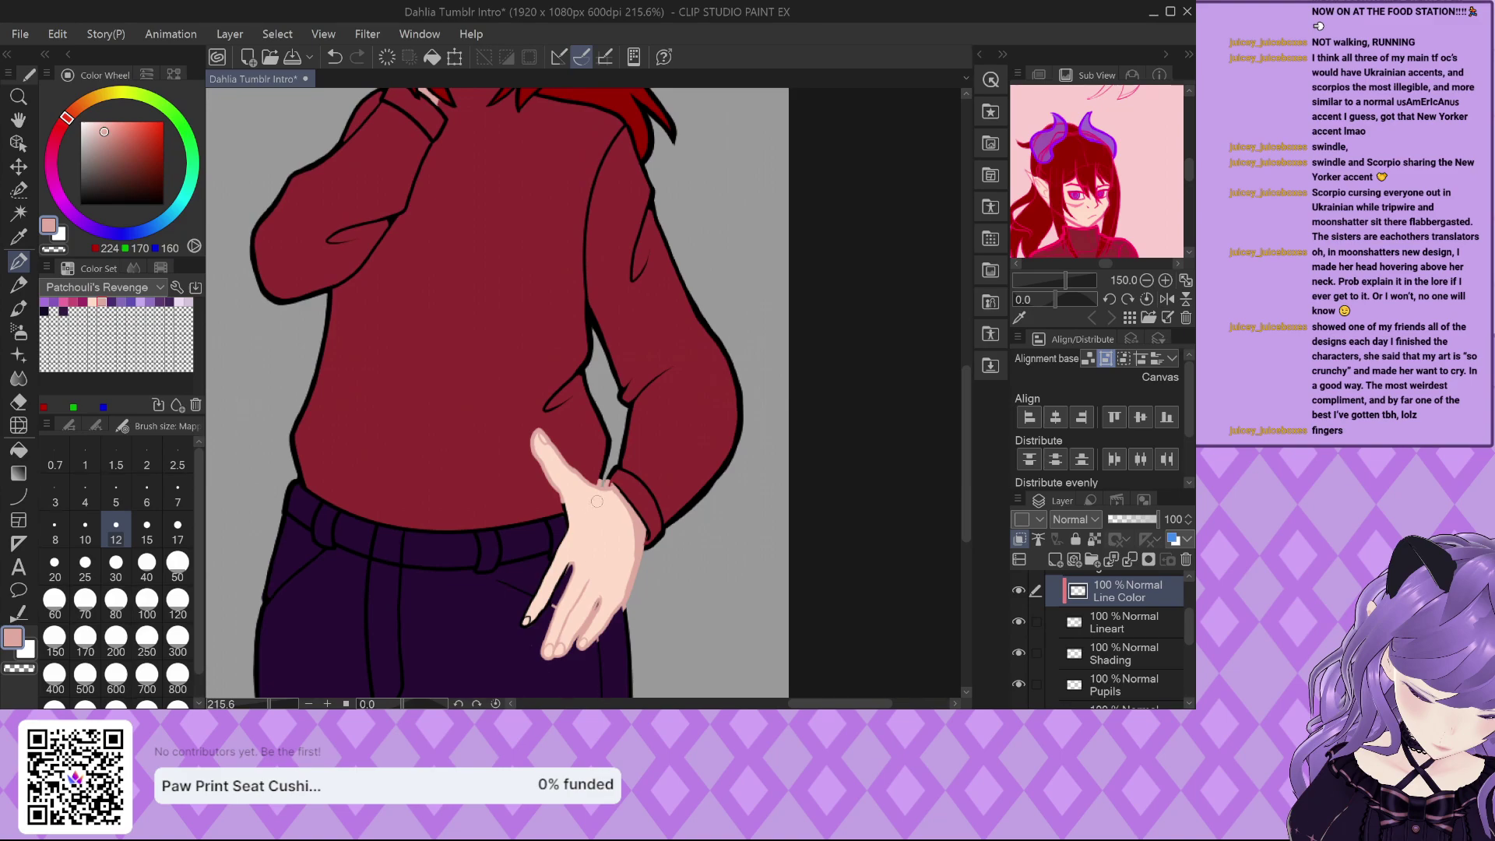
scroll(570, 569, up, 2)
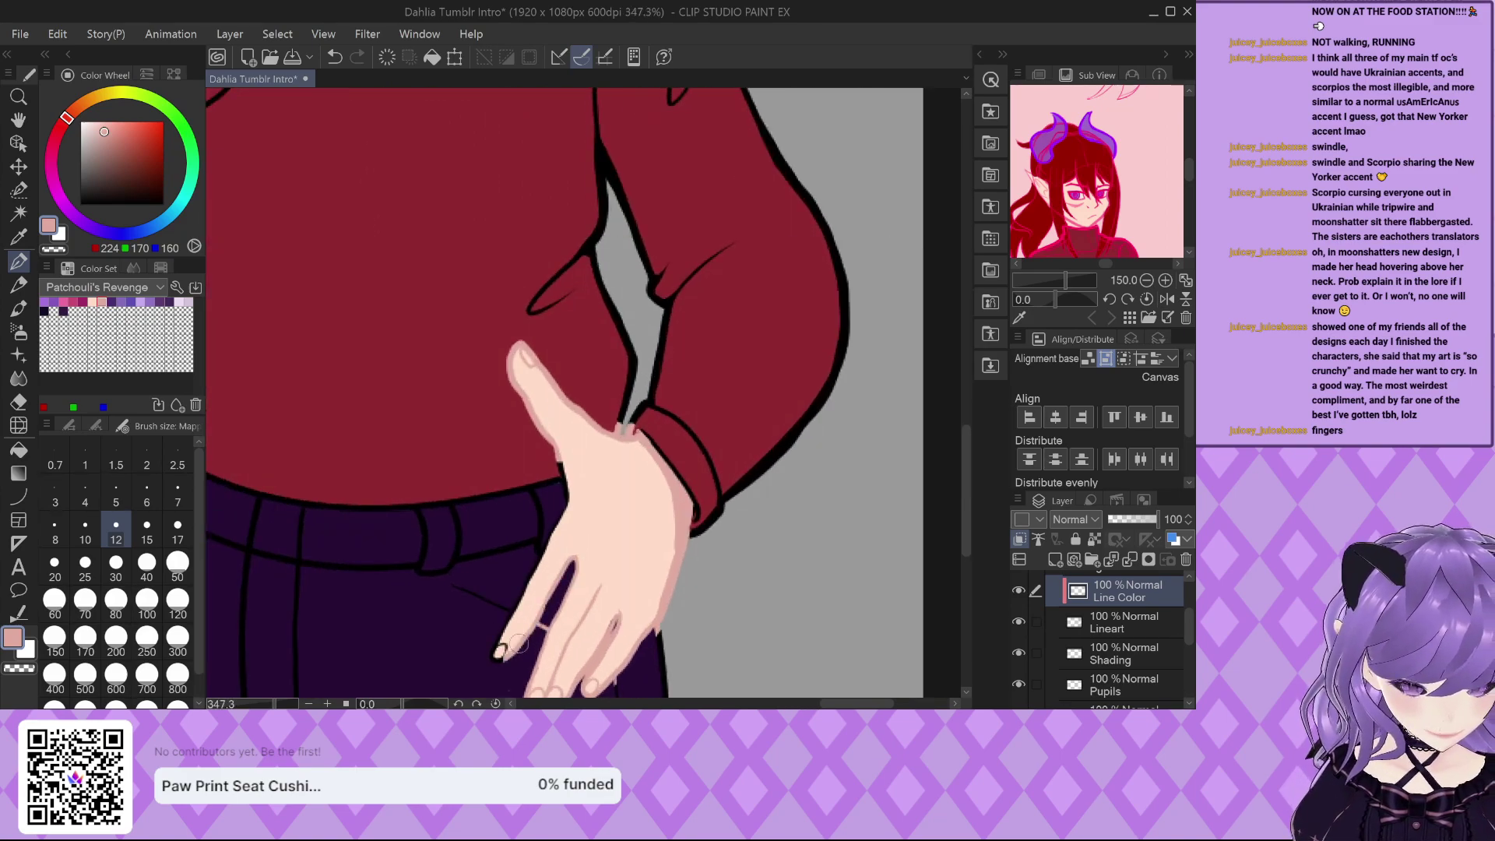
drag(502, 653, 507, 611)
drag(552, 531, 539, 546)
drag(558, 463, 562, 478)
Sample the pale peach palm colour (255, 220, 201) and return to the Shading layer.
scroll(555, 460, down, 2)
scroll(538, 561, up, 2)
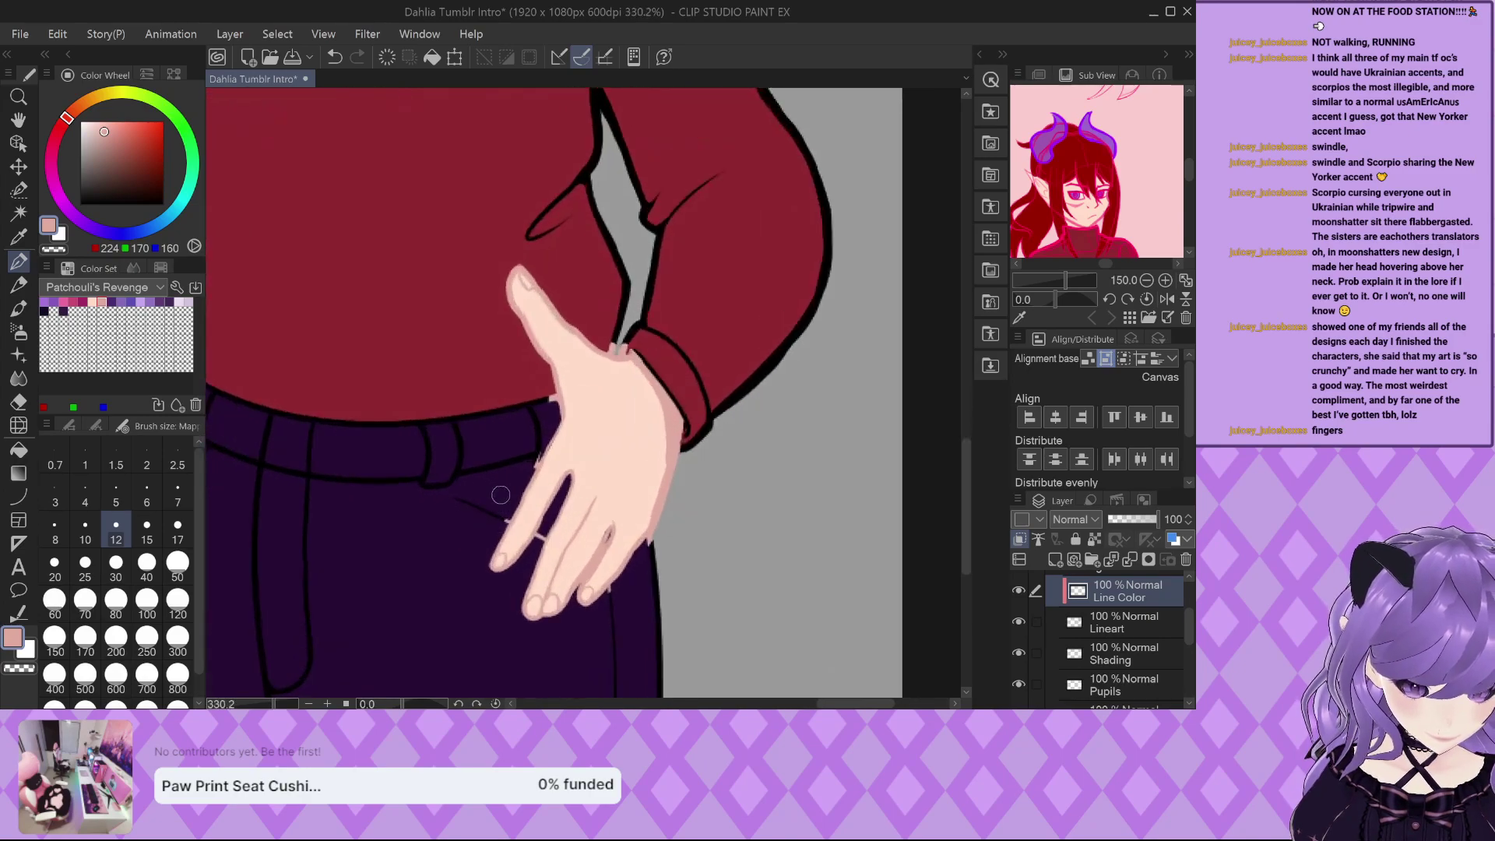
alt+click(600, 448)
click(1139, 654)
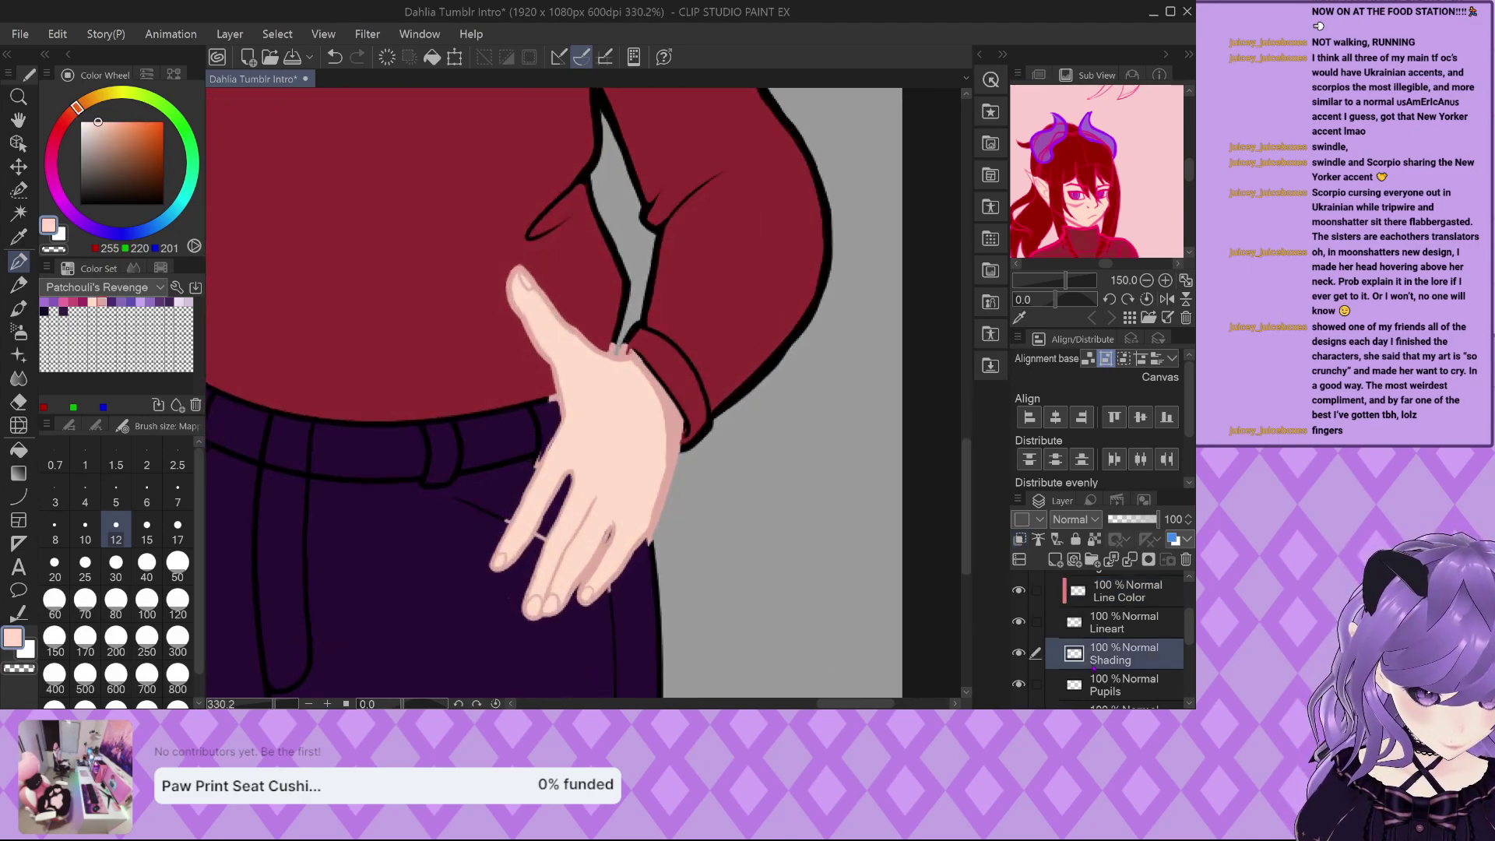
Set the colour to black and brush size to 5, then select the Lineart layer.
click(1151, 692)
scroll(1083, 690, down, 2)
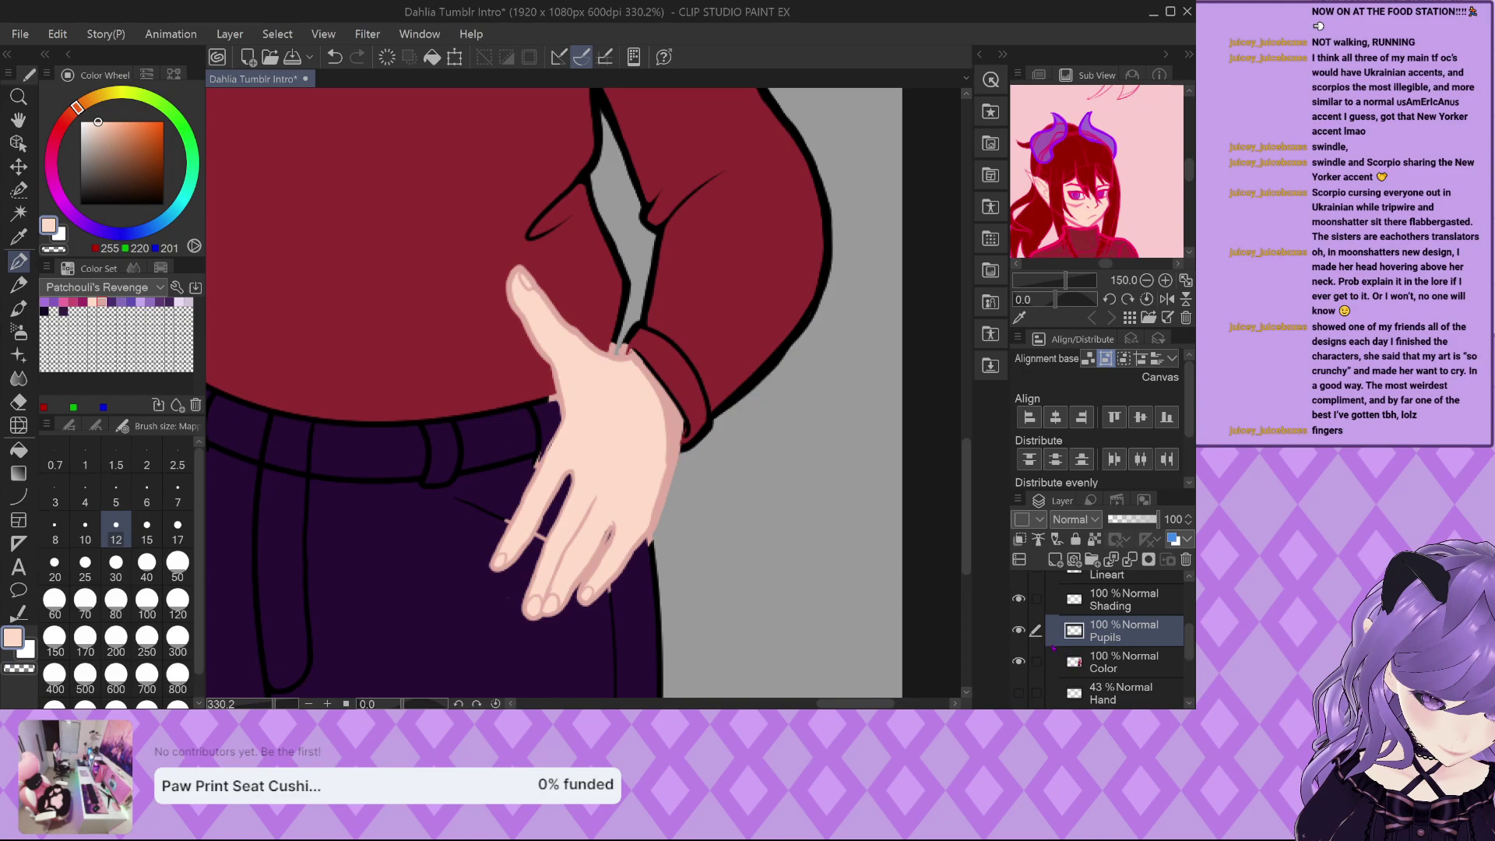
key(alt+bracketleft)
scroll(608, 546, up, 4)
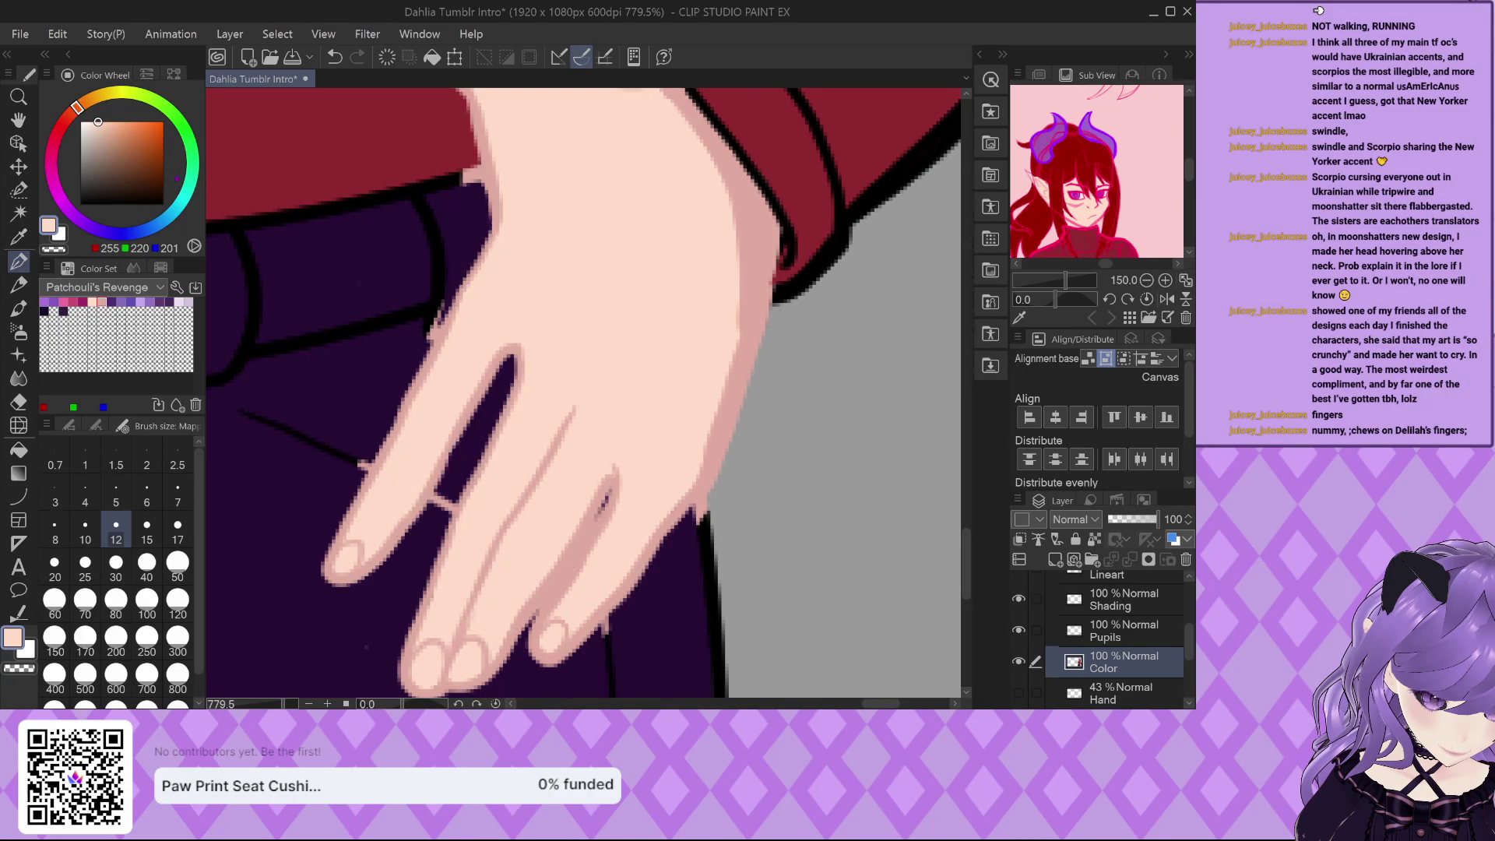
click(80, 204)
click(115, 491)
scroll(1121, 634, up, 2)
click(1124, 627)
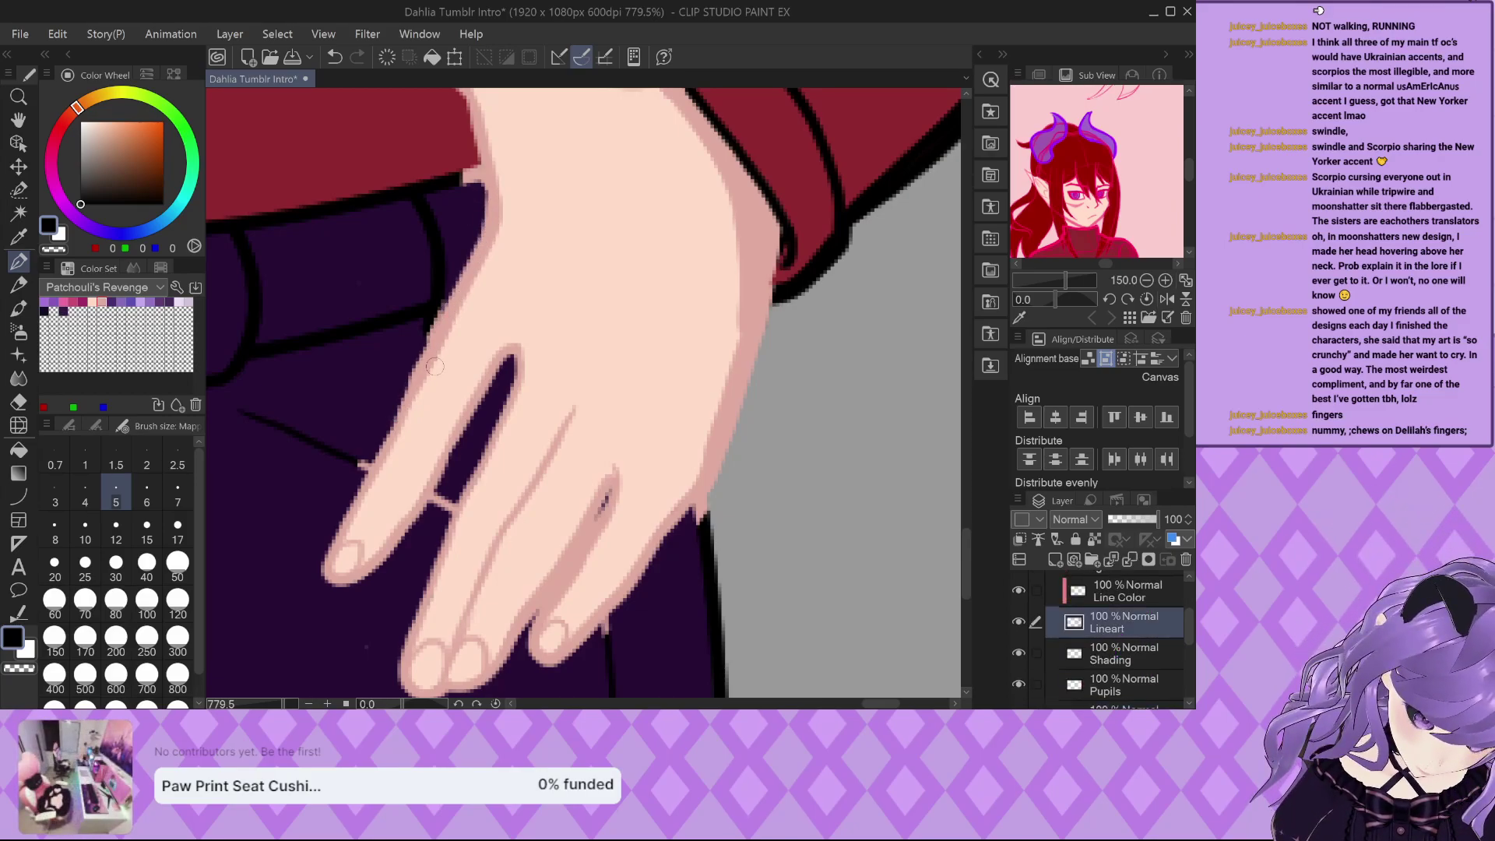
Sample the trousers' dark purple (38, 12, 53) after trying darker and lighter purple swatches.
click(1039, 80)
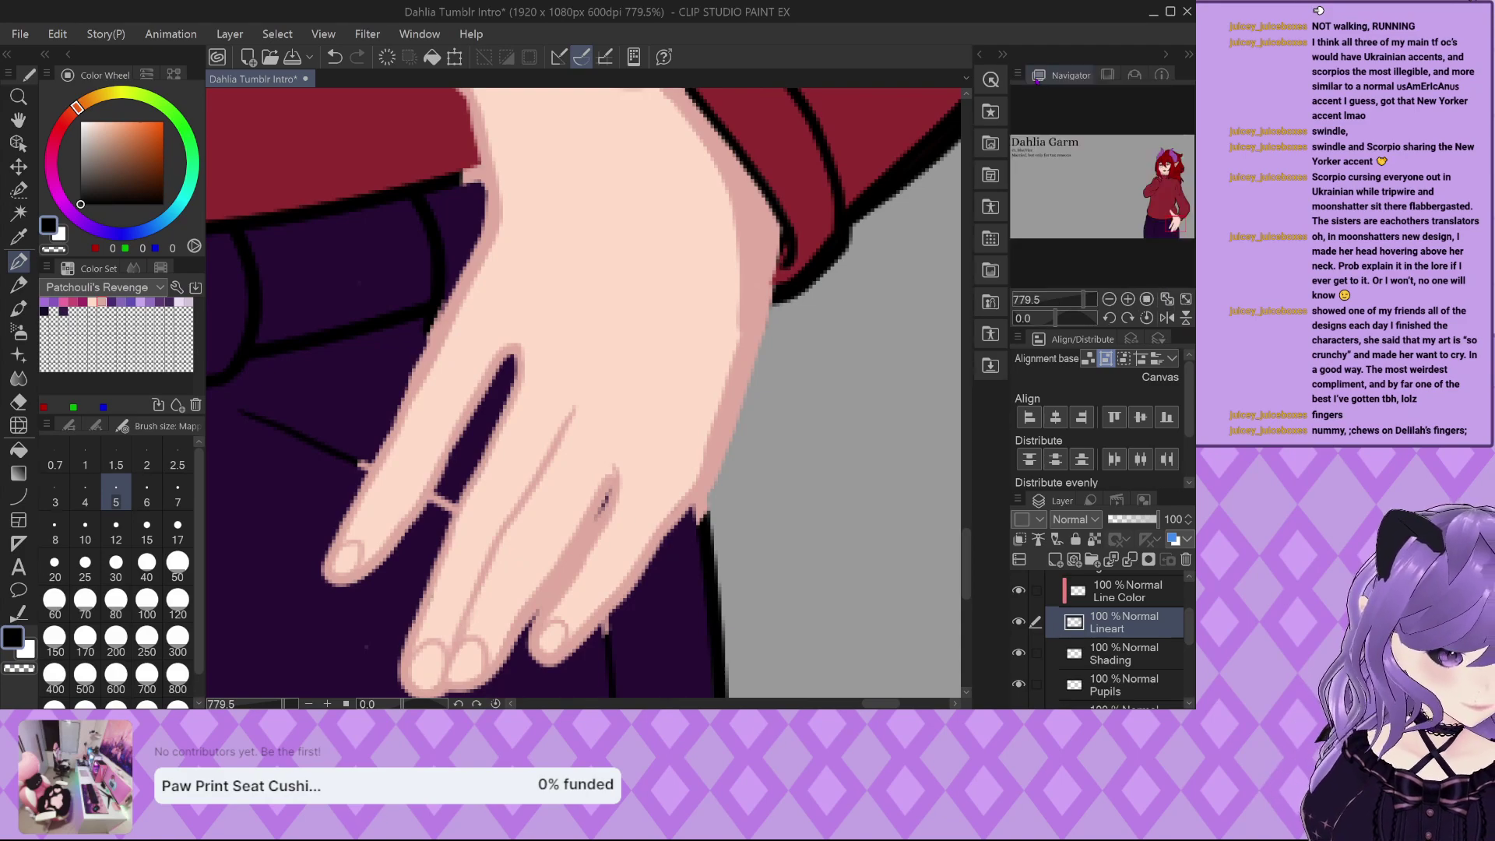
scroll(479, 469, down, 2)
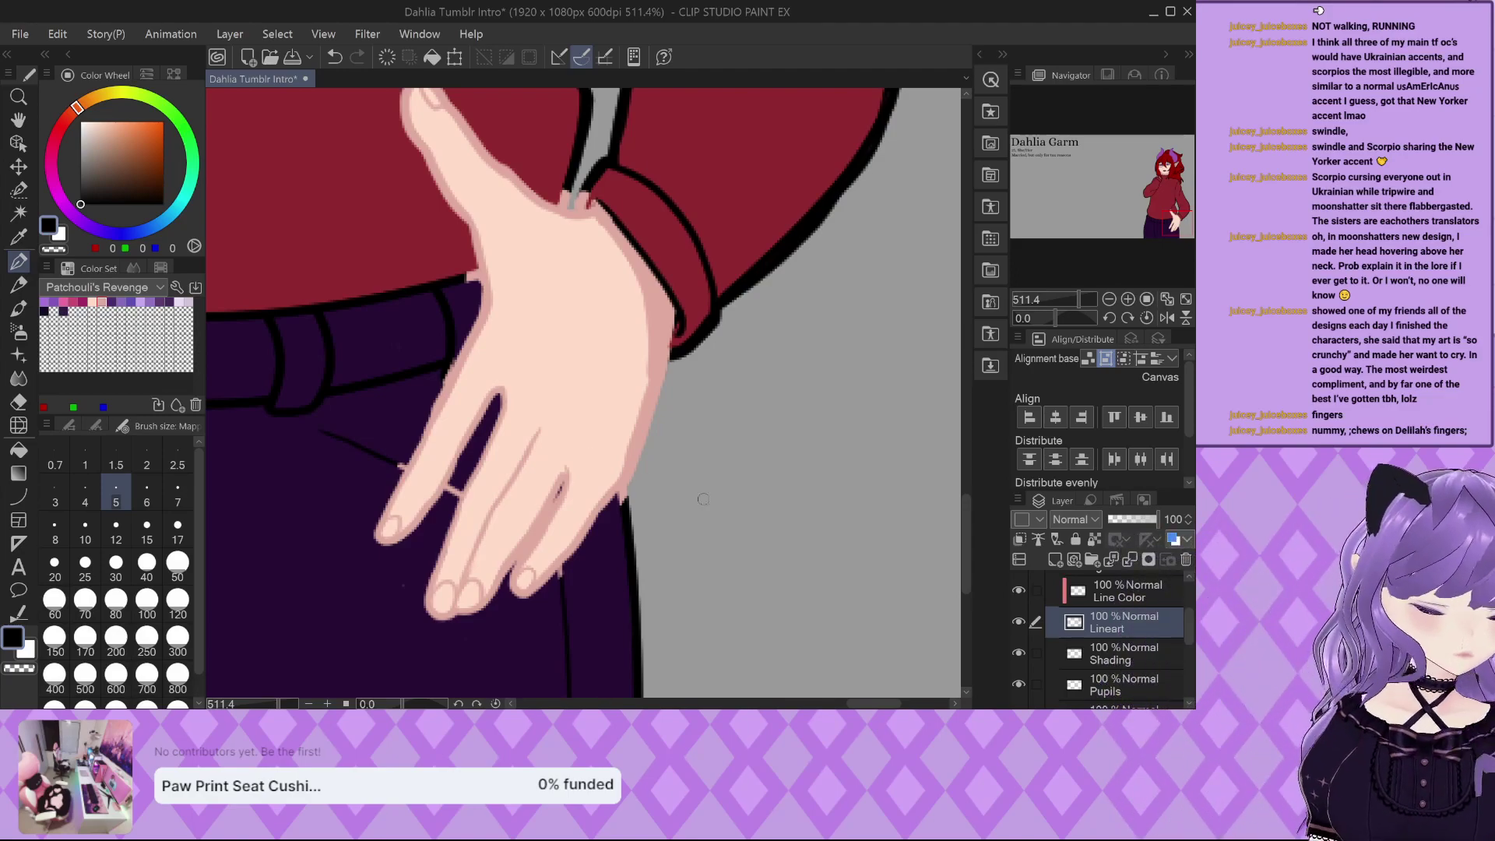
scroll(745, 632, down, 5)
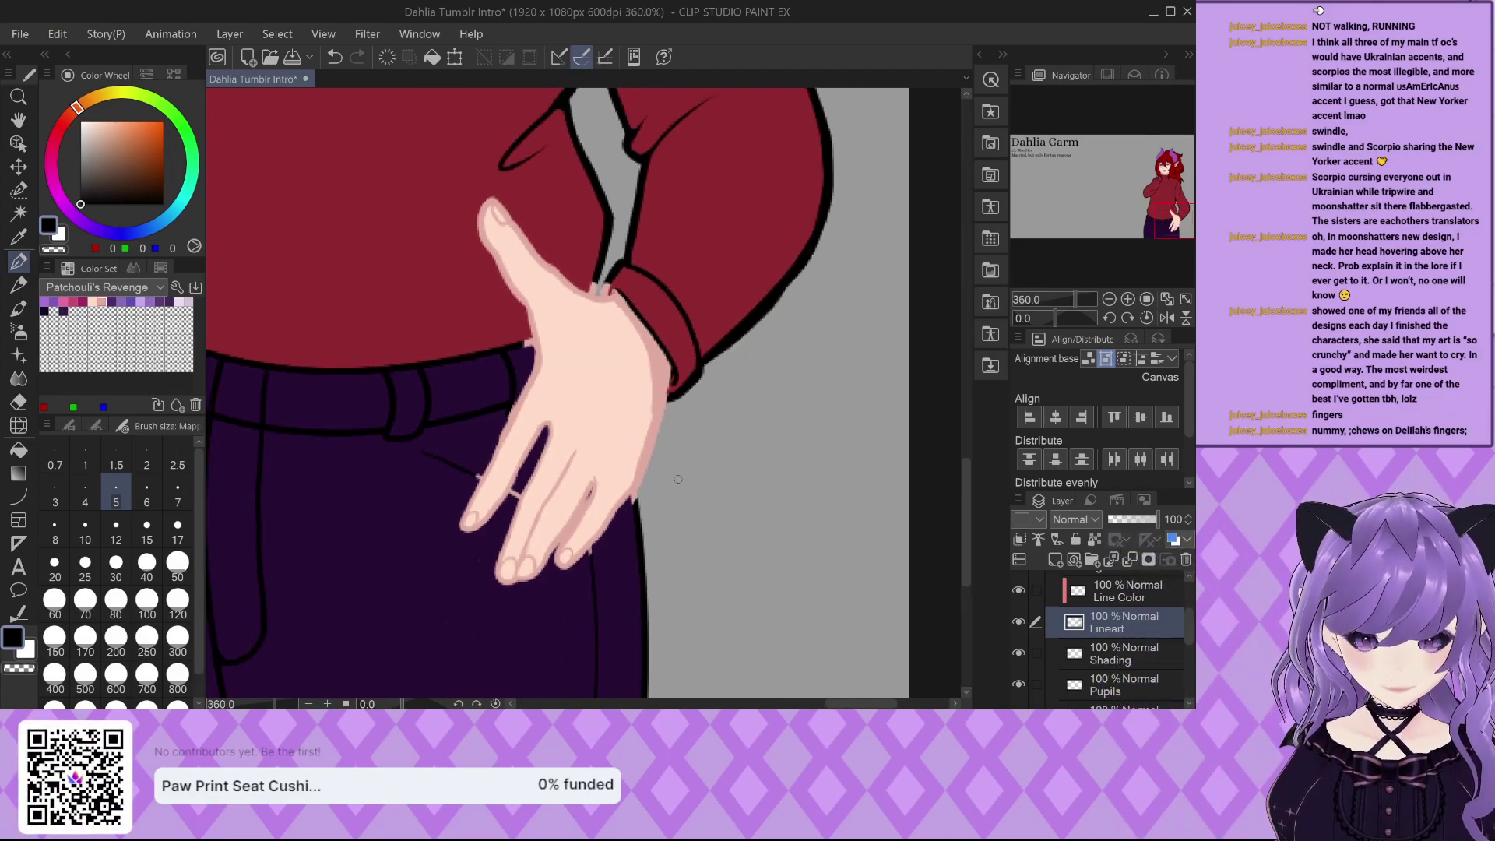
alt+click(507, 533)
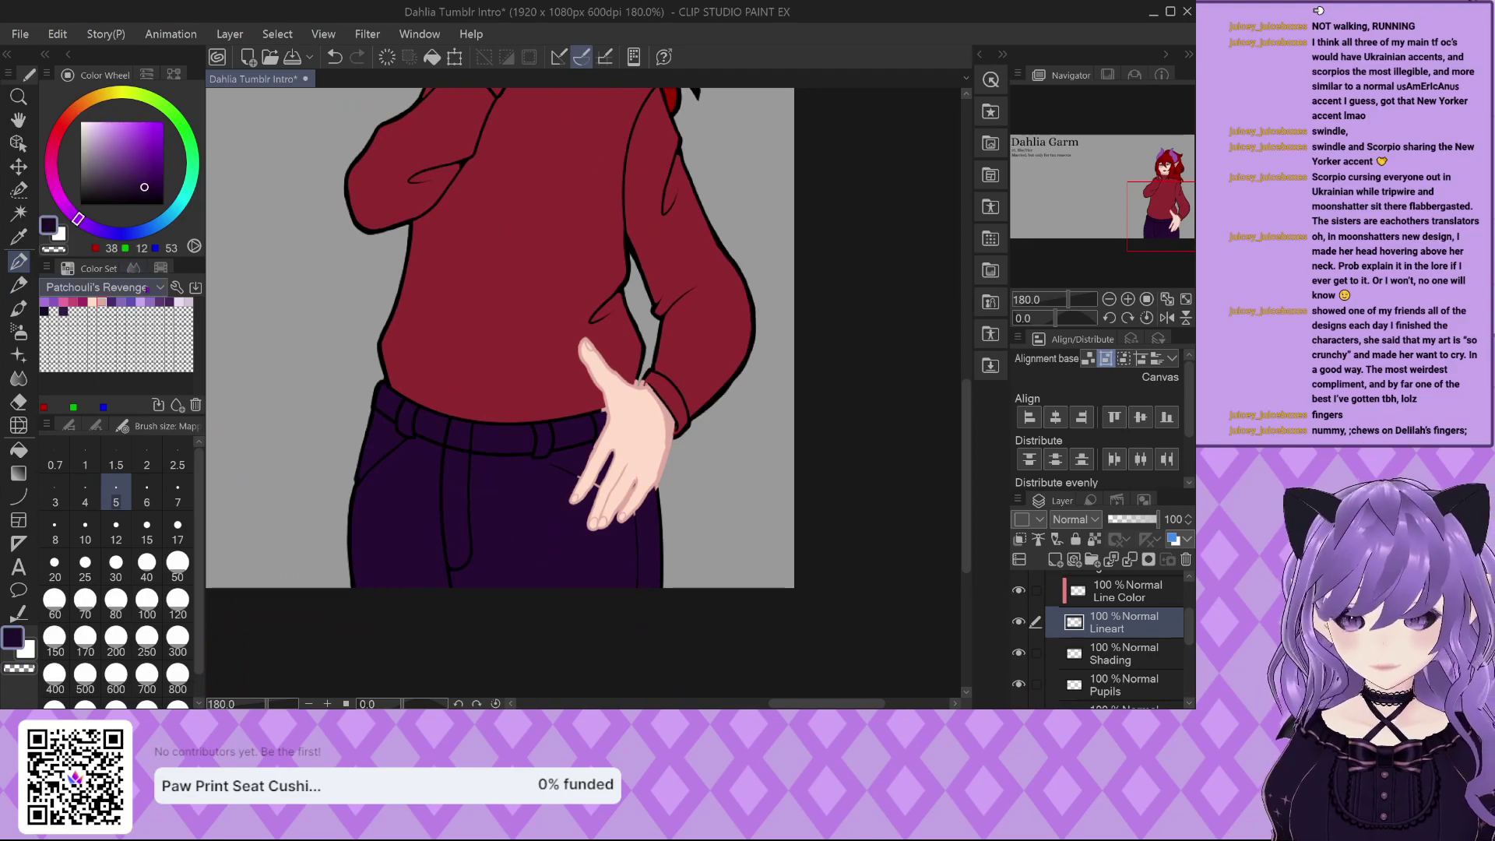
click(75, 309)
click(67, 309)
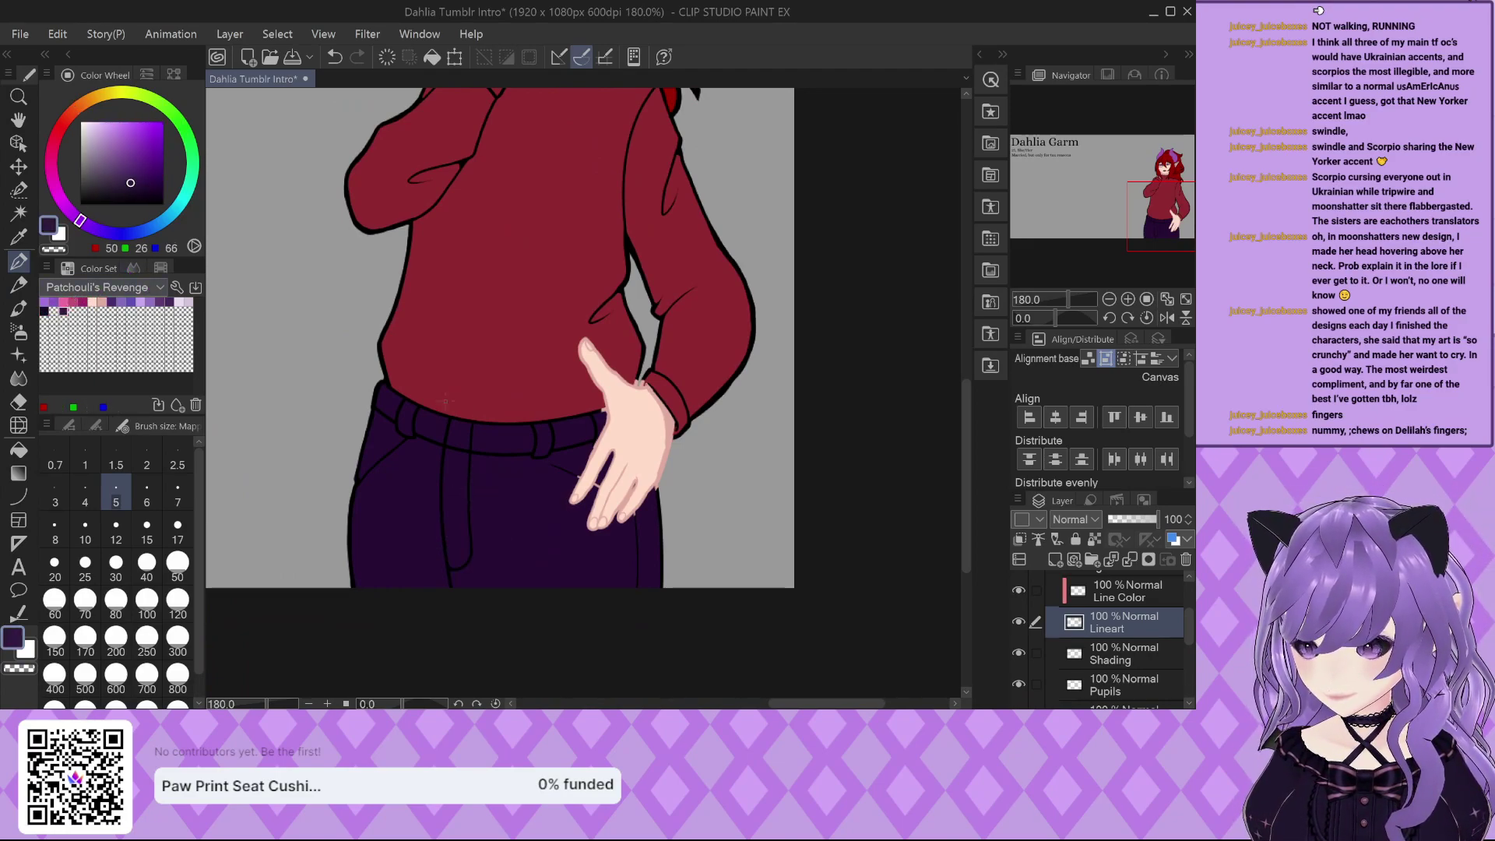
alt+click(507, 526)
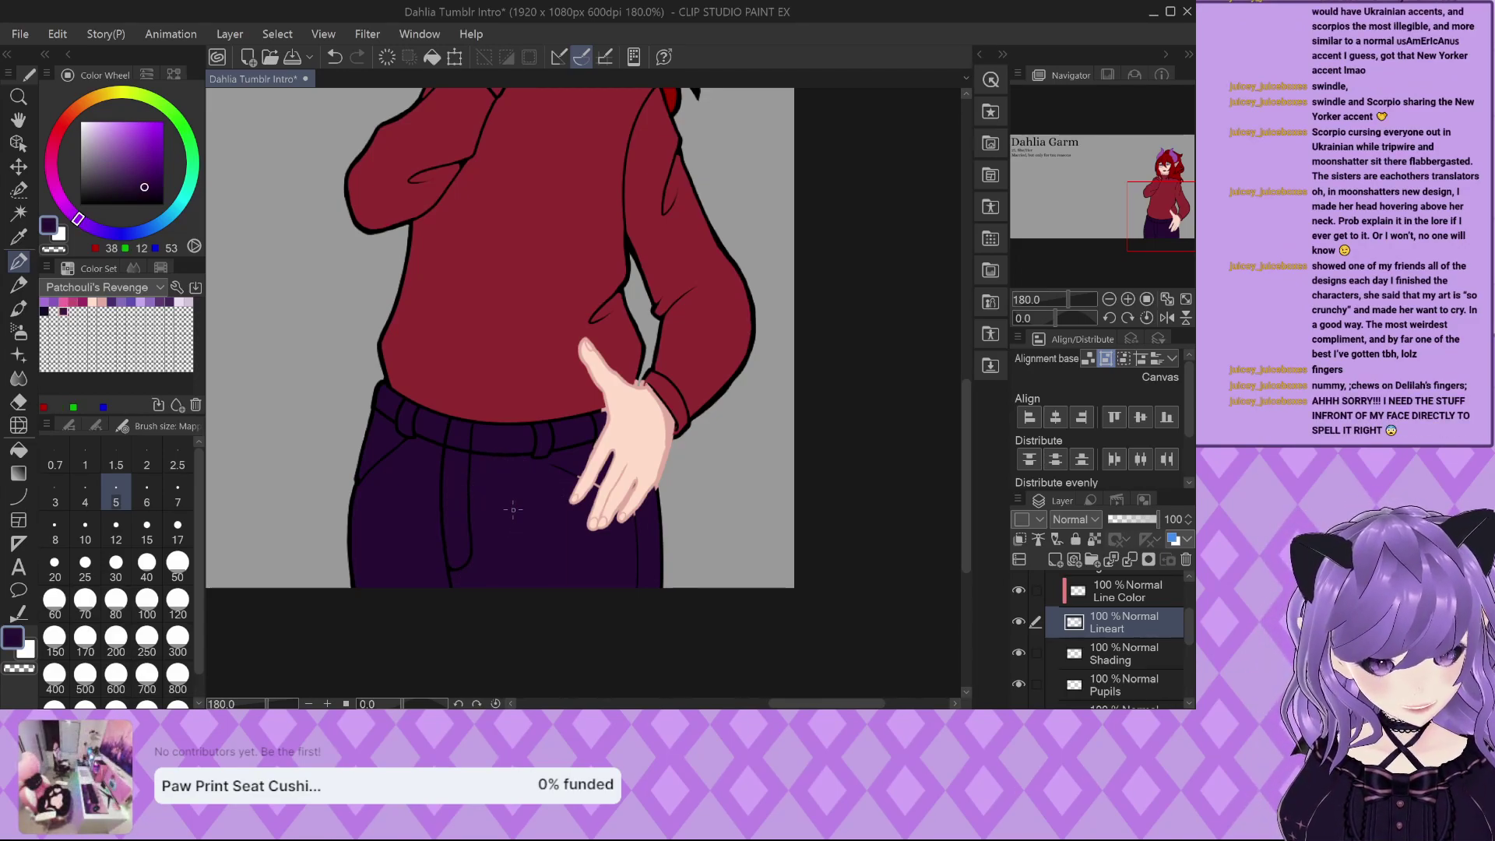
scroll(490, 471, up, 2)
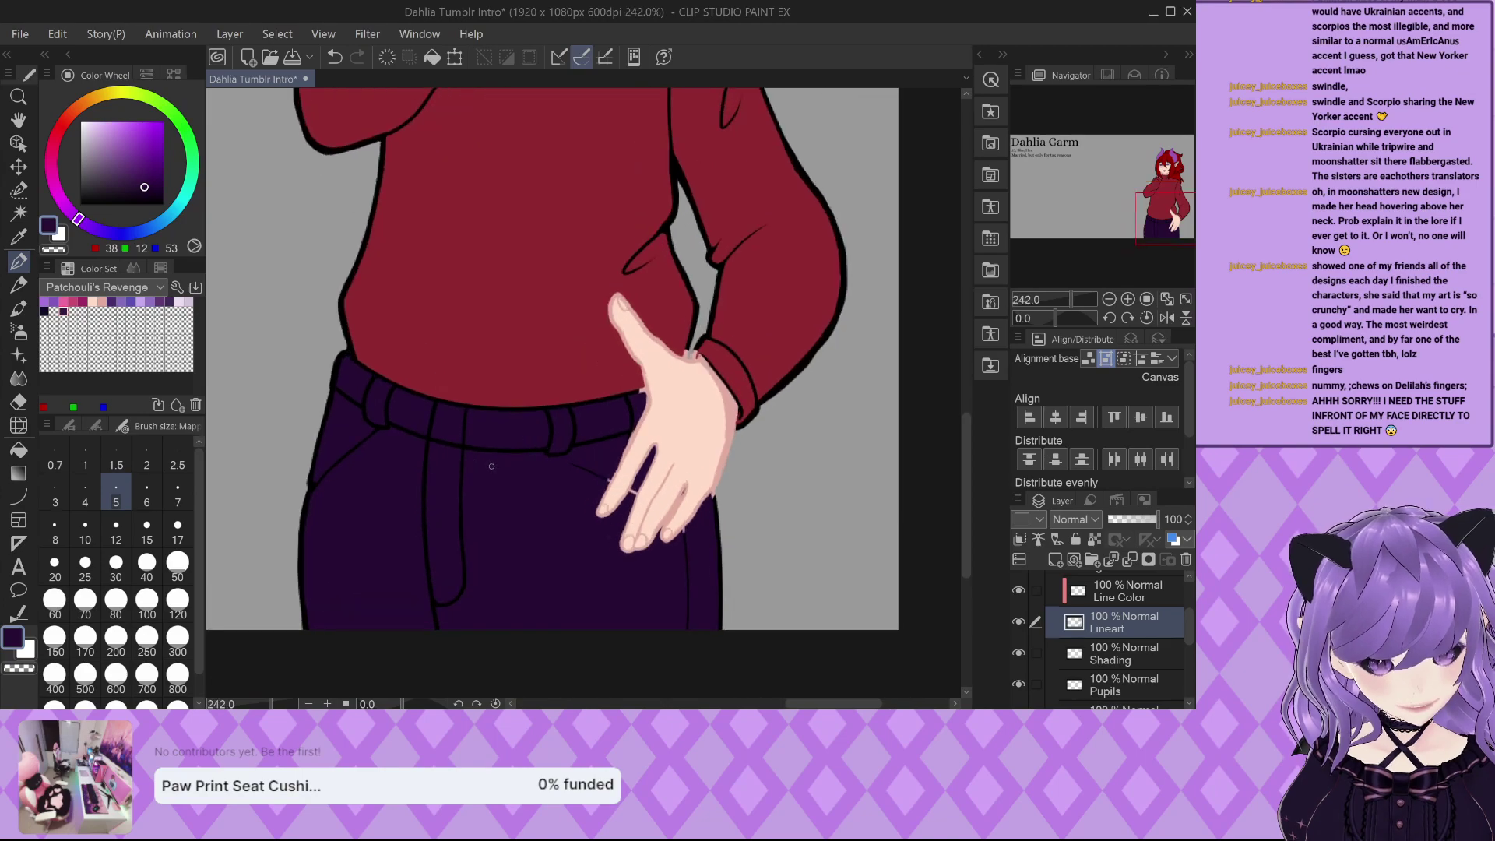
scroll(654, 507, down, 4)
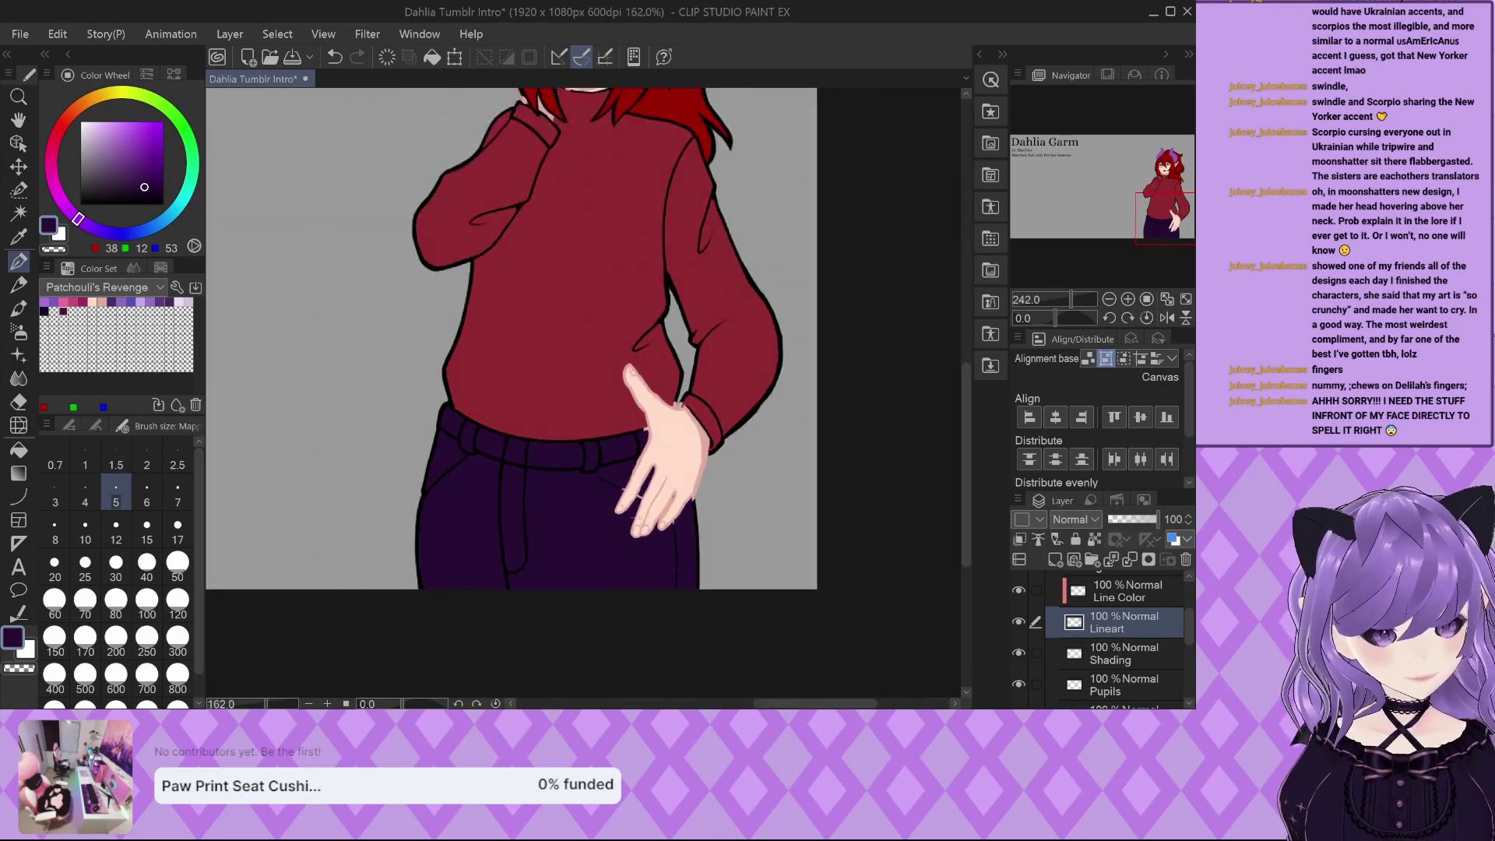
mouse_move(1132, 180)
mouse_down()
mouse_move(1039, 154)
mouse_move(1139, 163)
mouse_up()
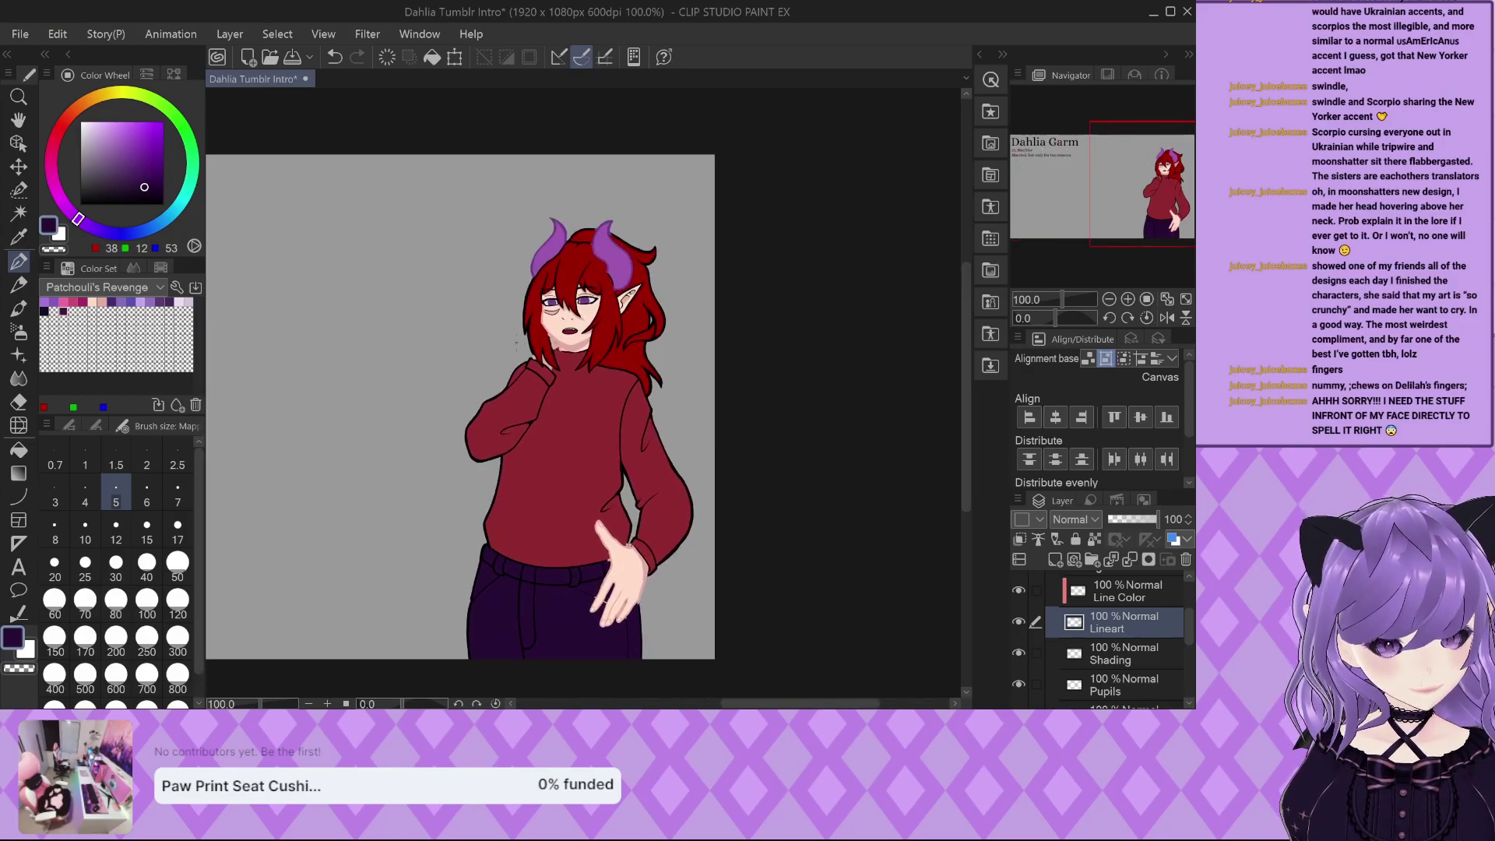
scroll(576, 300, up, 8)
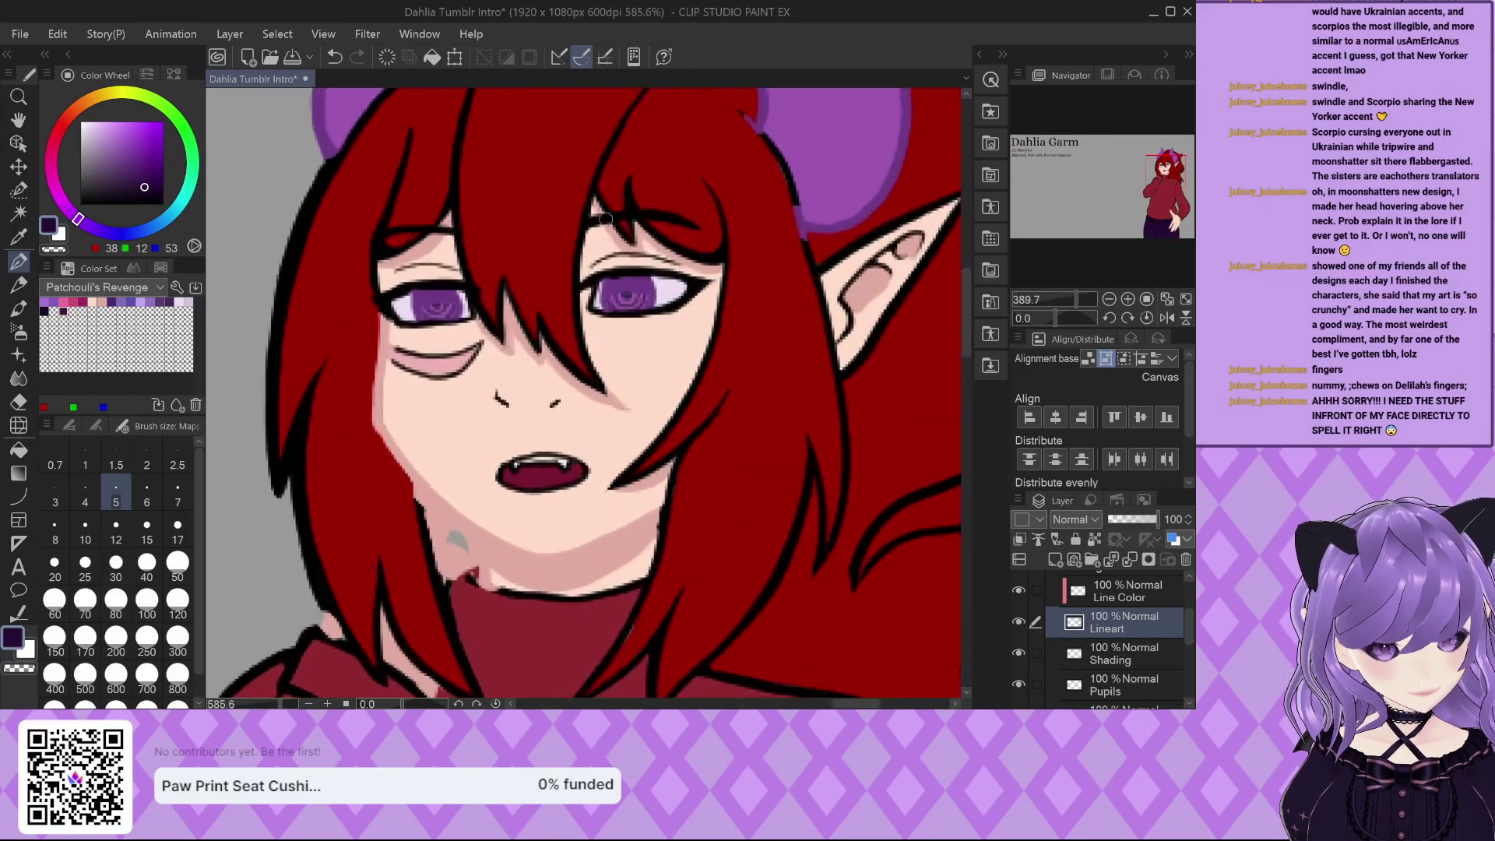
Pick the light lavender swatch and select the Shading layer.
scroll(606, 221, up, 2)
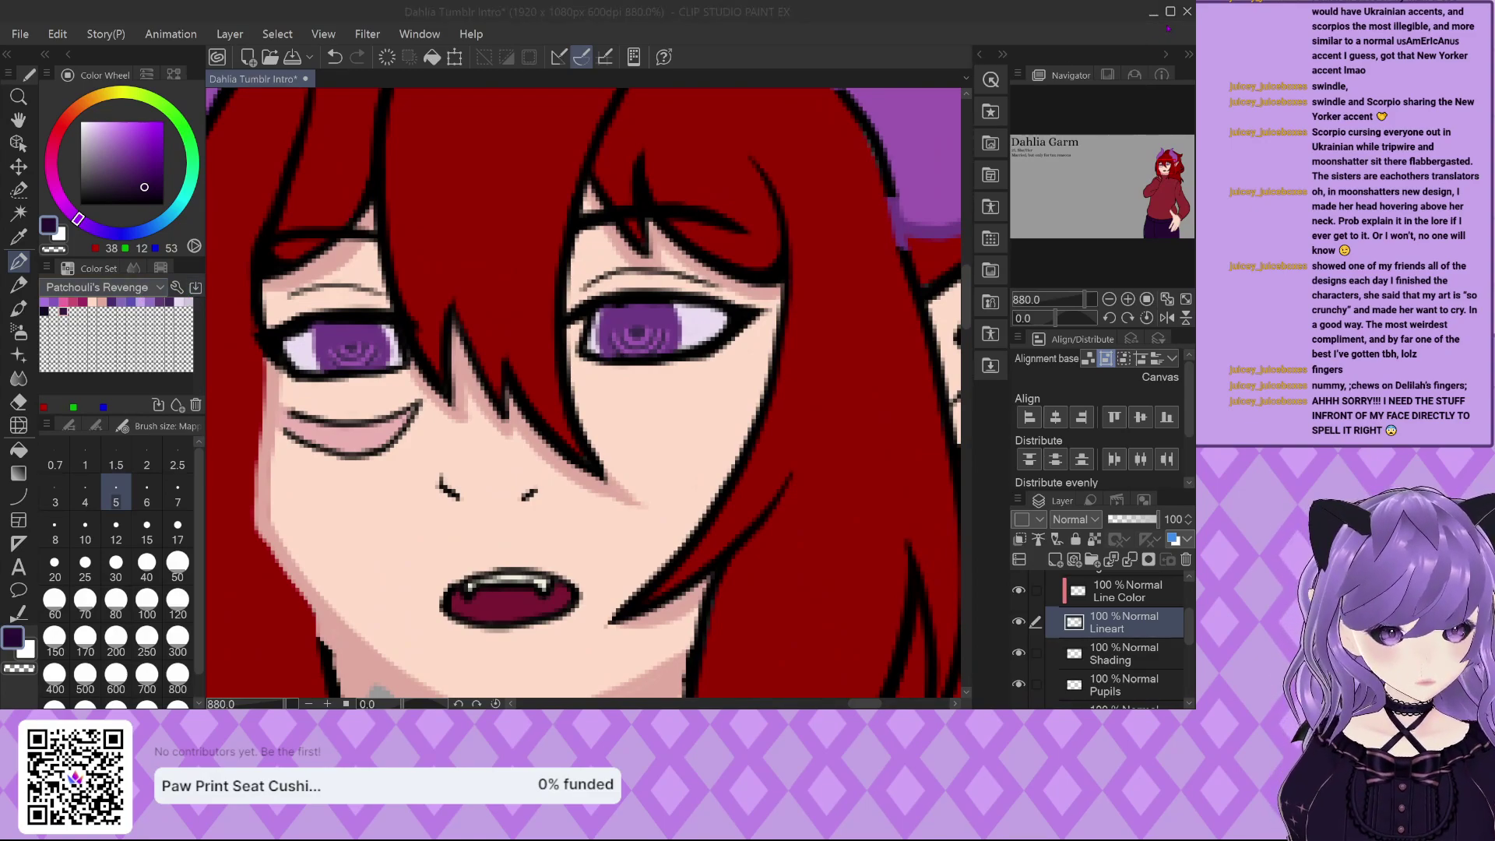
click(424, 163)
click(185, 303)
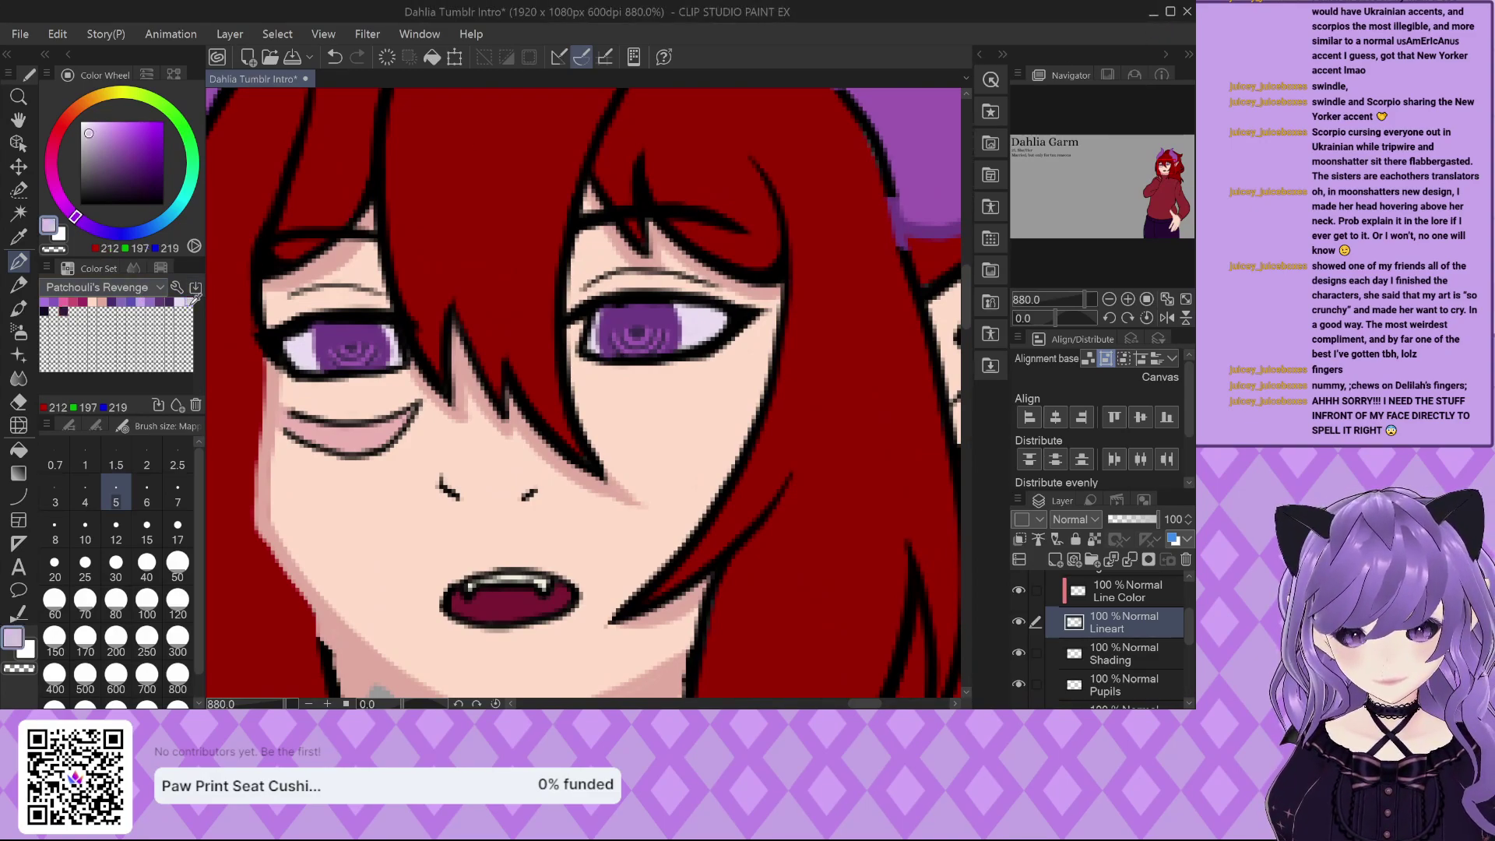
click(1127, 656)
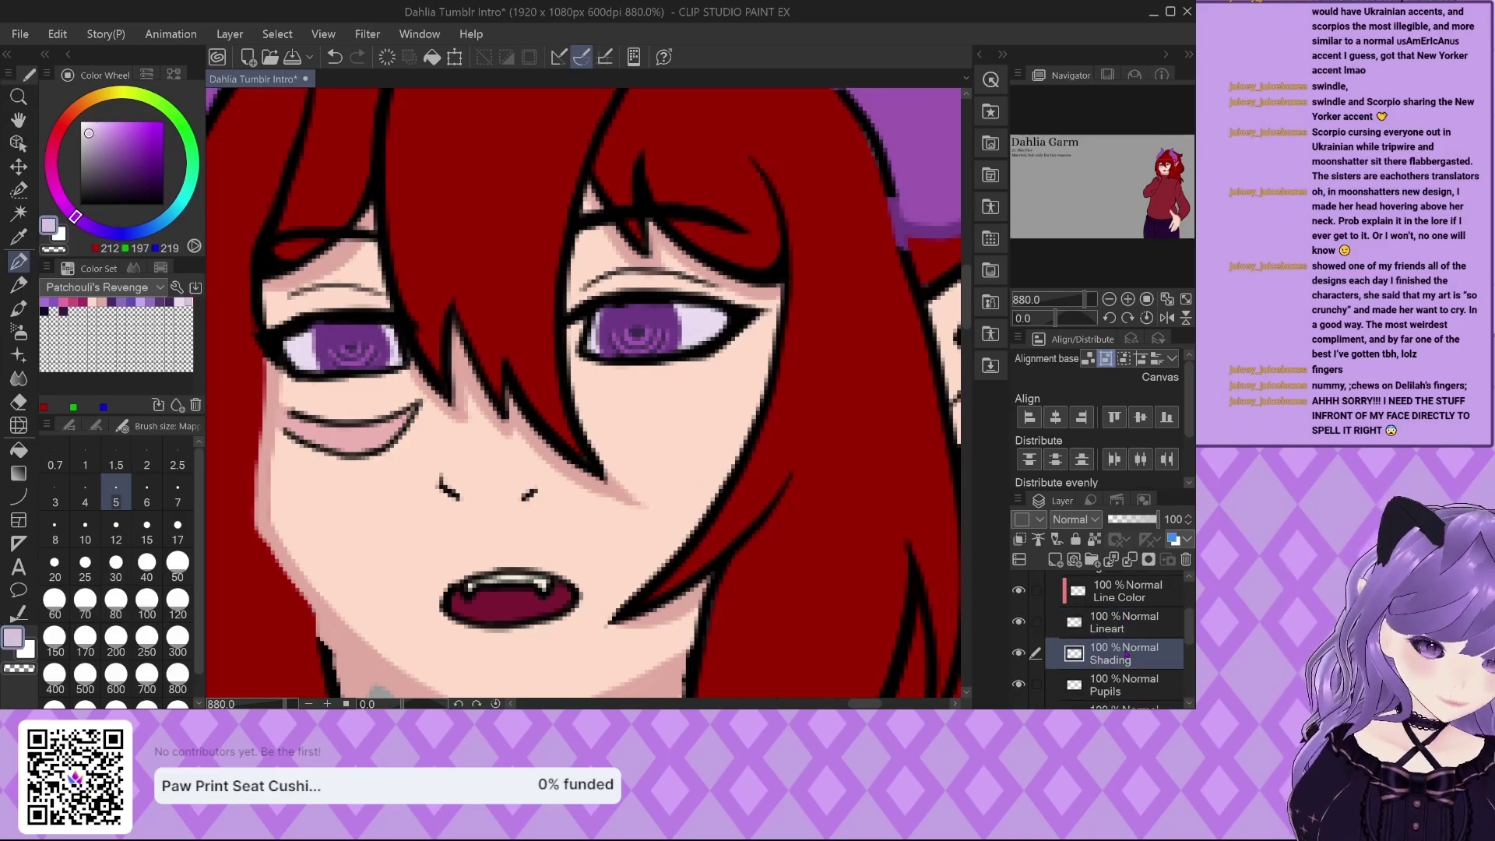
Zoom in around the eyes and switch the colour to skin pink (224, 170, 160).
scroll(686, 311, up, 3)
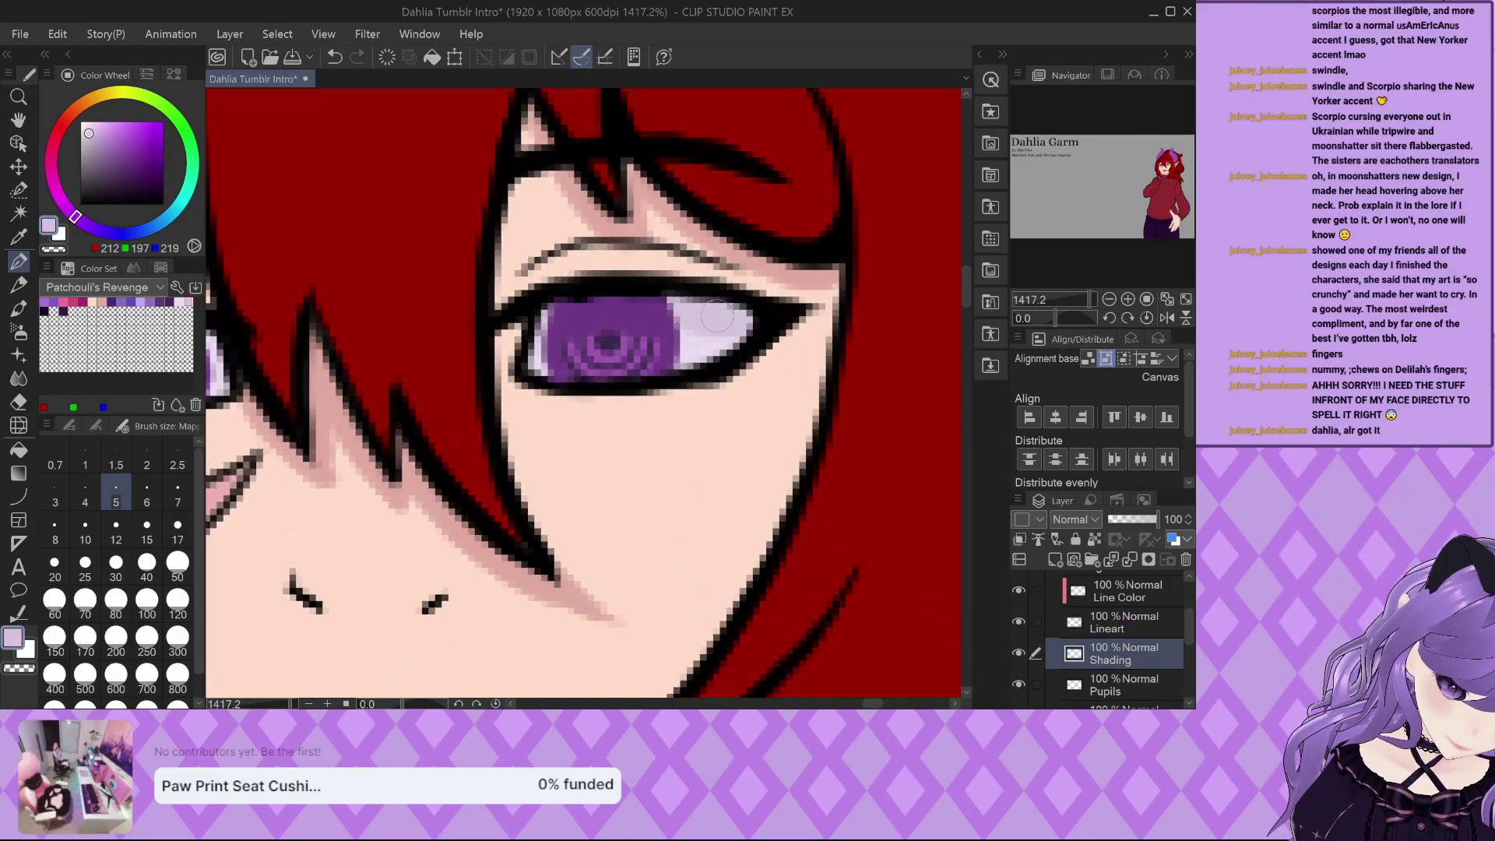
scroll(563, 313, up, 1)
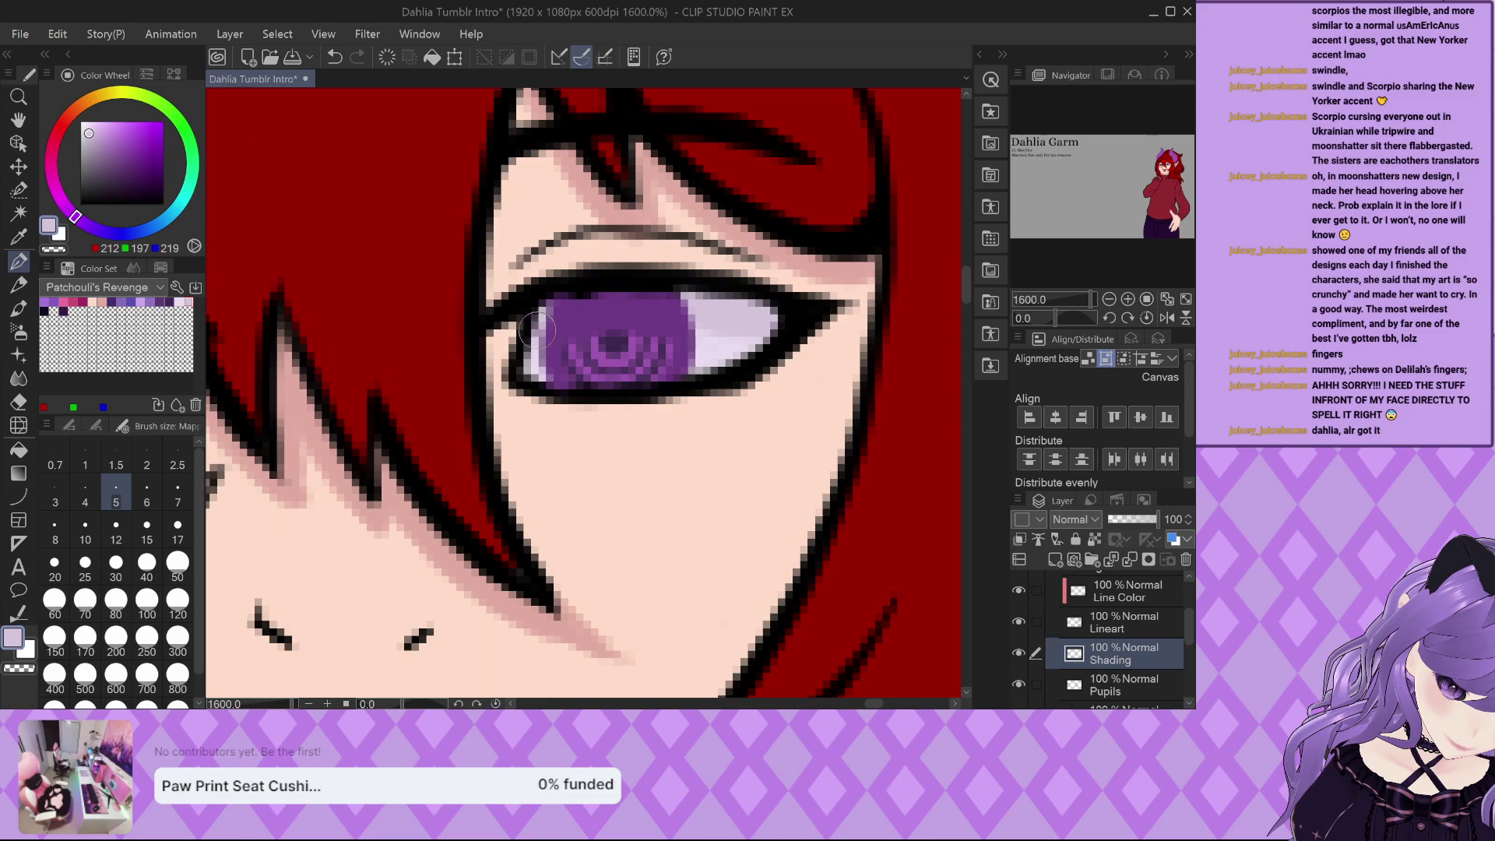
scroll(662, 272, down, 4)
scroll(323, 300, up, 3)
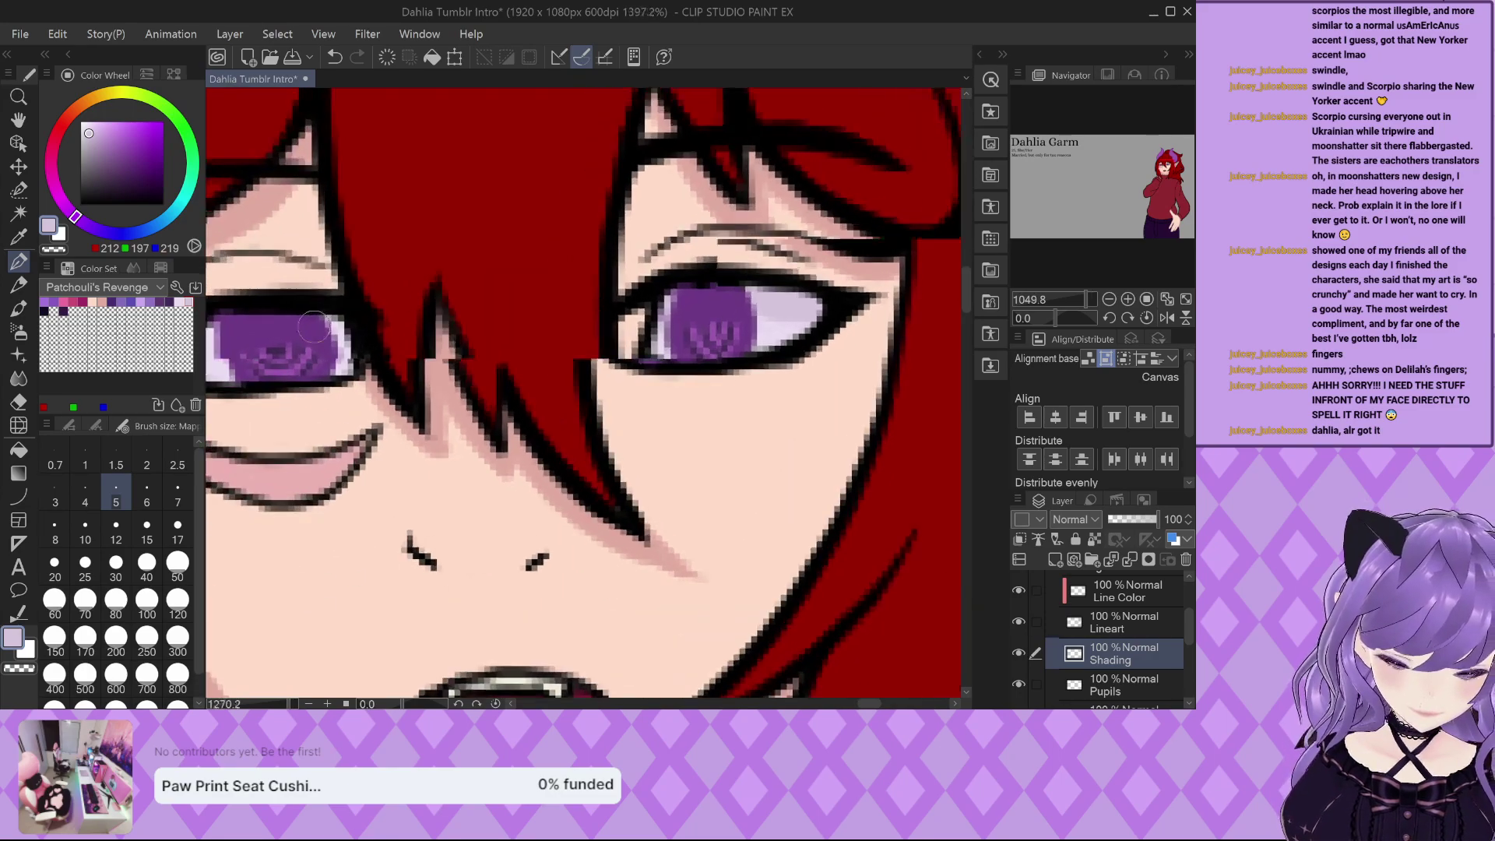
scroll(436, 329, down, 4)
scroll(285, 342, up, 1)
scroll(282, 340, up, 2)
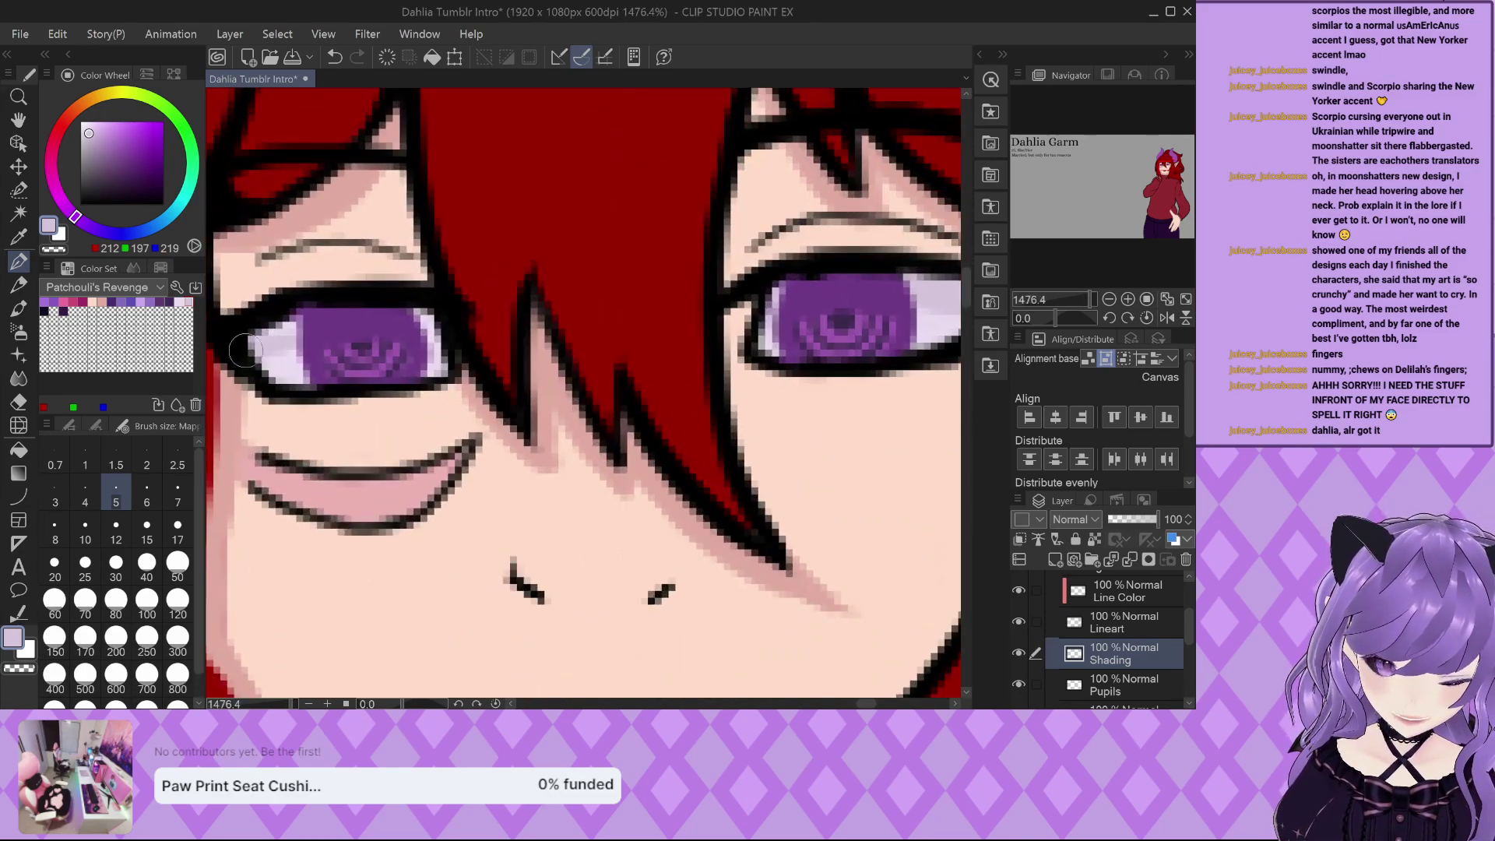
scroll(282, 323, down, 1)
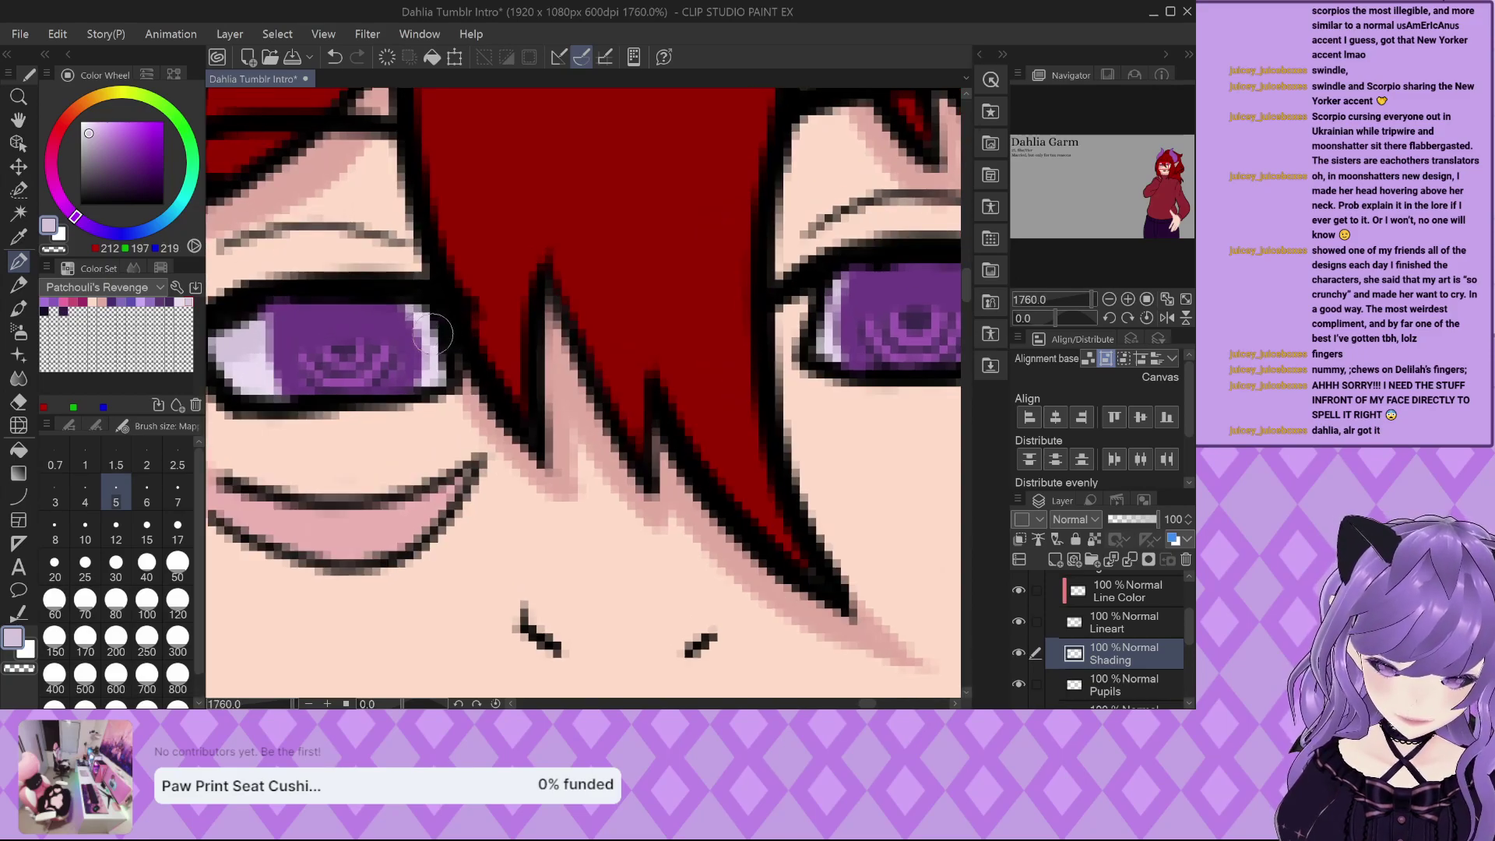
scroll(424, 282, down, 1)
scroll(424, 281, down, 5)
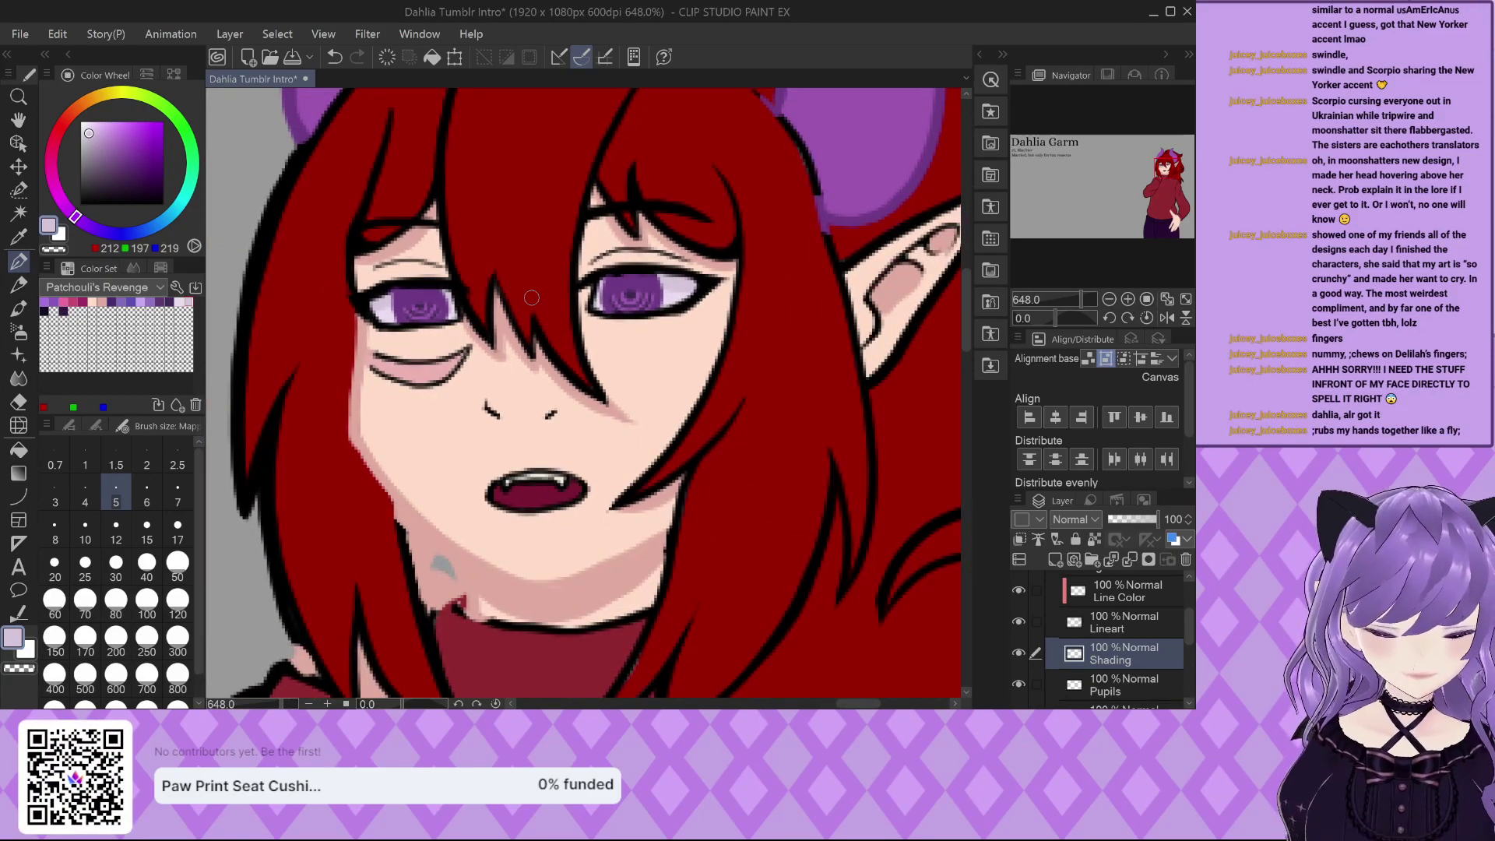
click(99, 301)
Open the Patchouli Tumblr Intro artwork in a new tab.
scroll(464, 239, up, 2)
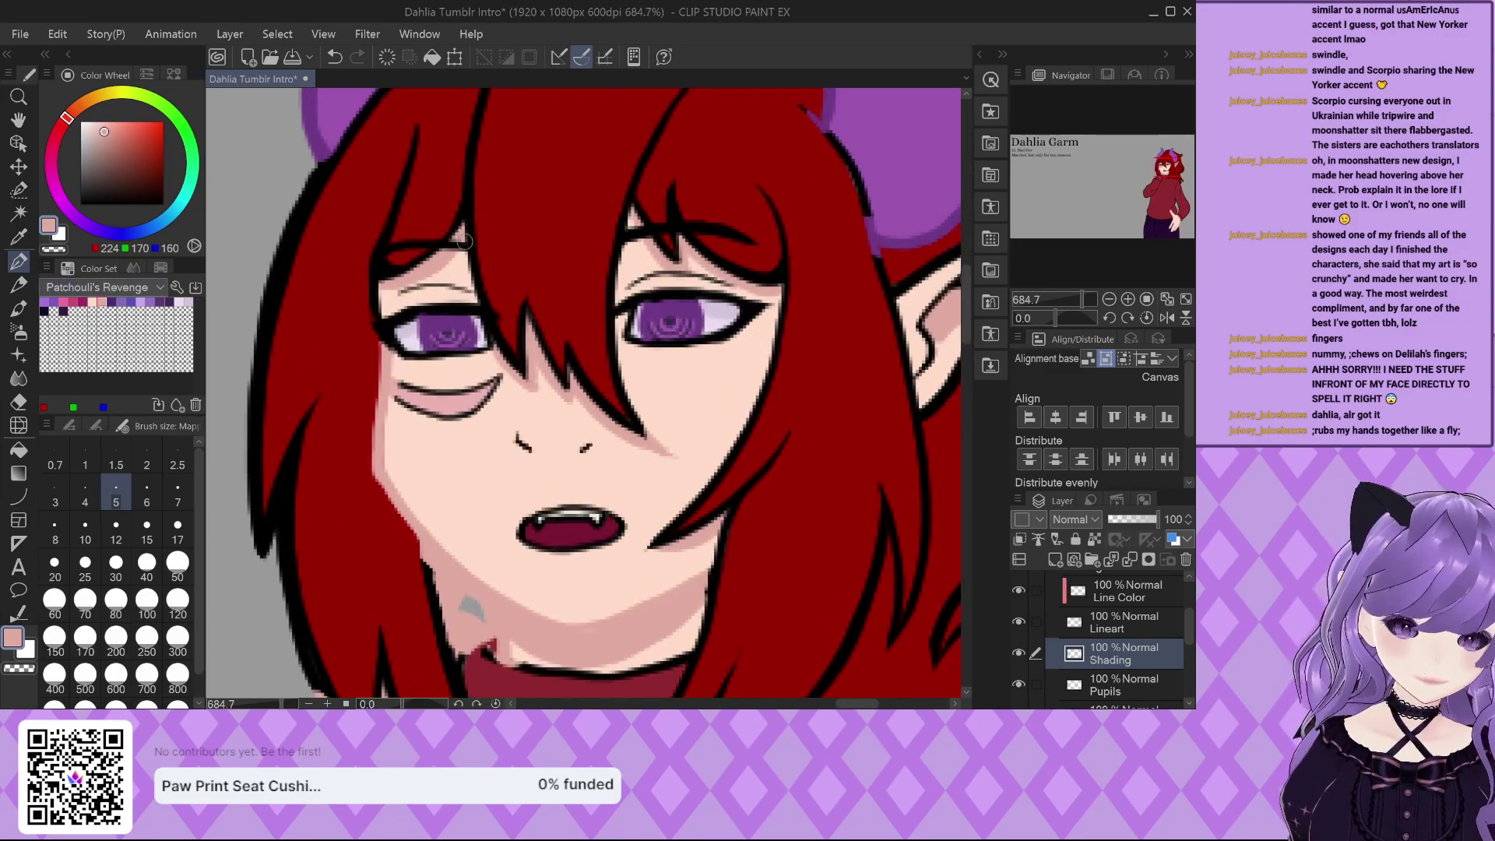
scroll(465, 274, down, 4)
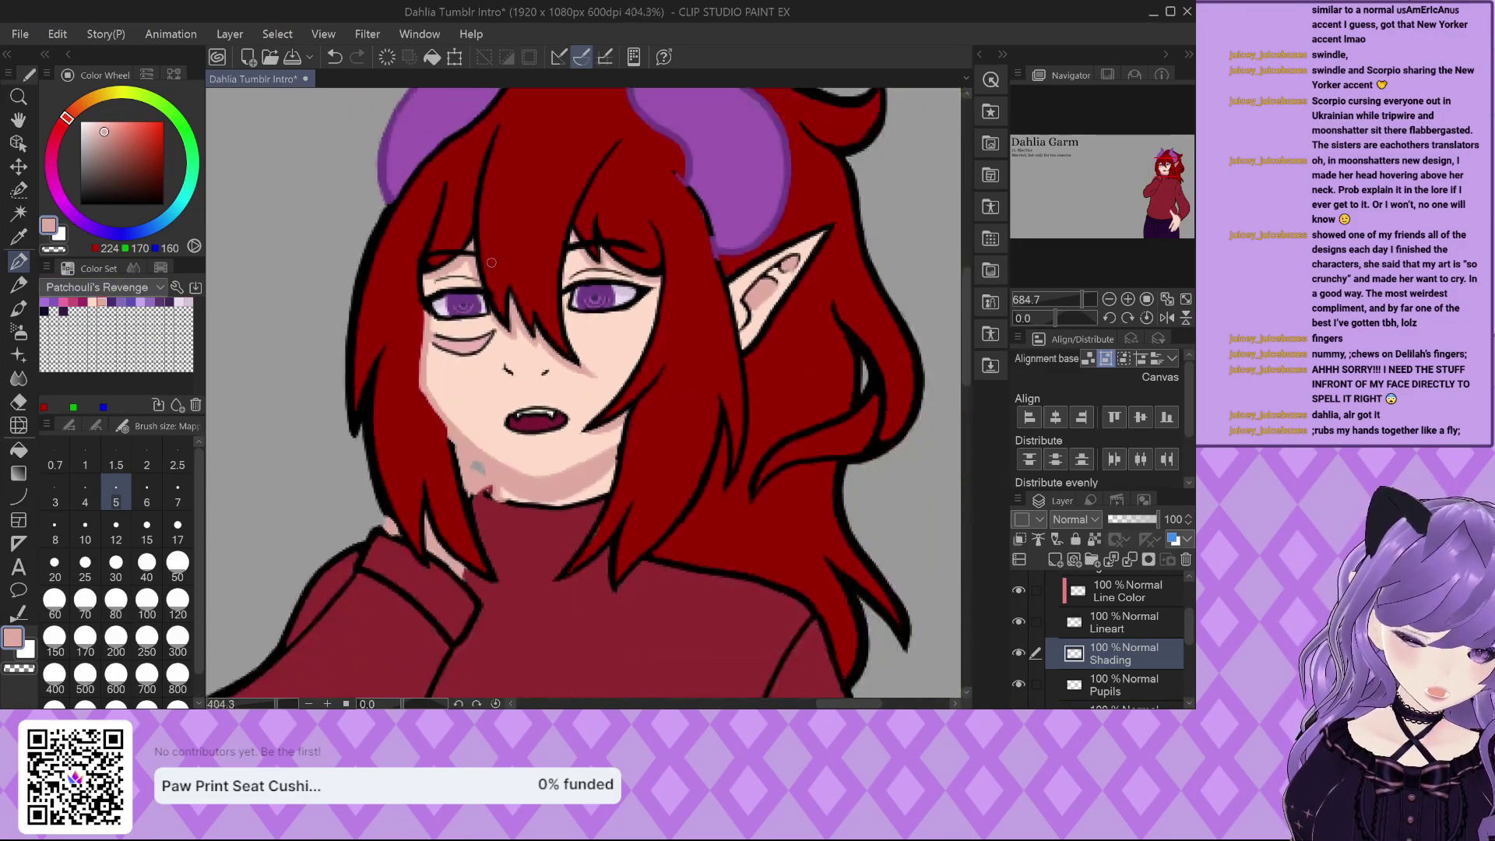
scroll(511, 356, up, 4)
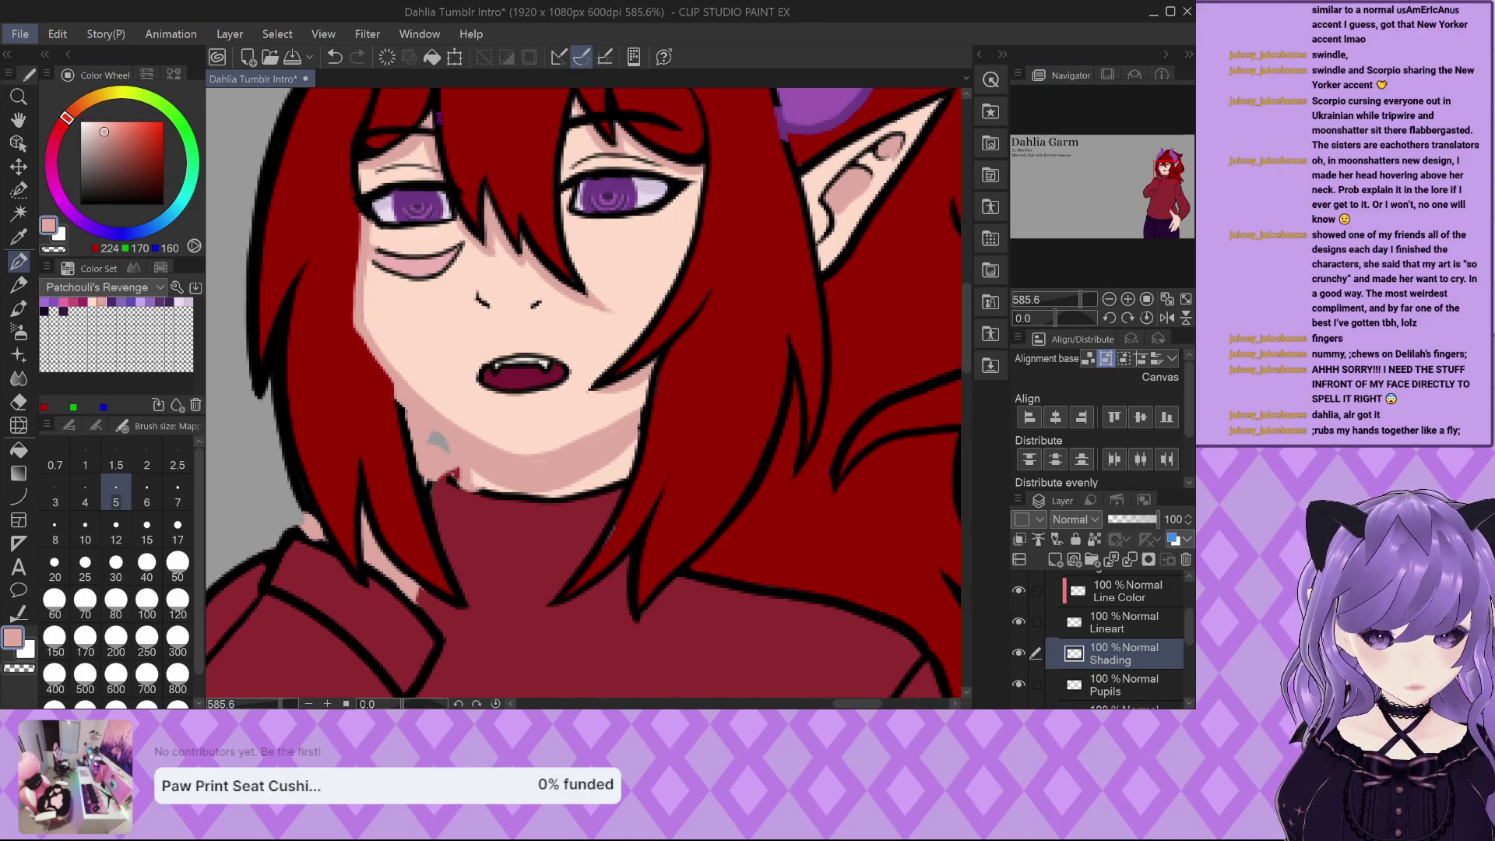
click(300, 188)
Sample the rose pink (202, 117, 116) at Patchouli's mouth corner and remove a stray swatch.
scroll(790, 352, up, 8)
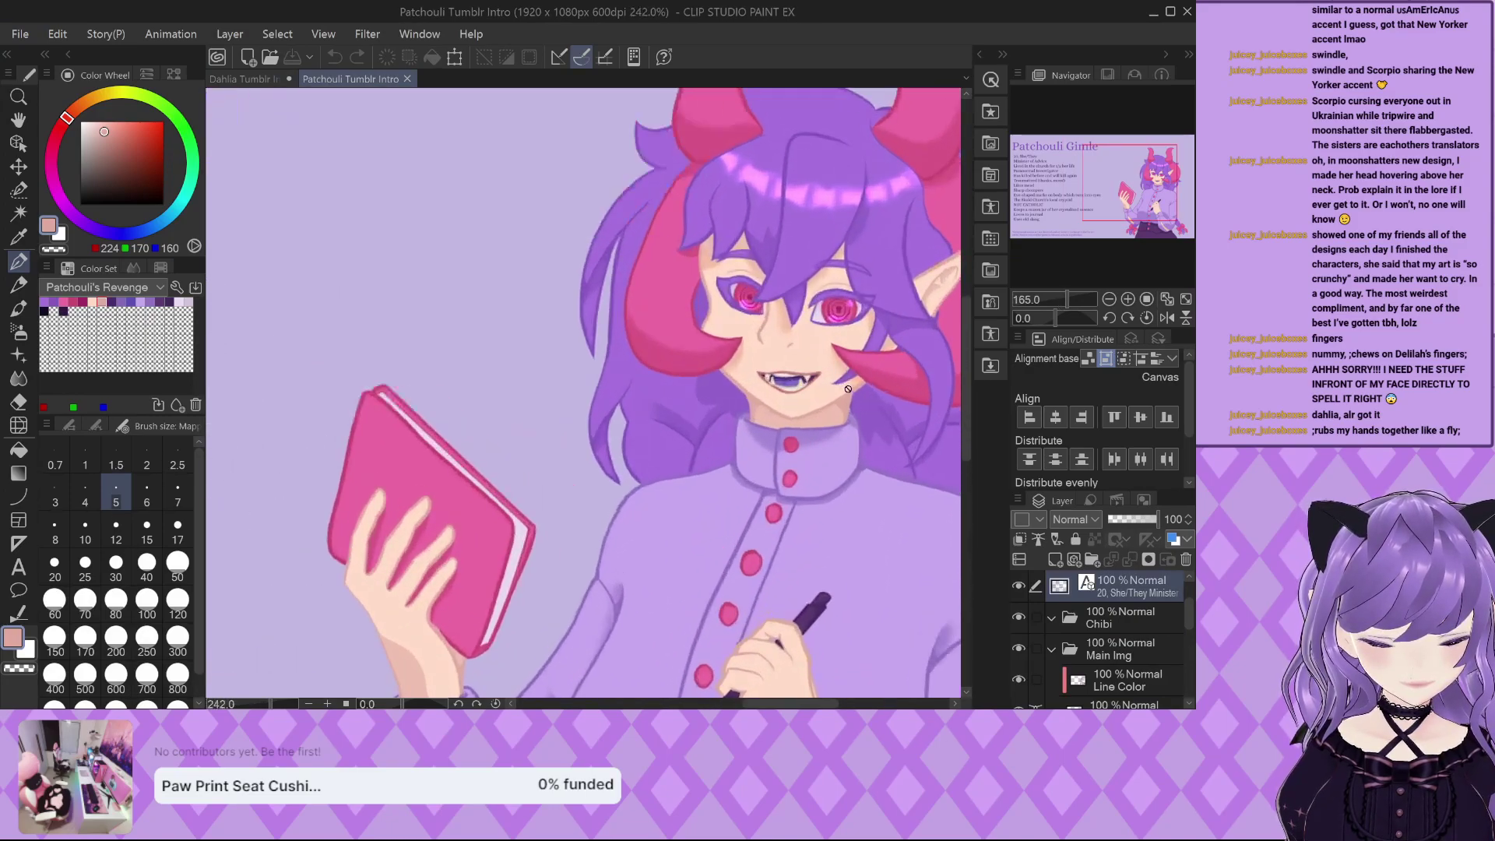
scroll(847, 389, up, 8)
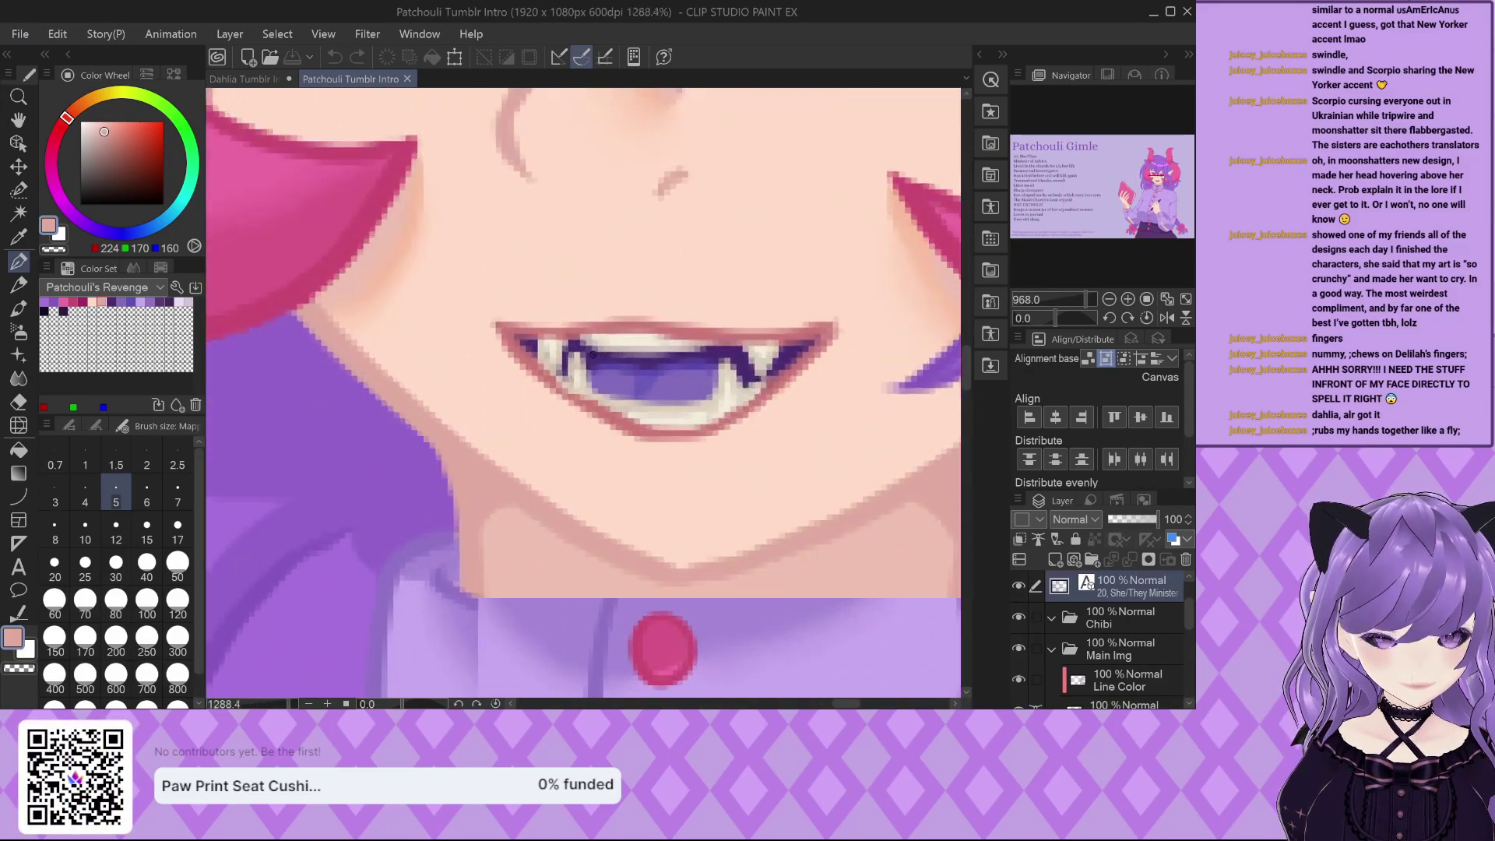
scroll(492, 342, up, 2)
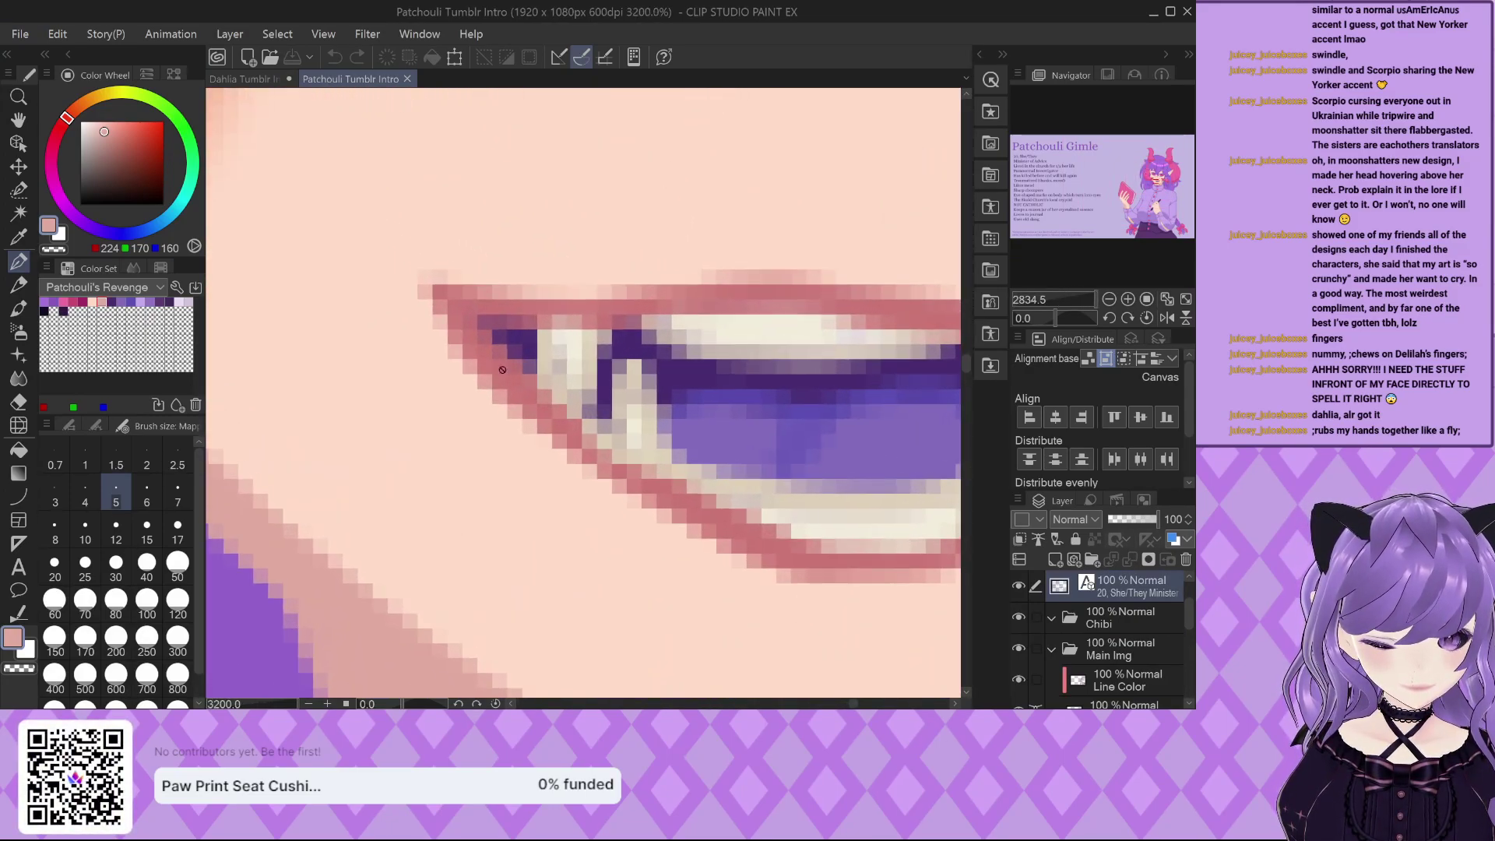
alt+click(559, 423)
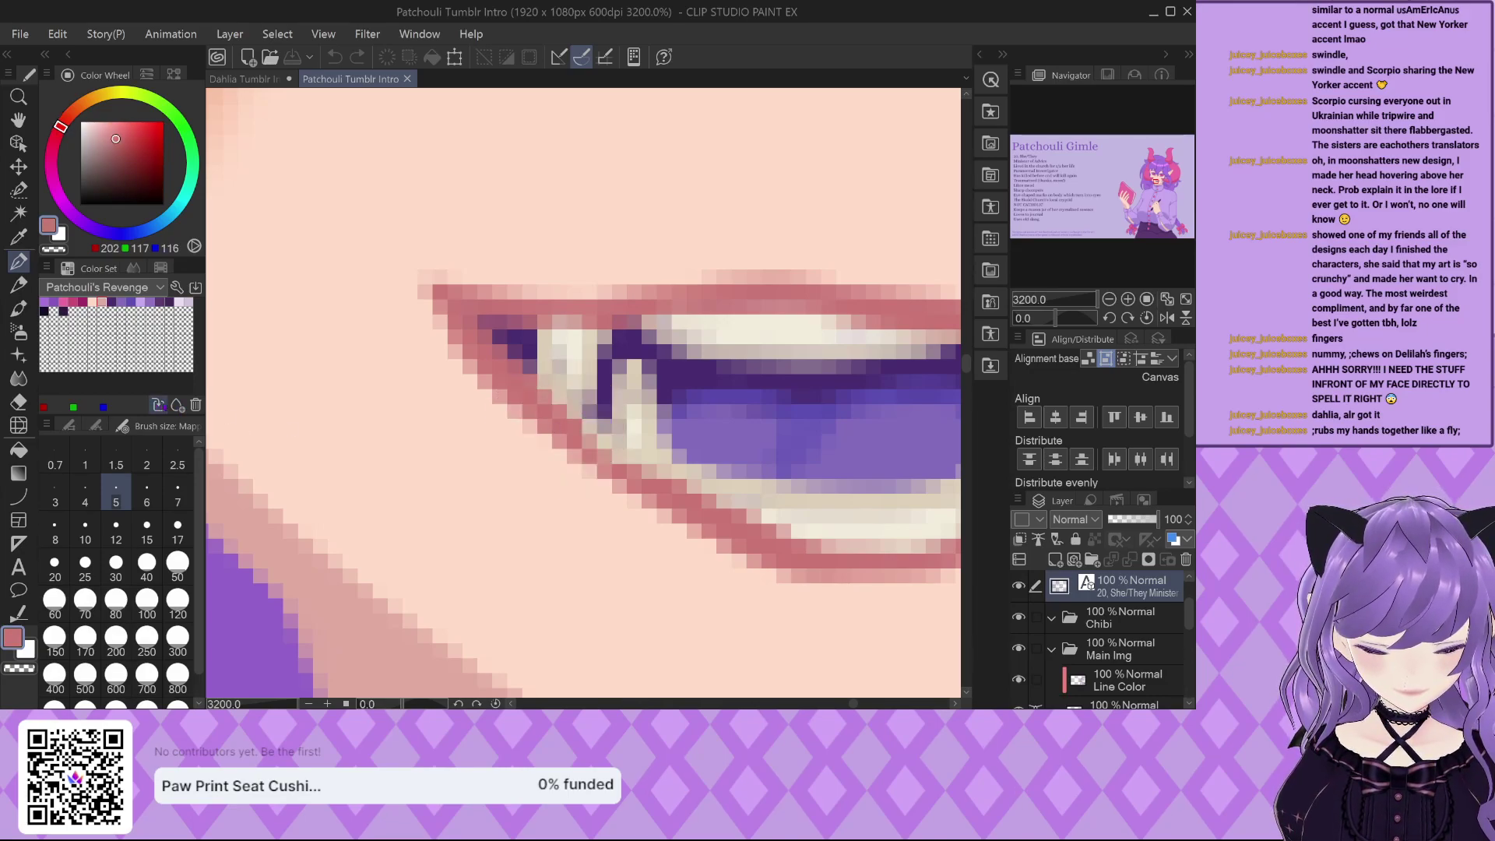
click(158, 406)
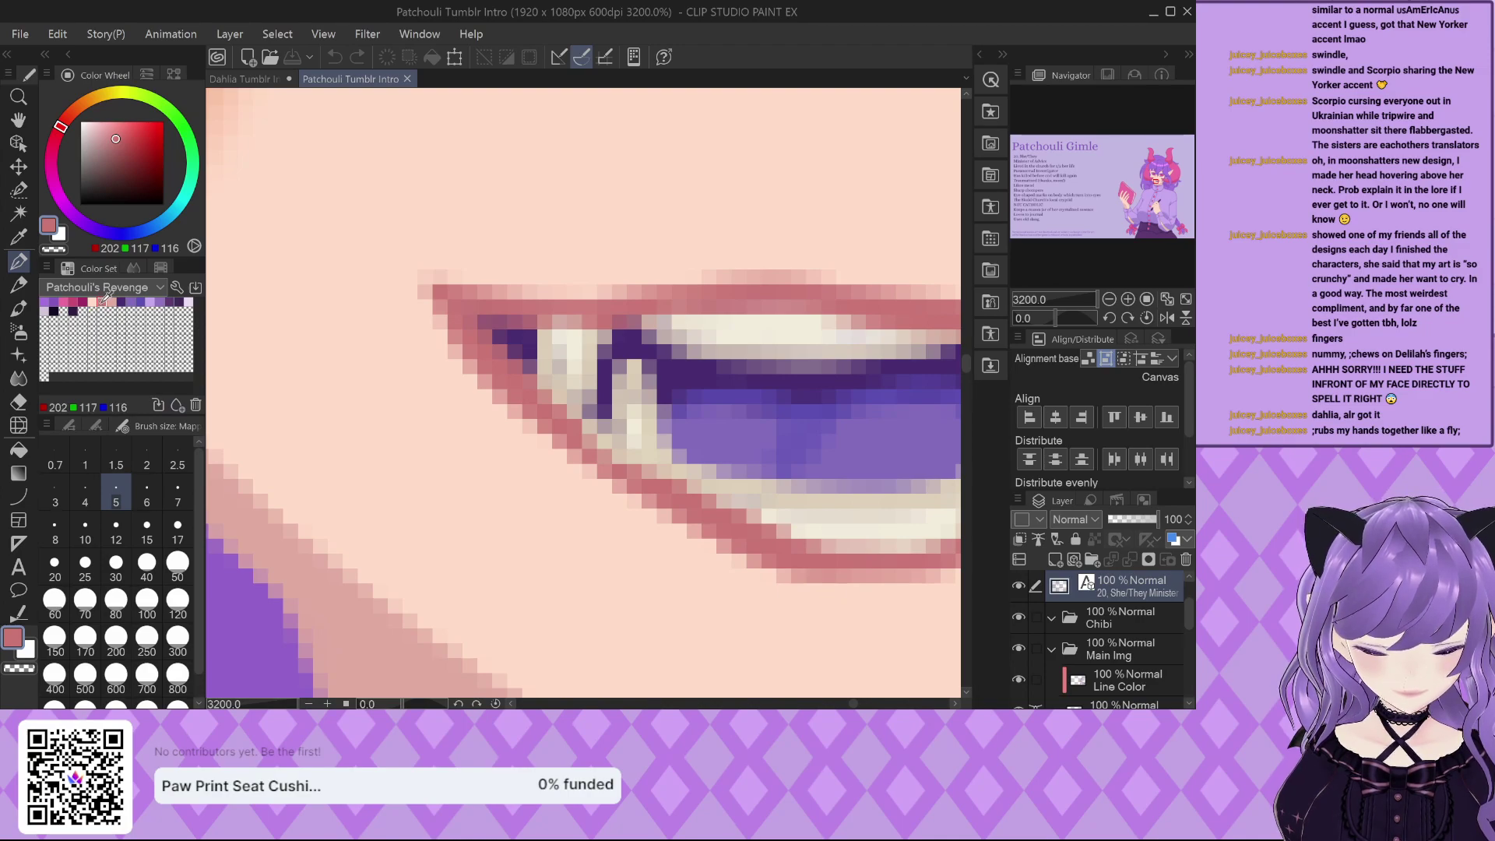
click(196, 405)
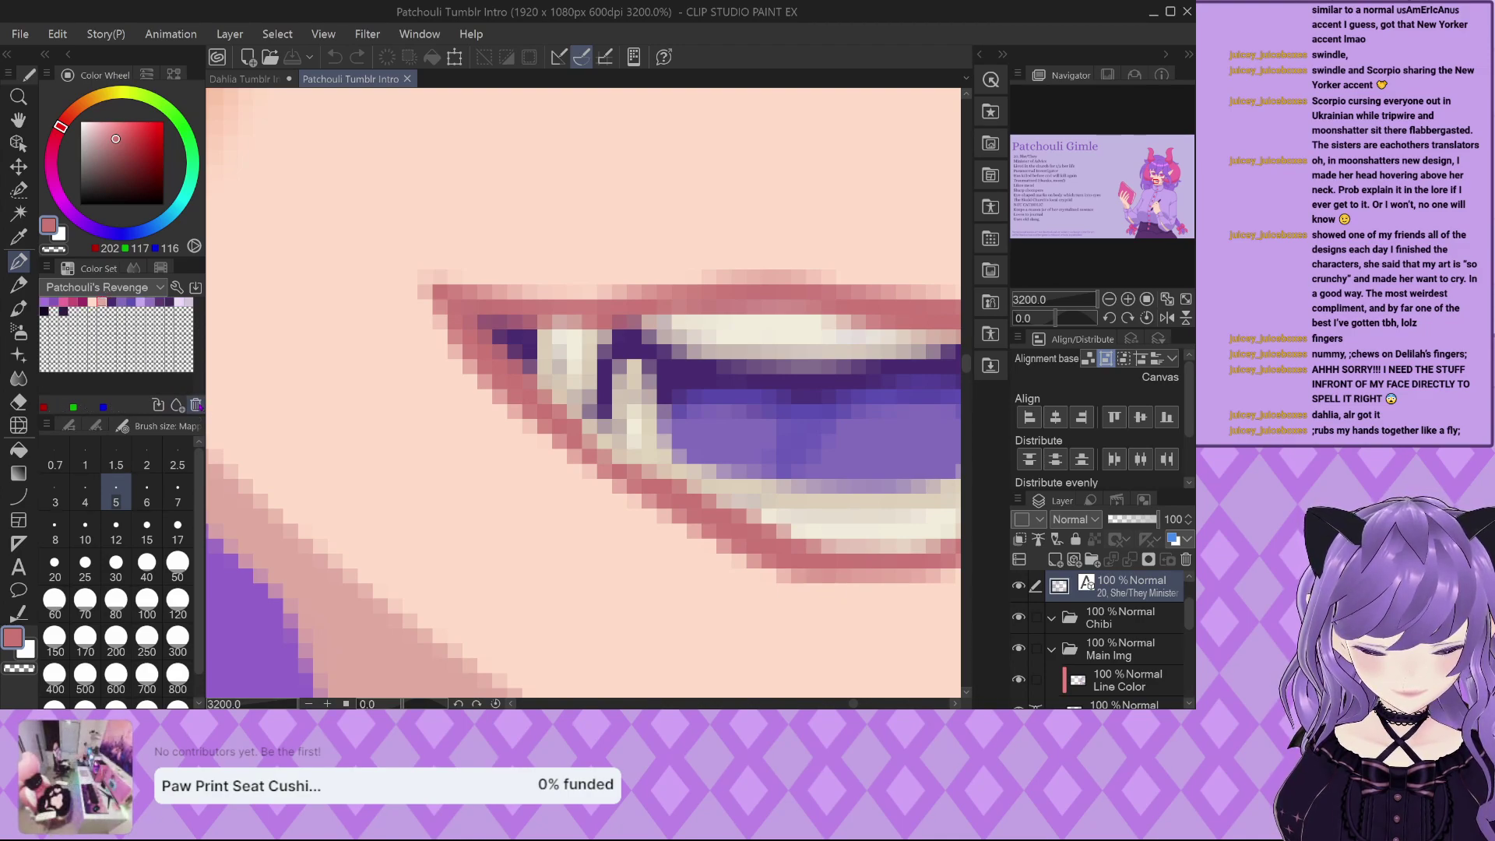
Re-pick the sampled pink from recent colours and add it to the Patchouli's Revenge set.
click(113, 299)
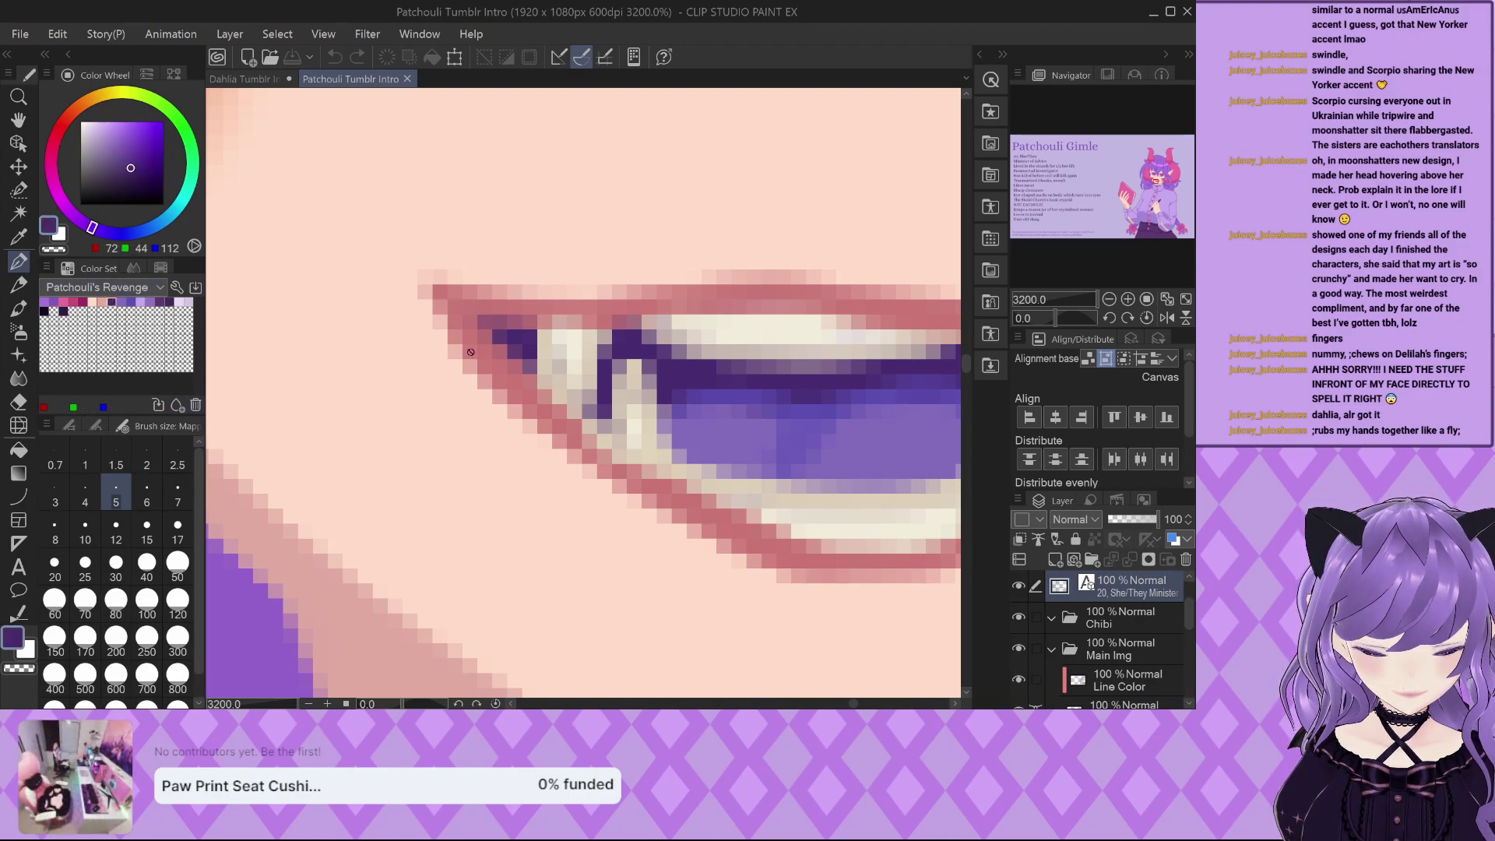
click(161, 268)
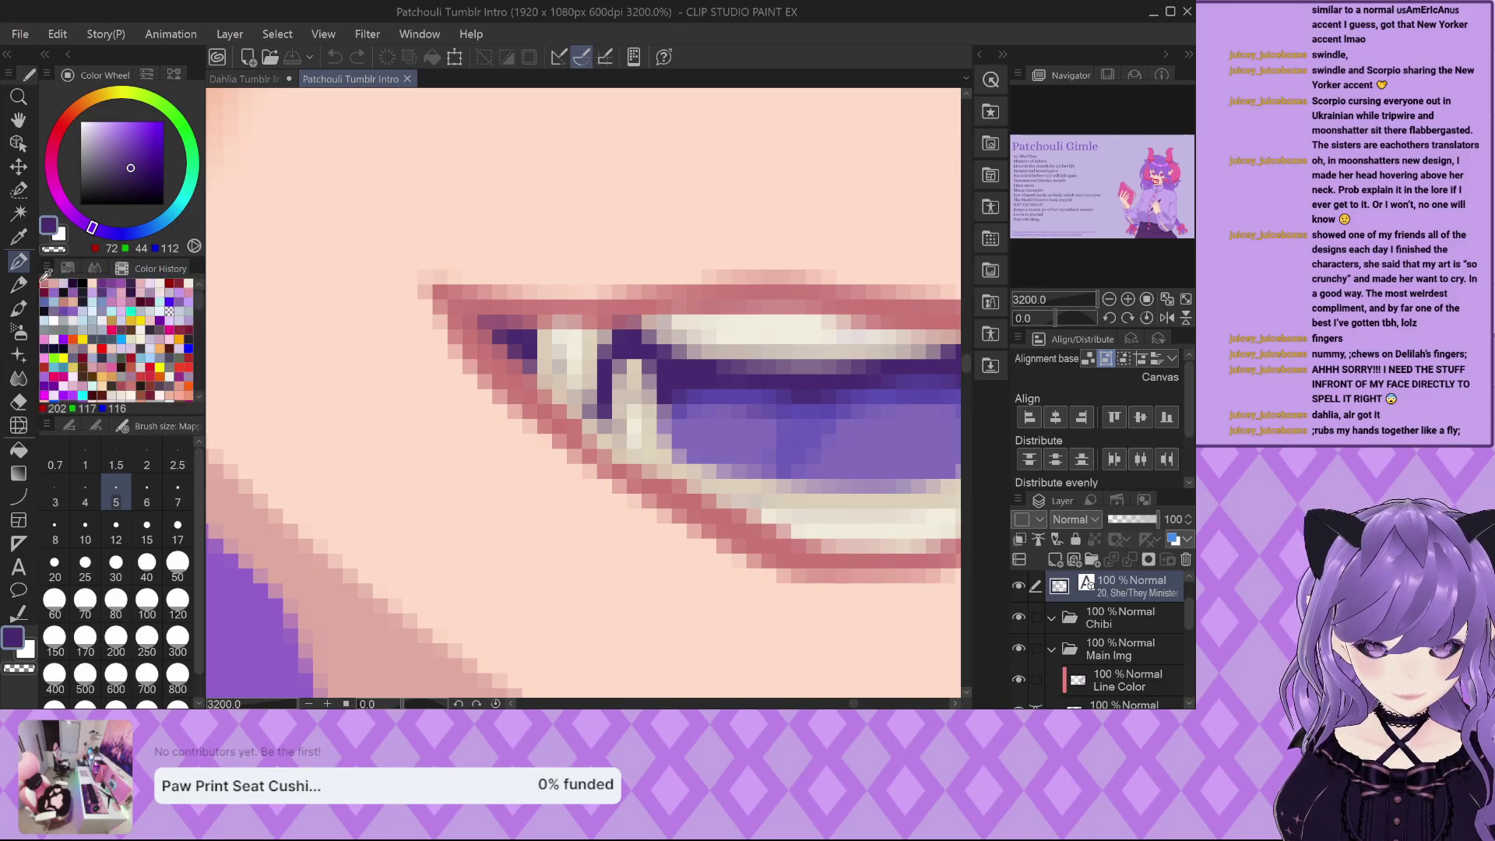
click(44, 278)
click(67, 268)
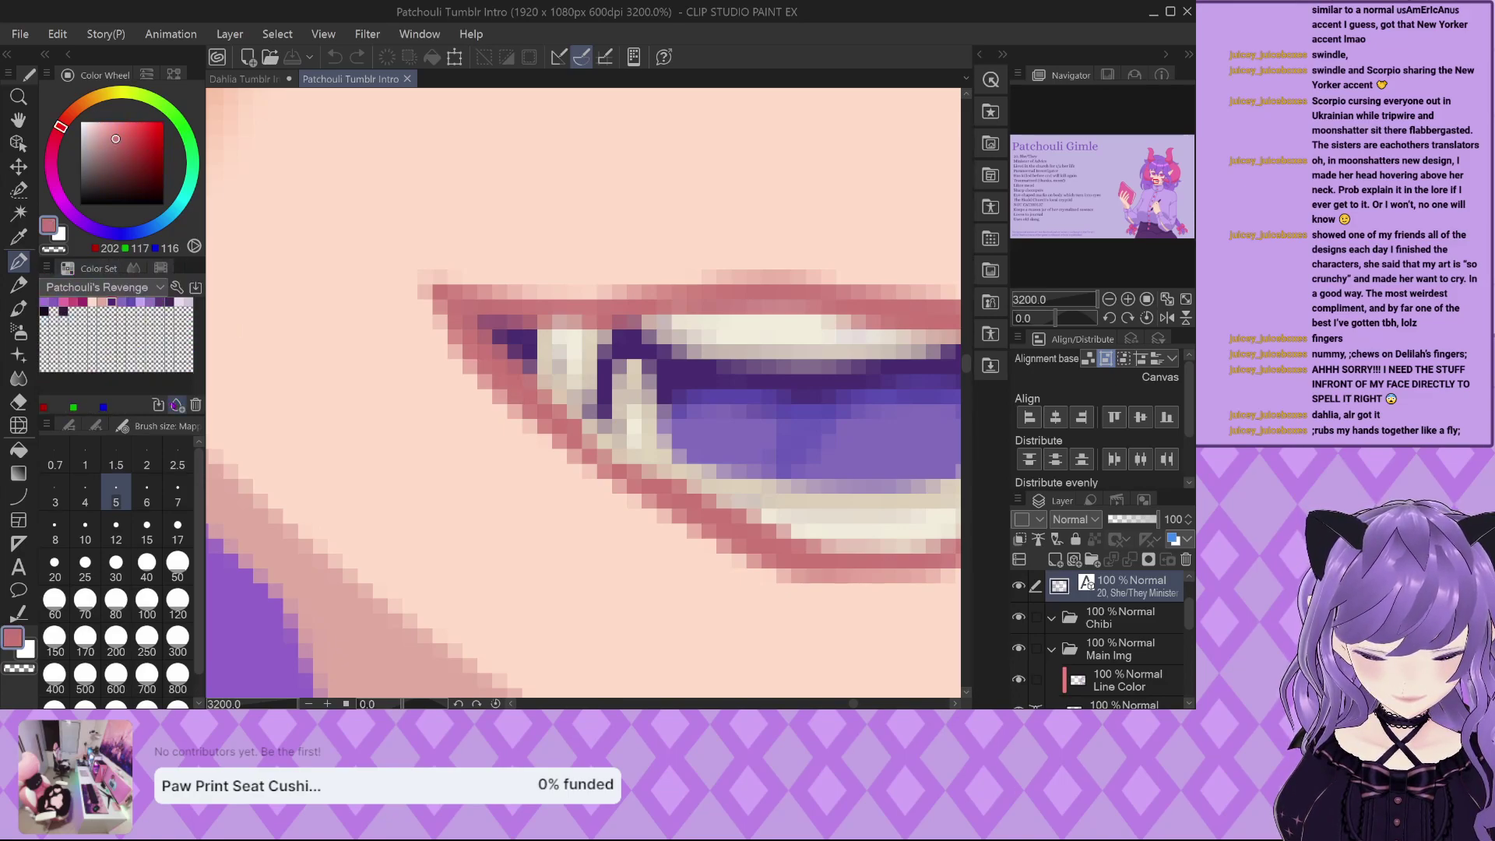
click(177, 405)
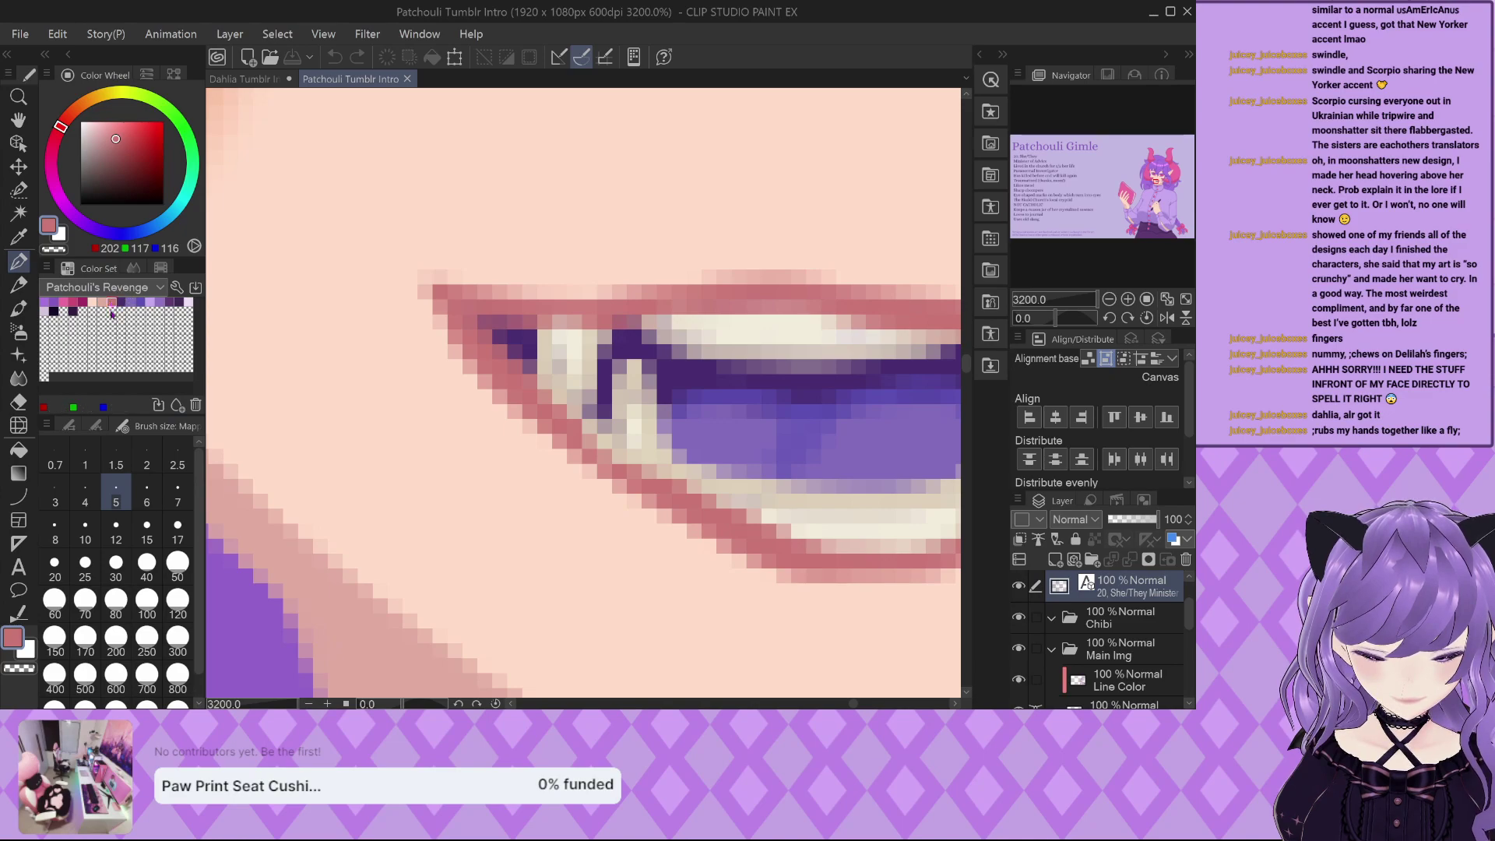
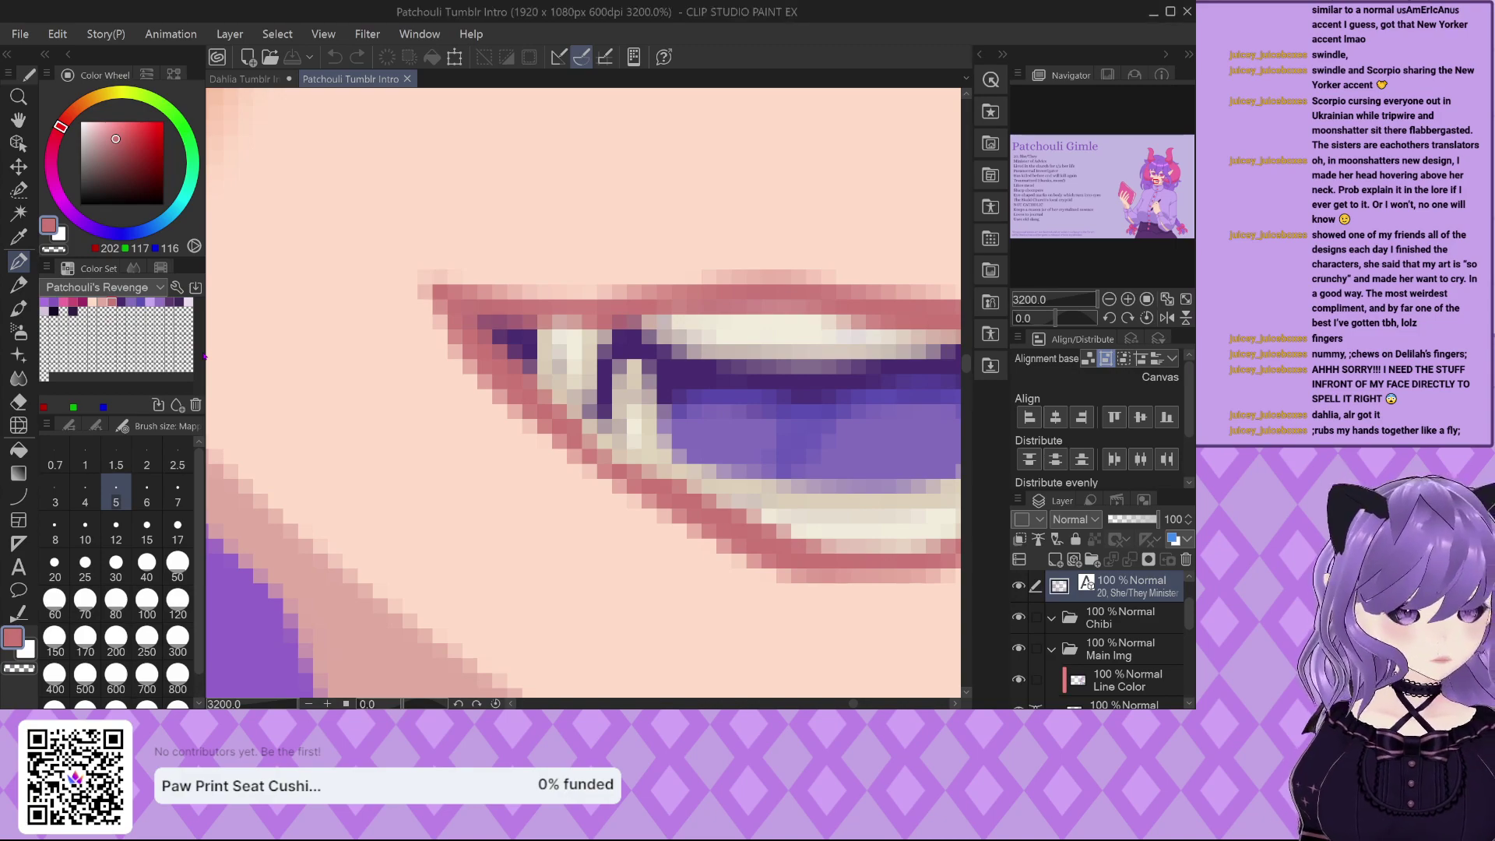
Close the Patchouli Tumblr Intro document and brush the mouth outline pink at size 15 on Line Color.
click(238, 76)
click(398, 79)
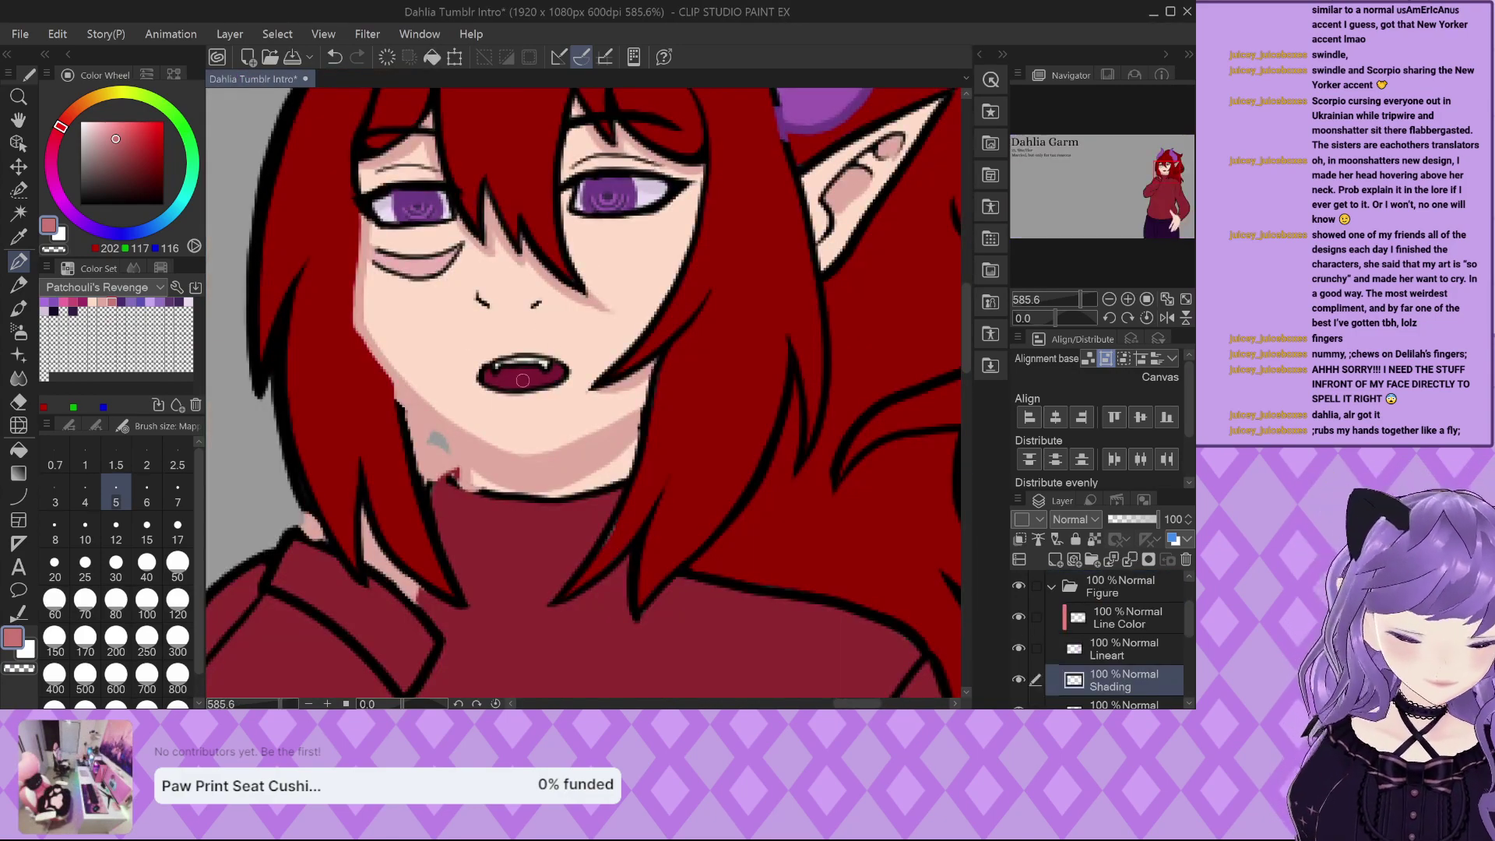
click(1110, 611)
scroll(576, 347, up, 2)
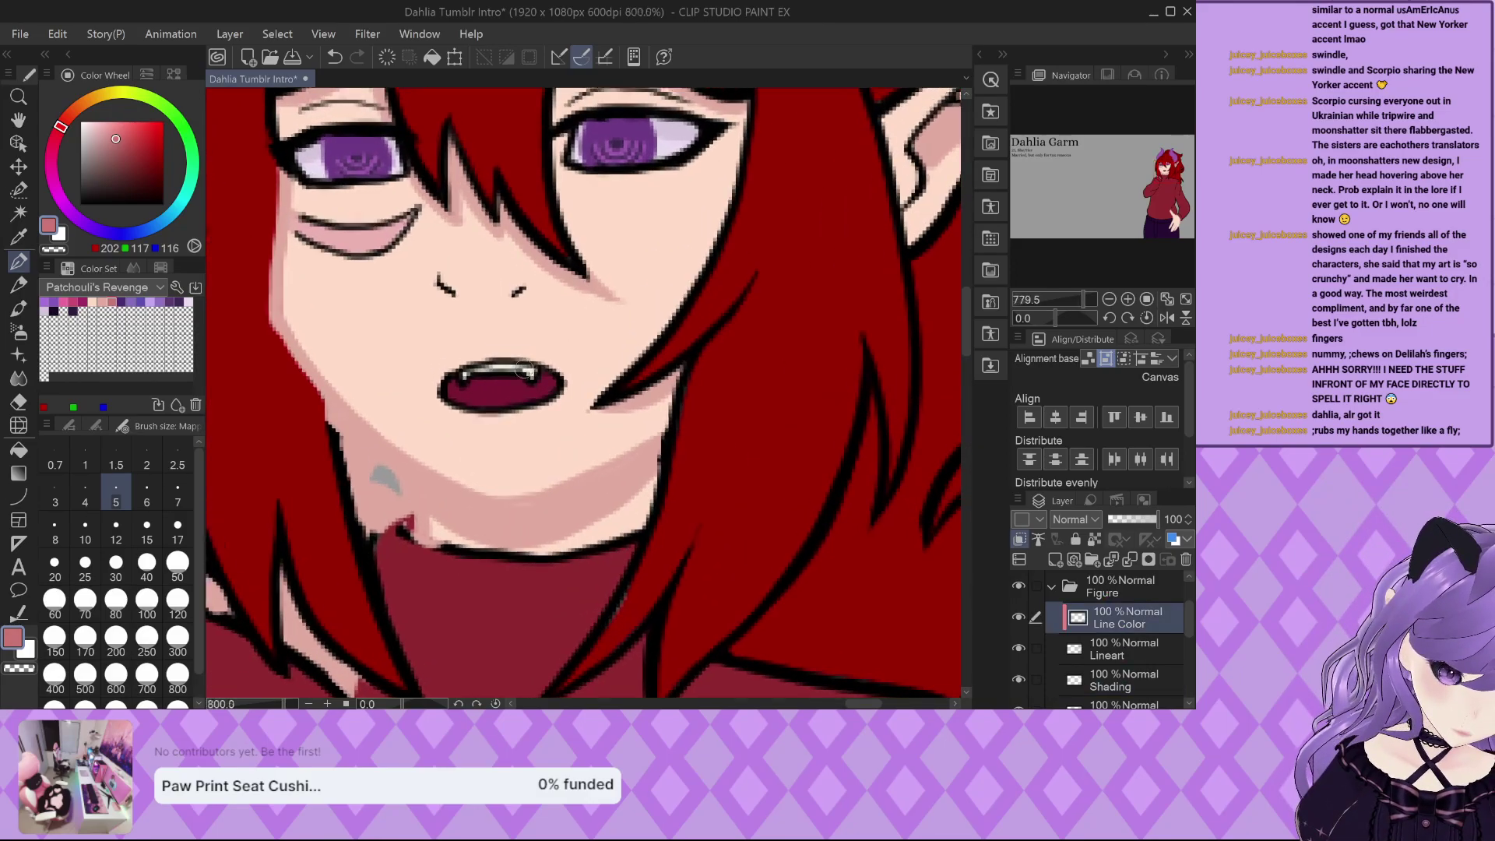
click(147, 531)
mouse_move(572, 395)
mouse_down()
mouse_move(460, 434)
mouse_move(437, 395)
mouse_move(549, 373)
mouse_move(540, 409)
mouse_up()
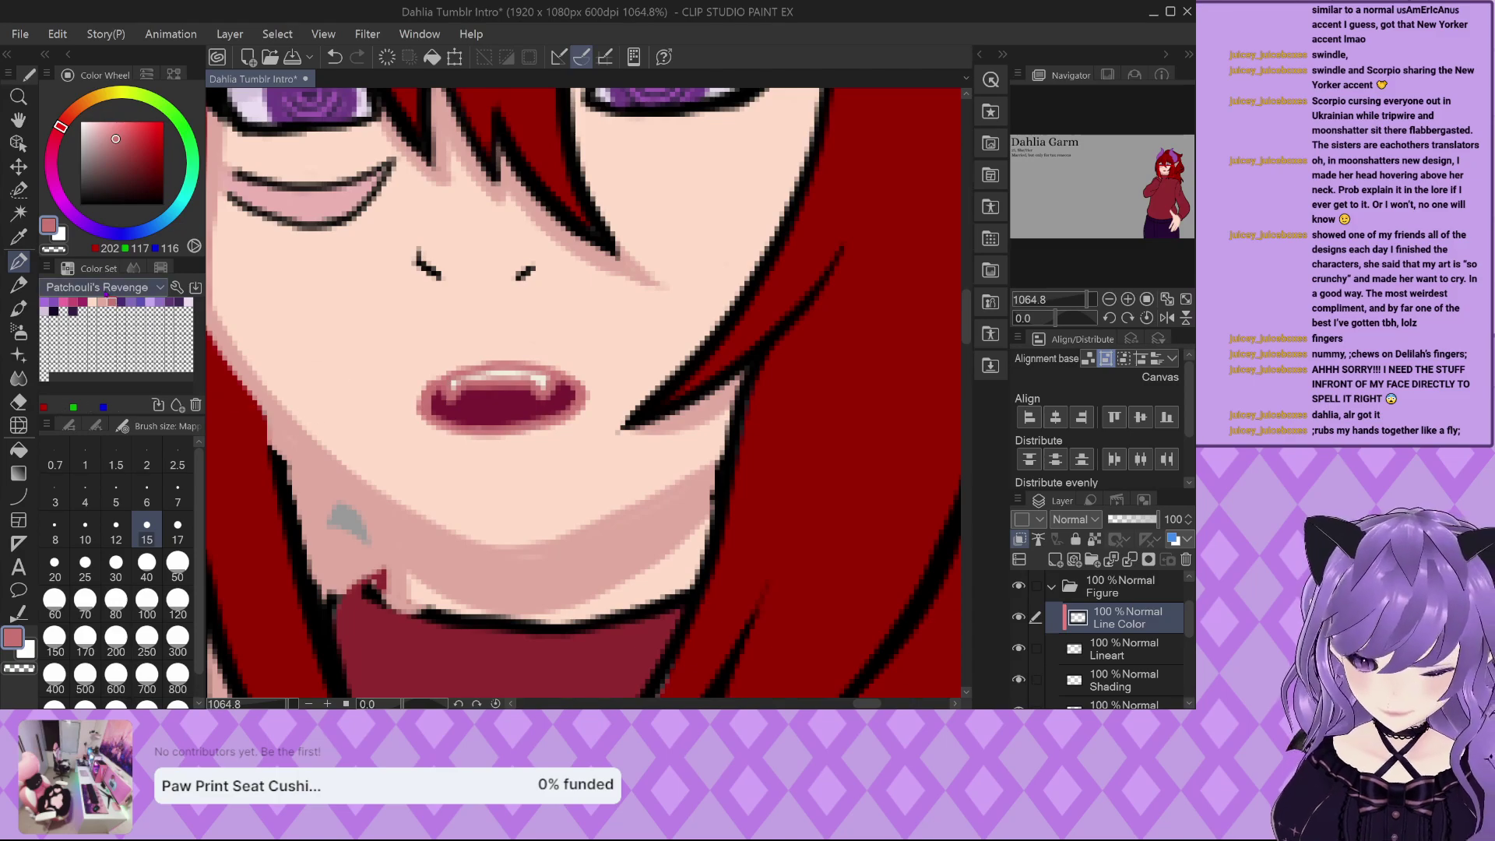
Paint the fangs beige with the brush at size 5.
click(160, 286)
click(101, 327)
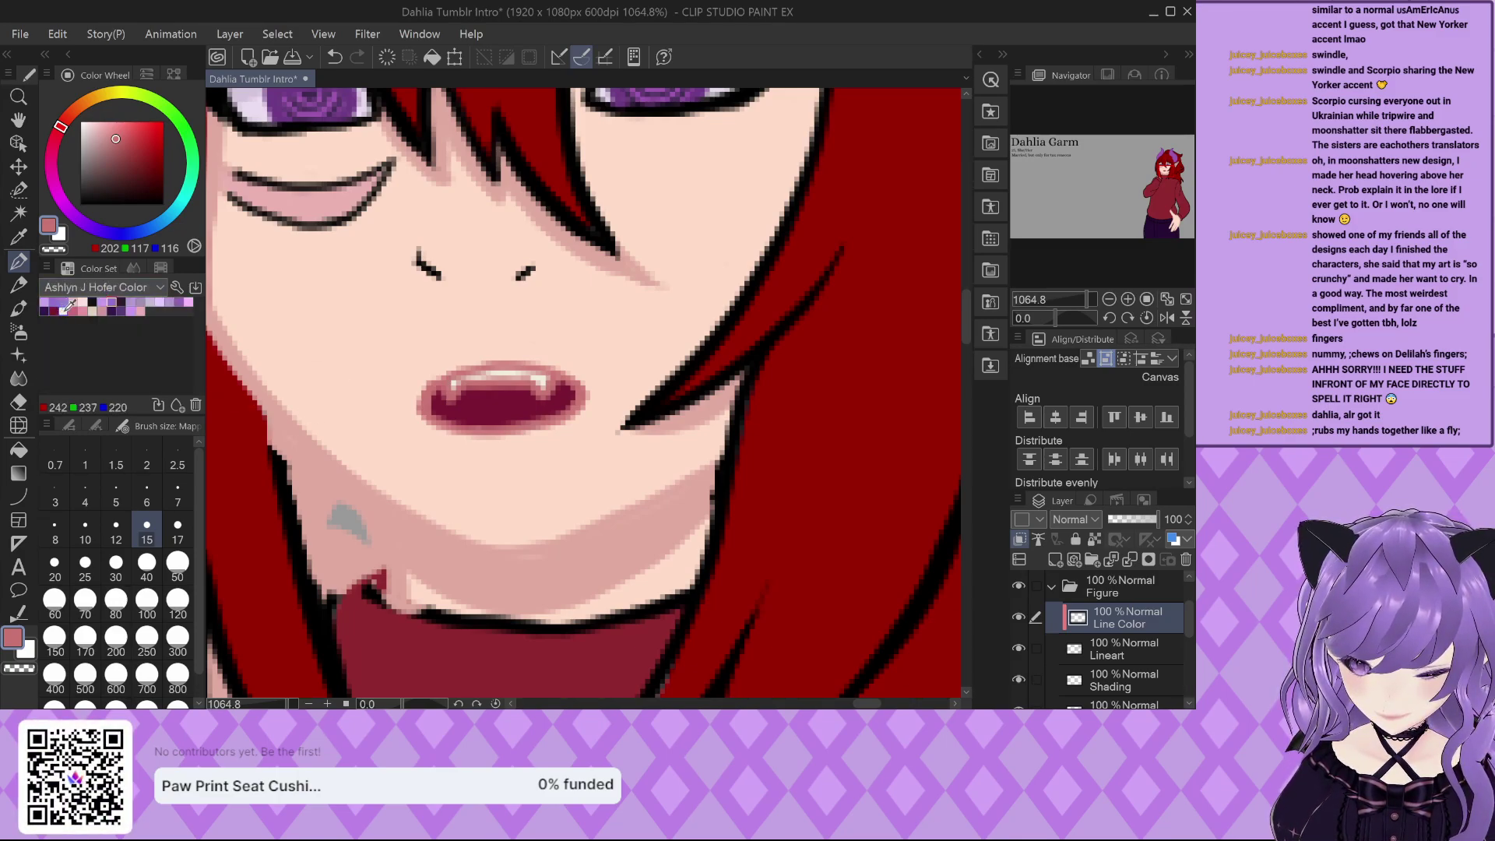
click(66, 308)
click(93, 310)
click(115, 503)
scroll(470, 405, up, 2)
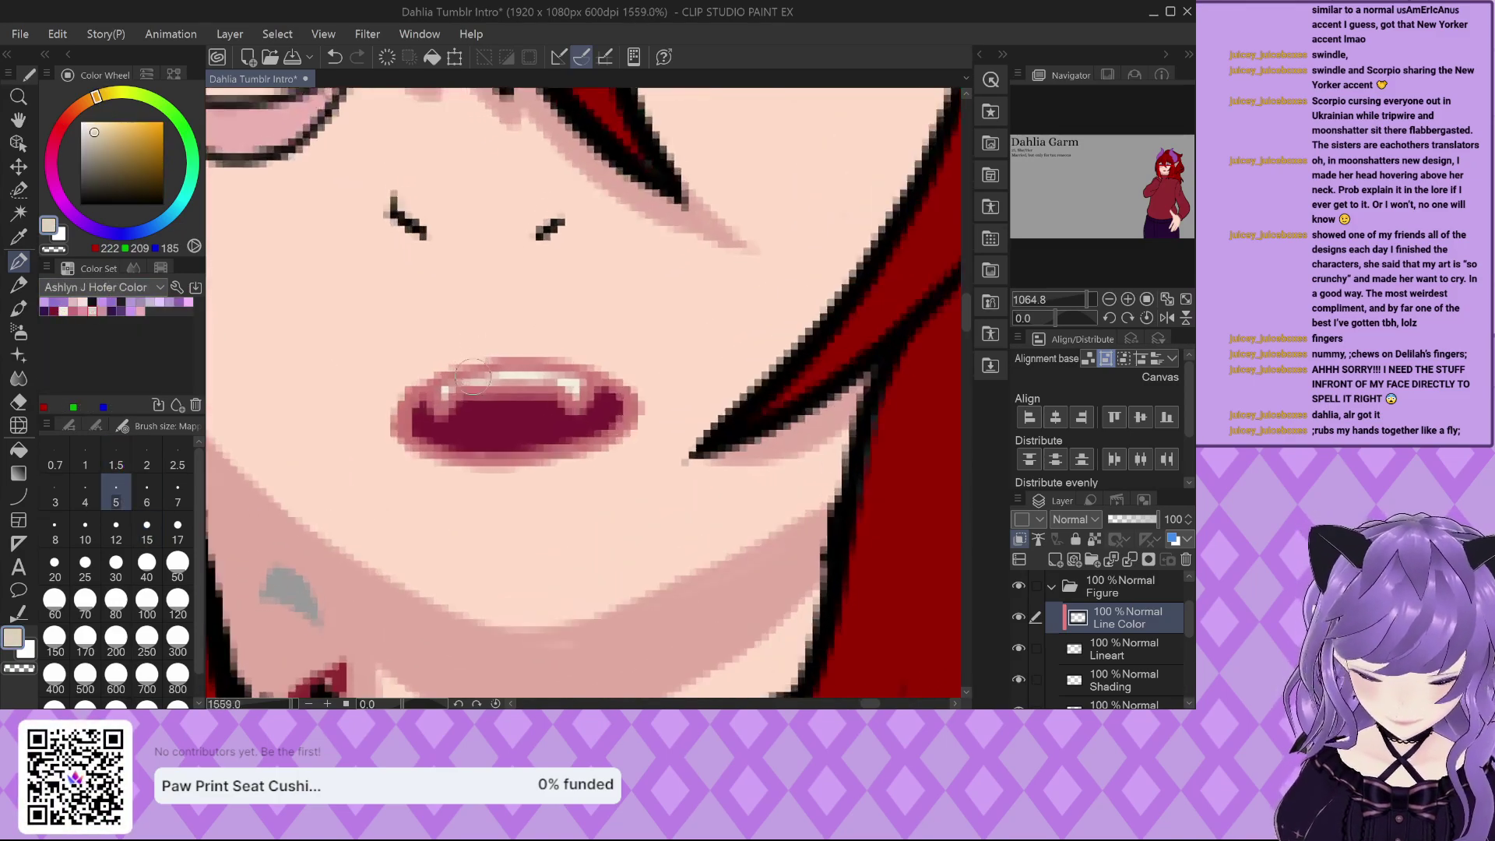
mouse_move(431, 368)
mouse_down()
mouse_move(415, 398)
mouse_move(423, 374)
mouse_move(482, 359)
mouse_move(486, 377)
mouse_move(462, 373)
mouse_move(572, 348)
mouse_move(512, 367)
mouse_move(631, 364)
mouse_move(602, 367)
mouse_move(623, 393)
mouse_up()
scroll(533, 456, down, 5)
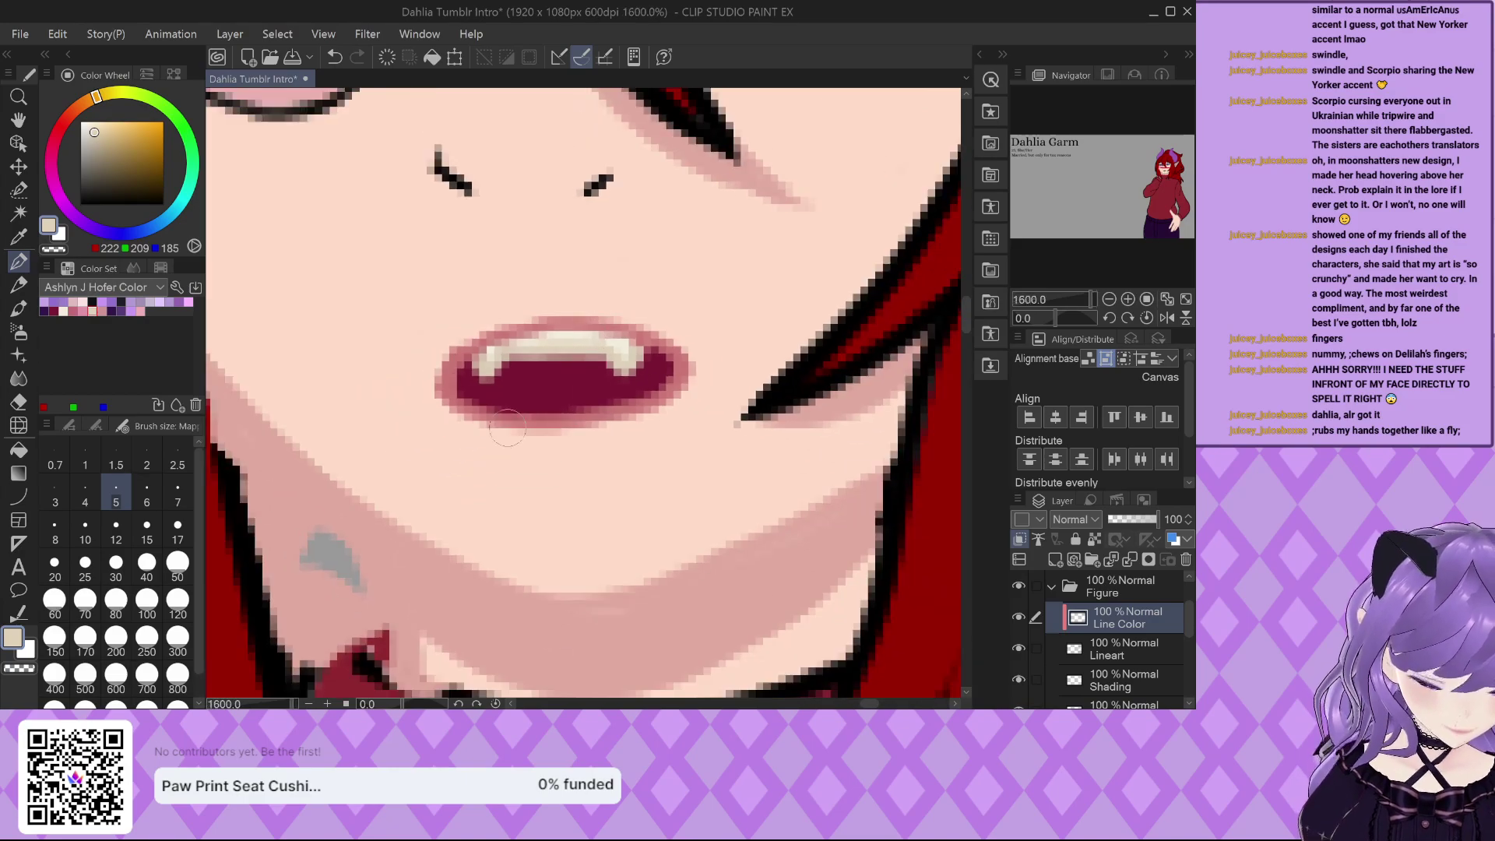
scroll(532, 456, down, 3)
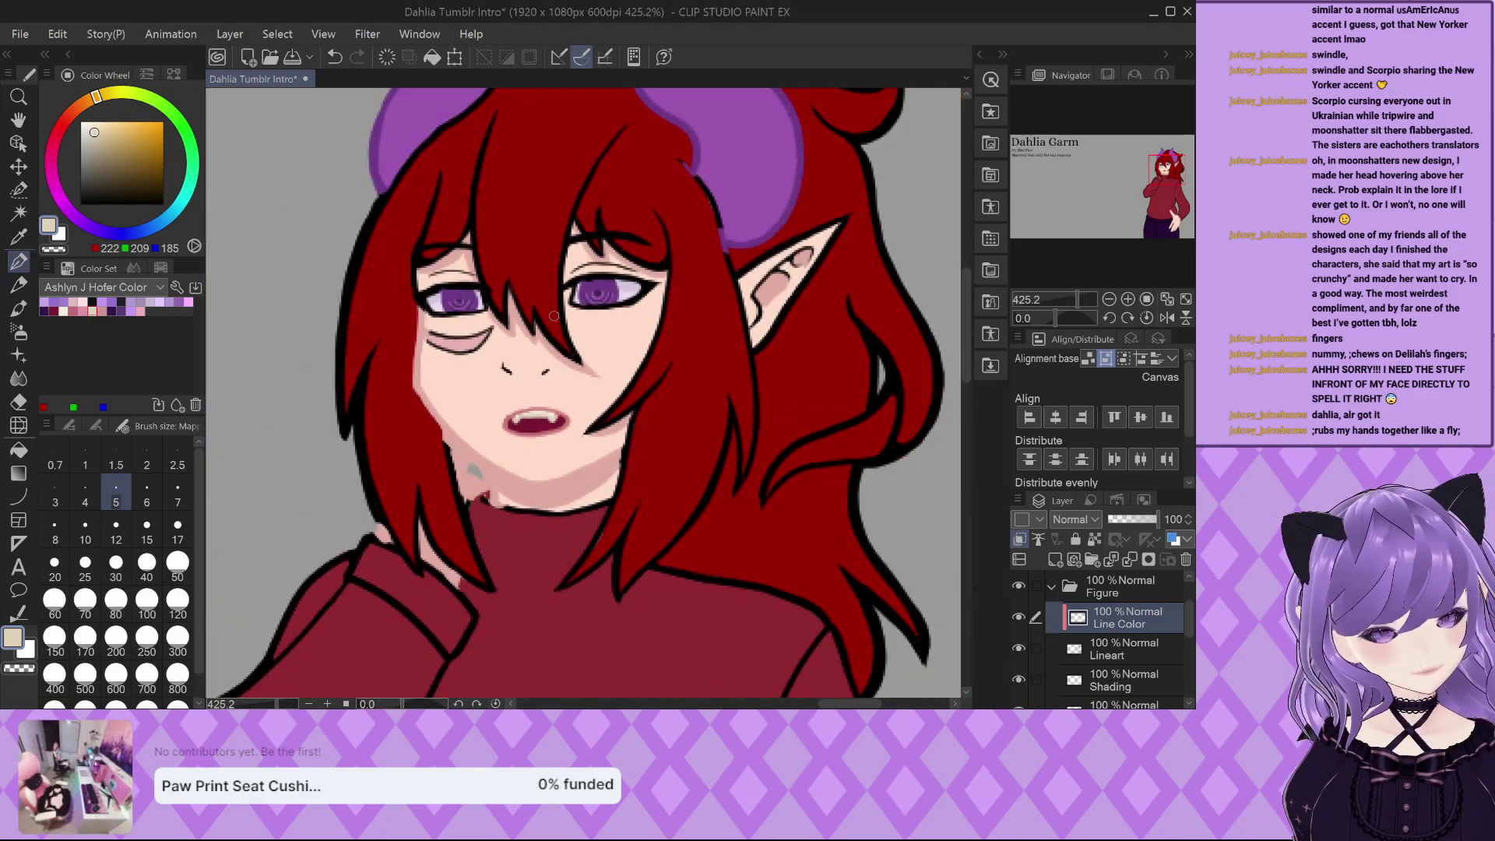
scroll(503, 349, up, 4)
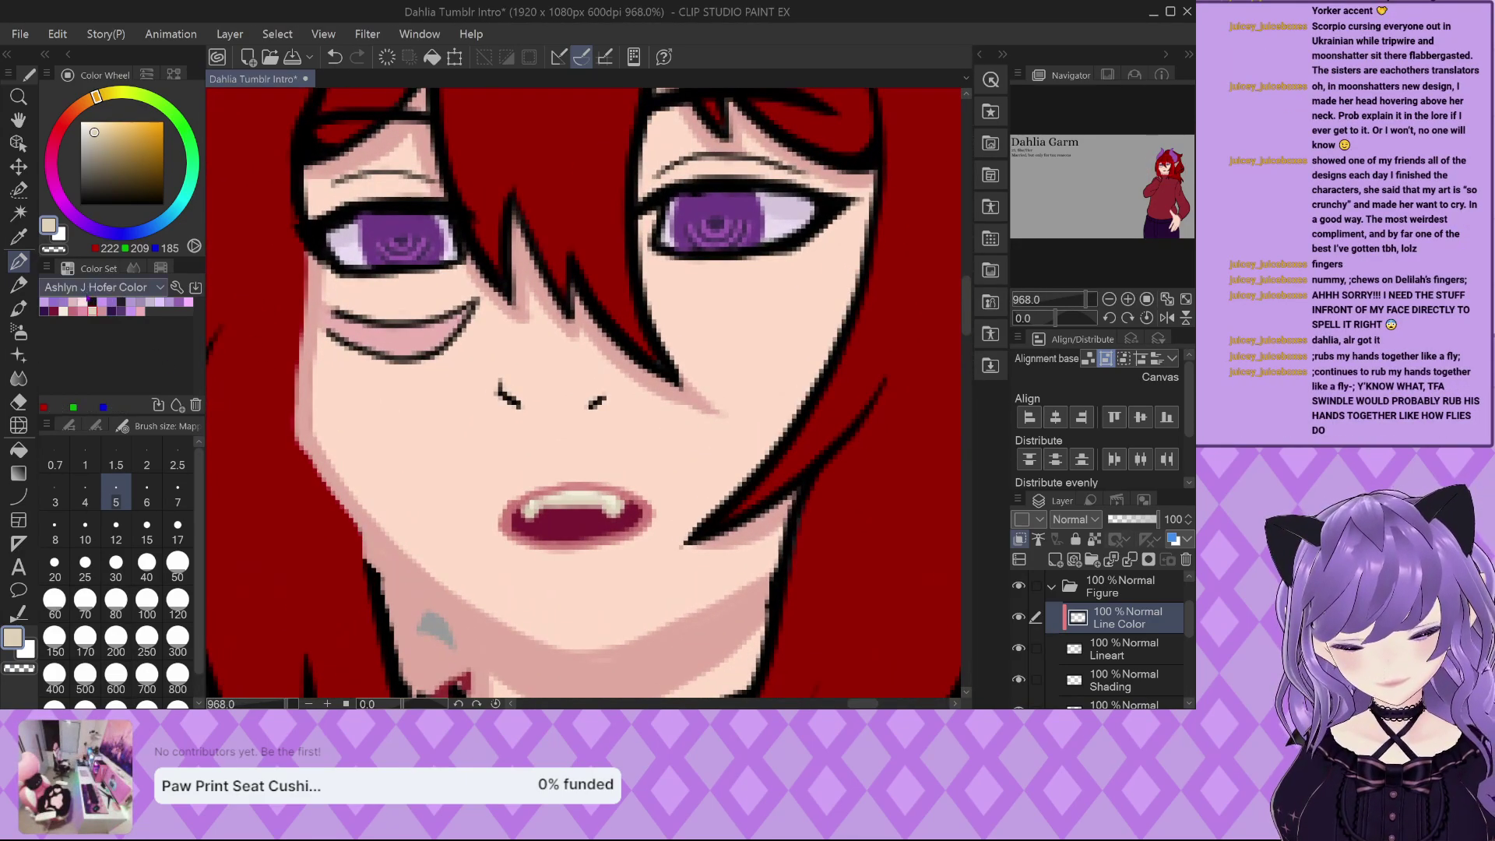
Re-pick the earlier pinkish-red from recent colours and recolour the under-eye line at size 10.
click(161, 268)
click(58, 280)
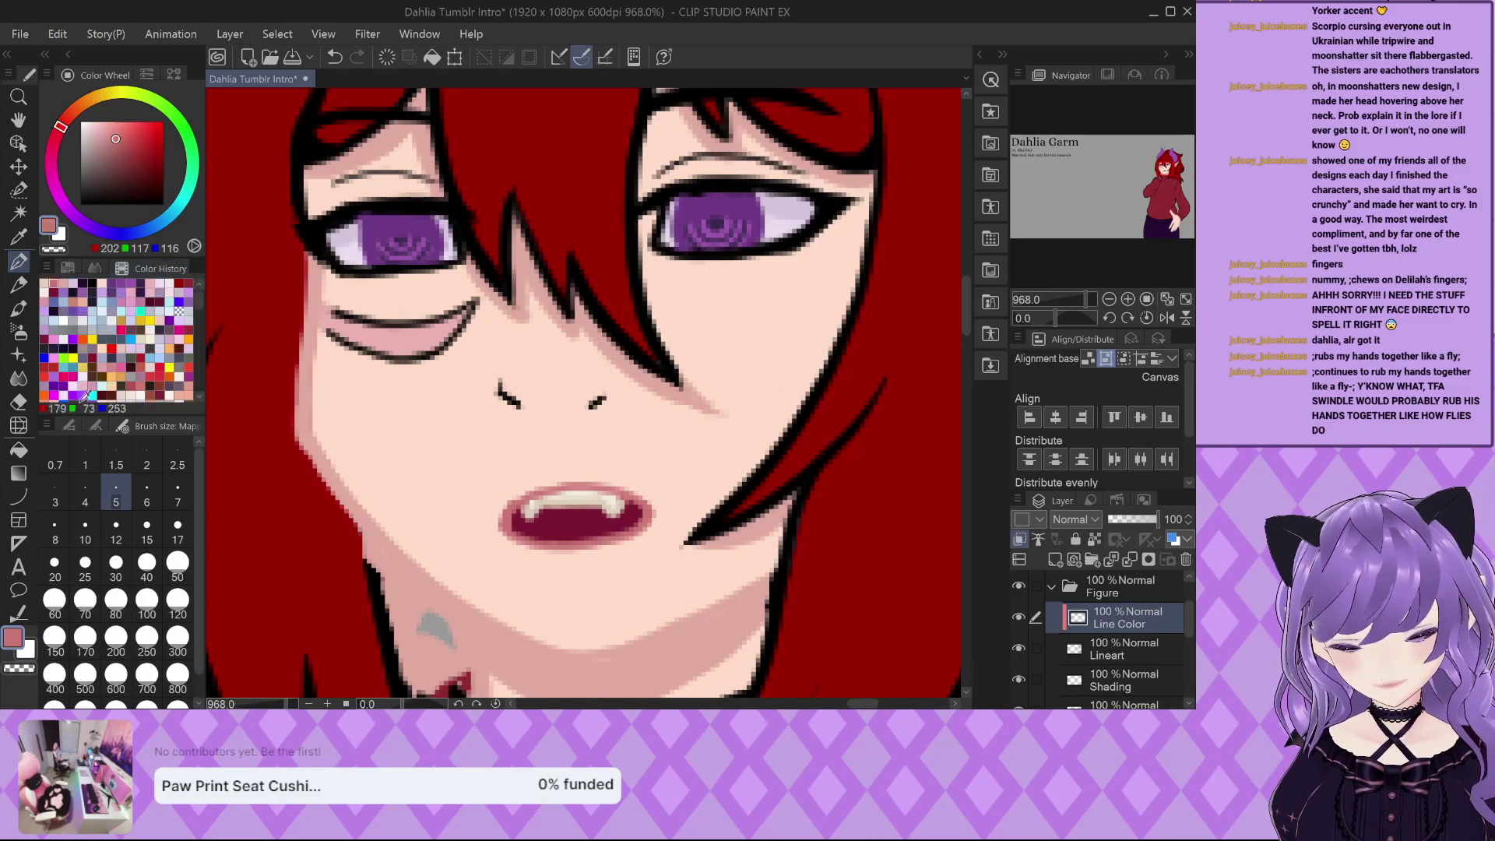
click(85, 530)
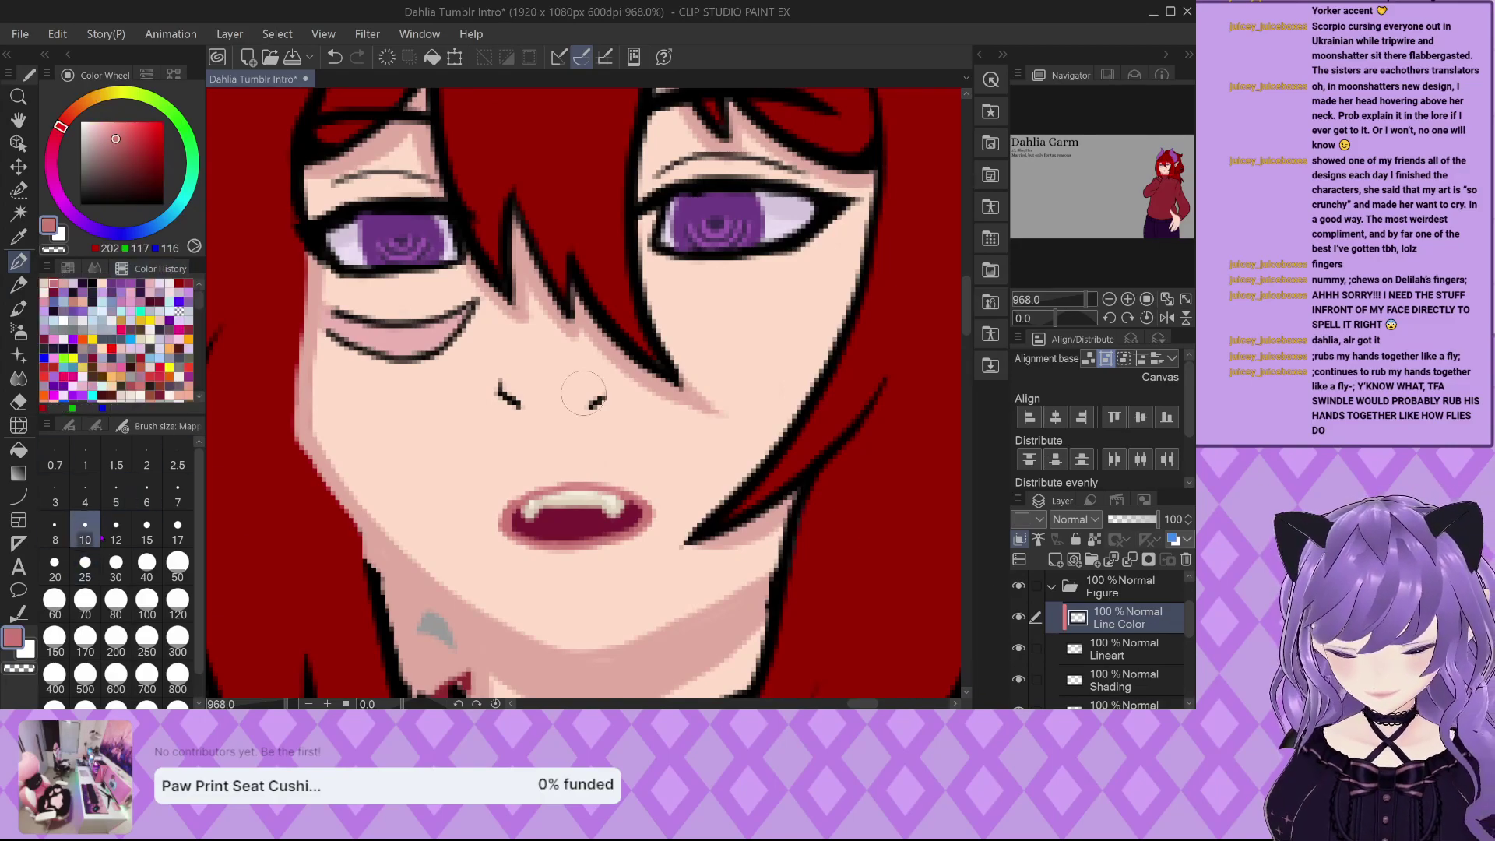
scroll(319, 319, up, 3)
mouse_move(319, 318)
mouse_down()
mouse_move(399, 342)
mouse_move(554, 318)
mouse_move(483, 381)
mouse_move(357, 382)
mouse_move(320, 339)
mouse_up()
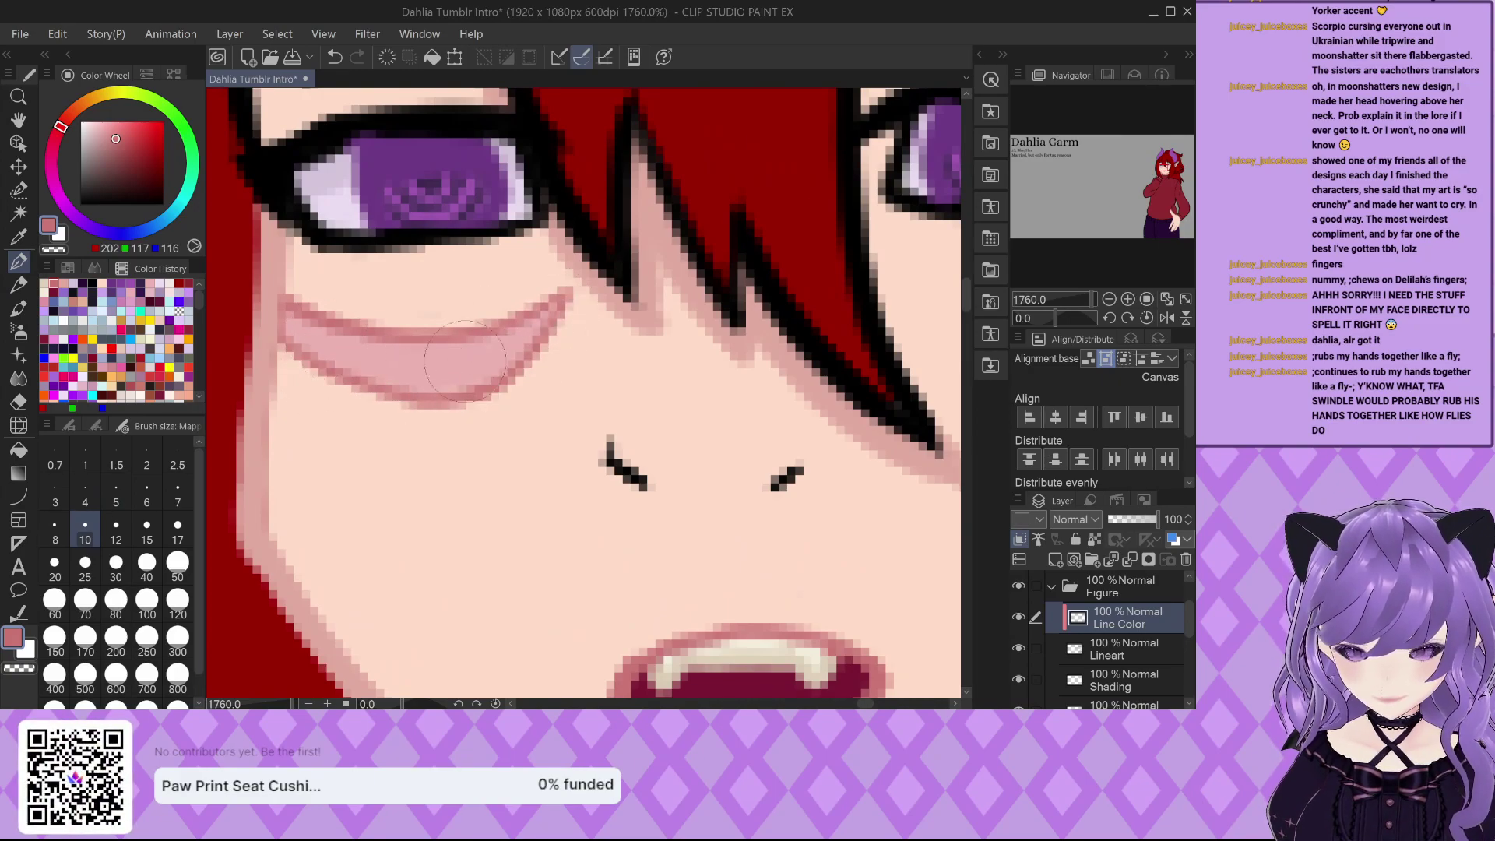
scroll(535, 324, down, 3)
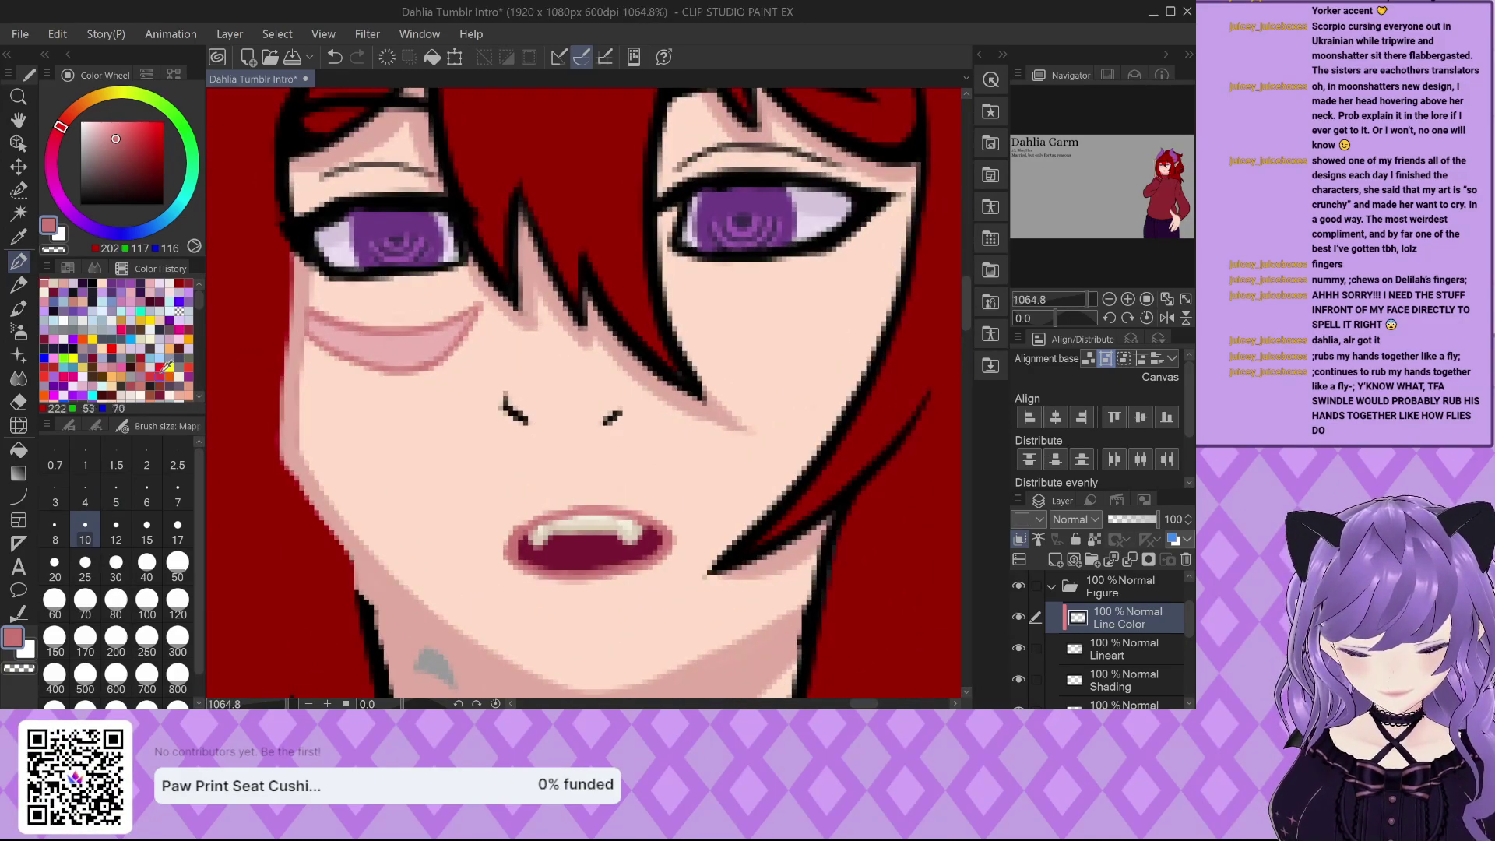
Recolour both nostril lines with pale pink from the Patchouli's Revenge set.
click(68, 268)
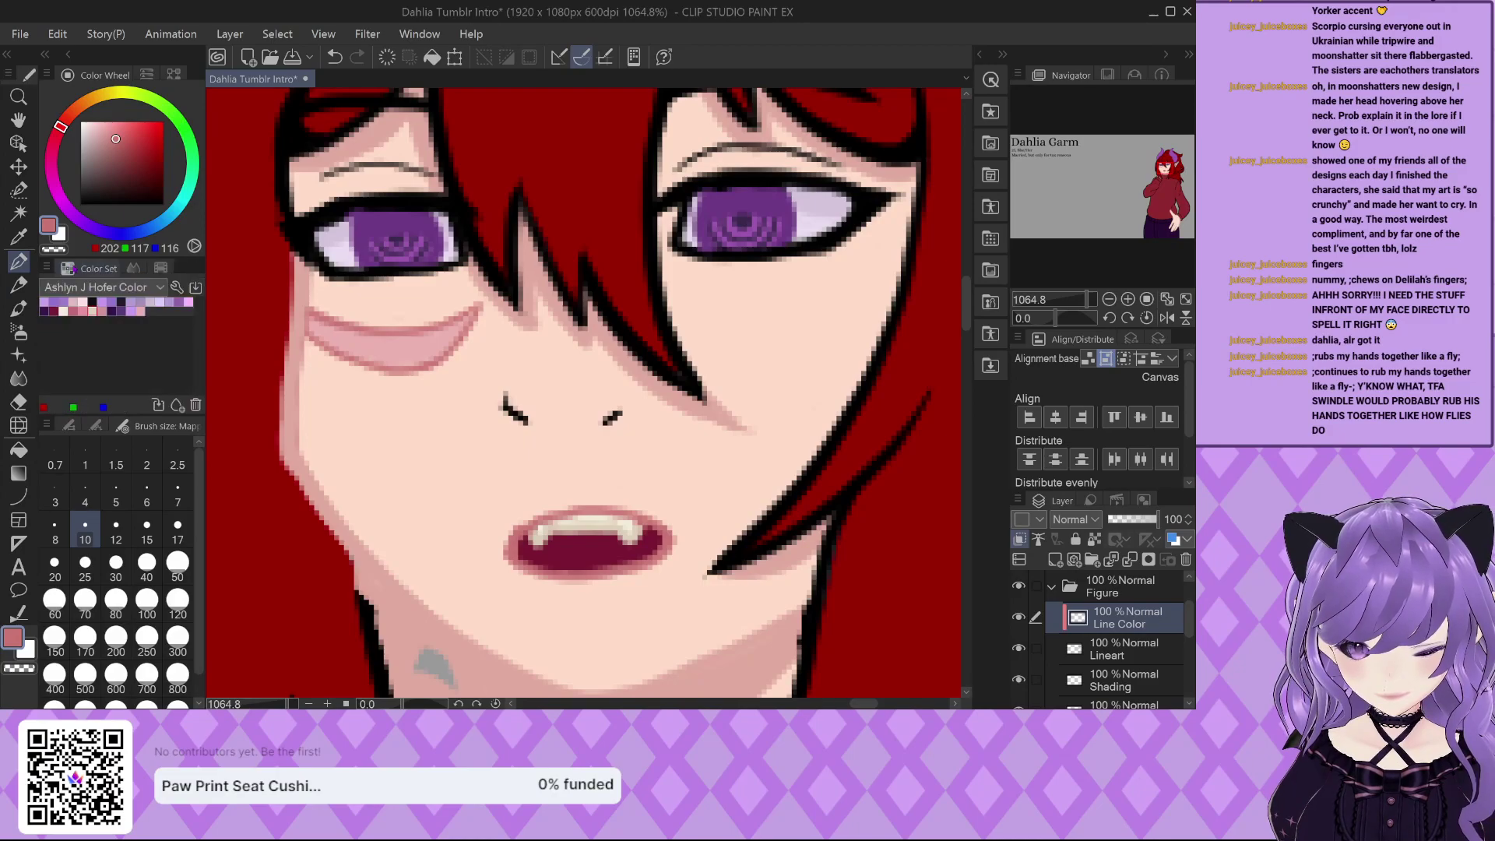
click(93, 339)
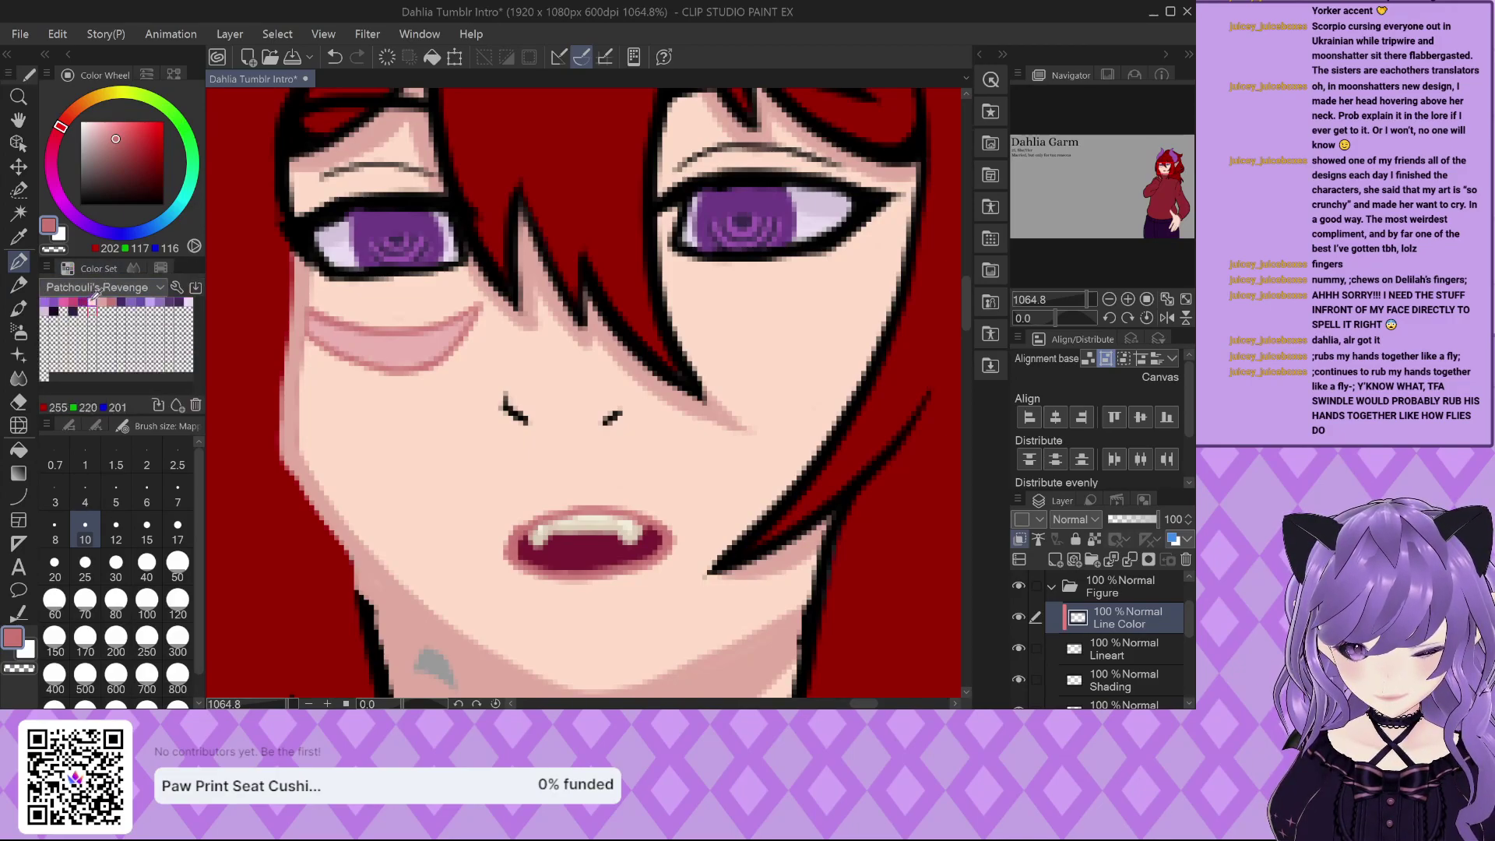
click(104, 301)
scroll(475, 409, up, 3)
drag(517, 394, 545, 425)
drag(642, 430, 675, 414)
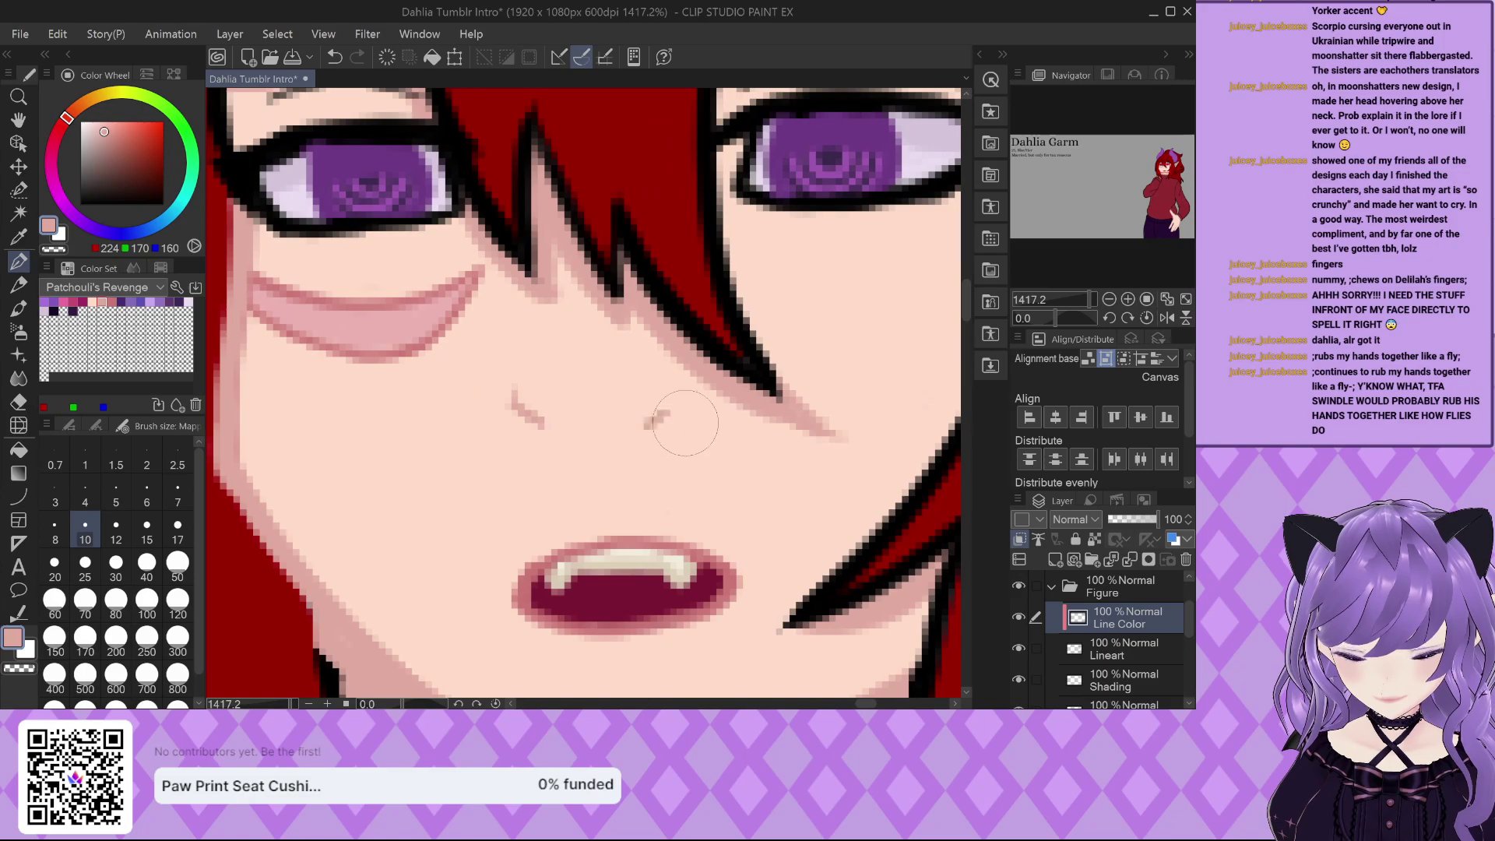
scroll(514, 382, down, 4)
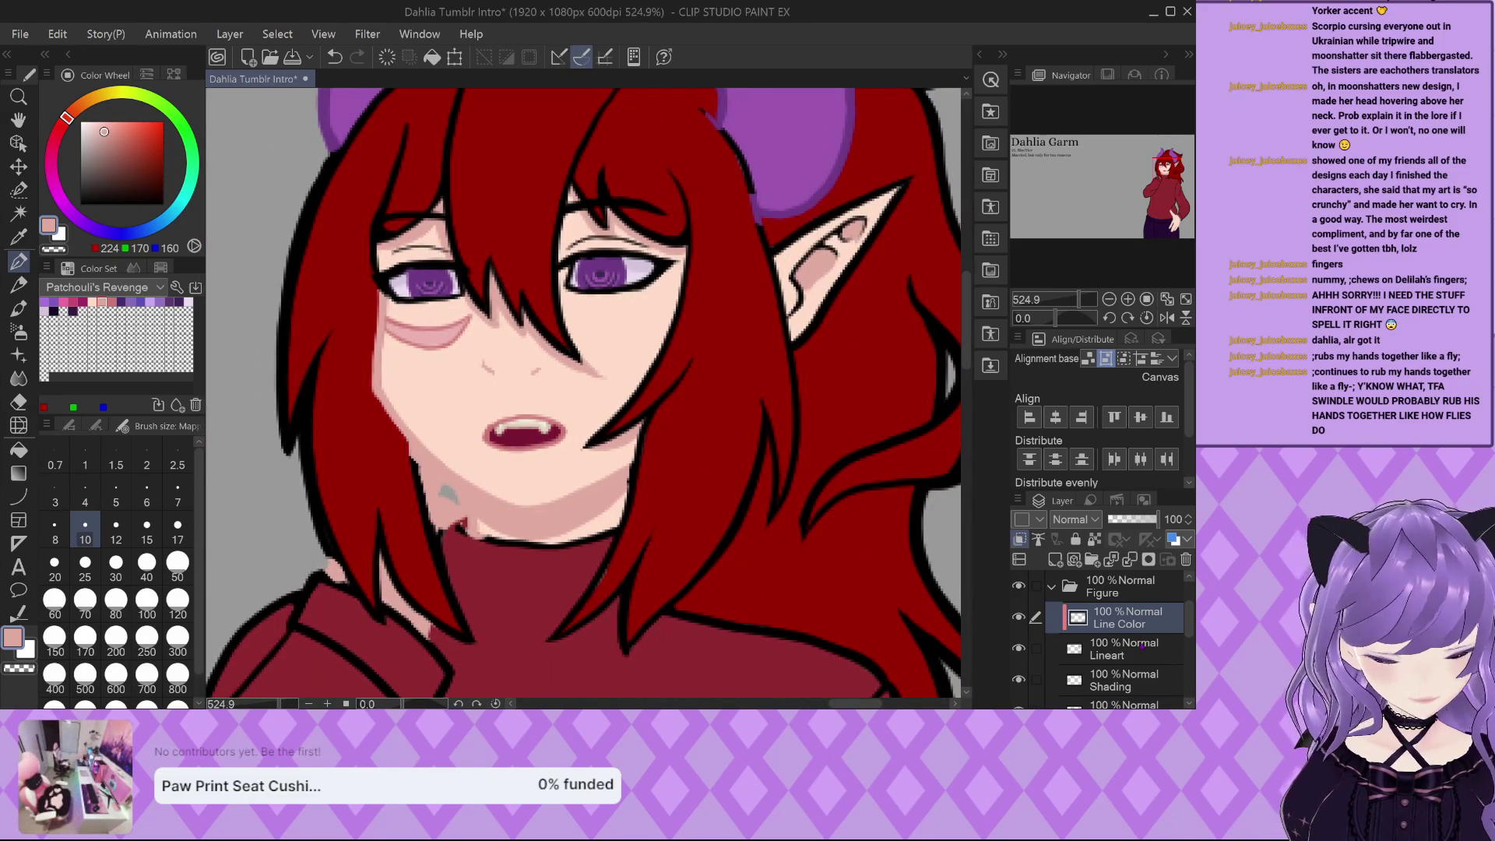
On the Shading layer, paint pale pink shading over and across the nose, hiding Line Color.
click(1126, 688)
scroll(447, 318, up, 5)
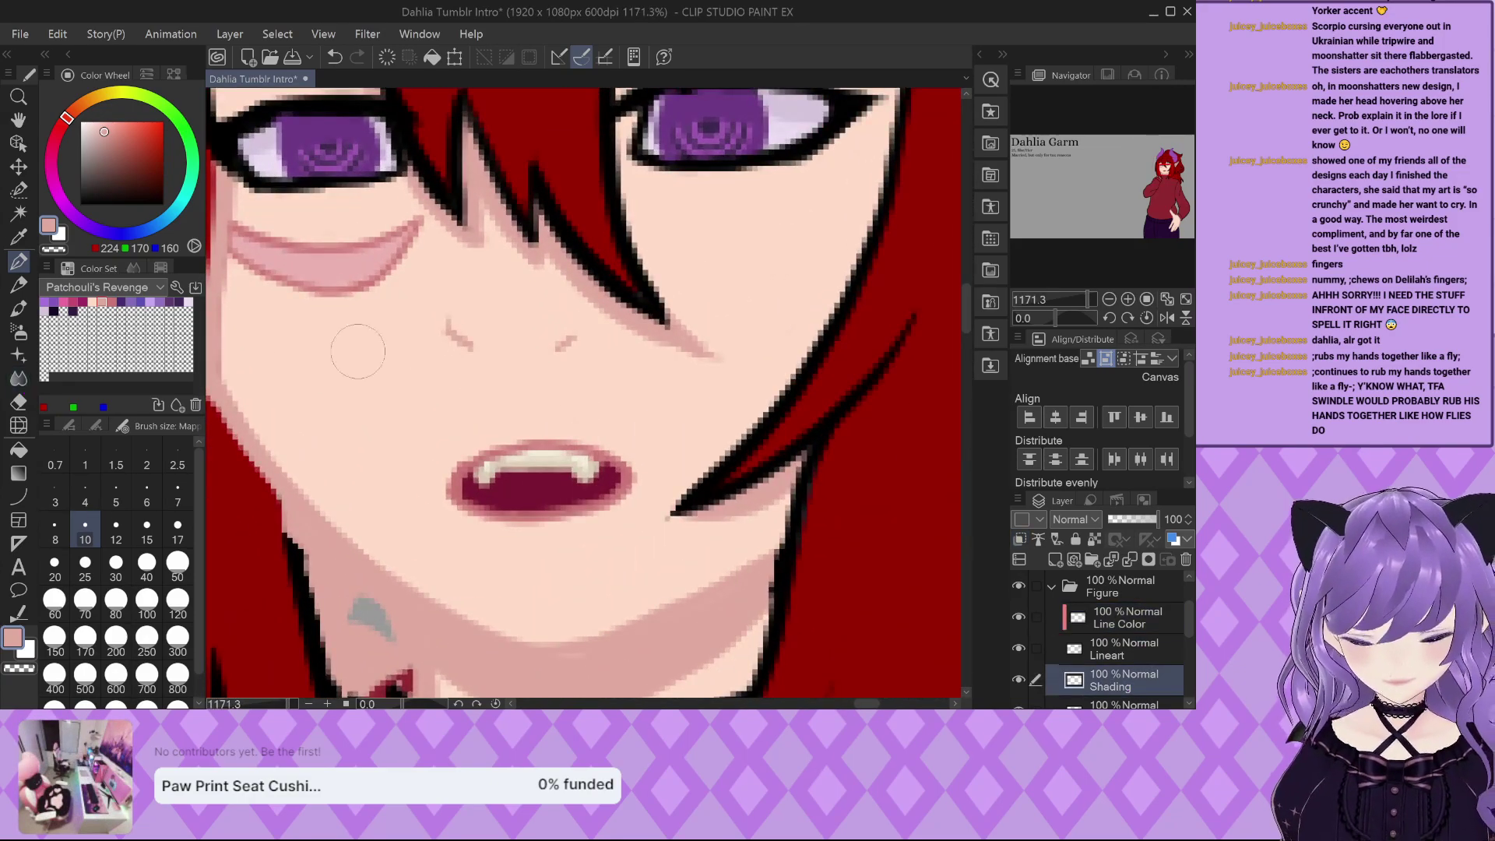
scroll(448, 318, up, 1)
mouse_move(451, 317)
mouse_down()
mouse_move(612, 334)
mouse_move(658, 353)
mouse_move(580, 372)
mouse_move(474, 349)
mouse_move(549, 349)
mouse_move(464, 341)
mouse_move(677, 344)
mouse_move(616, 363)
mouse_move(486, 349)
mouse_move(521, 338)
mouse_move(584, 362)
mouse_move(464, 342)
mouse_move(549, 377)
mouse_move(646, 363)
mouse_move(554, 340)
mouse_up()
scroll(418, 301, down, 1)
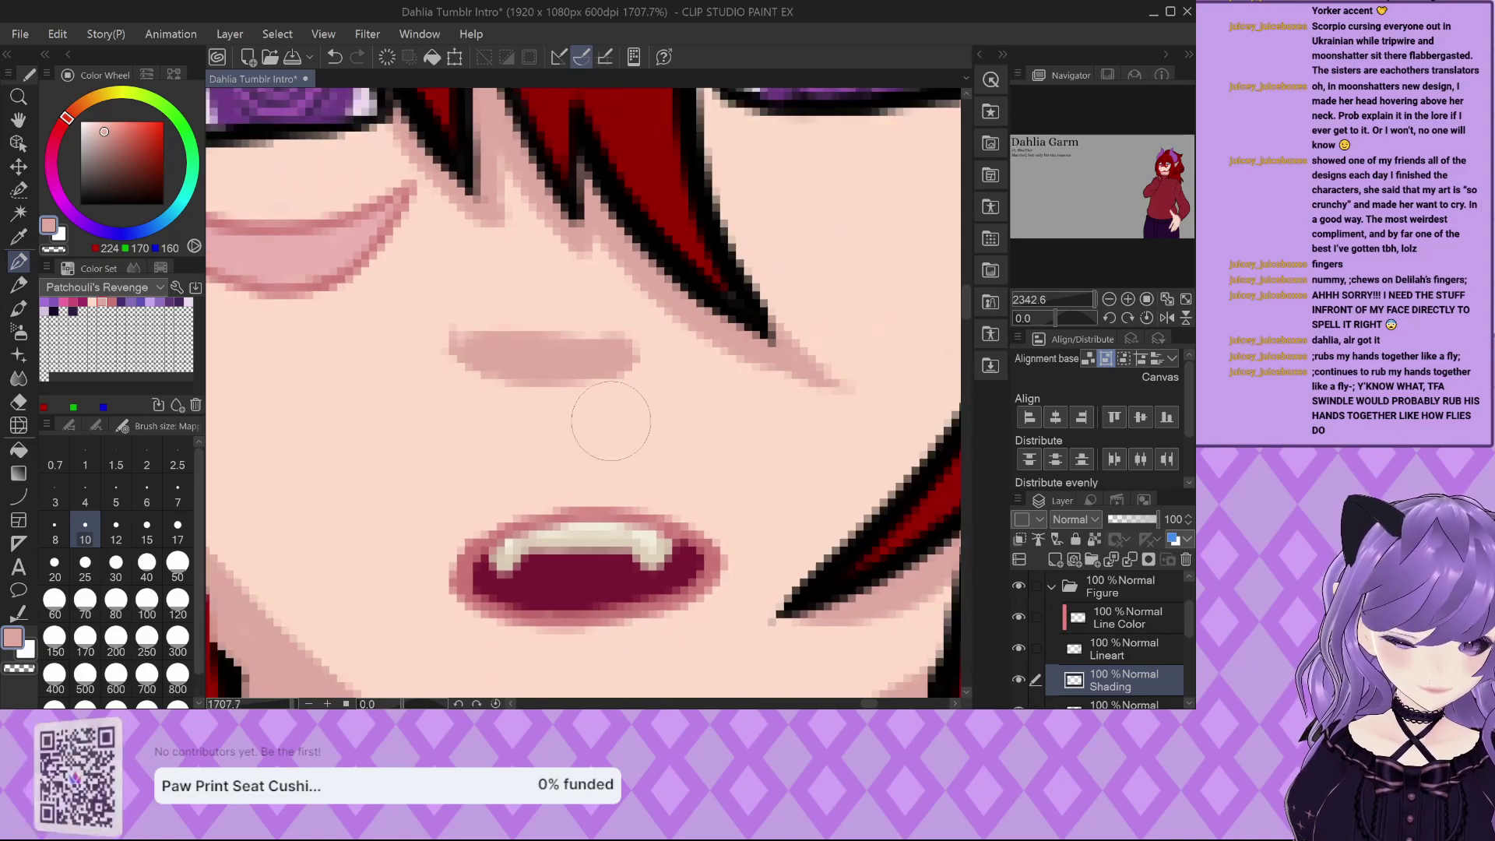
click(1019, 617)
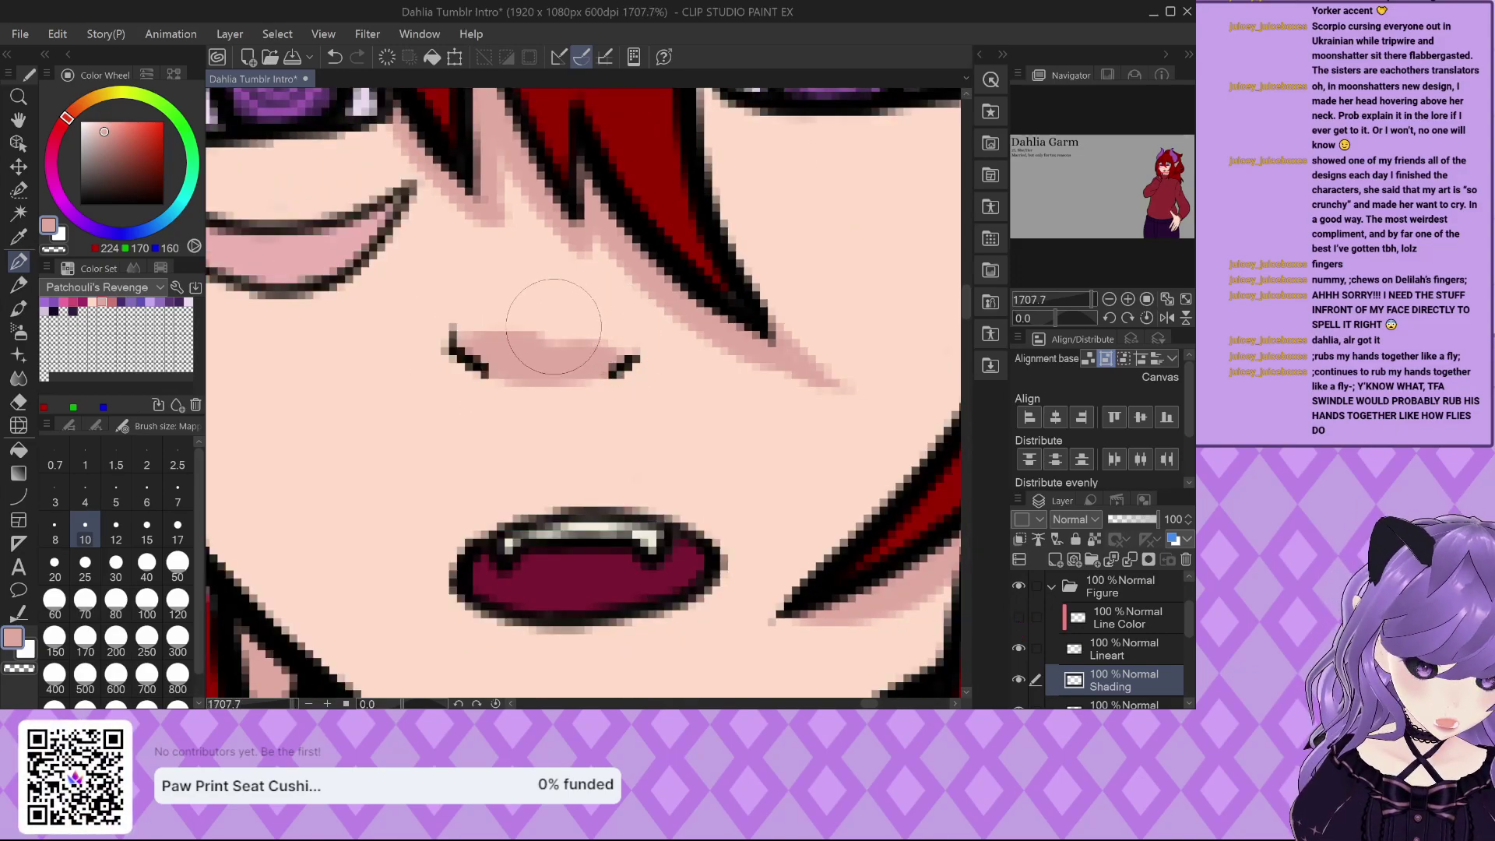
scroll(459, 369, down, 2)
scroll(417, 352, up, 4)
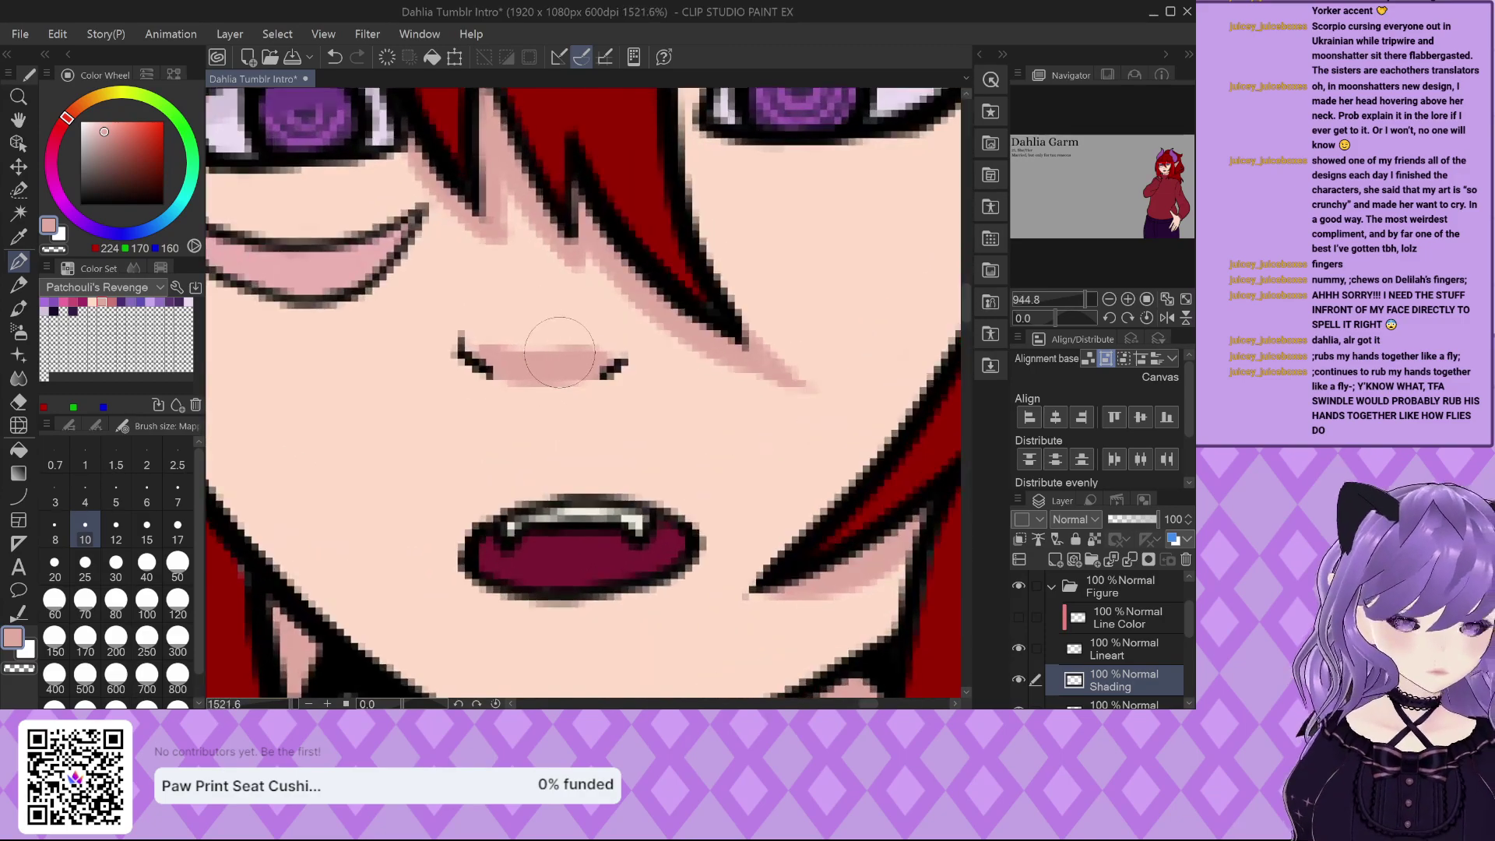
mouse_move(417, 352)
mouse_down()
mouse_move(496, 353)
mouse_move(501, 334)
mouse_move(536, 361)
mouse_move(523, 358)
mouse_move(631, 344)
mouse_up()
scroll(618, 351, down, 4)
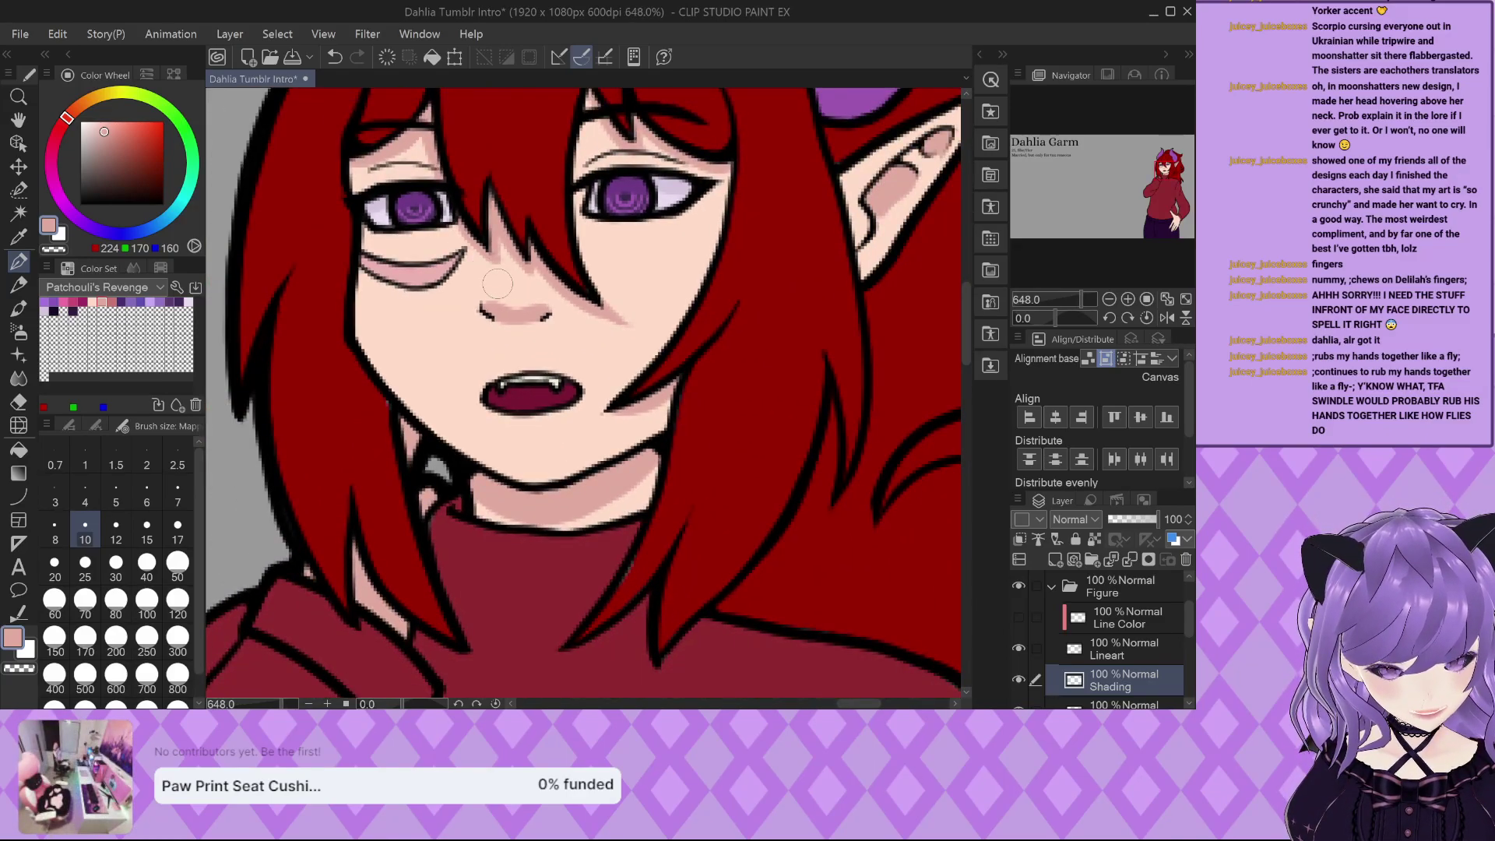
scroll(497, 284, down, 1)
scroll(533, 298, down, 2)
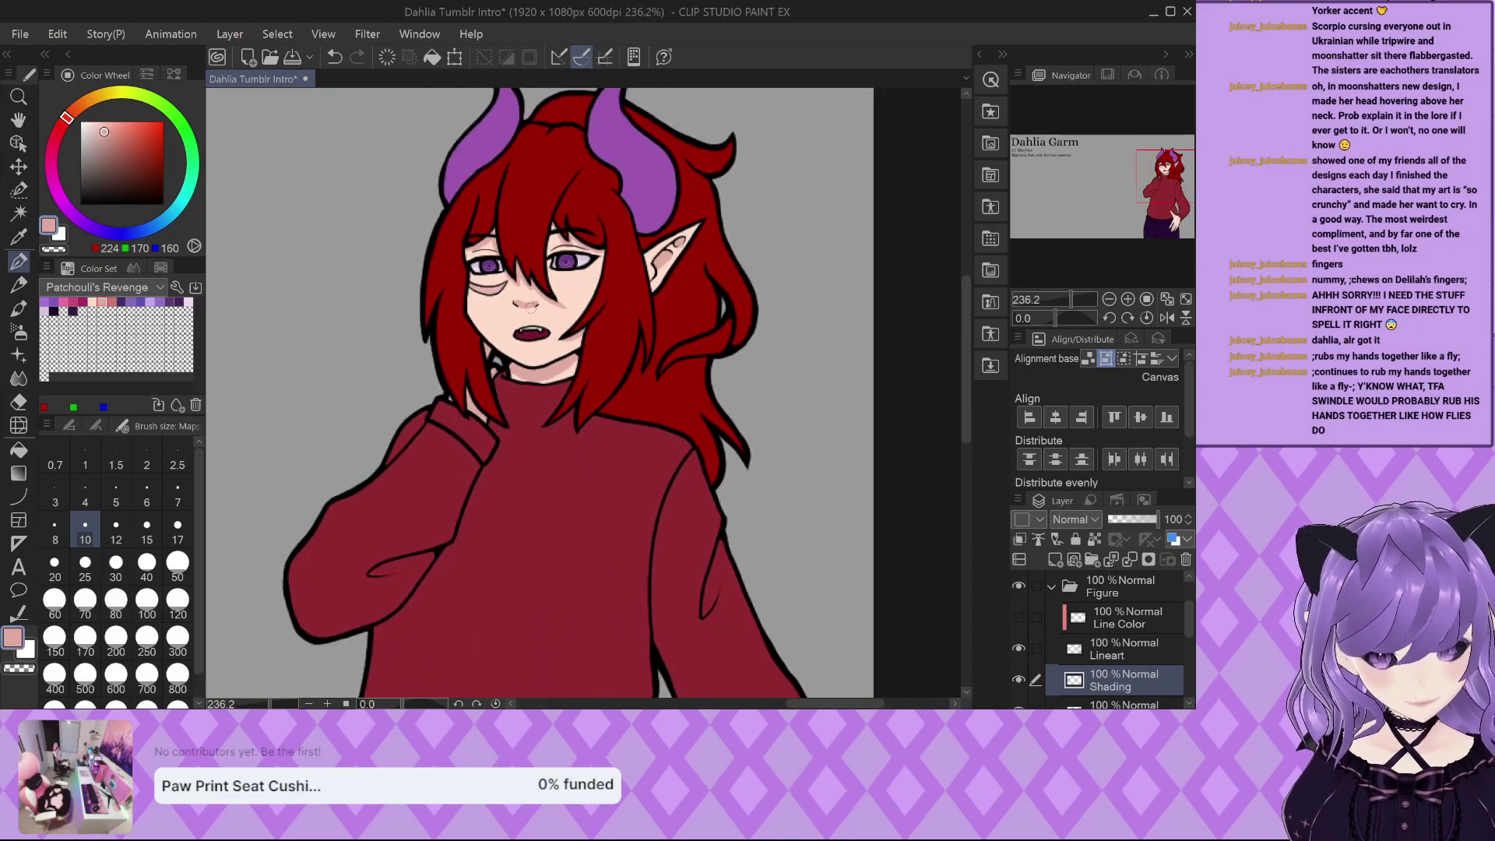
scroll(531, 308, down, 3)
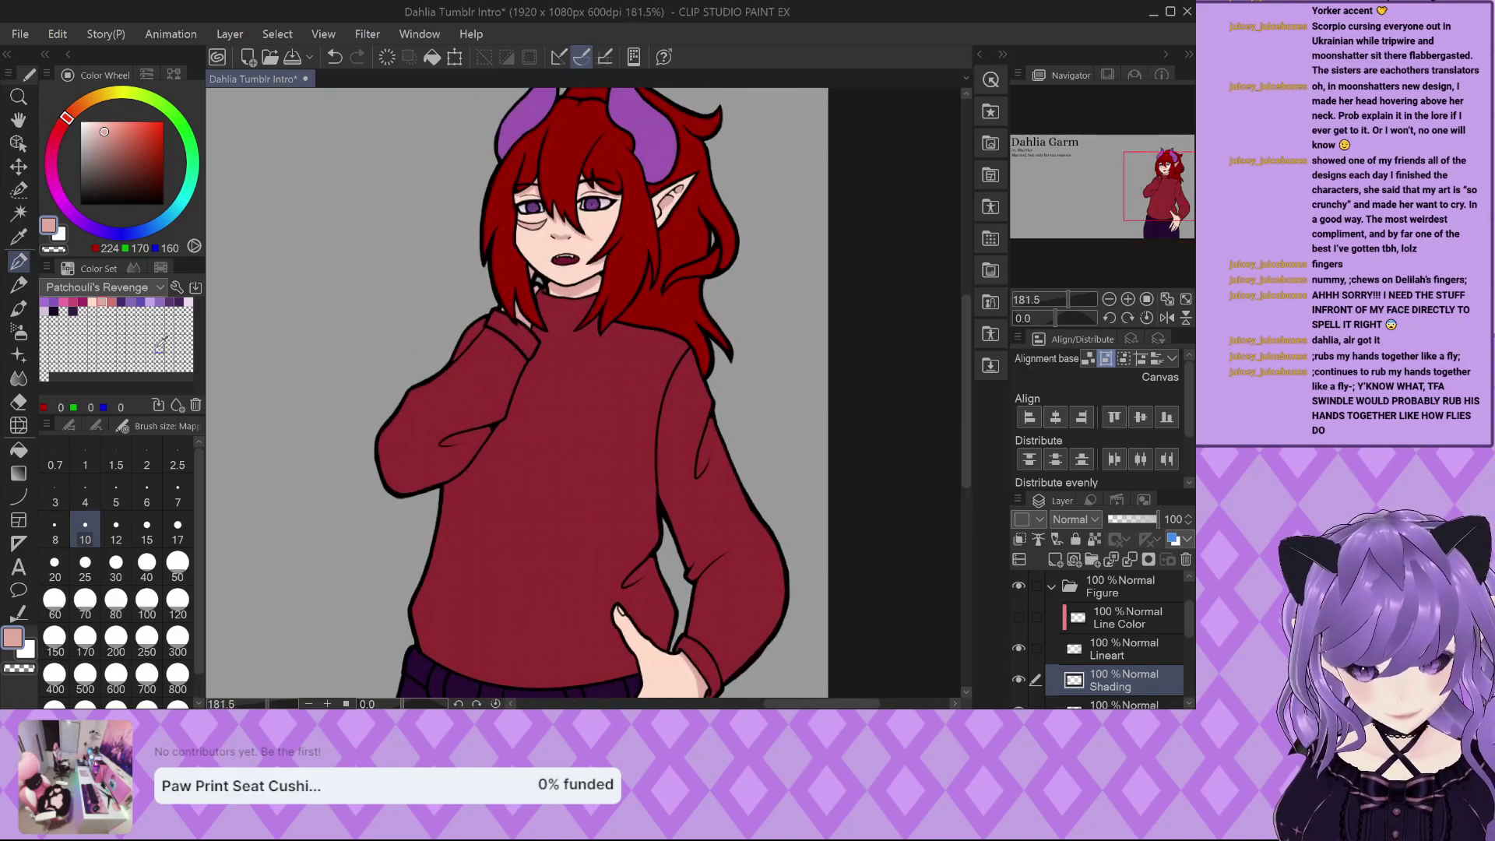
Sample the sweater's dark red, darken it, and shade inside the sleeve fold.
click(111, 316)
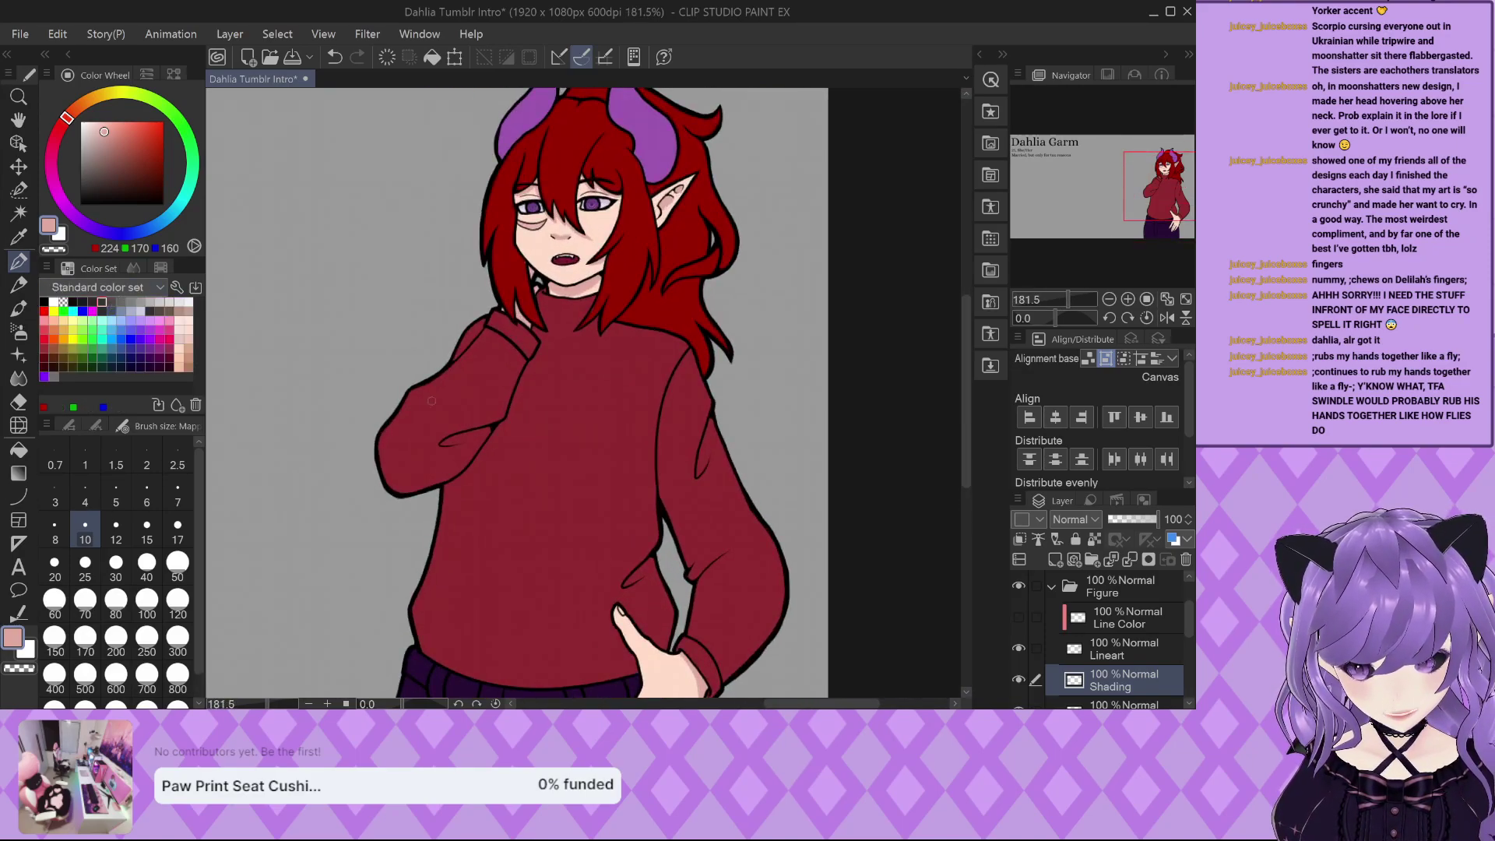
scroll(549, 455, up, 1)
alt+click(552, 458)
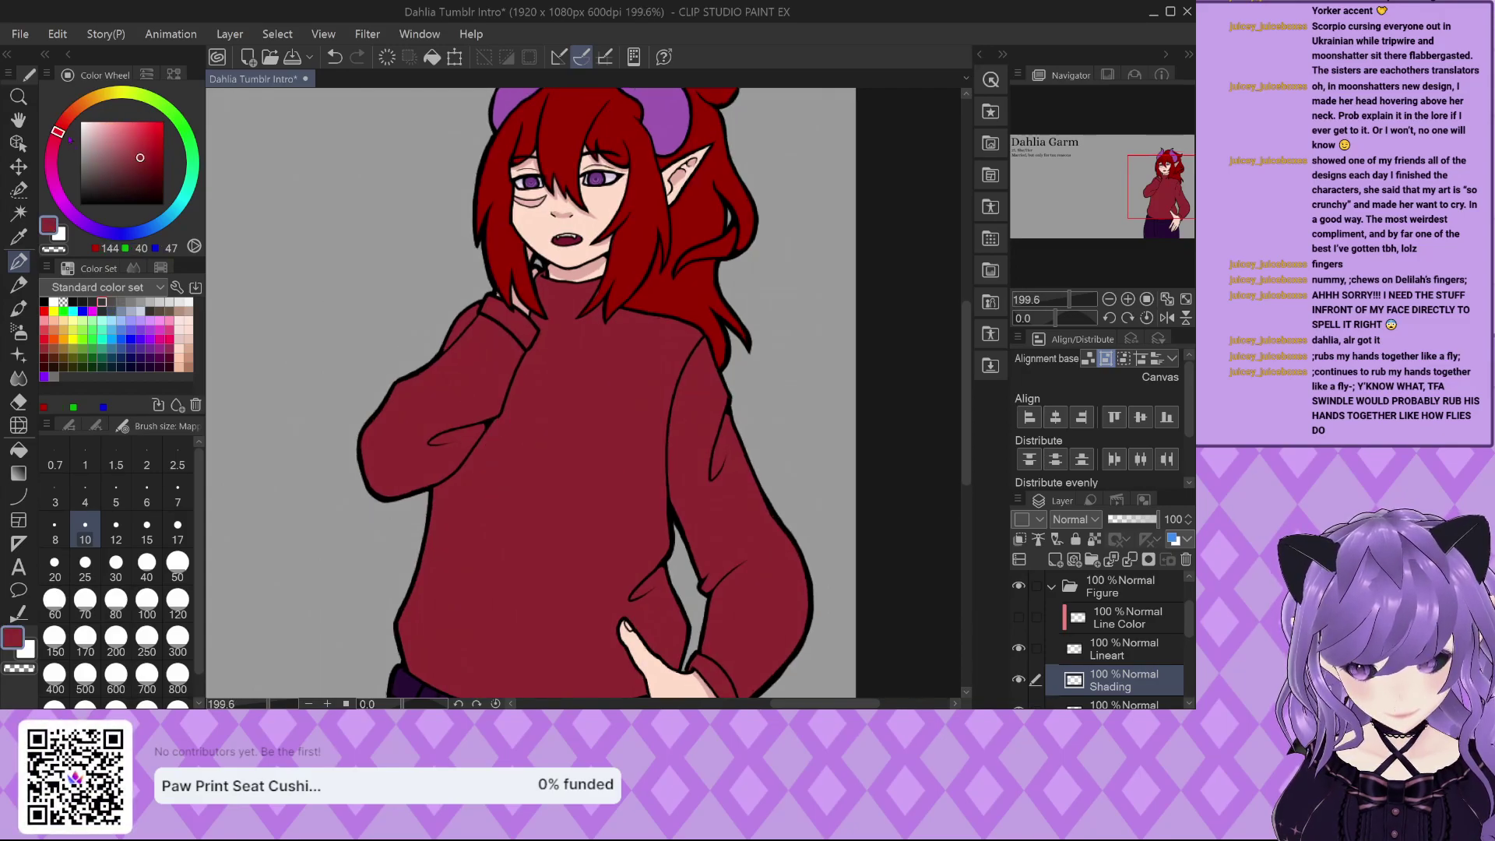
click(144, 167)
scroll(471, 428, up, 3)
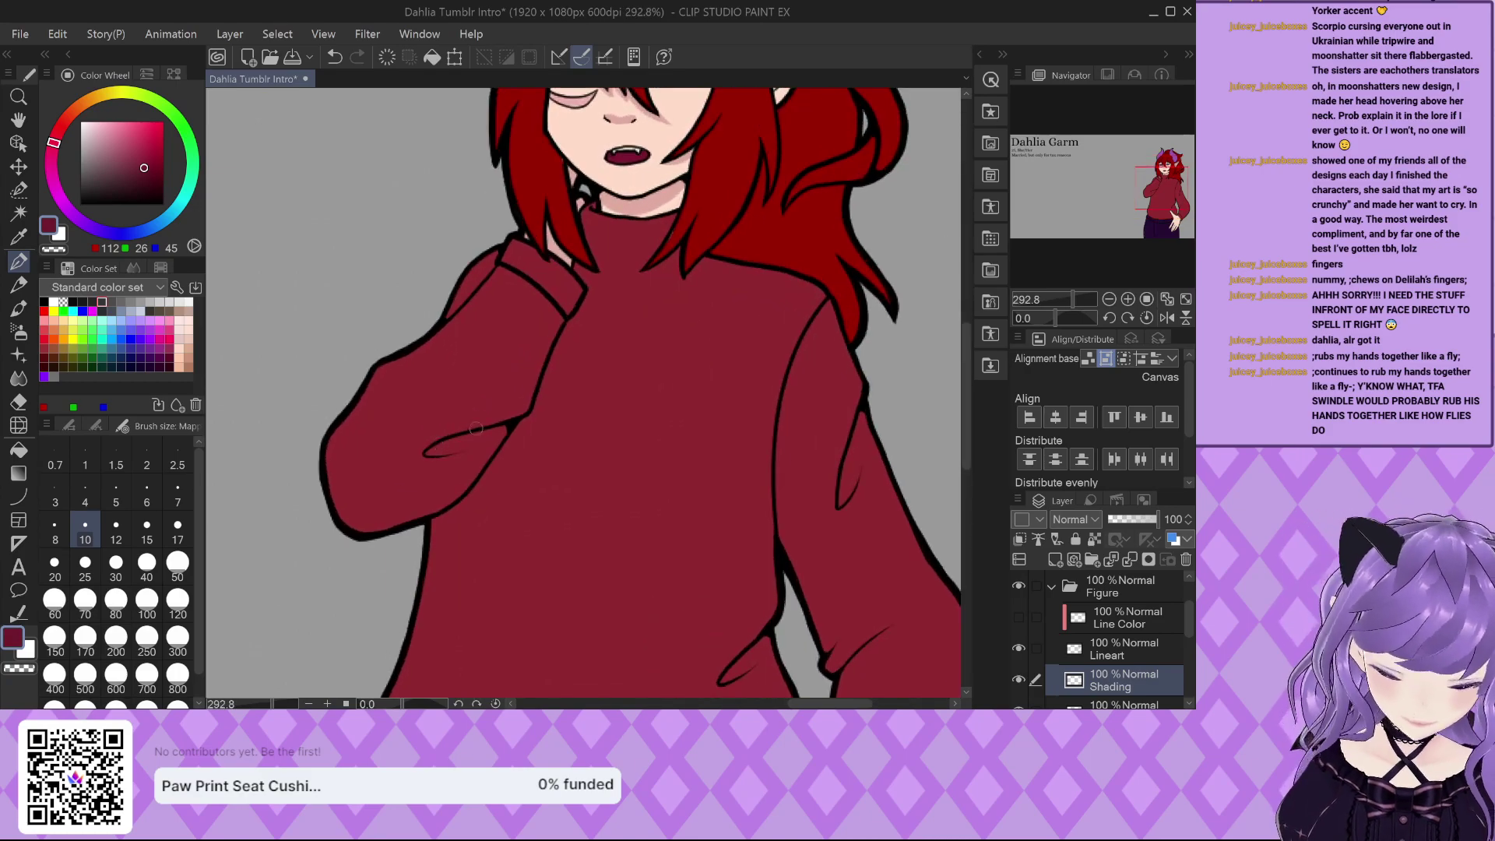
scroll(511, 410, up, 7)
mouse_move(406, 463)
mouse_down()
mouse_move(464, 447)
mouse_move(408, 459)
mouse_move(538, 446)
mouse_move(615, 401)
mouse_move(554, 399)
mouse_move(429, 448)
mouse_move(555, 386)
mouse_move(568, 407)
mouse_move(610, 396)
mouse_move(412, 476)
mouse_move(554, 457)
mouse_move(457, 474)
mouse_move(626, 404)
mouse_move(455, 481)
mouse_move(568, 448)
mouse_up()
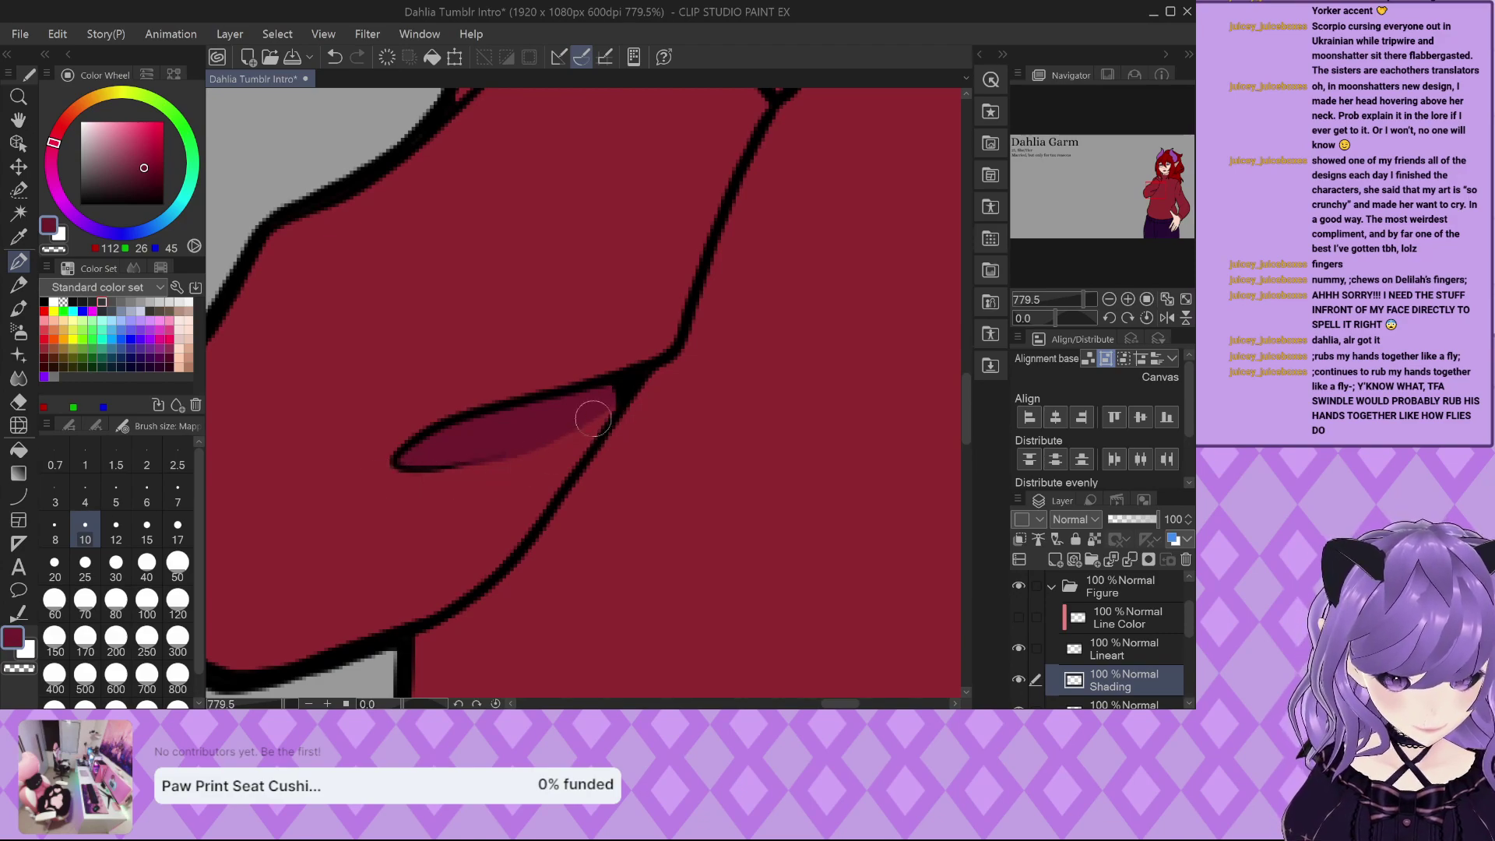
Add more dark red strokes in the right sleeve fold and along its crease.
scroll(422, 373, down, 10)
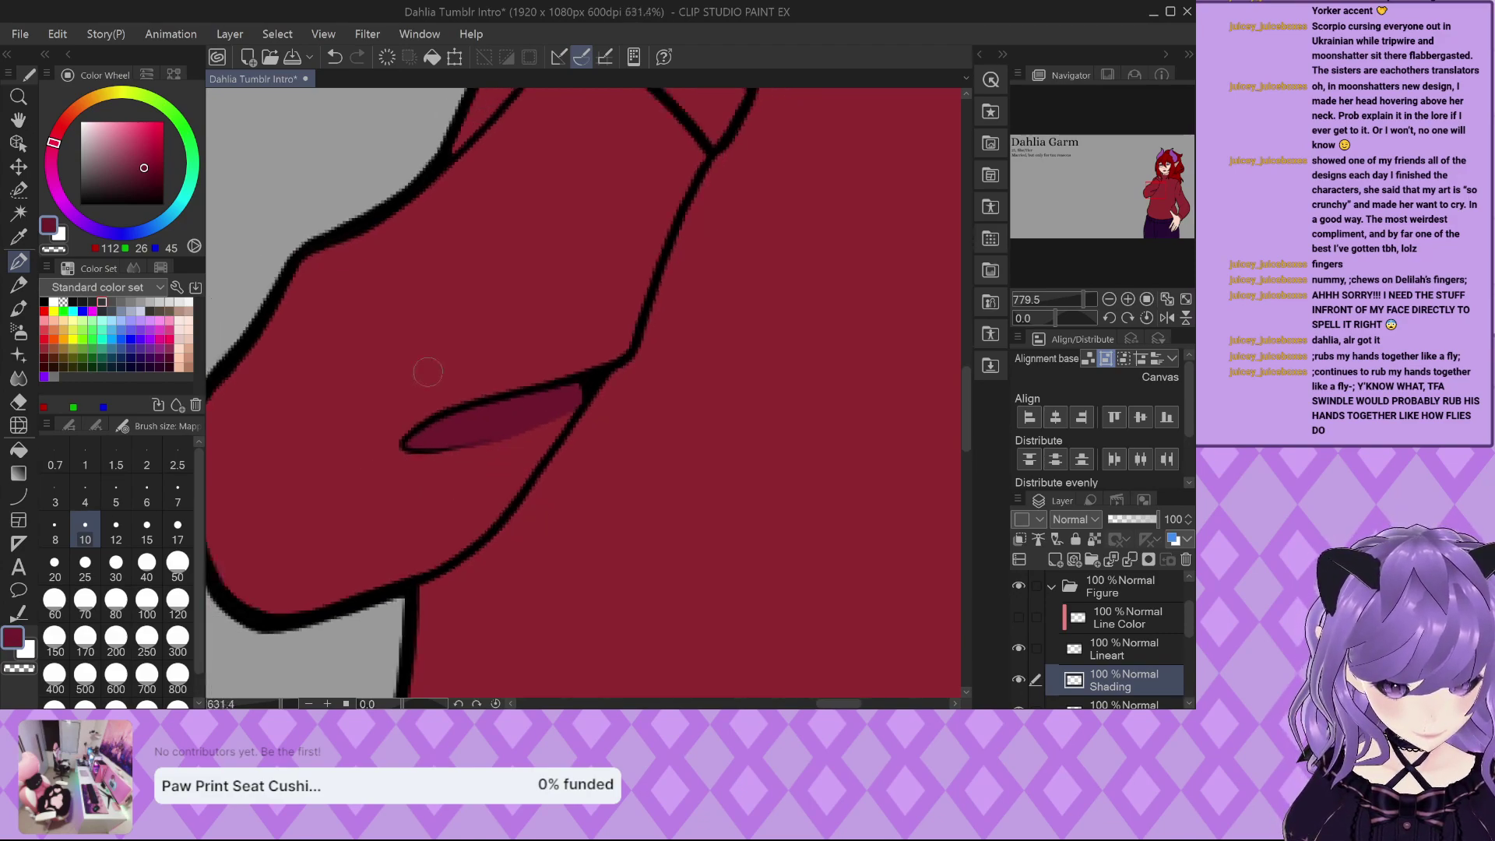
scroll(368, 245, down, 2)
scroll(736, 251, up, 5)
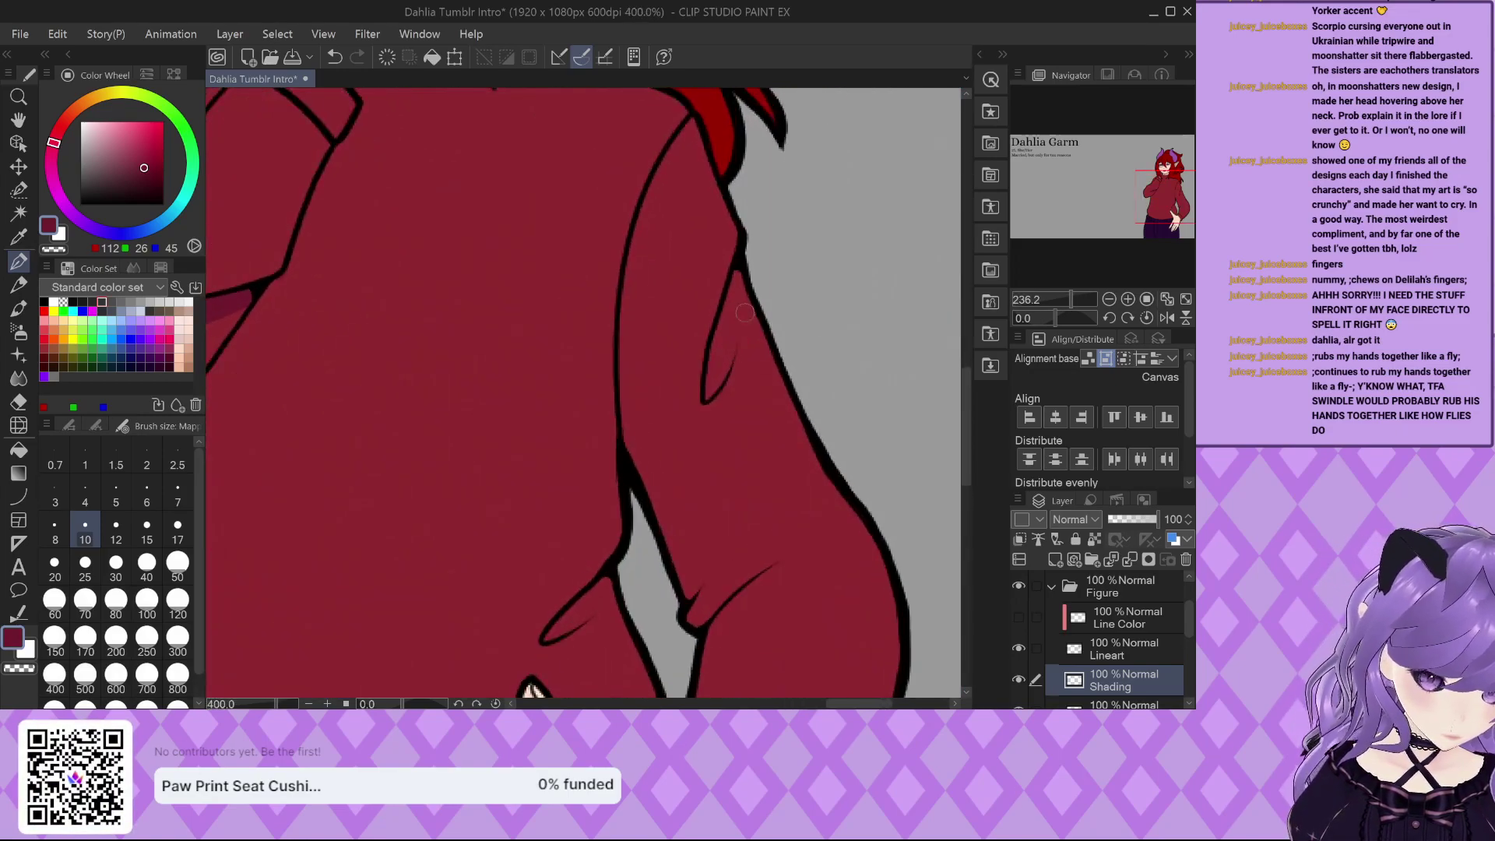
mouse_move(736, 261)
mouse_down()
mouse_move(694, 437)
mouse_move(731, 282)
mouse_up()
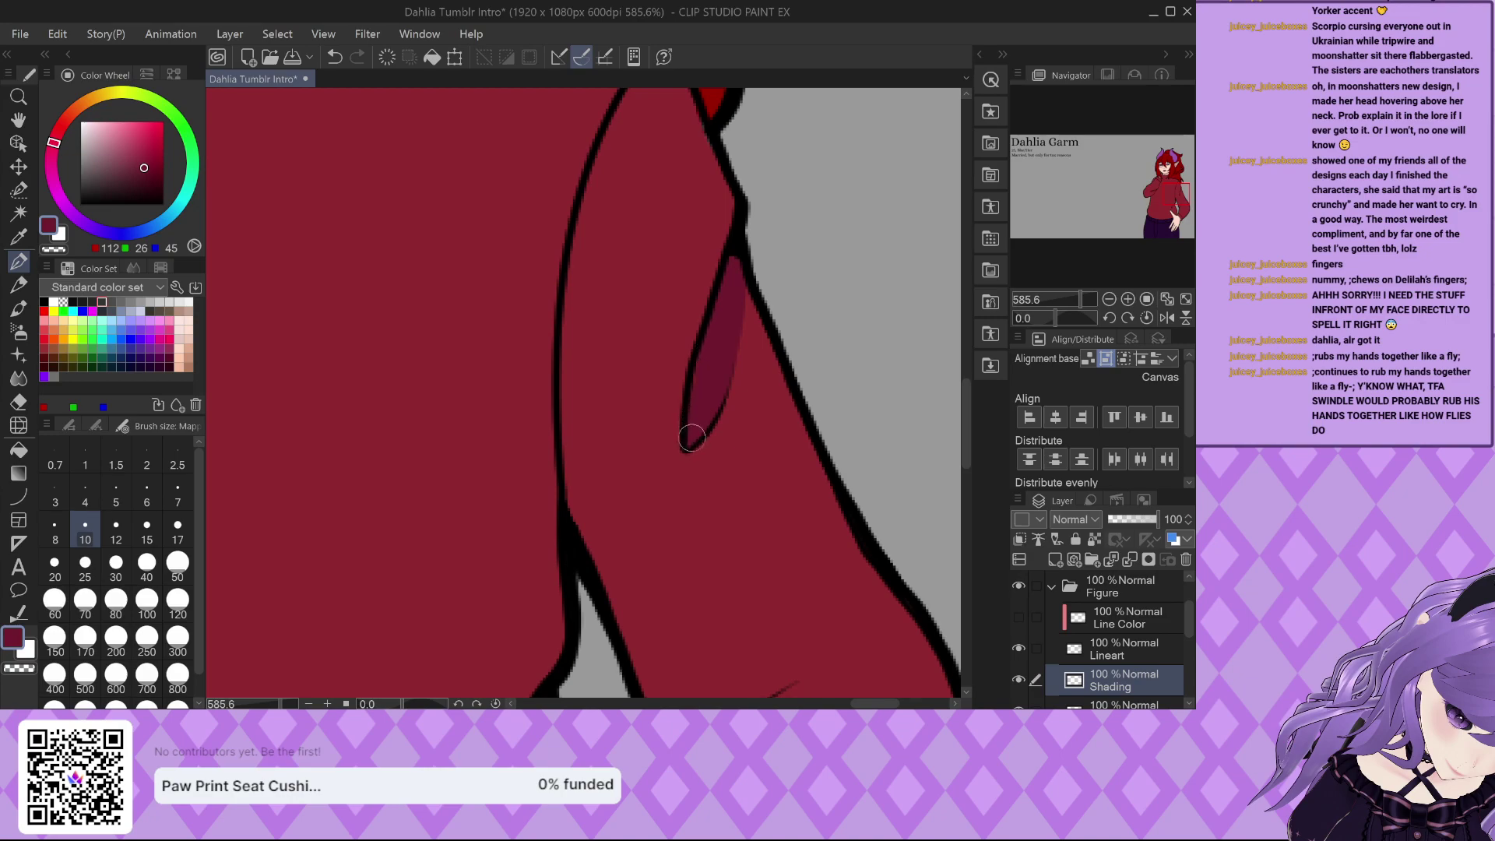
scroll(726, 145, down, 3)
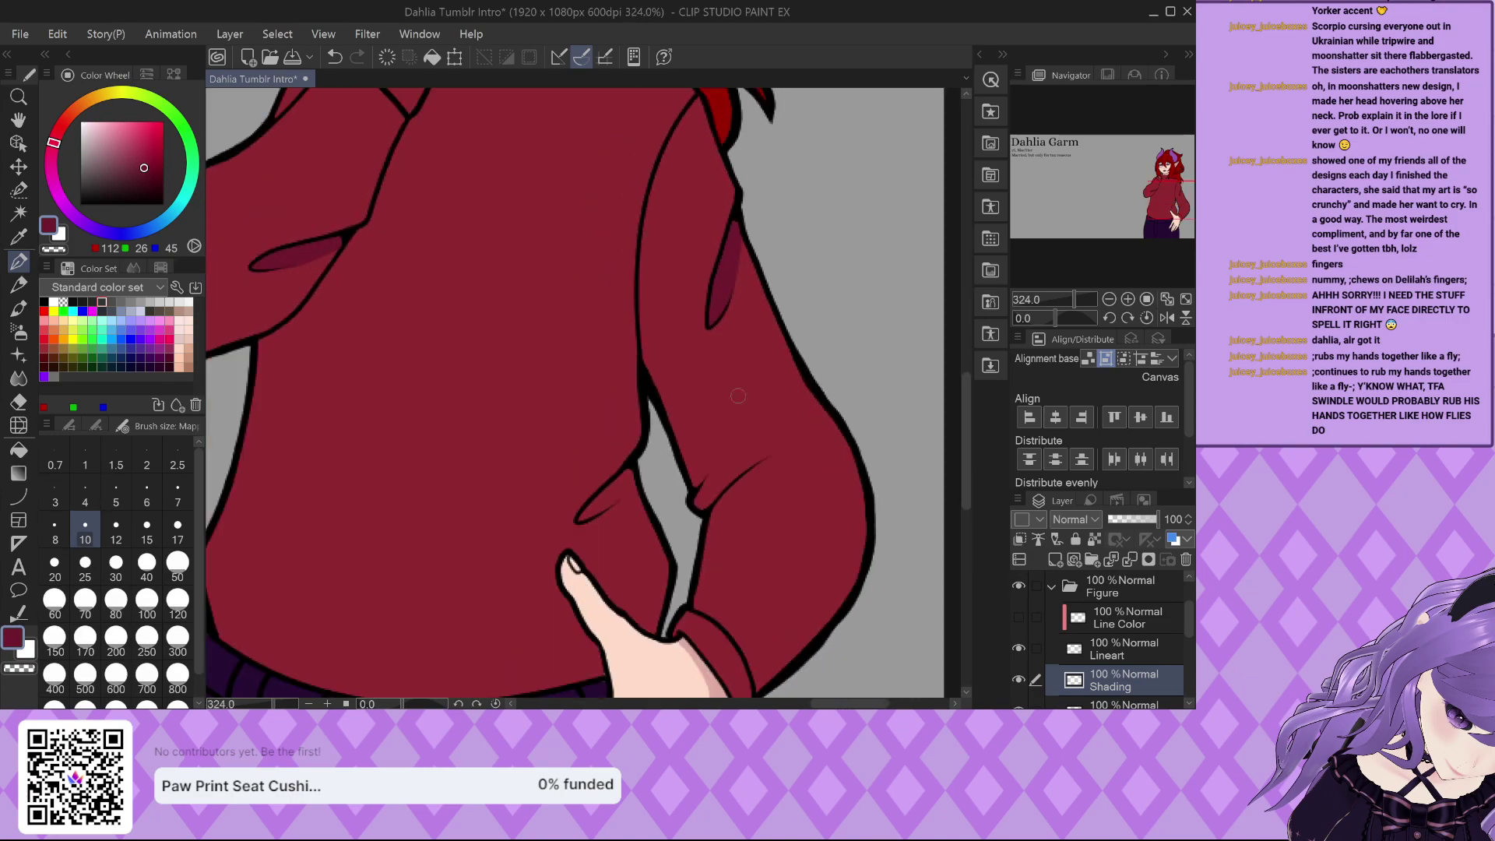
scroll(705, 474, up, 3)
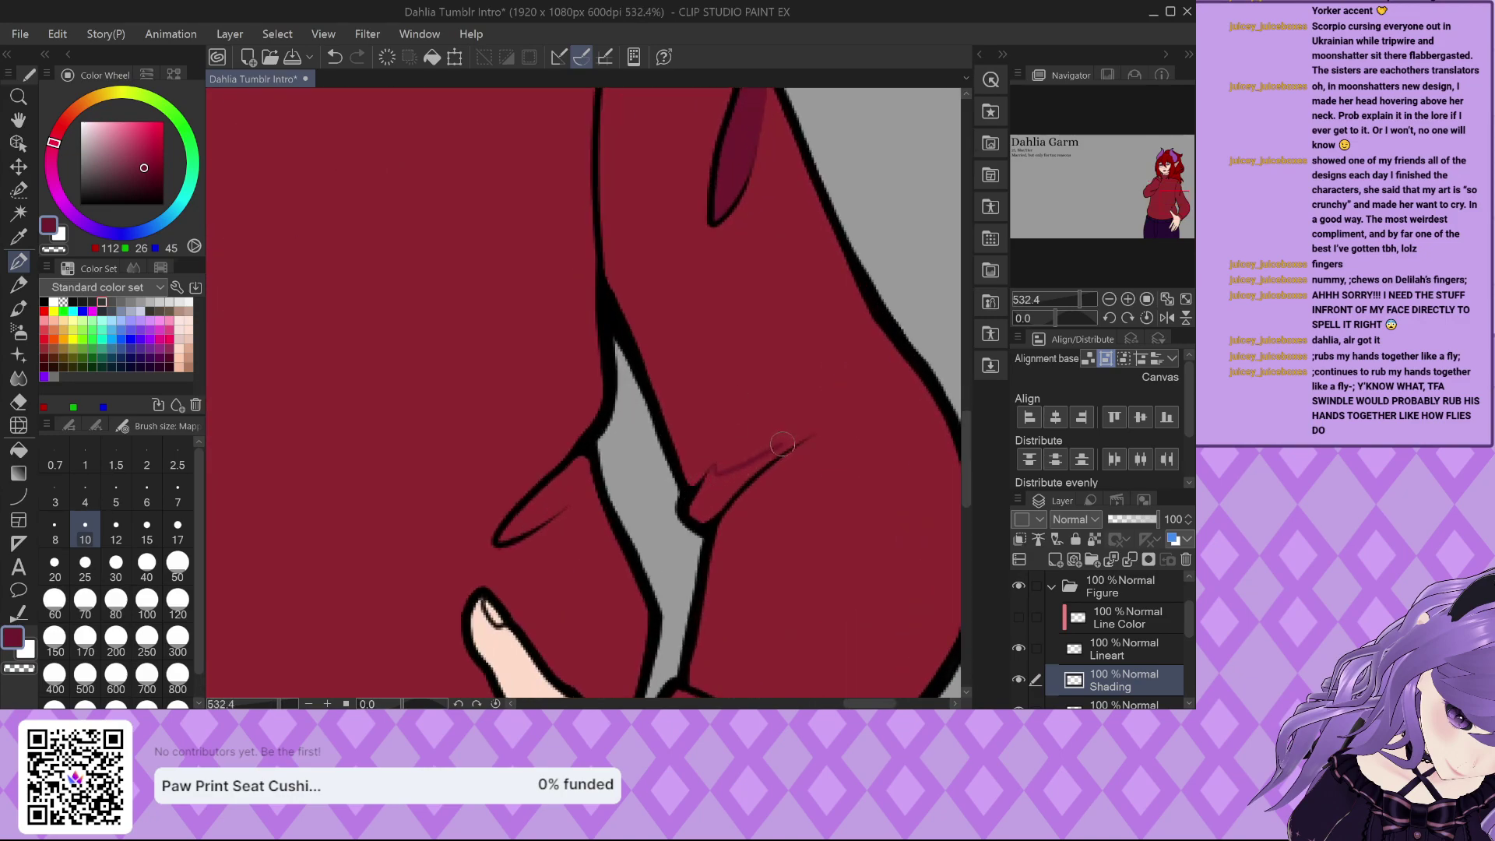
scroll(724, 455, up, 2)
mouse_move(703, 472)
mouse_down()
mouse_move(675, 539)
mouse_move(765, 469)
mouse_up()
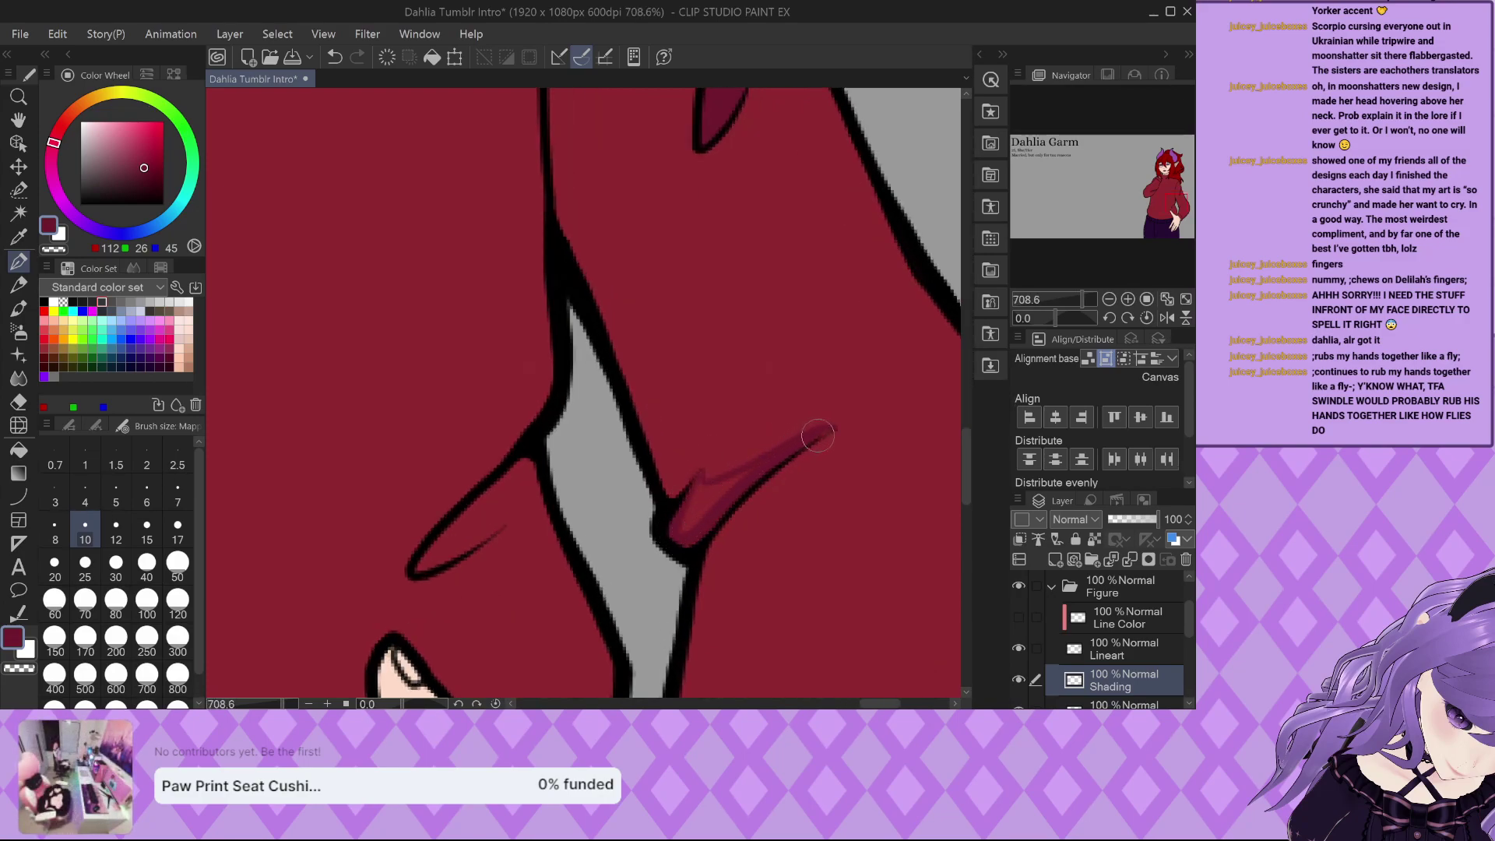
scroll(703, 487, up, 1)
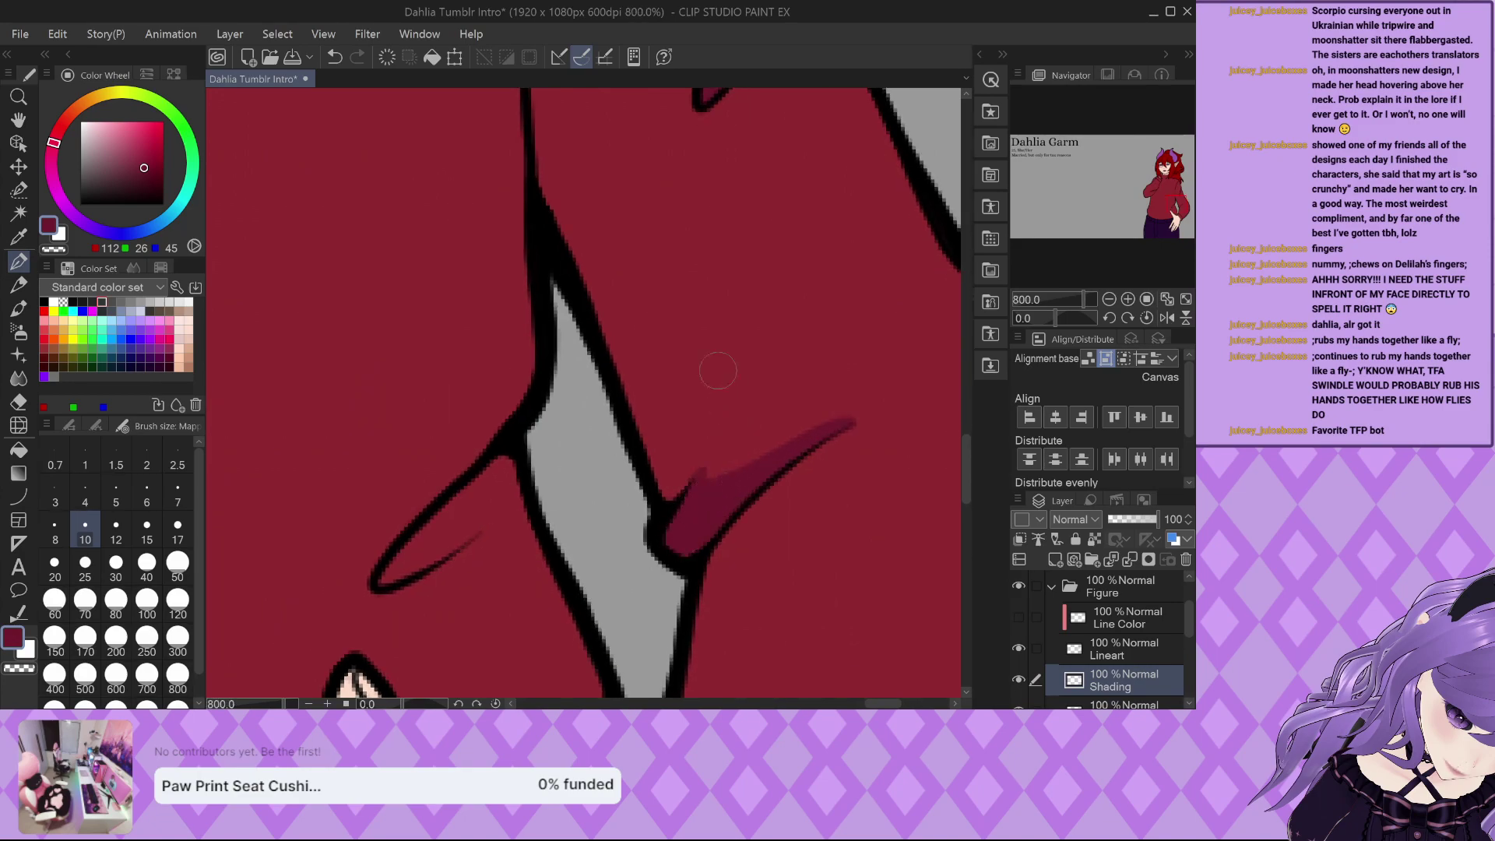
scroll(722, 388, down, 4)
scroll(517, 381, up, 1)
mouse_move(564, 325)
mouse_down()
mouse_move(464, 416)
mouse_move(550, 324)
mouse_up()
scroll(598, 231, down, 5)
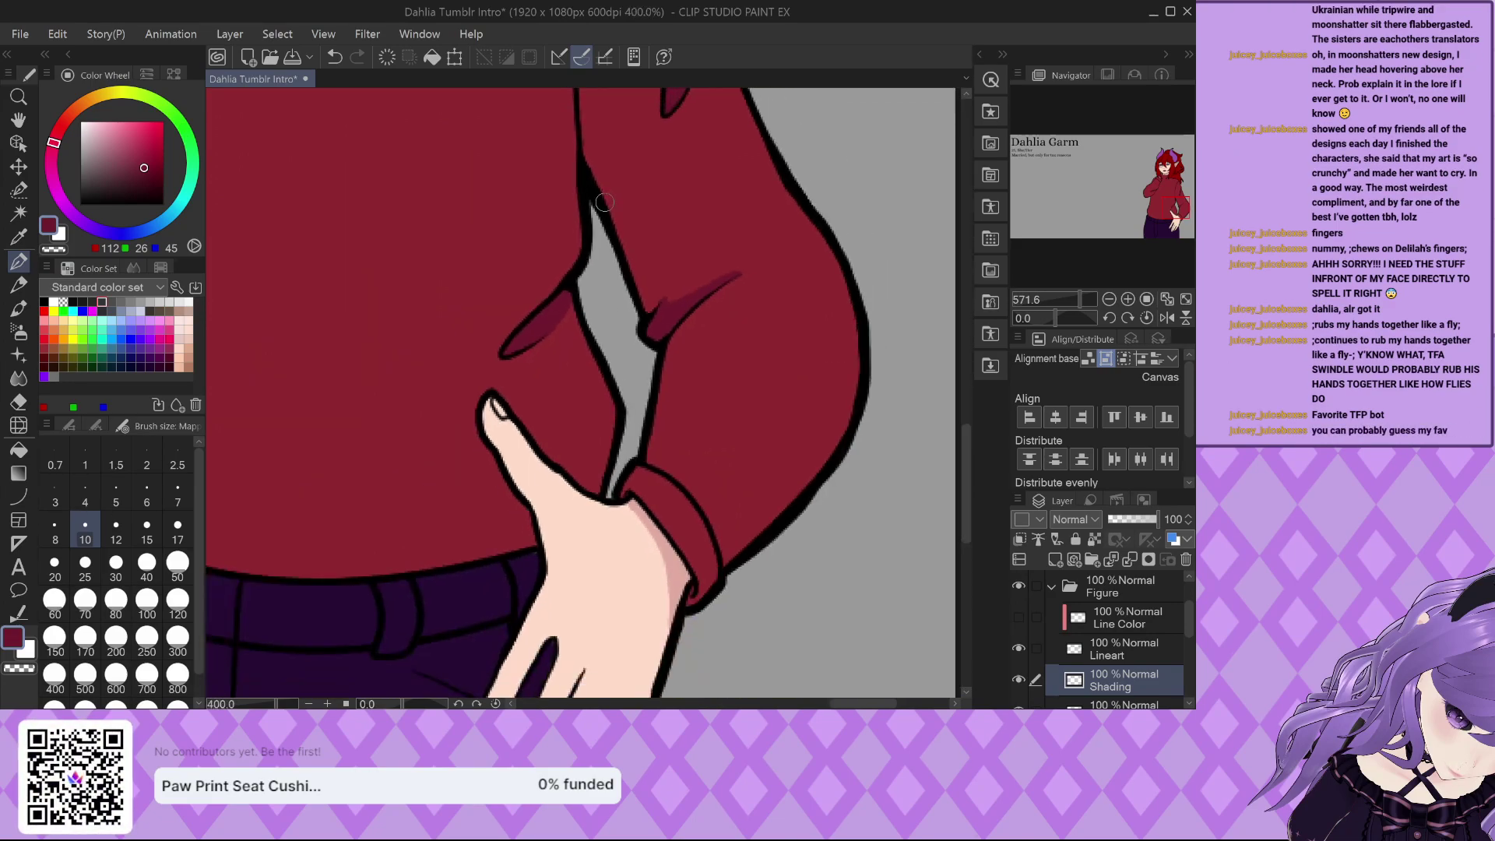
scroll(661, 188, up, 4)
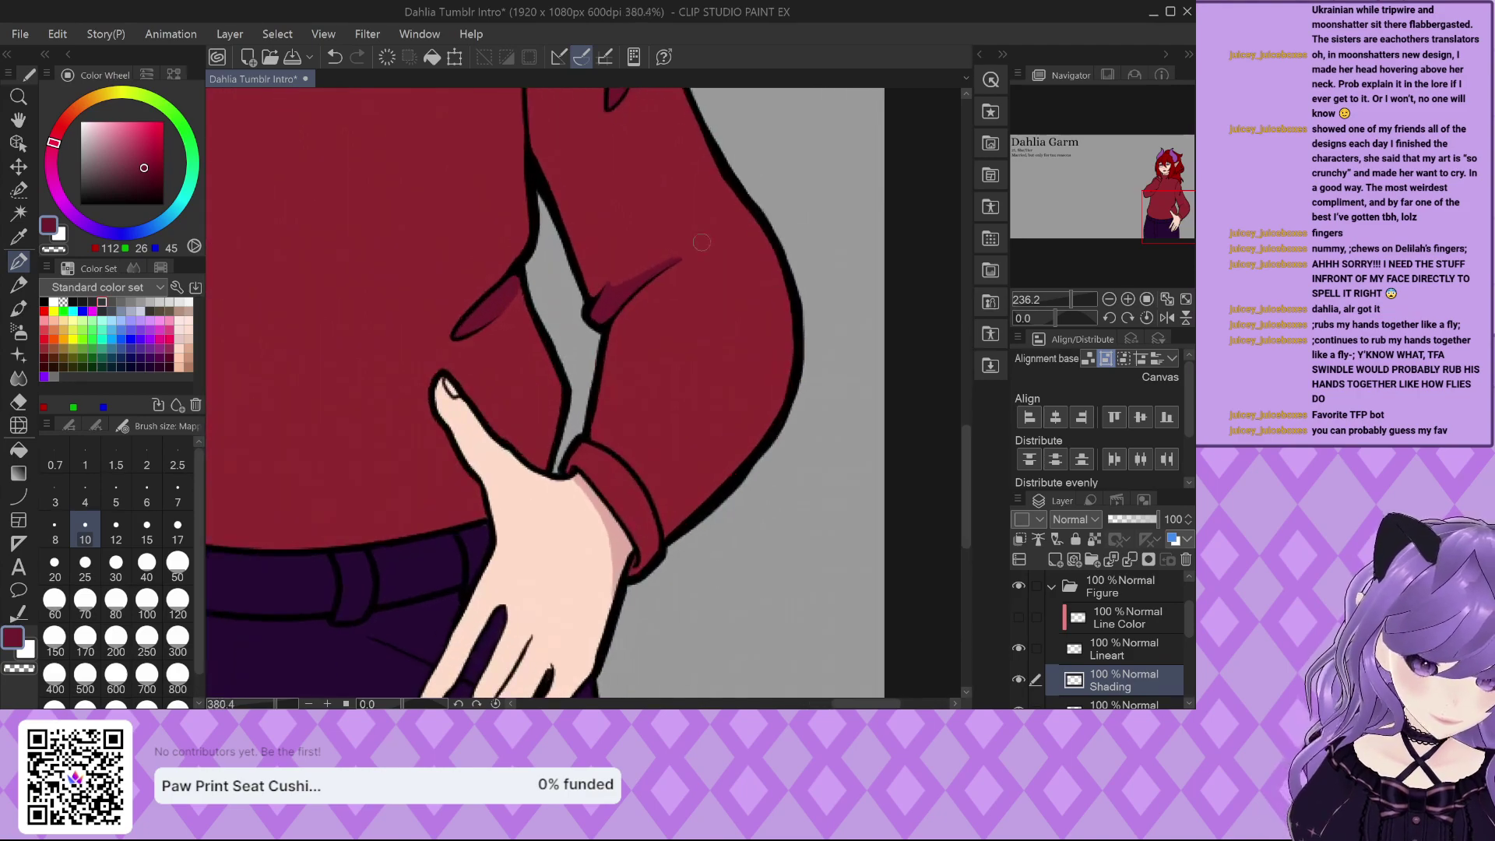
Shade along the sleeve cuff in dark red, undoing the misplaced strokes.
mouse_move(785, 331)
mouse_down()
mouse_move(679, 328)
mouse_move(584, 496)
mouse_up()
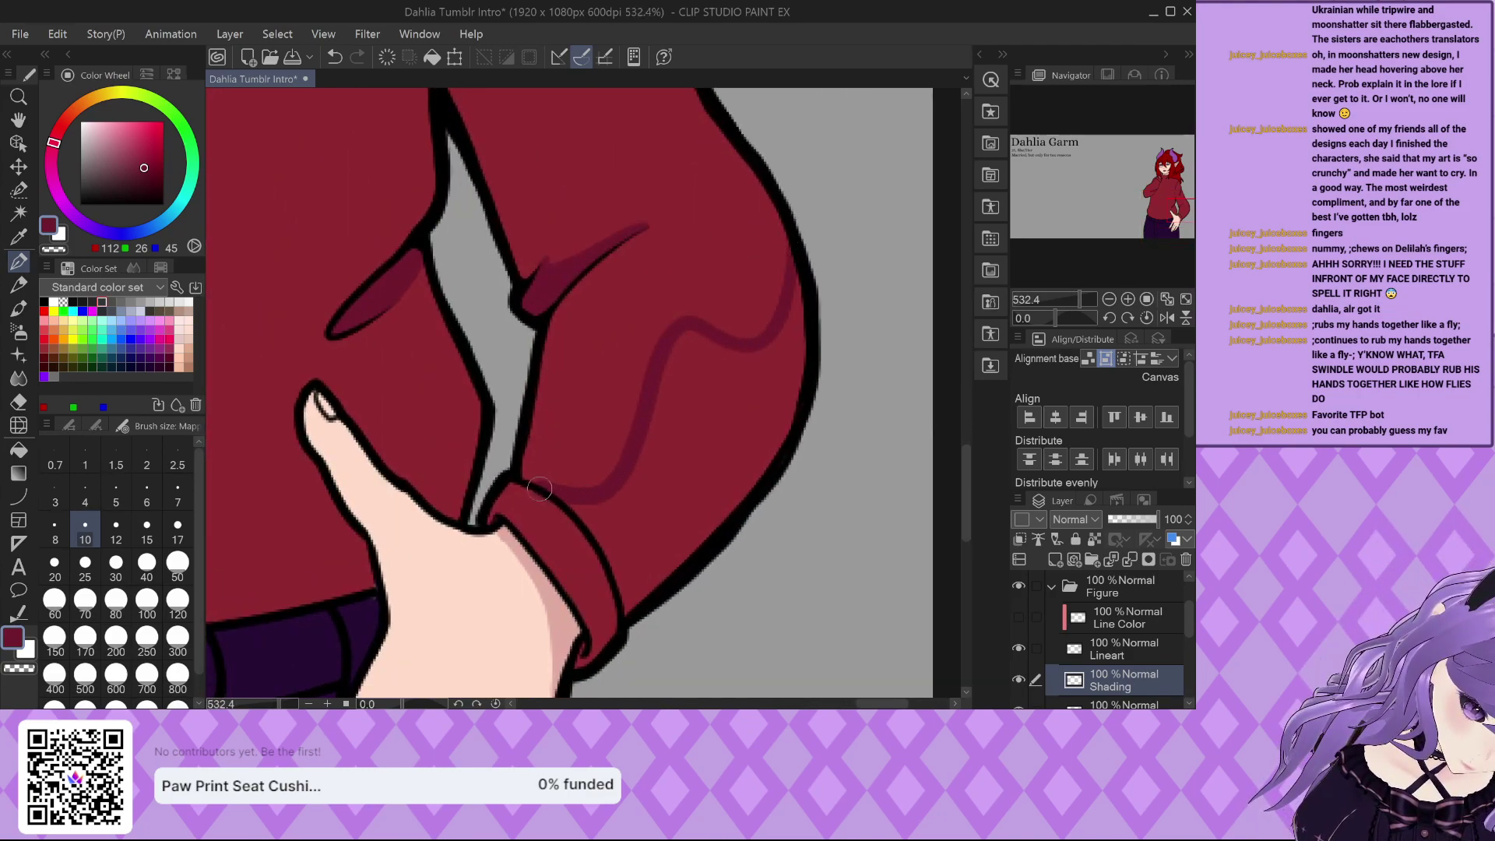
key(ctrl+z)
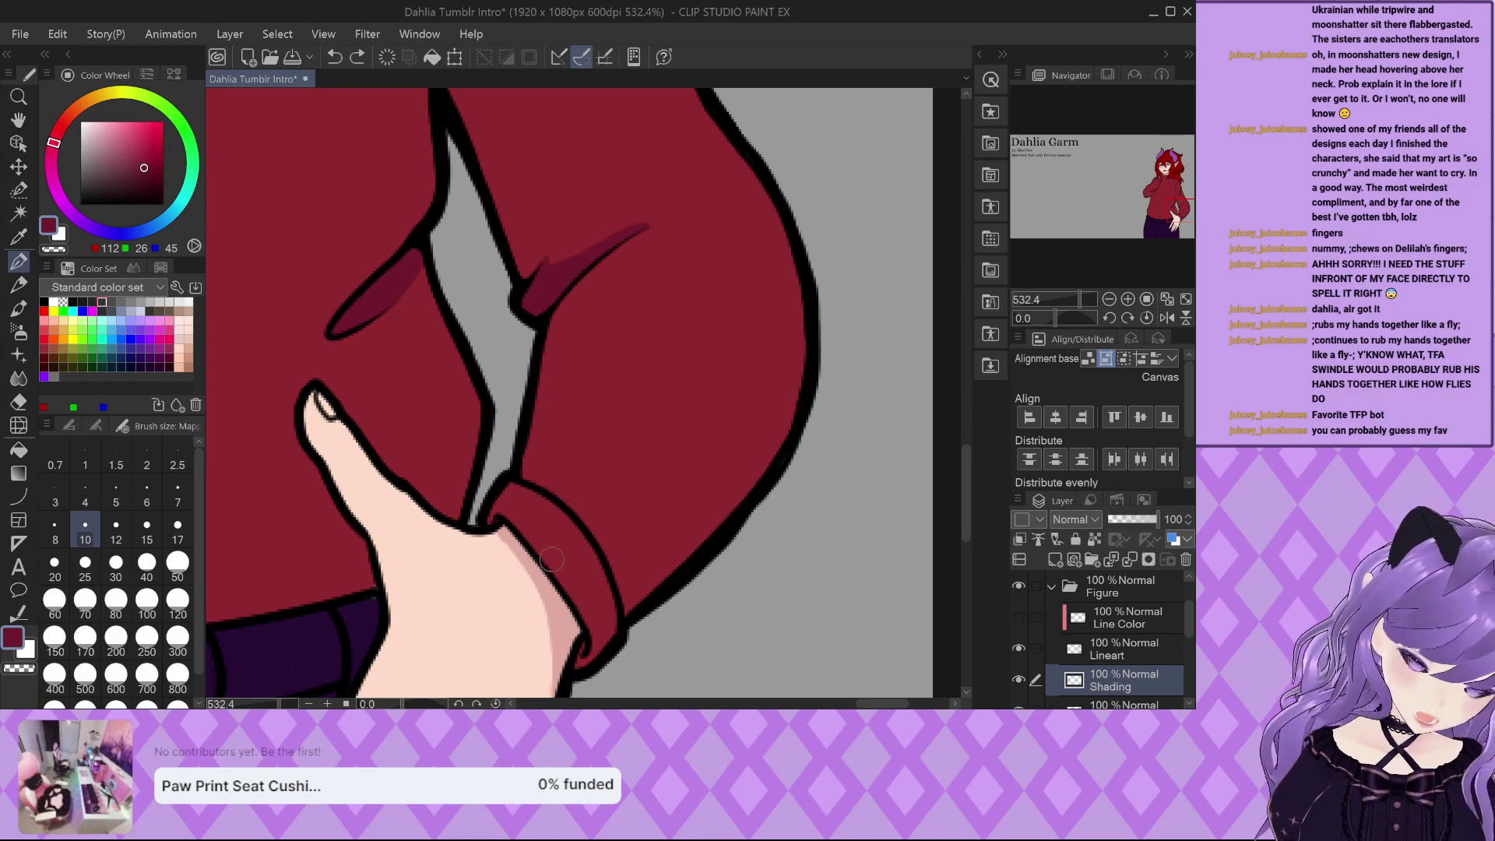
mouse_move(562, 514)
mouse_down()
mouse_move(592, 554)
mouse_move(599, 627)
mouse_up()
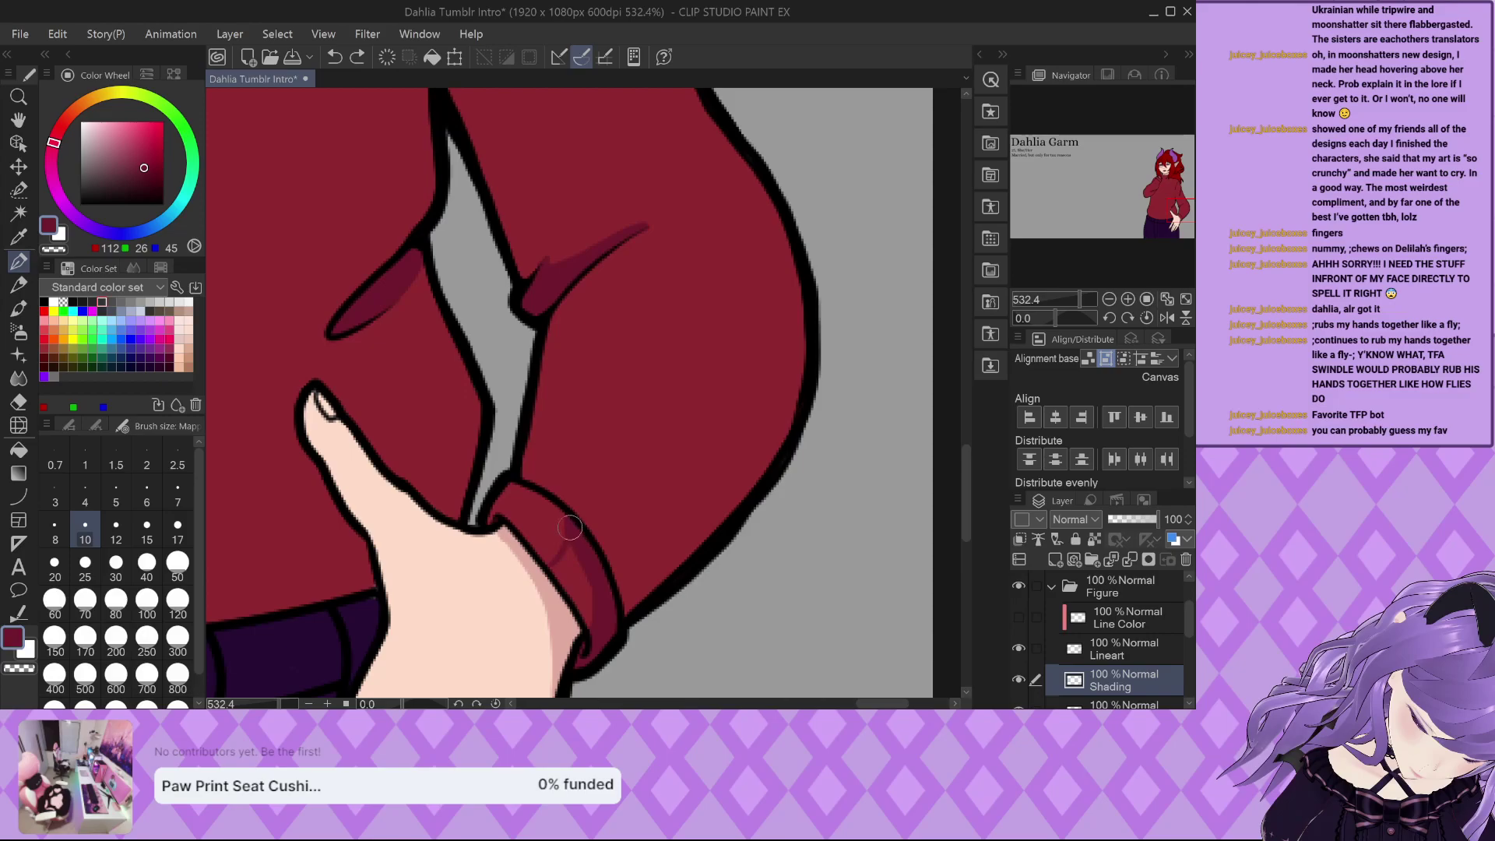
drag(584, 600, 579, 566)
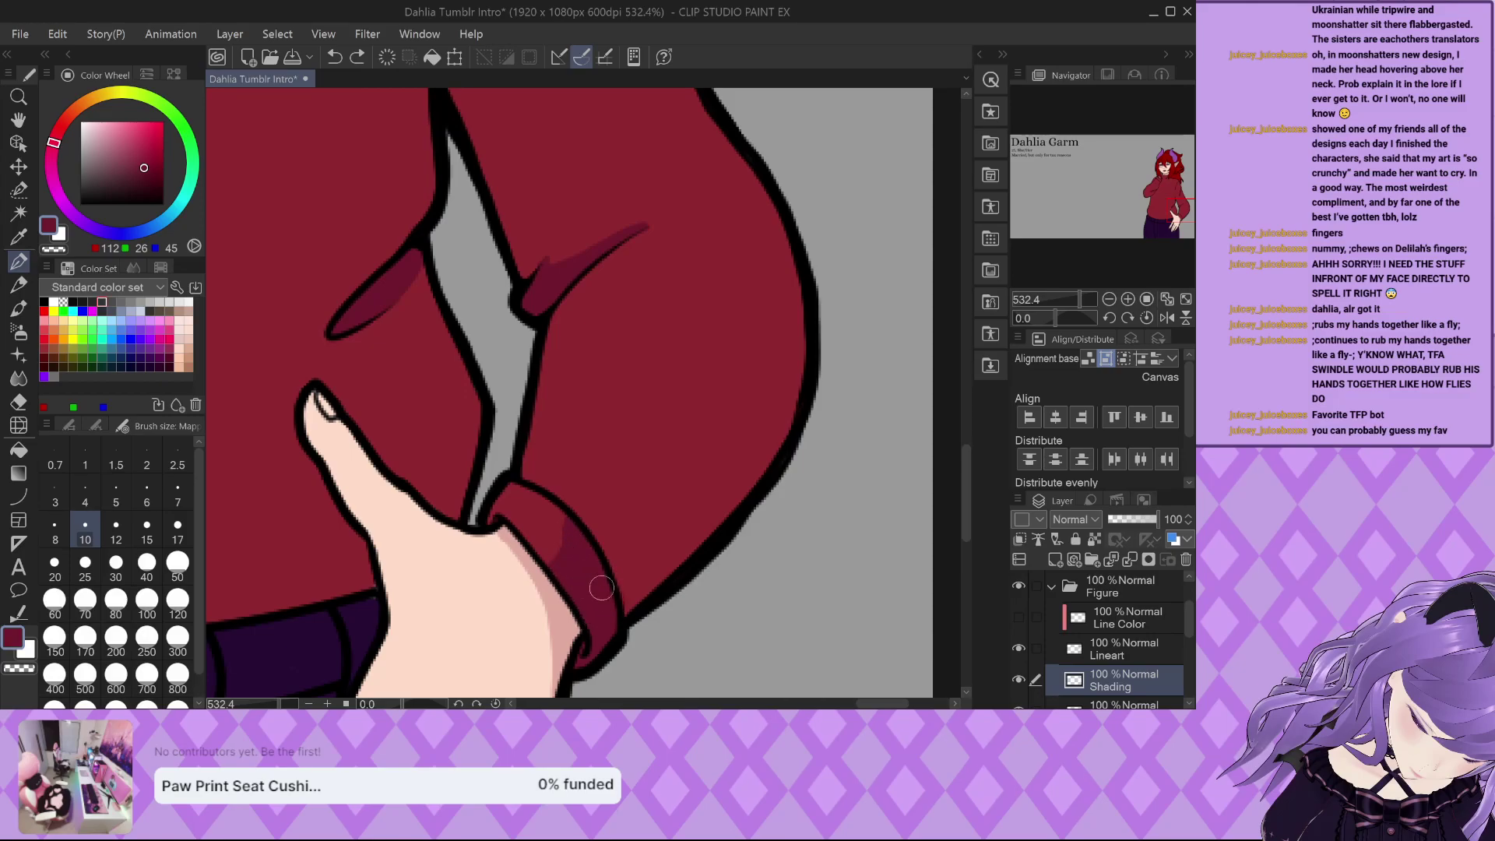
mouse_move(670, 513)
mouse_down()
mouse_move(594, 471)
mouse_move(674, 461)
mouse_move(665, 474)
mouse_move(695, 457)
mouse_move(788, 284)
mouse_move(761, 340)
mouse_move(732, 329)
mouse_move(683, 540)
mouse_move(654, 591)
mouse_up()
key(ctrl+z)
key(ctrl+z)
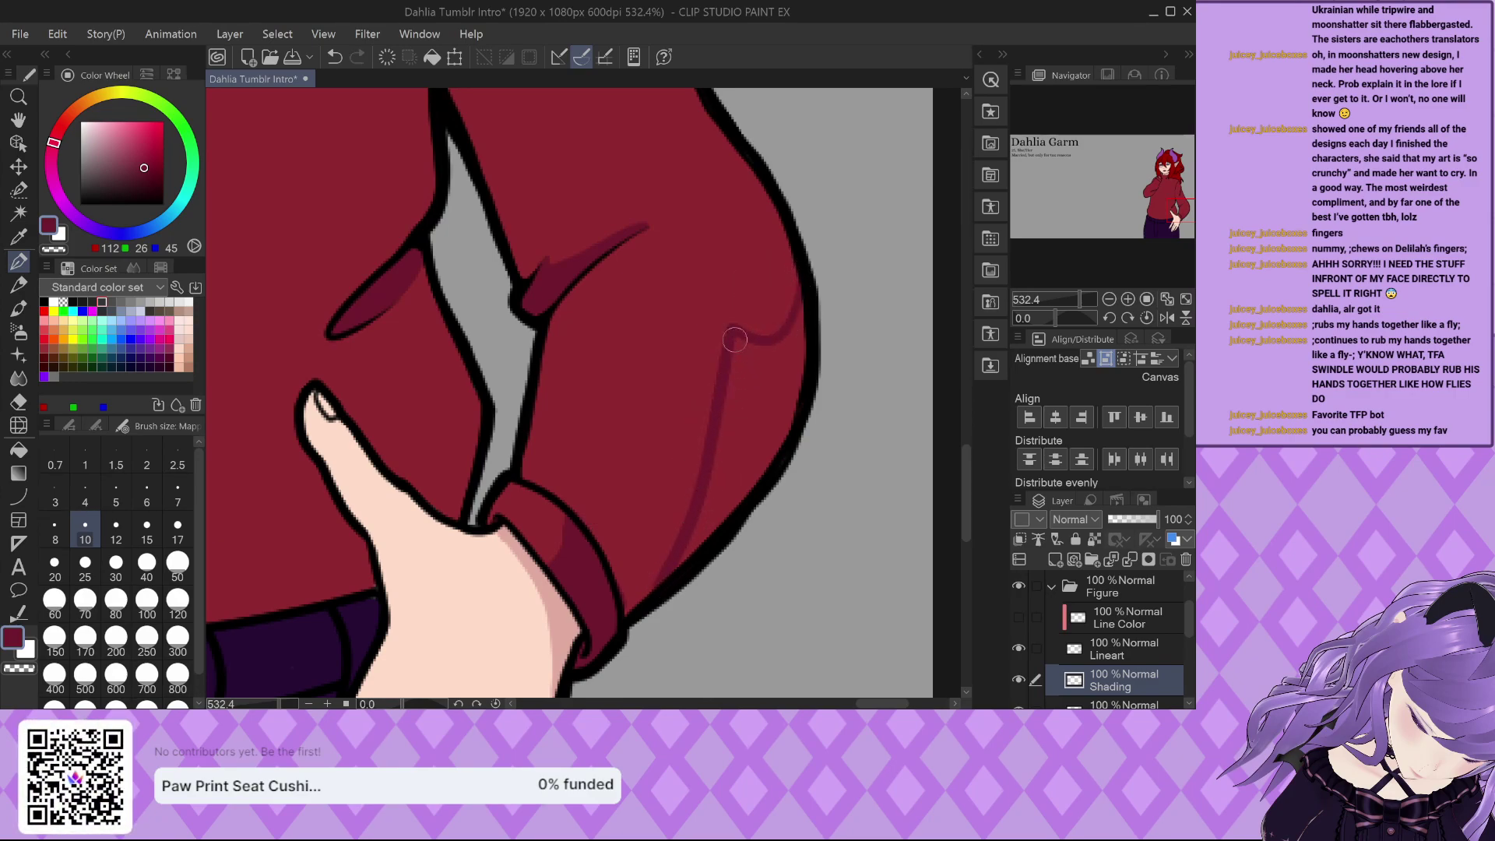
Widen the dark shadow band down the outer sleeve and just above the cuff.
mouse_move(754, 351)
mouse_down()
mouse_move(804, 299)
mouse_move(793, 392)
mouse_move(758, 469)
mouse_move(665, 580)
mouse_up()
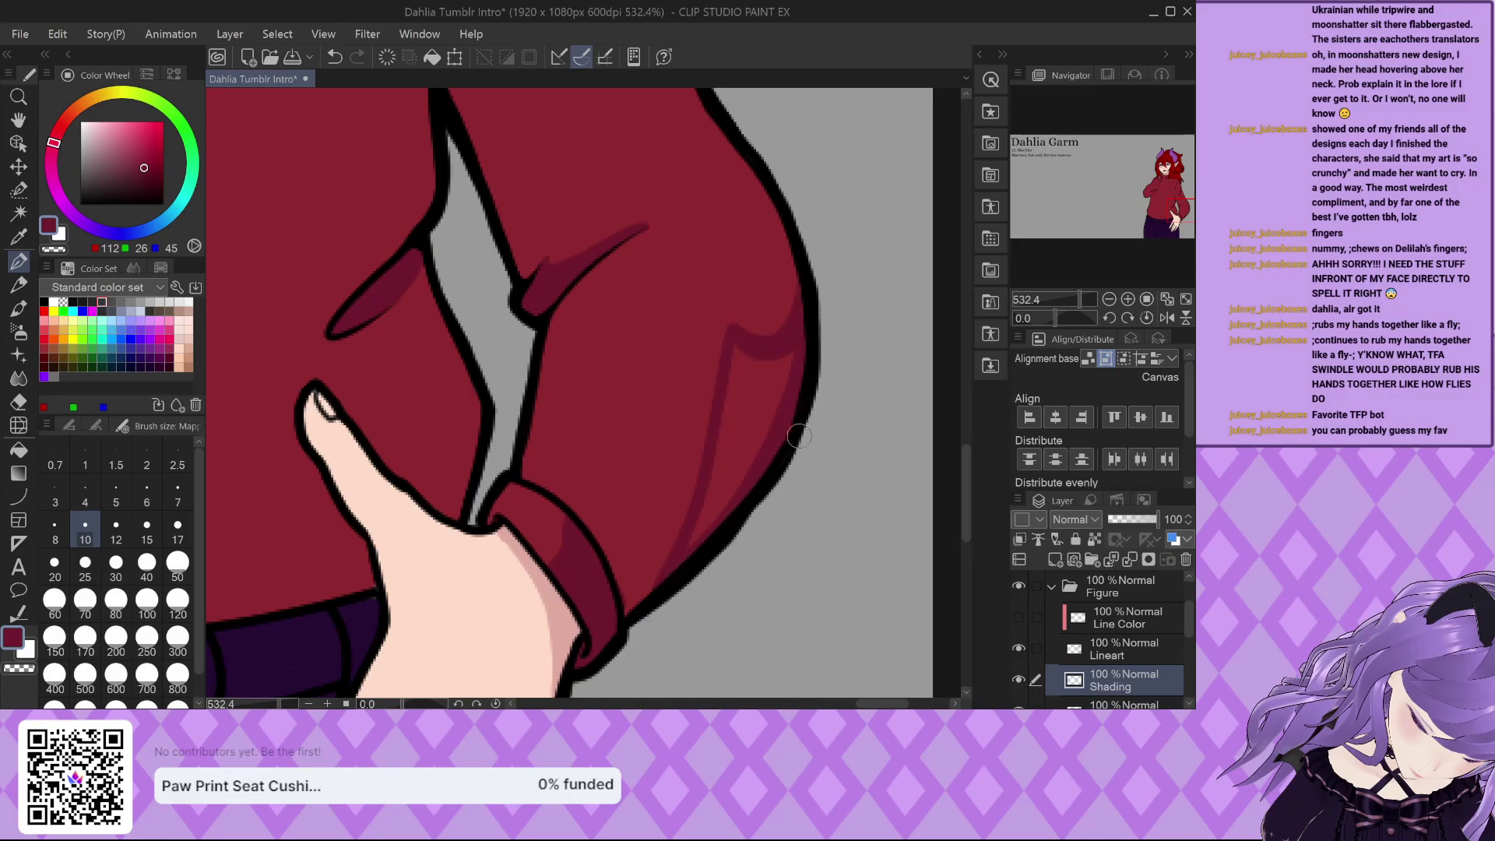
mouse_move(736, 337)
mouse_down()
mouse_move(762, 364)
mouse_move(733, 352)
mouse_move(697, 538)
mouse_up()
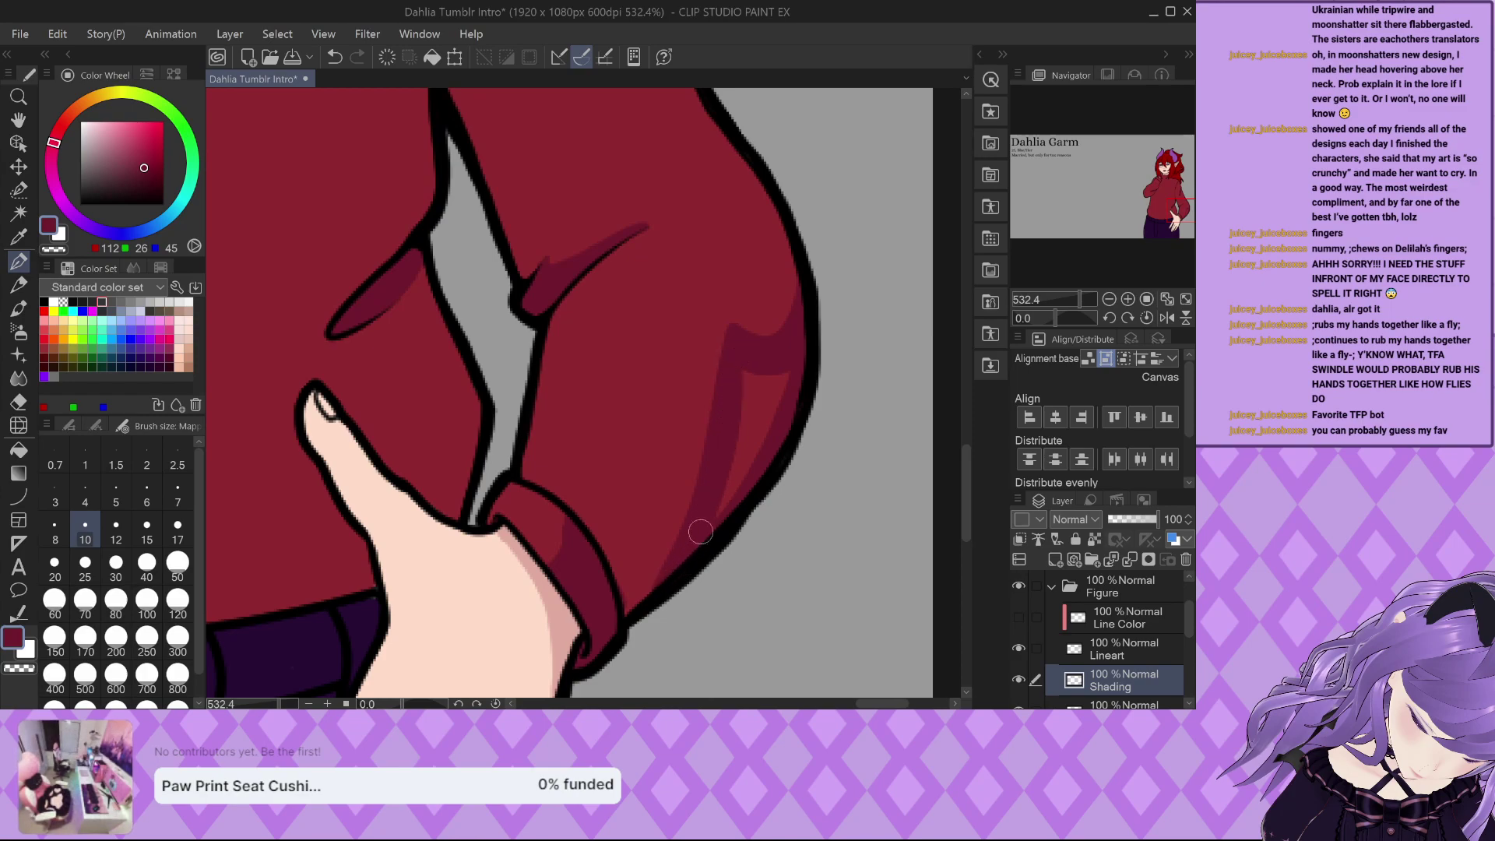
mouse_move(791, 374)
mouse_down()
mouse_move(738, 465)
mouse_move(772, 362)
mouse_move(739, 454)
mouse_move(748, 363)
mouse_move(764, 404)
mouse_up()
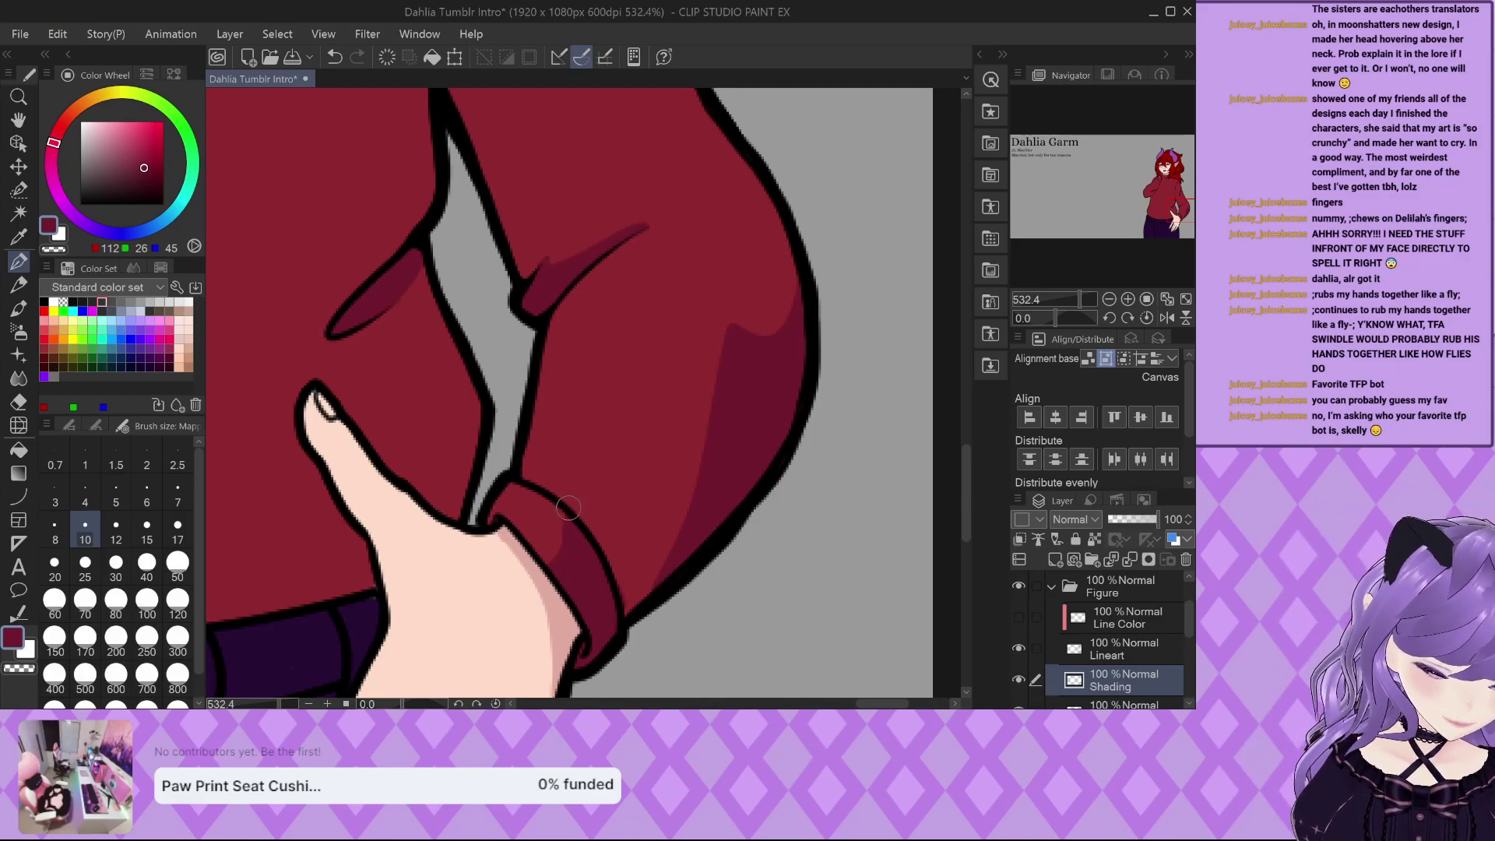
mouse_move(574, 512)
mouse_down()
mouse_move(613, 520)
mouse_move(711, 461)
mouse_up()
mouse_move(581, 525)
mouse_down()
mouse_move(638, 533)
mouse_move(691, 506)
mouse_move(592, 551)
mouse_move(677, 535)
mouse_move(667, 572)
mouse_move(688, 535)
mouse_up()
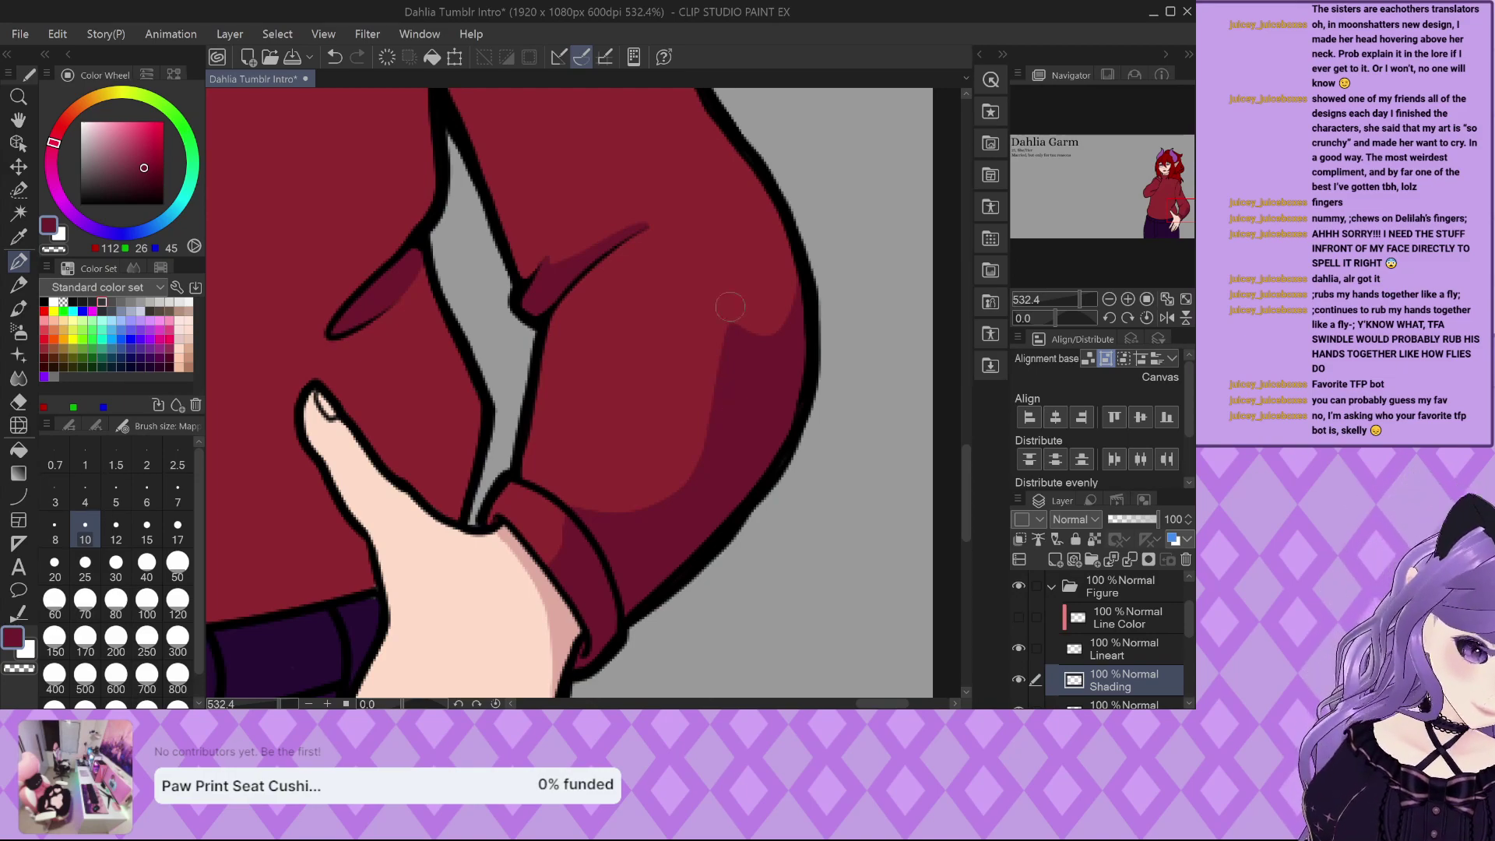
Refine the upper sleeve shadow edge and redo a small shadow stroke mid-sleeve.
drag(733, 316, 777, 322)
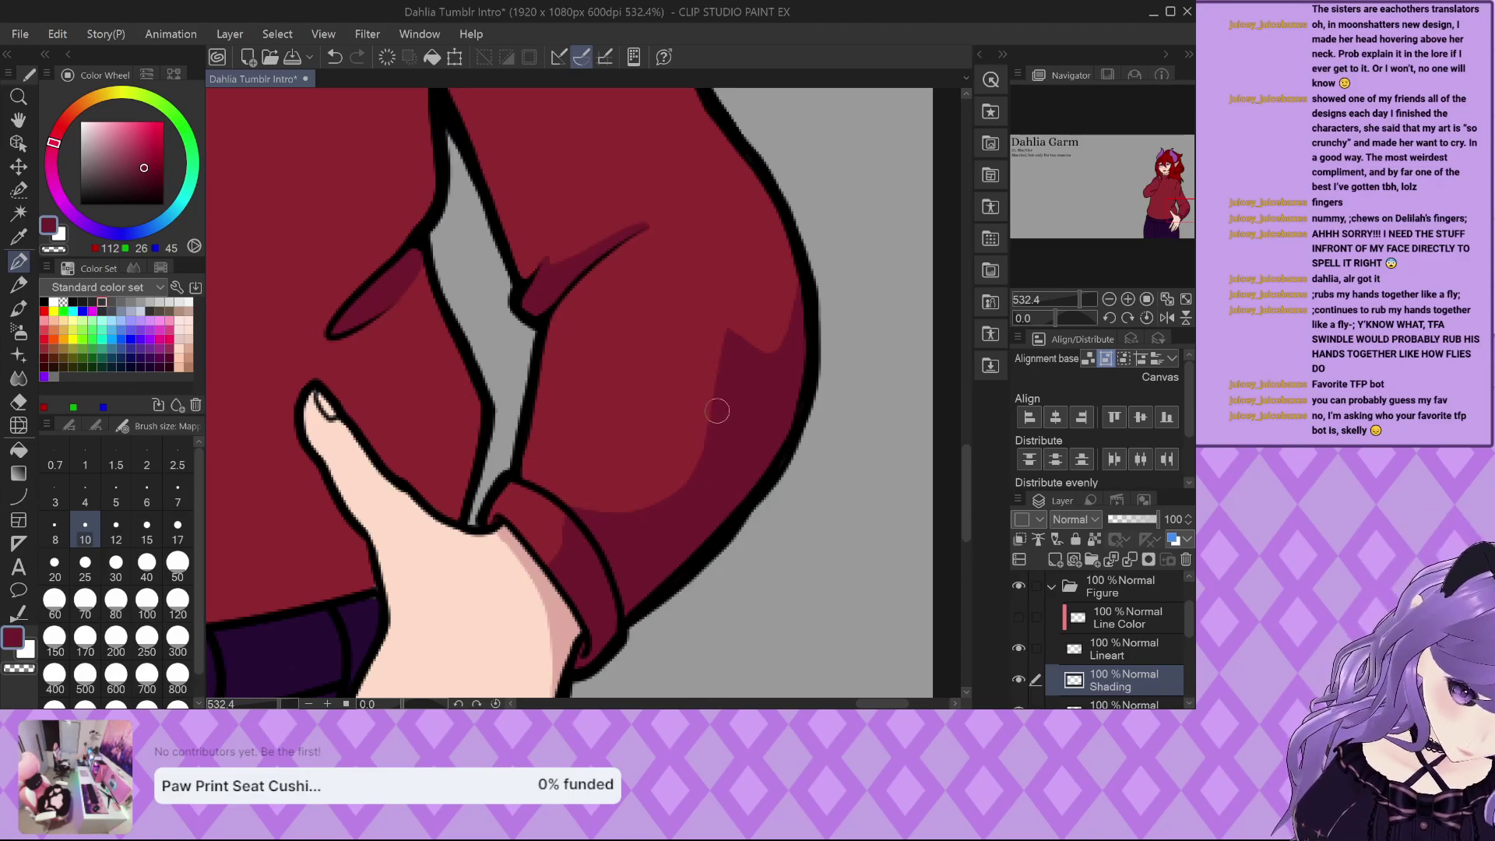
drag(647, 419, 719, 432)
mouse_move(641, 405)
mouse_down()
mouse_move(723, 425)
mouse_move(646, 410)
mouse_move(669, 439)
mouse_move(654, 420)
mouse_move(715, 443)
mouse_up()
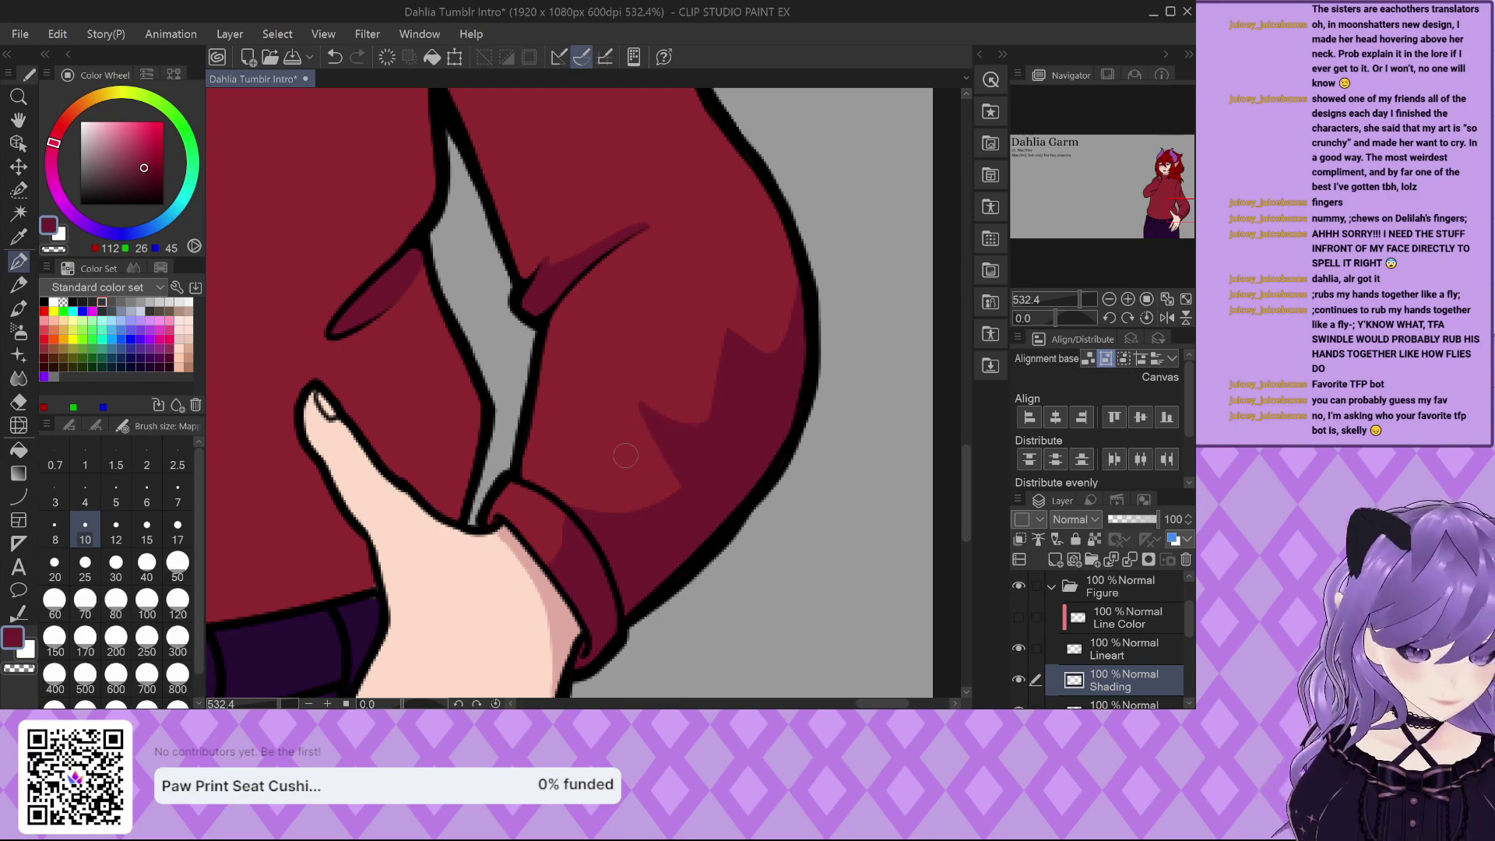
key(ctrl+z)
key(ctrl+z)
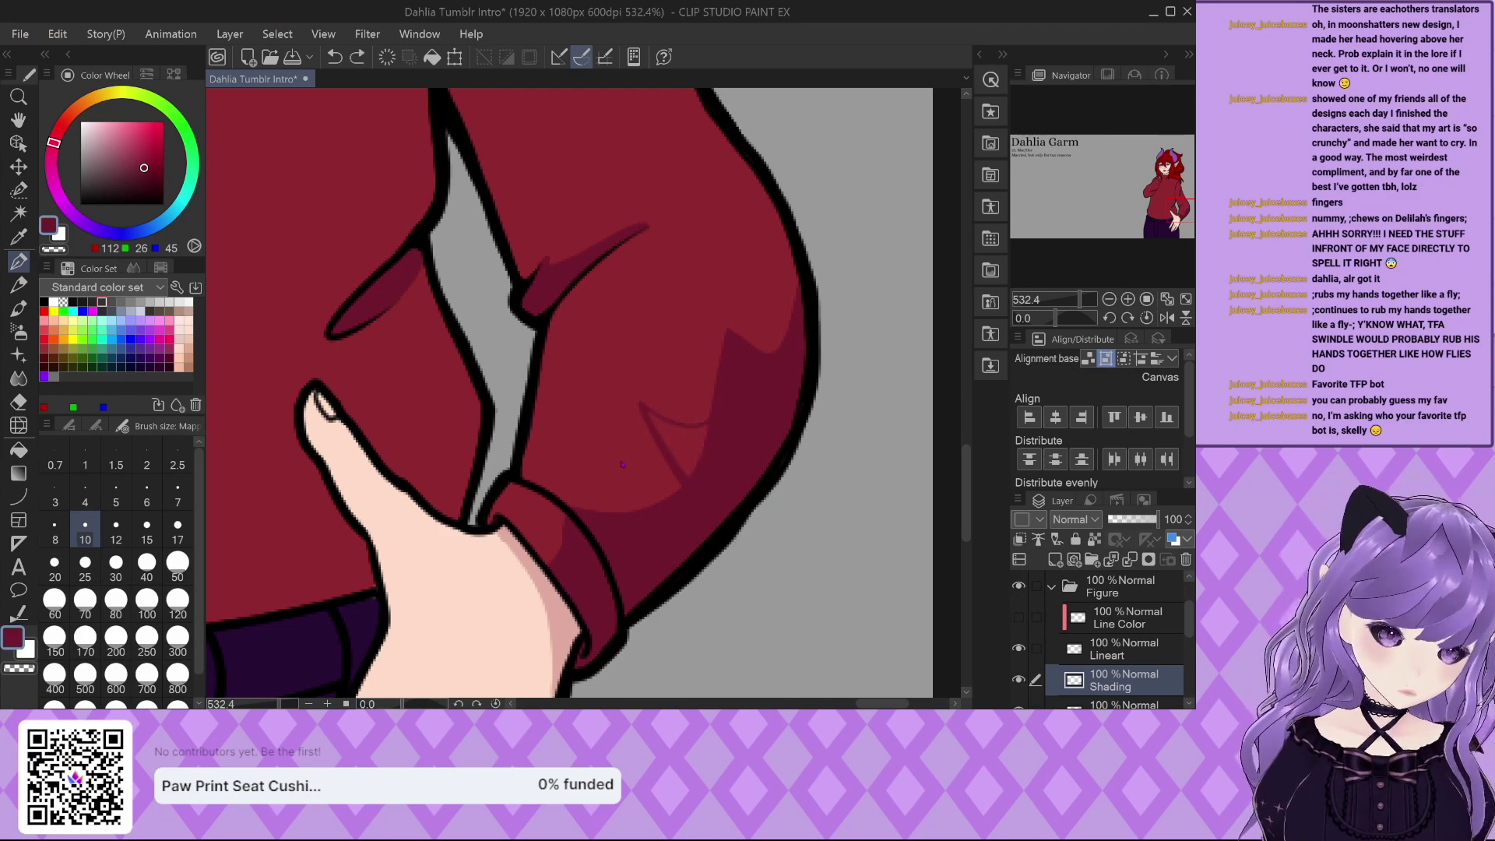
key(ctrl+z)
drag(657, 427, 677, 431)
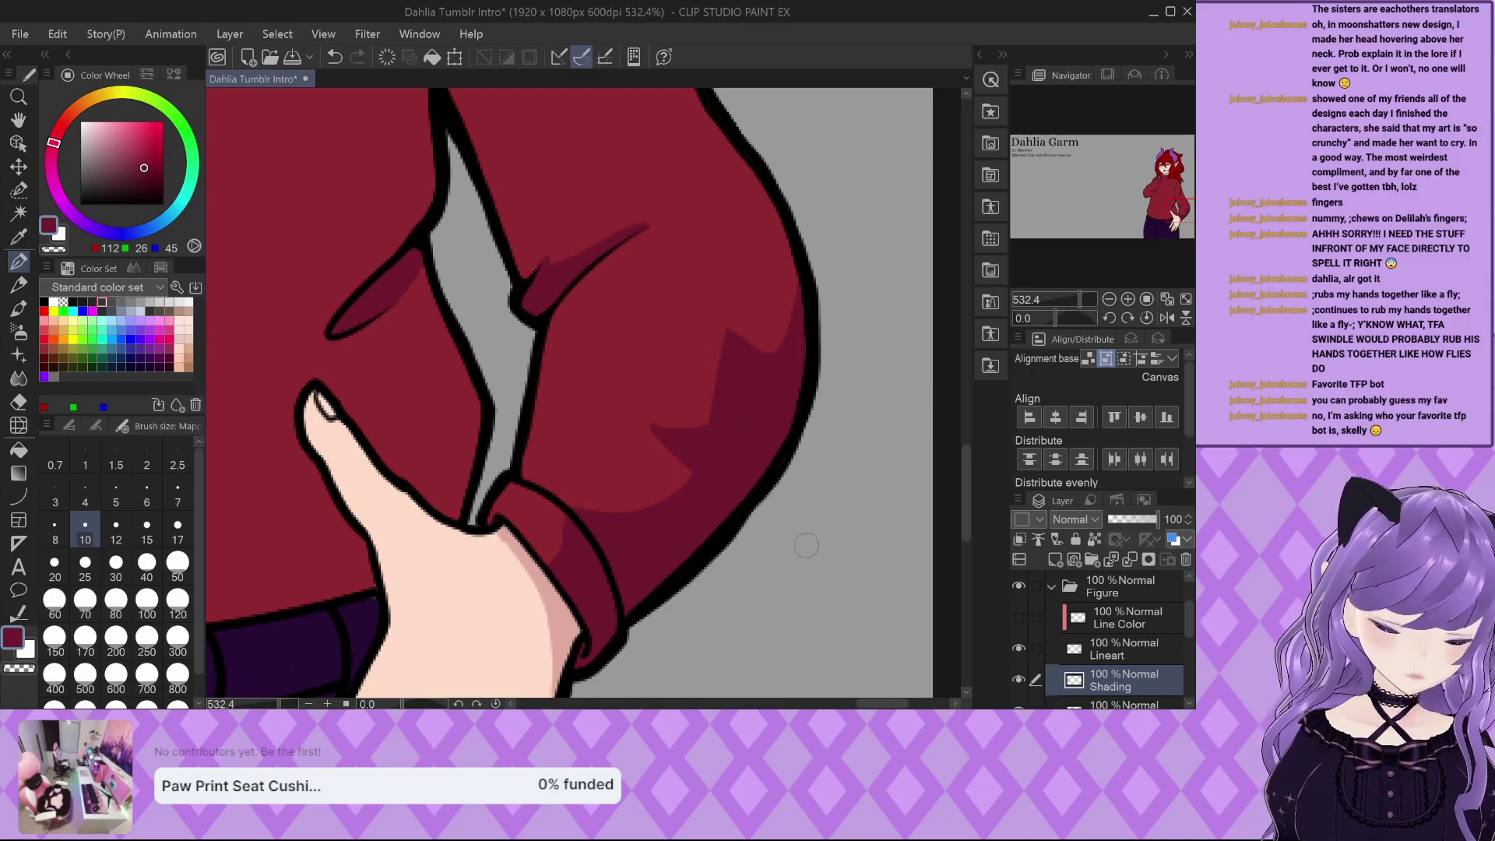
scroll(795, 523, up, 3)
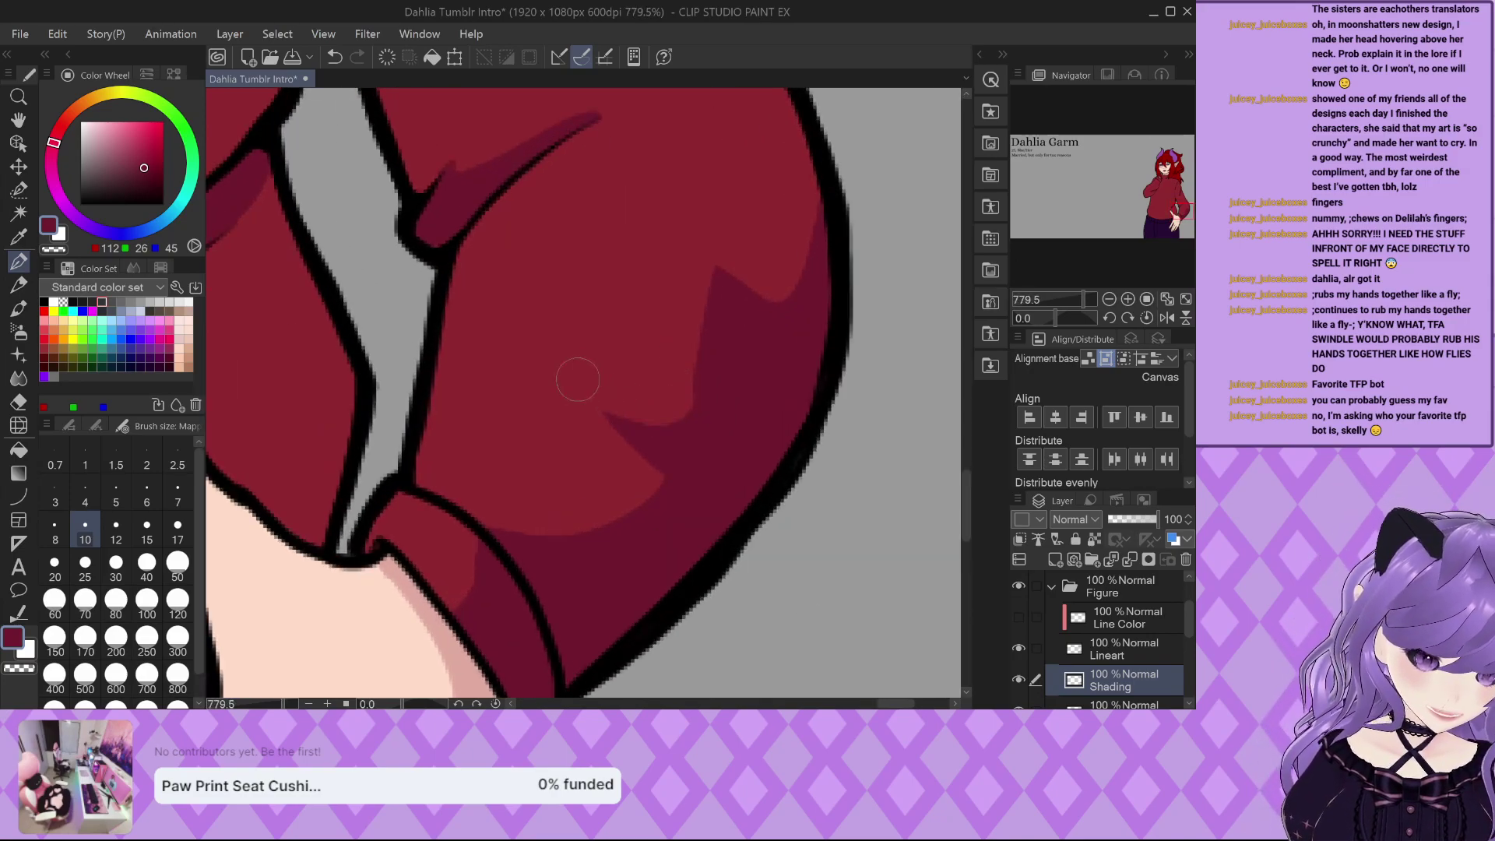
scroll(806, 517, down, 5)
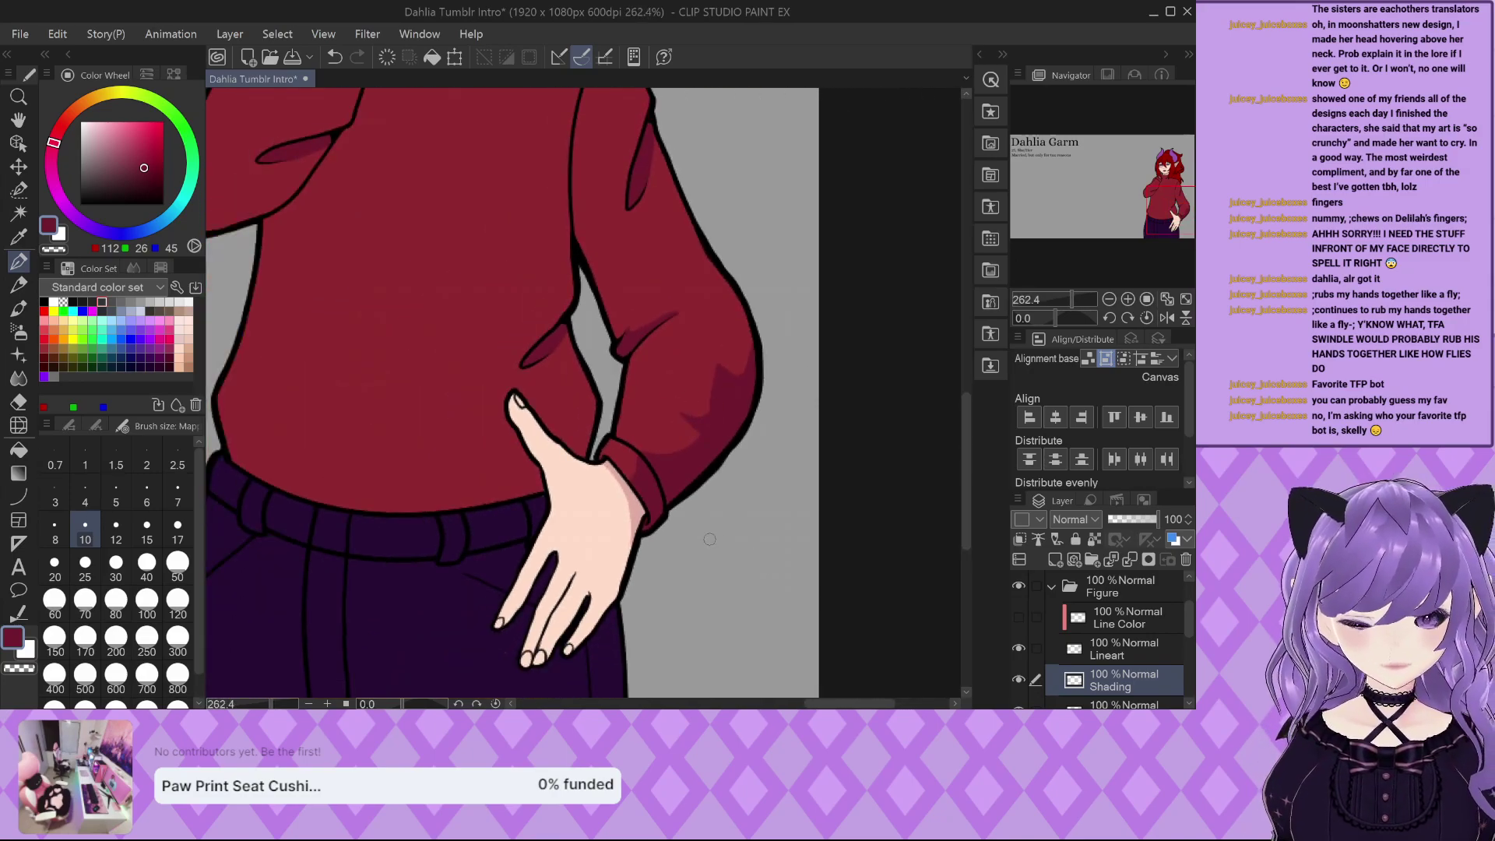
scroll(709, 539, down, 2)
scroll(559, 327, up, 3)
scroll(592, 350, down, 4)
scroll(504, 204, up, 3)
scroll(504, 203, down, 4)
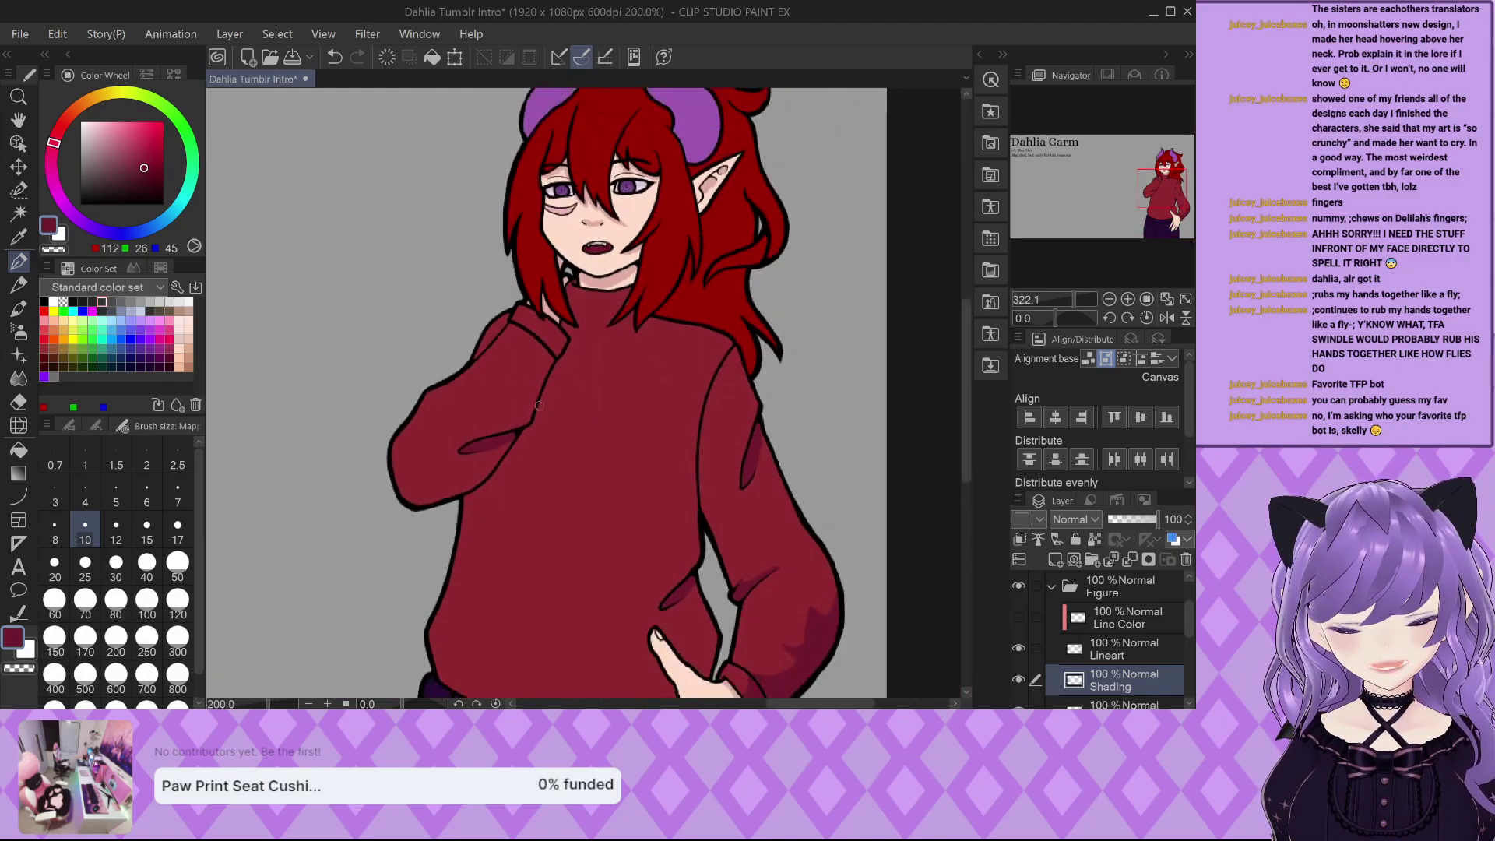
scroll(521, 452, up, 2)
scroll(611, 529, down, 1)
scroll(611, 529, up, 1)
scroll(611, 529, up, 3)
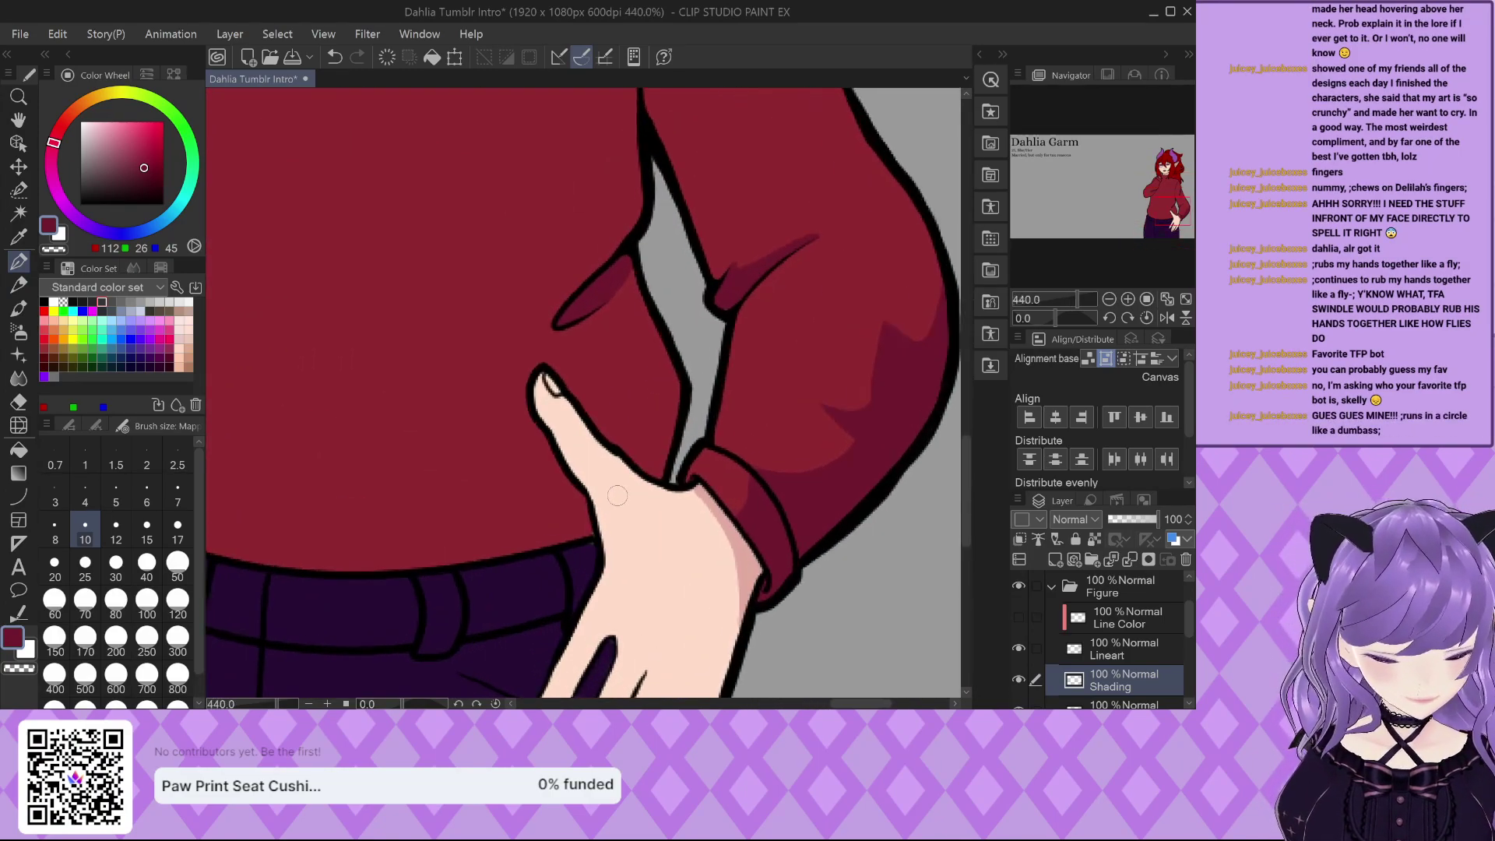
scroll(537, 390, up, 1)
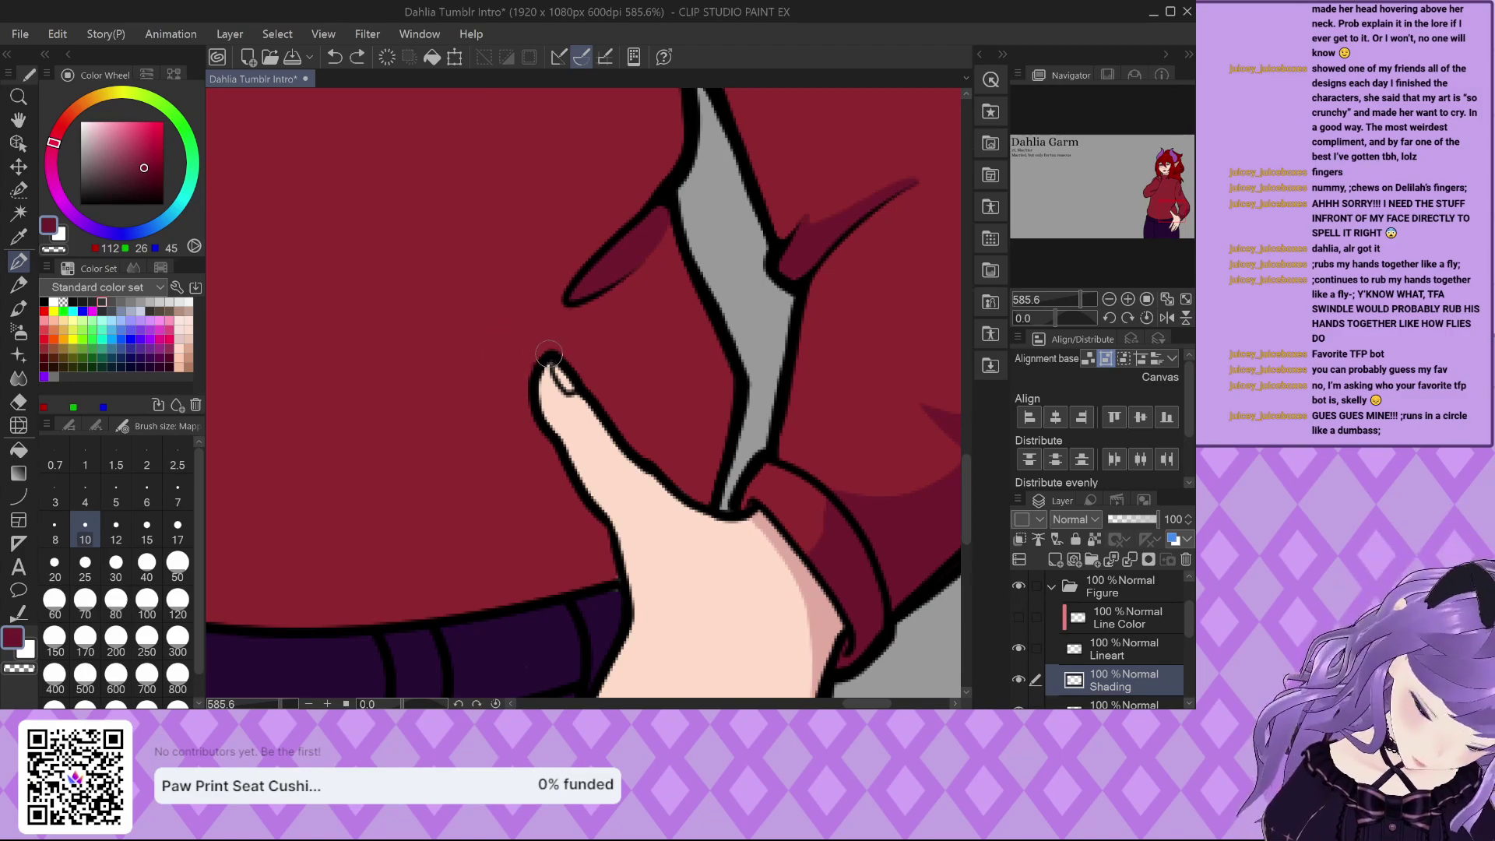
Shade the sweater in 112/26/45 beside the fingertip and along the finger's left edge.
drag(502, 339, 544, 349)
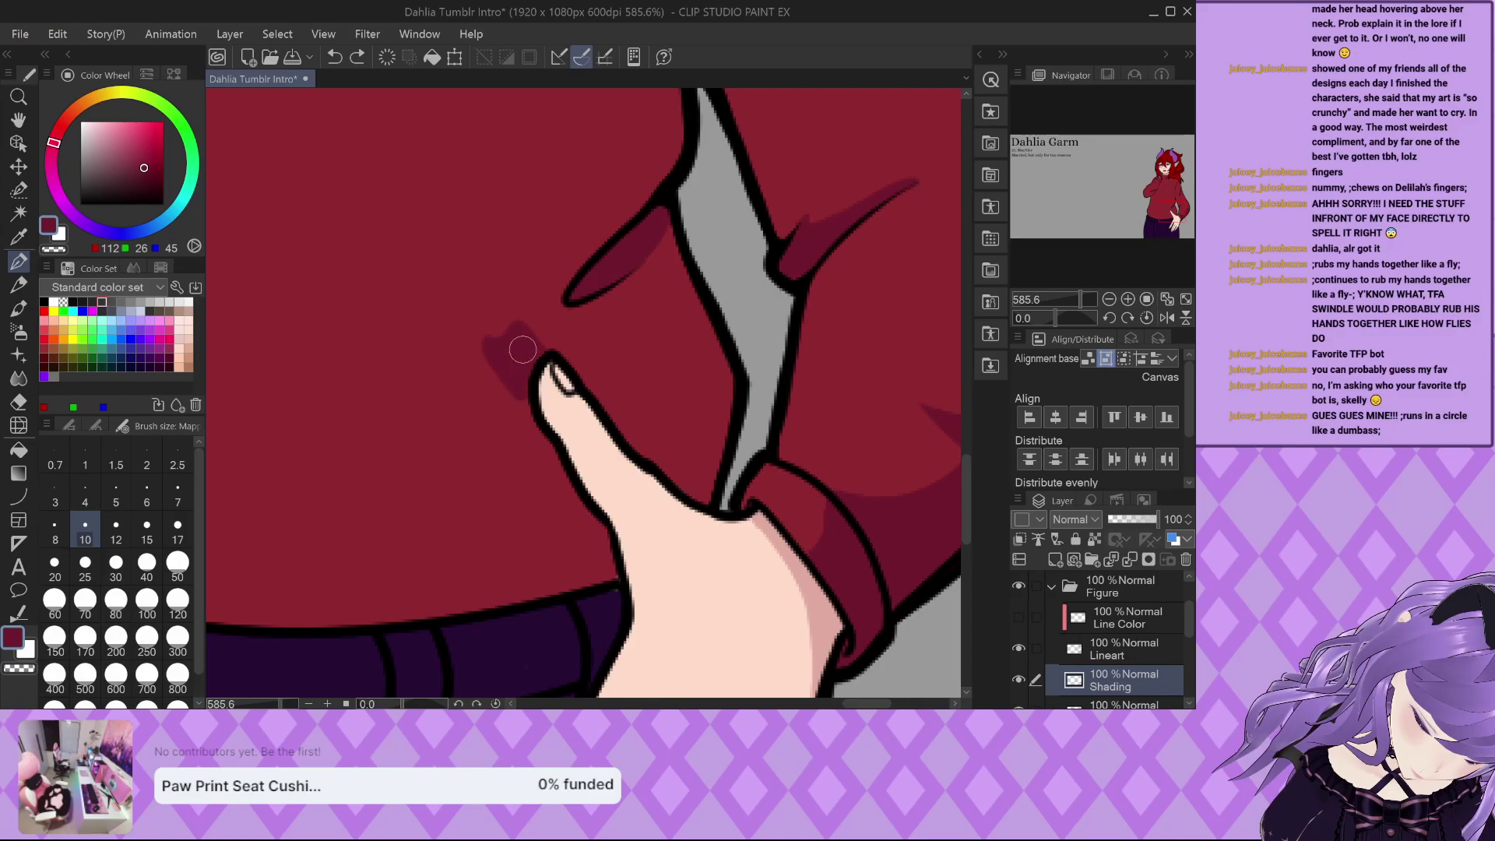
scroll(531, 398, down, 8)
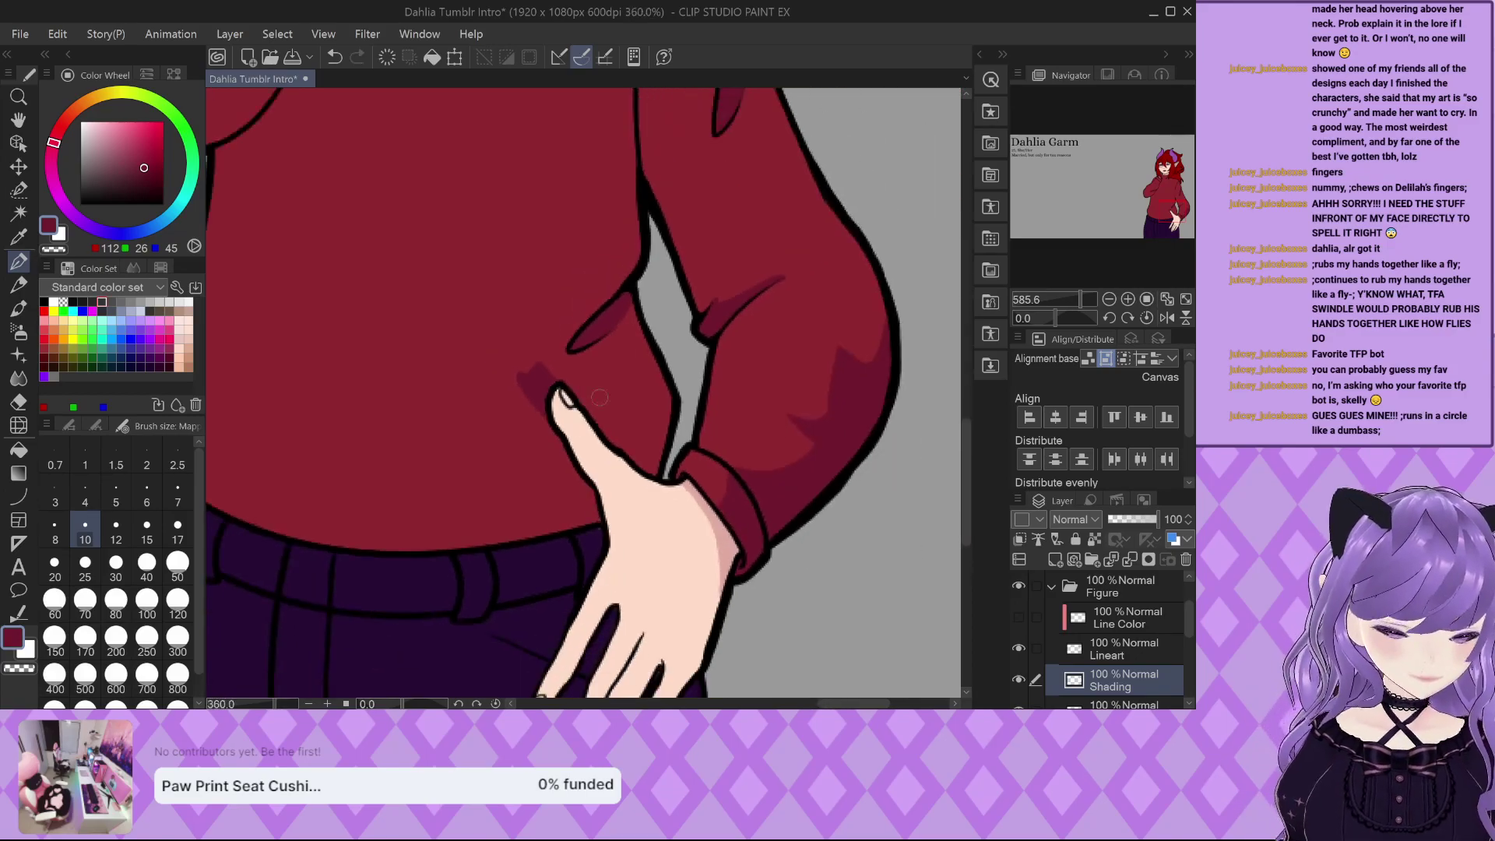
scroll(582, 450, up, 5)
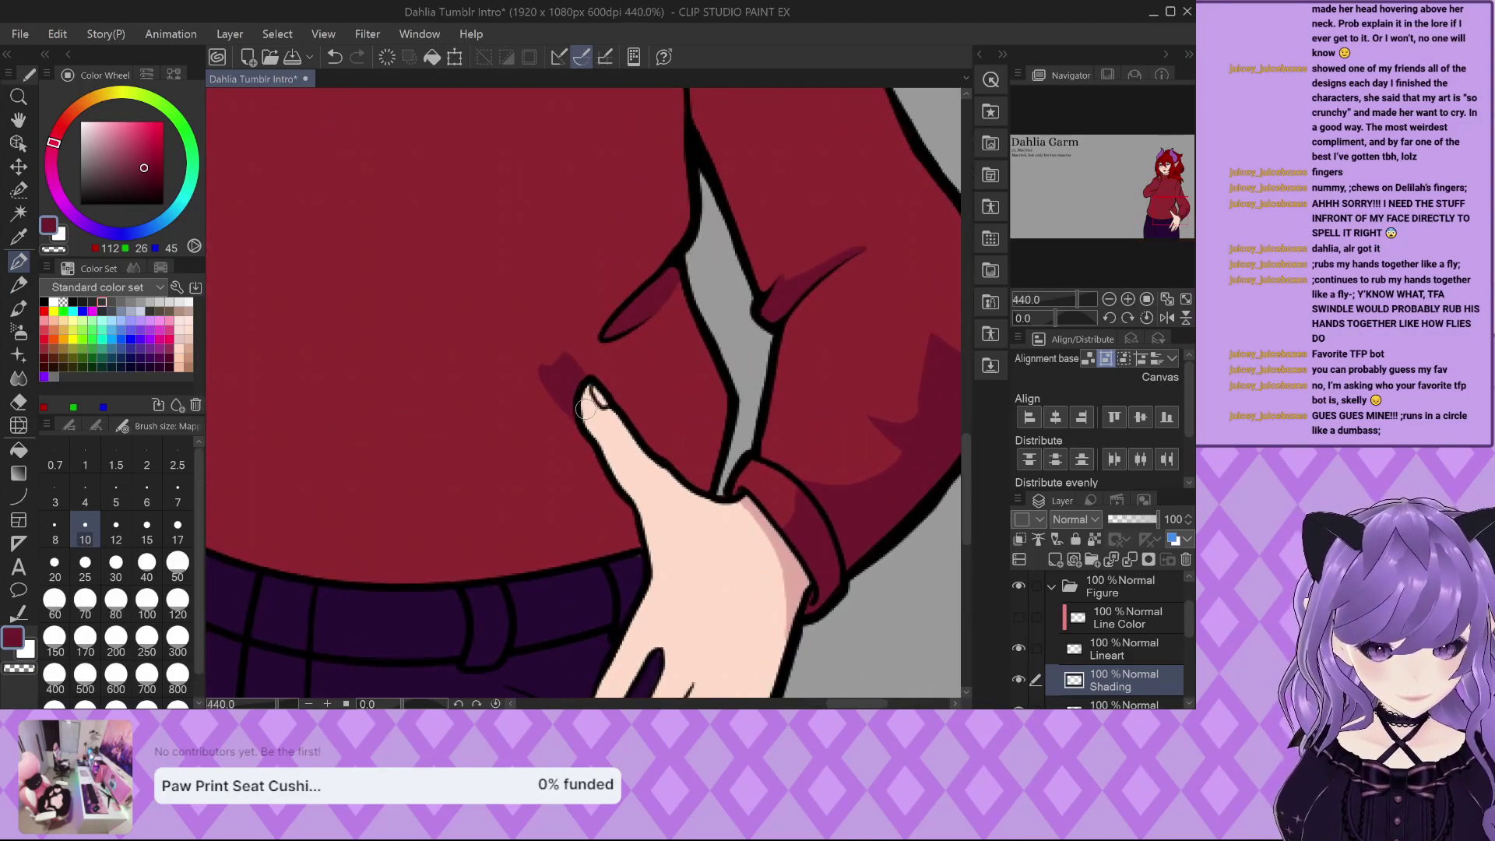
scroll(515, 336, down, 4)
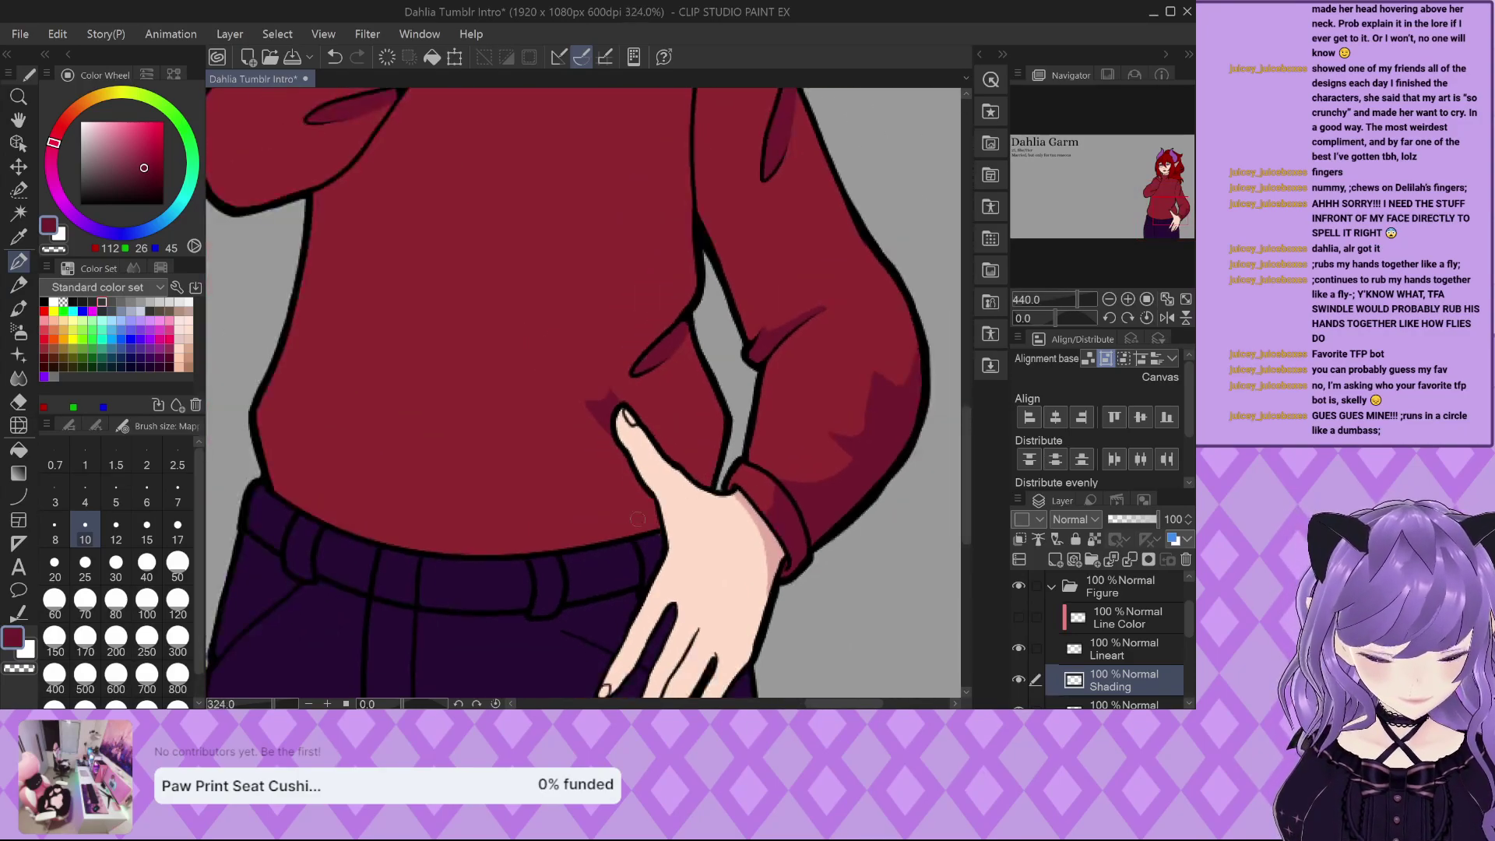
scroll(664, 495, up, 6)
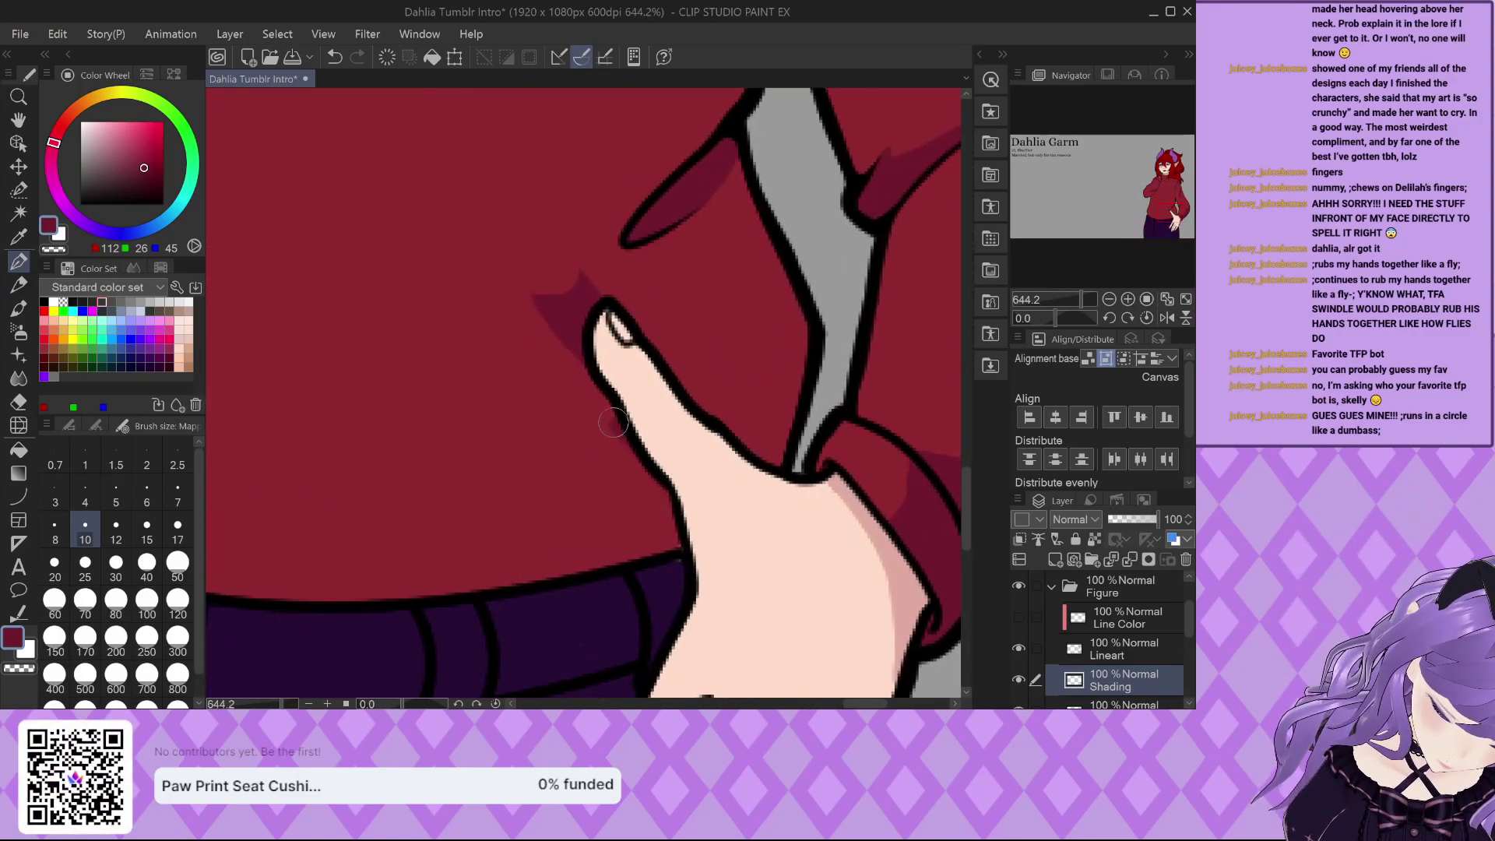
drag(598, 408, 538, 361)
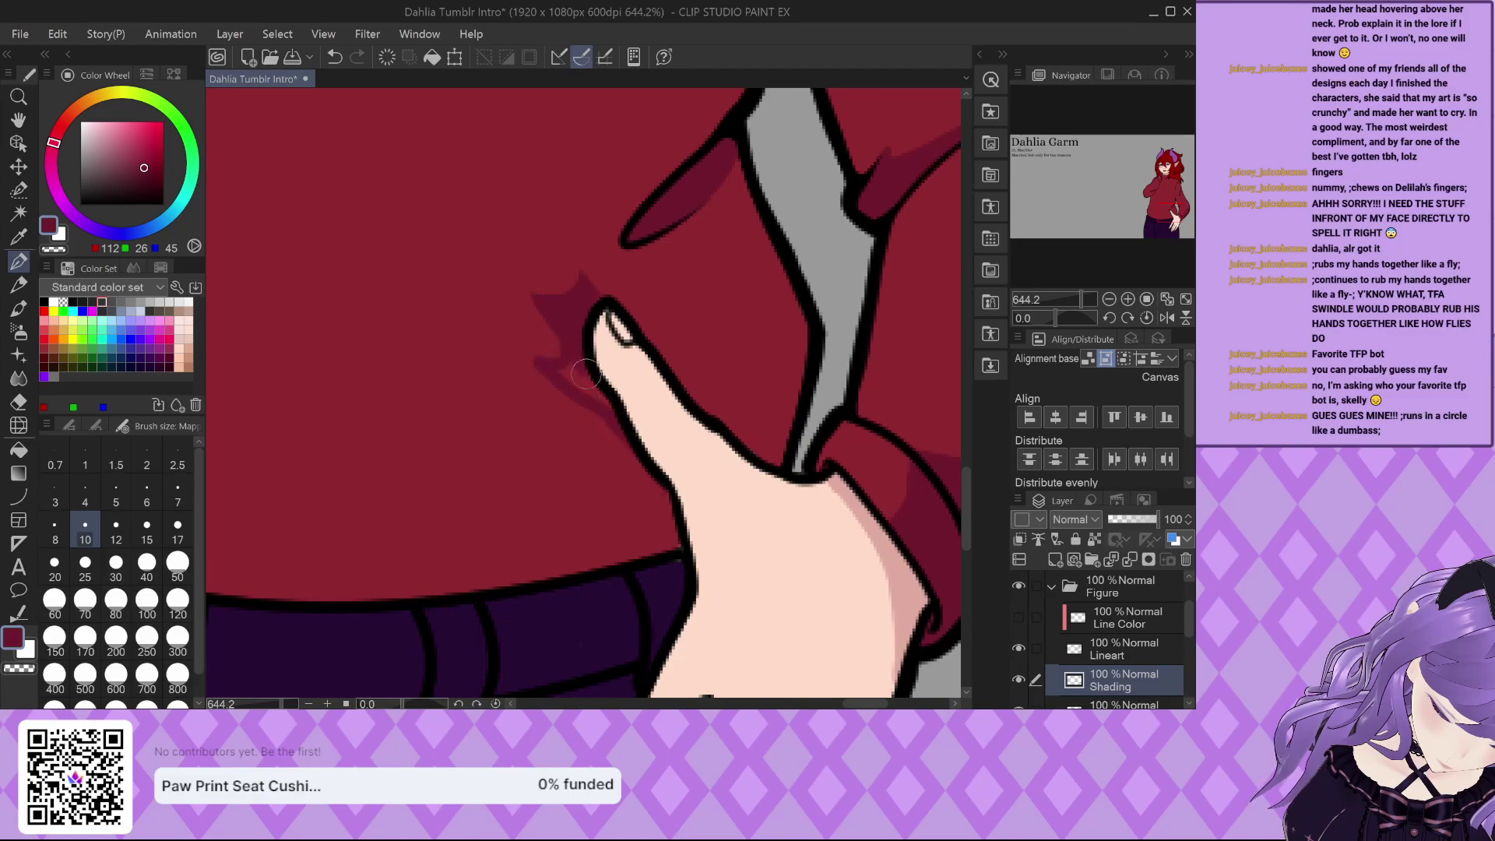
Paint a dark shadow stroke on the sweater under the hair's lower edge at the collar.
scroll(584, 277, up, 1)
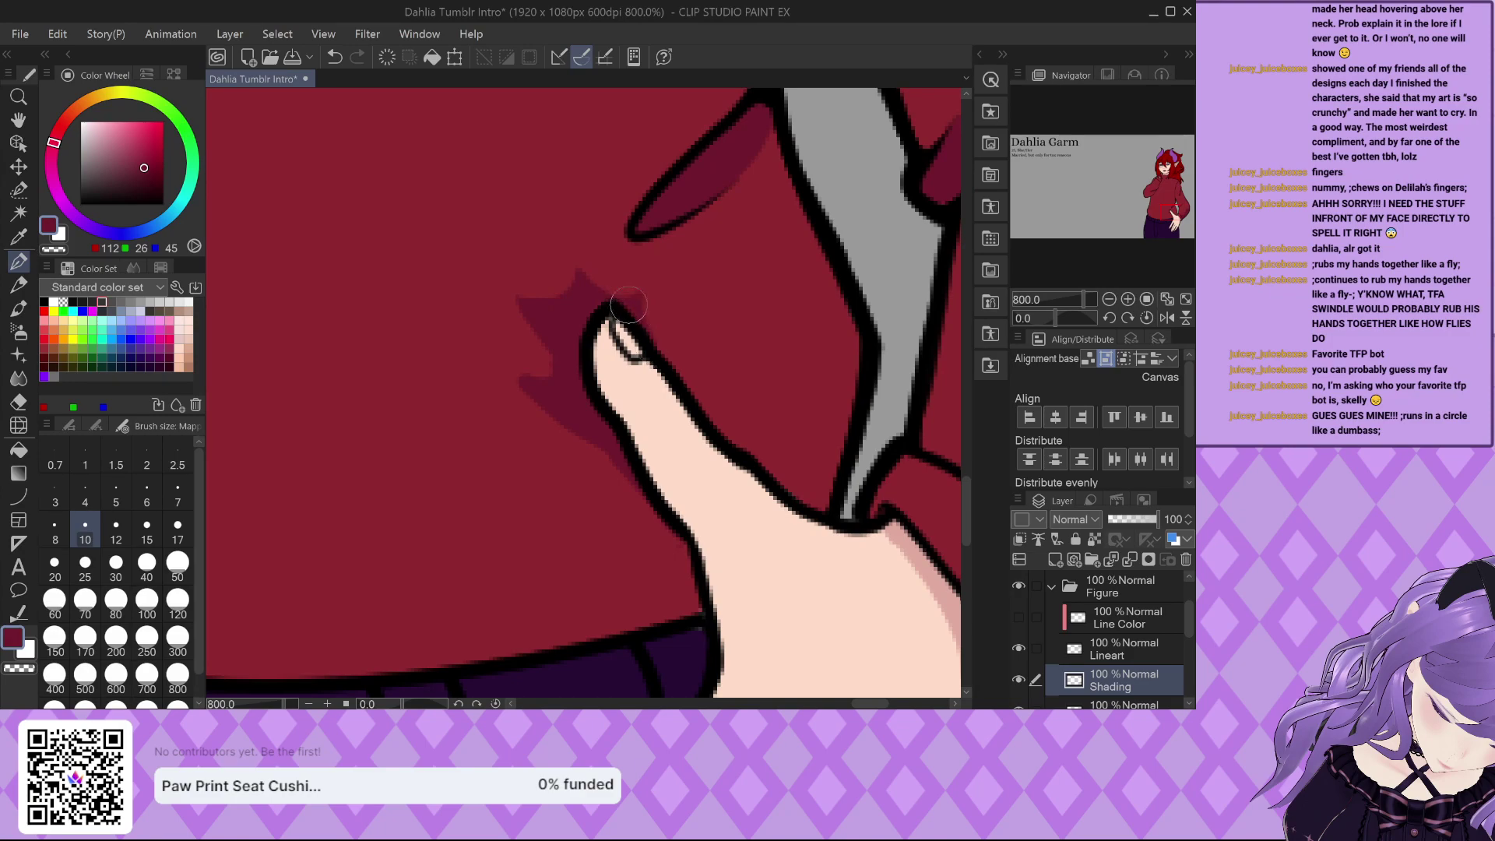
scroll(671, 372, down, 8)
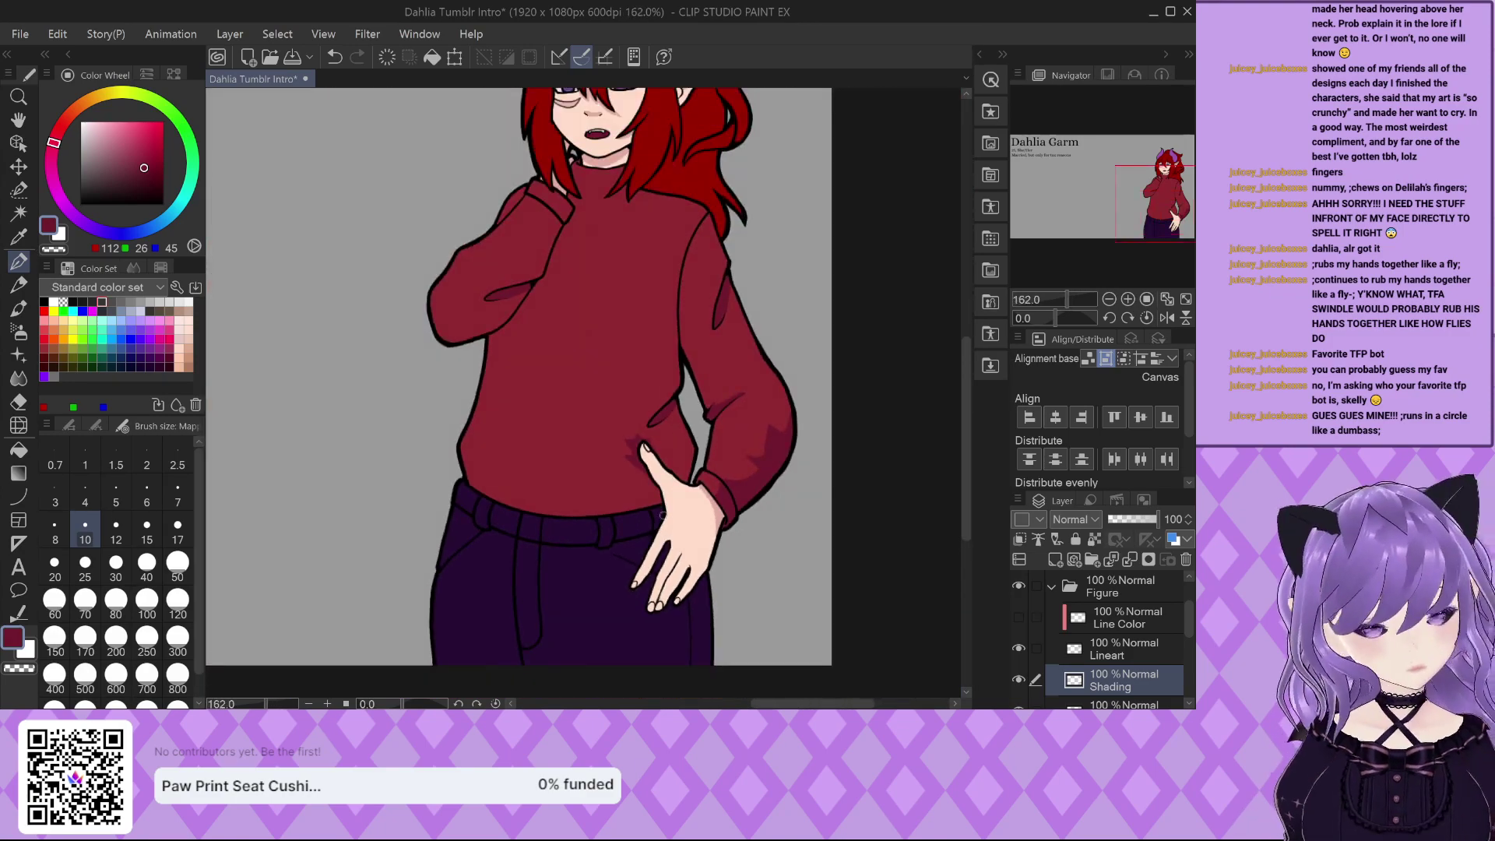
scroll(608, 351, up, 6)
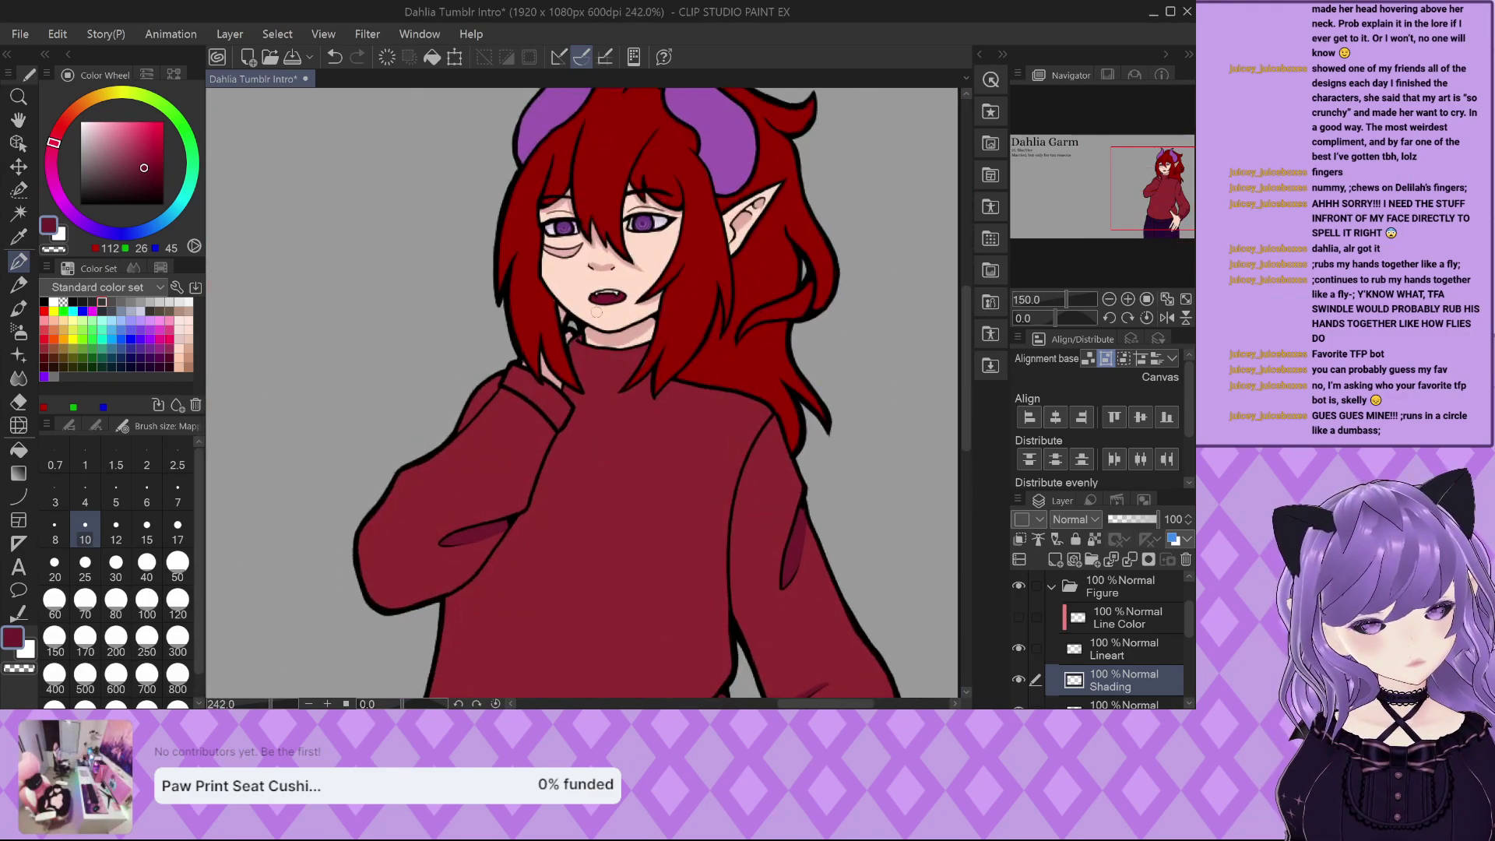
scroll(608, 347, down, 2)
scroll(596, 324, up, 2)
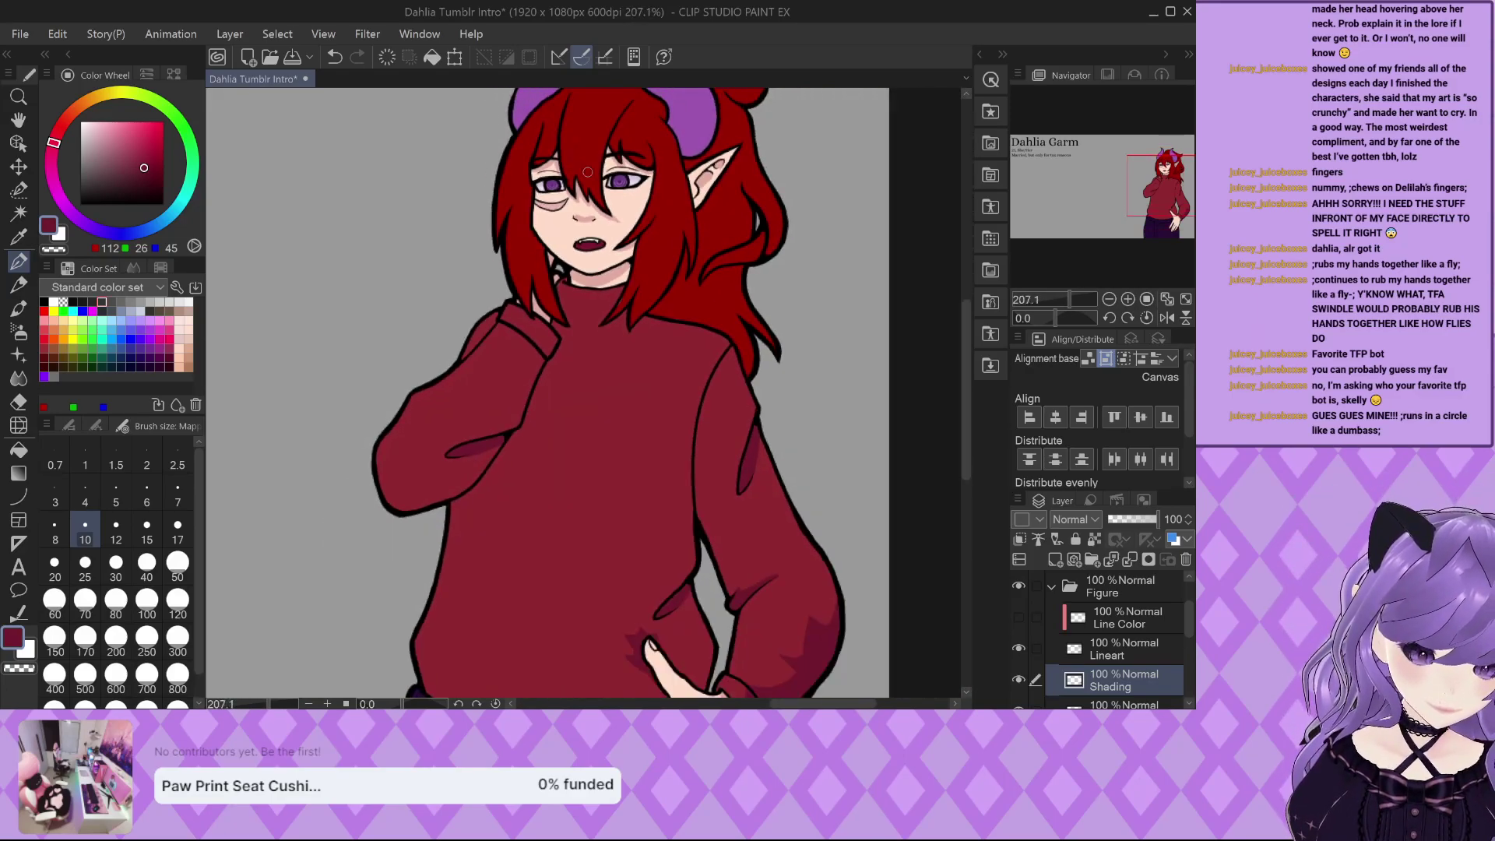
scroll(595, 323, up, 3)
mouse_move(571, 327)
mouse_down()
mouse_move(663, 261)
mouse_move(665, 348)
mouse_up()
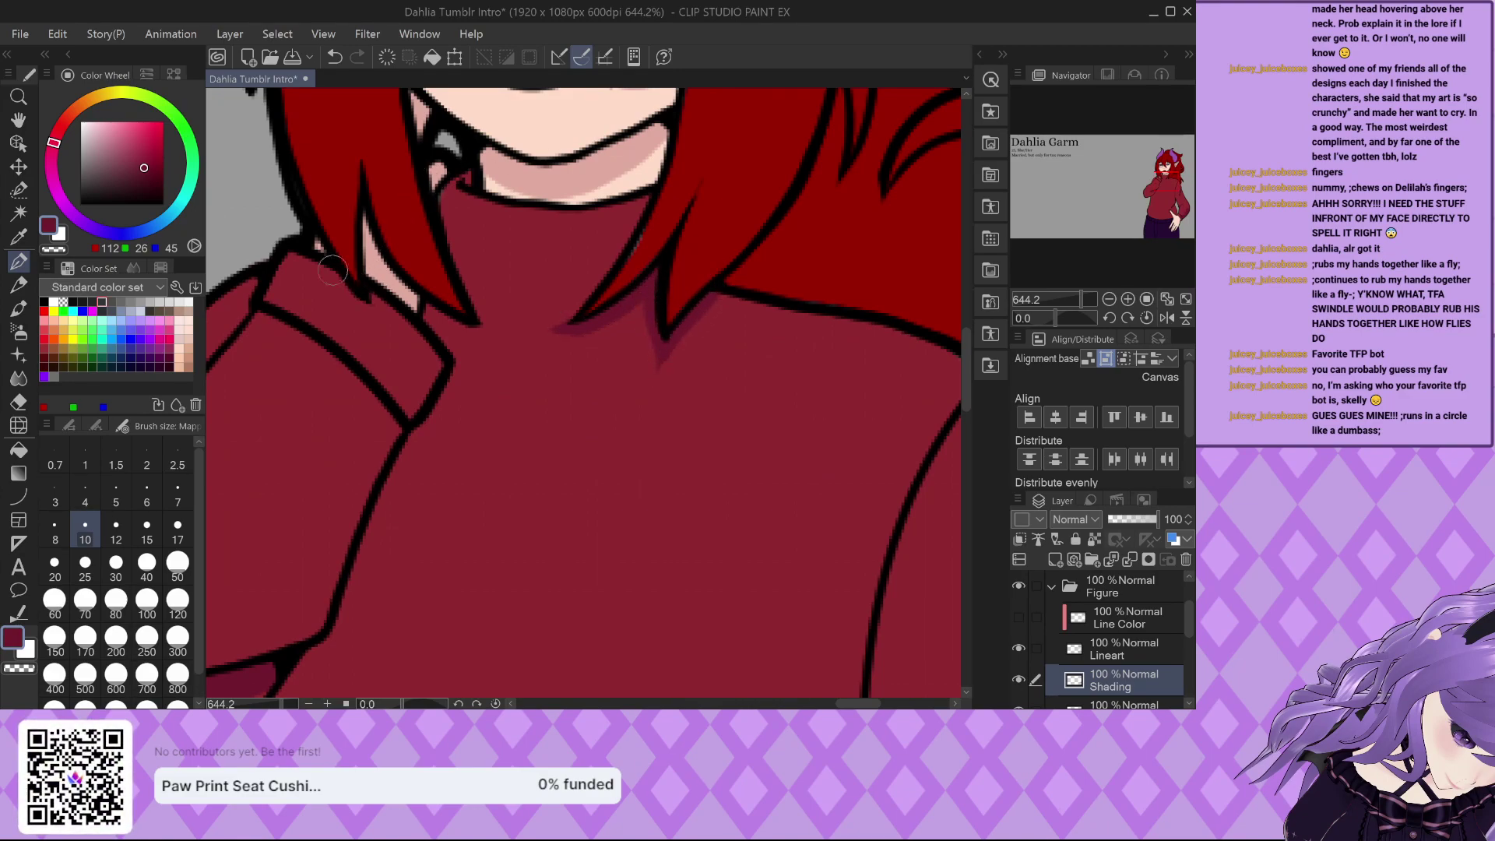
Hide and re-show the Lineart layer to check the shading.
scroll(309, 271, up, 2)
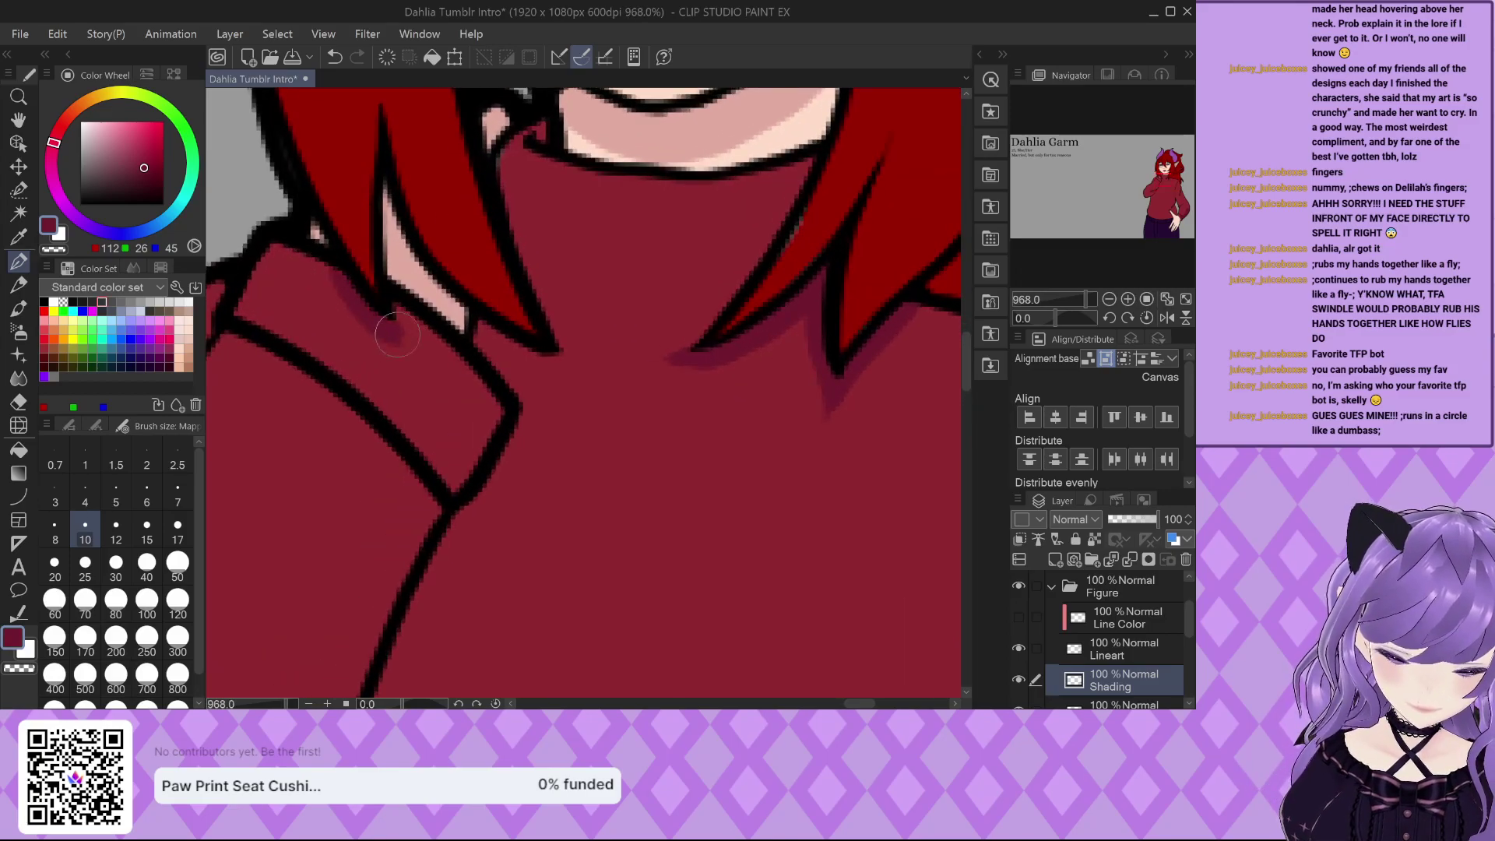
scroll(399, 327, down, 2)
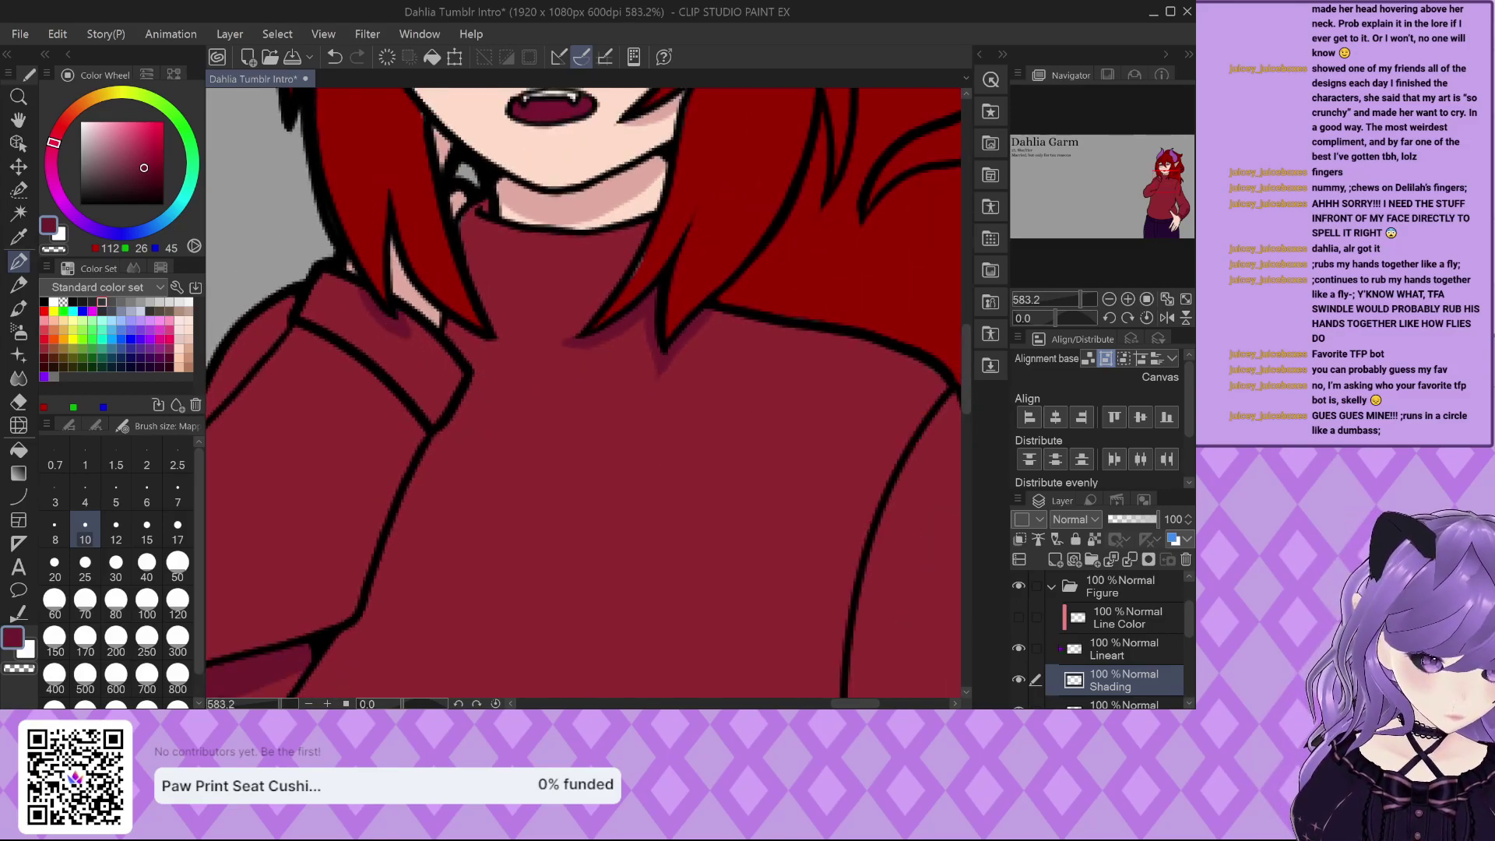
click(1019, 649)
click(1019, 648)
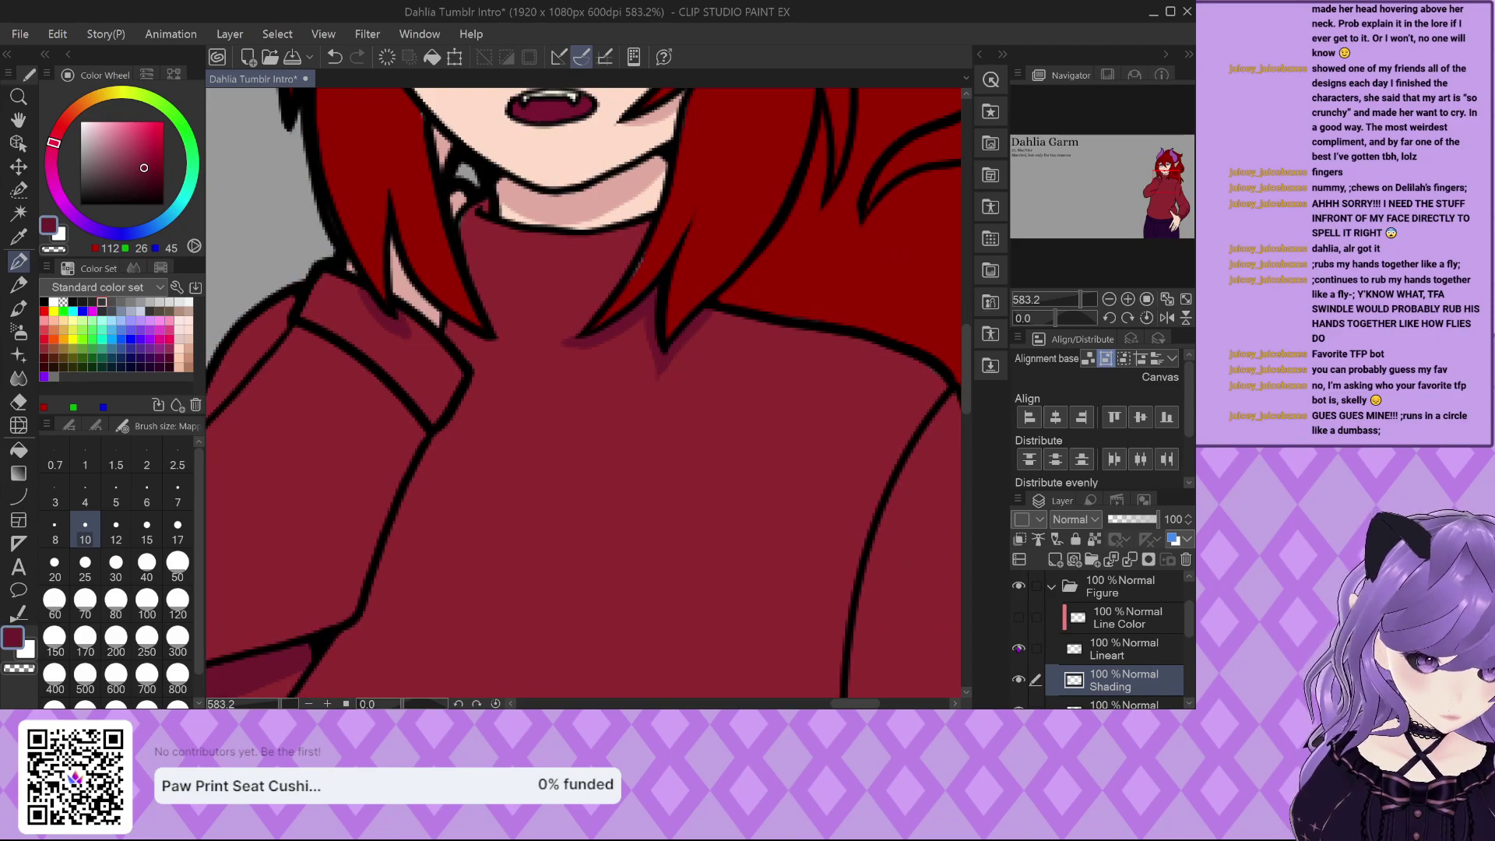
Eyedrop the red 144/40/47 from the drawing and select the Color layer.
scroll(401, 305, up, 3)
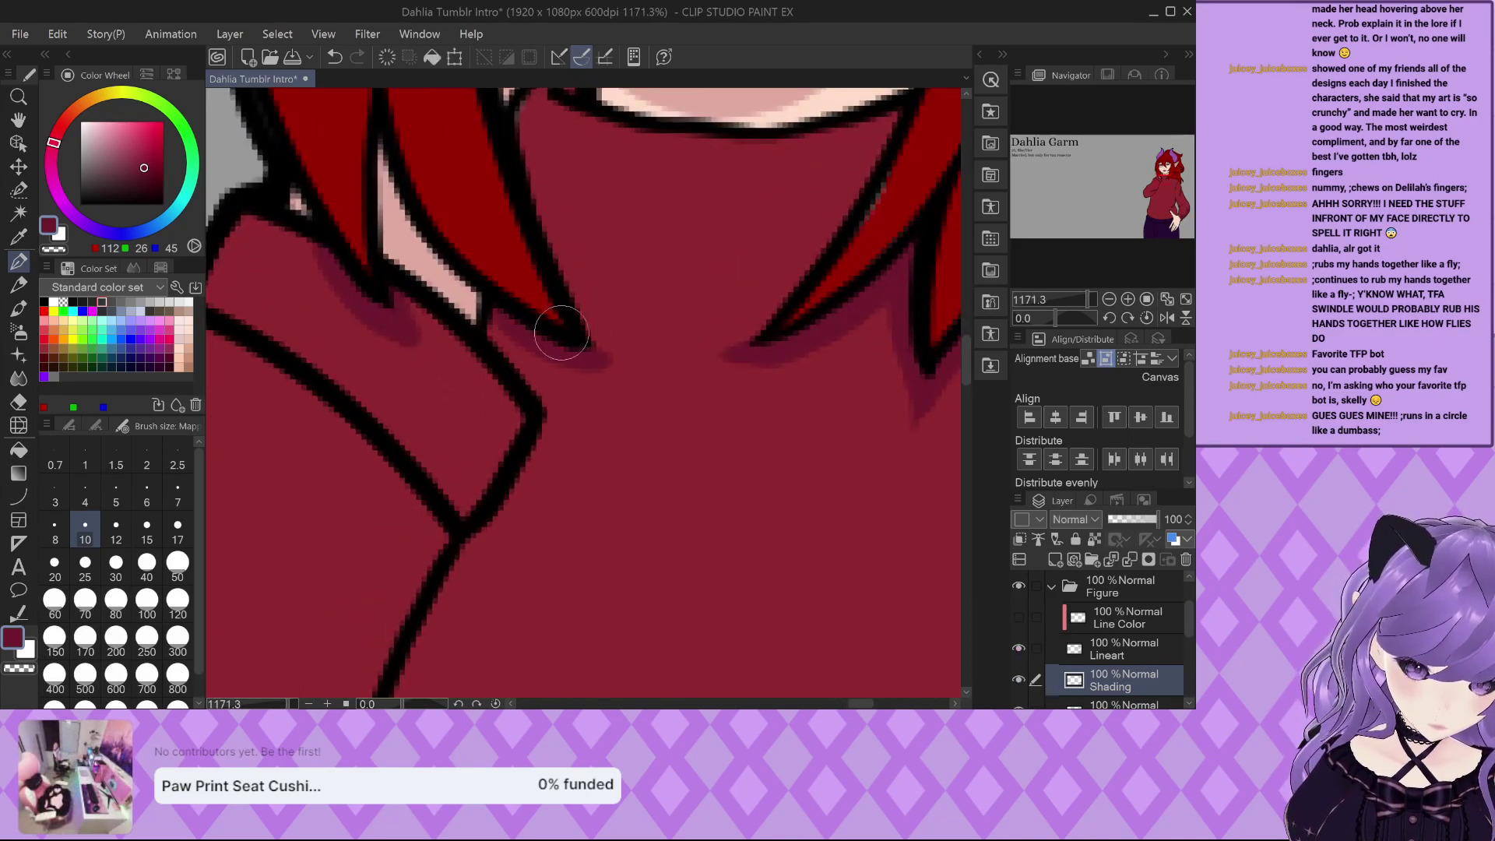
scroll(585, 337, down, 4)
scroll(553, 413, up, 1)
alt+click(554, 412)
scroll(1122, 654, down, 1)
click(1121, 657)
click(1121, 688)
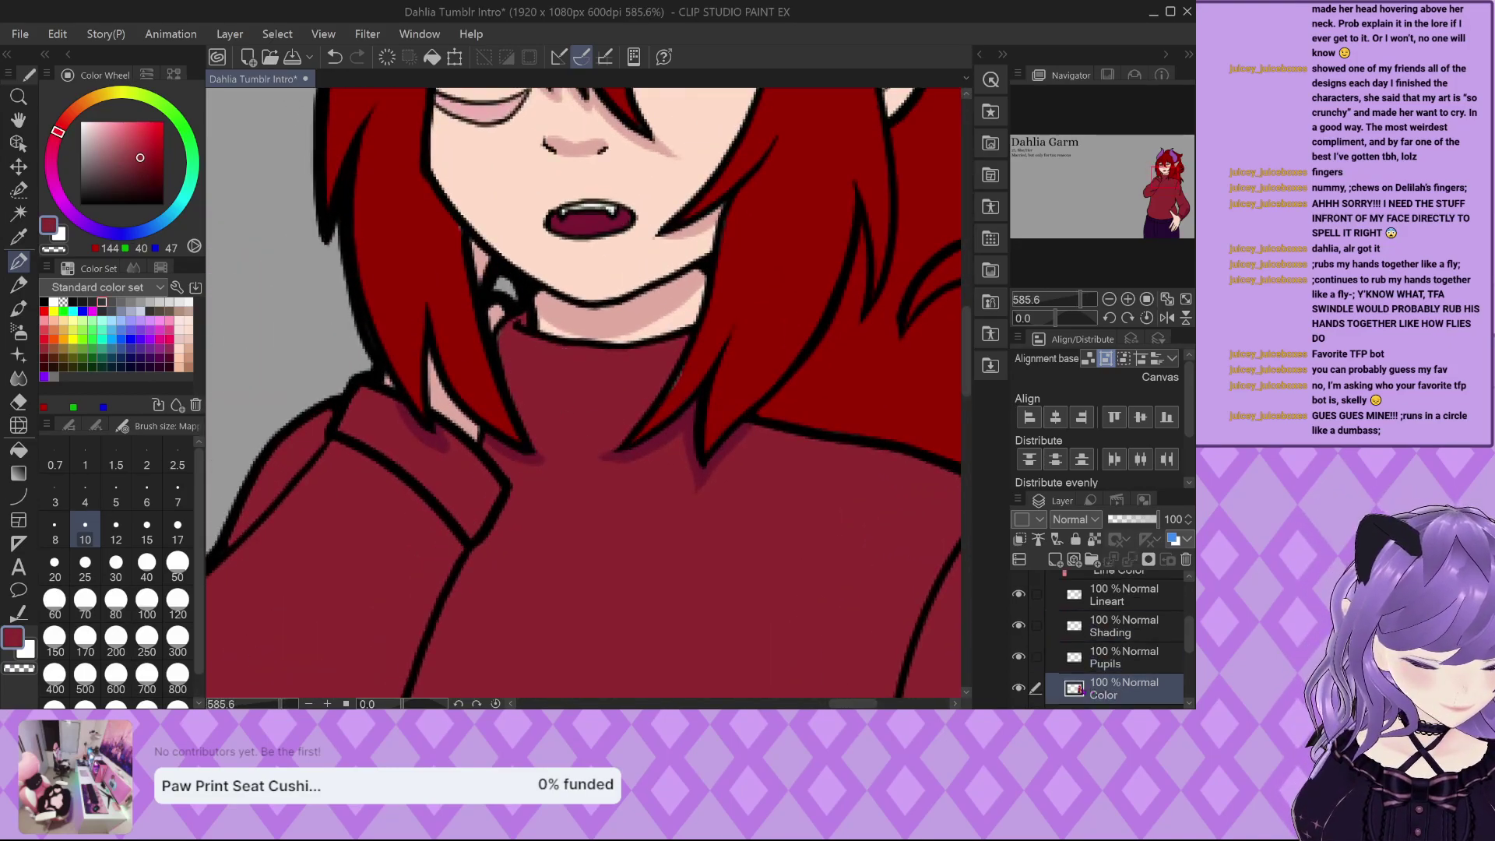
Eyedrop the hair's red as the drawing colour.
scroll(504, 319, up, 1)
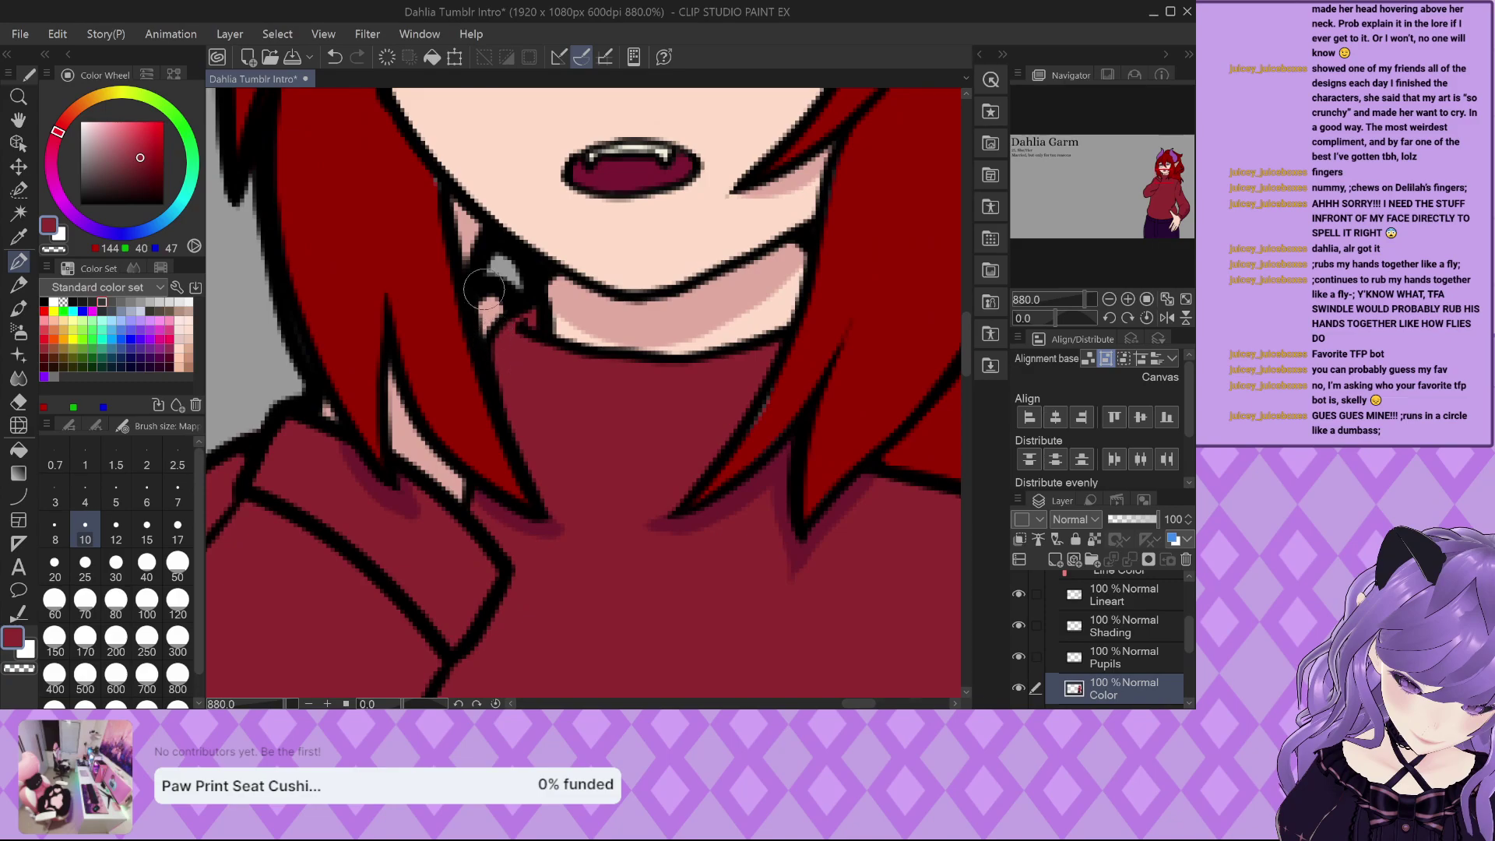
alt+click(841, 290)
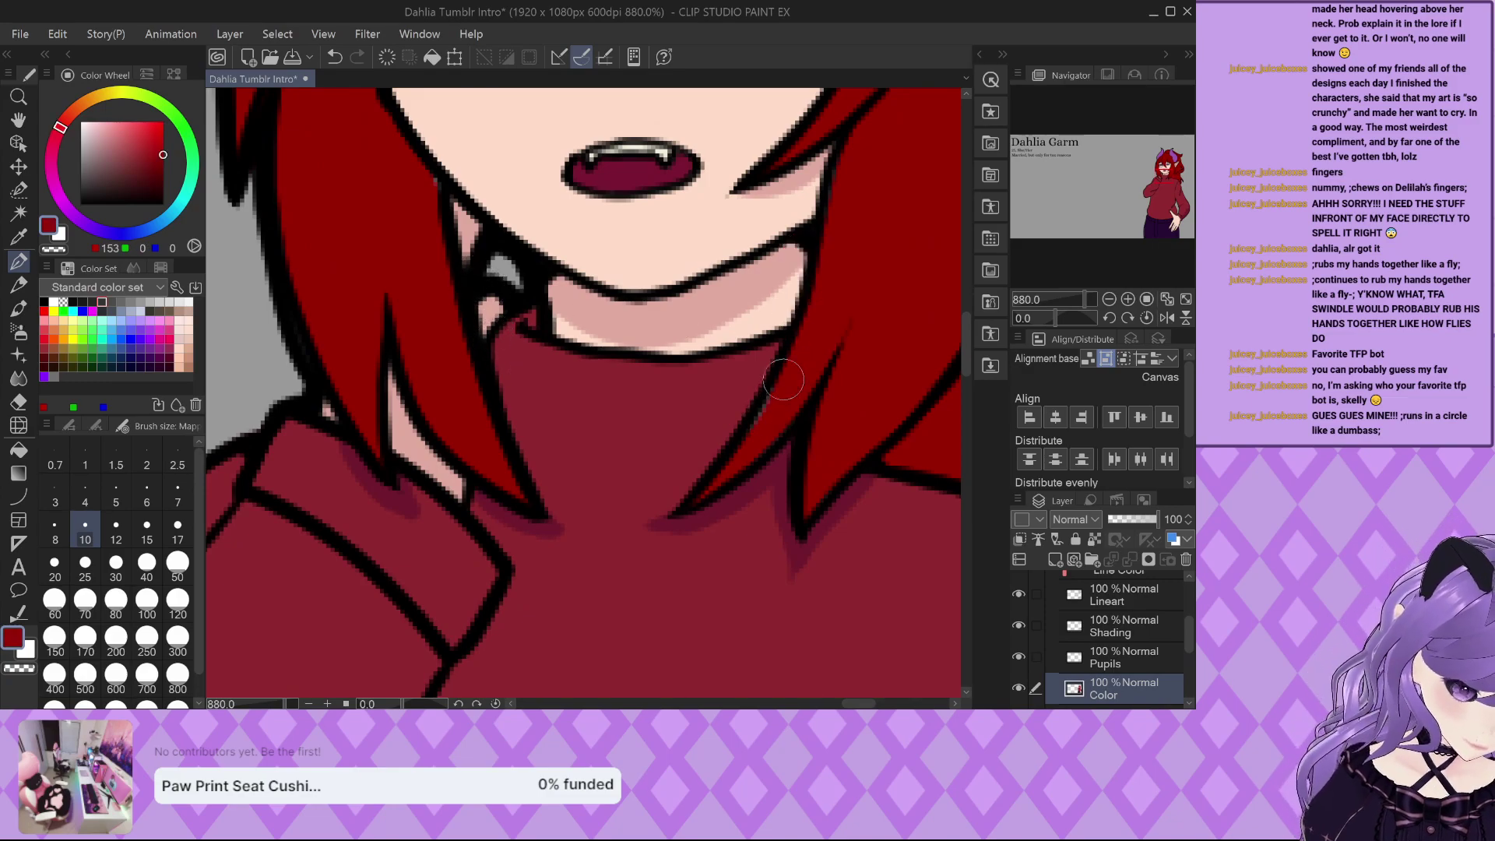
scroll(741, 448, down, 1)
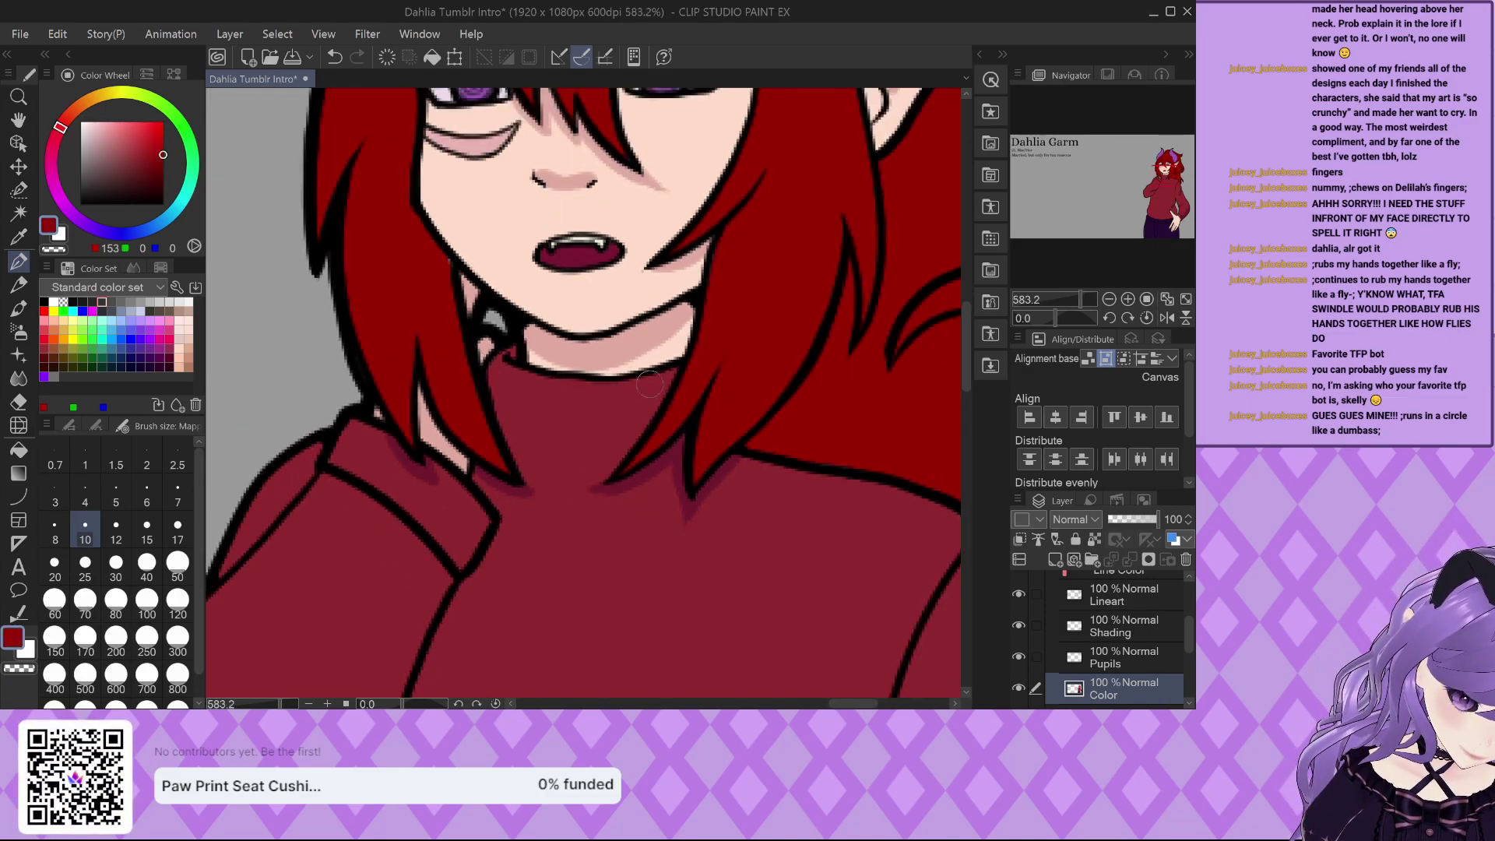
scroll(729, 413, down, 1)
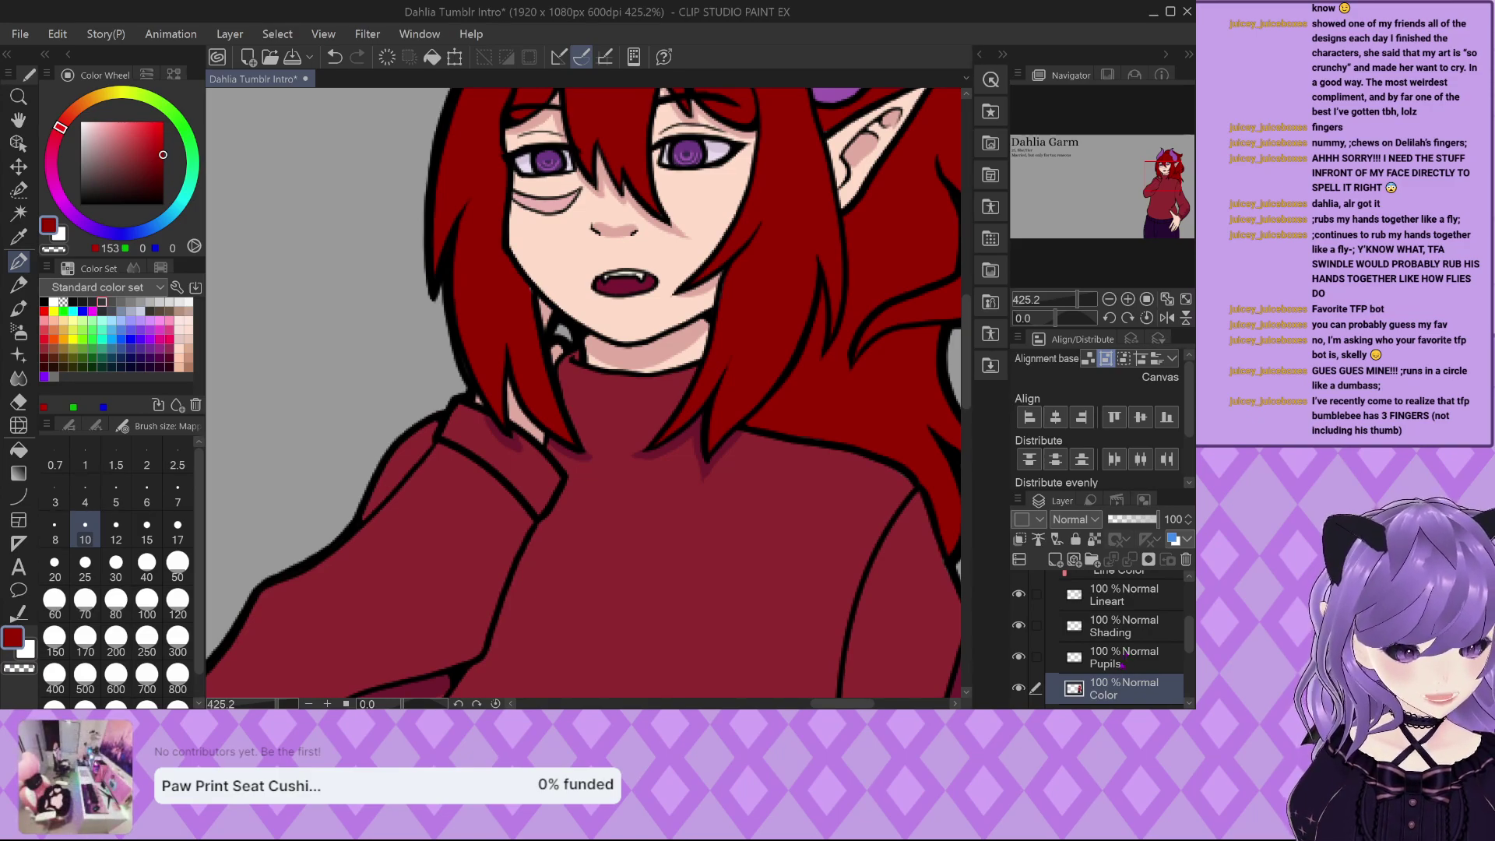
Select the Shading layer and restore the dark red 112/26/45 from Color History.
click(1126, 634)
scroll(502, 350, up, 4)
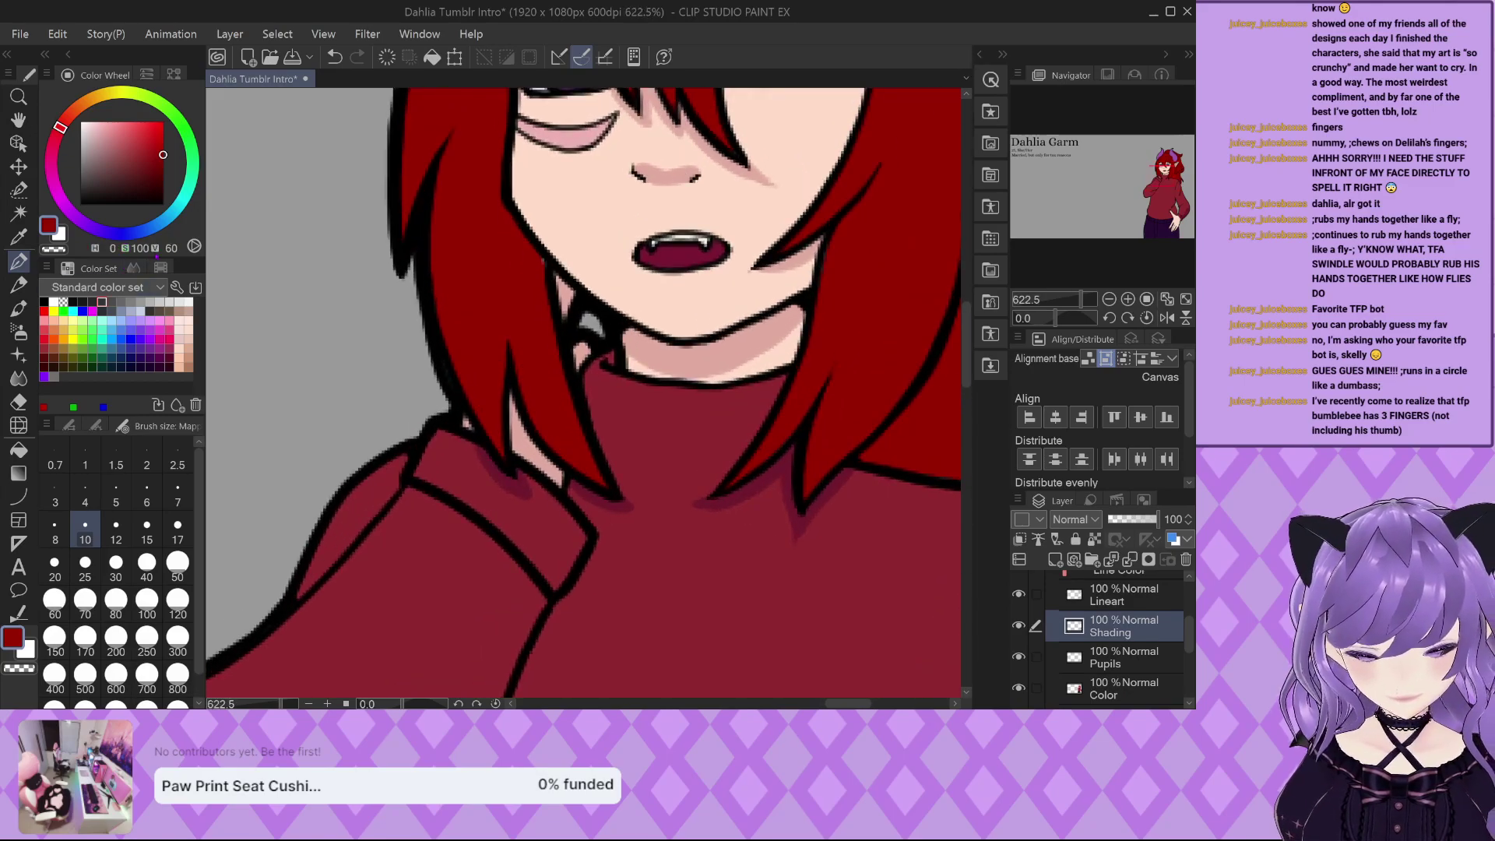
click(160, 268)
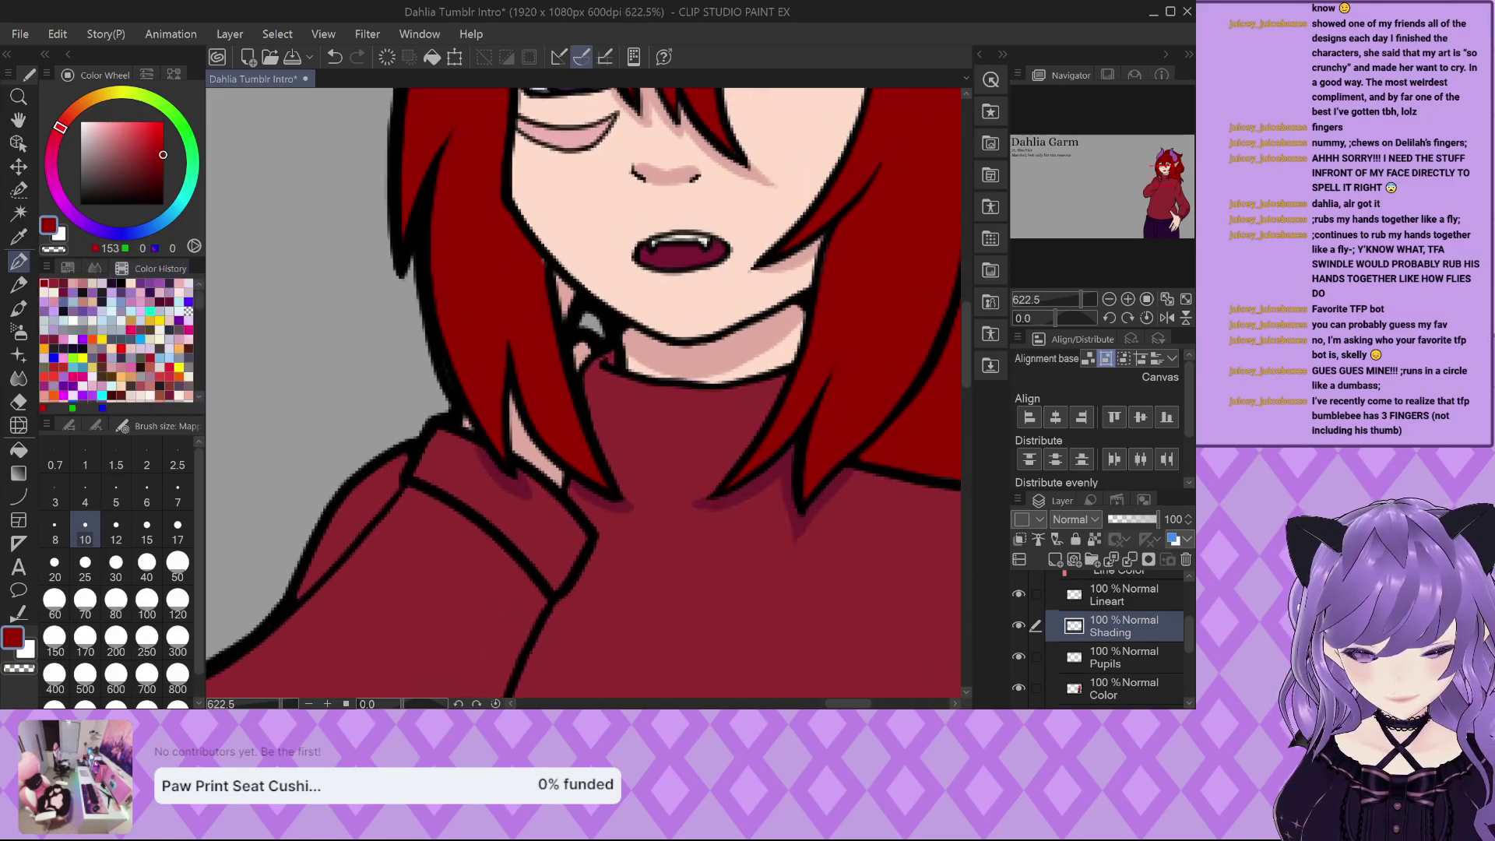
click(64, 281)
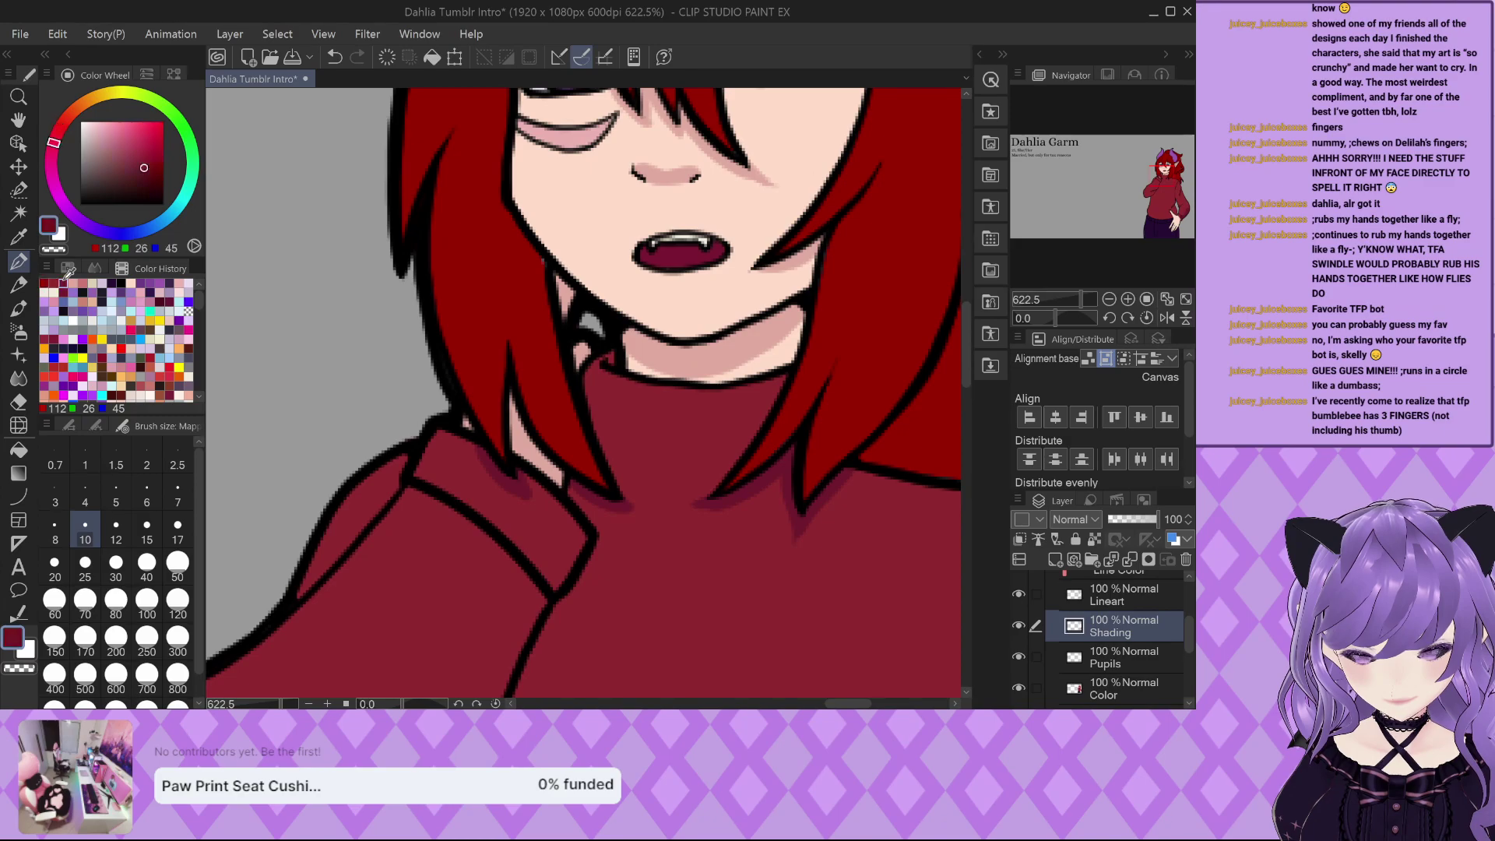
scroll(505, 470, up, 4)
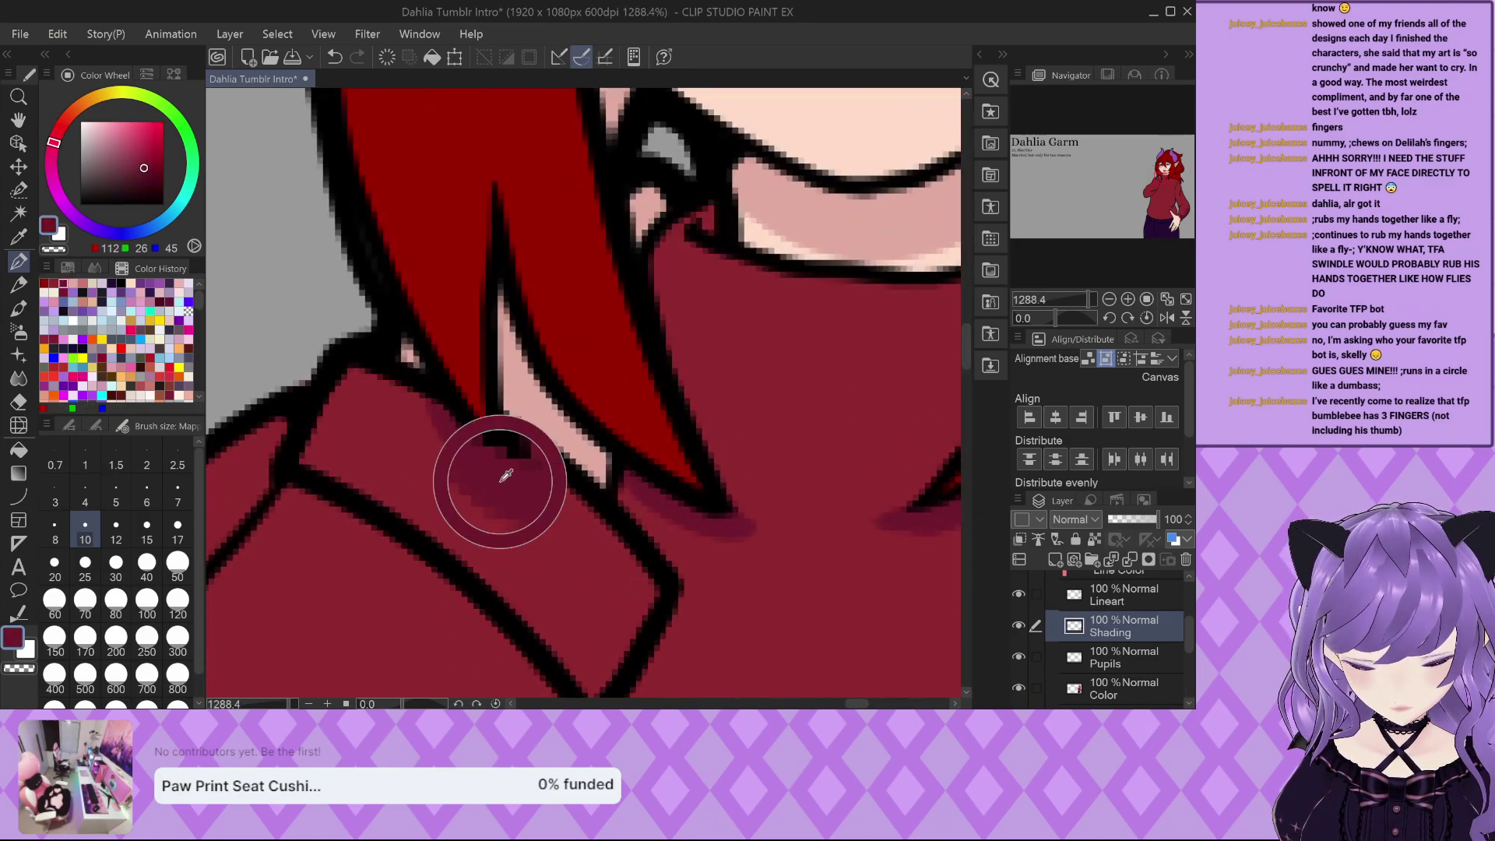
Return to the Color Set swatches and zoom out to 100% to see the whole figure.
click(67, 267)
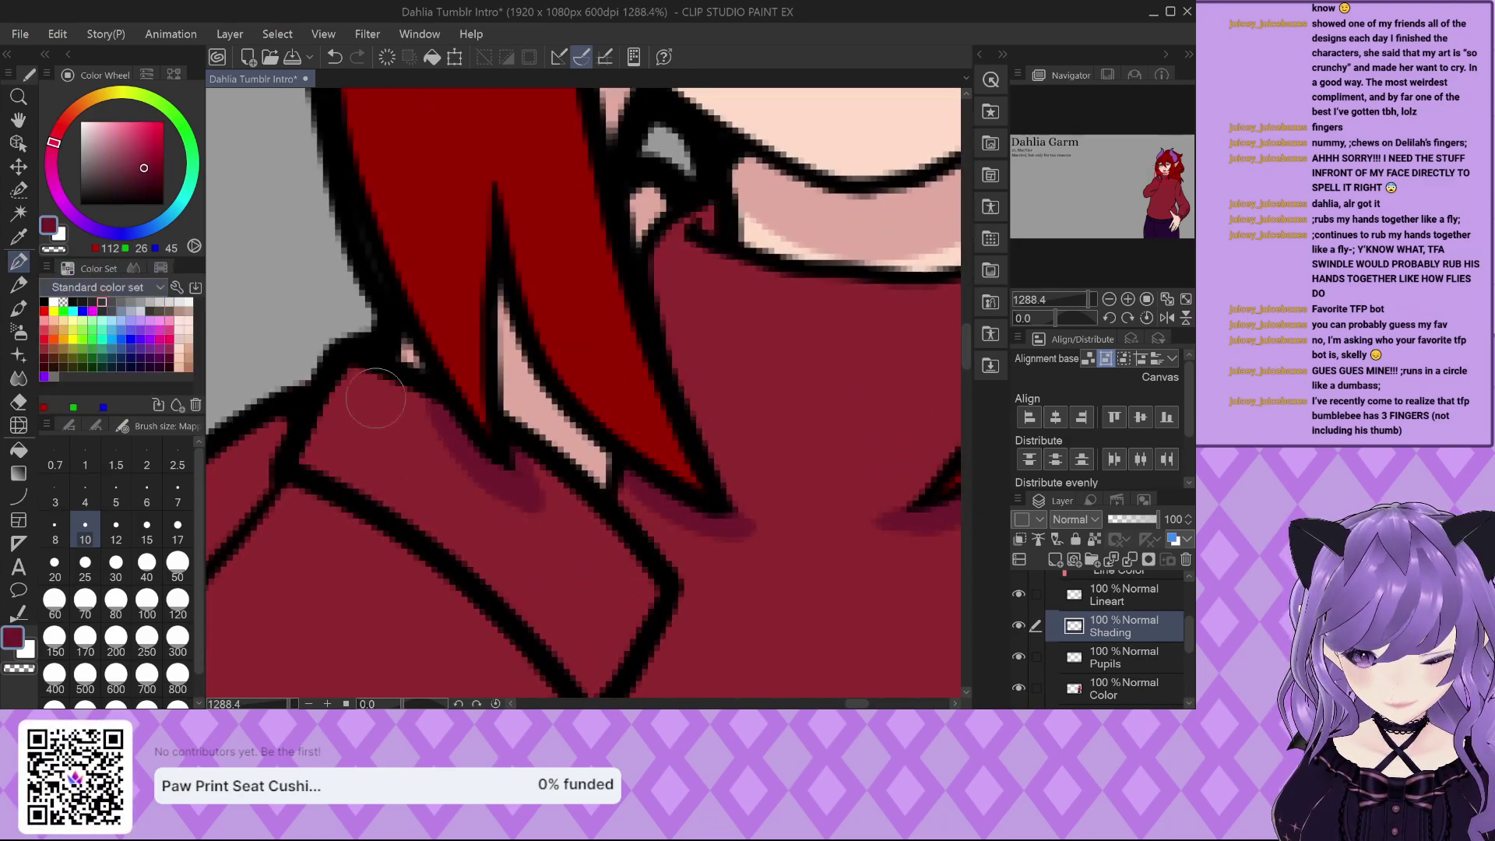
scroll(357, 400, down, 3)
scroll(357, 400, down, 2)
scroll(501, 419, down, 4)
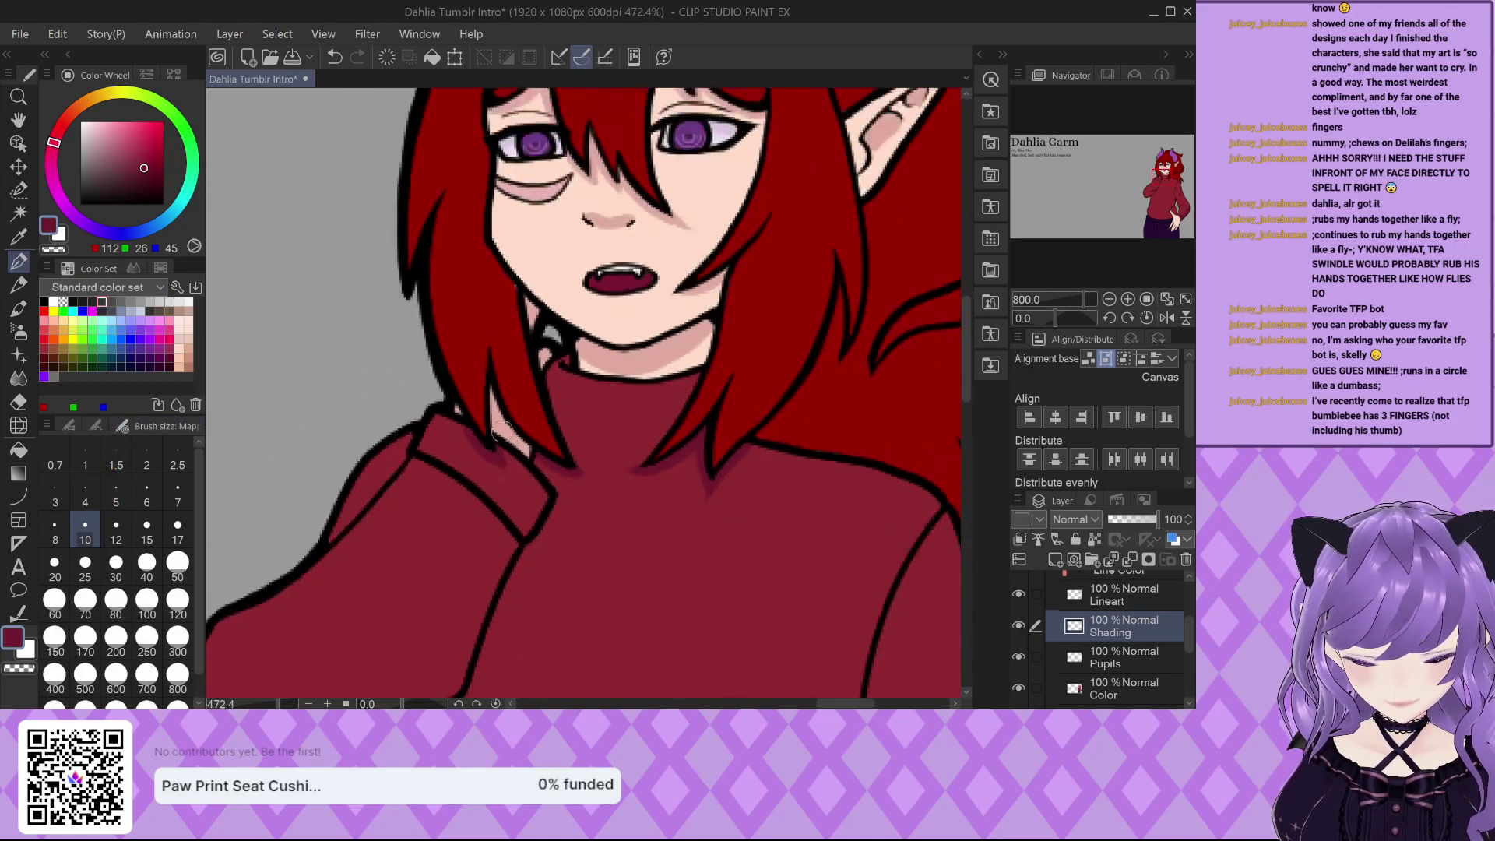
scroll(501, 418, up, 5)
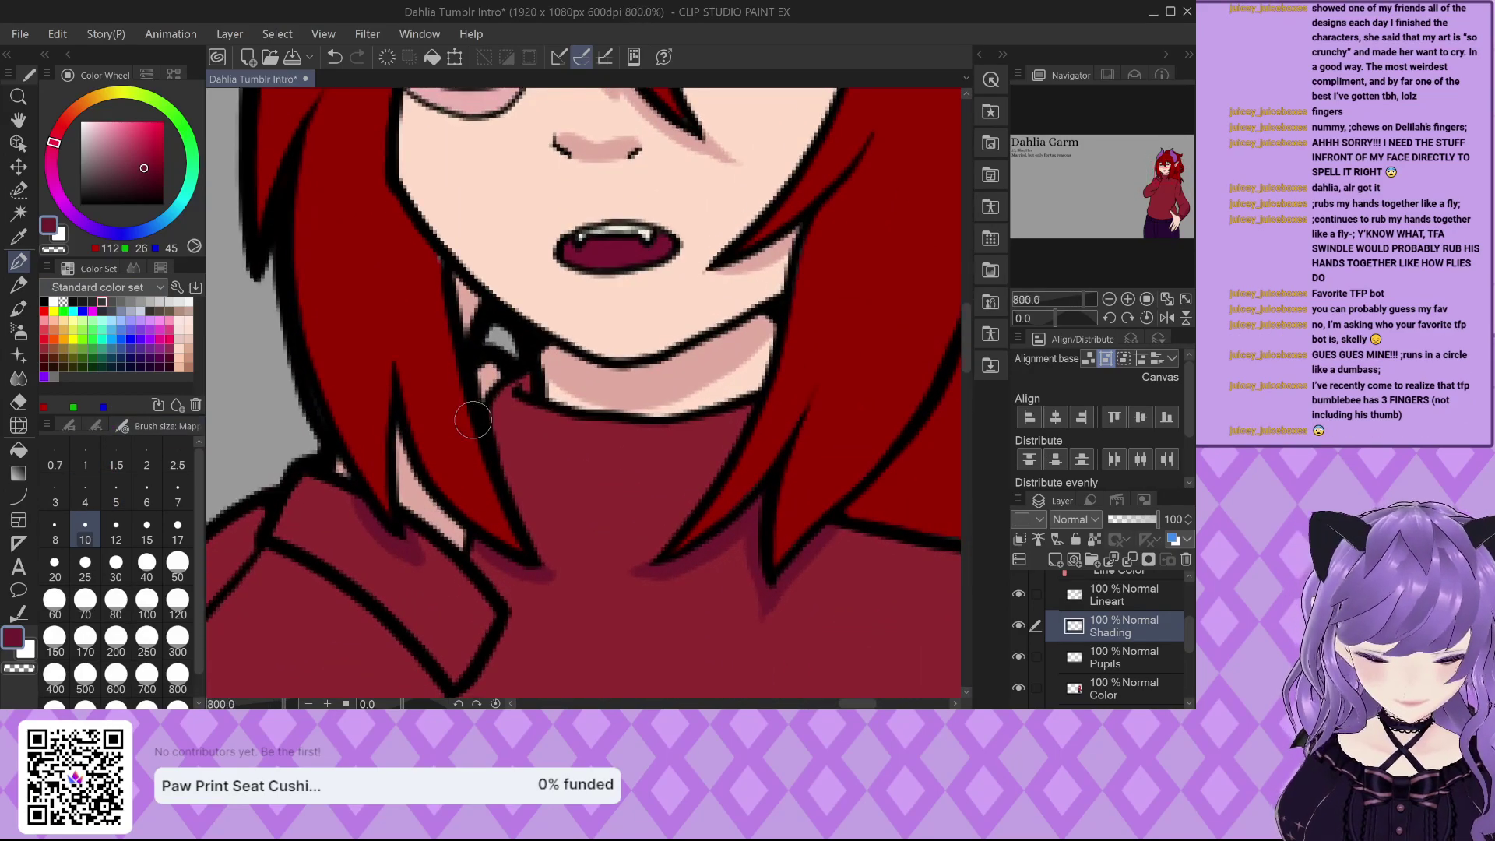
scroll(560, 367, up, 2)
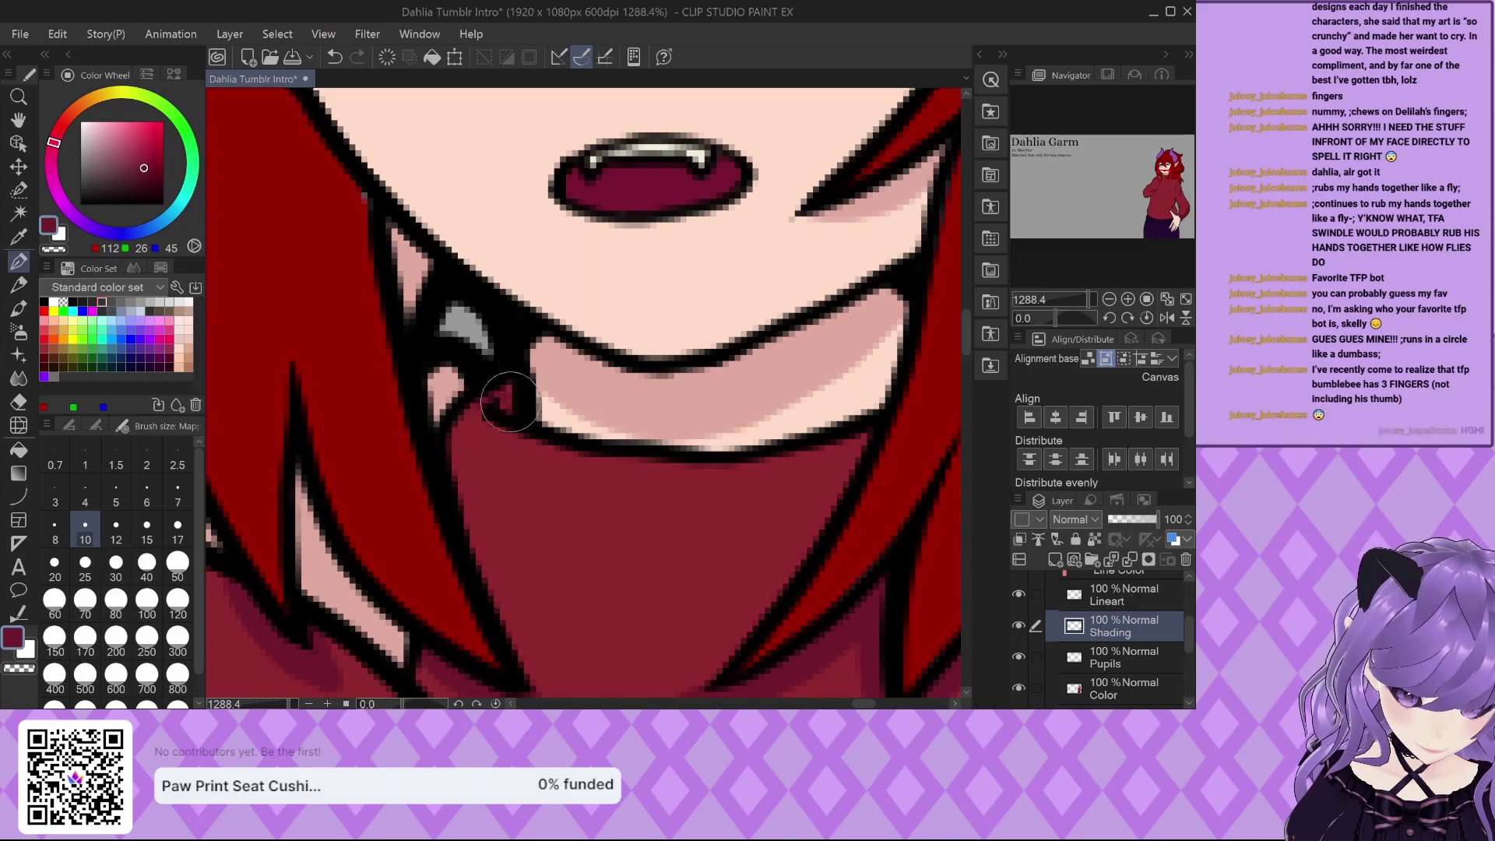
scroll(496, 399, down, 4)
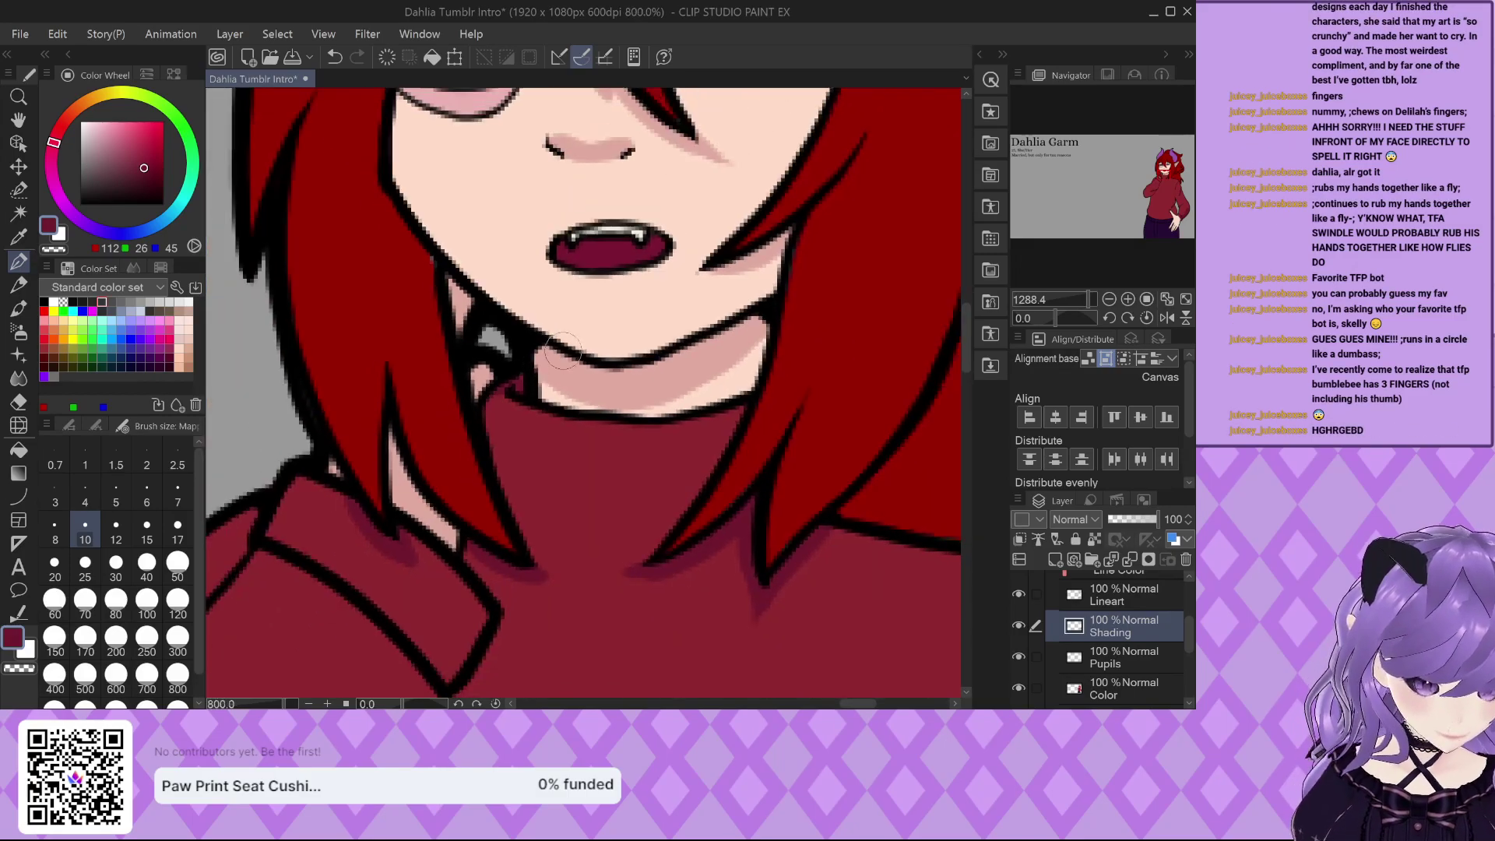
scroll(574, 348, down, 2)
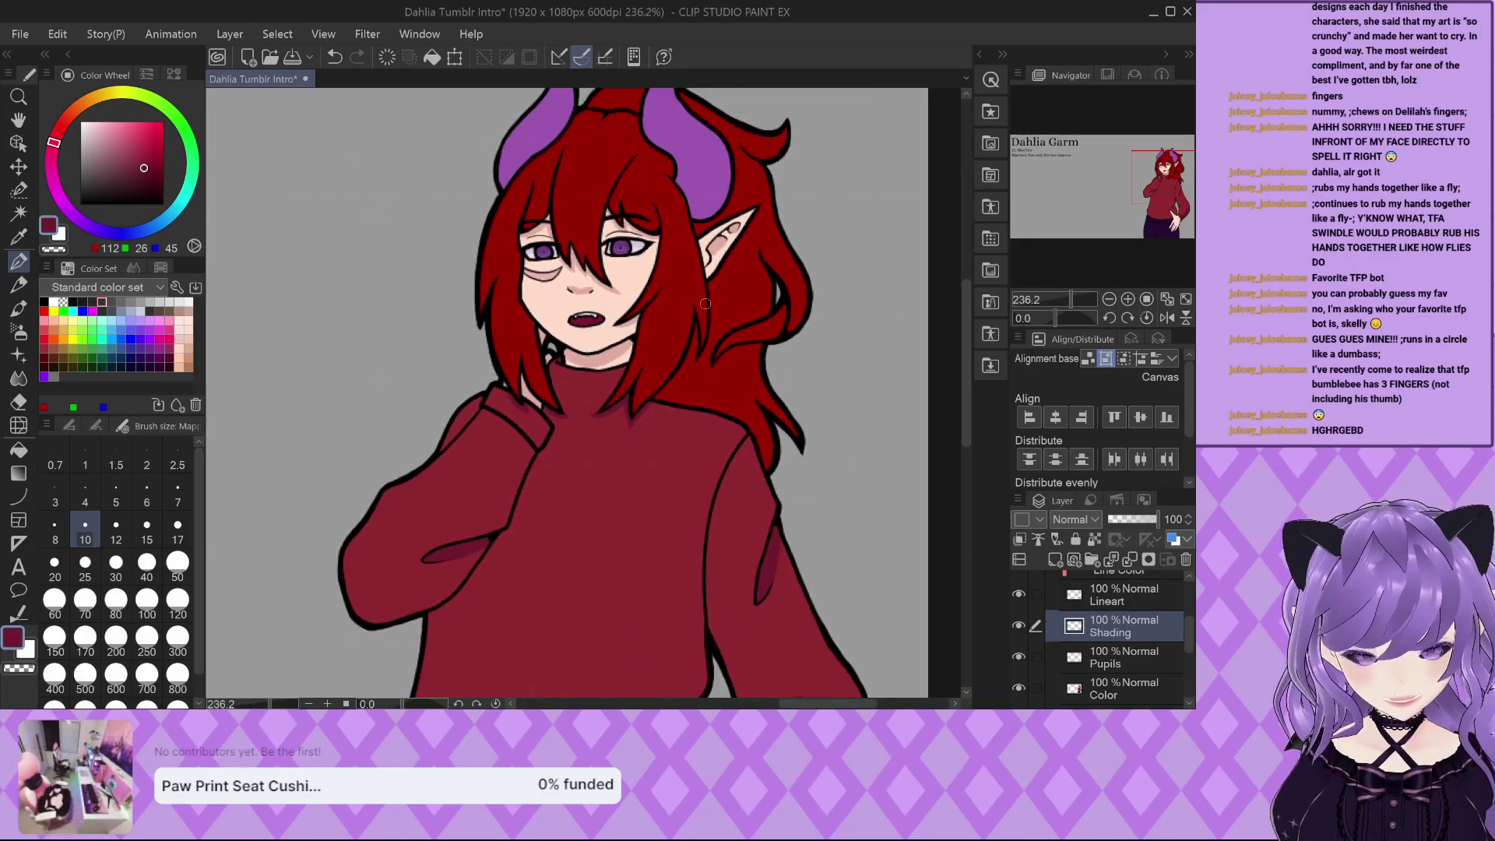
scroll(580, 492, down, 3)
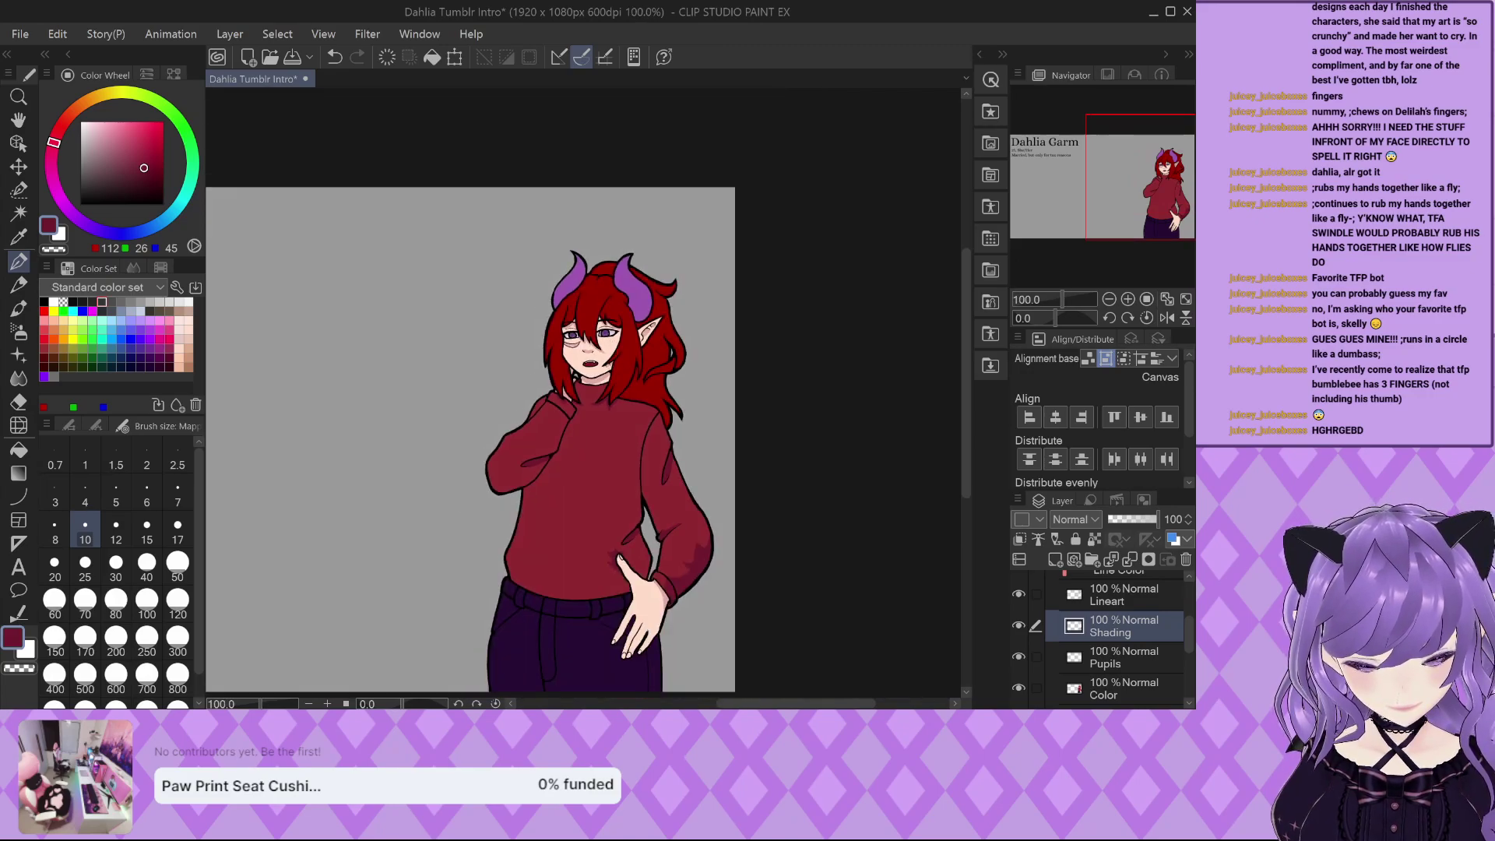
Sketch a fold line on the lower sweater above the waistband, redrawing it once.
scroll(615, 662, up, 2)
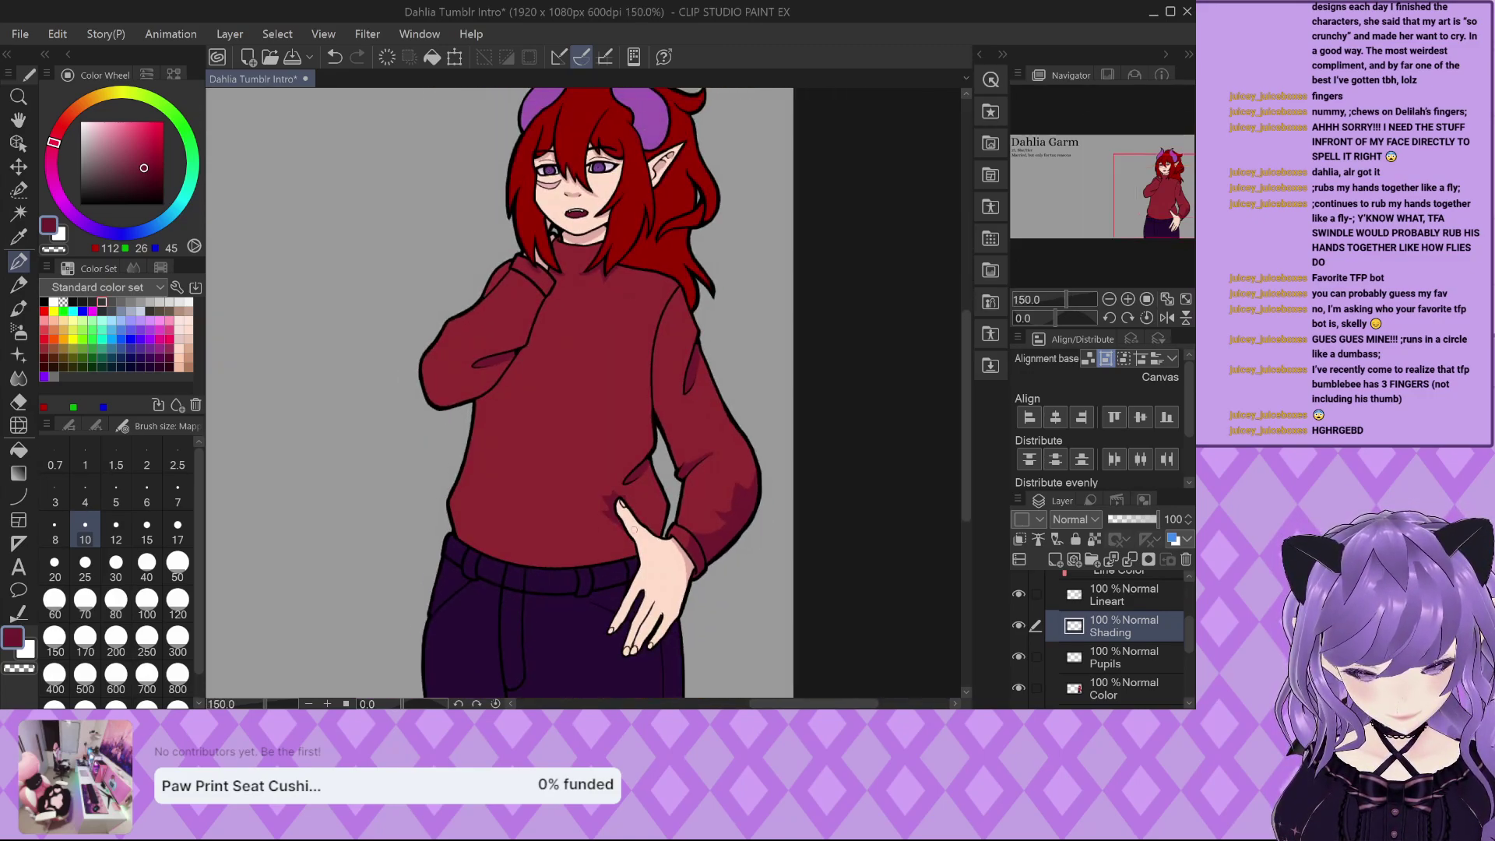
scroll(628, 545, up, 2)
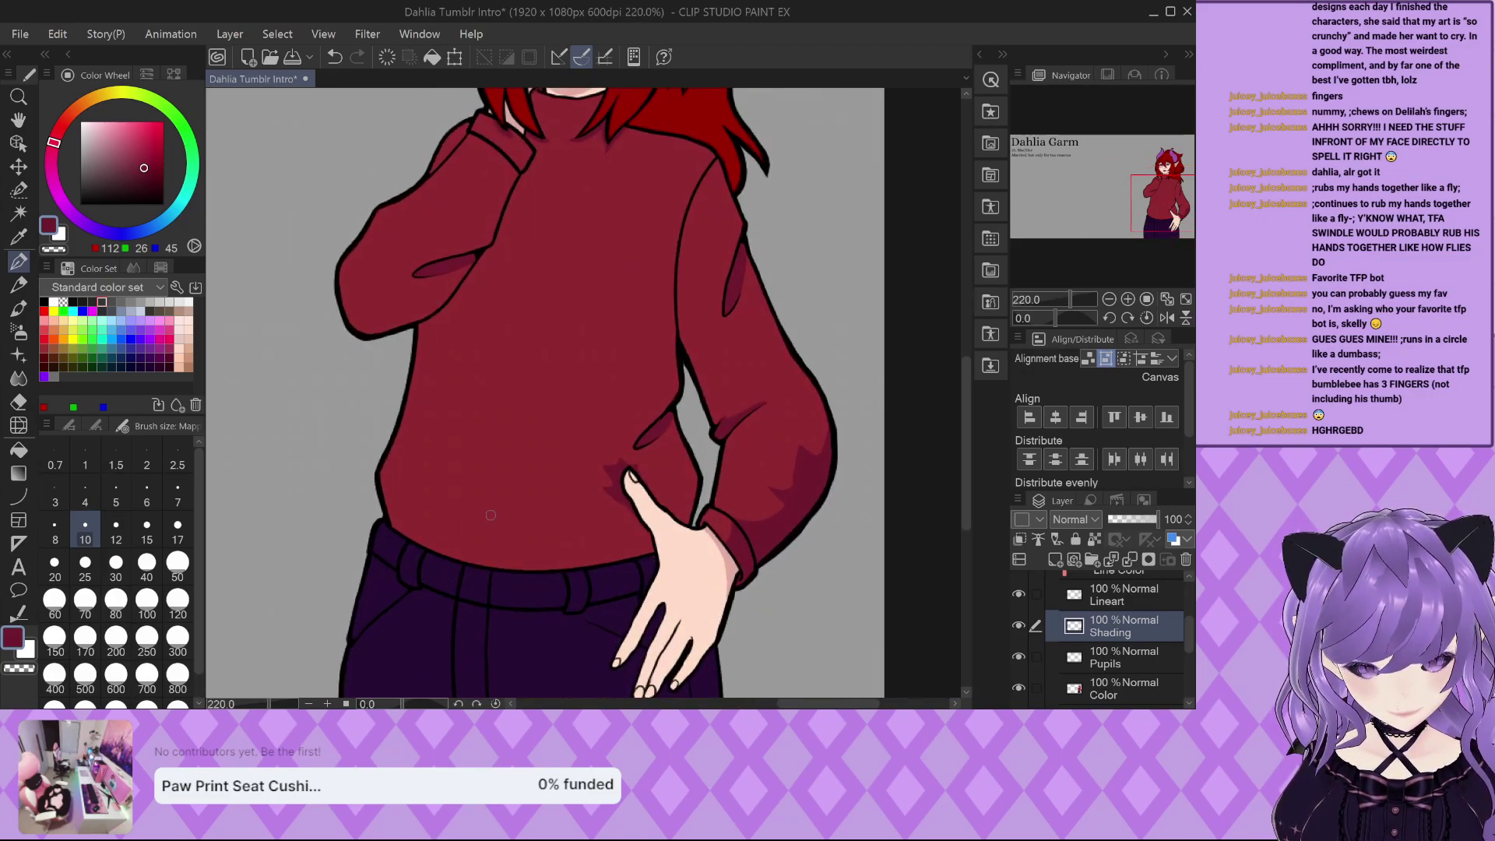
scroll(490, 516, up, 3)
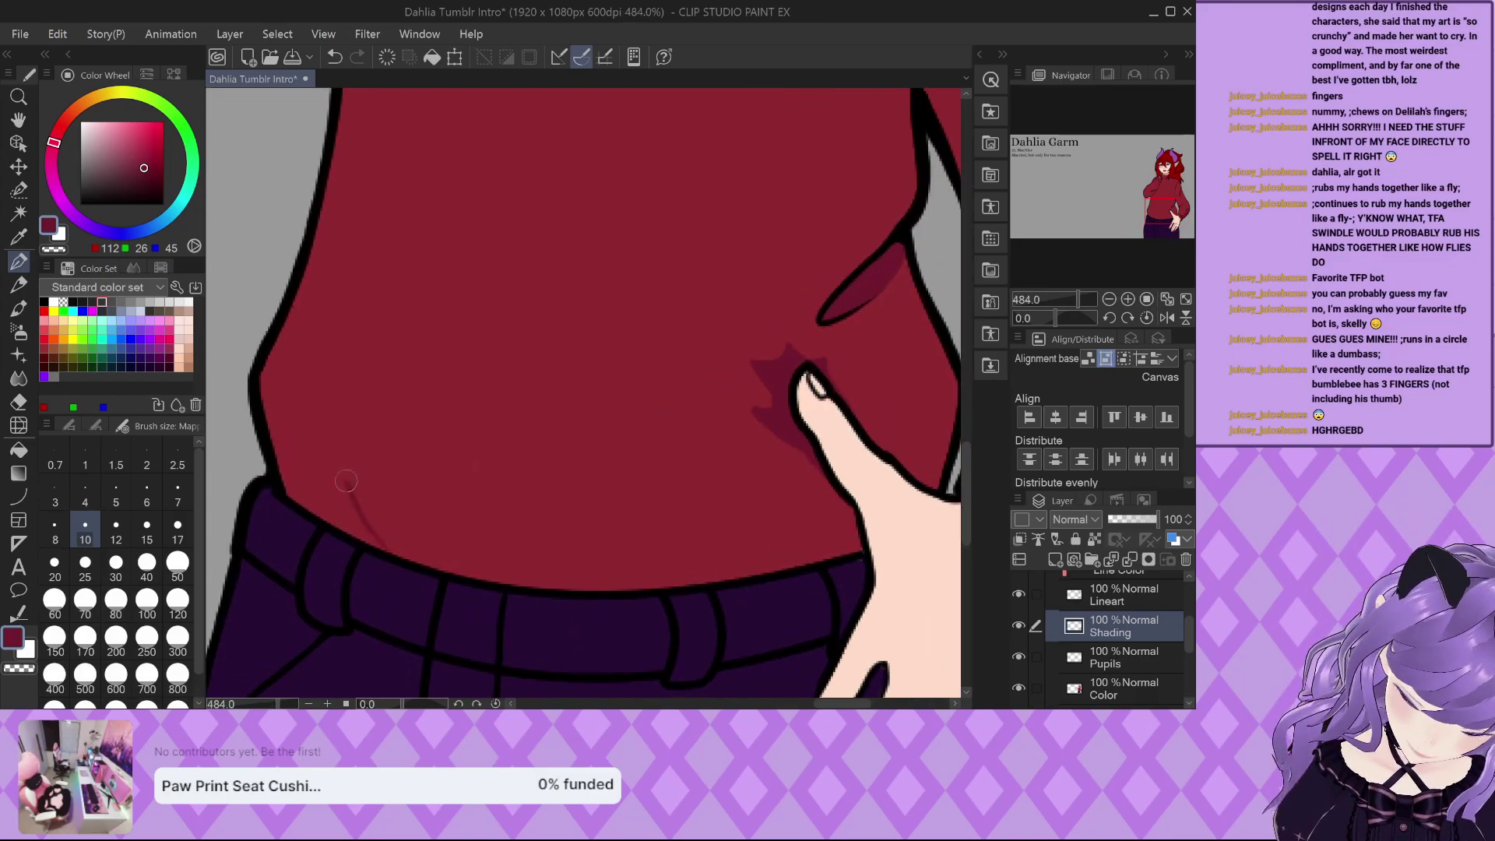
drag(327, 420, 300, 422)
key(ctrl+z)
key(ctrl+z)
mouse_move(400, 543)
mouse_down()
mouse_move(399, 414)
mouse_move(381, 429)
mouse_move(358, 404)
mouse_up()
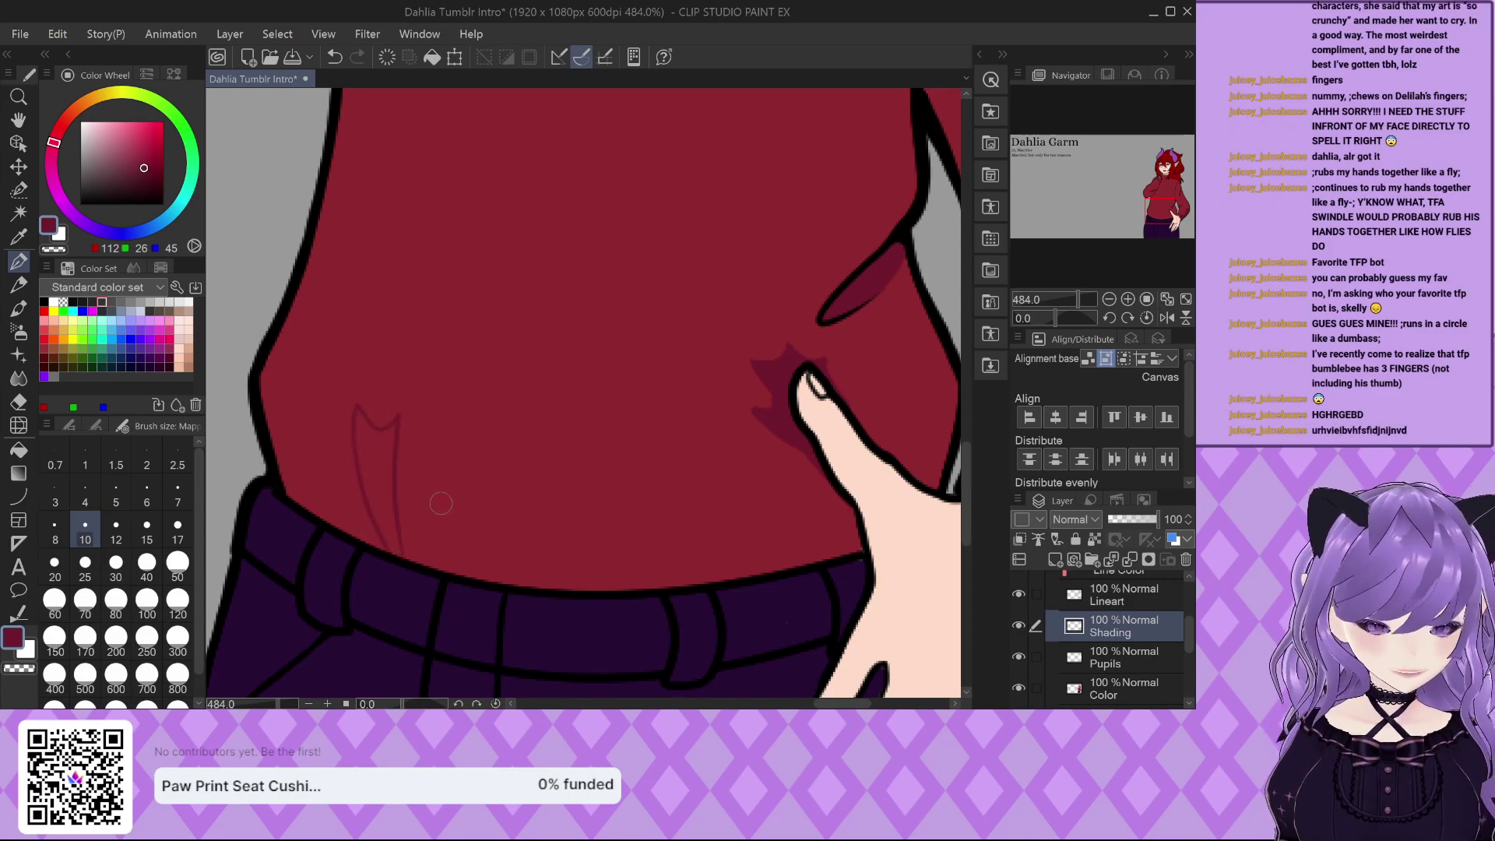
Paint dark red shading over the fold and trim its left and lower-right edges.
scroll(441, 507, up, 5)
mouse_move(329, 368)
mouse_down()
mouse_move(385, 404)
mouse_move(405, 381)
mouse_move(400, 654)
mouse_move(334, 577)
mouse_move(333, 393)
mouse_move(347, 428)
mouse_move(381, 442)
mouse_move(329, 377)
mouse_move(329, 327)
mouse_up()
scroll(359, 297, down, 1)
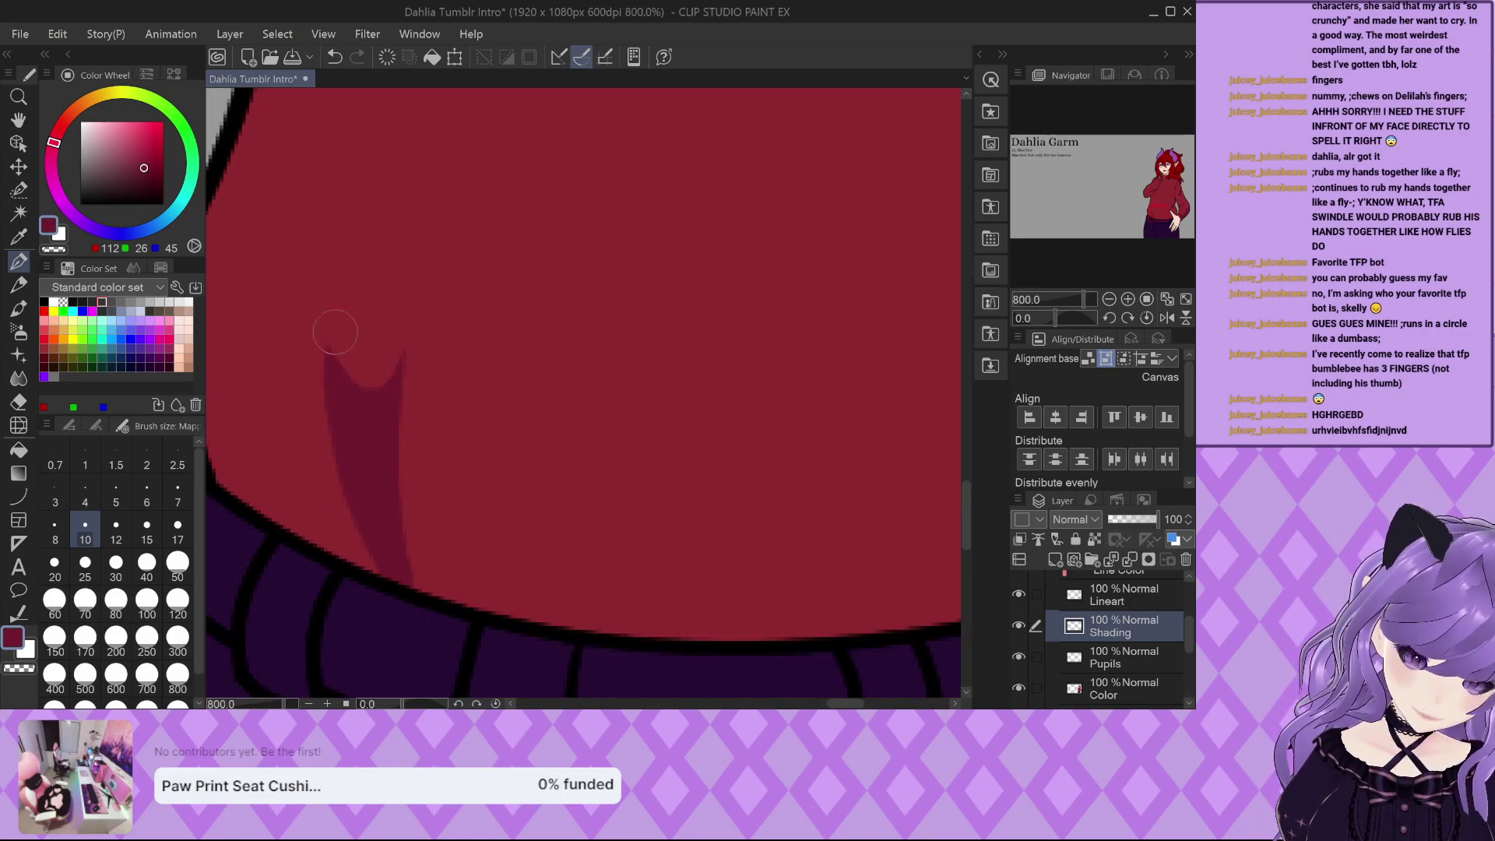
mouse_move(325, 344)
mouse_down()
mouse_move(333, 473)
mouse_move(375, 591)
mouse_up()
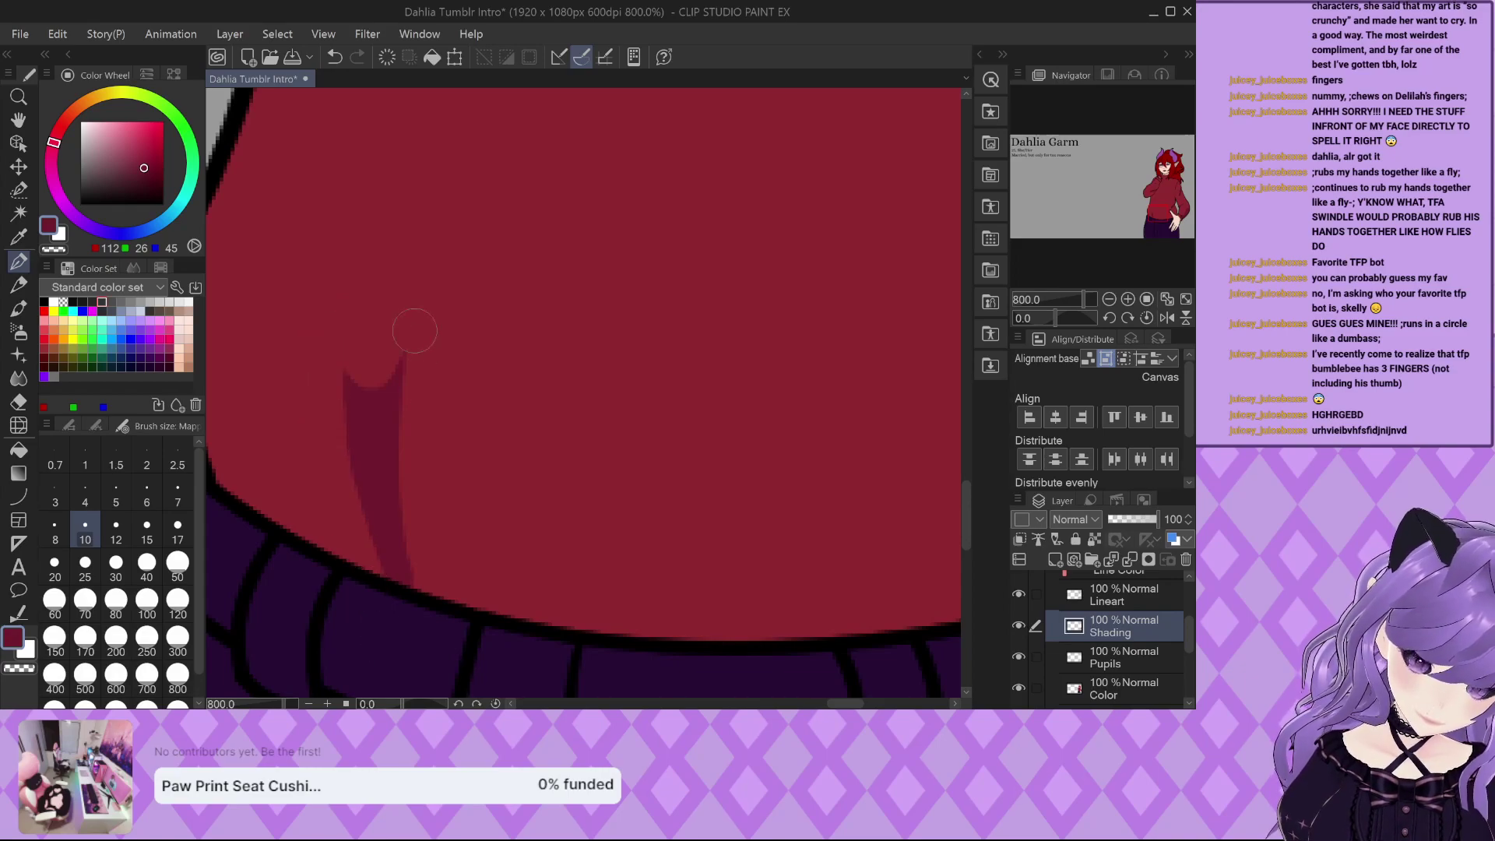
drag(422, 407, 429, 689)
Shade a second V-shaped fold darker on the lower sweater, then zoom out to check the figure.
scroll(423, 475, down, 2)
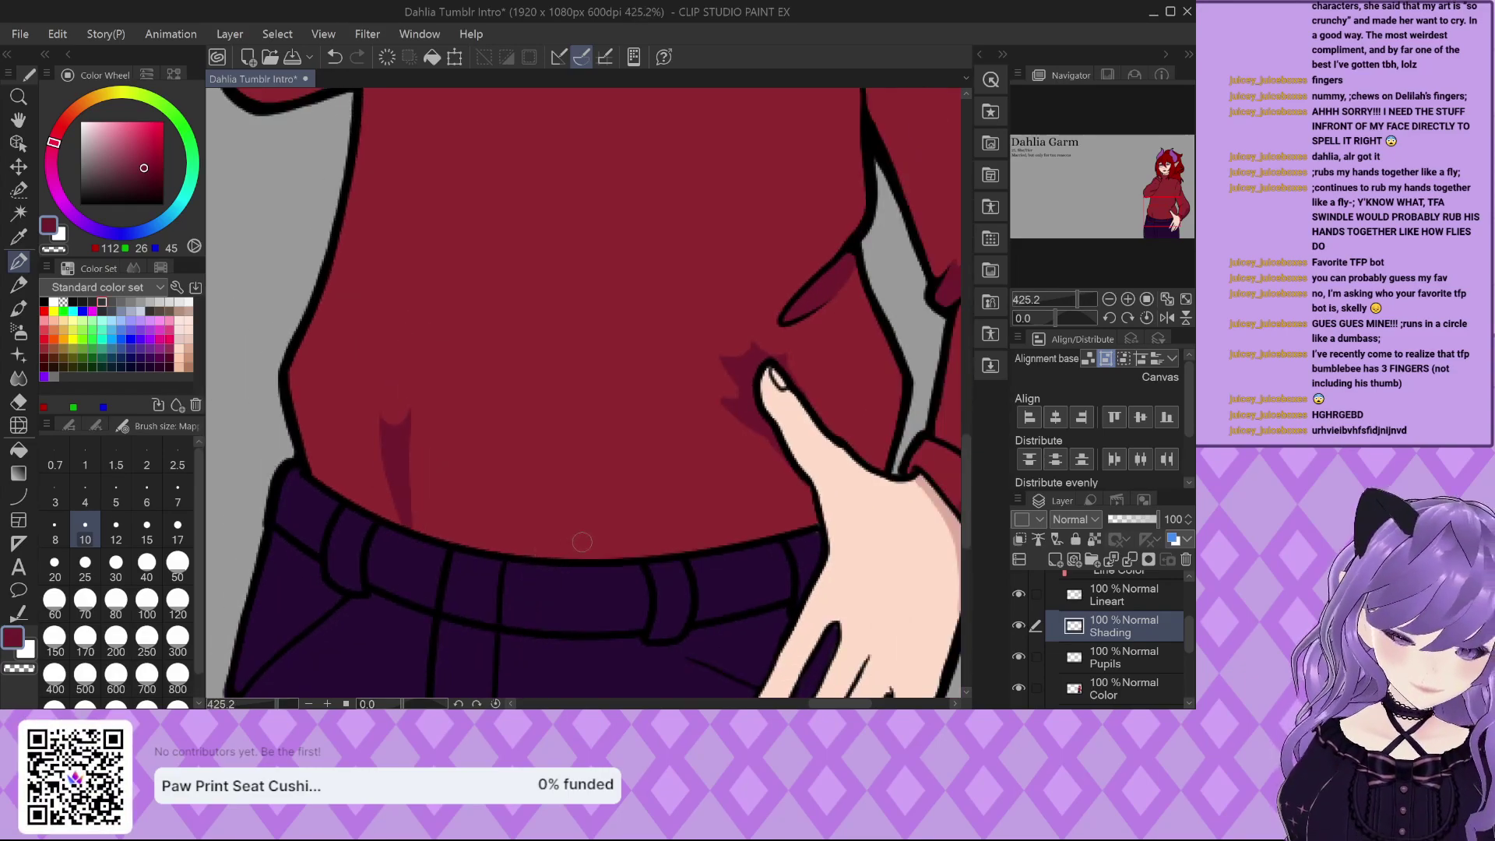
scroll(595, 547, up, 1)
scroll(664, 549, up, 1)
mouse_move(664, 529)
mouse_down()
mouse_move(753, 472)
mouse_move(672, 553)
mouse_up()
mouse_move(709, 469)
mouse_down()
mouse_move(686, 531)
mouse_move(705, 471)
mouse_move(705, 500)
mouse_move(707, 474)
mouse_move(650, 552)
mouse_up()
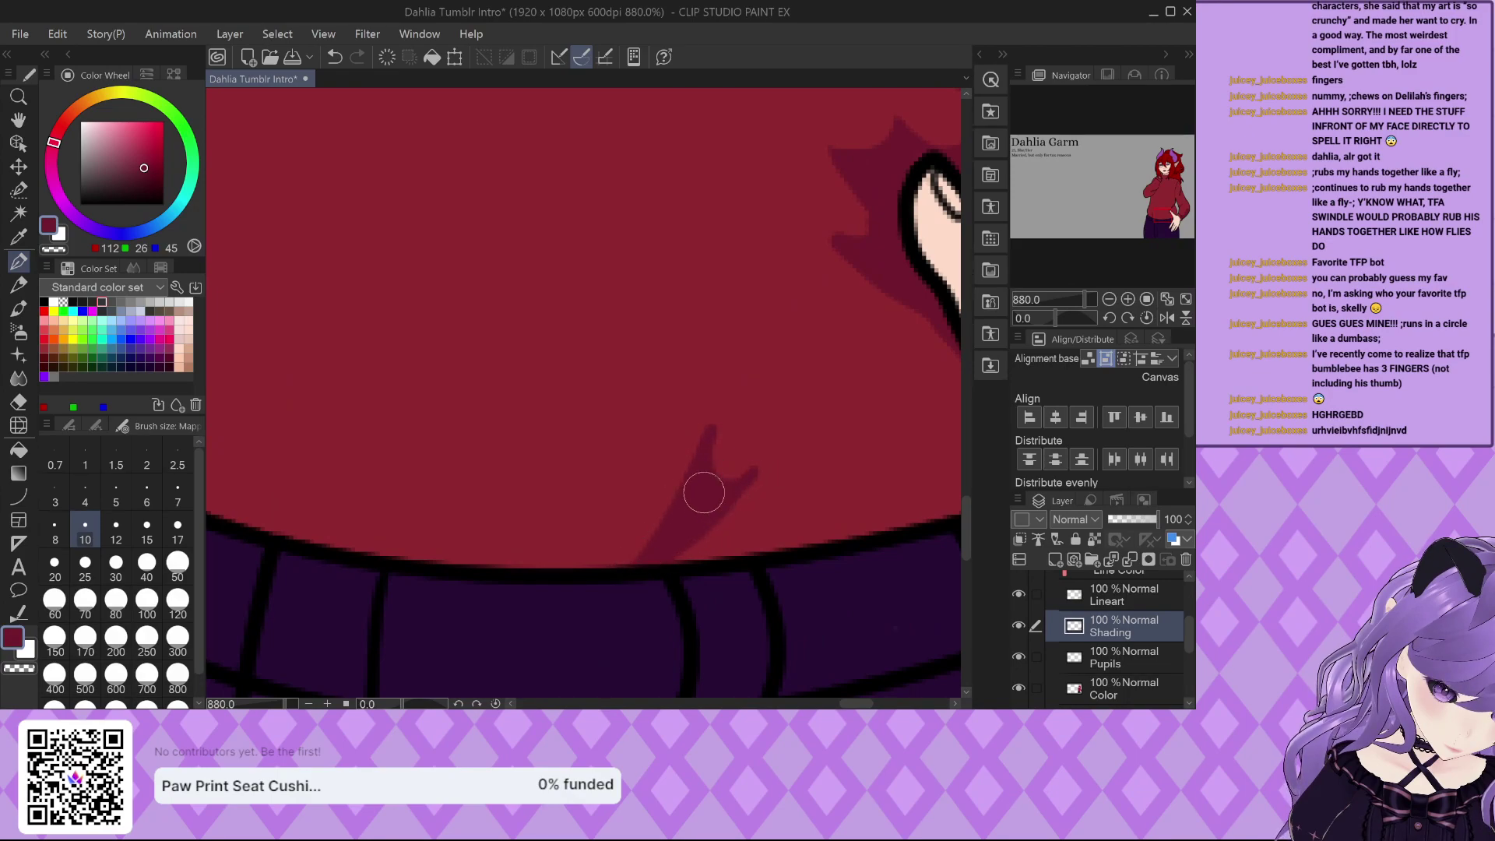
scroll(704, 493, up, 1)
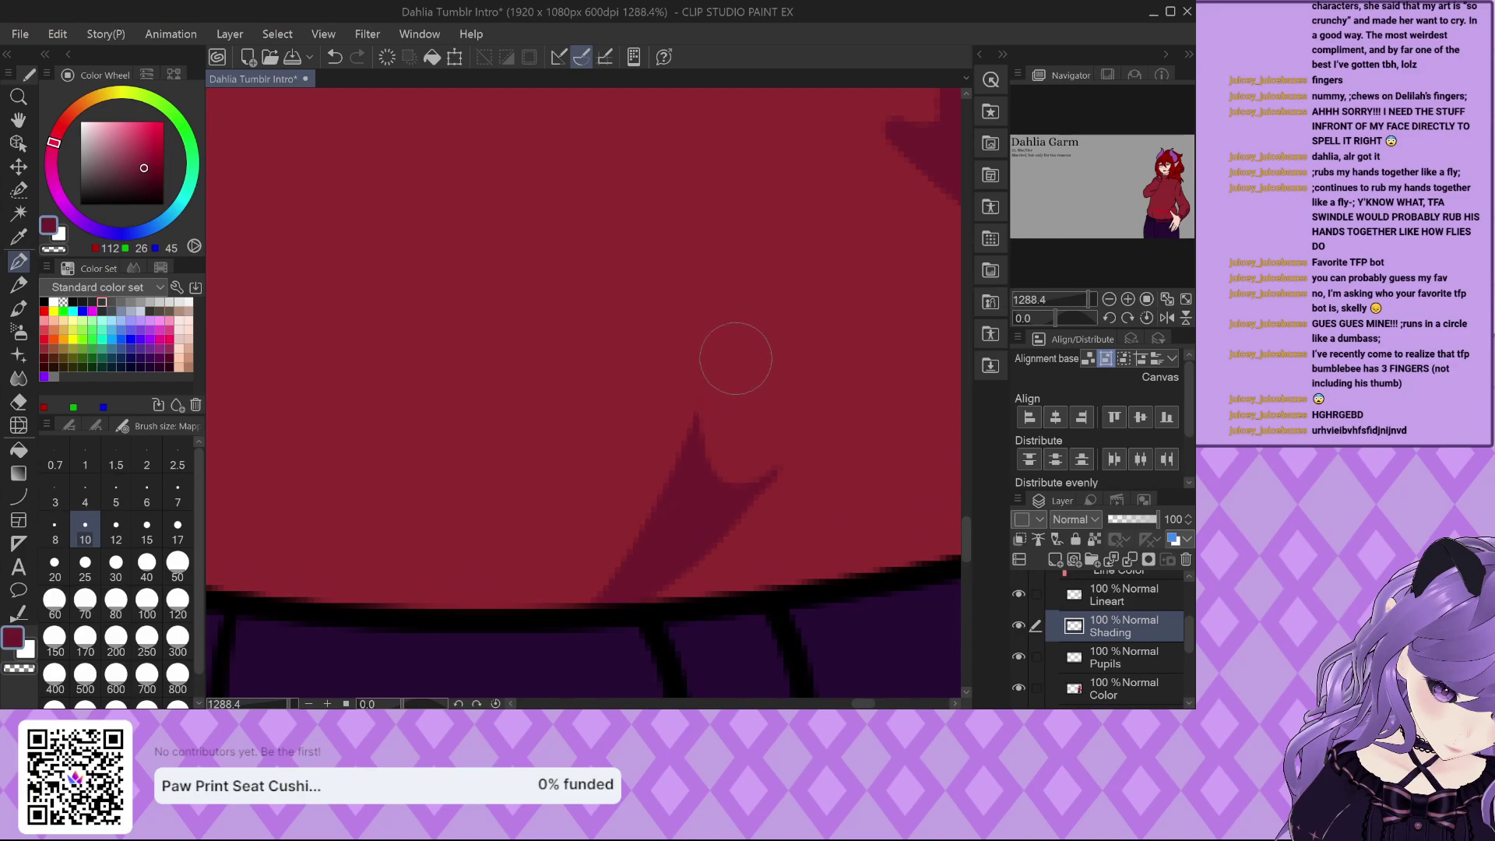
scroll(710, 537, down, 6)
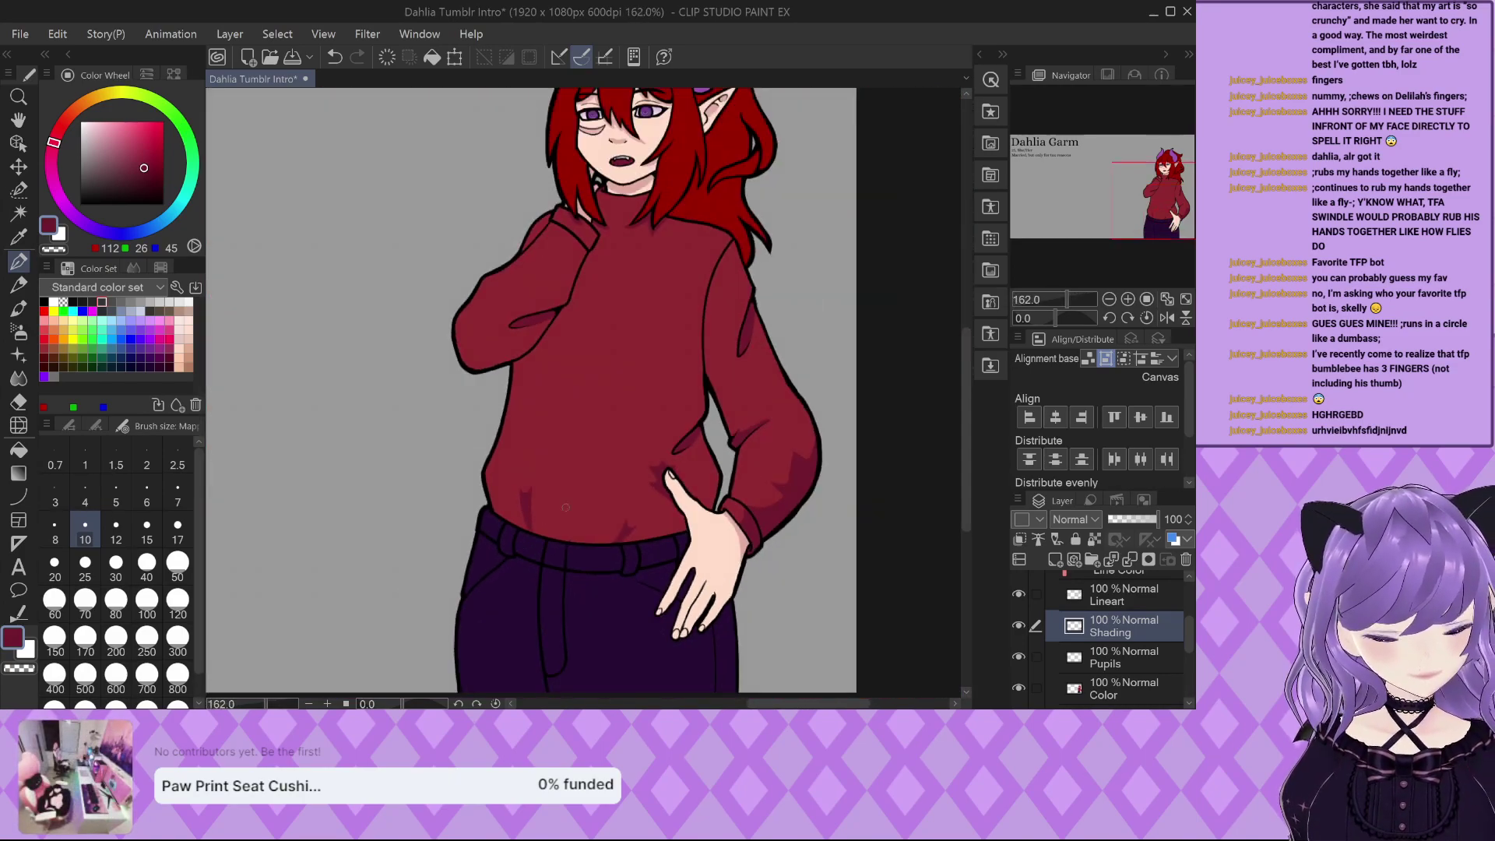
scroll(562, 508, down, 1)
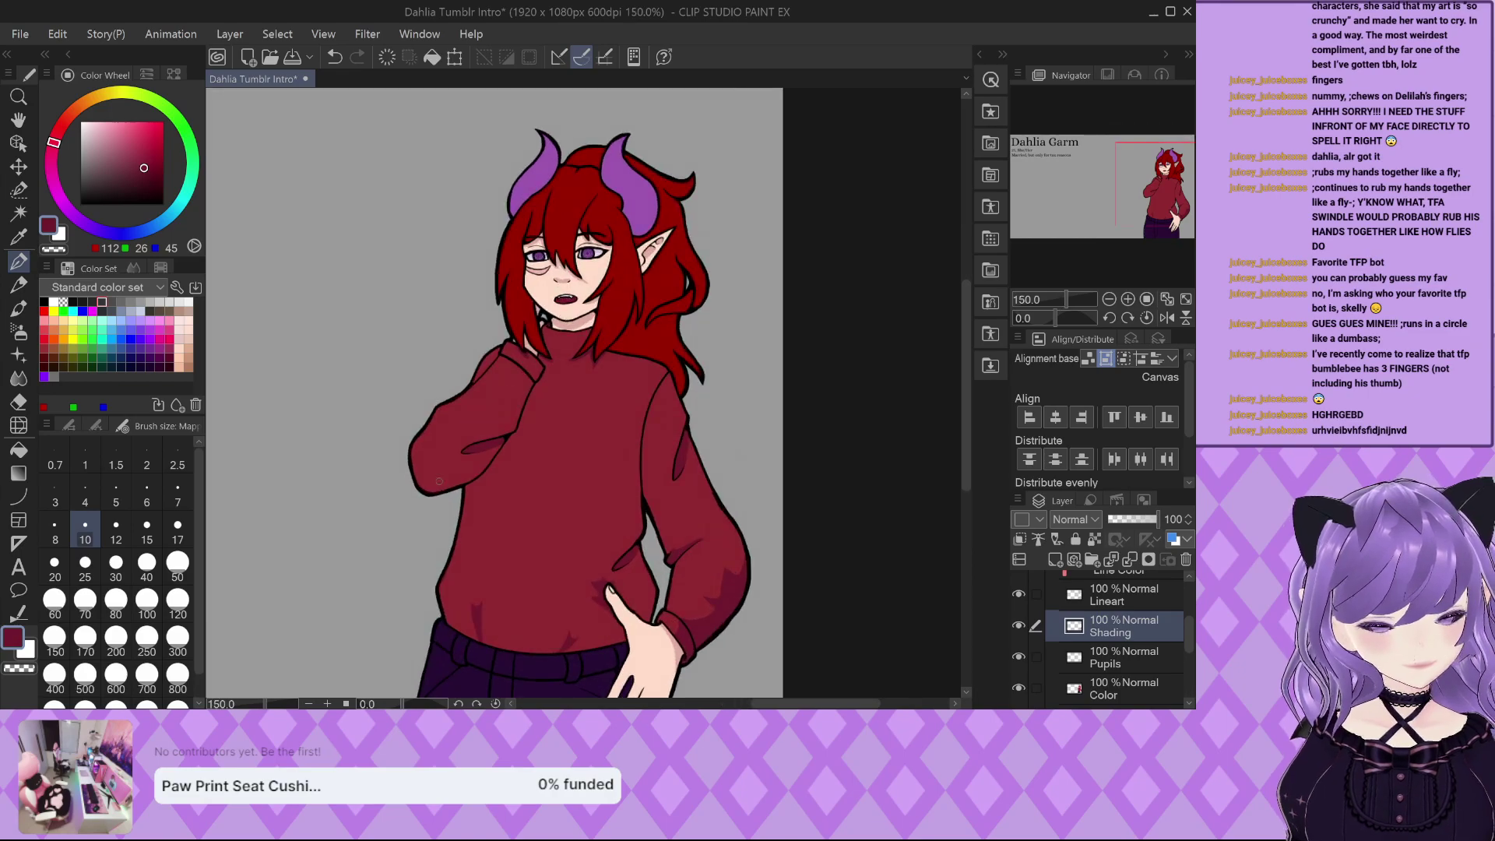
At brush size 17, paint dark red shading along the raised sleeve's crease and lower edge.
scroll(439, 481, up, 4)
mouse_move(529, 405)
mouse_down()
mouse_move(502, 457)
mouse_move(455, 472)
mouse_move(401, 431)
mouse_move(329, 432)
mouse_move(420, 441)
mouse_move(485, 481)
mouse_move(548, 481)
mouse_move(672, 386)
mouse_move(748, 367)
mouse_move(640, 504)
mouse_move(591, 537)
mouse_move(442, 583)
mouse_move(374, 567)
mouse_move(347, 531)
mouse_move(335, 459)
mouse_up()
scroll(329, 428, up, 1)
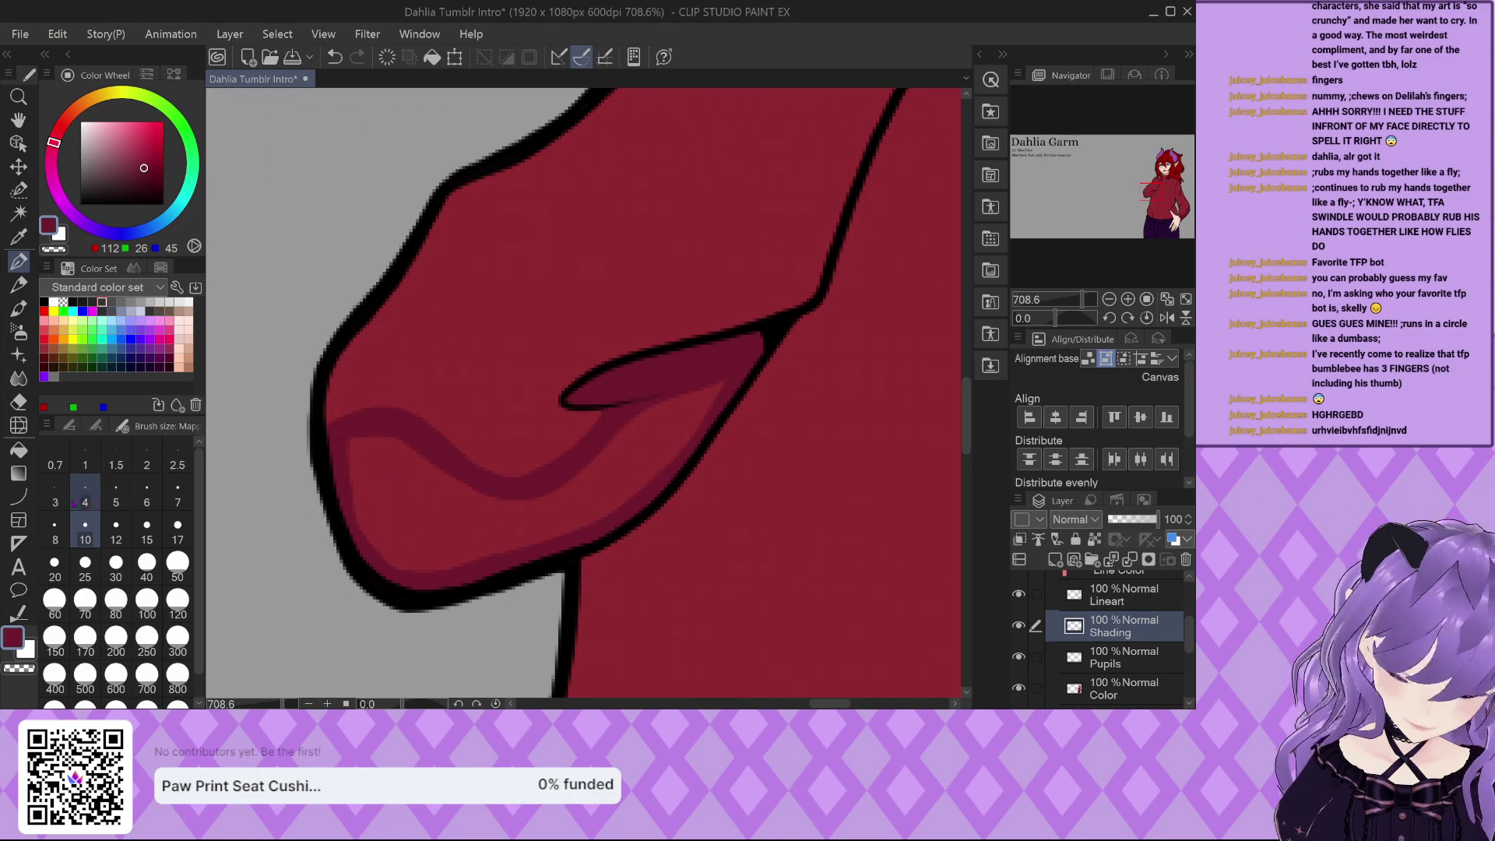
click(178, 529)
mouse_move(343, 428)
mouse_down()
mouse_move(459, 500)
mouse_move(357, 457)
mouse_move(401, 570)
mouse_move(458, 552)
mouse_move(396, 521)
mouse_move(422, 542)
mouse_move(415, 489)
mouse_move(372, 504)
mouse_move(386, 547)
mouse_move(488, 471)
mouse_up()
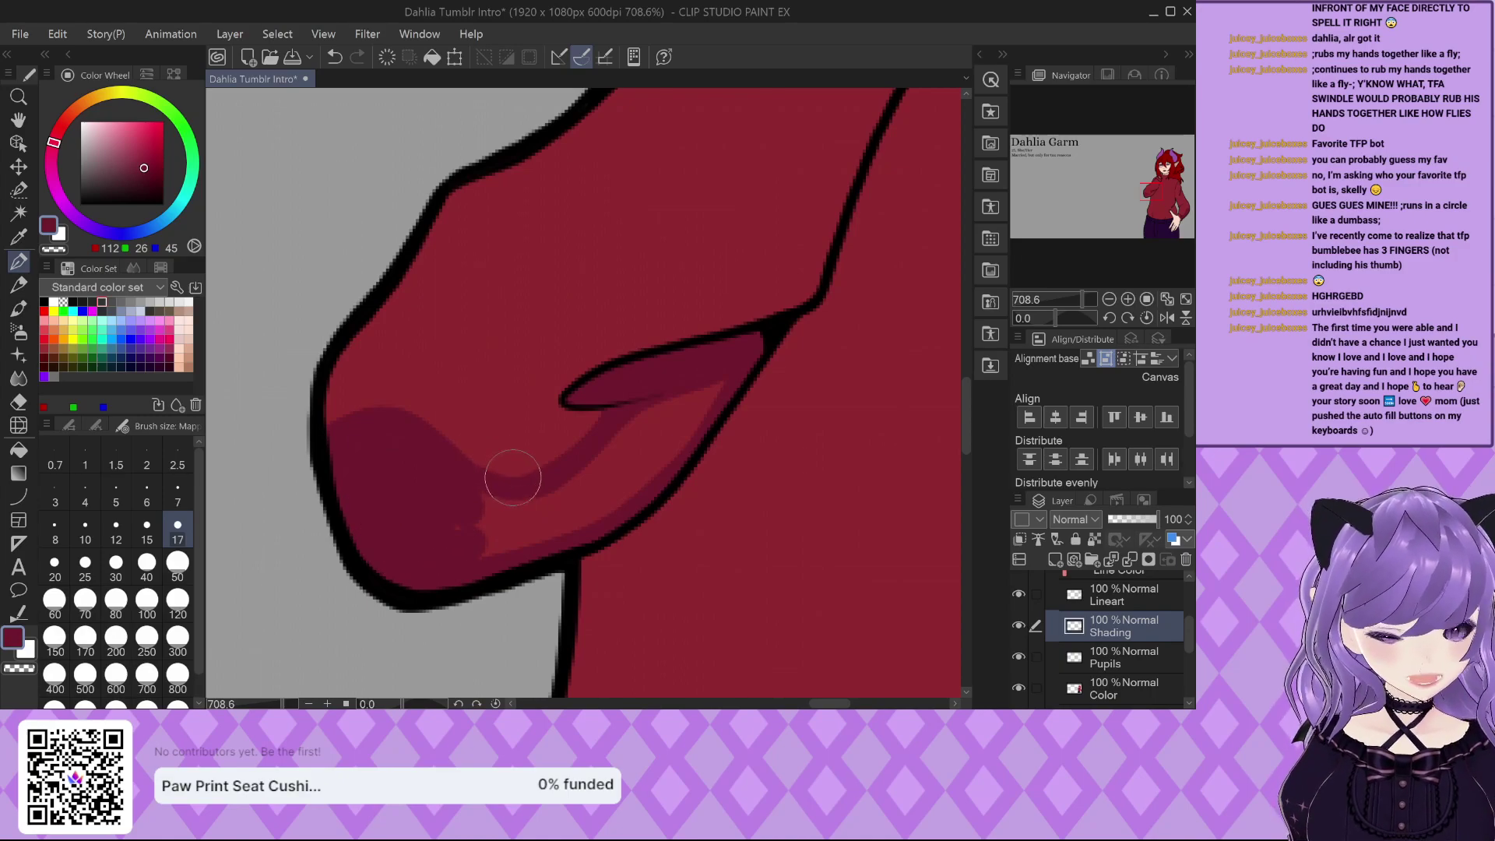
scroll(499, 485, up, 2)
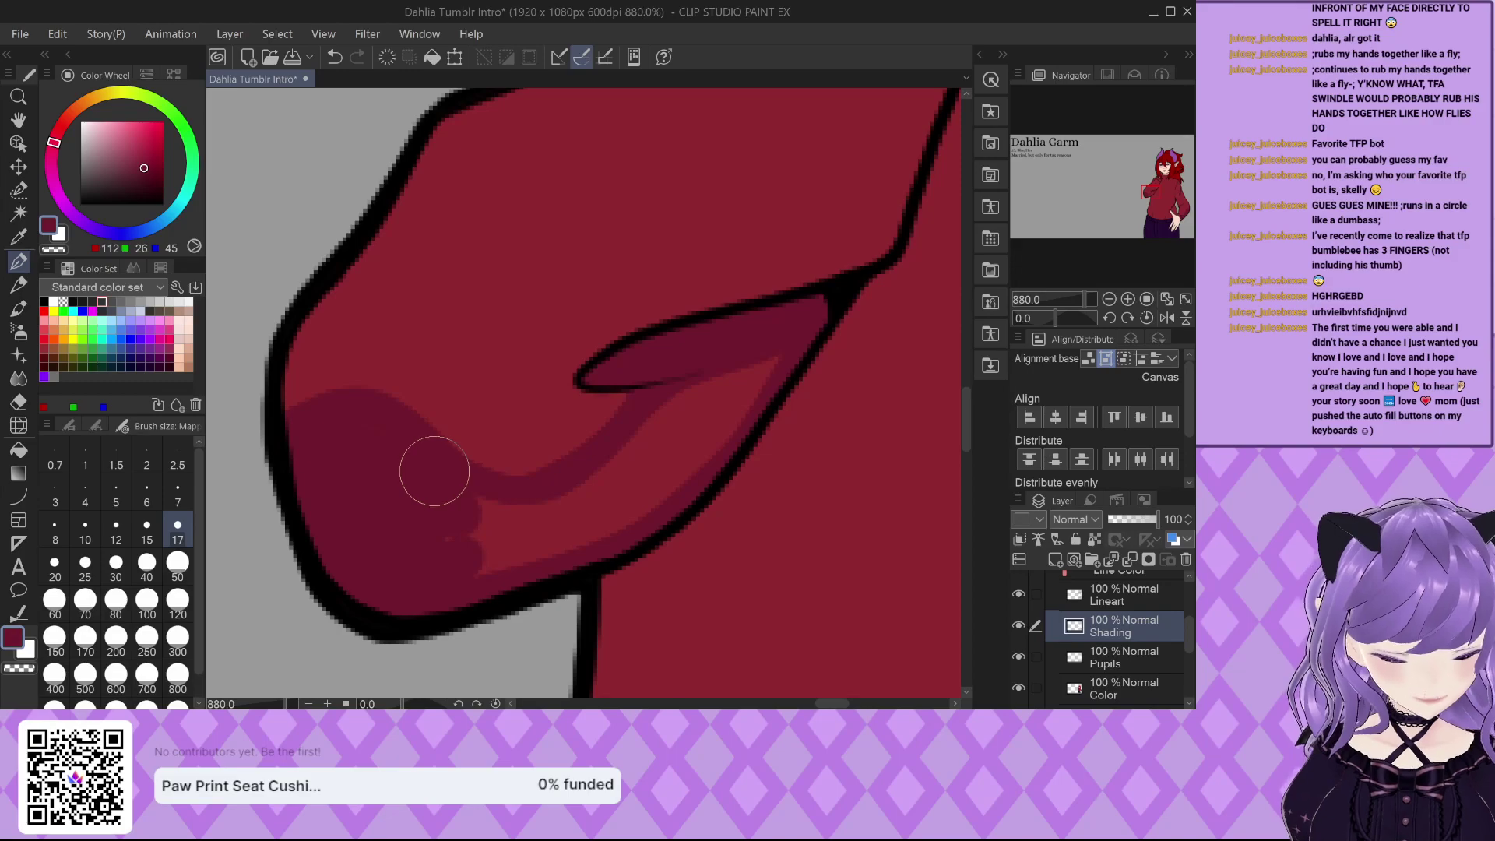
mouse_move(443, 474)
mouse_down()
mouse_move(454, 563)
mouse_move(457, 503)
mouse_move(506, 522)
mouse_move(491, 550)
mouse_move(558, 545)
mouse_move(453, 575)
mouse_move(456, 545)
mouse_move(542, 523)
mouse_move(514, 509)
mouse_move(560, 498)
mouse_move(703, 383)
mouse_move(603, 478)
mouse_move(707, 379)
mouse_move(641, 444)
mouse_move(592, 464)
mouse_move(751, 355)
mouse_move(716, 427)
mouse_move(646, 505)
mouse_move(678, 451)
mouse_up()
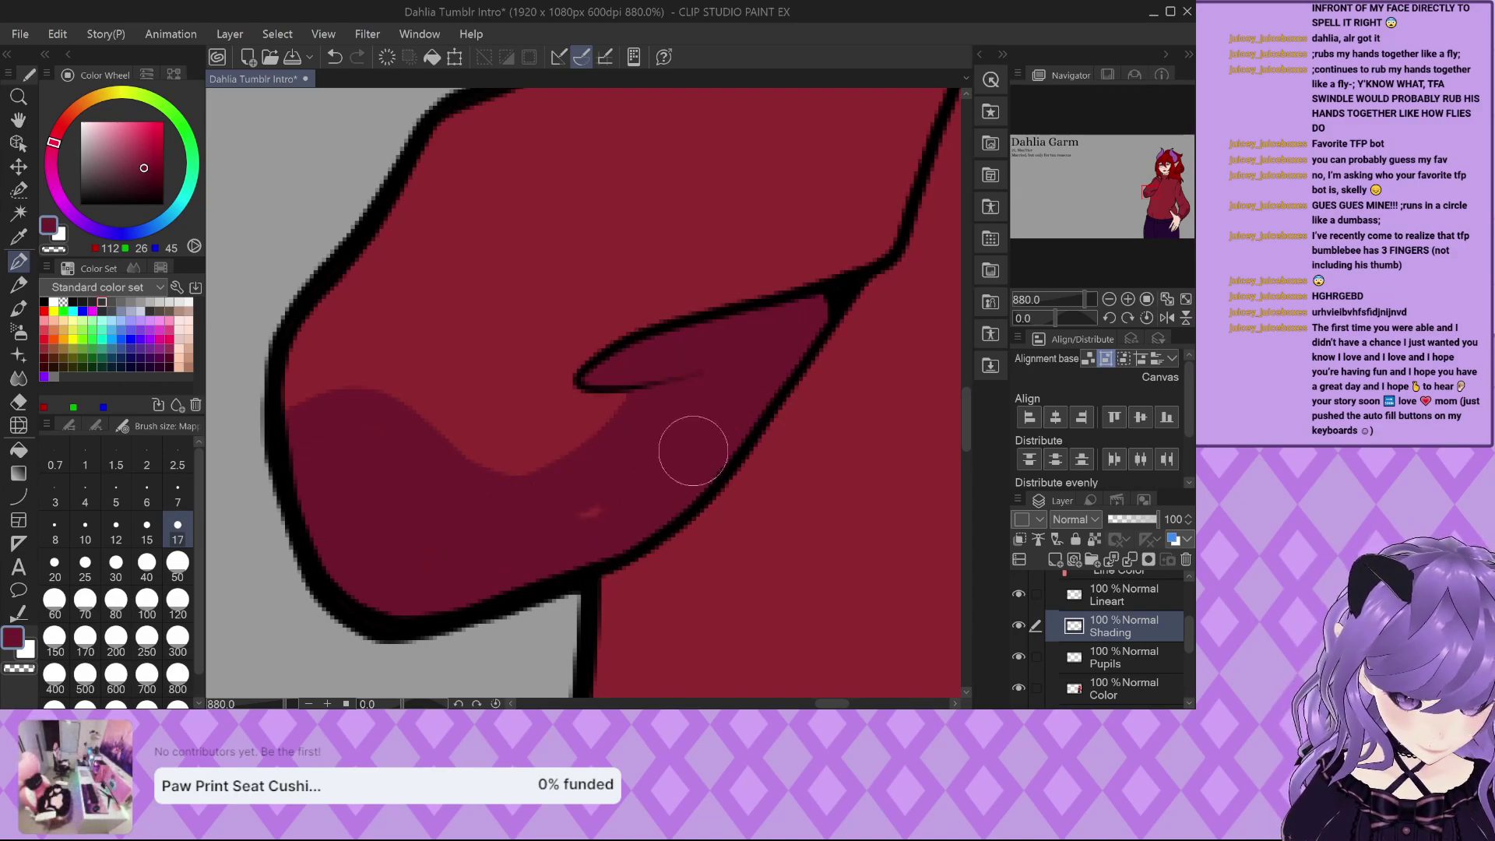
scroll(436, 567, down, 3)
scroll(477, 505, down, 4)
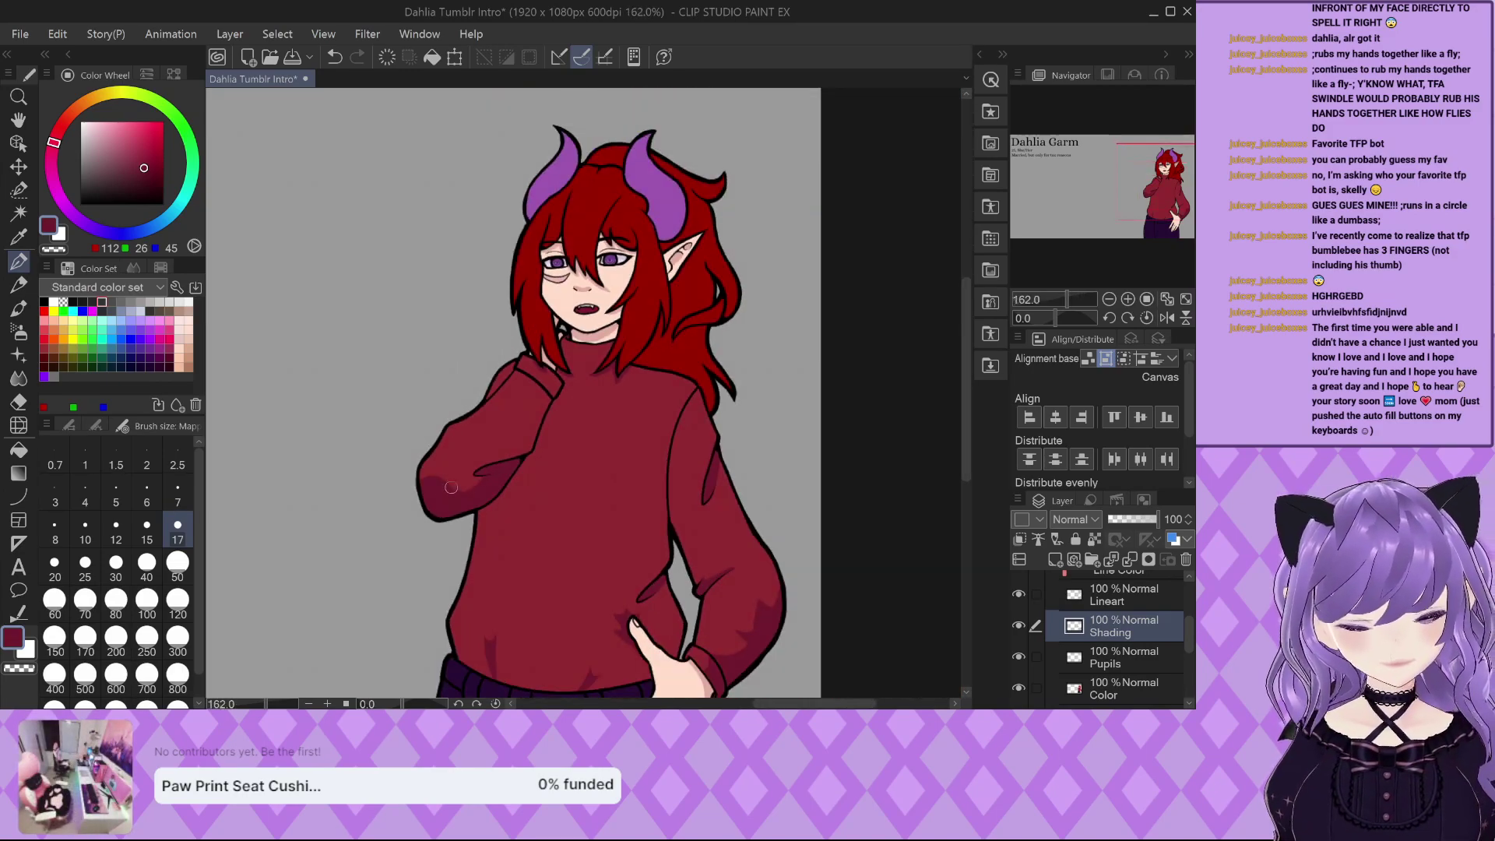
scroll(421, 433, up, 2)
scroll(479, 398, up, 1)
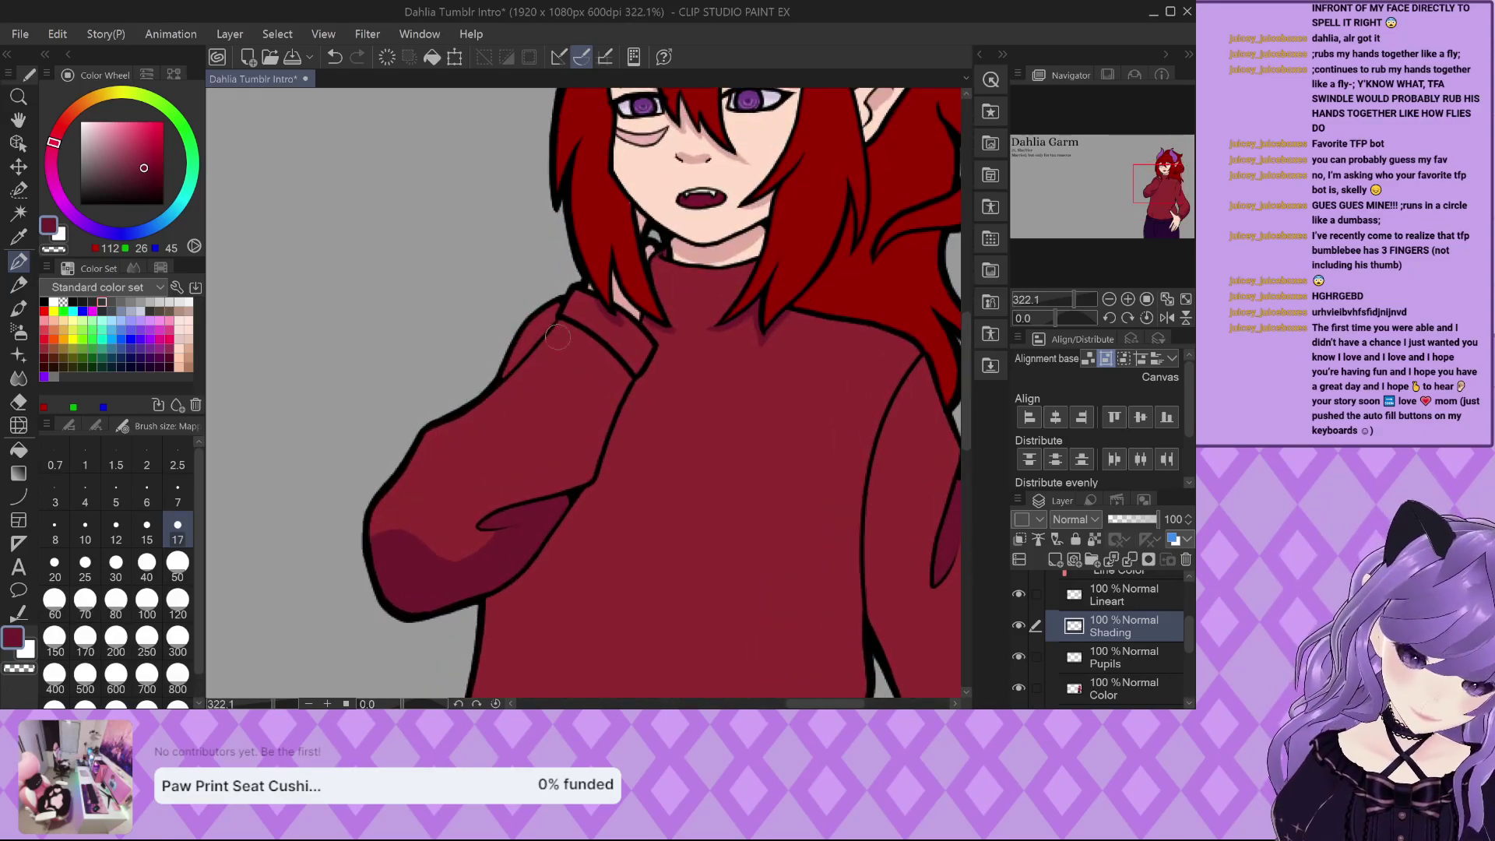
scroll(590, 343, down, 6)
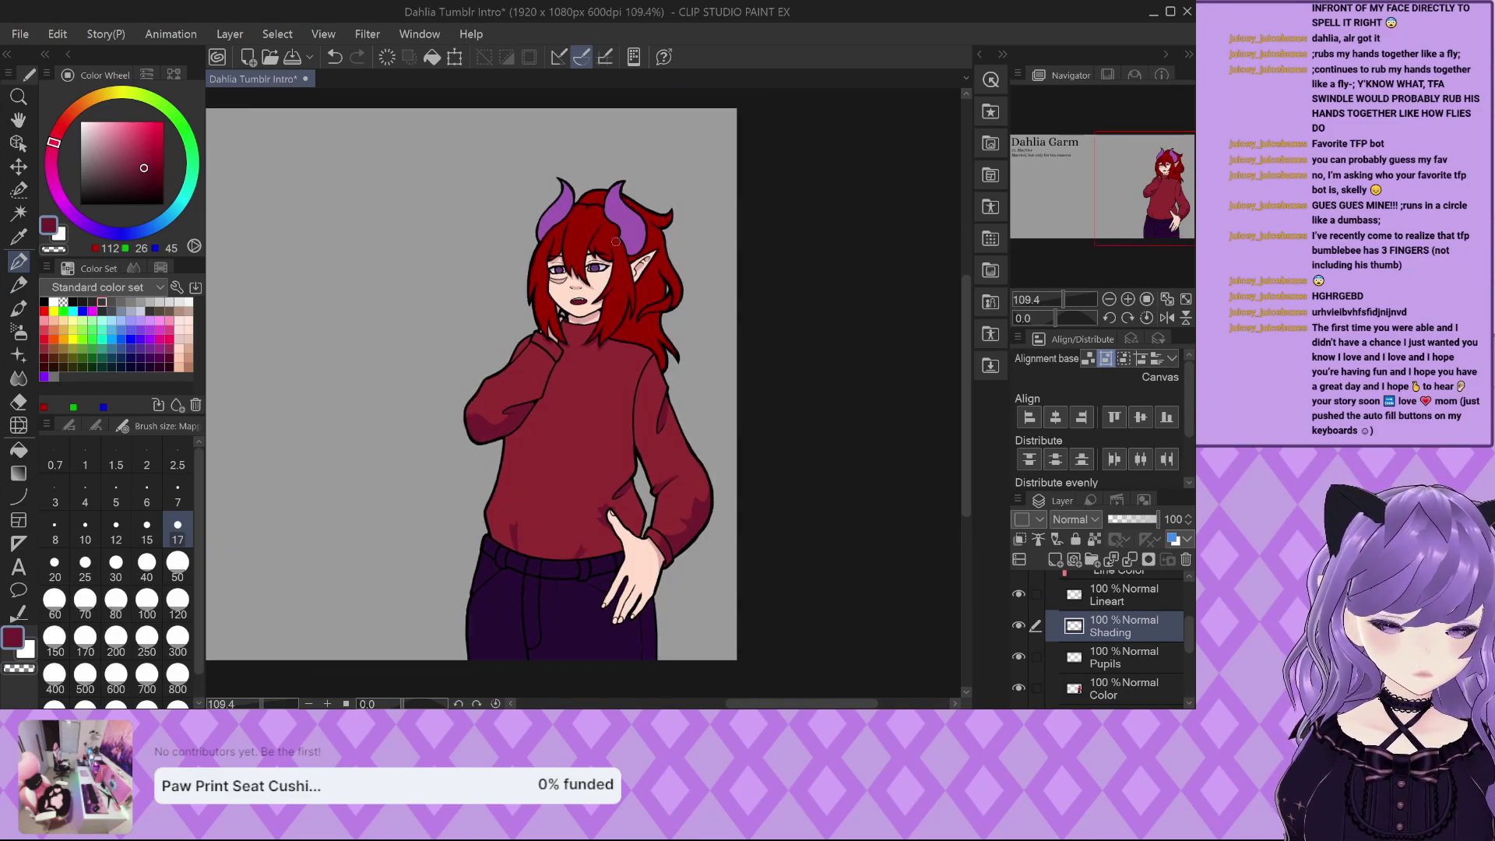
Sample the hair red and shade the hair strand beside the neck down toward the shoulder.
scroll(829, 117, up, 2)
alt+click(597, 290)
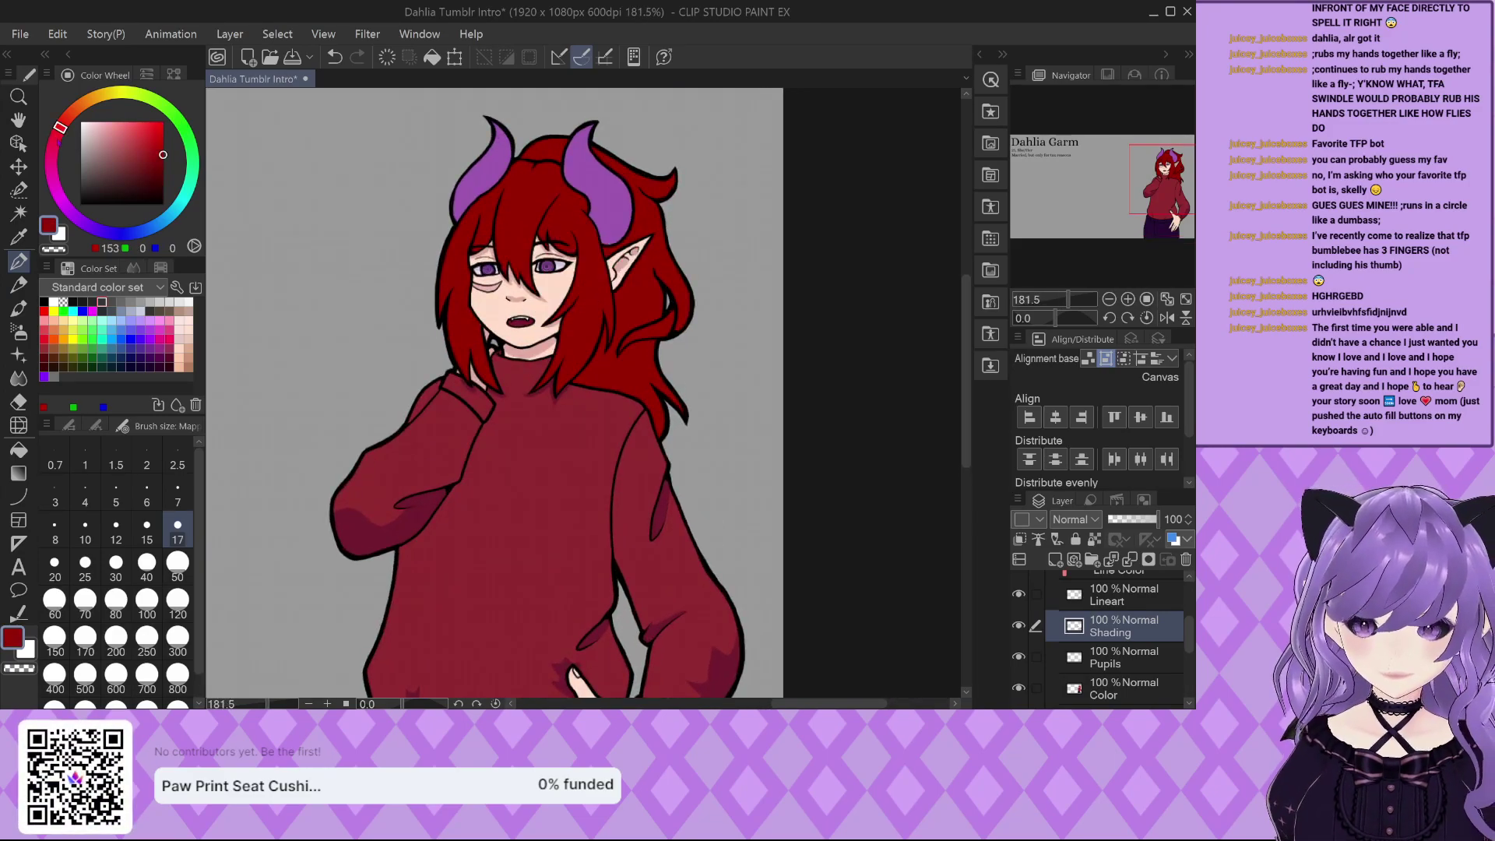
scroll(598, 328, up, 5)
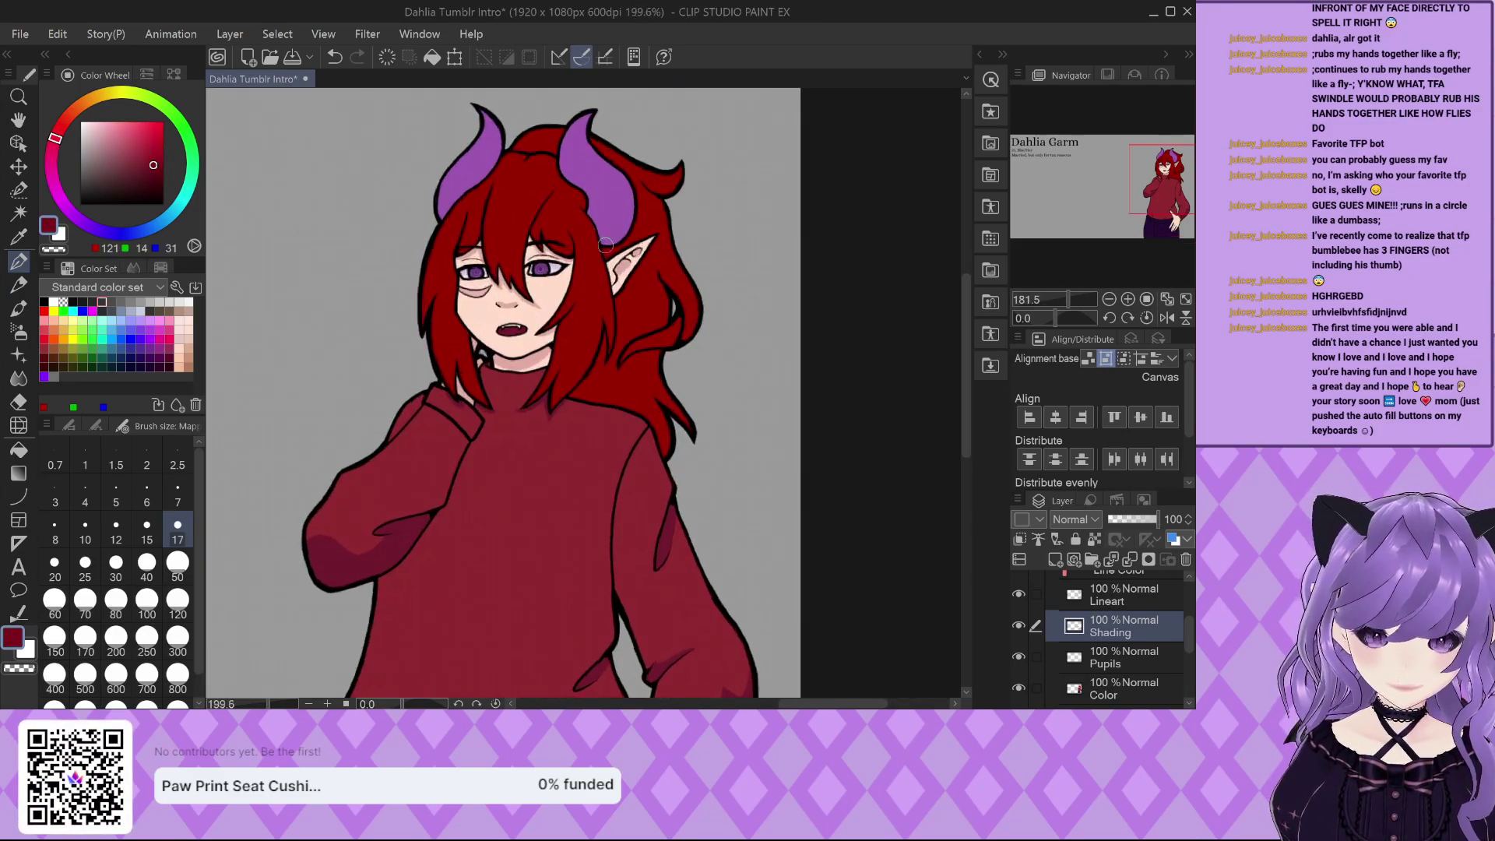
mouse_move(597, 327)
mouse_down()
mouse_move(580, 420)
mouse_move(504, 517)
mouse_move(519, 502)
mouse_up()
mouse_move(595, 411)
mouse_down()
mouse_move(566, 459)
mouse_move(566, 500)
mouse_move(617, 531)
mouse_move(593, 534)
mouse_move(610, 545)
mouse_move(566, 500)
mouse_move(508, 531)
mouse_move(548, 495)
mouse_move(513, 532)
mouse_move(591, 536)
mouse_move(535, 523)
mouse_up()
scroll(557, 505, down, 1)
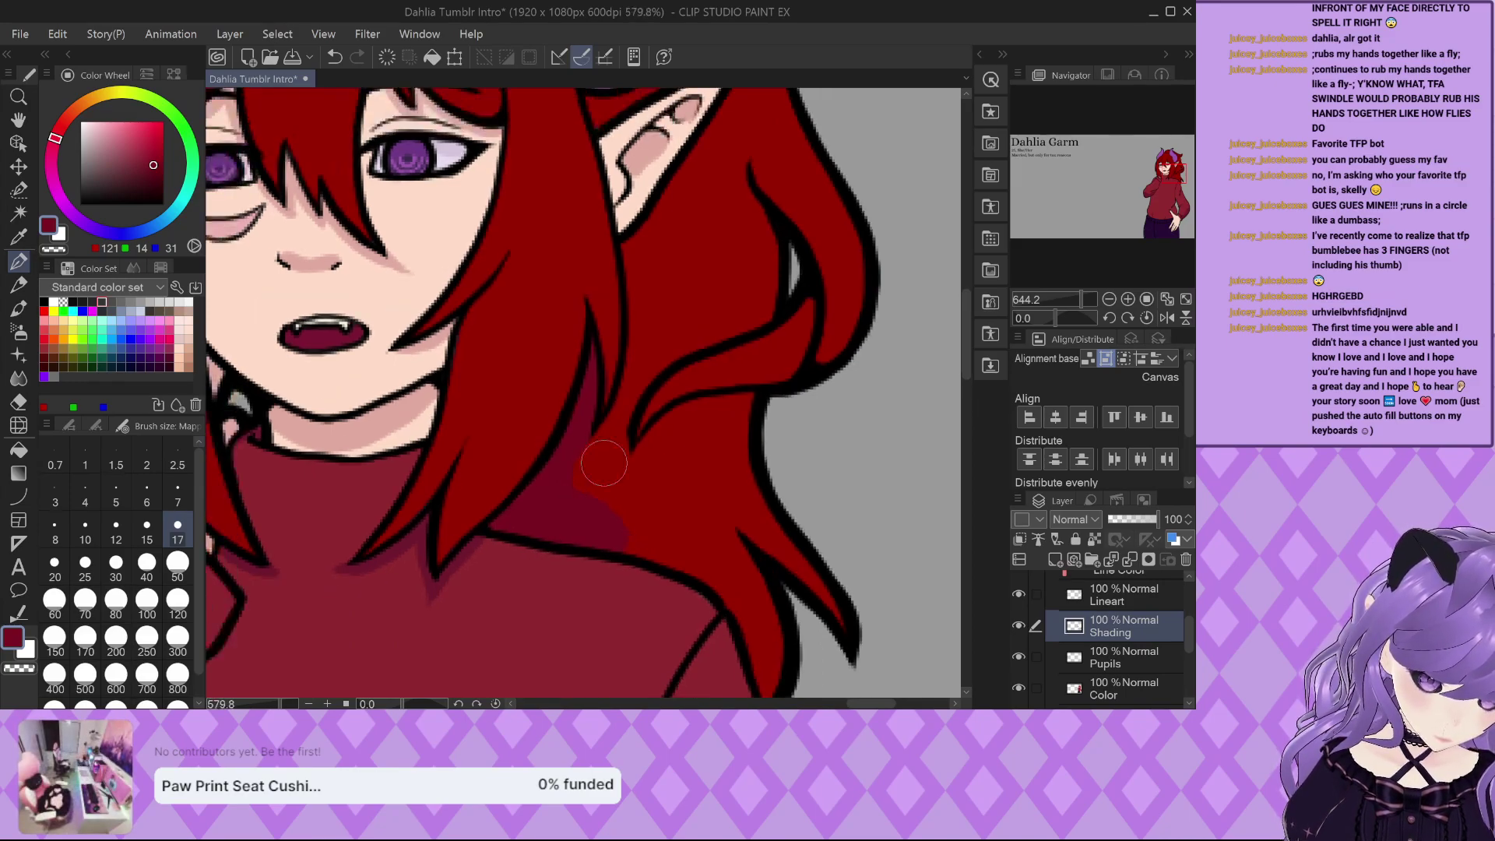
scroll(771, 348, down, 4)
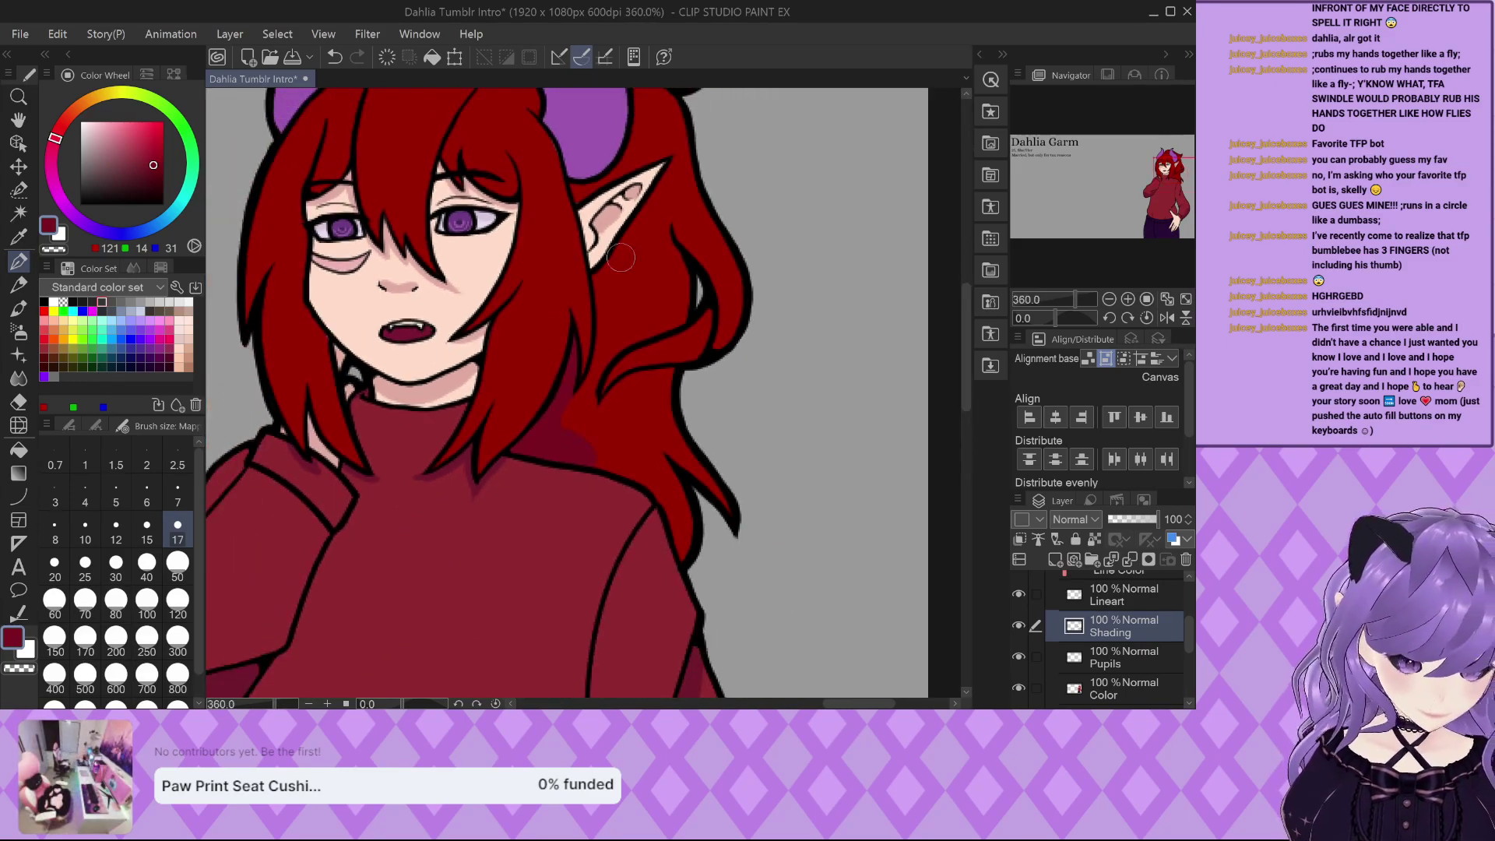
scroll(519, 398, down, 3)
scroll(402, 271, up, 6)
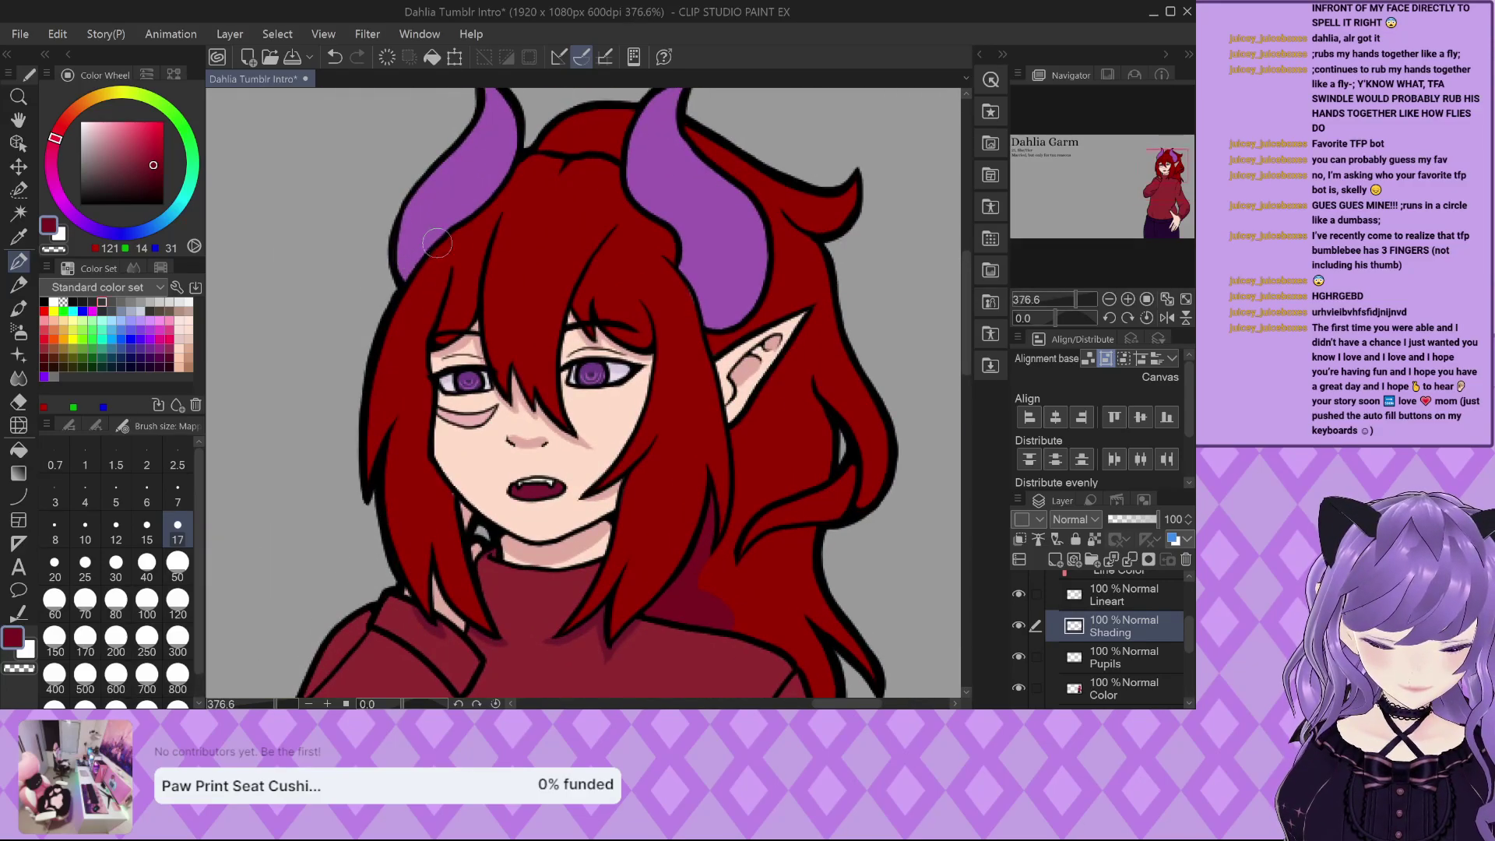
scroll(428, 331, up, 2)
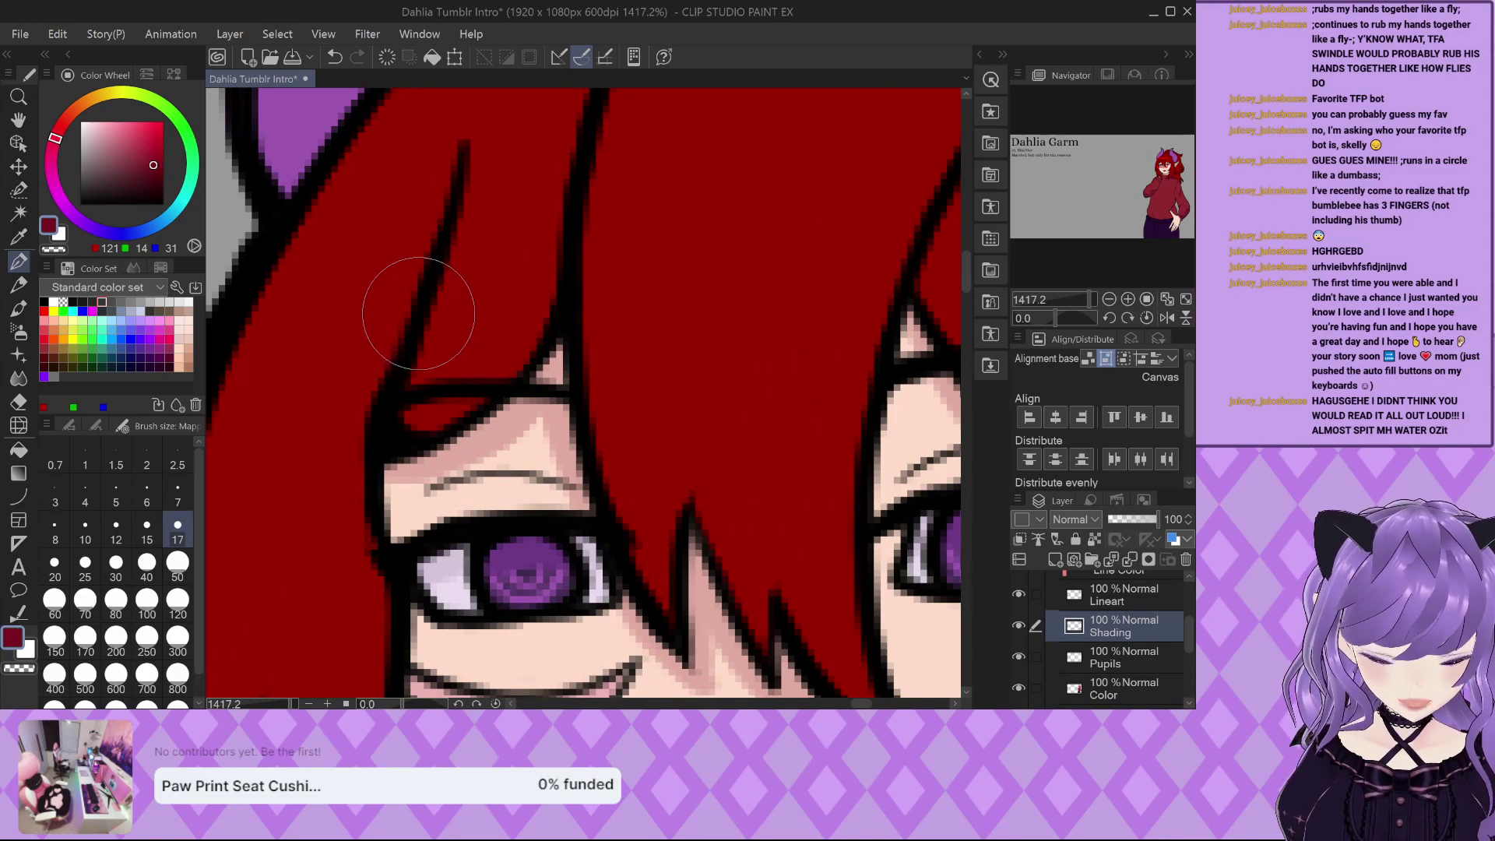
Paint dark shading on the fringe above both eyes.
mouse_move(417, 301)
mouse_down()
mouse_move(480, 243)
mouse_move(433, 394)
mouse_move(463, 282)
mouse_move(401, 399)
mouse_move(440, 324)
mouse_move(447, 353)
mouse_move(514, 338)
mouse_move(486, 383)
mouse_move(429, 416)
mouse_move(522, 294)
mouse_up()
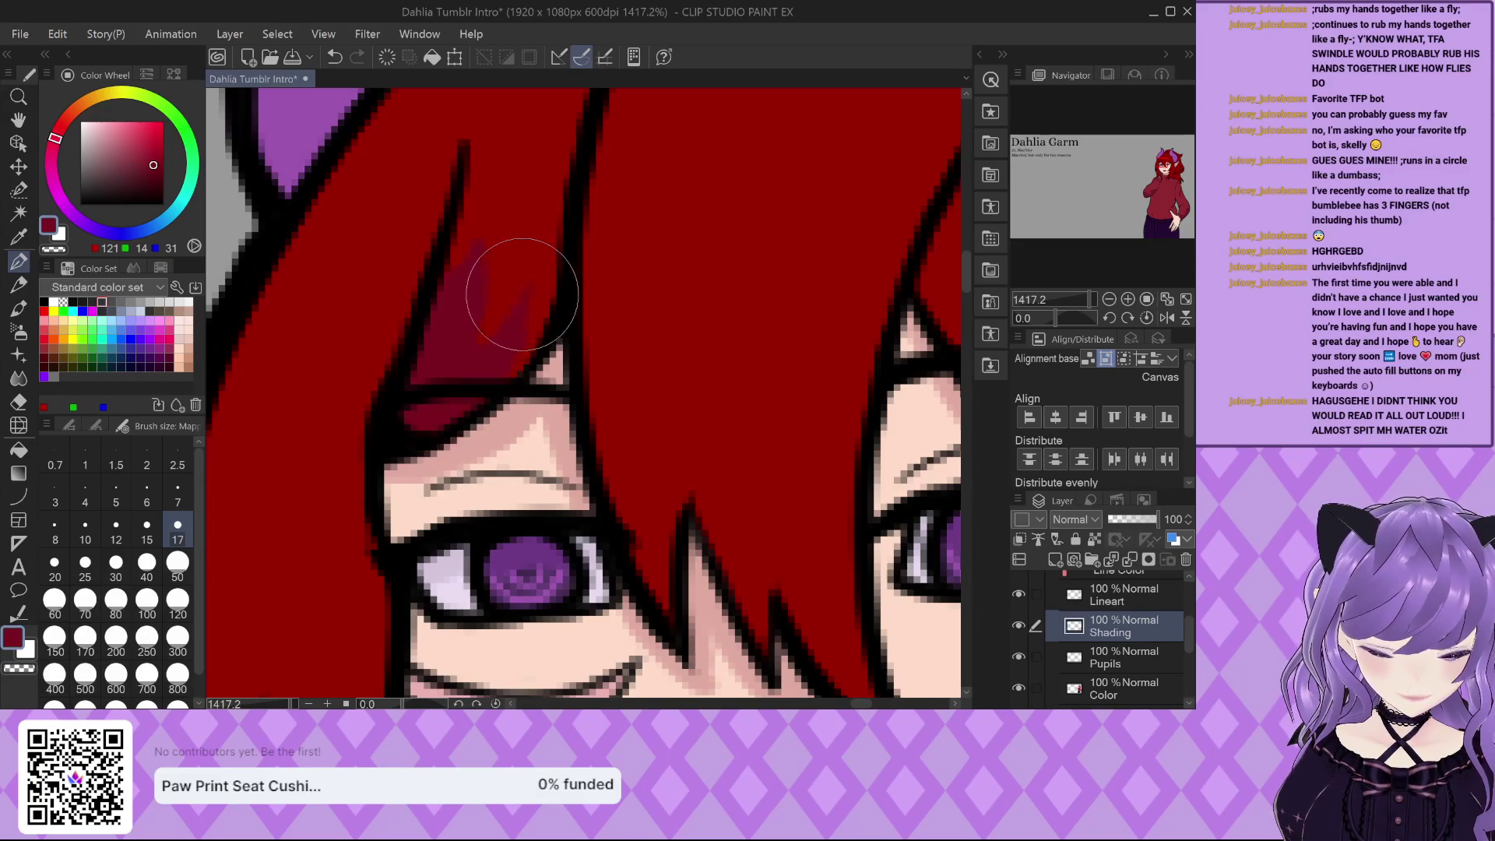
scroll(467, 214, down, 3)
scroll(452, 253, down, 3)
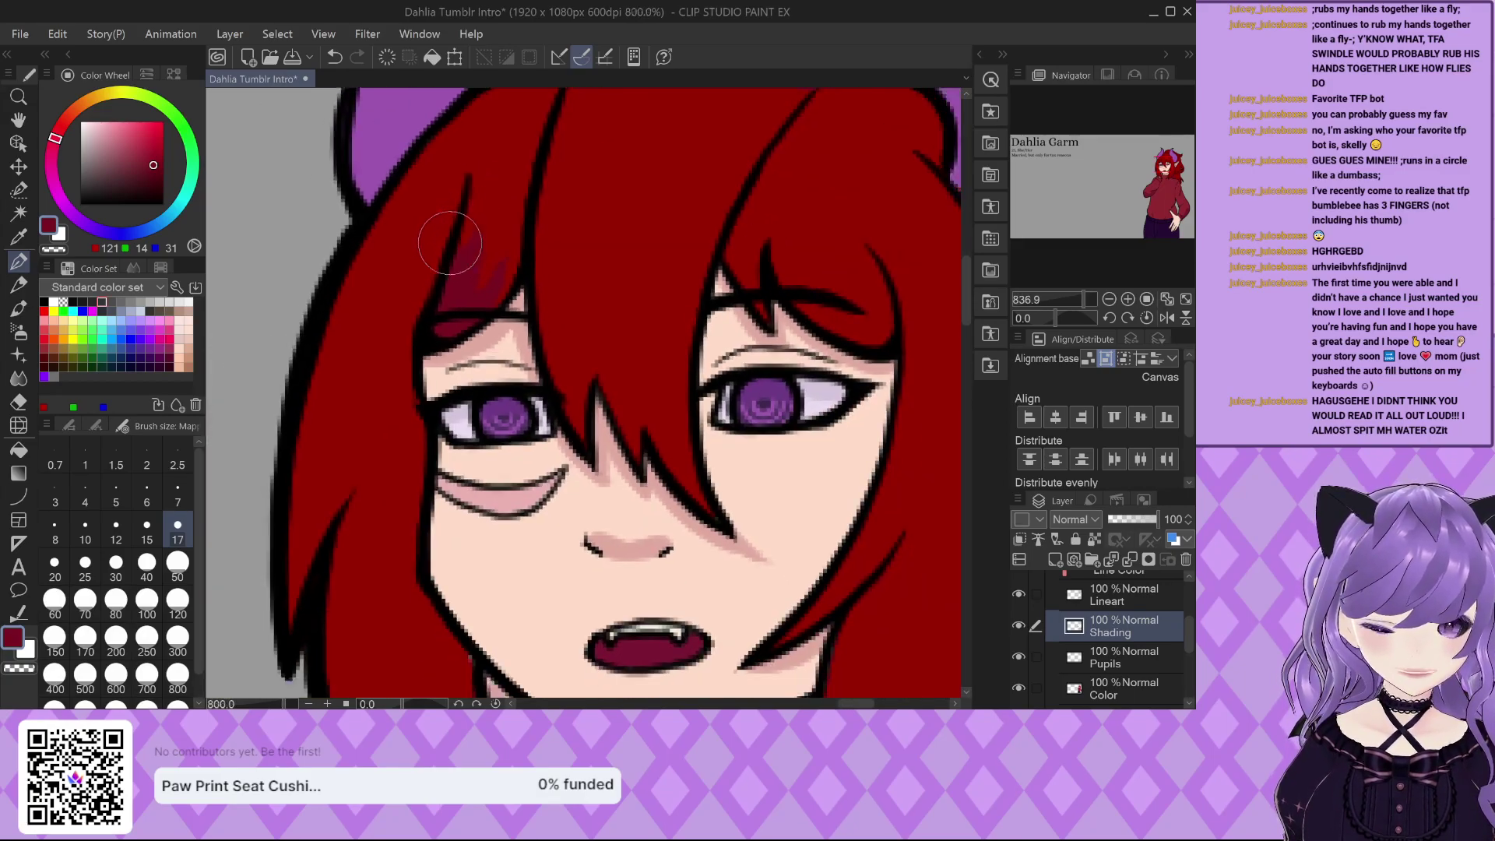
scroll(709, 289, up, 3)
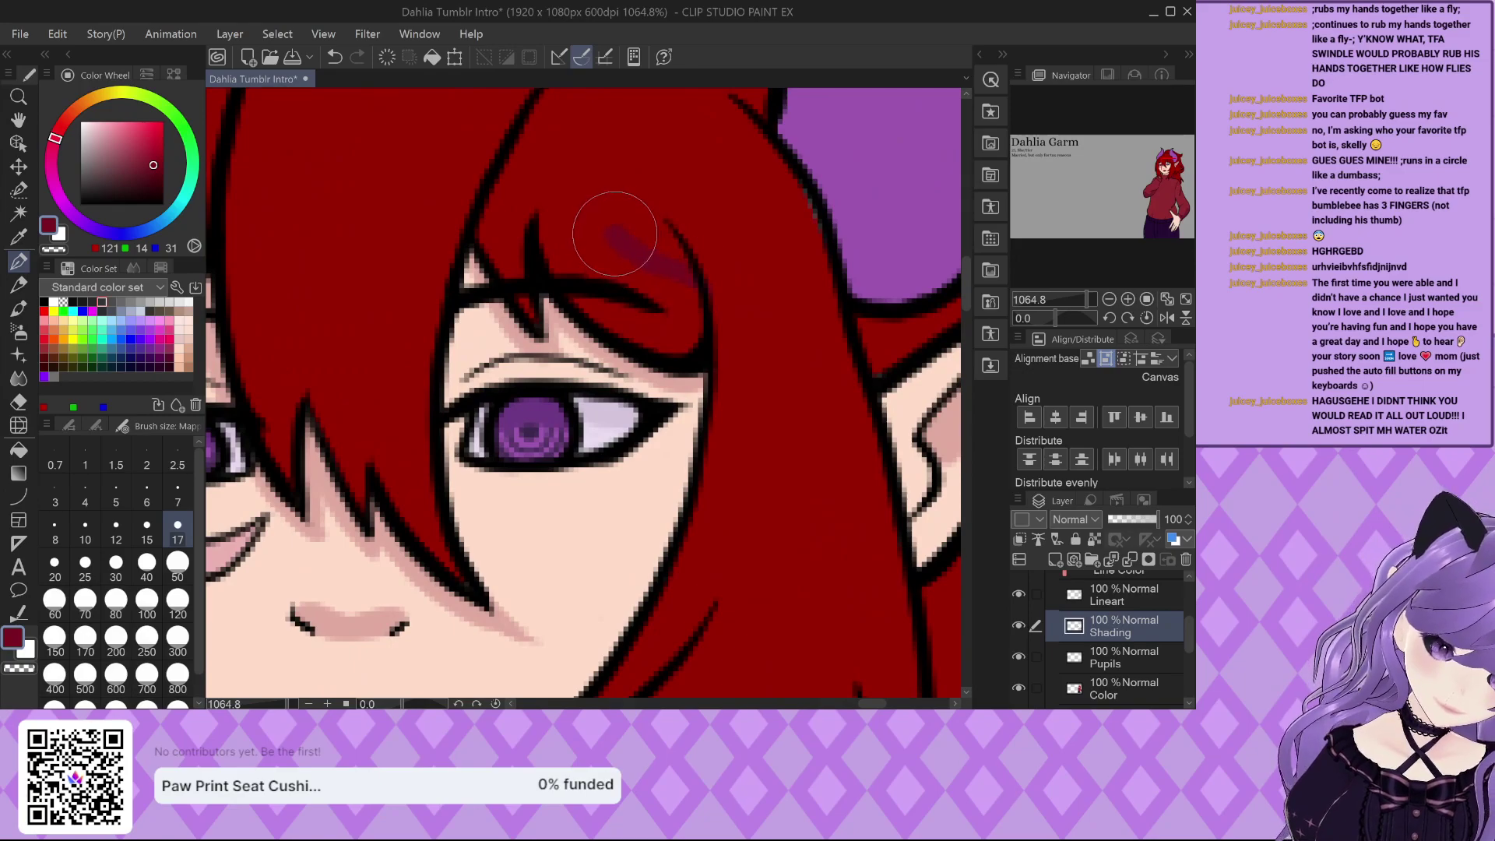
mouse_move(663, 348)
mouse_down()
mouse_move(703, 324)
mouse_move(683, 283)
mouse_move(628, 260)
mouse_move(655, 322)
mouse_move(657, 291)
mouse_move(668, 306)
mouse_move(629, 277)
mouse_up()
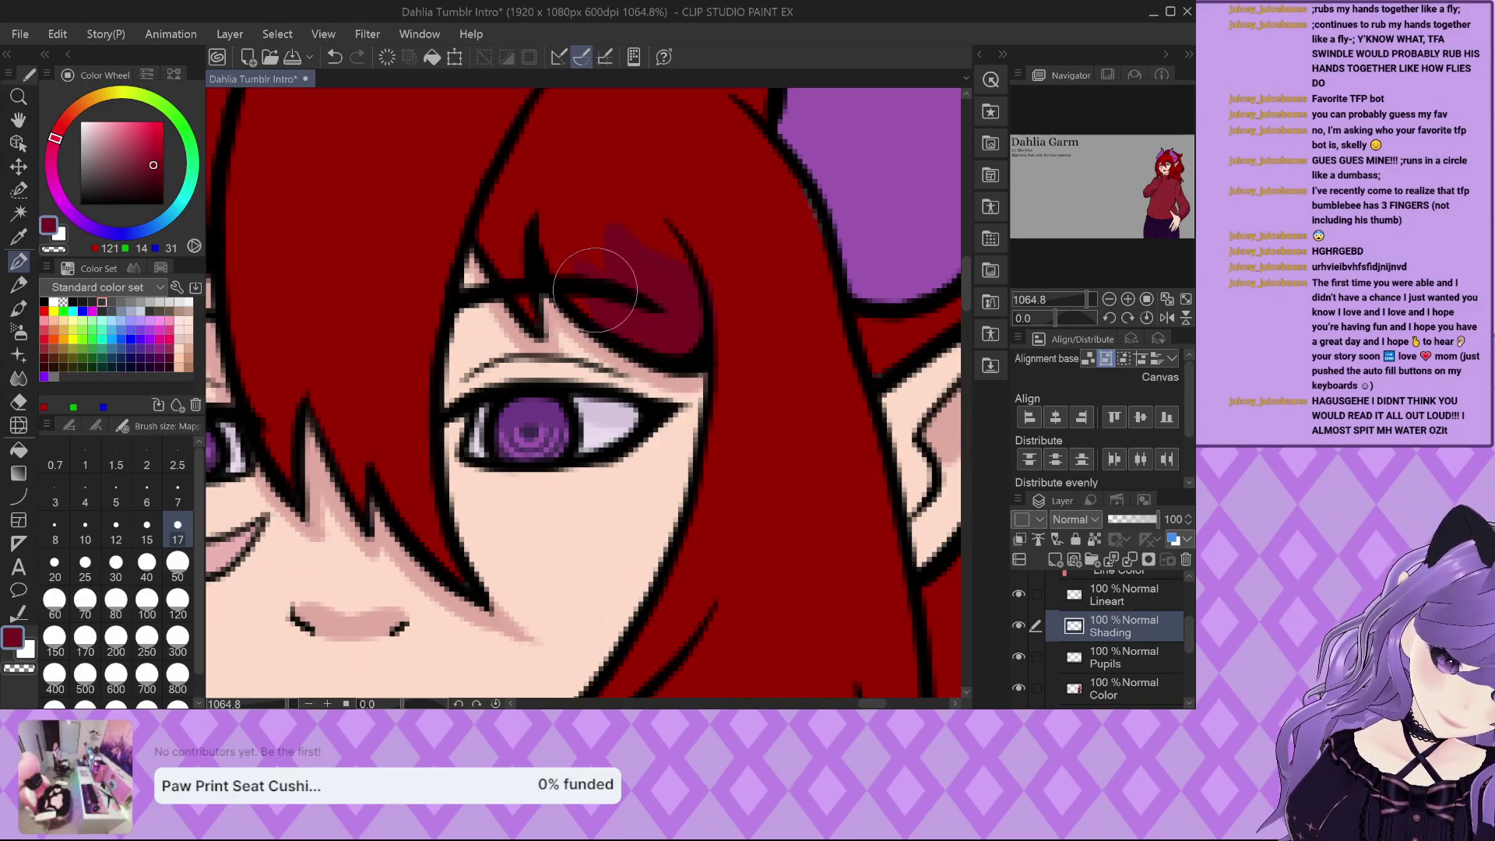
scroll(612, 308, down, 5)
scroll(620, 263, up, 4)
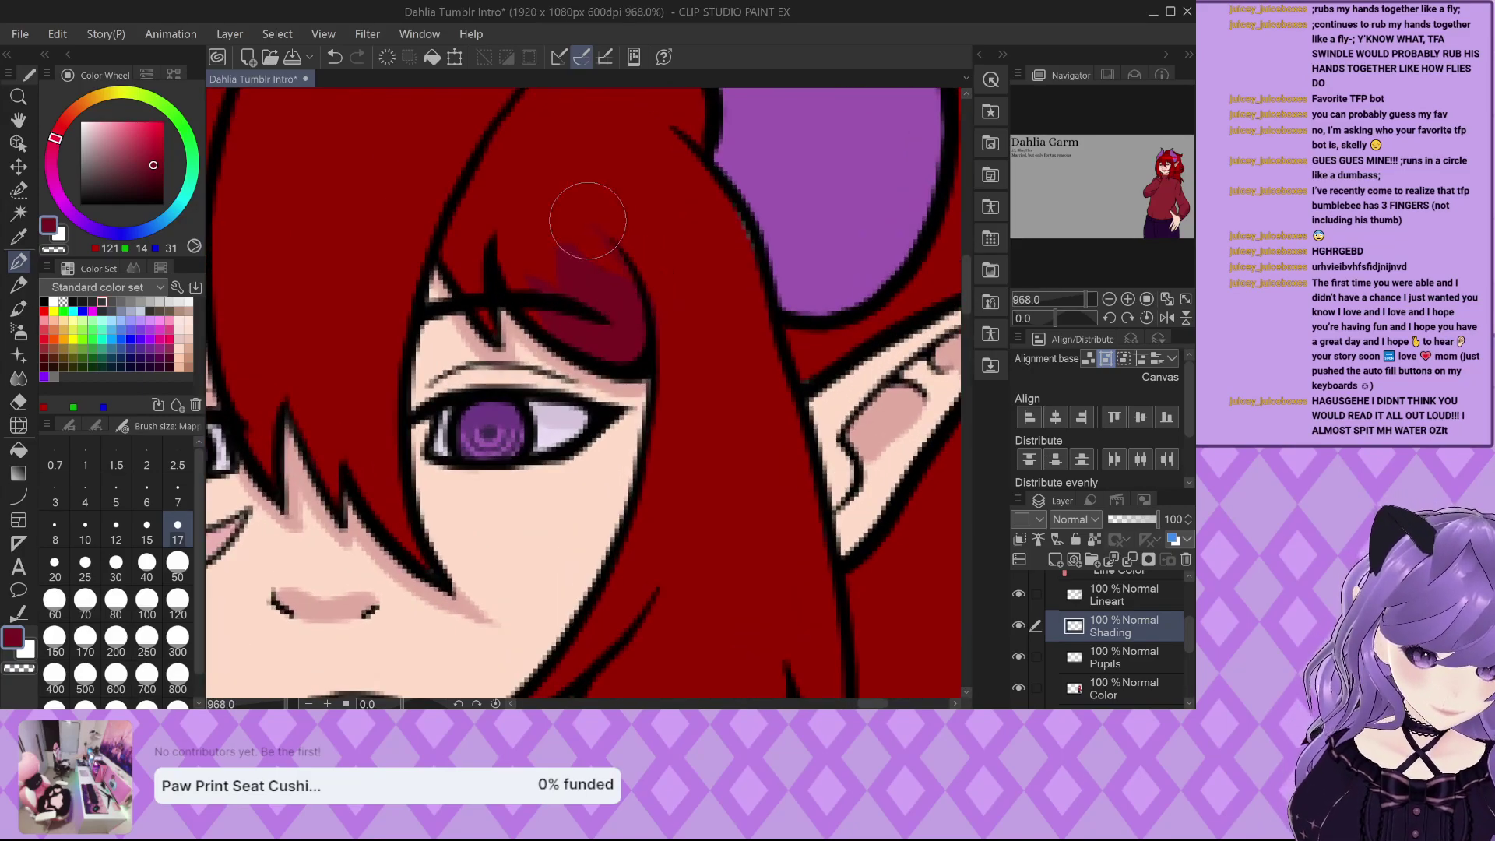
scroll(555, 234, down, 6)
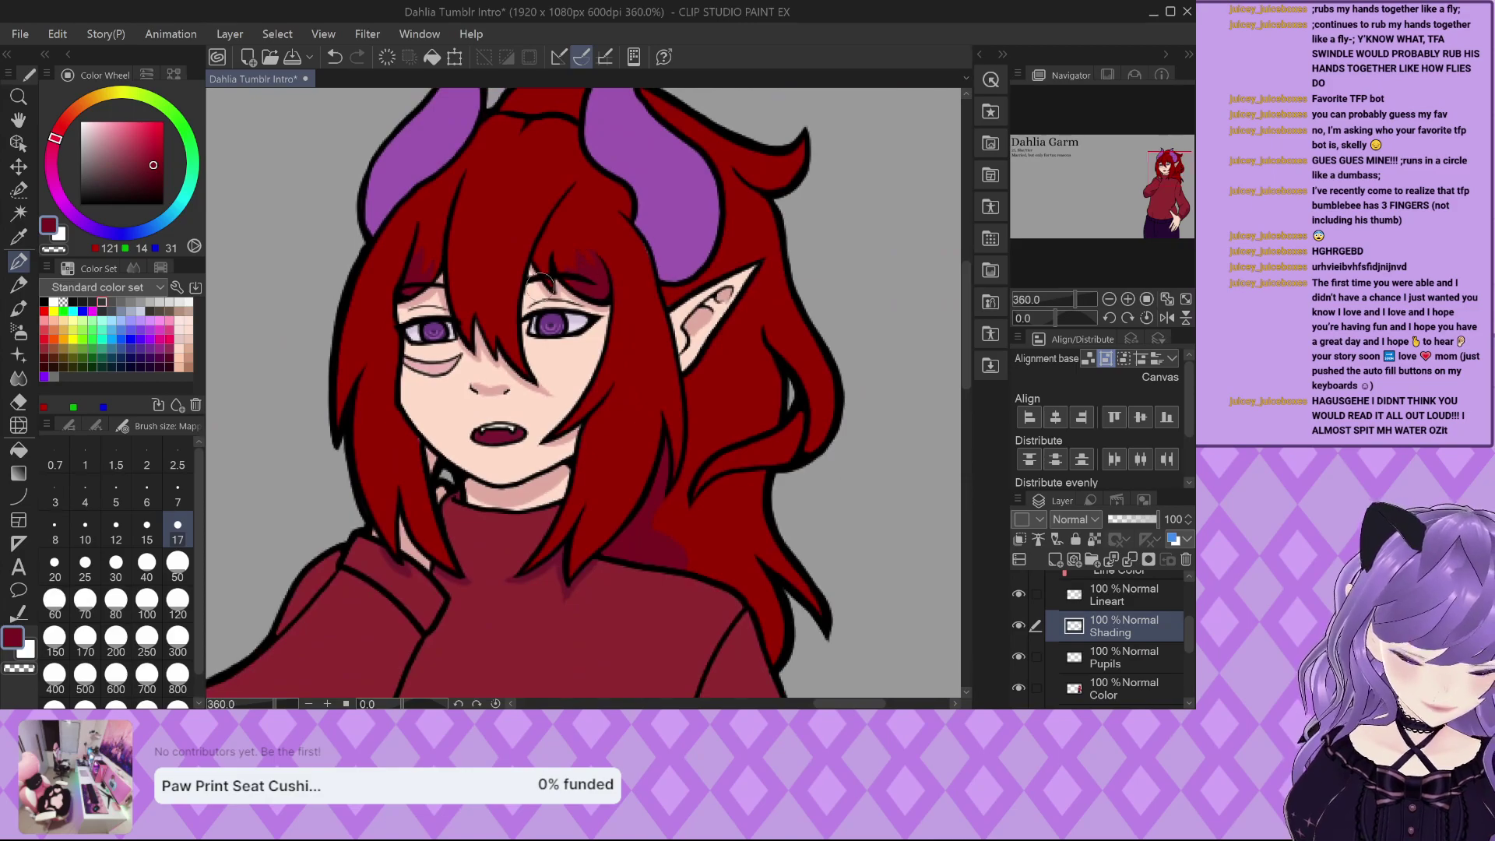
scroll(554, 253, down, 4)
scroll(566, 361, up, 5)
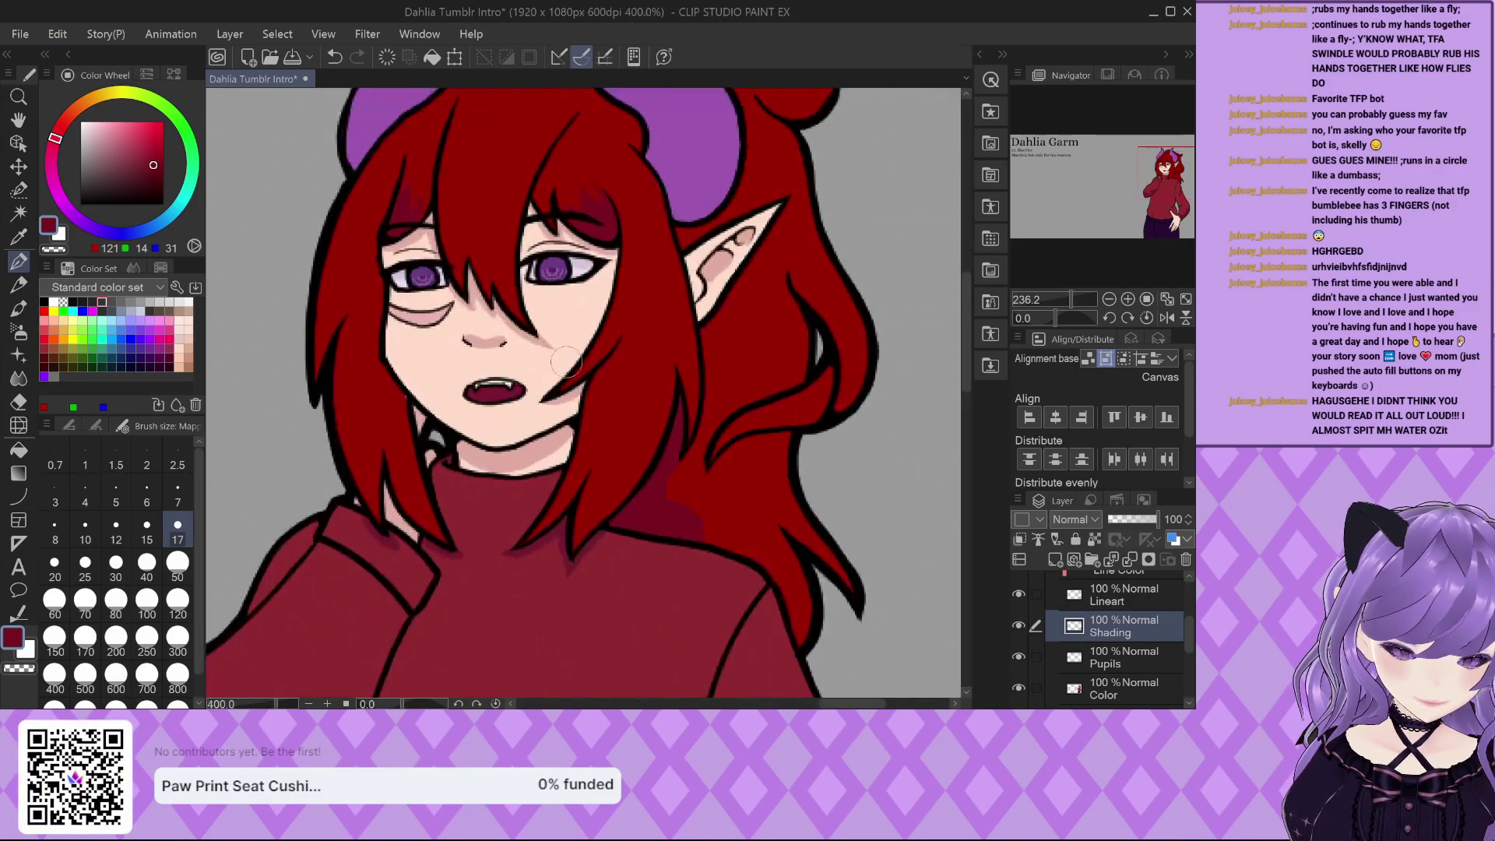
scroll(615, 347, up, 5)
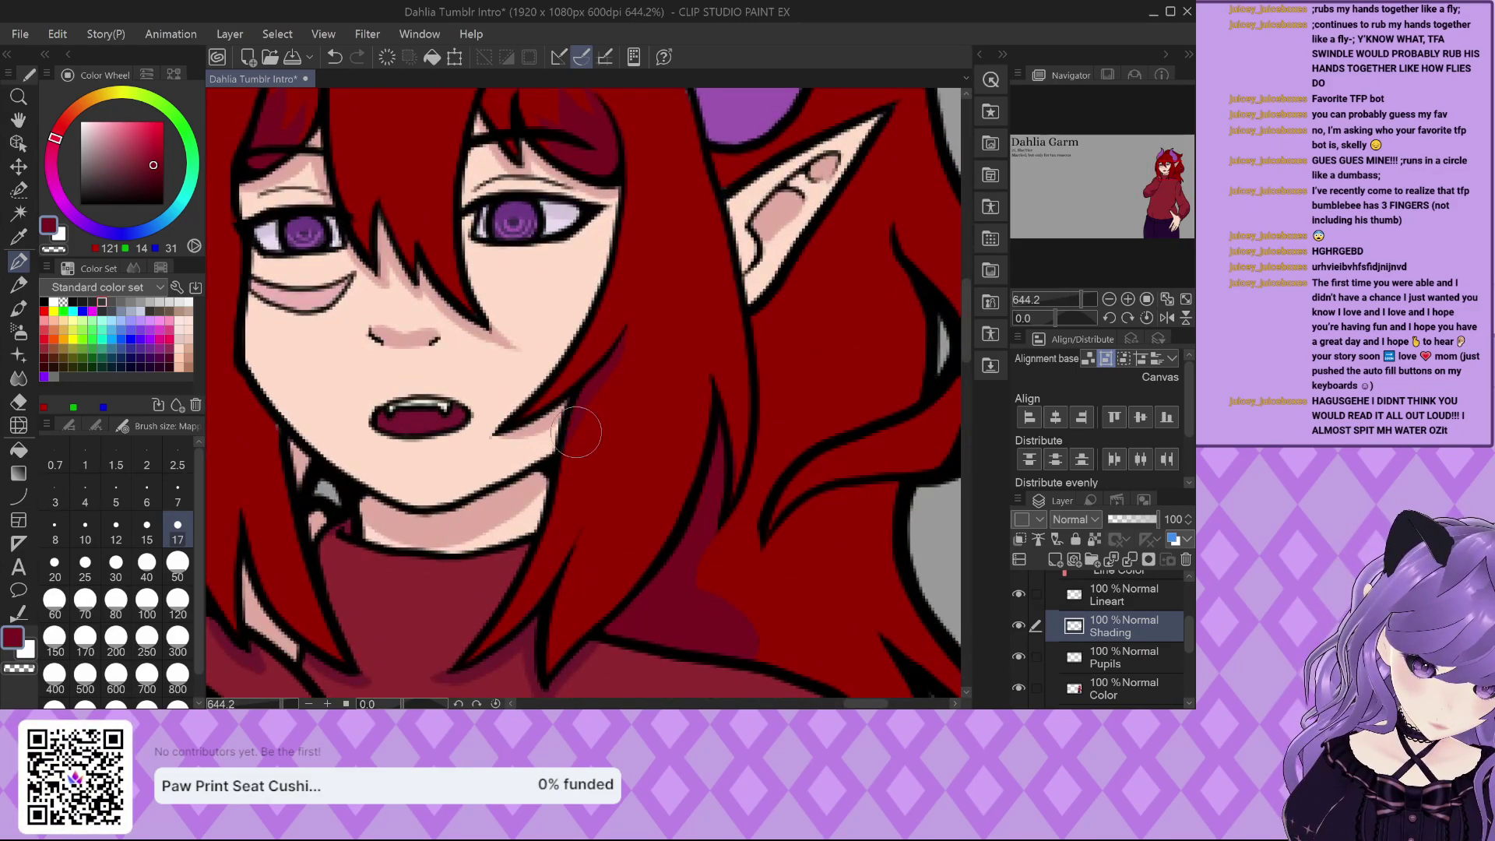
scroll(627, 417, down, 2)
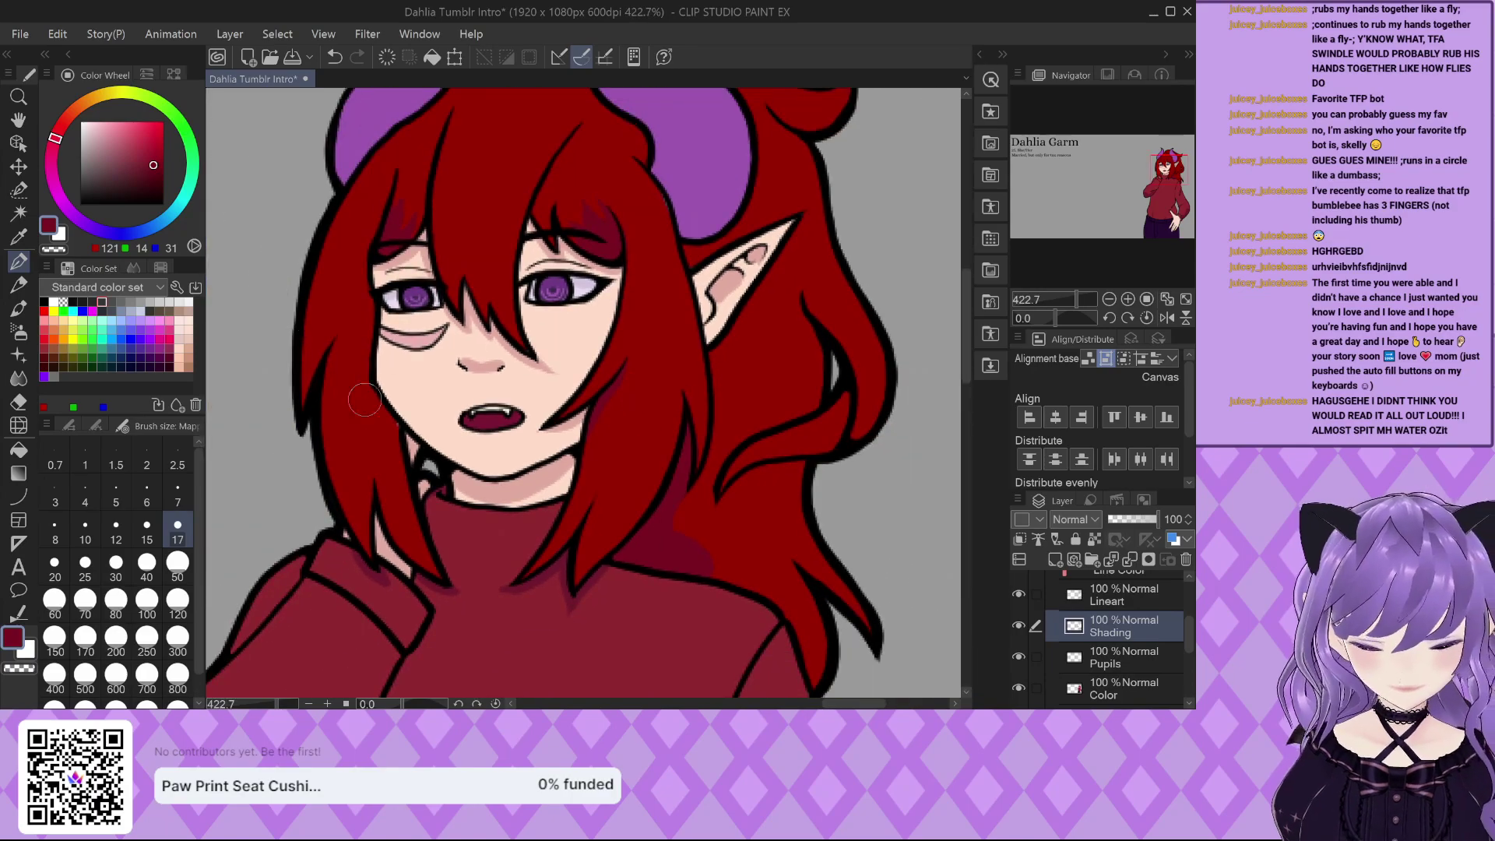
scroll(356, 397, up, 5)
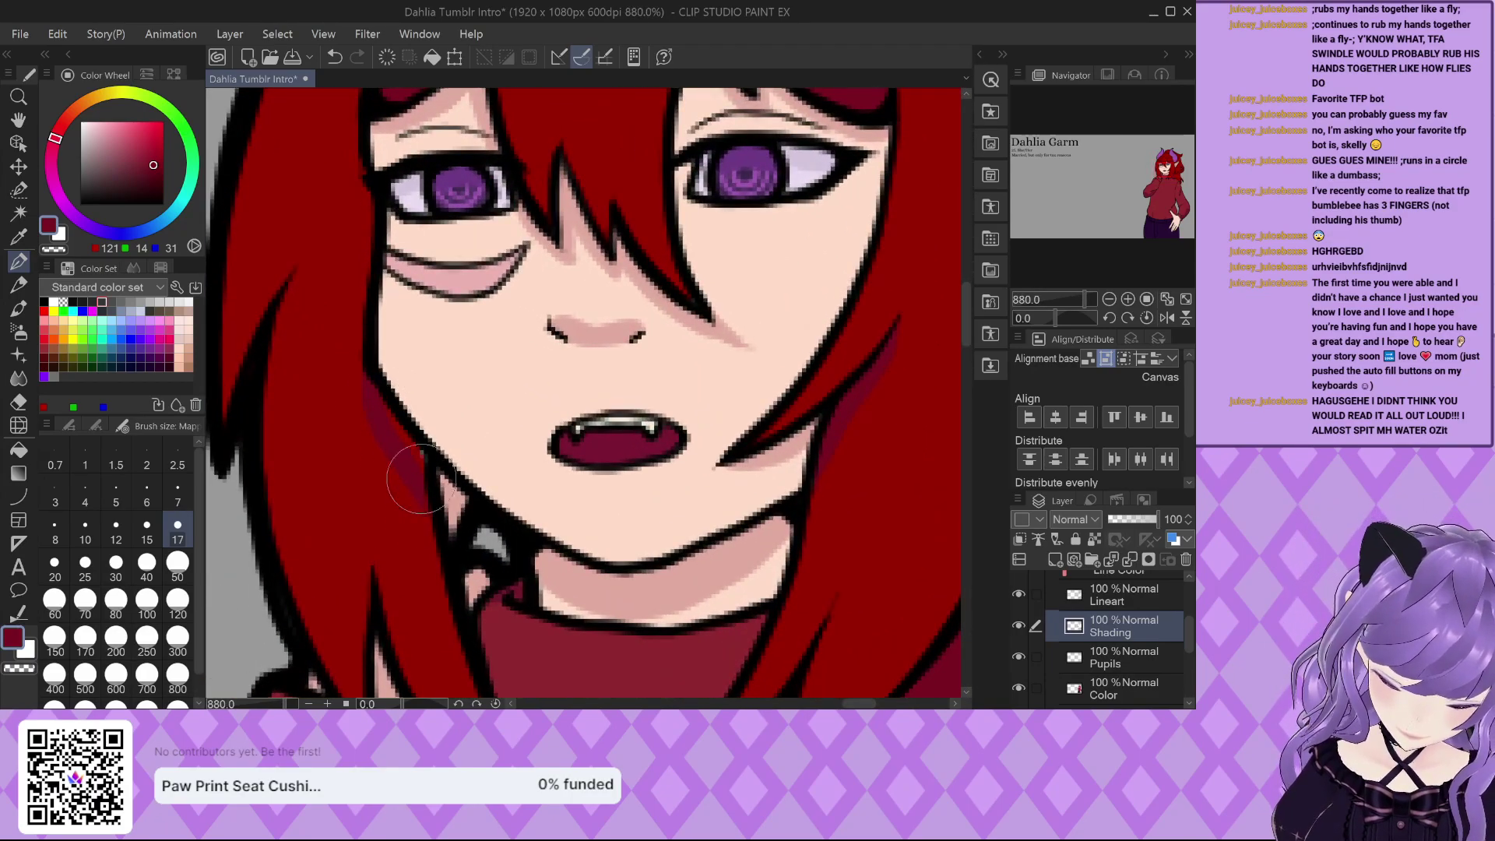
Extend the hair shading beside the jaw and along the horn's edge.
drag(389, 411, 411, 483)
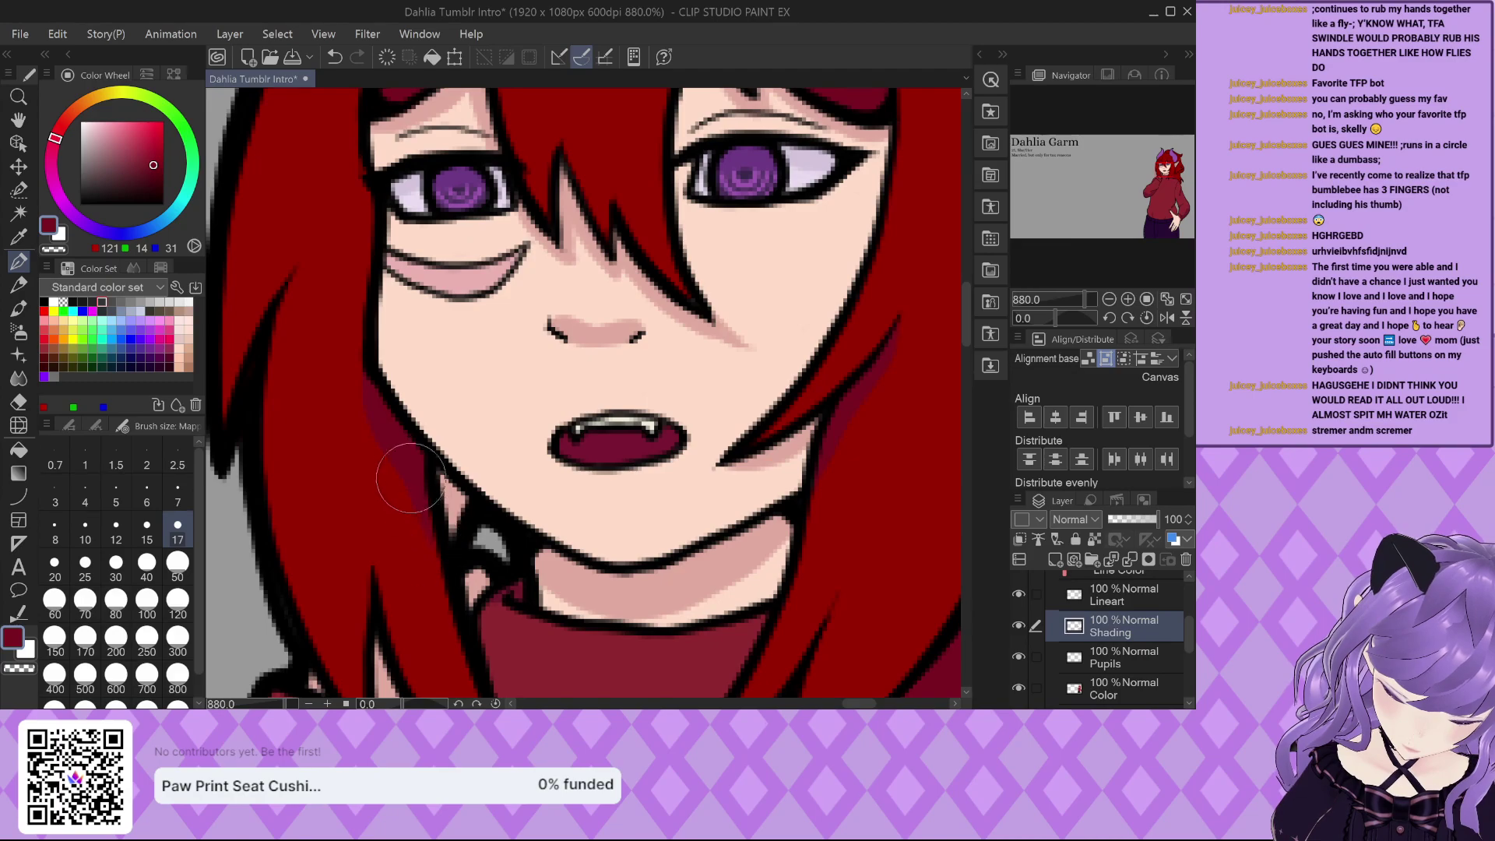
scroll(432, 476, down, 4)
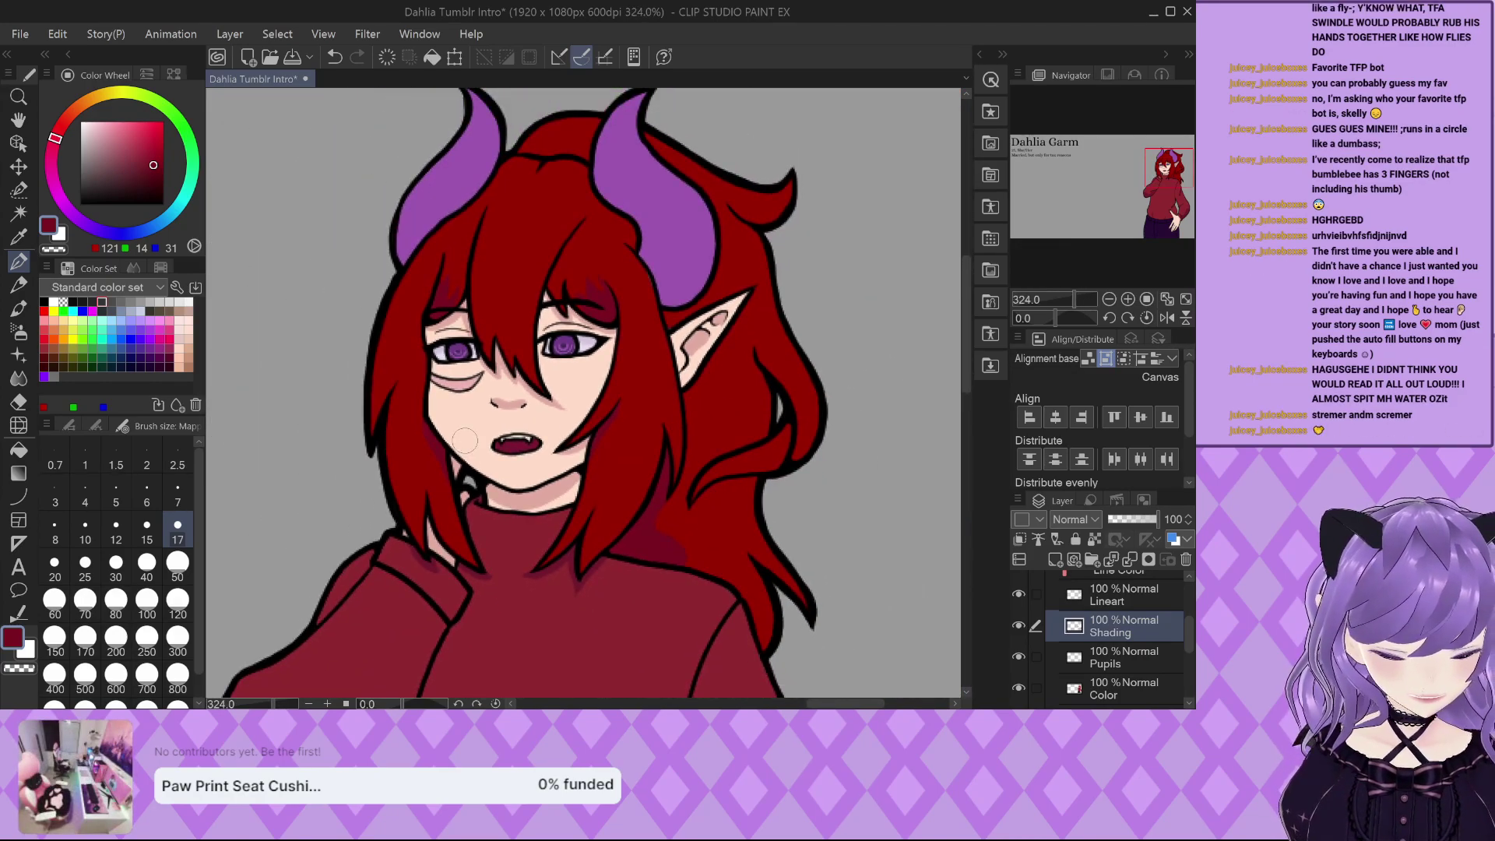
scroll(463, 434, down, 2)
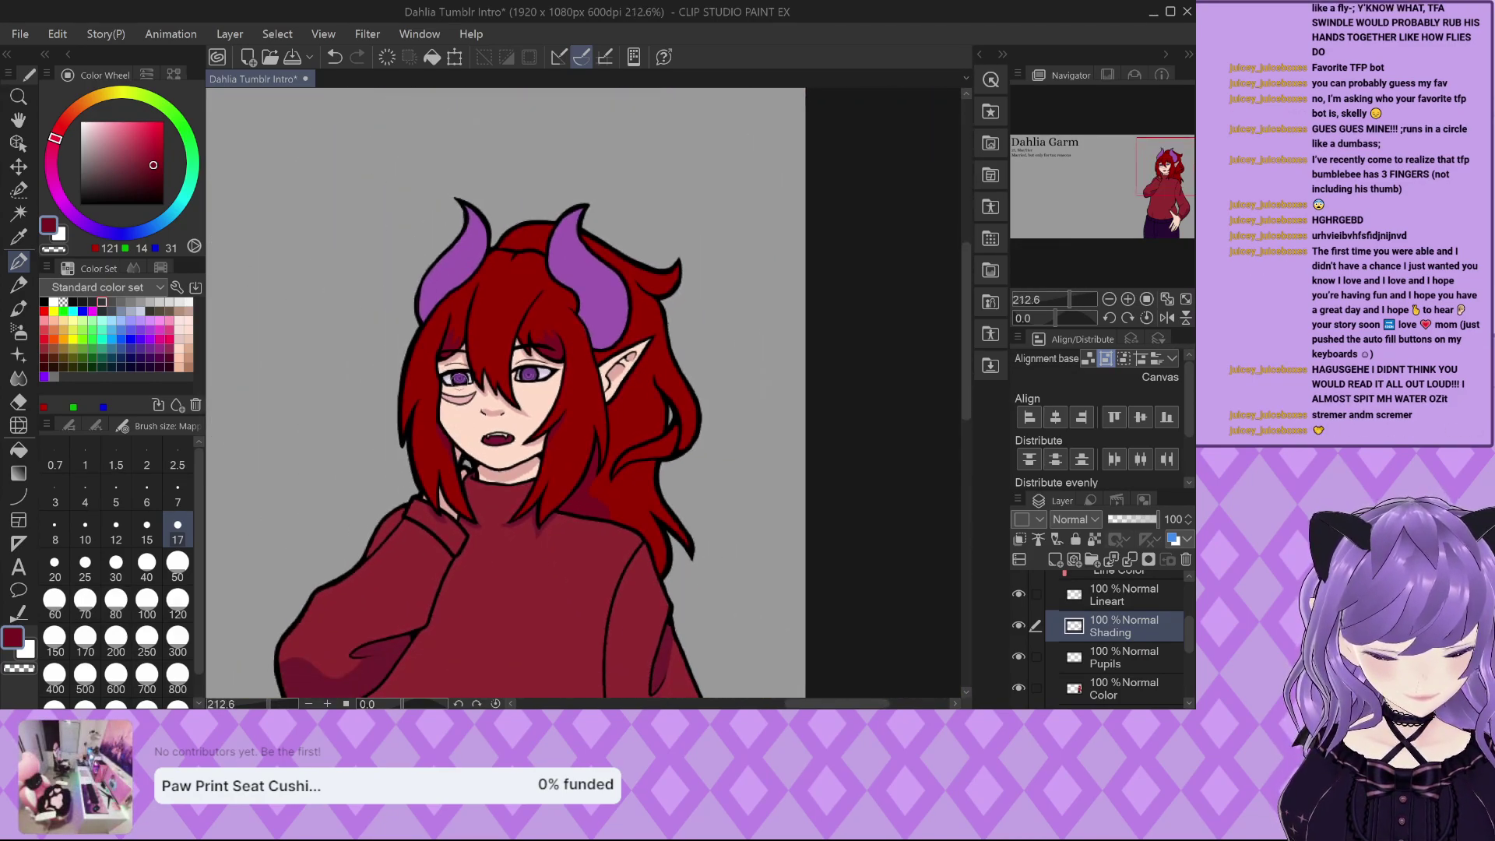
scroll(482, 380, up, 5)
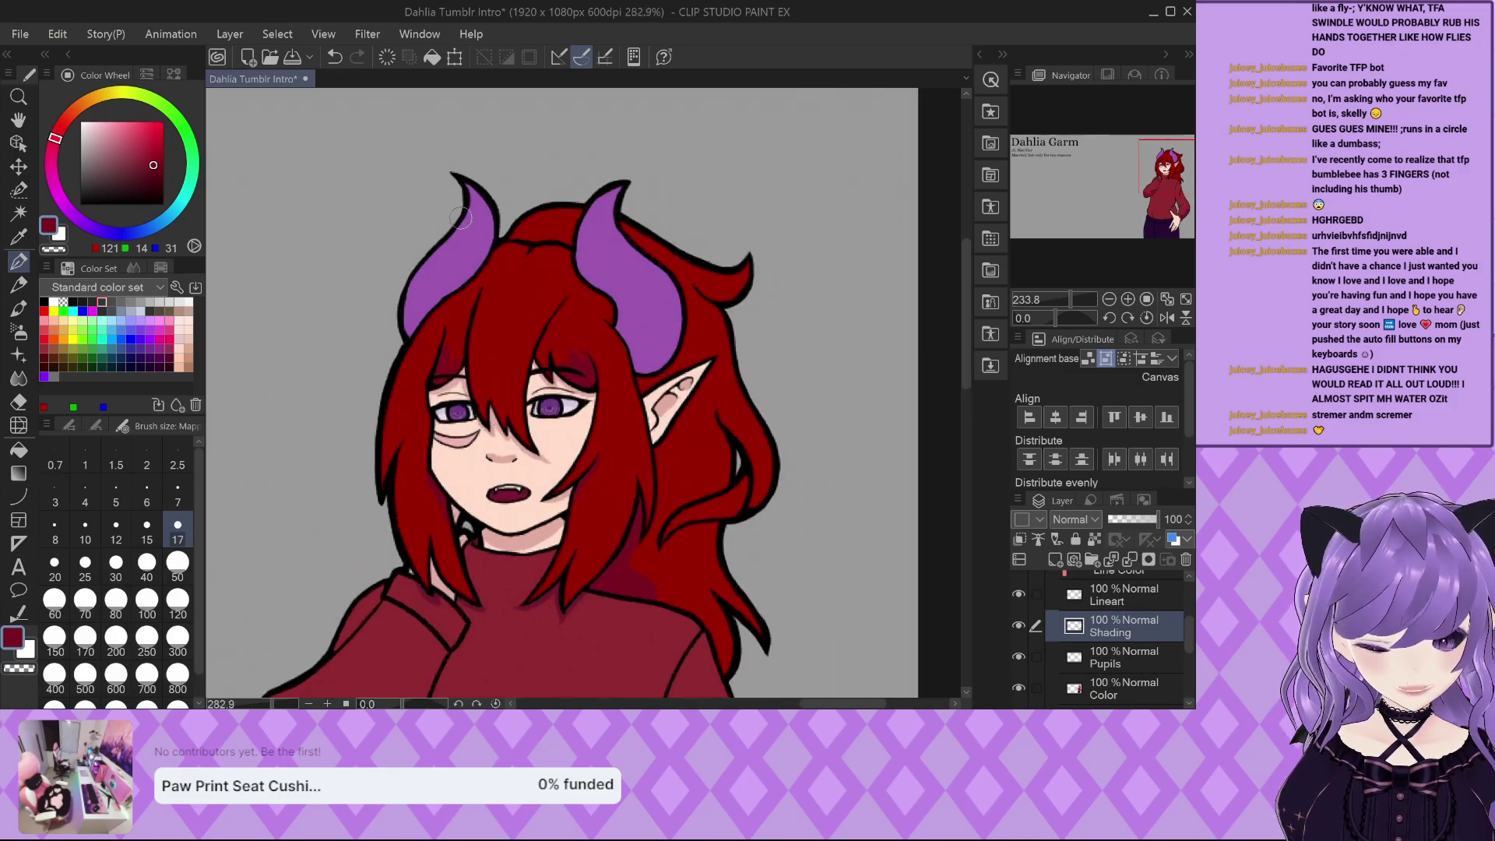
scroll(639, 328, up, 1)
mouse_move(596, 253)
mouse_down()
mouse_move(640, 347)
mouse_move(684, 384)
mouse_move(678, 339)
mouse_move(625, 294)
mouse_move(668, 354)
mouse_up()
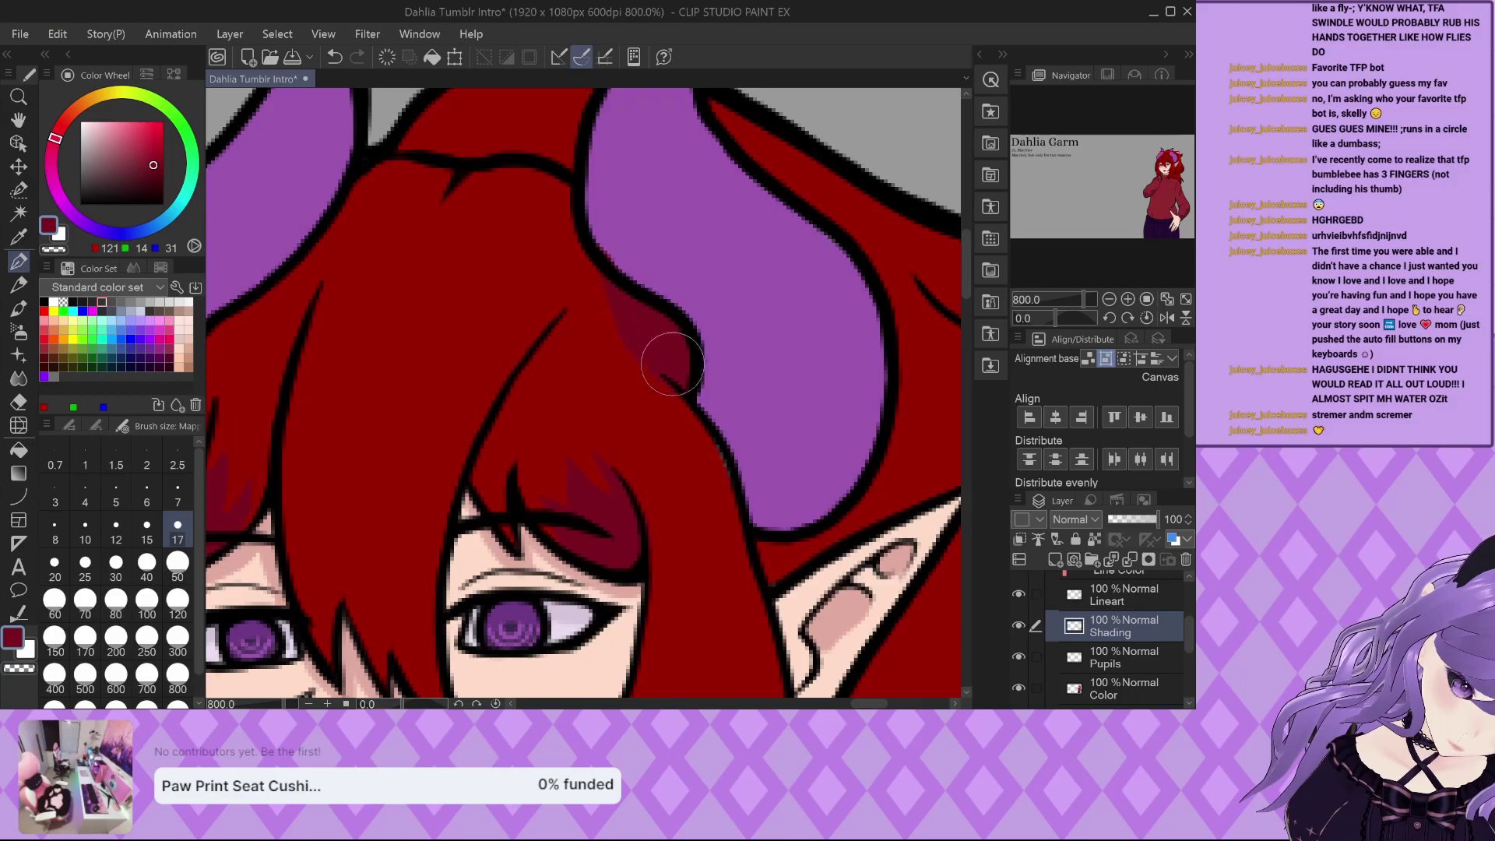
Reshape the dark shading patch beneath the hair beside the neck on the Shading layer.
scroll(671, 350, up, 2)
scroll(633, 250, down, 2)
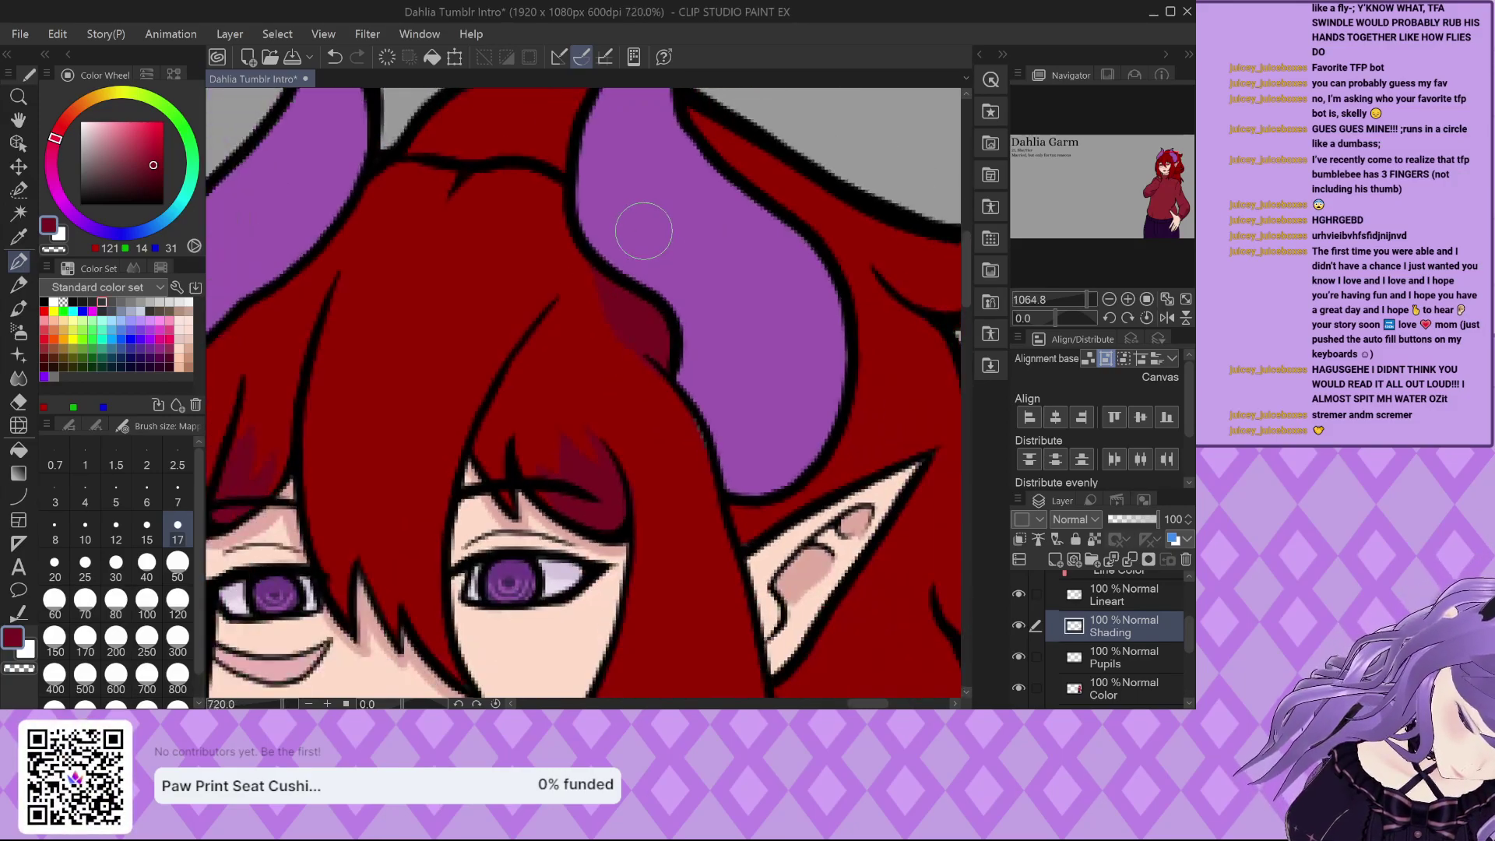
scroll(644, 230, down, 2)
scroll(643, 230, down, 1)
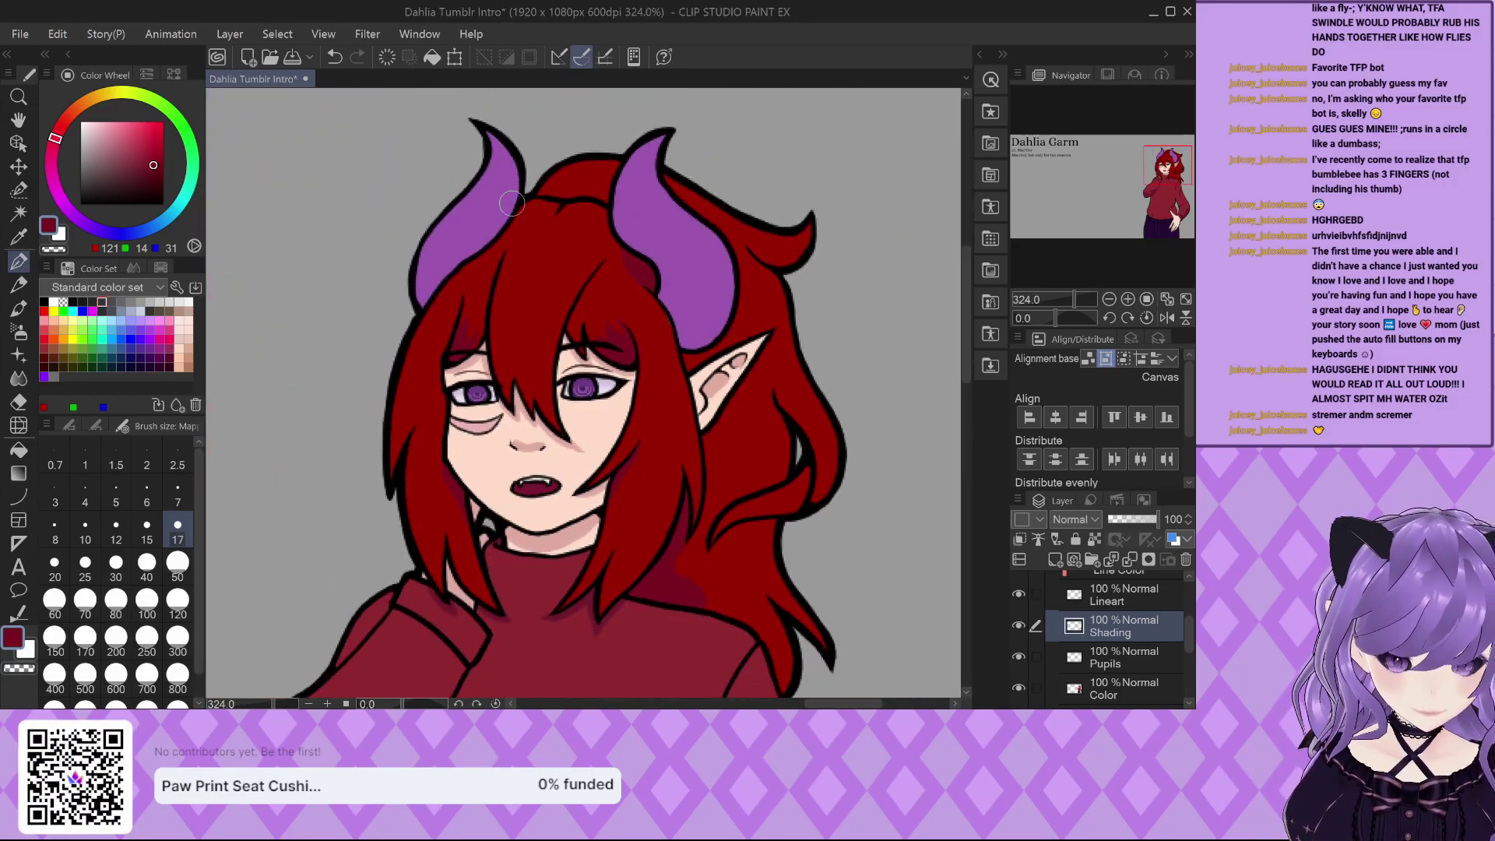
scroll(485, 242, down, 1)
scroll(498, 230, up, 3)
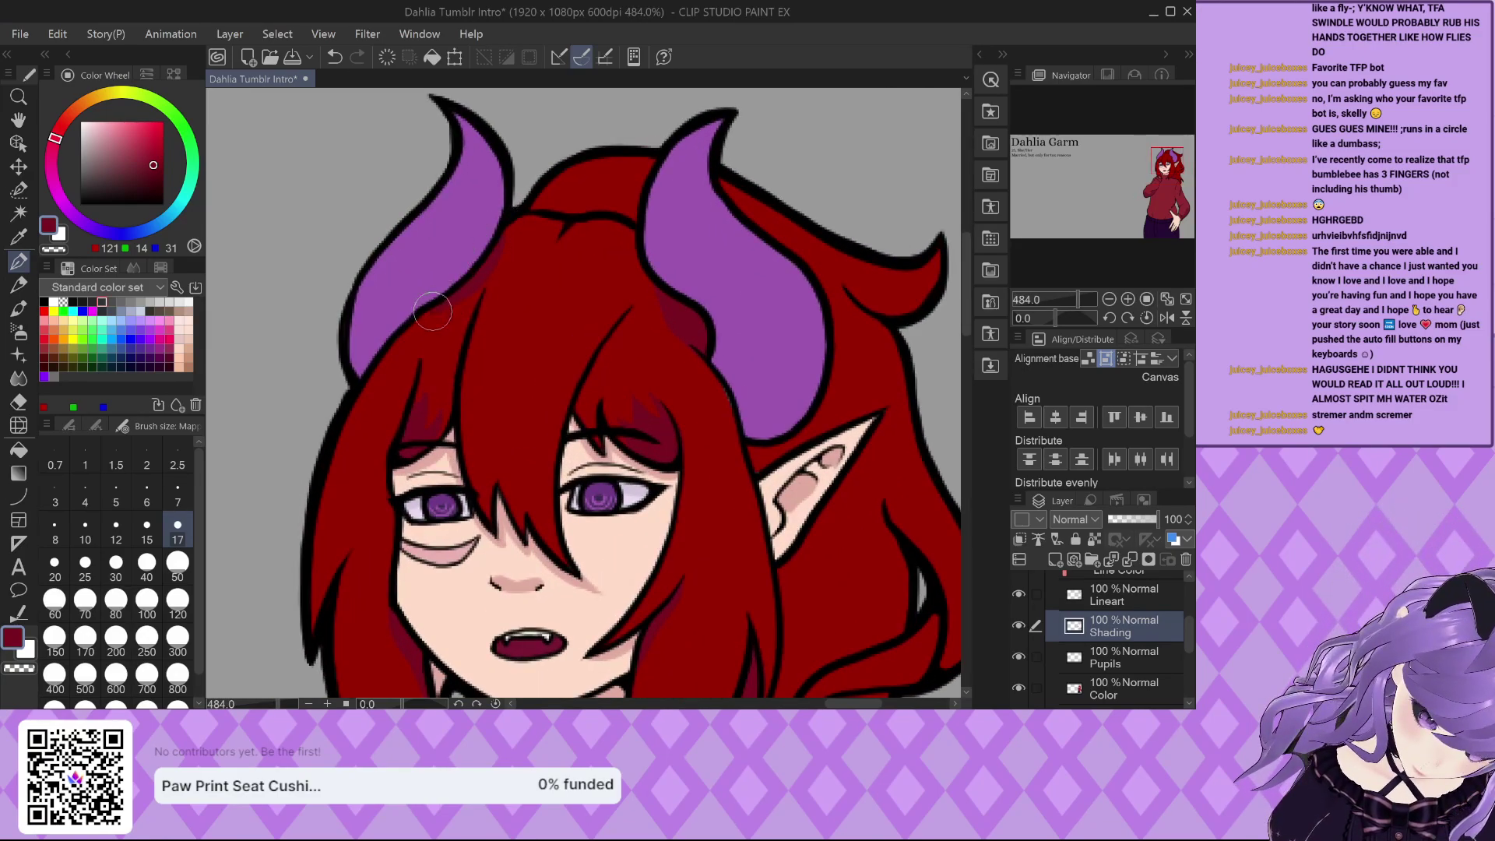
scroll(449, 289, down, 1)
scroll(492, 283, down, 1)
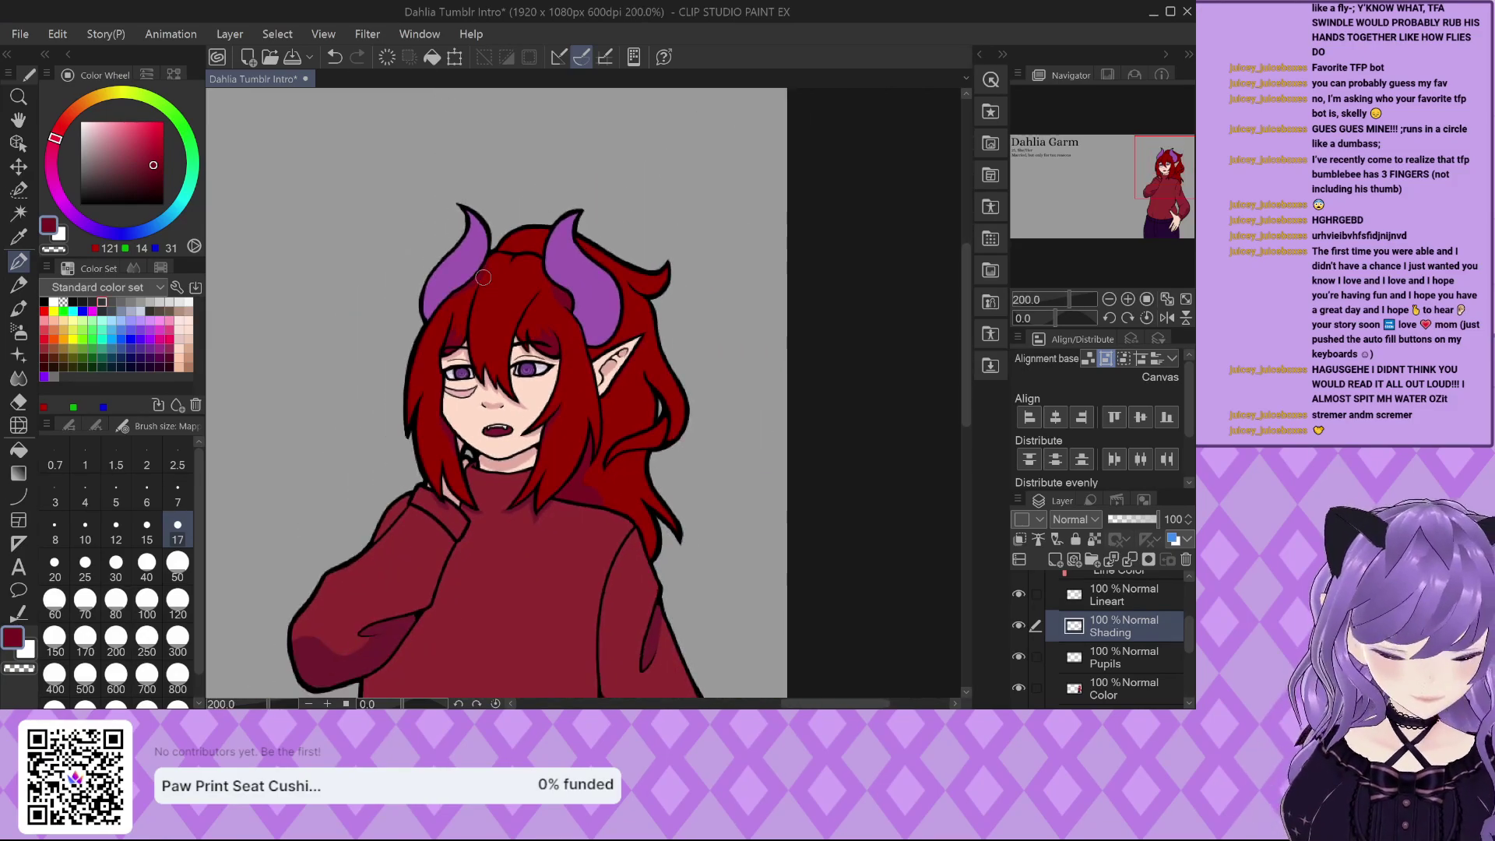
scroll(582, 487, up, 4)
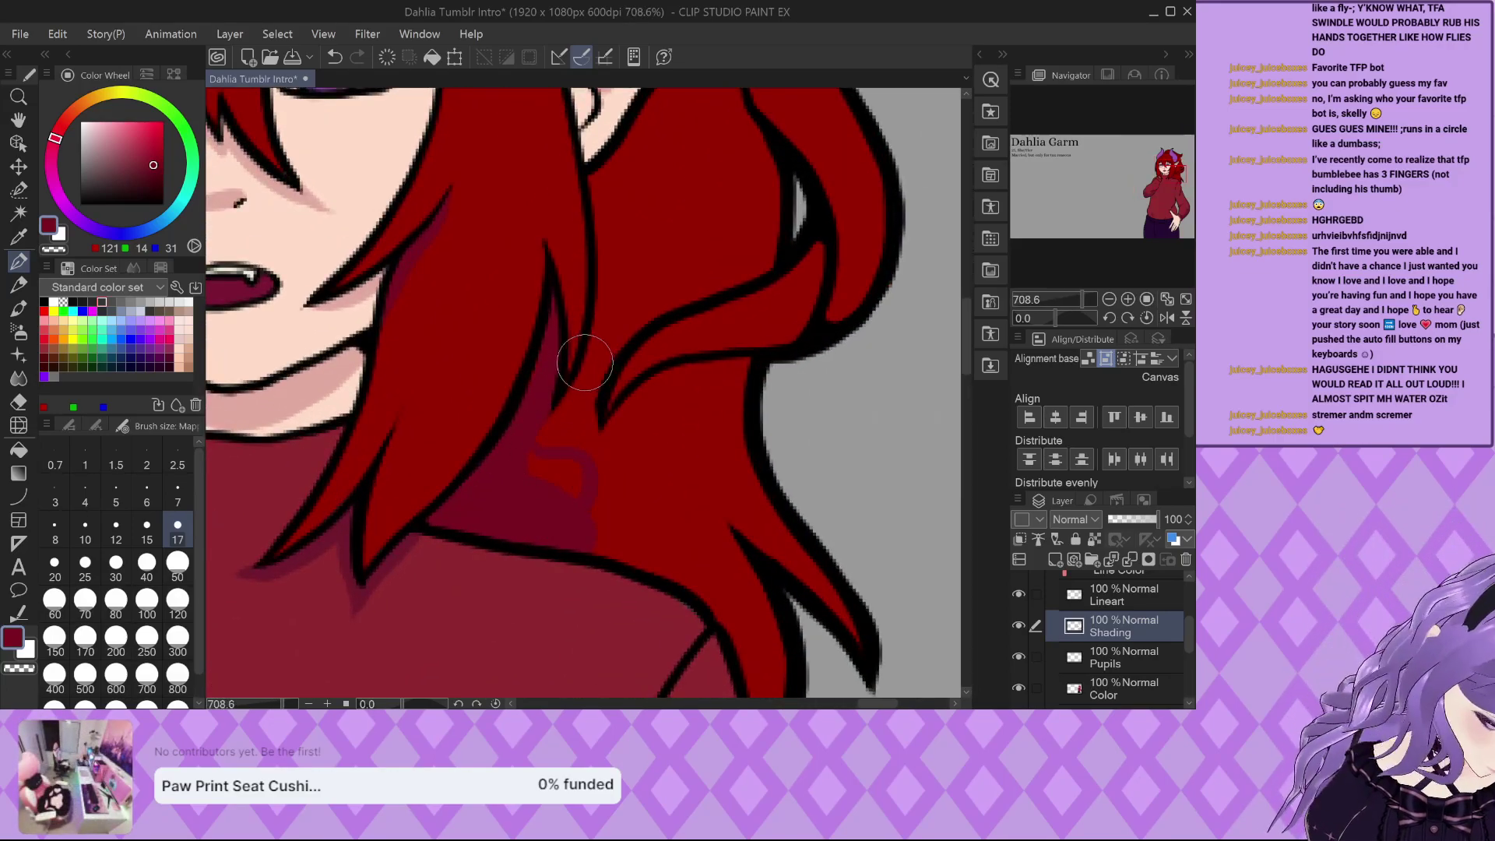
mouse_move(539, 416)
mouse_down()
mouse_move(573, 459)
mouse_move(523, 404)
mouse_up()
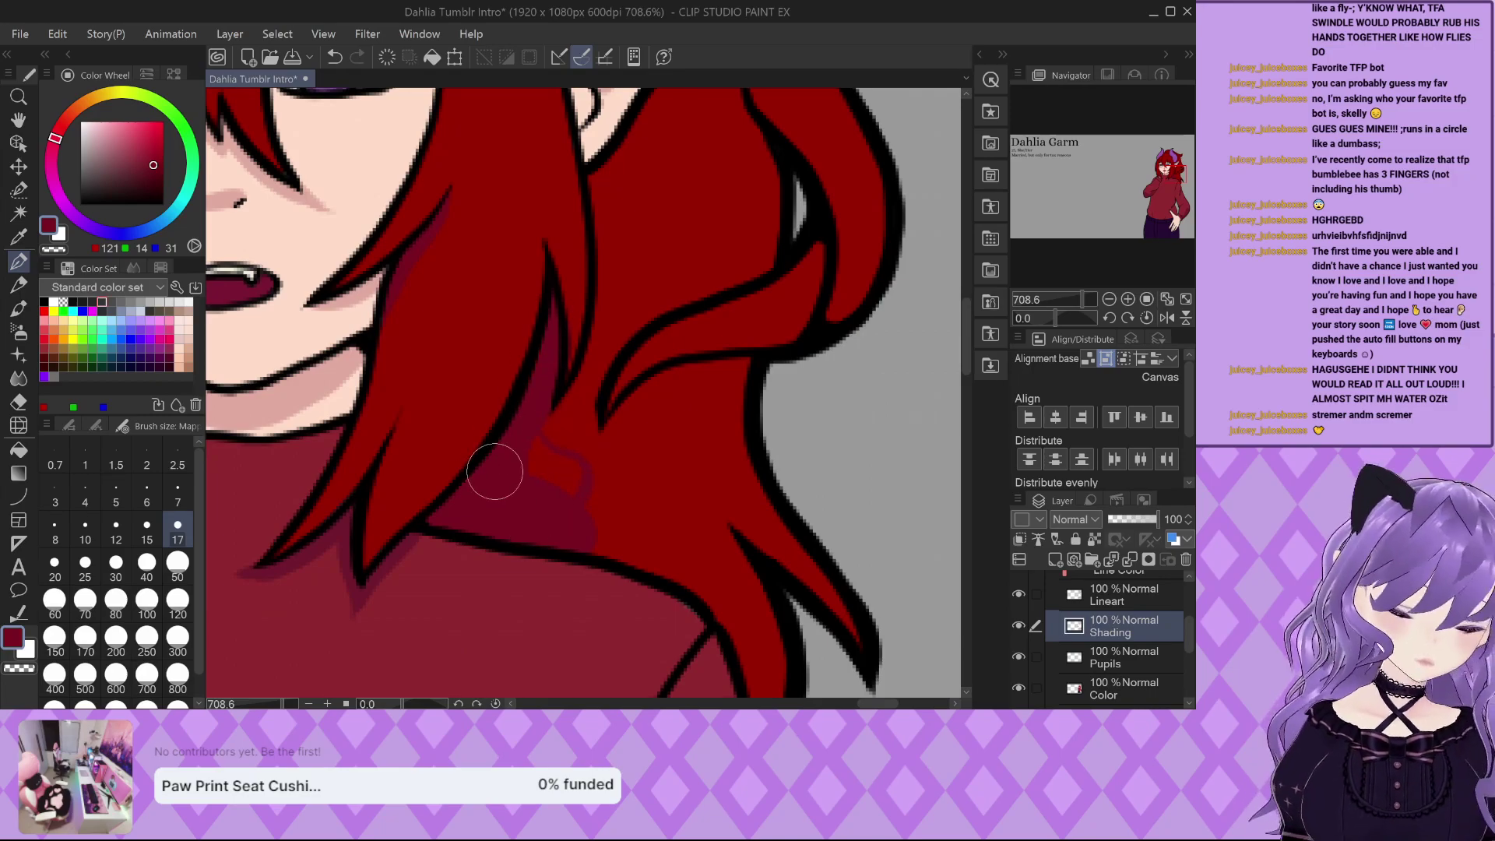
scroll(413, 441, down, 3)
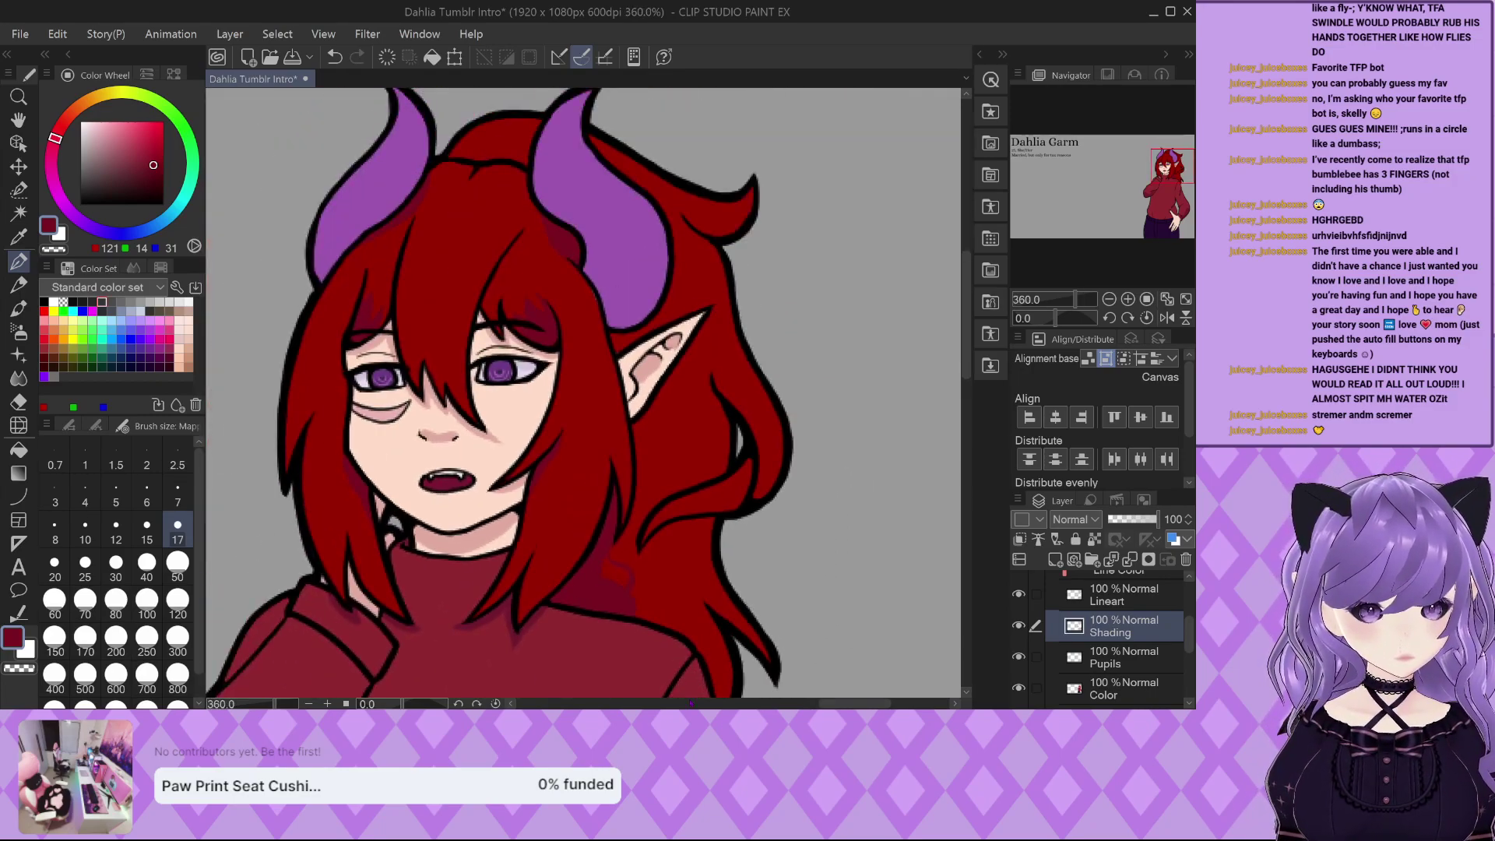
scroll(574, 466, up, 3)
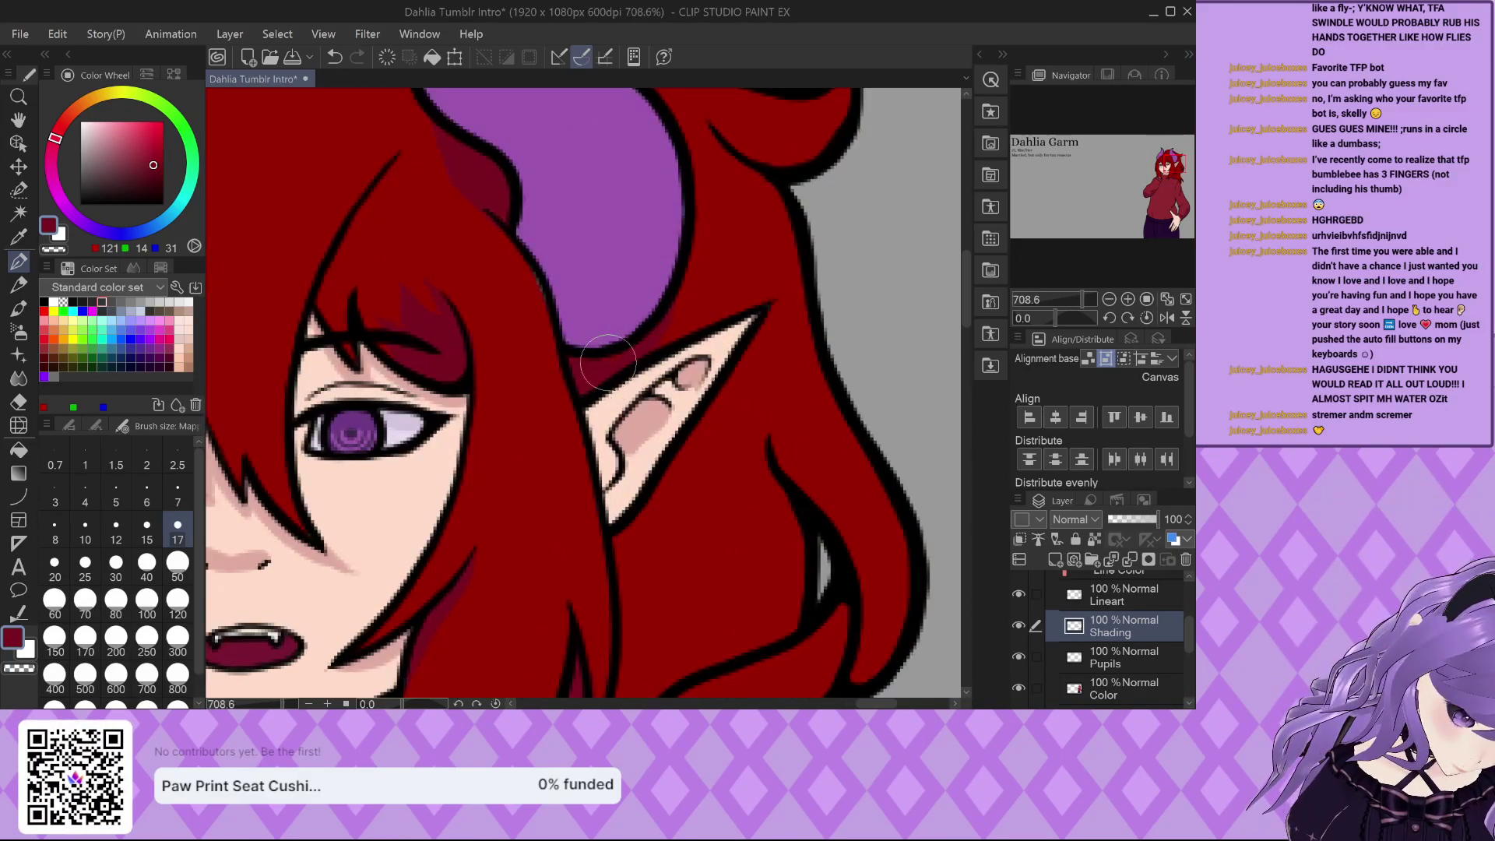
scroll(584, 368, down, 4)
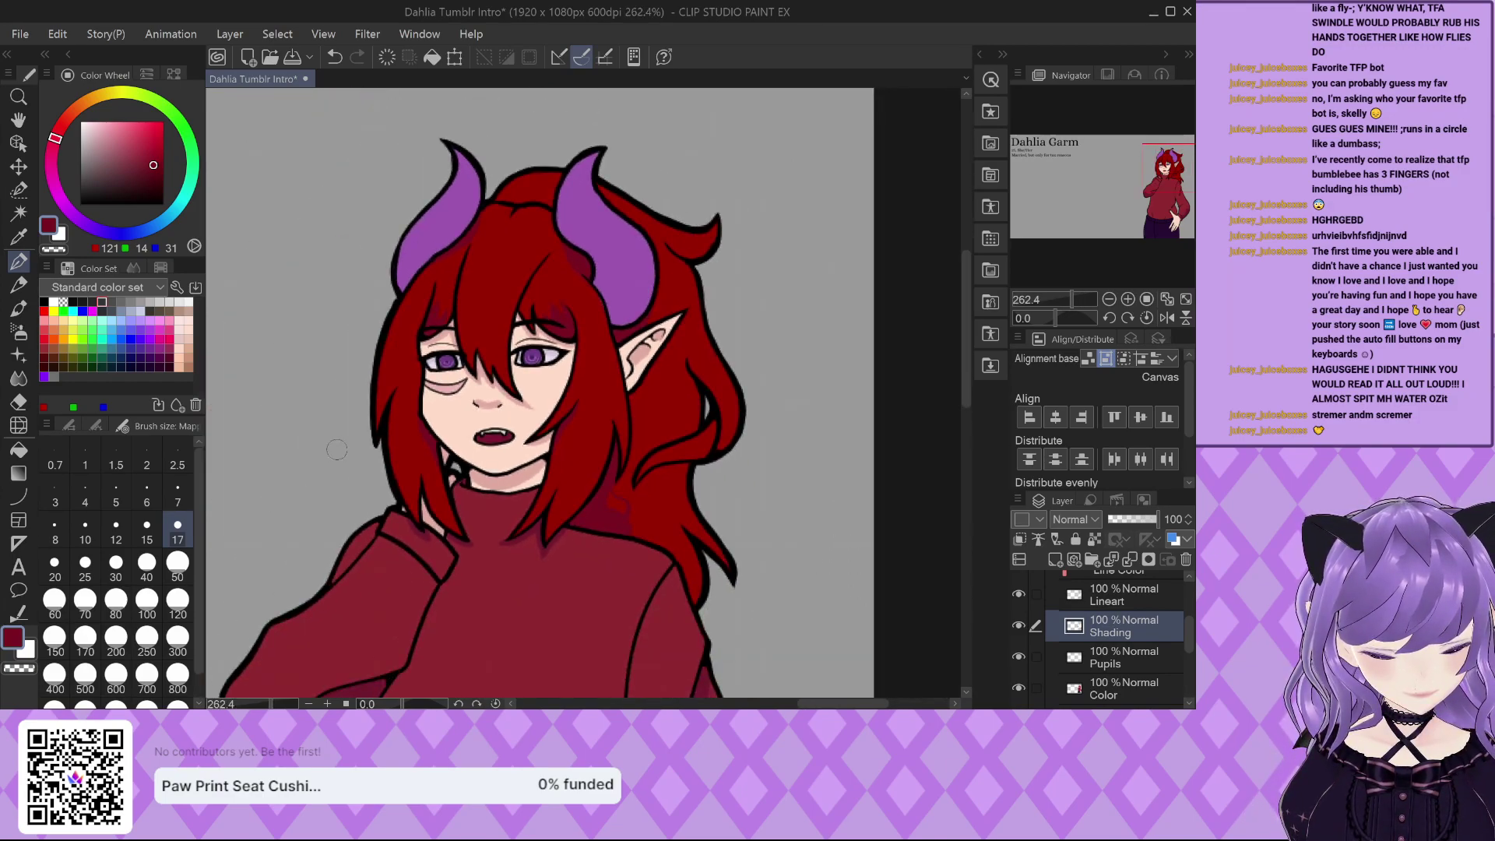
scroll(535, 419, up, 2)
scroll(615, 399, down, 2)
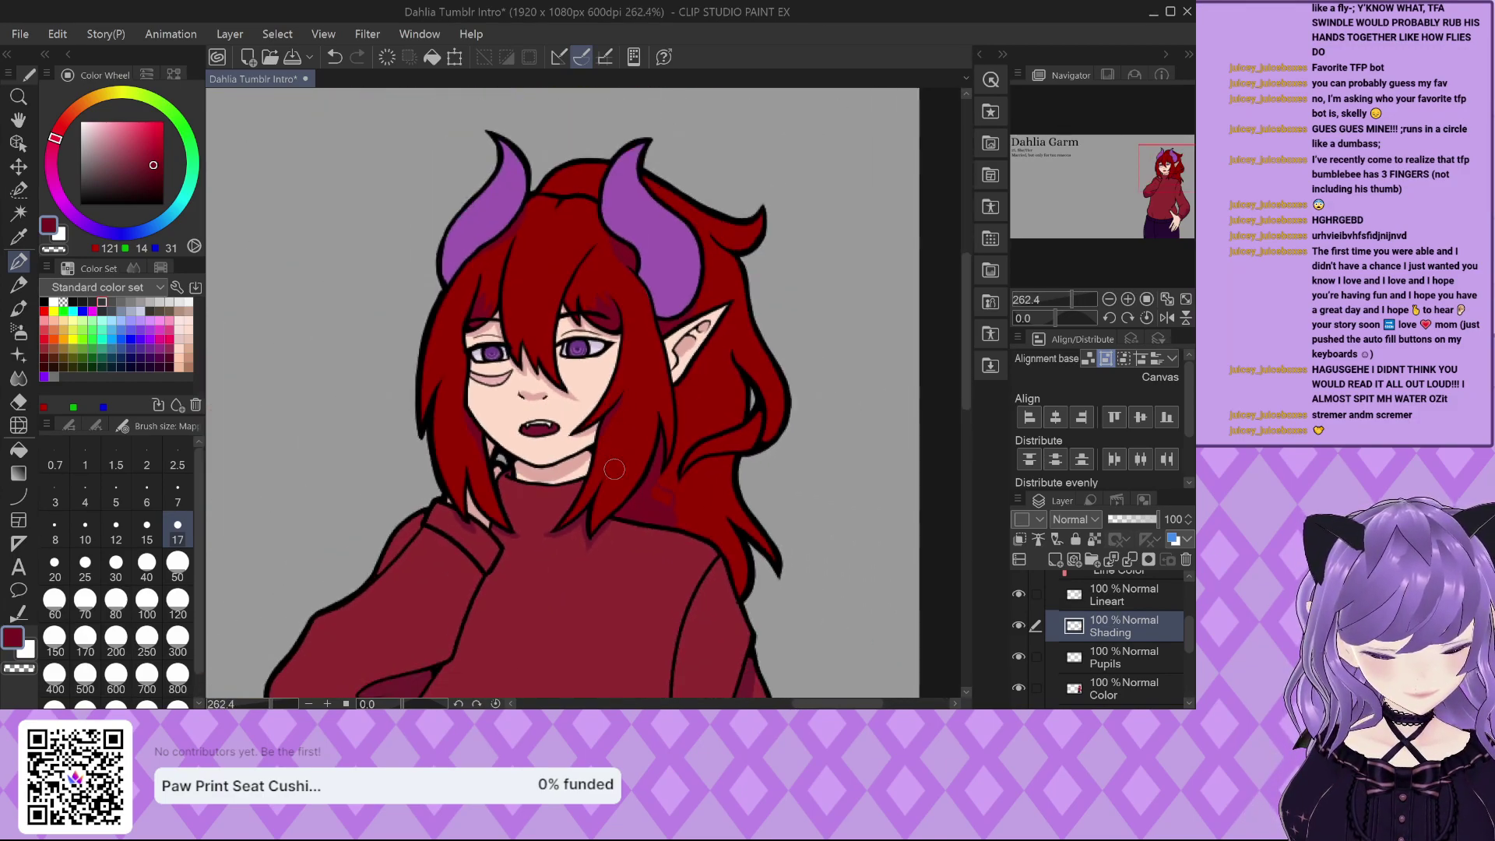
scroll(614, 469, down, 2)
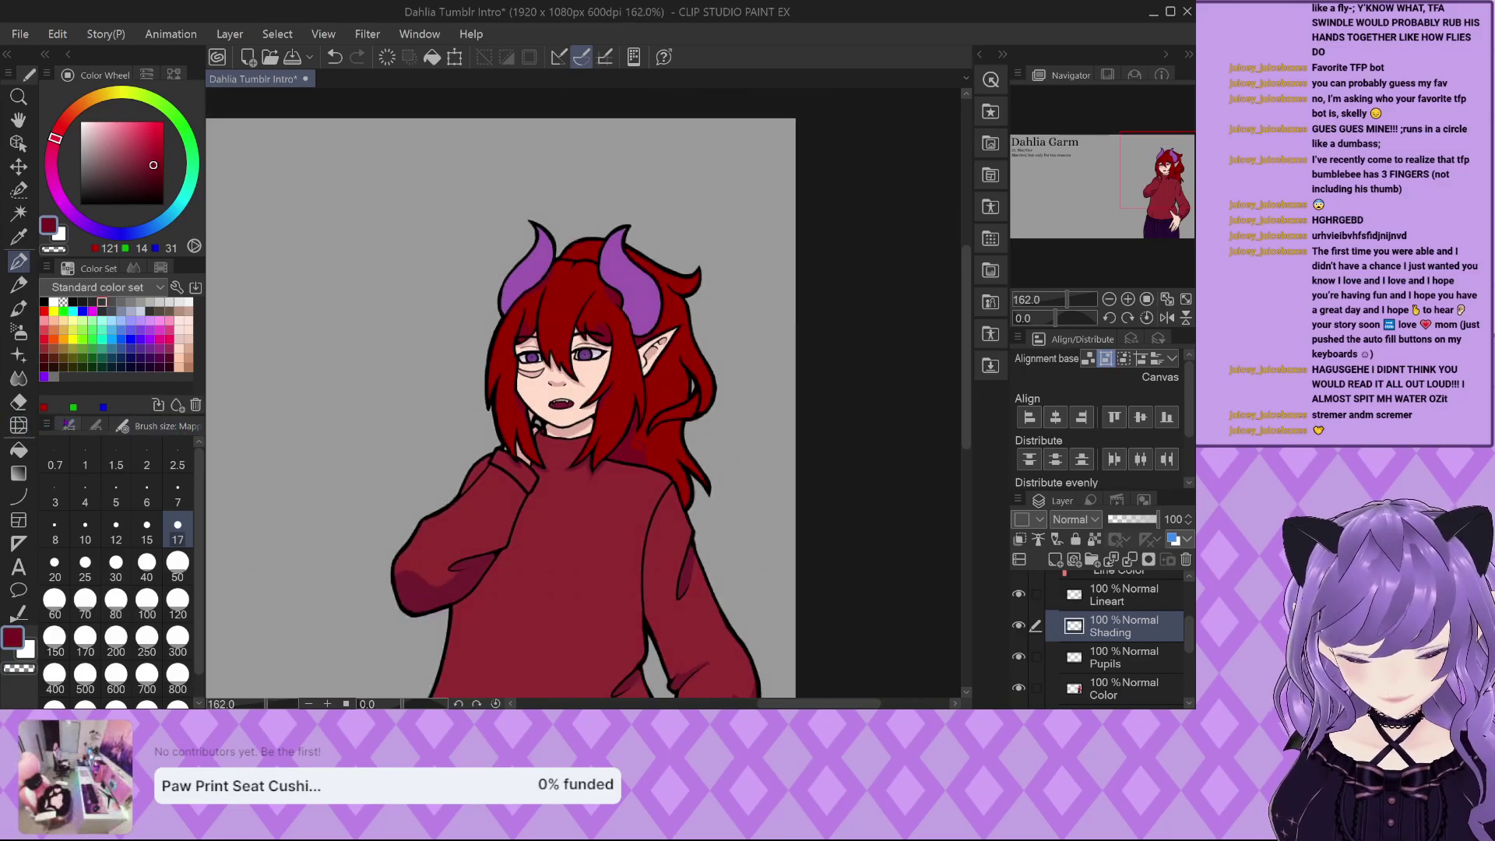
Import a hair-painting pen brush and try a test stroke, then undo it.
click(68, 425)
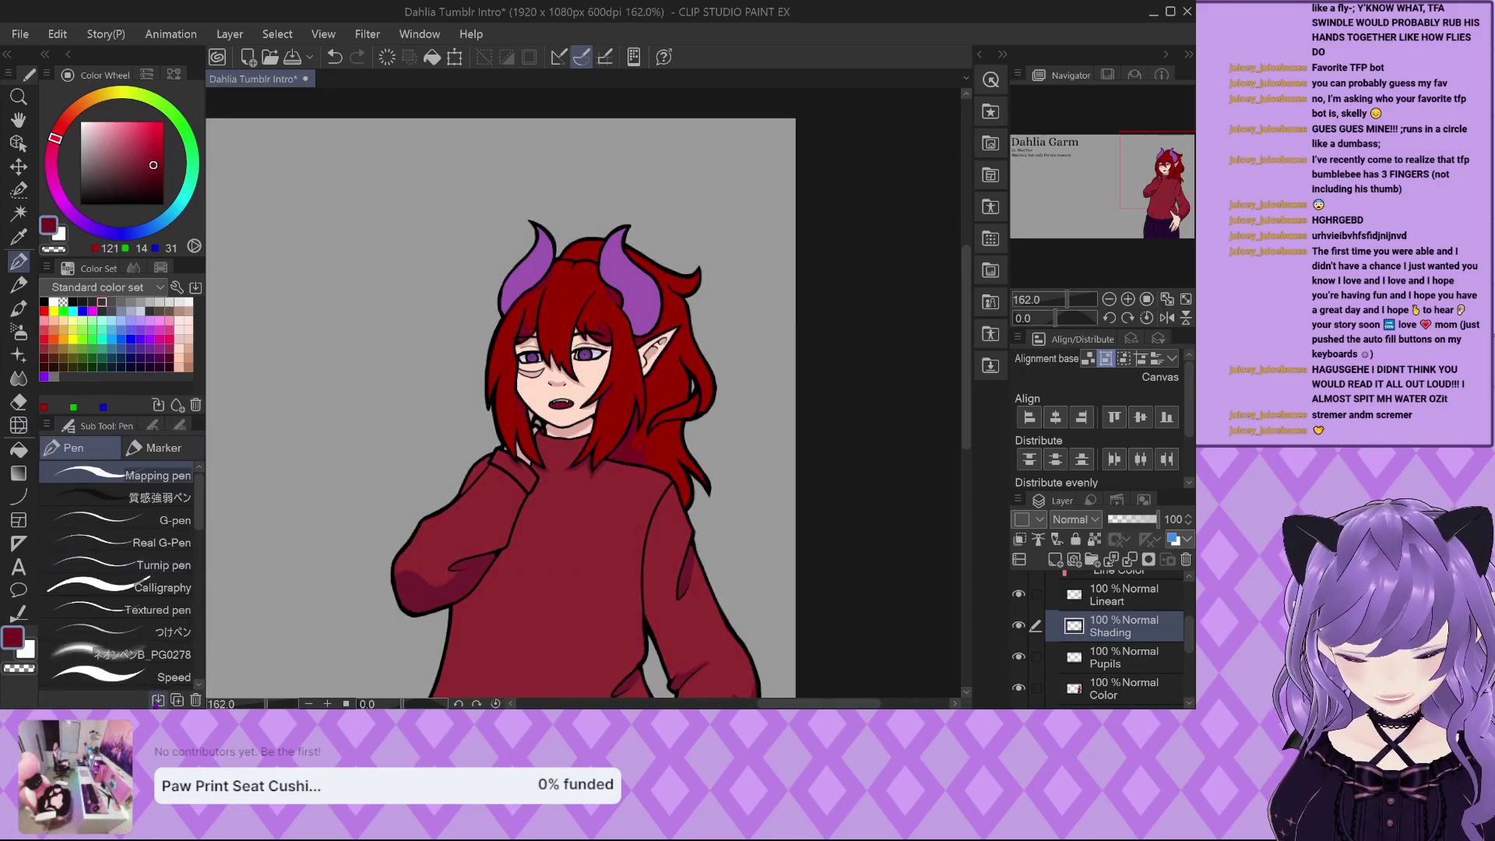
click(157, 700)
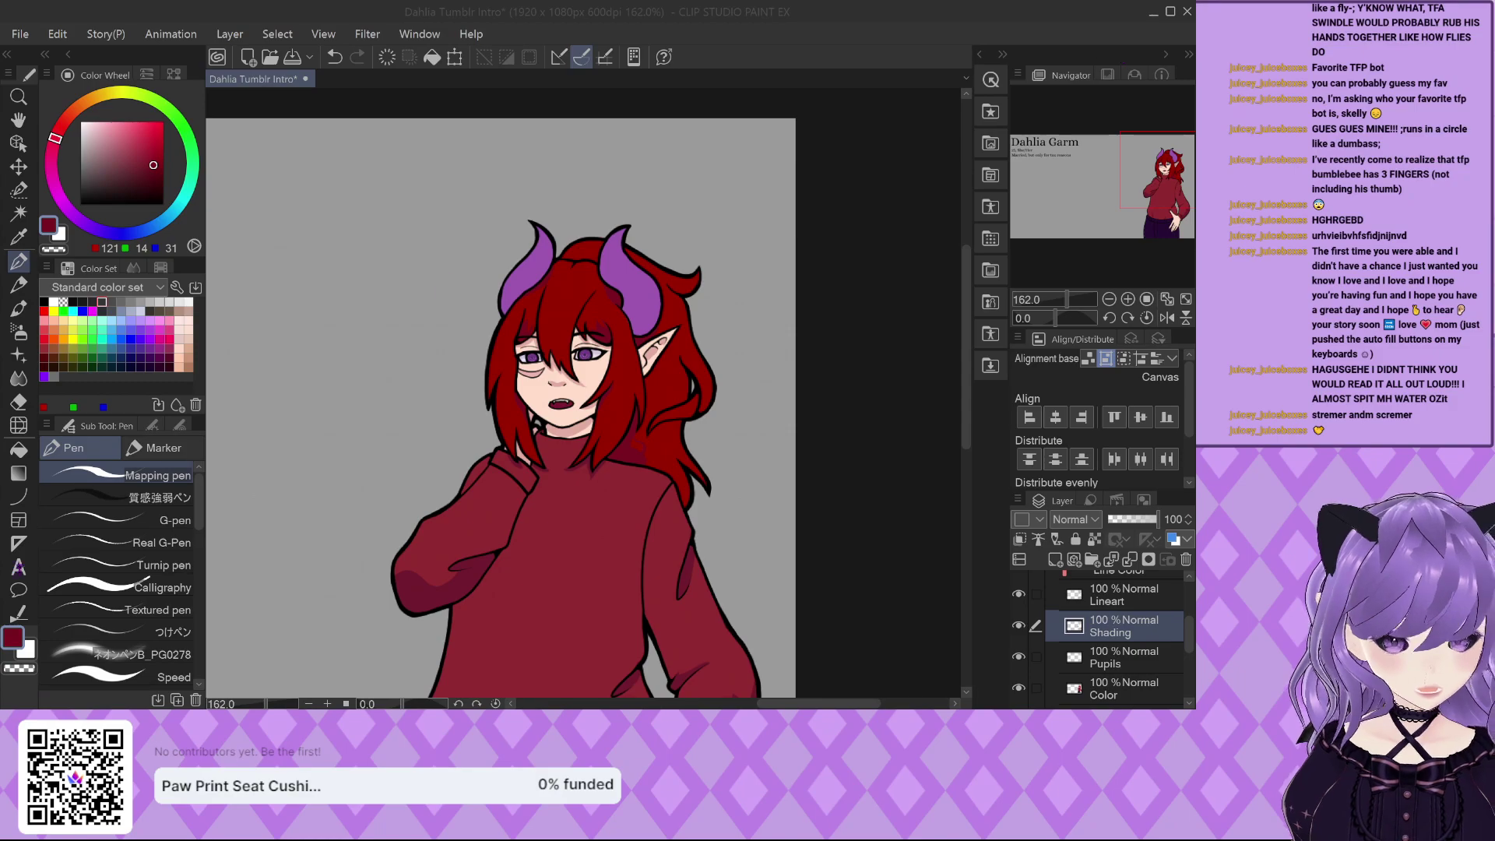
scroll(116, 568, down, 5)
click(148, 680)
scroll(555, 371, up, 1)
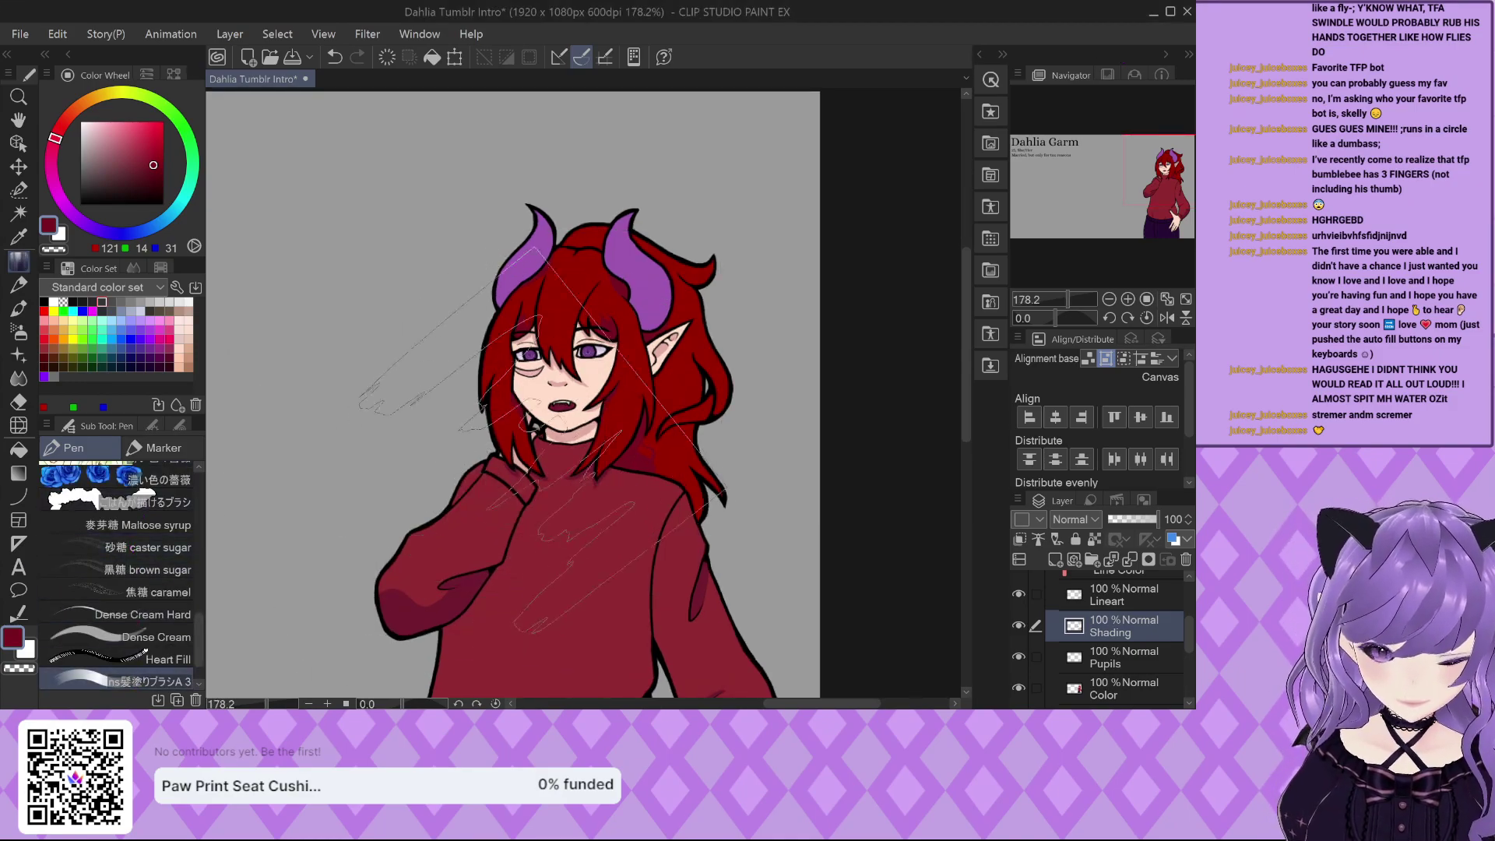
mouse_move(520, 333)
mouse_down()
mouse_move(530, 553)
mouse_move(499, 467)
mouse_move(421, 358)
mouse_move(415, 246)
mouse_move(397, 238)
mouse_move(381, 264)
mouse_up()
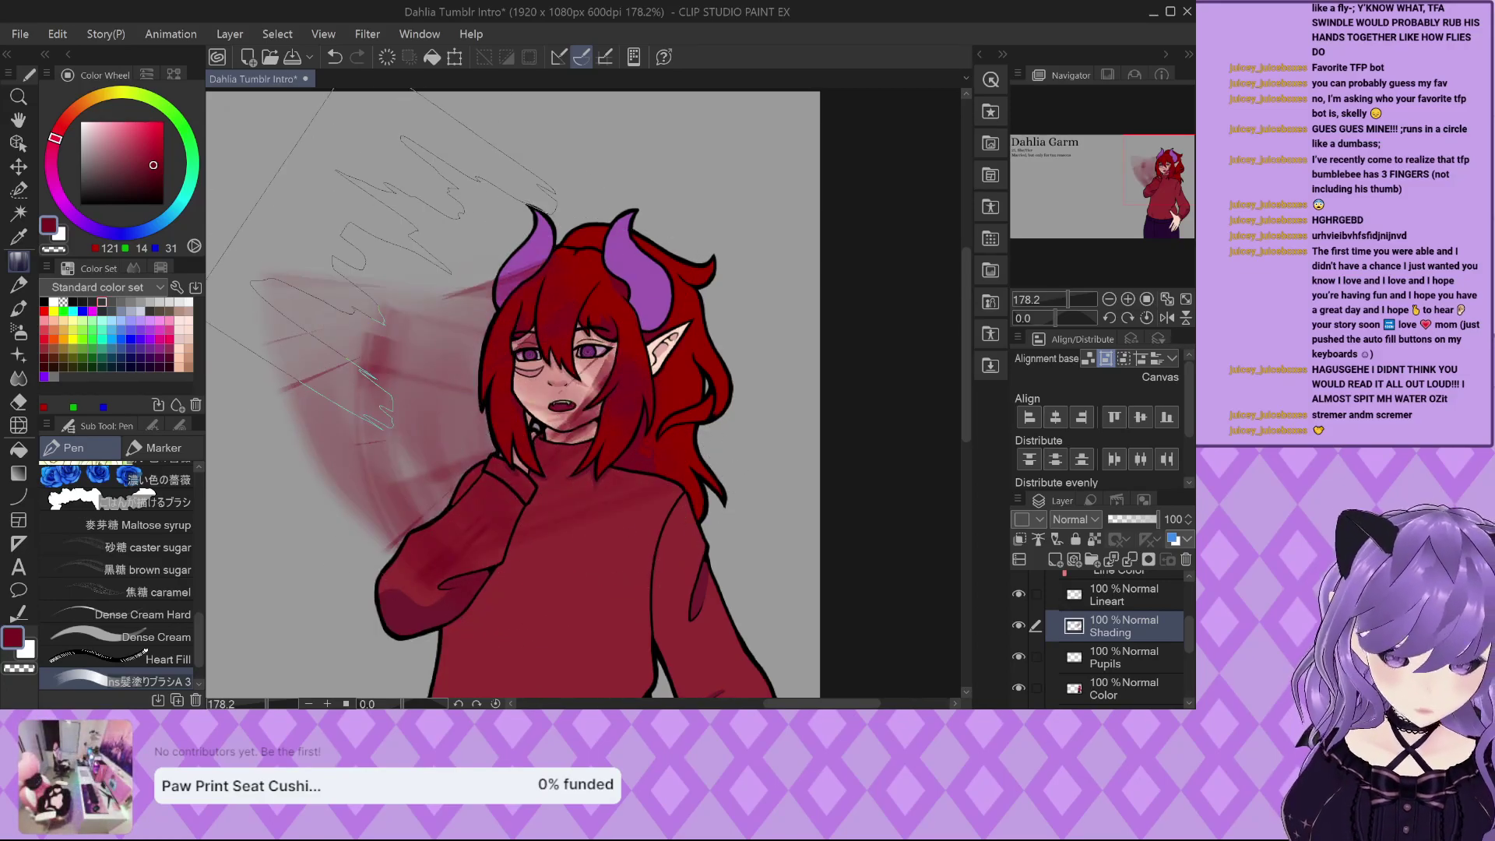
key(ctrl+z)
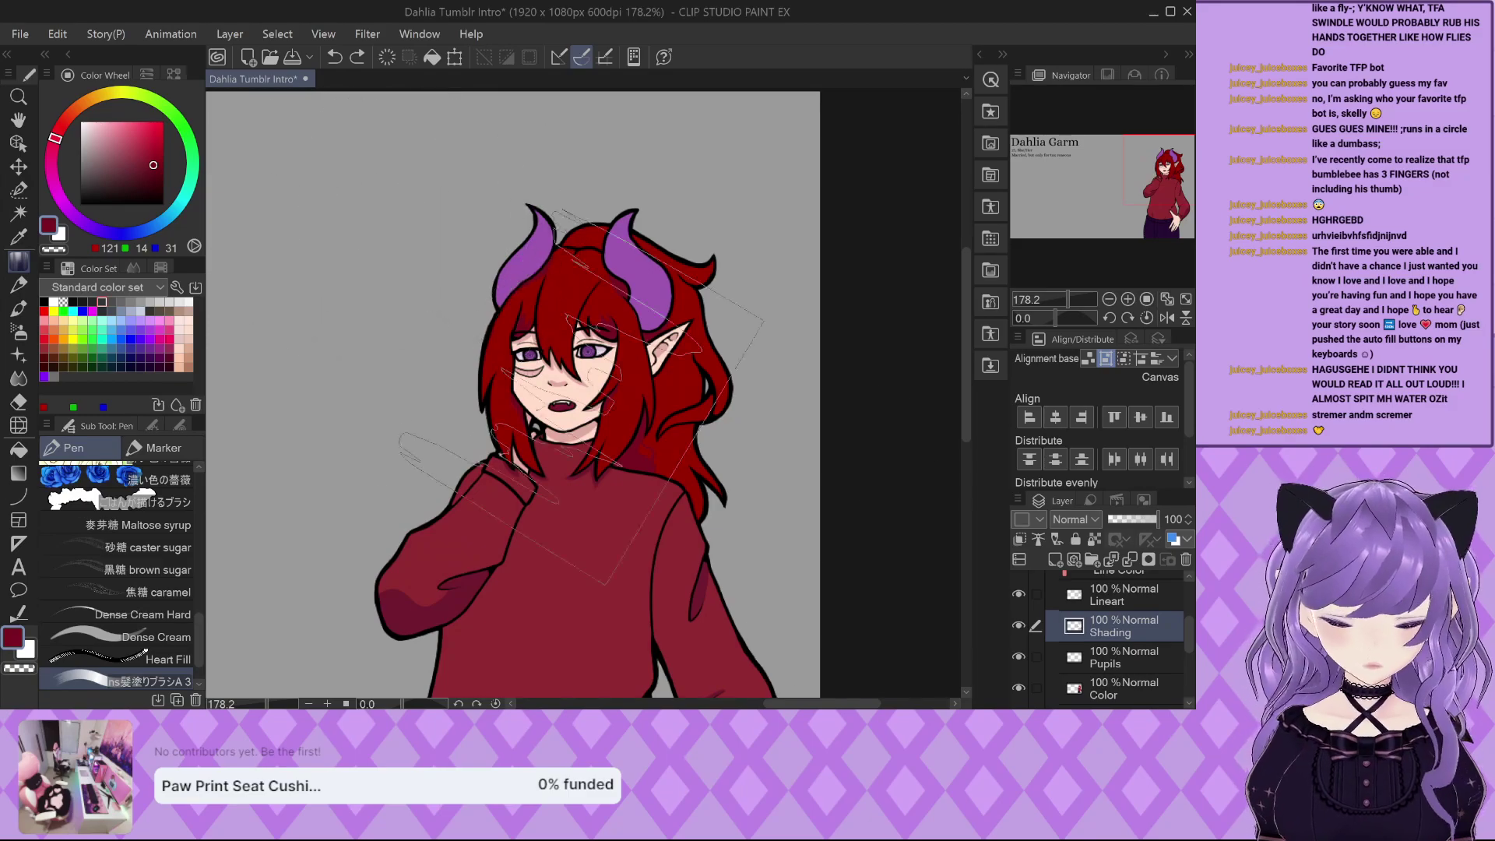
Paint dark red blended streaks up the left hair lock beside the neck.
click(180, 426)
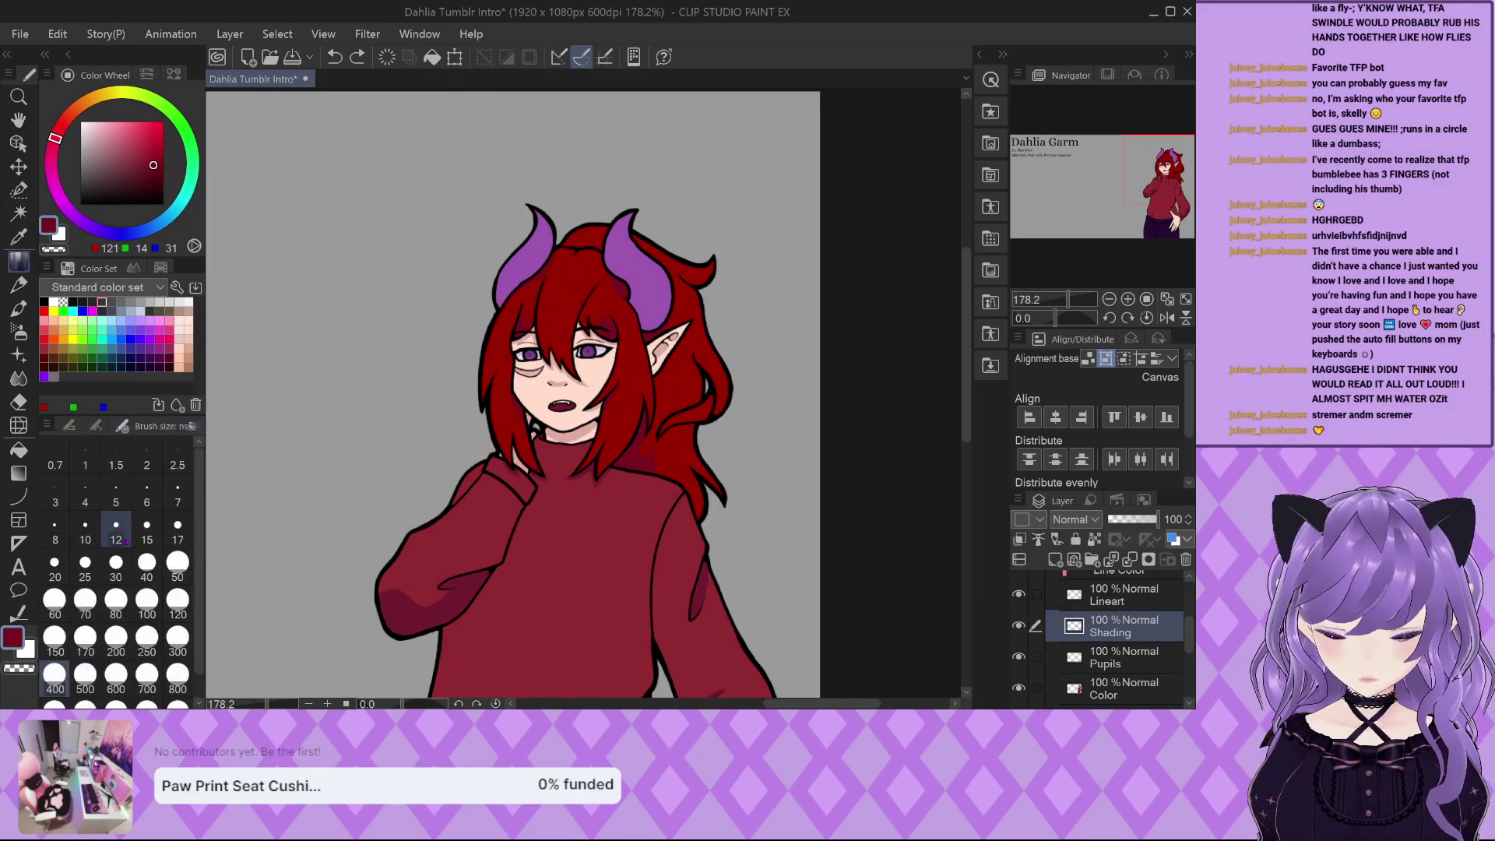
scroll(518, 442, up, 5)
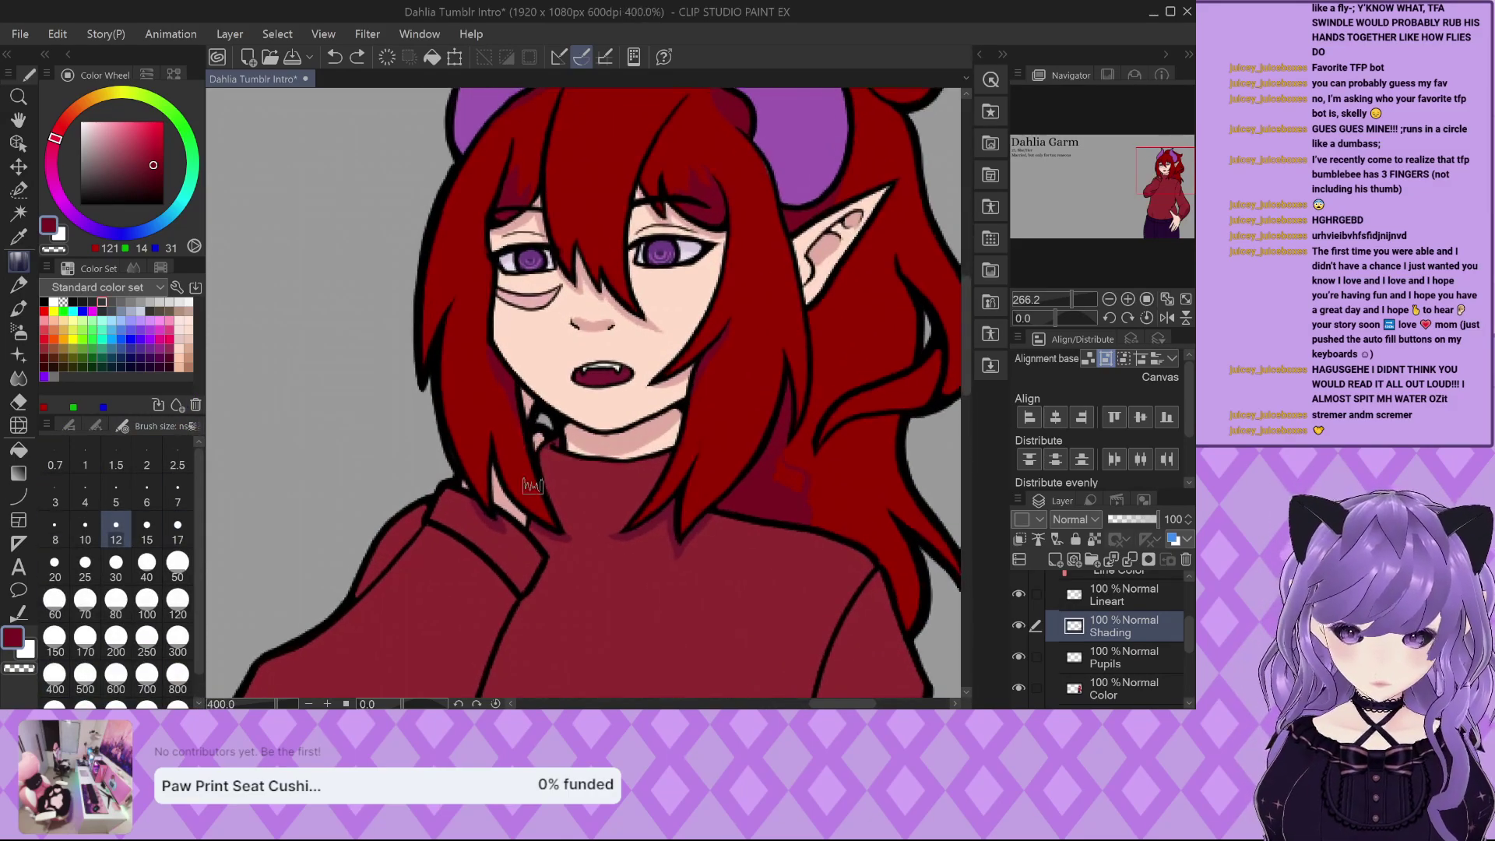
mouse_move(568, 556)
mouse_down()
mouse_move(471, 389)
mouse_move(463, 285)
mouse_up()
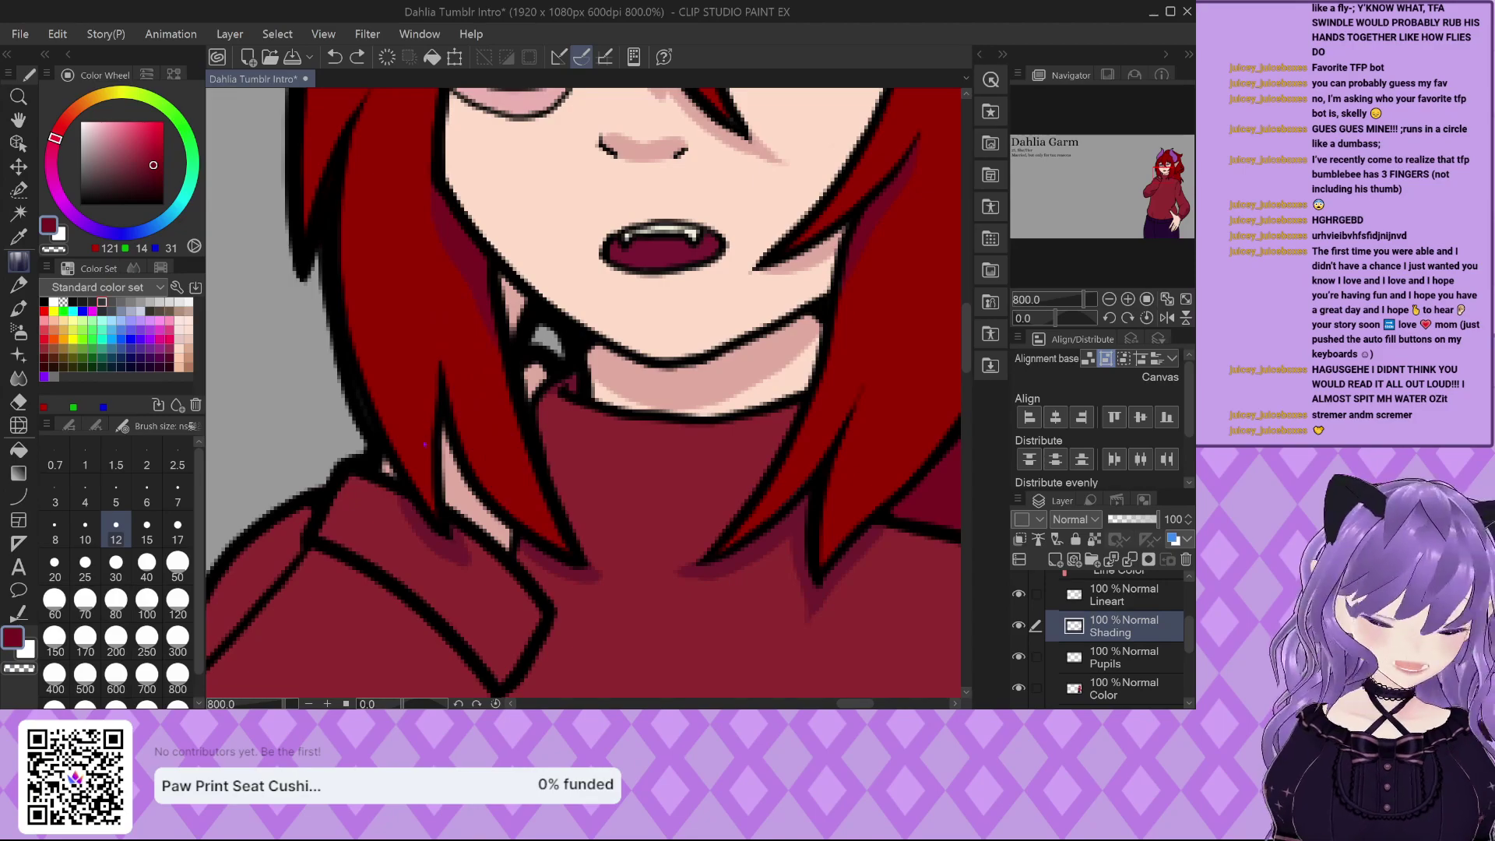
drag(429, 486, 405, 285)
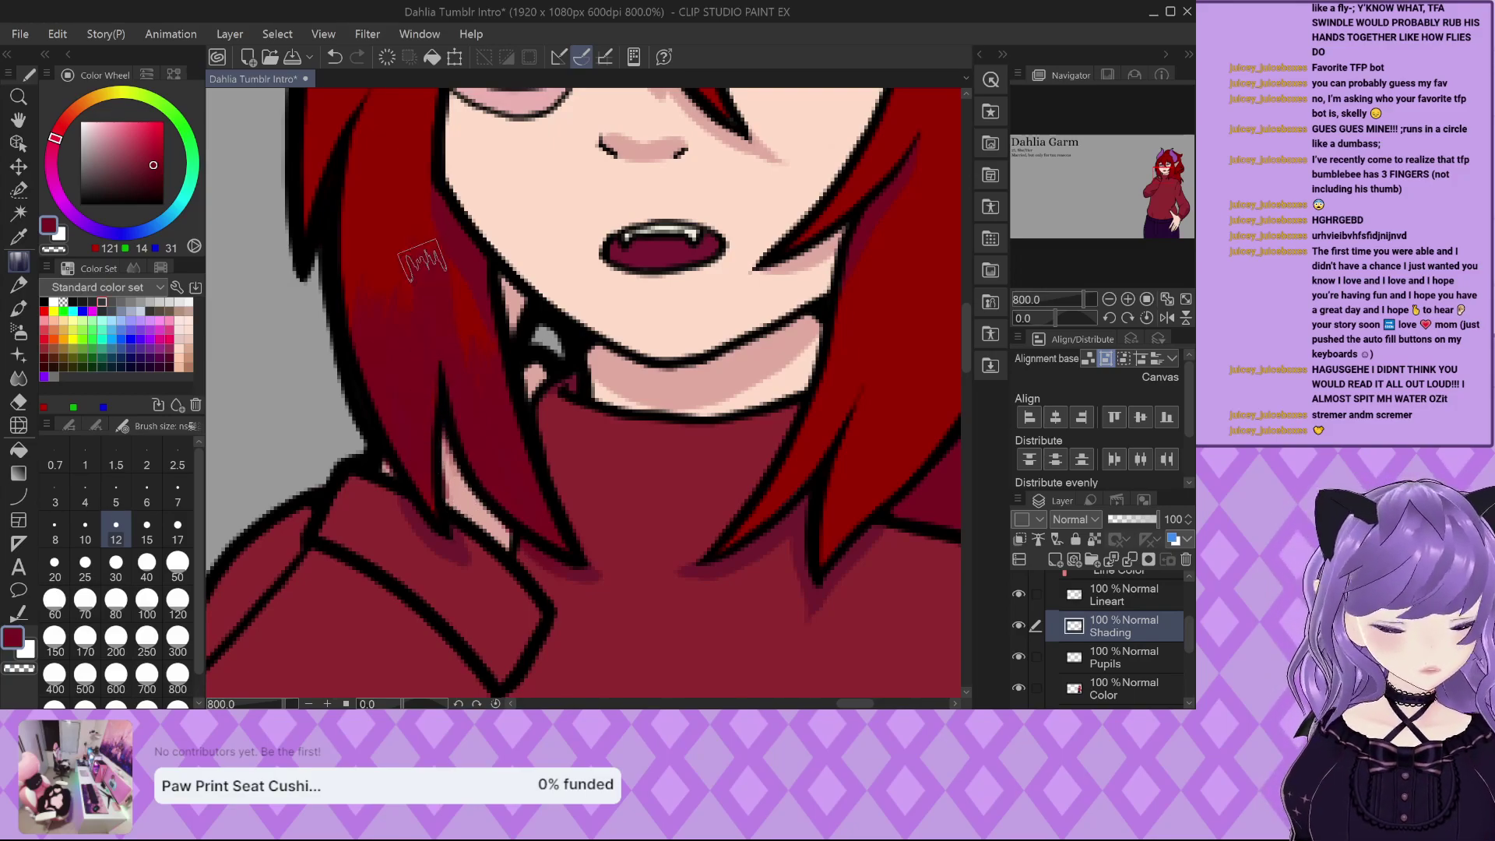
drag(424, 266, 471, 487)
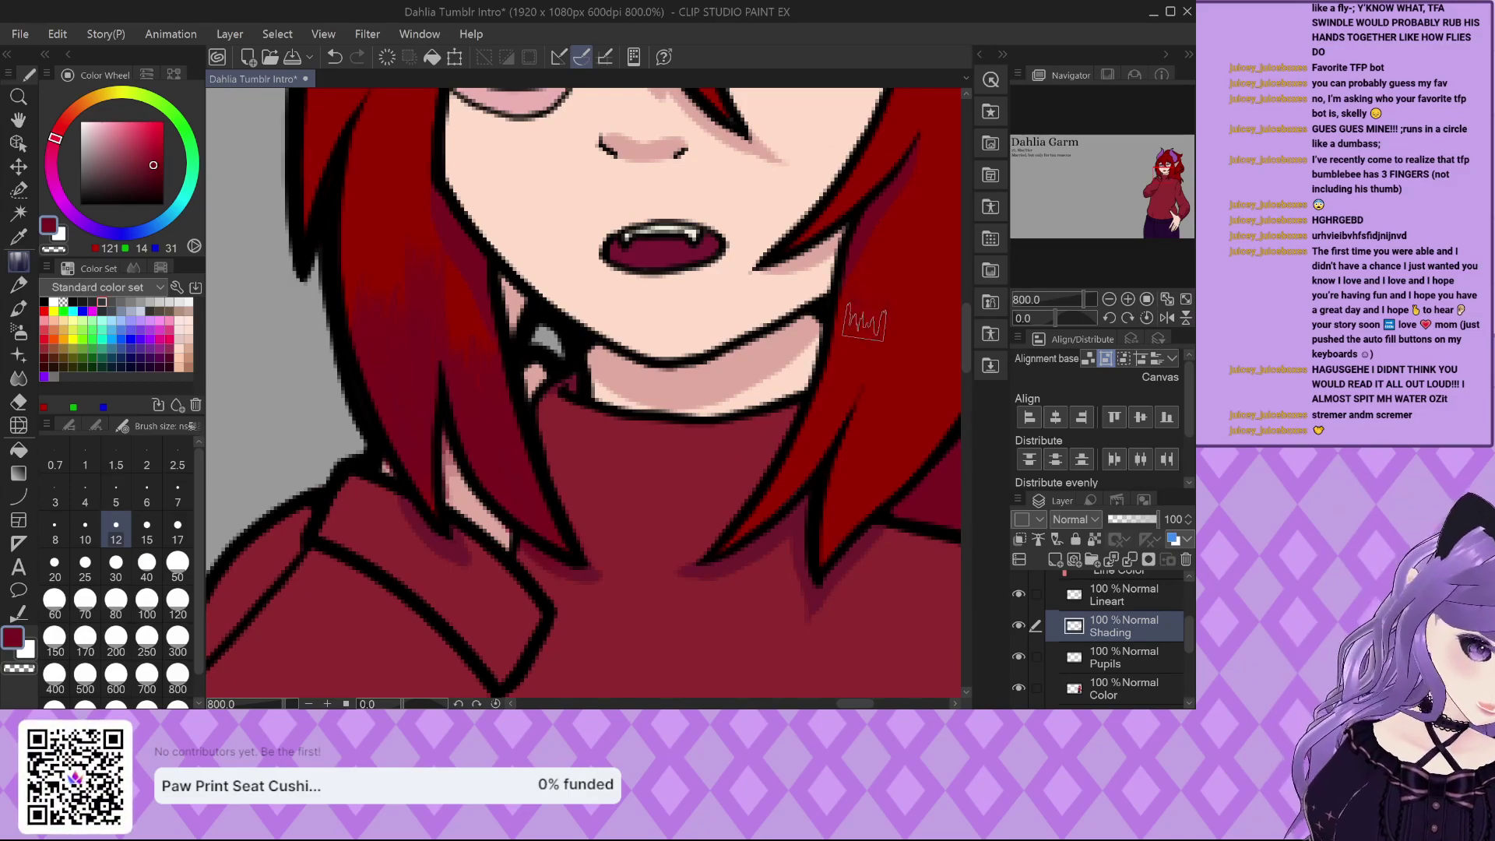
Shade the right hair lock dark red down to its tip.
scroll(440, 498, down, 1)
scroll(440, 499, down, 2)
scroll(693, 389, up, 1)
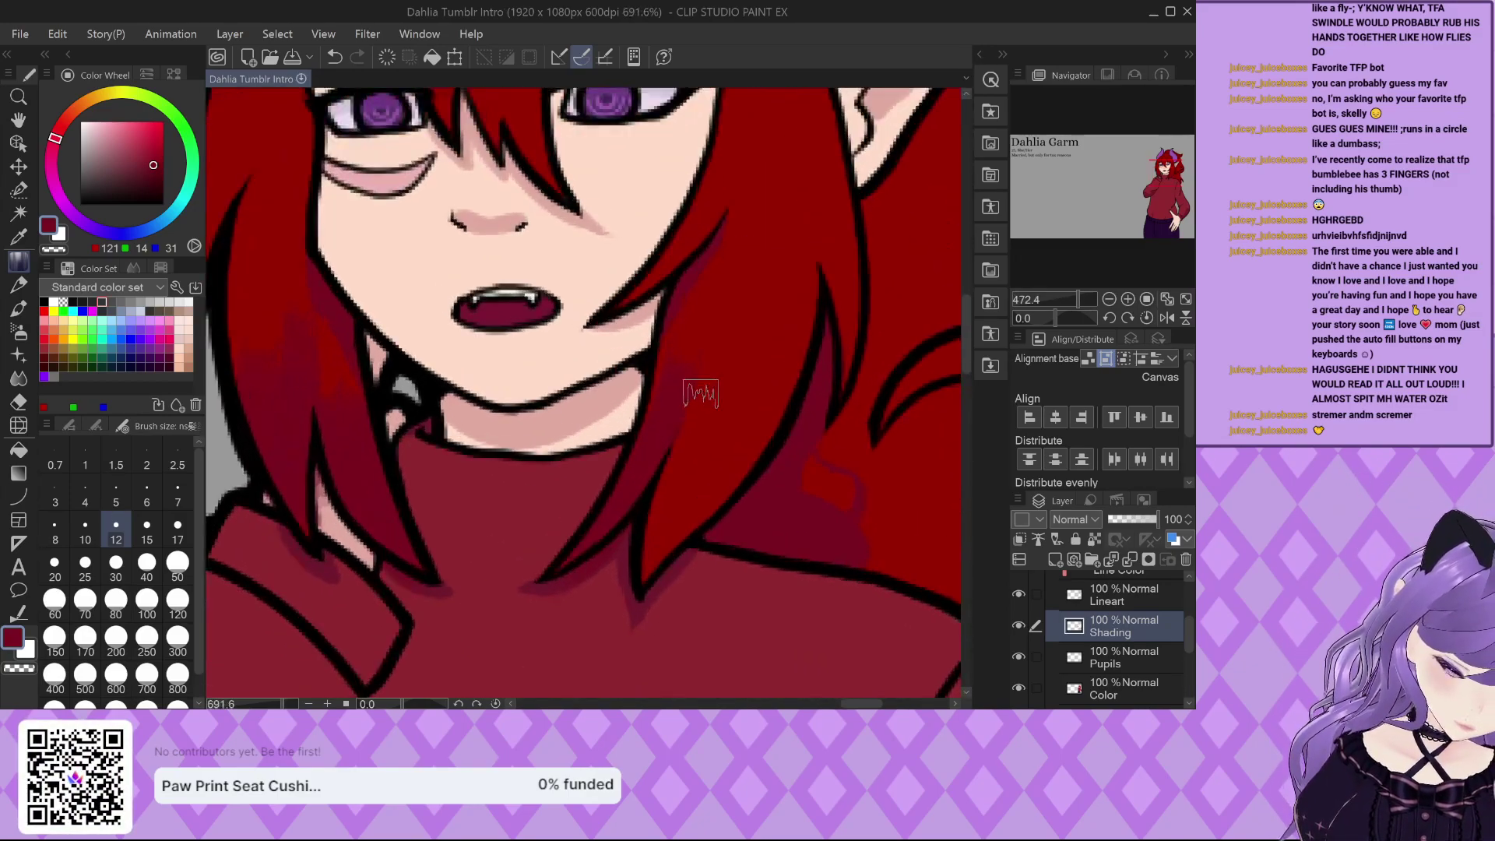
mouse_move(678, 345)
mouse_down()
mouse_move(623, 506)
mouse_move(527, 579)
mouse_up()
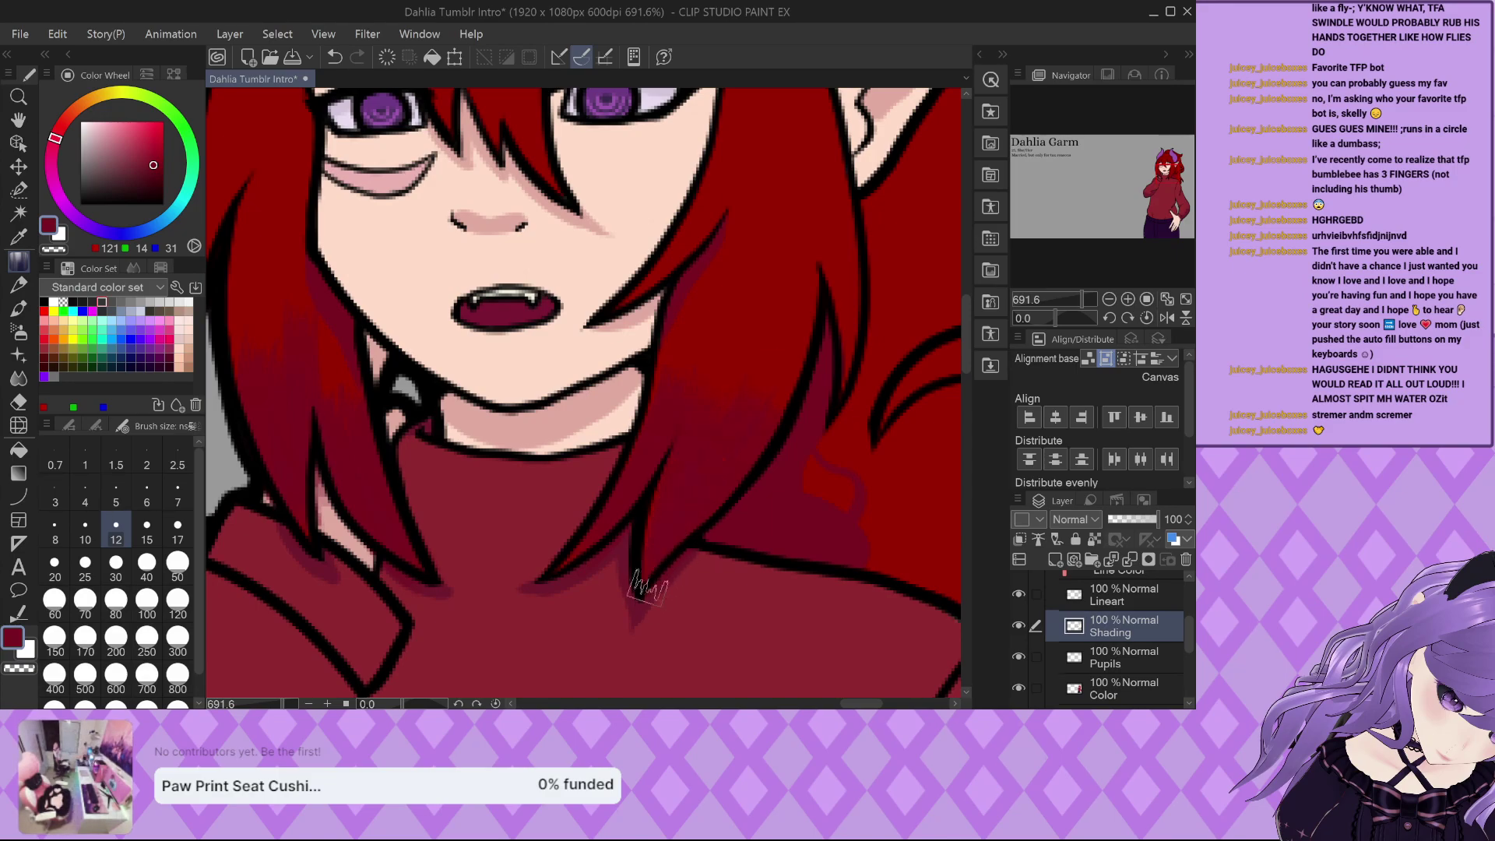
scroll(600, 482, down, 3)
scroll(655, 508, up, 5)
scroll(585, 564, down, 4)
scroll(586, 562, down, 2)
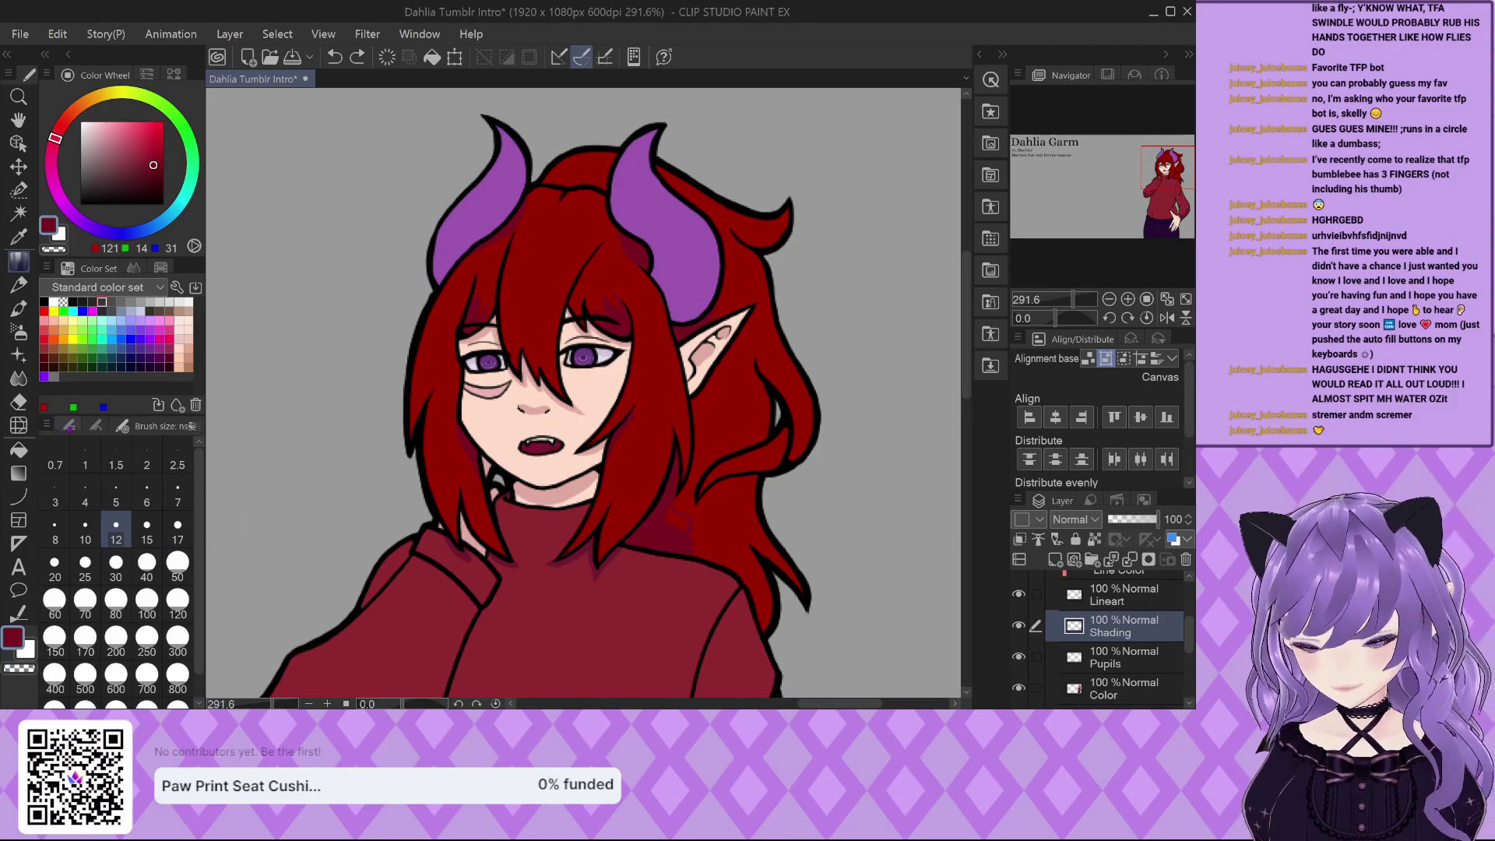
Import another hair brush and try three test strokes, undoing each one.
click(68, 426)
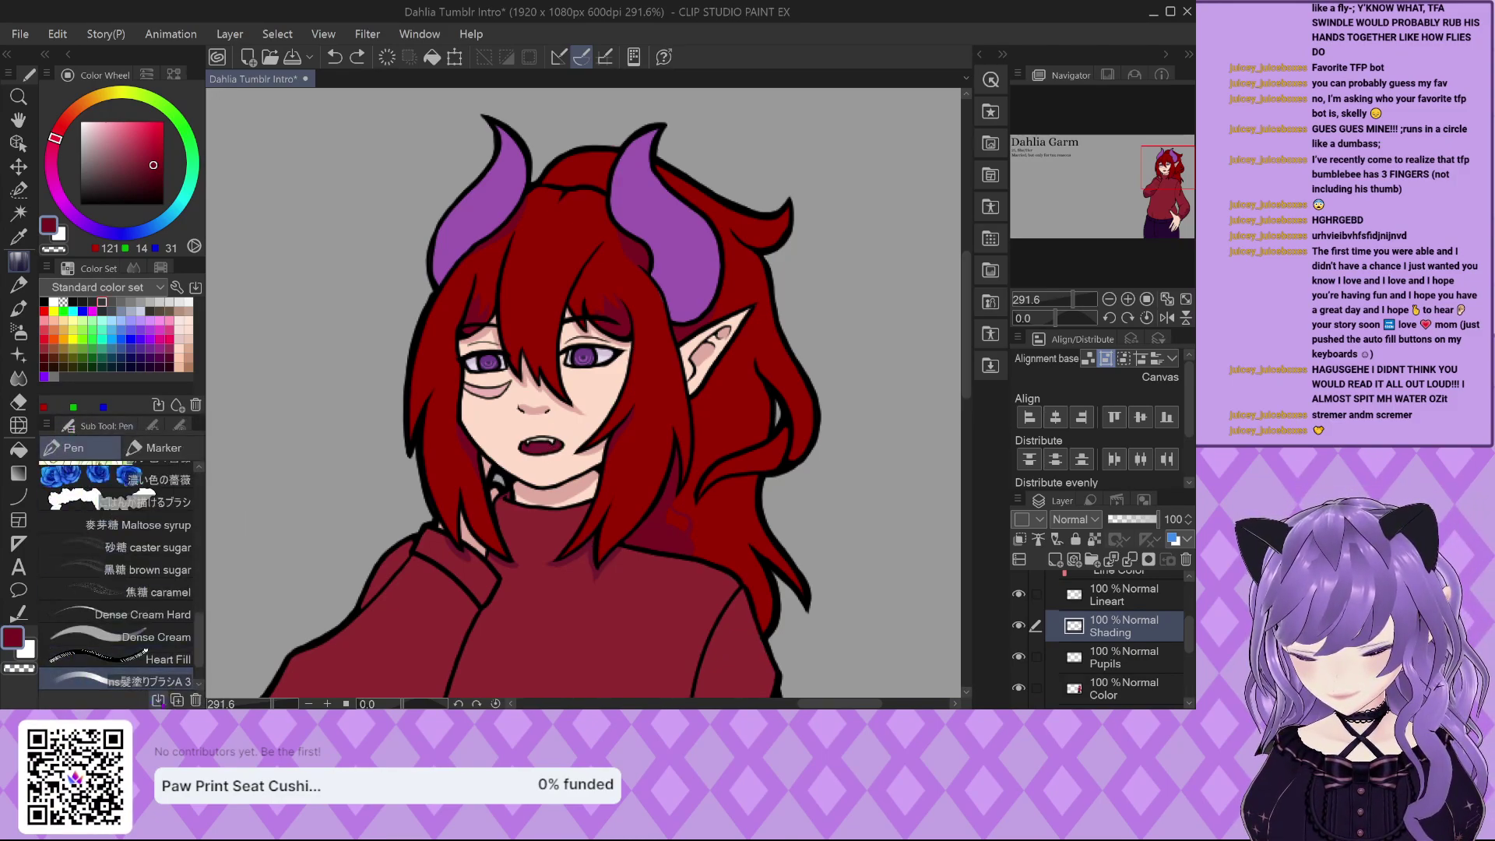
click(158, 700)
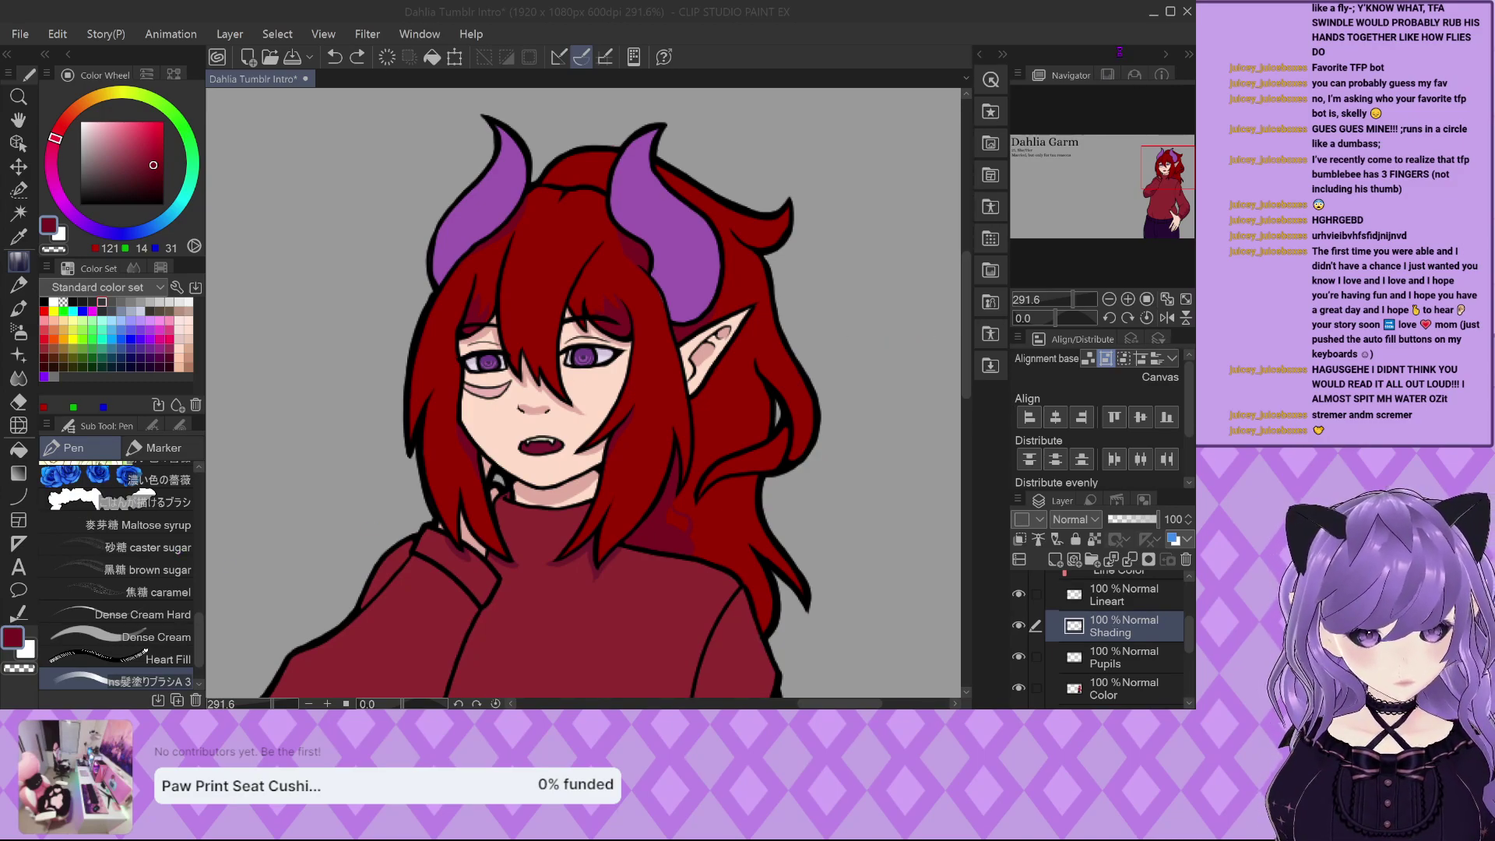
key(period)
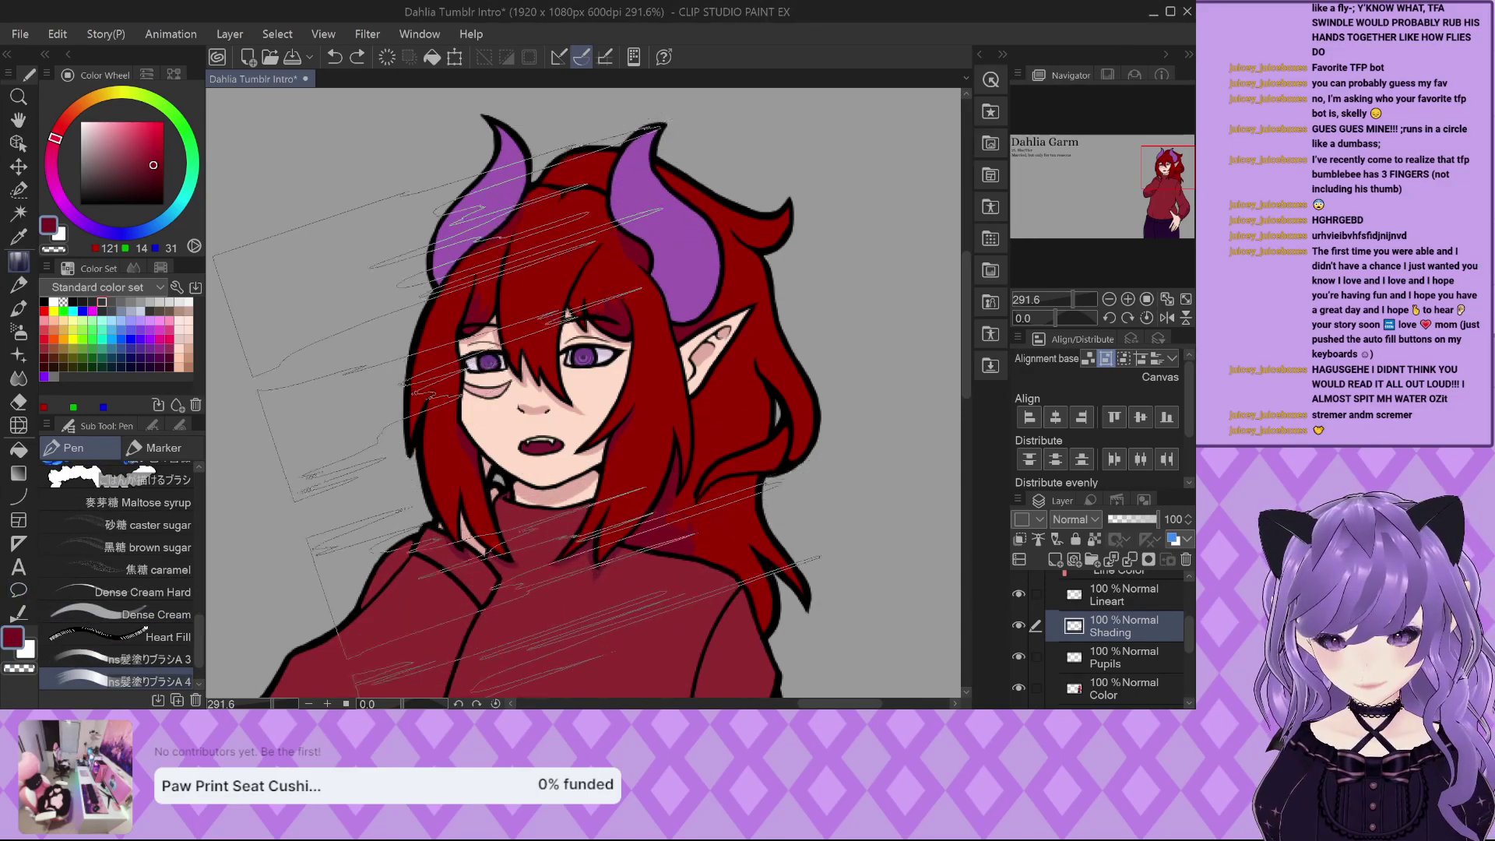
scroll(666, 332, down, 1)
scroll(700, 327, down, 4)
mouse_move(437, 329)
mouse_down()
mouse_move(351, 500)
mouse_move(371, 654)
mouse_up()
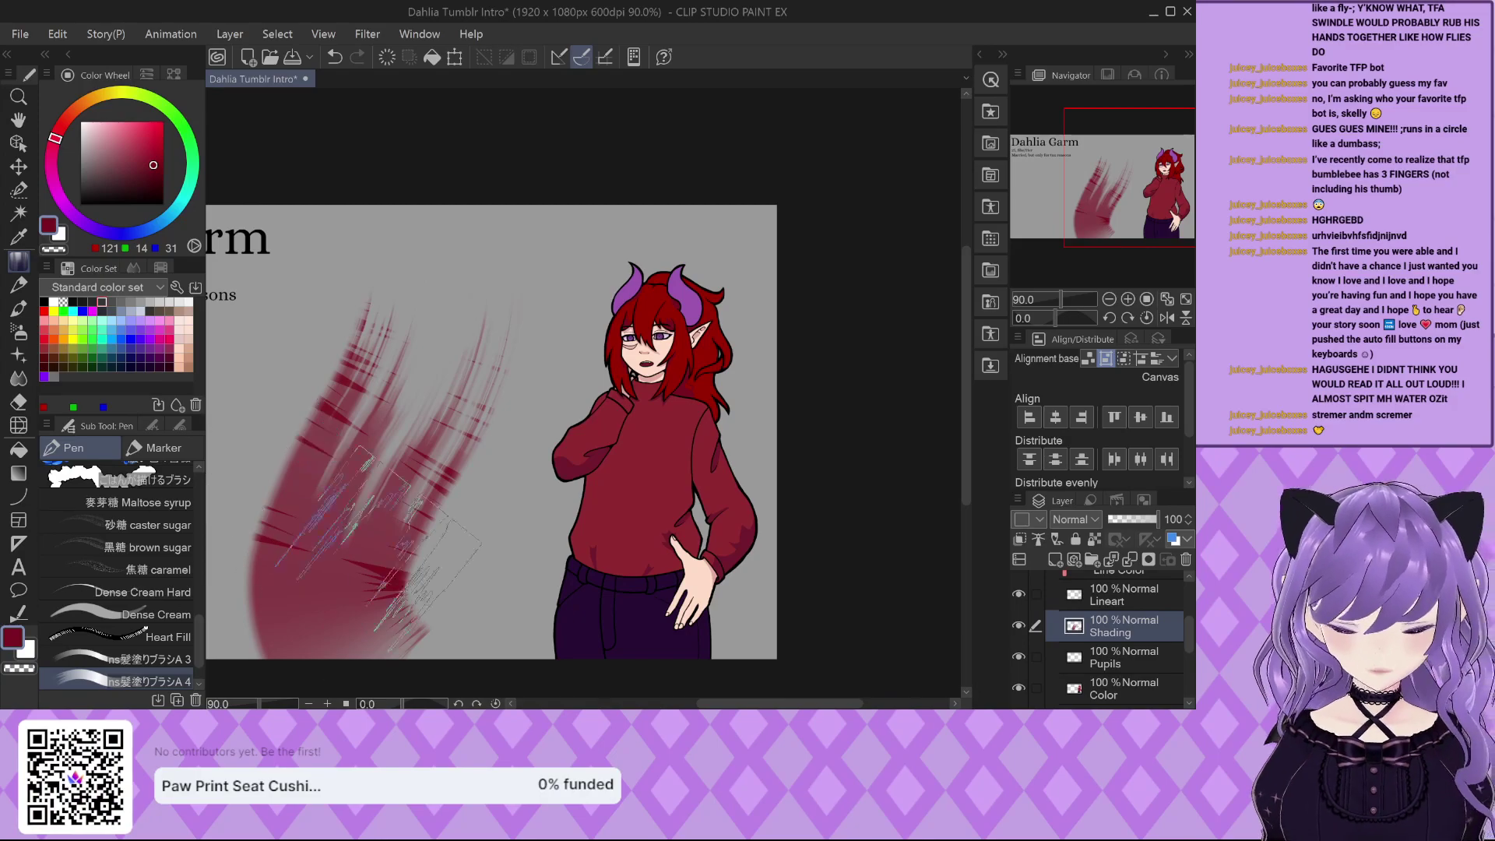
key(ctrl+z)
drag(474, 293, 320, 660)
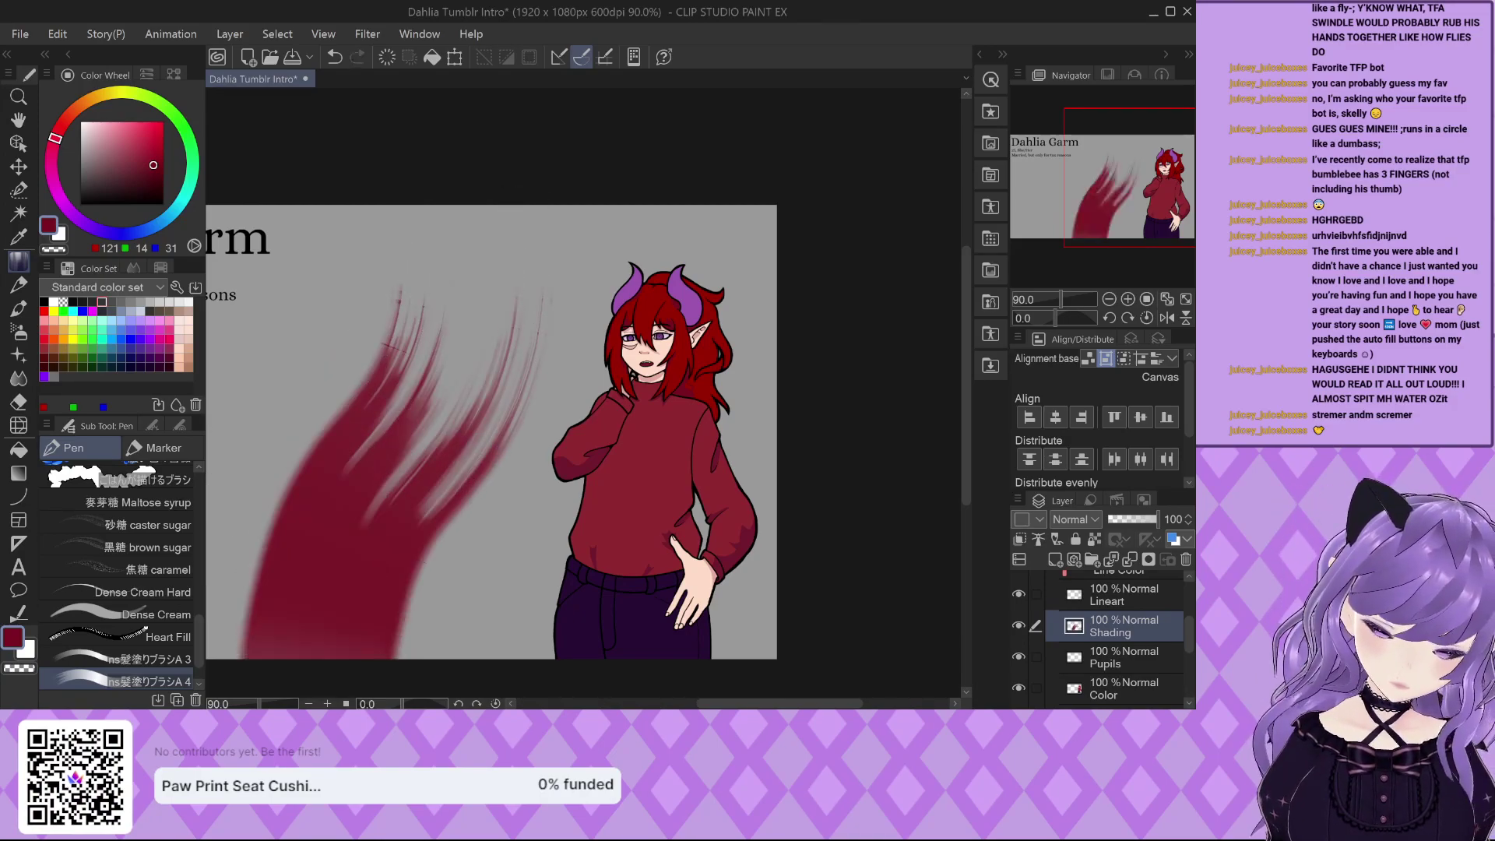
key(ctrl+z)
mouse_move(433, 265)
mouse_down()
mouse_move(261, 588)
mouse_move(389, 697)
mouse_up()
key(ctrl+z)
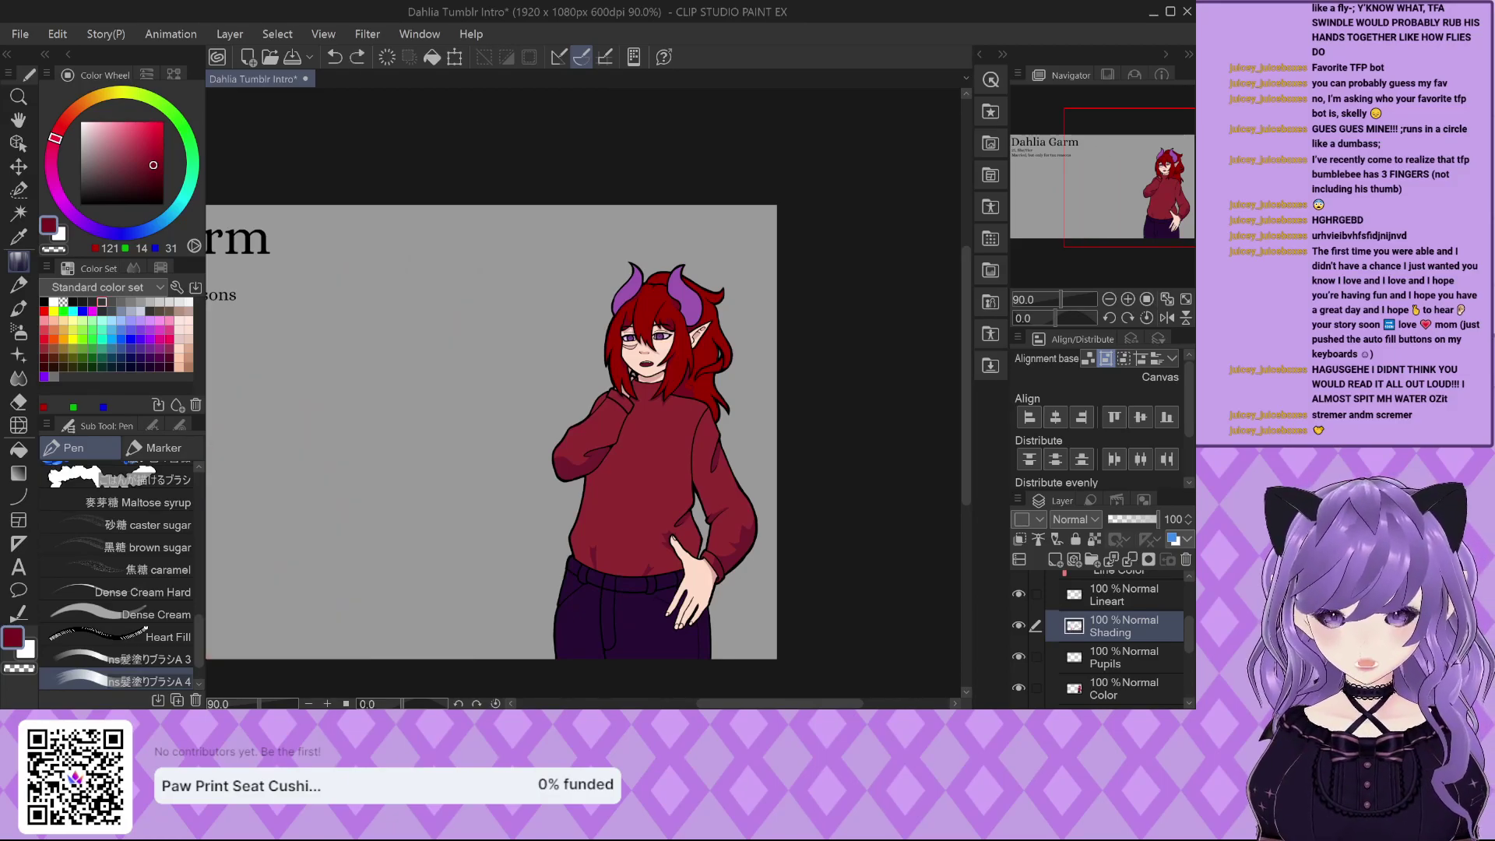
Show the brush size choices and zoom to about 585% on the face and horns.
scroll(747, 316, up, 3)
scroll(128, 523, up, 3)
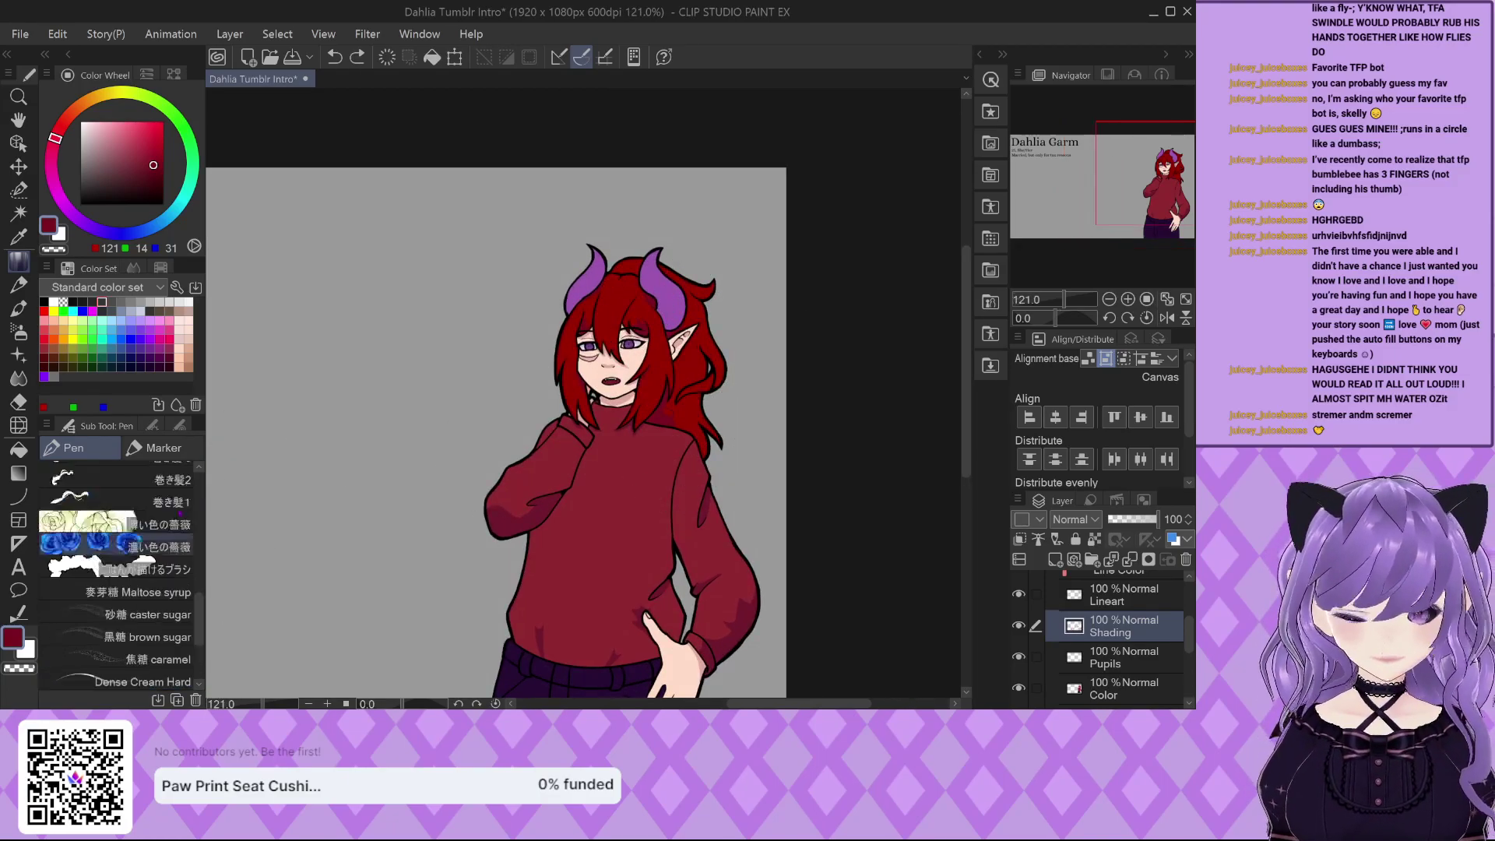
click(178, 425)
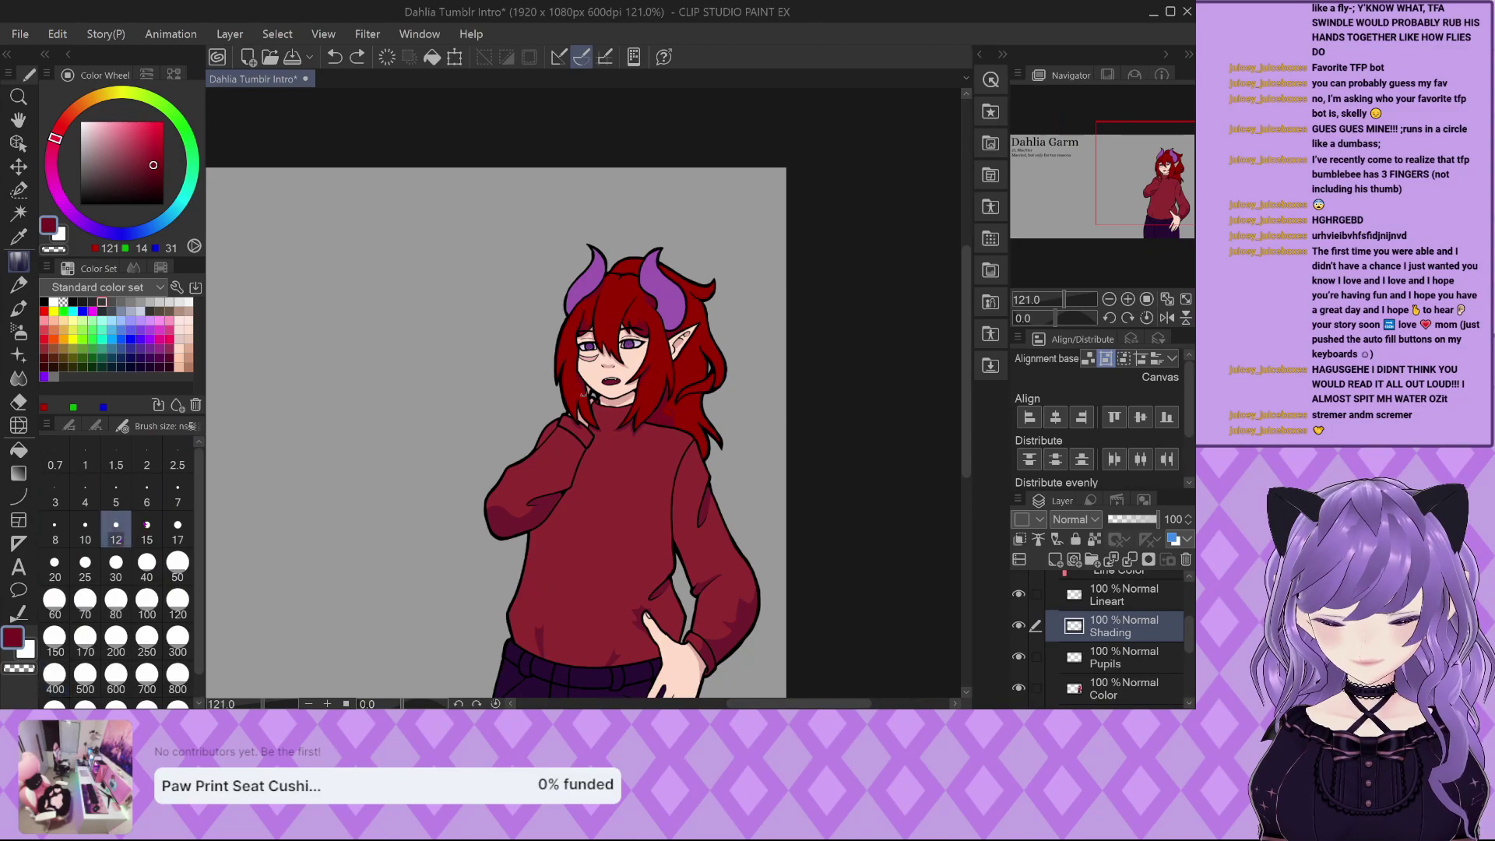
scroll(755, 384, up, 6)
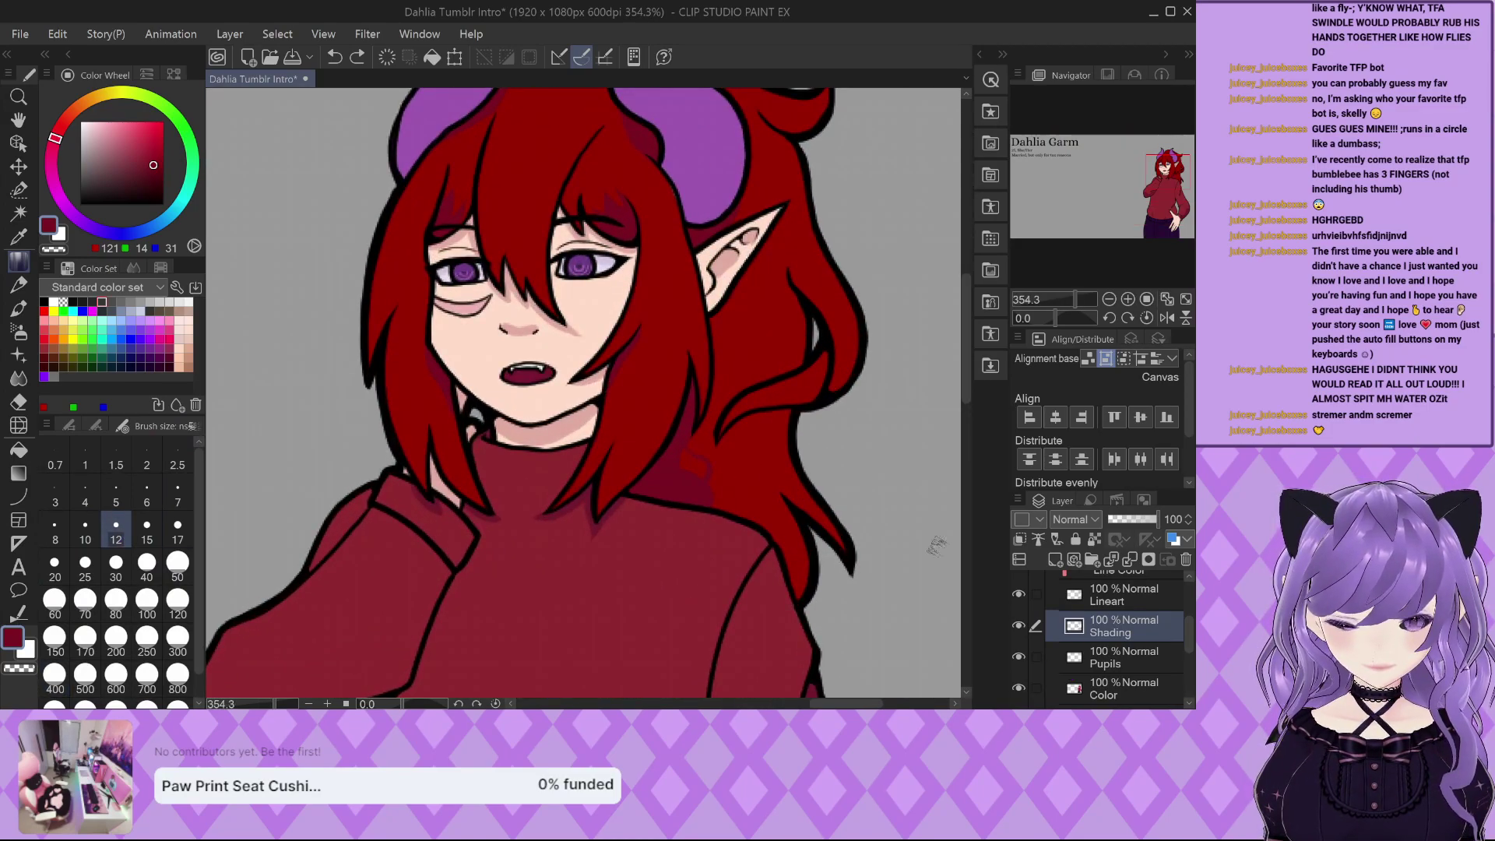
scroll(643, 435, up, 1)
scroll(606, 518, down, 2)
scroll(658, 388, up, 4)
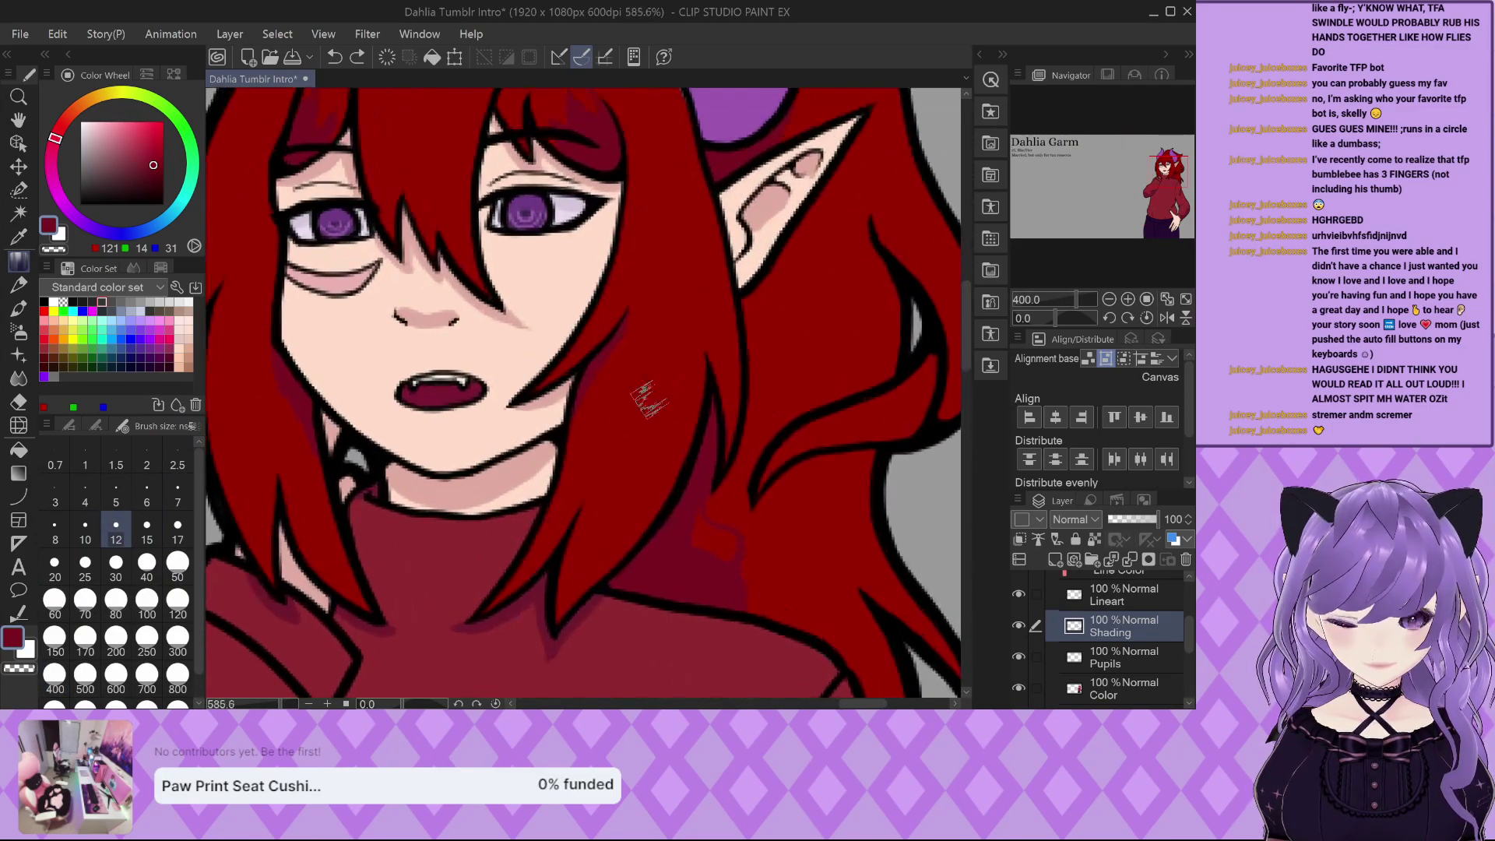
scroll(610, 470, down, 1)
scroll(546, 366, down, 3)
scroll(506, 311, up, 4)
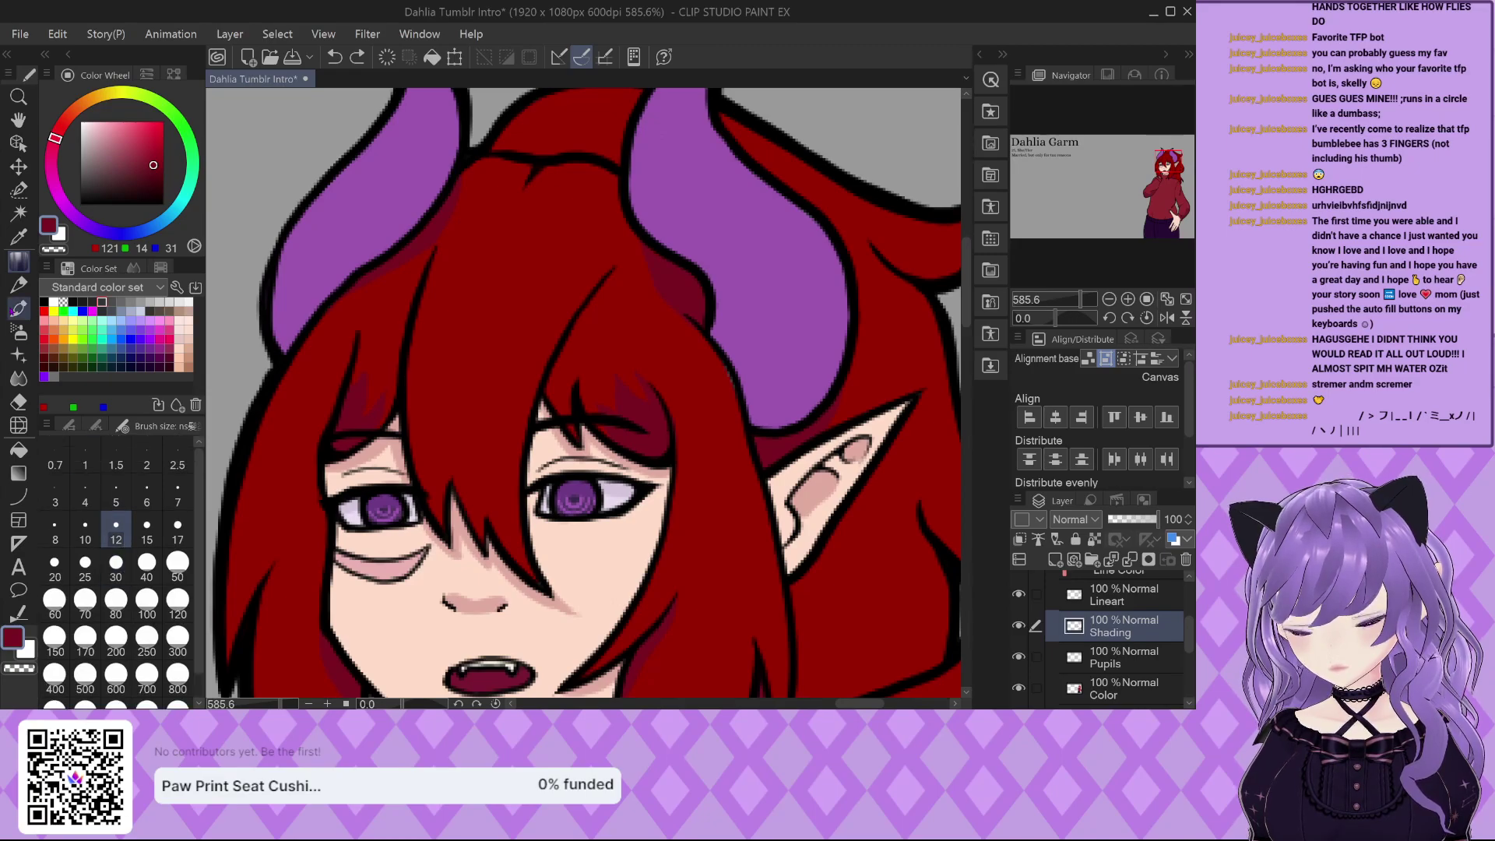
Test a Dappled light decoration stroke over the hair, then undo it.
click(18, 332)
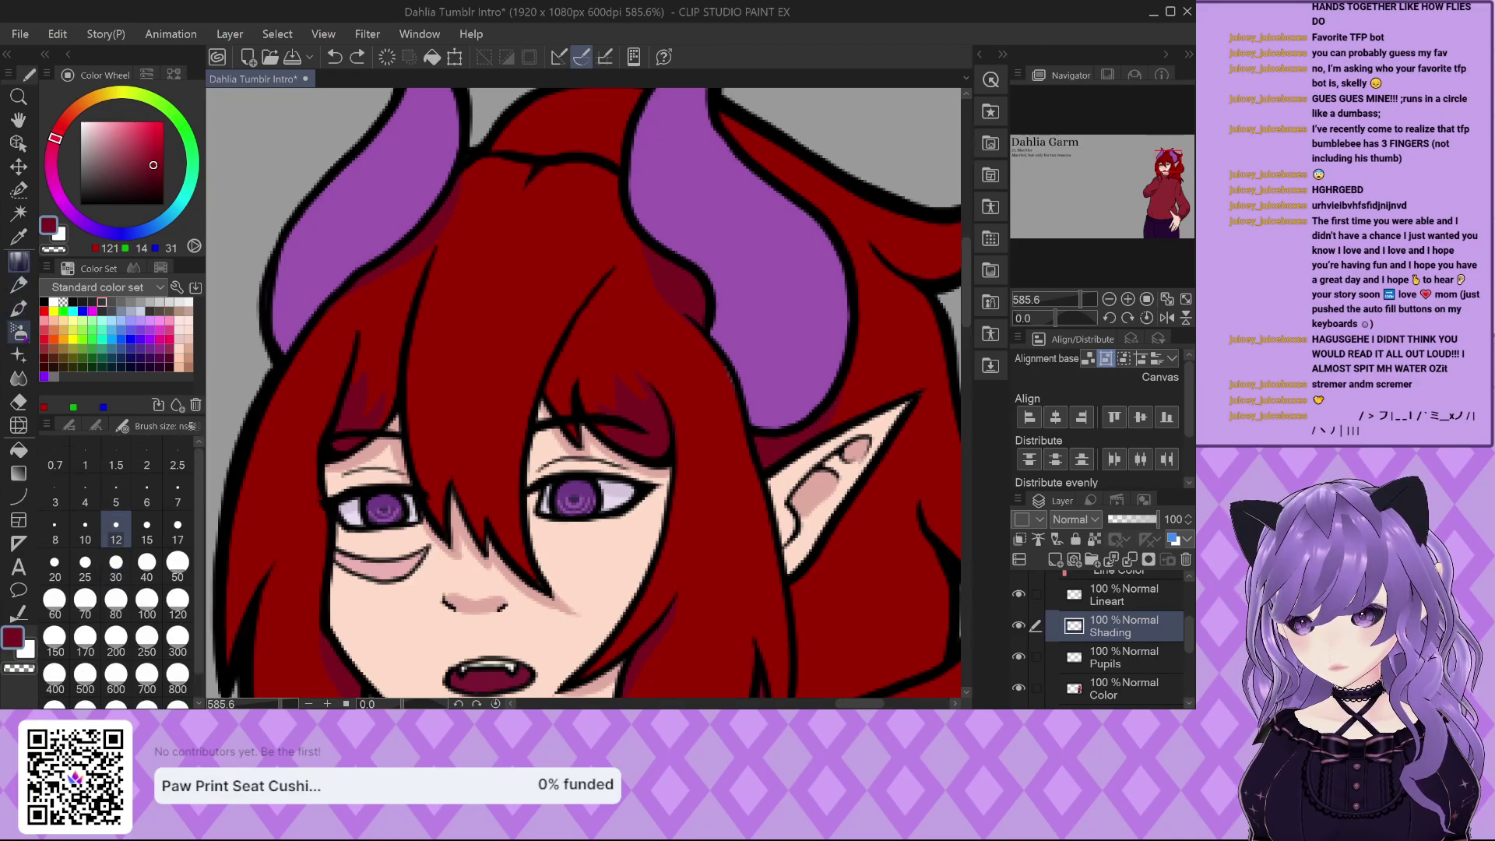
click(21, 357)
click(70, 424)
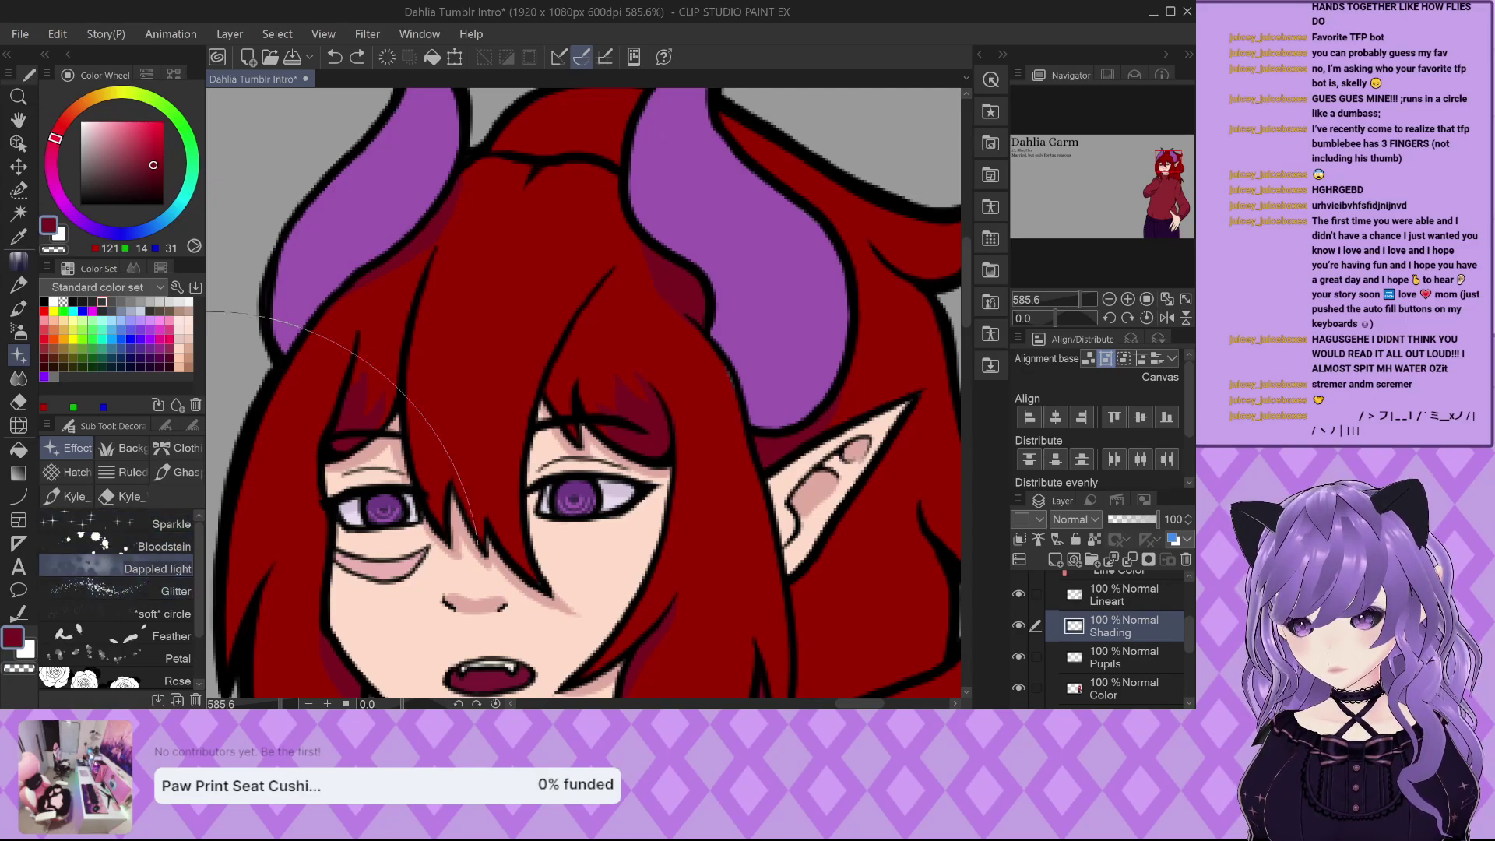
drag(513, 437, 374, 460)
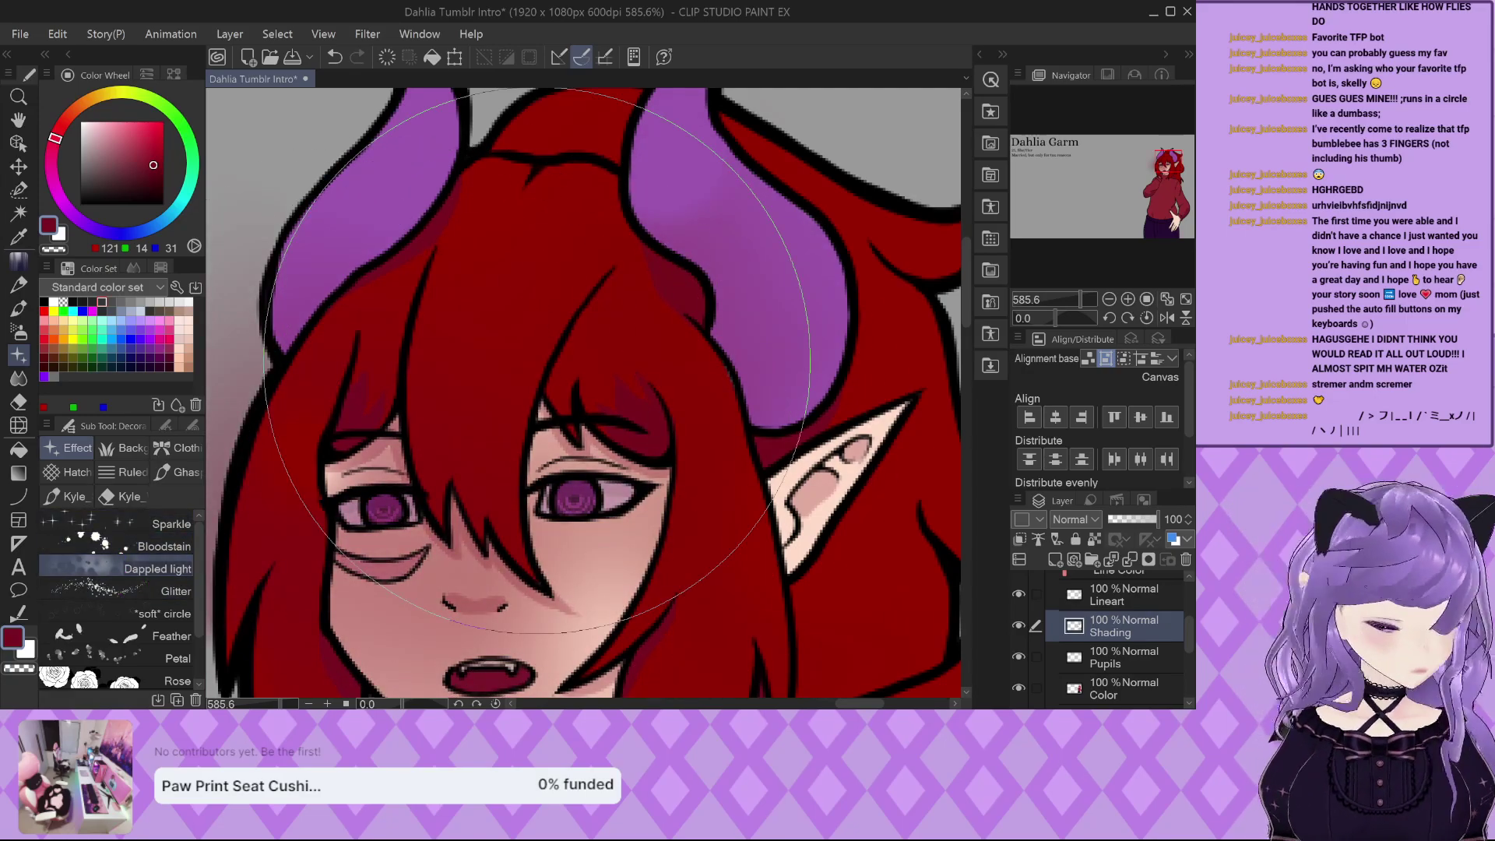
key(ctrl+z)
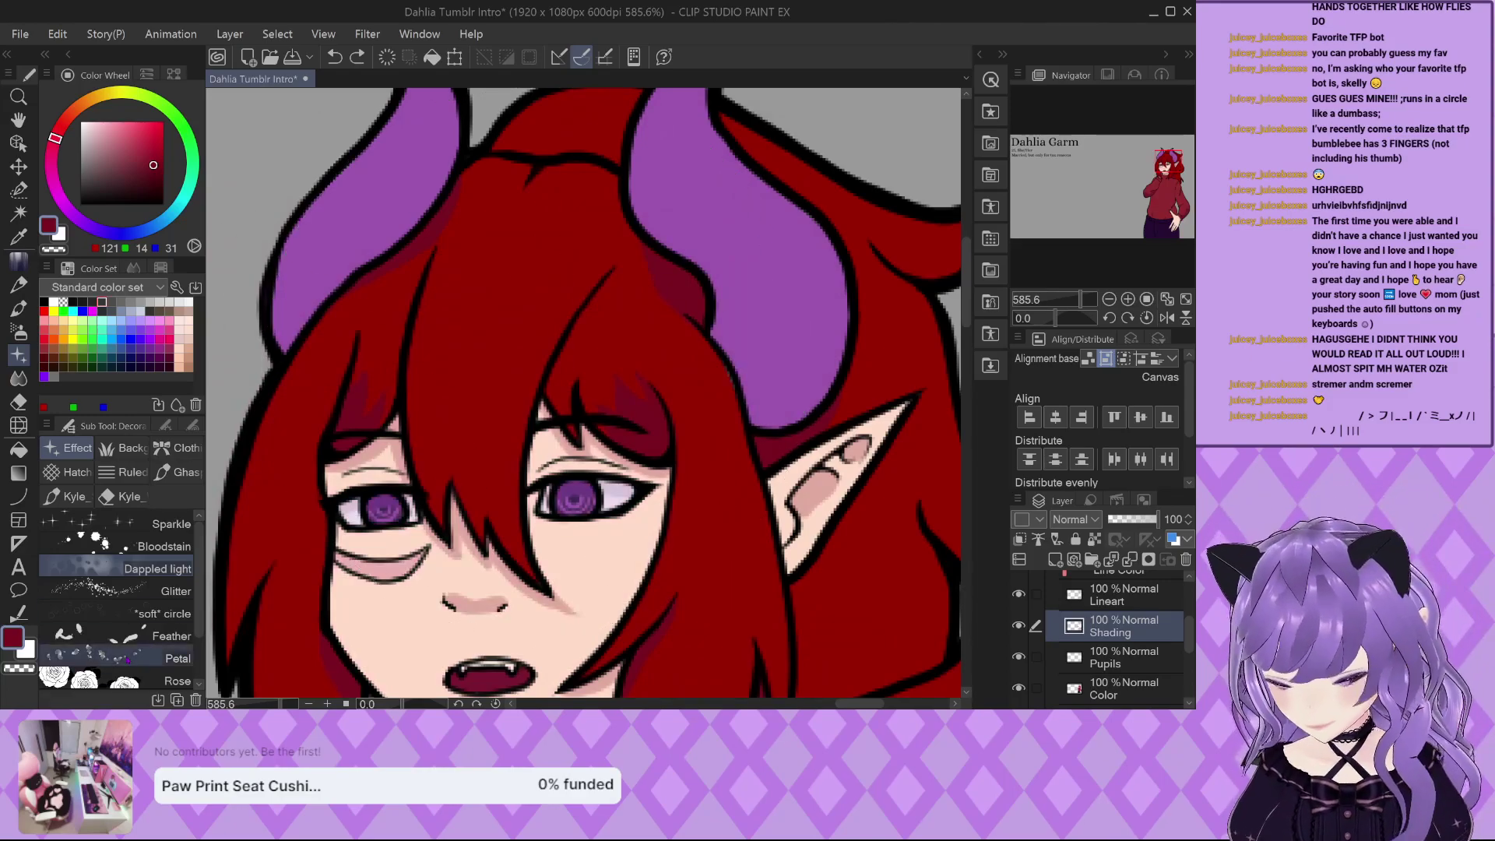
Try the Button chain decoration brush with a stroke across the canvas, then undo it.
scroll(151, 678, down, 3)
click(150, 676)
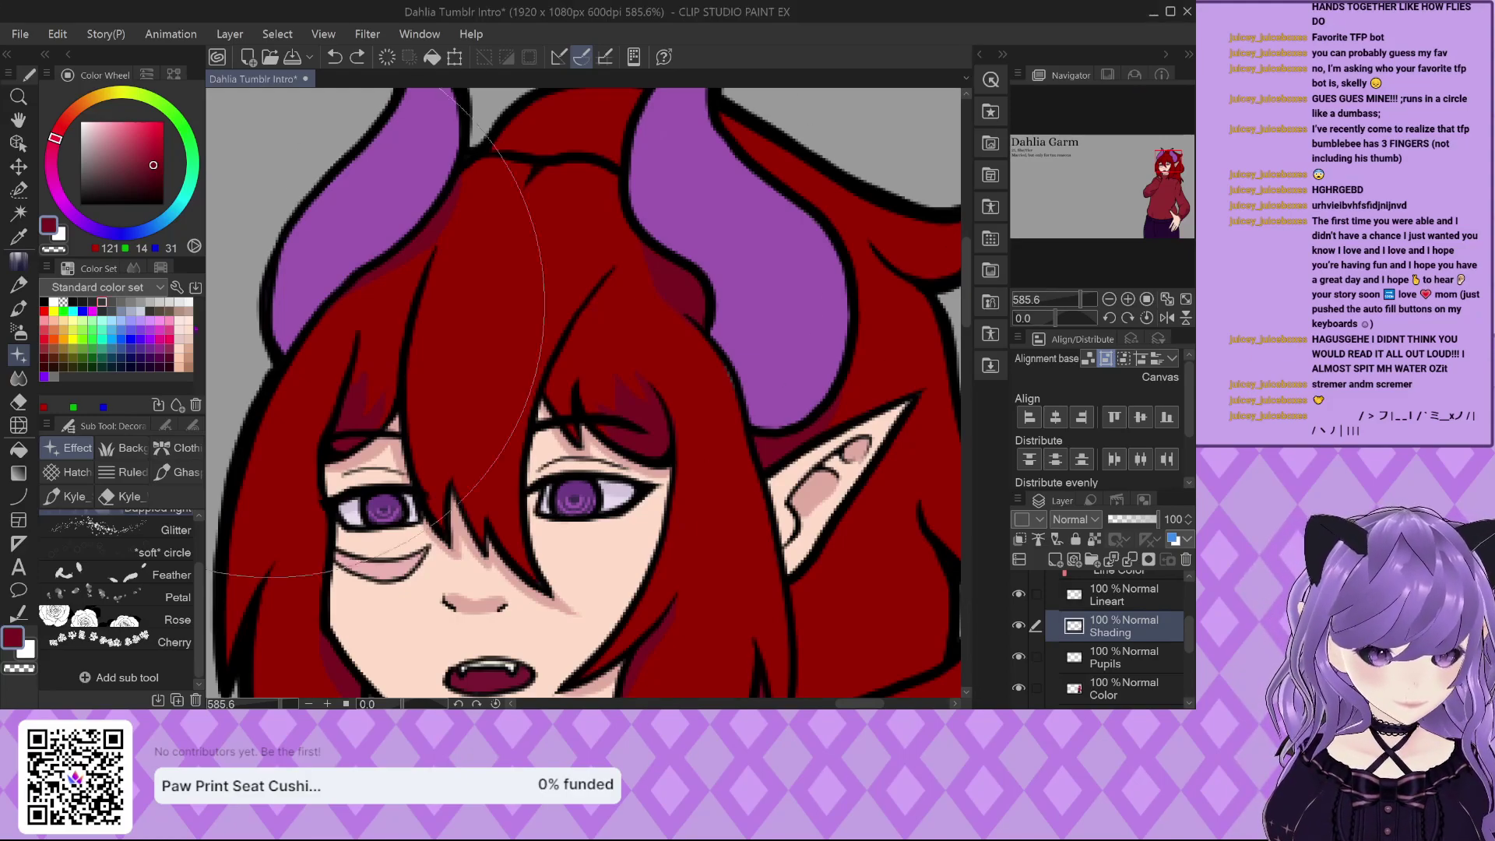
click(69, 496)
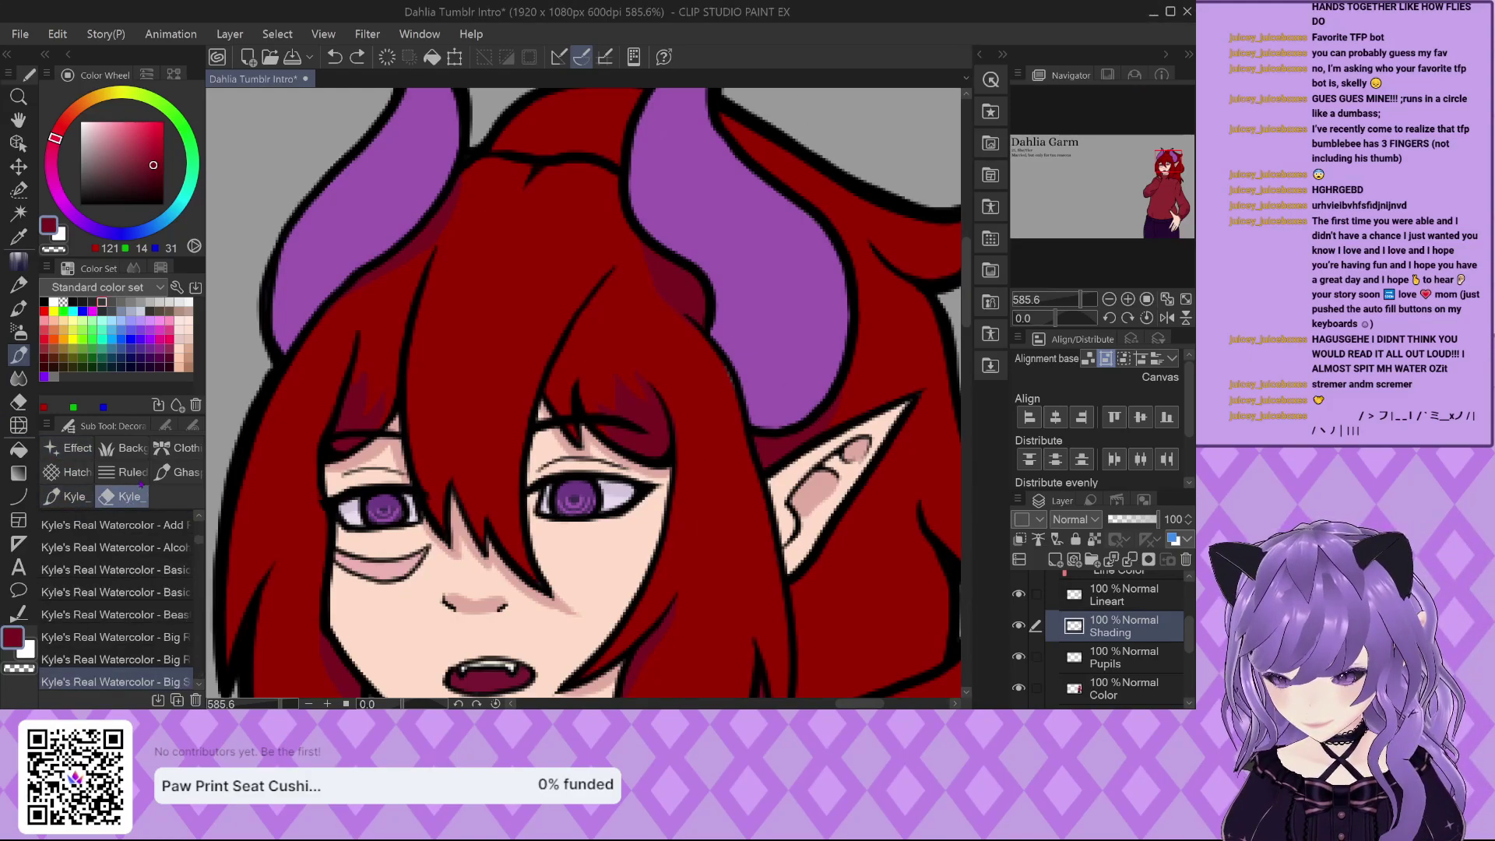
click(177, 450)
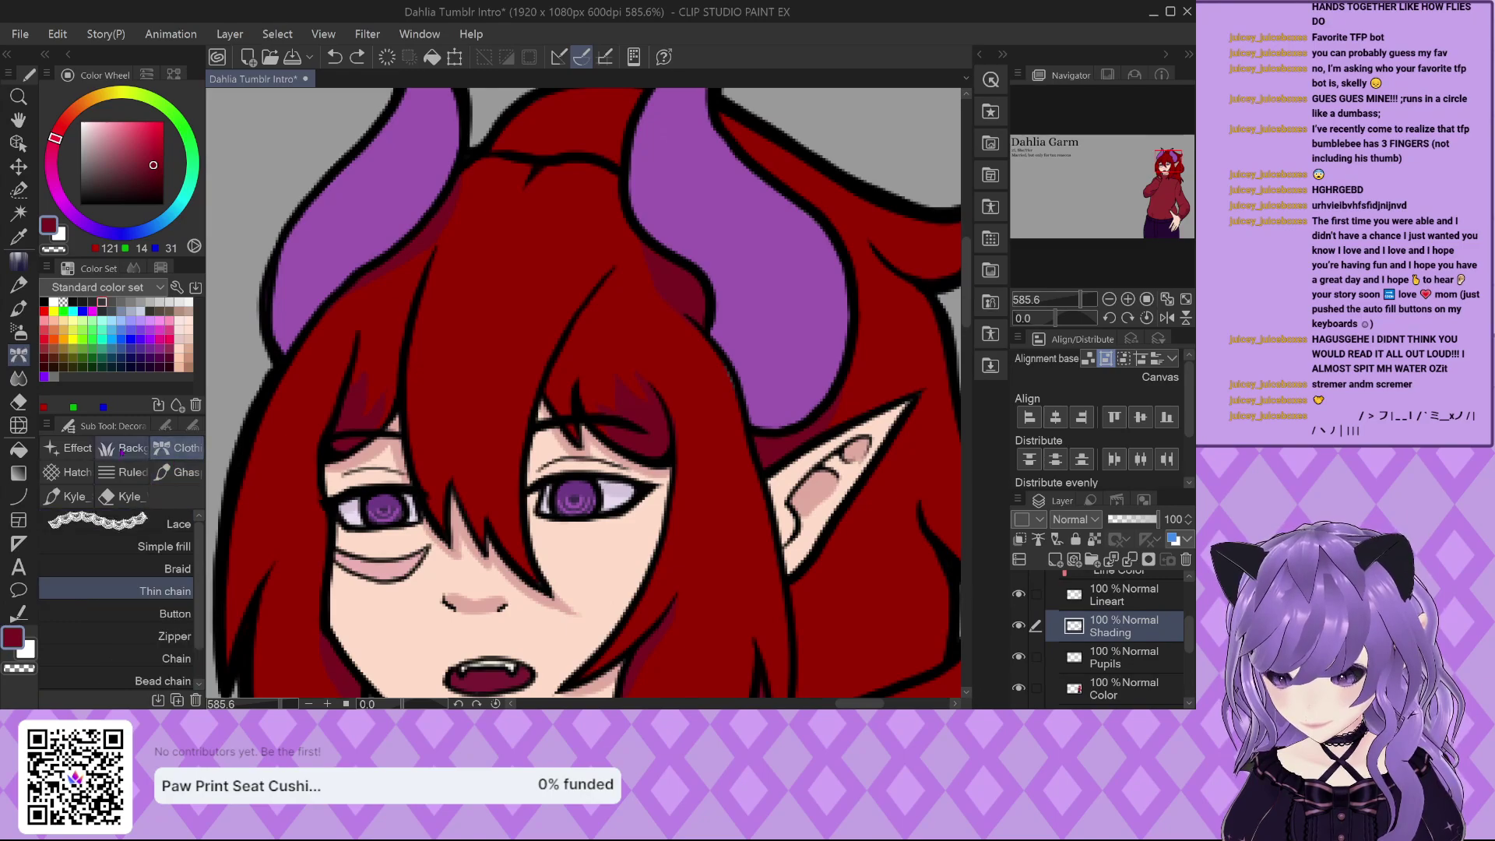
click(122, 450)
scroll(110, 589, down, 2)
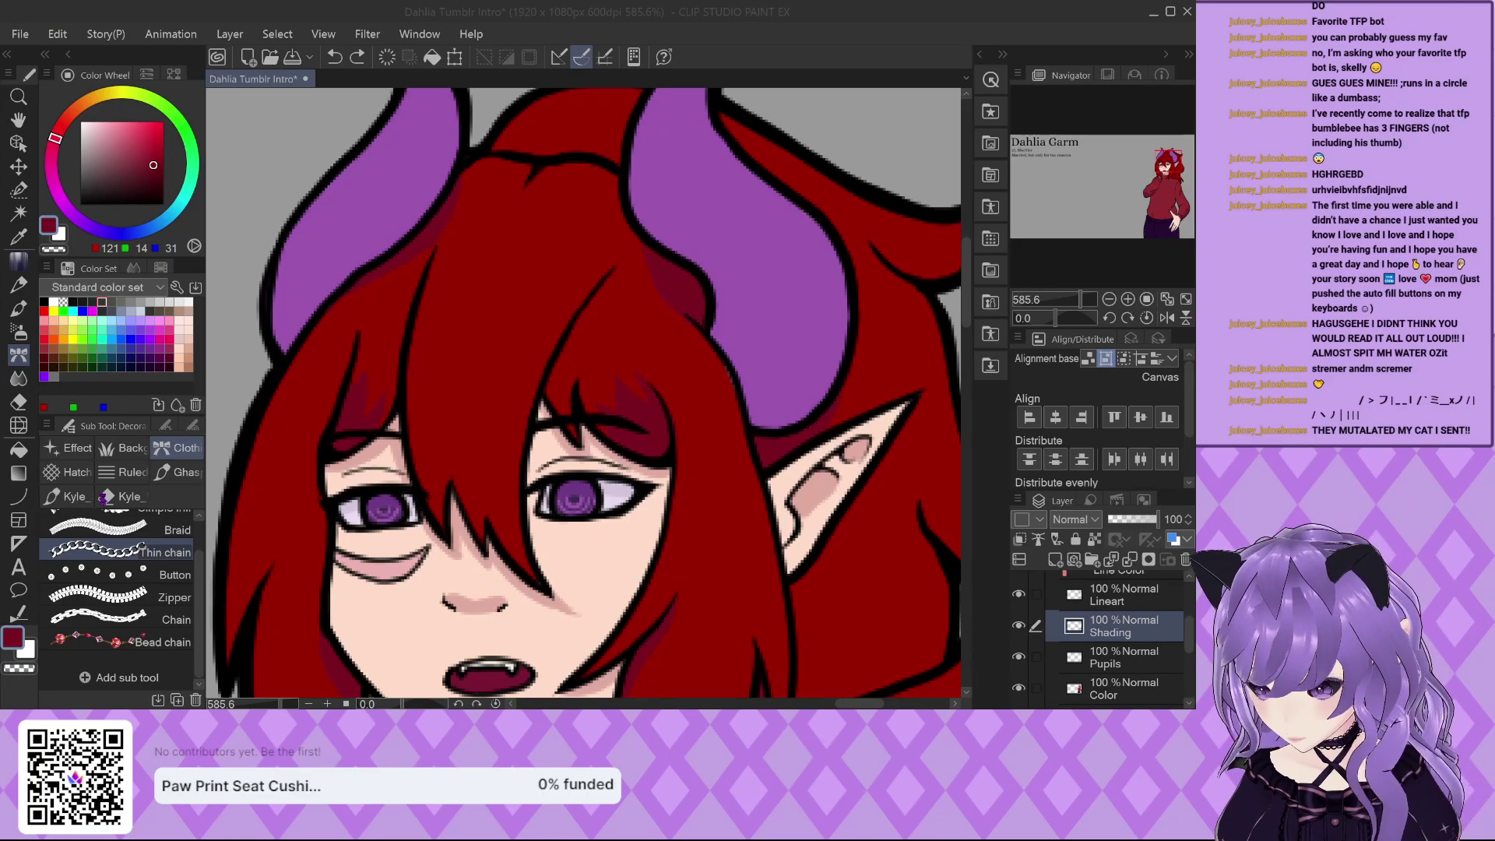
click(117, 575)
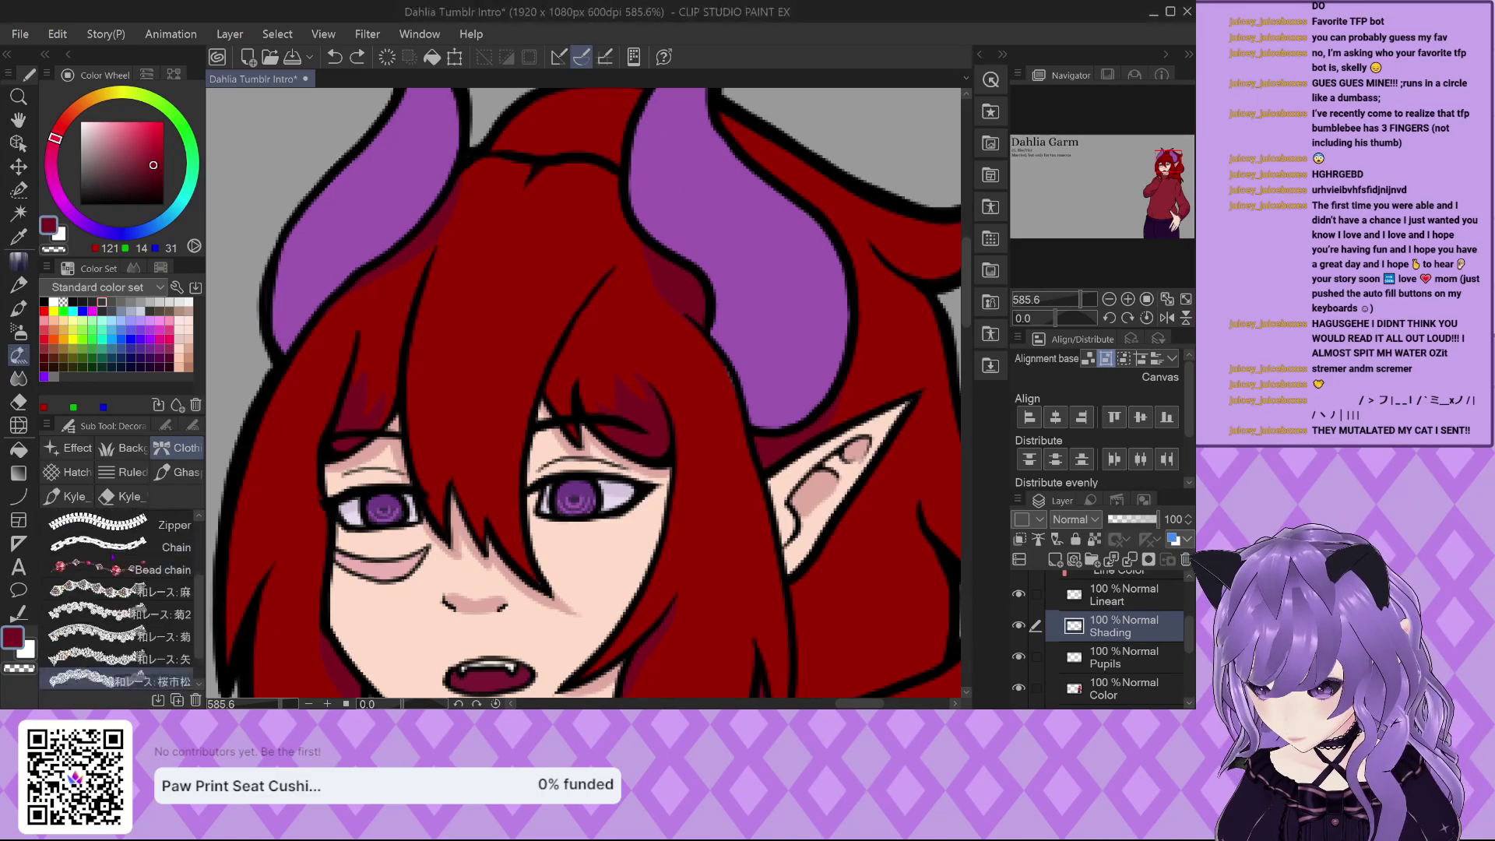
scroll(117, 574, up, 1)
scroll(118, 574, up, 1)
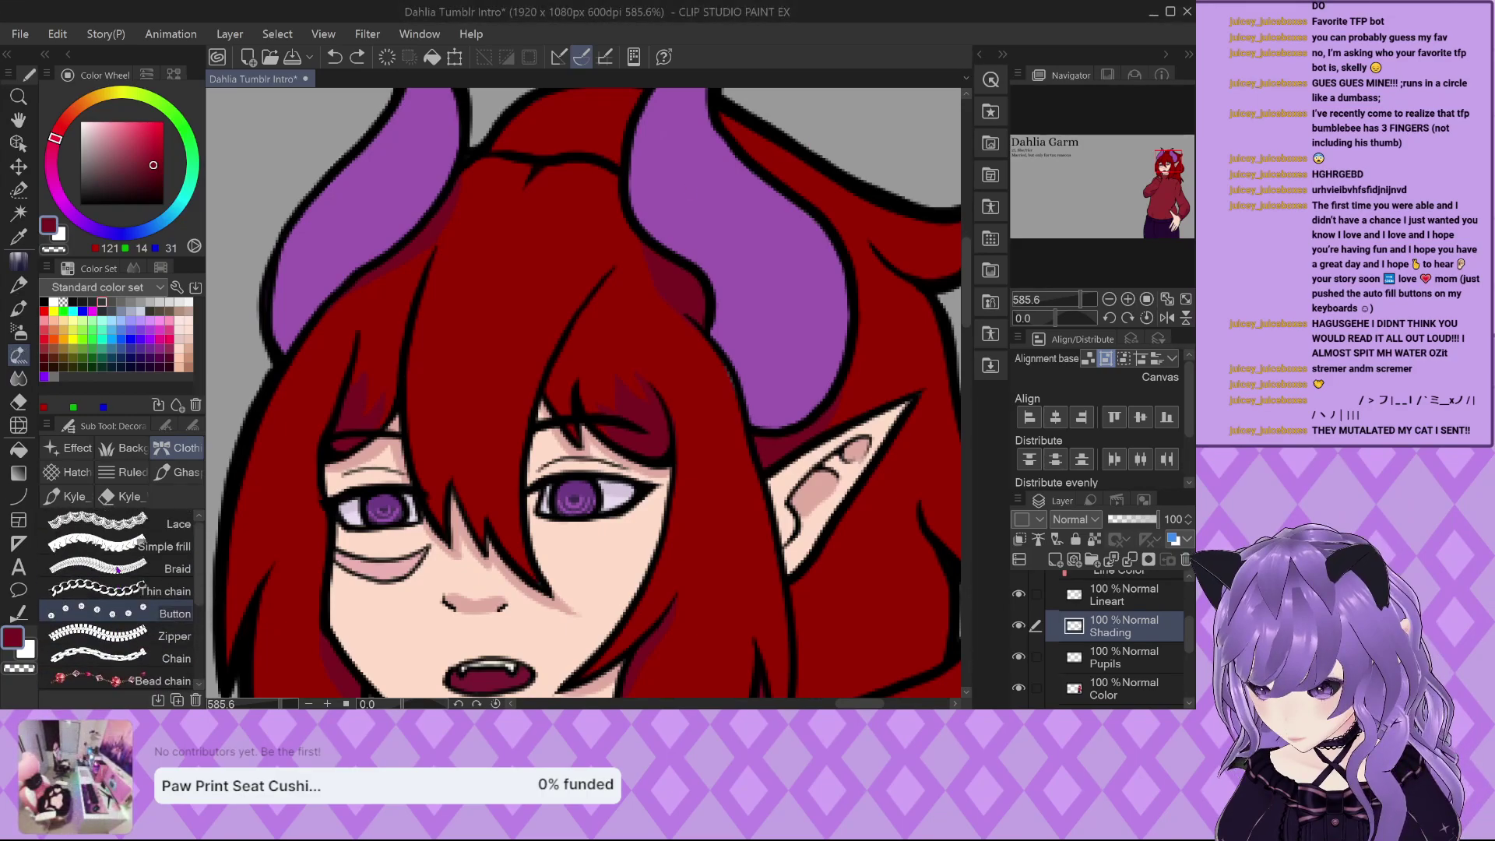
scroll(451, 490, down, 1)
scroll(446, 417, down, 3)
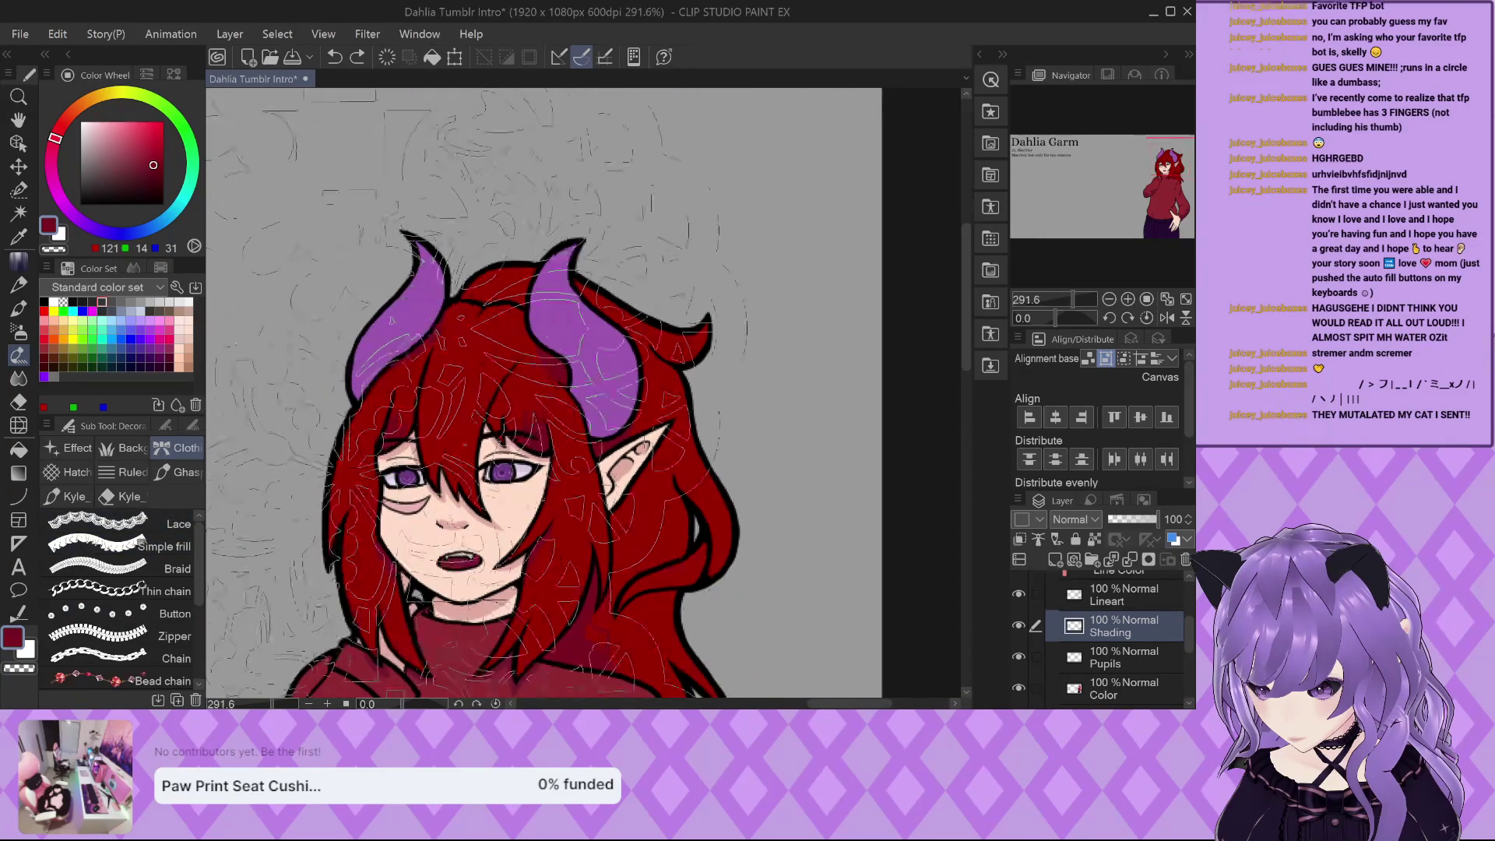
mouse_move(475, 425)
mouse_down()
mouse_move(405, 377)
mouse_move(588, 335)
mouse_move(397, 374)
mouse_up()
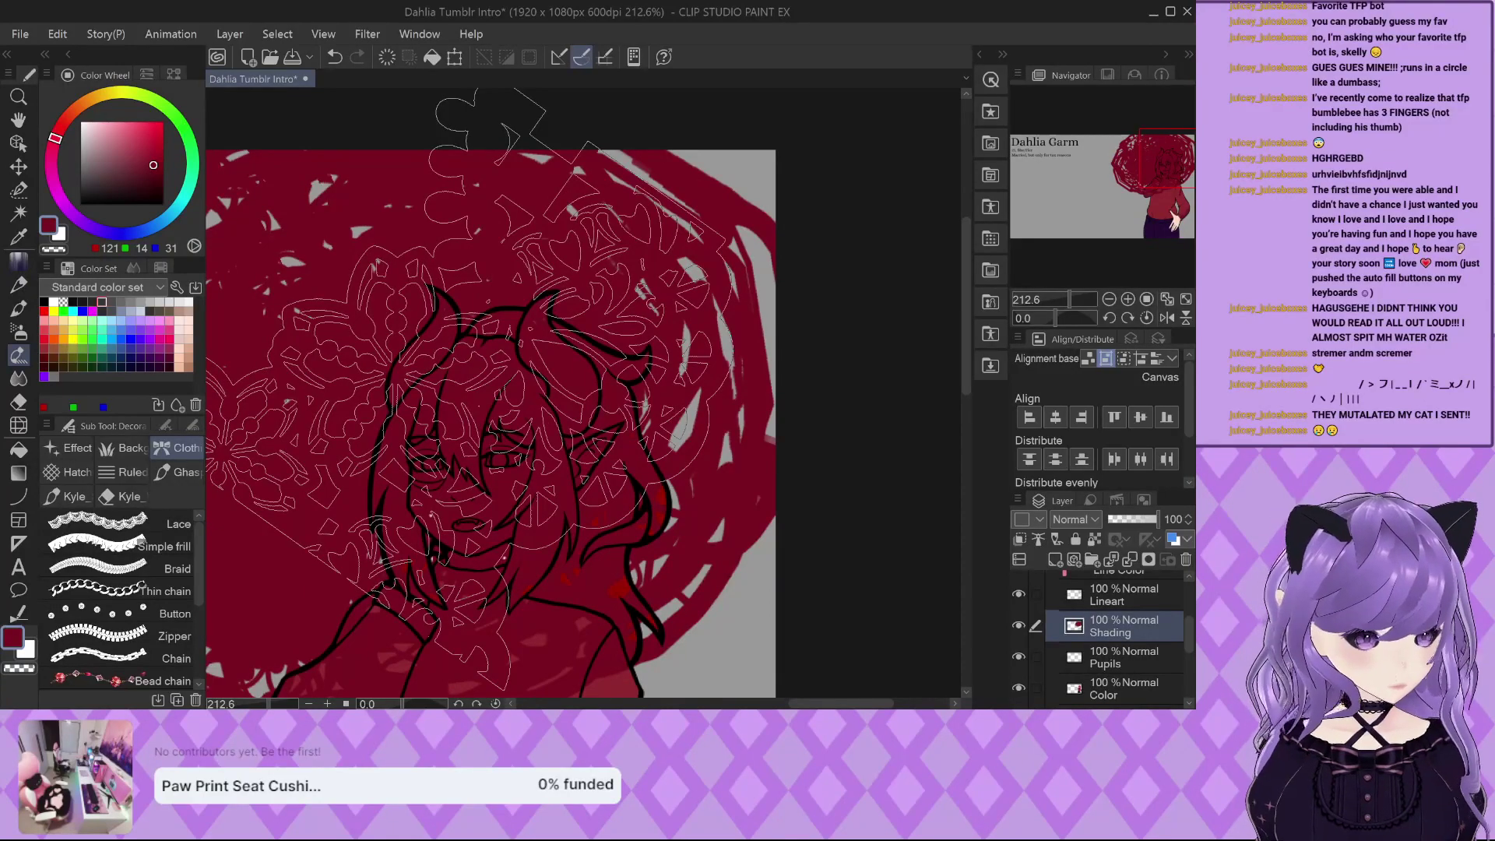
key(ctrl+z)
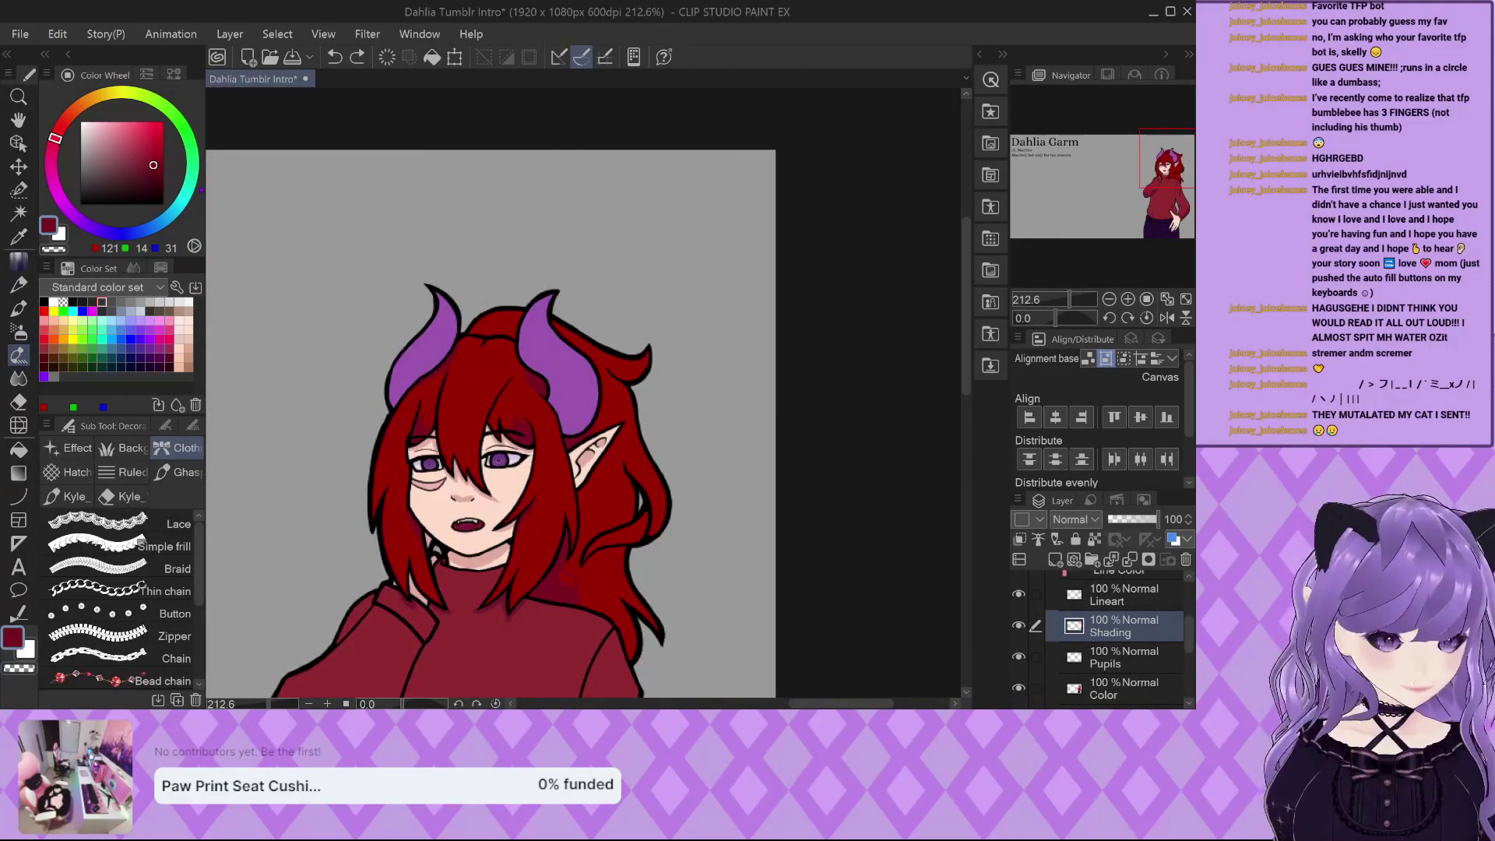
Test a dark red Cloud background stroke behind the character, undo it, and return to the pen brushes.
click(120, 448)
click(123, 567)
scroll(122, 567, down, 1)
click(156, 574)
mouse_move(452, 312)
mouse_down()
mouse_move(303, 389)
mouse_move(545, 234)
mouse_move(701, 234)
mouse_up()
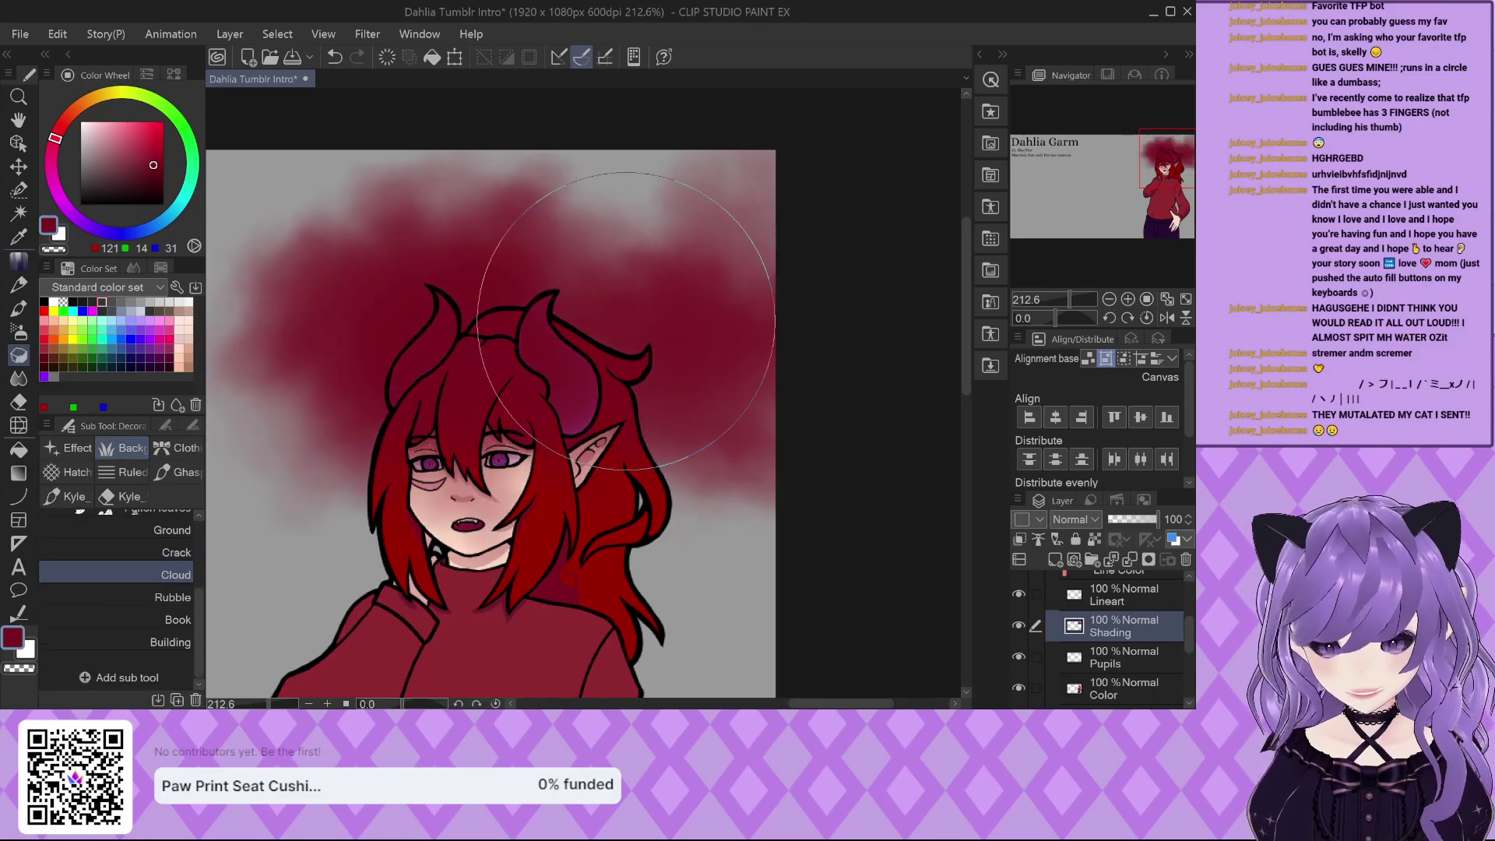
key(ctrl+z)
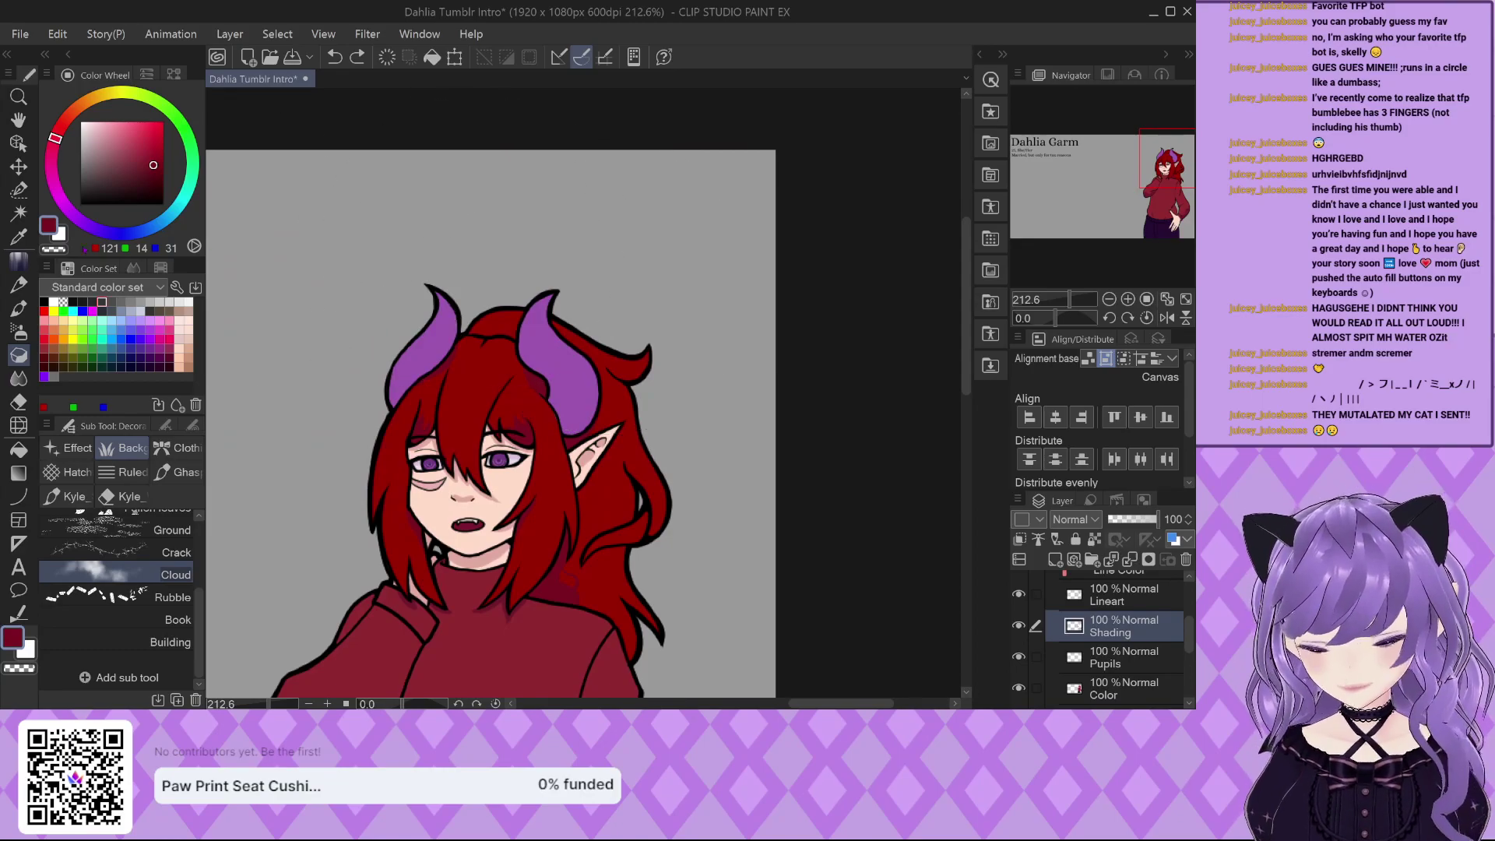
click(21, 261)
scroll(102, 612, down, 2)
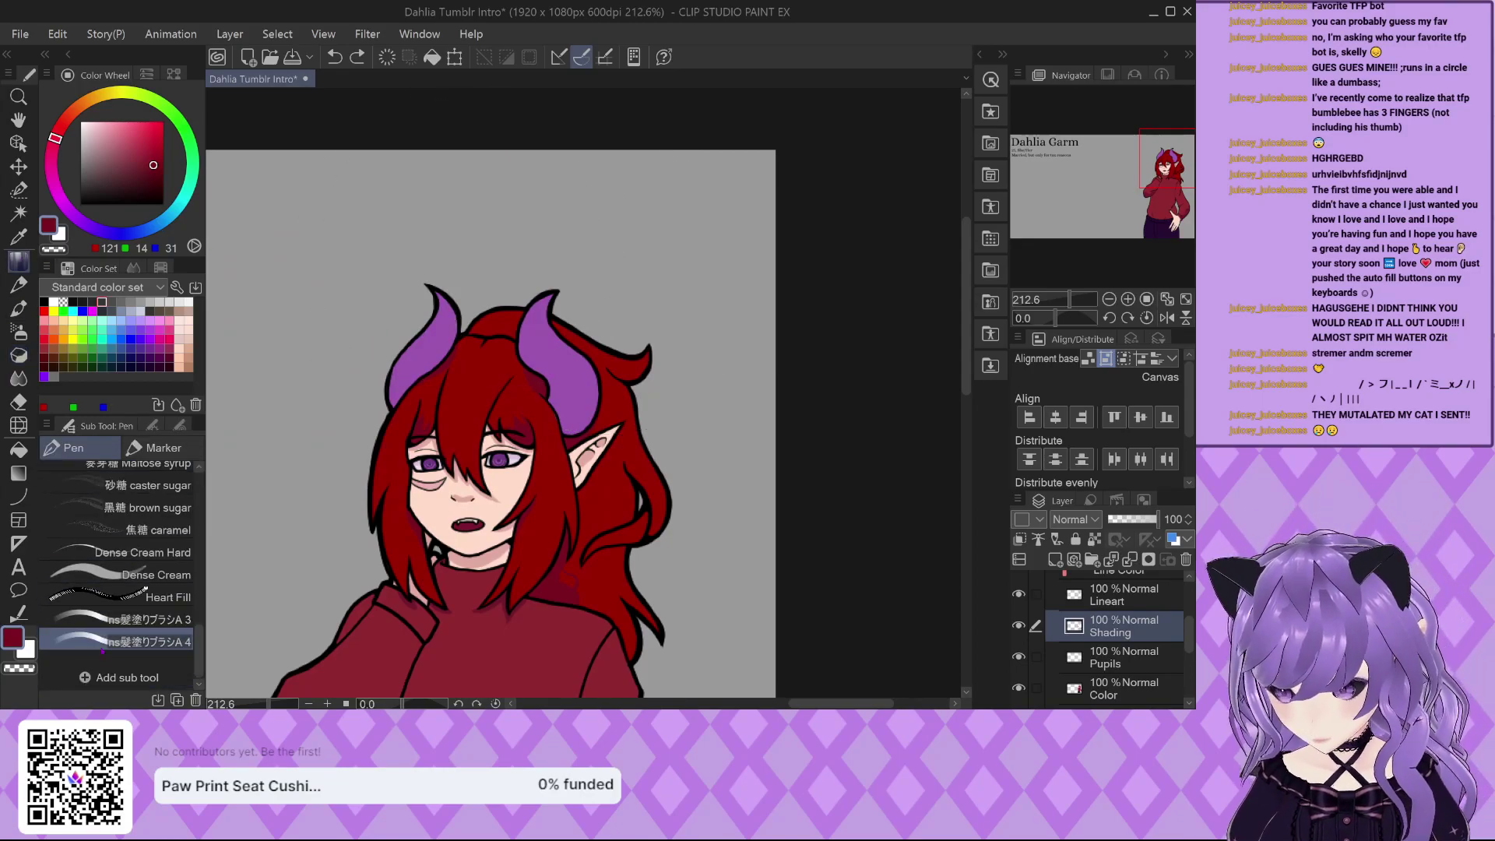
Settle on the fourth hair-painting pen brush after briefly trying Heart Fill.
click(102, 623)
click(105, 600)
click(105, 620)
click(107, 636)
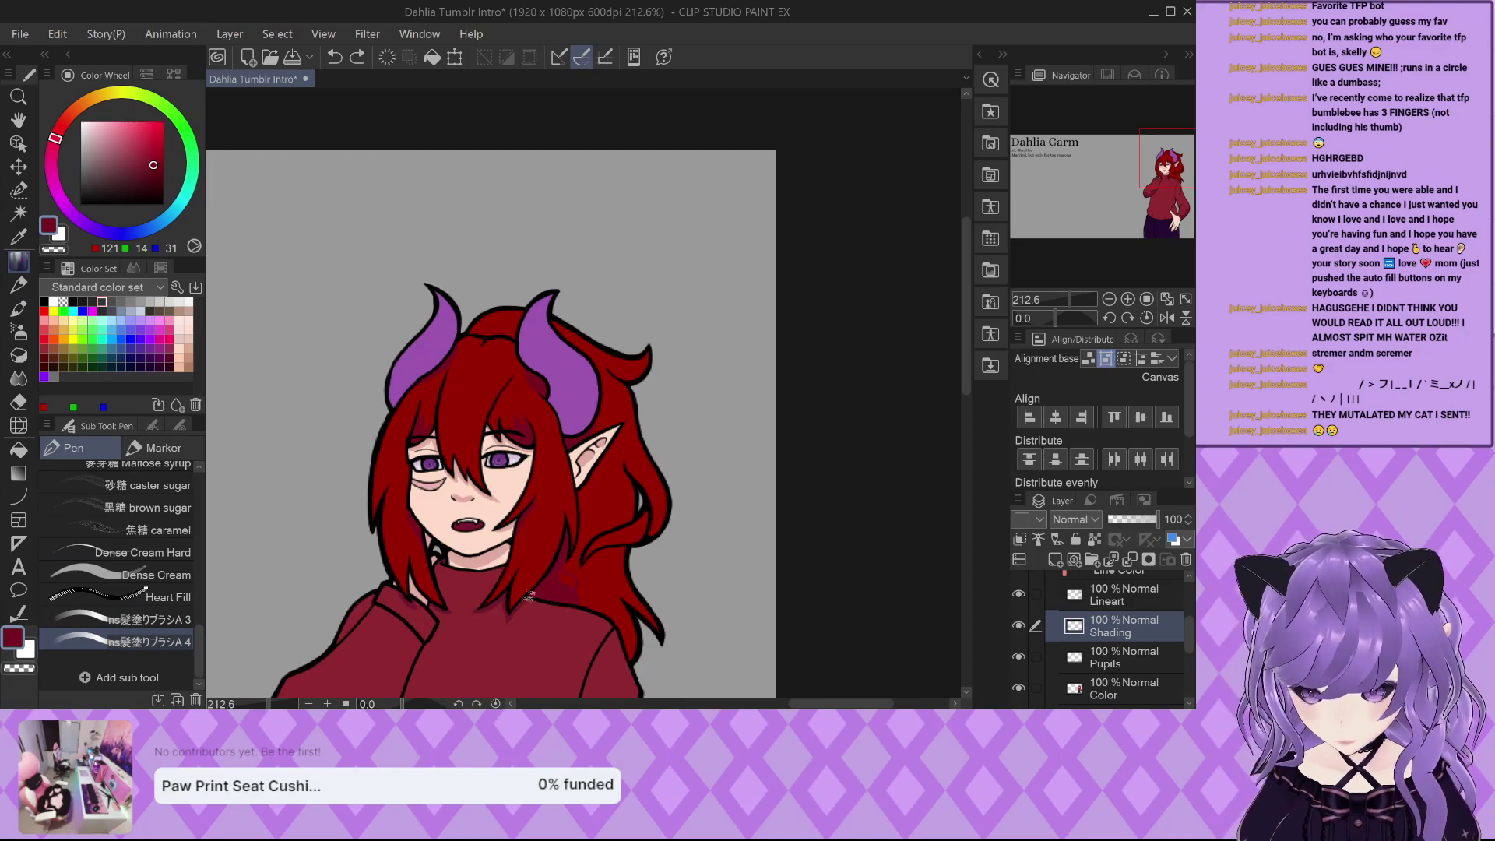
Darken the hair shading near the neck with a dark red stroke.
scroll(566, 583, up, 3)
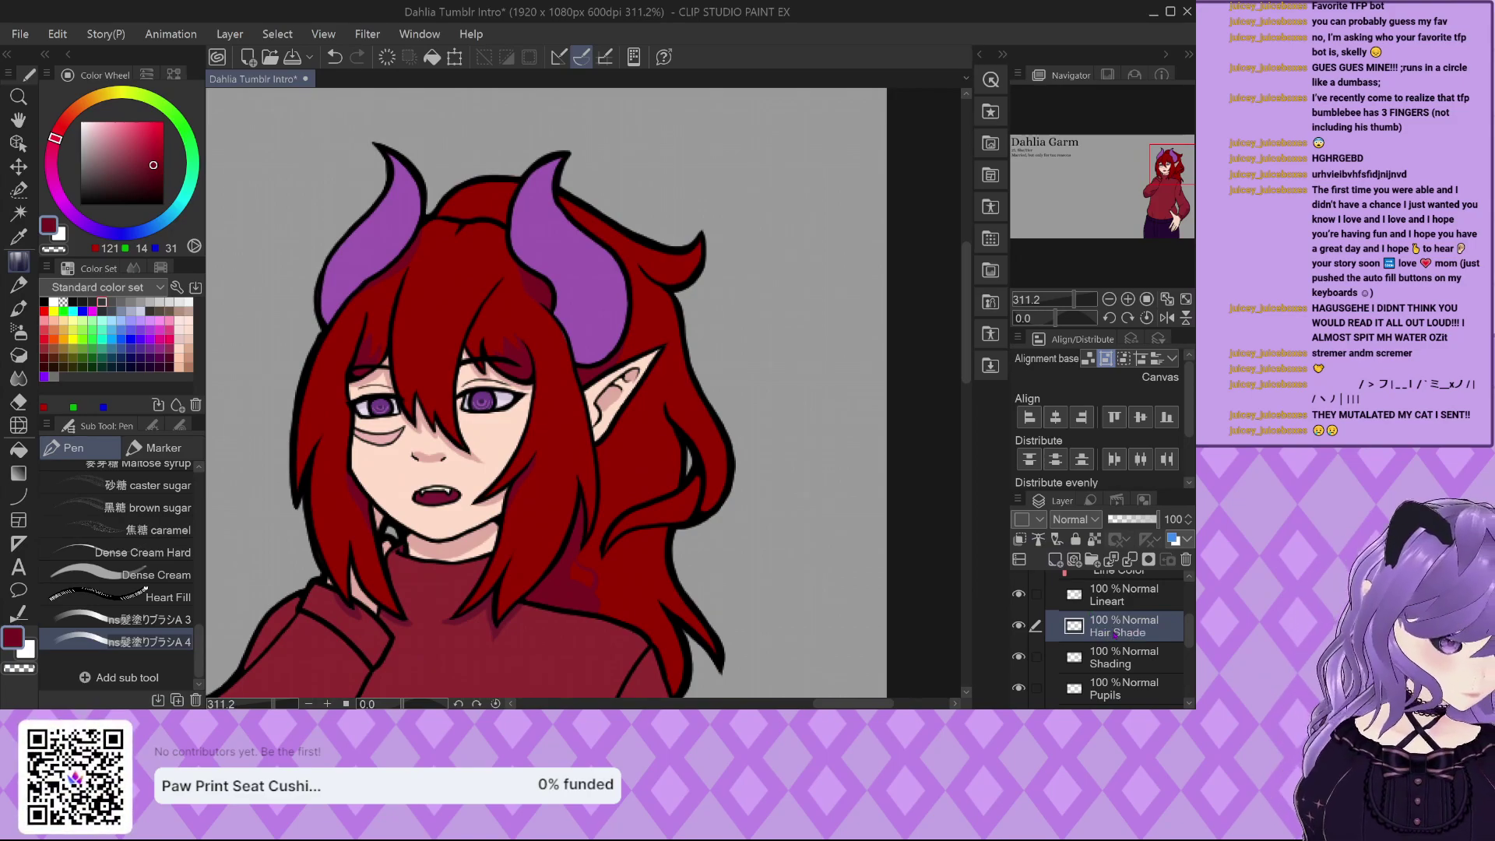
scroll(639, 306, up, 3)
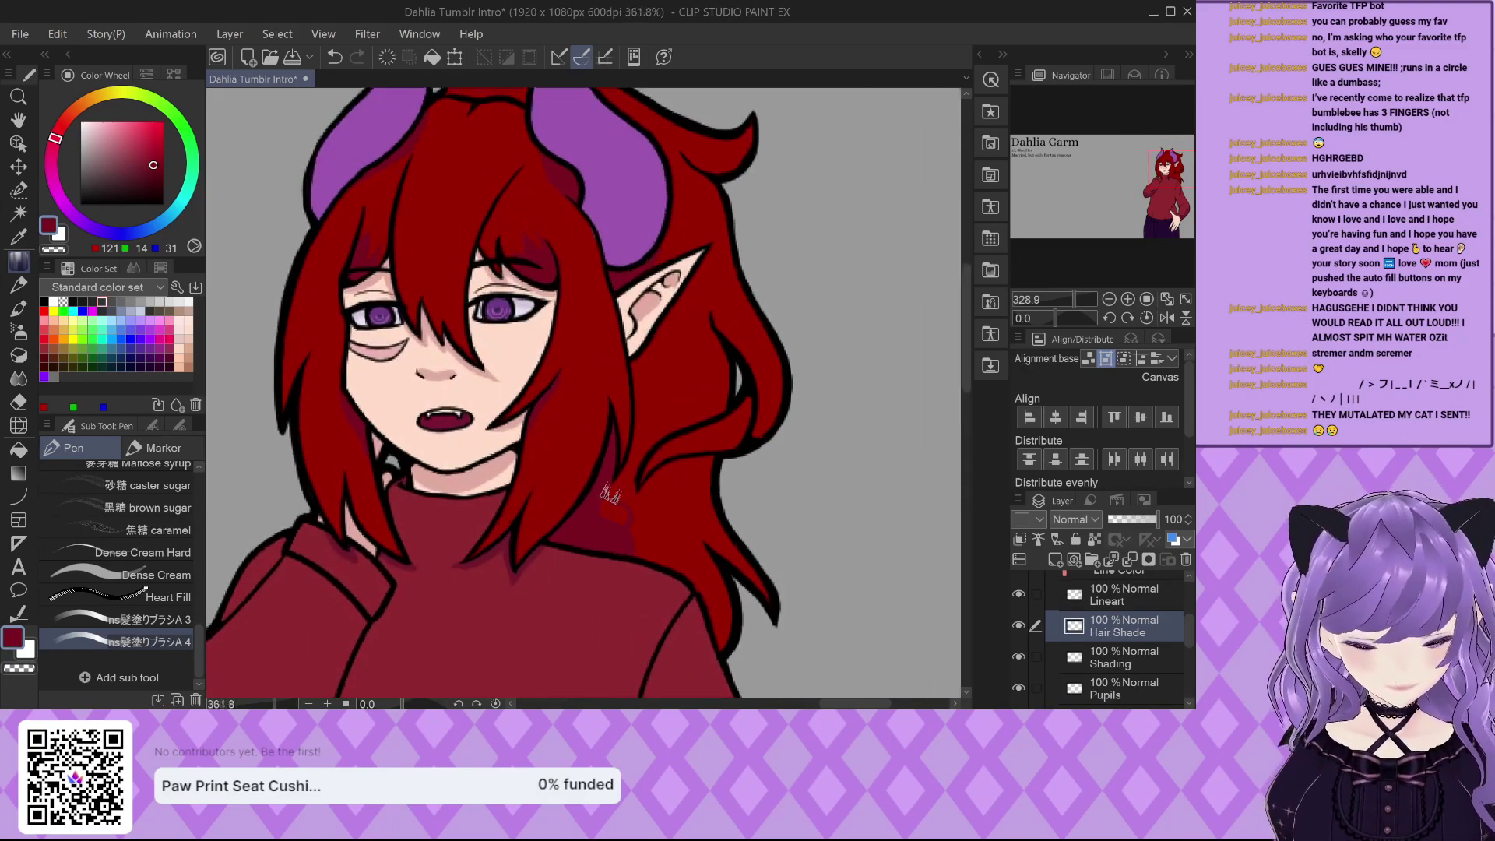
scroll(502, 546, up, 3)
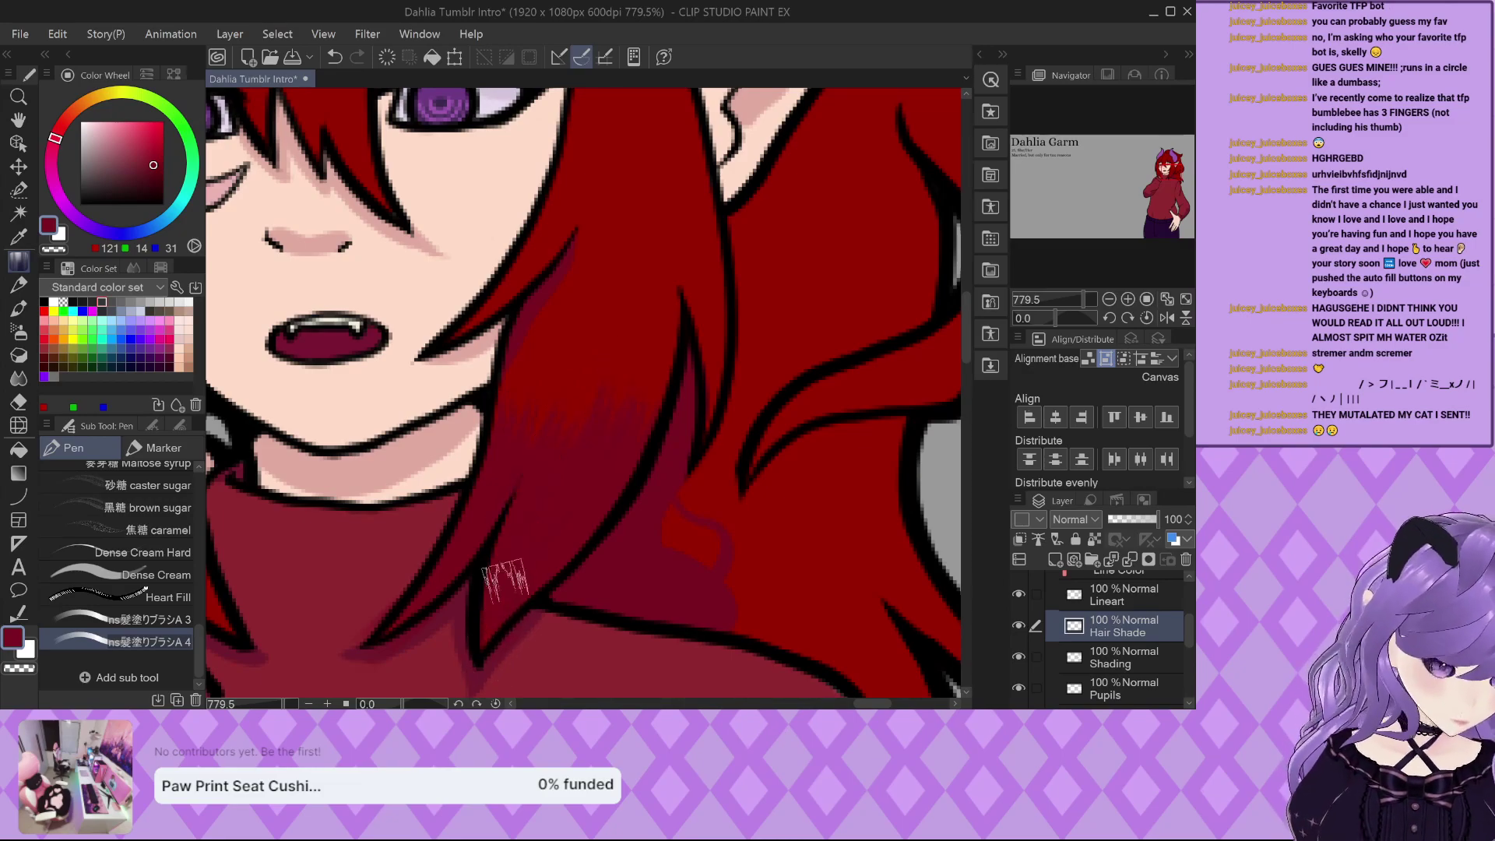
scroll(575, 540, down, 1)
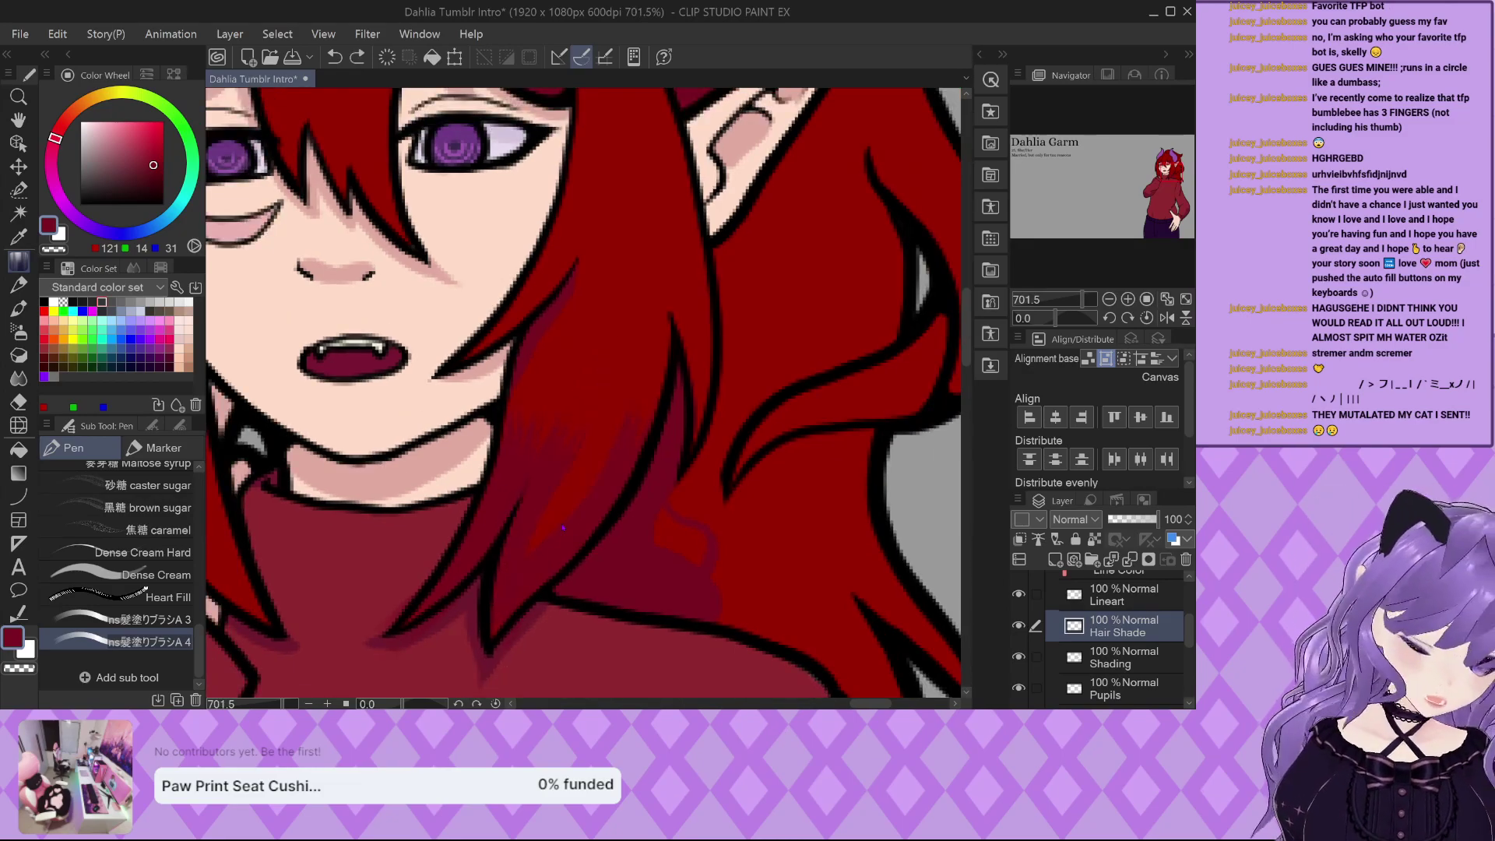
drag(559, 505, 483, 658)
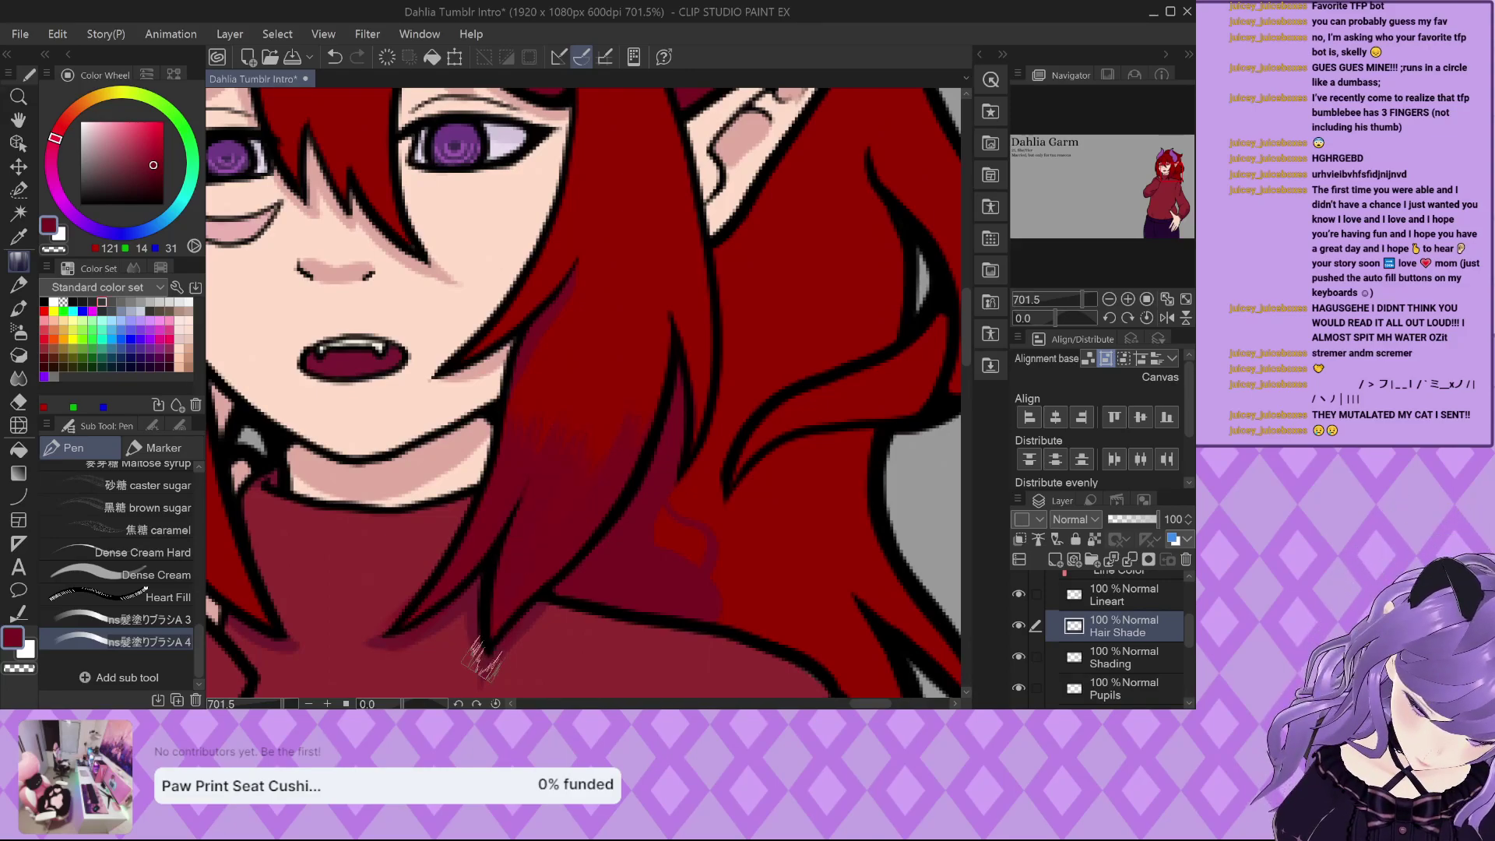
Shade the central hair lock dark red down to its tip, undoing stray strokes, then show brush size settings.
scroll(629, 484, down, 3)
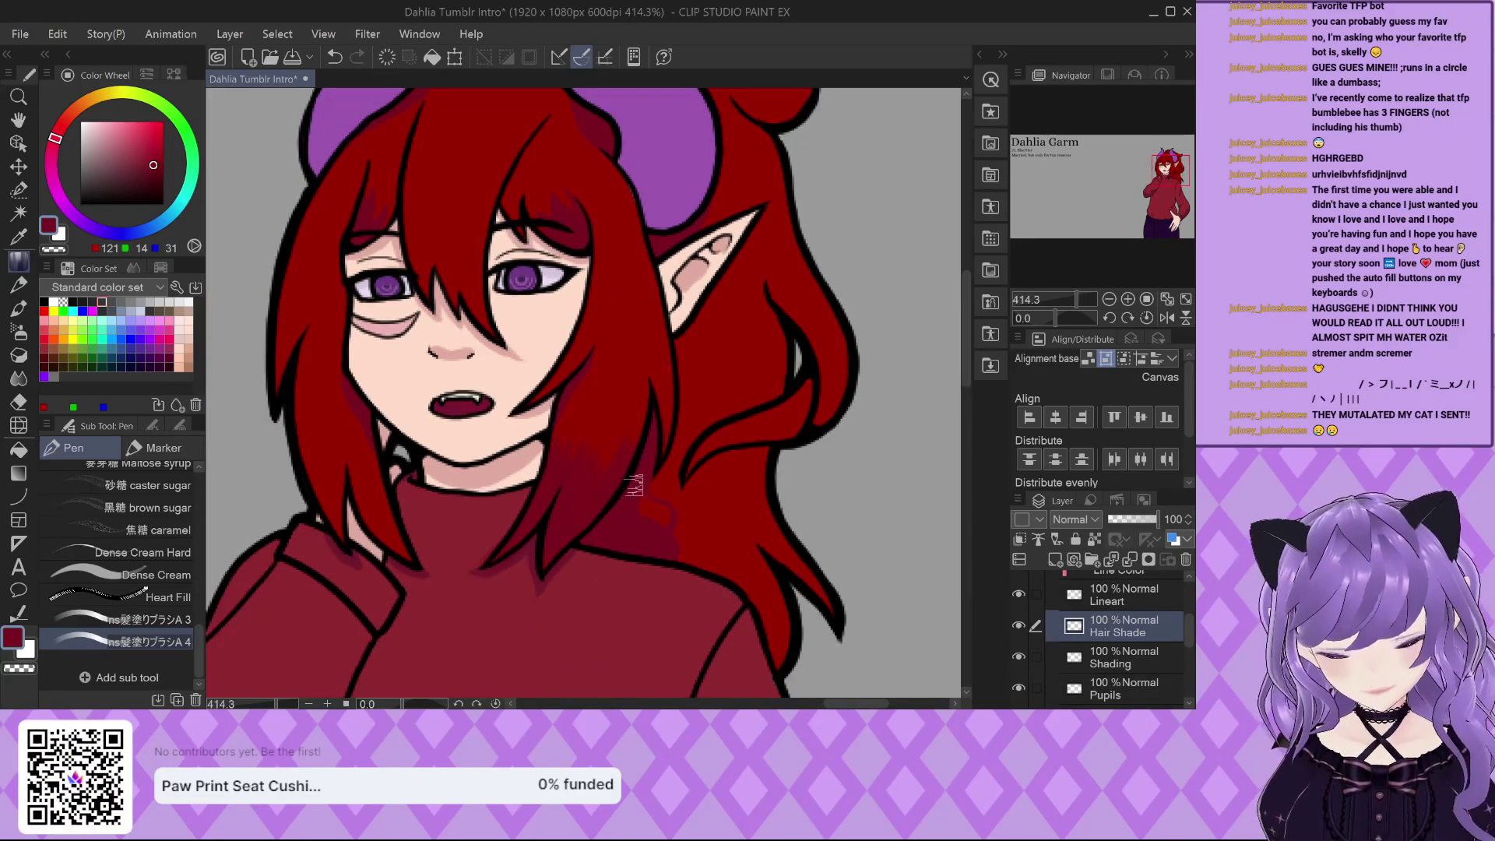
scroll(350, 506, up, 1)
scroll(350, 506, up, 2)
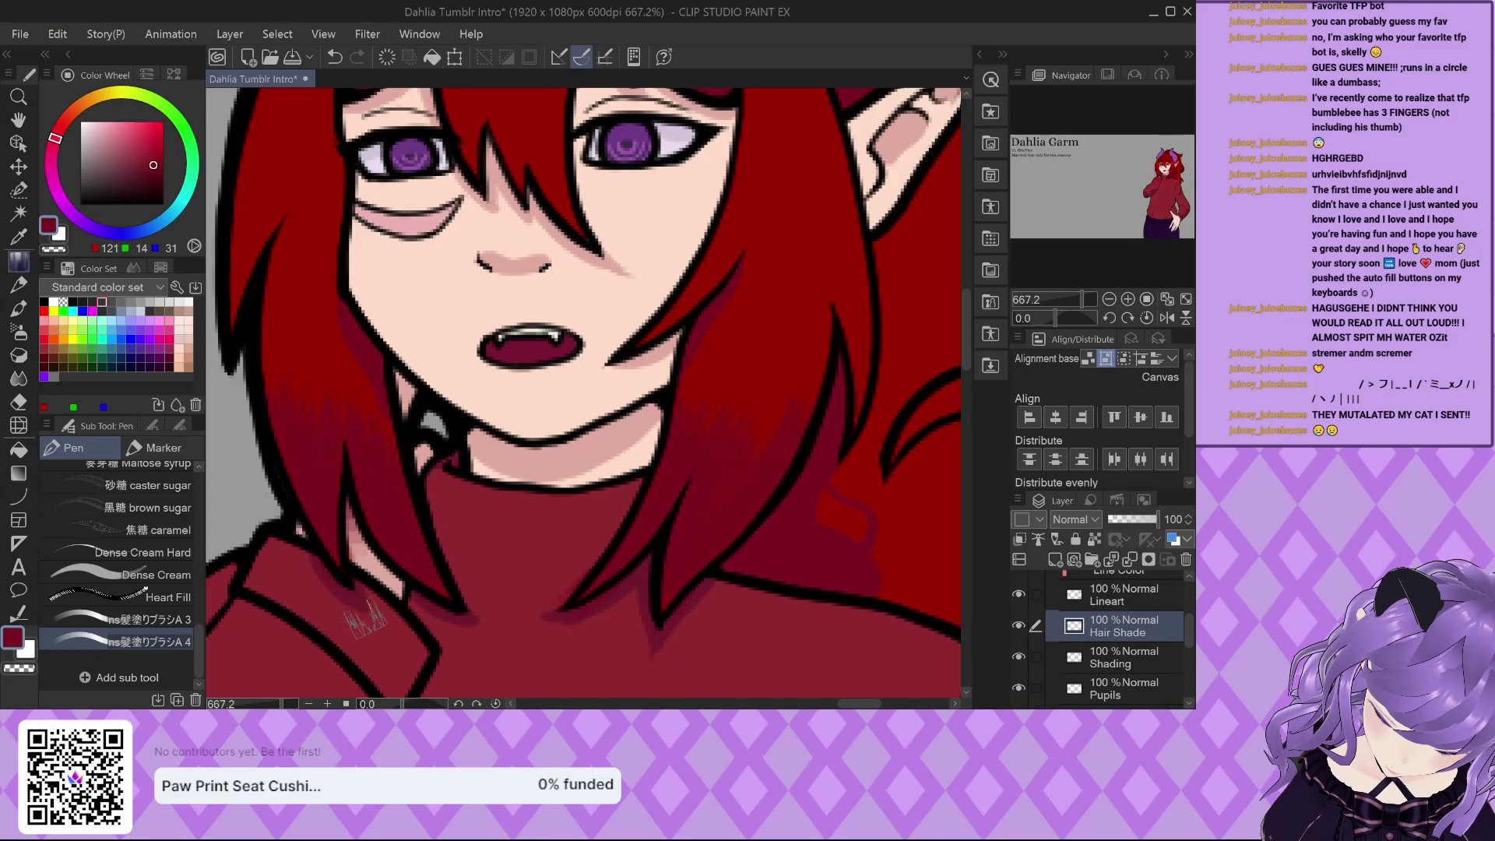
scroll(354, 568, up, 2)
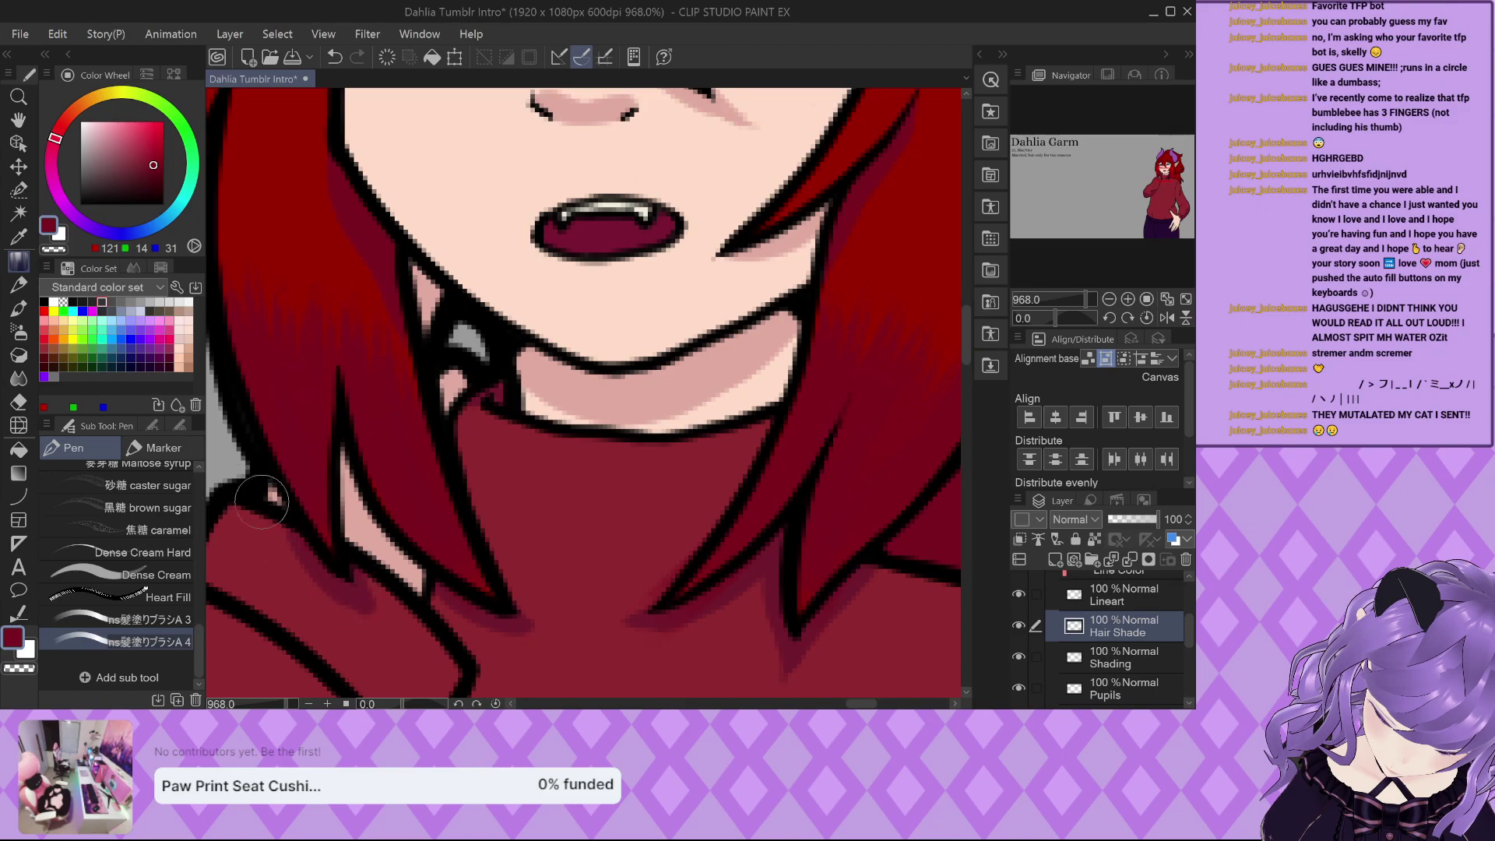
scroll(315, 571, down, 5)
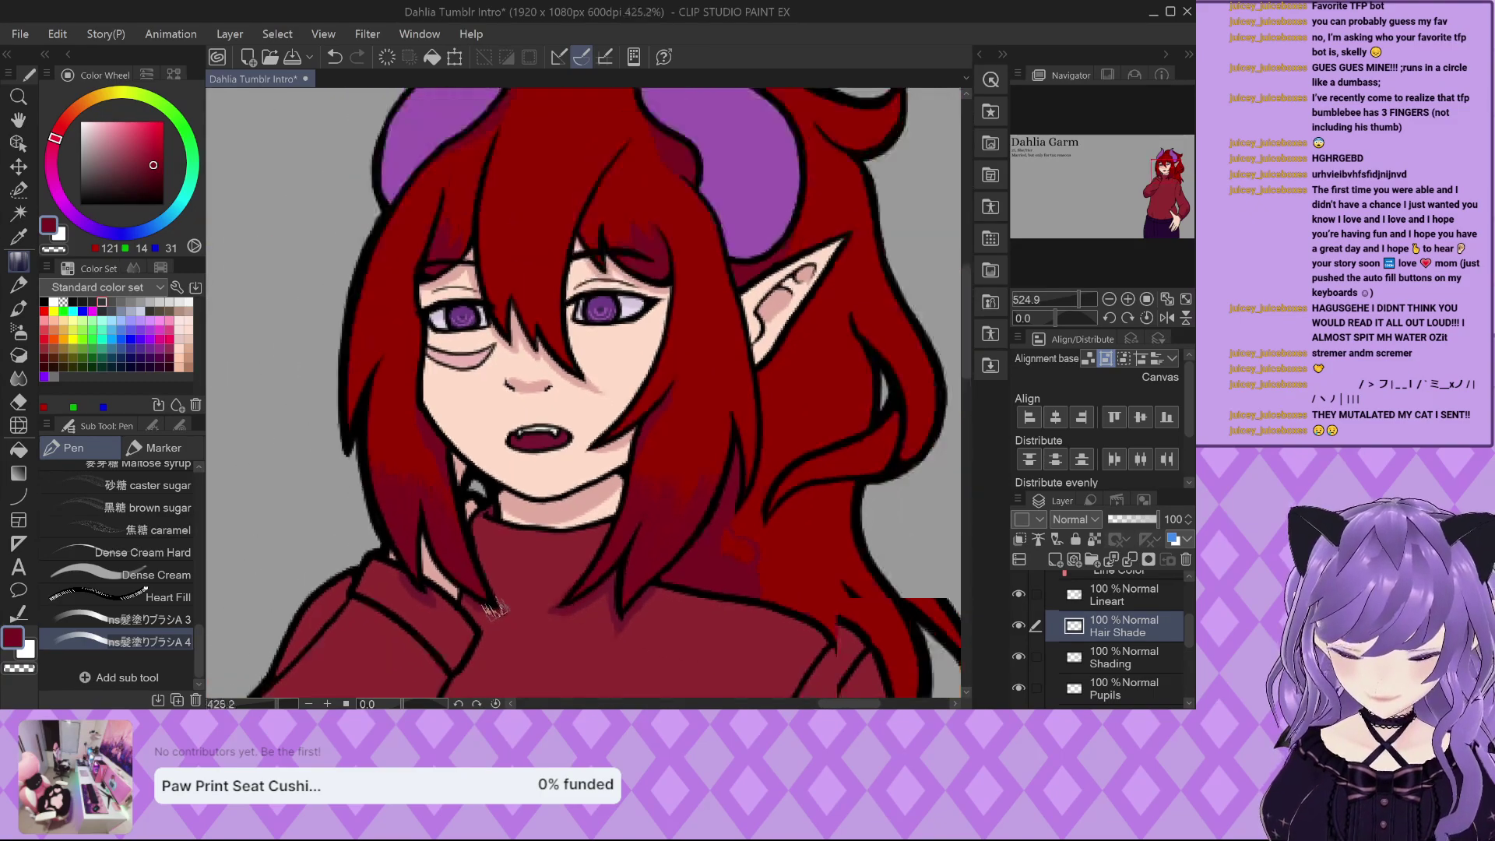
scroll(405, 335, up, 3)
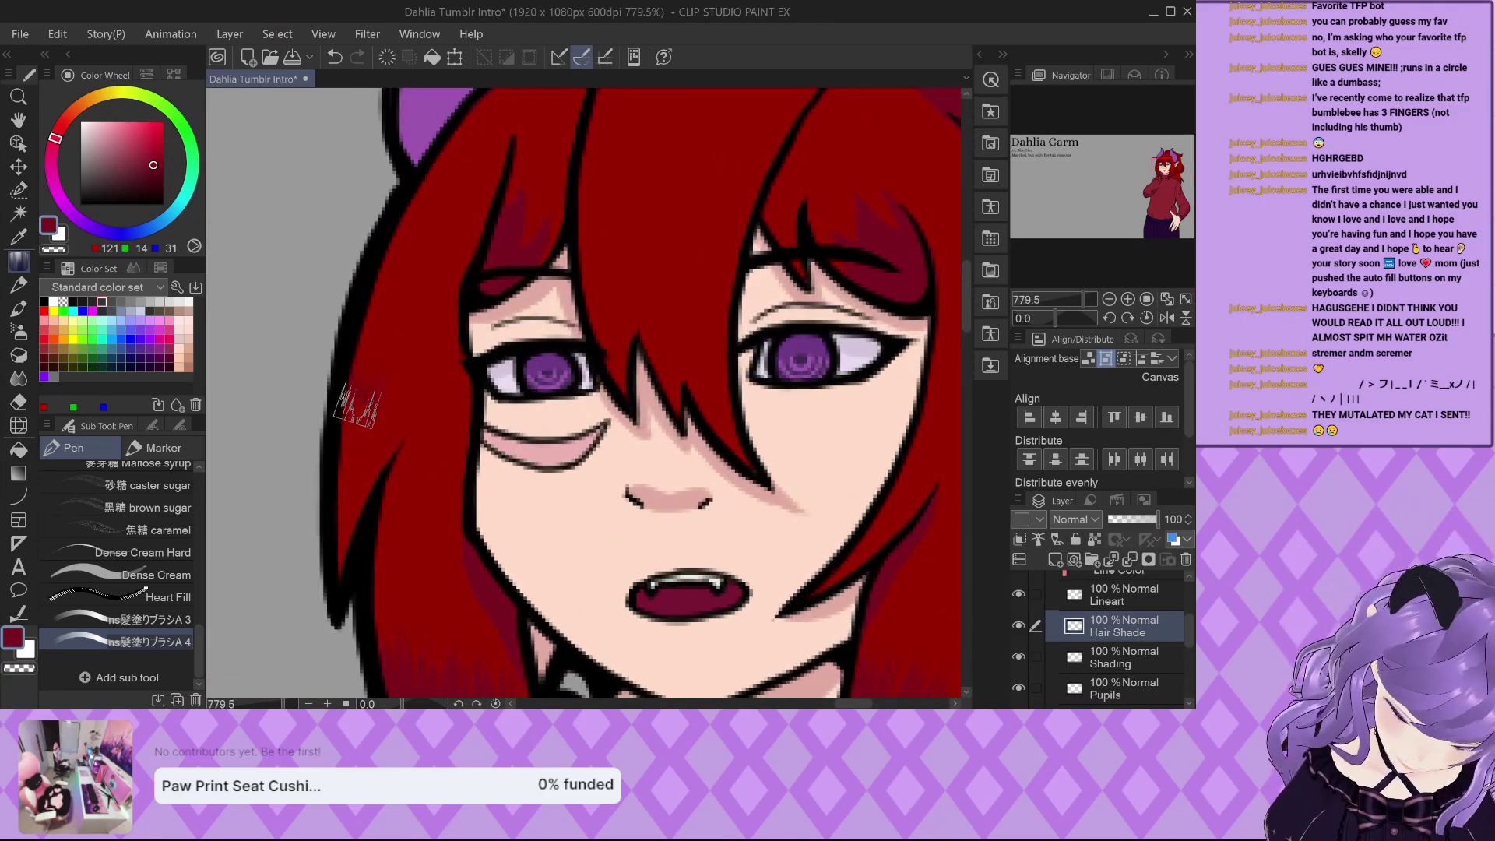
scroll(283, 361, down, 2)
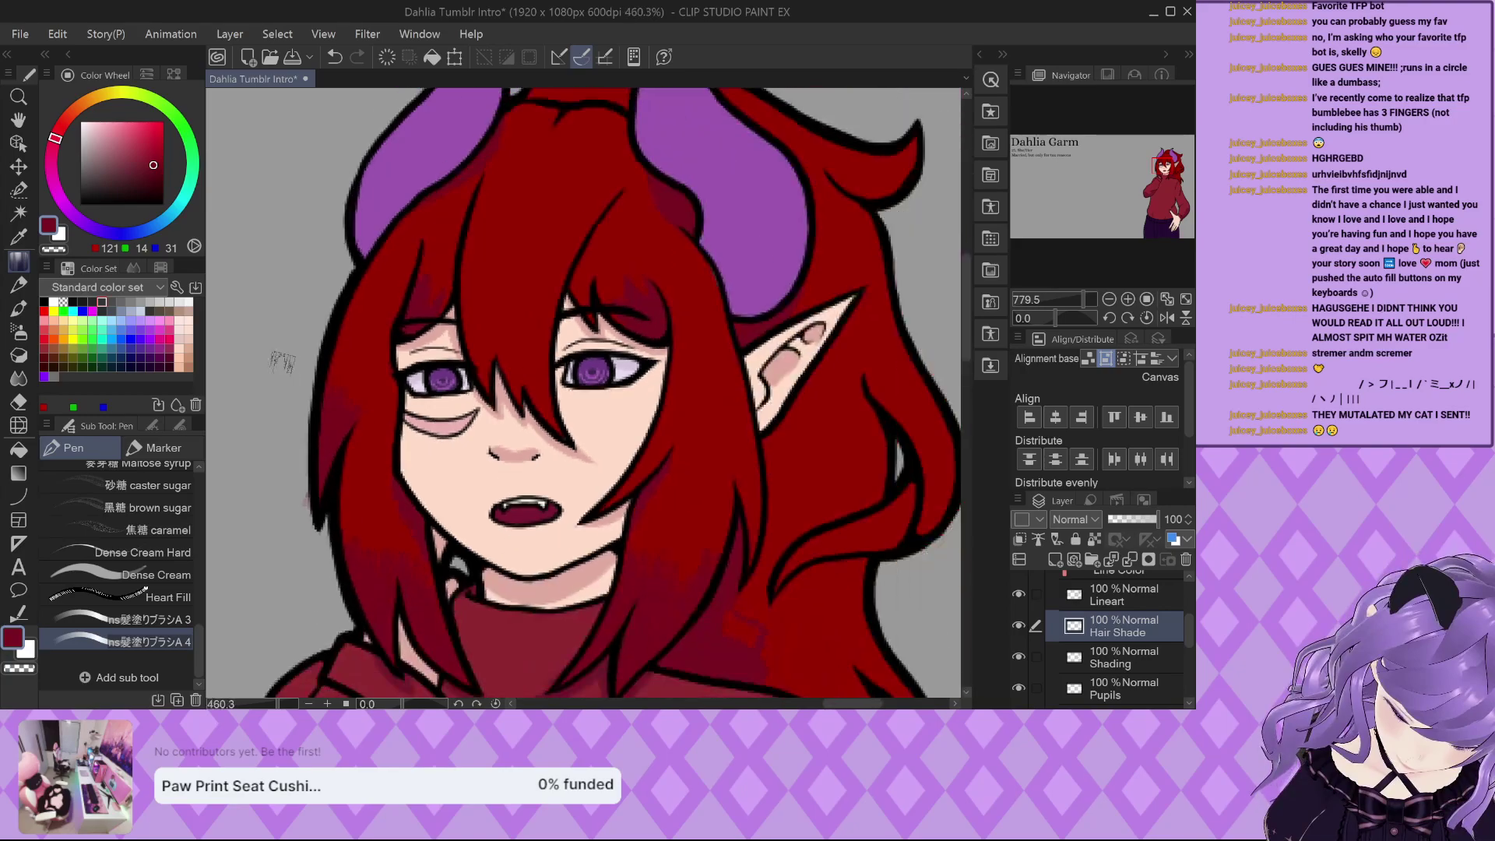
scroll(687, 493, up, 2)
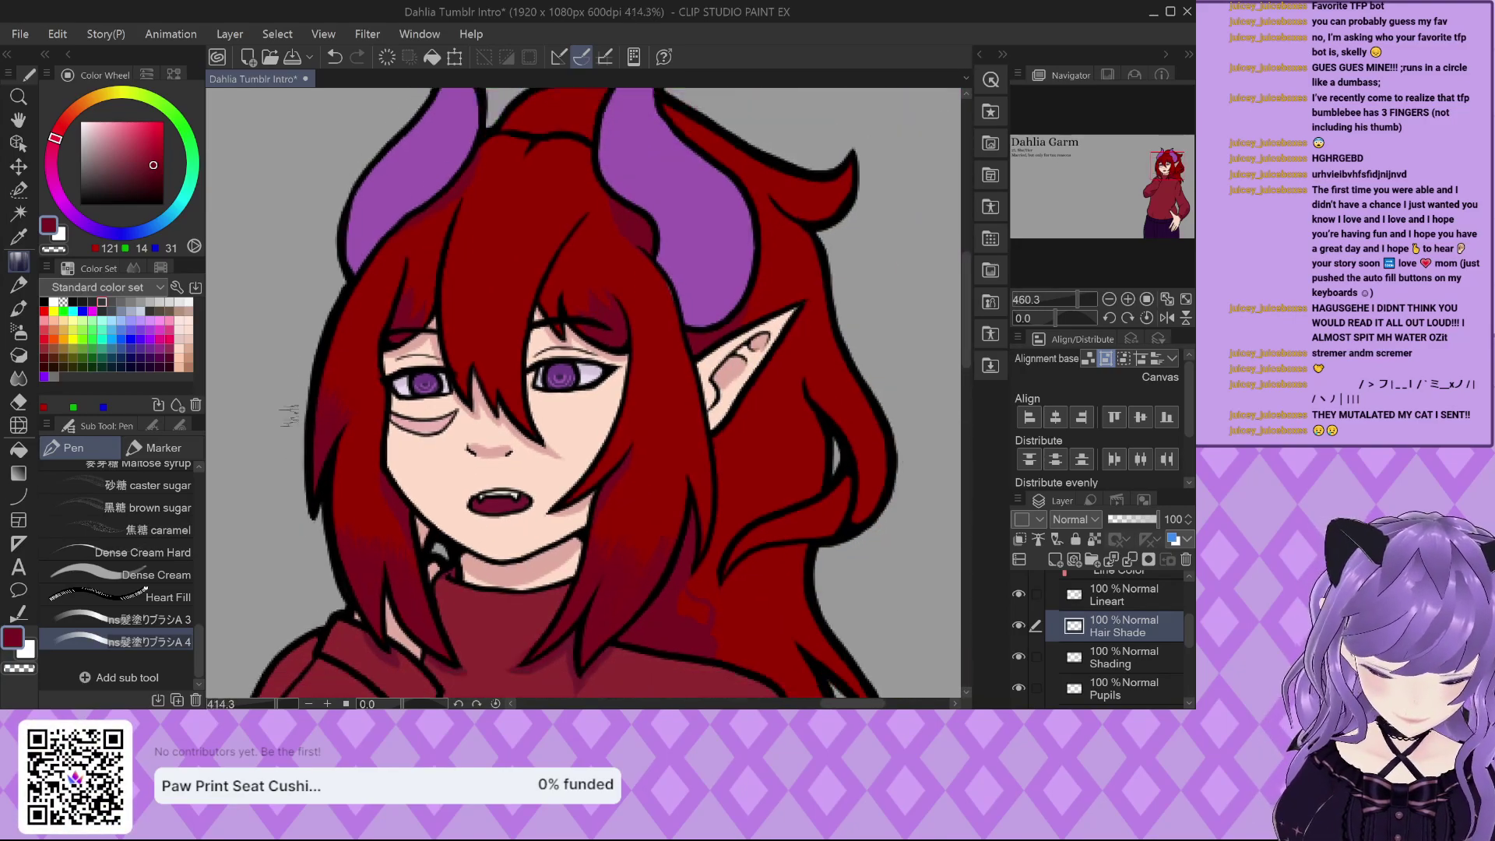
scroll(687, 493, up, 1)
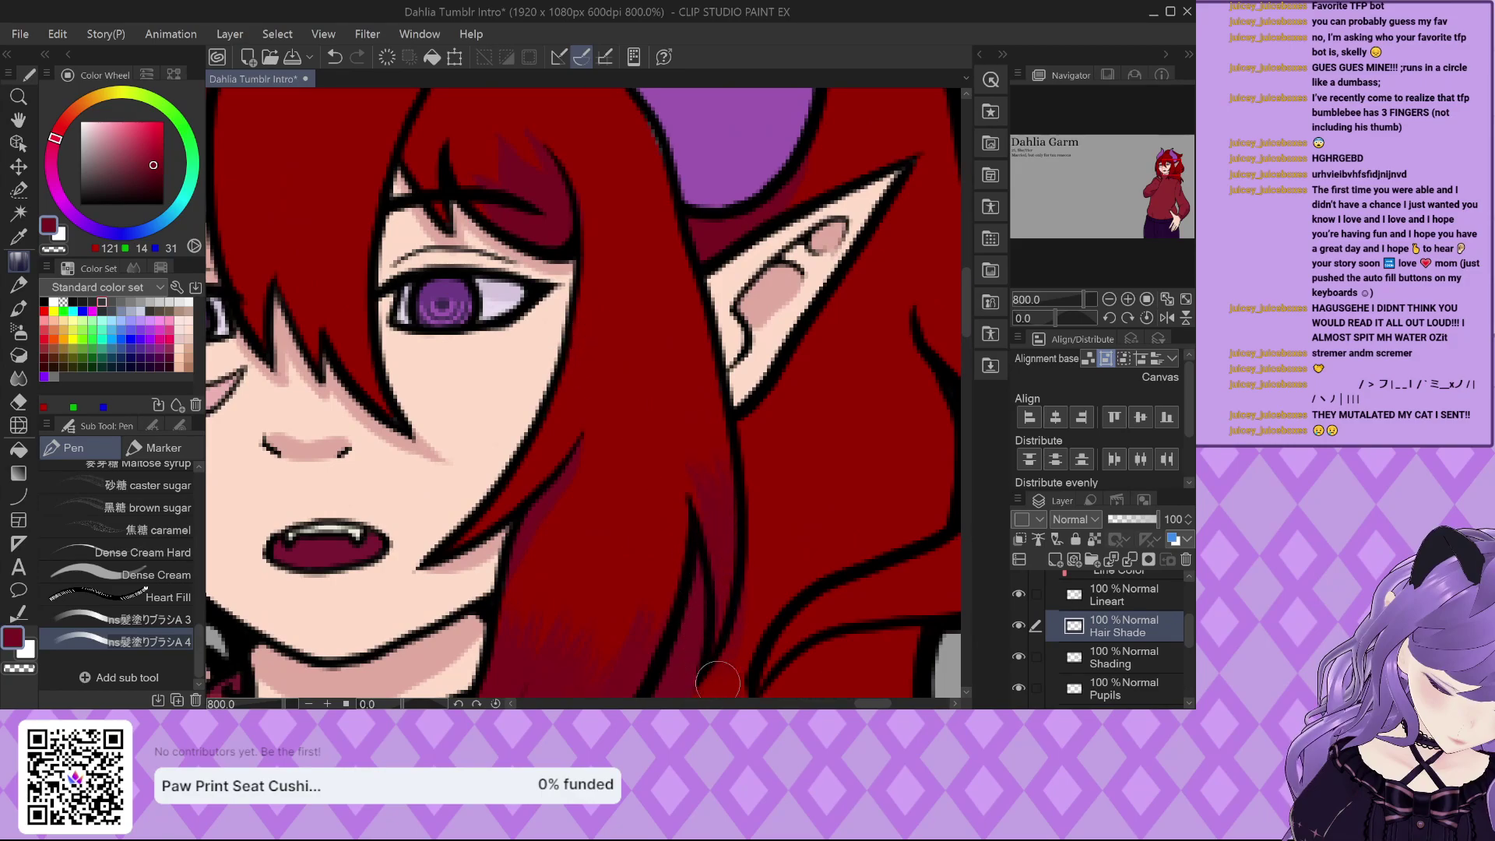
scroll(662, 612, down, 9)
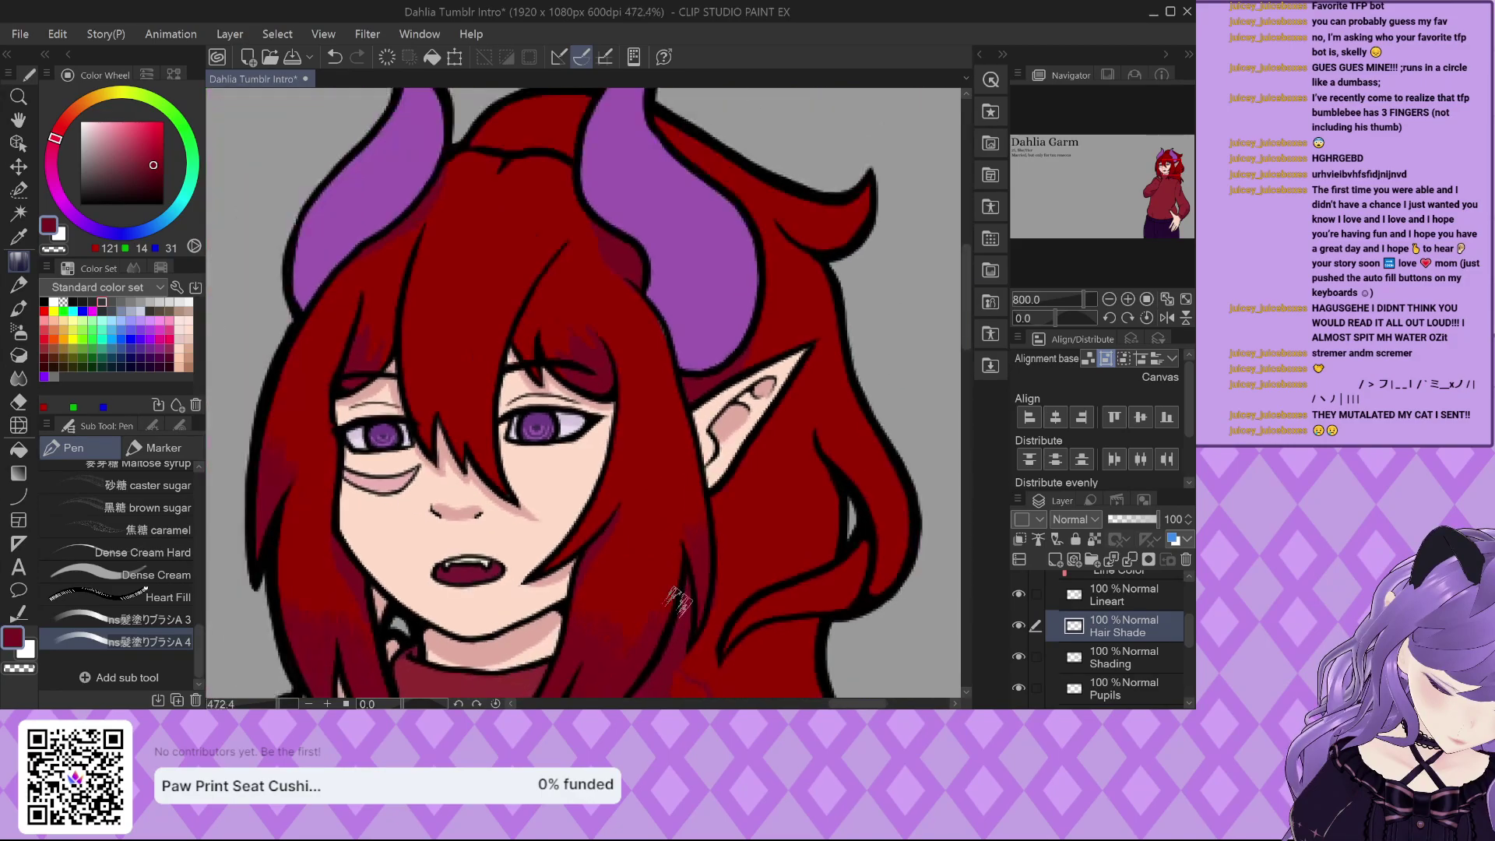
scroll(515, 491, up, 5)
scroll(510, 491, up, 2)
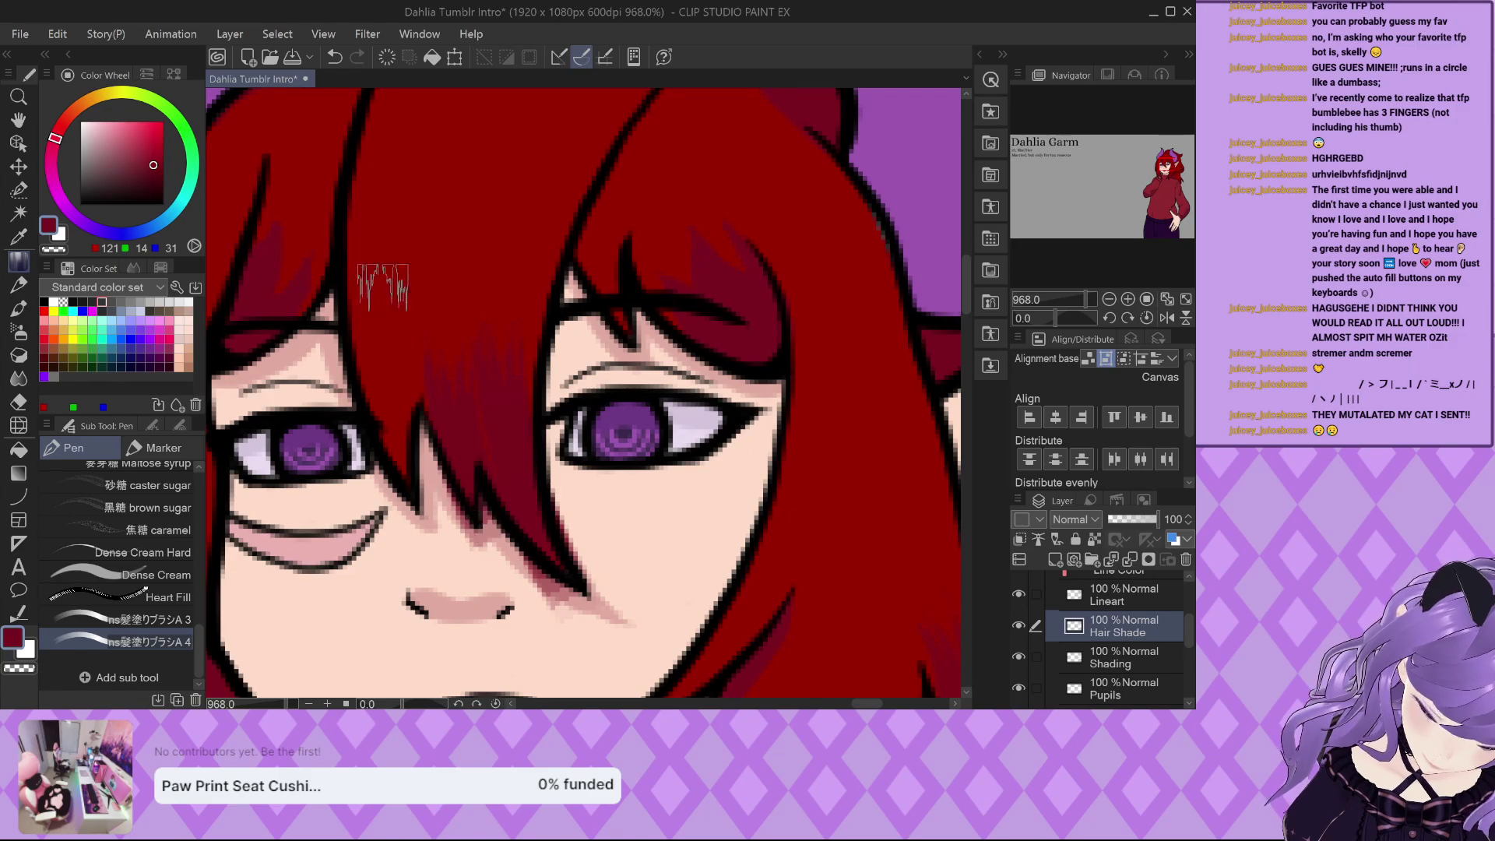
key(ctrl+z)
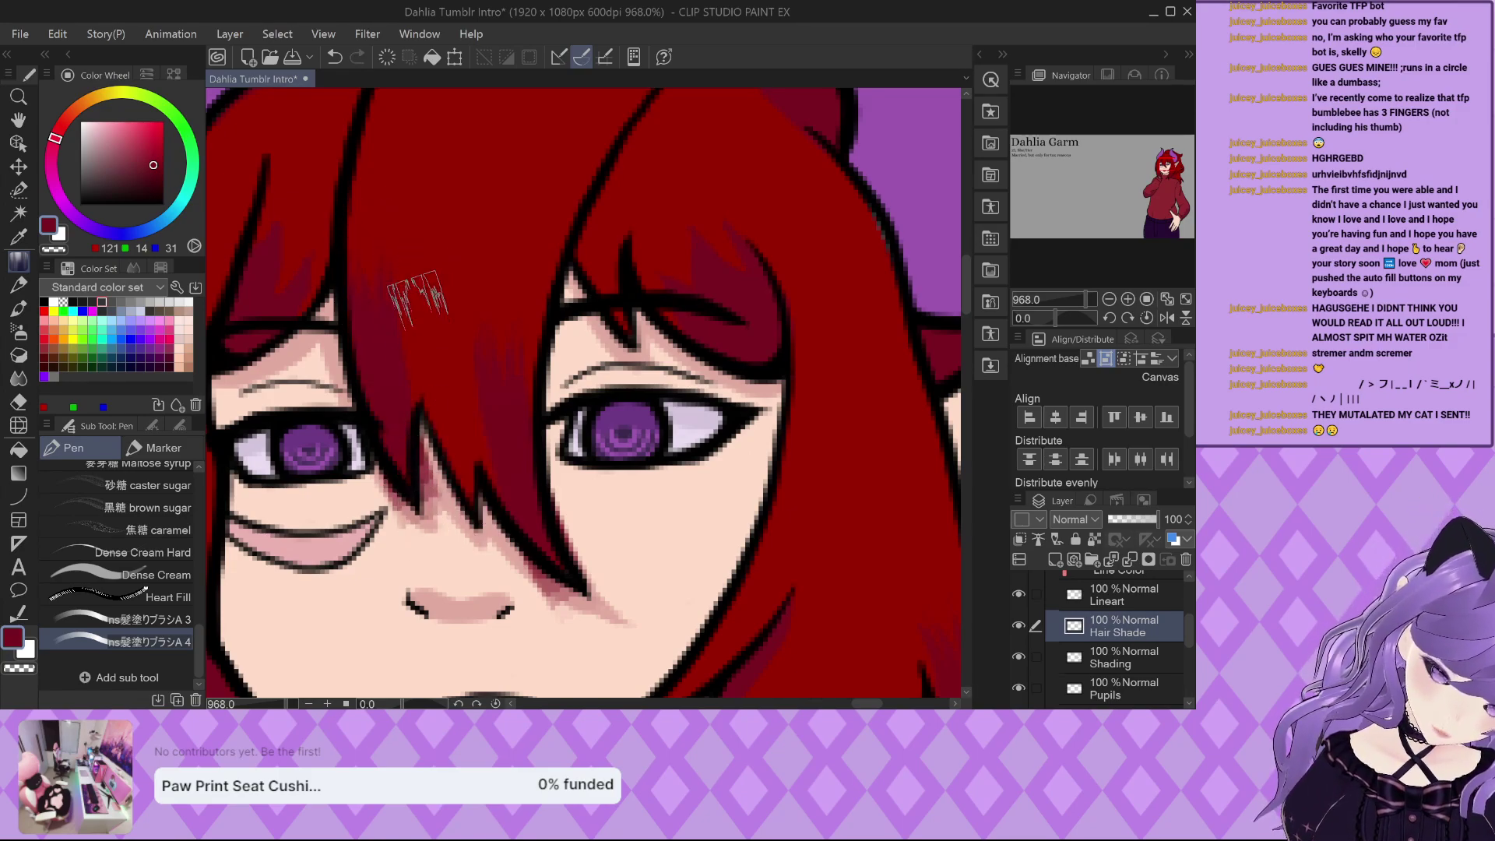
drag(421, 370, 482, 538)
key(ctrl+z)
drag(424, 373, 484, 521)
drag(460, 314, 533, 615)
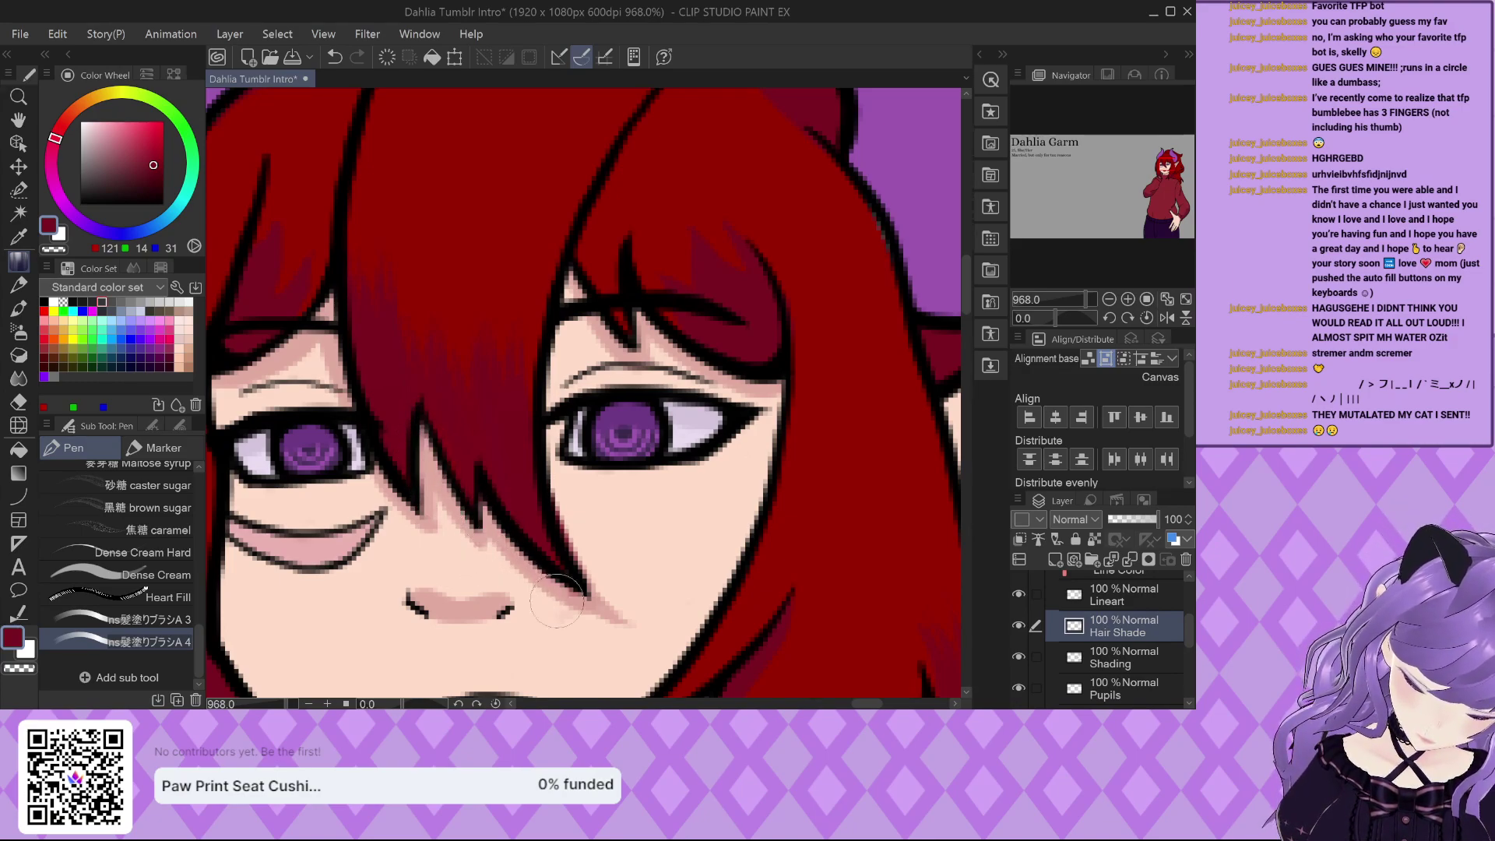
key(ctrl+z)
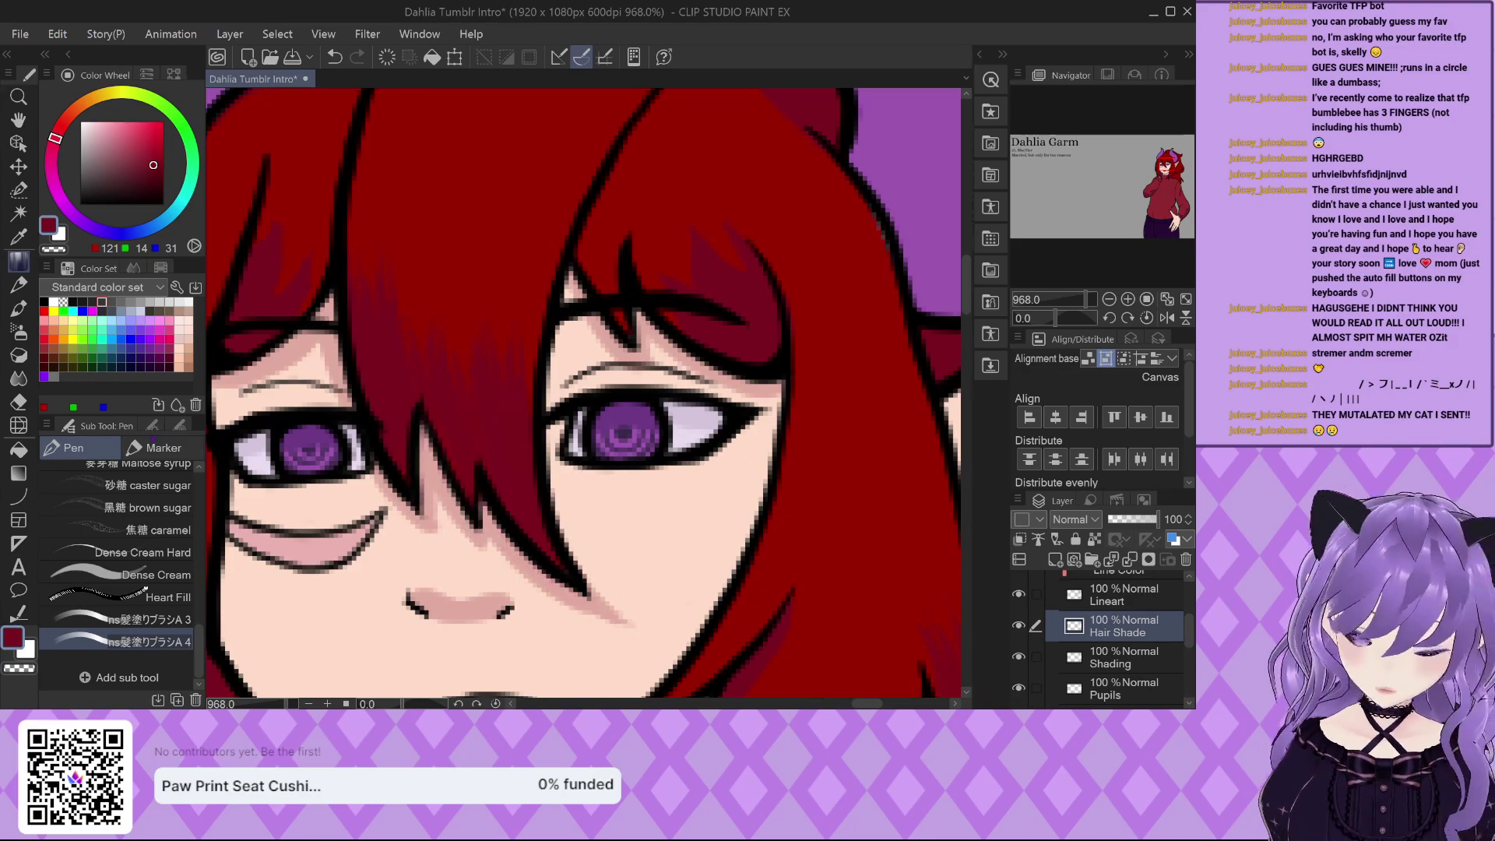
click(154, 425)
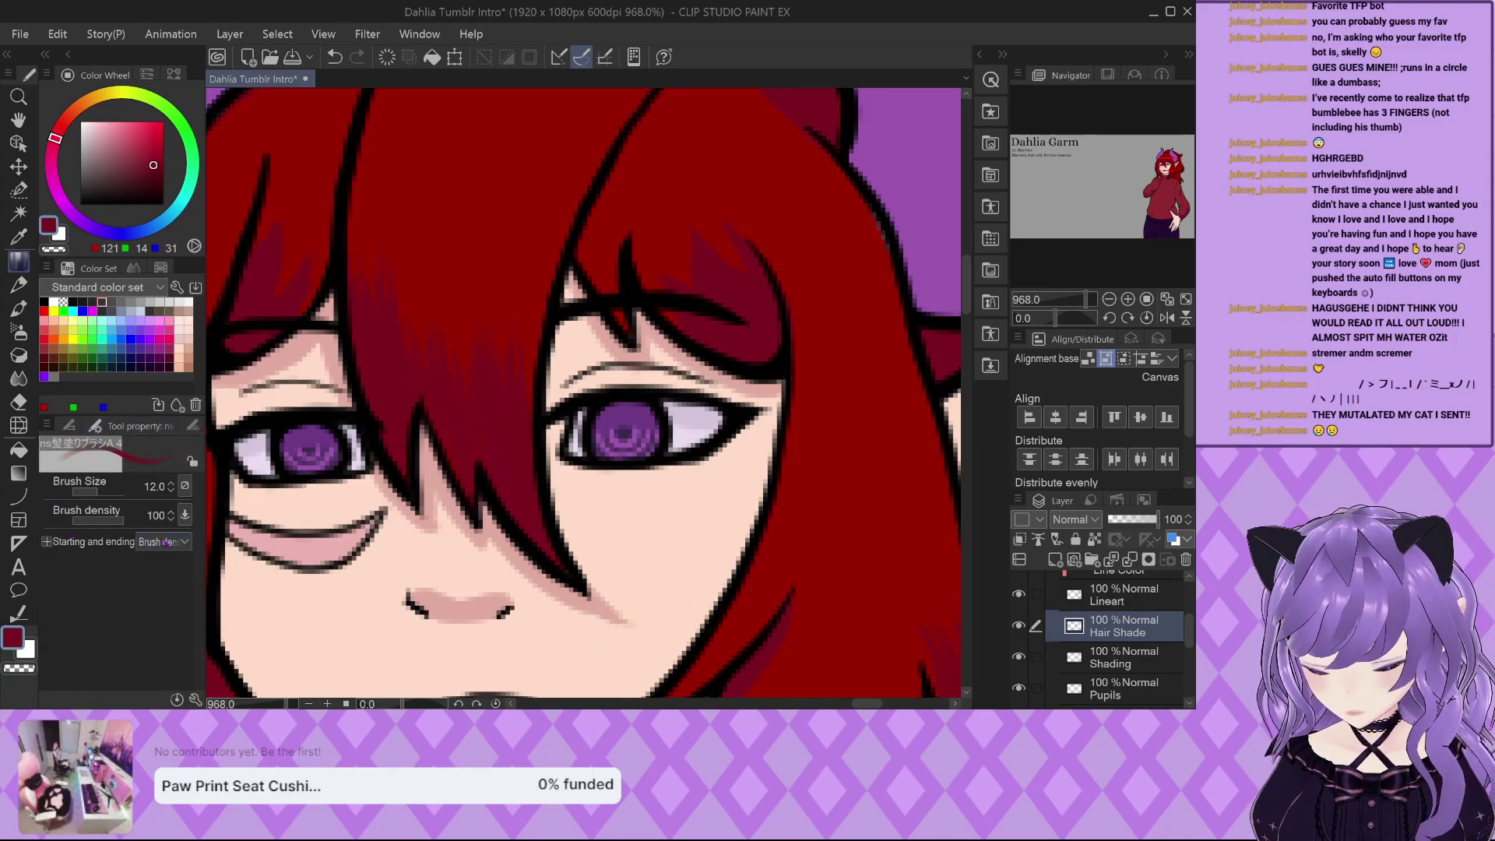
Shade along the inner curve of the left-side hair in dark red.
scroll(557, 299, down, 6)
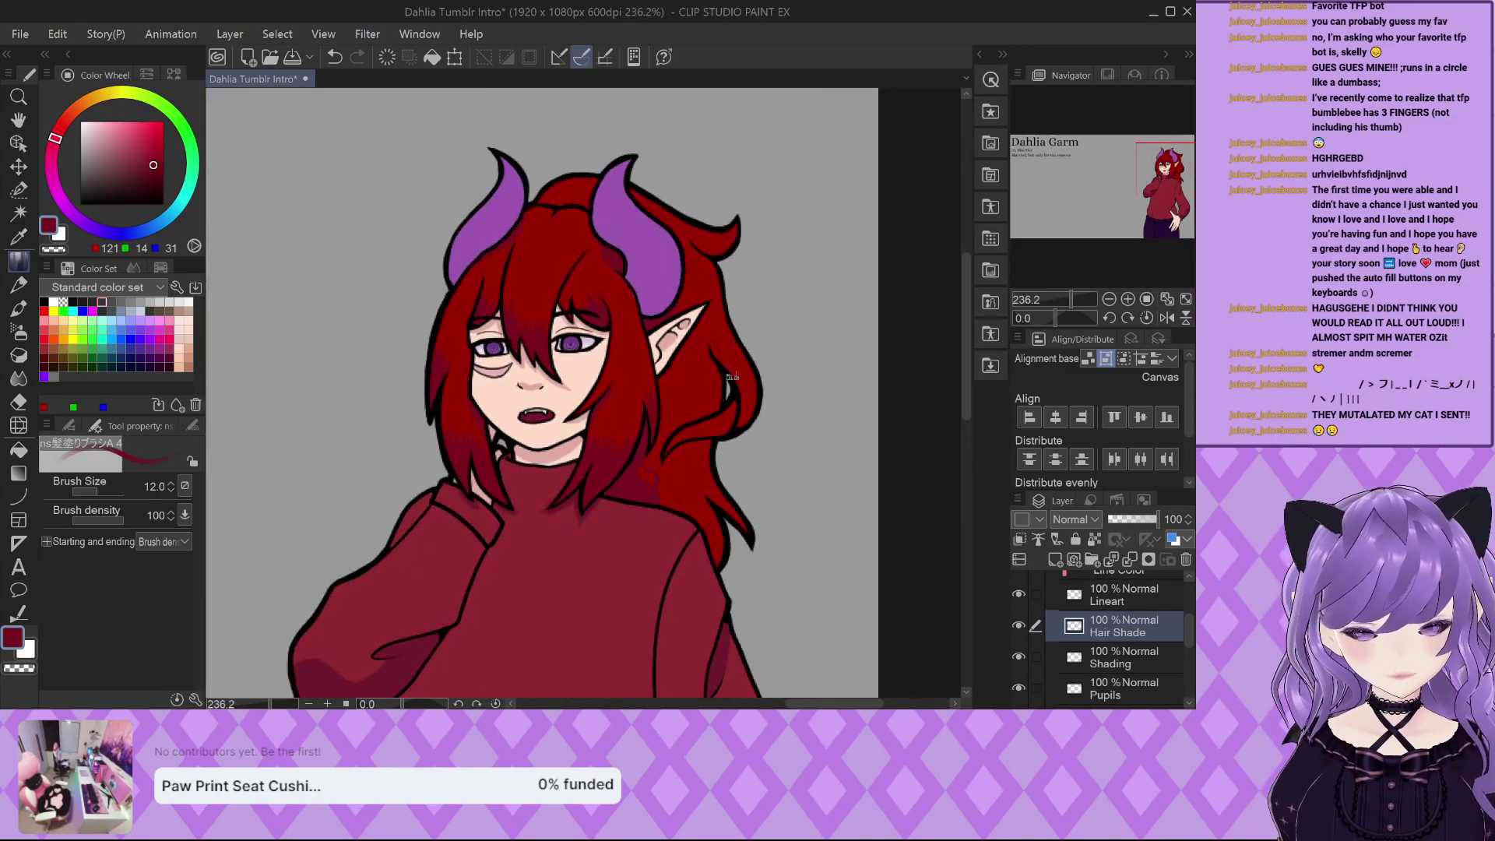
scroll(654, 401, up, 5)
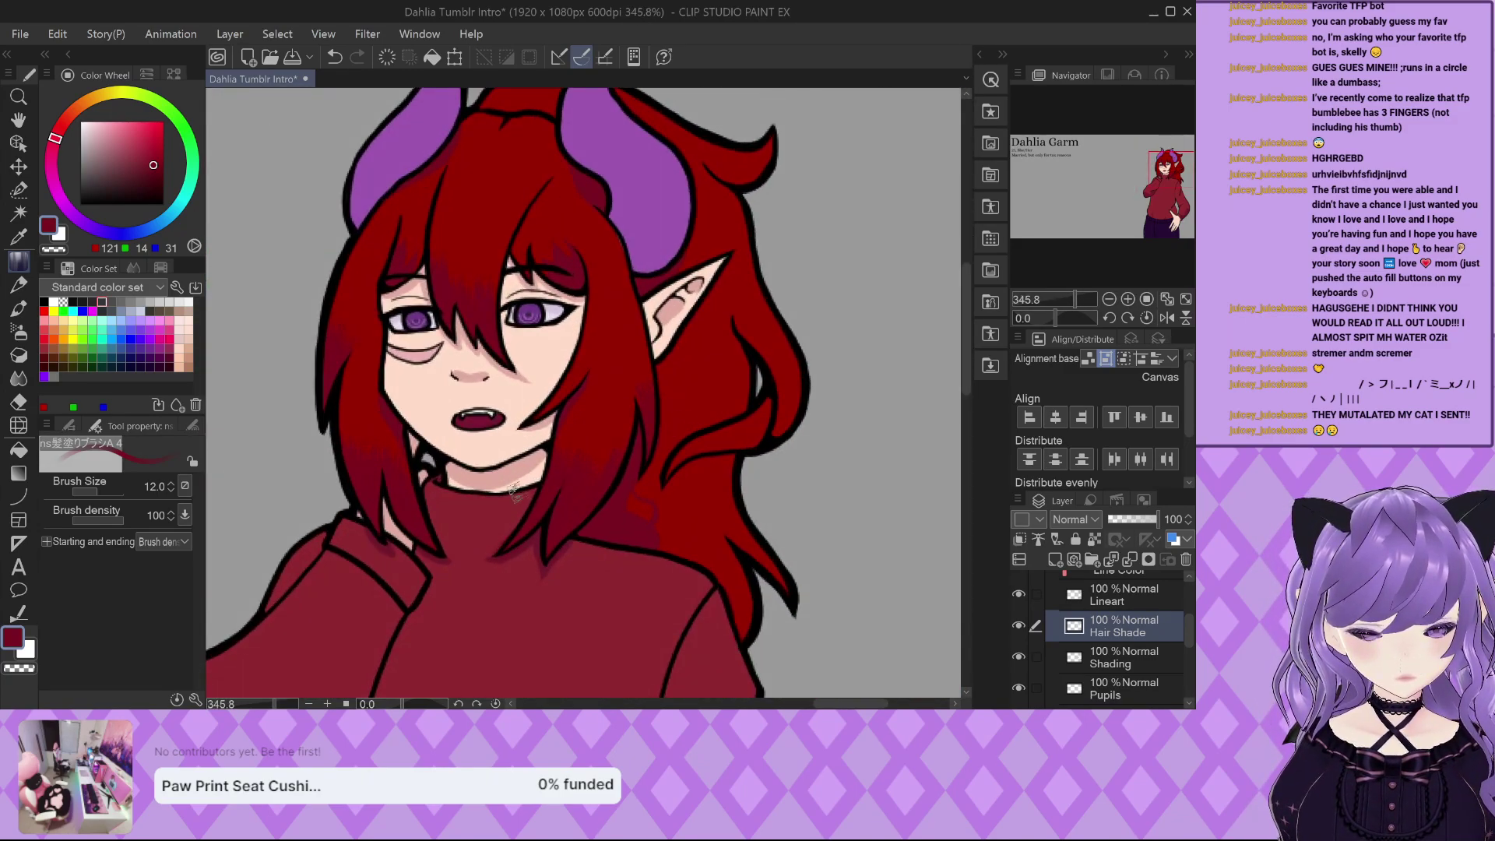
scroll(543, 467, up, 1)
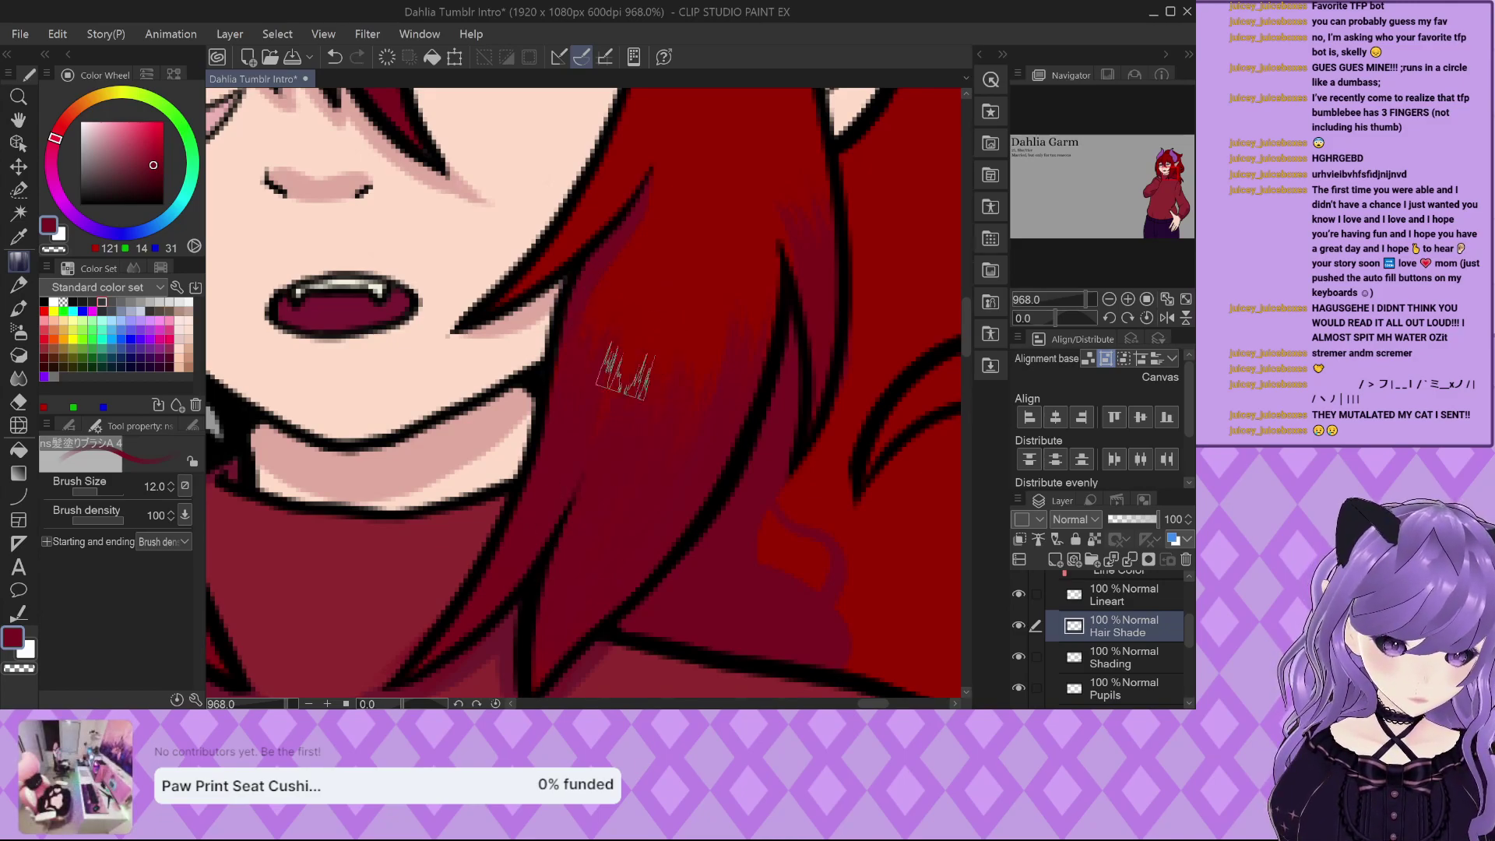
scroll(592, 389, down, 4)
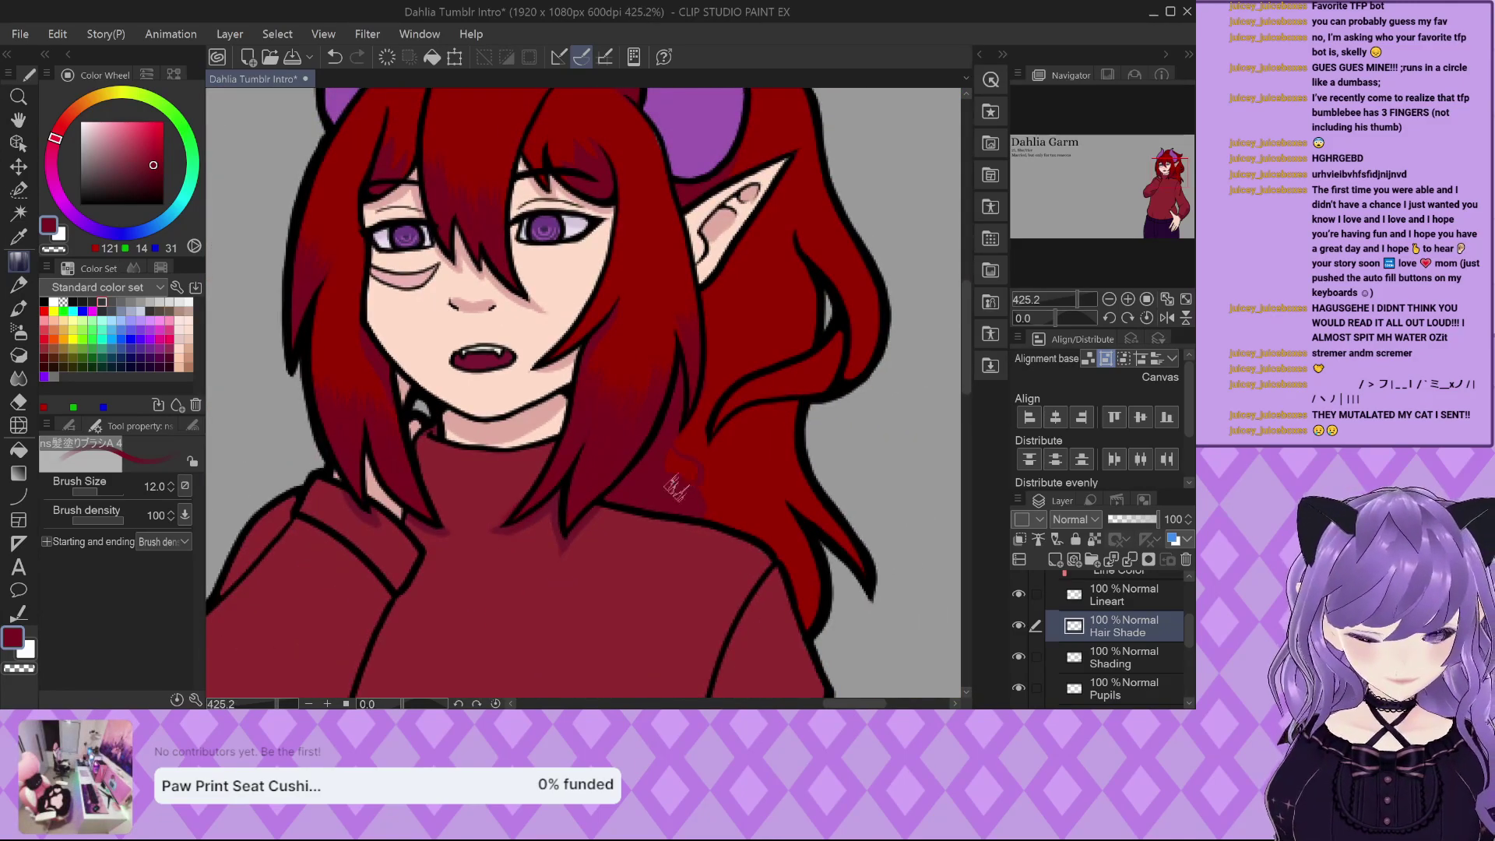
scroll(327, 355, up, 3)
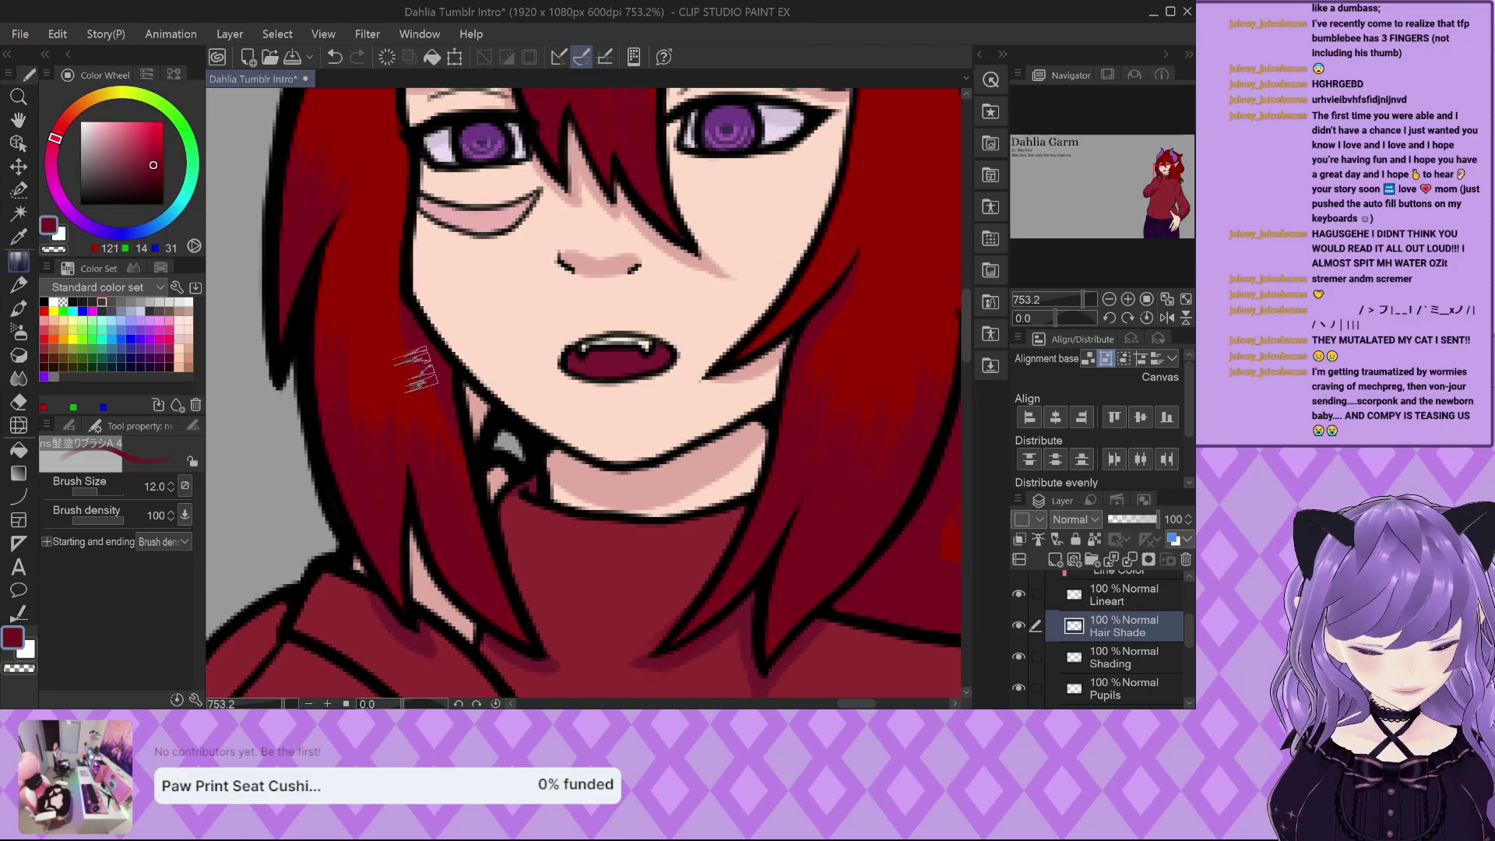
scroll(417, 366, down, 3)
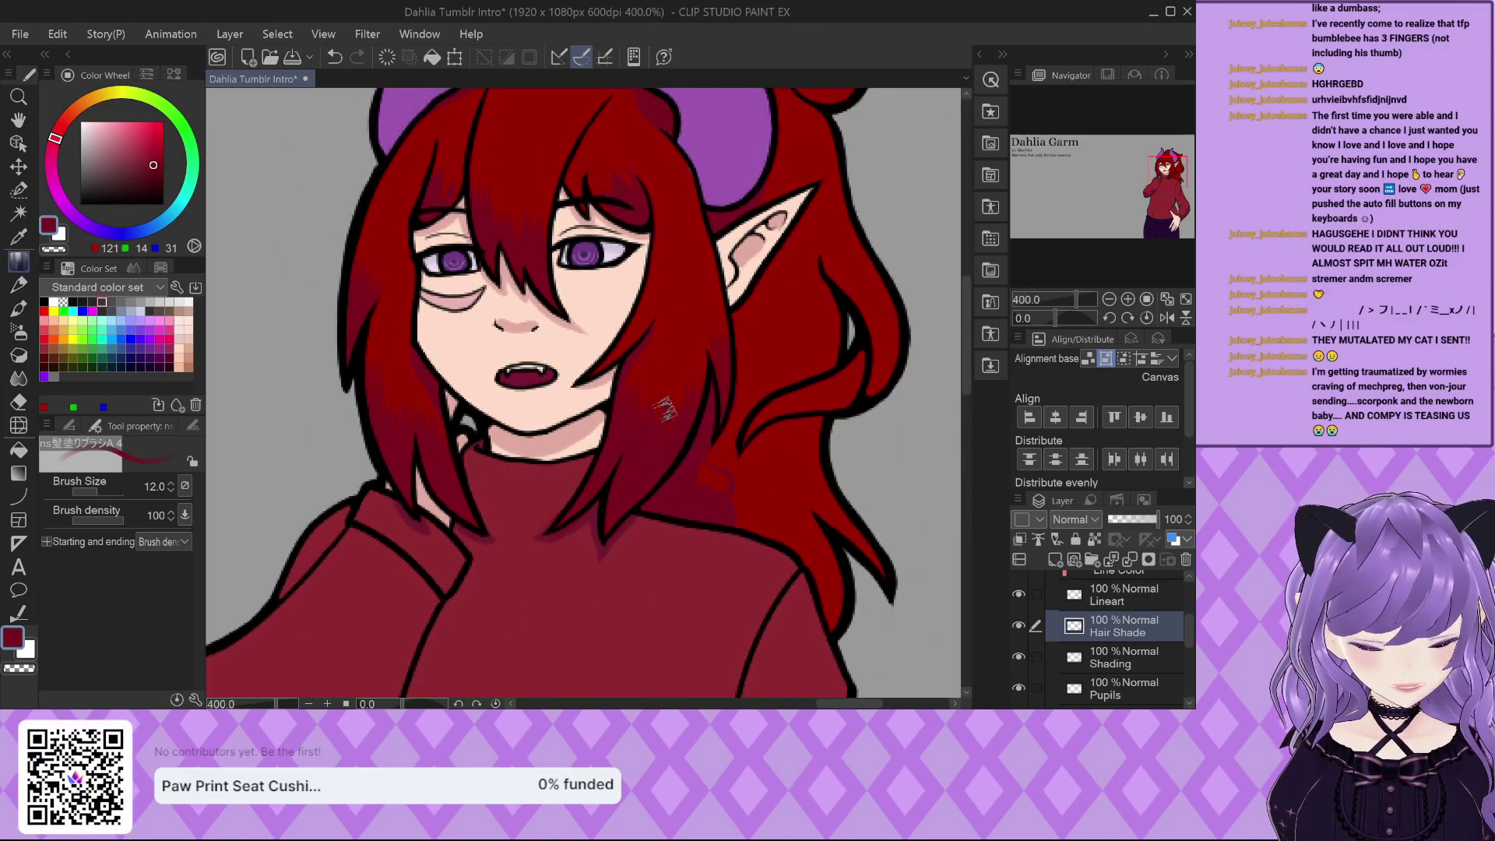
scroll(436, 450, down, 2)
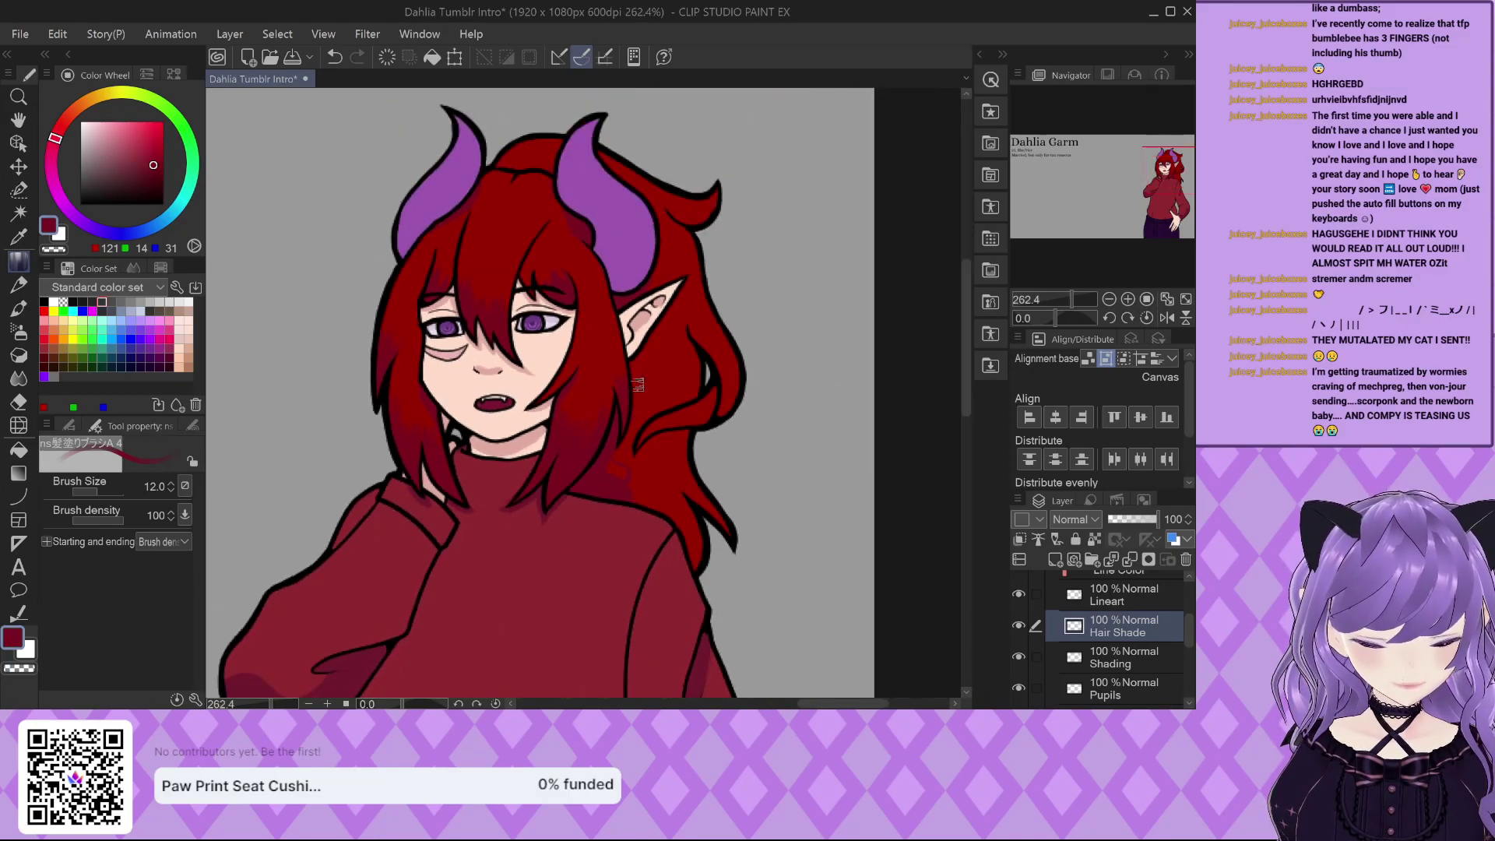
scroll(705, 405, up, 2)
scroll(613, 466, up, 2)
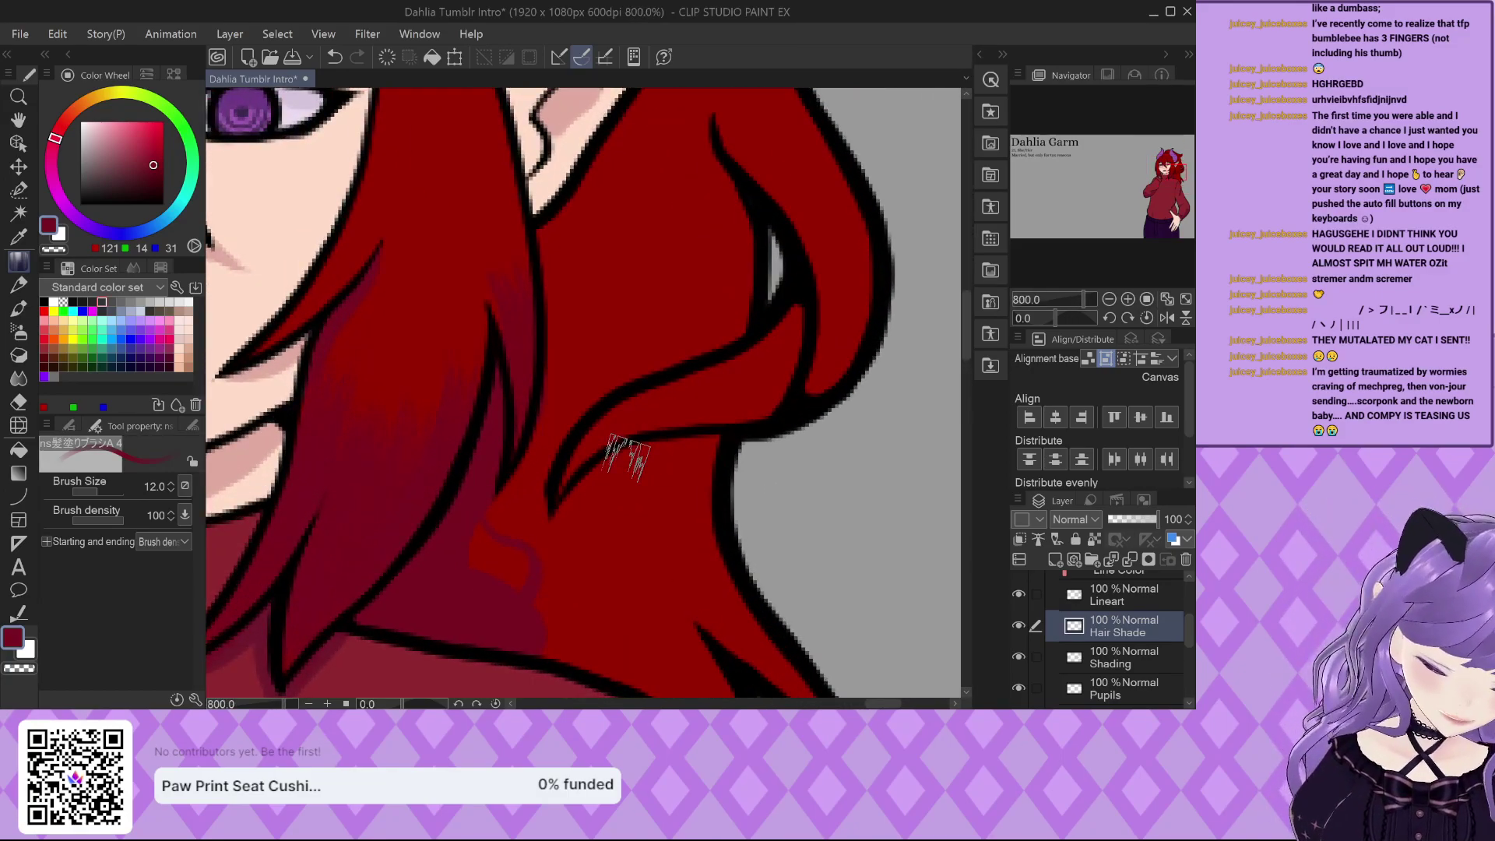
mouse_move(627, 458)
mouse_down()
mouse_move(691, 377)
mouse_move(567, 444)
mouse_move(657, 394)
mouse_up()
Darken two curled hair strands with long dark red strokes down to their tips.
scroll(657, 394, up, 1)
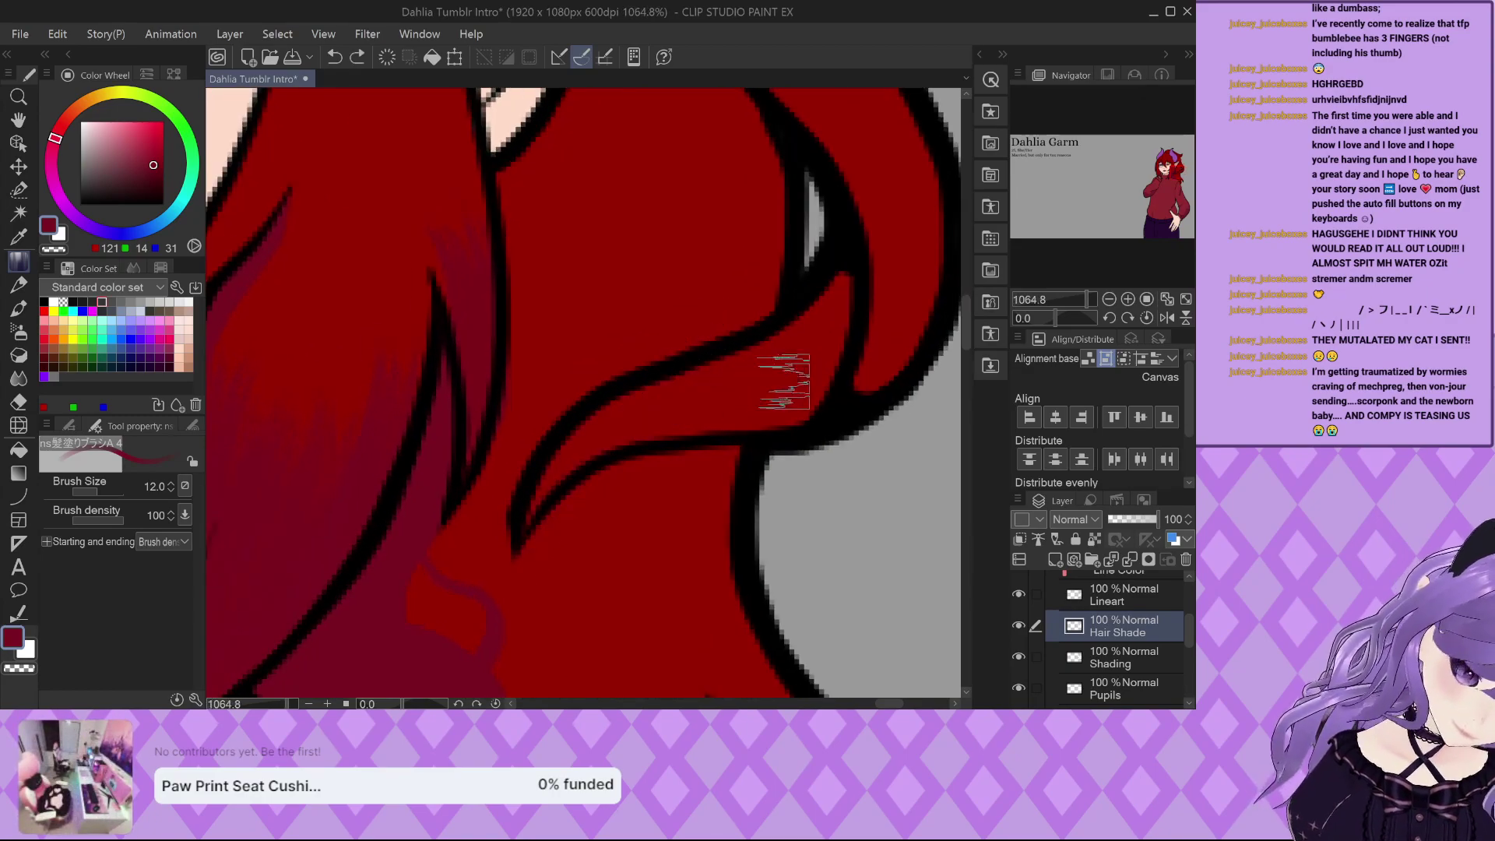
mouse_move(785, 395)
mouse_down()
mouse_move(673, 409)
mouse_move(587, 448)
mouse_move(517, 559)
mouse_up()
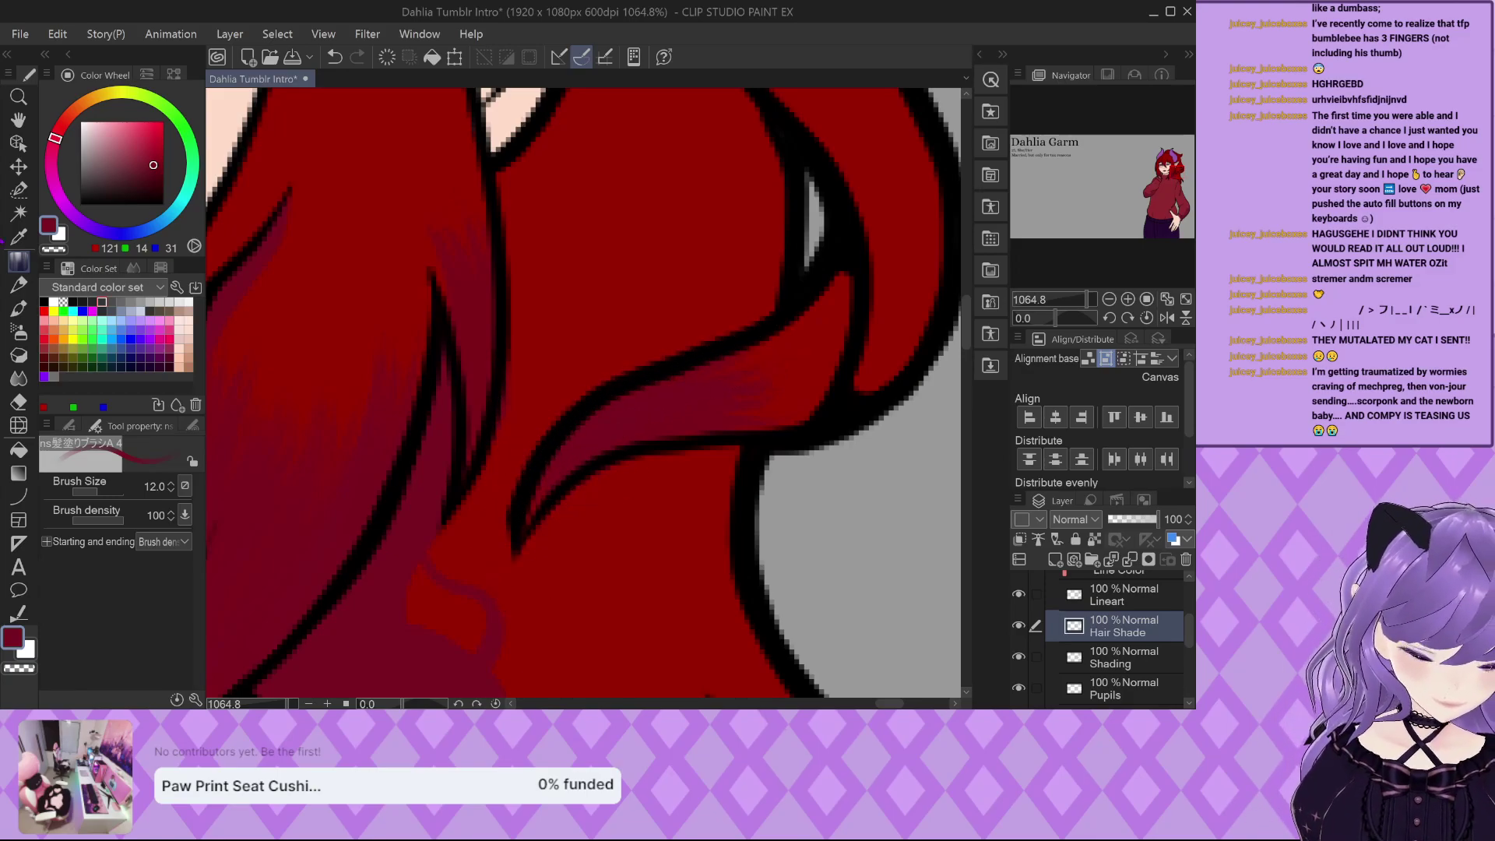
scroll(699, 438, down, 5)
scroll(698, 546, up, 3)
scroll(699, 564, up, 4)
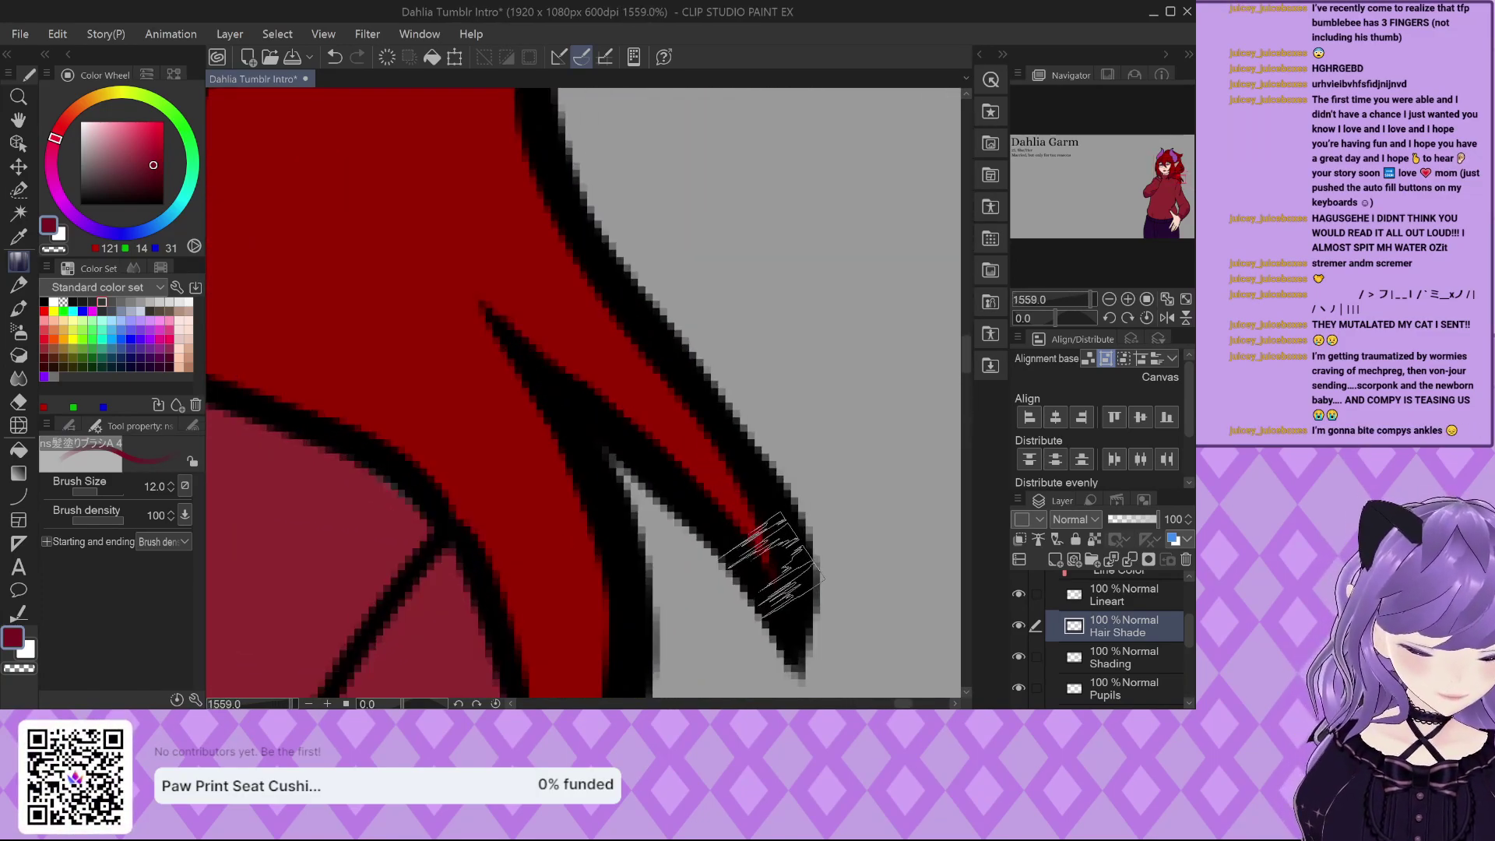
mouse_move(461, 124)
mouse_down()
mouse_move(527, 284)
mouse_move(701, 448)
mouse_move(759, 543)
mouse_up()
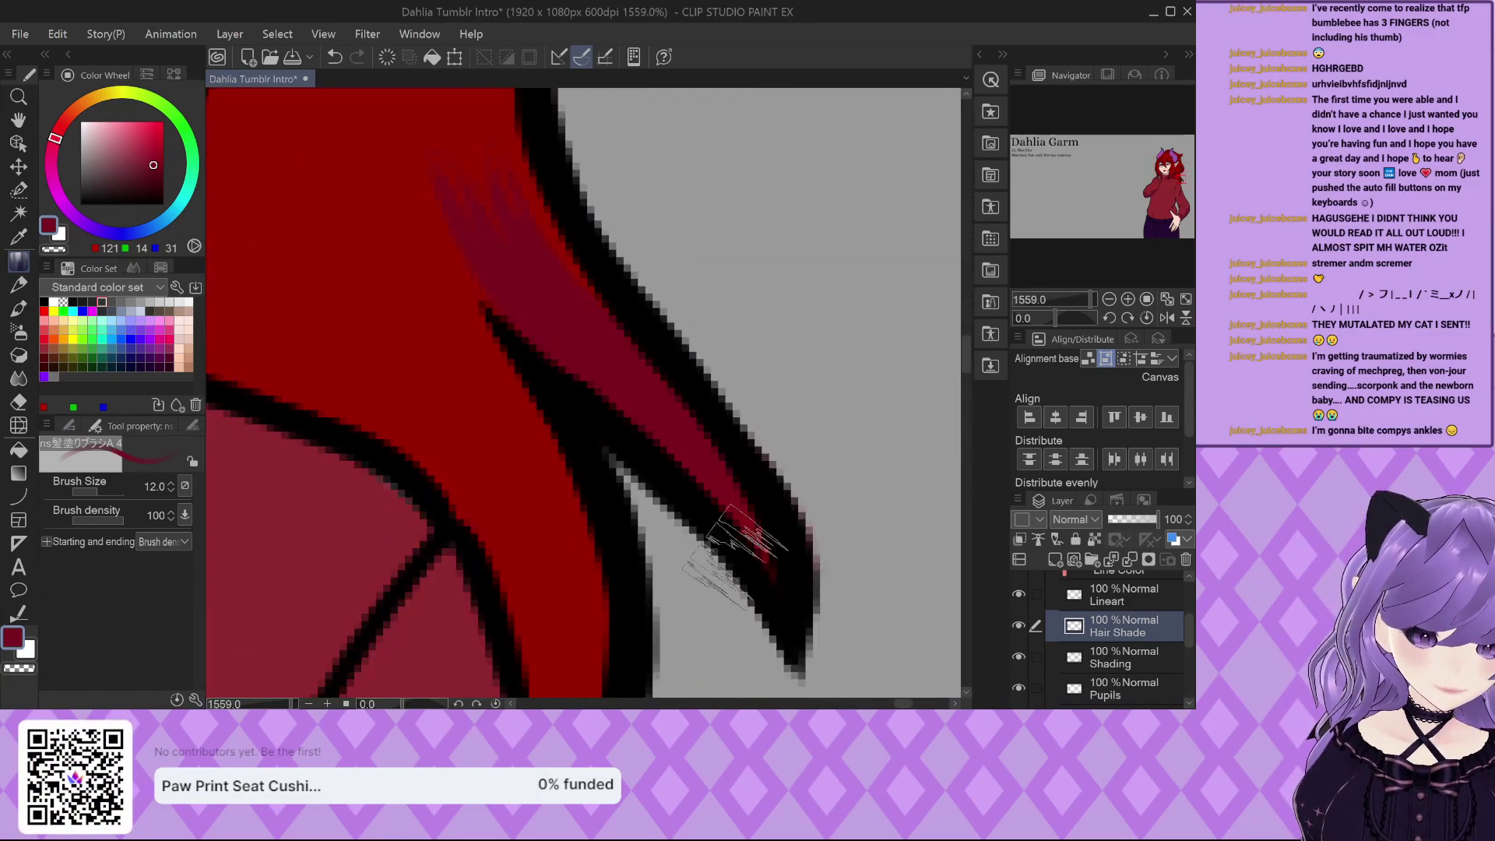
scroll(630, 455, down, 3)
scroll(638, 436, up, 1)
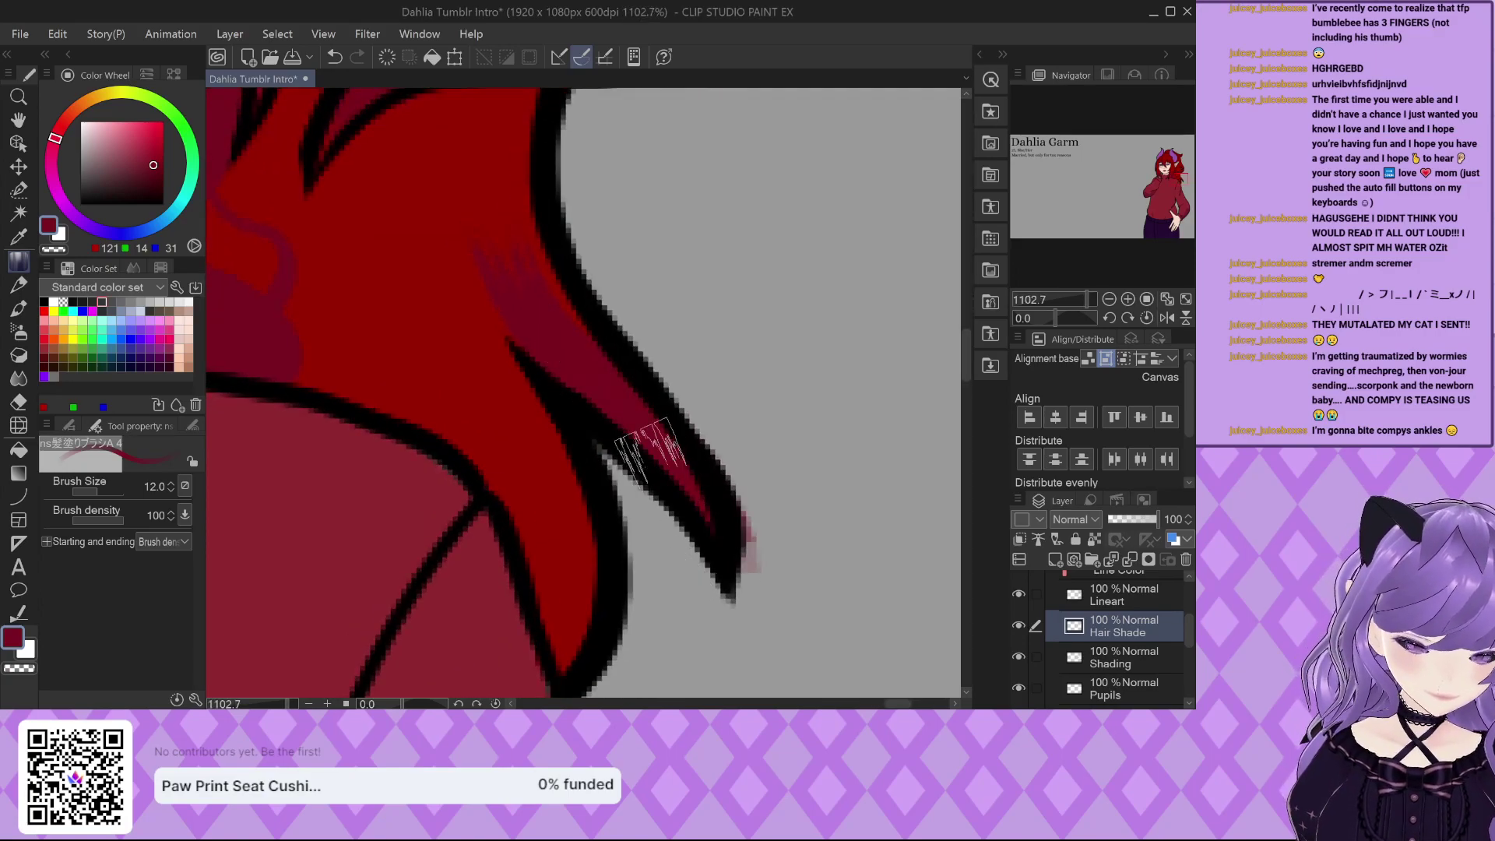
scroll(744, 666, down, 6)
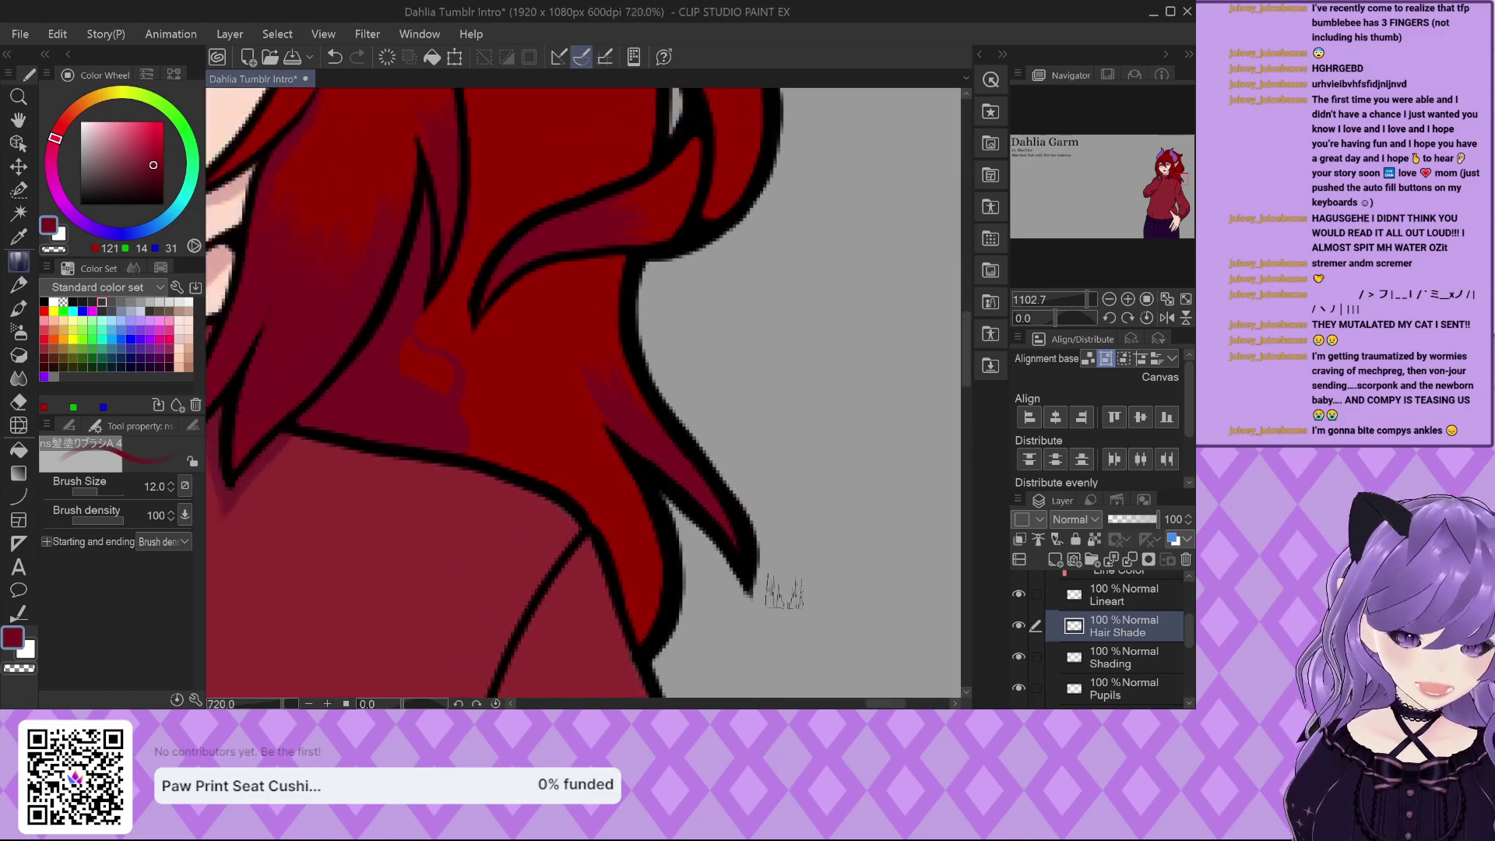
scroll(554, 241, up, 3)
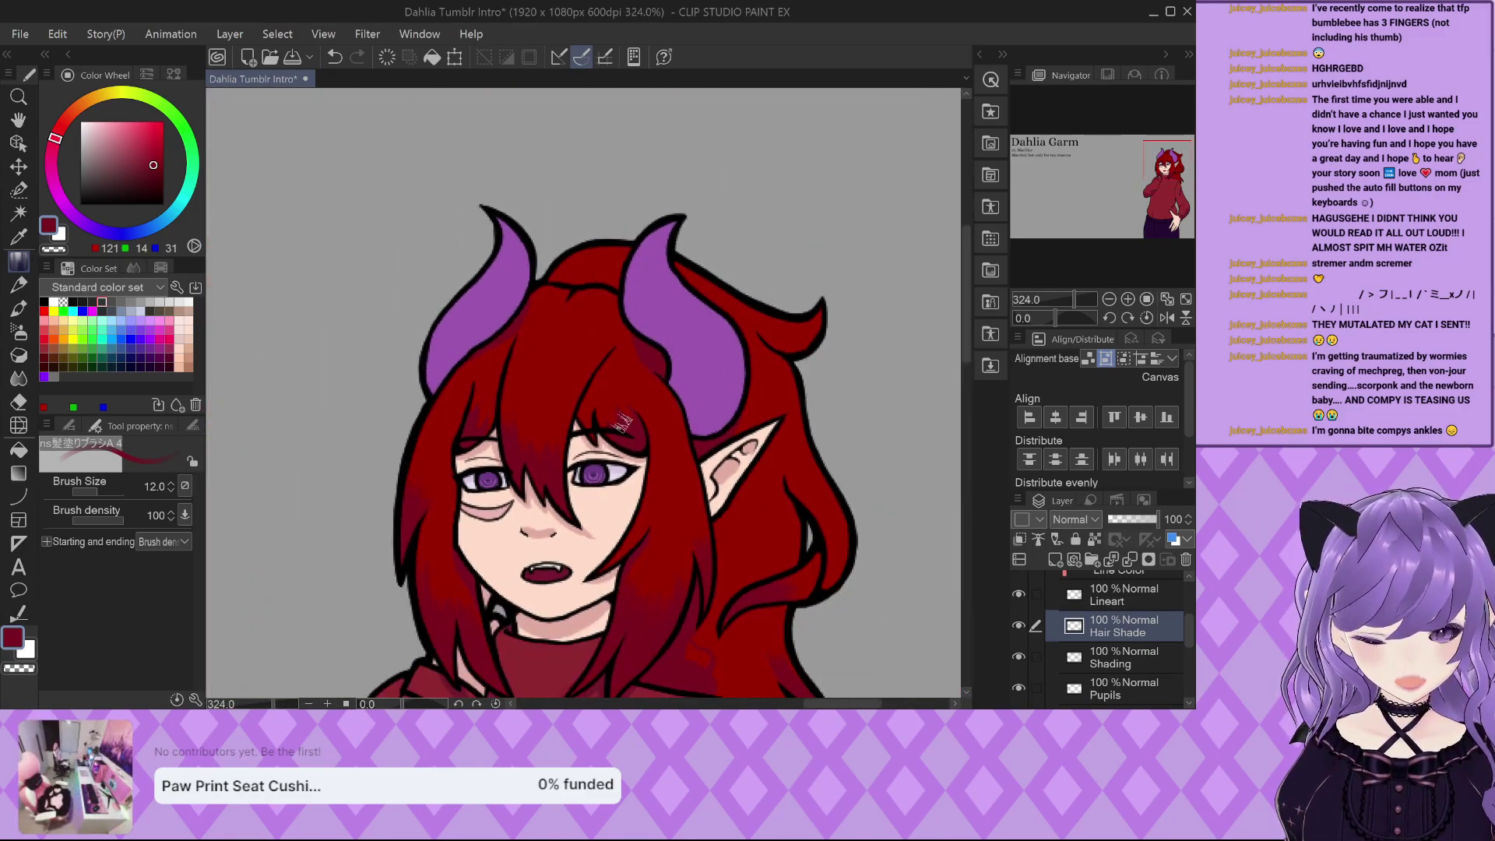
Shade the hair strand beside the cheek, redoing the stroke along the edge by the mouth.
scroll(623, 422, up, 2)
scroll(588, 380, down, 2)
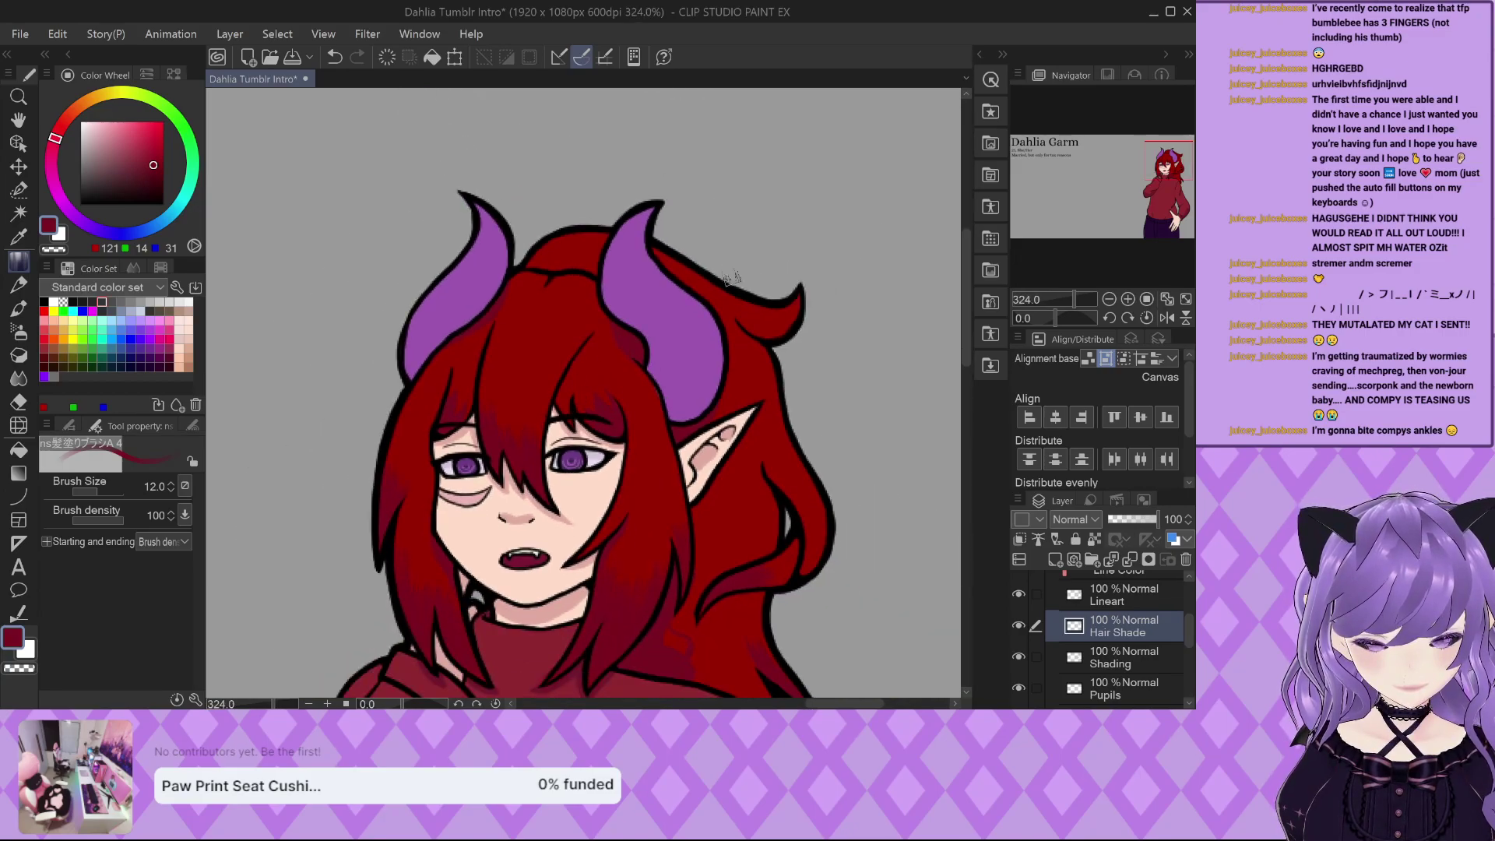
scroll(734, 269, down, 4)
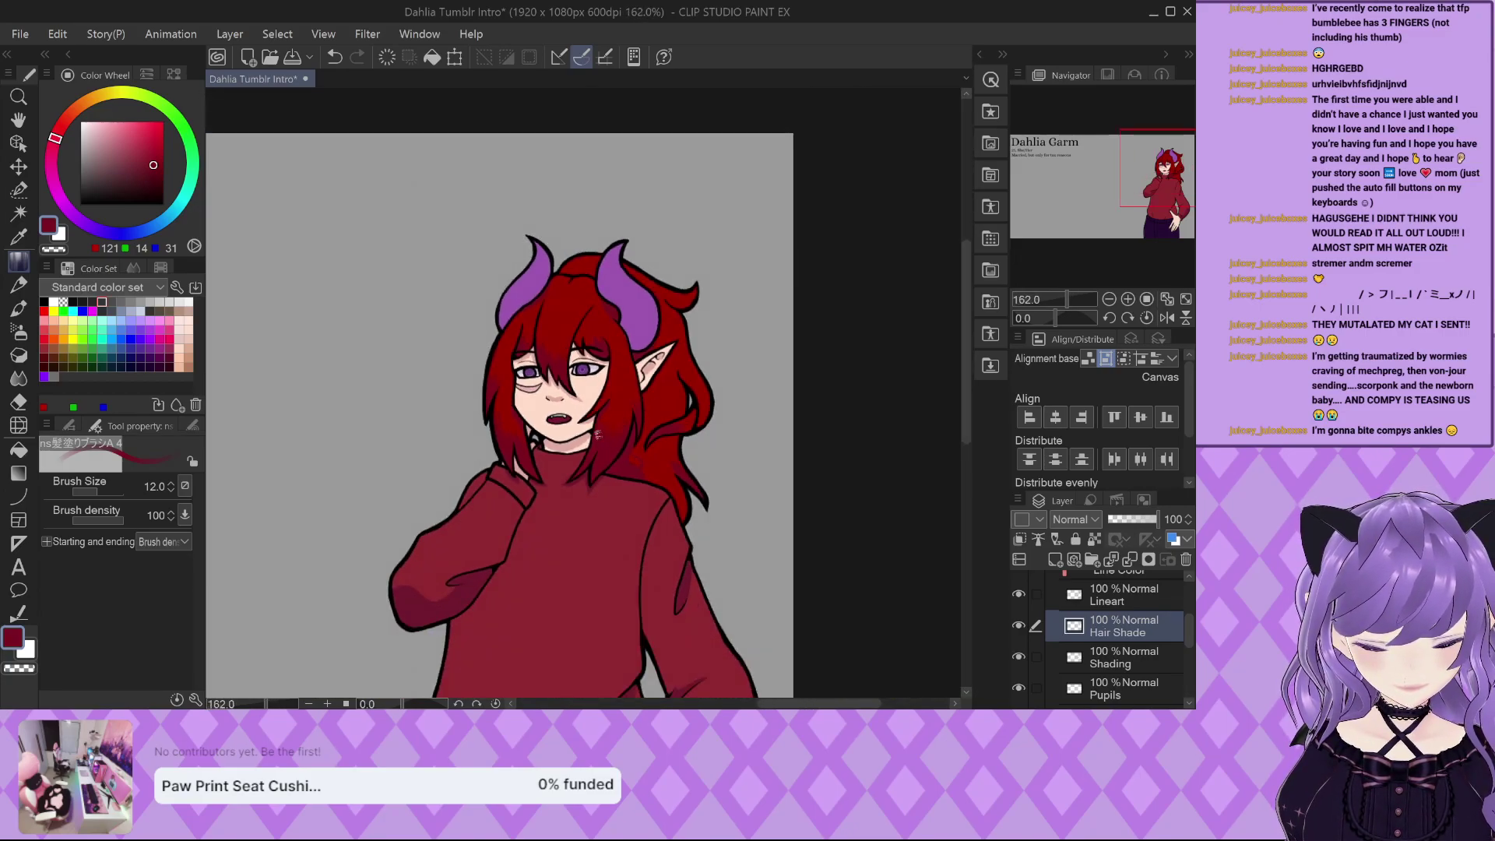
scroll(600, 433, up, 5)
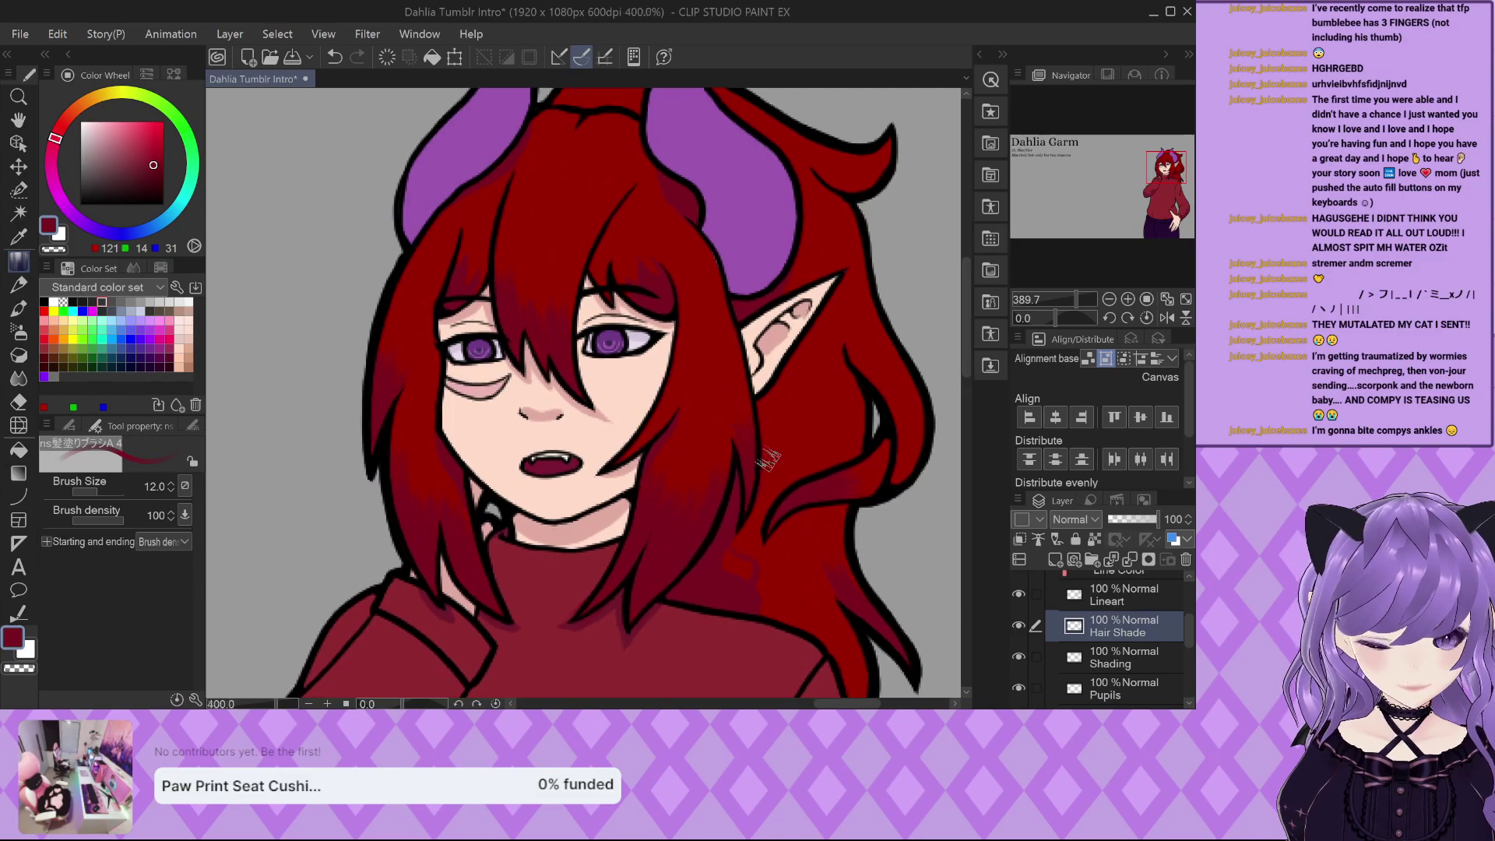
scroll(767, 460, up, 2)
mouse_move(661, 350)
mouse_down()
mouse_move(628, 406)
mouse_move(524, 499)
mouse_up()
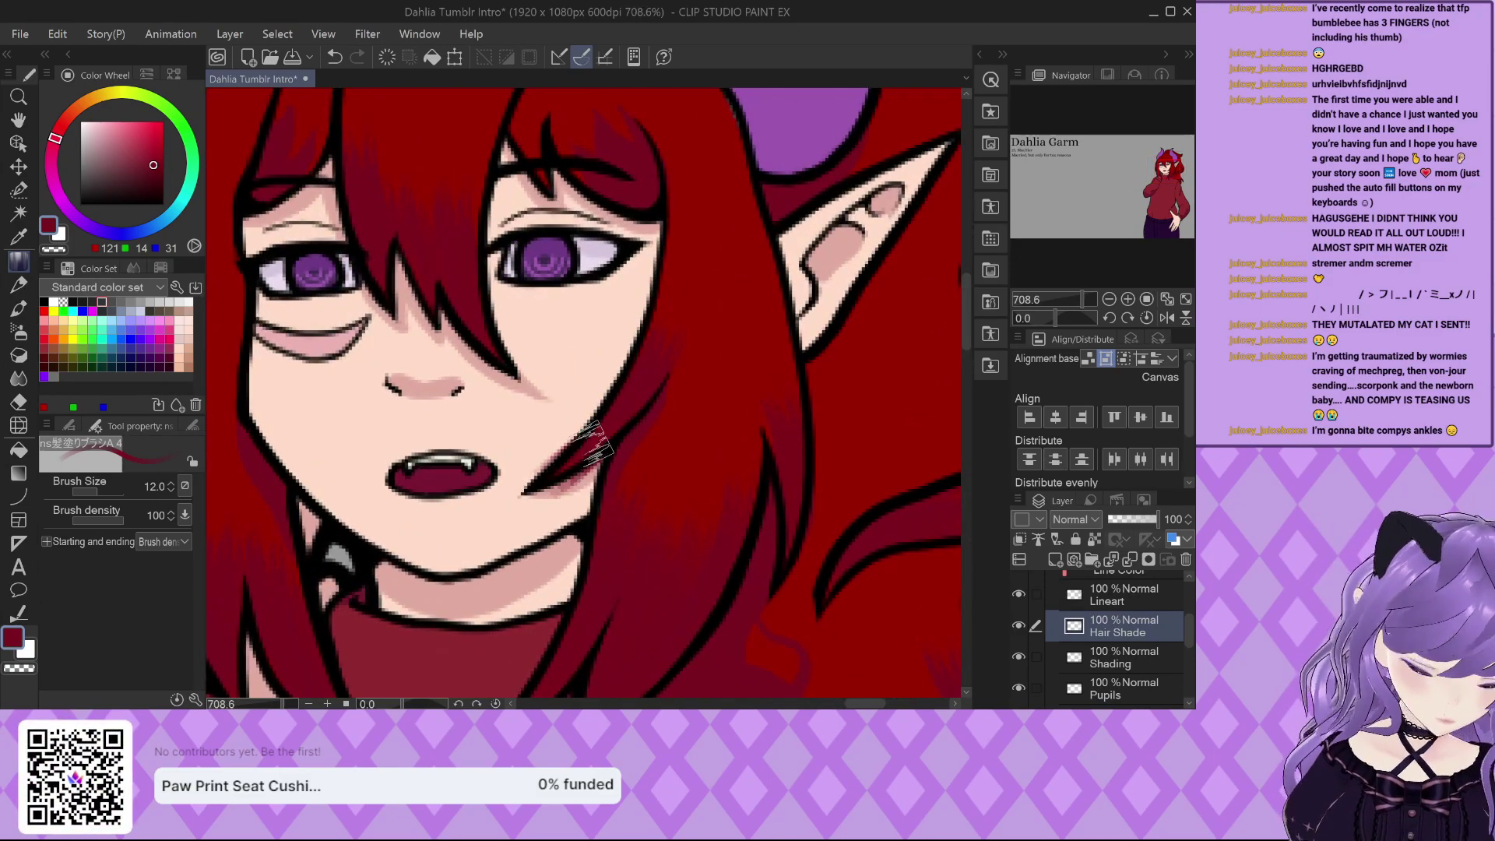
key(ctrl+z)
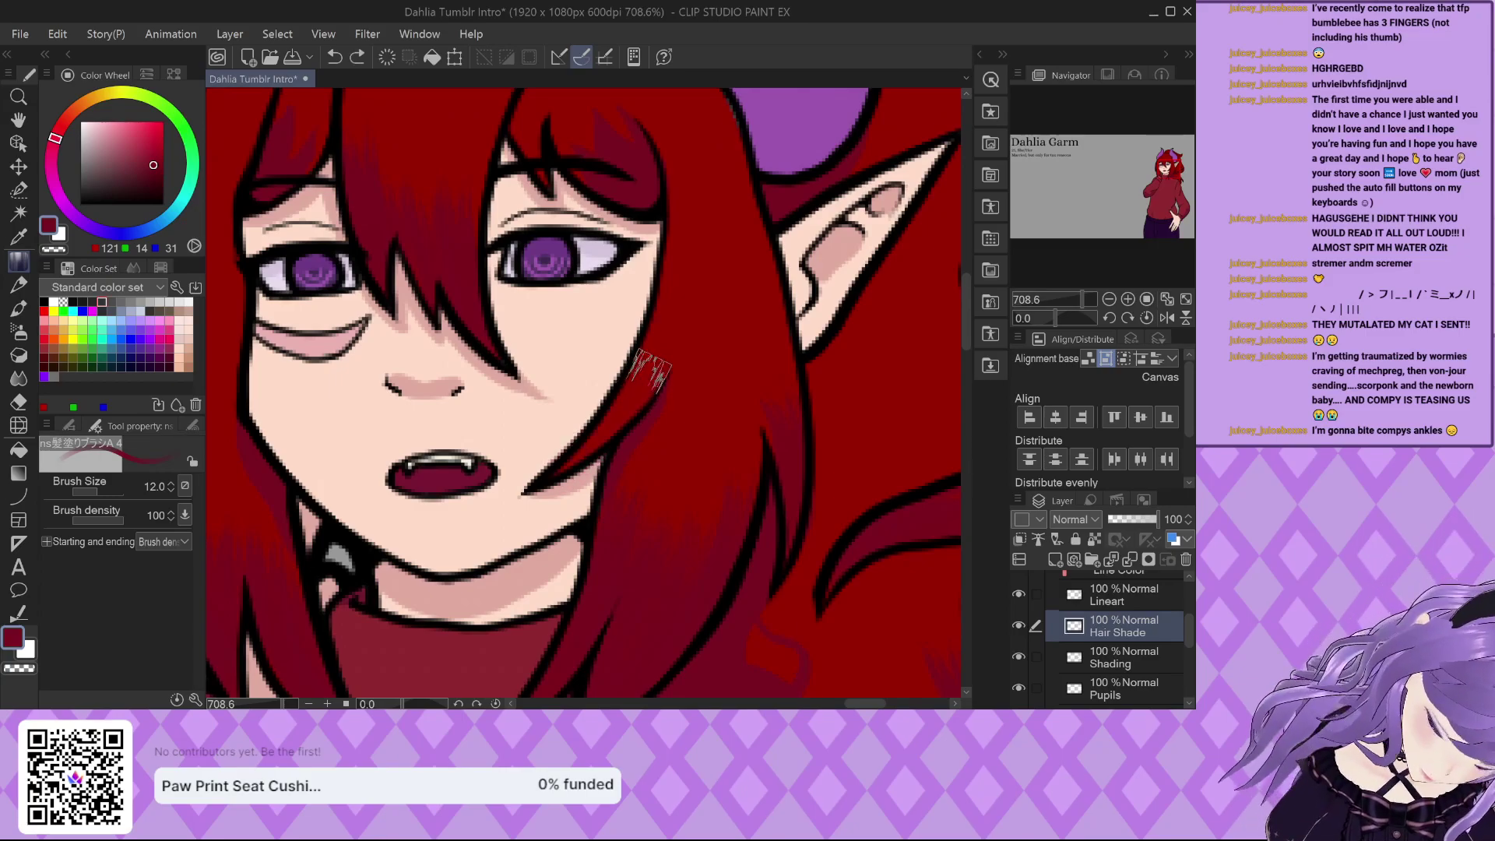
drag(601, 458, 529, 494)
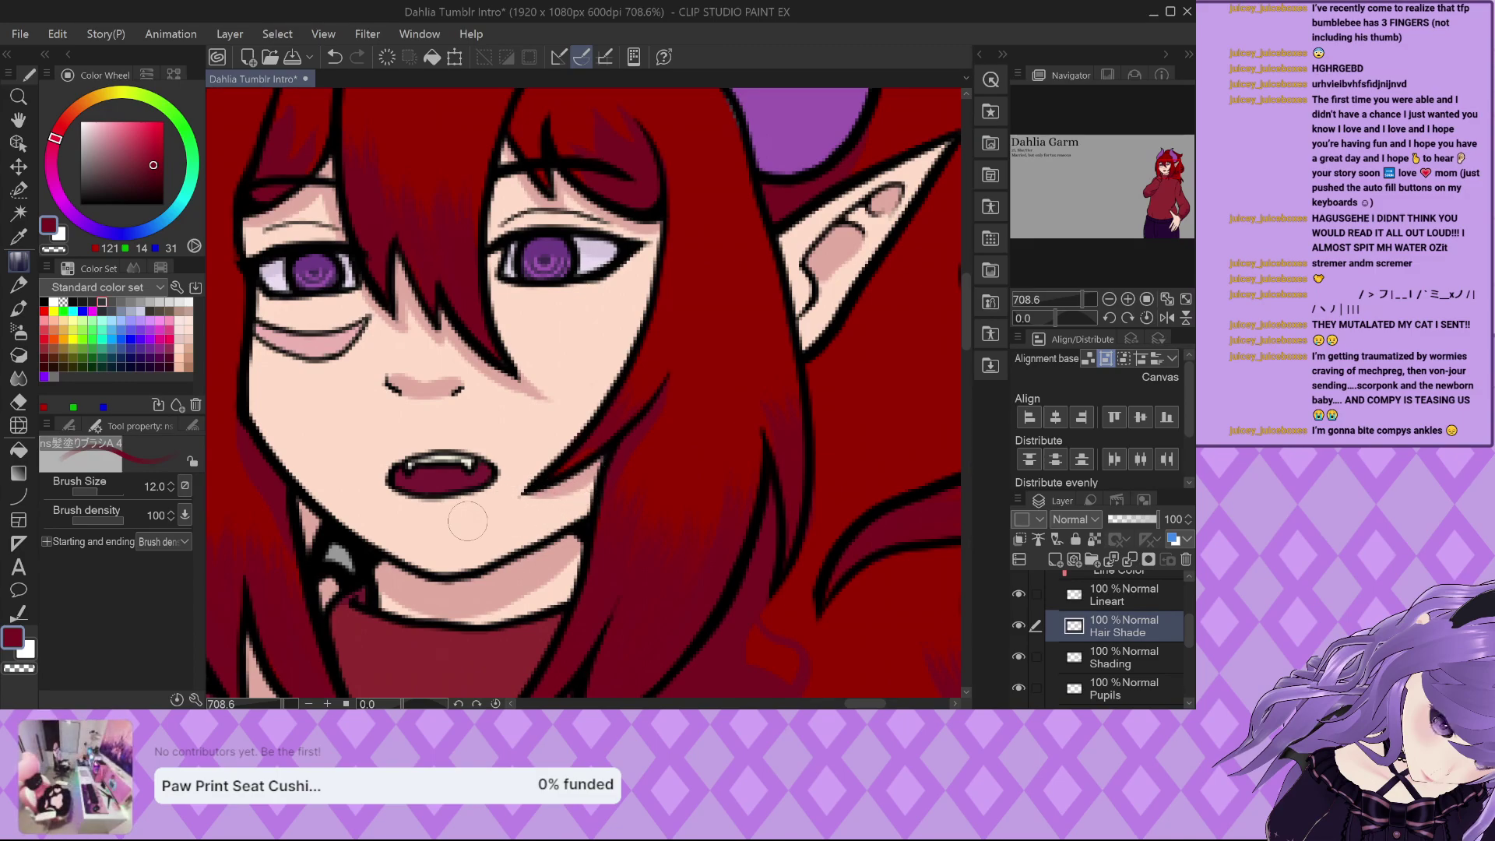
Paint darker red shading along the hairline below the horns, extending it further left.
scroll(467, 521, down, 4)
scroll(641, 313, down, 2)
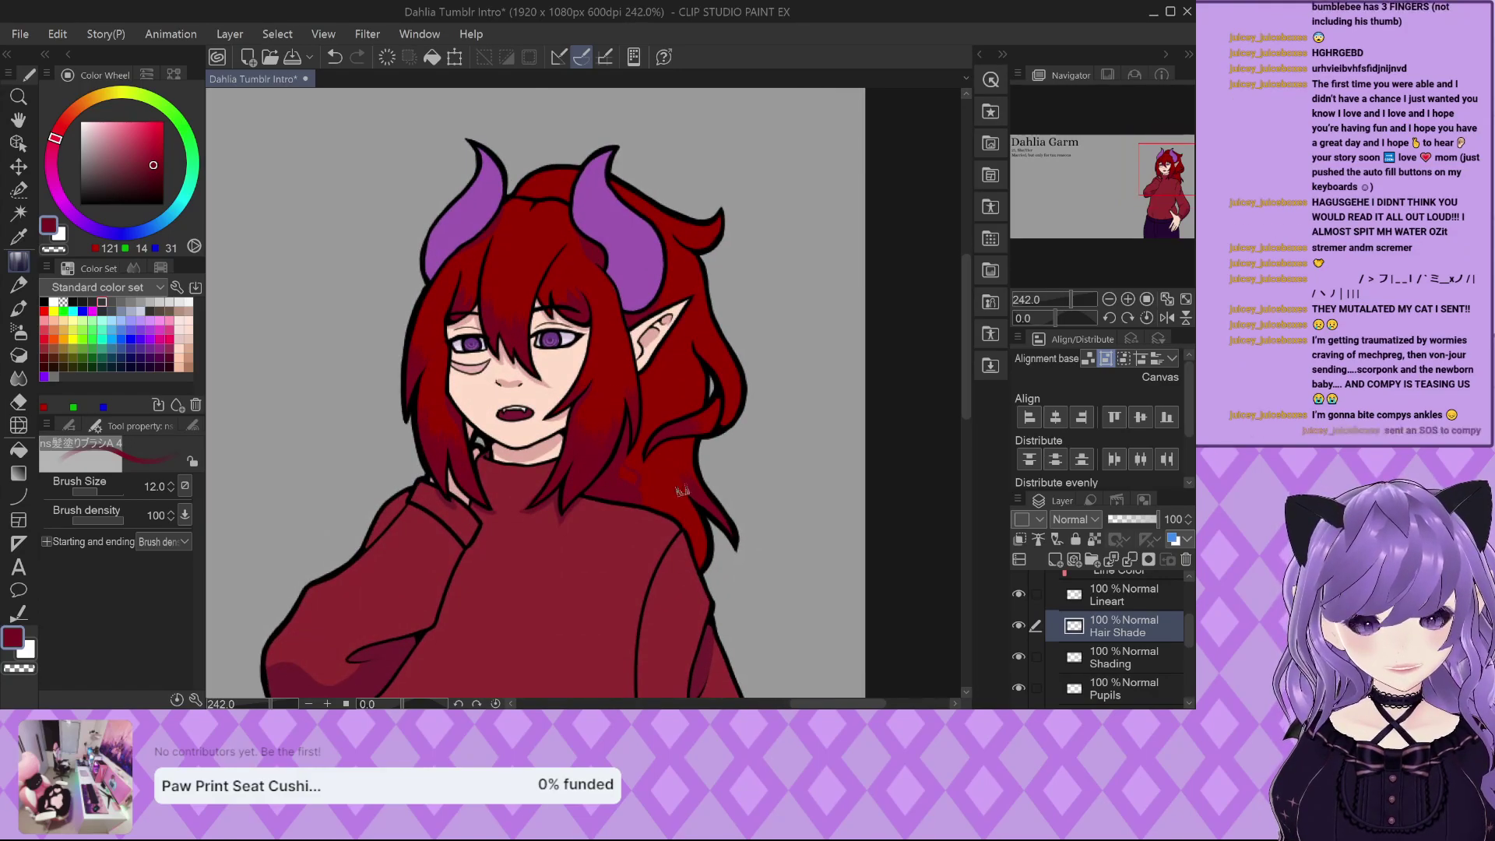
scroll(562, 466, up, 2)
scroll(732, 514, down, 3)
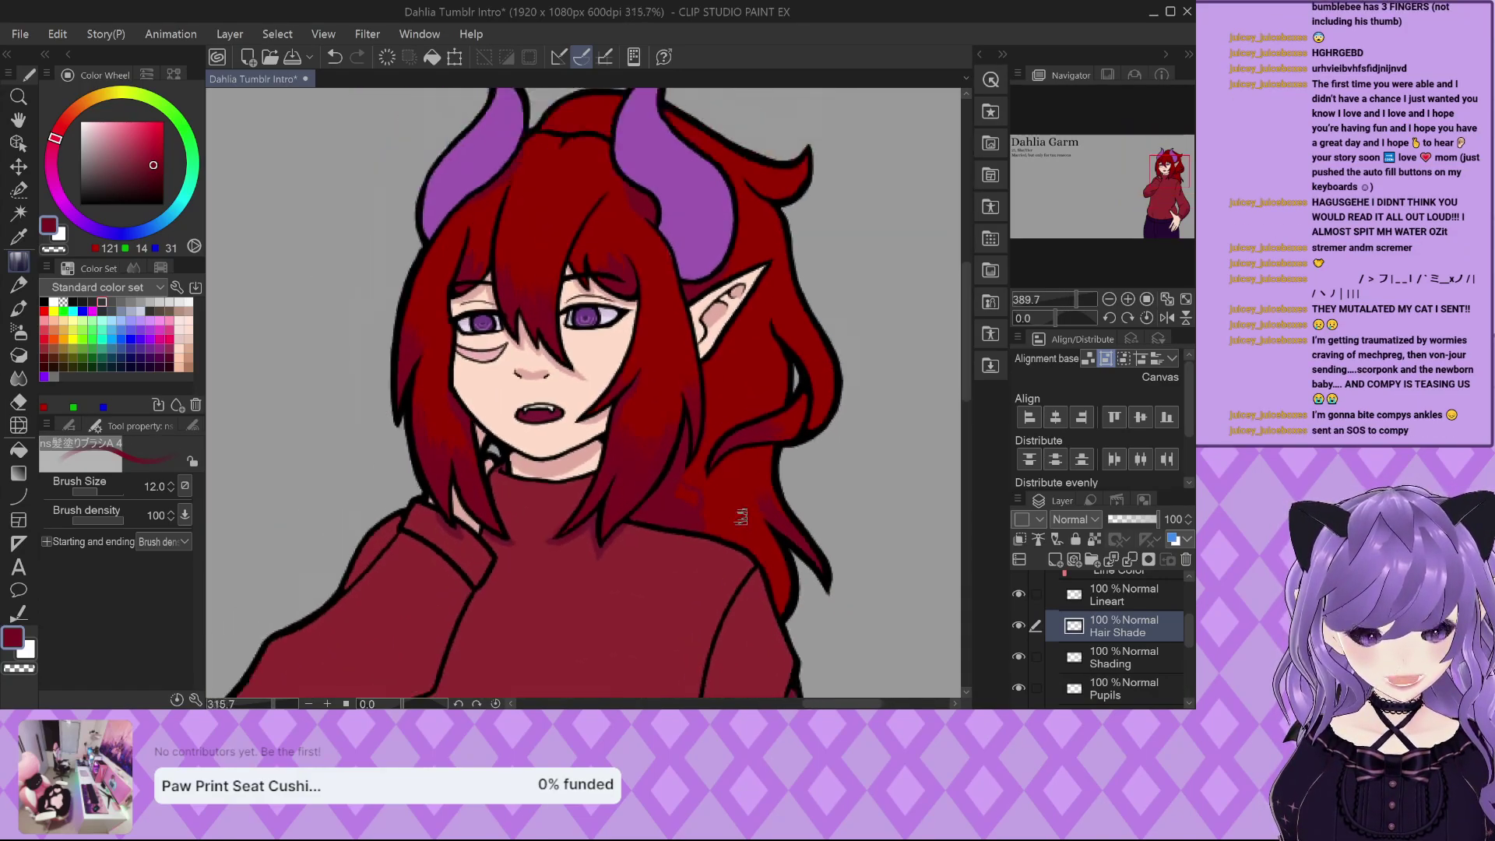
scroll(626, 180, up, 2)
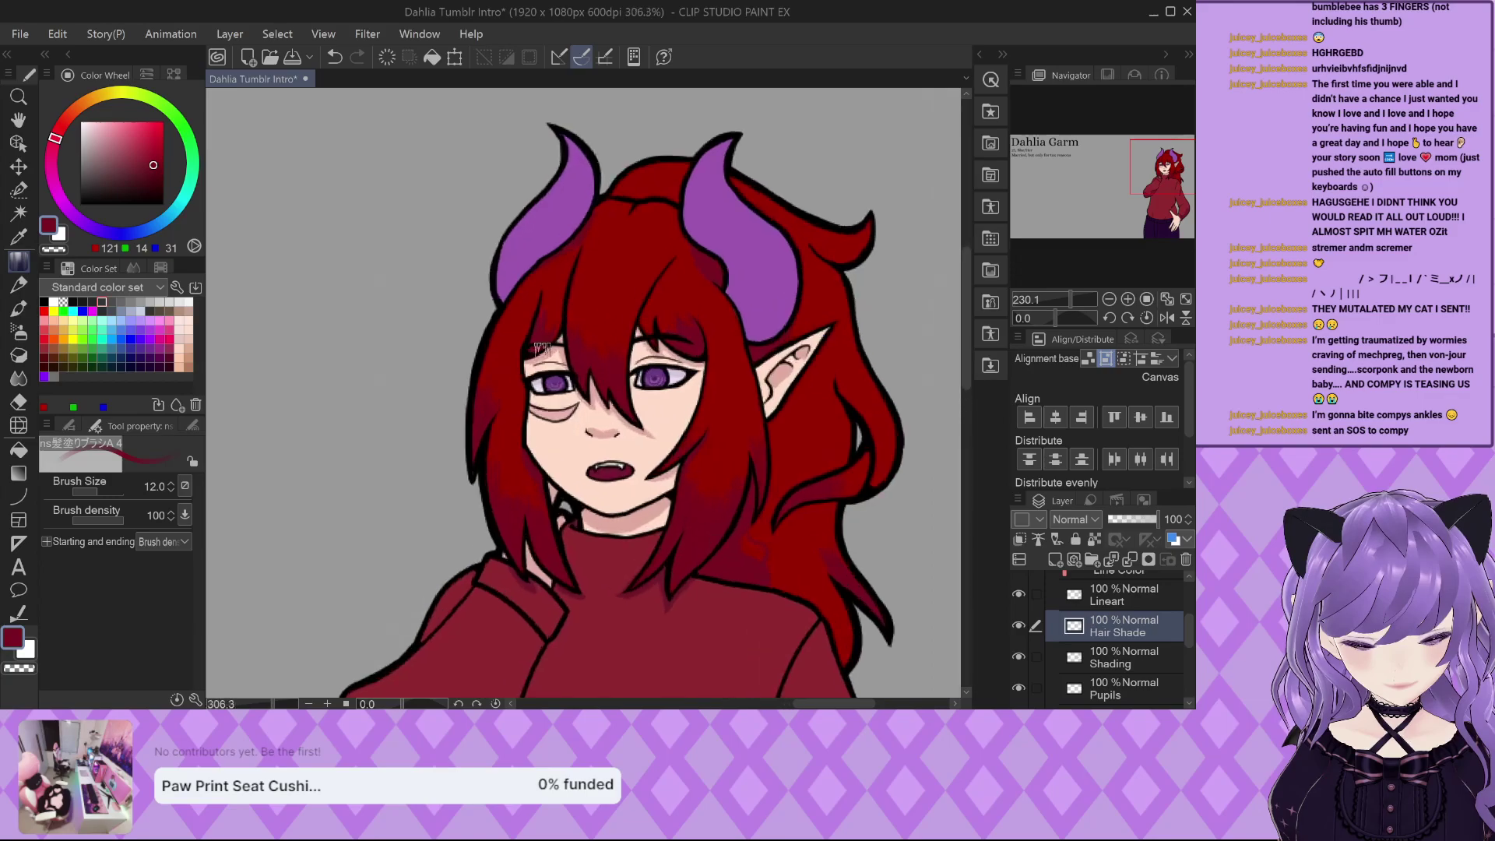
scroll(625, 180, up, 3)
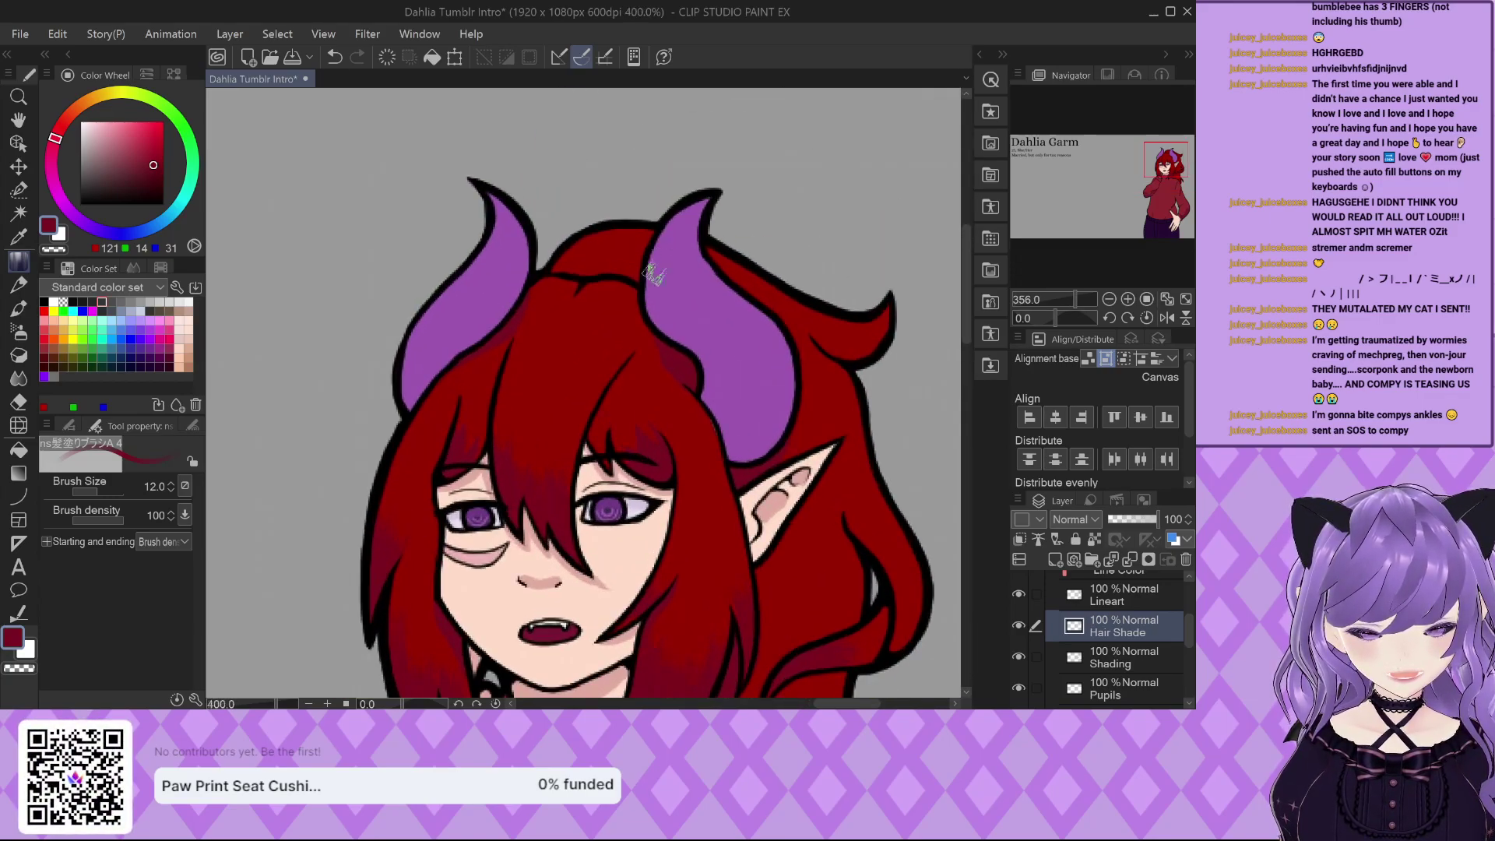
mouse_move(588, 265)
mouse_down()
mouse_move(610, 250)
mouse_move(584, 267)
mouse_move(543, 359)
mouse_up()
key(ctrl+z)
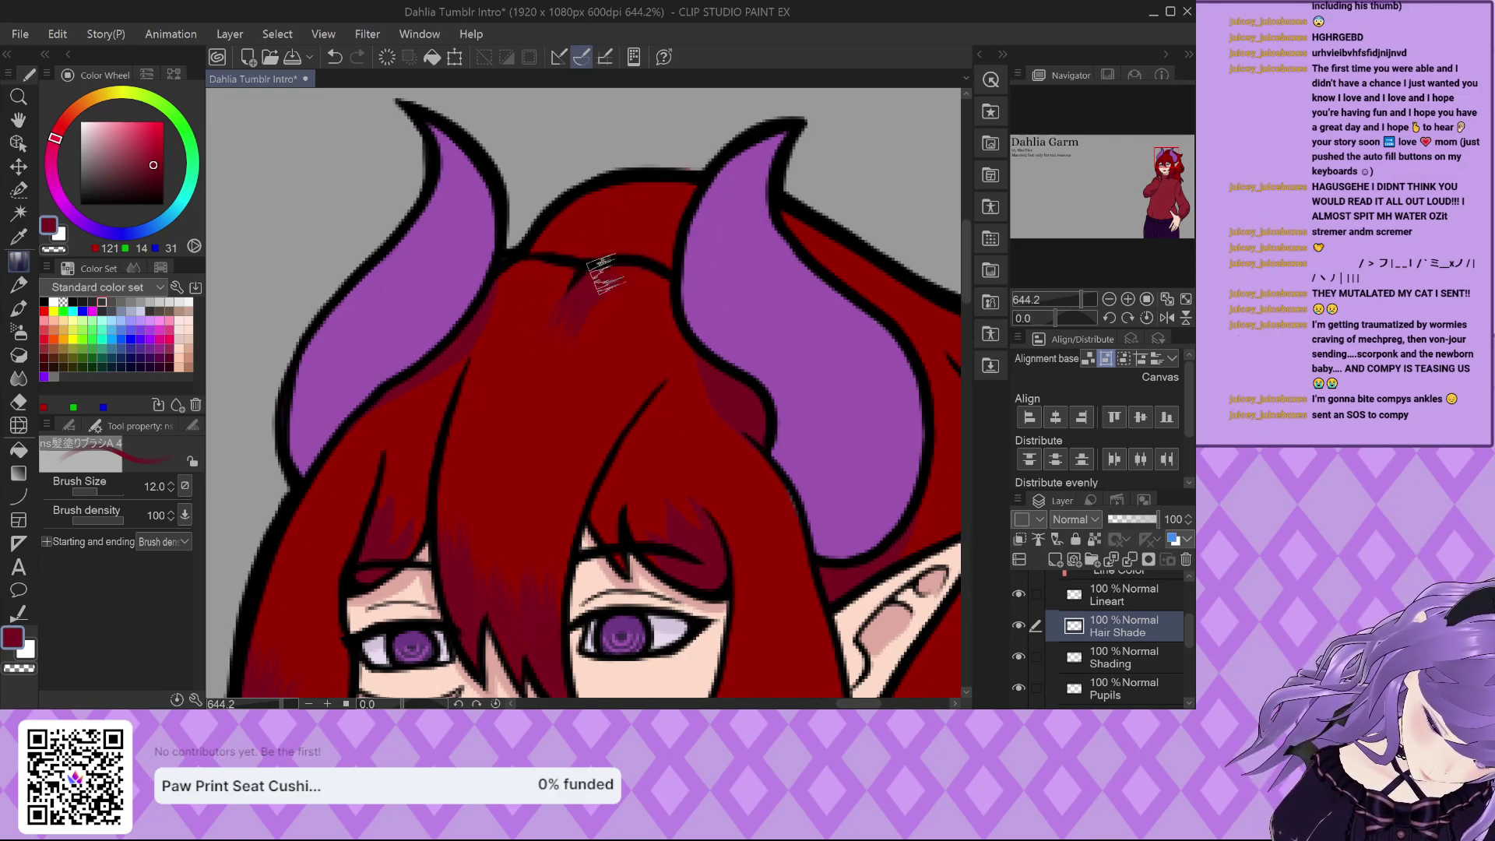
mouse_move(572, 315)
mouse_down()
mouse_move(615, 261)
mouse_move(597, 330)
mouse_move(637, 243)
mouse_move(657, 334)
mouse_move(666, 273)
mouse_up()
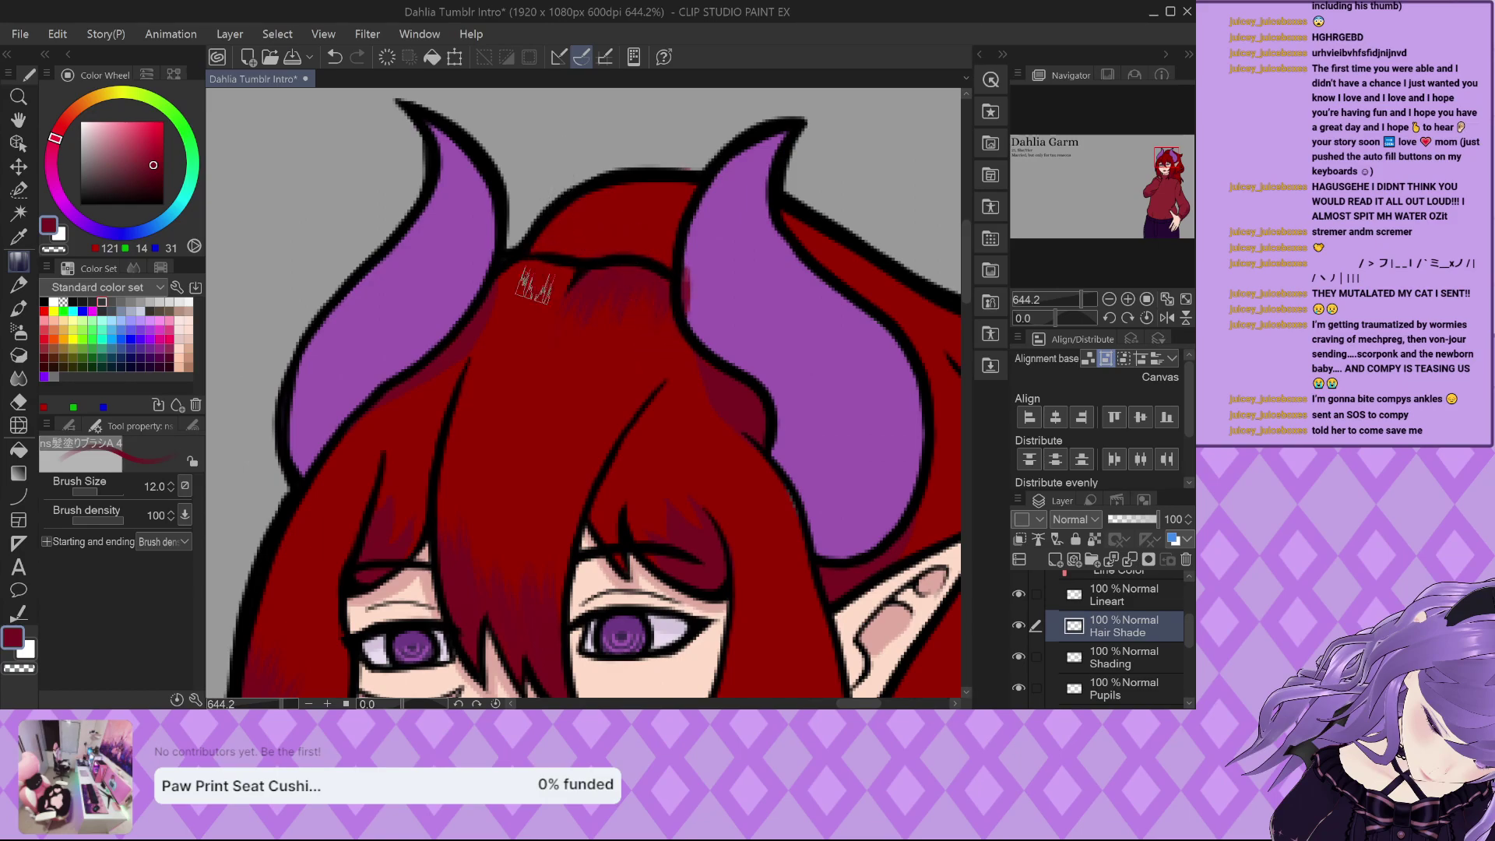
mouse_move(566, 267)
mouse_down()
mouse_move(525, 343)
mouse_move(579, 252)
mouse_move(508, 328)
mouse_move(545, 248)
mouse_move(486, 315)
mouse_move(544, 242)
mouse_move(535, 261)
mouse_move(551, 257)
mouse_move(535, 270)
mouse_up()
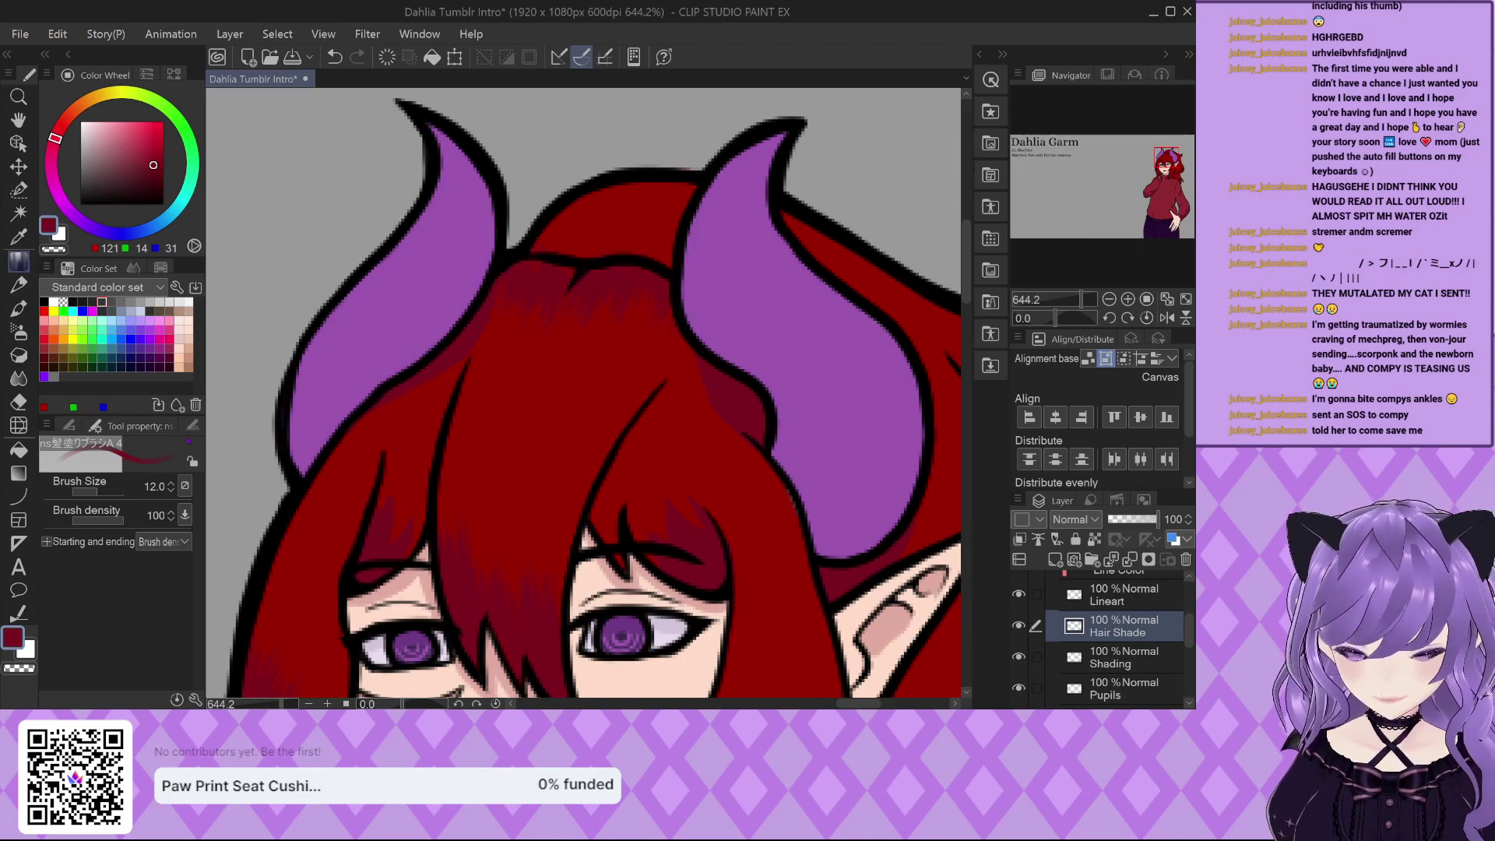
Switch to the Mapping pen brush and select the Shading layer.
click(69, 425)
scroll(116, 531, down, 10)
scroll(115, 531, up, 5)
click(117, 475)
scroll(637, 276, up, 1)
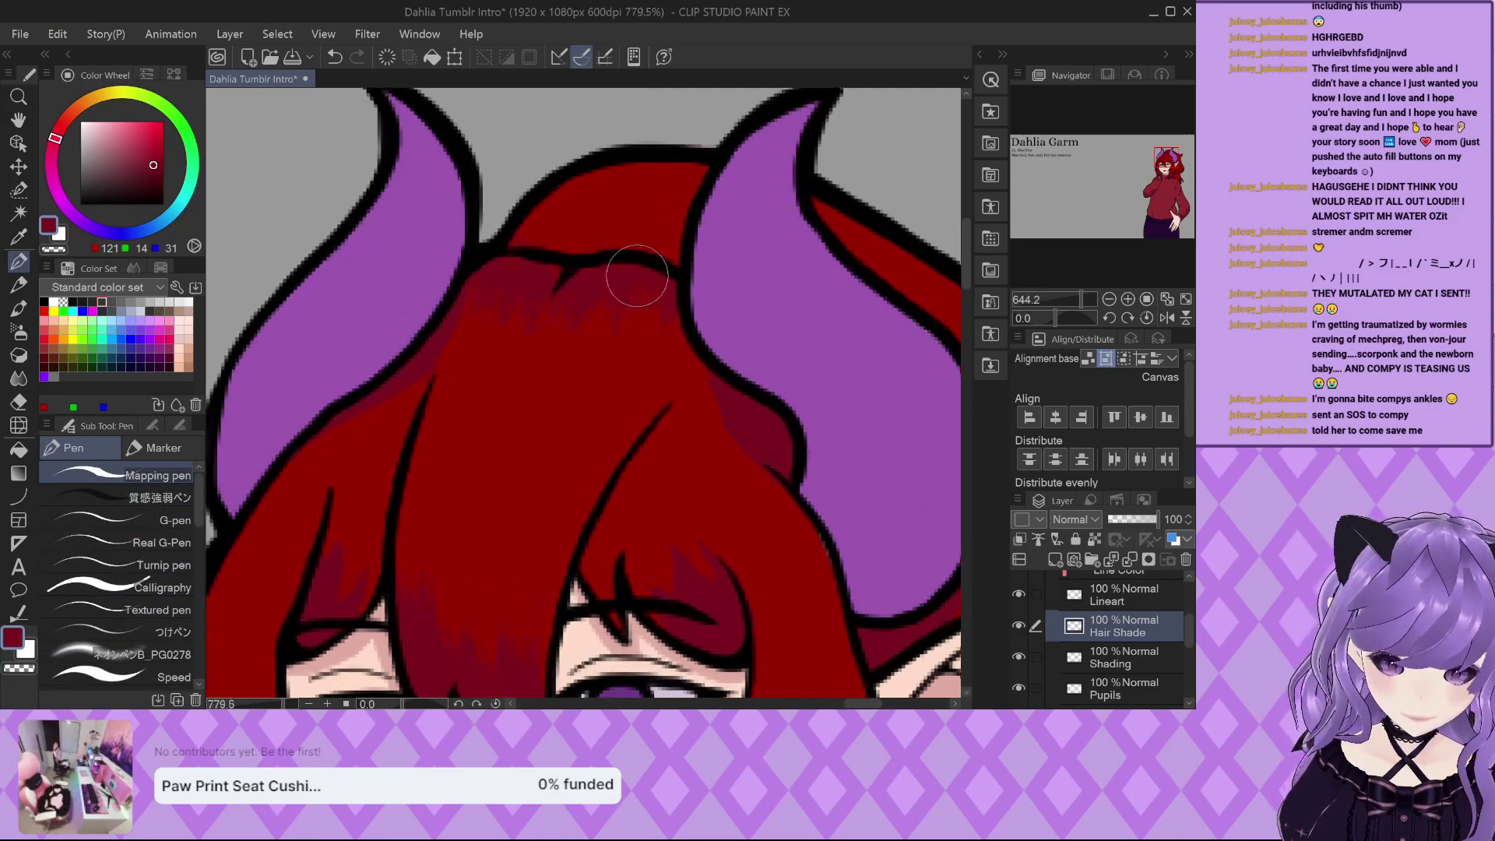
scroll(637, 275, up, 1)
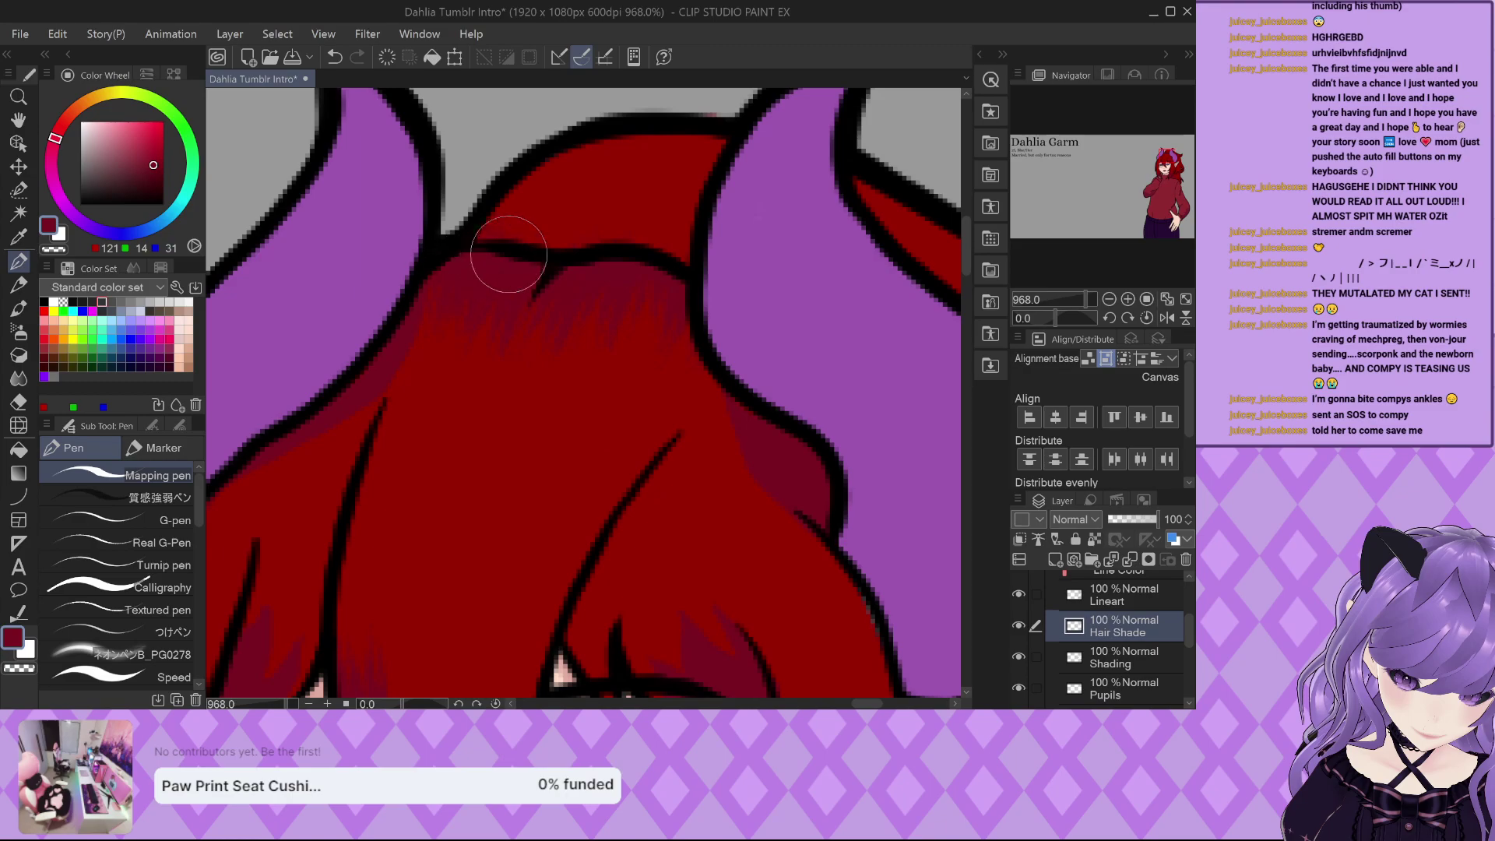
scroll(496, 260, up, 1)
scroll(678, 195, up, 1)
scroll(678, 195, down, 4)
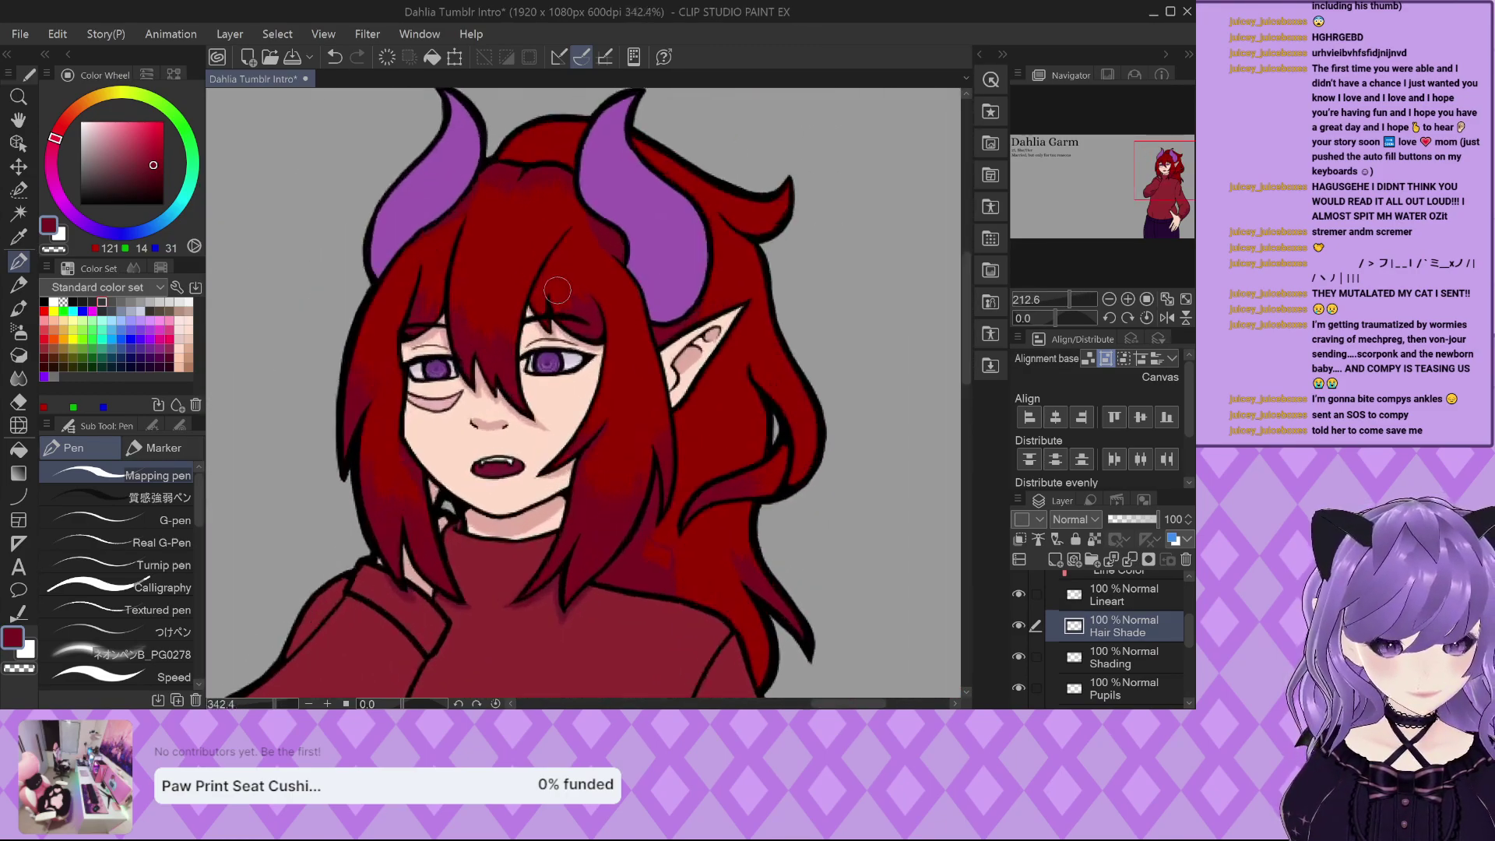
scroll(557, 290, up, 2)
scroll(560, 290, down, 2)
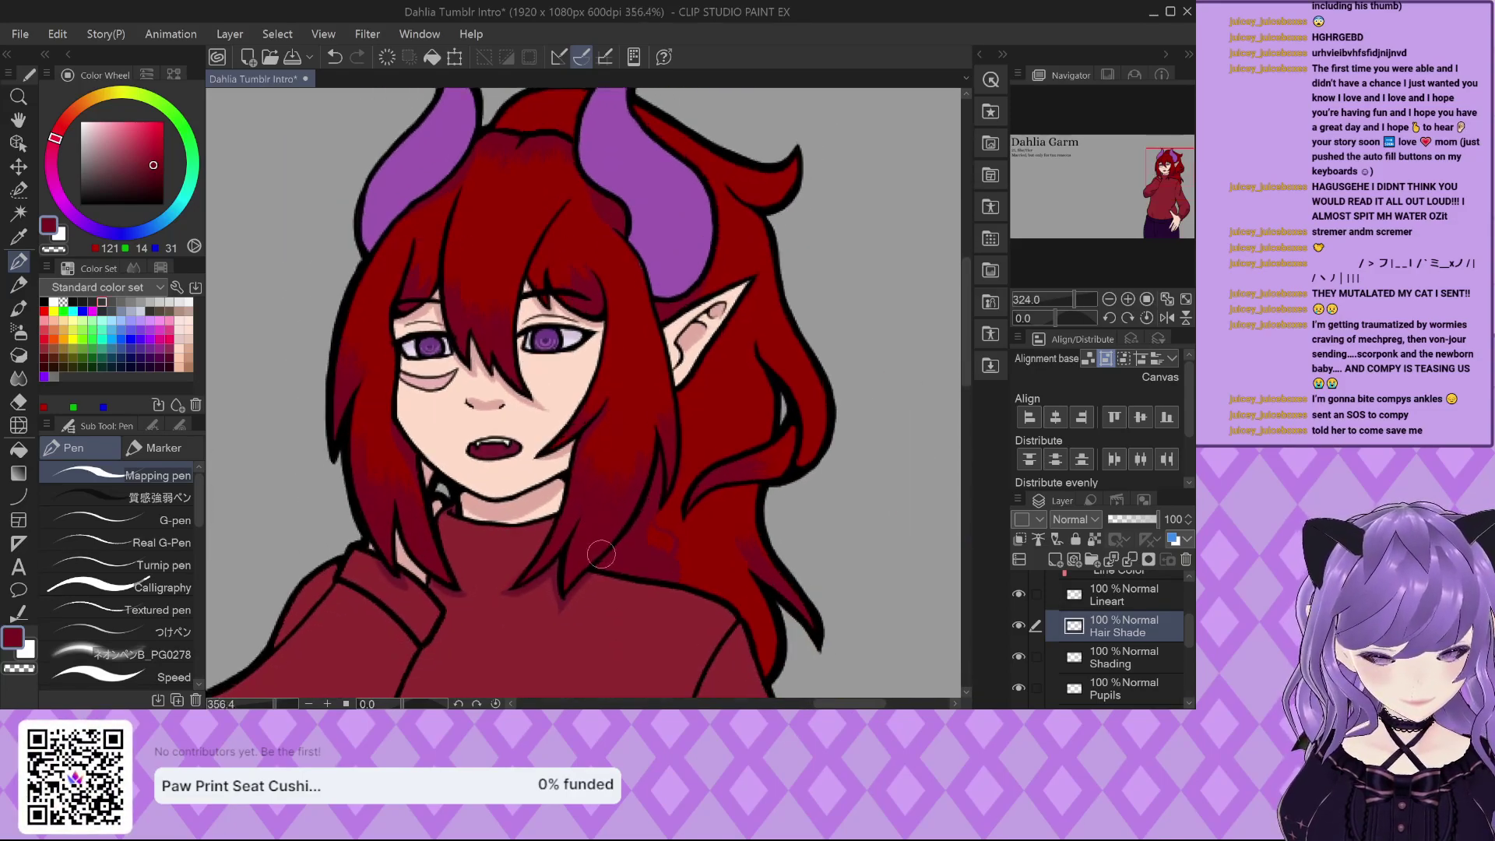
scroll(601, 553, up, 5)
scroll(682, 469, down, 4)
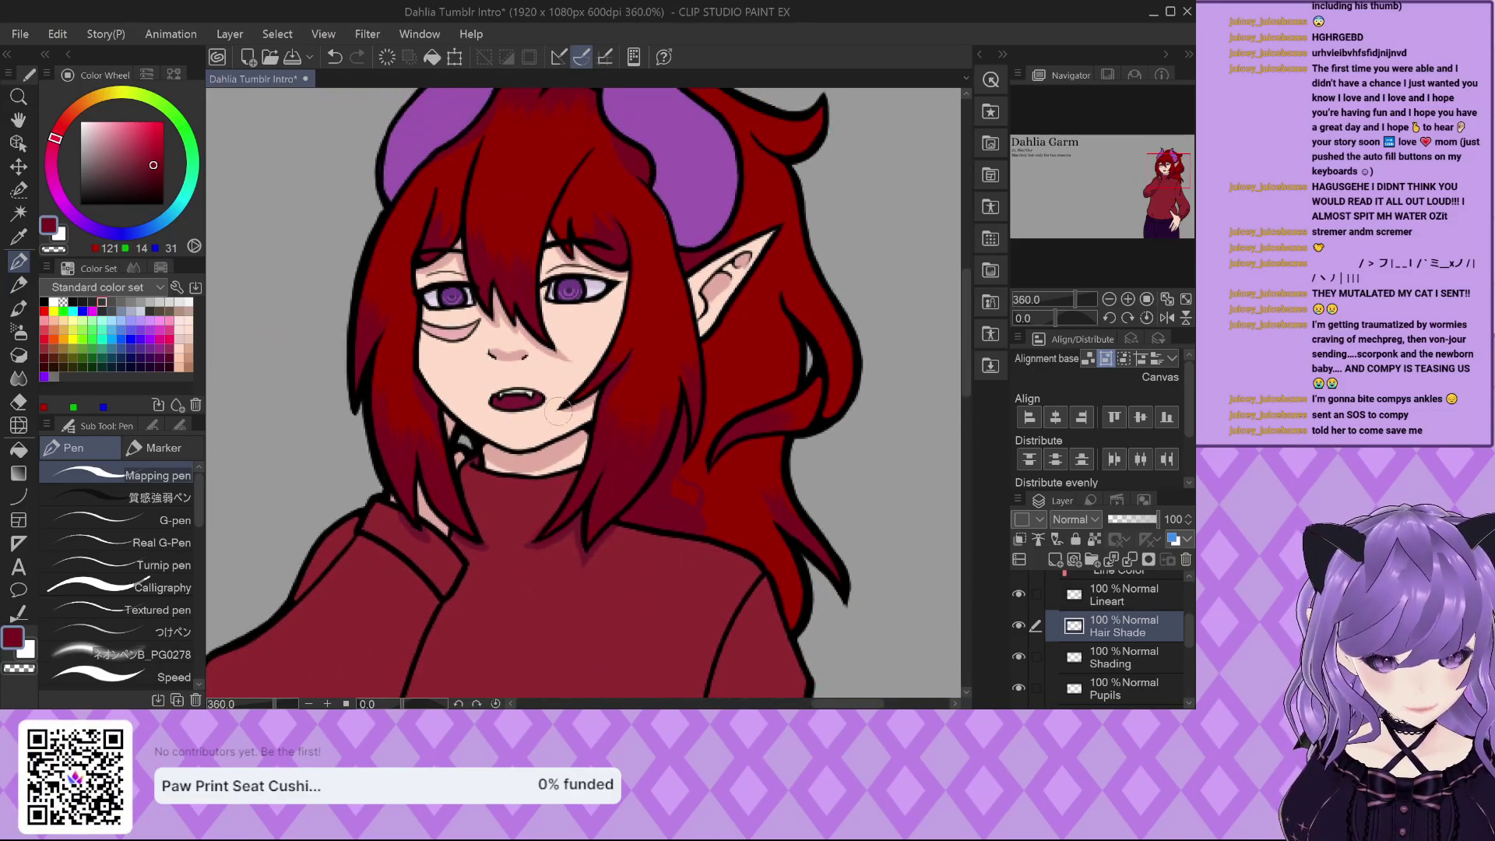
scroll(588, 261, down, 2)
scroll(587, 238, up, 1)
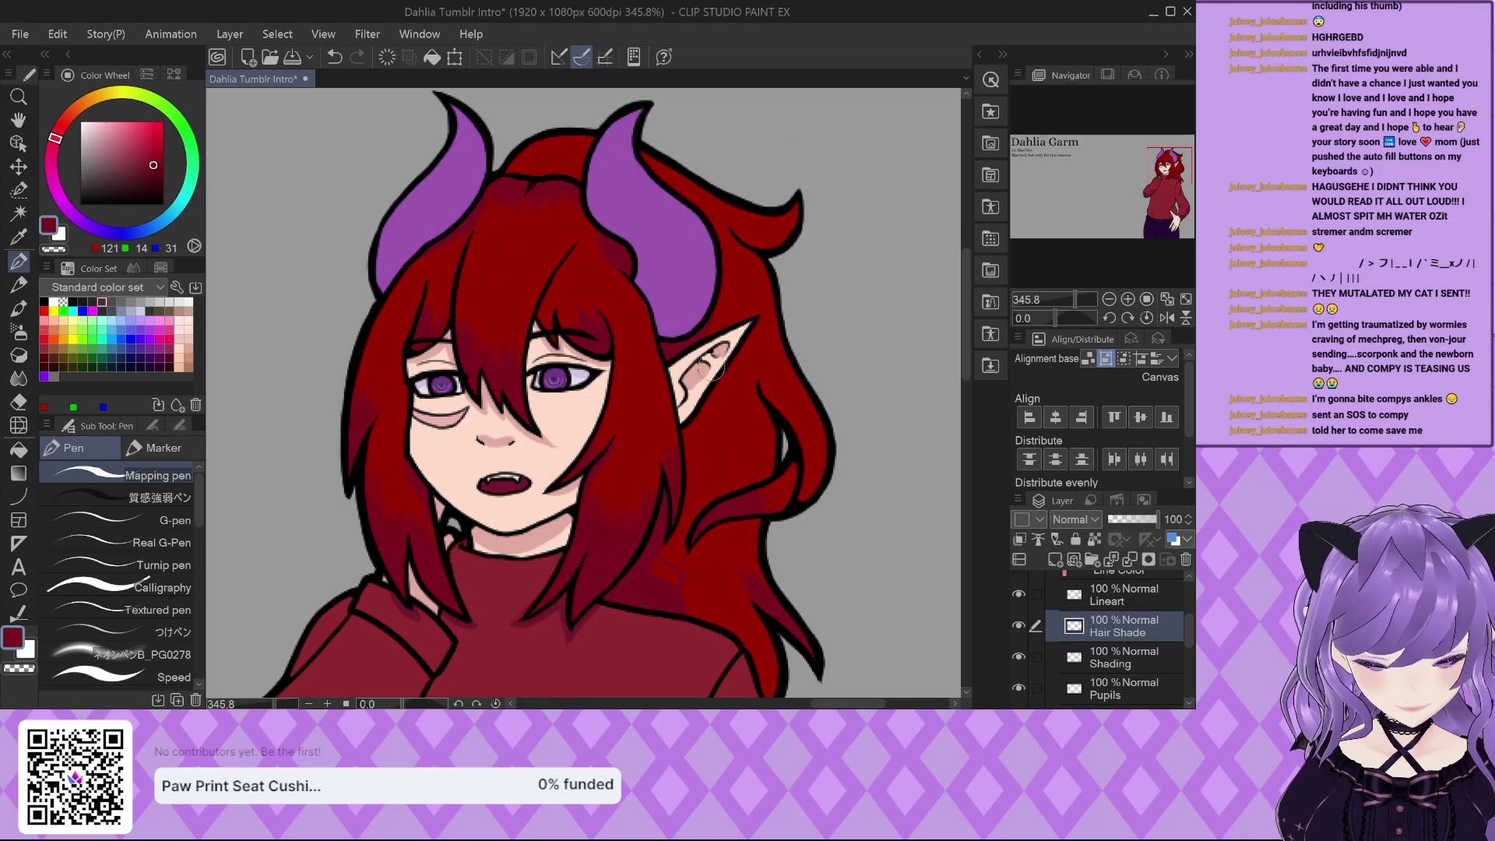
scroll(492, 482, down, 1)
scroll(492, 482, up, 2)
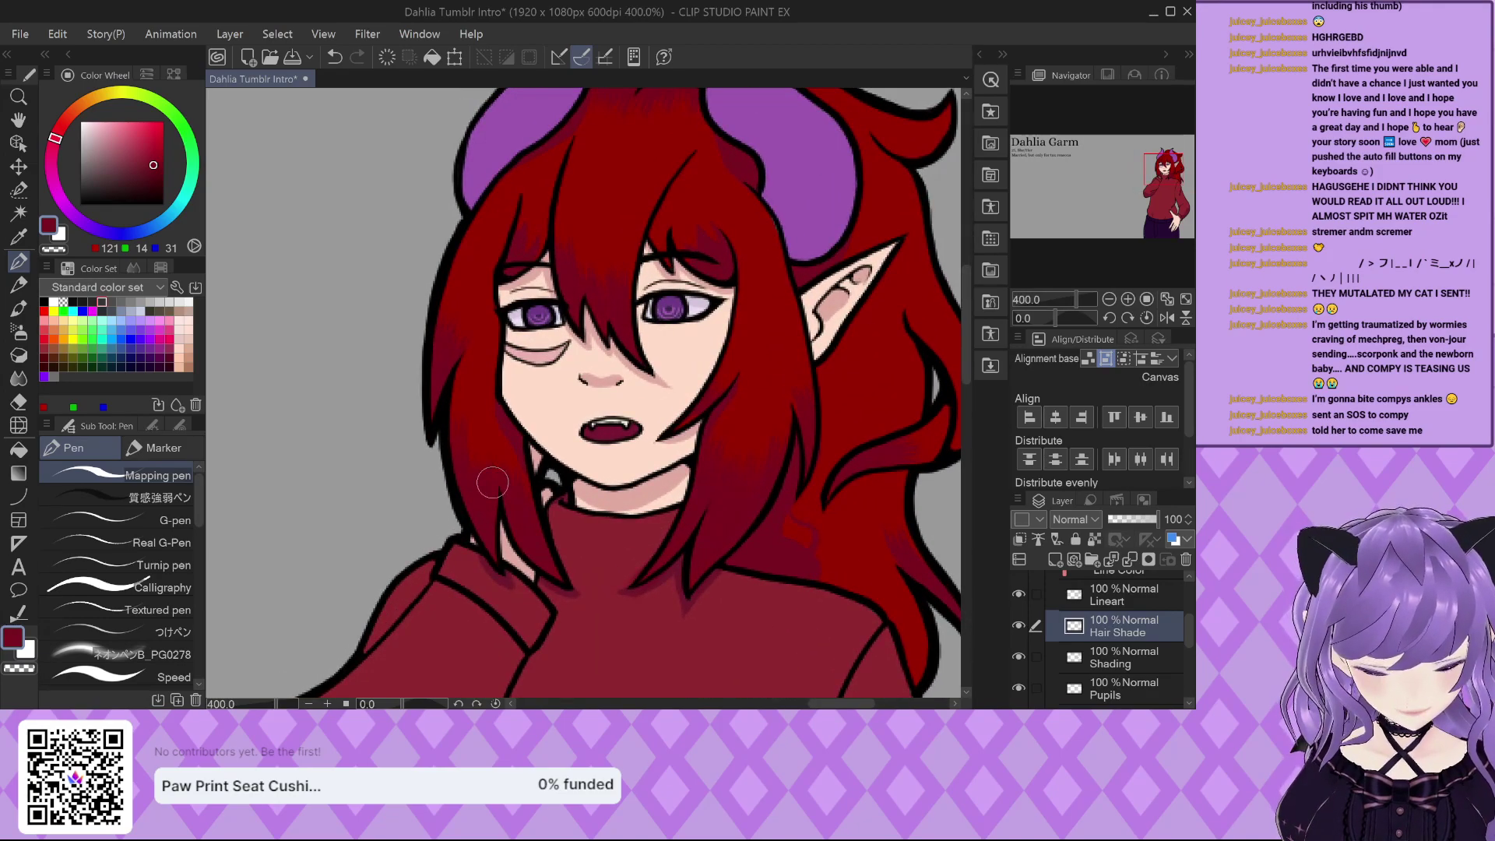
scroll(493, 482, down, 1)
scroll(492, 482, down, 3)
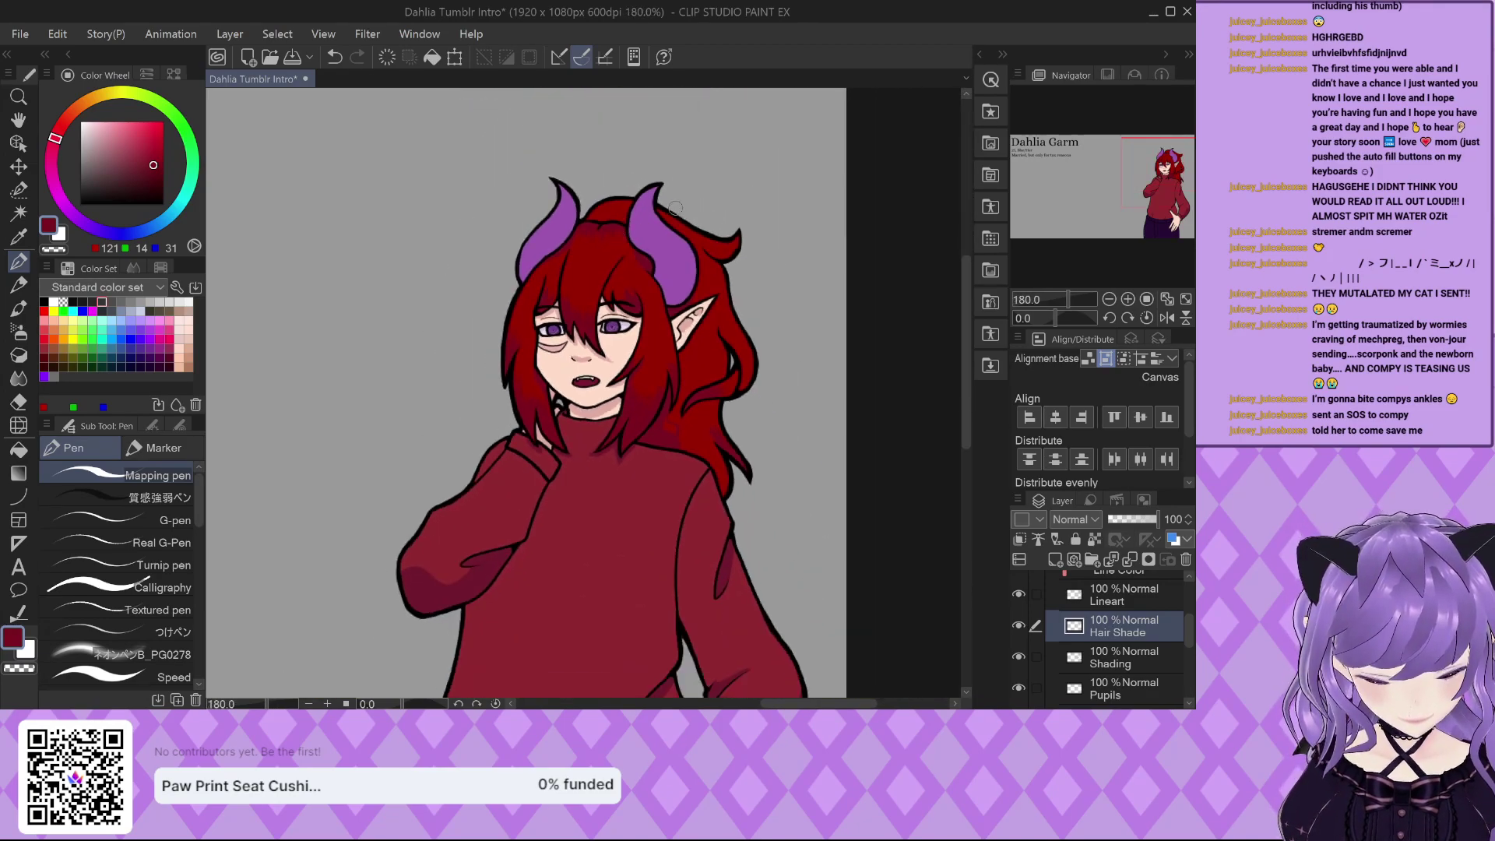
scroll(668, 453, up, 5)
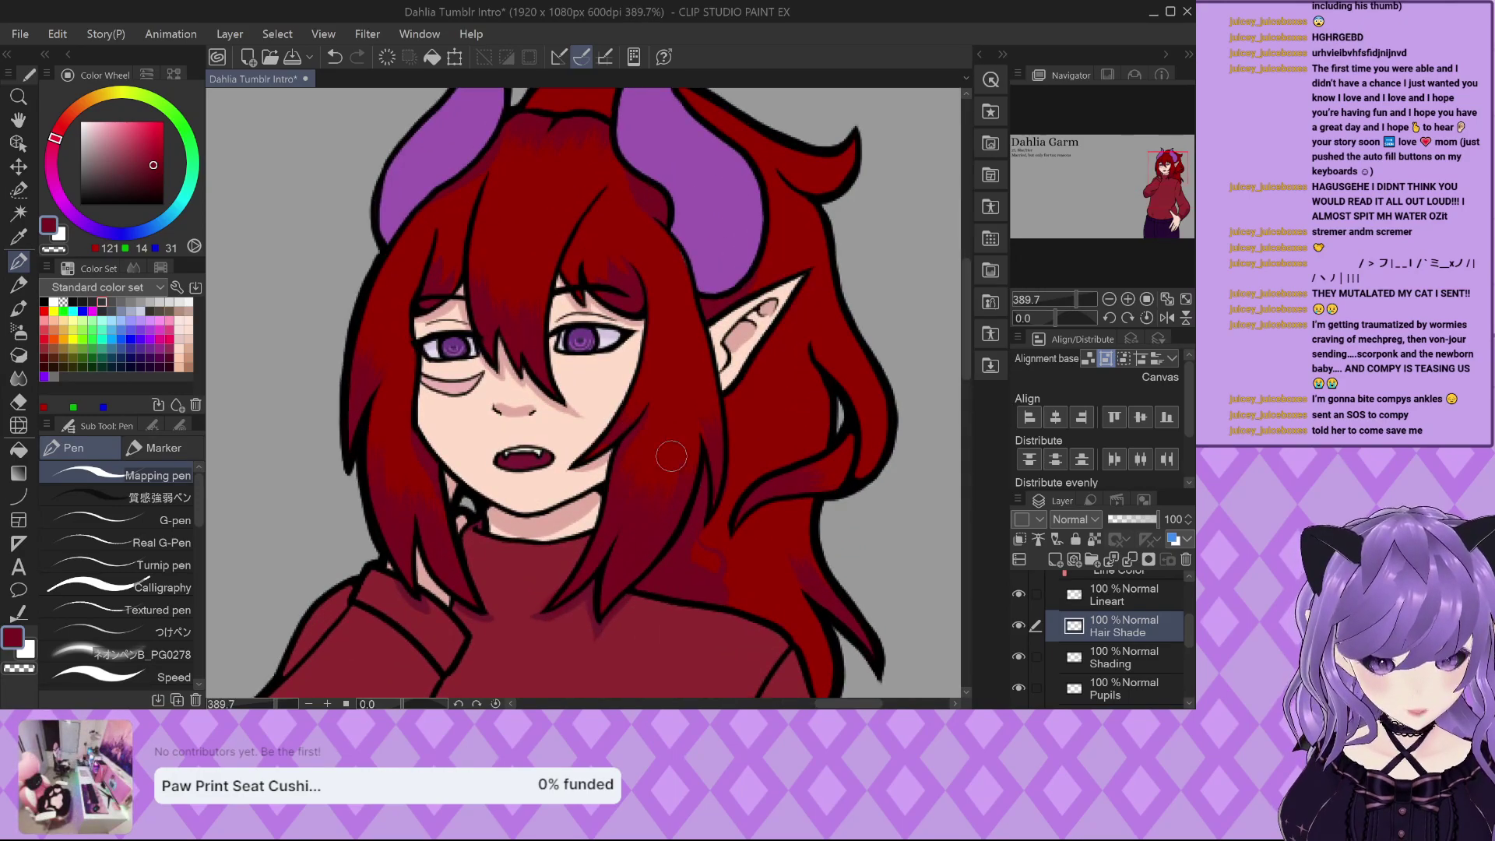
scroll(602, 306, up, 1)
scroll(730, 392, down, 4)
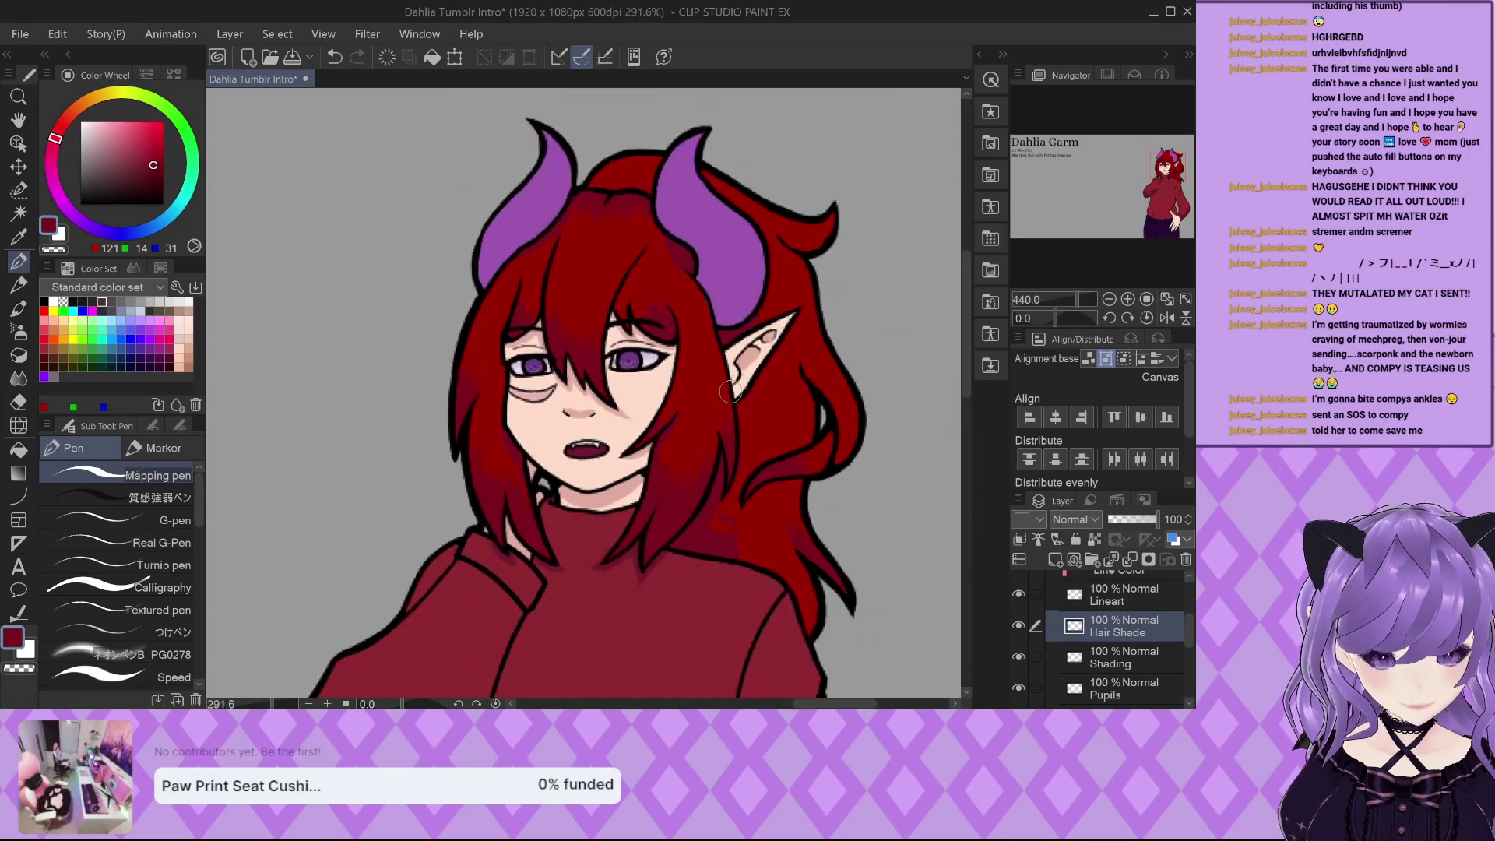
scroll(632, 251, up, 3)
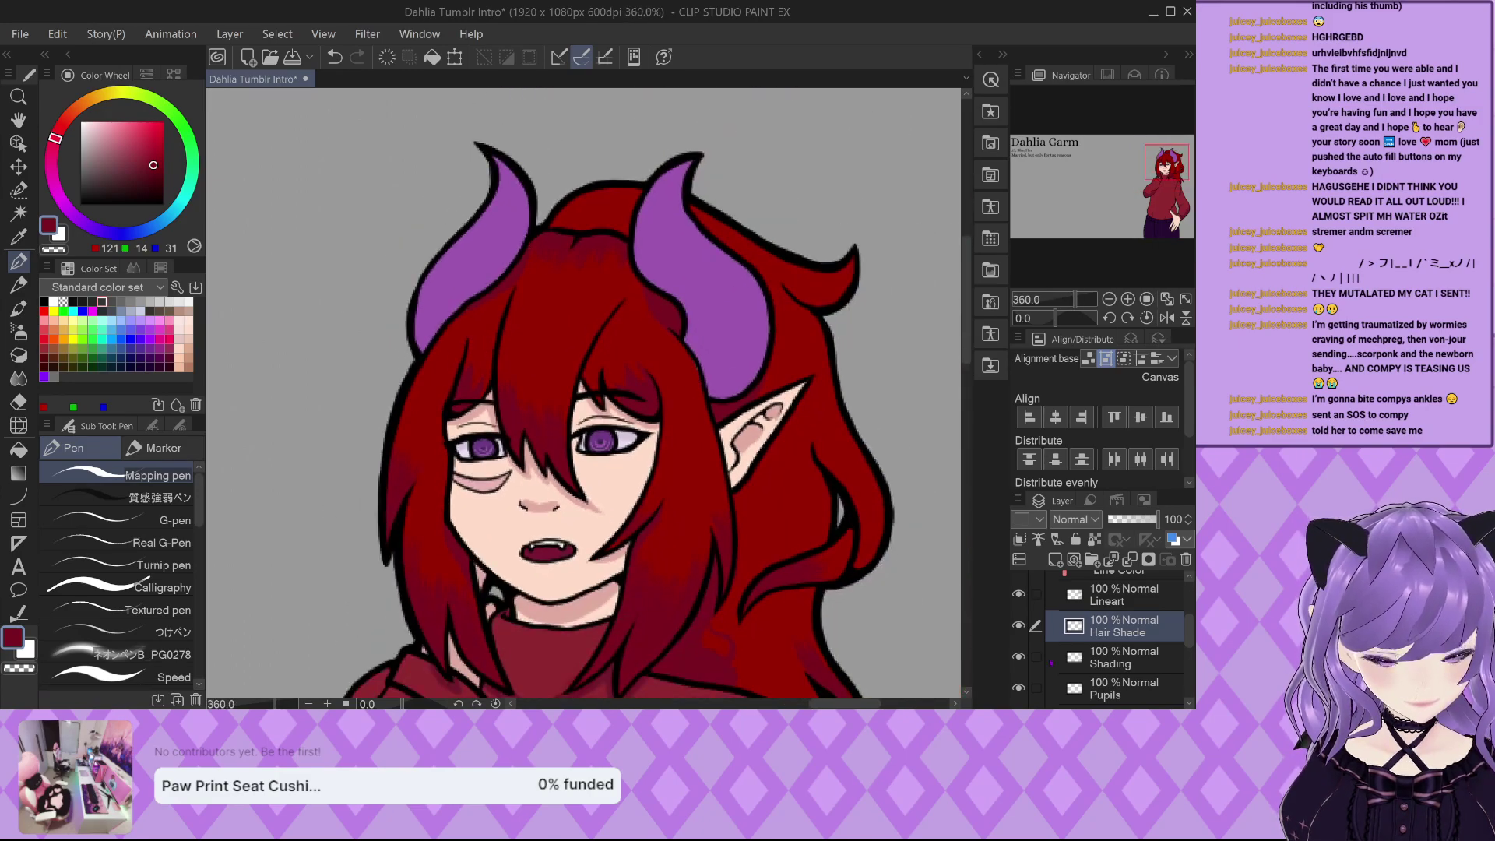
click(1106, 667)
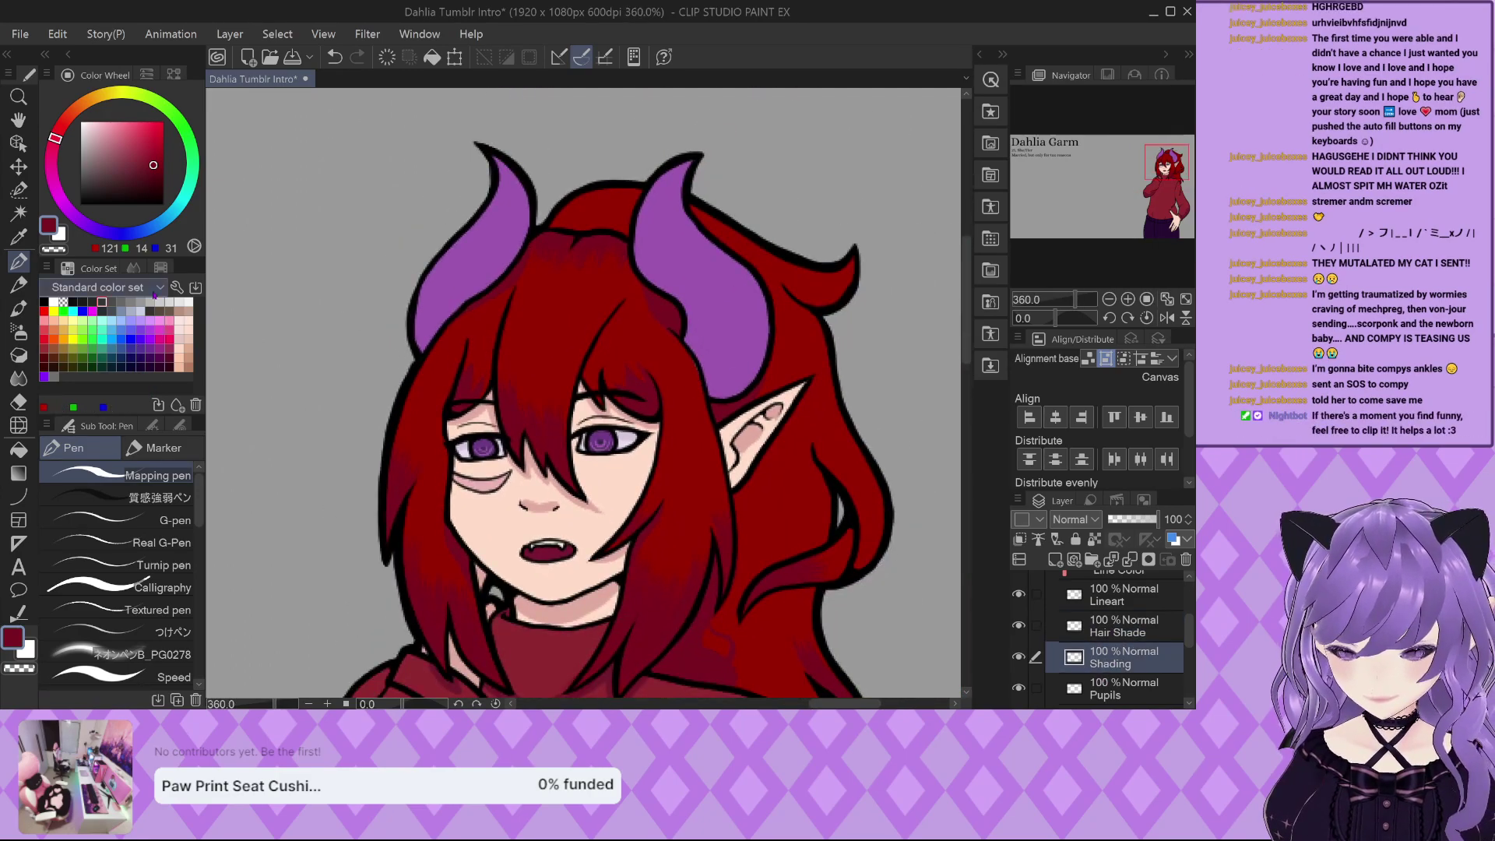
Sample the purple of the character's eye as the horn shading colour.
click(161, 268)
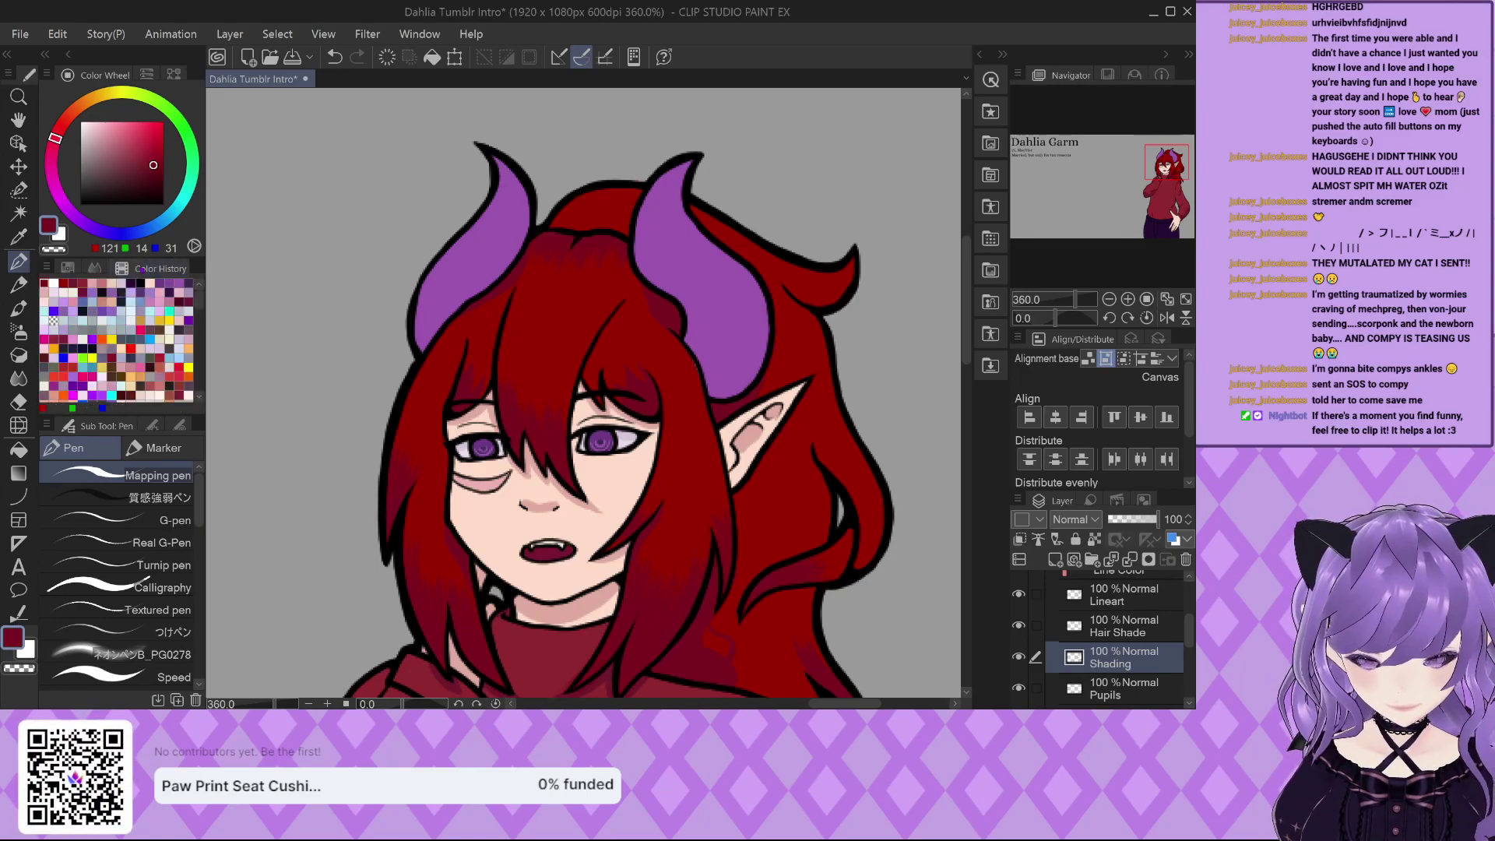
click(169, 280)
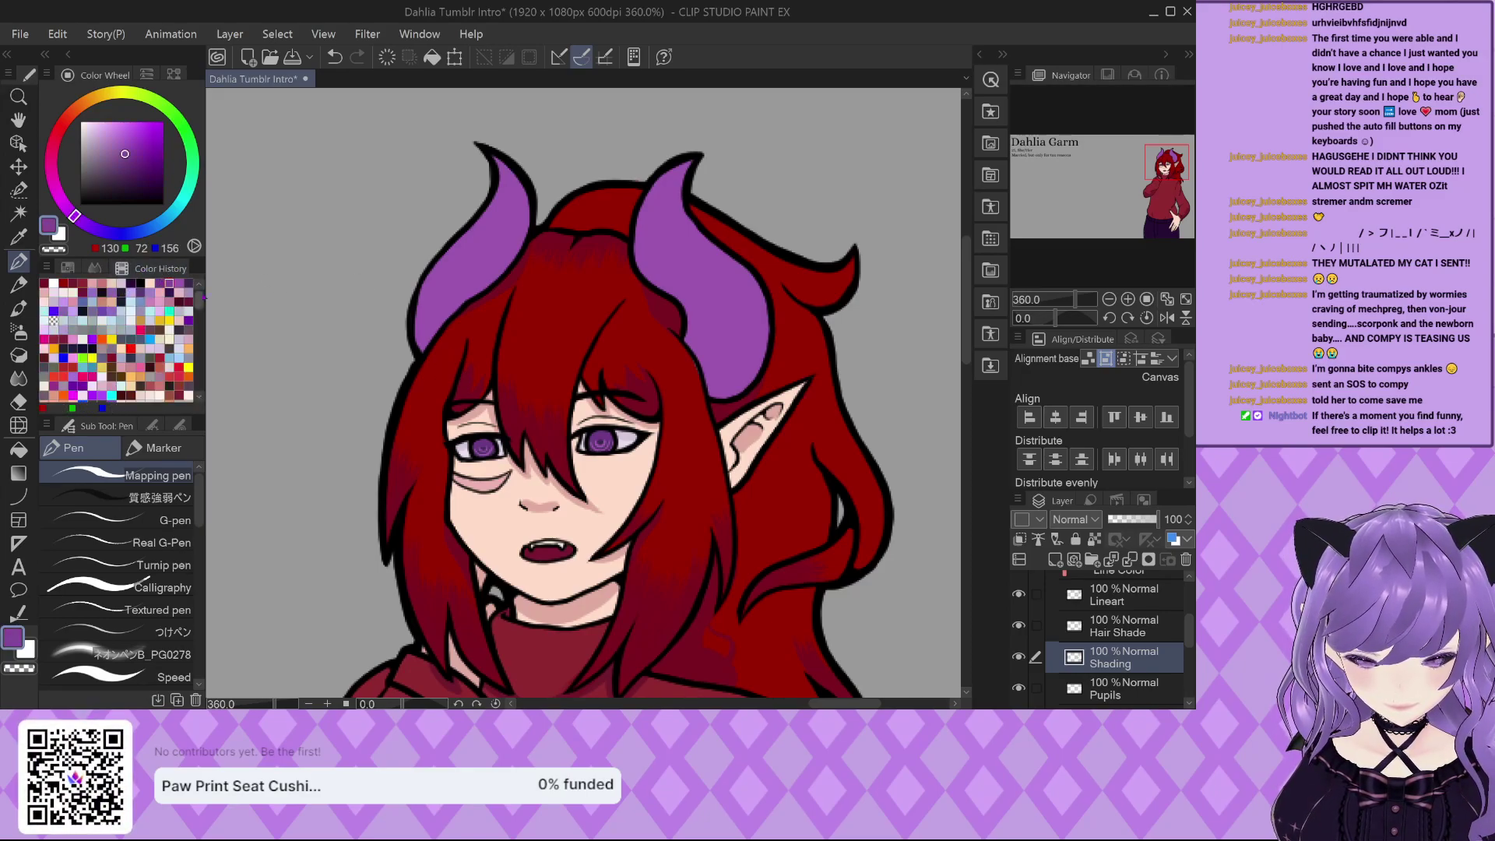
scroll(557, 467, up, 5)
alt+click(651, 400)
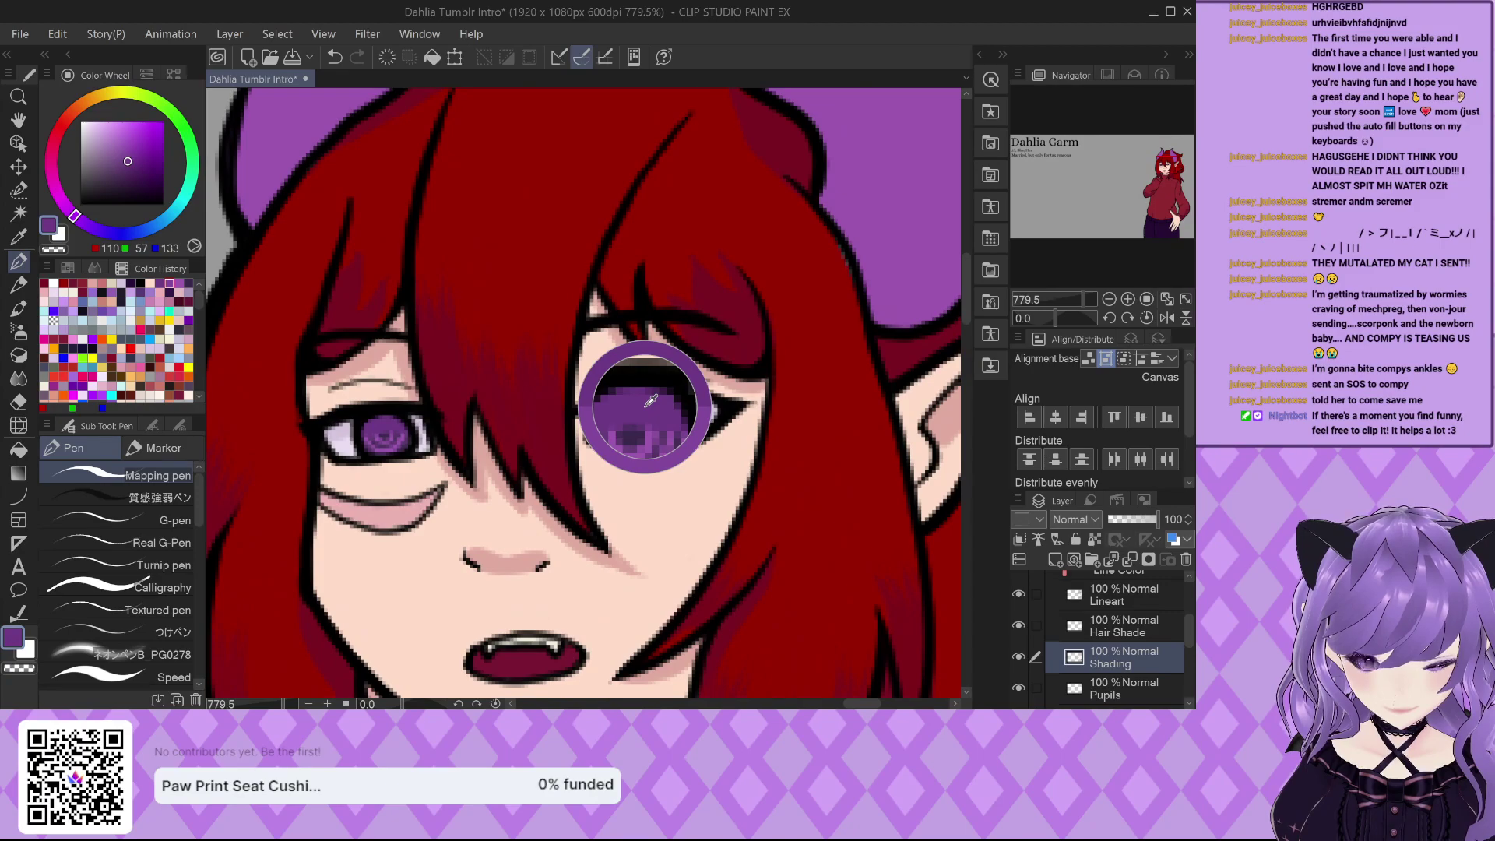
scroll(651, 400, down, 2)
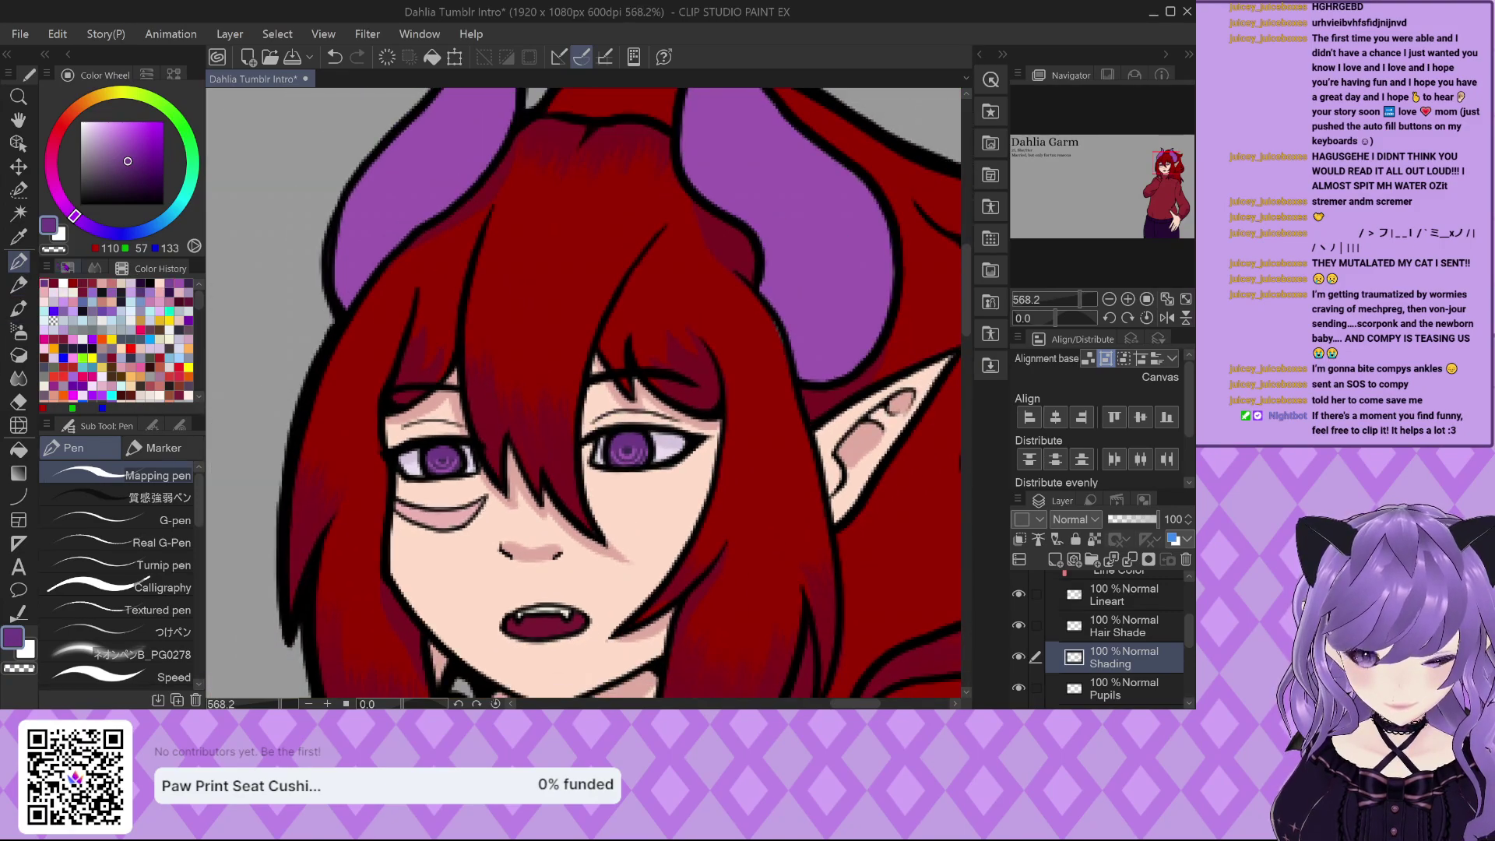
click(69, 268)
scroll(399, 475, down, 2)
scroll(440, 263, up, 1)
scroll(464, 295, up, 1)
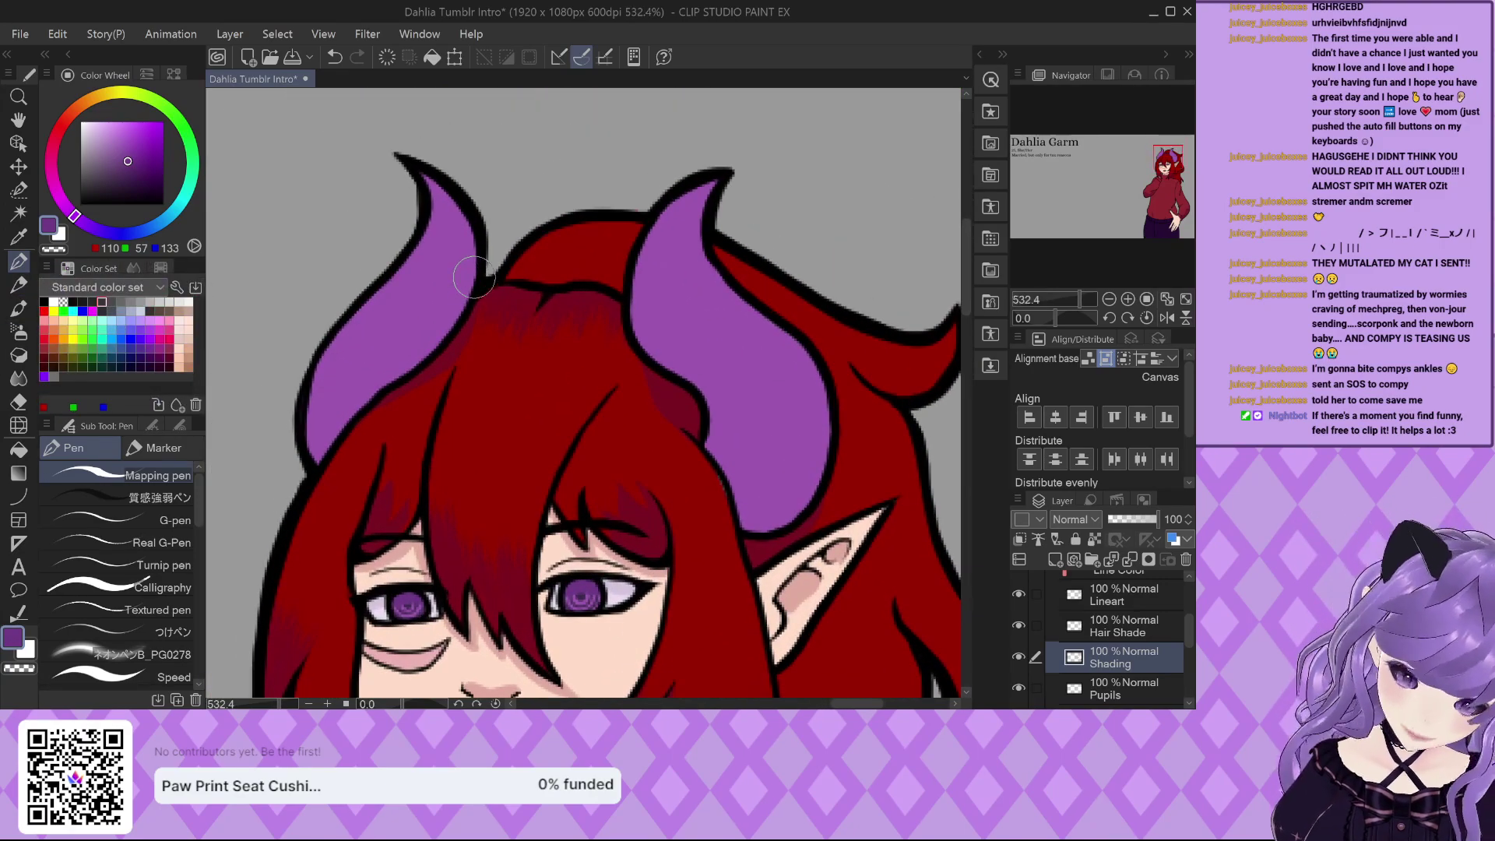
Paint dark purple shading down both horns' inner edges, trimming the right horn with a smaller brush.
mouse_move(461, 303)
mouse_down()
mouse_move(393, 357)
mouse_move(382, 387)
mouse_move(469, 299)
mouse_move(395, 371)
mouse_up()
scroll(381, 380, up, 1)
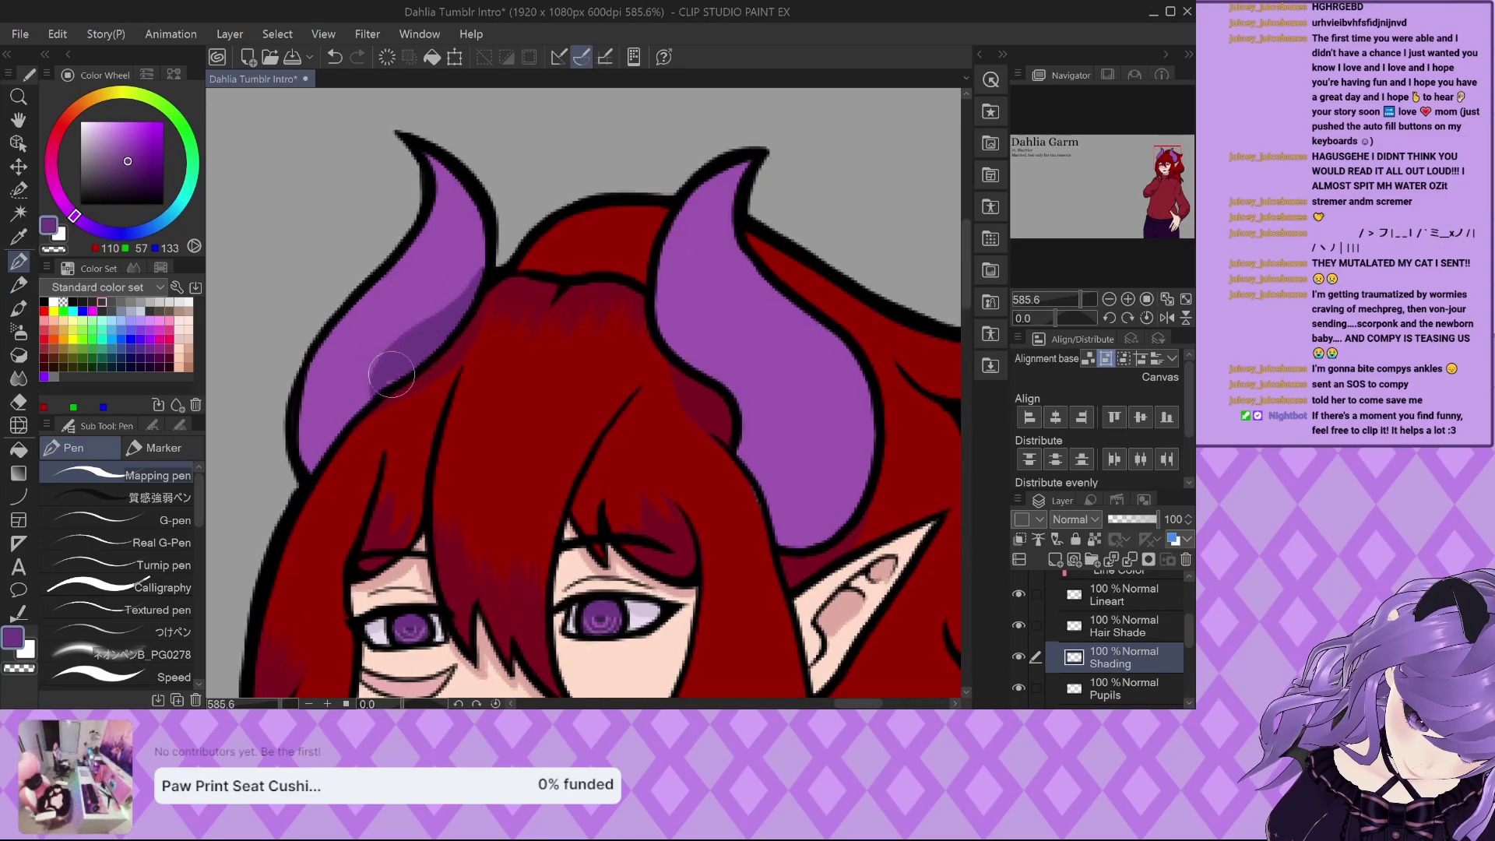
mouse_move(656, 277)
mouse_down()
mouse_move(737, 380)
mouse_move(745, 447)
mouse_up()
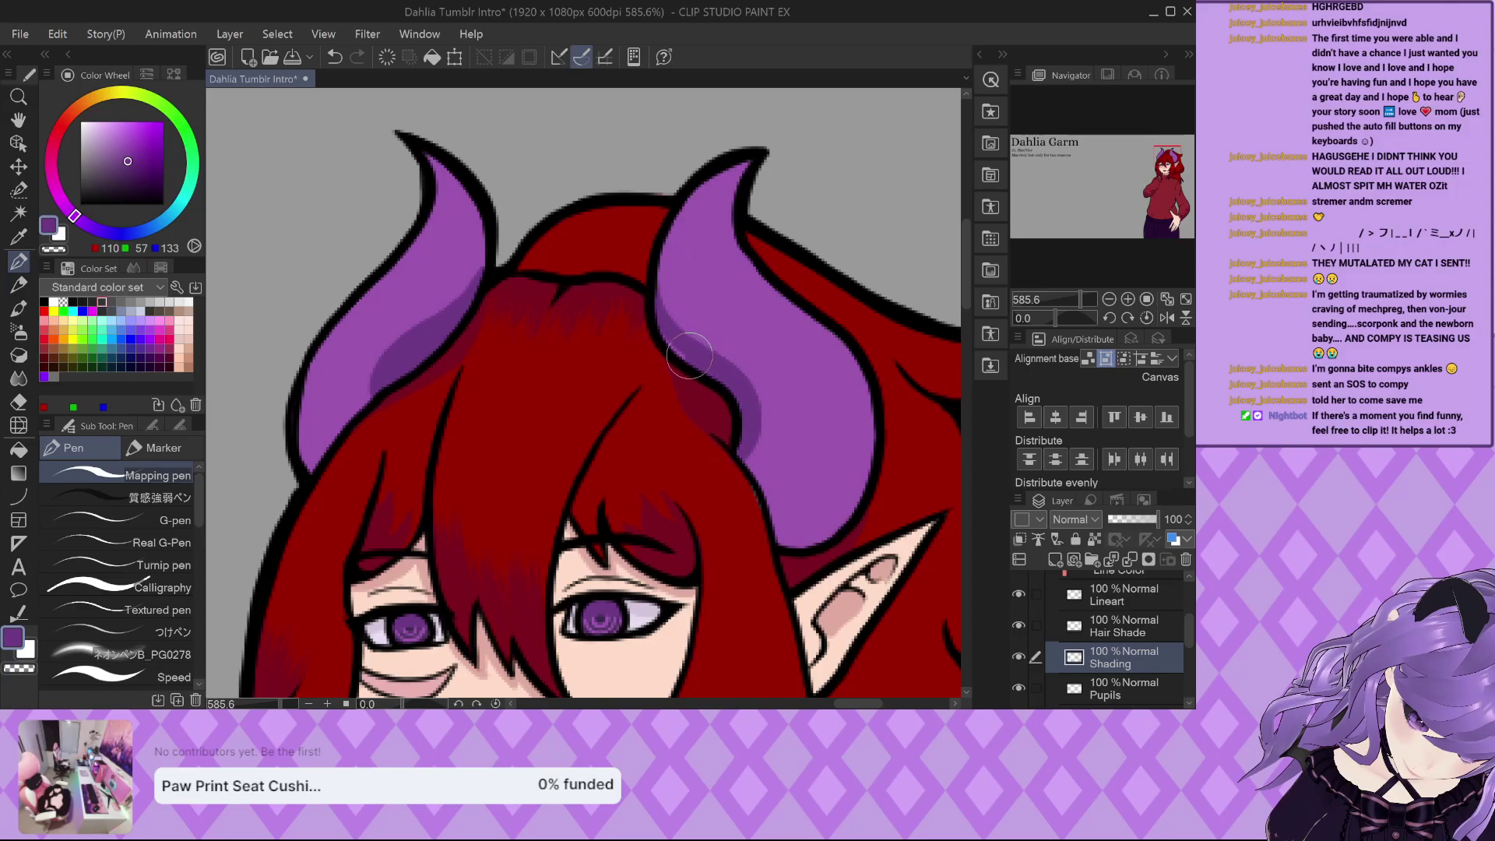
scroll(735, 449, down, 5)
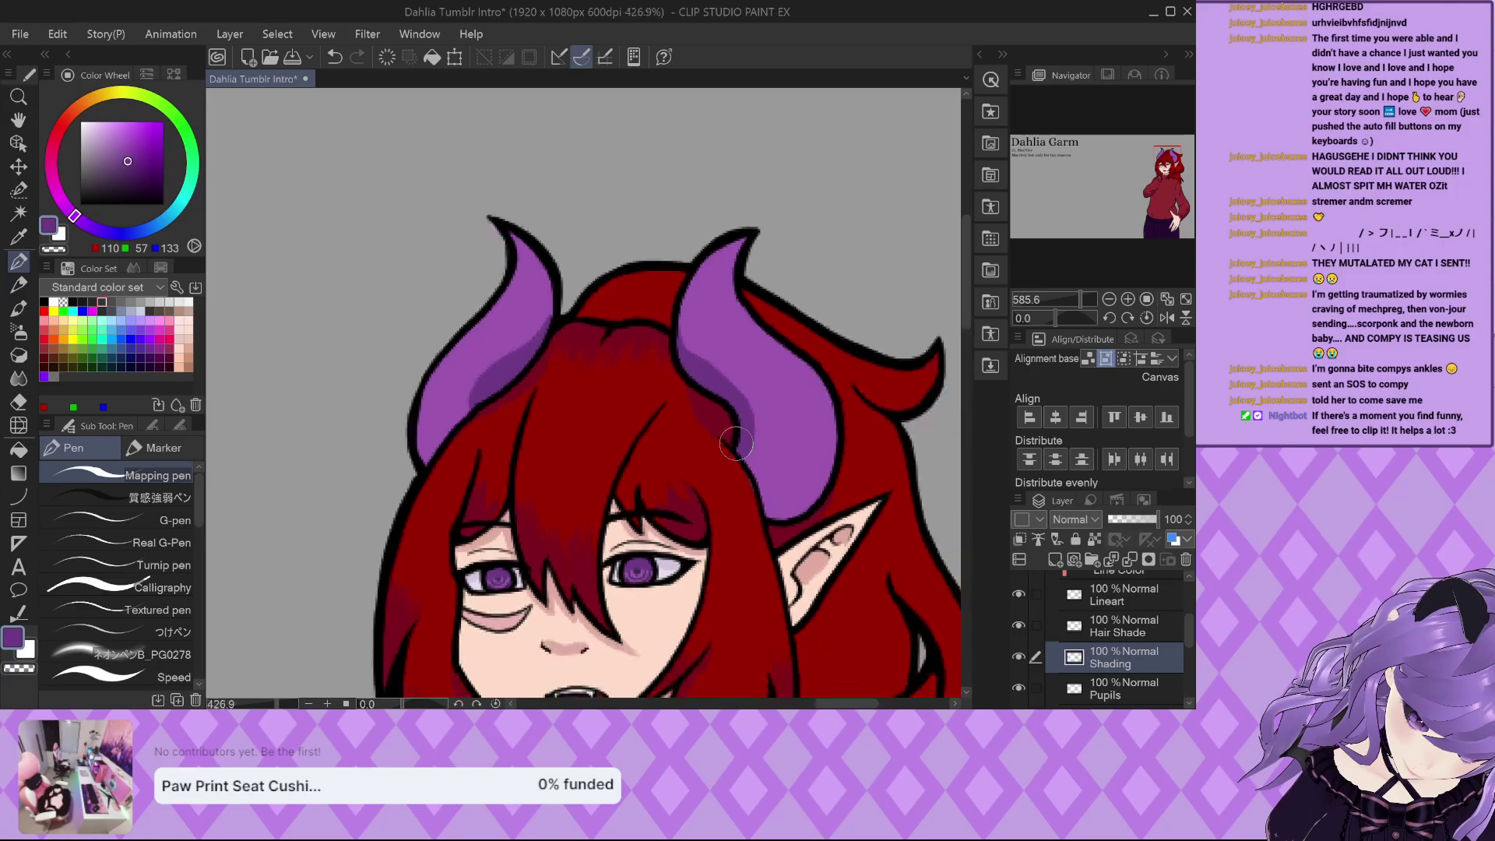
scroll(826, 412, up, 6)
key(bracketleft)
key(bracketleft)
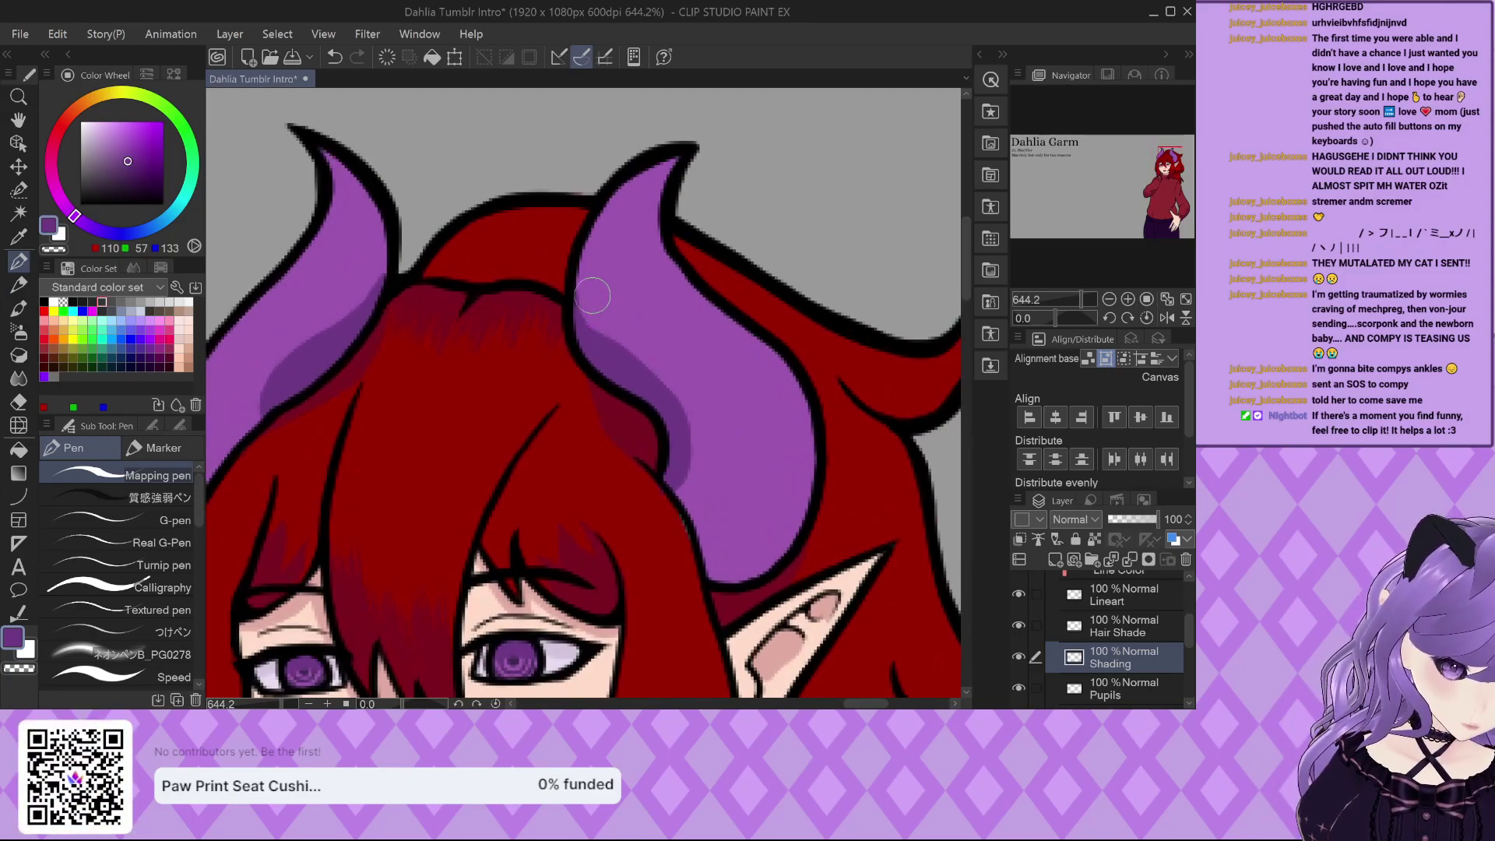
mouse_move(629, 348)
mouse_down()
mouse_move(688, 415)
mouse_move(658, 510)
mouse_up()
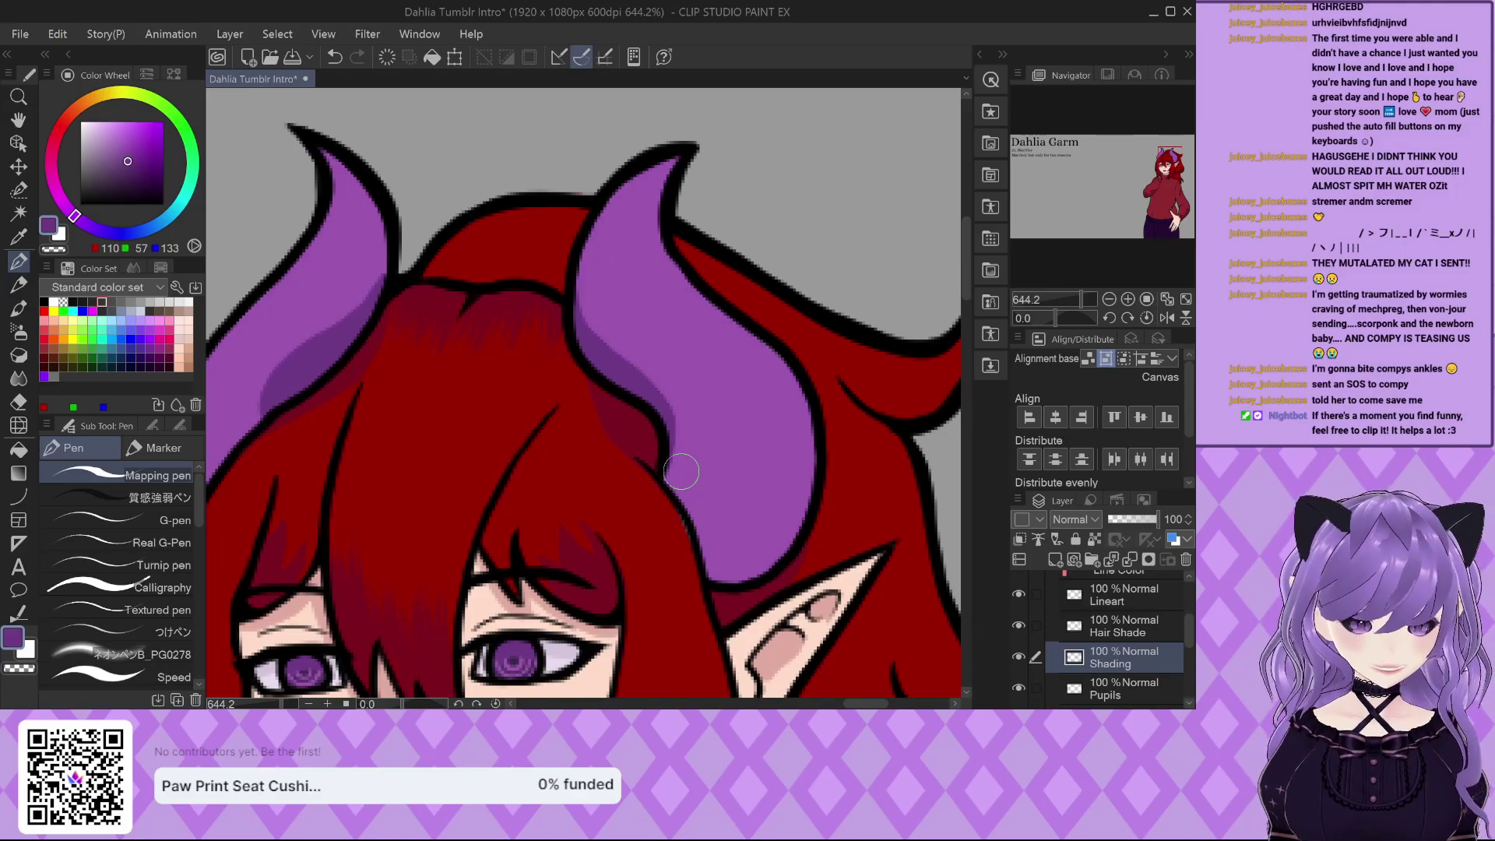
key(bracketright)
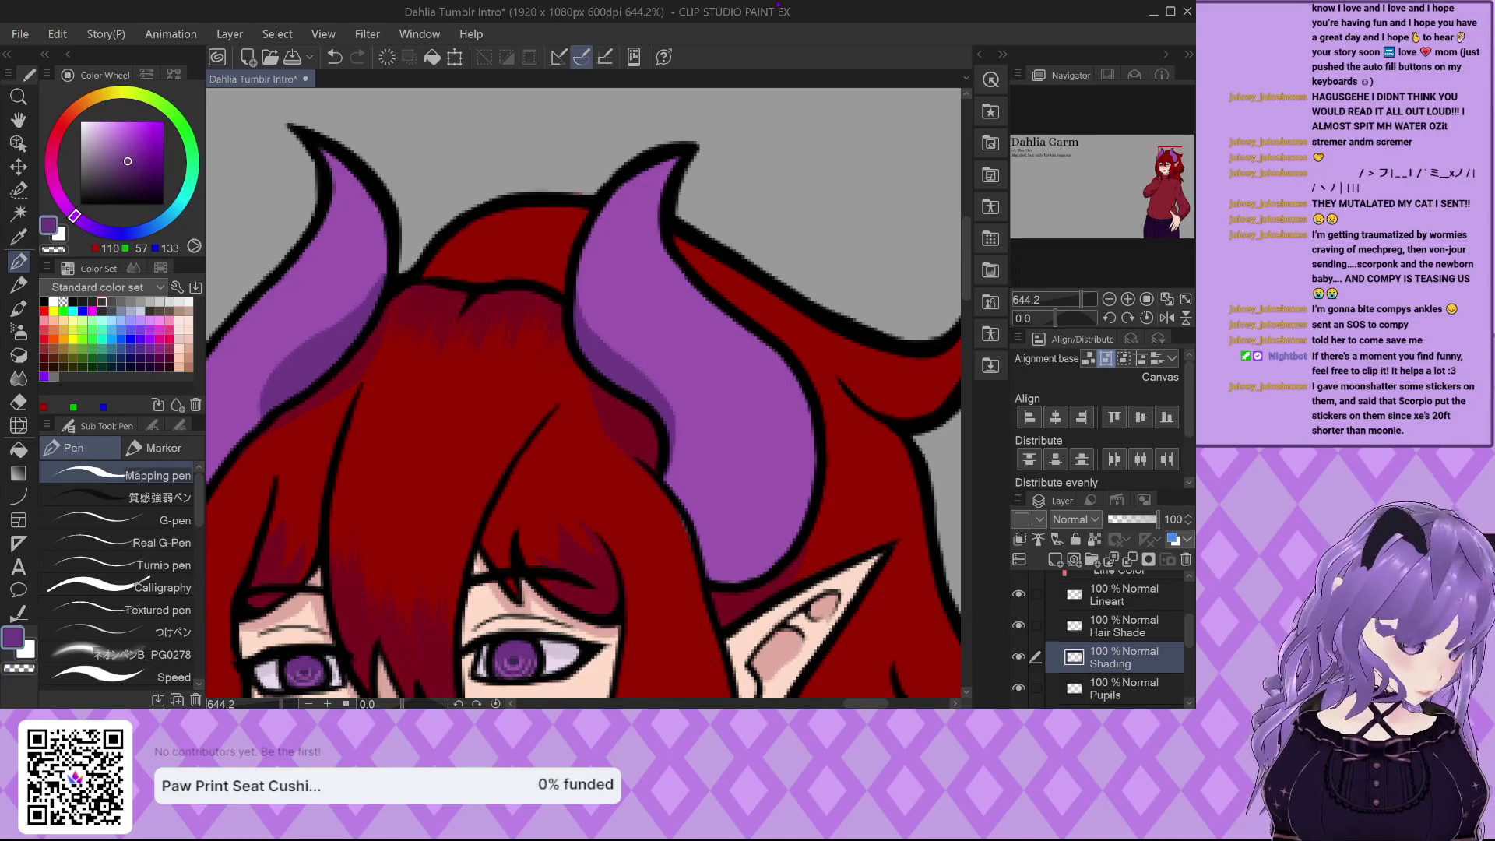
scroll(613, 231, down, 3)
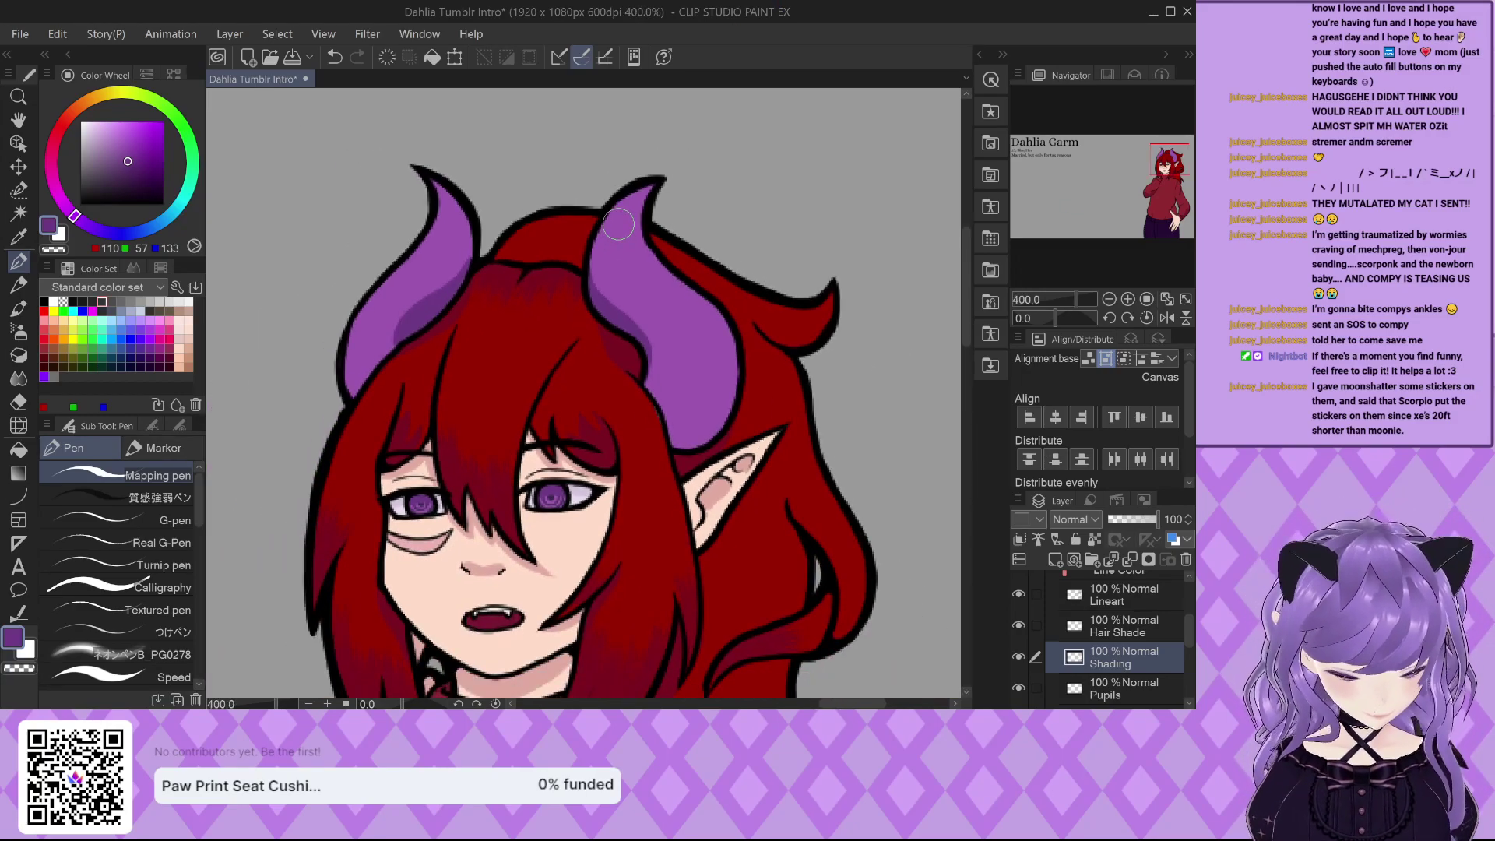
Select the Hair Shade layer and pick dark red (121,14,31) from Color History.
scroll(640, 218, down, 3)
scroll(628, 401, up, 3)
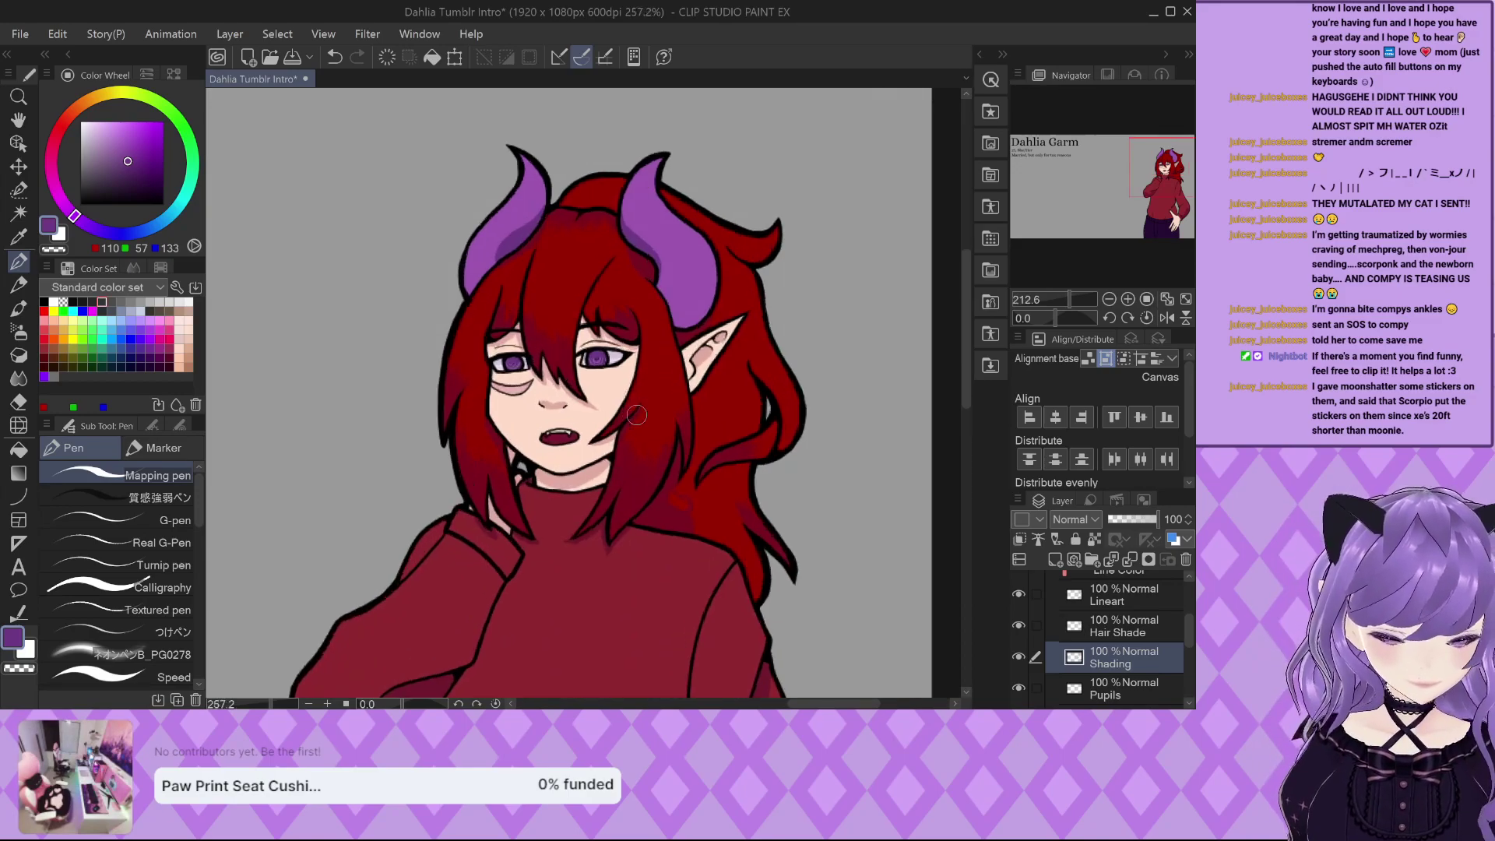
scroll(621, 475, up, 5)
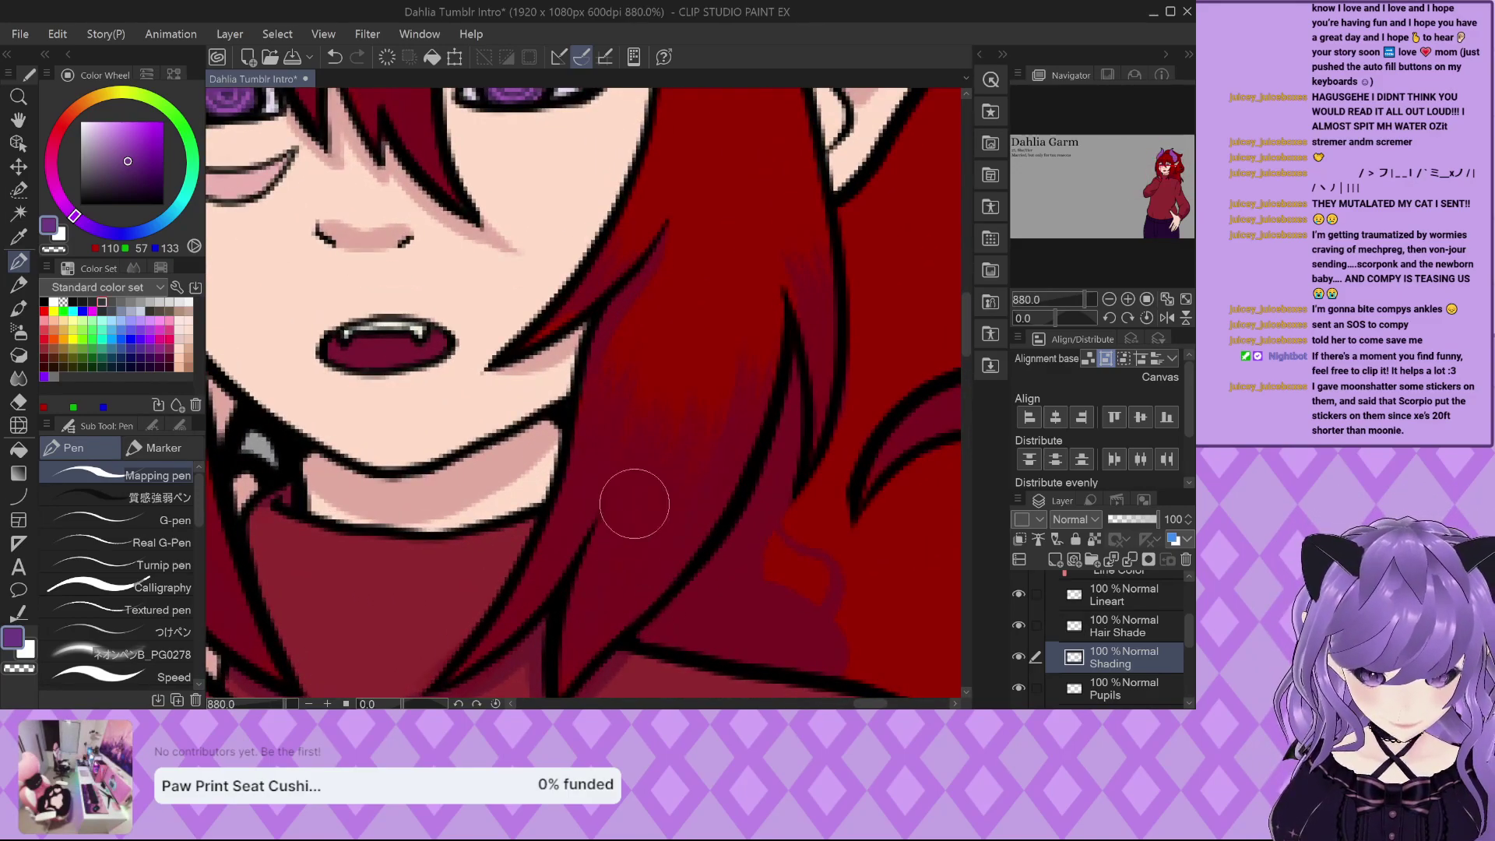
click(1154, 633)
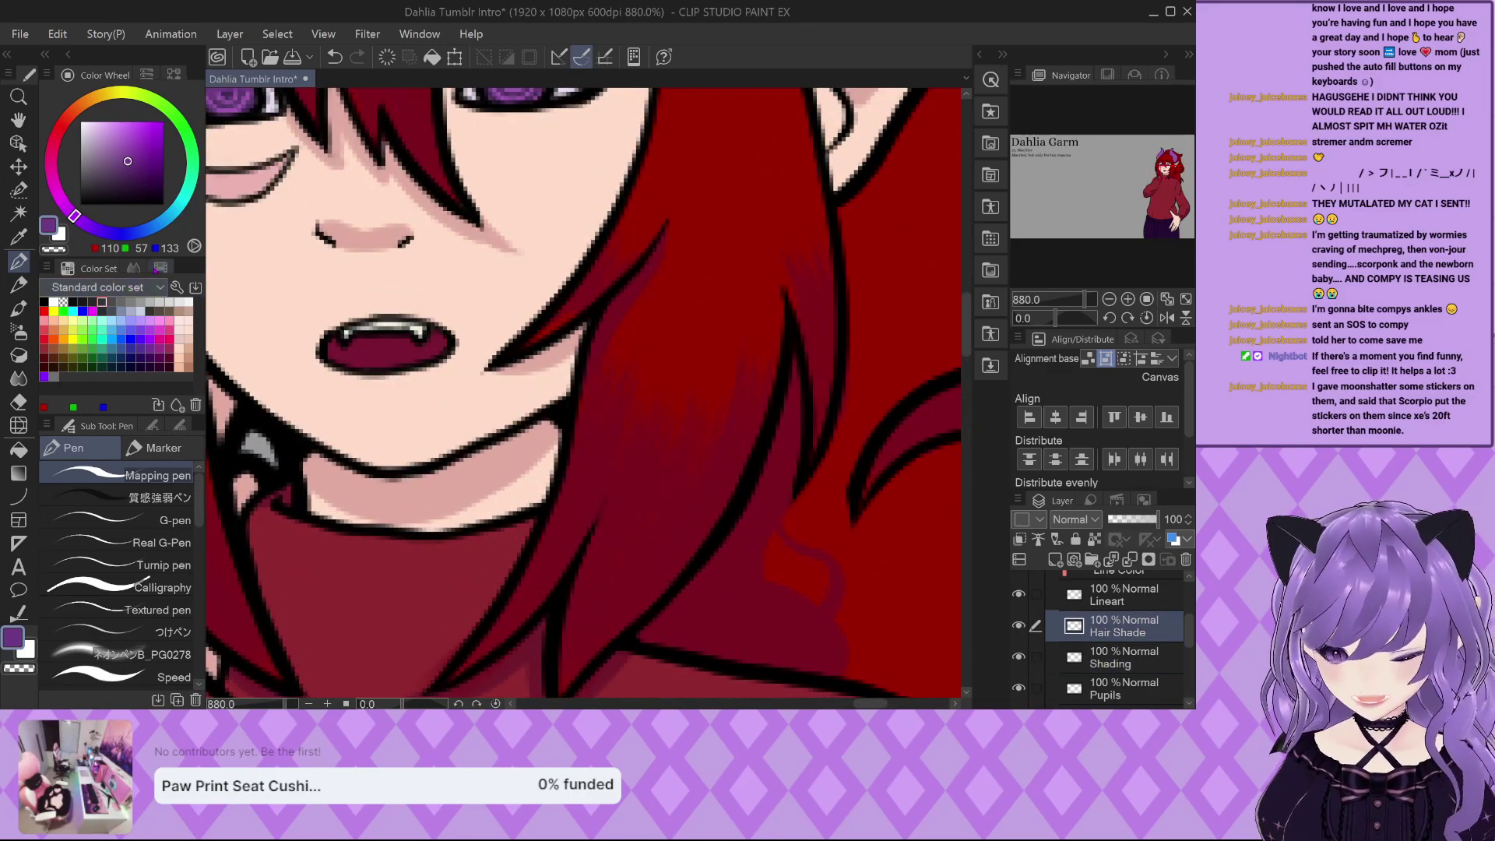
click(160, 268)
click(51, 282)
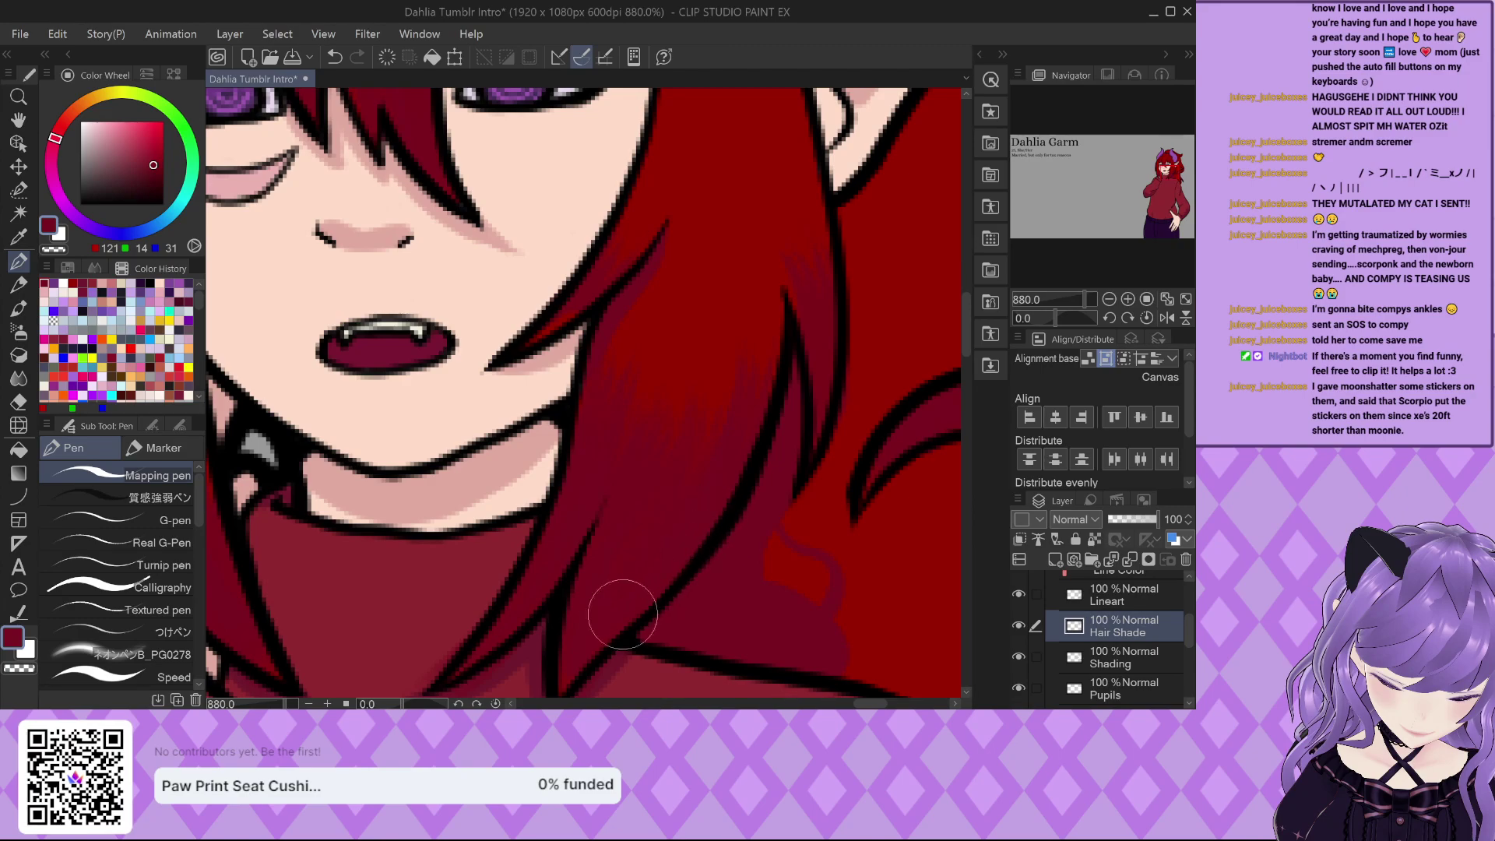
Scroll up and down the canvas to look over the character before shading the hair.
scroll(611, 557, down, 5)
scroll(625, 442, down, 3)
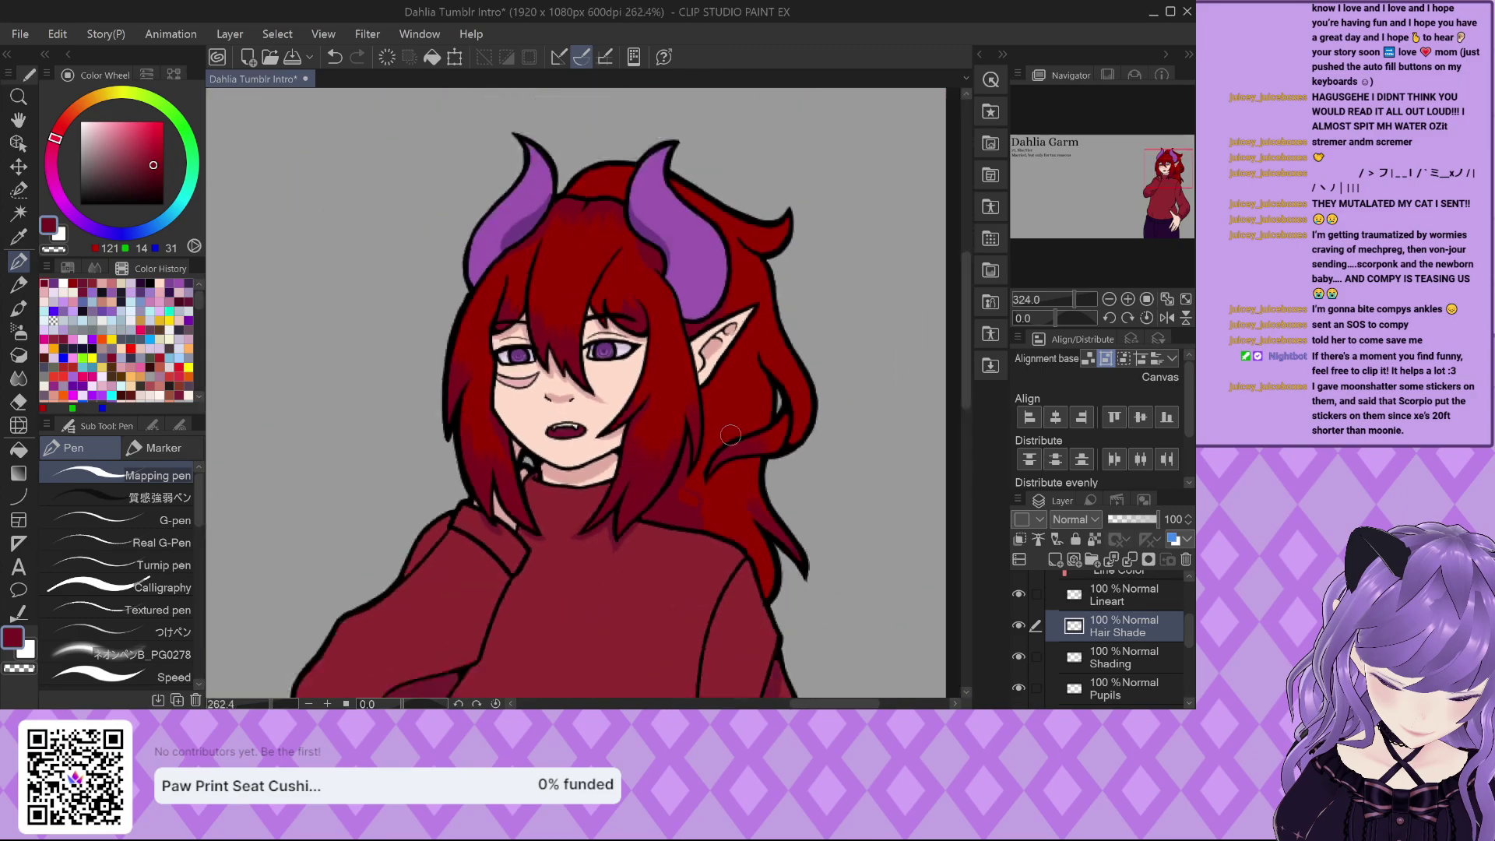
scroll(566, 402, up, 3)
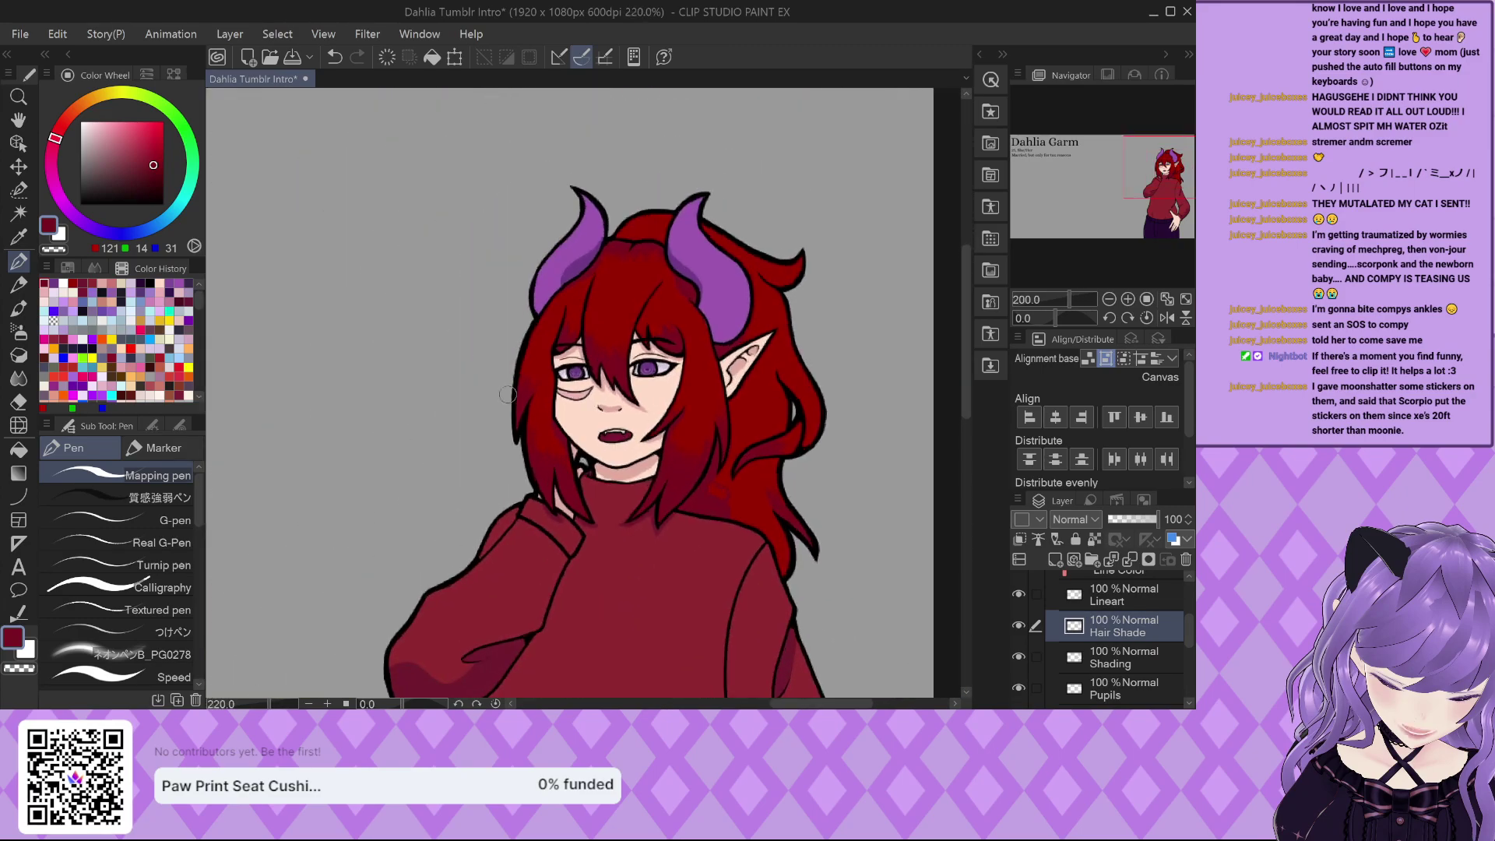
scroll(570, 359, down, 4)
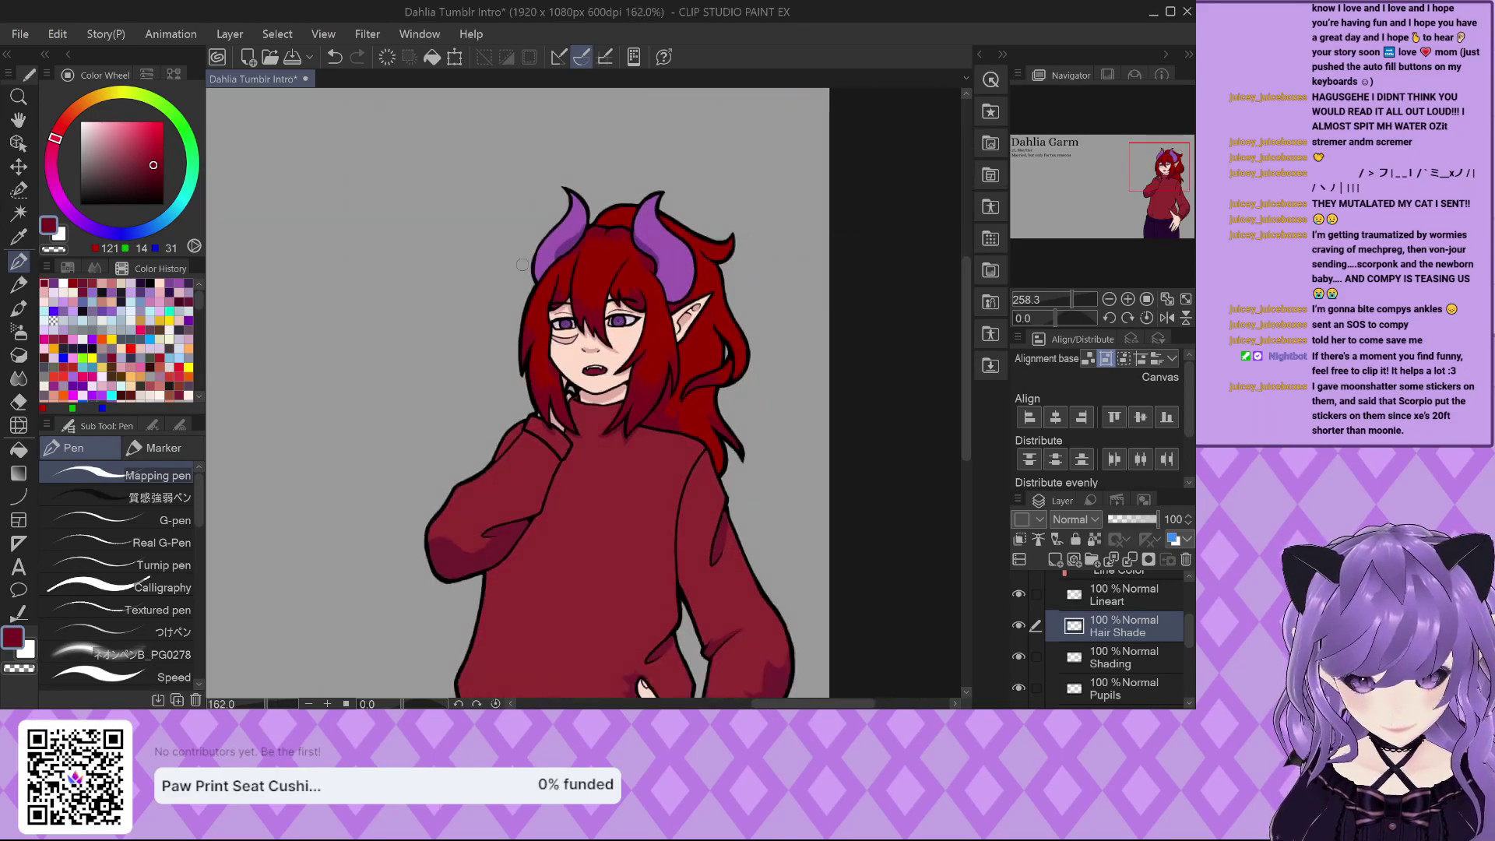
scroll(714, 365, up, 2)
scroll(718, 374, up, 2)
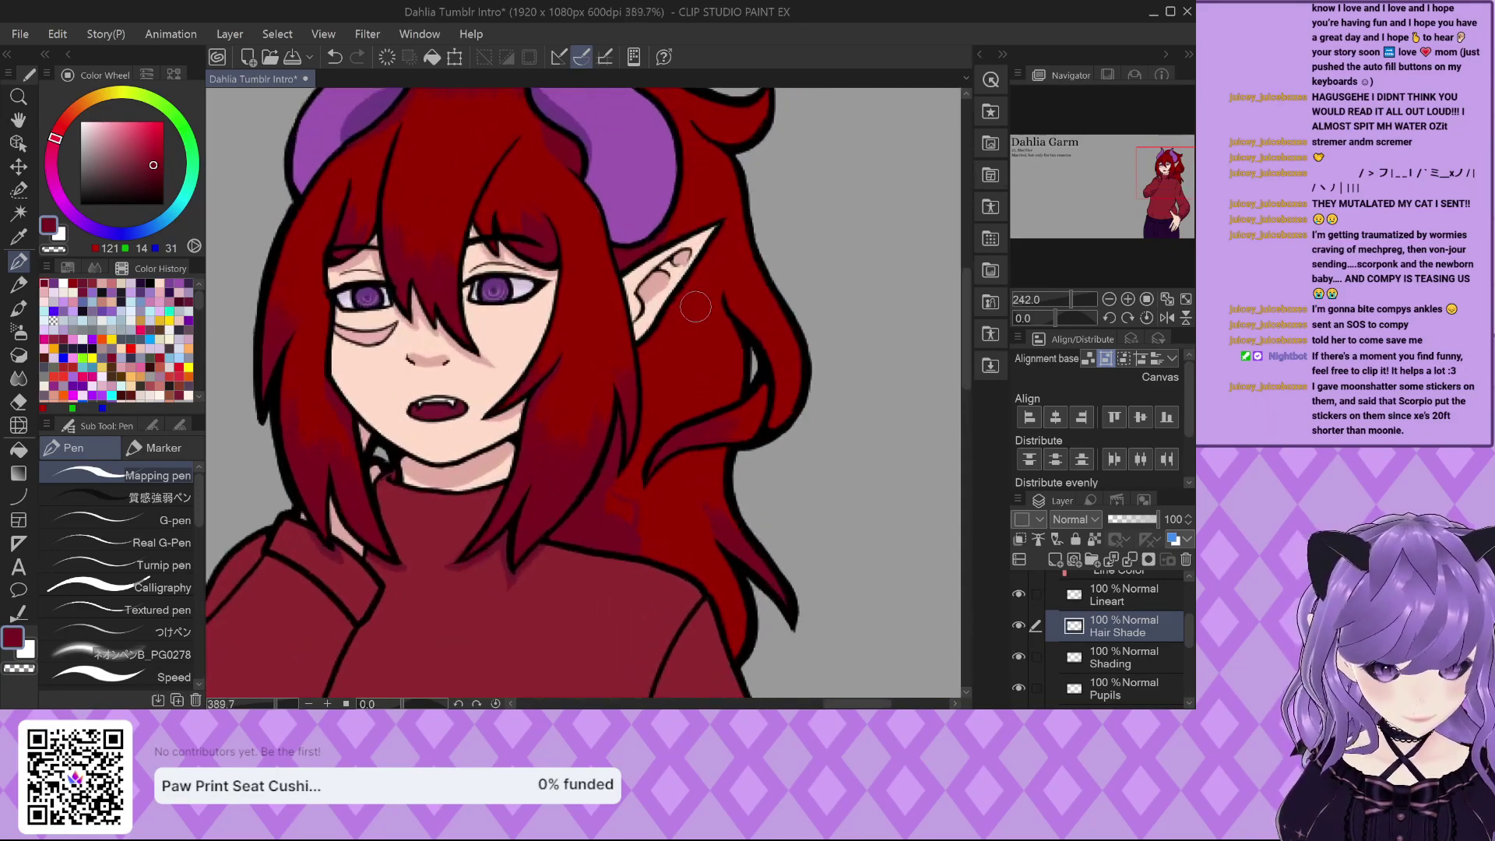
scroll(701, 358, down, 2)
scroll(670, 339, up, 3)
scroll(665, 335, down, 2)
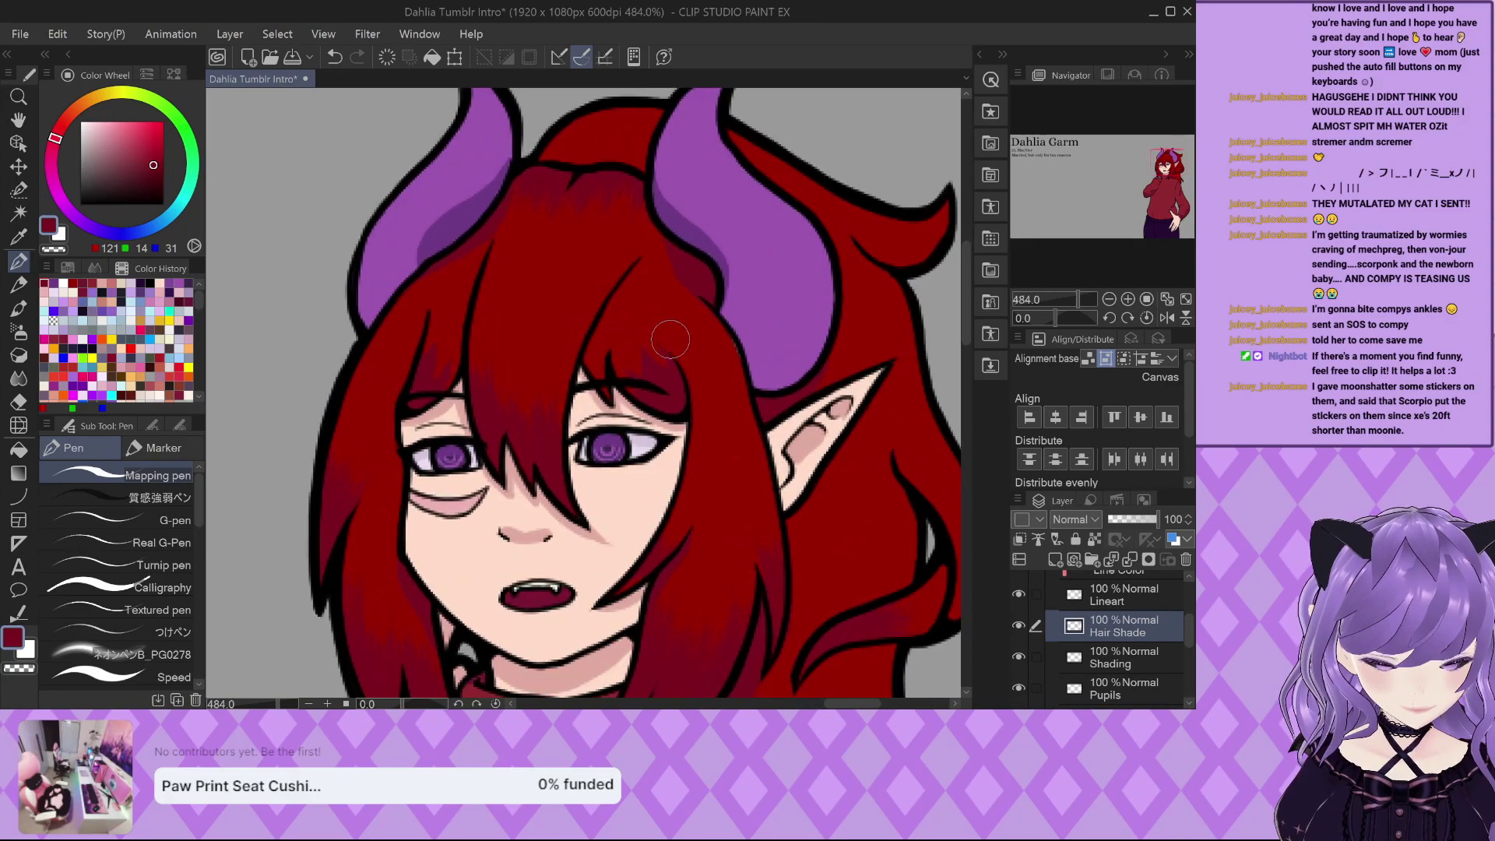
scroll(620, 346, down, 2)
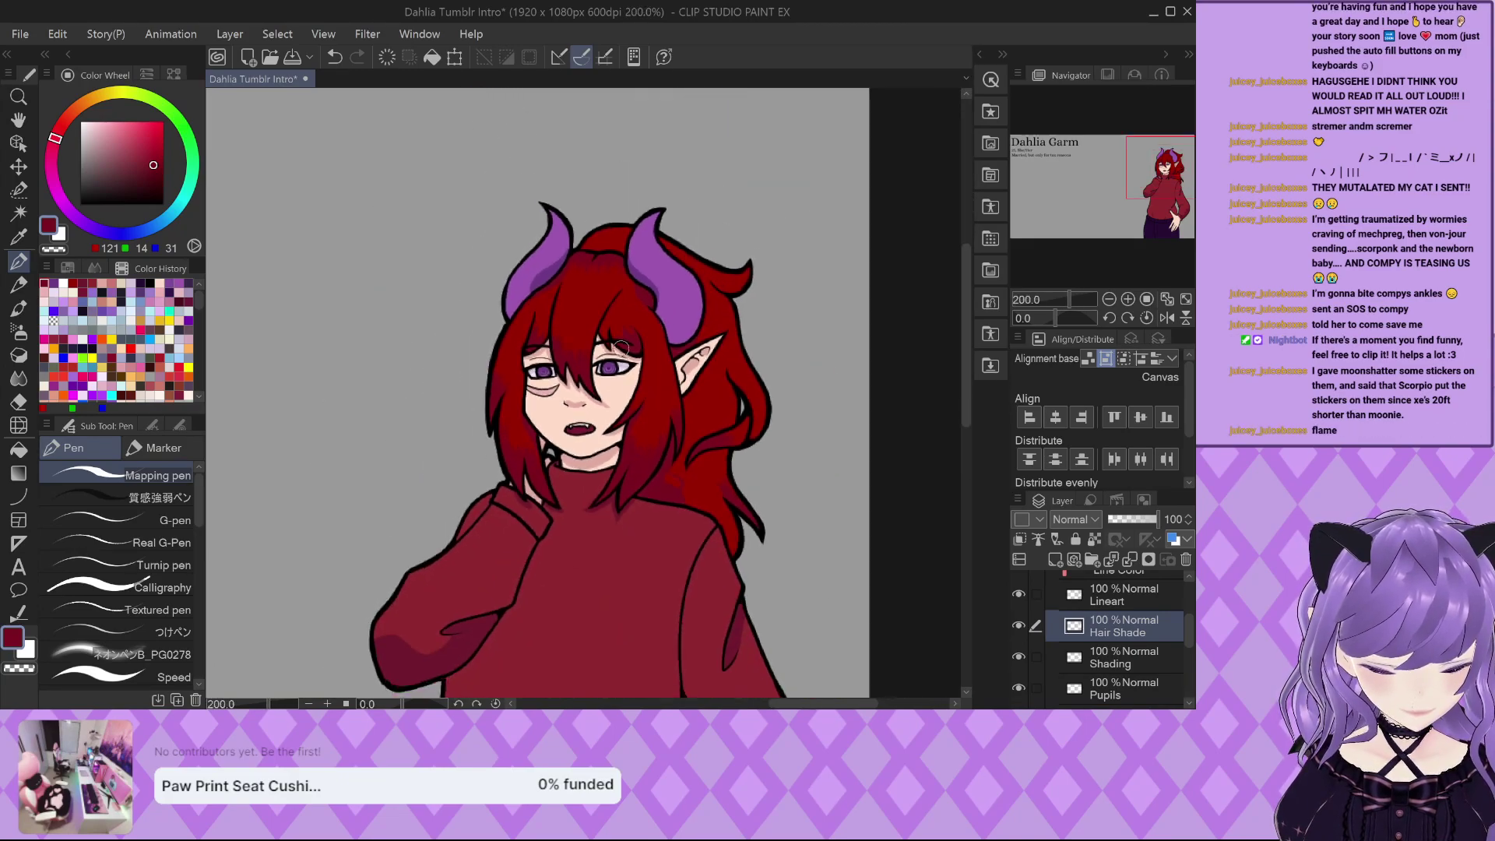
scroll(588, 194, down, 1)
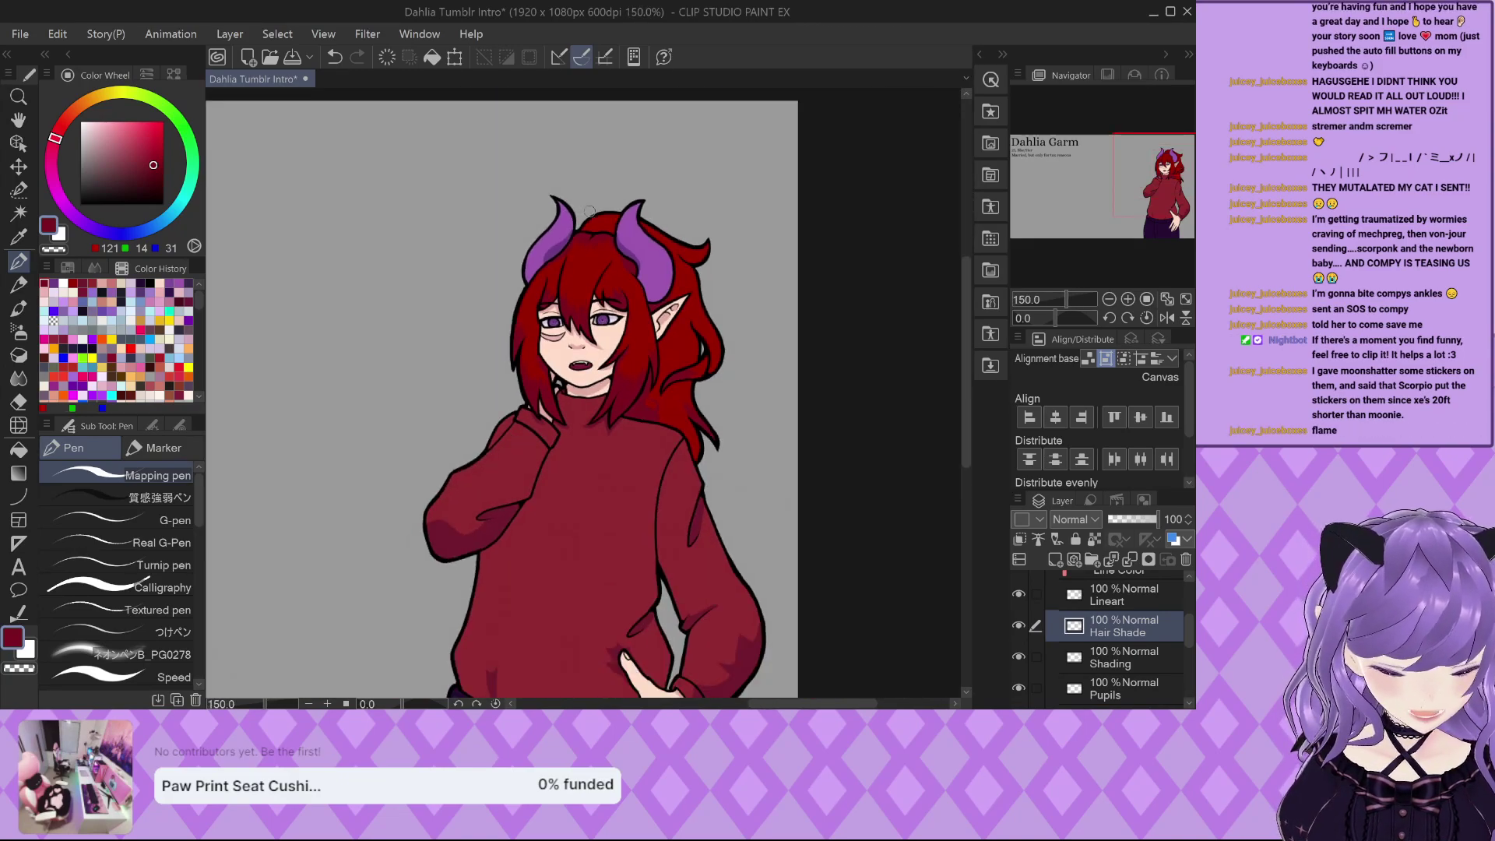
scroll(653, 183, down, 1)
scroll(560, 514, up, 1)
scroll(556, 494, up, 1)
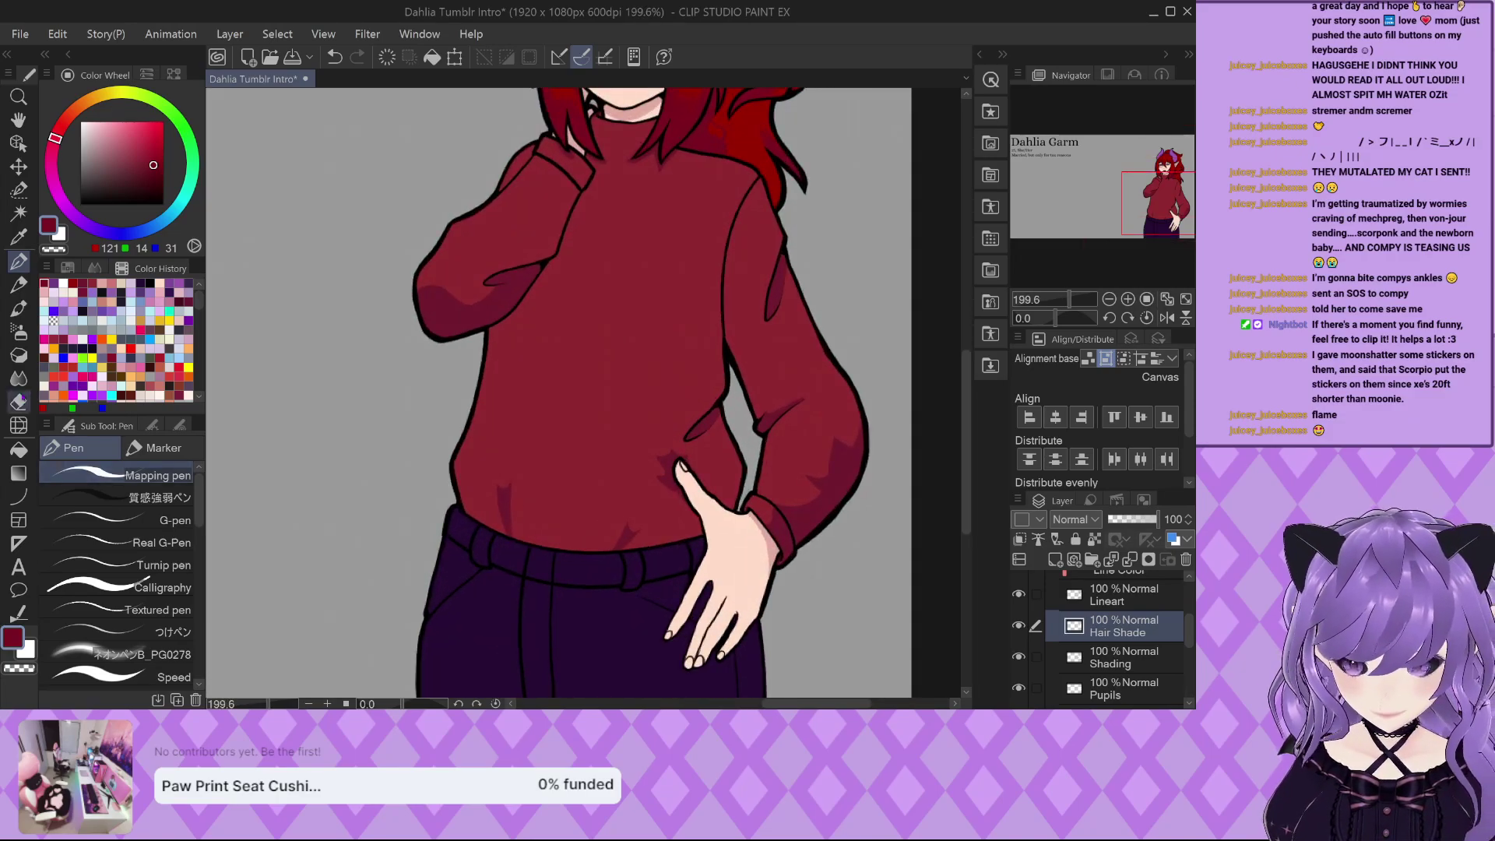
click(19, 355)
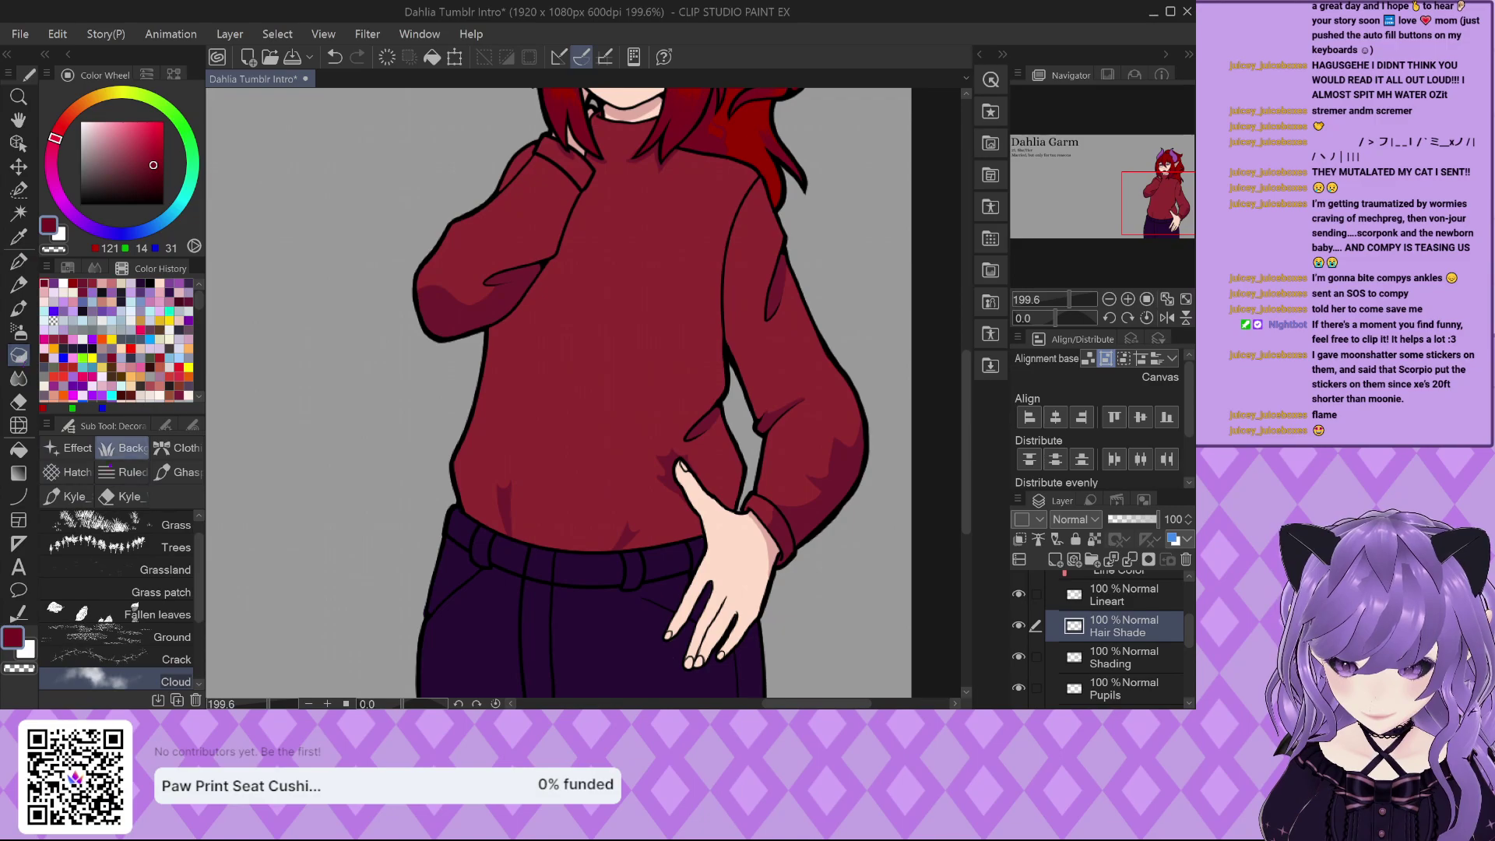
click(128, 472)
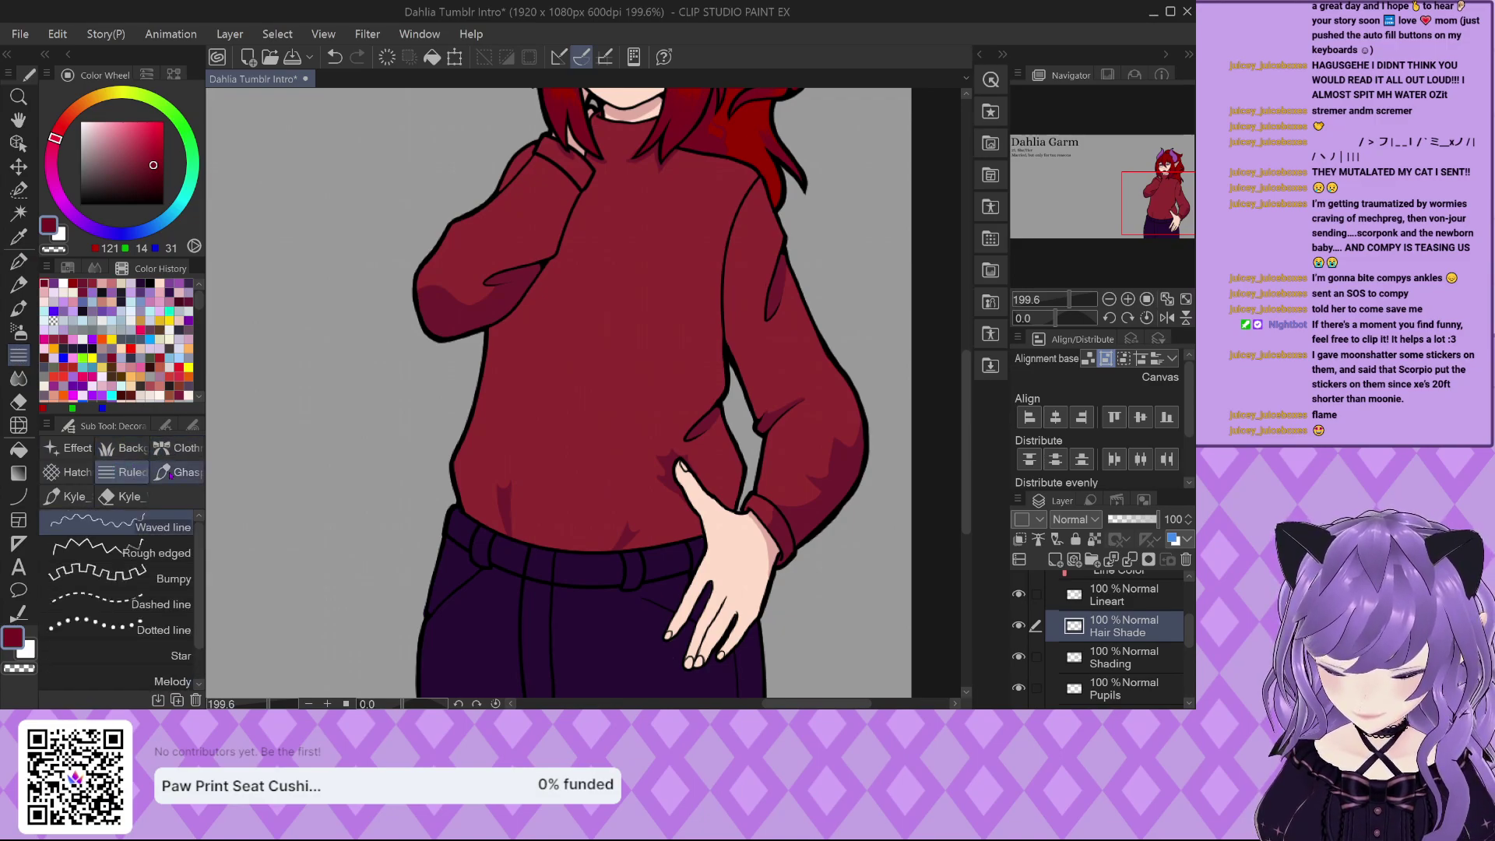
scroll(116, 591, down, 3)
click(118, 607)
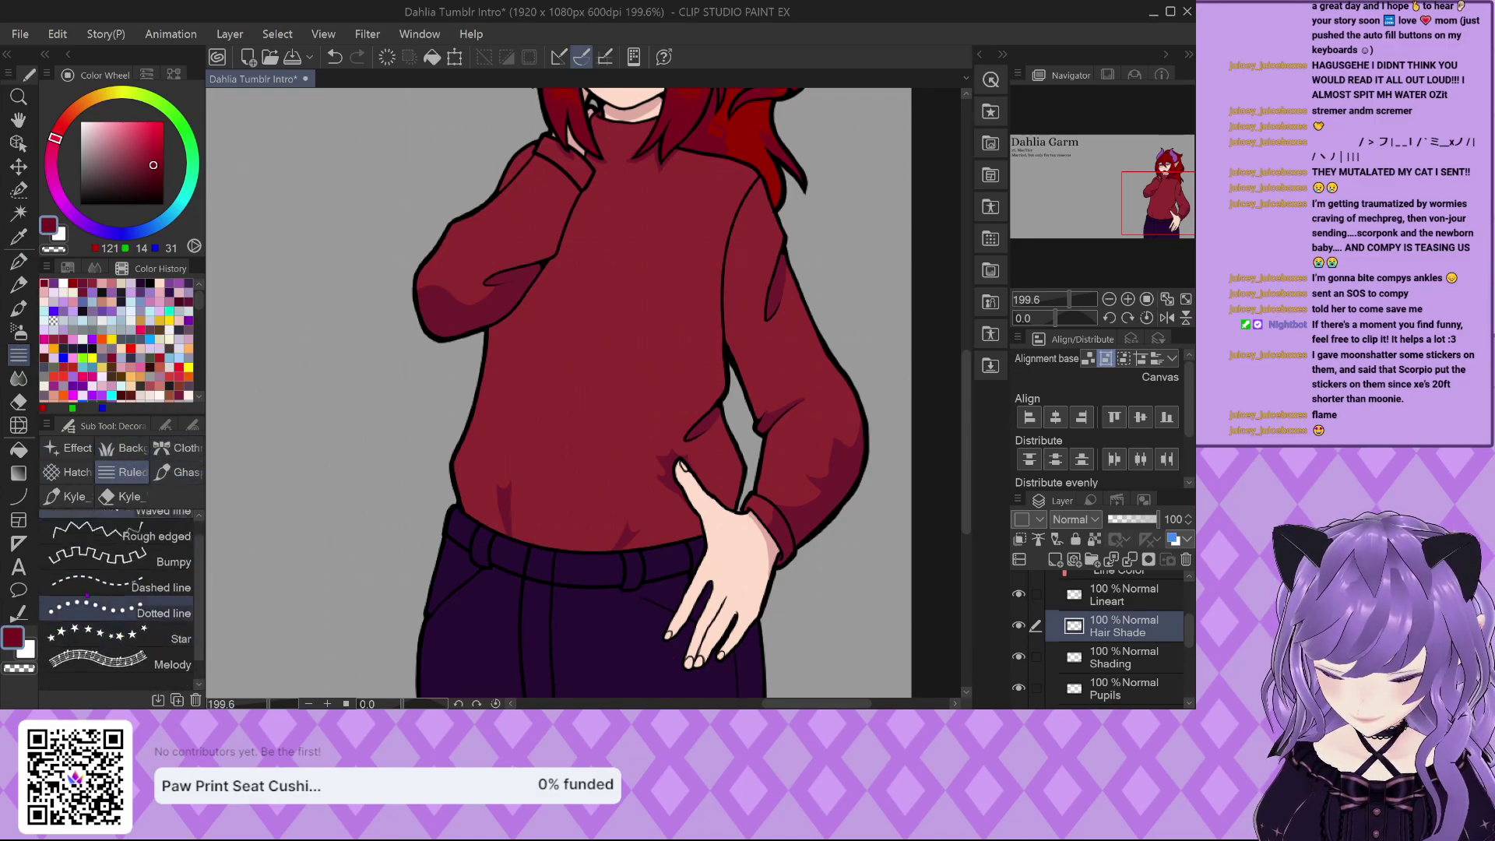
click(179, 472)
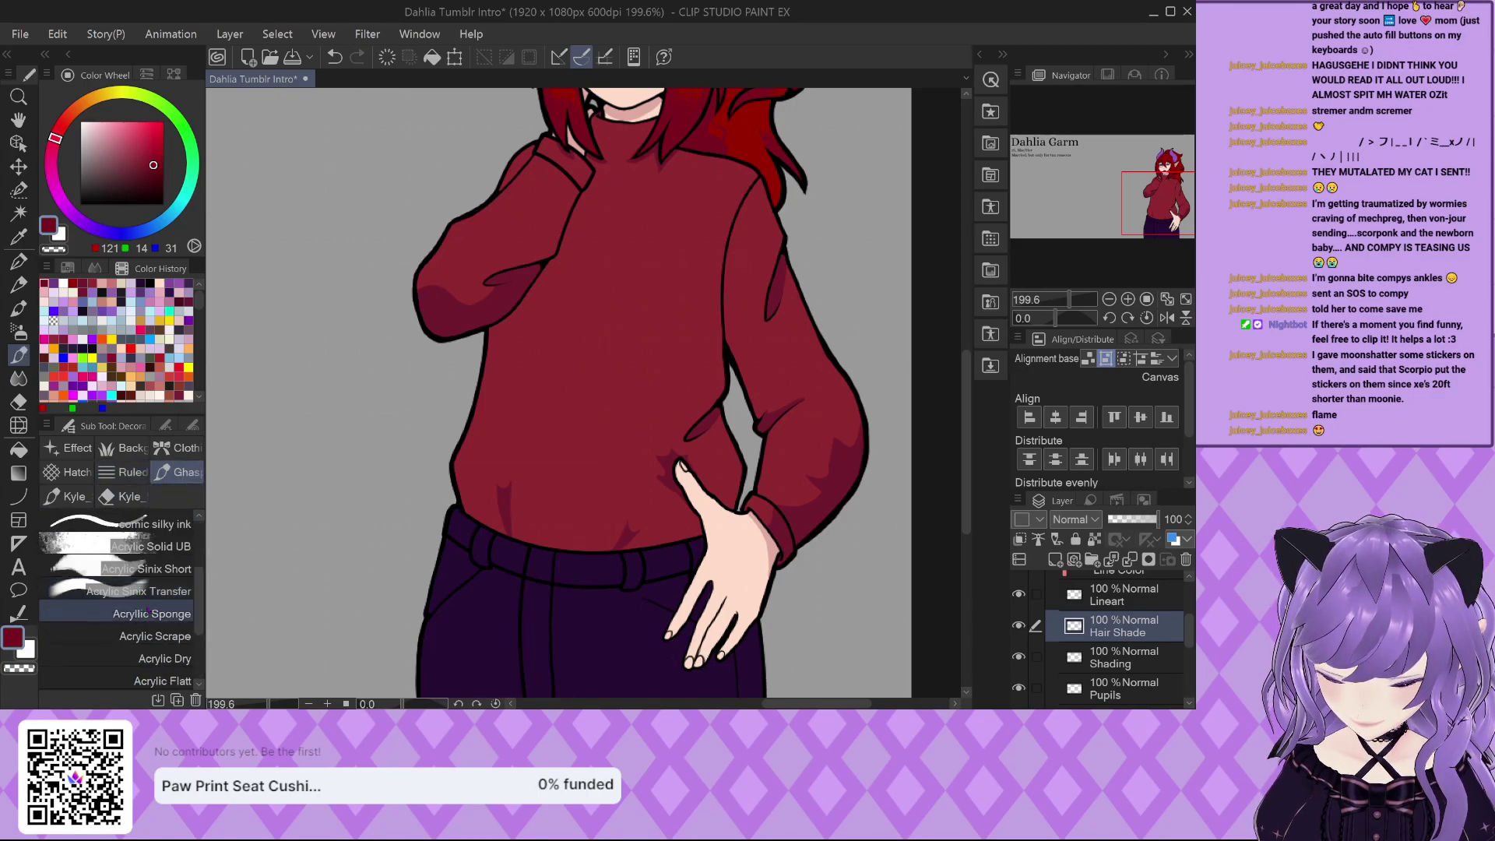
scroll(148, 604, down, 3)
click(78, 477)
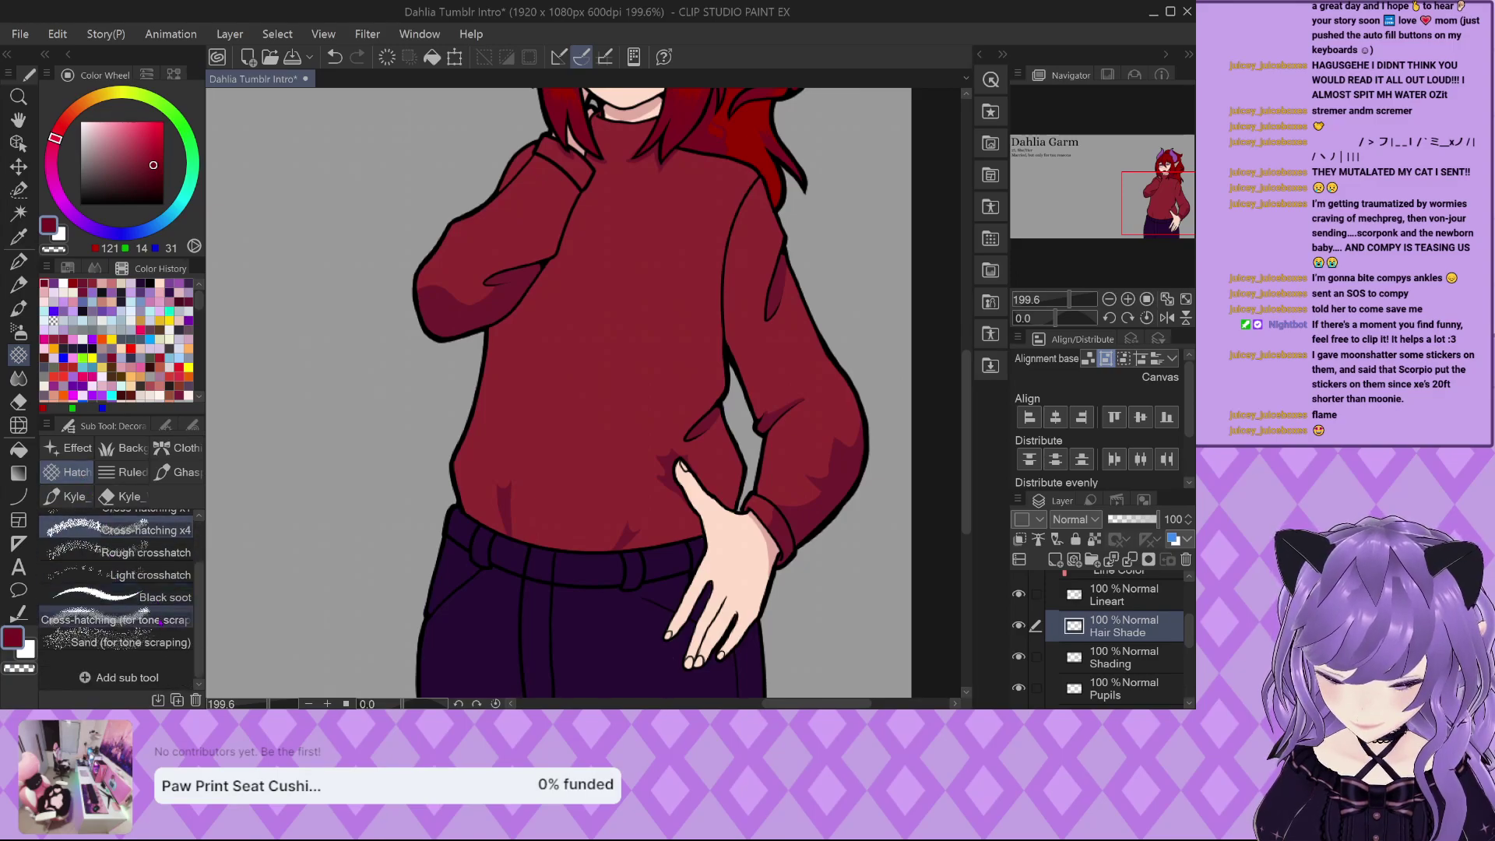
click(85, 454)
scroll(117, 576, down, 2)
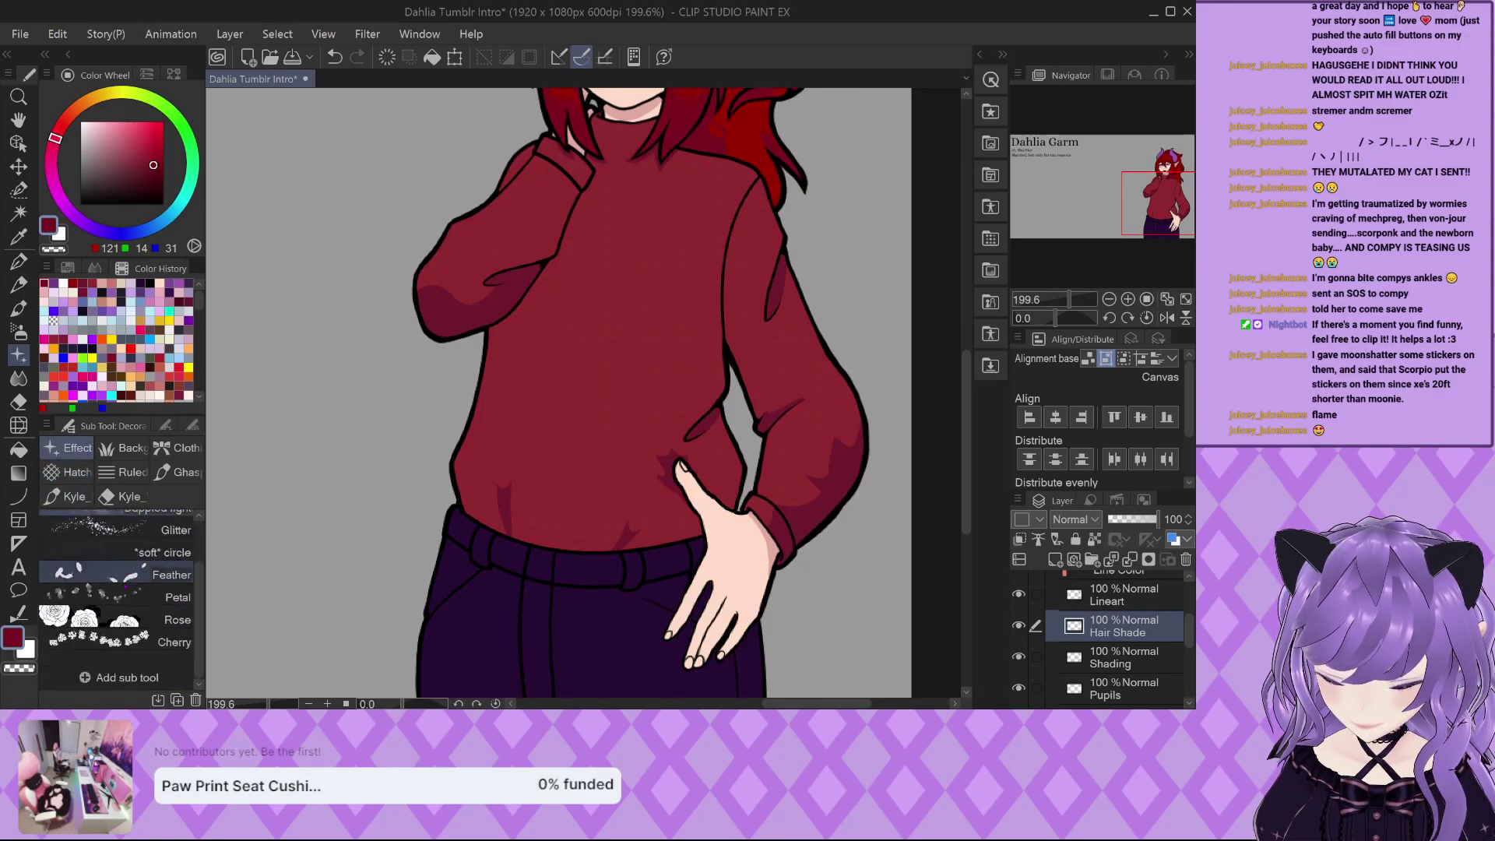
click(150, 601)
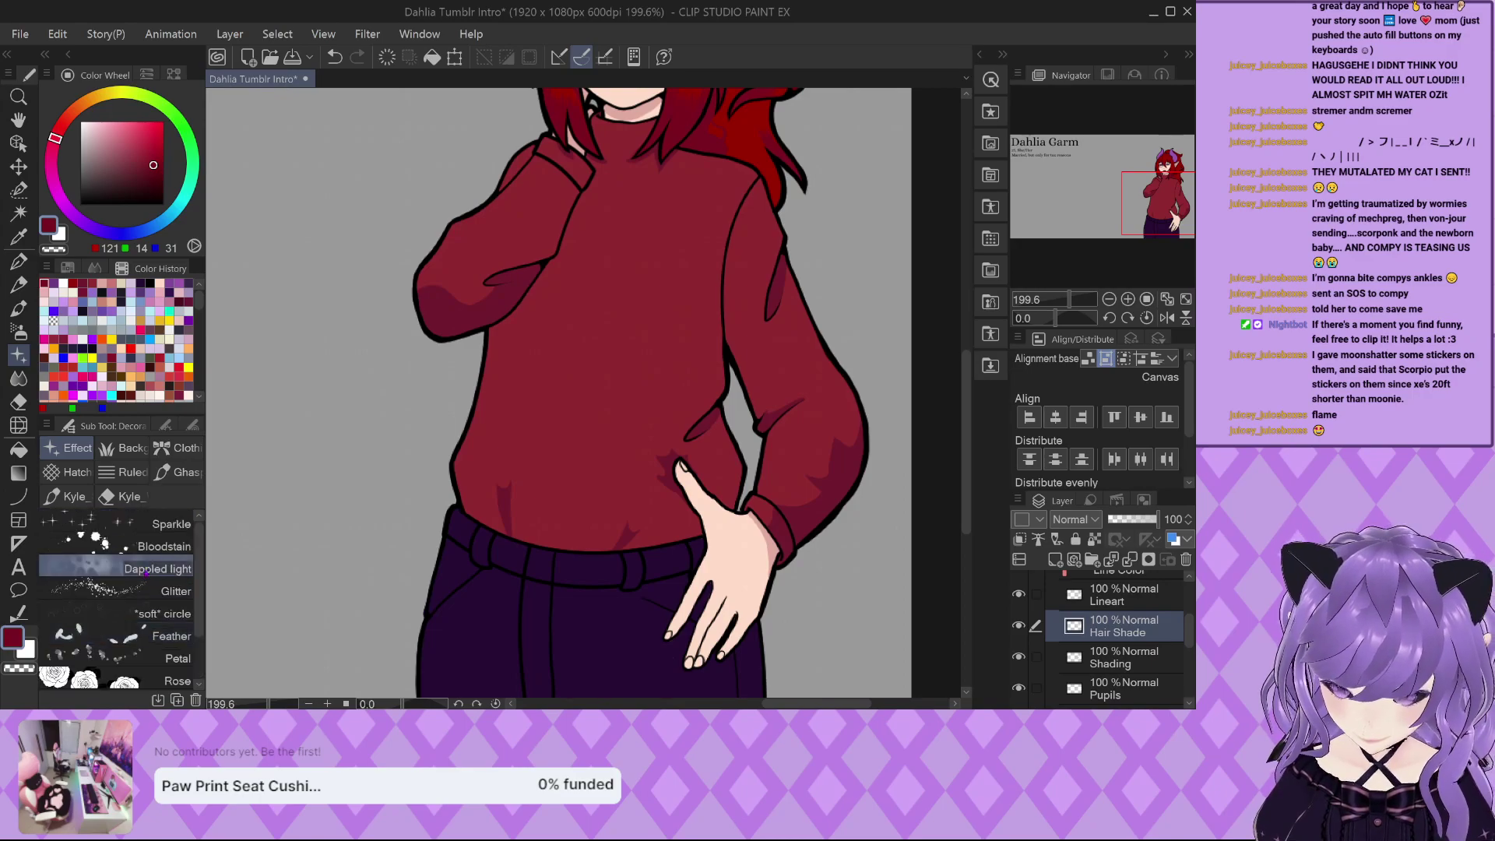
click(18, 379)
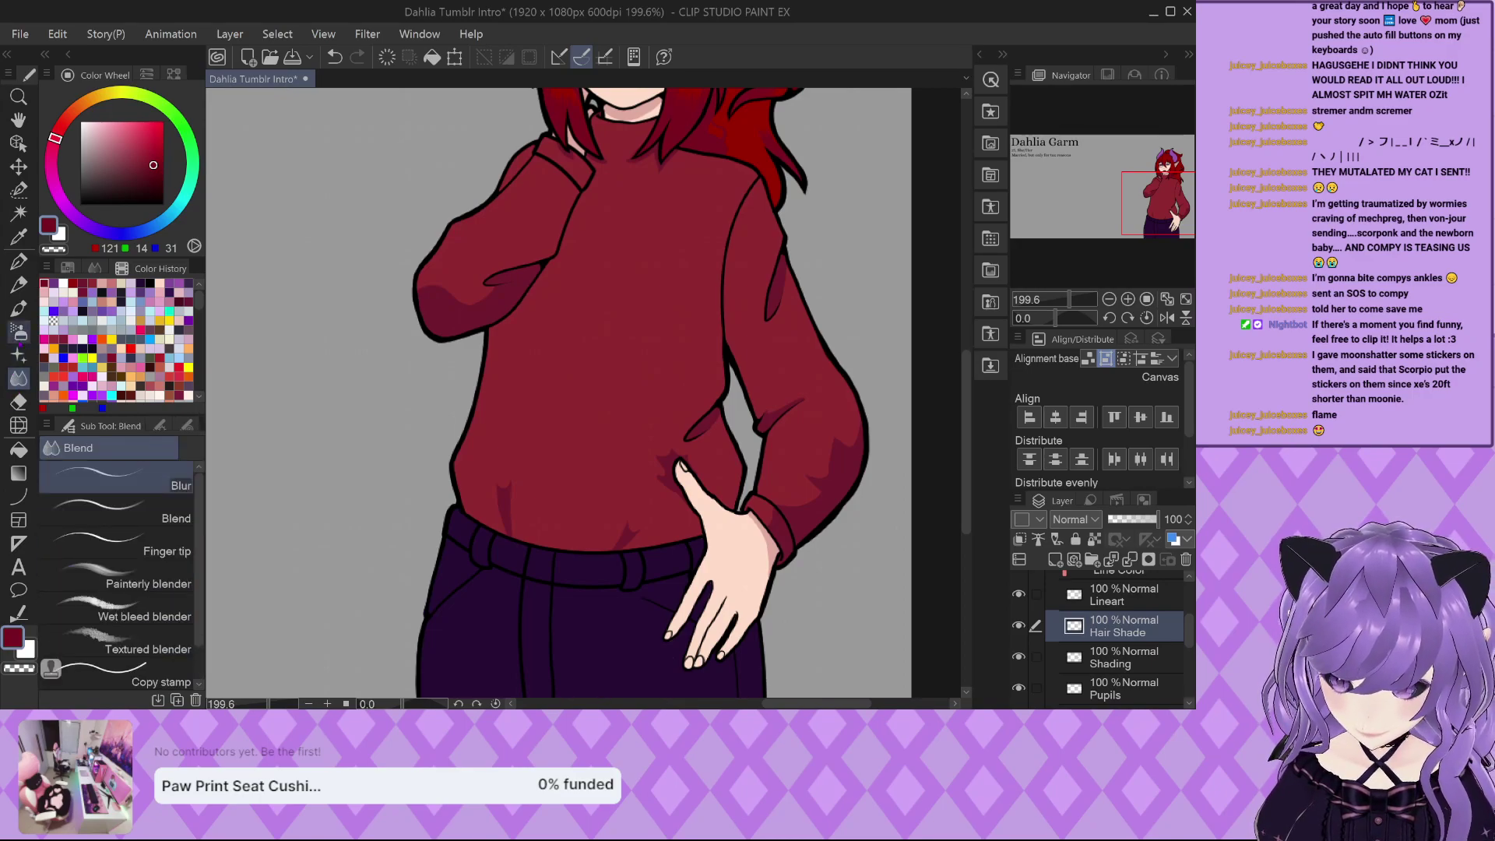
scroll(140, 537, down, 1)
click(154, 553)
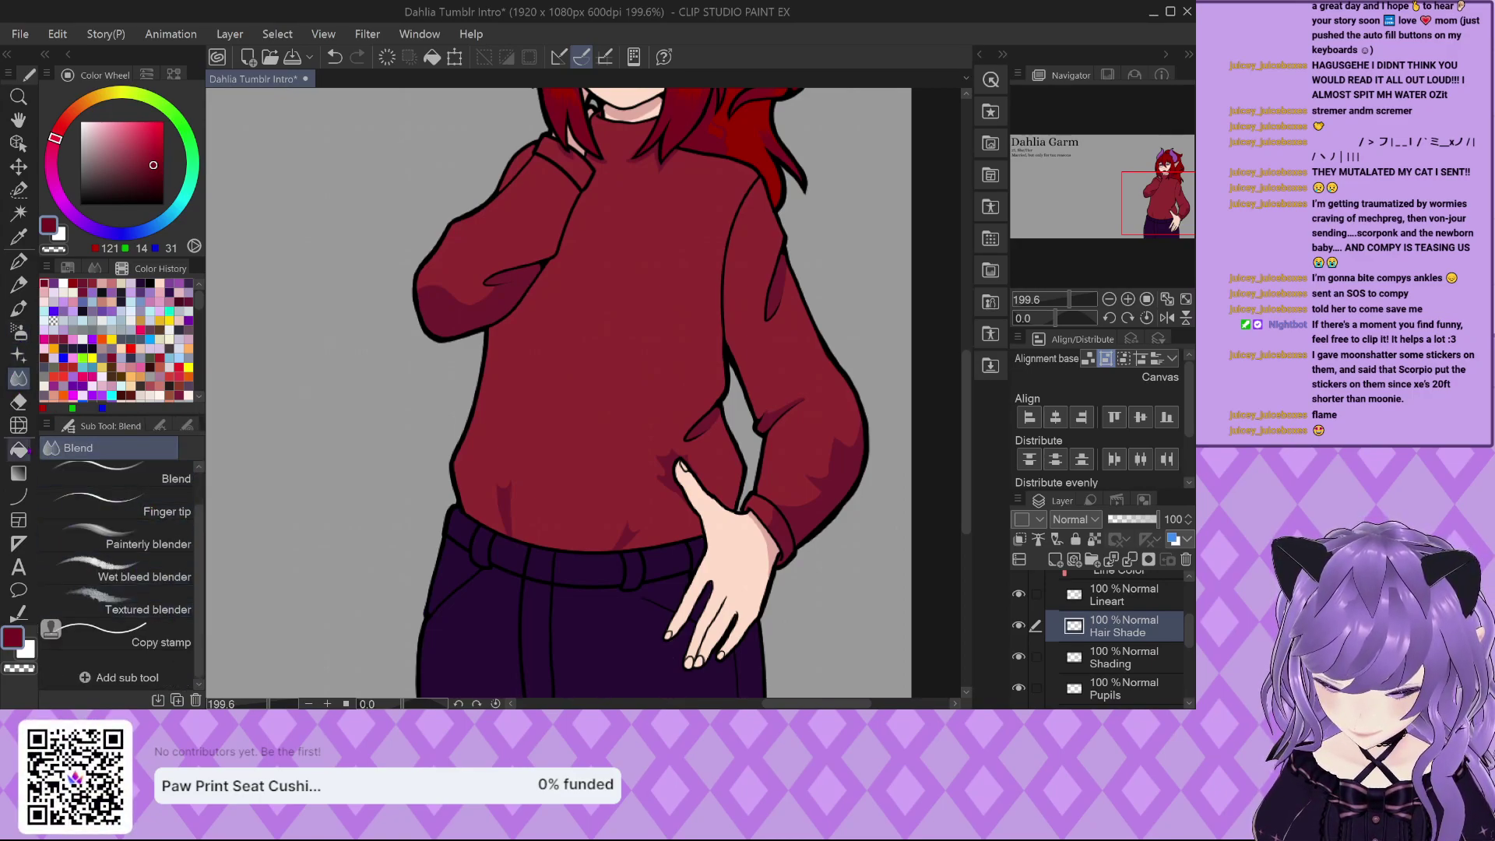
click(18, 262)
click(18, 189)
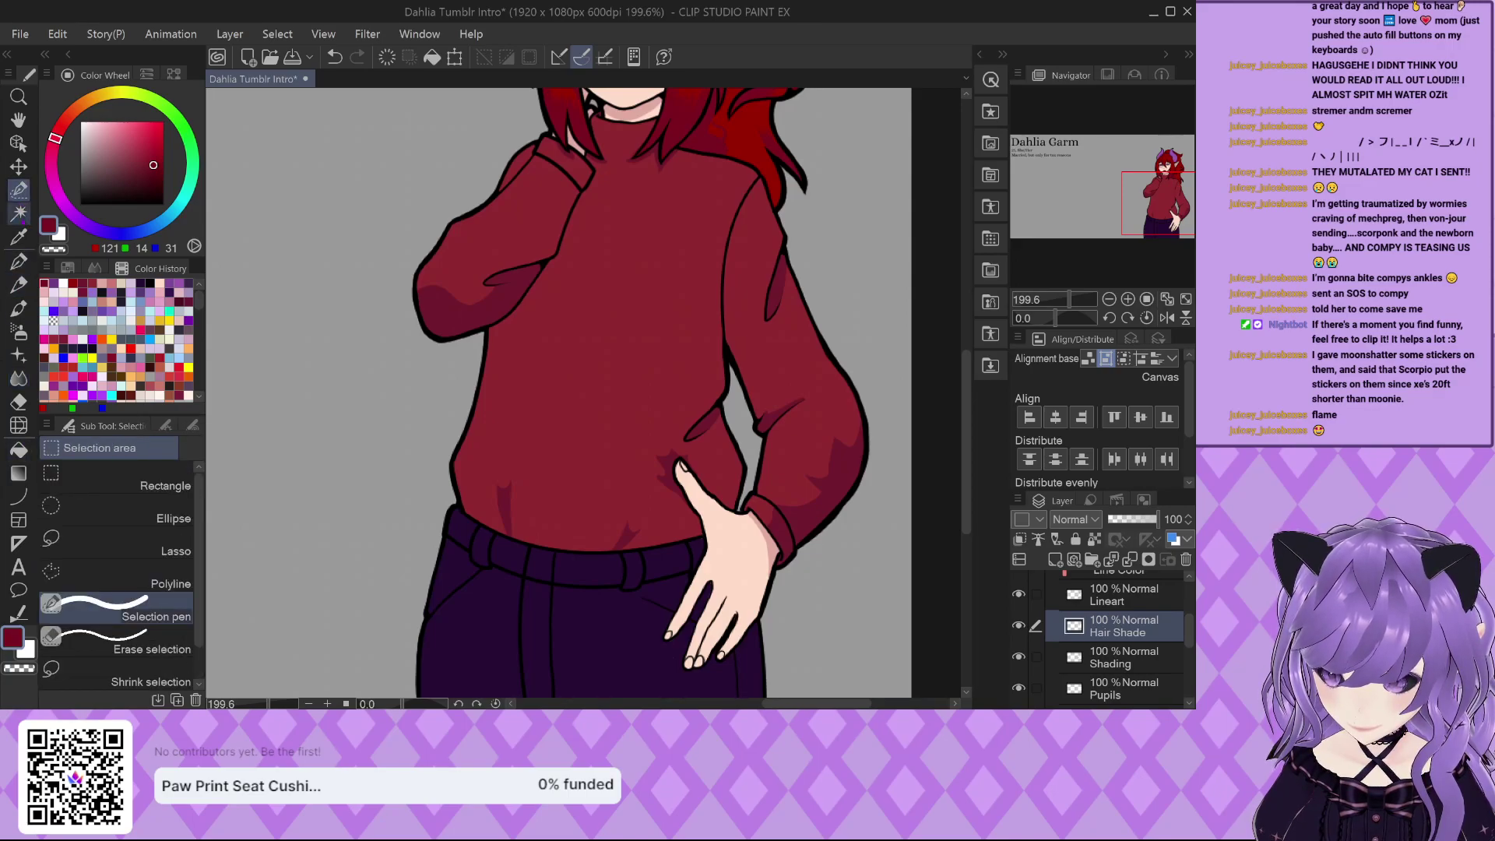
click(19, 212)
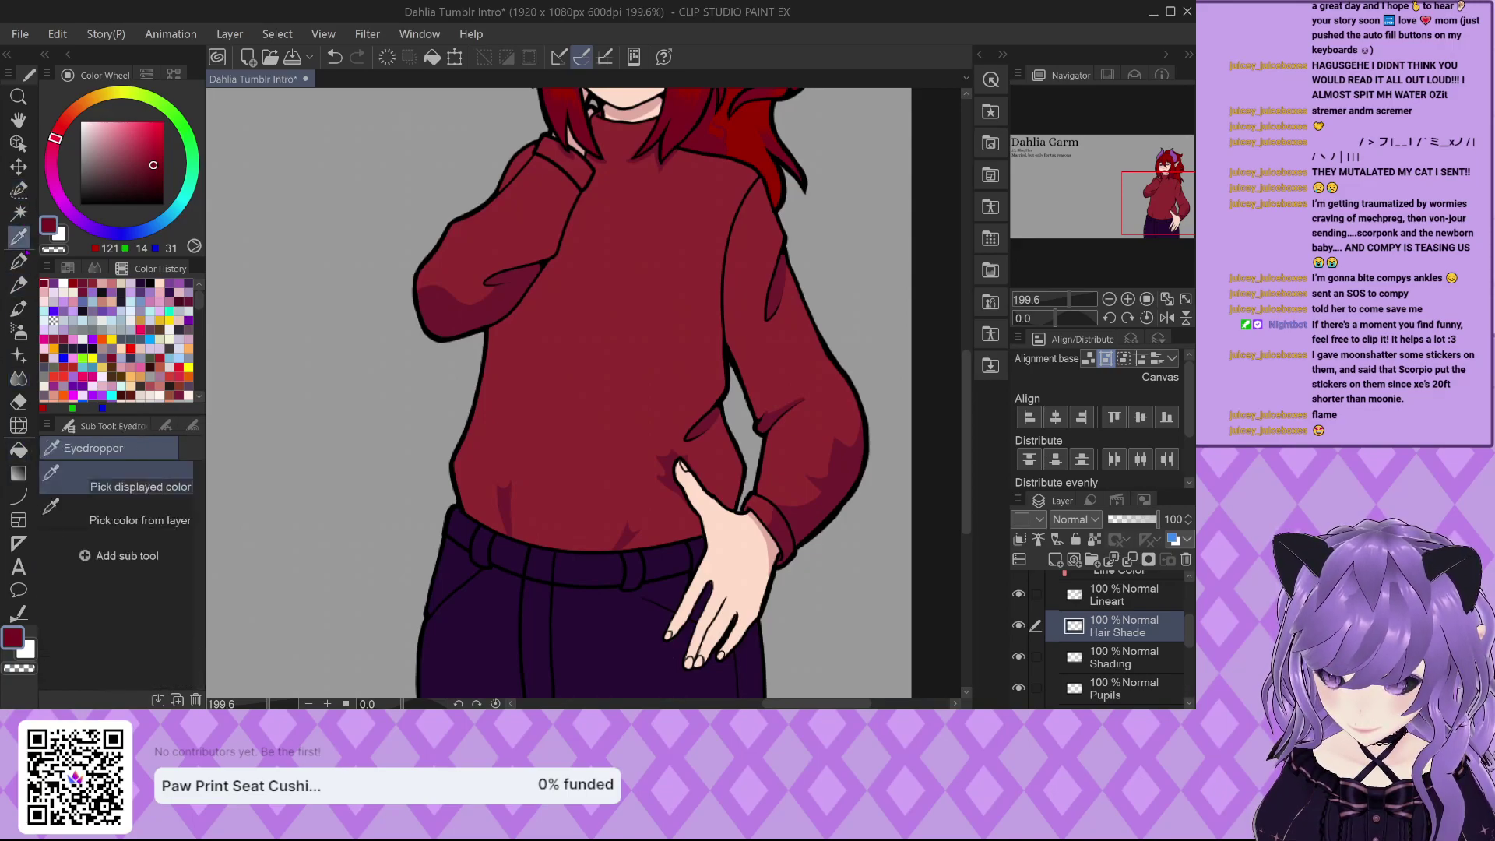
click(19, 261)
click(19, 236)
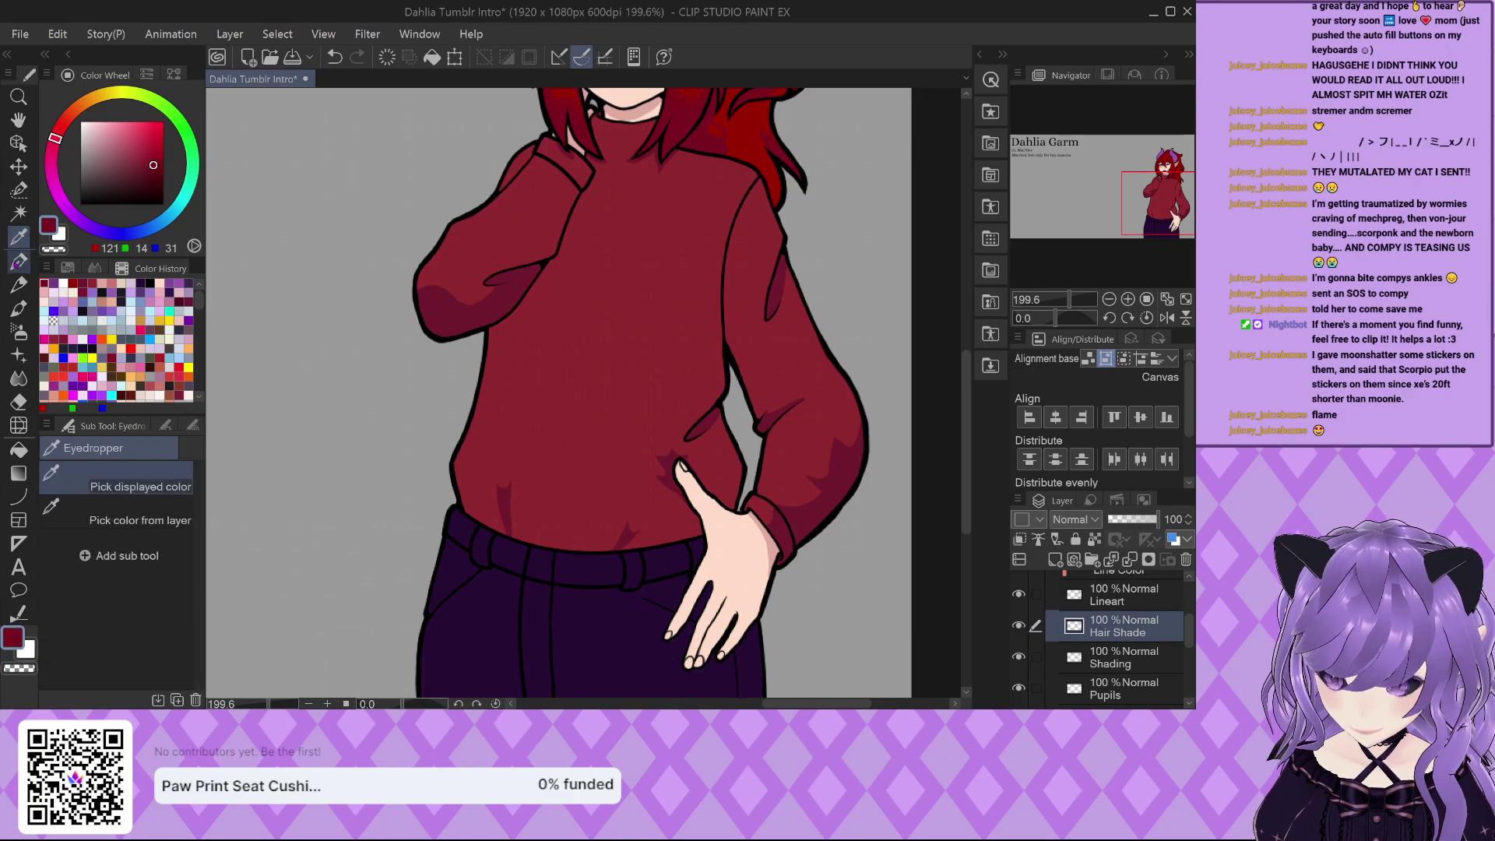
click(19, 261)
scroll(543, 420, down, 3)
scroll(542, 420, up, 1)
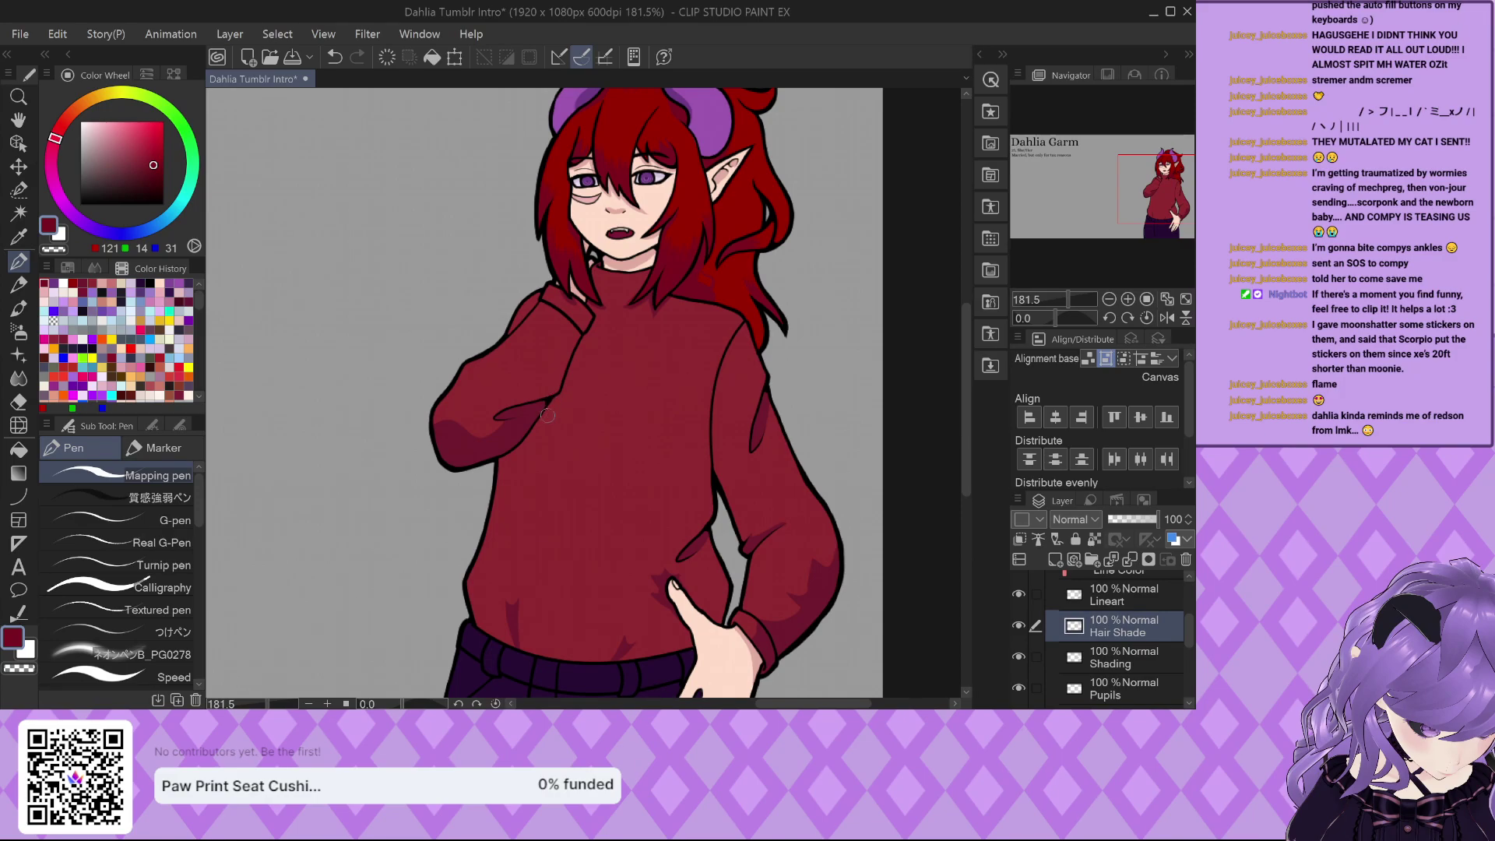
scroll(551, 420, down, 9)
scroll(586, 292, up, 8)
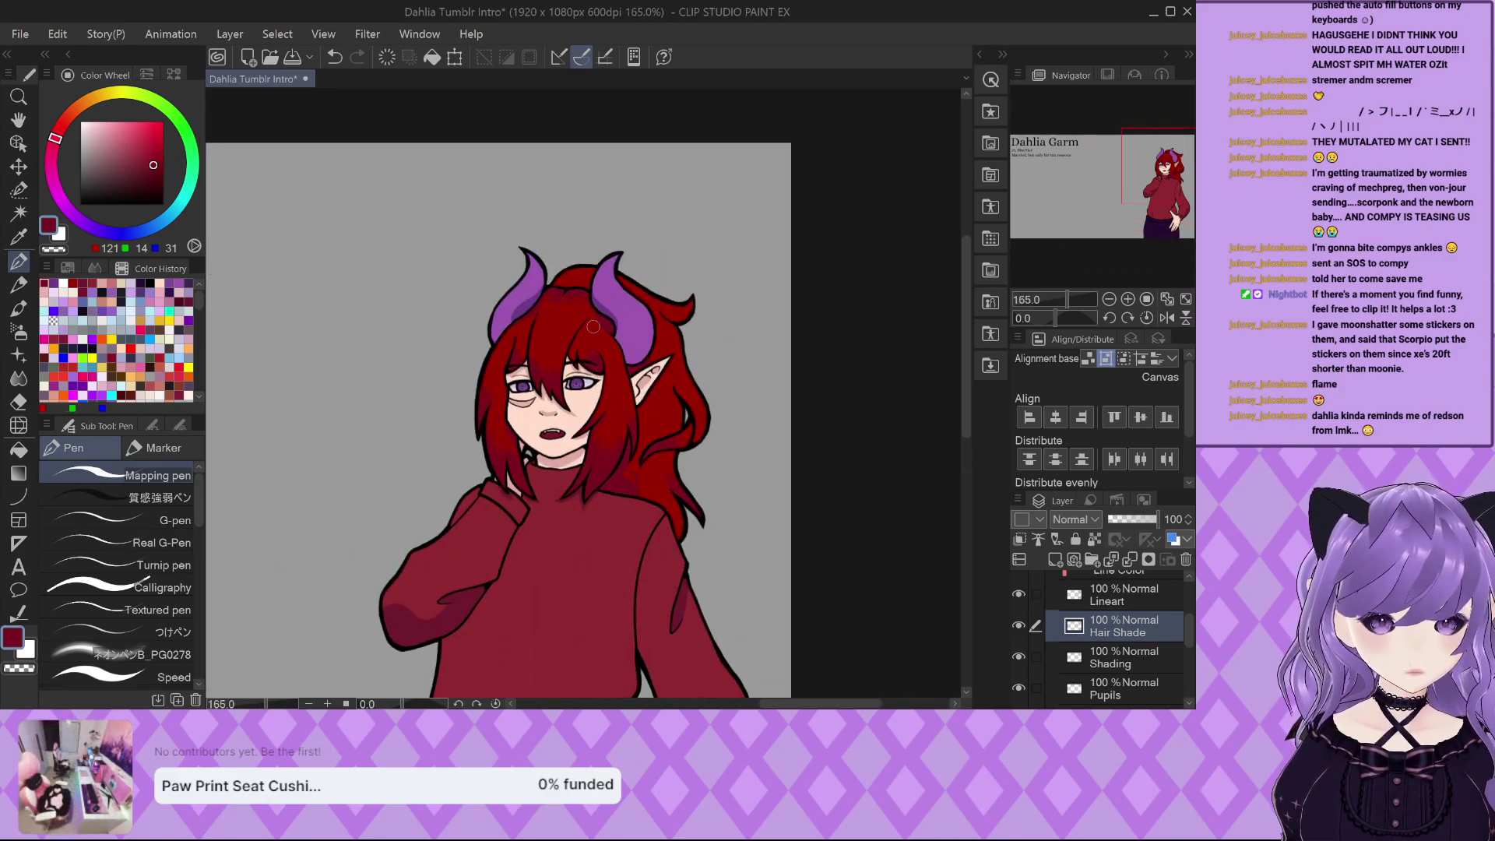
scroll(593, 326, up, 5)
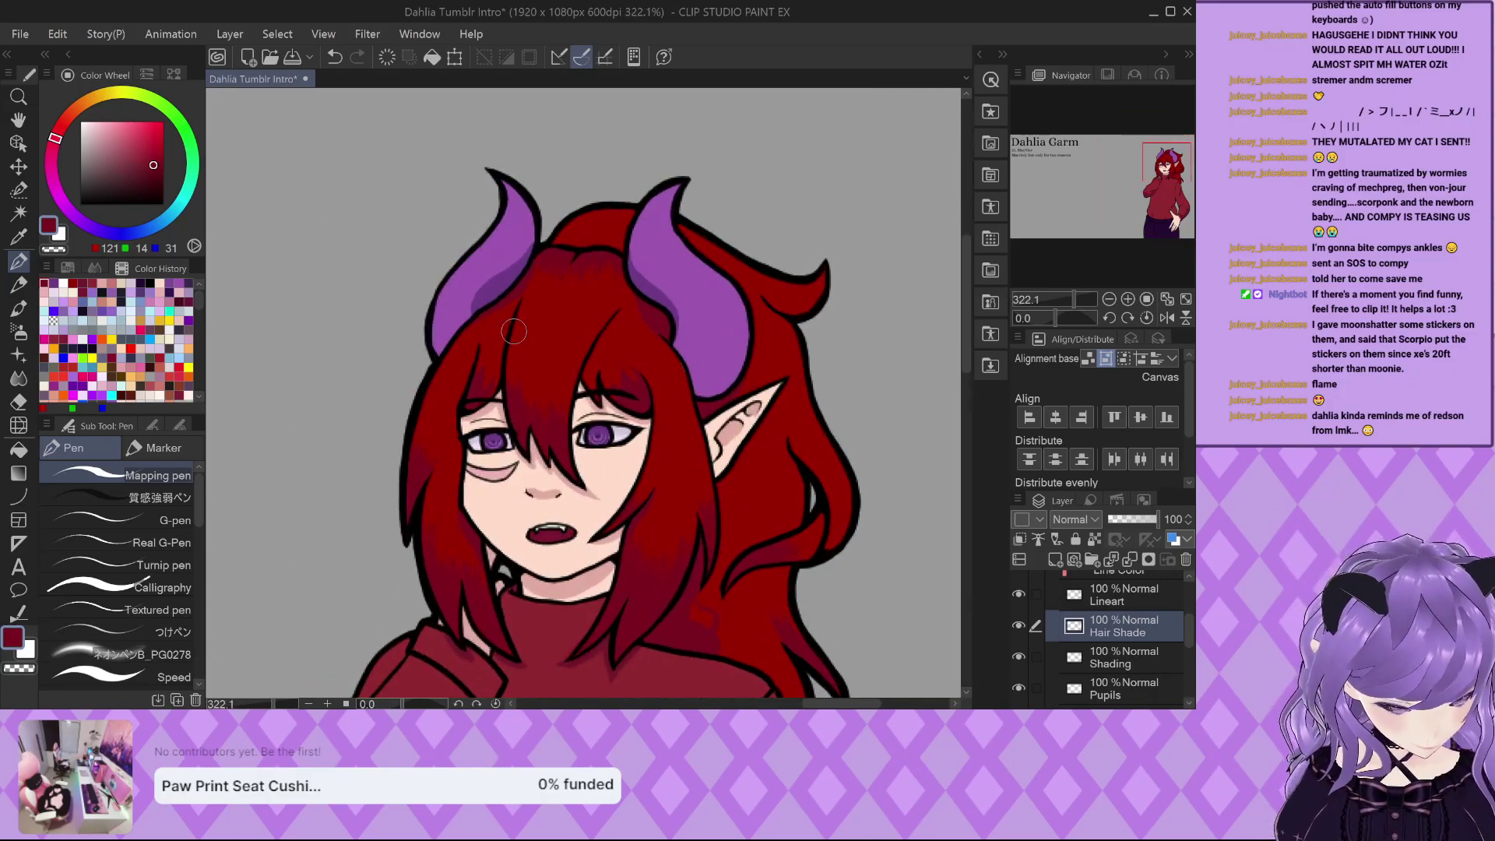
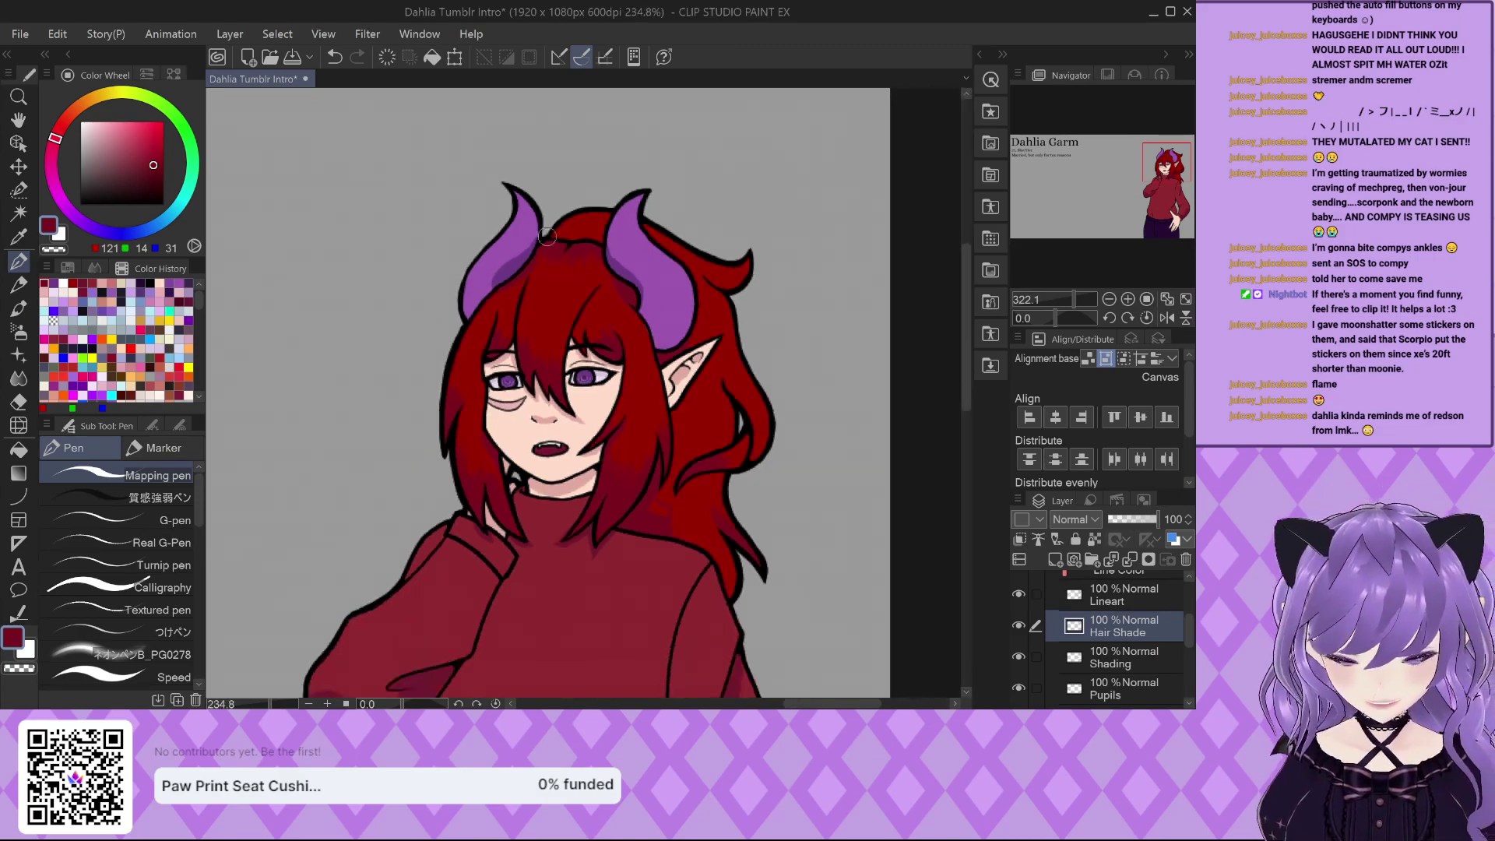
Try a hair-painting brush on the hair, then return to the standard pen brush.
scroll(573, 437, up, 4)
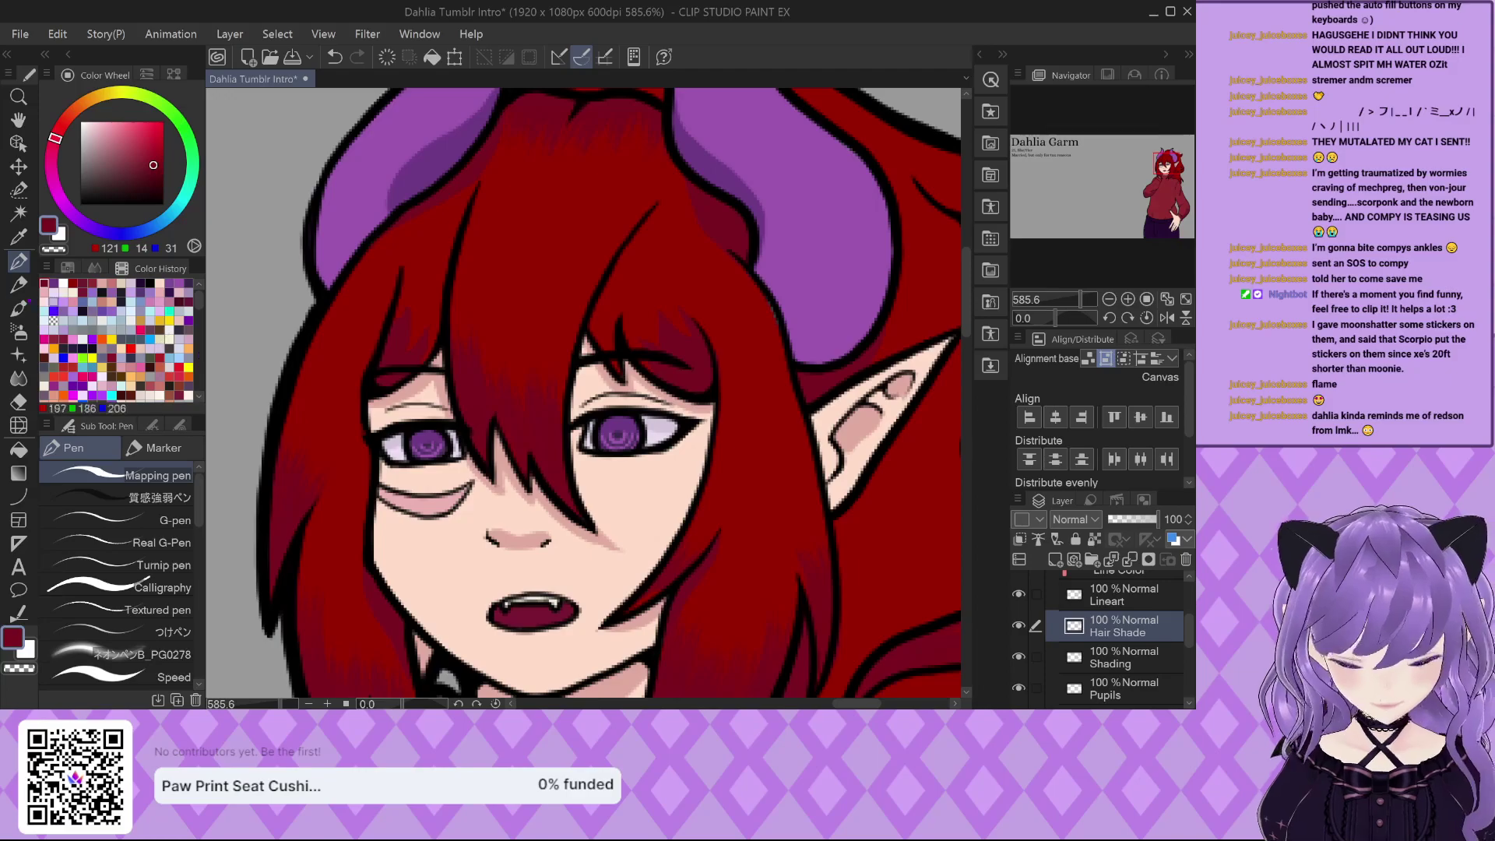
scroll(117, 609, down, 1)
scroll(135, 644, down, 5)
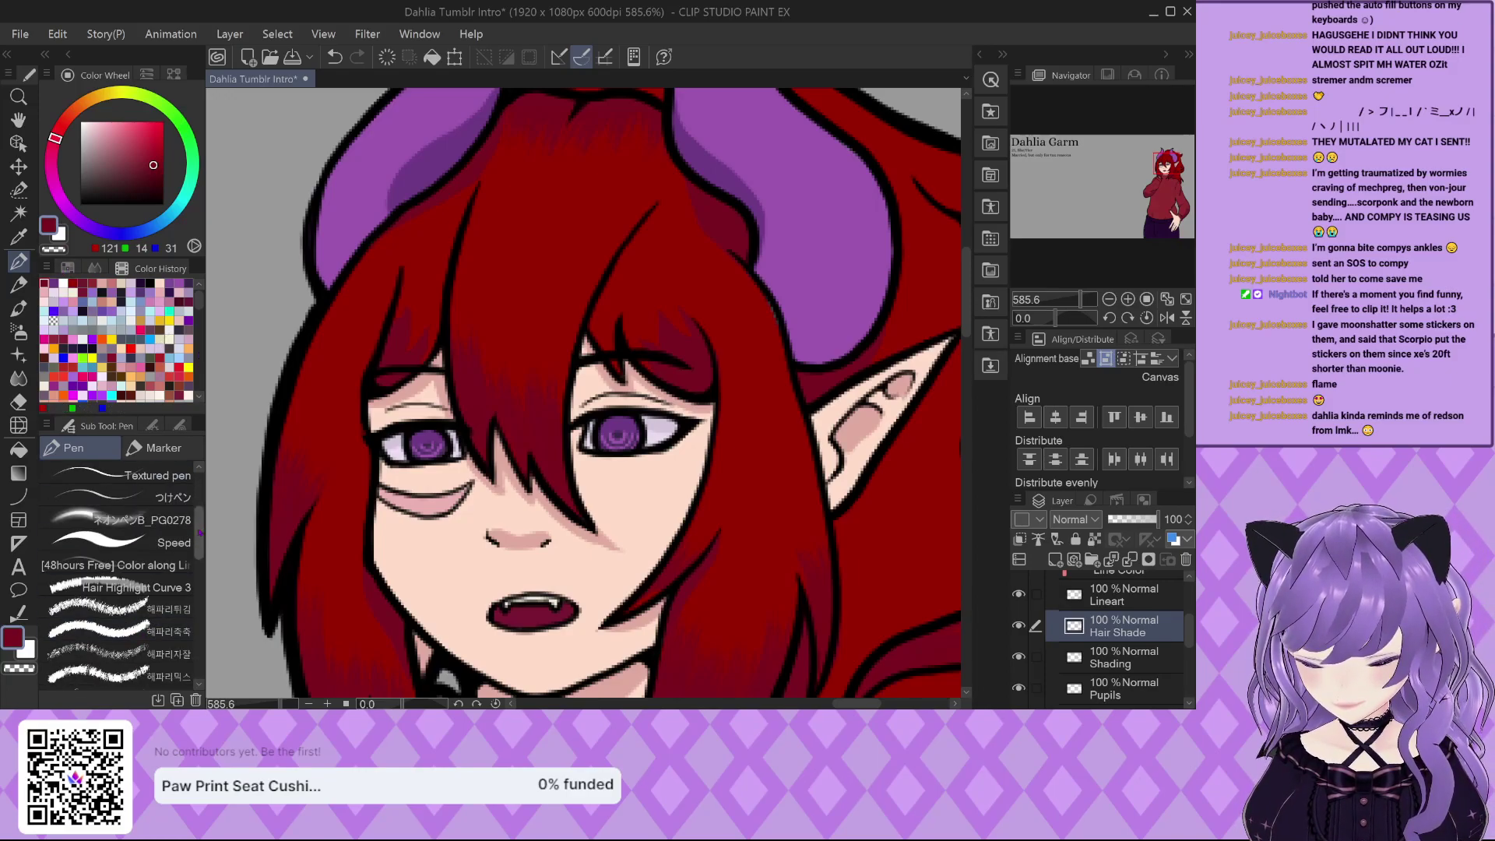
click(181, 628)
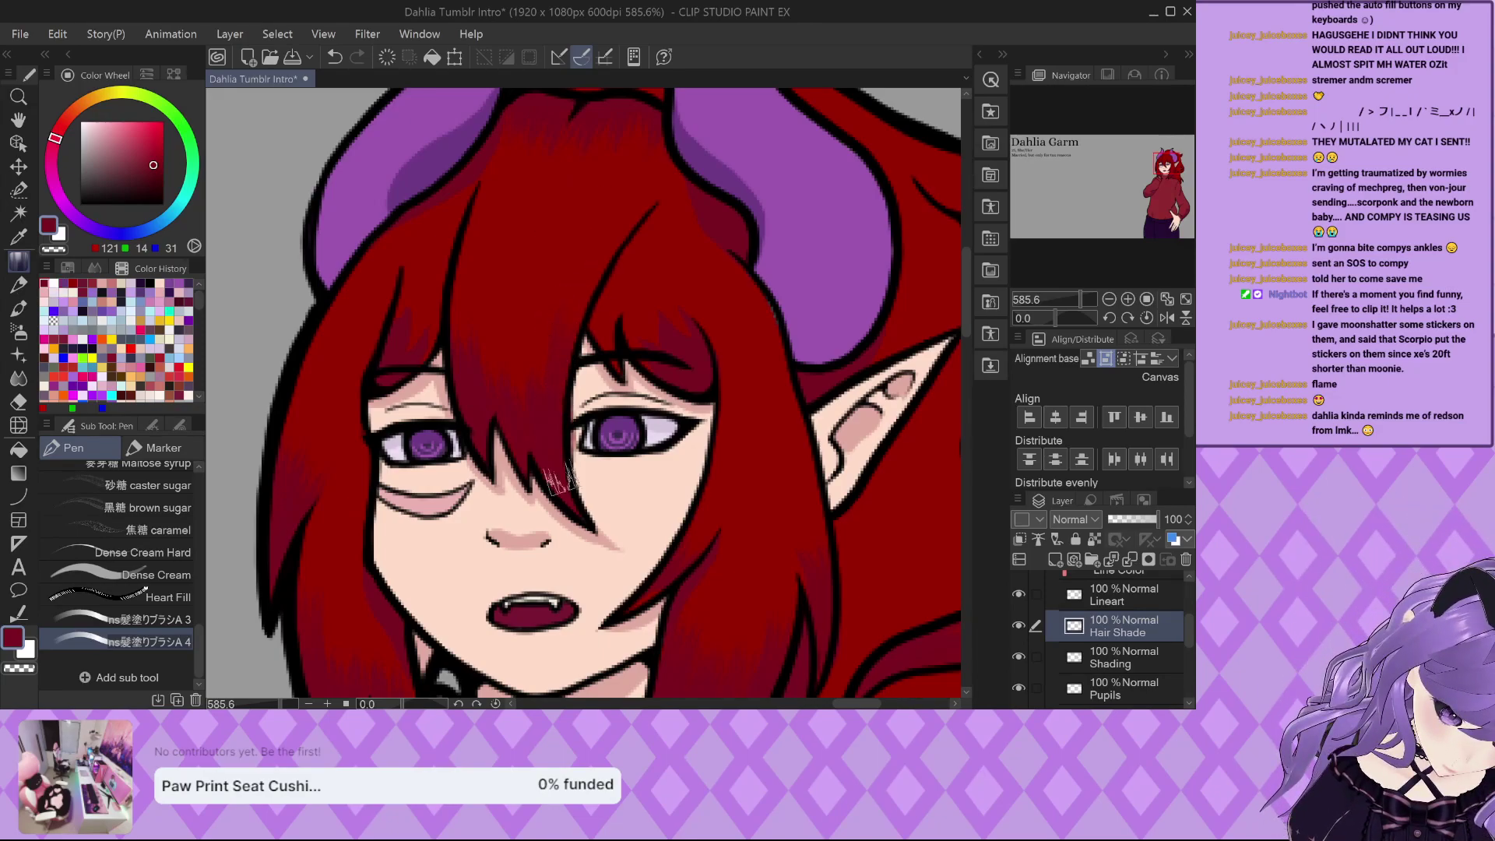
scroll(568, 420, up, 1)
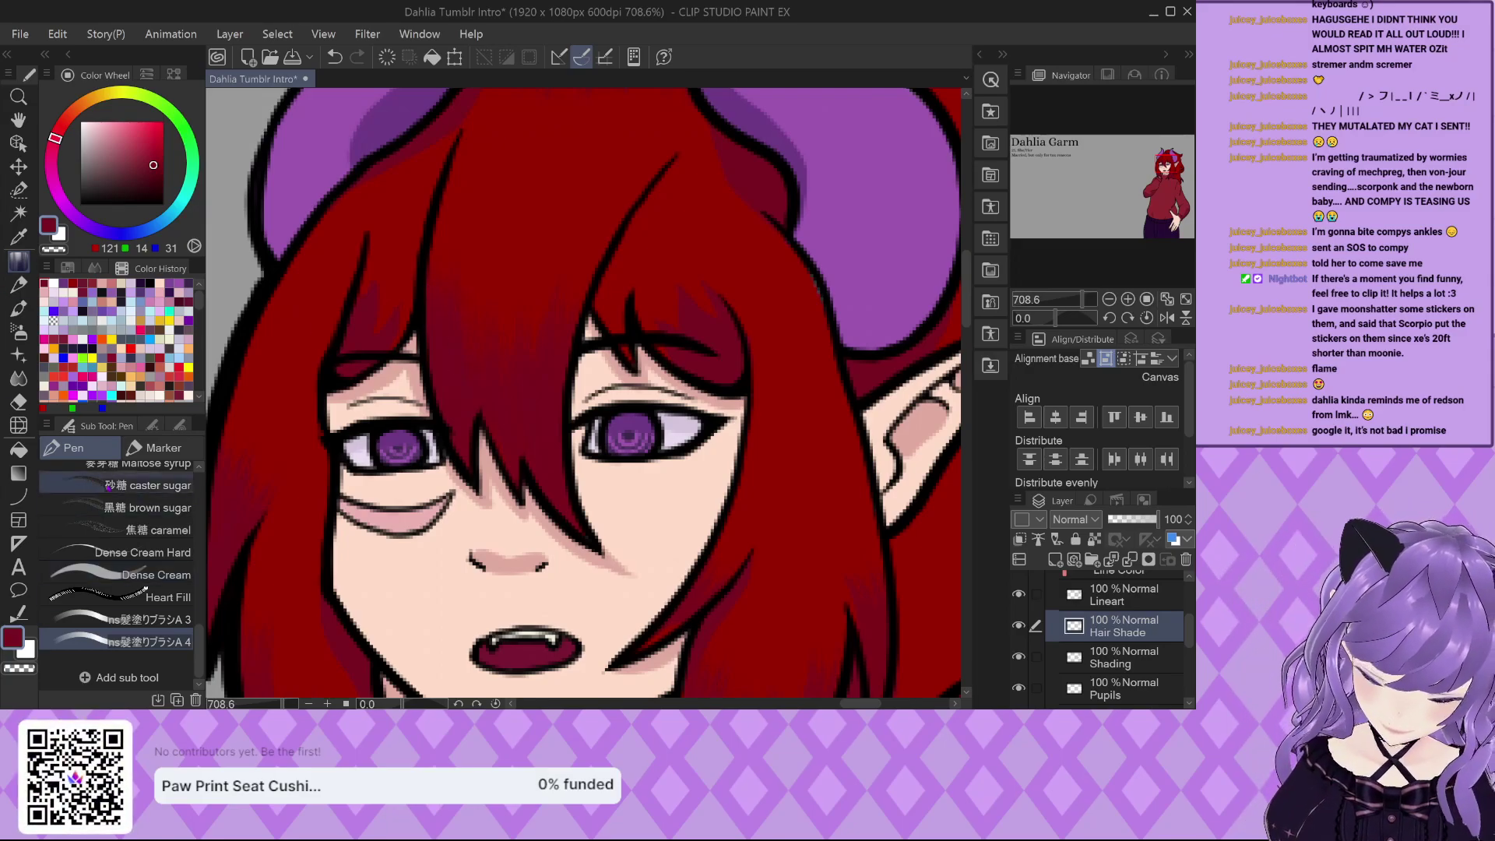
scroll(117, 577, up, 10)
click(134, 508)
scroll(117, 545, up, 3)
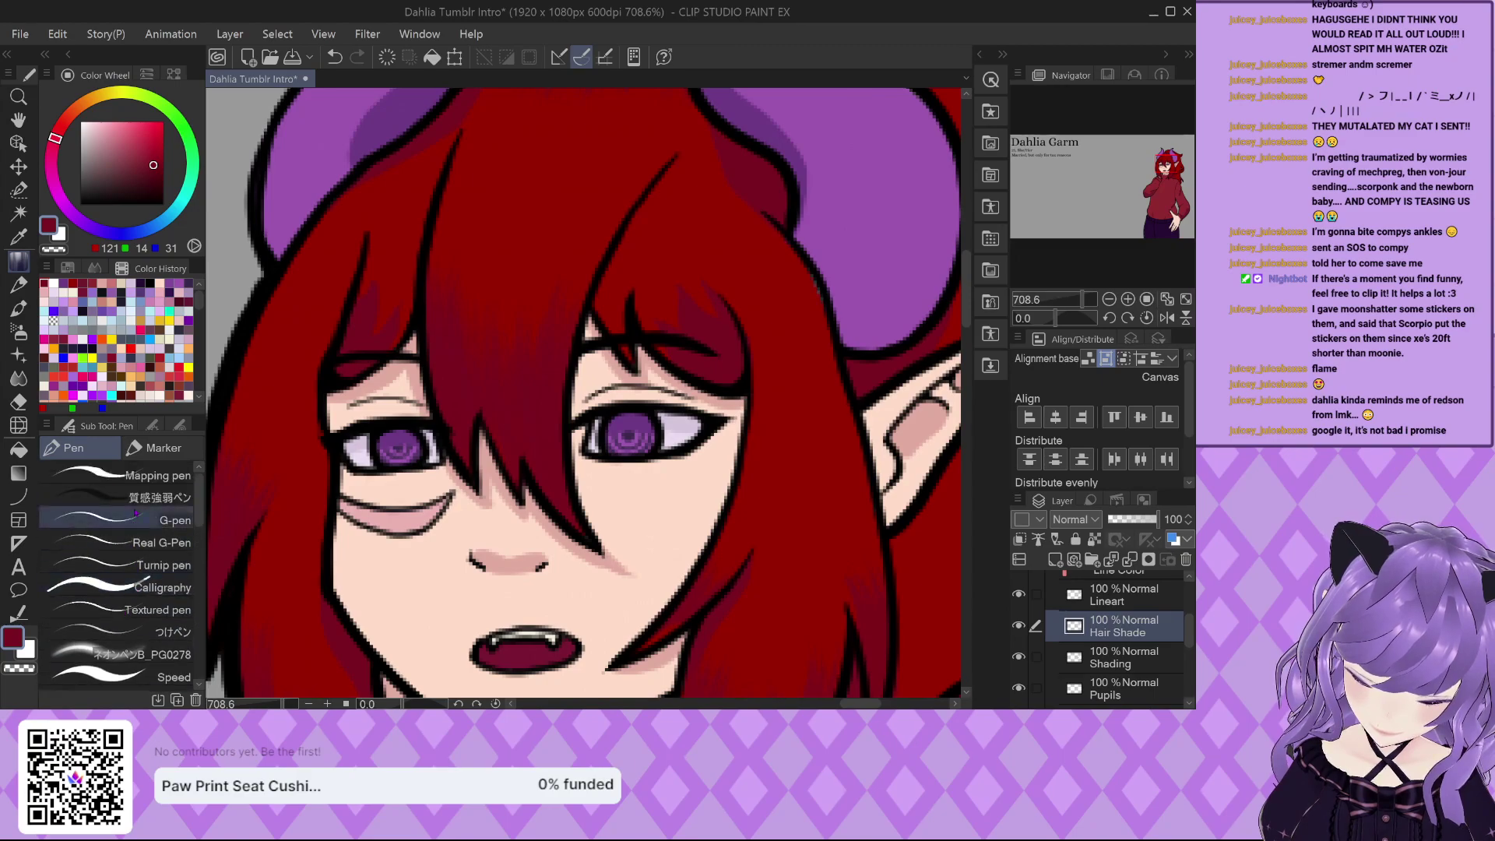
scroll(685, 531, down, 2)
scroll(685, 530, up, 2)
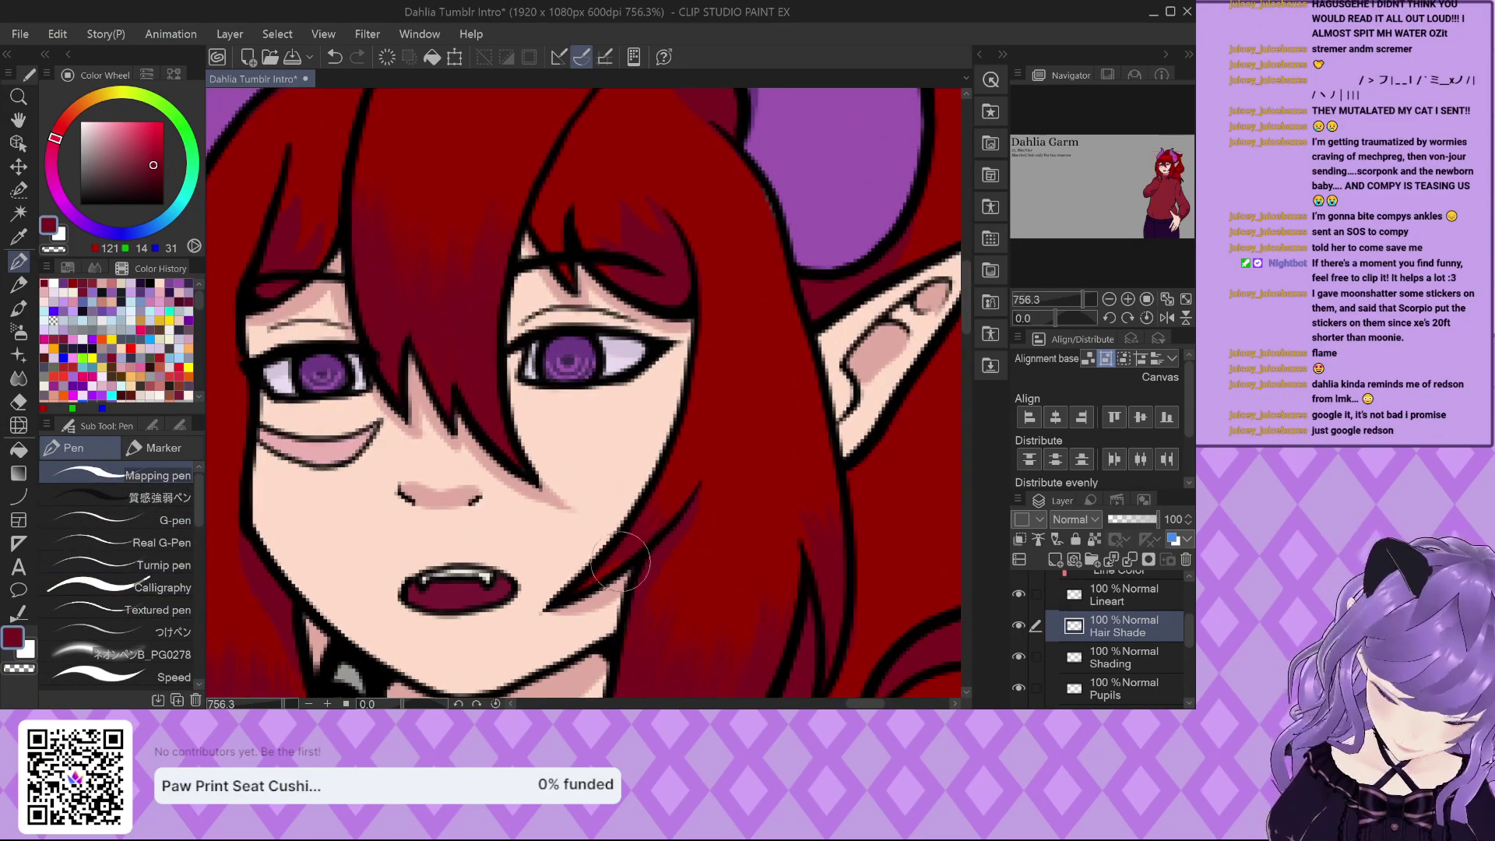
scroll(595, 491, down, 4)
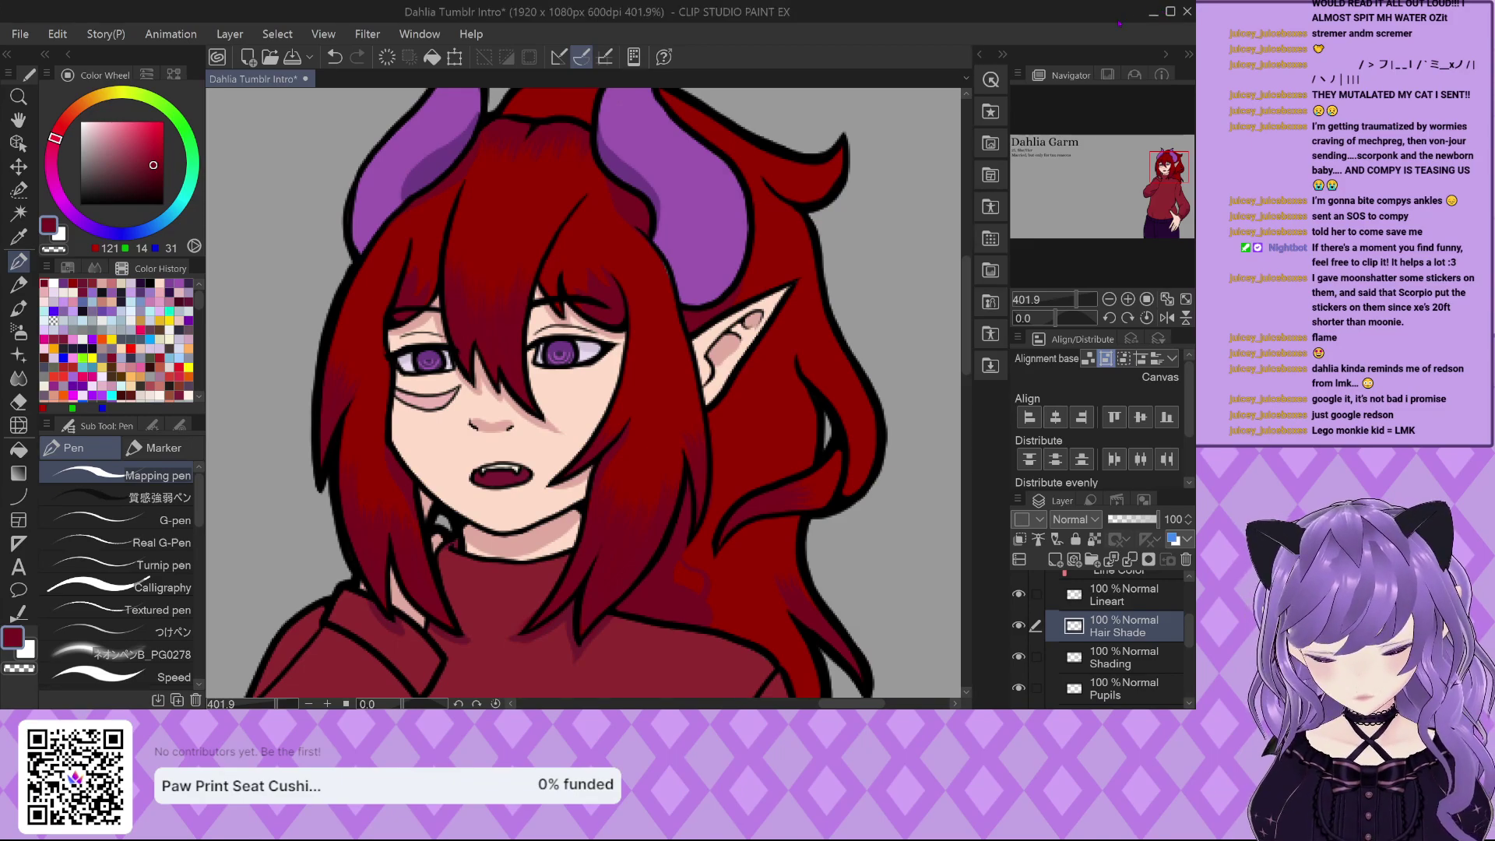
Undo the stray hair strokes, save Dahlia Tumblr Intro, and zoom out to the whole character.
scroll(731, 312, down, 6)
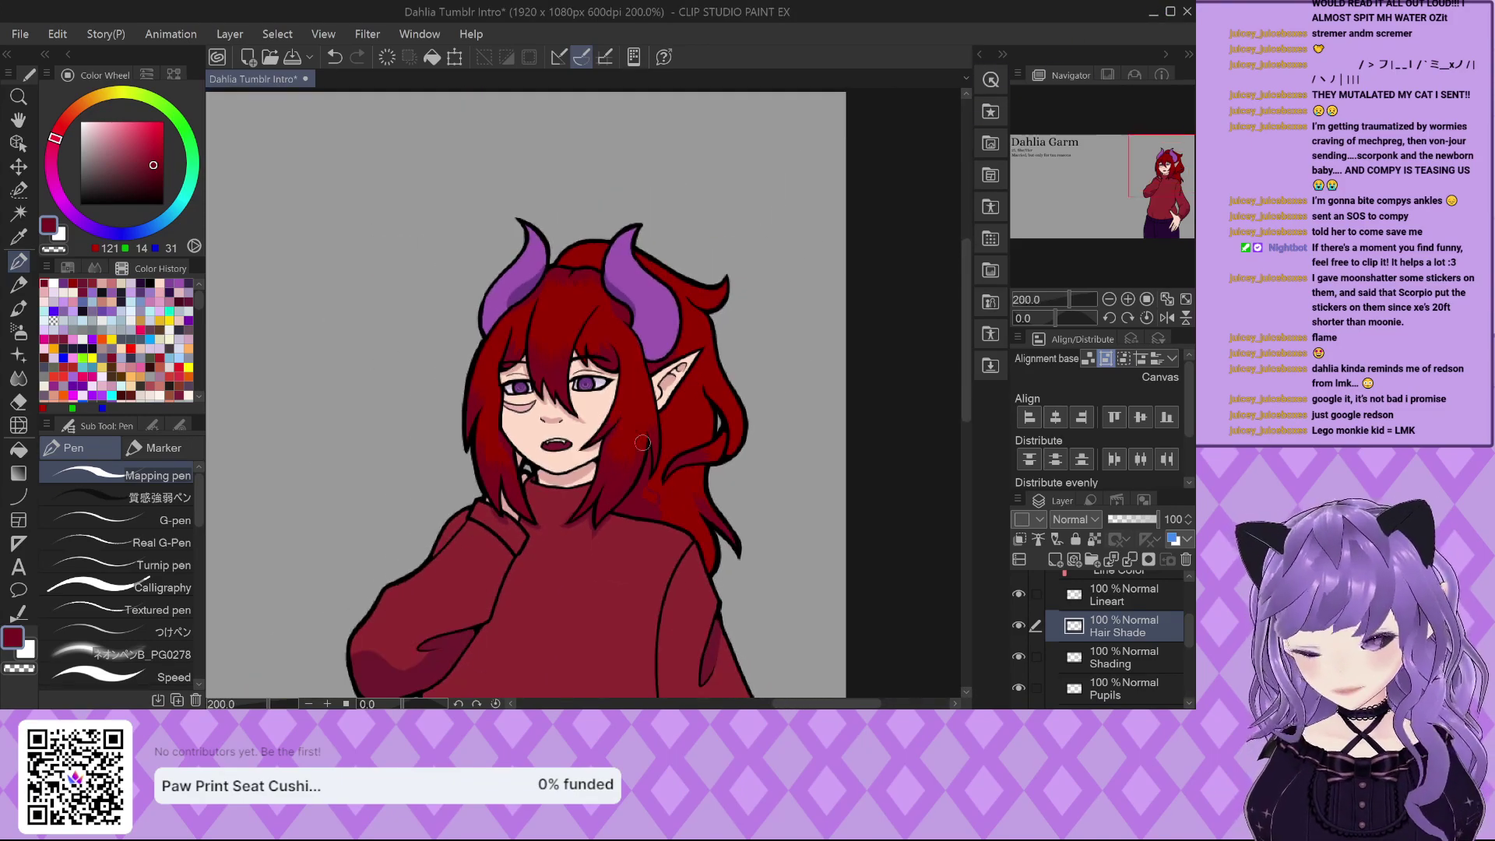
scroll(642, 444, up, 4)
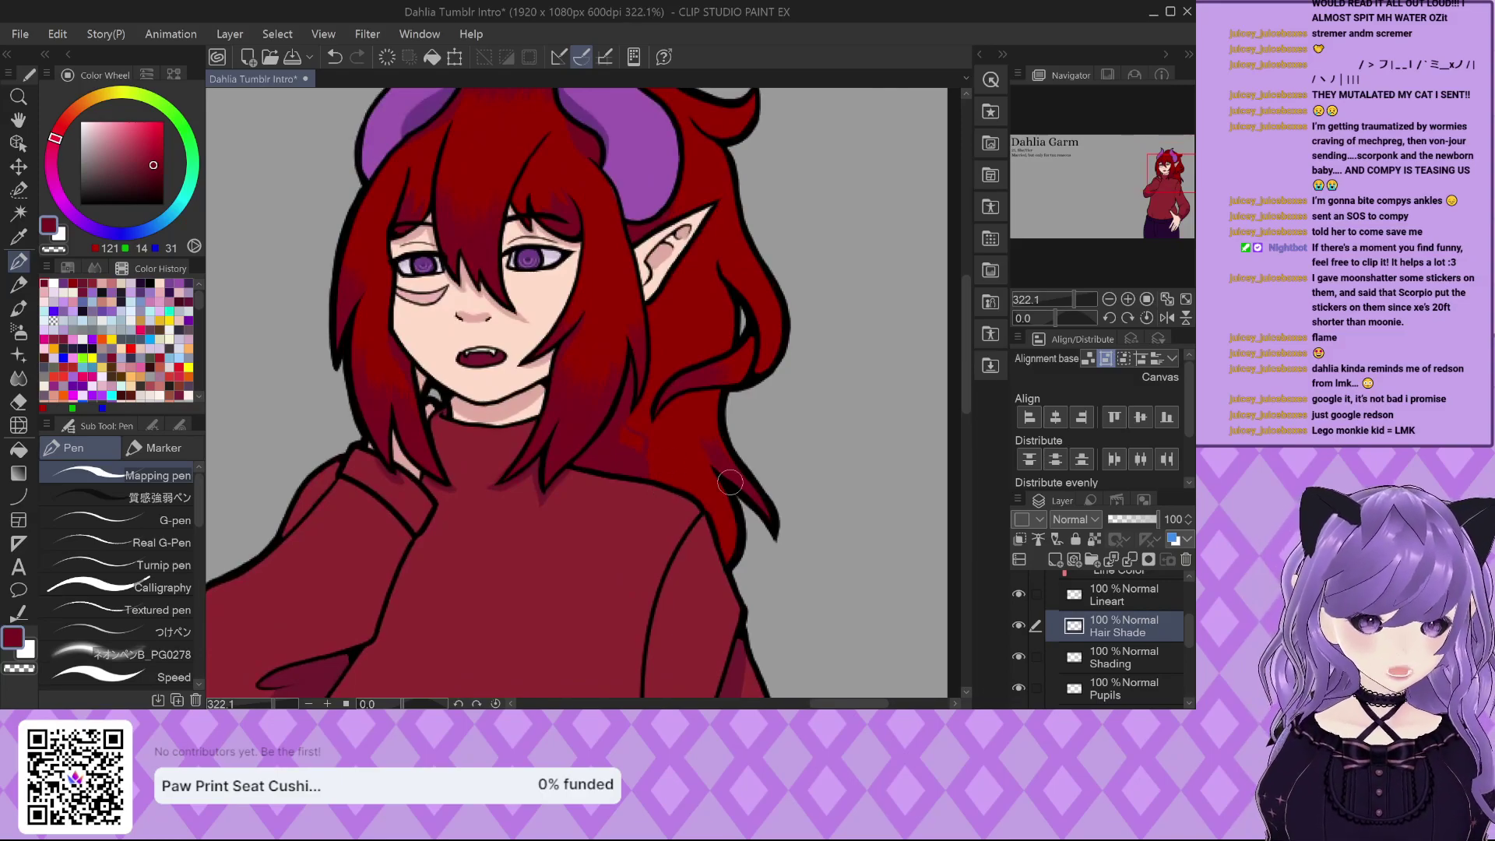
scroll(771, 501, down, 2)
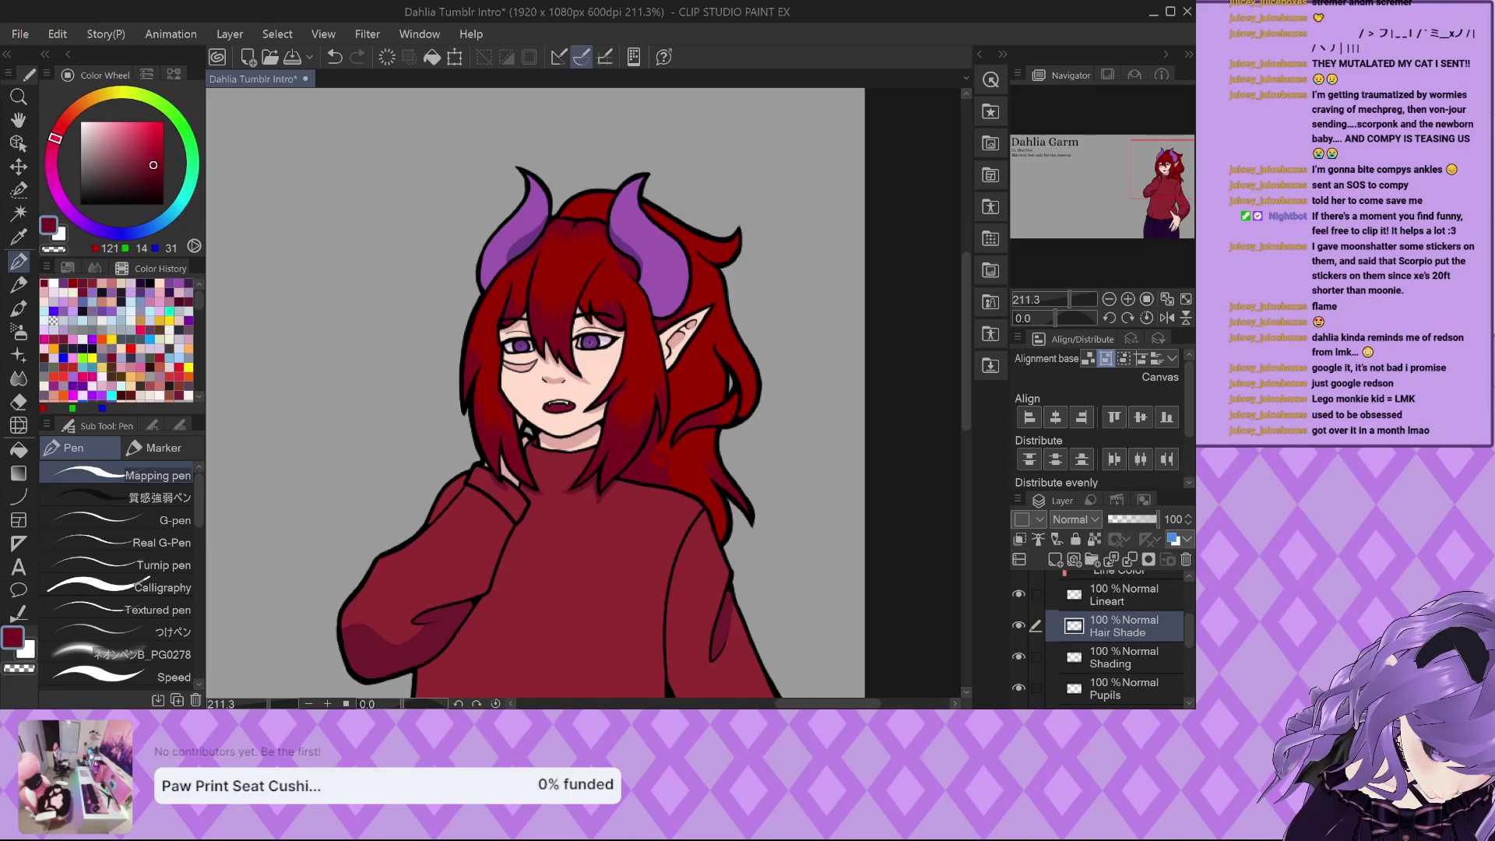
scroll(798, 609, up, 2)
scroll(798, 610, up, 1)
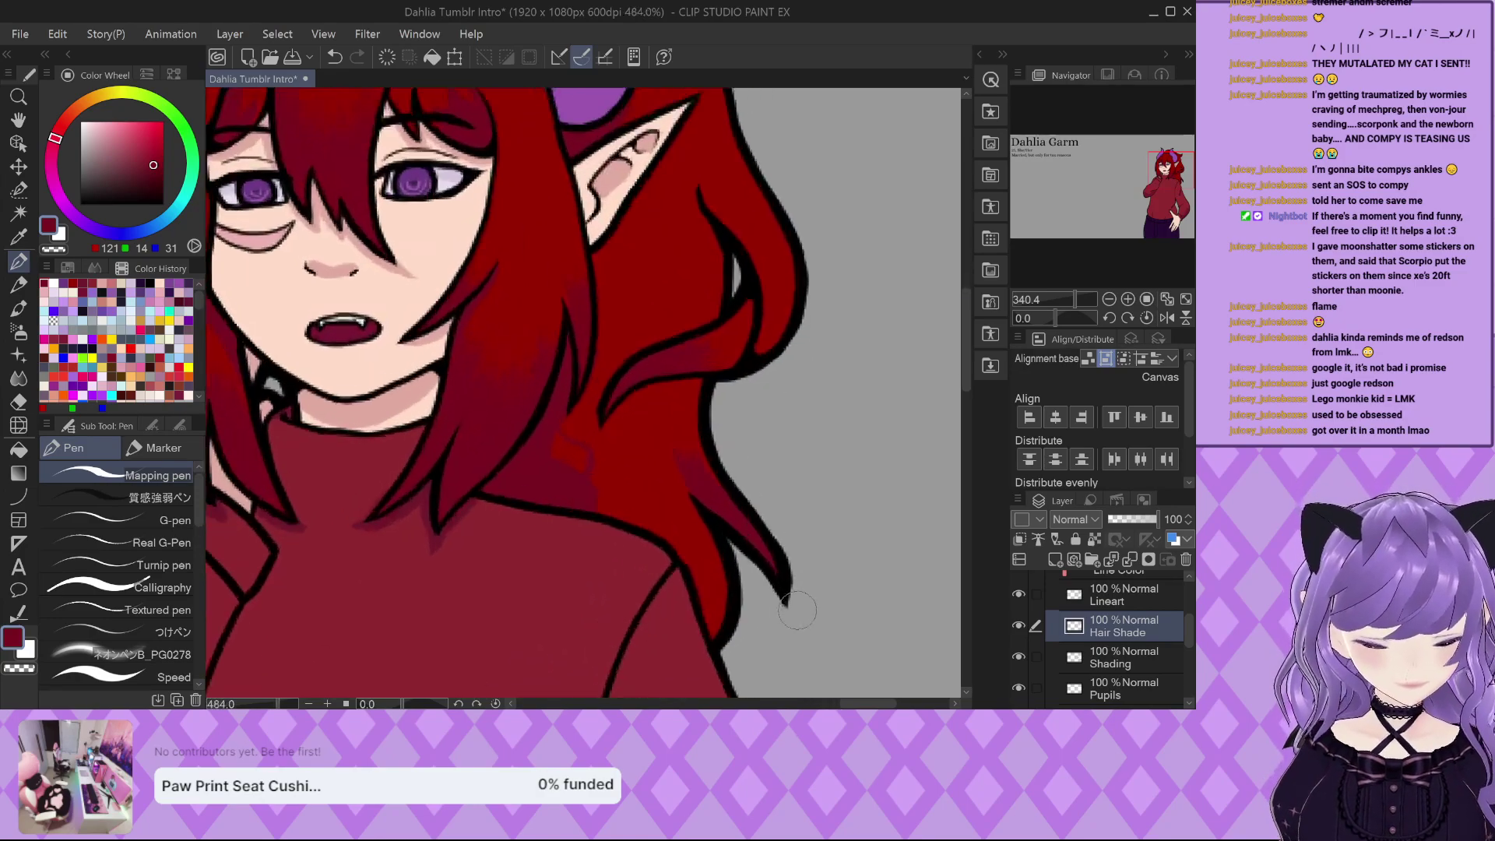
scroll(797, 610, up, 1)
scroll(117, 545, down, 3)
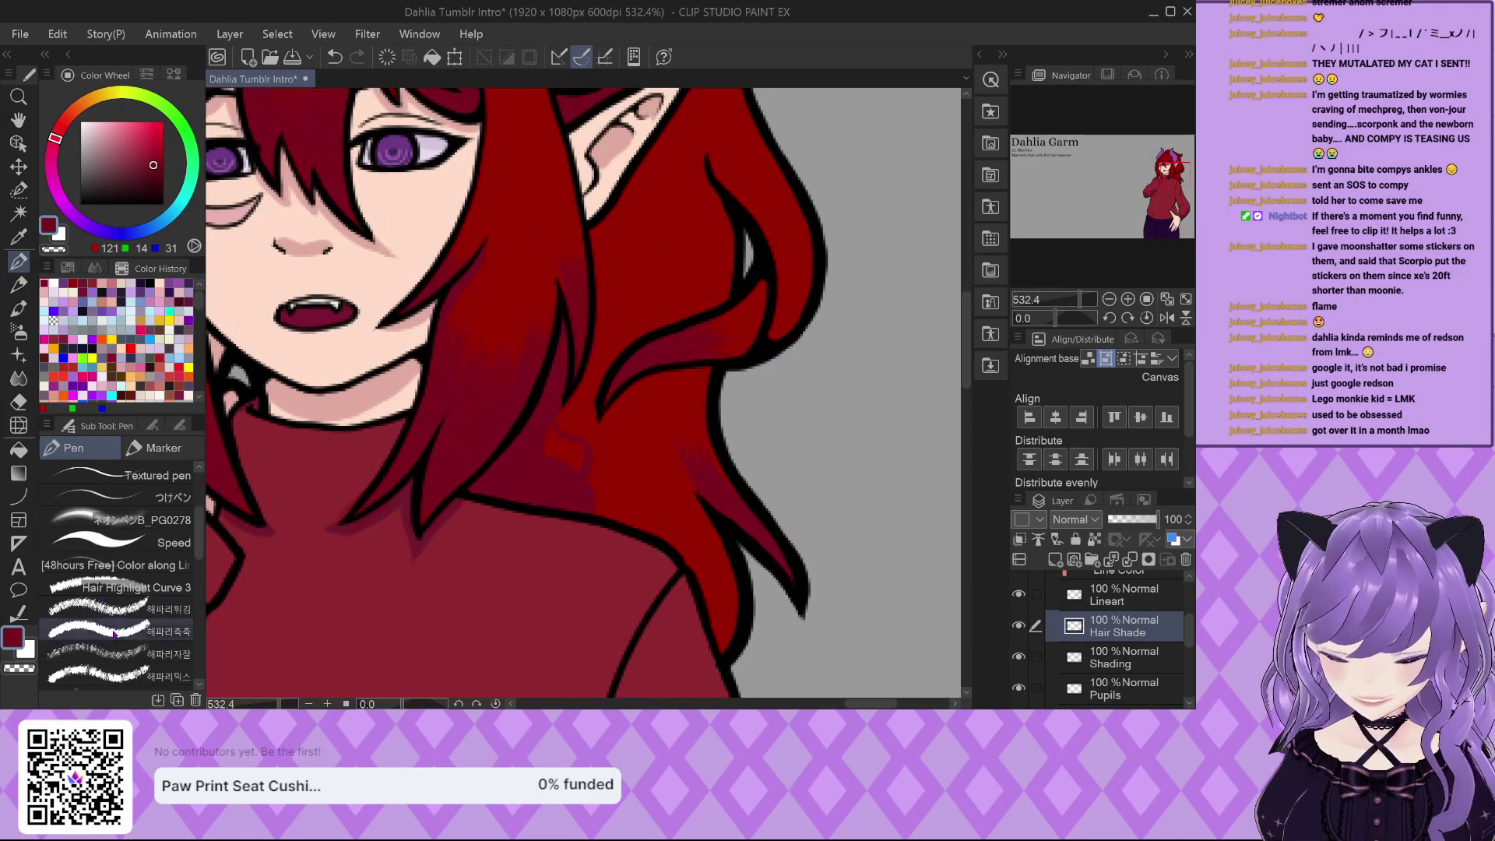
scroll(117, 576, down, 4)
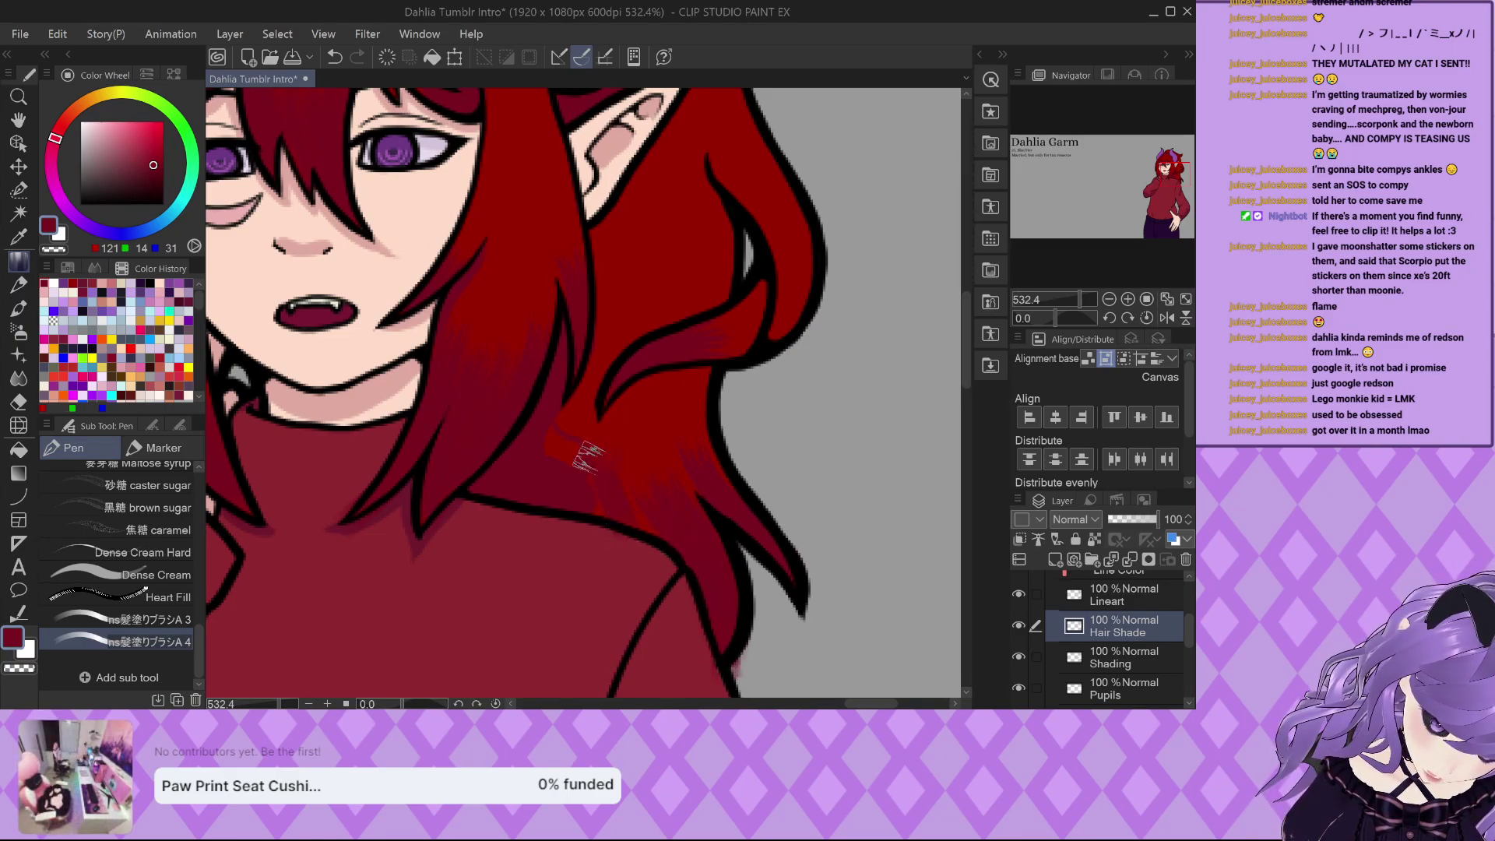
key(ctrl+z)
key(ctrl+z)
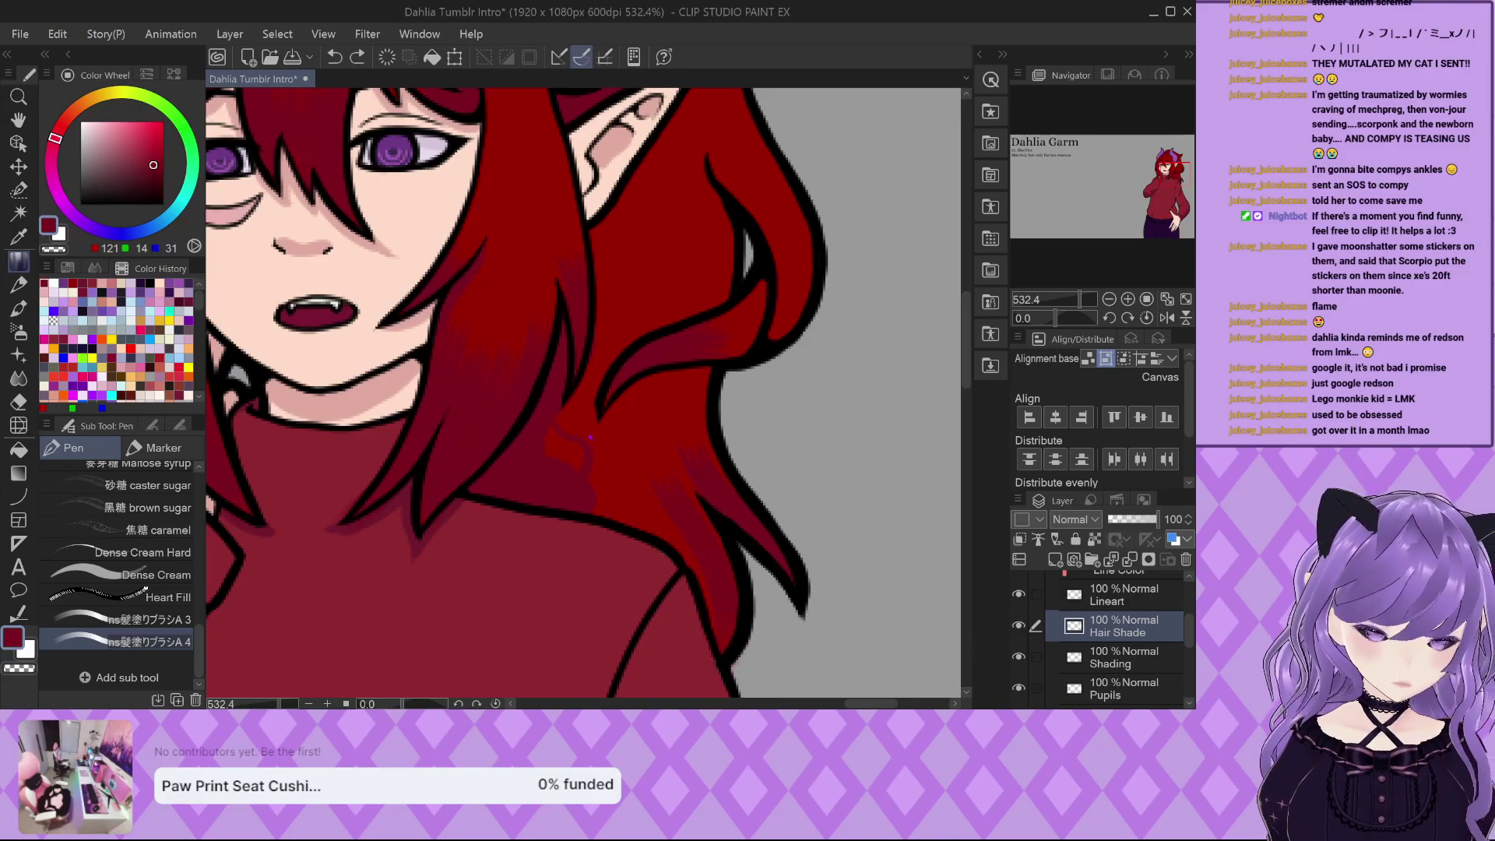
key(ctrl+s)
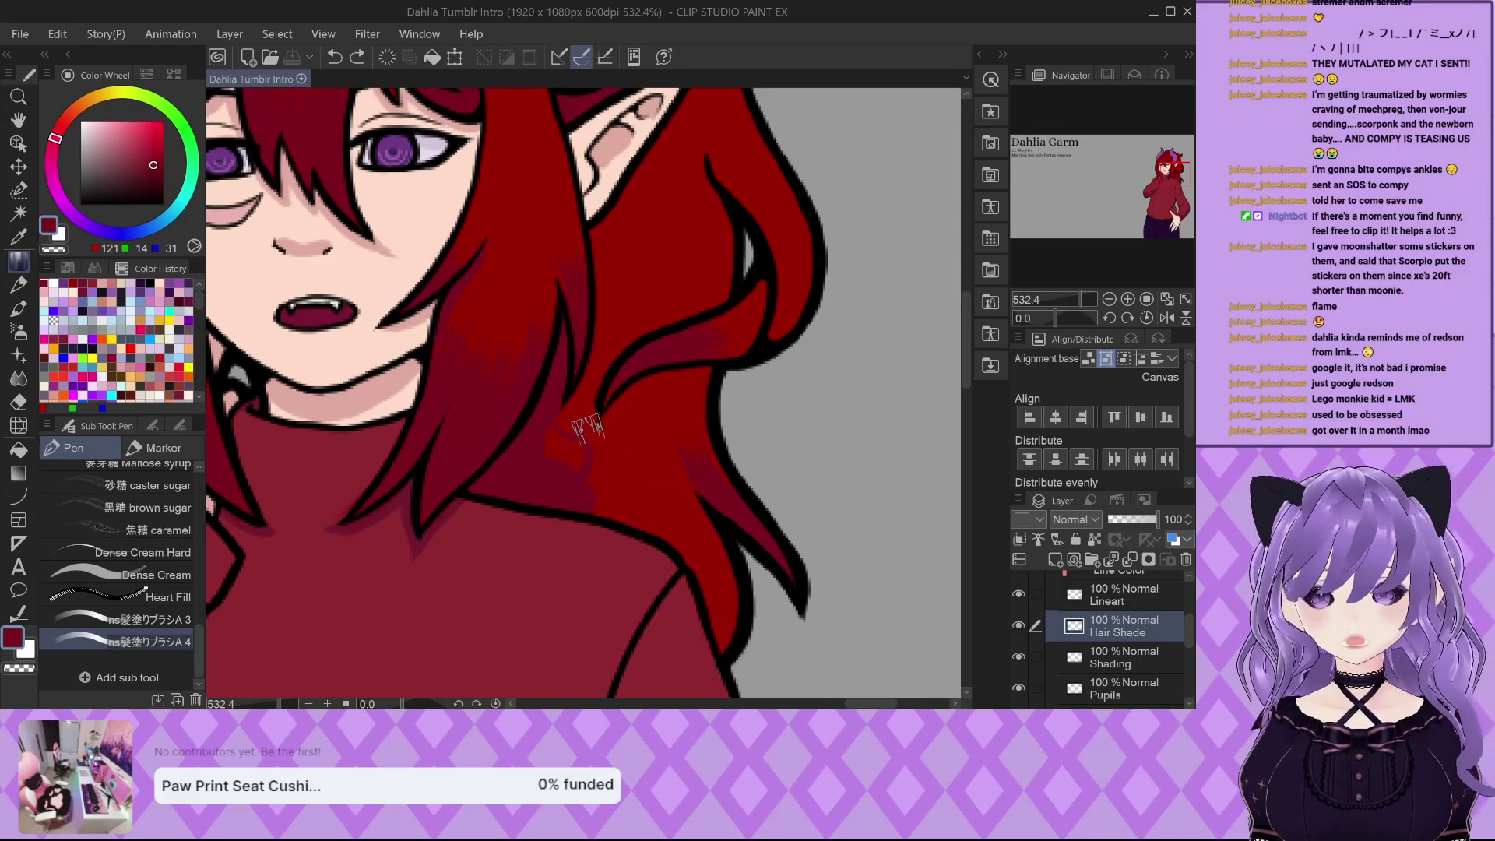
scroll(590, 432, down, 5)
scroll(668, 398, down, 3)
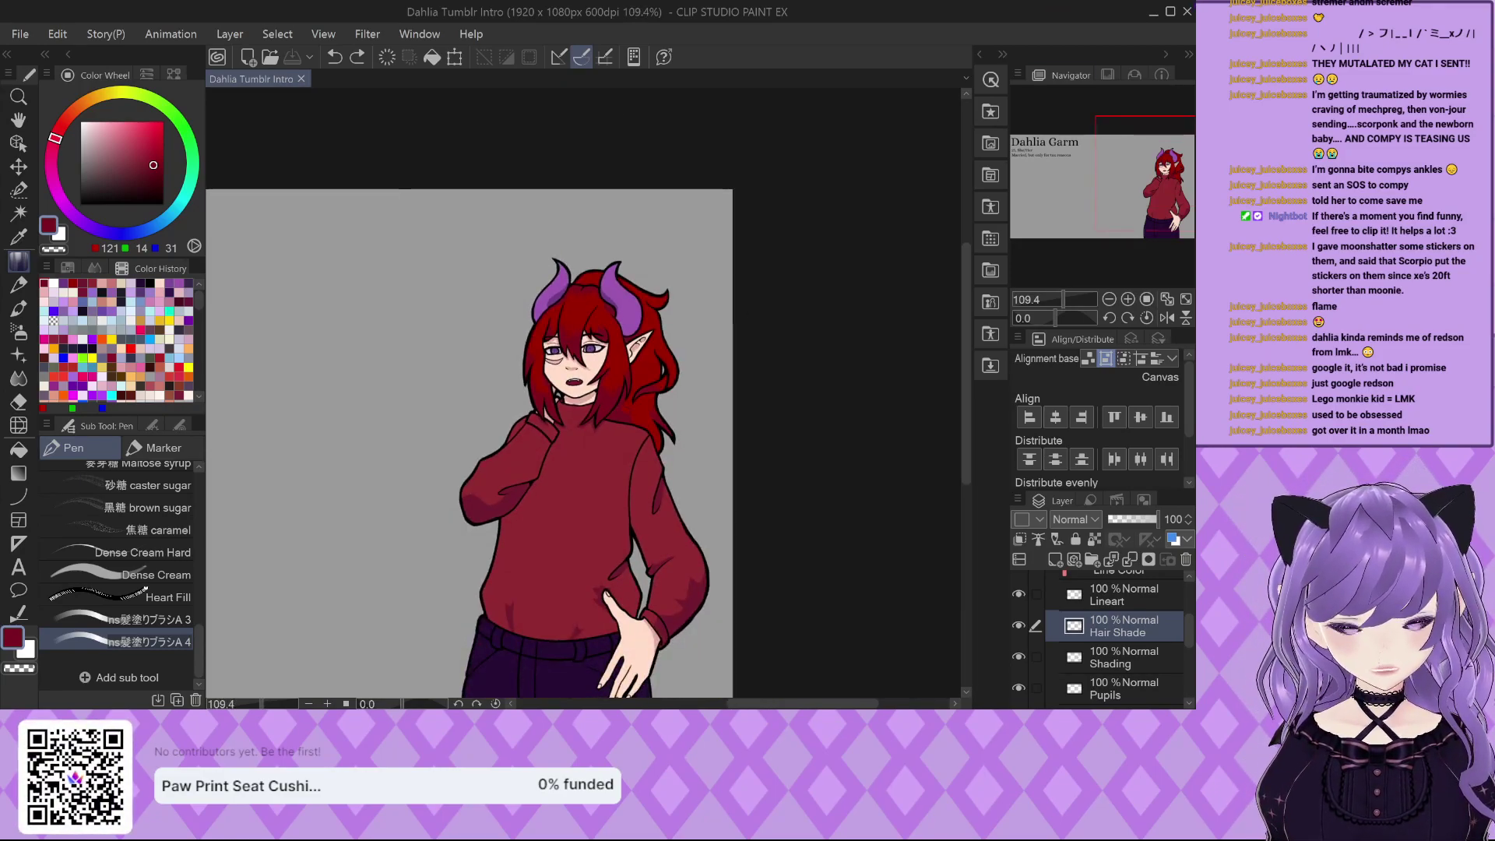
Minimize Clip Studio Paint and open the recent Ashlyn Live2D Model backup in Cubism Editor.
click(1154, 12)
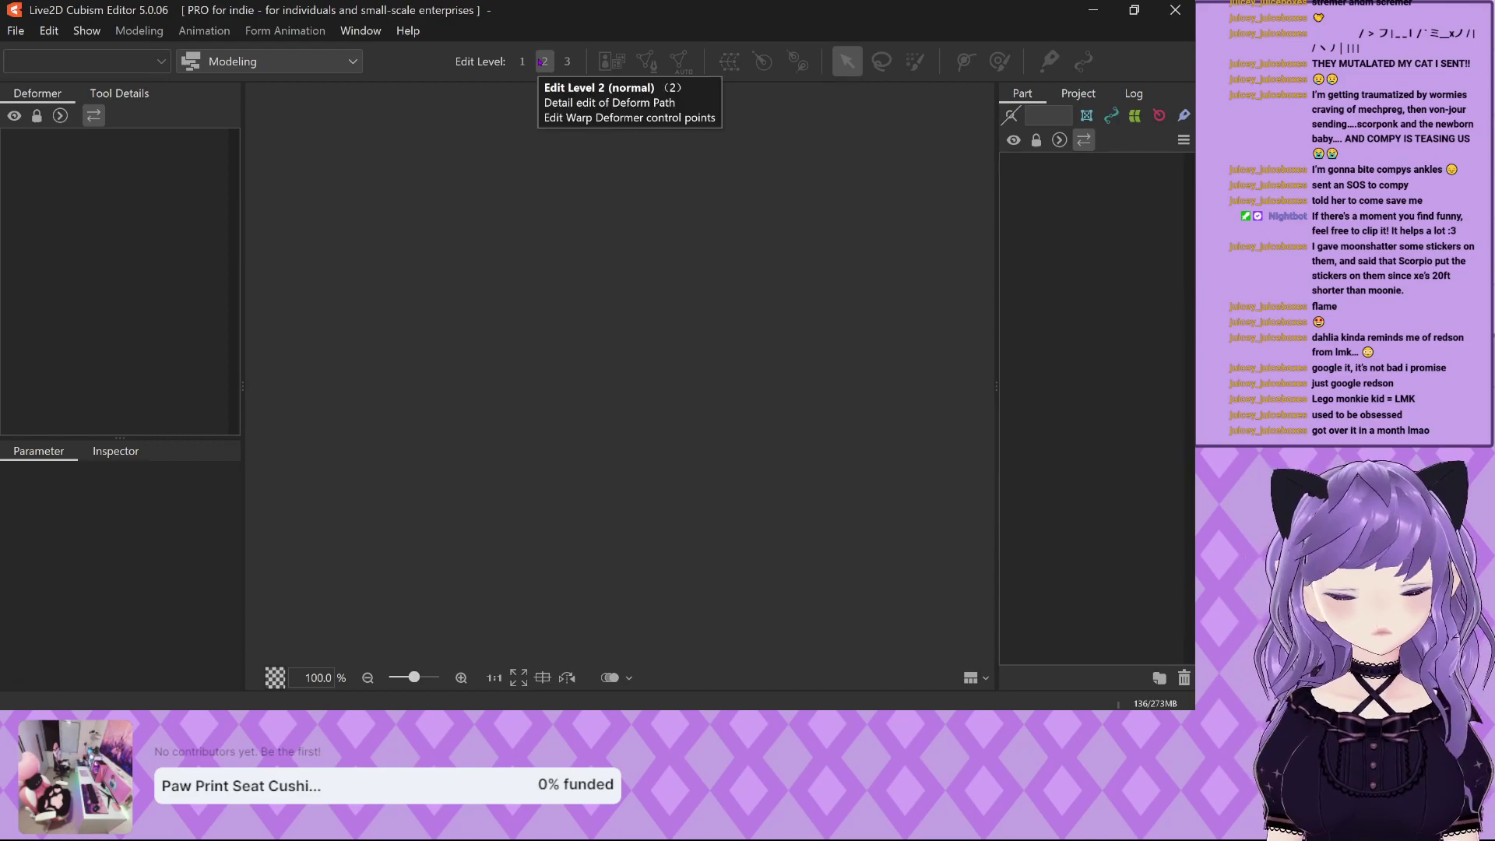
click(16, 30)
click(64, 101)
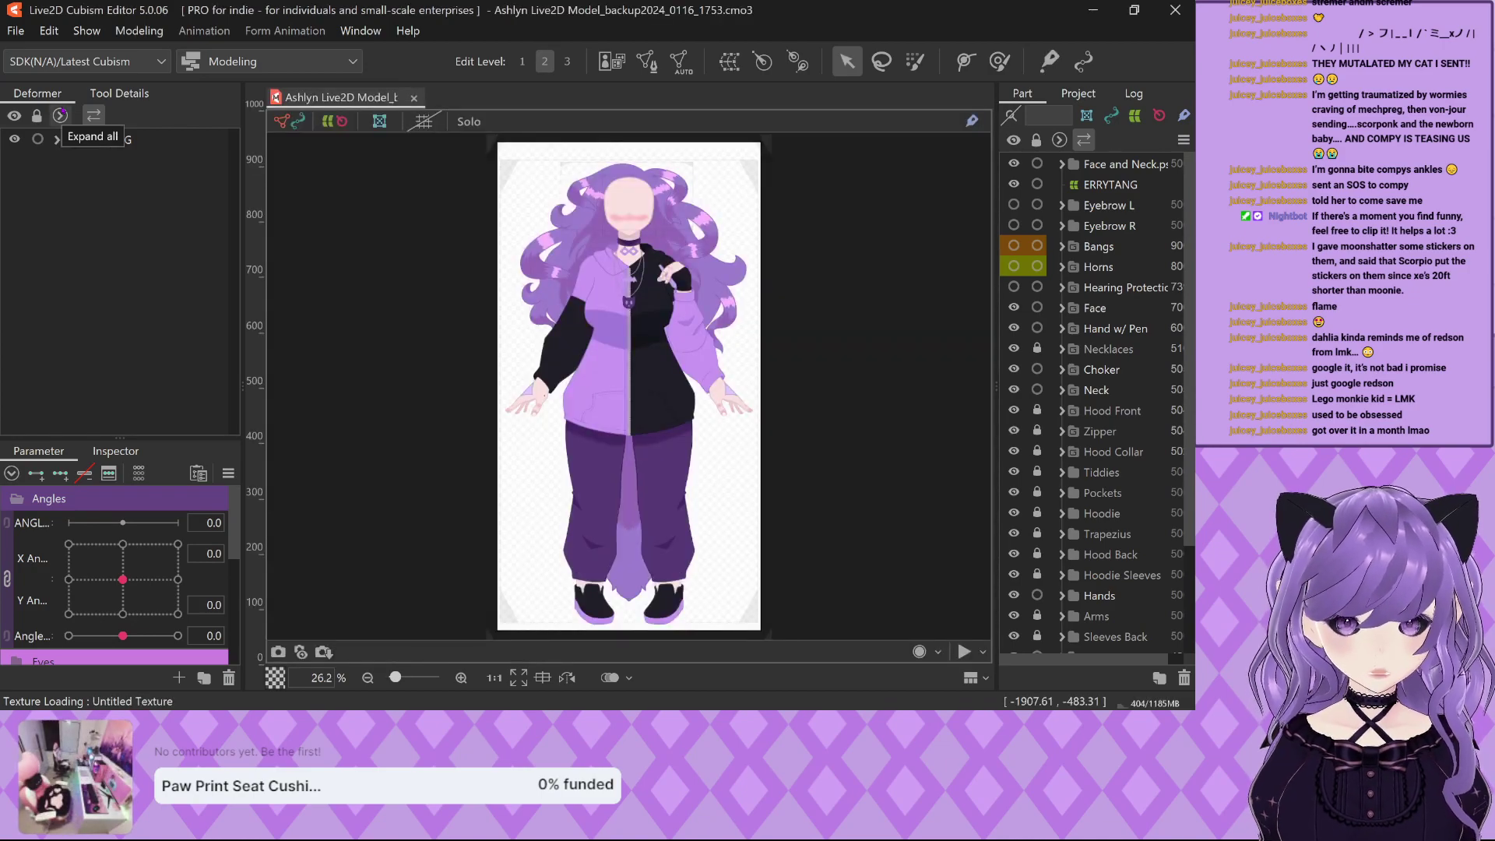
Zoom onto the face and swing the head on the X/Y angle pad, ending at X 30.
scroll(430, 437, down, 4)
scroll(561, 335, up, 9)
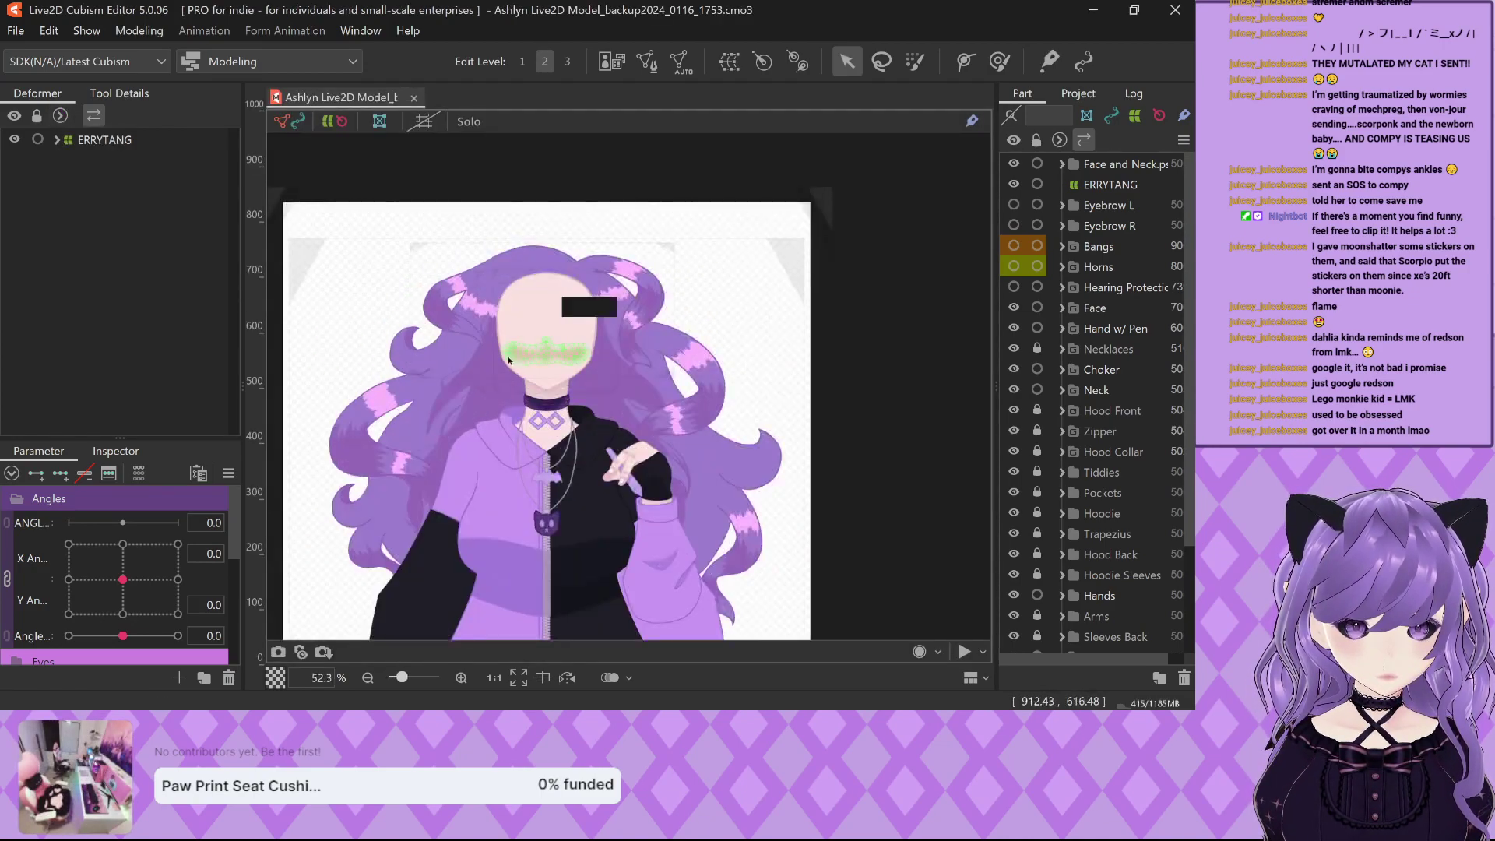
scroll(542, 348, up, 1)
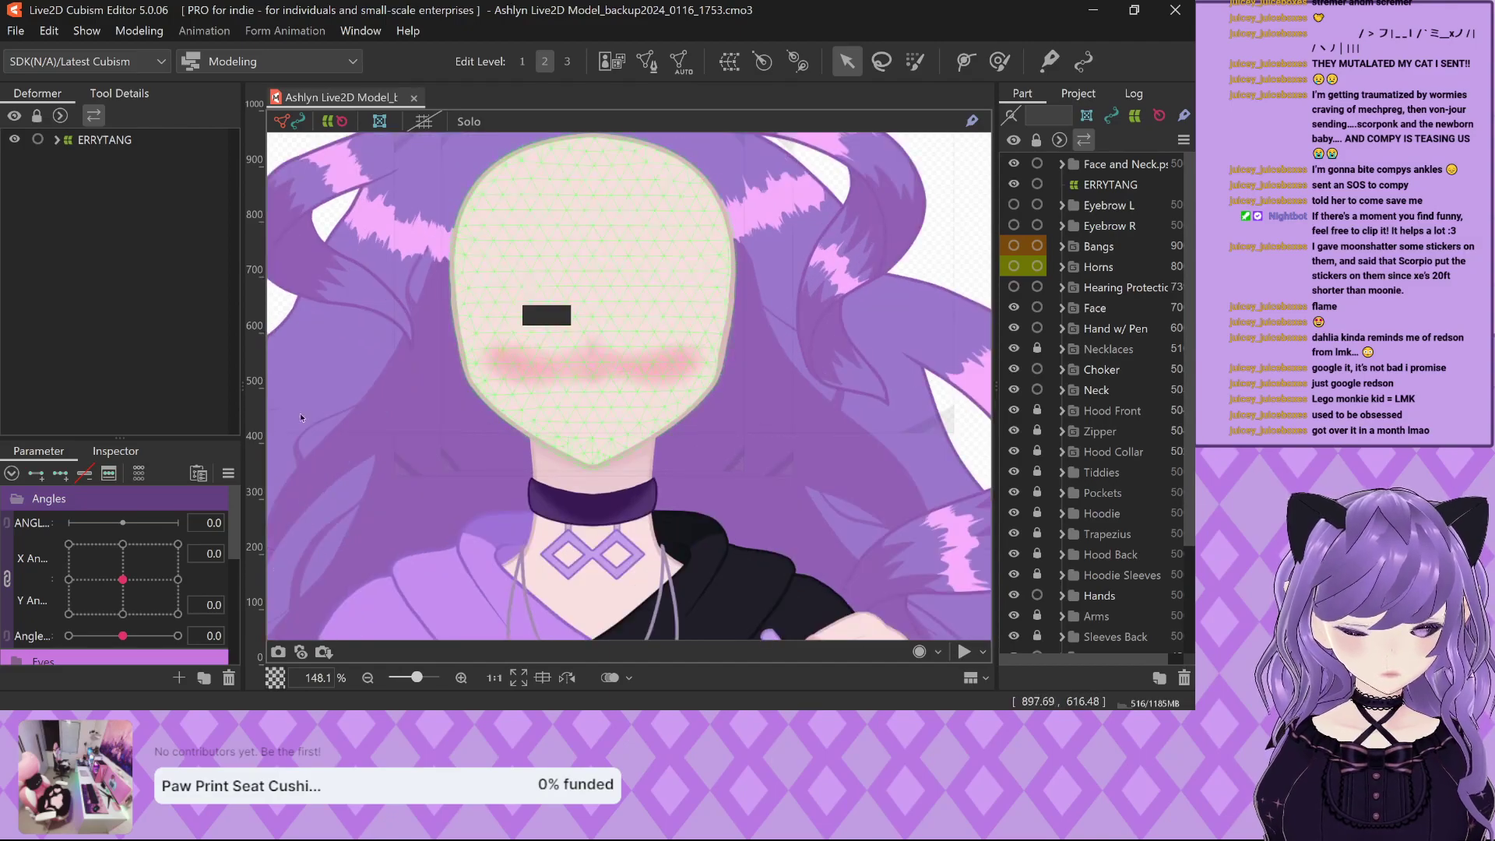
click(177, 544)
drag(196, 552, 110, 615)
drag(171, 543, 177, 598)
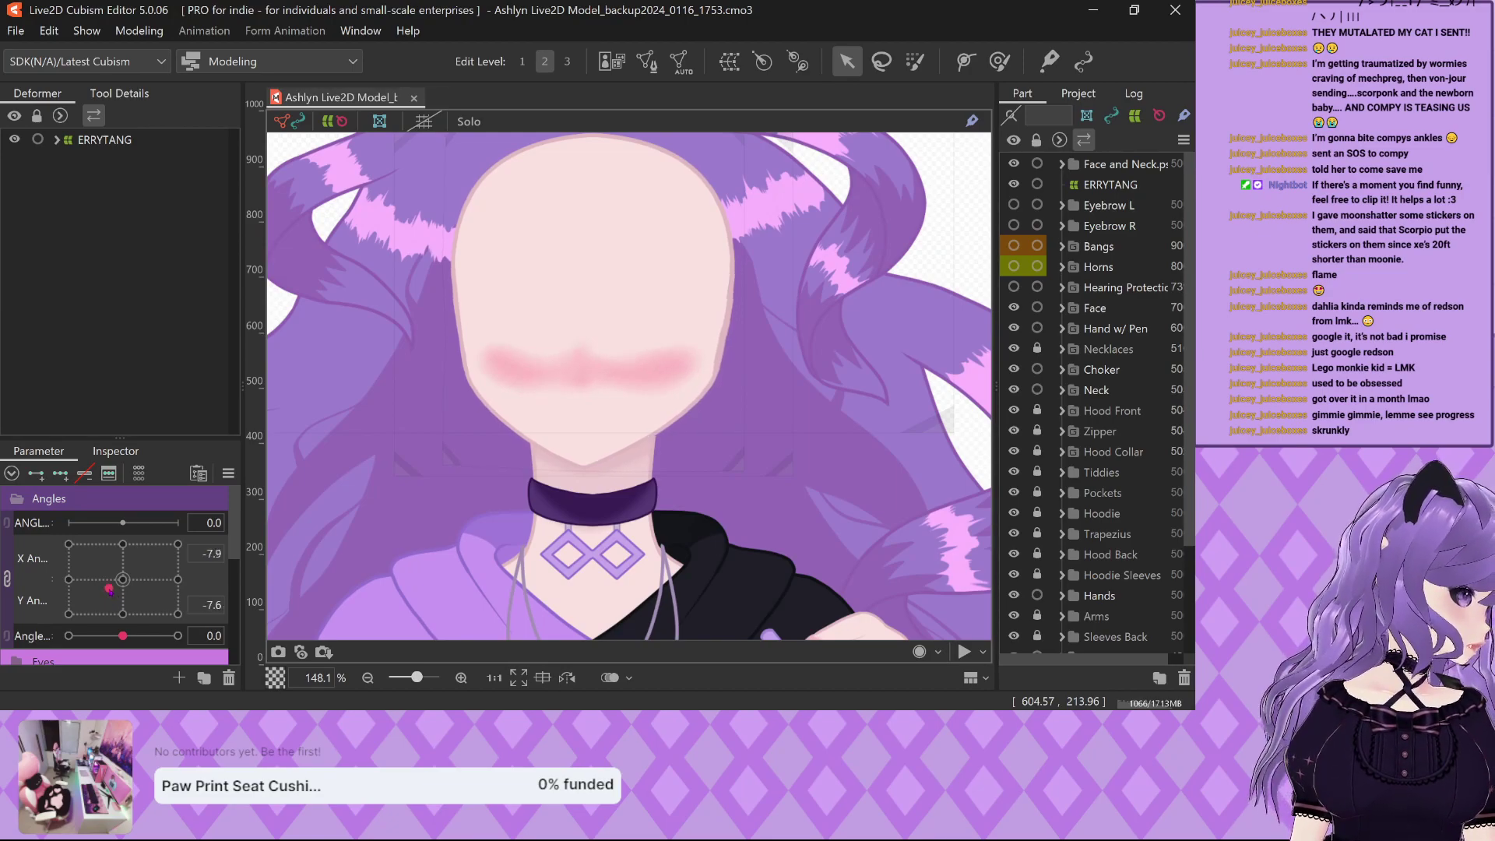
Expand the ERRYTANG and Head deformers and the Face part, and make Mouth visible.
drag(234, 590, 235, 587)
click(57, 140)
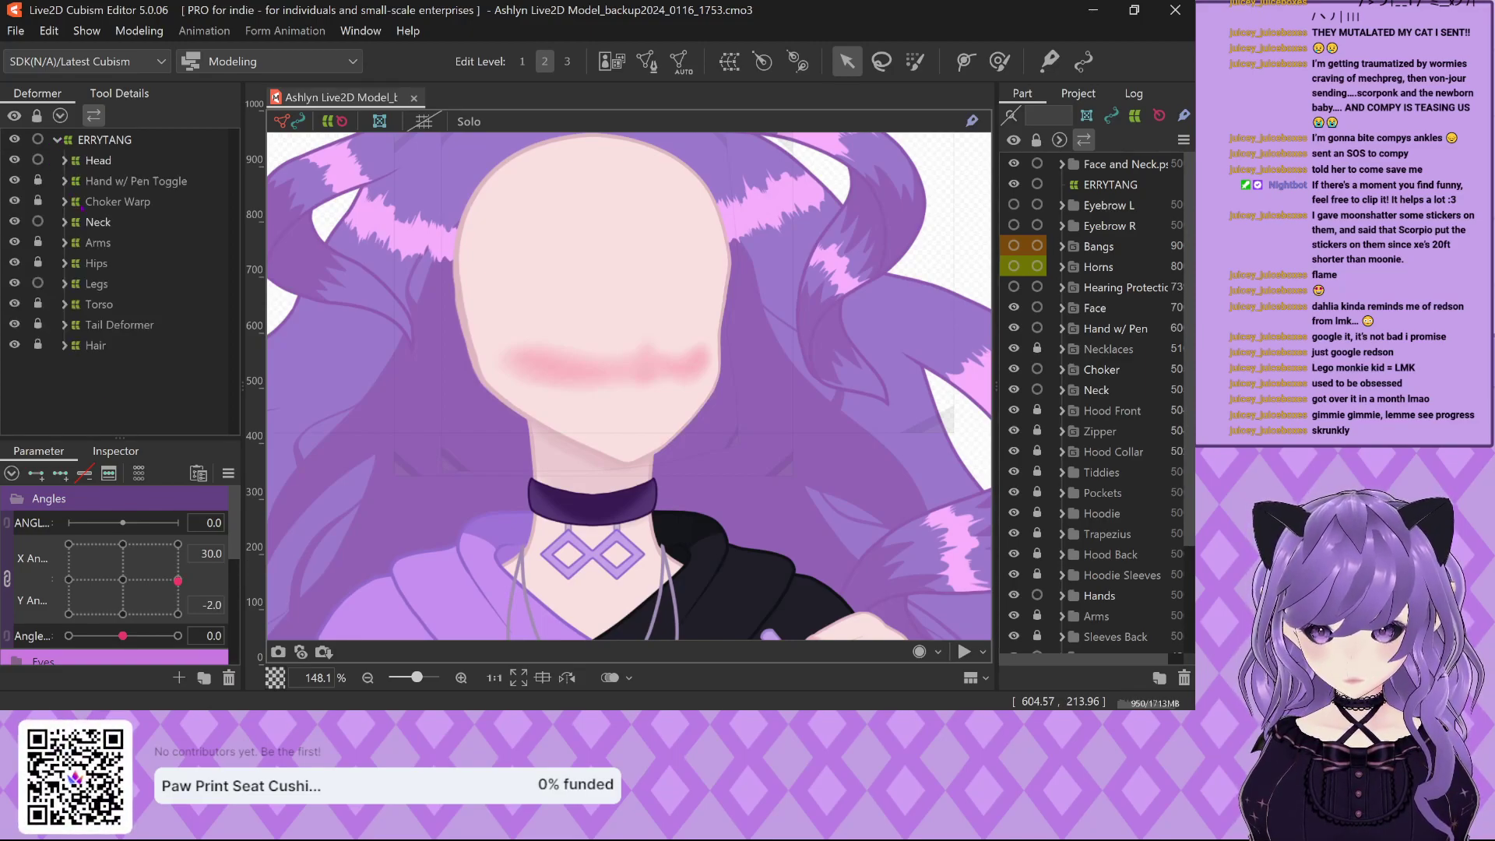
click(65, 161)
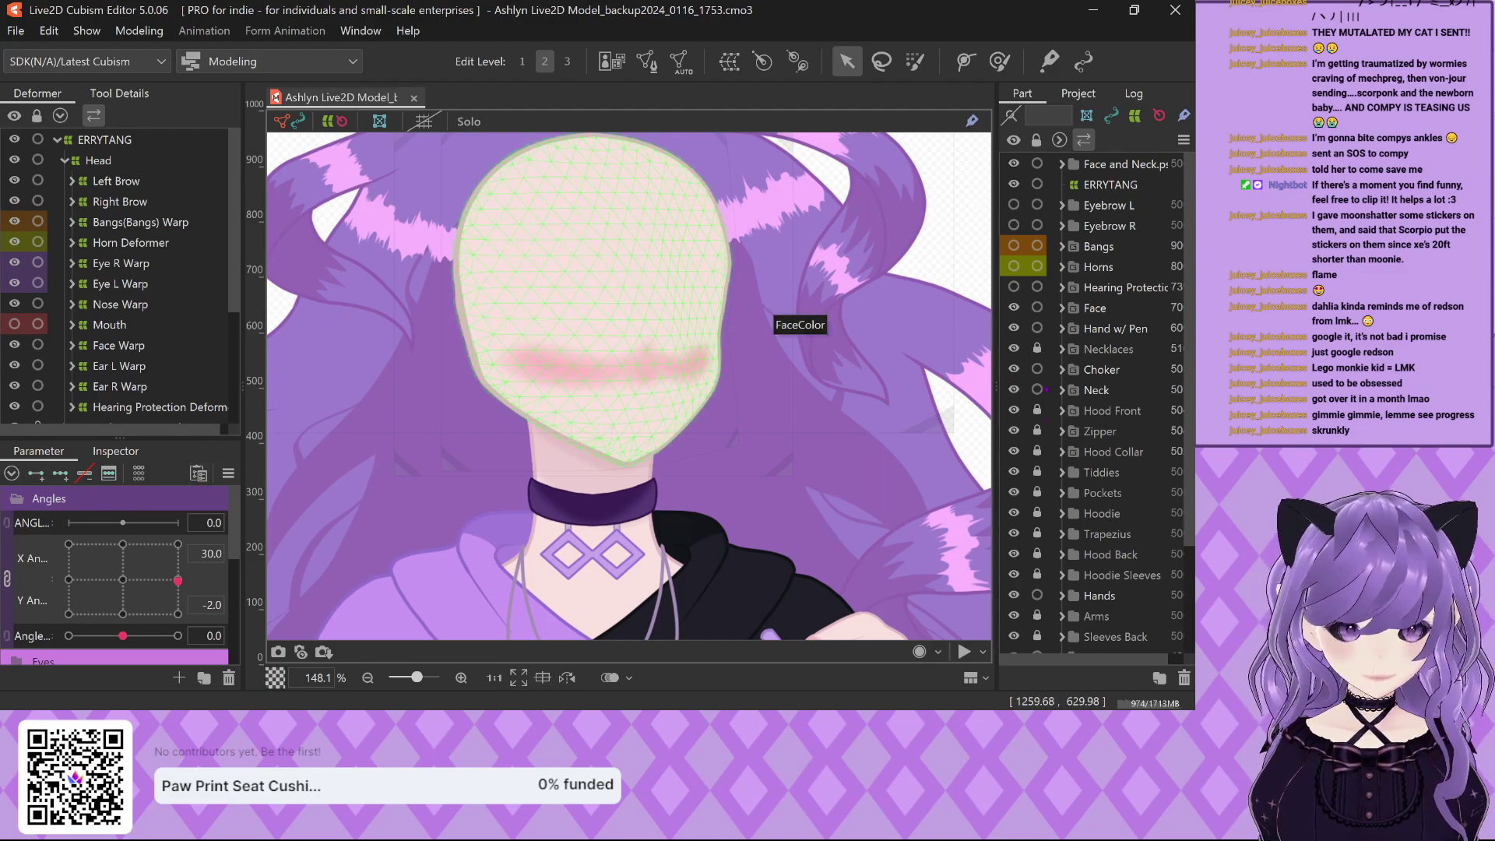
click(1063, 308)
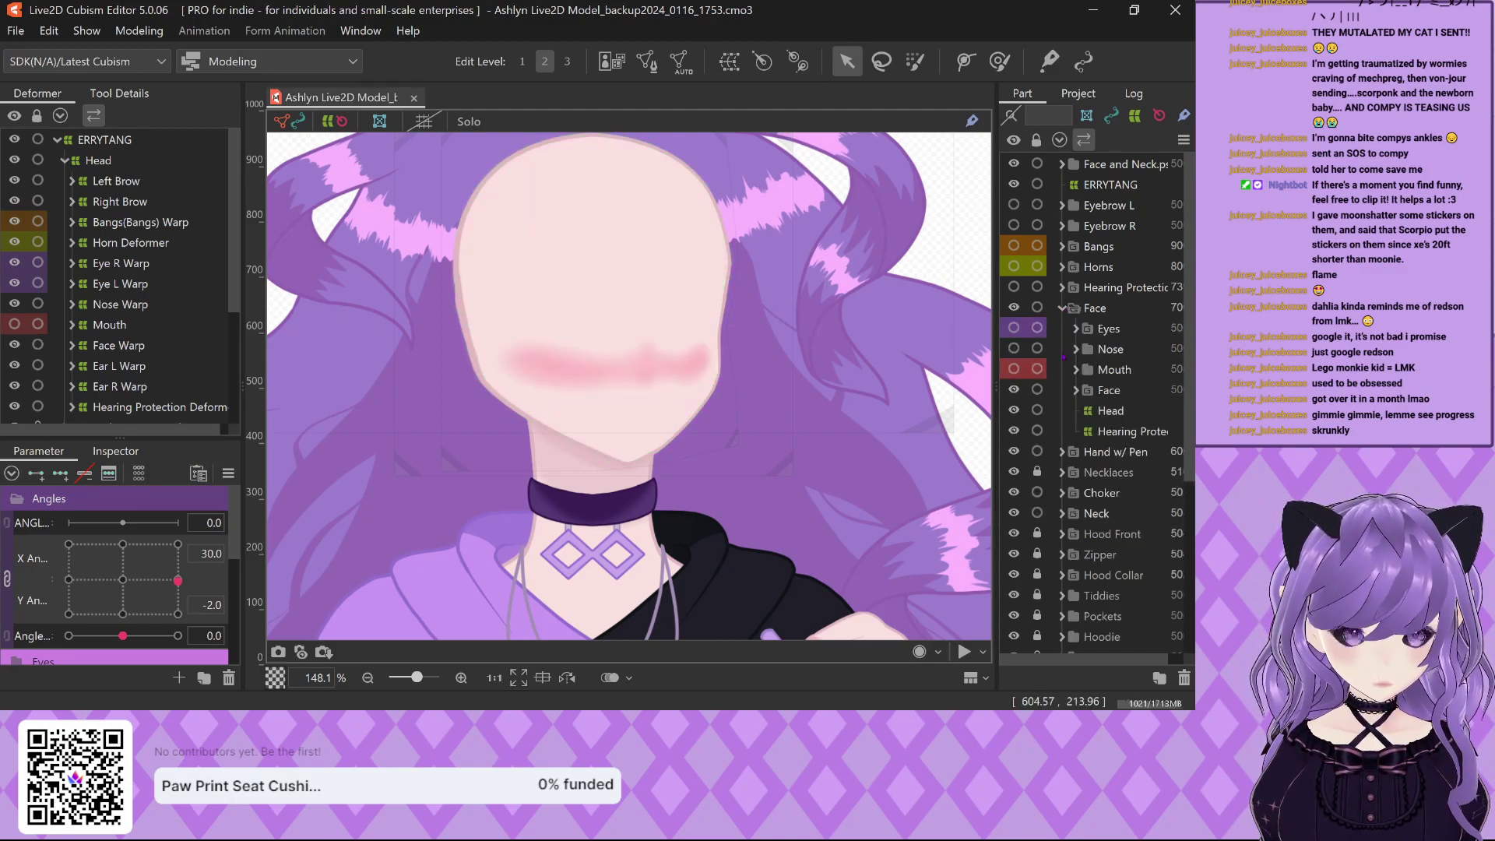
click(1014, 369)
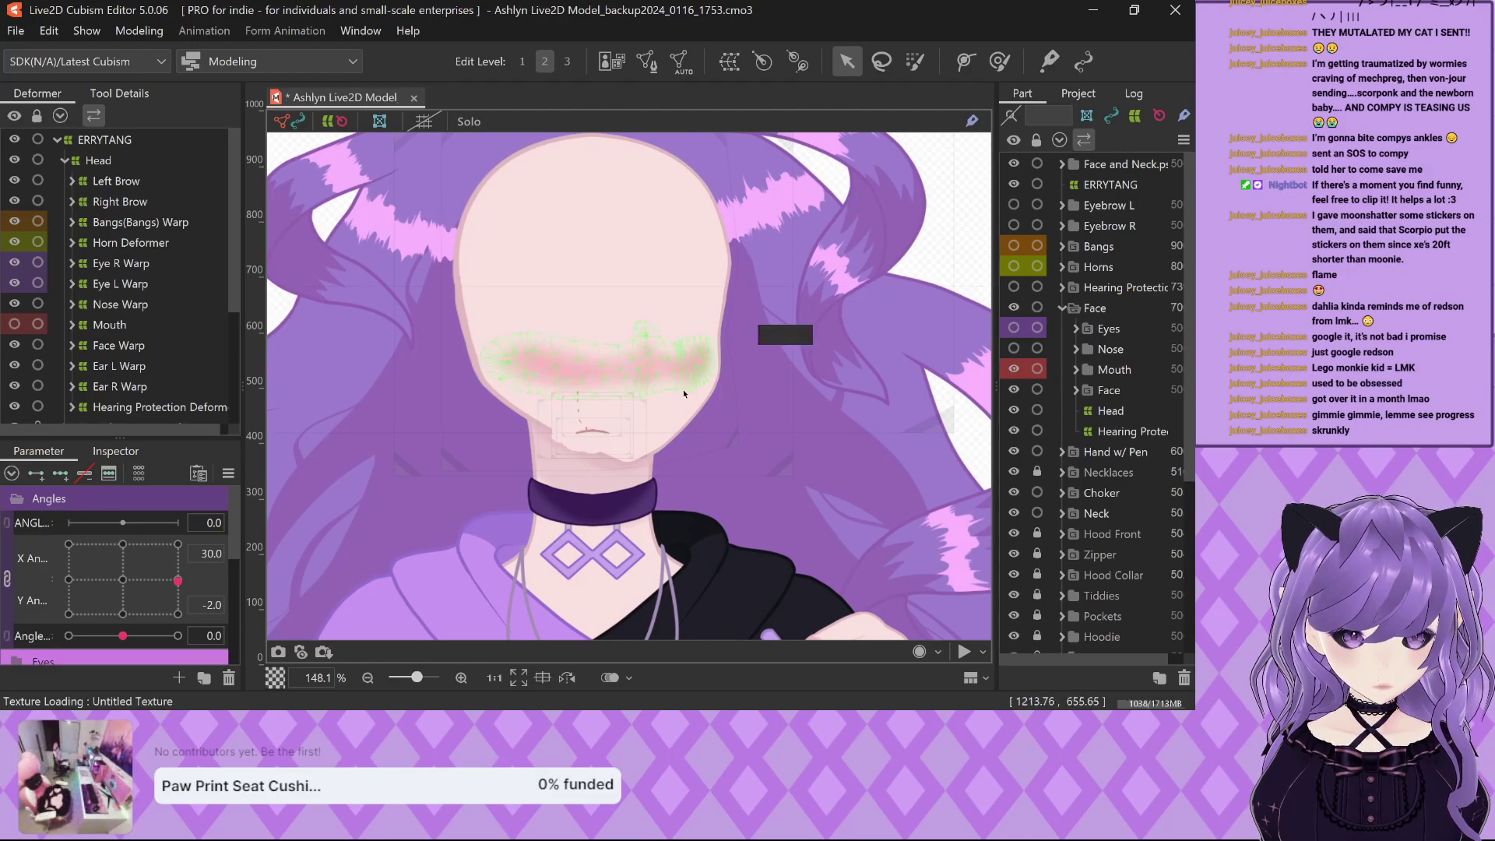
Select the Mouth part and tilt the head vertically to check the mouth.
scroll(678, 412, up, 3)
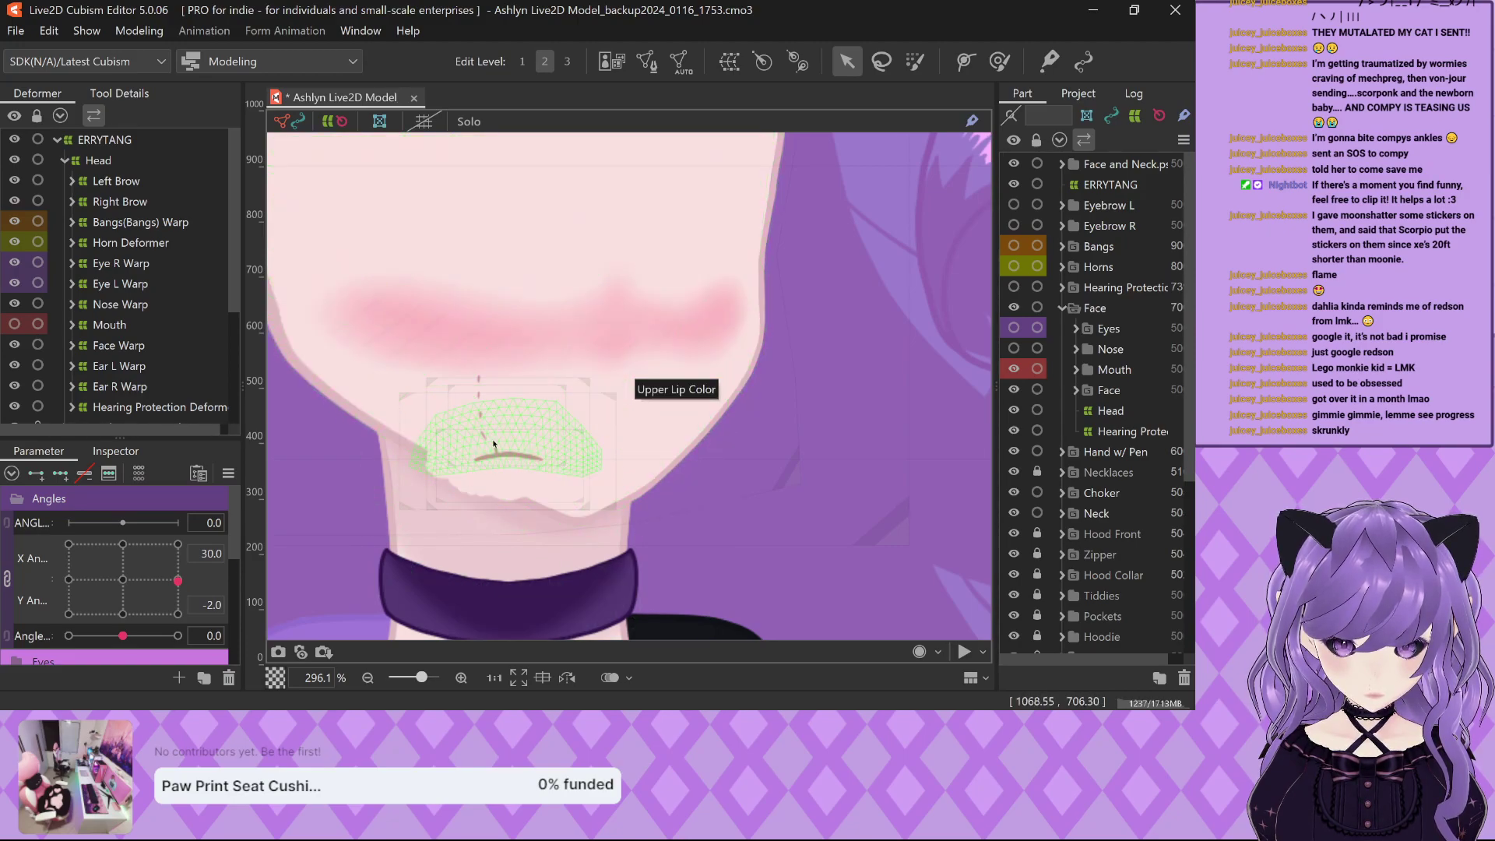
click(576, 444)
click(1128, 370)
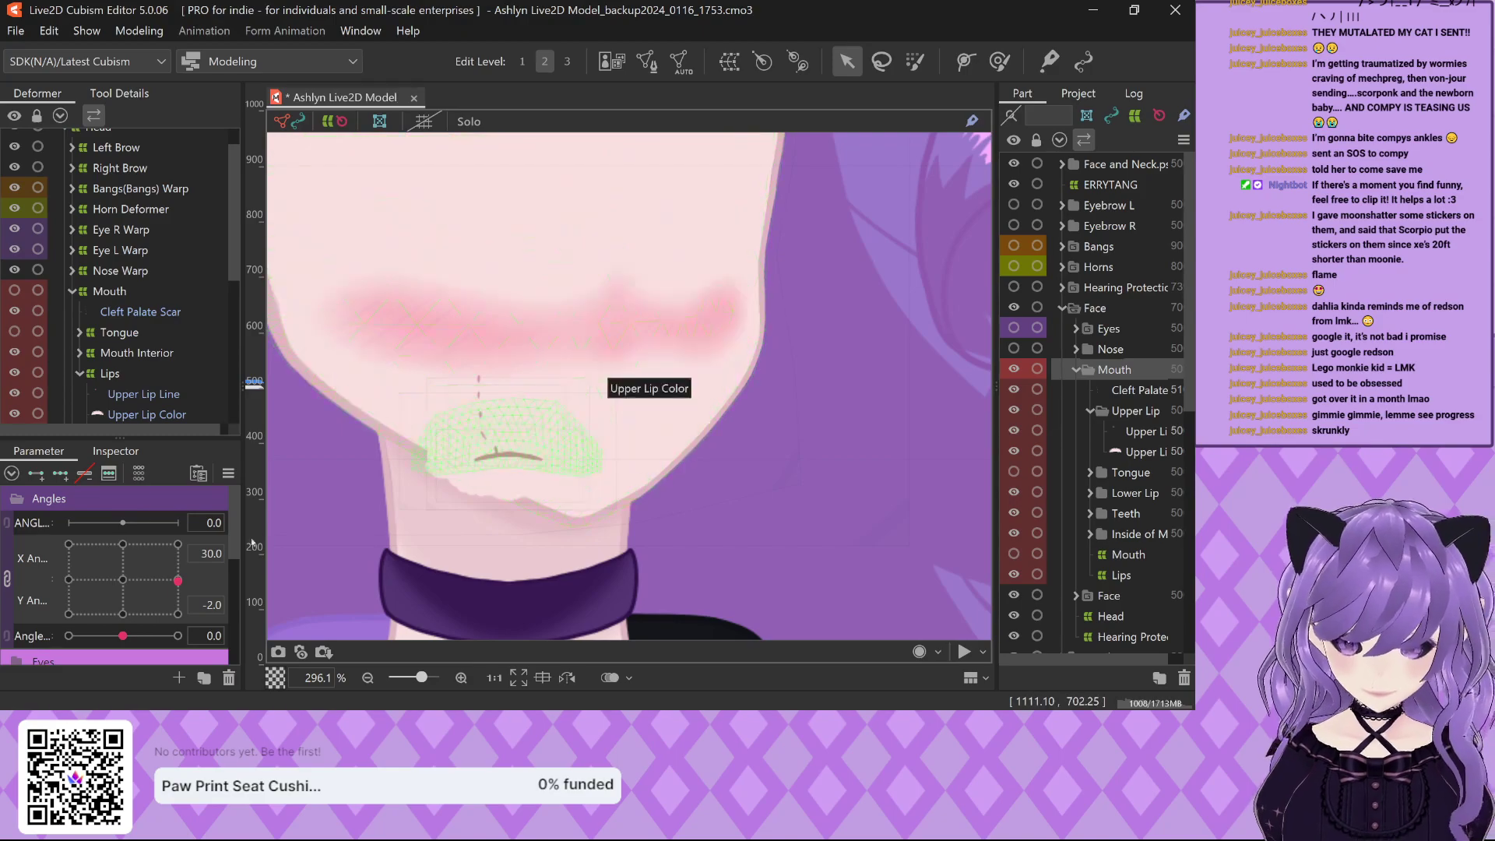
drag(180, 581, 239, 586)
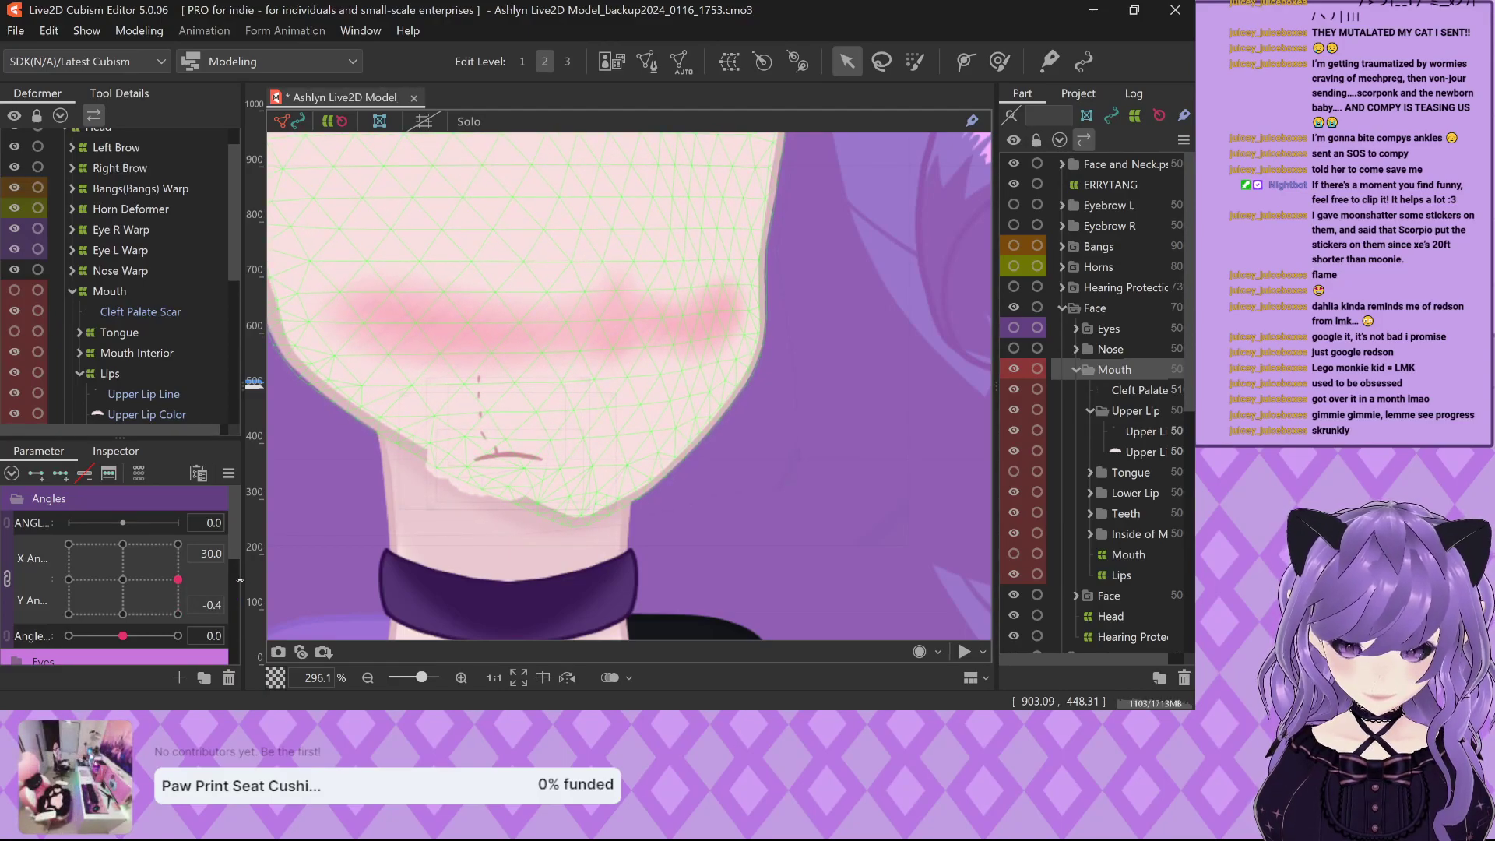
click(213, 606)
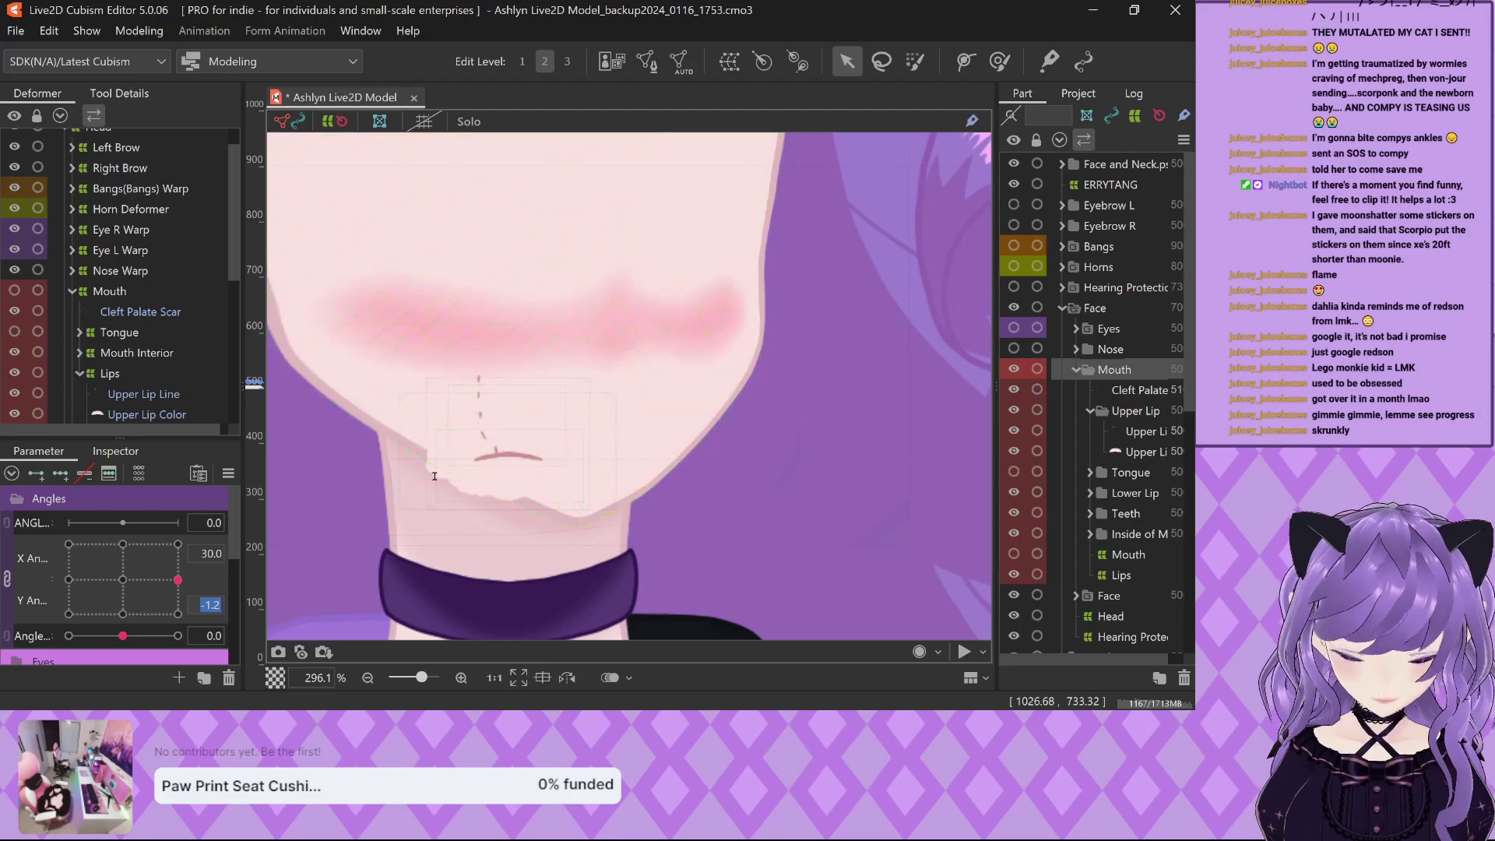
Set the head's Y angle to 0 and select the Mouth deformer.
text(0)
key(Return)
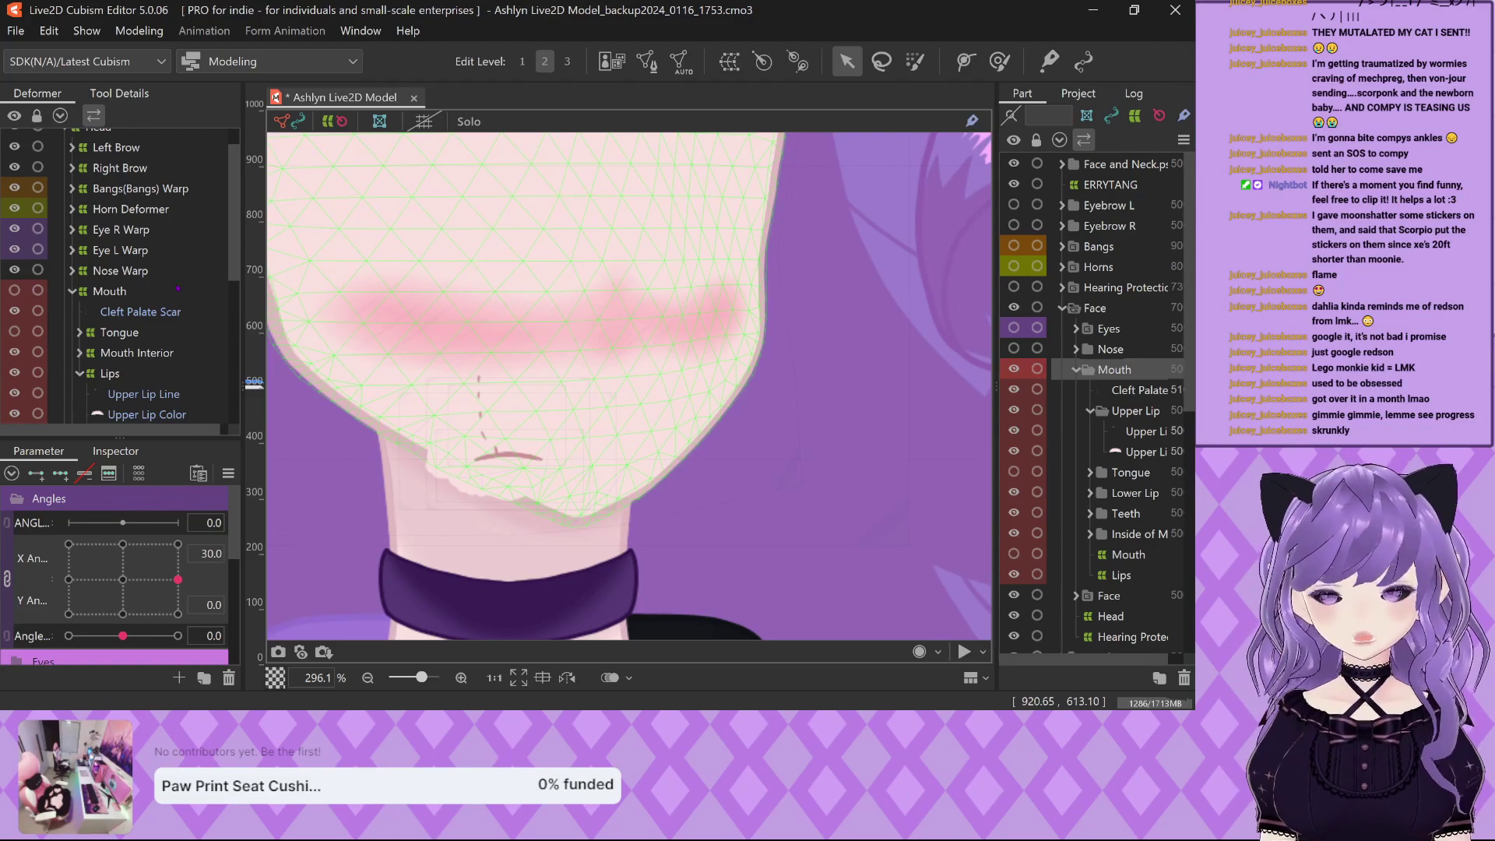
click(113, 291)
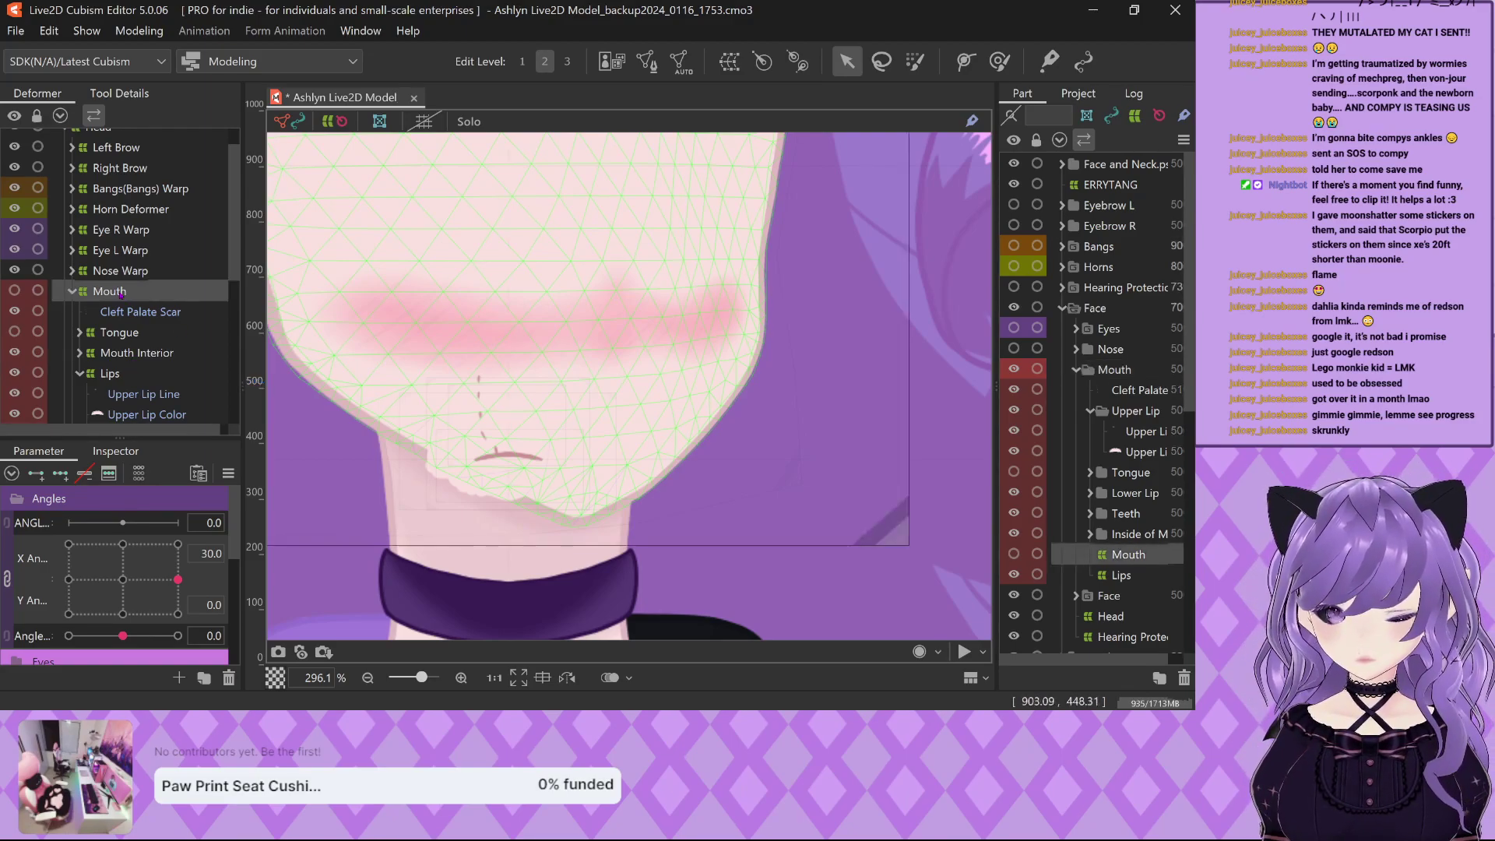
Look through the Mouth deformer's children and select the Mouth Interior deformer.
scroll(572, 529, down, 6)
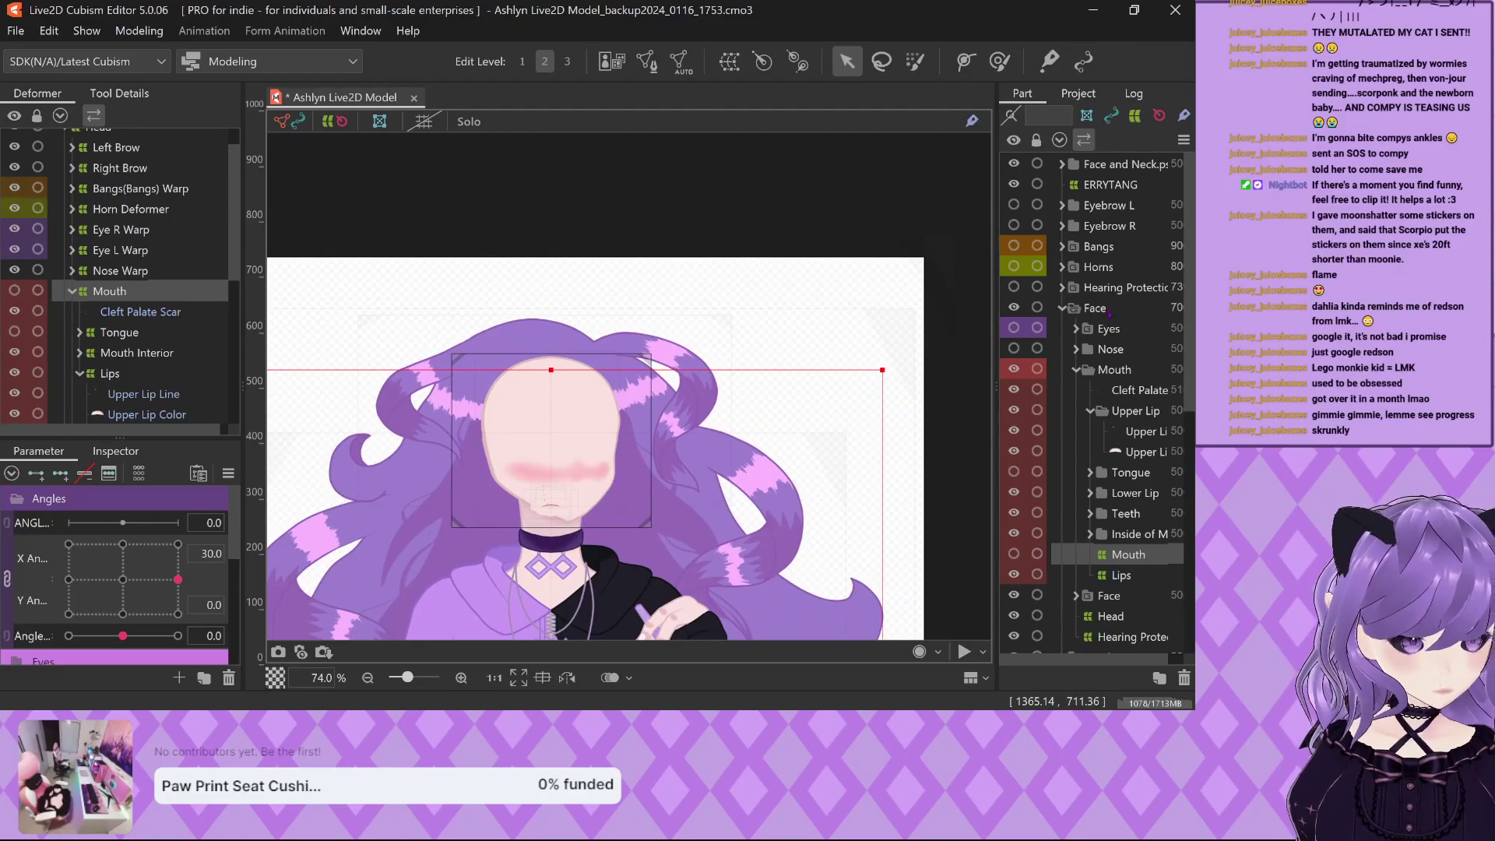
click(1130, 370)
click(1128, 554)
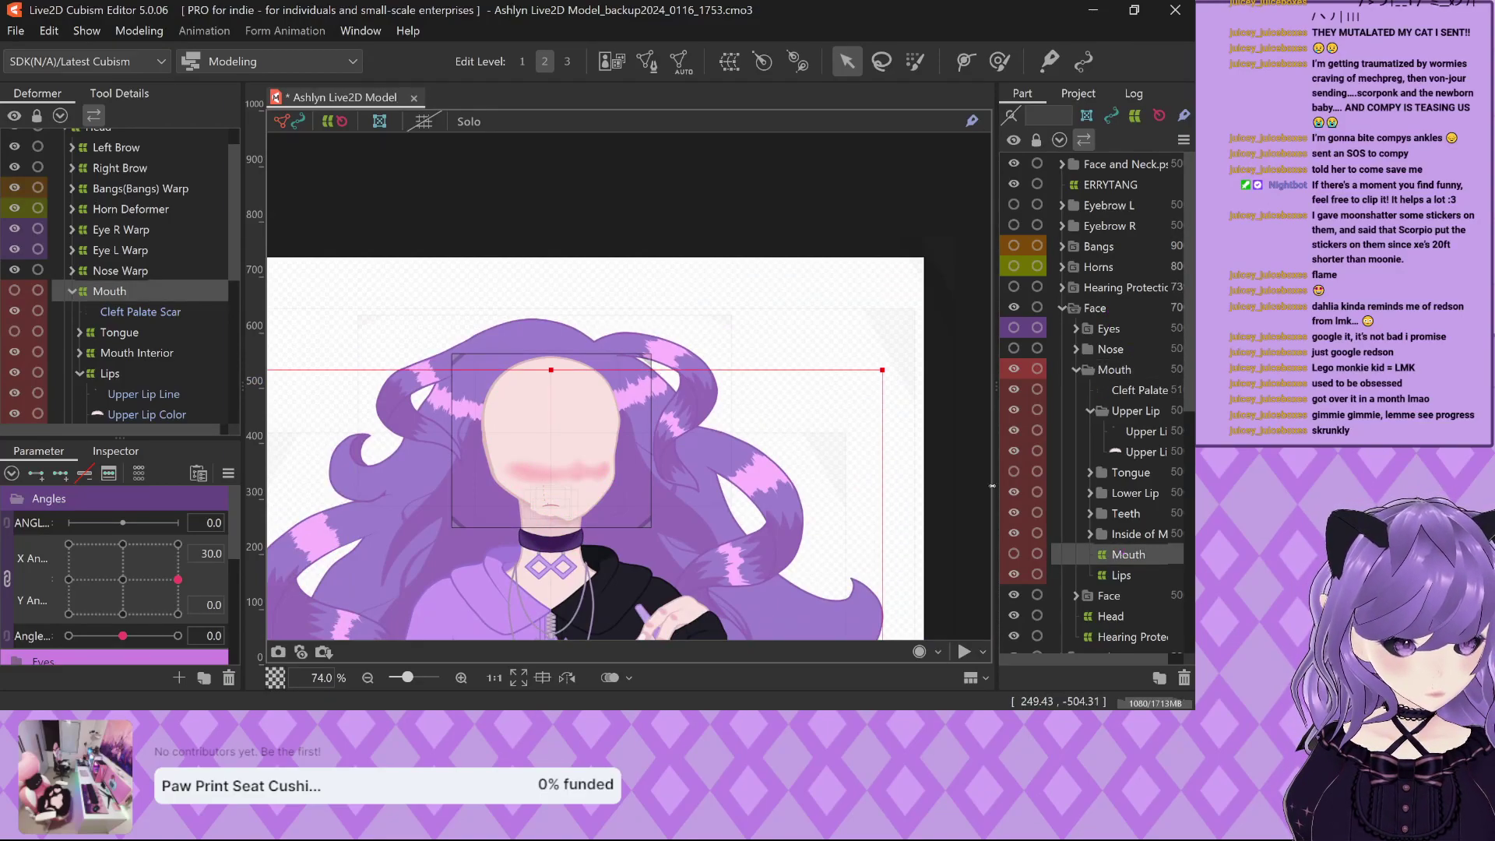
scroll(587, 271, down, 4)
scroll(587, 271, down, 3)
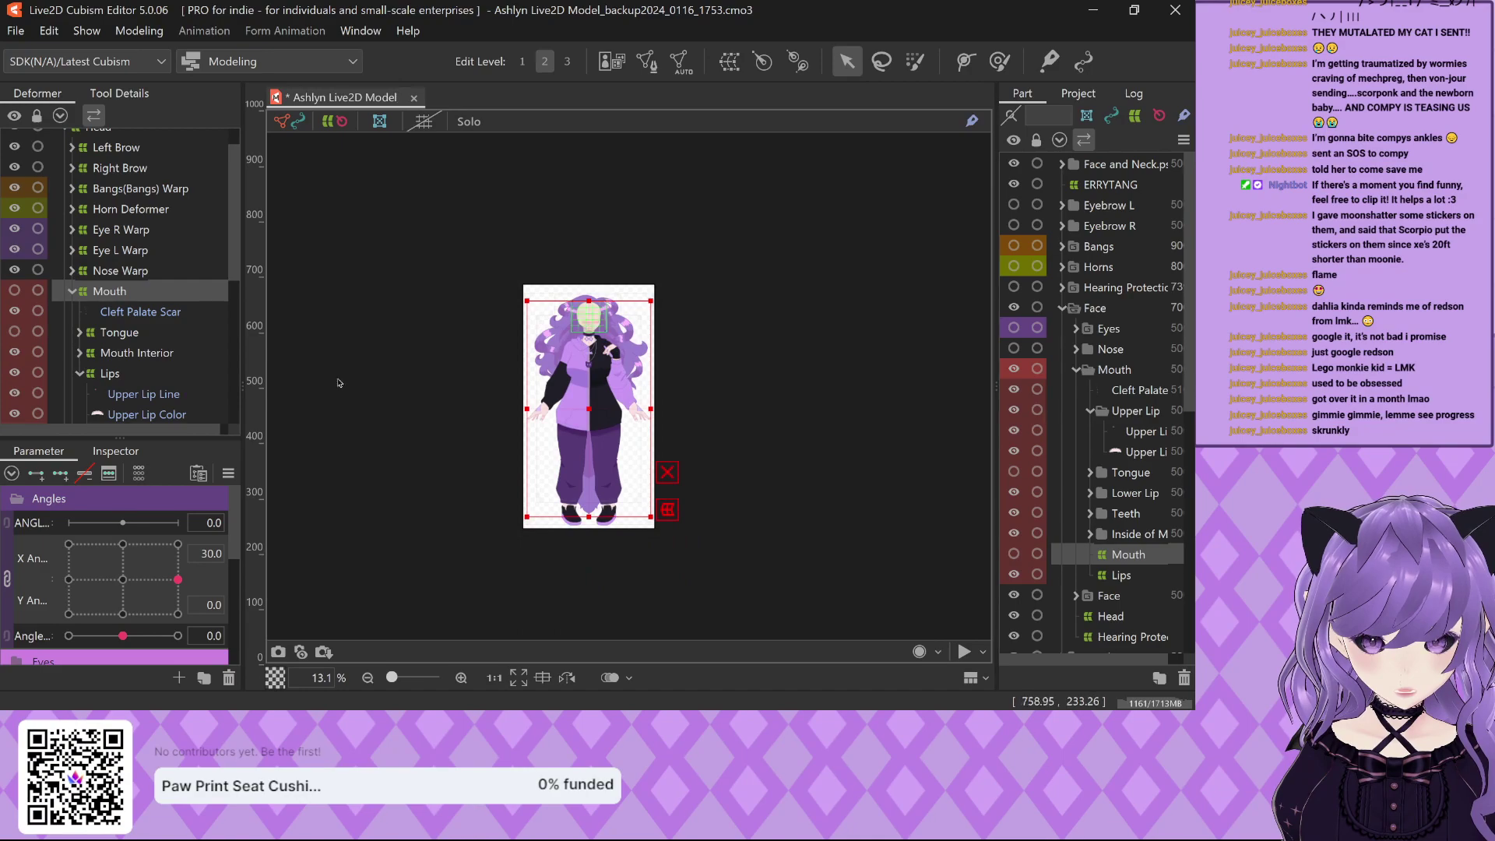
click(144, 312)
click(150, 333)
click(148, 352)
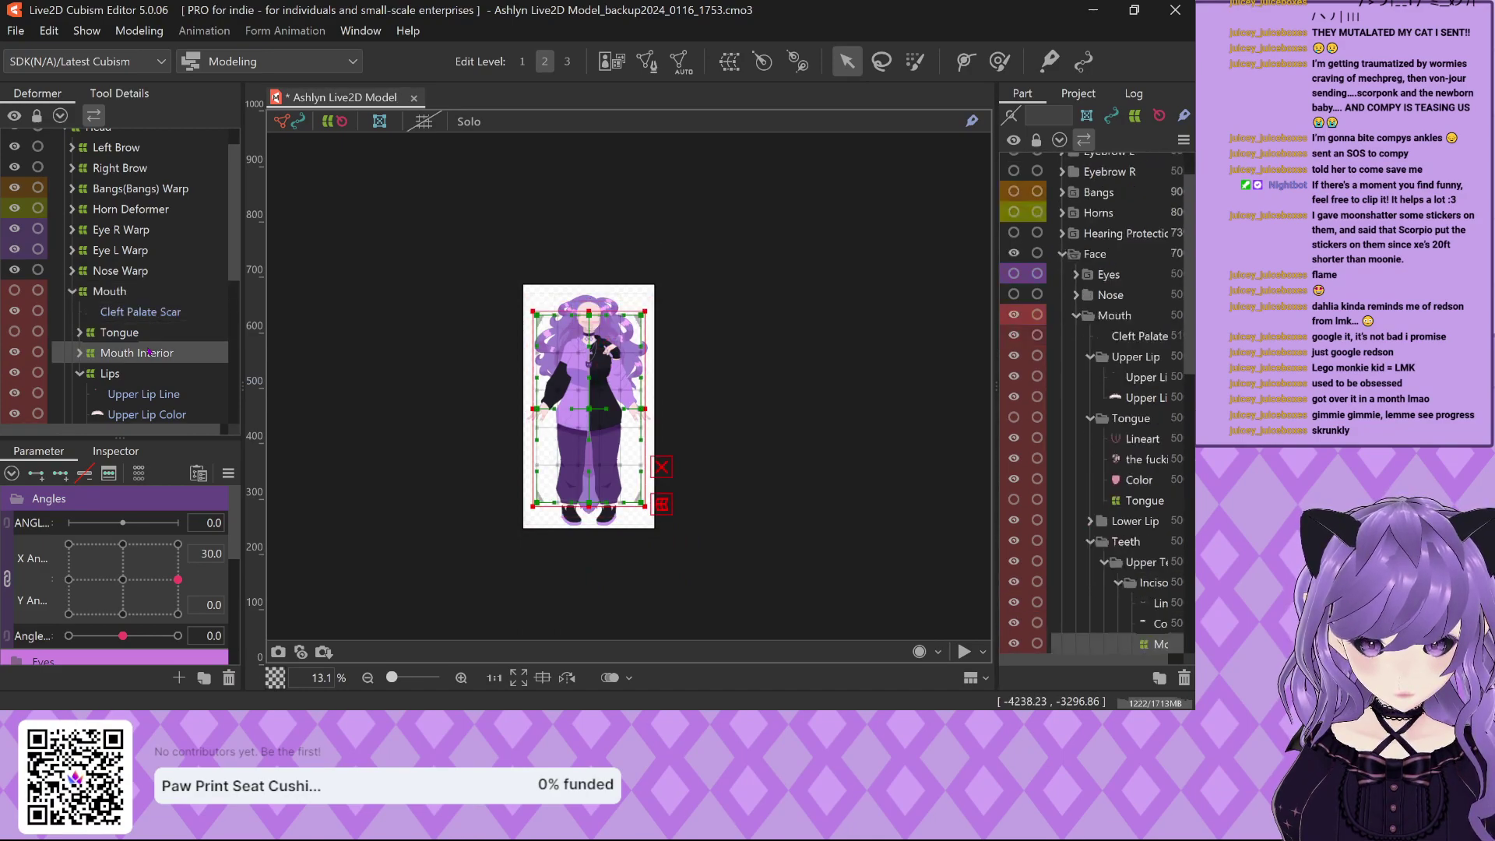
click(146, 371)
click(143, 354)
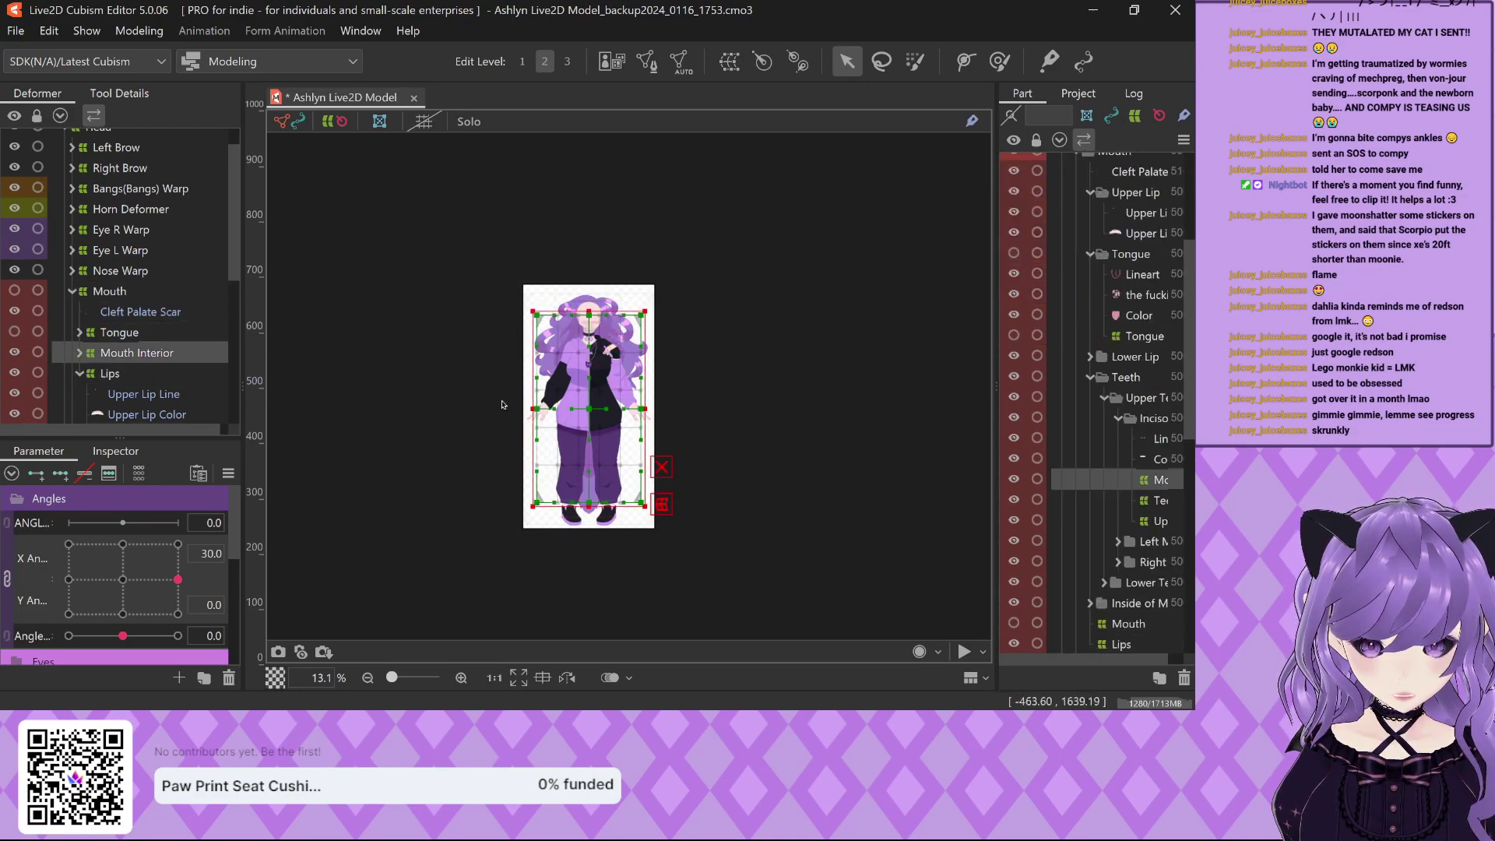
scroll(566, 438, up, 2)
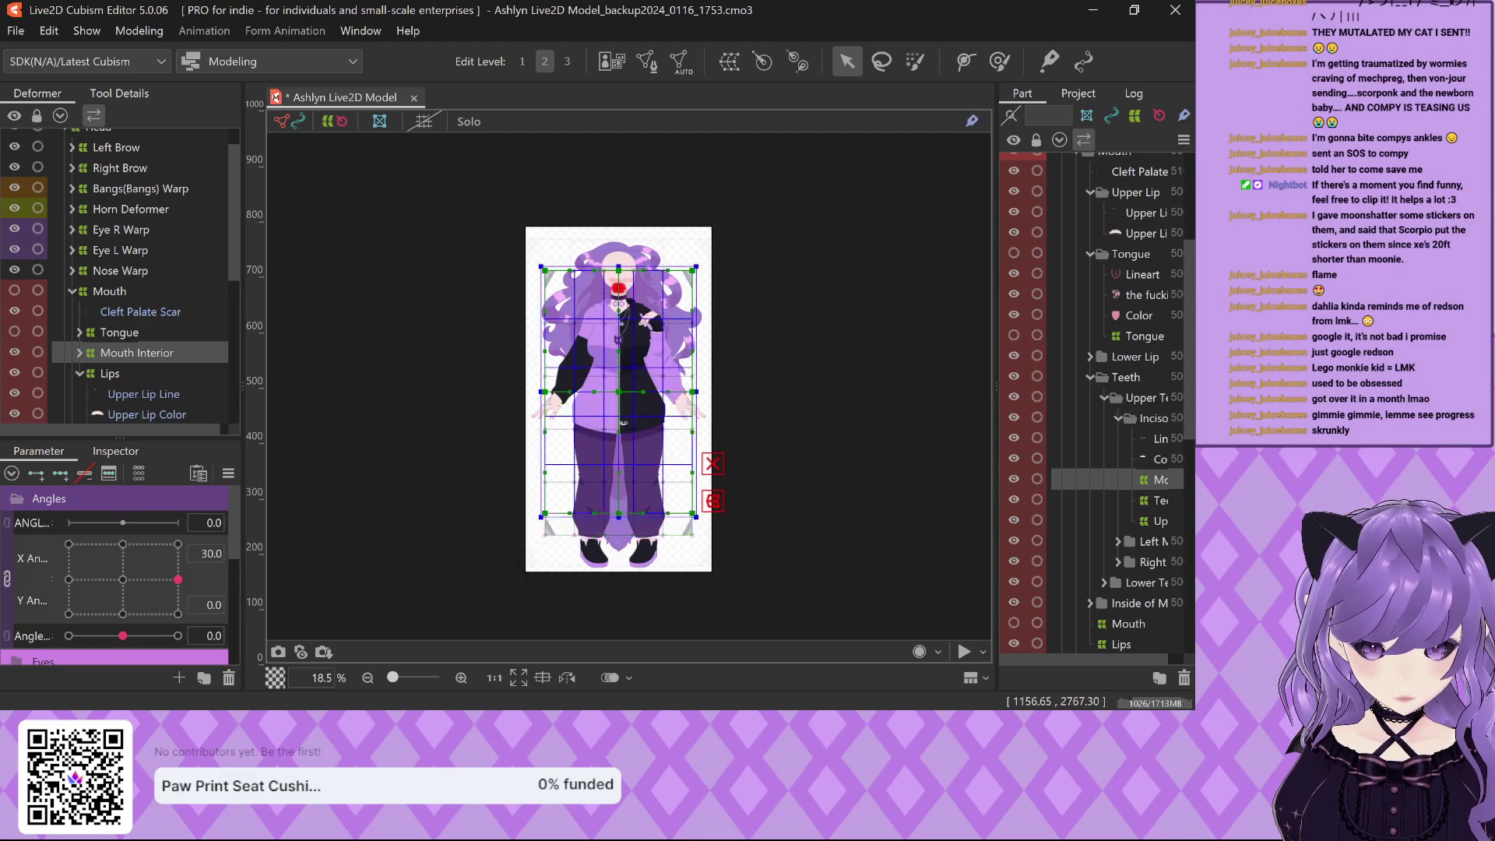
scroll(572, 361, up, 10)
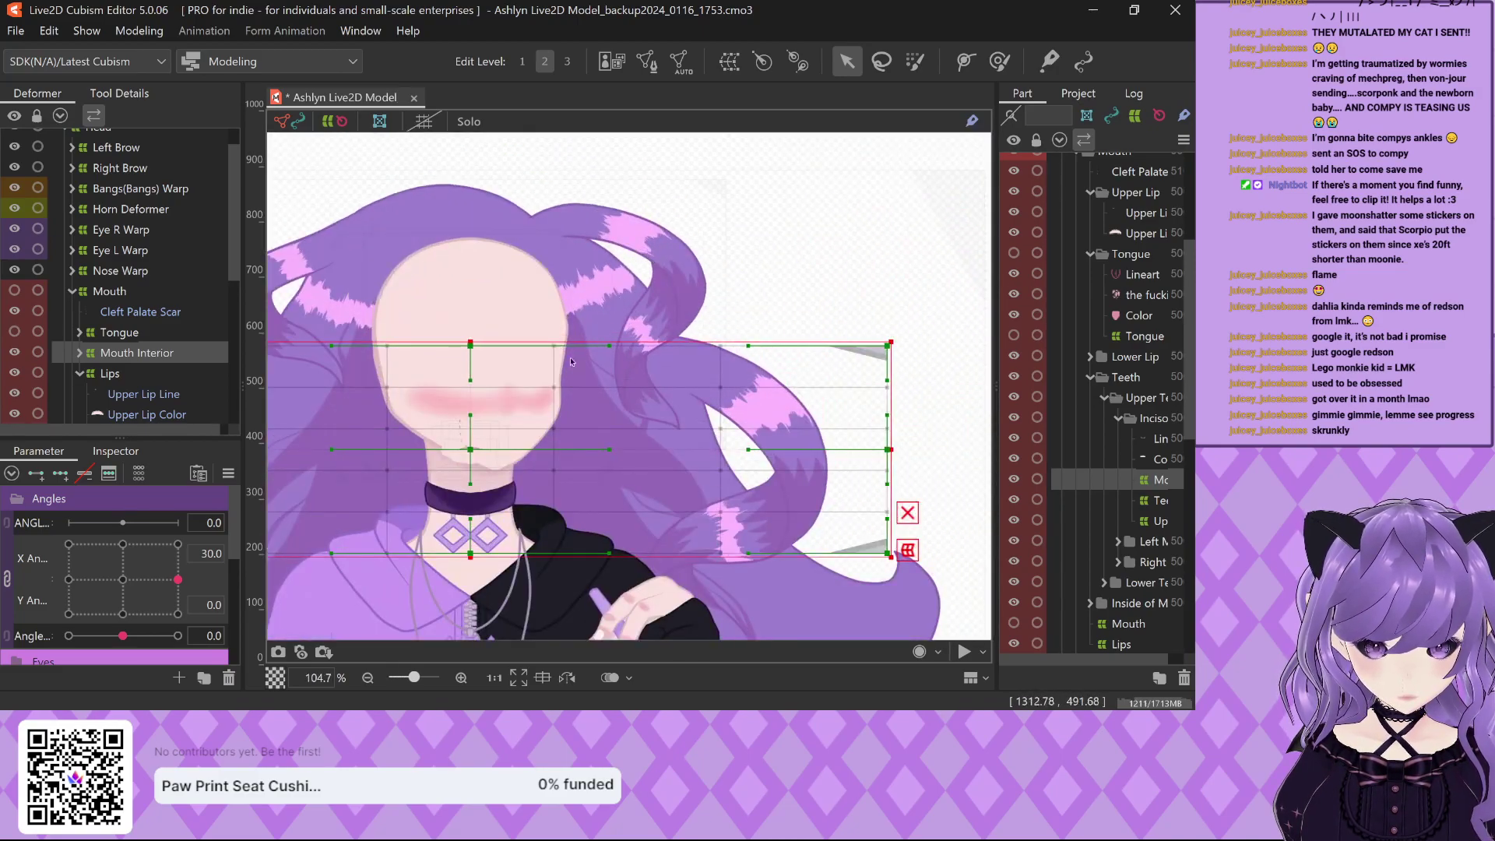
Shrink the Mouth Interior warp box from all four sides to fit around the mouth.
click(470, 556)
drag(470, 556, 471, 477)
drag(470, 343, 471, 405)
scroll(657, 413, down, 5)
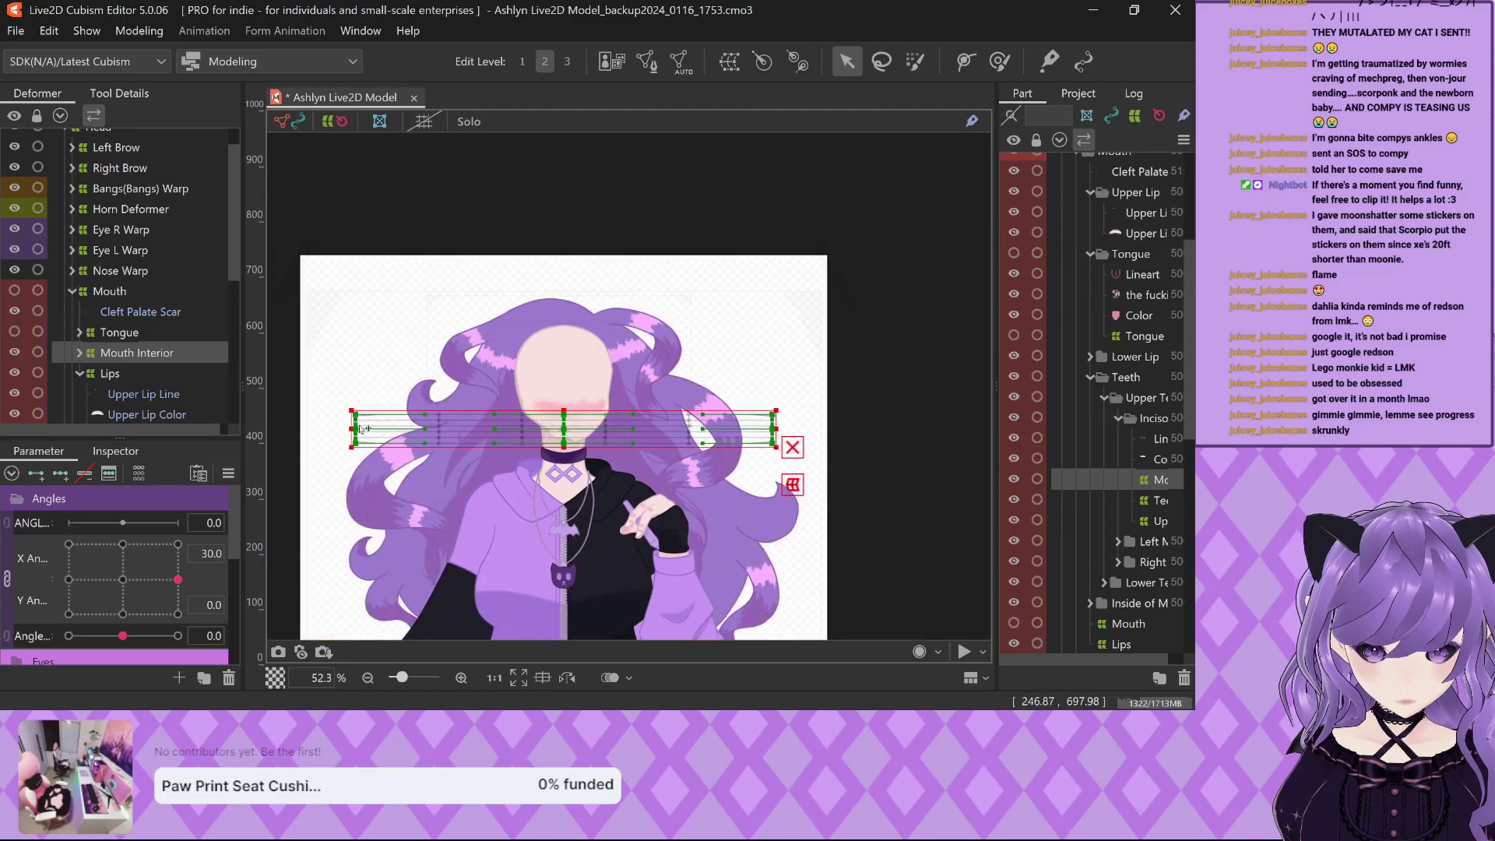
drag(351, 429, 541, 428)
drag(774, 429, 589, 427)
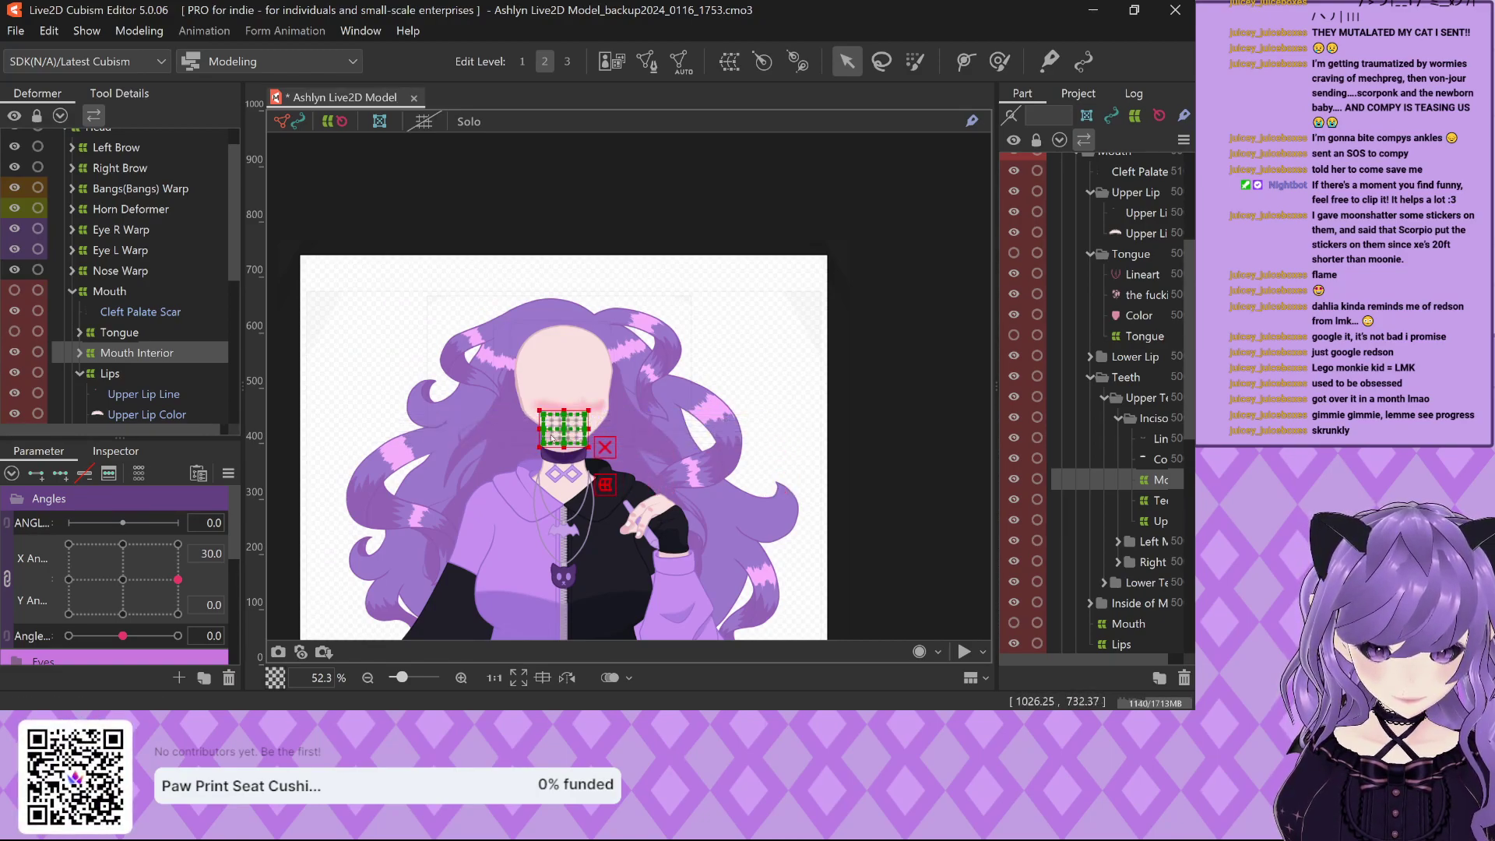
Select the Tongue deformer and lock the tongue's Color layer.
scroll(561, 429, up, 5)
click(119, 333)
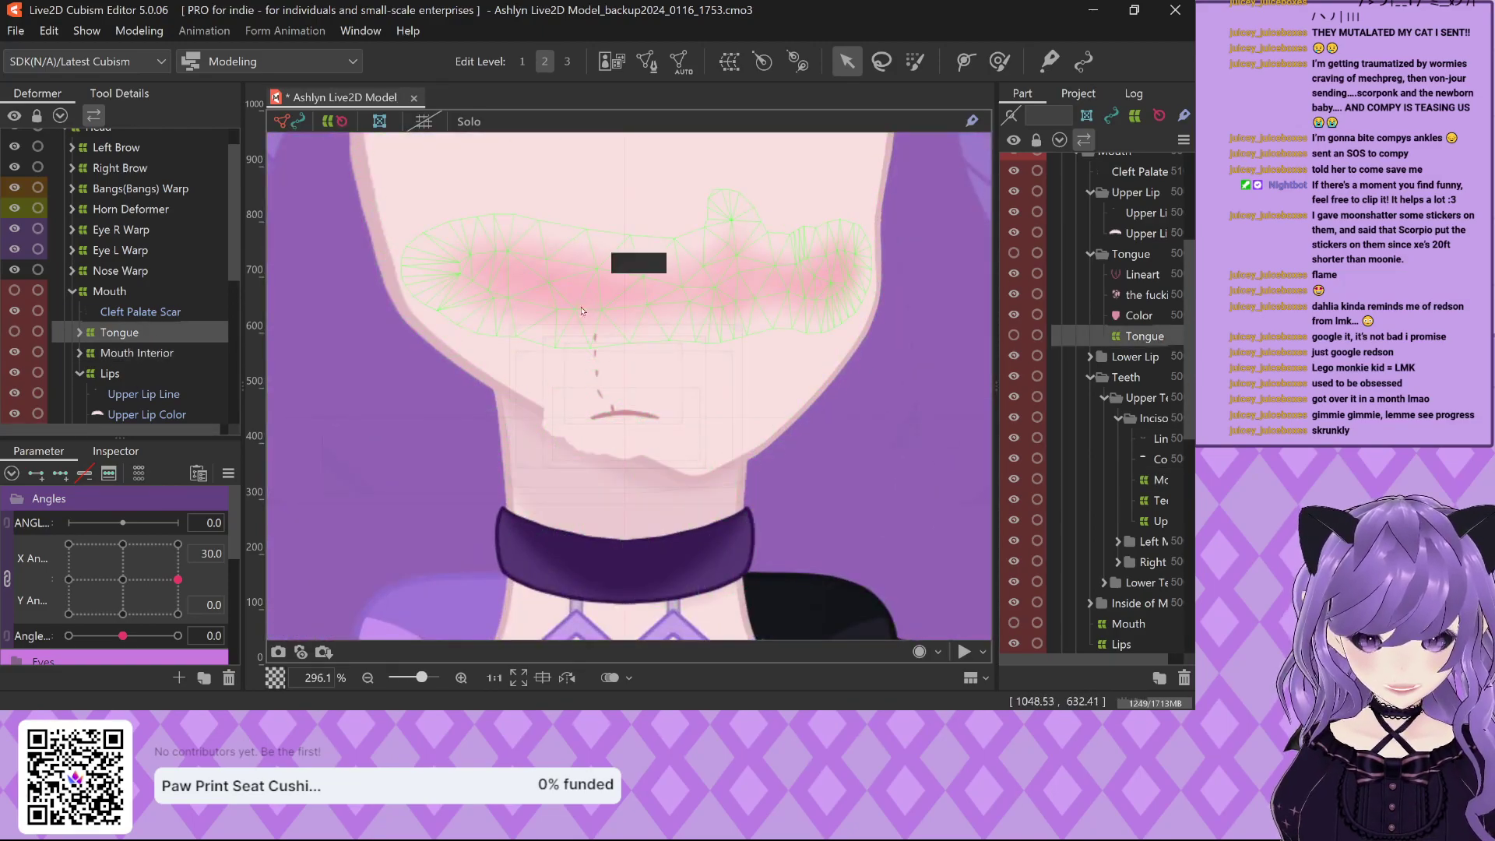
scroll(579, 311, down, 10)
click(1037, 316)
Unlock the tongue's Color layer, show the Tongue part, and select the tongue mesh.
click(1038, 315)
click(1013, 253)
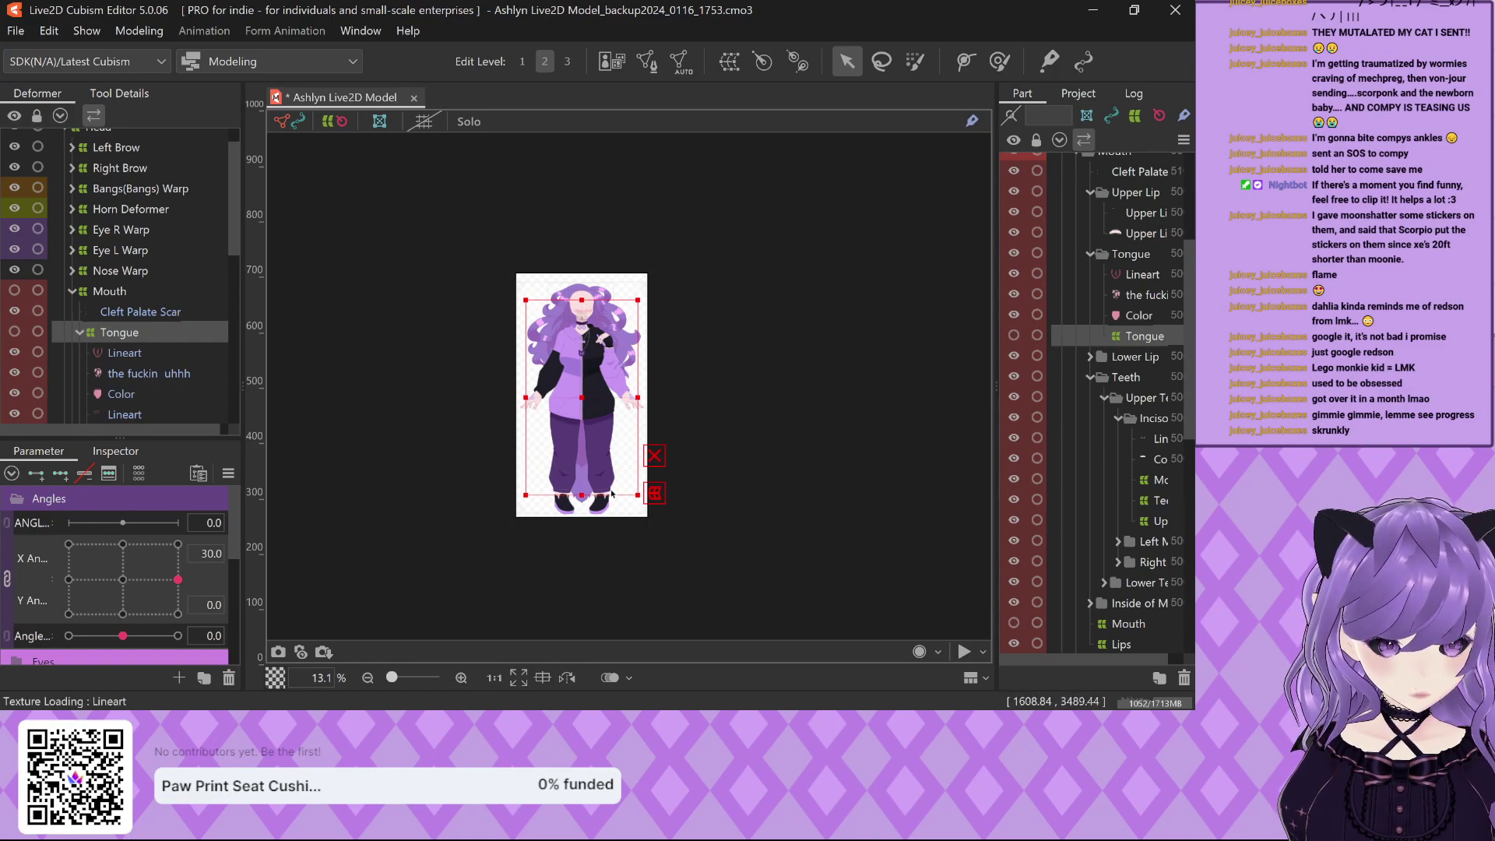
click(685, 417)
scroll(553, 410, up, 5)
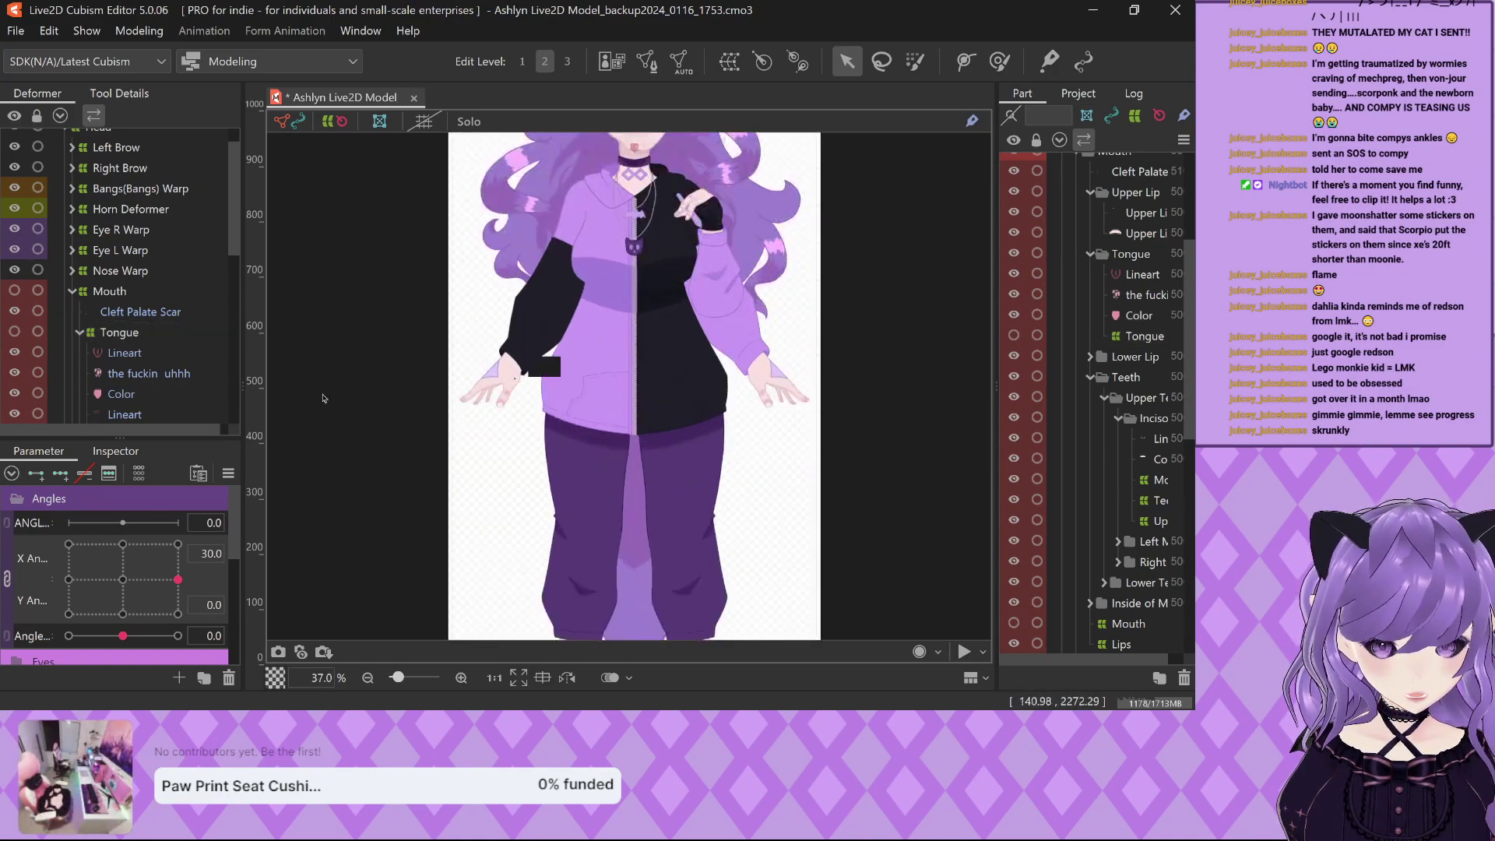
click(100, 332)
scroll(608, 405, down, 2)
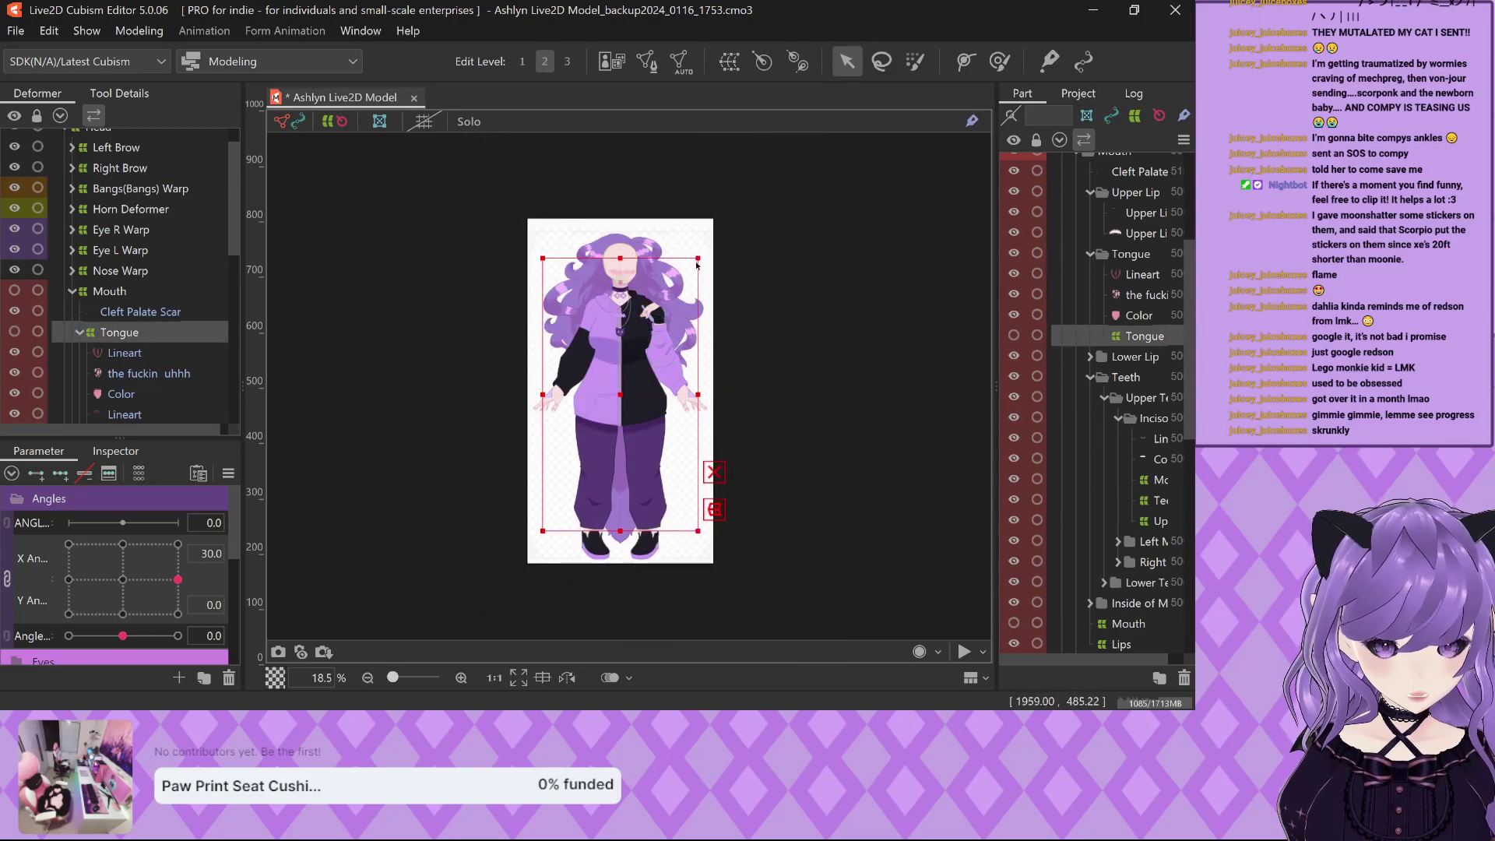
click(698, 287)
click(1139, 337)
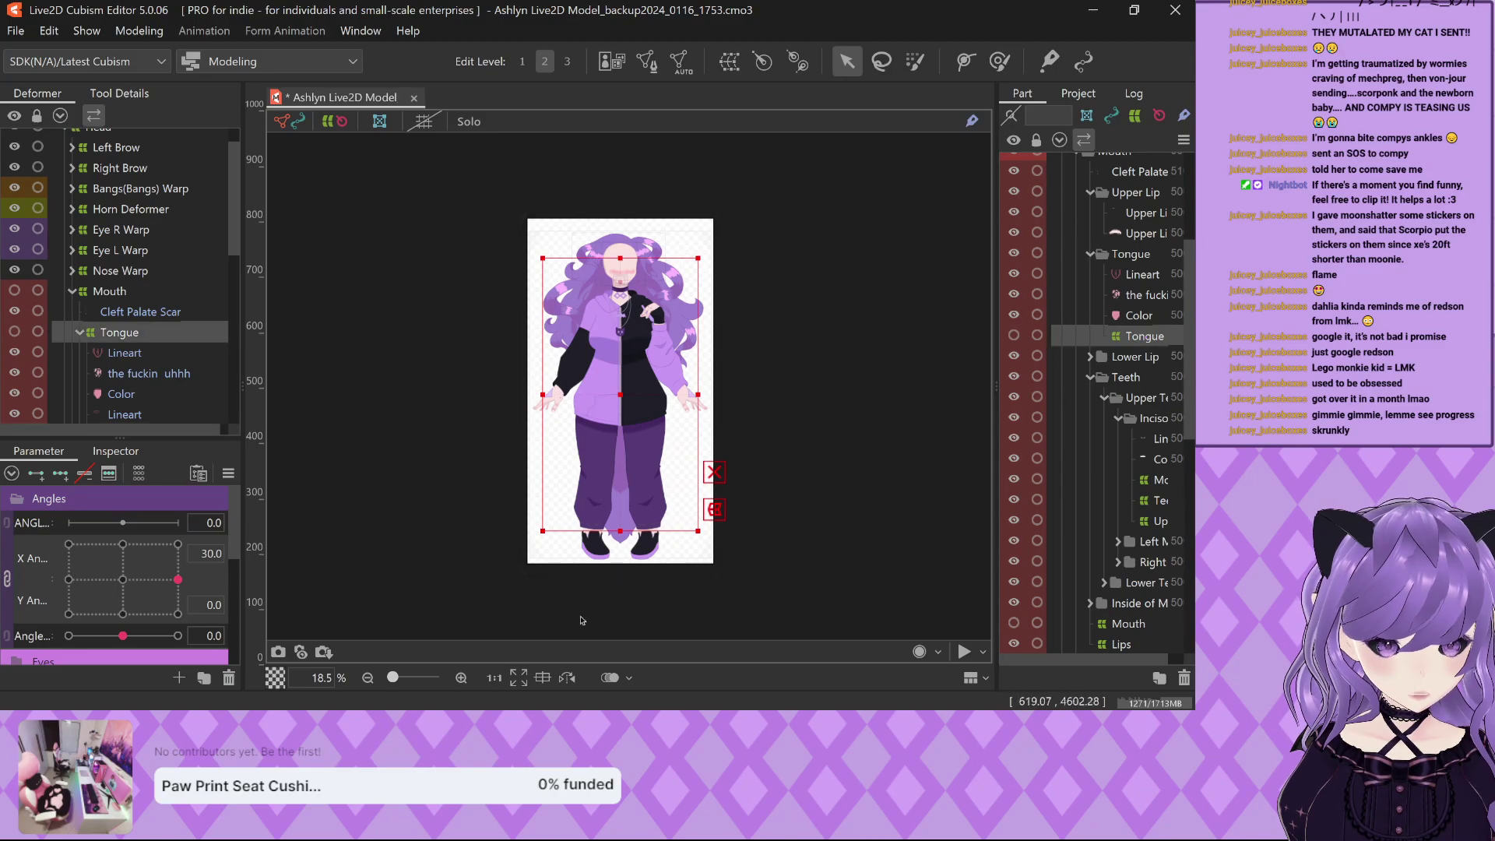
click(619, 471)
scroll(628, 375, up, 4)
scroll(628, 374, down, 4)
click(617, 327)
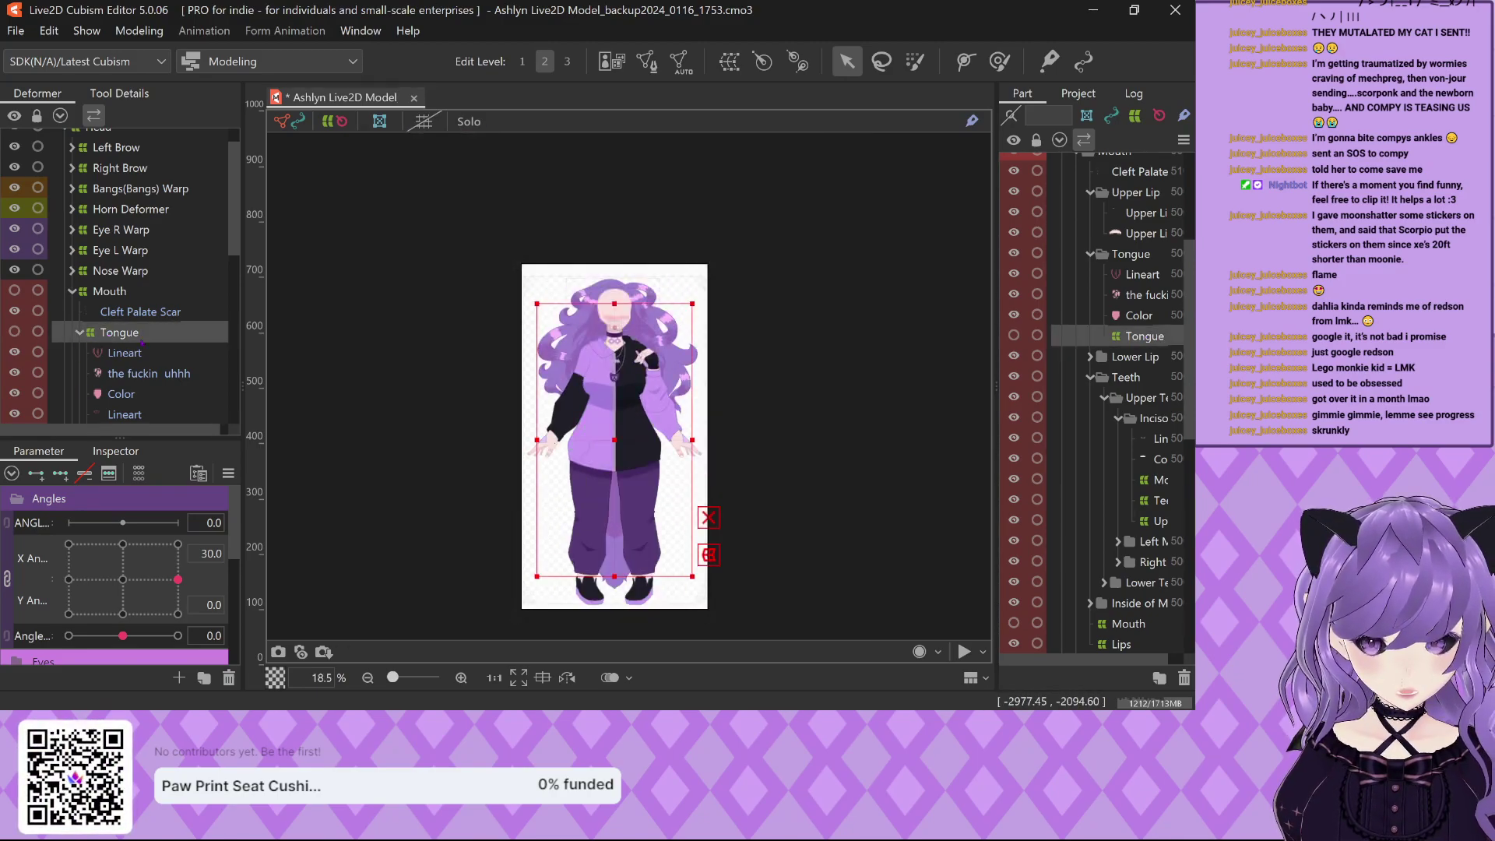
scroll(605, 277, up, 4)
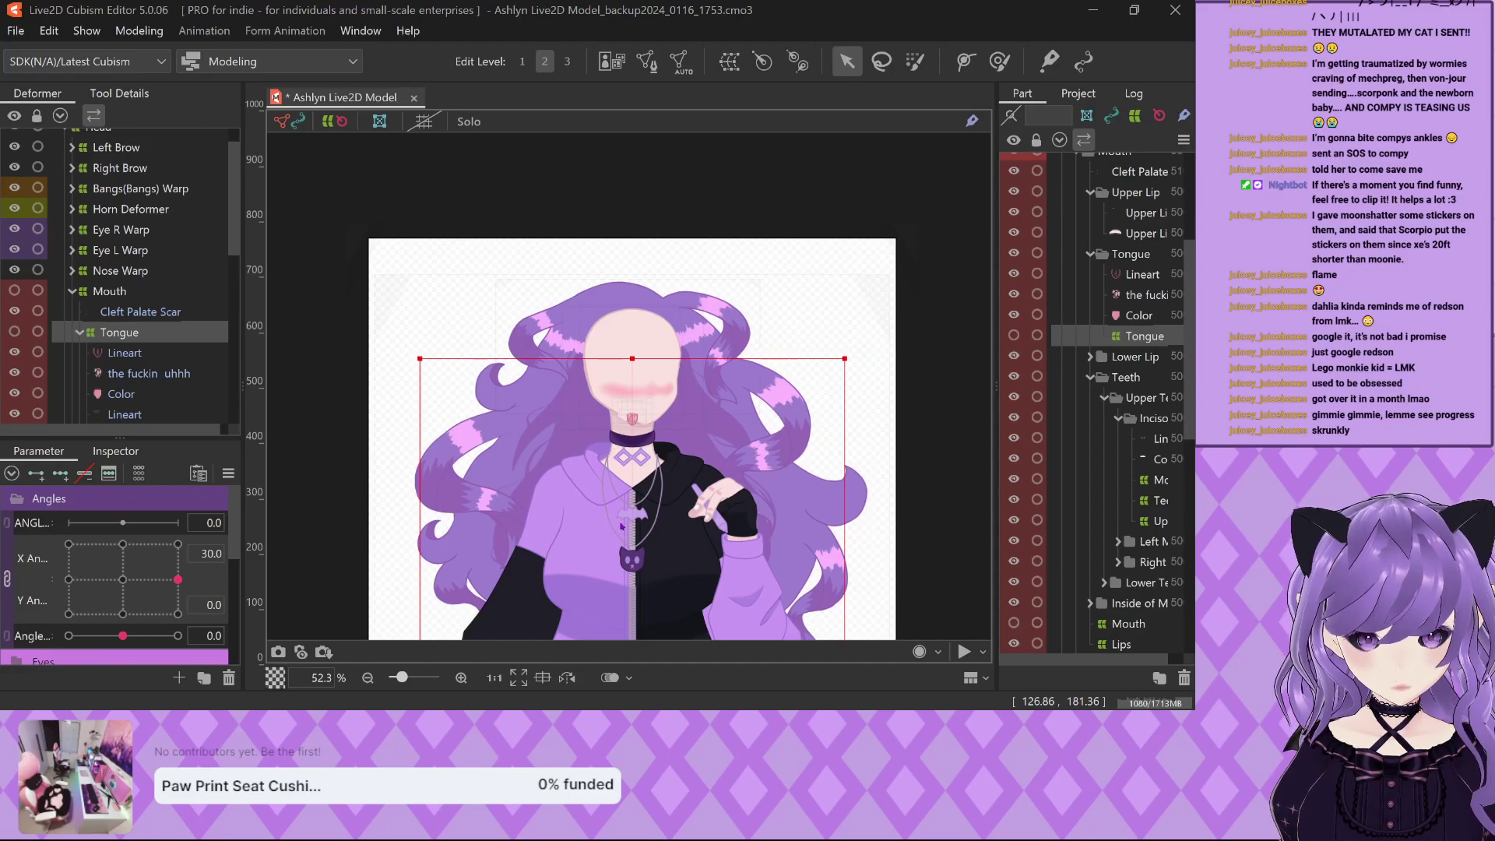
Create a warp deformer for the tongue and cut it down from the bottom, left and right.
click(620, 526)
scroll(528, 315, down, 5)
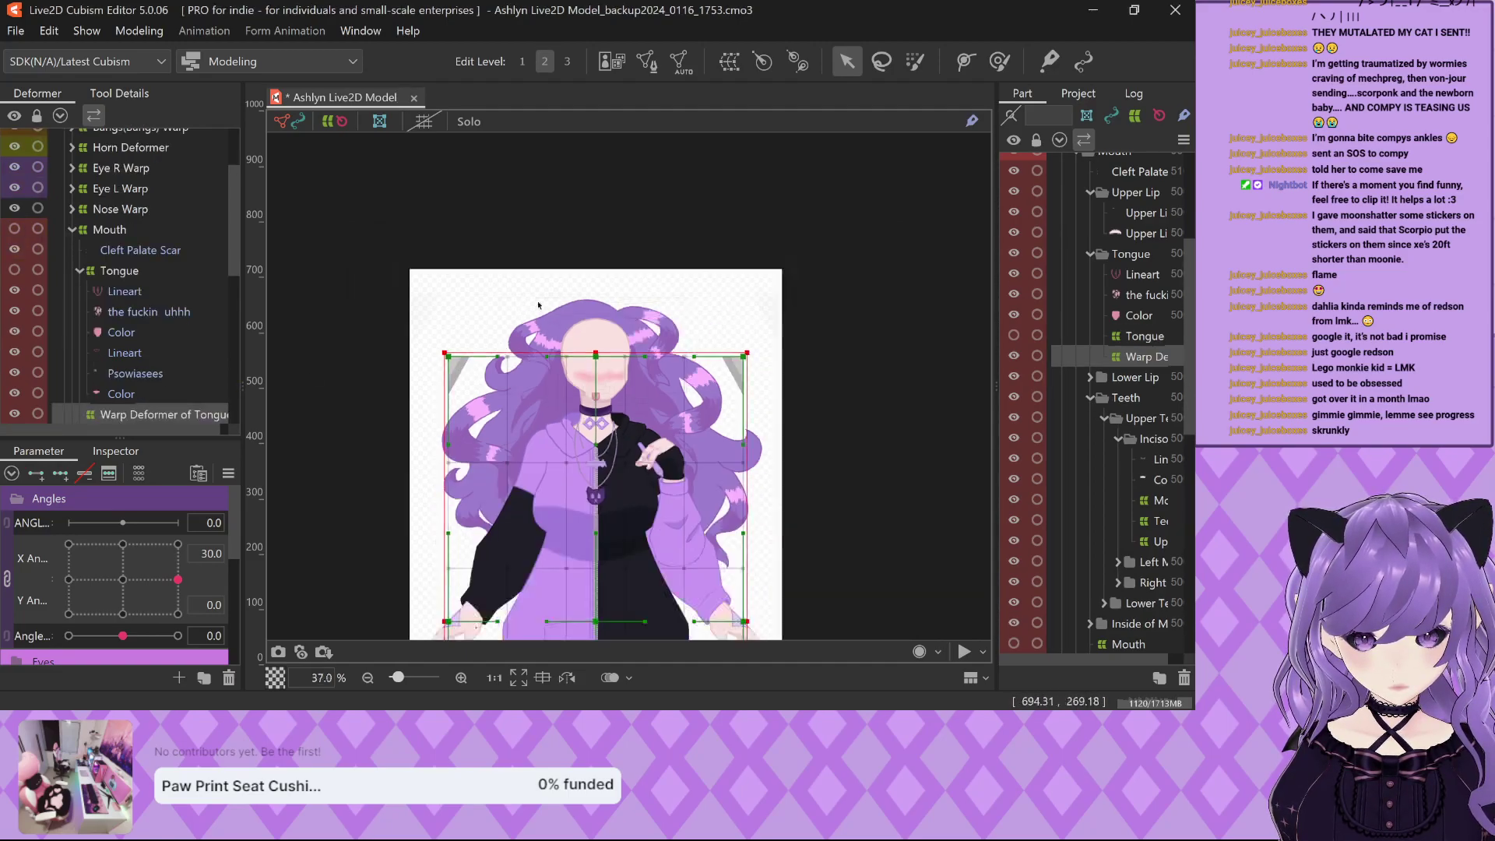
drag(566, 600, 566, 370)
scroll(537, 327, up, 4)
drag(351, 416, 623, 430)
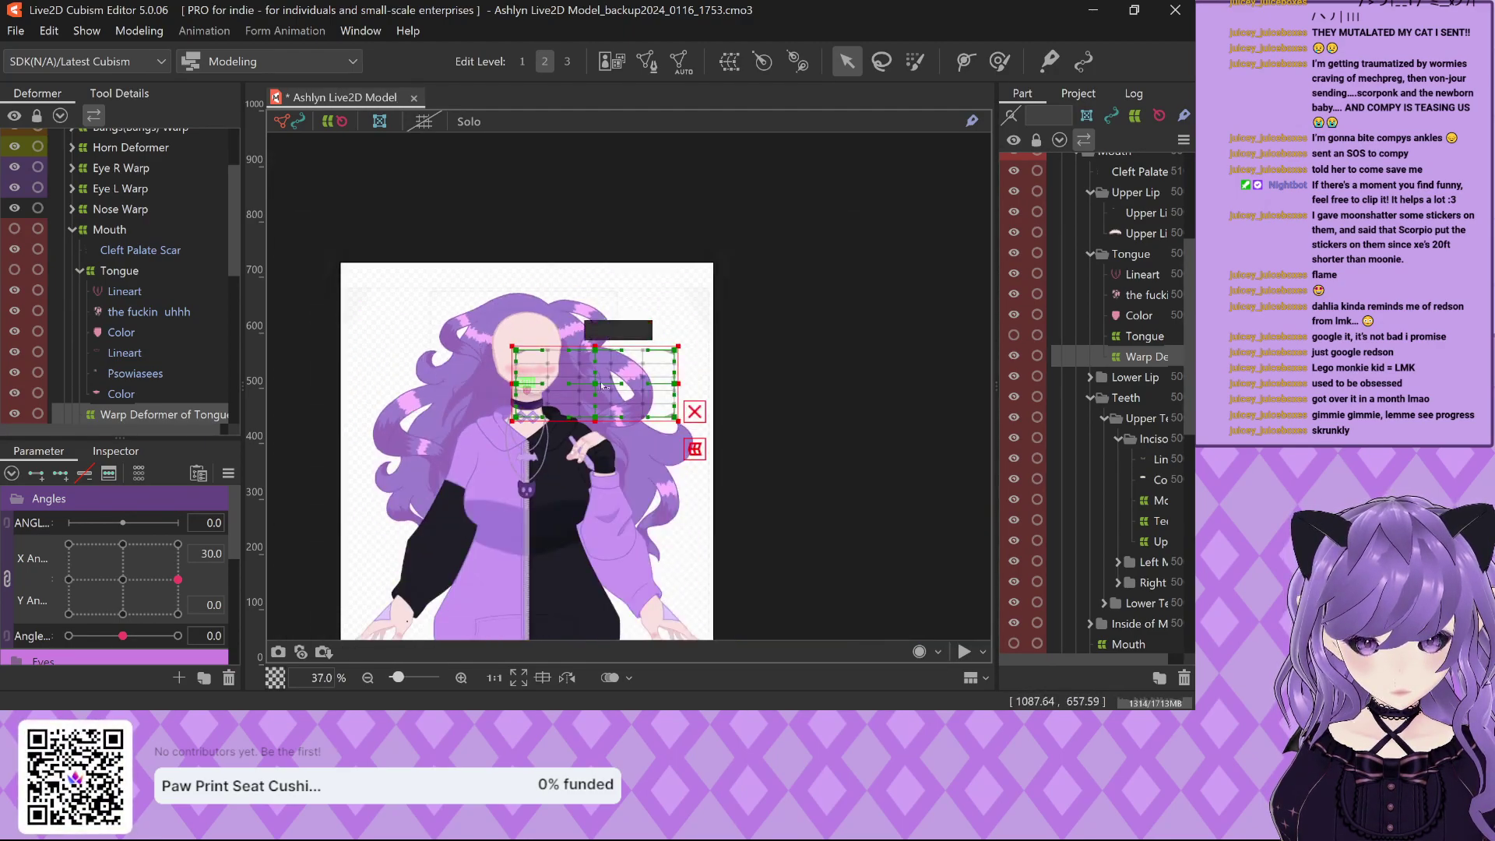
scroll(416, 362, up, 3)
drag(811, 387, 464, 414)
scroll(374, 389, up, 6)
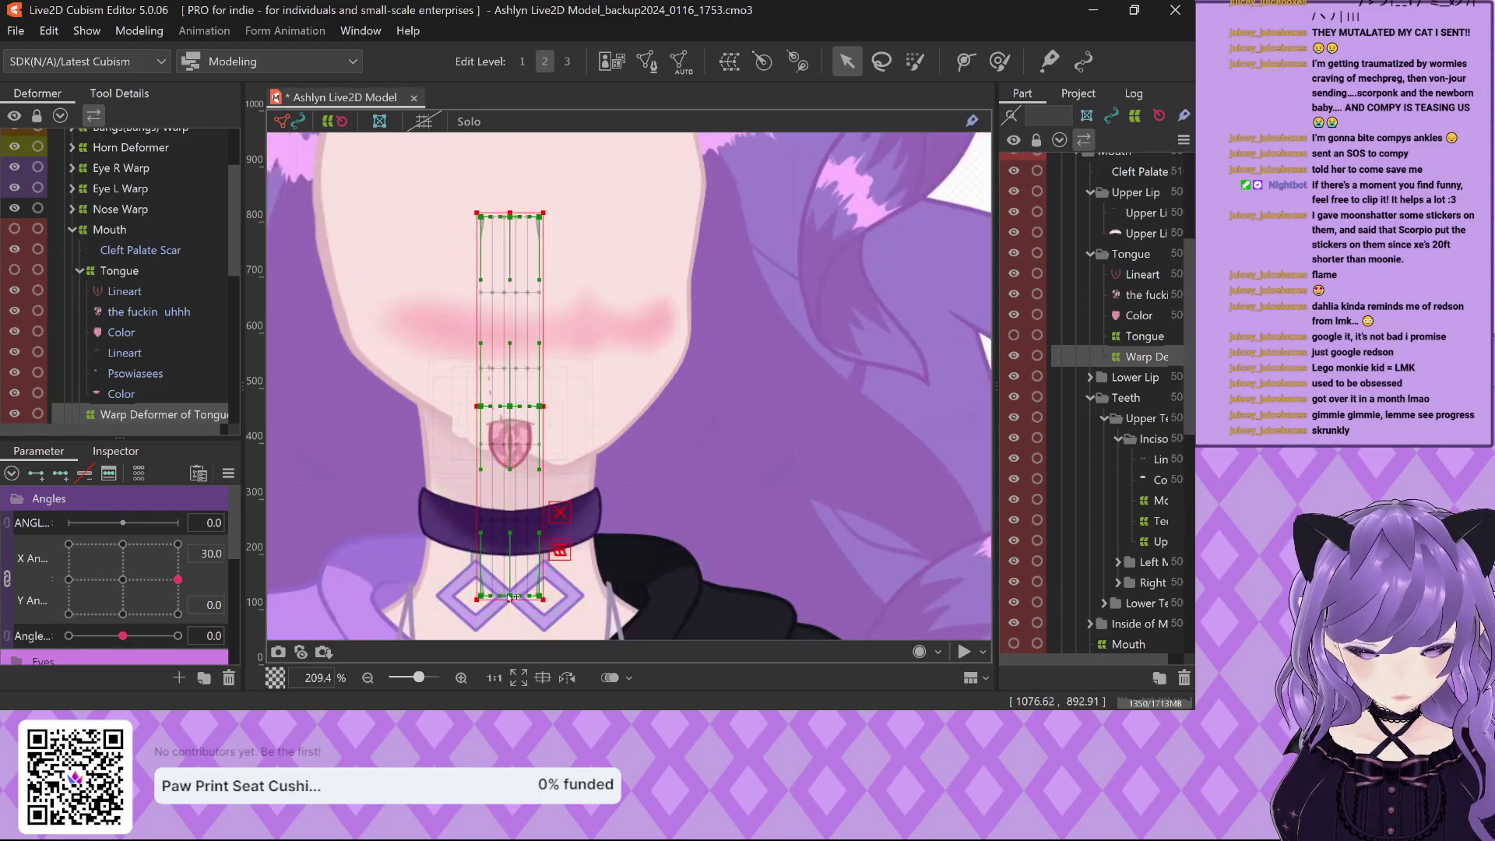
Tighten the tongue warp's top, bottom and side edges snugly around the tongue.
drag(510, 599, 510, 475)
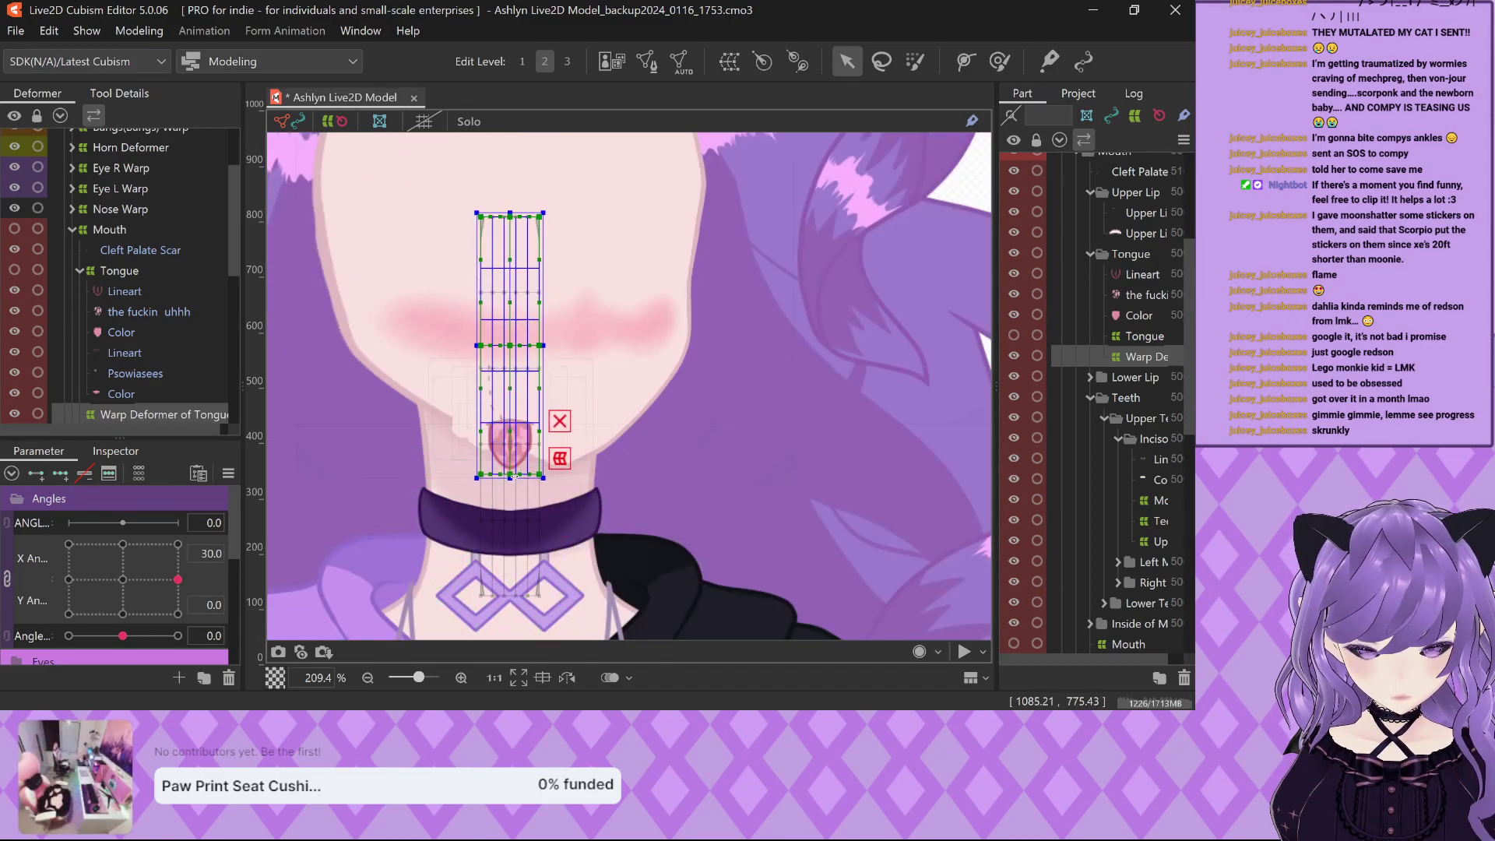
drag(511, 213, 511, 421)
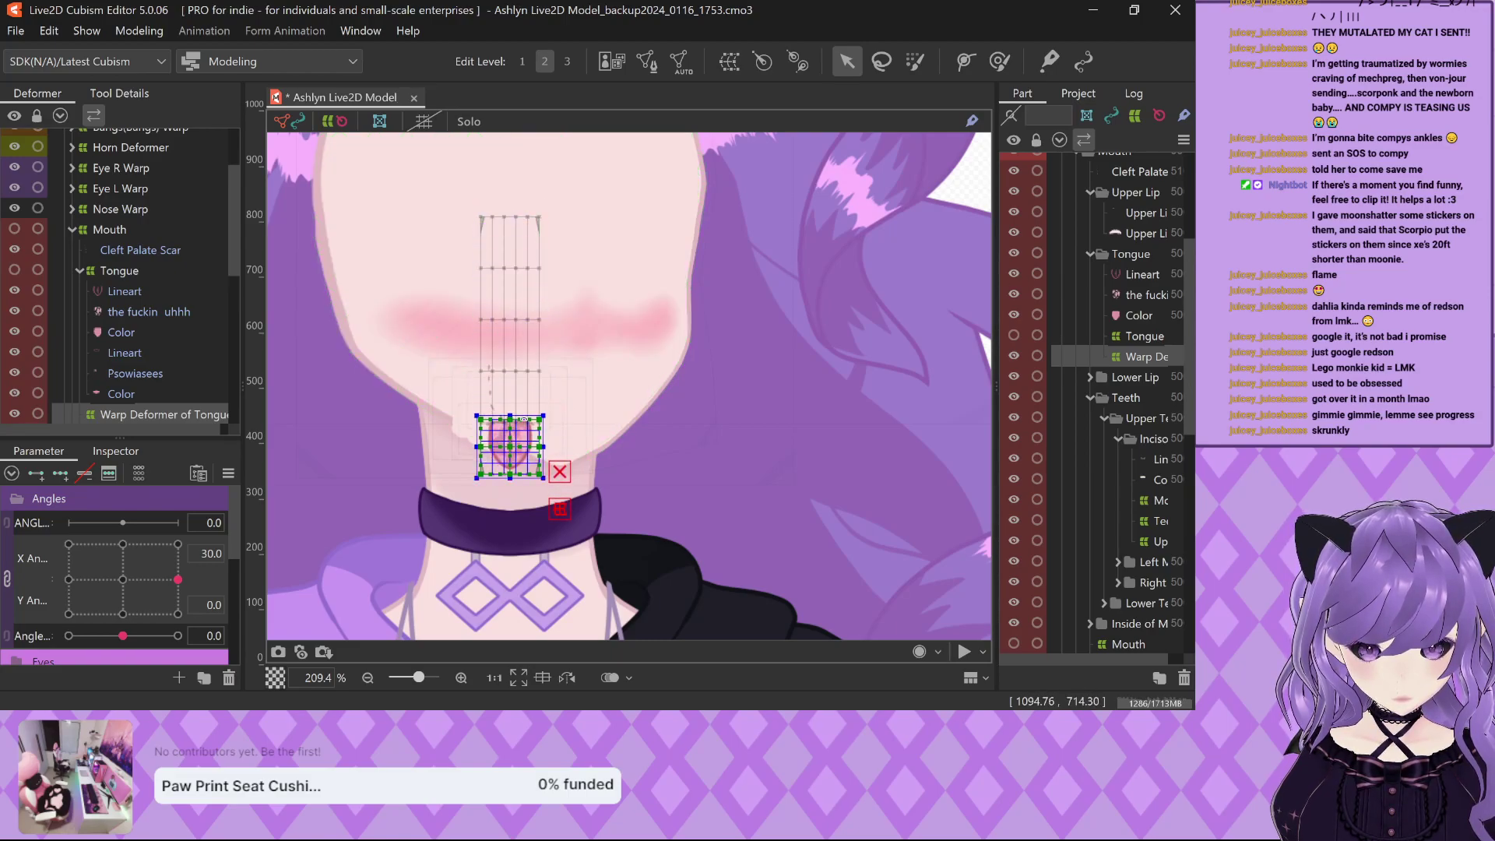
scroll(507, 441, up, 5)
drag(518, 573, 522, 558)
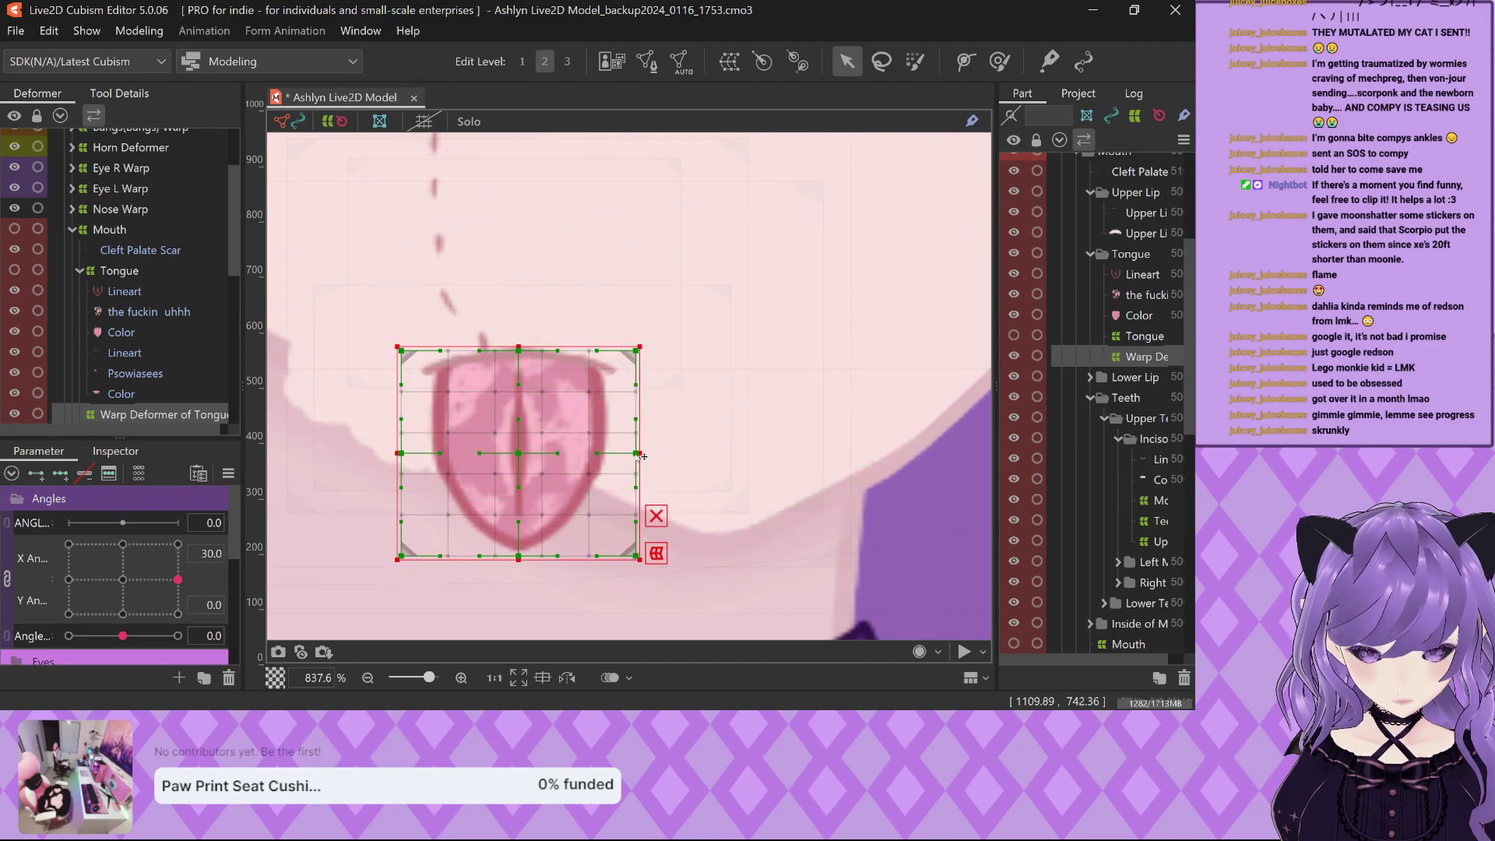
drag(640, 452, 618, 453)
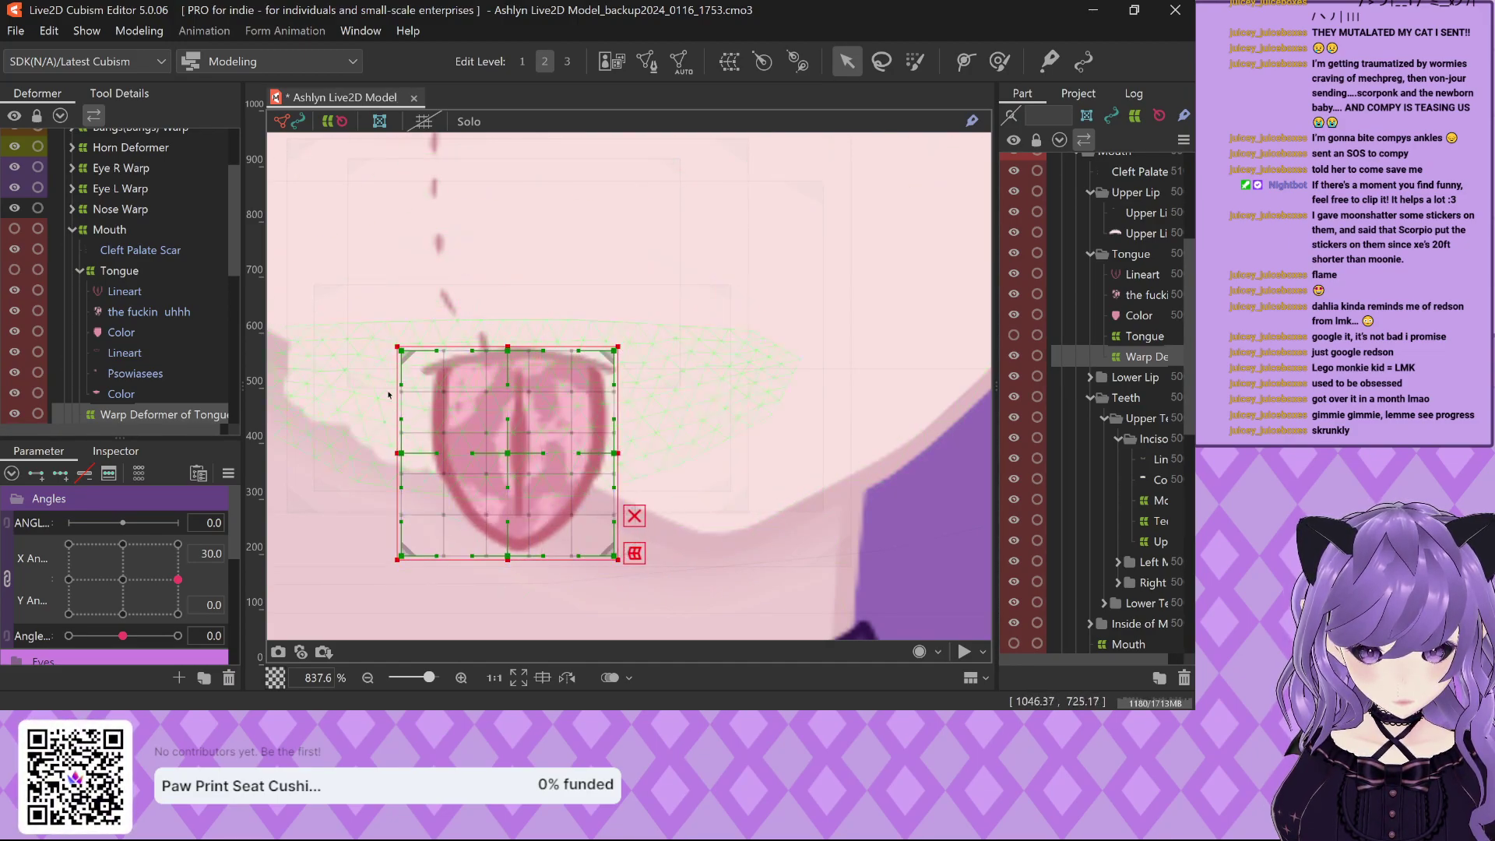
drag(394, 452, 422, 453)
Click through the lip, blush and teeth meshes and deformers to inspect the mouth hierarchy.
click(713, 419)
scroll(707, 419, down, 4)
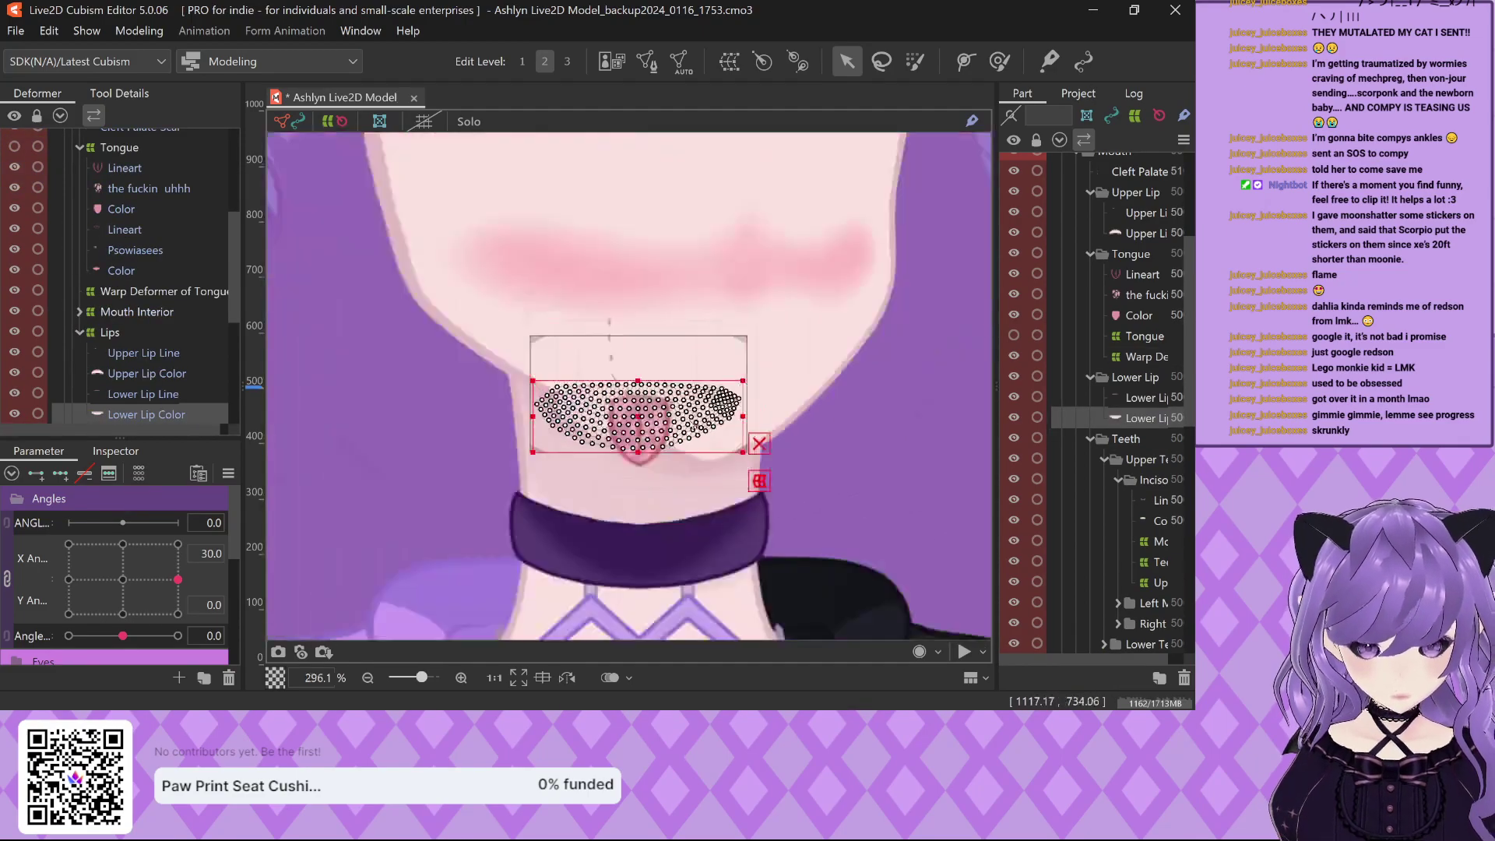
click(767, 324)
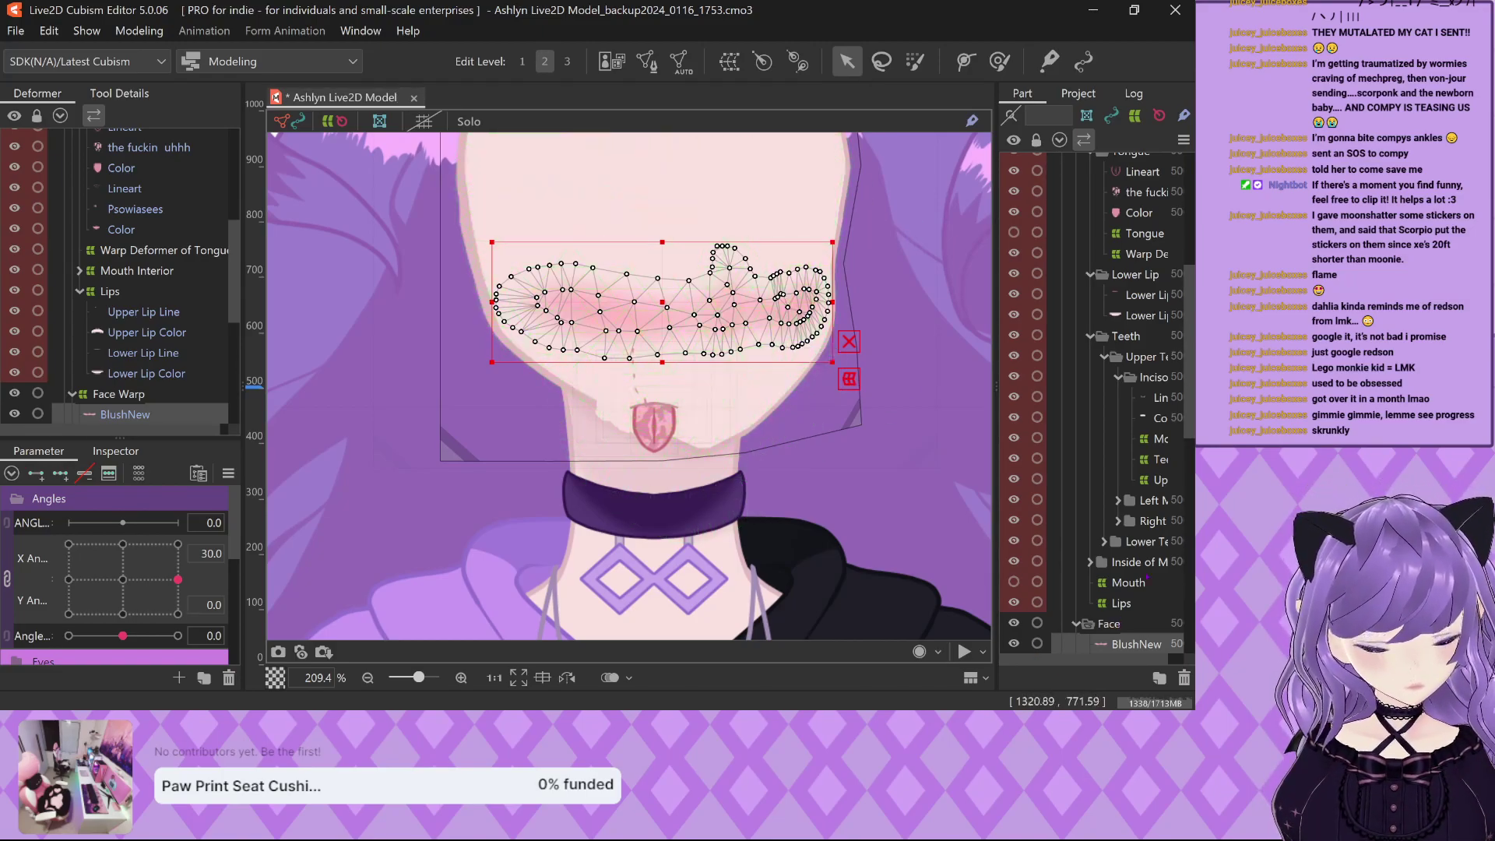
click(1158, 440)
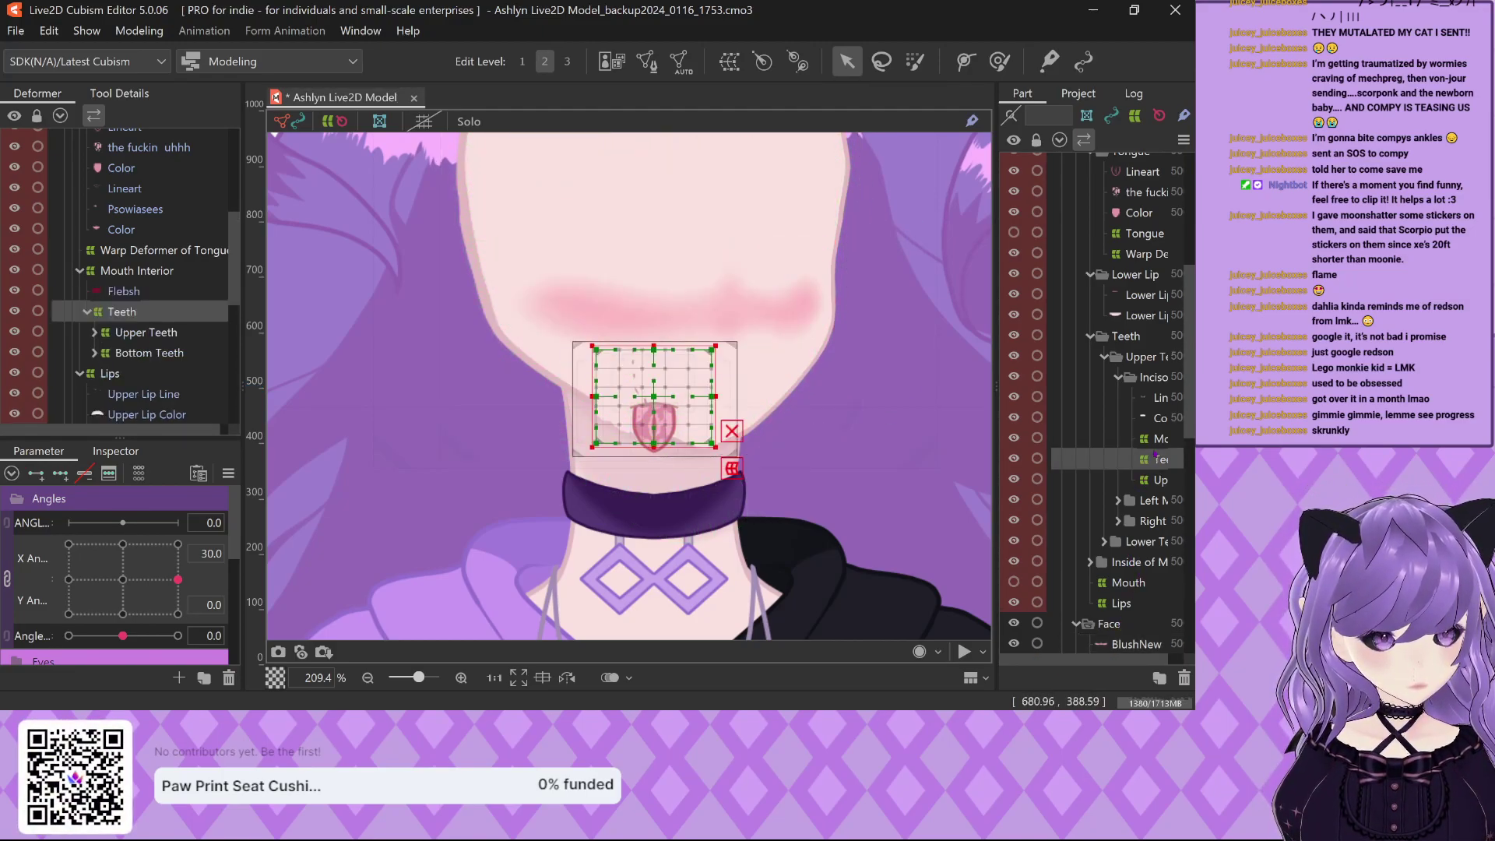
click(1153, 459)
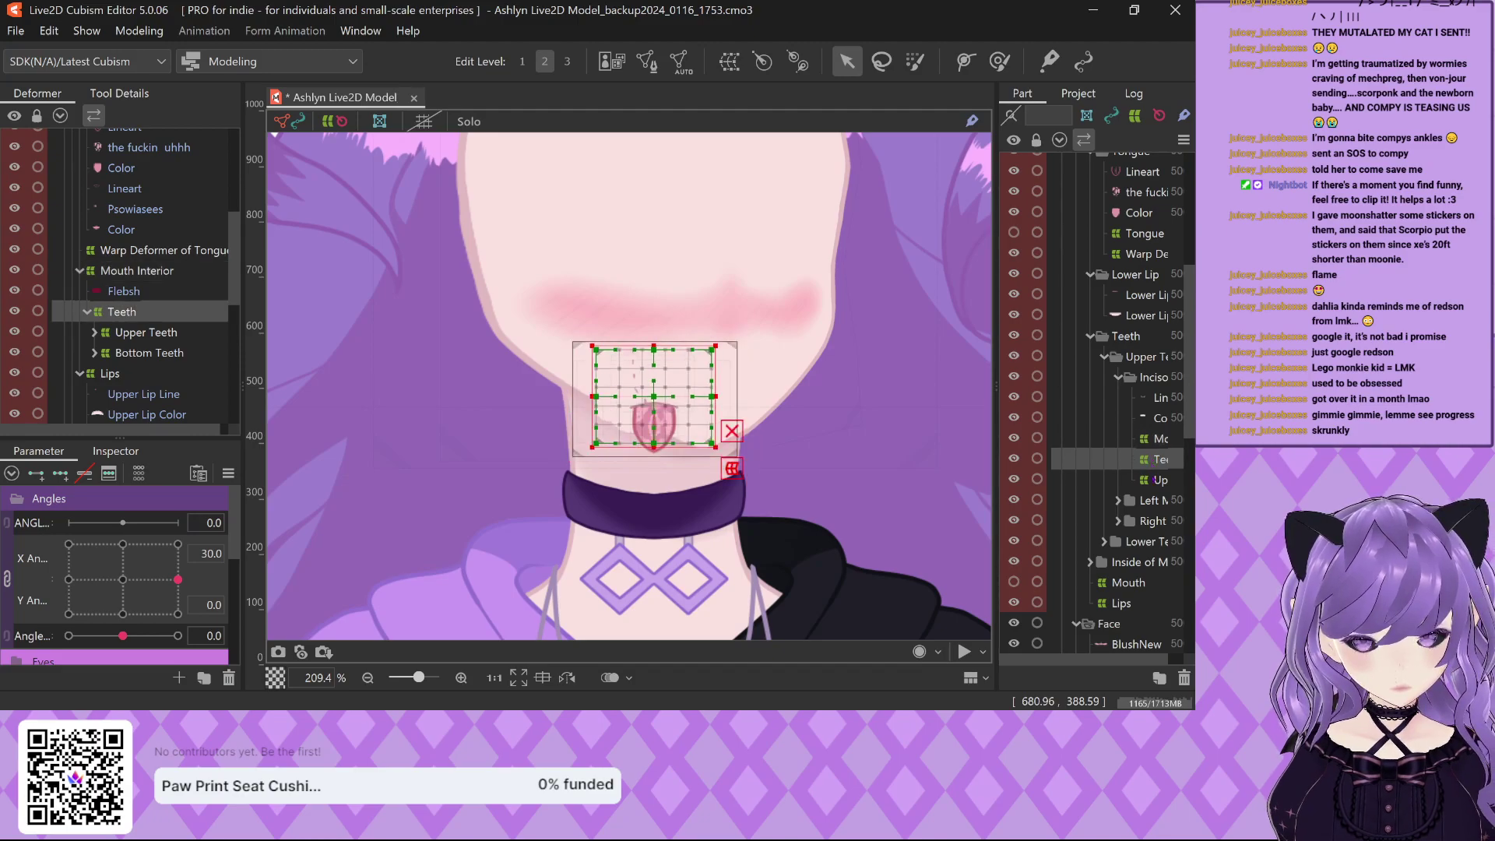
click(1157, 479)
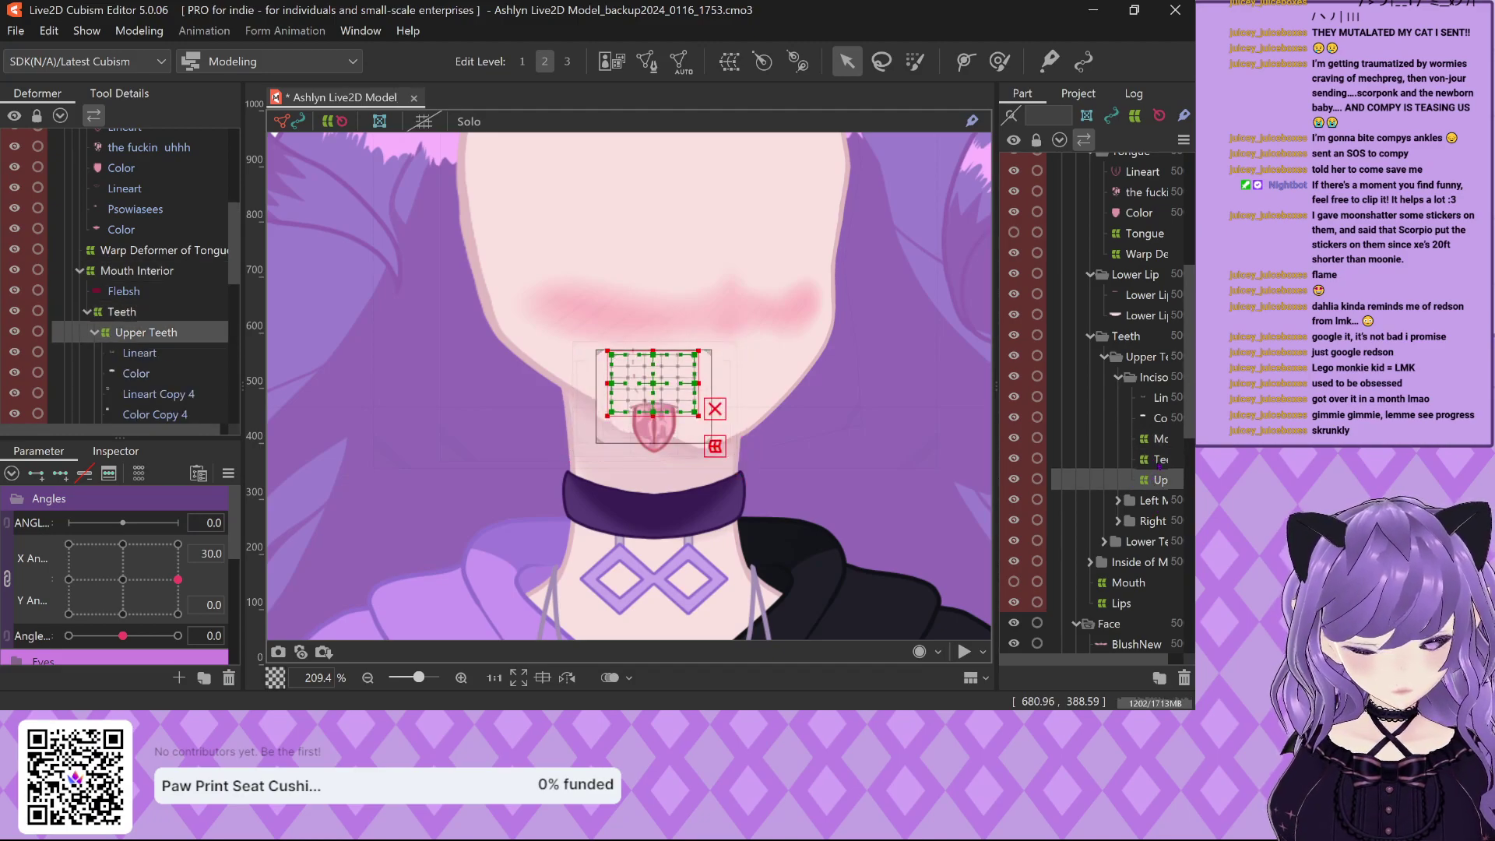
click(1159, 462)
click(1159, 480)
scroll(146, 340, down, 5)
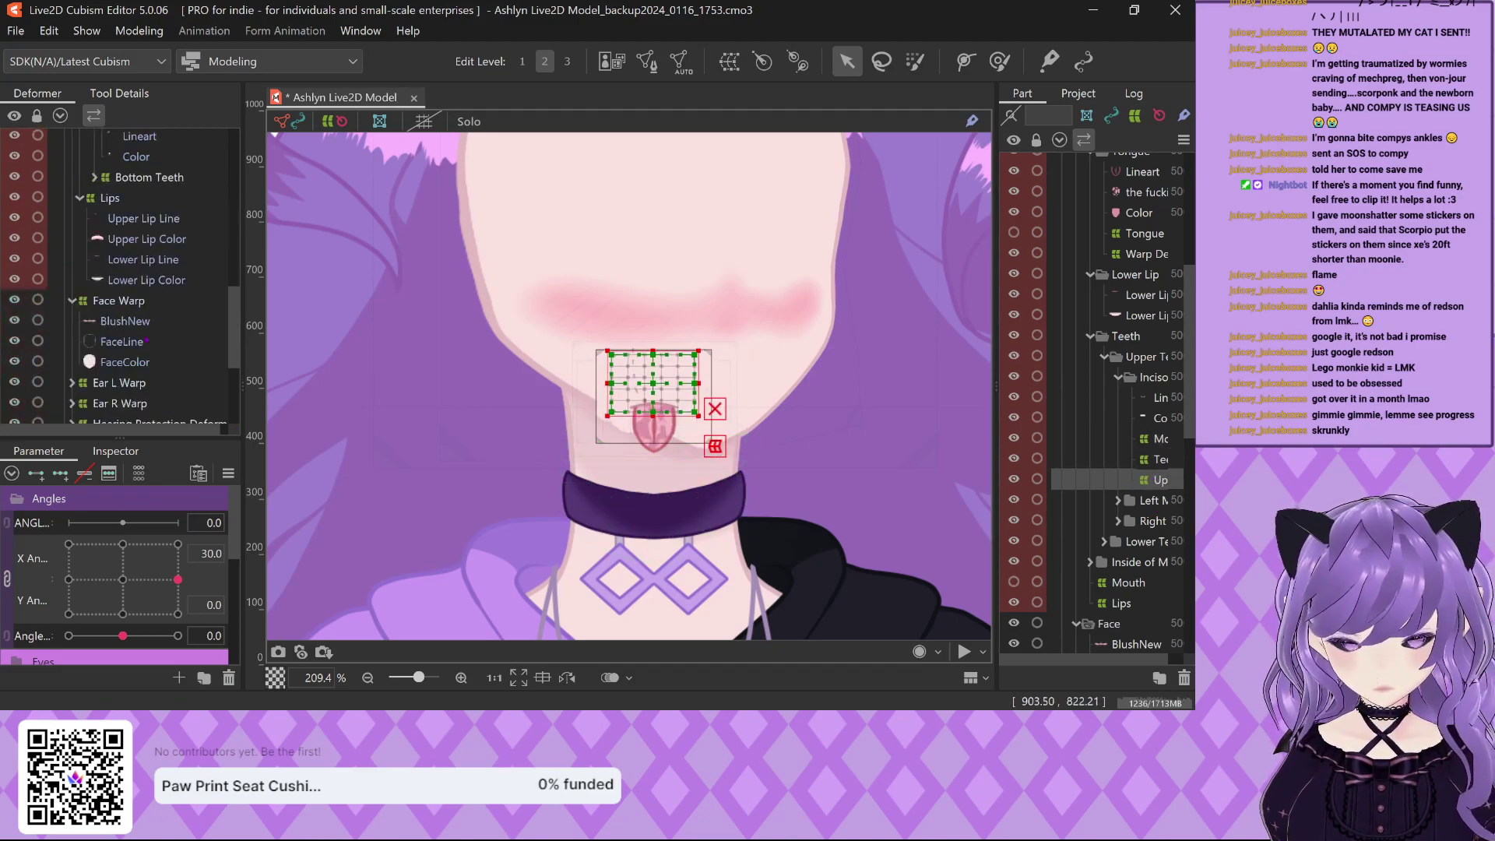
click(131, 181)
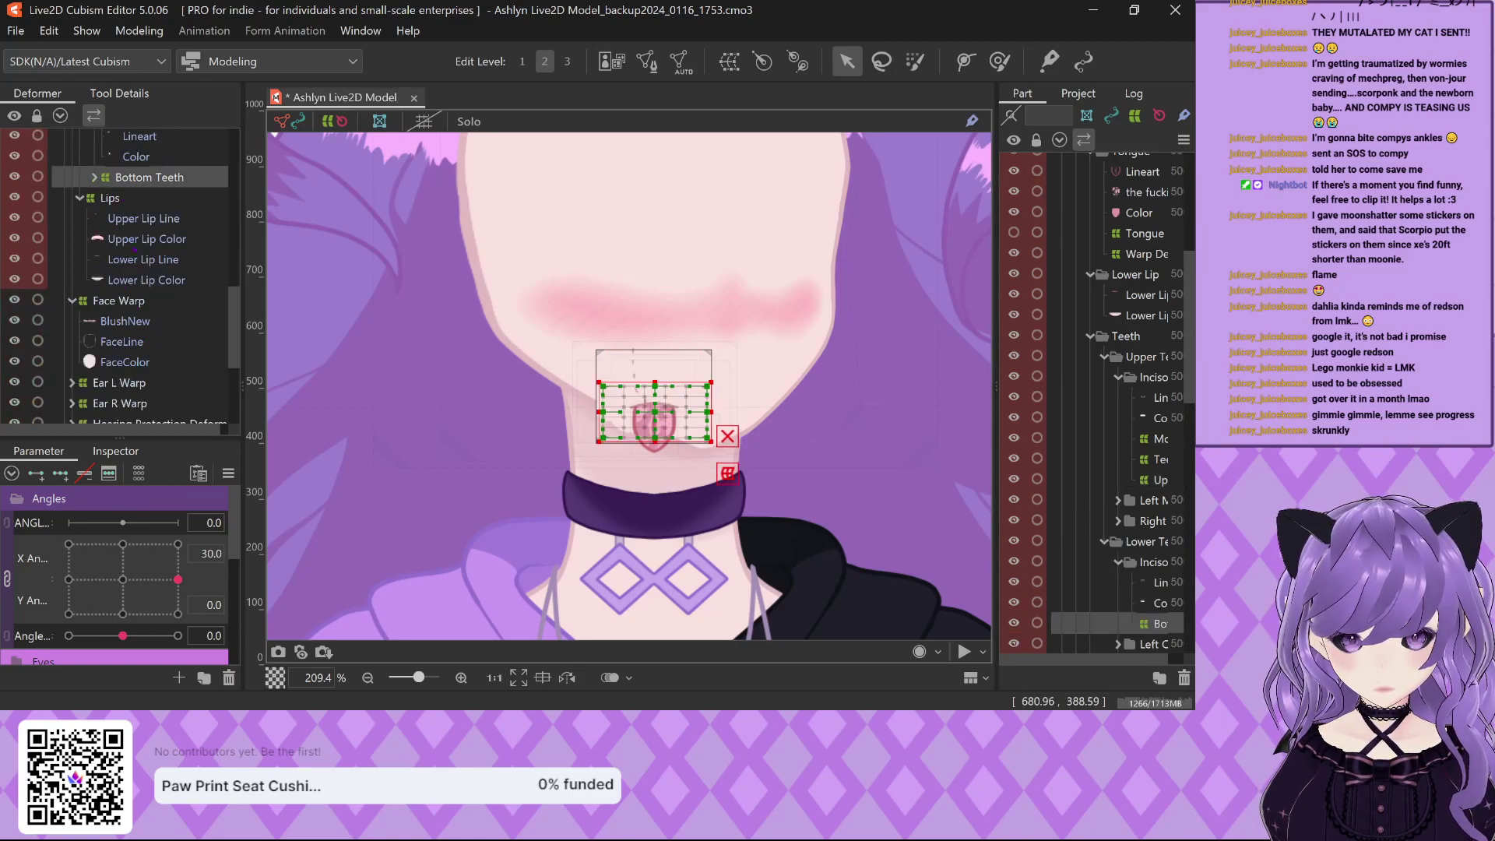
scroll(141, 277, up, 3)
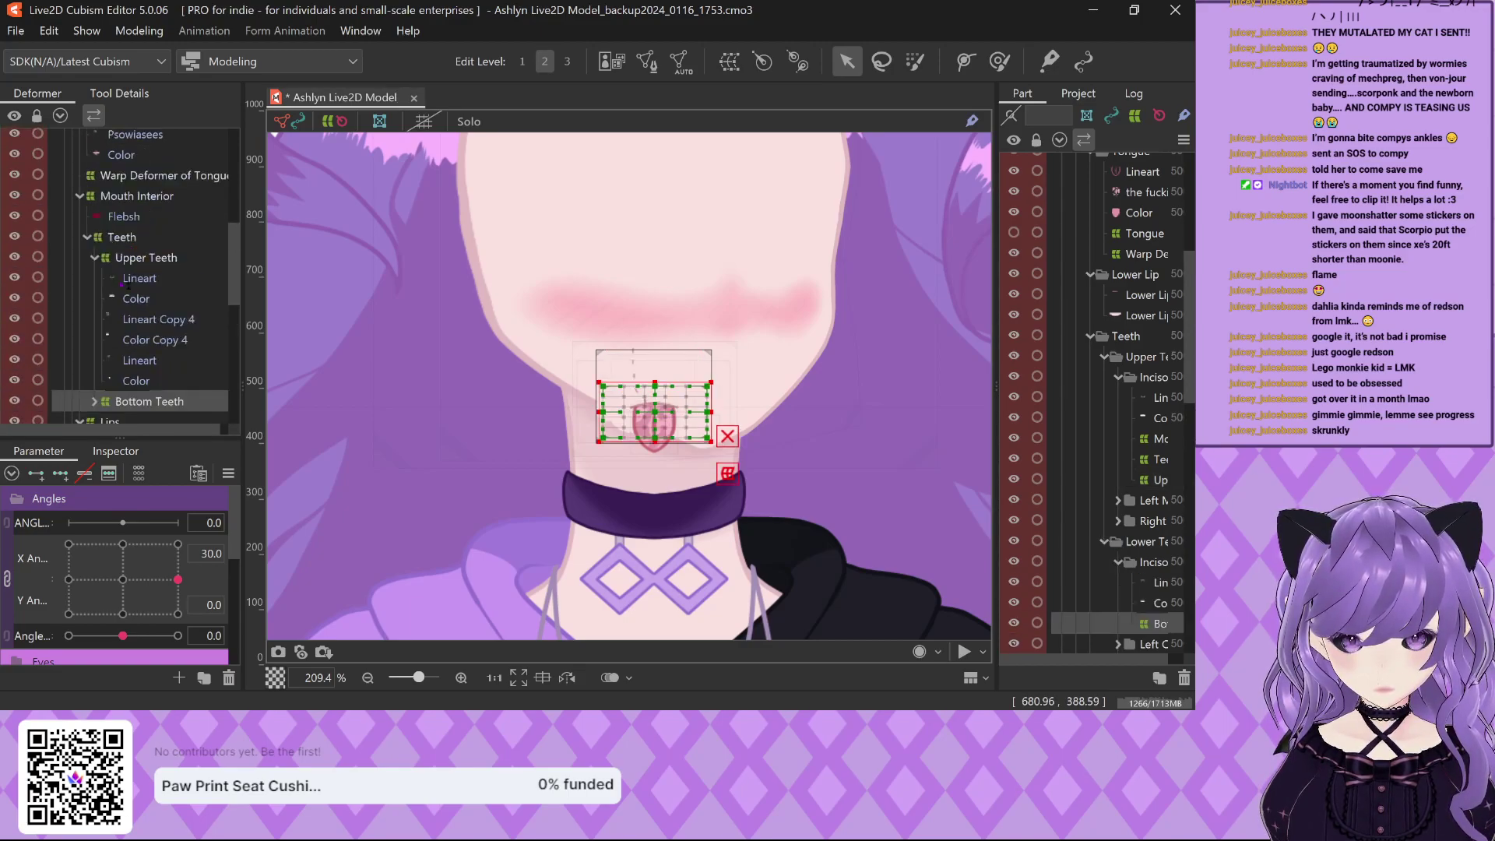
Collapse the Teeth group and check the Lips, Teeth and Mouth Interior deformers.
click(88, 237)
click(125, 261)
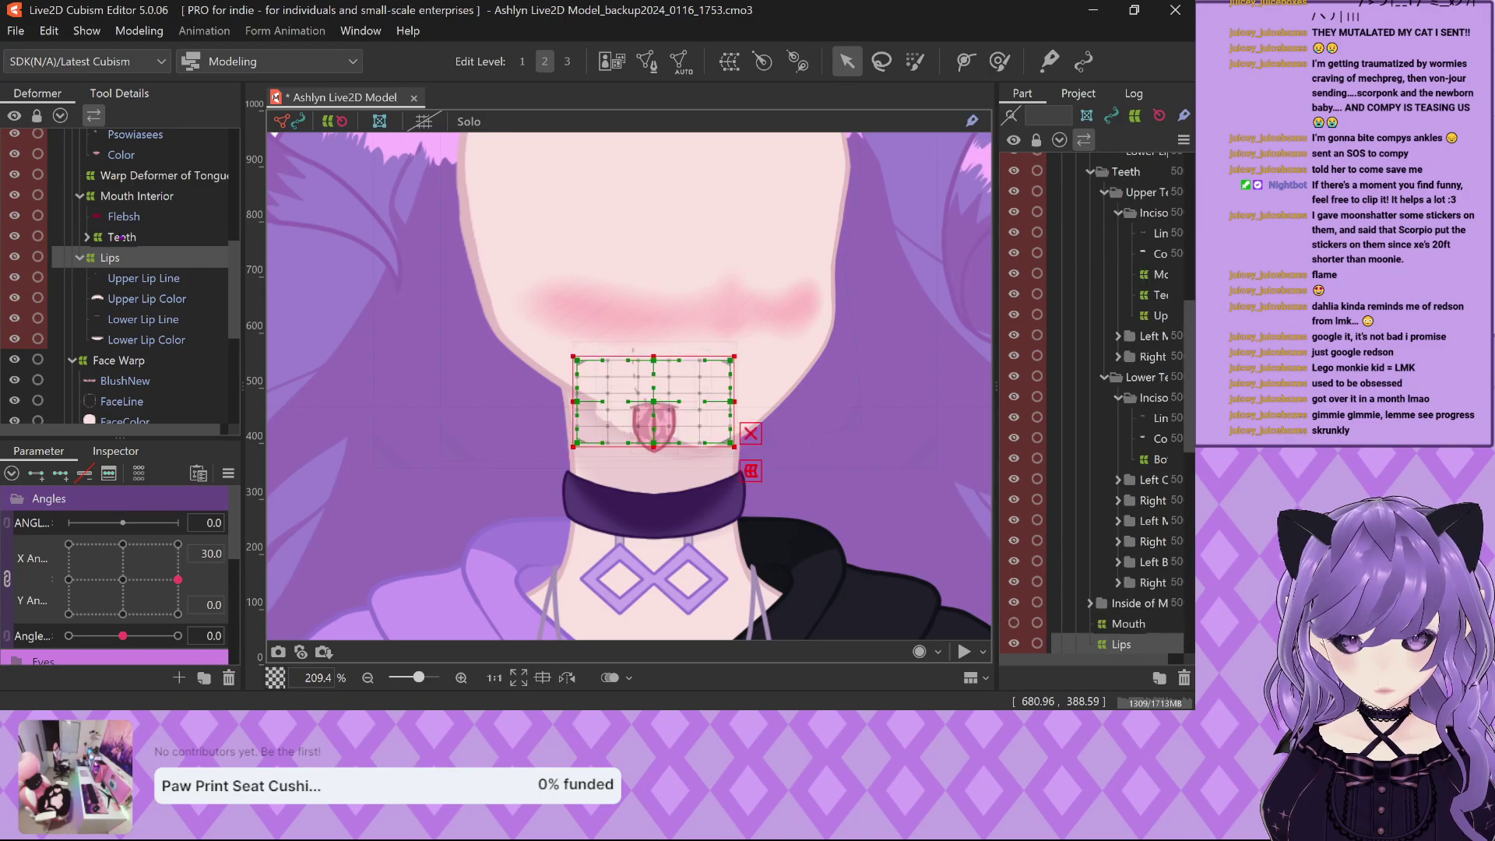
click(122, 238)
click(126, 217)
click(132, 199)
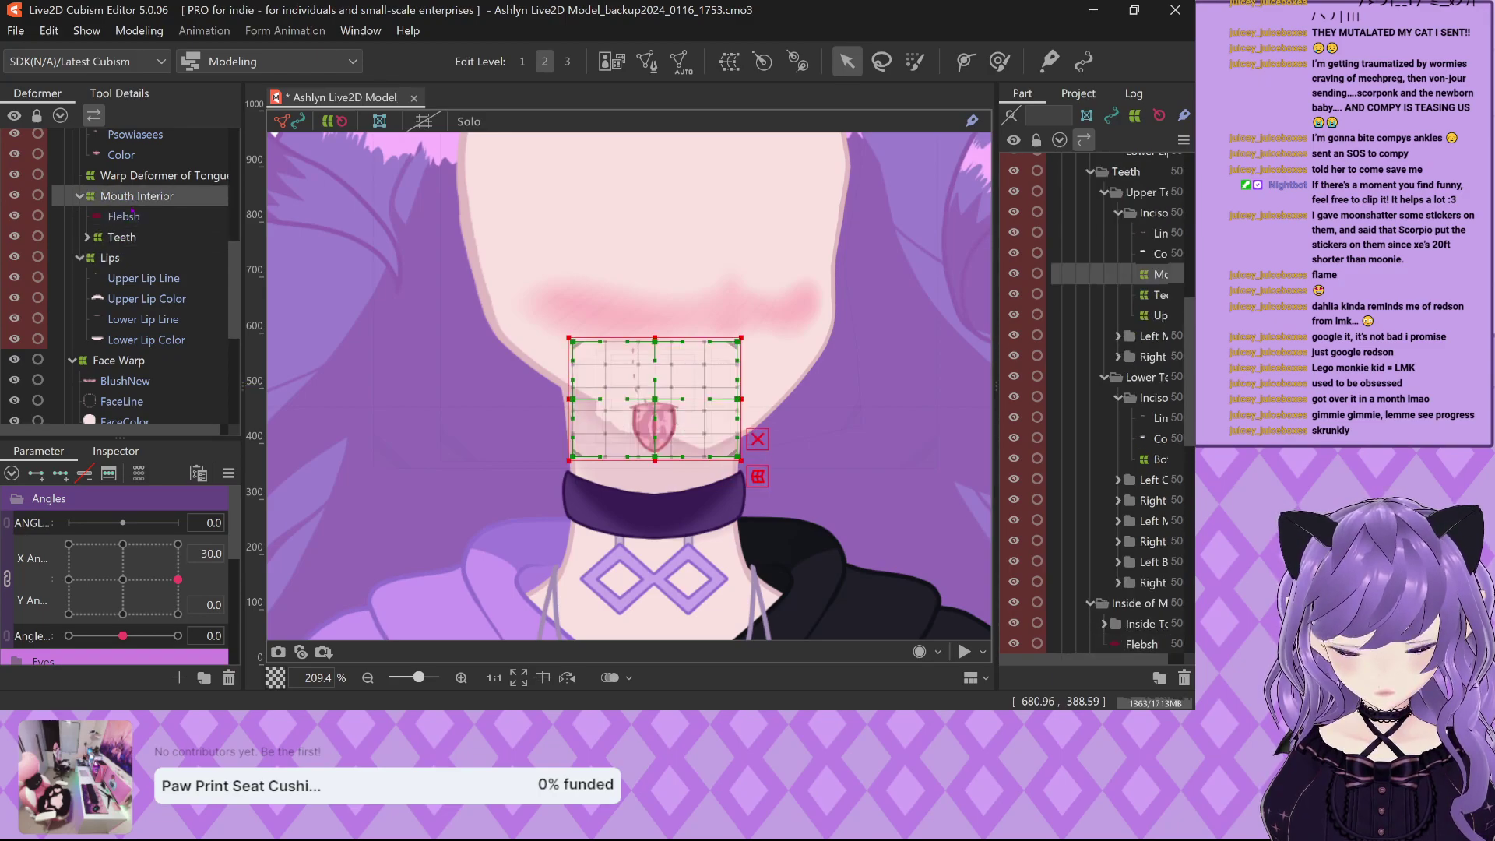
click(134, 213)
click(132, 198)
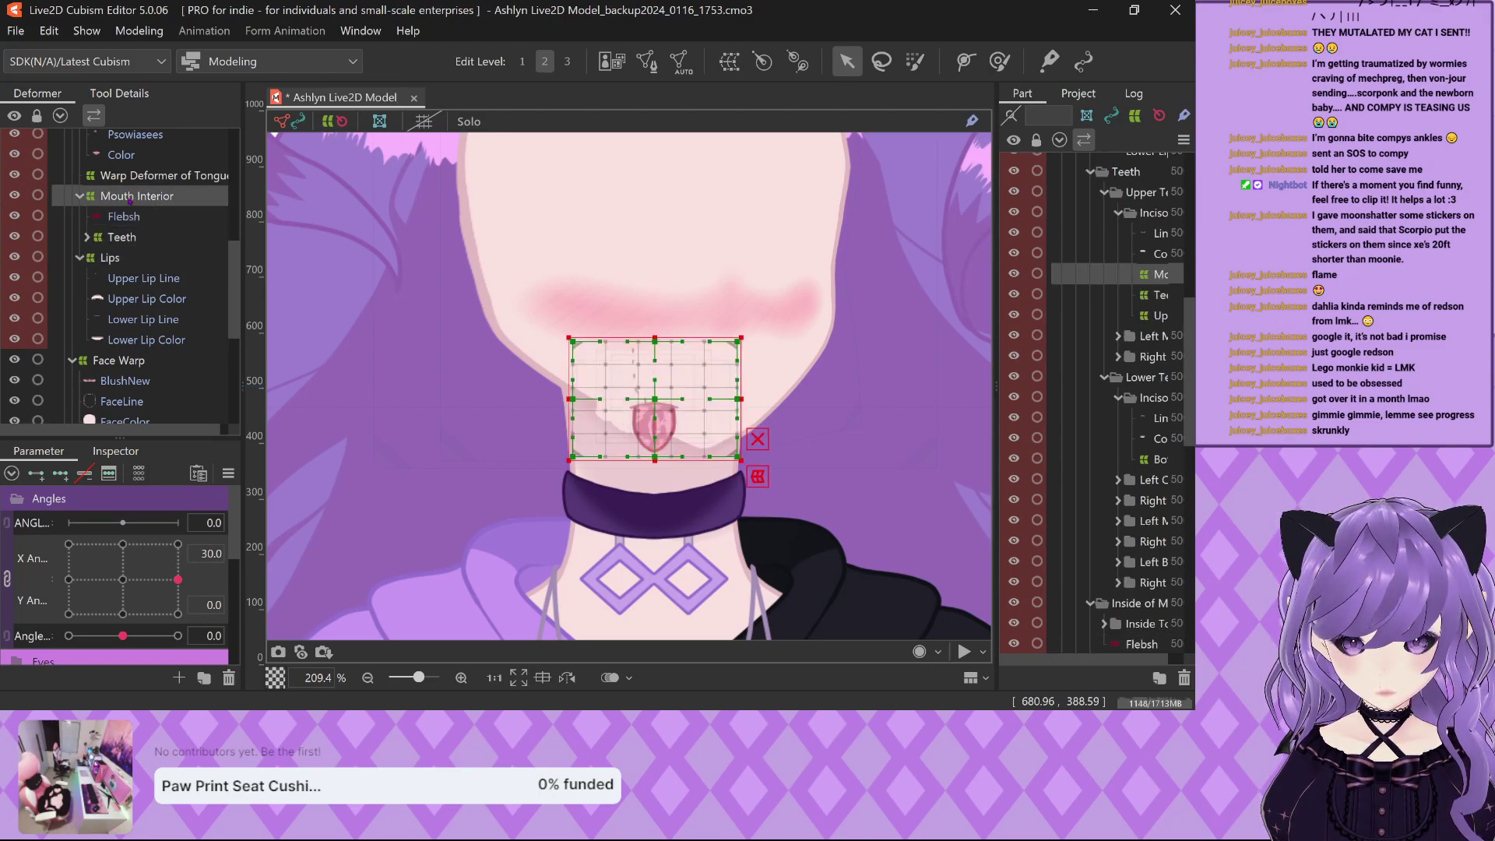
scroll(120, 220, up, 3)
Drag the tongue's warp deformer under Tongue, collapse Tongue, and select the Mouth deformer.
key(Up)
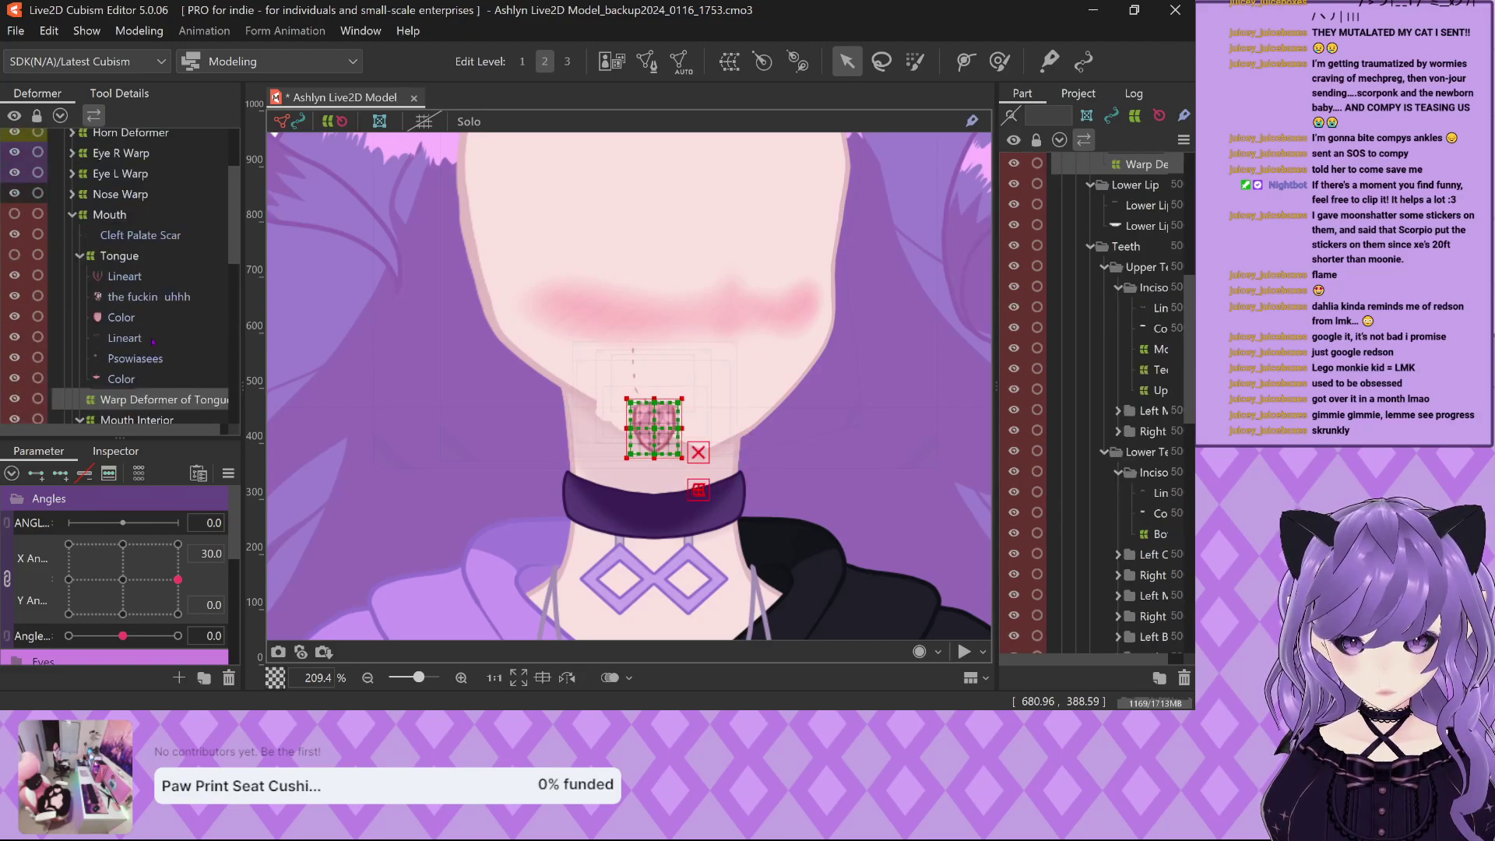
click(131, 261)
drag(156, 395, 150, 269)
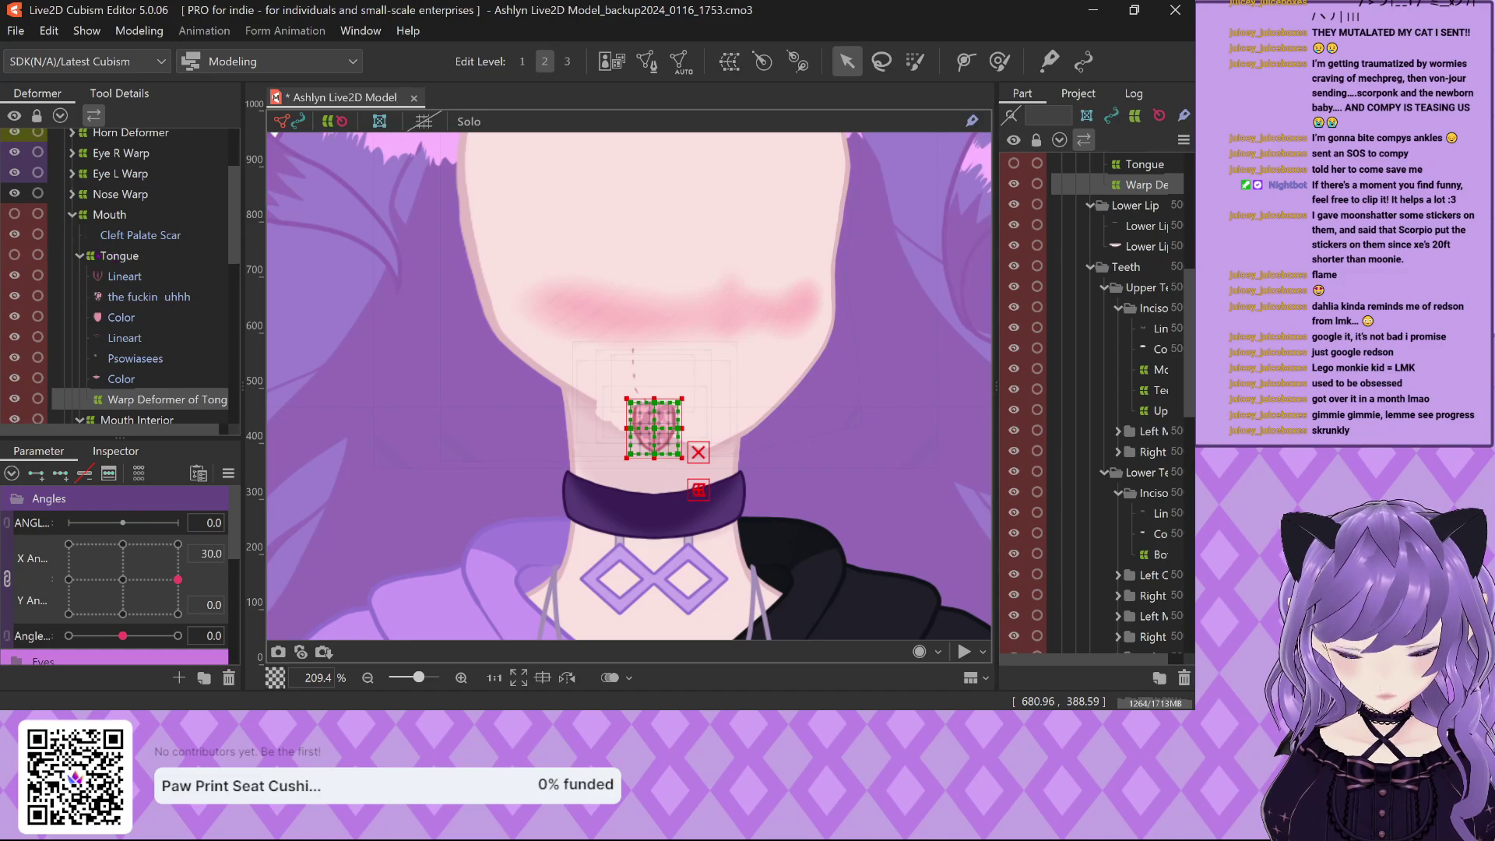
click(78, 257)
click(116, 235)
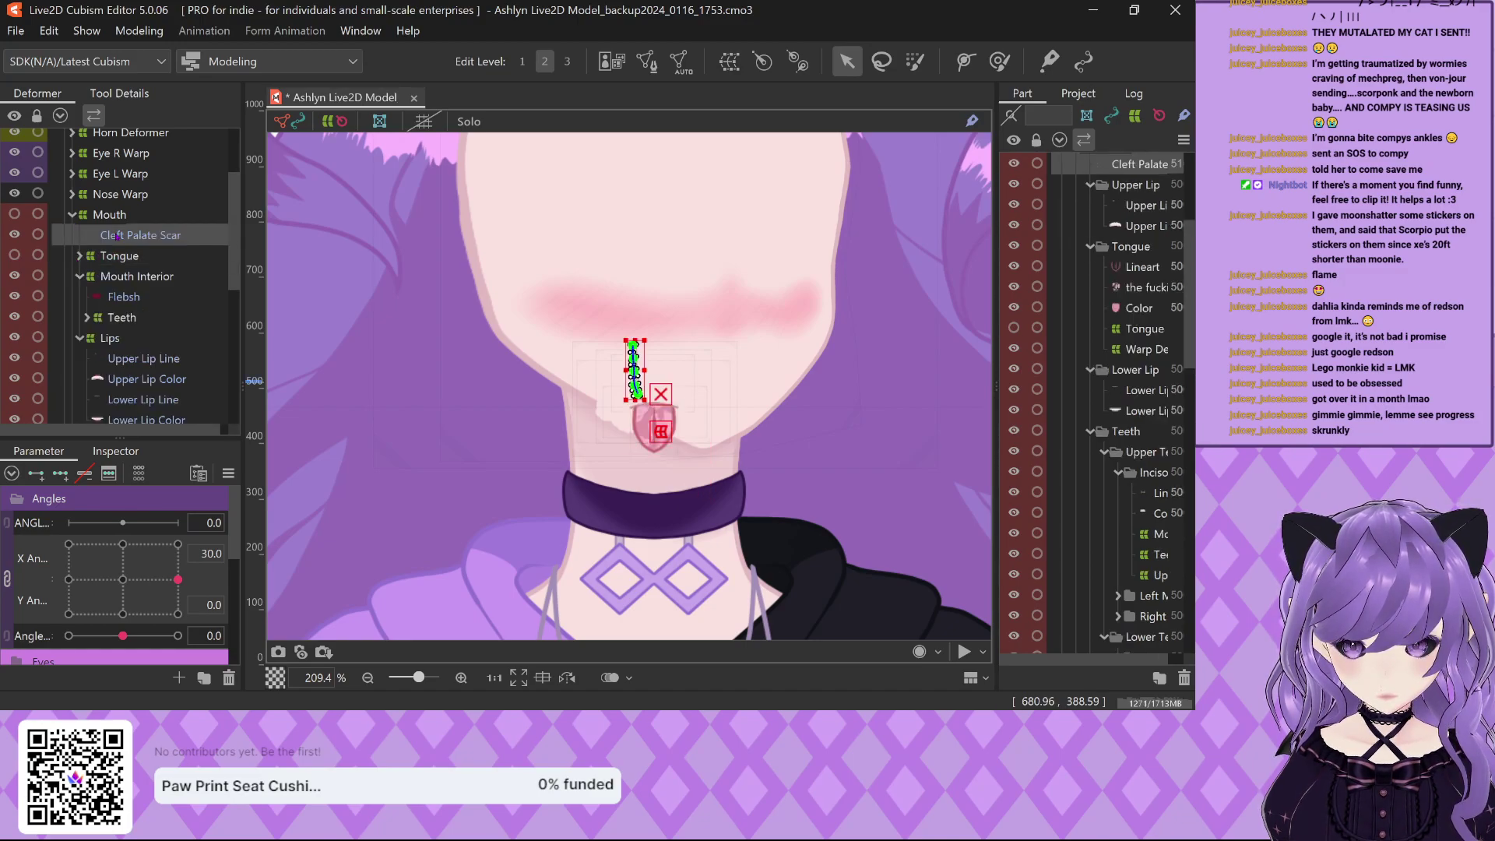
click(89, 219)
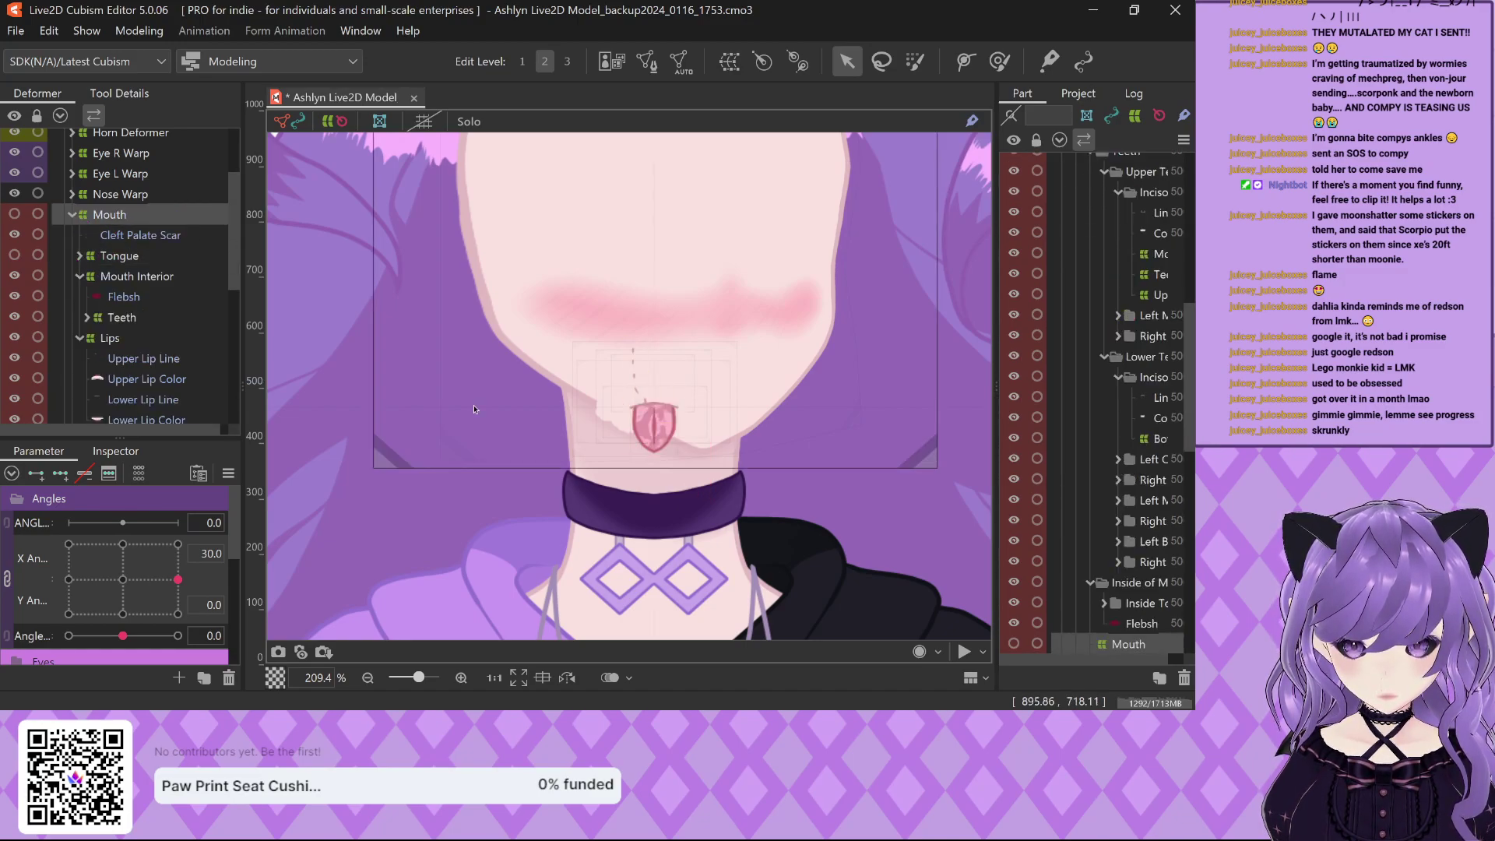
scroll(474, 409, down, 3)
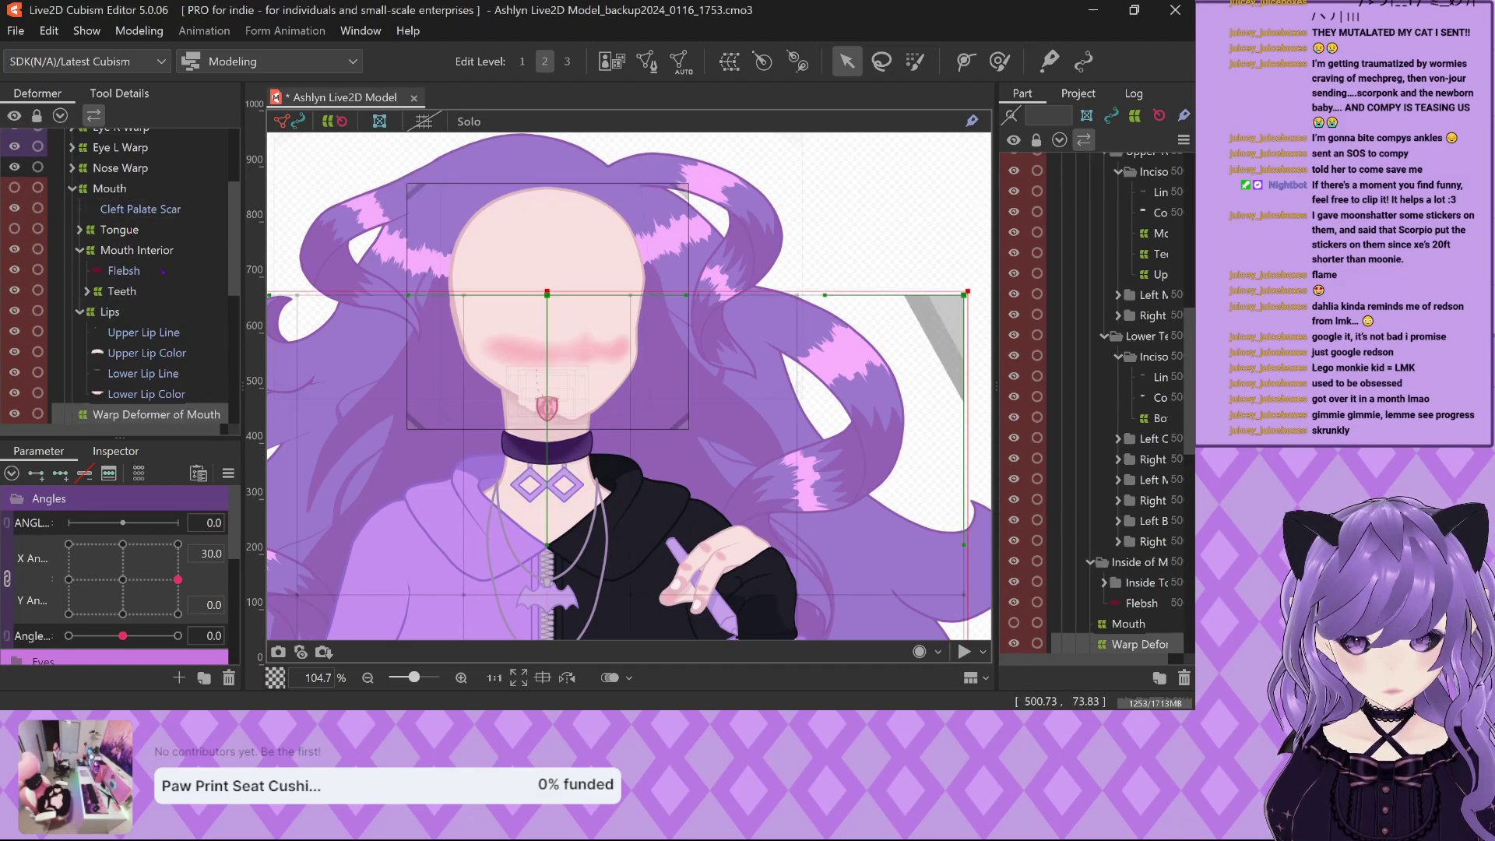
scroll(581, 235, down, 10)
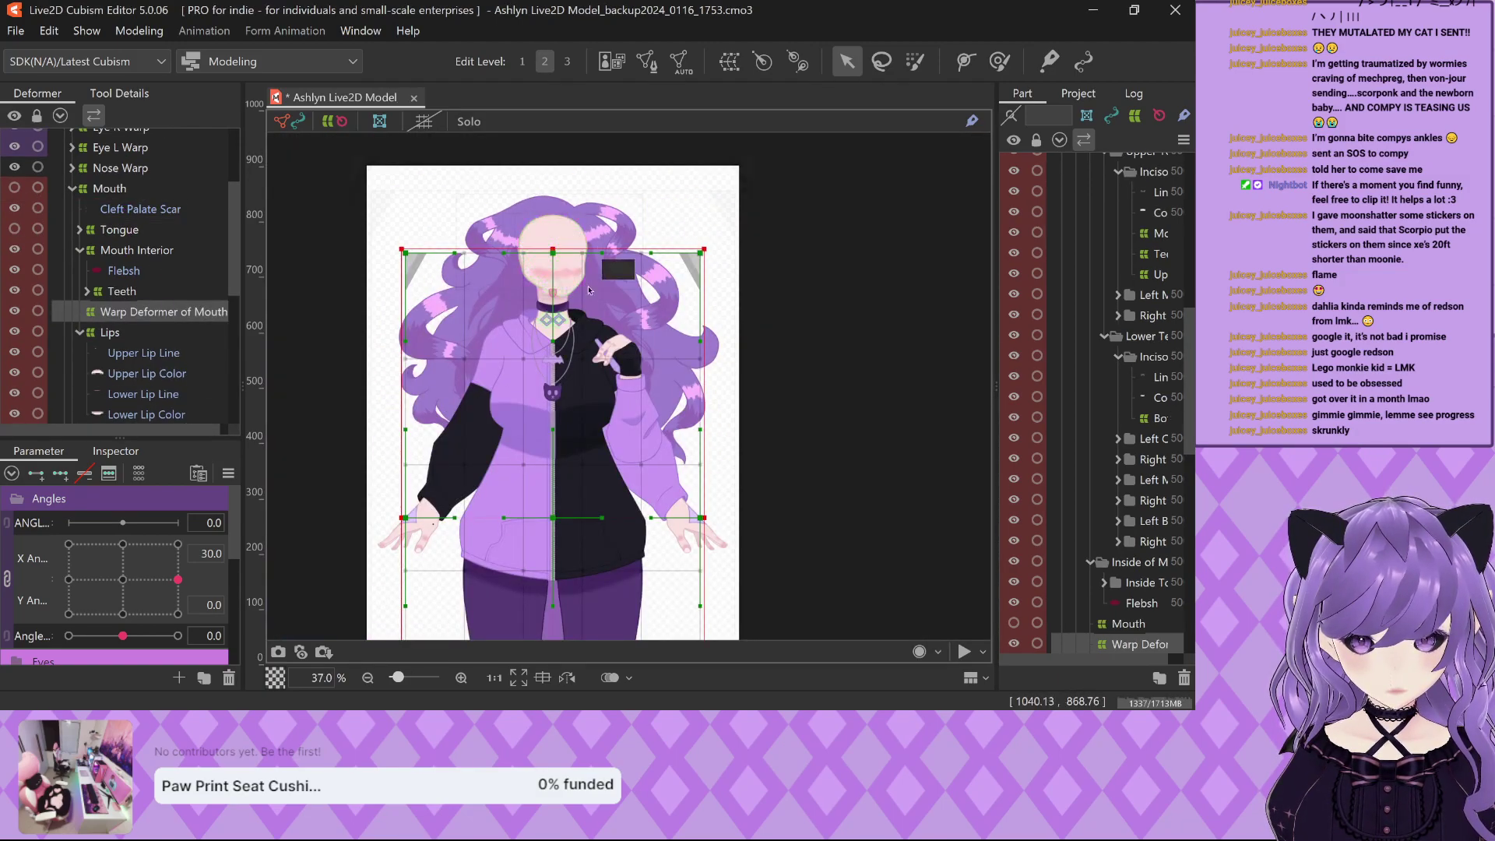
drag(576, 515, 576, 278)
scroll(574, 252, up, 3)
scroll(576, 252, up, 12)
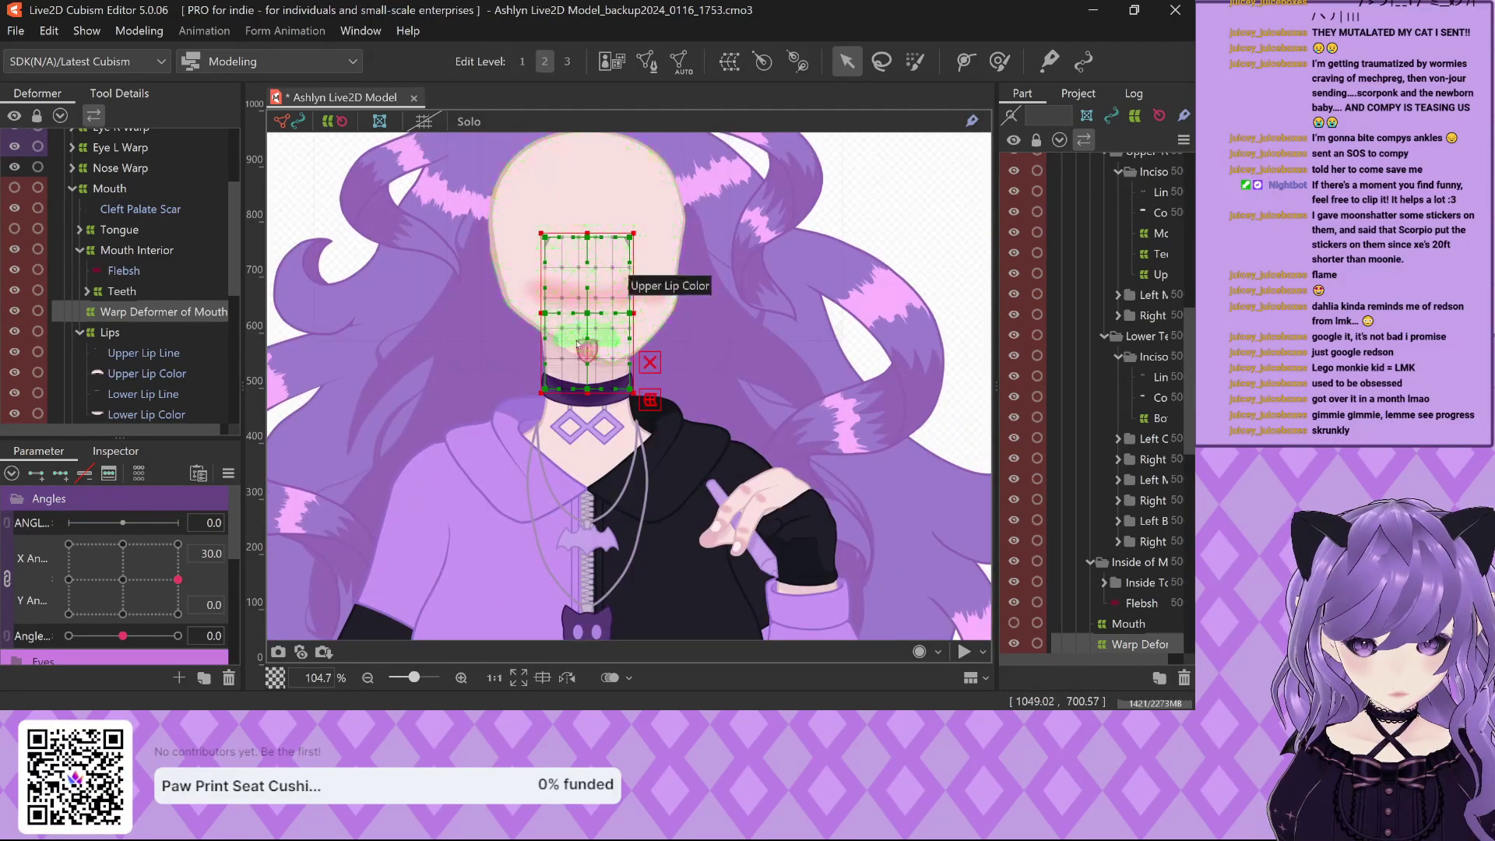
drag(608, 492, 605, 425)
scroll(584, 311, down, 8)
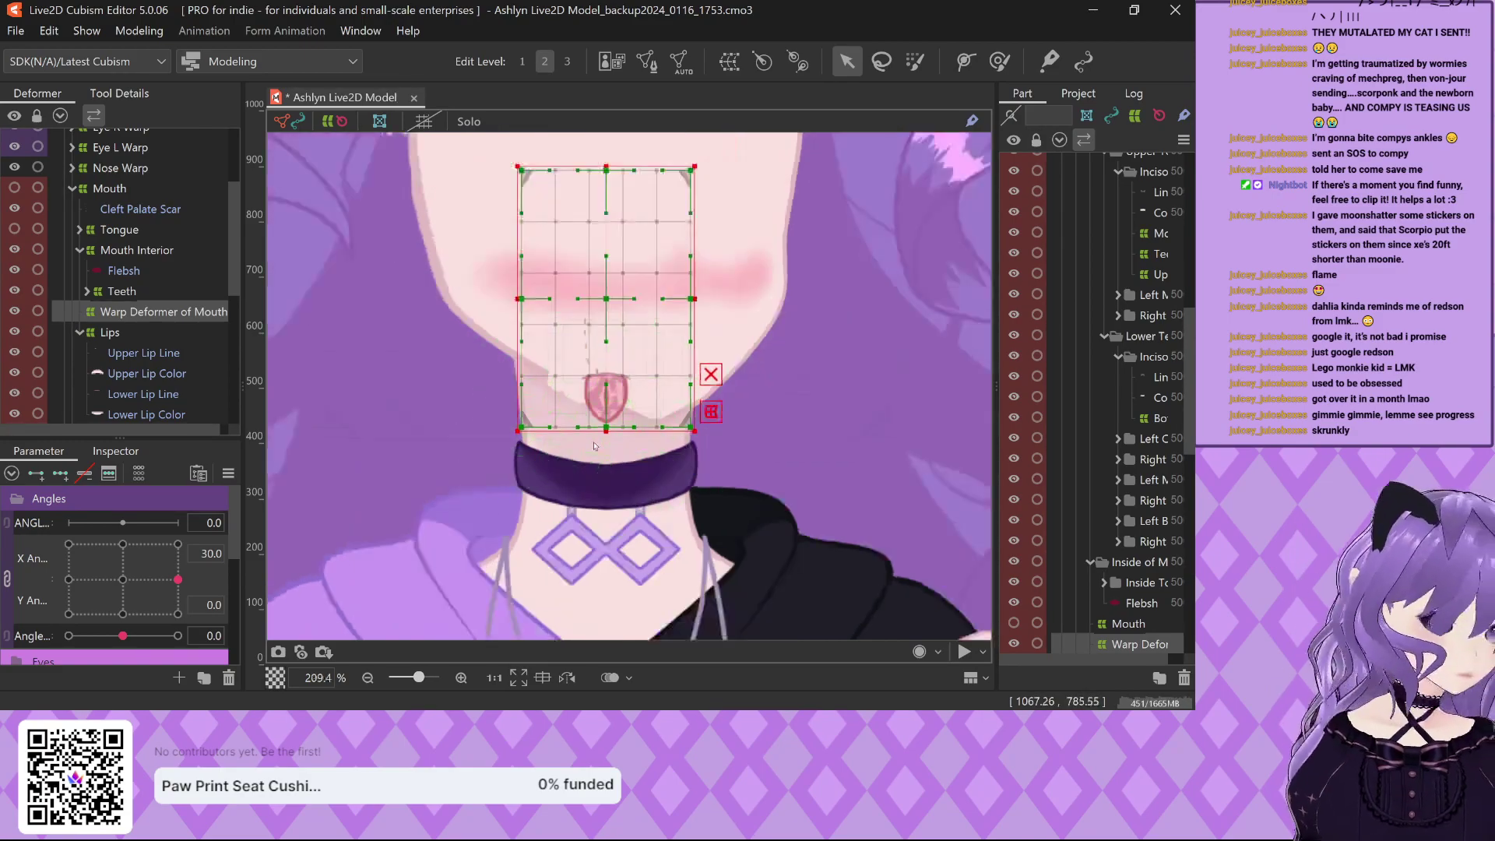
scroll(579, 247, up, 8)
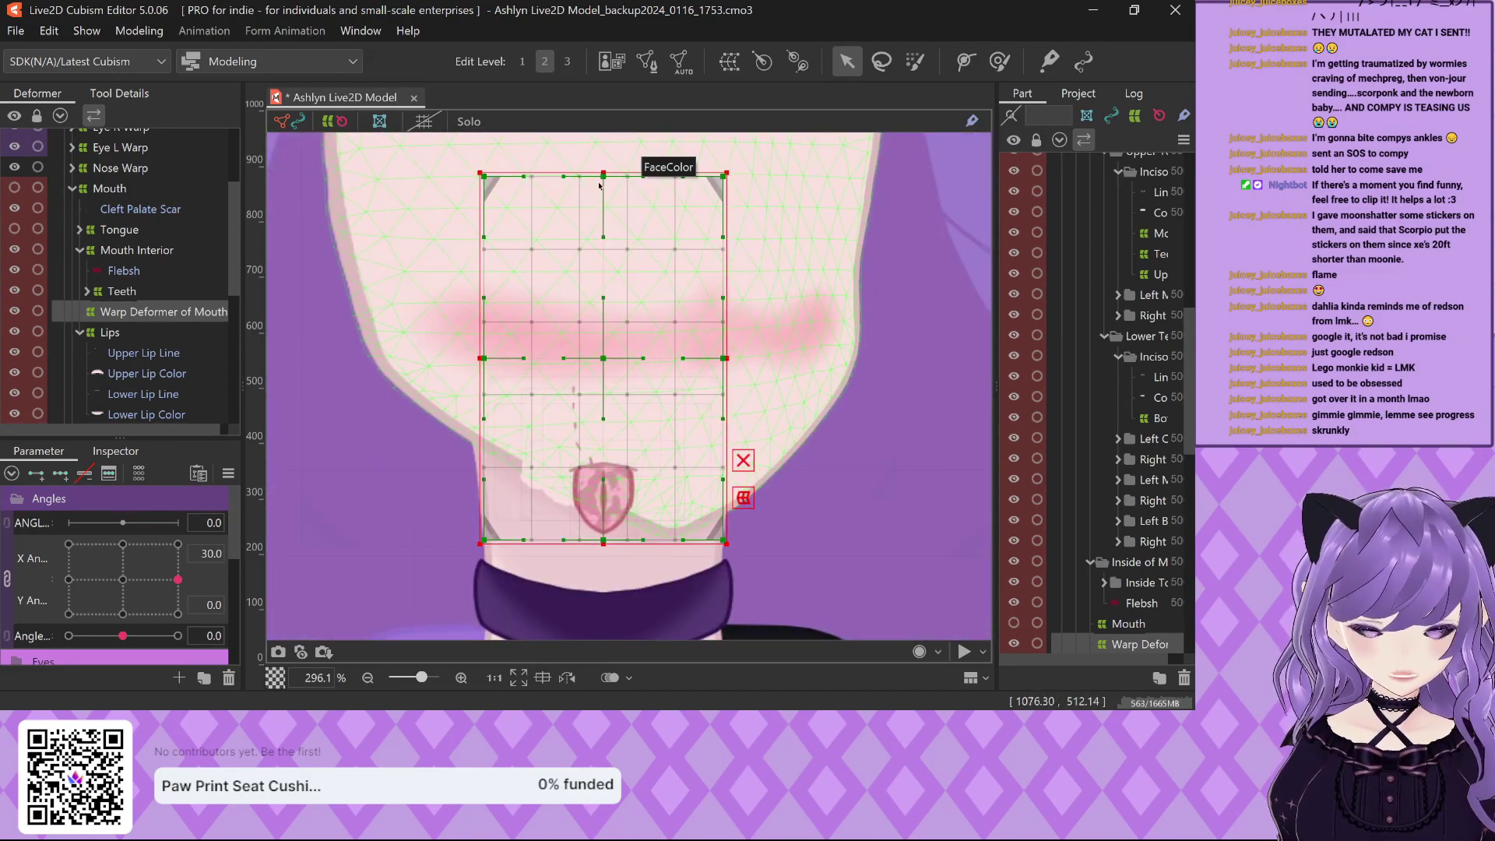
drag(604, 173, 593, 363)
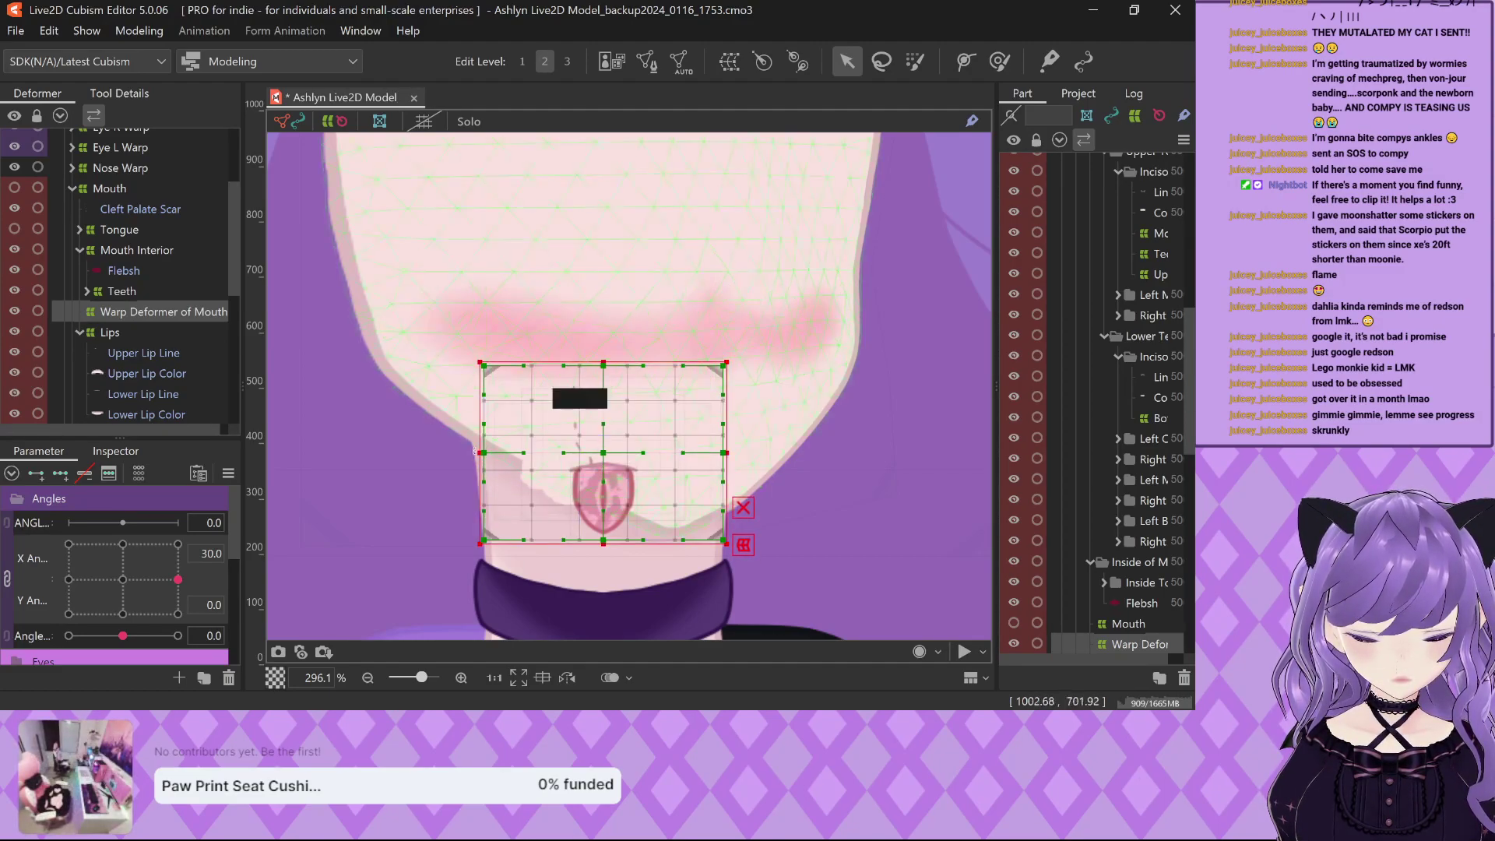
drag(483, 453, 511, 453)
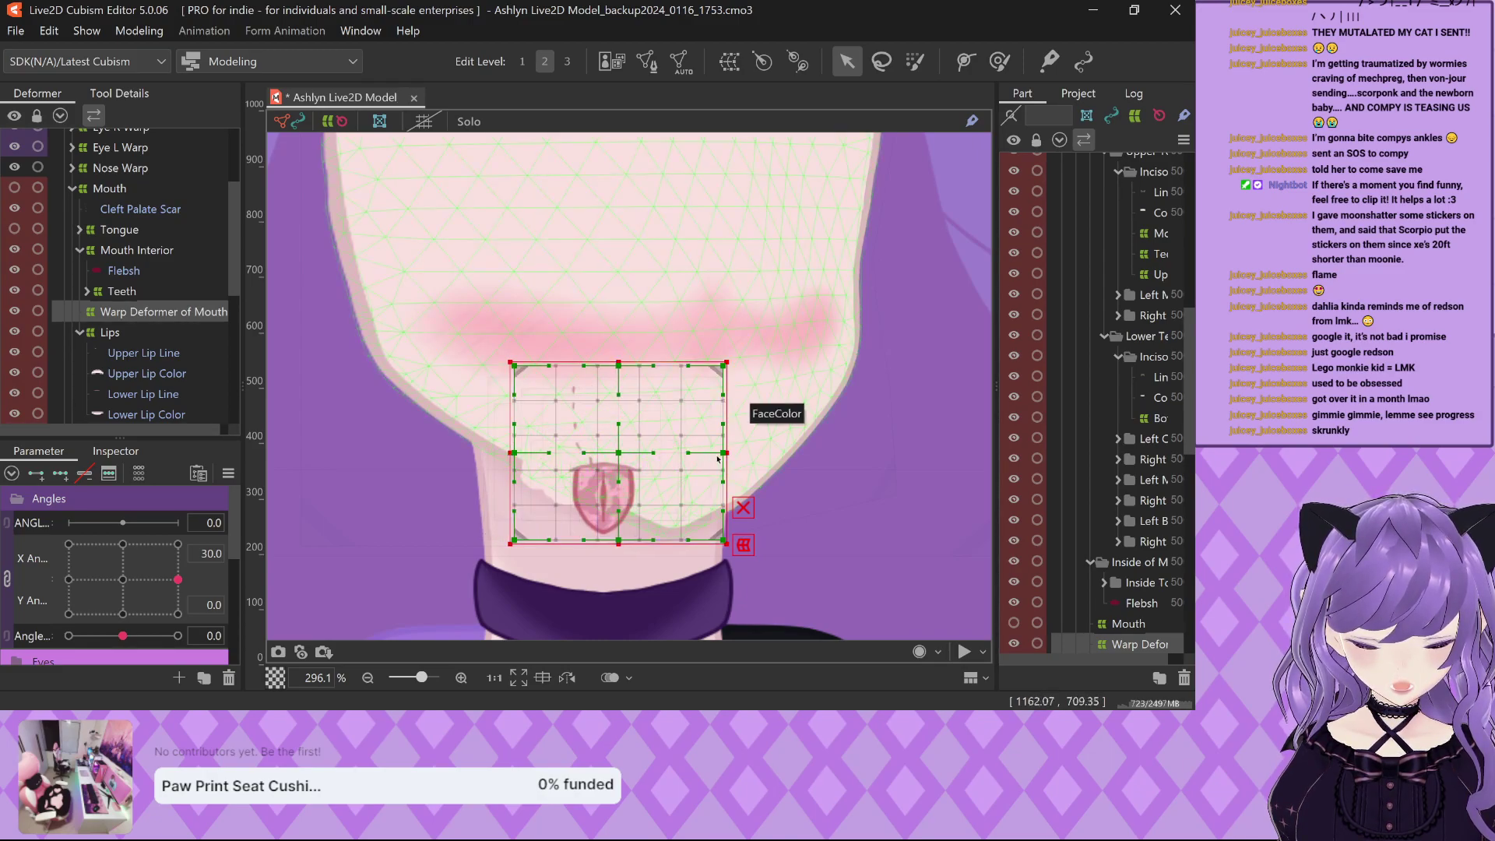
drag(725, 452, 694, 452)
scroll(463, 381, down, 5)
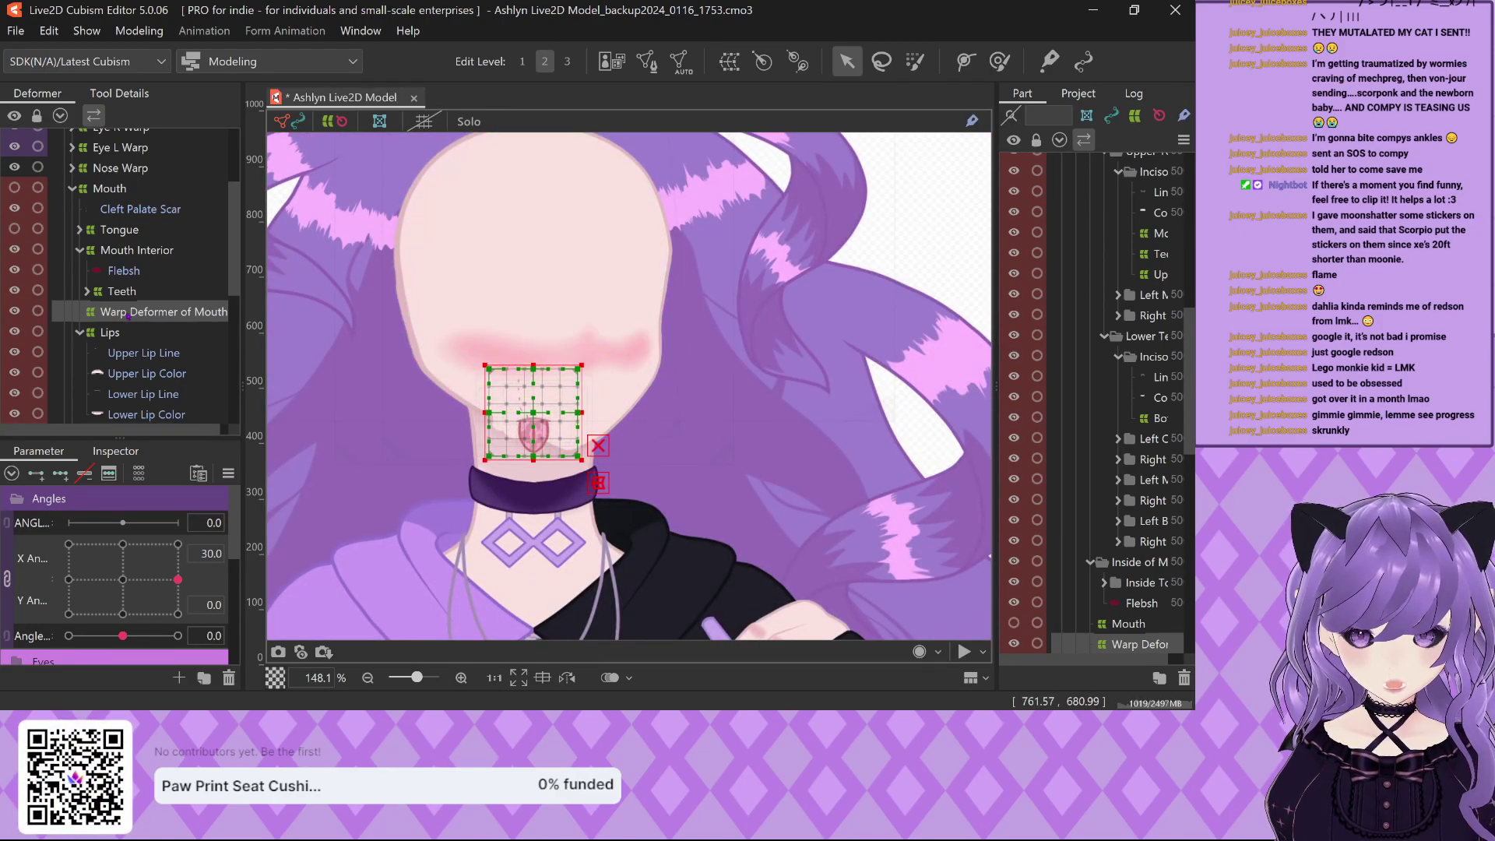
right_click(133, 312)
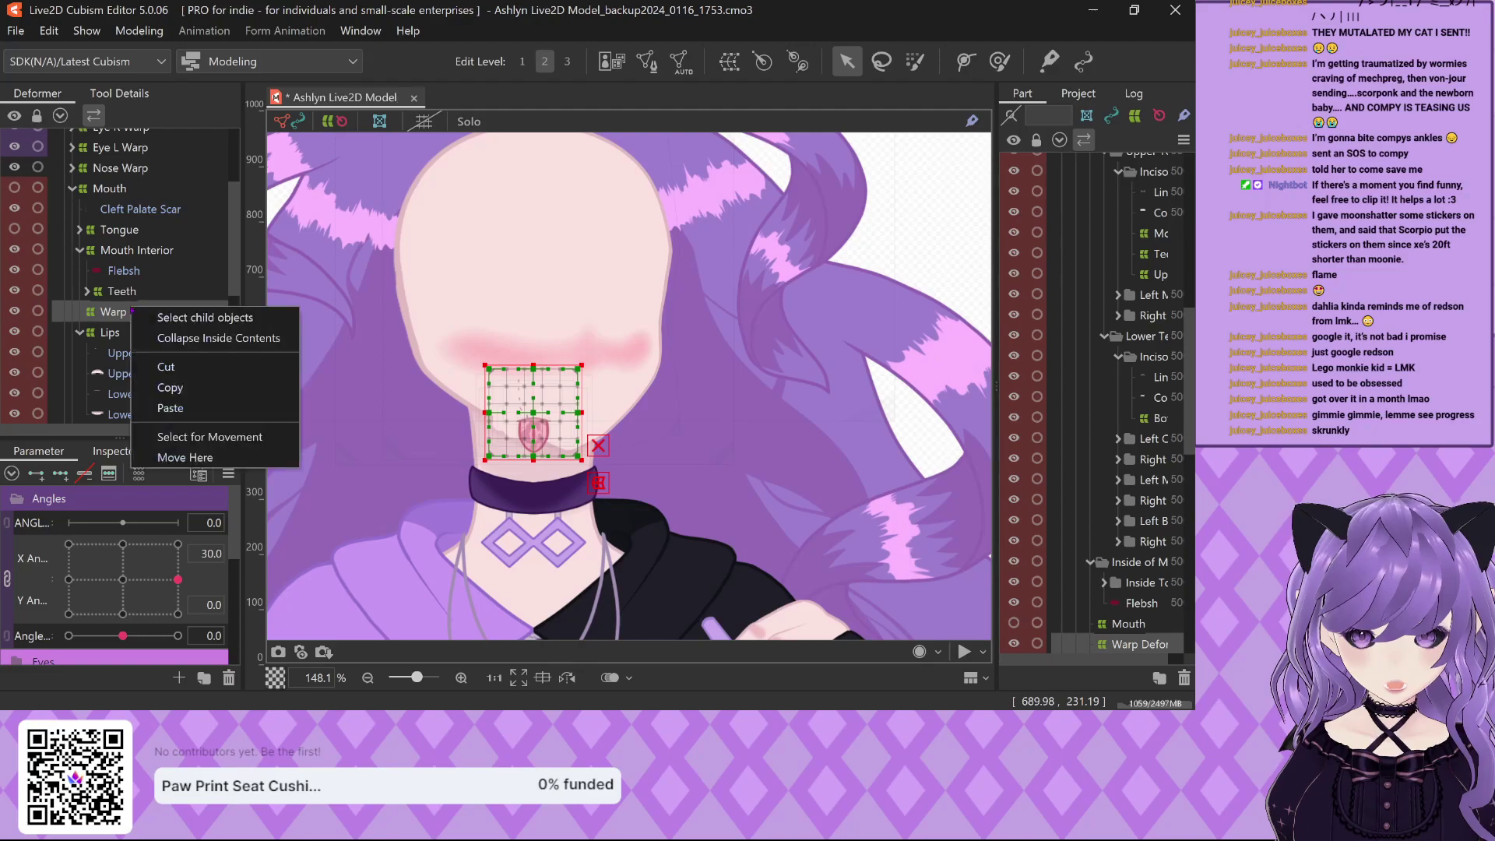
click(113, 317)
scroll(495, 407, up, 10)
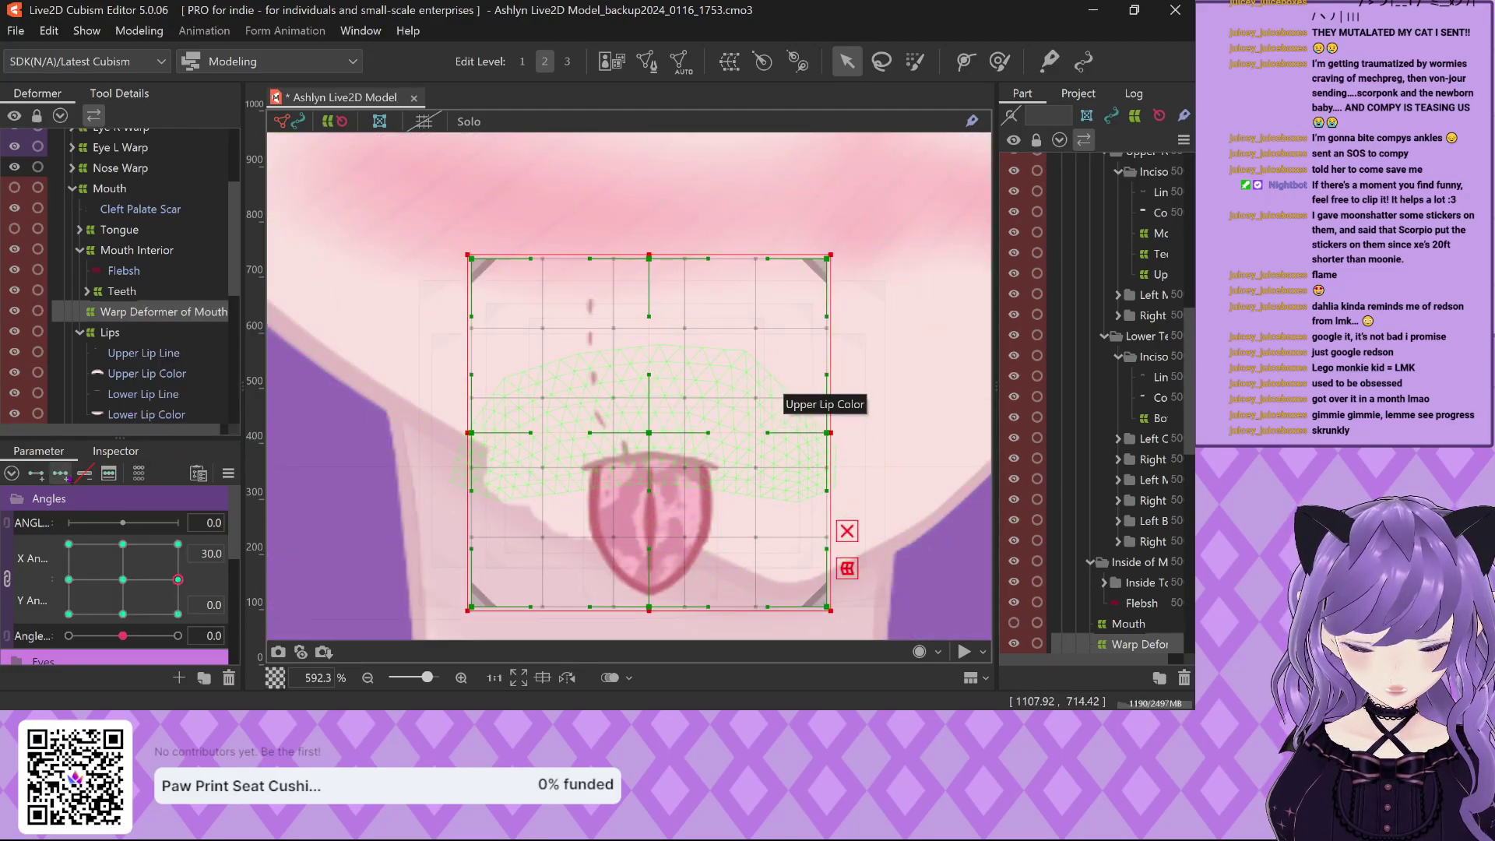
scroll(421, 436, down, 2)
drag(696, 453, 707, 390)
key(ctrl+z)
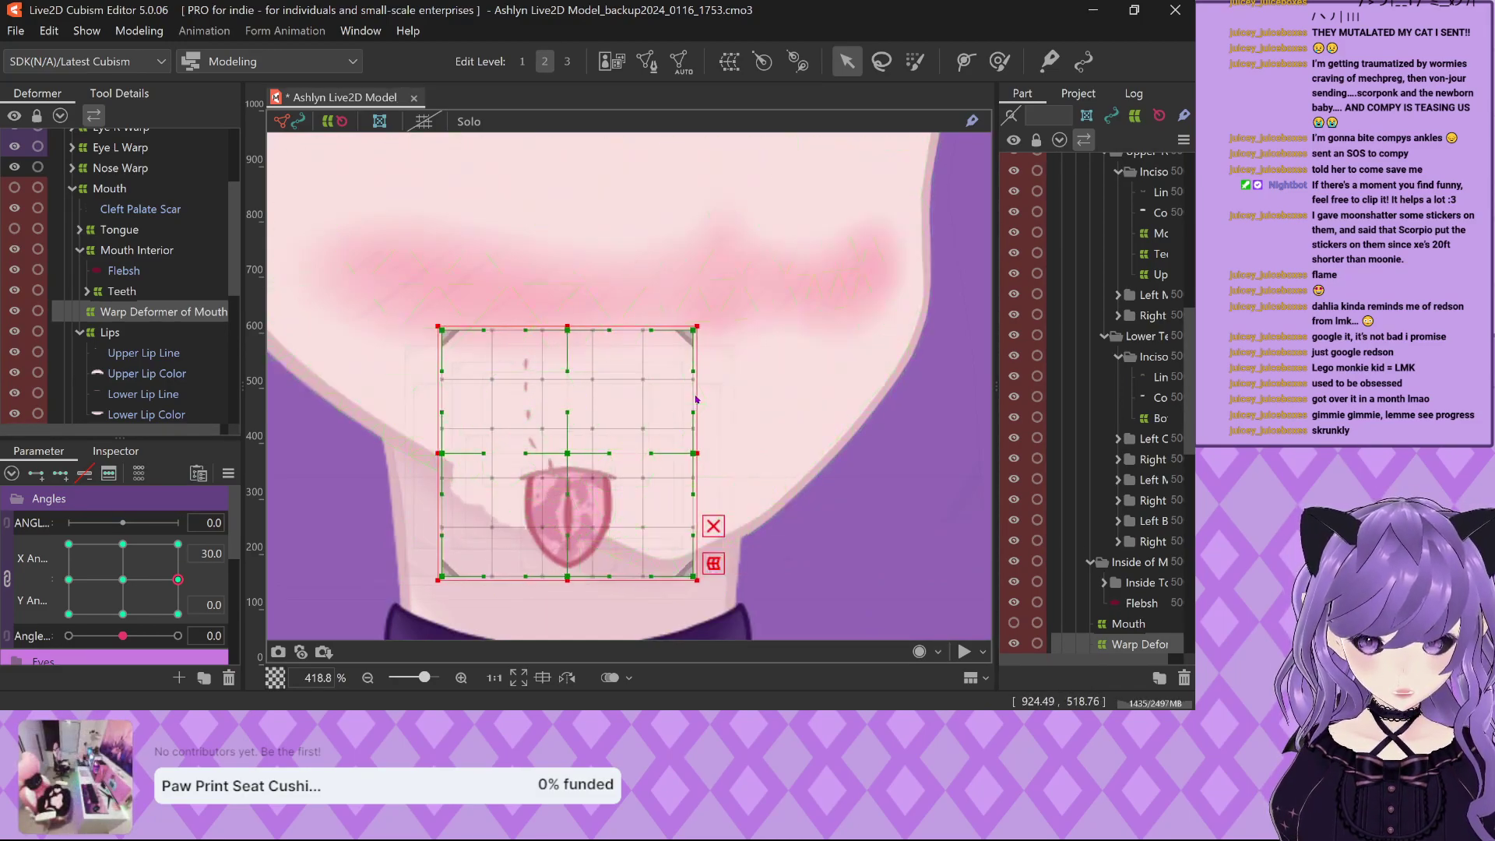
key(ctrl+z)
key(ctrl+z)
key(ctrl+z)
key(ctrl+z)
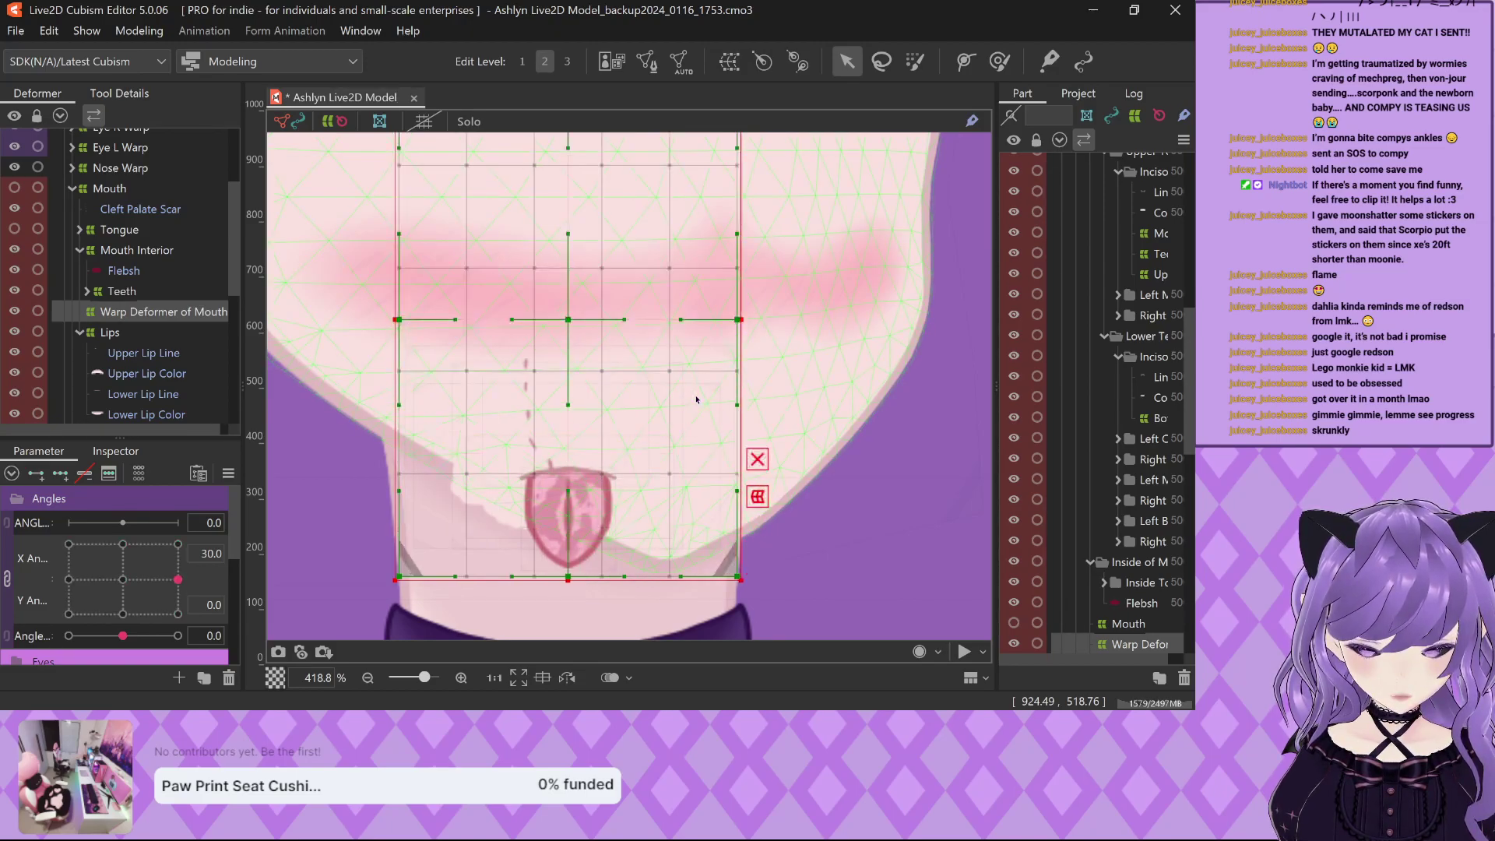
key(ctrl+z)
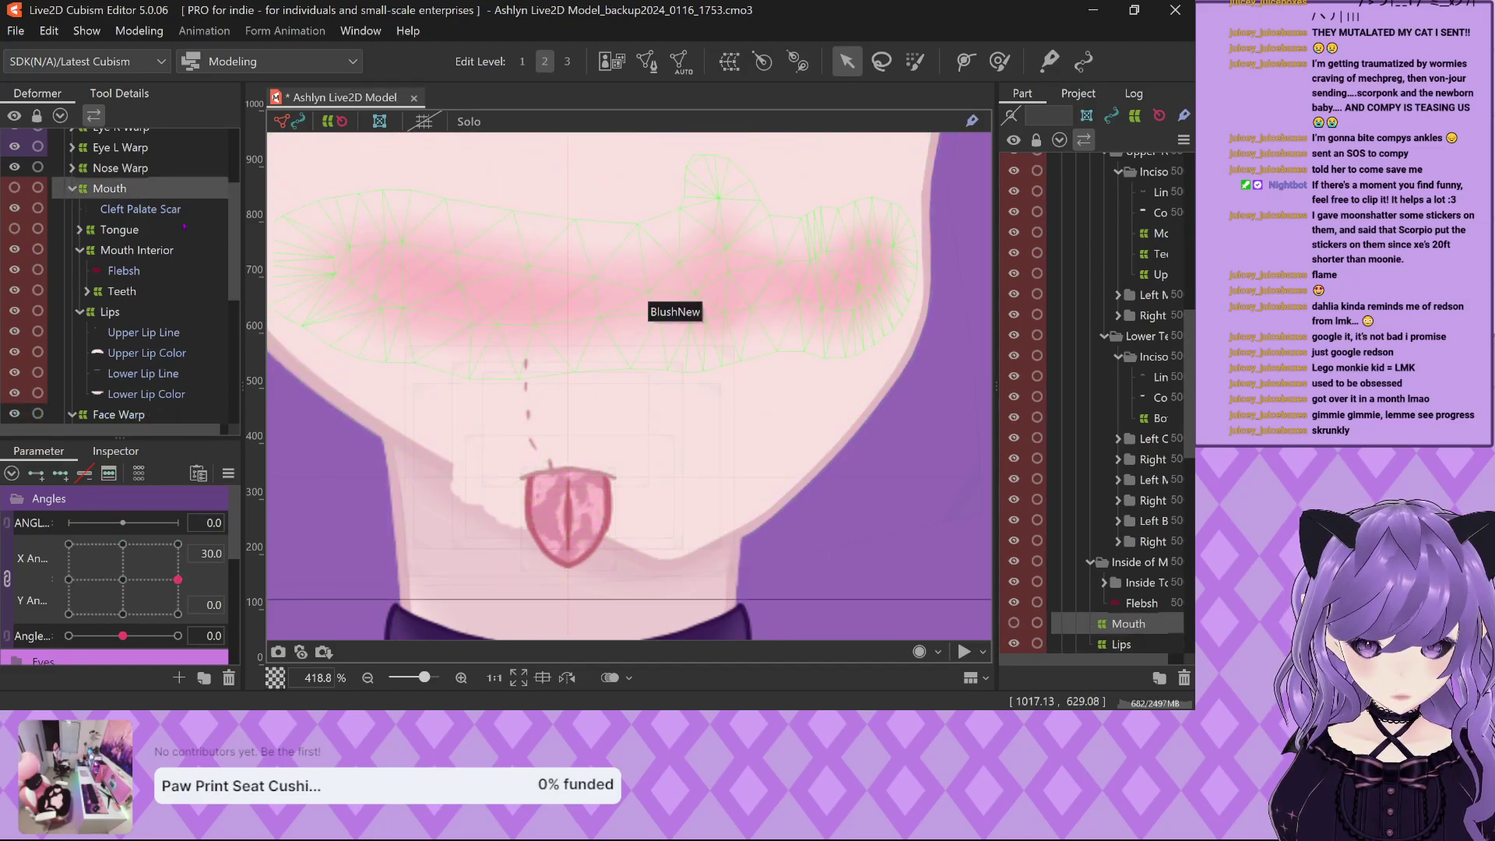
key(ctrl+z)
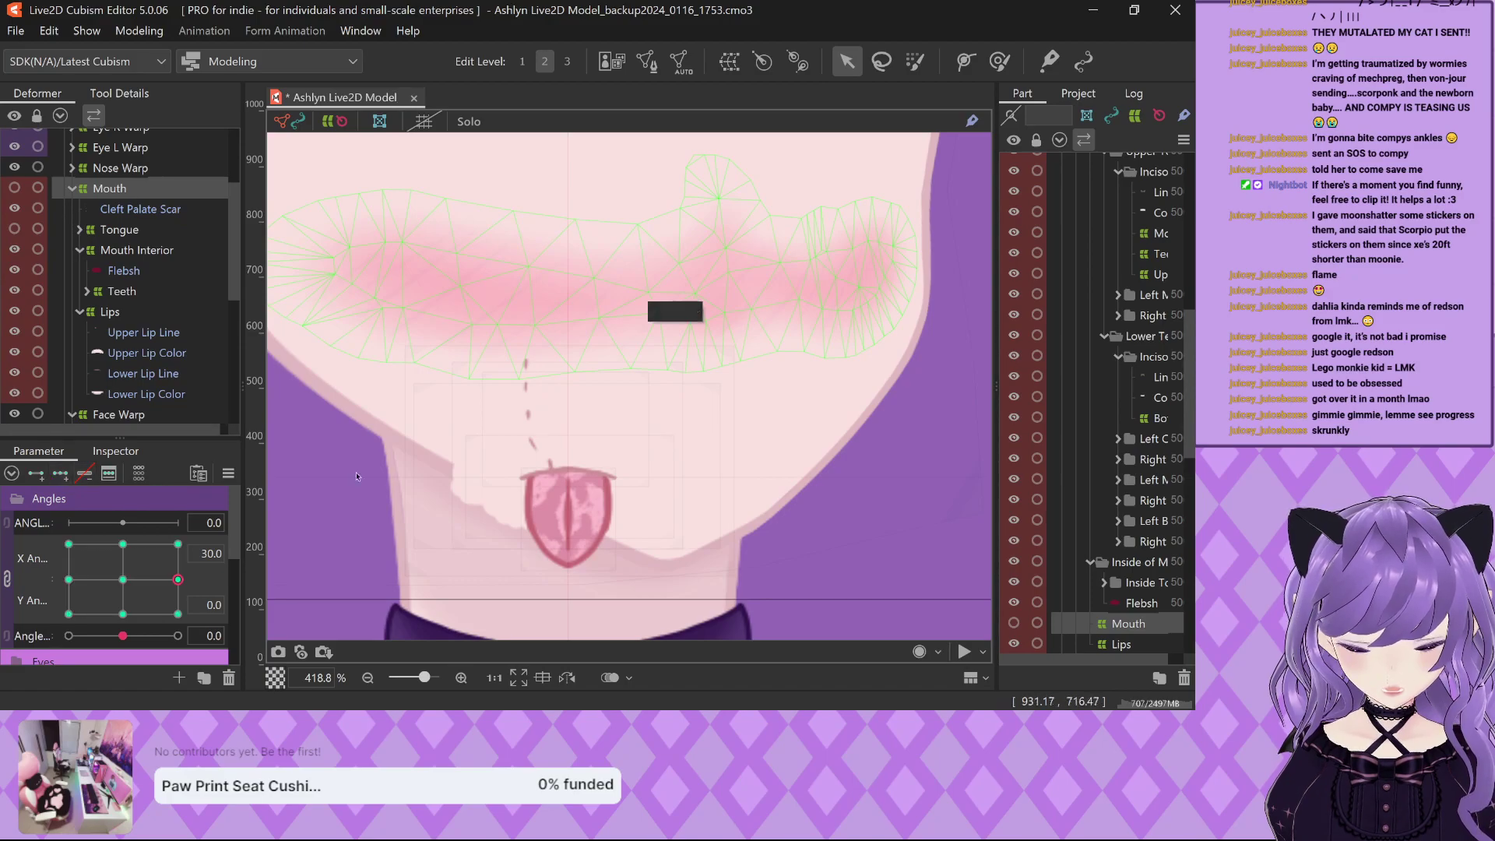
scroll(545, 311, down, 10)
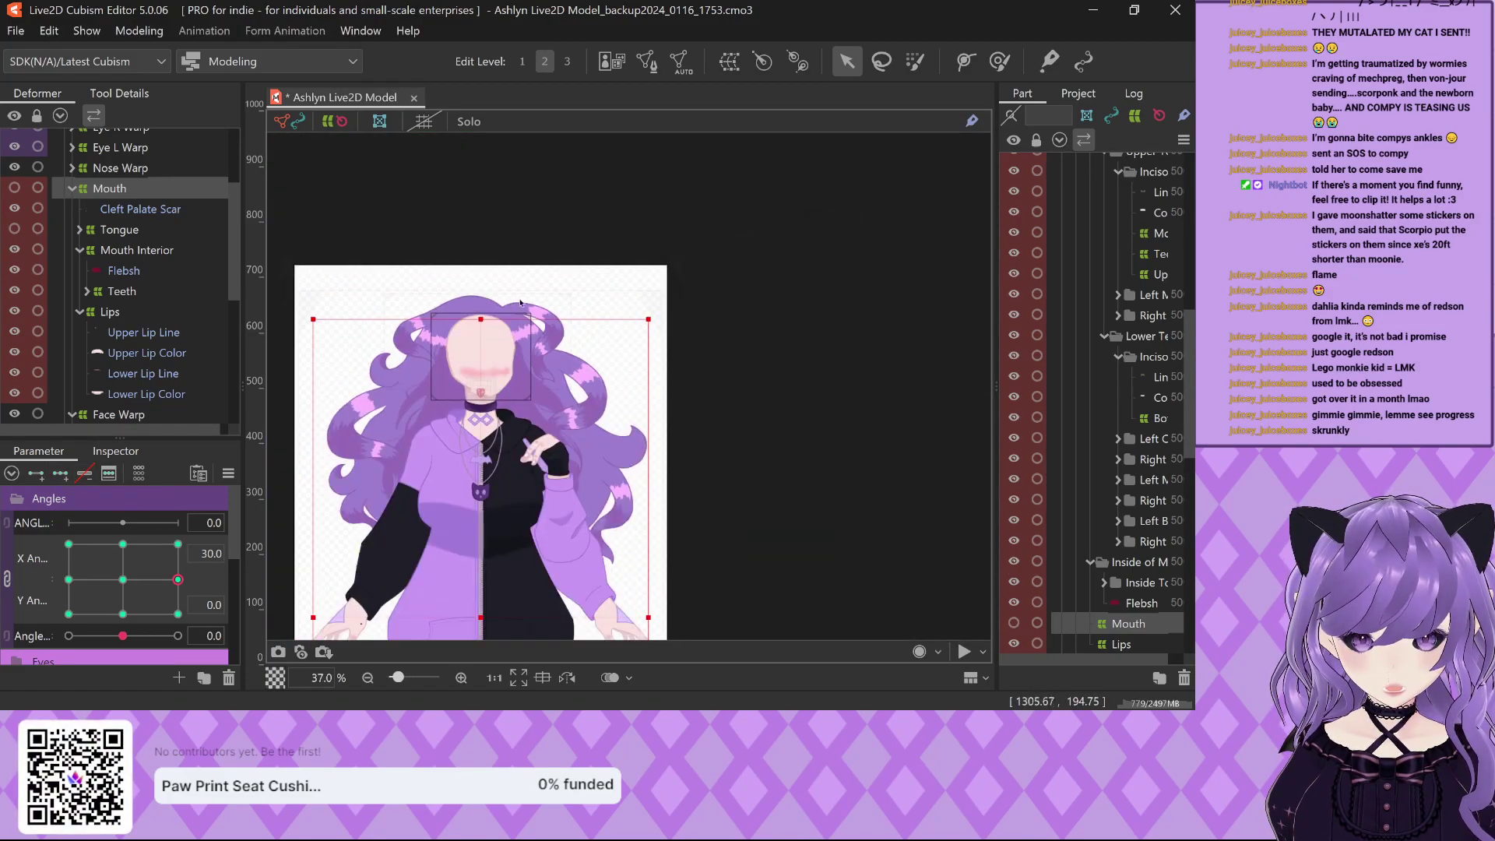
click(596, 321)
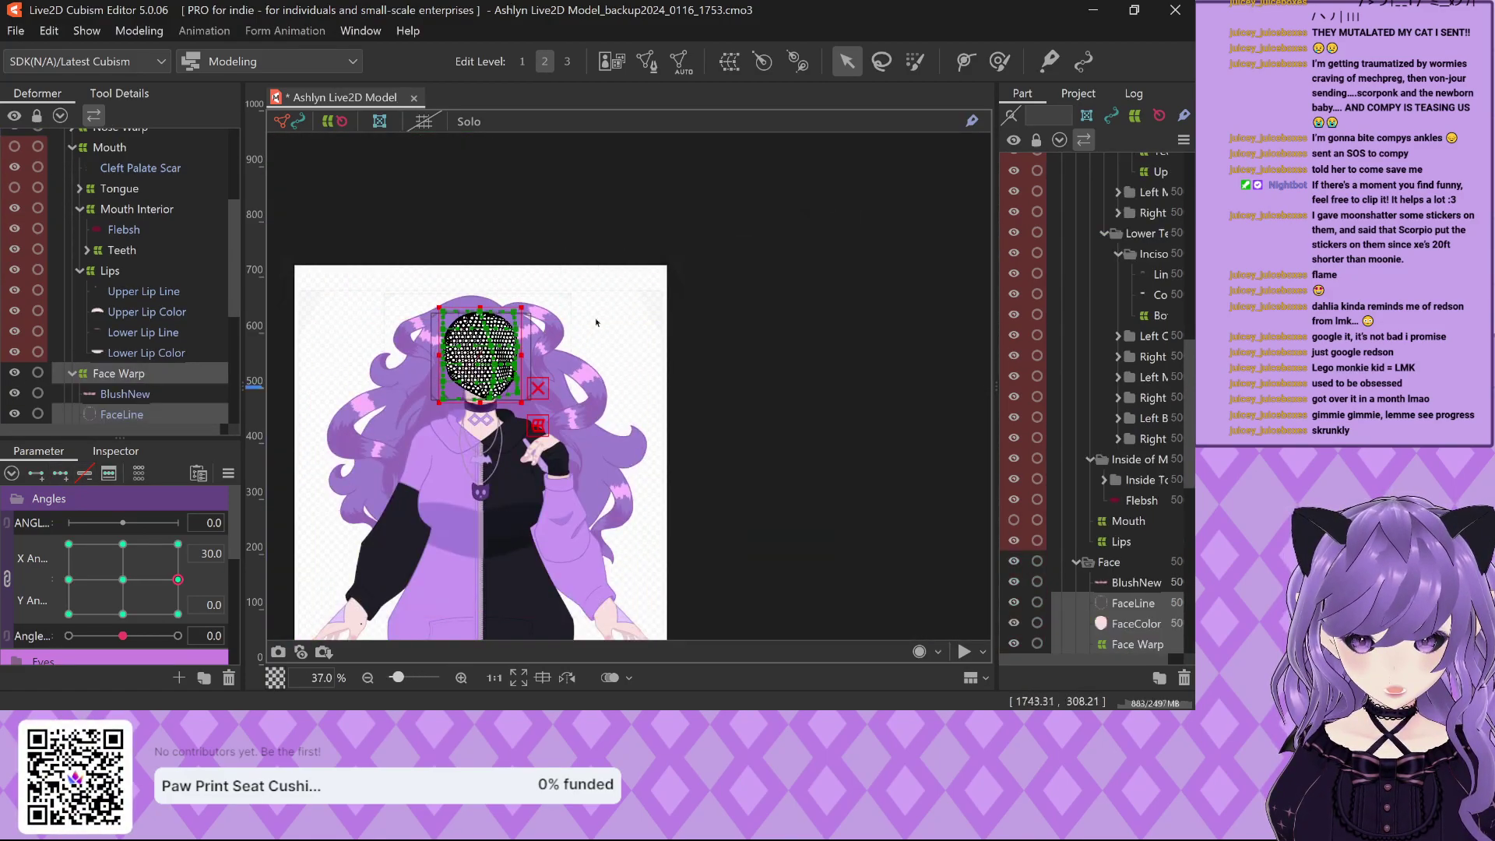
scroll(479, 436, up, 3)
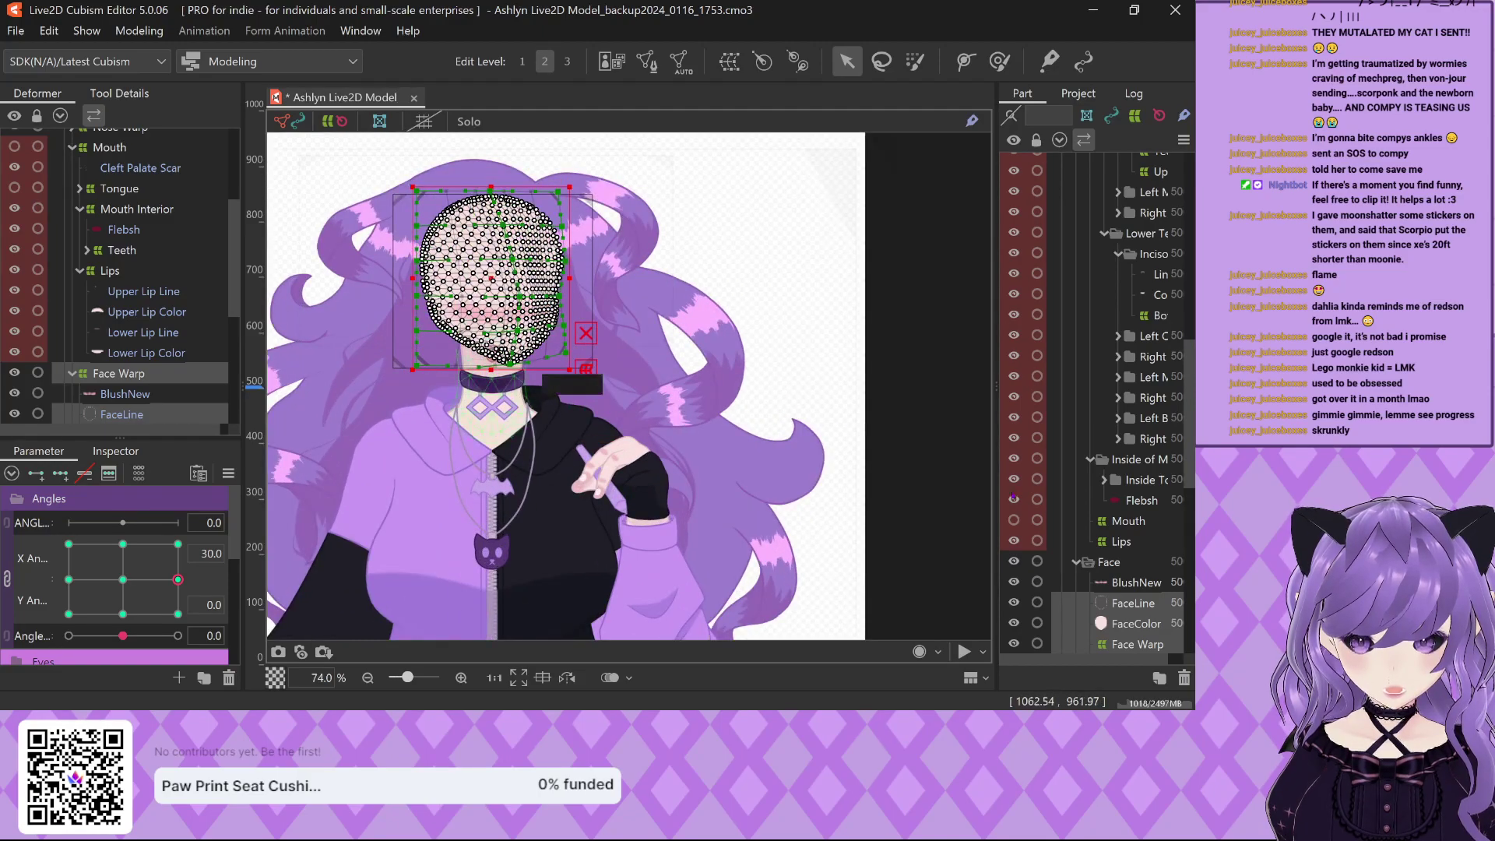
click(496, 346)
scroll(497, 348, up, 5)
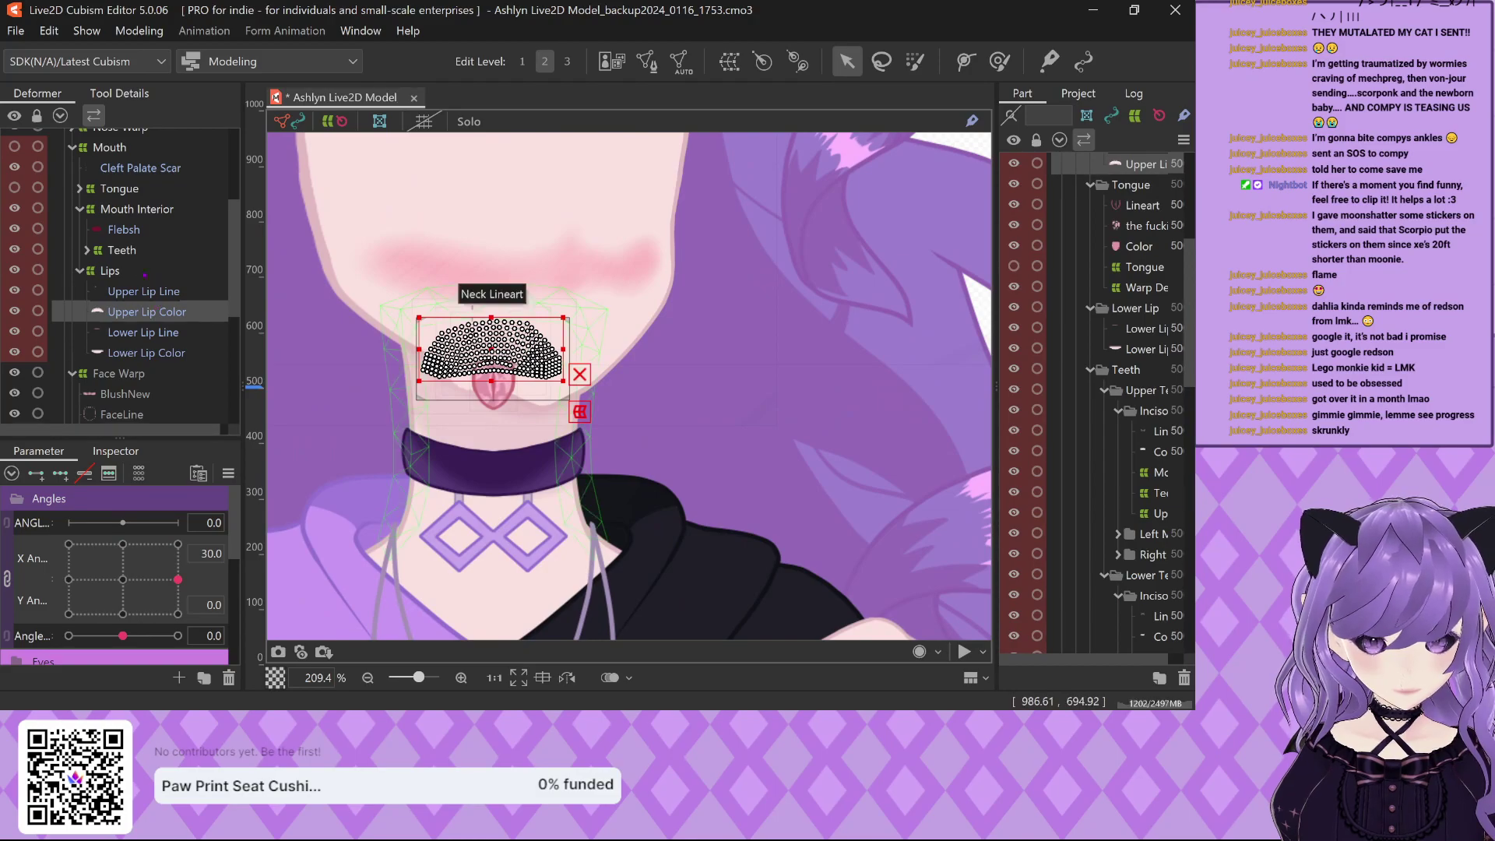
click(414, 341)
scroll(144, 299, up, 3)
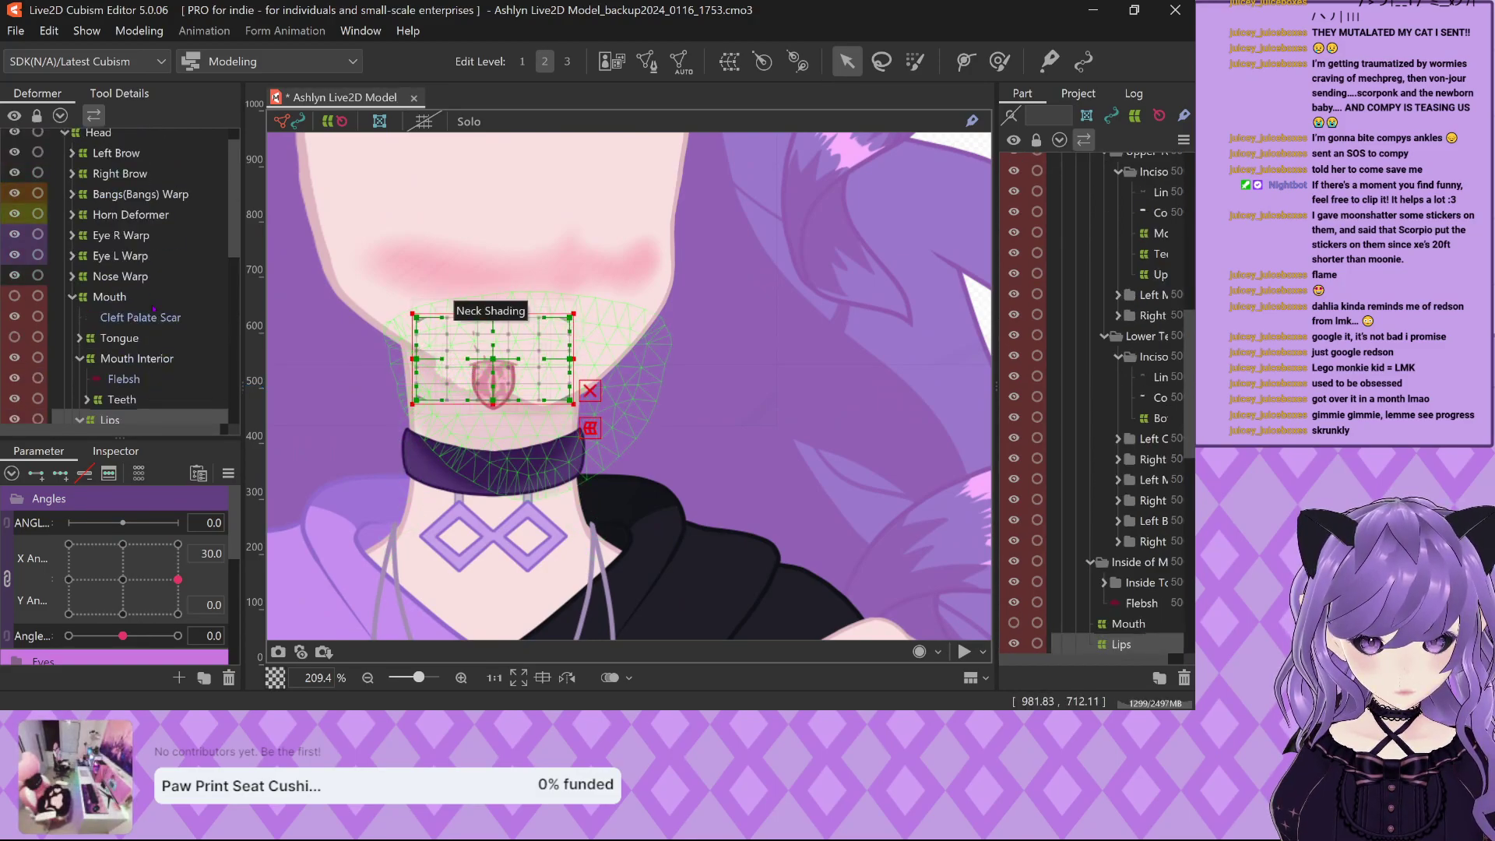
click(144, 297)
click(144, 317)
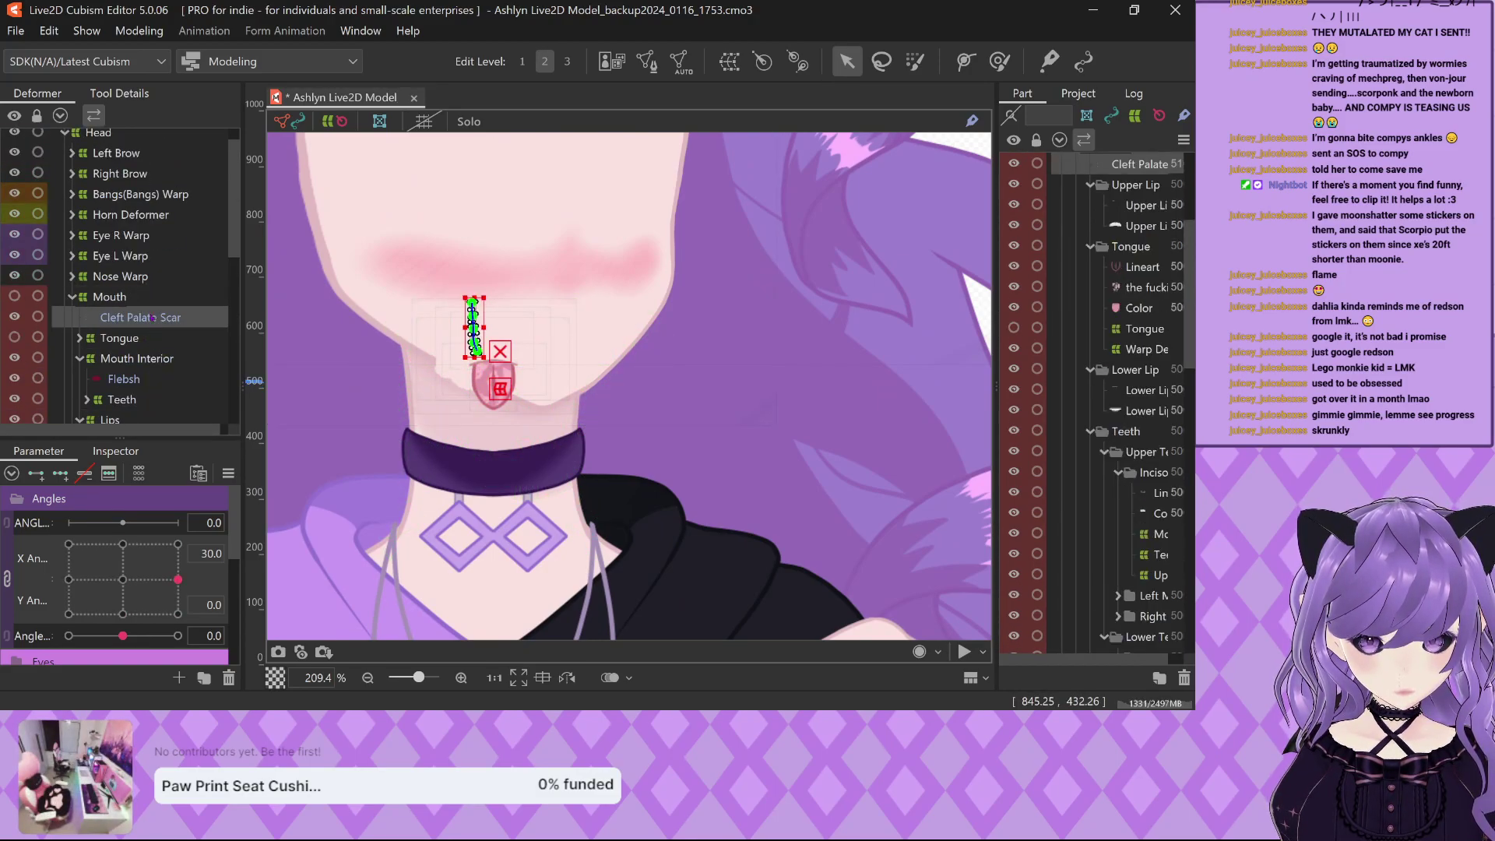
click(117, 297)
scroll(618, 408, down, 2)
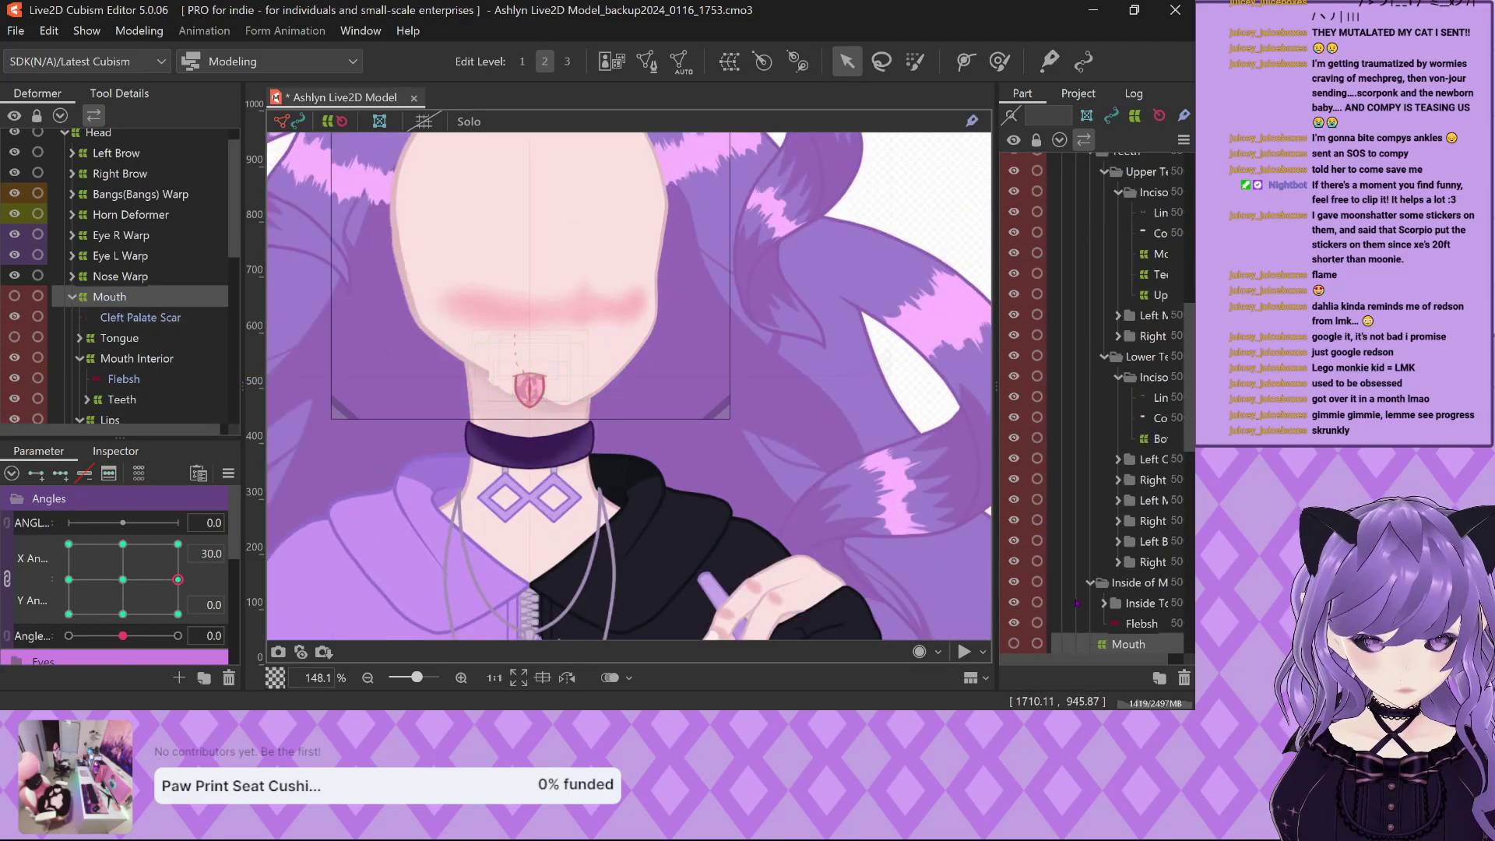
Check the Mouth deformer's properties, keeping it in the Mouth part parented to Head.
right_click(1114, 644)
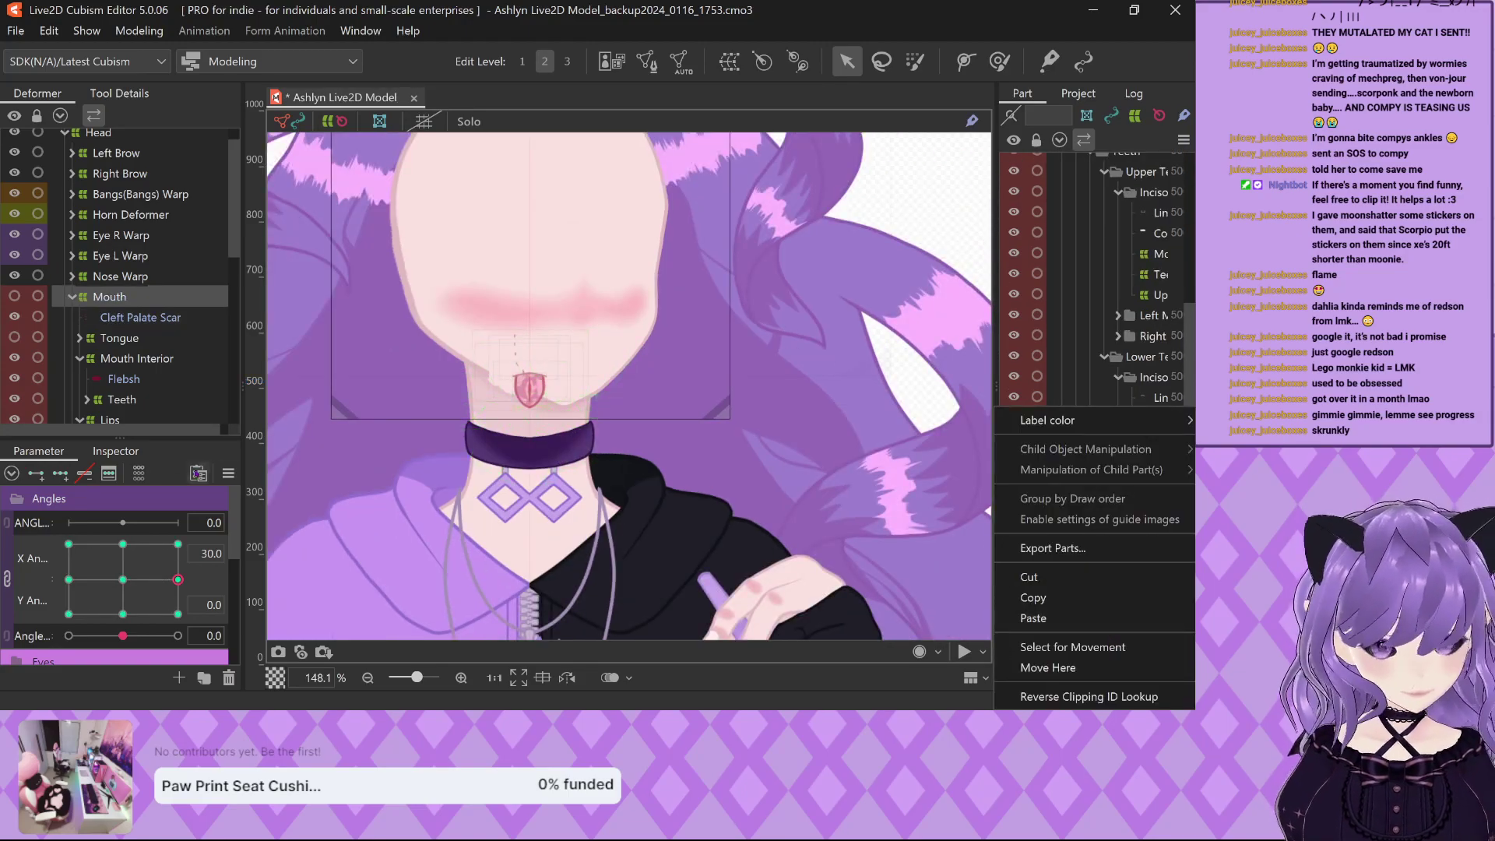
click(115, 451)
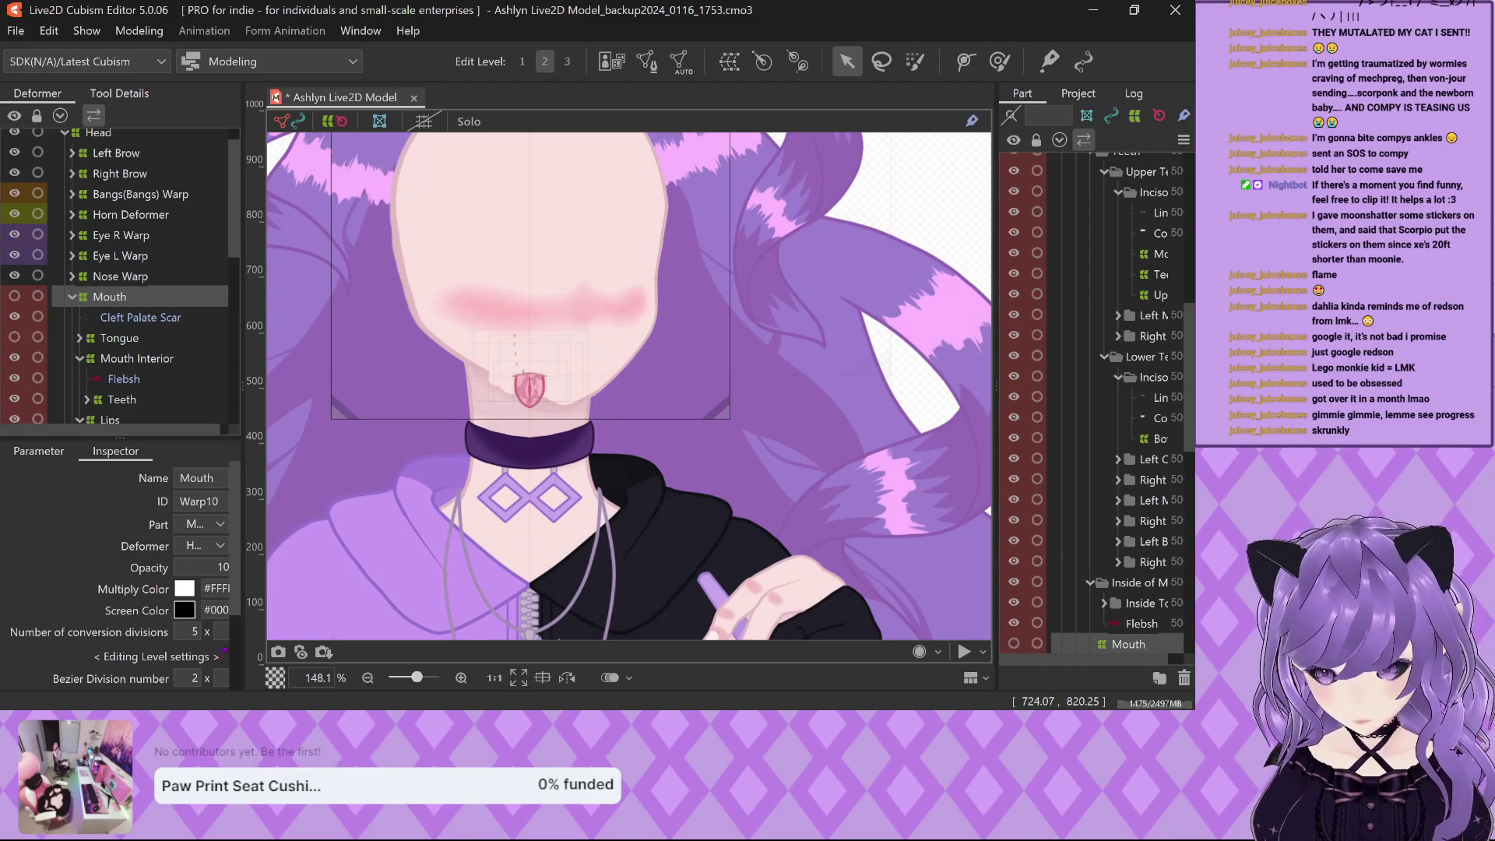
drag(243, 644, 319, 637)
click(286, 525)
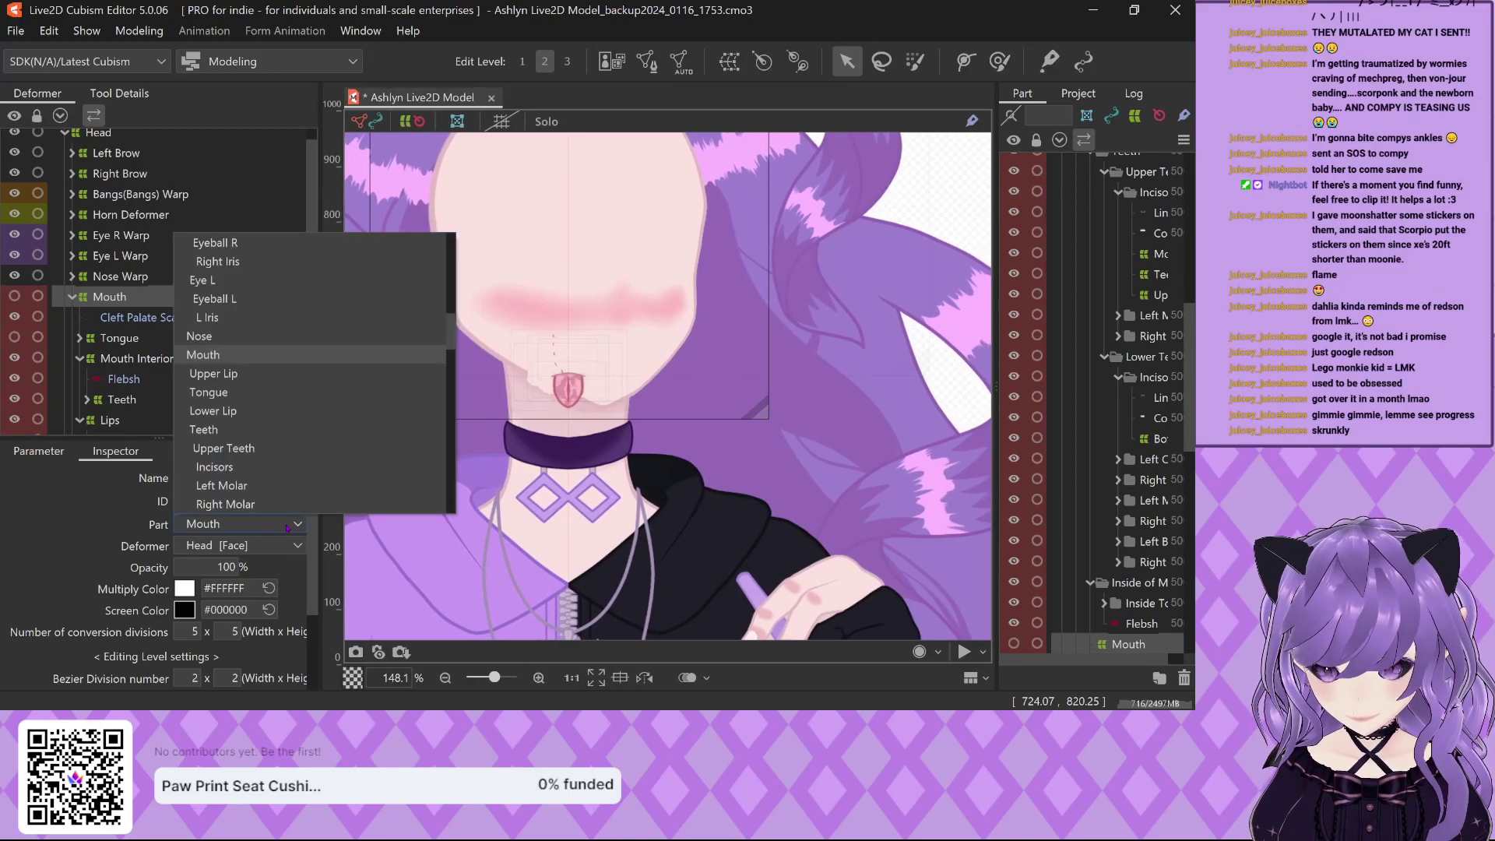
click(246, 354)
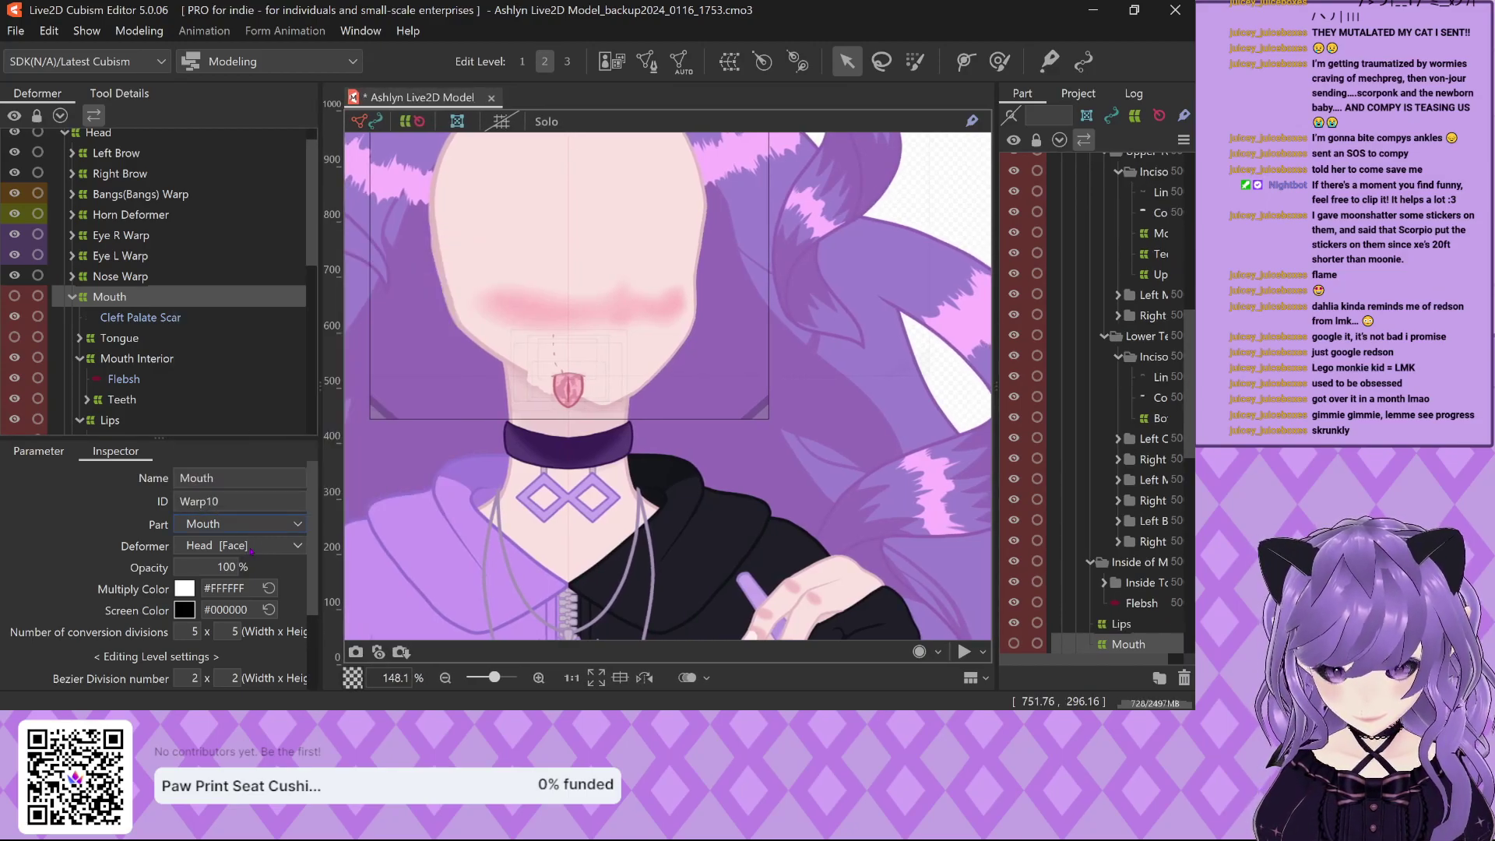
click(251, 549)
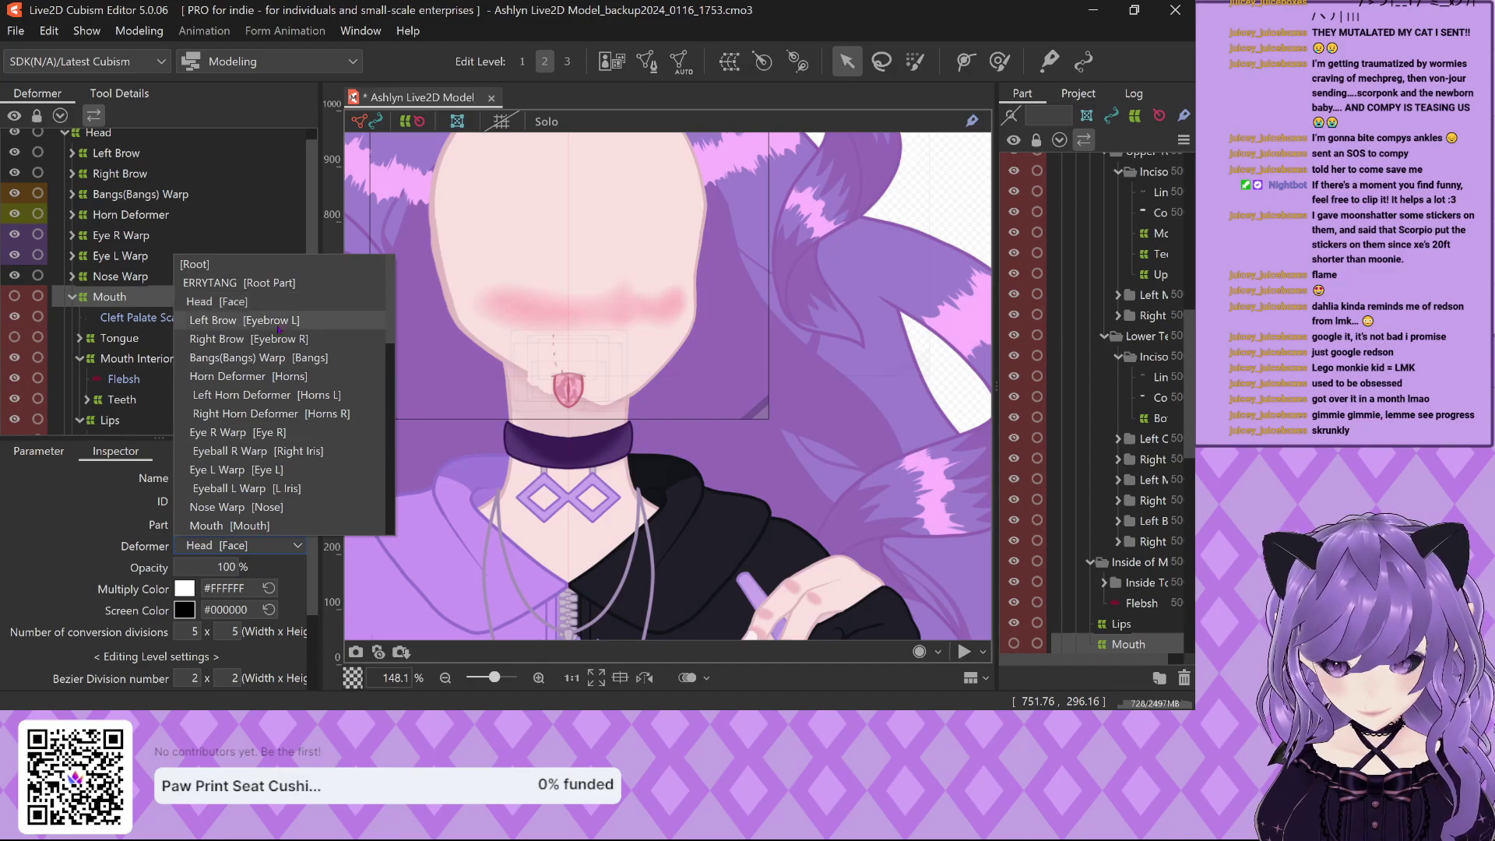
click(251, 303)
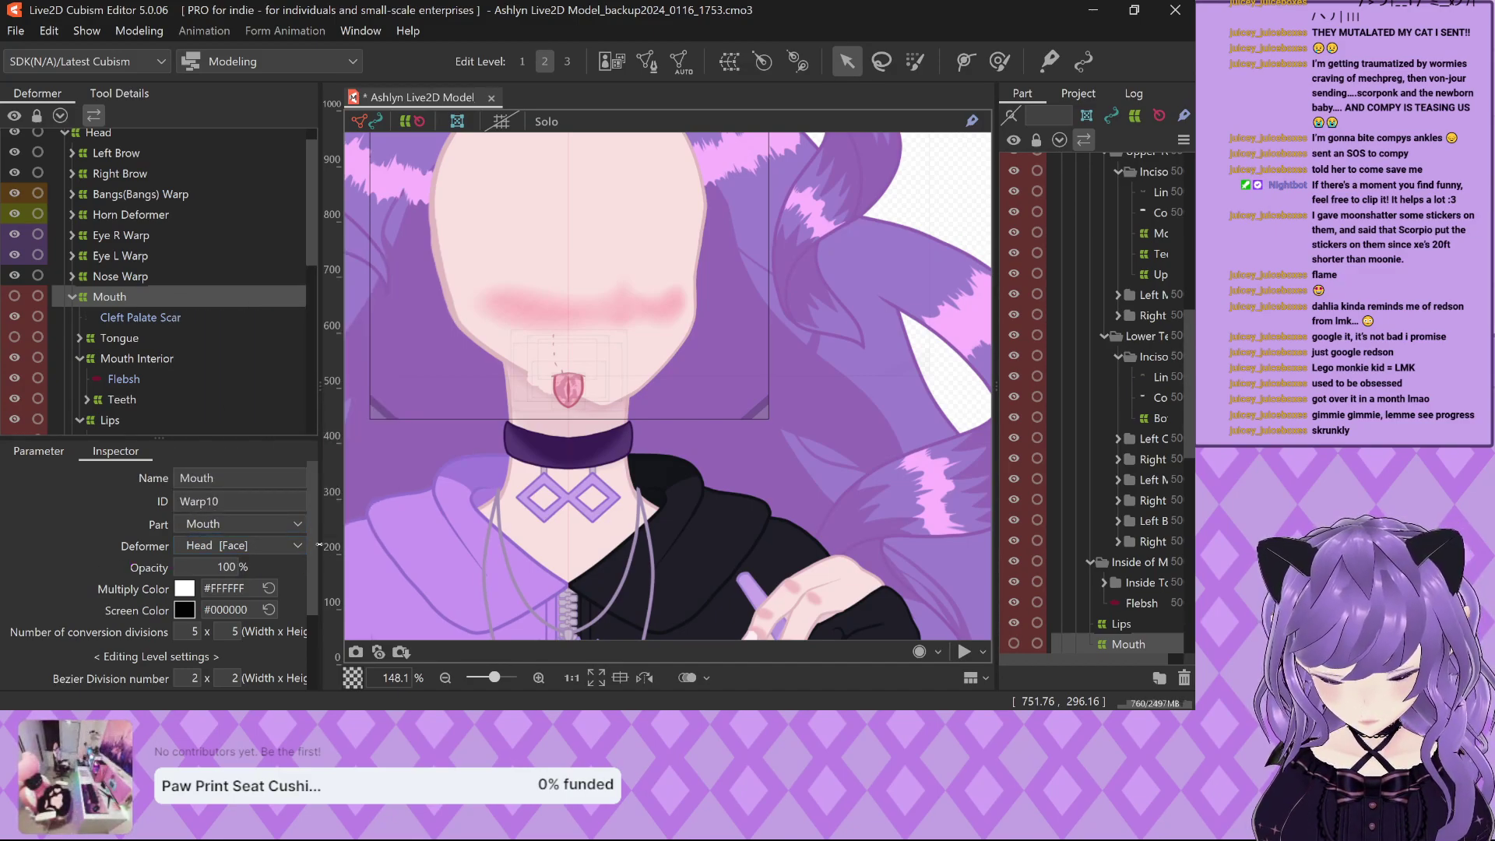
Widen the canvas area and zoom out to 37% so the whole model shows.
drag(319, 546, 223, 545)
scroll(458, 432, down, 2)
scroll(458, 432, down, 3)
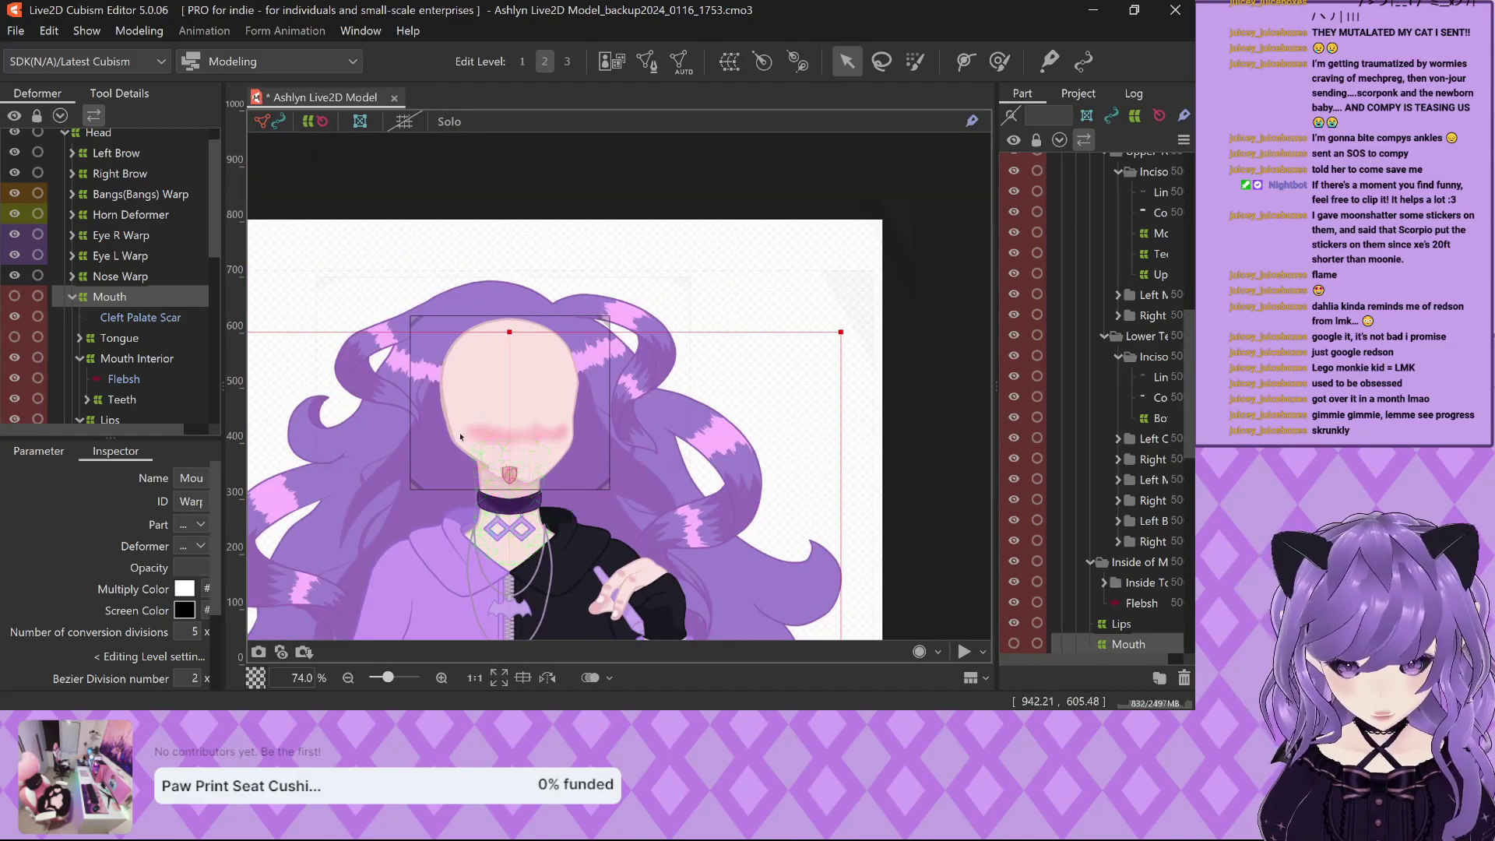
scroll(457, 432, down, 3)
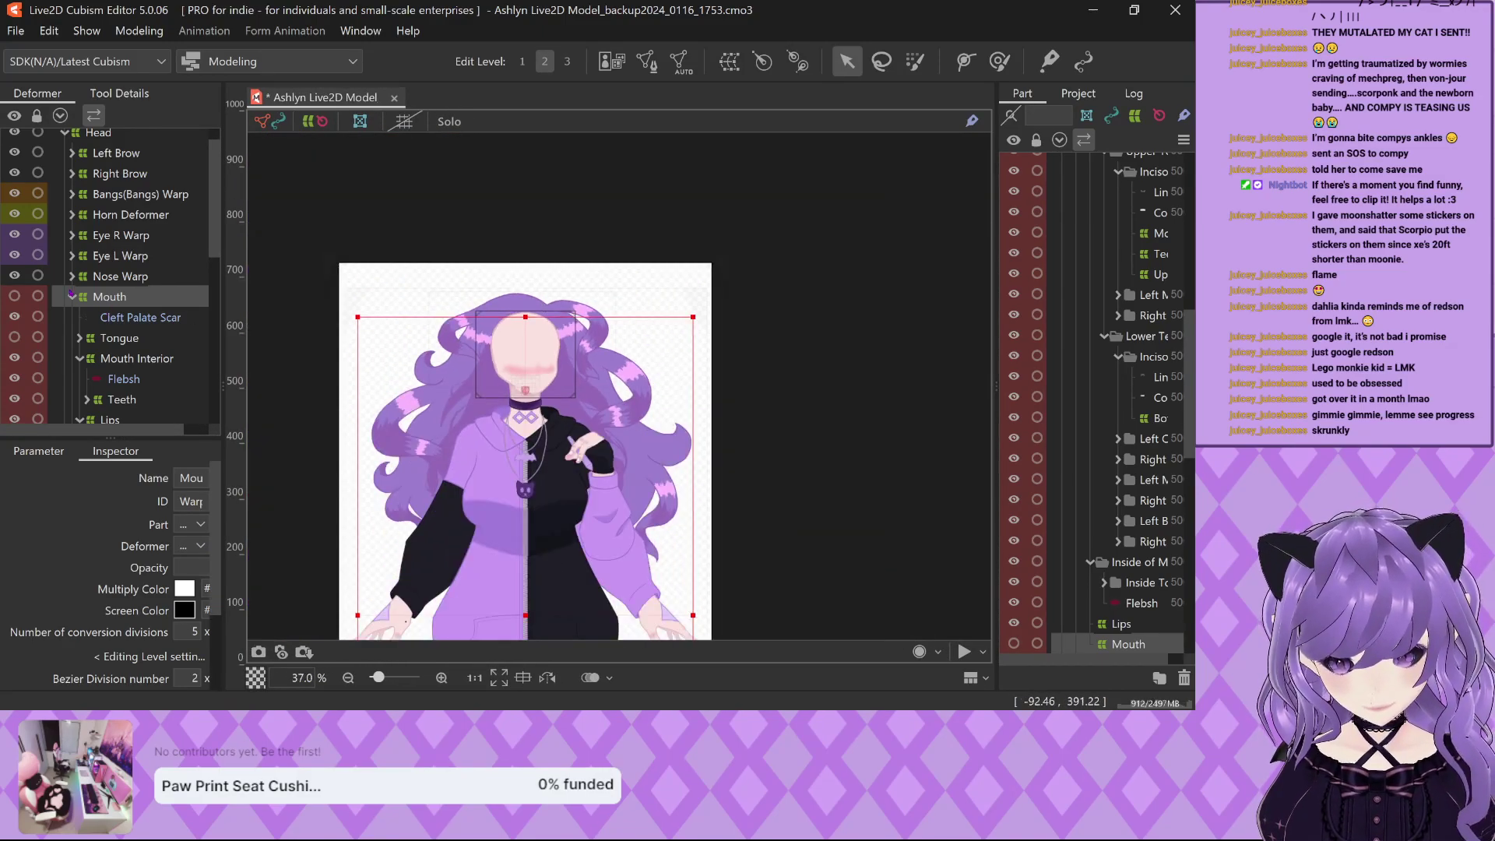
Collapse the Face Warp branch in the Deformer panel, keeping the Mouth deformer's children open.
click(72, 296)
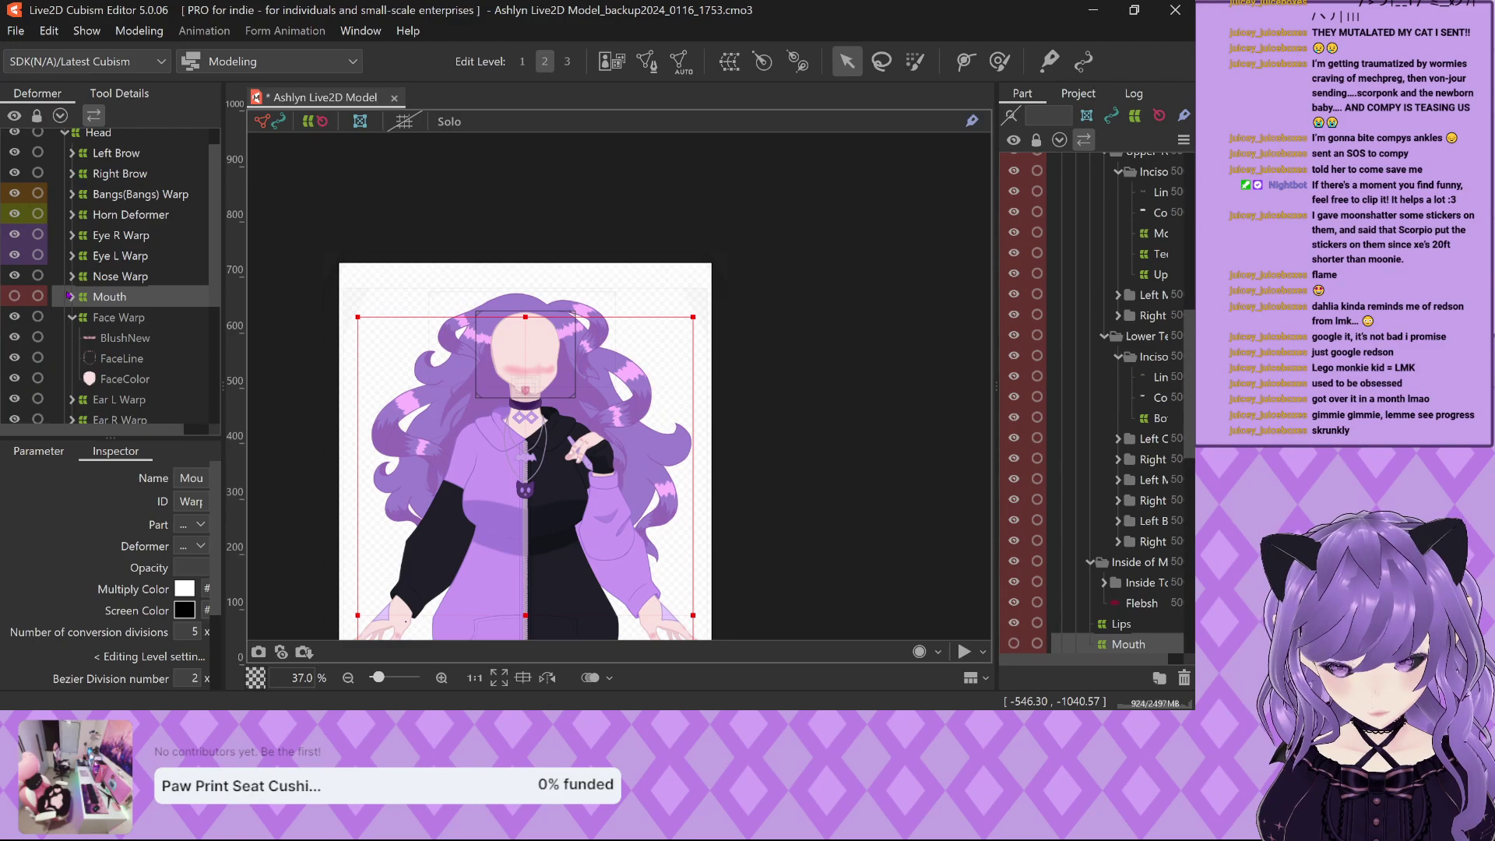
click(72, 317)
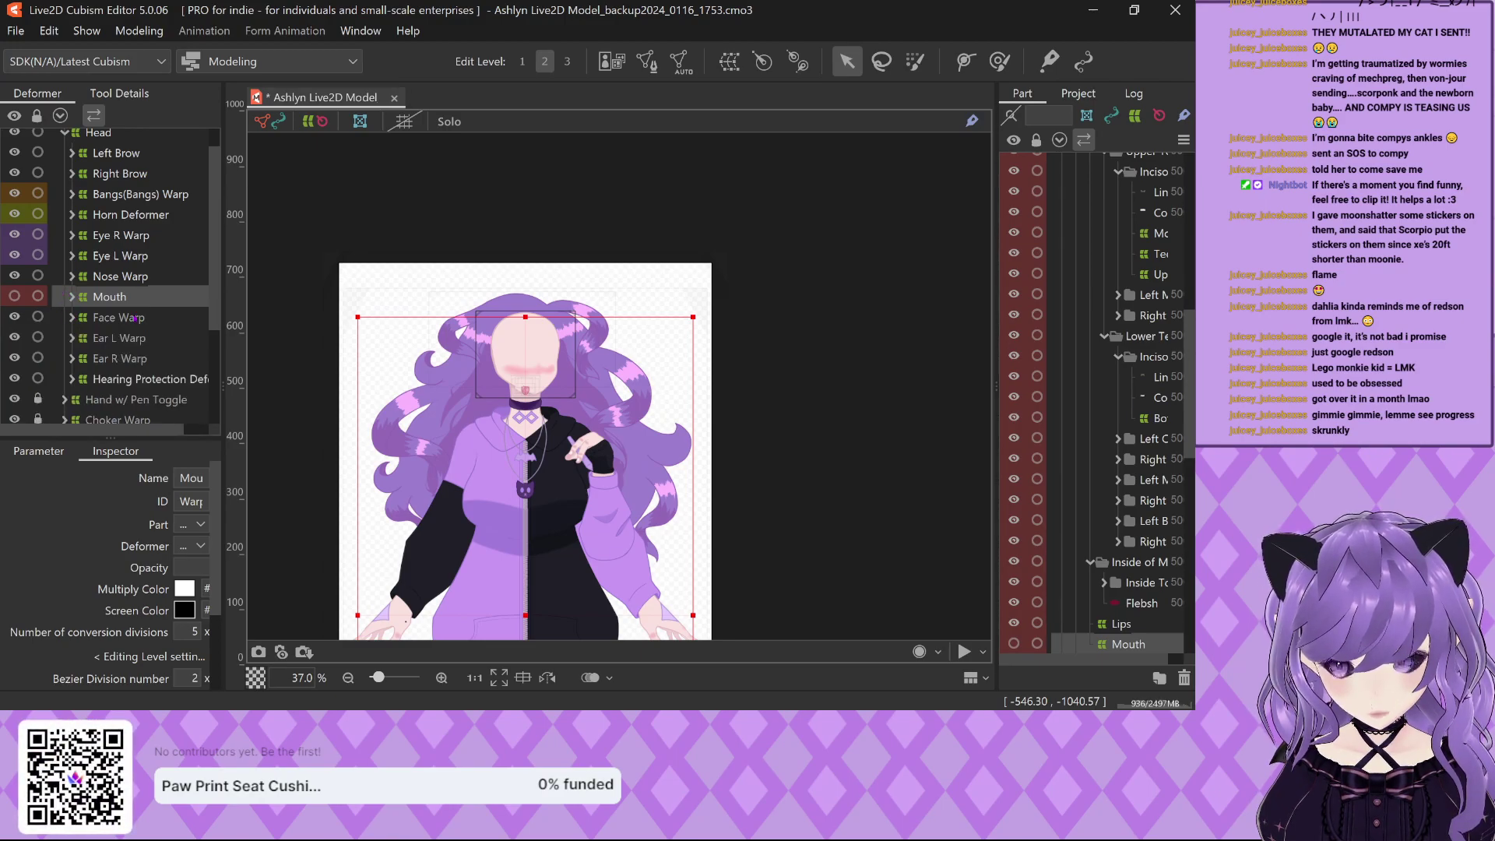
click(71, 297)
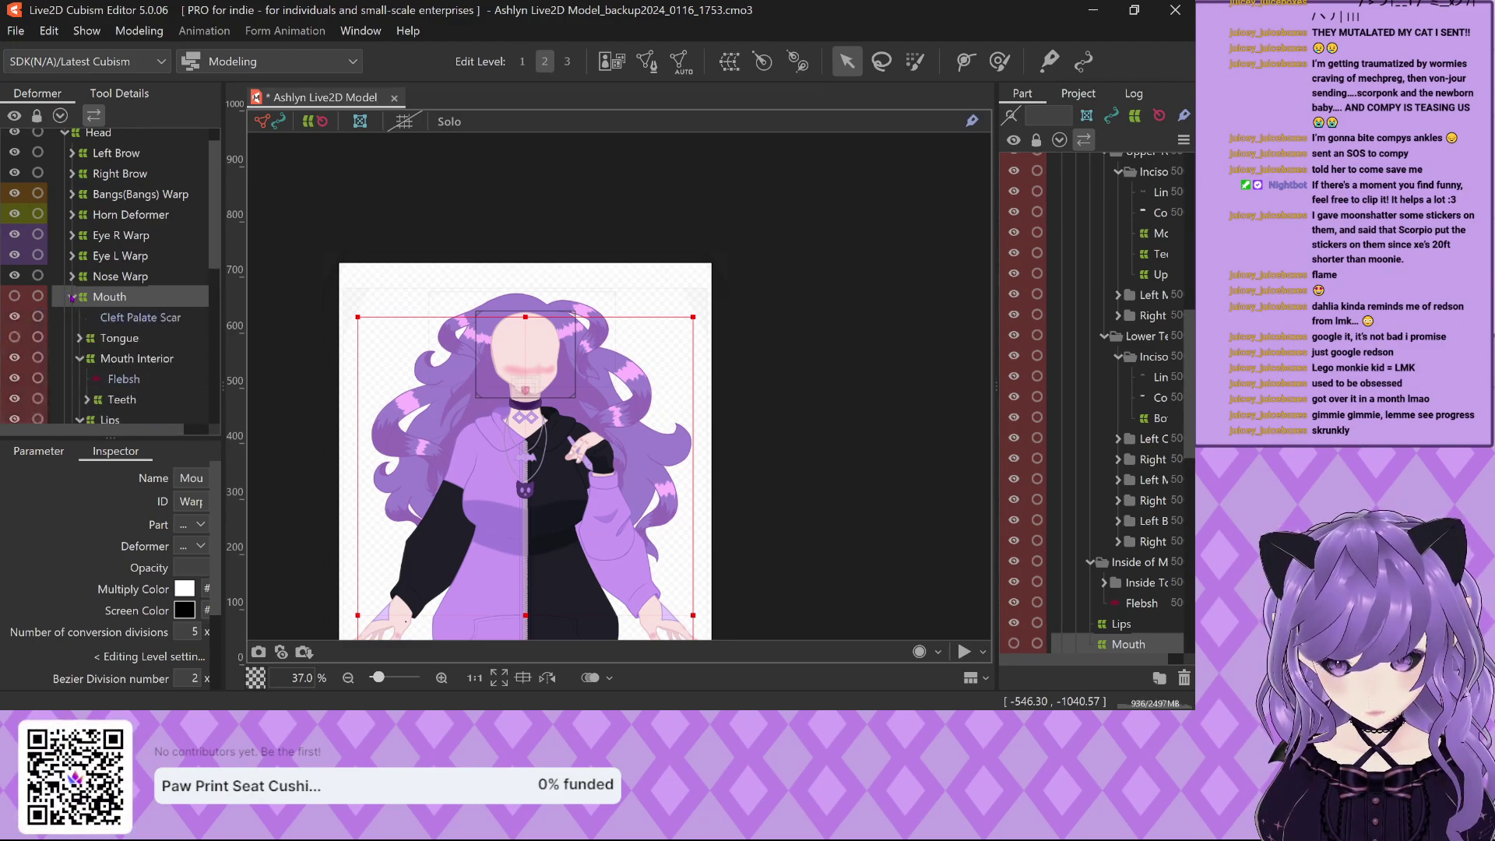
scroll(421, 342, up, 5)
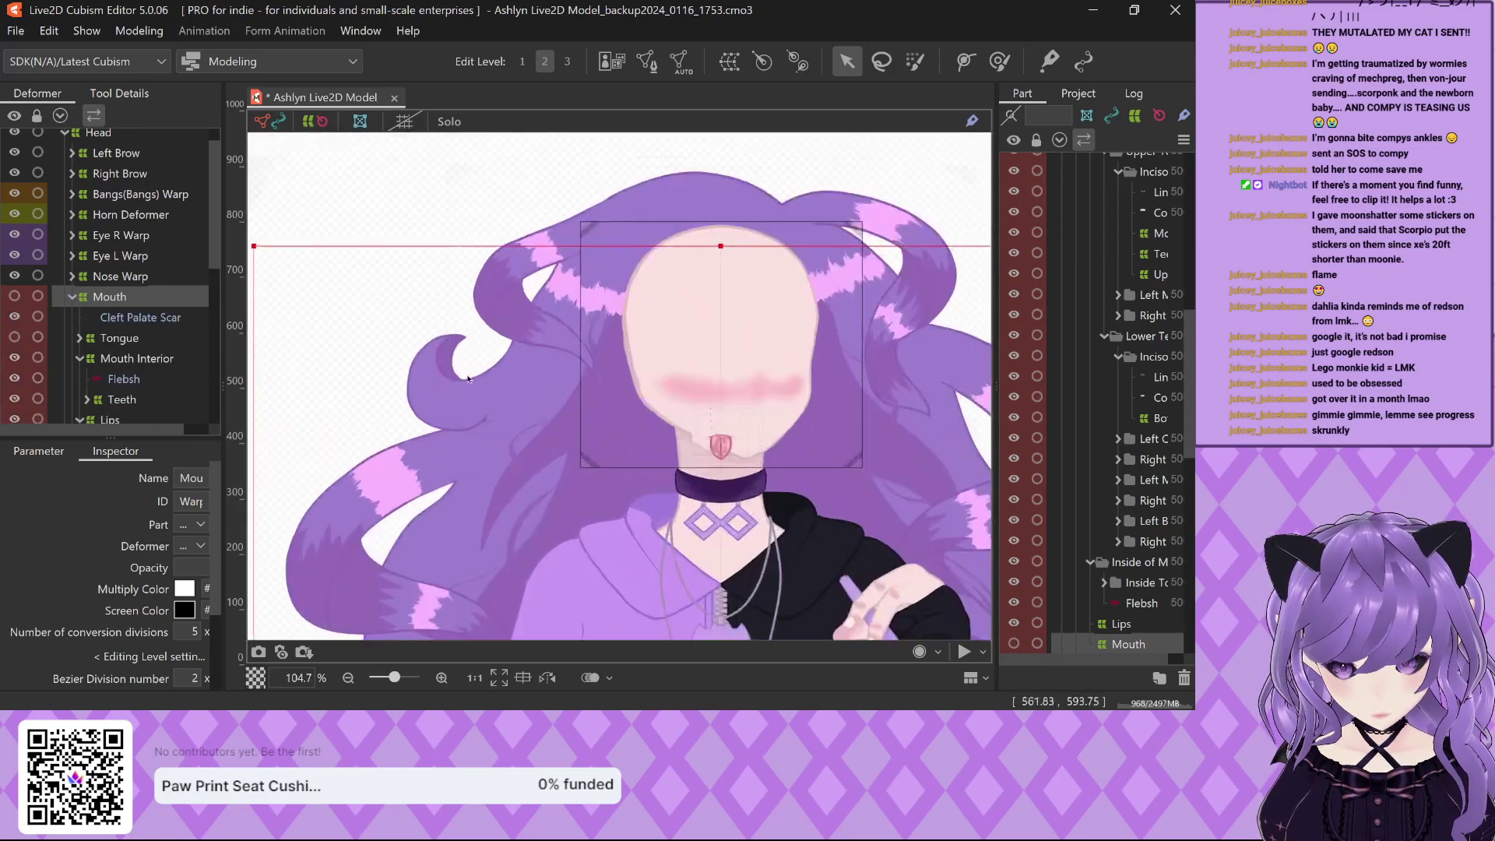
scroll(546, 373, down, 2)
scroll(545, 390, up, 6)
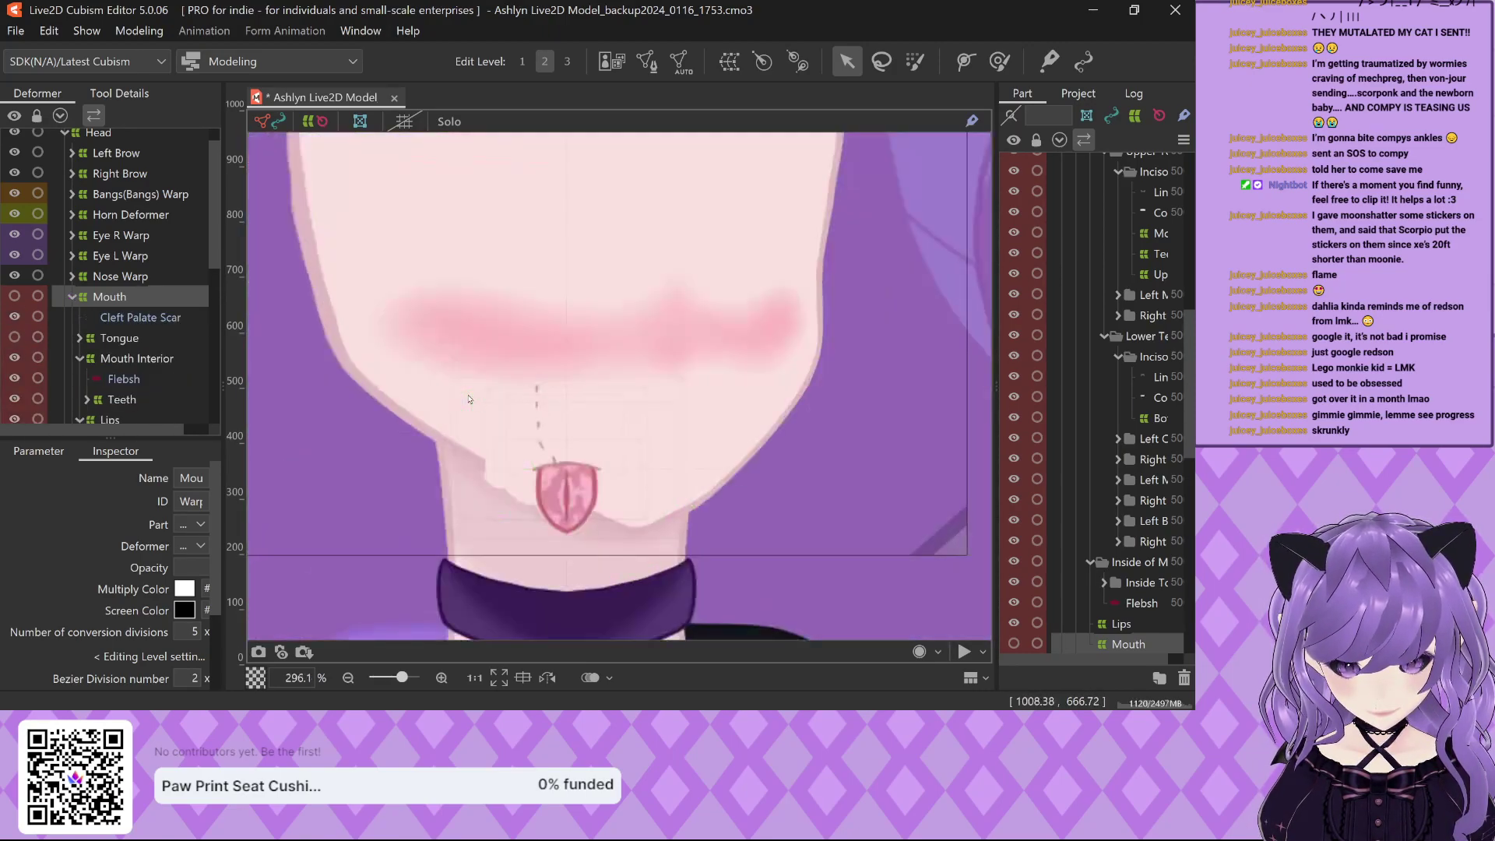
scroll(496, 426, down, 3)
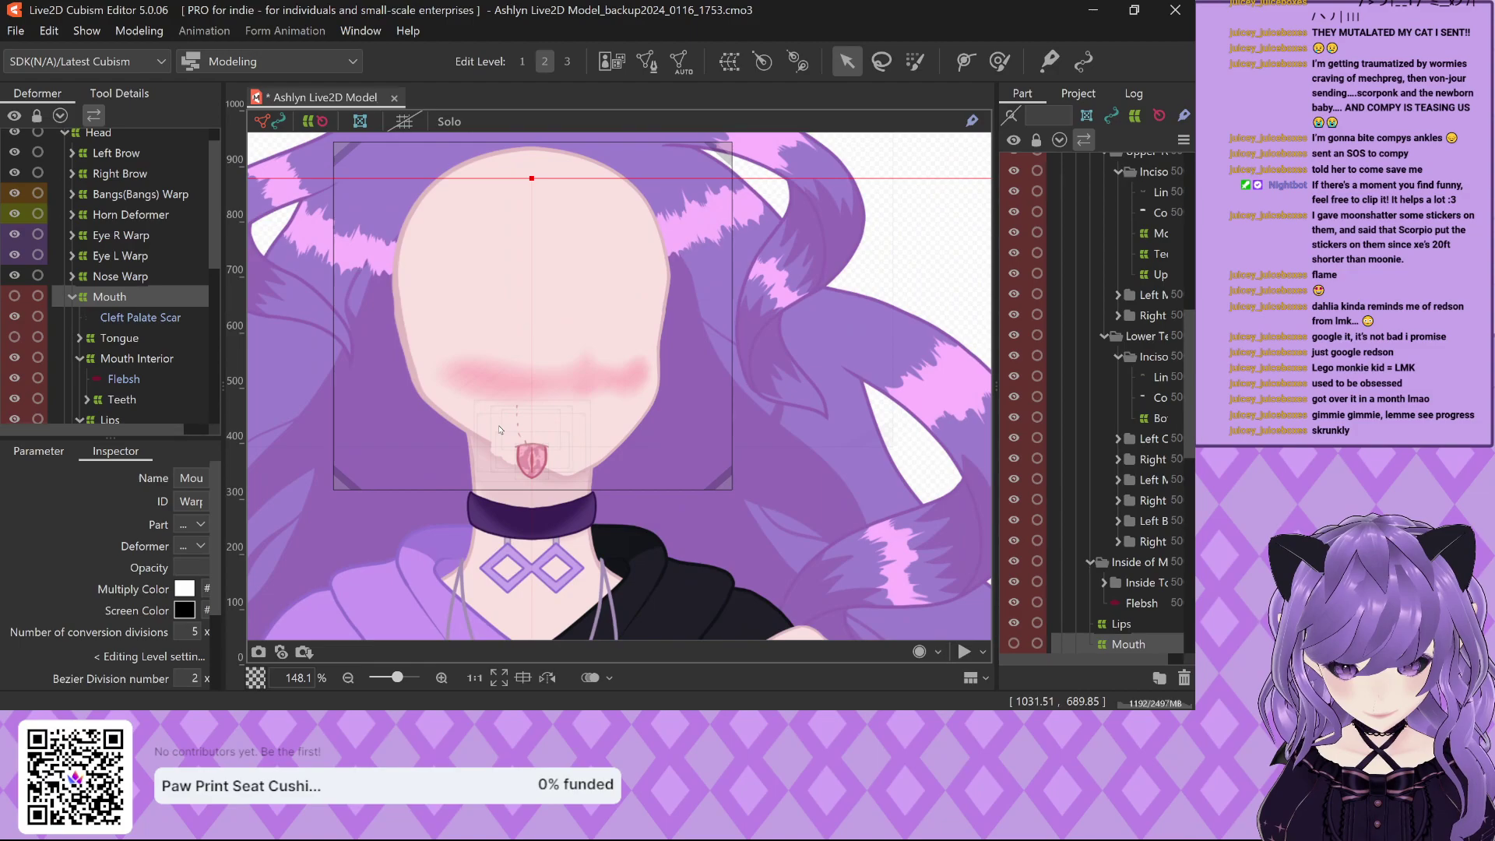
Select the tongue art mesh, then its parent Tongue deformer.
click(538, 460)
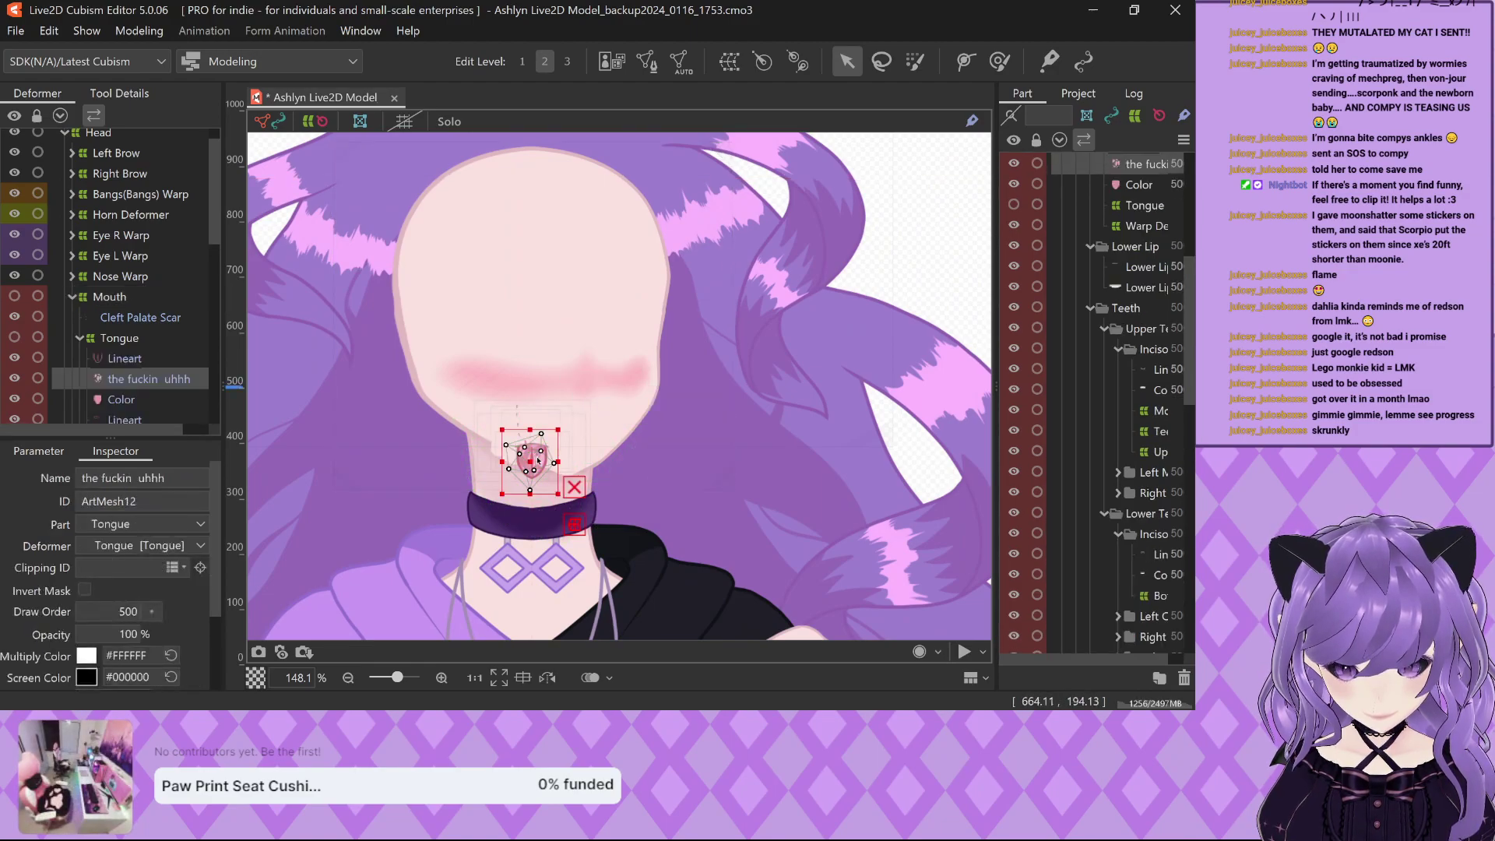
scroll(538, 460, up, 1)
click(120, 339)
scroll(541, 448, down, 3)
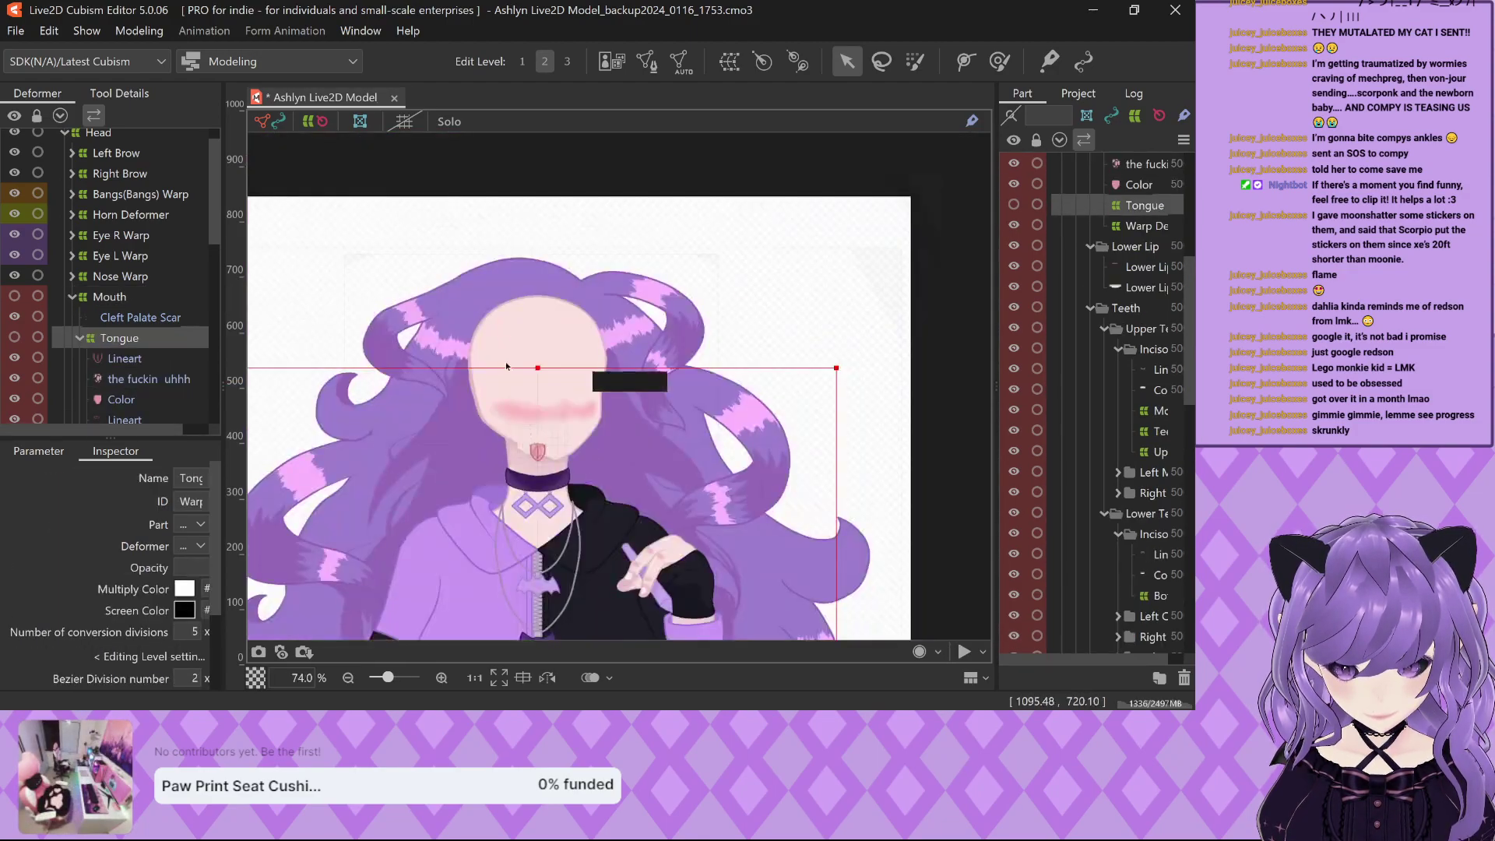
scroll(510, 377, down, 5)
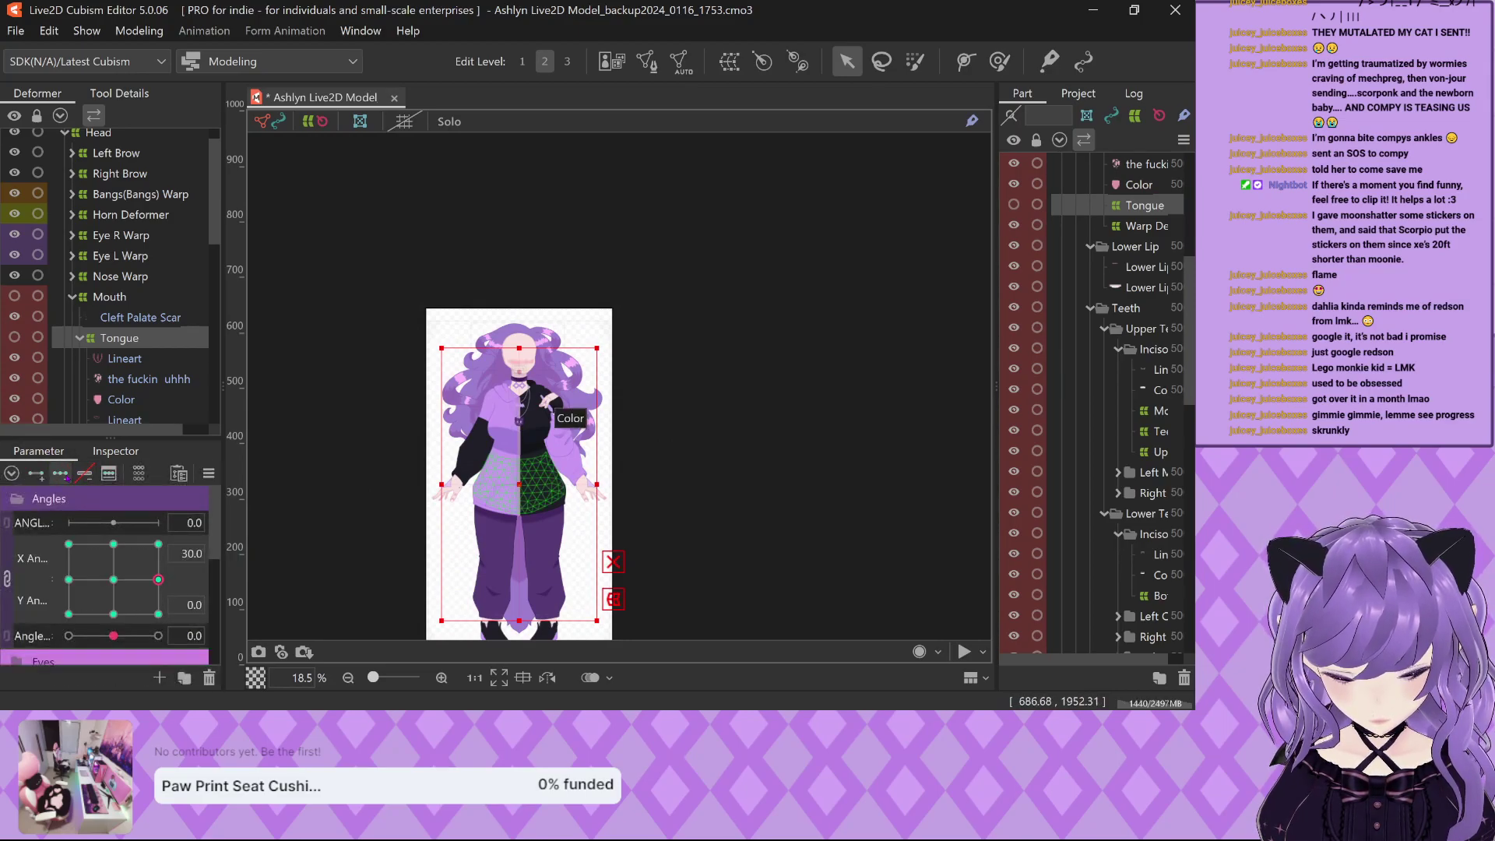
scroll(519, 380, up, 7)
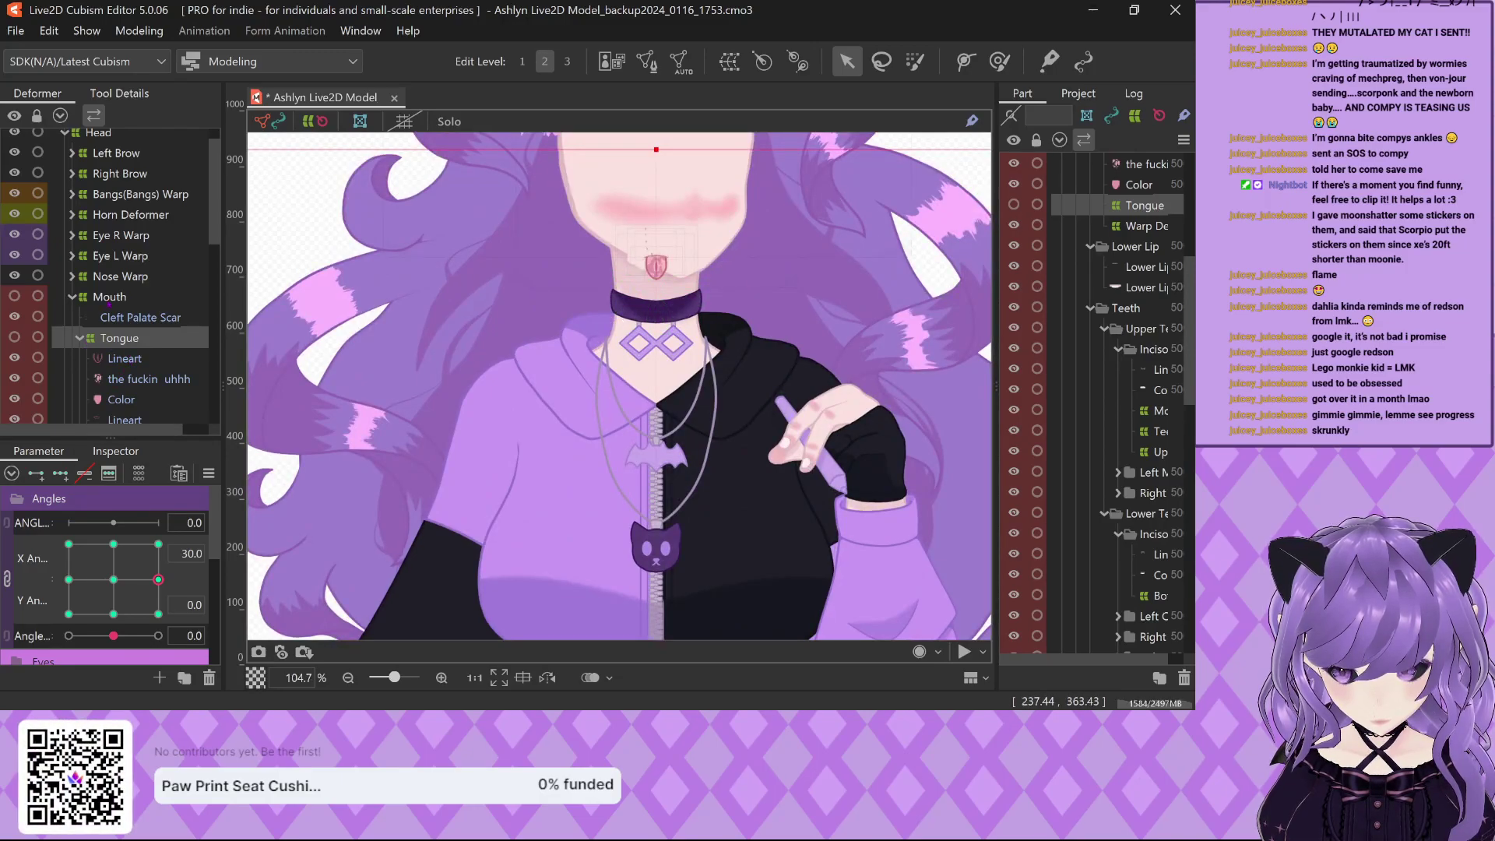
Select the Lips warp to see its box around the mouth and show its properties.
click(111, 299)
scroll(140, 381, down, 4)
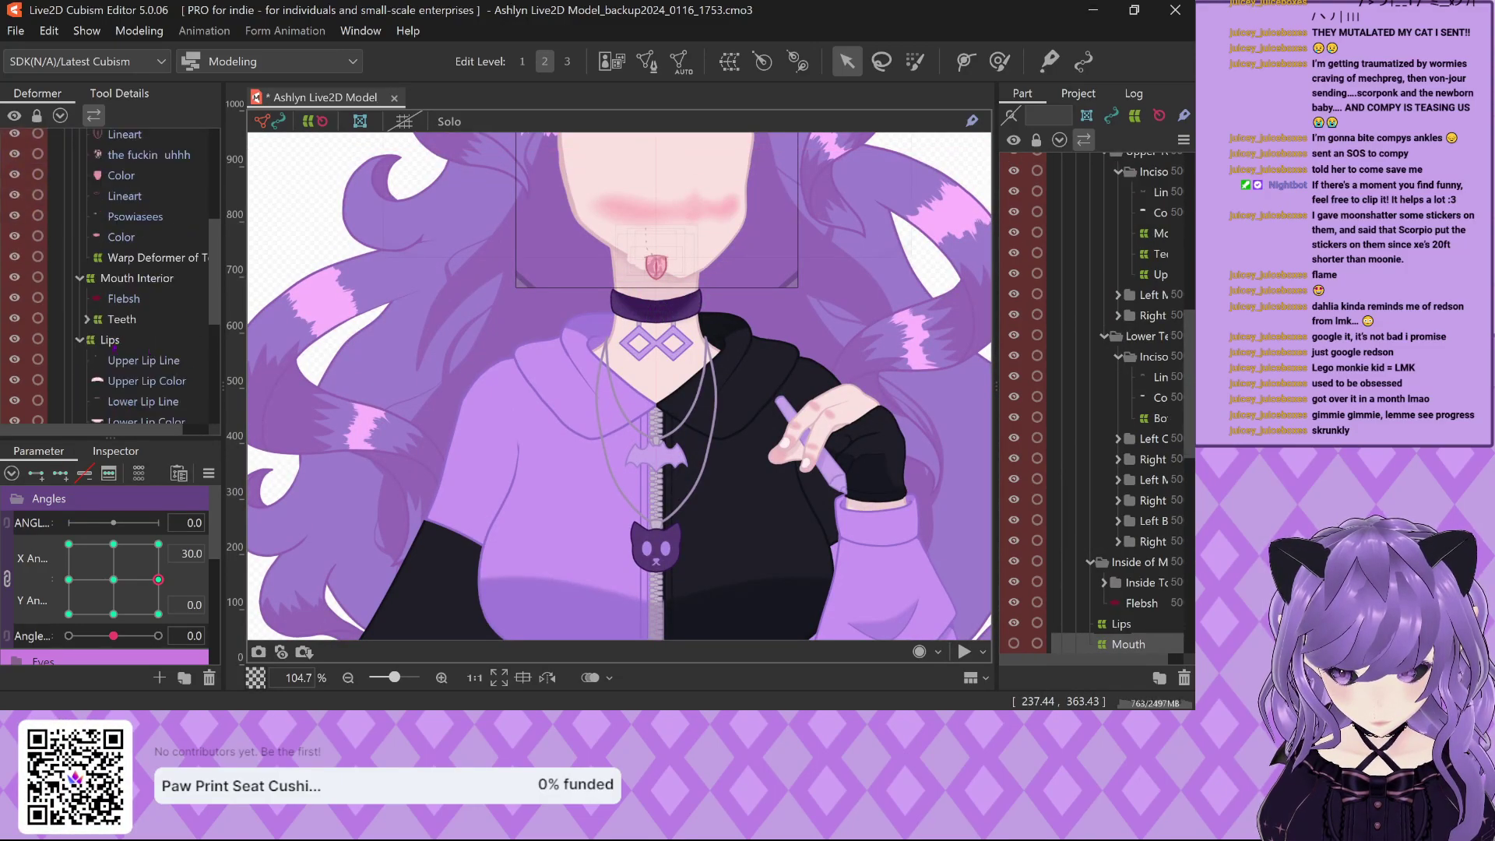
click(112, 342)
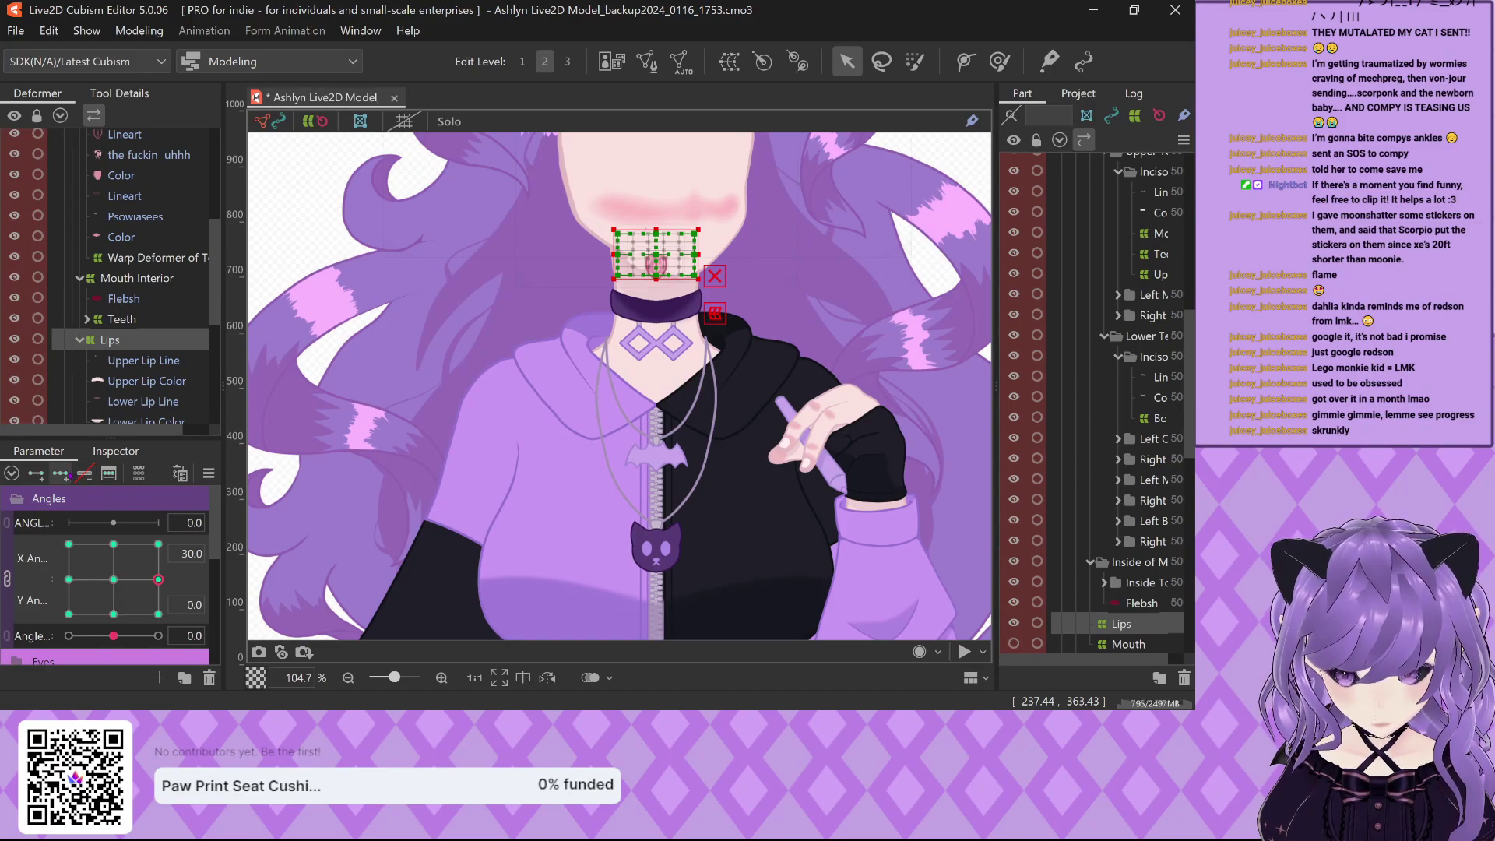
click(115, 452)
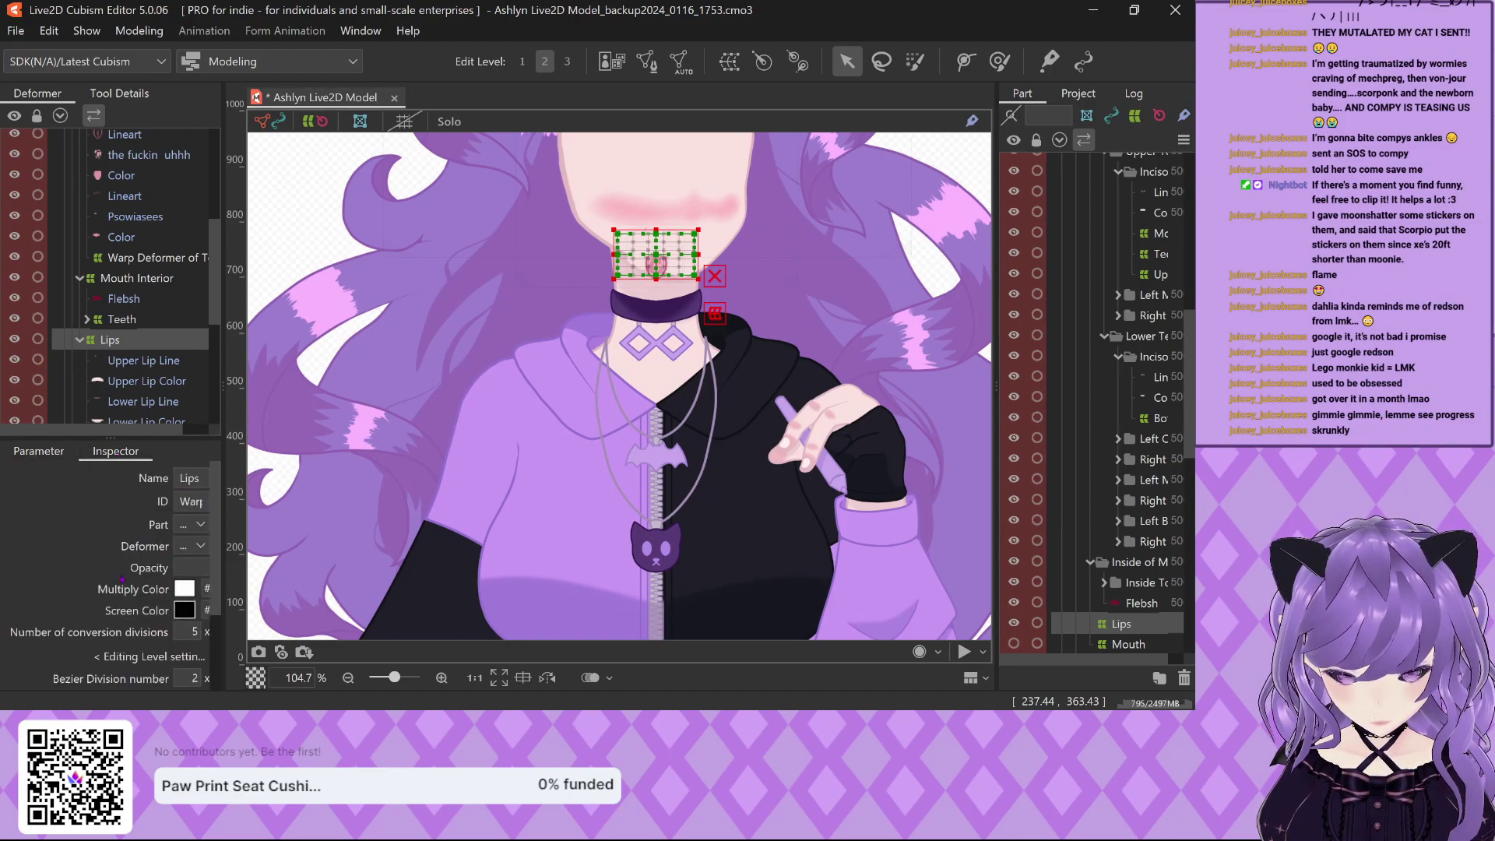
scroll(1115, 618, down, 5)
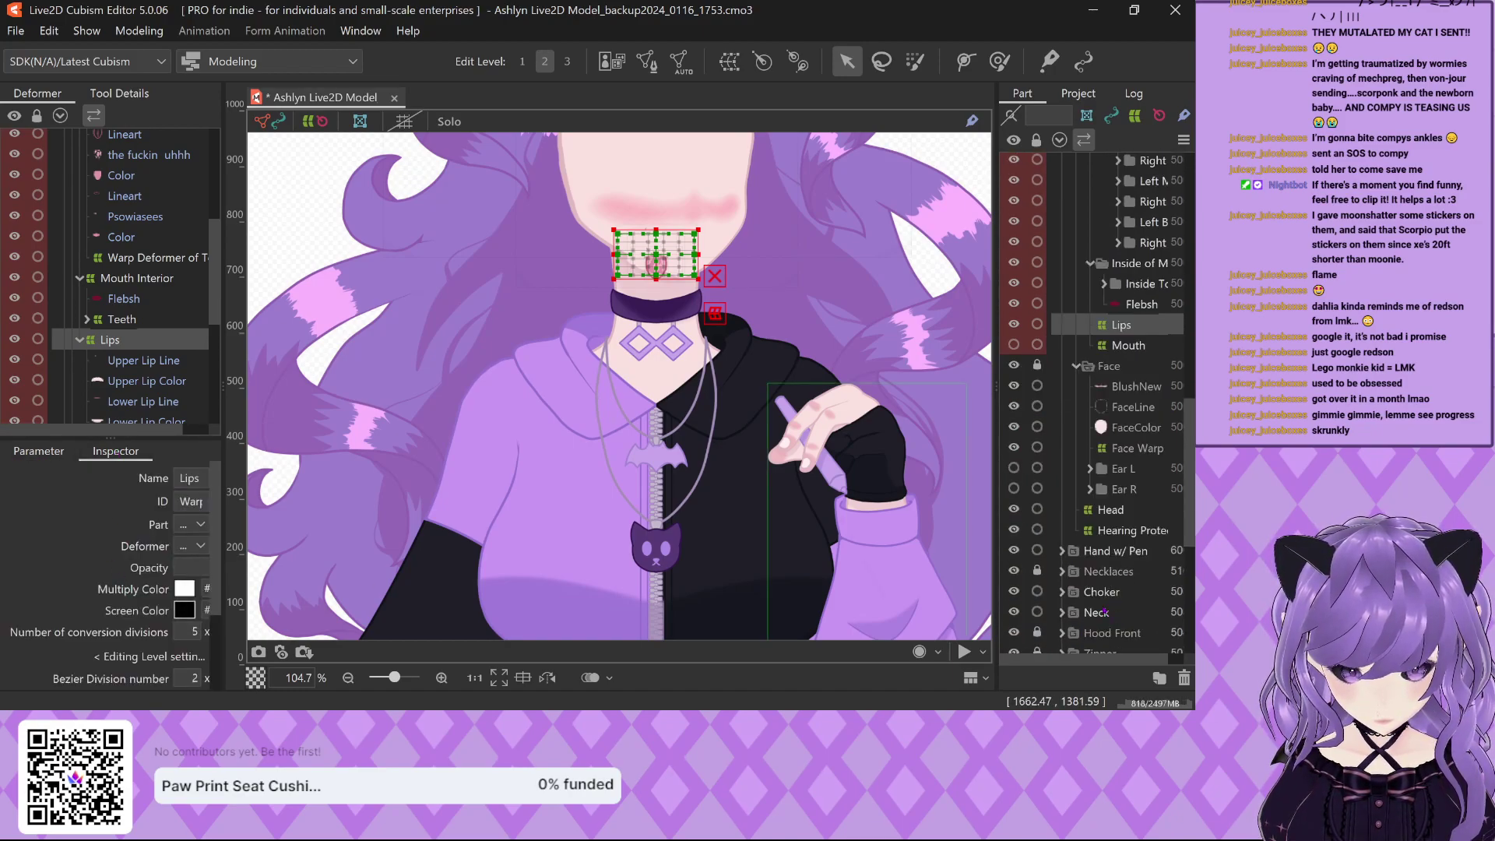
Select the Mouth part in the Part panel and zoom out on the canvas.
click(1128, 345)
scroll(539, 269, down, 3)
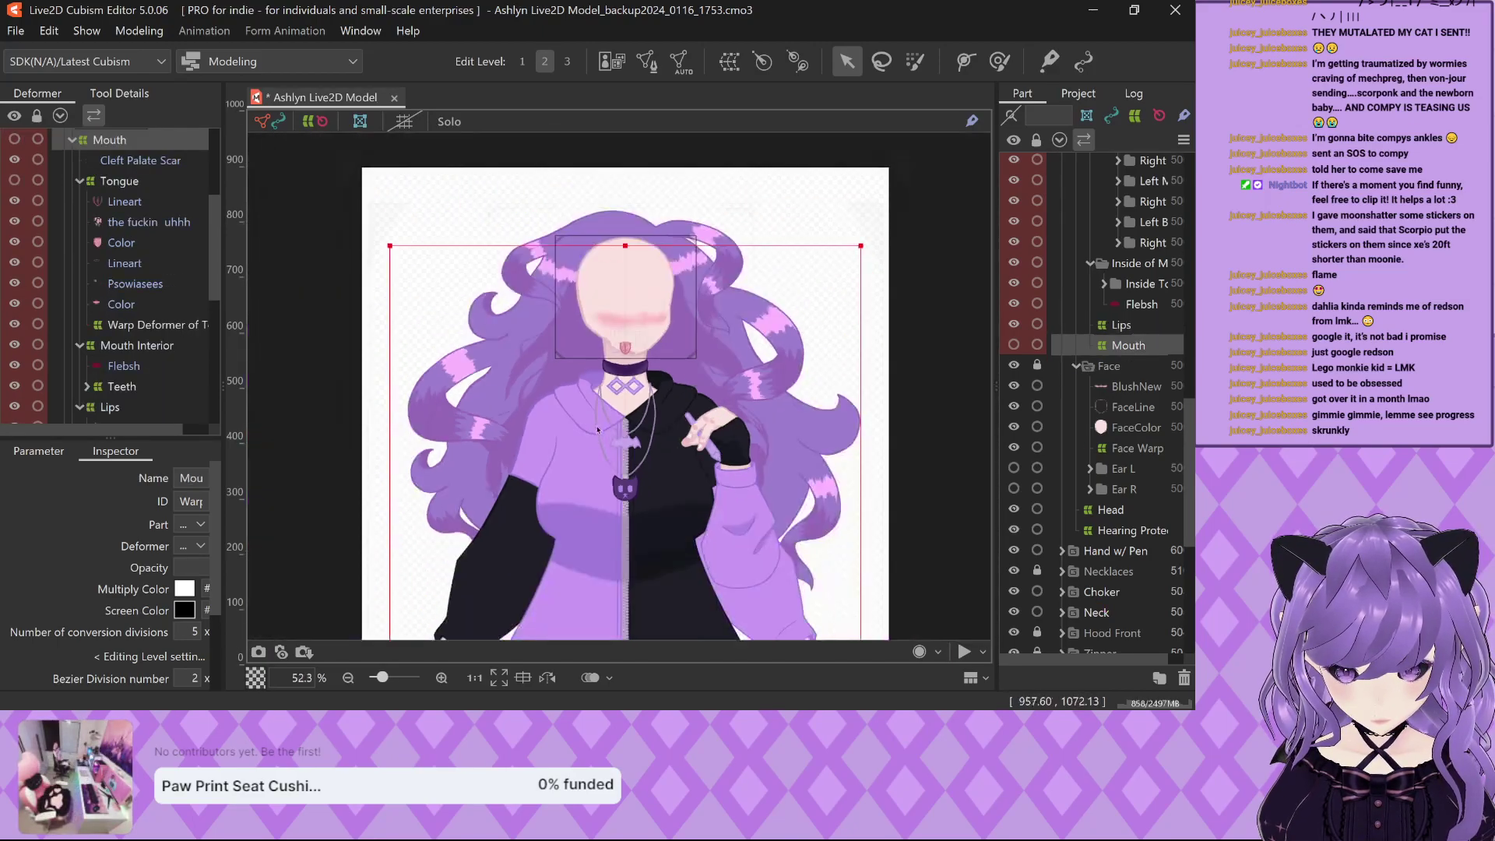
scroll(539, 269, down, 3)
scroll(1115, 540, up, 5)
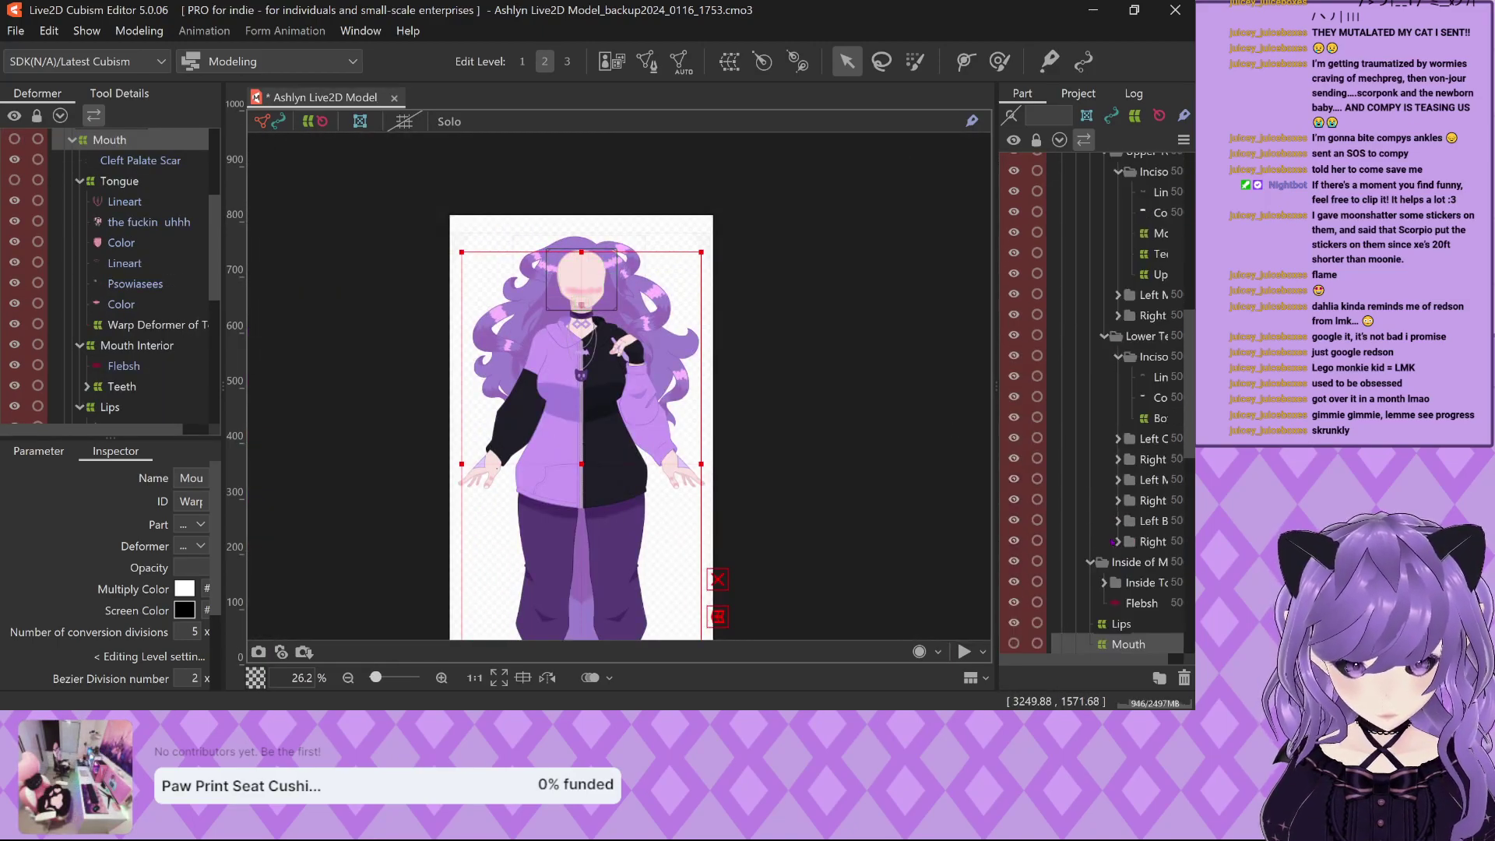
scroll(1098, 405, up, 4)
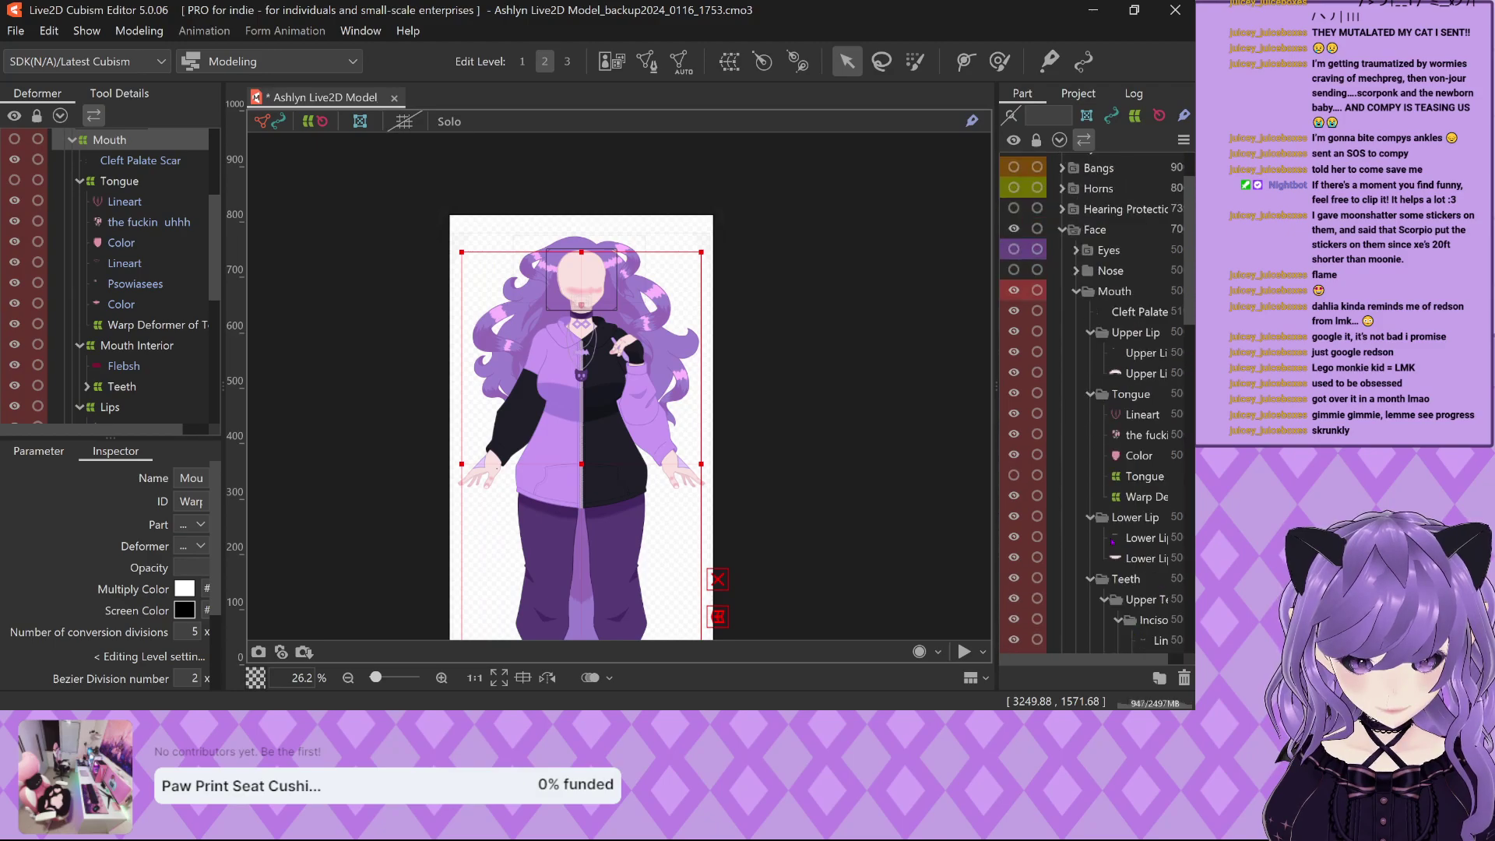
Collapse the Mouth part group and inspect the Face part inside Face and Neck.
click(1077, 291)
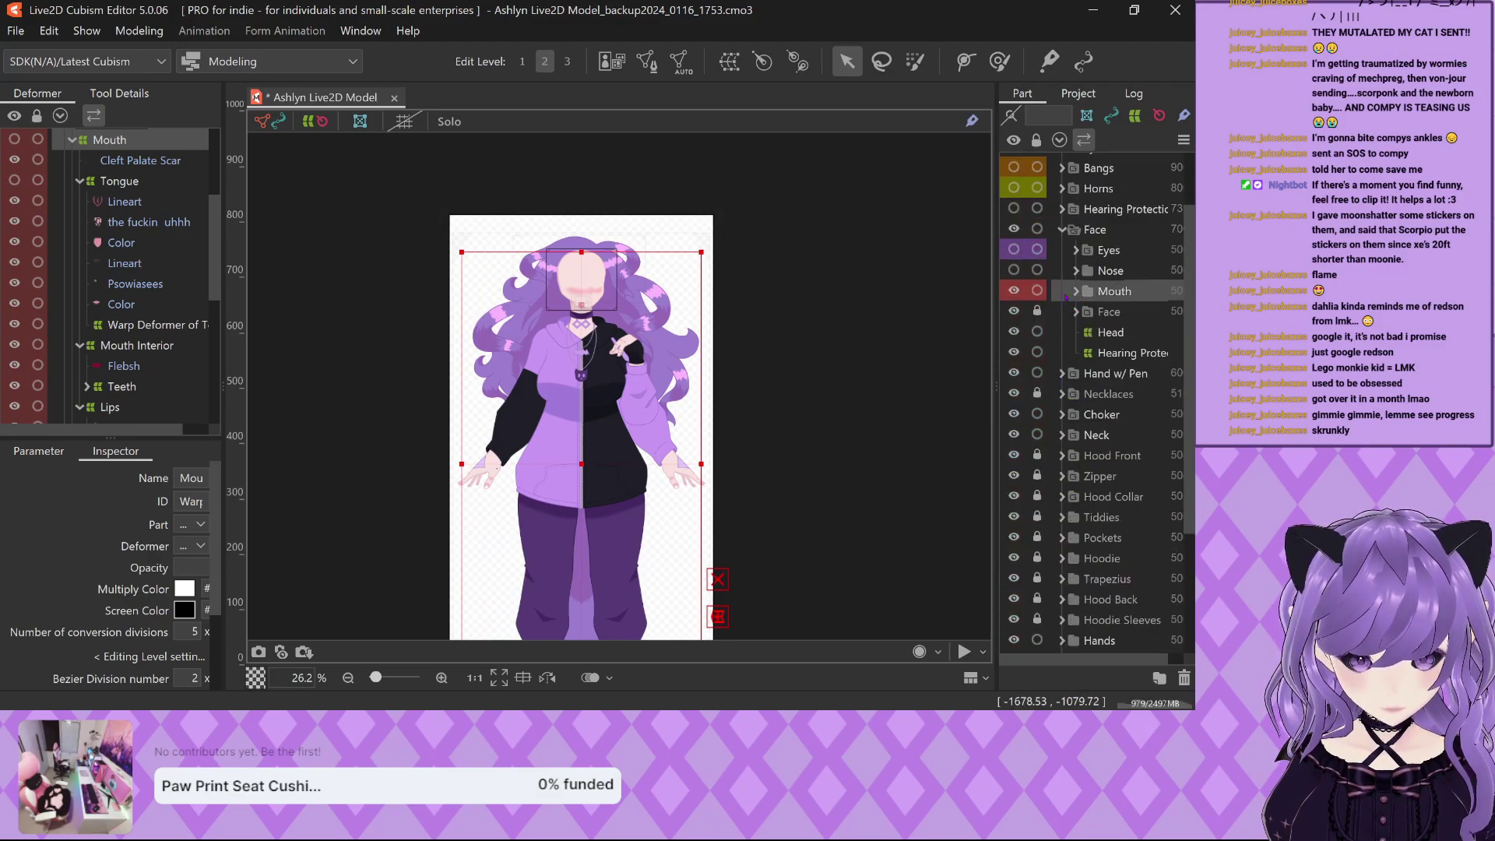
click(1077, 288)
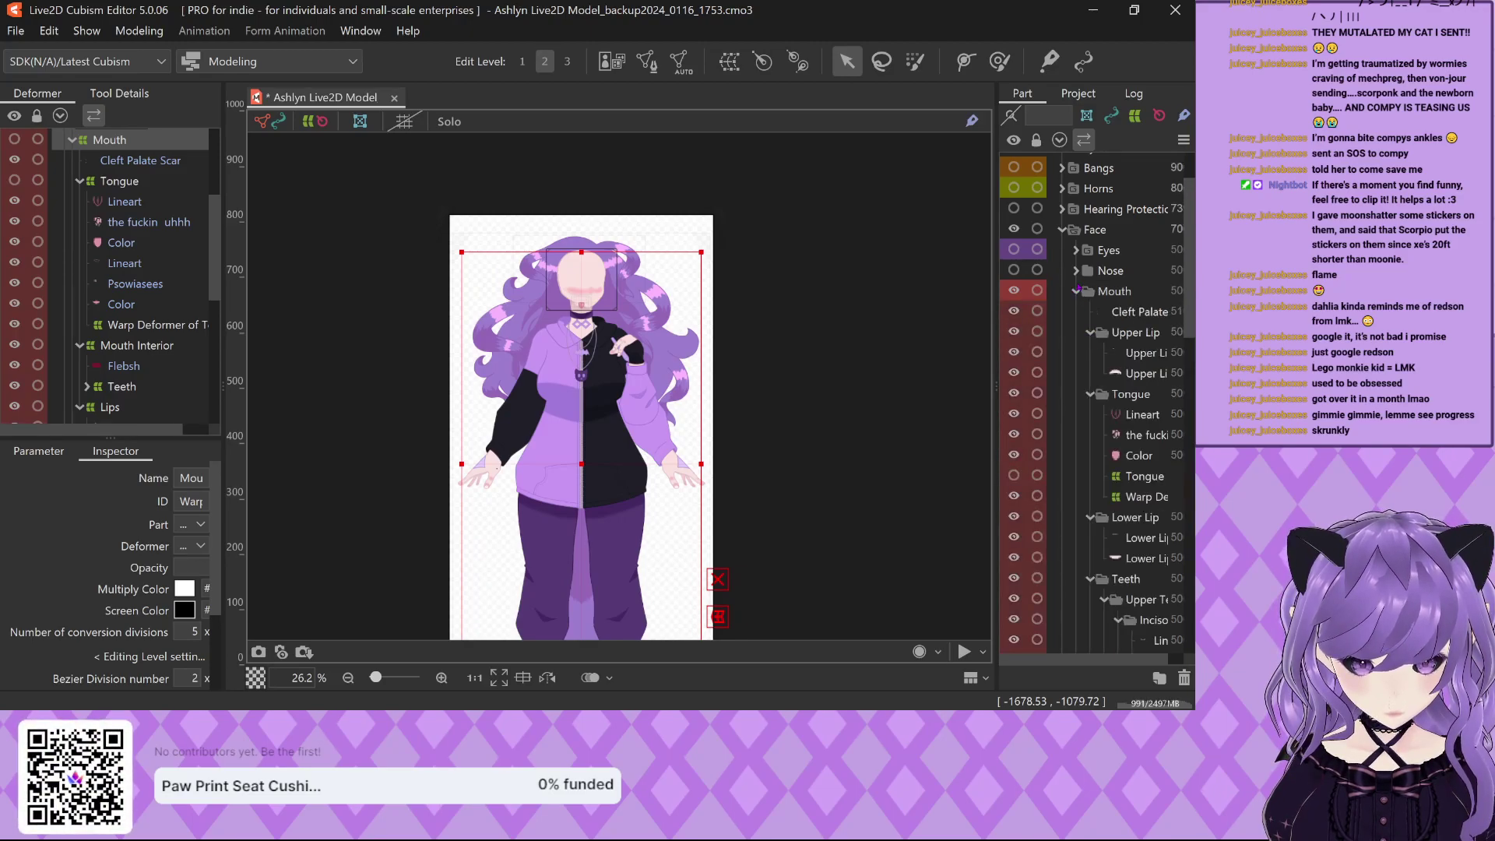
click(1077, 290)
scroll(1079, 441, up, 2)
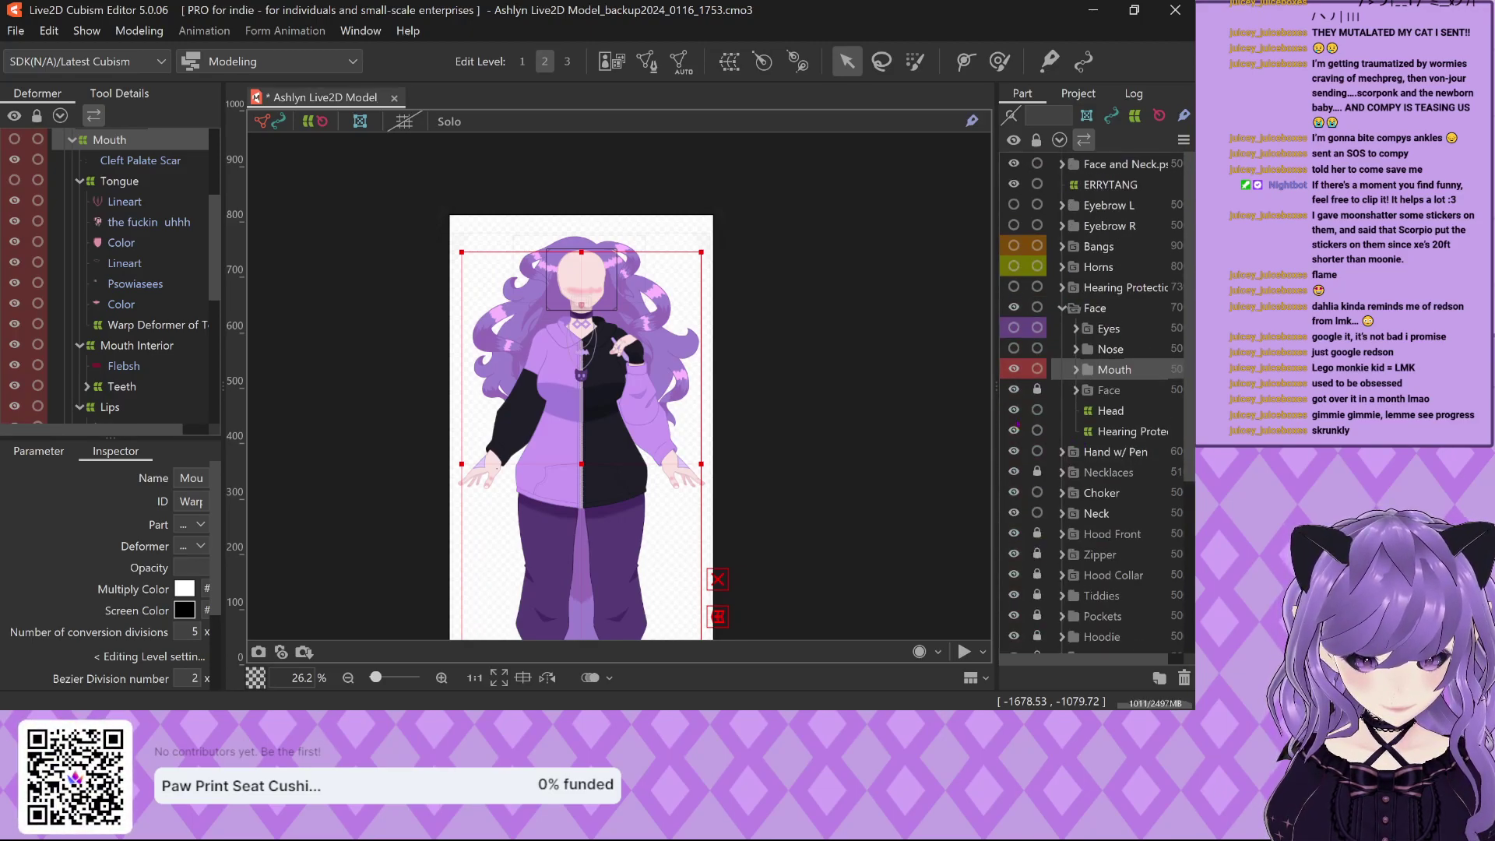
scroll(467, 371, up, 4)
scroll(450, 401, down, 2)
scroll(779, 210, up, 4)
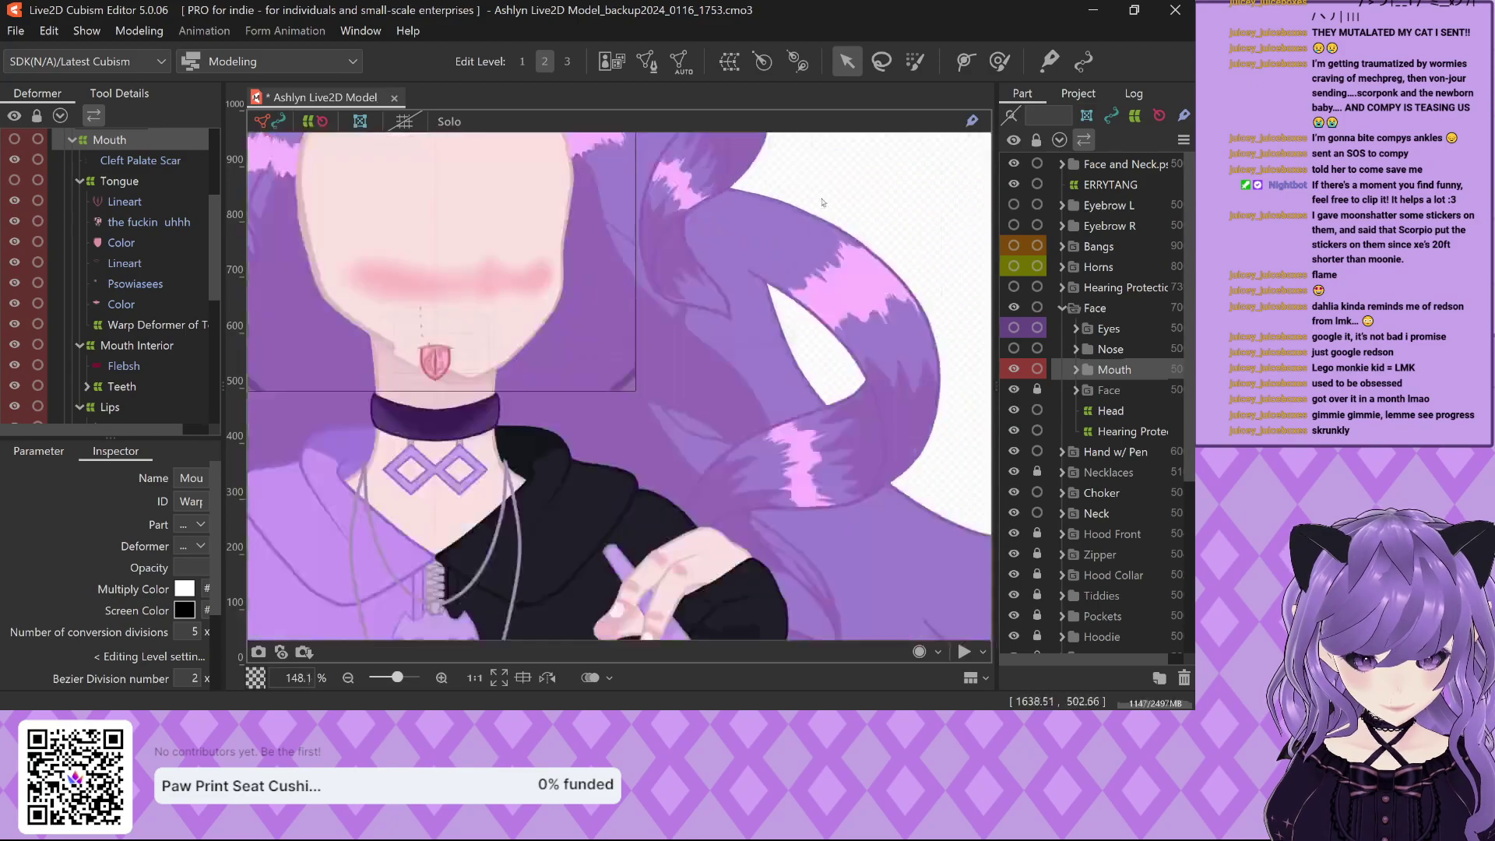
click(1062, 164)
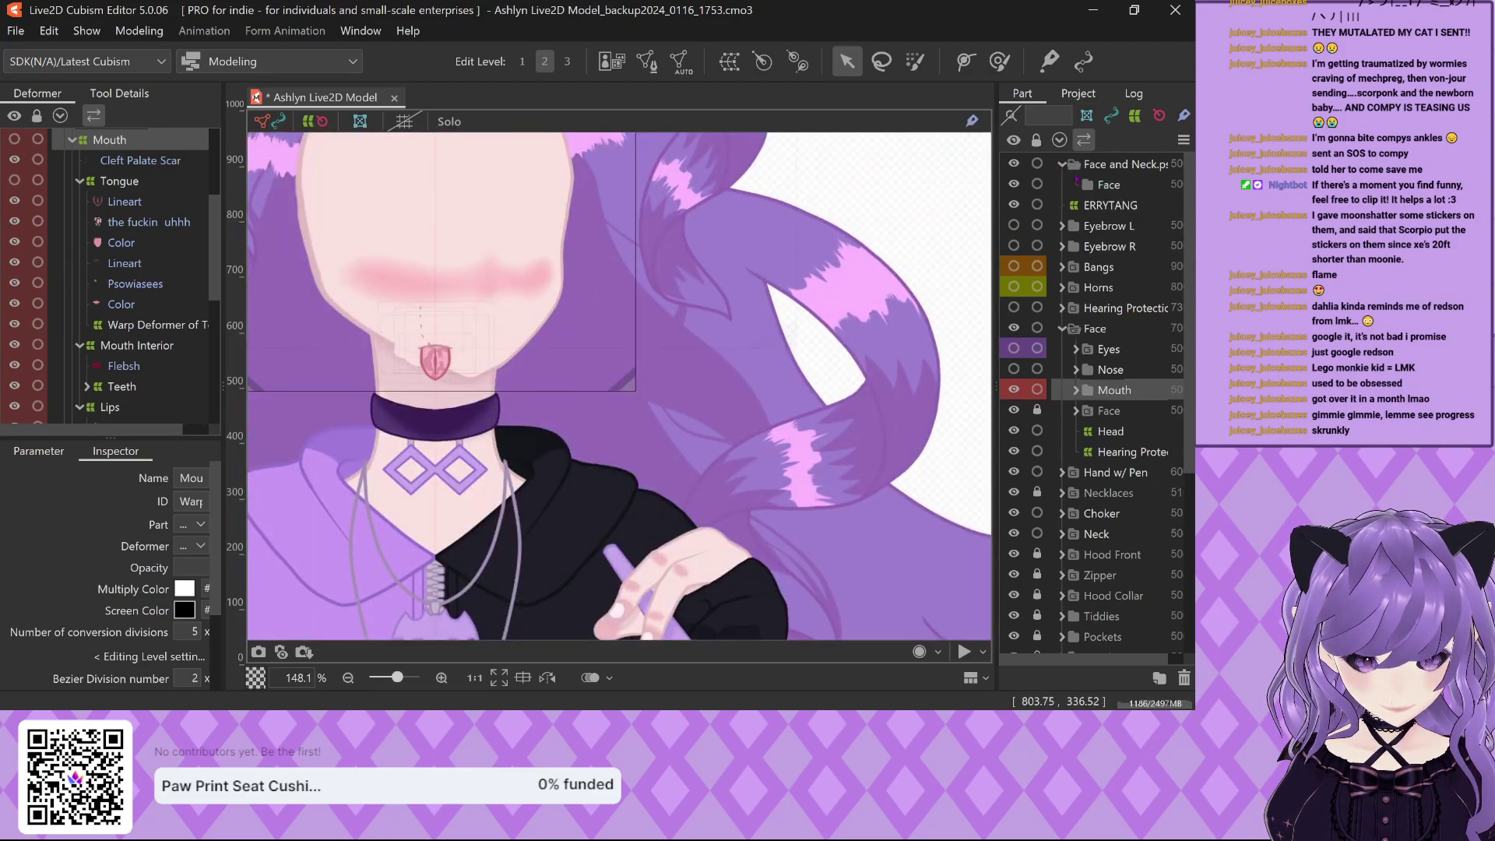
click(1106, 184)
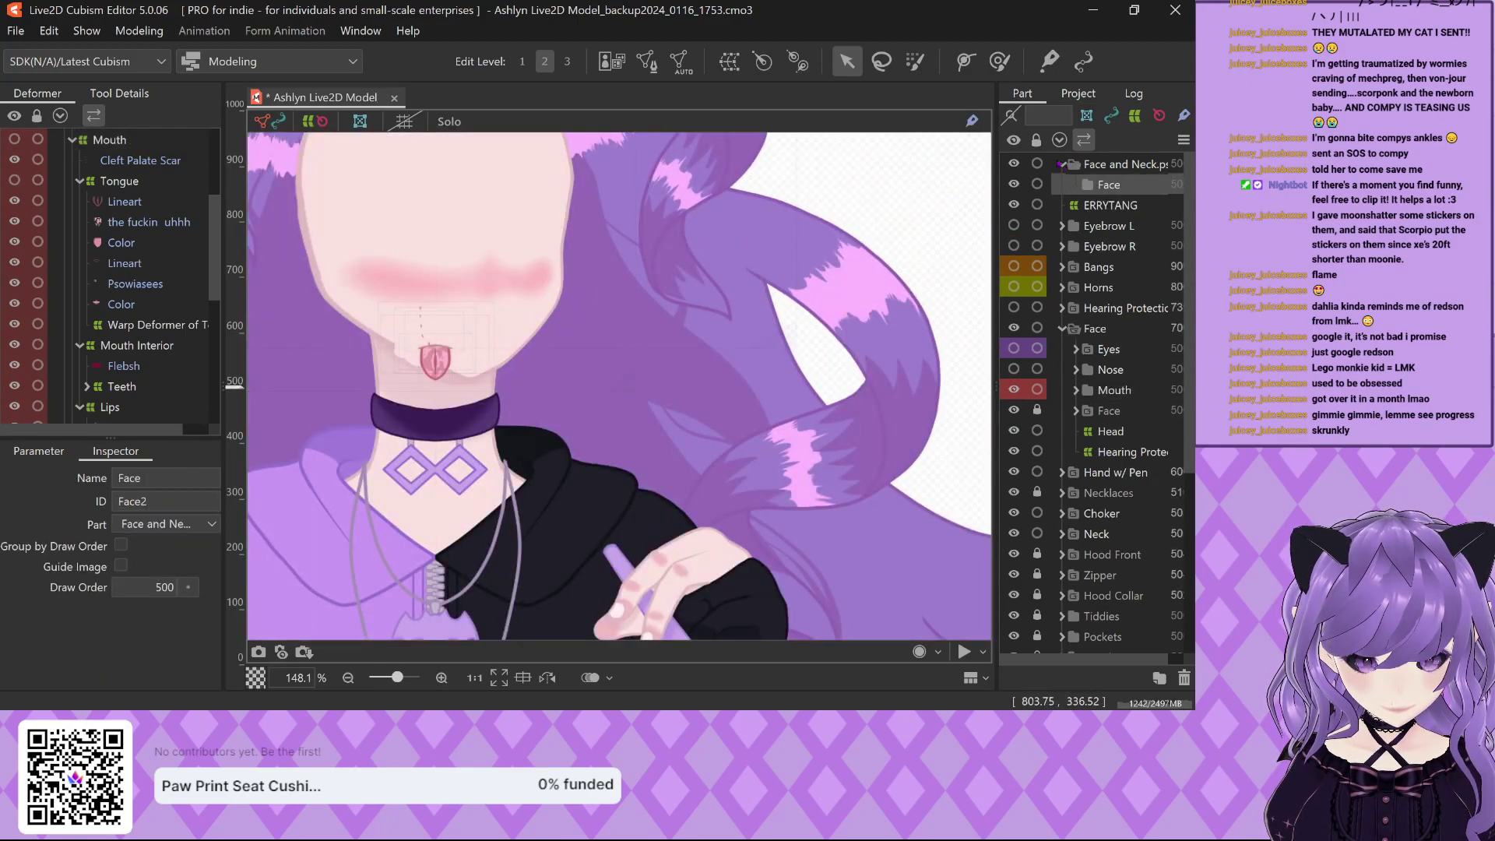
click(1062, 164)
scroll(578, 371, down, 2)
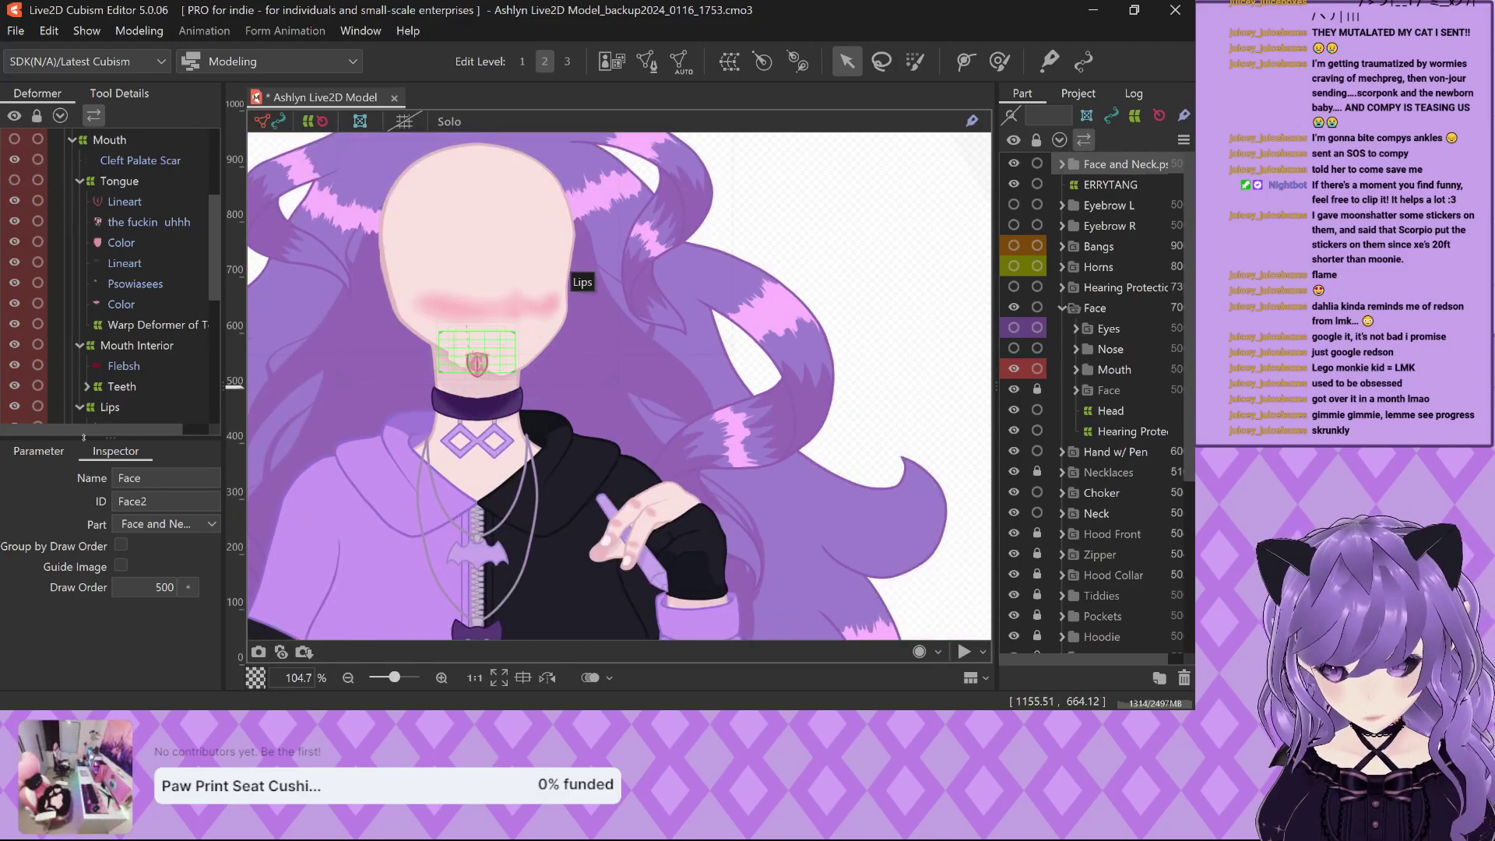
Turn the head to X 30, Y -0.4, then show the Tongue deformer's box.
click(38, 451)
drag(120, 577, 220, 583)
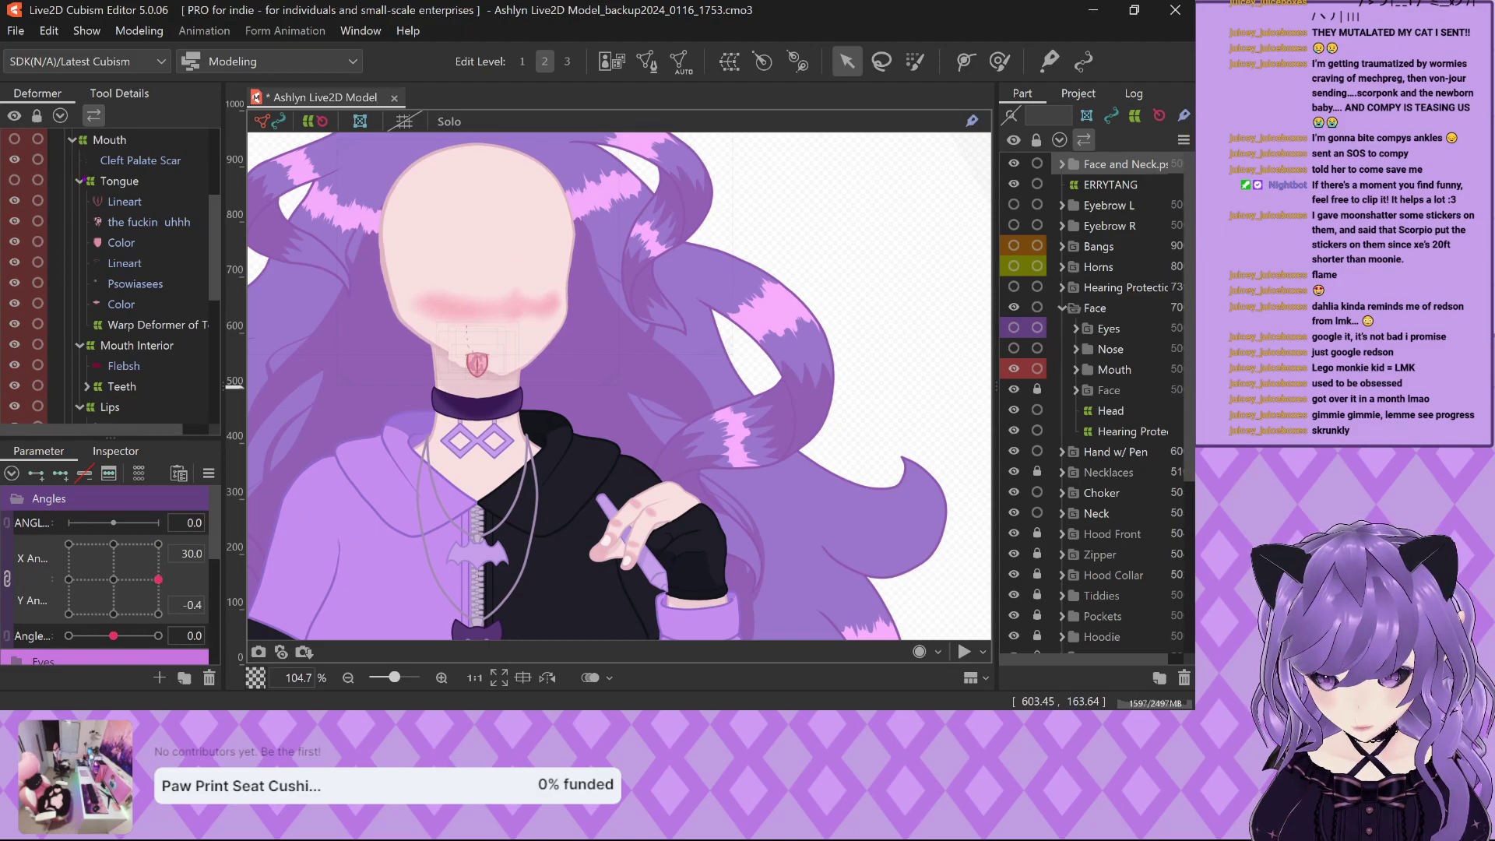
click(81, 180)
click(75, 181)
click(20, 181)
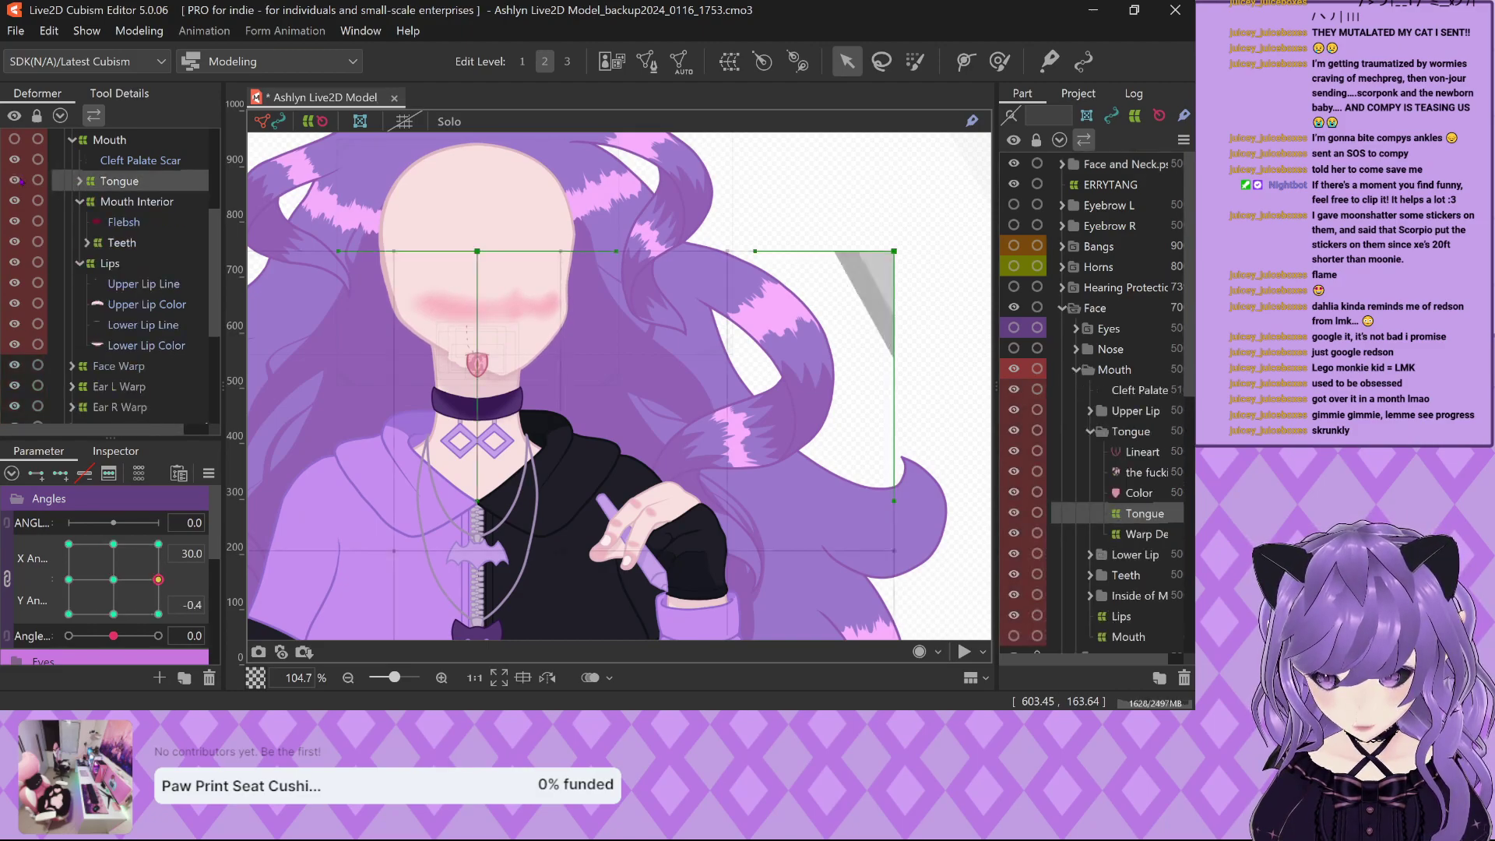
scroll(85, 242, up, 3)
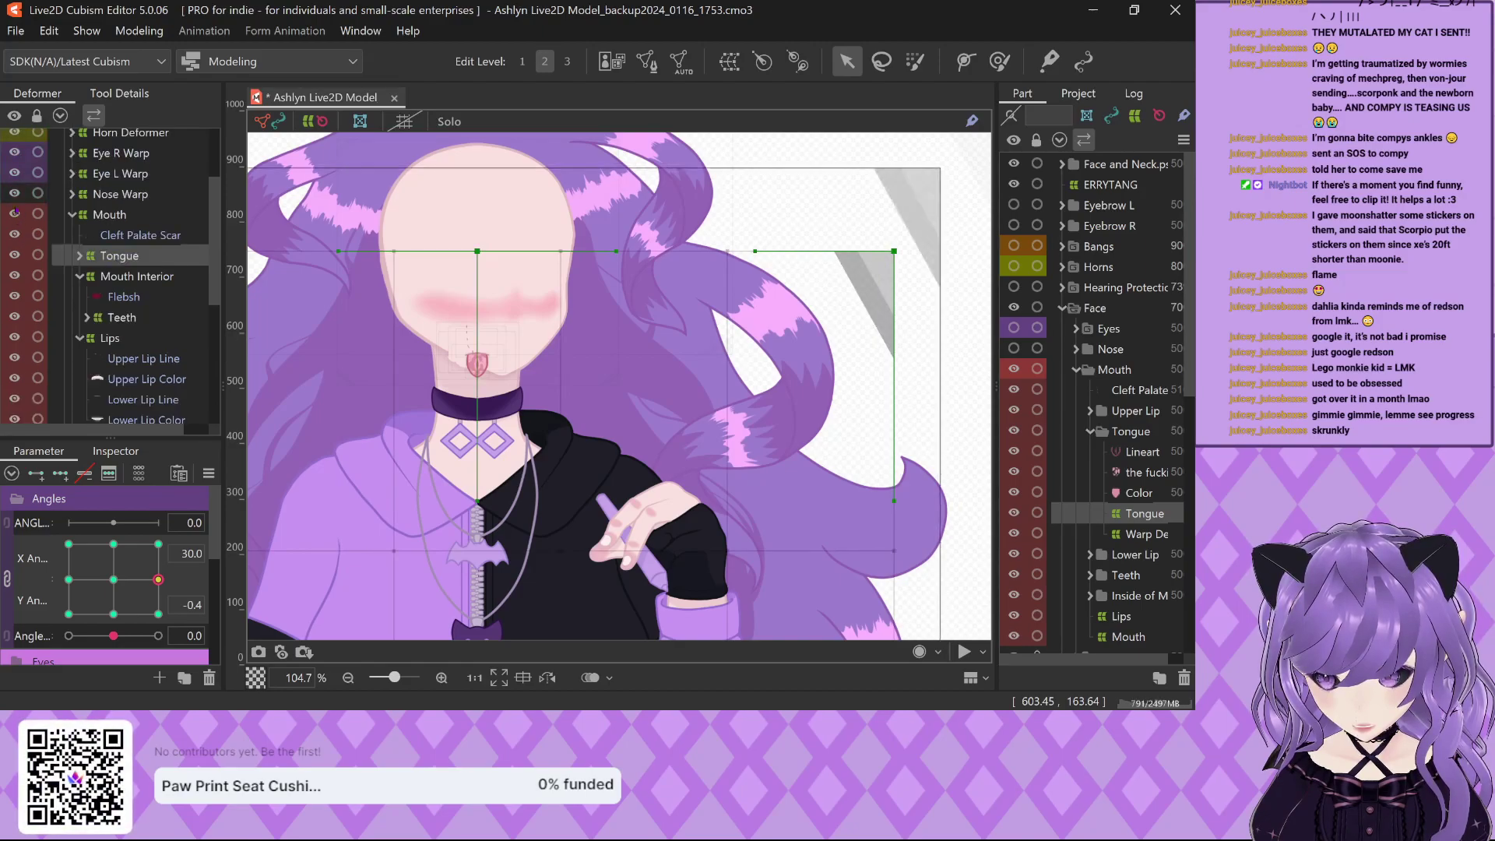
scroll(125, 269, down, 3)
scroll(483, 290, down, 5)
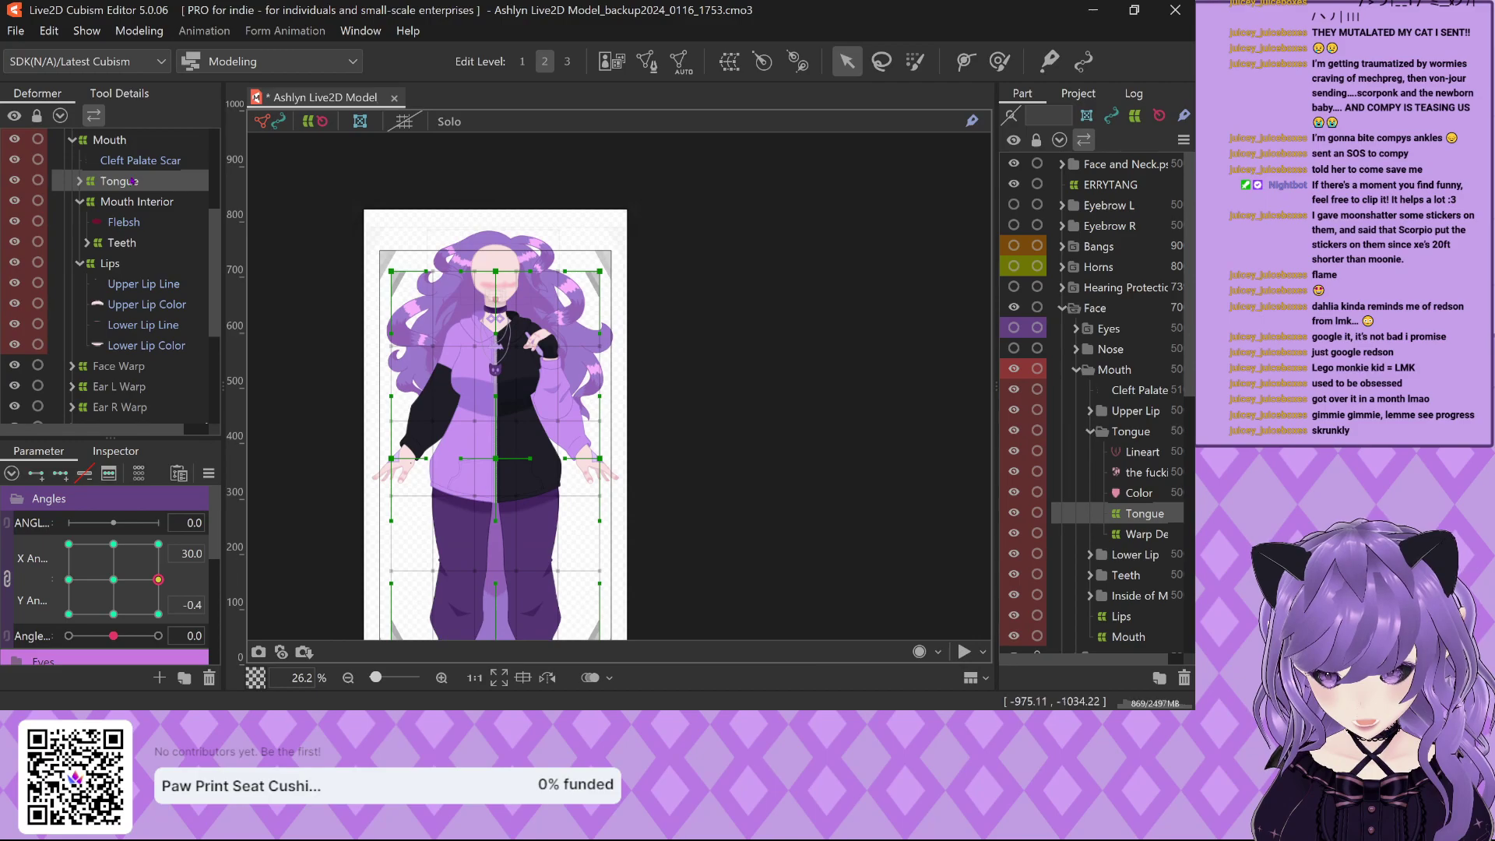
scroll(415, 255, down, 2)
scroll(430, 416, up, 2)
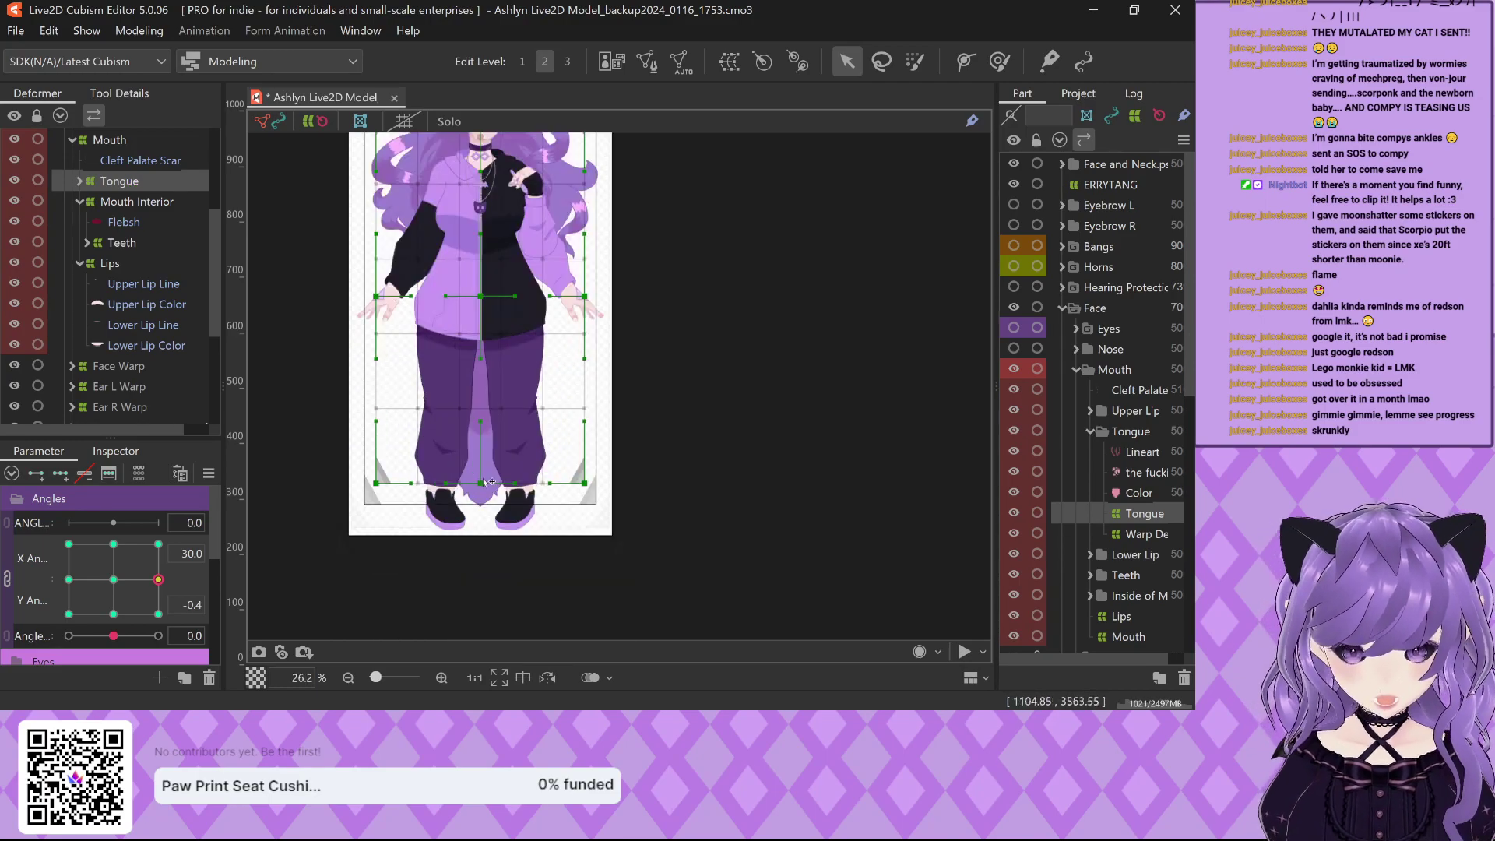
click(483, 484)
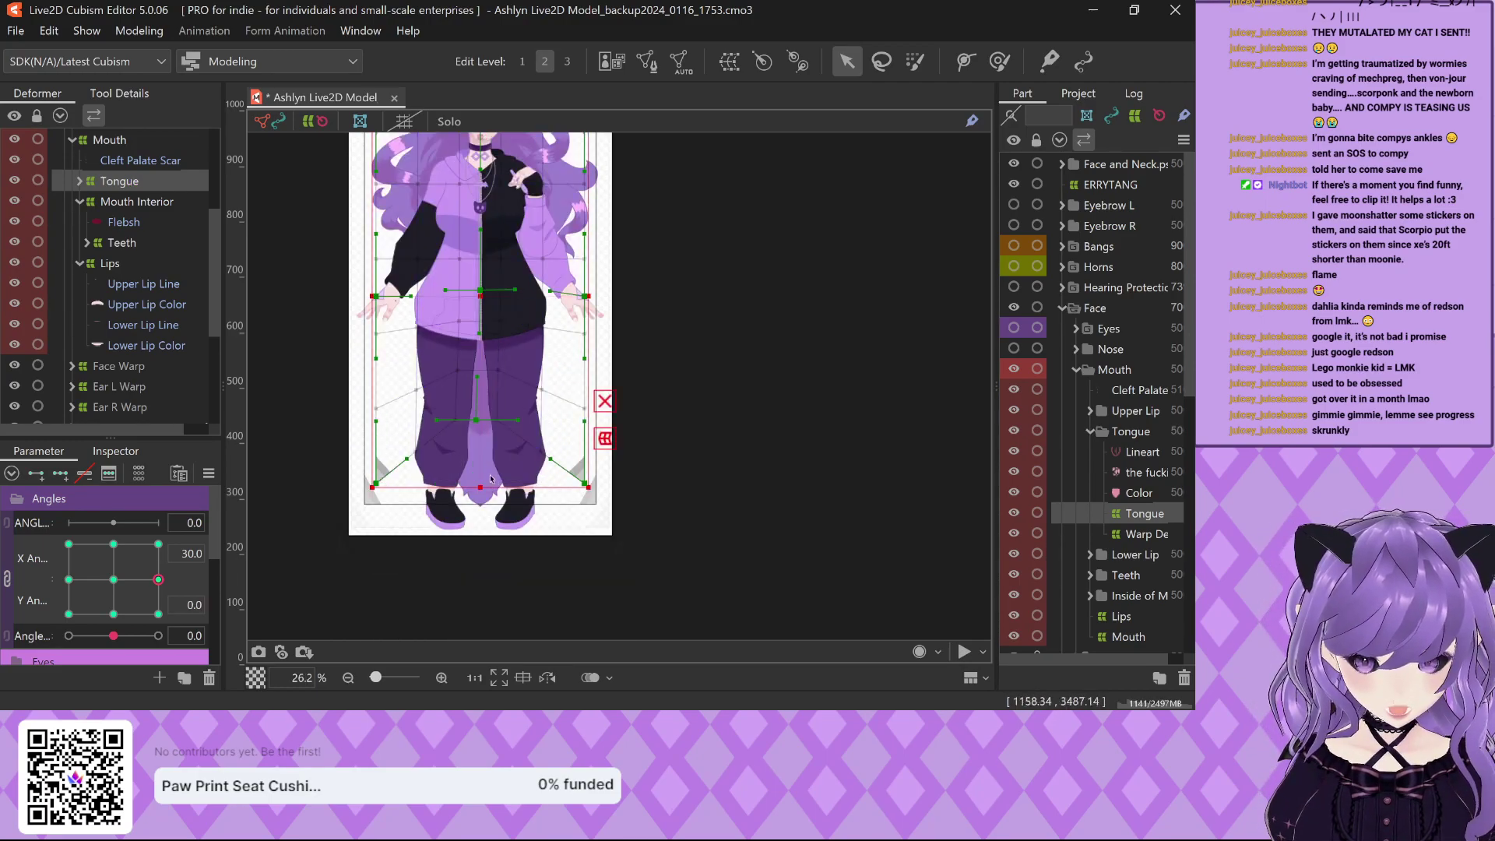
key(ctrl+z)
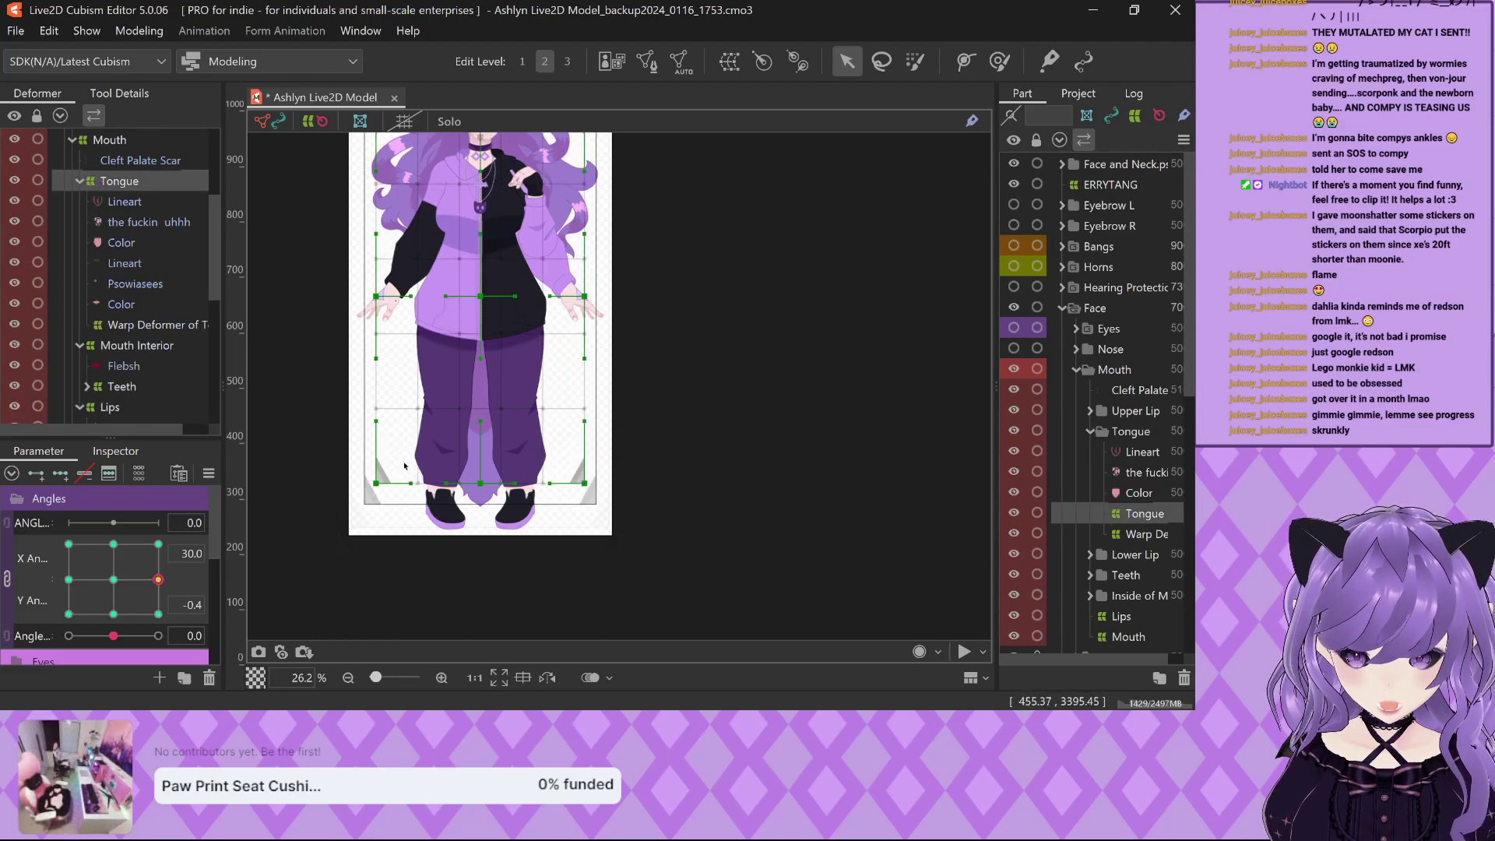
scroll(544, 579, down, 2)
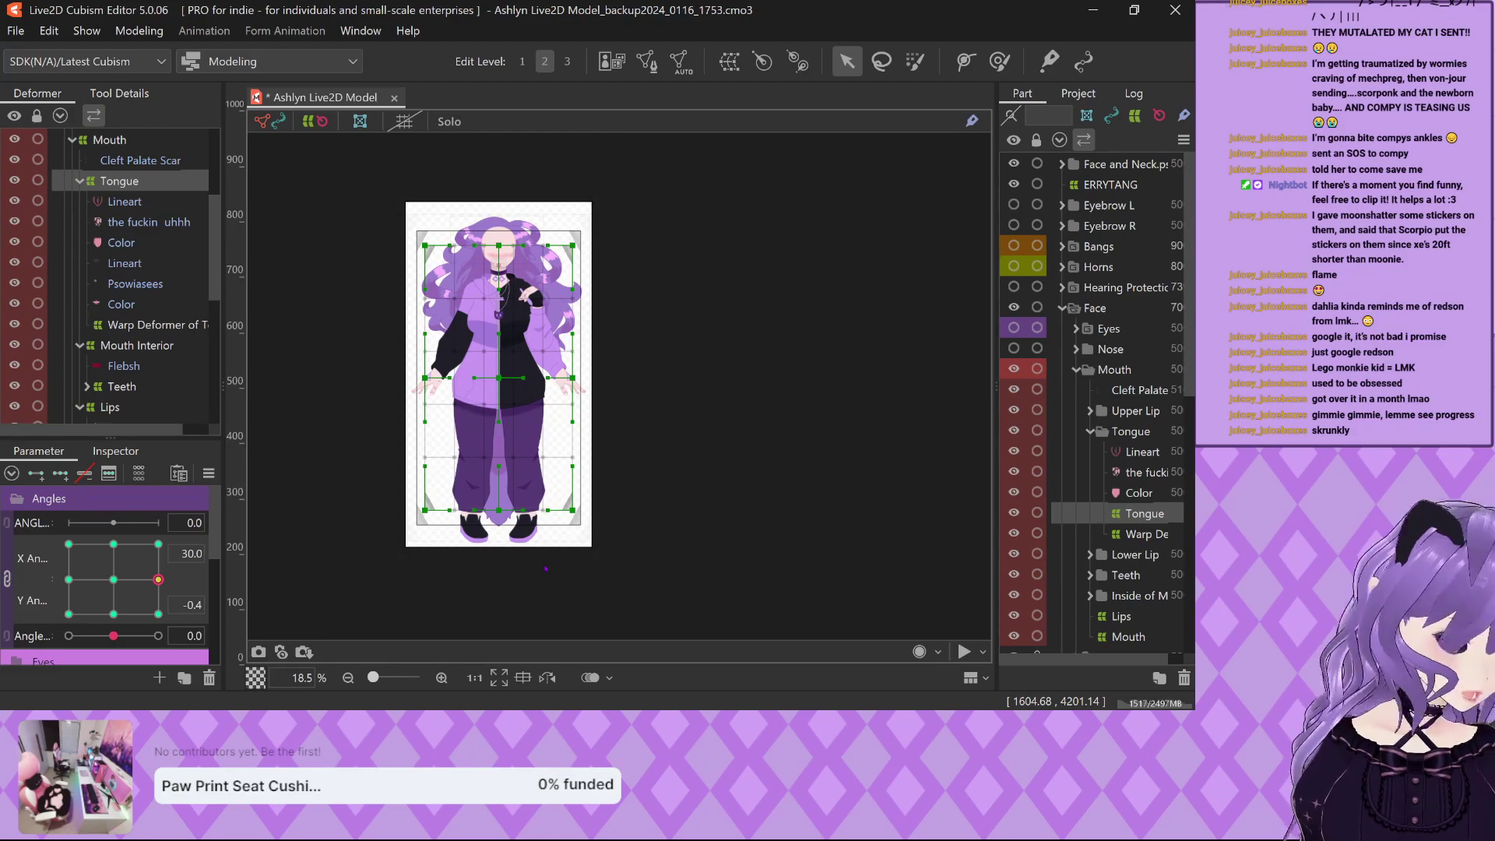
scroll(517, 347, up, 2)
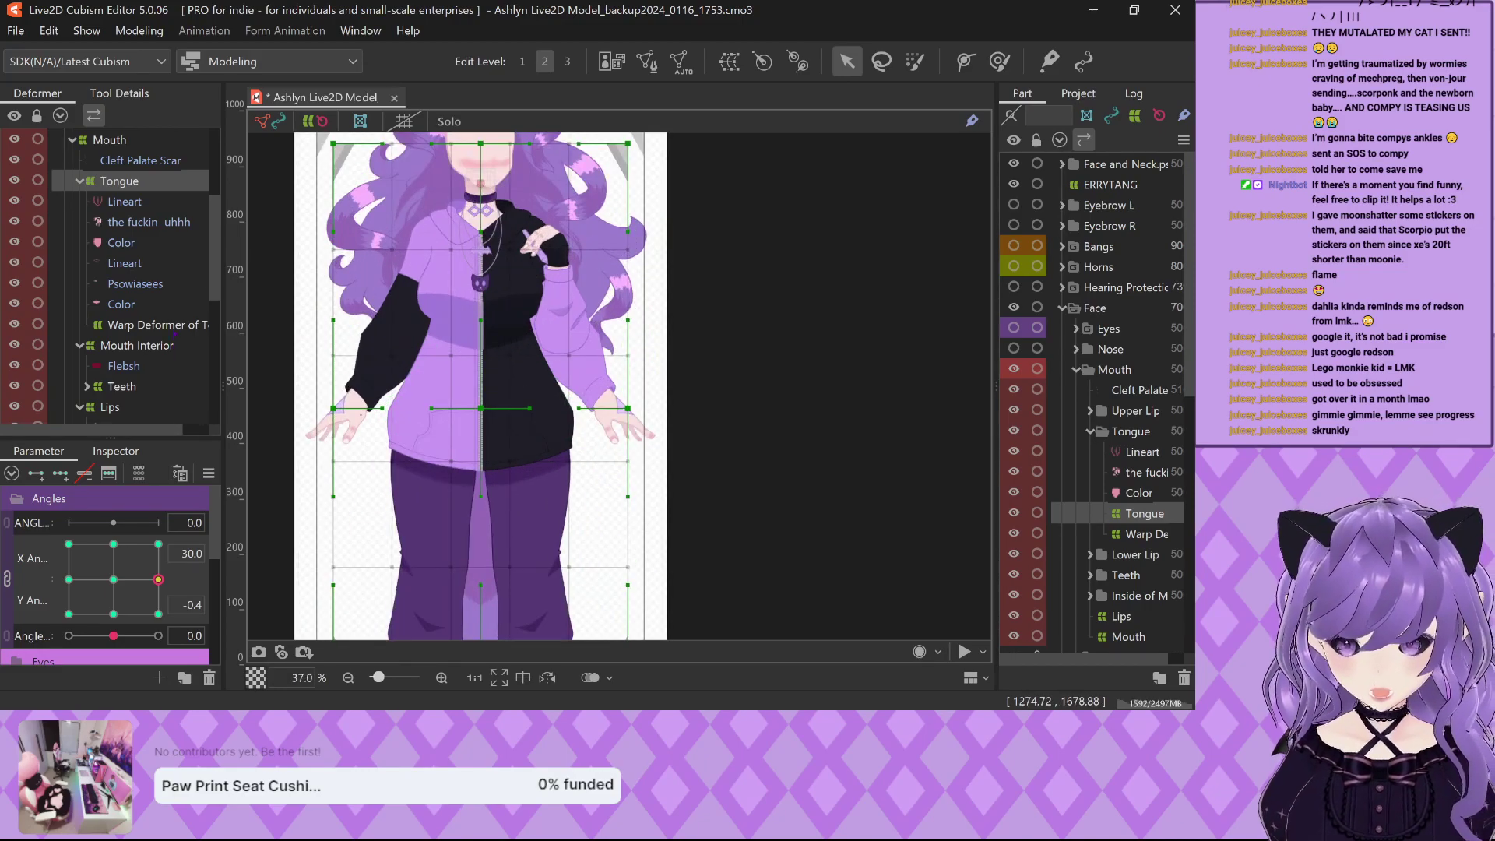
click(148, 324)
scroll(536, 387, down, 1)
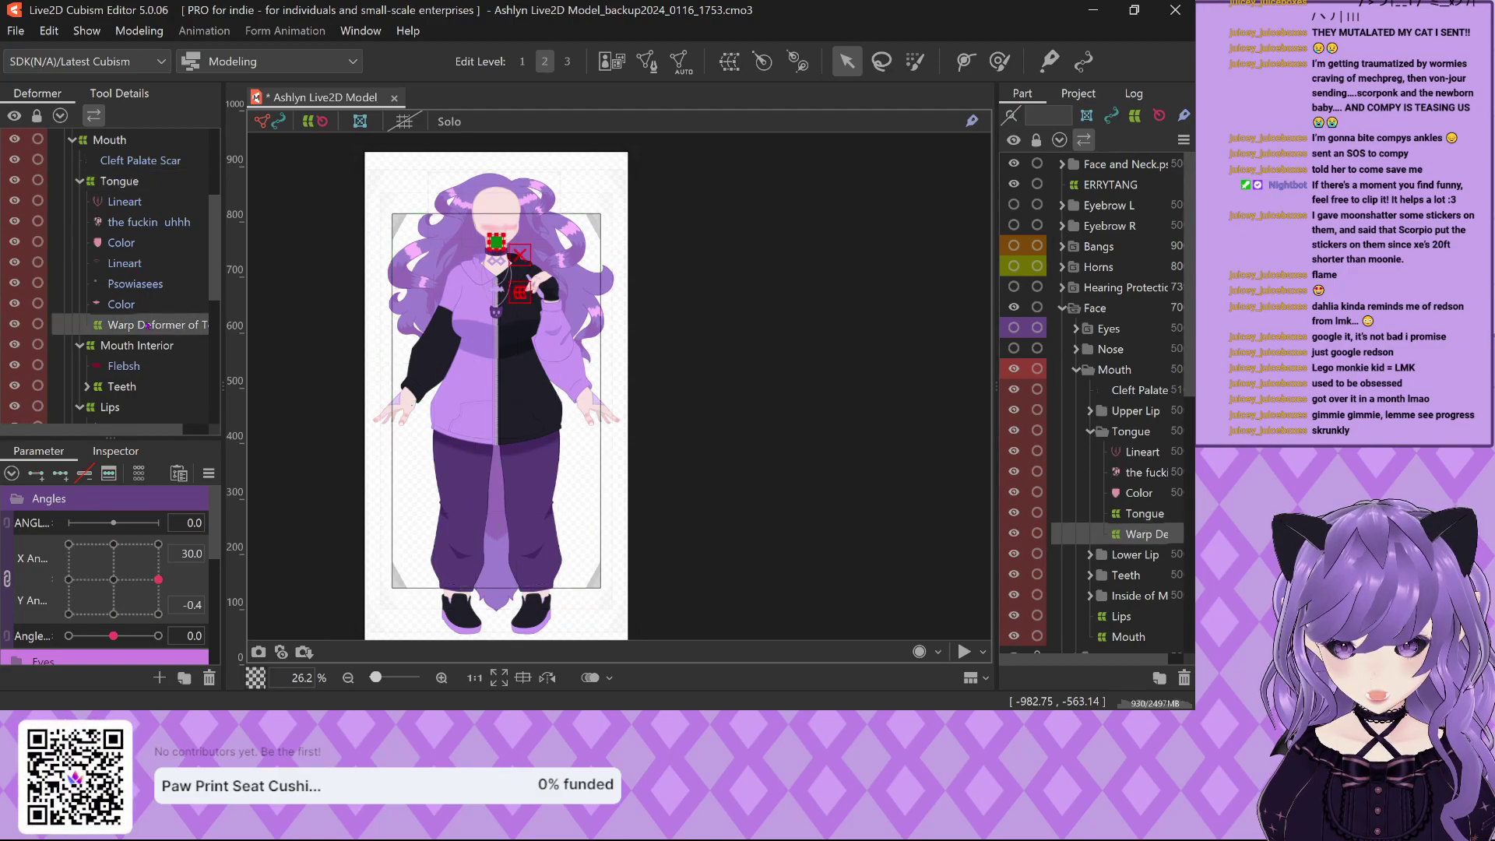
right_click(148, 325)
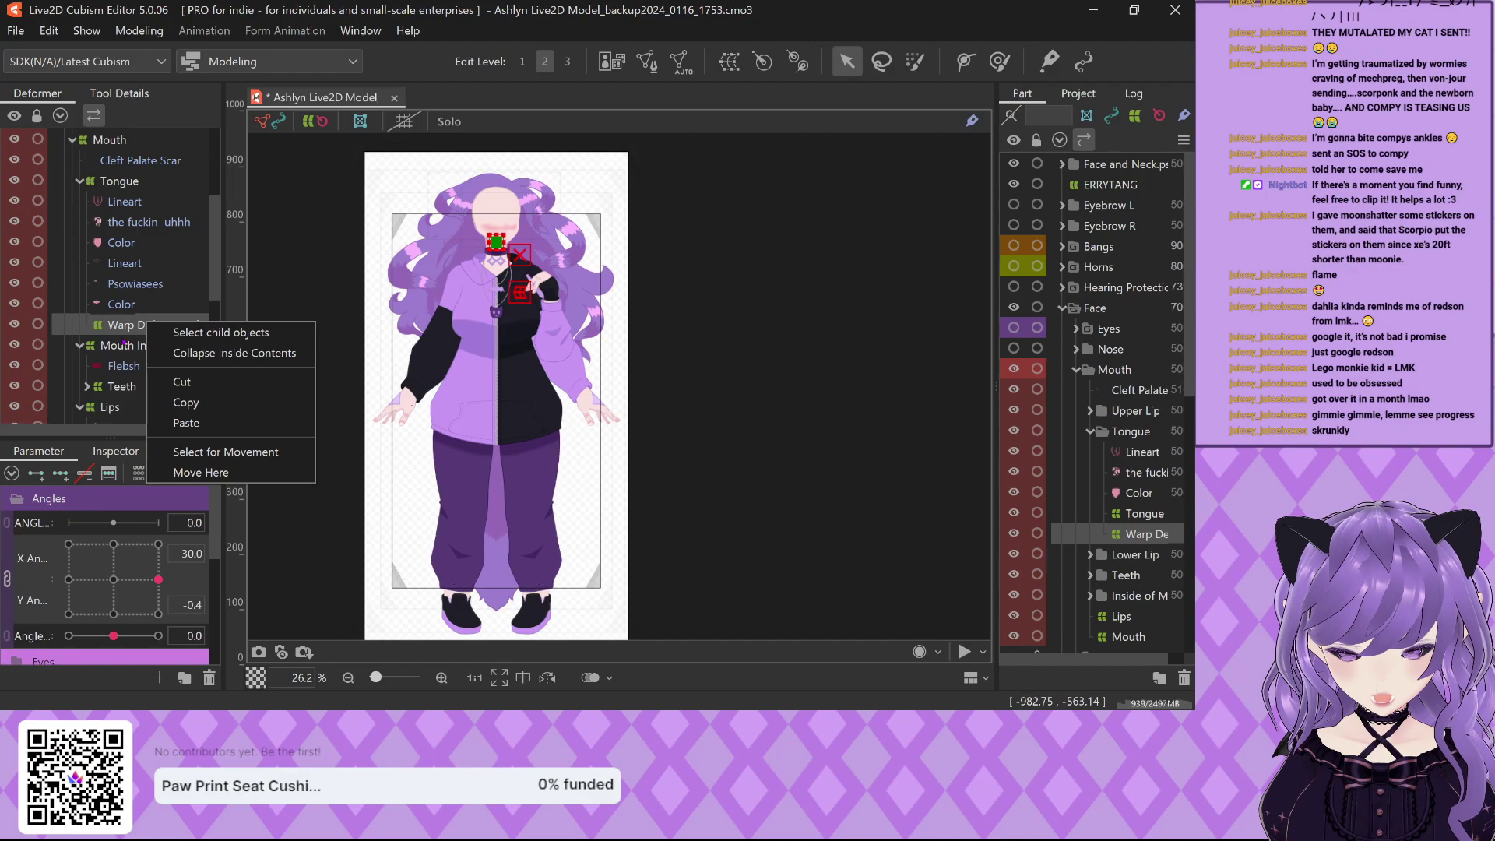
click(123, 328)
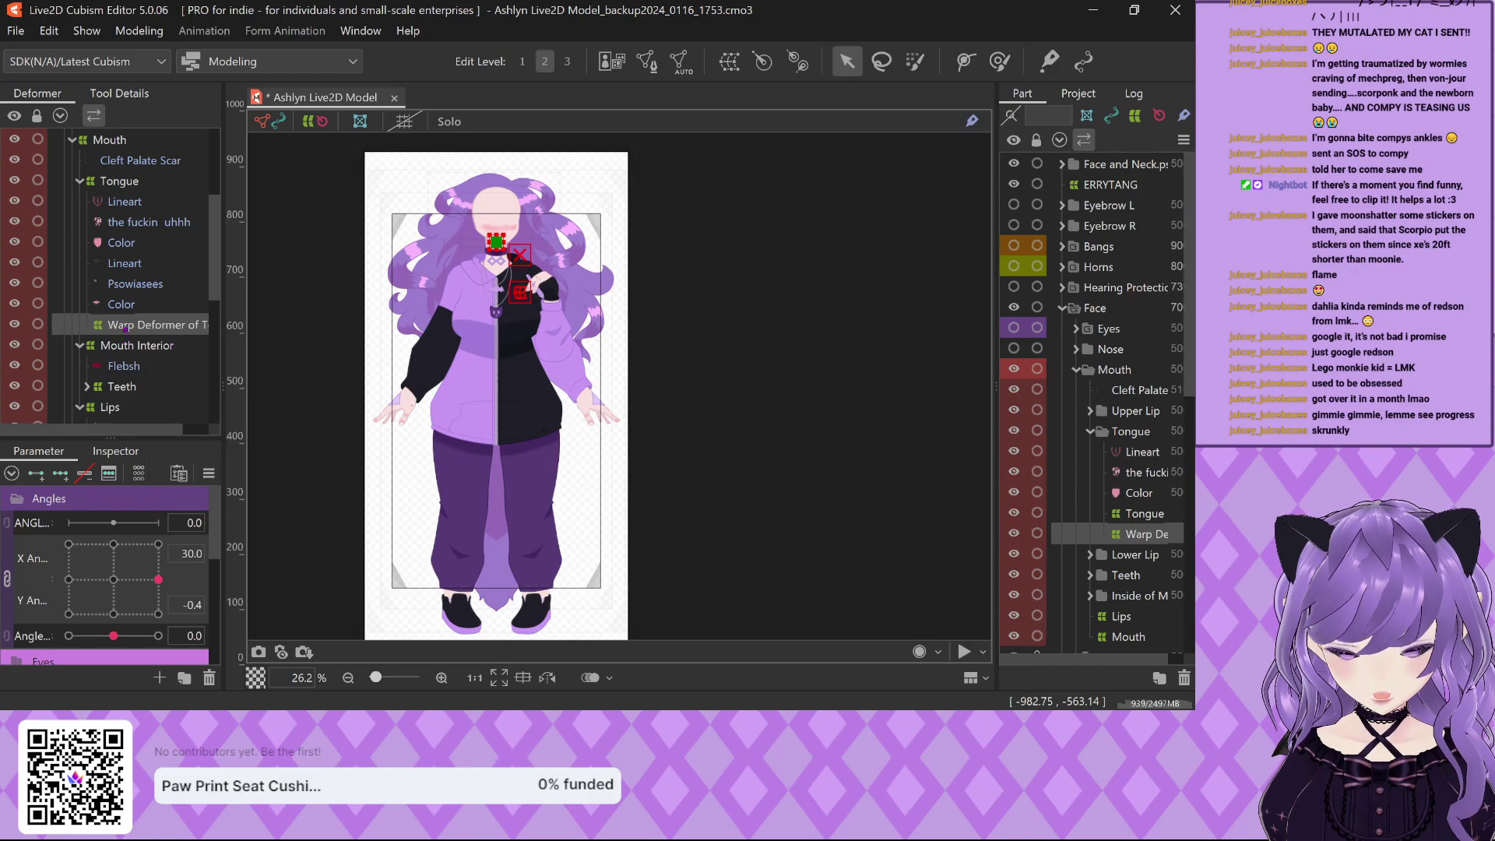
click(139, 185)
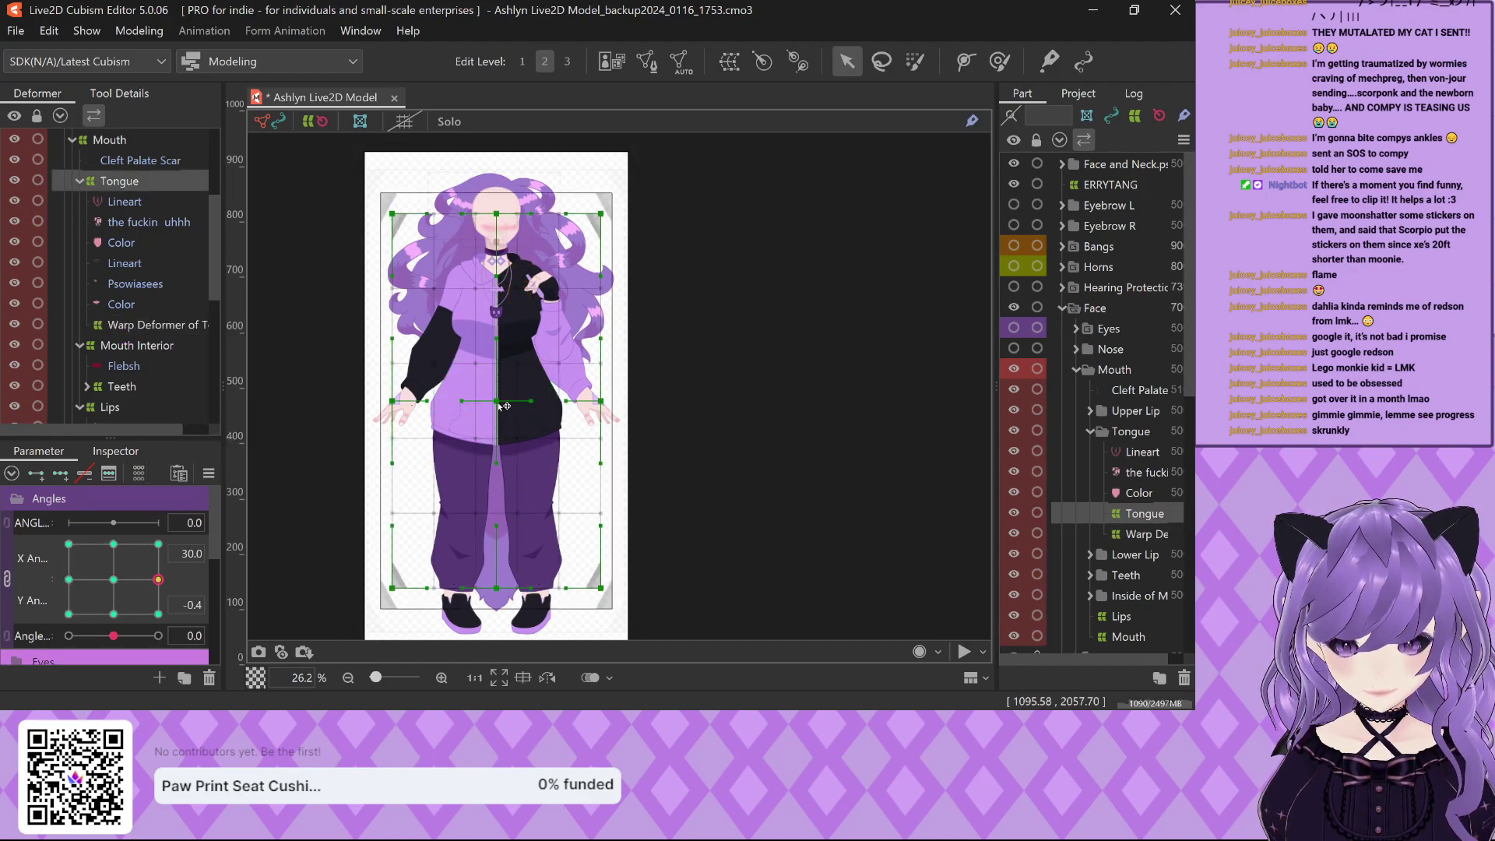
click(138, 161)
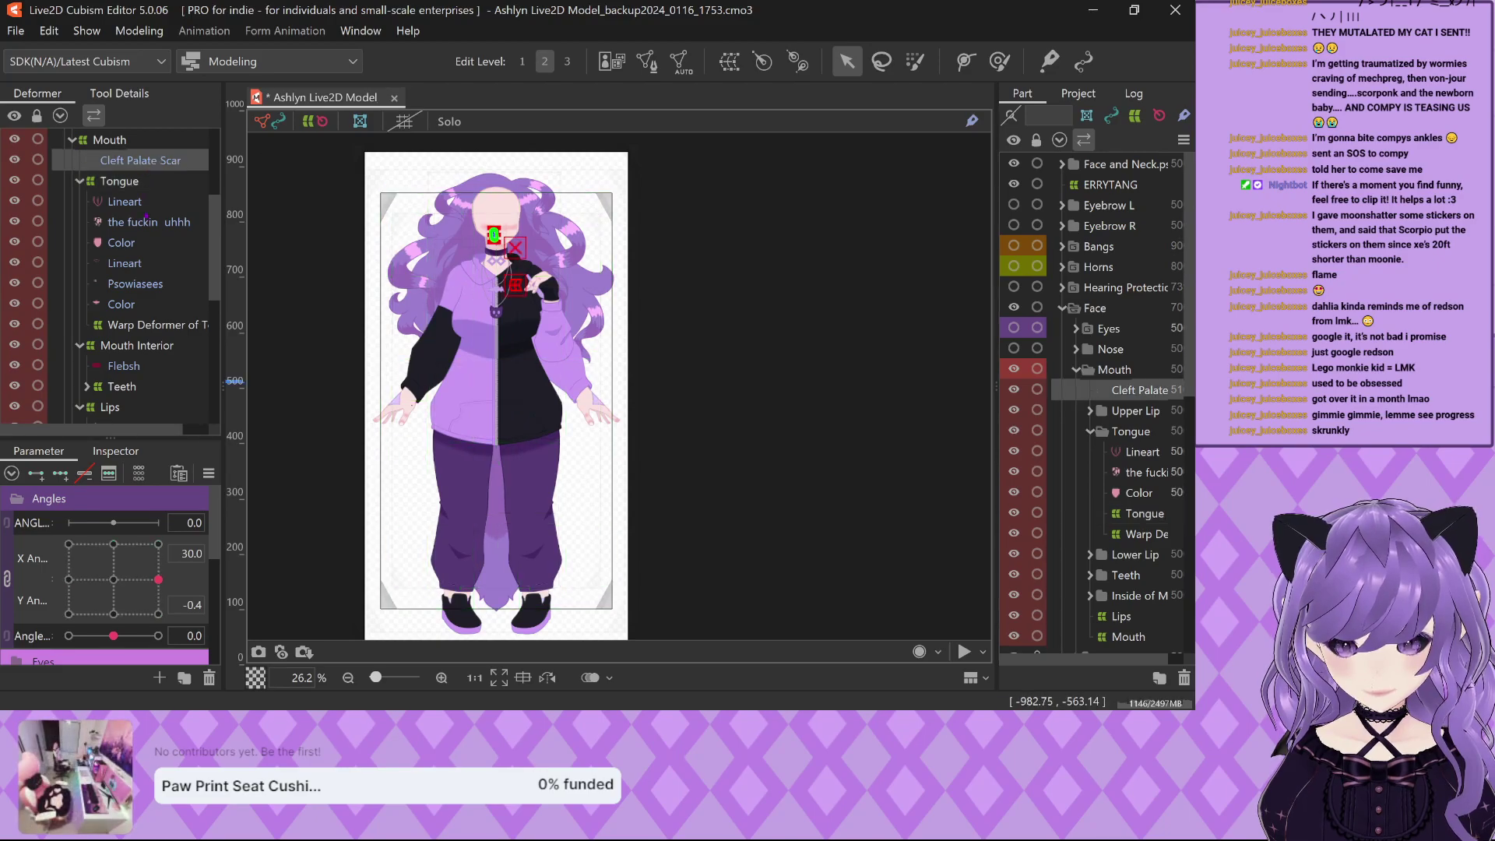
click(122, 141)
scroll(335, 411, up, 2)
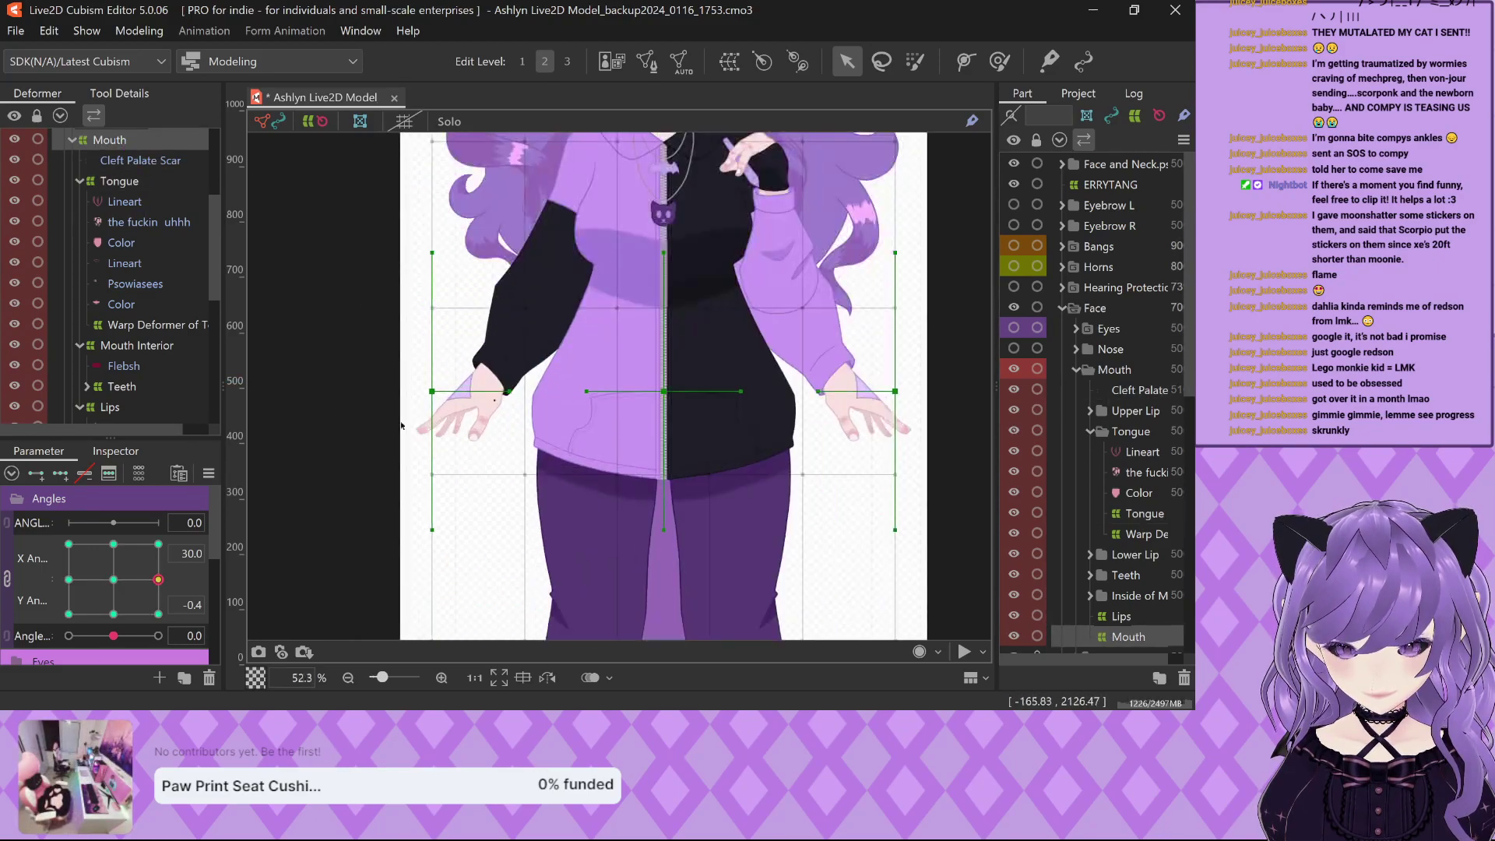
scroll(480, 436, down, 2)
scroll(481, 438, up, 3)
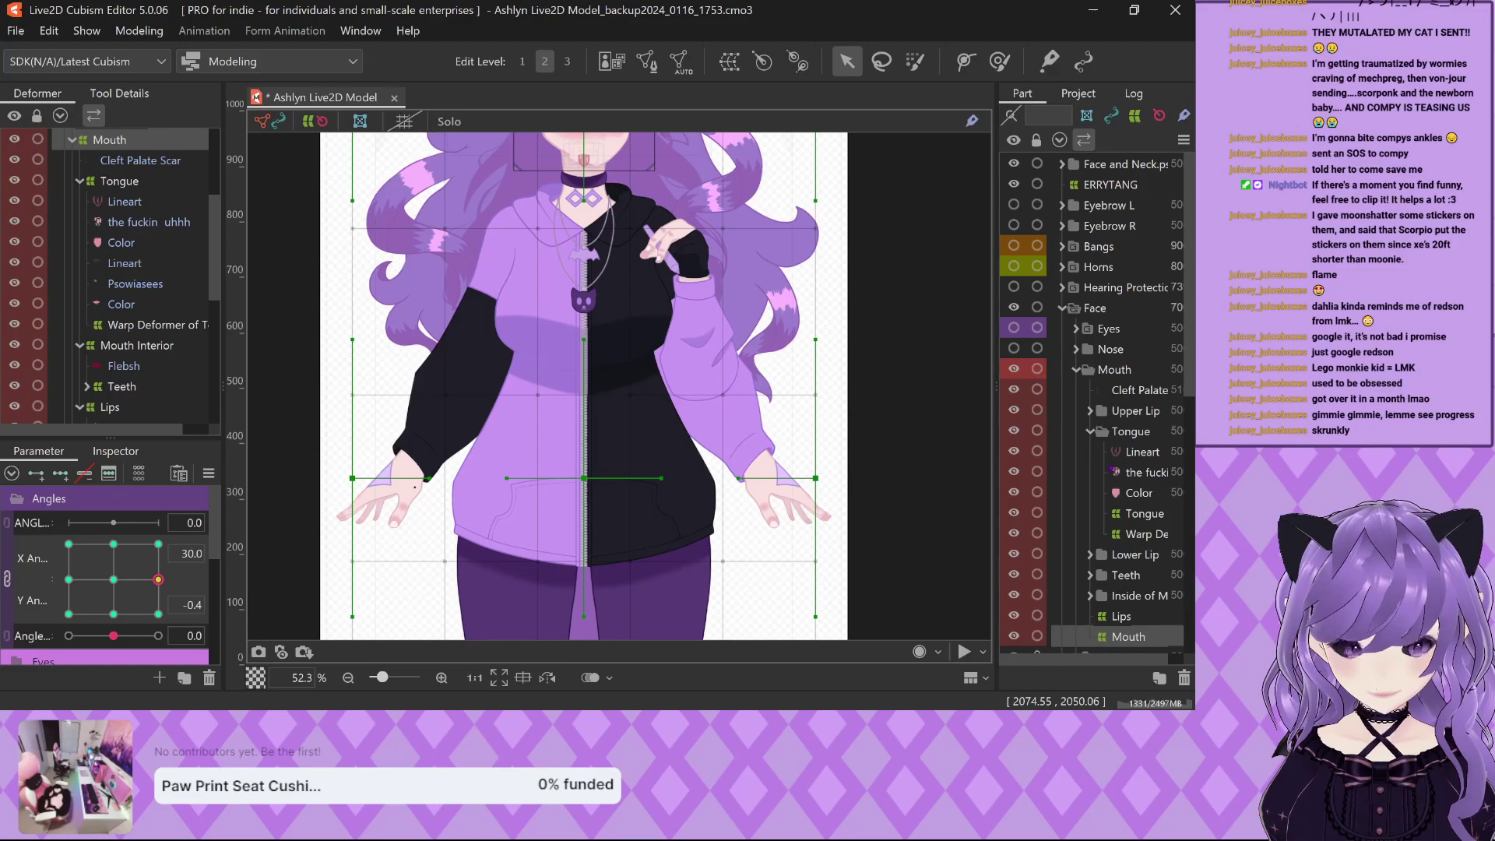
scroll(168, 395, down, 2)
click(128, 256)
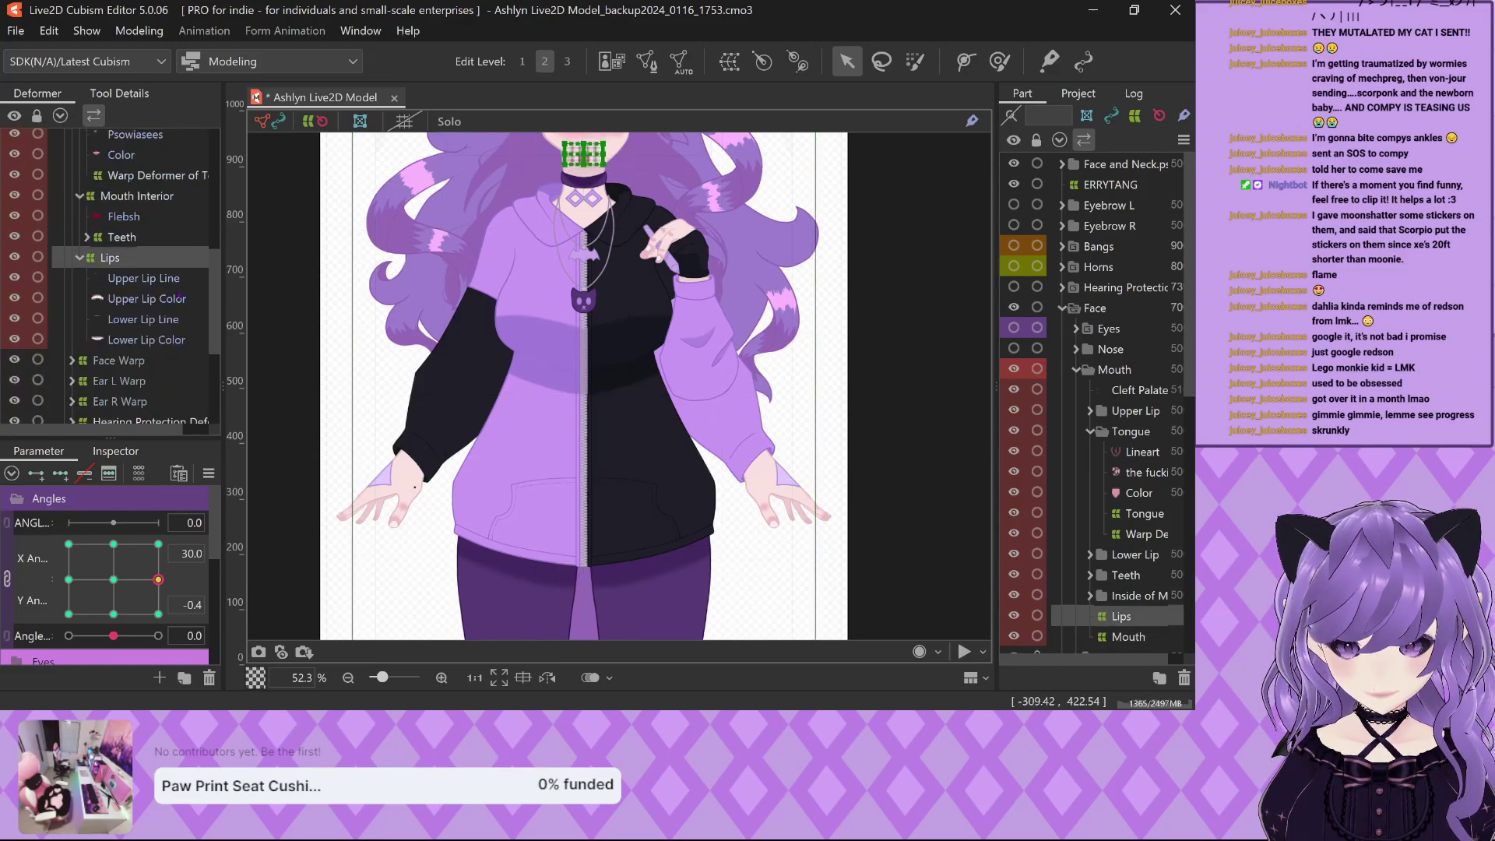
scroll(495, 416, down, 2)
click(161, 243)
scroll(137, 308, up, 4)
scroll(137, 309, down, 3)
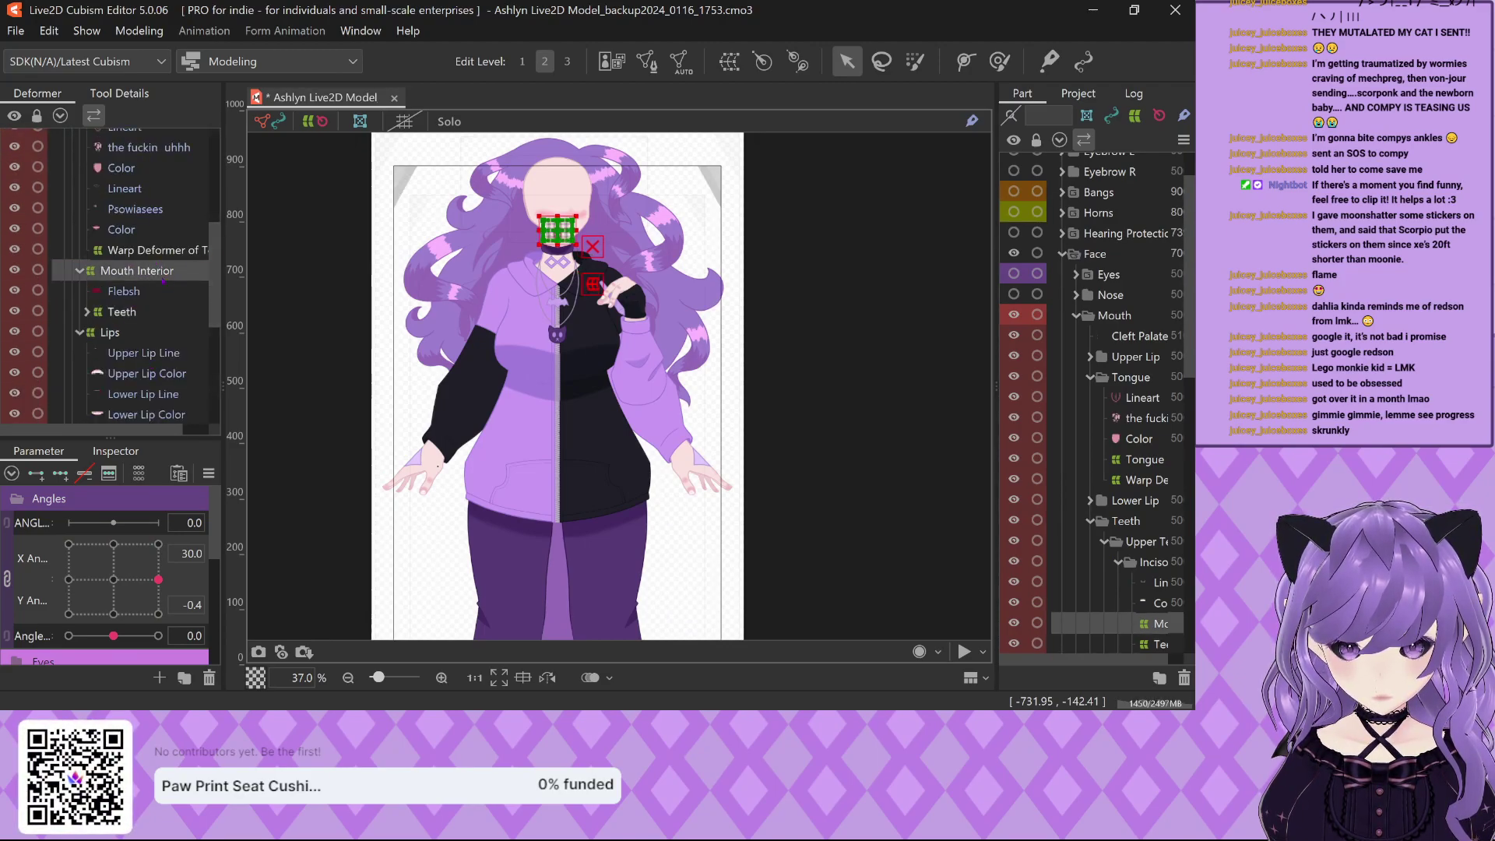
click(148, 249)
scroll(170, 306, up, 3)
click(124, 256)
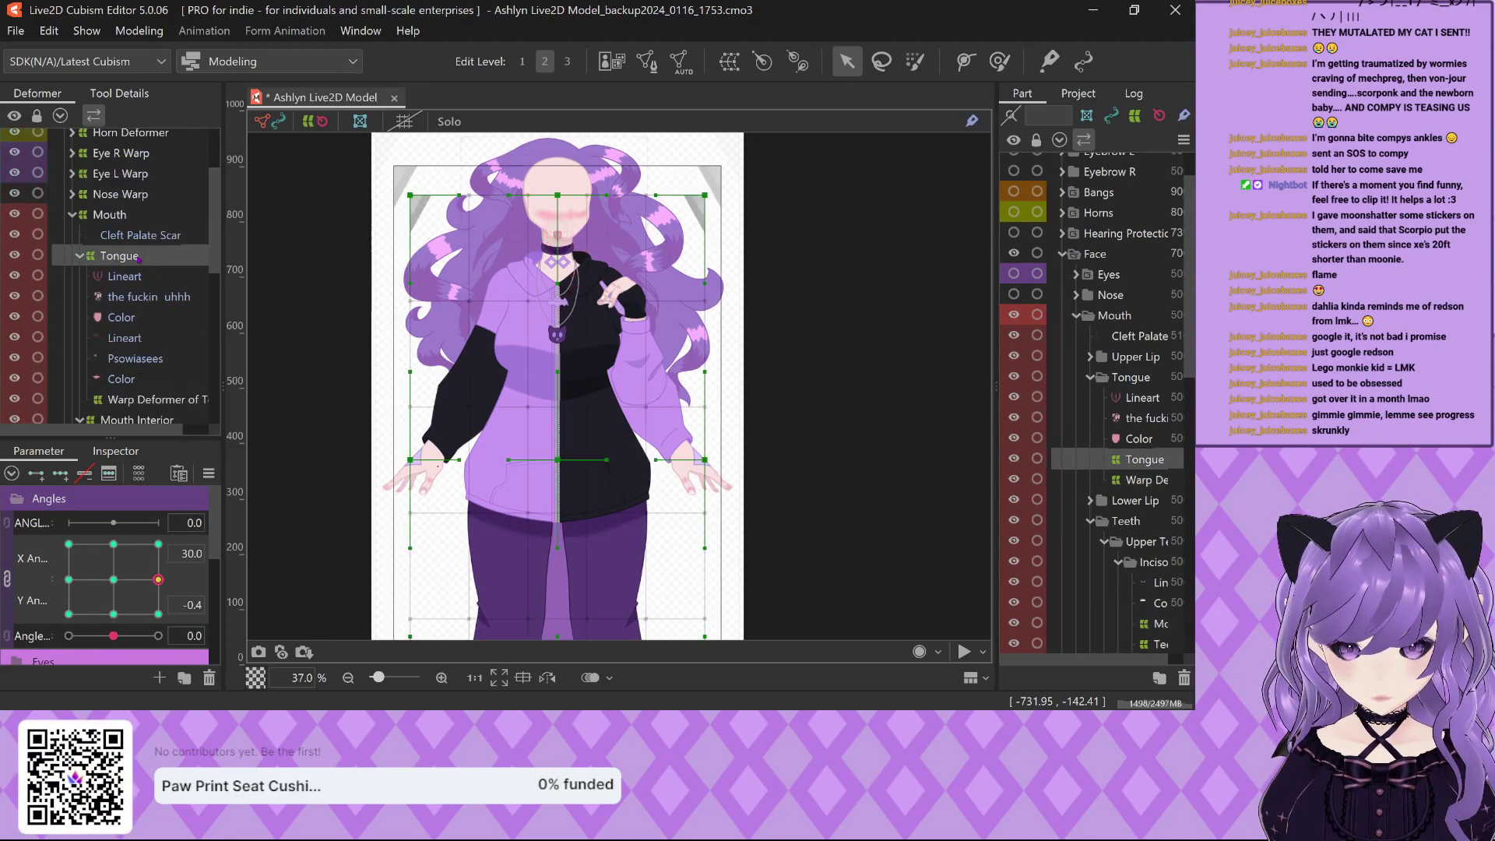
Browse the Show and Modeling menus and toggle Show/Hide Bounding Box.
click(114, 31)
mouse_move(86, 31)
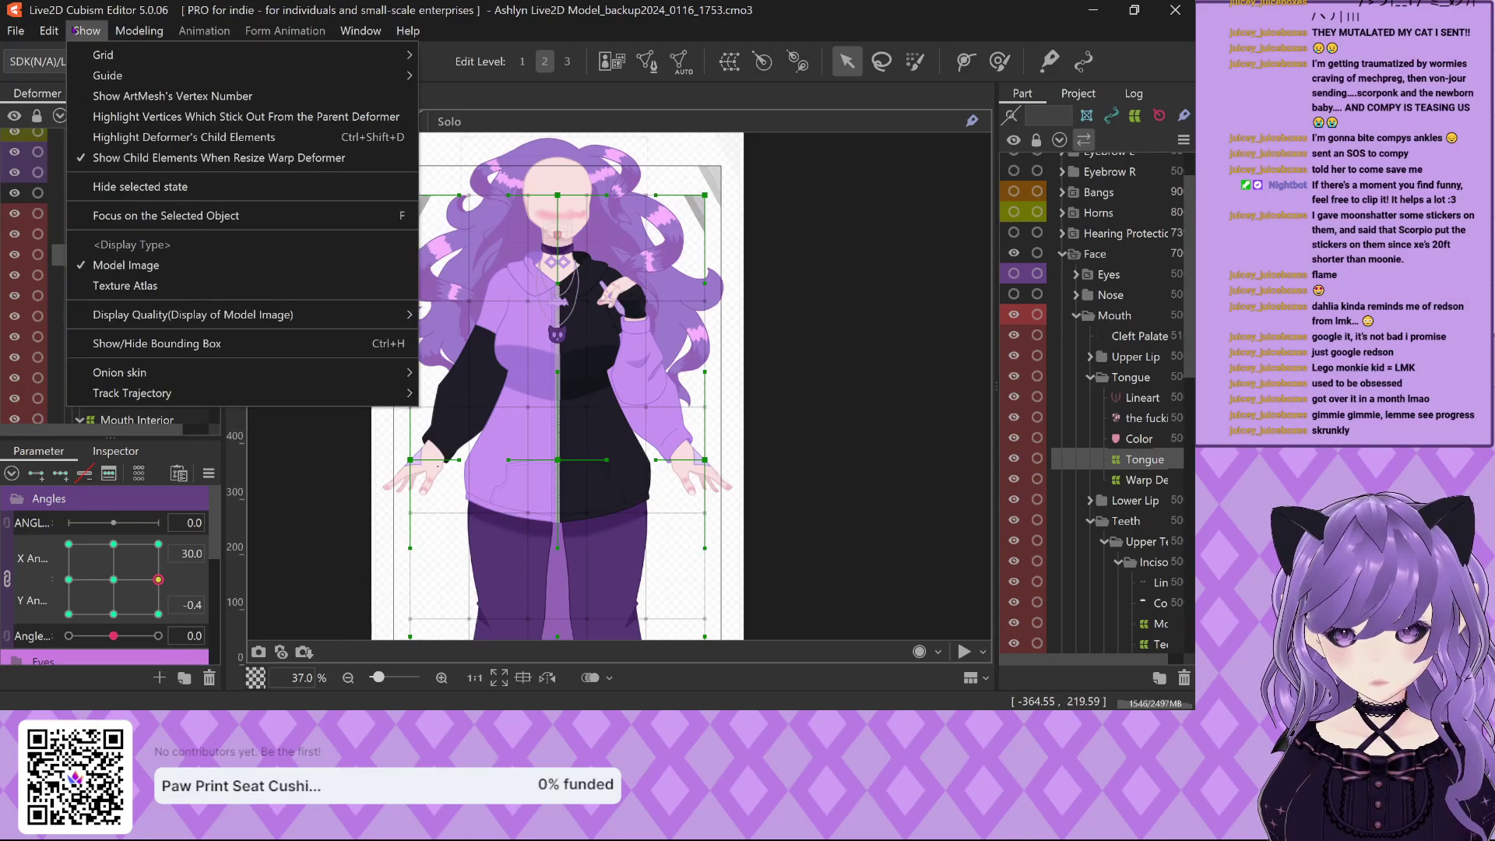
mouse_move(86, 73)
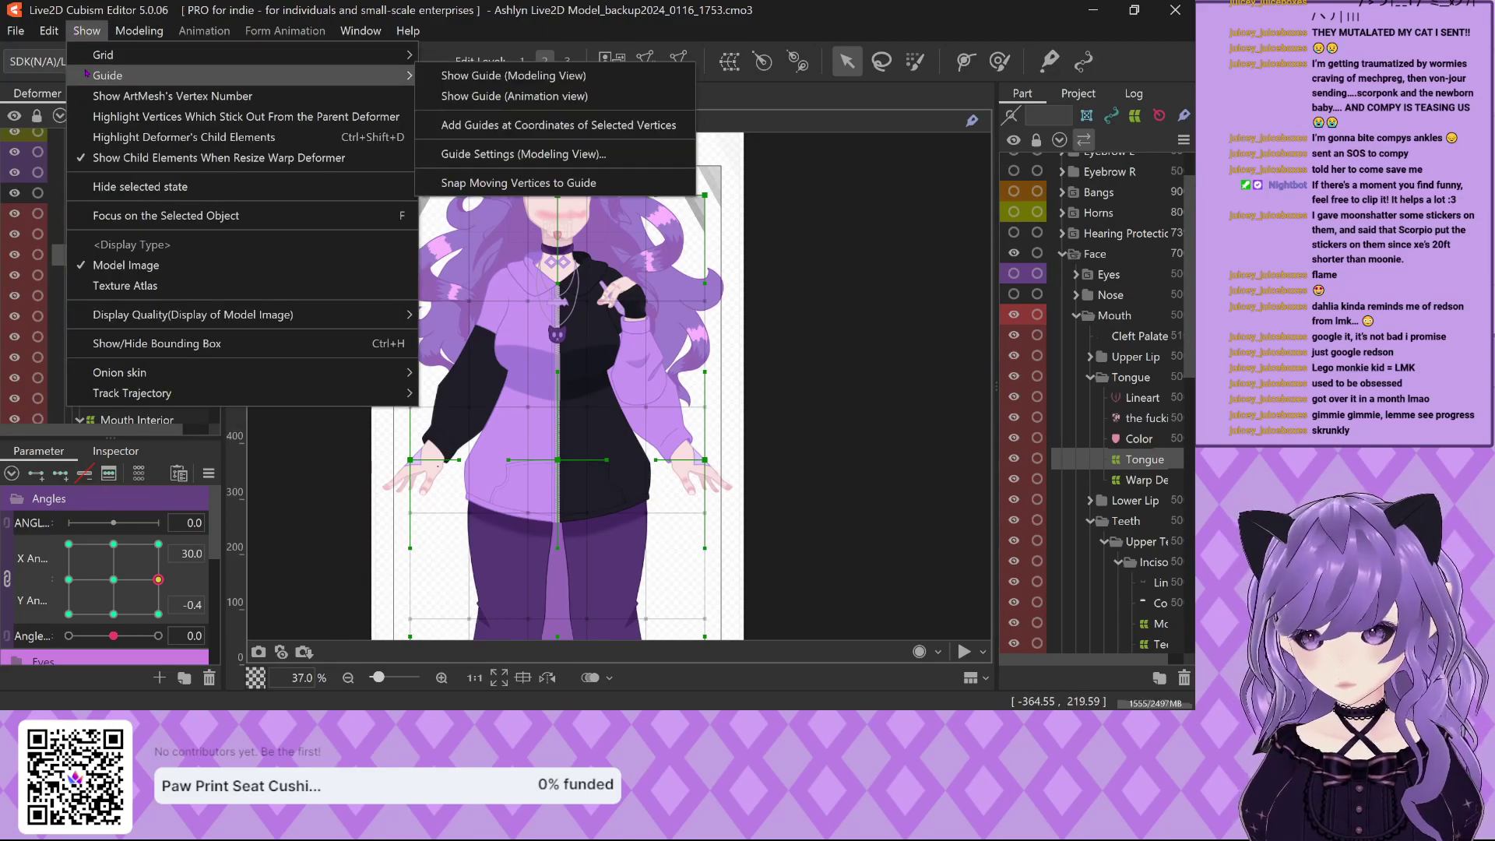
click(542, 79)
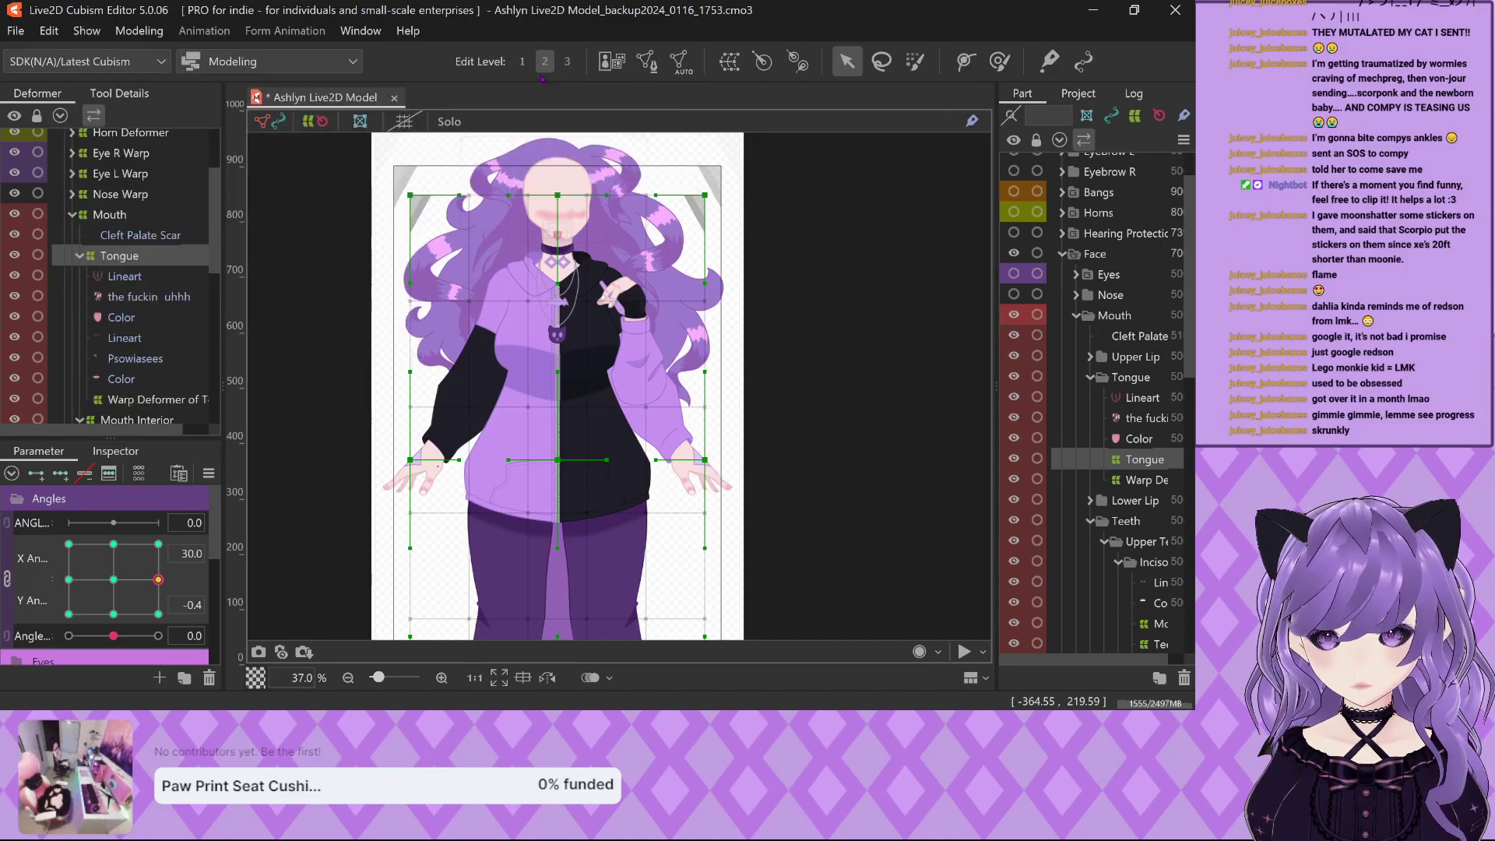
click(139, 31)
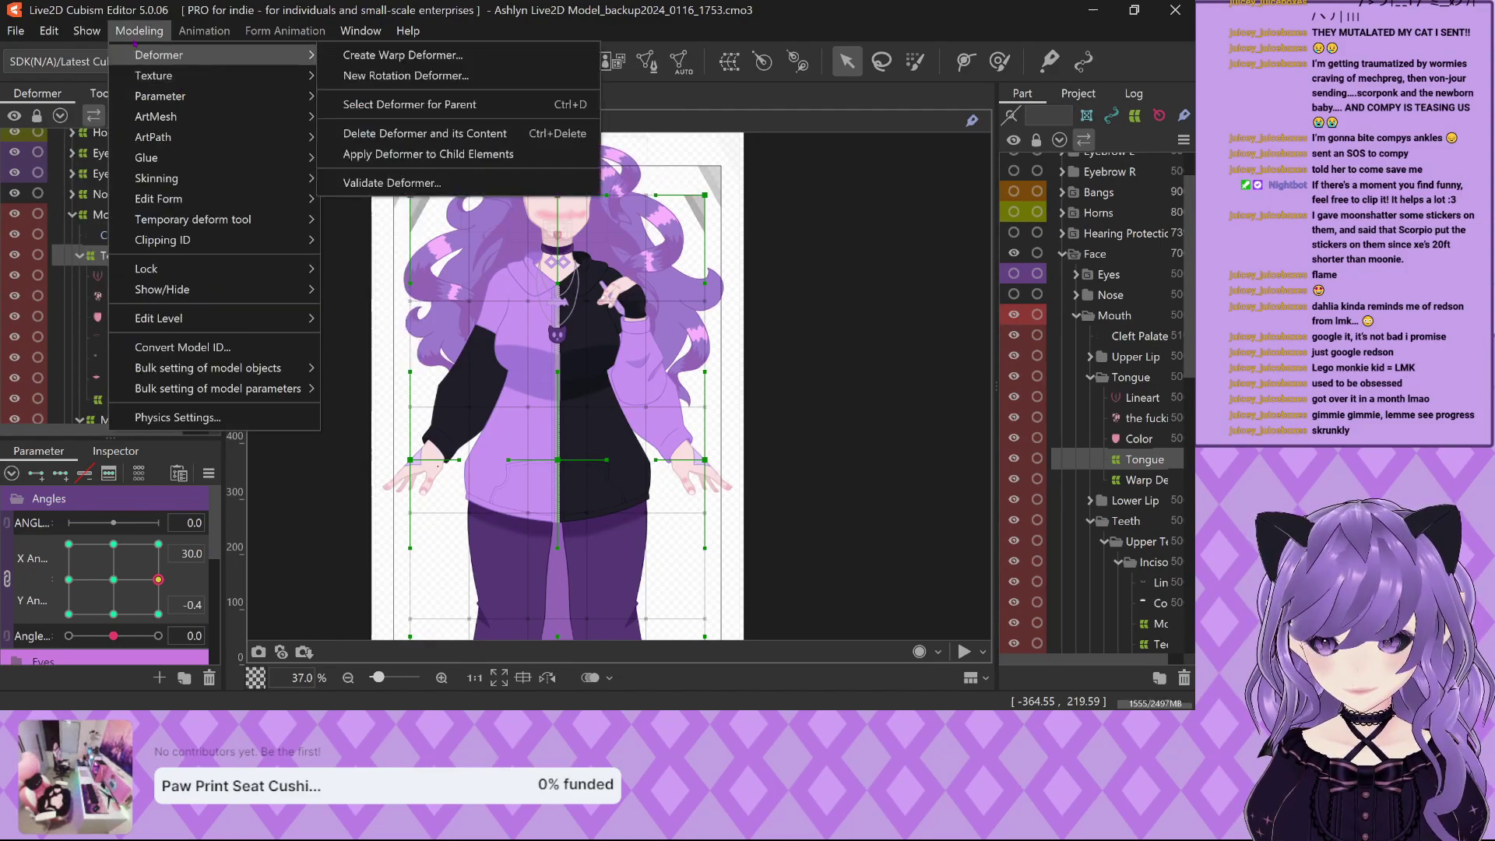
mouse_move(95, 33)
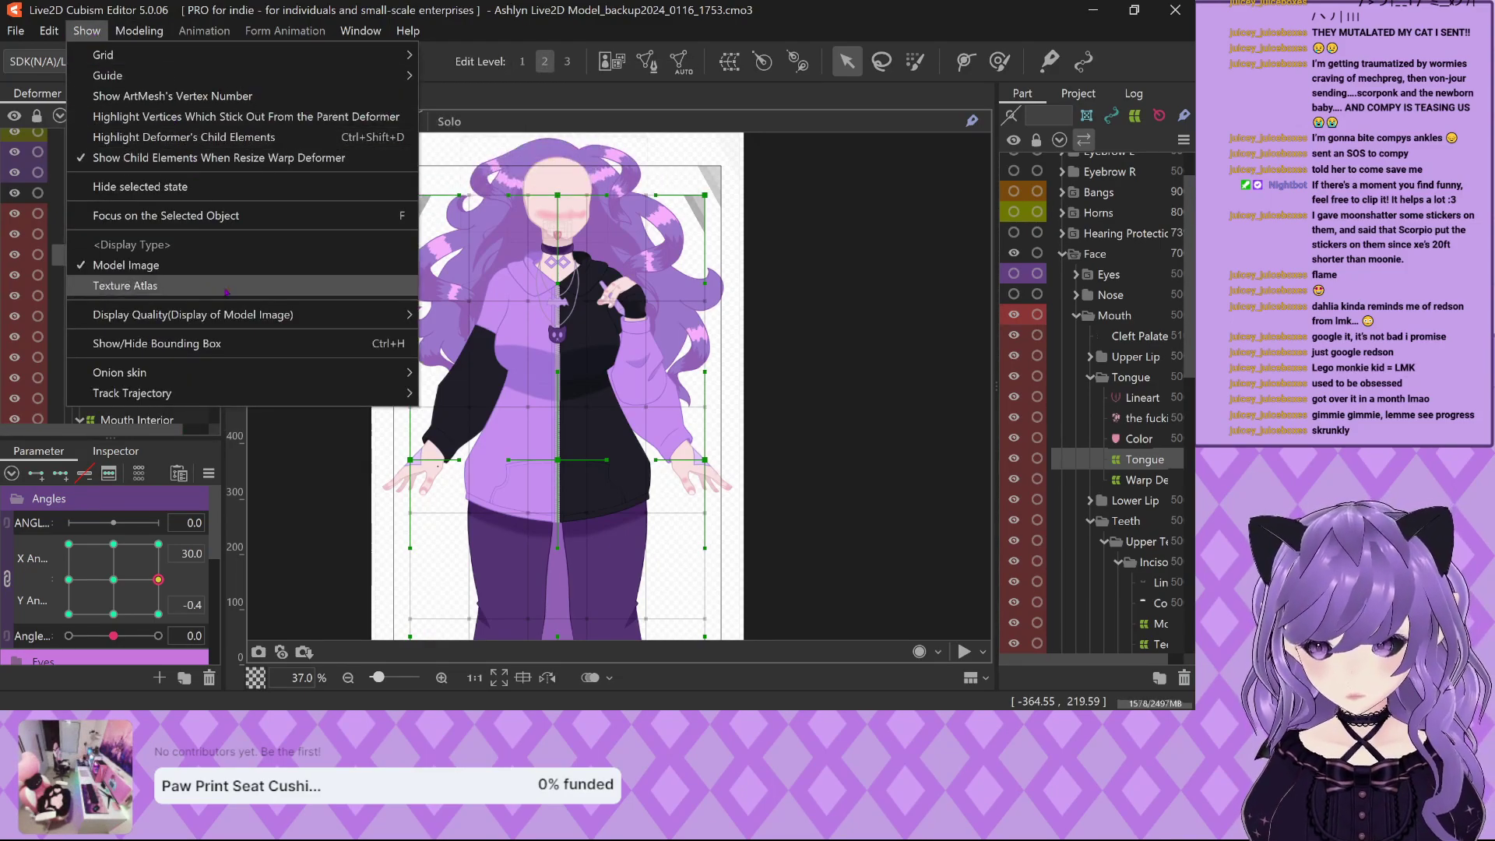
click(234, 343)
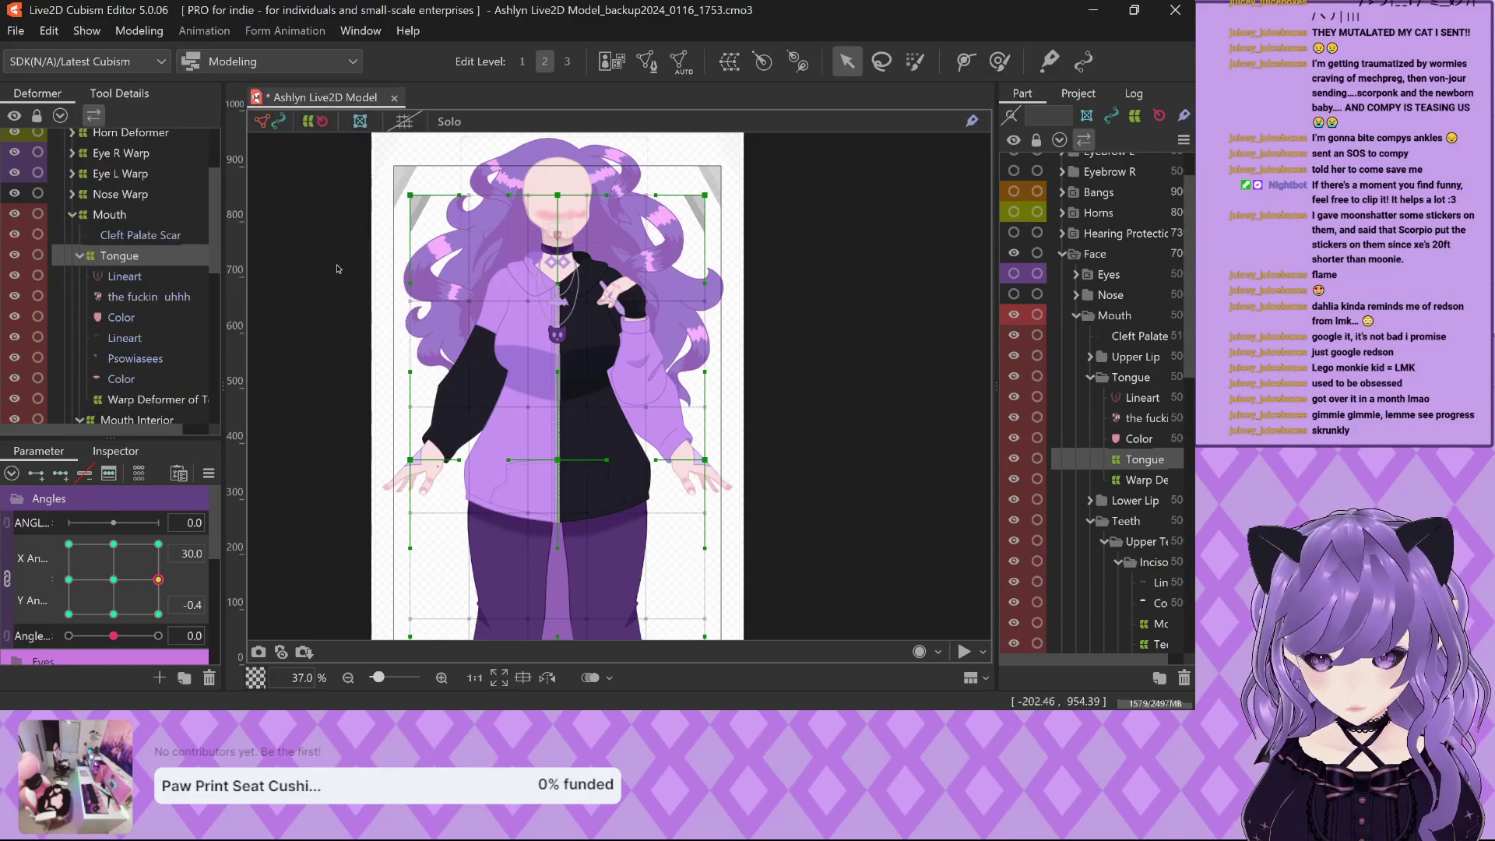
scroll(543, 349, down, 2)
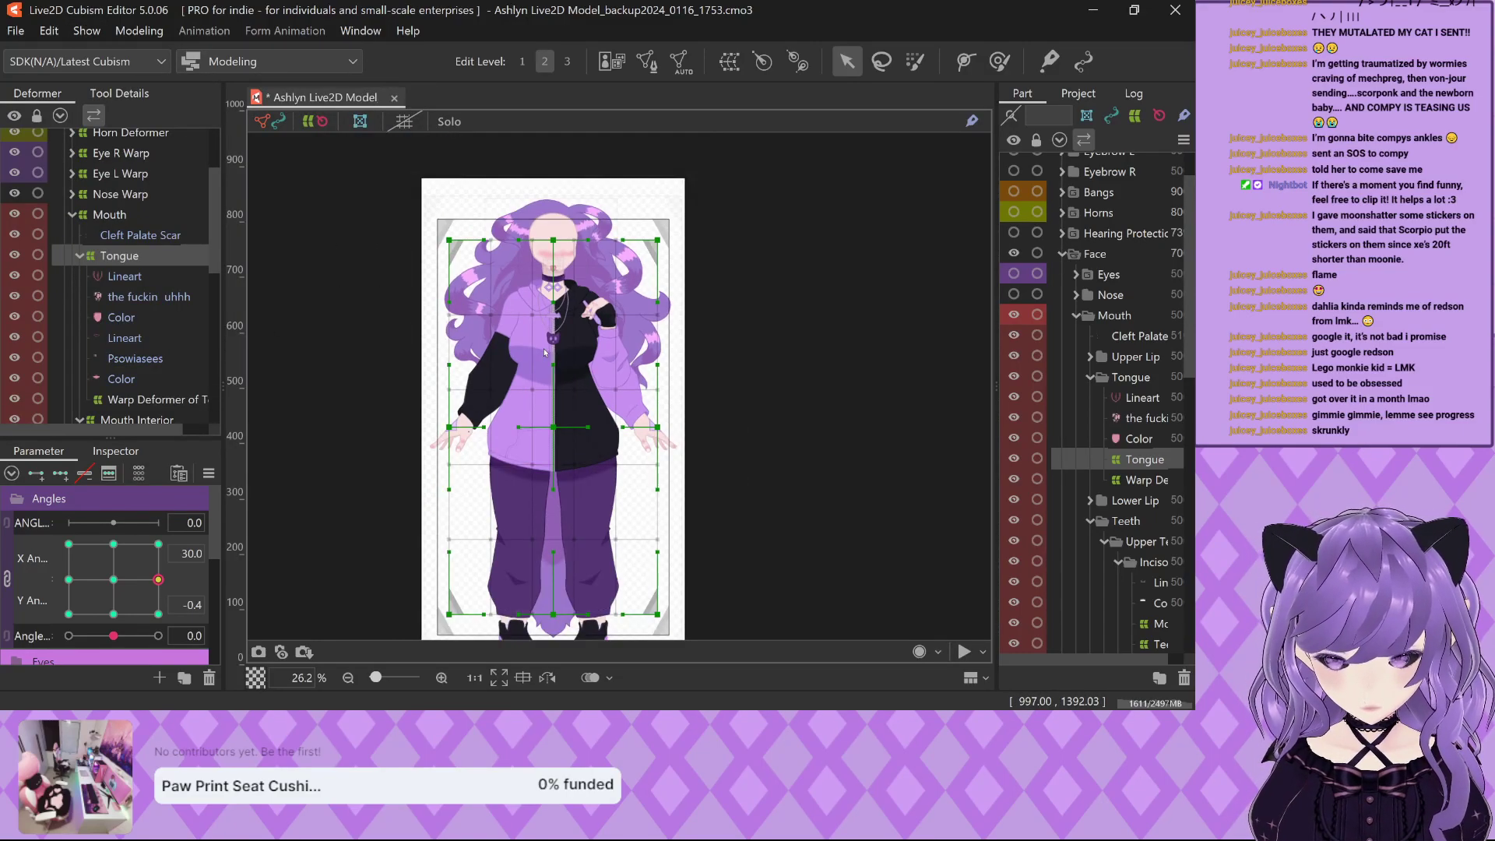
Deselect the Tongue warp and select the Mouth warp deformer.
click(808, 458)
click(123, 231)
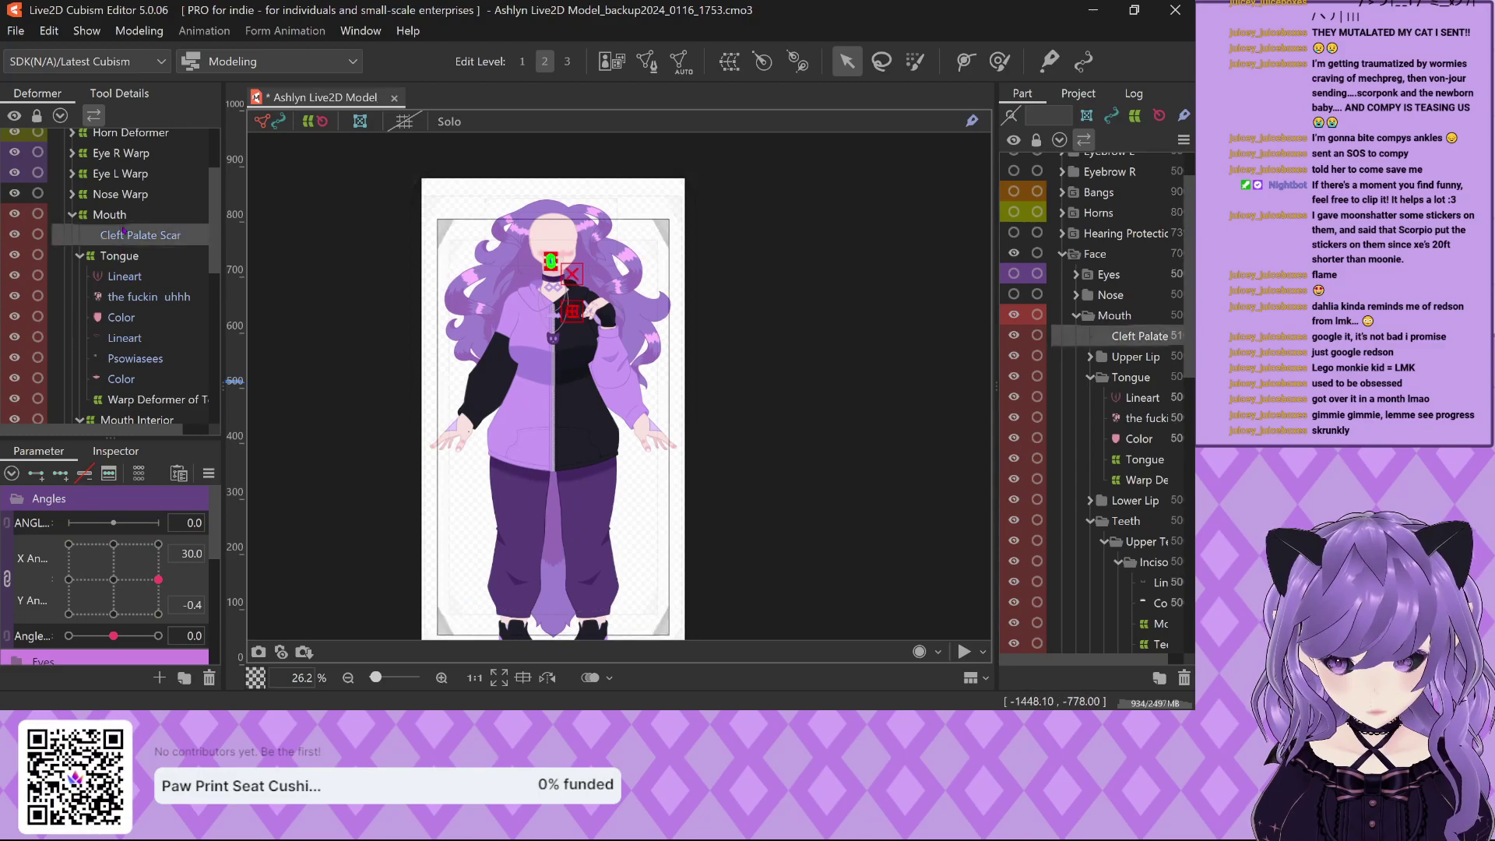
click(675, 635)
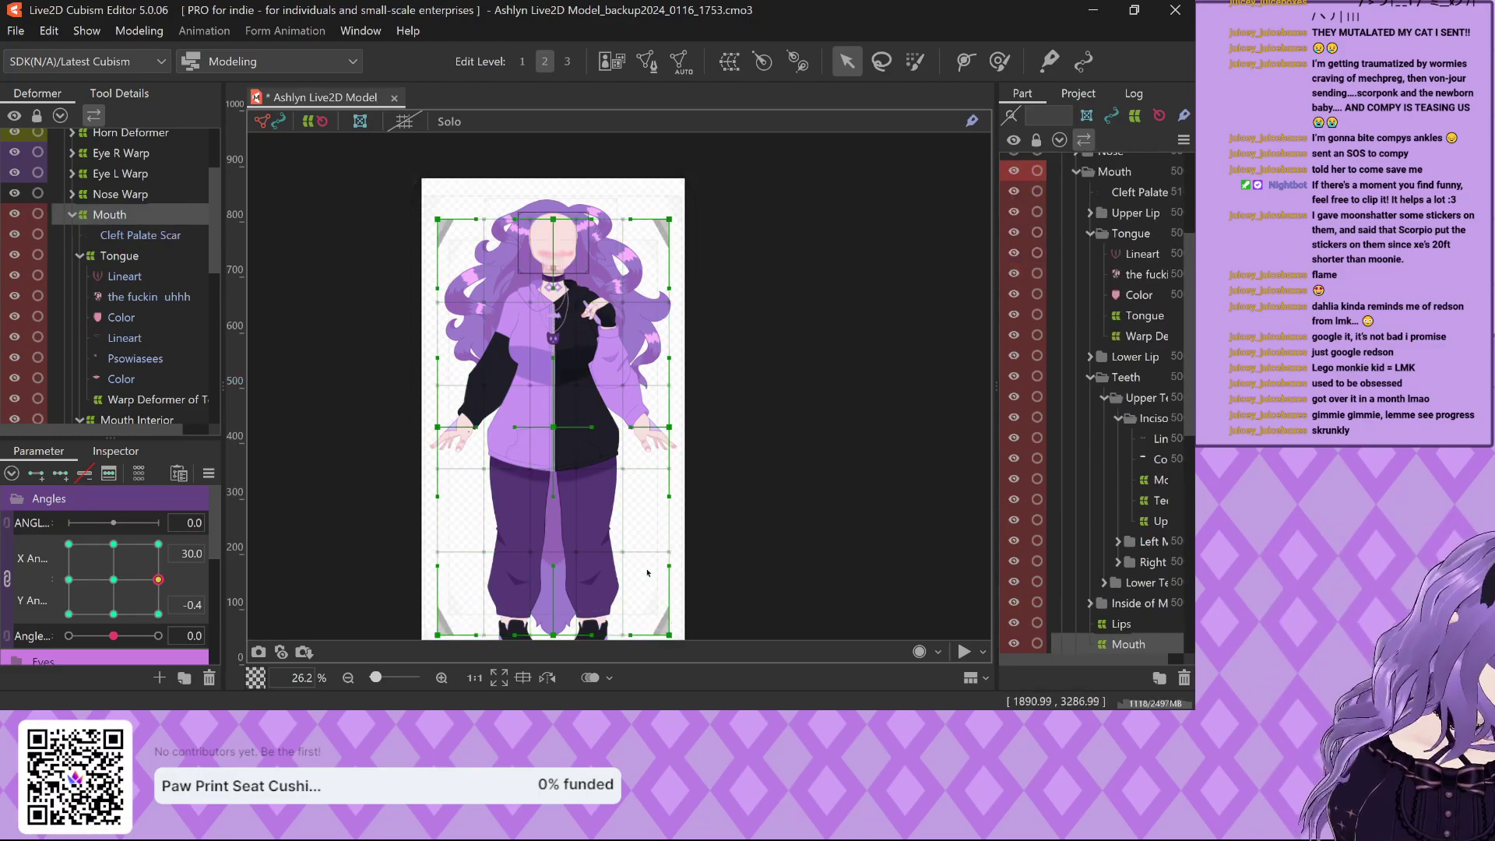
scroll(566, 598, up, 2)
Reselect the Mouth warp with its resize box and drag its bottom edge up to the chest.
mouse_move(566, 598)
mouse_down()
mouse_move(568, 535)
mouse_move(571, 610)
mouse_up()
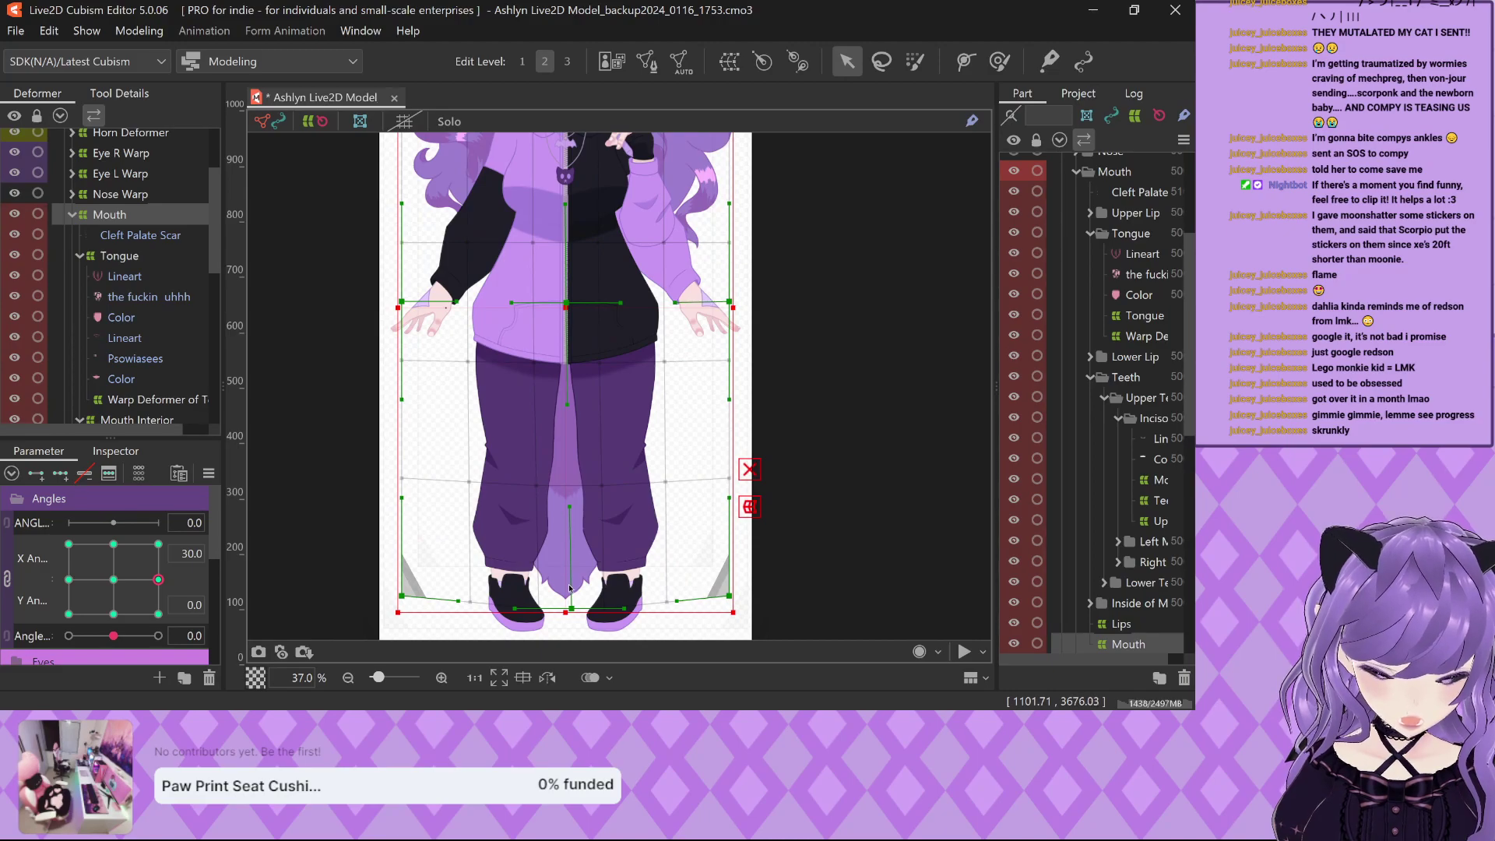
key(ctrl+z)
click(571, 586)
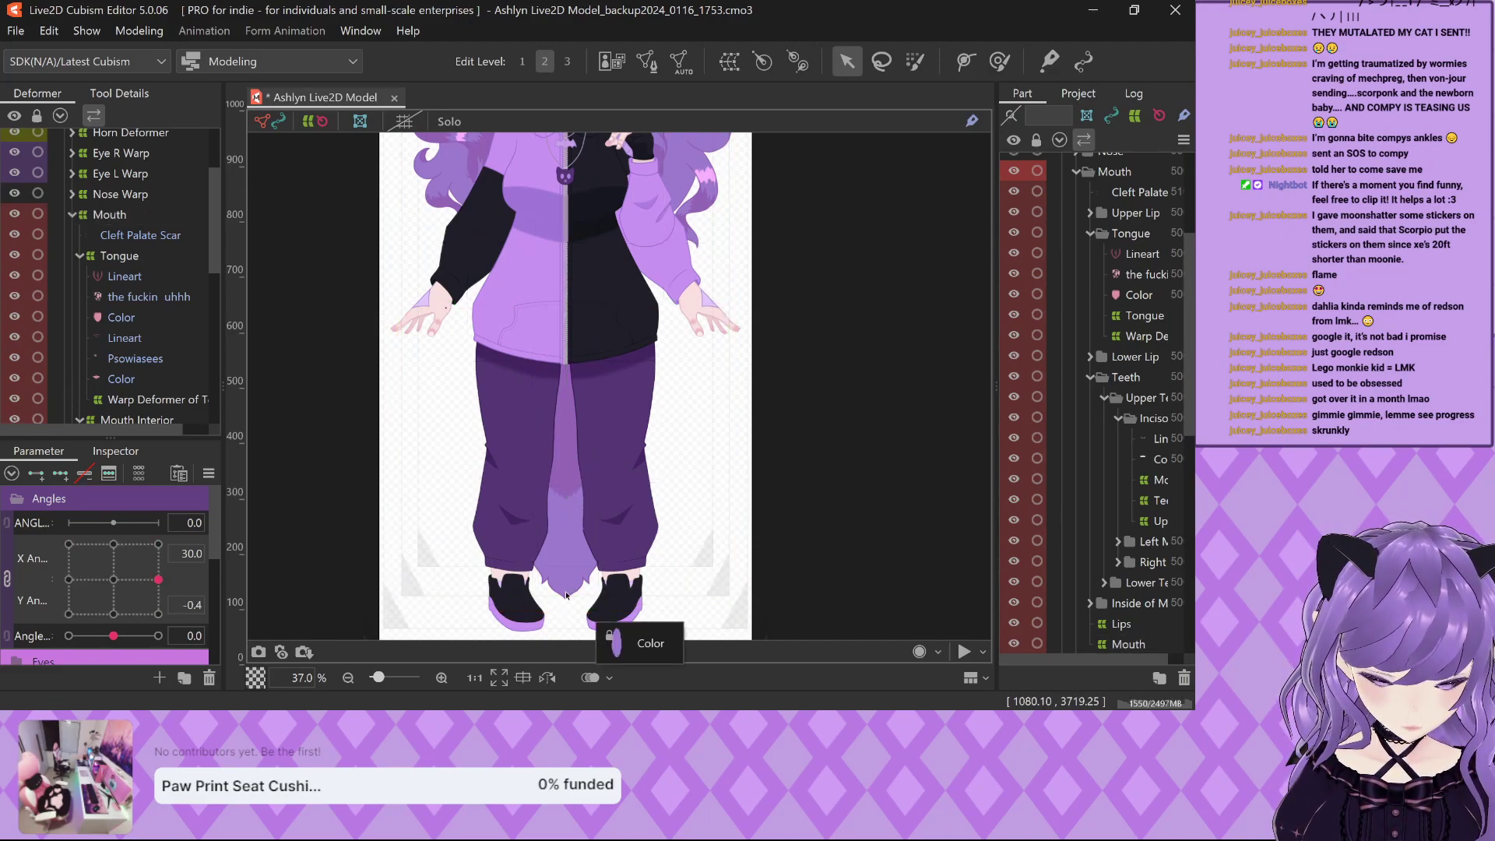
click(180, 235)
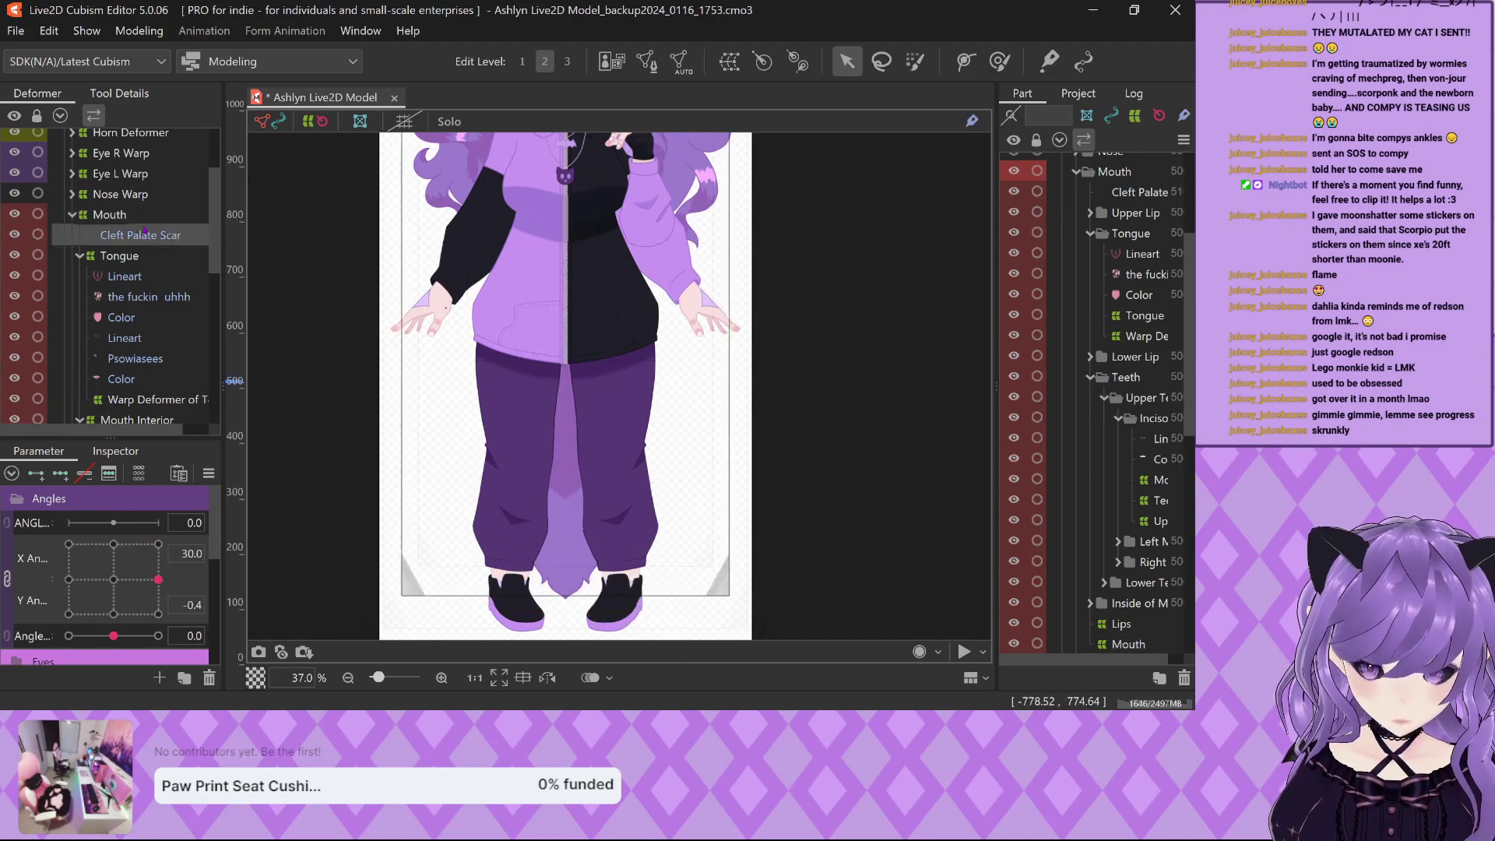
click(128, 216)
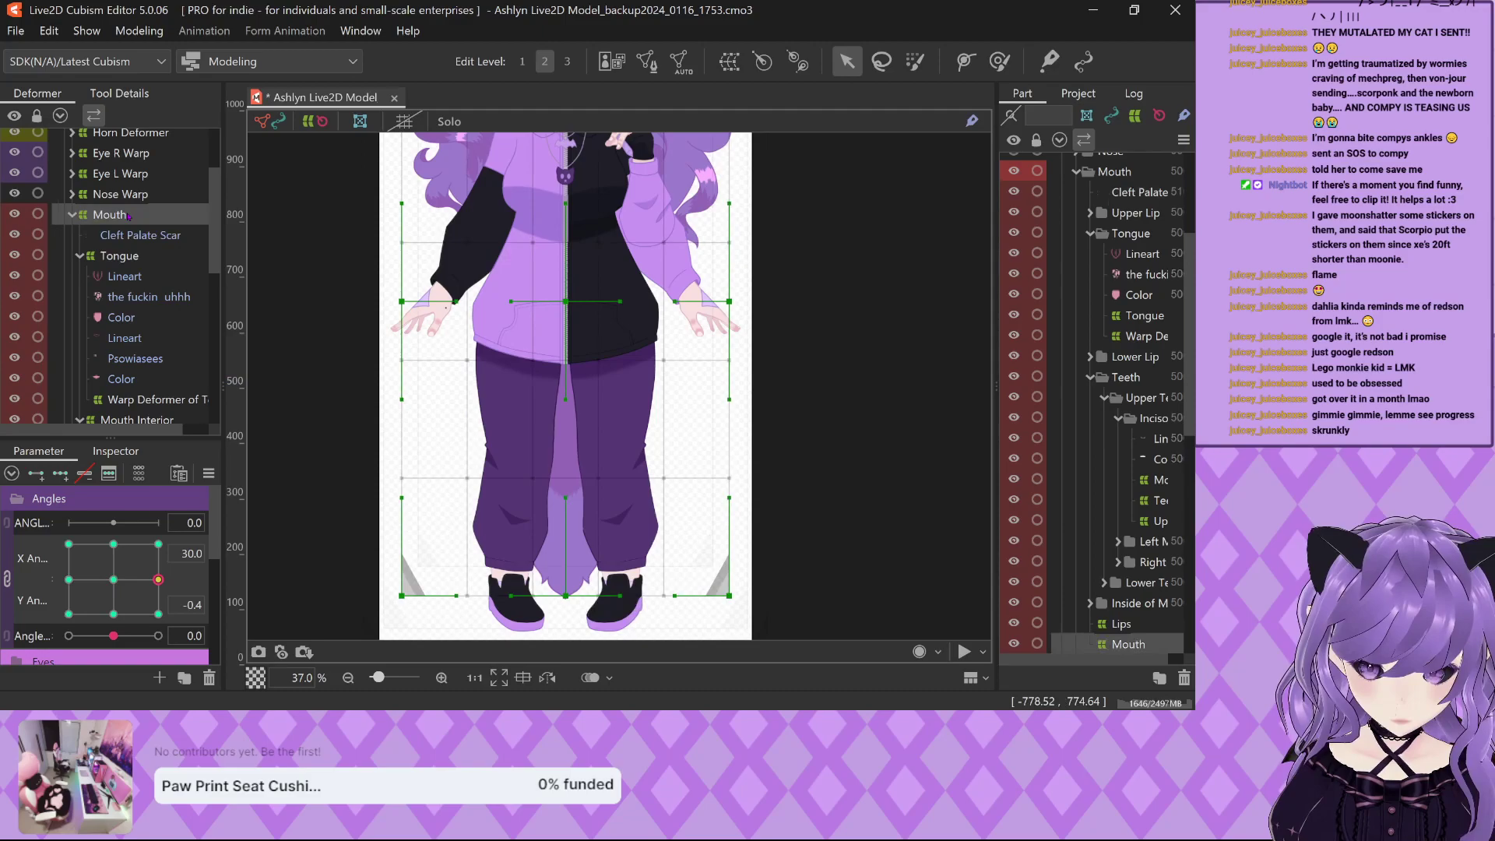
click(727, 601)
click(727, 597)
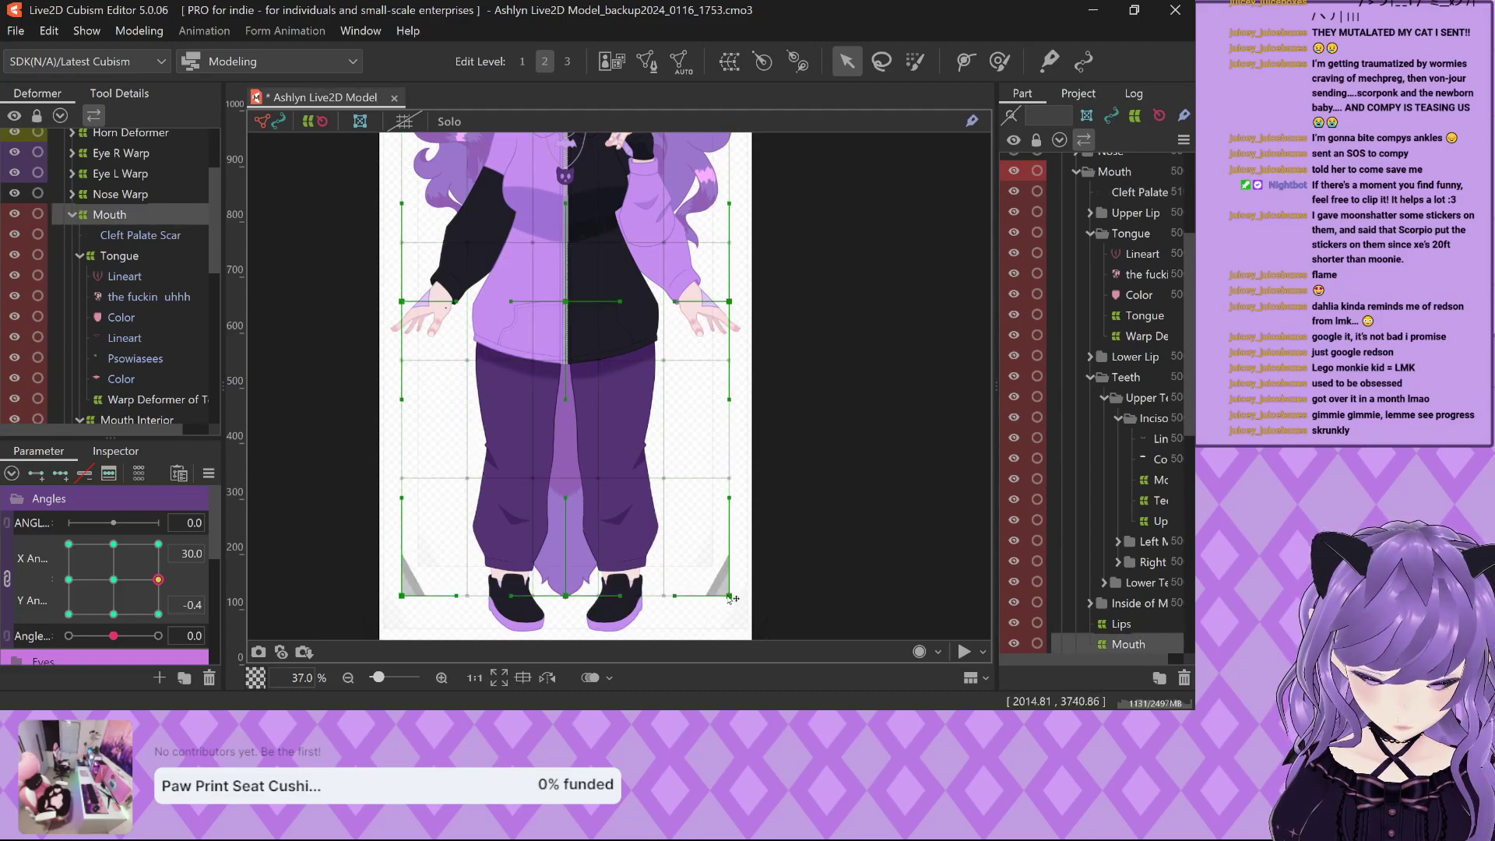
click(730, 599)
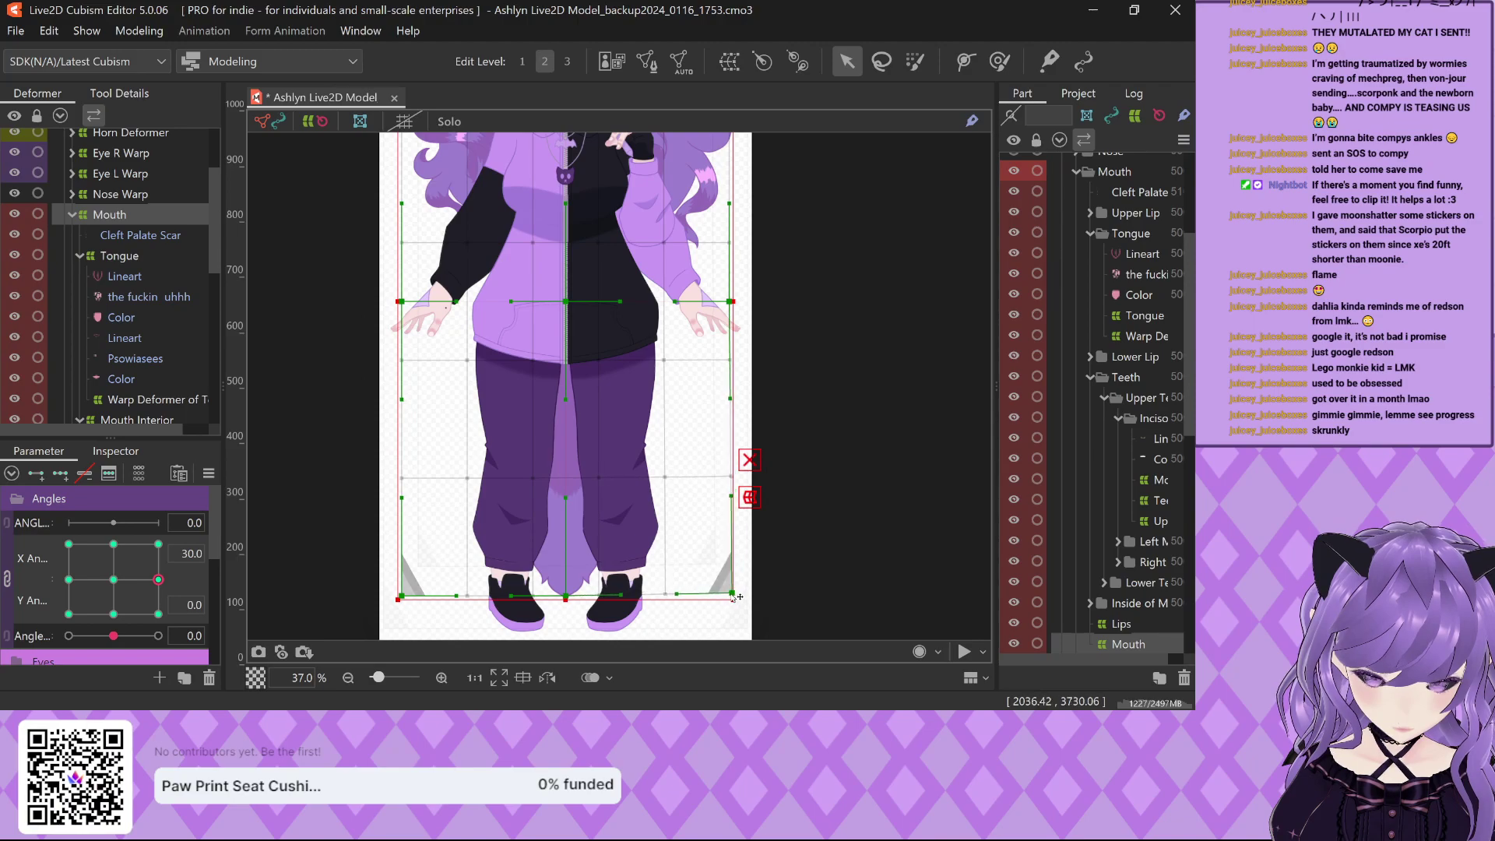
drag(733, 599, 735, 599)
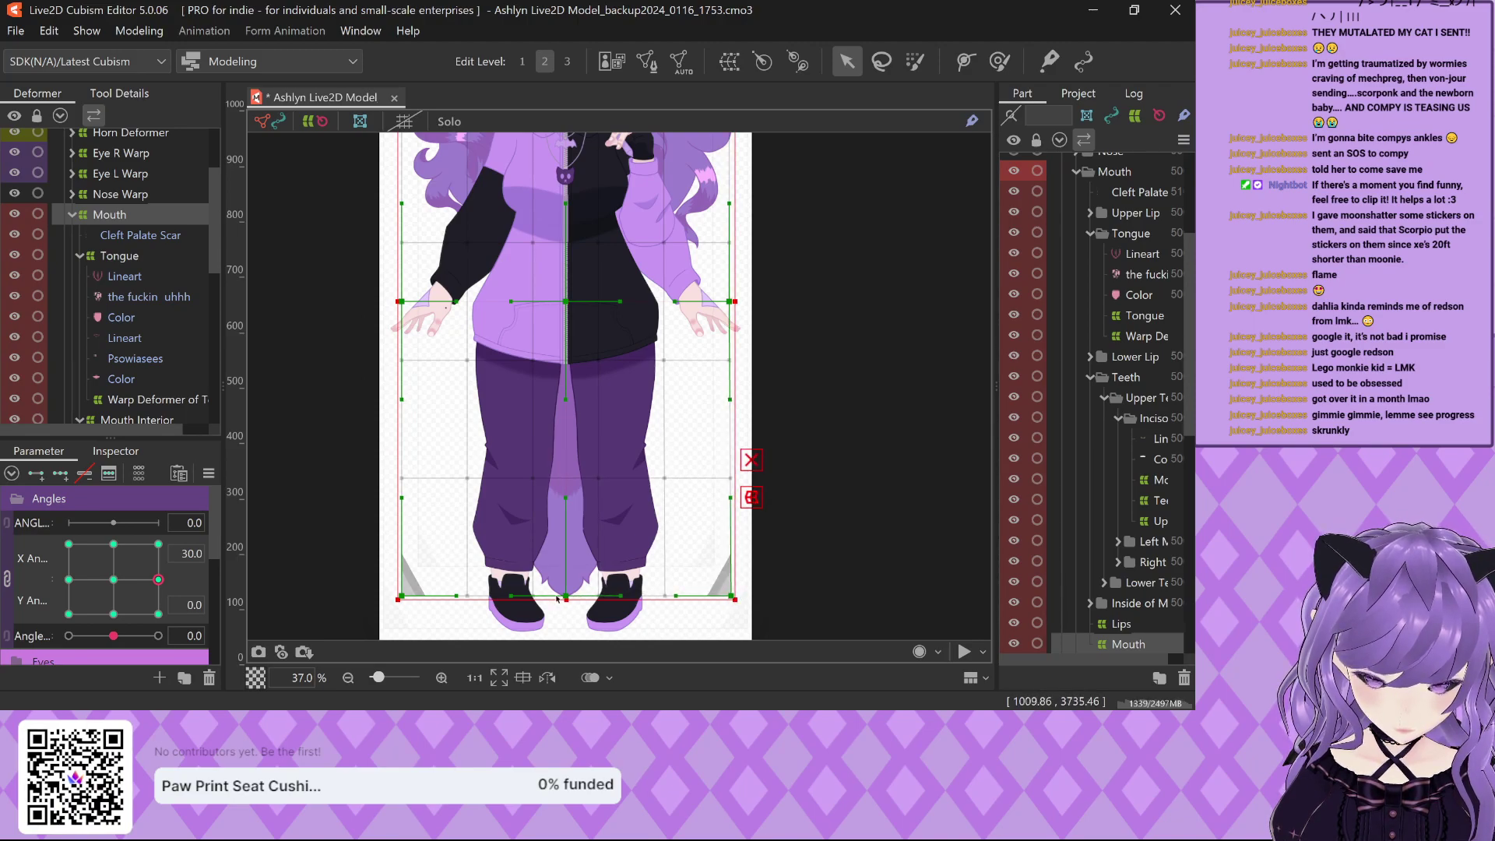
drag(566, 598, 566, 263)
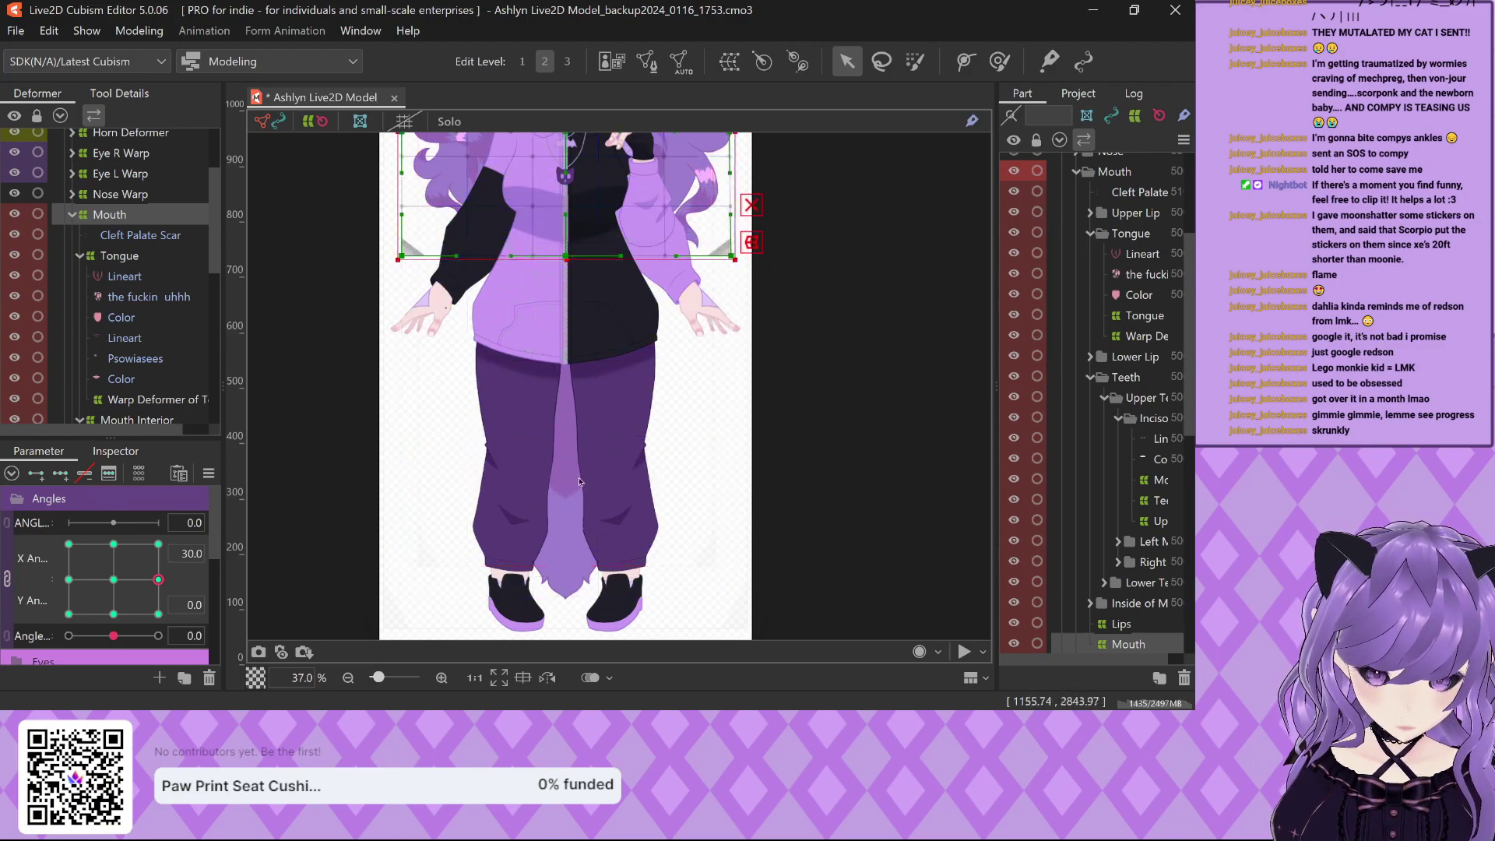
Pull the Mouth warp's bottom, left and right edges in toward the mouth.
scroll(565, 520, down, 4)
scroll(543, 413, up, 6)
scroll(567, 297, down, 1)
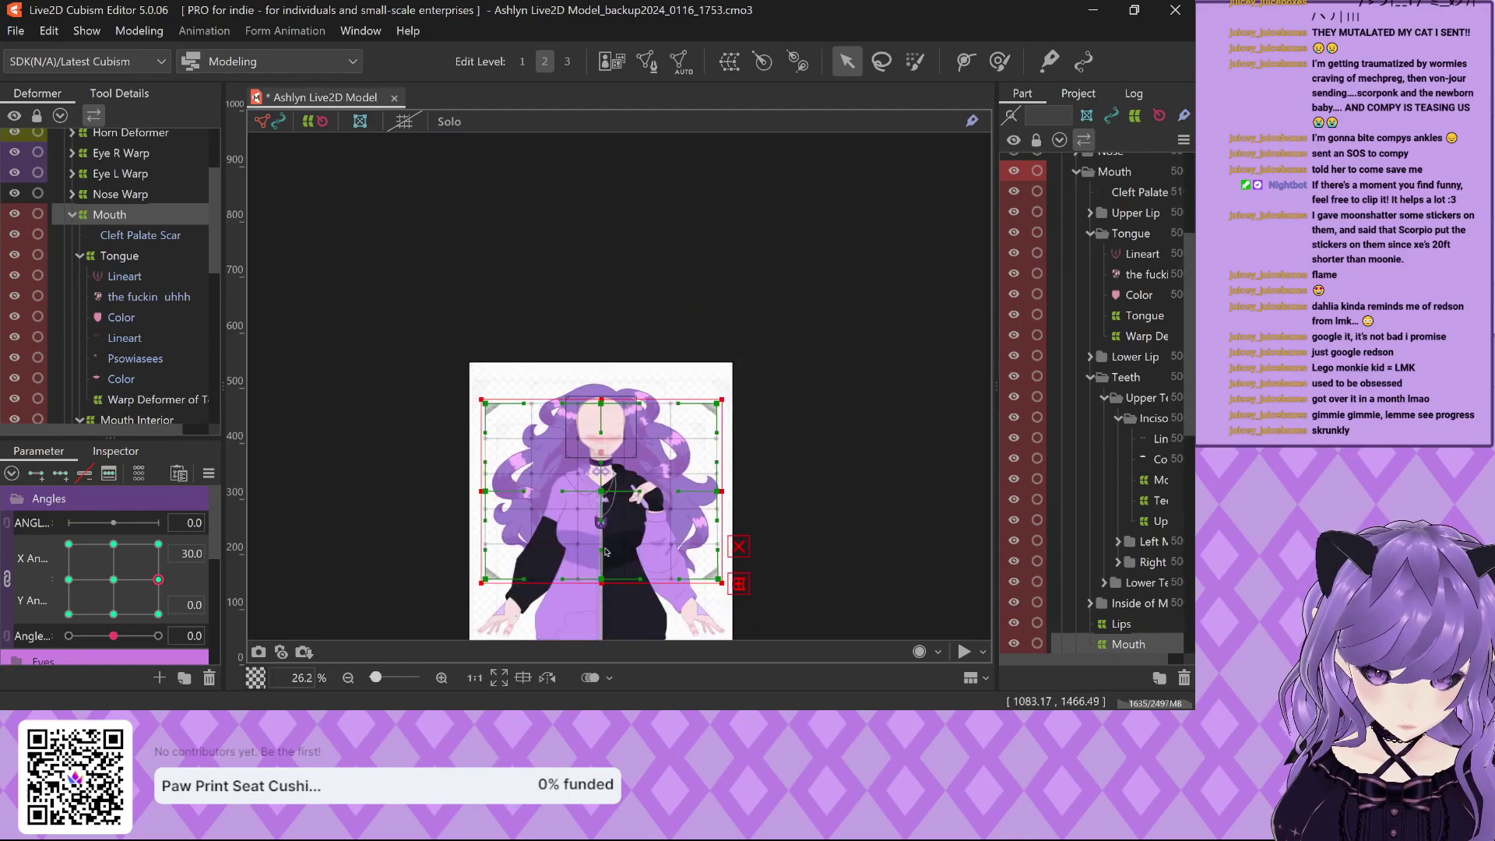
scroll(598, 546, up, 3)
scroll(569, 444, down, 1)
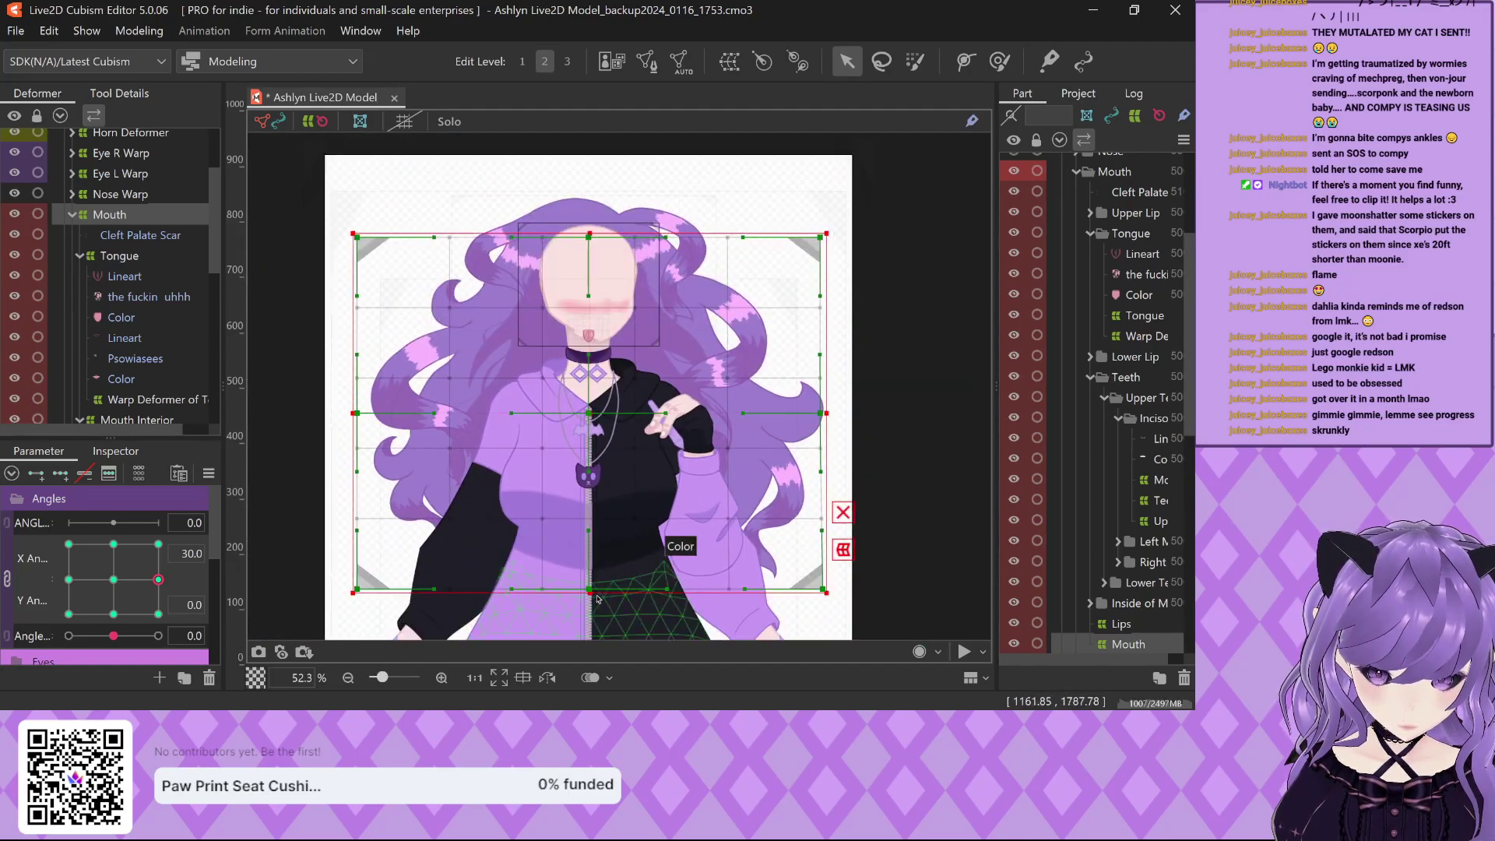
drag(605, 589, 608, 355)
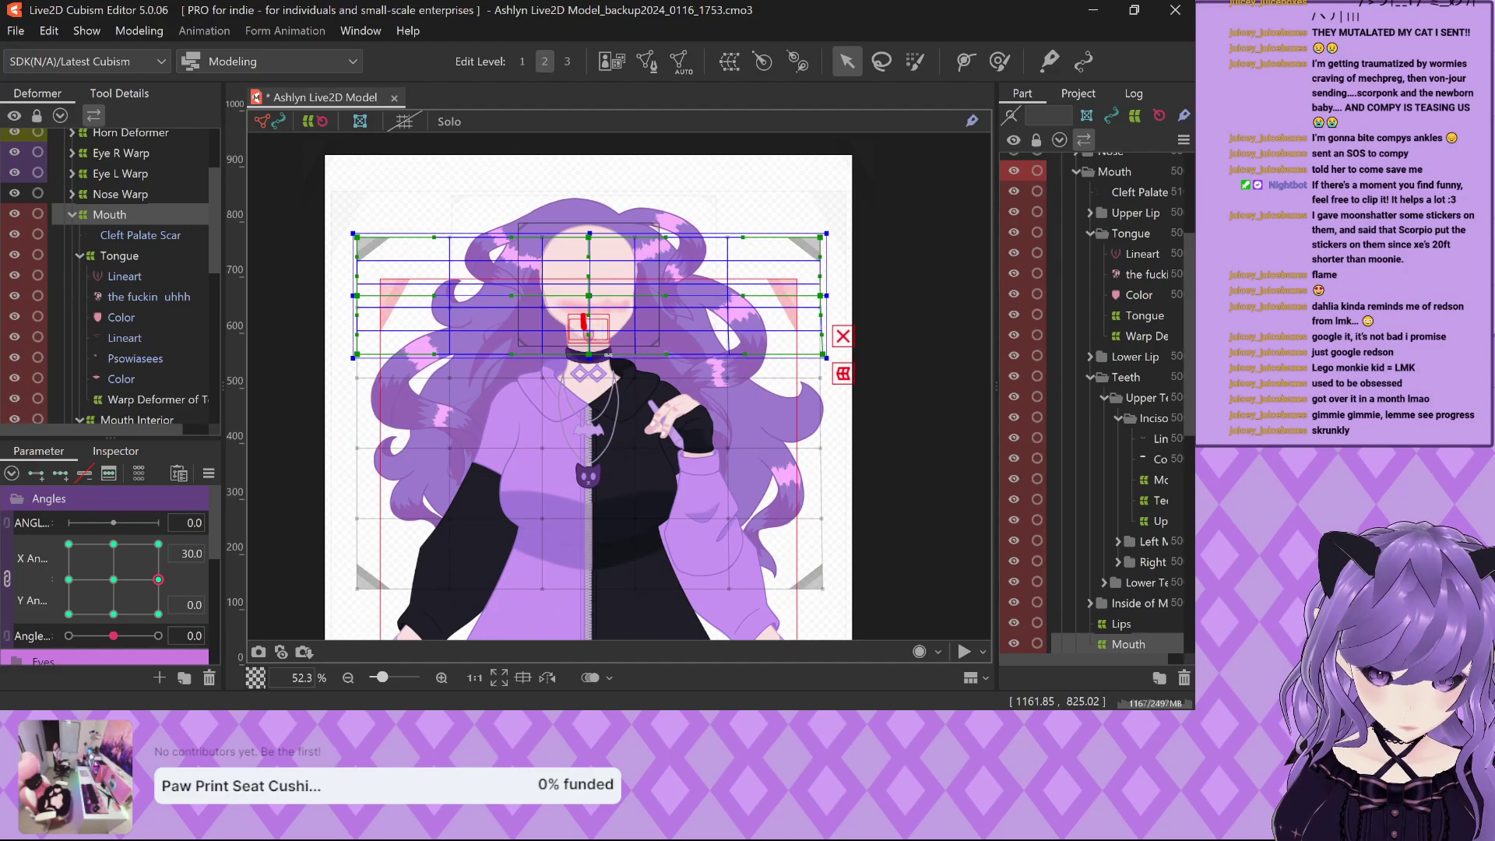
drag(354, 295, 563, 287)
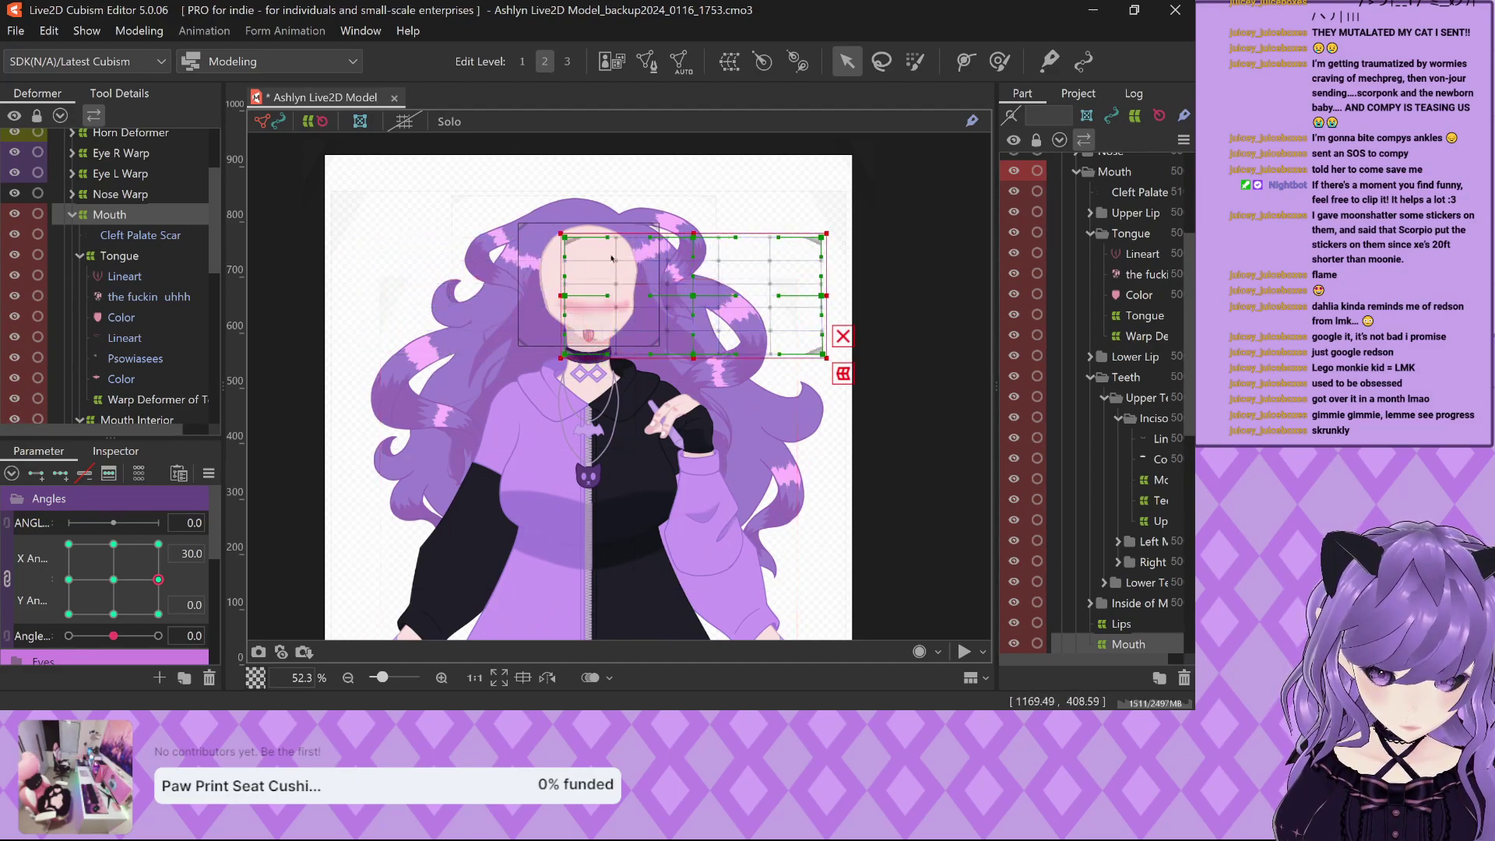
drag(831, 296, 622, 296)
Tighten the right side and bring the bottom and top edges snugly around the tongue.
scroll(591, 302, up, 6)
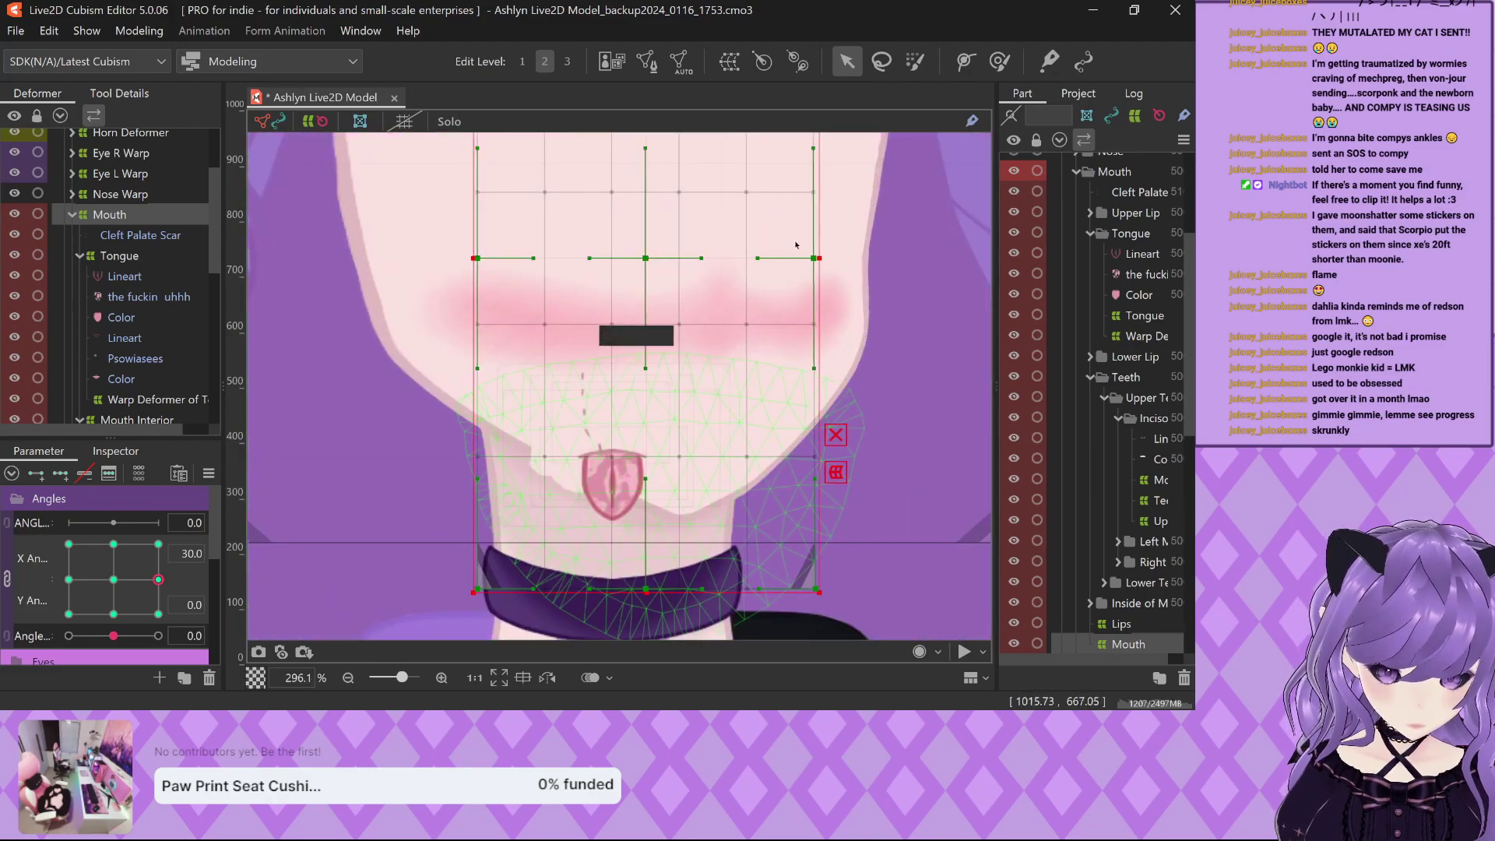
drag(815, 294, 751, 258)
scroll(546, 441, down, 1)
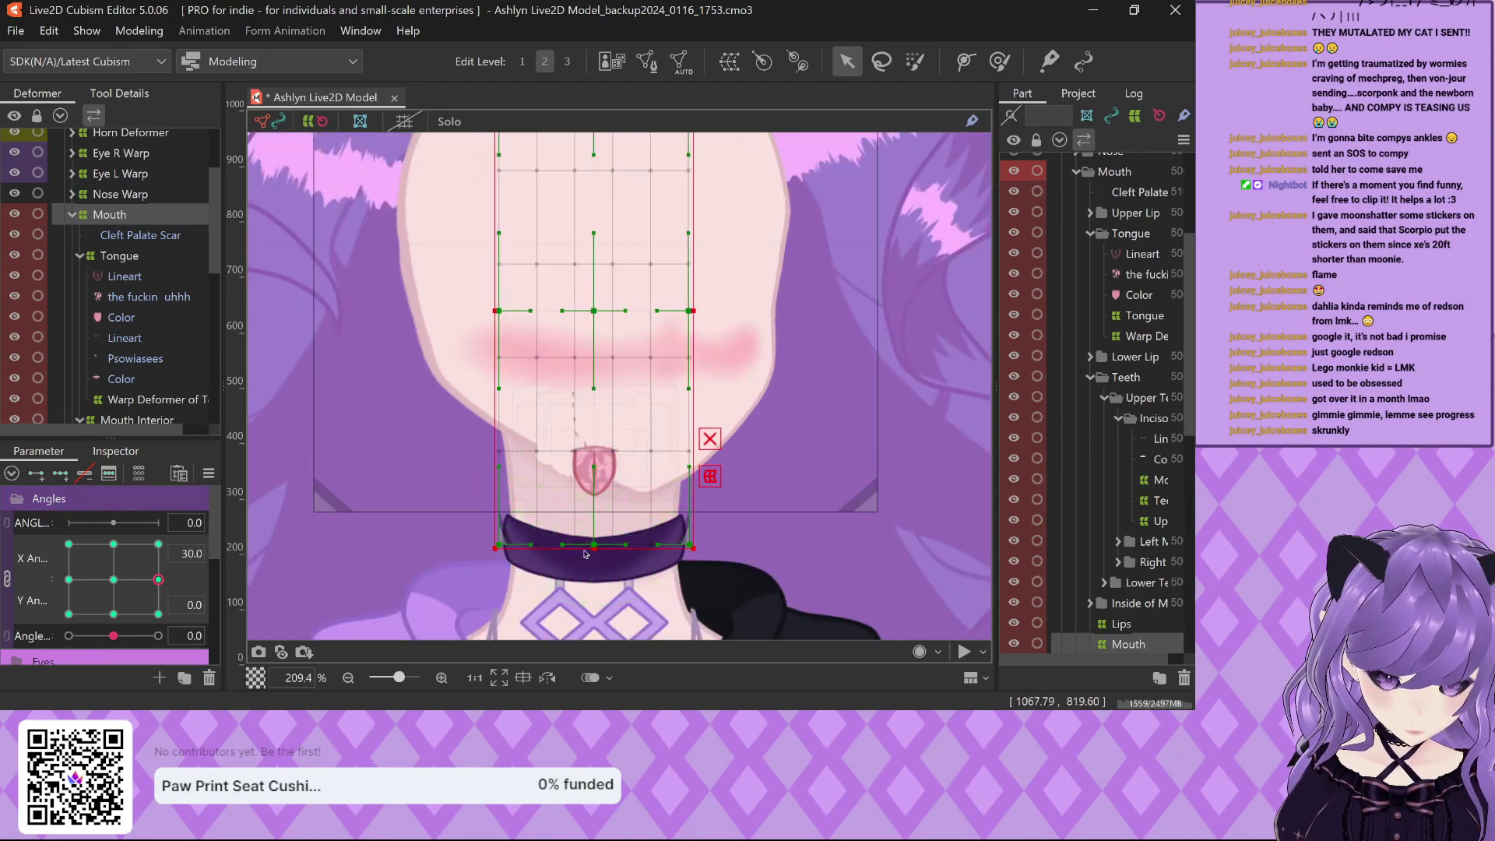
drag(595, 550, 594, 508)
scroll(594, 508, down, 1)
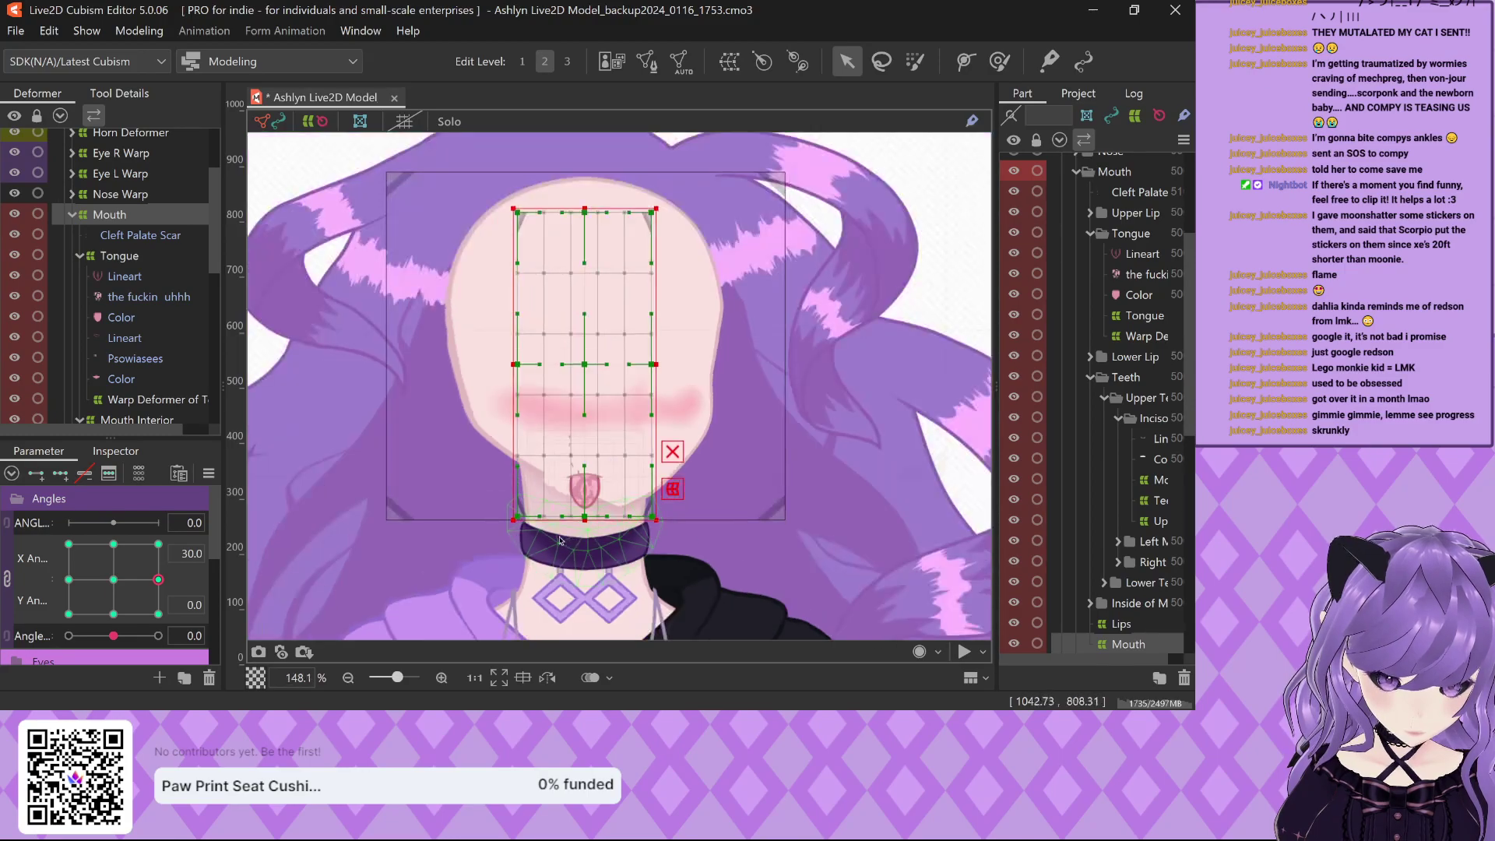
drag(568, 217, 569, 424)
scroll(682, 368, down, 4)
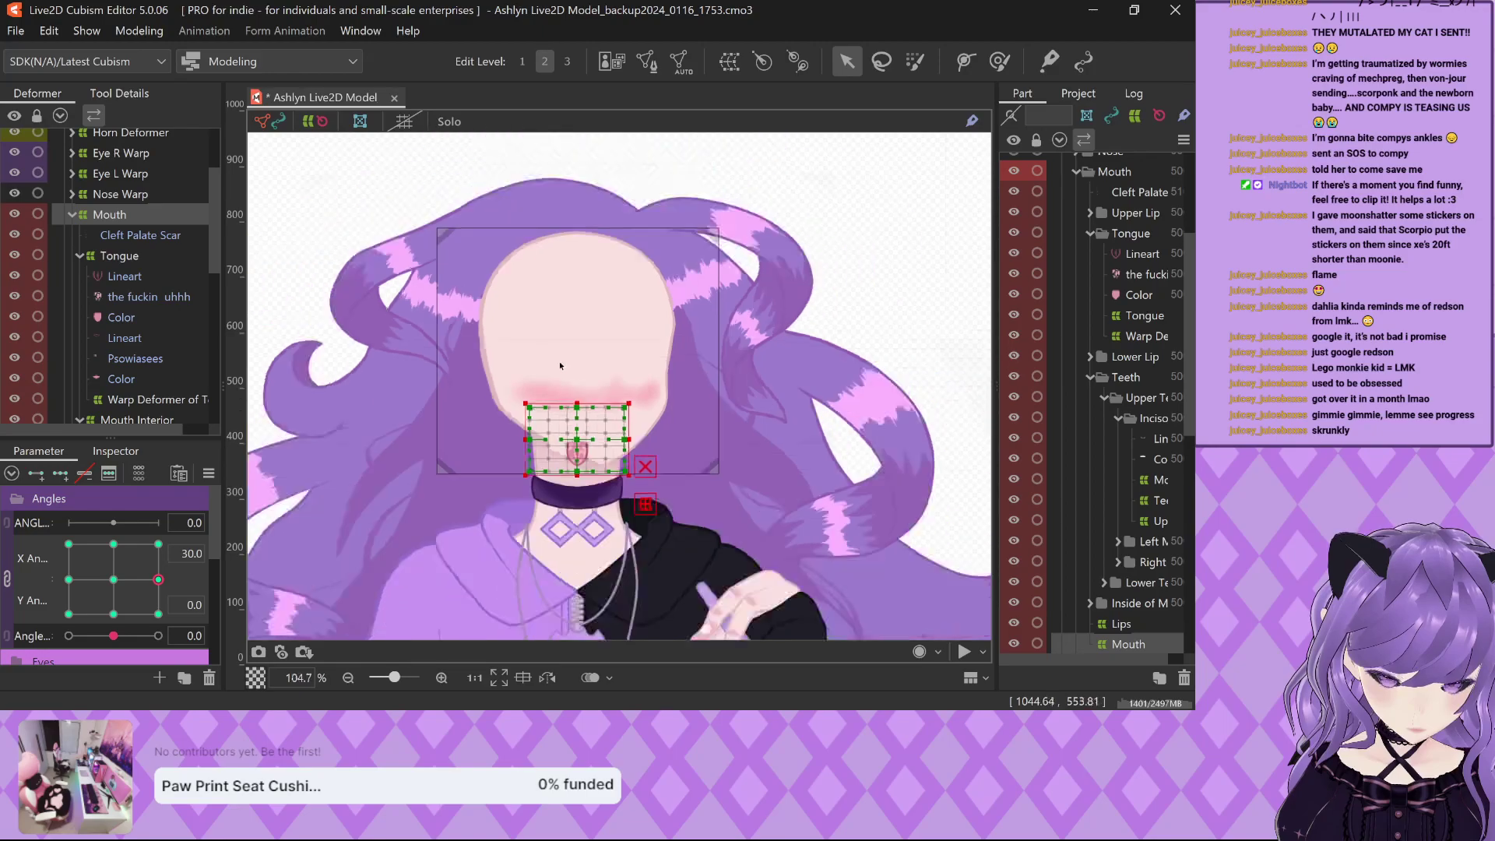
Reselect the Mouth warp, trial-move it right, and undo the move.
click(735, 385)
scroll(567, 349, up, 6)
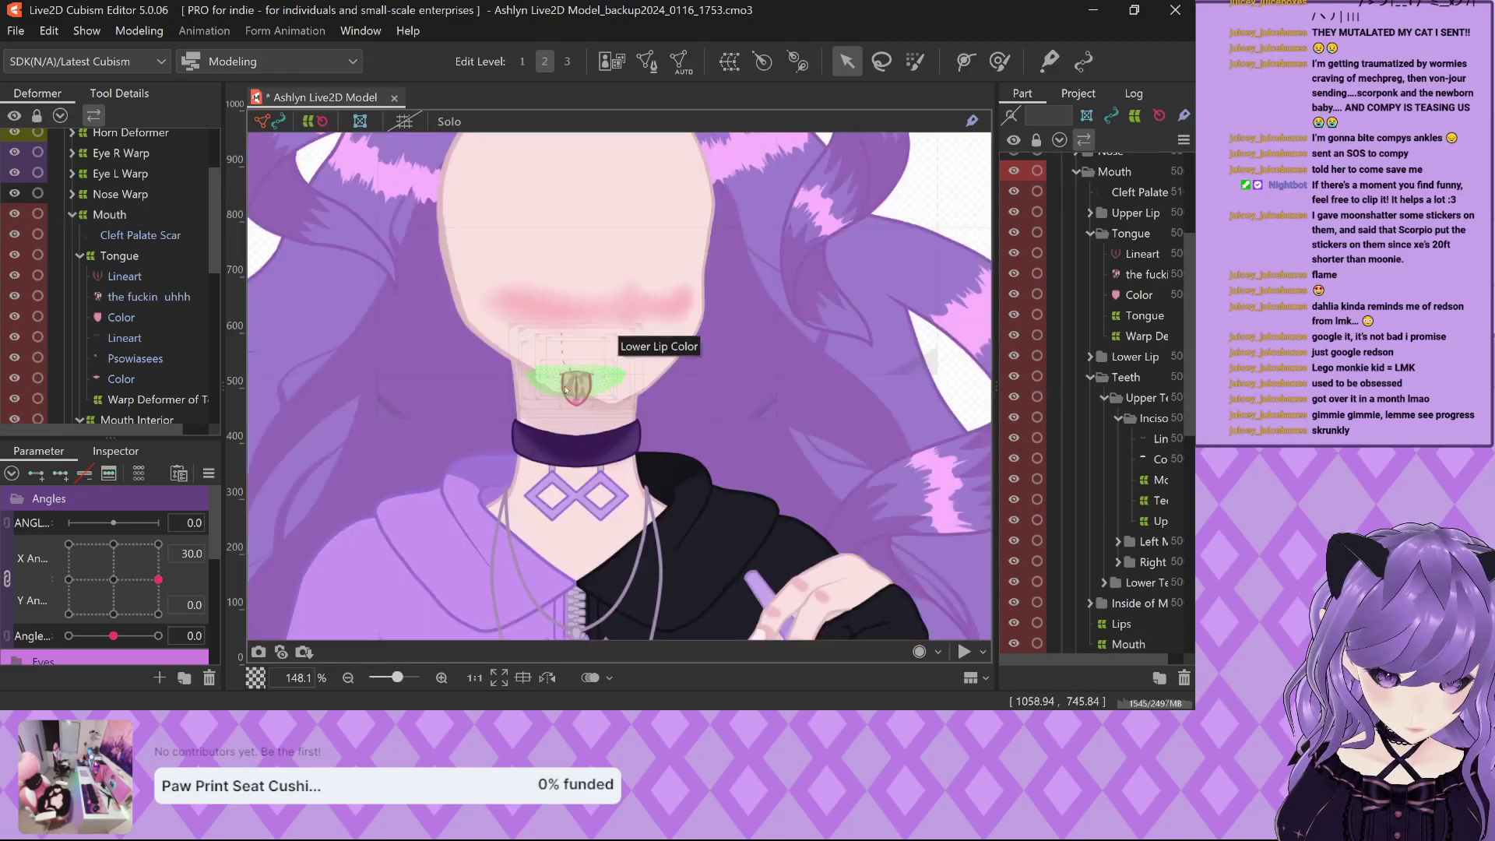
scroll(528, 444, down, 2)
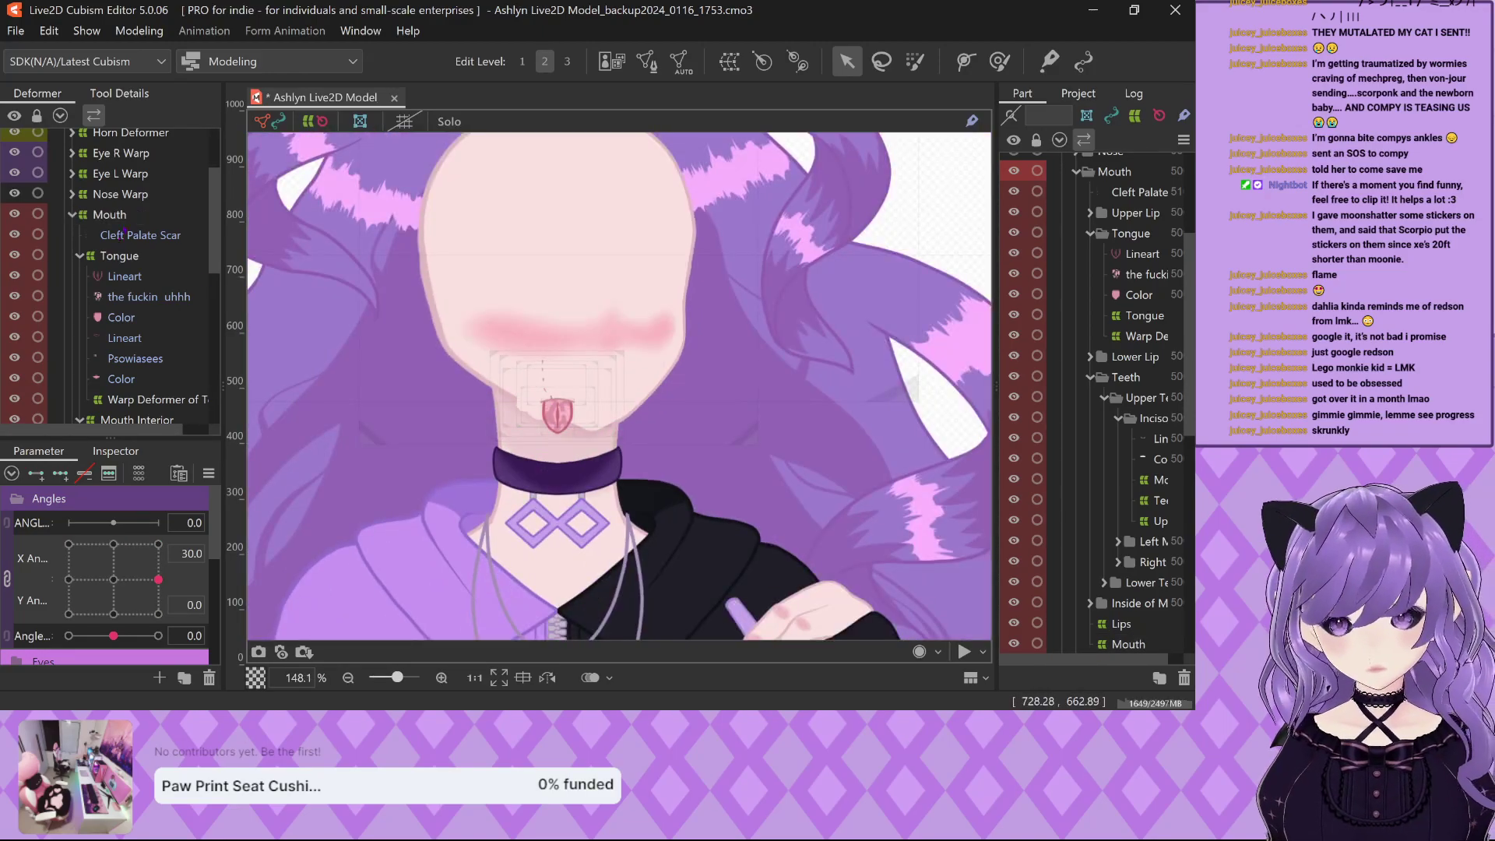
click(548, 412)
scroll(548, 413, up, 2)
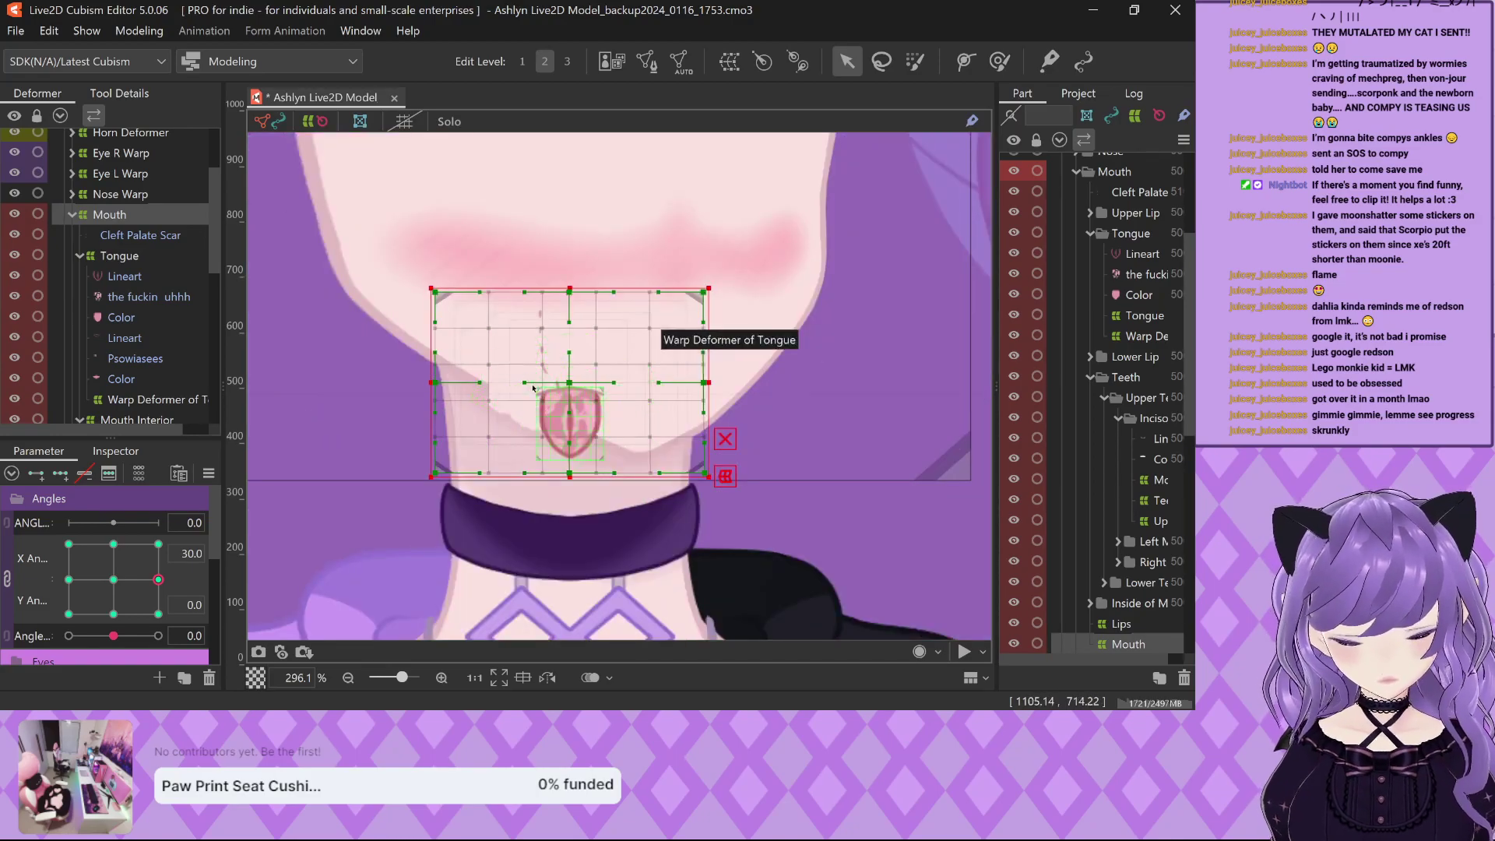
drag(570, 383, 627, 380)
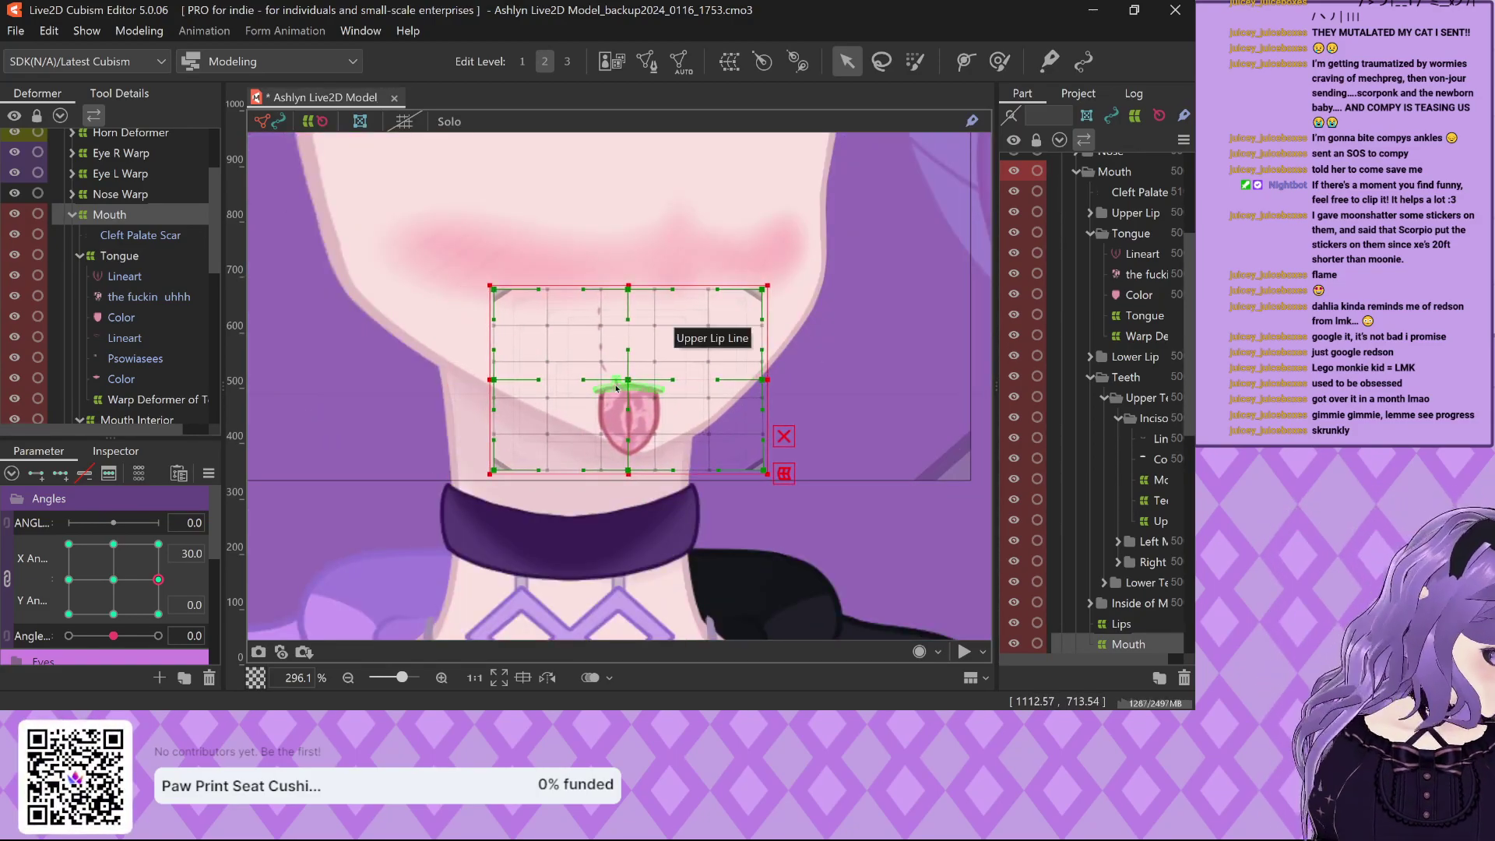
key(ctrl+z)
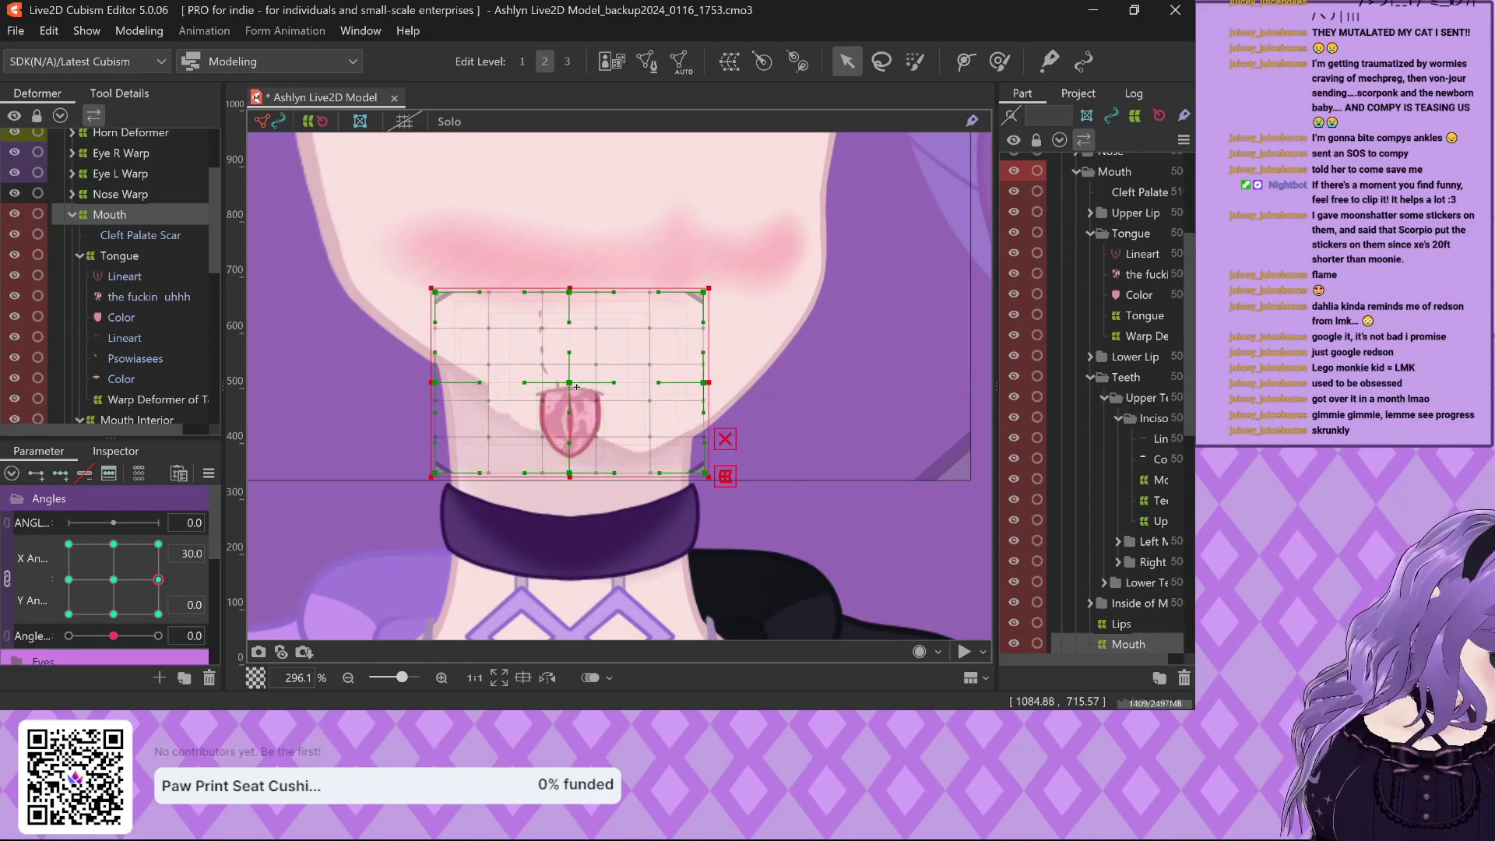
Lock the Neck and Choker parts and hide the choker.
click(628, 410)
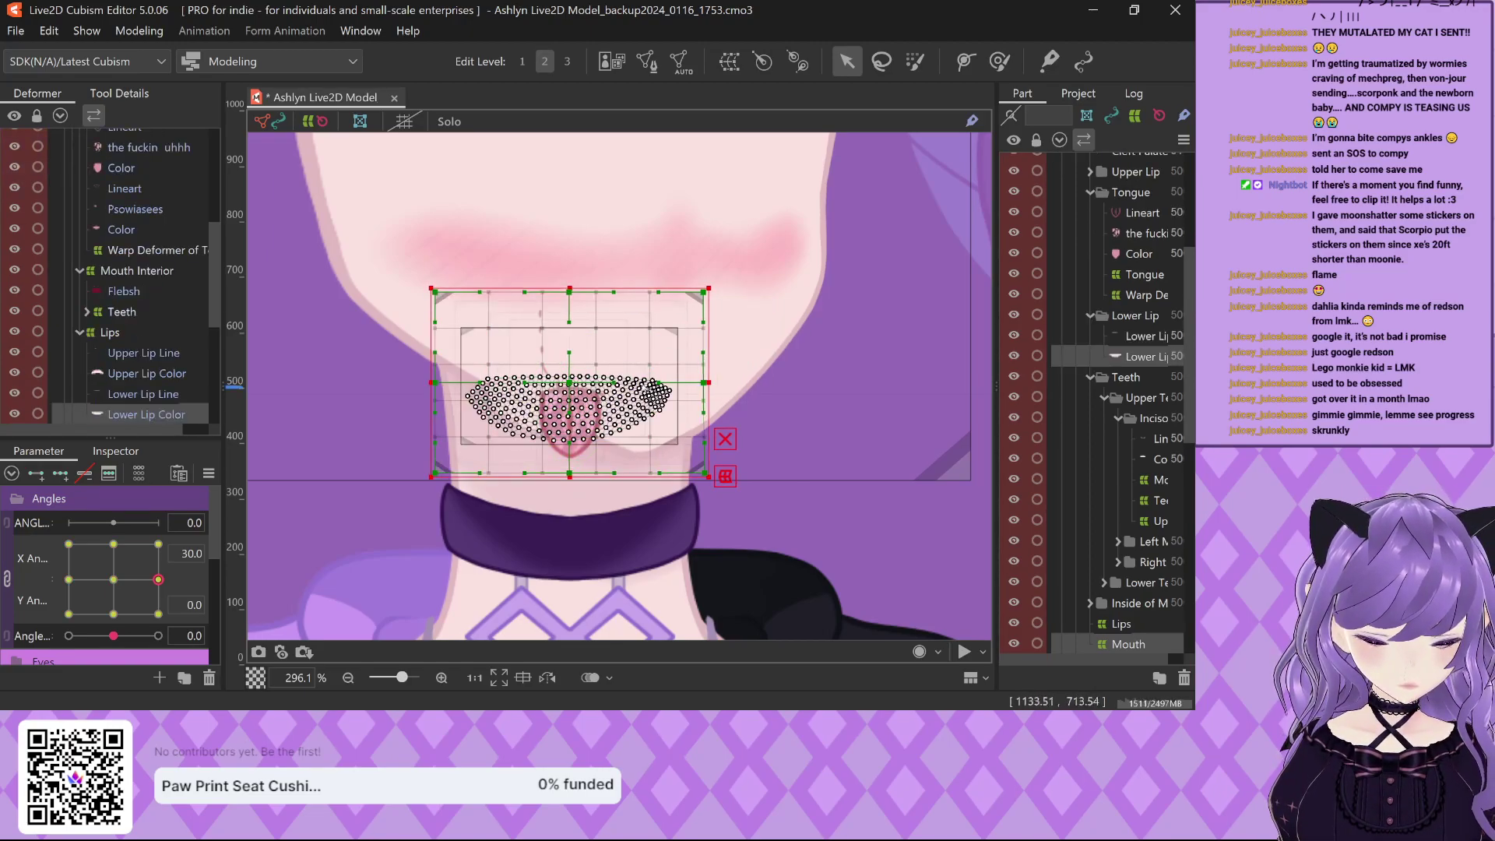
shift+click(658, 341)
scroll(445, 401, down, 3)
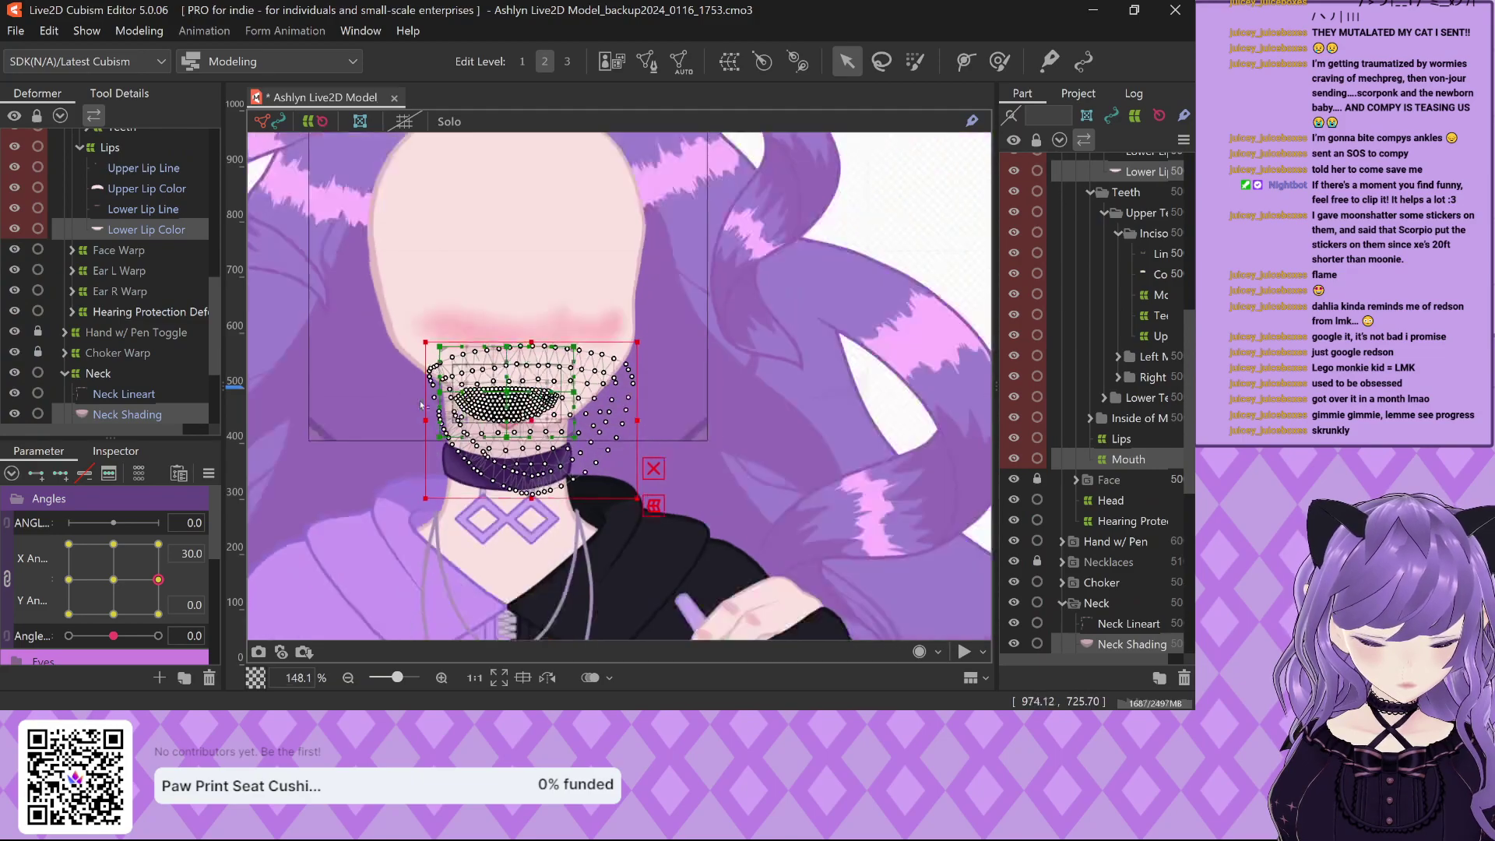
click(356, 385)
click(875, 462)
click(1037, 602)
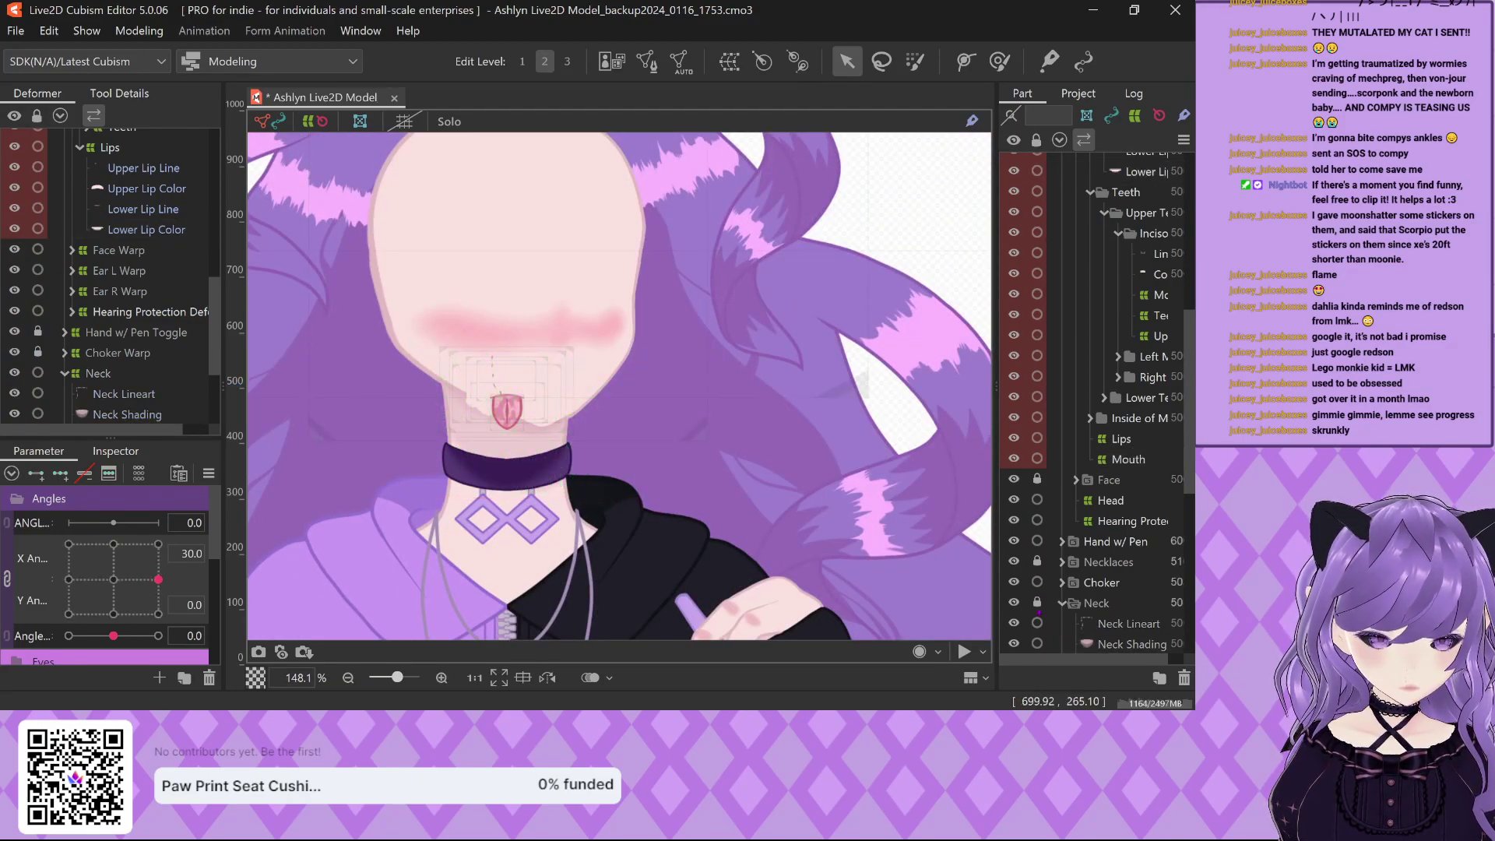
click(1038, 581)
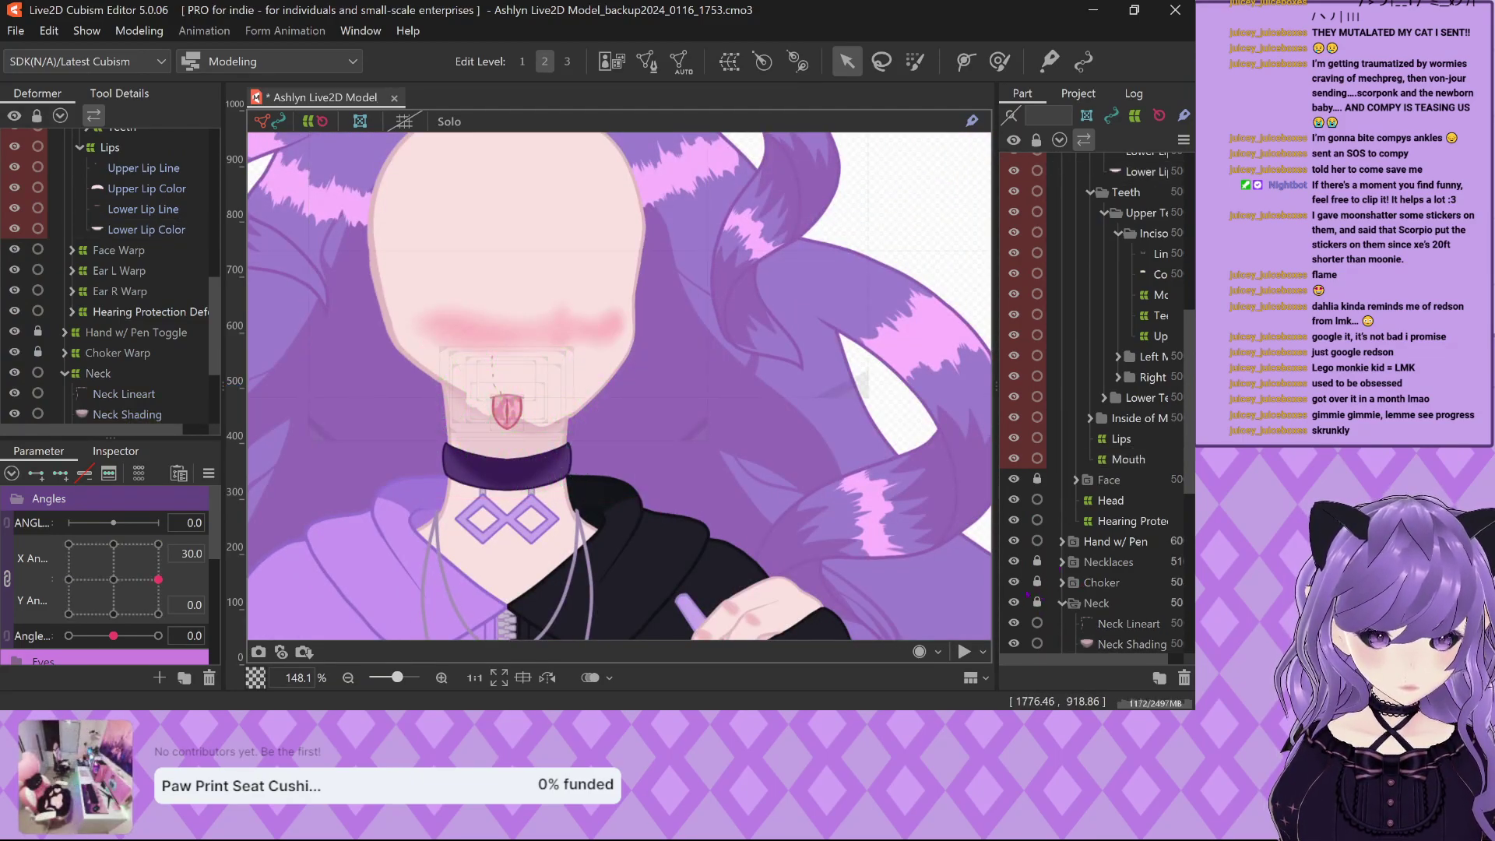
click(1013, 582)
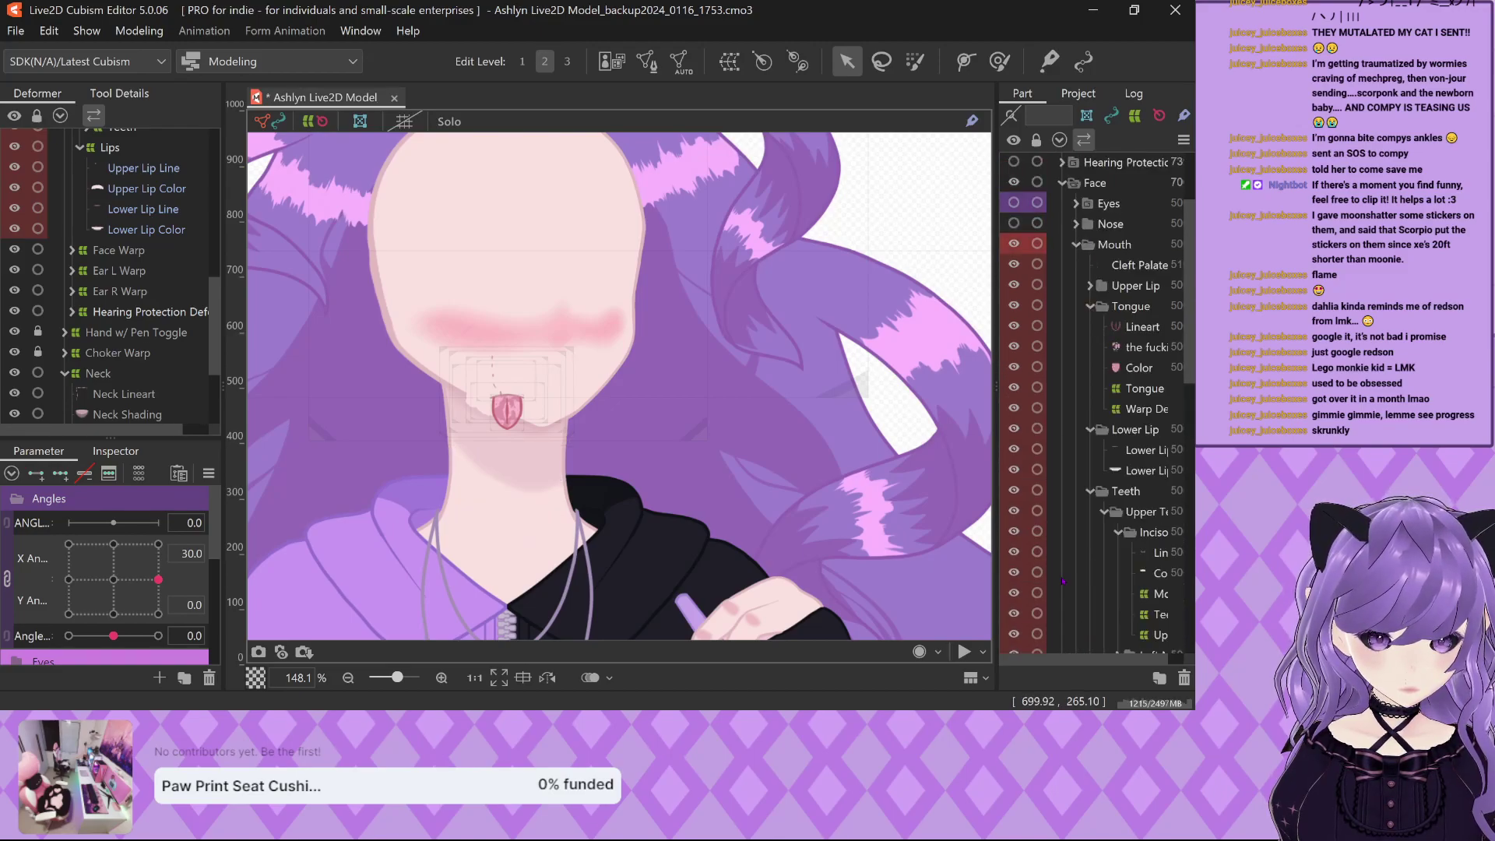
Select the tongue art mesh and then the Mouth warp deformer.
click(506, 409)
scroll(116, 305, up, 4)
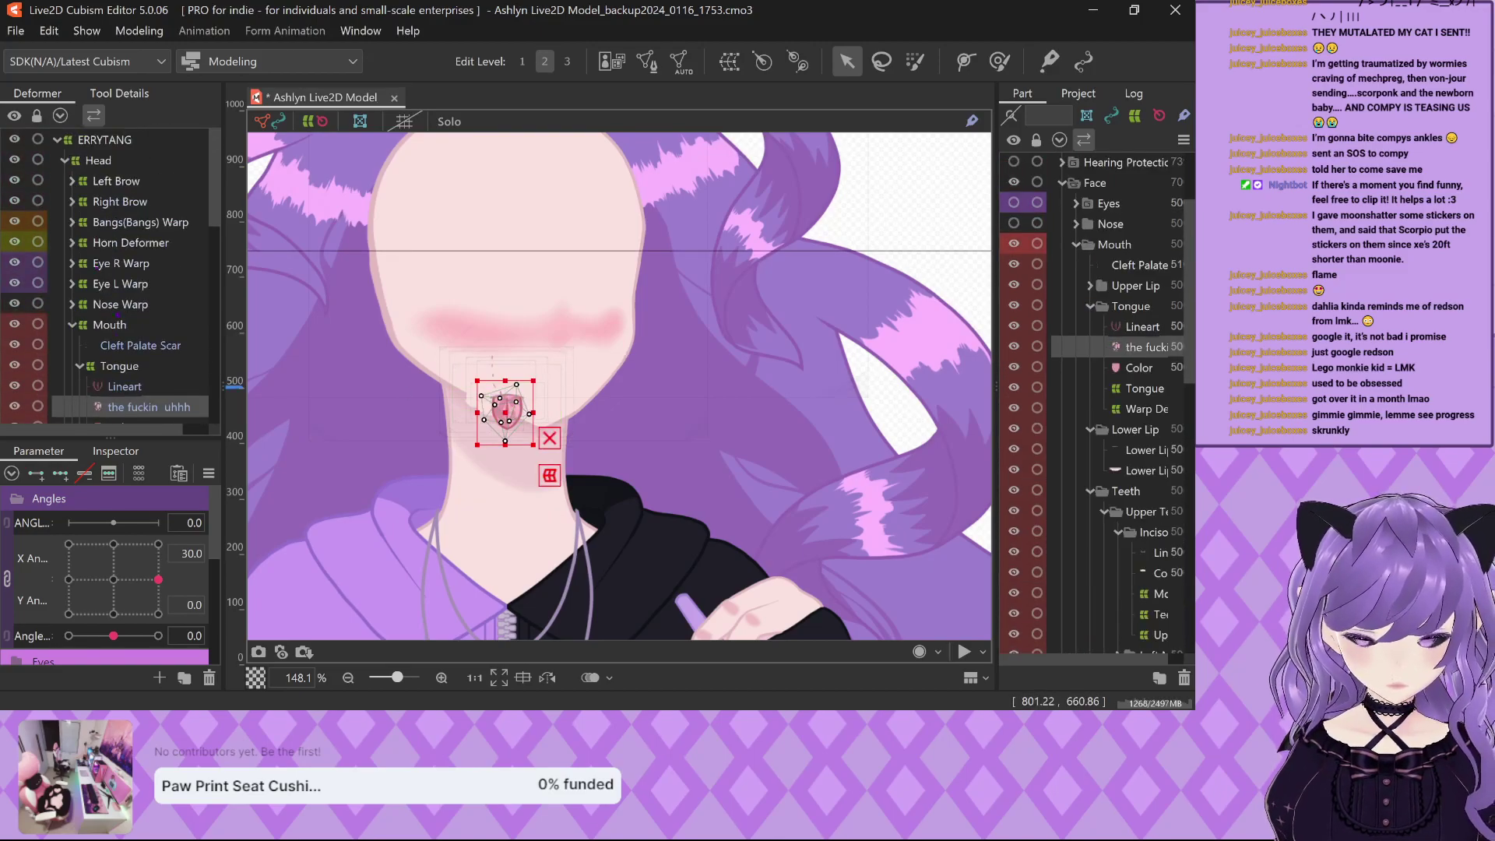
click(109, 325)
scroll(573, 418, up, 3)
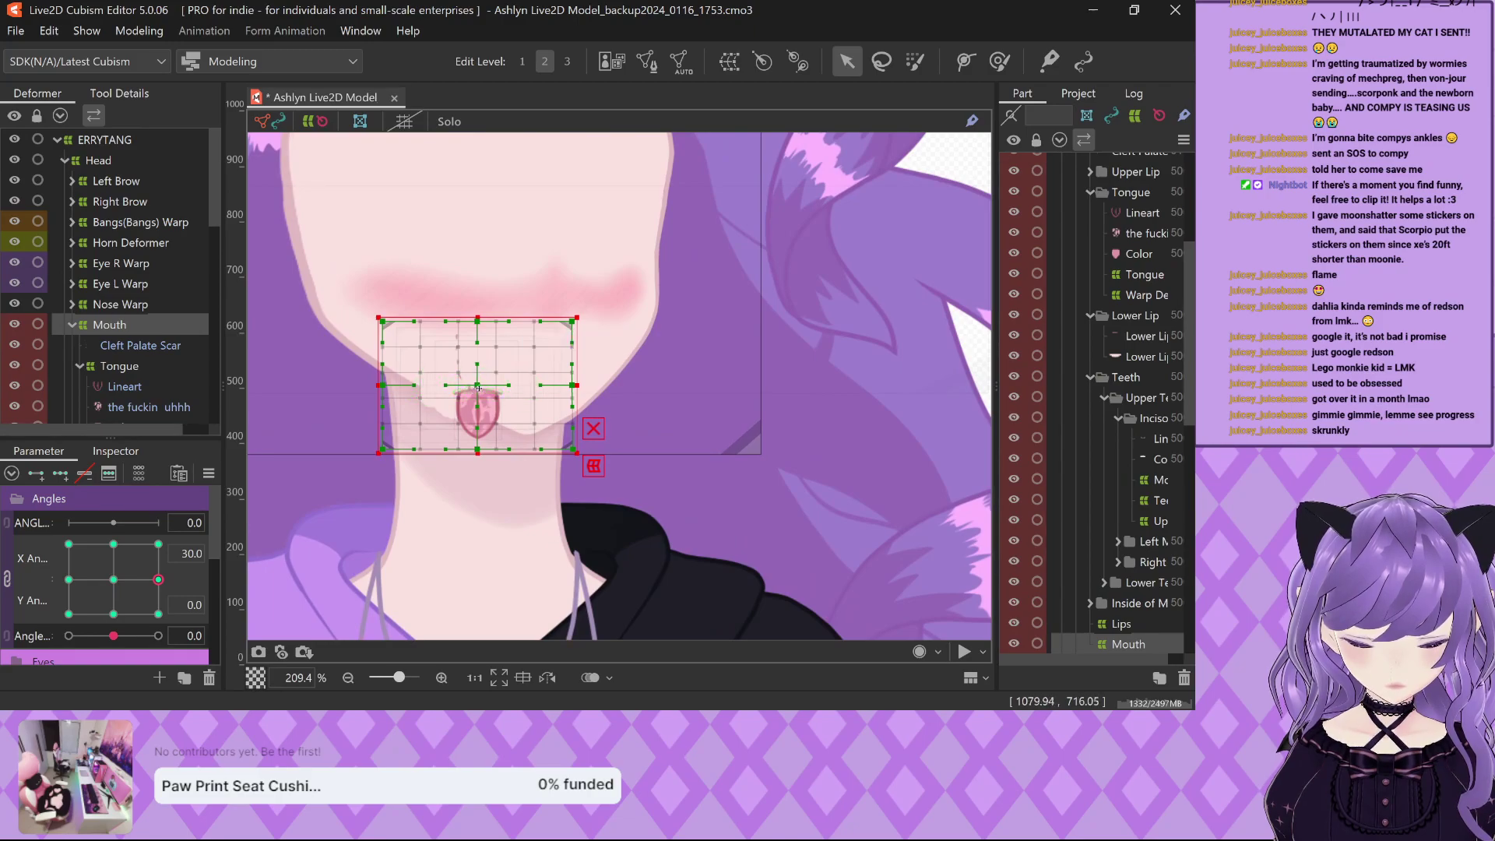
Shift the Mouth warp grid right to centre it on the tongue.
drag(478, 385, 538, 386)
scroll(465, 388, up, 6)
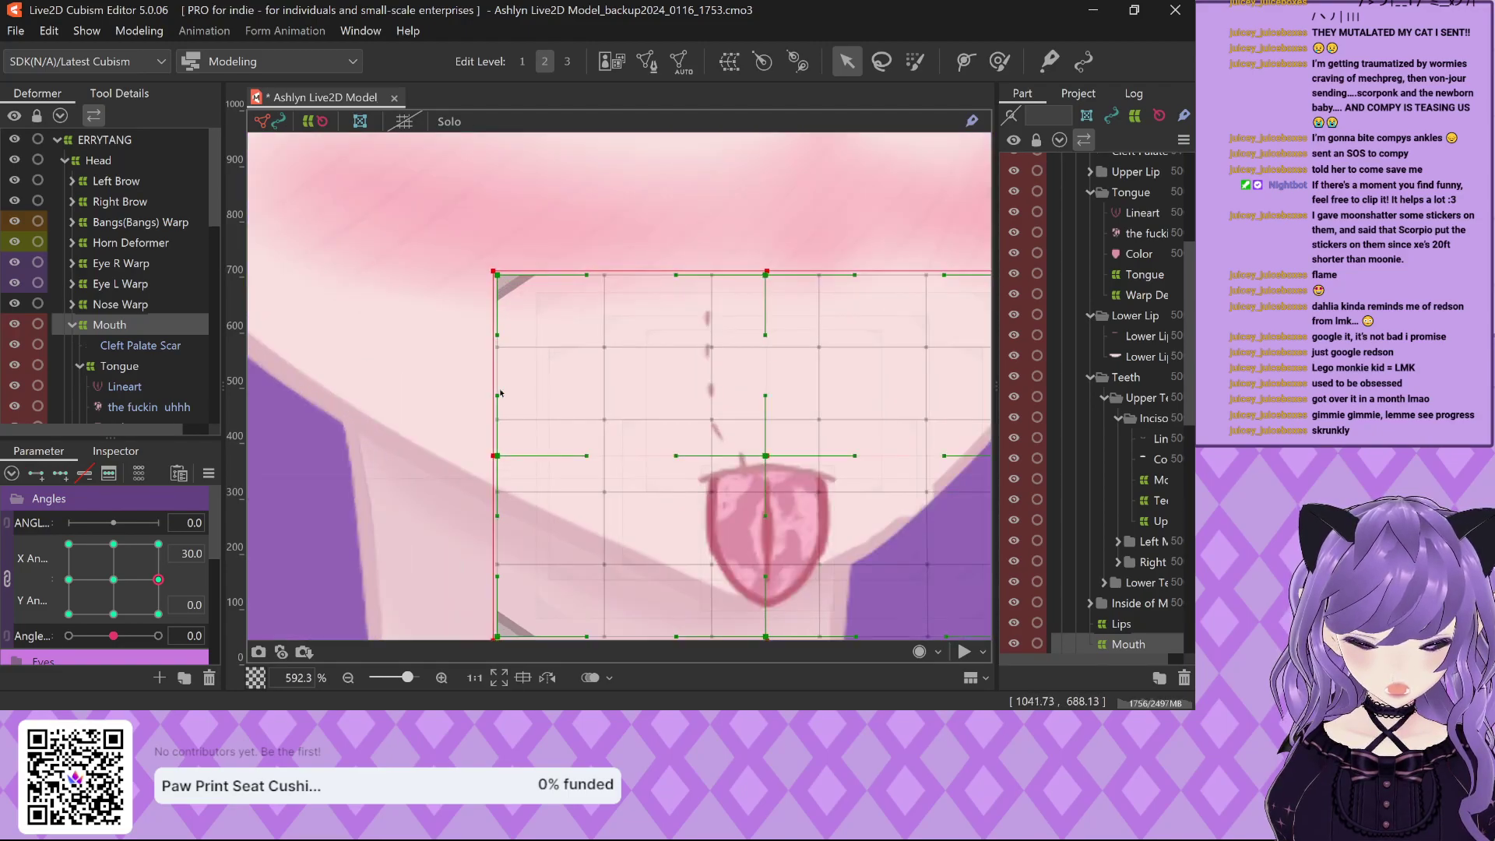
scroll(518, 376, down, 1)
scroll(683, 412, up, 1)
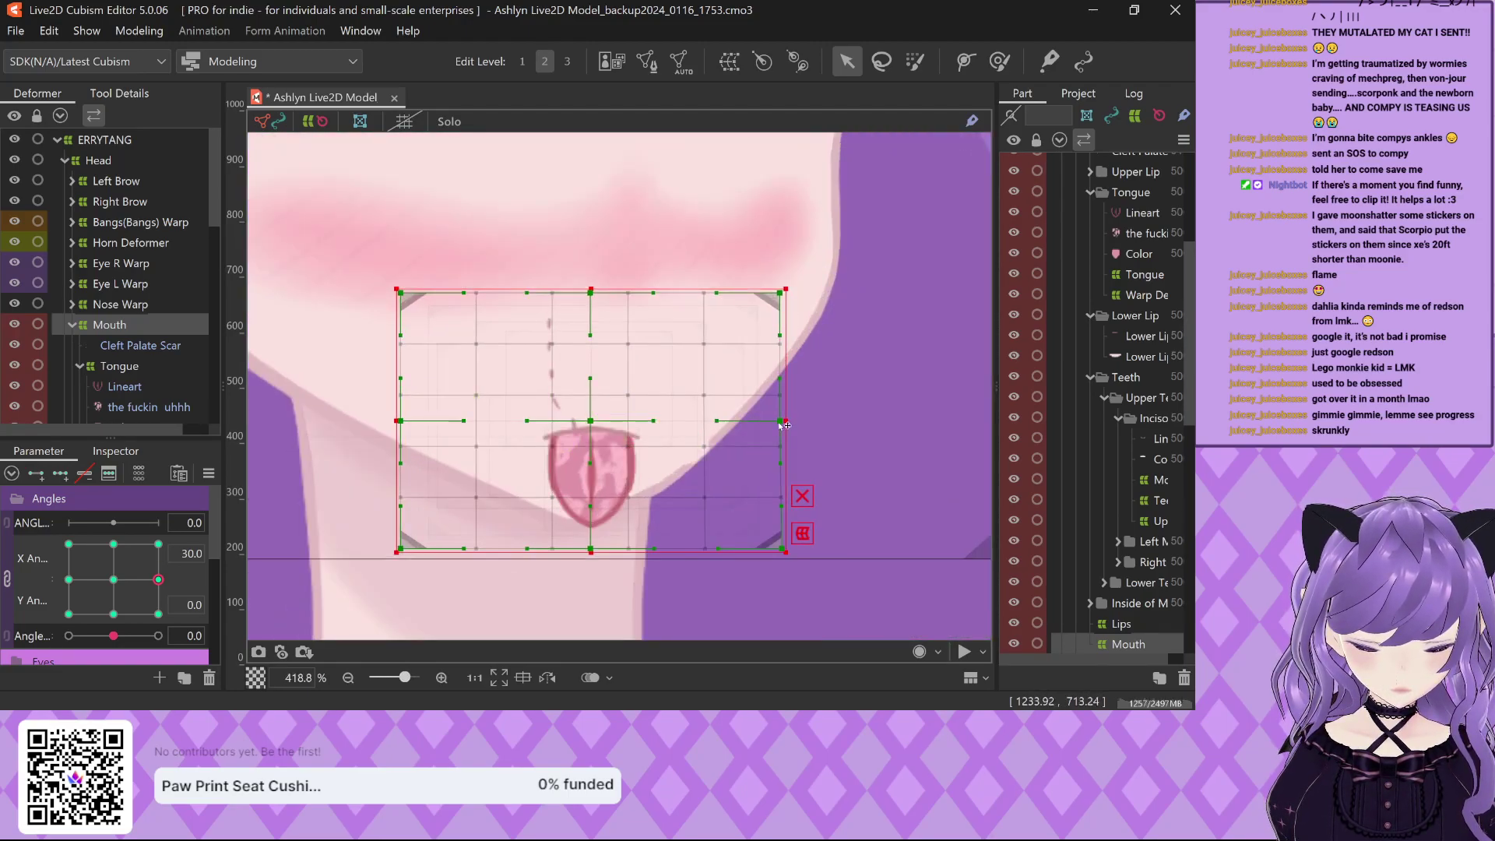
Try bending and moving the Mouth warp, undoing back to a straight rectangle.
drag(782, 422, 824, 375)
drag(402, 421, 373, 402)
drag(591, 420, 595, 406)
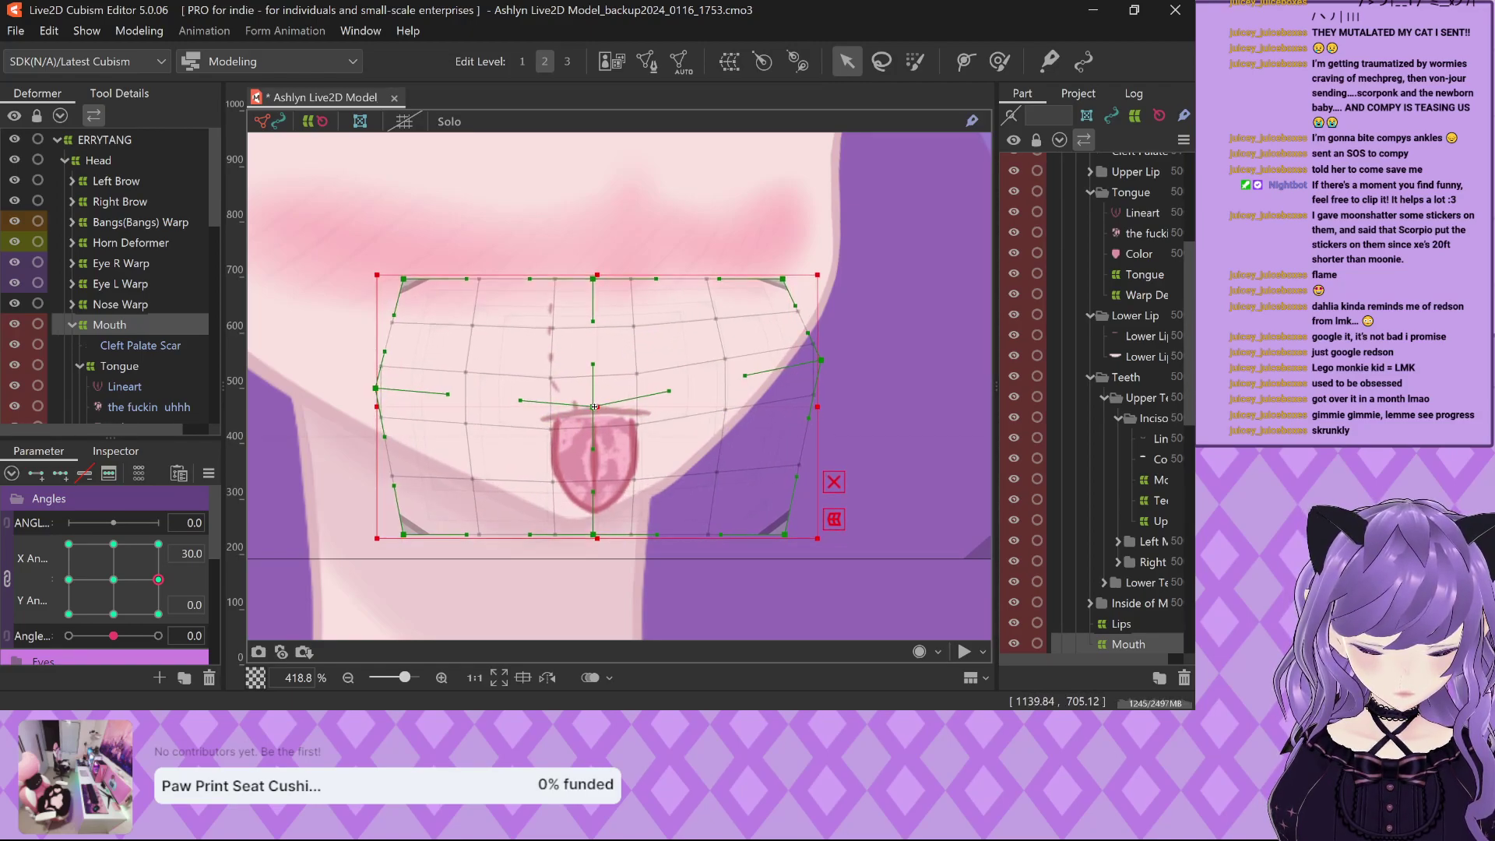
key(ctrl+z)
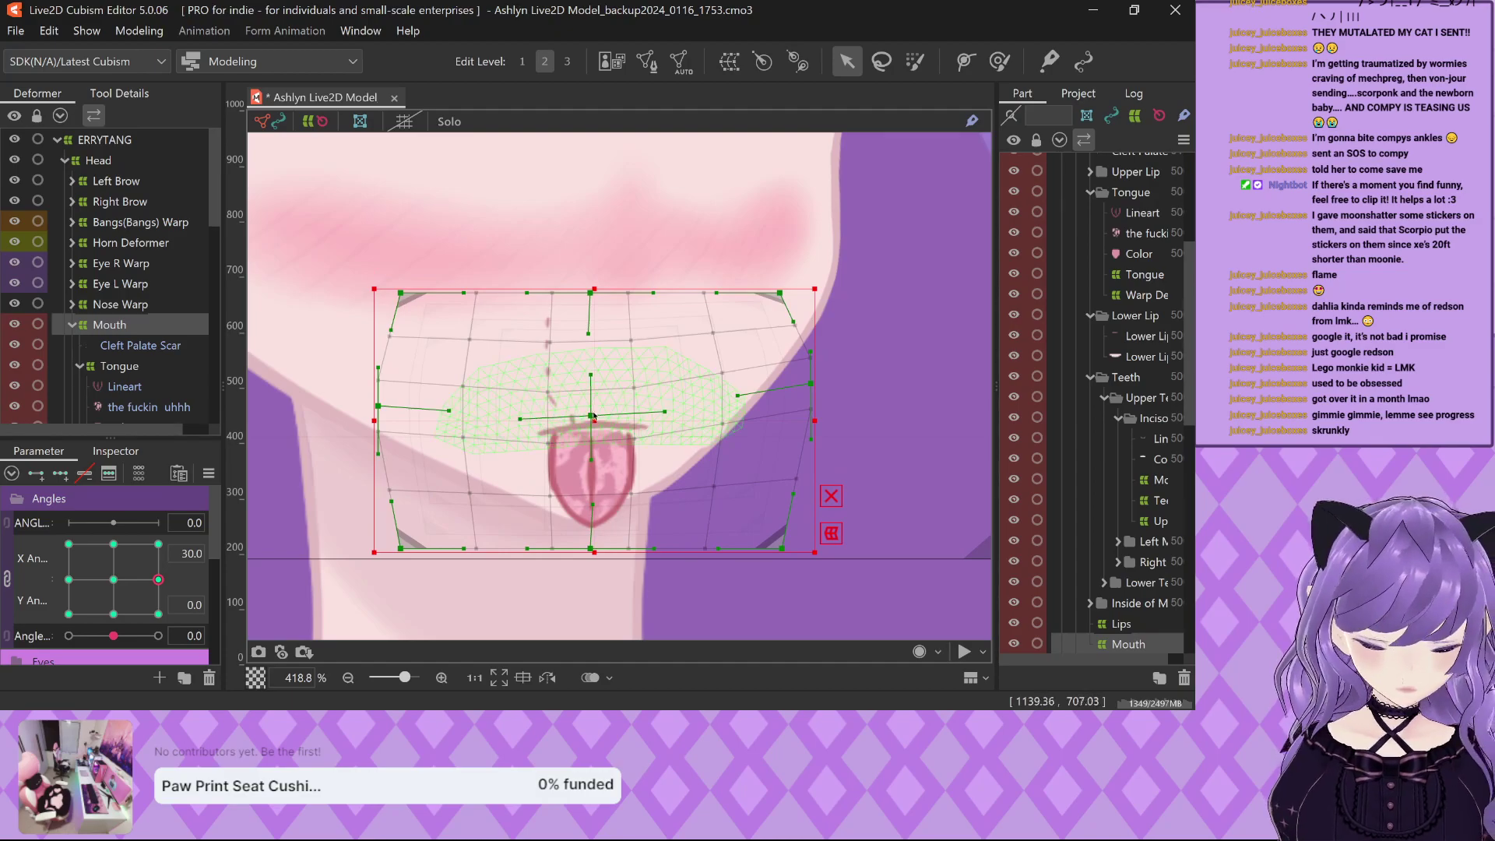
drag(590, 417, 605, 410)
key(ctrl+z)
key(ctrl+z)
key(ctrl+z)
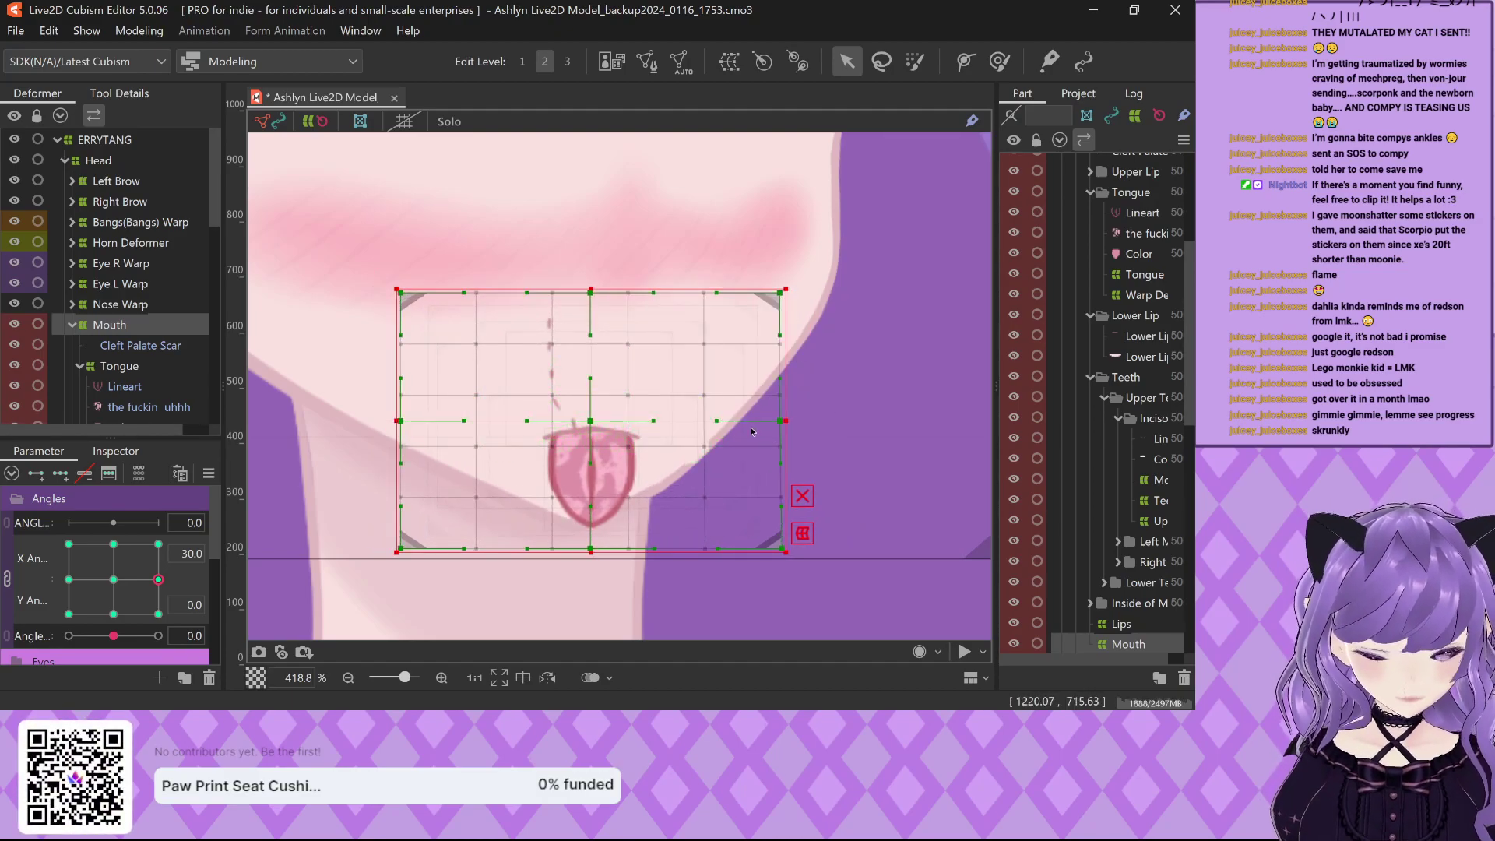
Tilt the head to X 30, Y -2.0 to preview the mouth warp.
scroll(741, 439, down, 2)
scroll(359, 357, down, 2)
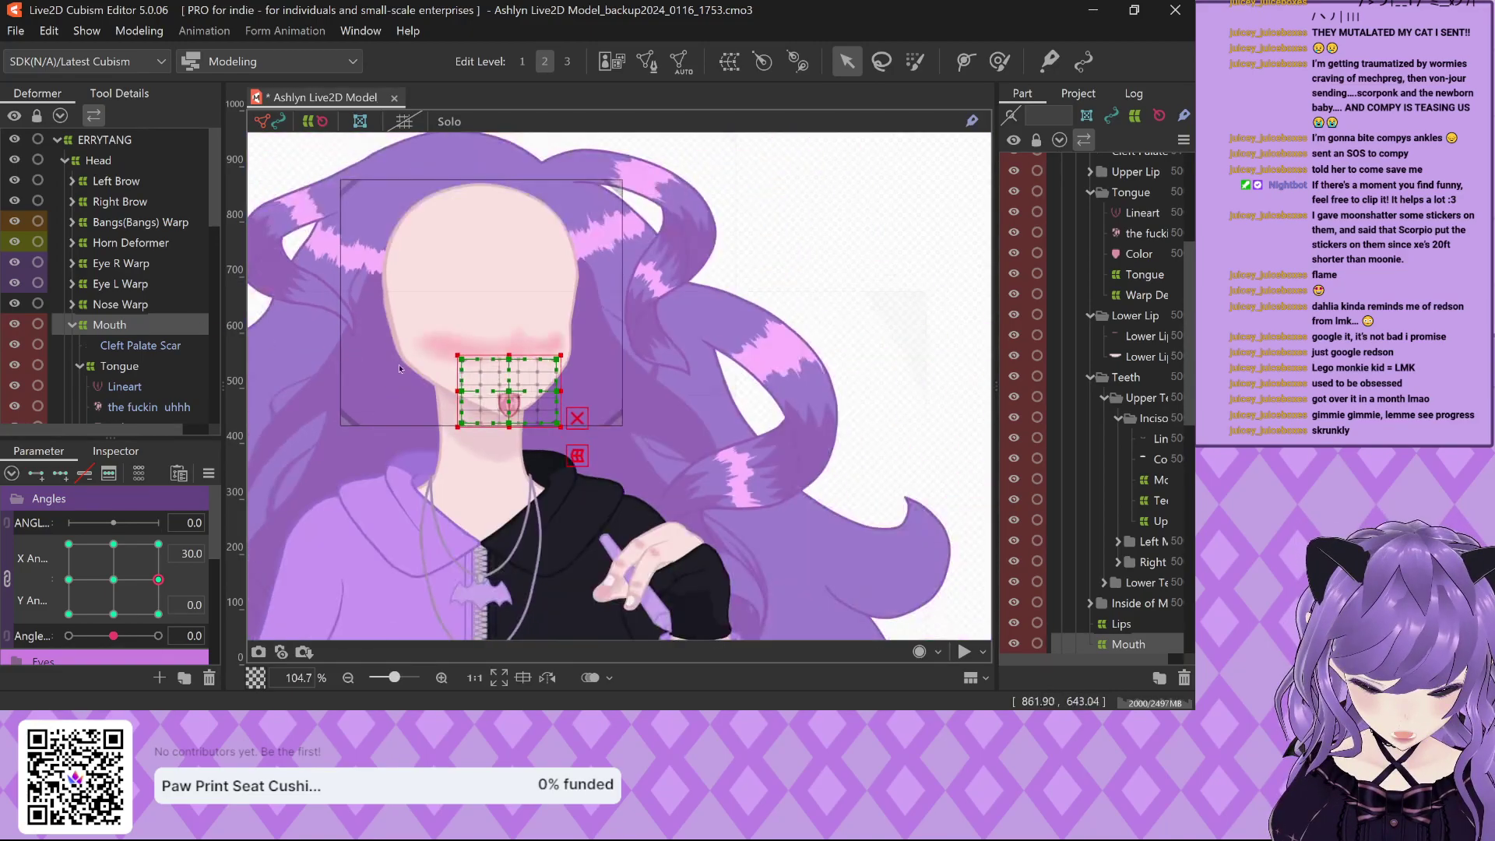
scroll(404, 430, up, 1)
scroll(471, 366, up, 4)
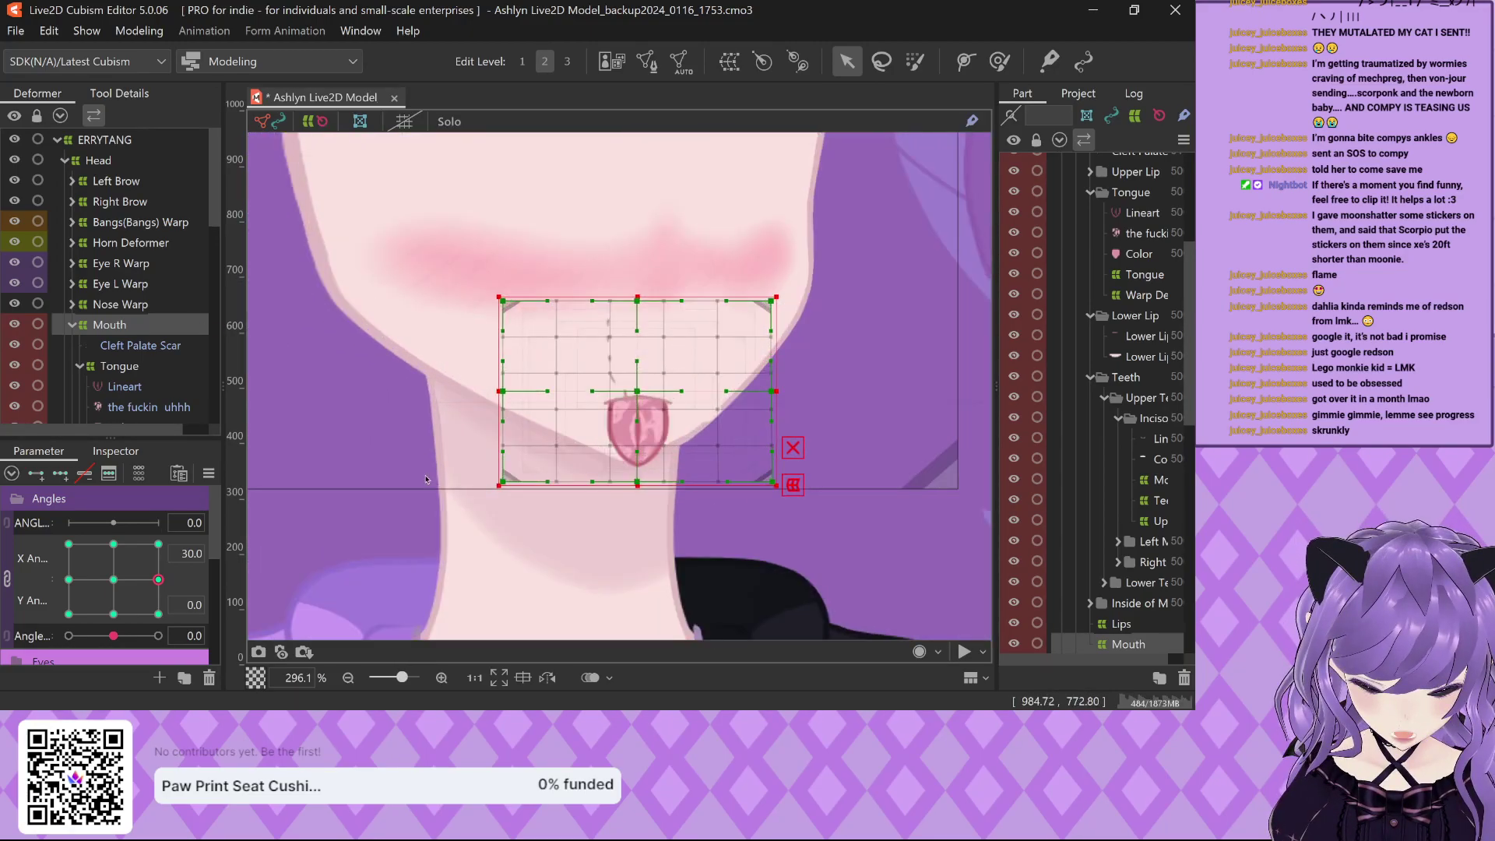
drag(158, 579, 236, 581)
scroll(496, 357, down, 5)
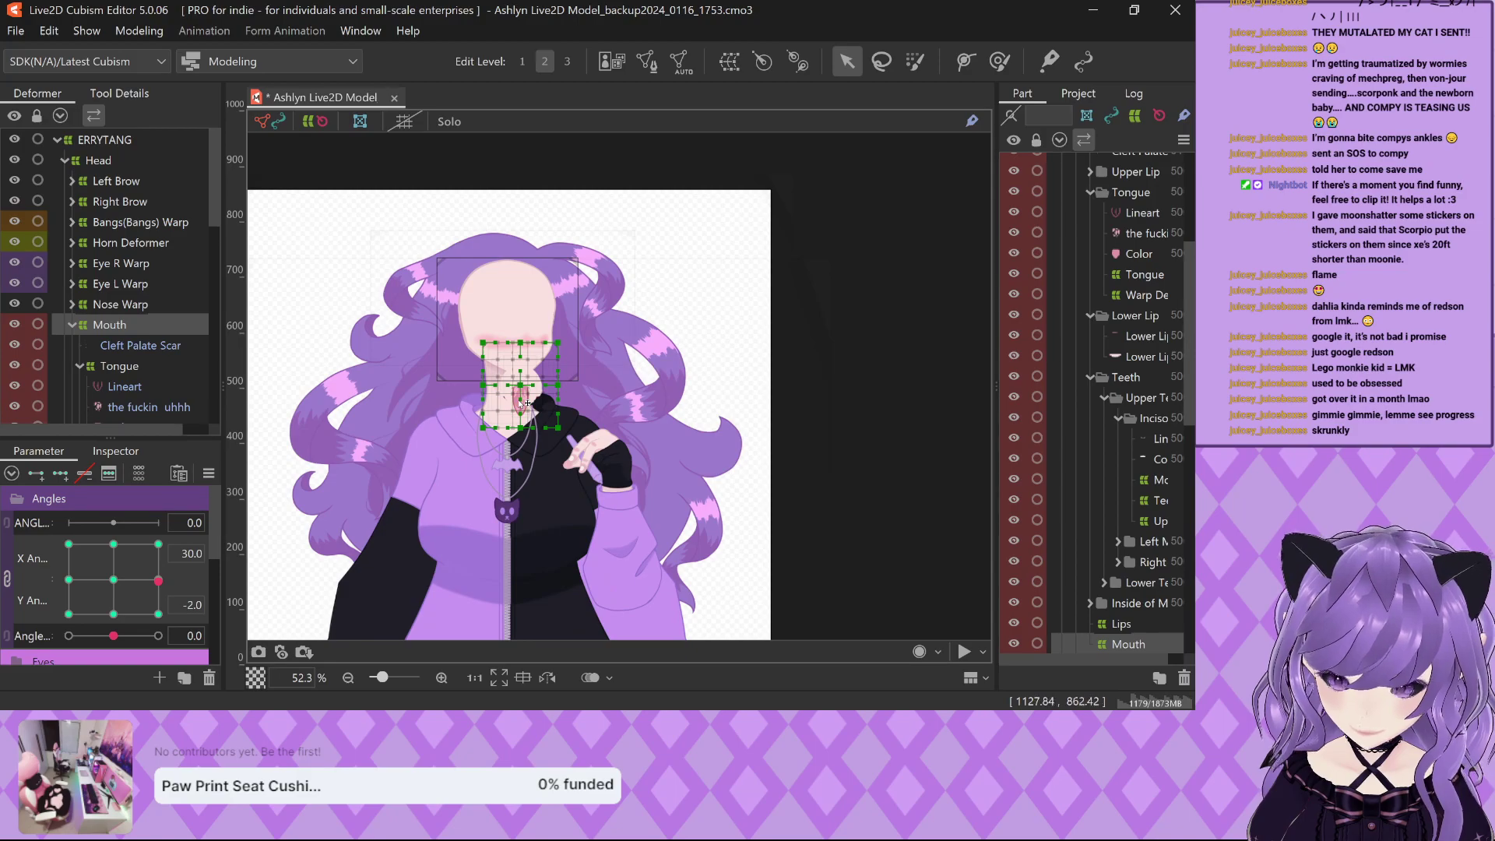
Reset Y Angle, then swing the head to X -30, Y -14.8 to test.
scroll(527, 404, up, 3)
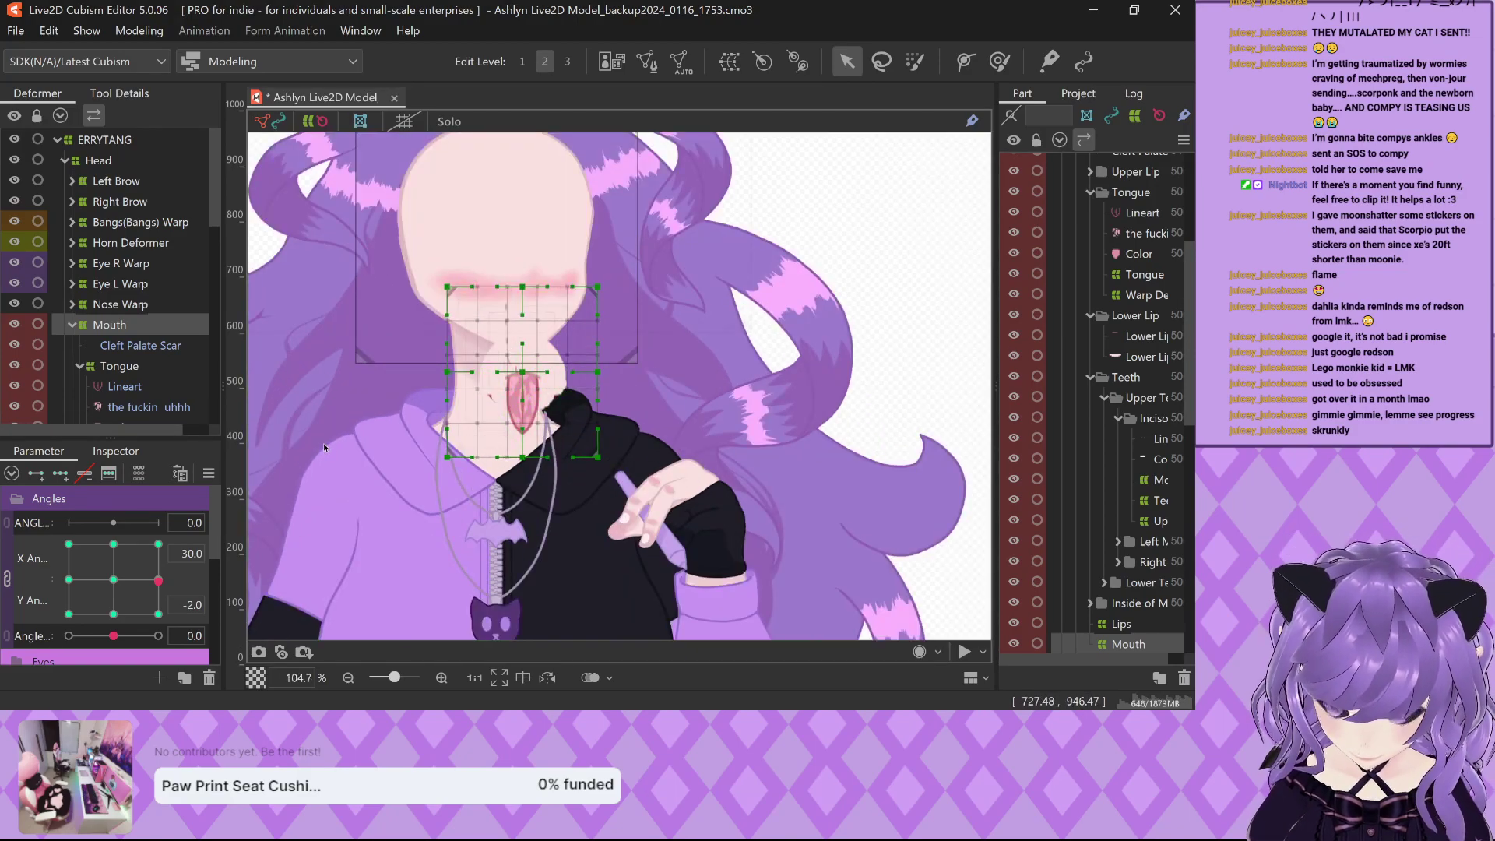
key(ctrl+z)
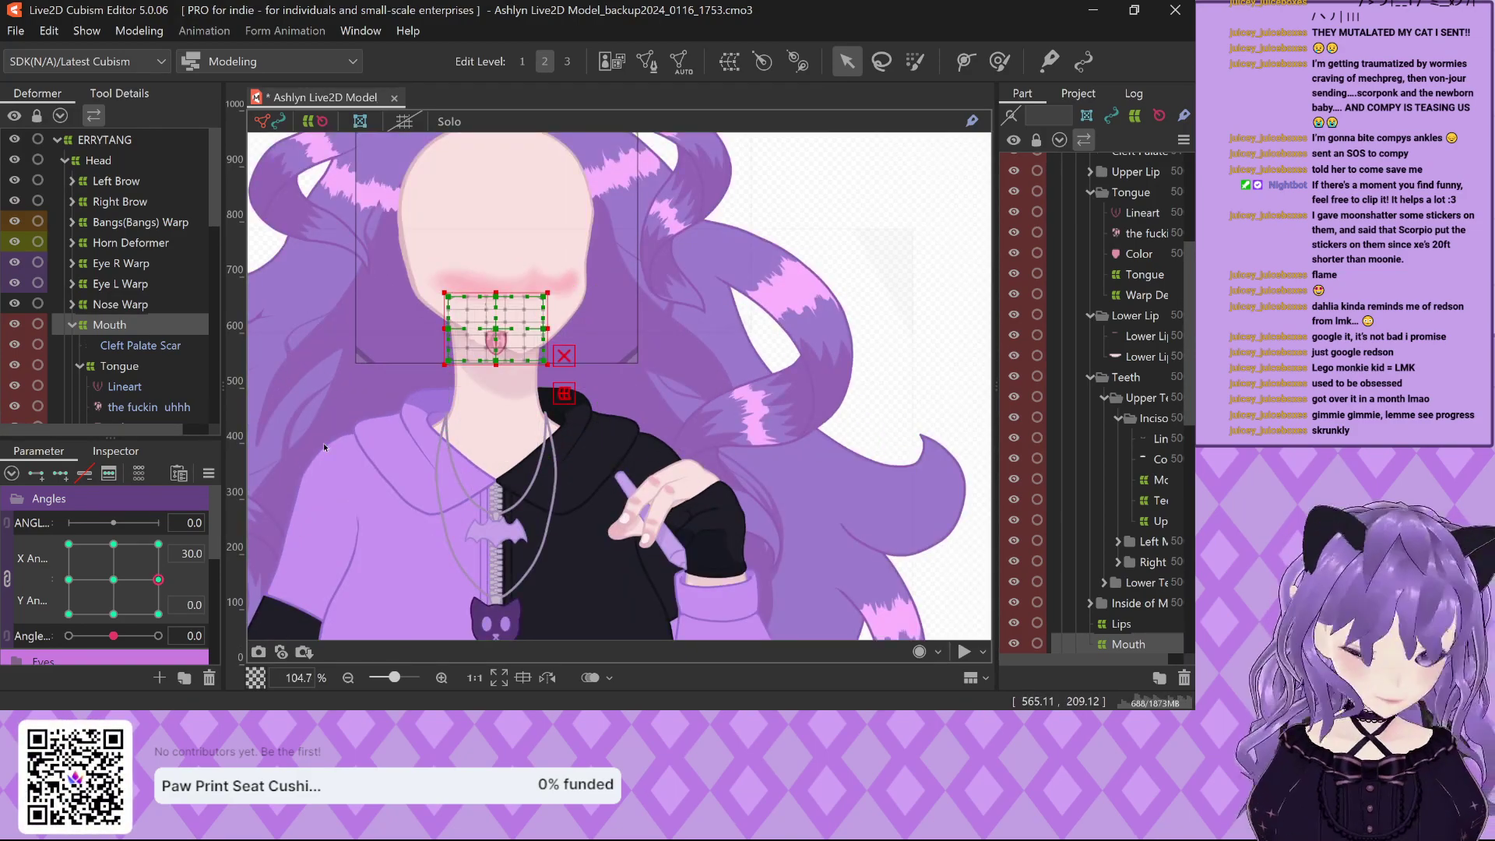
drag(159, 581, 115, 580)
scroll(271, 416, down, 5)
Enter 0 for both X Angle and Y Angle.
drag(113, 580, 116, 579)
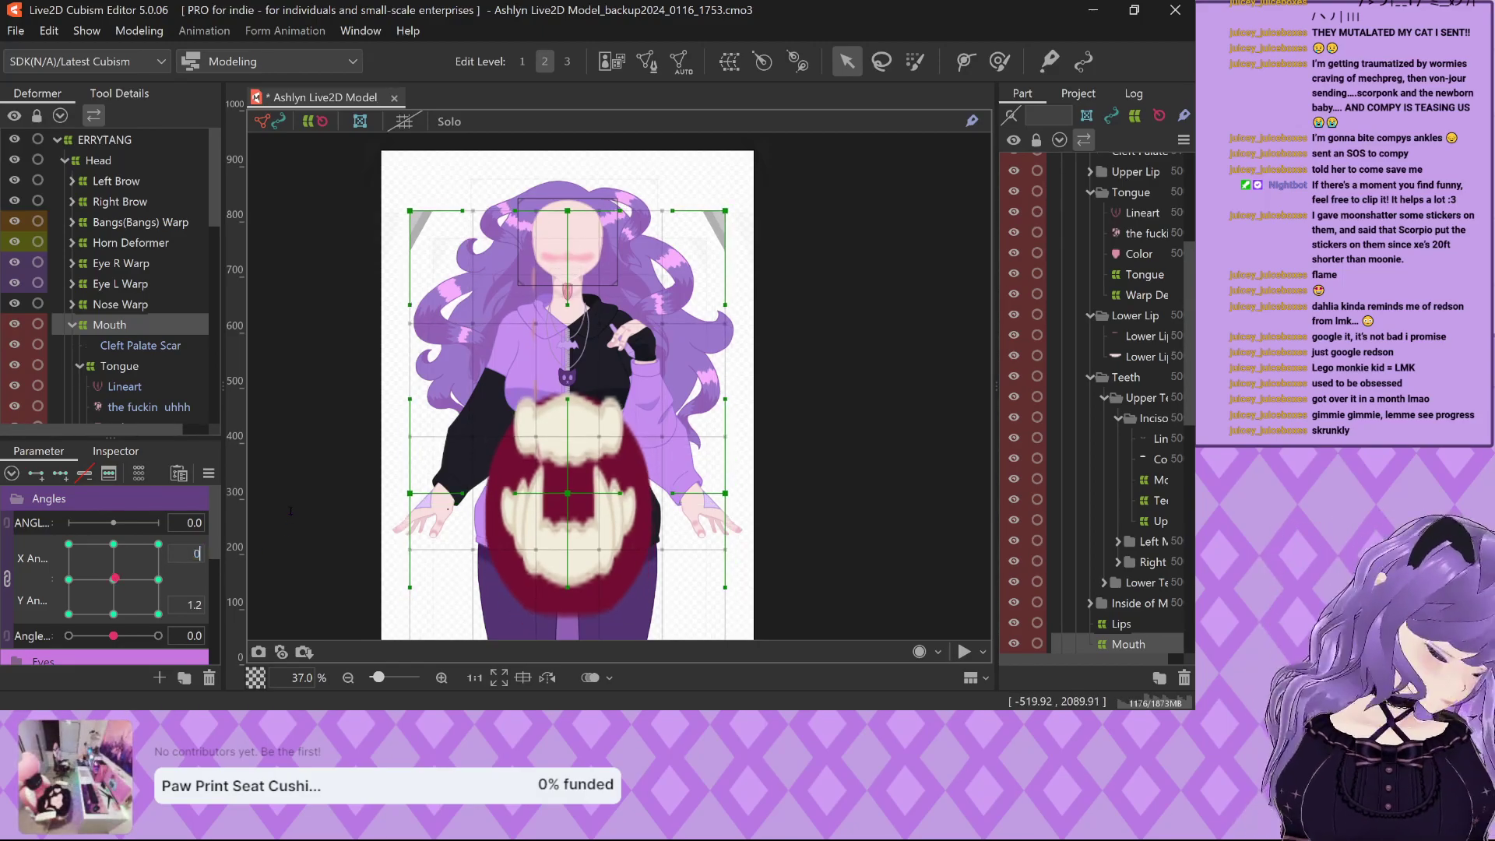
text(0)
key(Return)
drag(195, 608, 195, 611)
text(0)
key(Return)
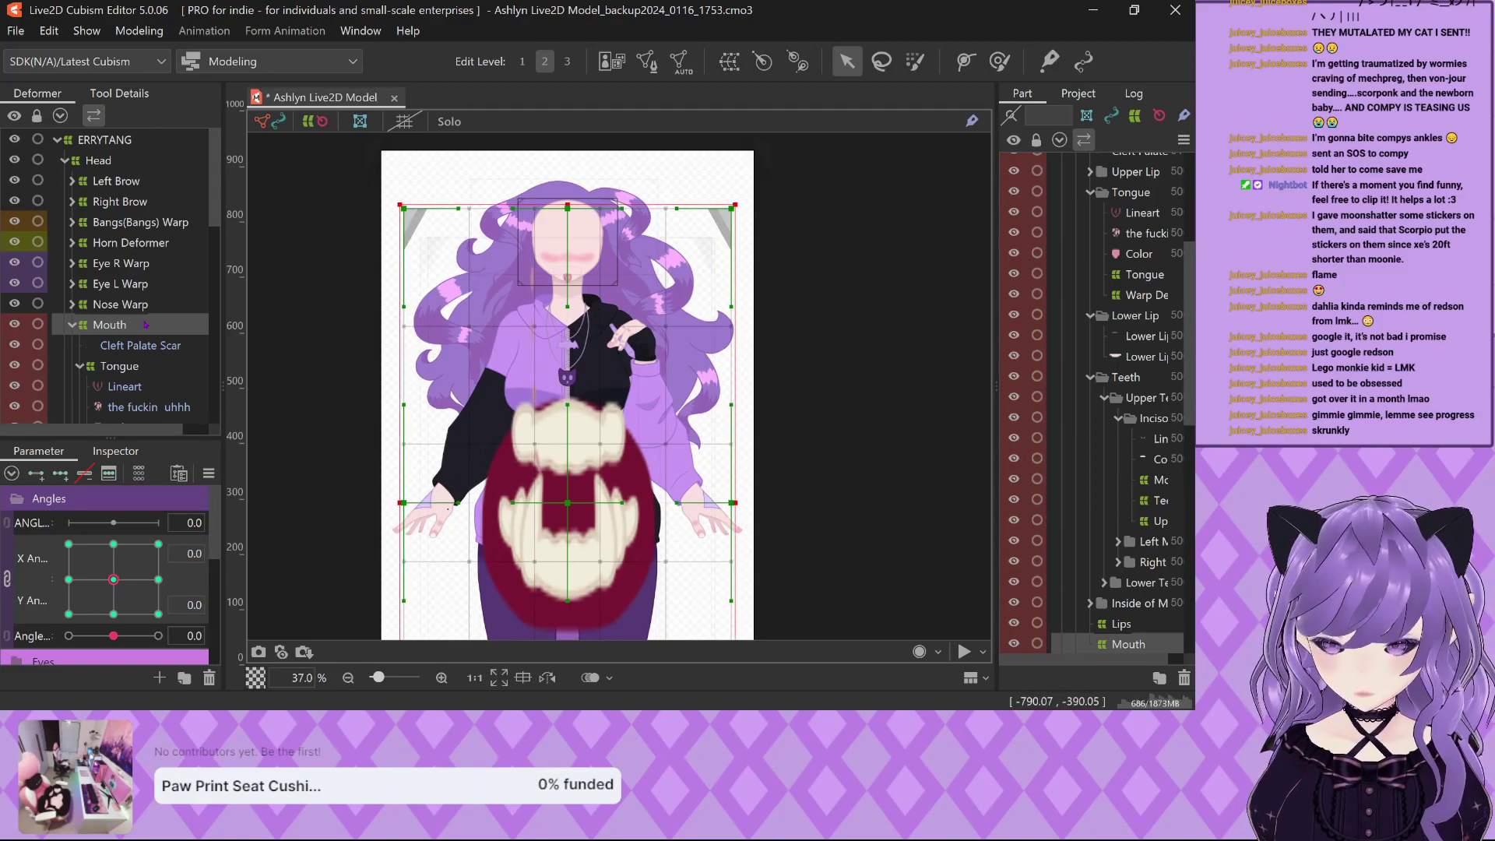
Apply Modeling > Edit Form to the Mouth warp deformer.
right_click(106, 327)
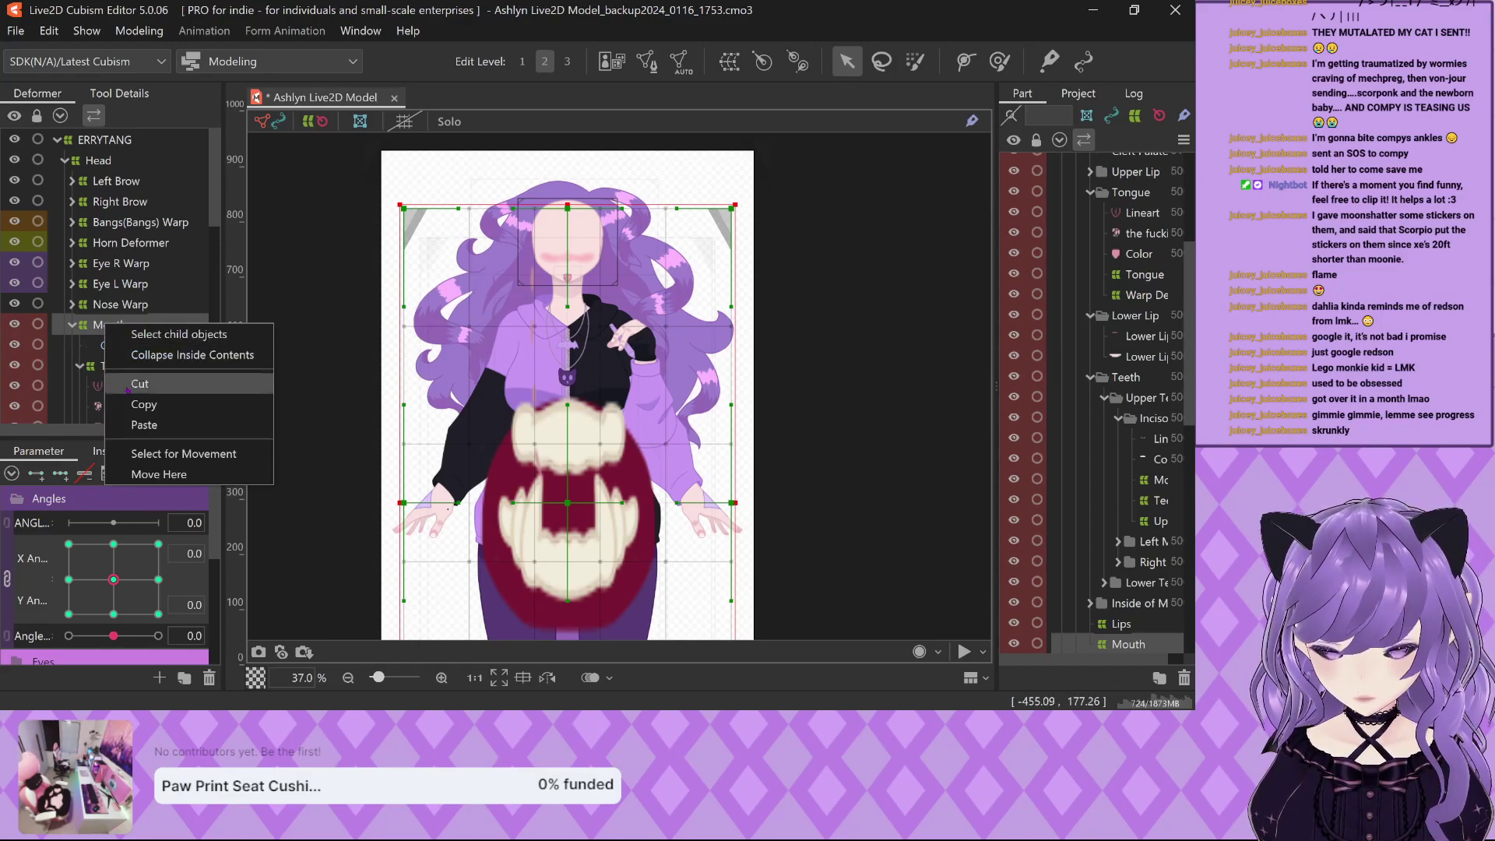
click(95, 328)
scroll(470, 303, down, 2)
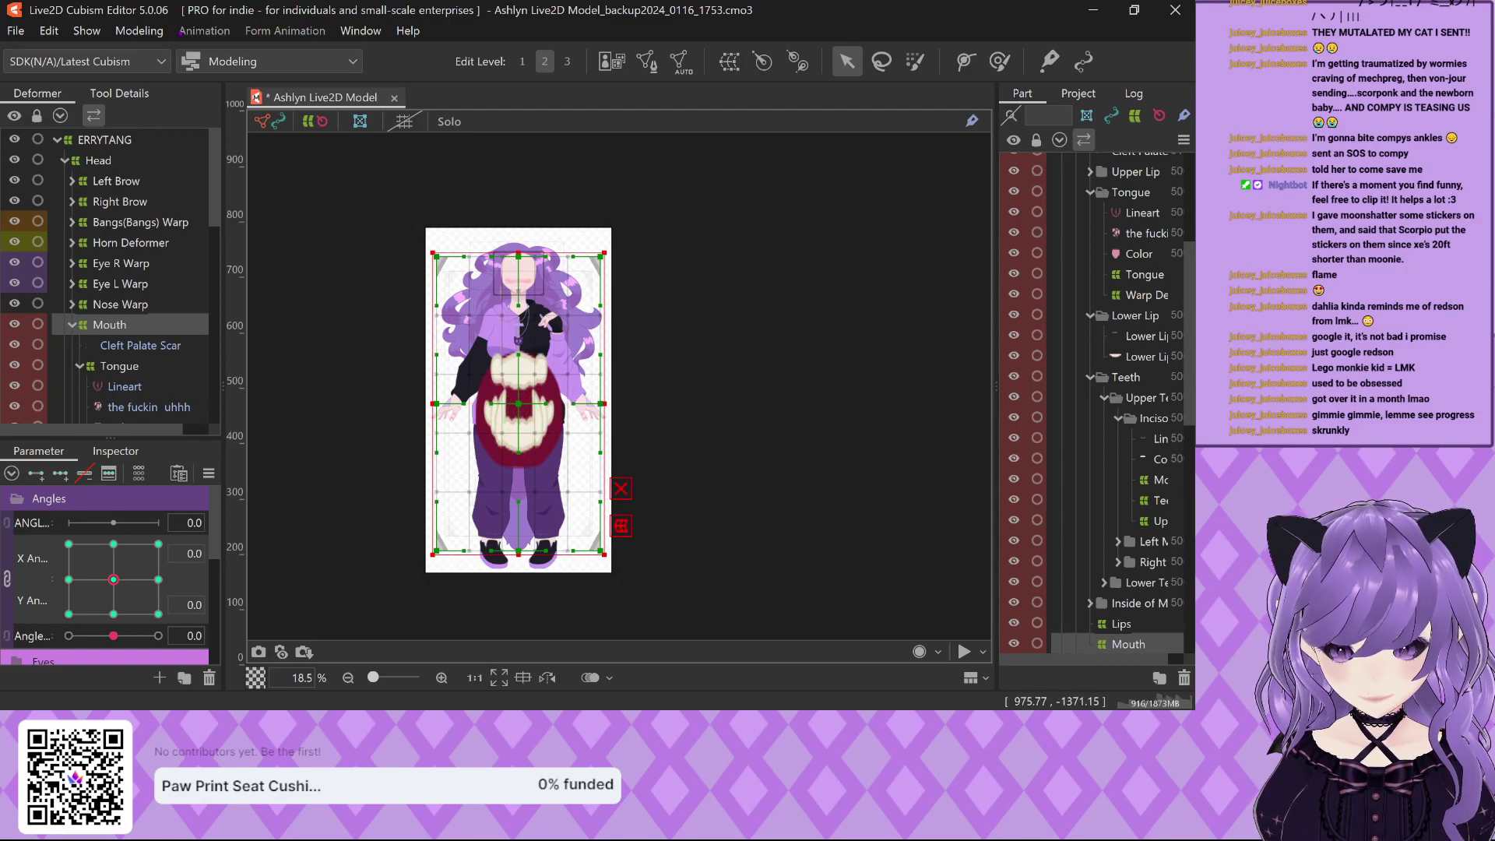
click(140, 30)
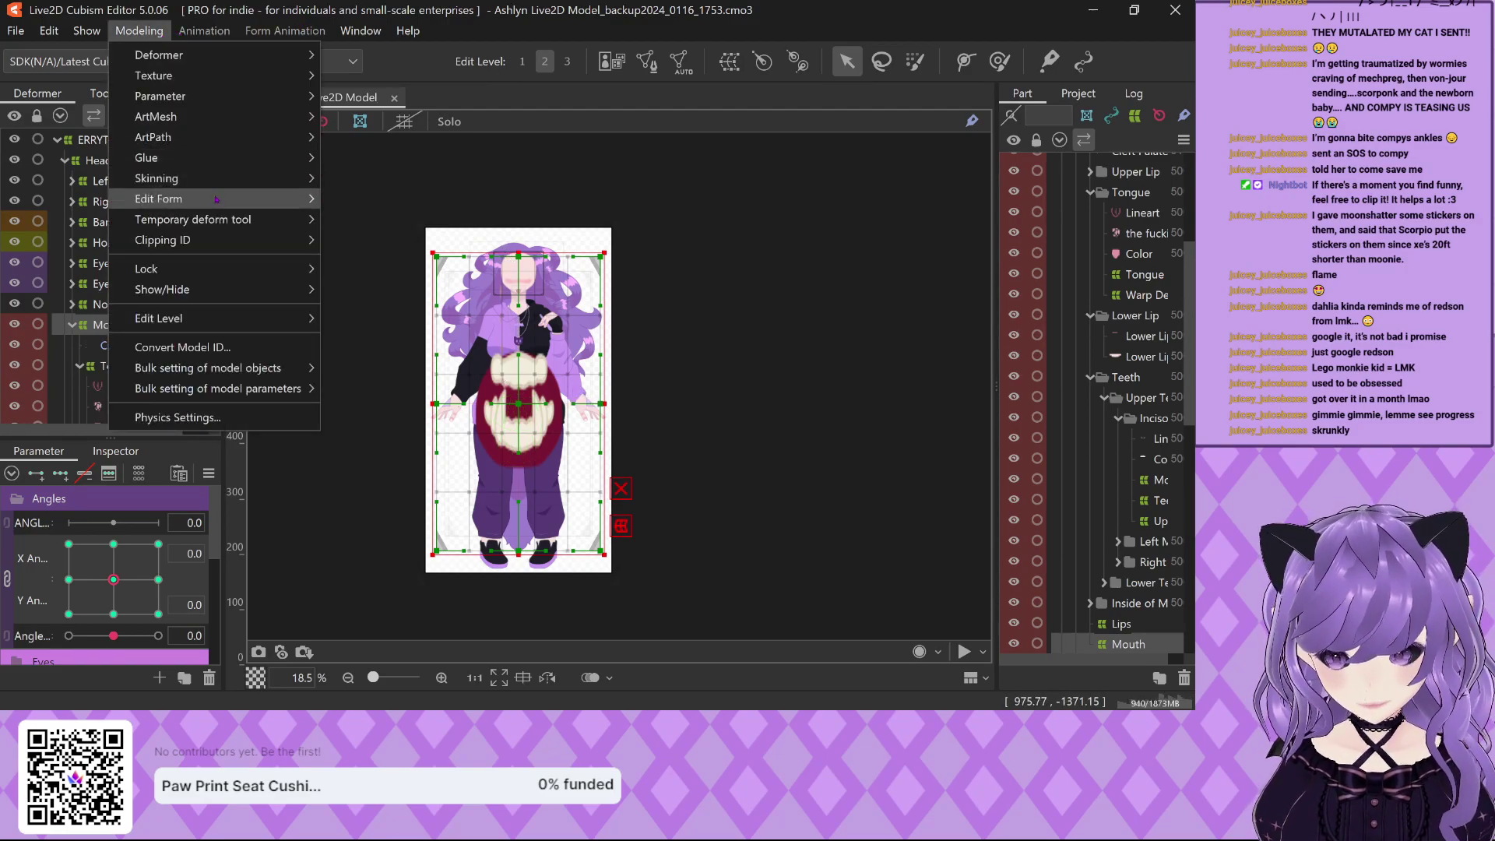
mouse_move(217, 199)
click(320, 200)
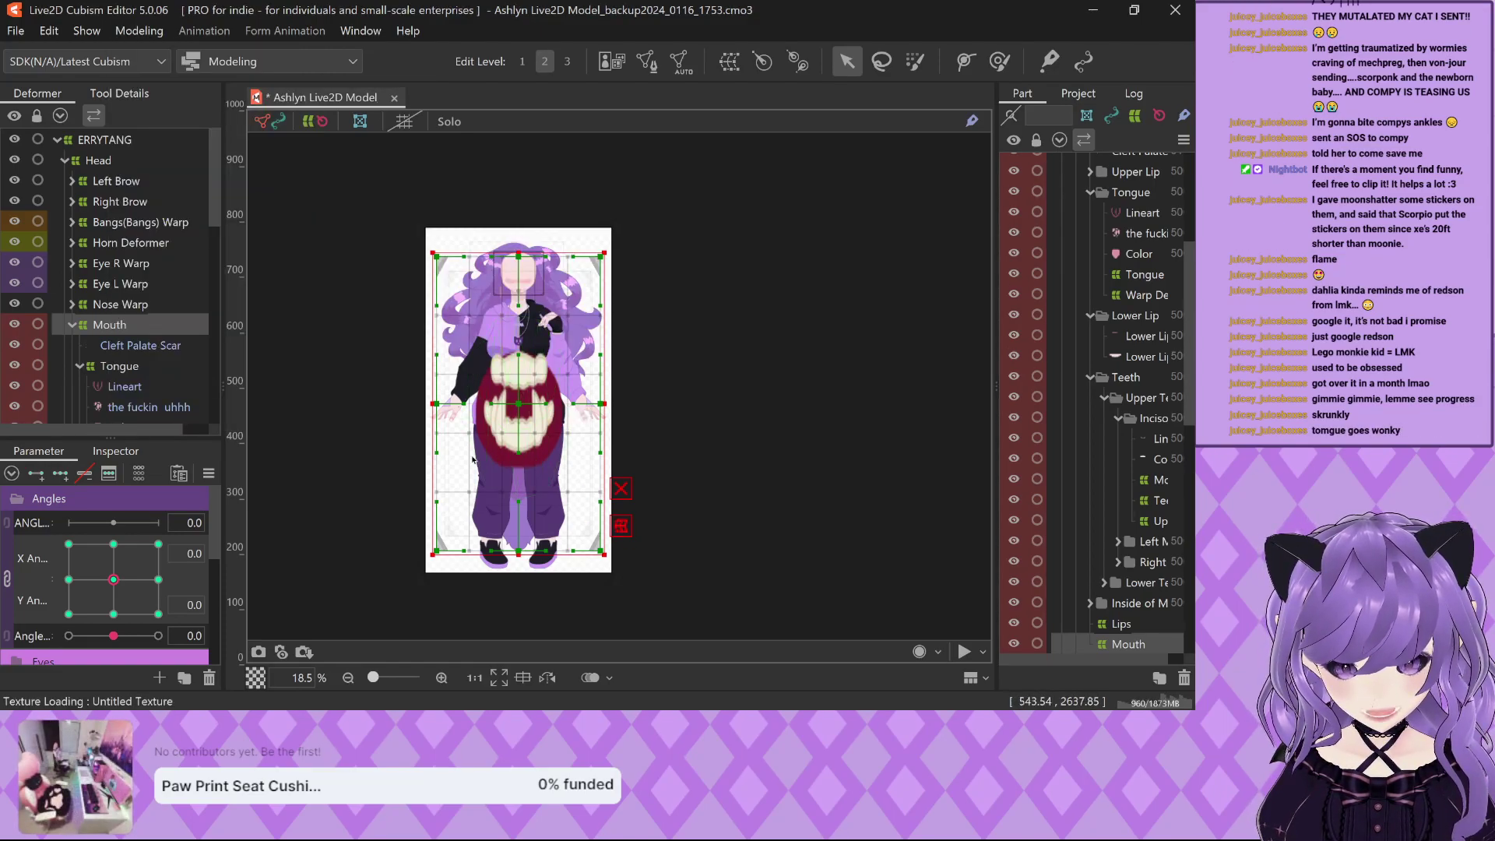
scroll(483, 458, up, 3)
scroll(483, 458, down, 2)
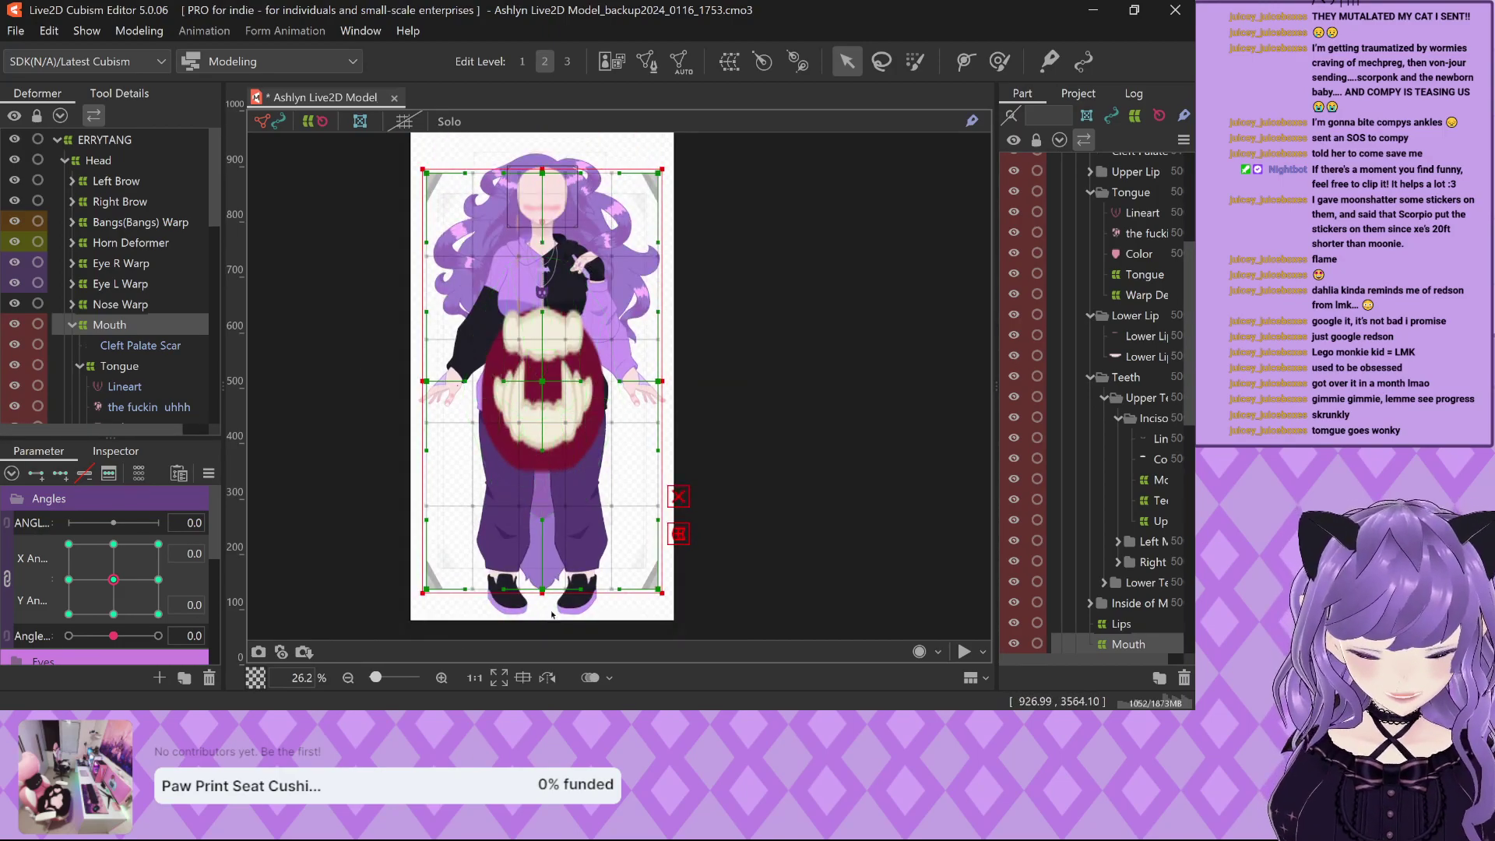
Try squashing the Mouth warp's bottom edge up twice, undoing each to keep full height.
drag(542, 592, 557, 301)
scroll(557, 301, up, 3)
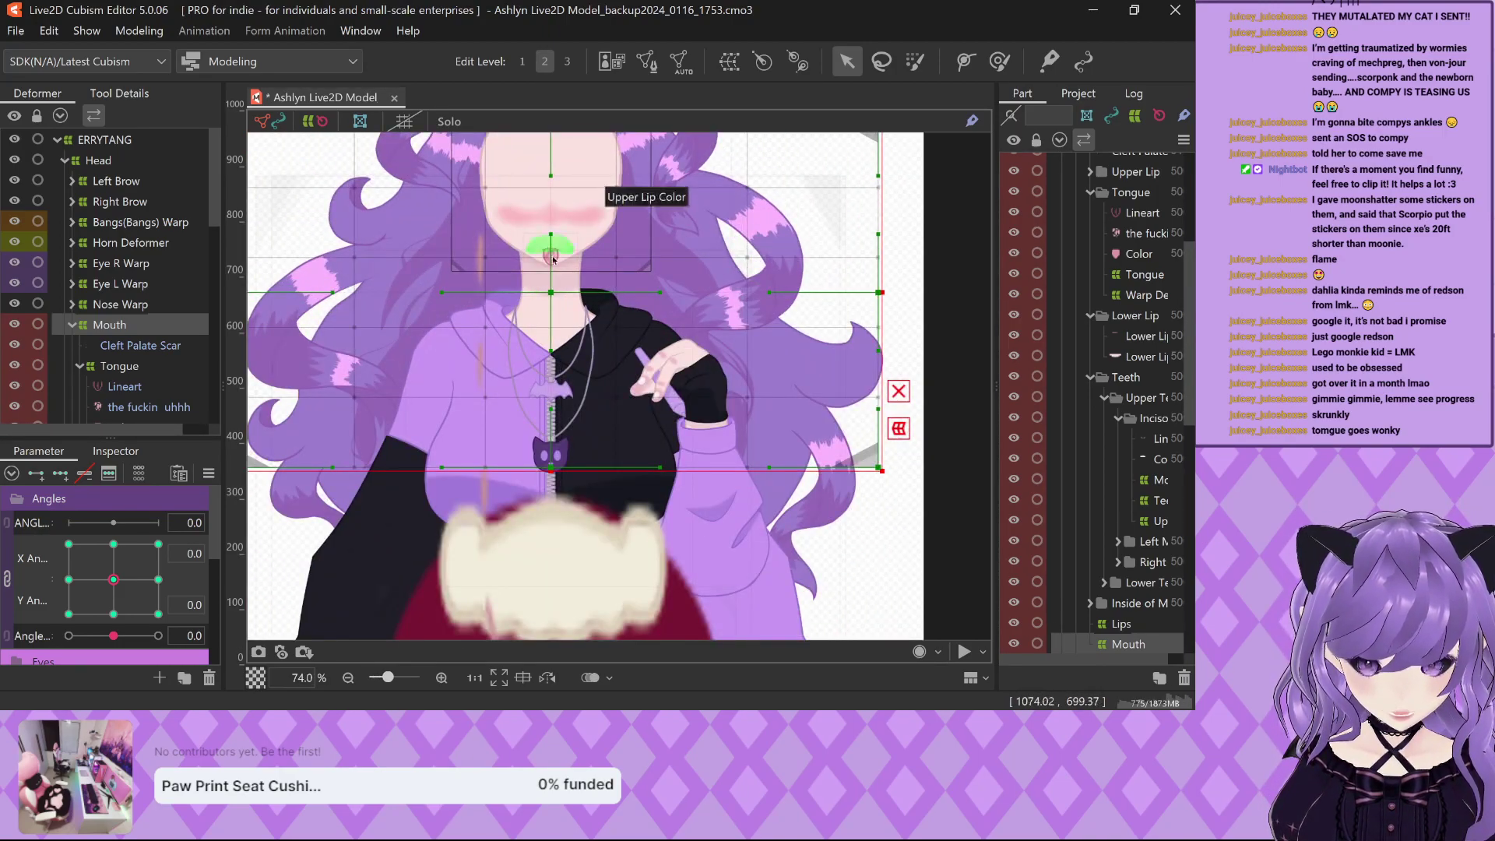
scroll(553, 261, down, 3)
key(ctrl+z)
drag(552, 625, 572, 333)
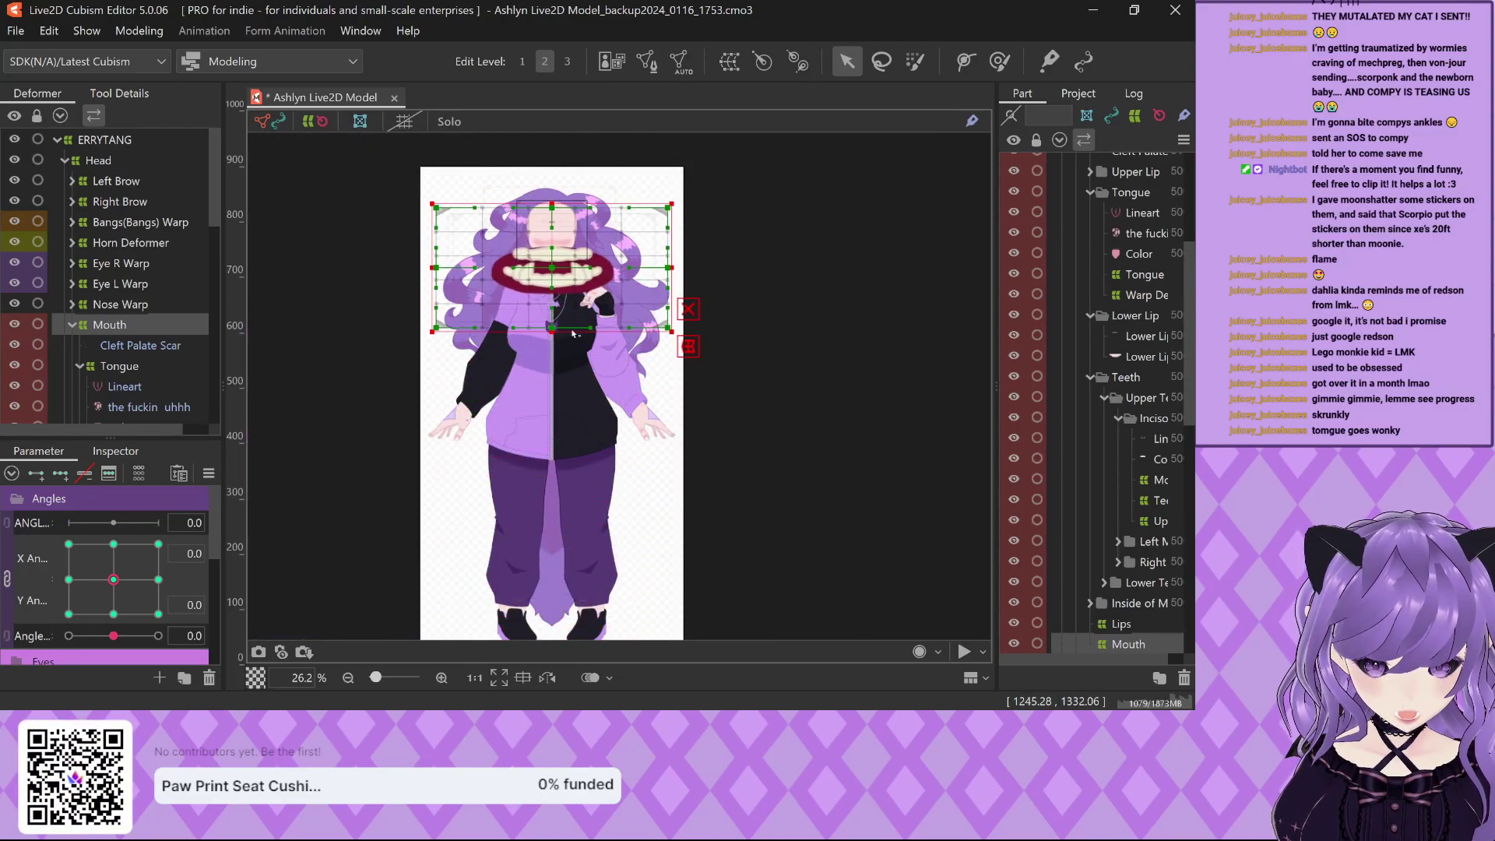
key(ctrl+z)
key(ctrl+z)
Undo once more and swing the head to X Angle 30.
key(ctrl+z)
scroll(564, 215, up, 5)
key(ctrl+z)
key(ctrl+z)
key(ctrl+z)
key(ctrl+z)
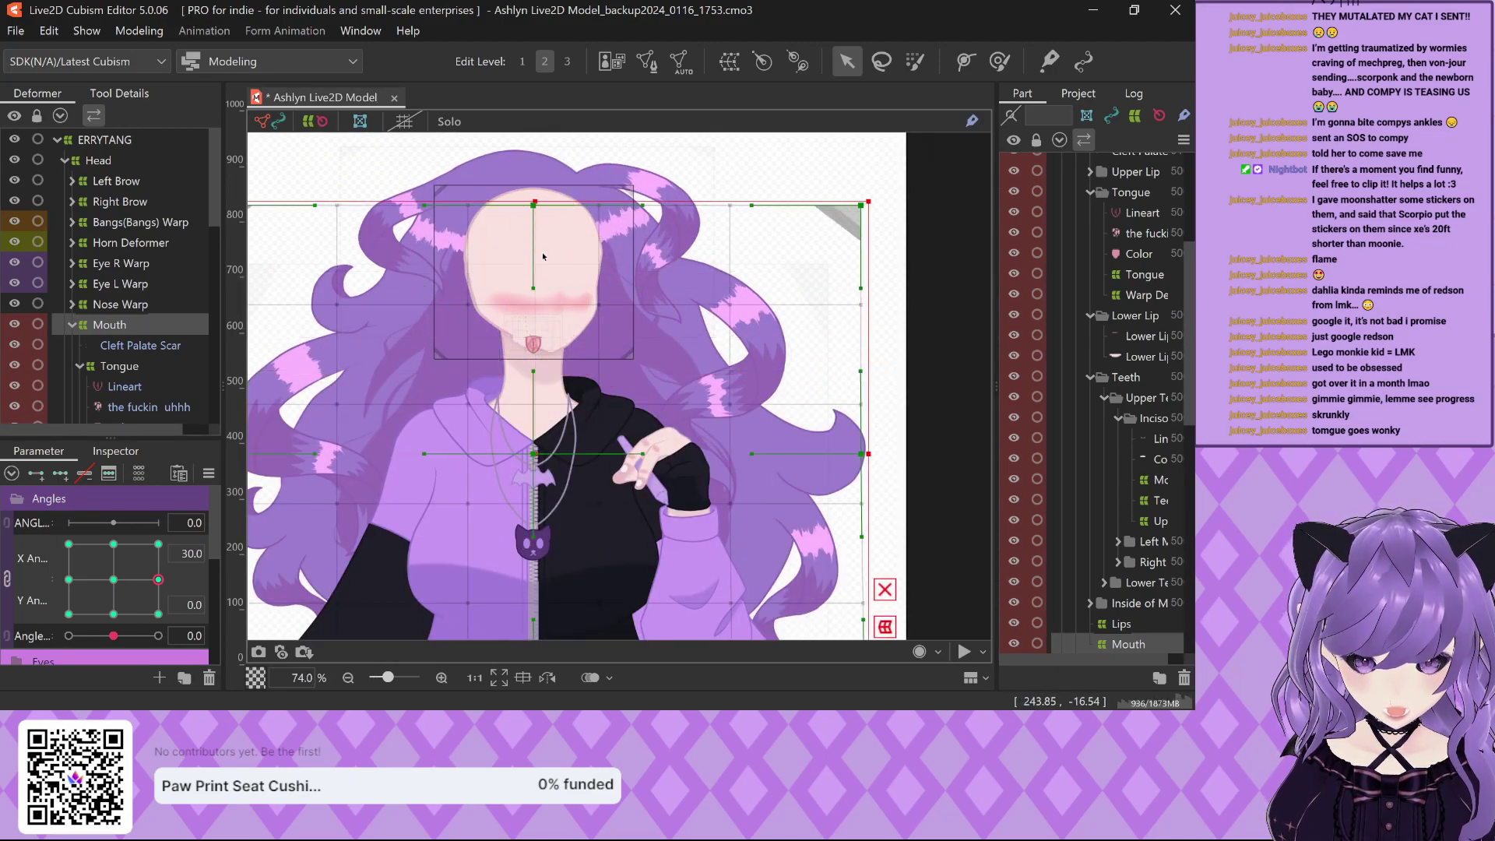
scroll(542, 256, down, 4)
drag(158, 580, 246, 580)
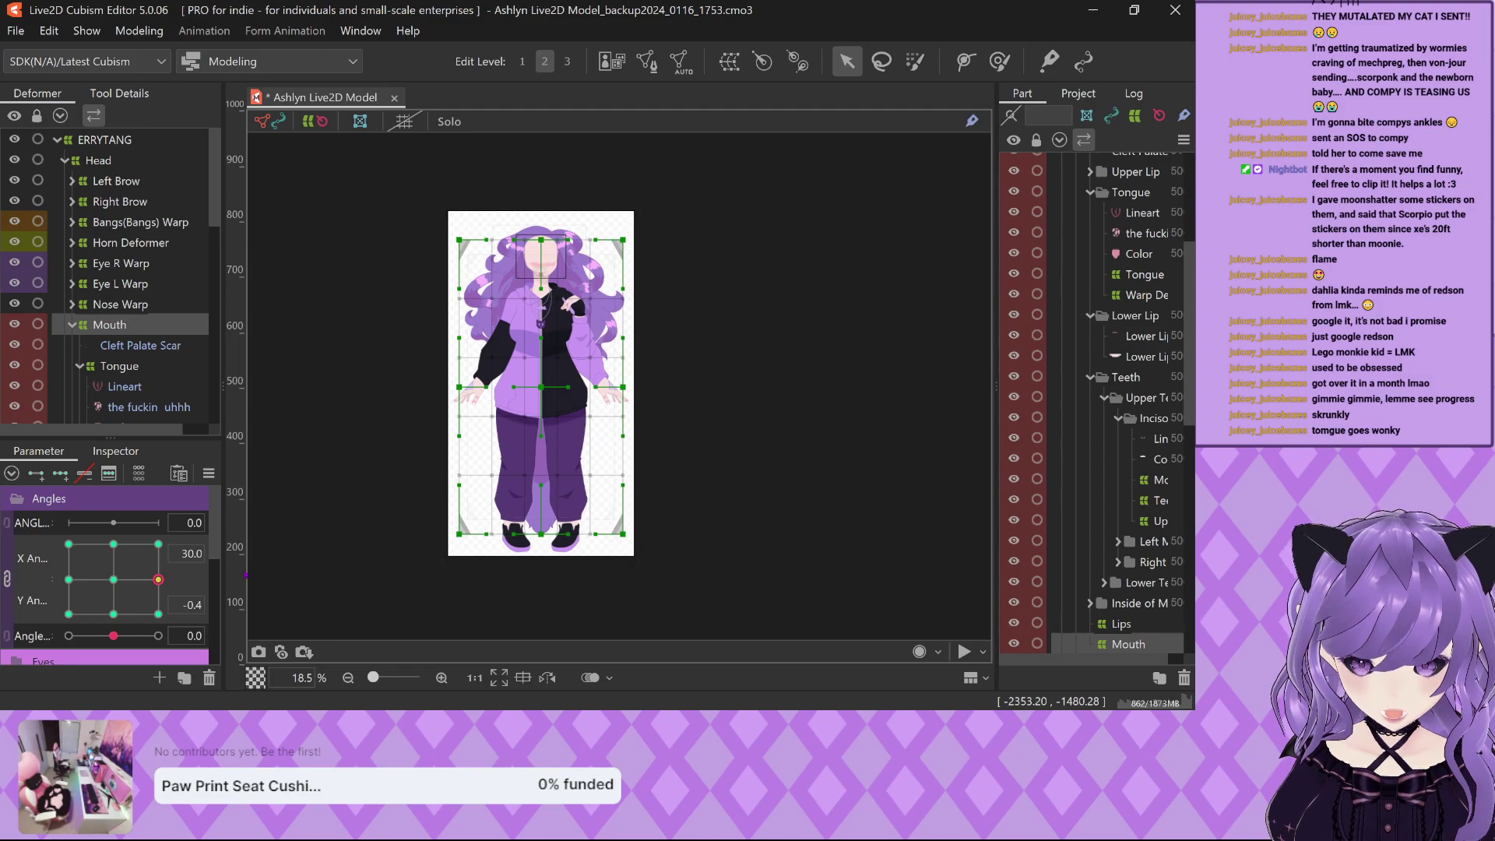
Inspect the tongue close up, then bring the head's vertical angle back near zero.
key(ctrl+z)
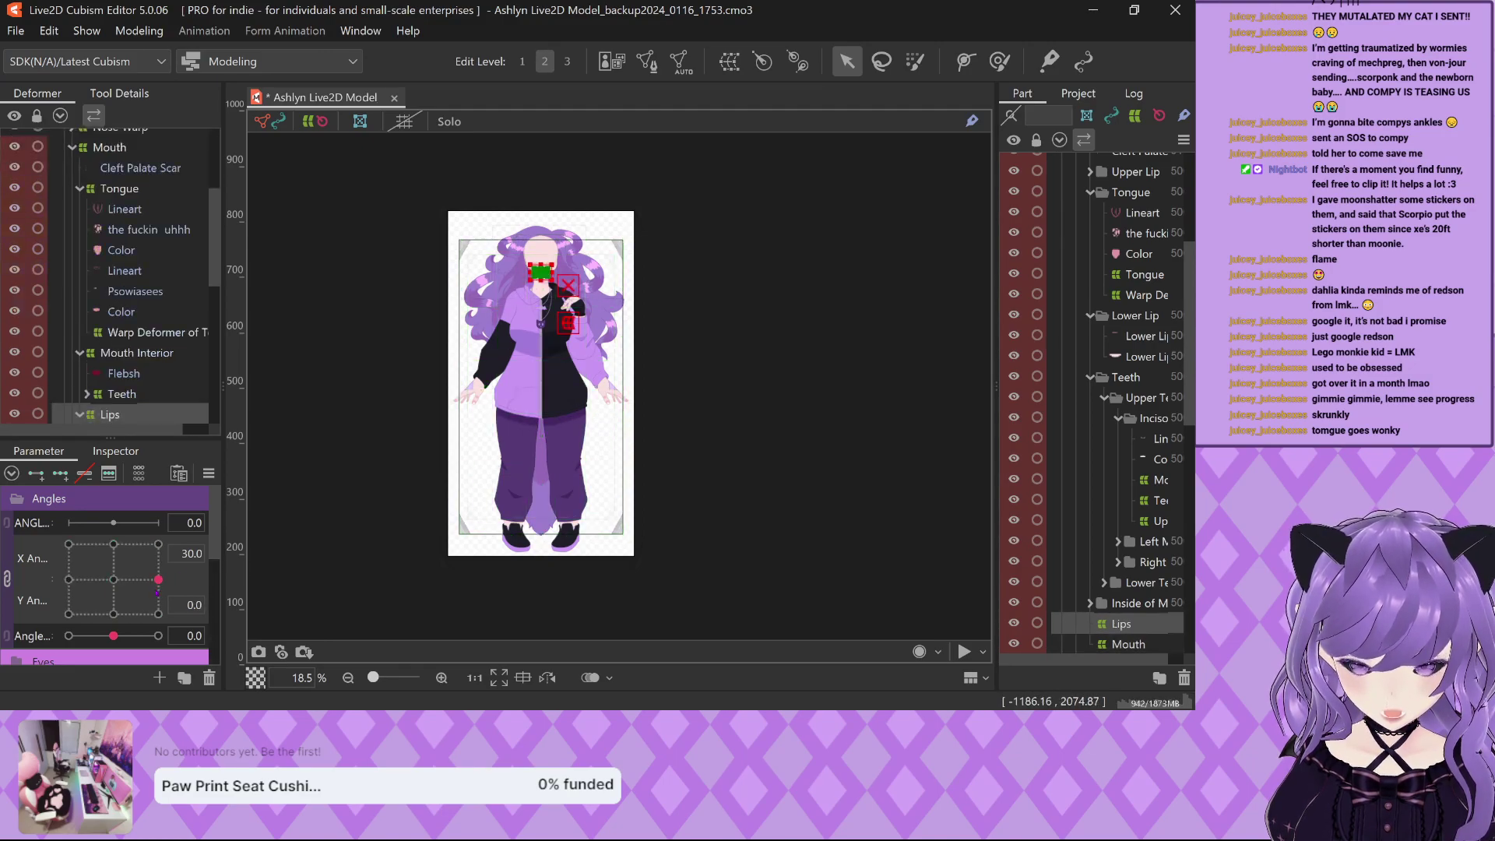
drag(110, 584, 69, 605)
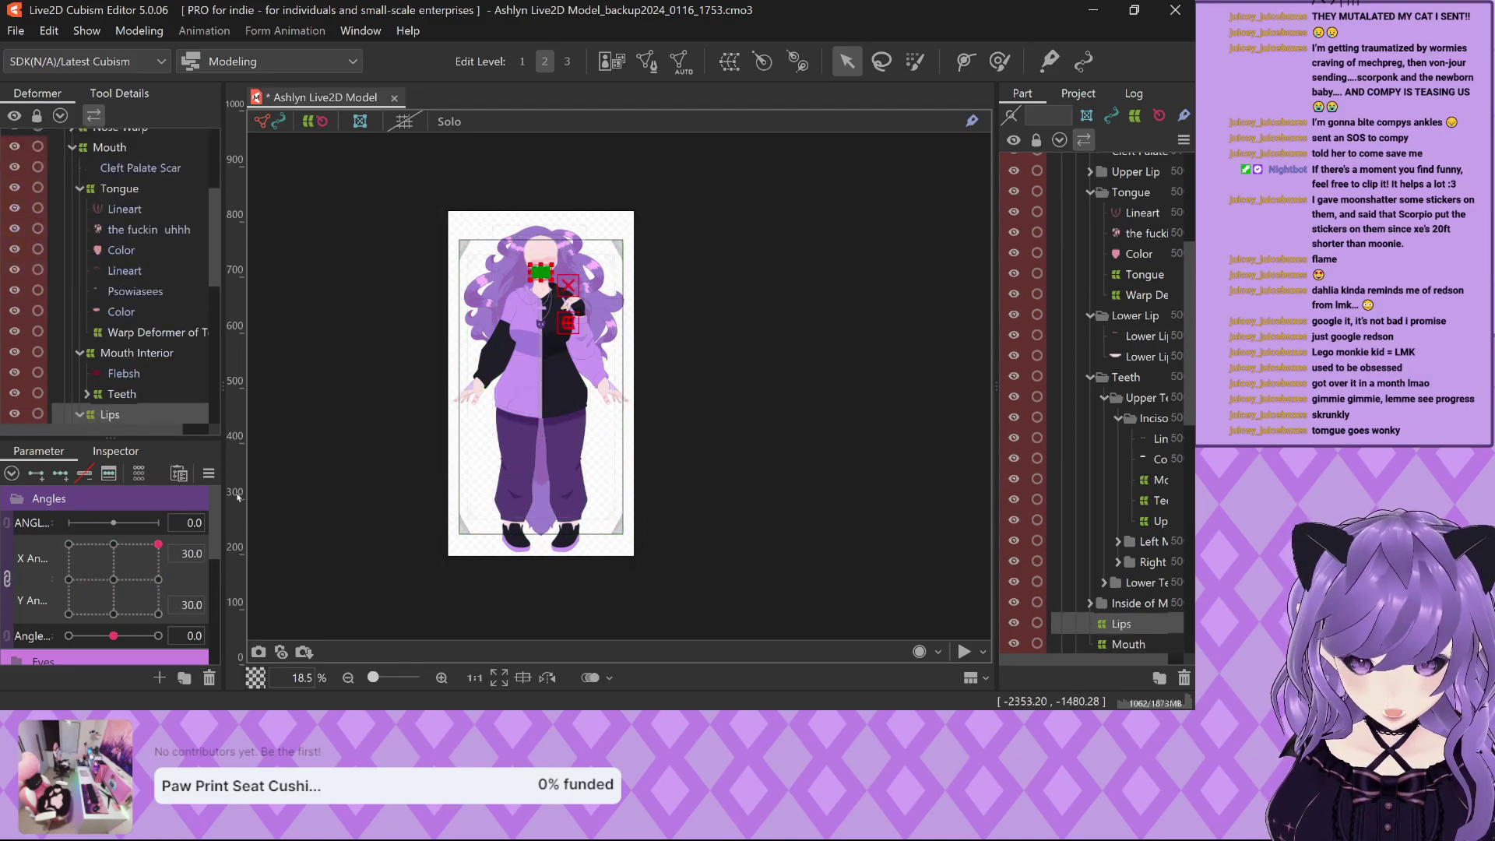
scroll(460, 275, up, 4)
click(335, 331)
scroll(345, 348, down, 2)
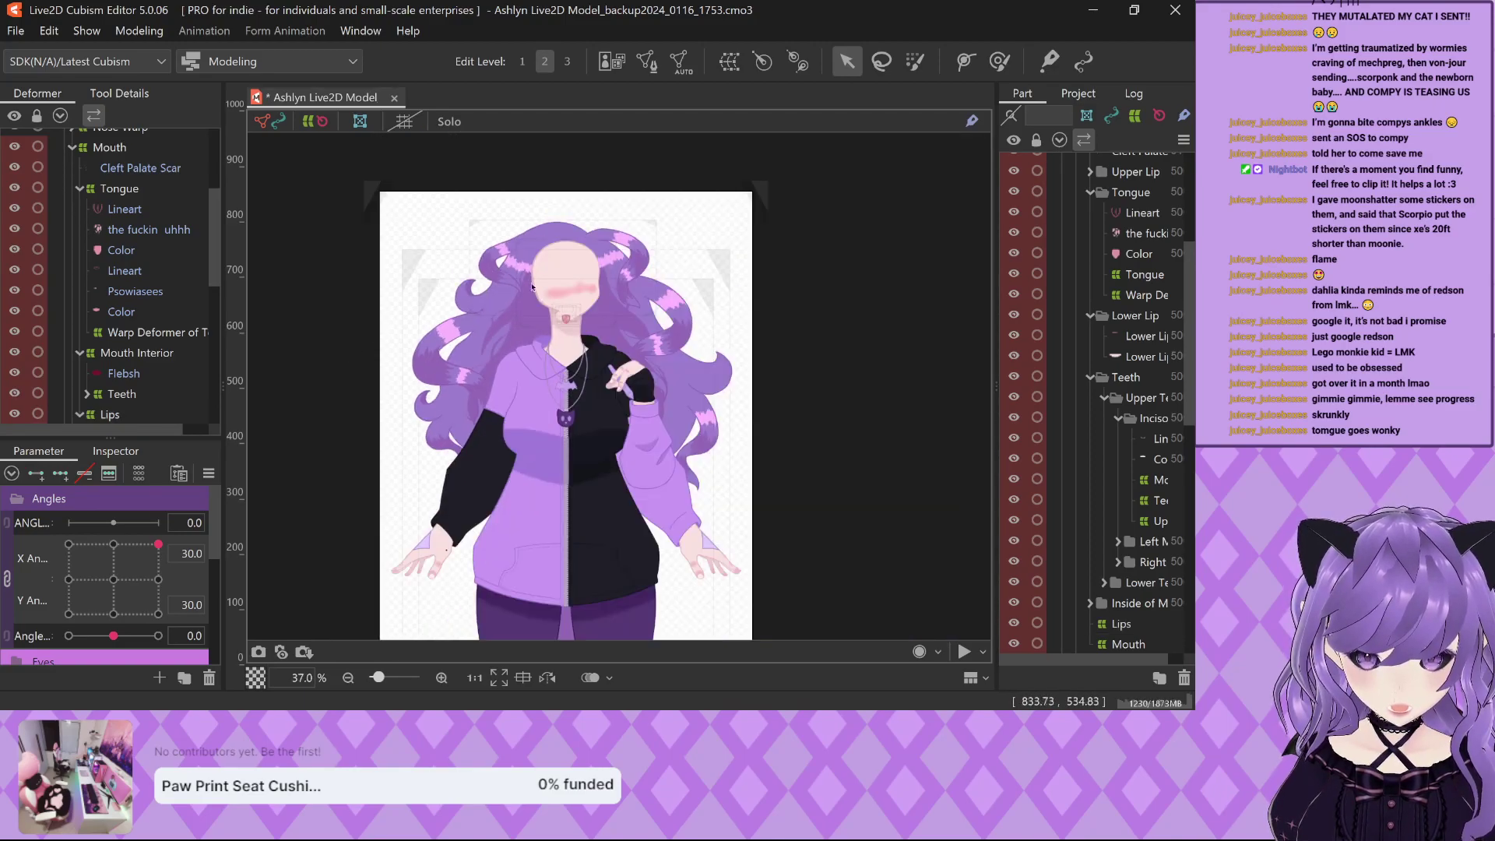
scroll(526, 288, up, 4)
click(159, 579)
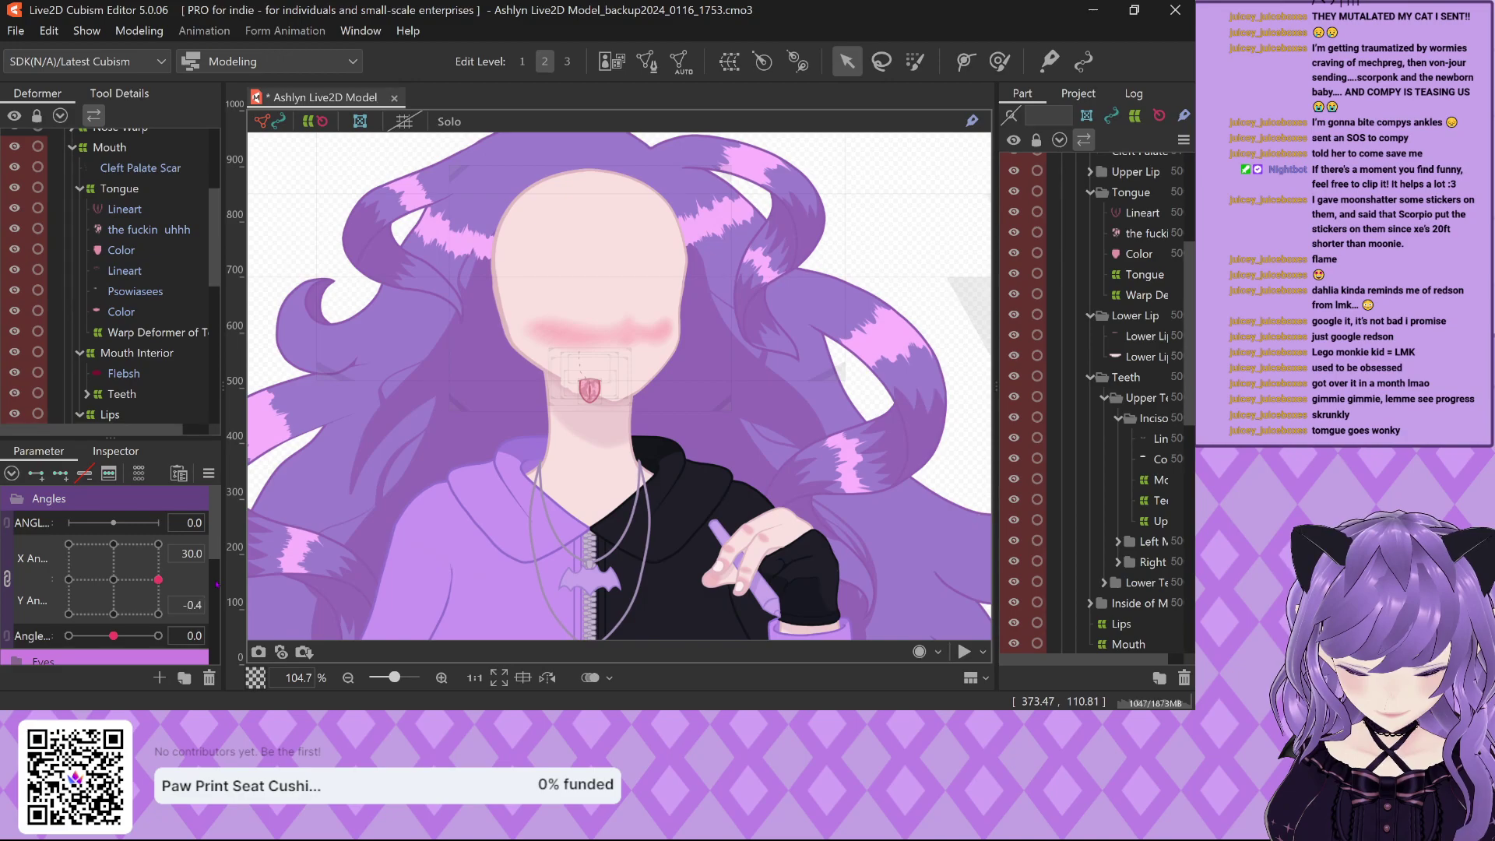
scroll(490, 444, up, 6)
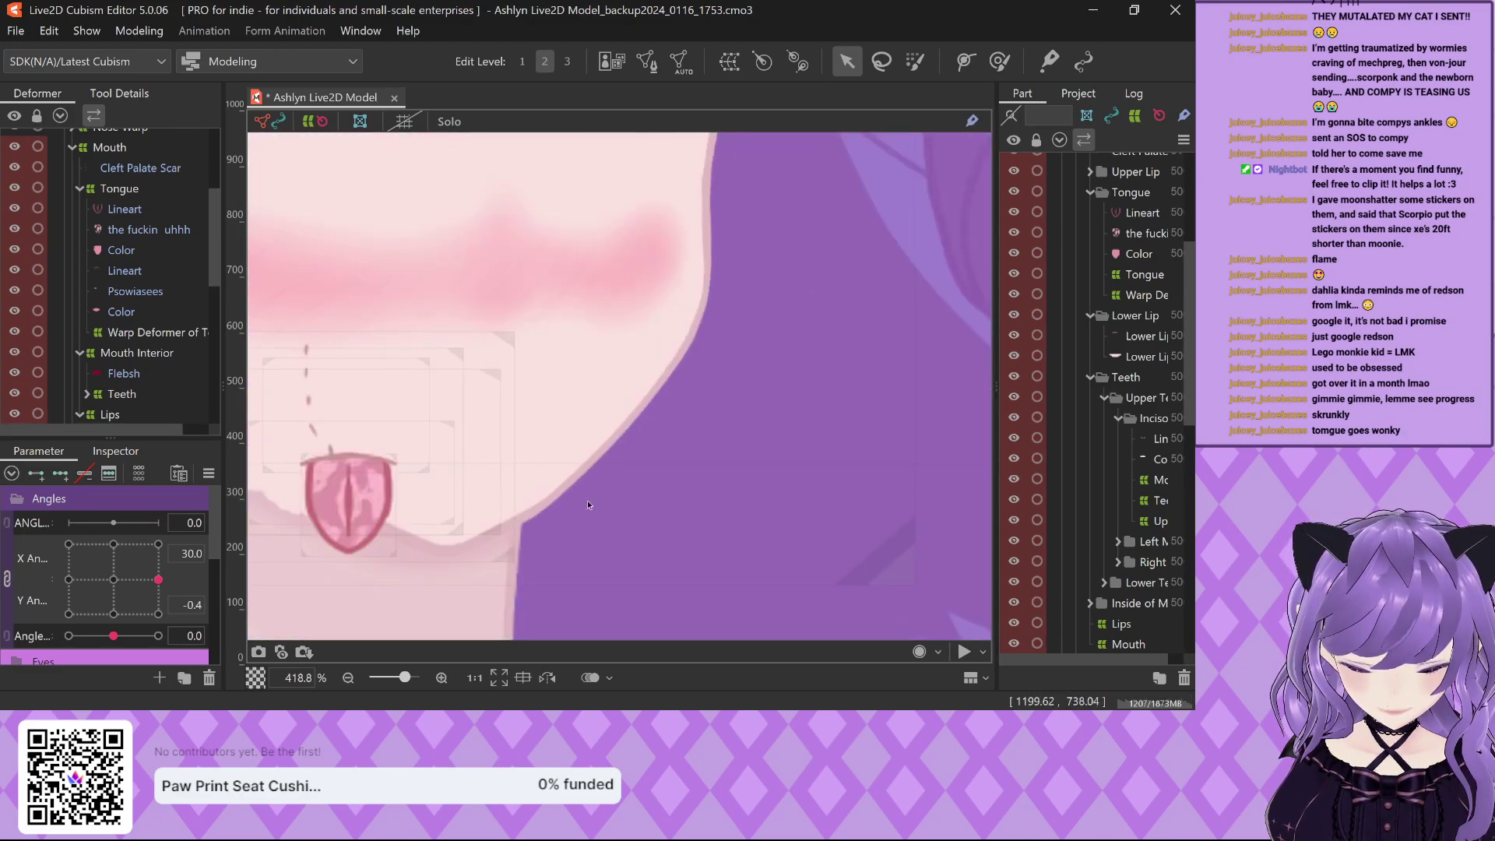
scroll(583, 501, down, 3)
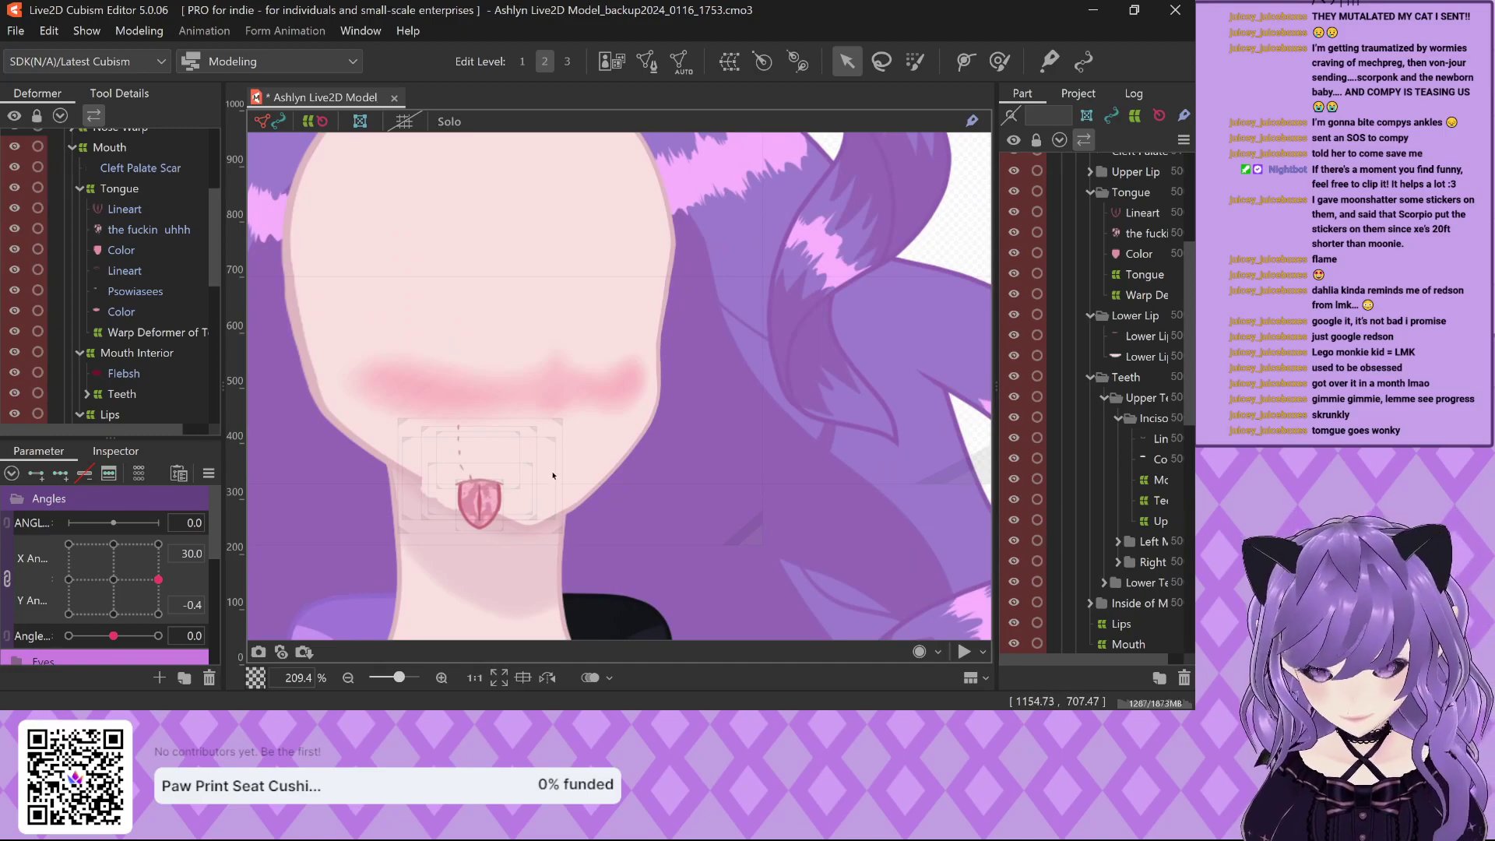
Collapse the Tongue and Lower Lip part folders and the Tongue, Mouth and Neck deformer groups.
click(1090, 192)
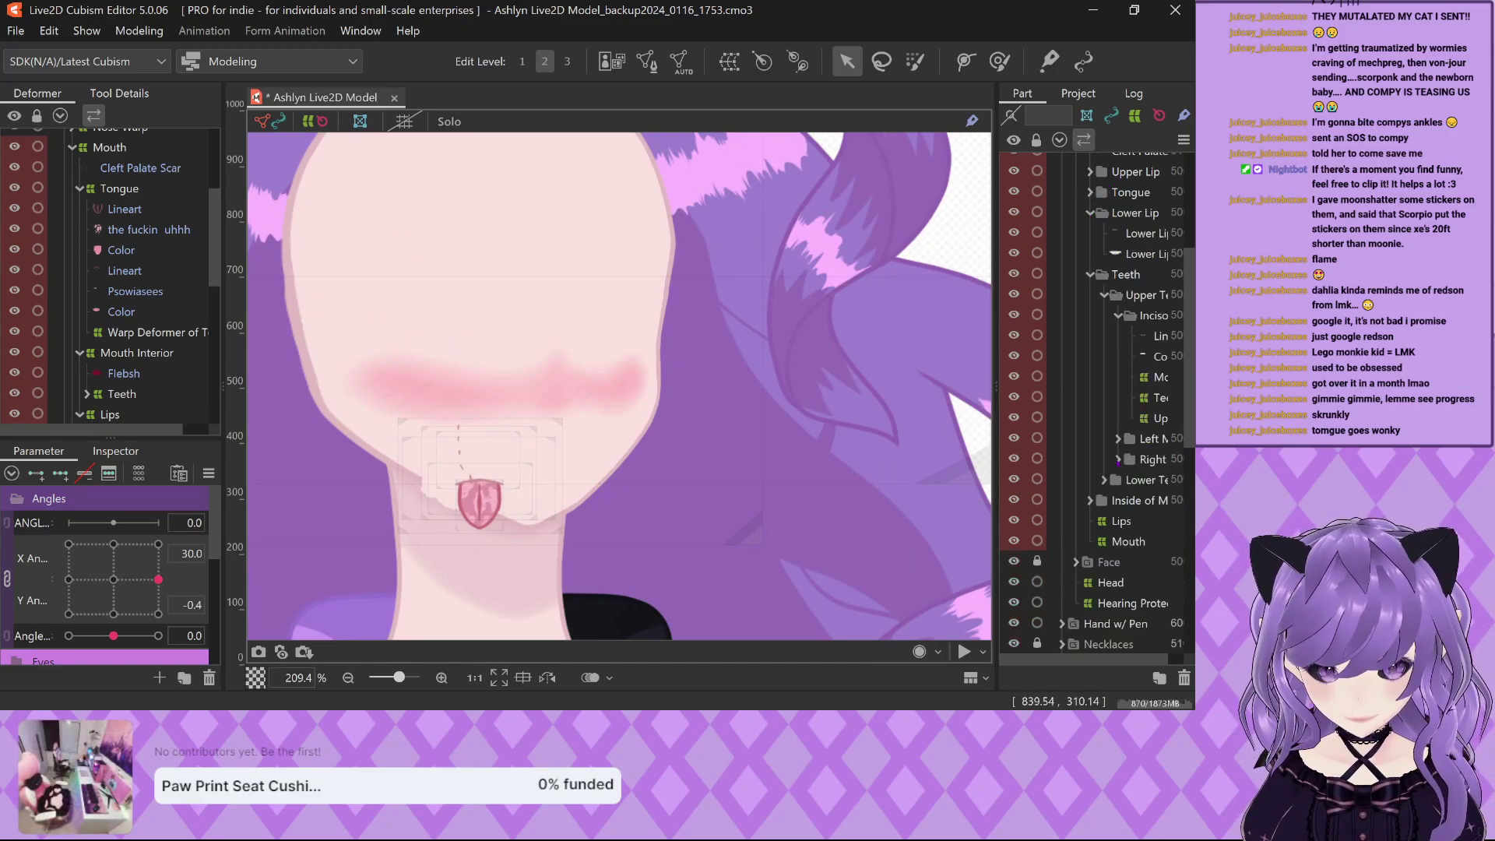
click(1090, 213)
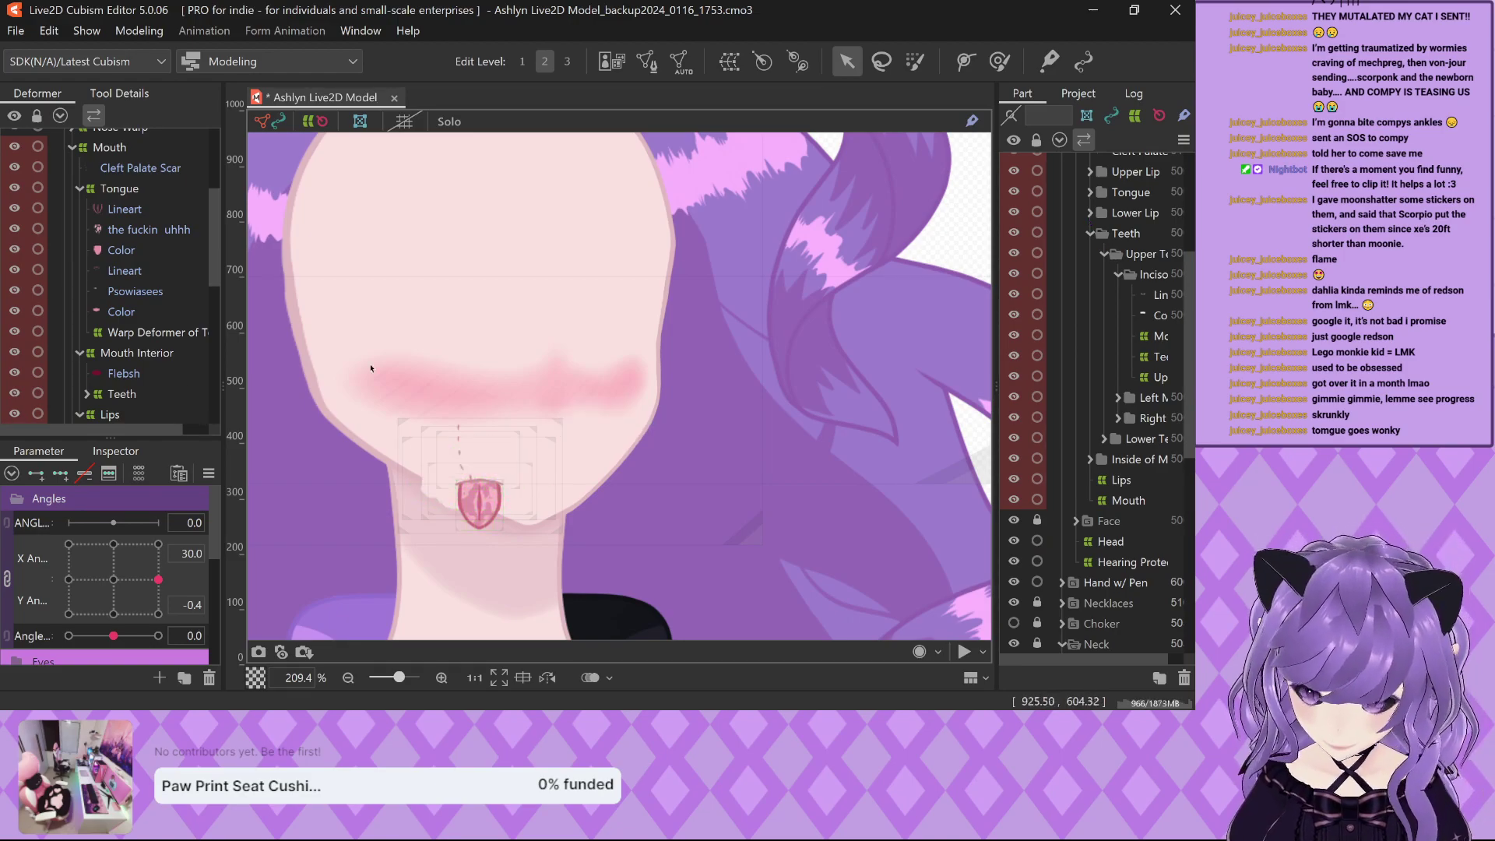
click(79, 189)
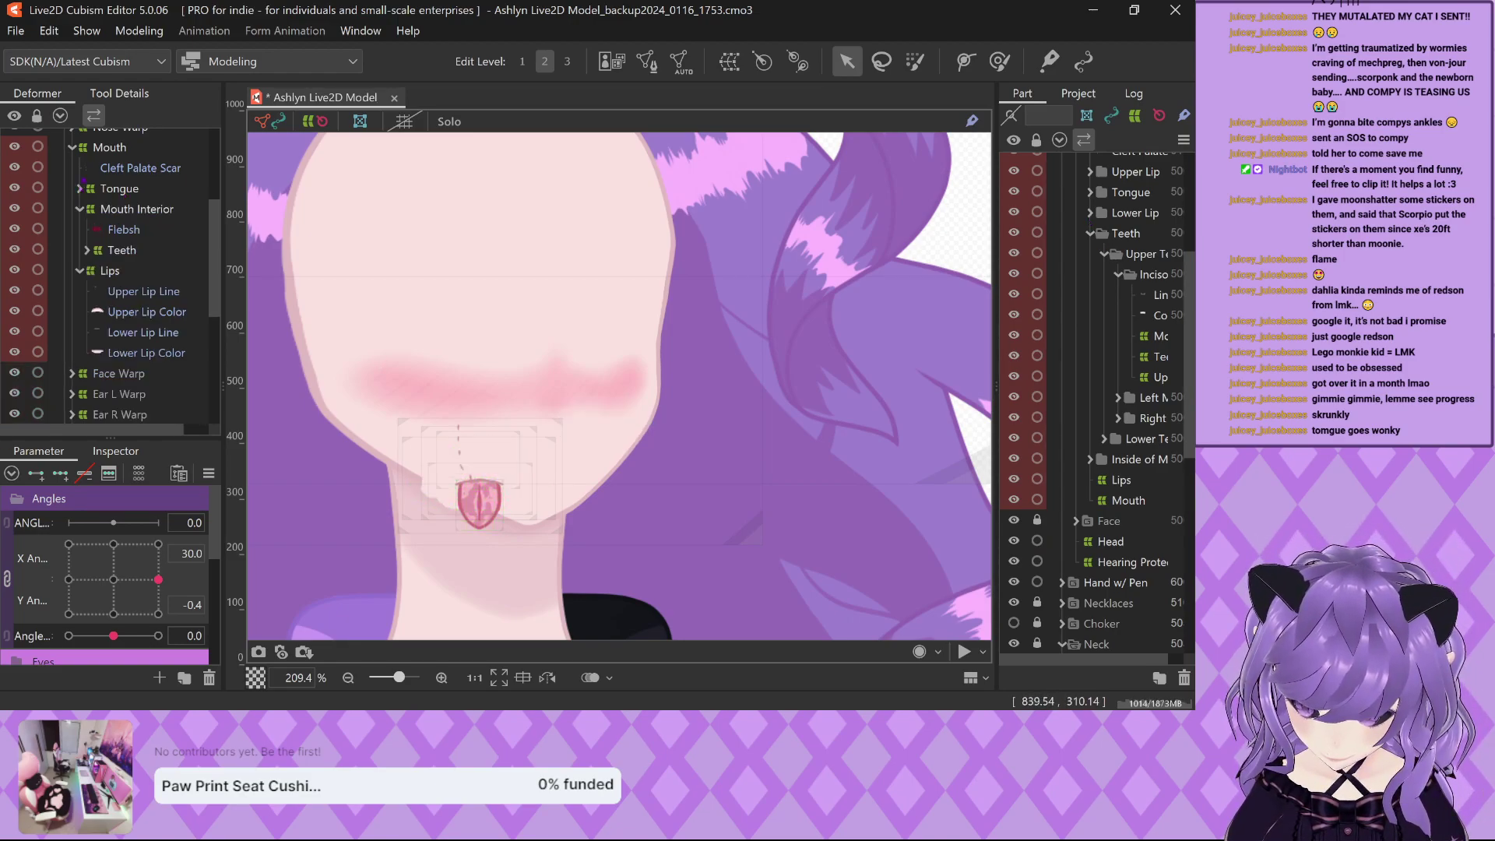
click(71, 147)
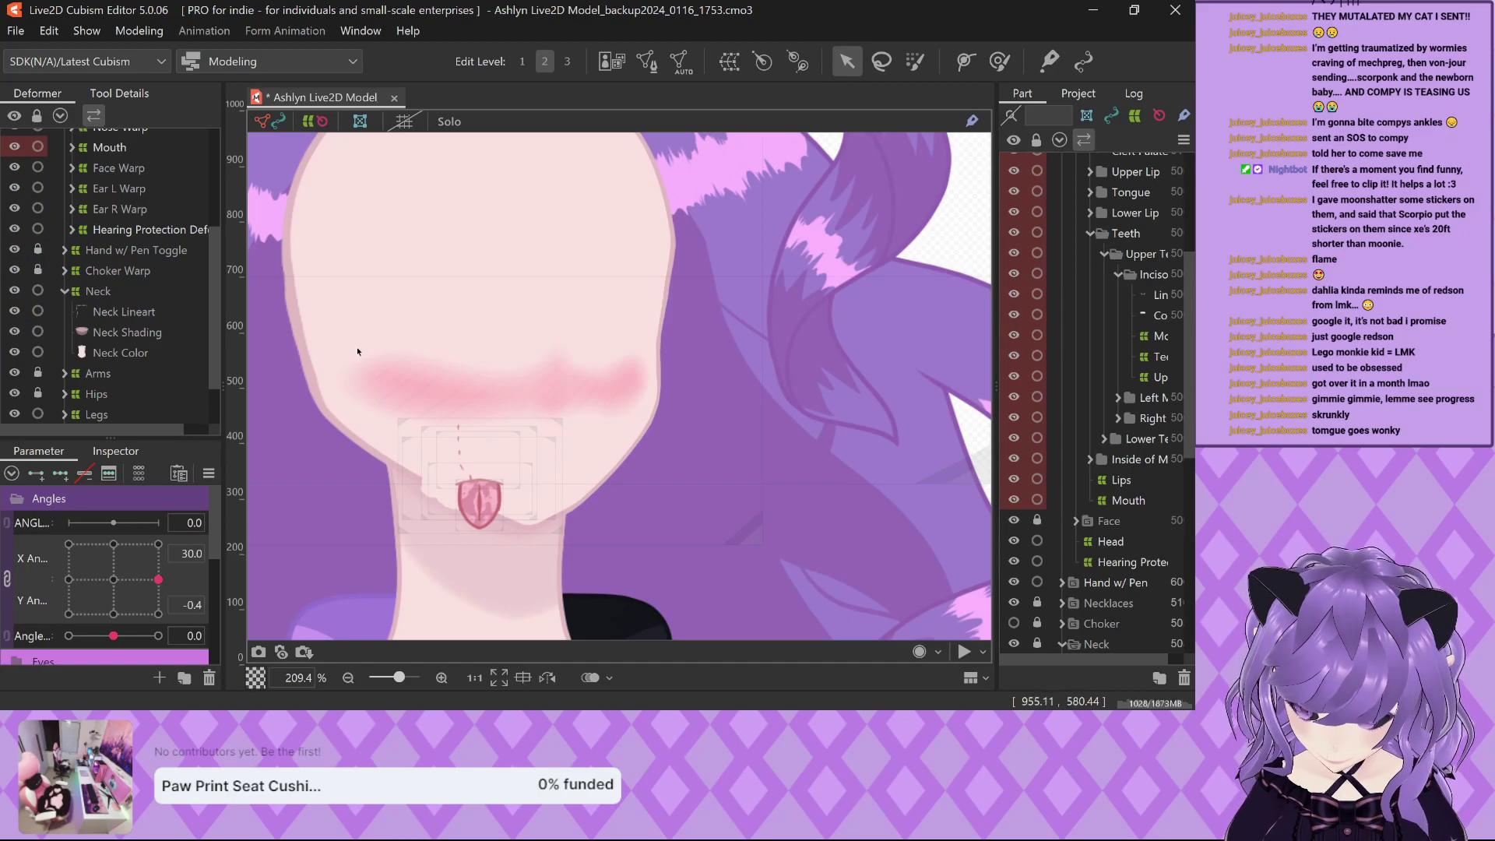
scroll(480, 390, down, 3)
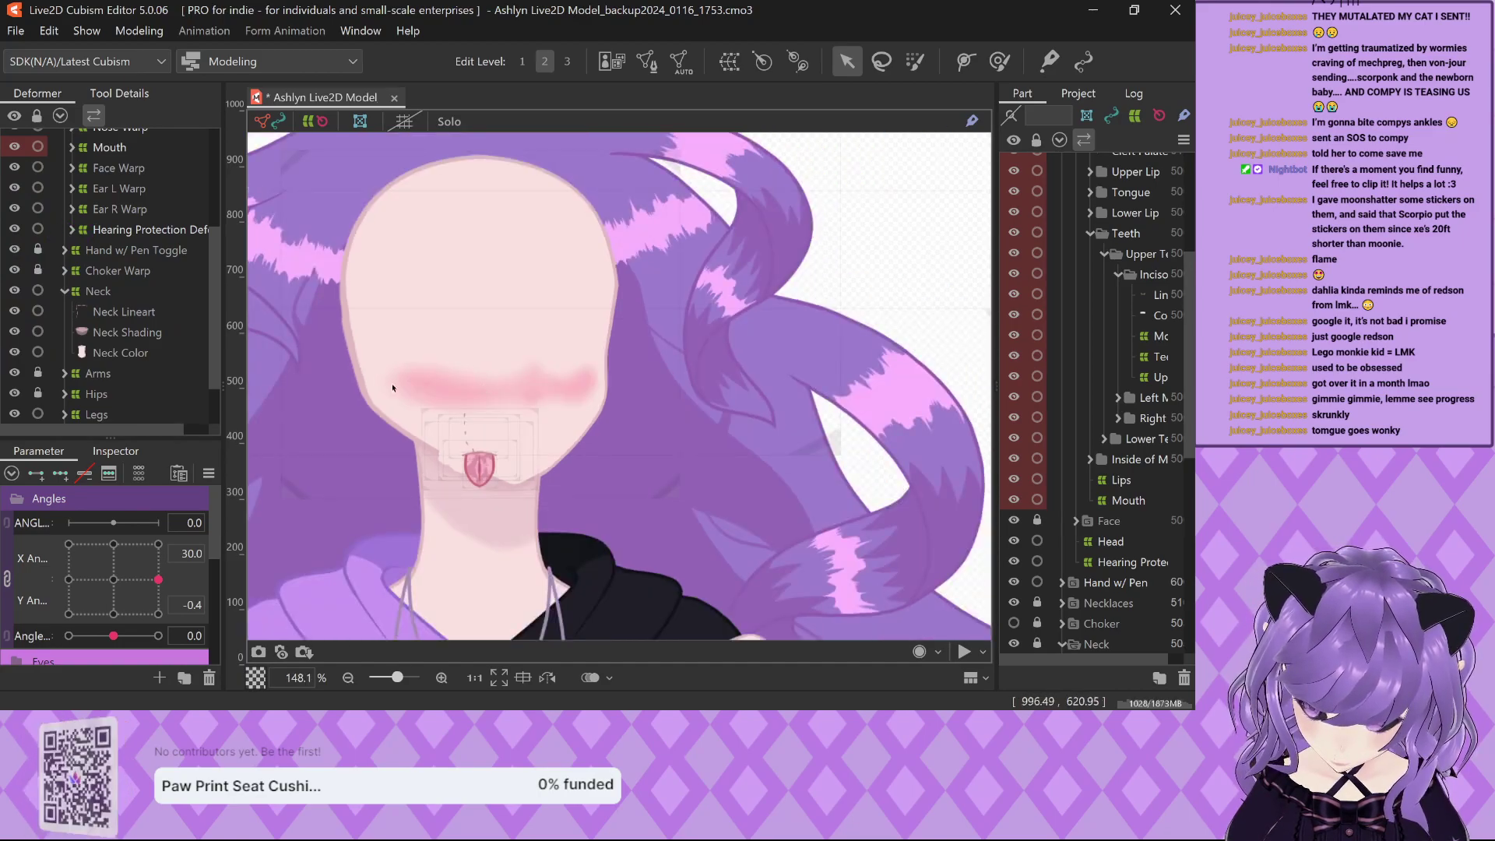
click(65, 292)
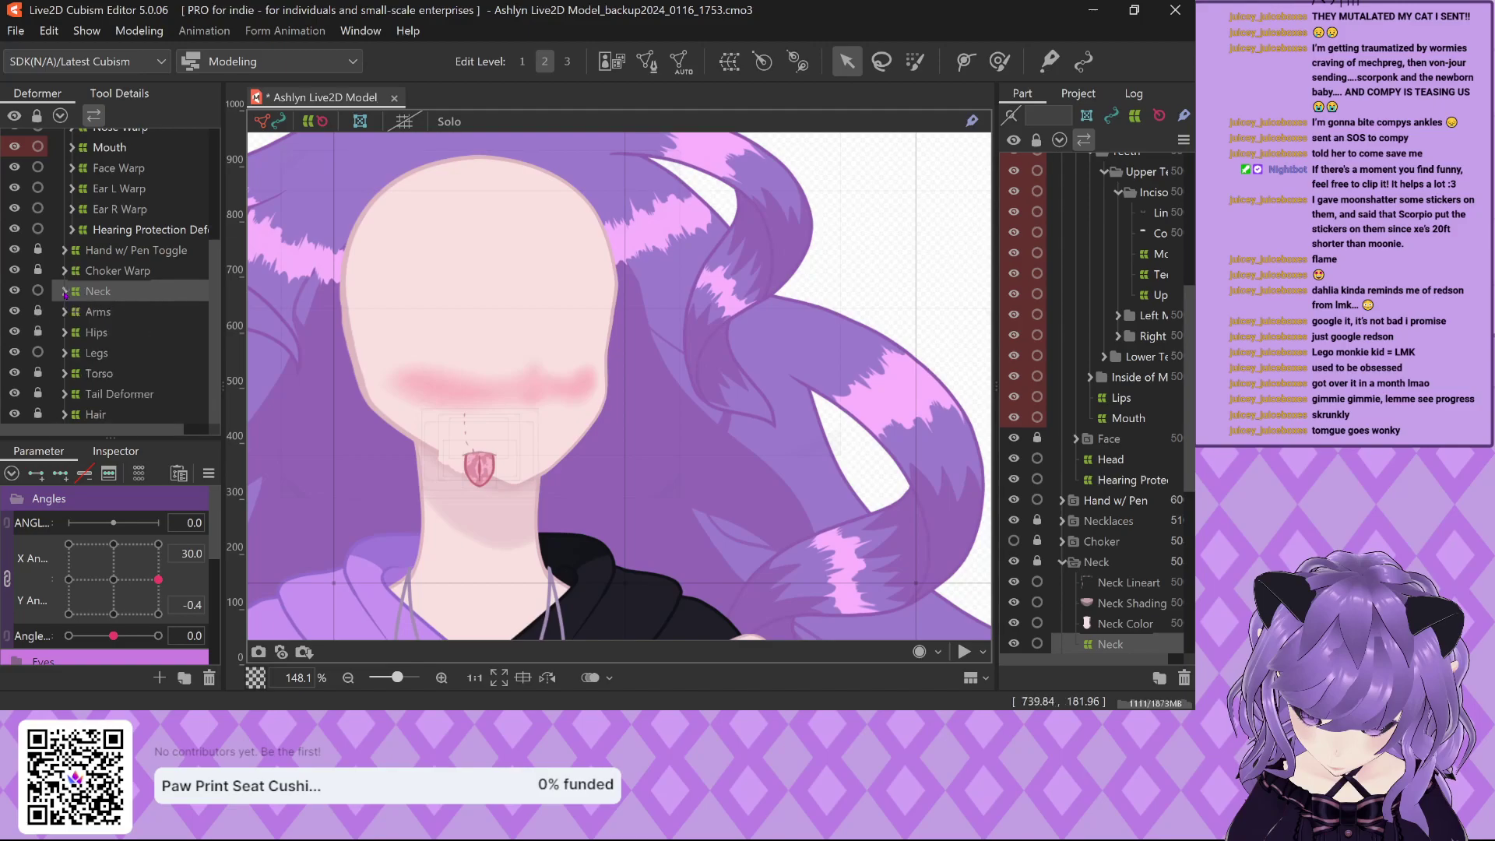
scroll(118, 346, up, 3)
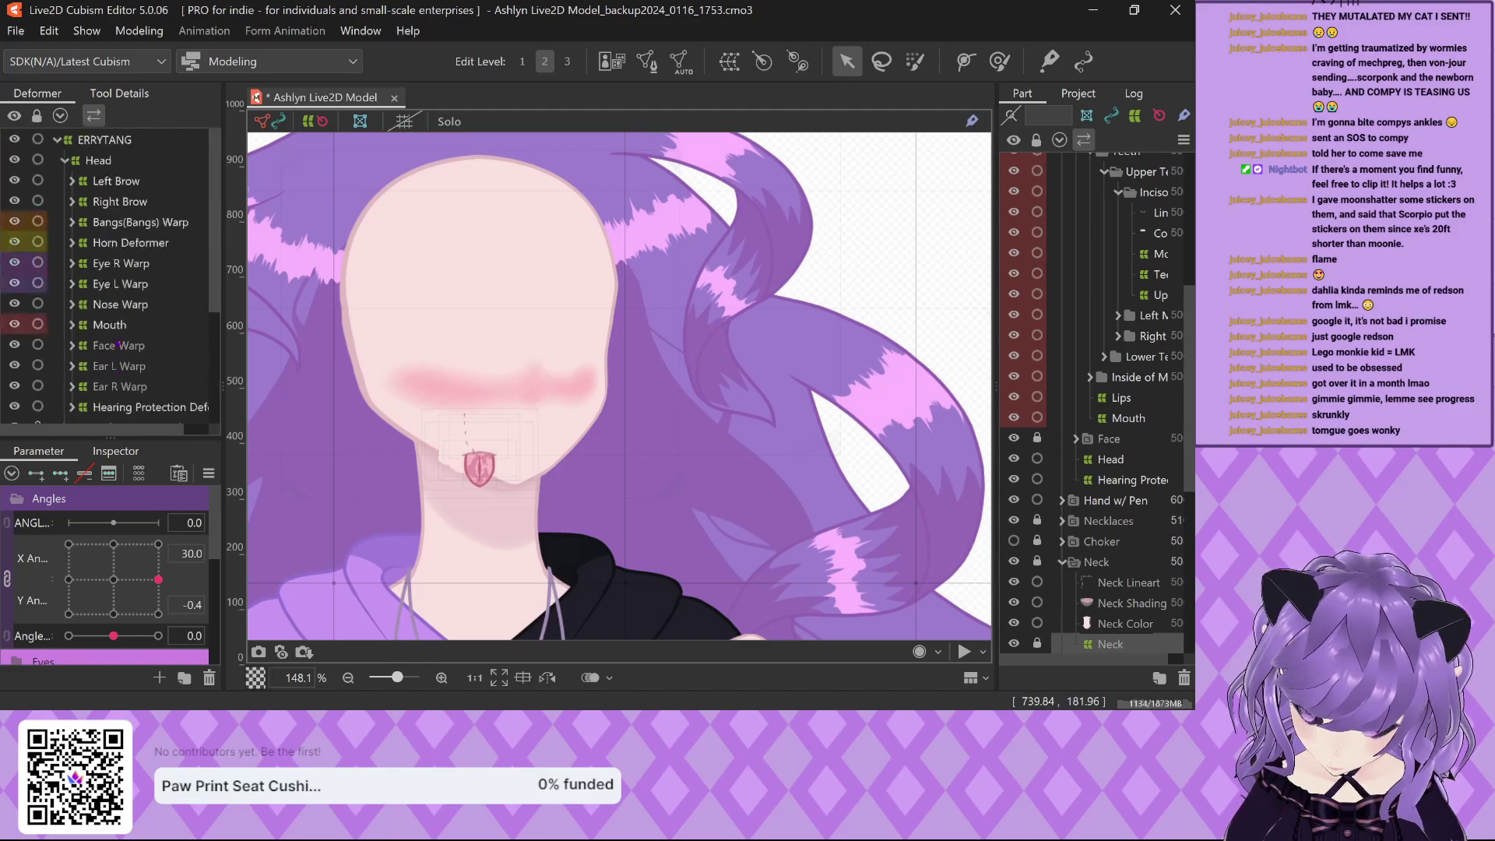
scroll(382, 424, down, 2)
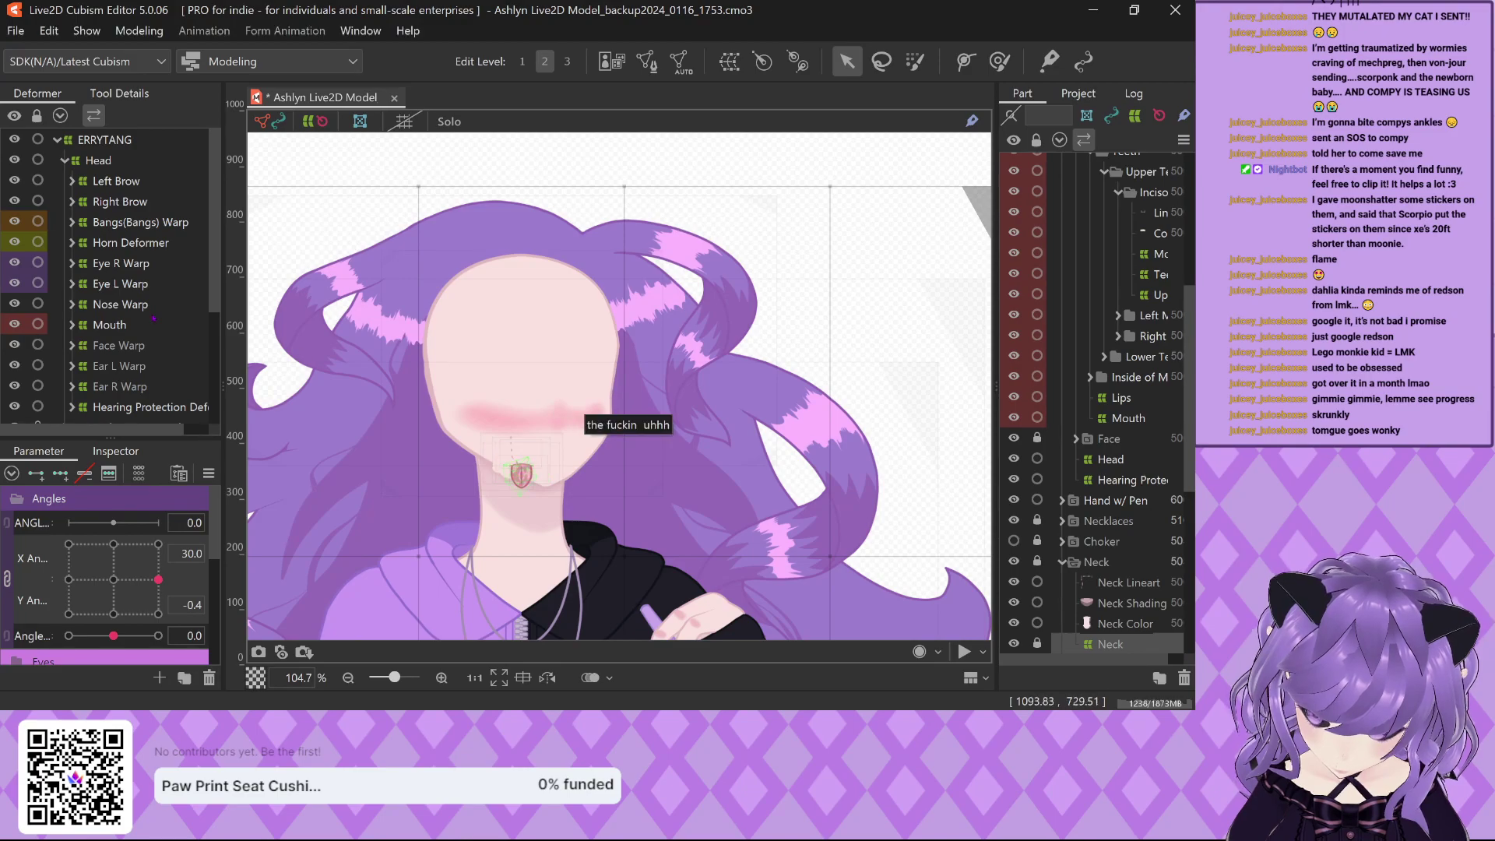
scroll(153, 318, down, 3)
Select the Mouth warp deformer in the Deformers list.
click(144, 229)
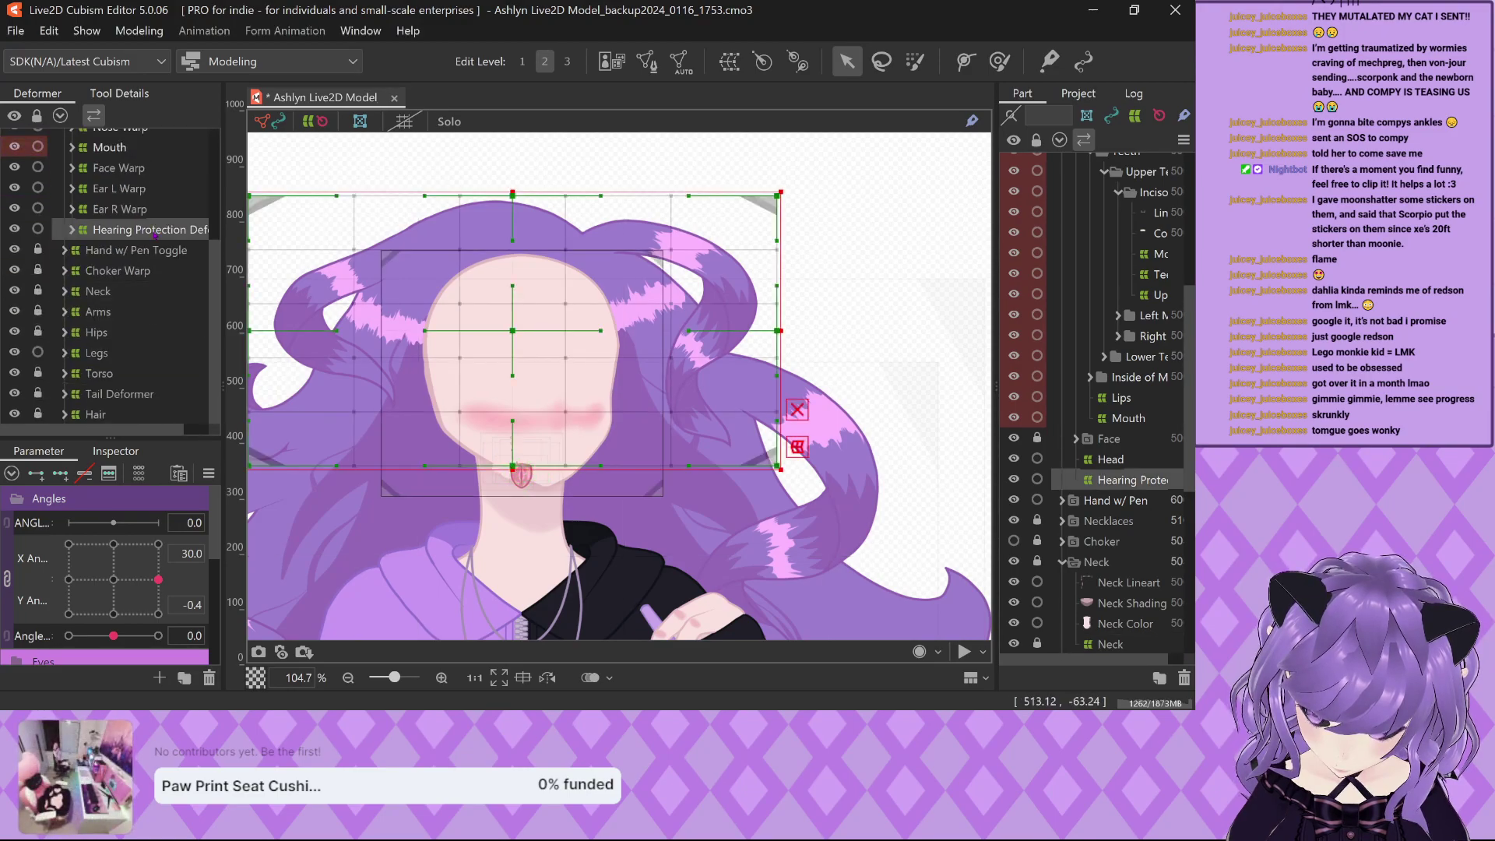
scroll(635, 441, down, 2)
scroll(139, 307, up, 3)
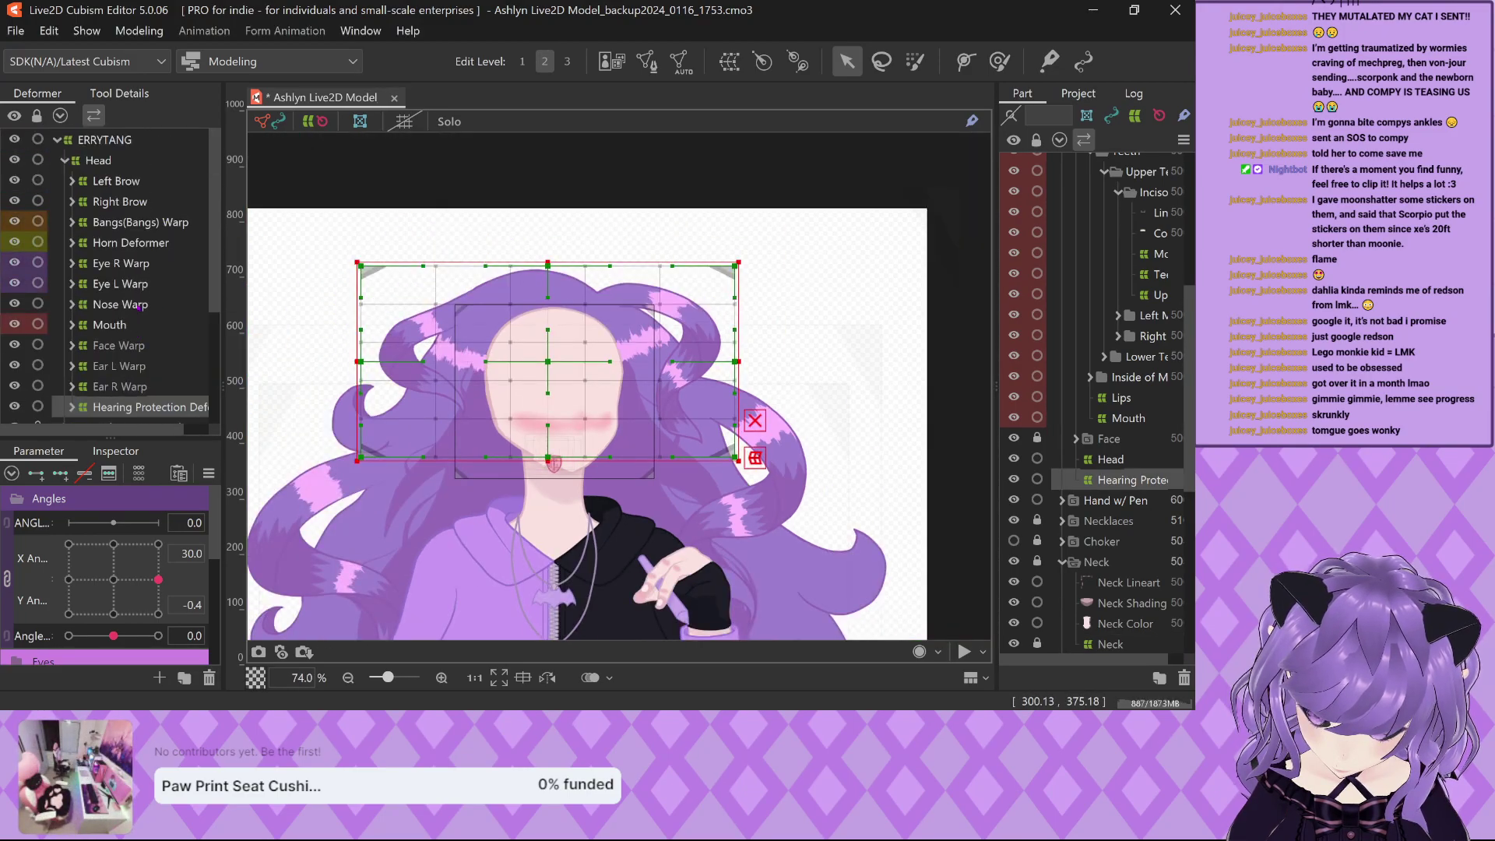
scroll(145, 356, down, 1)
scroll(148, 340, up, 1)
click(109, 325)
scroll(531, 284, down, 5)
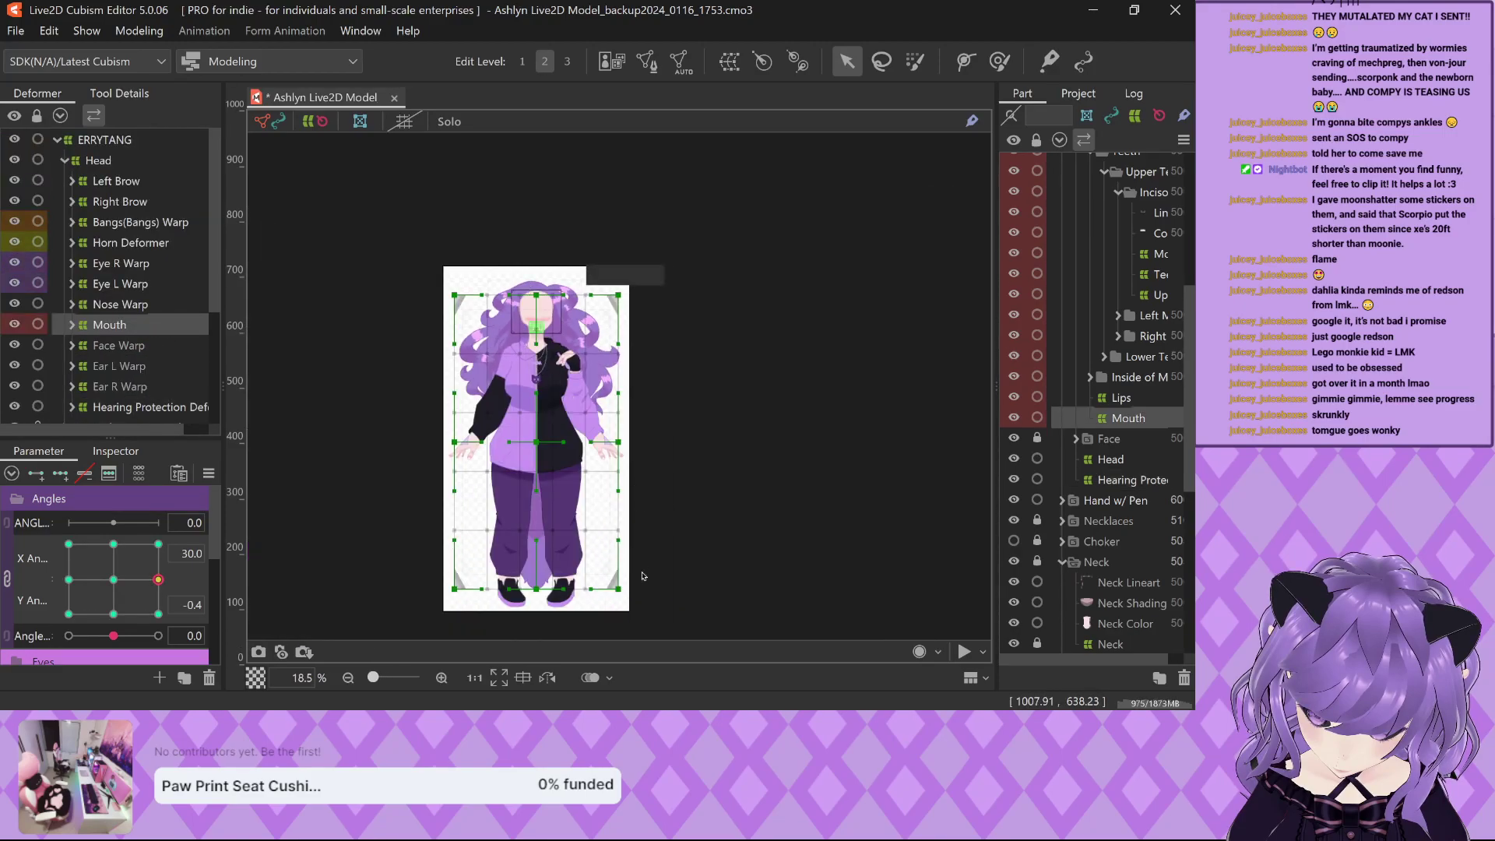
Pick Mouth via Object at Cursor, zero both angles and delete its X/Y Angle keyforms.
right_click(617, 592)
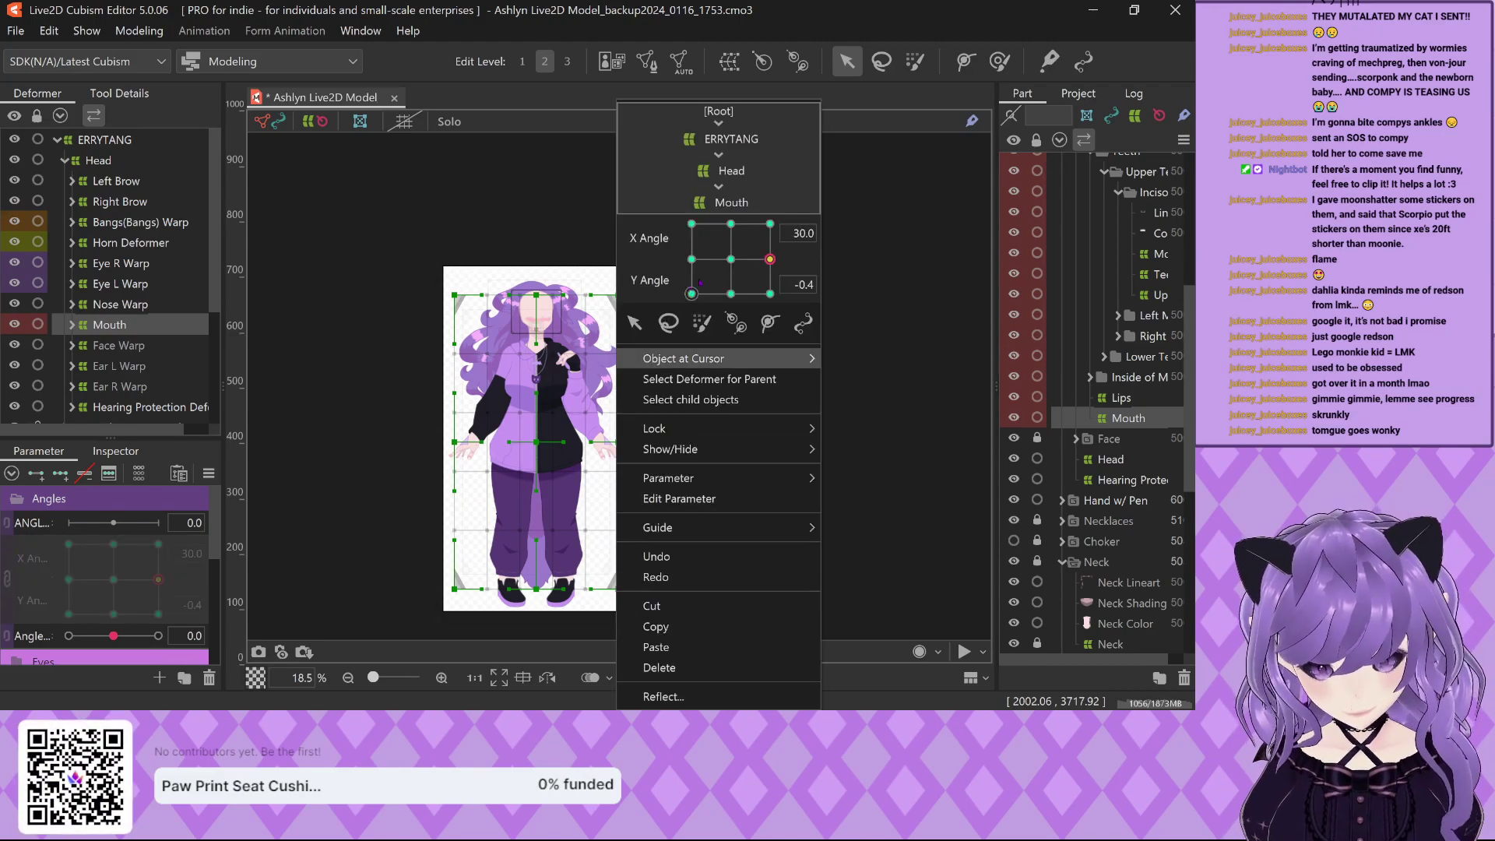
mouse_move(701, 358)
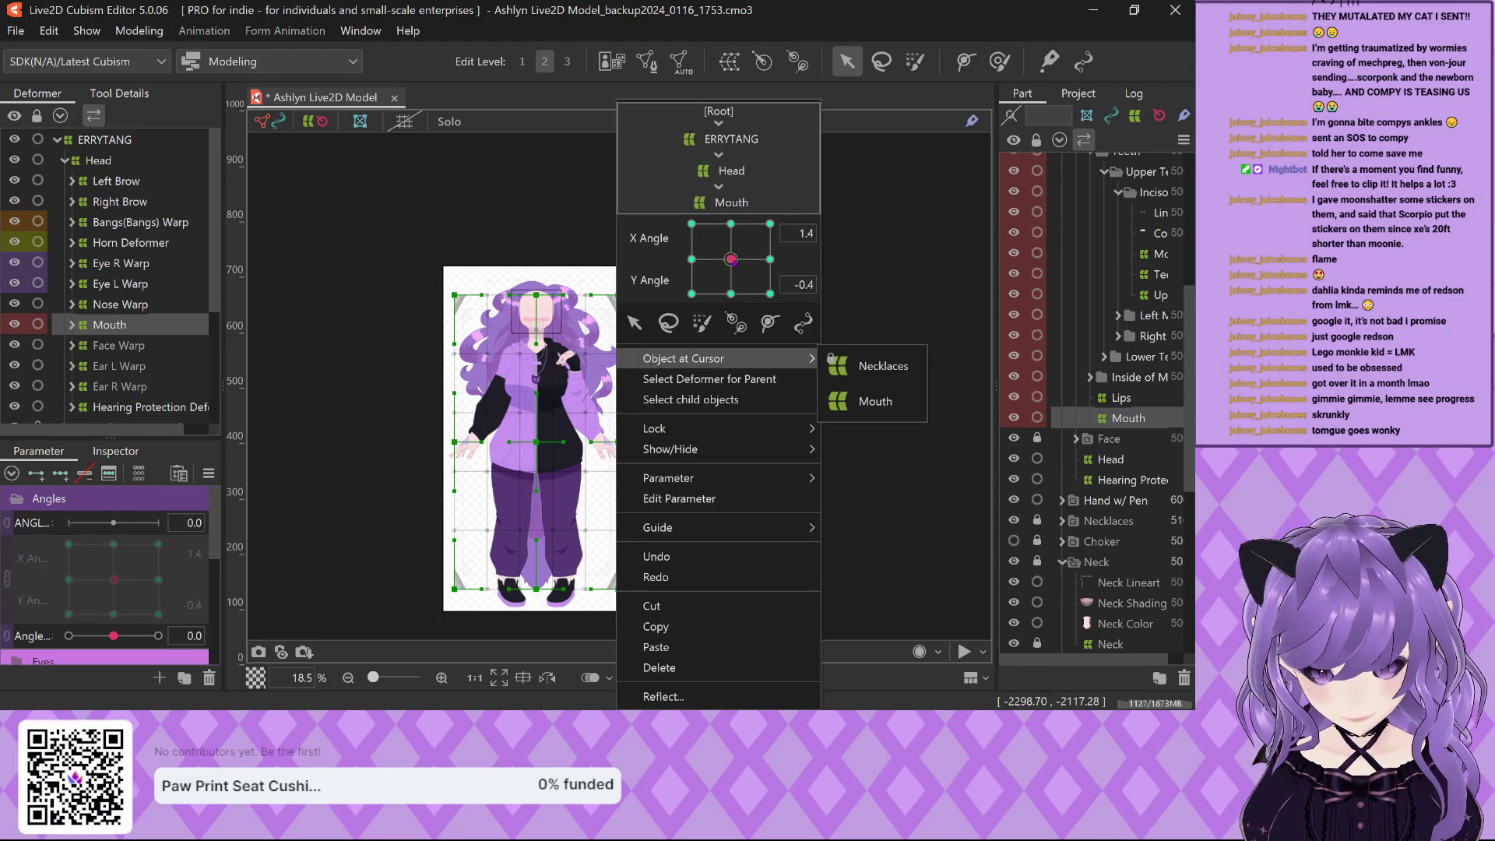
click(194, 523)
click(186, 554)
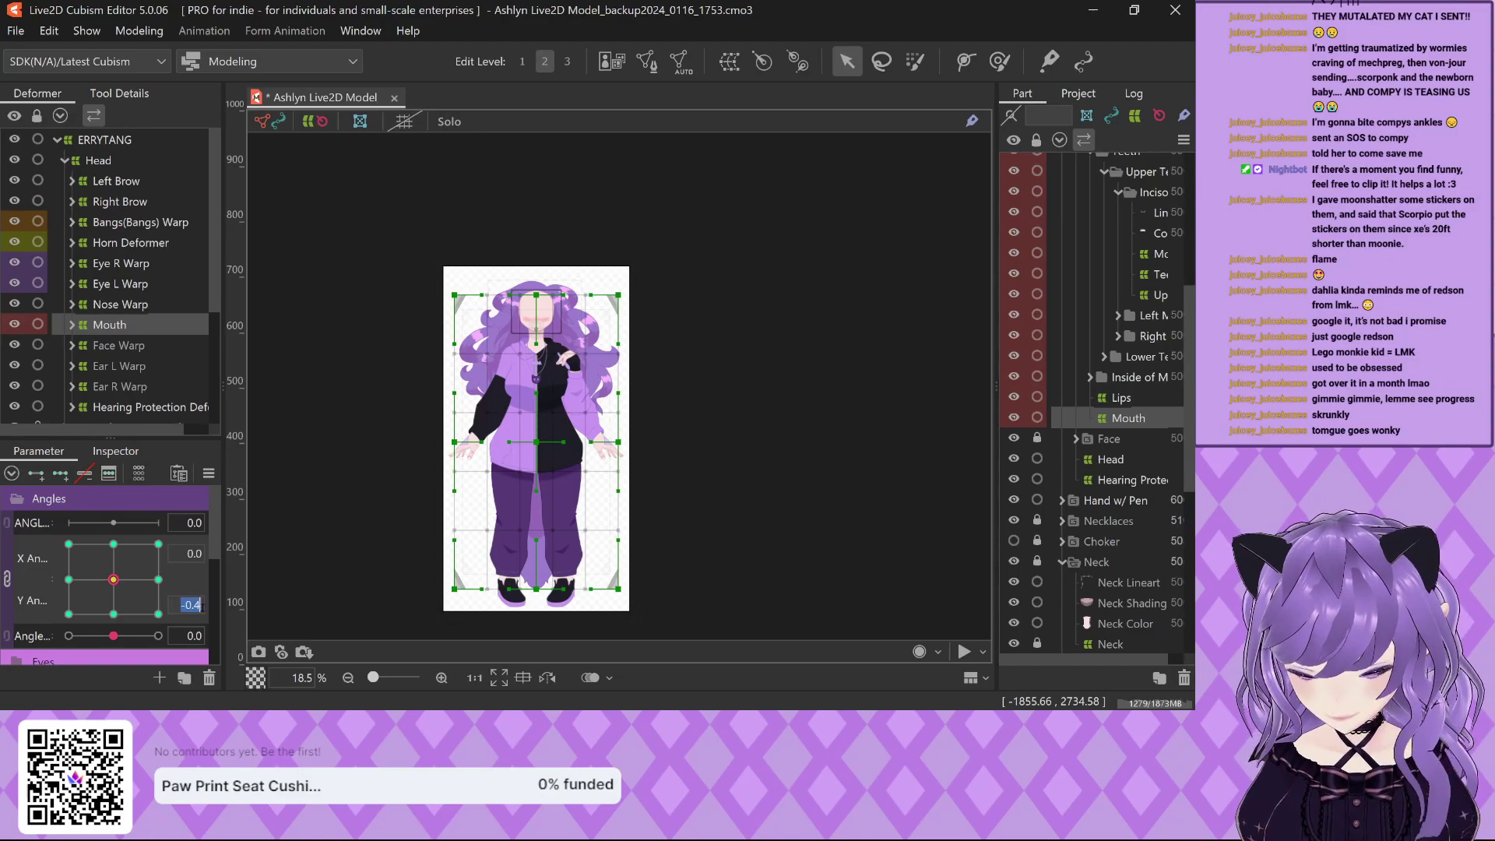
text(0)
click(344, 607)
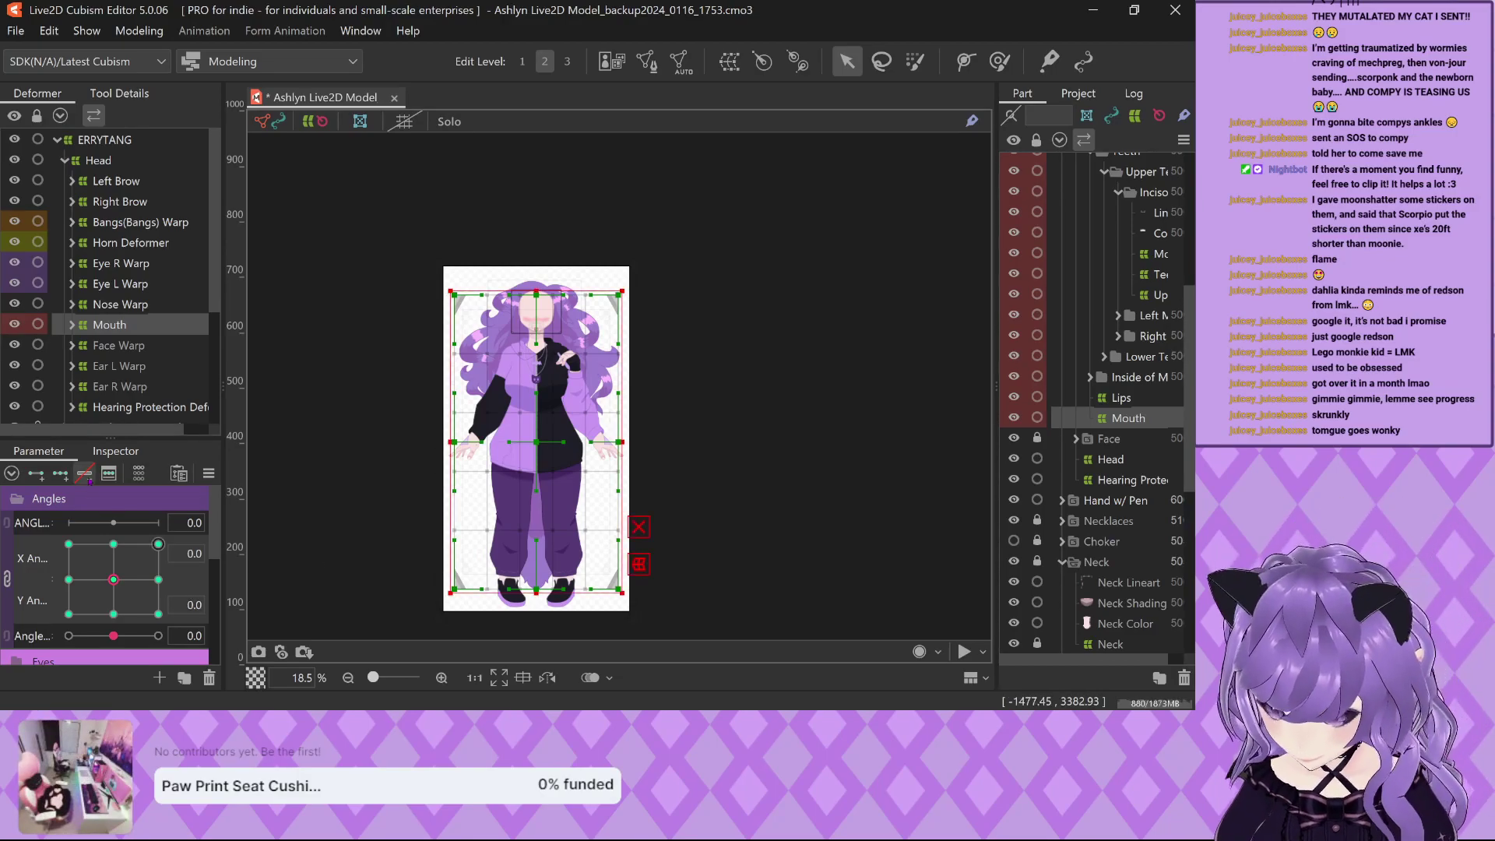
click(84, 474)
scroll(512, 593, up, 2)
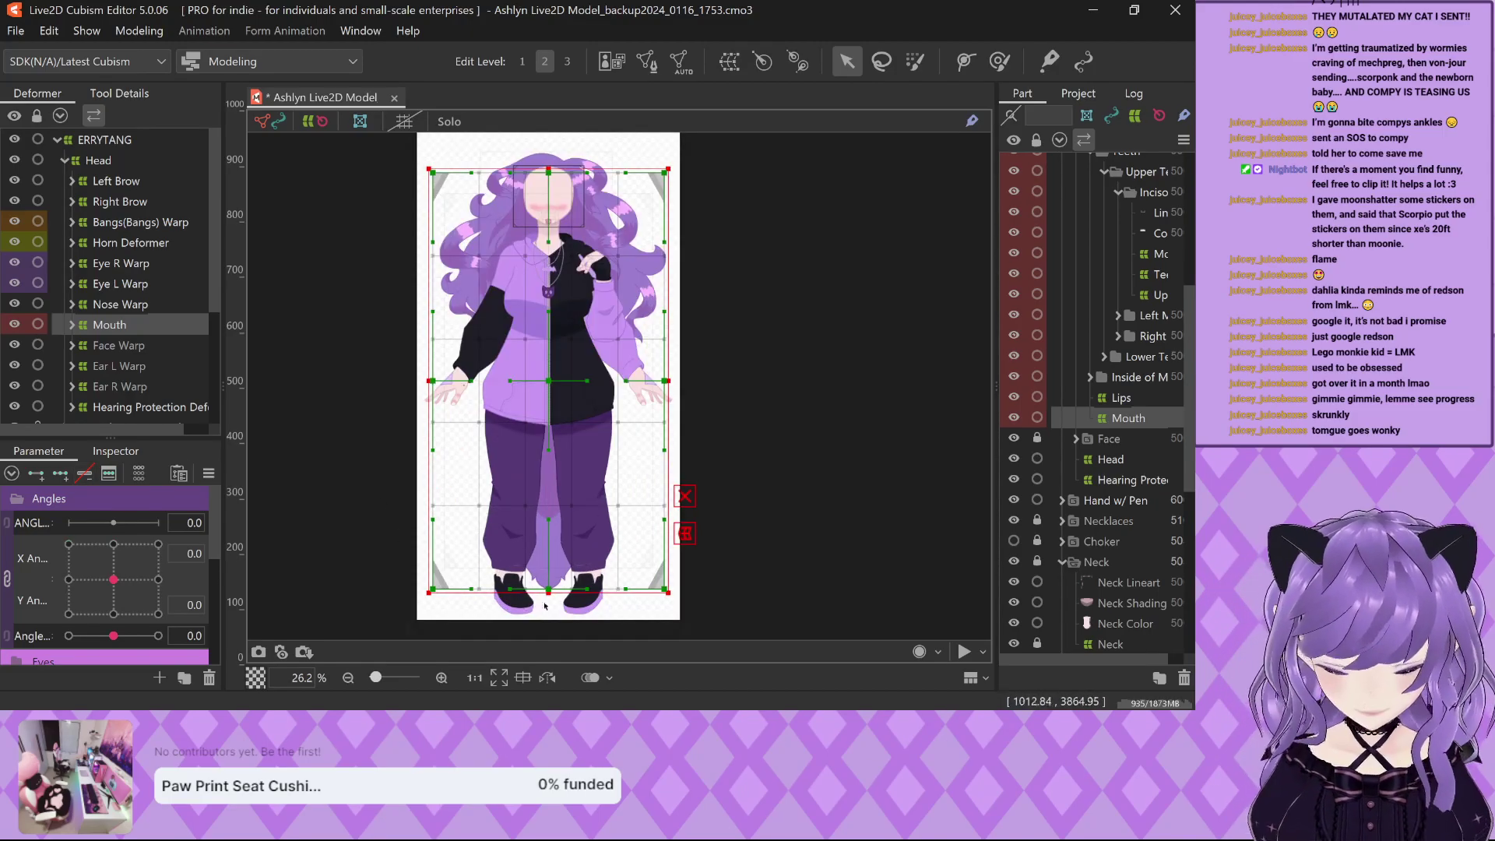
Squash the Mouth warp's bottom, left and right edges onto the head, then refine its top and bottom.
drag(549, 590, 567, 239)
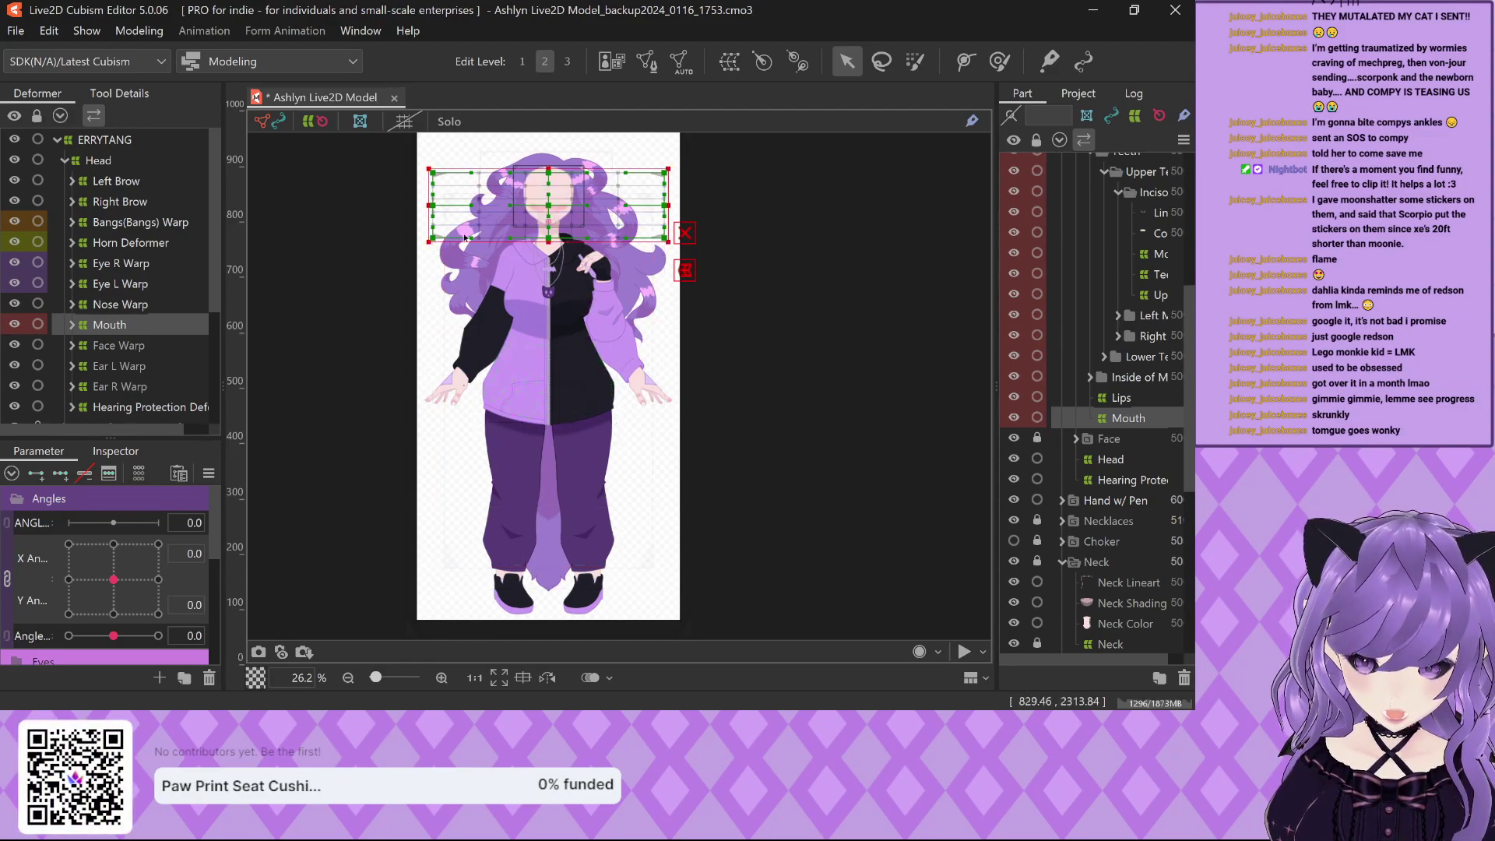
drag(429, 205, 509, 204)
drag(668, 204, 586, 198)
scroll(587, 198, up, 6)
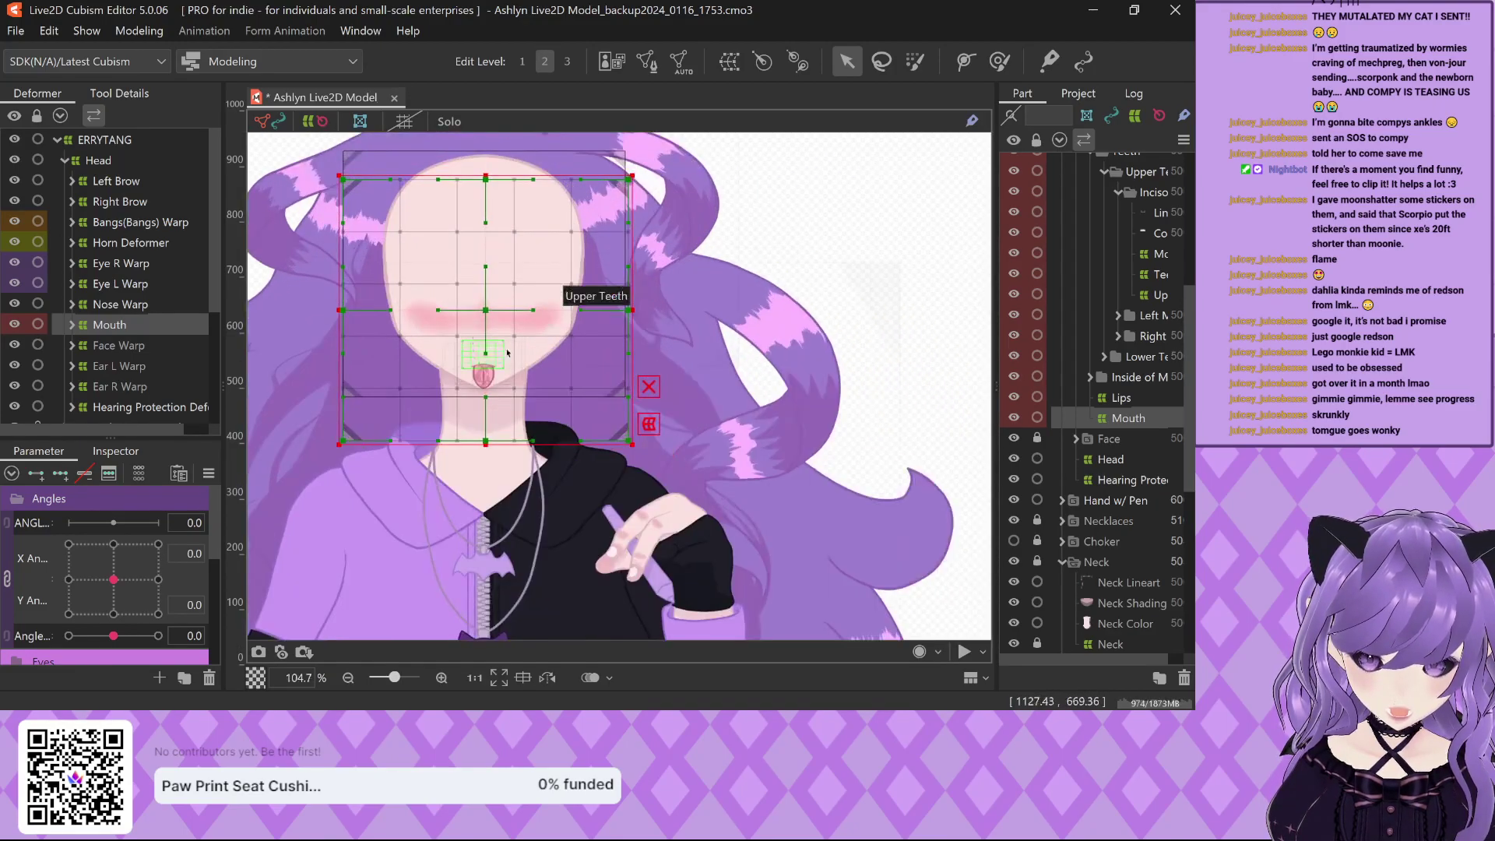
drag(486, 444, 495, 396)
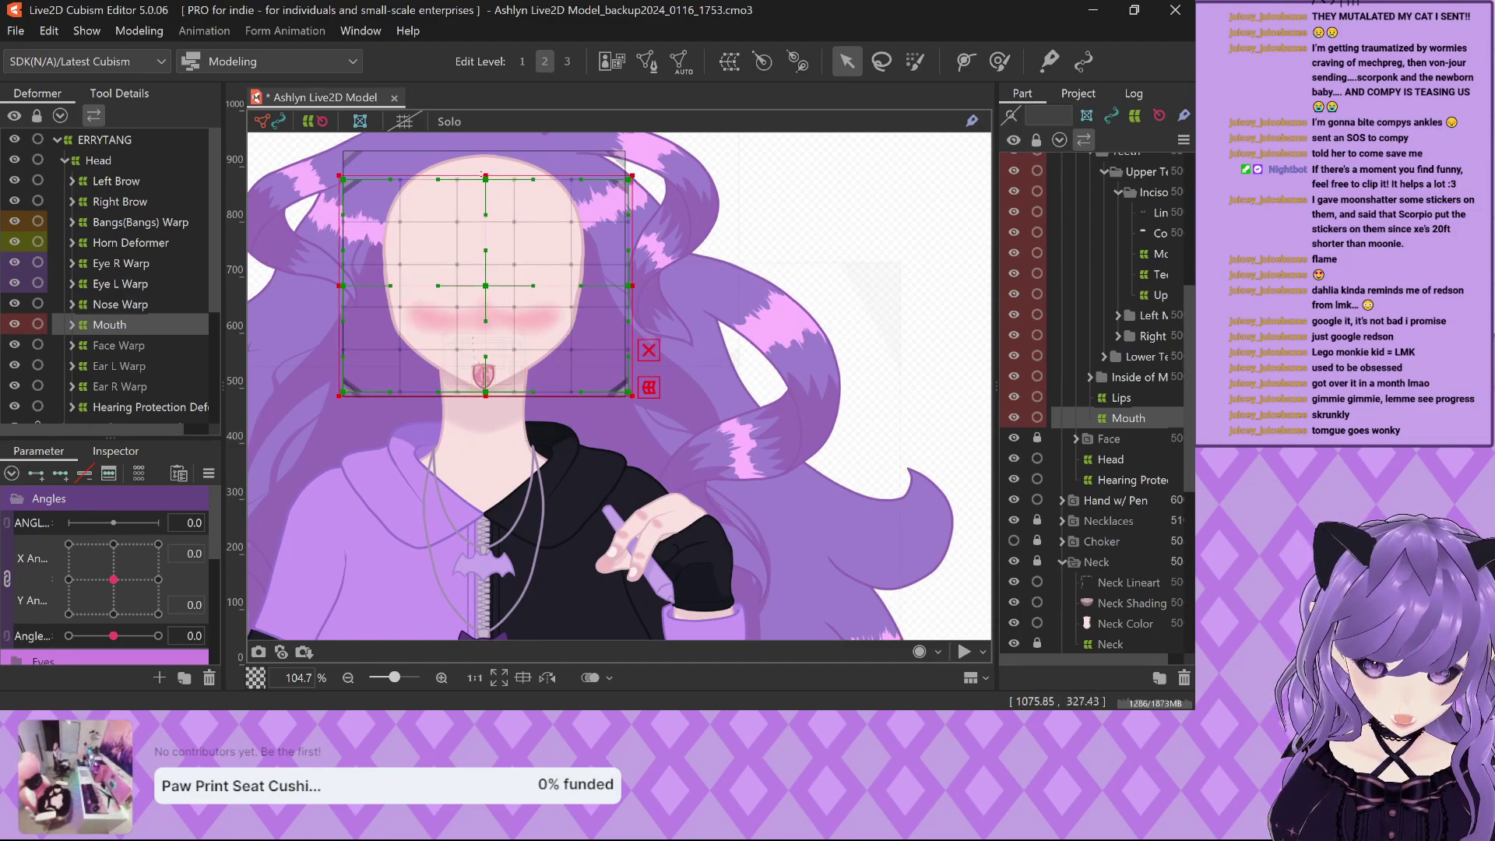
drag(486, 177, 486, 323)
scroll(412, 358, up, 5)
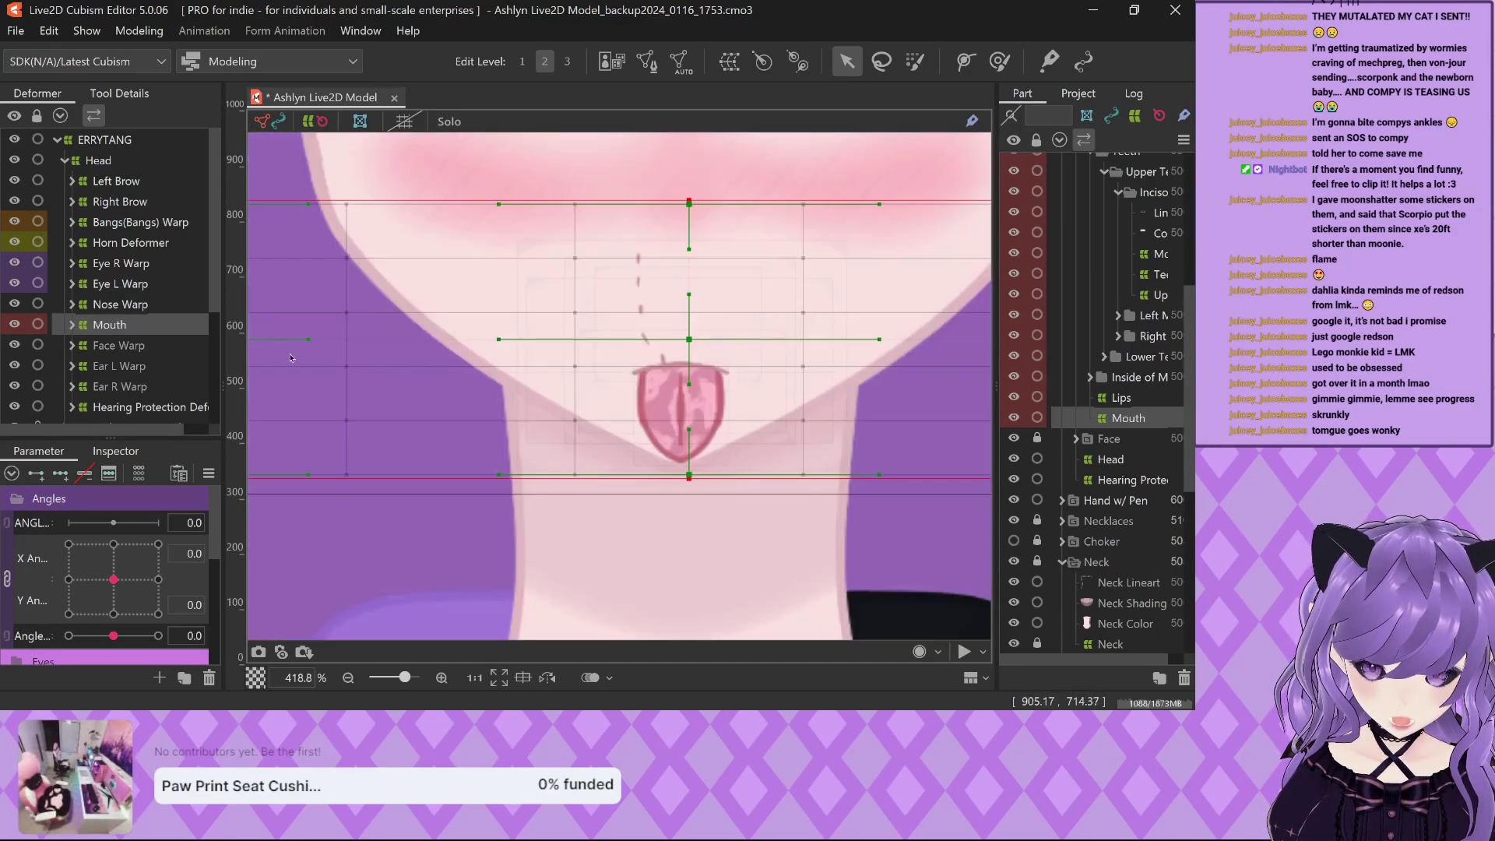
scroll(525, 367, down, 3)
Pull the Mouth warp's sides in toward the mouth and lower its top edge onto the lips.
drag(319, 352, 521, 352)
drag(898, 353, 730, 352)
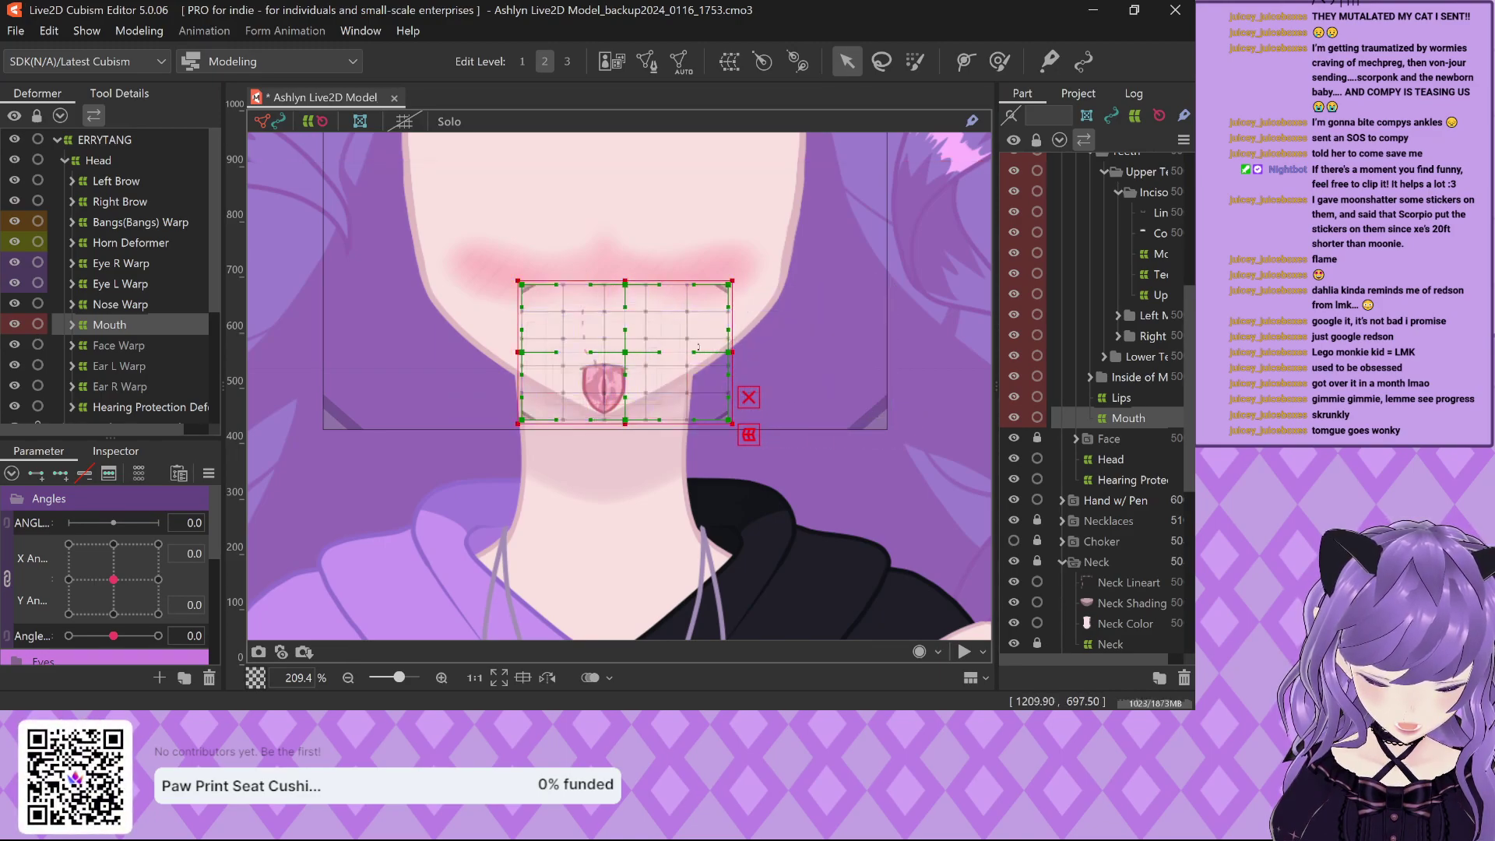
scroll(657, 365, up, 4)
scroll(498, 460, up, 2)
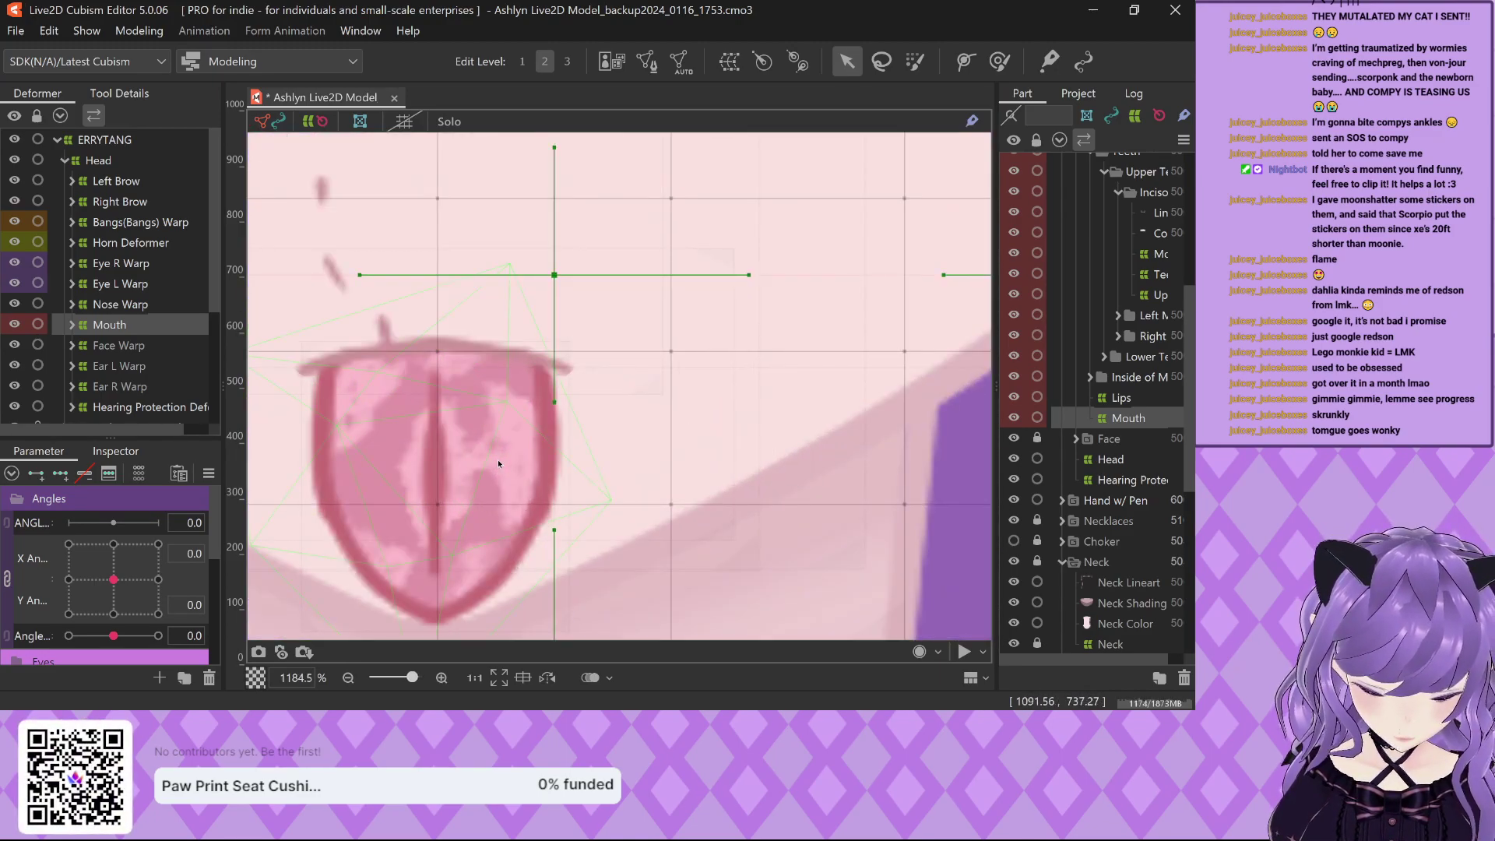
scroll(498, 459, down, 1)
scroll(720, 355, down, 1)
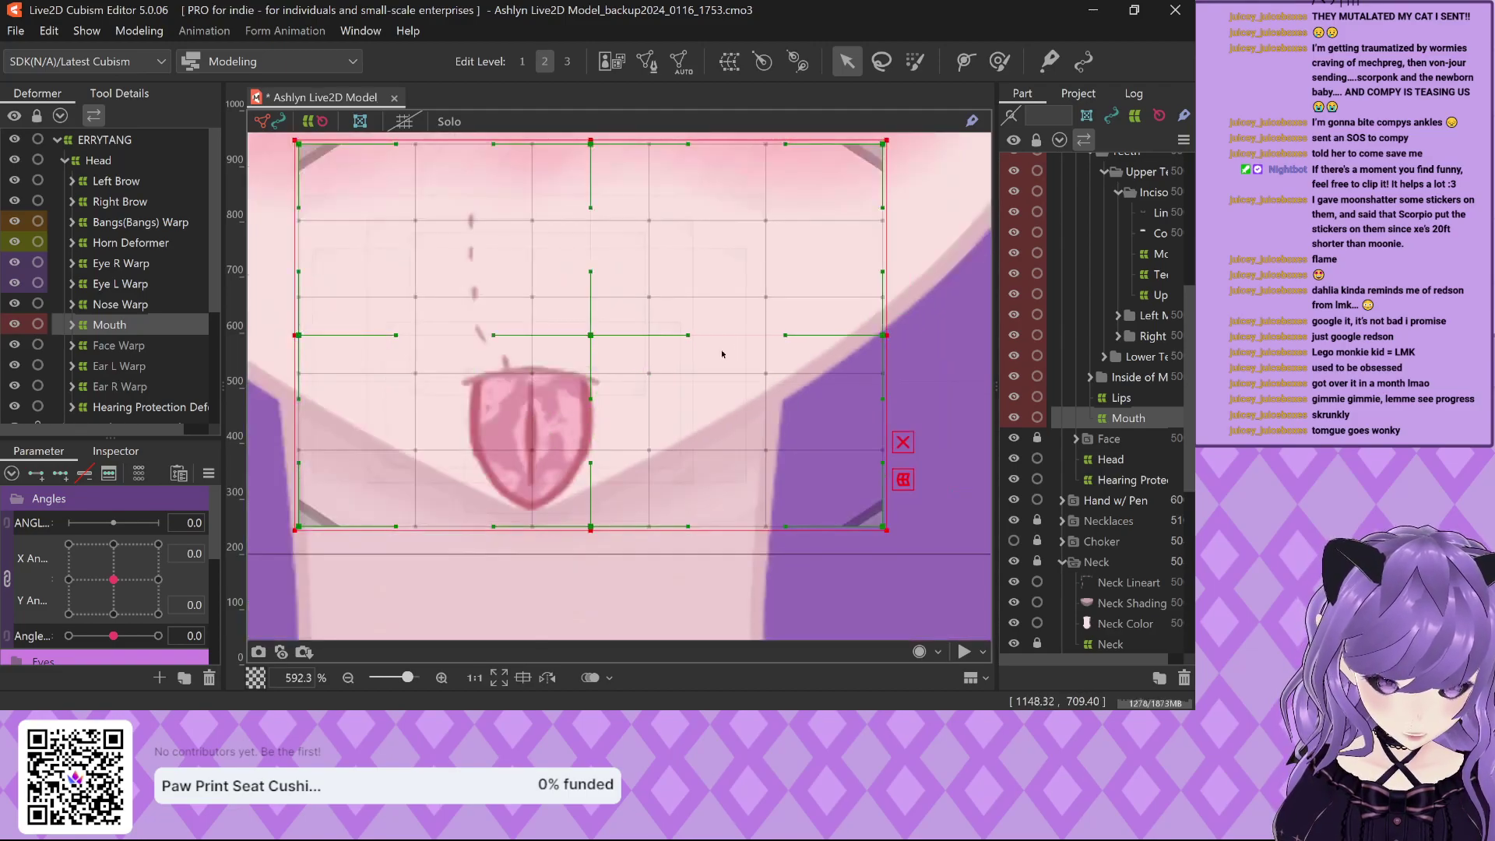
drag(889, 335, 883, 335)
scroll(665, 365, down, 4)
scroll(660, 369, up, 3)
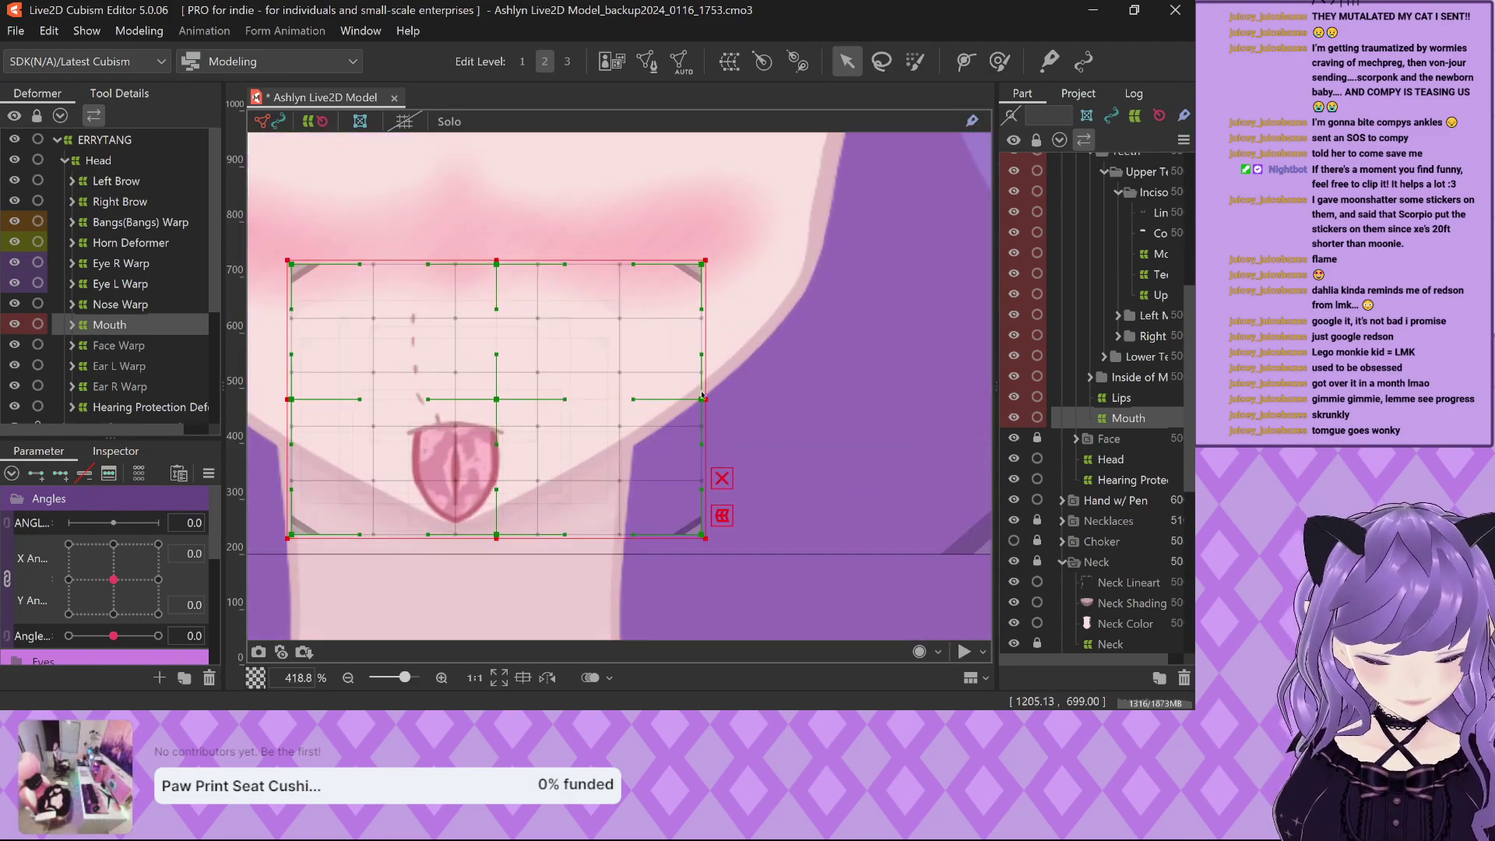
drag(703, 399, 620, 391)
drag(453, 260, 458, 278)
scroll(458, 278, down, 10)
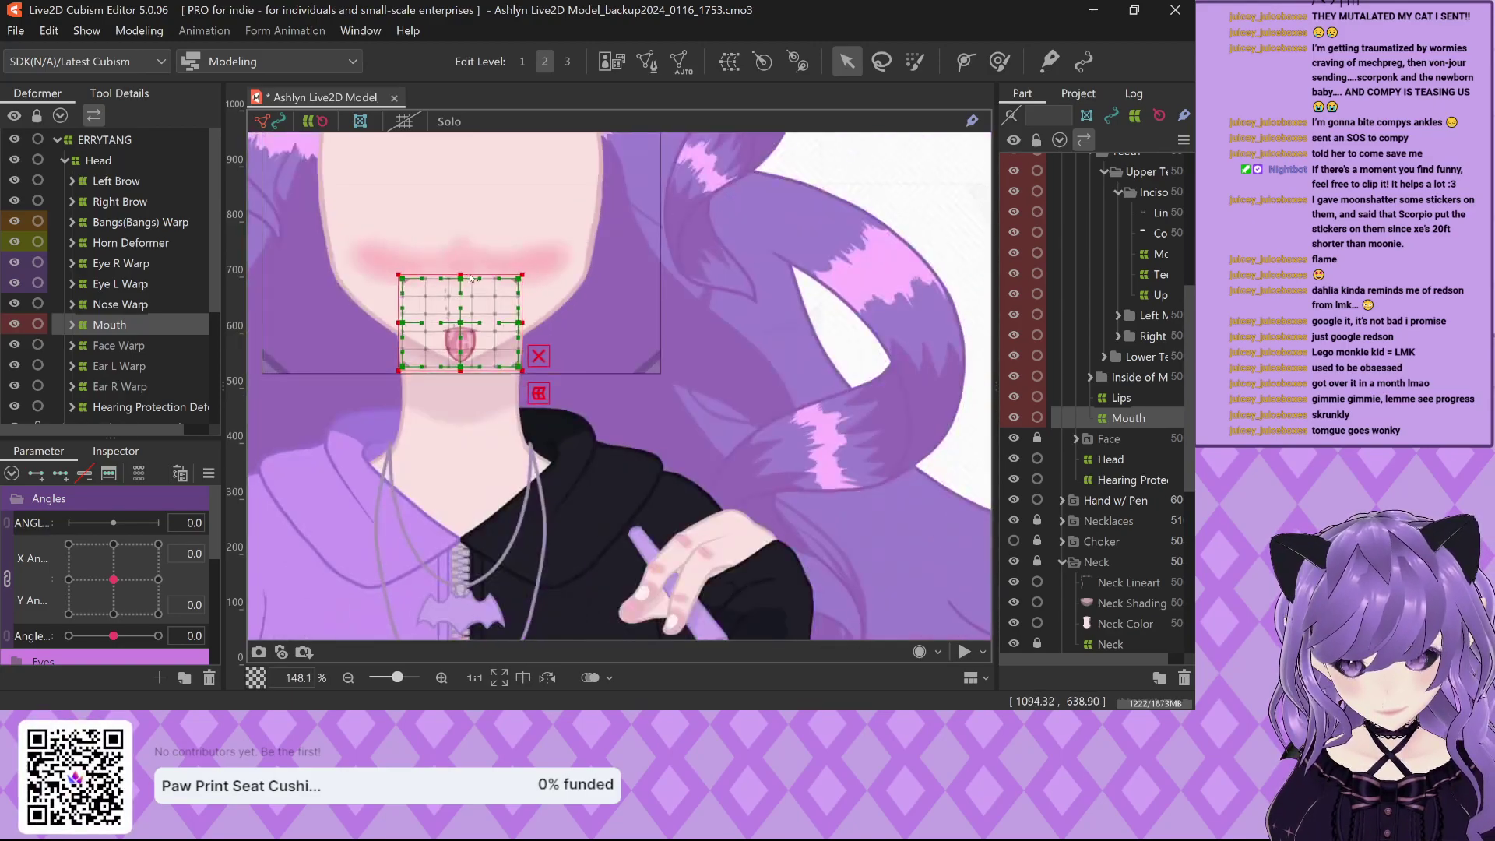
Expand the Mouth deformer group and select the Tongue warp deformer.
click(72, 327)
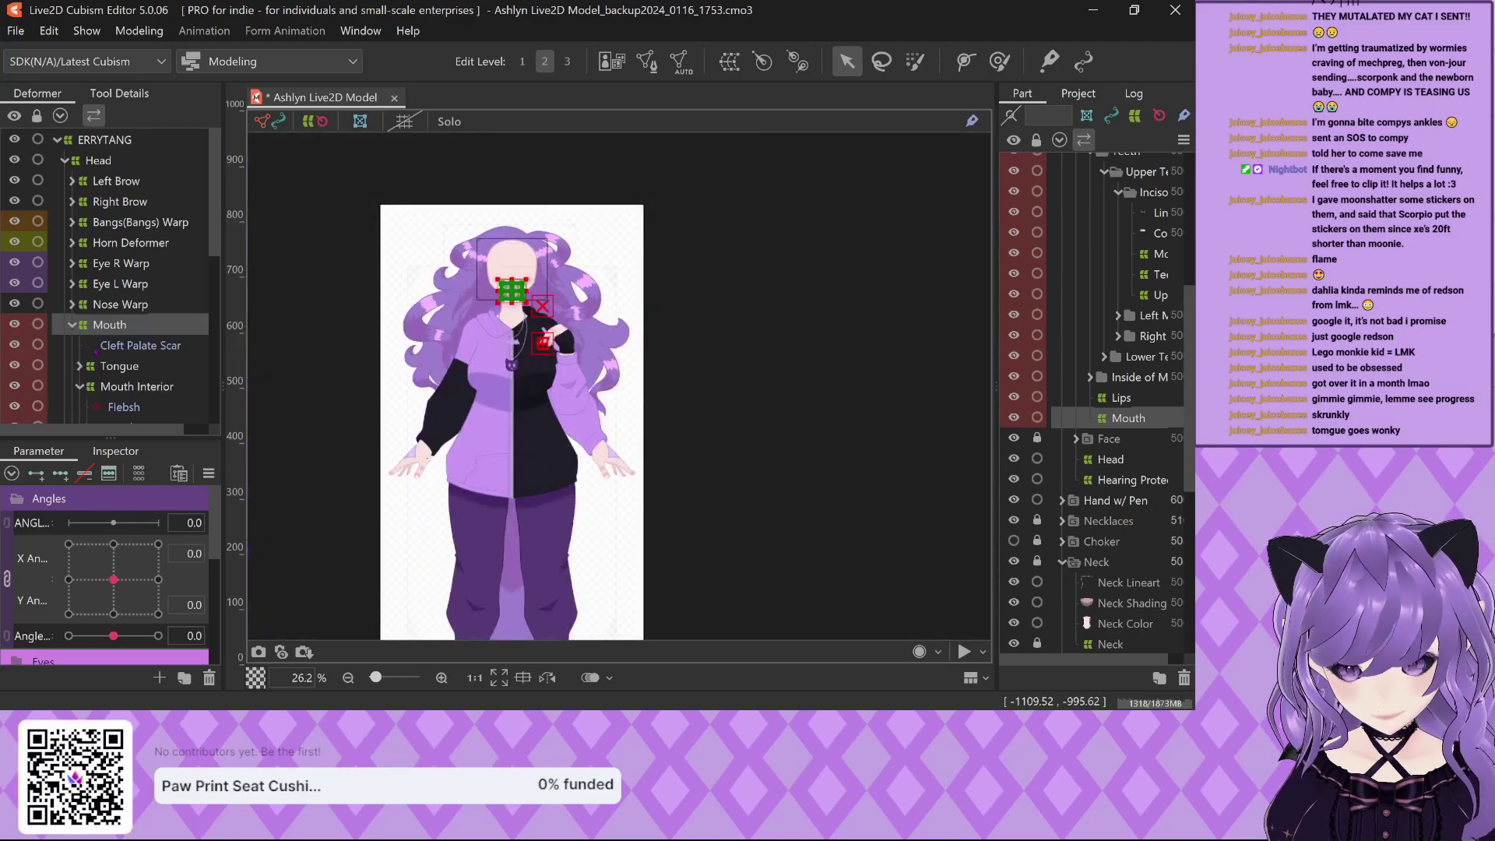
click(117, 347)
click(119, 366)
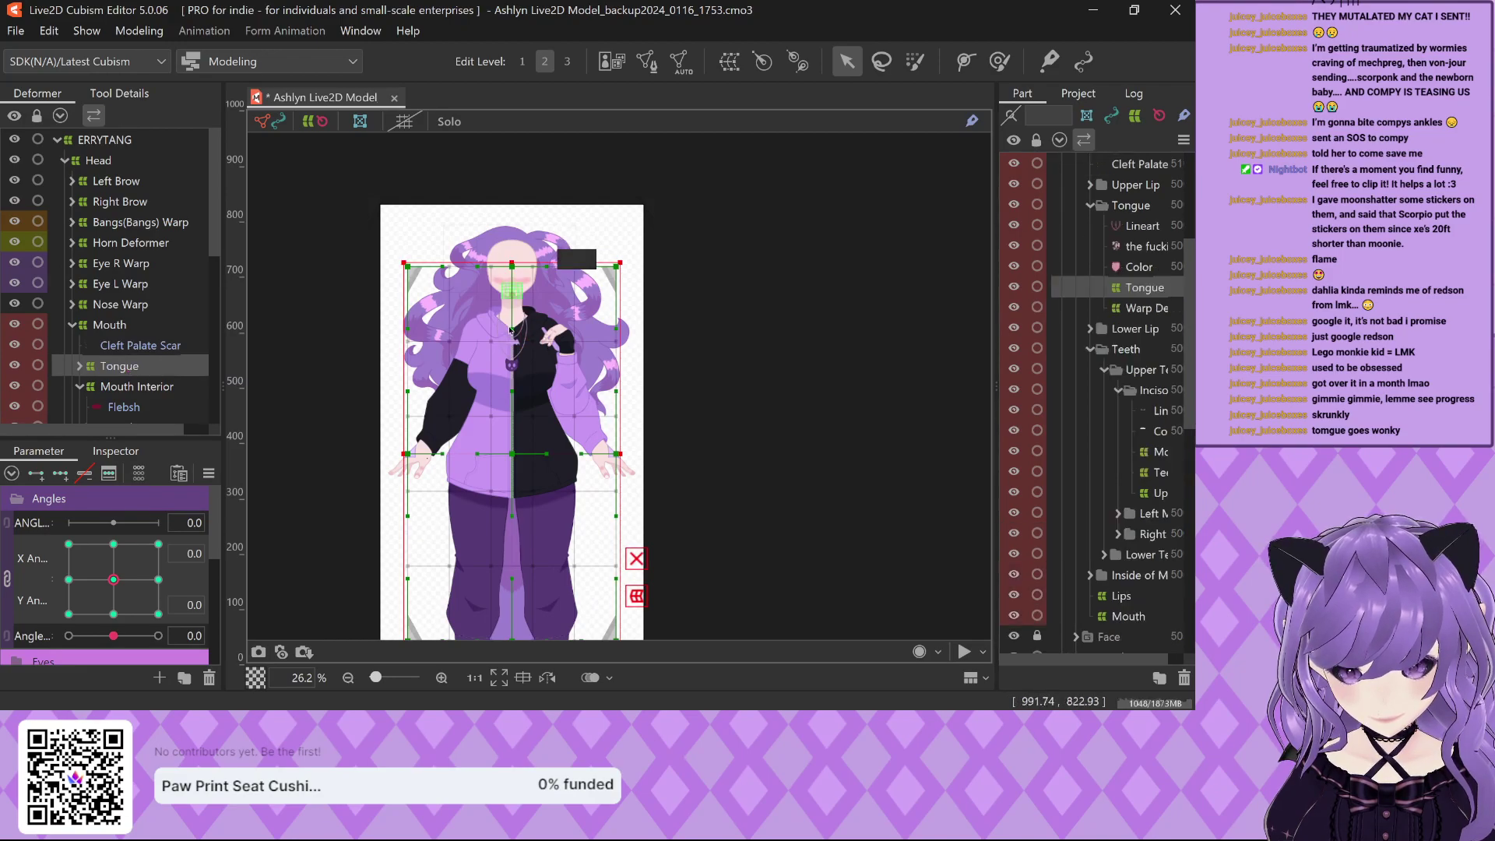
scroll(507, 329, down, 1)
Squash the Tongue warp's bottom edge up and bring its top edge down onto the tongue.
drag(510, 552, 542, 313)
scroll(537, 300, up, 5)
scroll(529, 249, up, 2)
drag(537, 236, 549, 421)
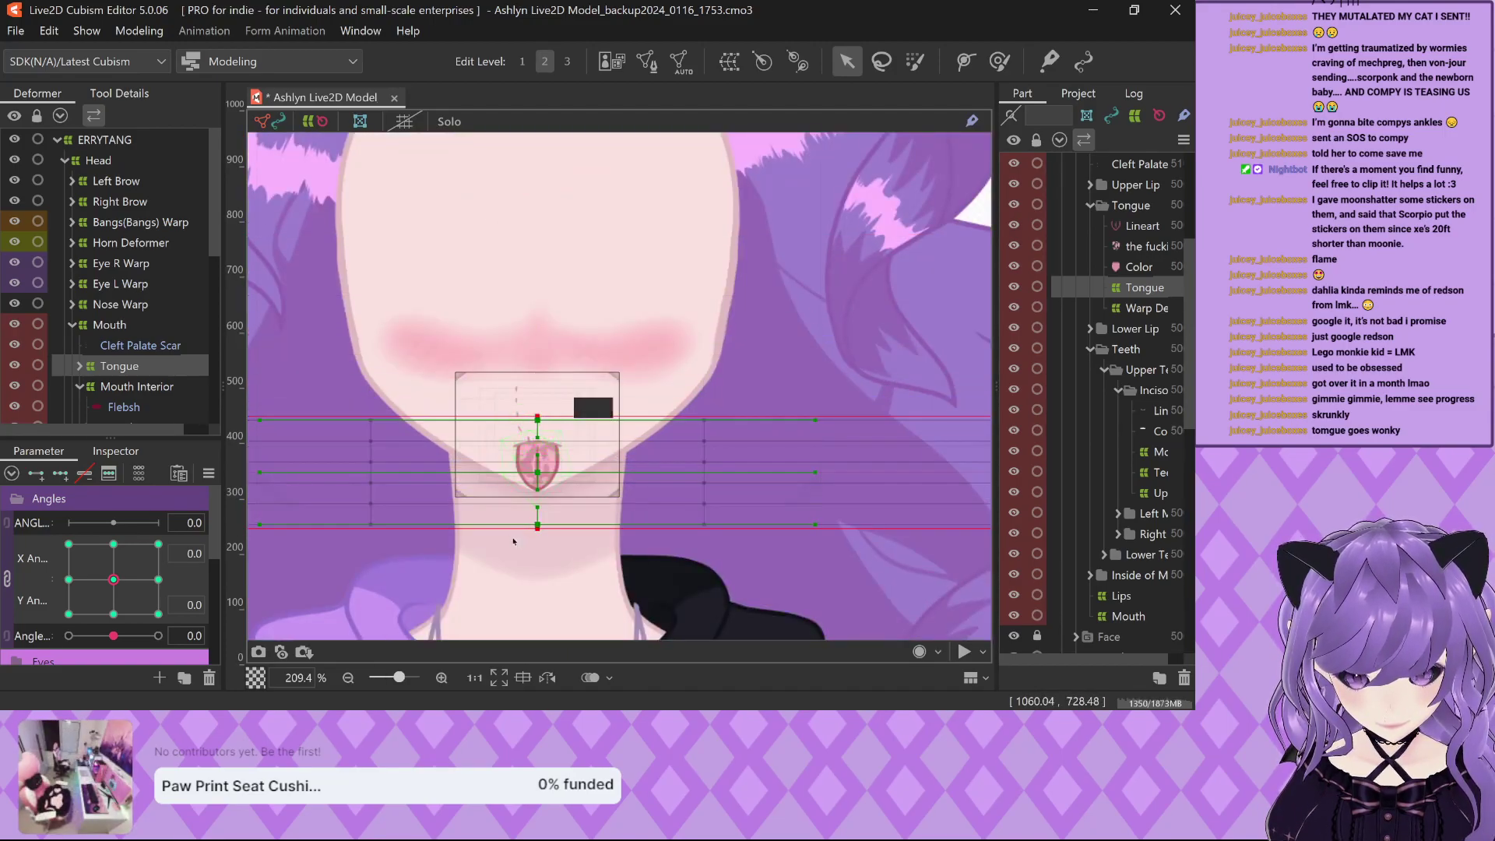
scroll(518, 537, up, 3)
drag(572, 504, 572, 467)
key(ctrl+z)
scroll(572, 468, down, 5)
scroll(516, 460, down, 1)
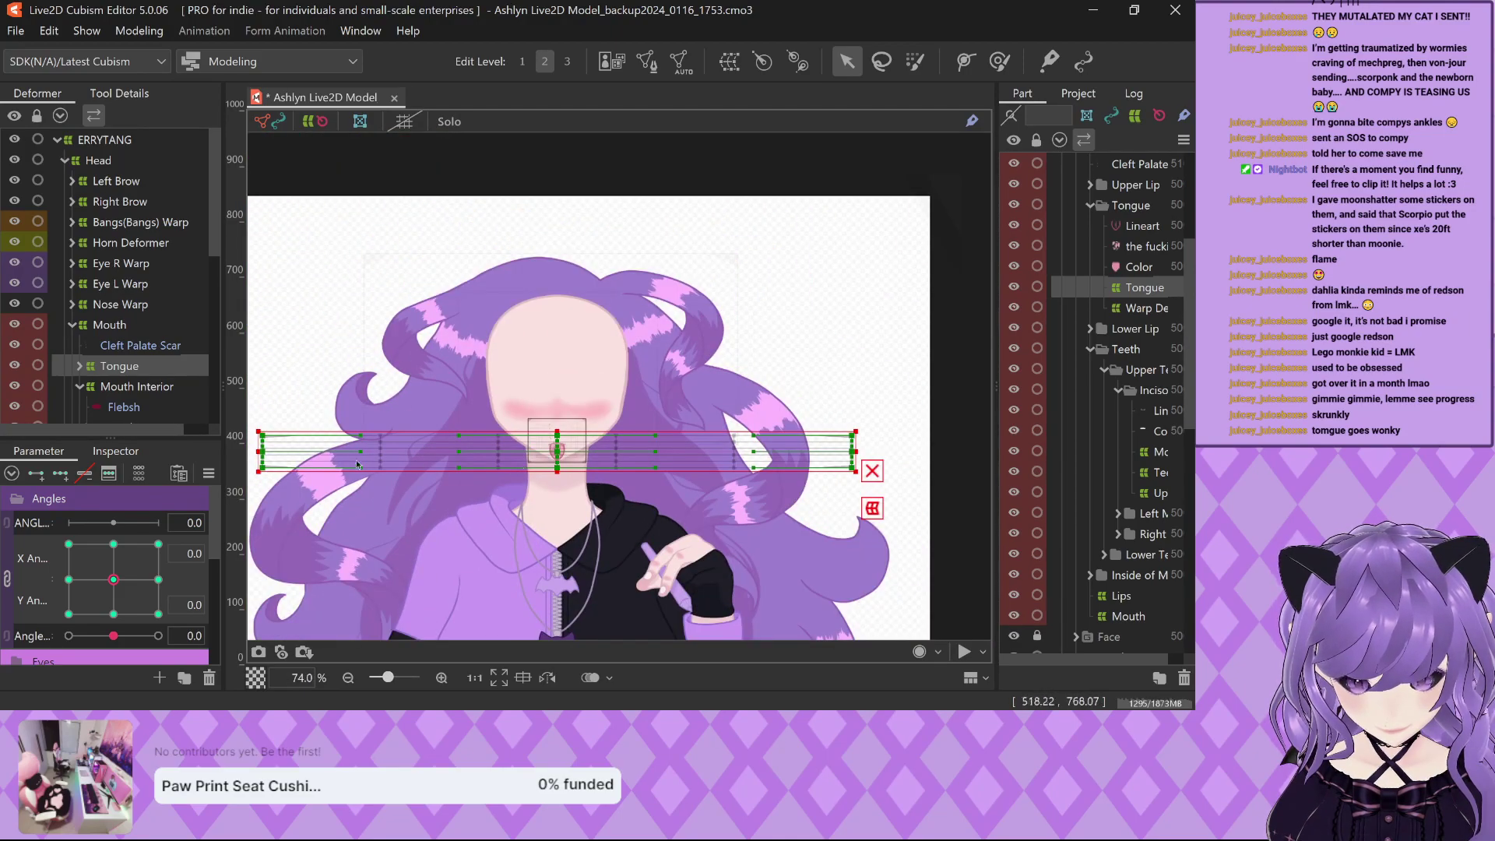
Narrow the Tongue warp from left and right to fit tightly around the tongue.
drag(259, 452, 536, 452)
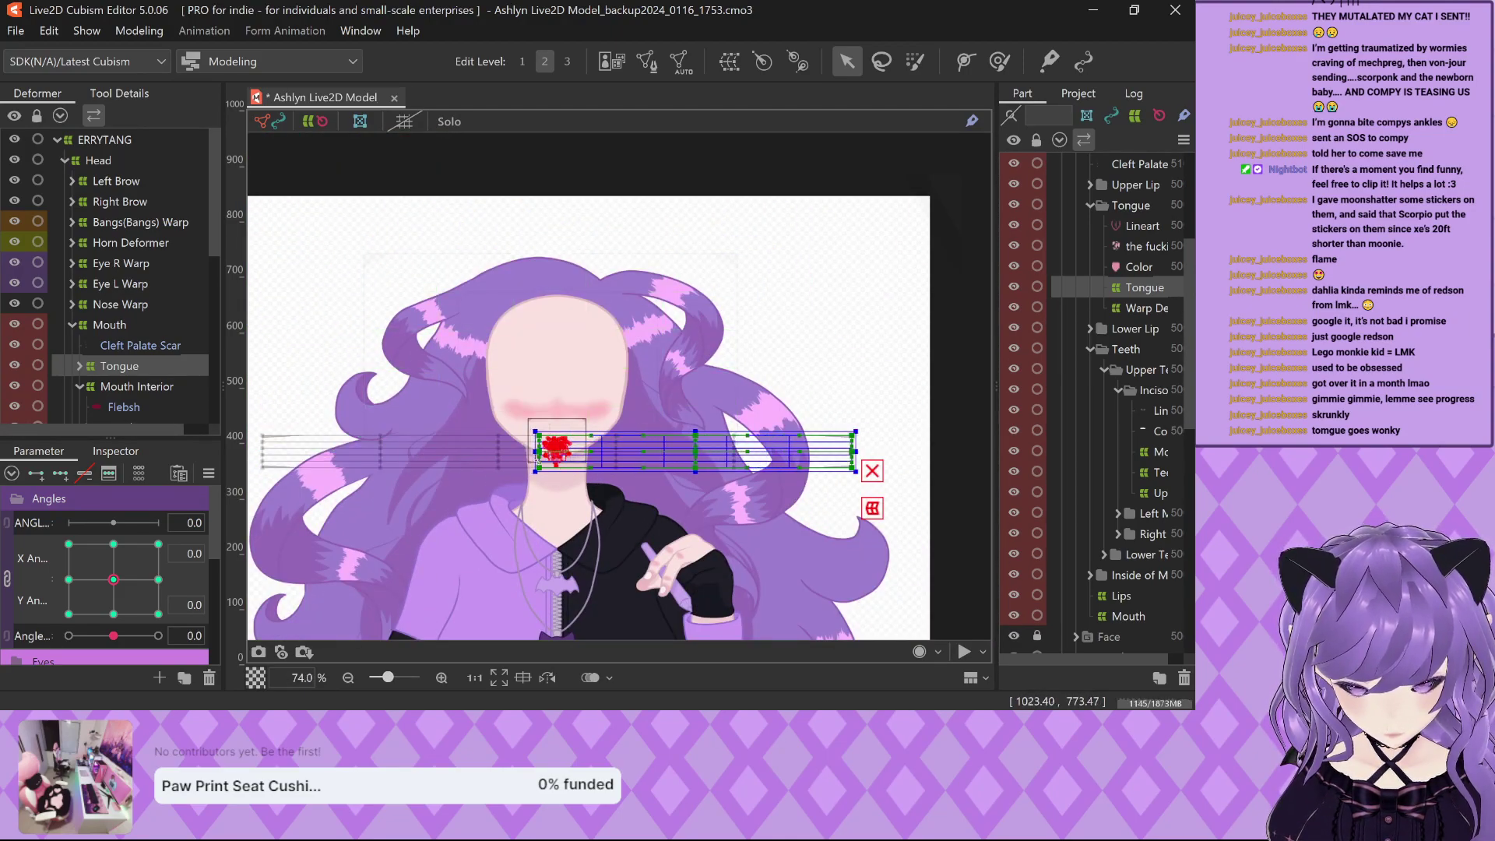
drag(856, 452, 587, 446)
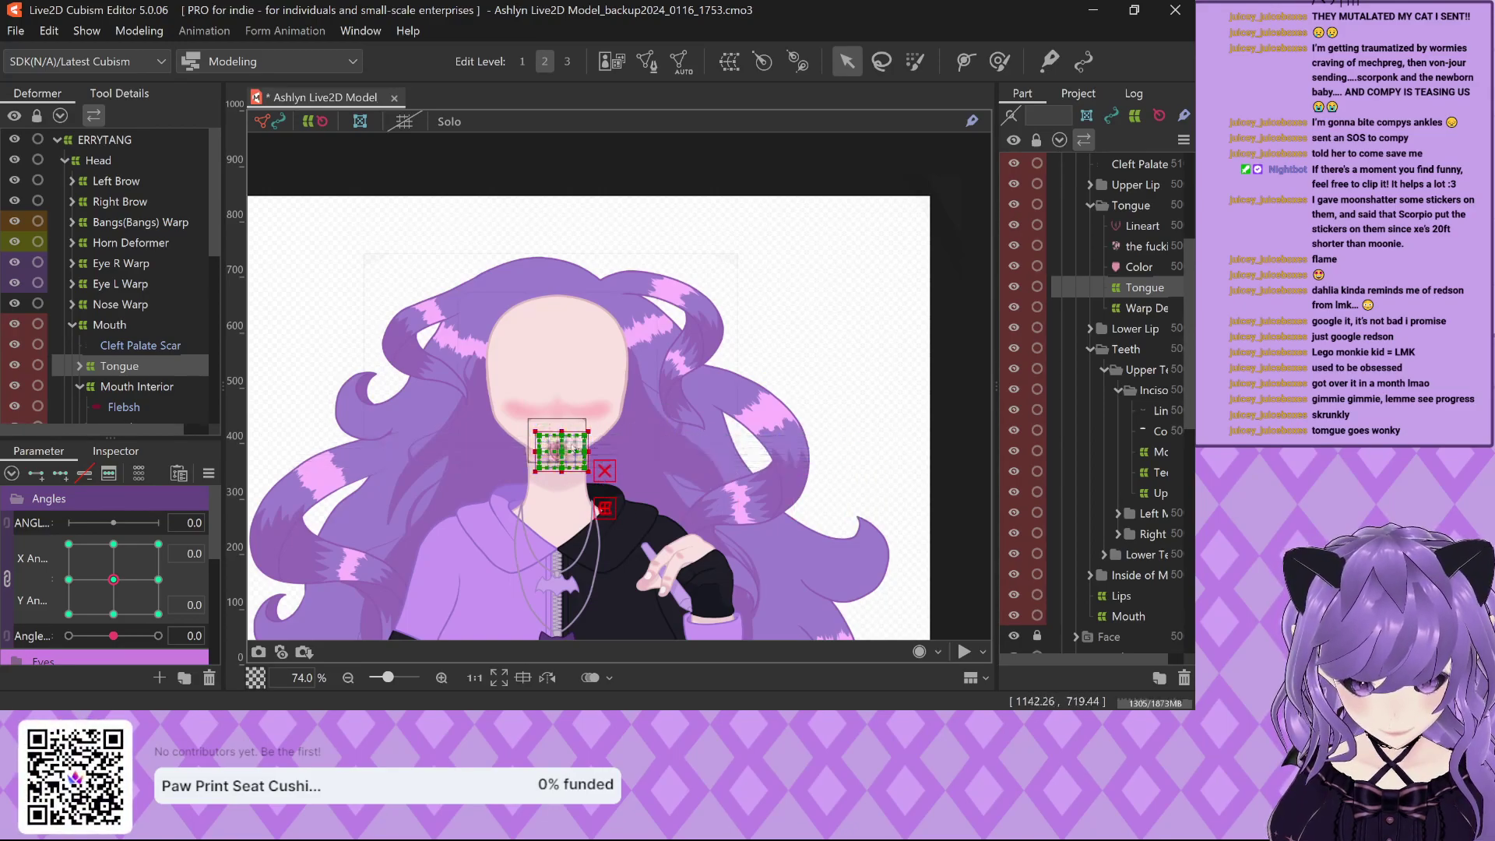
scroll(511, 459, up, 5)
scroll(301, 363, down, 2)
scroll(519, 361, up, 1)
scroll(611, 409, up, 4)
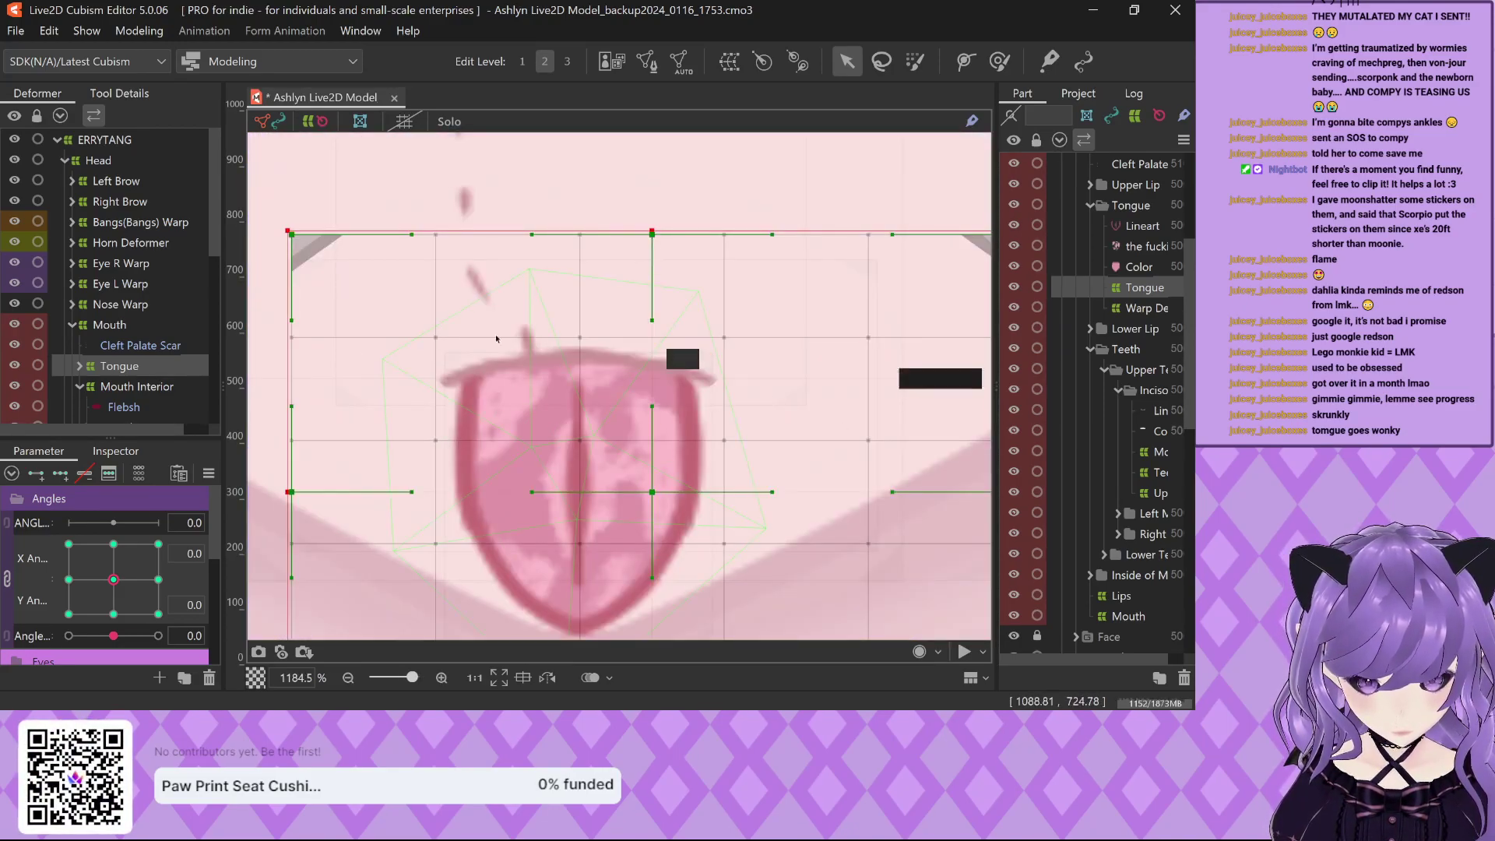
scroll(685, 424, down, 2)
drag(692, 423, 619, 423)
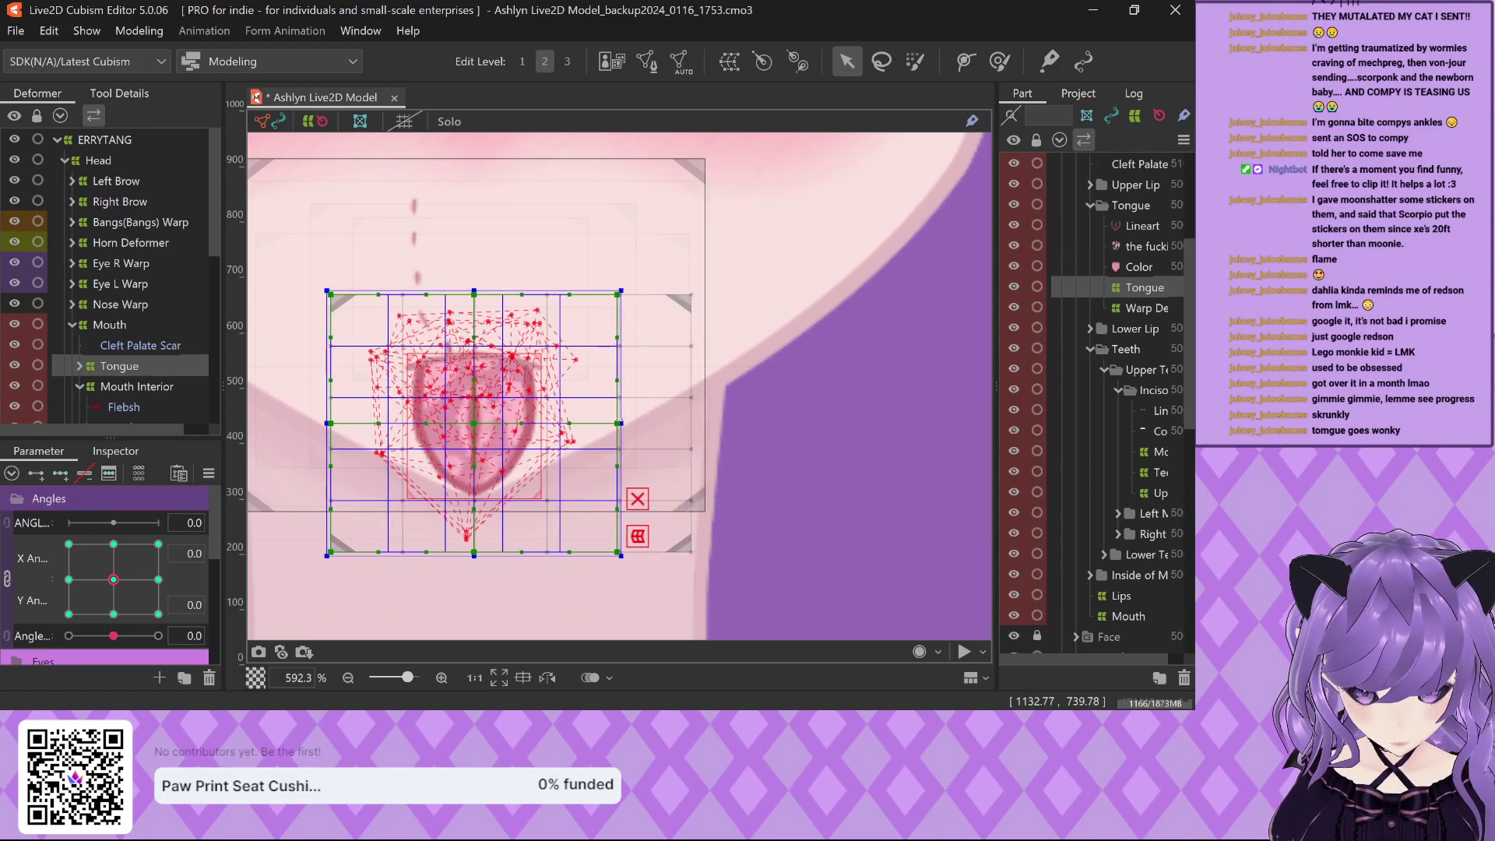
scroll(640, 385, down, 2)
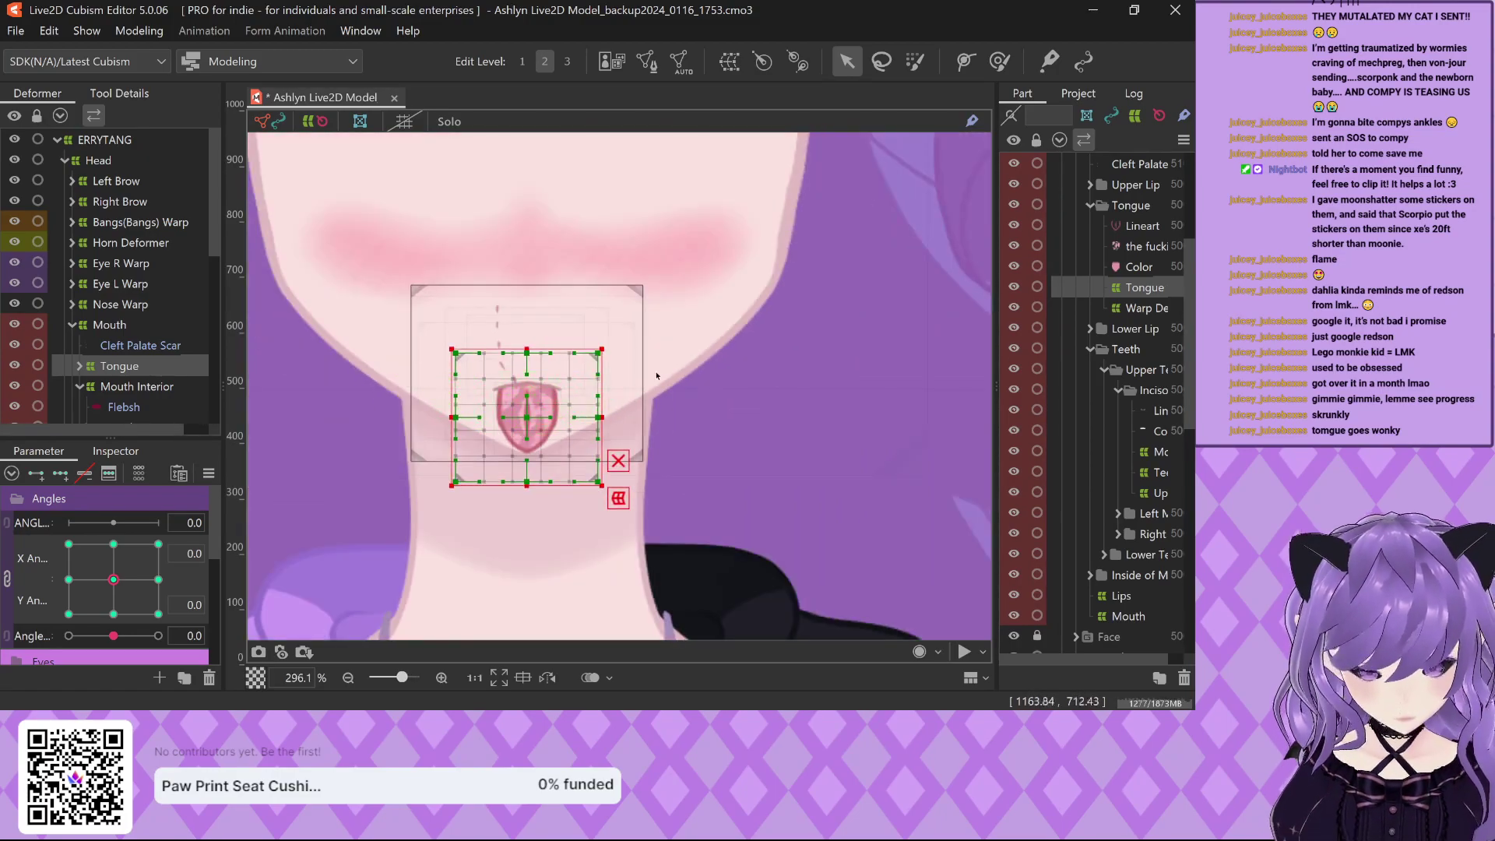
Select the tongue's Color art mesh and enter Manual Mesh Edit.
click(545, 372)
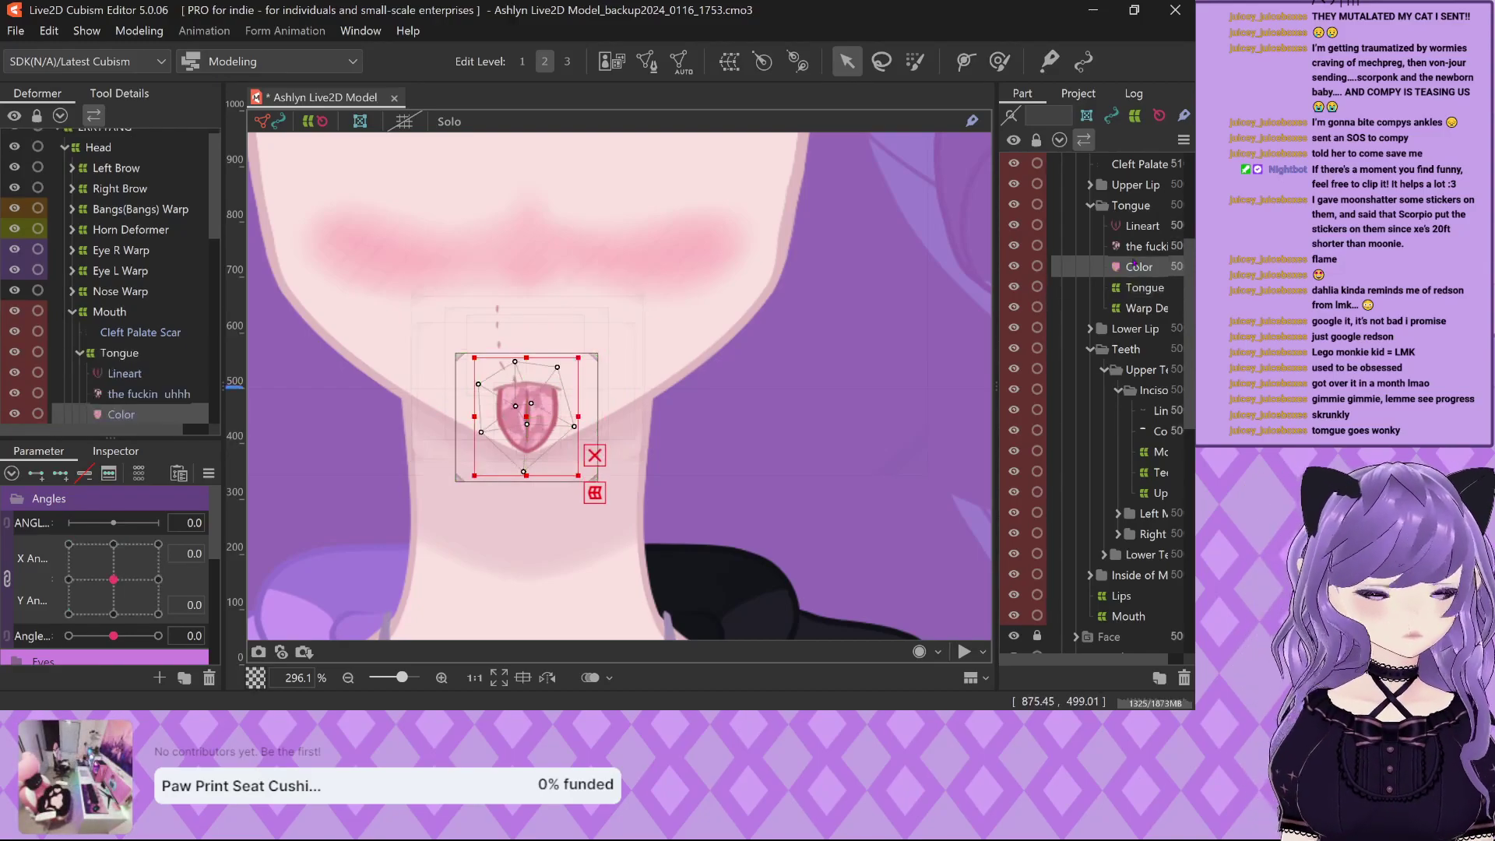
scroll(551, 367, up, 2)
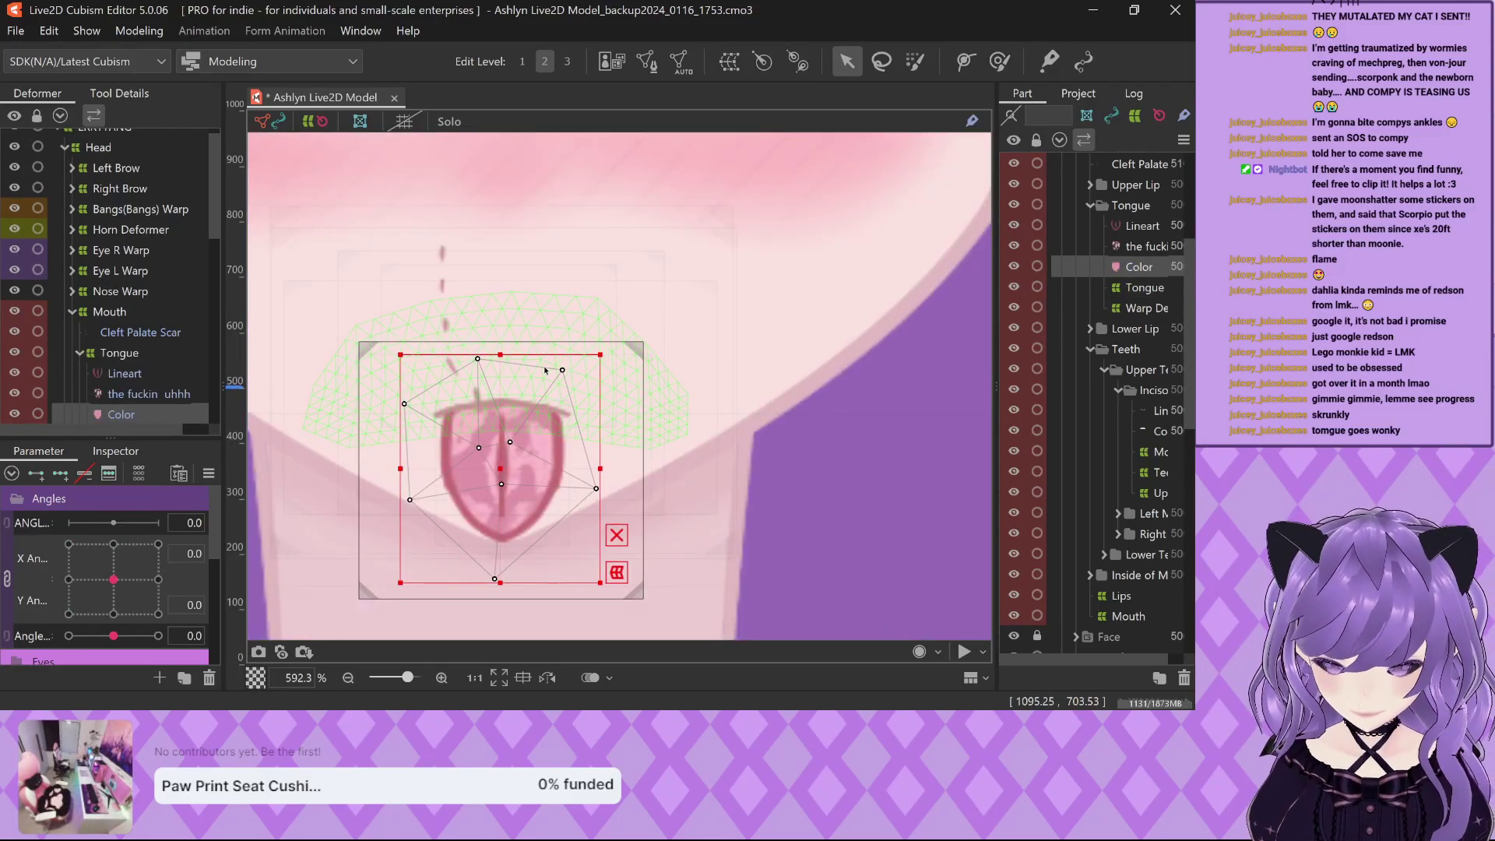
scroll(549, 375, down, 1)
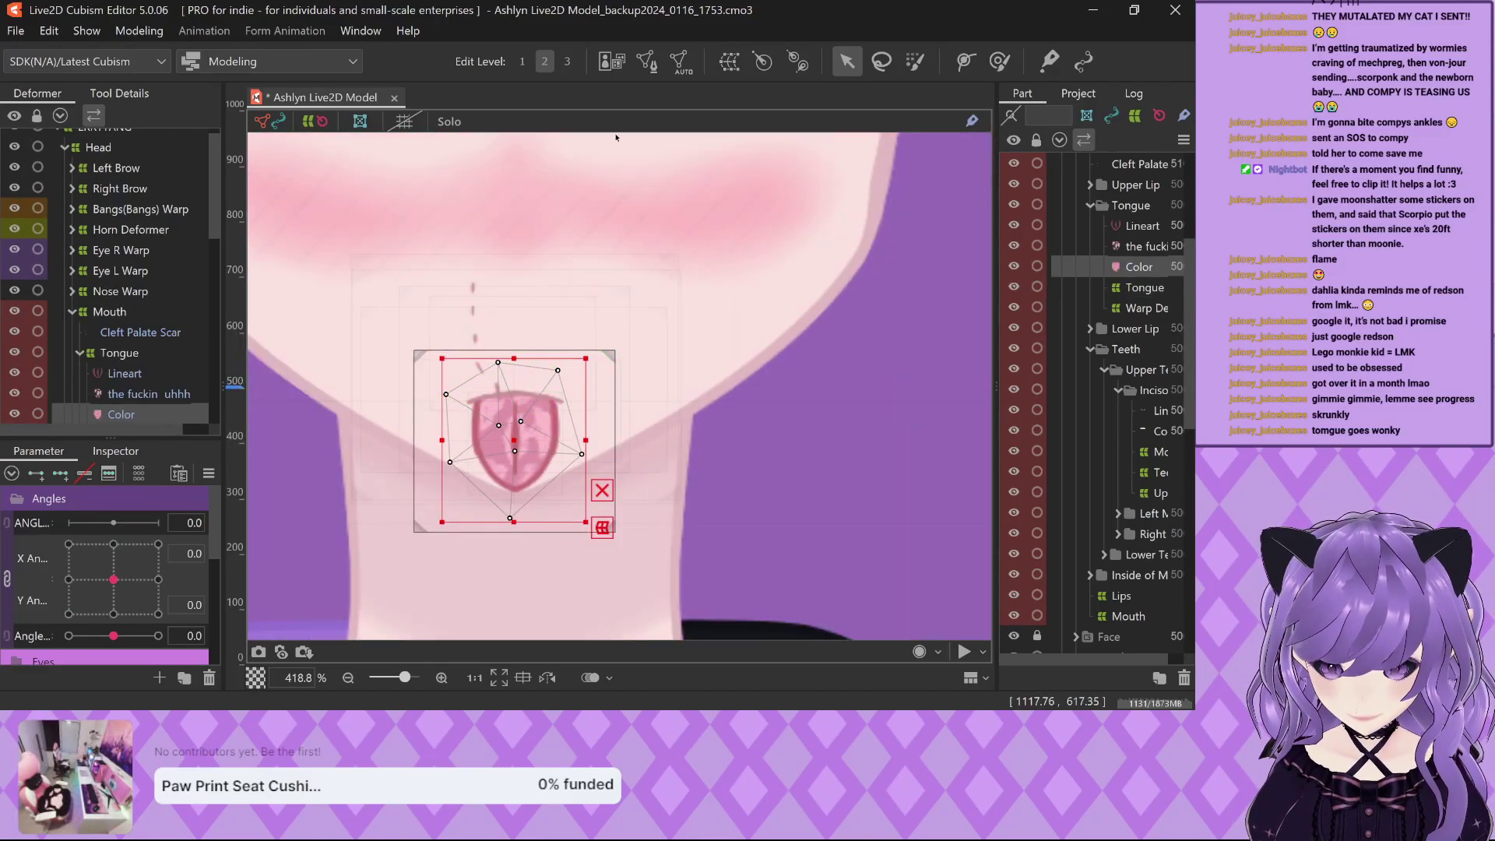
click(650, 63)
scroll(500, 351, up, 2)
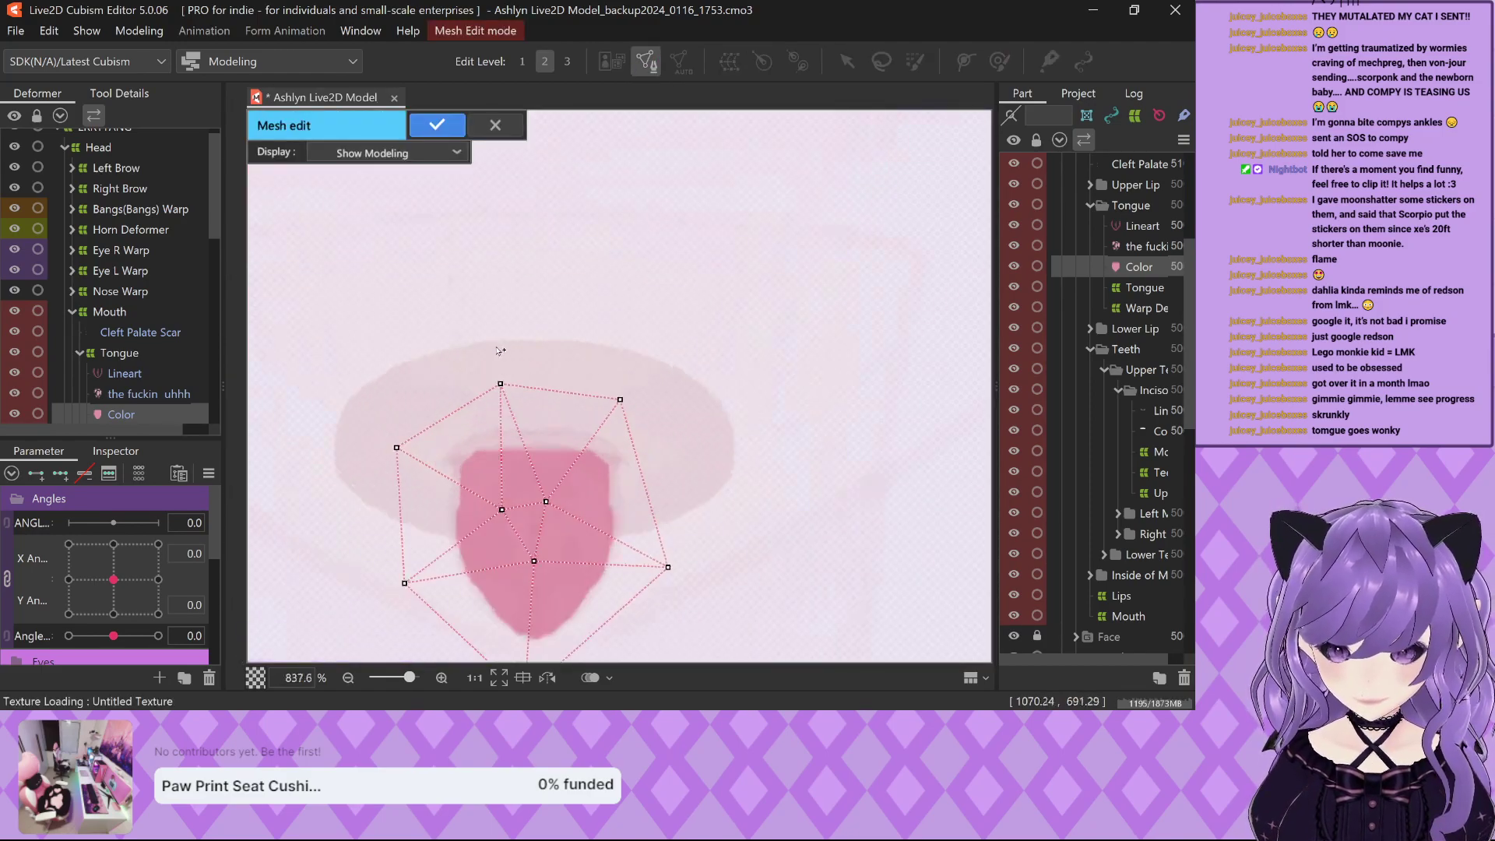
Erase the existing tongue mesh vertices with the eraser tool.
click(119, 93)
click(151, 119)
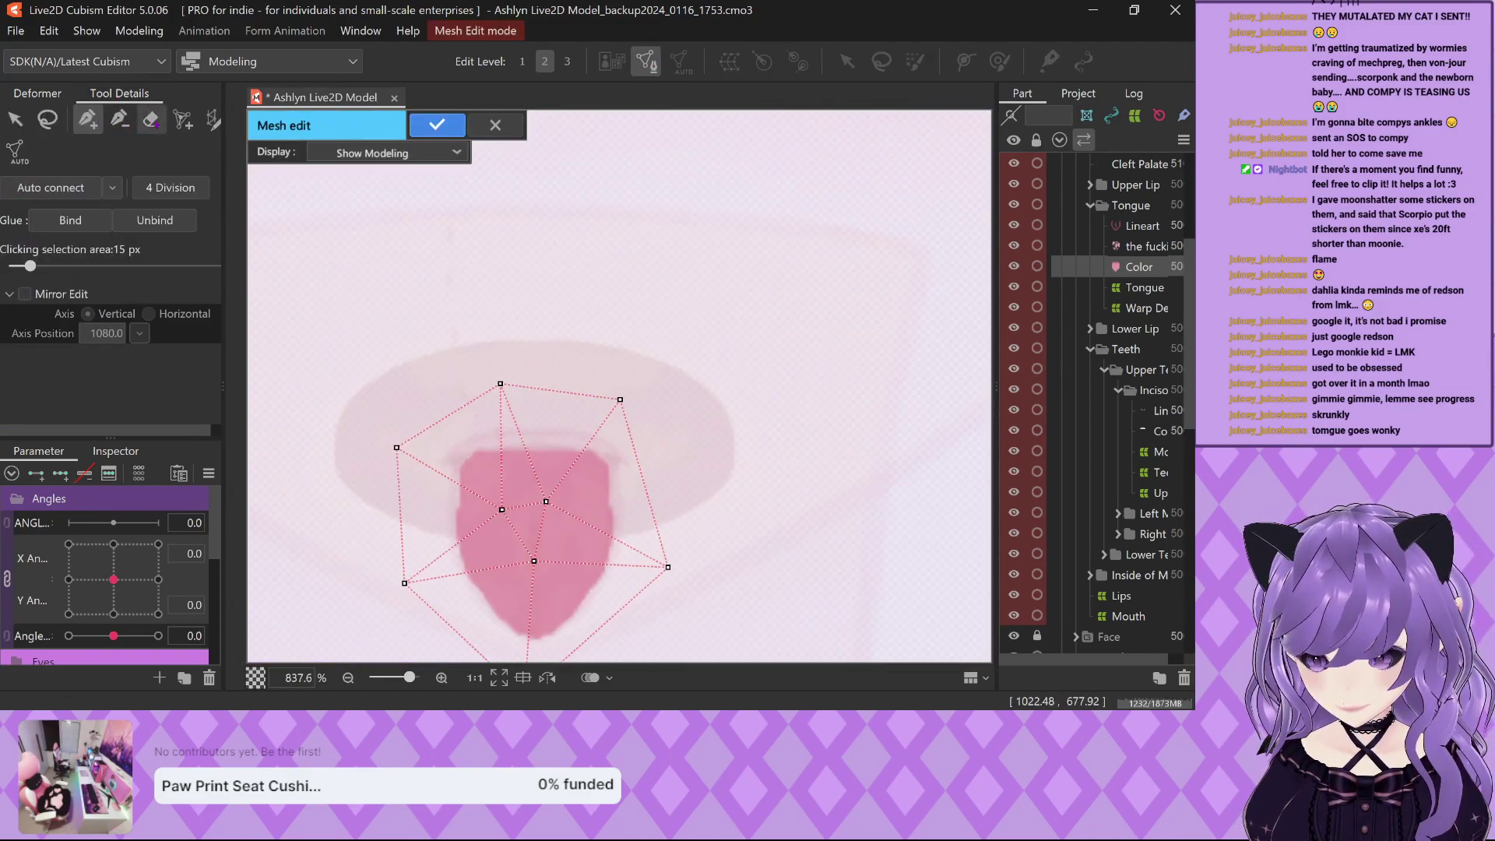
mouse_move(477, 450)
mouse_down()
mouse_move(629, 479)
mouse_move(534, 601)
mouse_up()
scroll(551, 381, down, 2)
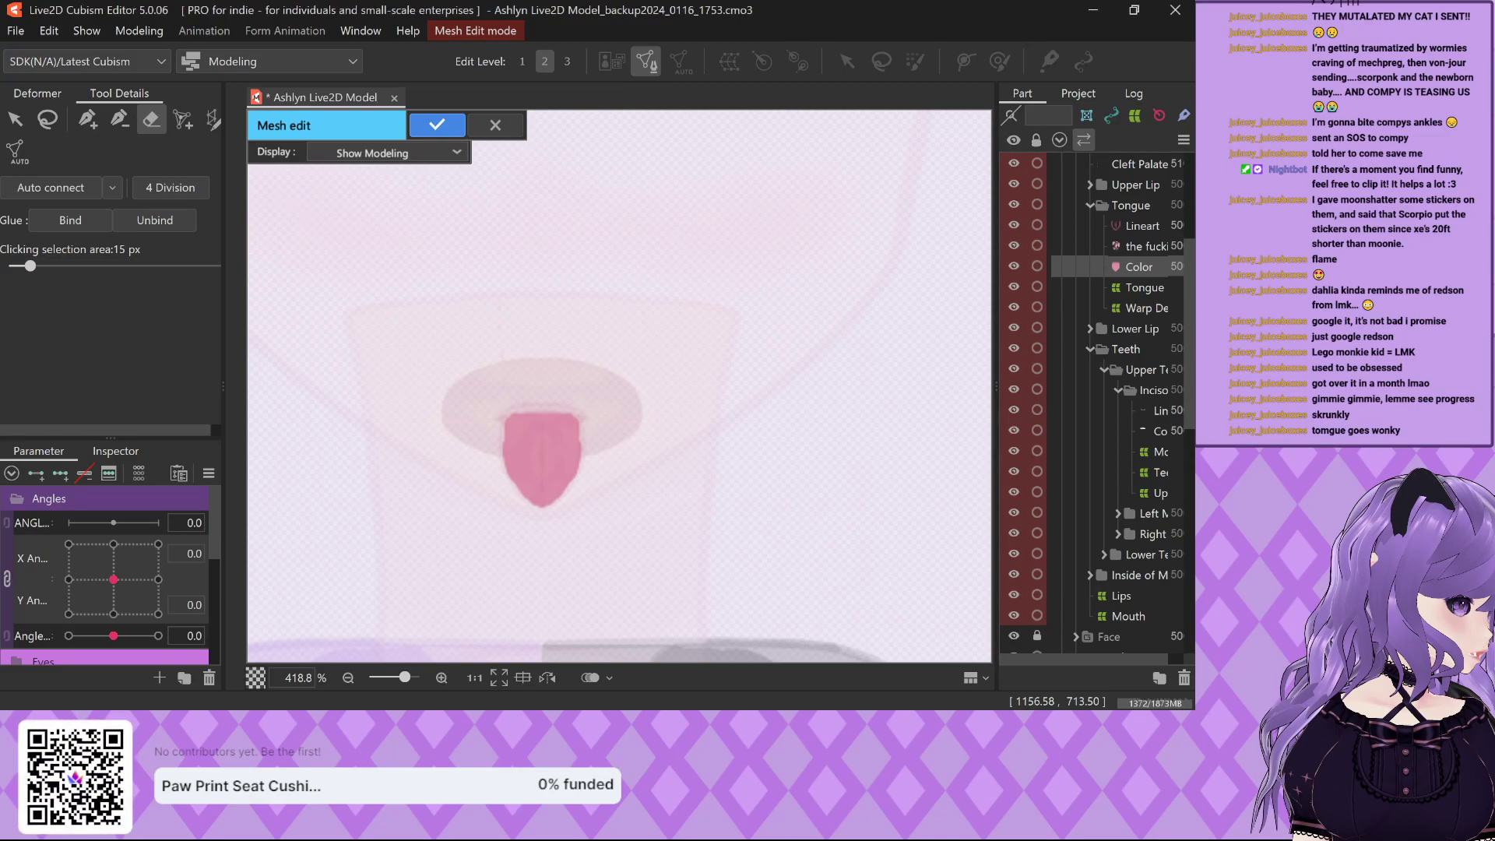
scroll(510, 492, up, 5)
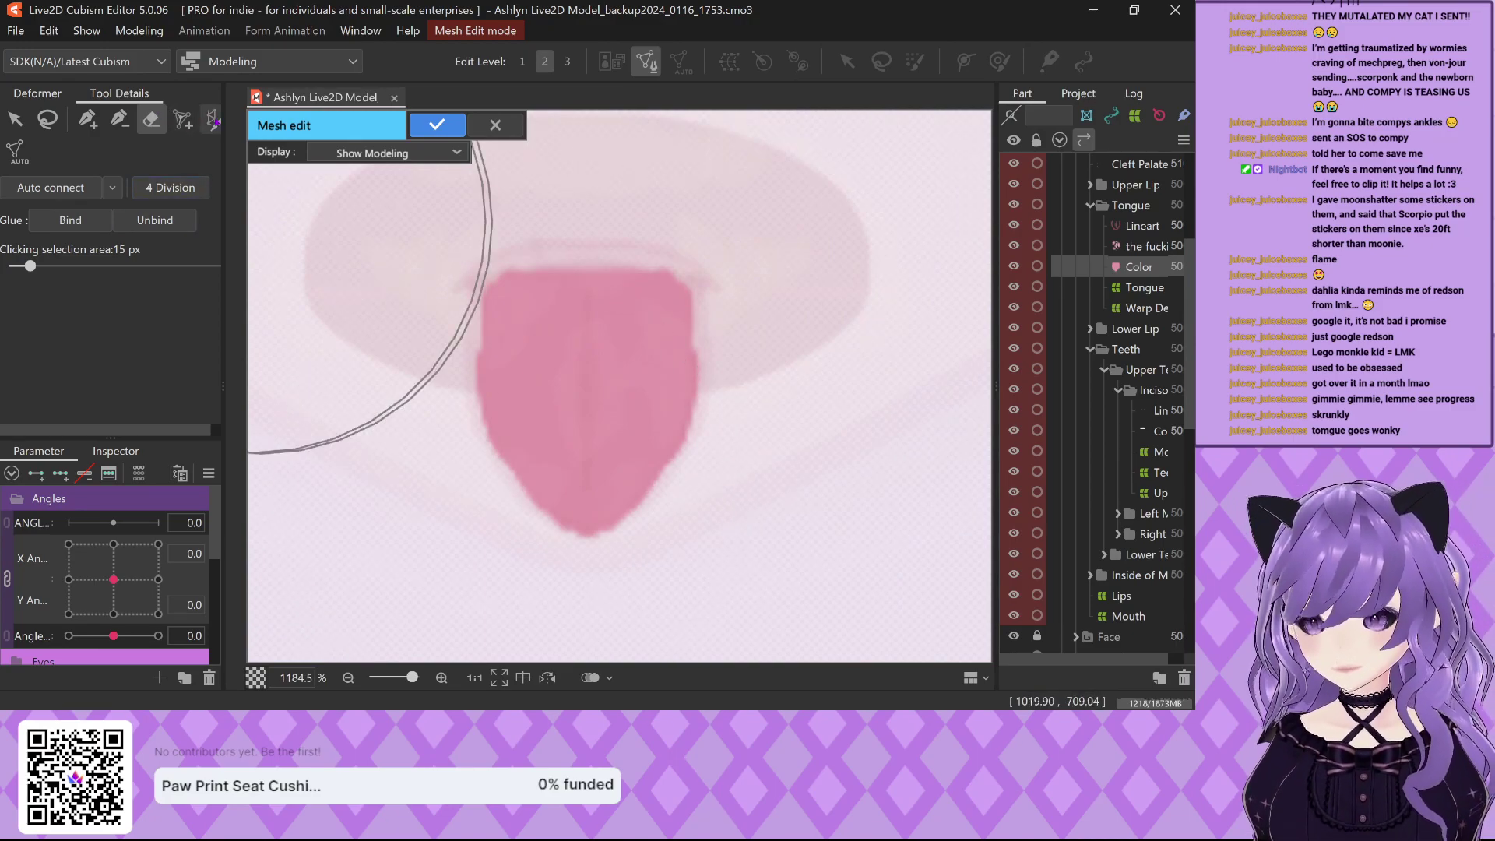
Switch to the pen tool and turn on Mirror Edit.
click(87, 118)
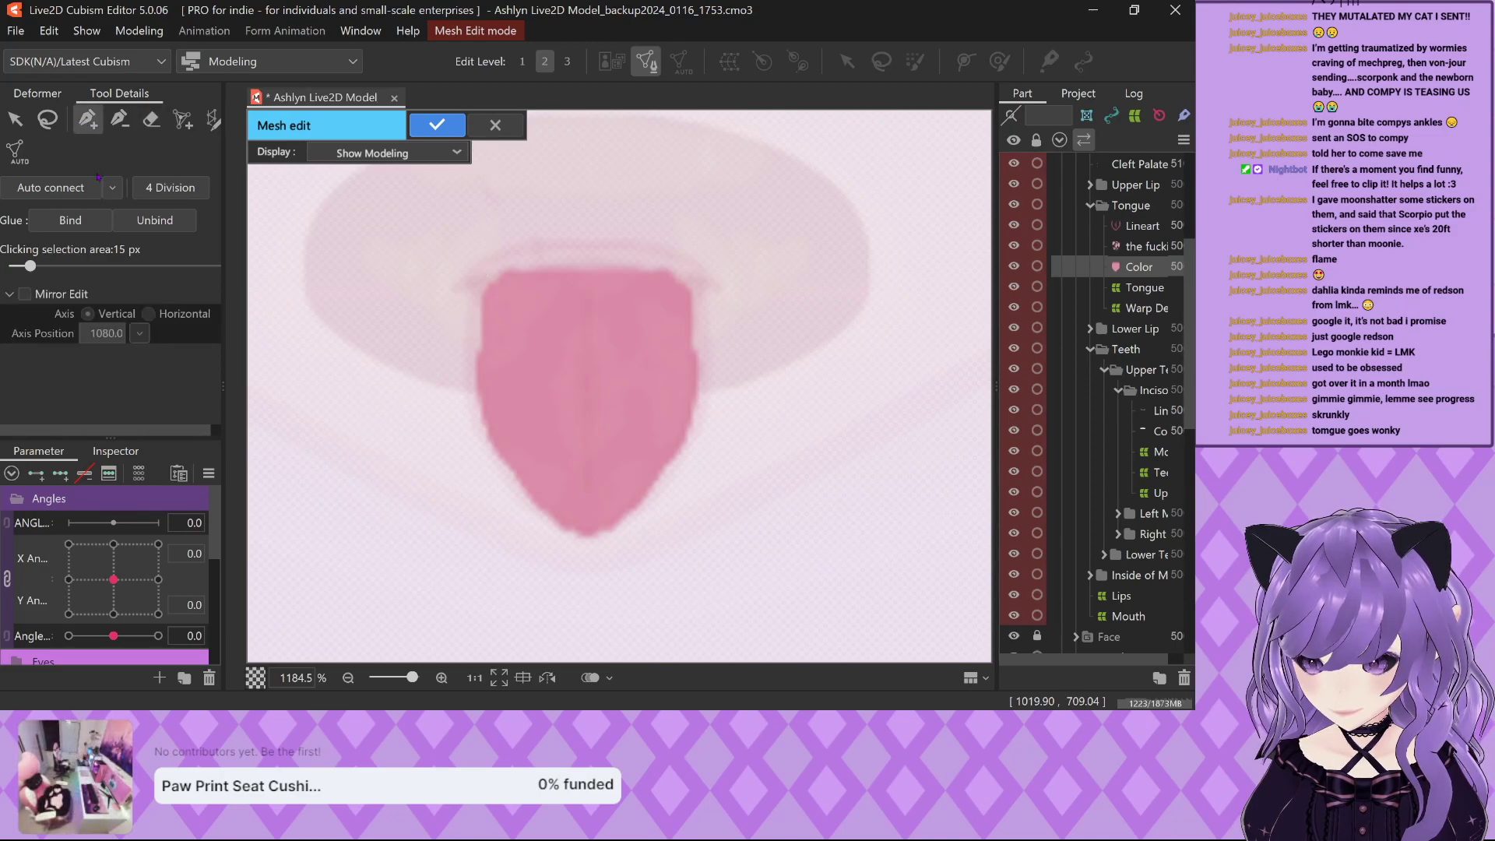
click(118, 194)
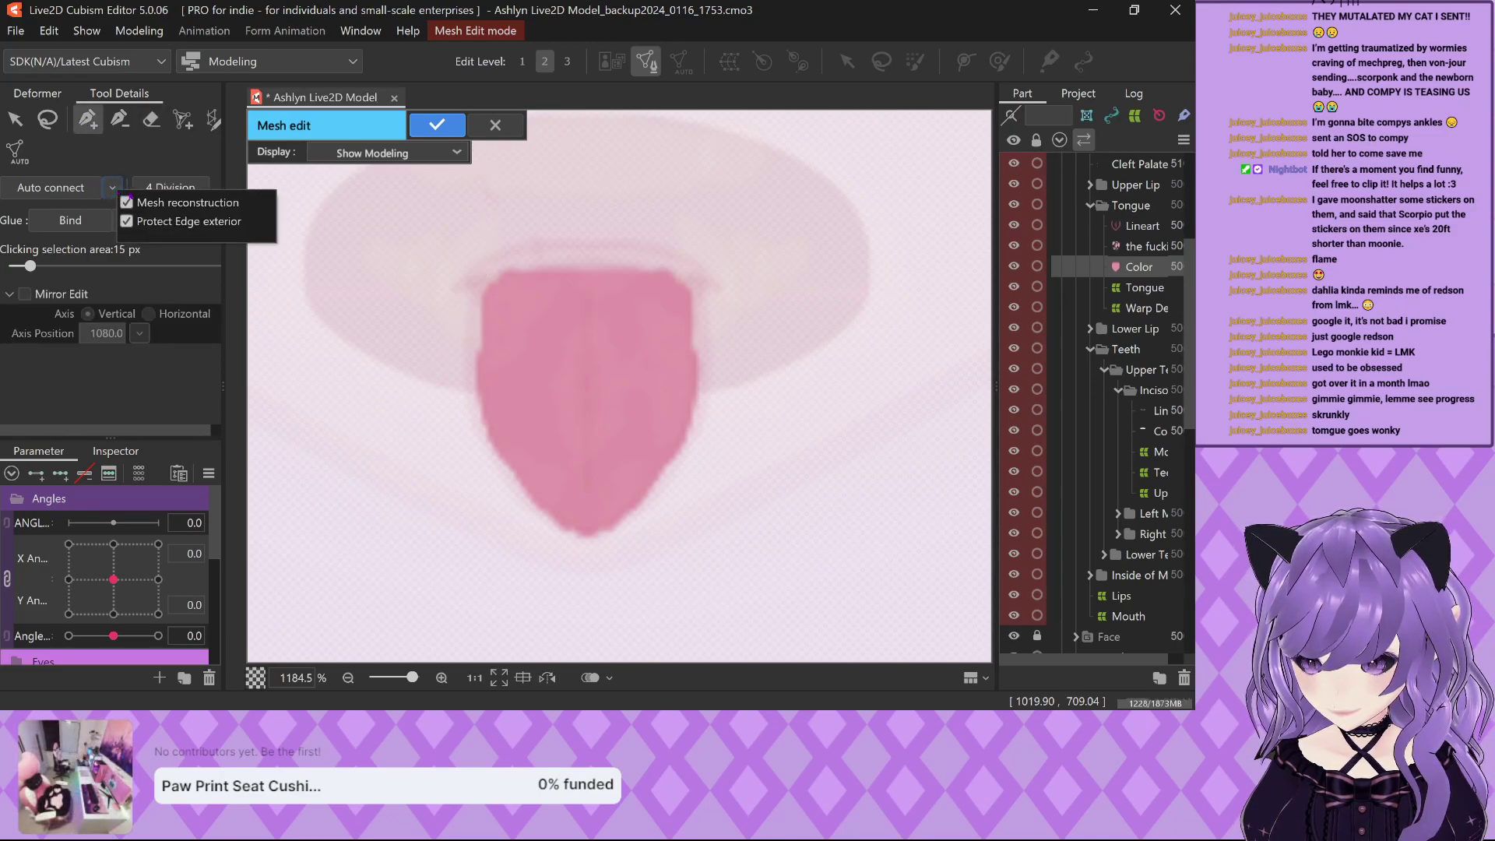
click(24, 293)
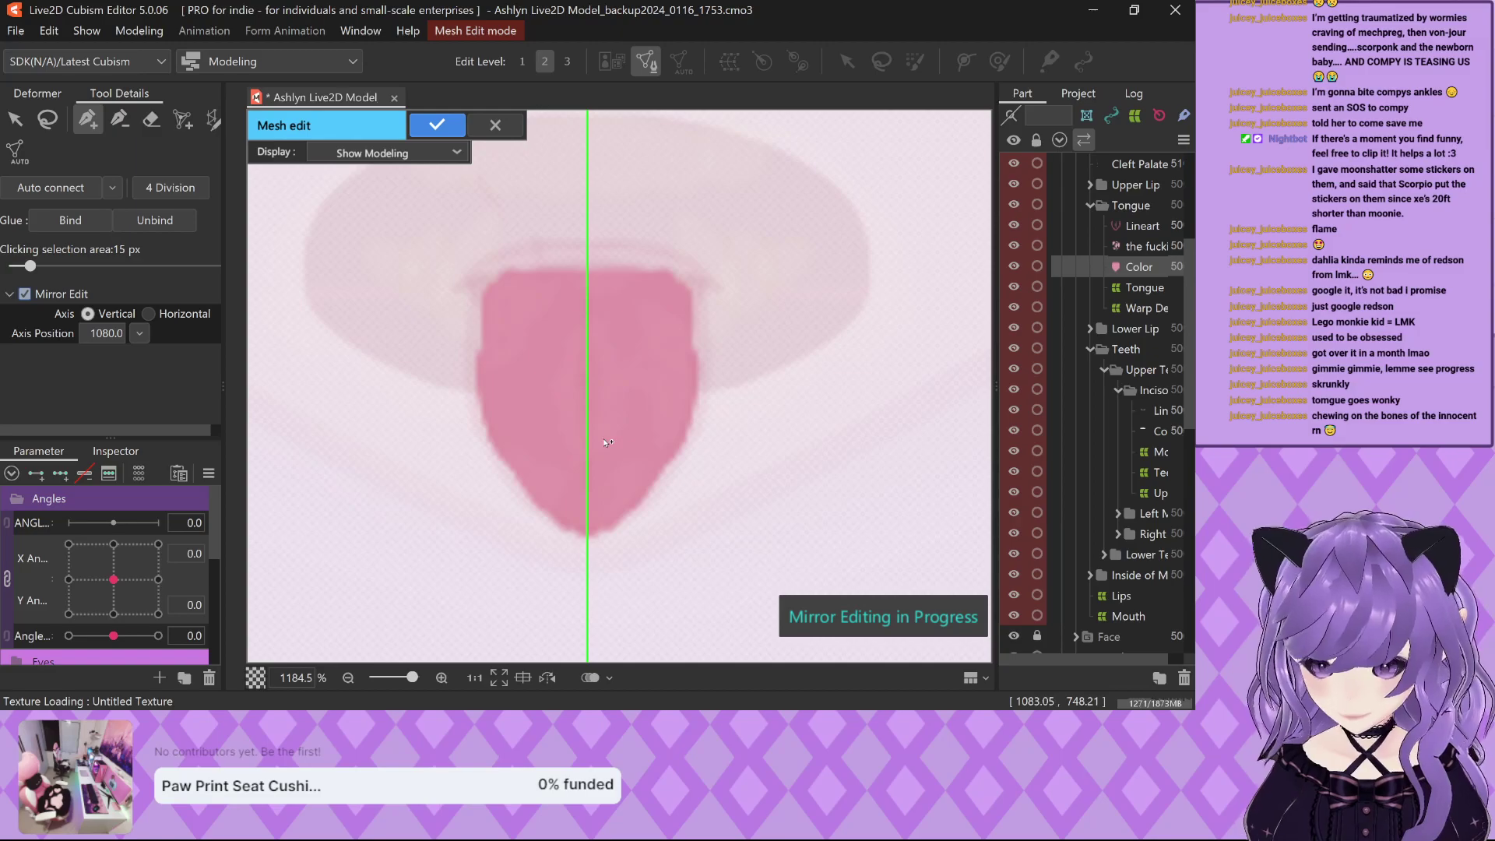
scroll(622, 460, up, 2)
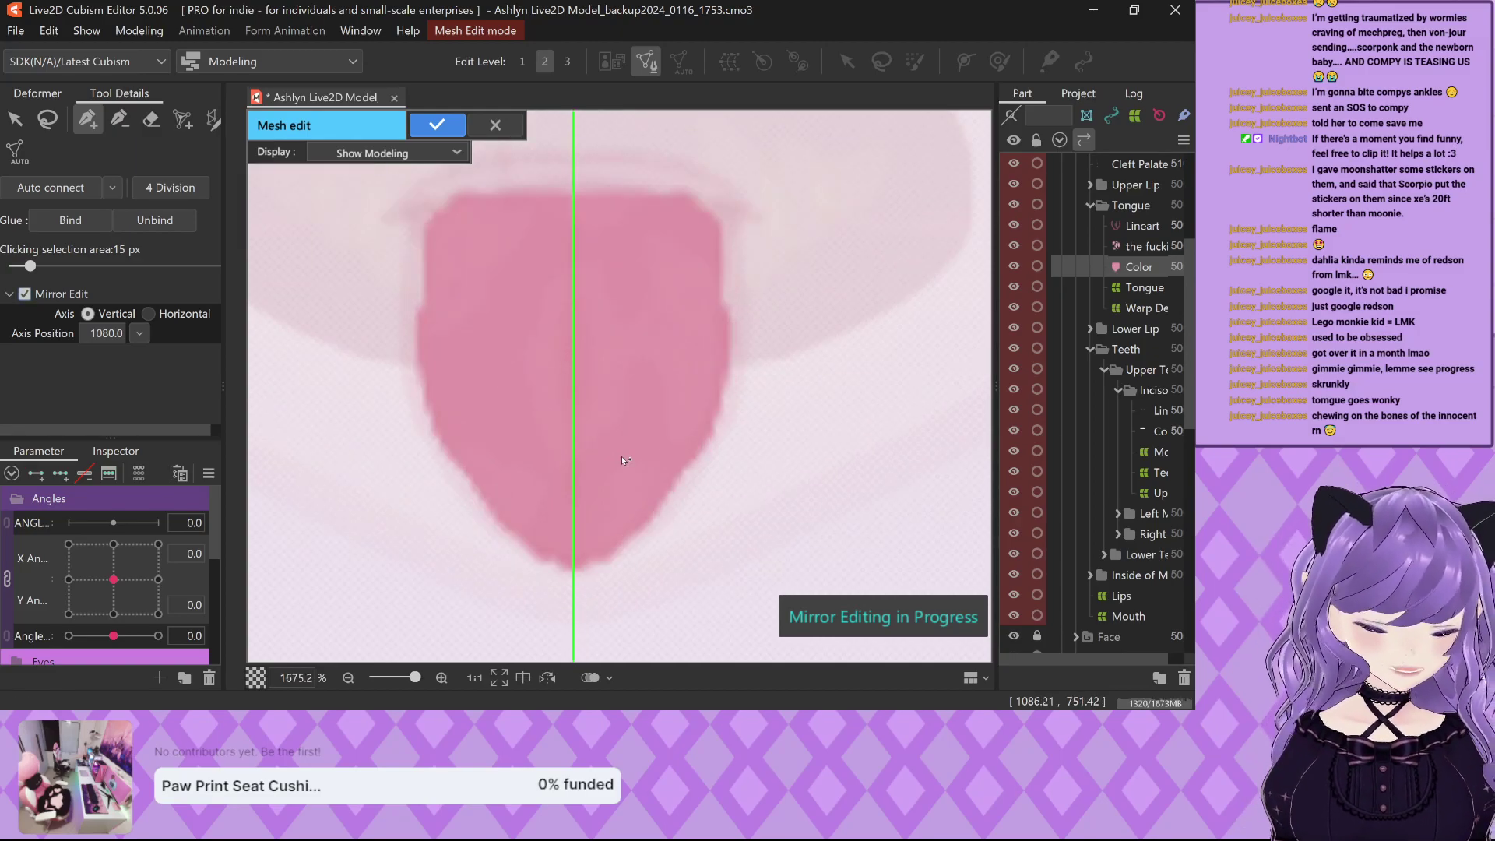
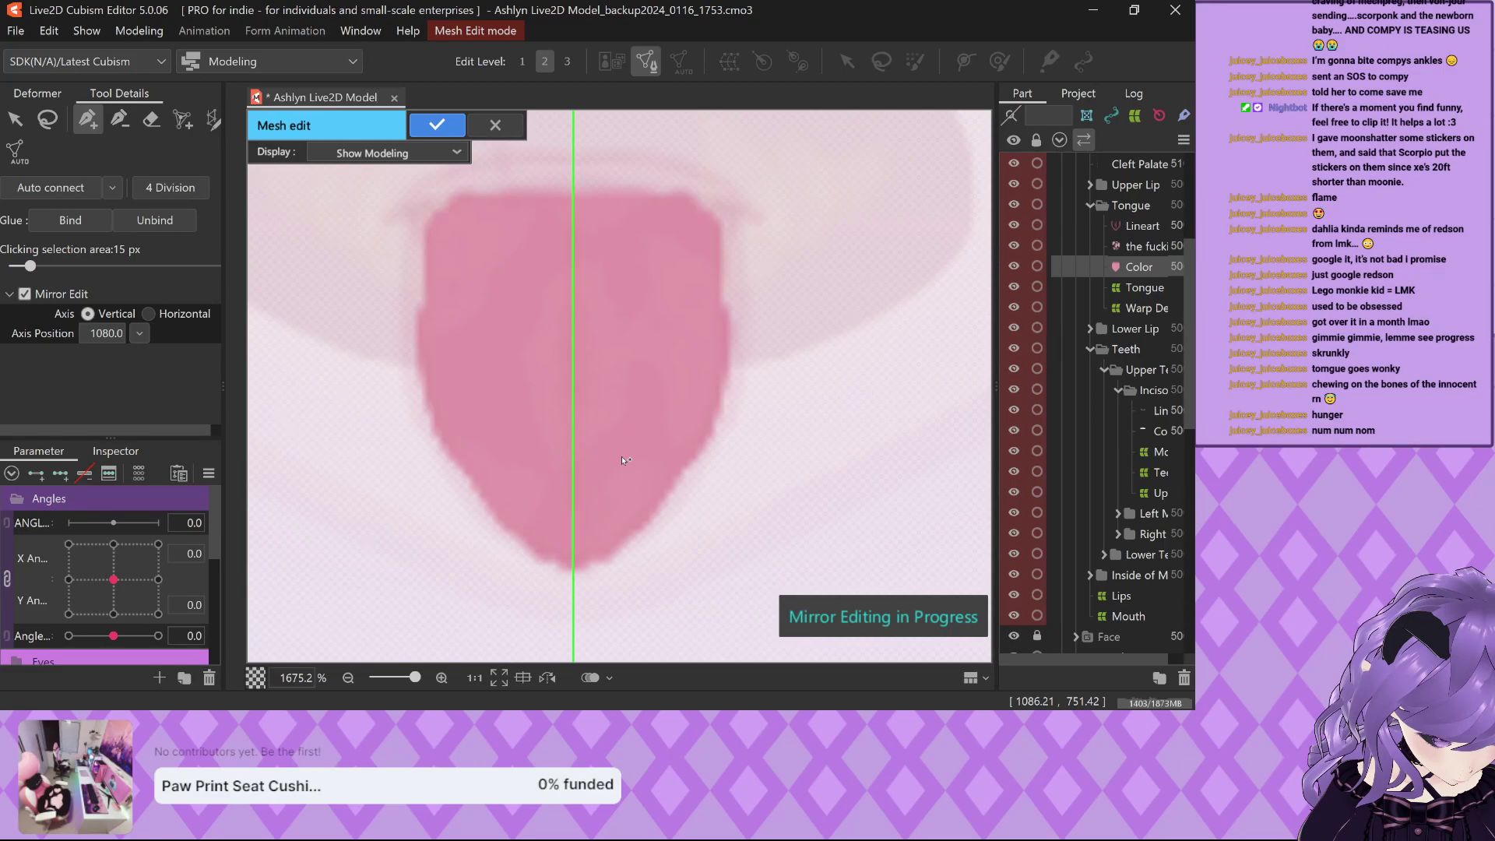
Outline the tongue with a mirrored ring of mesh points from below the tip to the top centre.
click(573, 583)
click(513, 562)
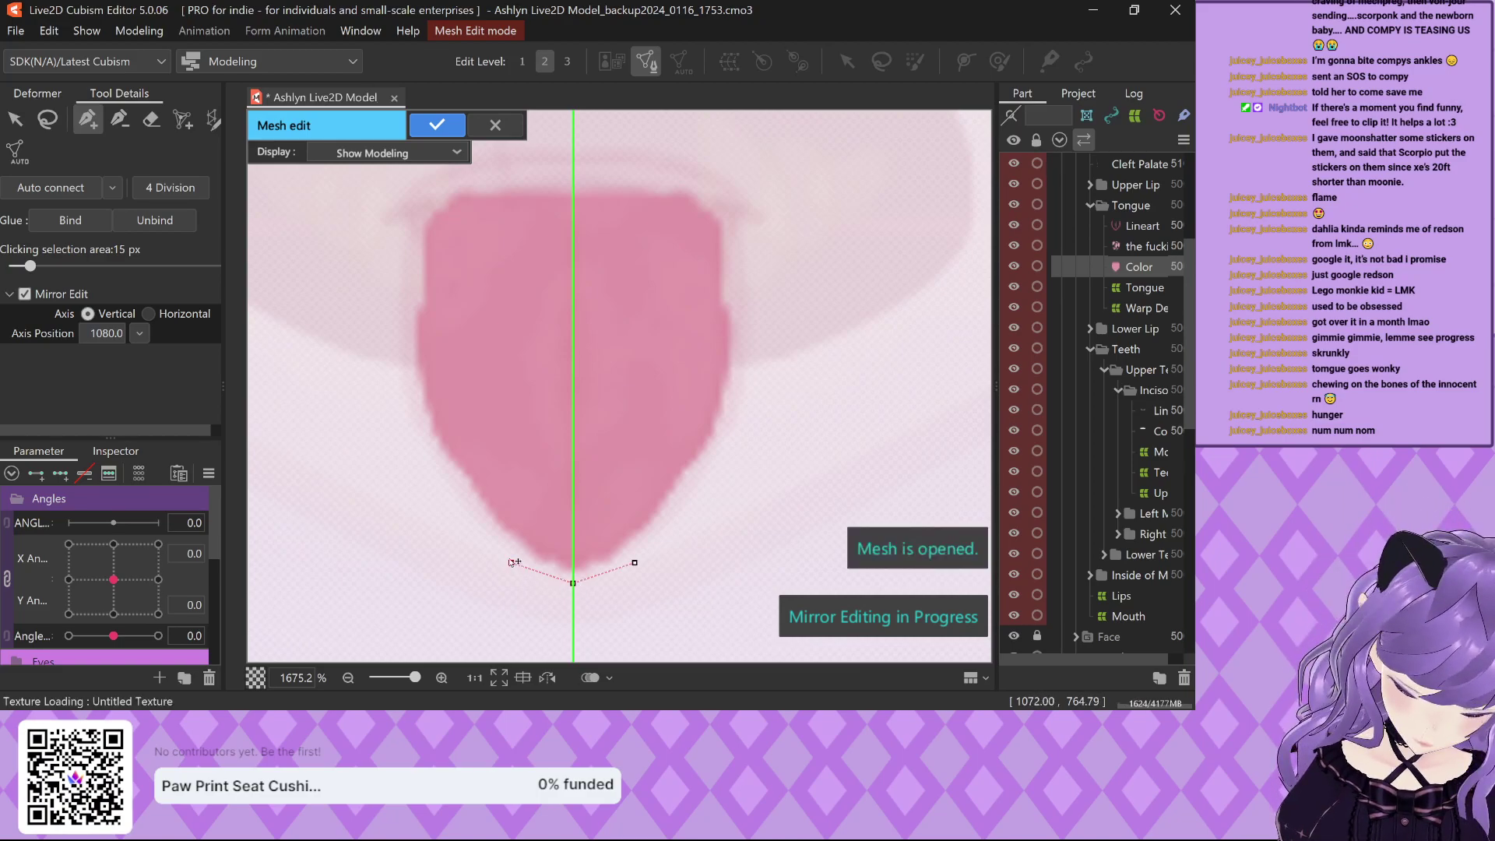
click(454, 505)
click(420, 453)
click(403, 375)
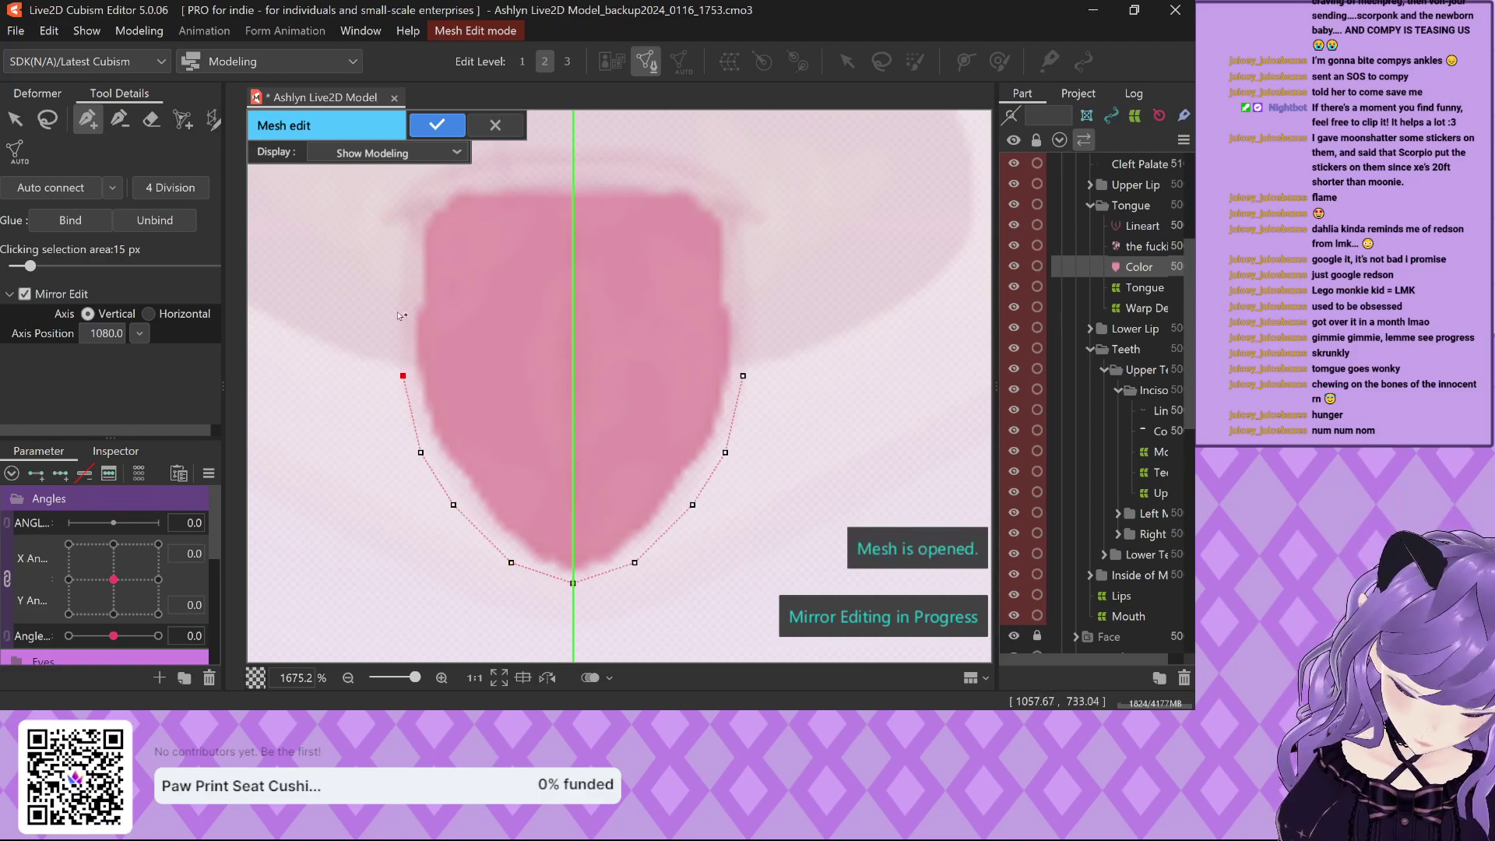
click(396, 312)
click(400, 243)
click(417, 190)
click(485, 165)
click(540, 157)
click(574, 154)
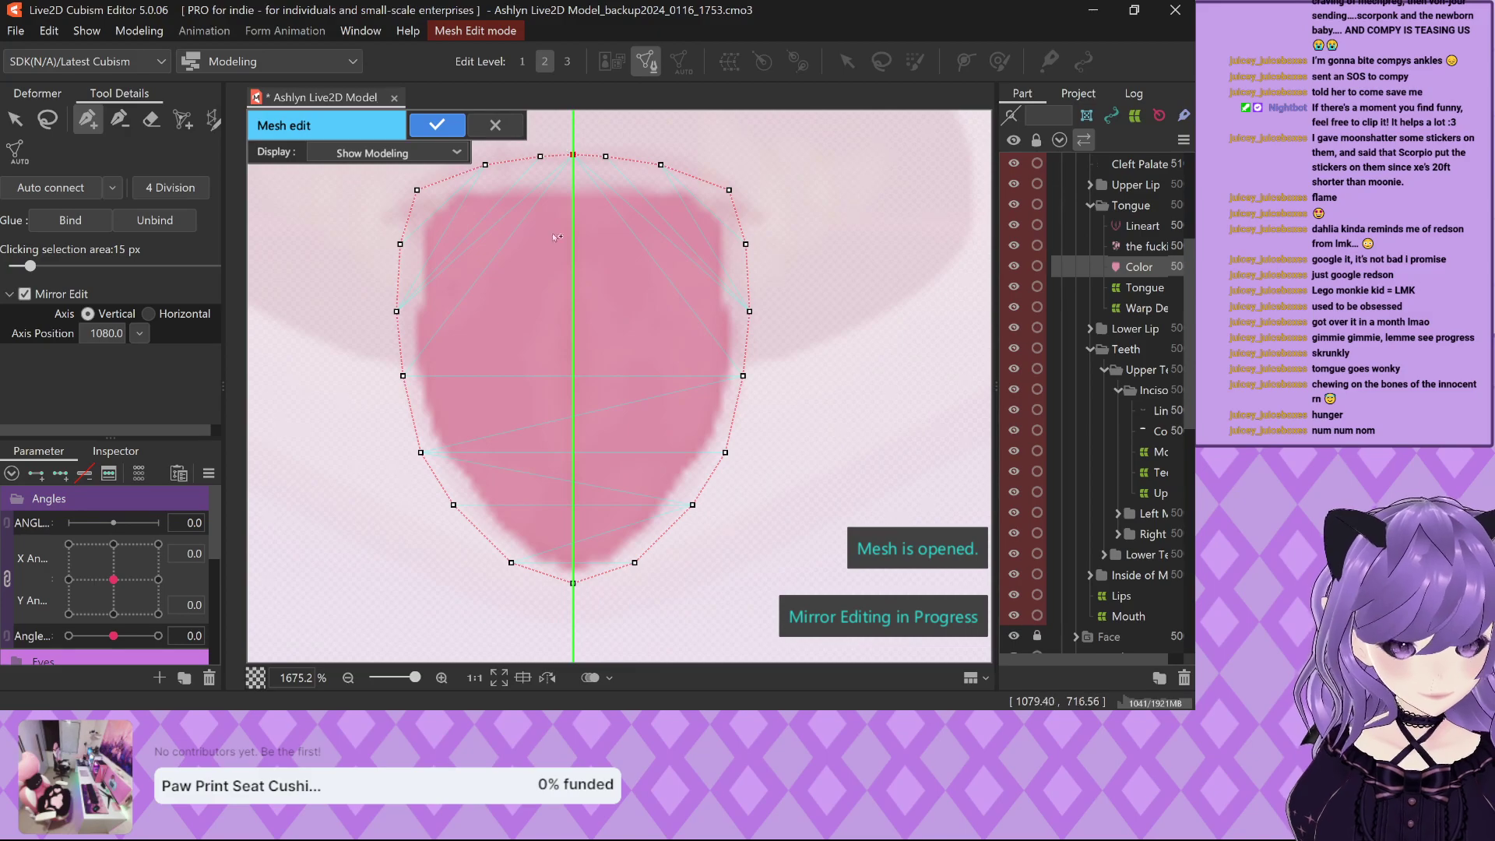
Fill the outline with Auto connect triangles and check its connection options.
scroll(516, 403, down, 2)
scroll(521, 229, up, 3)
scroll(521, 229, down, 2)
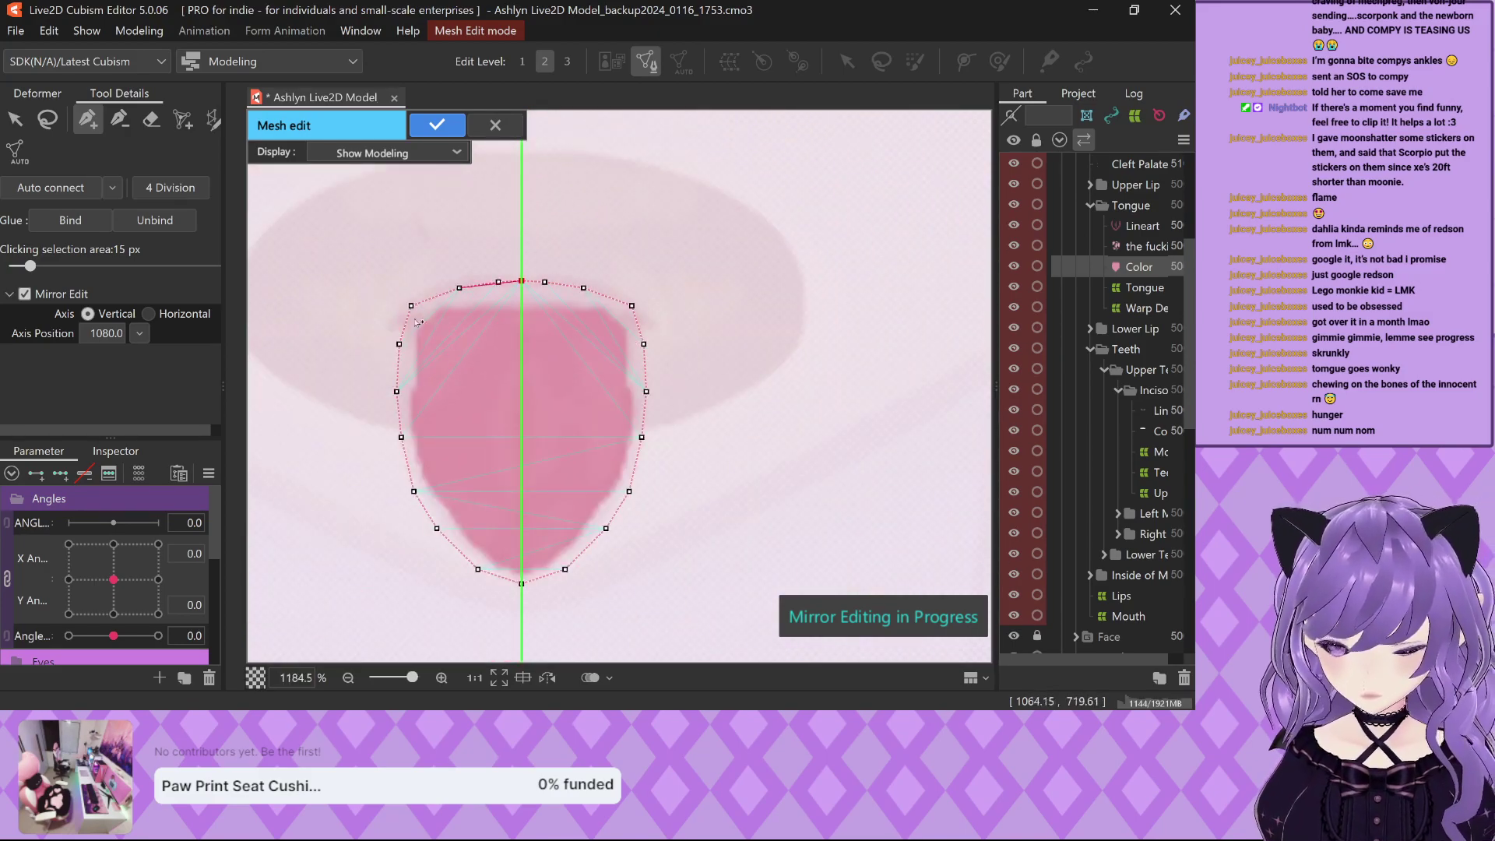
scroll(366, 253, up, 1)
click(71, 189)
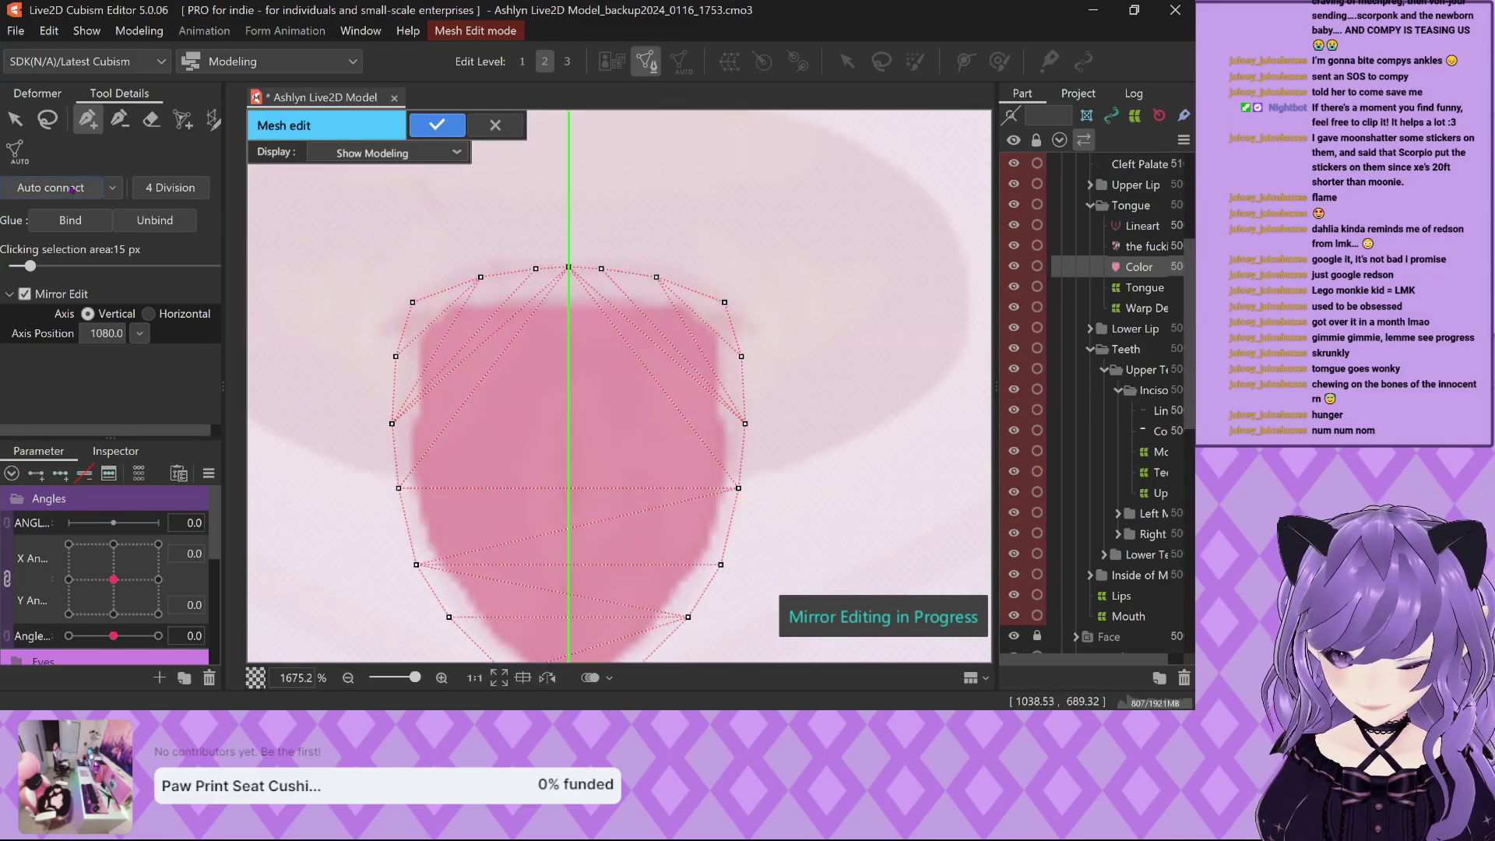
click(116, 189)
click(116, 189)
click(113, 188)
click(180, 160)
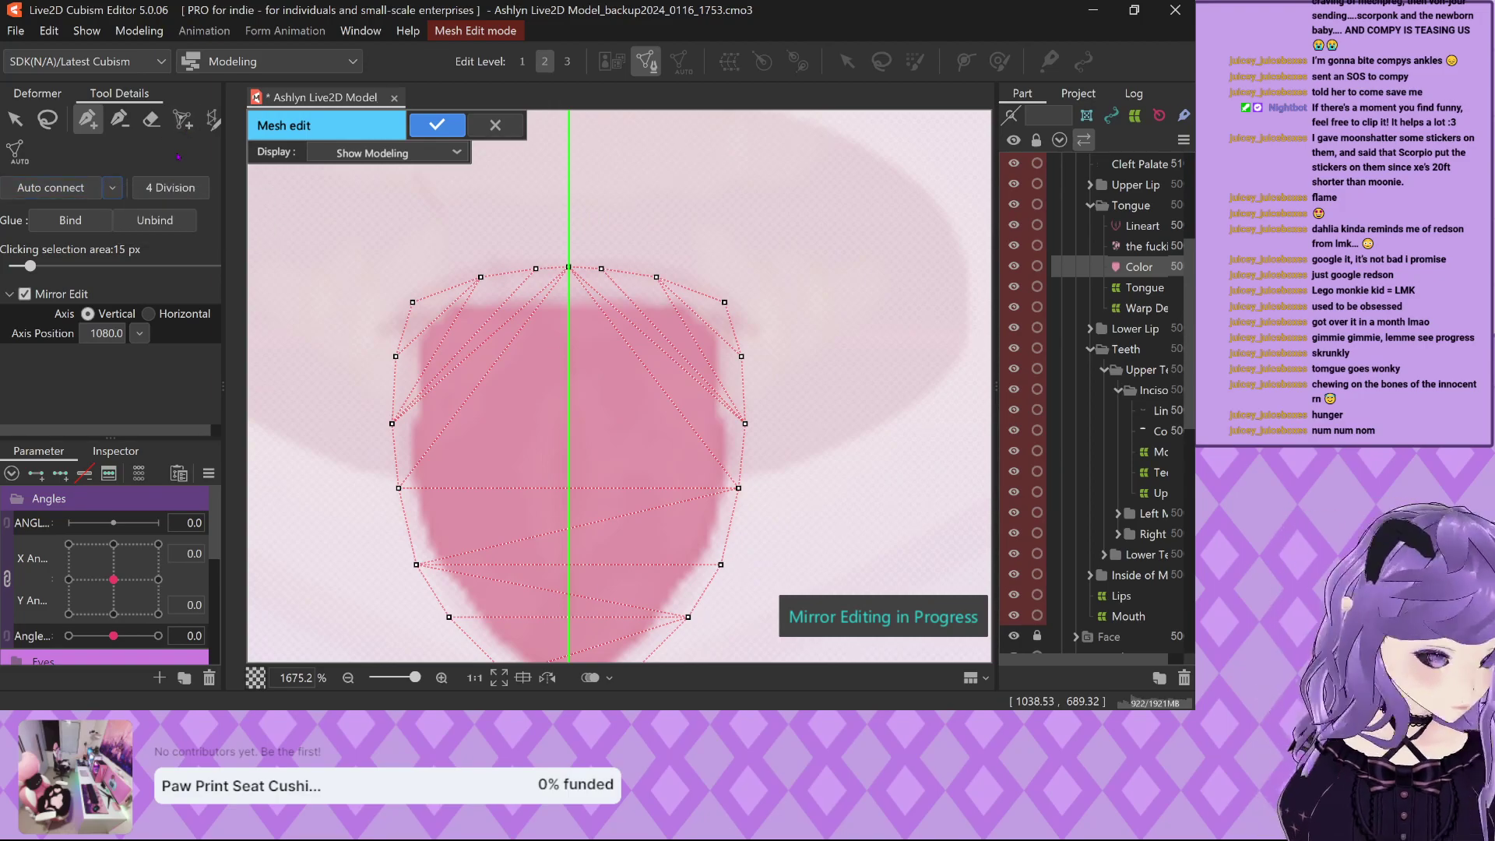
Undo the auto triangulation and add two centre-line points on the mirror axis.
key(ctrl+z)
key(ctrl+z)
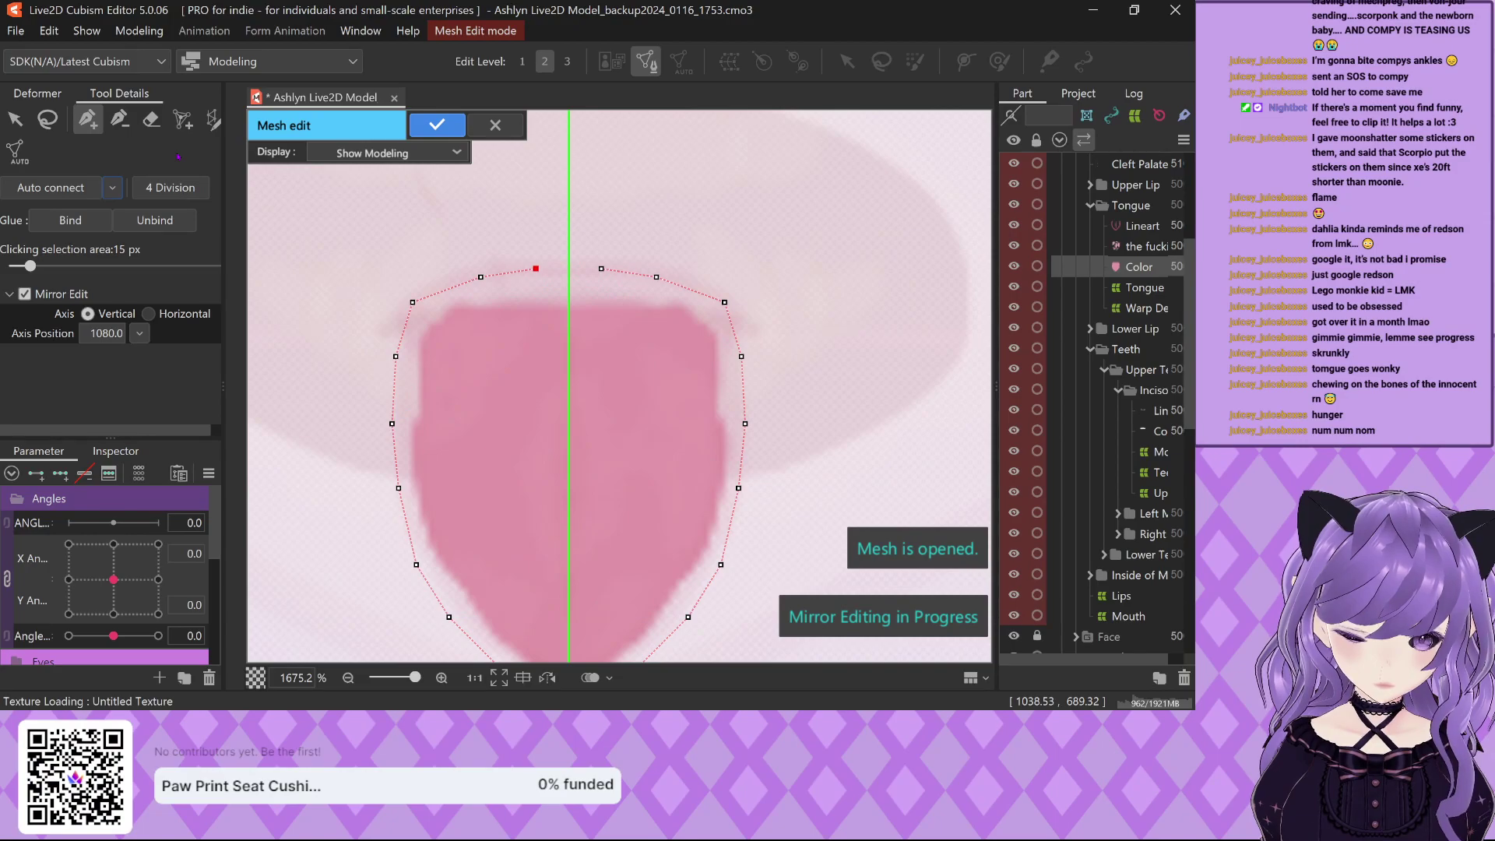
key(ctrl+z)
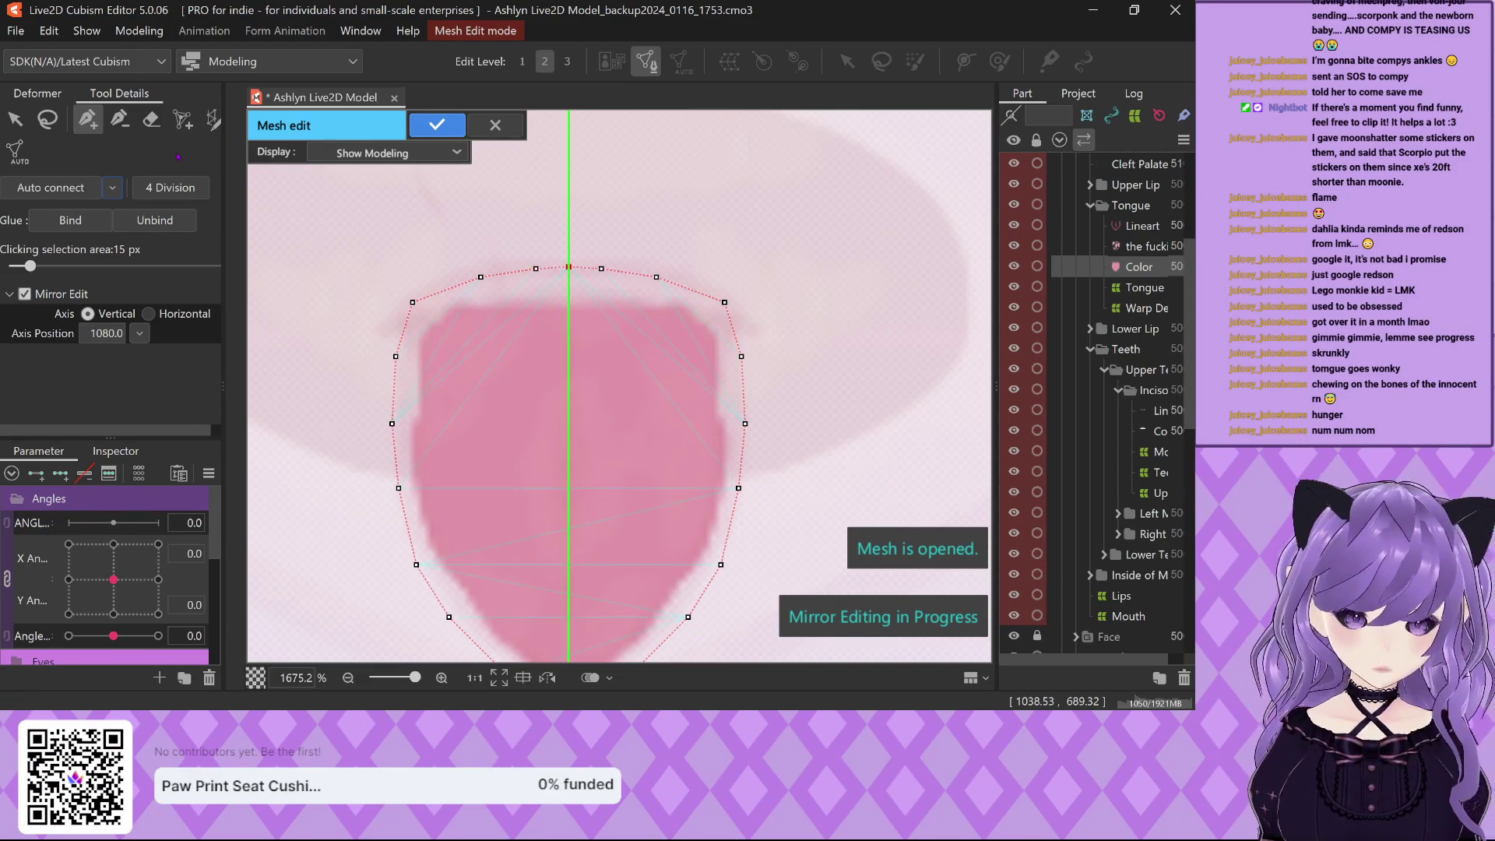
click(567, 402)
click(567, 530)
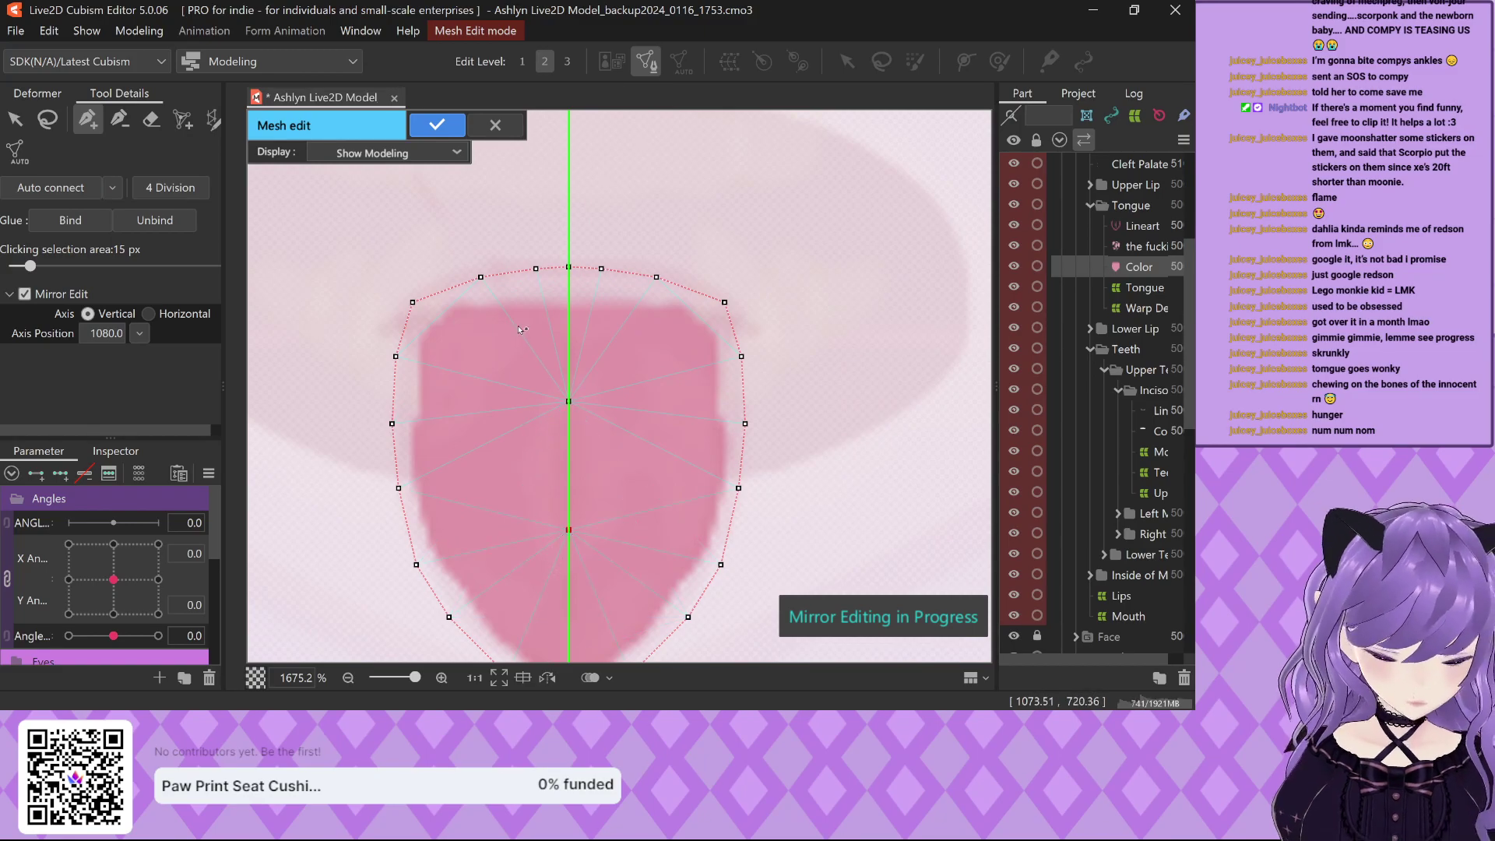
Zoom into the tongue and connect the lower outline points to the centre-line points.
scroll(521, 330, down, 3)
scroll(537, 441, up, 6)
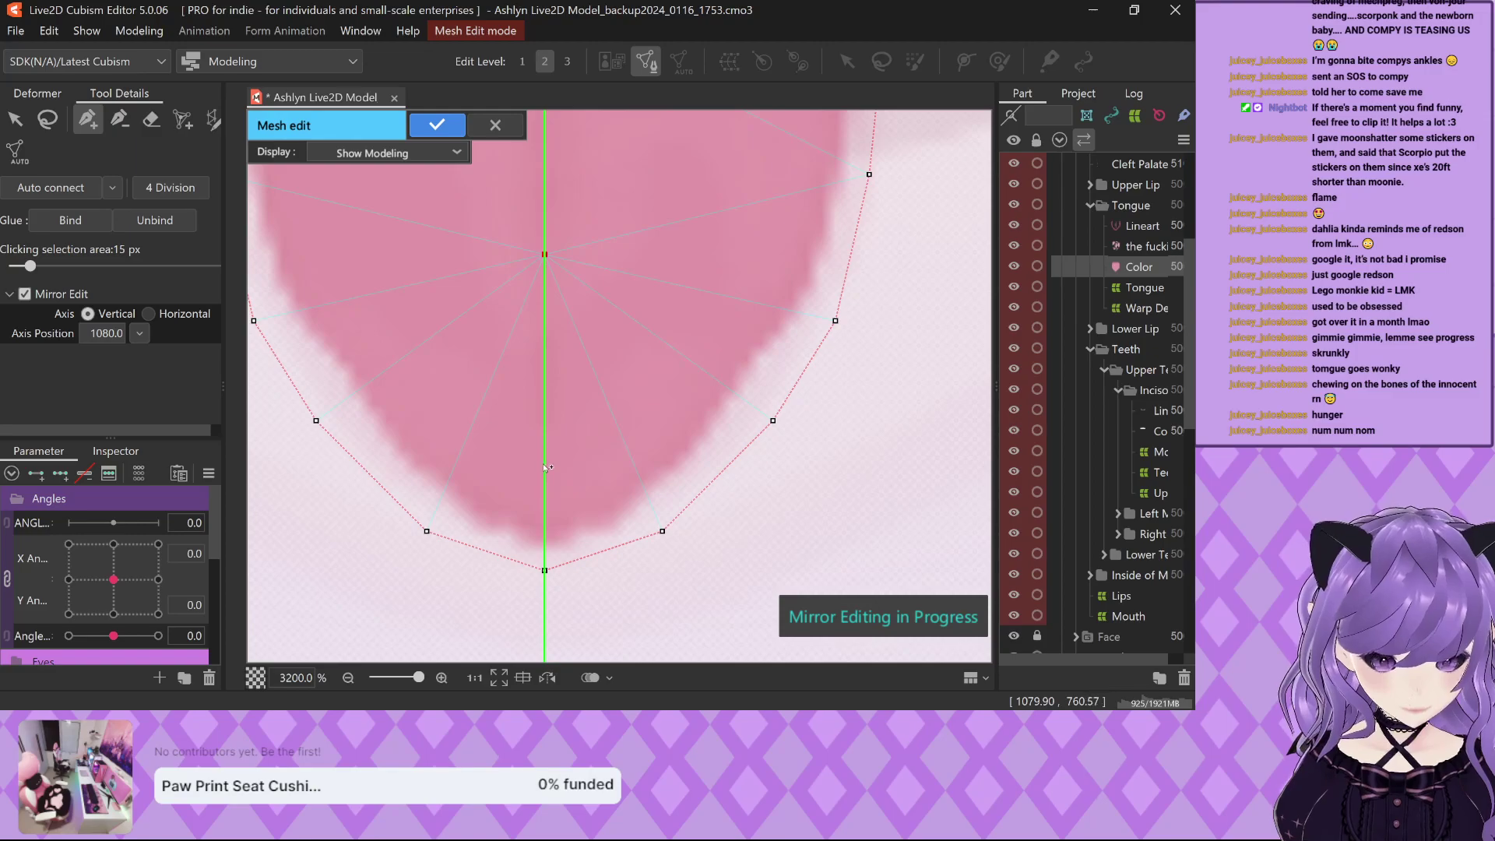
scroll(530, 545, down, 3)
scroll(529, 413, up, 3)
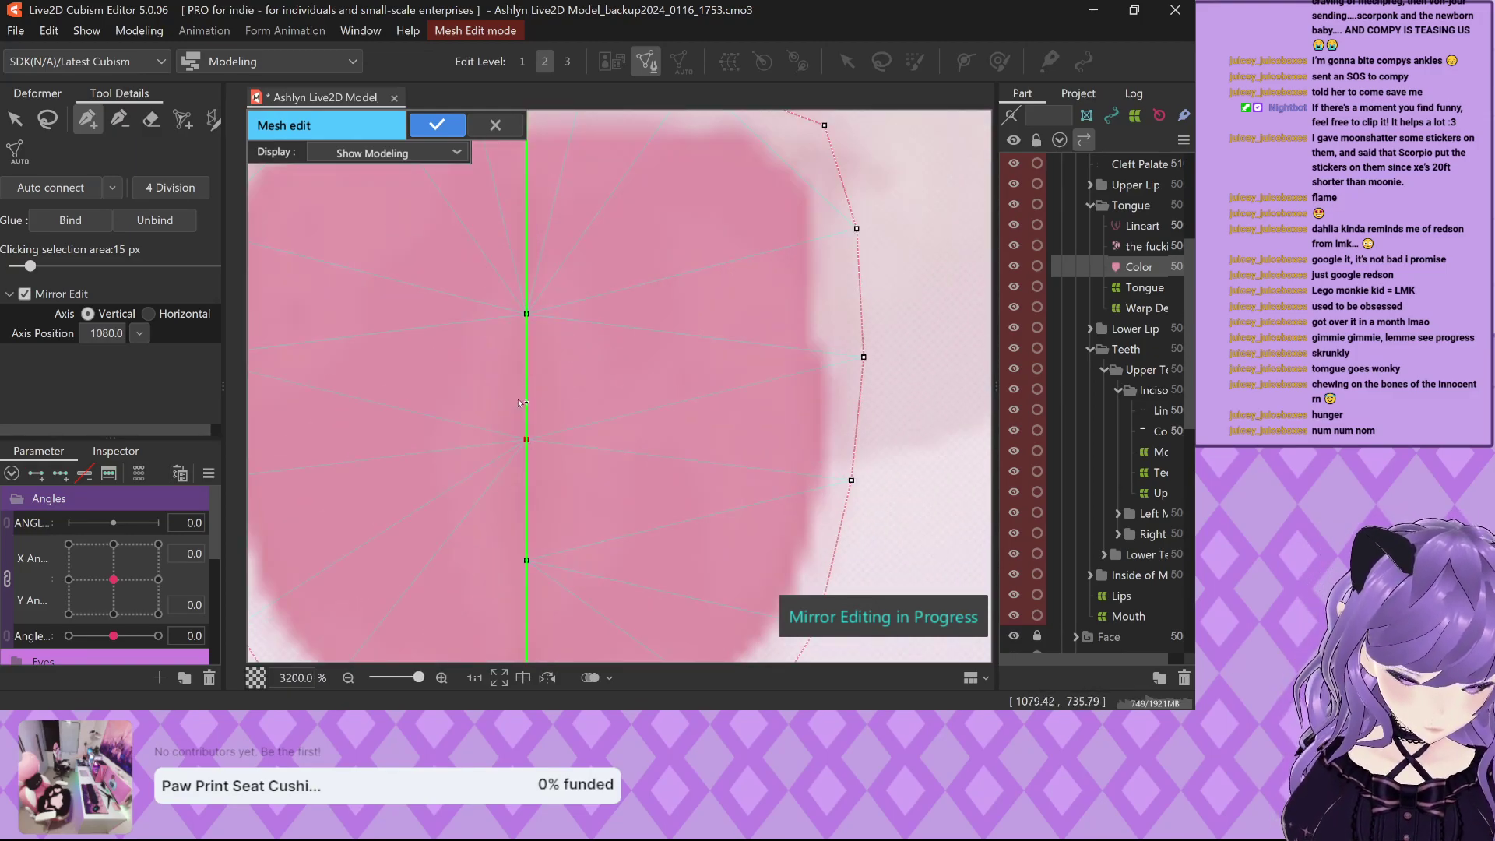
scroll(527, 370, down, 1)
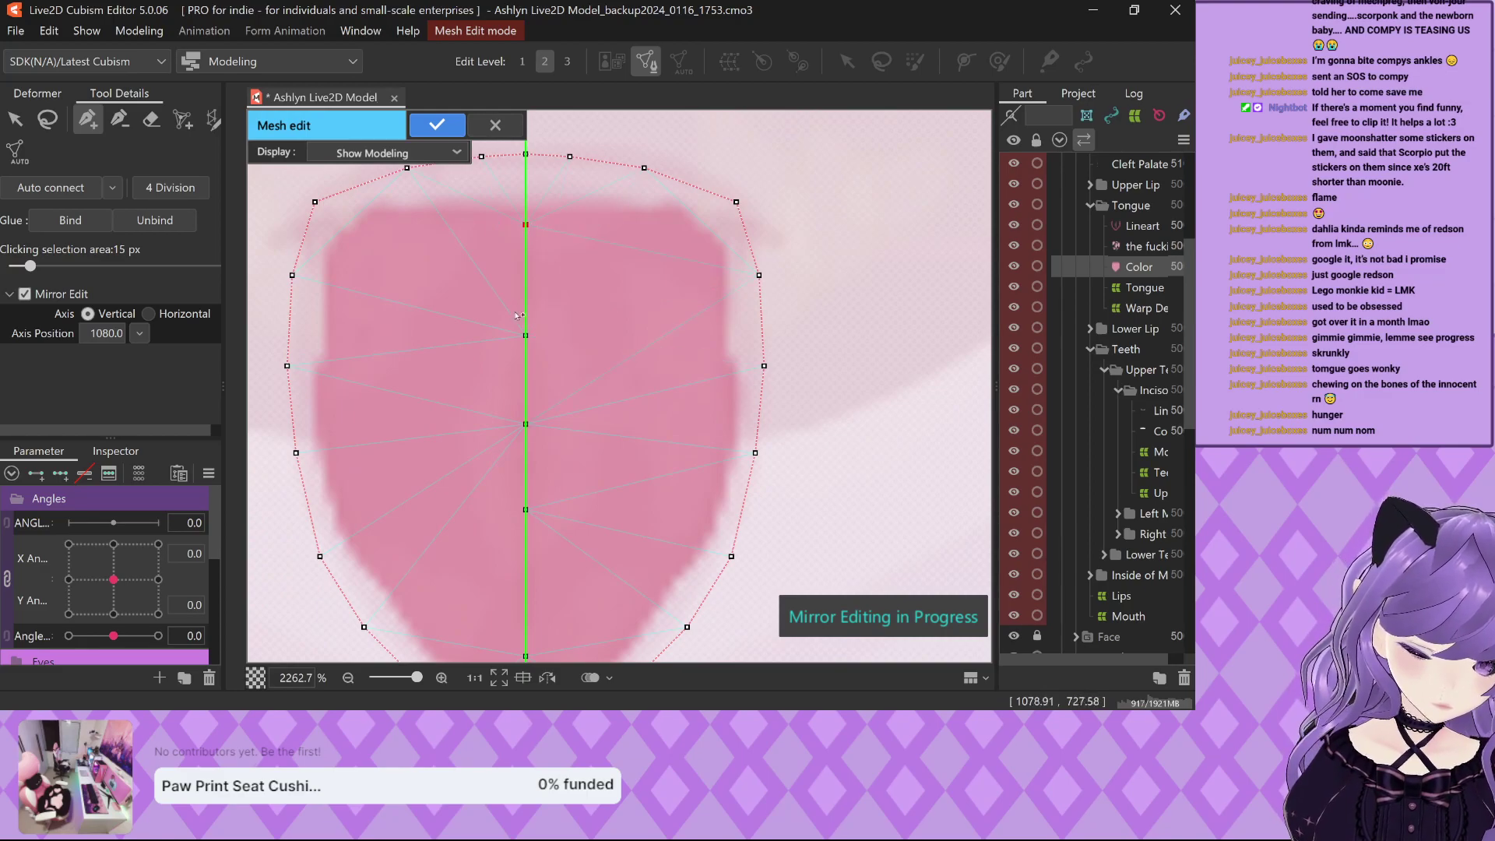
scroll(518, 367, down, 2)
scroll(514, 545, up, 2)
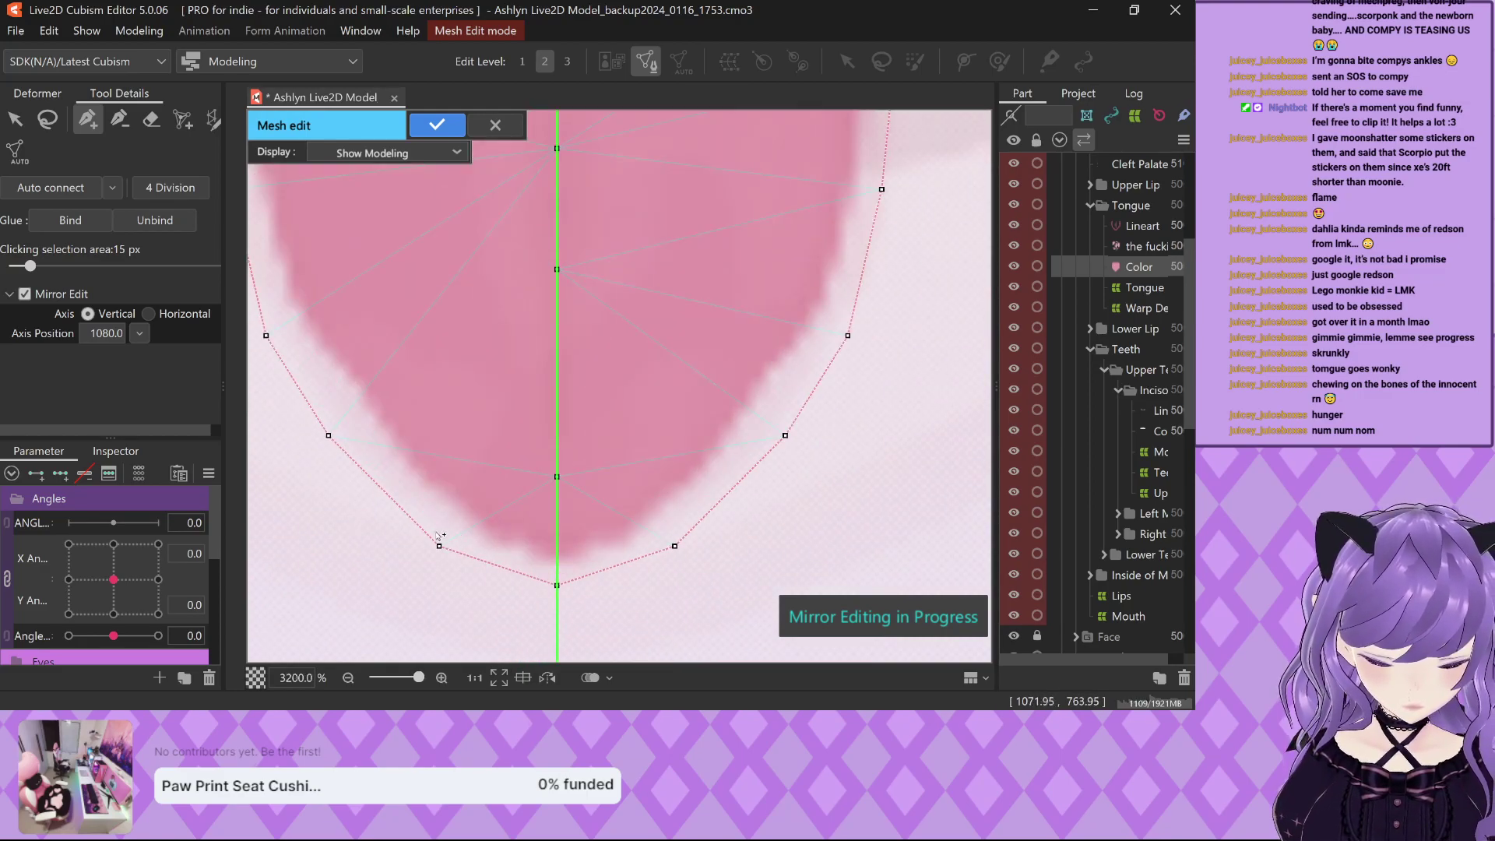
scroll(464, 556, down, 2)
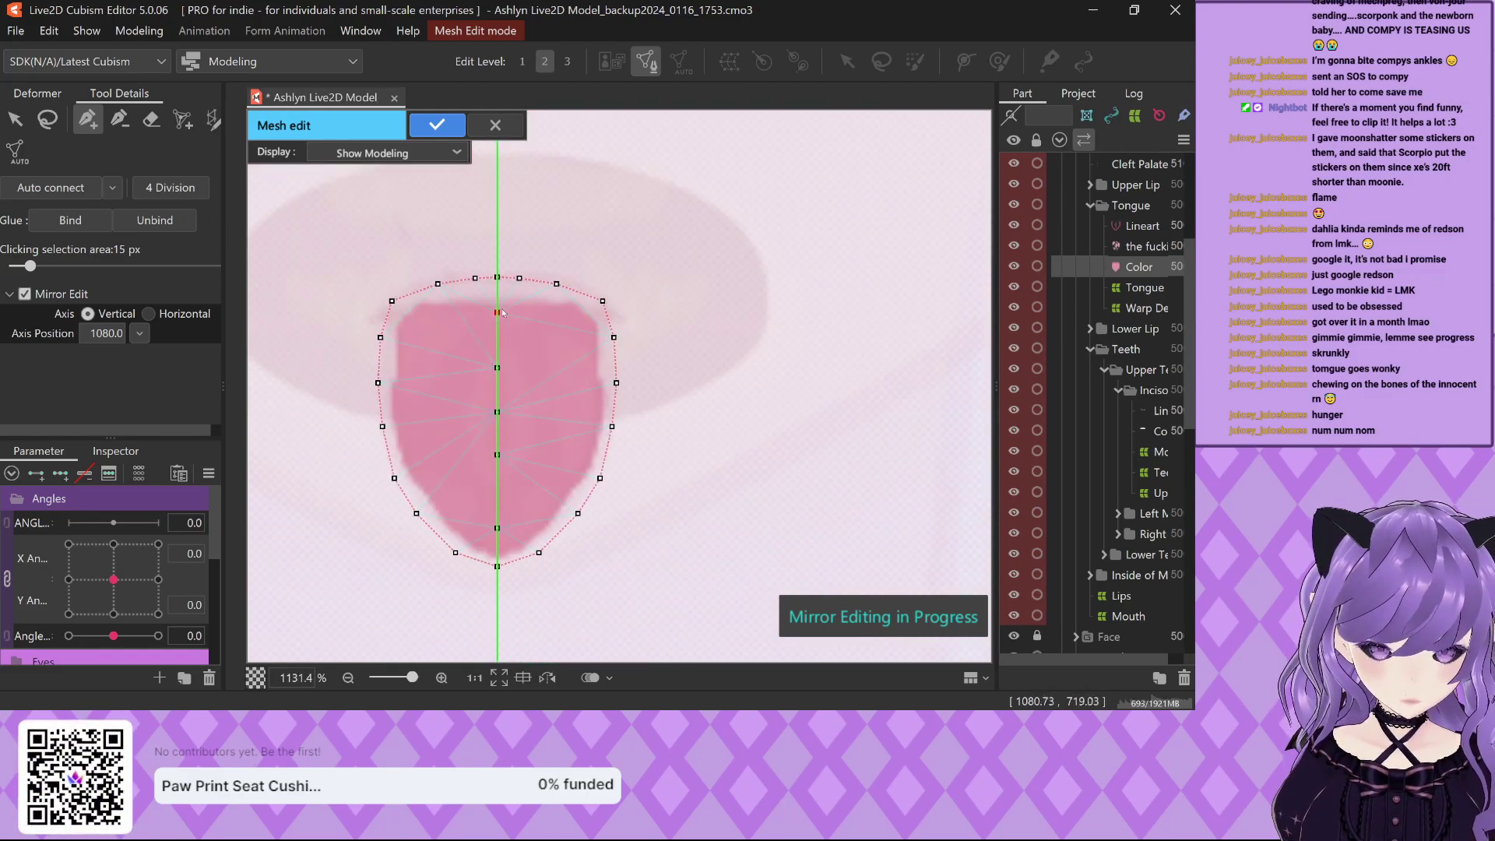
scroll(502, 311, up, 3)
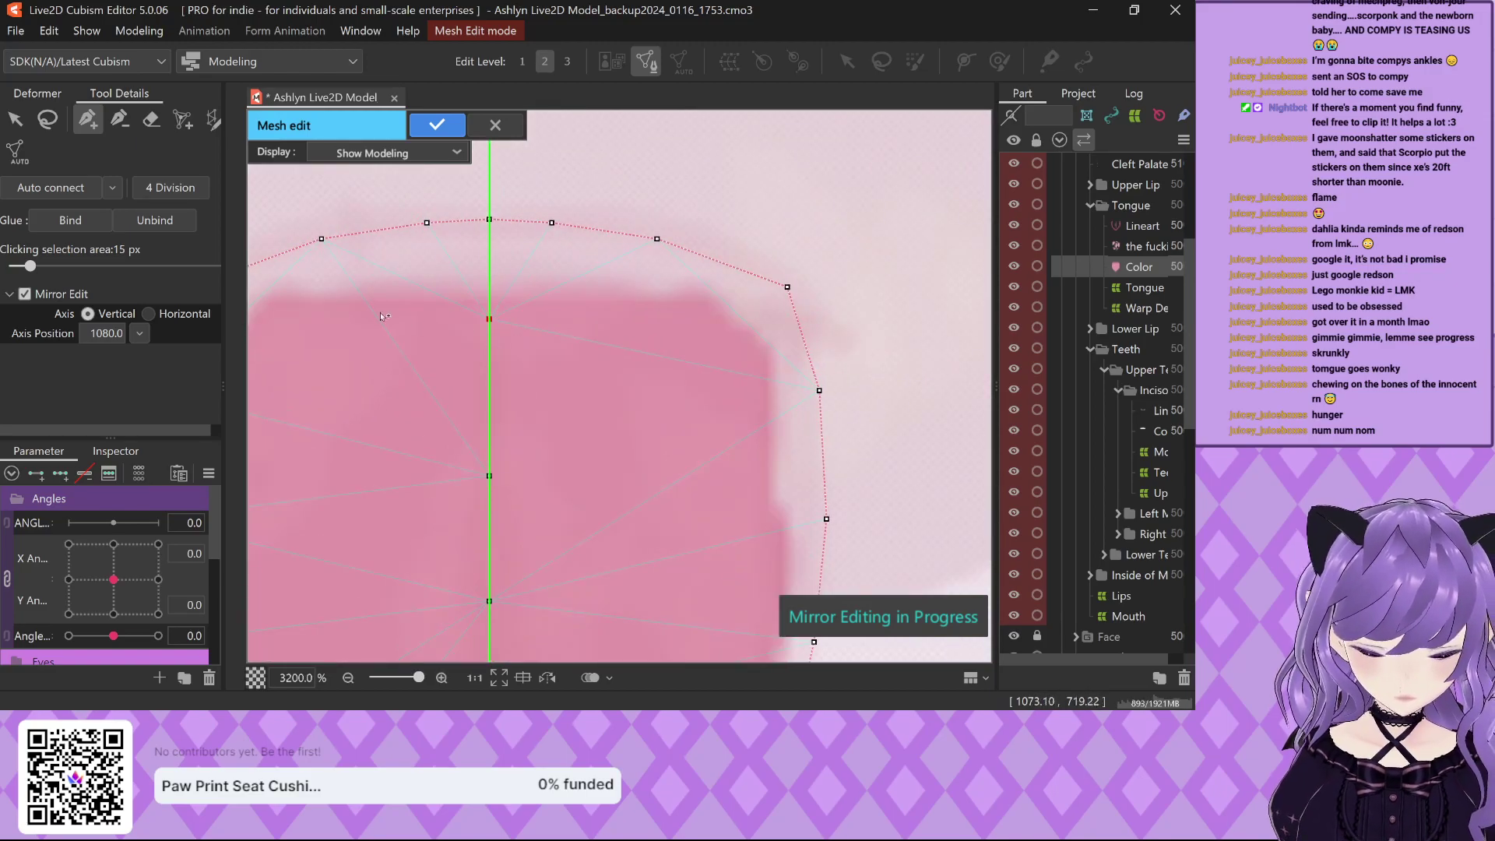
scroll(378, 318, down, 3)
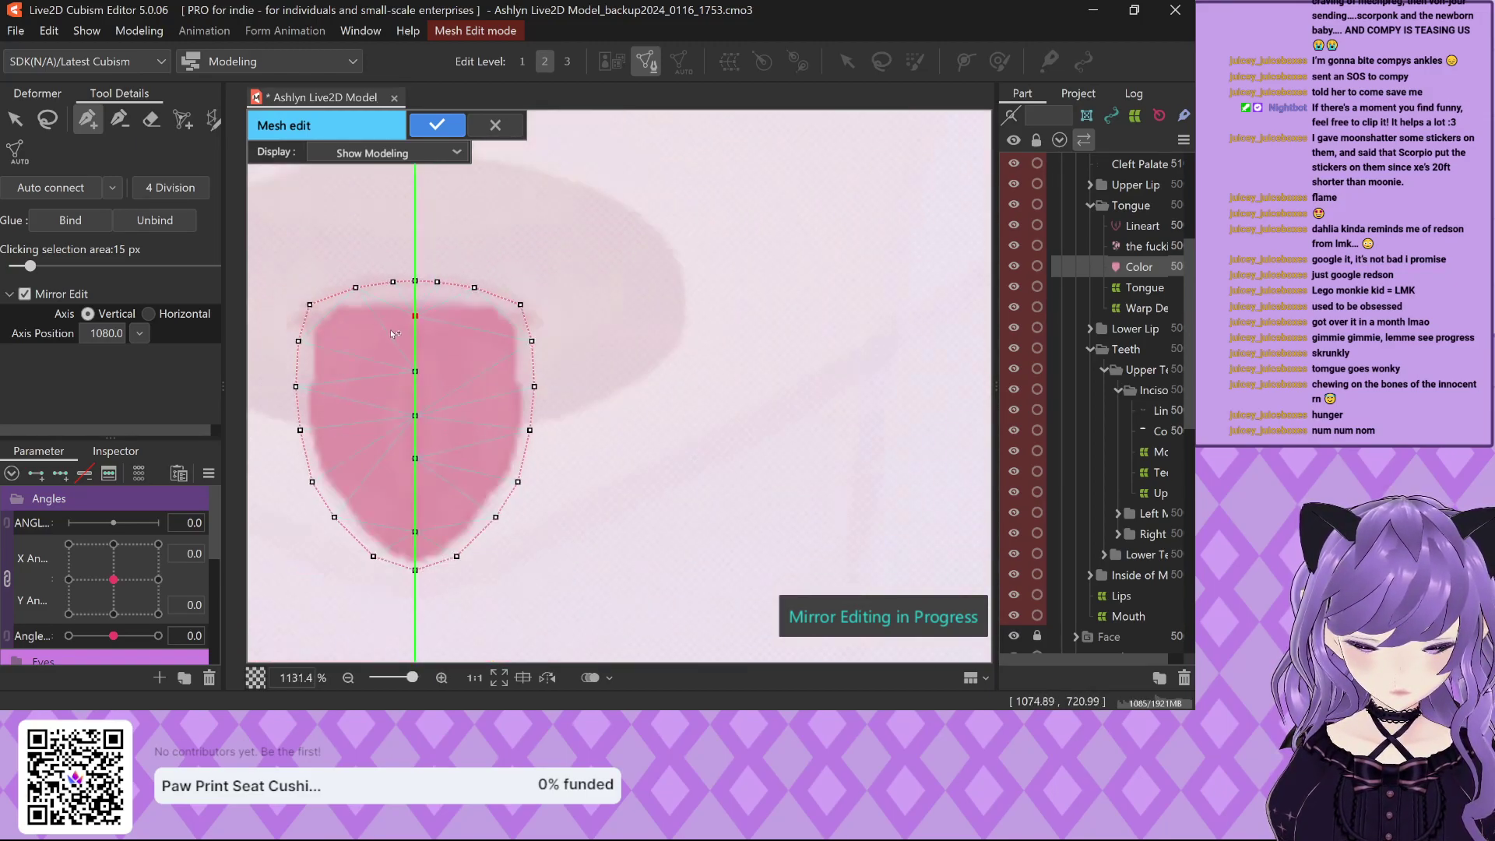
scroll(394, 327, up, 3)
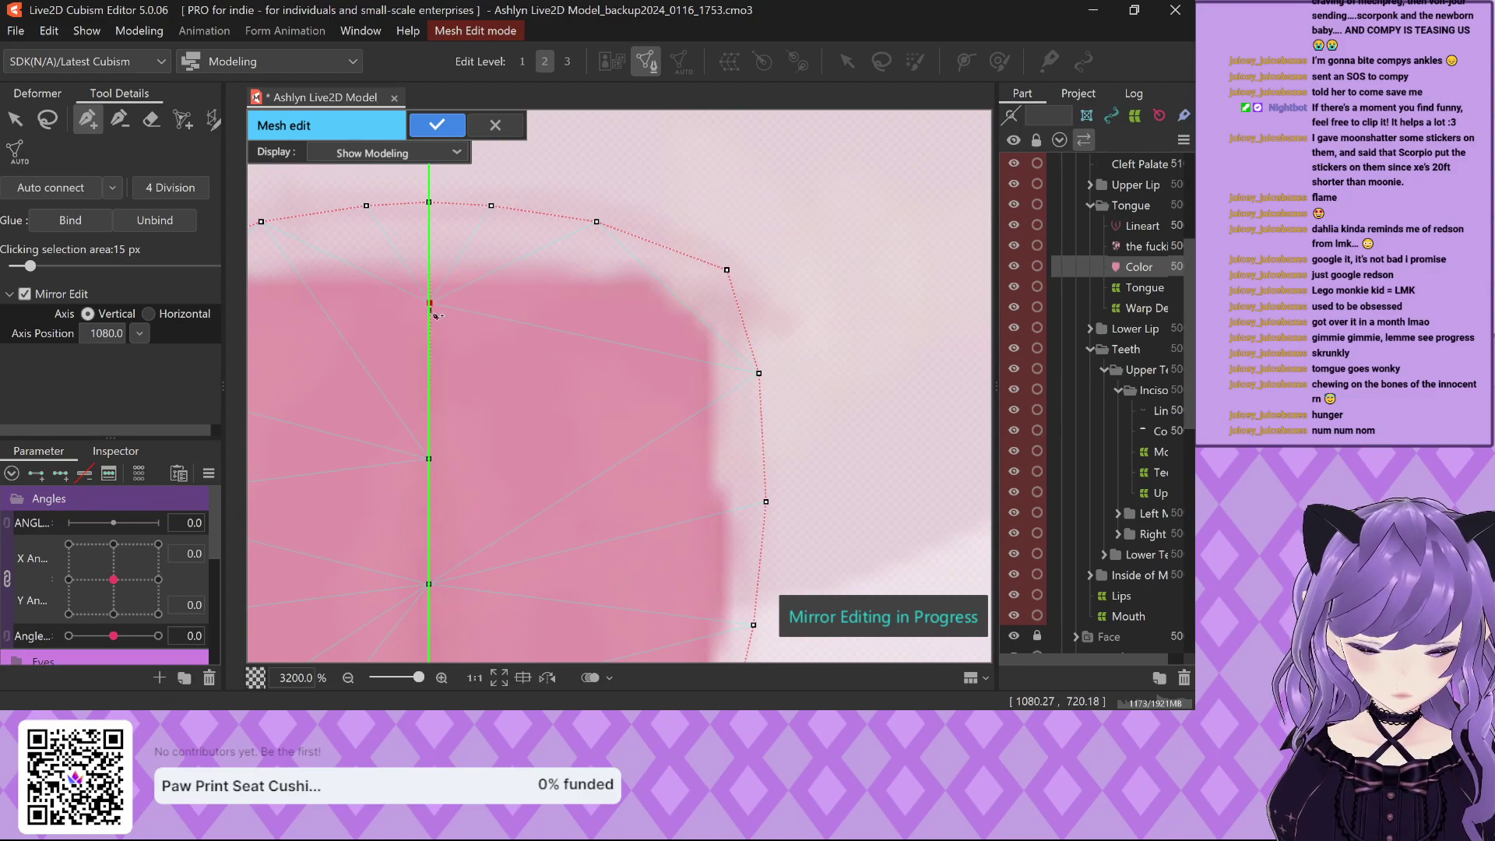
scroll(431, 304, down, 3)
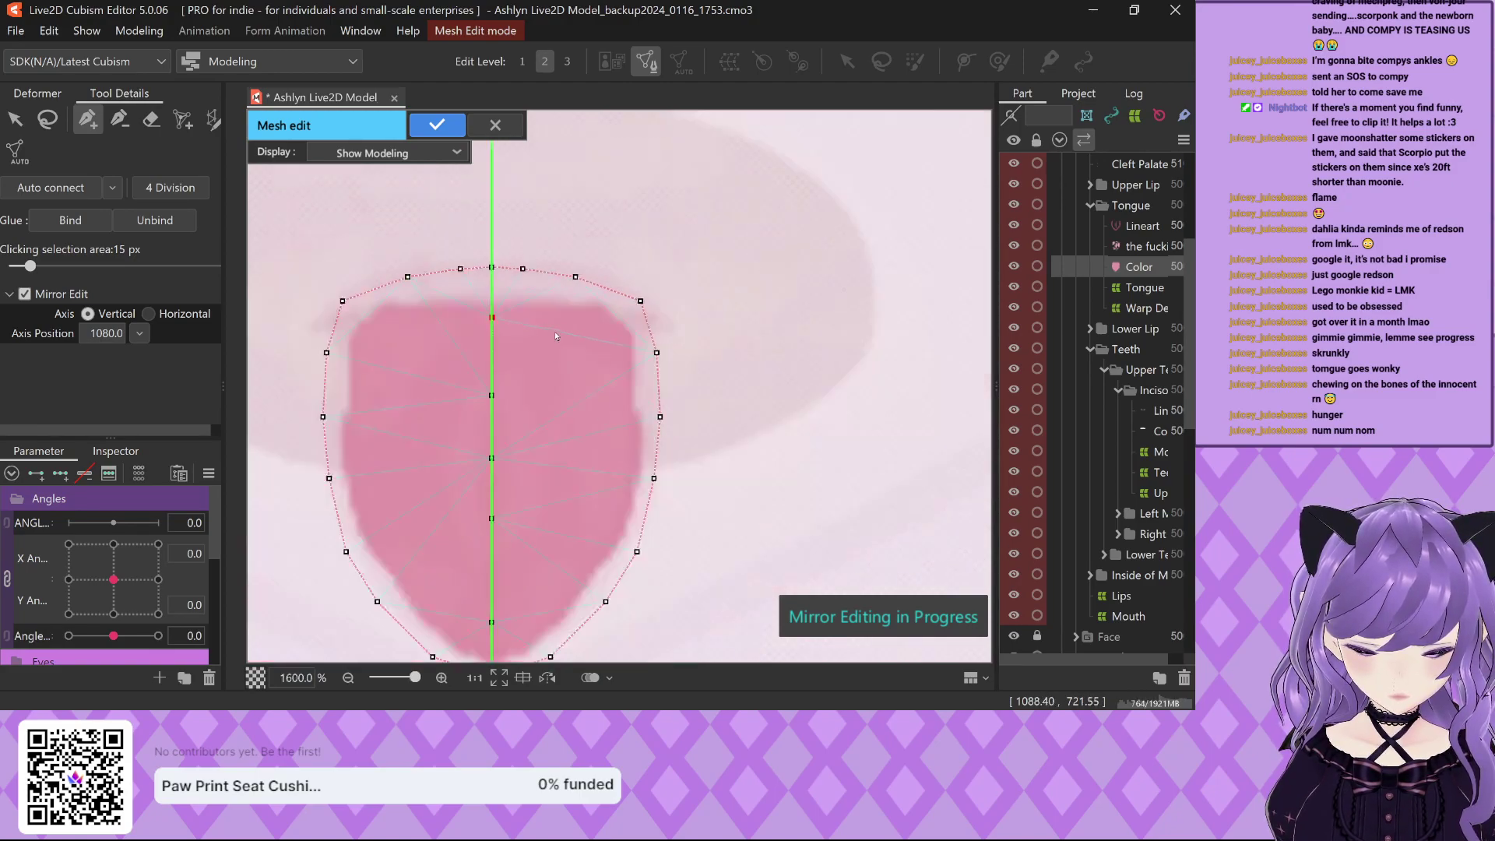
scroll(545, 406, up, 3)
scroll(545, 407, down, 2)
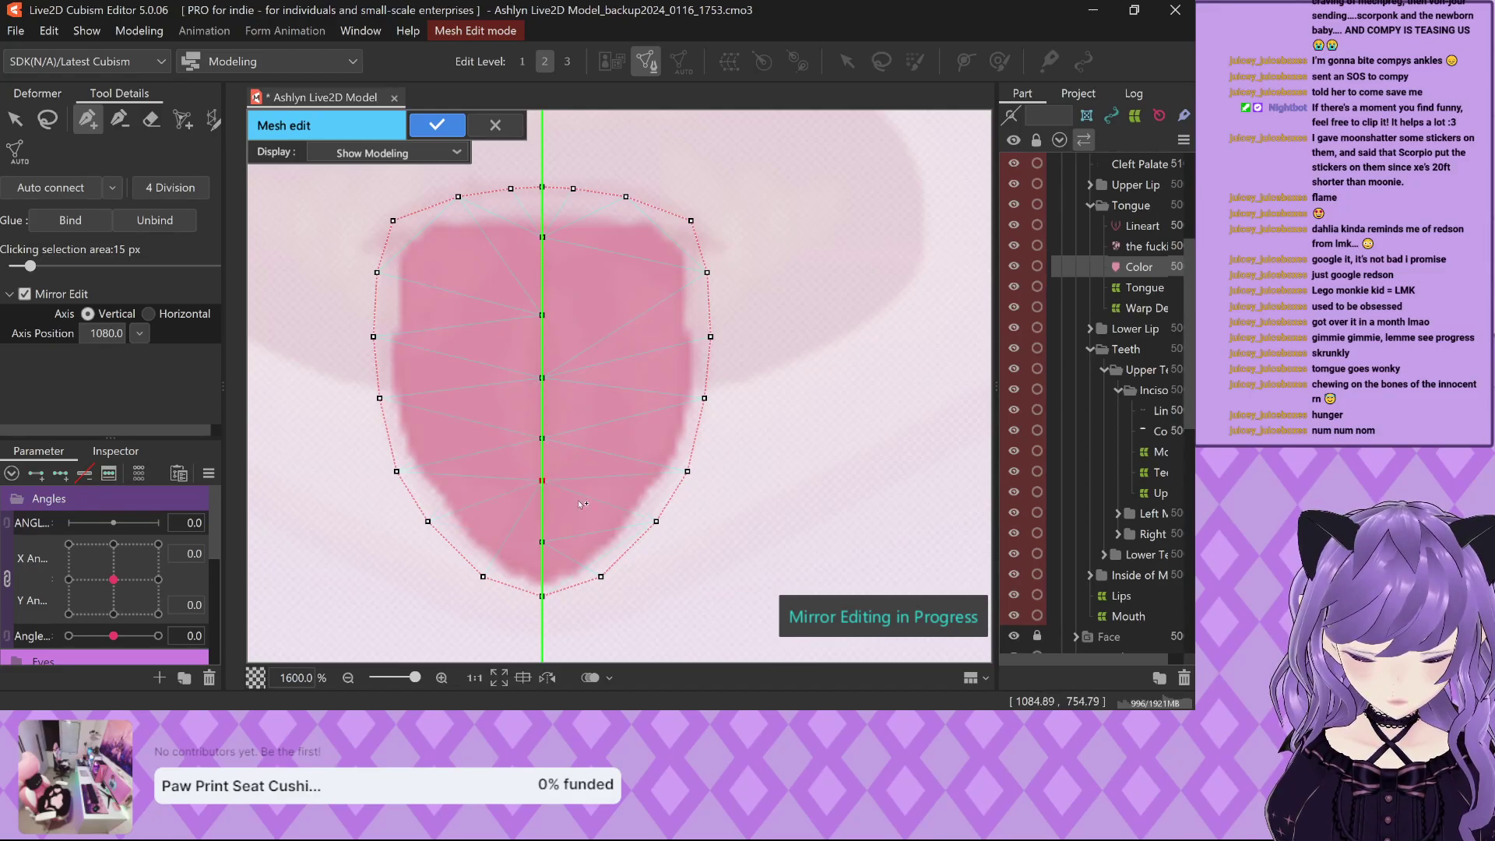
scroll(581, 504, up, 2)
click(725, 545)
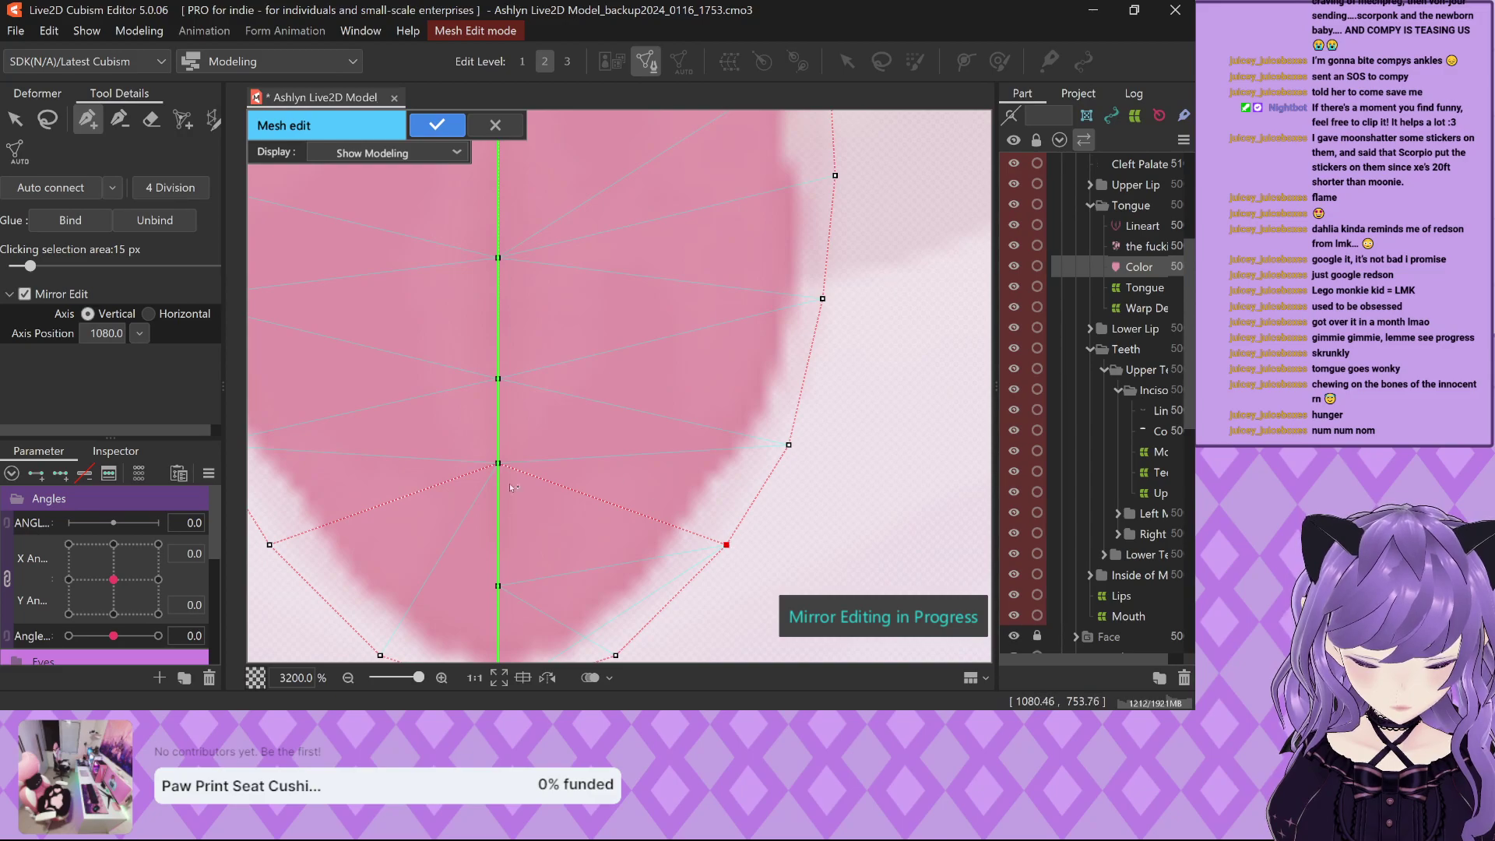
click(499, 586)
click(616, 655)
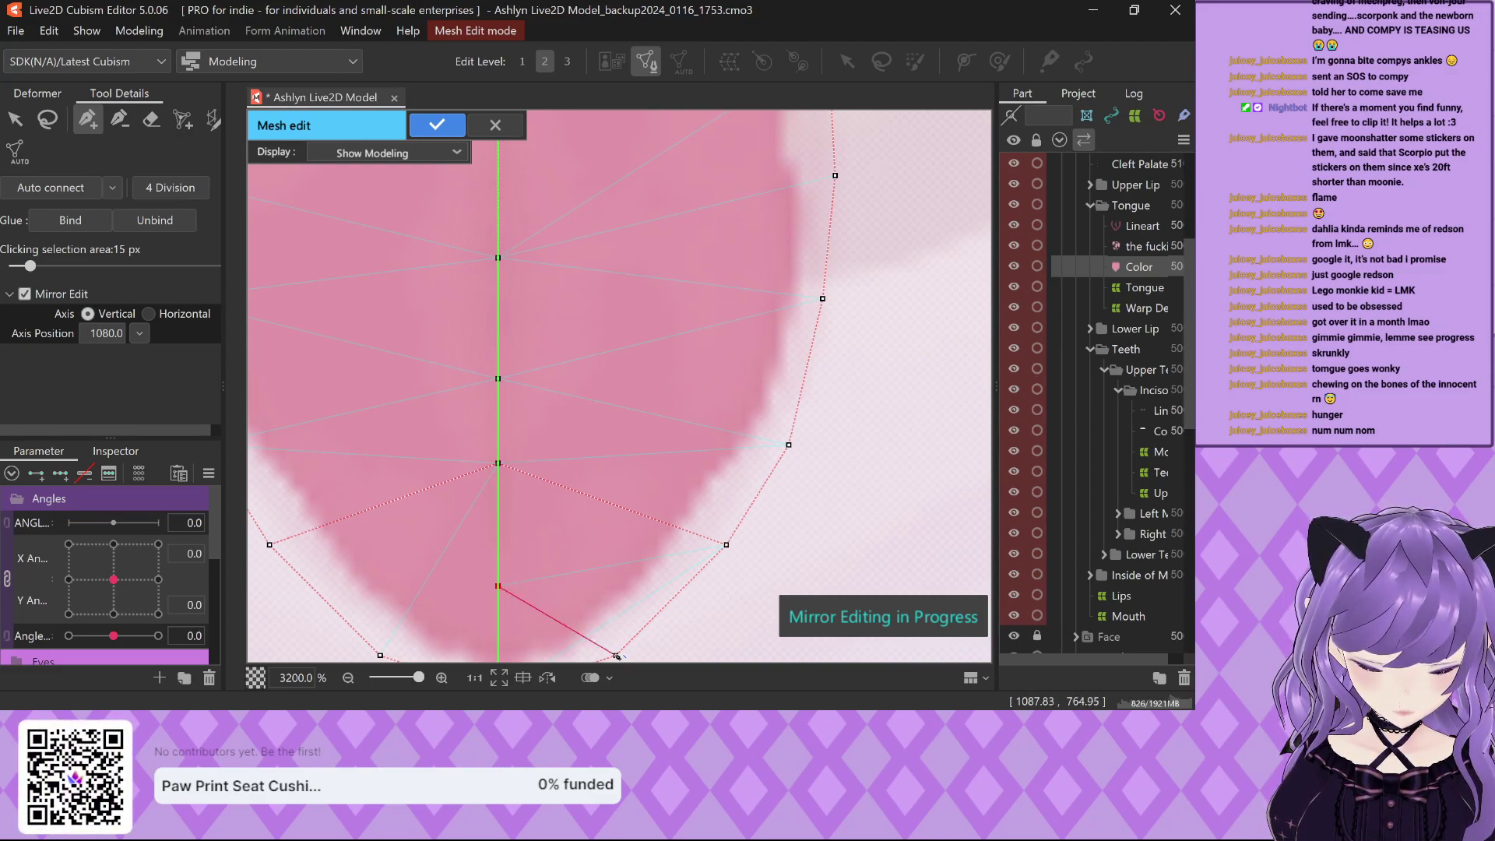
Link the right-side outline point to a centre-line point.
scroll(506, 486, down, 2)
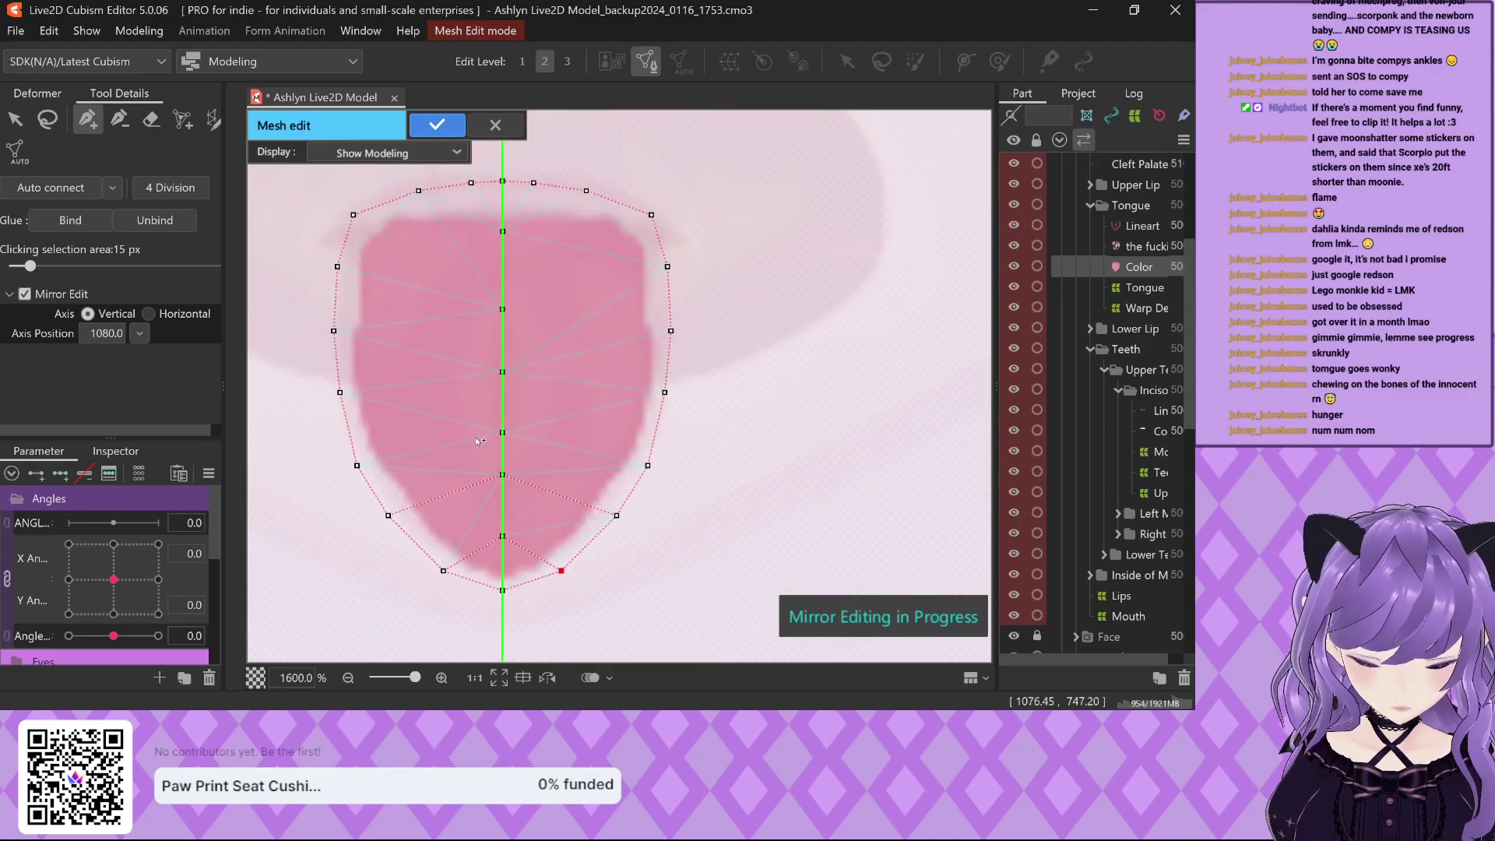
scroll(478, 441, up, 2)
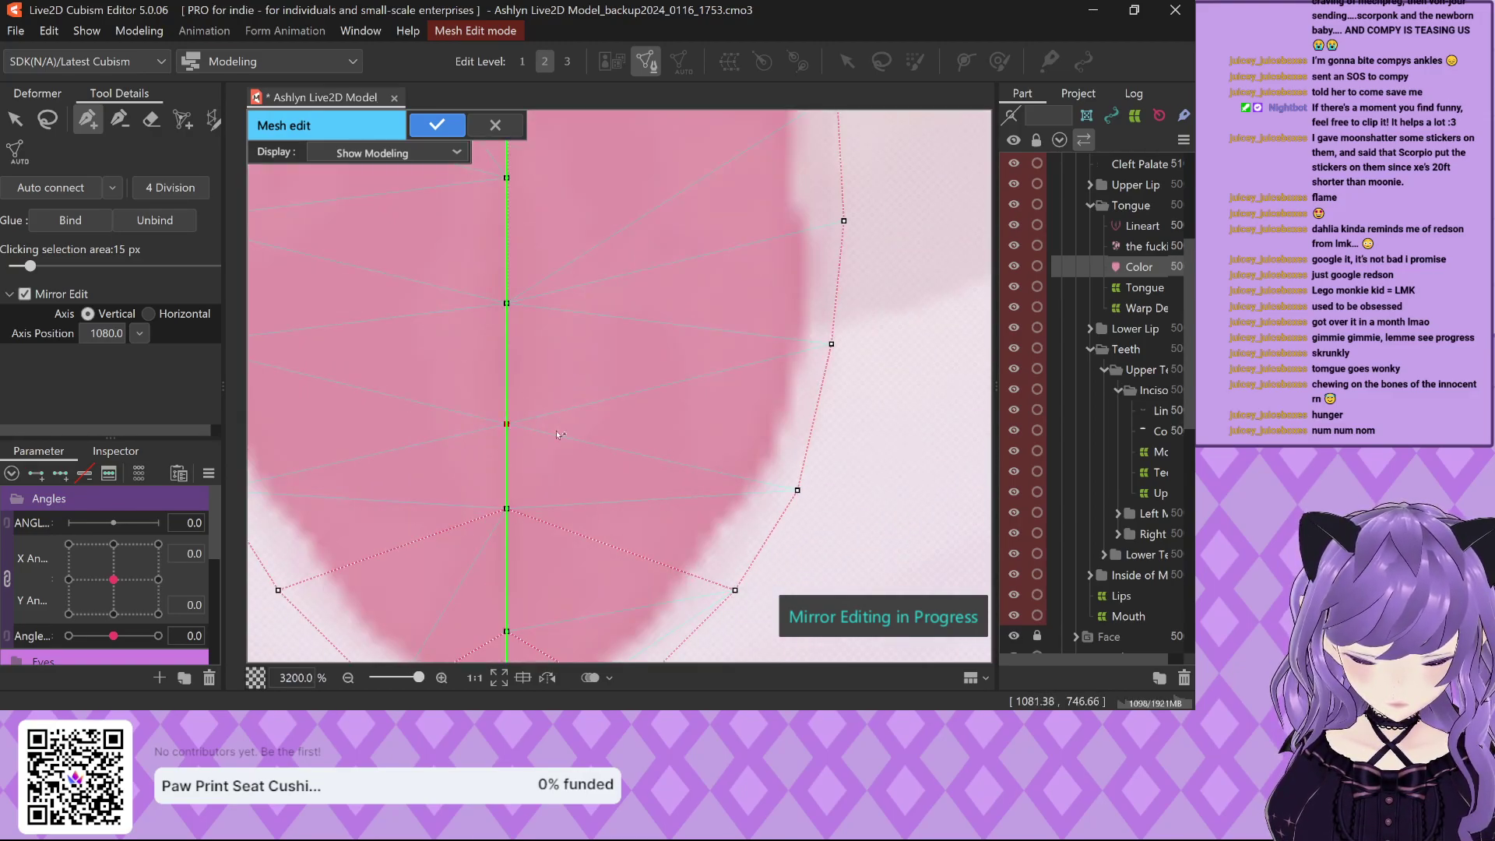
click(798, 490)
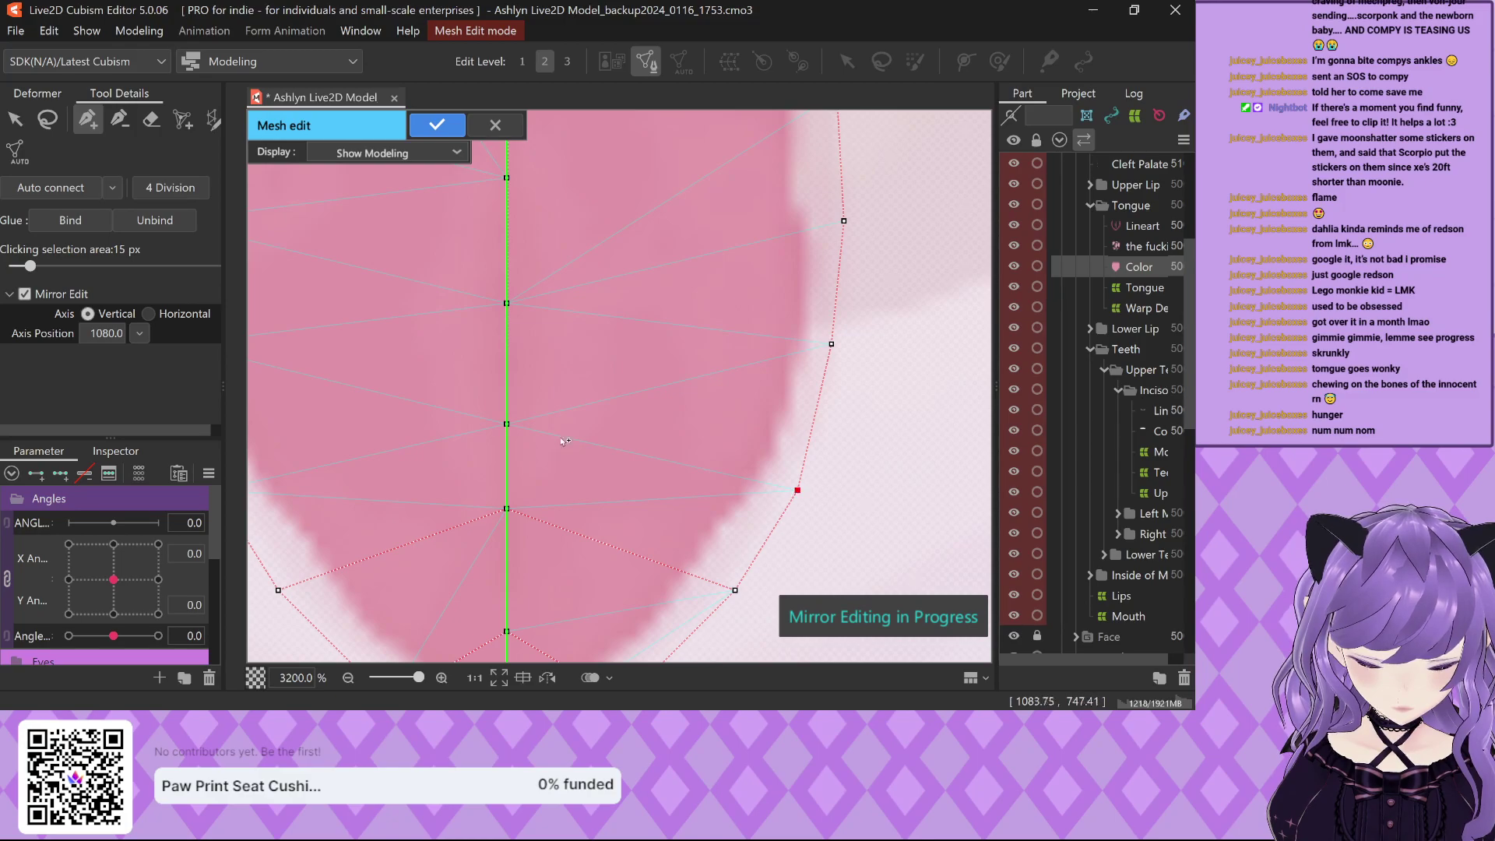
click(794, 489)
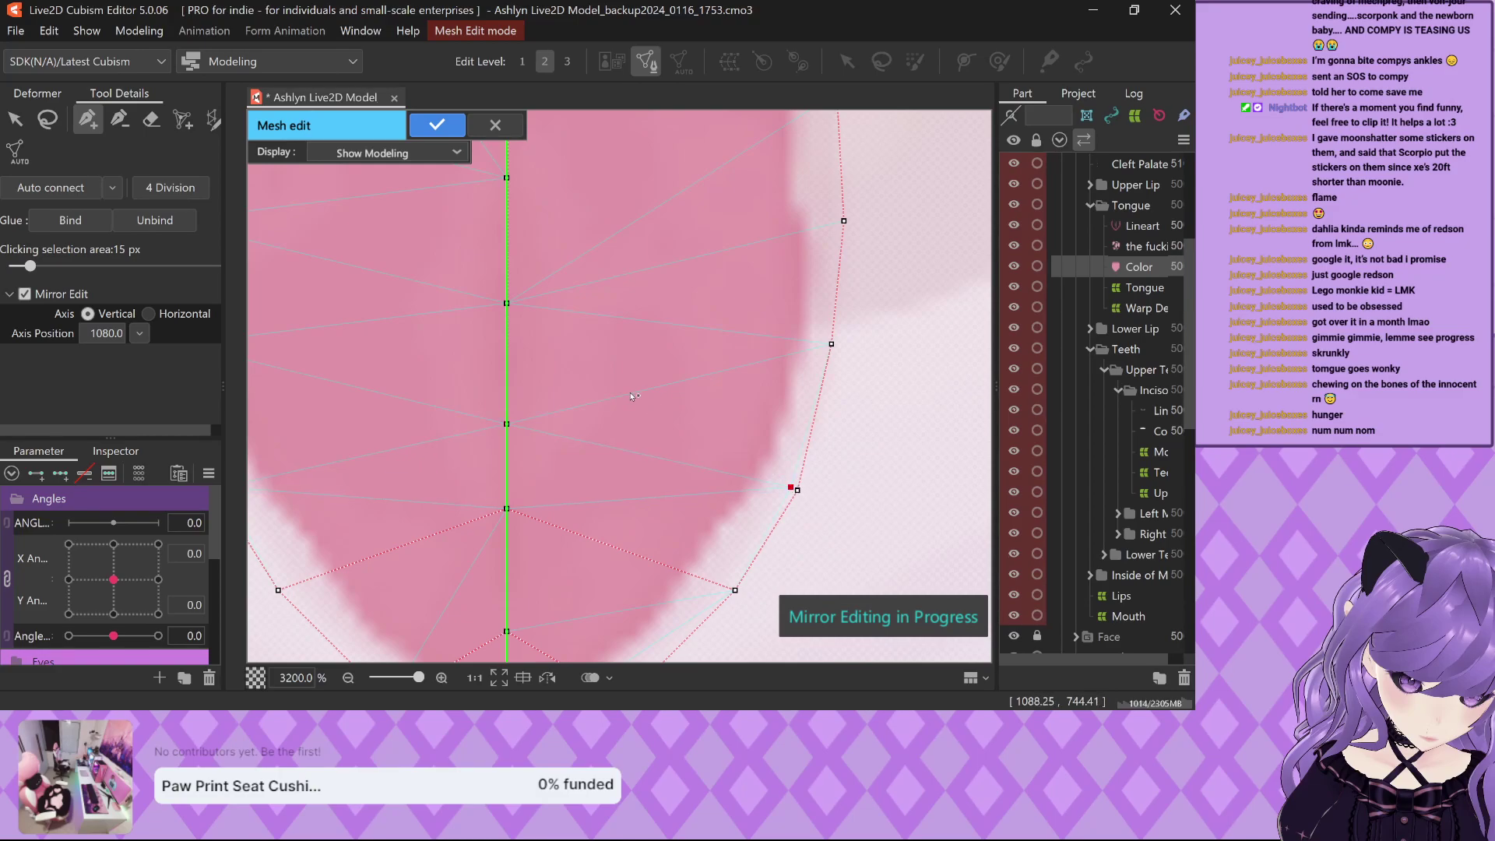
click(798, 492)
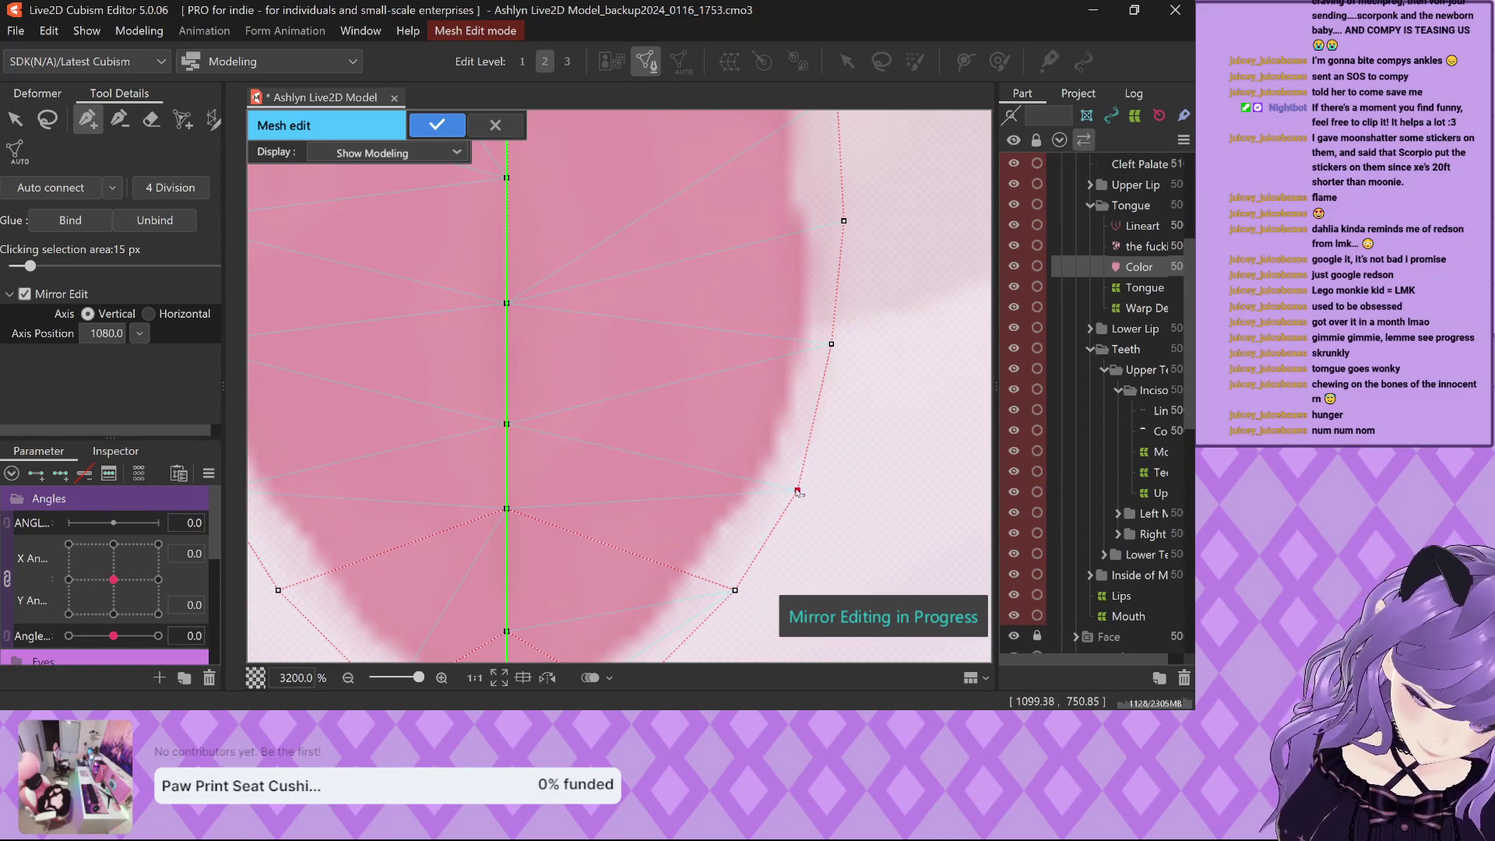
click(506, 425)
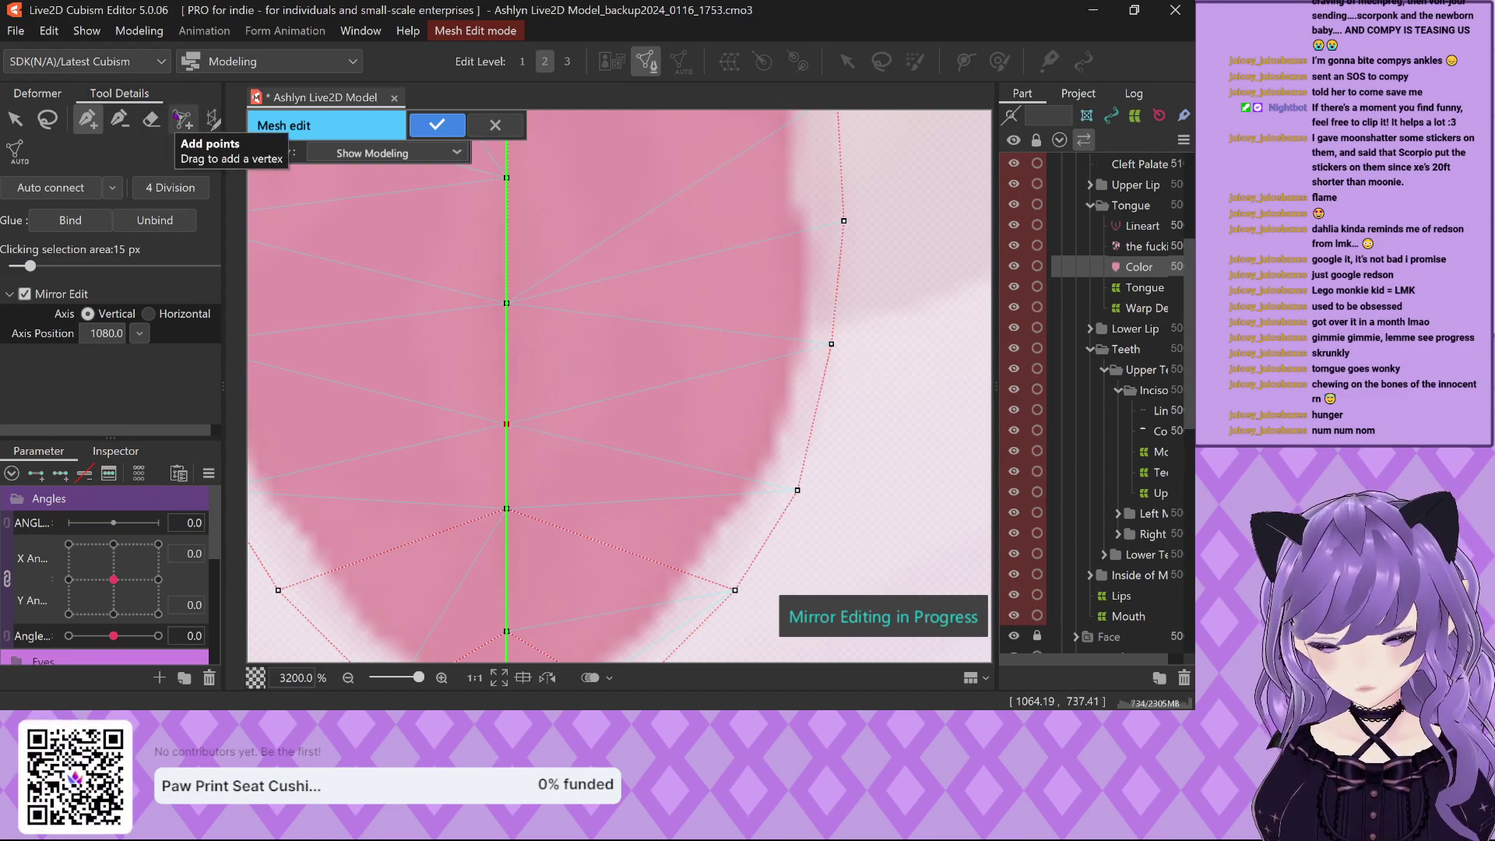
Place an interior vertex with the add-points pen and turn on Mirror Edit.
click(181, 118)
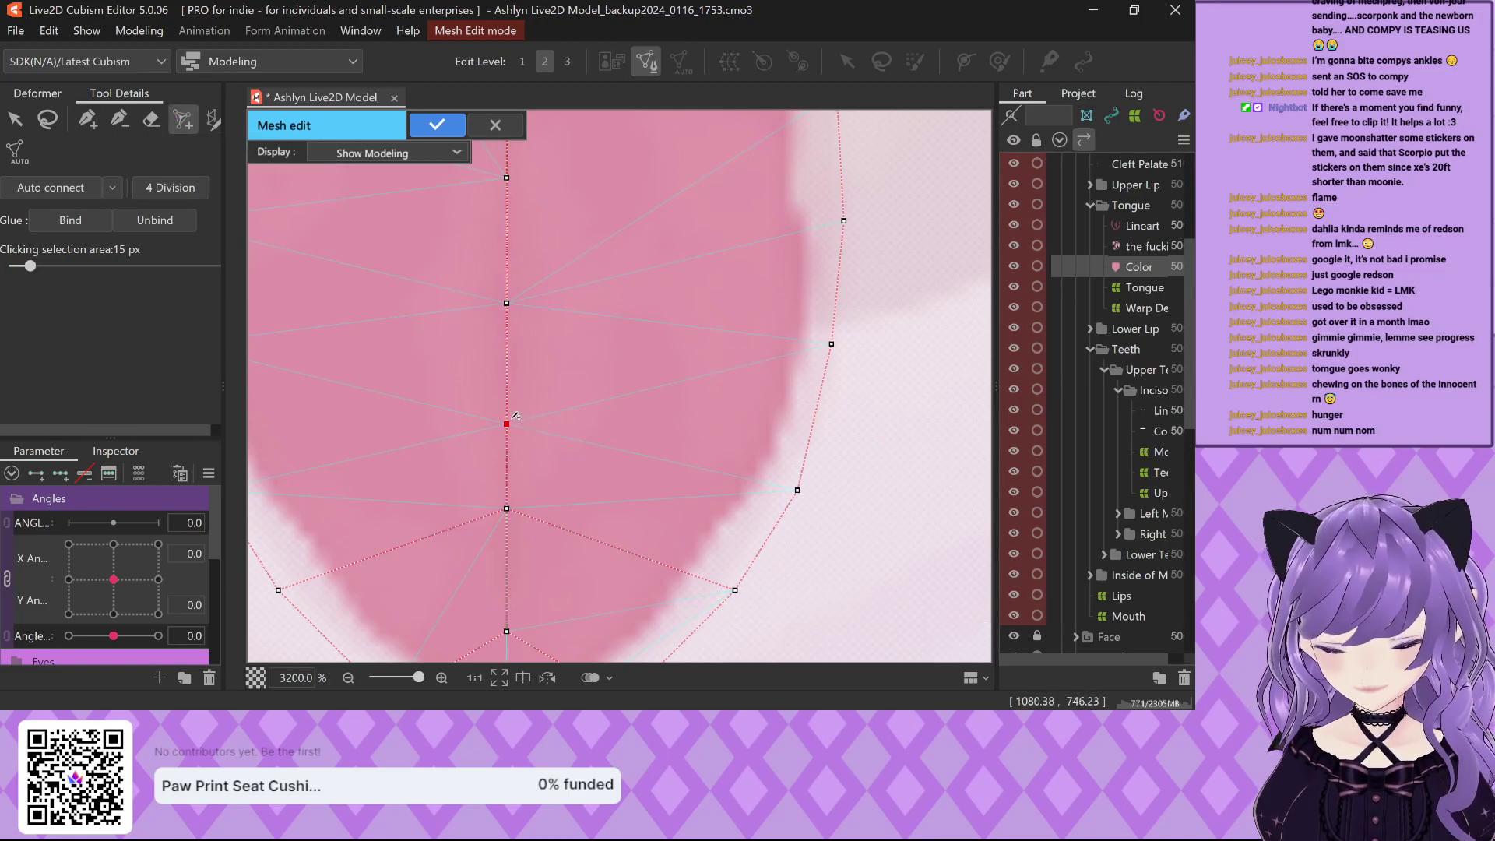
click(712, 420)
key(ctrl+z)
key(ctrl+z)
key(ctrl+z)
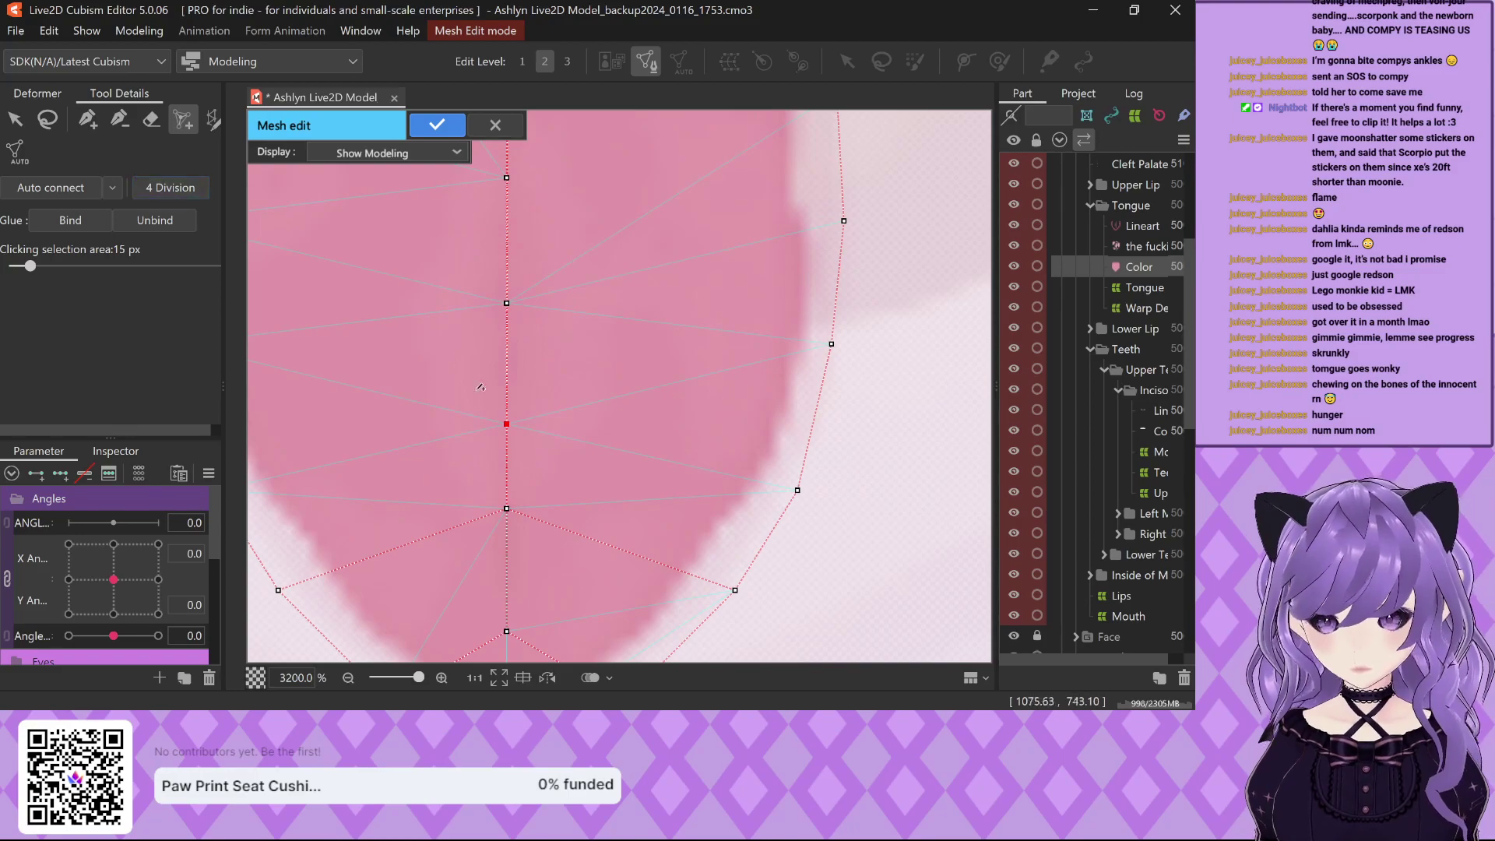
key(ctrl+y)
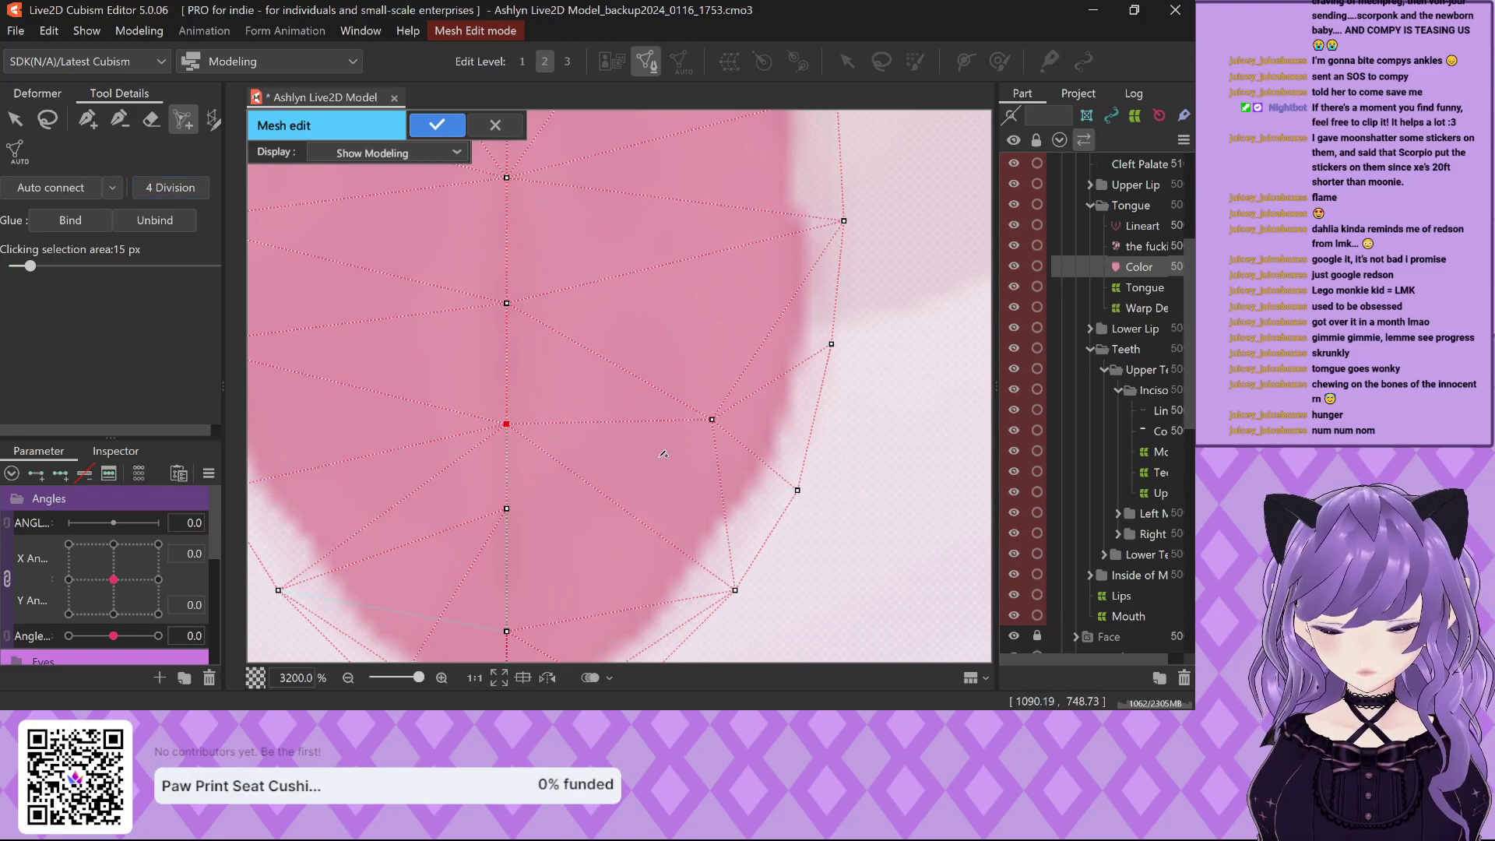
scroll(596, 490, down, 4)
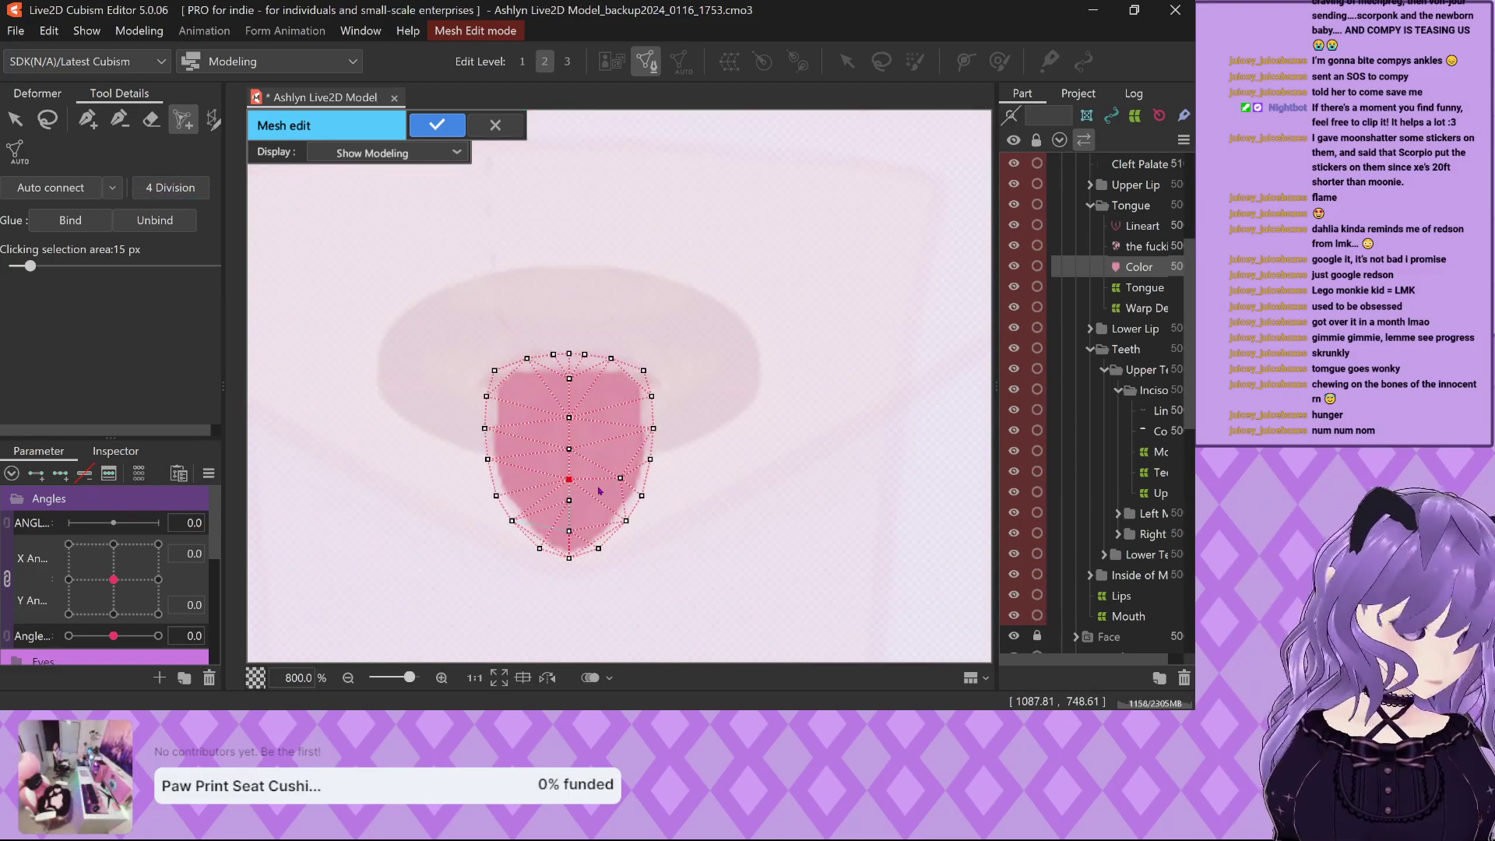
scroll(581, 401, up, 4)
click(88, 119)
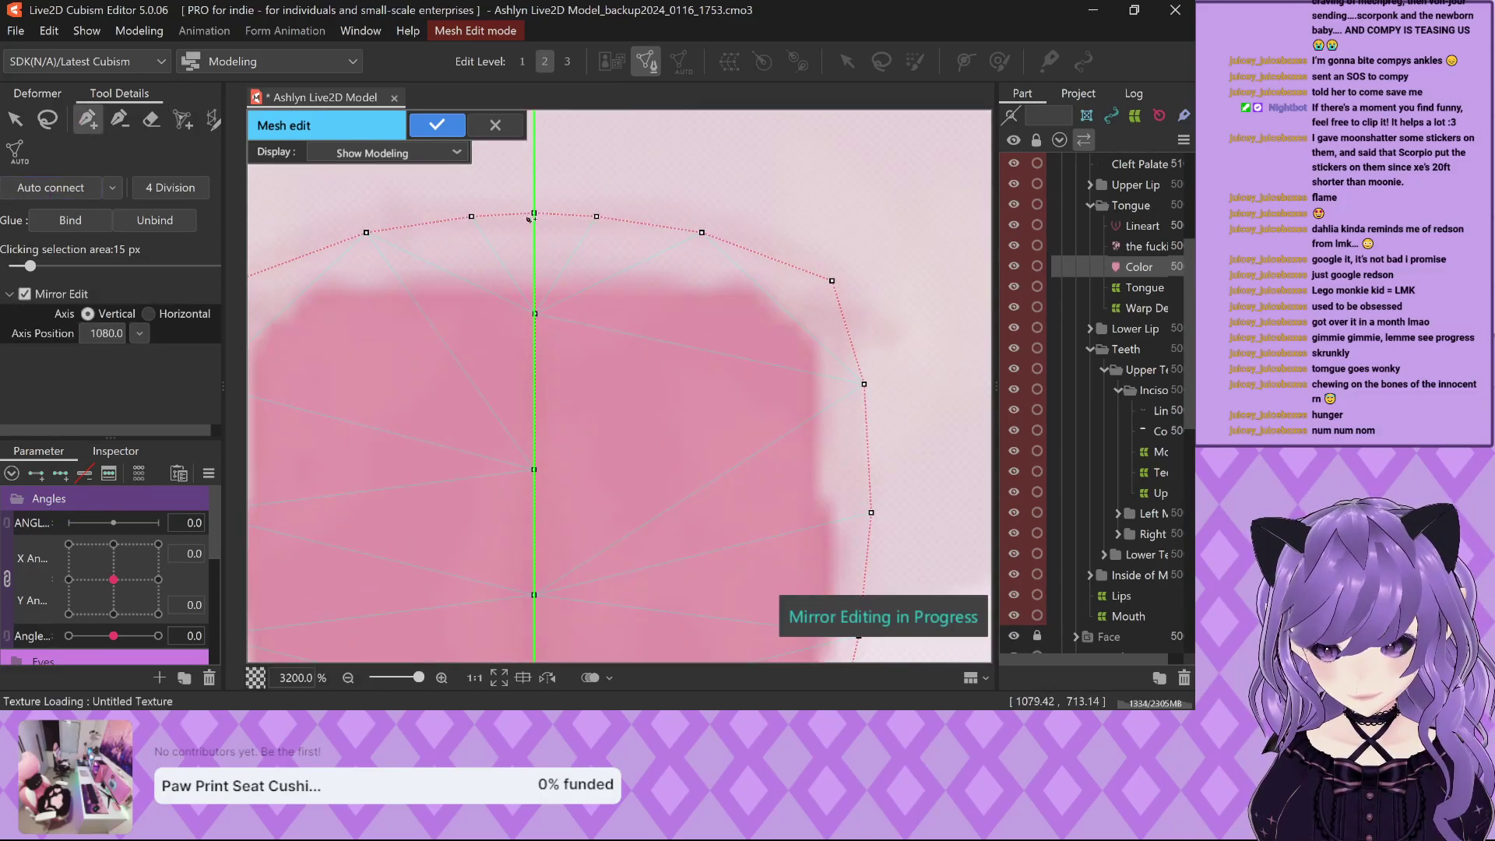
Join the upper centre vertex to the surrounding top, side and lower edge vertices.
drag(596, 217, 472, 217)
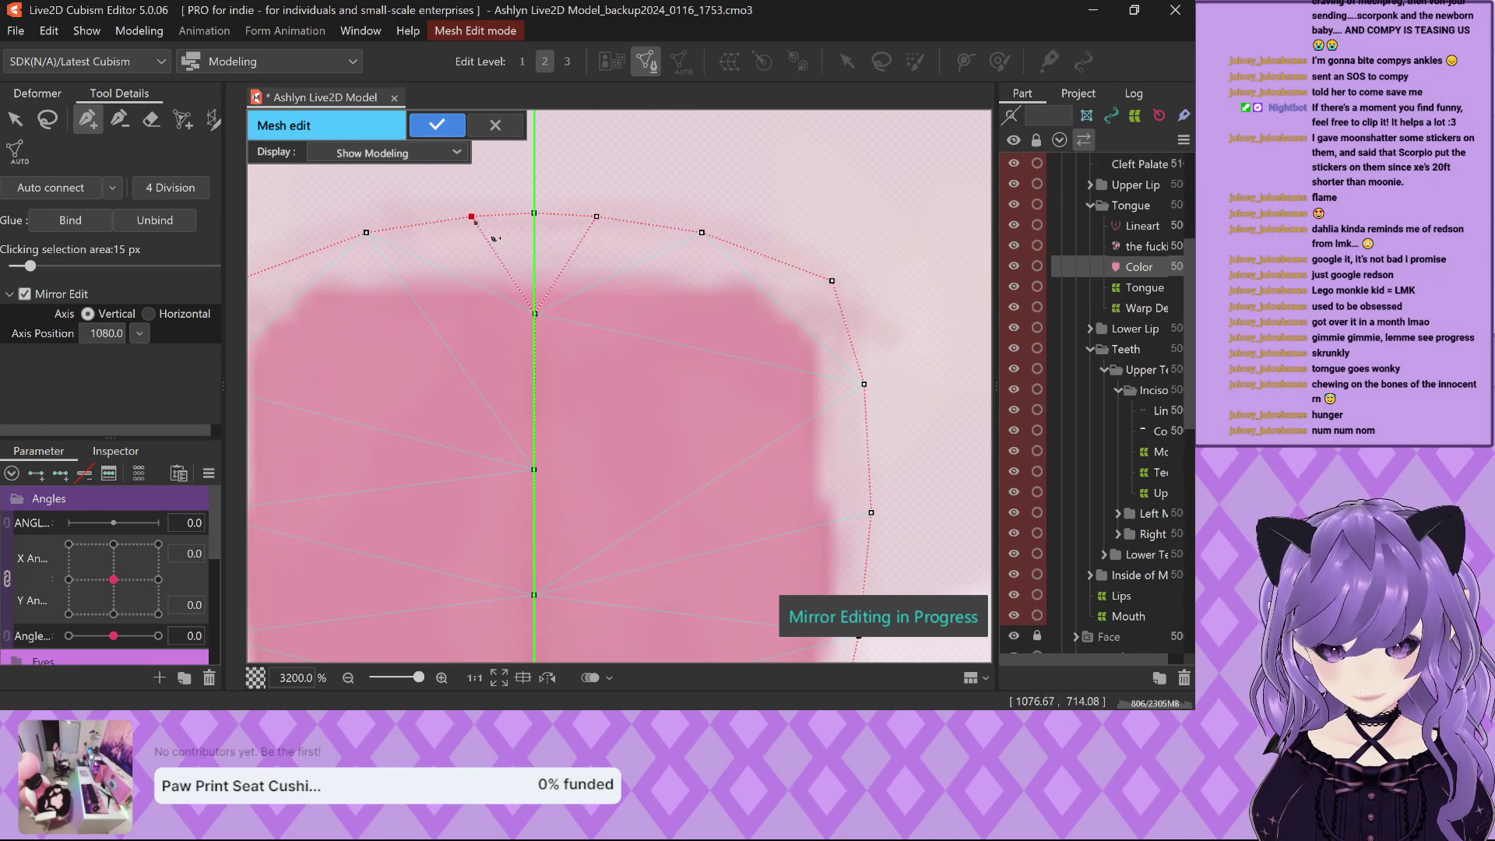
scroll(535, 278, down, 3)
click(534, 294)
drag(449, 252, 534, 293)
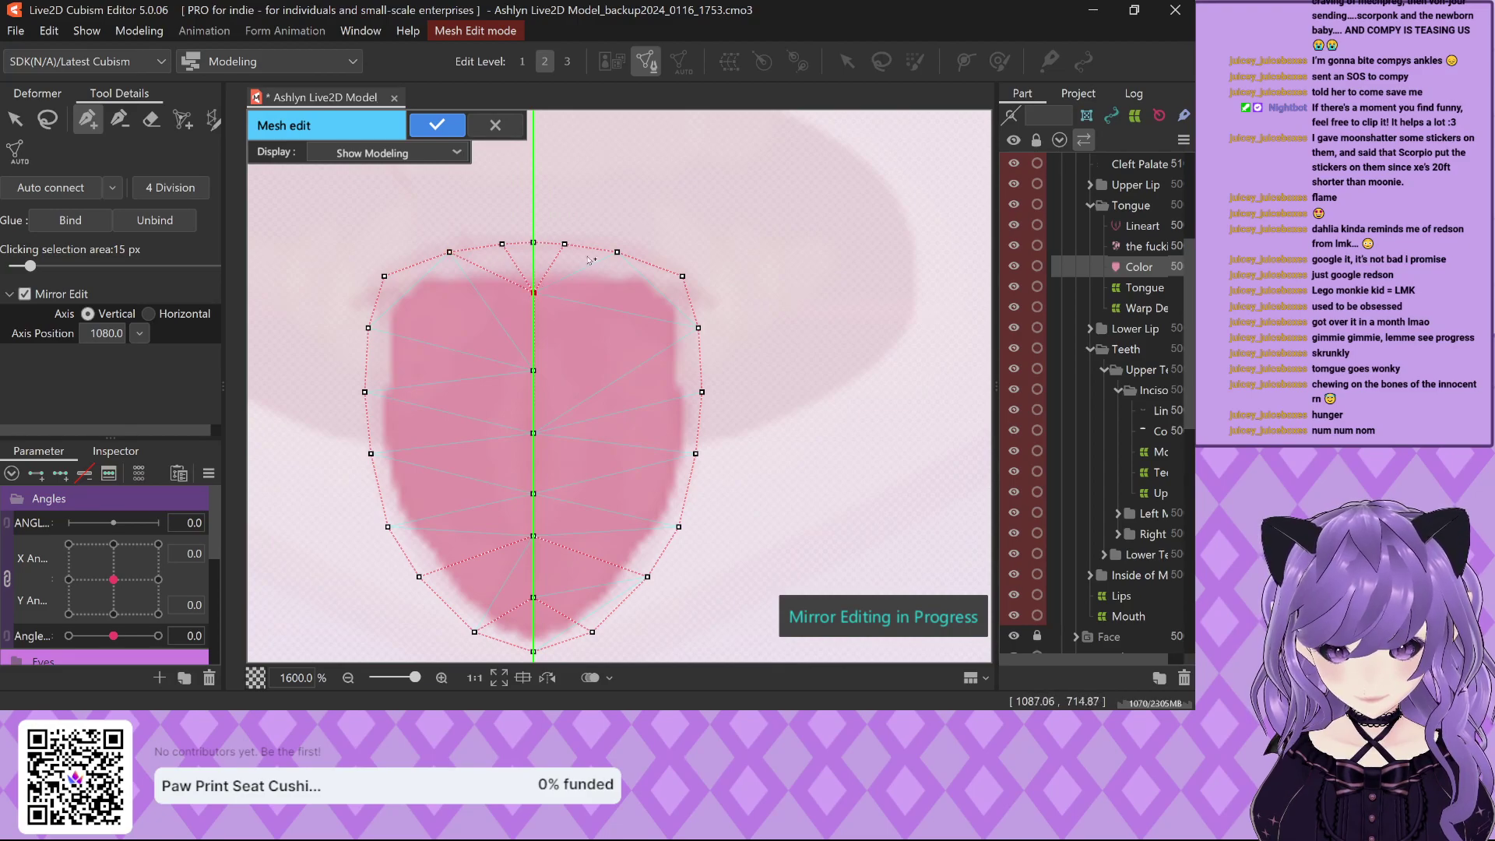
click(616, 253)
click(535, 294)
drag(683, 277, 682, 276)
click(385, 277)
click(535, 295)
drag(413, 334, 369, 328)
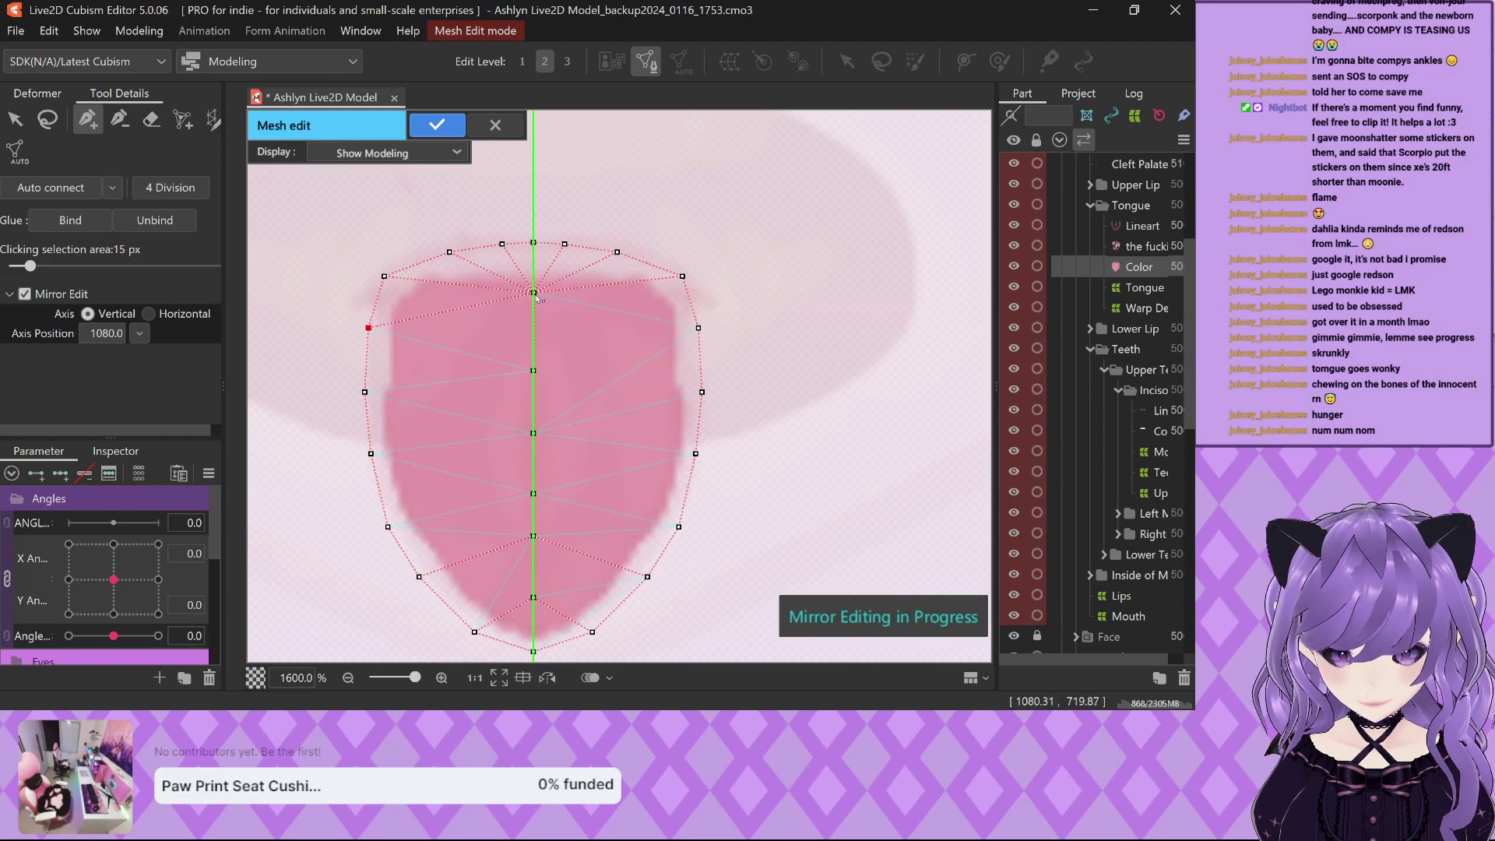
drag(681, 328, 699, 328)
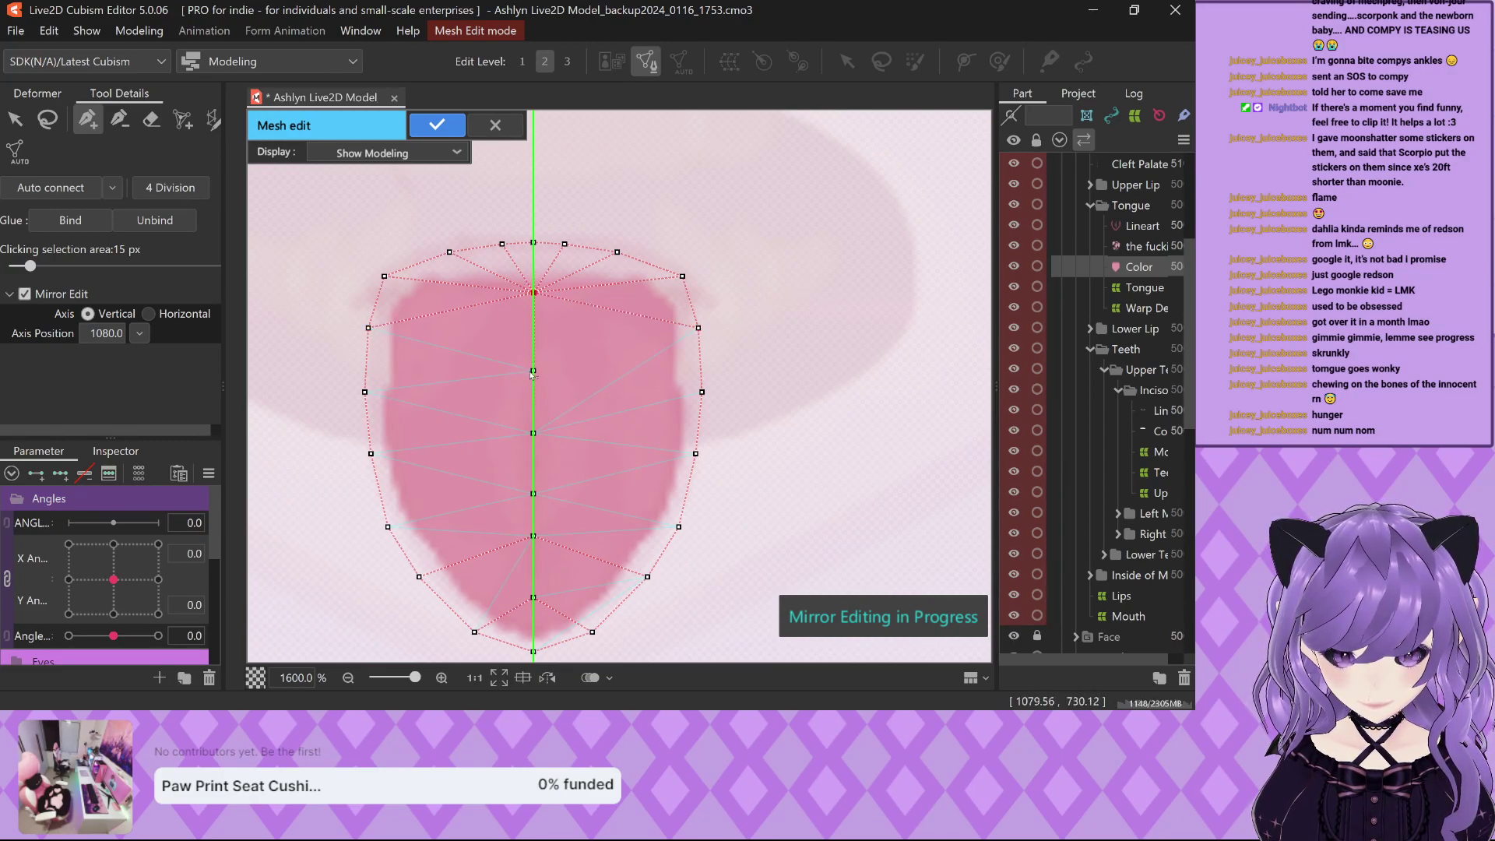
Connect the lower-left edge vertices to the middle centre vertex, undoing stray vertices.
click(698, 329)
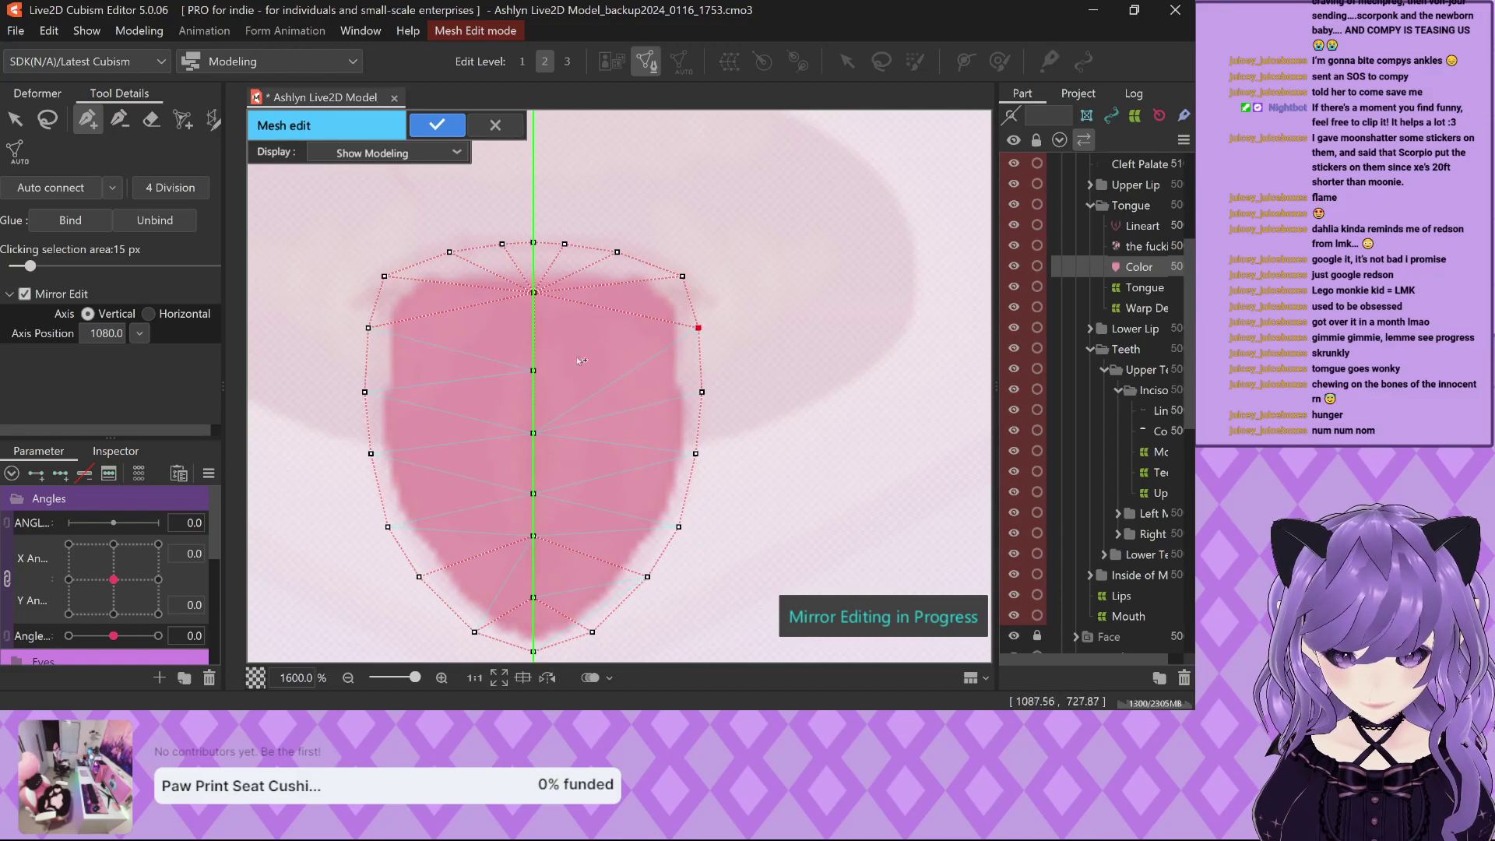
click(632, 338)
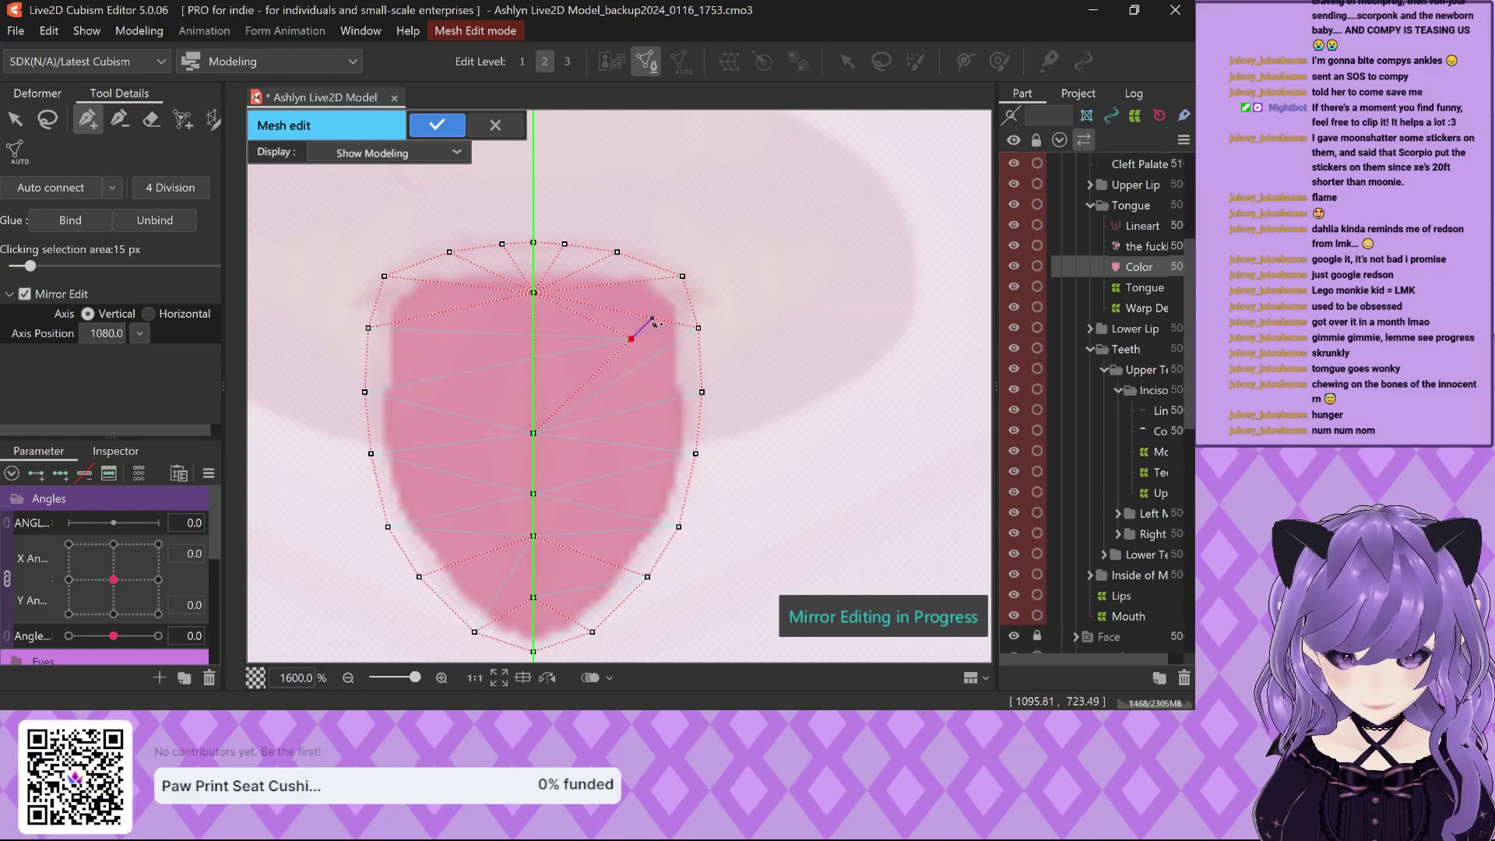
key(ctrl+z)
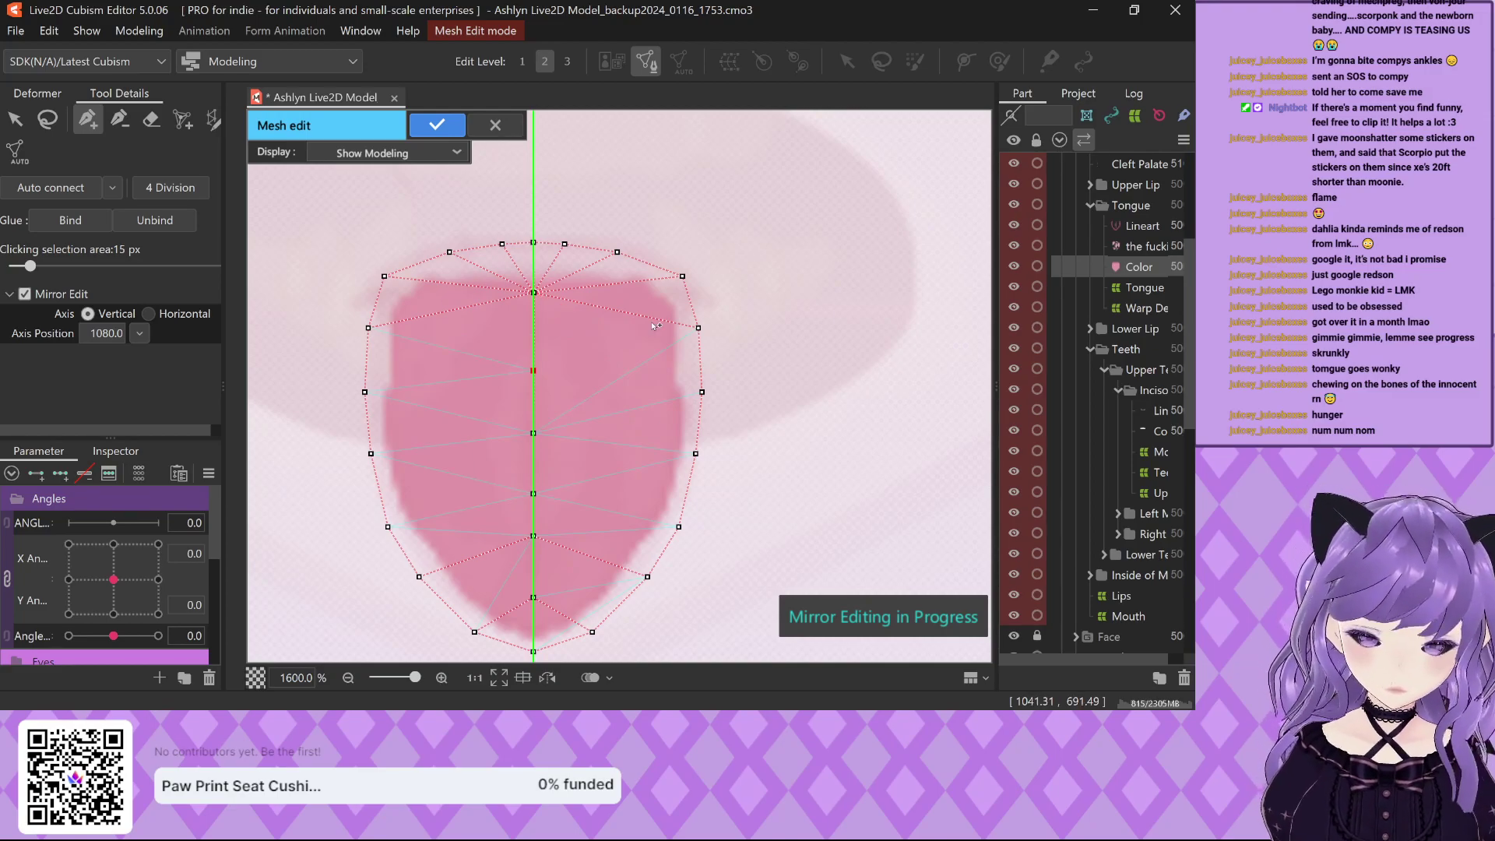
click(369, 328)
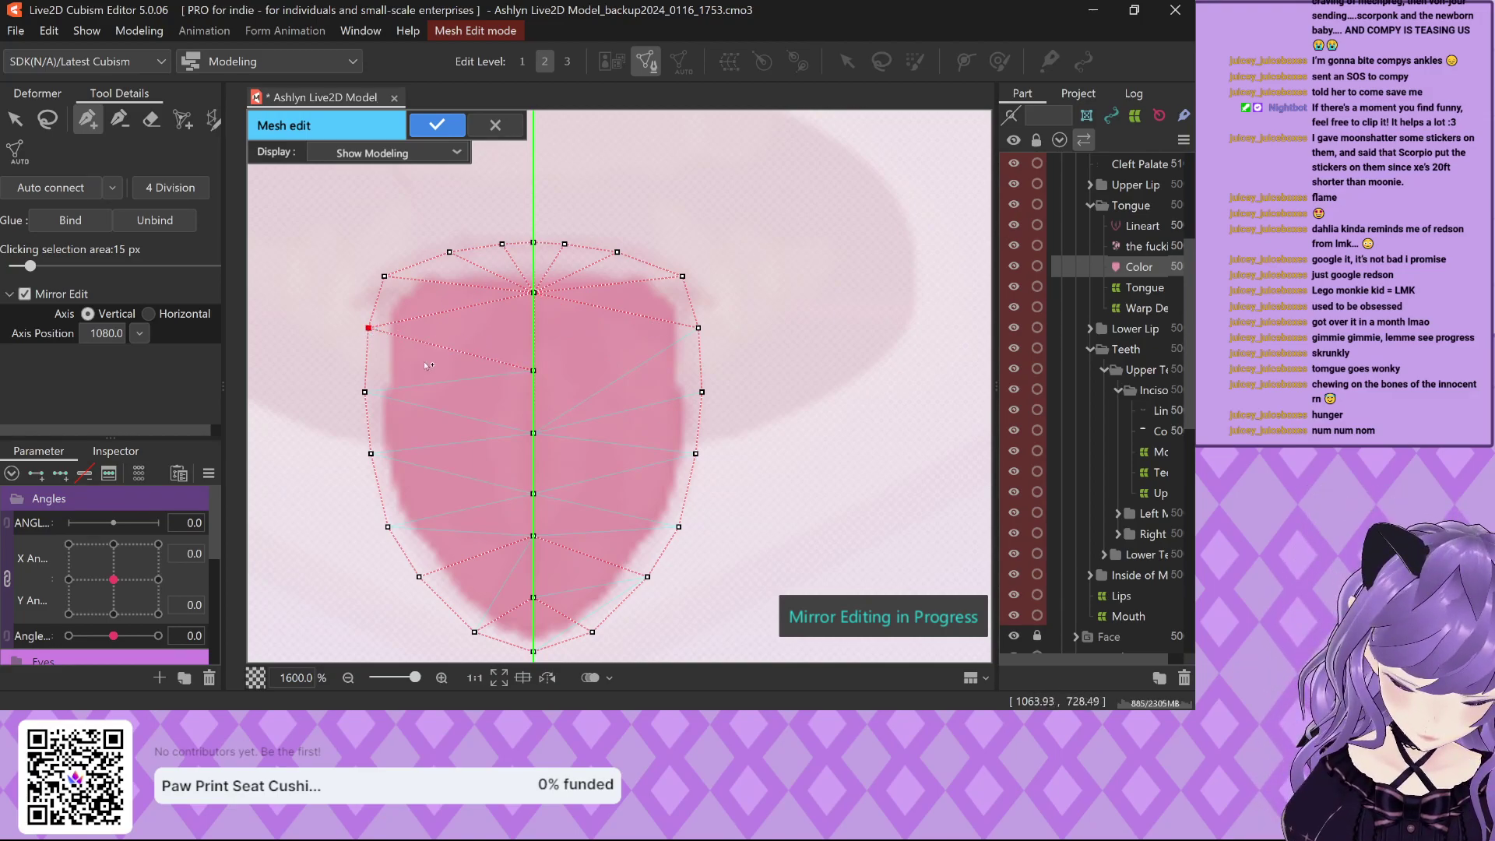
click(364, 392)
click(534, 433)
click(371, 453)
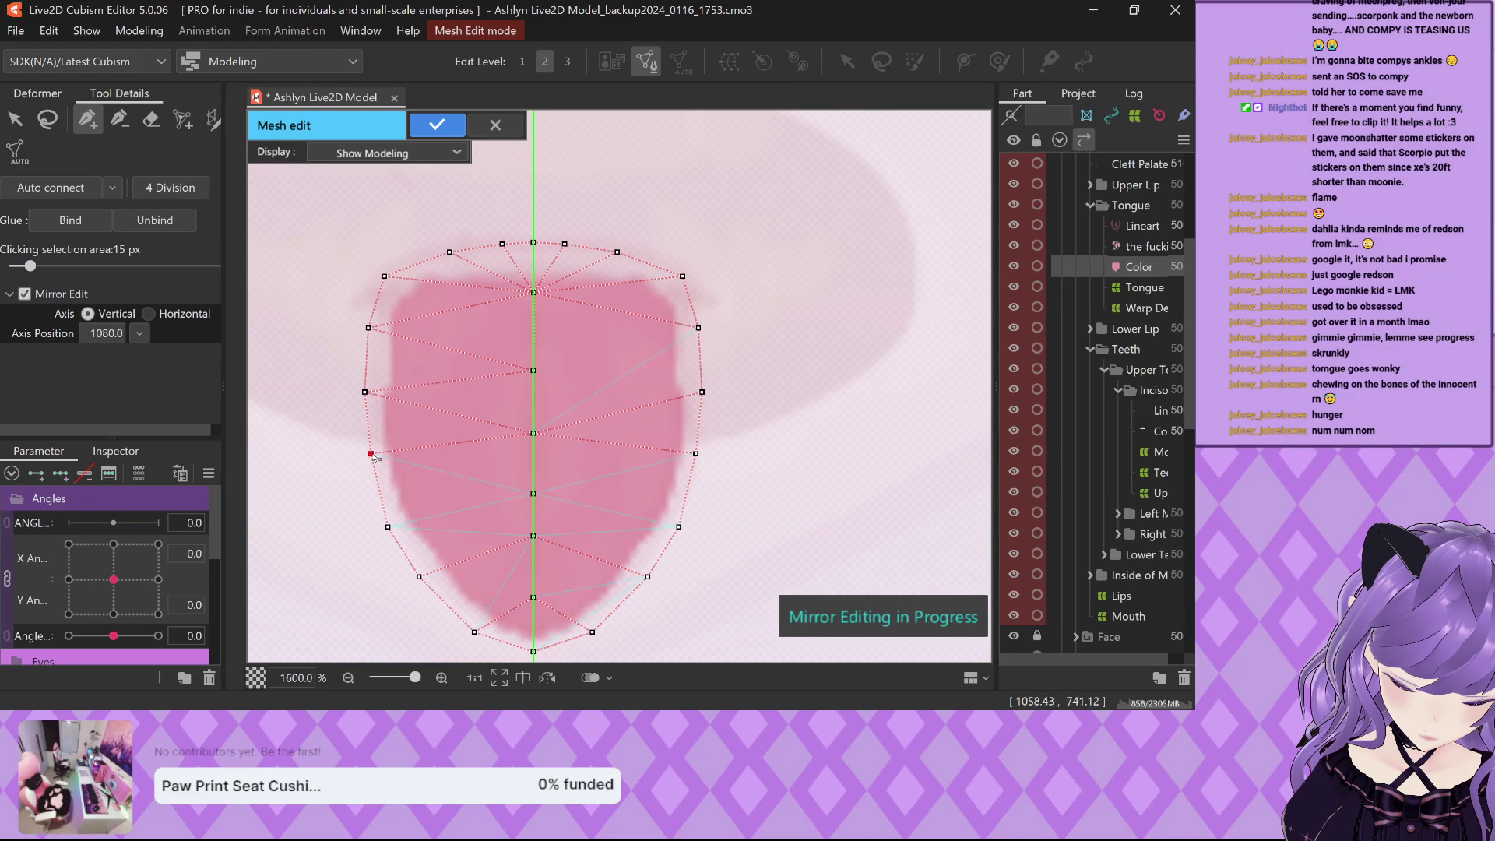
click(524, 489)
key(ctrl+z)
Add a column of mirrored interior vertex pairs and a tip centre vertex, then undo the extras.
click(457, 472)
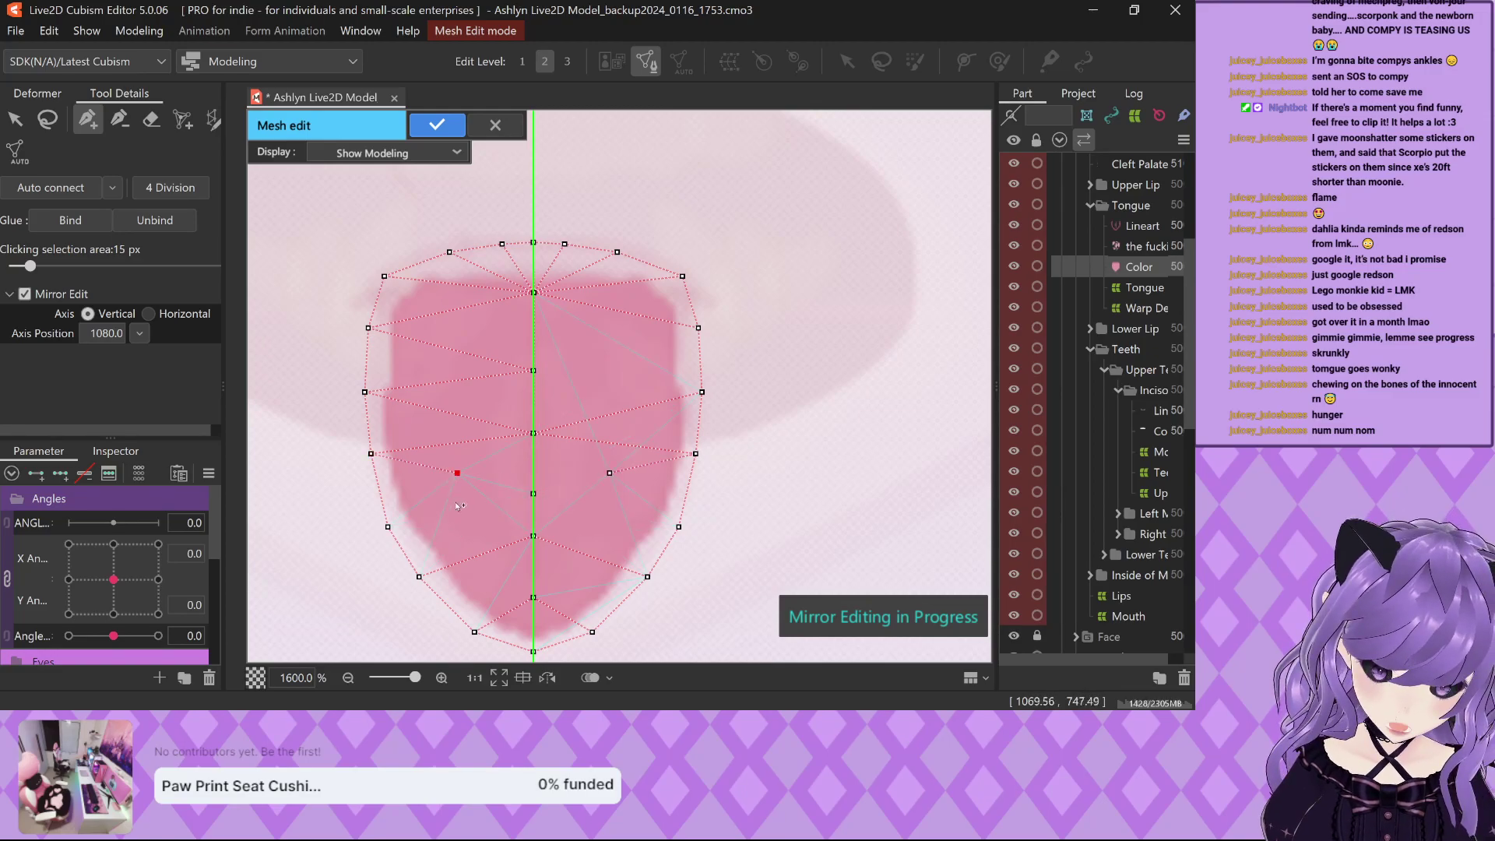
click(471, 541)
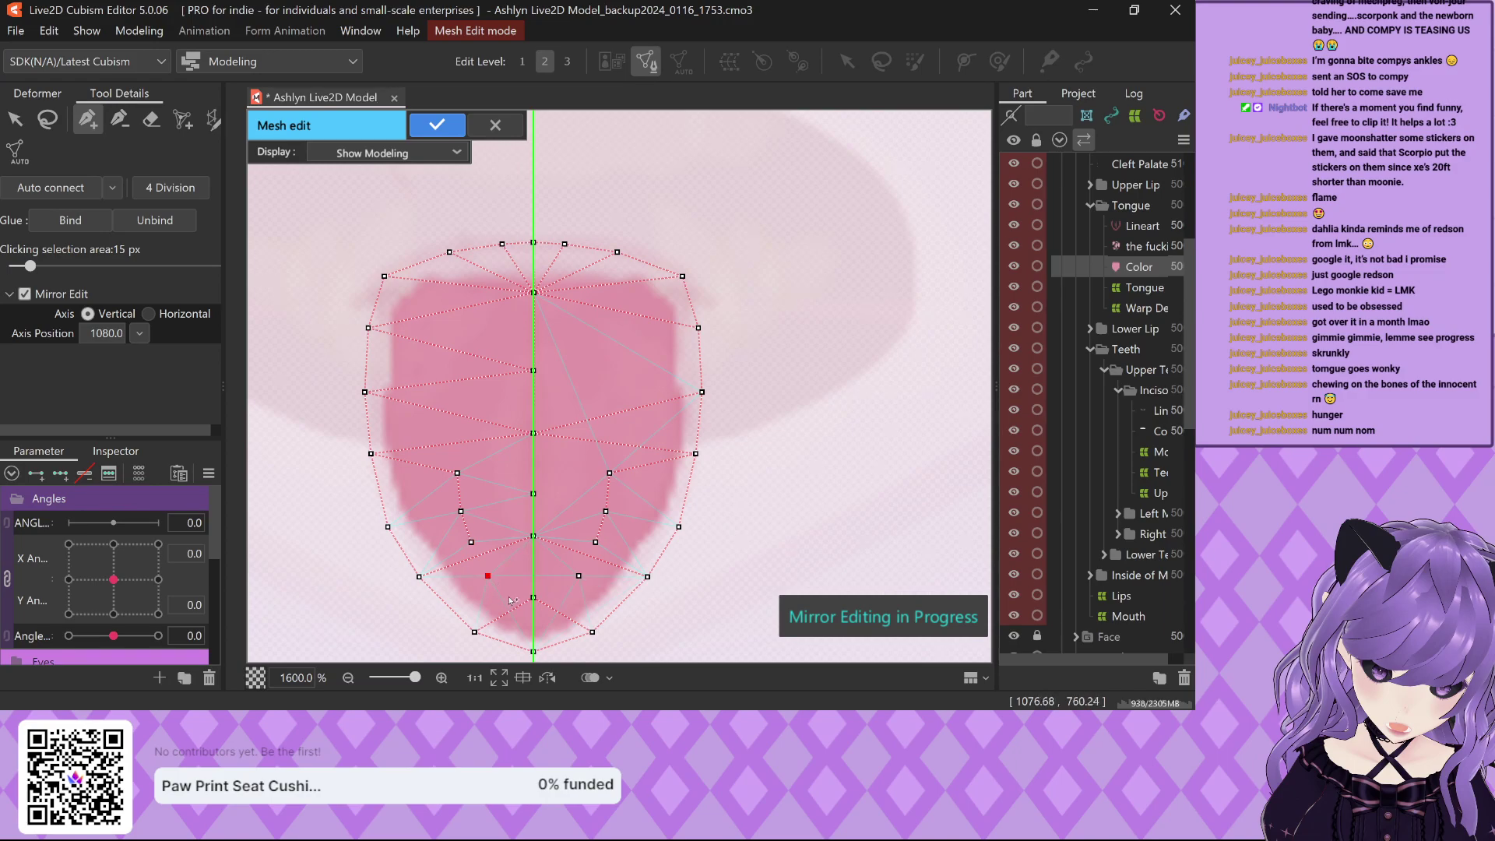
click(534, 597)
scroll(453, 445, up, 2)
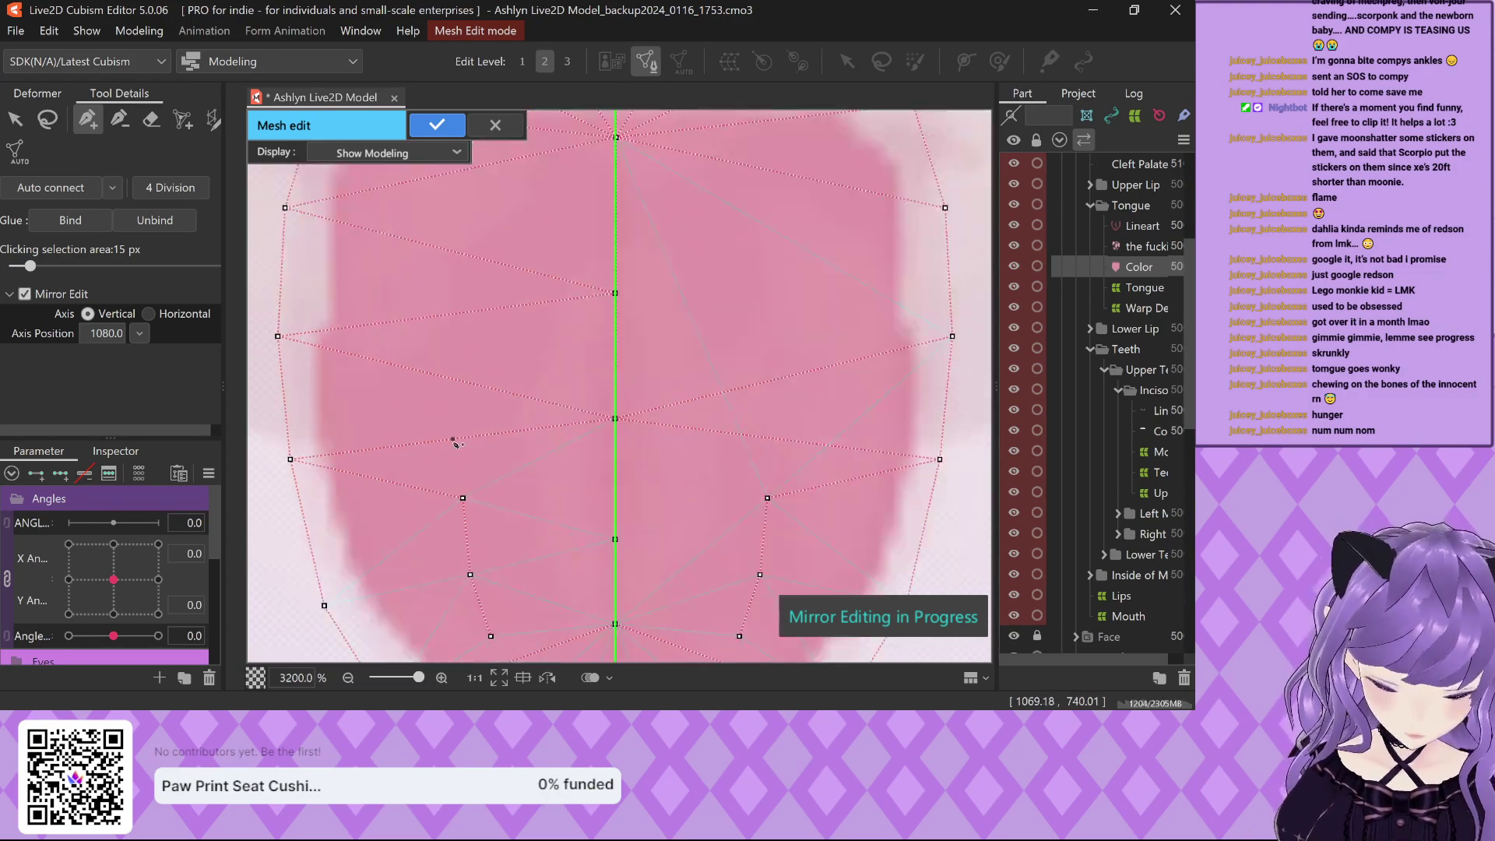
click(460, 438)
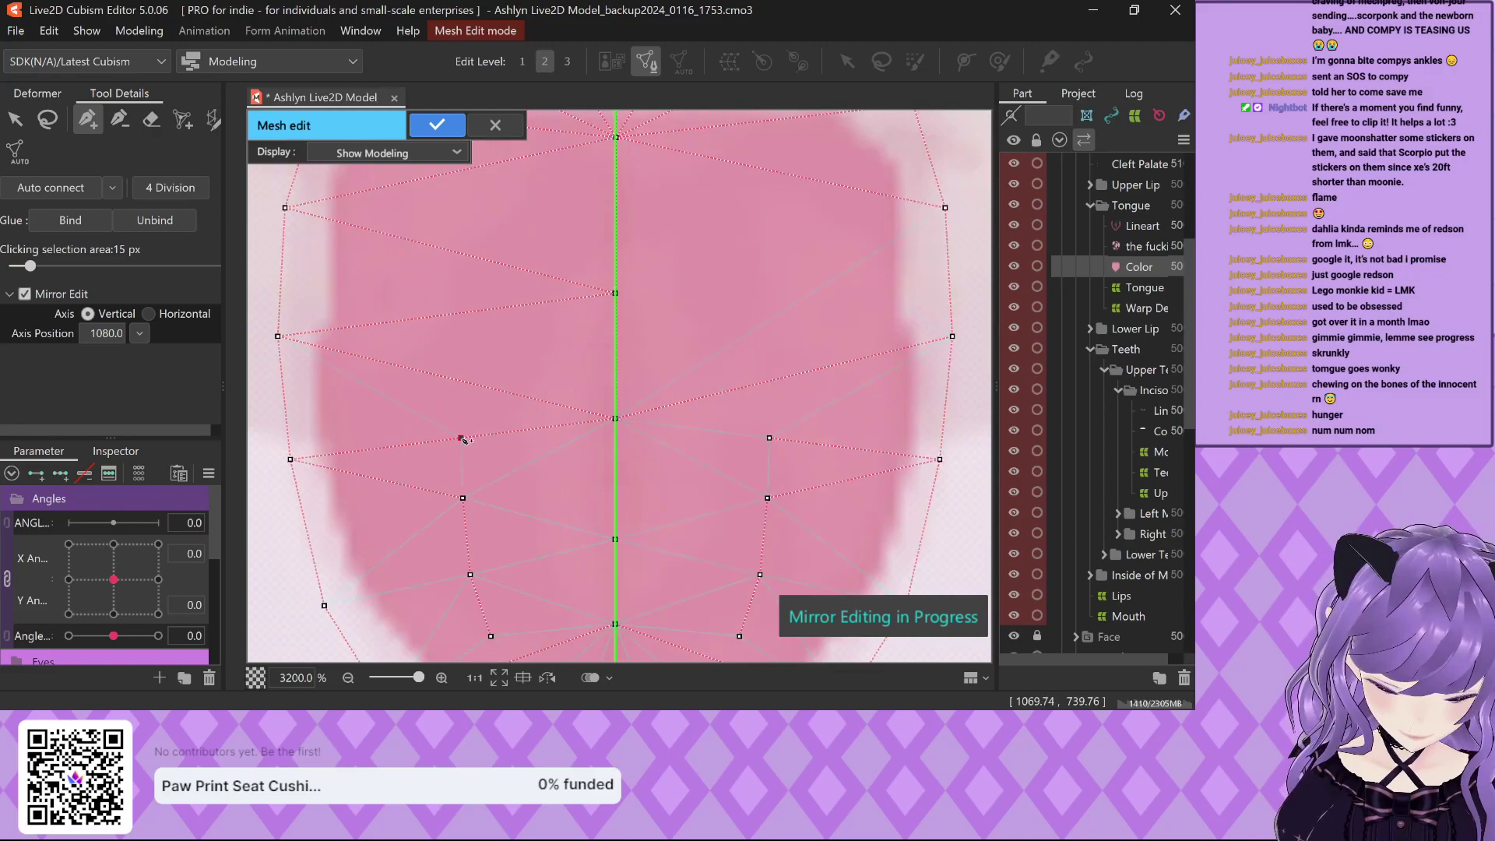
click(459, 380)
click(459, 313)
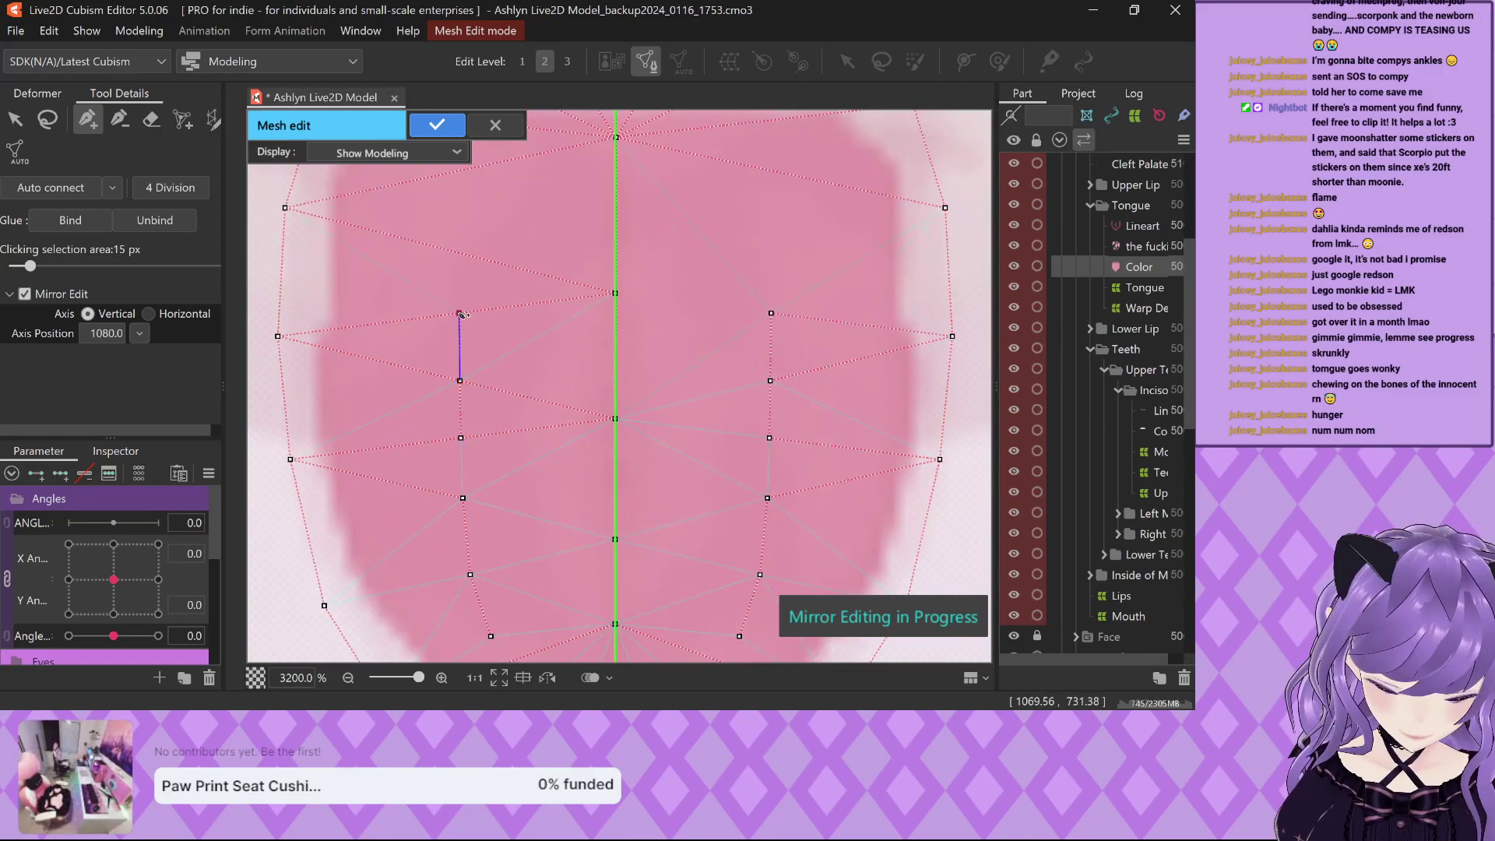
click(456, 251)
scroll(458, 263, down, 4)
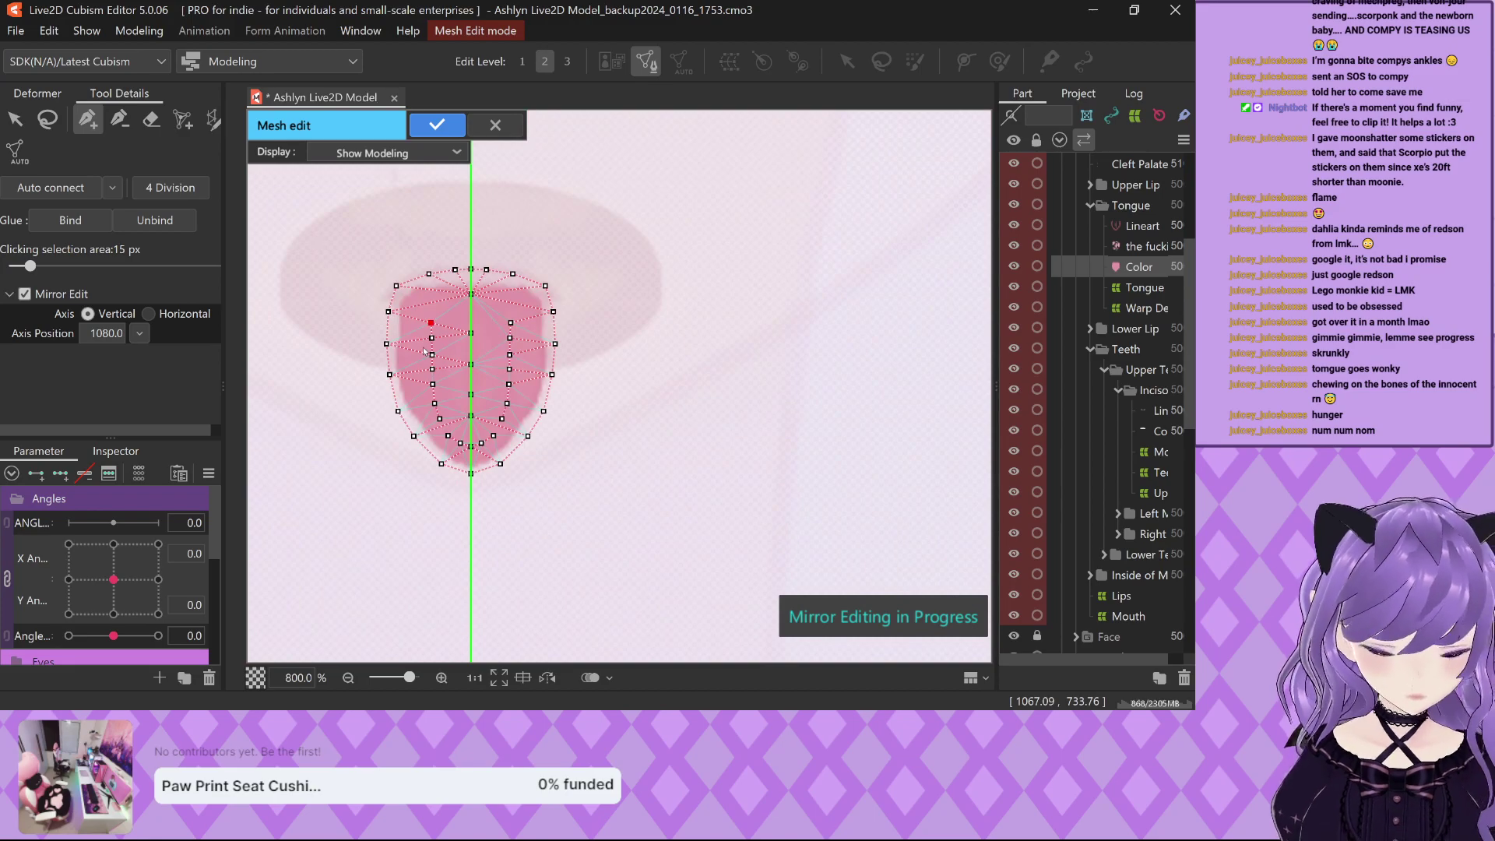
key(ctrl+z)
key(ctrl+z)
key(ctrl+z)
key(ctrl+z)
key(ctrl+z)
key(ctrl+z)
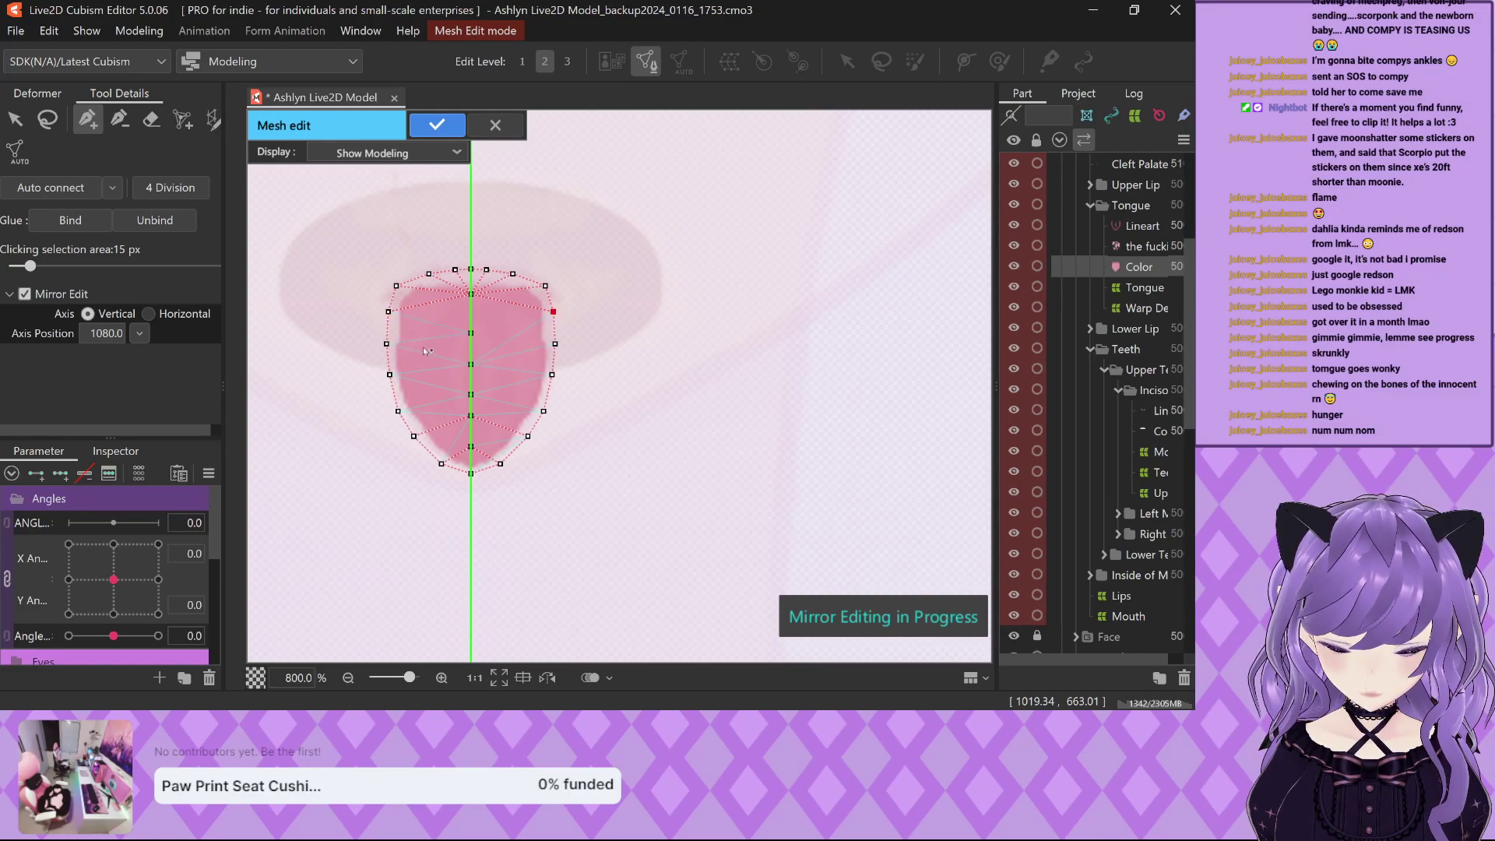
key(ctrl+z)
key(ctrl+z)
key(ctrl+z)
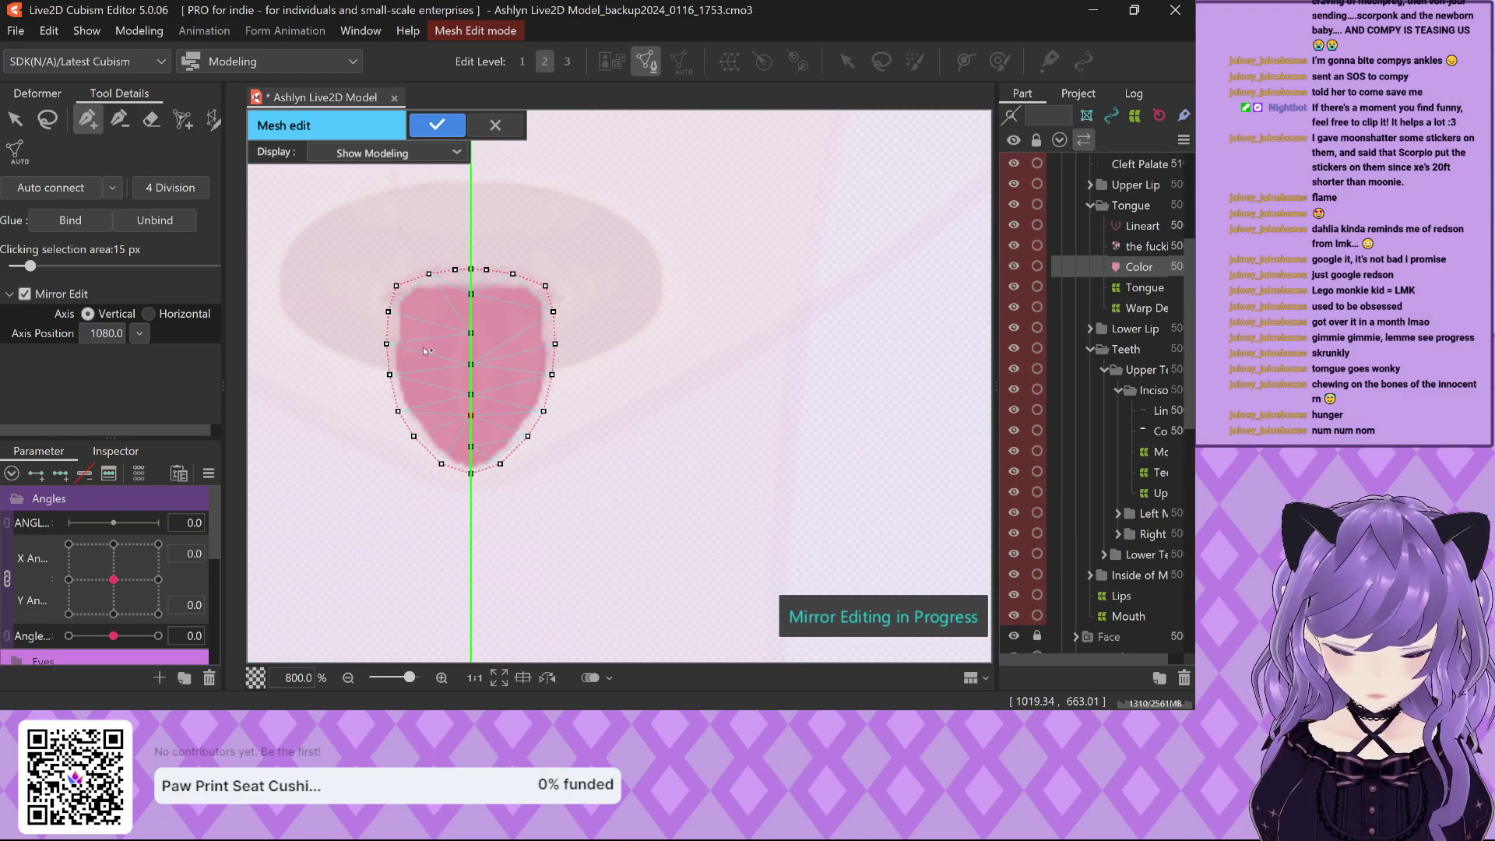
Add a mirrored interior vertex pair linked to the lower-left vertex.
scroll(440, 467, up, 4)
click(442, 467)
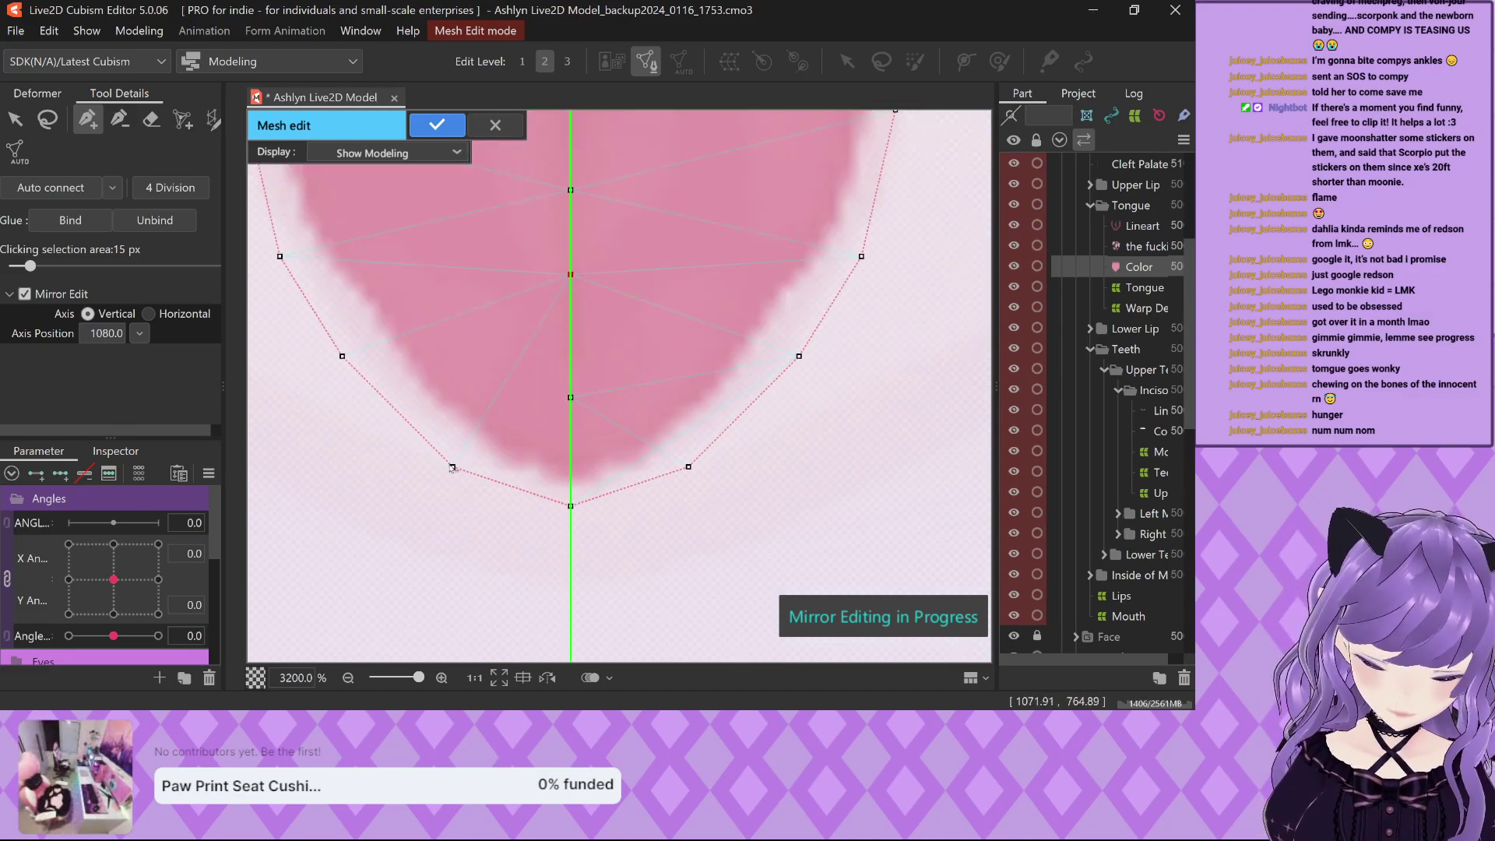
click(492, 397)
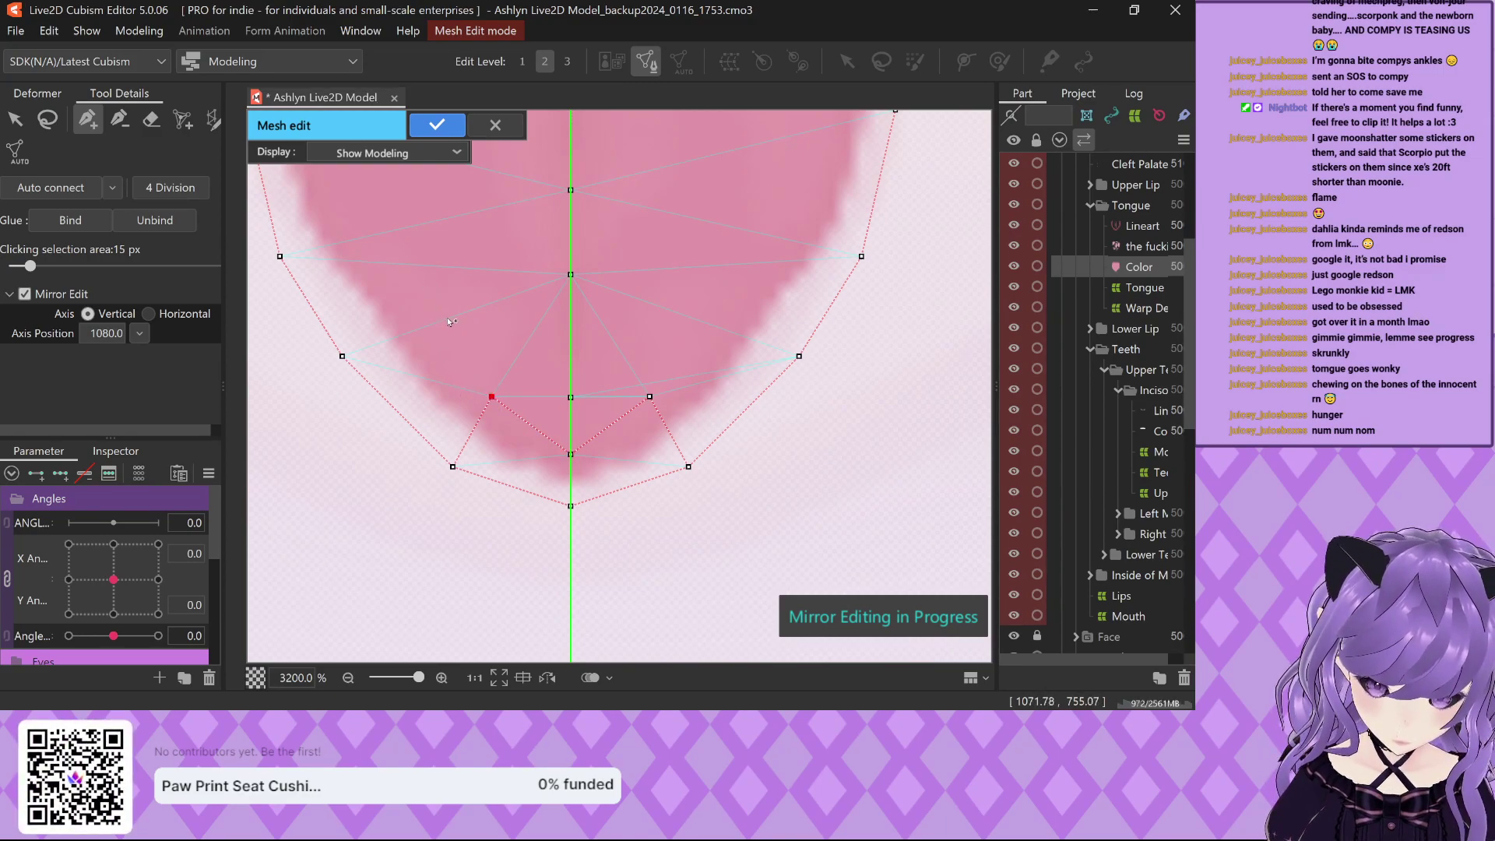
scroll(436, 363, down, 3)
scroll(423, 333, up, 4)
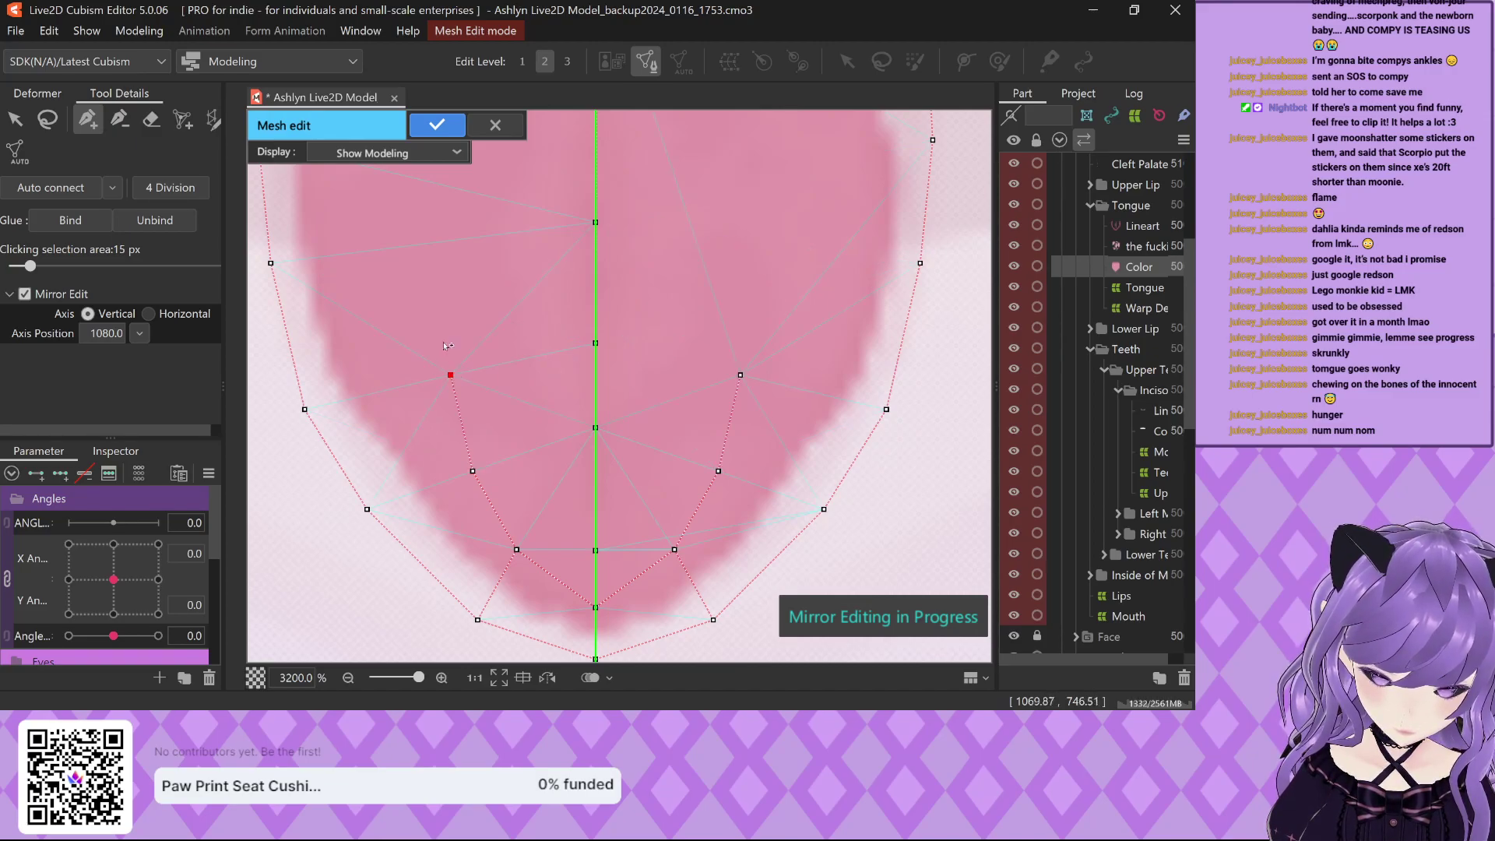
scroll(437, 244, down, 3)
scroll(410, 341, up, 4)
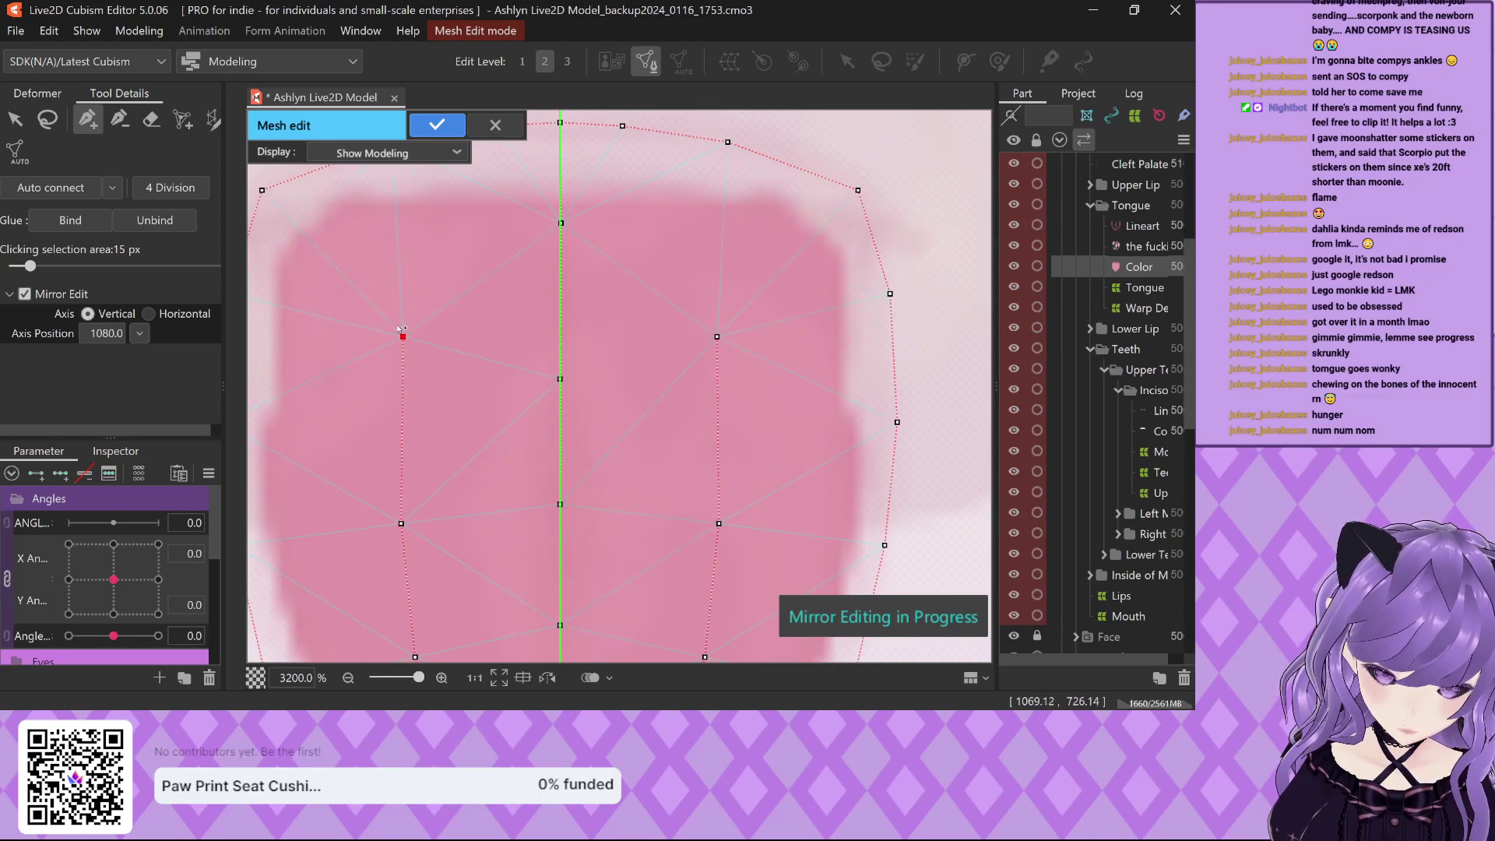
scroll(401, 326, down, 2)
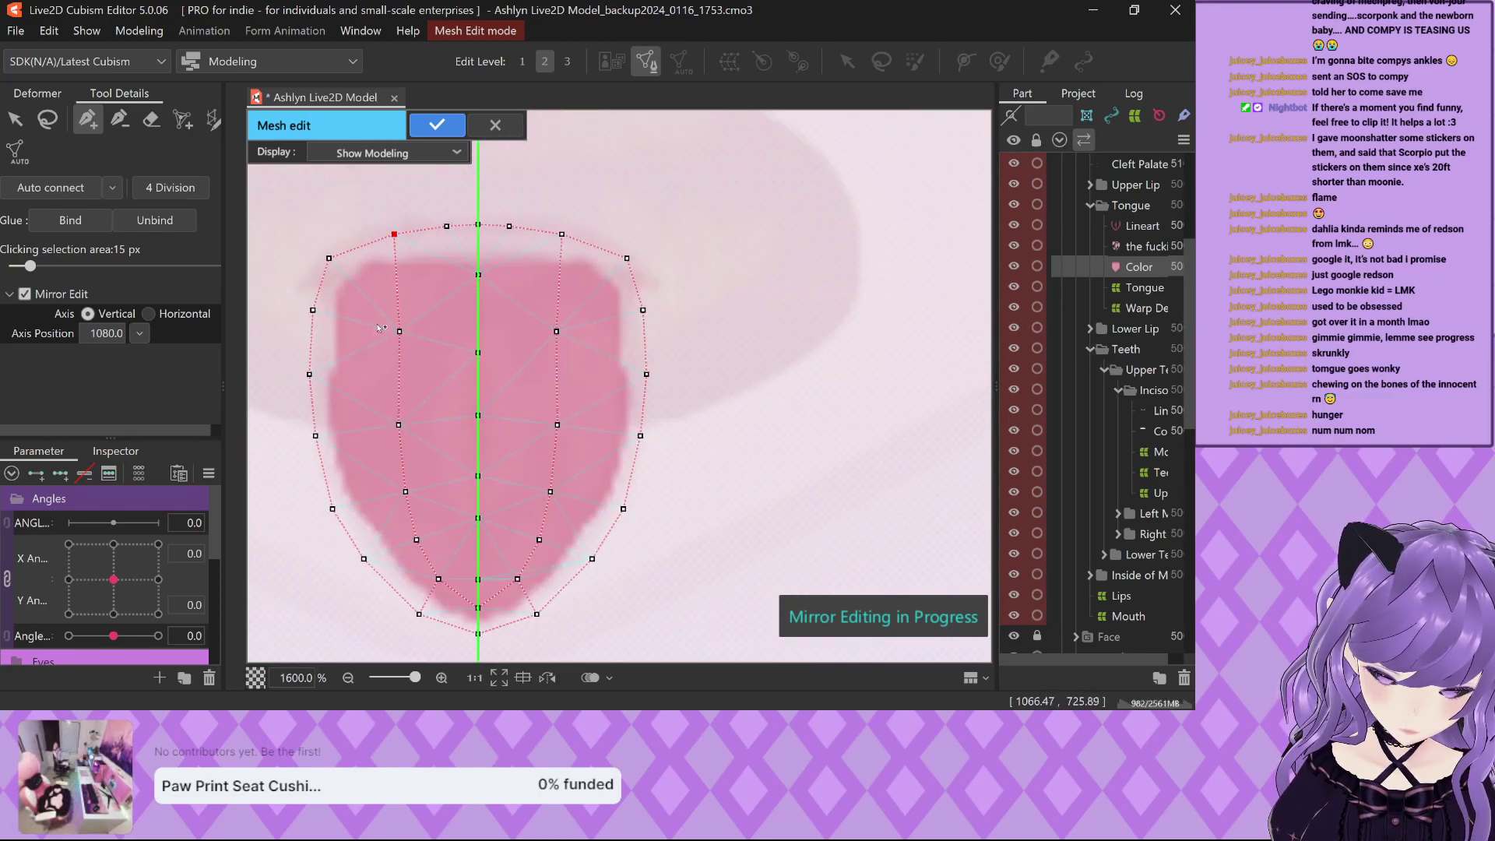
Nudge two tongue vertices, re-enable Mirror Edit, and undo the accidental vertex move.
key(v)
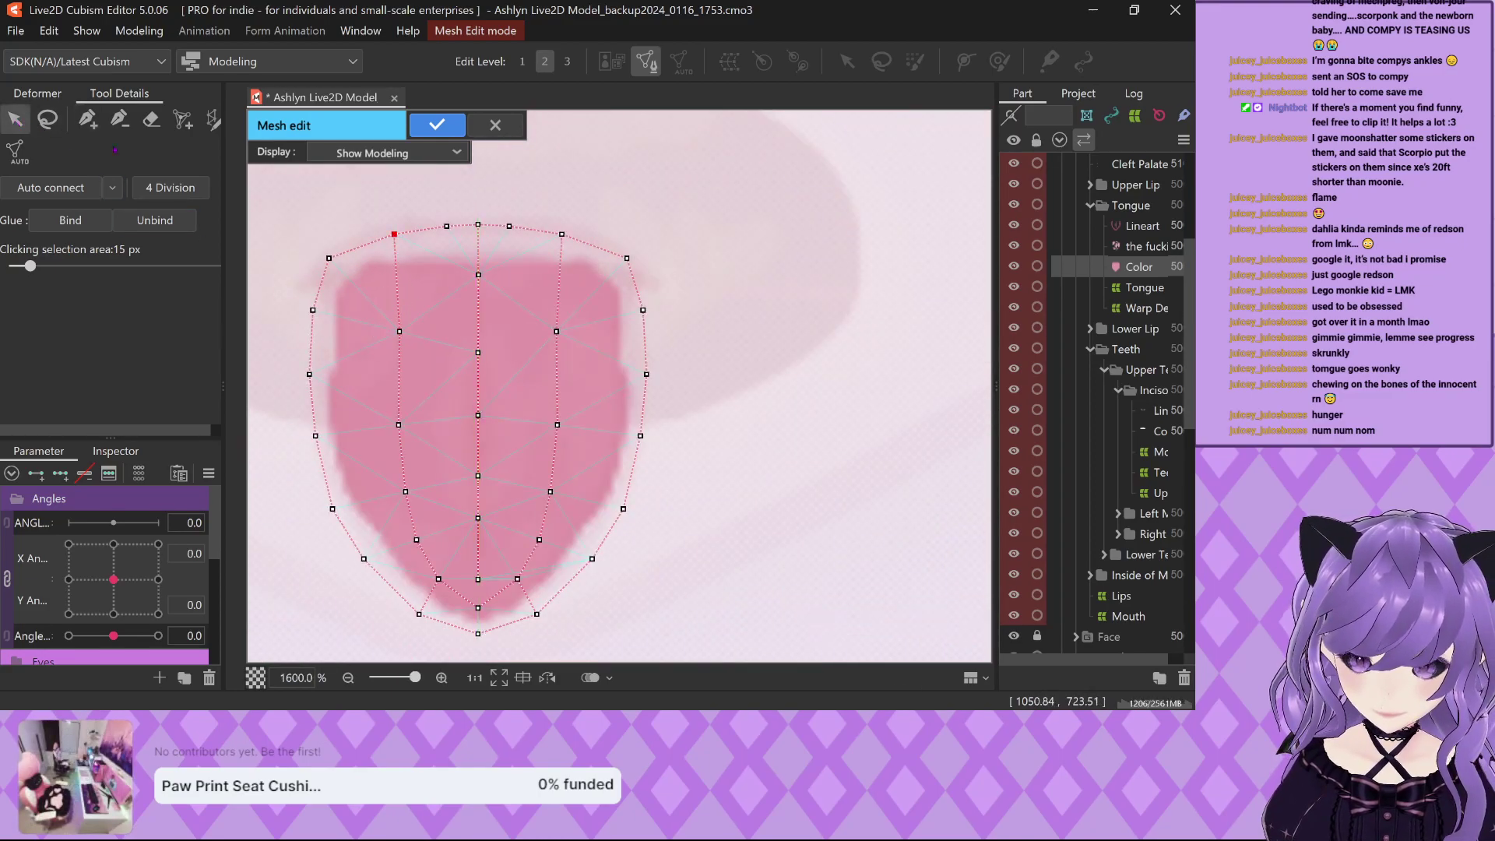
drag(396, 334, 395, 332)
drag(558, 334, 563, 333)
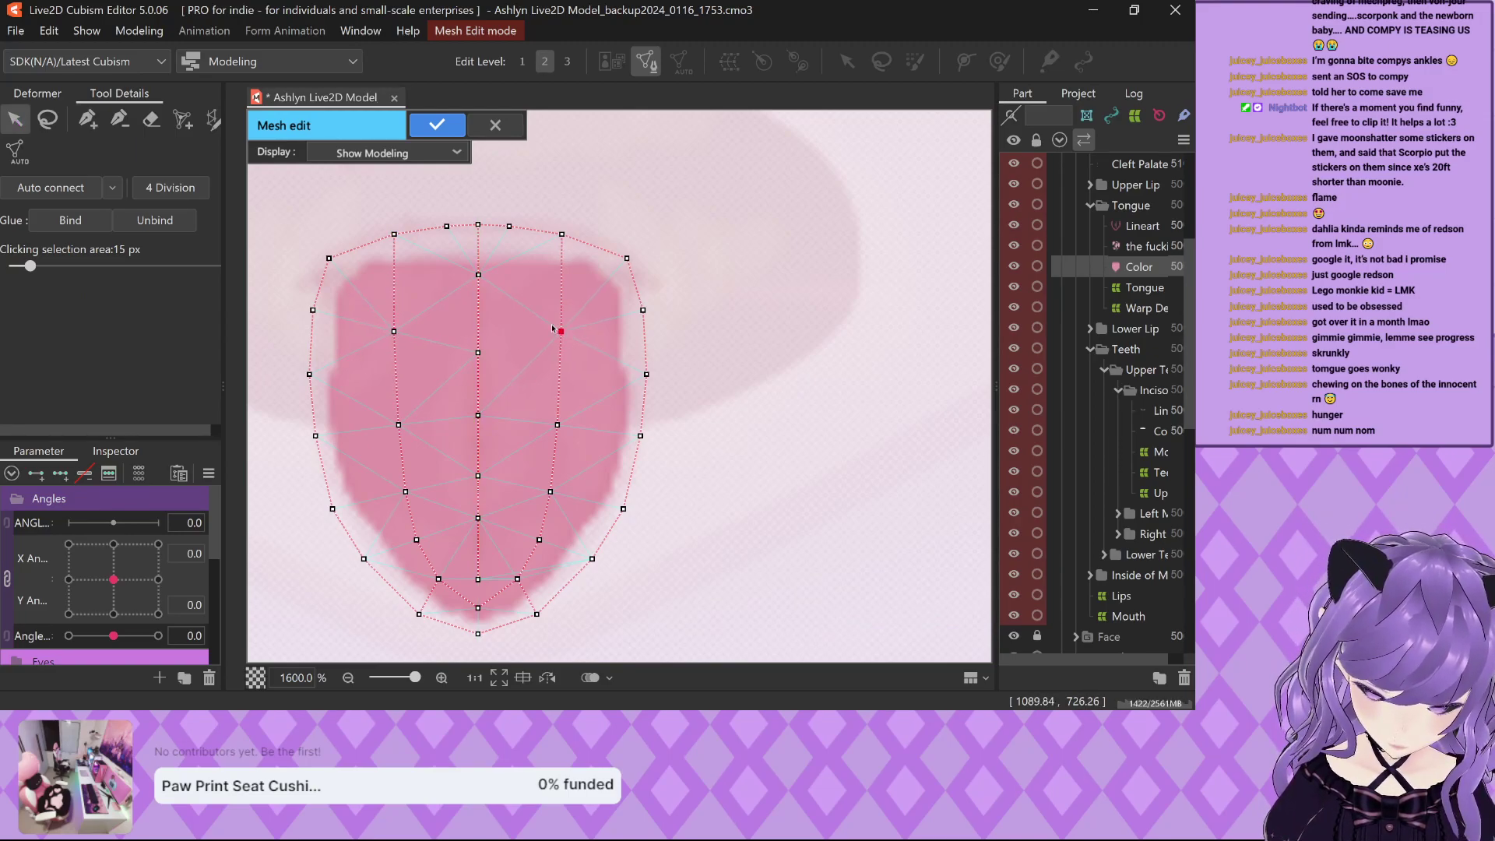
click(87, 118)
key(ctrl+z)
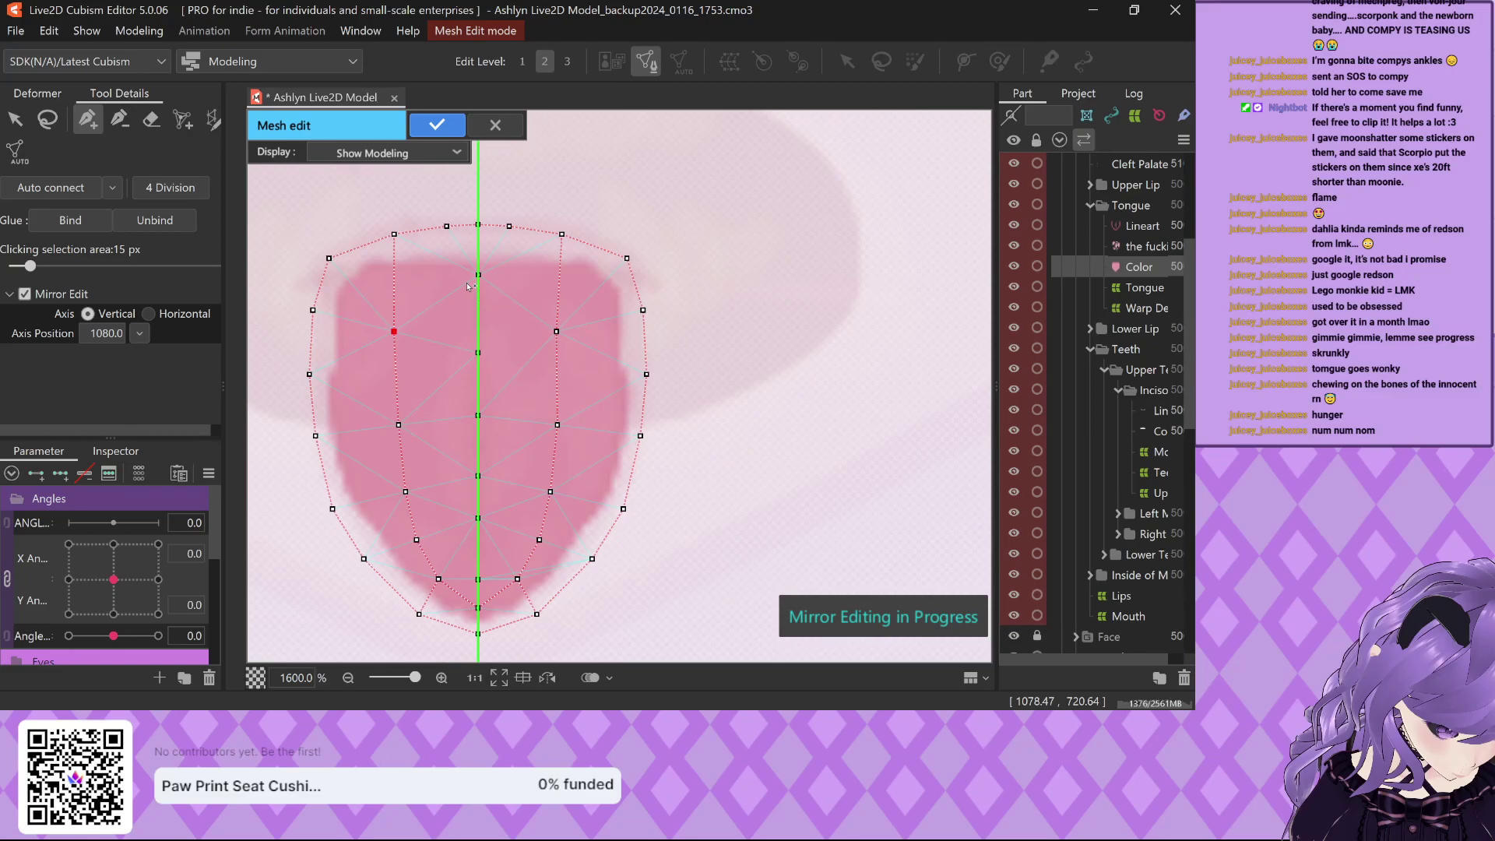
Add a mirrored edge from a lower-left outline vertex to the inner lower vertex.
scroll(467, 287, down, 2)
scroll(490, 347, up, 4)
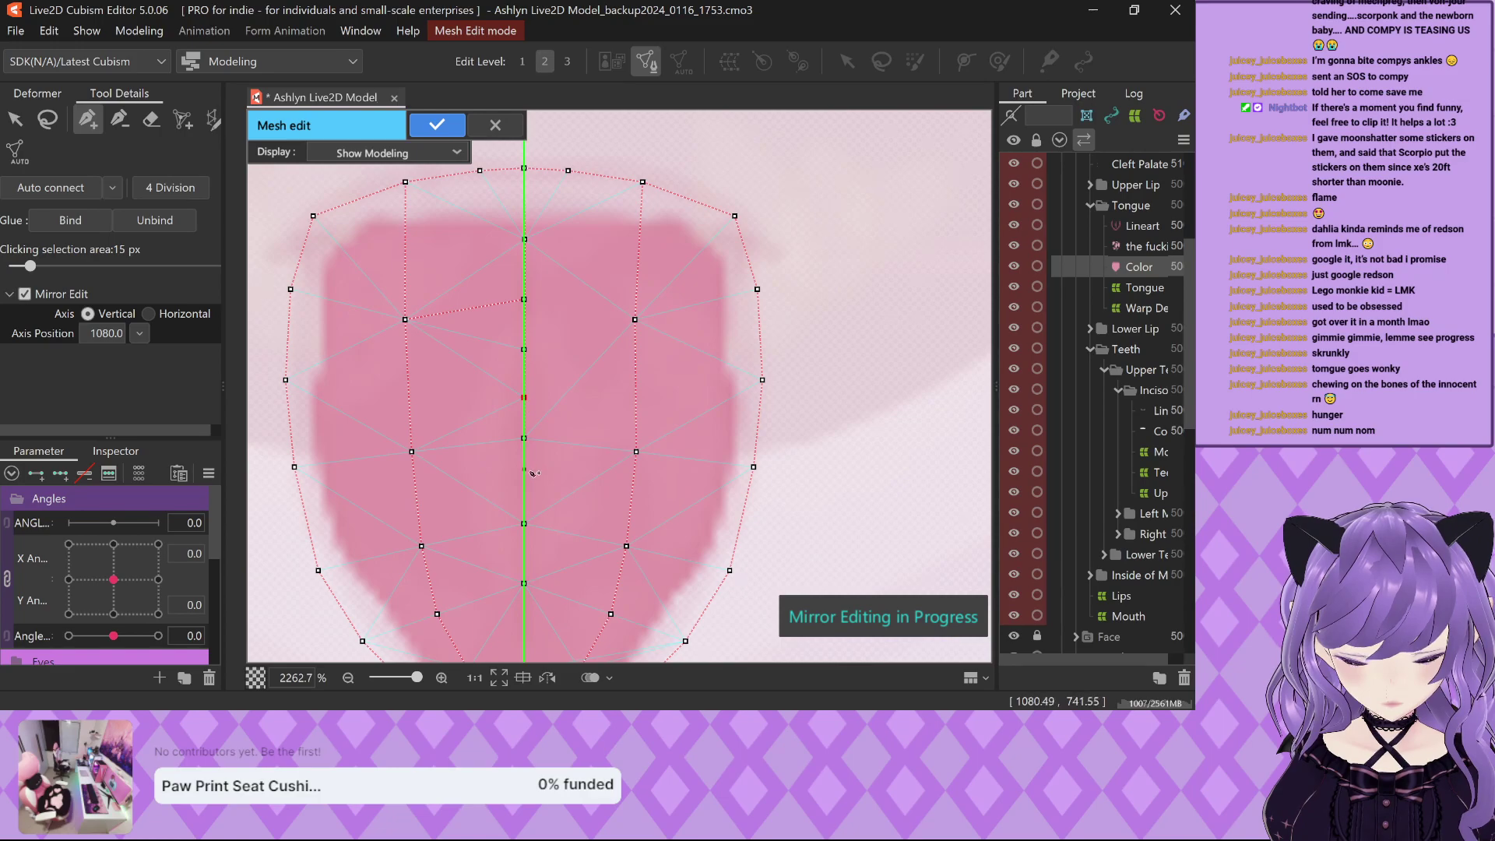
scroll(529, 481, down, 3)
scroll(521, 491, up, 3)
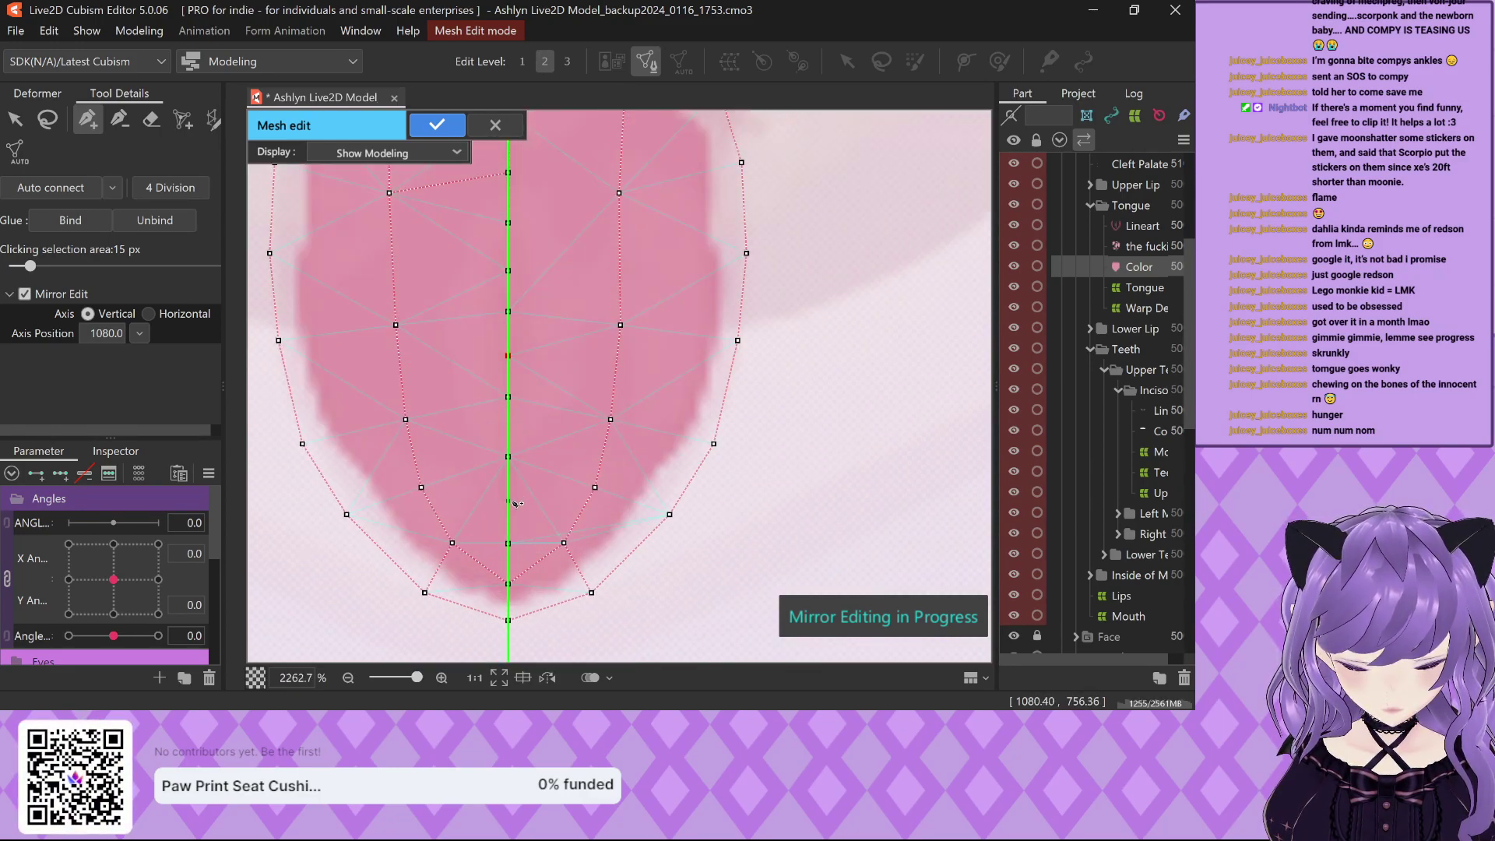
scroll(528, 545, down, 2)
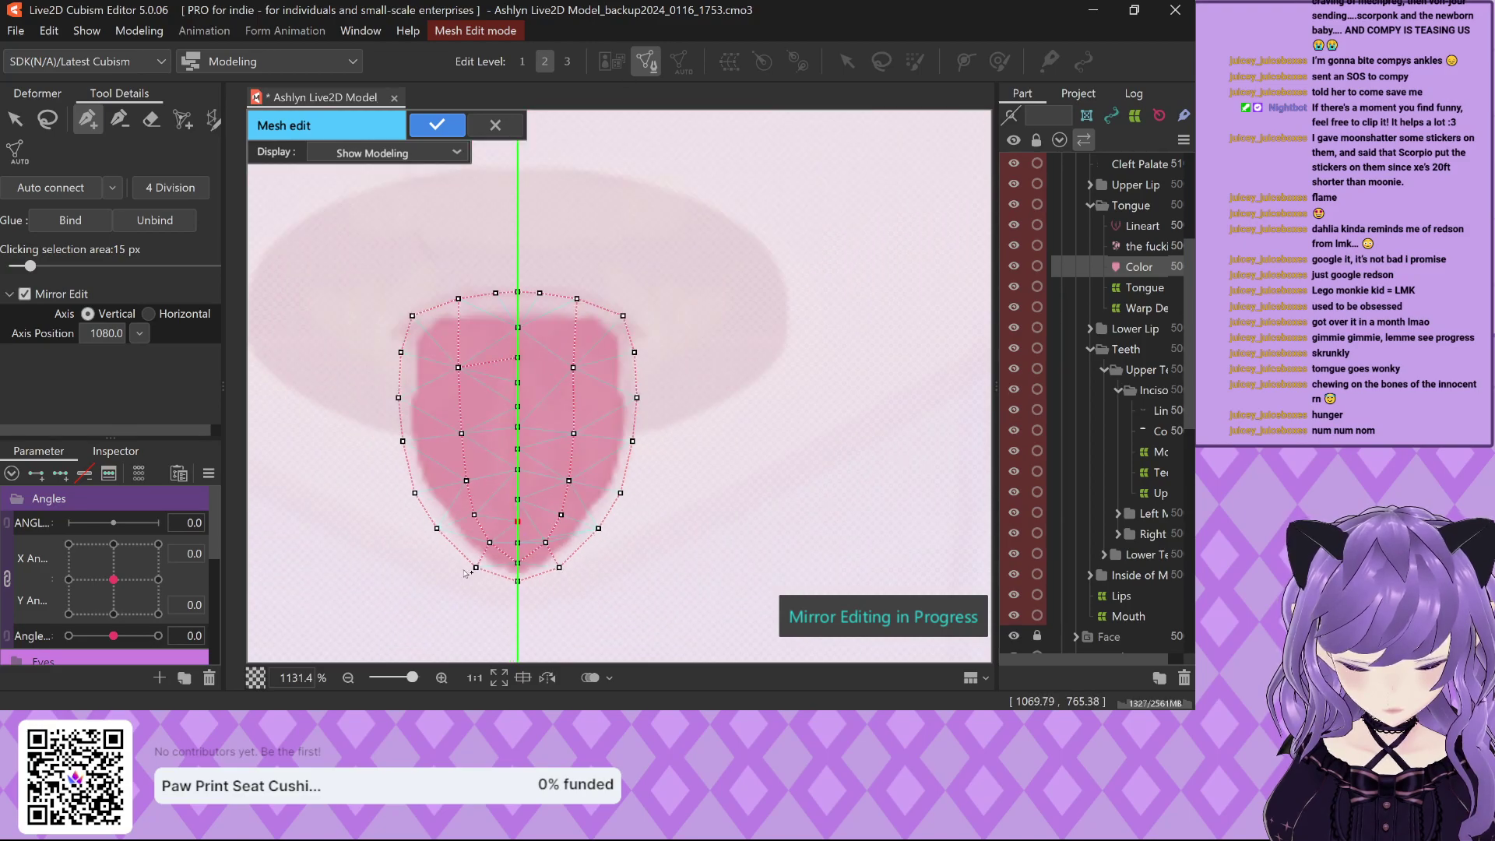
scroll(466, 574, up, 3)
click(525, 514)
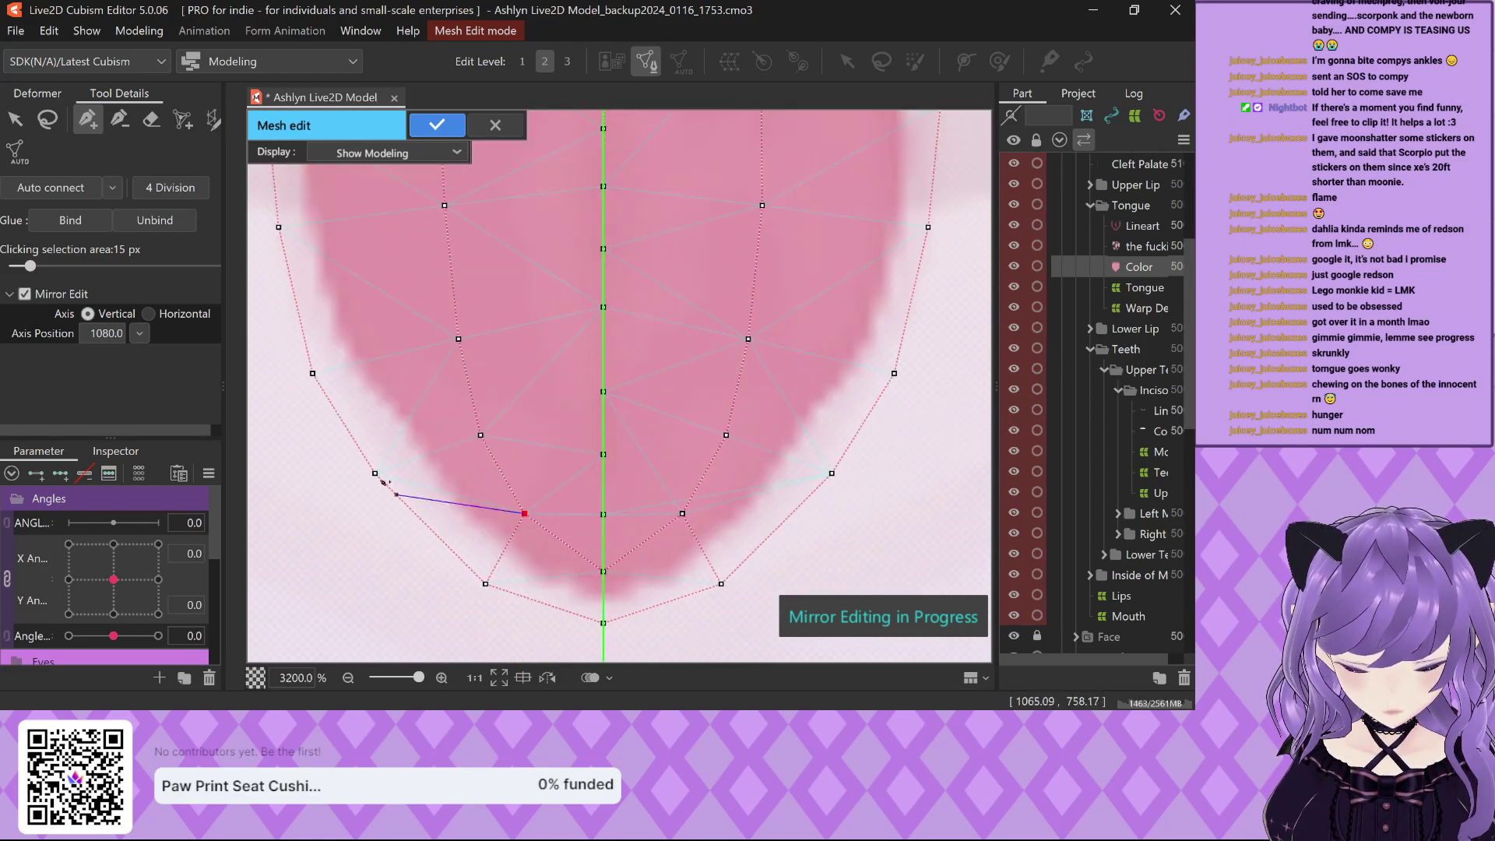
click(376, 474)
drag(481, 438, 480, 435)
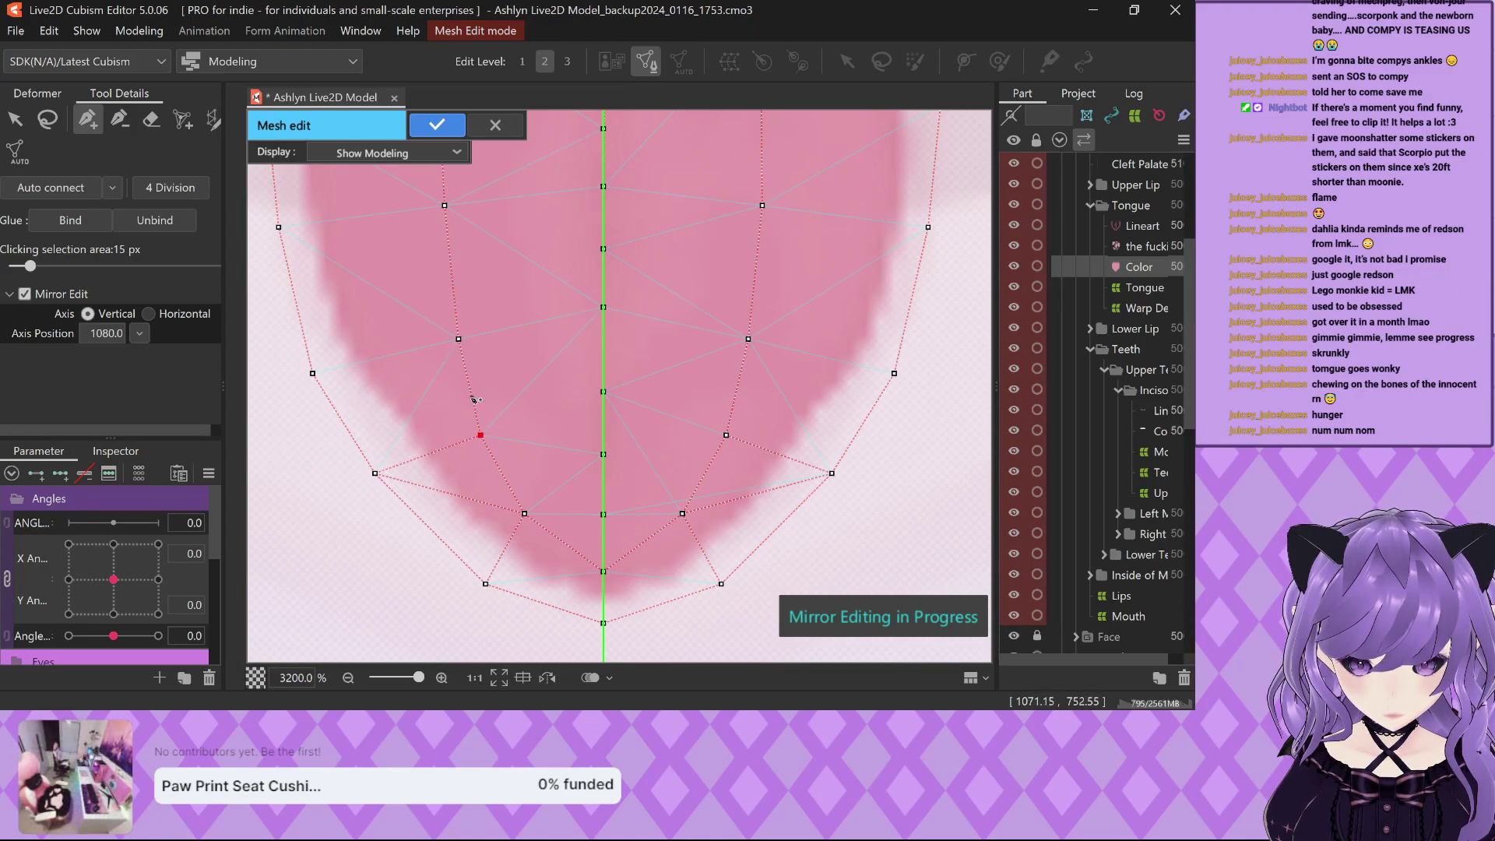
Add a left-side vertex and join it to upper inner vertices and the outline.
click(339, 415)
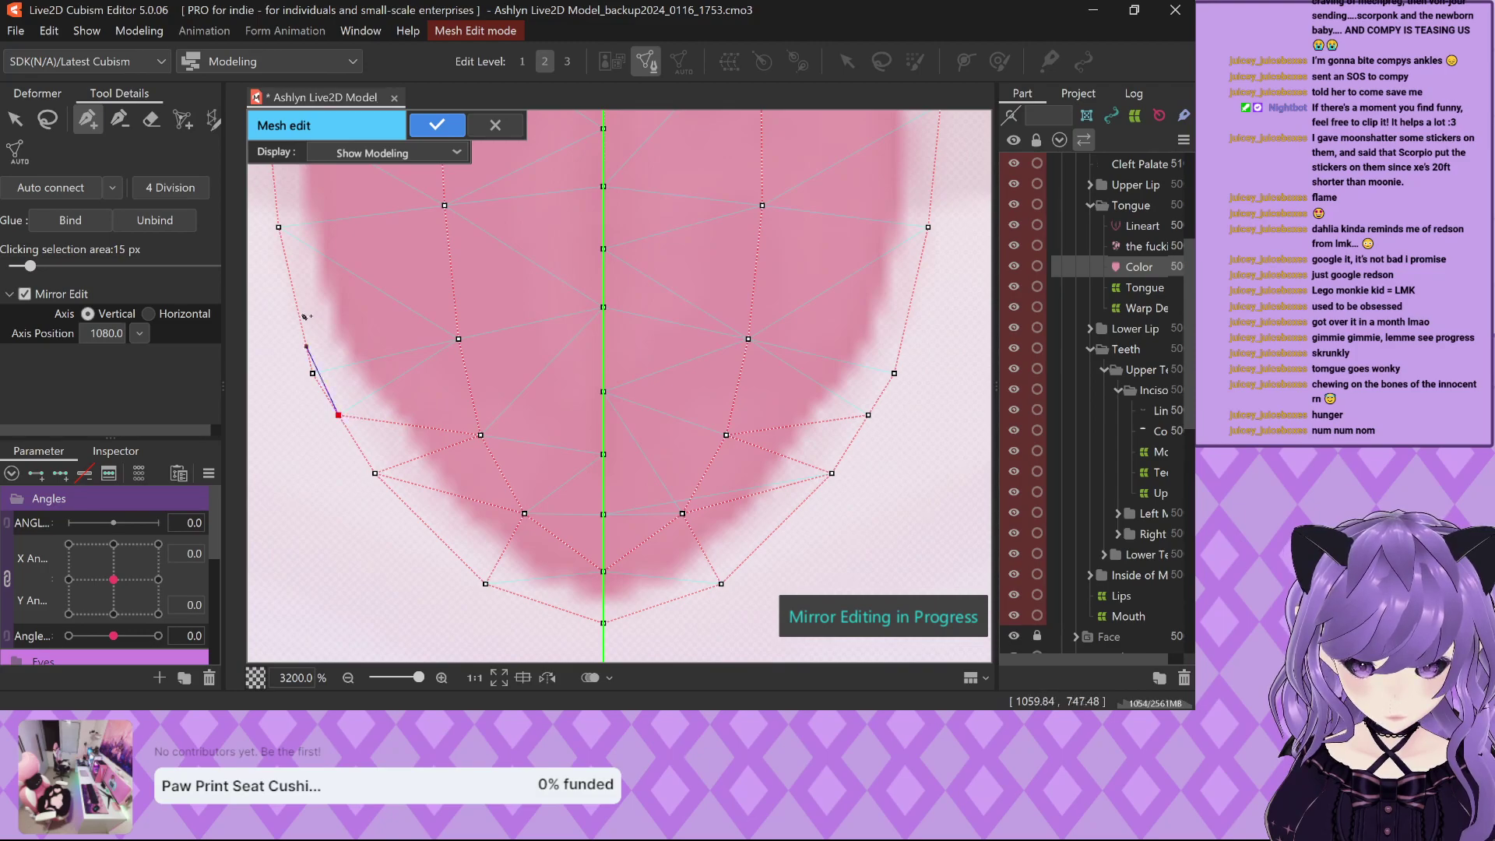
click(459, 339)
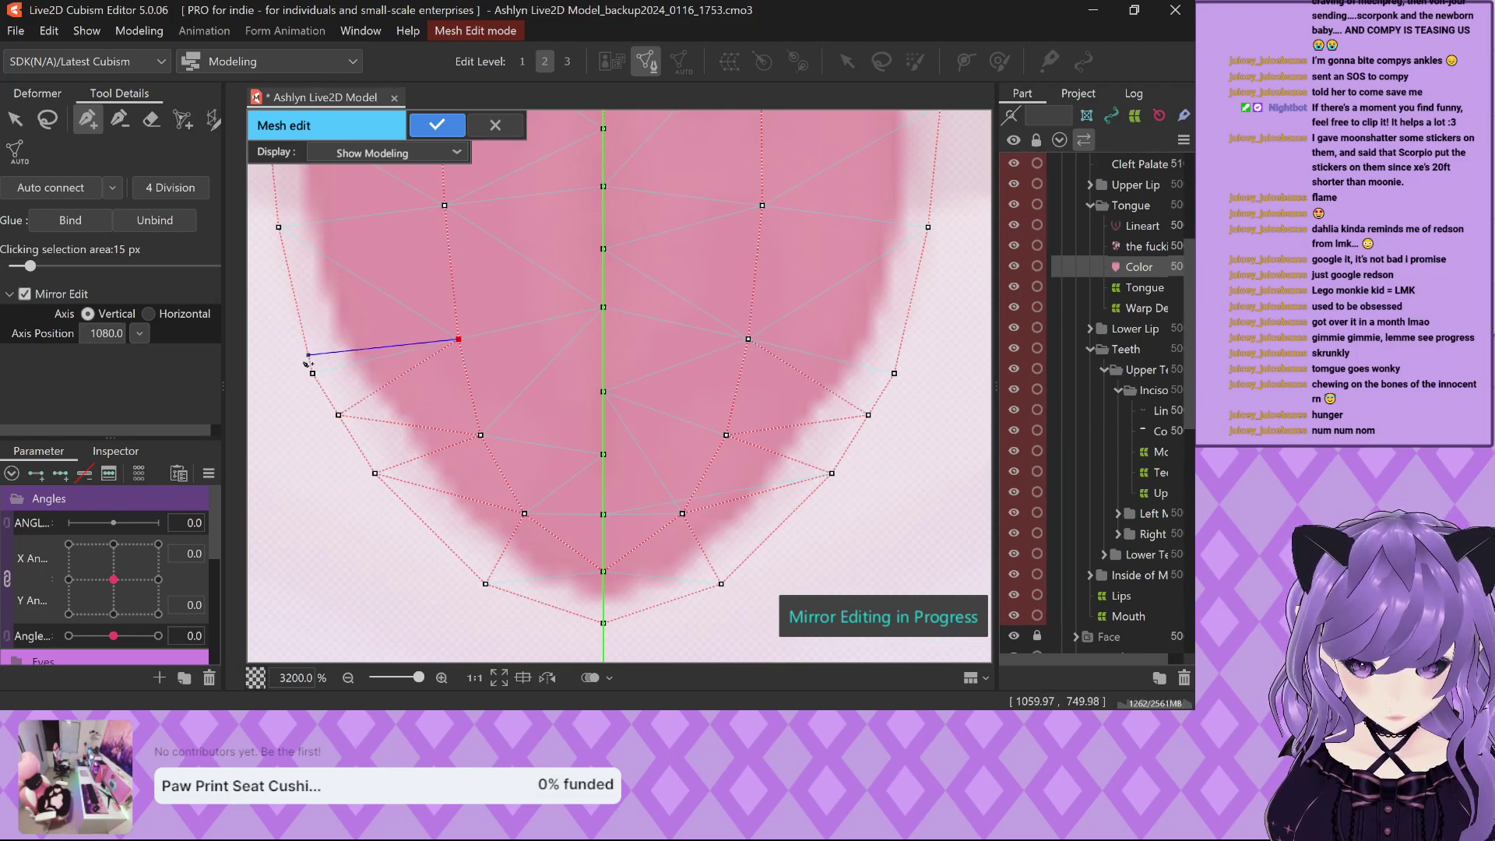
click(297, 303)
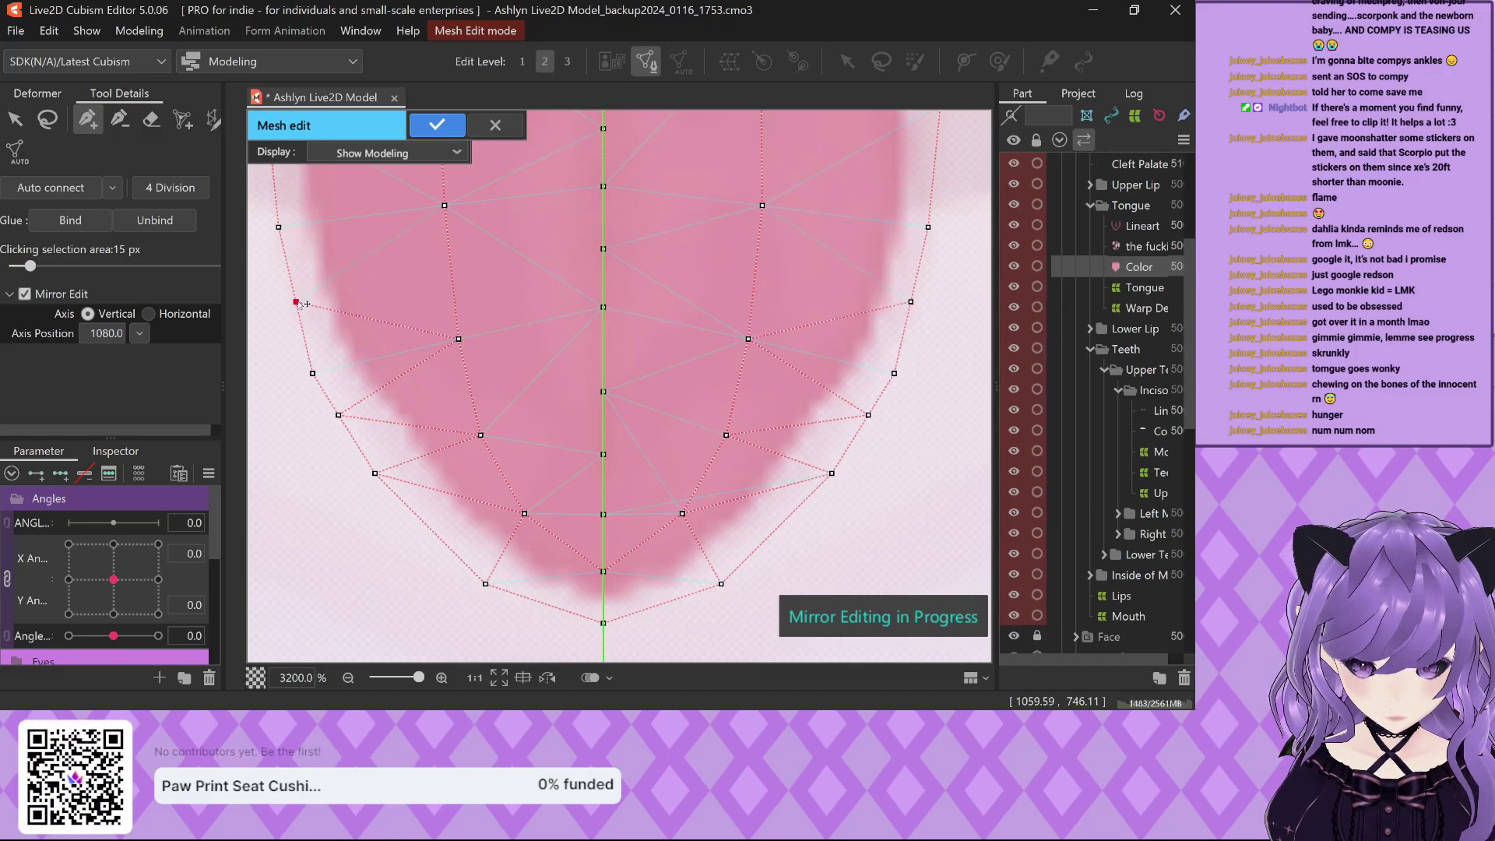
click(444, 205)
scroll(417, 218, down, 5)
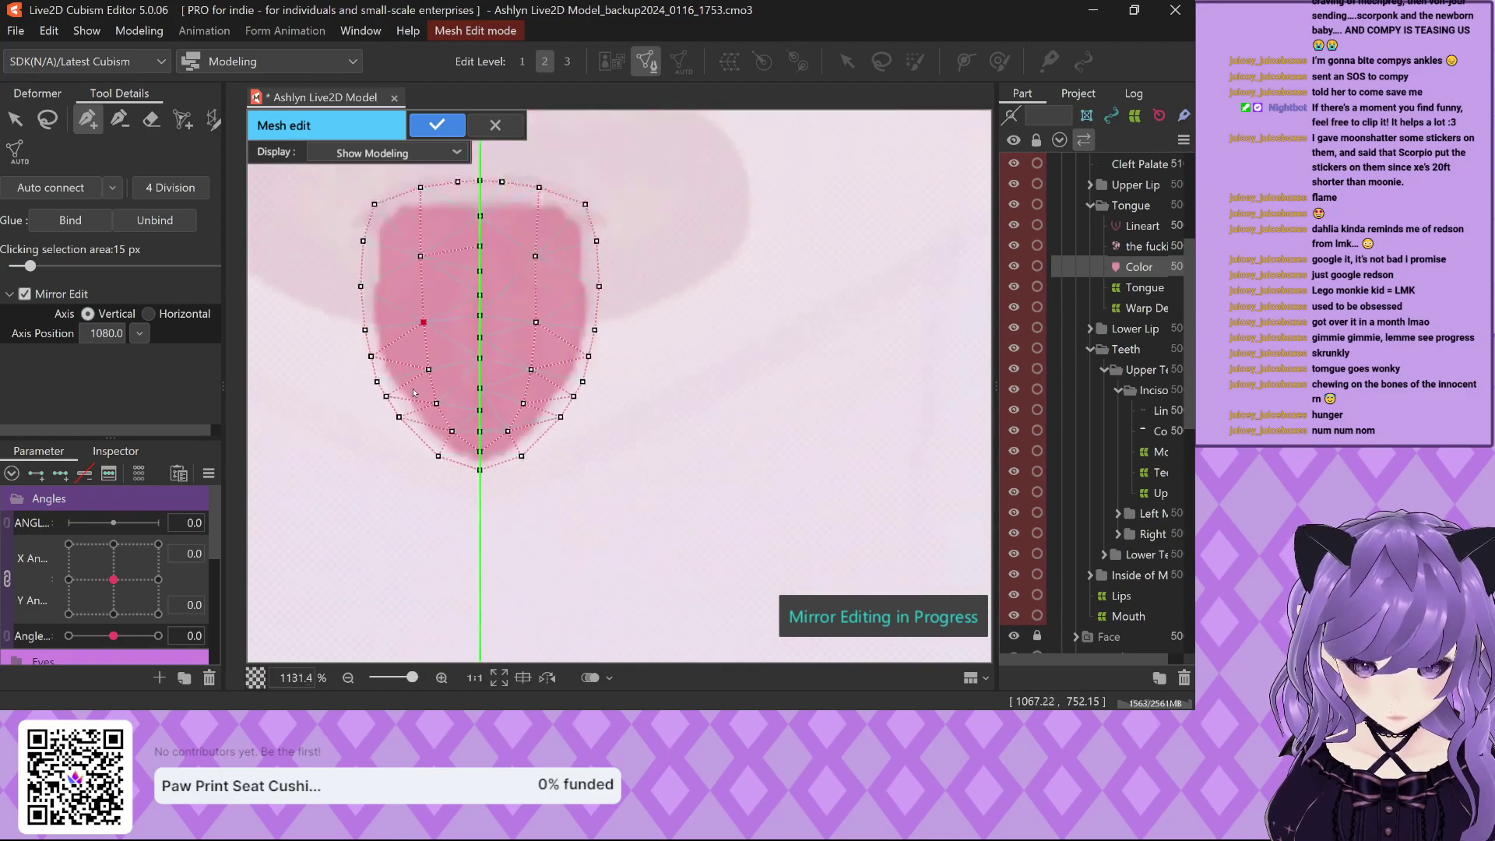
scroll(358, 277, up, 5)
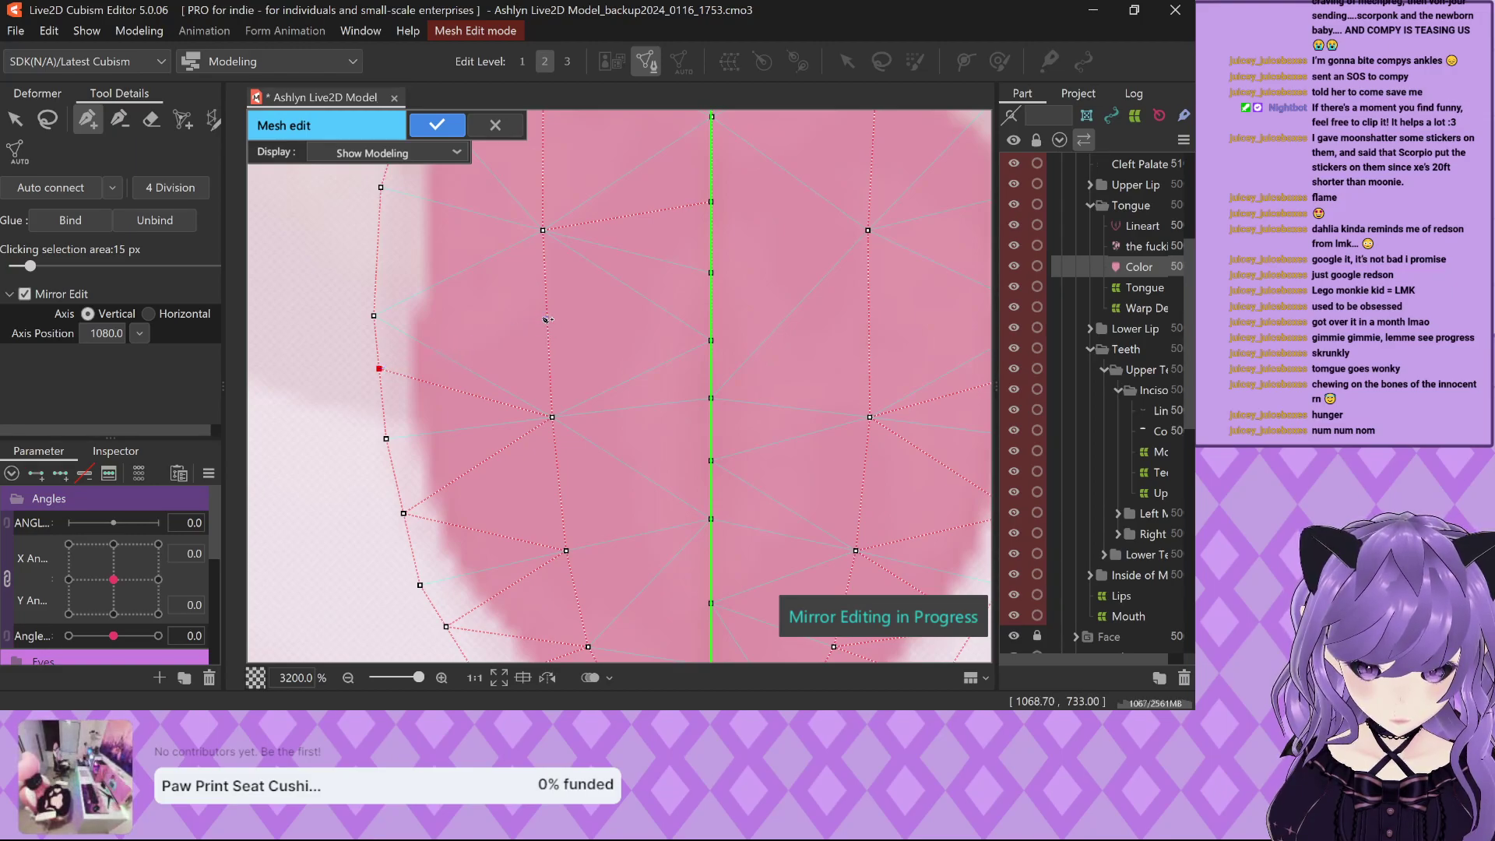
click(548, 327)
Add vertices along the upper-left outline, connected by edges to inner vertices.
click(377, 258)
scroll(515, 238, down, 3)
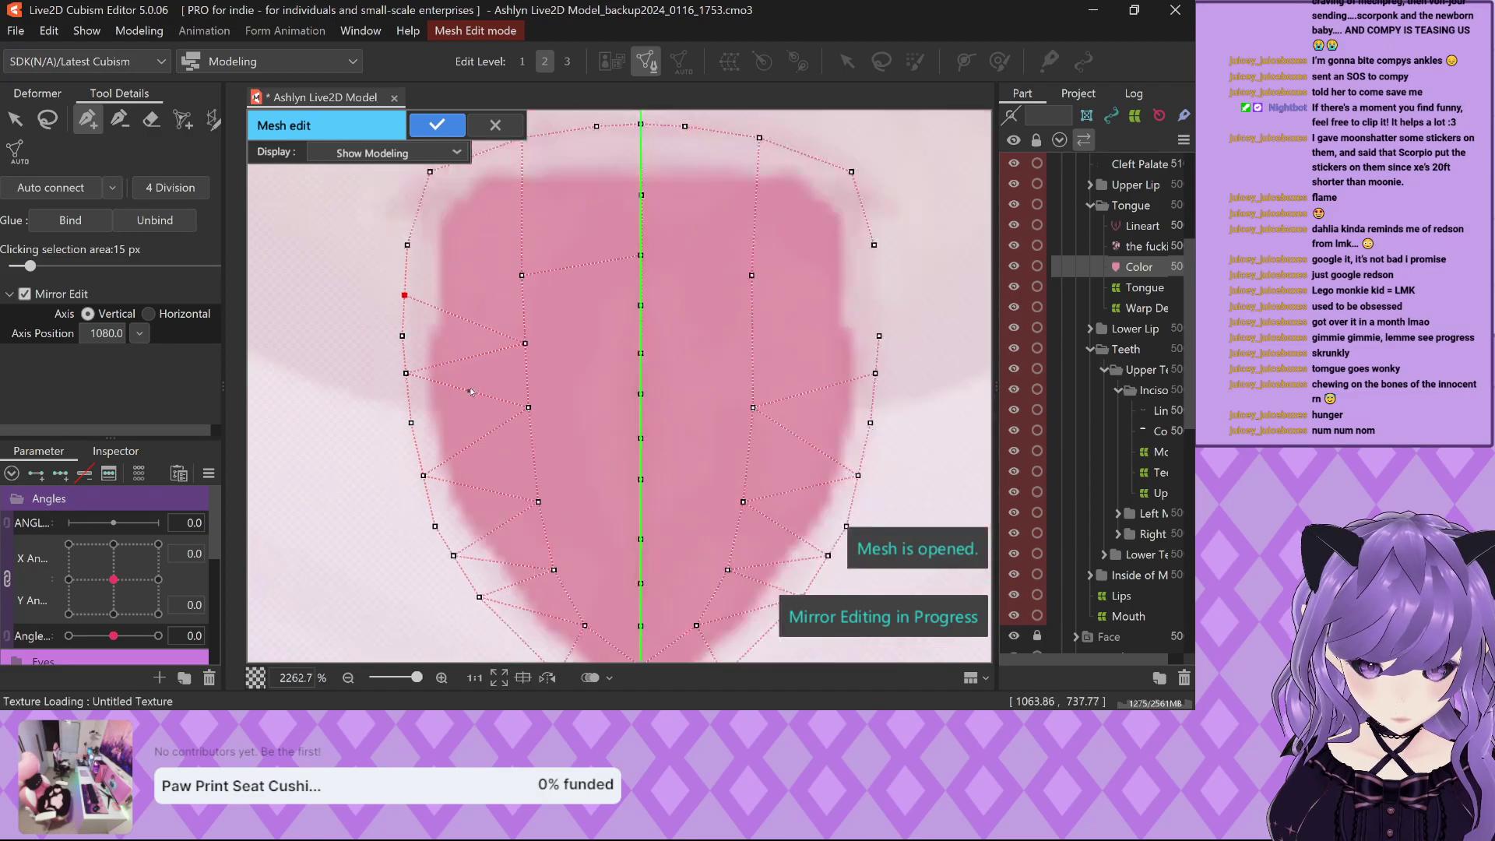
scroll(502, 341, up, 3)
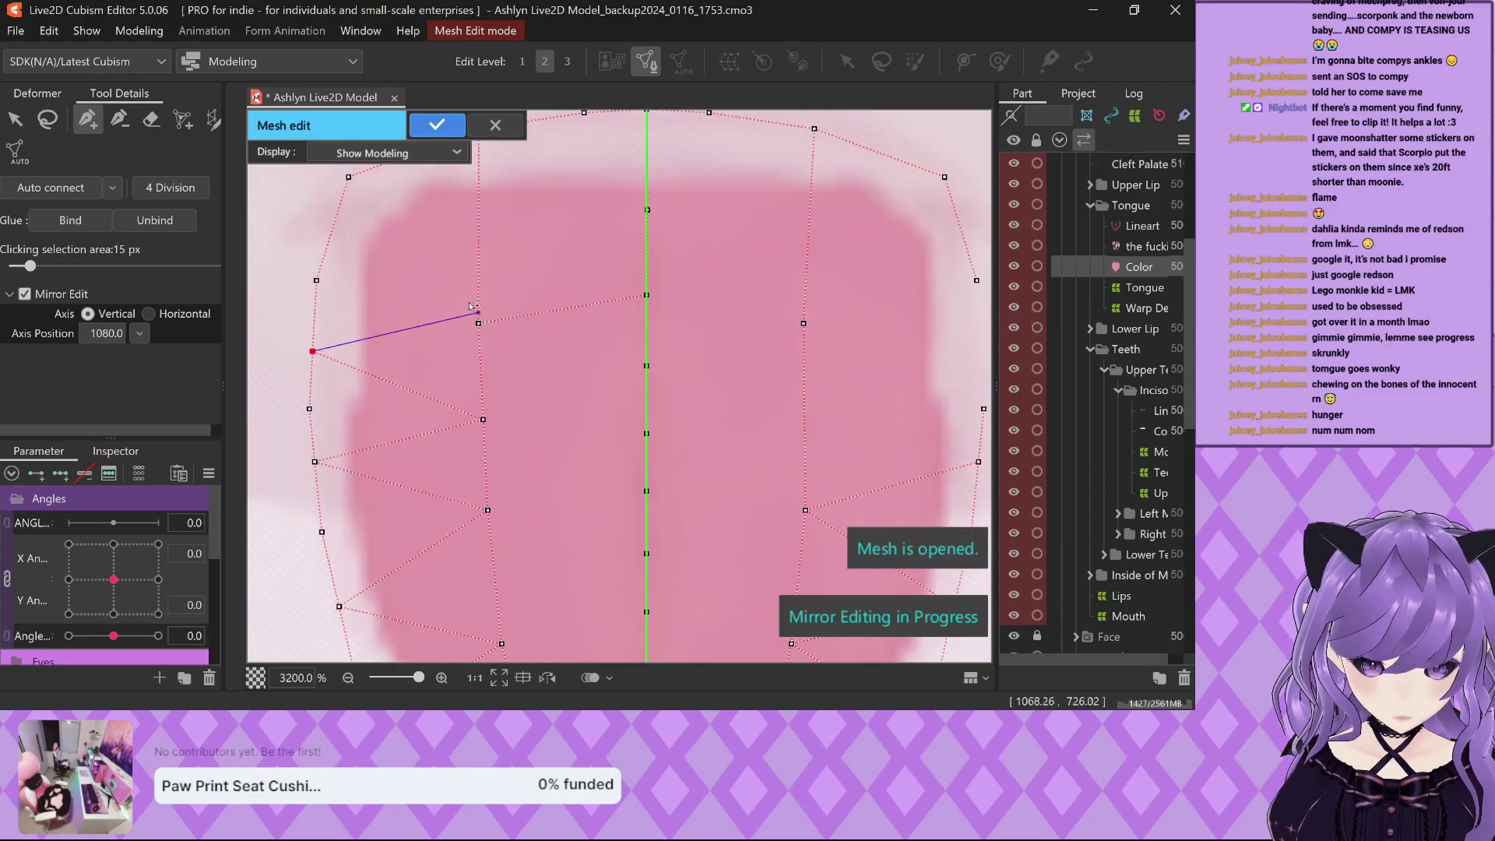
click(476, 295)
click(334, 229)
scroll(337, 230, down, 1)
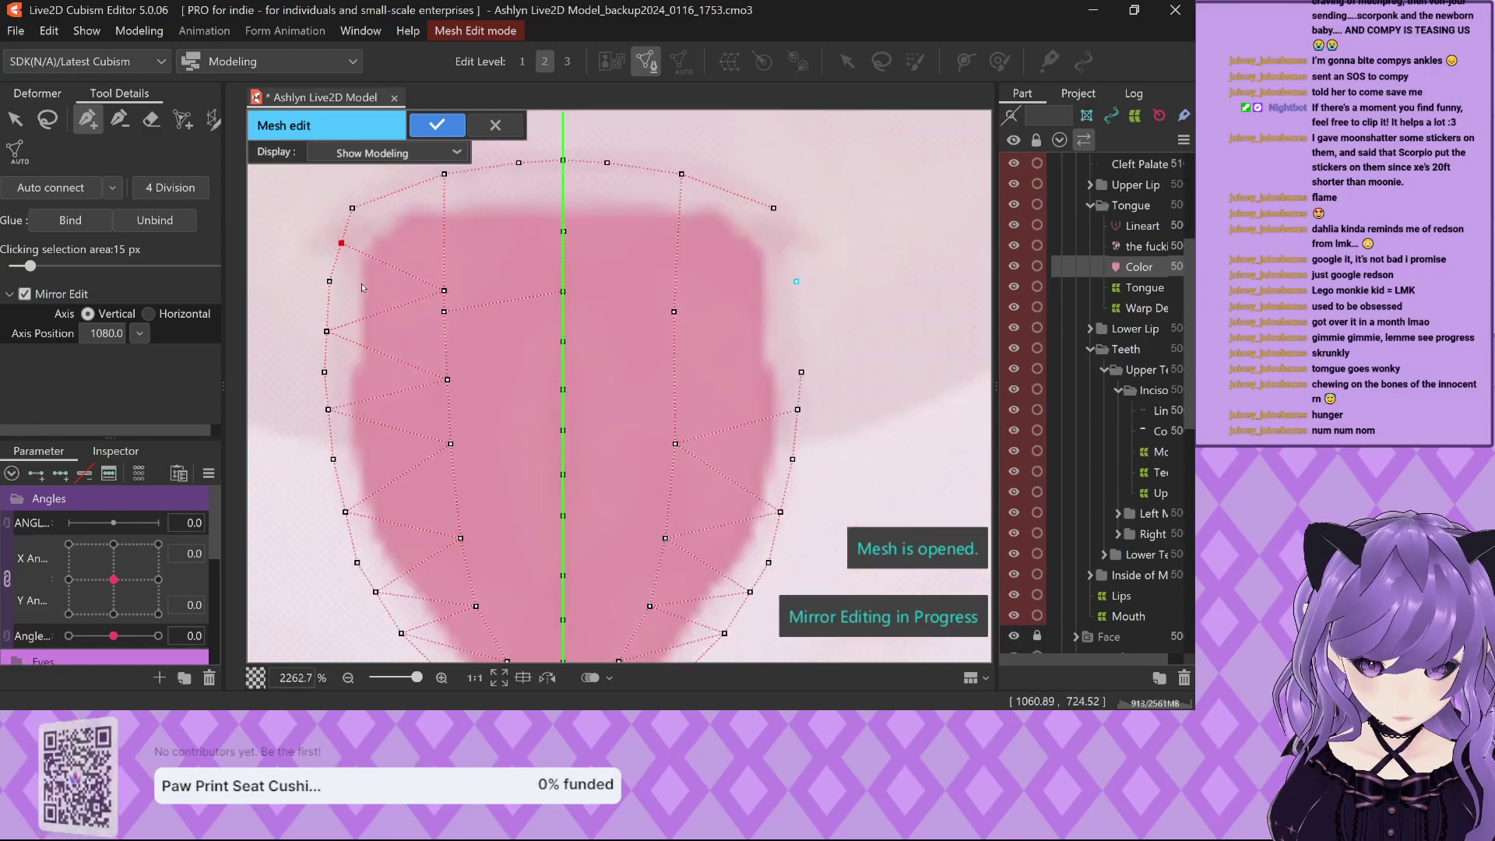
click(442, 227)
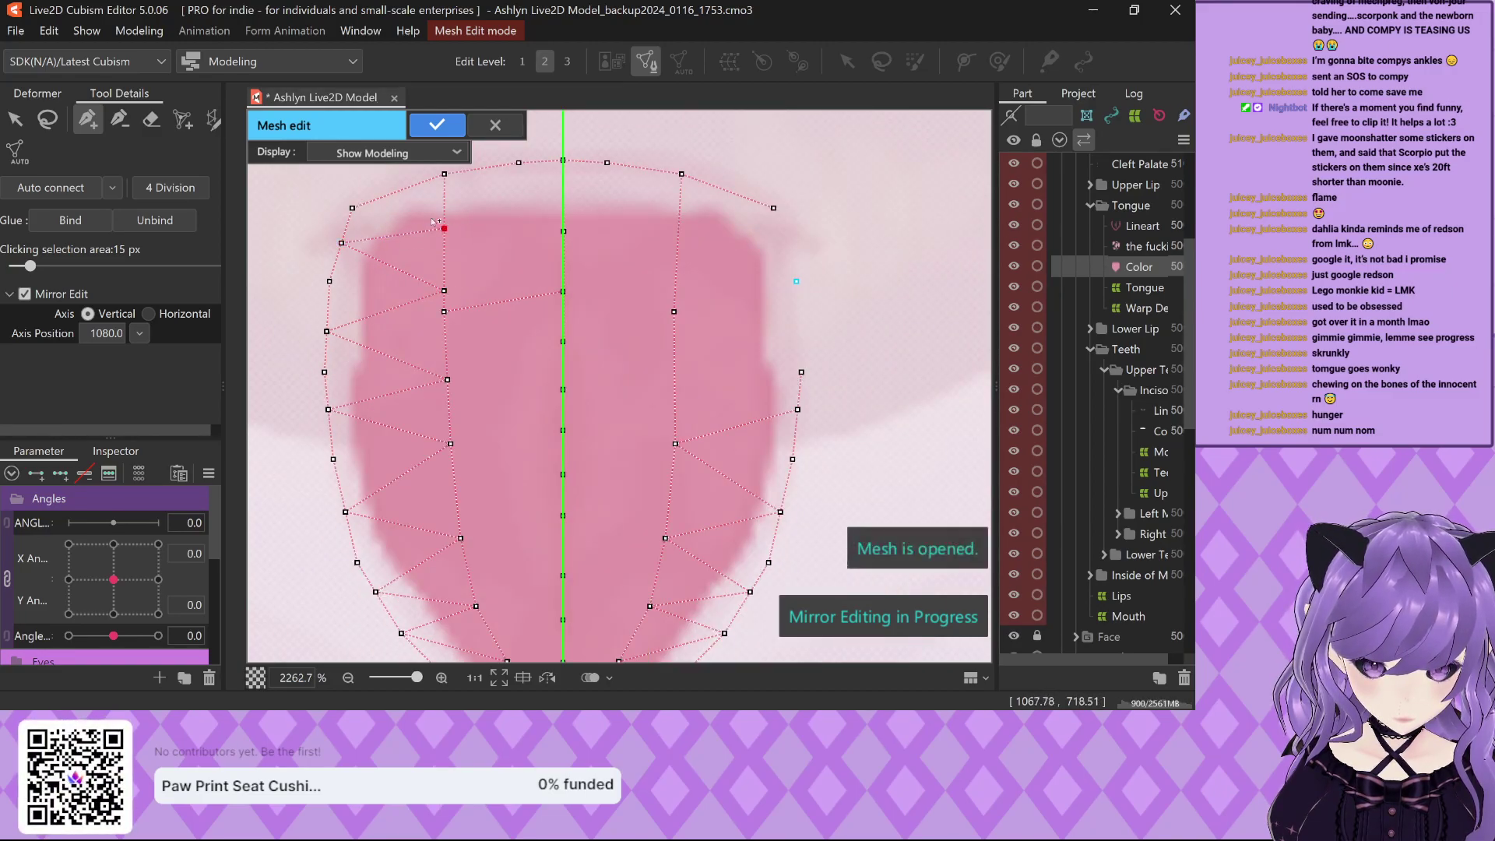
click(398, 191)
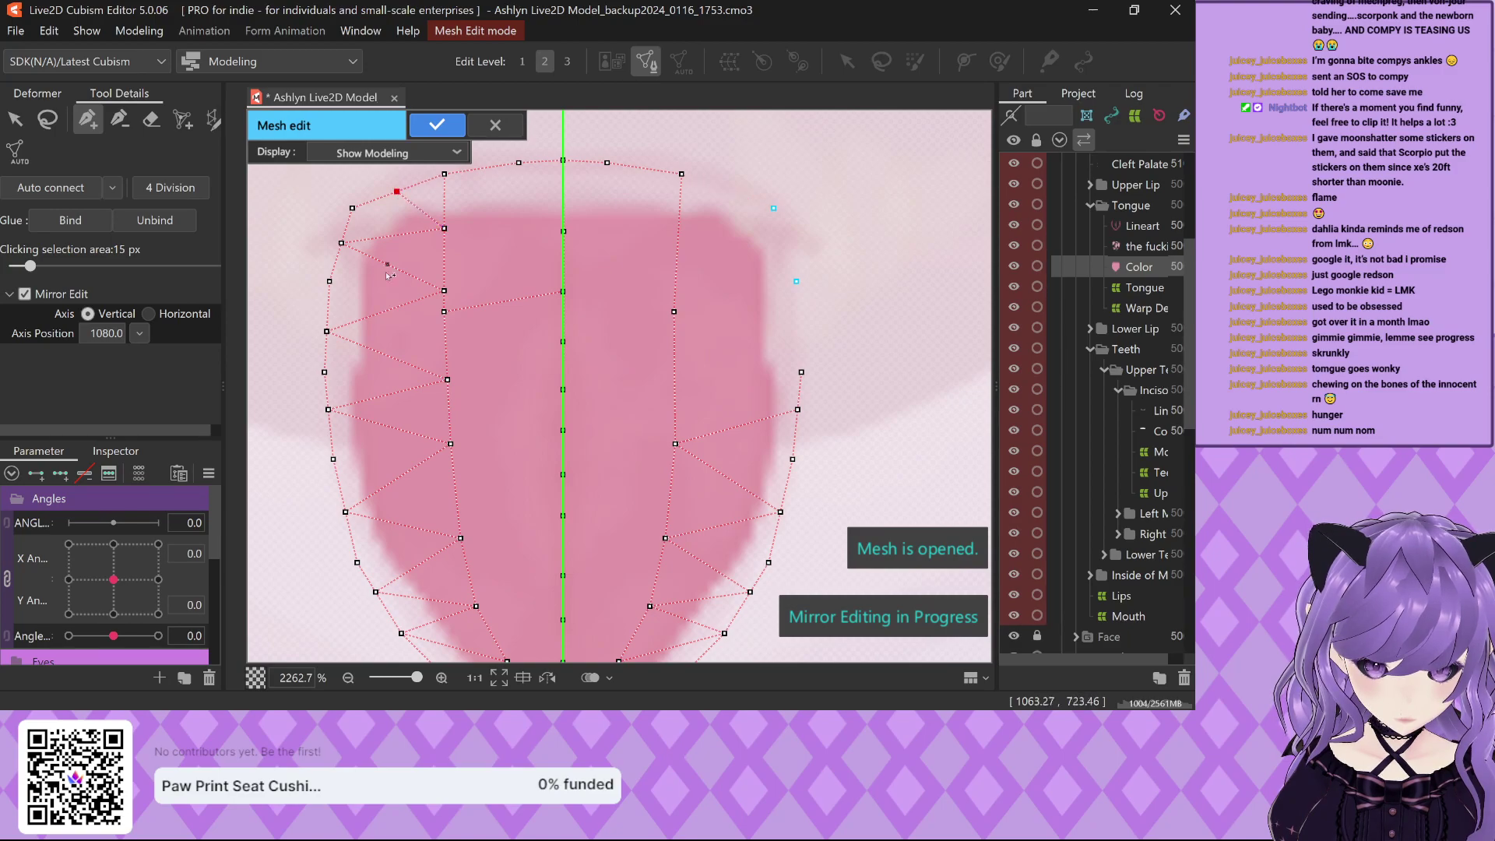
Subdivide the tongue mesh into a dense grid with 4 Division.
scroll(391, 274, down, 3)
scroll(409, 246, up, 2)
click(166, 189)
scroll(555, 333, down, 2)
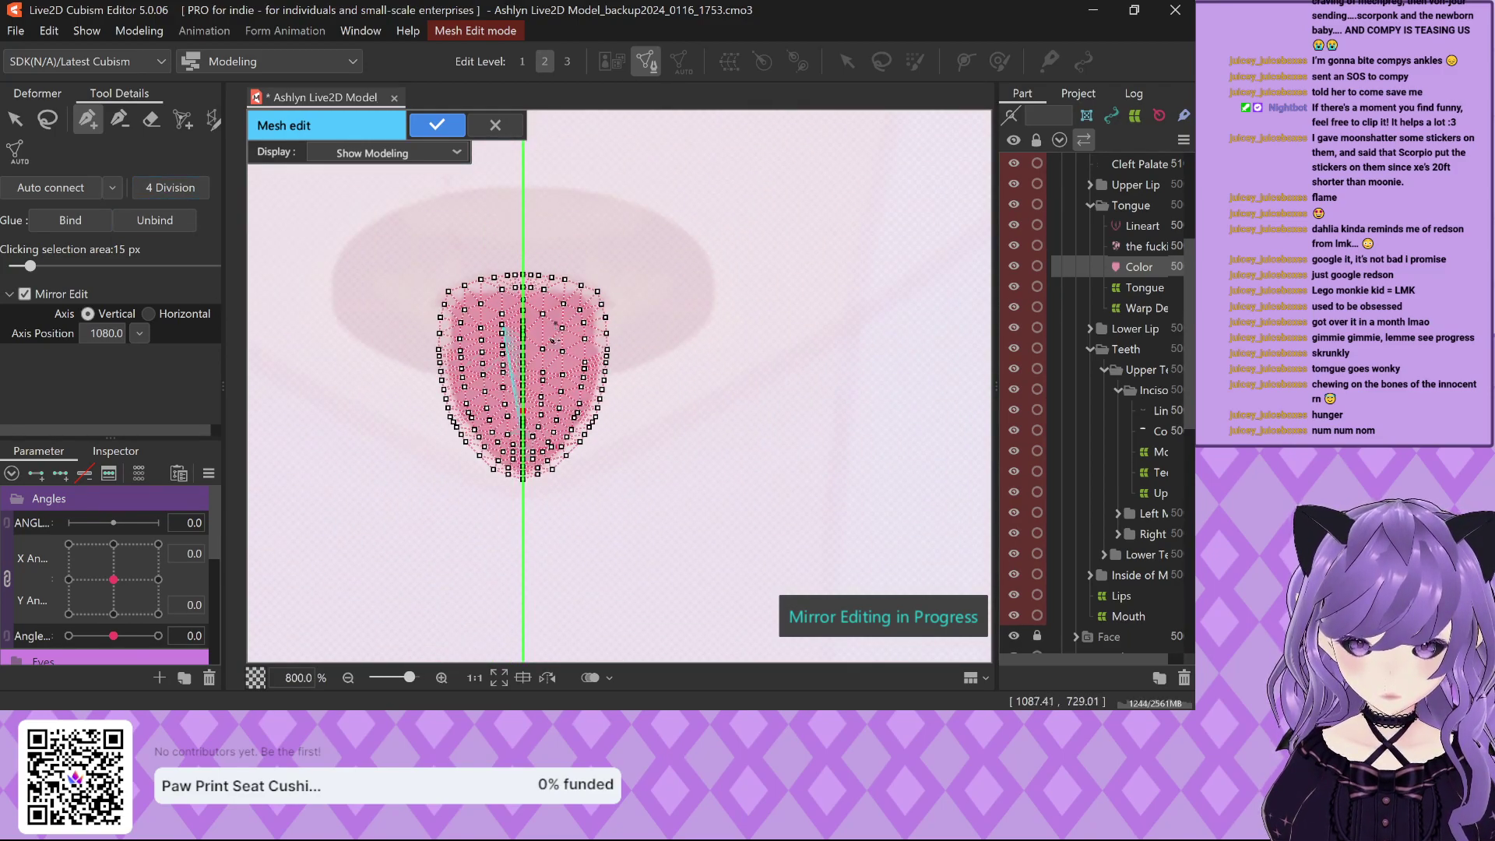
Auto-connect the tongue mesh edges and apply 4 Division for a denser subdivision.
scroll(556, 334, up, 2)
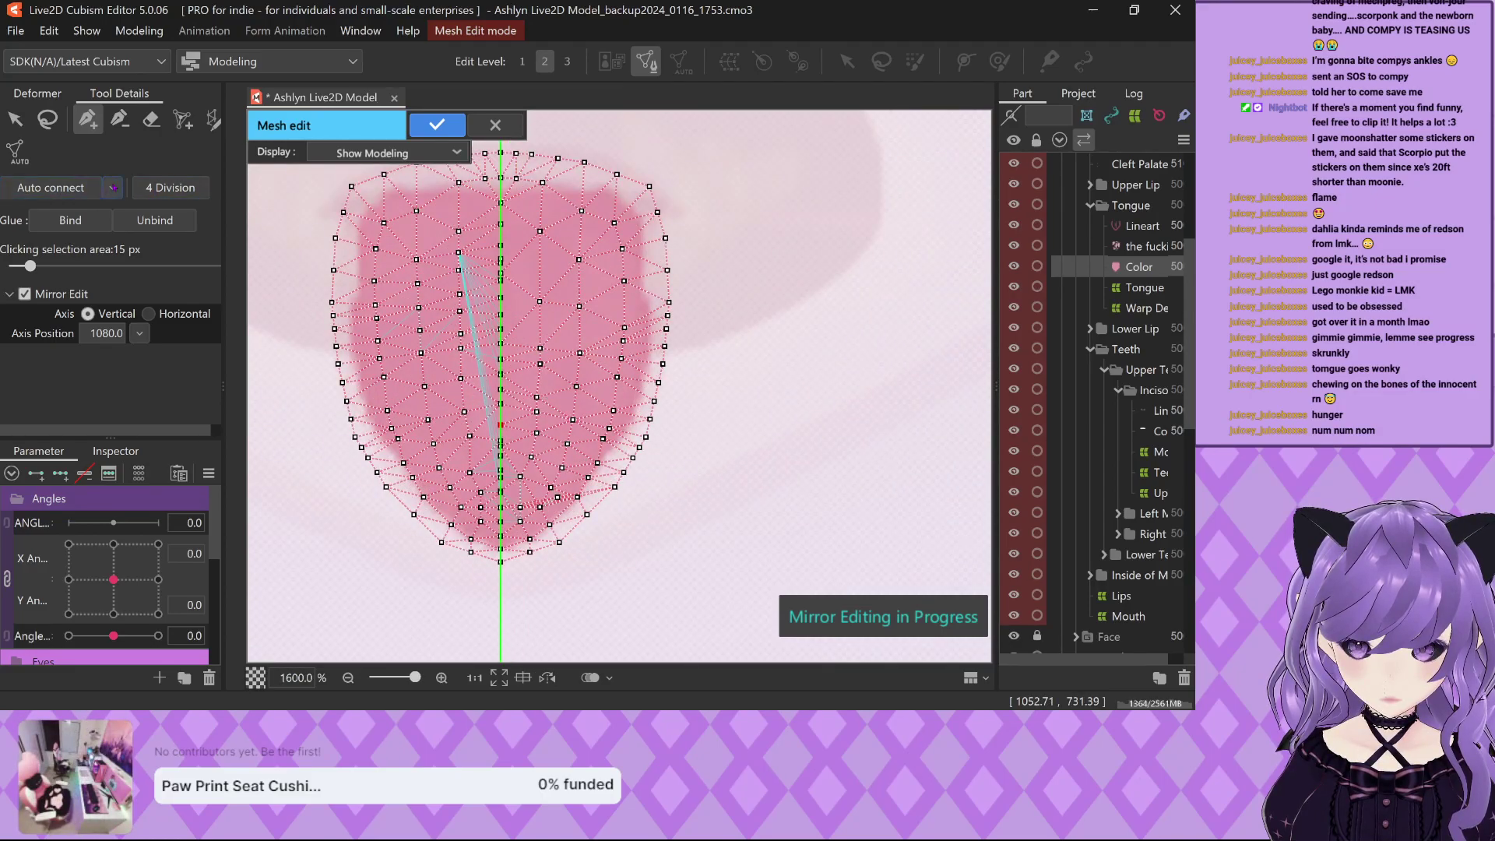
click(59, 188)
click(114, 196)
click(167, 193)
click(168, 192)
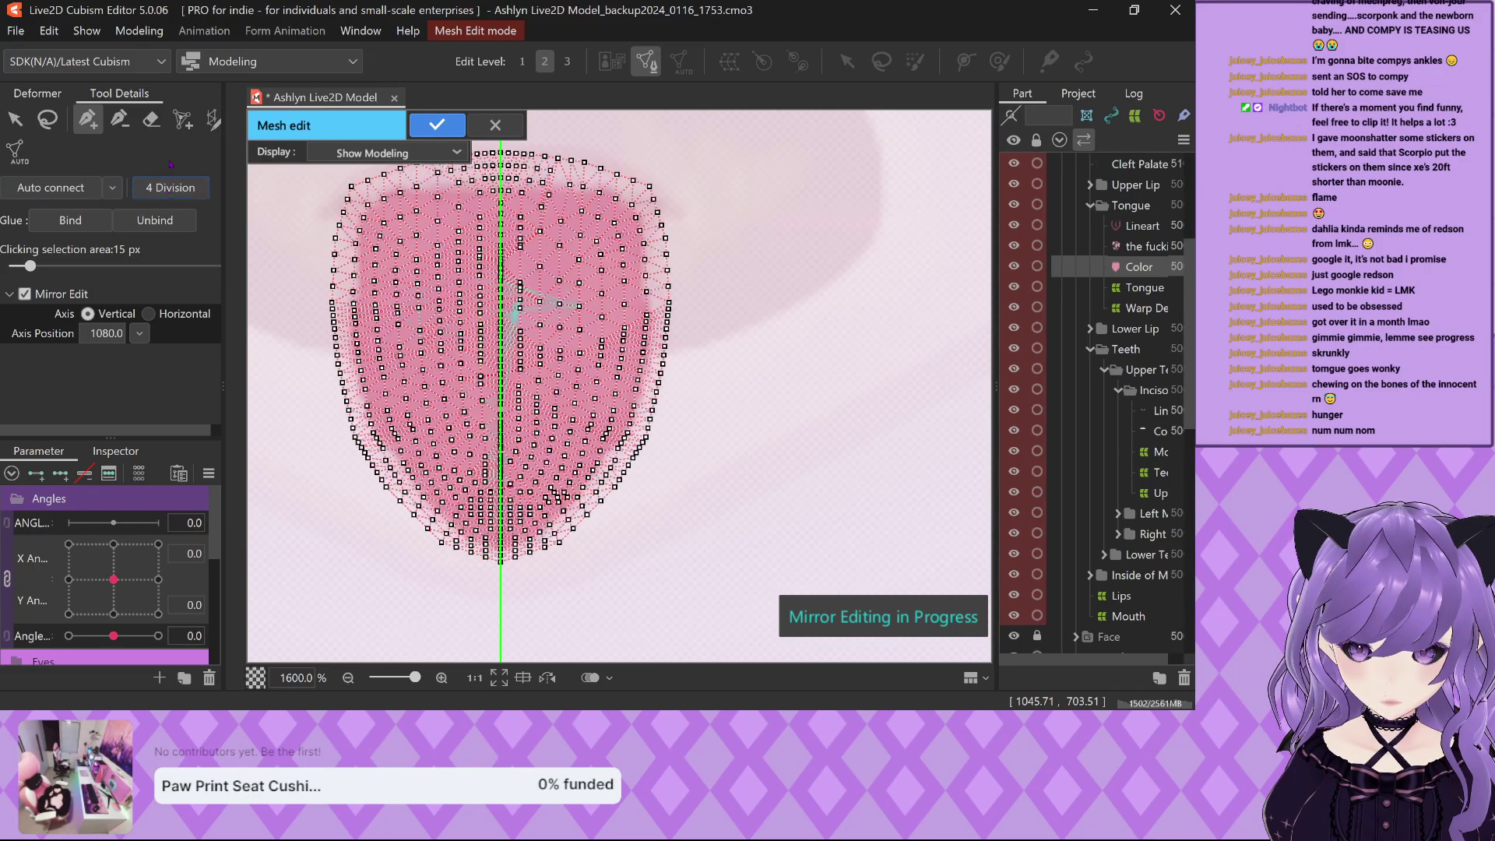
scroll(512, 349, down, 1)
scroll(509, 338, up, 1)
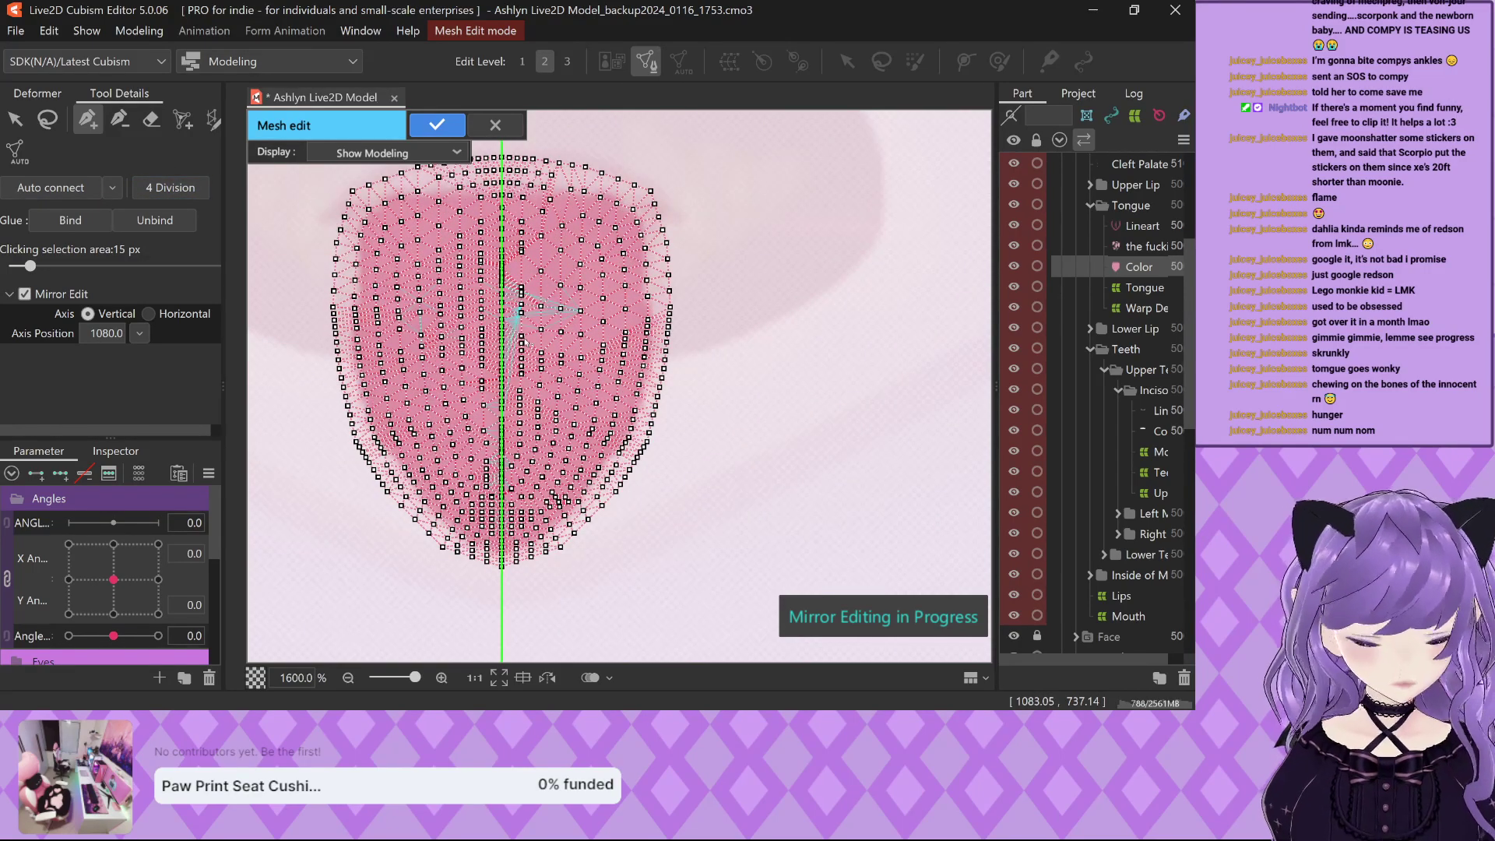
Undo and redo to settle on the densely subdivided tongue mesh, then apply and exit Mesh Edit.
key(ctrl+z)
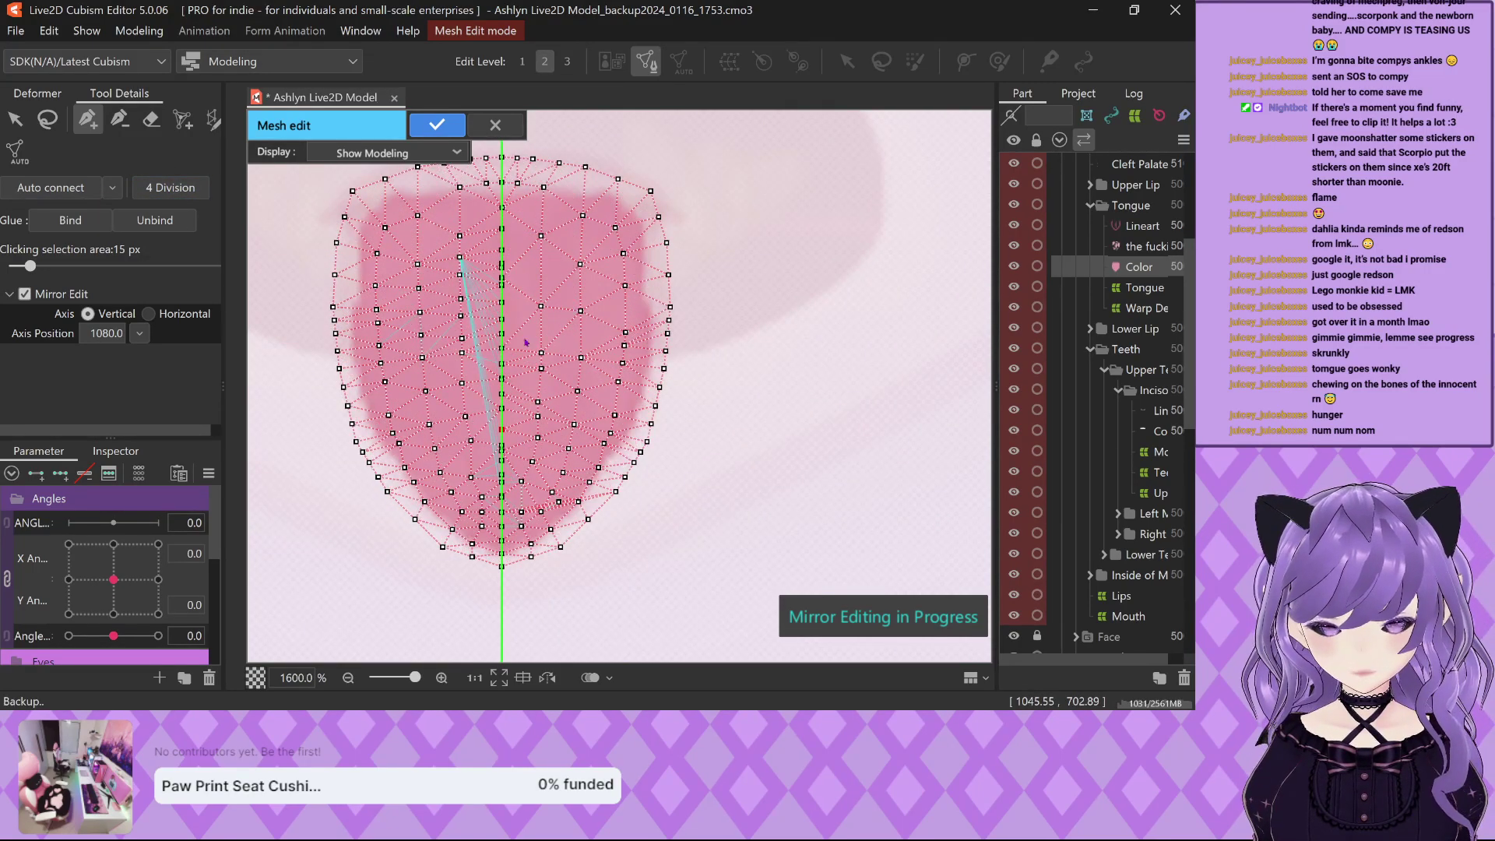
key(ctrl+z)
key(ctrl+z)
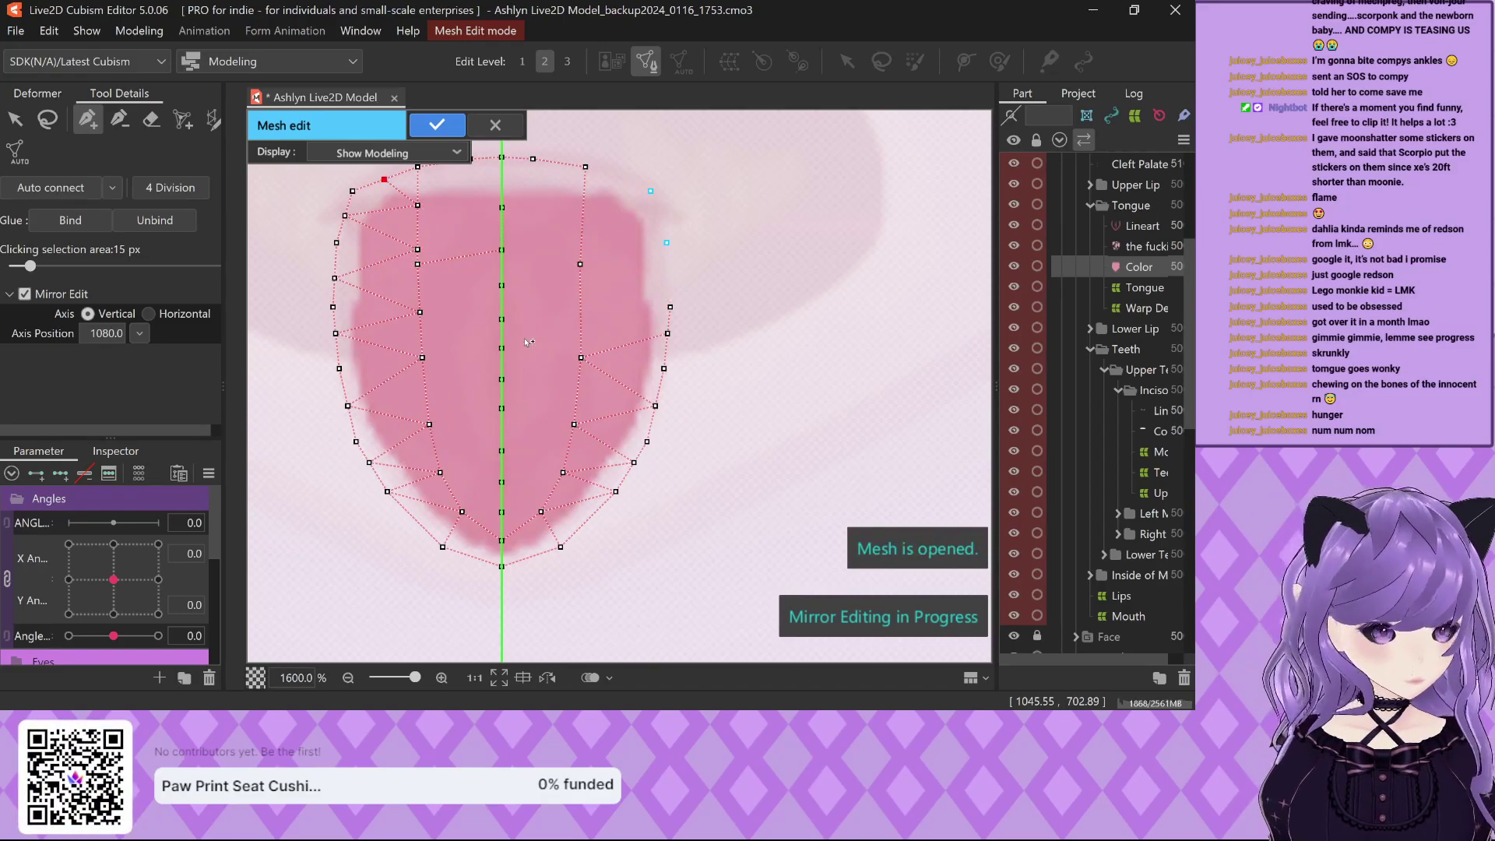
key(ctrl+y)
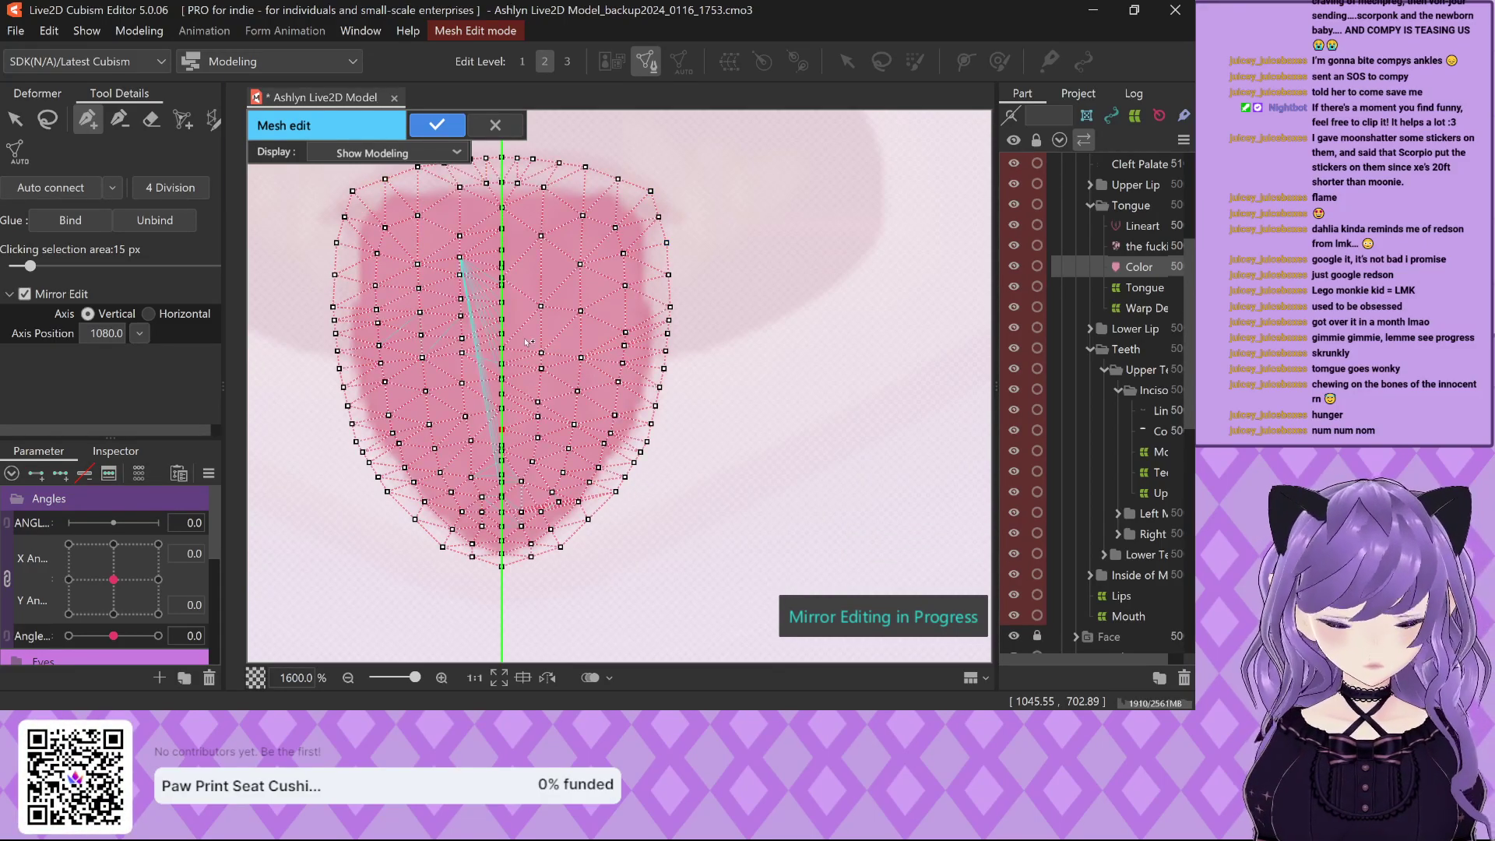
scroll(527, 341, down, 3)
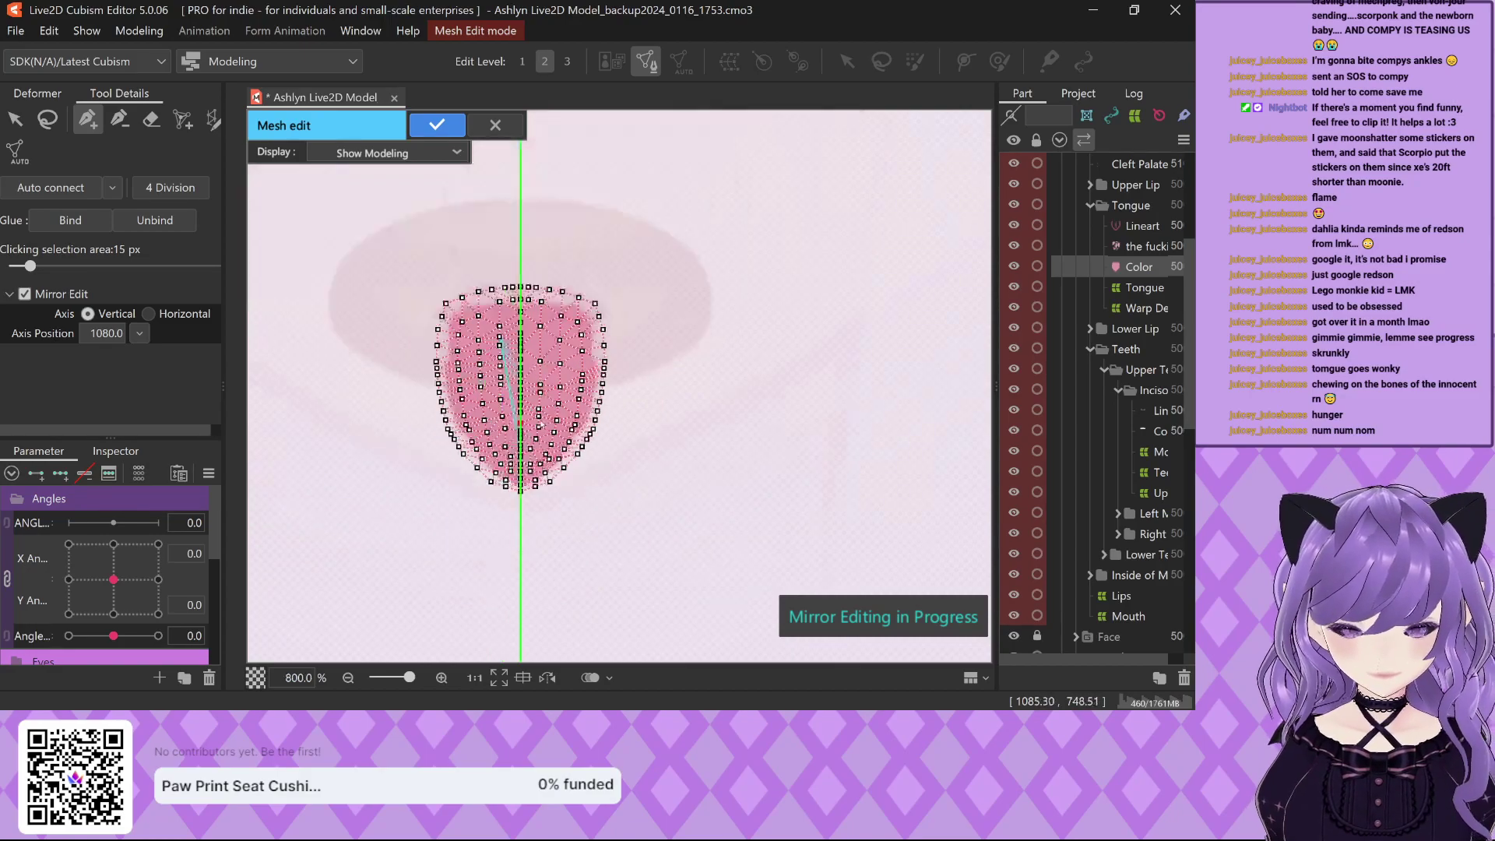
scroll(519, 405, up, 5)
scroll(519, 412, down, 4)
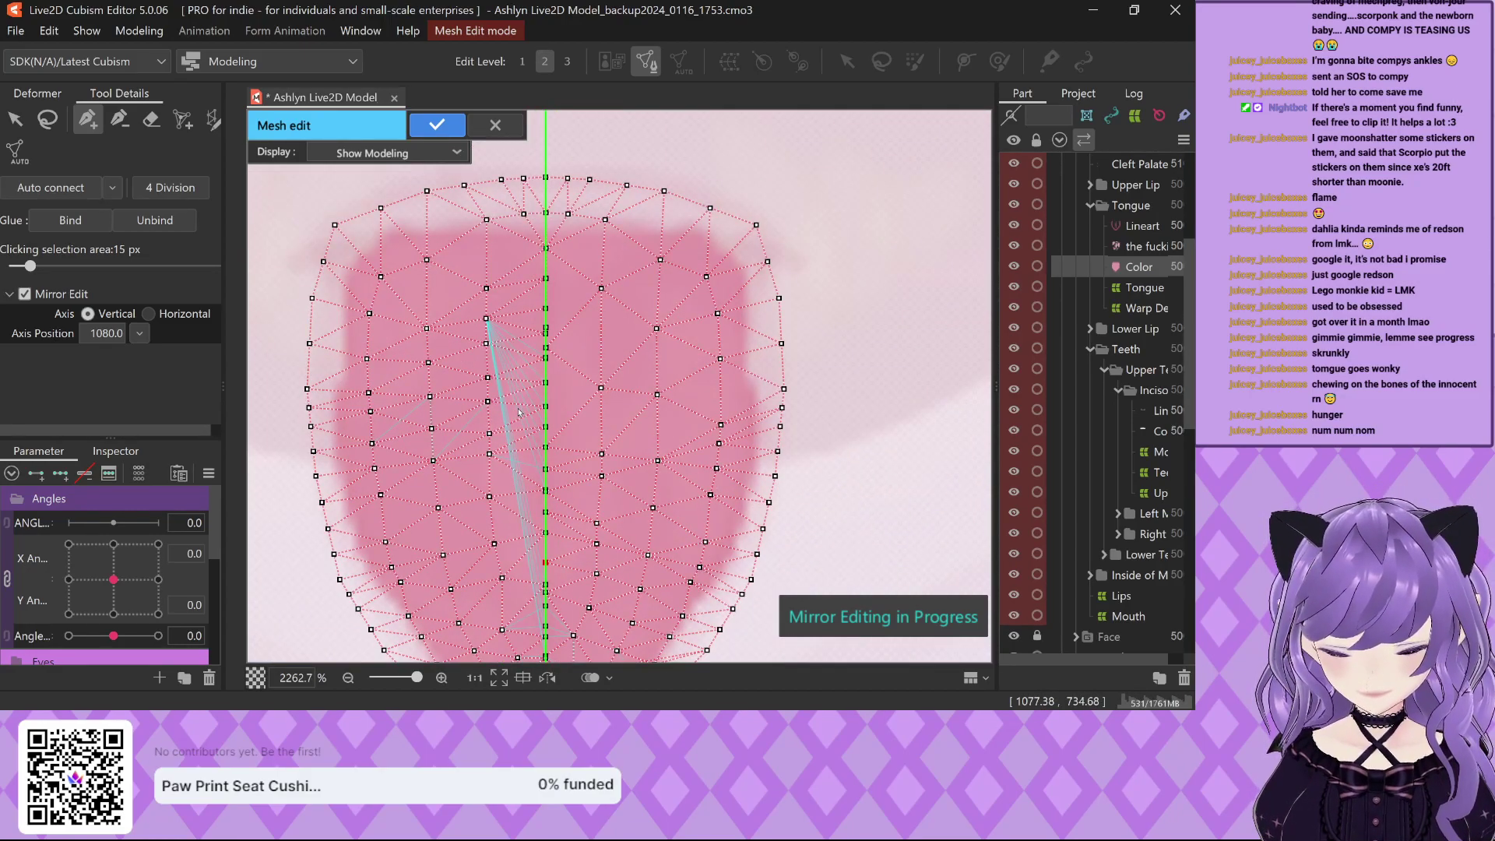
scroll(518, 390, up, 1)
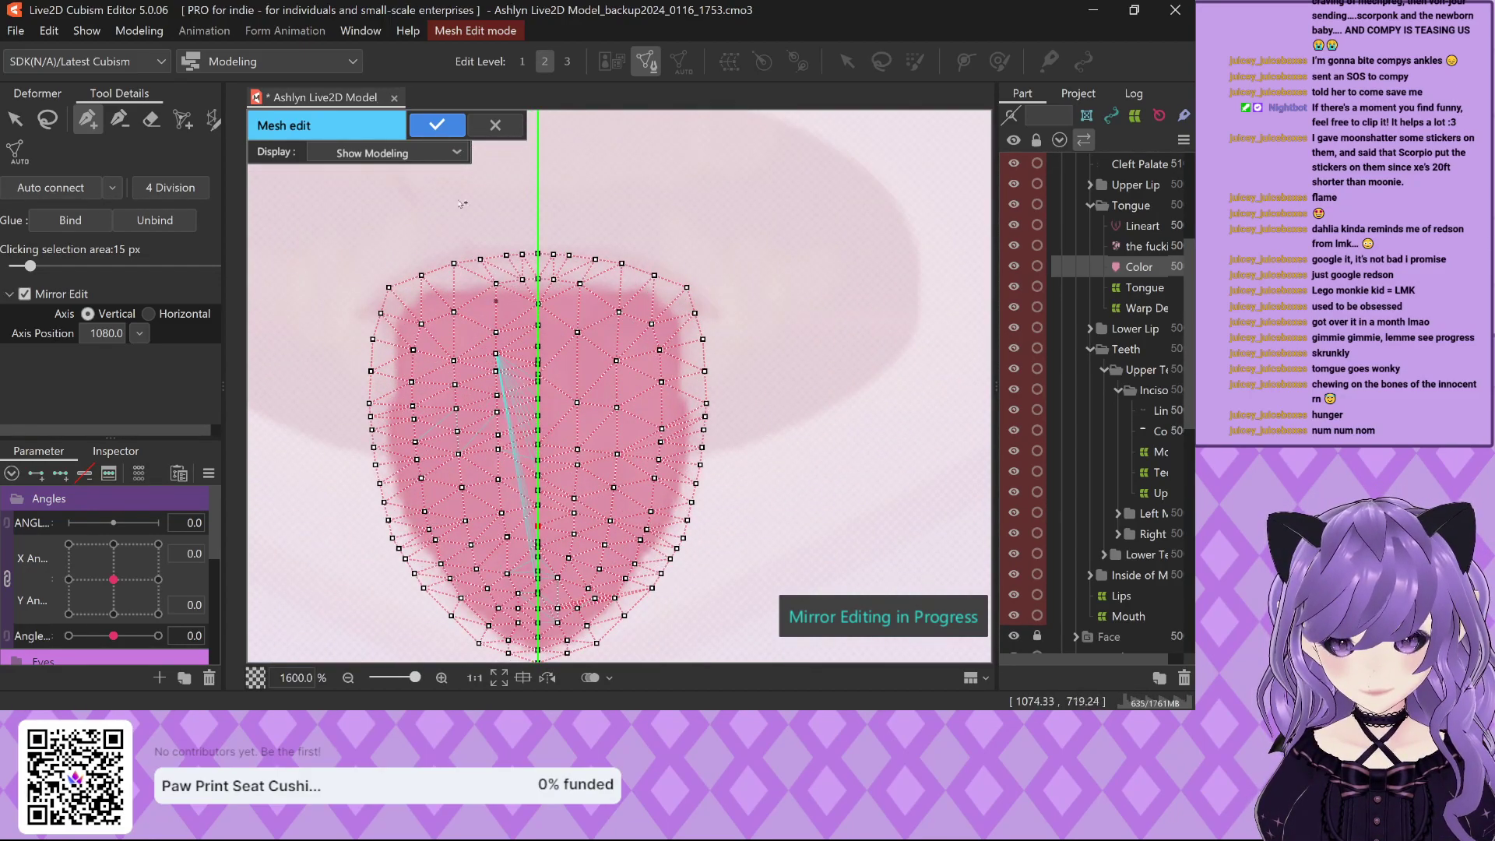
key(Return)
scroll(469, 276, down, 3)
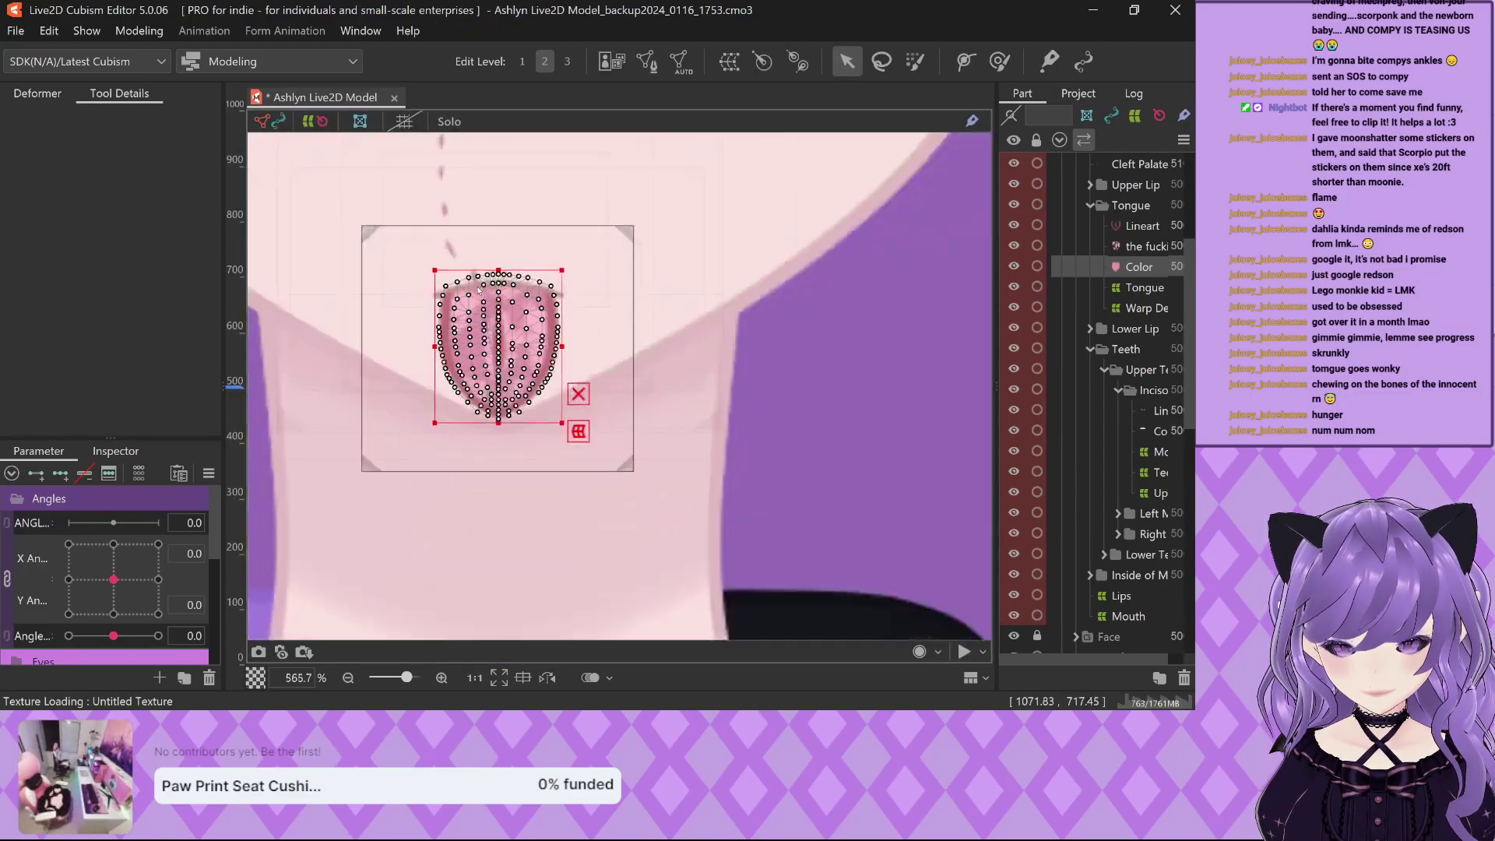
Clear the tongue mesh selection and switch the left panel to the Deformer hierarchy.
click(594, 328)
click(704, 476)
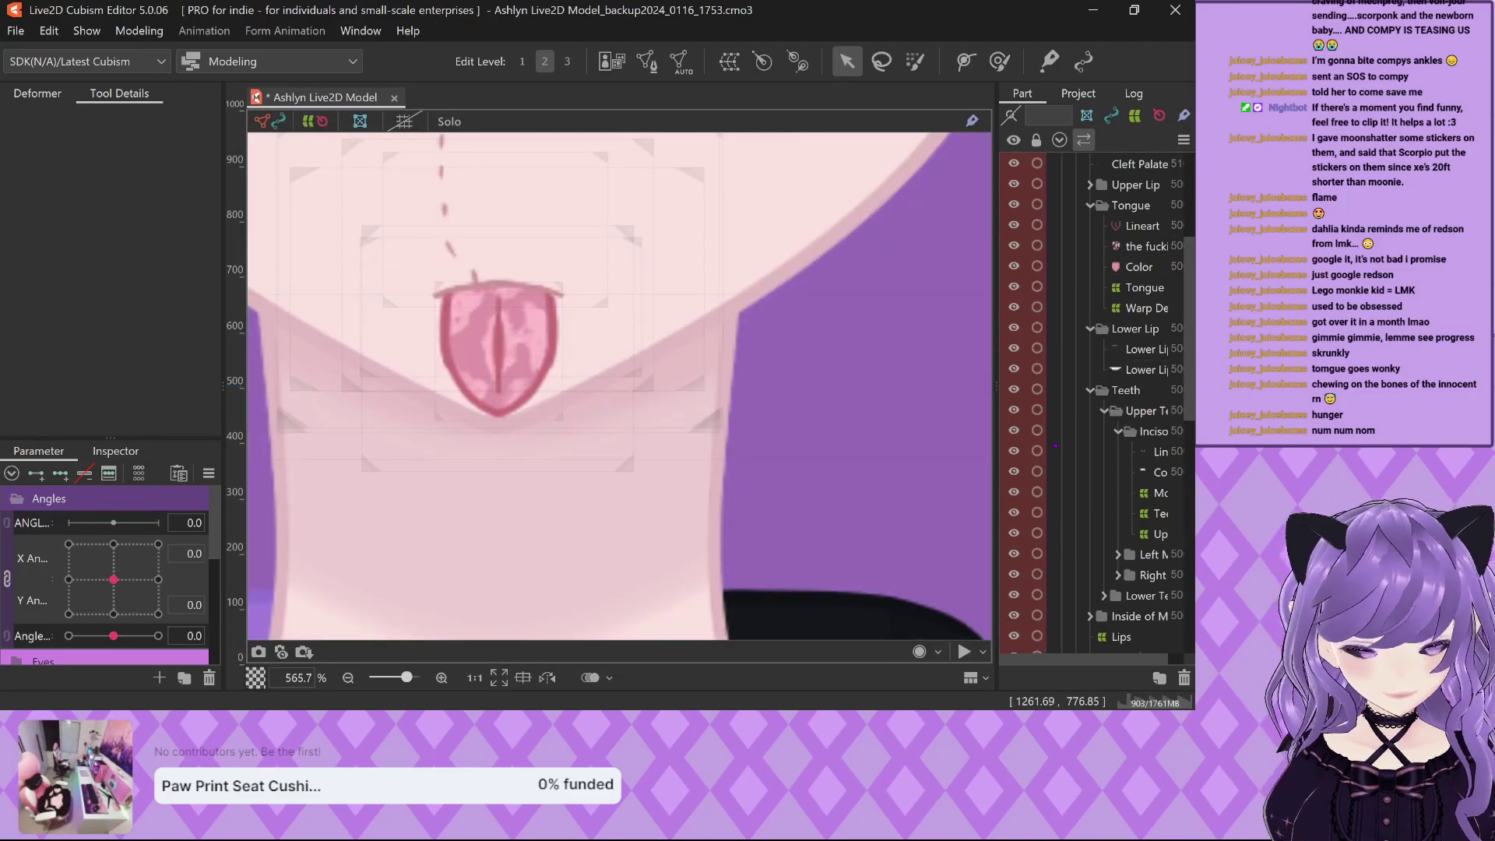
scroll(1137, 412, up, 3)
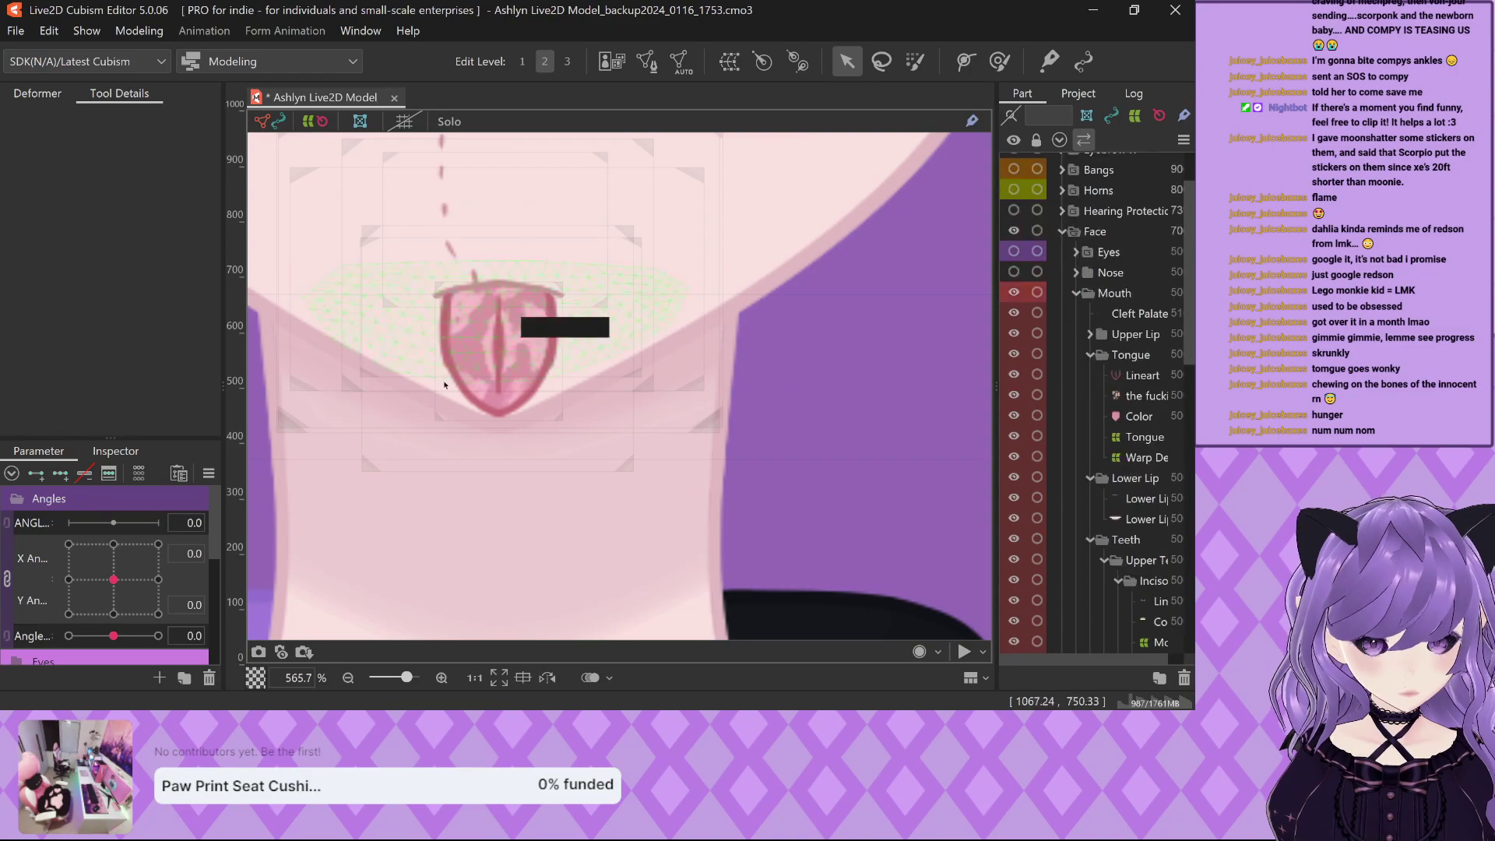
scroll(499, 311, down, 4)
click(37, 92)
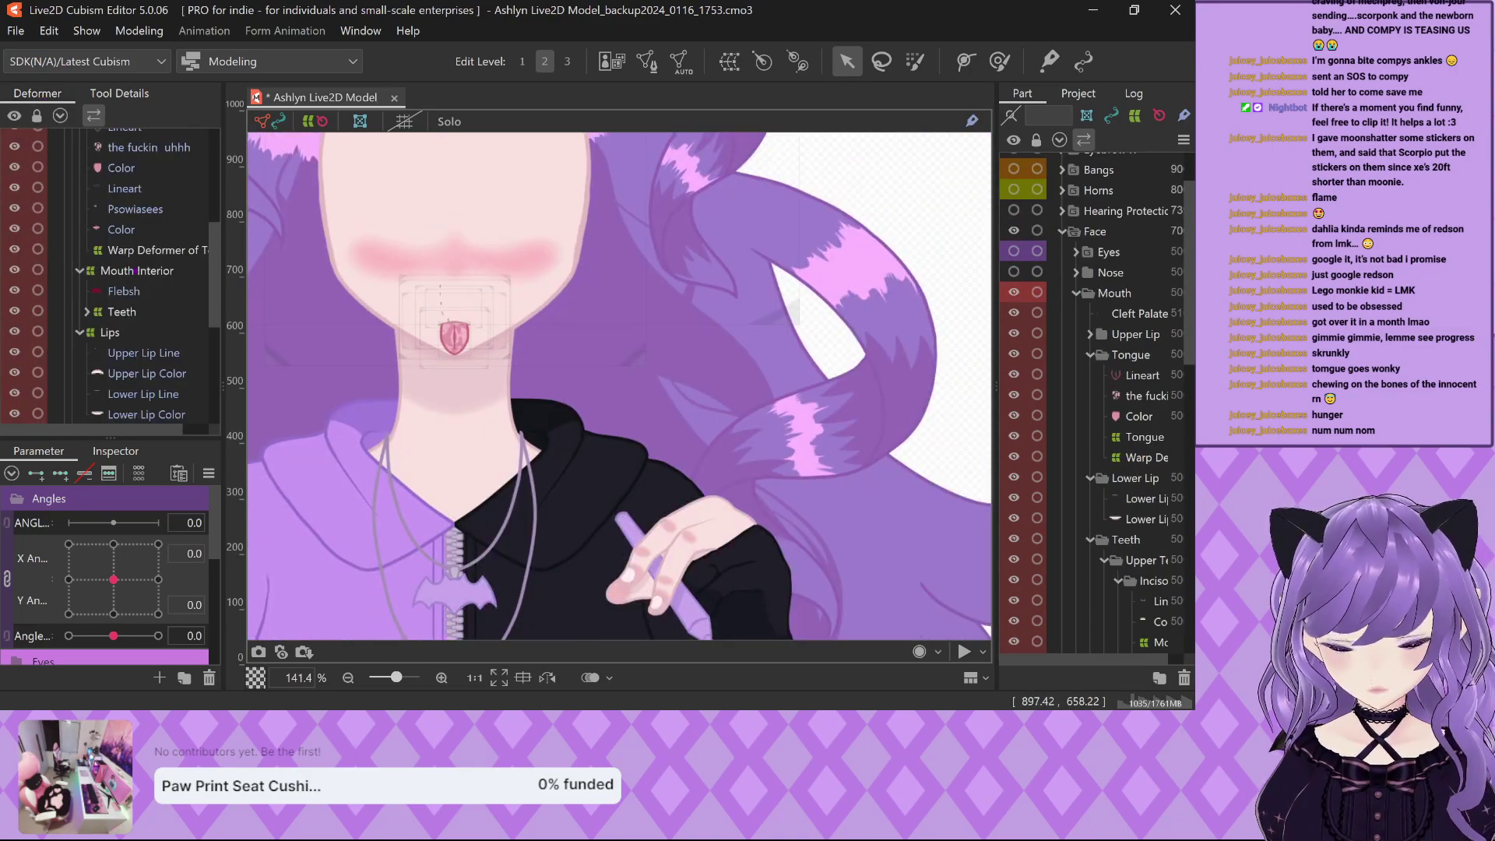
Inspect the Mouth Interior, Teeth, Lips, Tongue and Mouth warp deformer grids in turn.
click(137, 271)
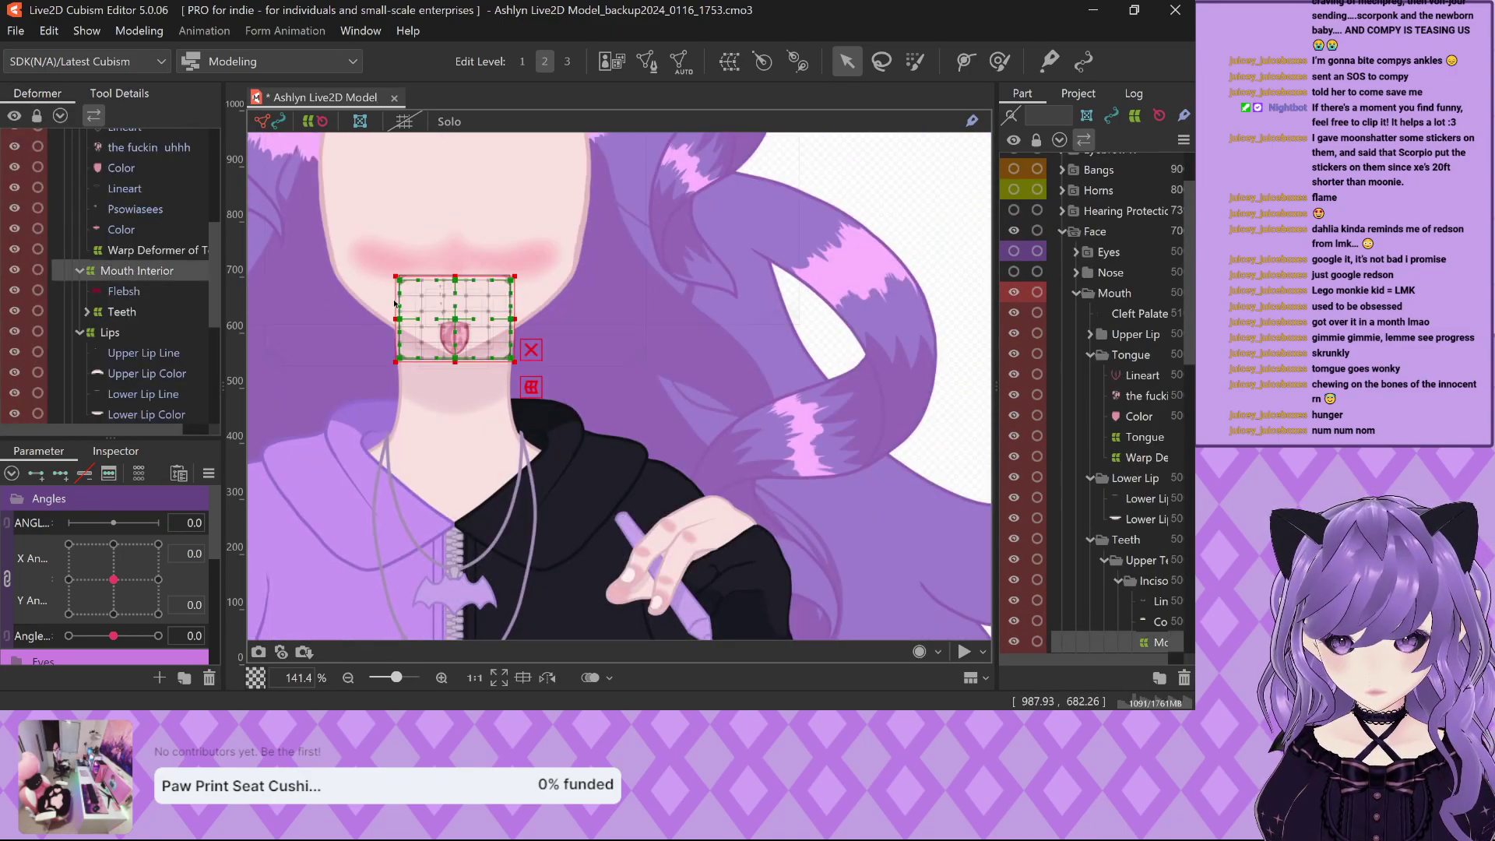
scroll(394, 299, up, 1)
click(154, 315)
click(117, 332)
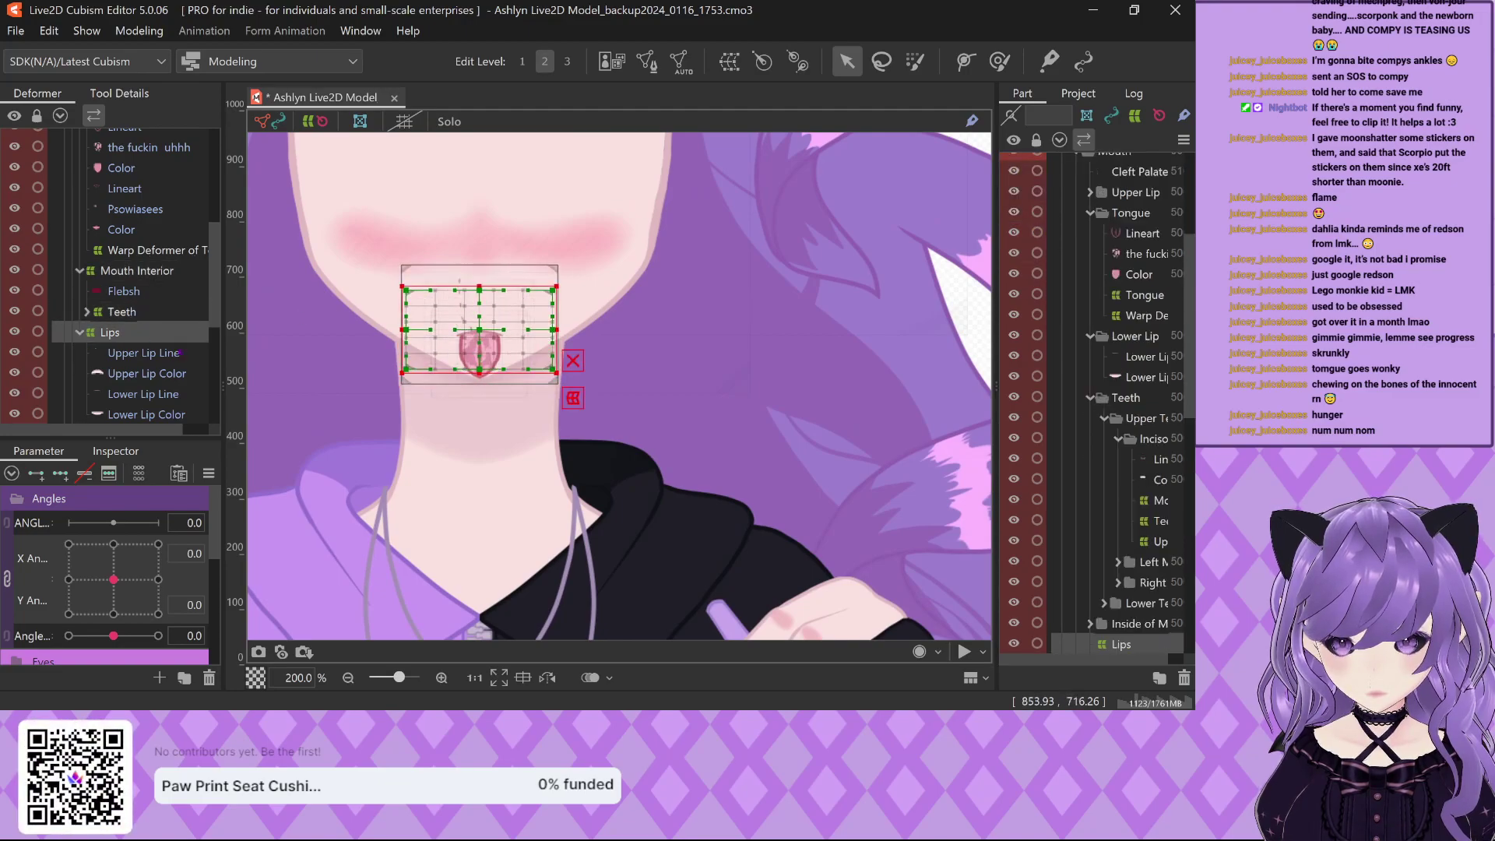
scroll(156, 320, down, 5)
scroll(162, 323, up, 3)
scroll(127, 338, up, 3)
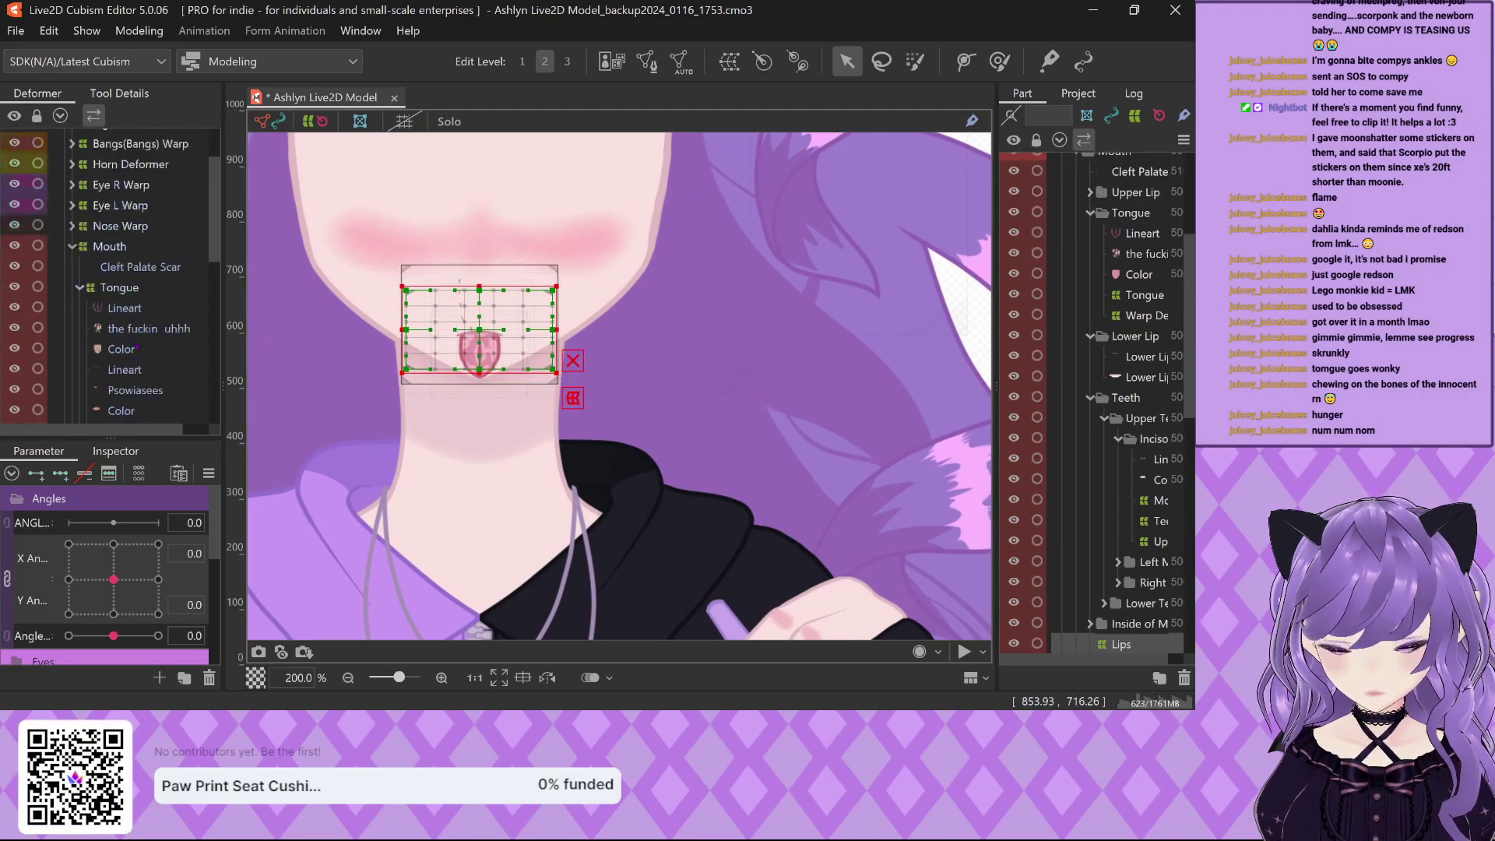
click(115, 286)
click(109, 246)
scroll(492, 376, down, 4)
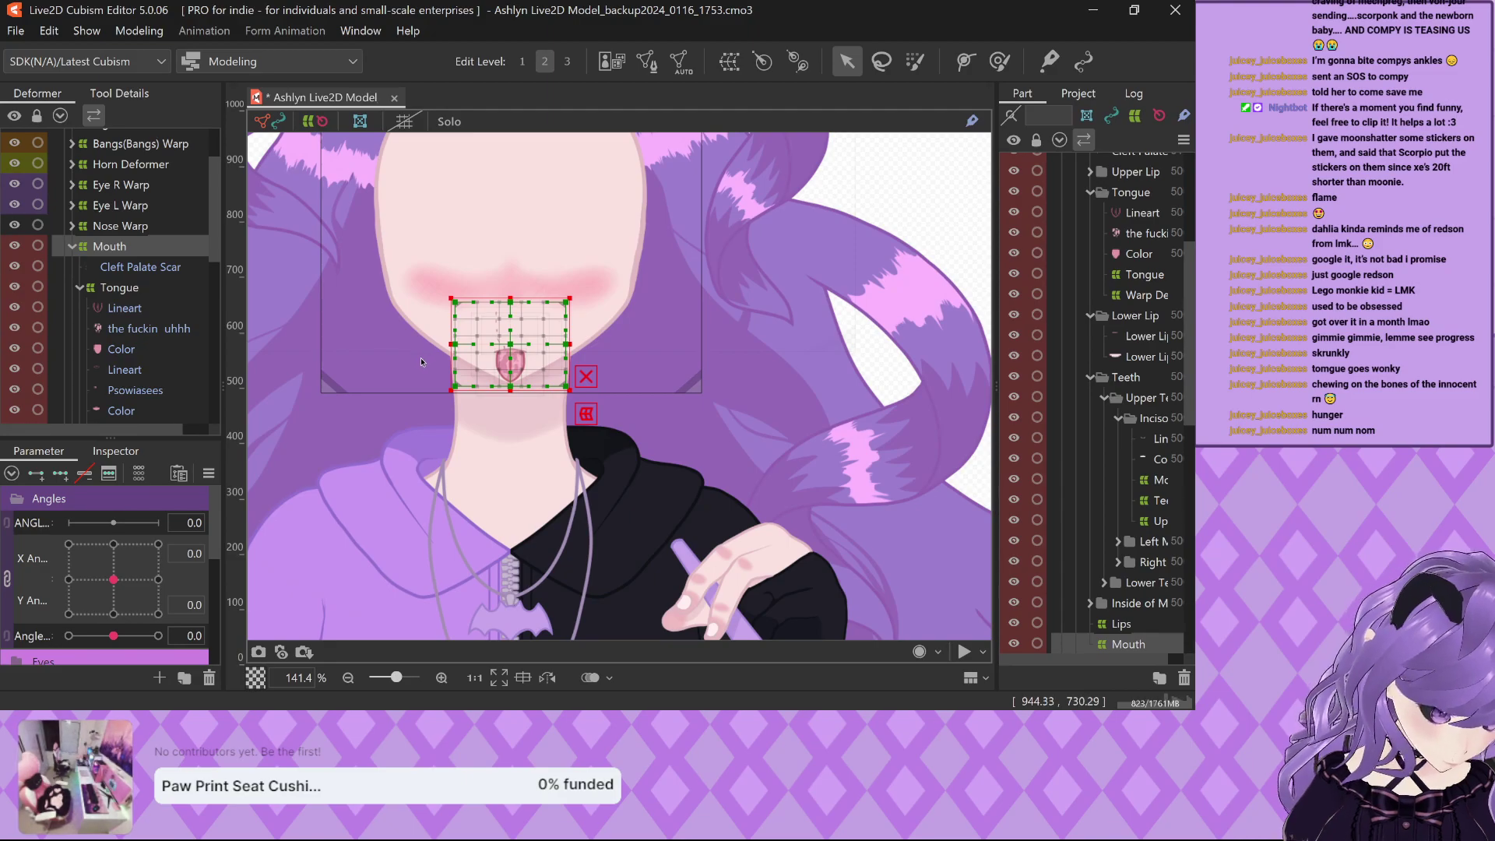
scroll(422, 361, down, 5)
scroll(489, 468, up, 7)
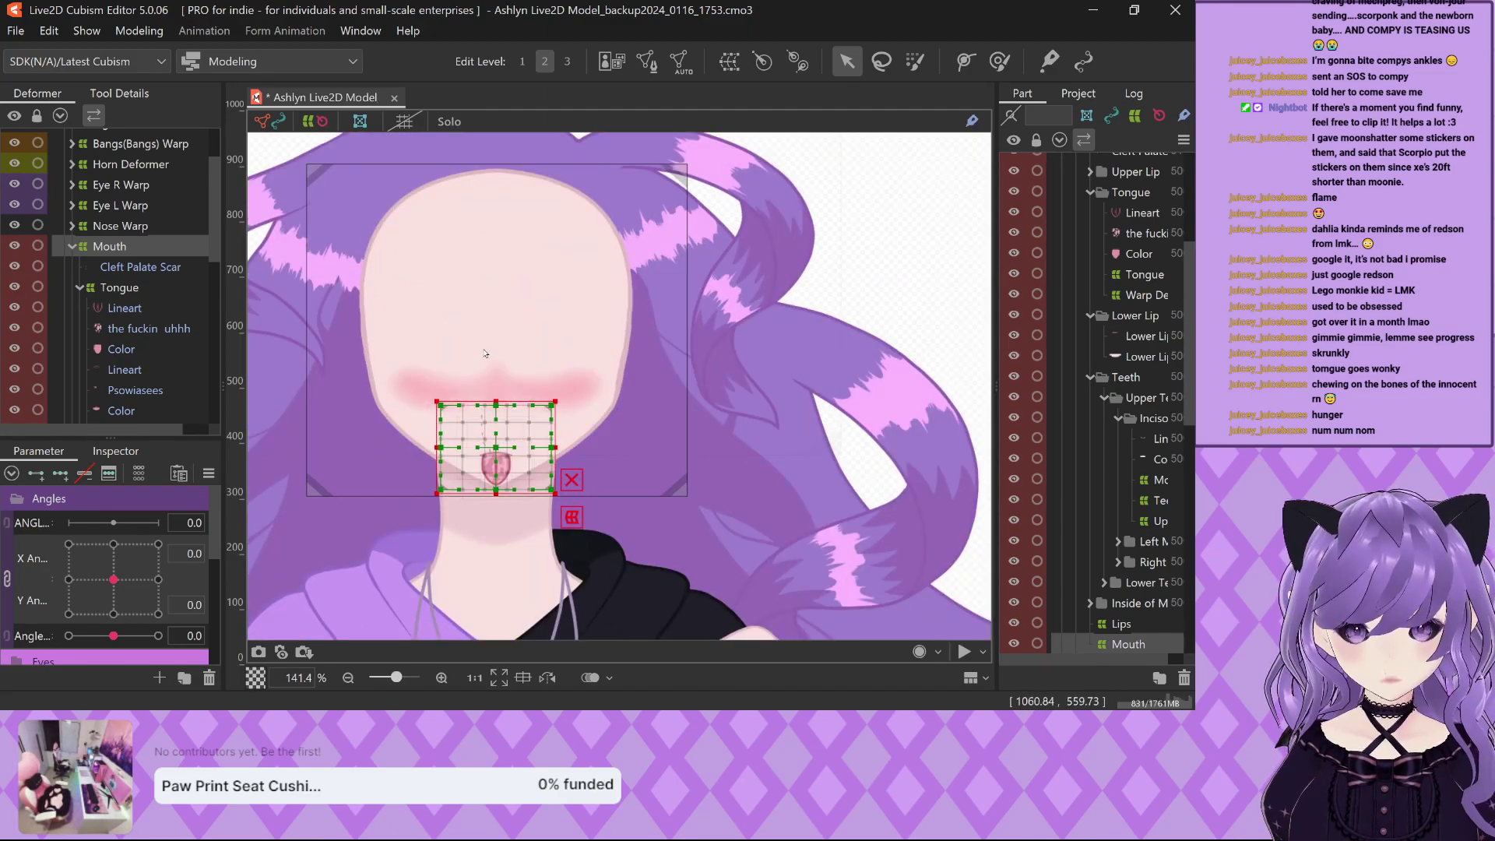
scroll(489, 468, up, 2)
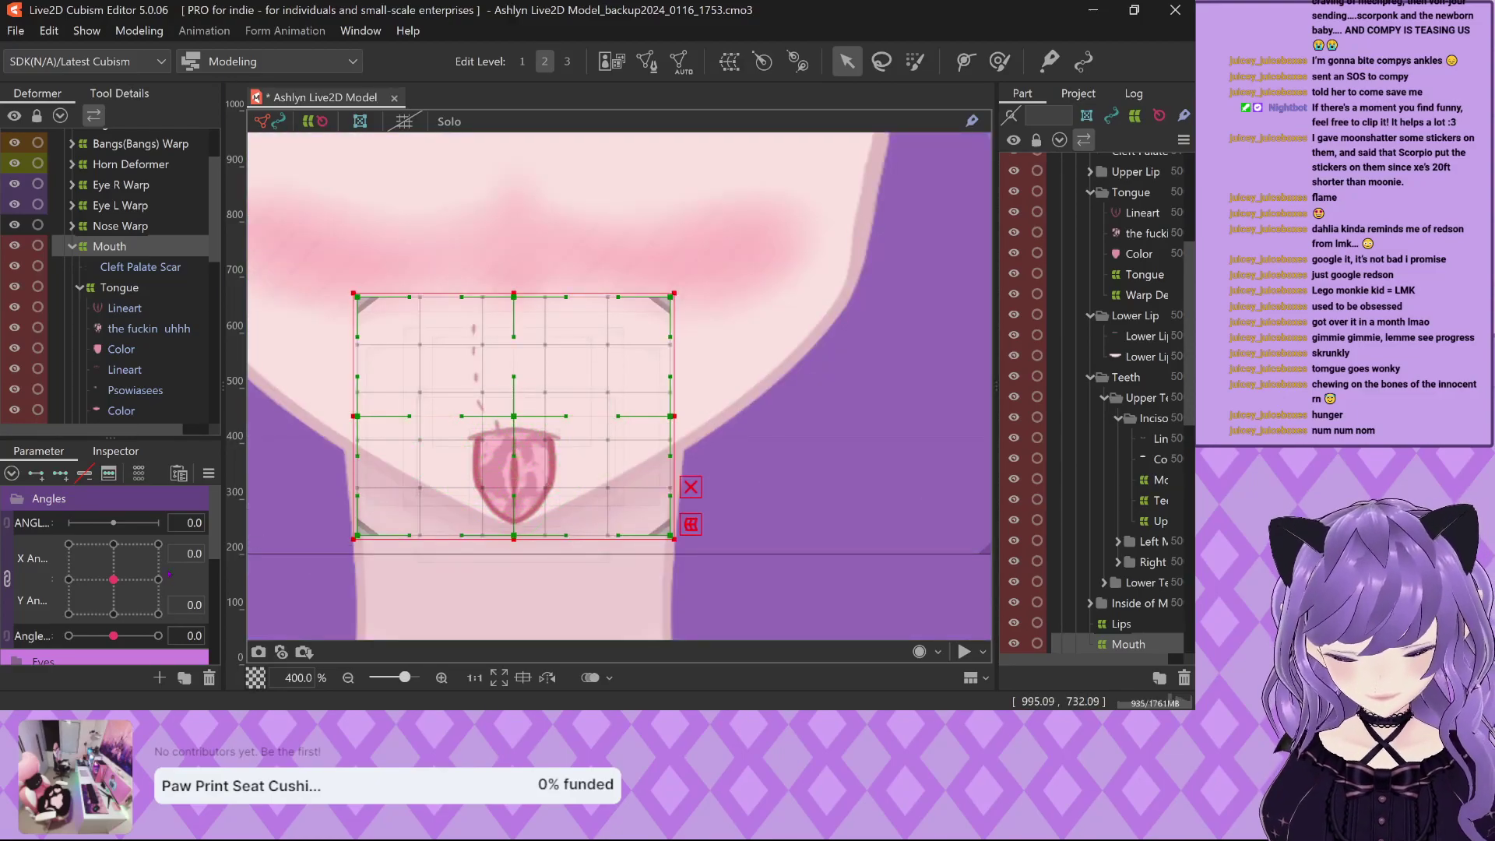
Select Nose Warp, lock then unlock the Nose part, and turn the head to Angle X 30.
scroll(478, 519, down, 4)
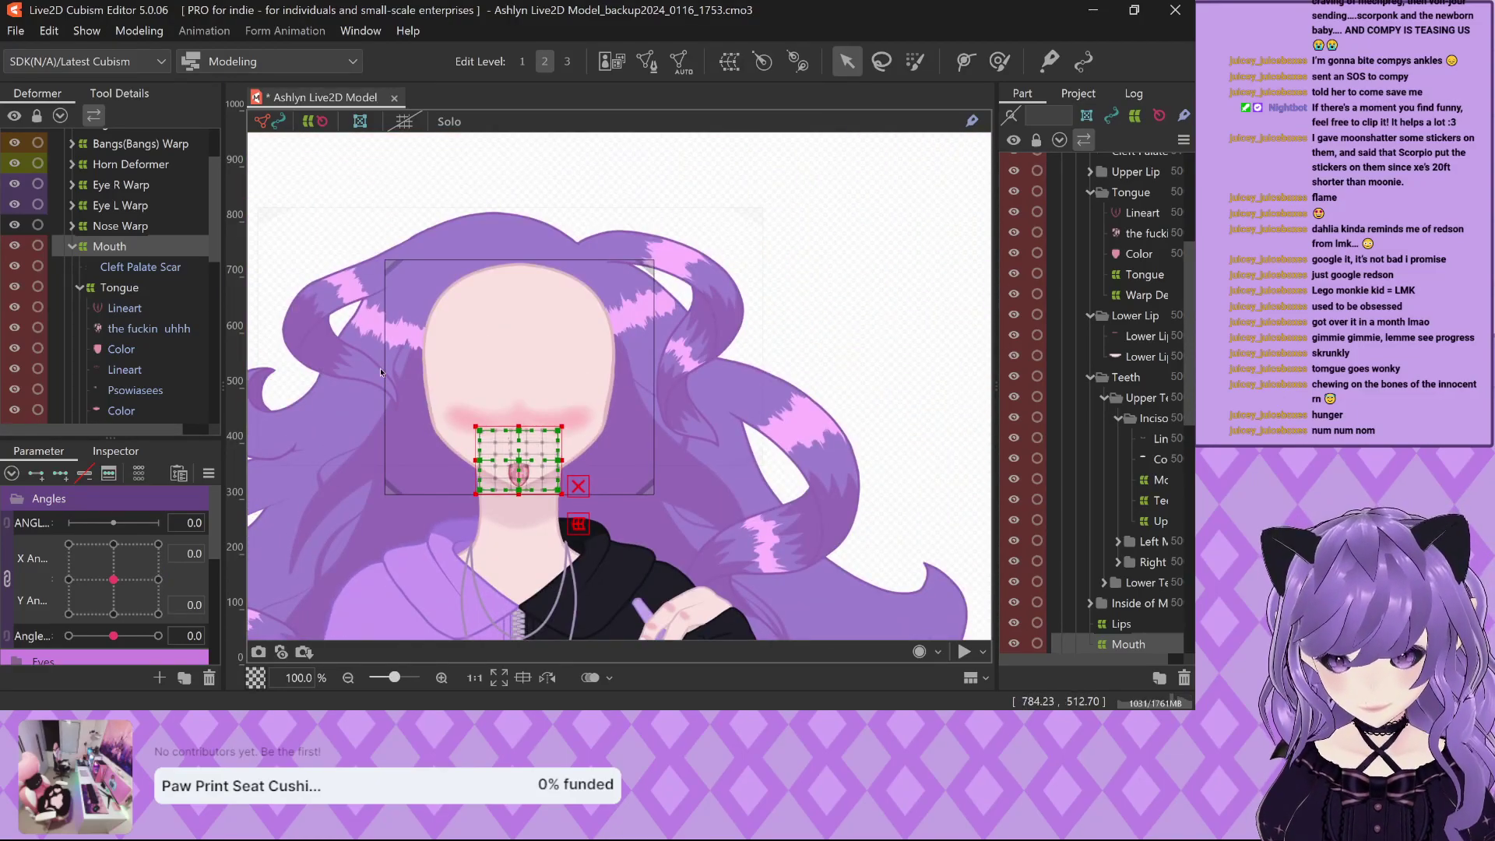
click(85, 232)
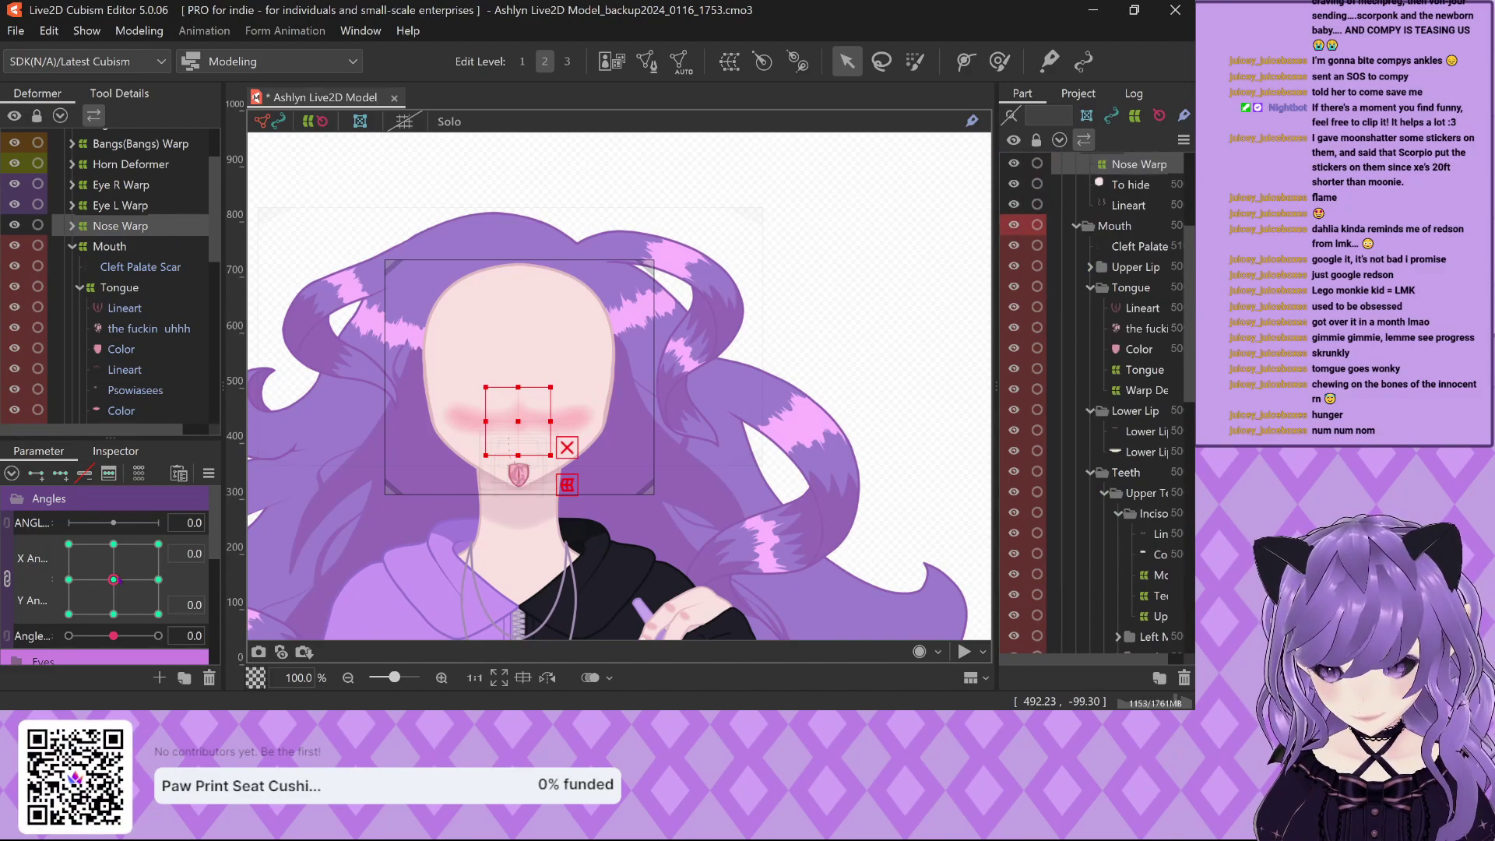
scroll(1060, 344, up, 2)
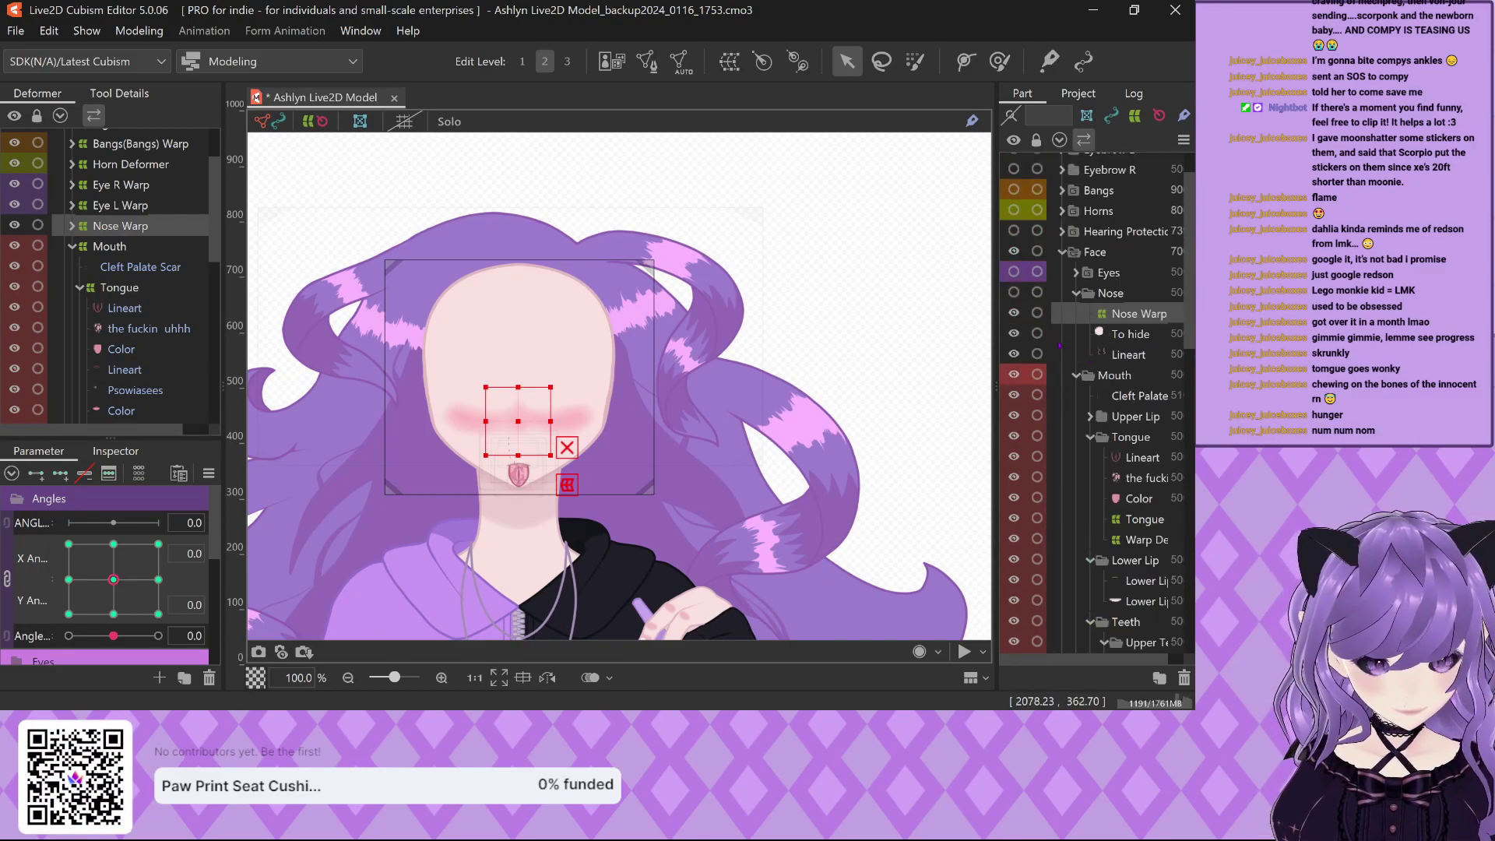
click(1037, 292)
scroll(511, 465, up, 5)
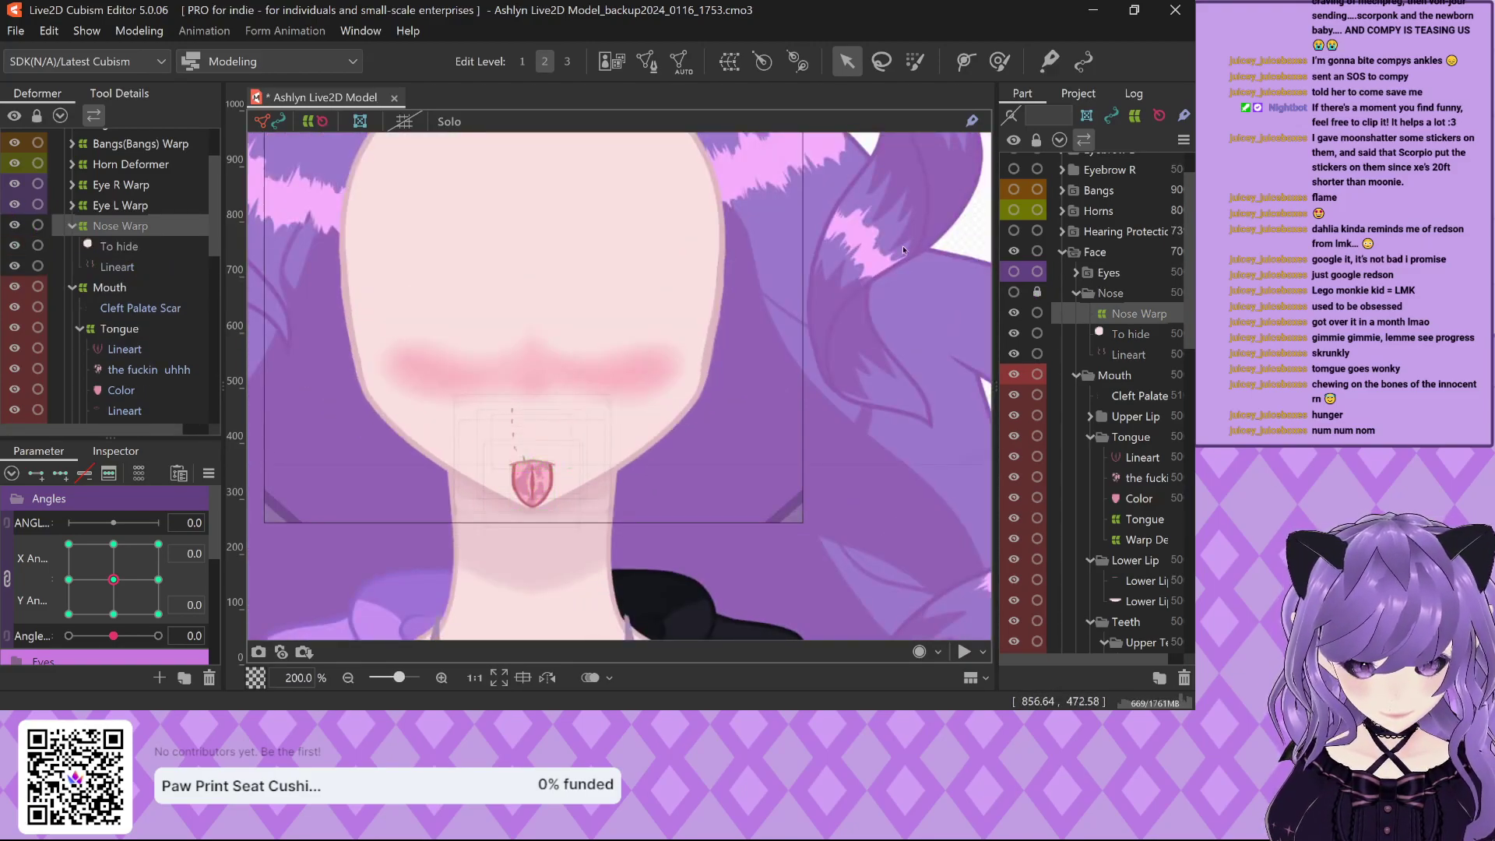
click(1036, 292)
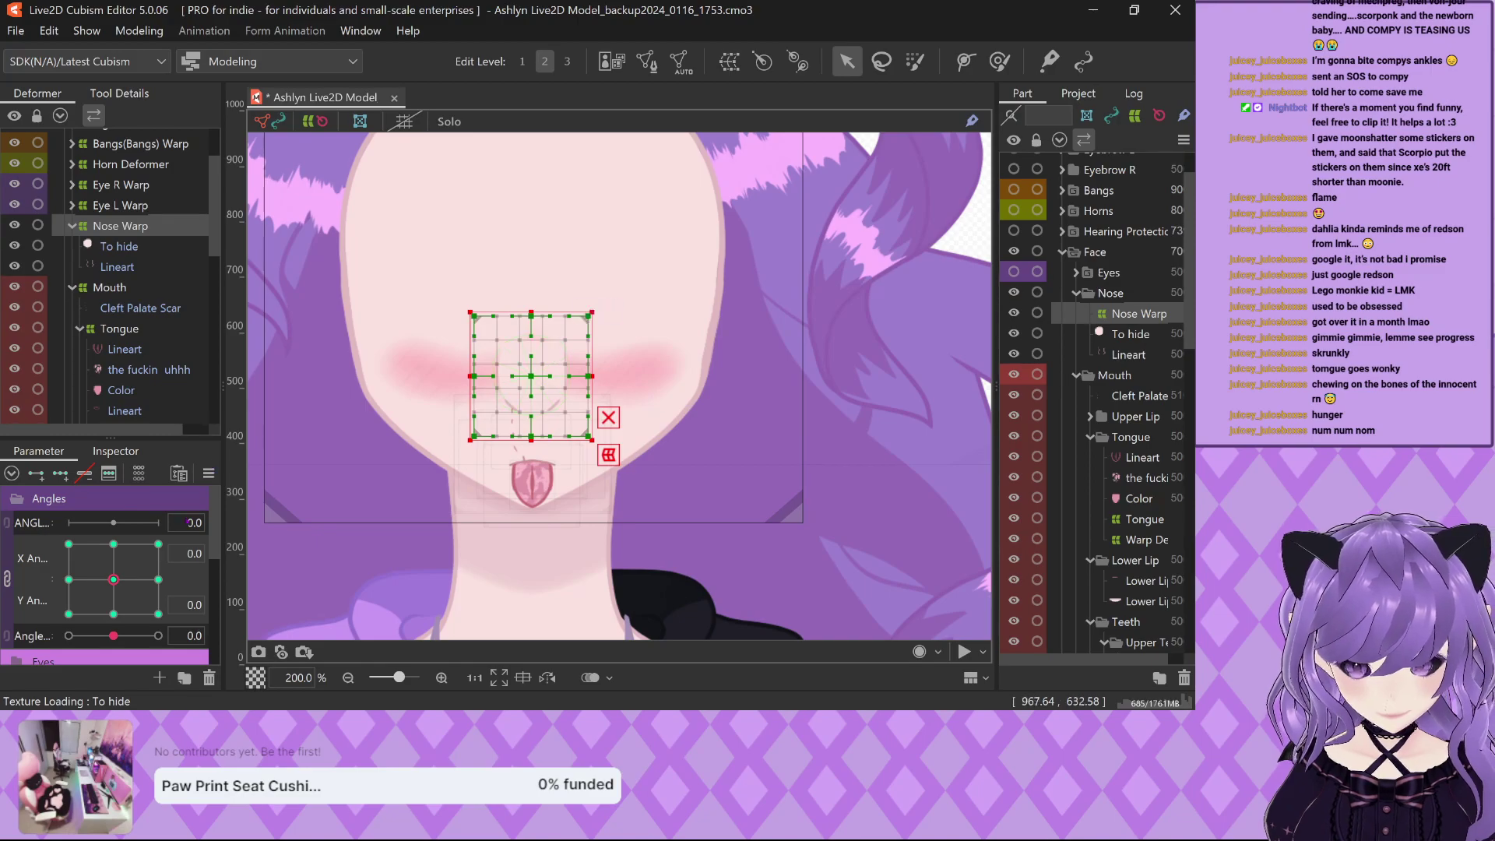
drag(113, 580, 171, 580)
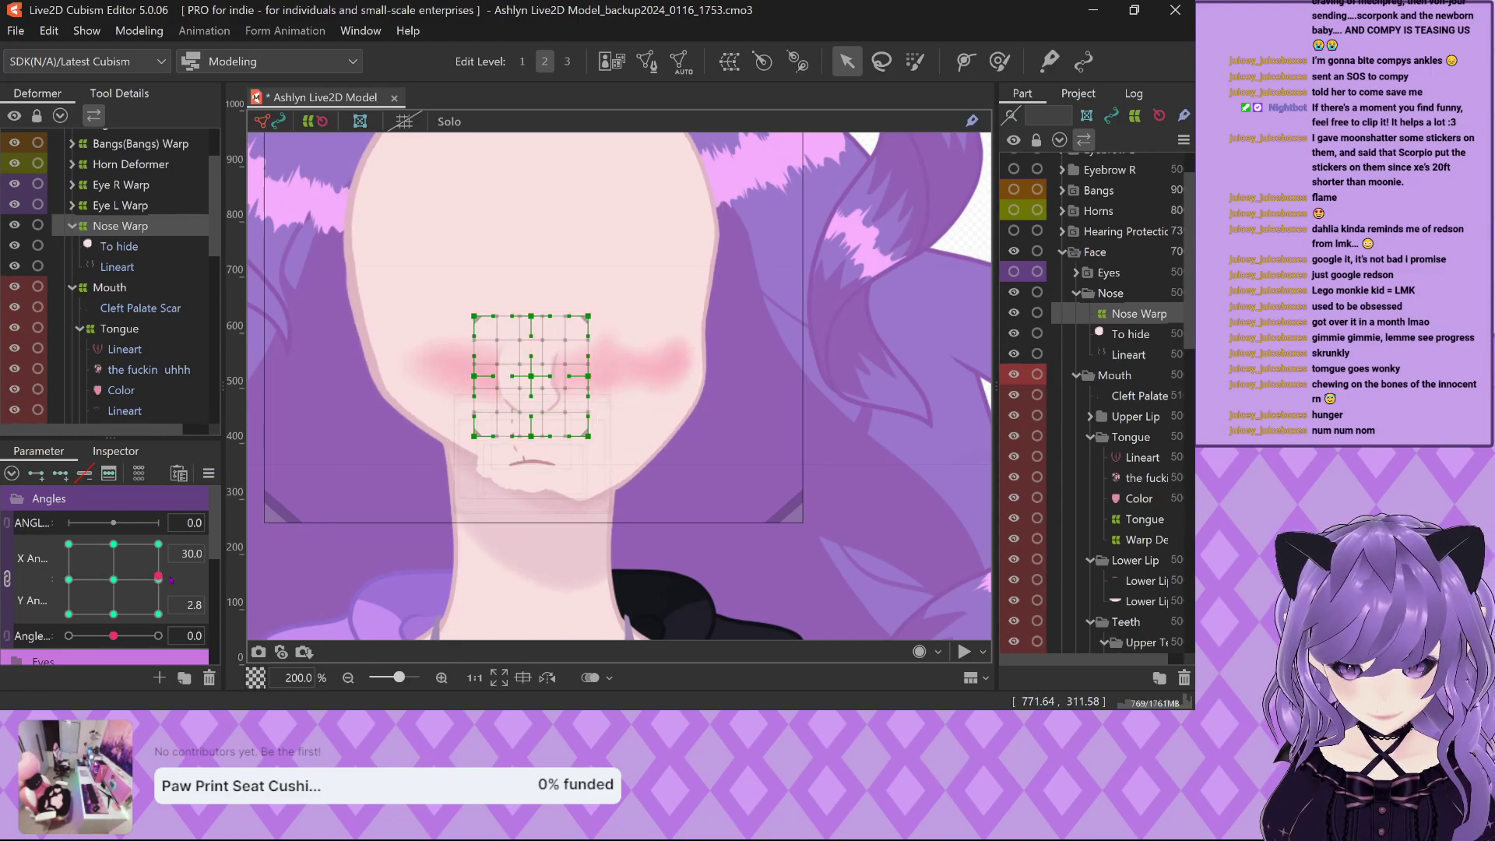
scroll(522, 532, down, 3)
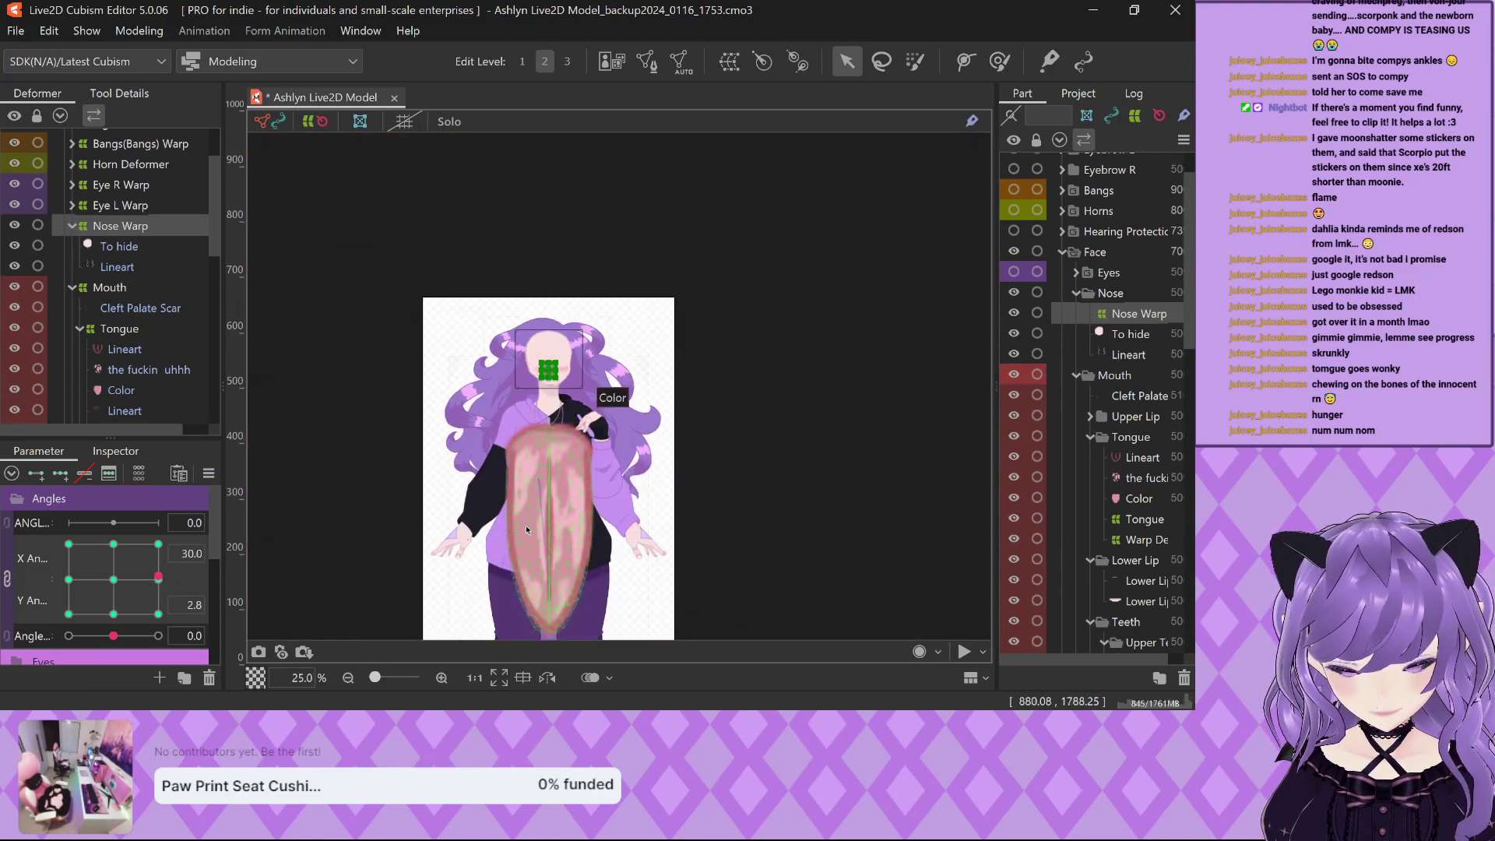
Lower the head's Y angle slightly on the Angle pad and select the Tongue warp deformer.
scroll(545, 472, up, 2)
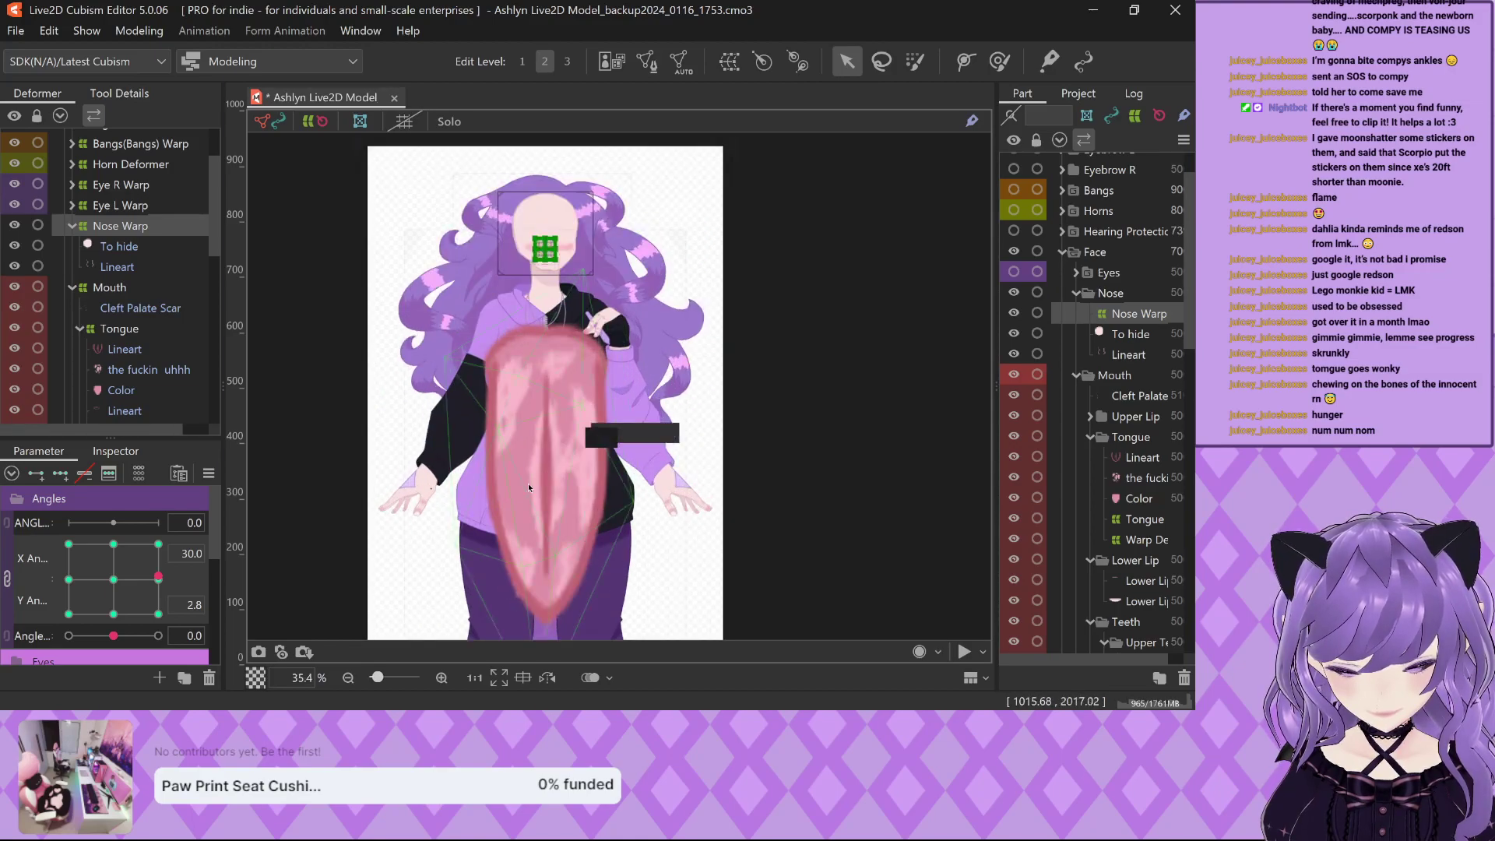
drag(159, 577, 176, 582)
click(125, 329)
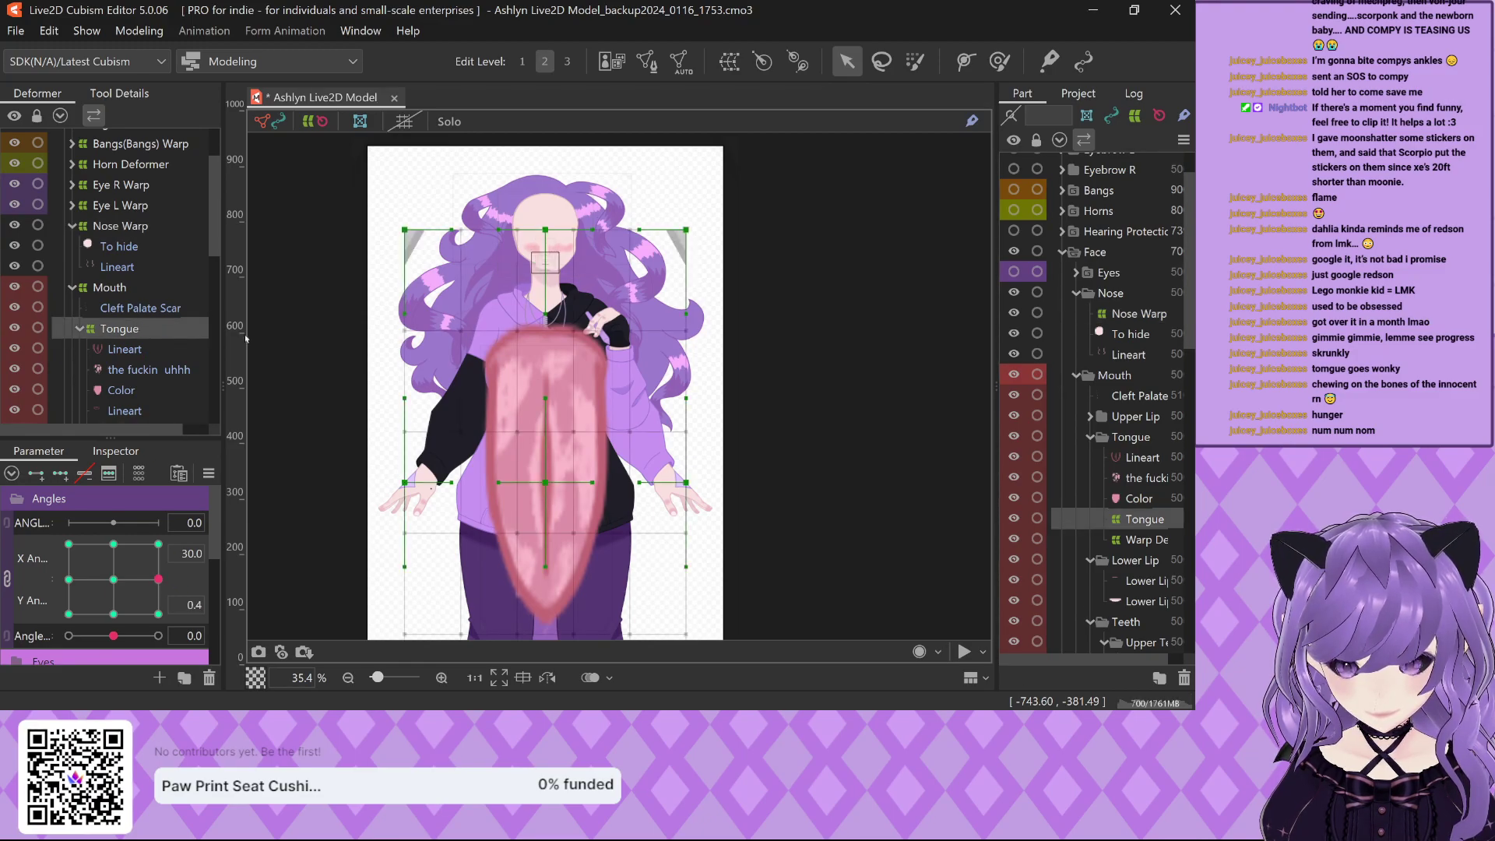
scroll(550, 332, down, 1)
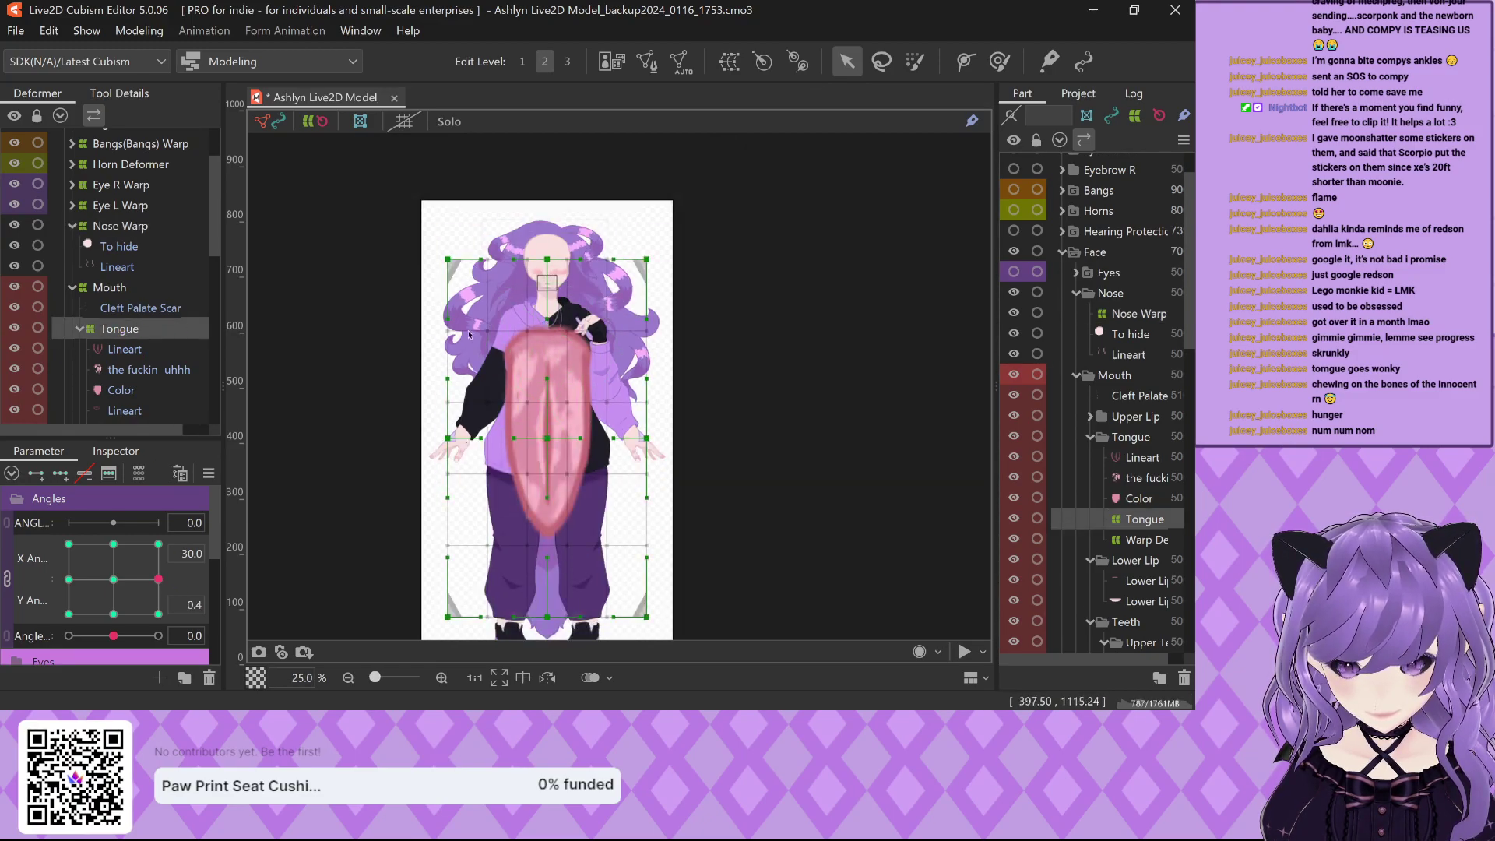
scroll(472, 309, down, 1)
scroll(538, 455, up, 1)
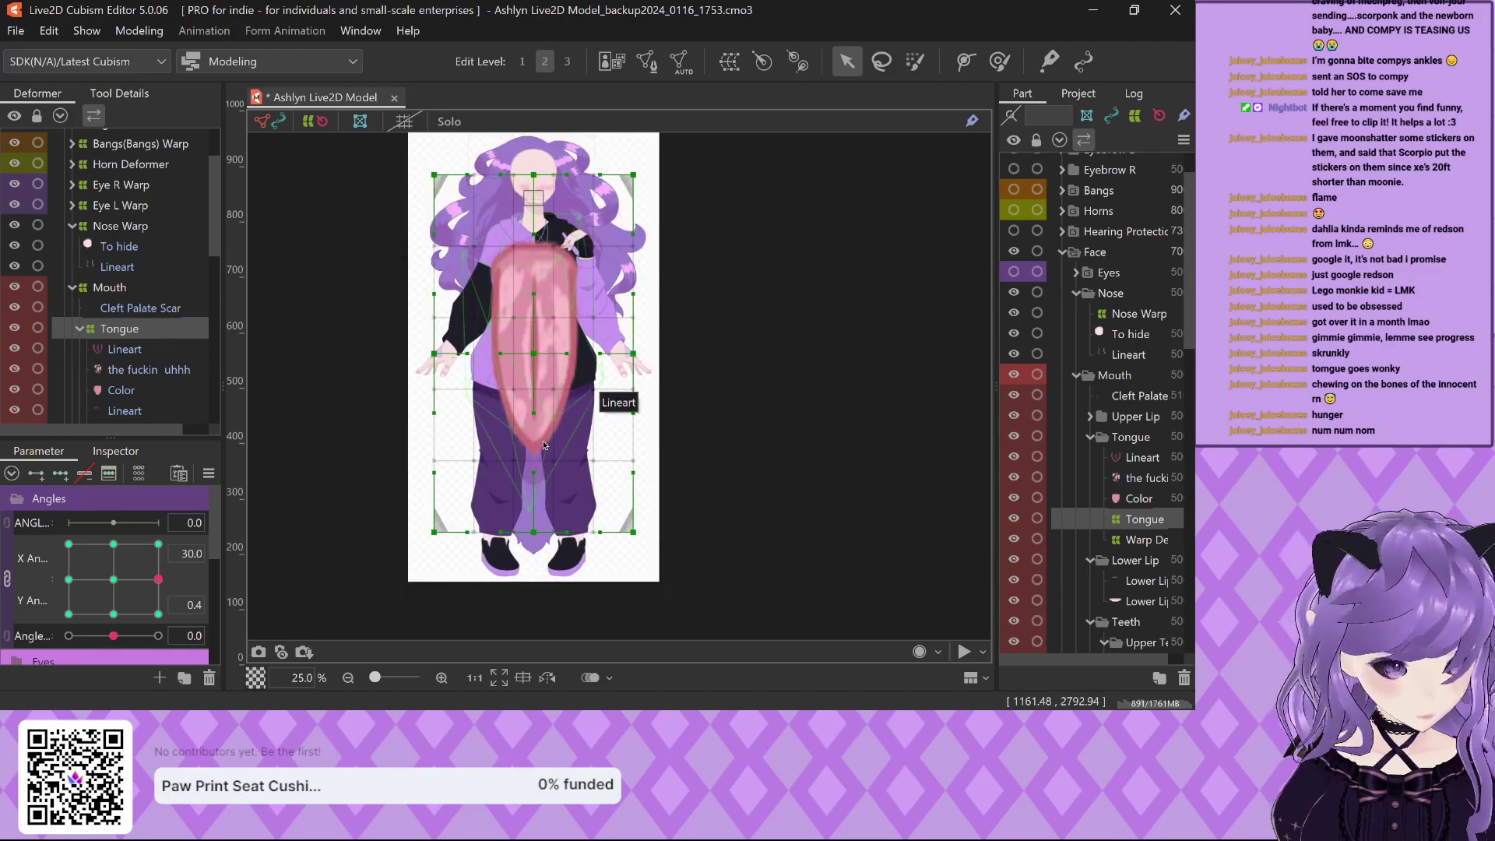
Undo back to a neutral angle, then sweep the Angle X/Y pad with the Tongue deformer selected.
click(120, 225)
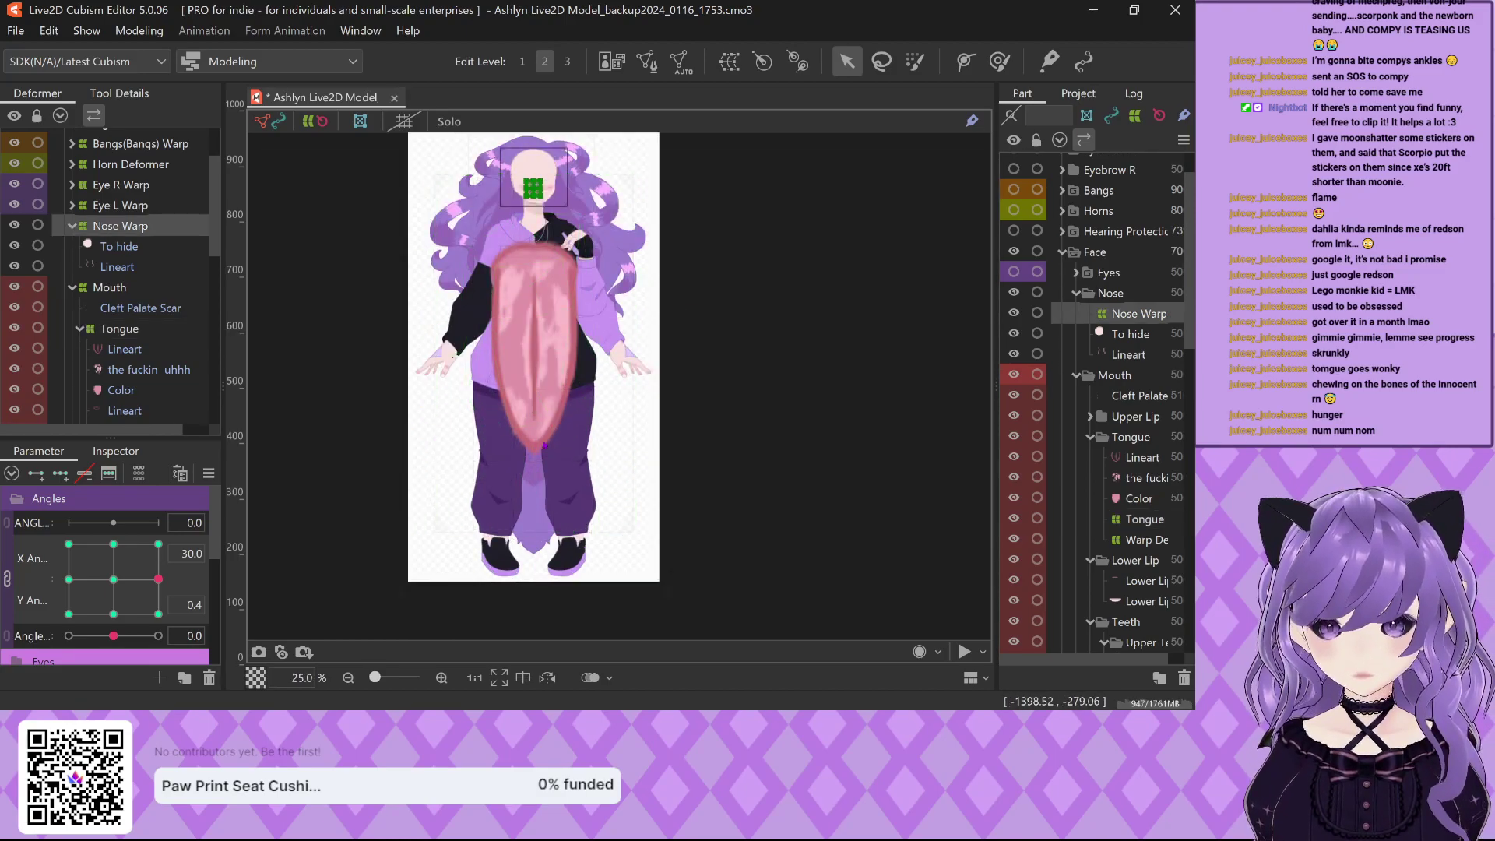
key(ctrl+z)
mouse_move(159, 581)
mouse_down()
mouse_move(84, 588)
mouse_move(159, 580)
mouse_up()
click(119, 329)
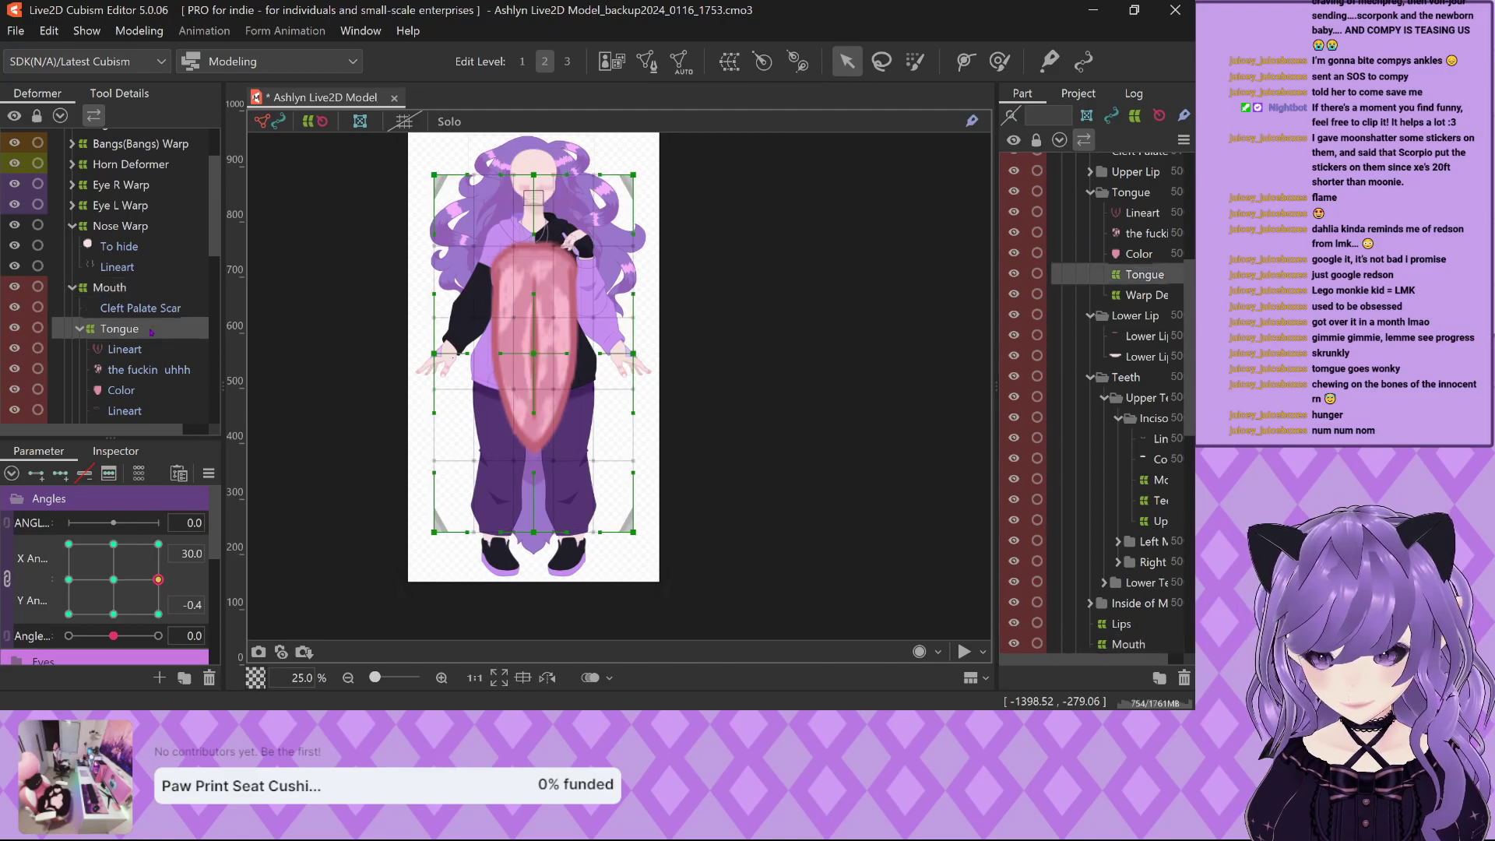
click(116, 584)
drag(115, 584, 232, 579)
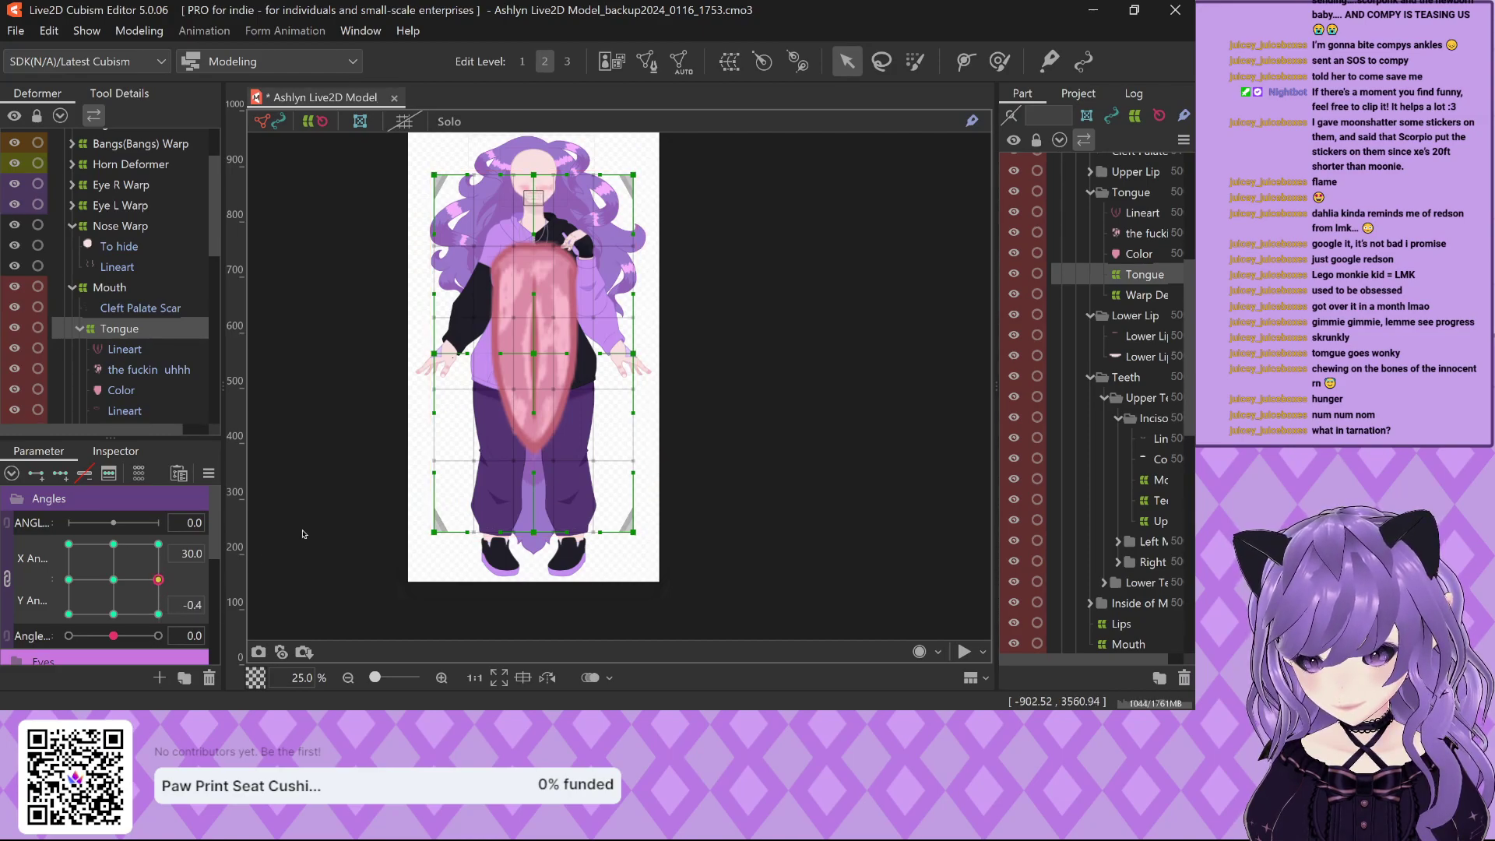
click(139, 30)
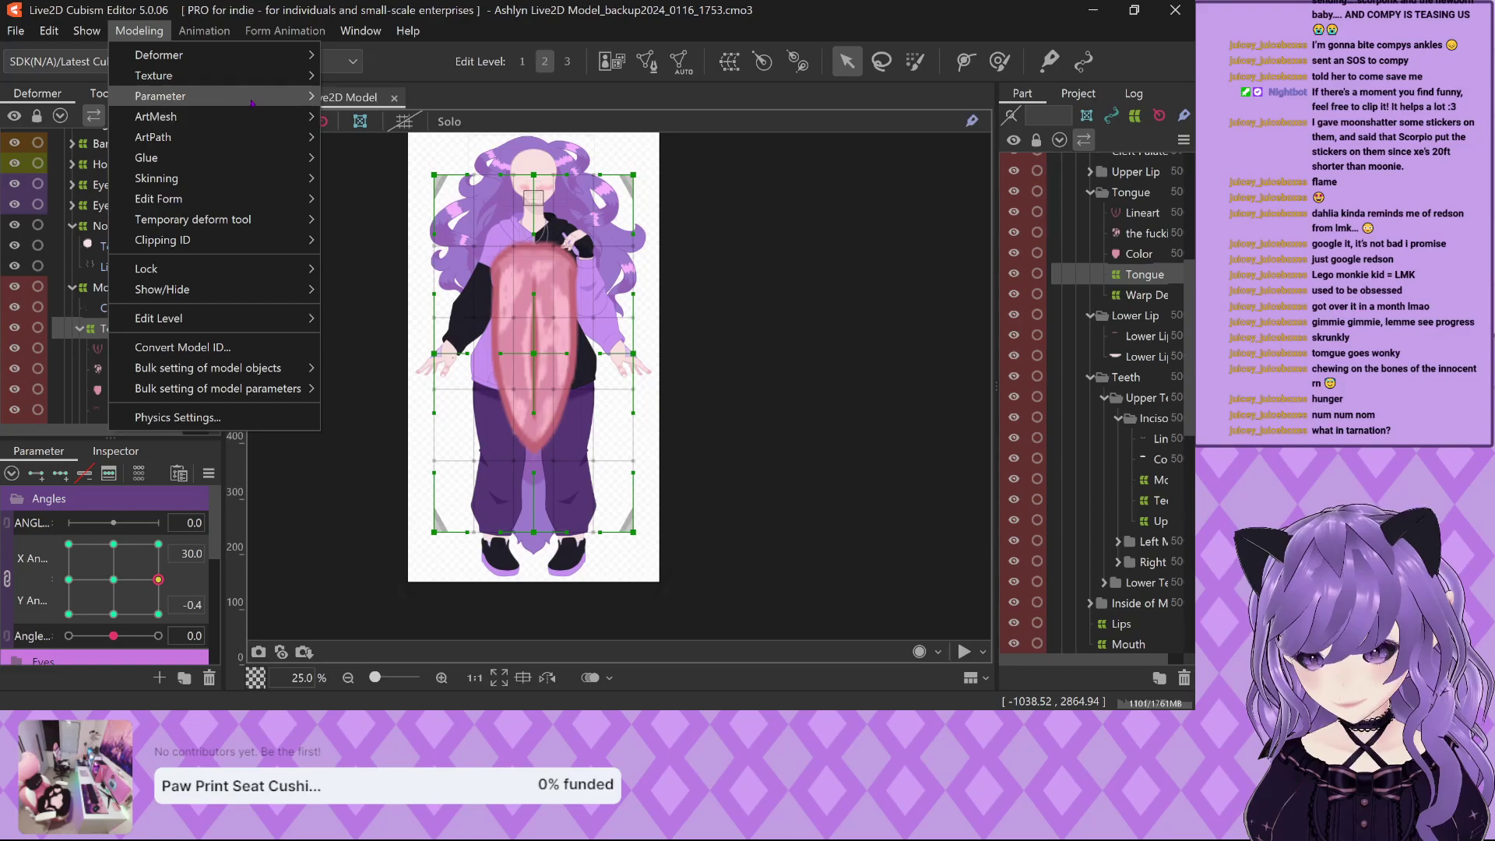
Revert the Tongue warp deformer's form with Modeling > Edit Form > Revert to Original.
mouse_move(251, 103)
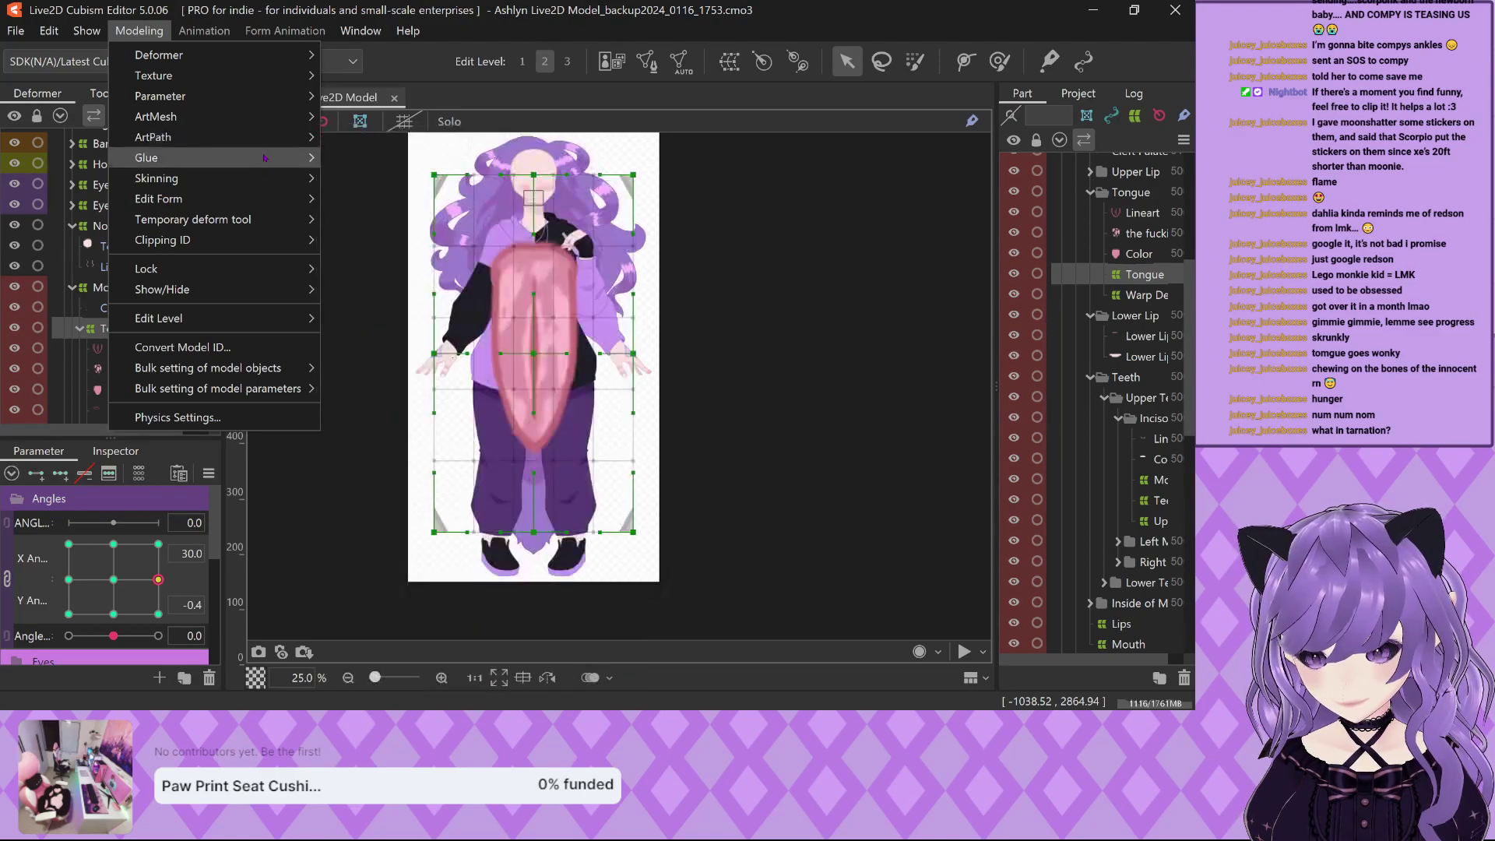
mouse_move(257, 178)
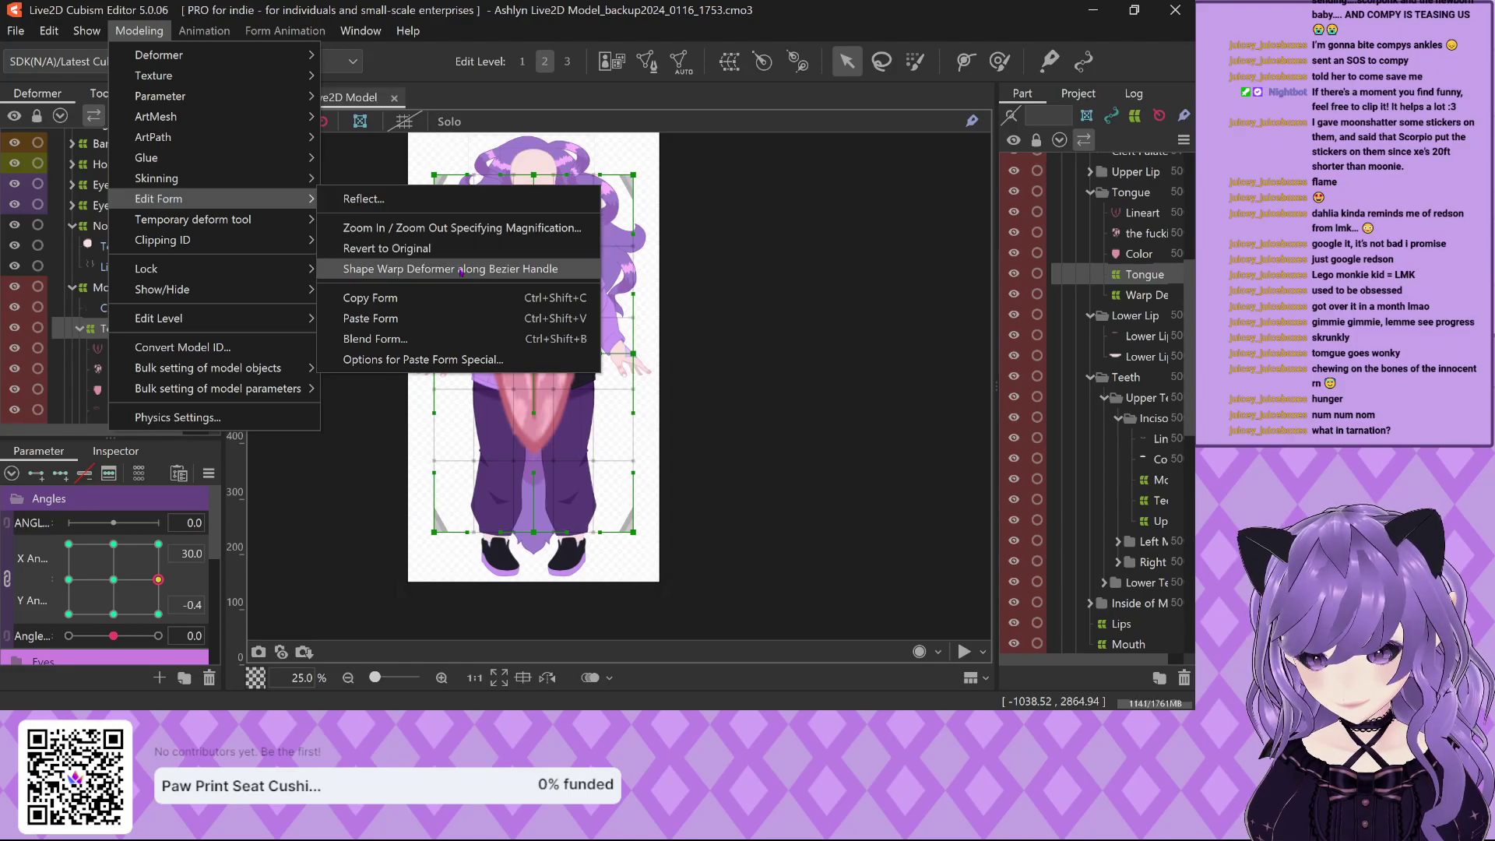
click(462, 249)
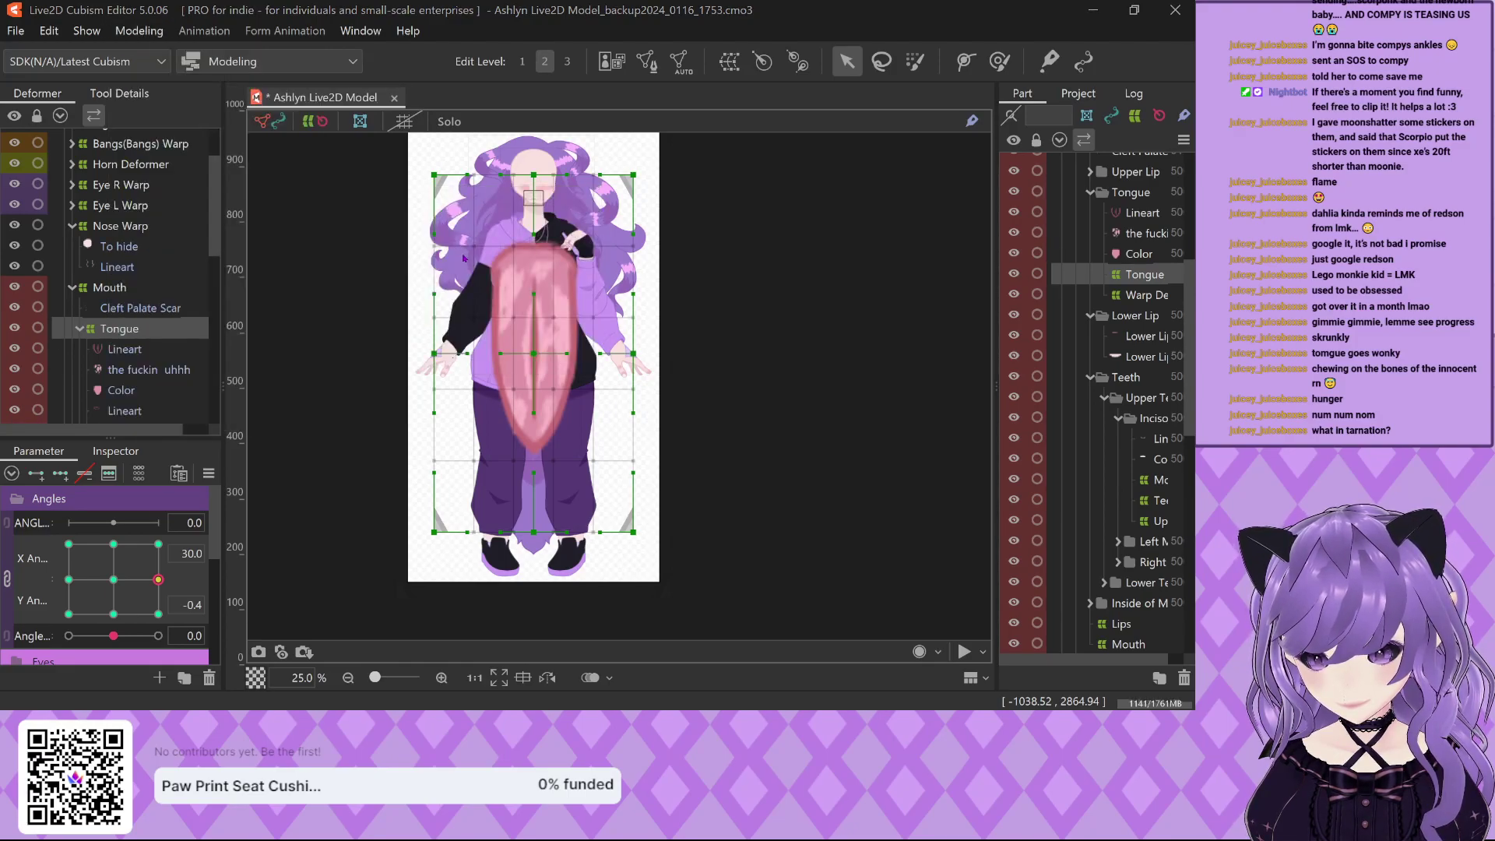
Select the tongue lineart, then all tongue and inner-mouth meshes, then each inner-mouth mesh.
click(159, 355)
scroll(159, 355, down, 1)
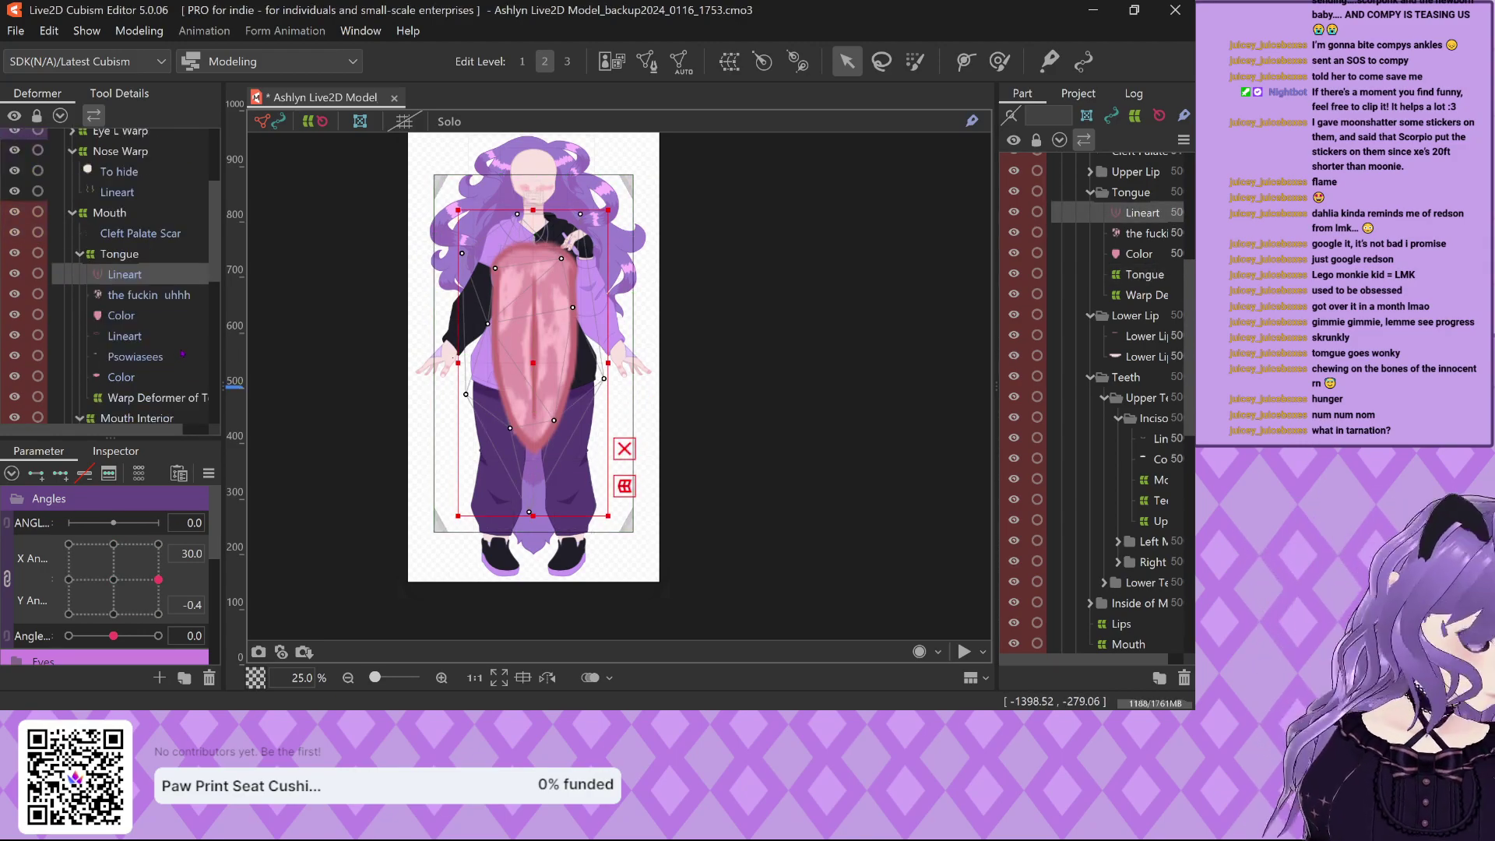
shift+click(167, 373)
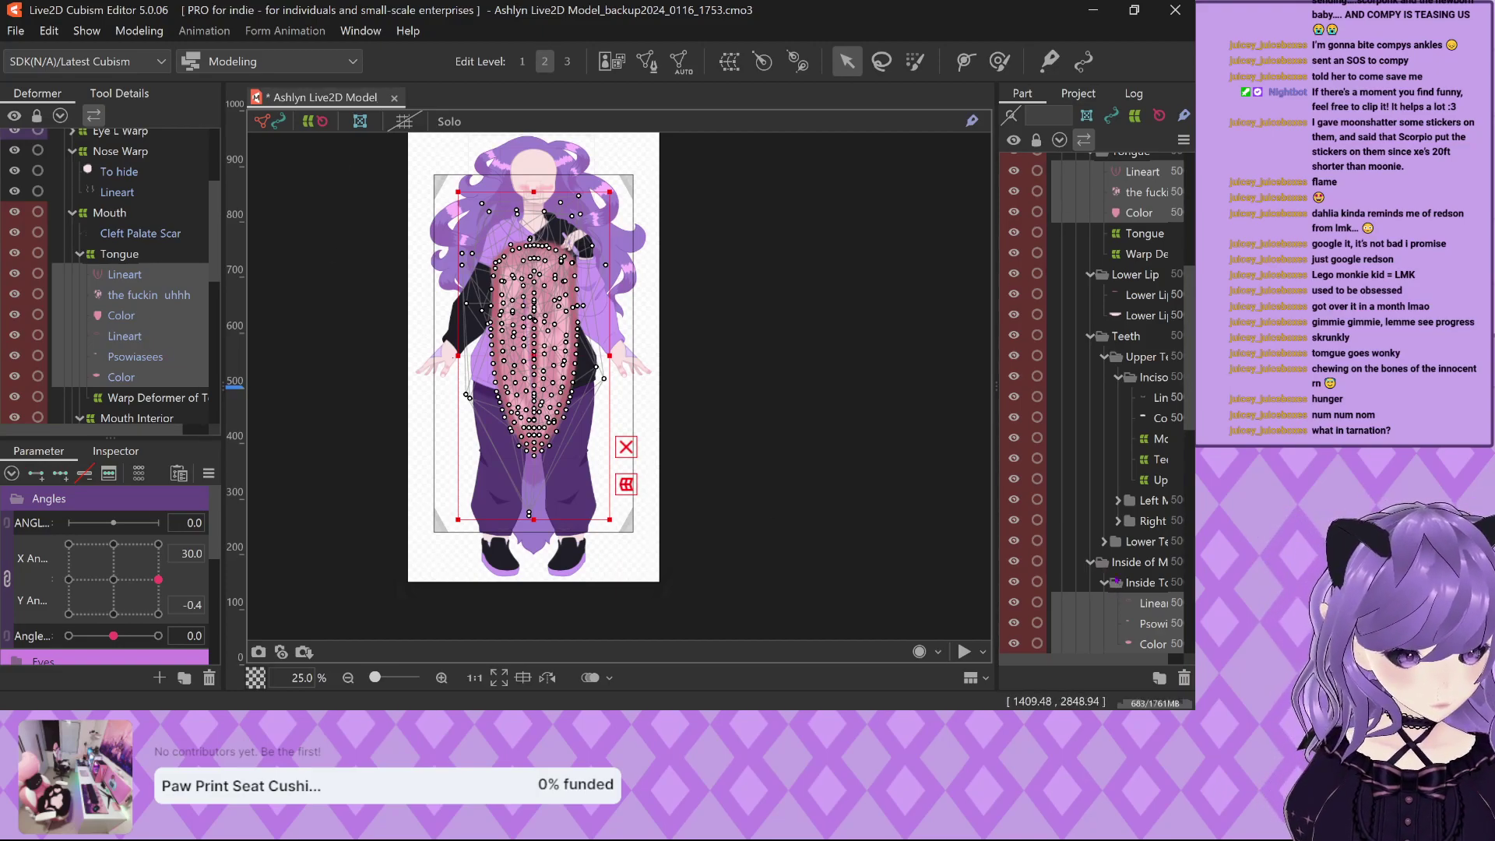
scroll(1122, 605, down, 1)
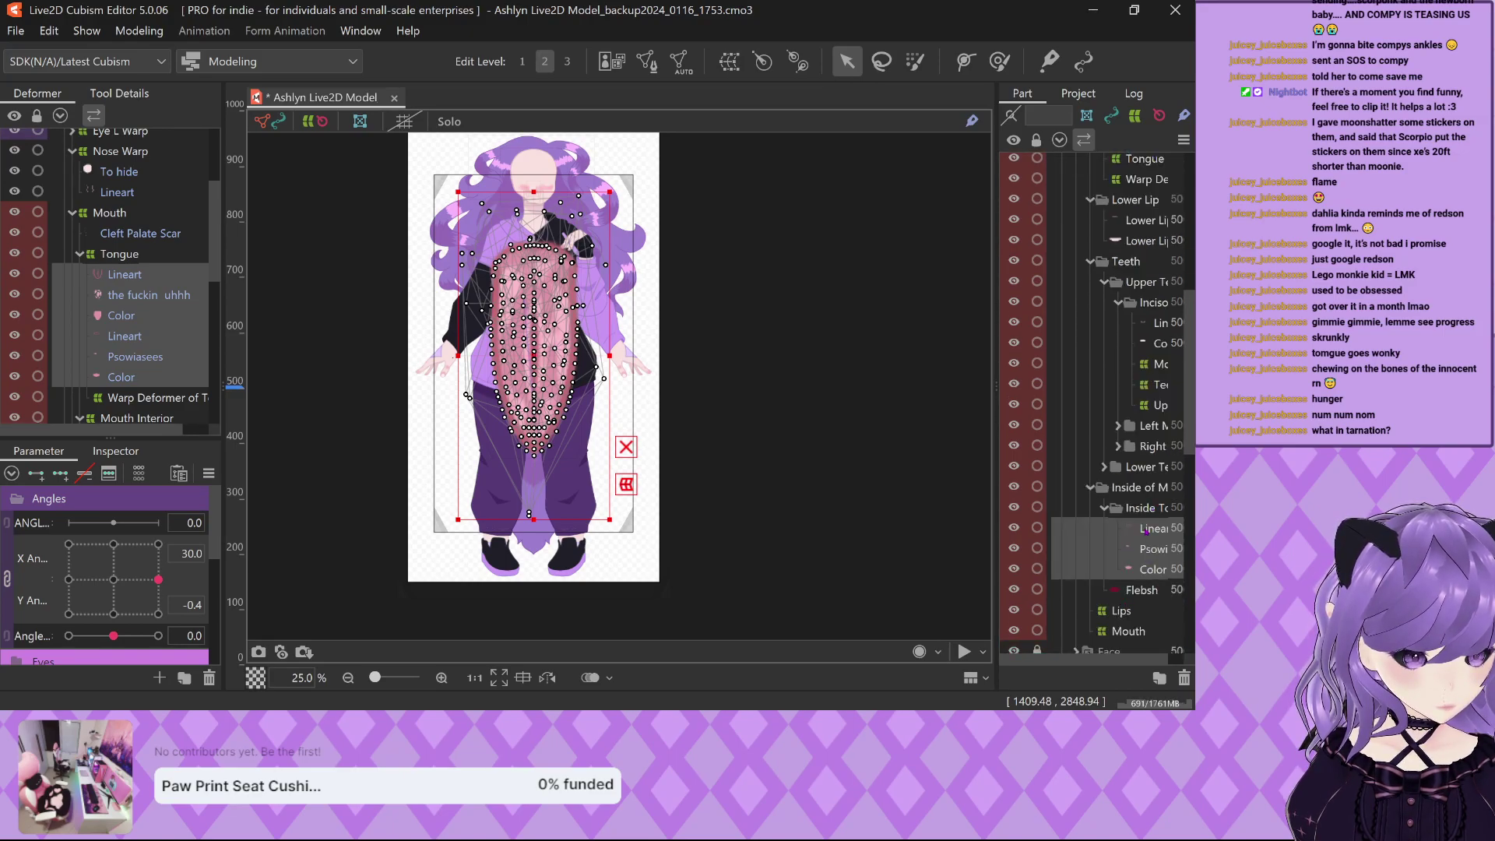
click(1146, 531)
click(1151, 549)
click(1154, 569)
scroll(1155, 564, up, 3)
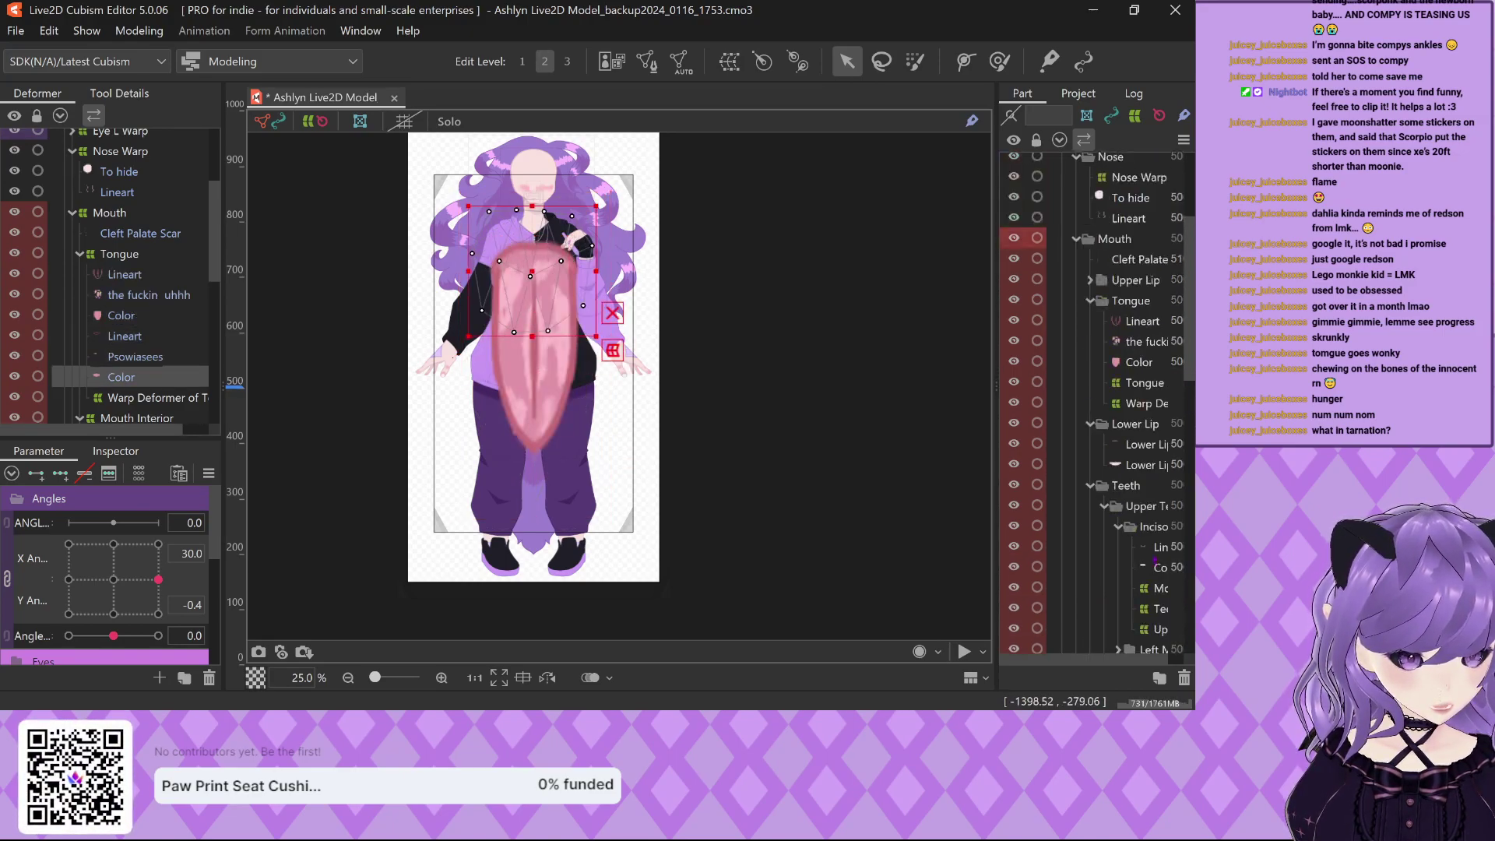
Click through the tongue's colour, middle and lineart meshes to view the colour mesh's dense topology.
click(1147, 362)
click(1147, 342)
click(1146, 322)
click(1147, 342)
click(1146, 362)
scroll(1149, 362, down, 3)
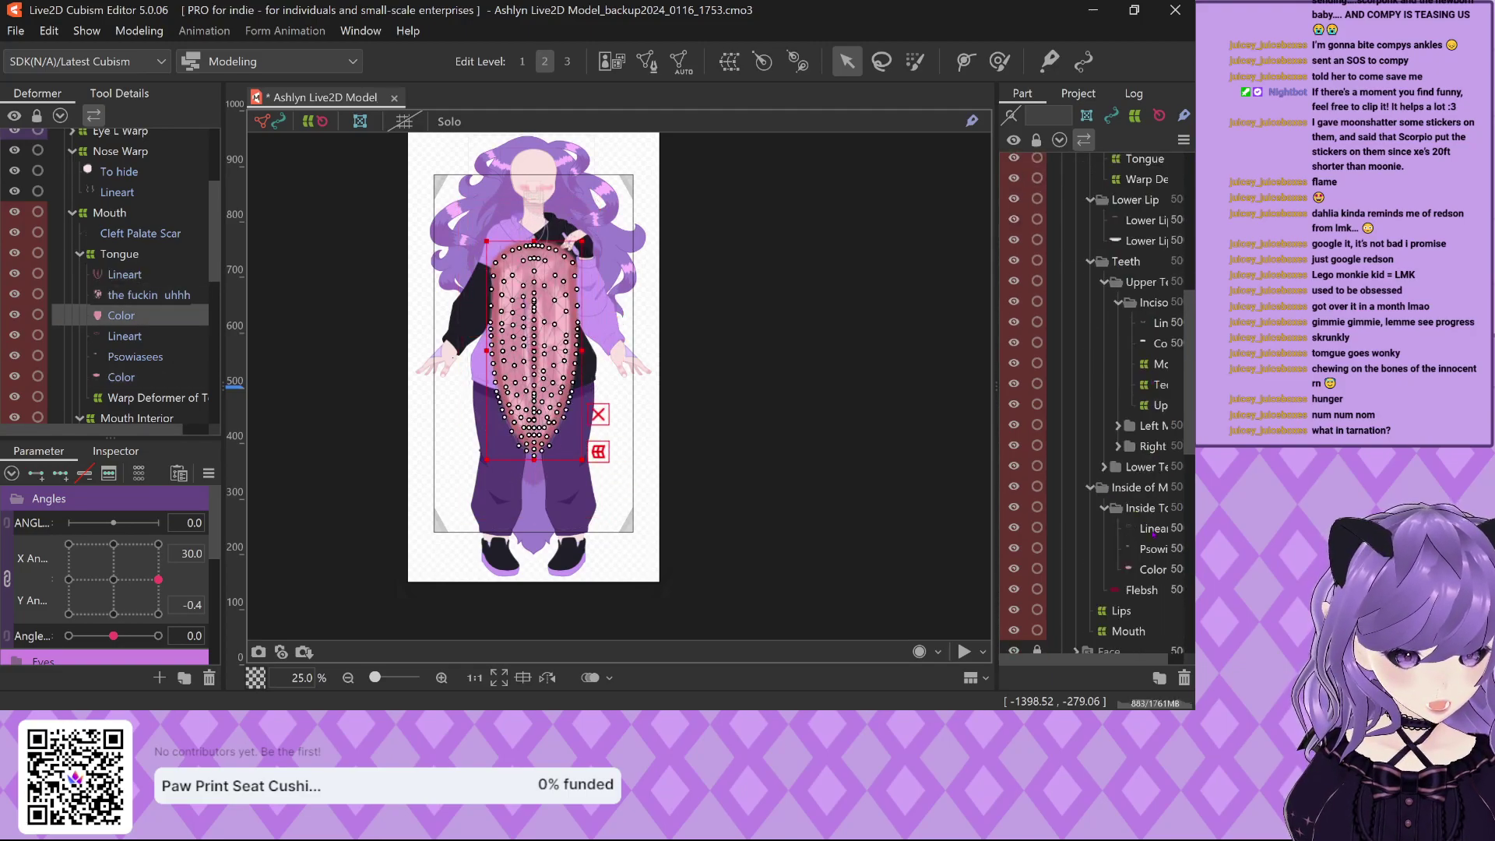
Compare the inner-mouth lineart, Psowiasees and colour meshes, then step up to the Tongue warp deformer.
click(1154, 530)
click(1159, 549)
click(1164, 568)
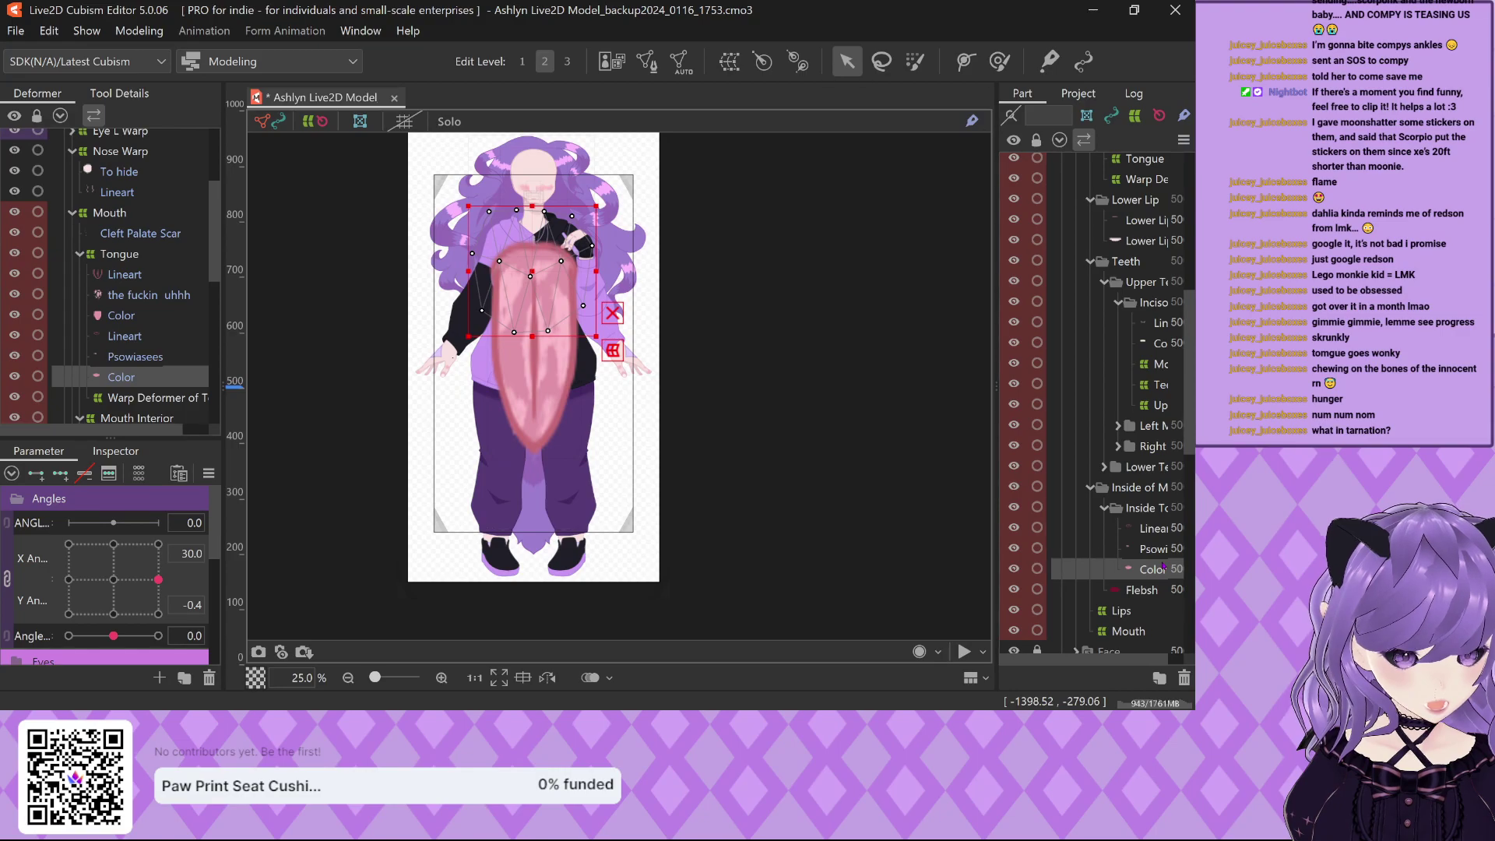
click(1164, 529)
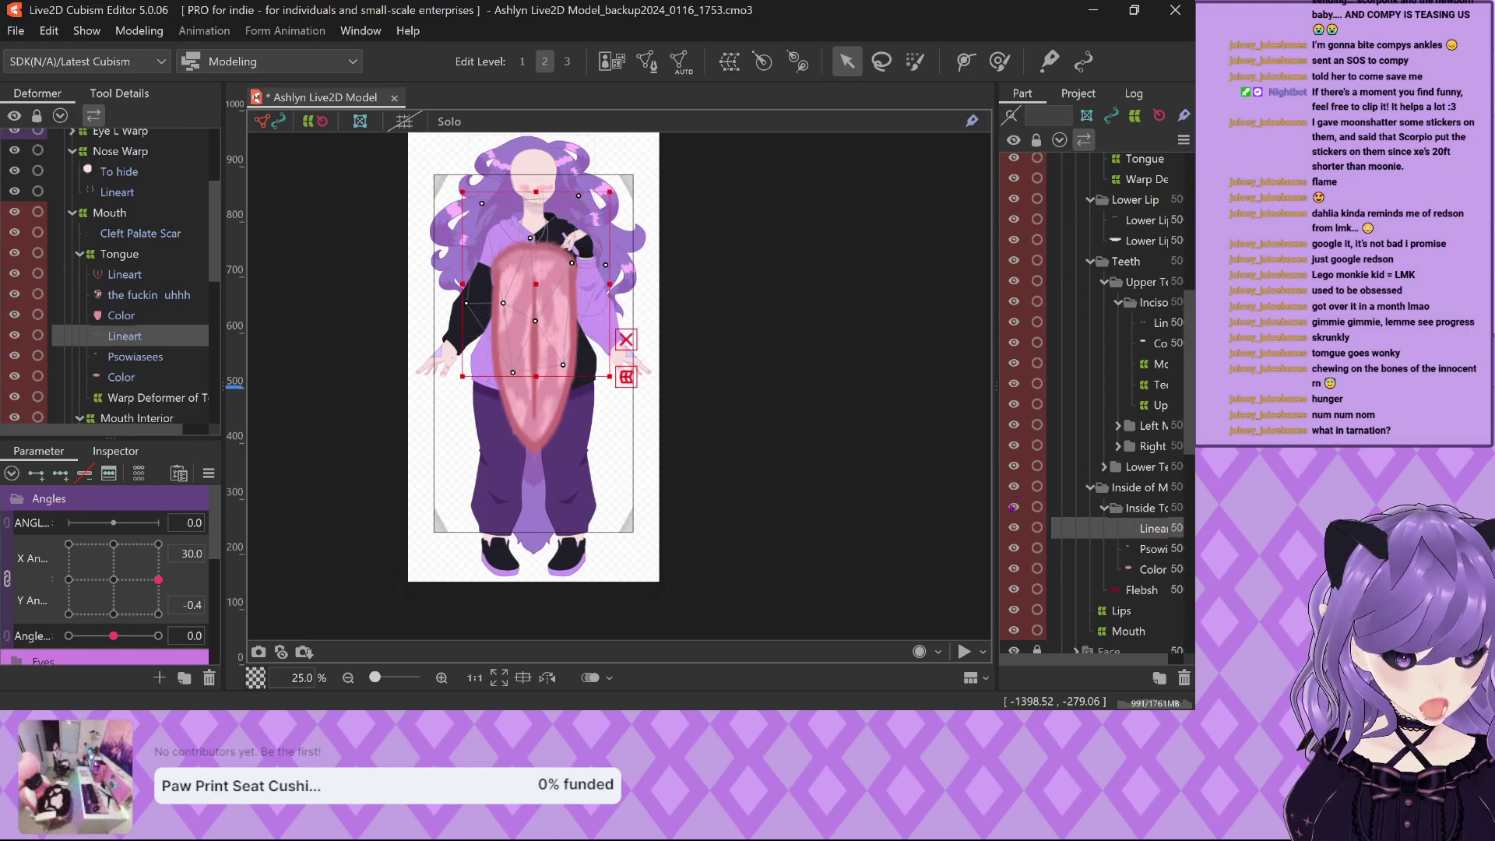
click(1152, 569)
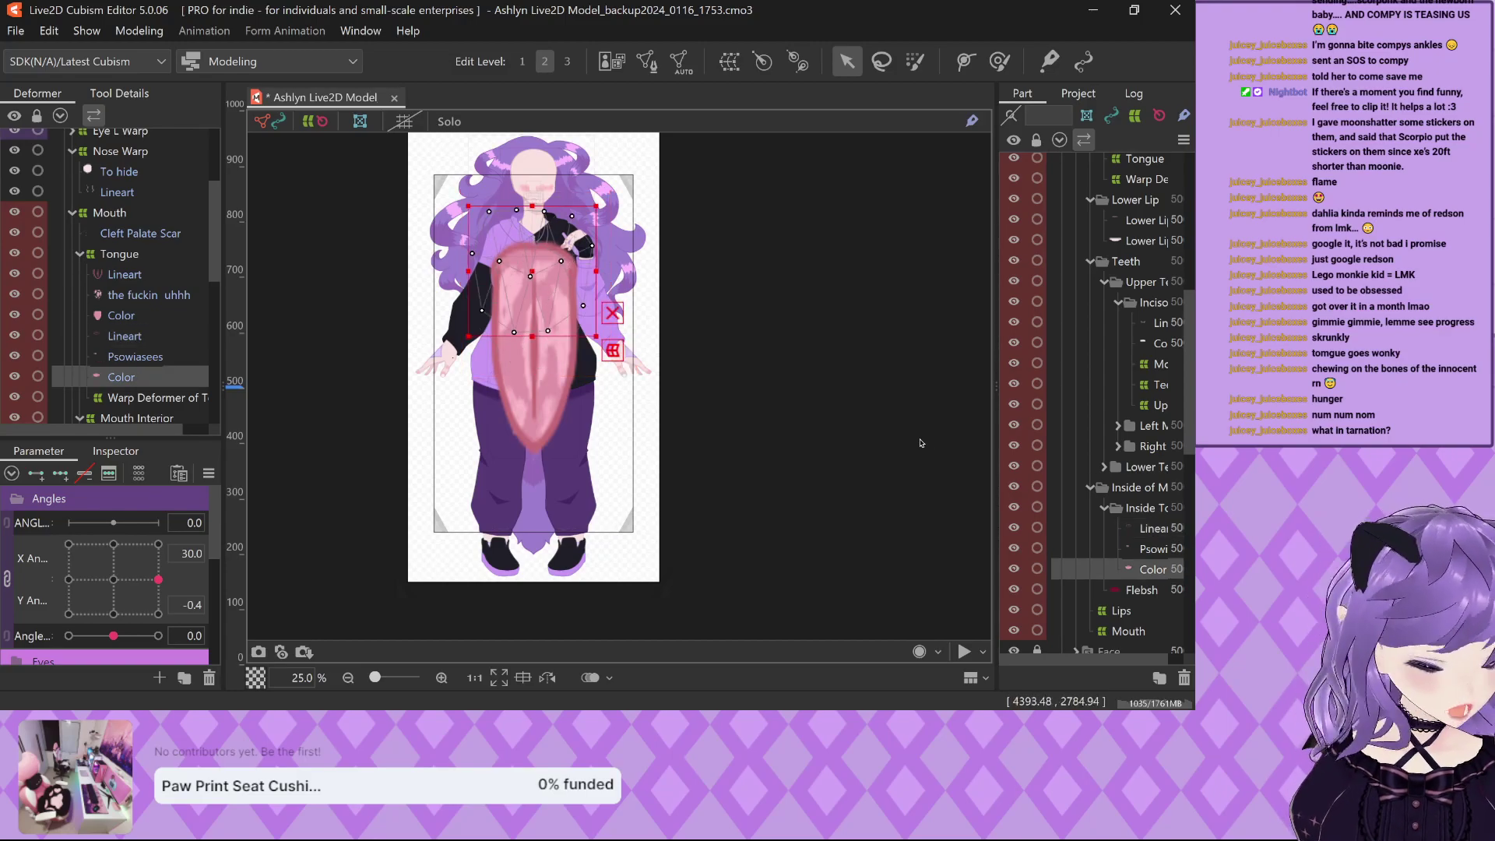
key(Up)
key(Up)
key(Up)
key(Up)
key(Down)
key(Down)
key(Down)
key(Down)
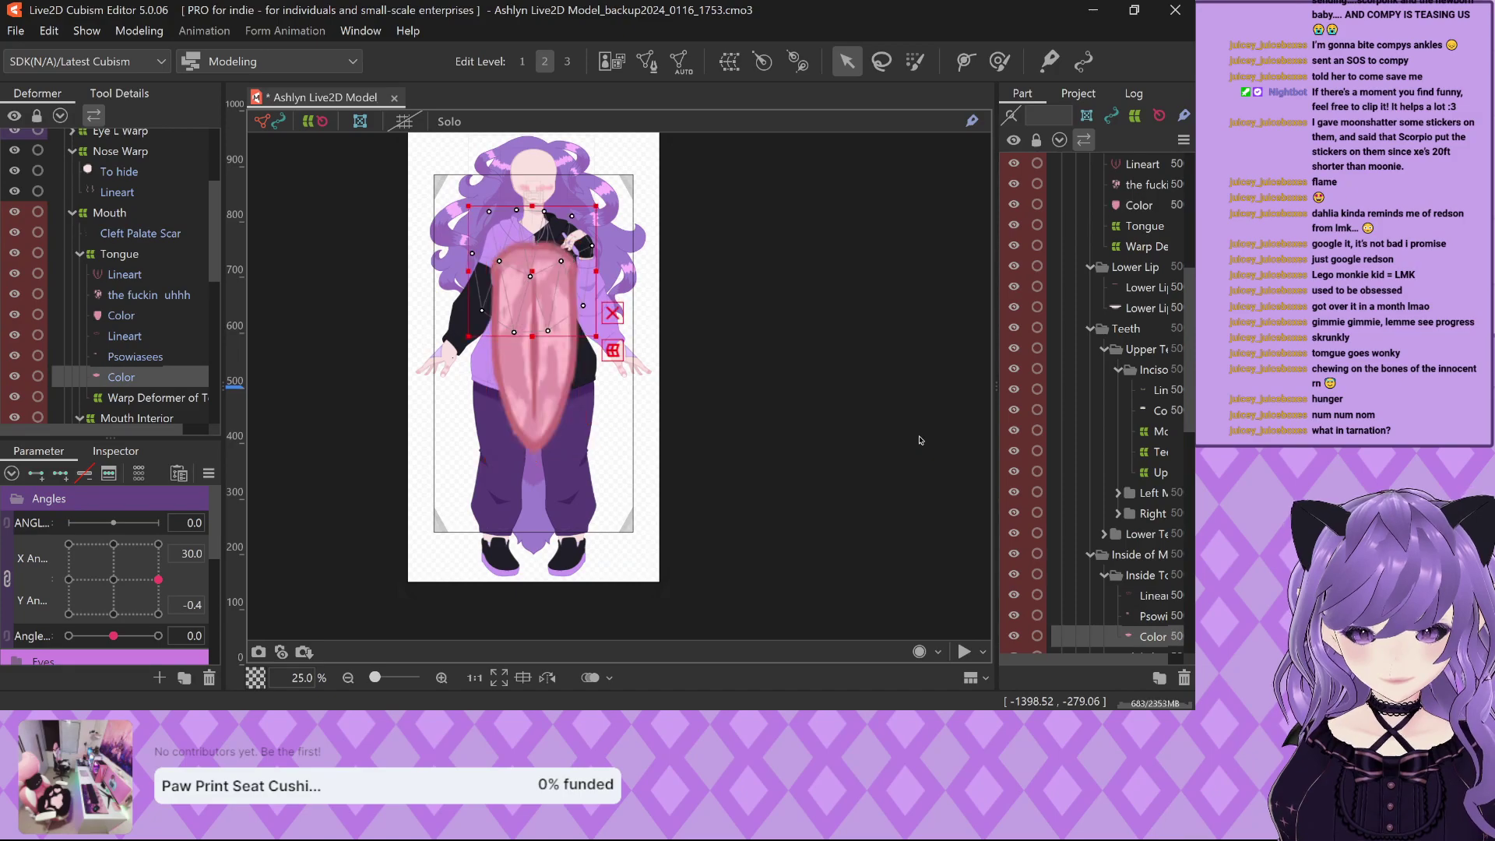
key(Up)
key(Up)
key(Up)
key(Up)
key(Up)
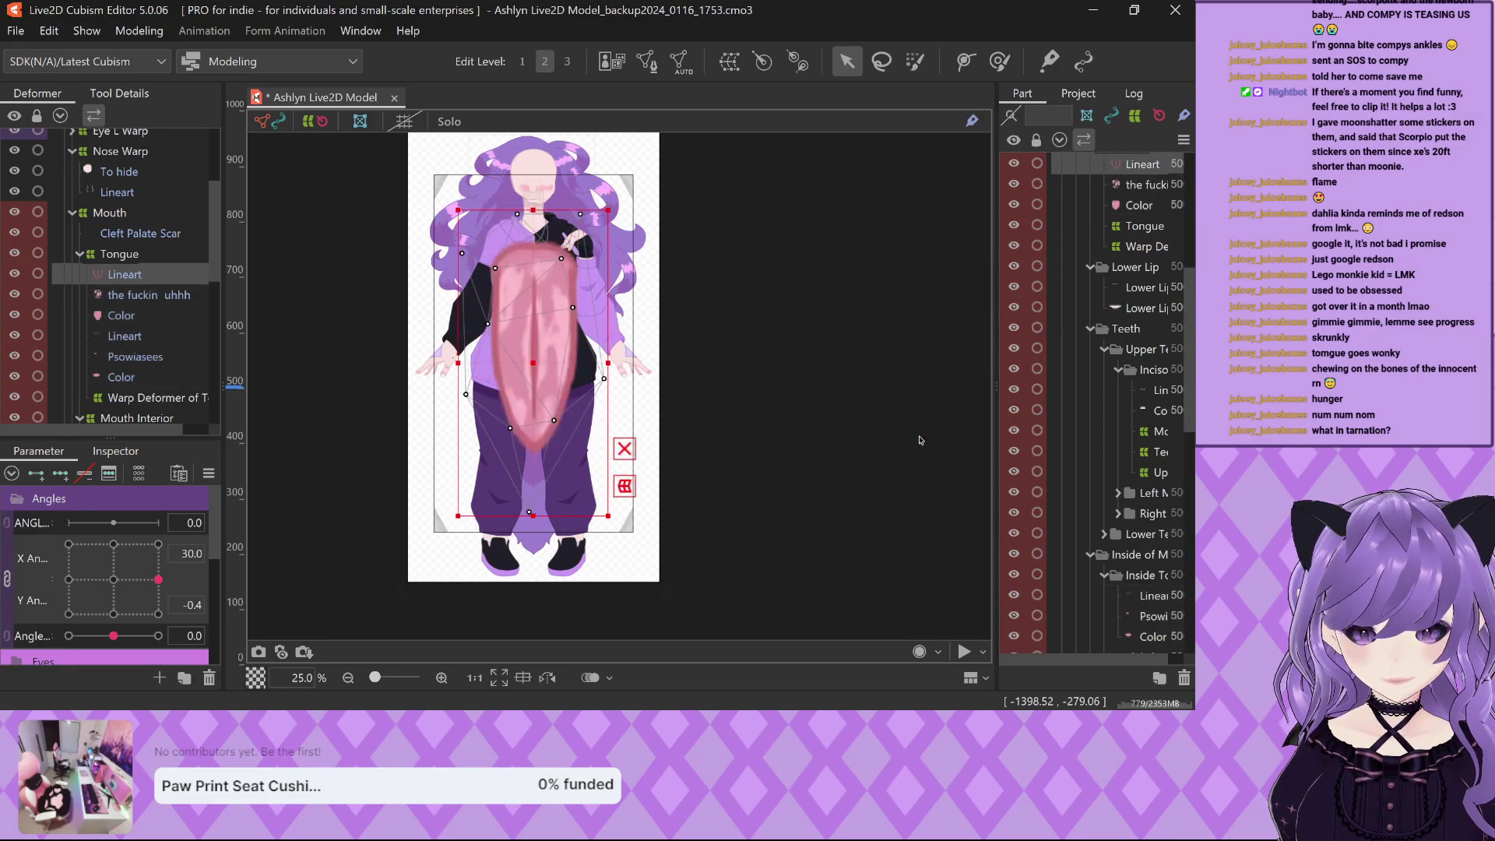
key(Up)
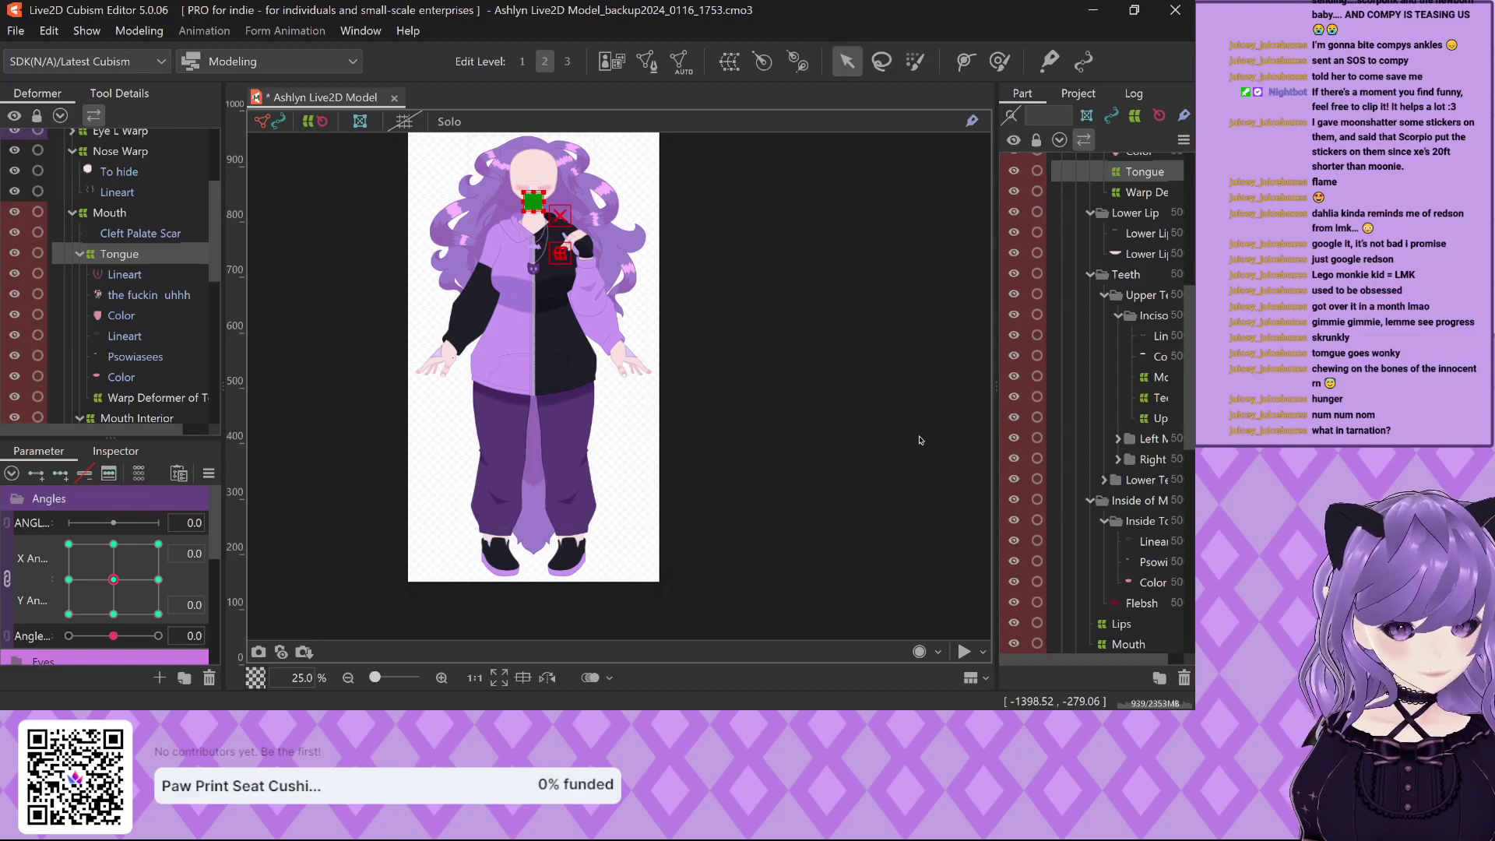
Test the Tongue warp with a downward head tilt, undo it, and close Live2D Cubism Editor.
mouse_move(112, 579)
mouse_down()
mouse_move(117, 598)
mouse_move(115, 580)
mouse_up()
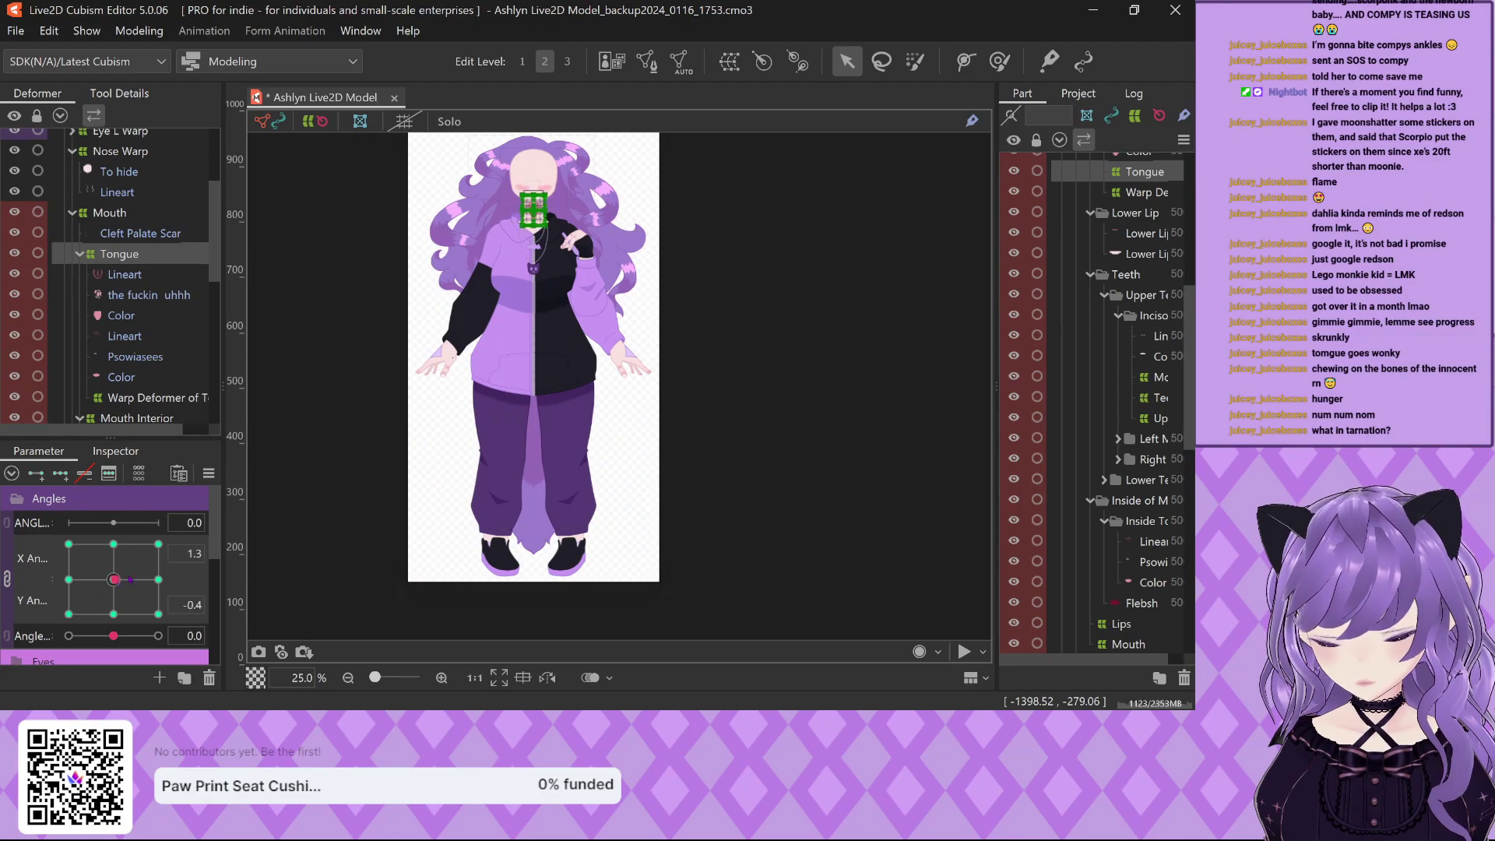
key(ctrl+z)
key(ctrl+z)
key(ctrl+z)
key(ctrl+z)
key(ctrl+z)
key(ctrl+z)
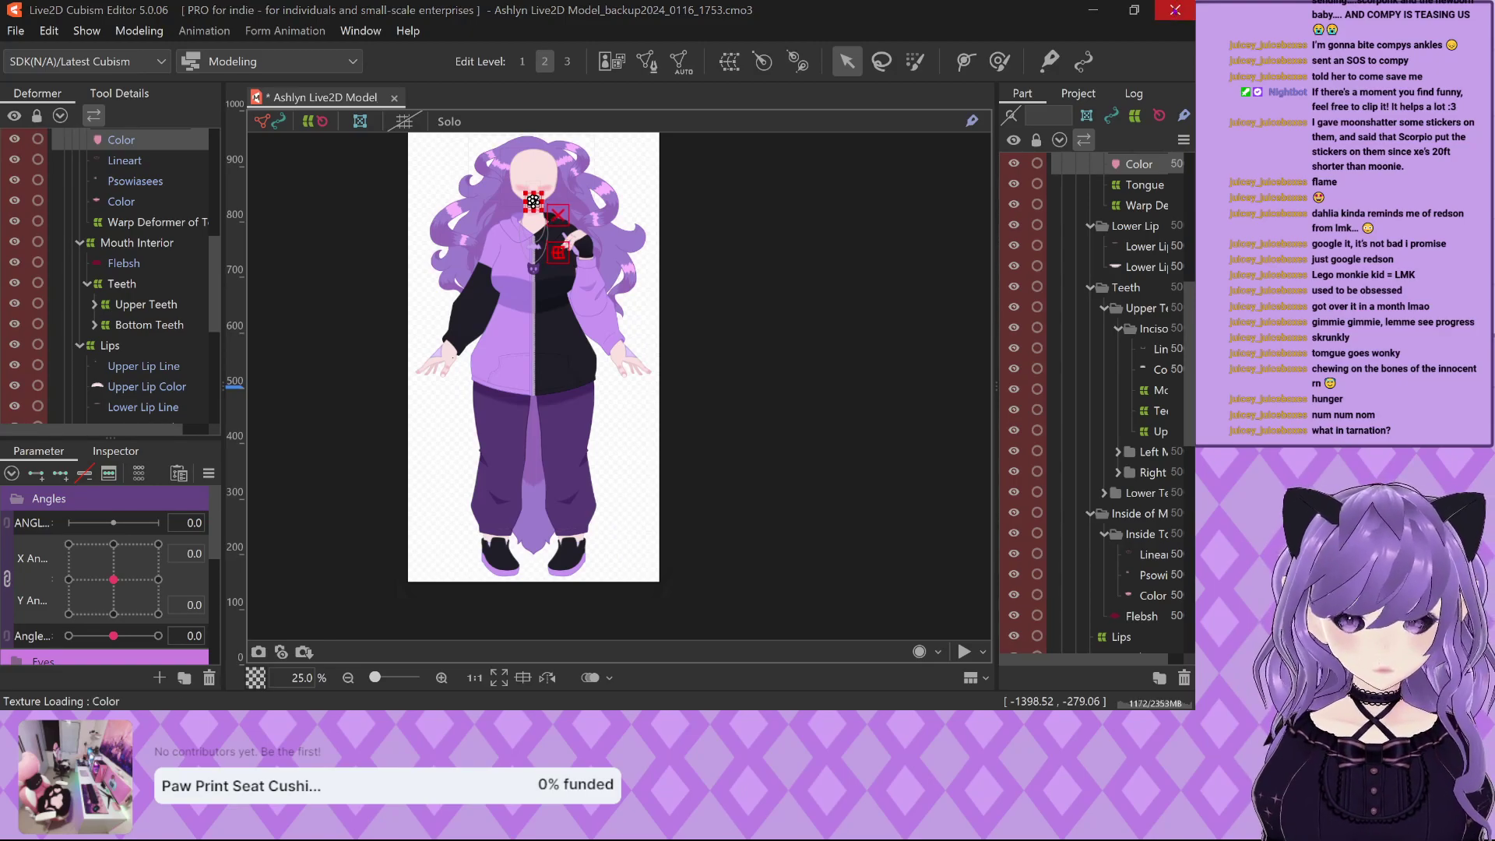
click(676, 399)
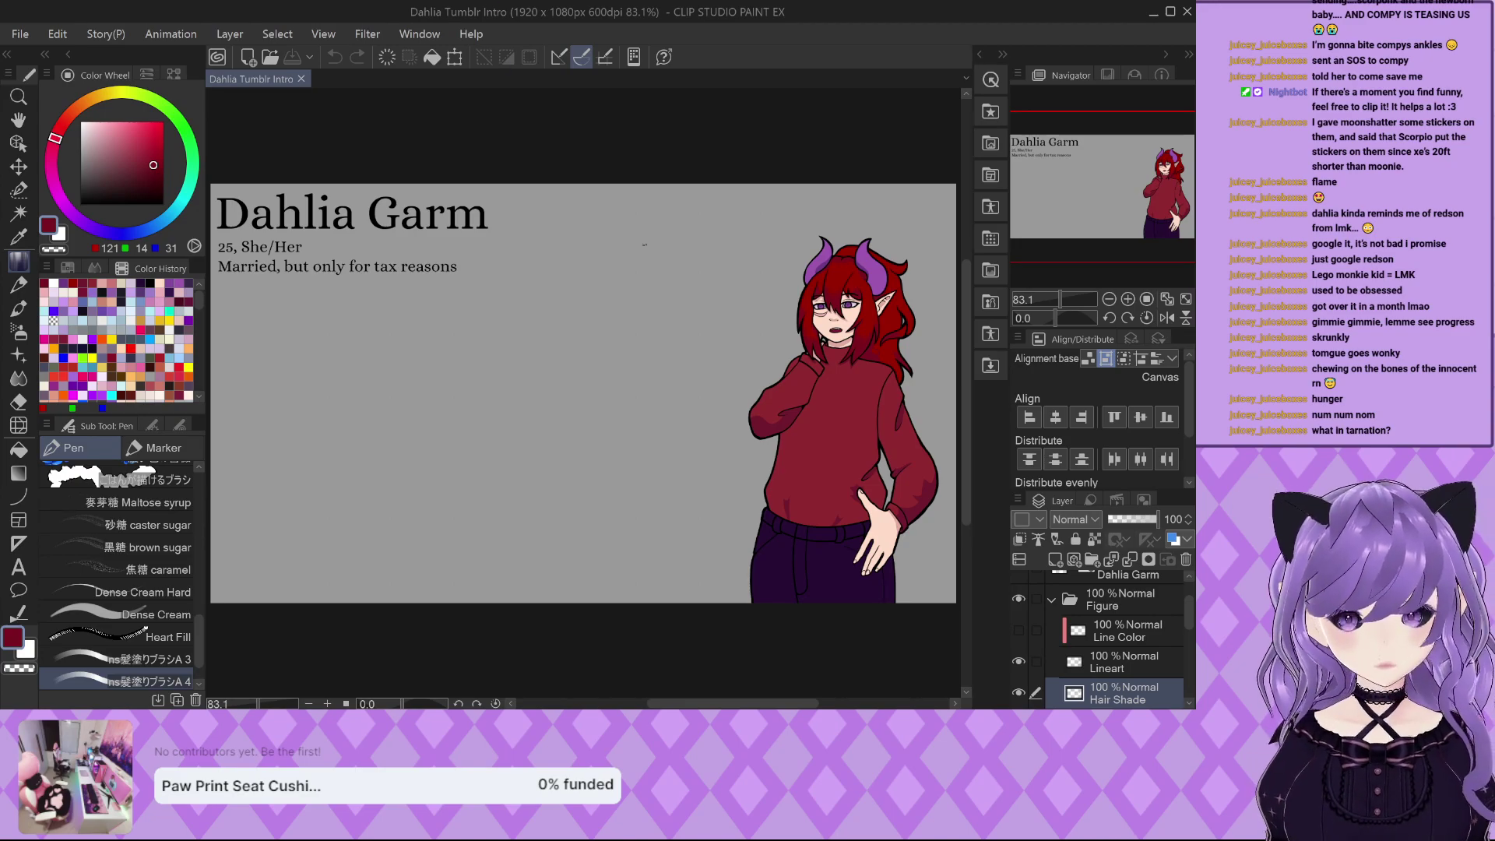
Add a new raster layer named 'Highlight' to the Figure folder.
scroll(509, 272, down, 2)
scroll(715, 277, up, 2)
scroll(716, 276, up, 1)
scroll(117, 584, up, 8)
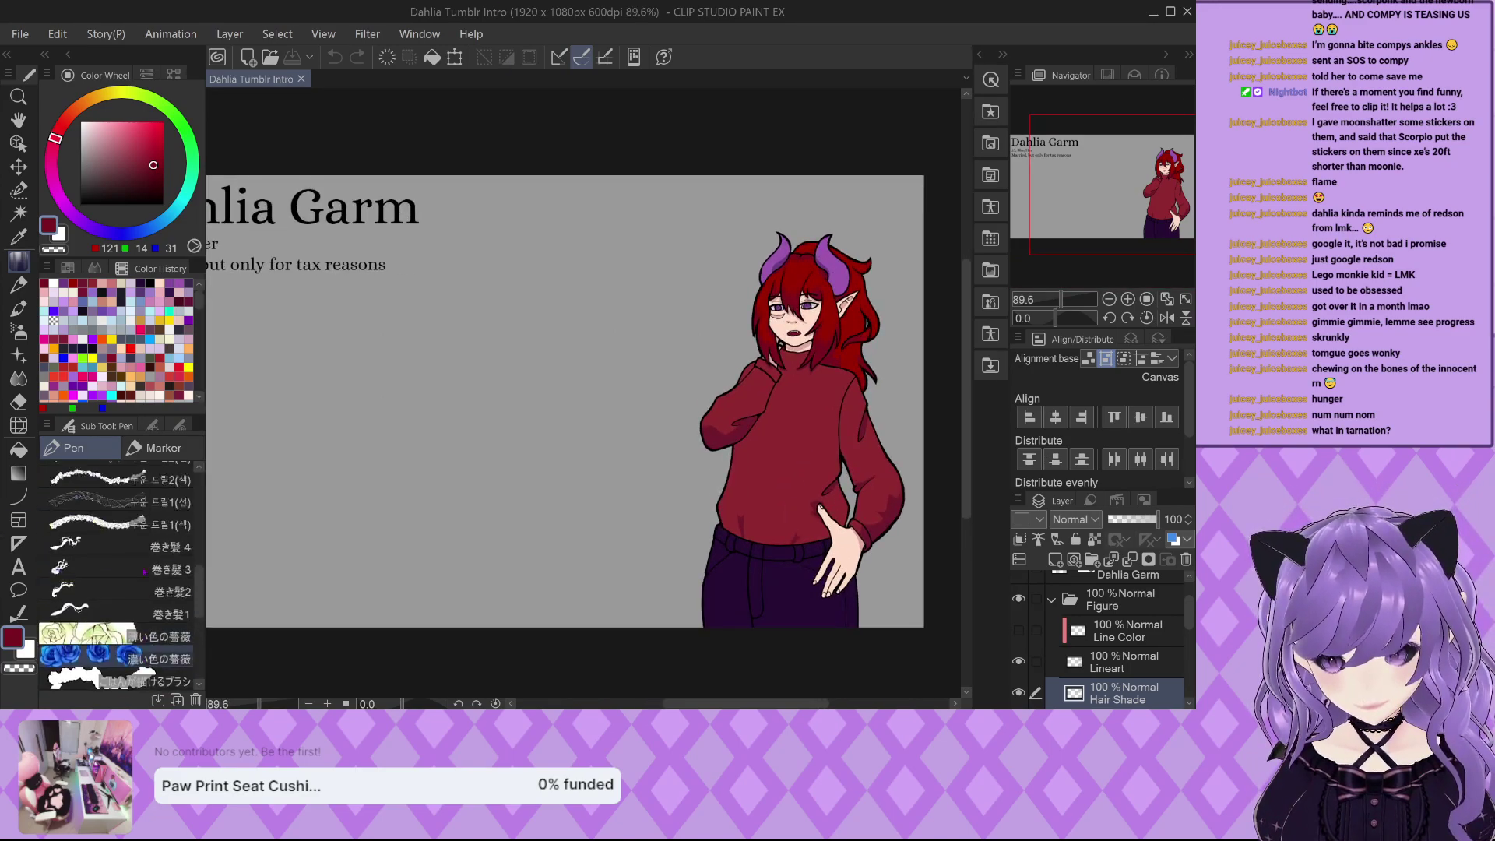
scroll(117, 584, up, 2)
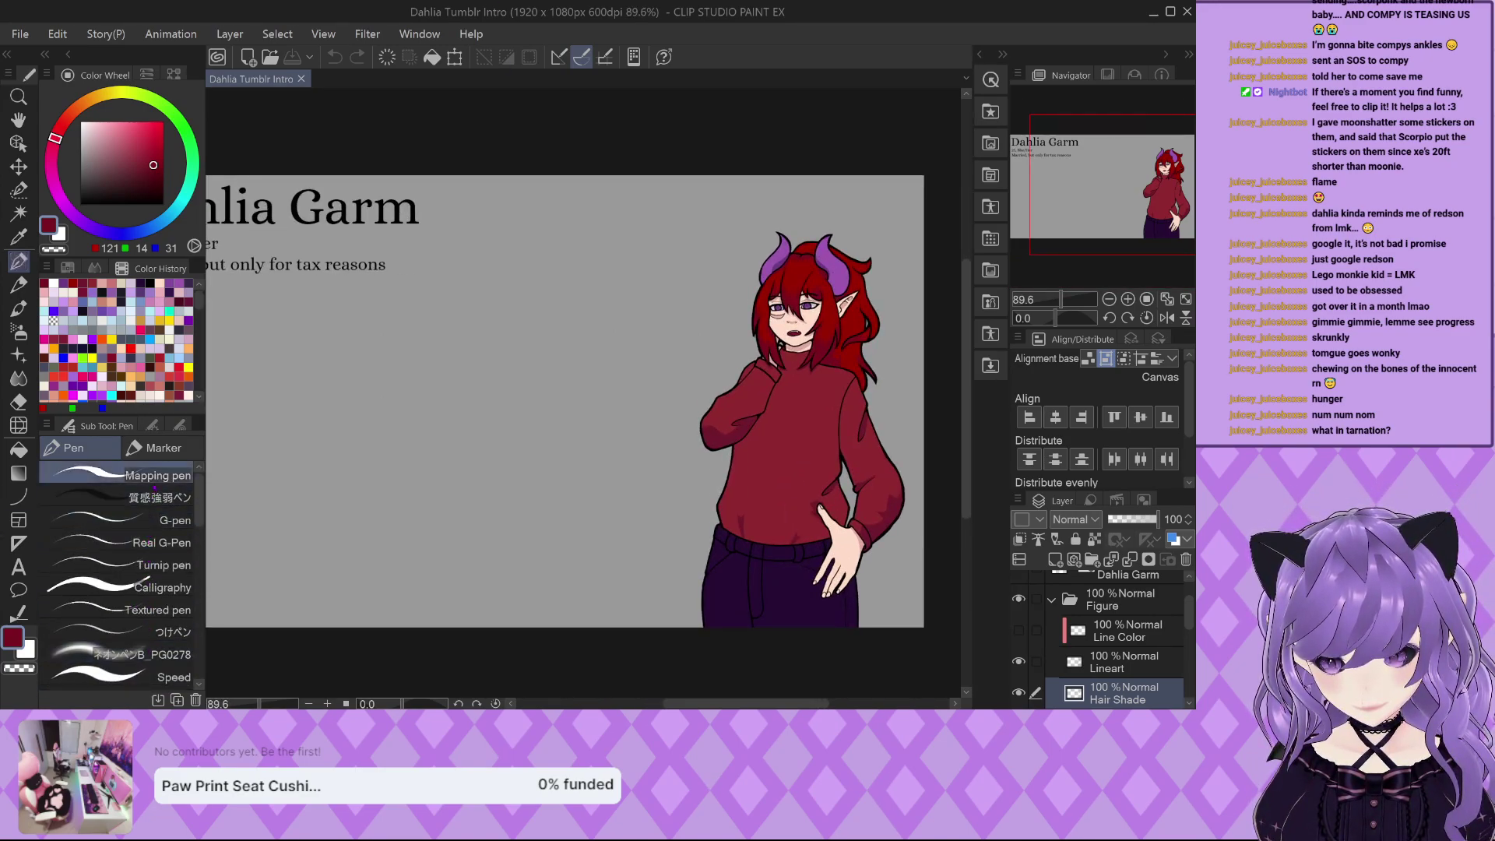
scroll(337, 441, down, 2)
scroll(639, 498, up, 2)
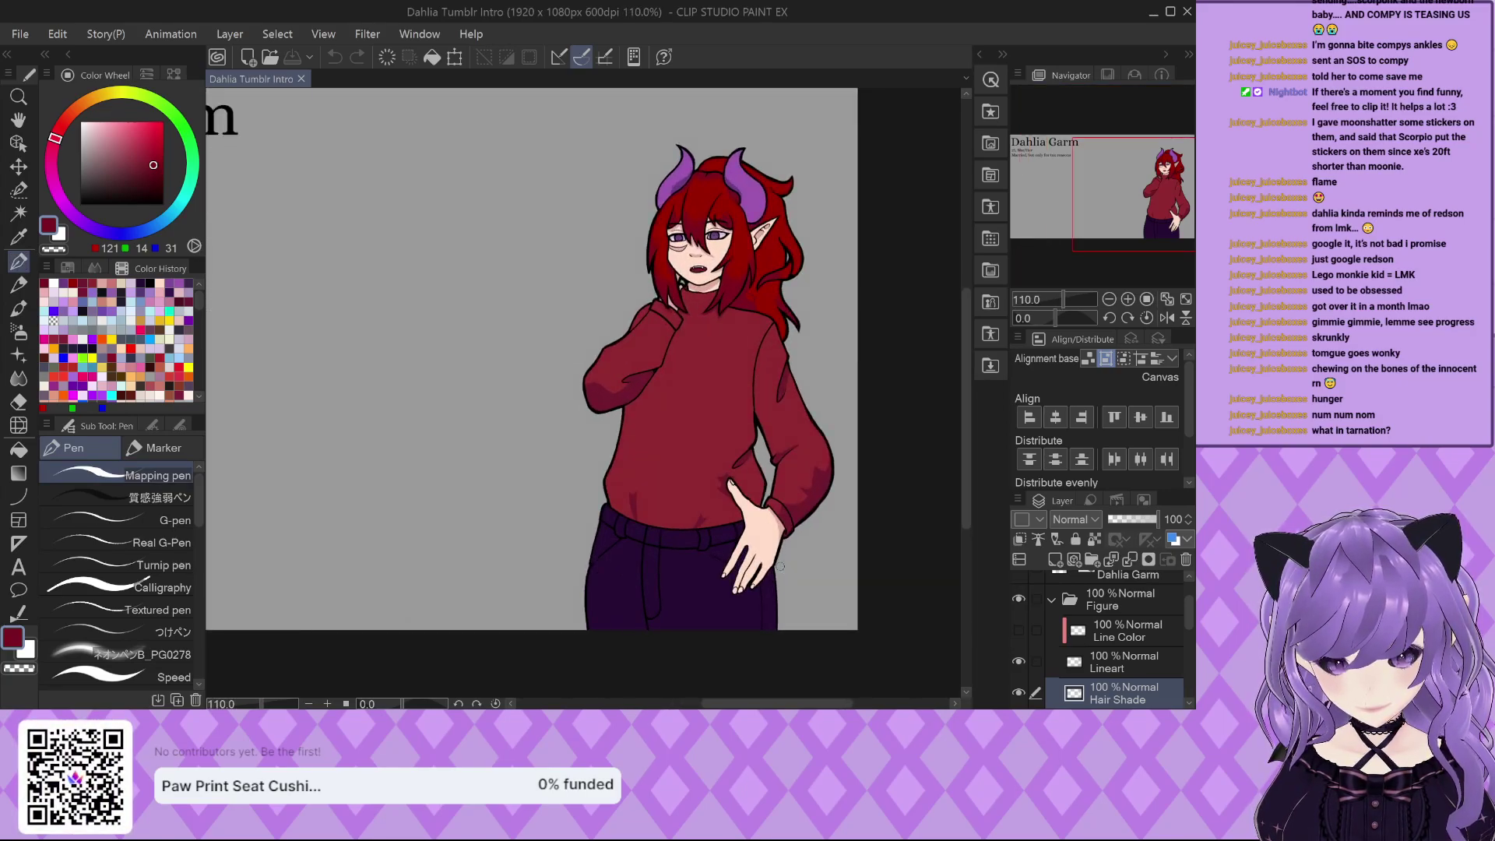
scroll(780, 566, down, 1)
scroll(780, 566, down, 2)
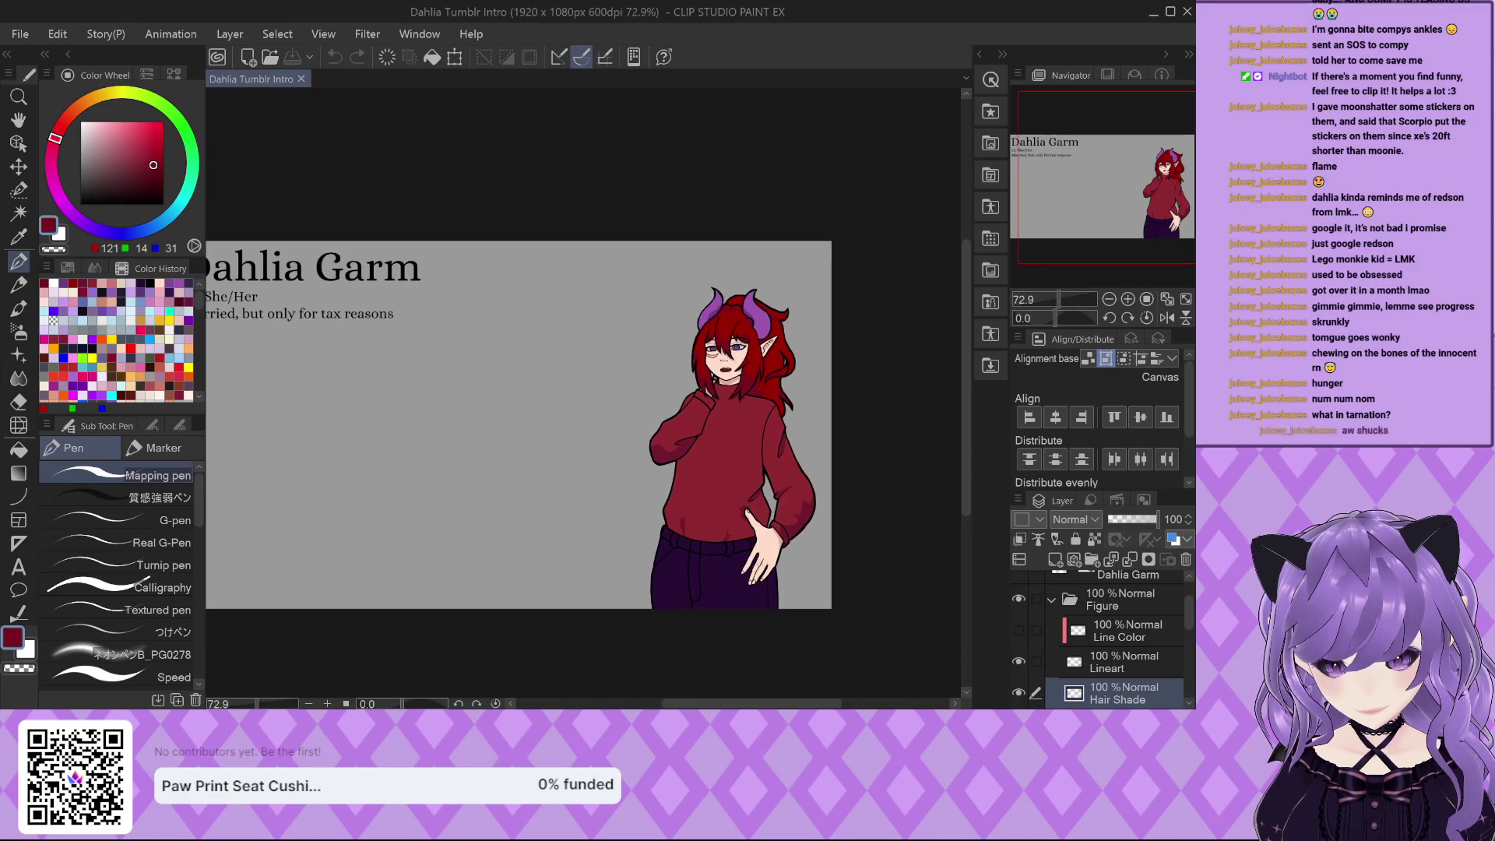
scroll(700, 284, up, 6)
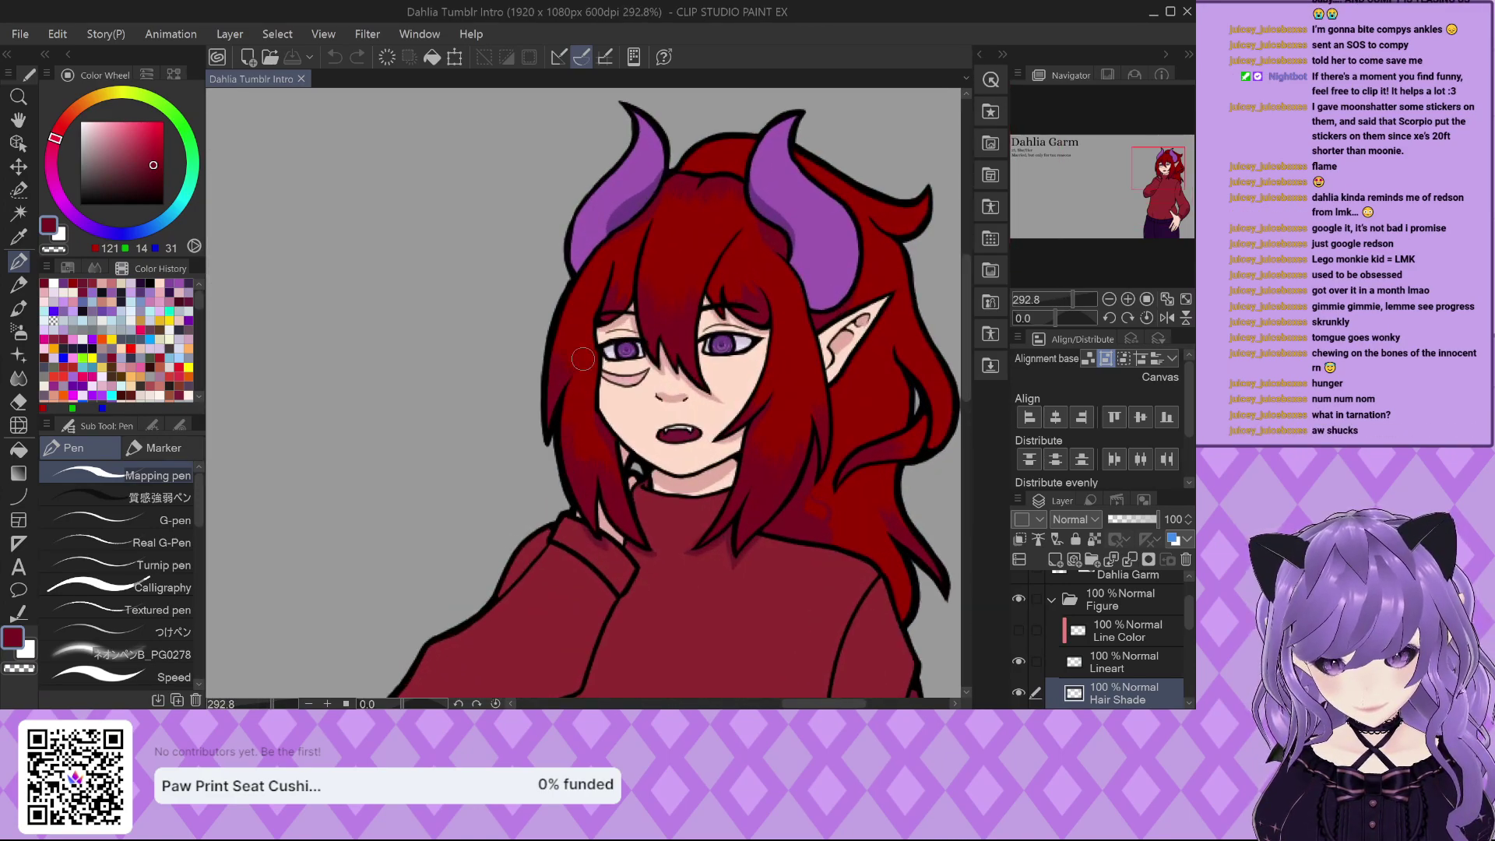
scroll(658, 280, up, 2)
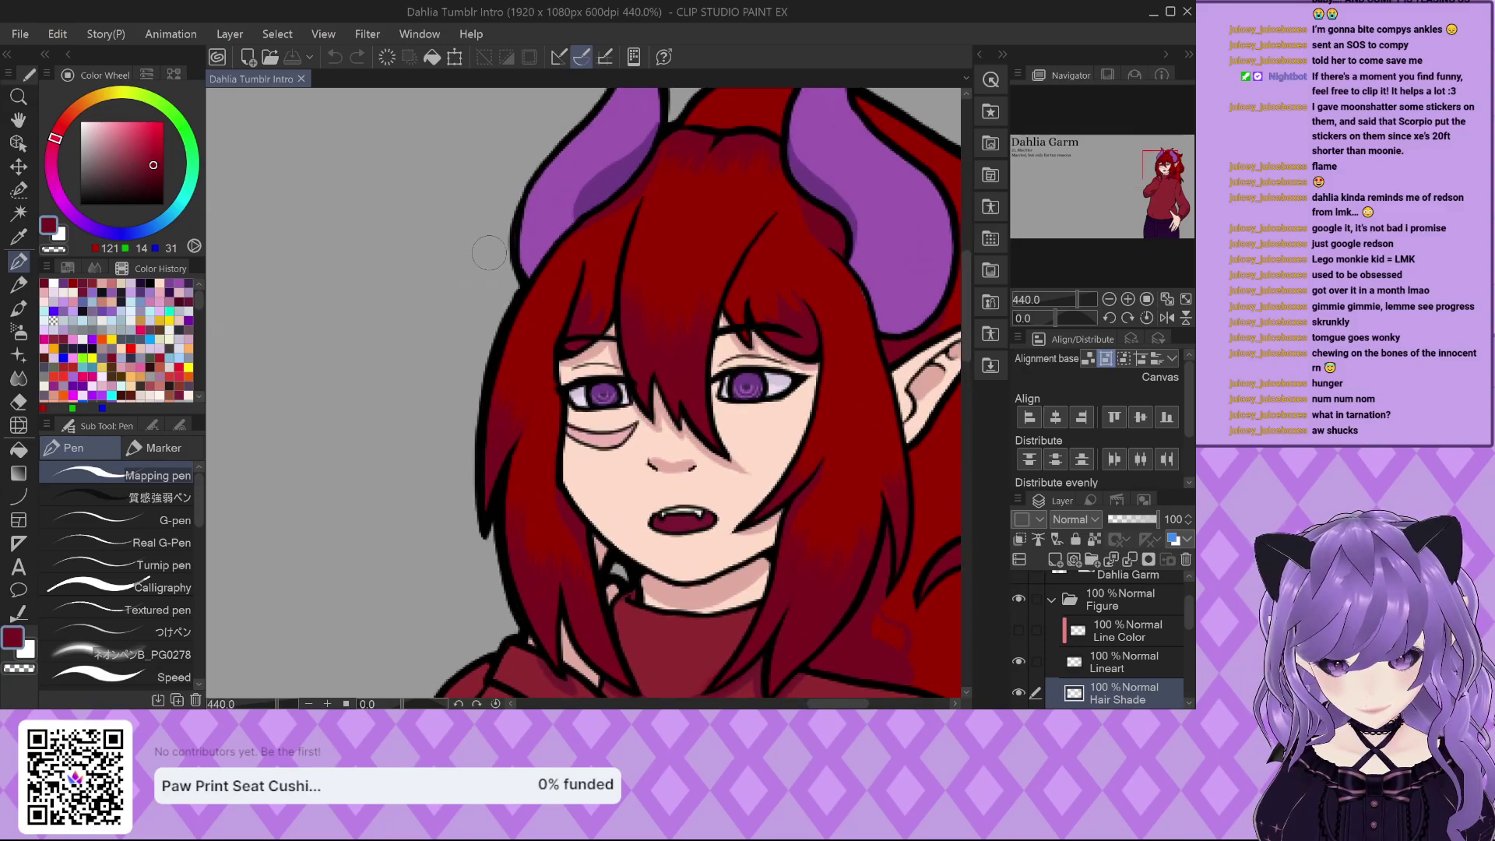
scroll(483, 266, down, 2)
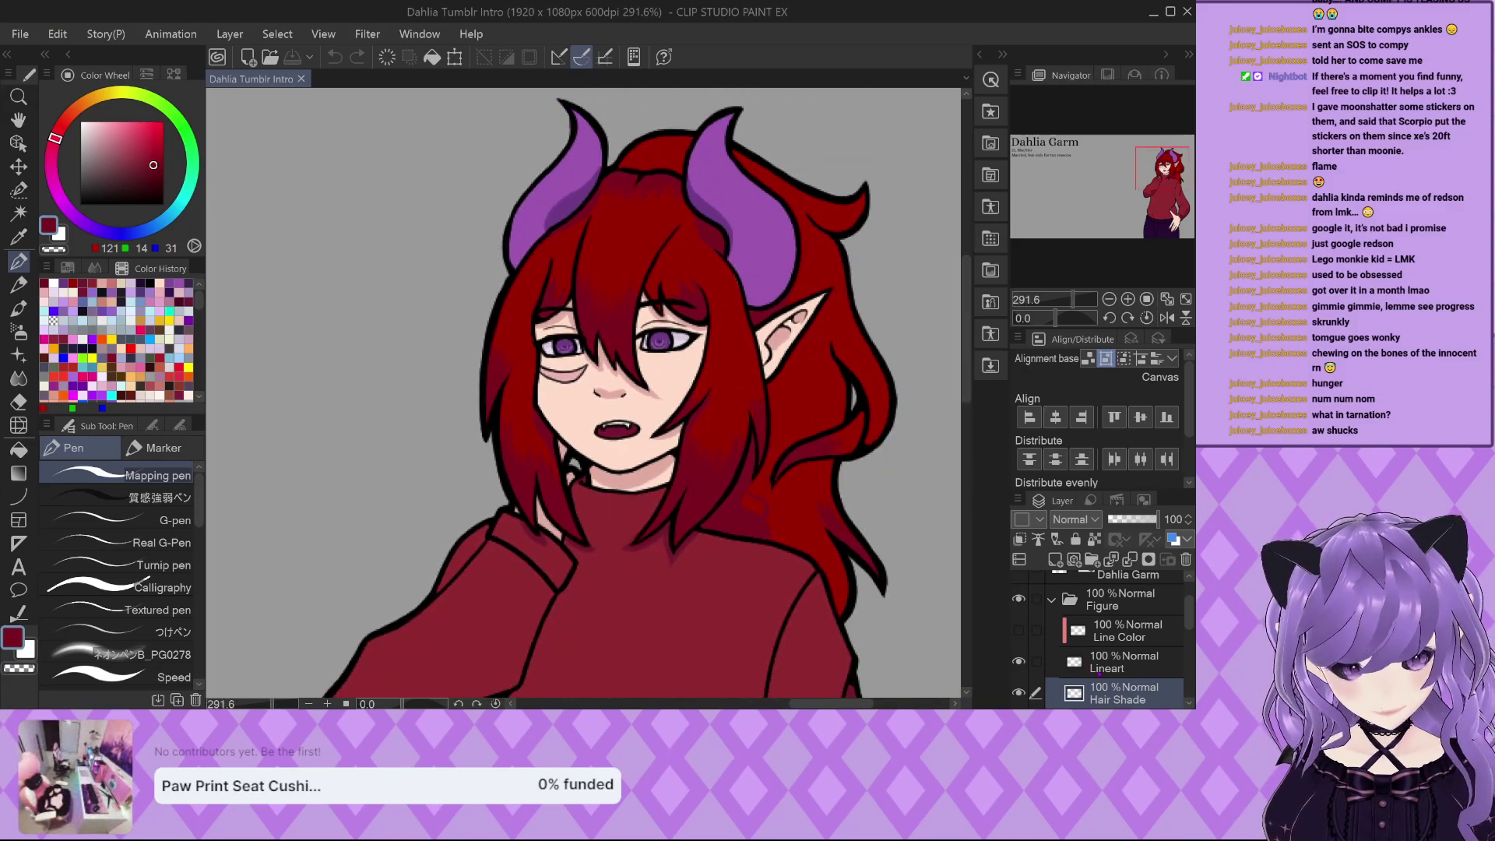
click(1055, 559)
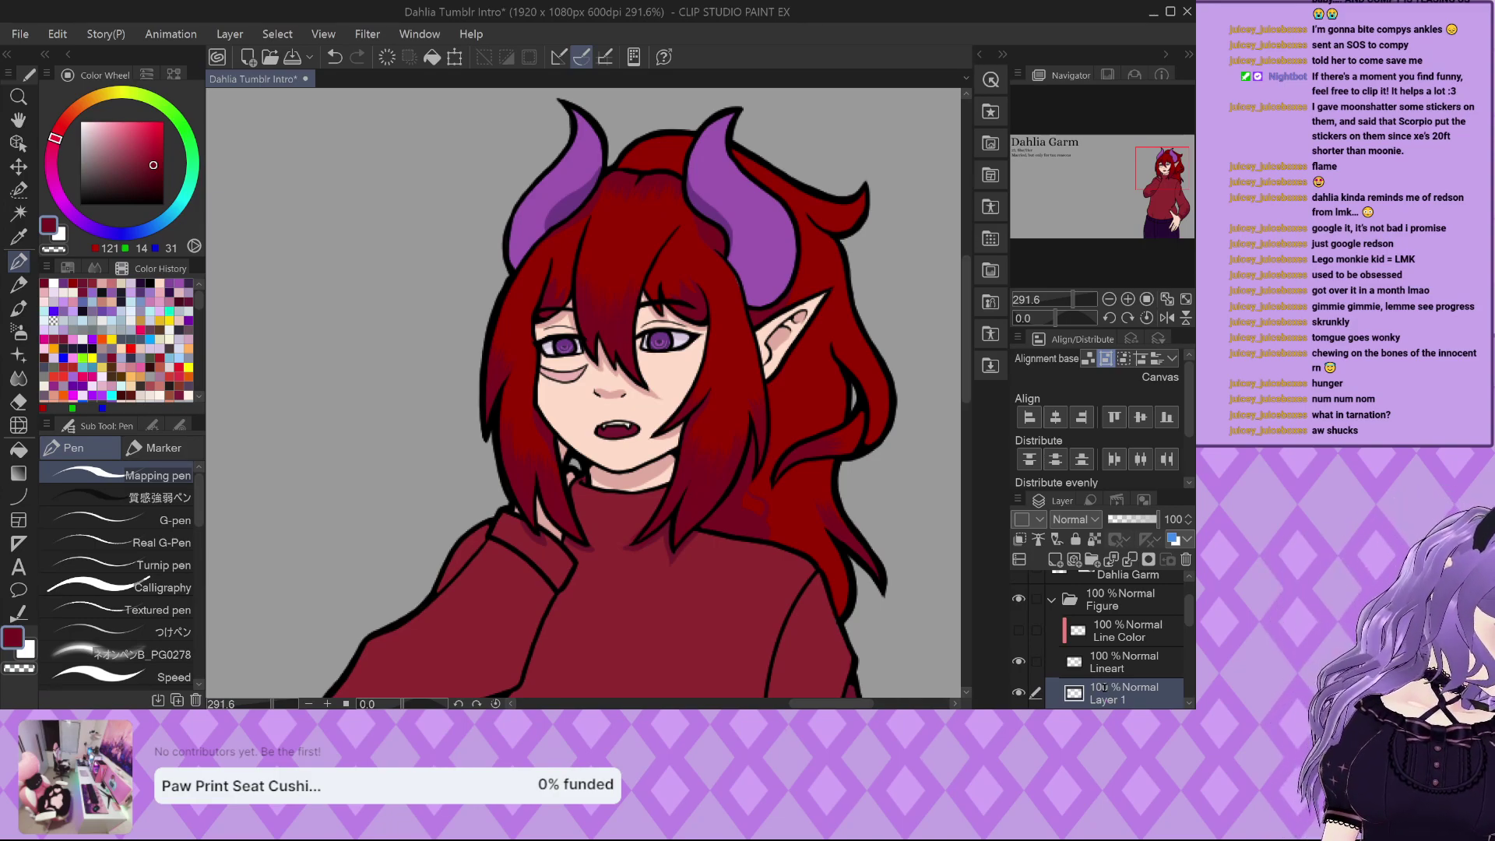
text(Highlight)
key(Return)
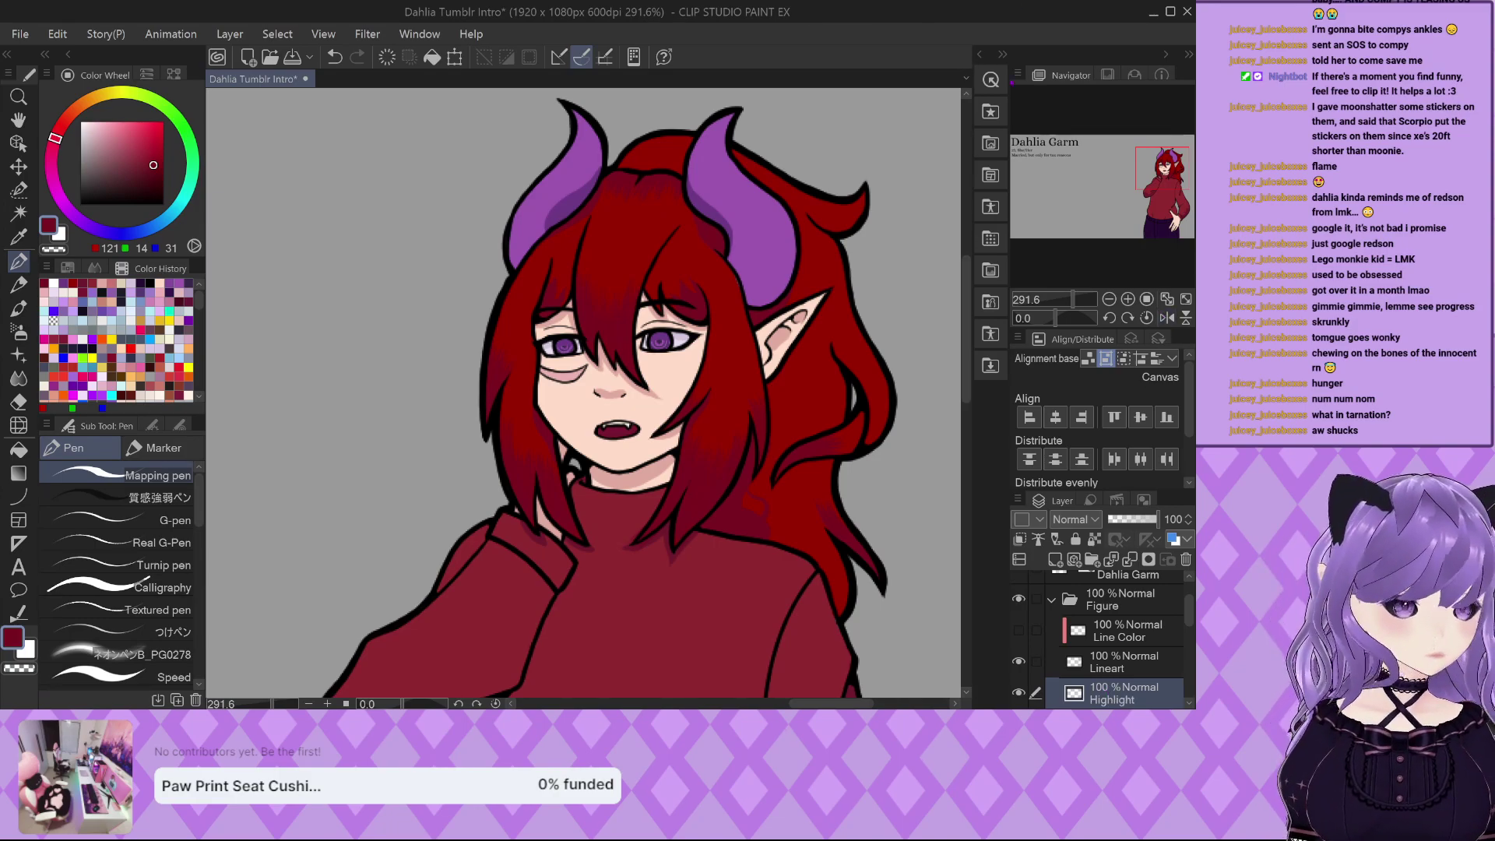
In the Sub View, centre the reference figure, then clear the loaded reference image.
click(1107, 75)
scroll(1093, 180, down, 3)
drag(1137, 223, 1101, 182)
scroll(1102, 211, up, 1)
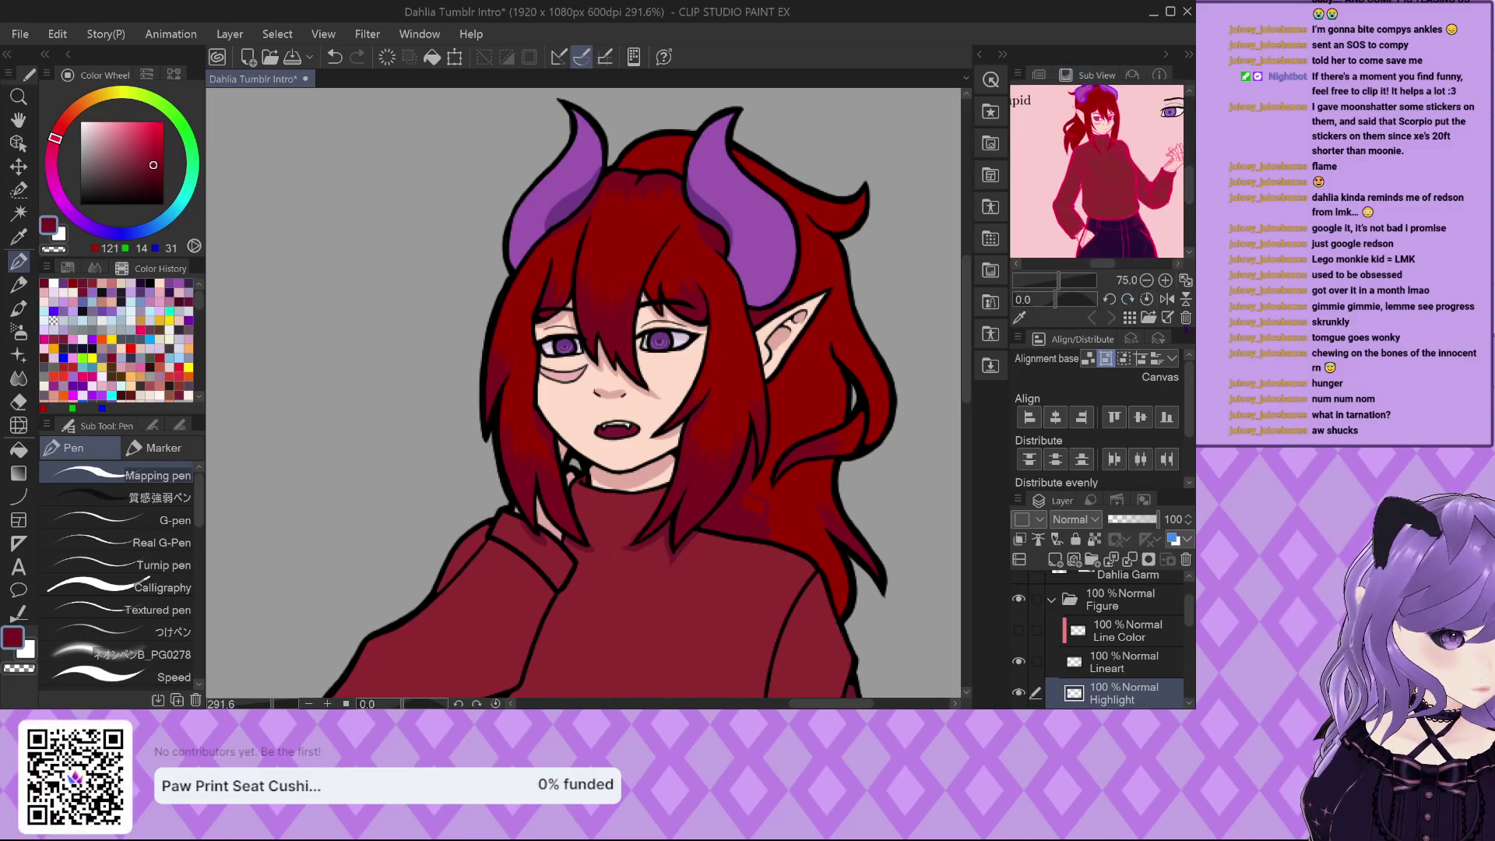
click(1186, 318)
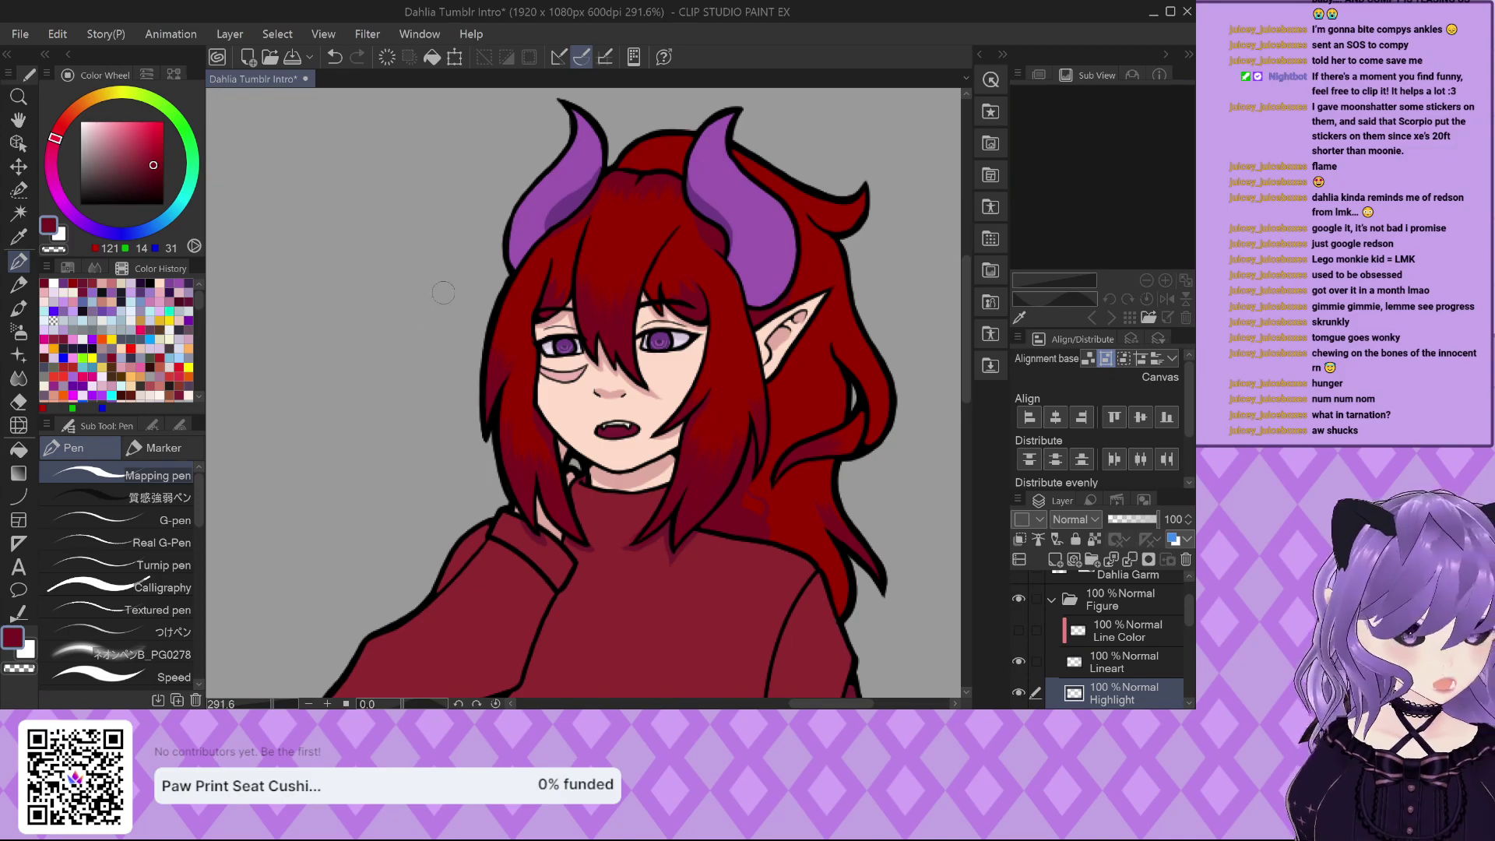
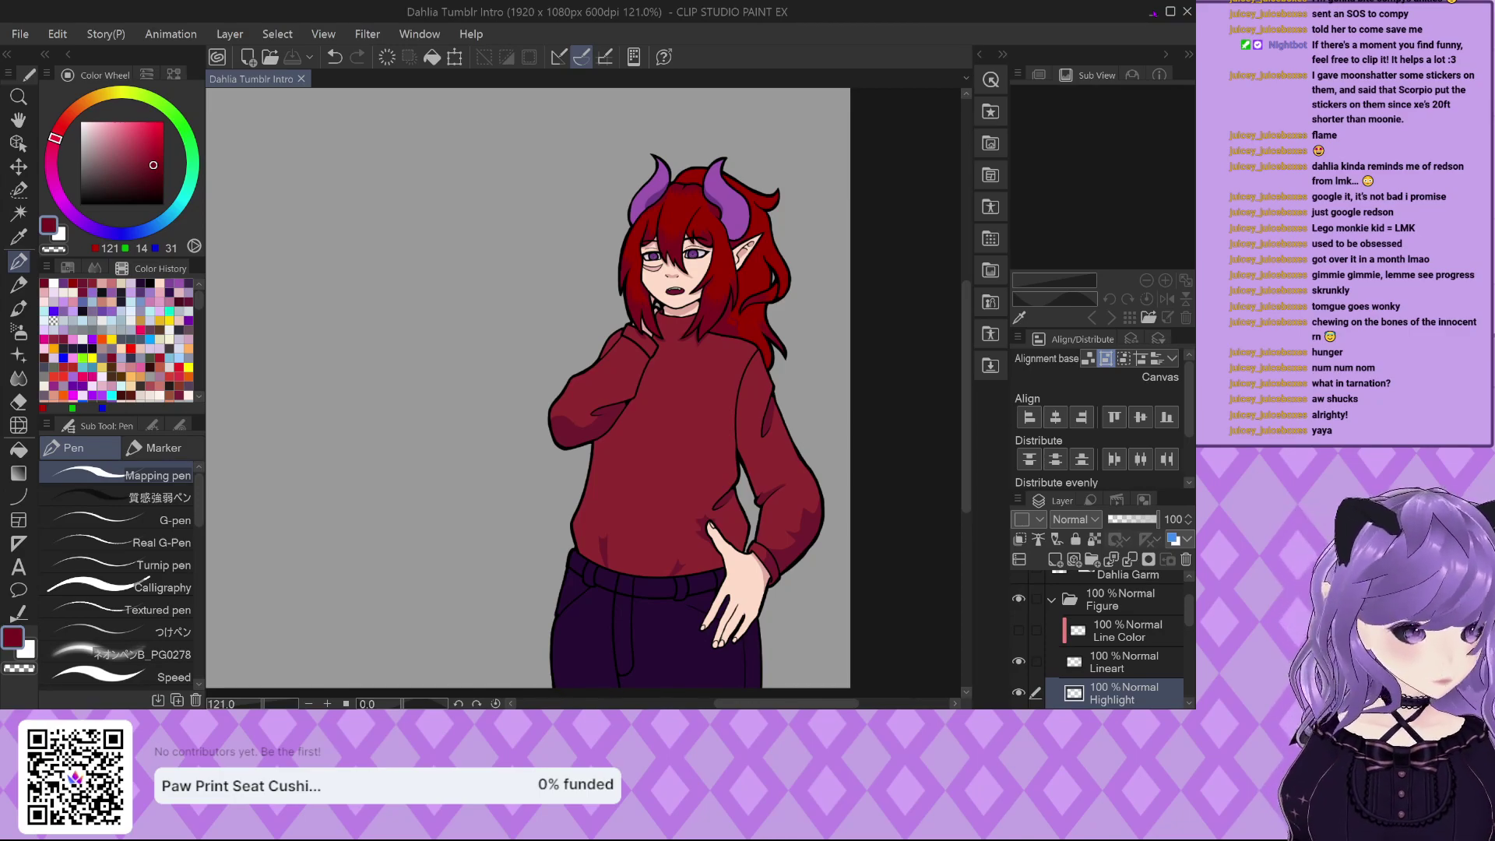
Minimize Clip Studio Paint to reveal the empty Live2D Cubism Editor window.
click(1154, 13)
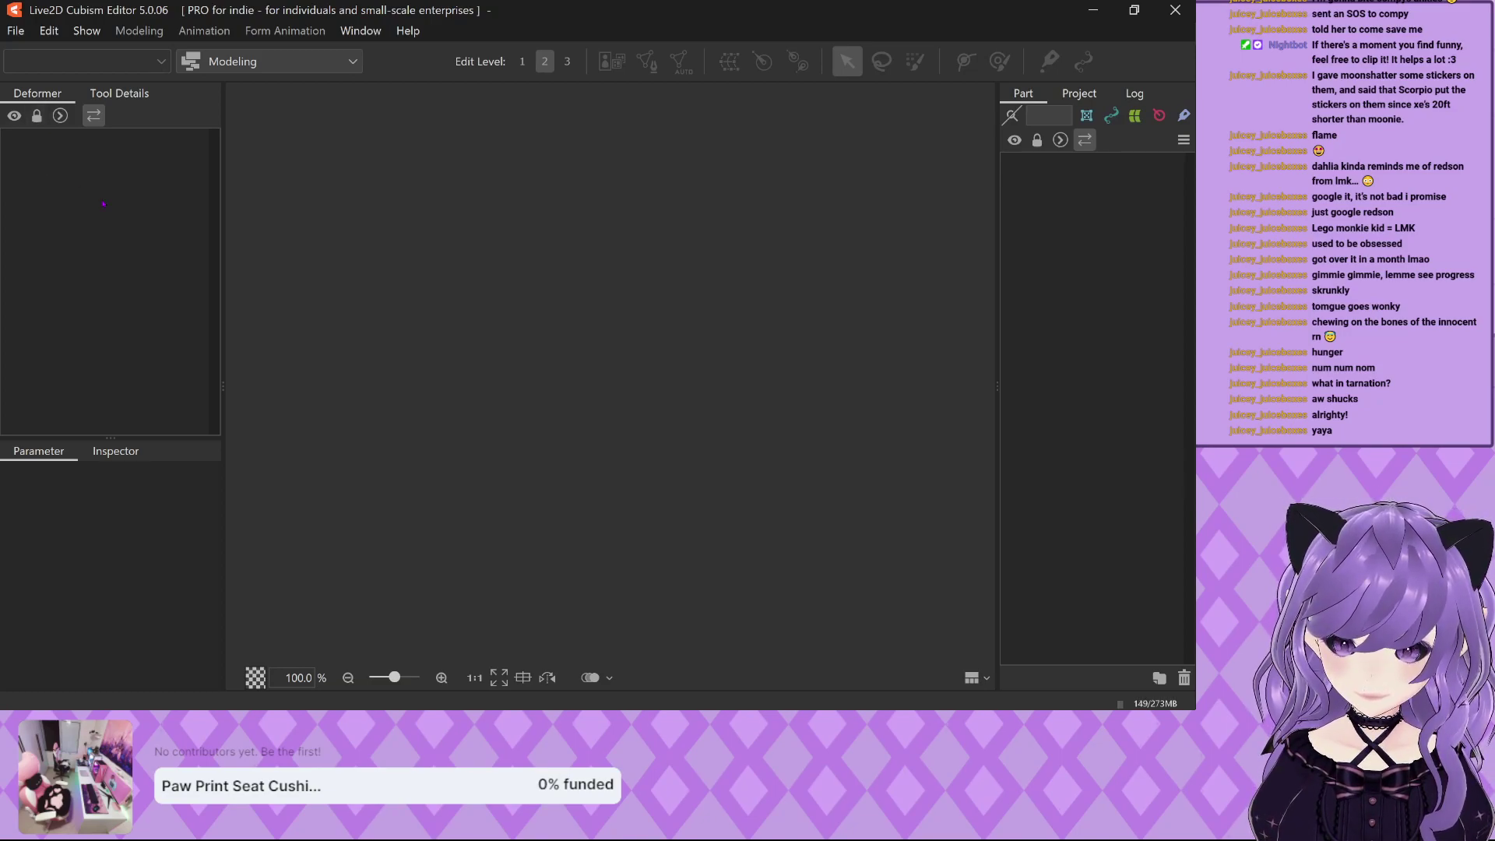
Load the purple-haired character's backup .cmo3 model from the recent files list.
click(15, 31)
click(93, 99)
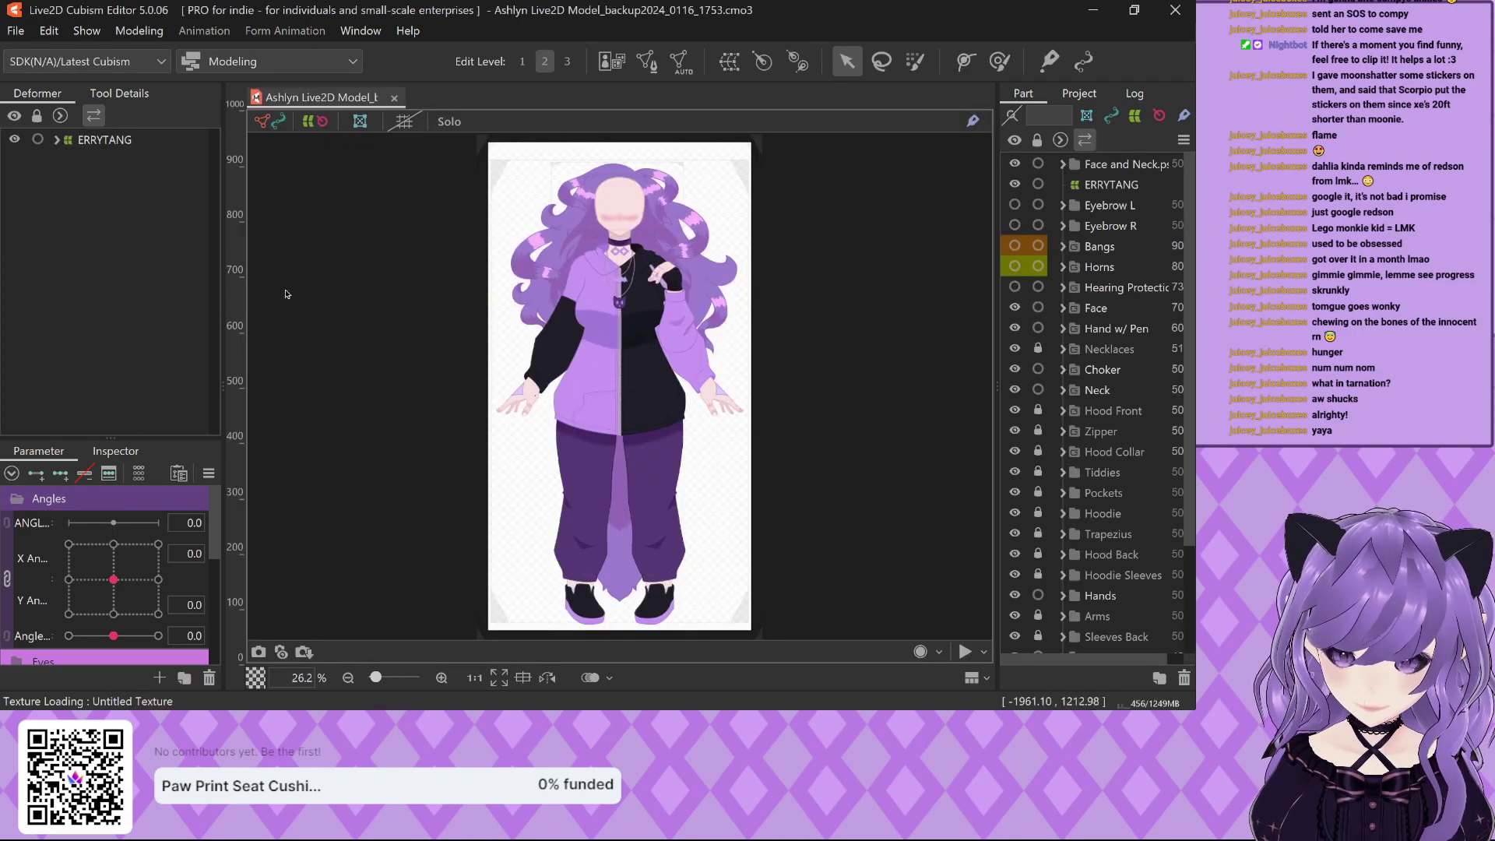
scroll(712, 263, up, 3)
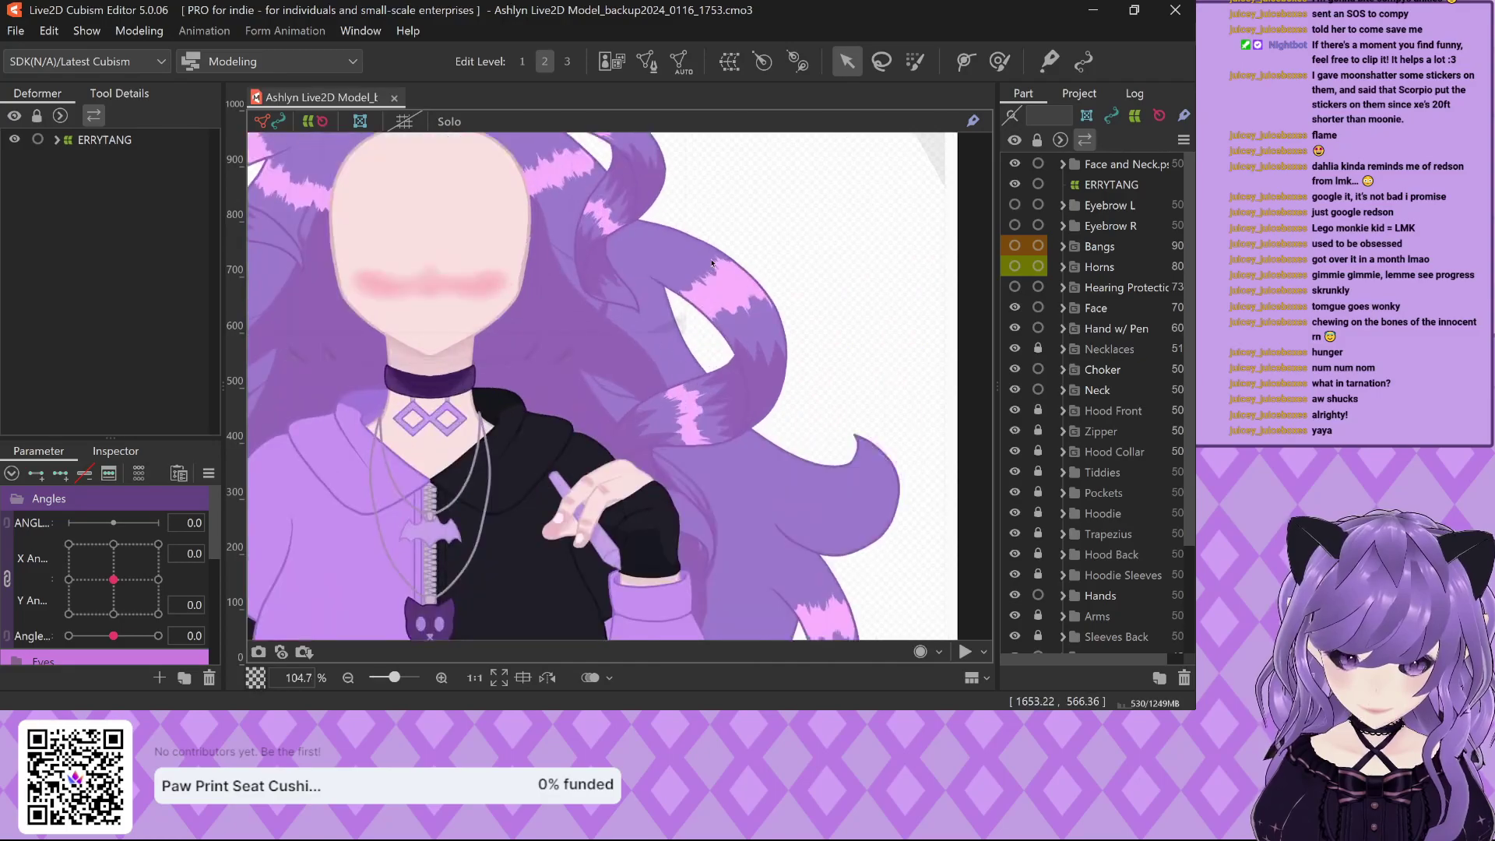
scroll(525, 338, up, 2)
scroll(644, 399, down, 3)
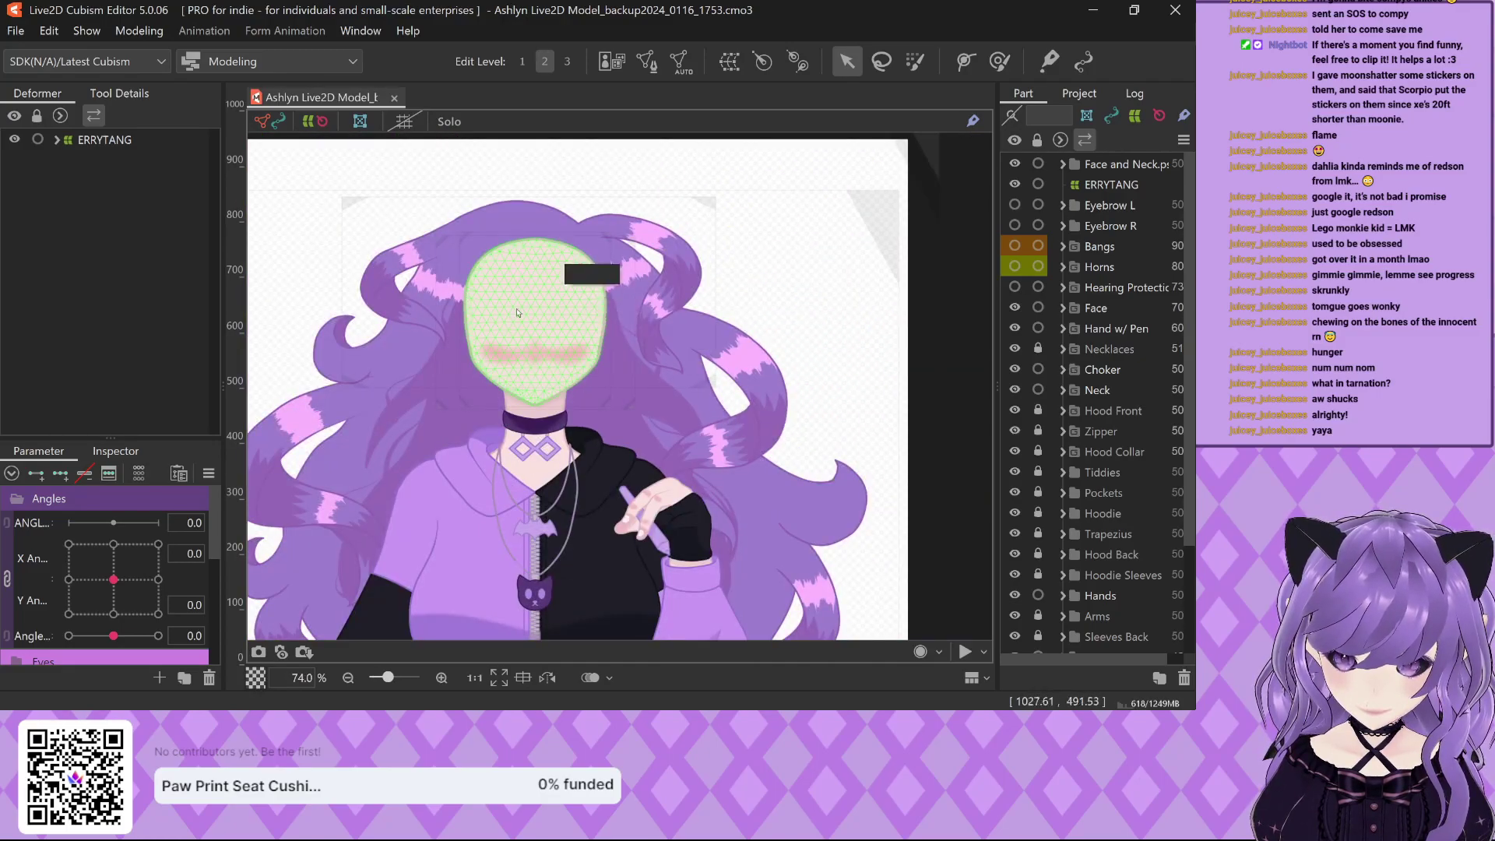
scroll(523, 306, up, 1)
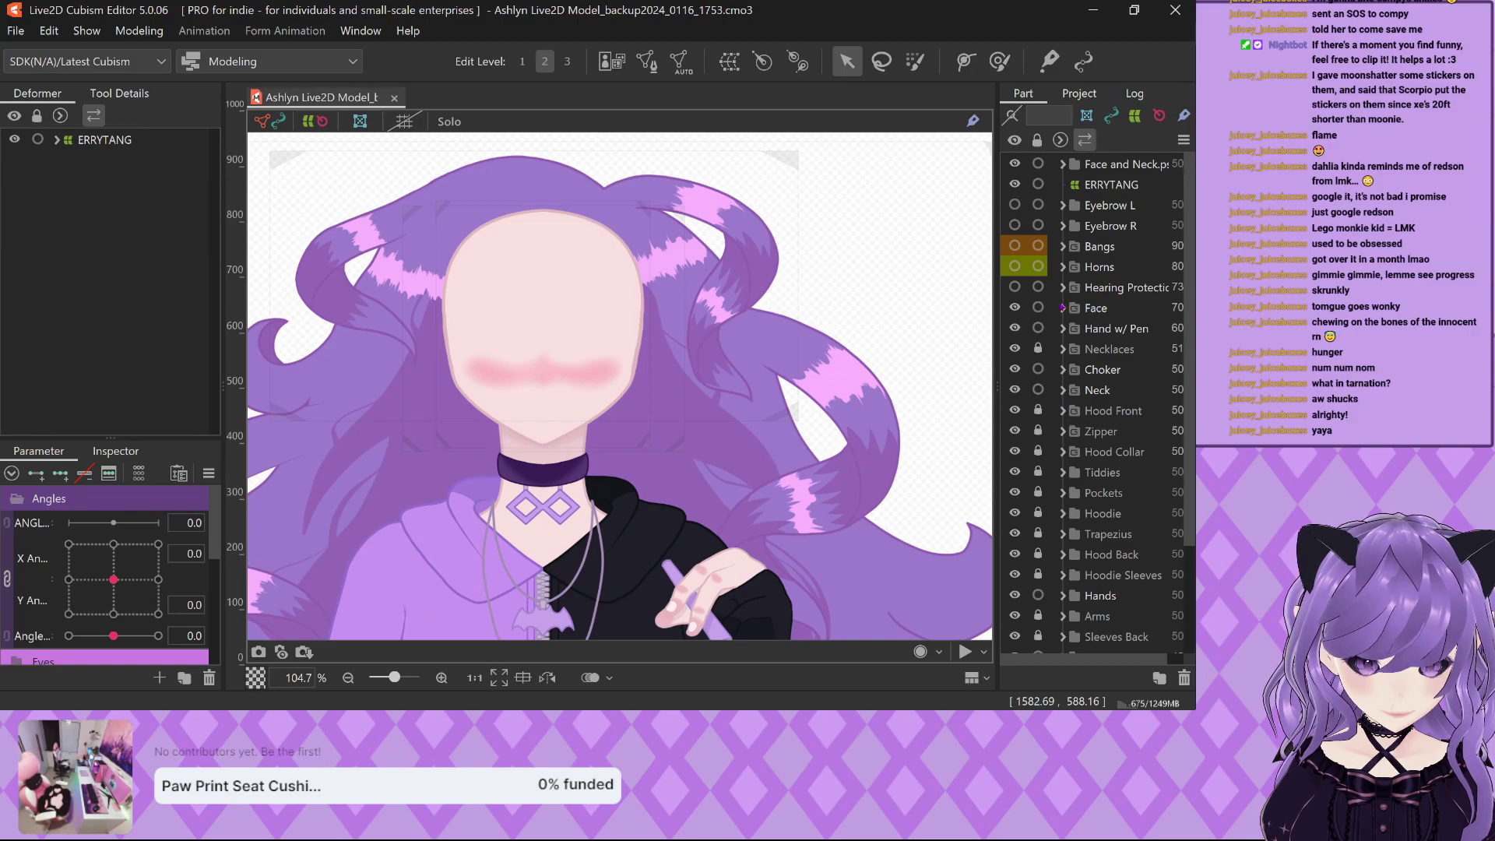
Show the Mouth part, sweep the head angle to X 24.4, Y -30, then hide Mouth again.
click(1064, 307)
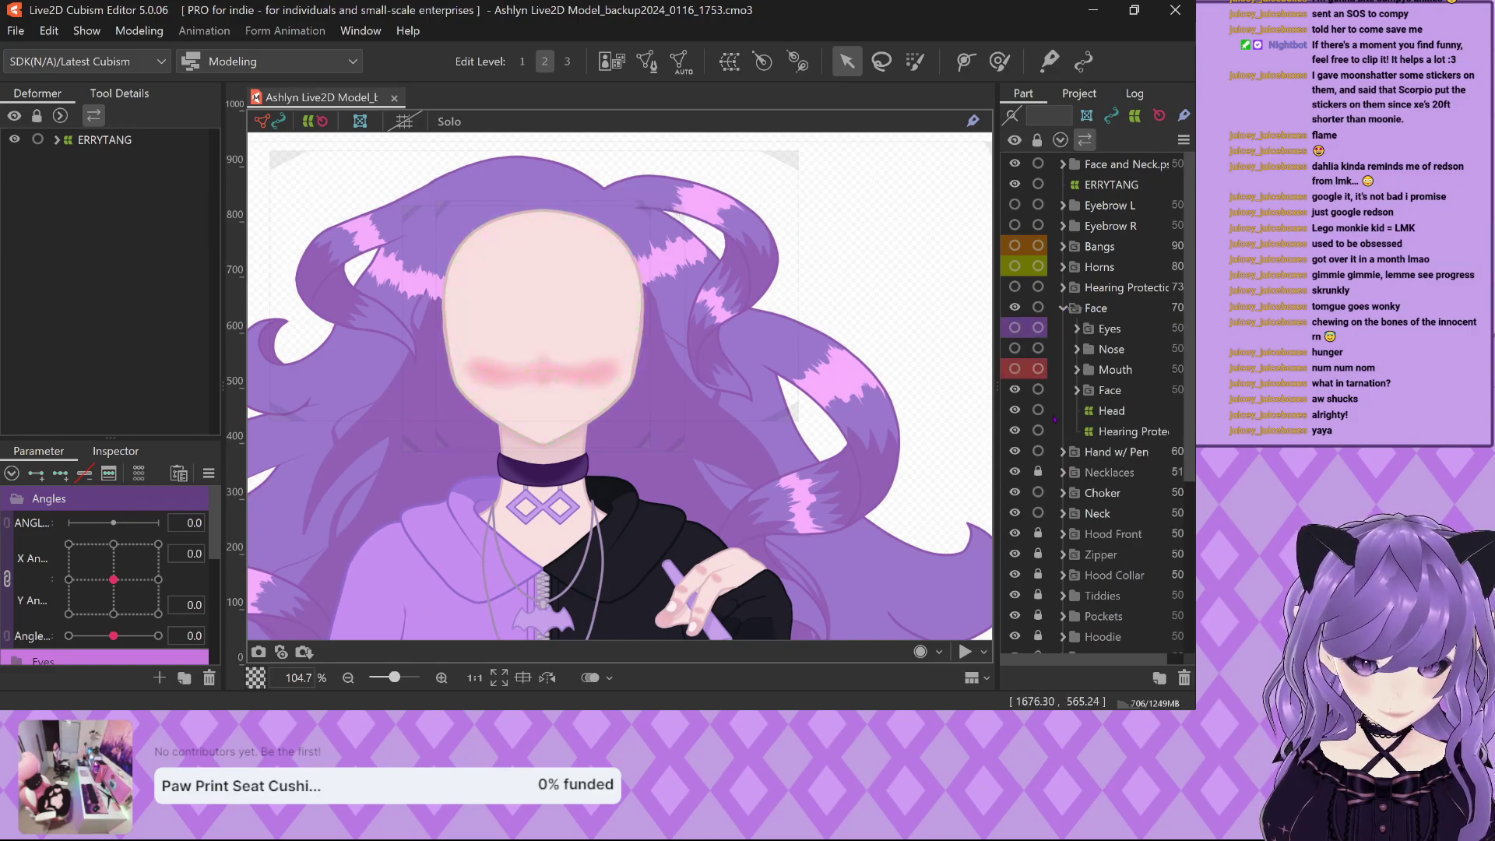
click(1016, 370)
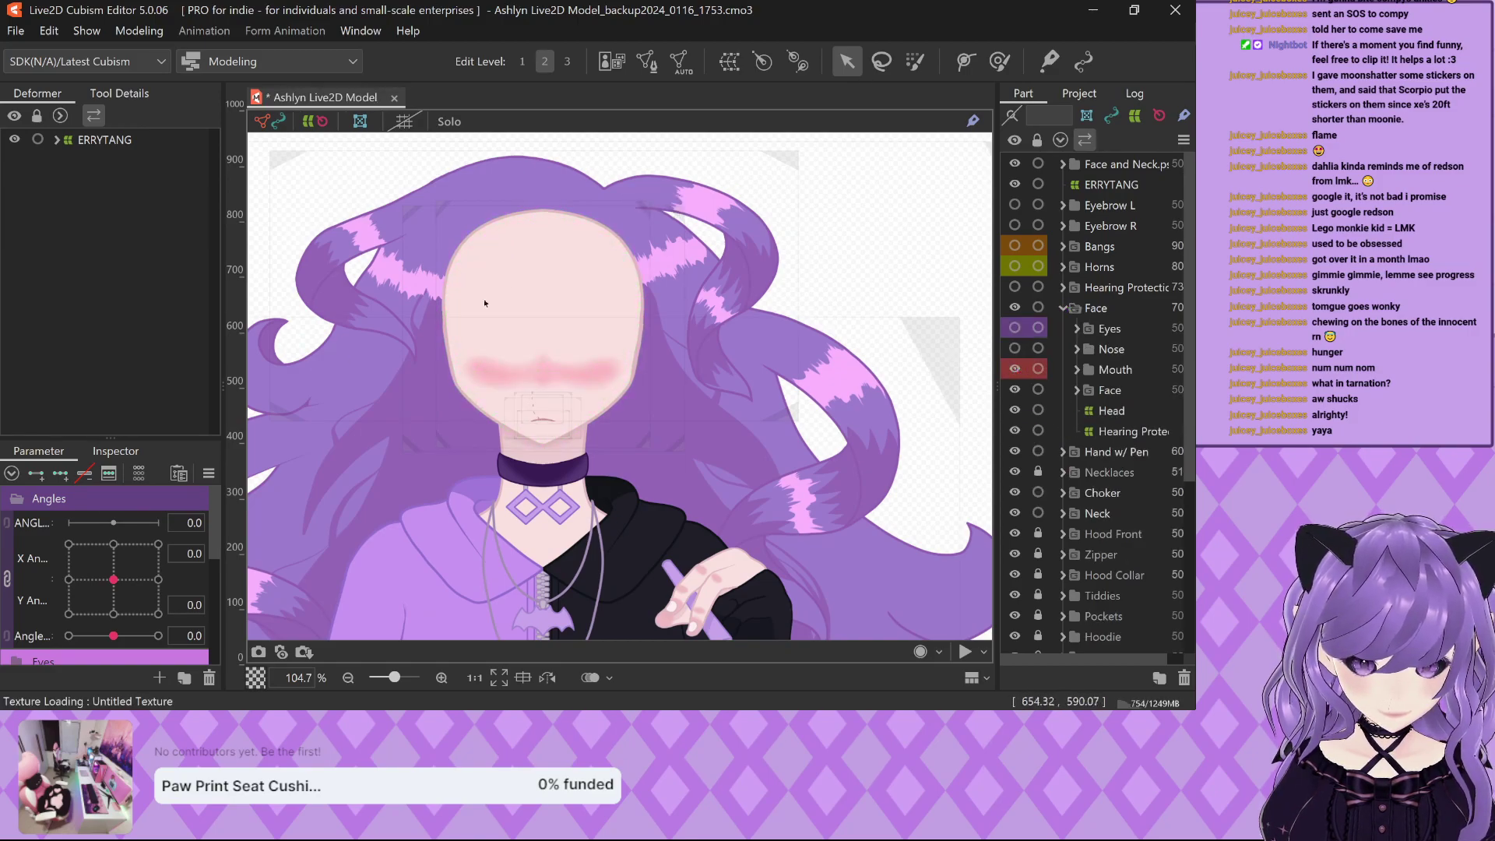
scroll(566, 241, down, 5)
mouse_move(115, 581)
mouse_down()
mouse_move(158, 579)
mouse_move(69, 592)
mouse_move(91, 545)
mouse_move(116, 616)
mouse_move(113, 582)
mouse_up()
click(1077, 370)
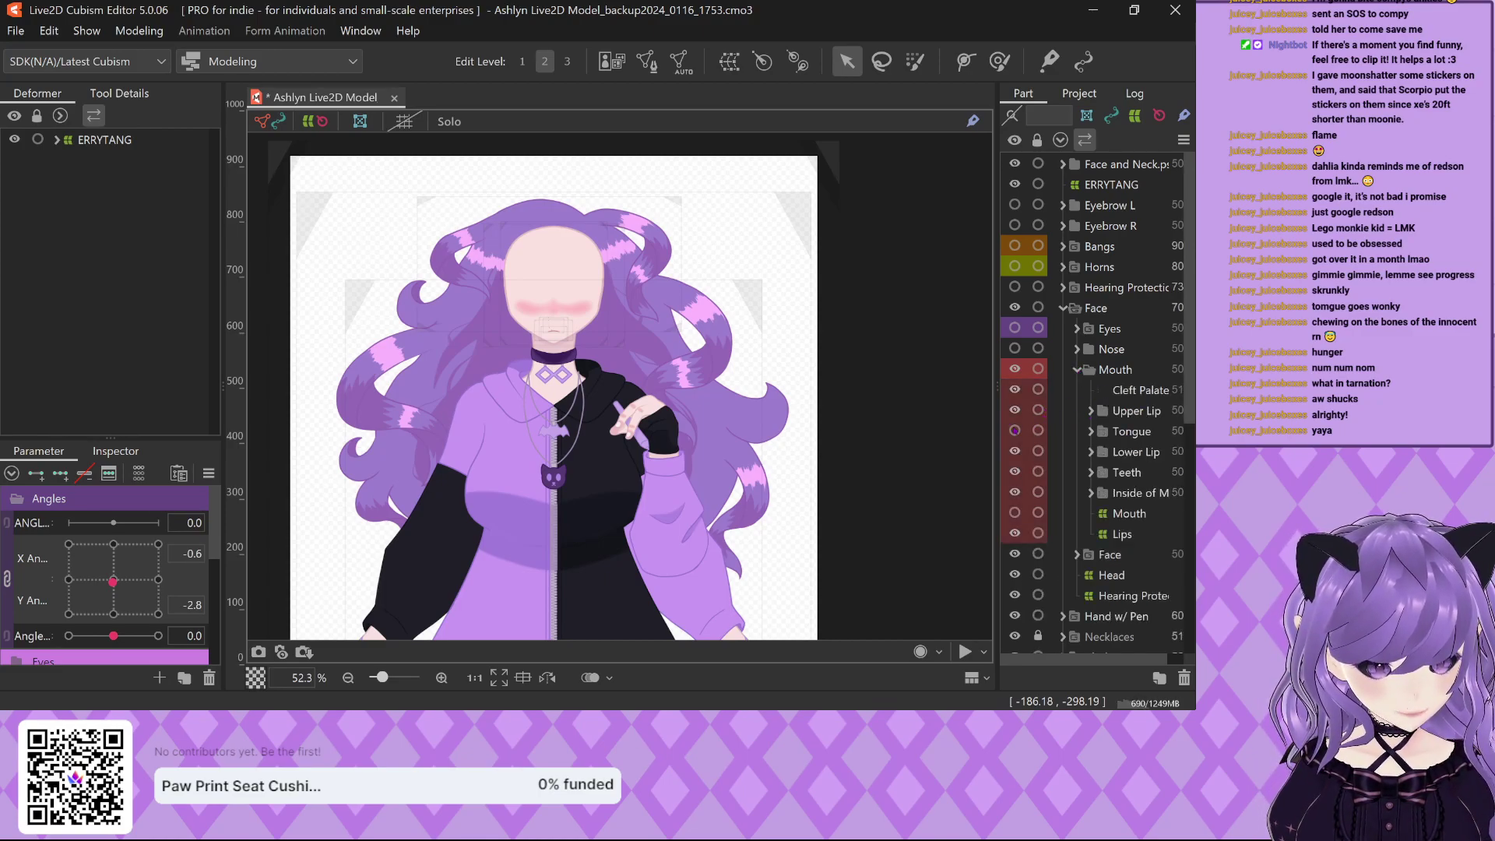
mouse_move(113, 583)
mouse_down()
mouse_move(156, 544)
mouse_move(95, 615)
mouse_move(113, 579)
mouse_up()
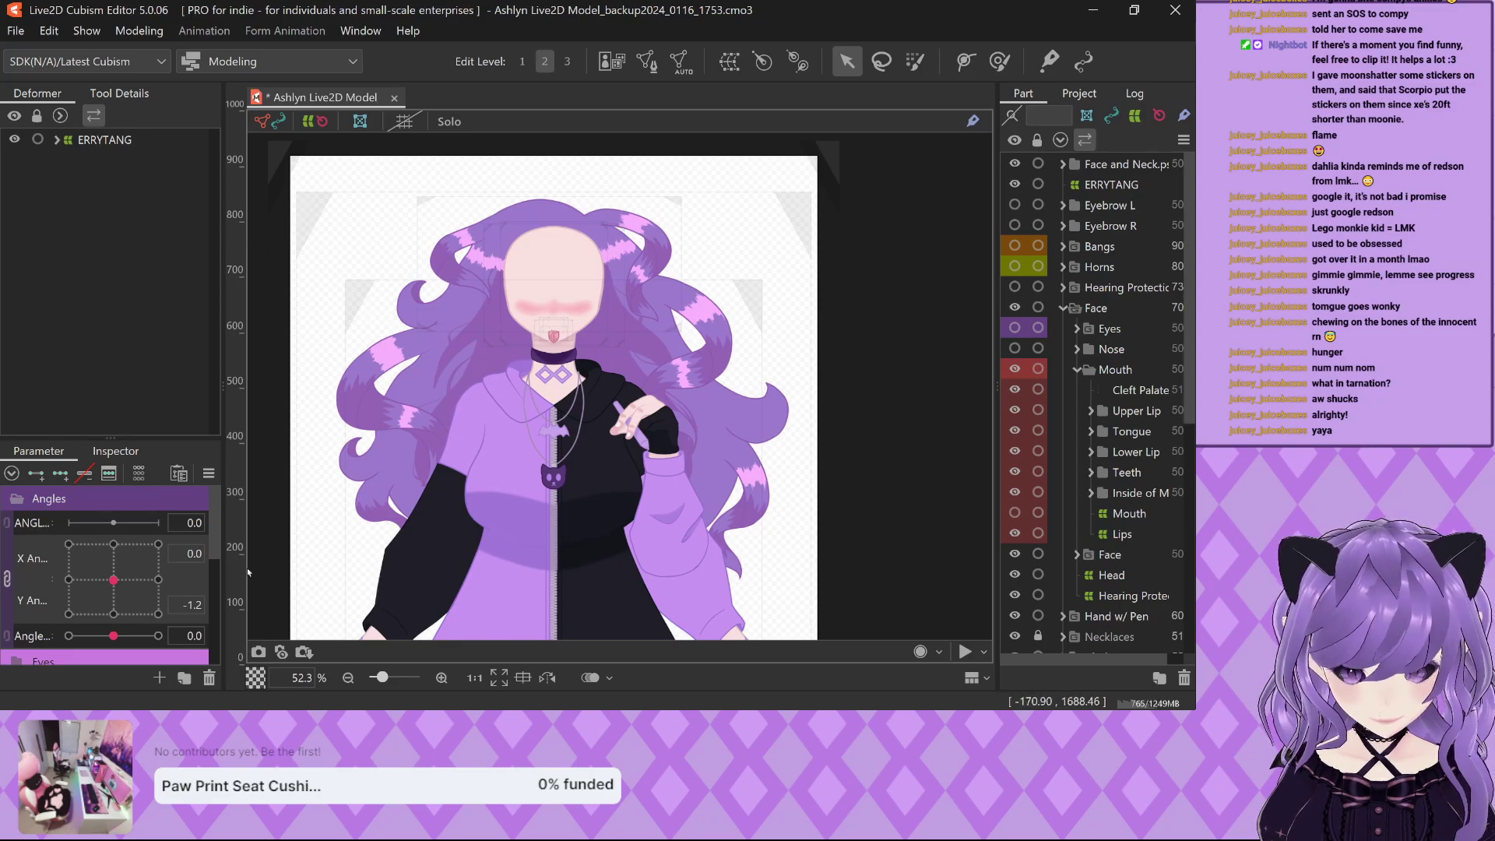
drag(114, 580, 150, 631)
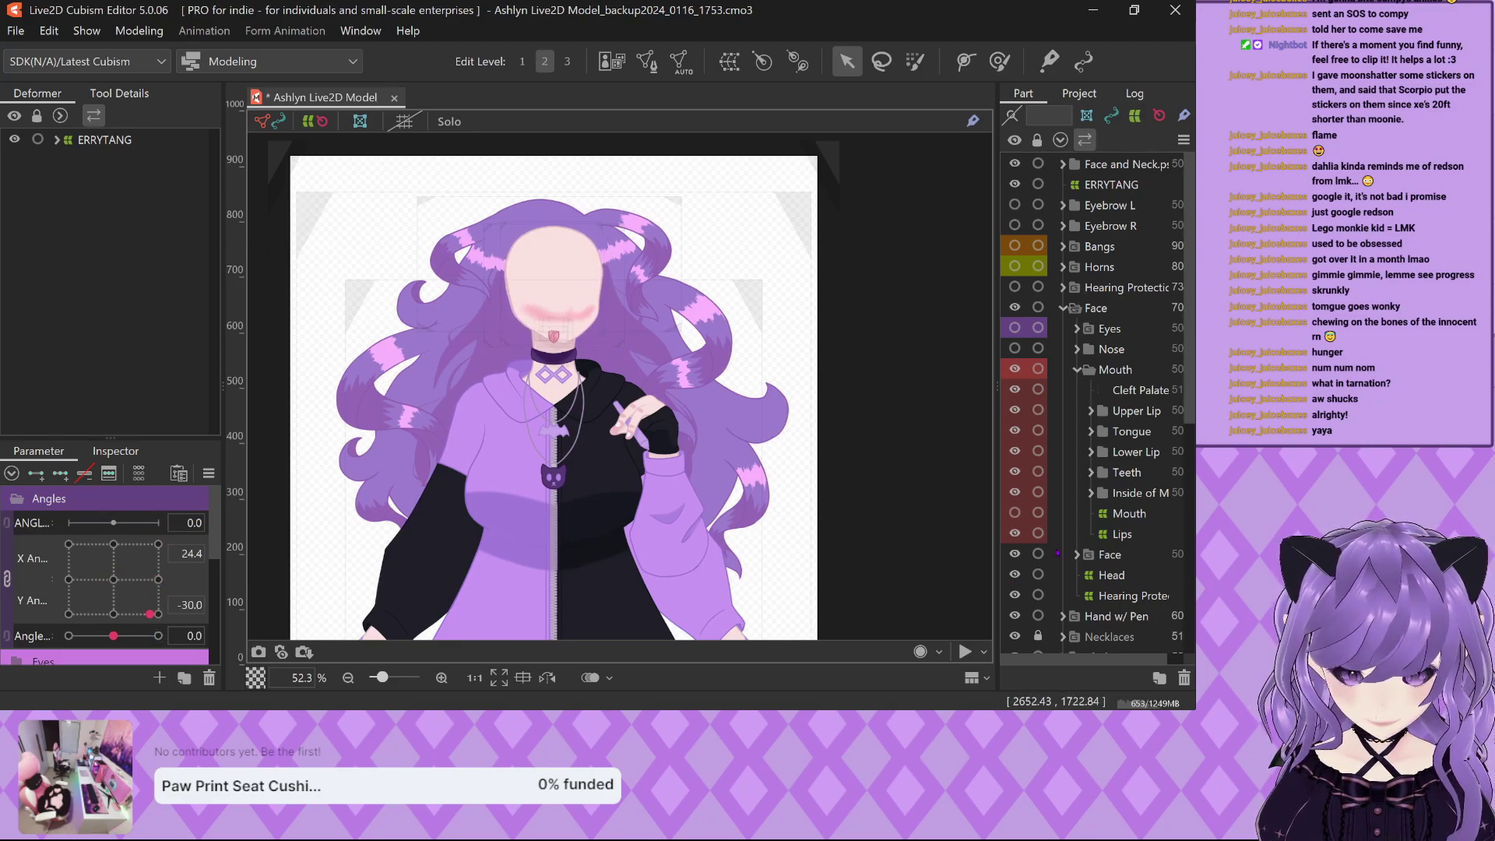
click(1016, 371)
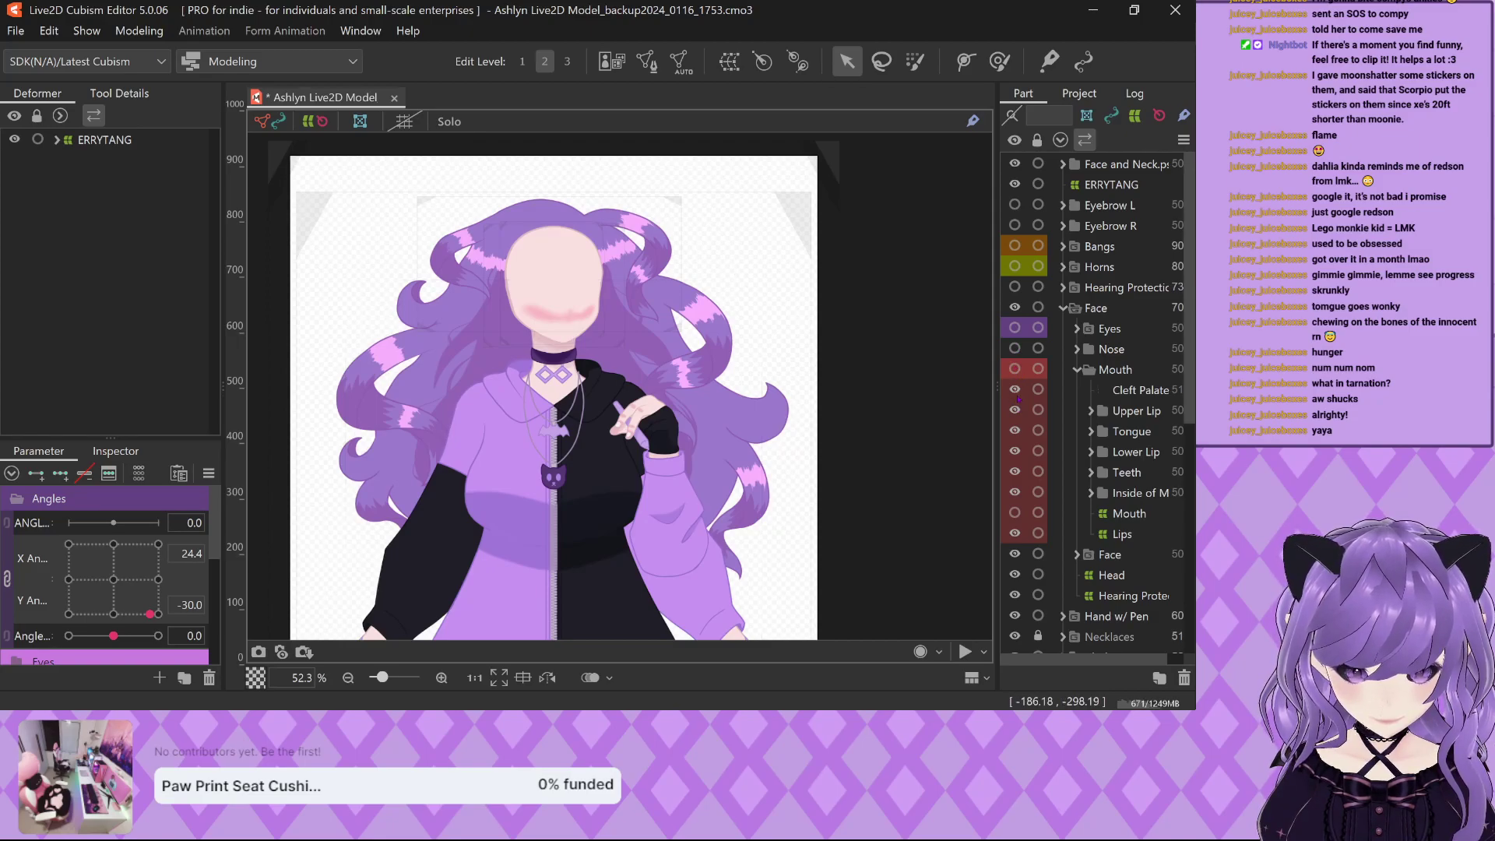
click(1076, 371)
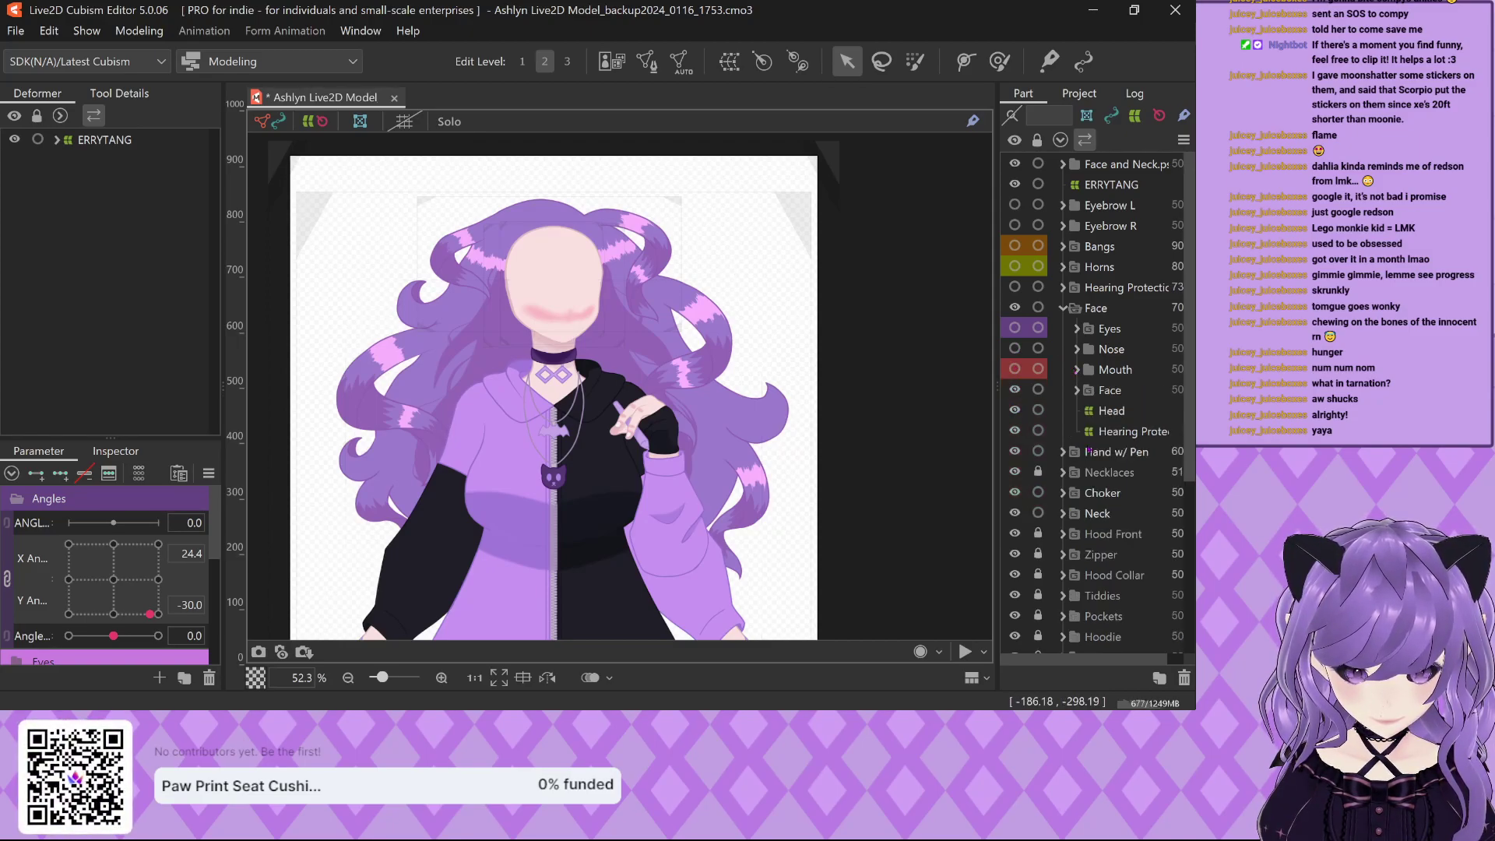
Expand the ERRYTANG and Head deformers in the deformer tree.
click(57, 141)
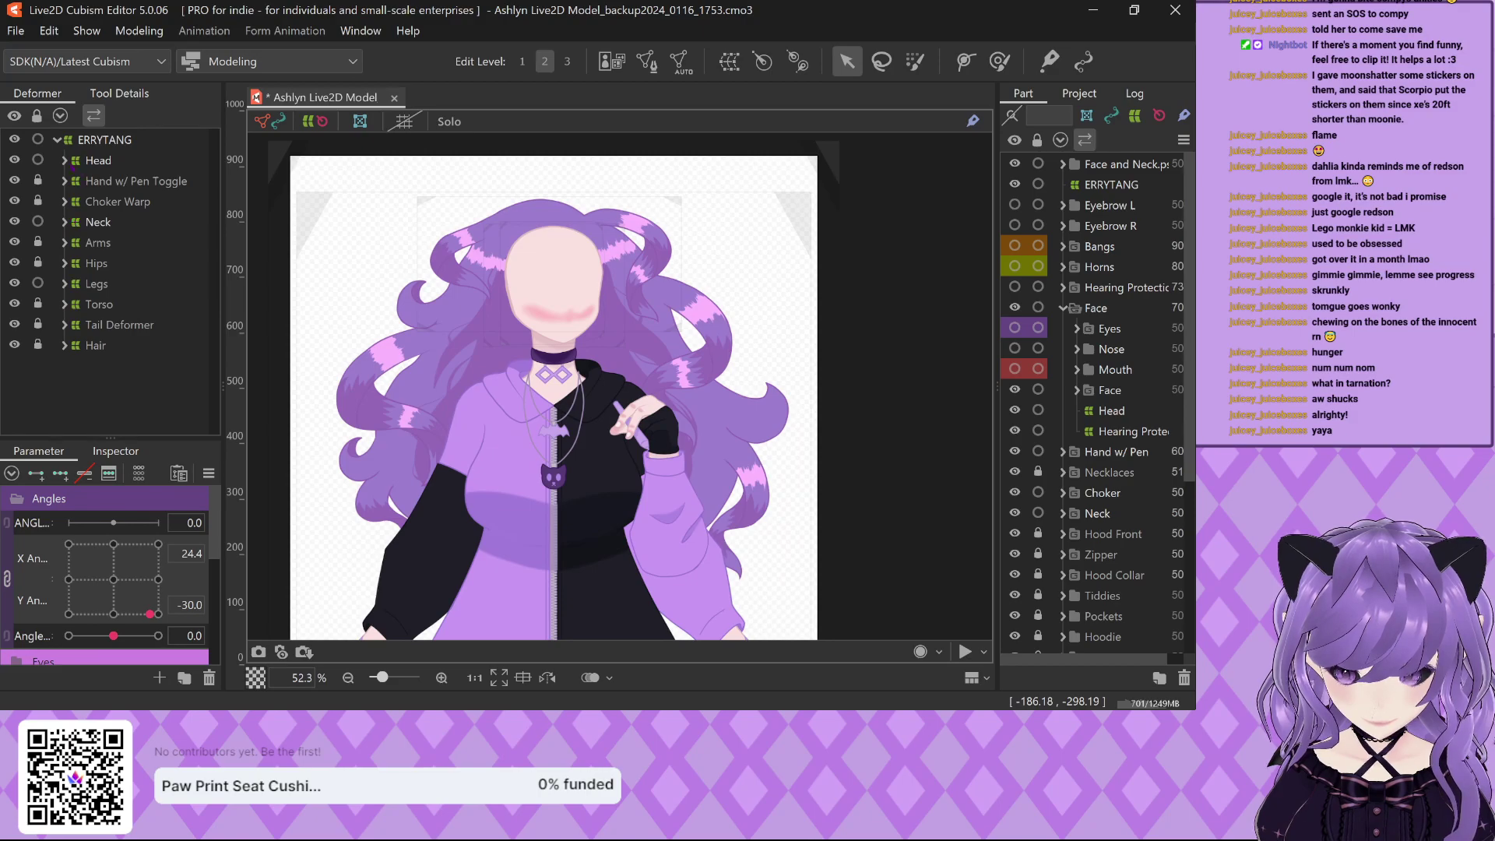
click(64, 161)
scroll(110, 331, down, 3)
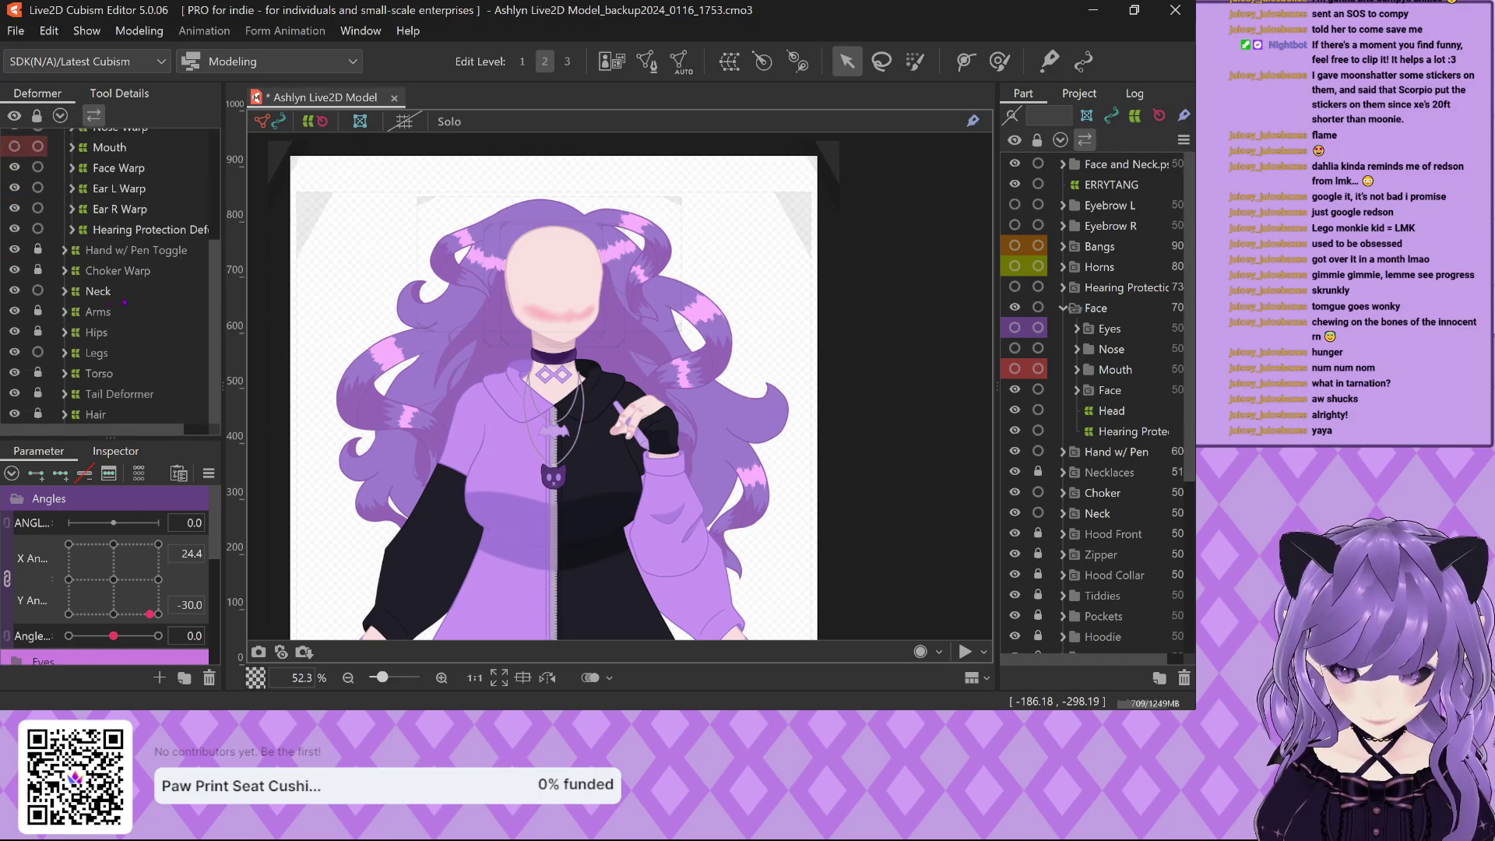
Select the Neck deformer and pull its grid's bottom, sides and top in around the neck.
click(99, 291)
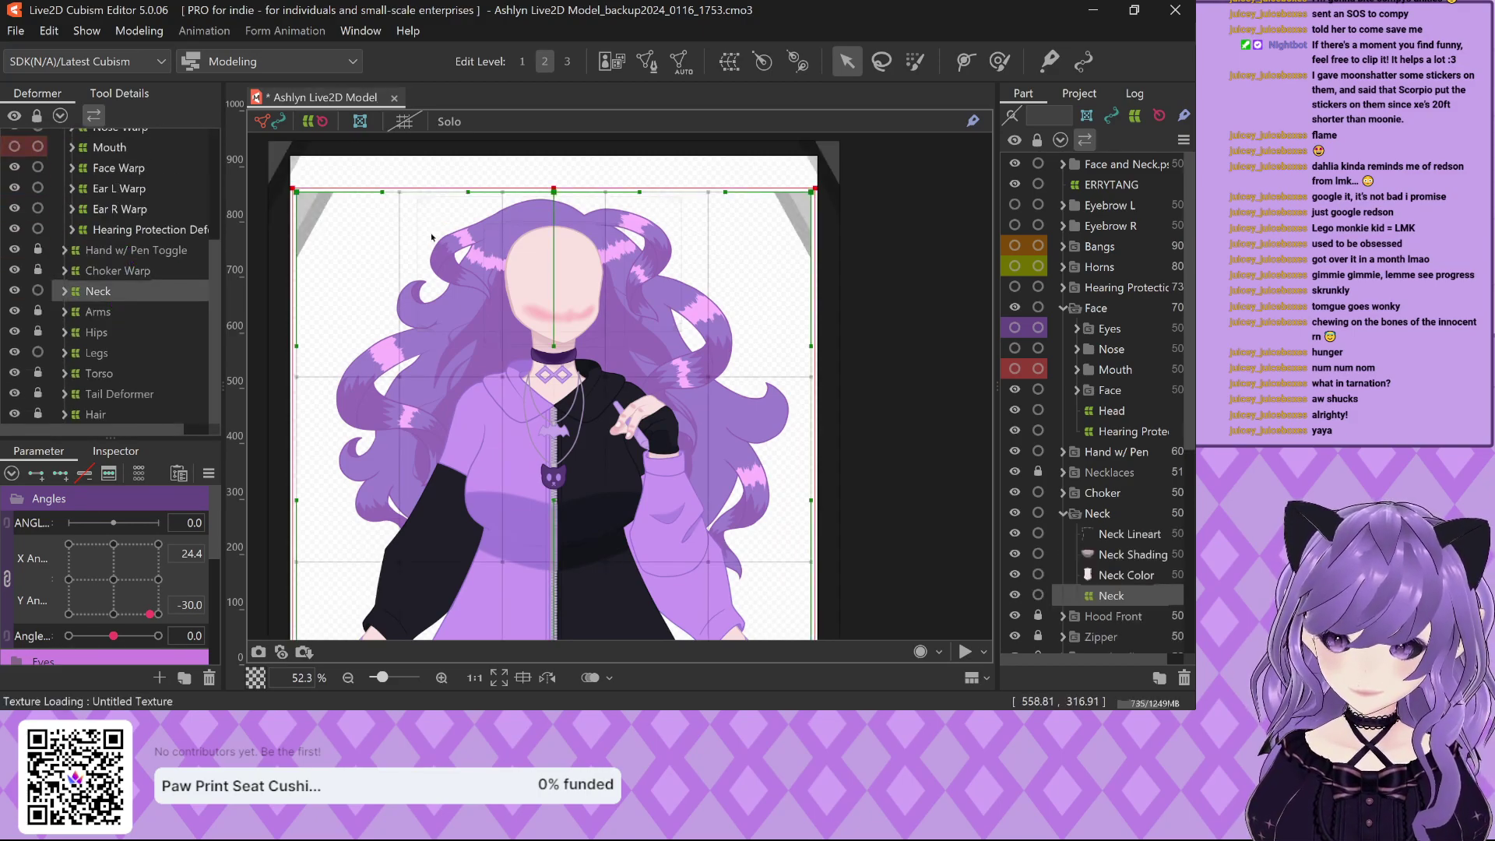
scroll(431, 237, down, 5)
scroll(537, 467, down, 1)
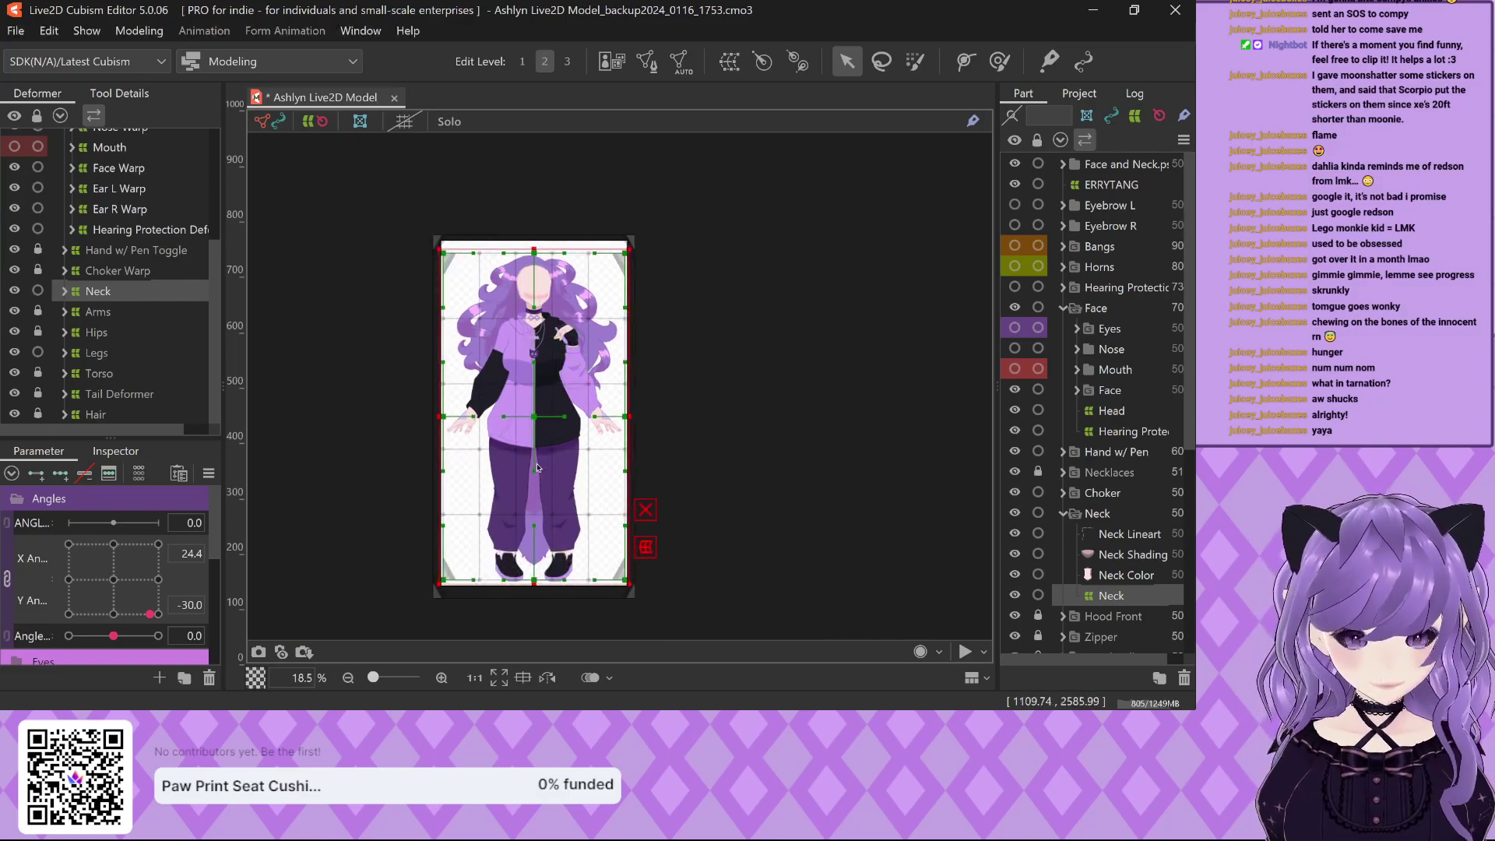
drag(529, 578, 560, 340)
scroll(532, 280, up, 6)
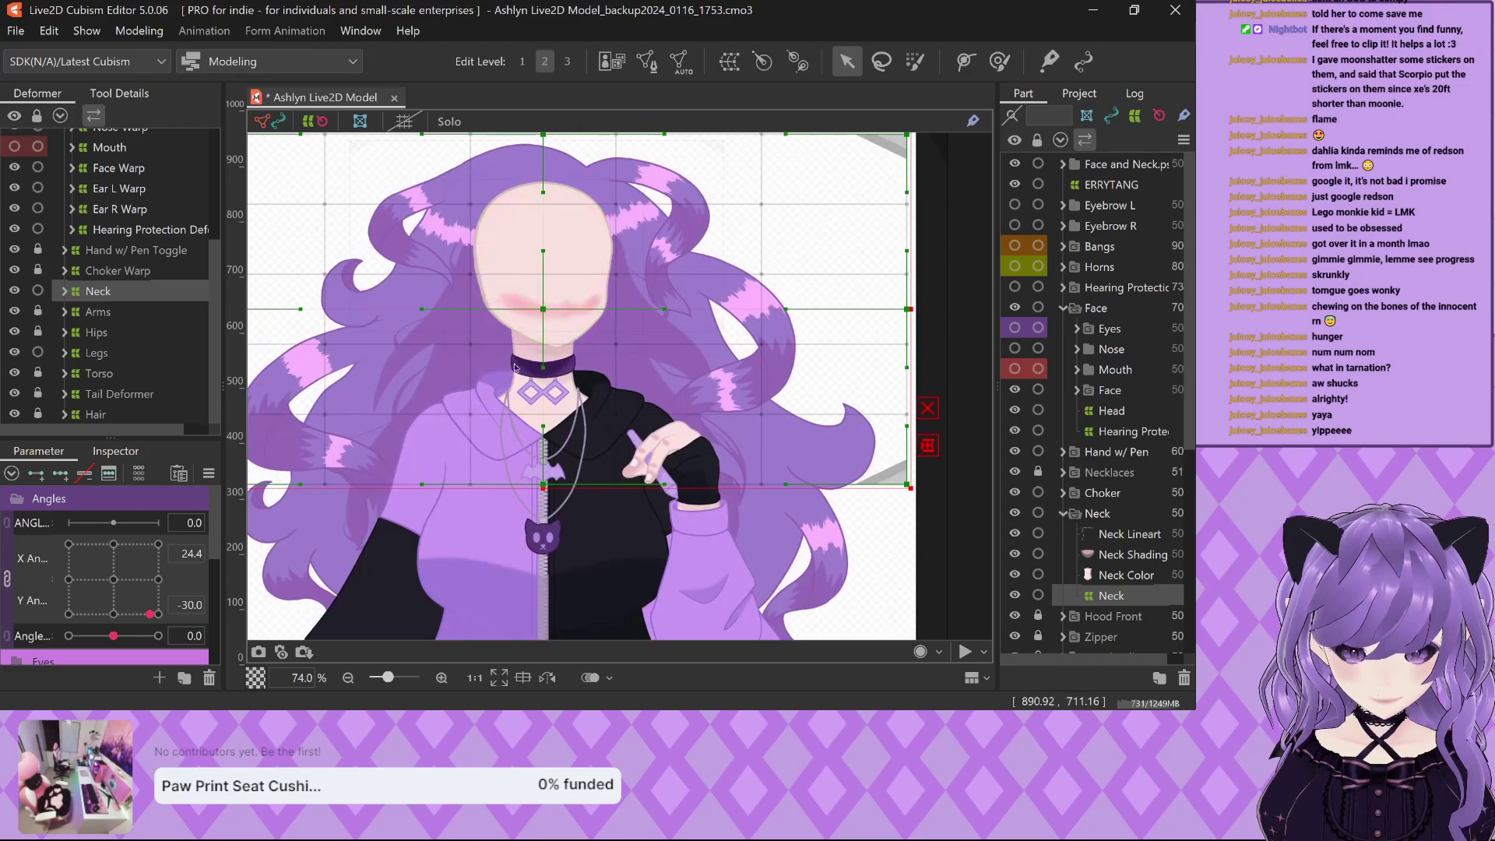
drag(276, 325, 500, 327)
drag(800, 321, 584, 314)
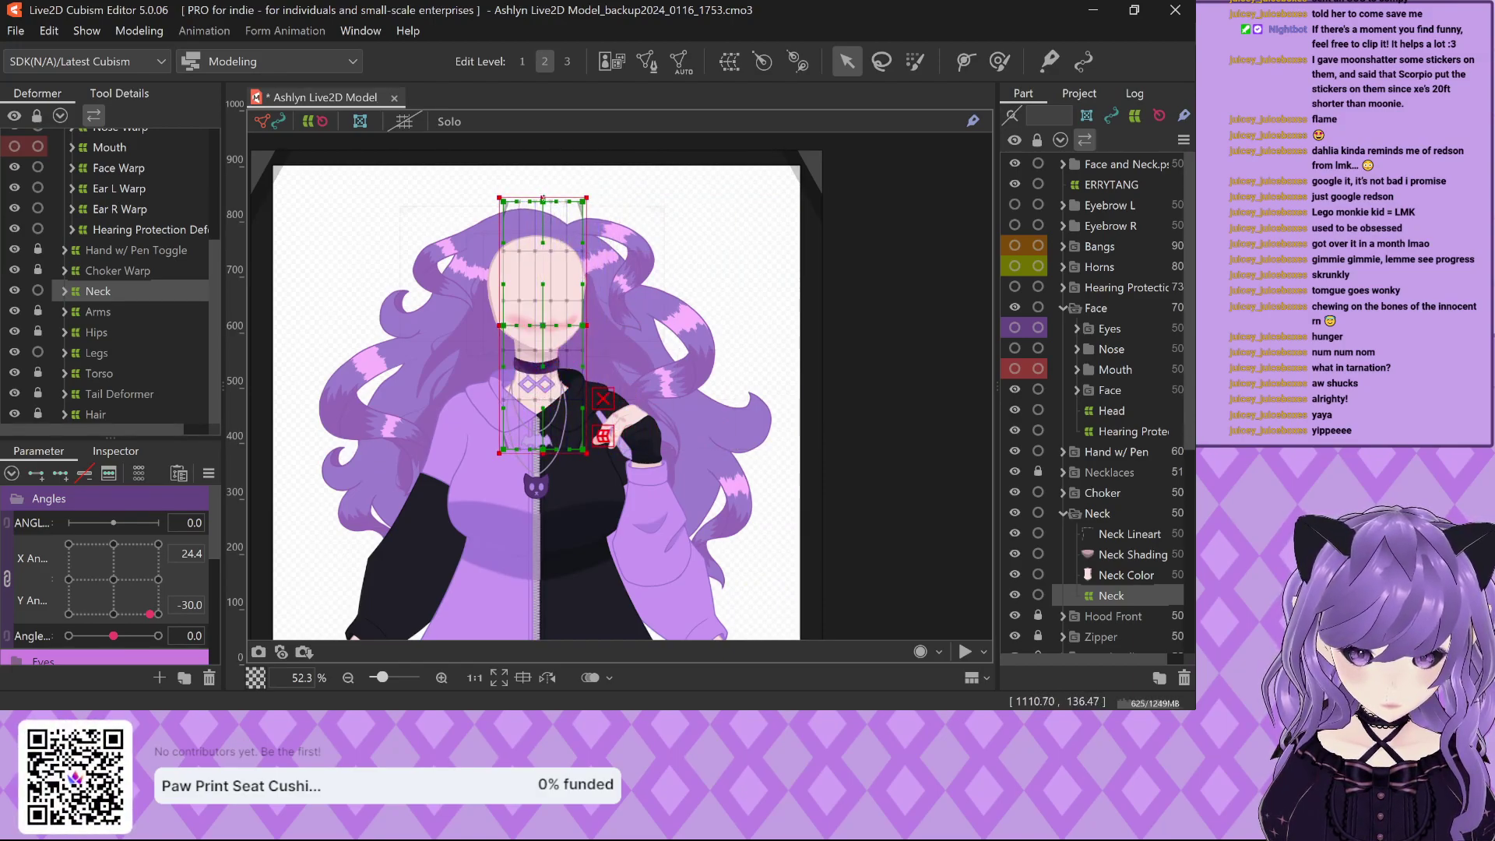
drag(543, 200, 543, 335)
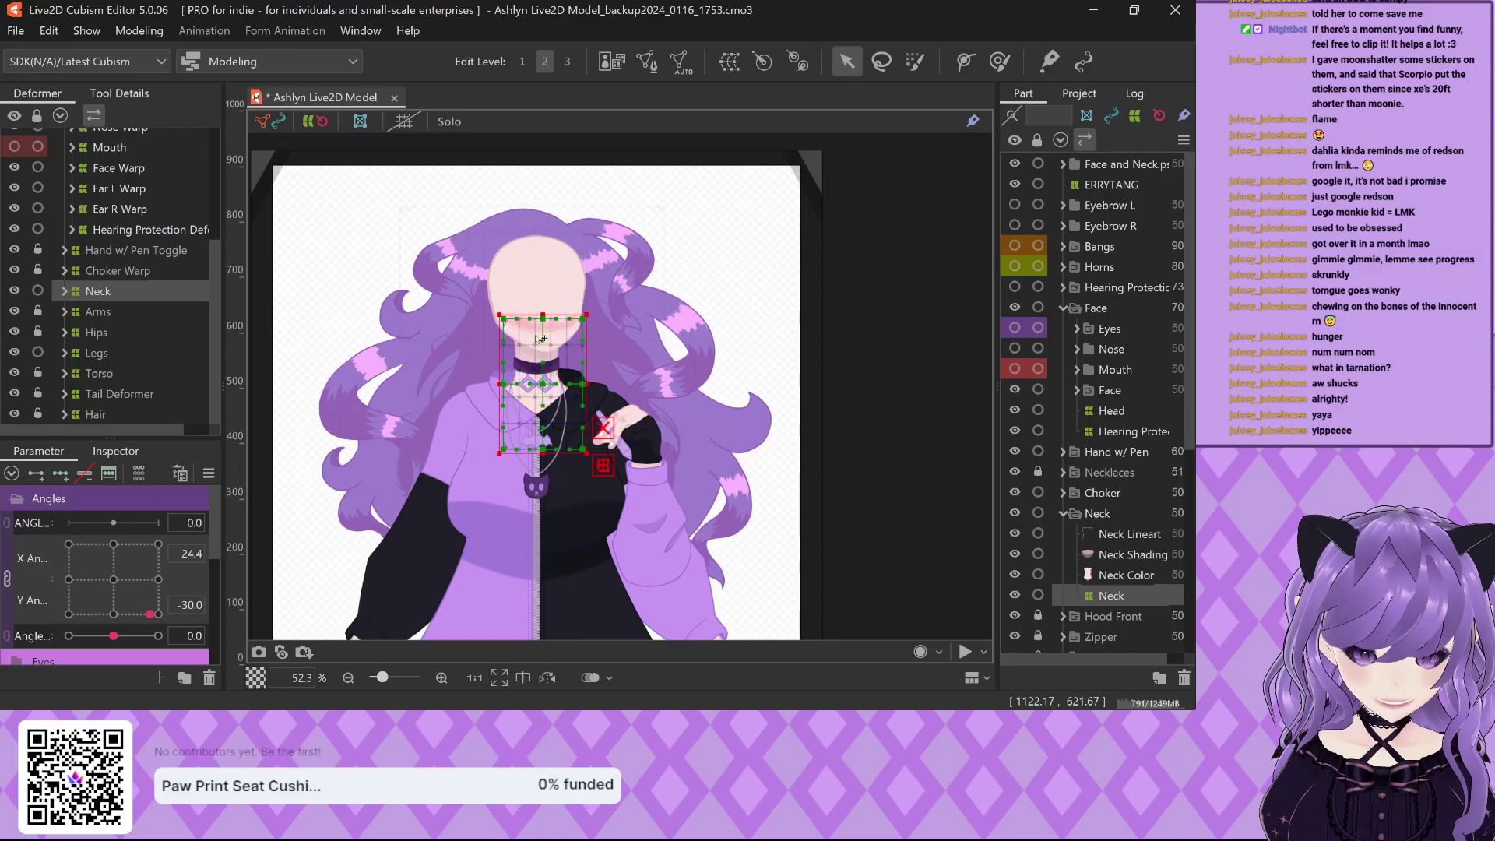
Fine-tune the Neck grid edges, then test it by turning the head to X 30, Y -0.4.
scroll(524, 421, up, 3)
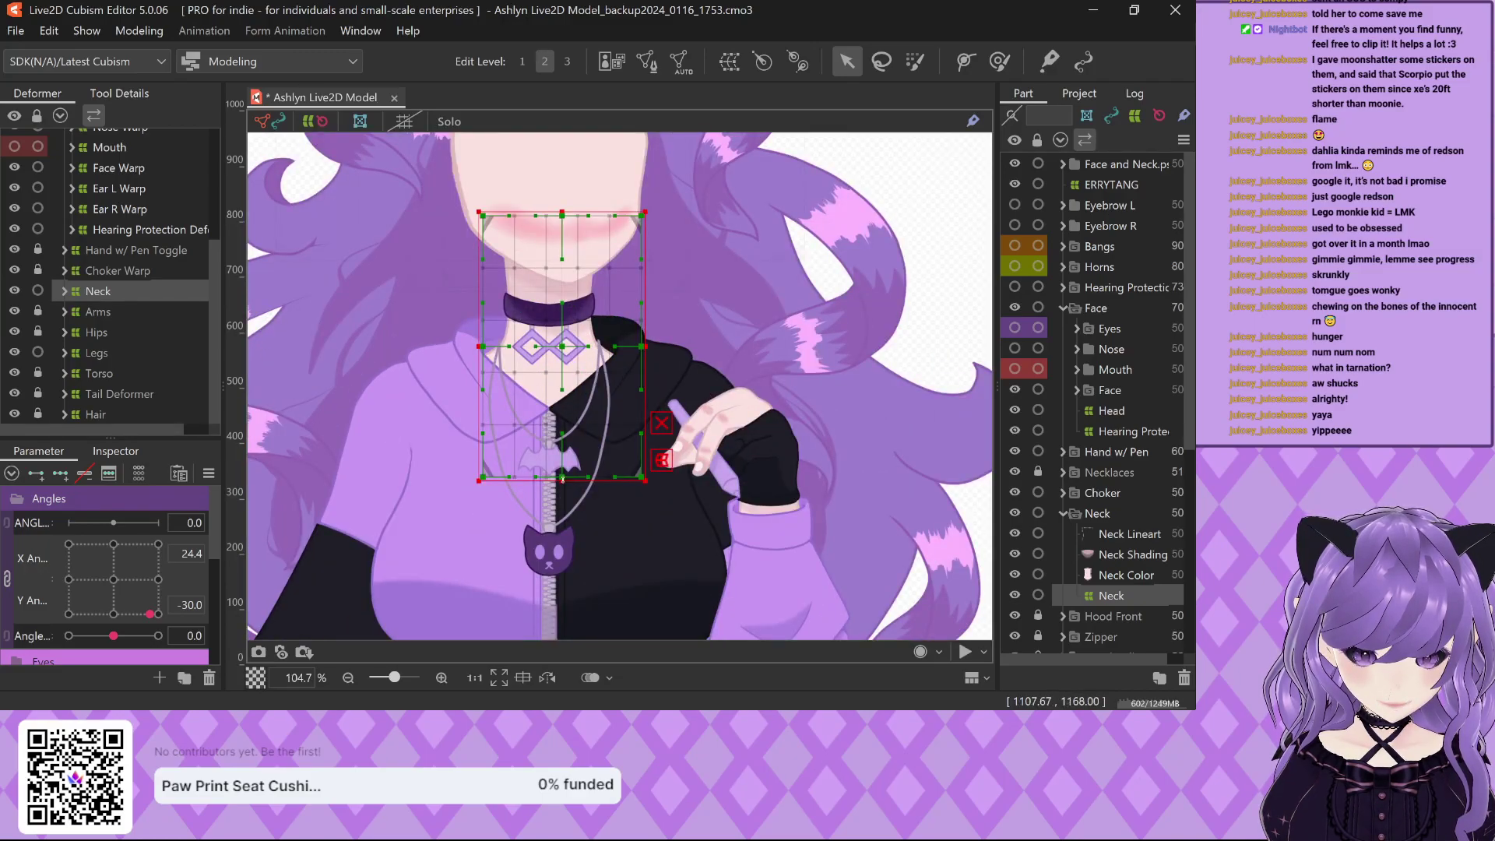
drag(562, 480, 562, 425)
drag(647, 322, 640, 319)
scroll(613, 306, up, 3)
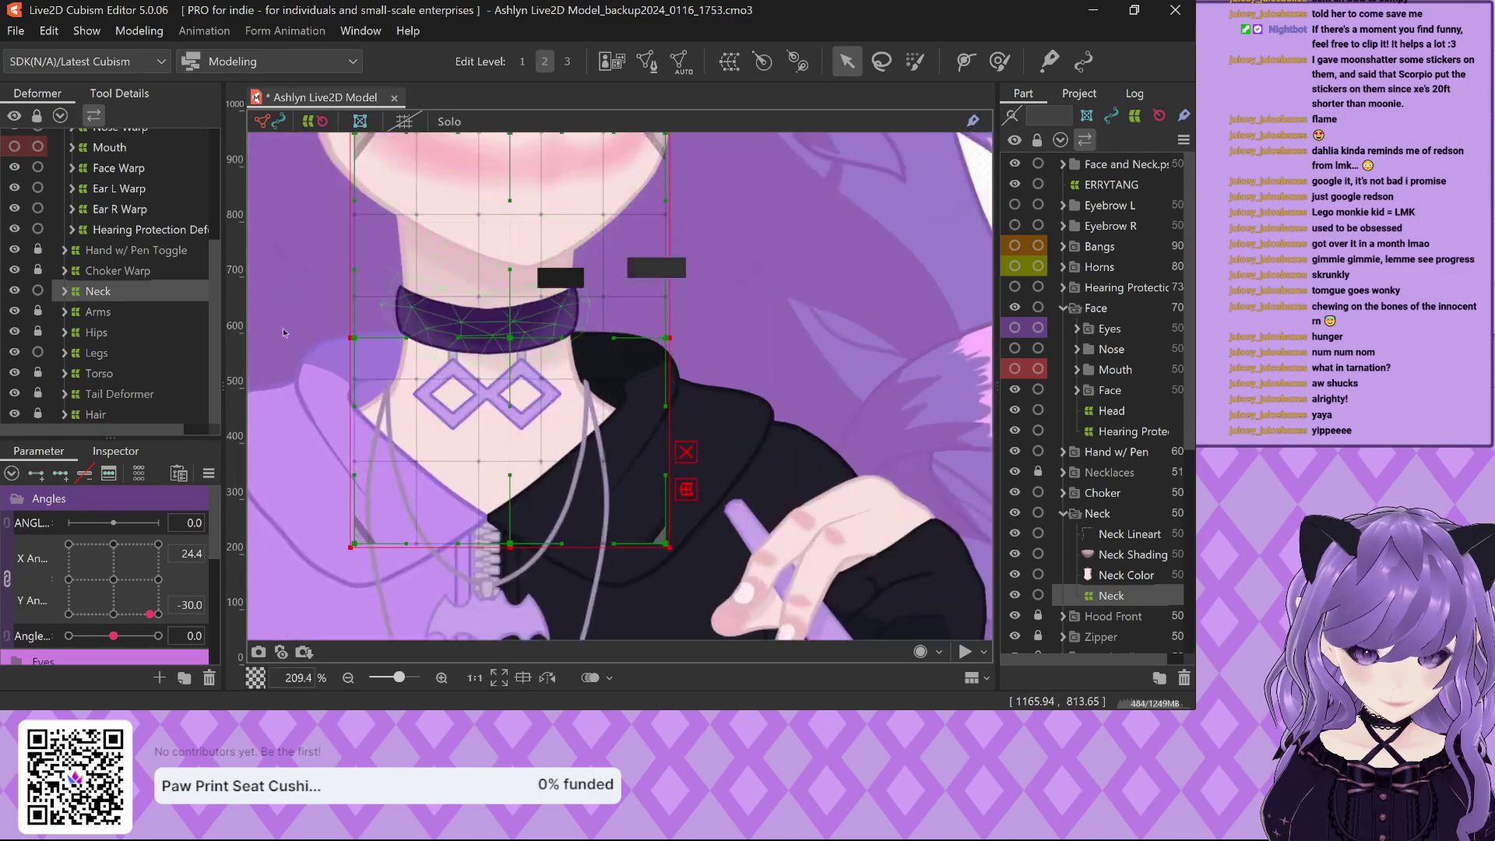
drag(478, 319, 478, 320)
drag(347, 337, 307, 331)
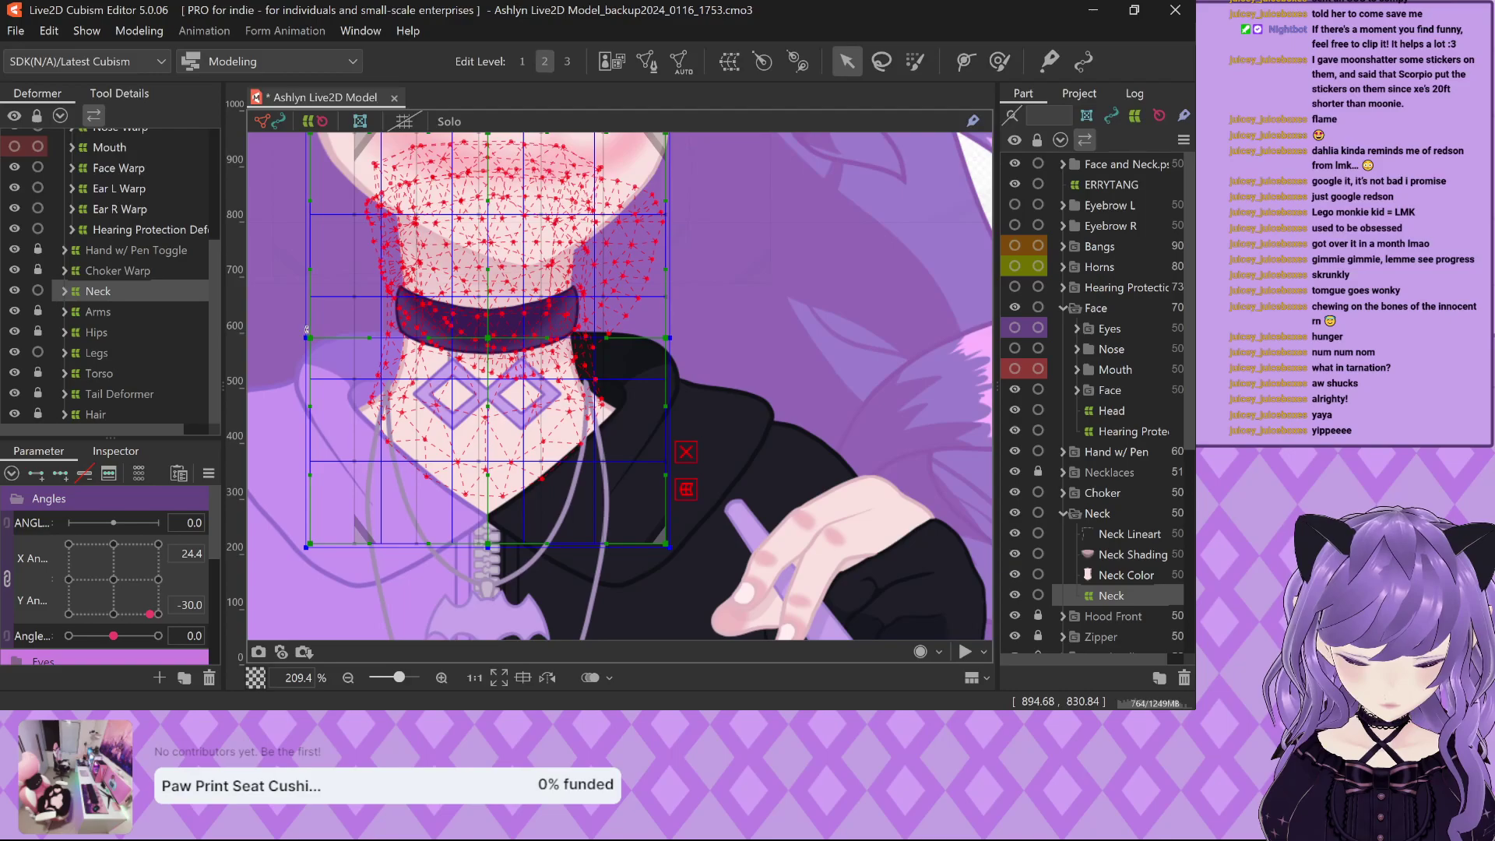
scroll(331, 491, down, 3)
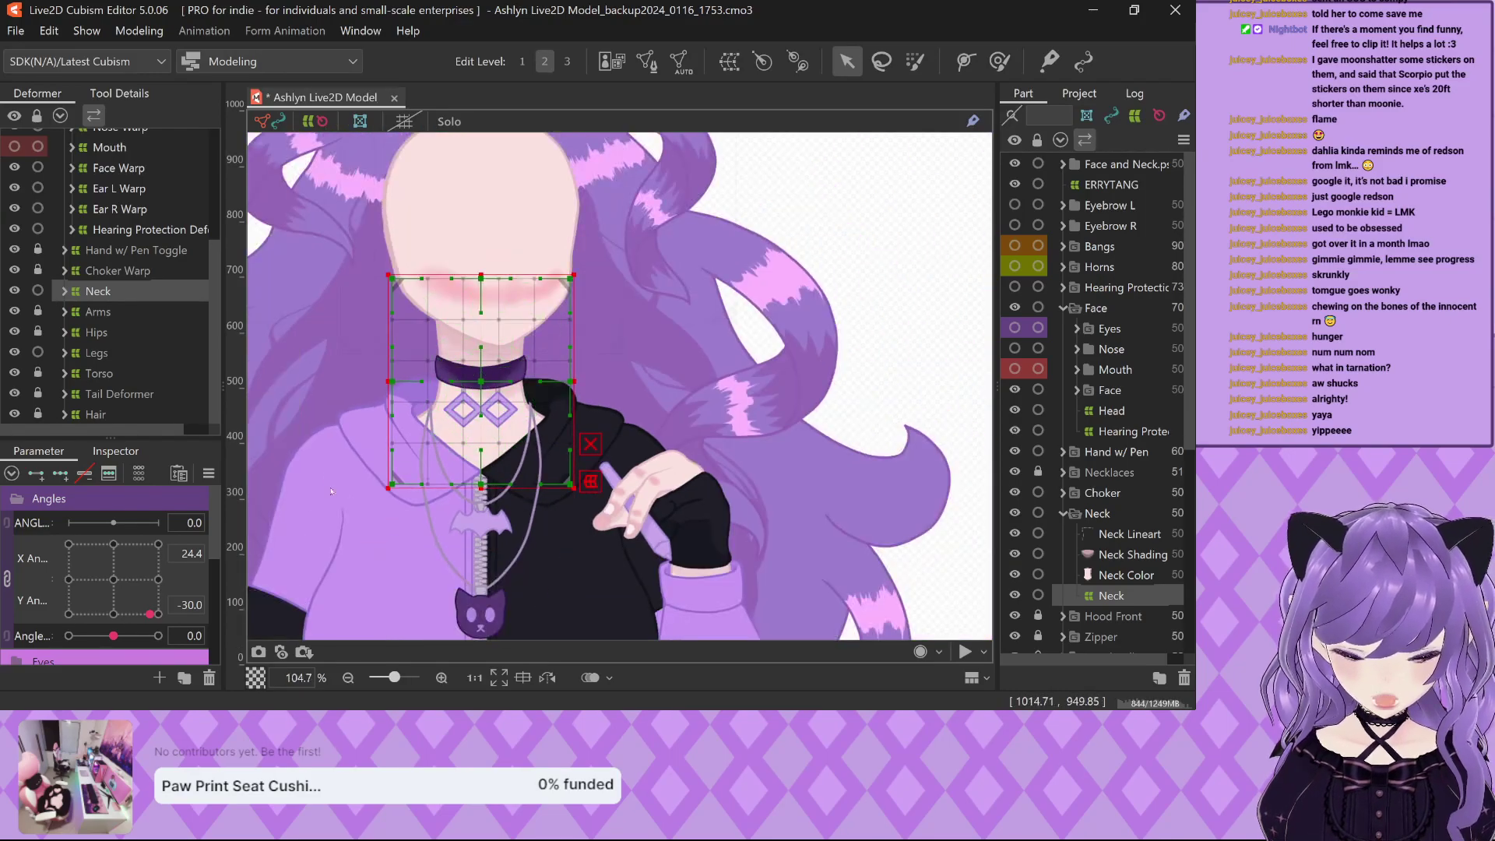
drag(150, 614, 159, 545)
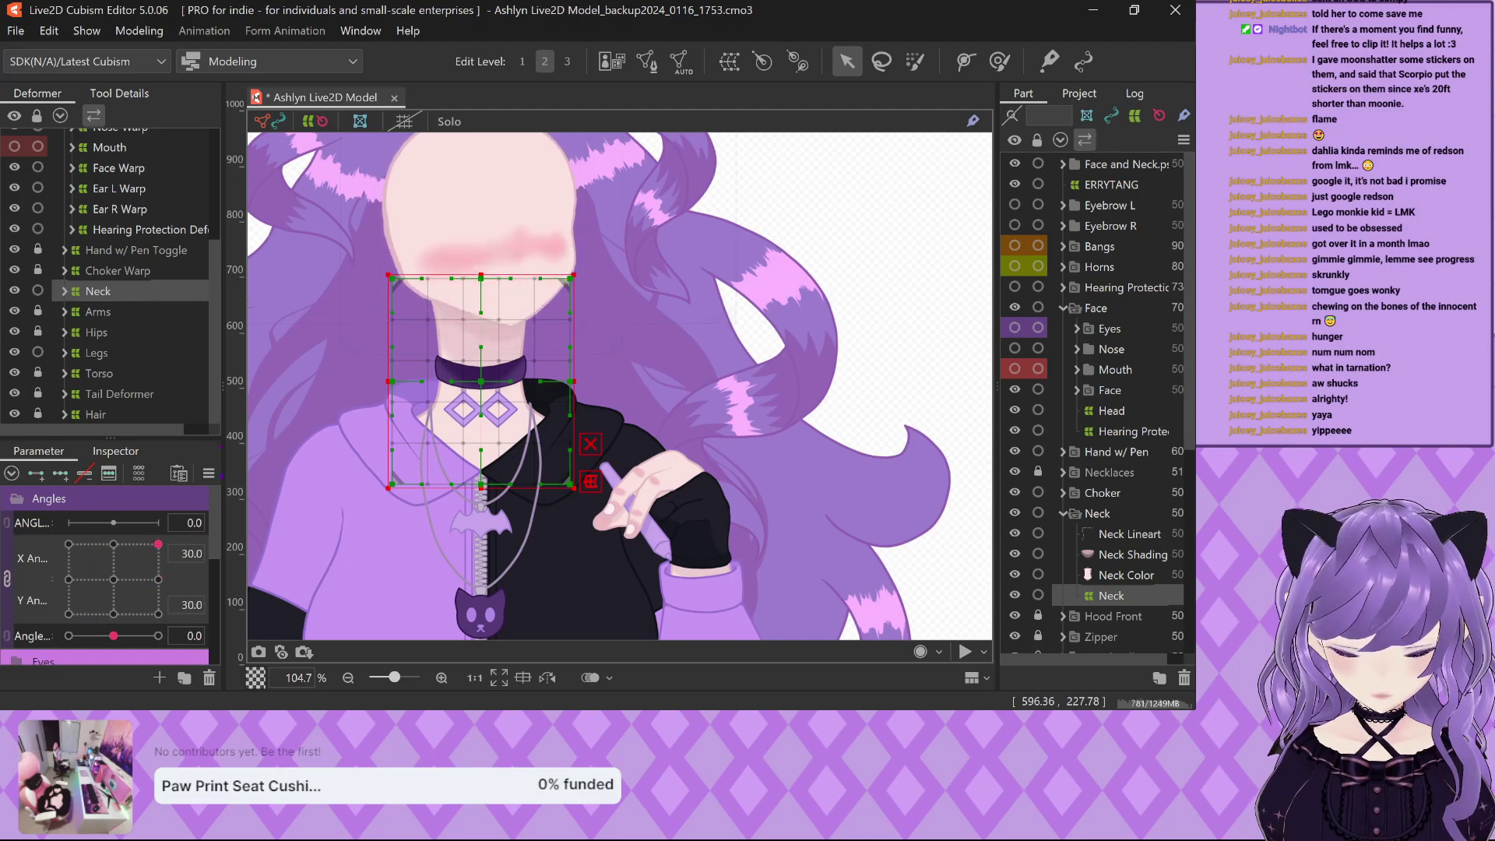
drag(249, 571, 393, 574)
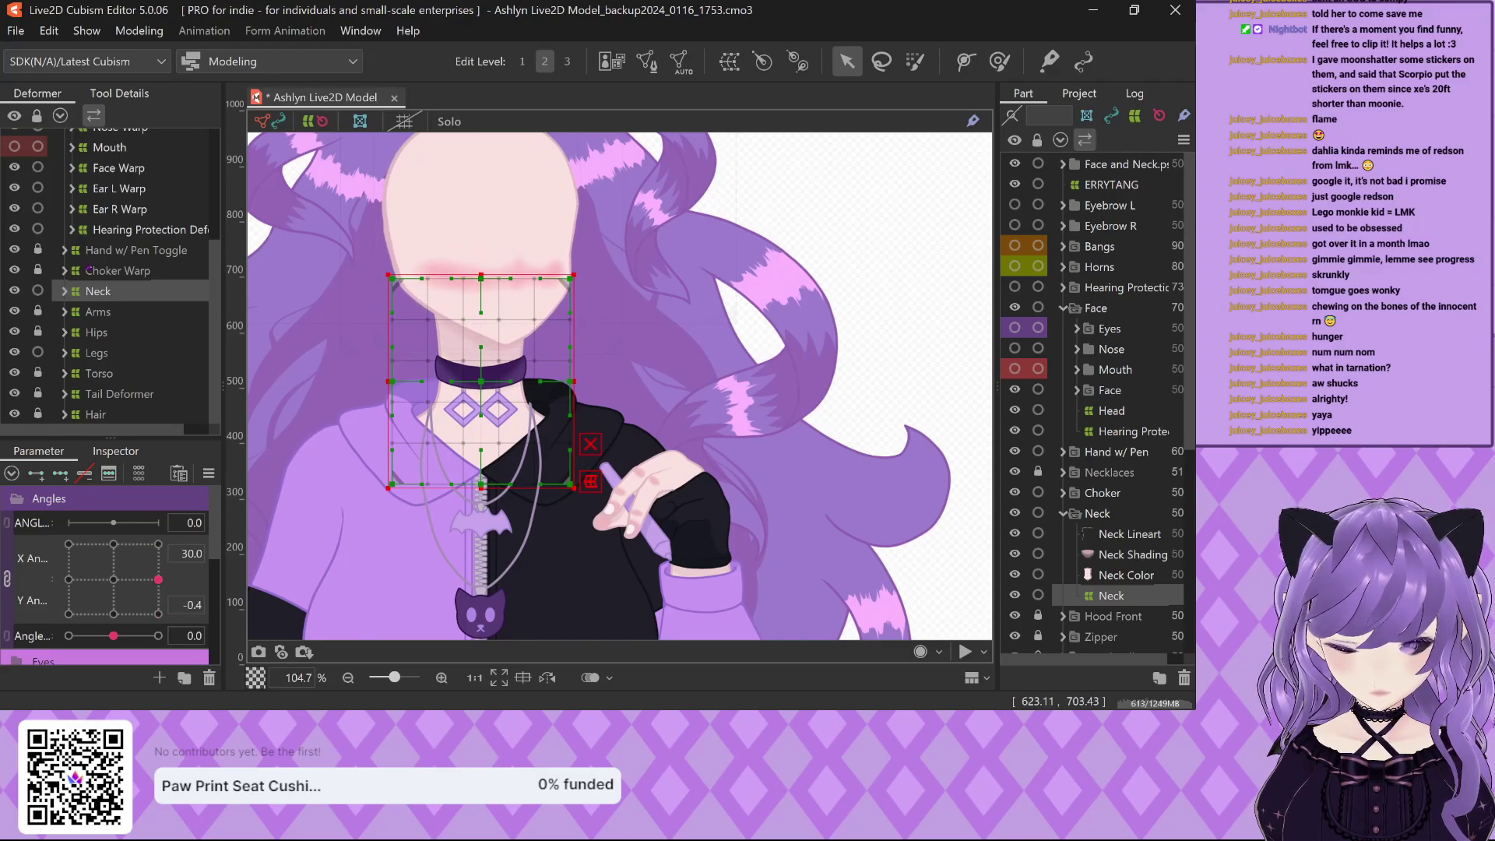
scroll(126, 367, up, 3)
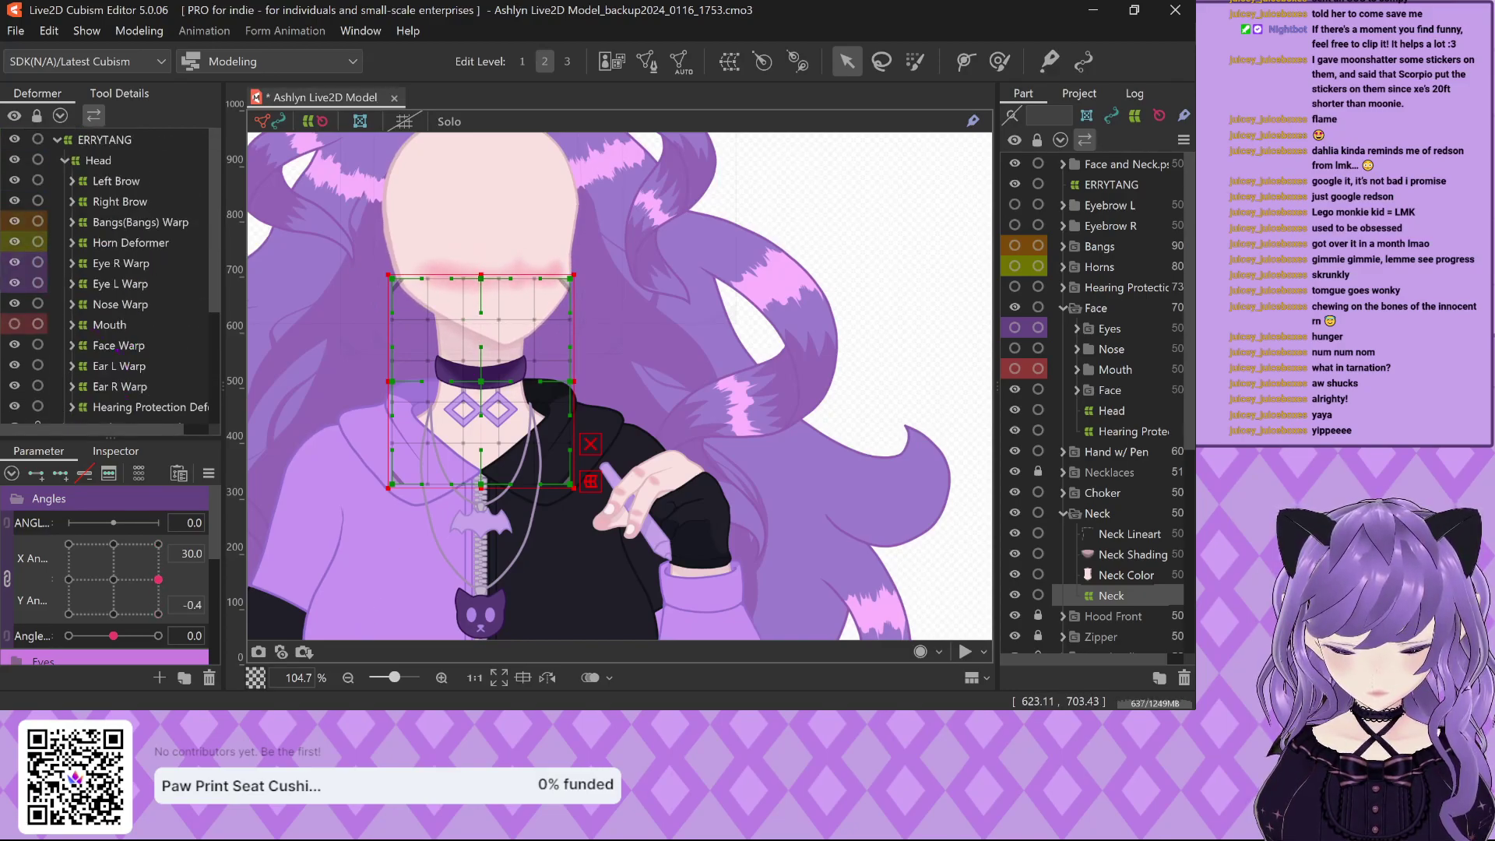
Select Face Warp and sweep the head angle up and down to check the chin.
click(123, 345)
scroll(383, 300, up, 3)
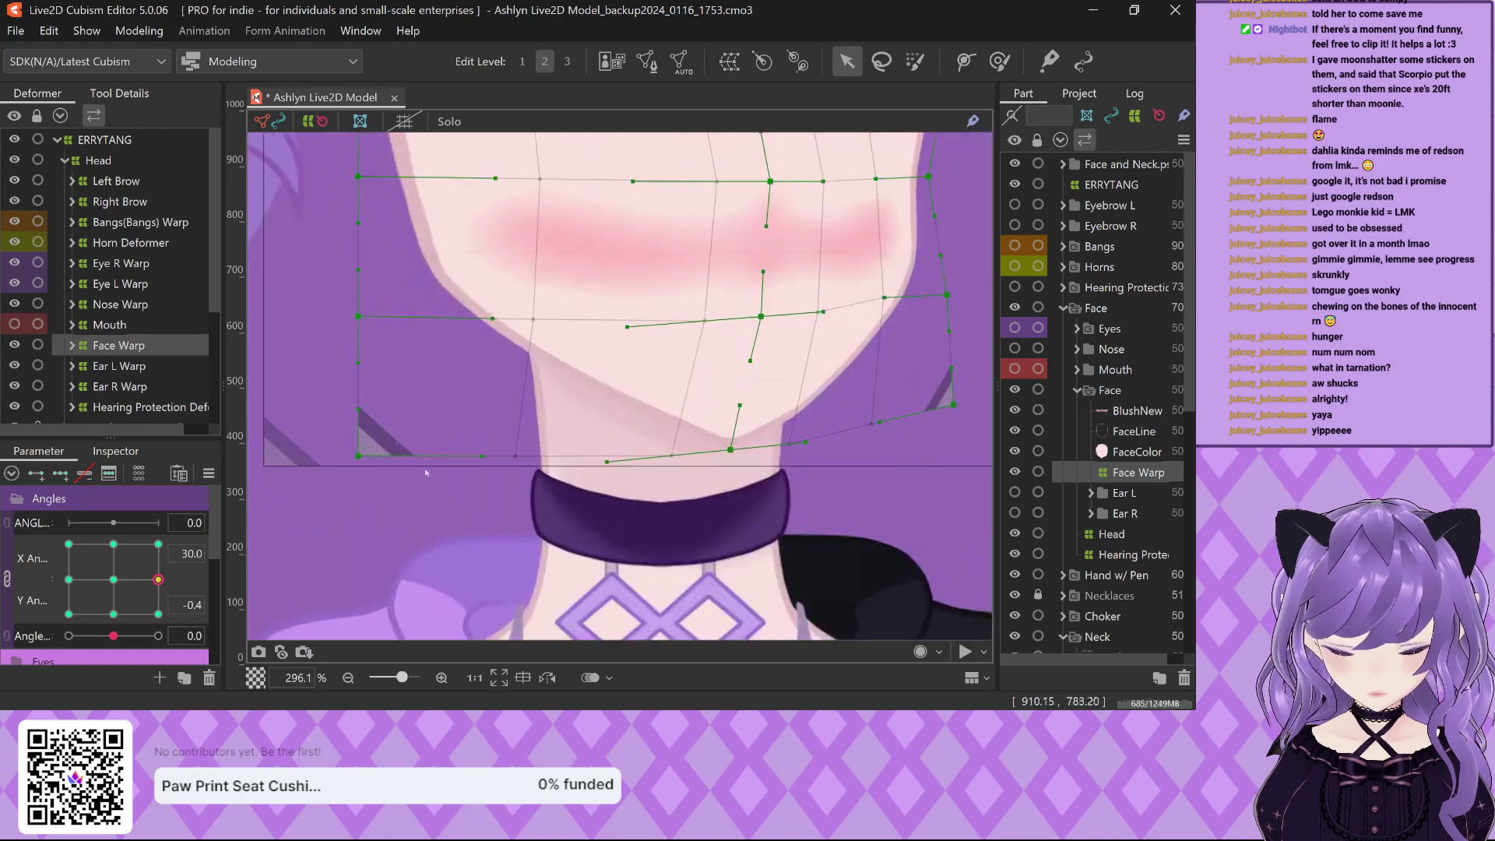
scroll(429, 469, down, 2)
scroll(624, 325, up, 2)
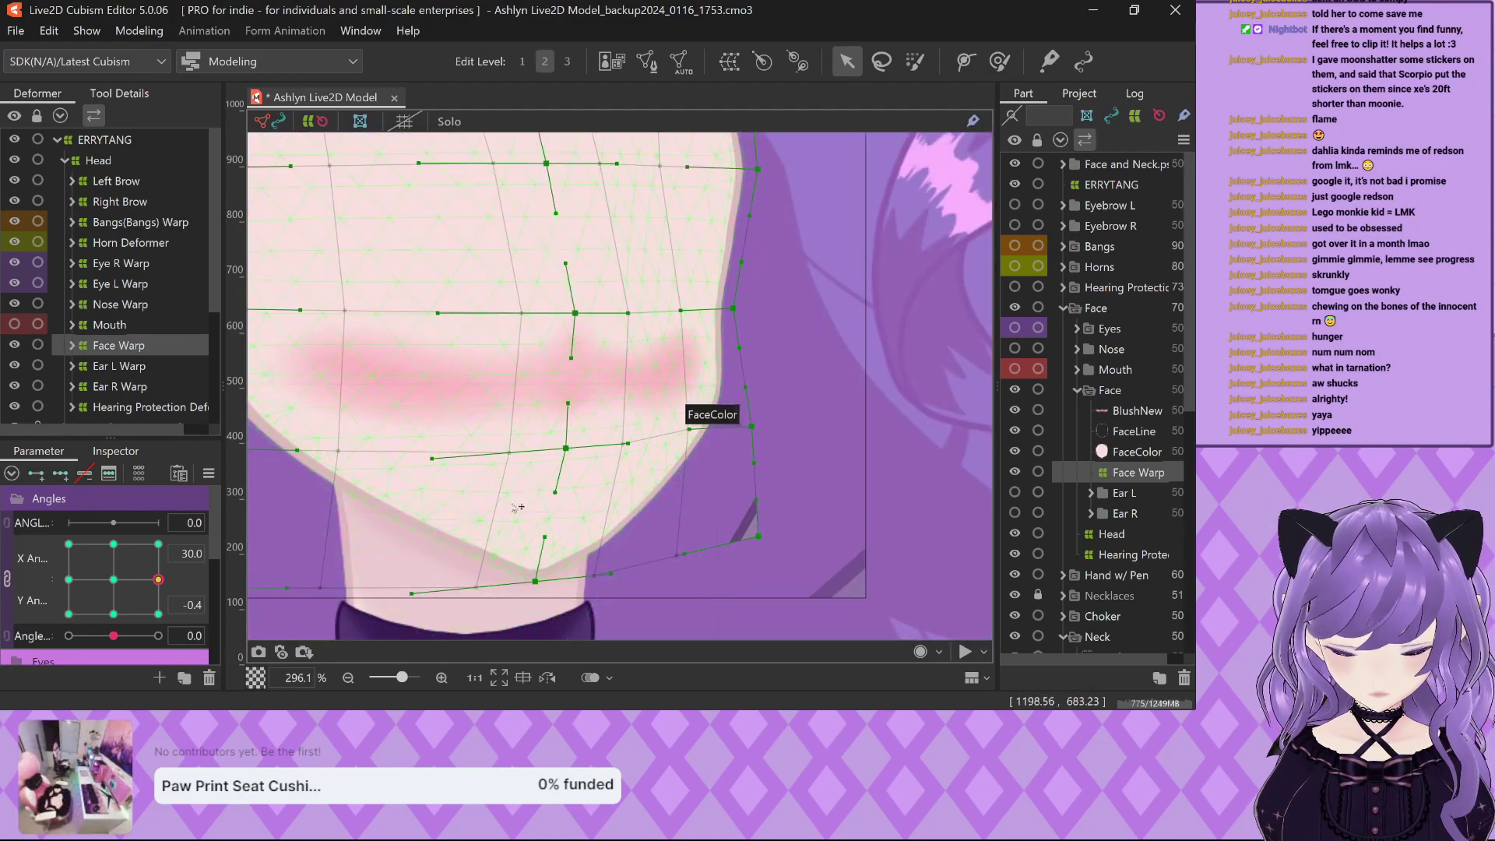
drag(159, 577, 160, 542)
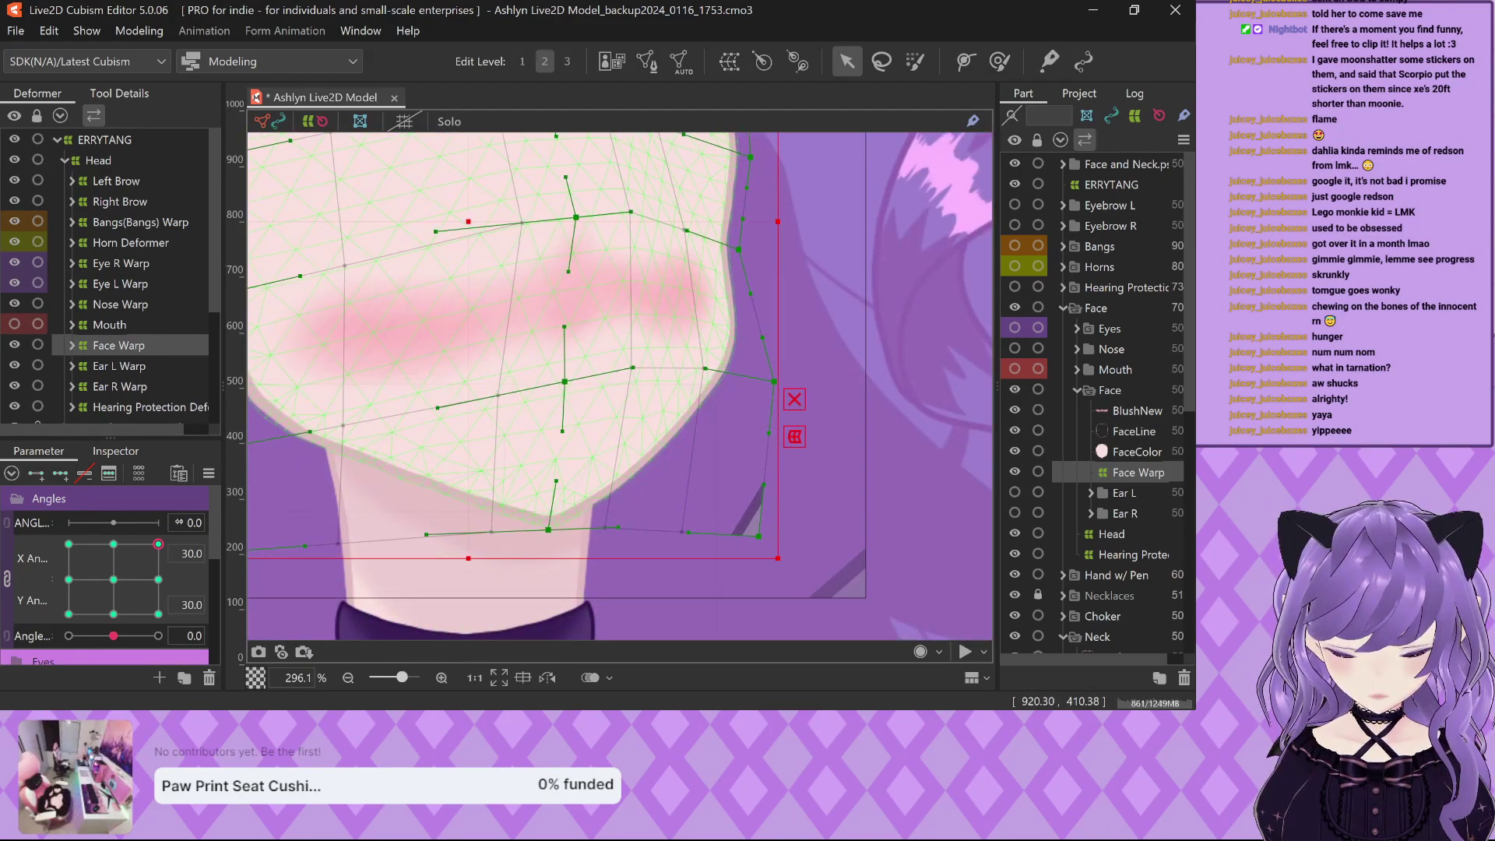
click(159, 614)
drag(183, 654, 159, 544)
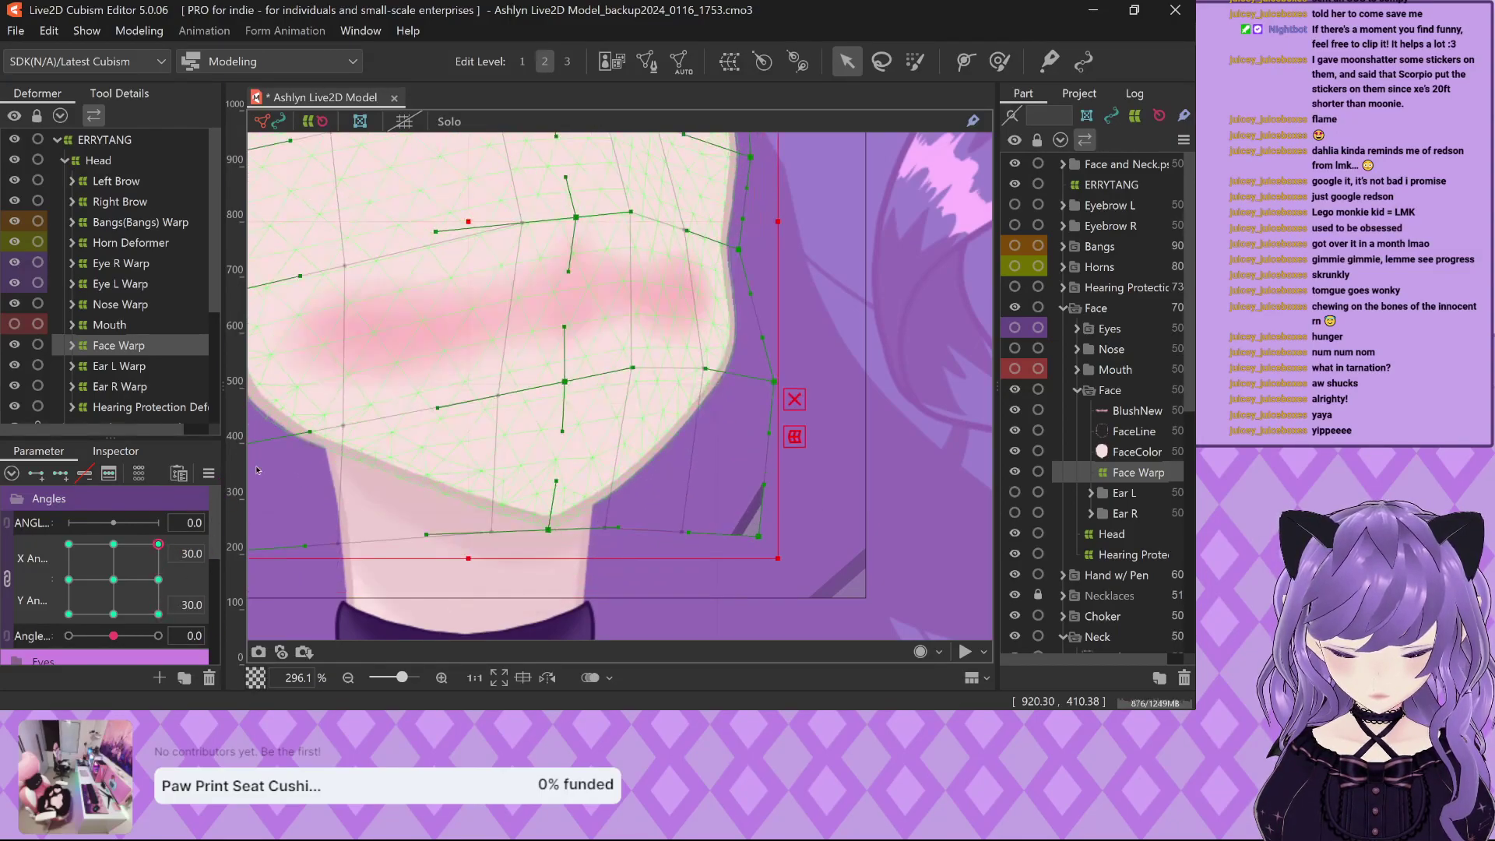
scroll(614, 446, up, 2)
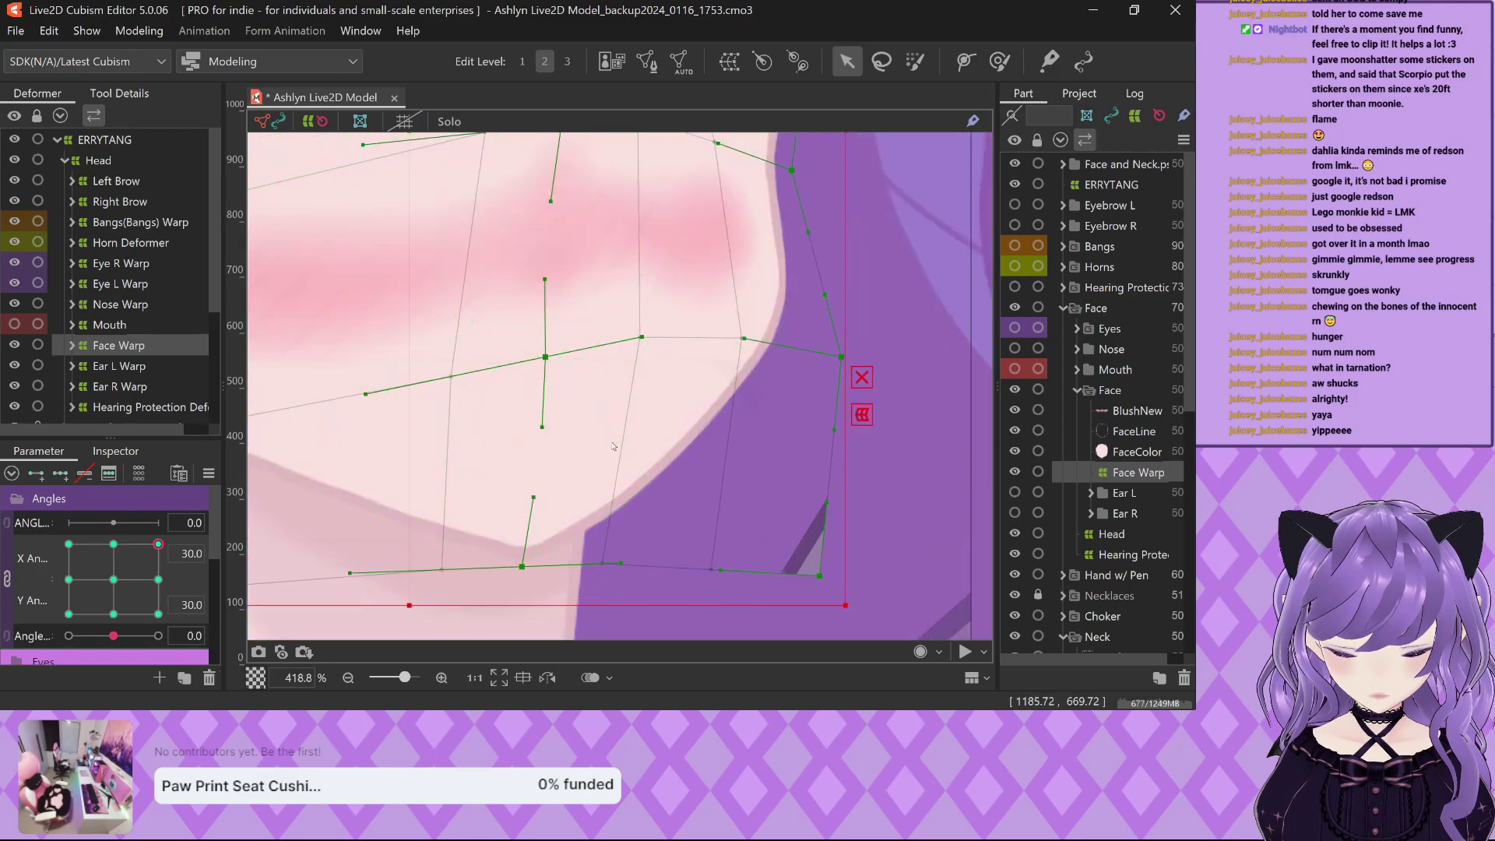
Lower and fine-tune the chin-edge vertices of the FaceColor and FaceLine meshes.
click(614, 447)
scroll(496, 539, down, 2)
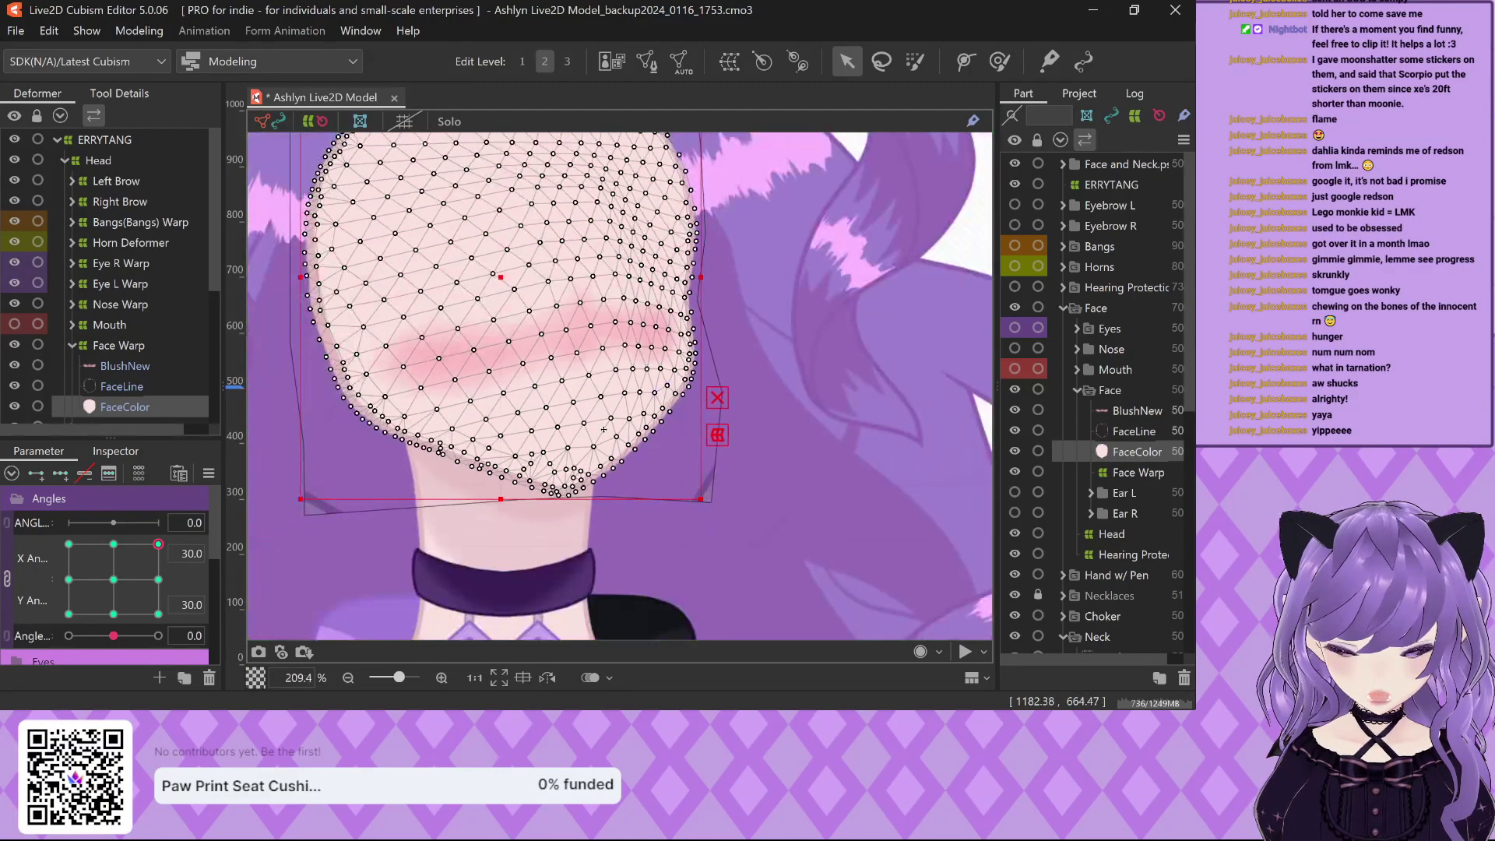
scroll(496, 539, up, 6)
scroll(308, 390, up, 4)
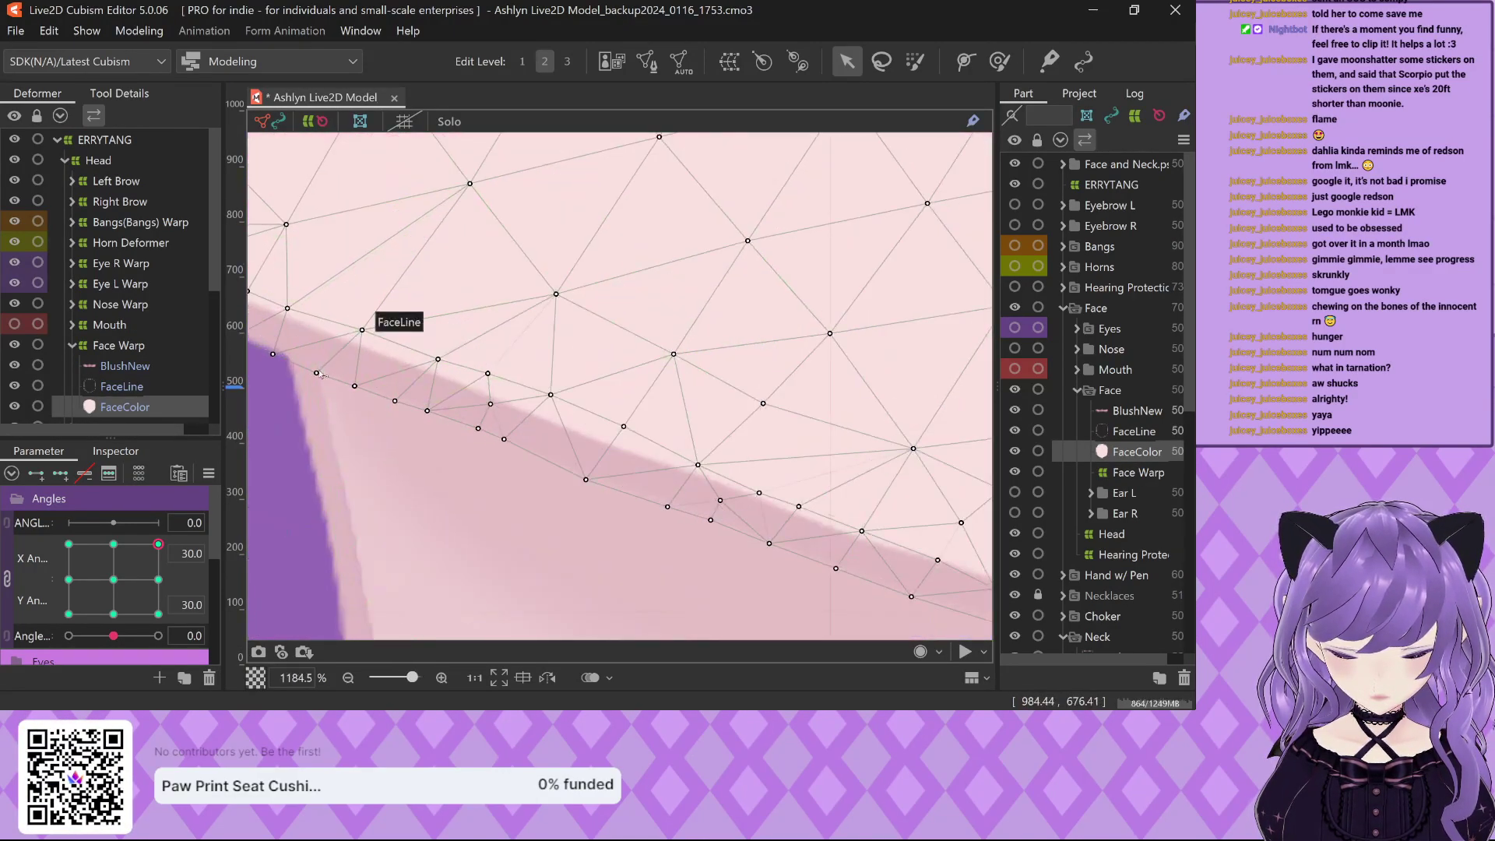
scroll(362, 419, down, 4)
scroll(367, 424, up, 4)
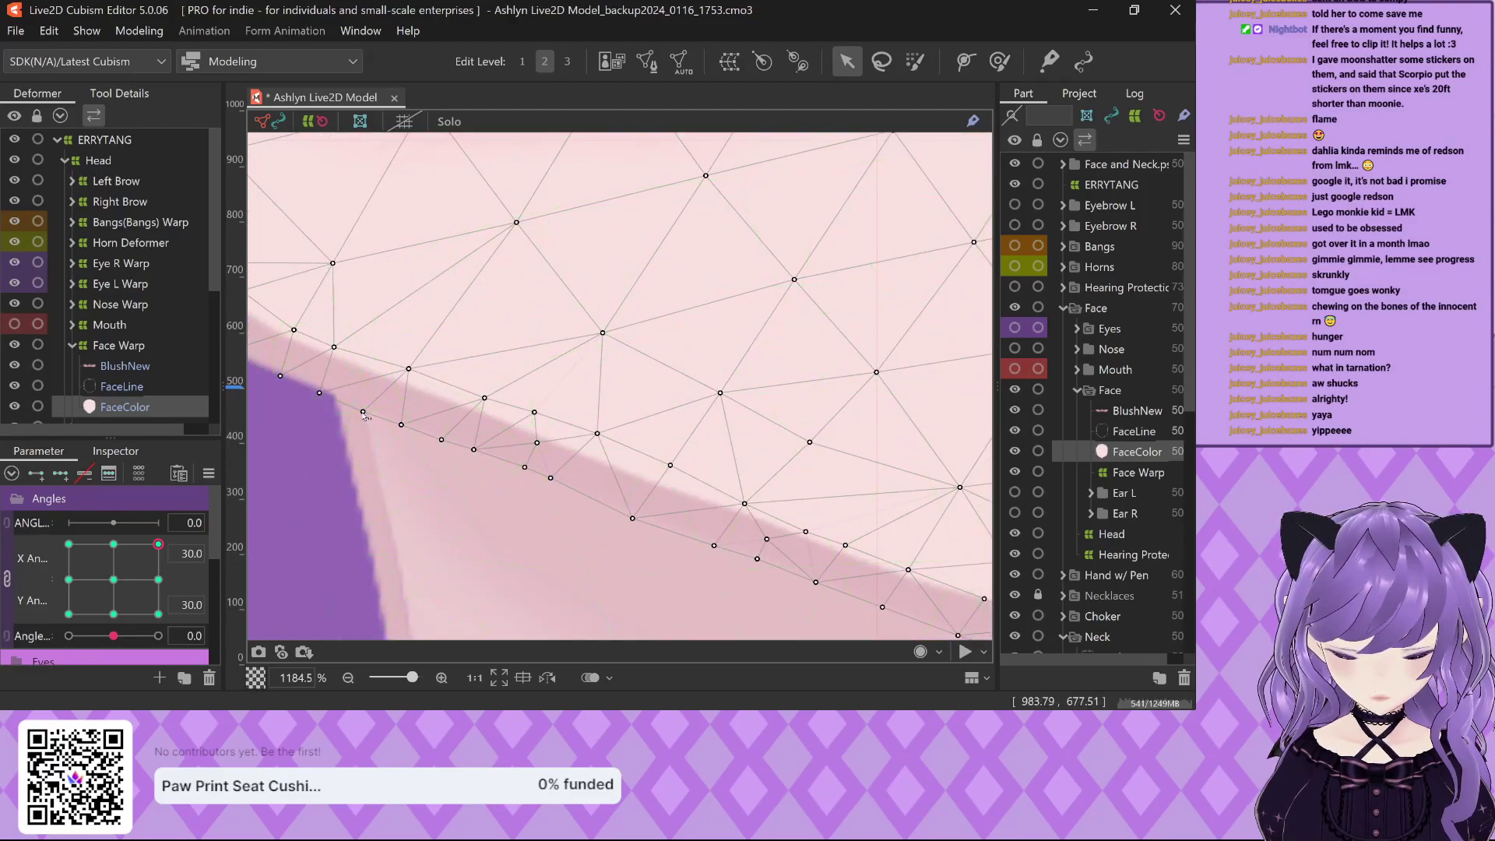
mouse_move(363, 412)
mouse_down()
mouse_move(358, 450)
mouse_move(397, 434)
mouse_up()
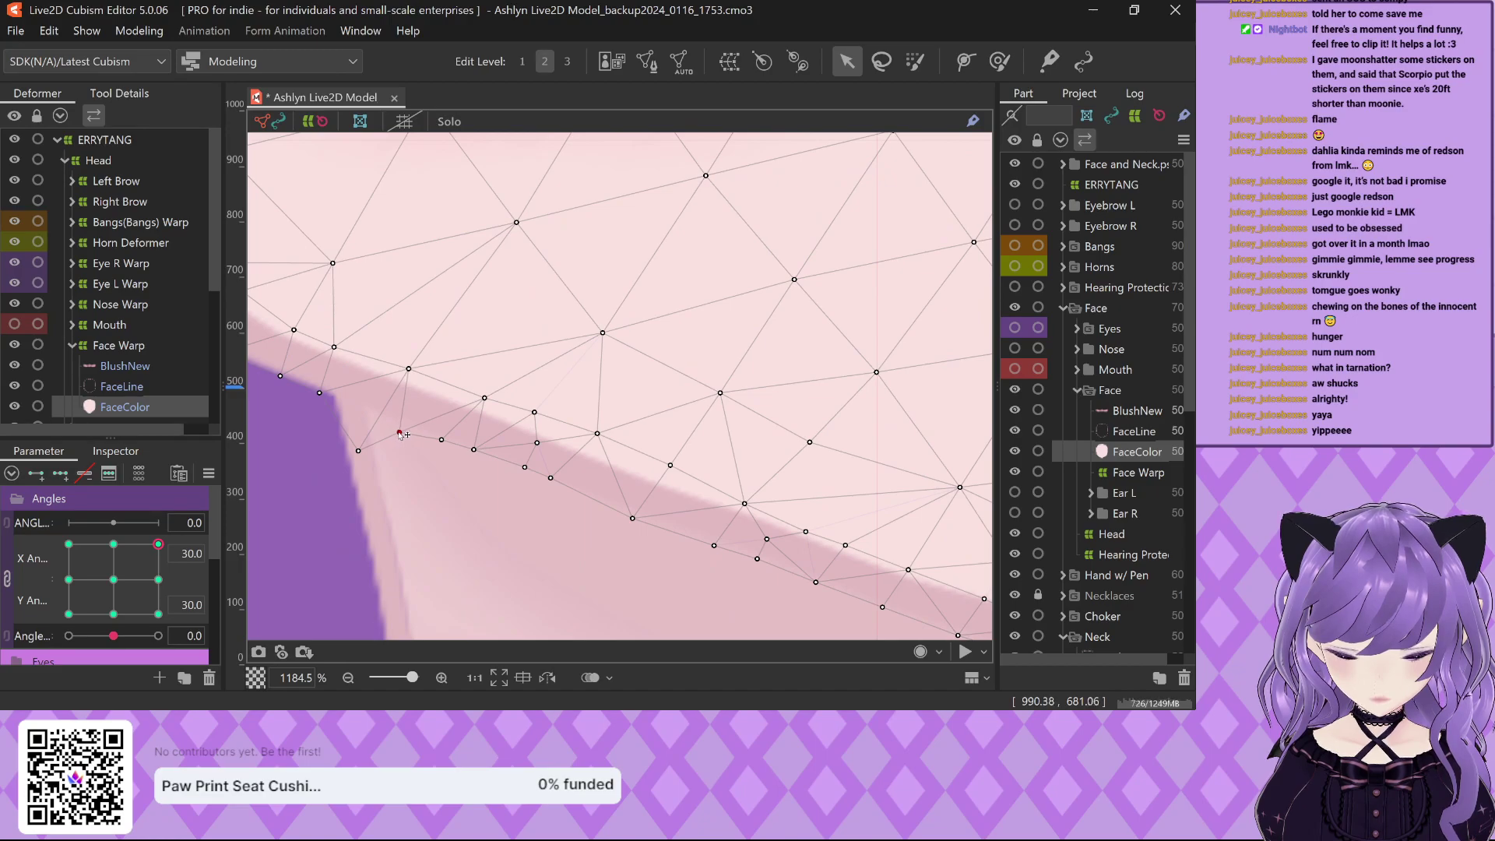
key(ctrl+z)
key(ctrl+z)
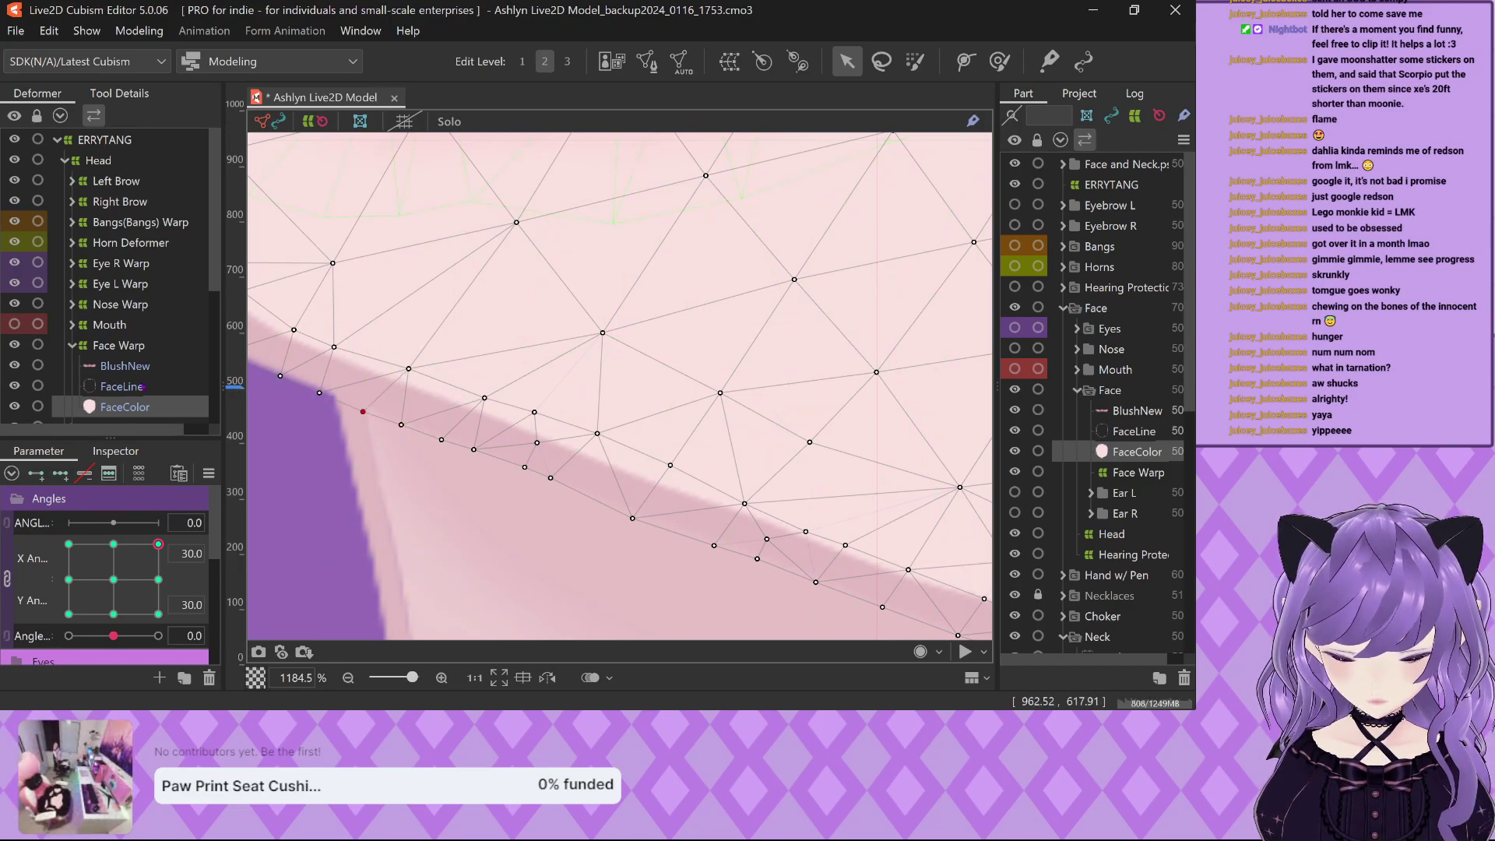
mouse_move(363, 411)
mouse_down()
mouse_move(357, 438)
mouse_move(368, 434)
mouse_up()
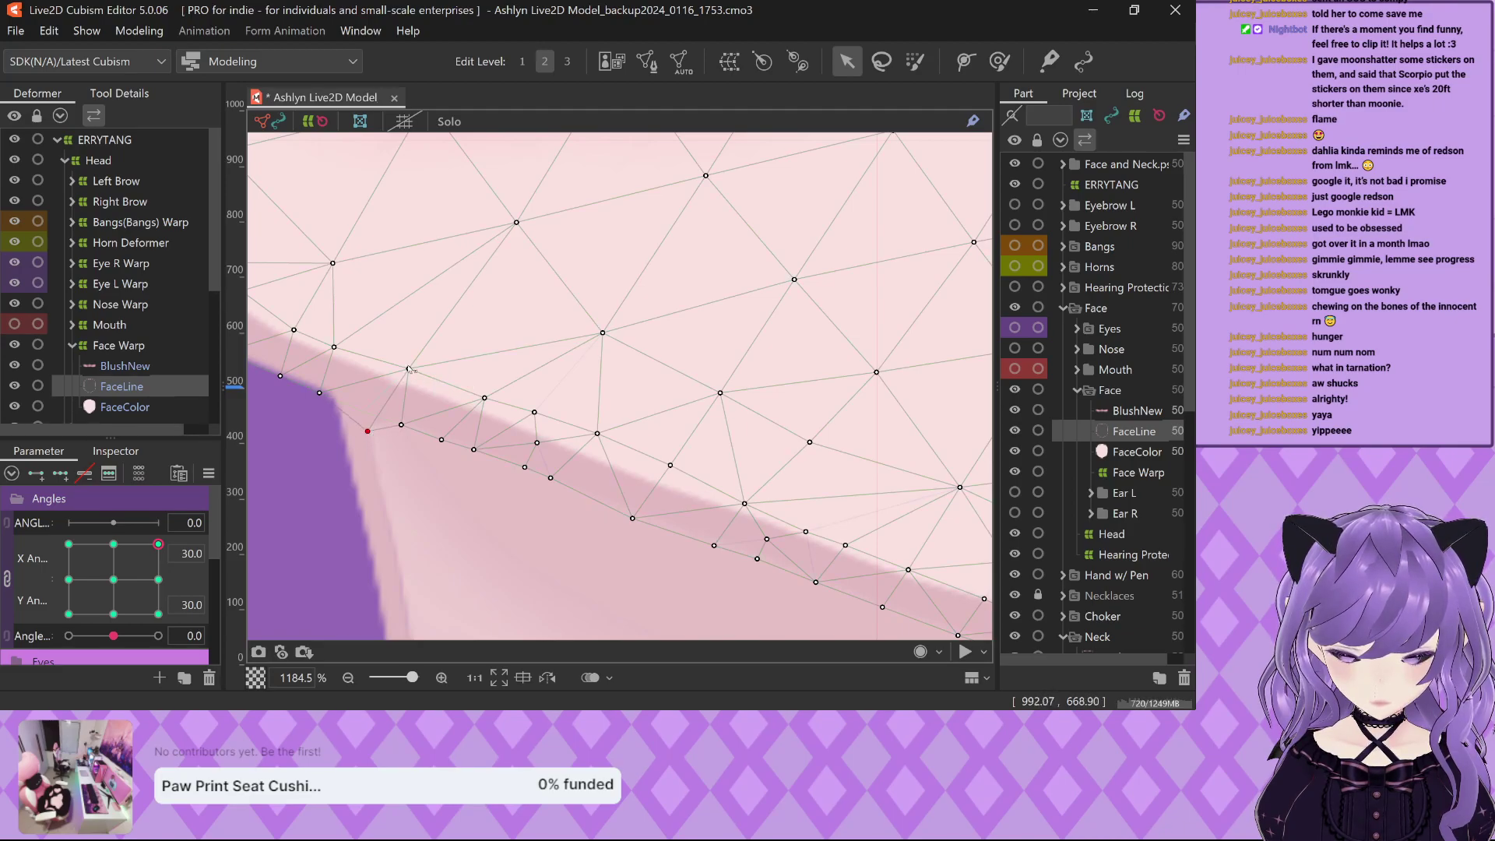
drag(409, 368, 408, 364)
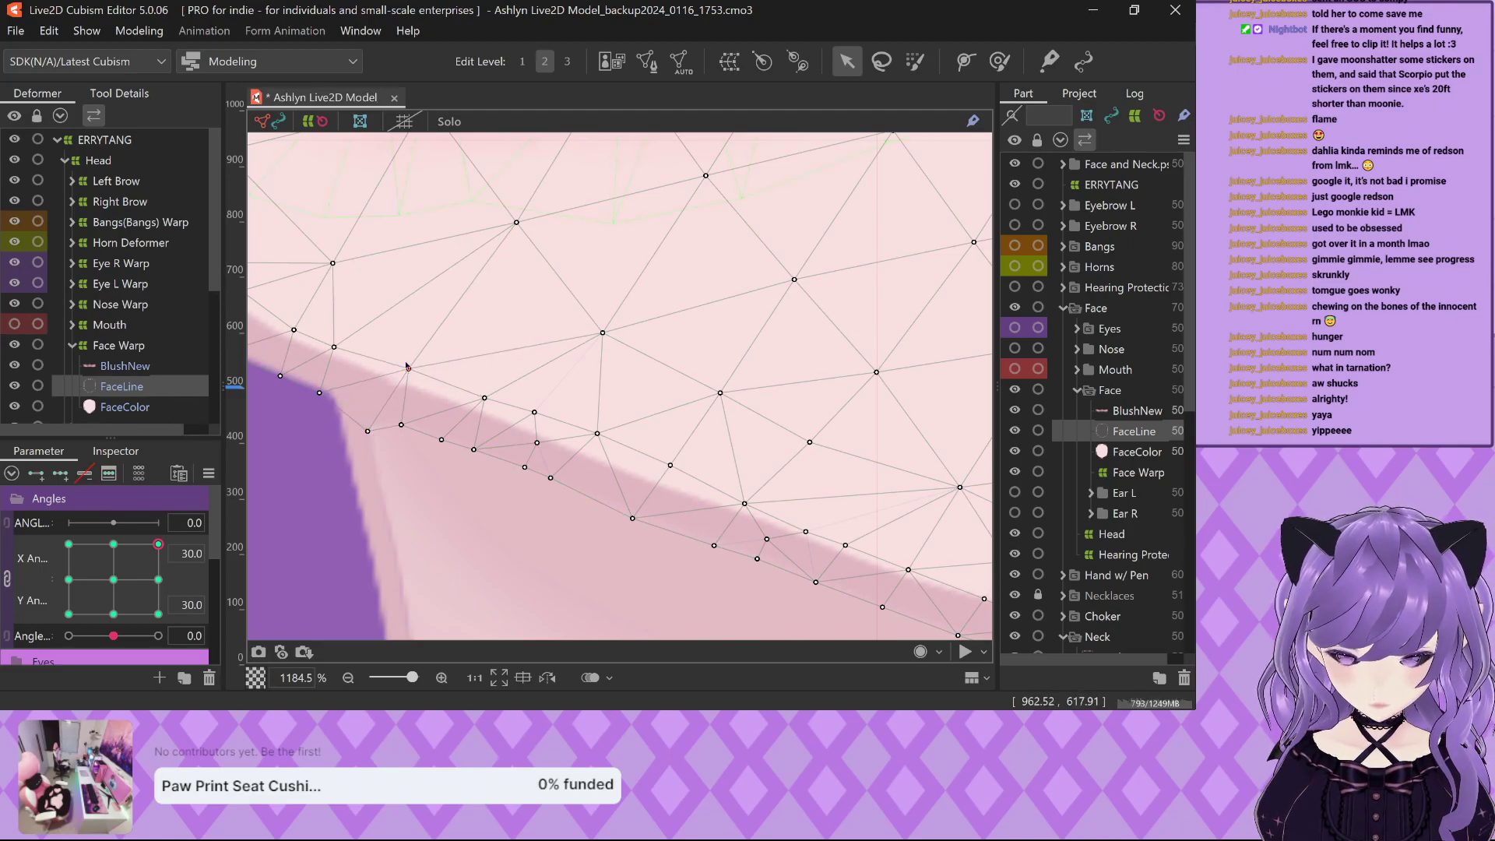
scroll(345, 438, down, 5)
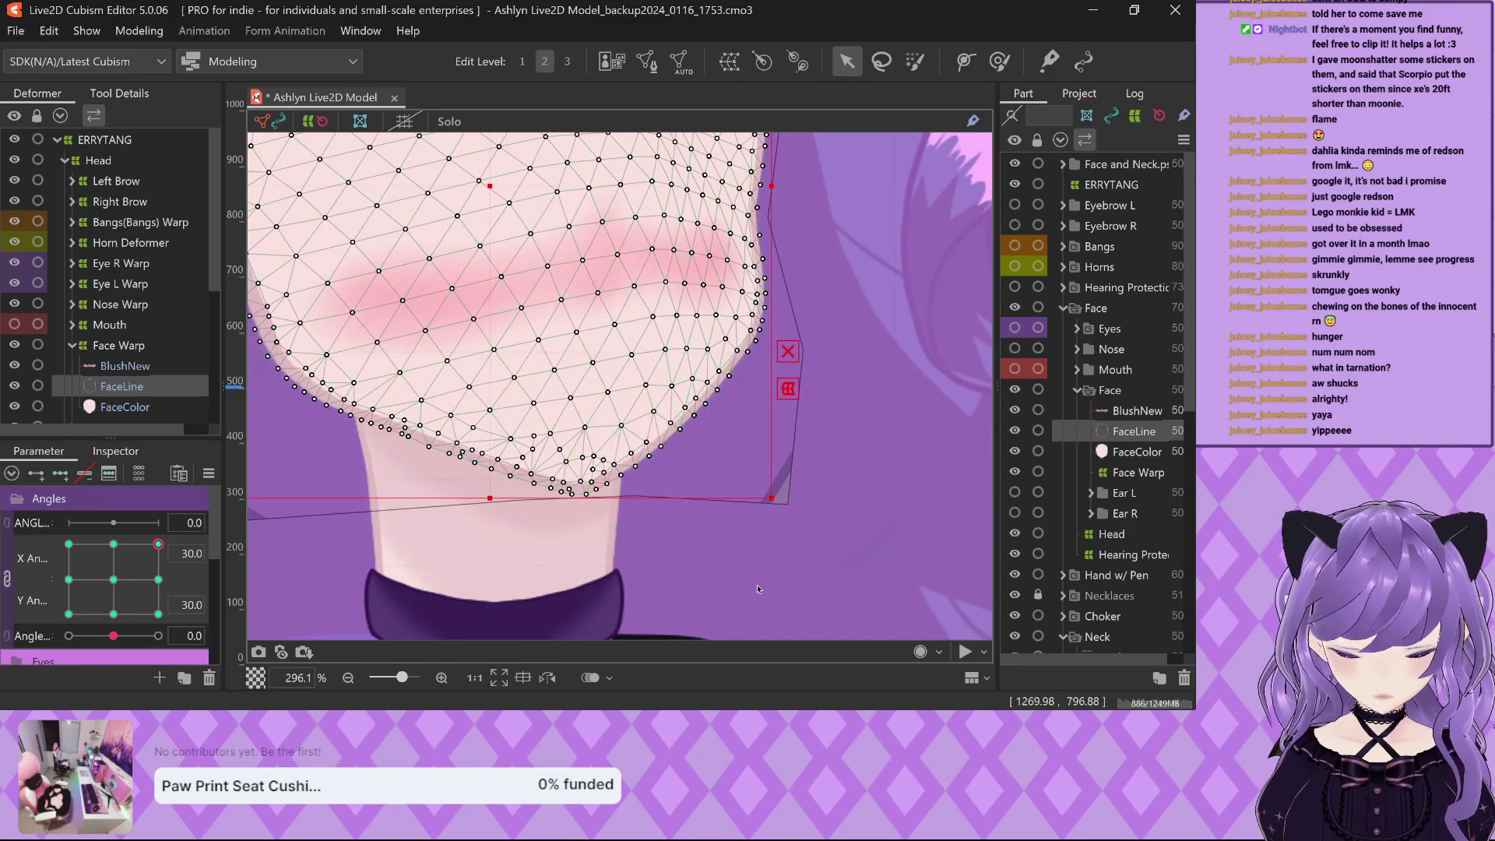
click(826, 434)
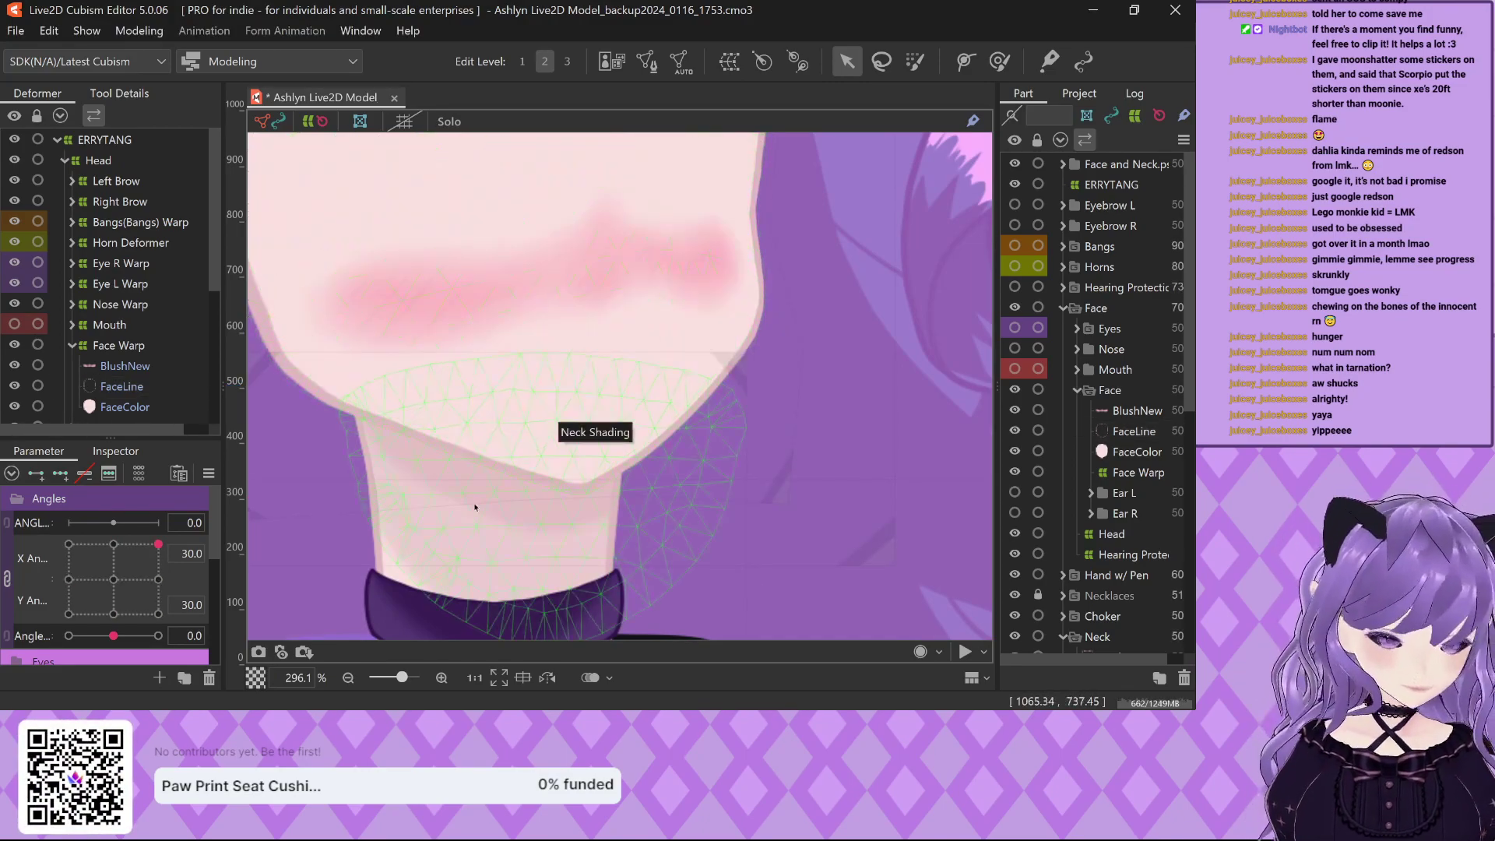
Adjust Face Warp grid points around the cheek and jaw.
scroll(474, 502, down, 2)
scroll(587, 373, up, 2)
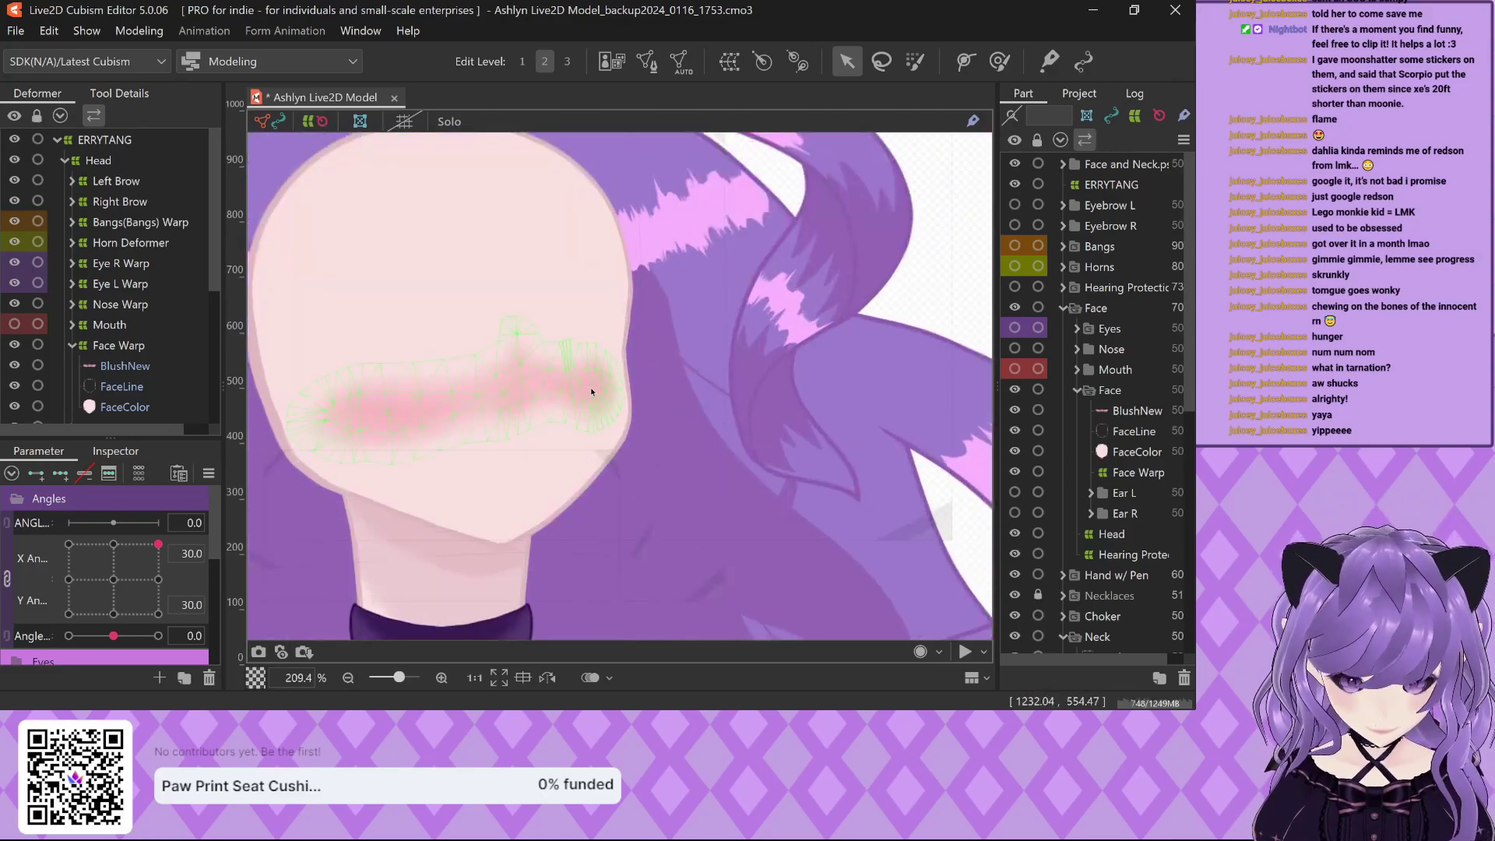
click(514, 438)
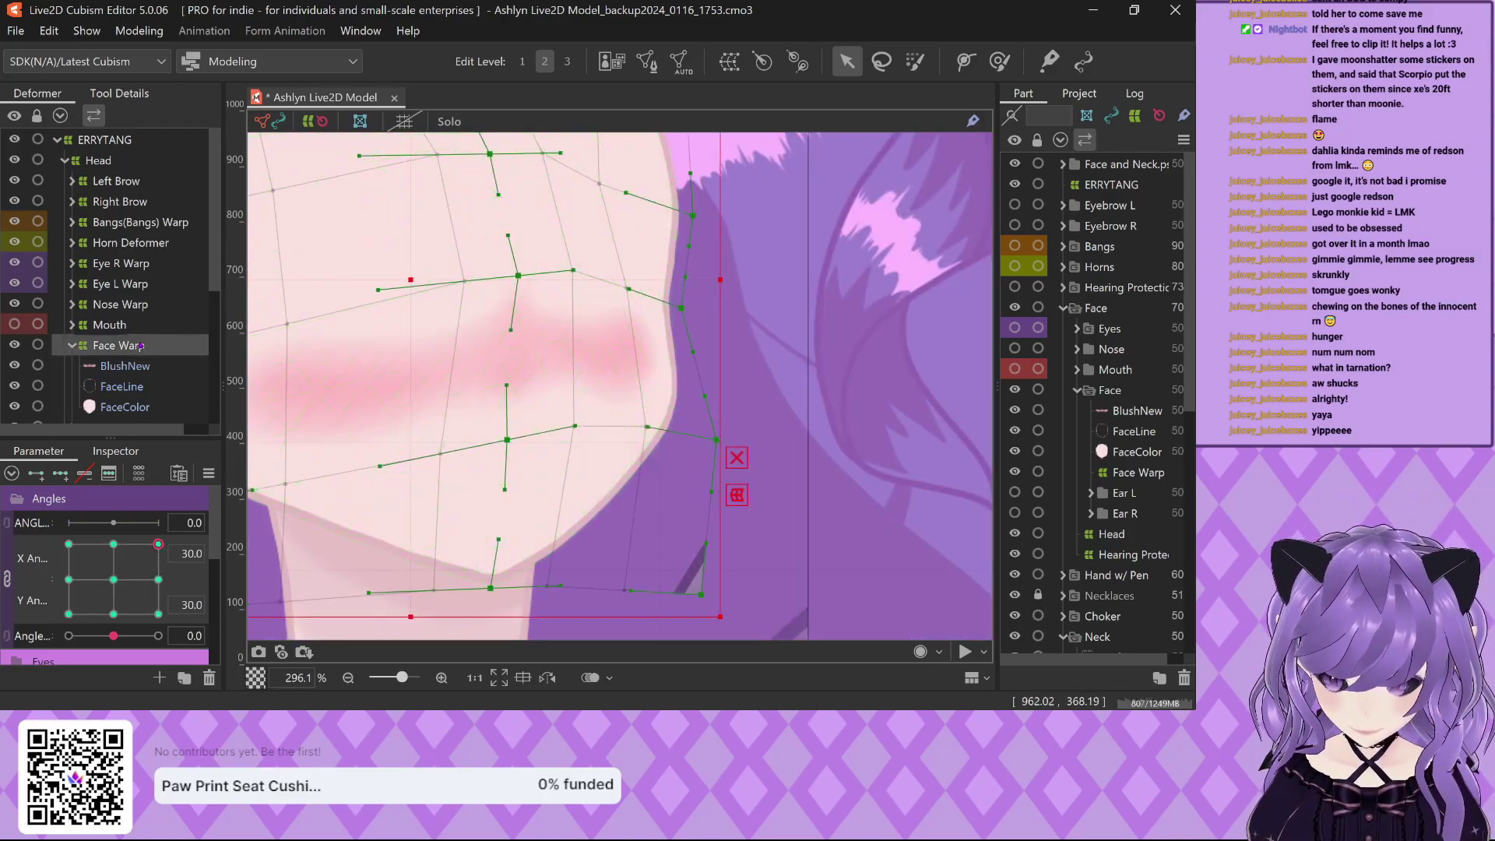
scroll(590, 444, down, 1)
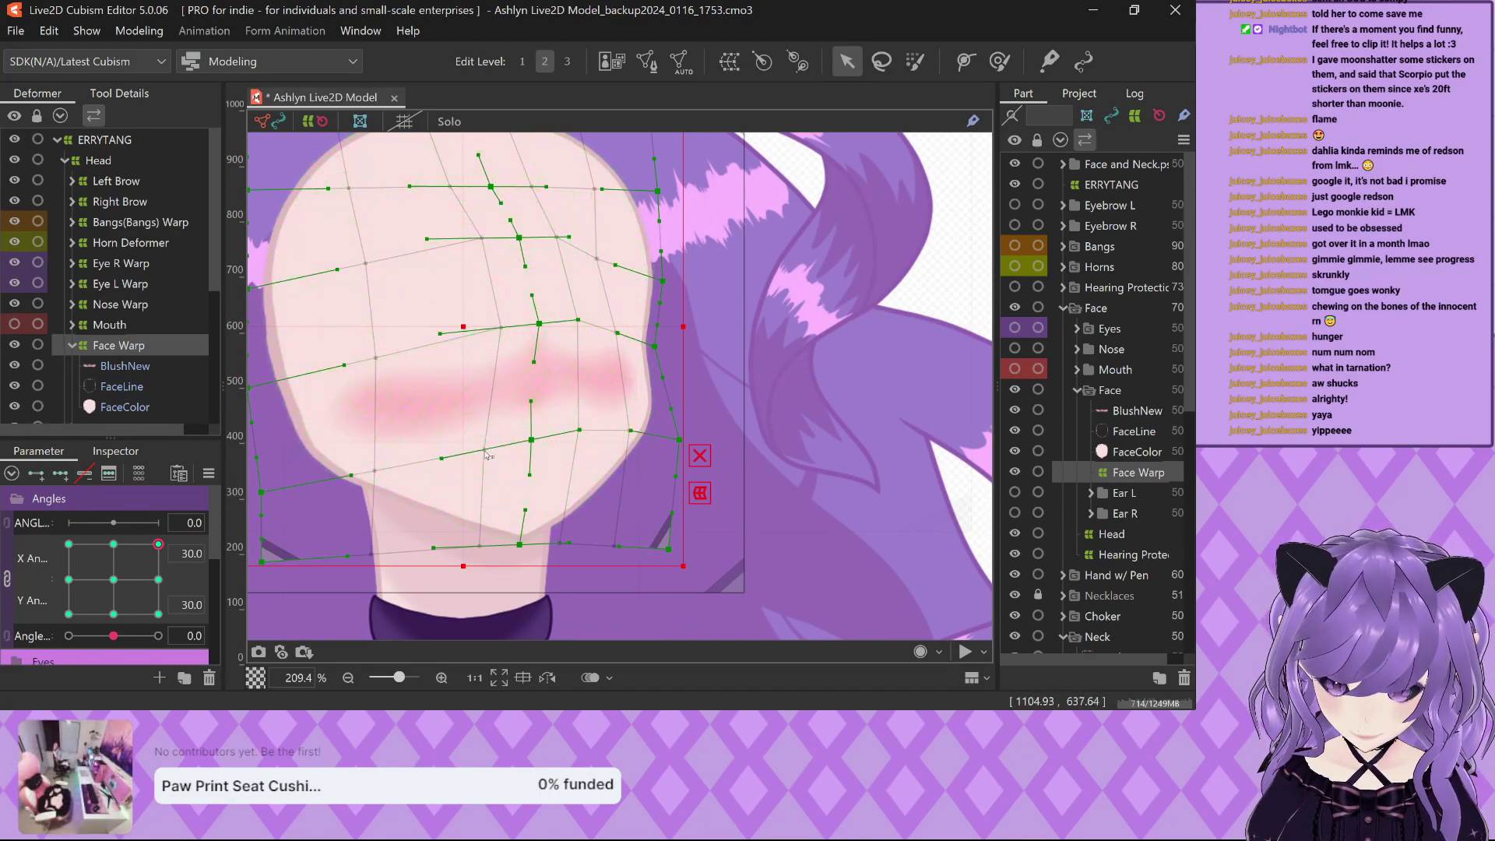
drag(487, 454, 502, 433)
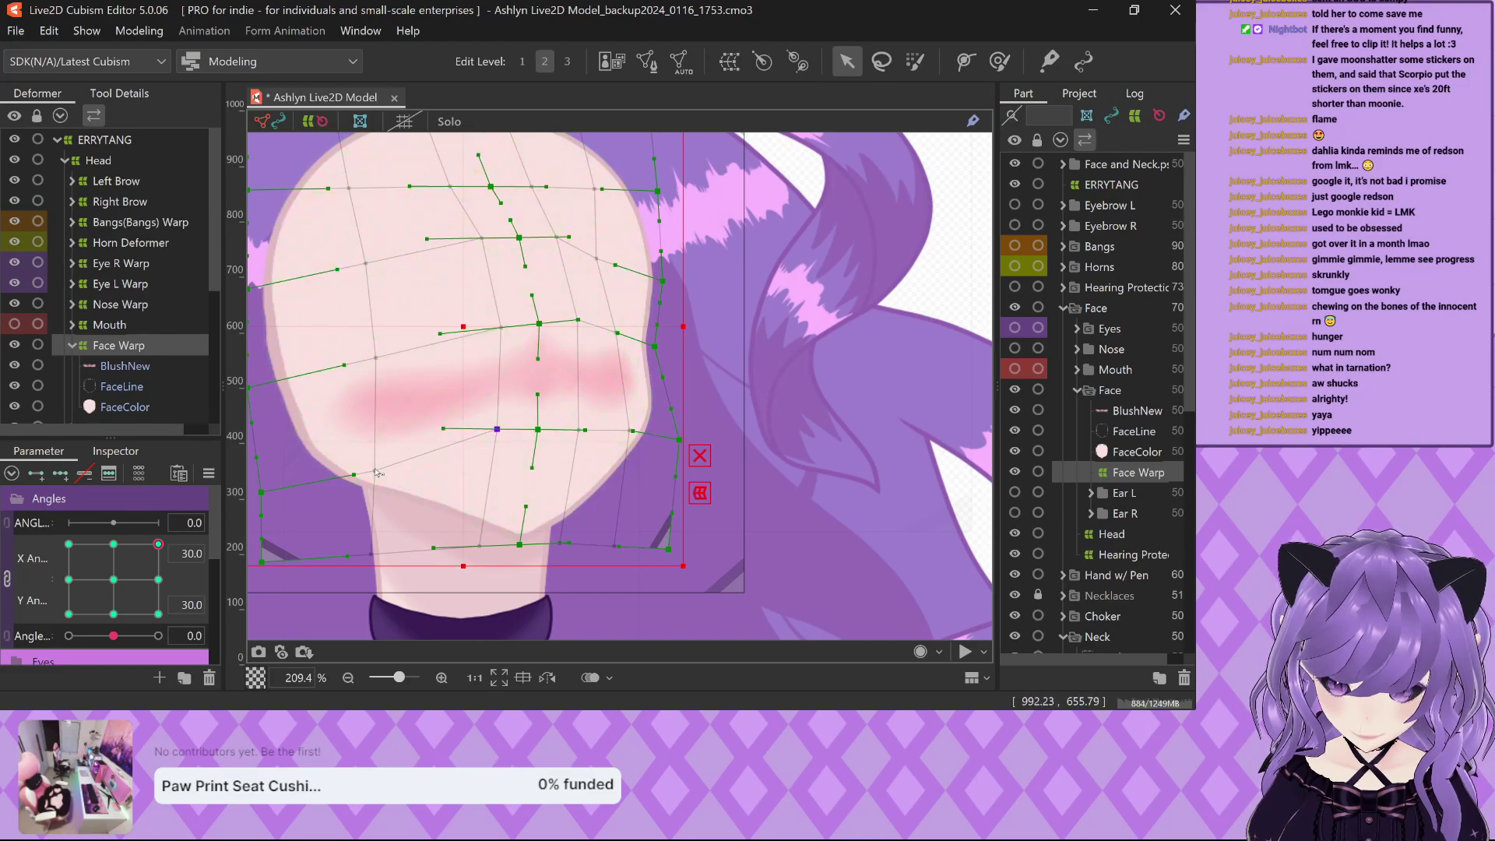
drag(376, 473, 373, 472)
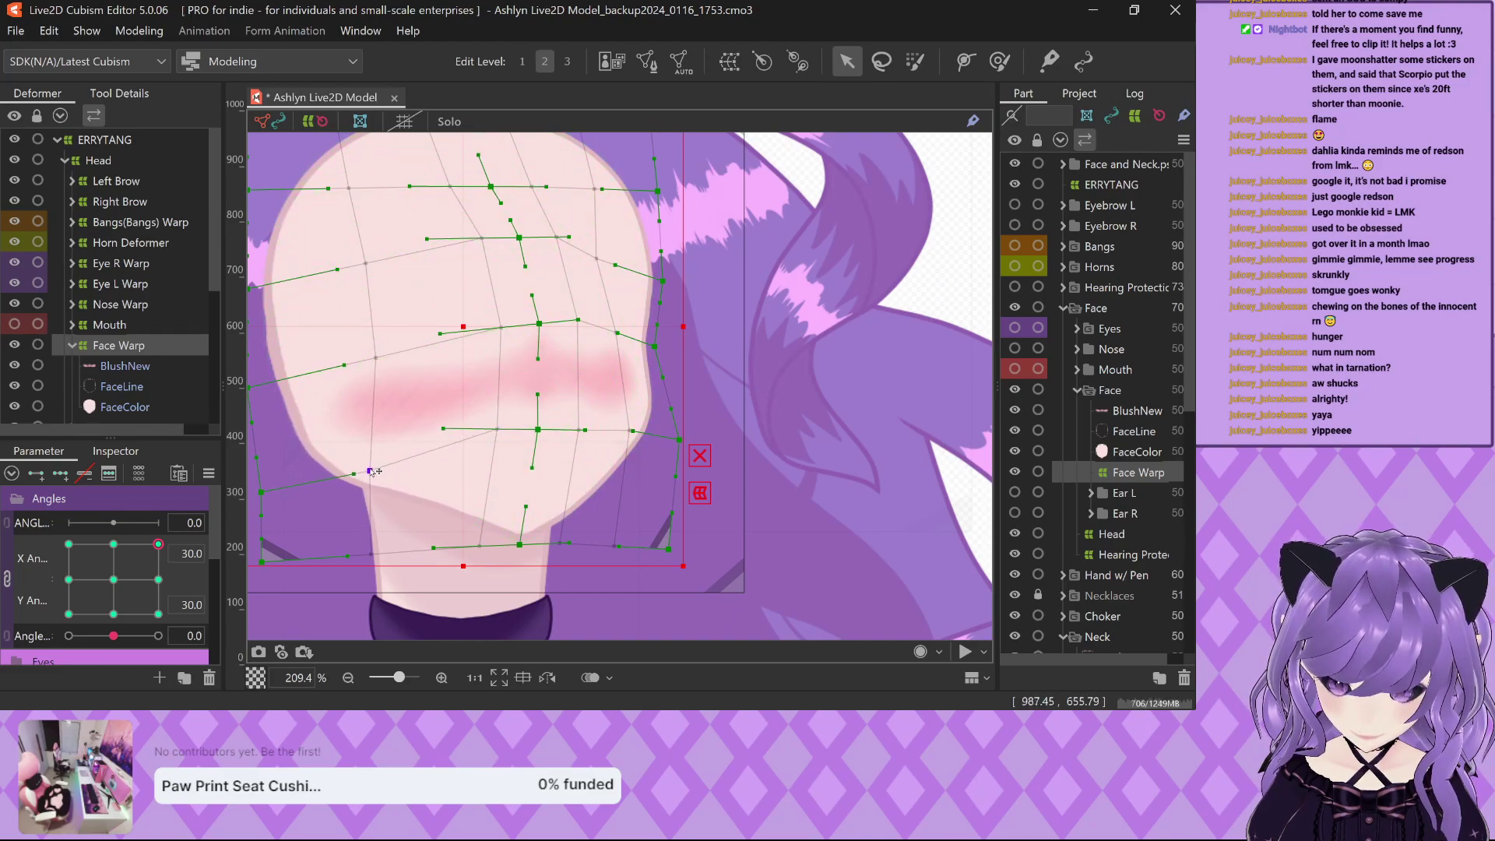
scroll(416, 492, up, 3)
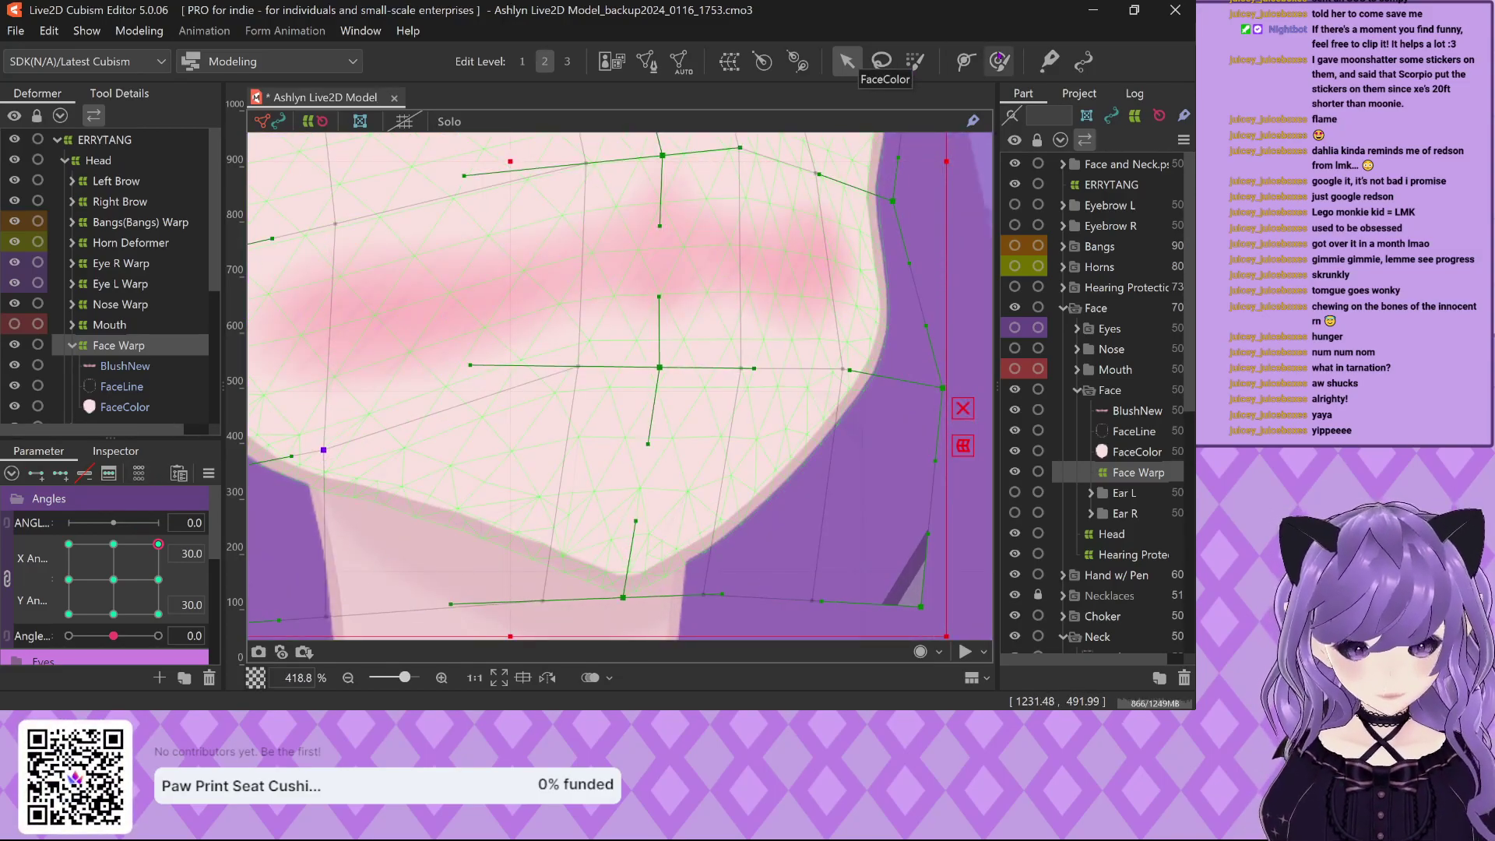
scroll(374, 458, down, 4)
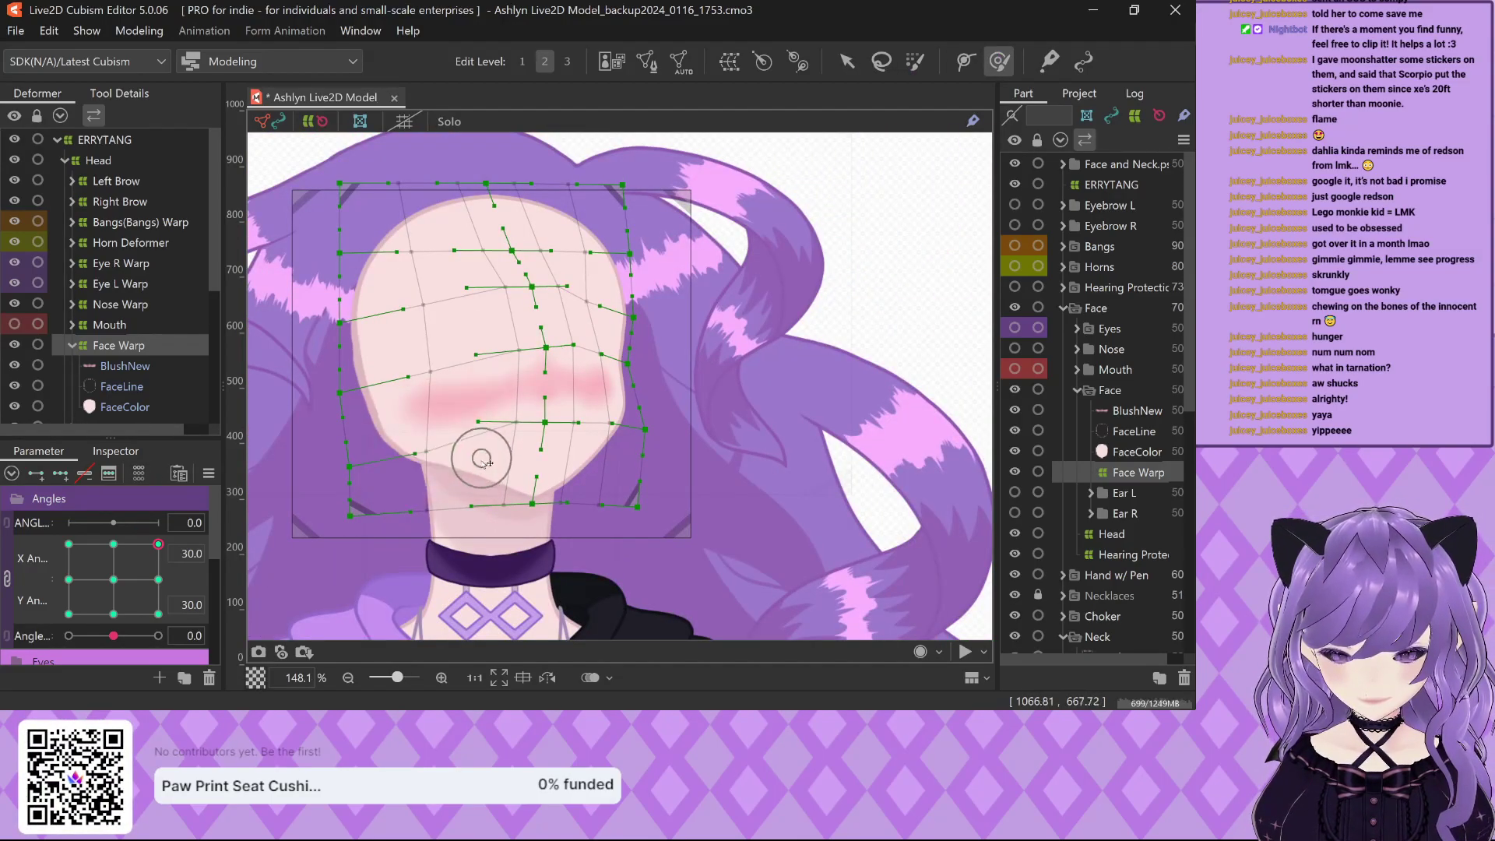
scroll(482, 461, up, 4)
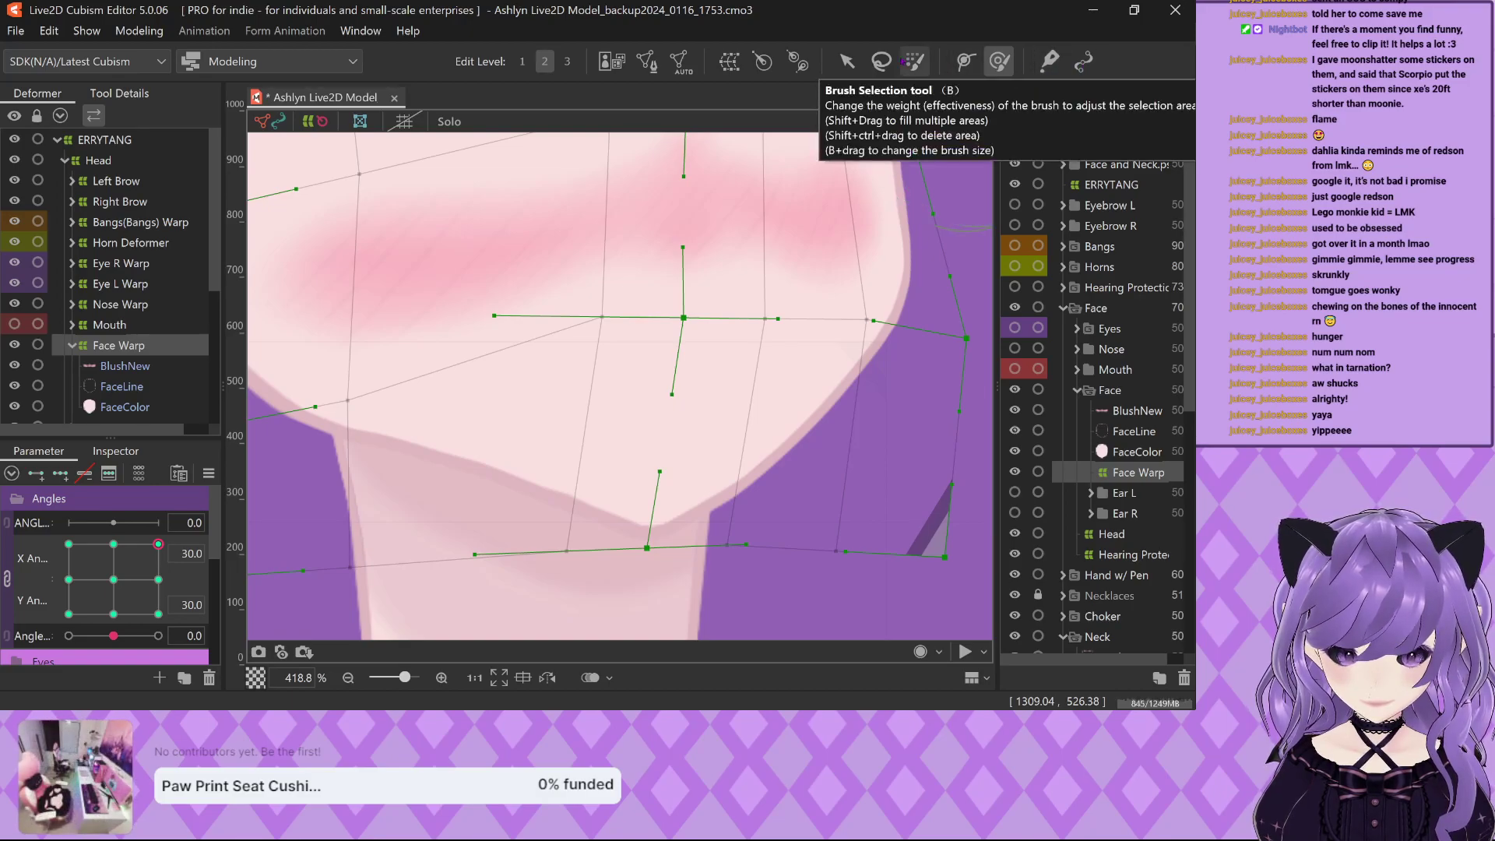
Try brush-style point selection, return to normal selection, and show the Inspector panel.
click(964, 61)
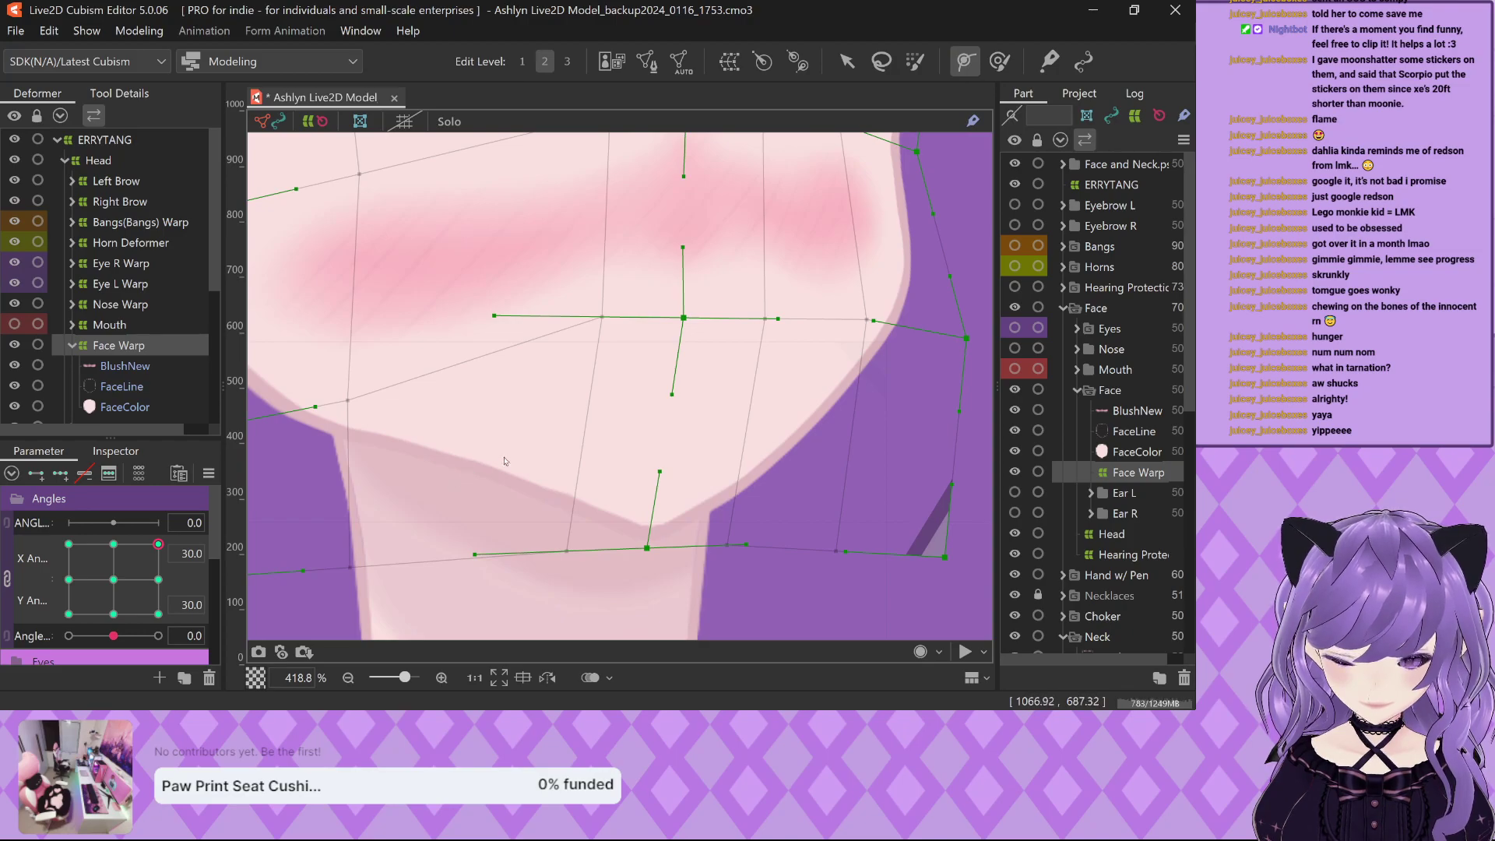
scroll(503, 461, down, 2)
click(846, 61)
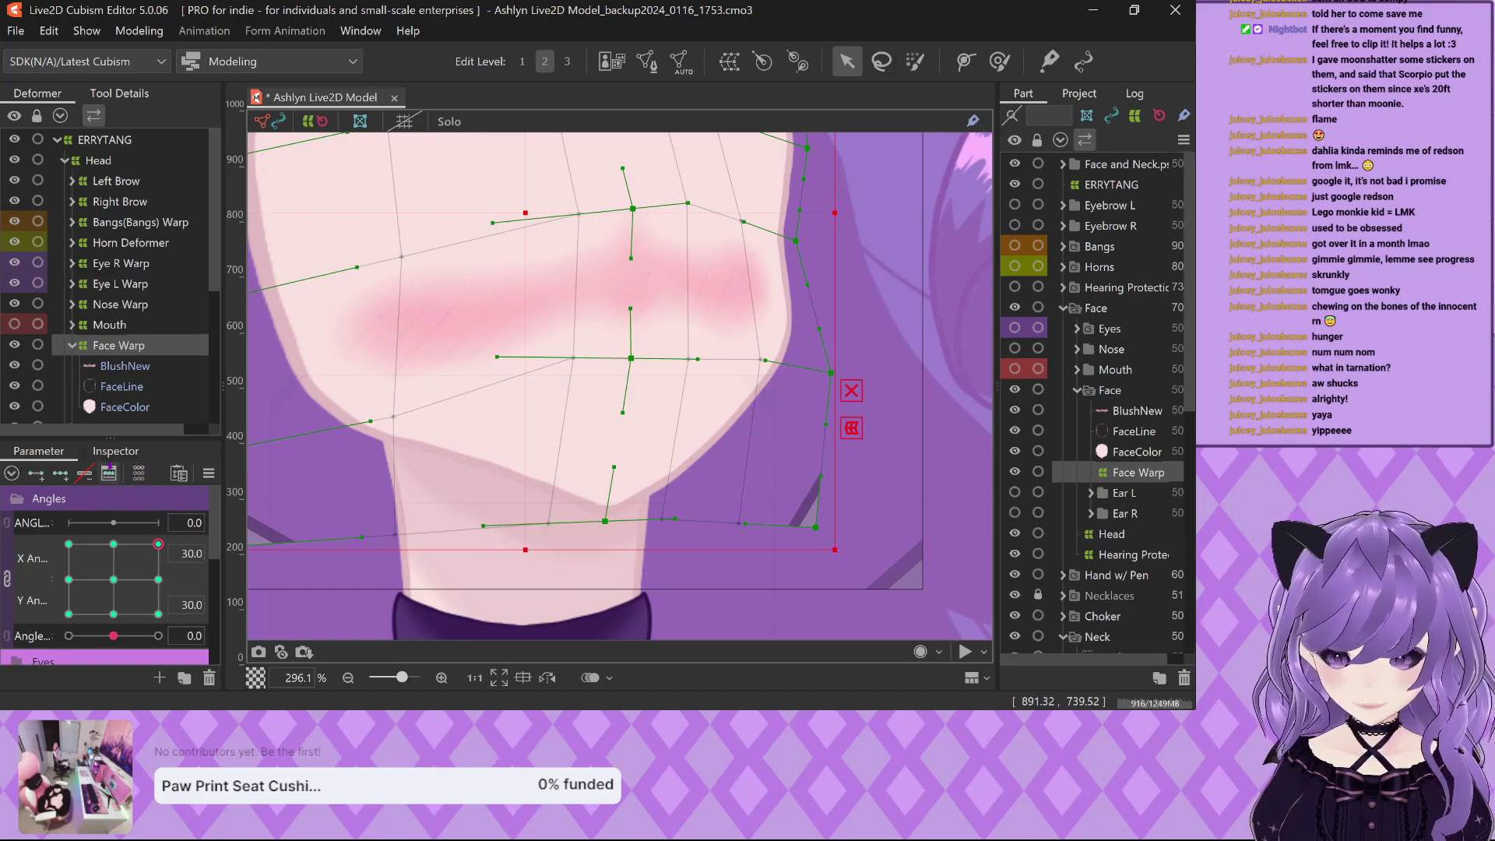
click(116, 452)
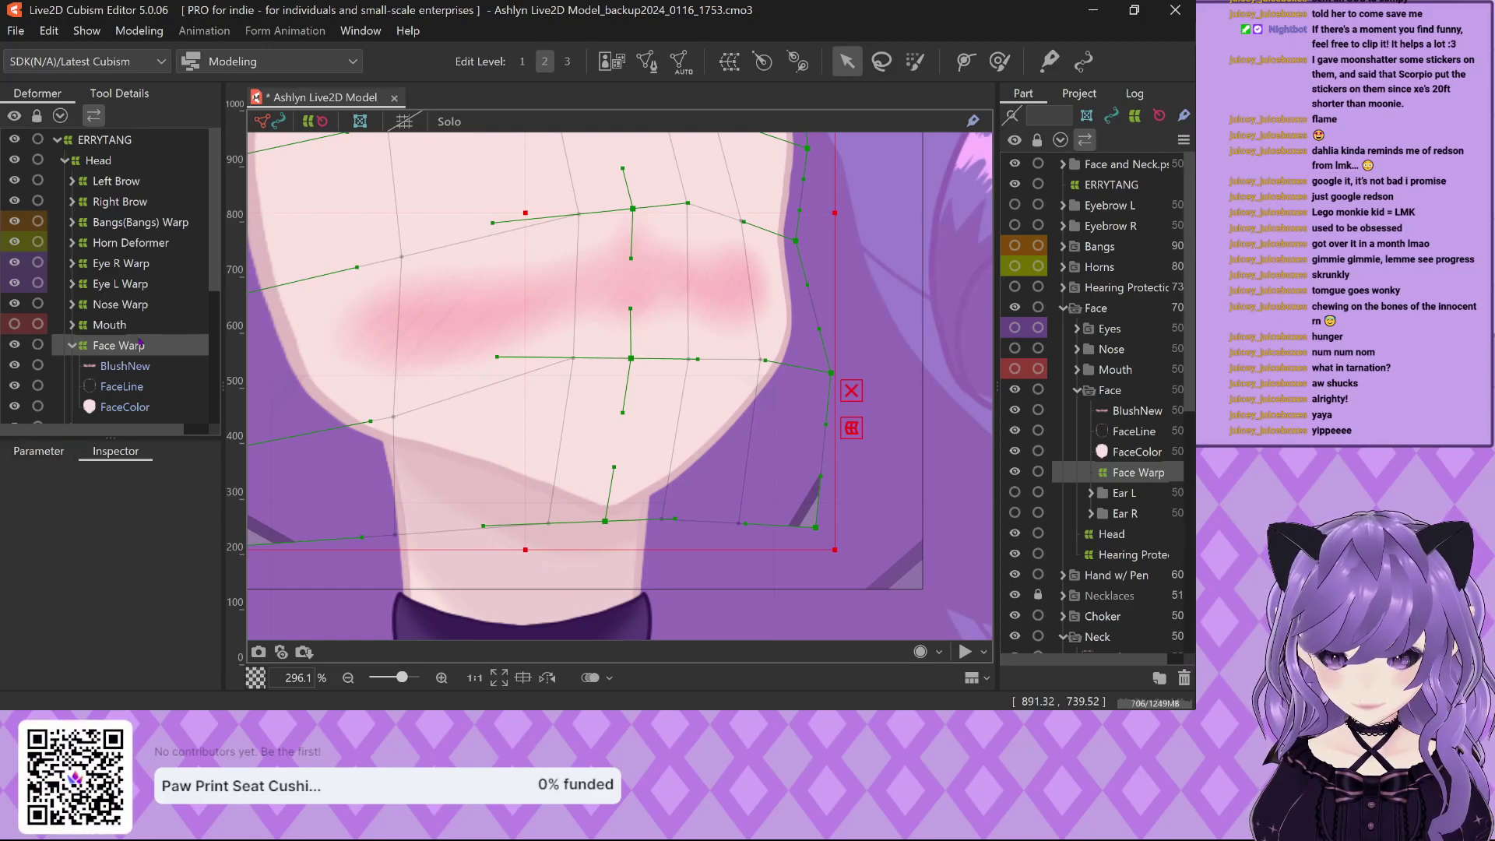
Show Face Warp's properties in a widened panel and set its height divisions to 10.
click(140, 344)
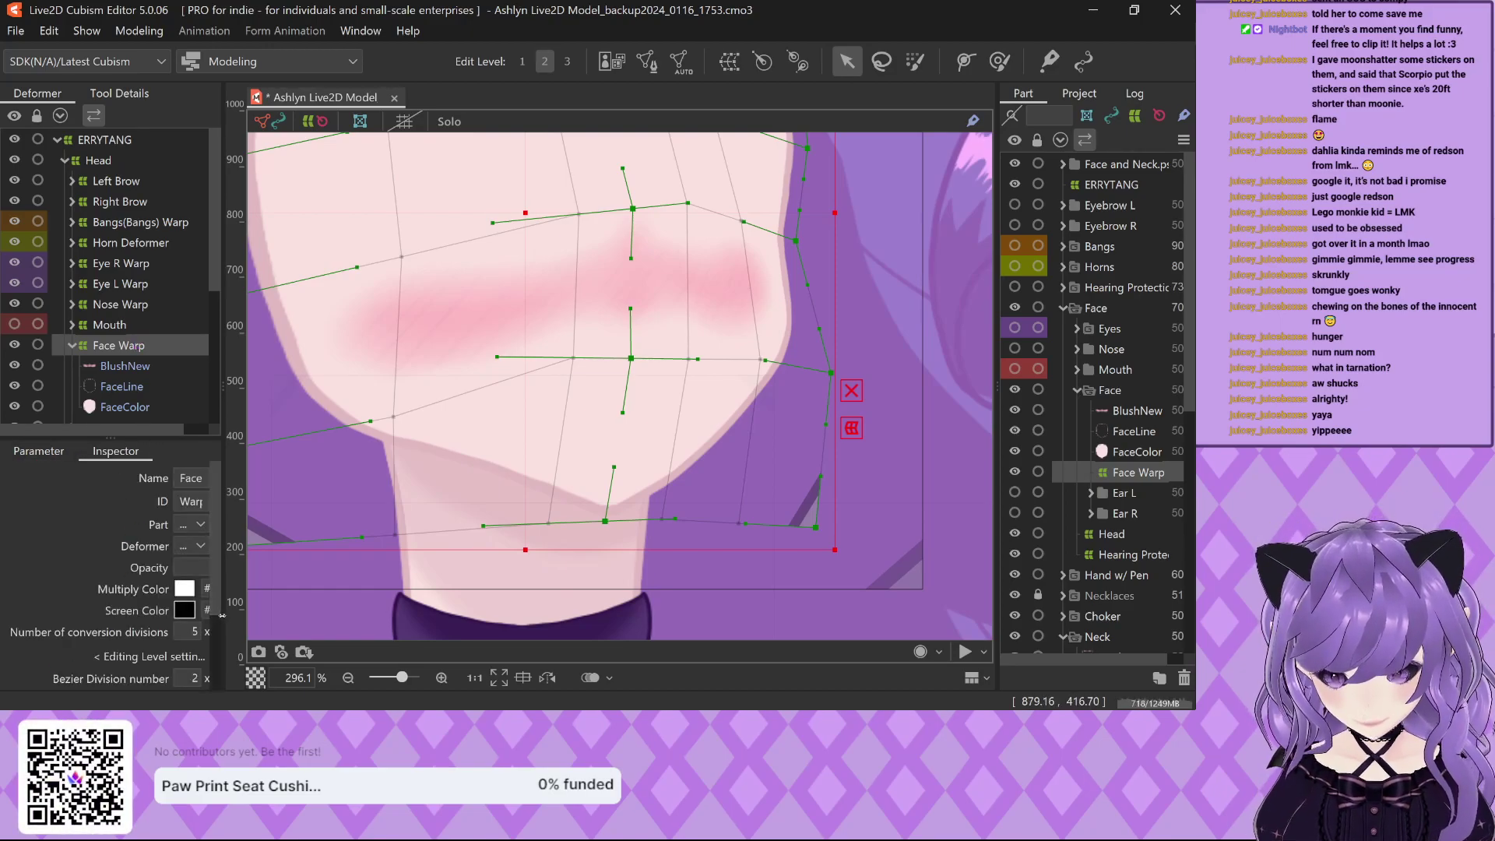
drag(222, 616, 311, 584)
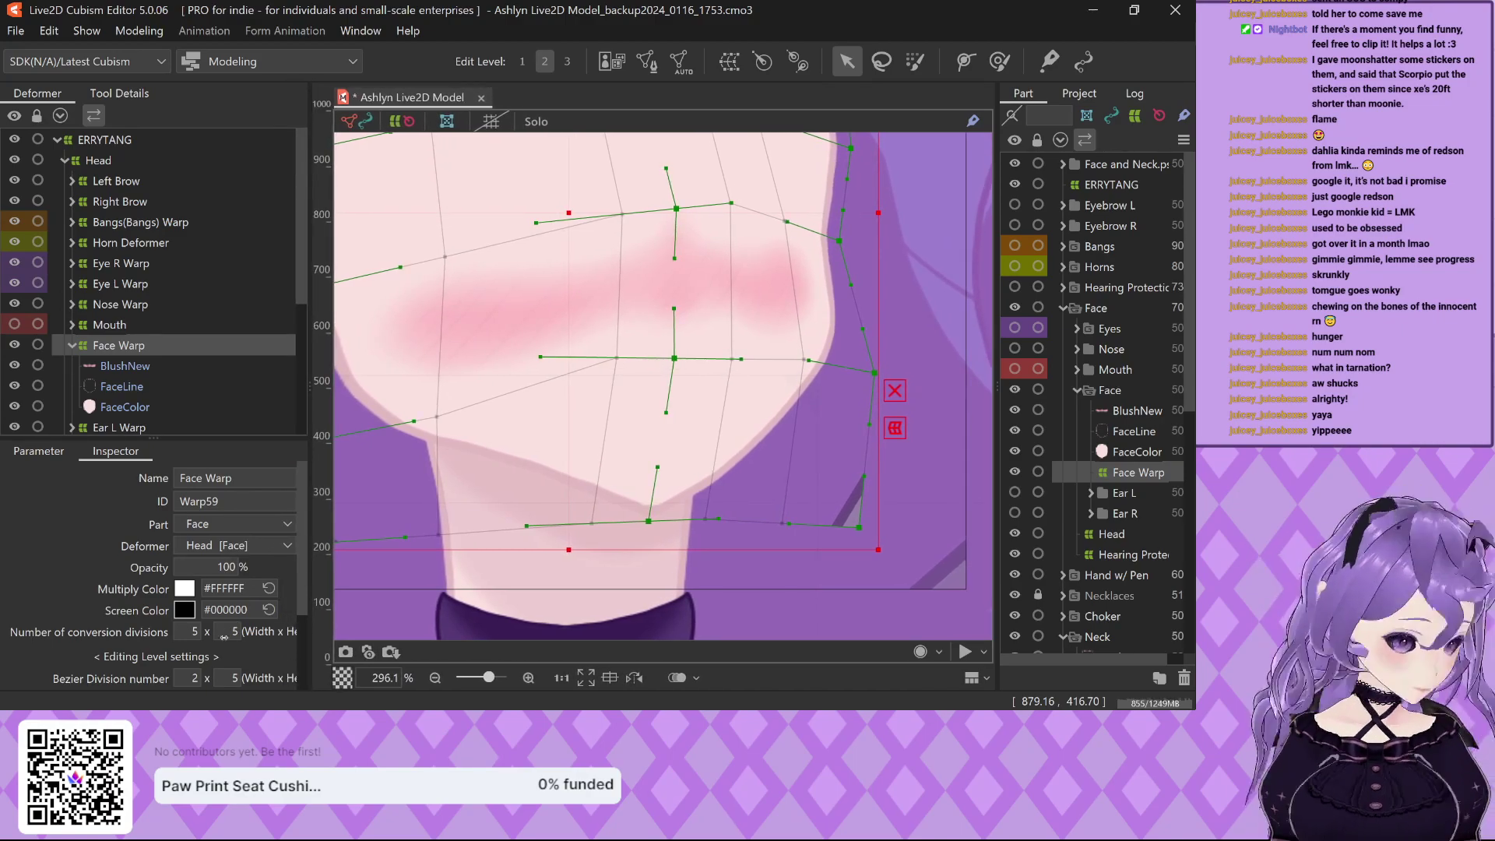
scroll(226, 576, down, 2)
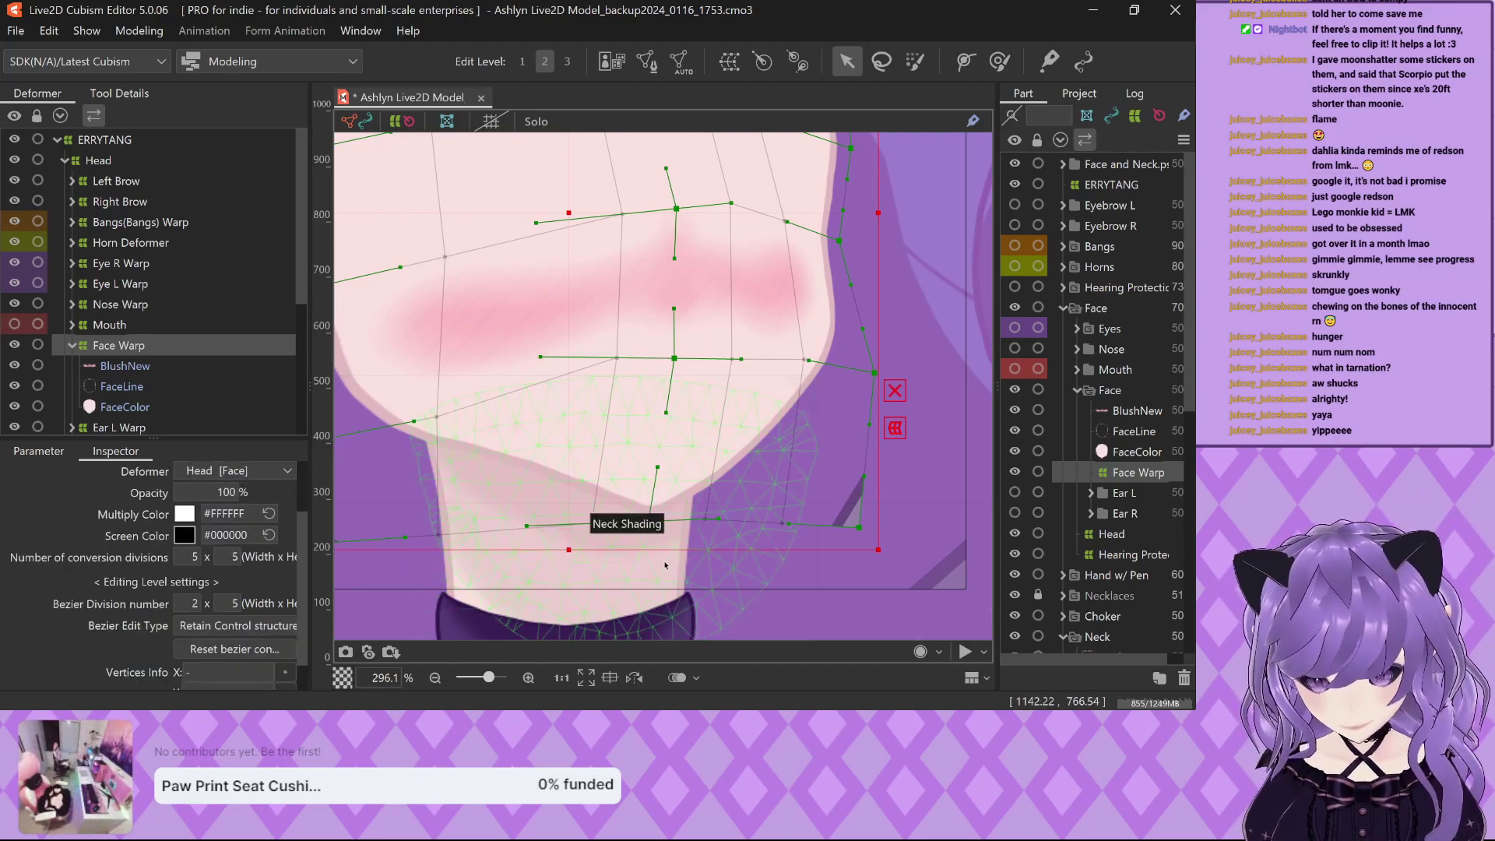
scroll(666, 566, down, 3)
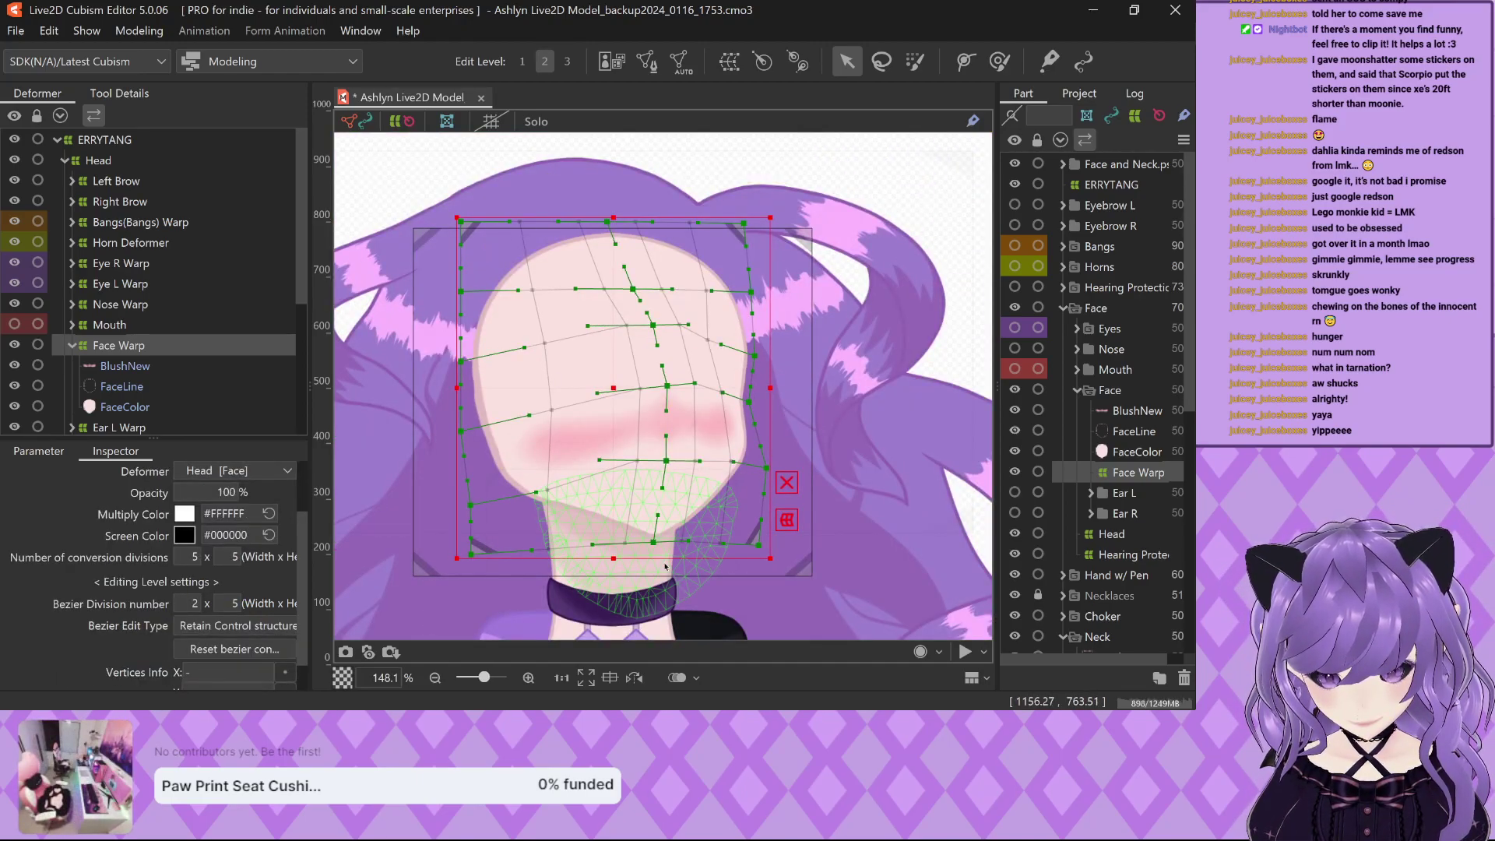
scroll(678, 470, up, 2)
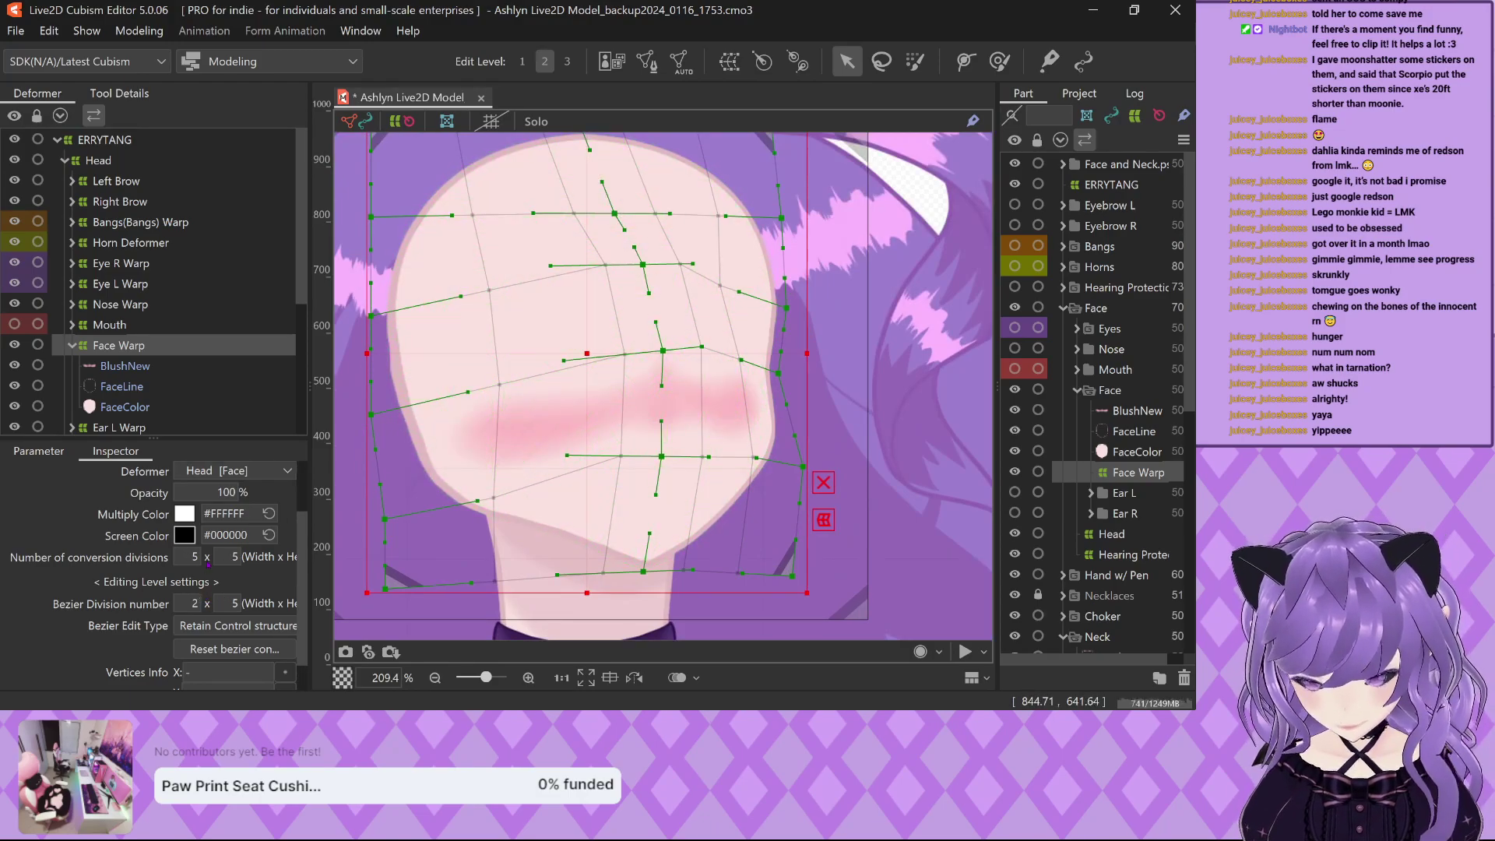
double_click(231, 556)
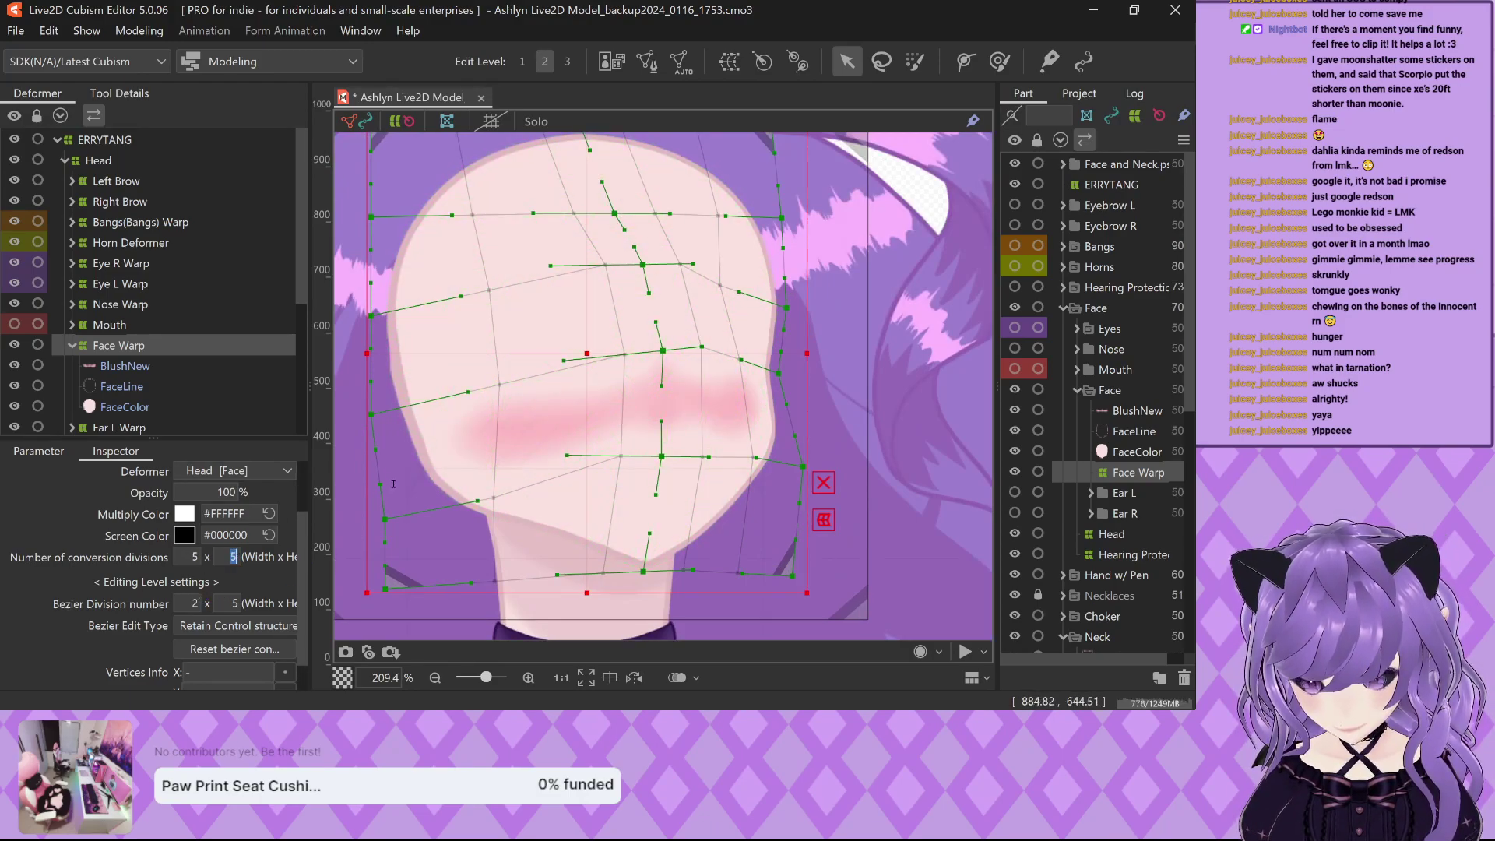
text(10)
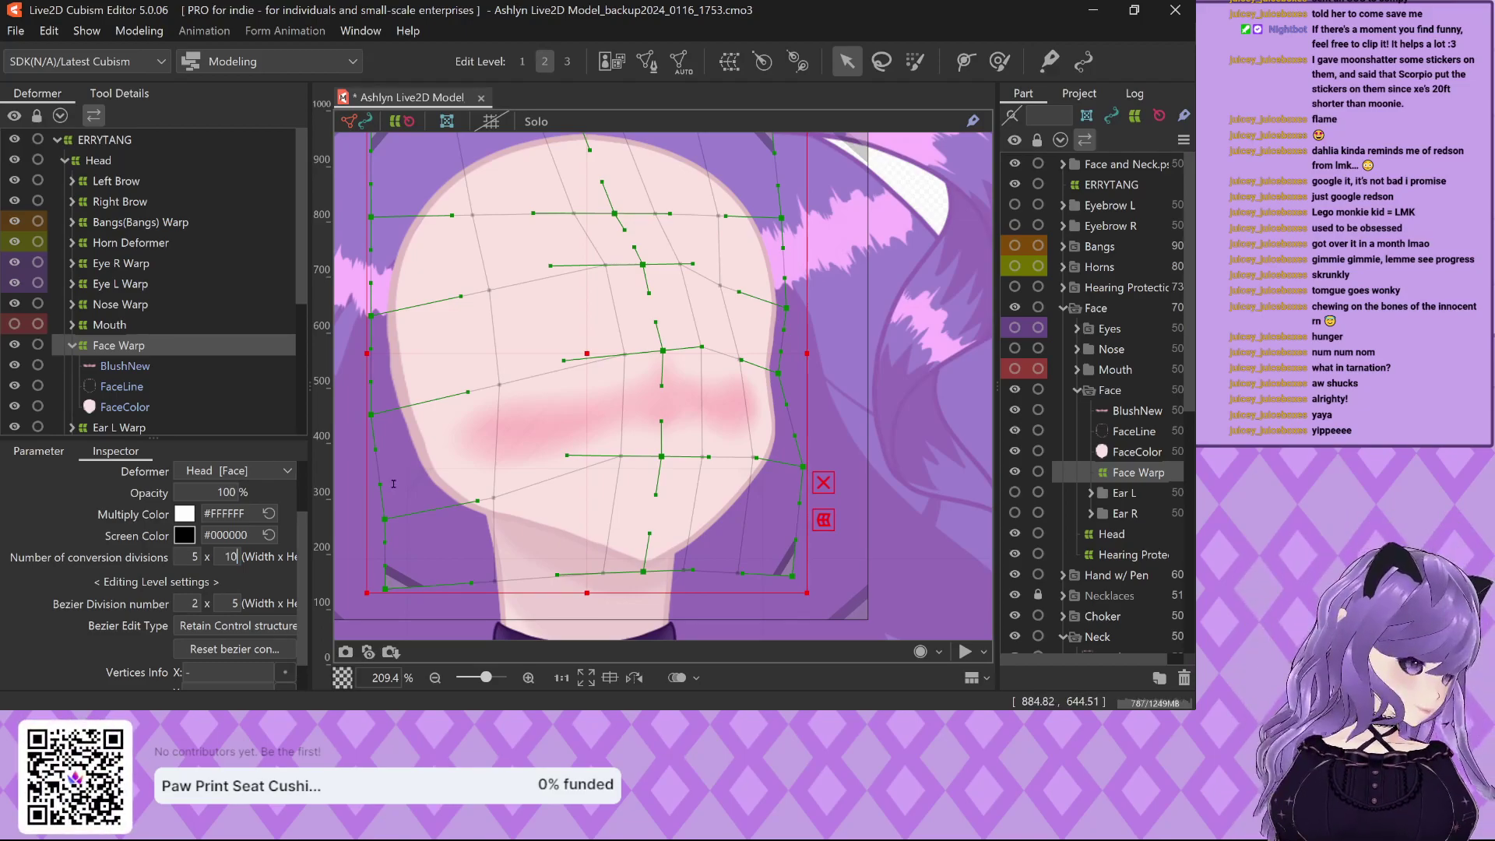
key(Return)
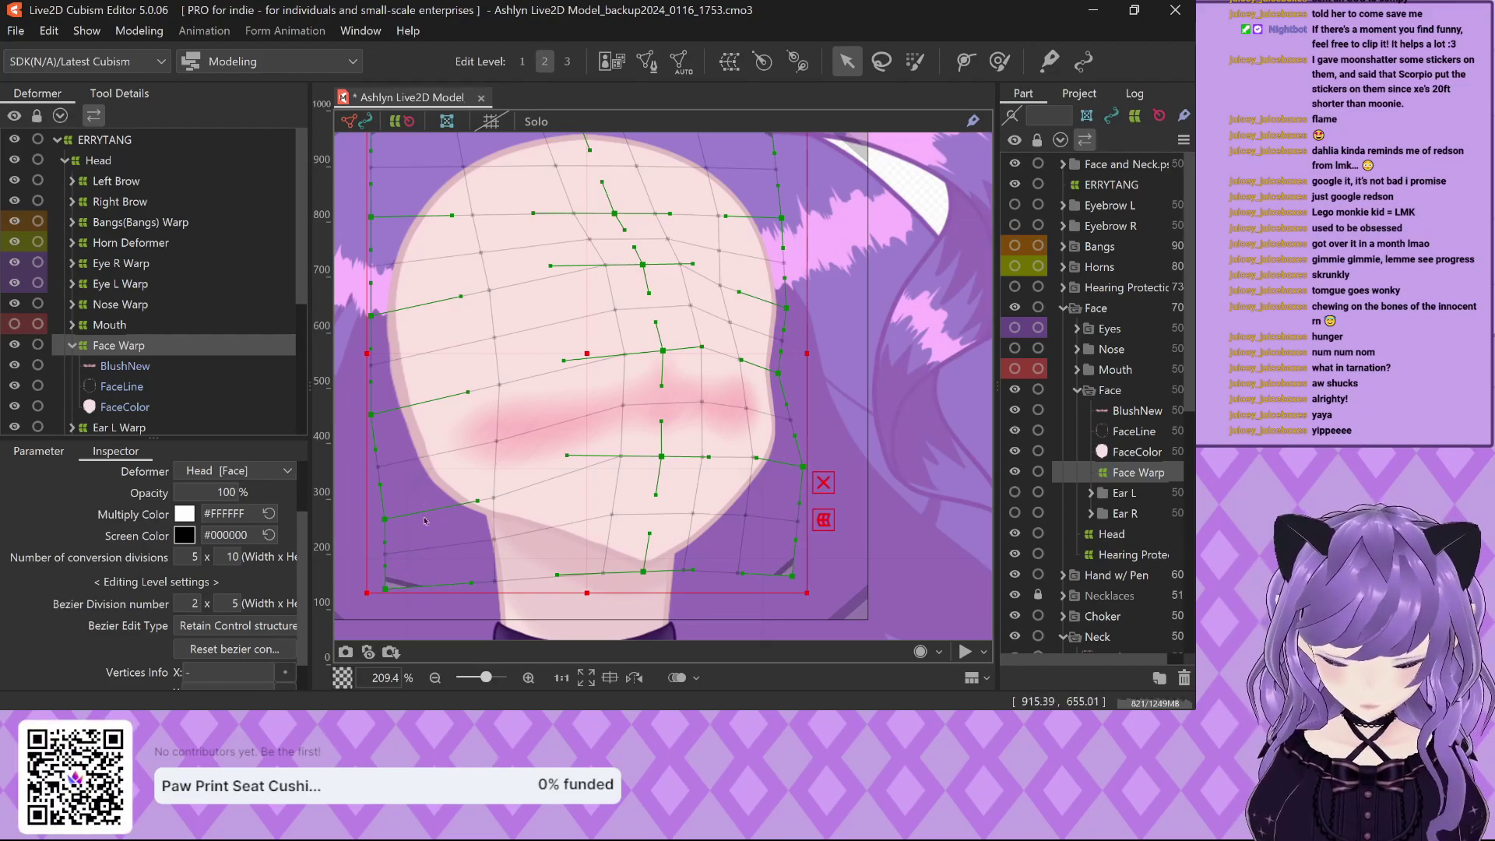
Pull two Face Warp grid points down along the jaw.
scroll(424, 521, up, 5)
mouse_move(507, 511)
mouse_down()
mouse_move(497, 544)
mouse_move(502, 530)
mouse_up()
scroll(418, 500, down, 2)
scroll(627, 470, up, 1)
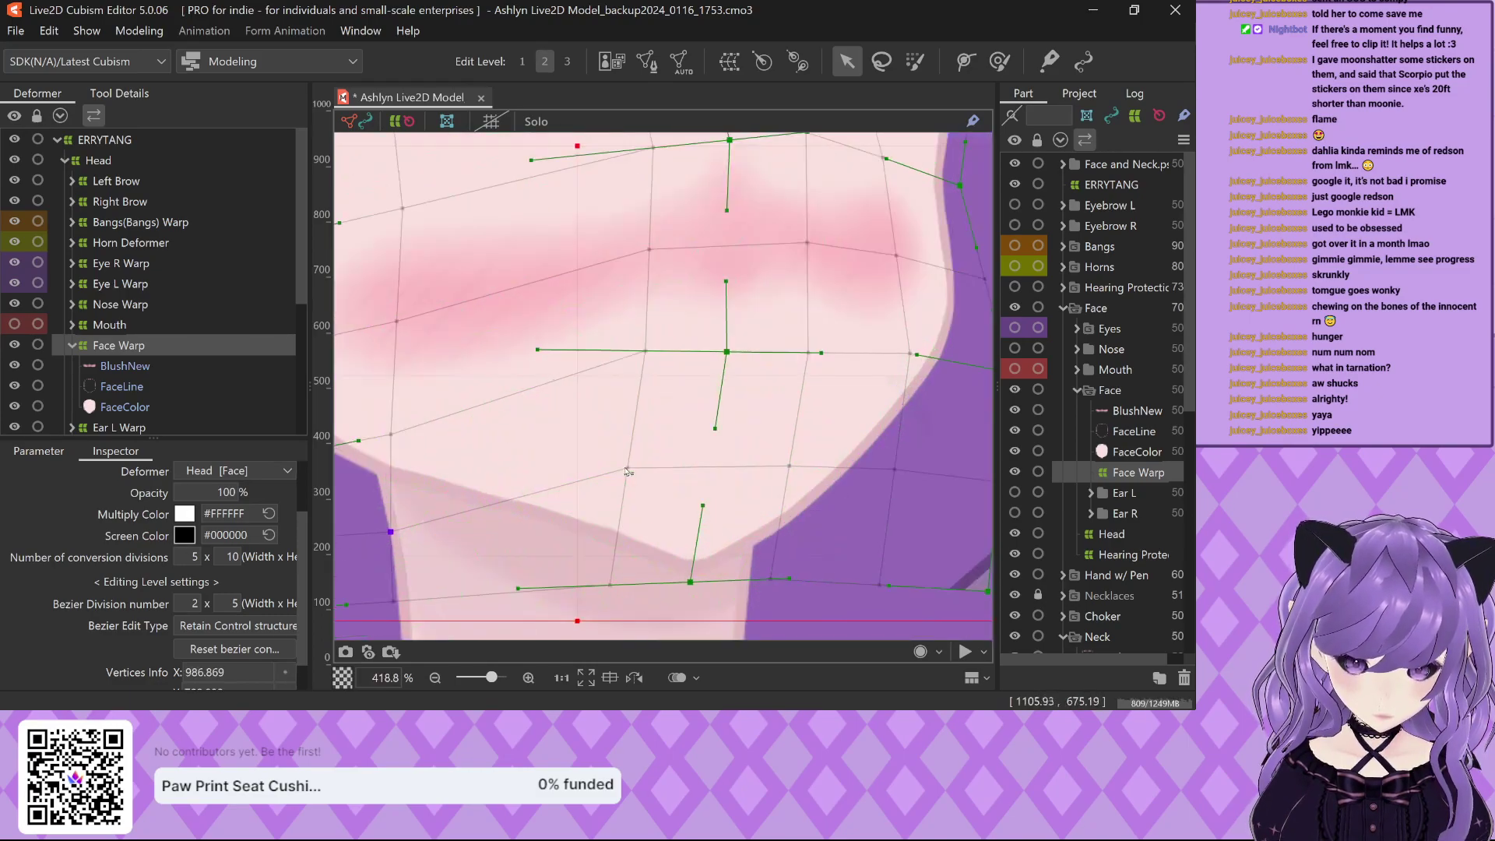
mouse_move(627, 471)
mouse_down()
mouse_move(614, 484)
mouse_move(630, 488)
mouse_up()
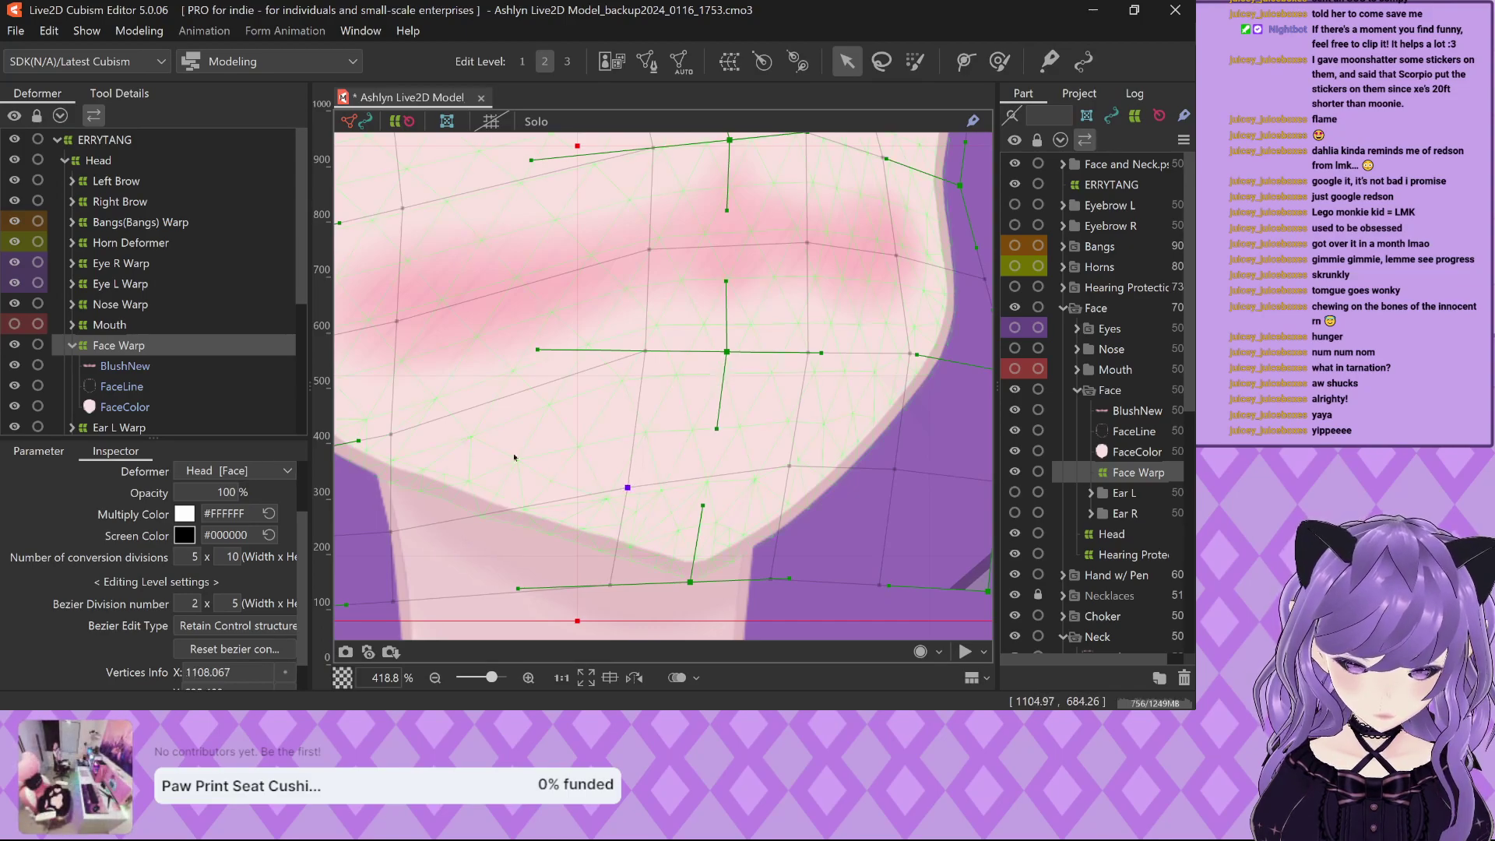
scroll(514, 457, down, 6)
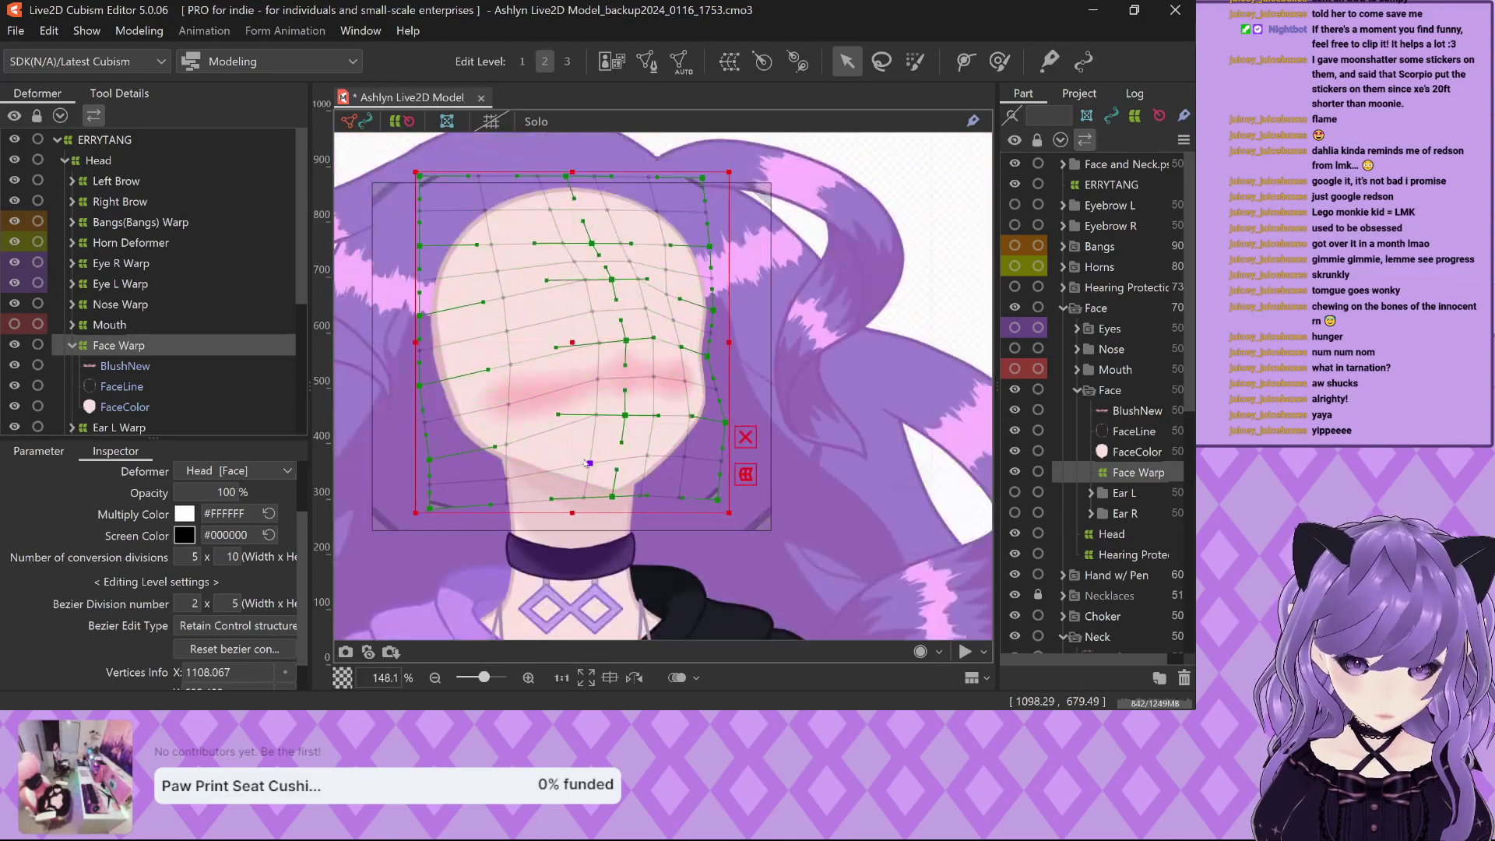
scroll(588, 461, up, 2)
scroll(584, 455, down, 3)
scroll(576, 445, up, 4)
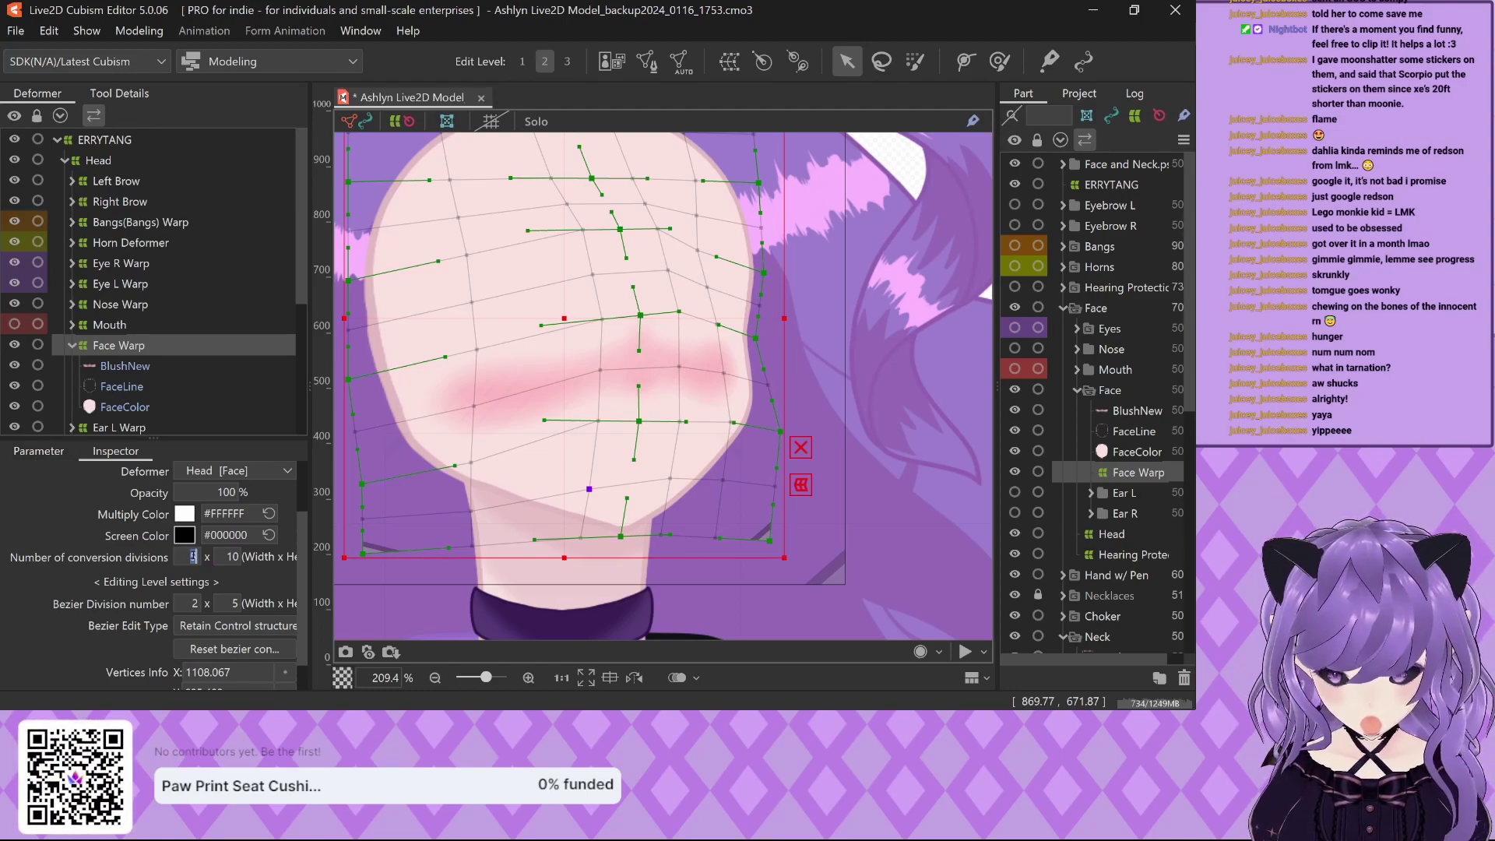
Set Face Warp's conversion divisions to 5 × 5.
text(5)
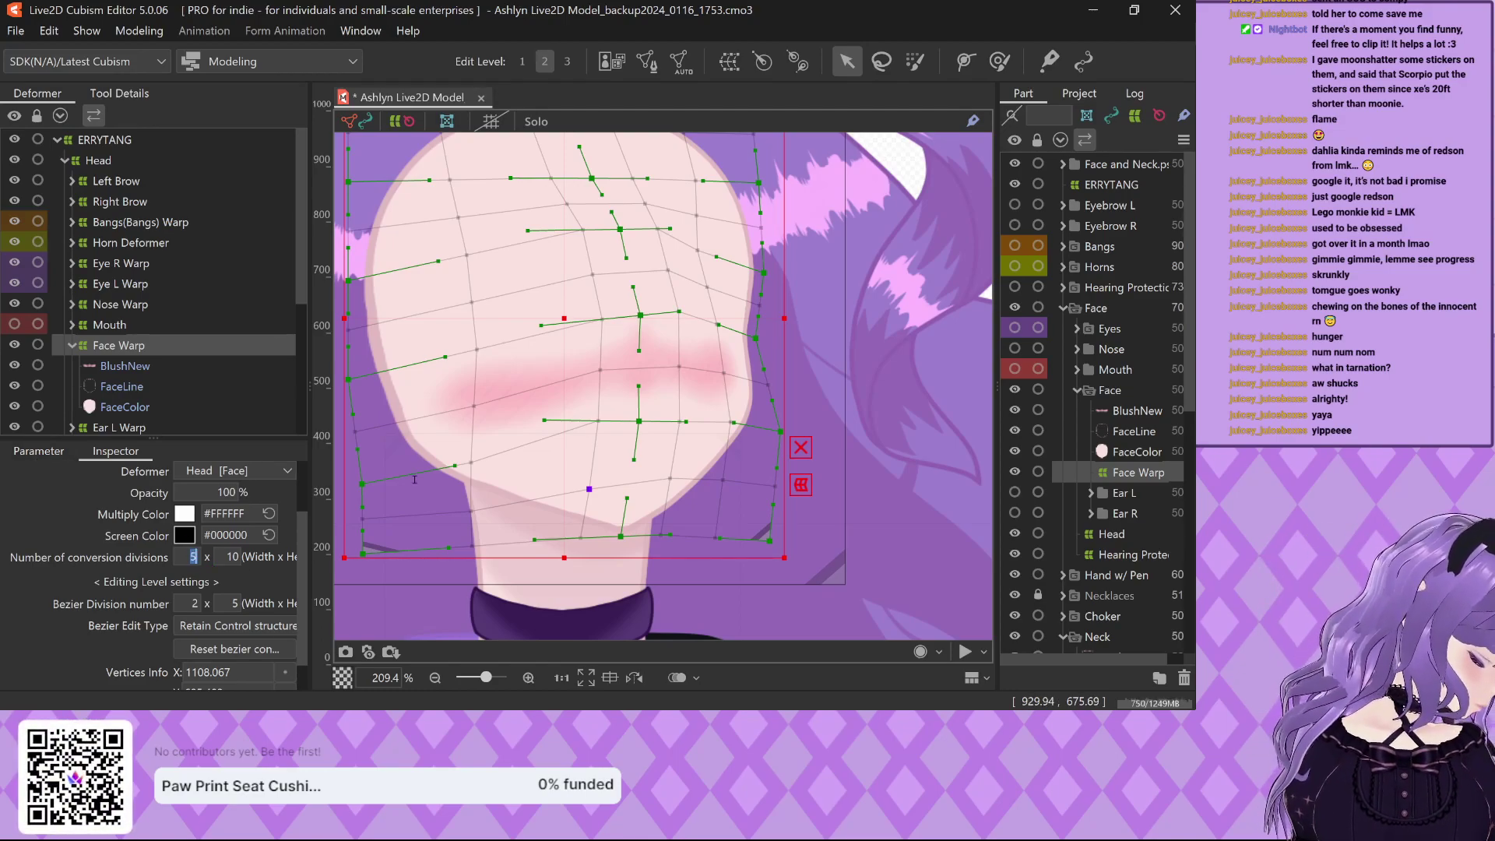
double_click(234, 556)
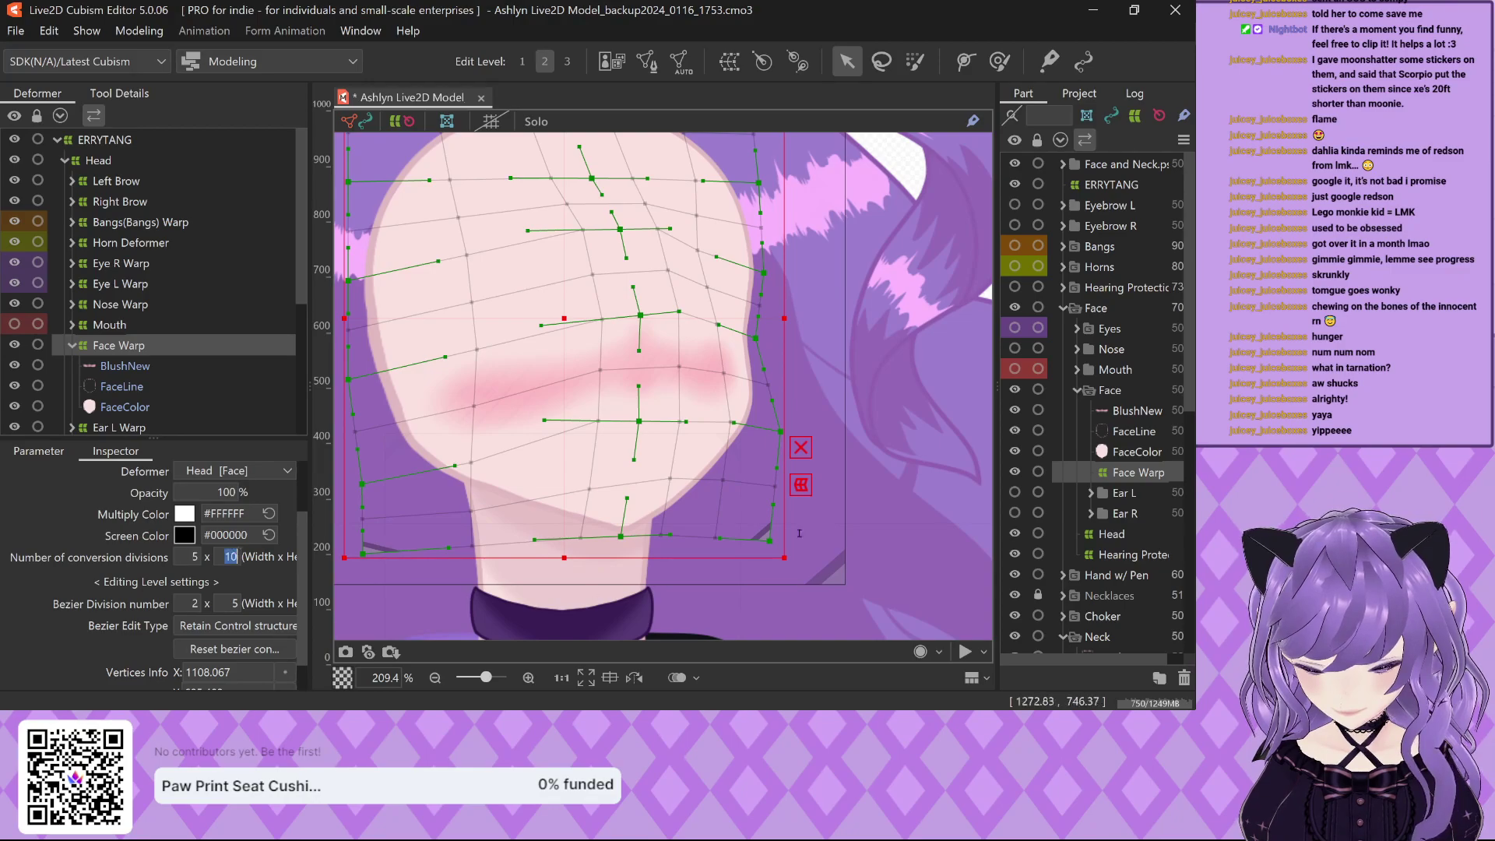
text(5)
key(Return)
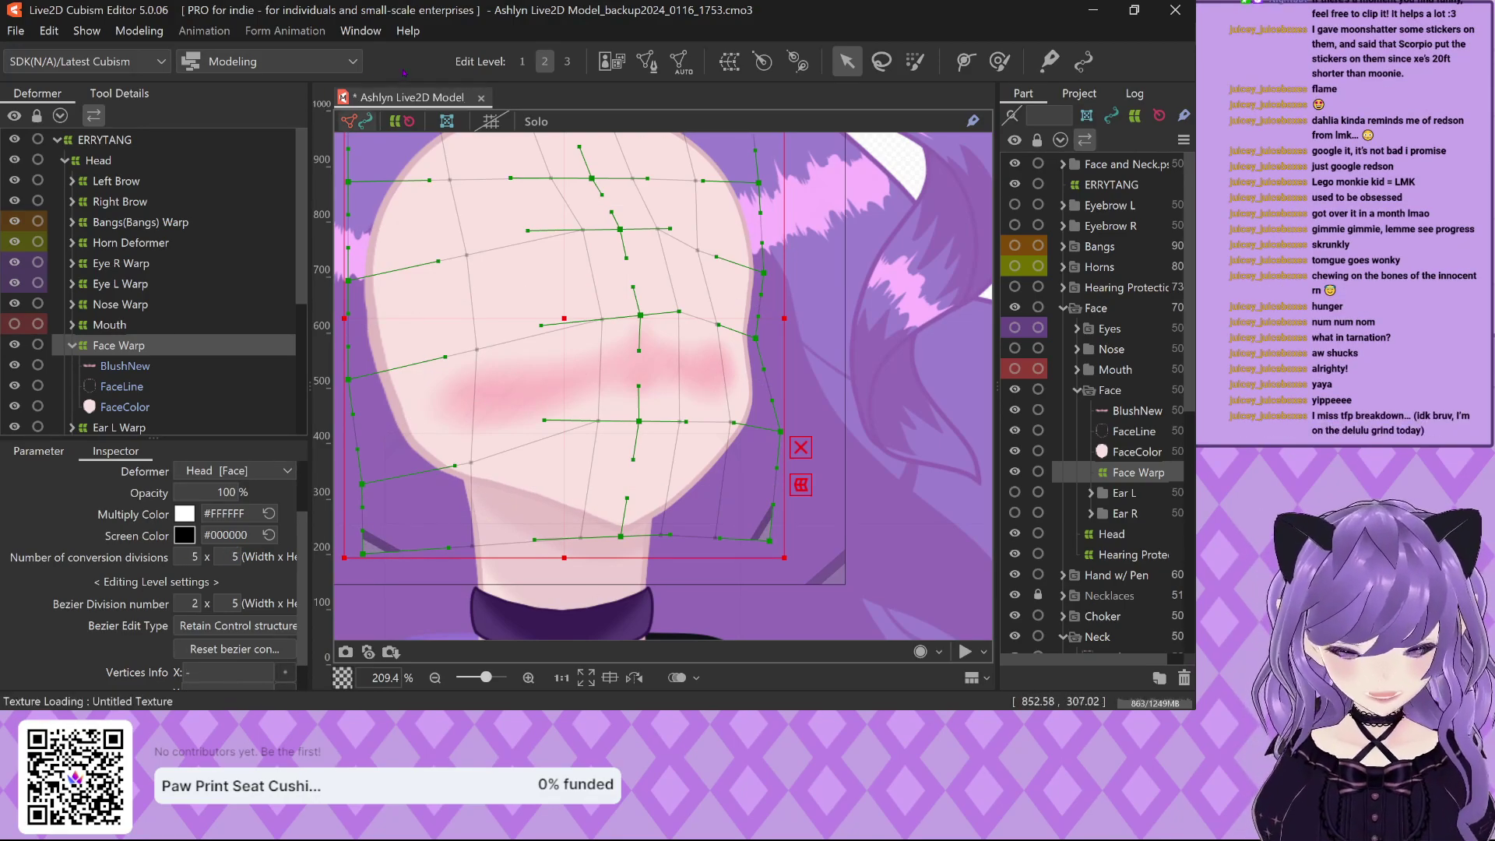
Switch to Edit Level 3 and set Face Warp's conversion divisions to 10 × 10.
scroll(393, 259, down, 3)
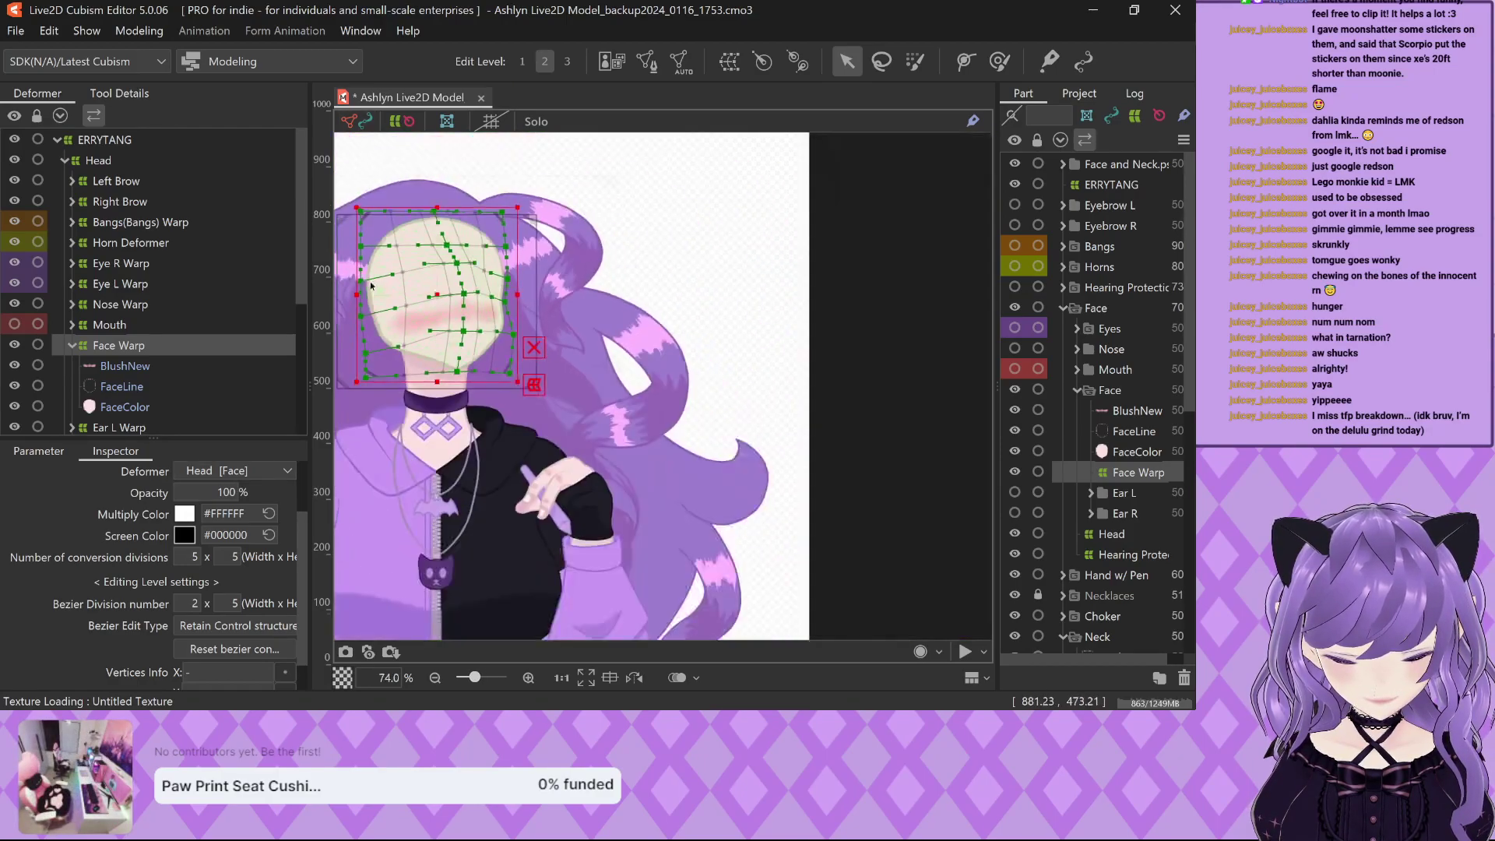
click(569, 61)
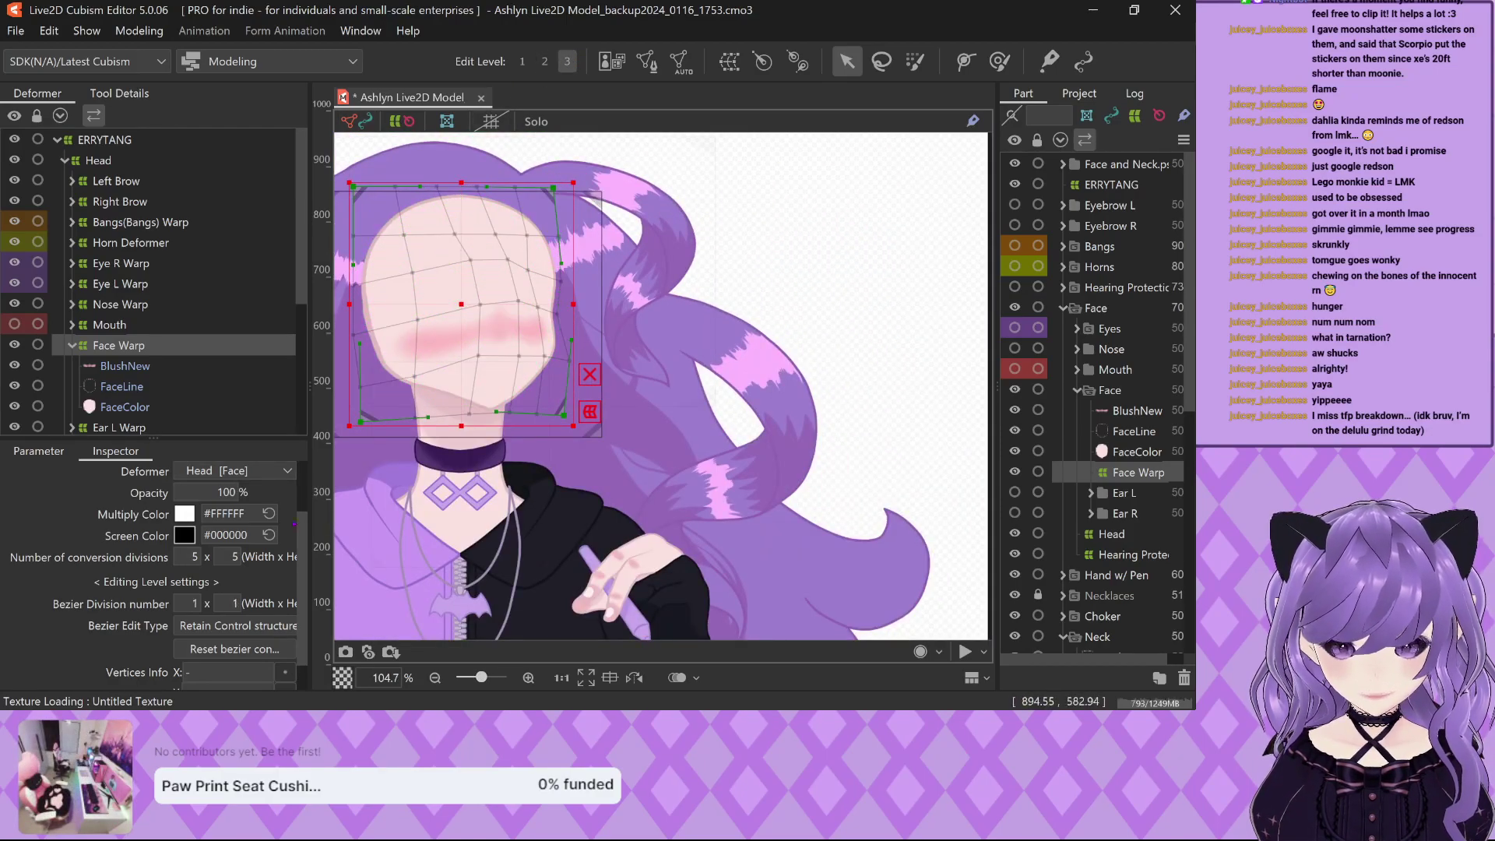
scroll(399, 377, up, 3)
click(195, 557)
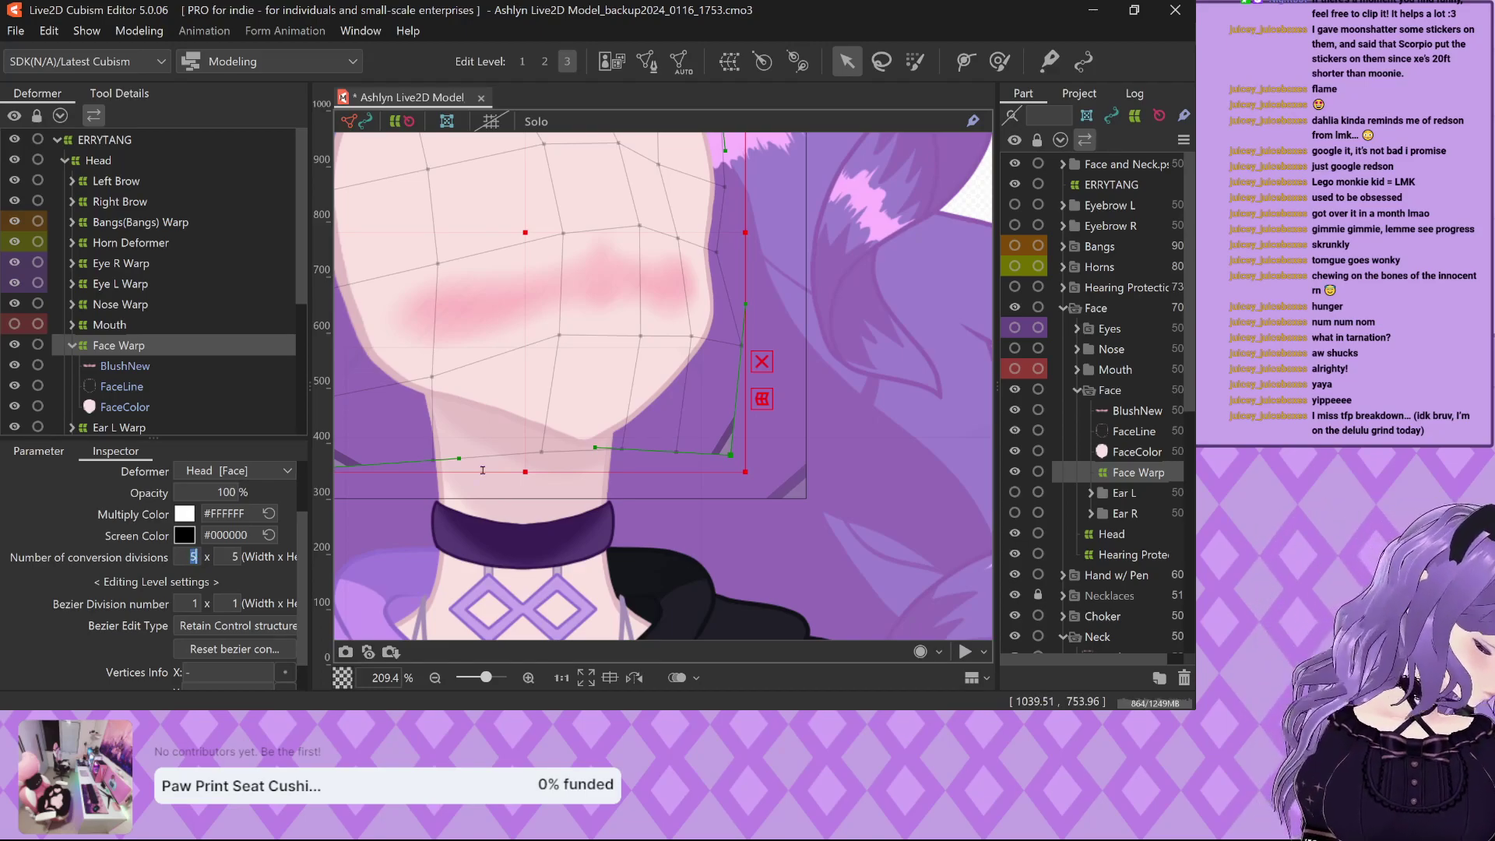
key(Return)
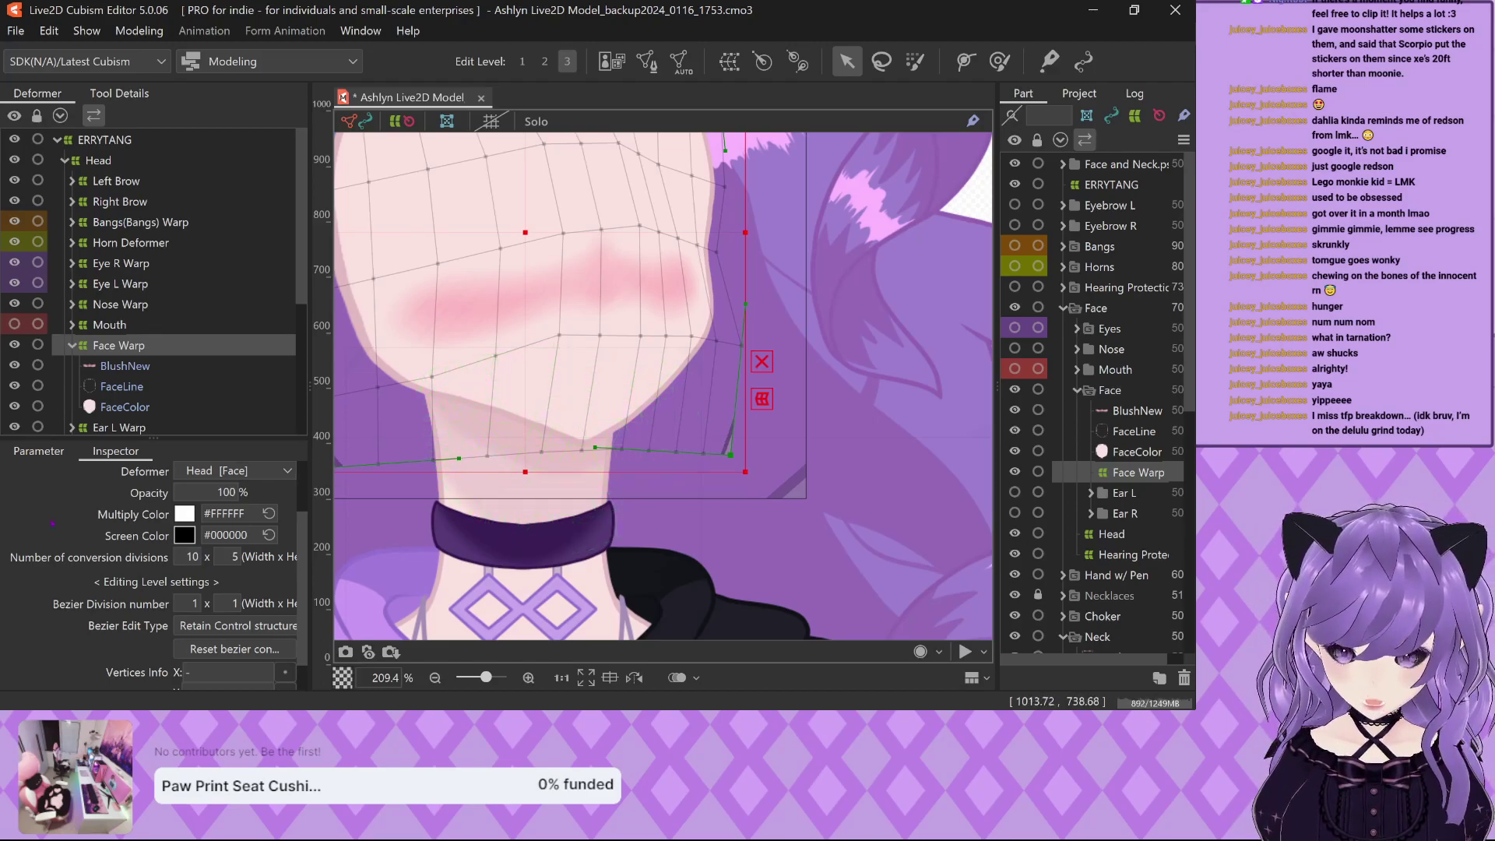
click(236, 557)
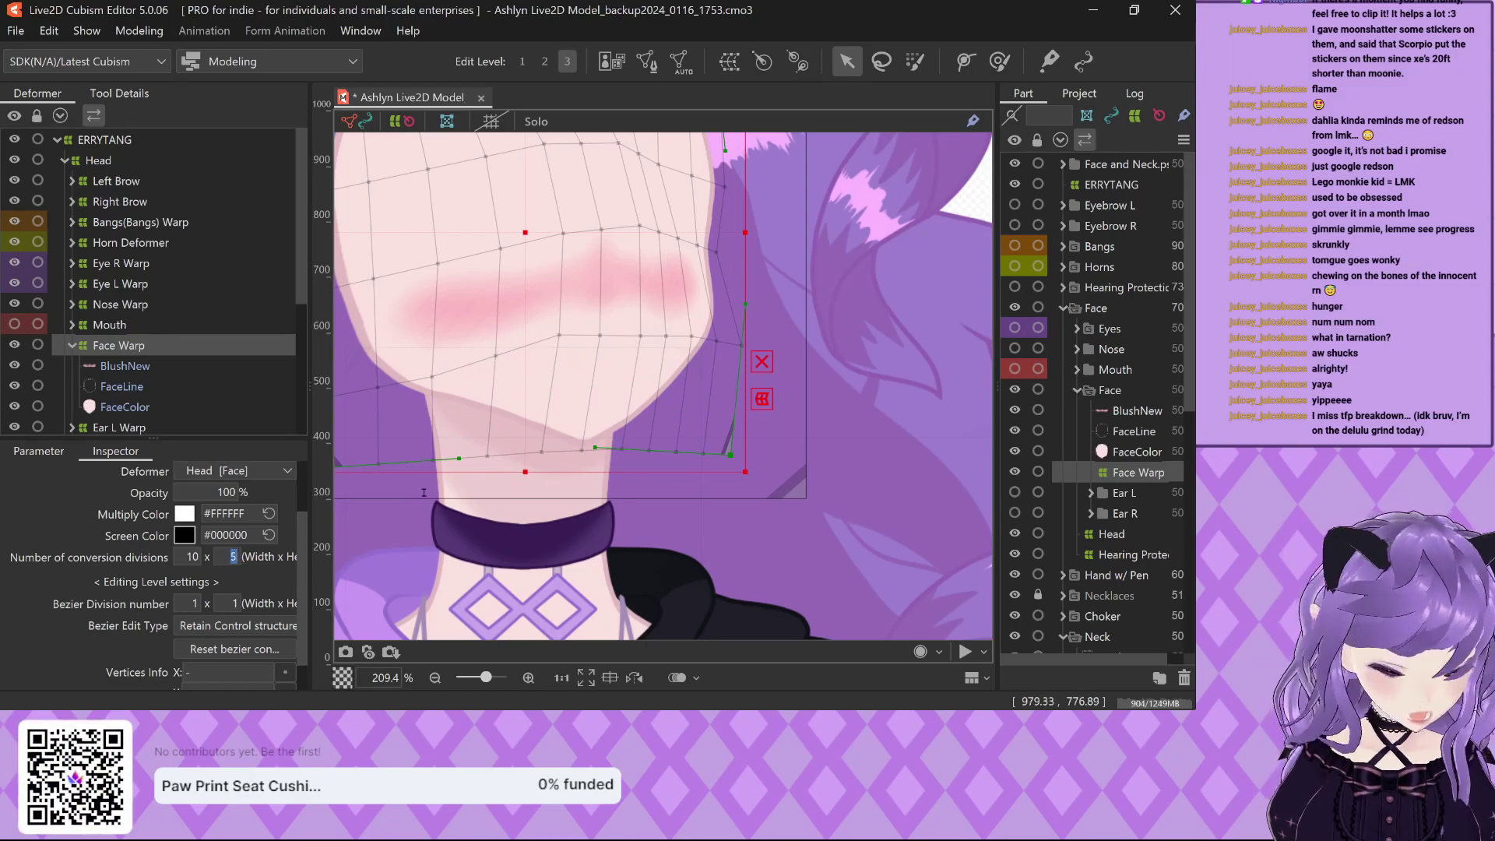
text(10)
key(Return)
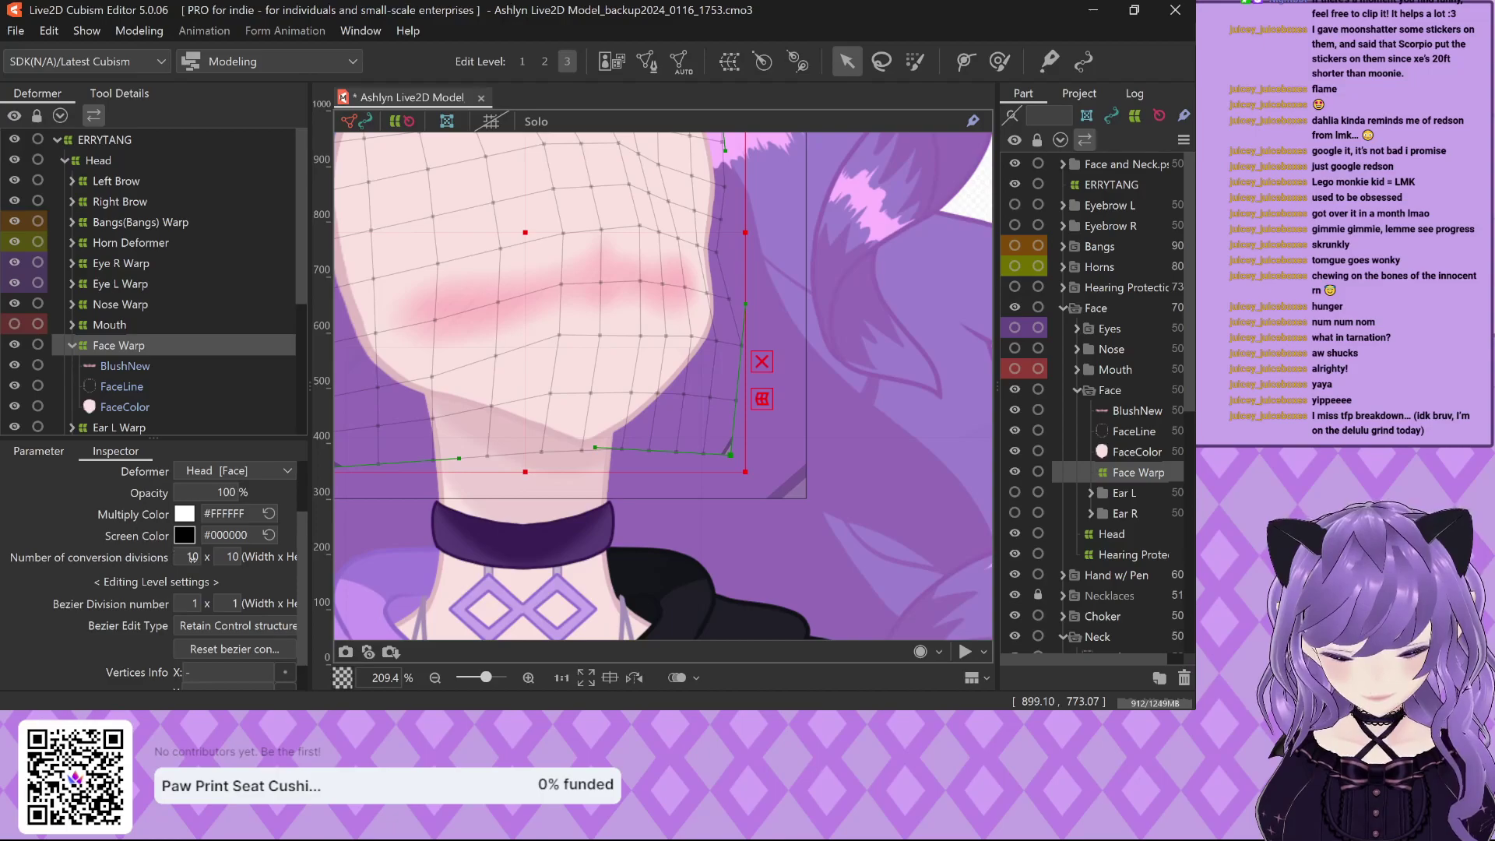
Reduce Face Warp's conversion divisions to 8 × 8.
text(9)
key(Return)
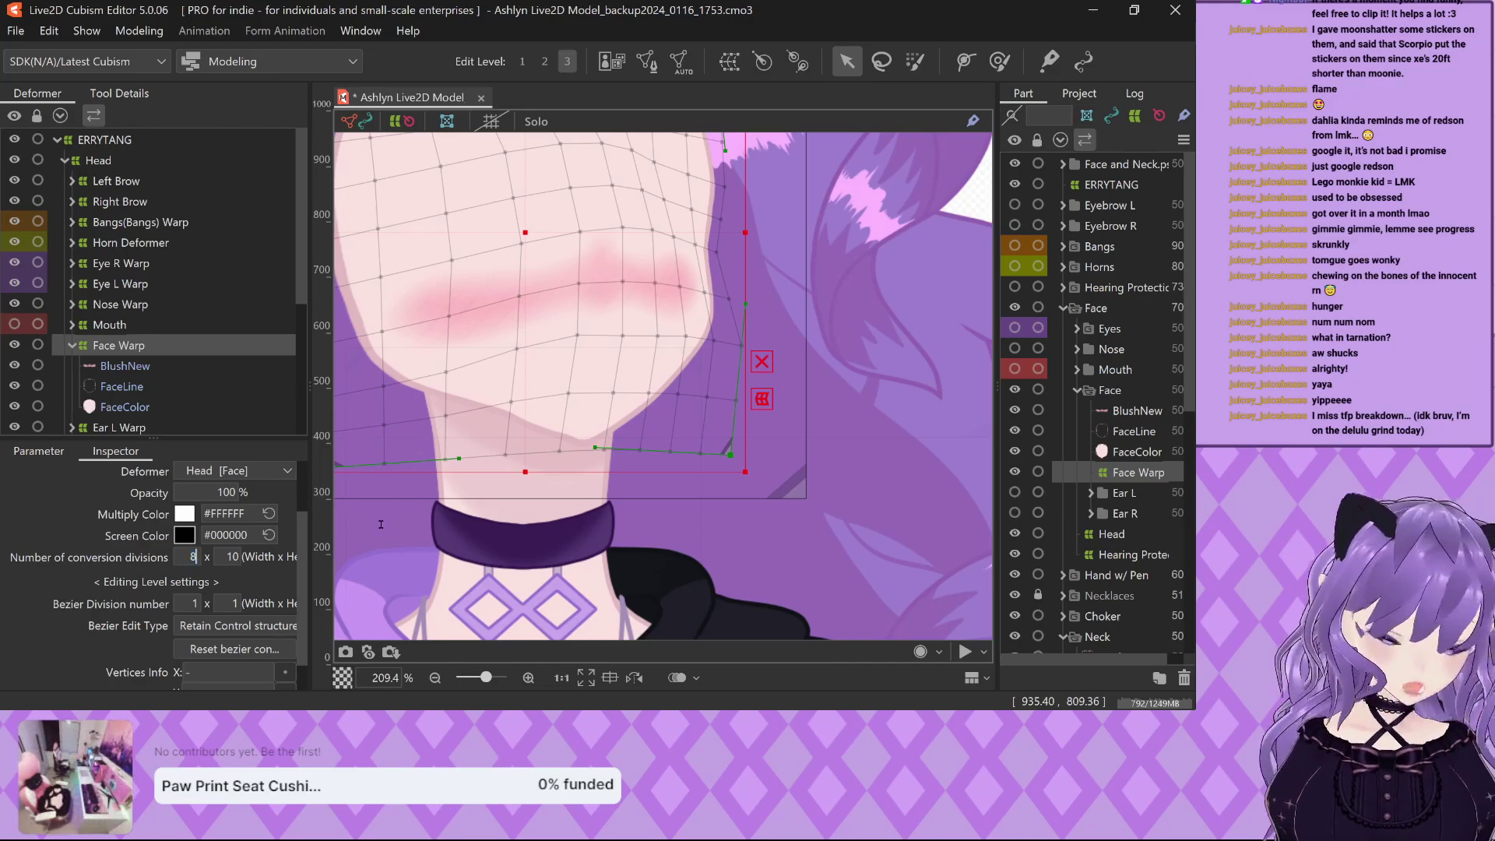
key(Return)
double_click(231, 556)
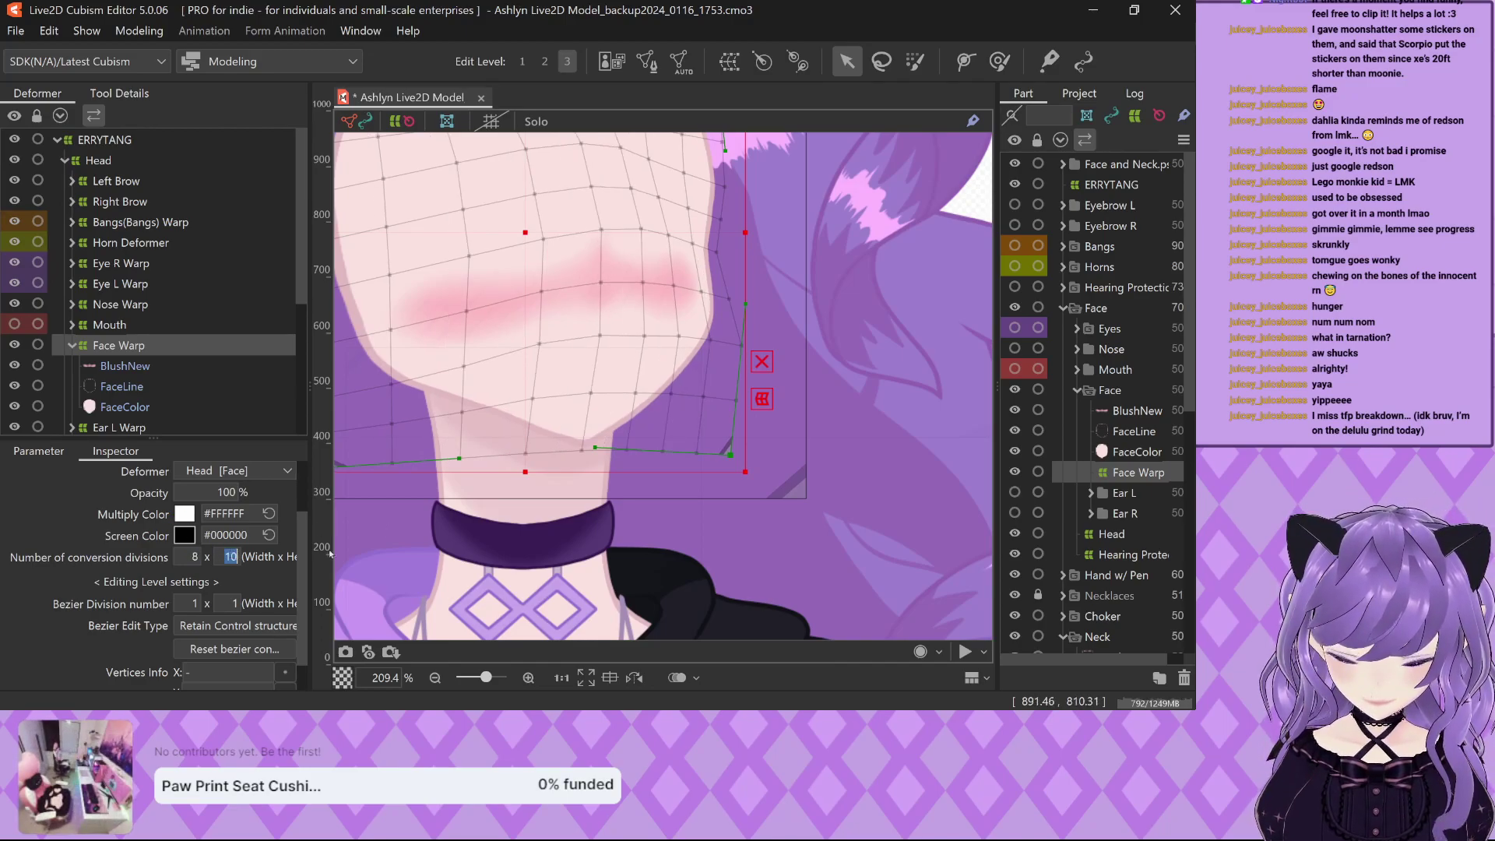
text(8)
key(Return)
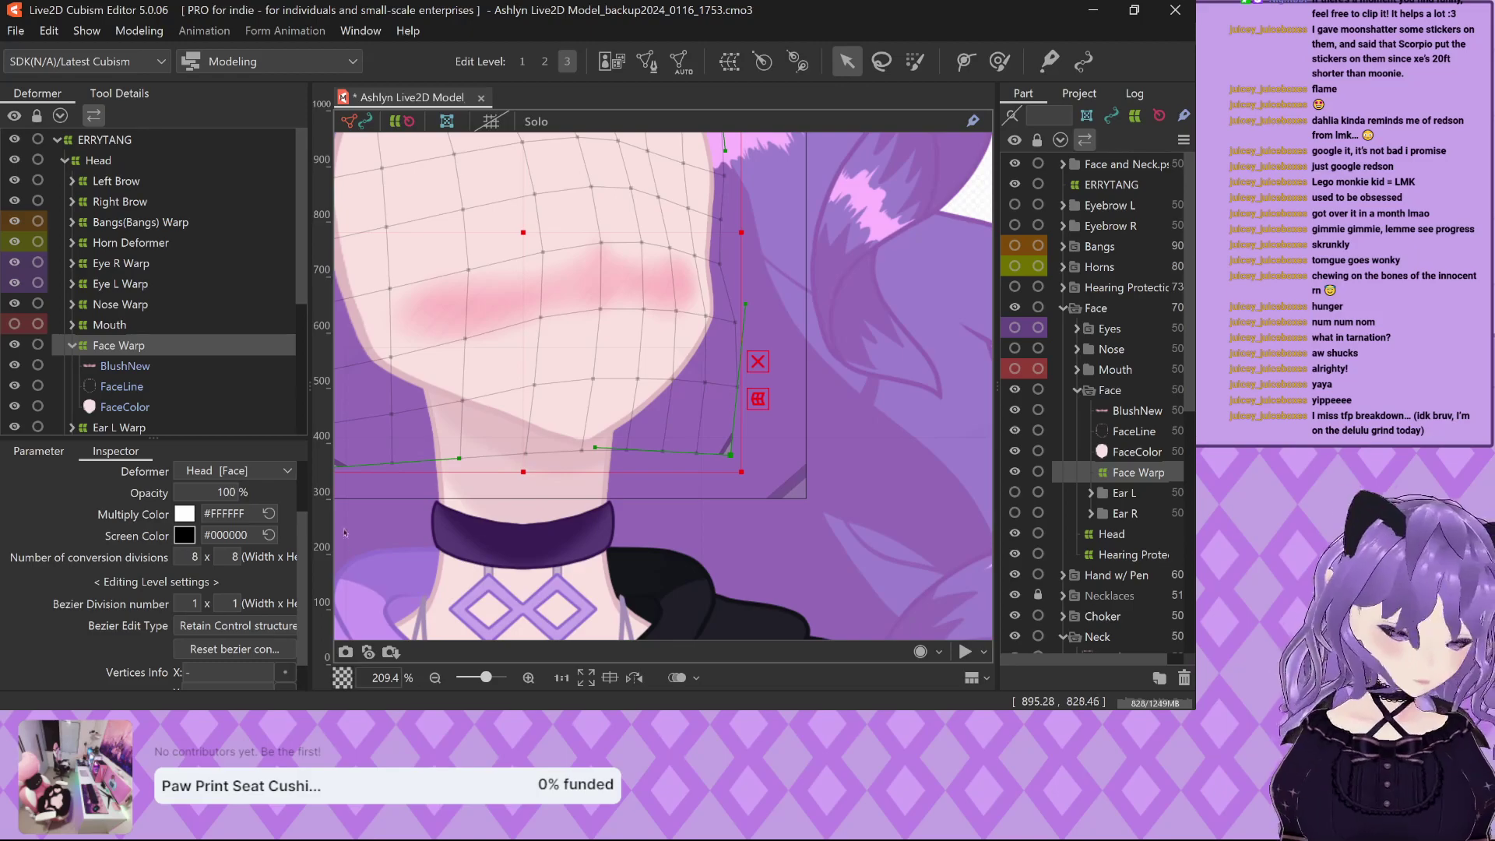
Select grid vertices on the lower face of the Face Warp.
scroll(449, 382, up, 3)
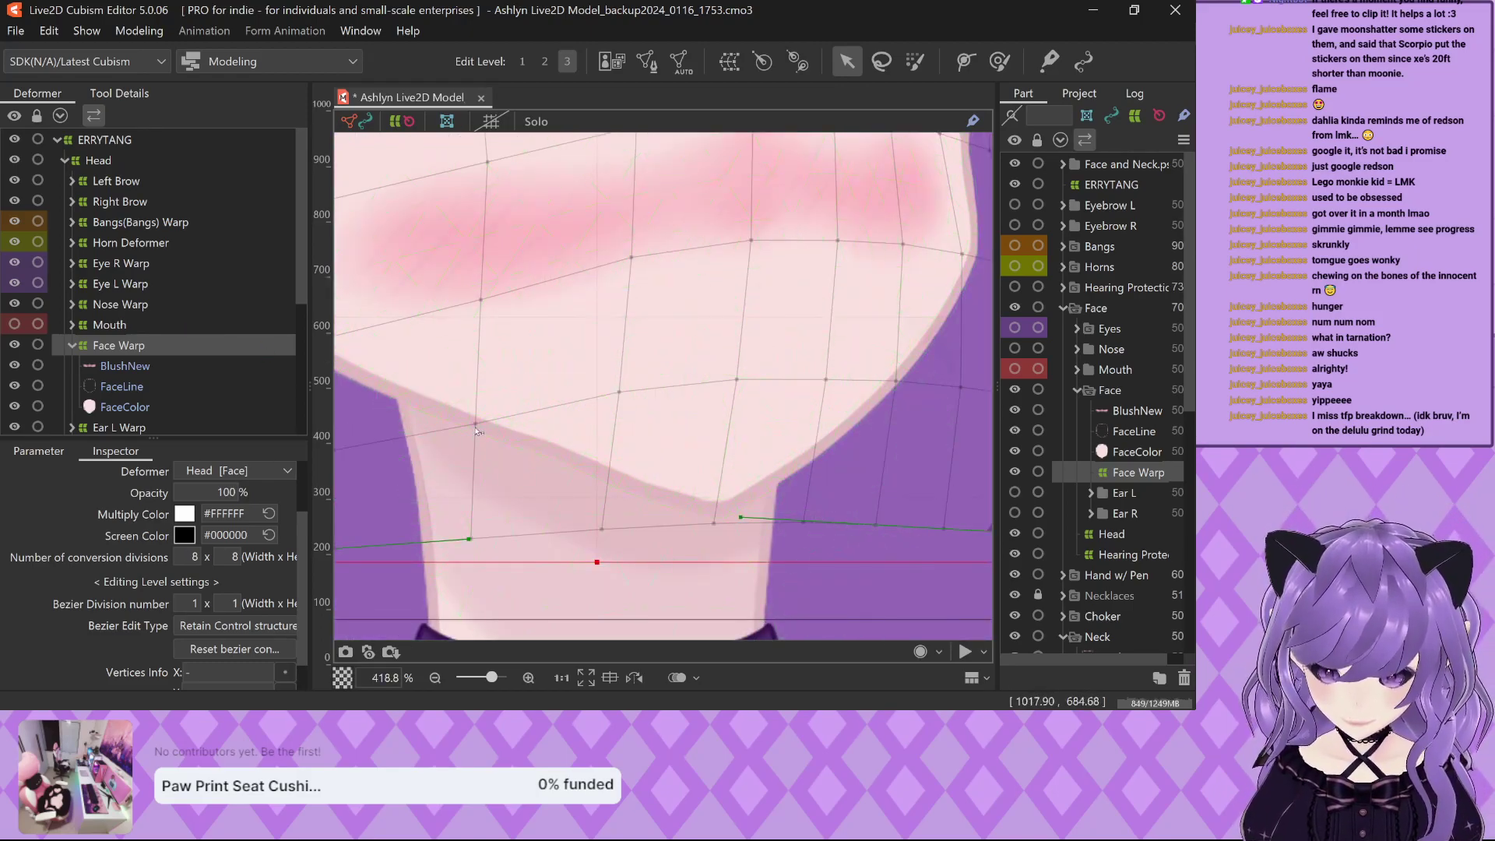
click(468, 433)
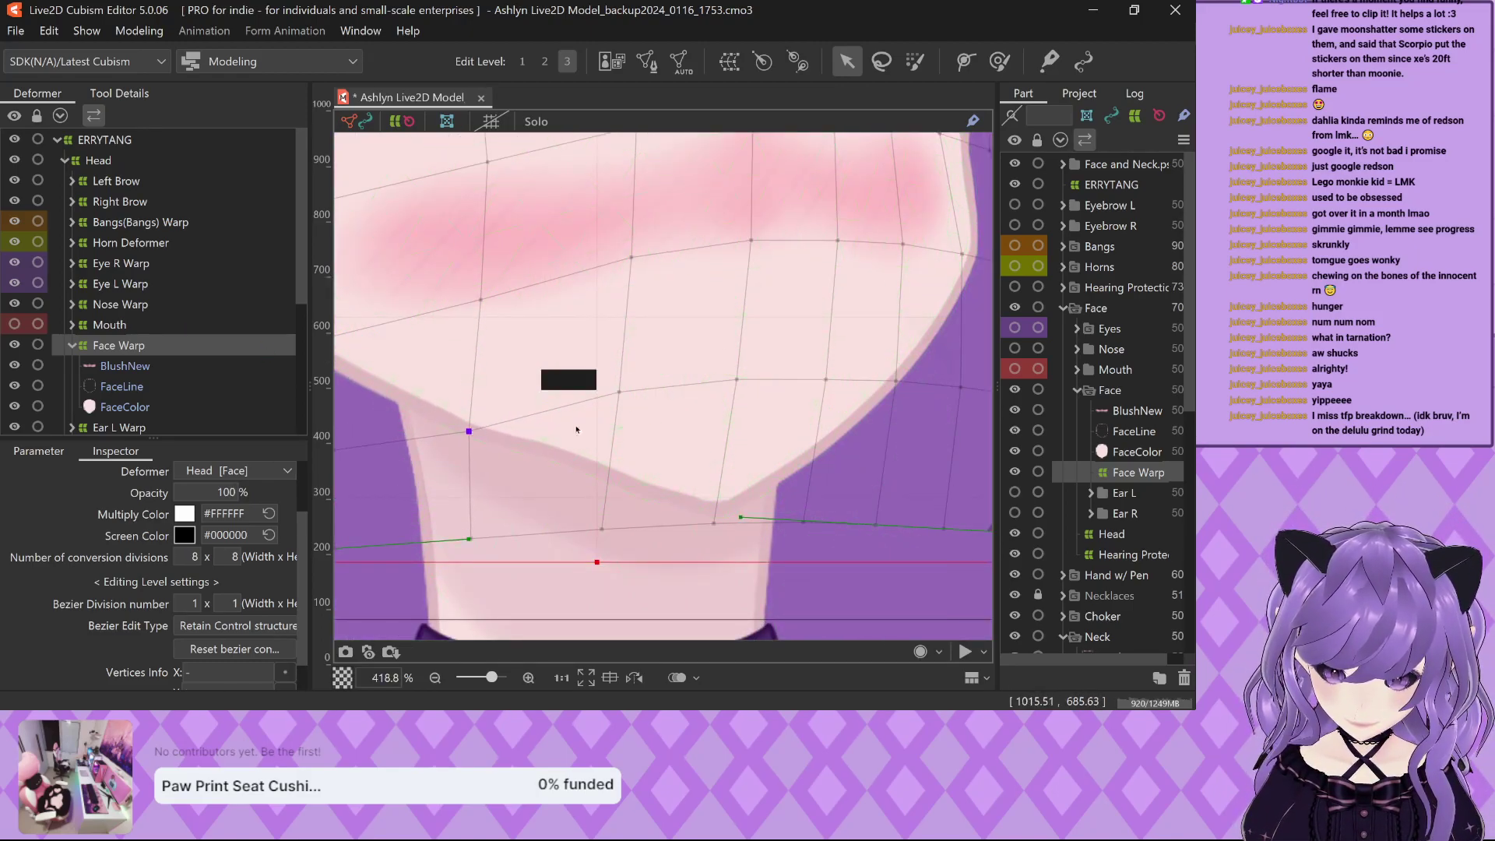
click(619, 397)
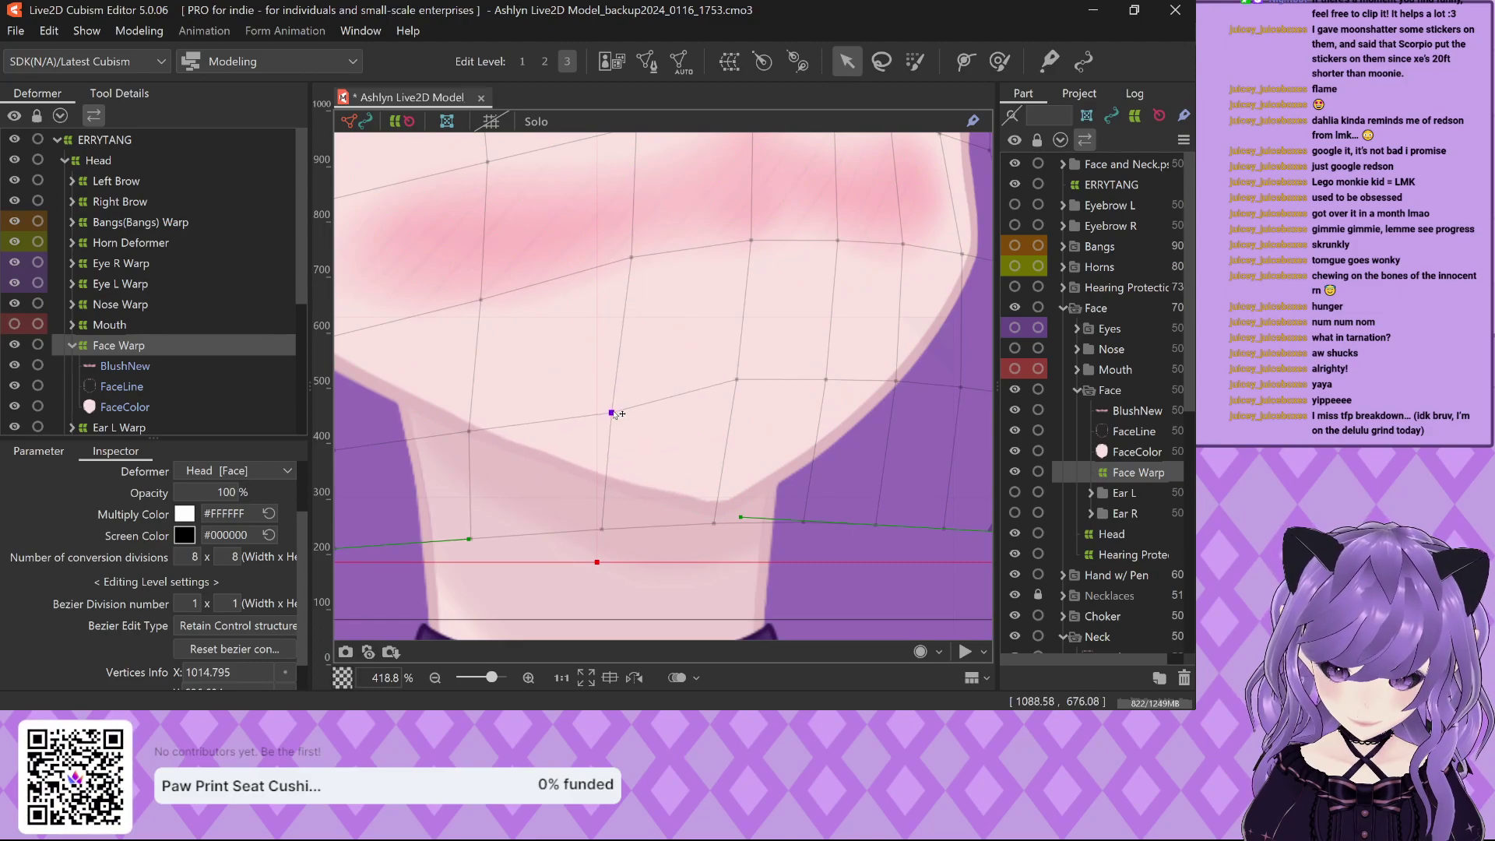
scroll(602, 465, down, 3)
scroll(710, 396, up, 1)
scroll(640, 471, down, 2)
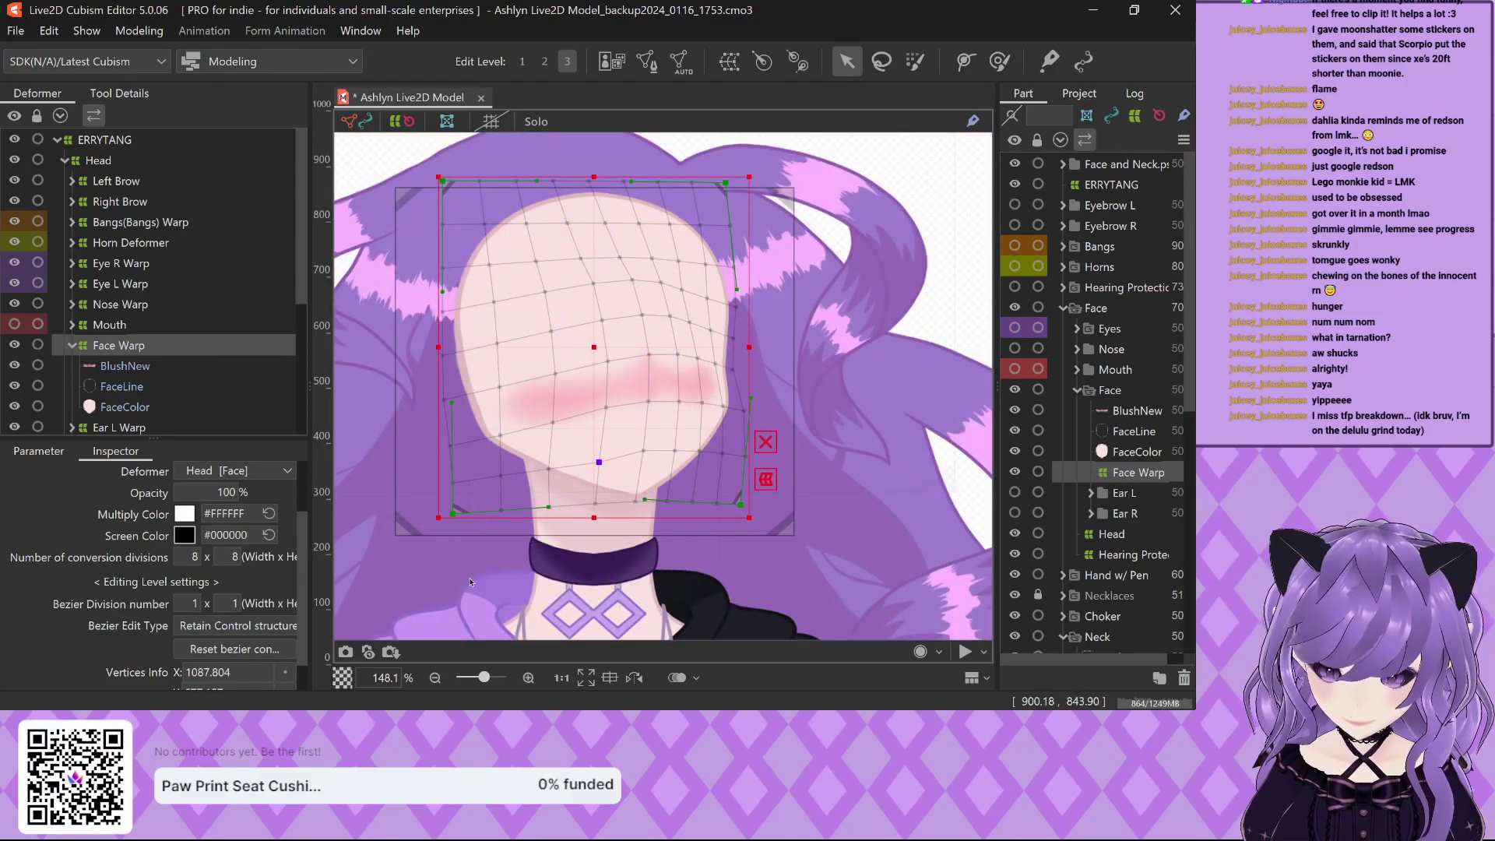
scroll(470, 578, up, 1)
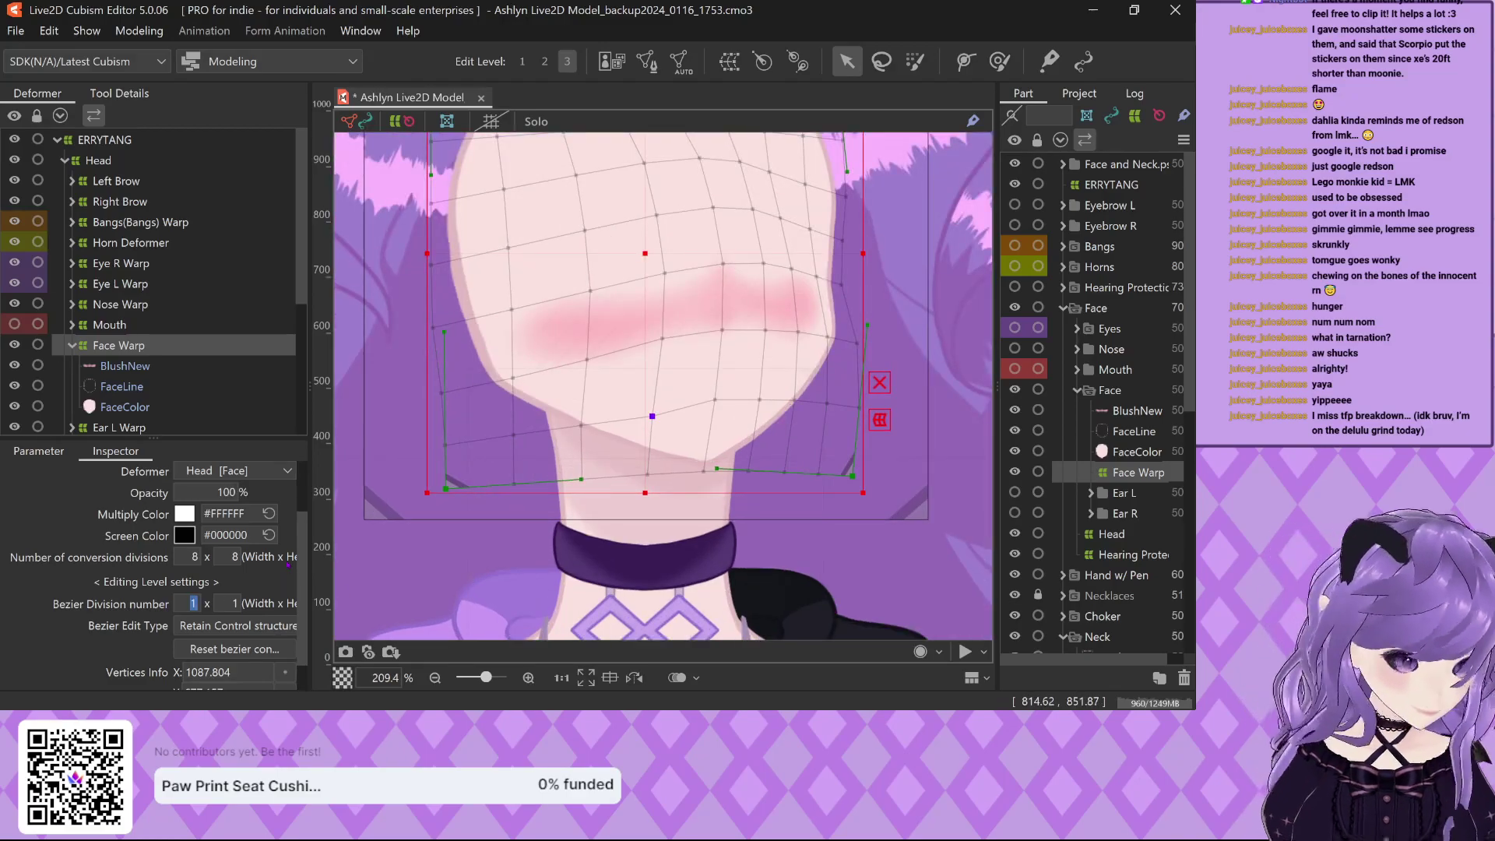
Set Face Warp's Bezier Division number to 3 × 3.
text(3)
key(Return)
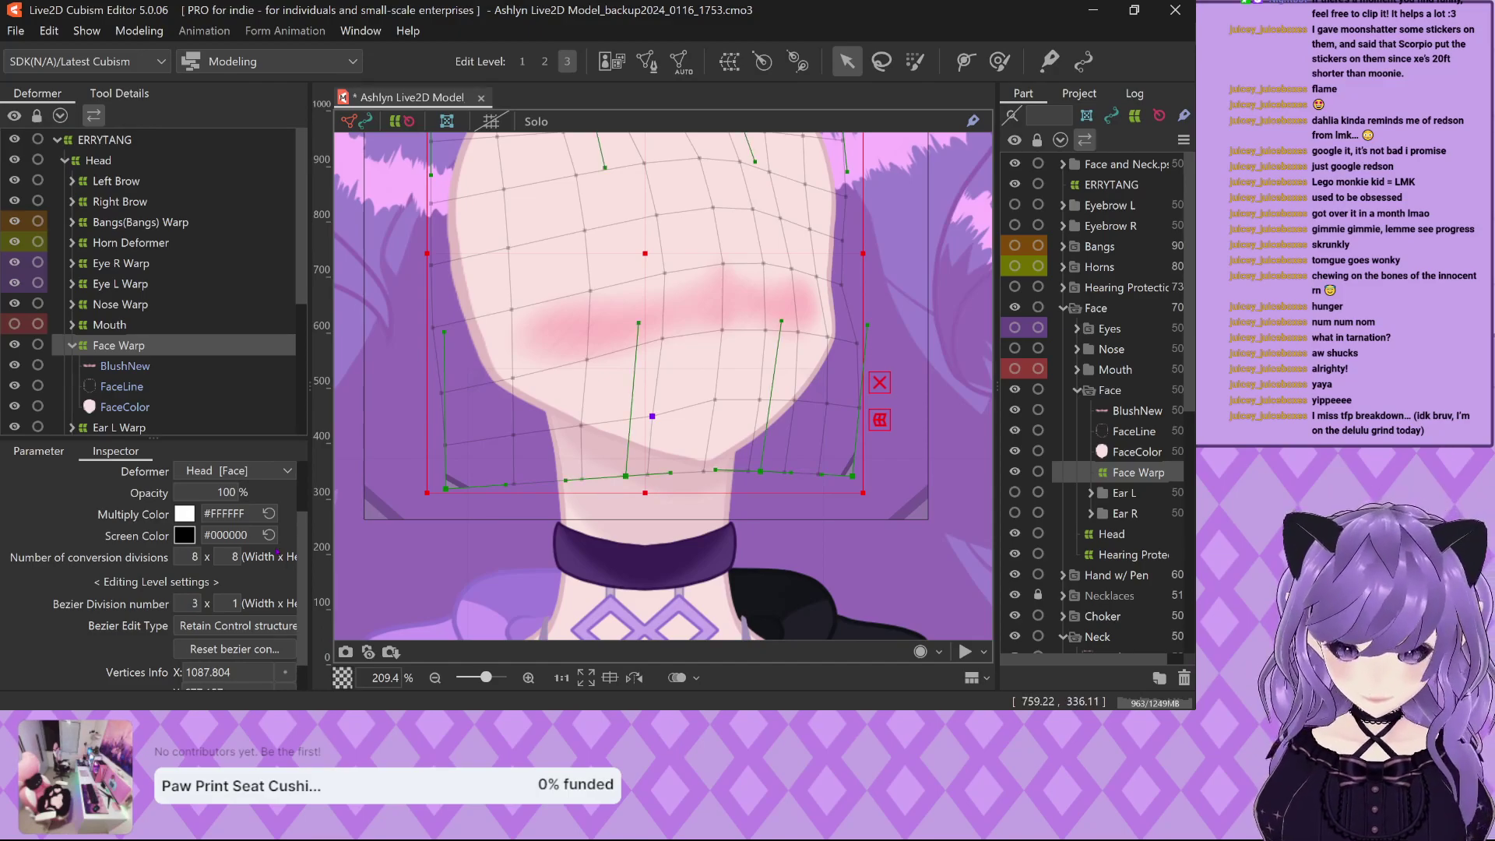
key(Return)
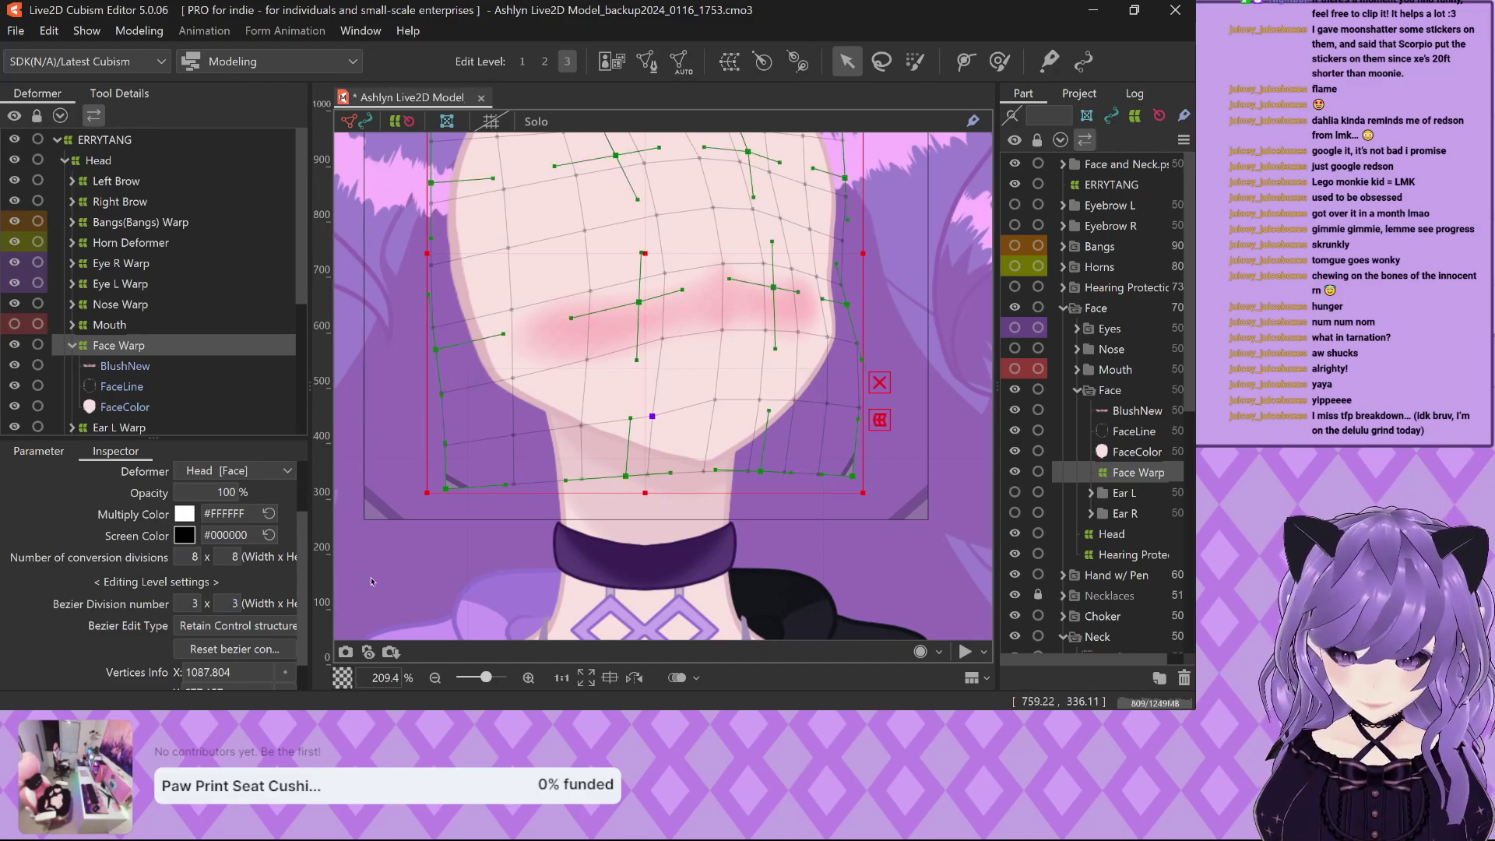
scroll(549, 451, down, 1)
scroll(658, 348, up, 2)
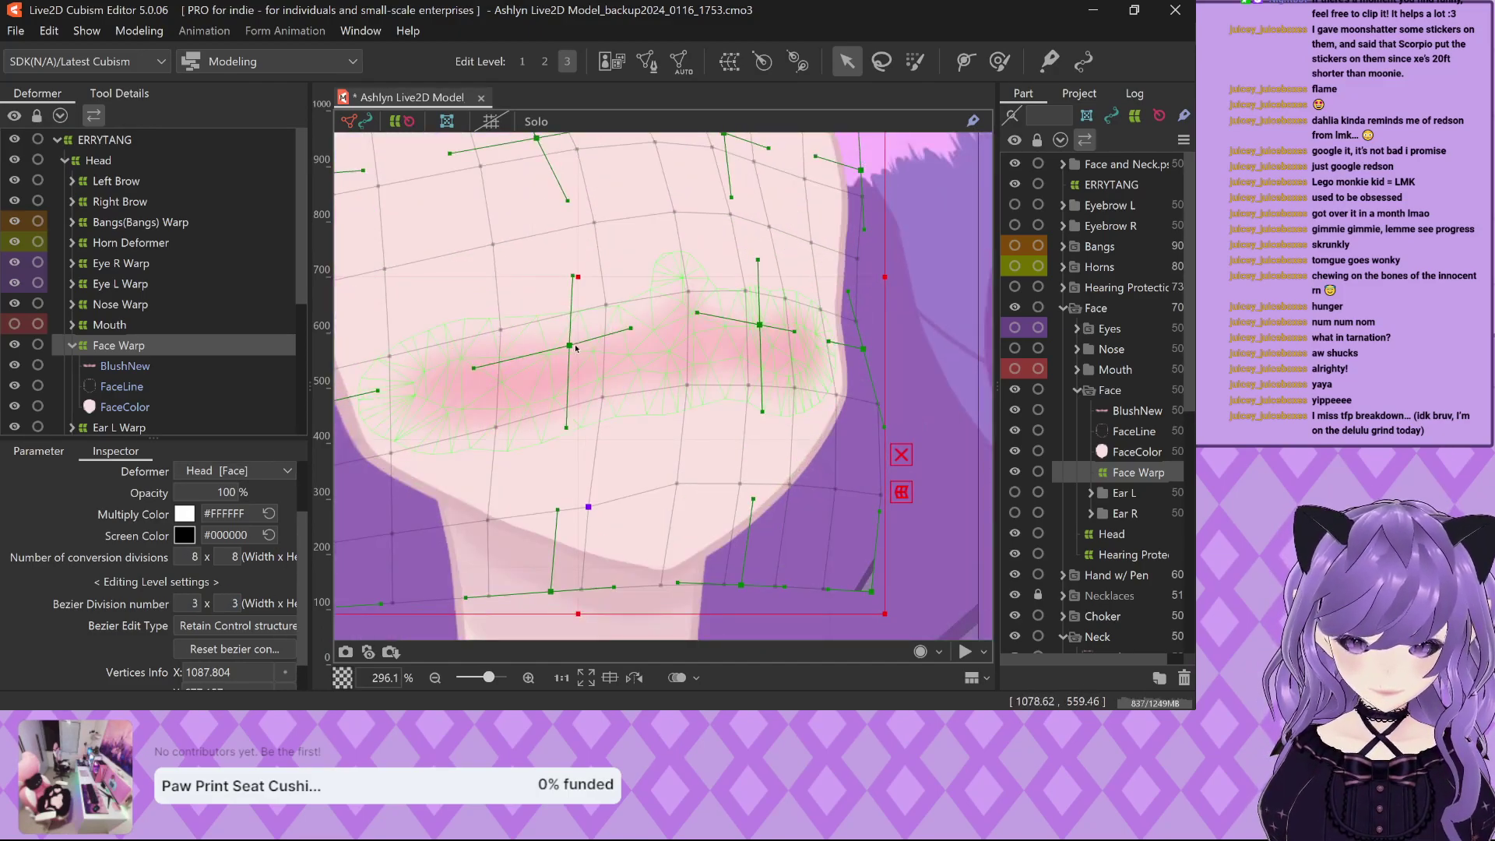
Lift the warp's centre point and bend the blush curve down at the right cheek.
drag(575, 345, 573, 317)
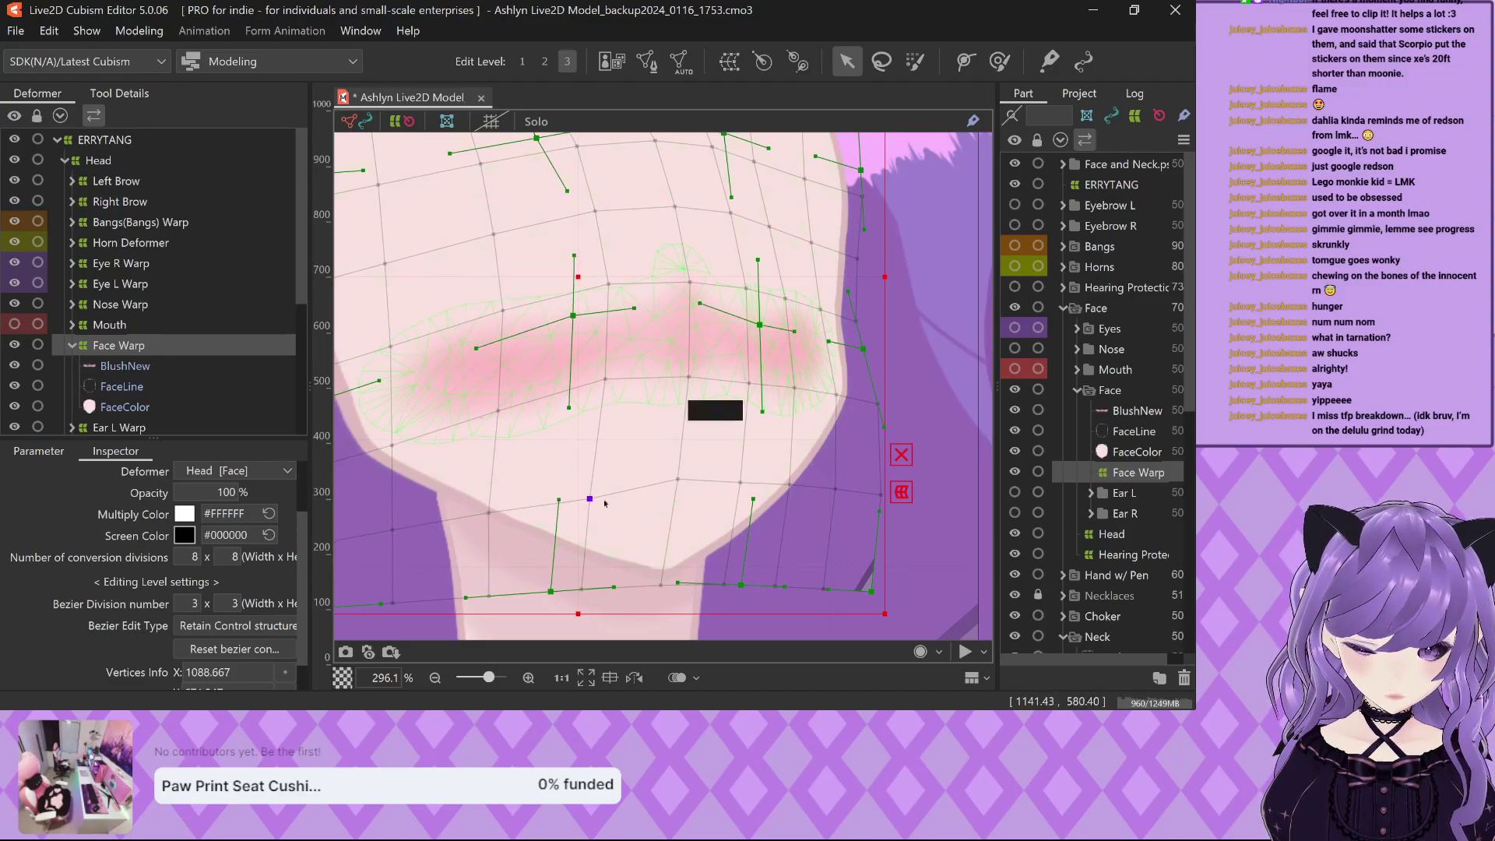
scroll(643, 378, down, 2)
scroll(599, 398, up, 2)
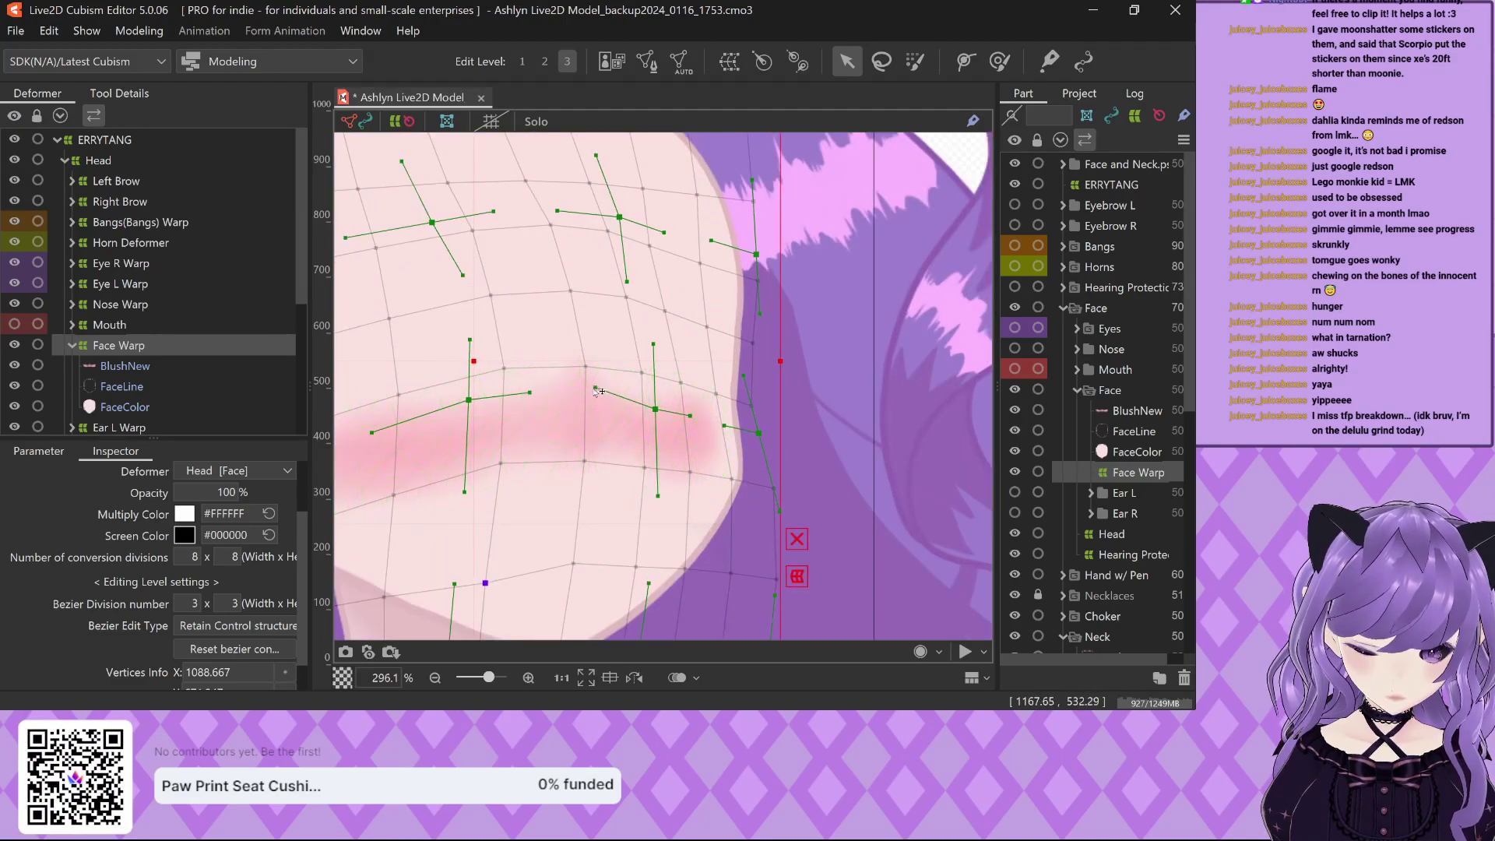
drag(596, 387, 658, 405)
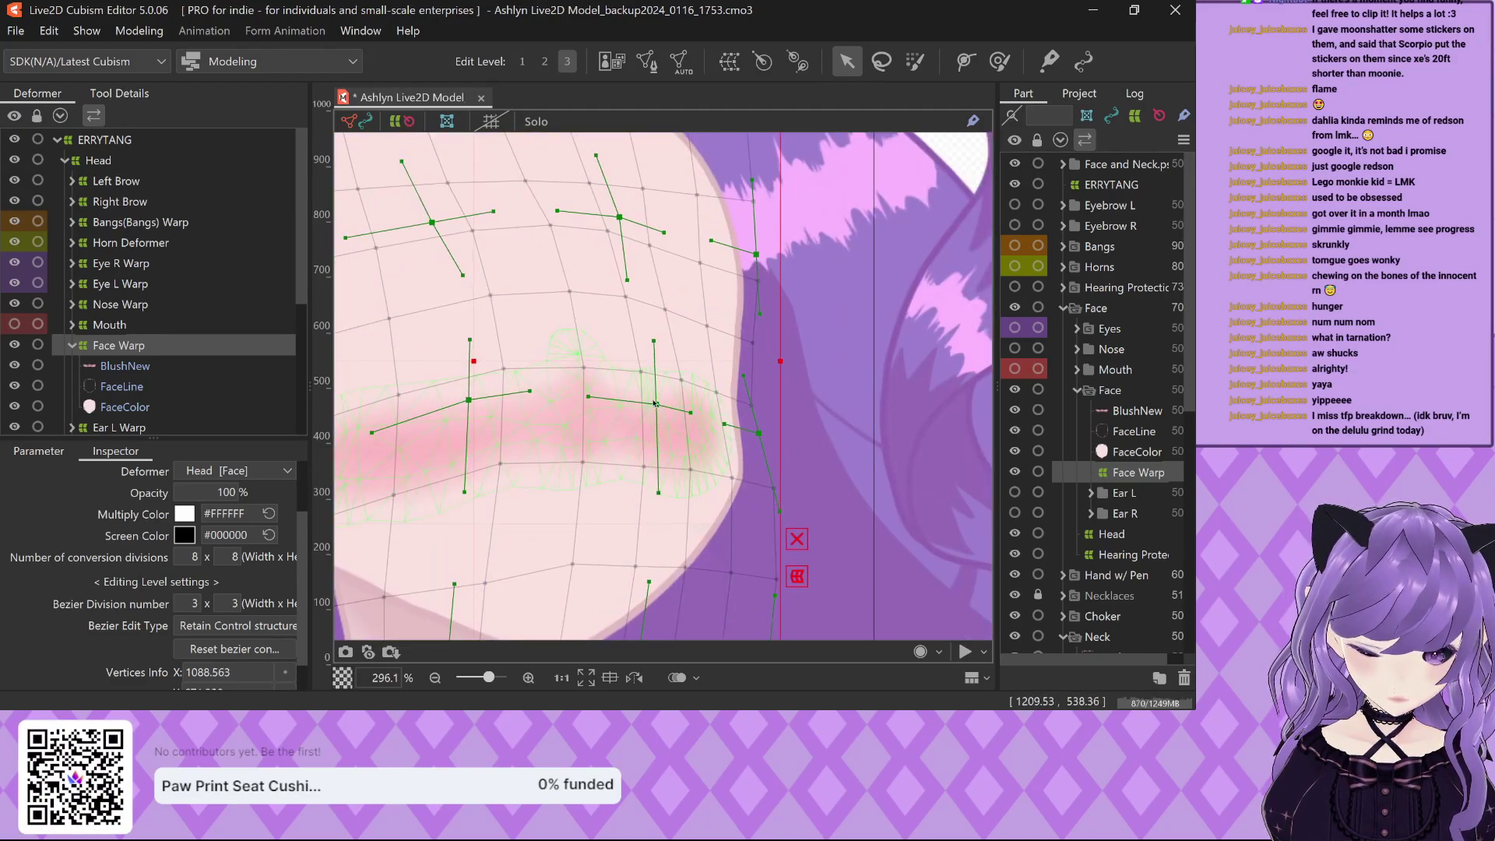
click(659, 408)
scroll(813, 398, down, 3)
Move BlushNew out of Face Warp to the Head deformer and return to the parameters view.
click(813, 399)
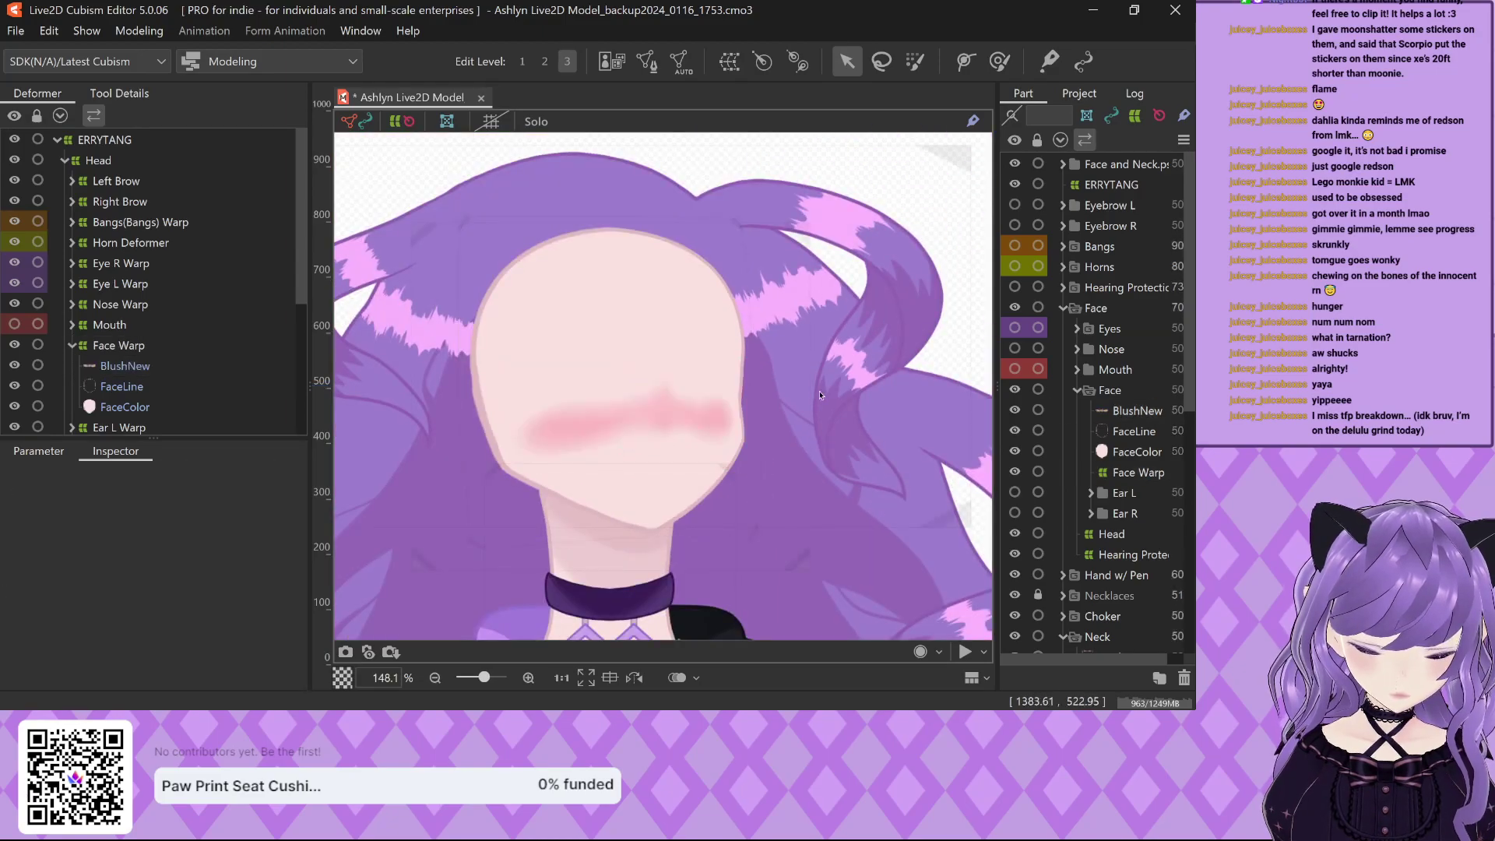
drag(125, 366, 100, 162)
click(21, 458)
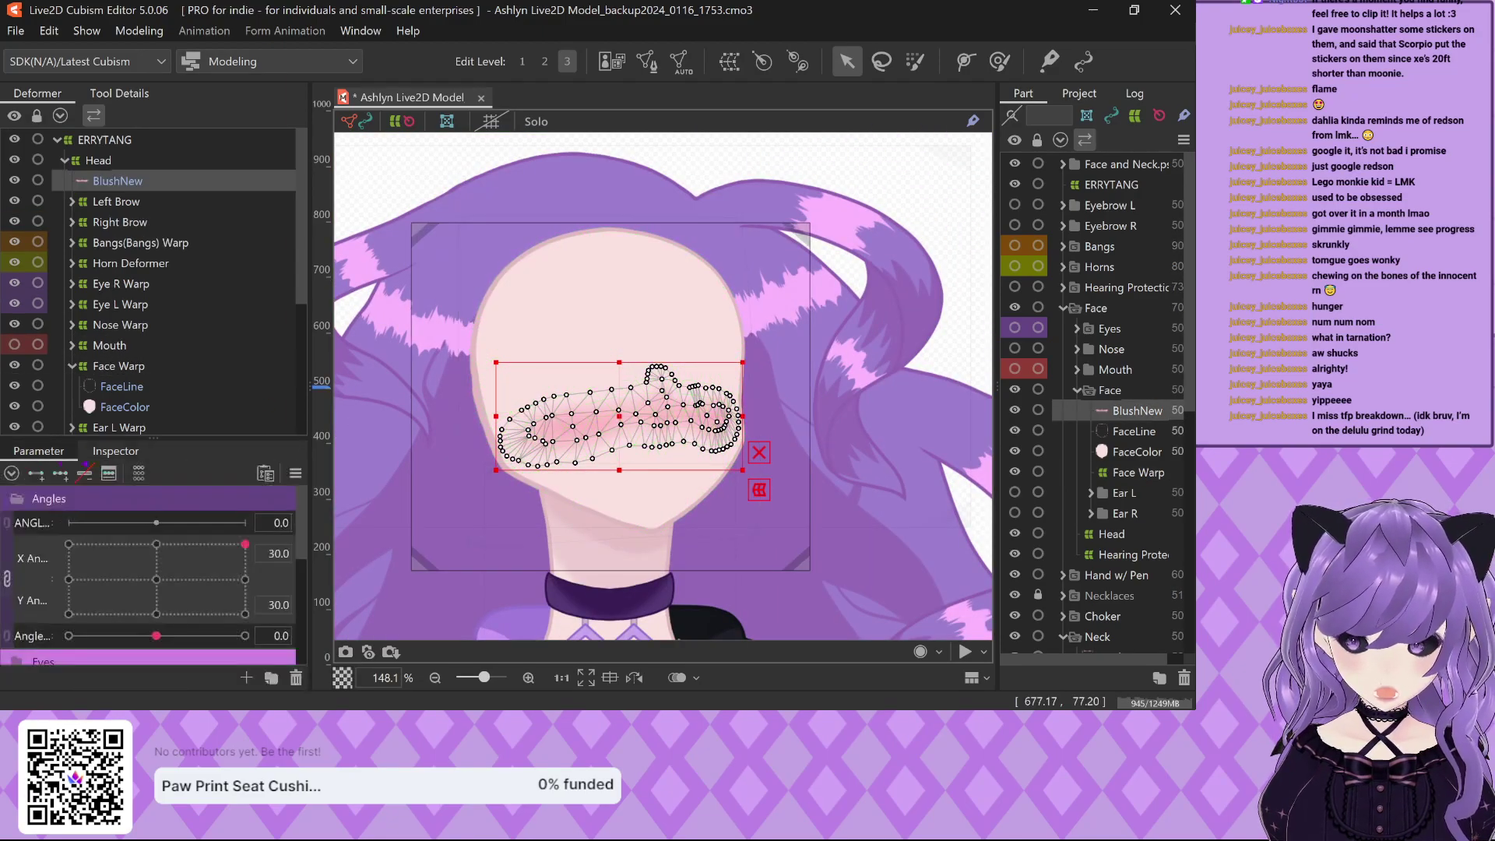
drag(308, 451, 242, 451)
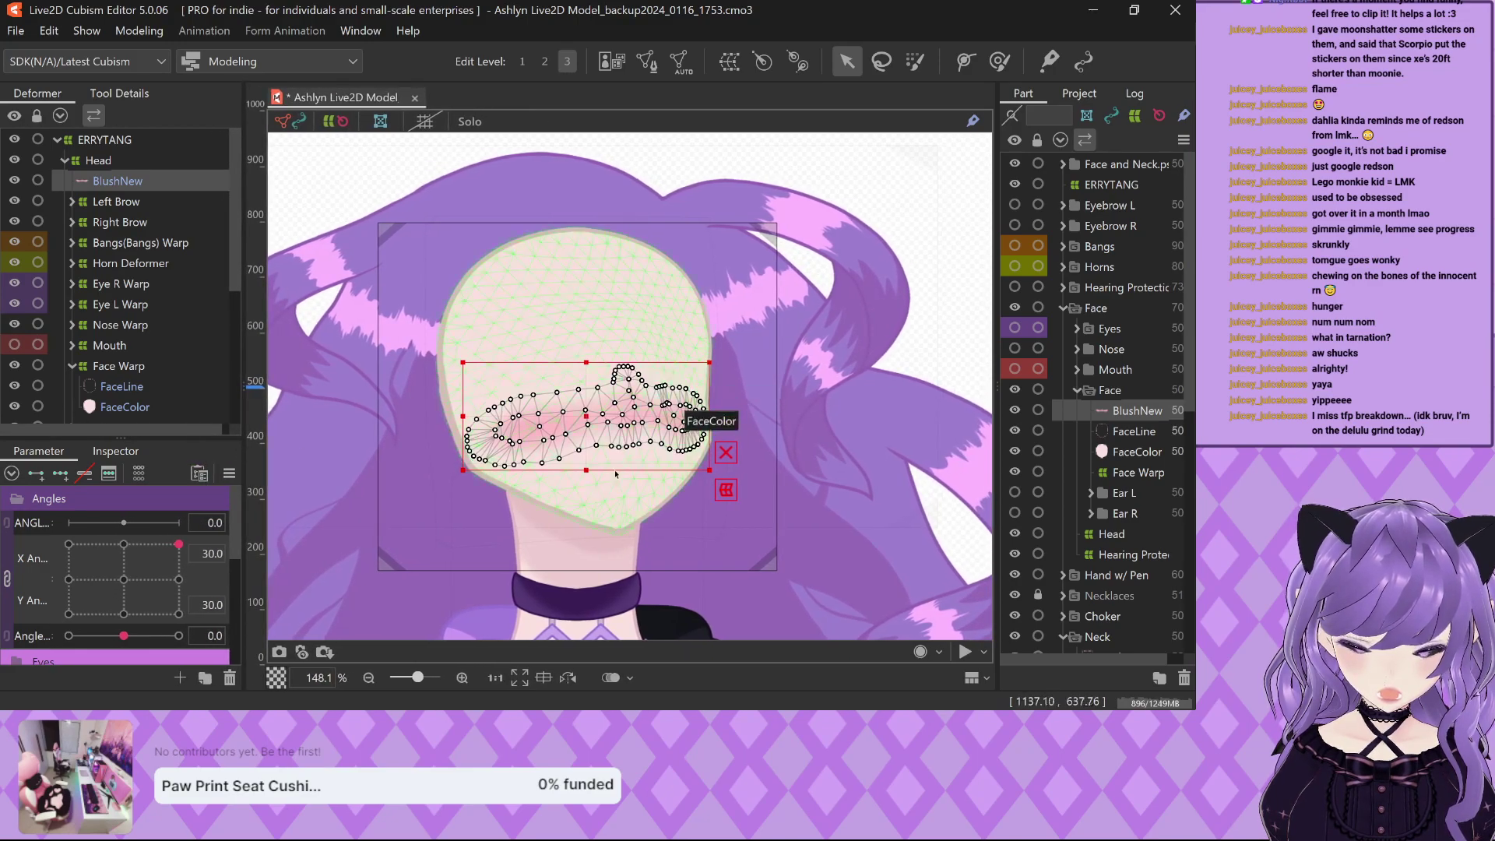
At head angle Y 30, reparent BlushNew under Face Warp and preview the blush across angles.
drag(179, 544, 211, 524)
click(179, 614)
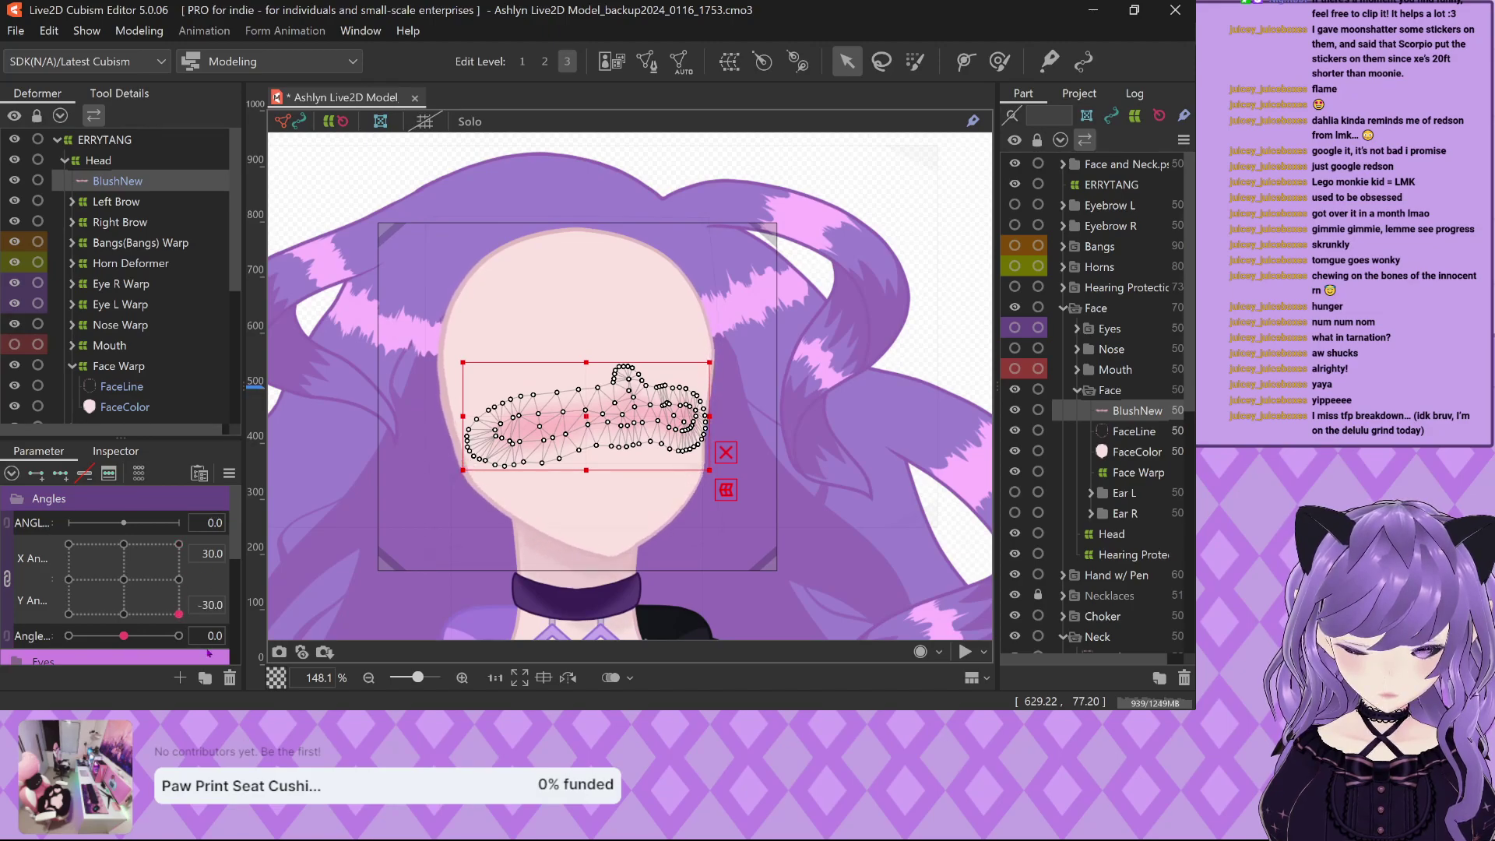
click(178, 545)
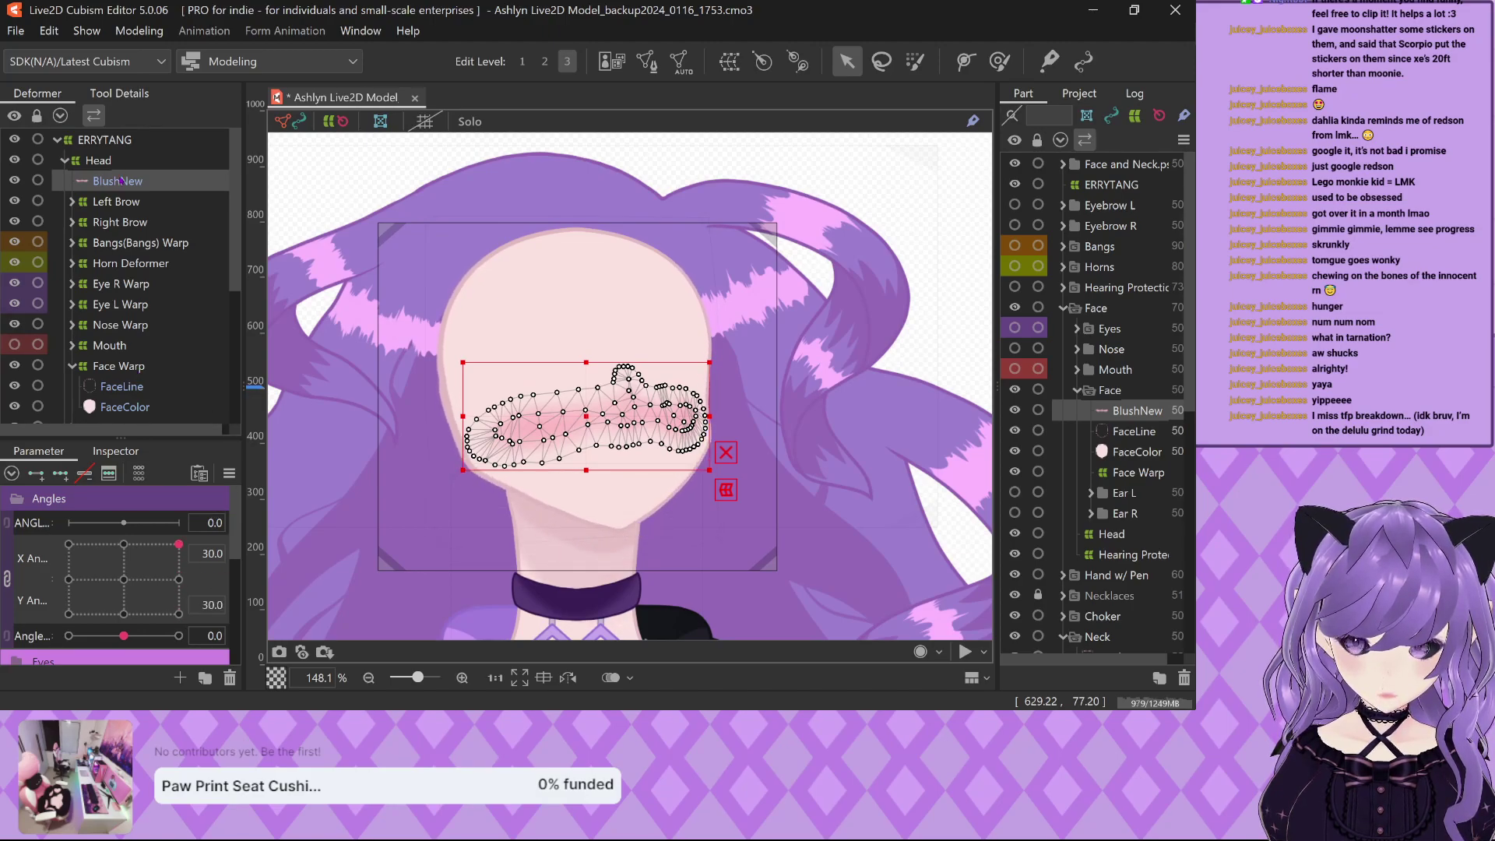
drag(120, 182, 176, 386)
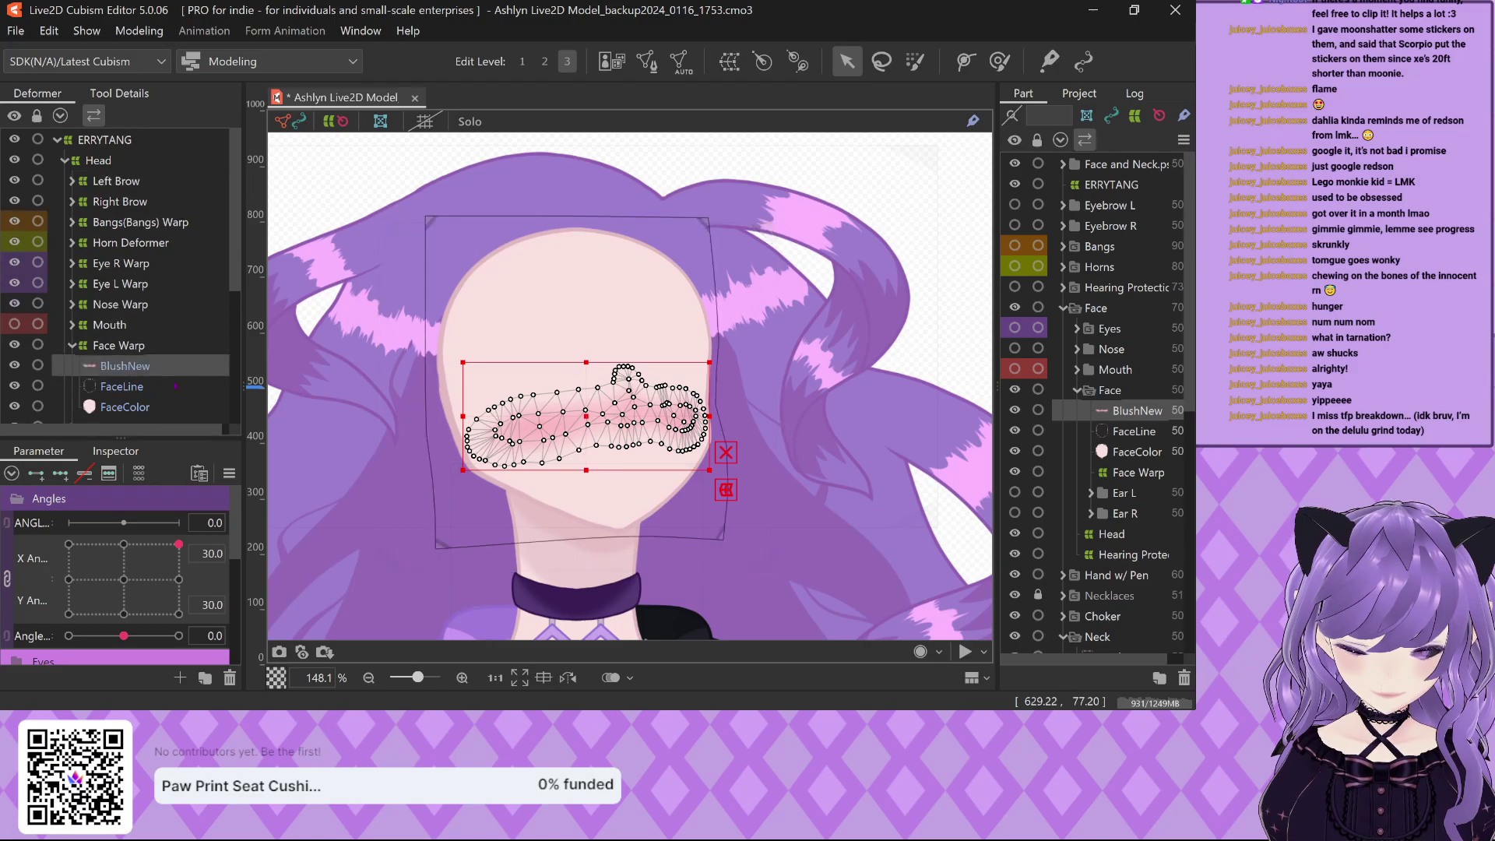
drag(178, 579, 178, 615)
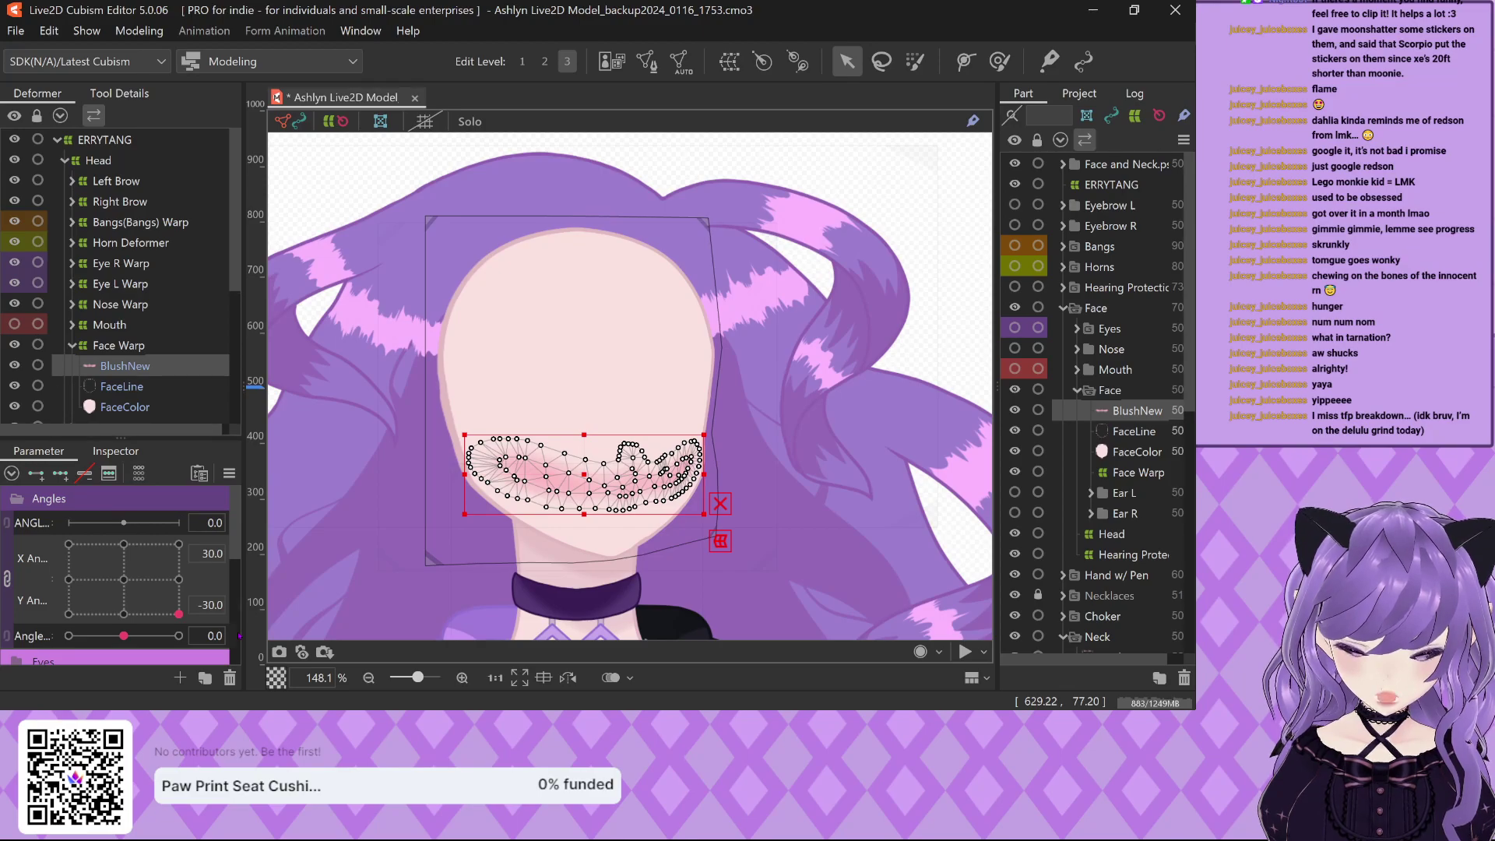
Select the Face Warp and pull its lower-right grid point outward for the X30/Y-30 pose.
click(692, 566)
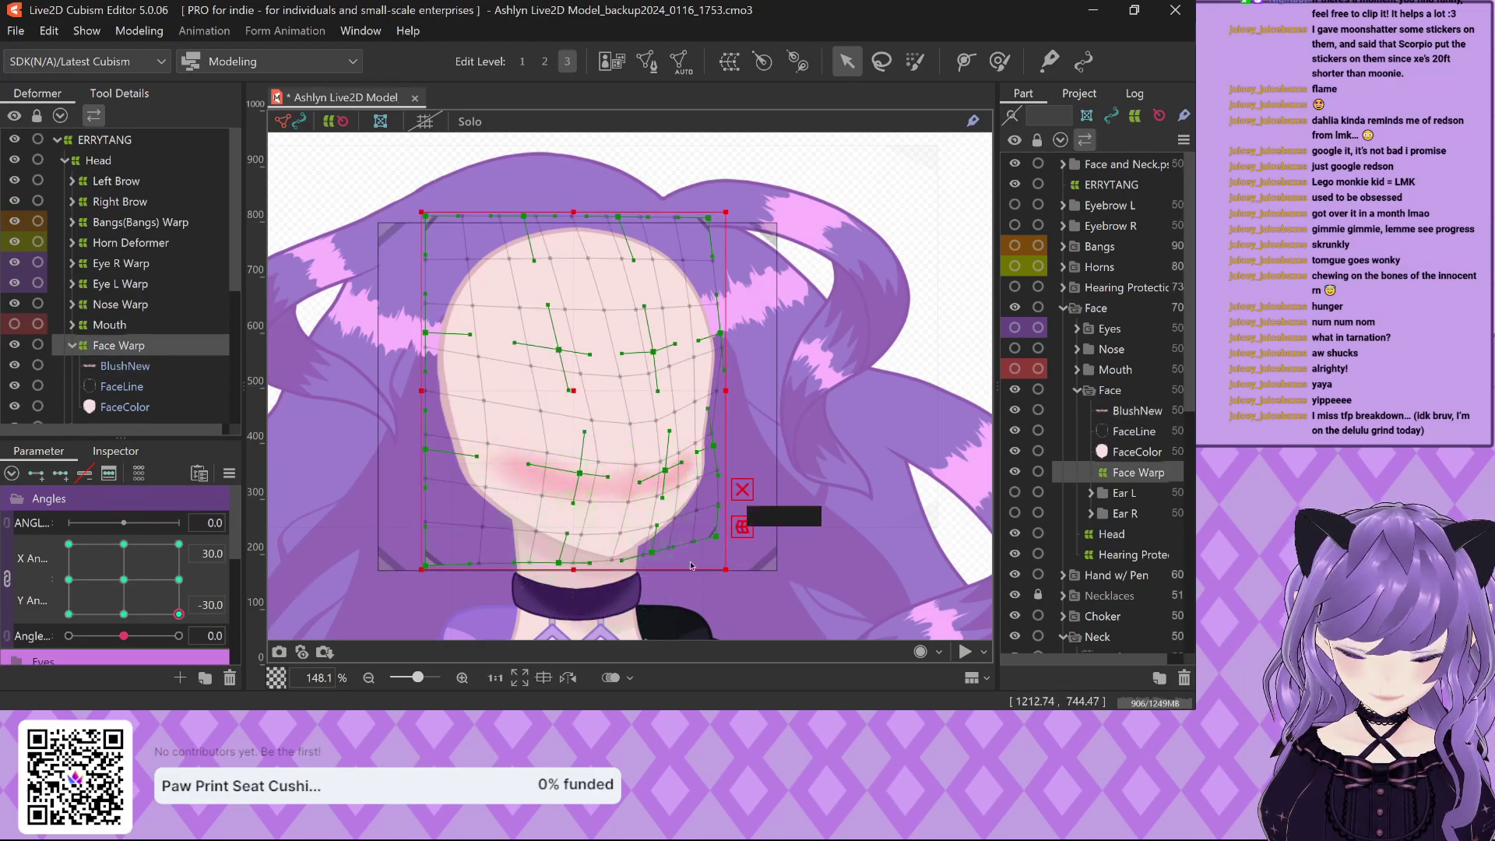
scroll(692, 567, up, 5)
scroll(605, 471, up, 3)
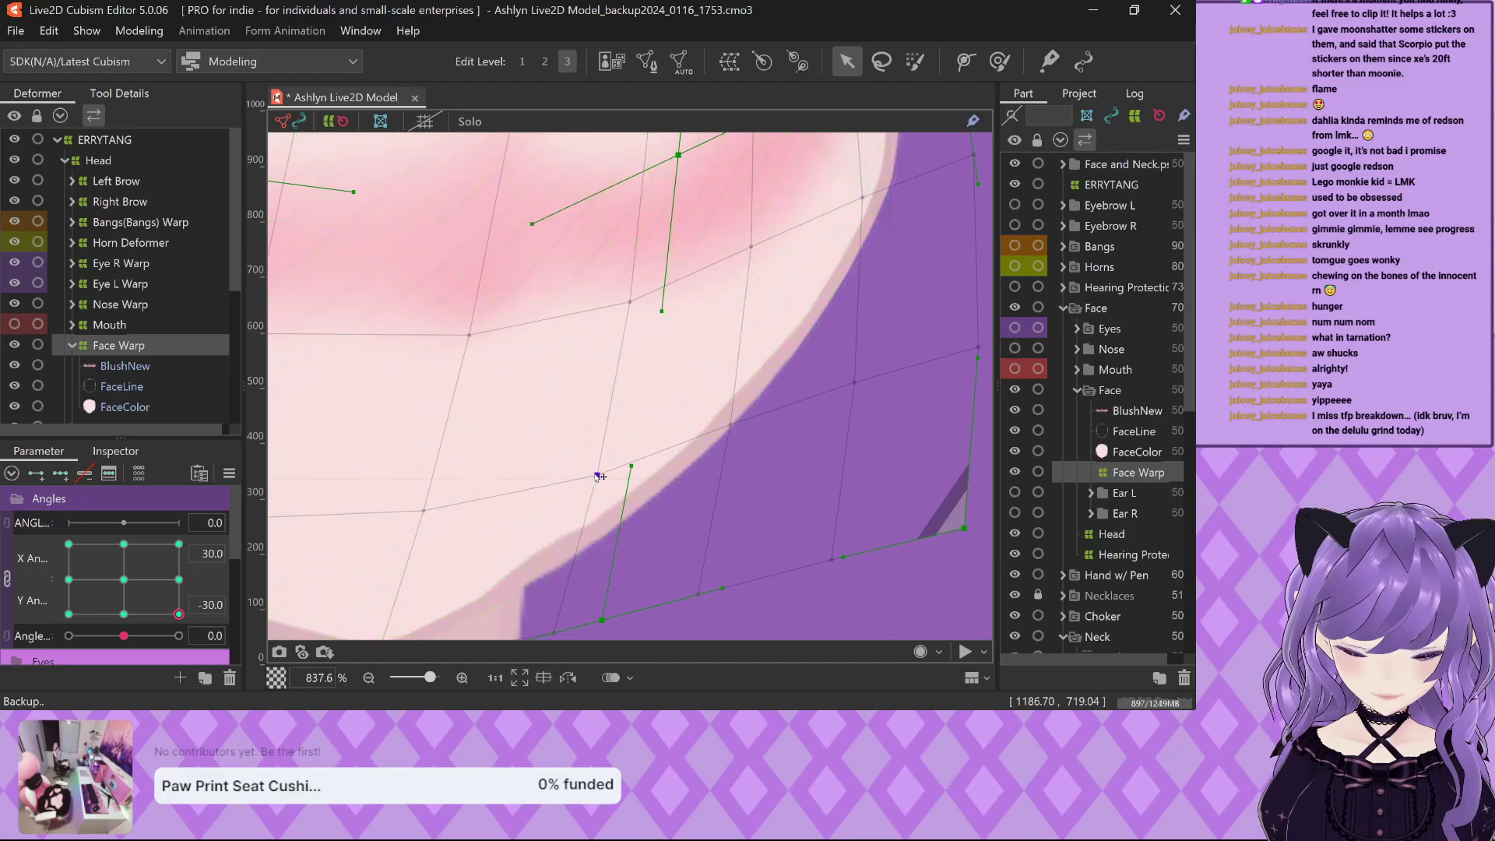
drag(597, 475, 604, 478)
scroll(610, 472, down, 2)
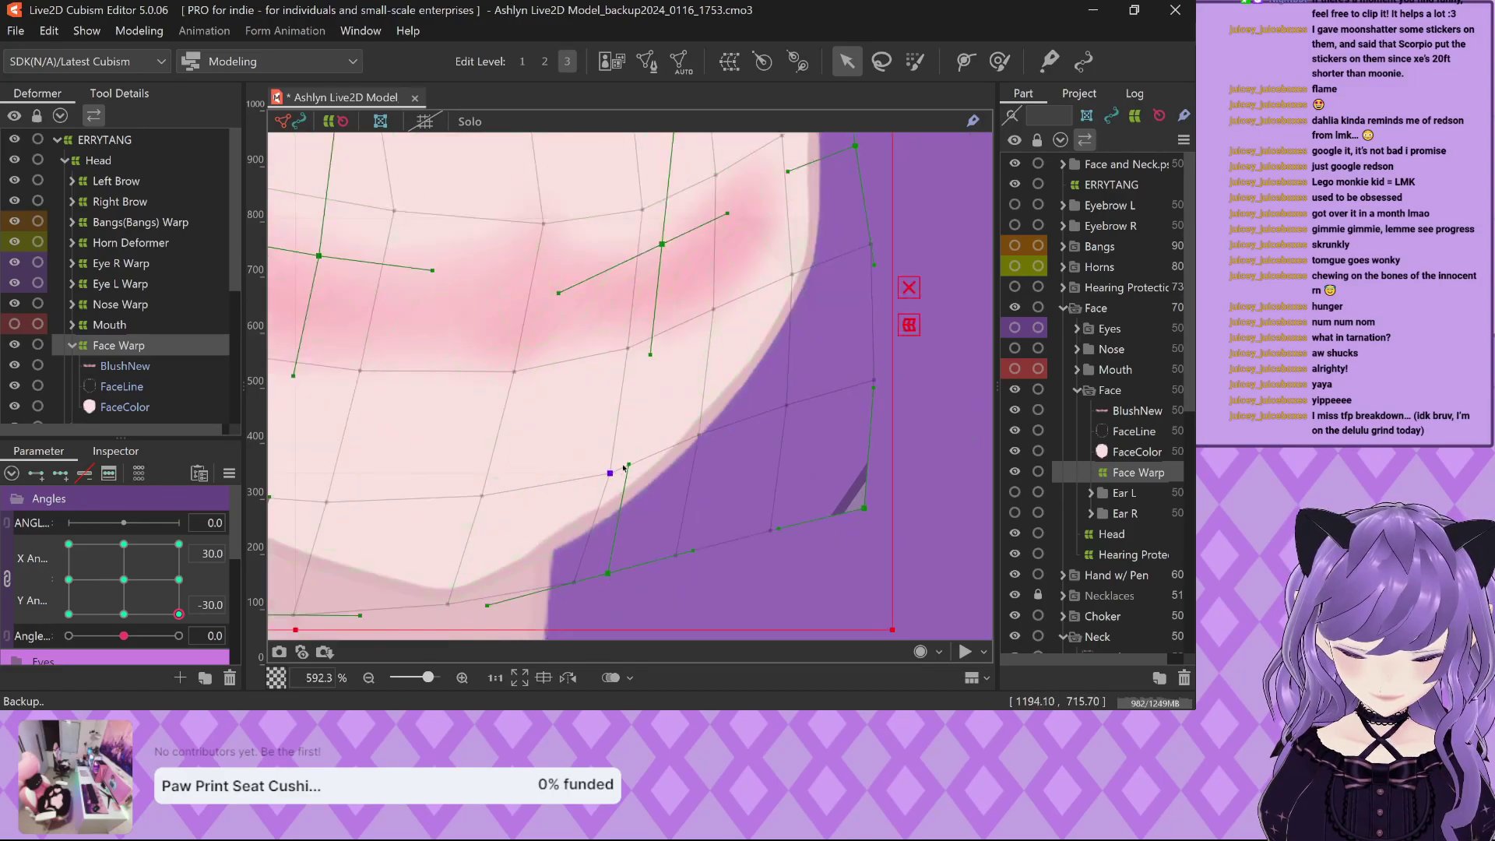
scroll(558, 492, up, 2)
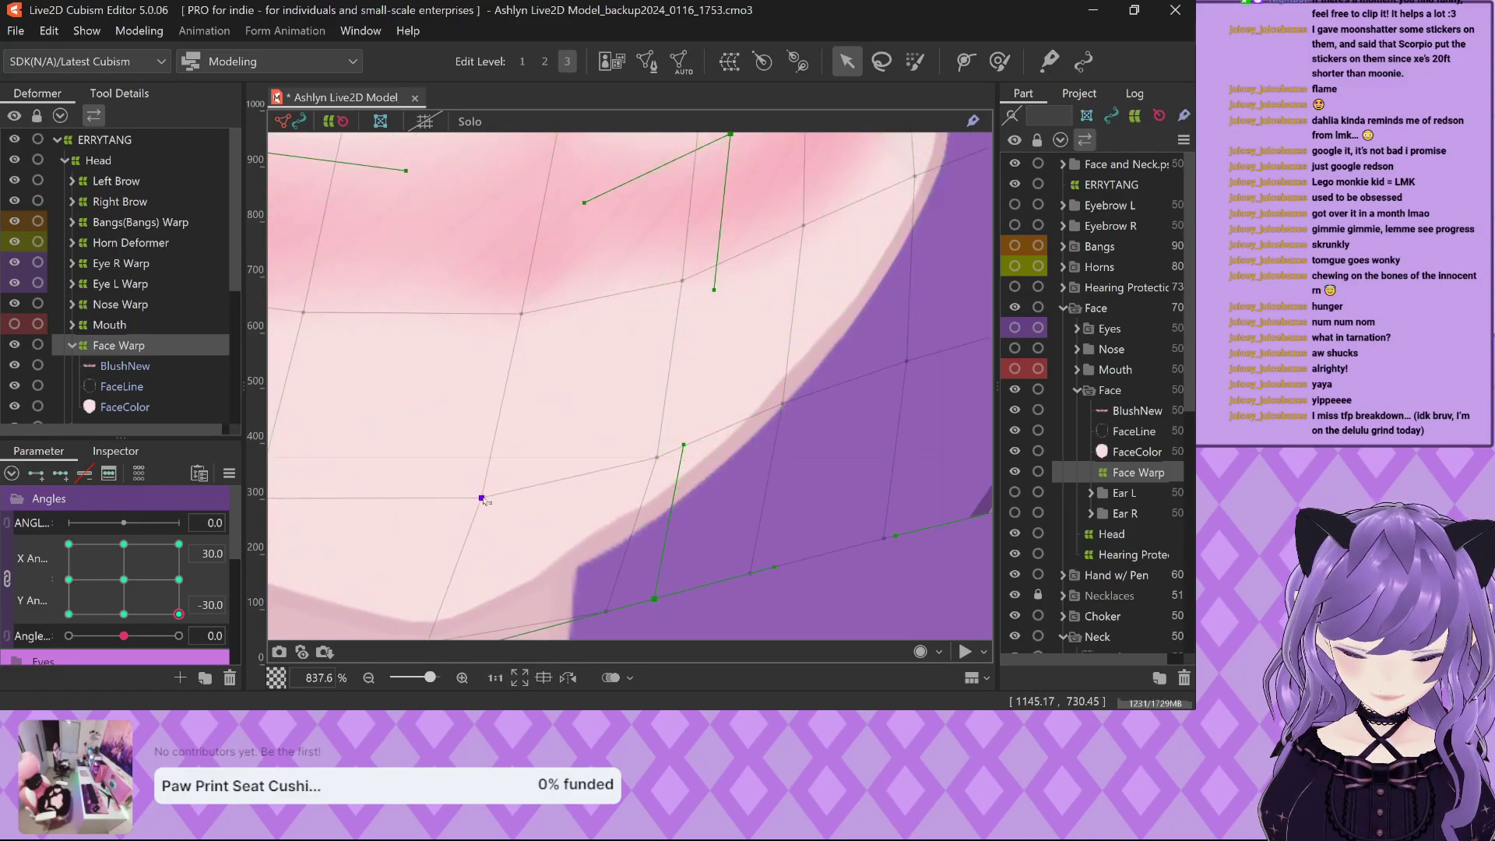
scroll(736, 557, down, 3)
Reshape the jaw by raising a jawline point and lowering both ends of its curve handle.
drag(741, 545, 743, 534)
drag(595, 584, 601, 597)
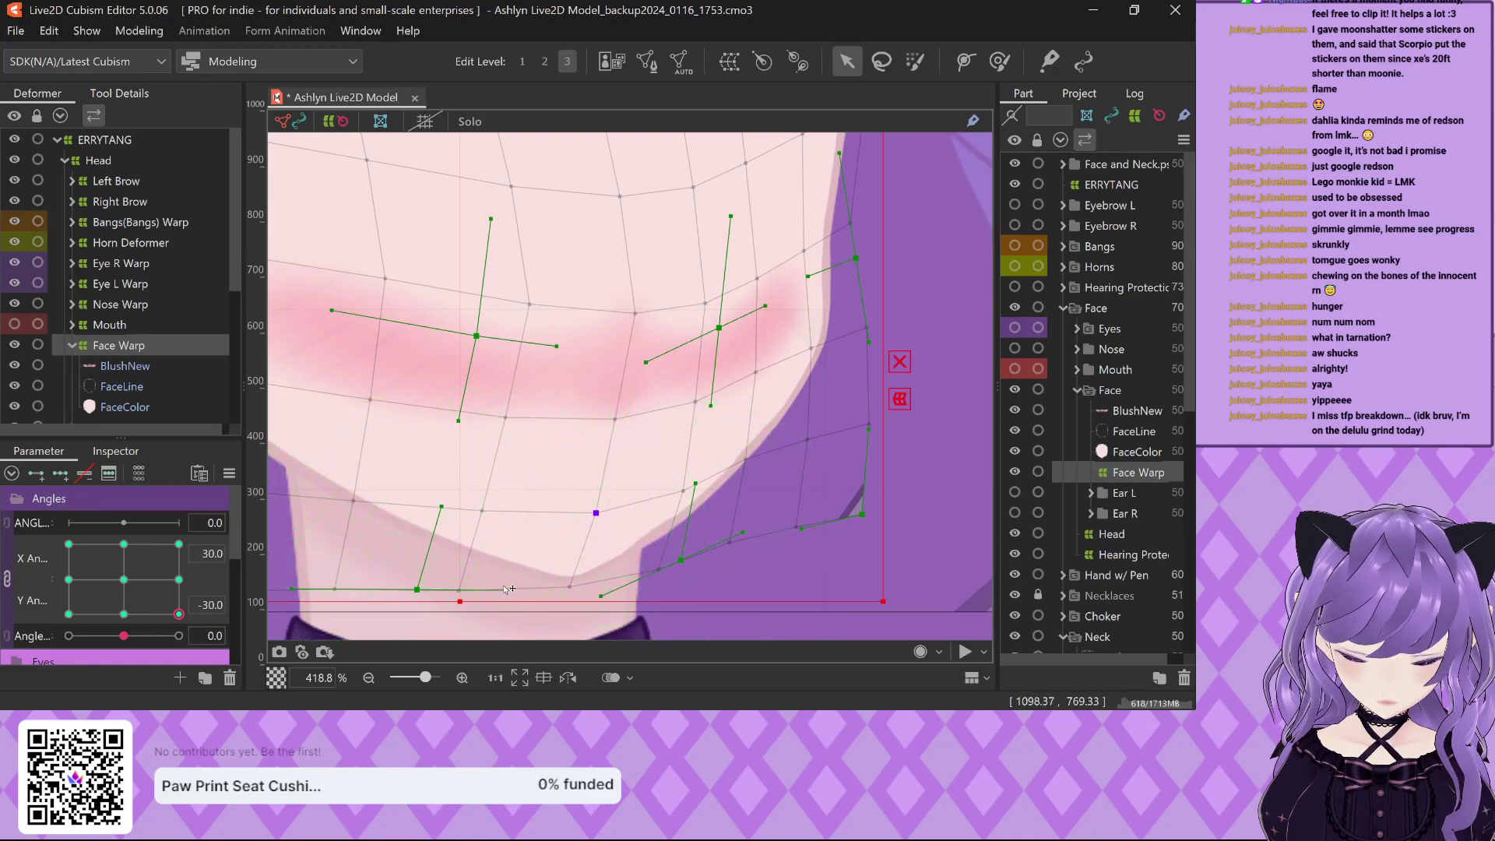
drag(506, 590, 510, 617)
scroll(523, 541, down, 2)
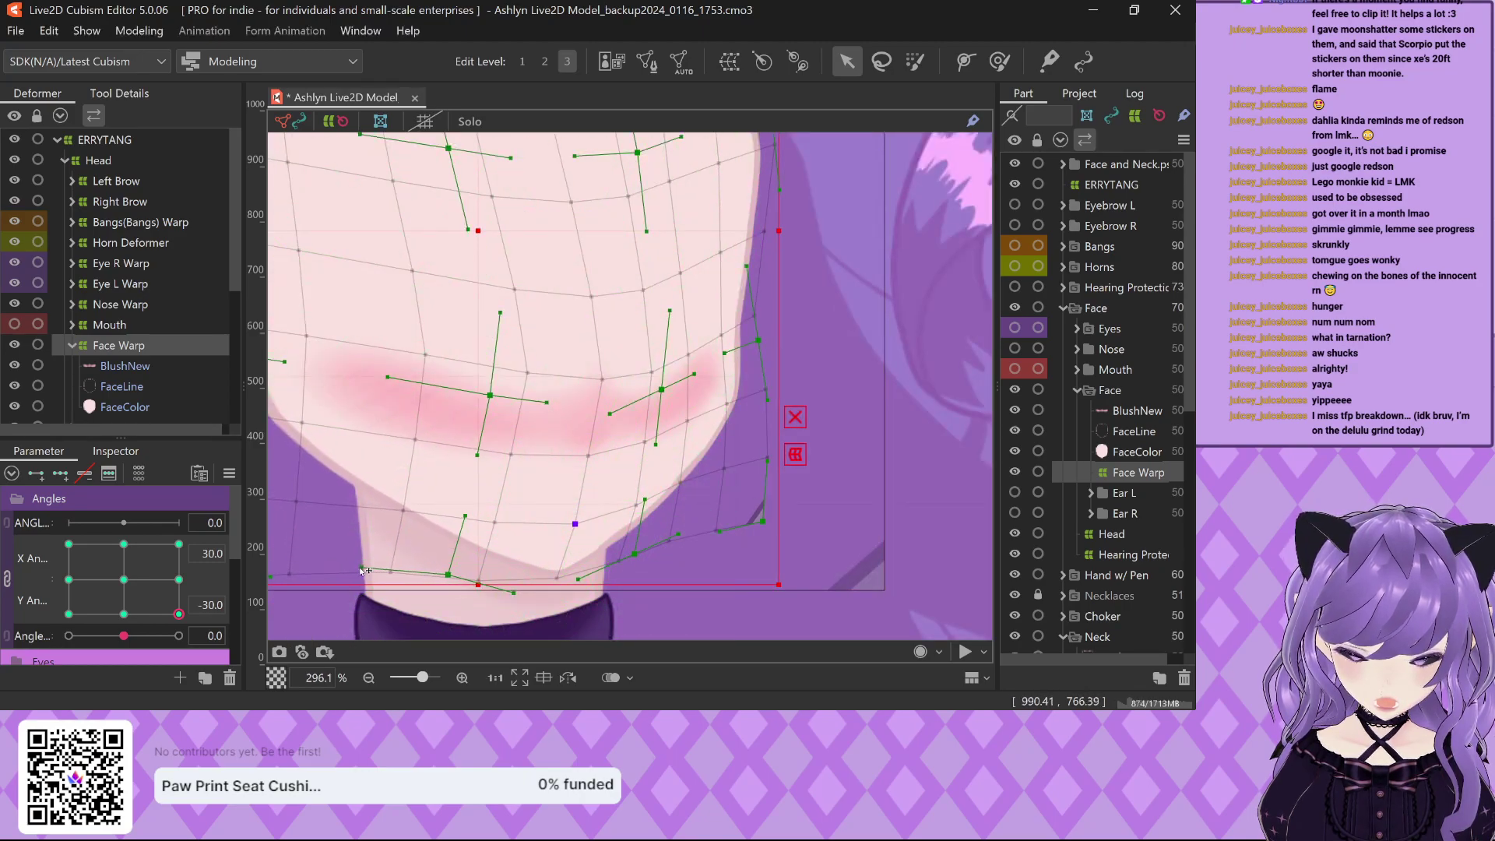
scroll(552, 547, down, 2)
scroll(375, 565, up, 2)
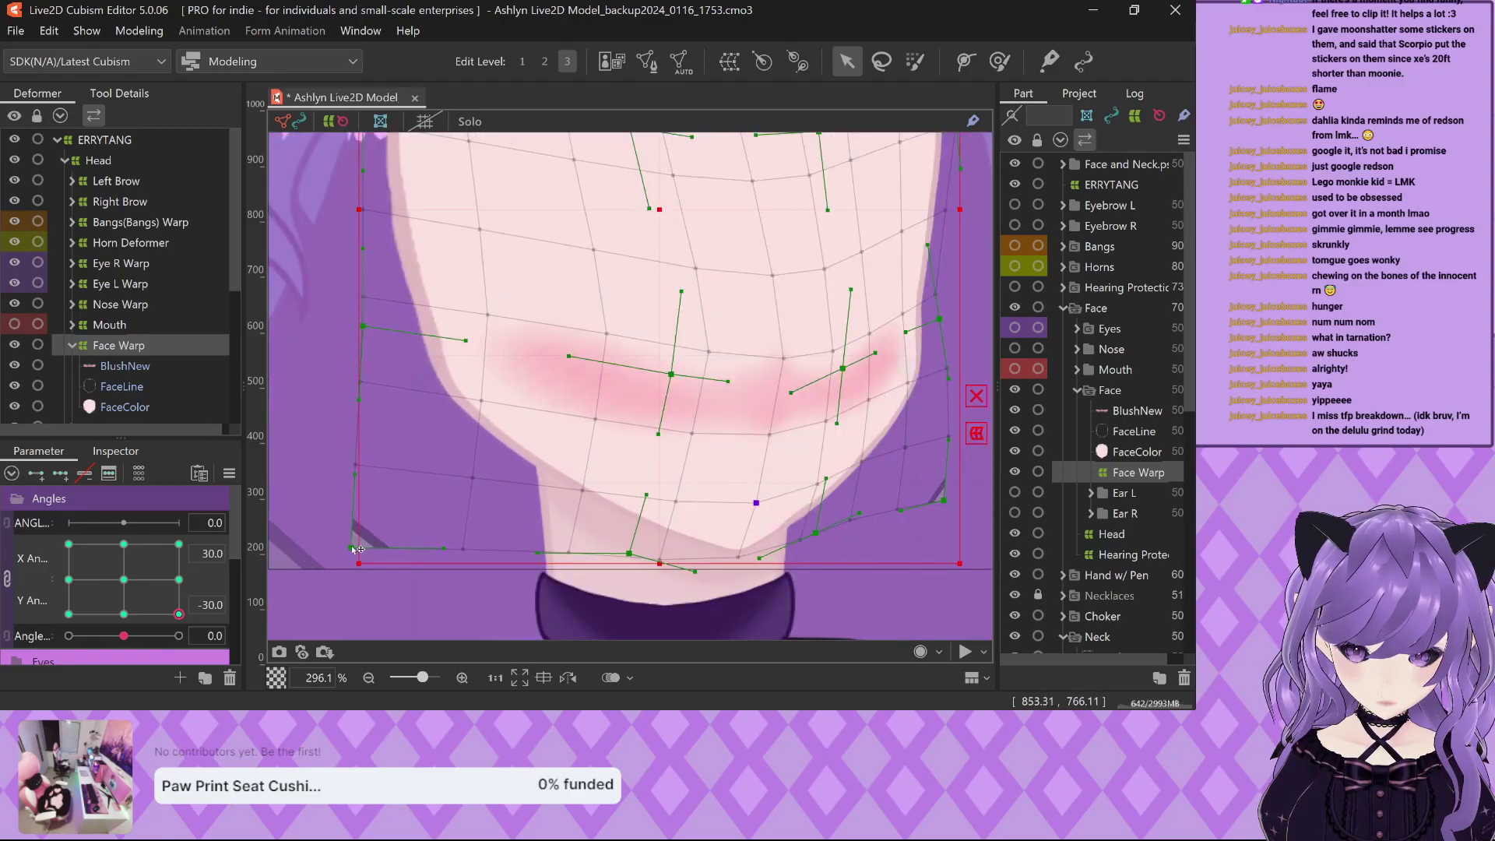
scroll(367, 548, down, 1)
scroll(366, 545, down, 1)
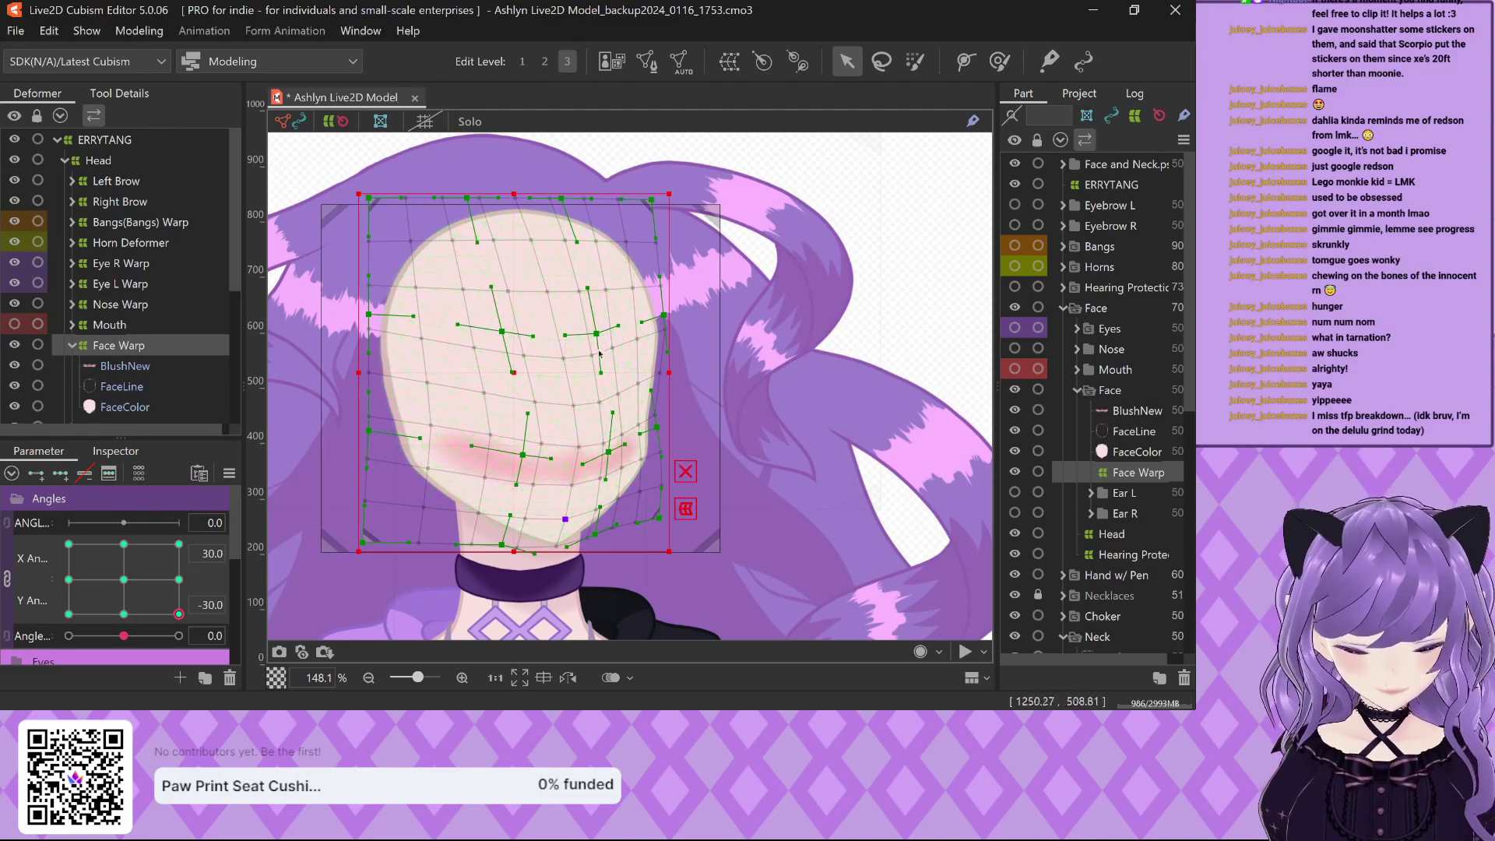
Shift two central Face Warp handles down-right and pull the lower-right edge point inward.
scroll(522, 336, up, 3)
drag(480, 329, 534, 402)
scroll(591, 374, down, 3)
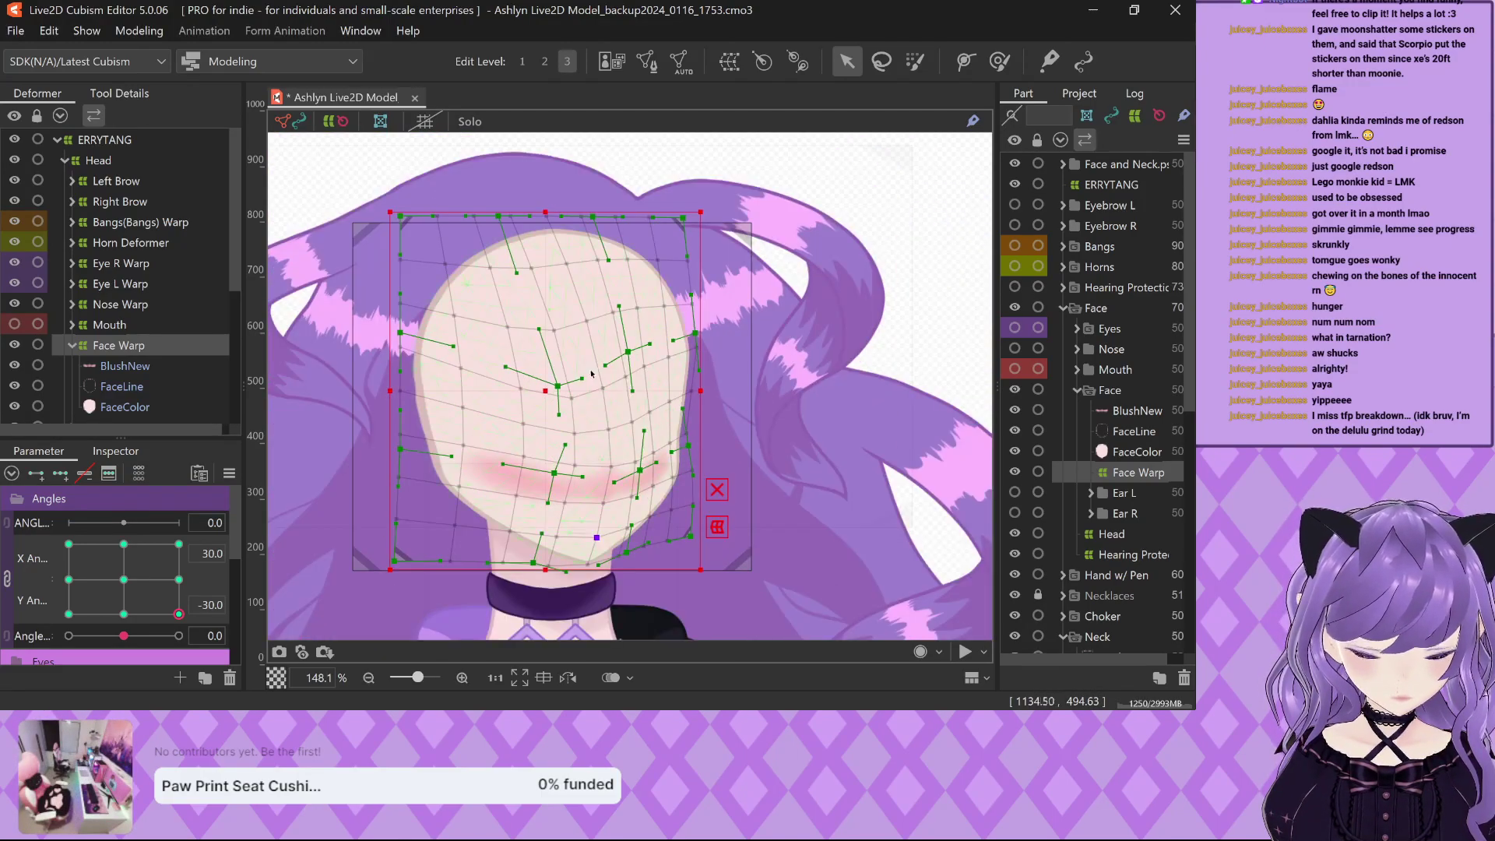
scroll(646, 341, up, 3)
drag(666, 335, 692, 388)
scroll(703, 372, down, 3)
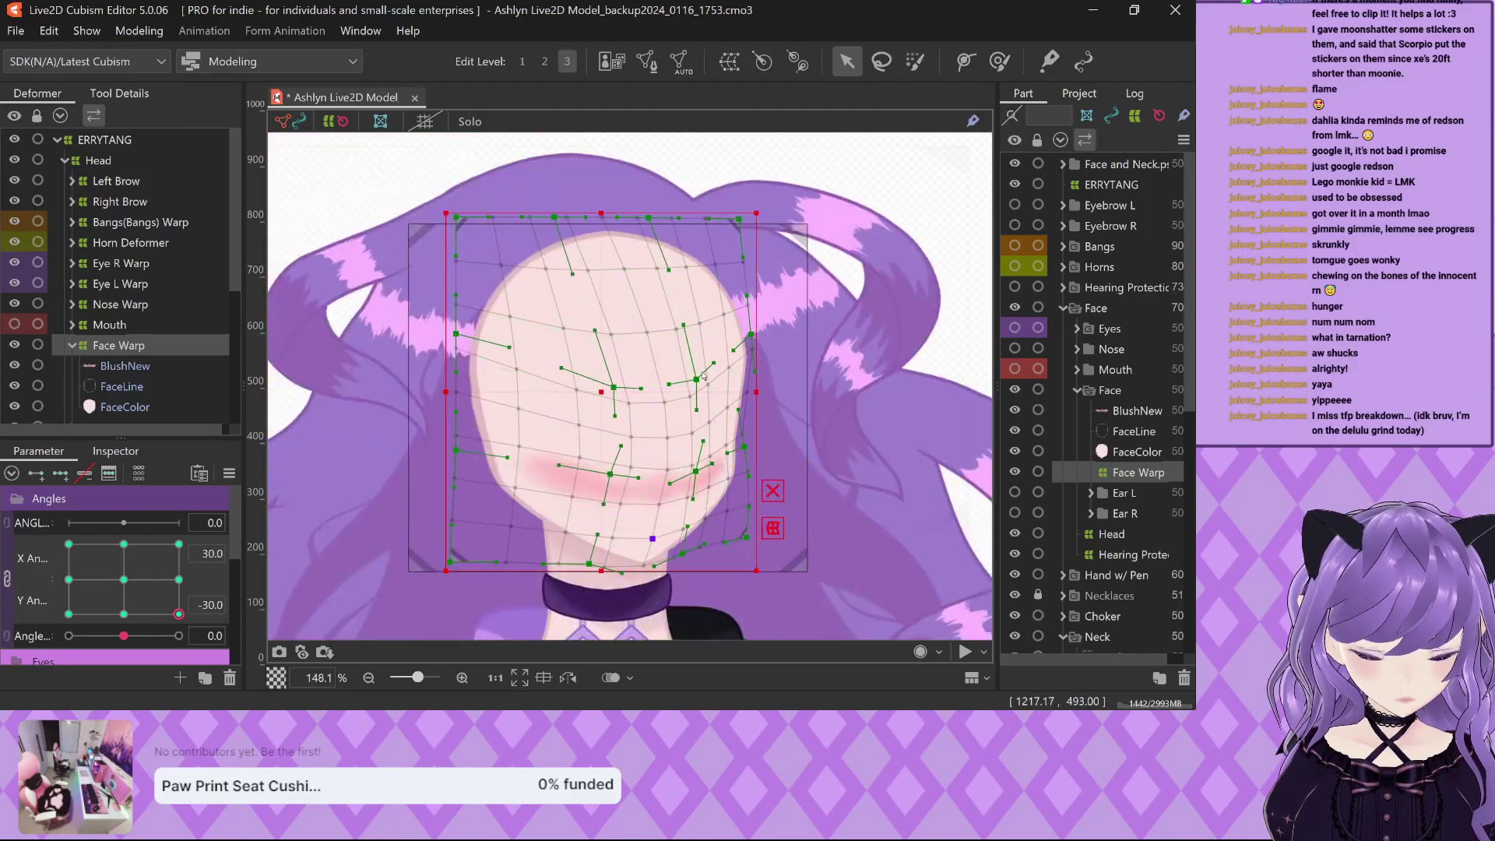
scroll(746, 536, up, 3)
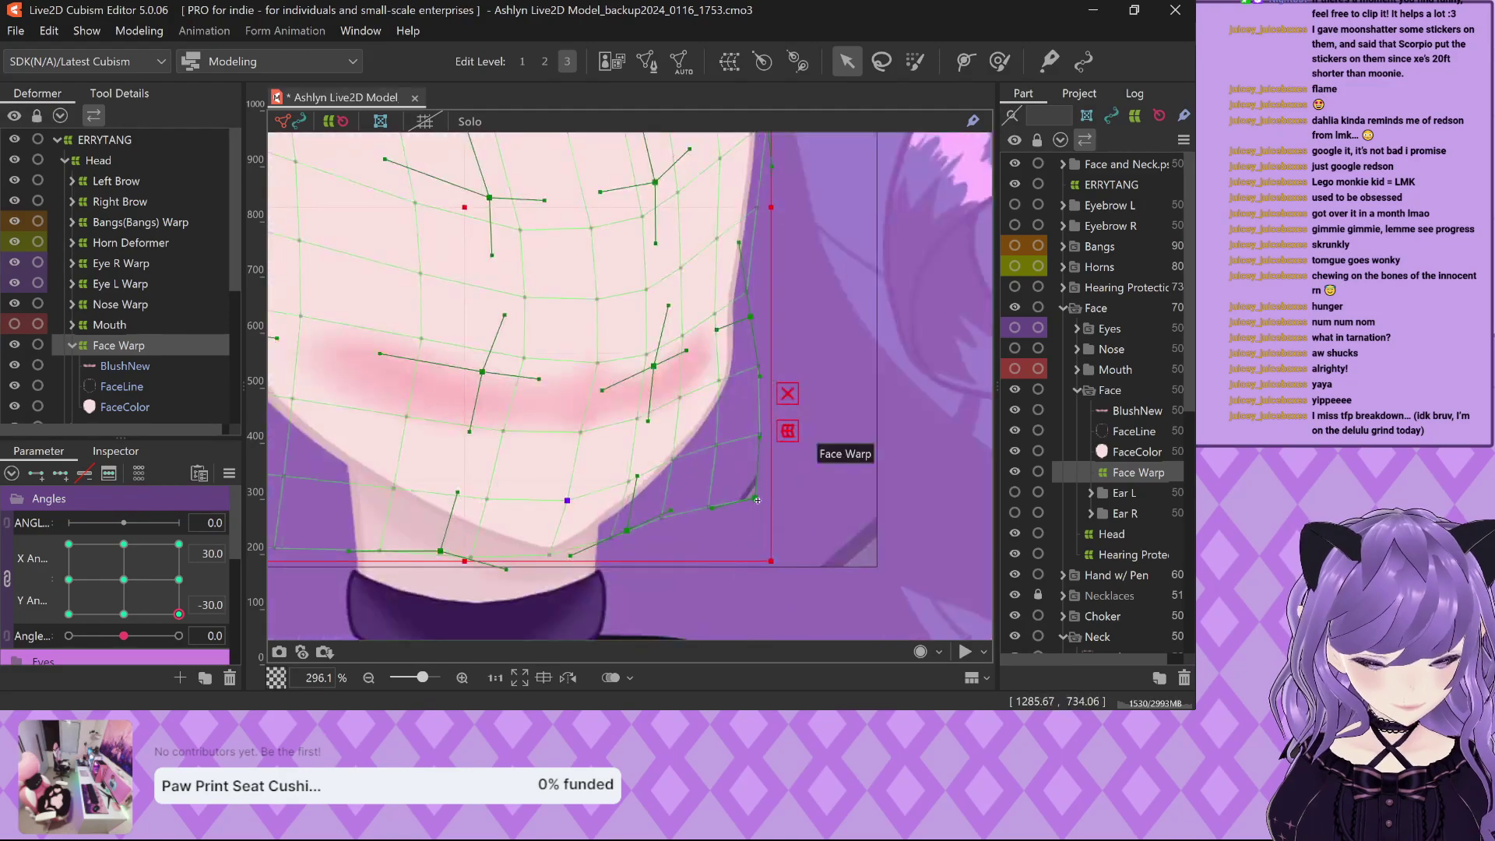
drag(762, 499, 756, 481)
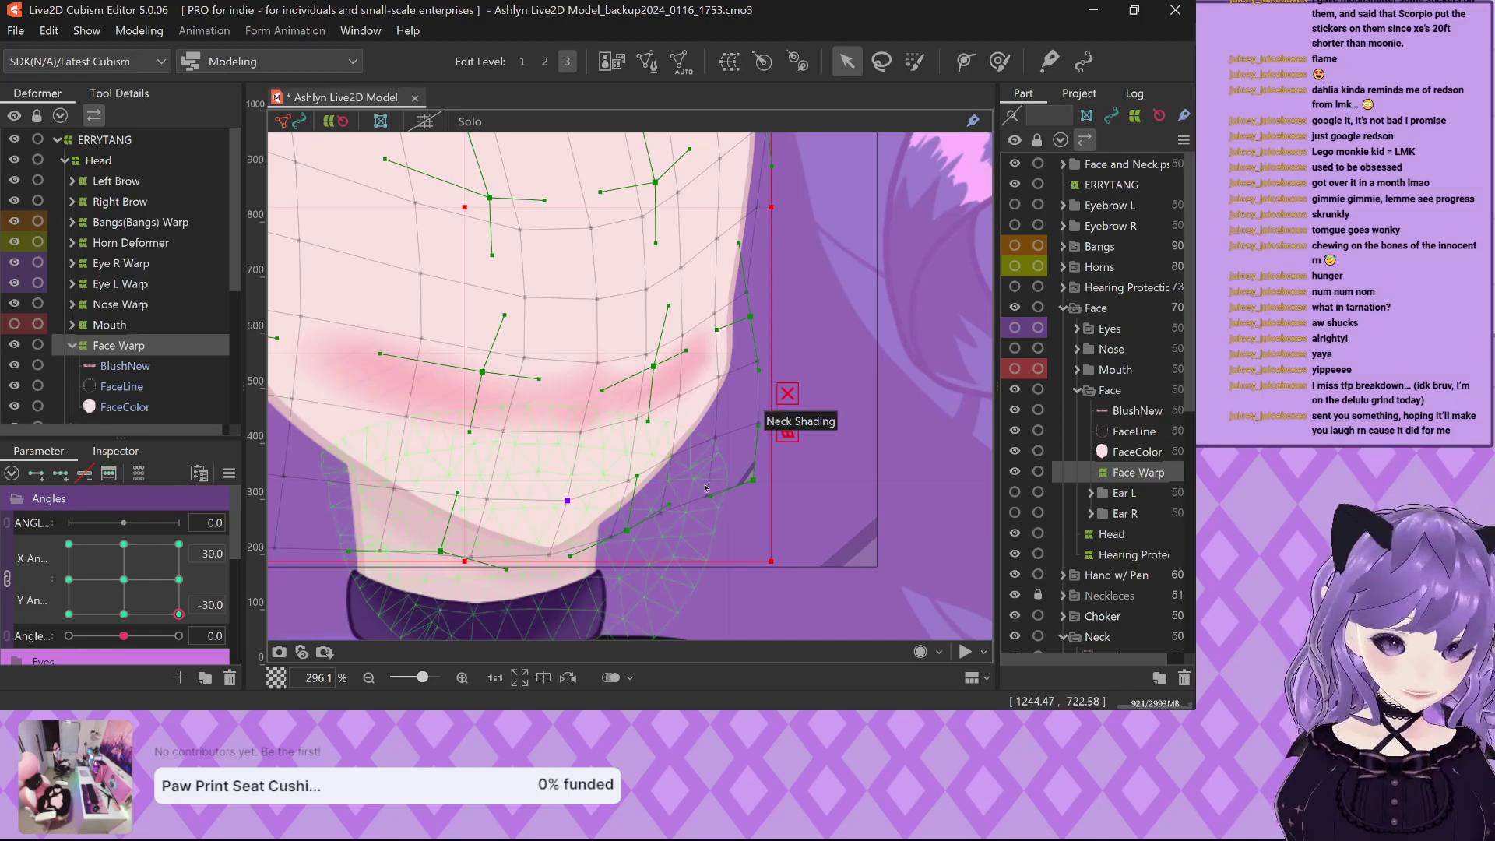
scroll(715, 498, down, 4)
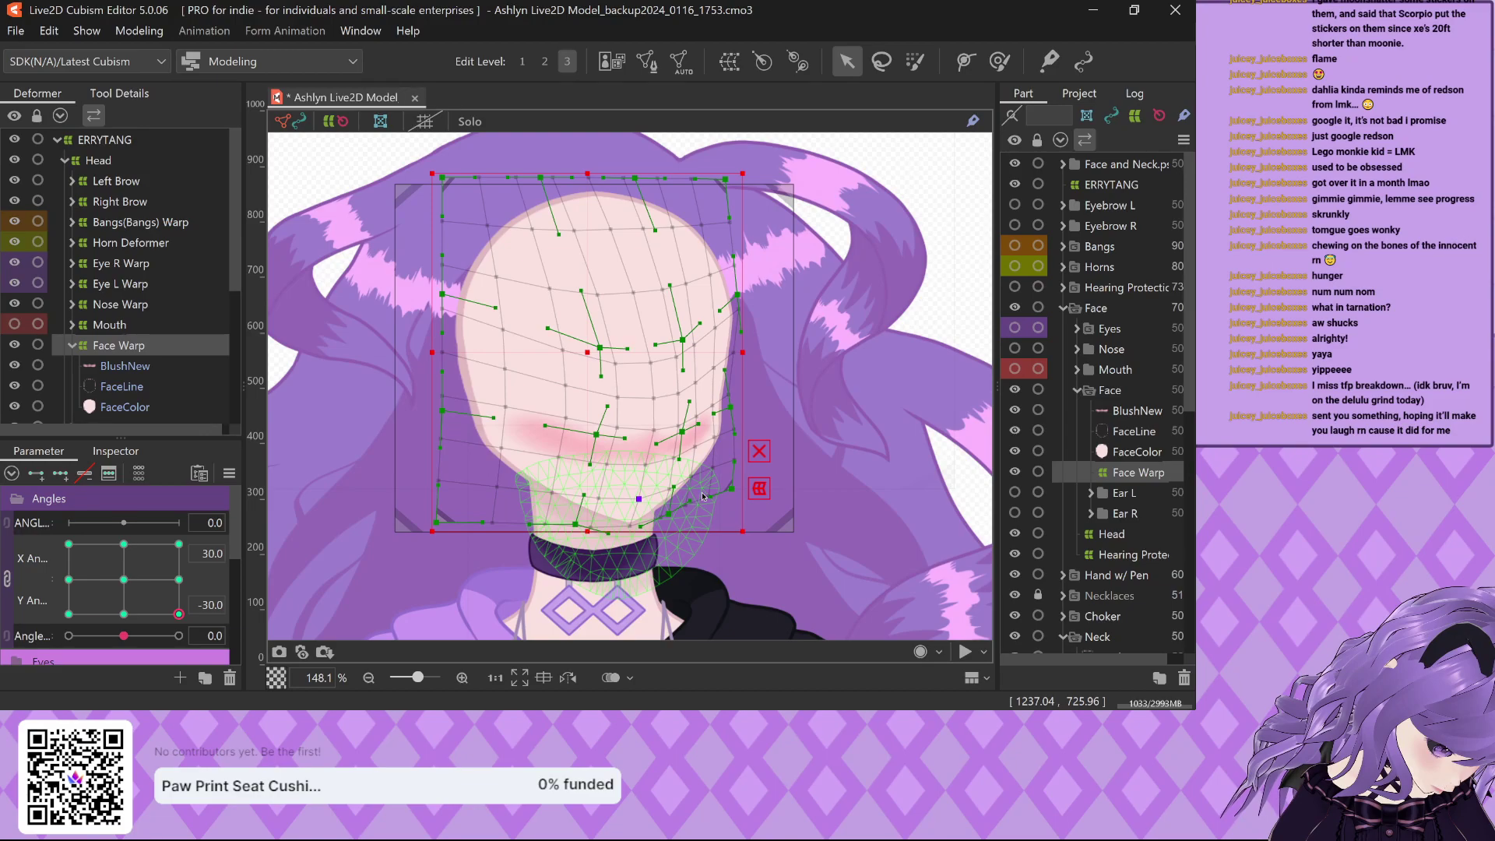
scroll(615, 399, up, 3)
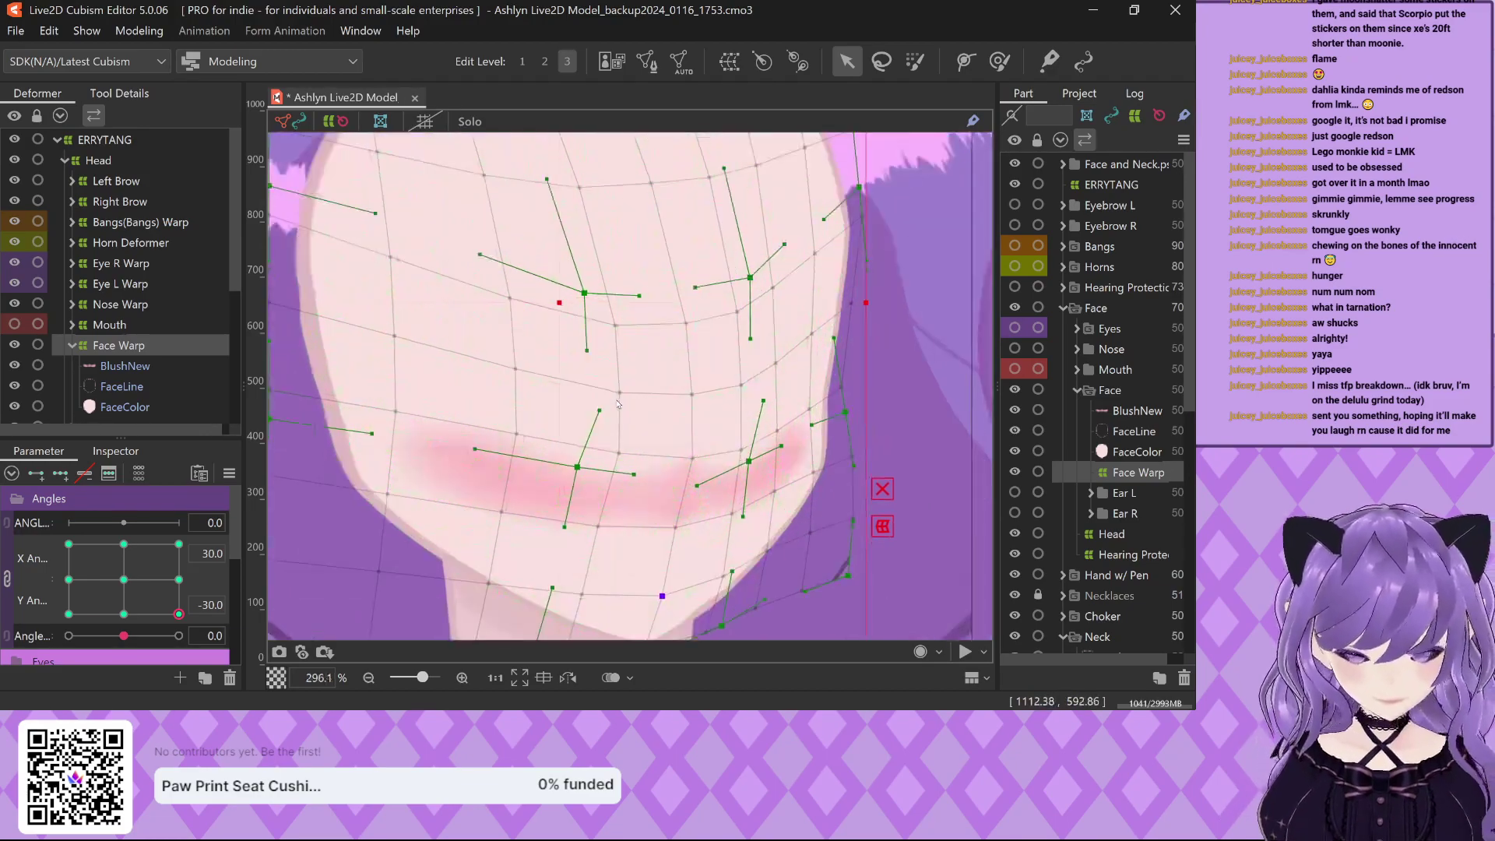
scroll(598, 378, down, 3)
click(178, 544)
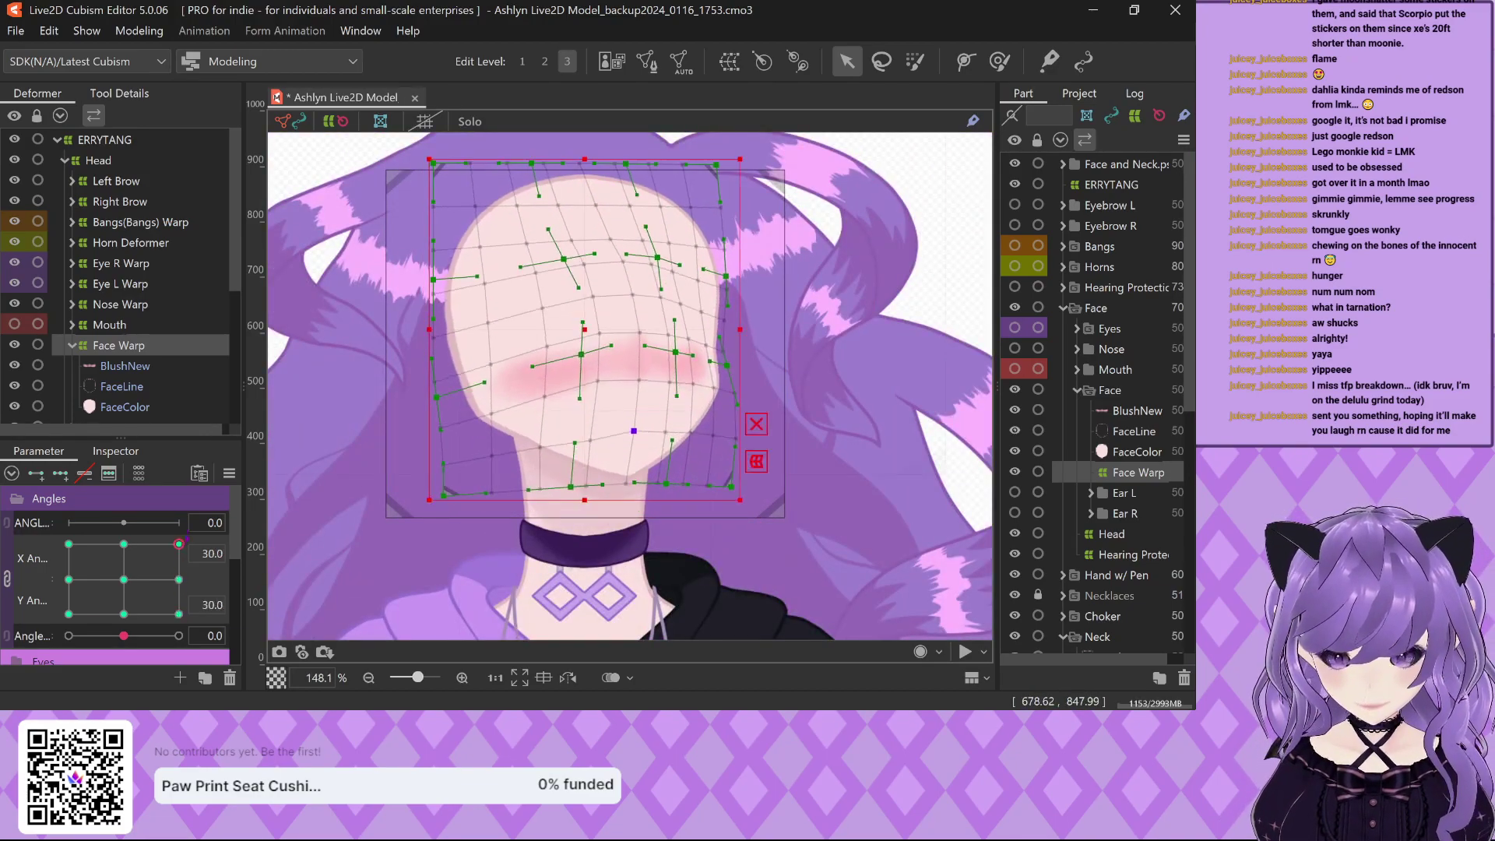
drag(178, 544, 238, 529)
click(178, 613)
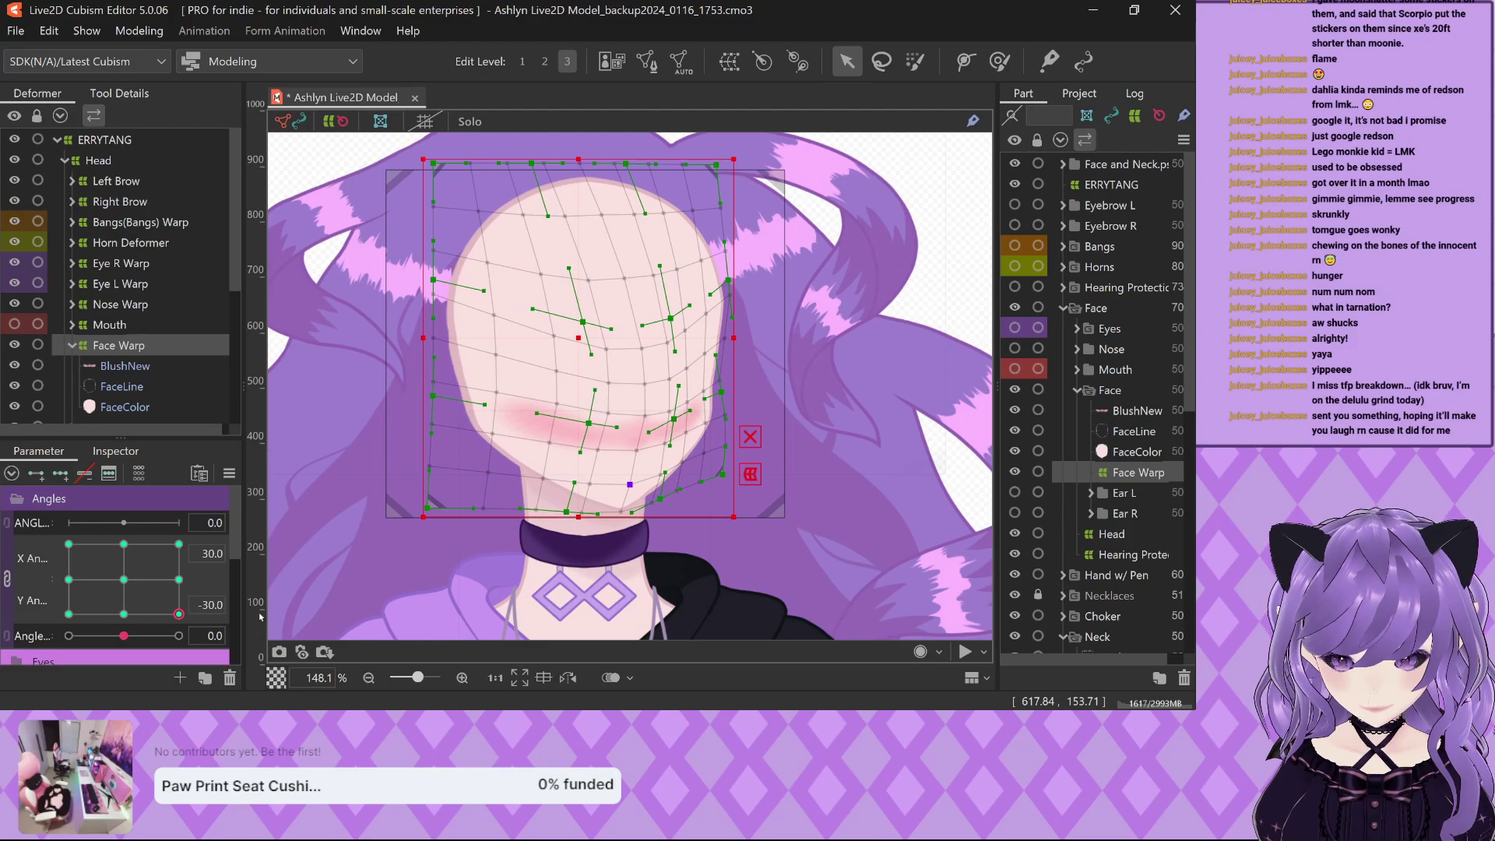
drag(259, 617, 353, 627)
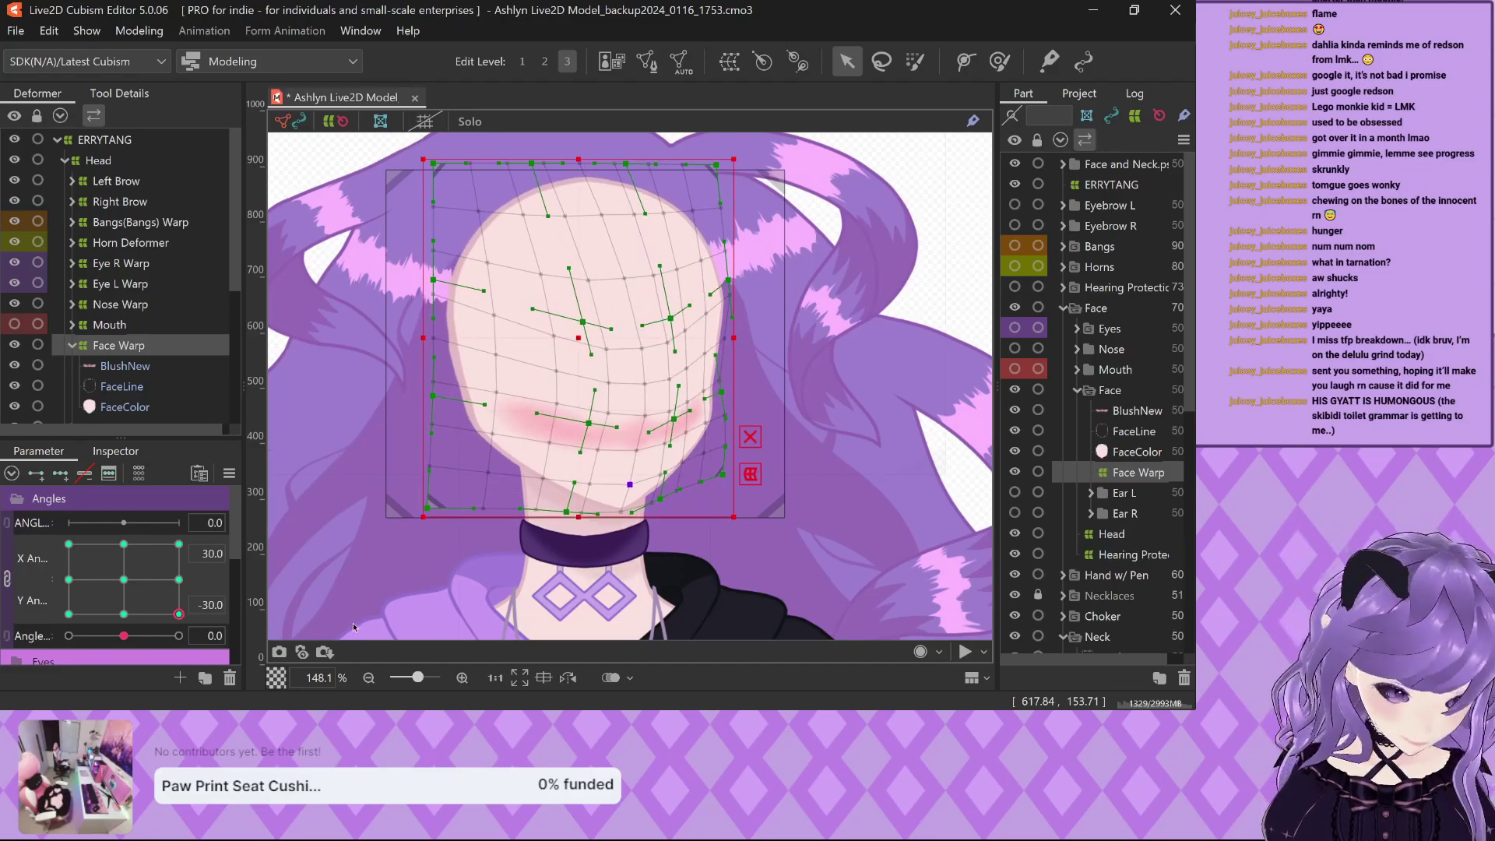
click(355, 623)
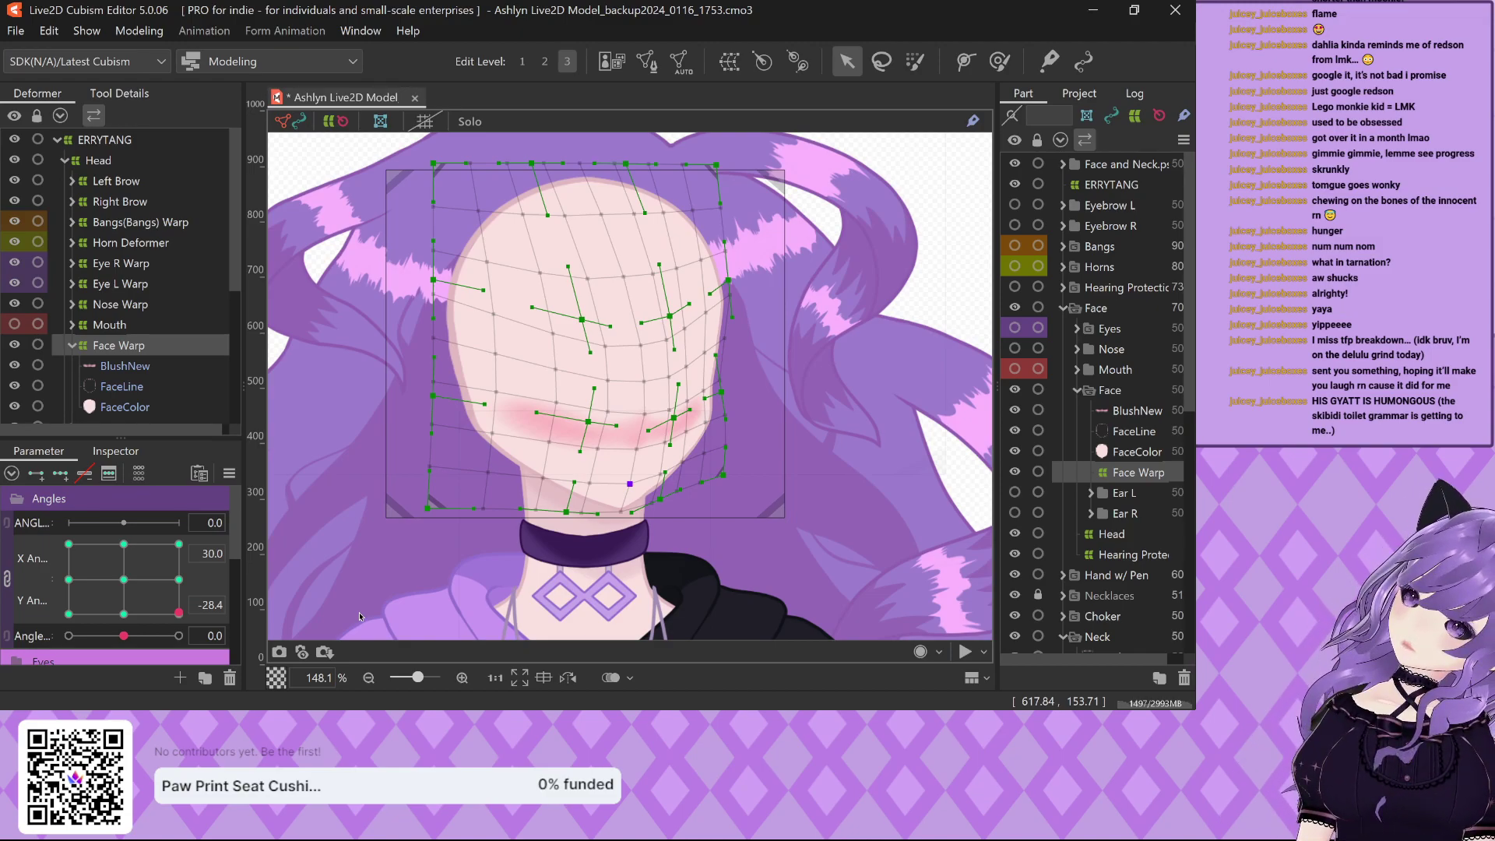
key(ctrl+a)
drag(359, 617, 361, 624)
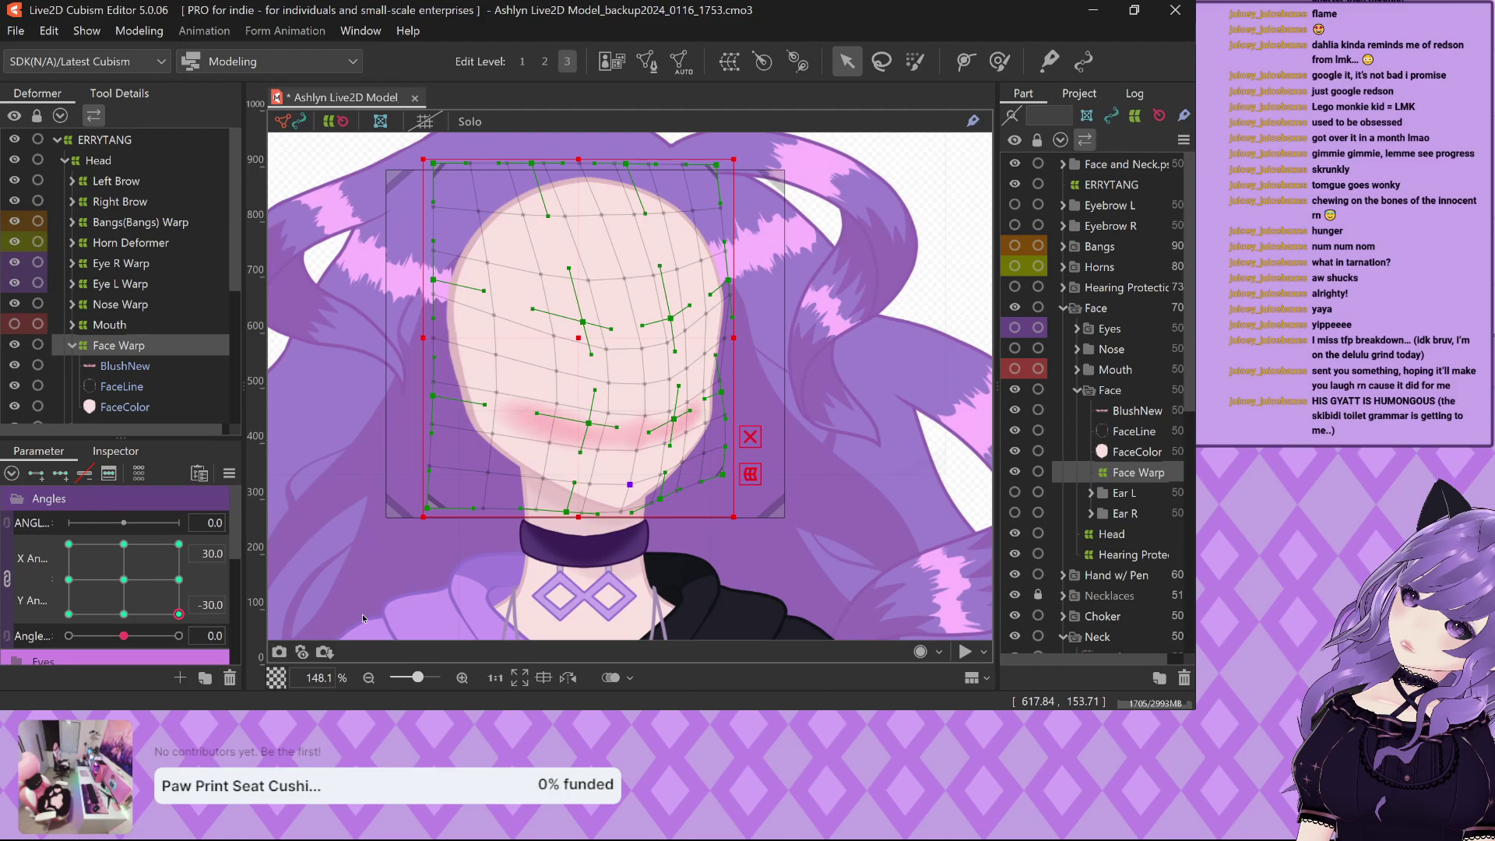
click(363, 618)
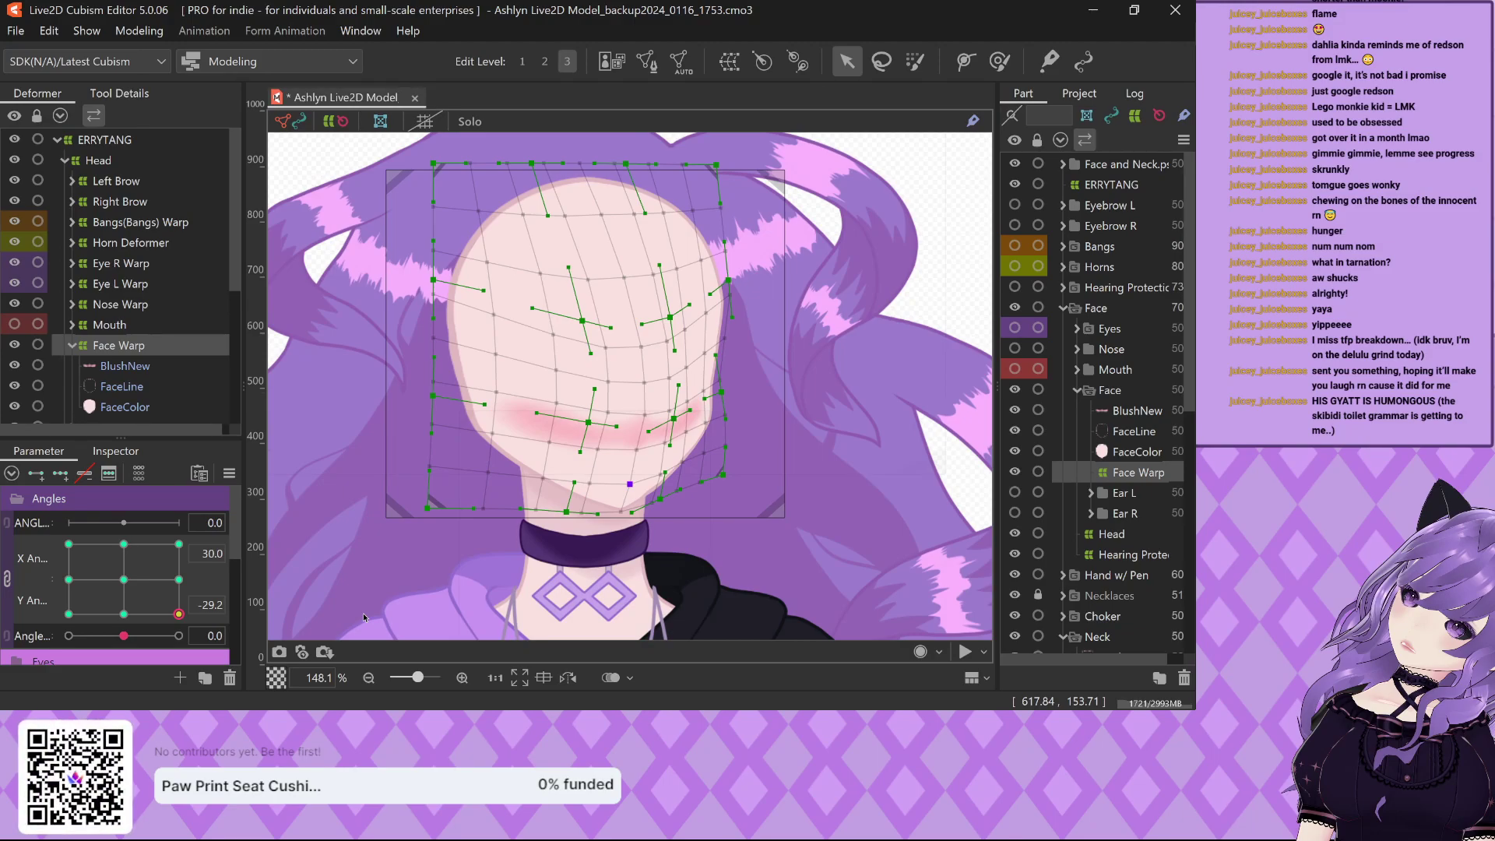
key(ctrl+z)
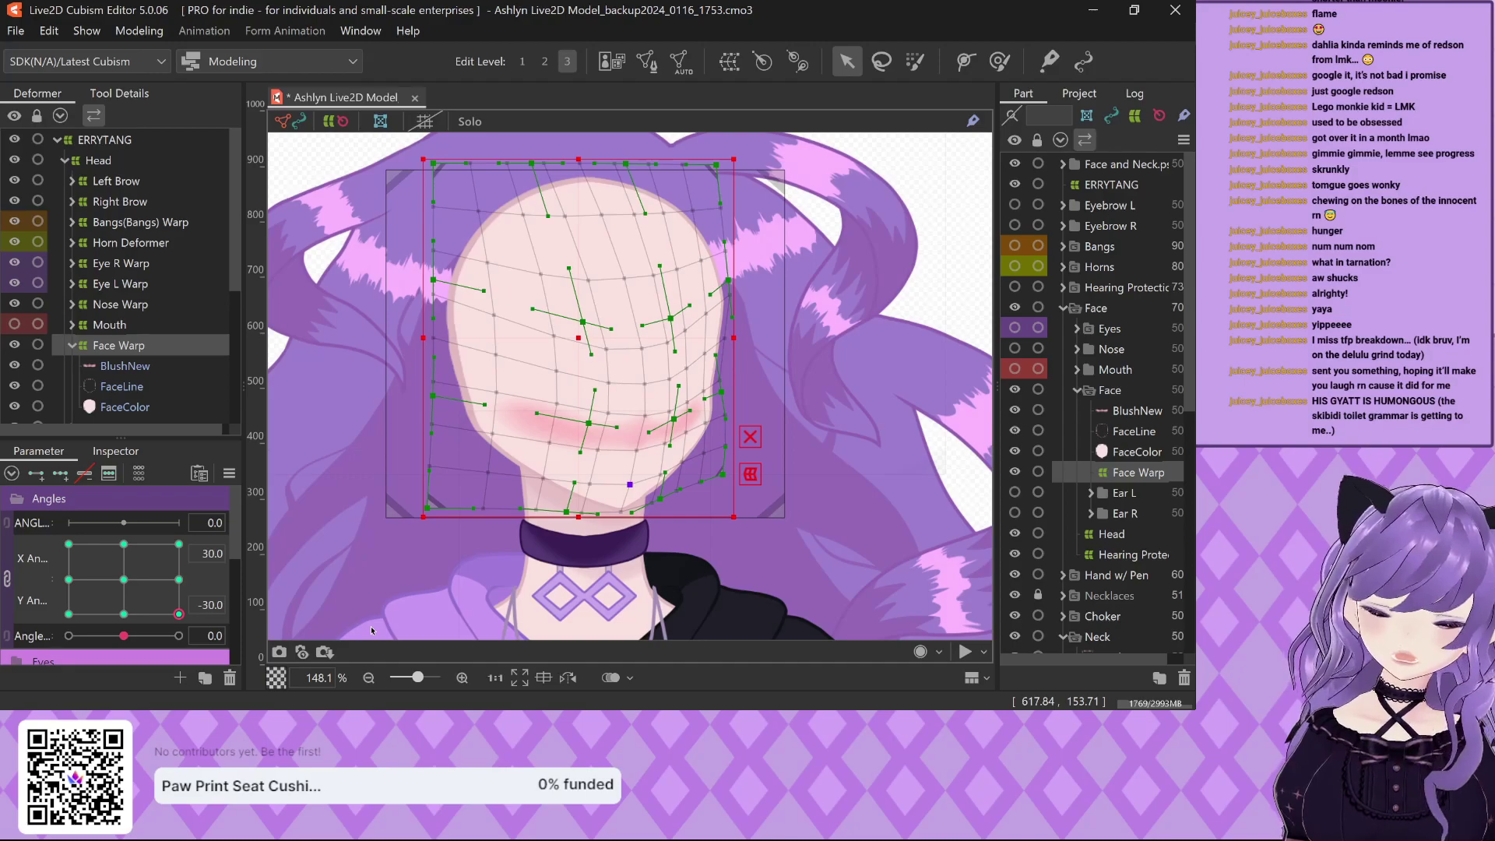
drag(371, 628, 207, 493)
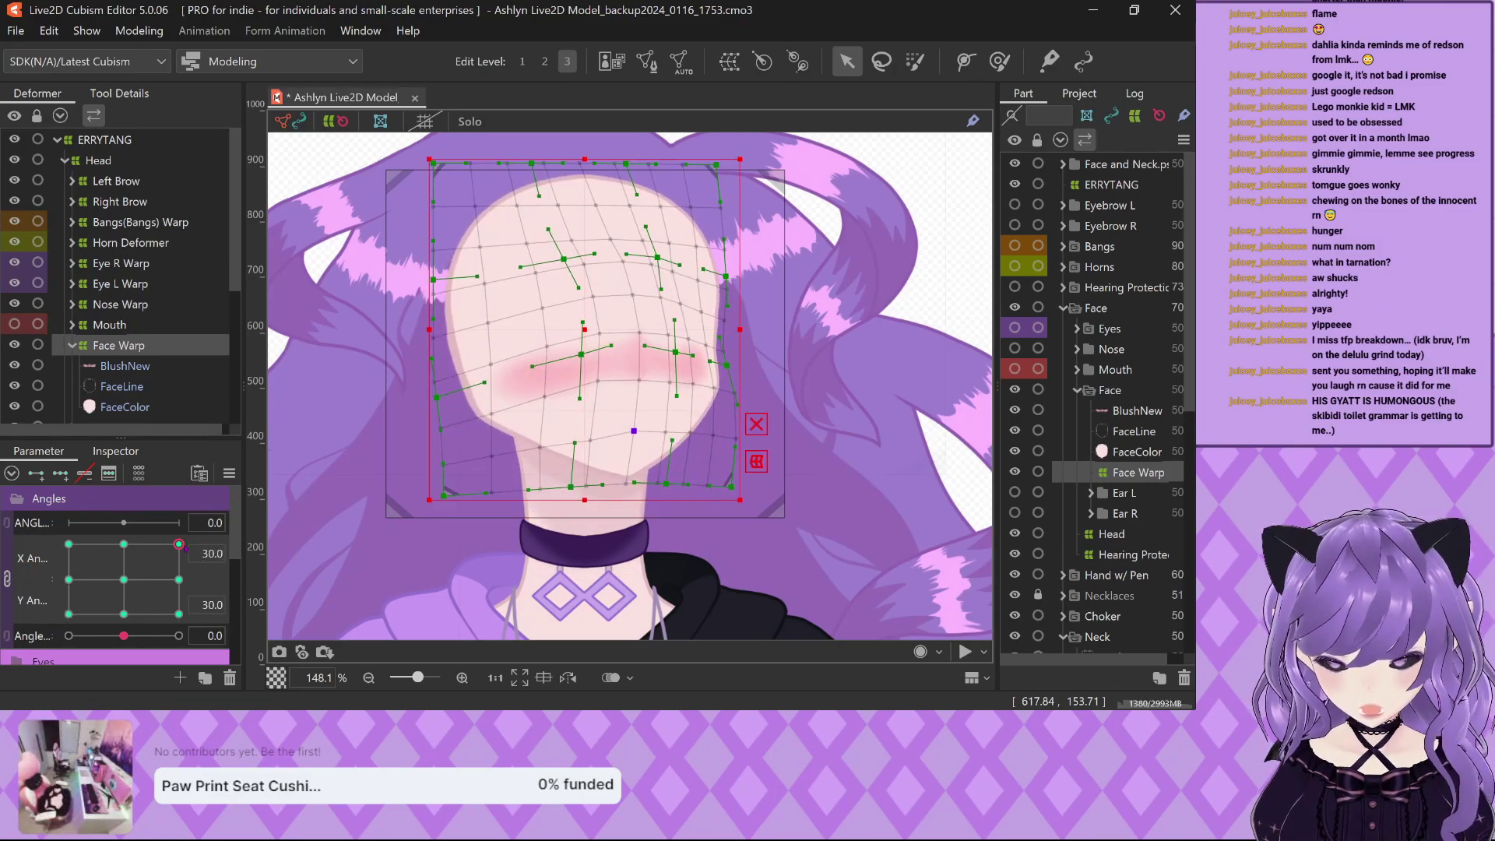
Select BlushNew, FaceLine and FaceColor and apply Reflect Motion to them.
click(229, 474)
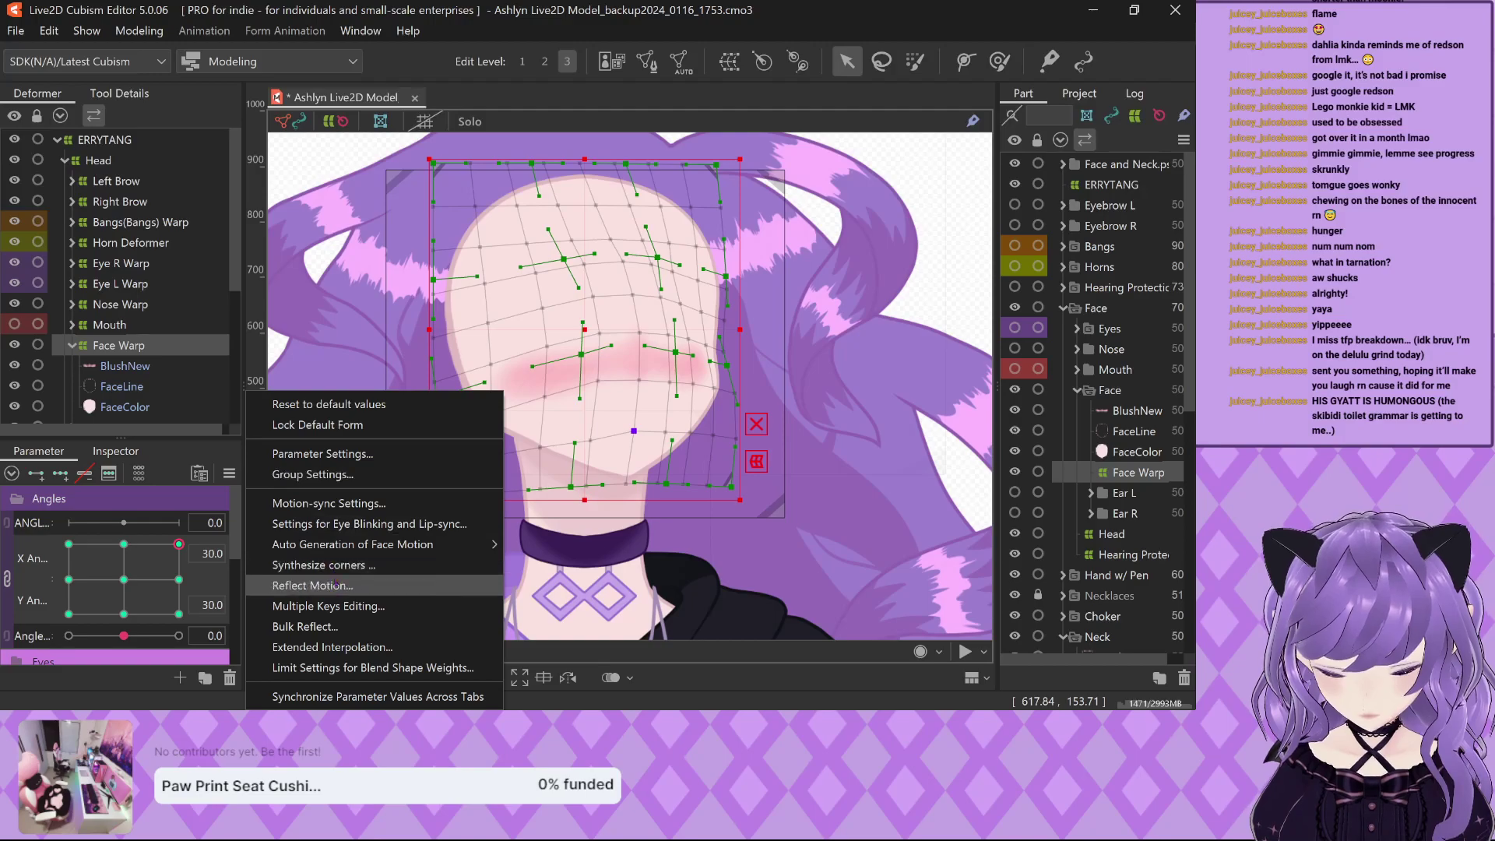
click(335, 591)
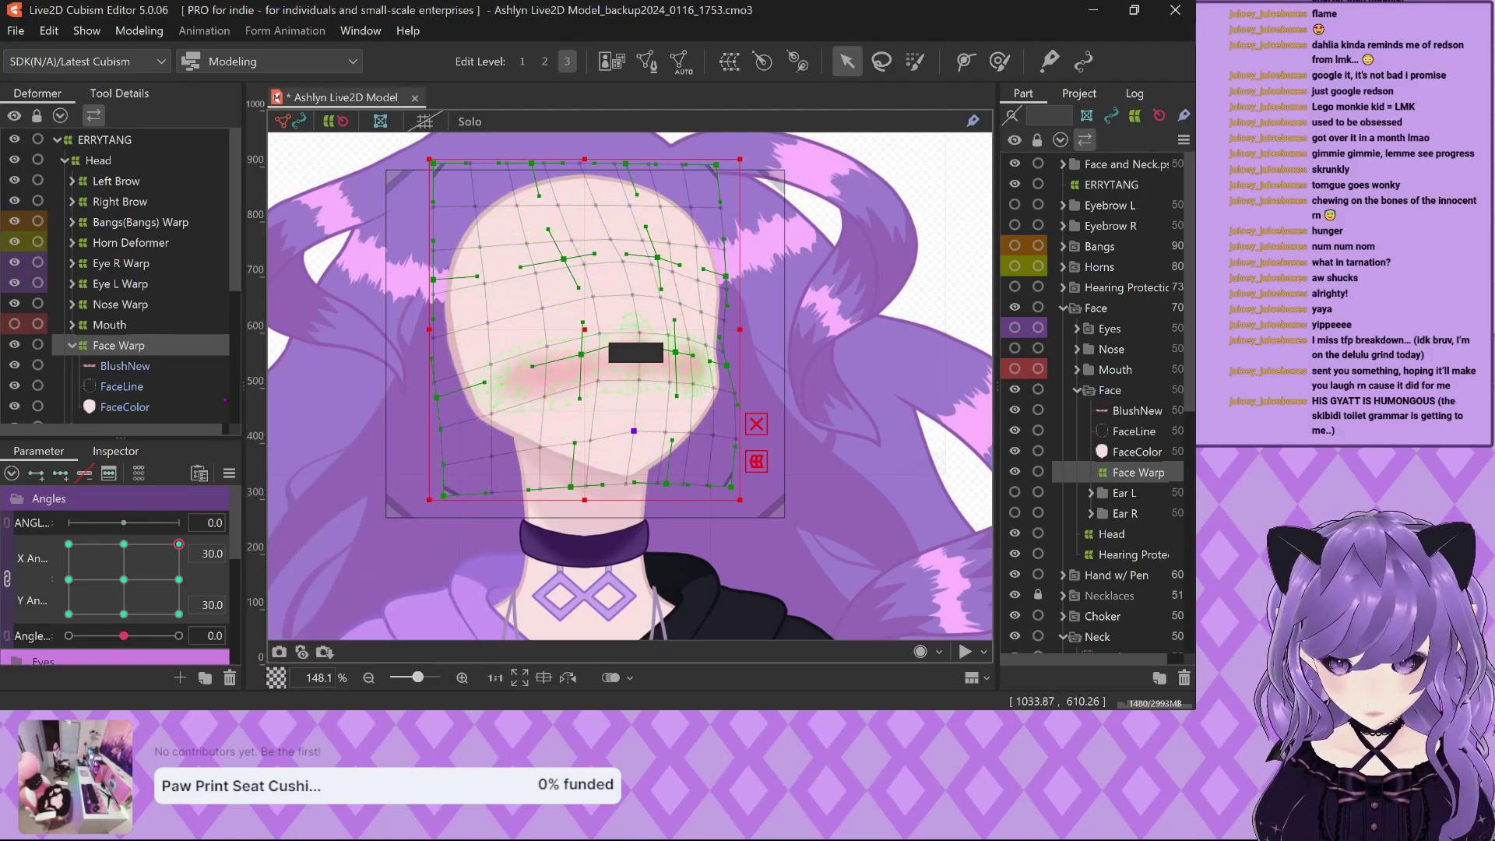
click(198, 406)
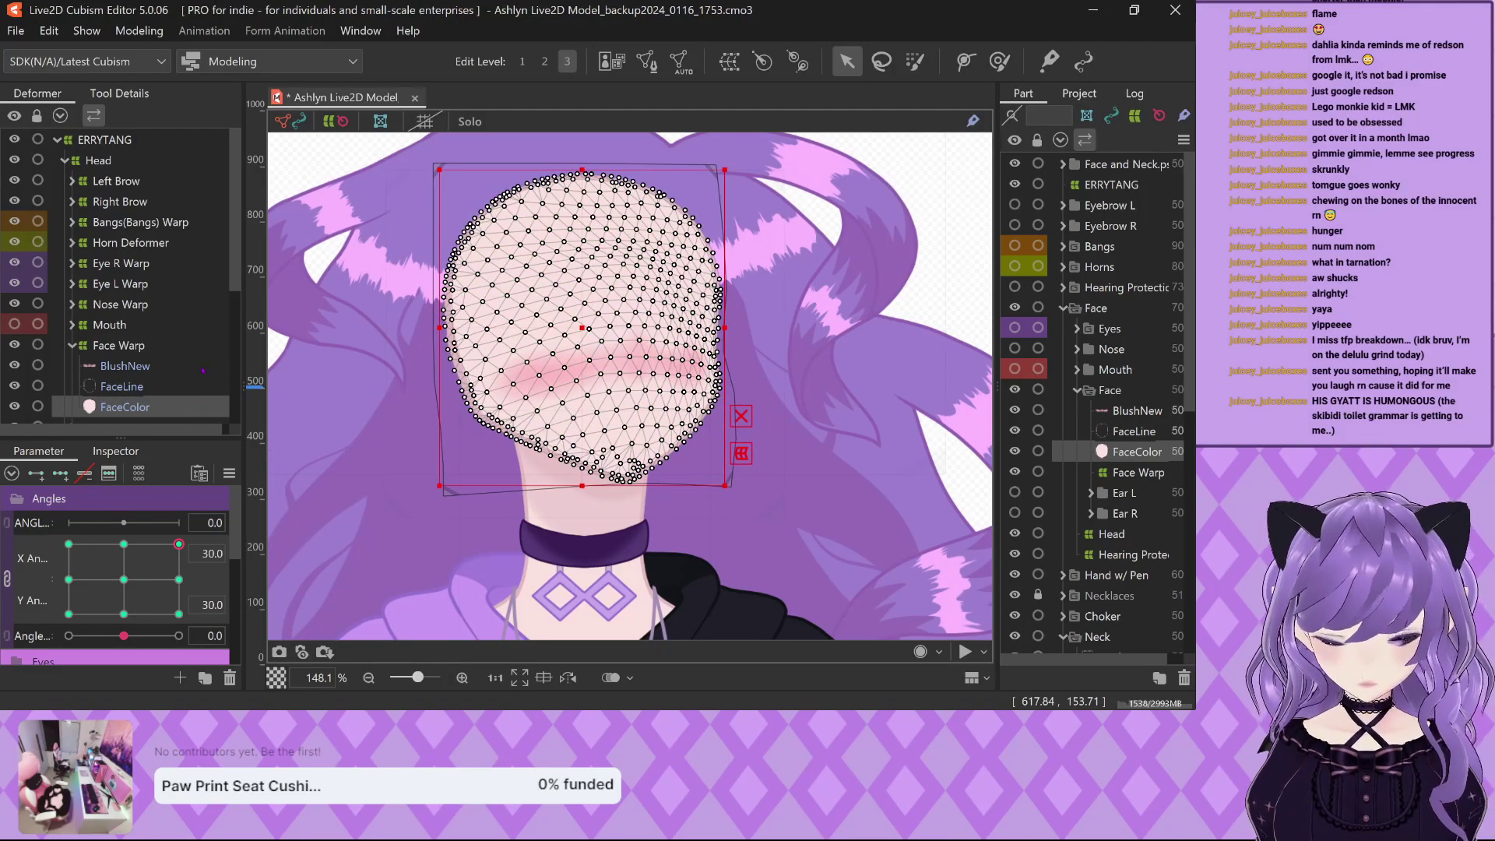
click(192, 366)
ctrl+click(187, 387)
ctrl+click(183, 409)
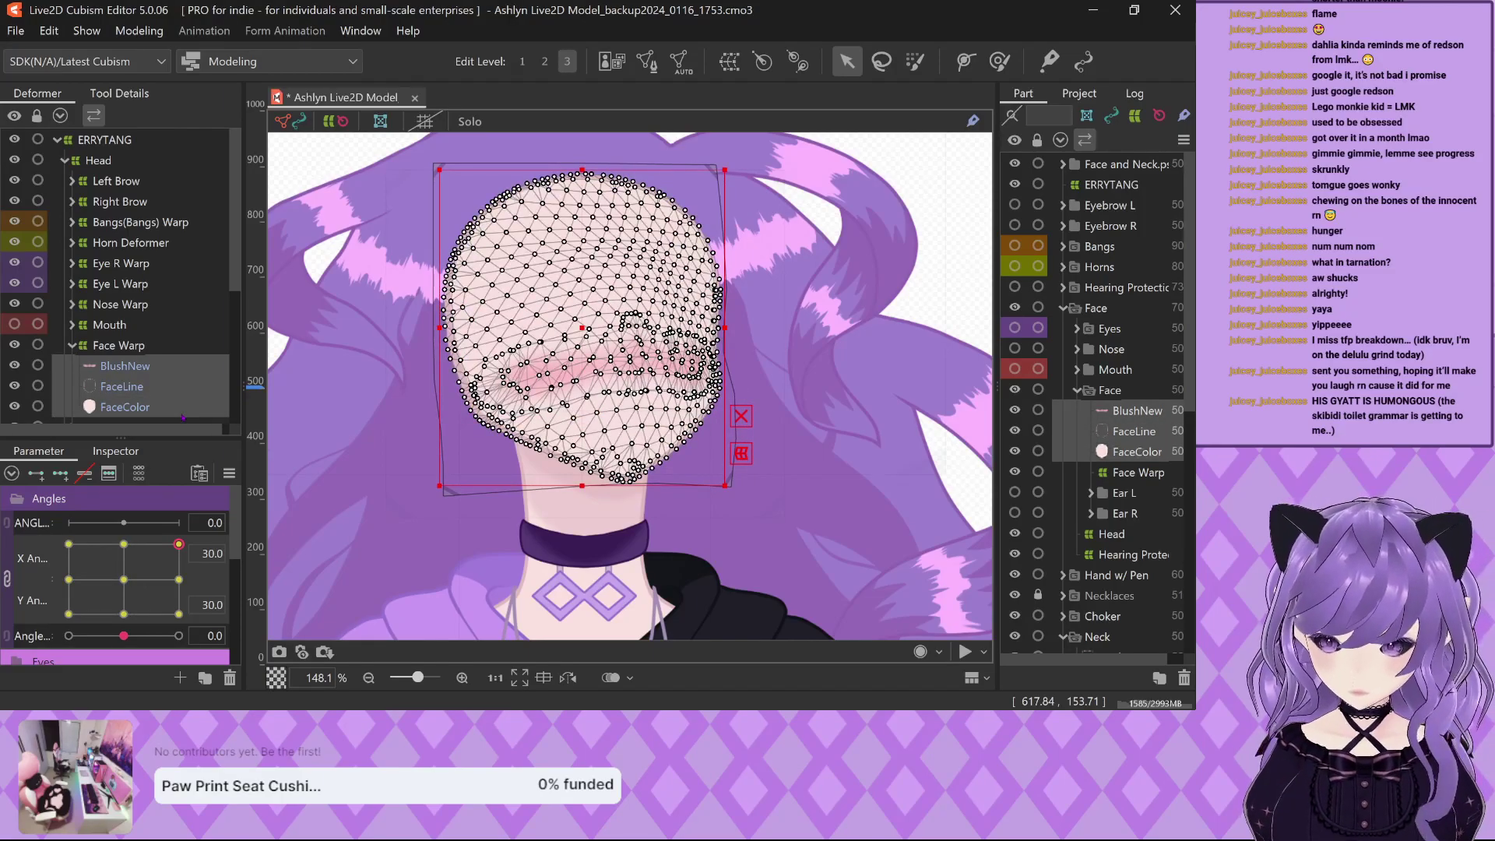
click(229, 473)
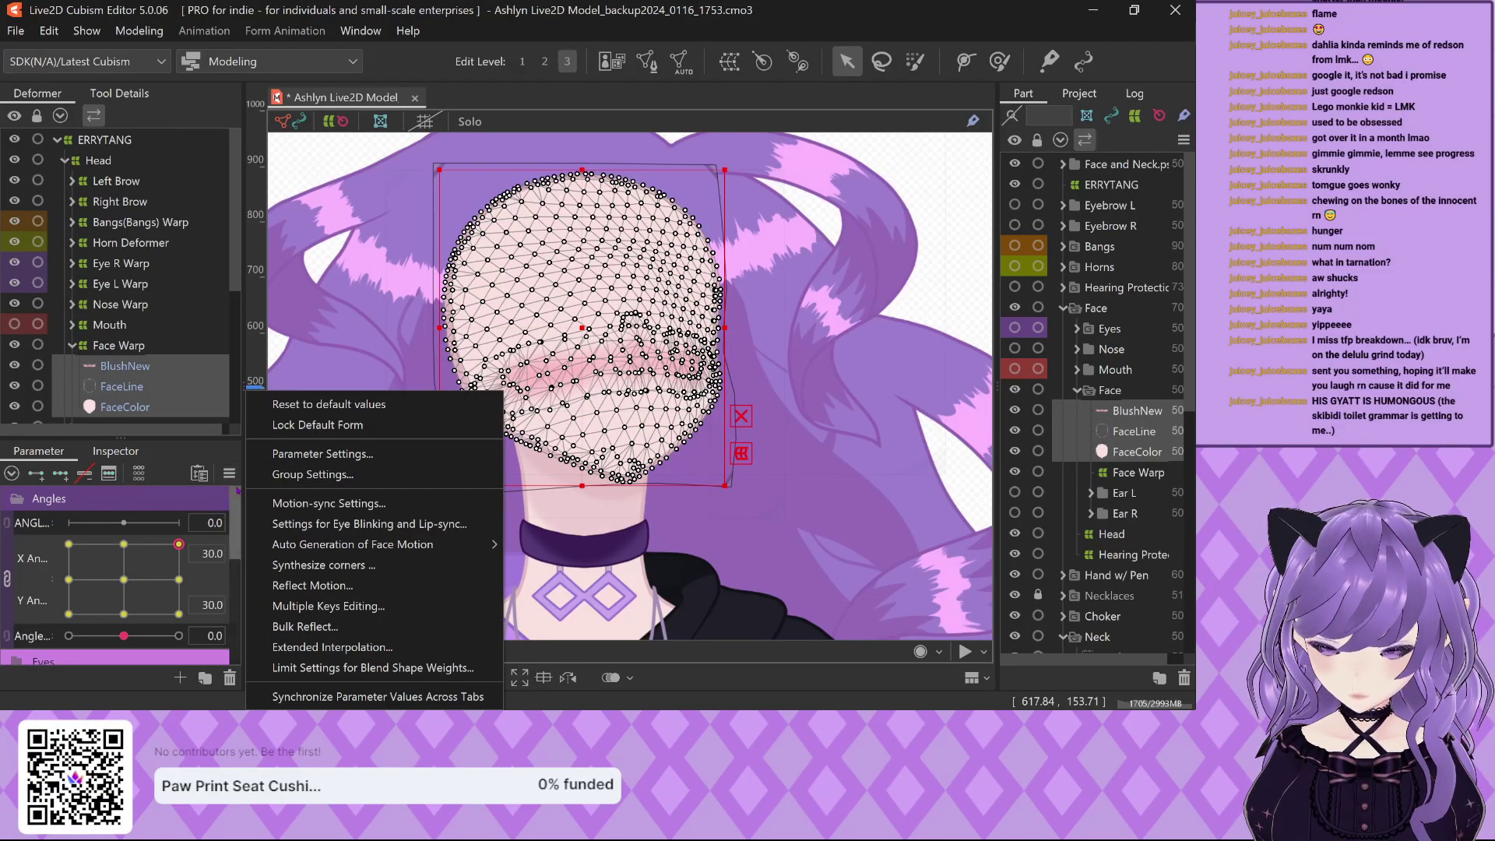
click(335, 586)
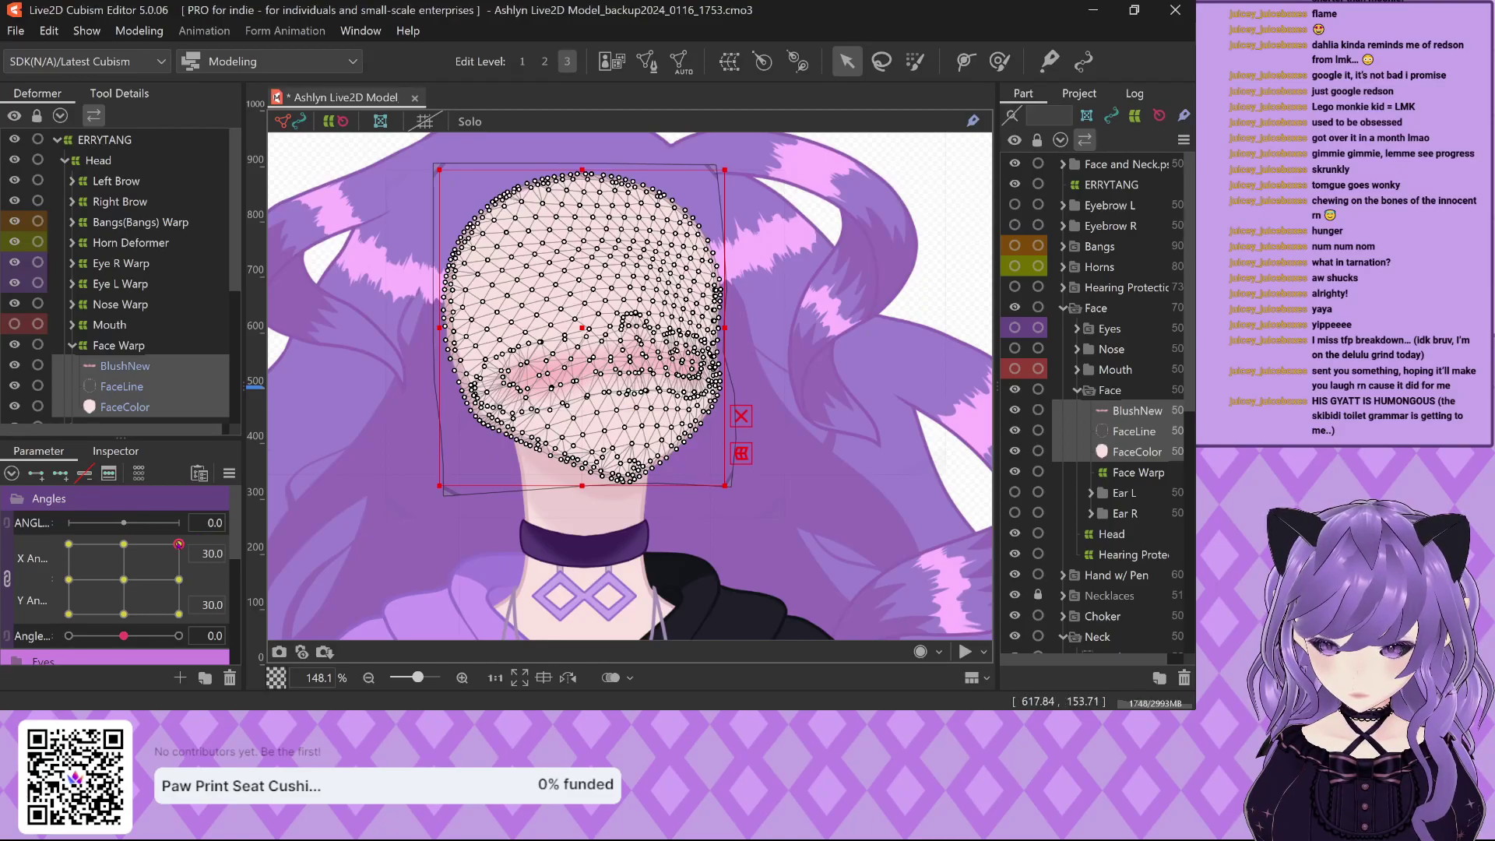
mouse_move(180, 546)
mouse_down()
mouse_move(179, 572)
mouse_move(180, 543)
mouse_up()
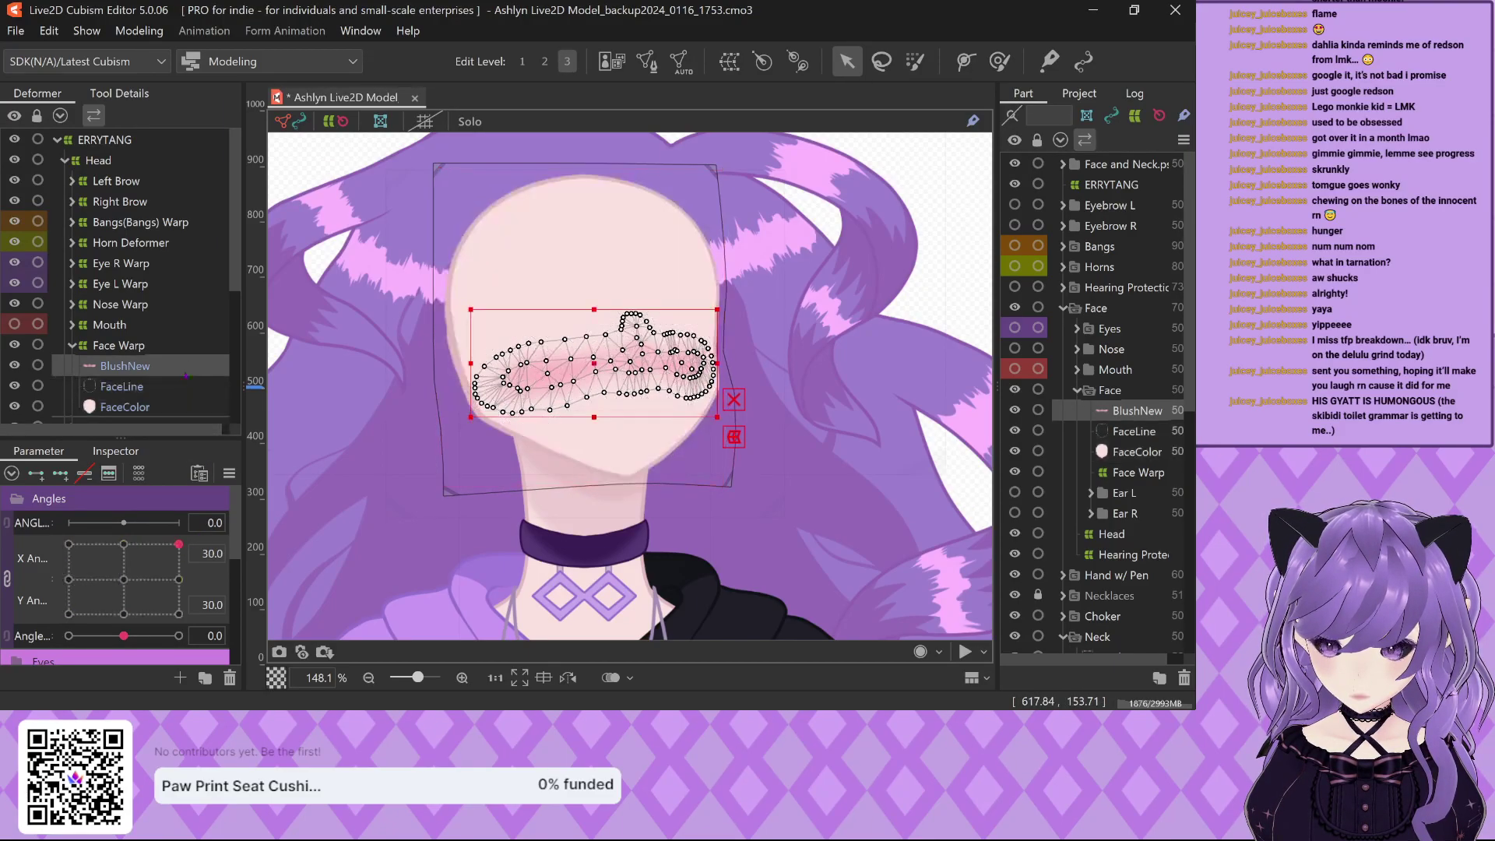
Synthesize corner forms for FaceColor and show X and Y Angle as separate sliders.
click(177, 406)
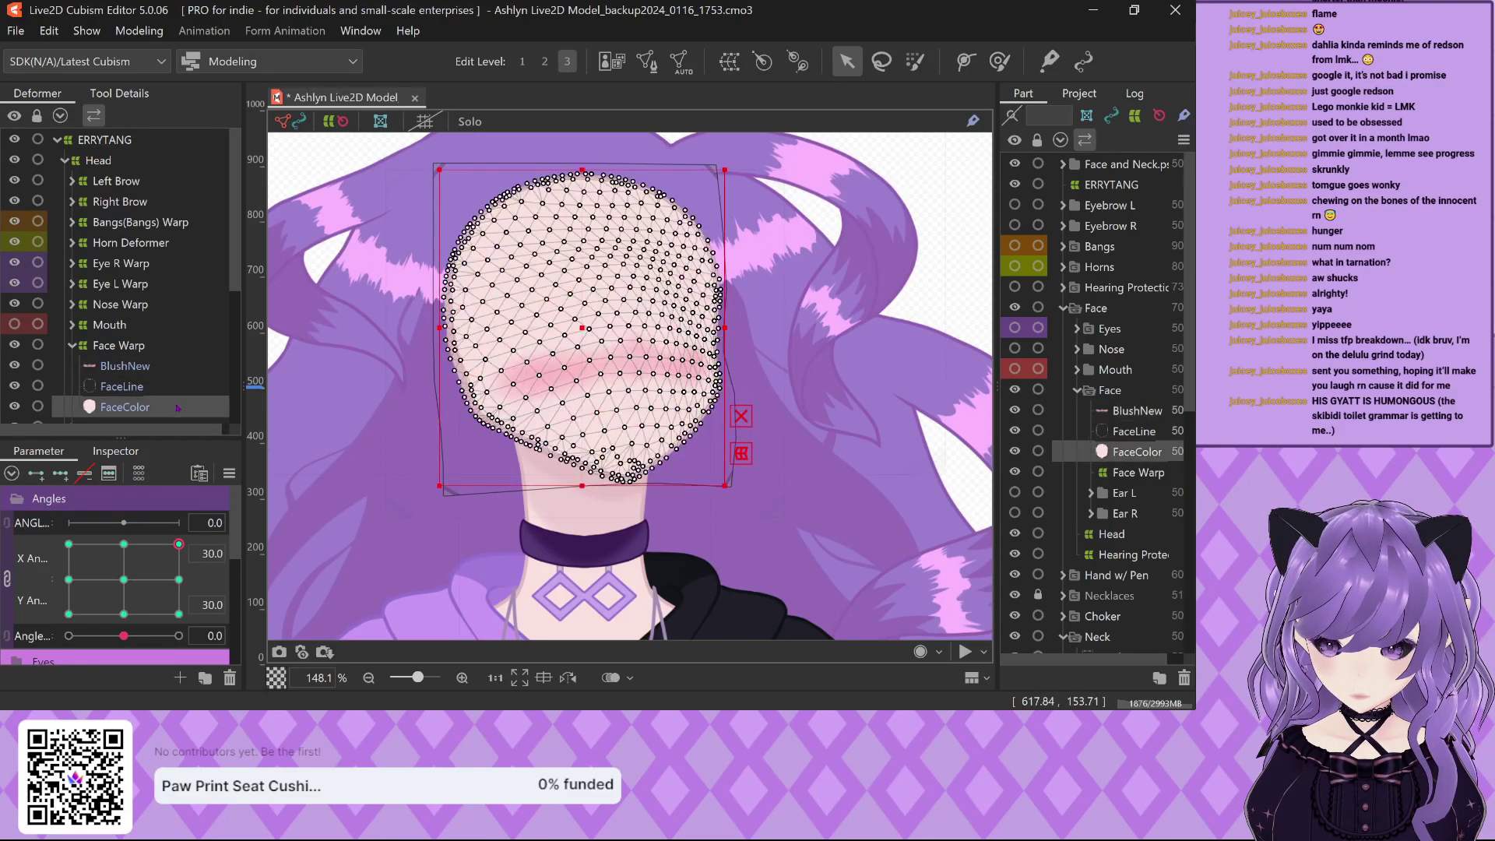
click(229, 473)
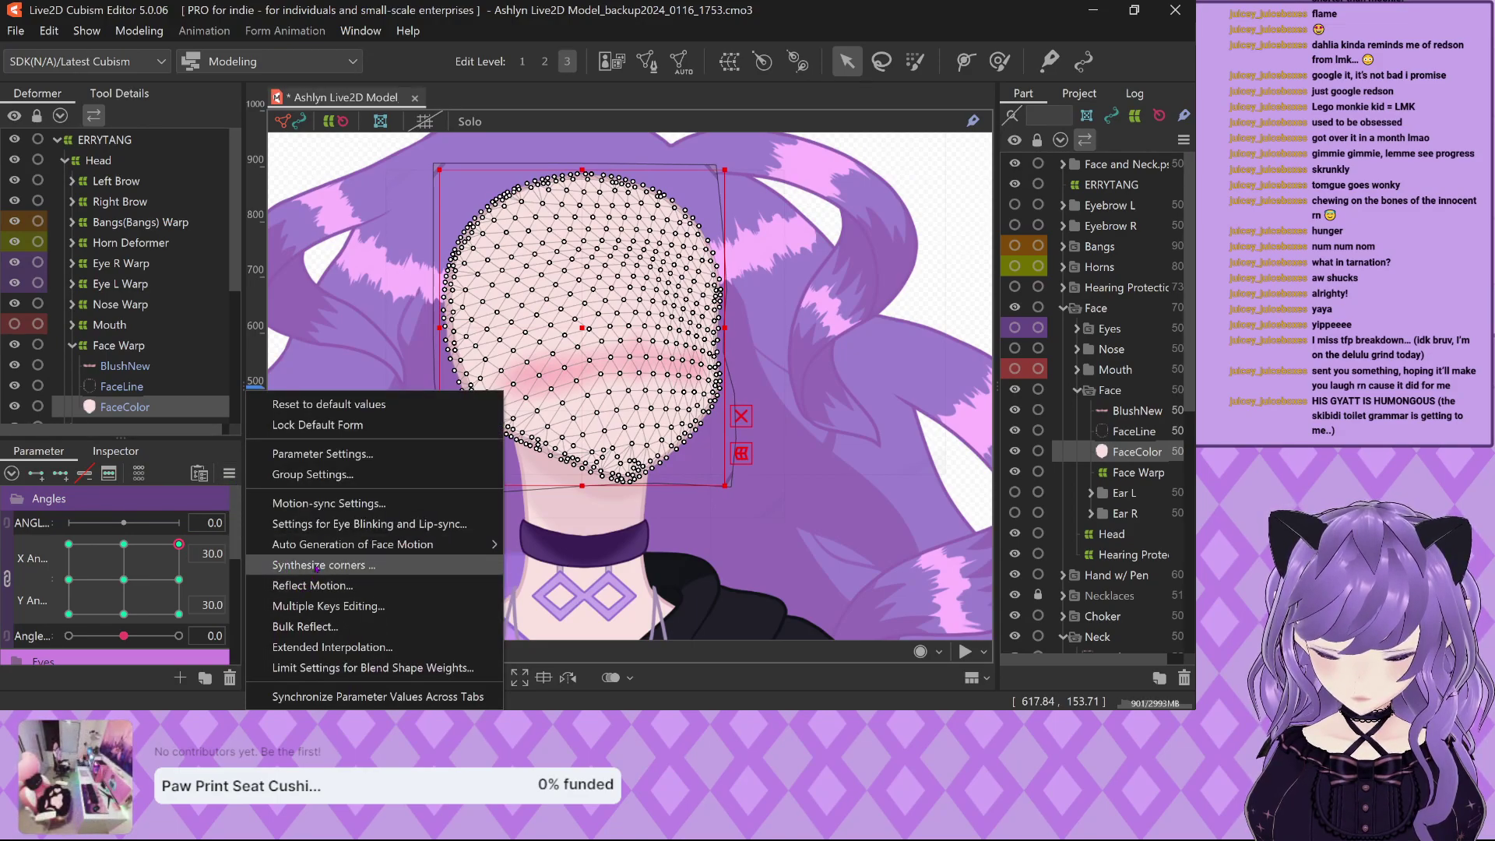
click(317, 565)
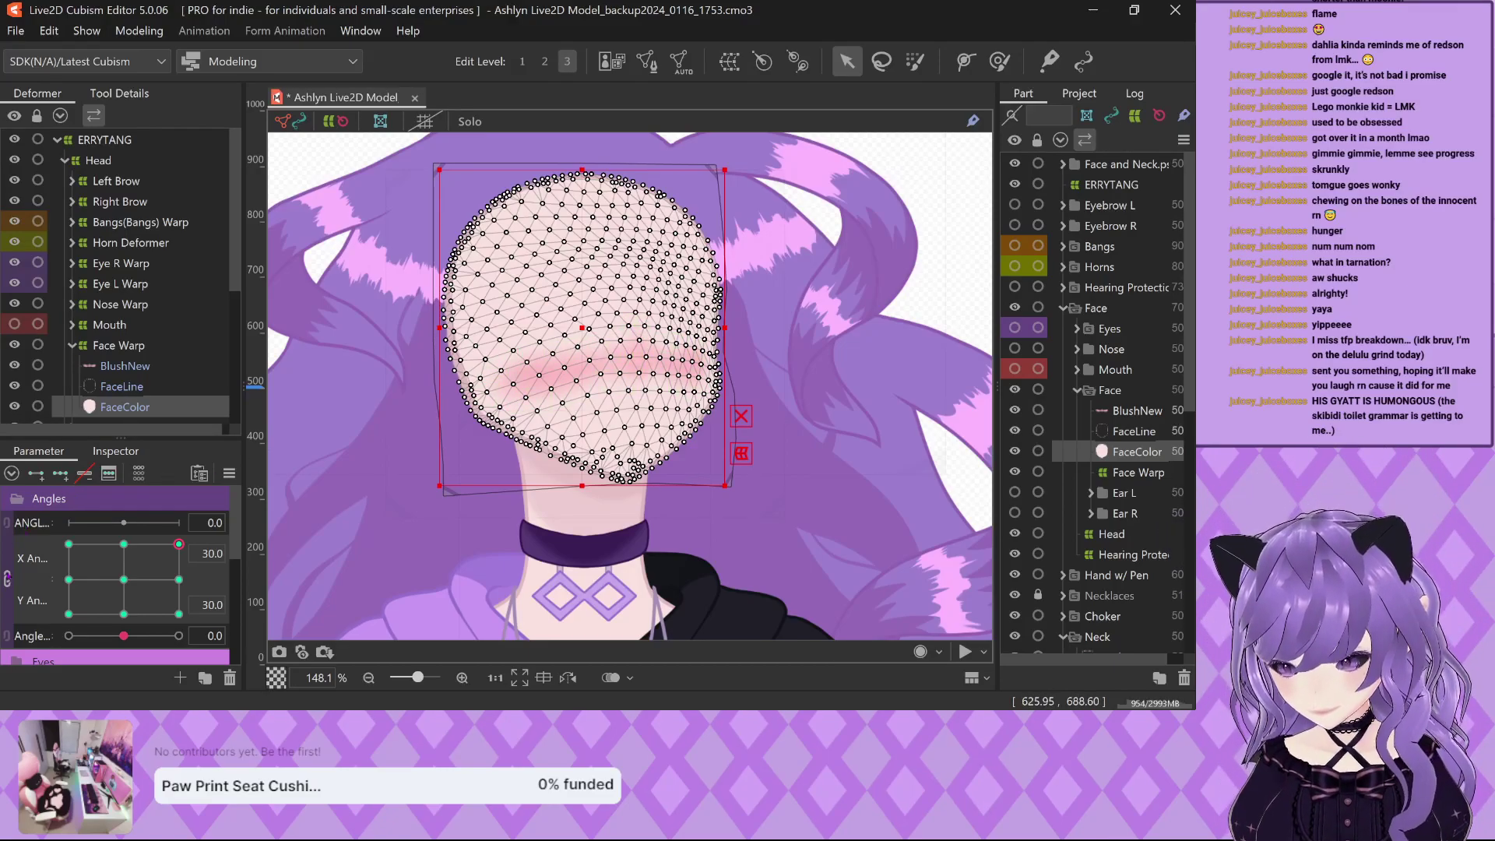
click(7, 578)
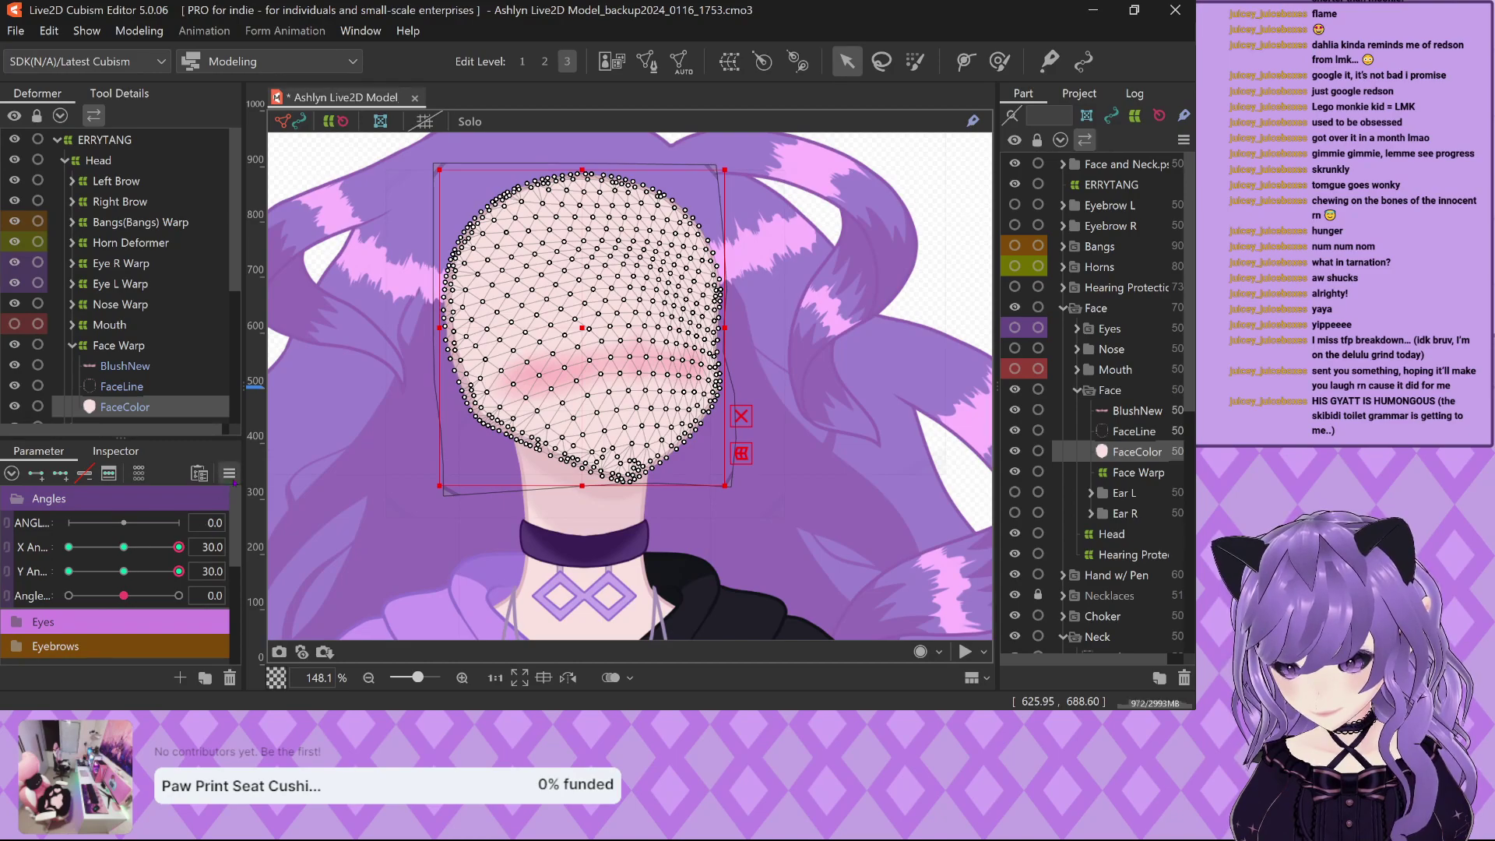
Switch between the face mesh selections and try options in the Parameter menu.
click(229, 473)
click(350, 590)
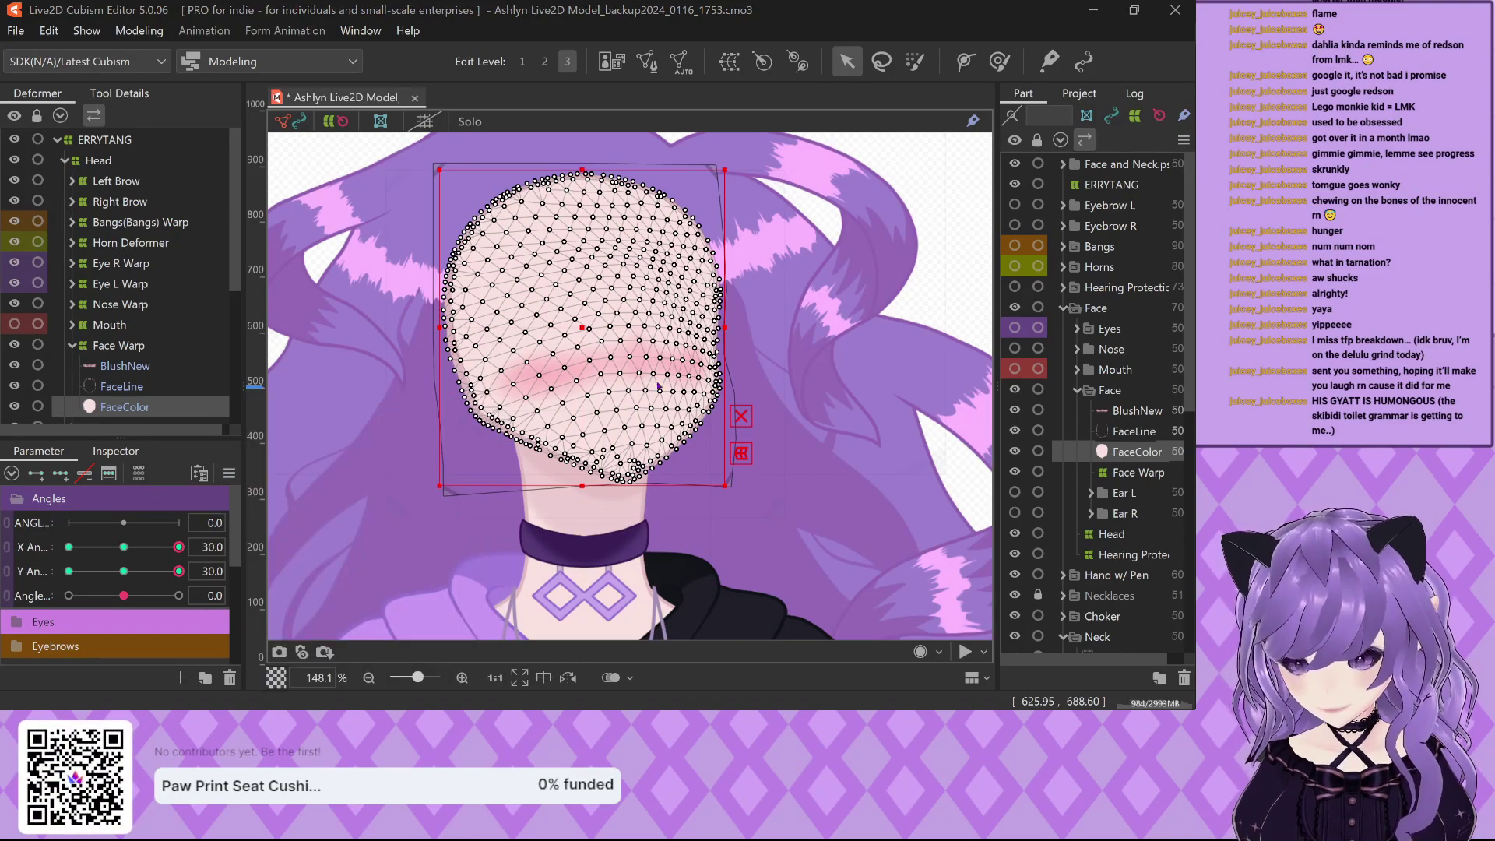
ctrl+click(138, 381)
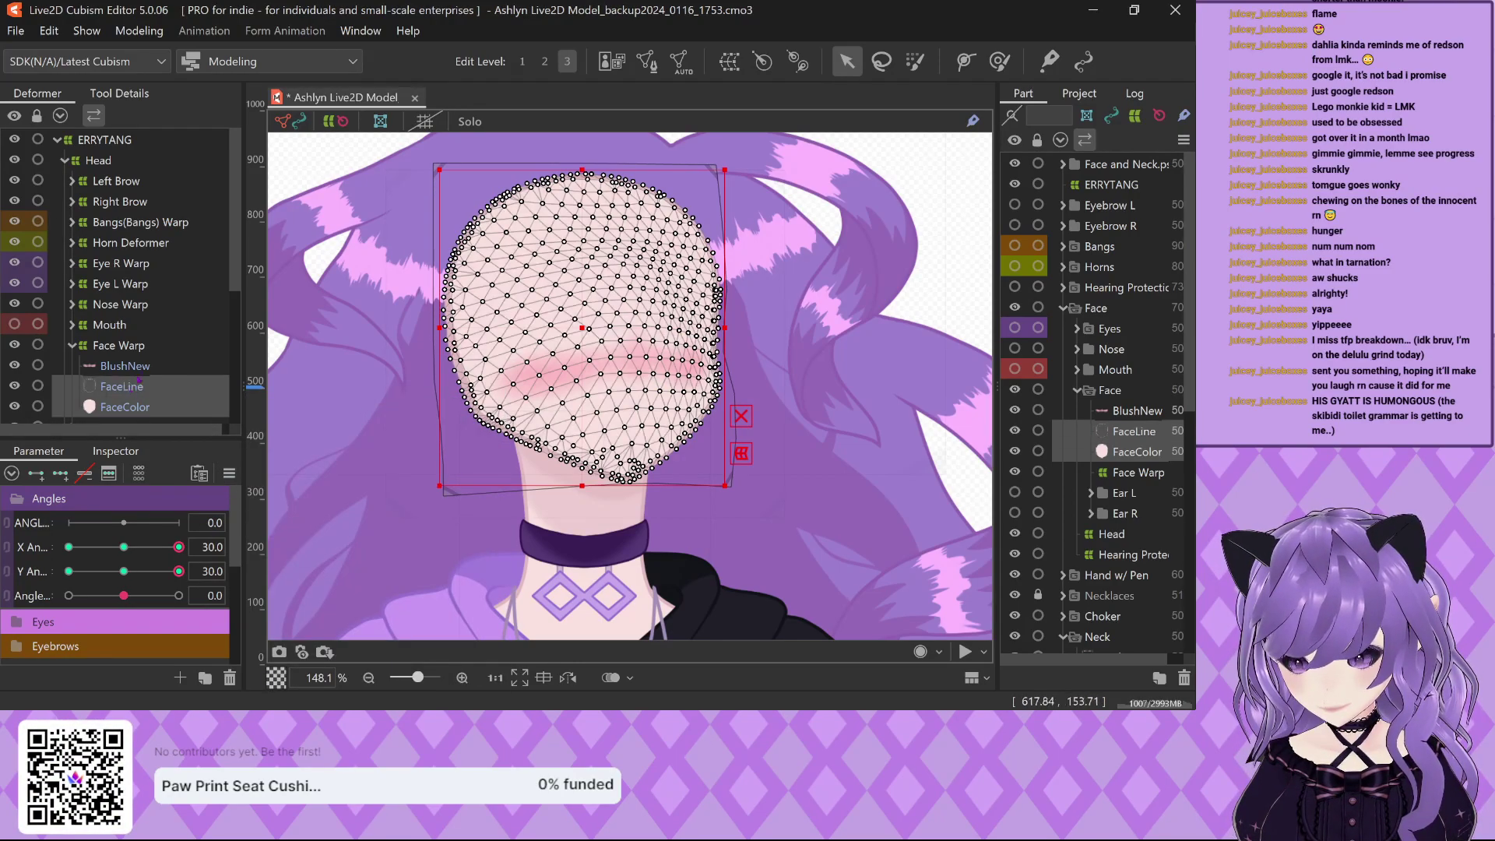
ctrl+click(128, 372)
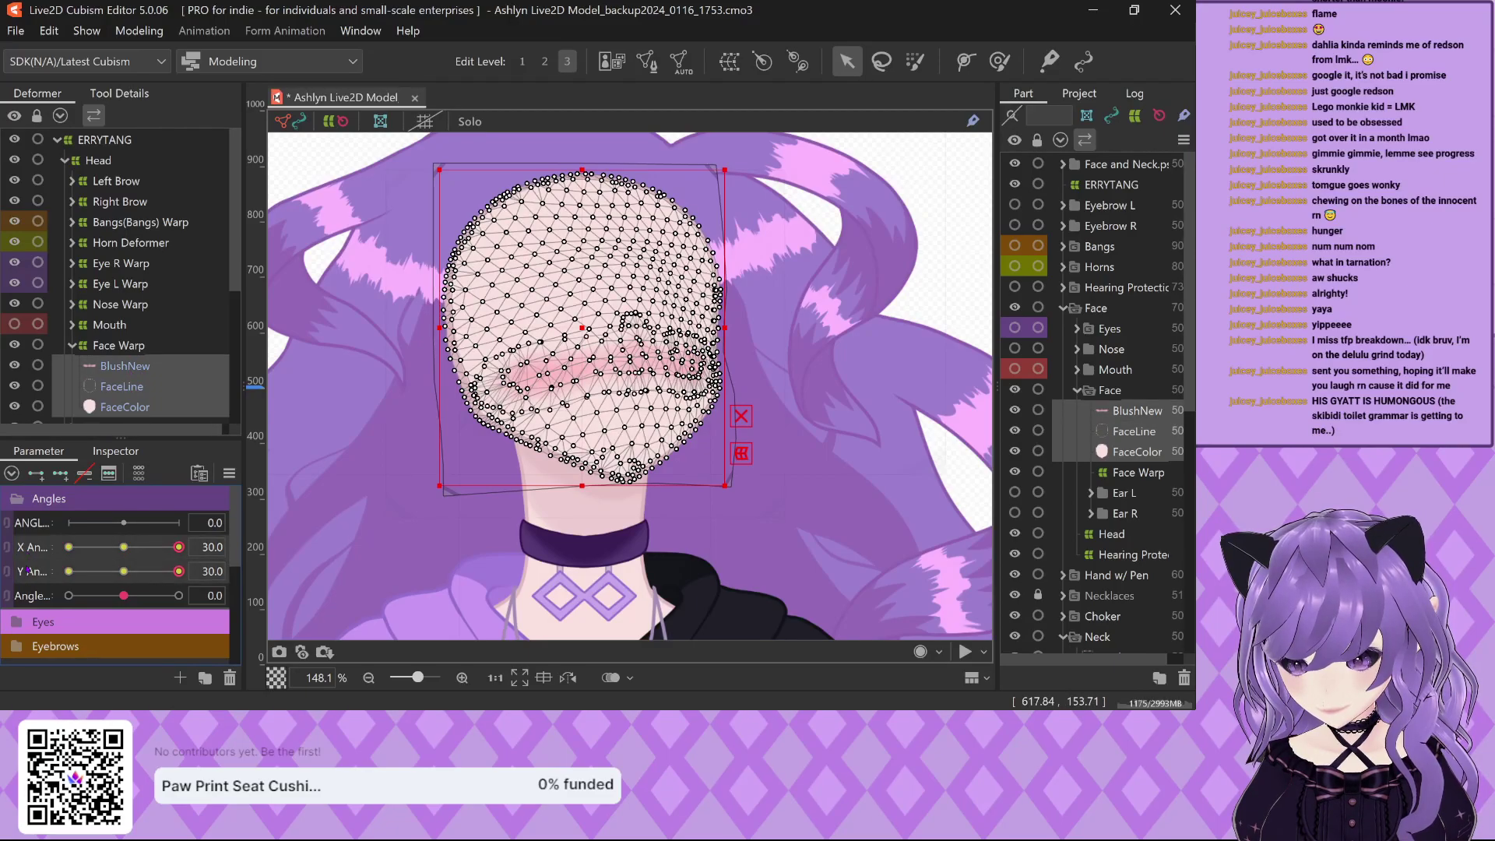
right_click(226, 476)
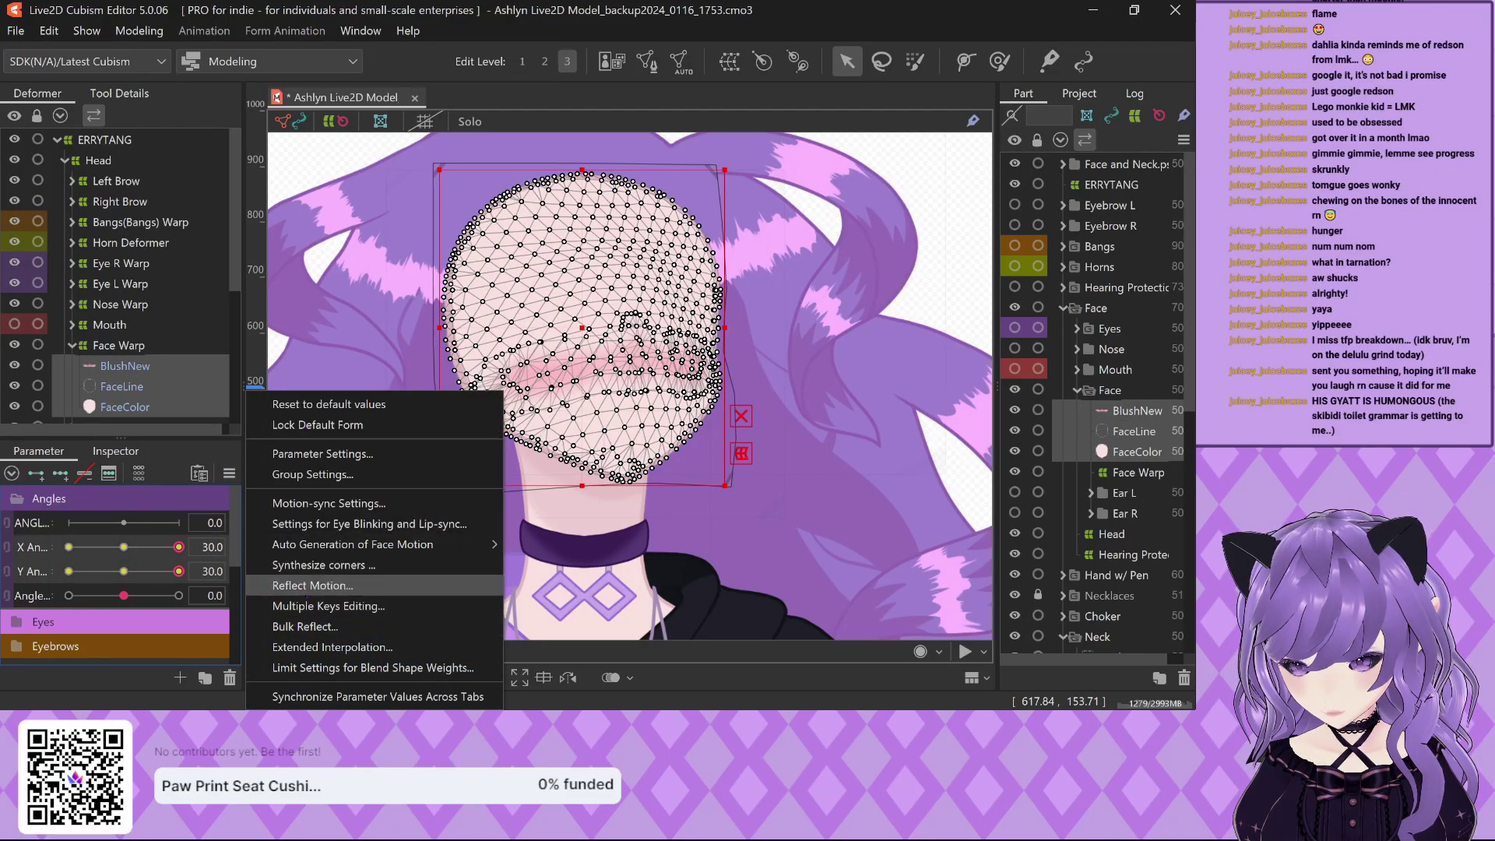
click(307, 588)
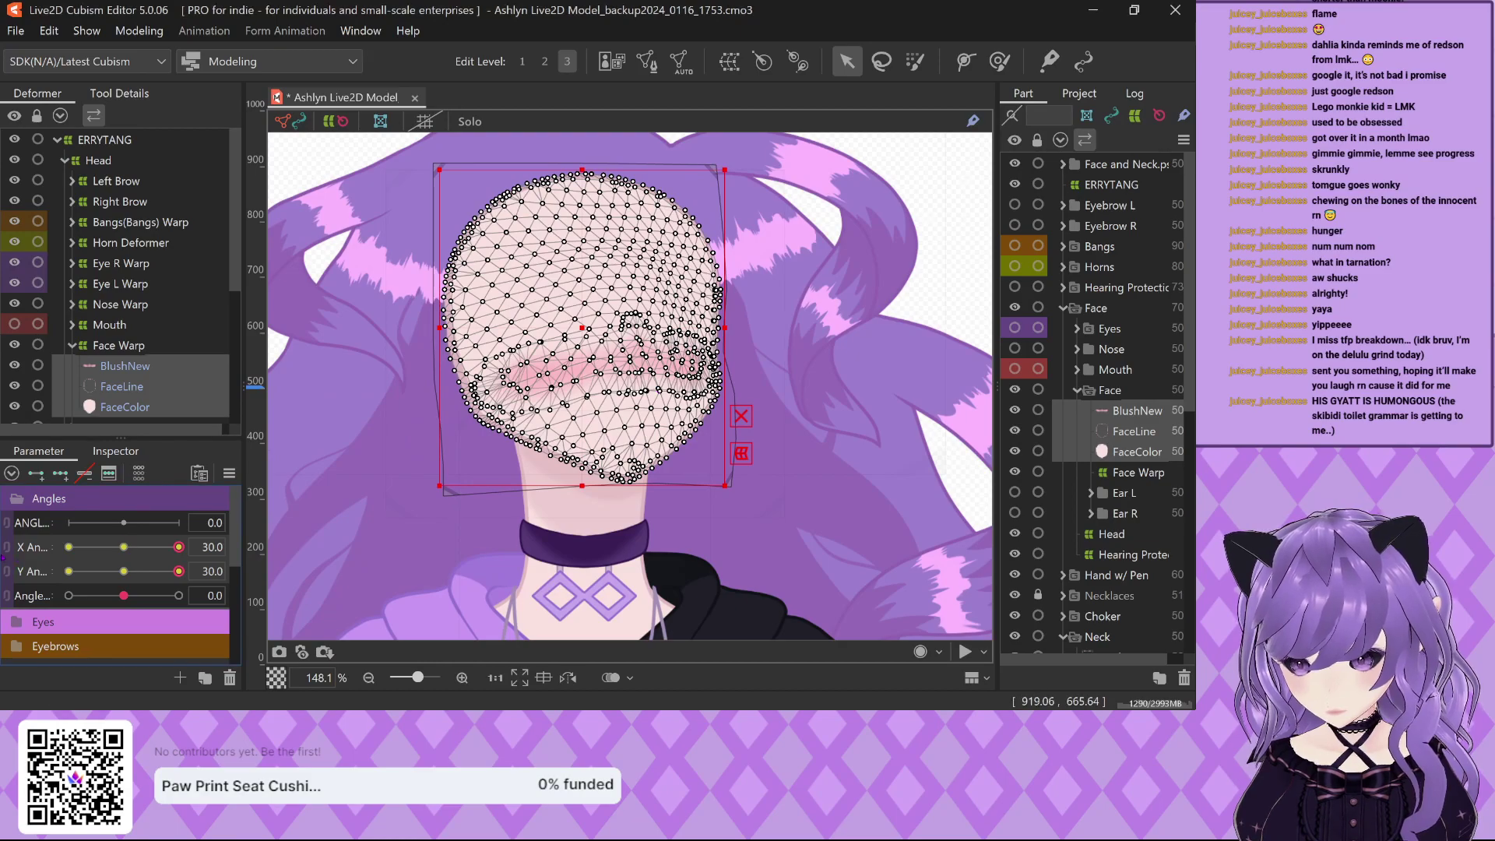
click(649, 393)
click(229, 472)
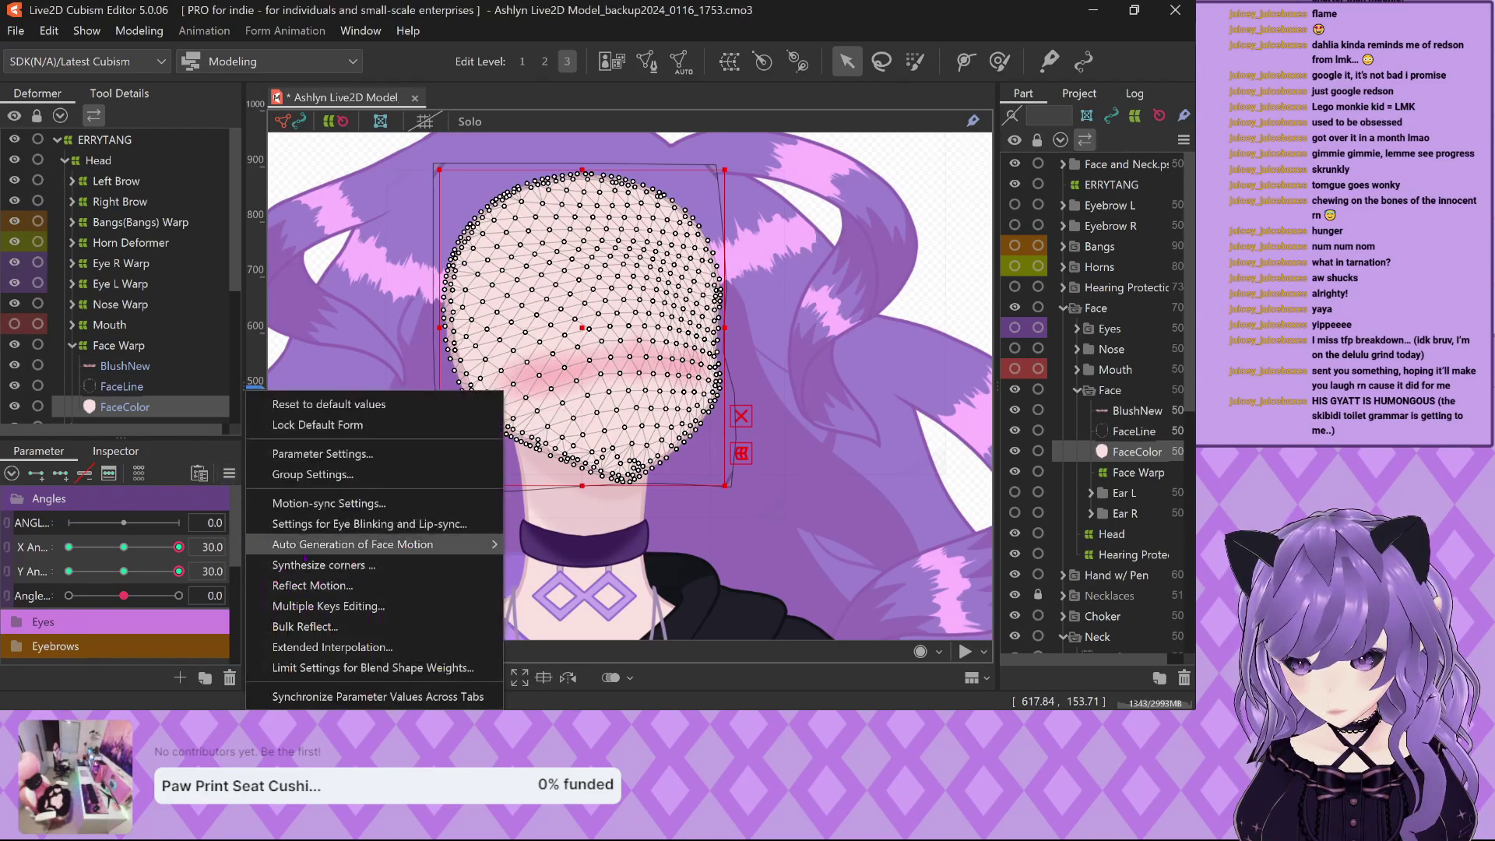
click(318, 588)
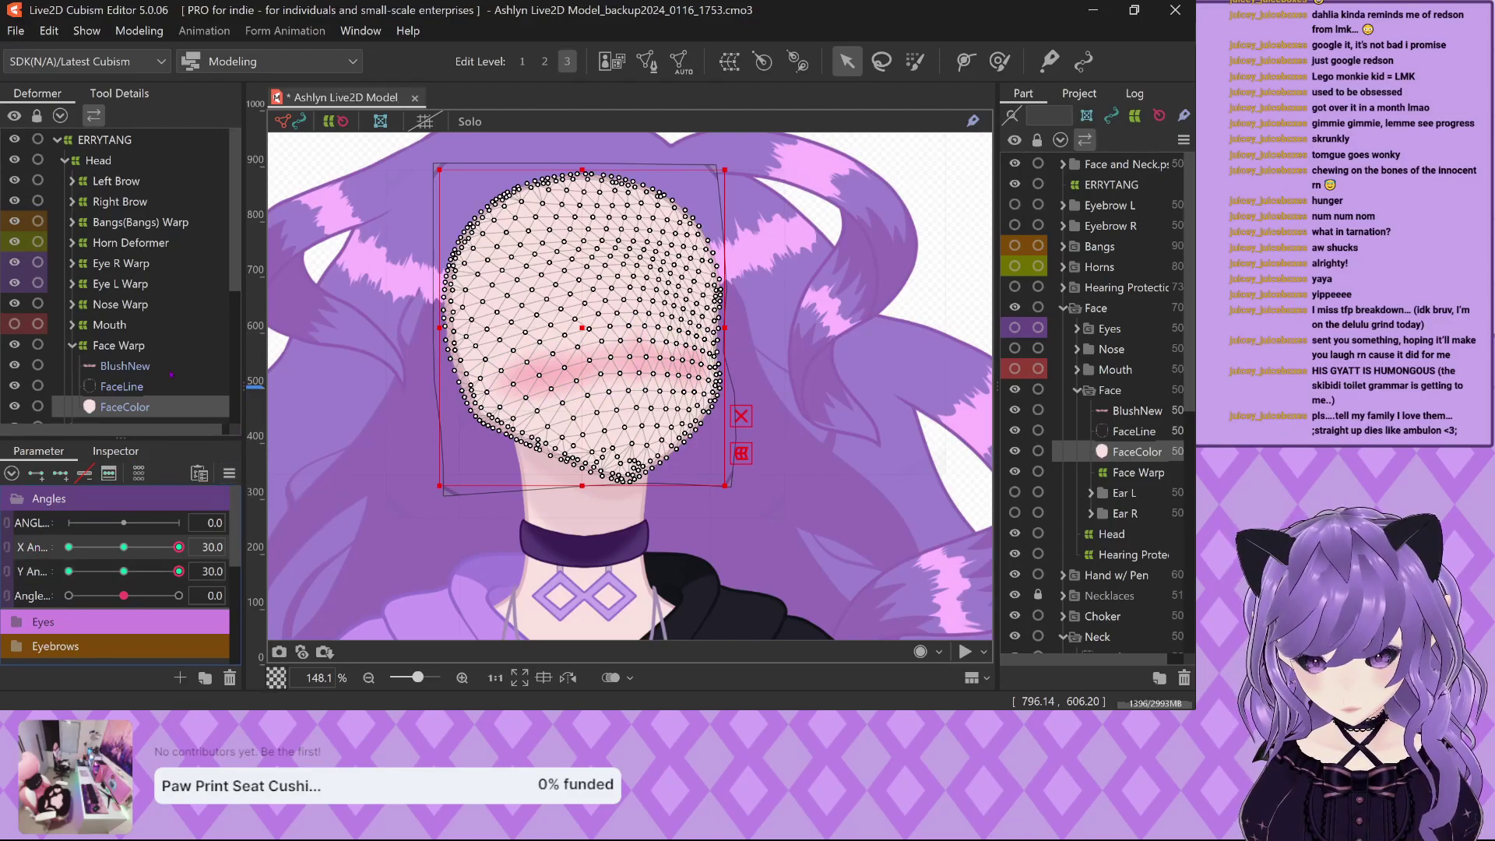
Synthesize corner forms for FaceColor, FaceLine and BlushNew together.
ctrl+click(168, 386)
ctrl+click(166, 364)
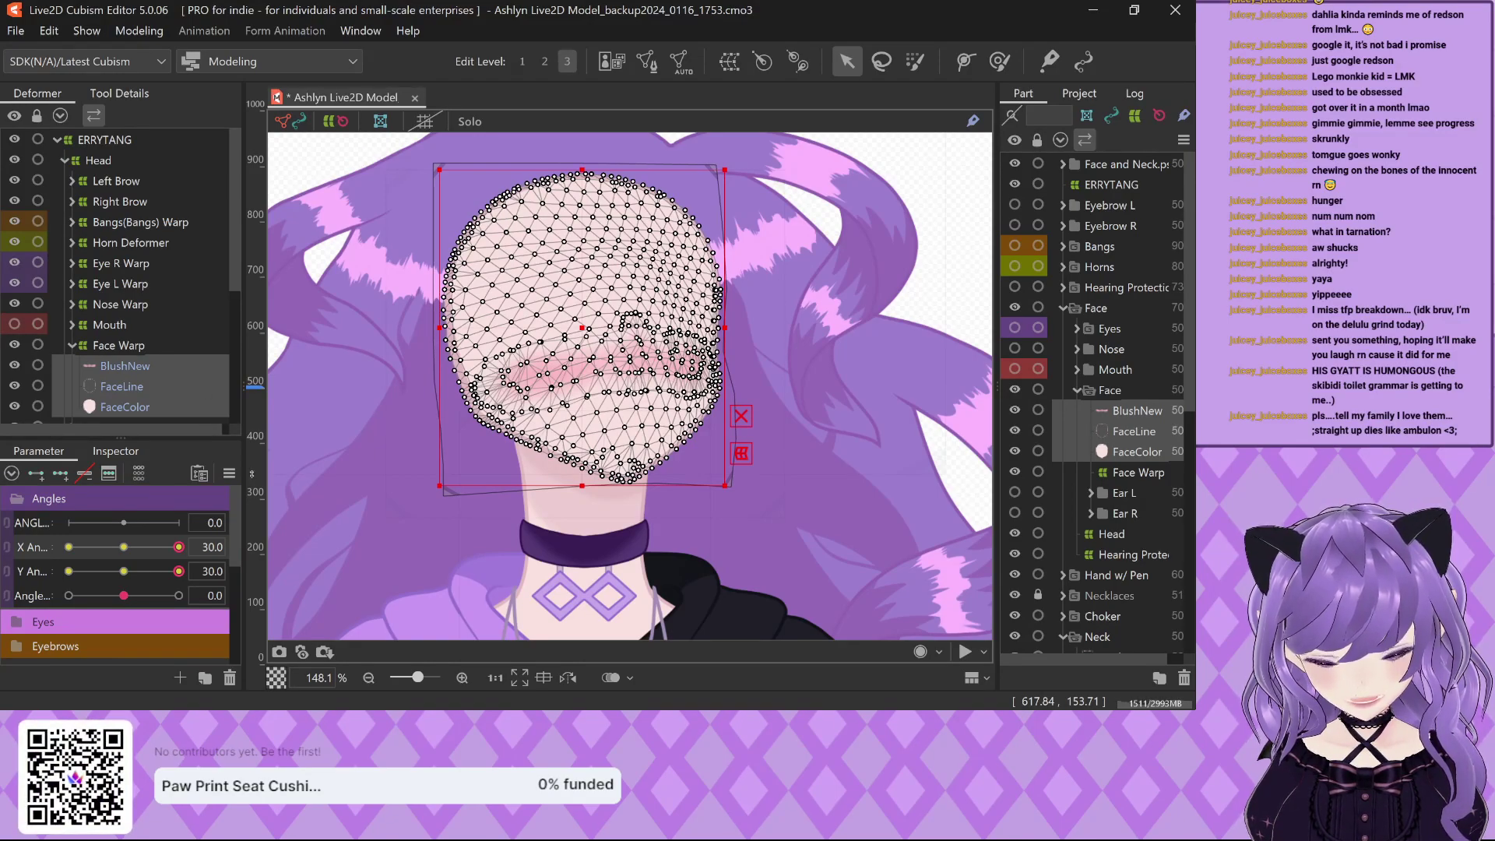
click(229, 473)
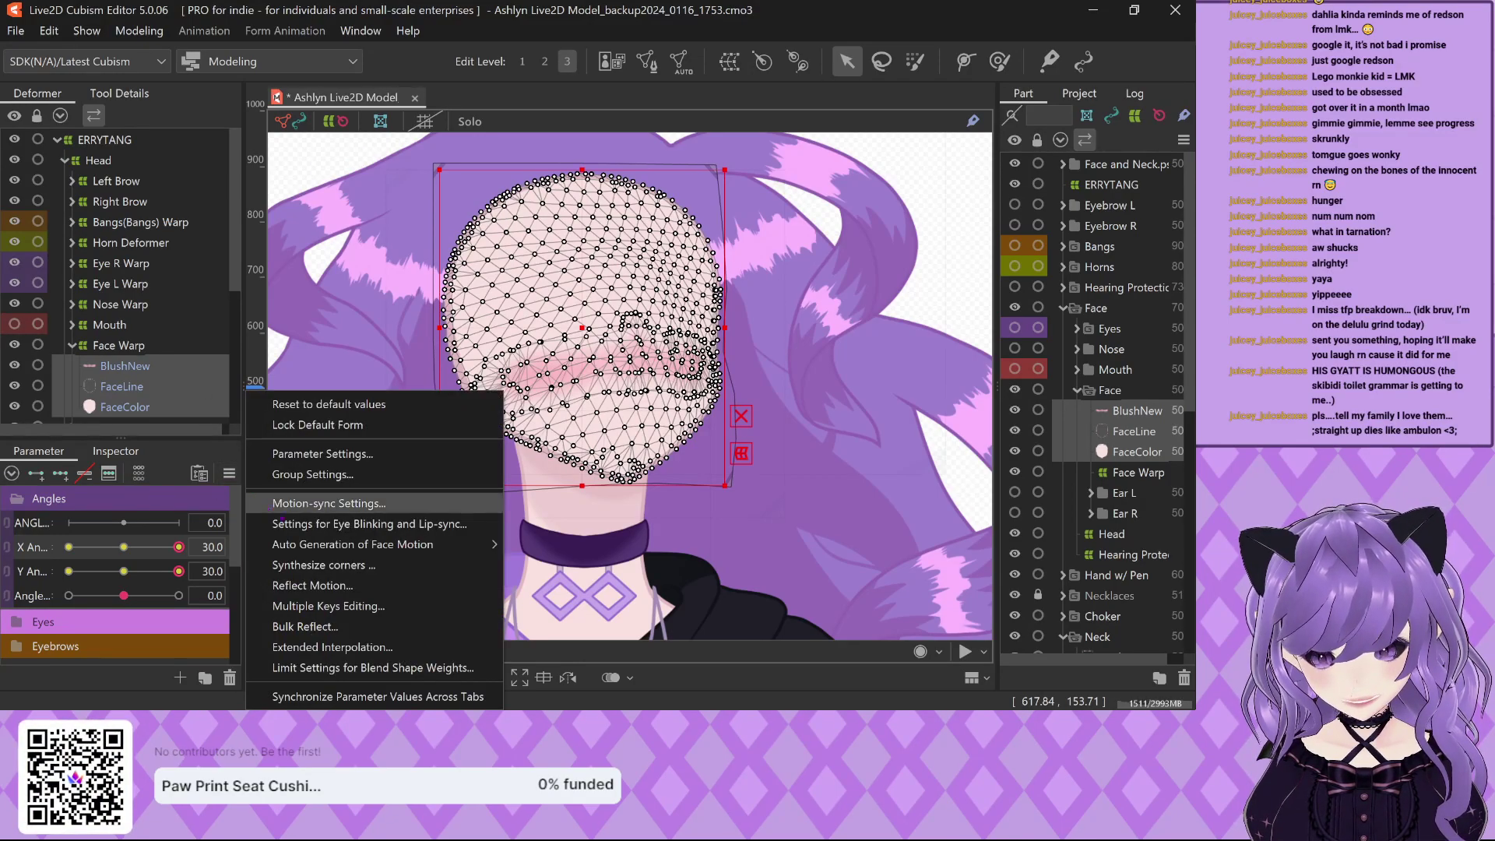
click(387, 567)
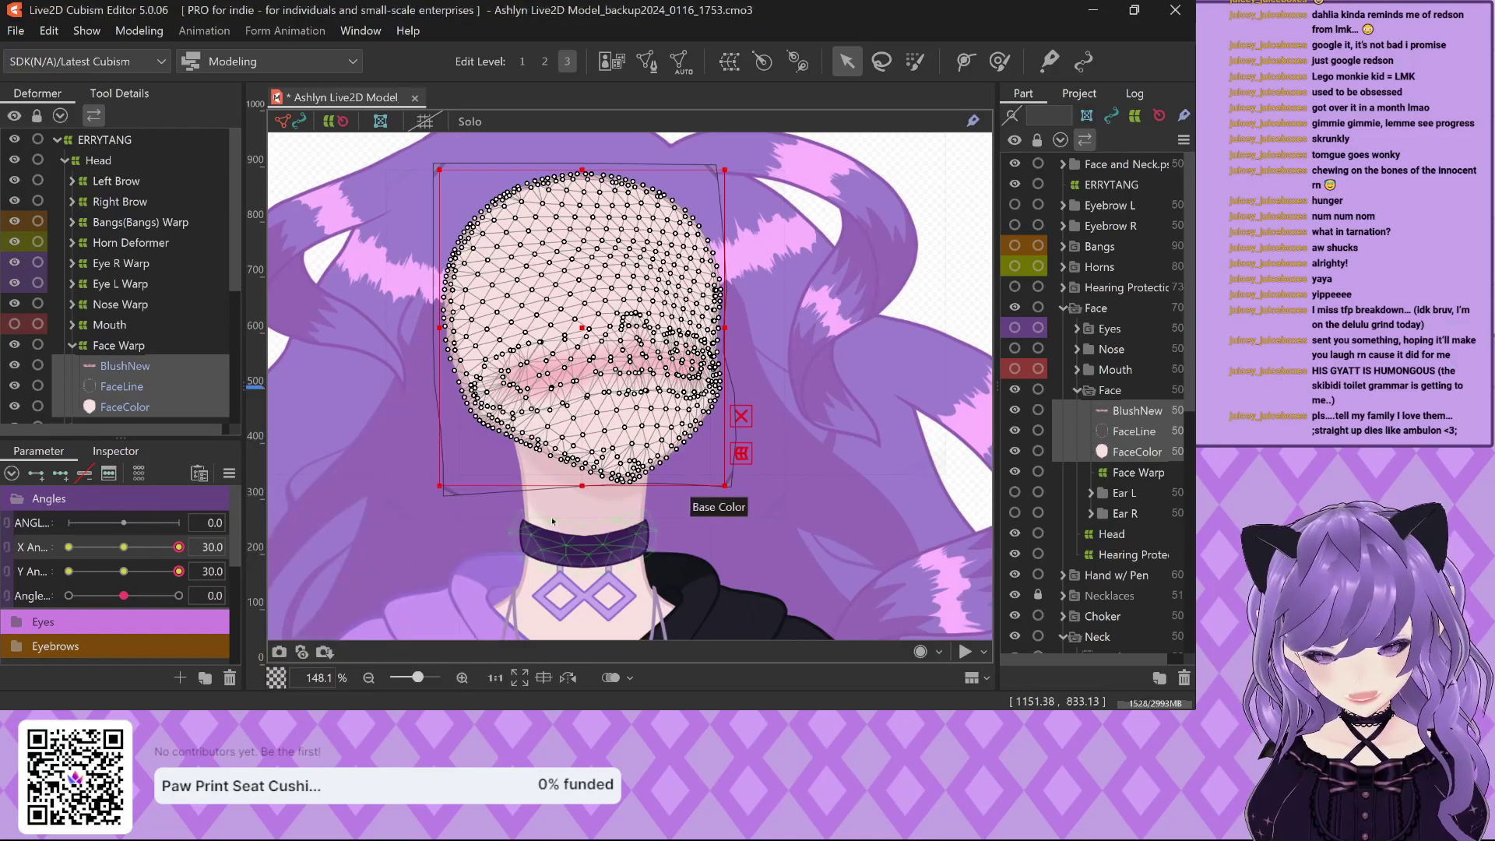
click(229, 473)
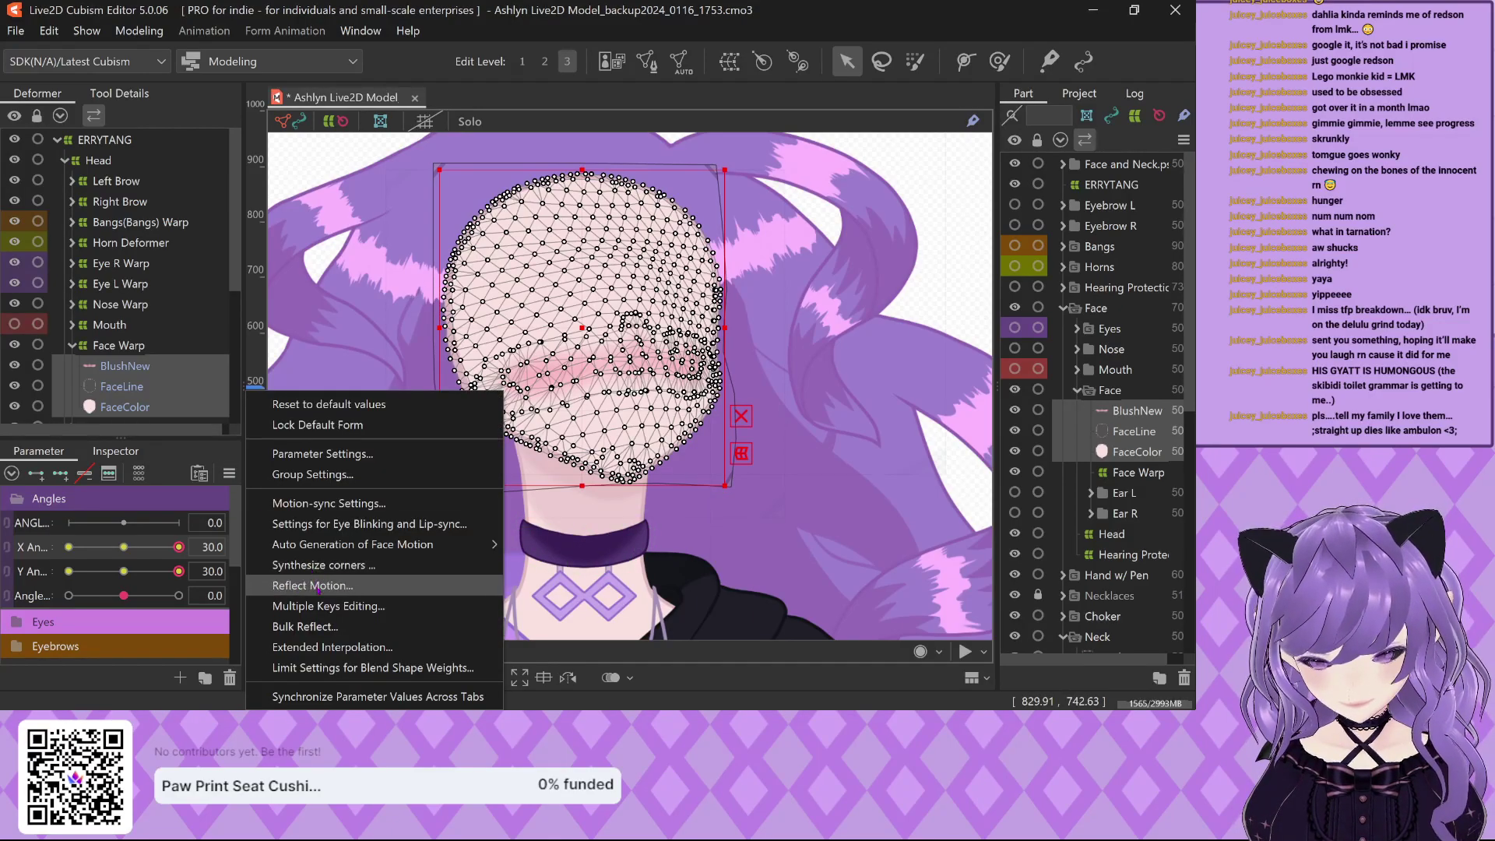
click(310, 566)
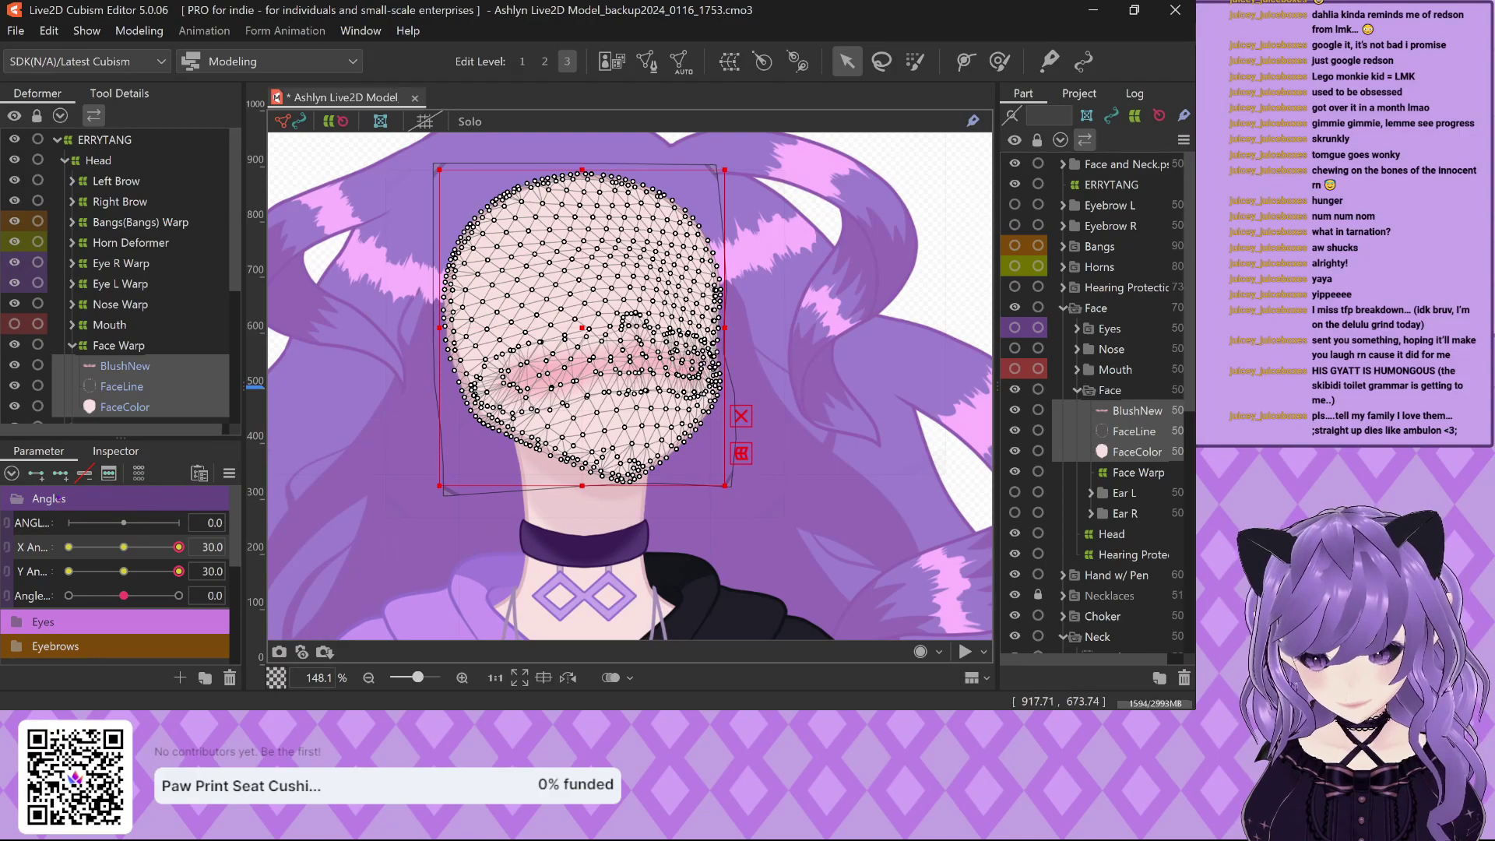
Apply Reflect Motion to FaceColor alone and turn the face to X Angle -30.
click(125, 408)
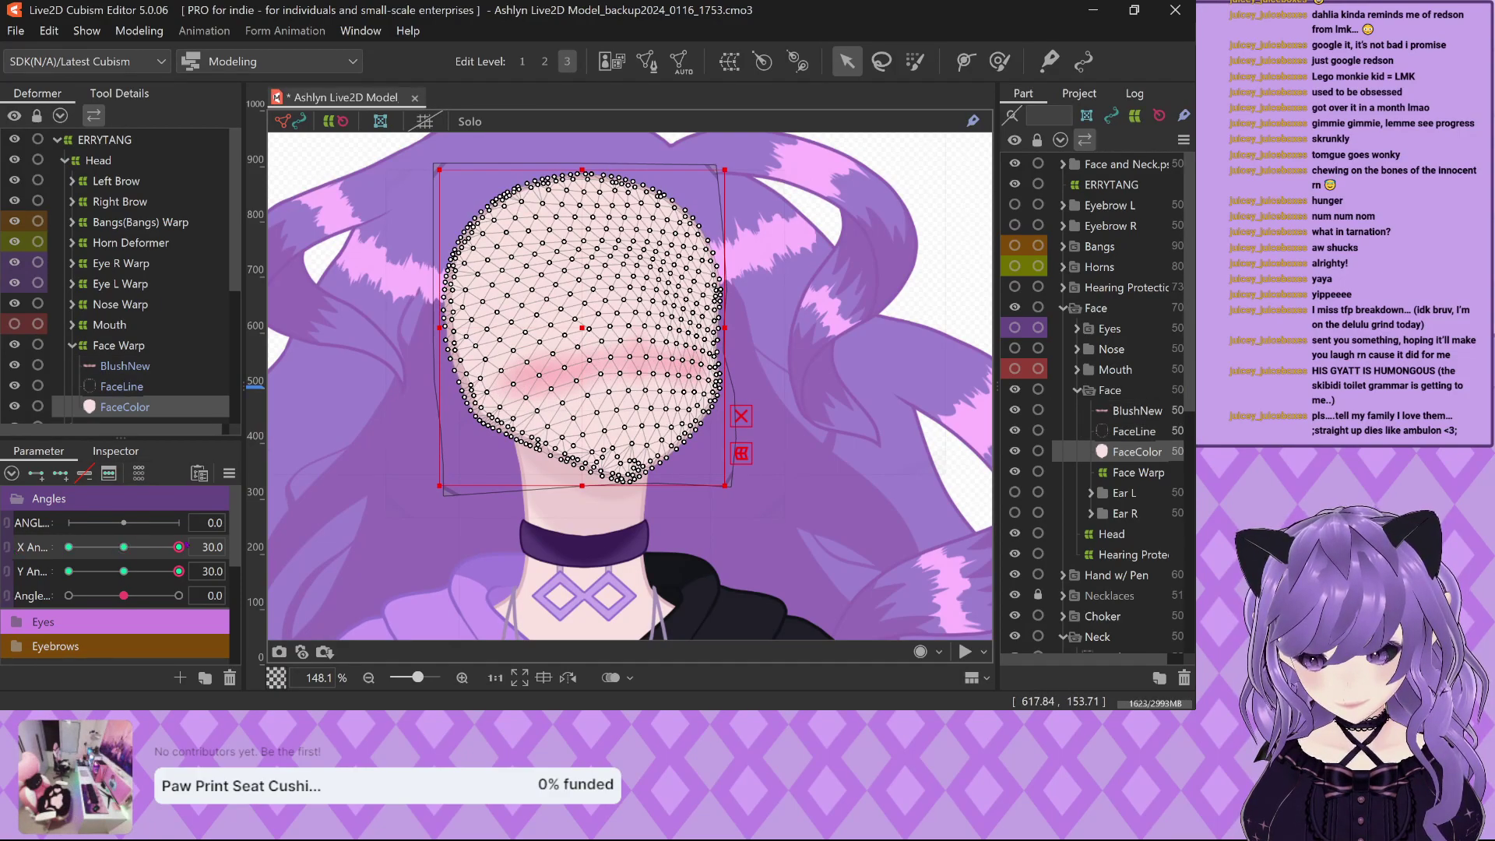
click(229, 472)
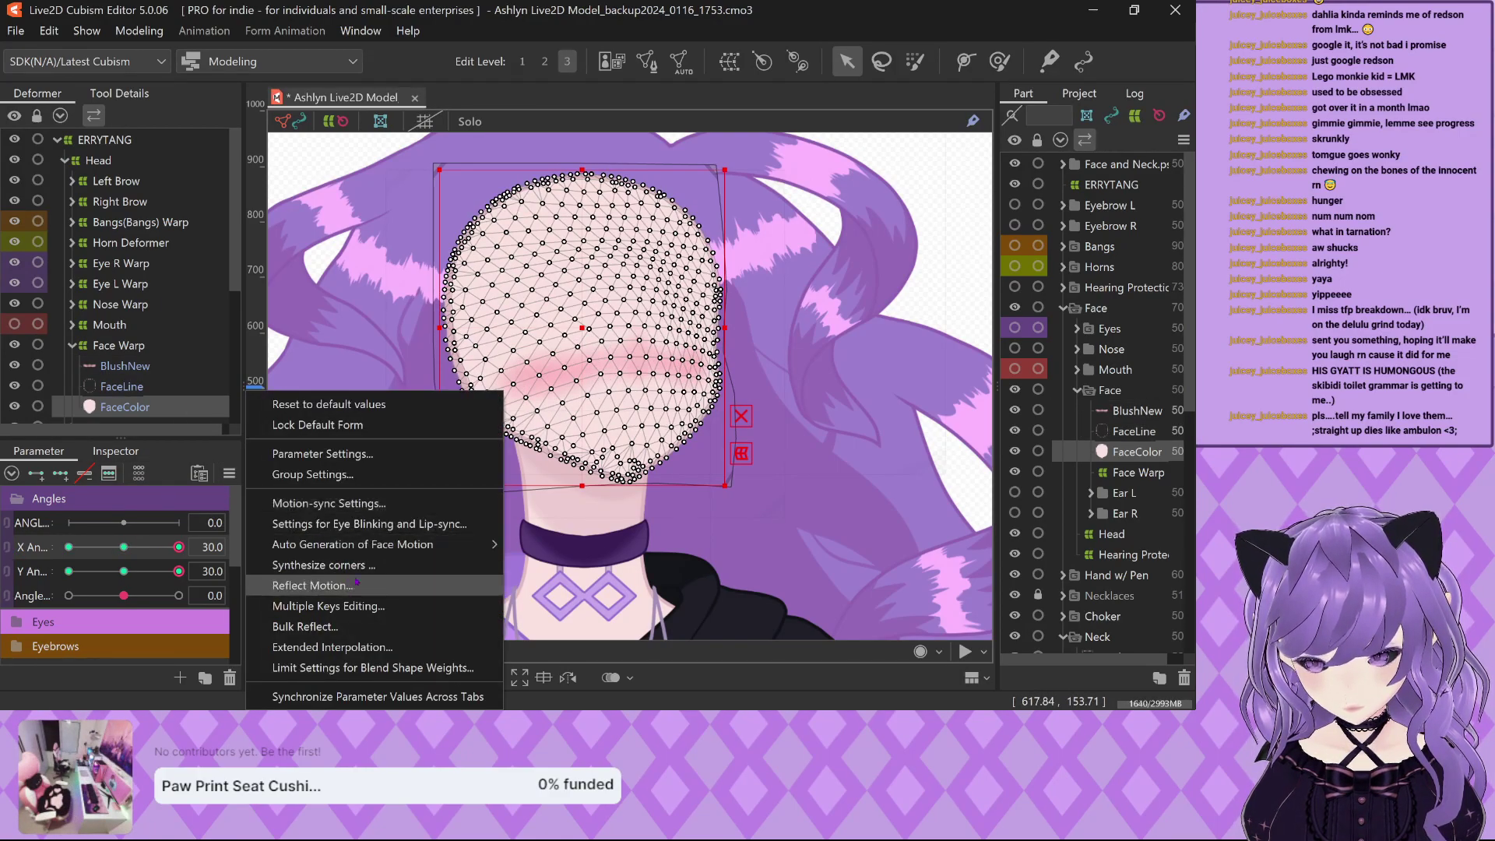
click(311, 584)
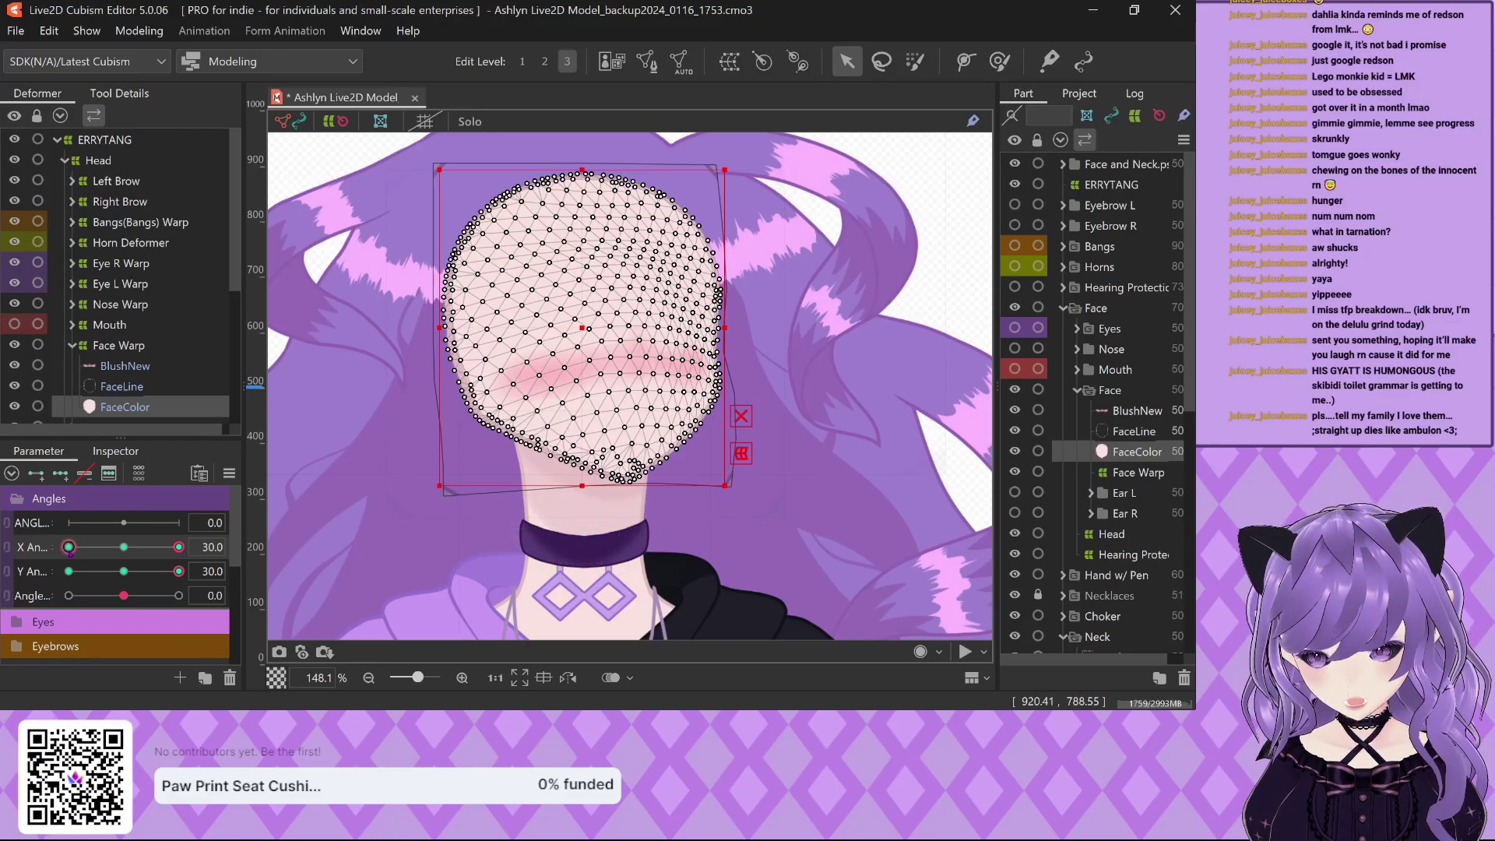
mouse_move(178, 548)
mouse_down()
mouse_move(19, 557)
mouse_move(204, 547)
mouse_up()
Apply Reflect Motion to FaceLine and check the face at X Angle -30 and 30.
click(126, 388)
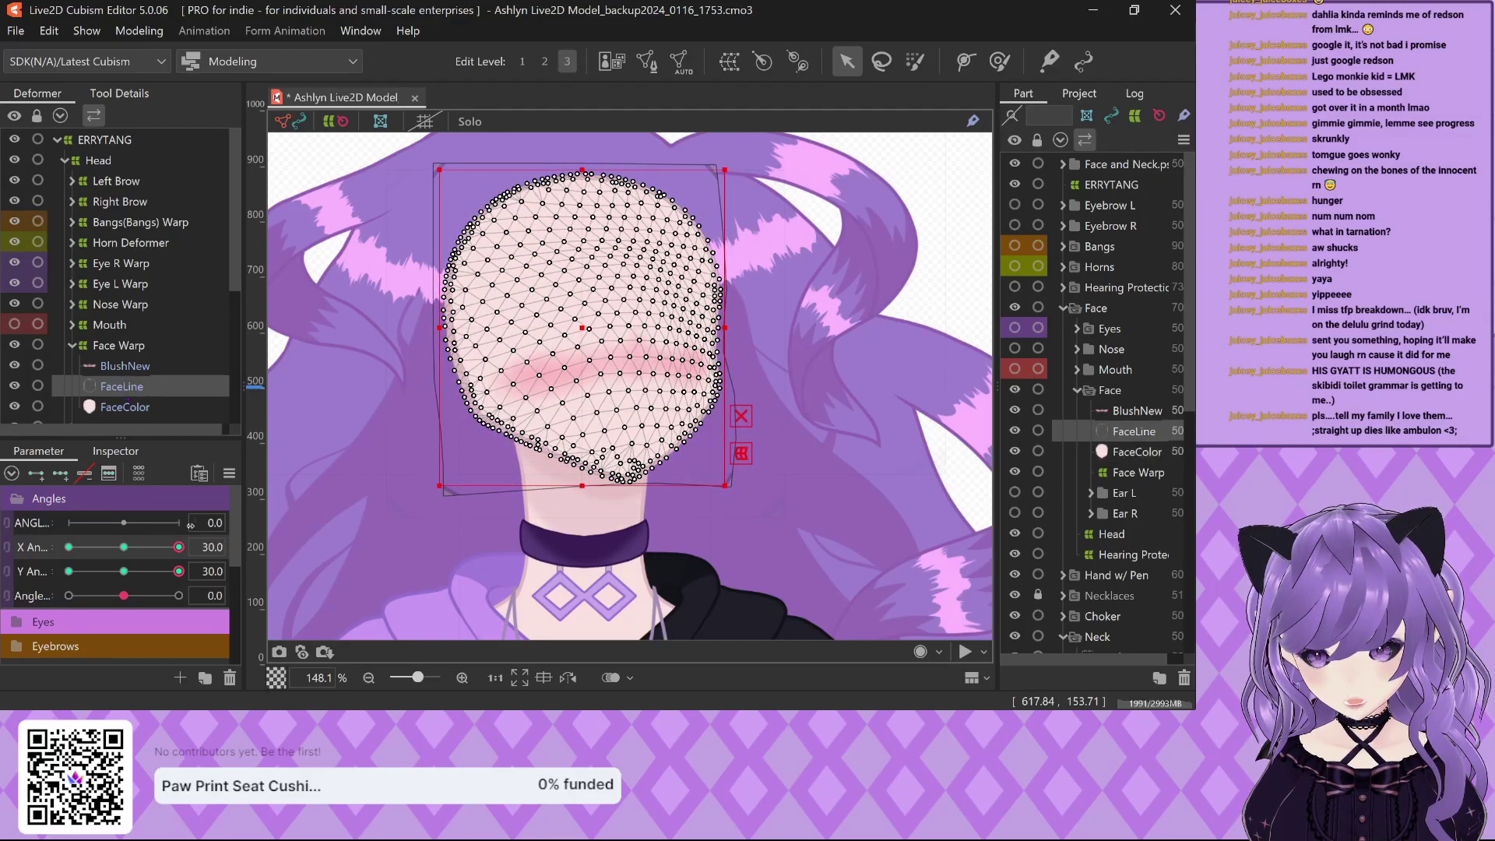
click(229, 473)
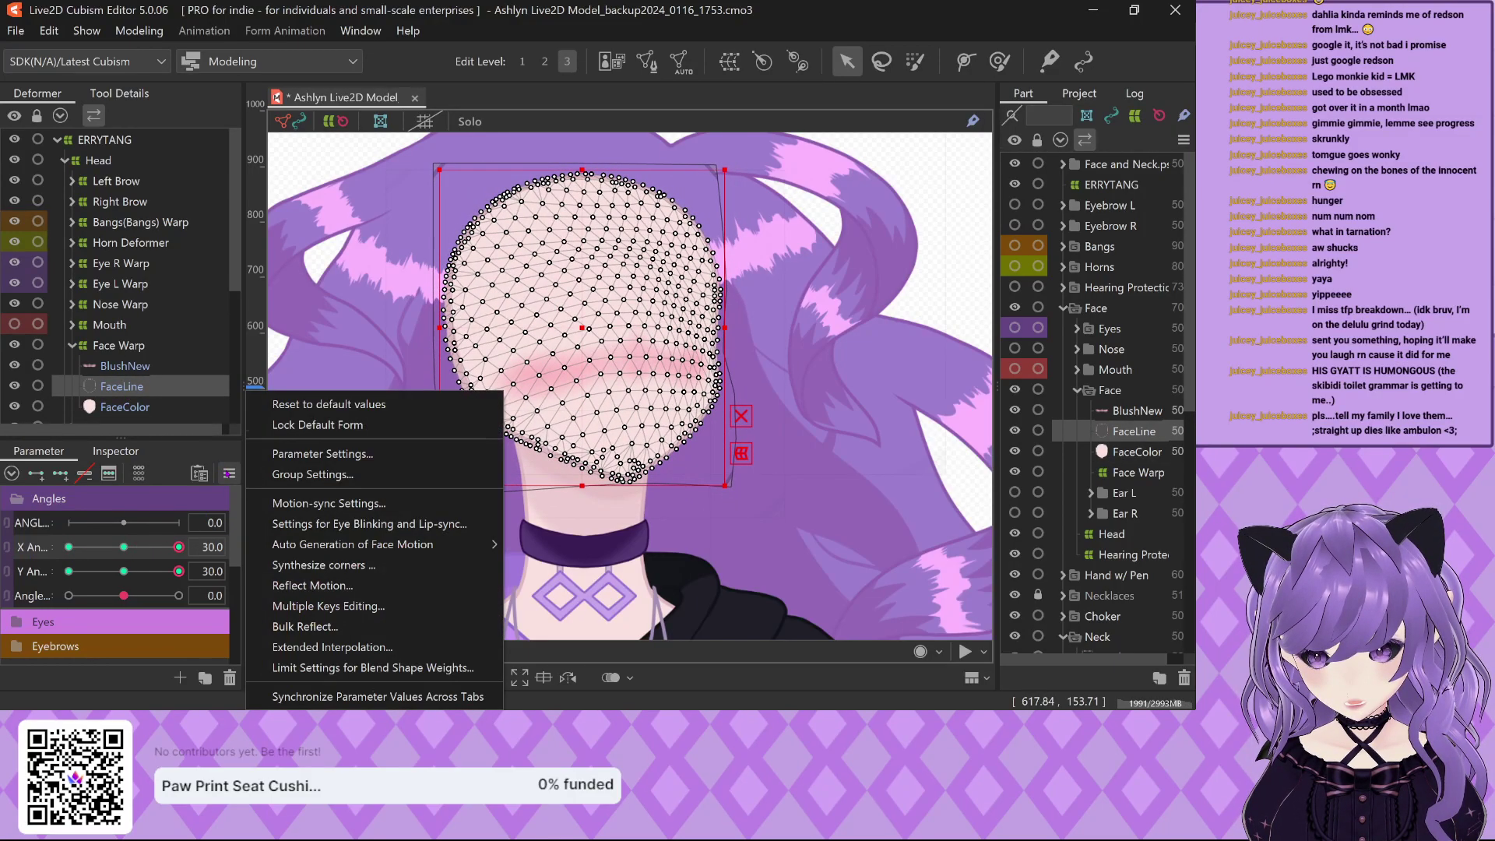
click(337, 592)
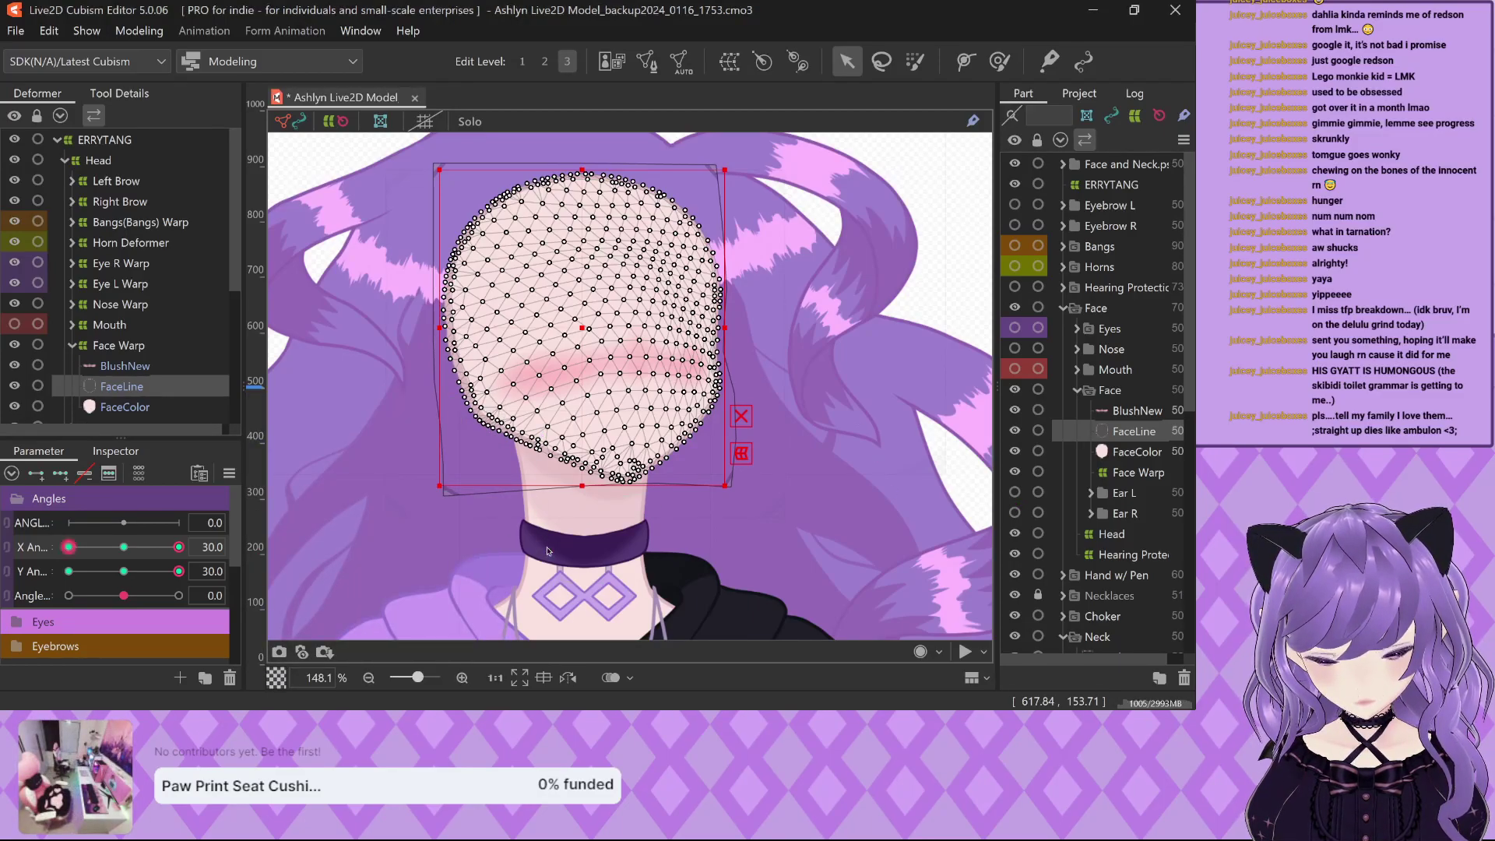
click(68, 547)
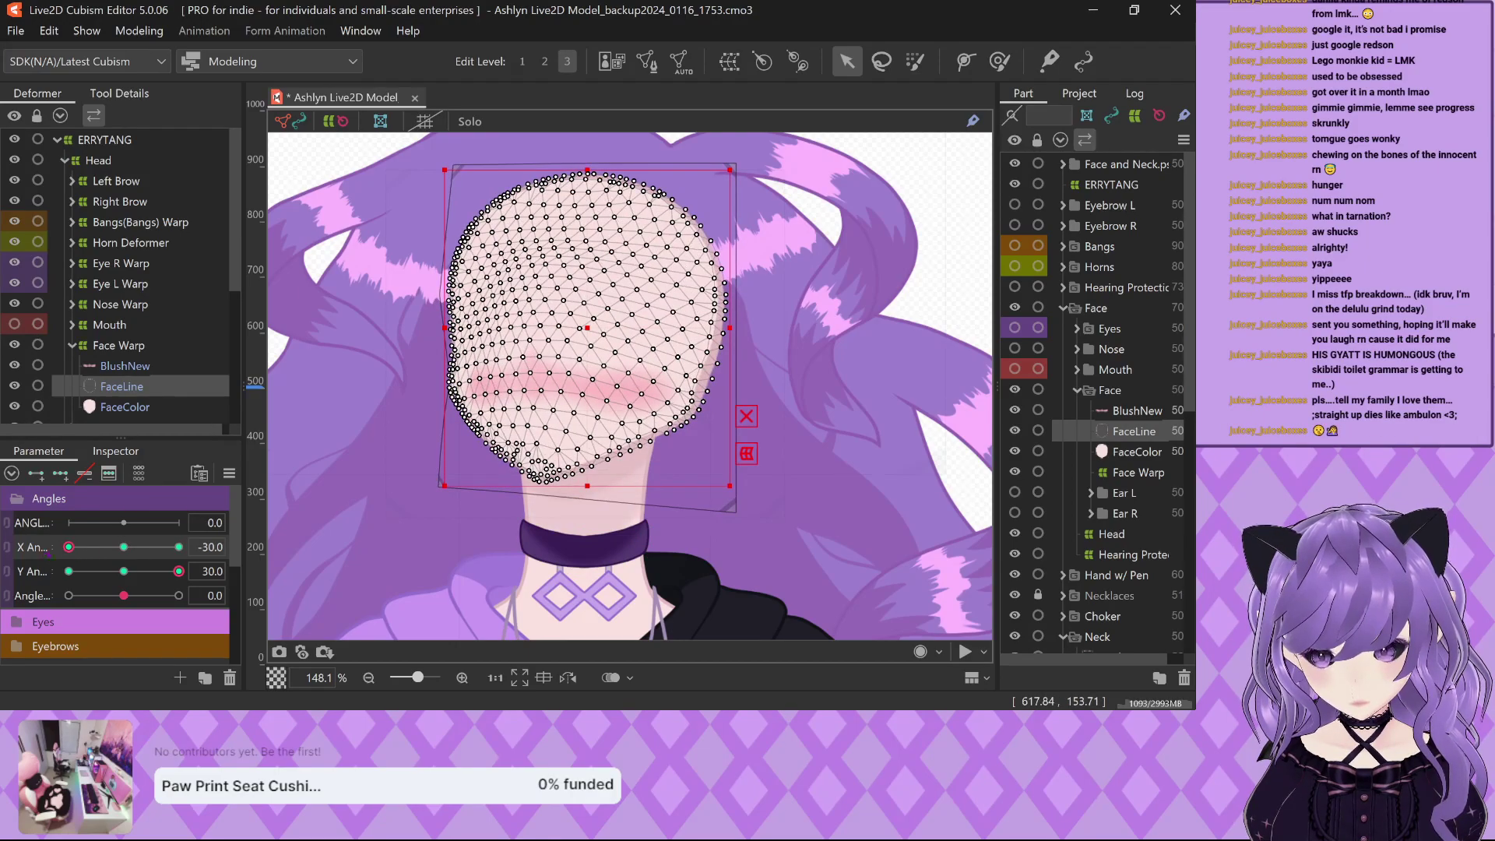
click(178, 547)
click(68, 546)
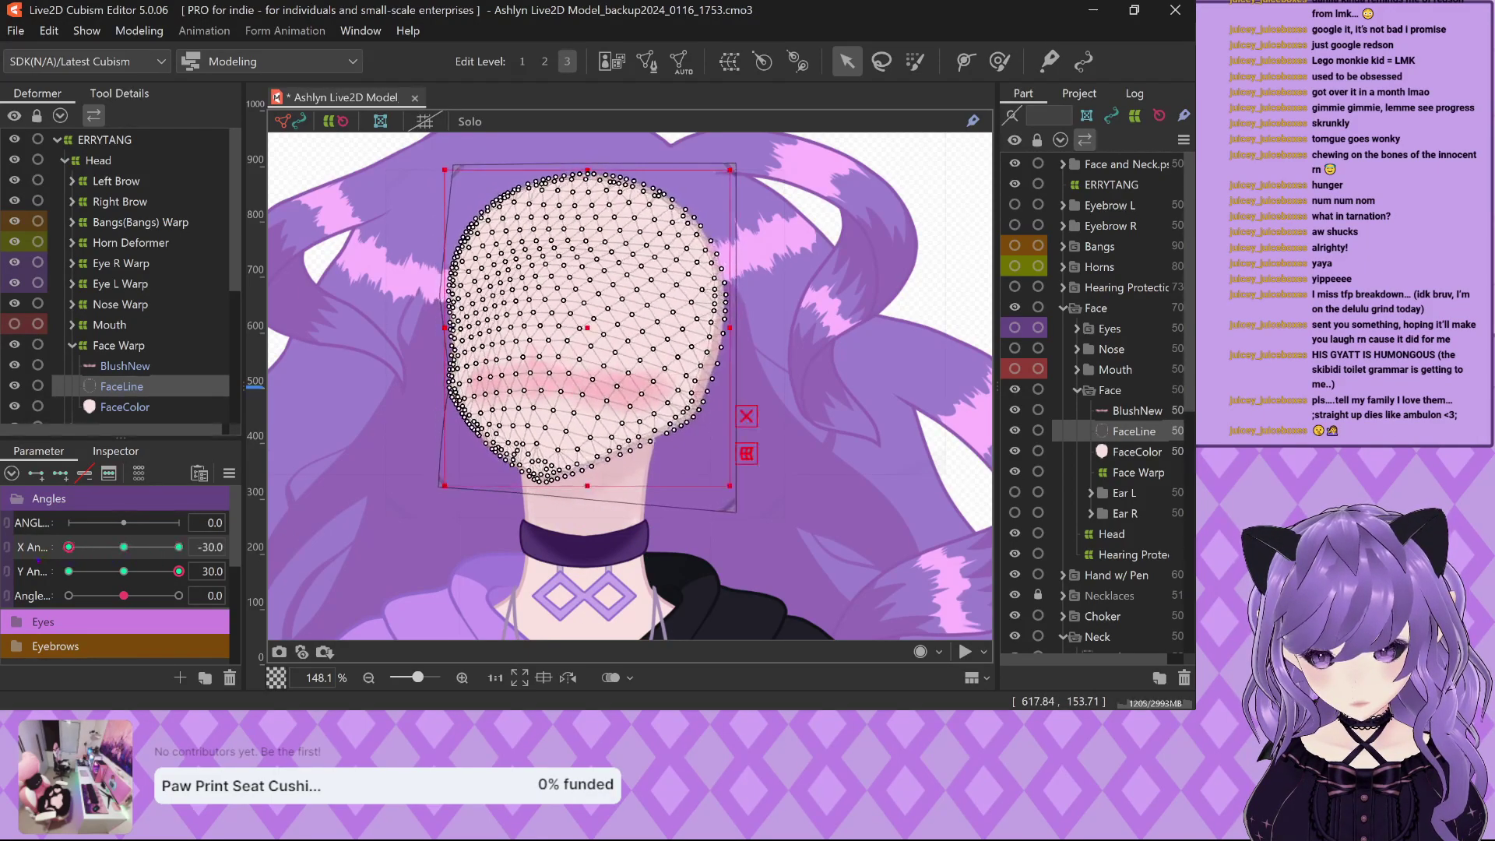
Add three X Angle keys to BlushNew and mirror its motion with Reflect Motion.
click(178, 547)
click(125, 366)
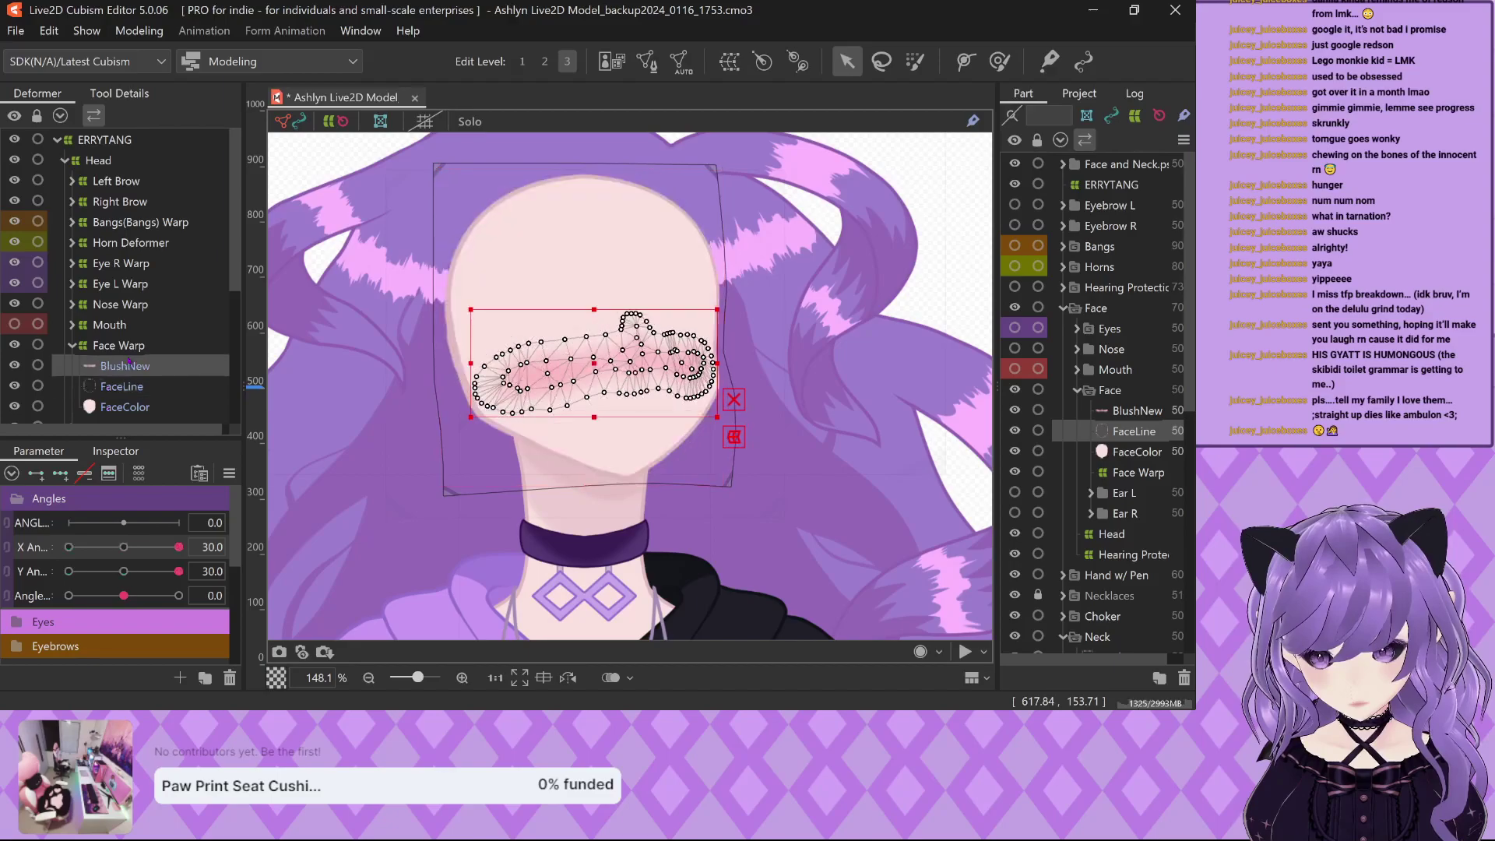
click(229, 473)
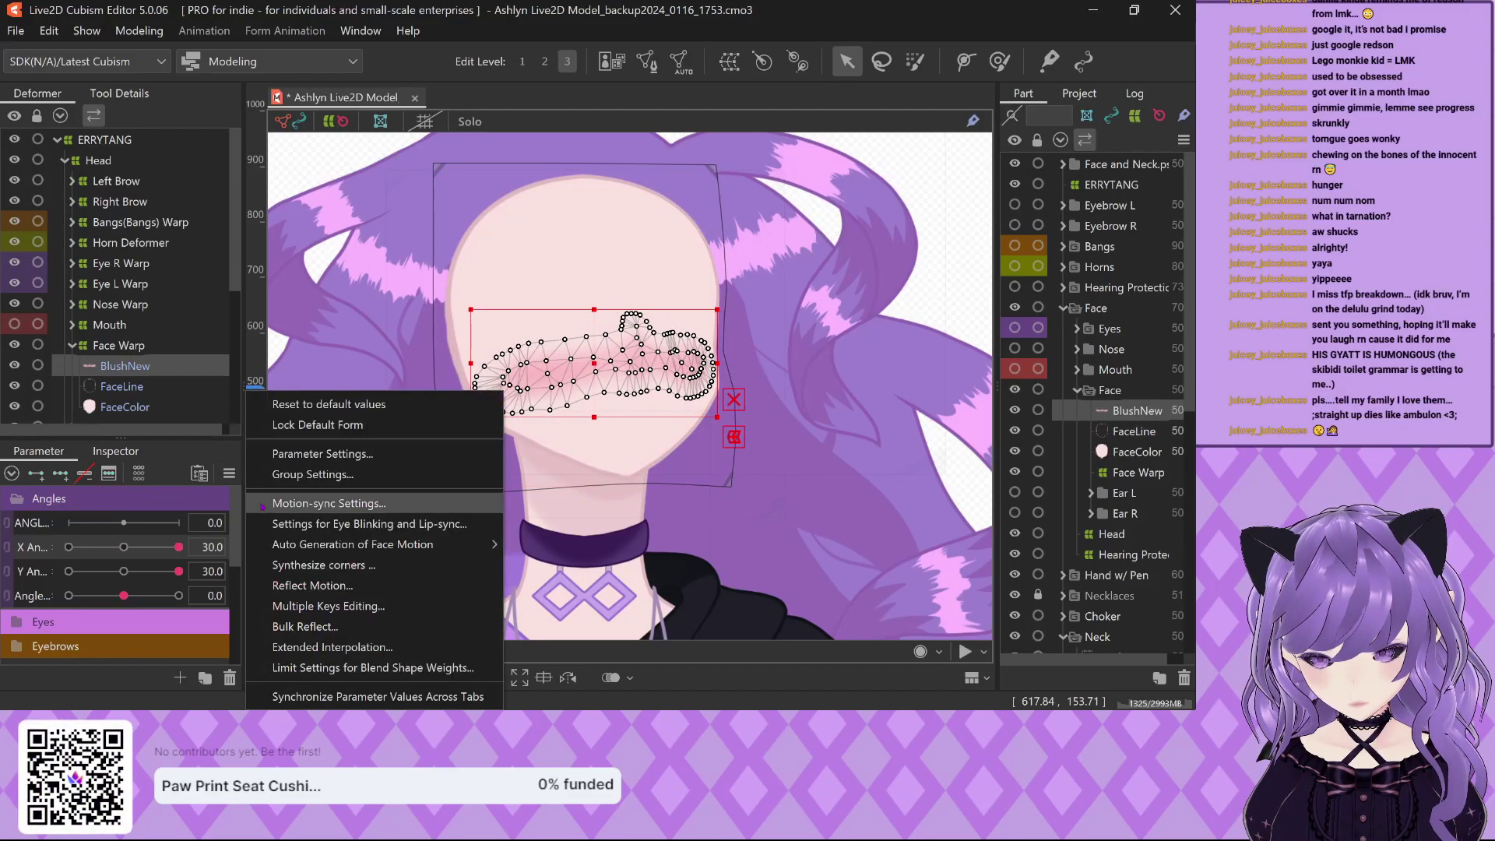
click(288, 584)
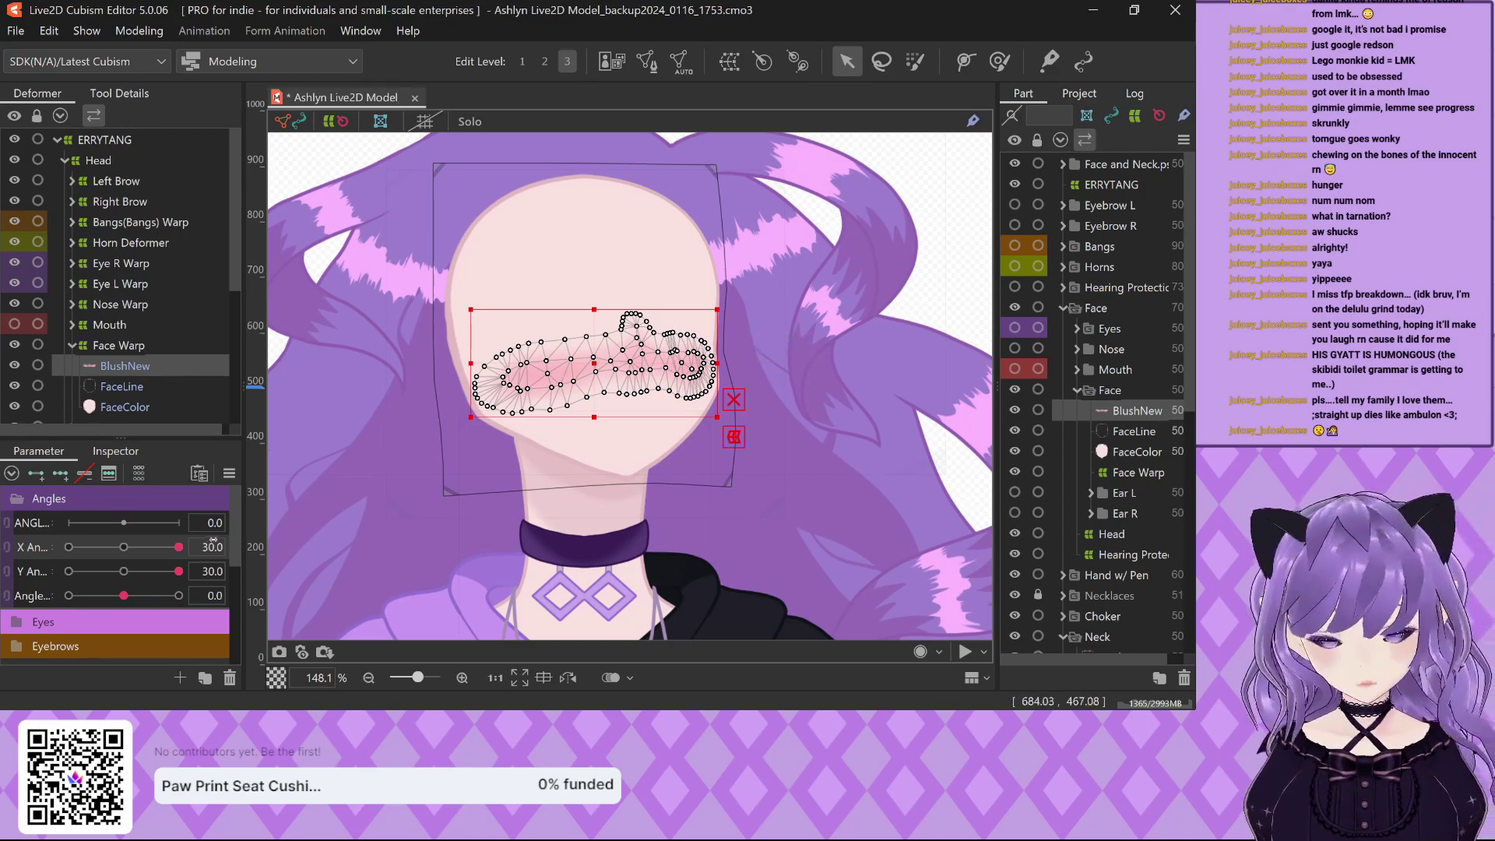
click(61, 474)
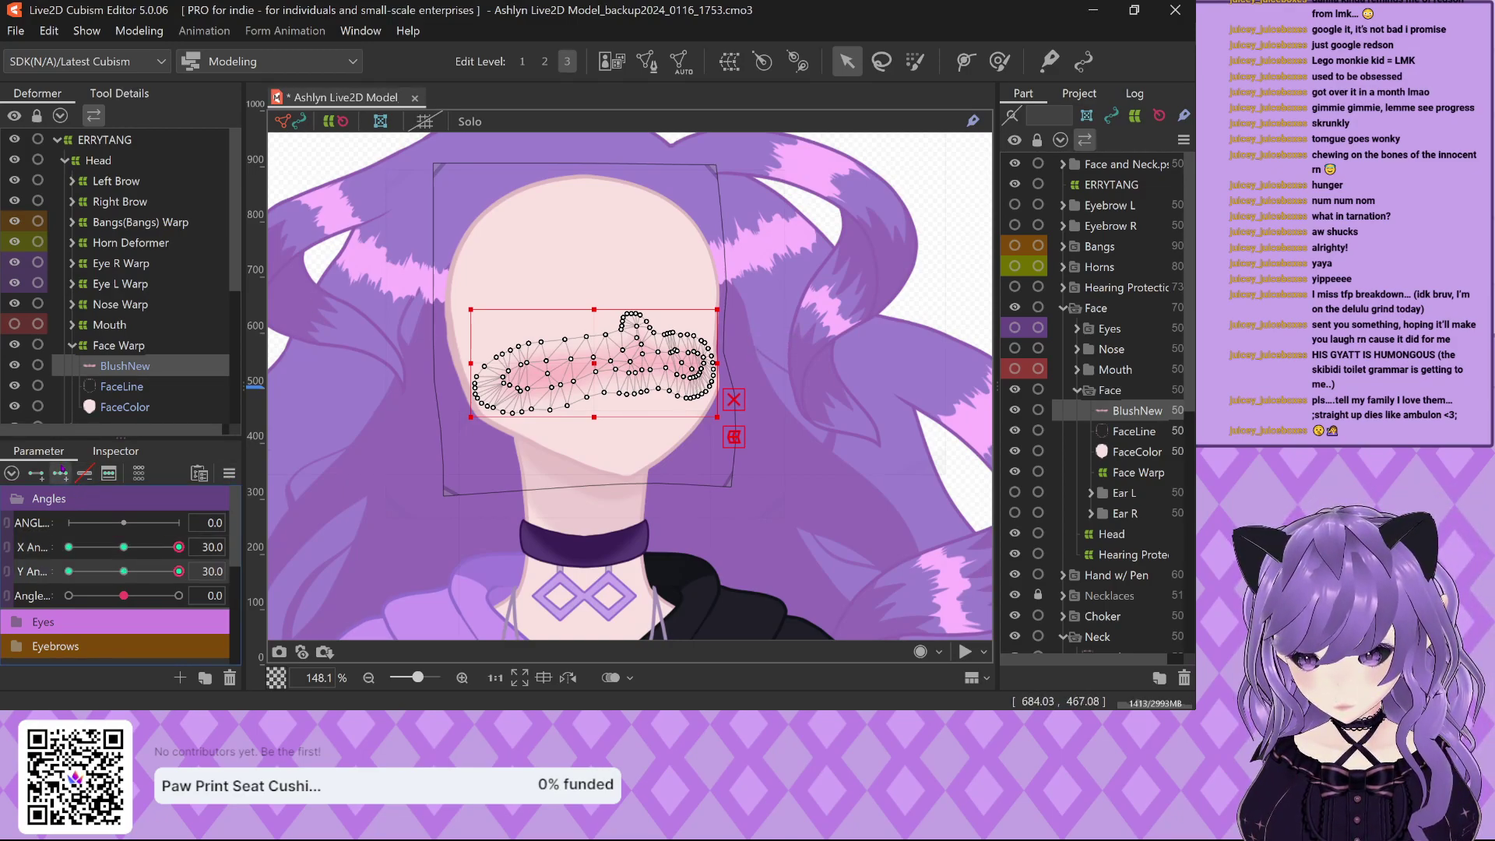
click(229, 473)
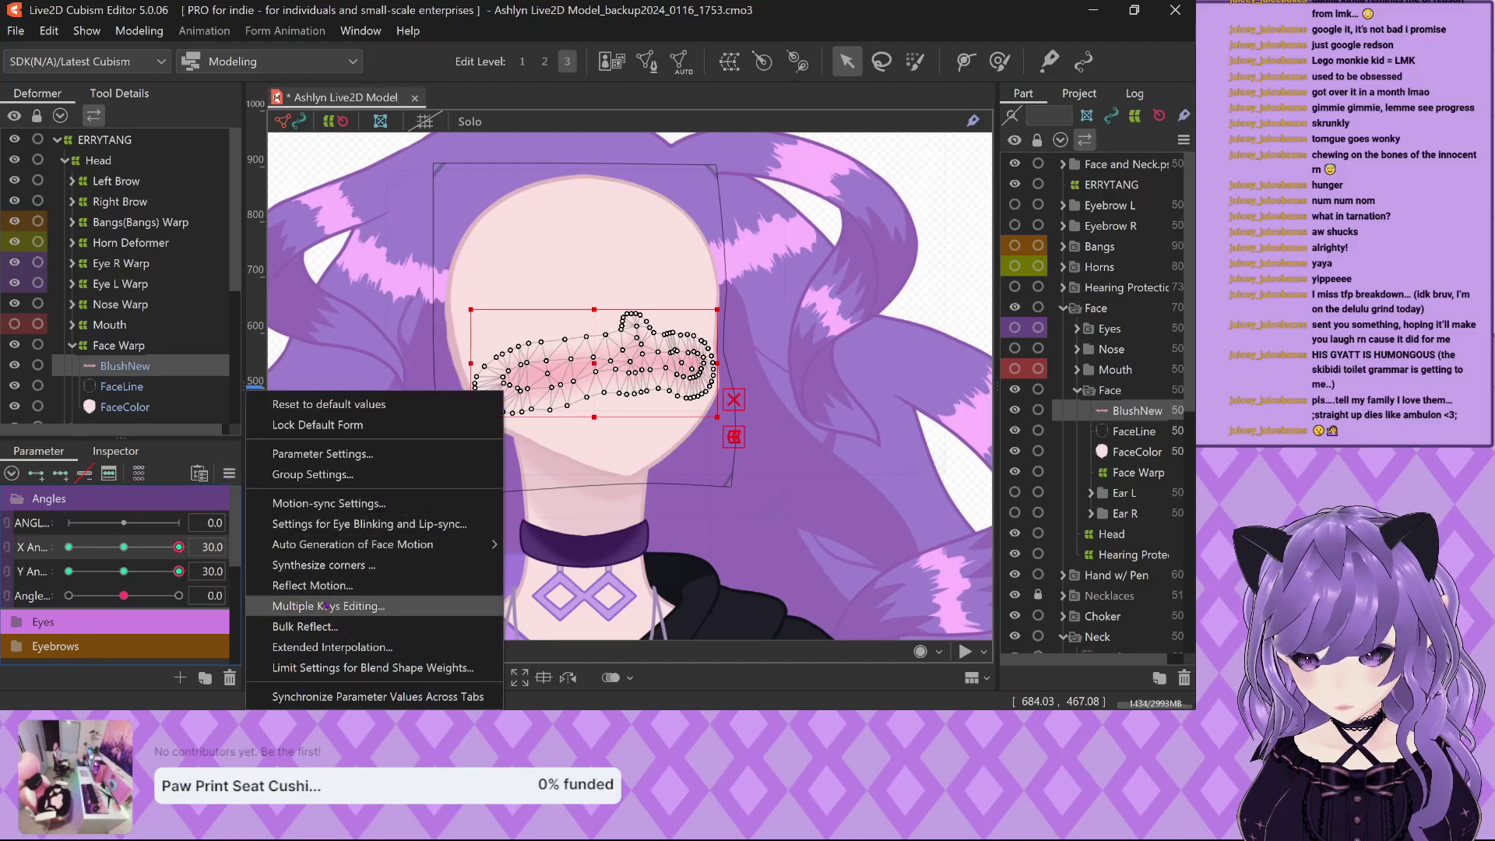
click(348, 586)
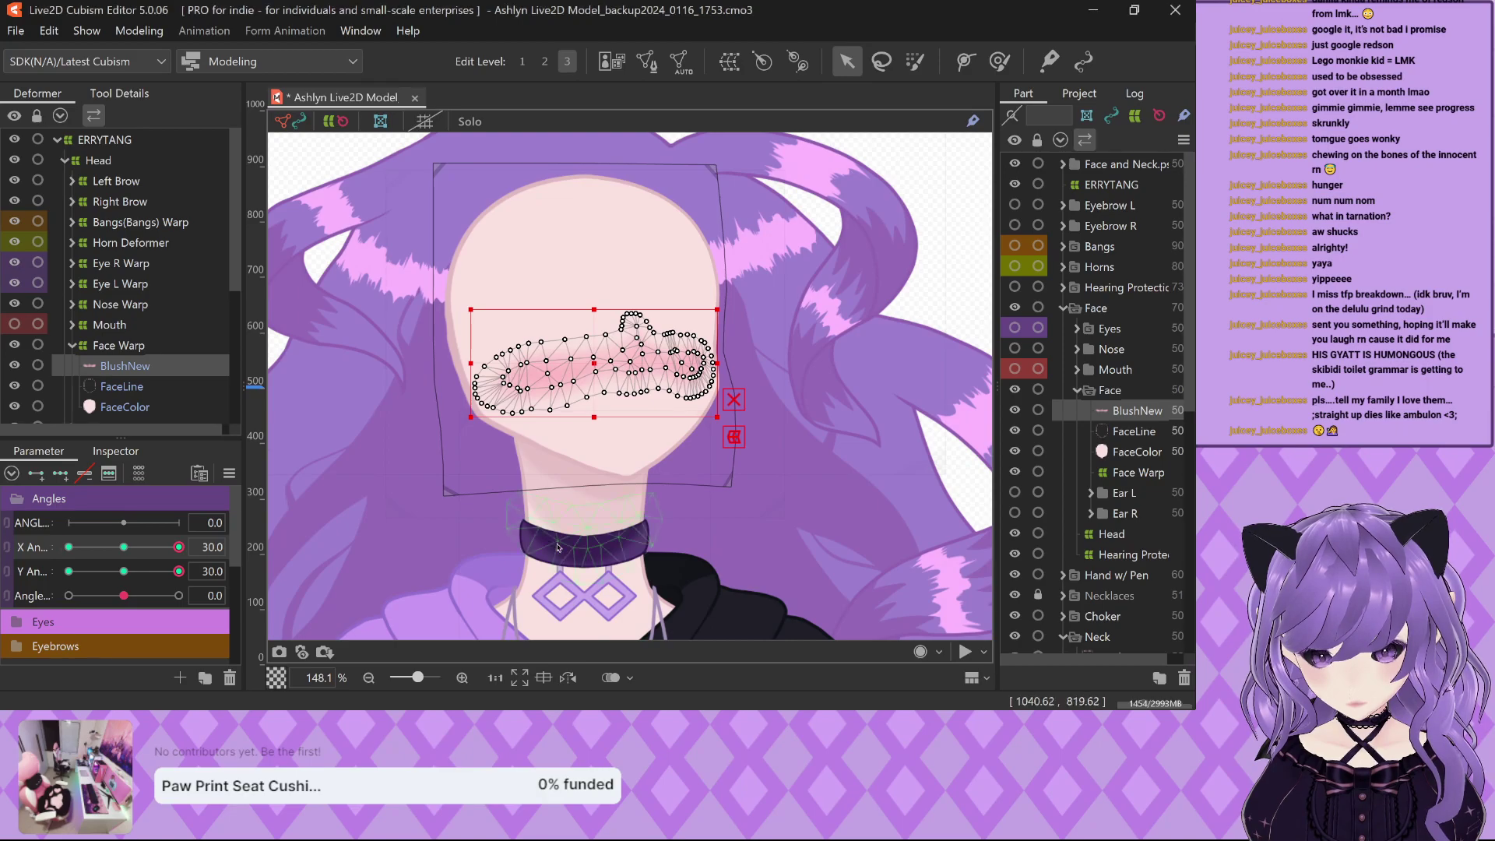
Check the blush at X Angle -30 and at the X 30, Y -30 pose.
click(69, 547)
drag(164, 547, 8, 567)
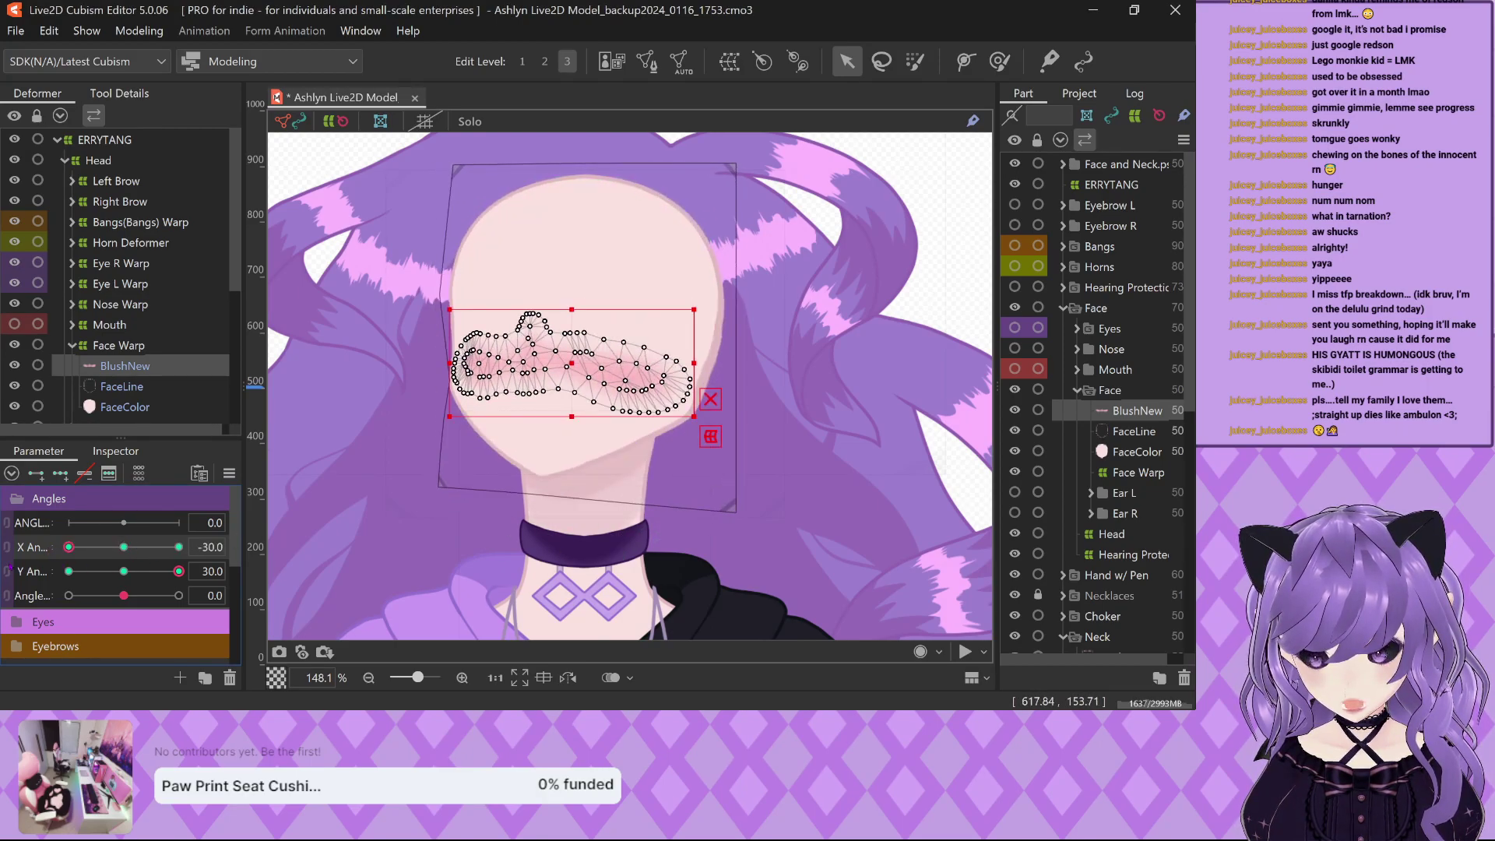
click(178, 547)
click(68, 571)
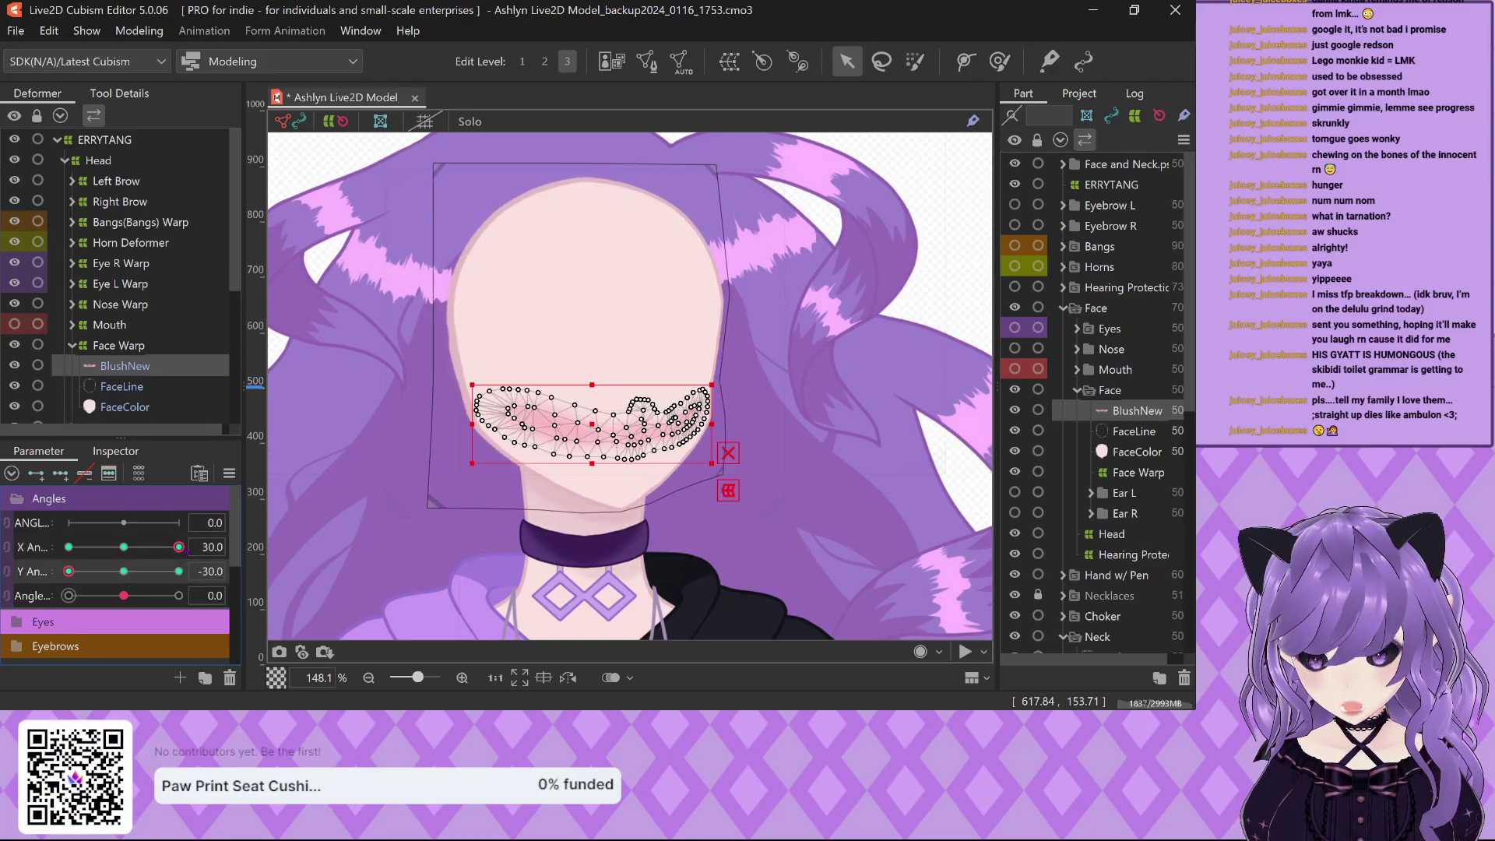
drag(179, 548, 241, 552)
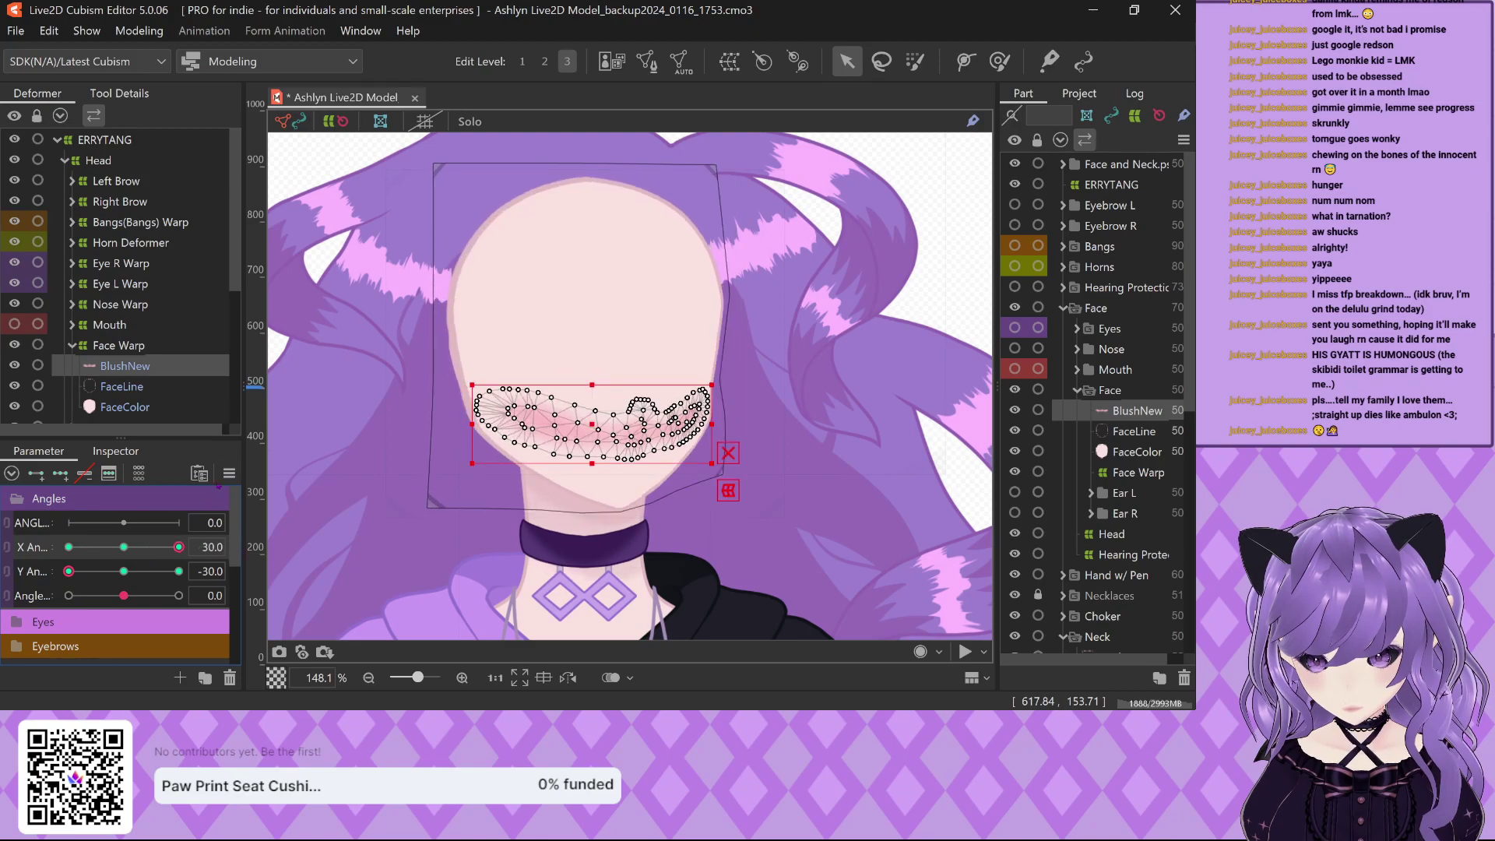
Add FaceLine and FaceColor, apply Reflect Motion, and test the face turning along Angle X.
shift+click(148, 407)
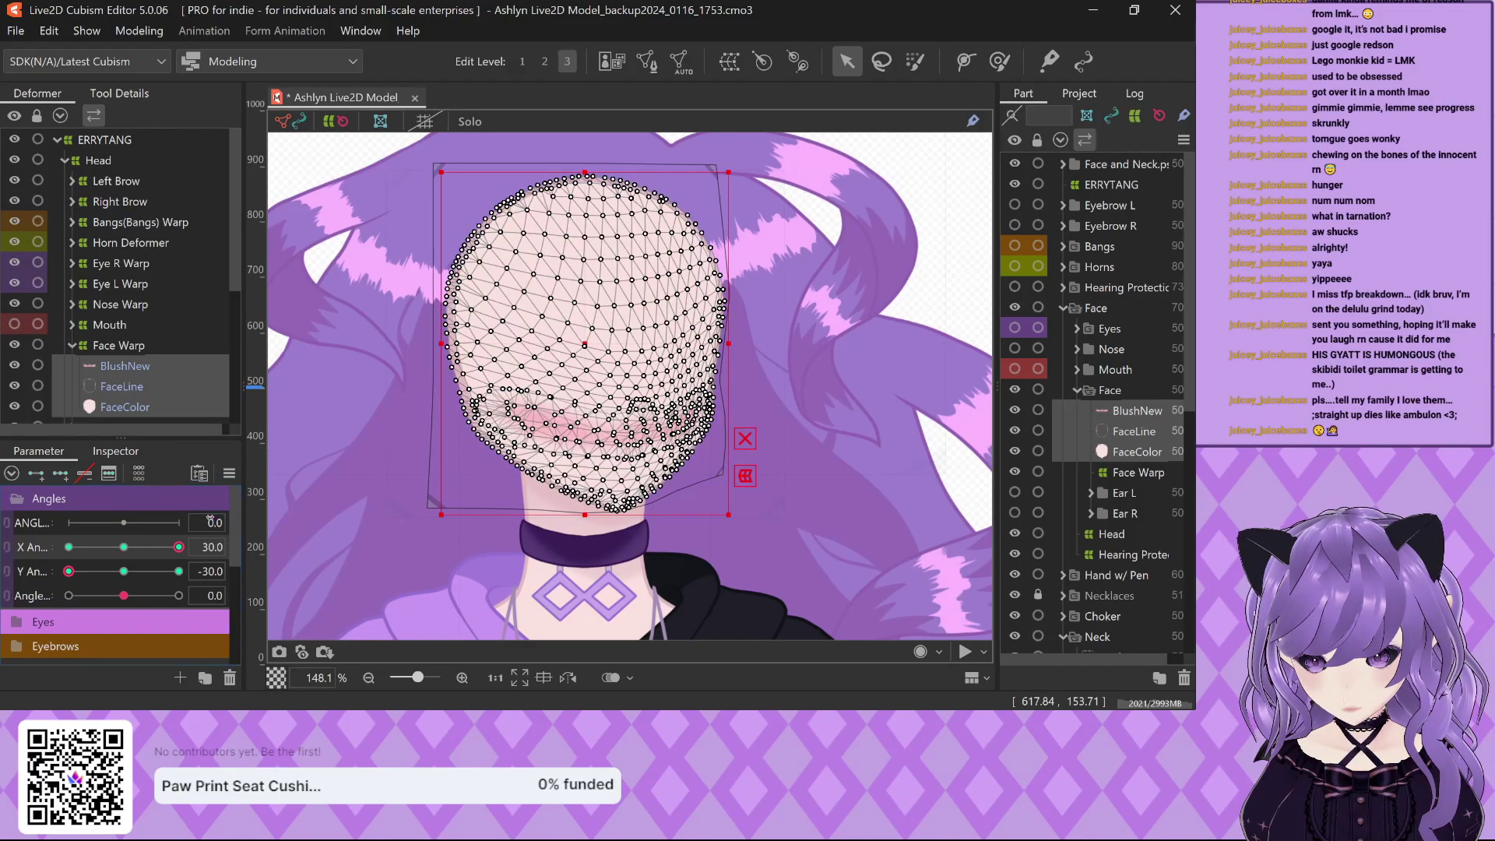
click(229, 473)
click(321, 586)
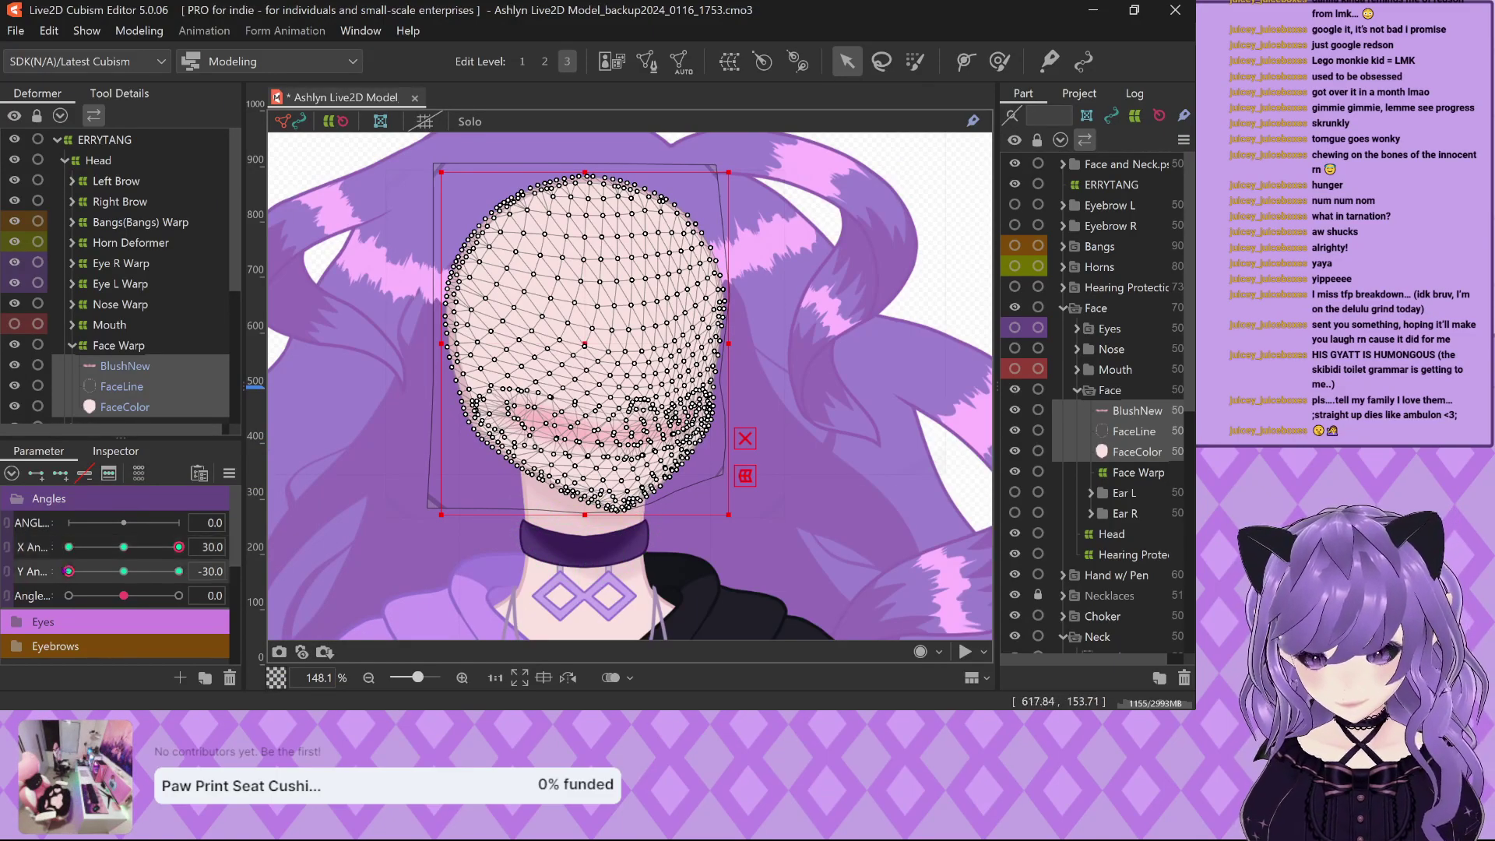
drag(68, 546, 247, 505)
drag(80, 547, 68, 546)
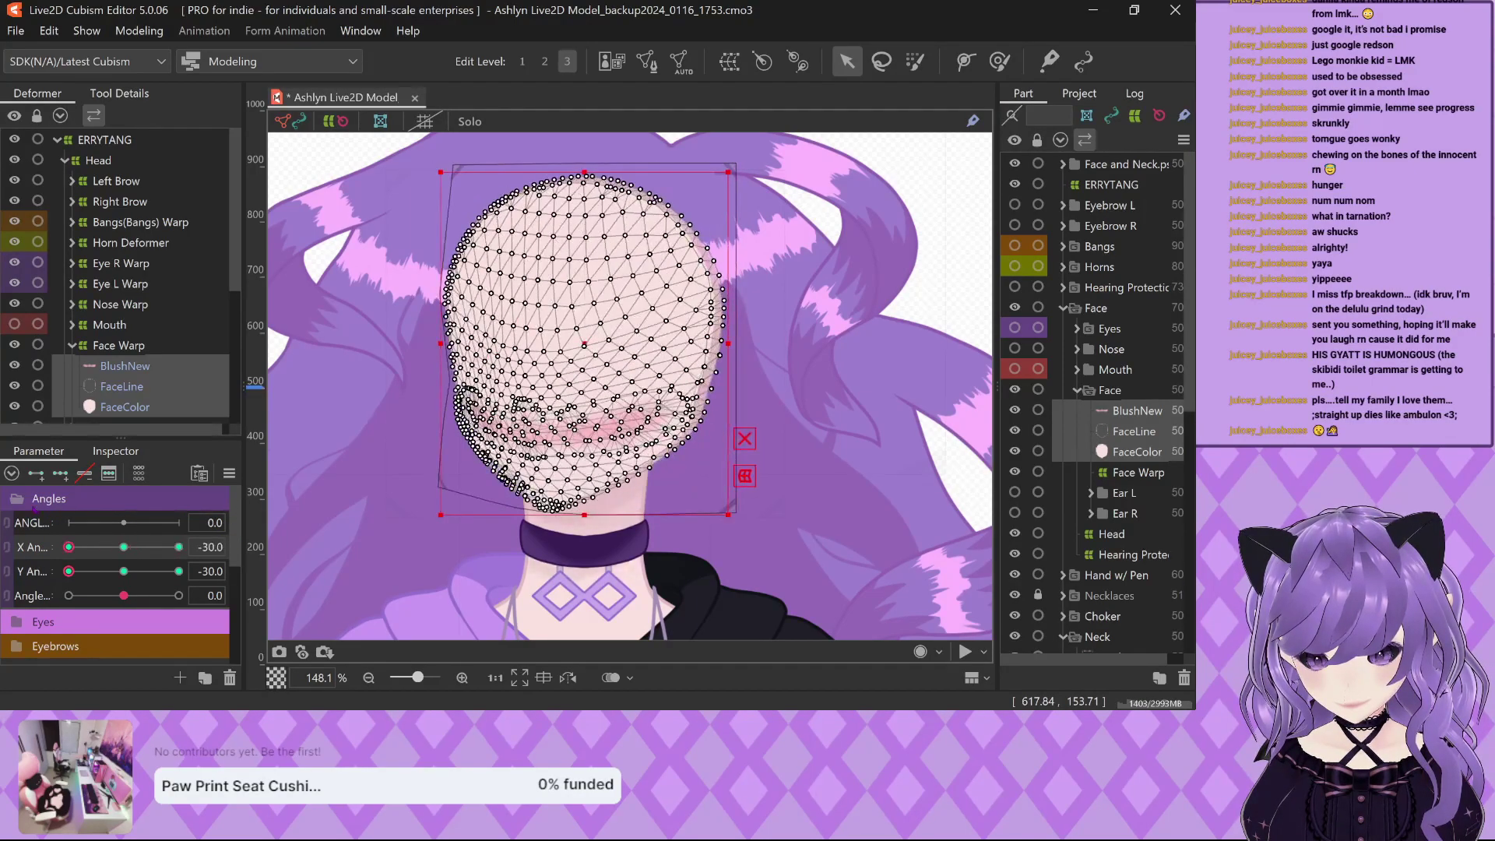
drag(125, 493, 178, 547)
click(318, 273)
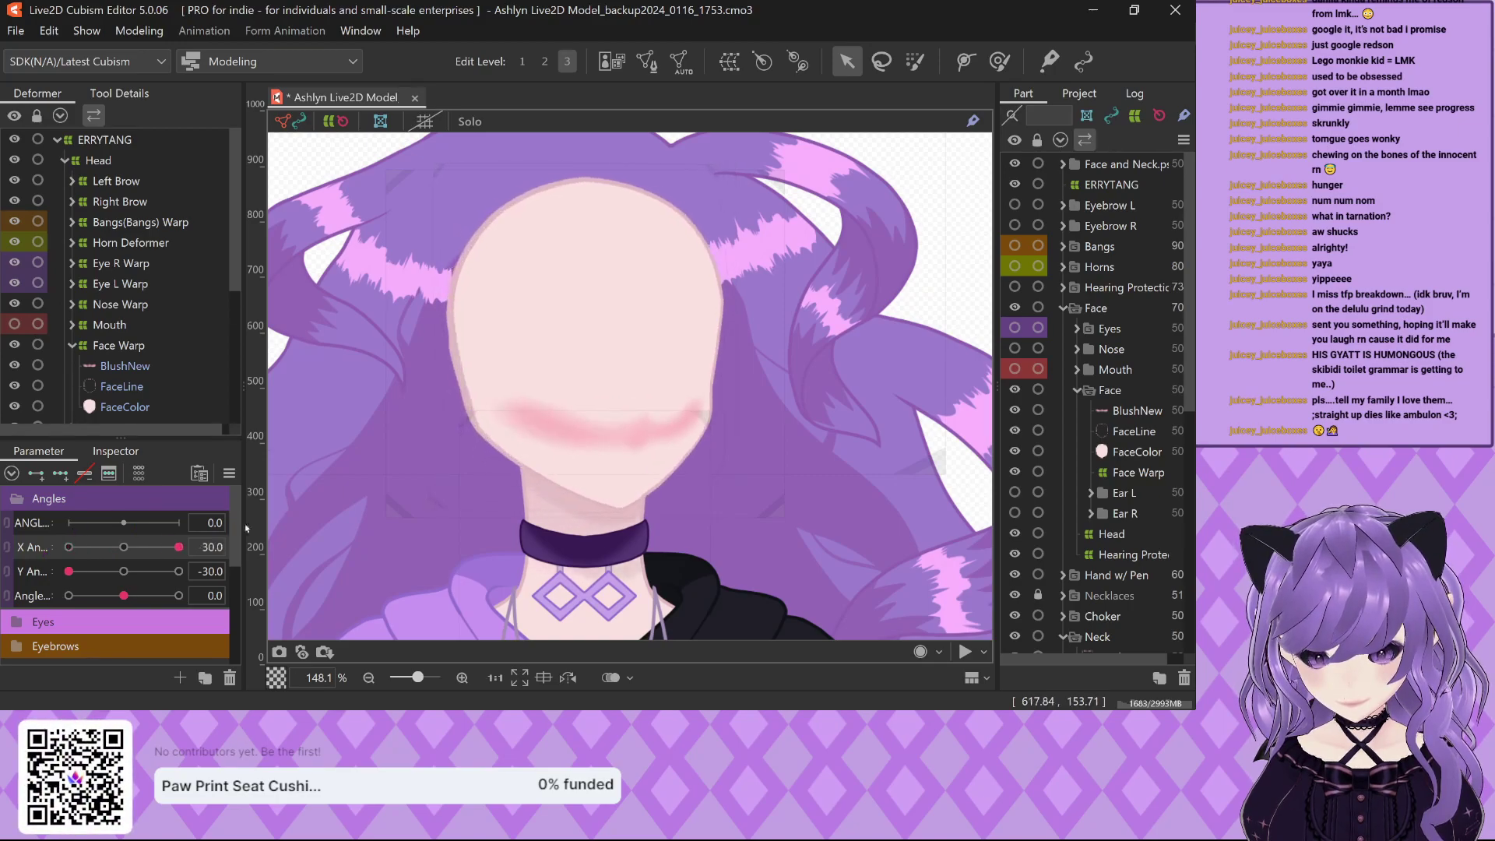
Link Angle X and Y into a 2D grid, test the head turn, then save and close the editor.
drag(312, 503, 178, 546)
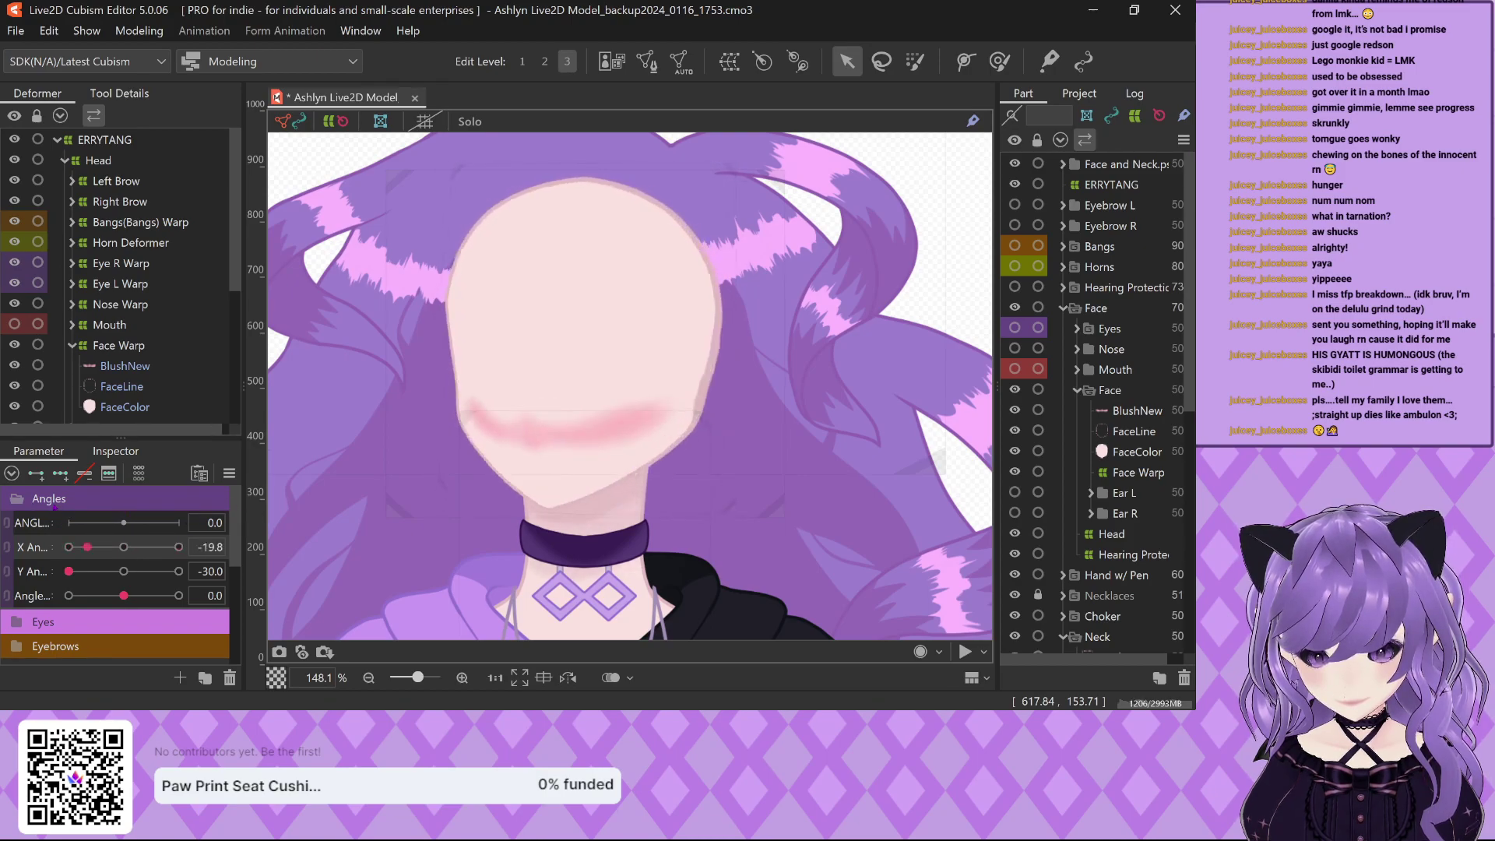
drag(264, 503, 6, 476)
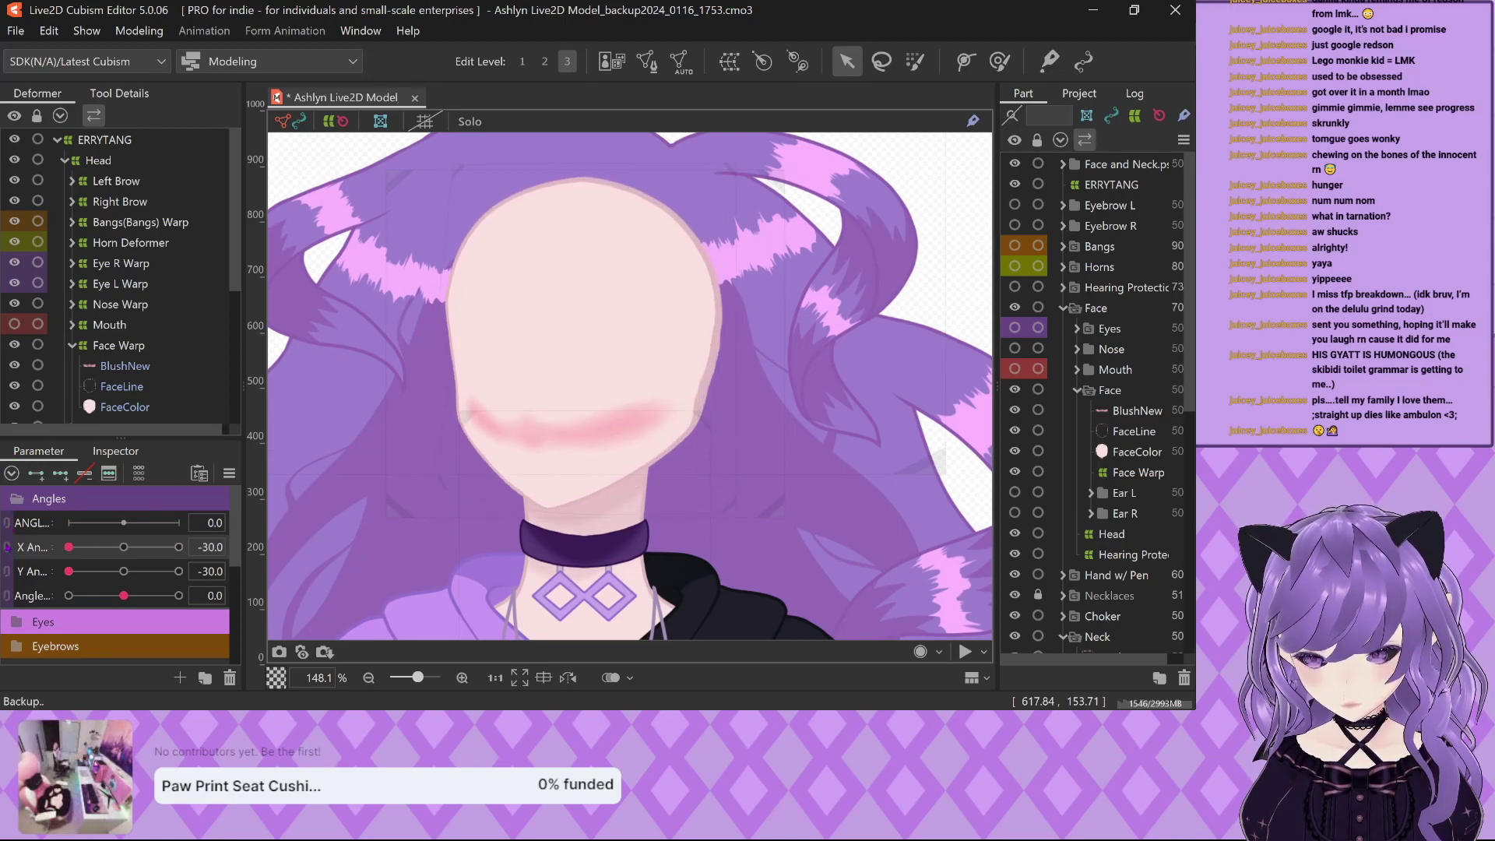
click(8, 547)
drag(70, 582, 125, 580)
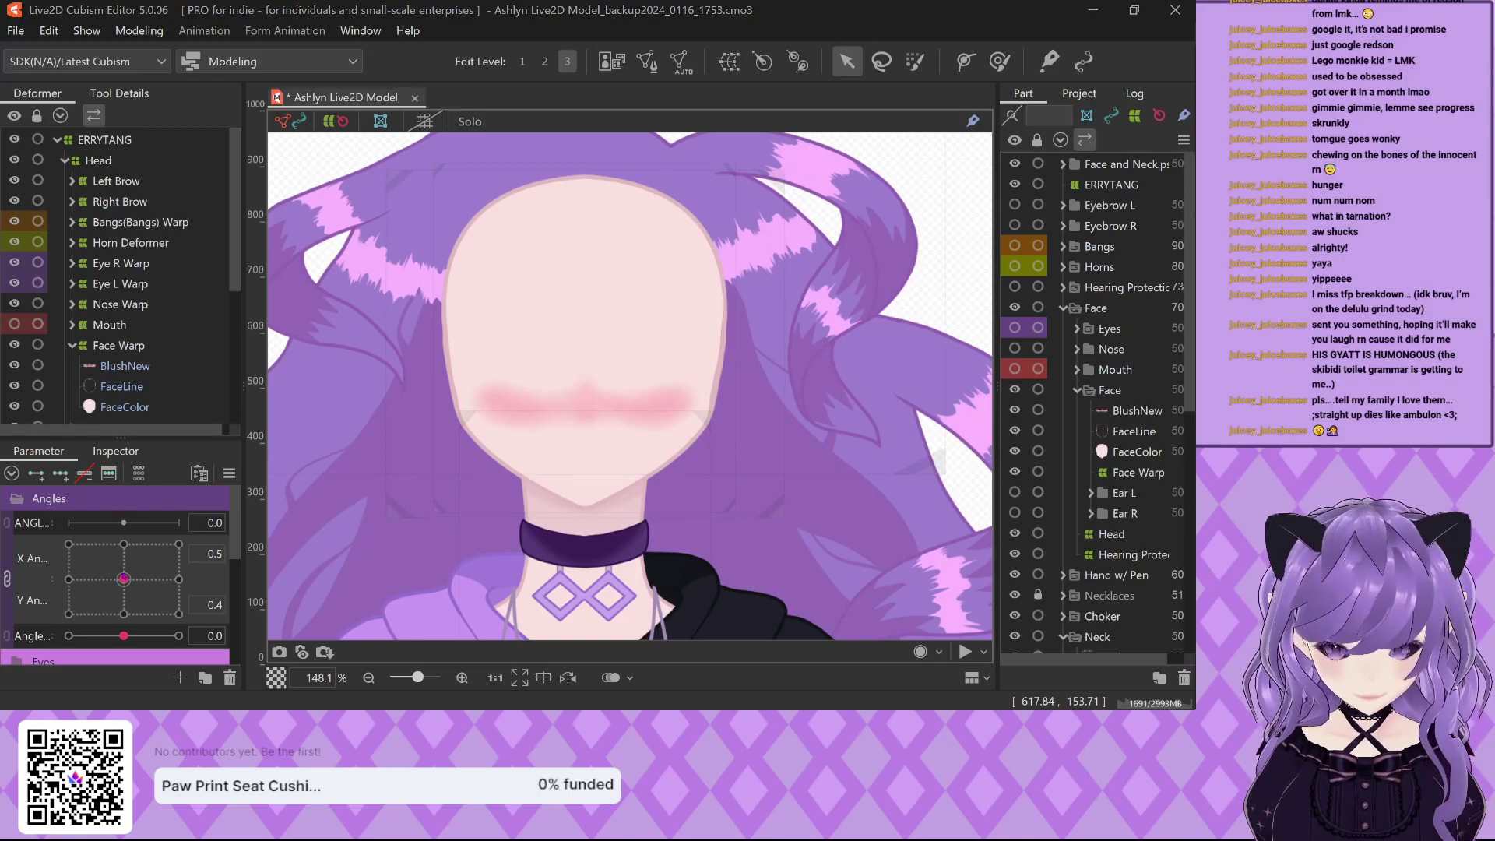
key(ctrl+s)
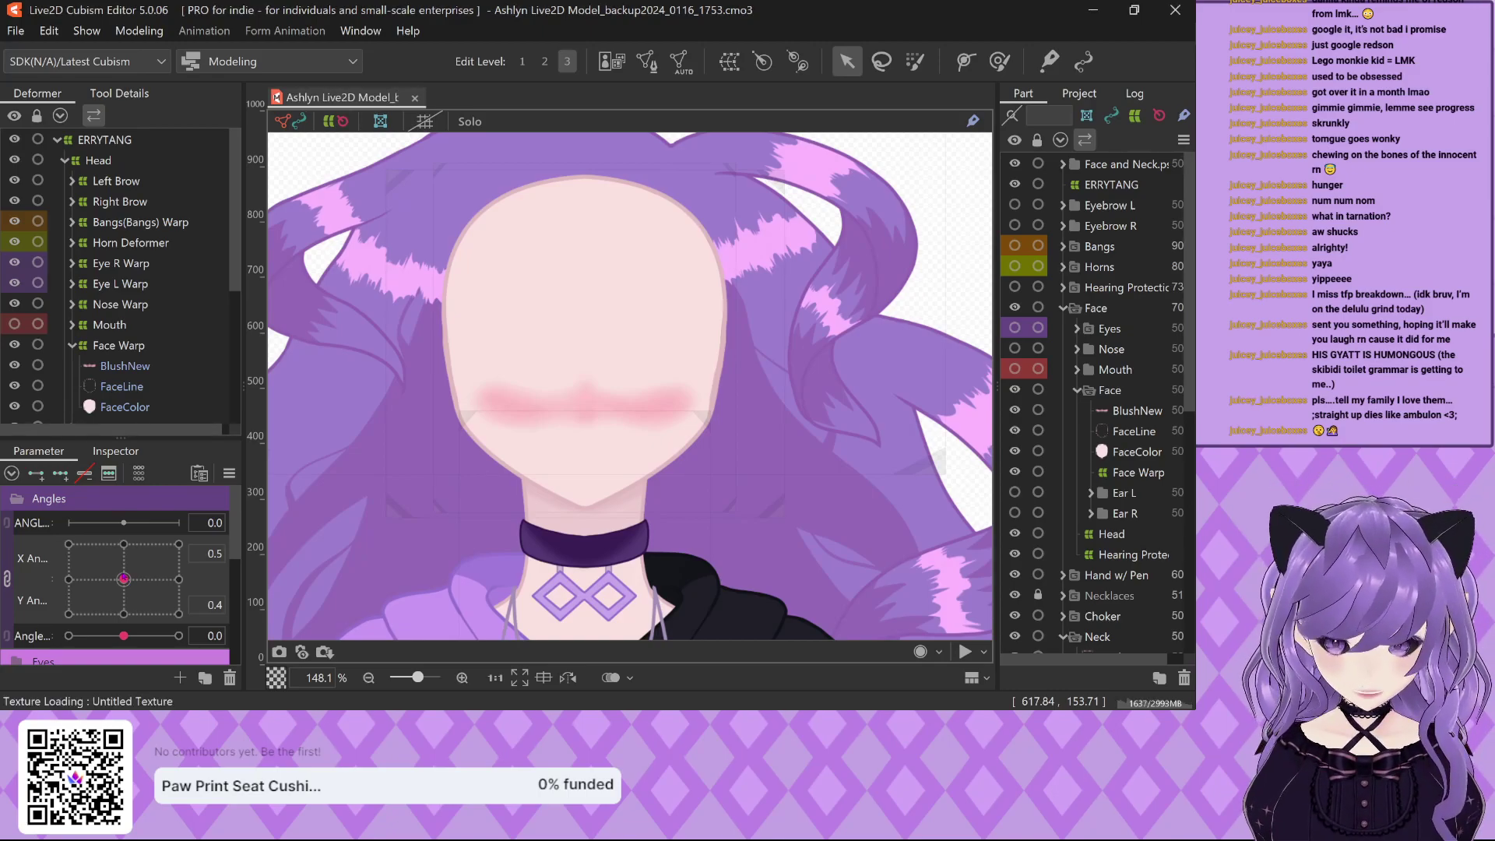
click(1175, 10)
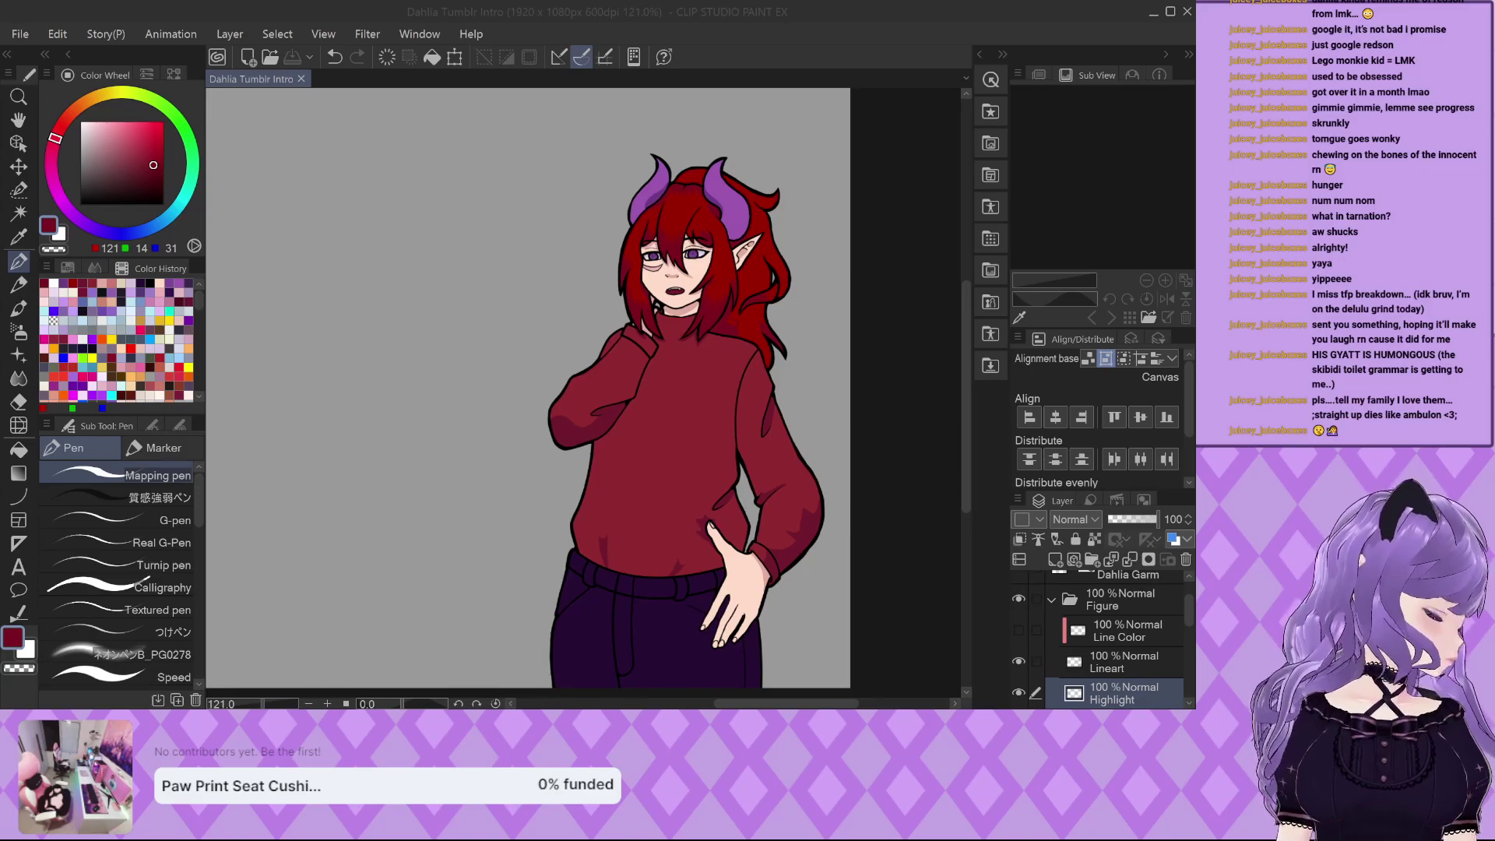
Zoom in on the head, briefly viewing the Navigator panel.
scroll(715, 218, up, 1)
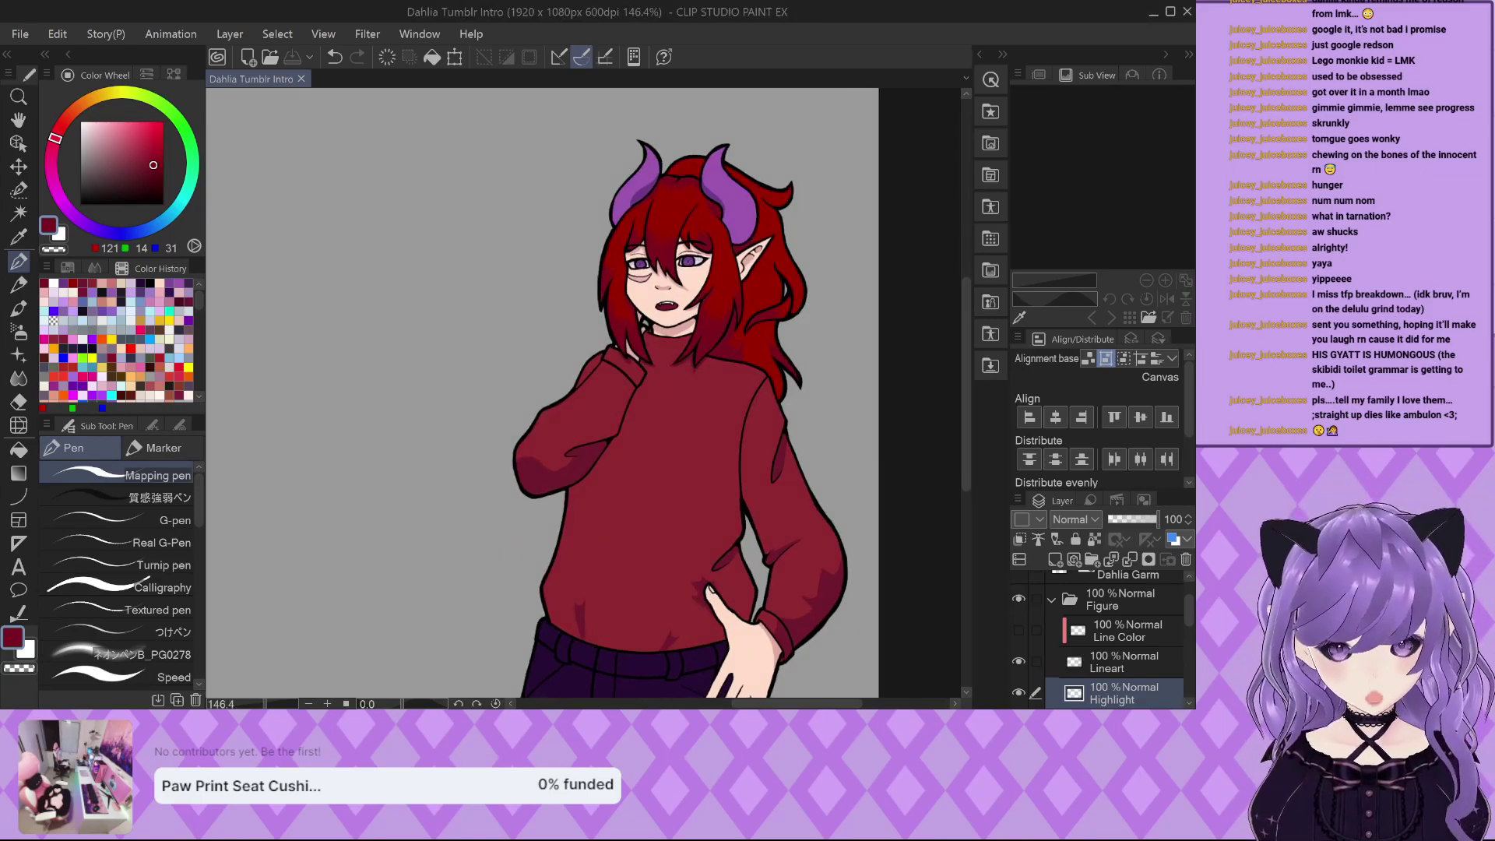
click(1159, 75)
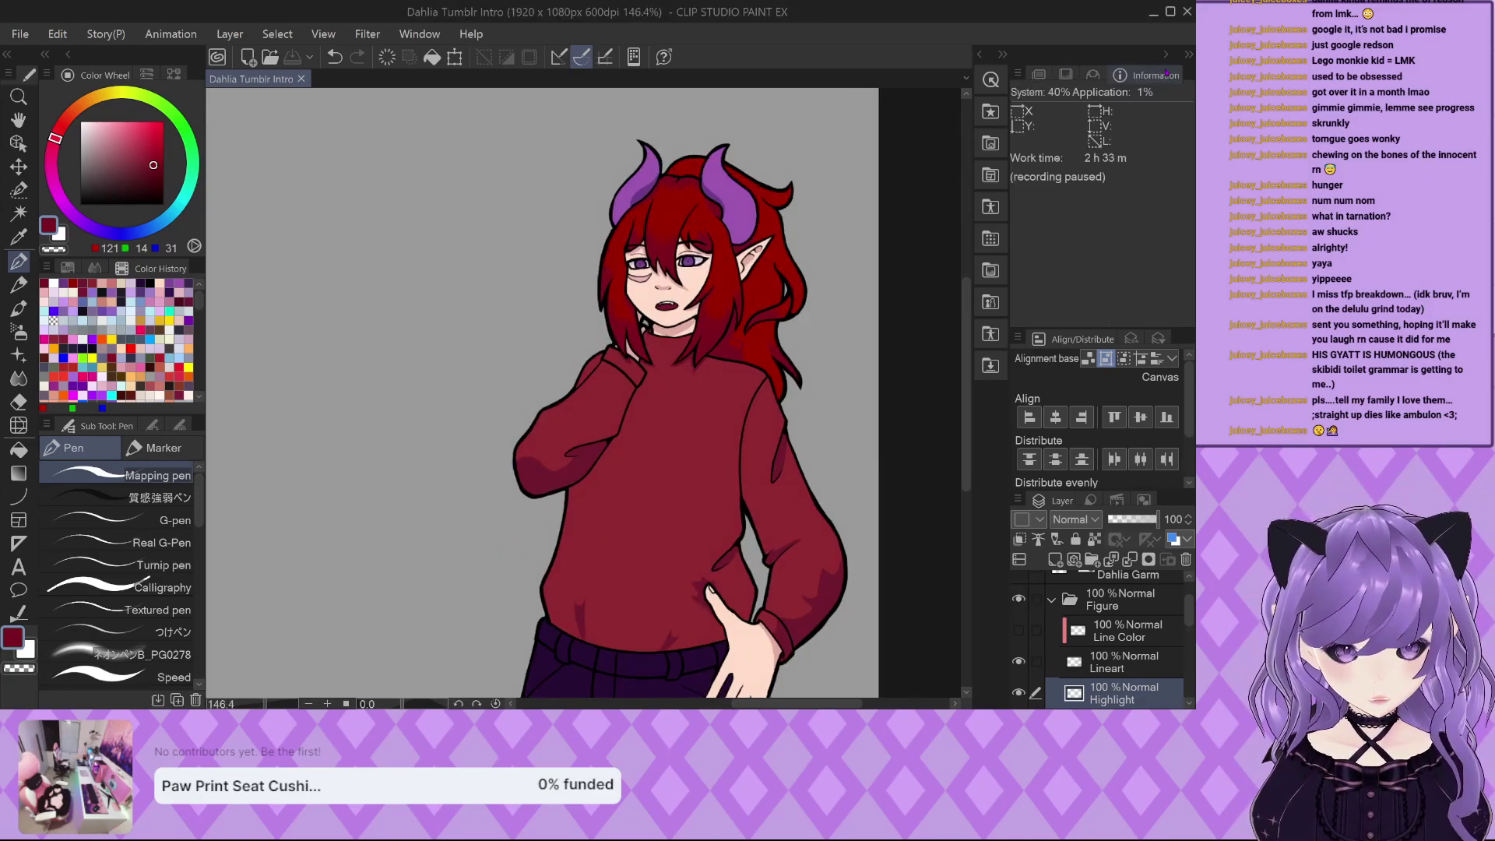
click(1041, 76)
scroll(490, 397, down, 2)
scroll(705, 292, up, 3)
scroll(768, 113, up, 1)
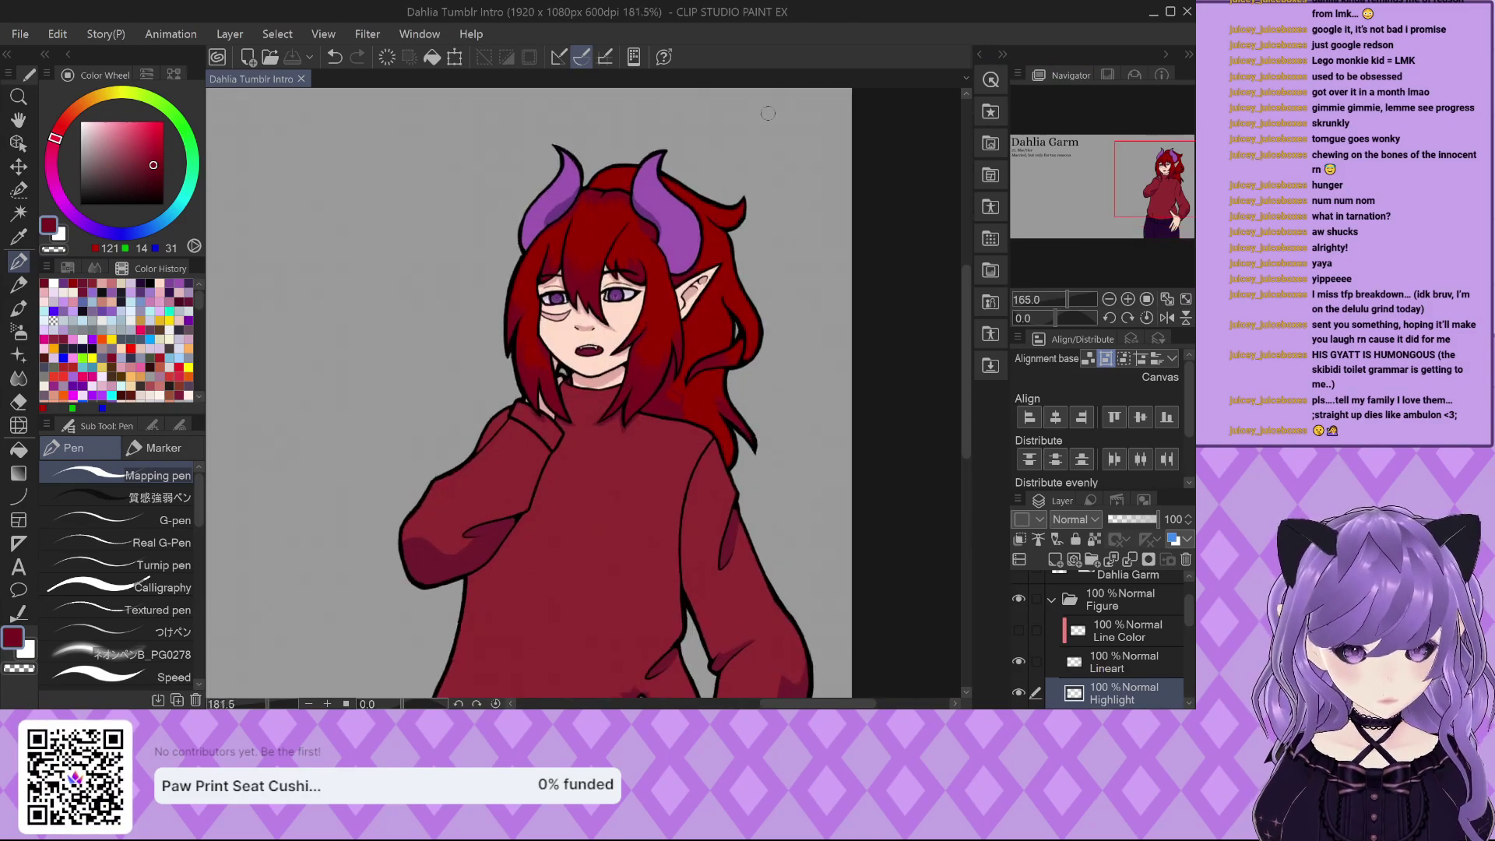
scroll(670, 148, up, 3)
Load a purple-haired reference image in Sub View, then remove it.
click(1108, 75)
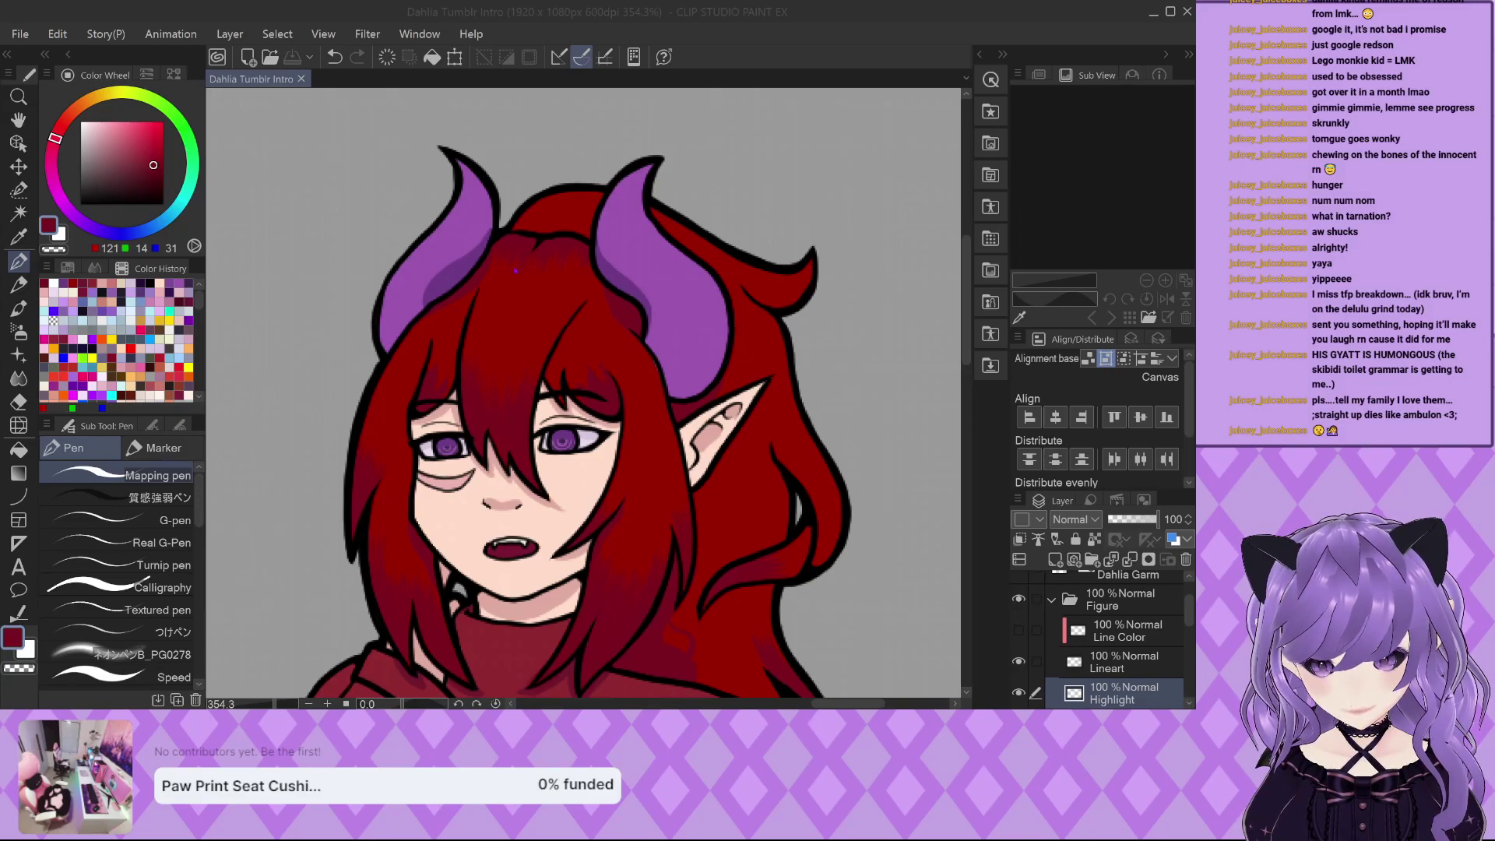
click(950, 685)
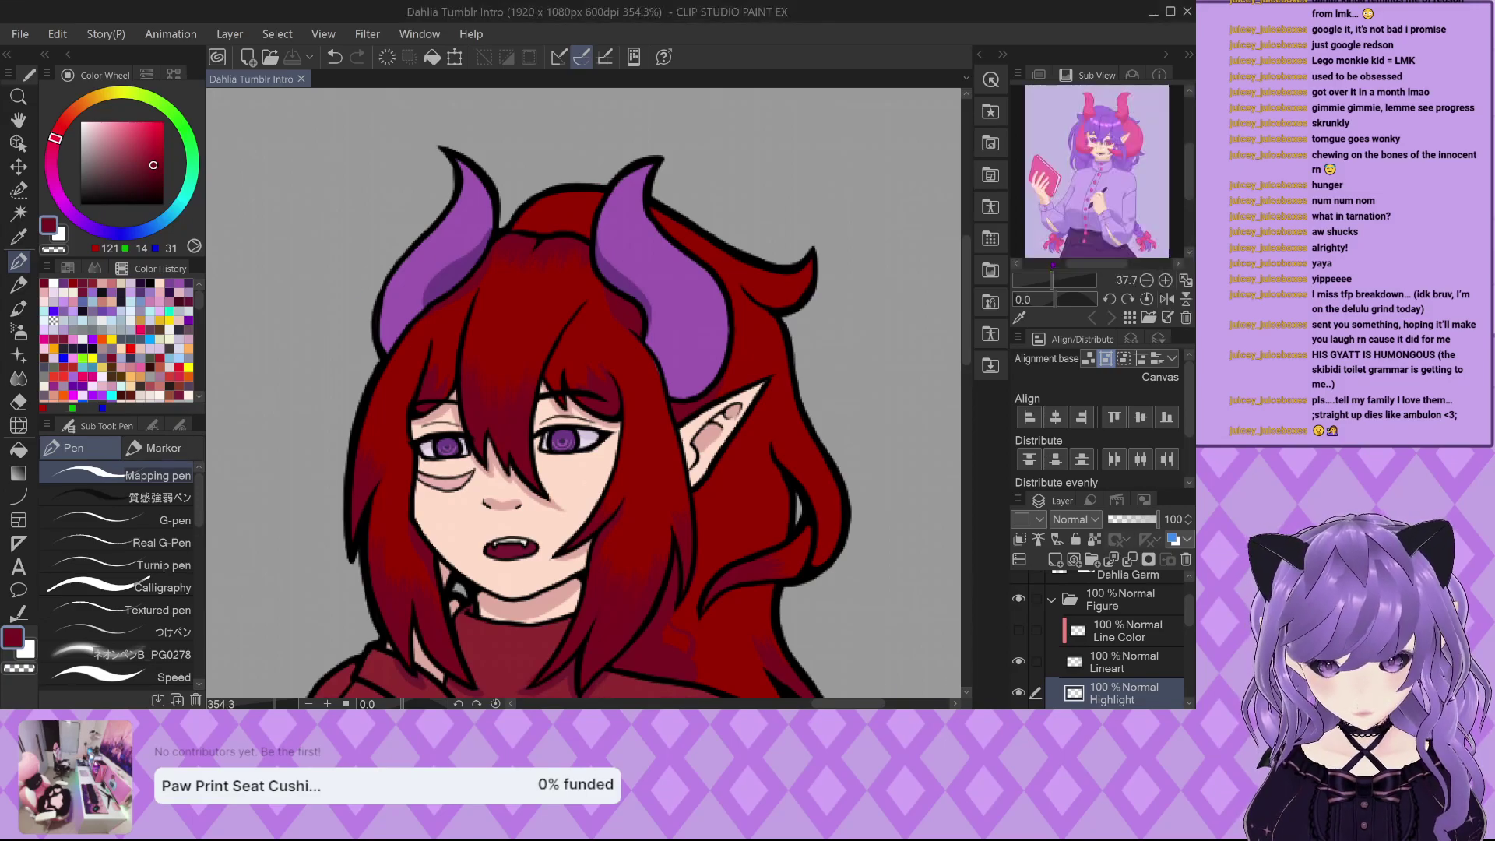
scroll(1088, 172, up, 4)
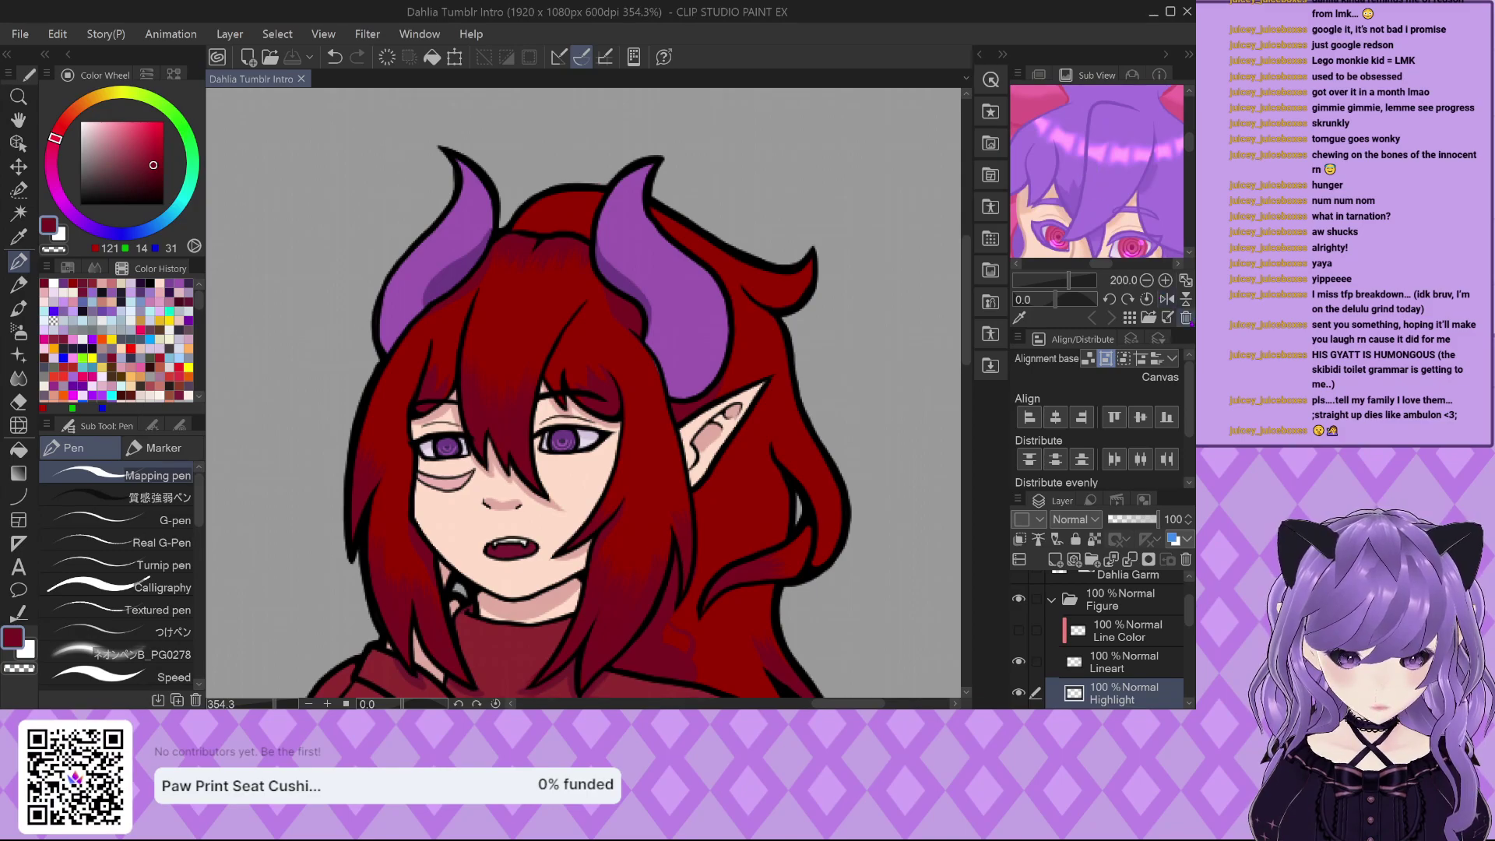
click(1186, 318)
Open the Color Set palette and switch from Patchouli's Revenge to the Standard color set.
click(67, 267)
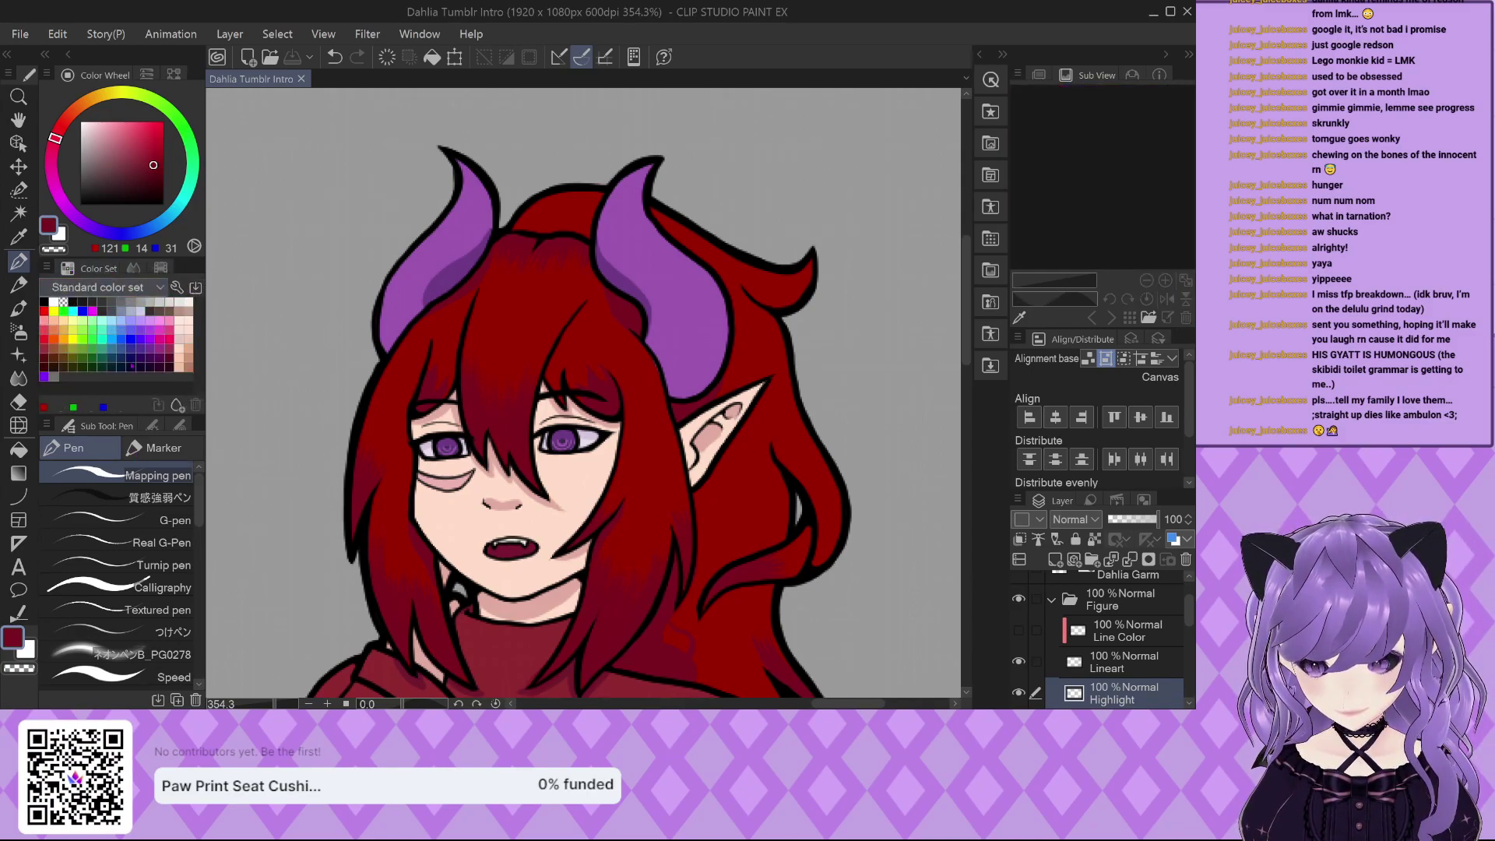
click(118, 342)
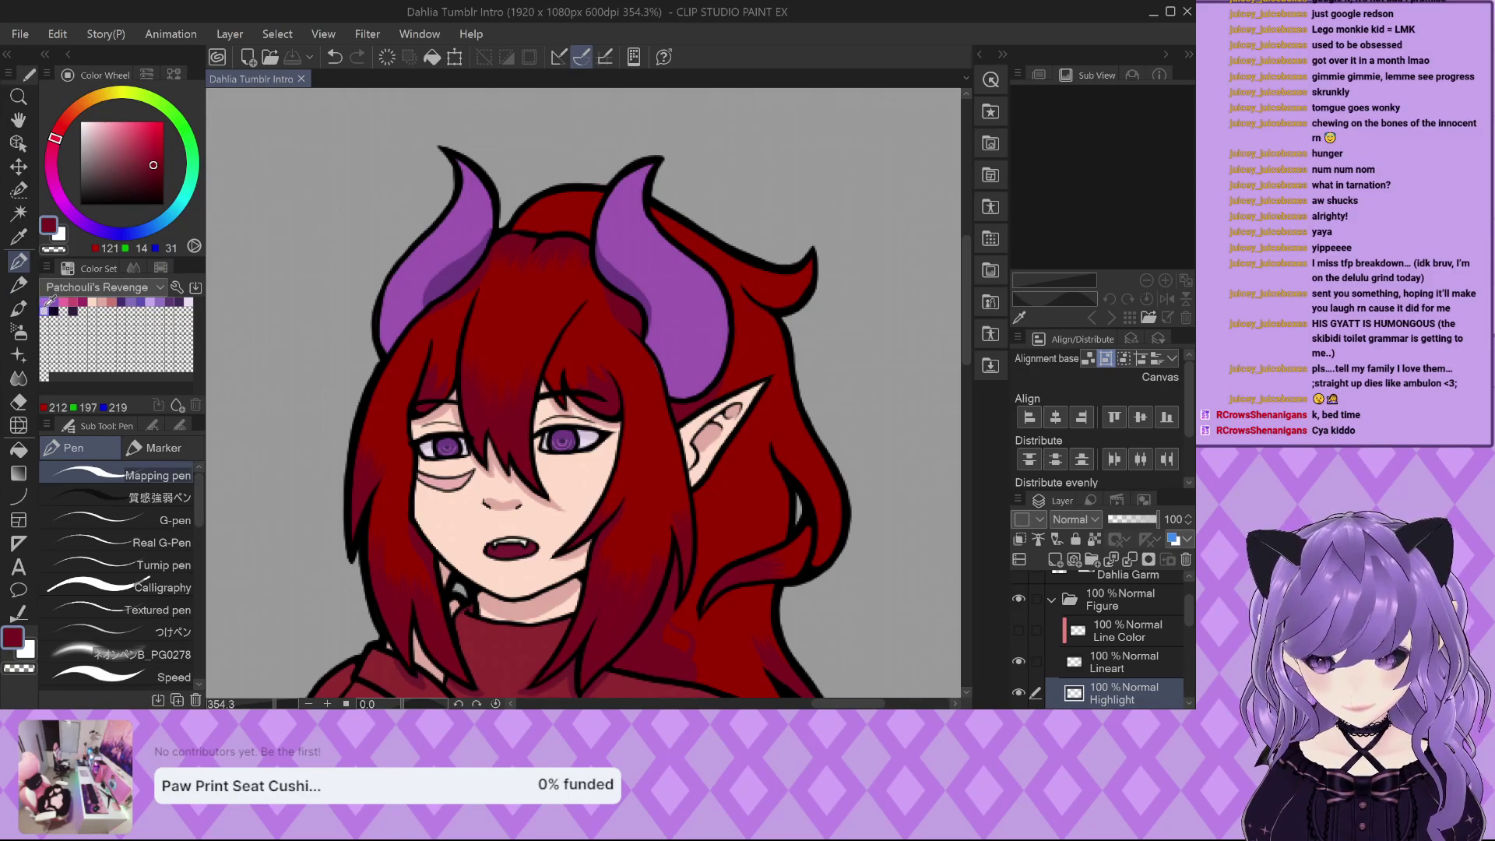
click(105, 319)
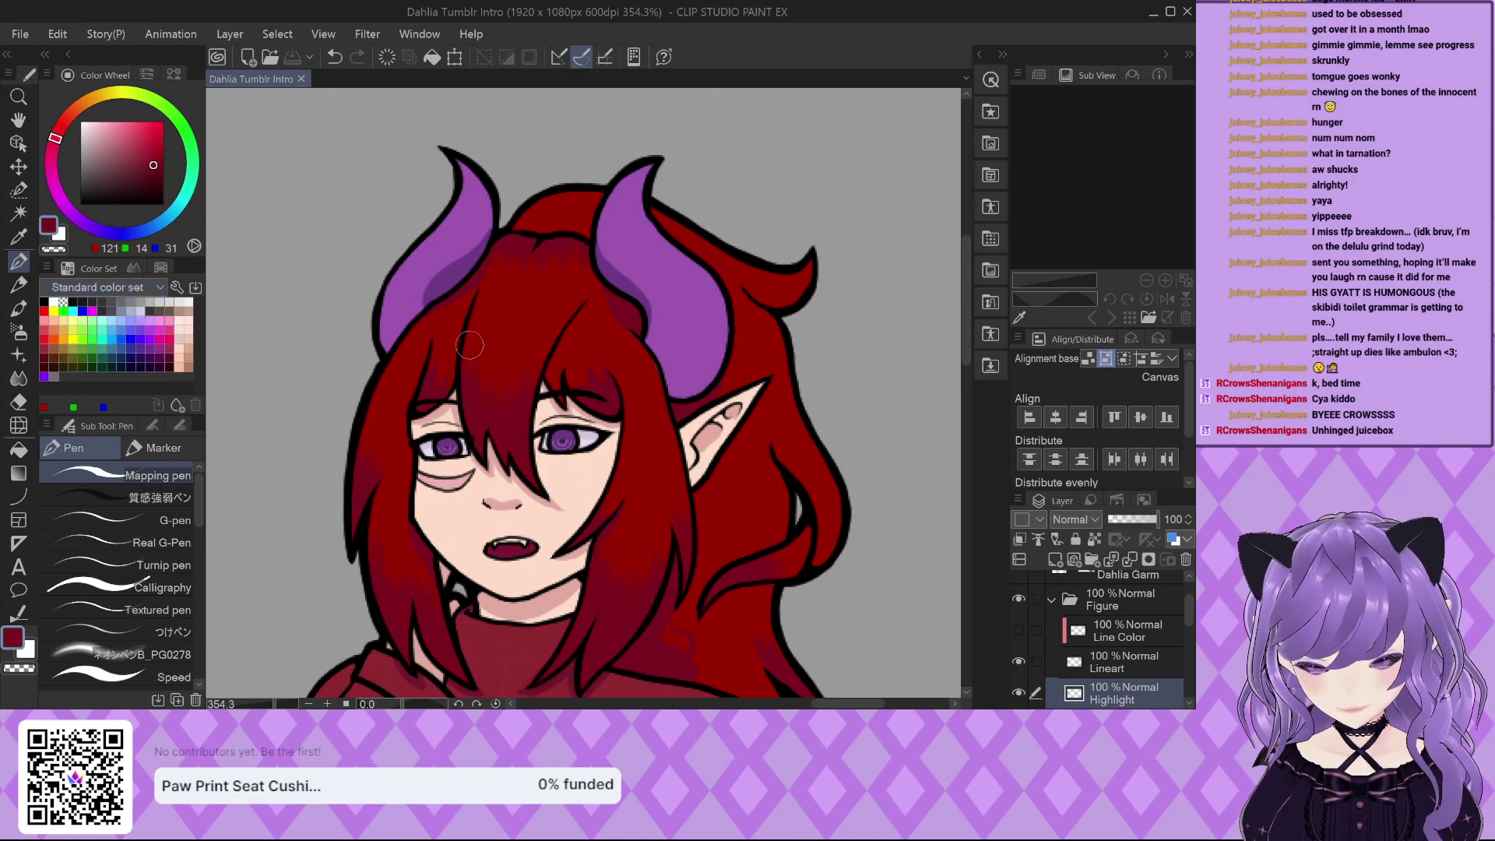
Sample the hair's red and adjust the drawing colour to pale blue.
alt+click(499, 320)
drag(60, 127, 57, 192)
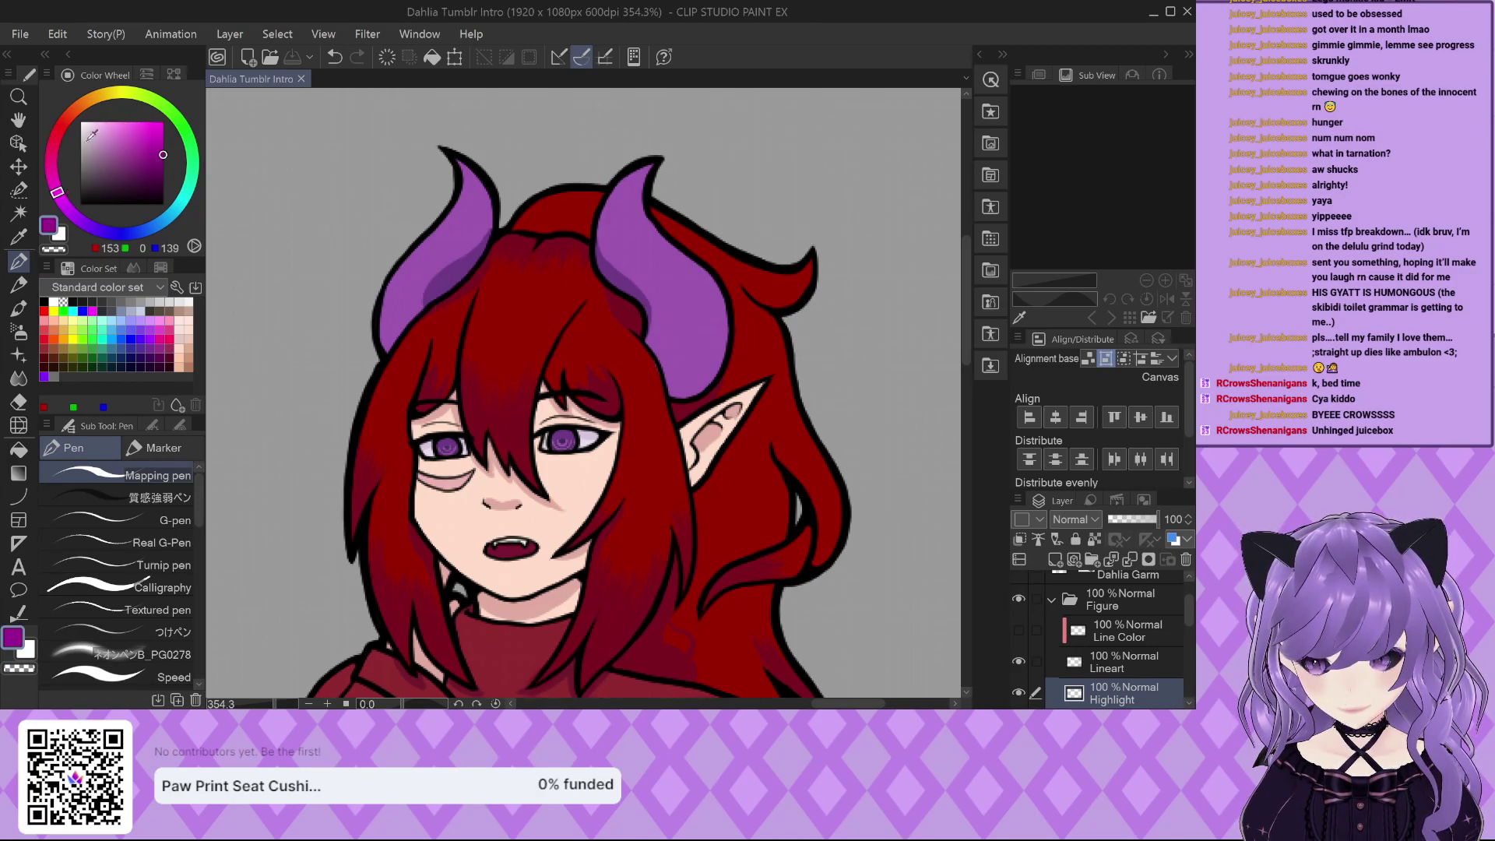
drag(91, 136, 101, 129)
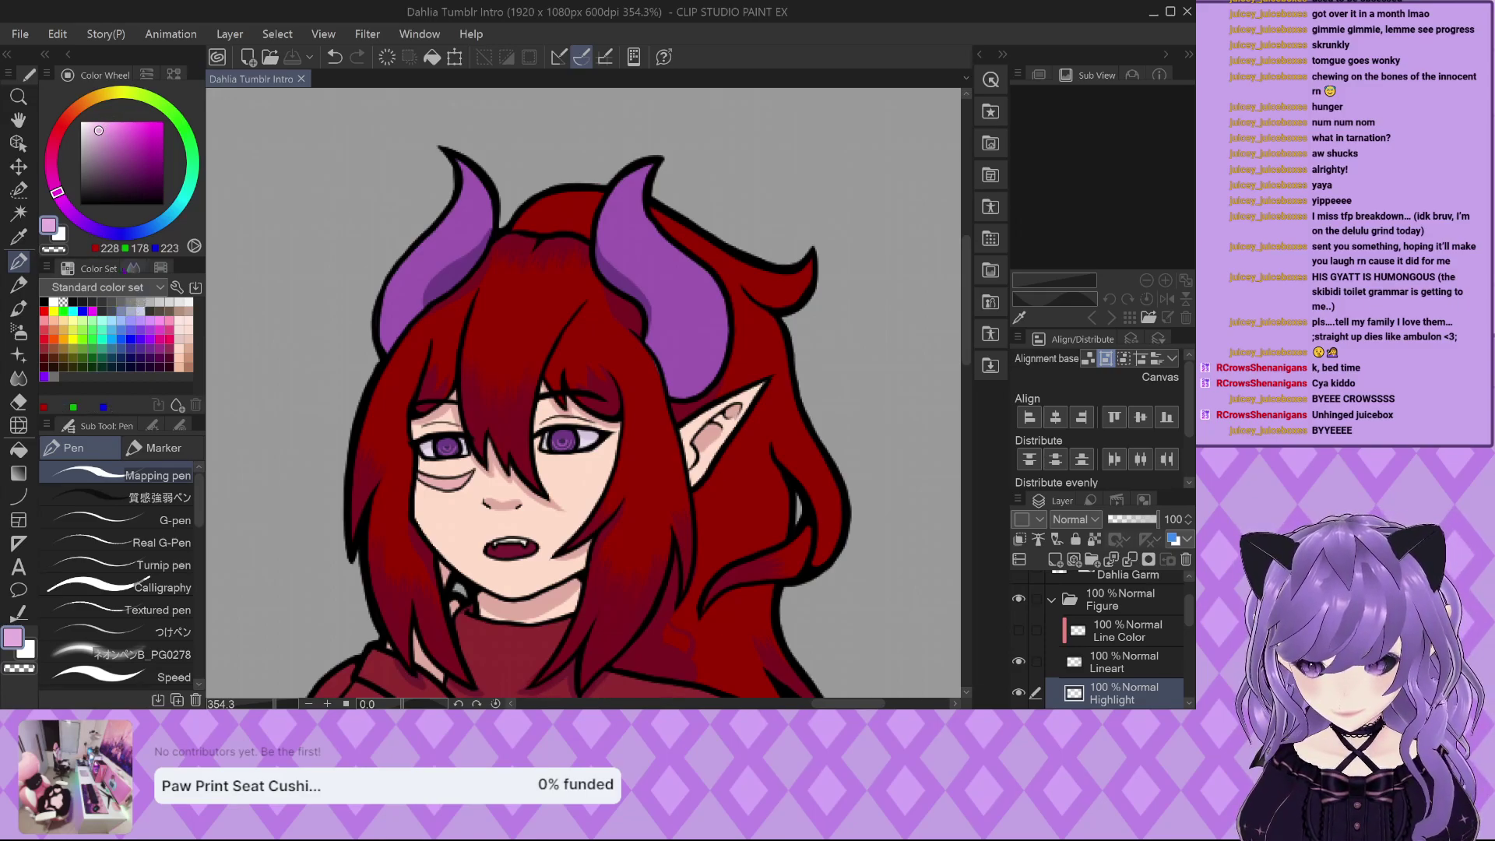
drag(155, 227, 161, 223)
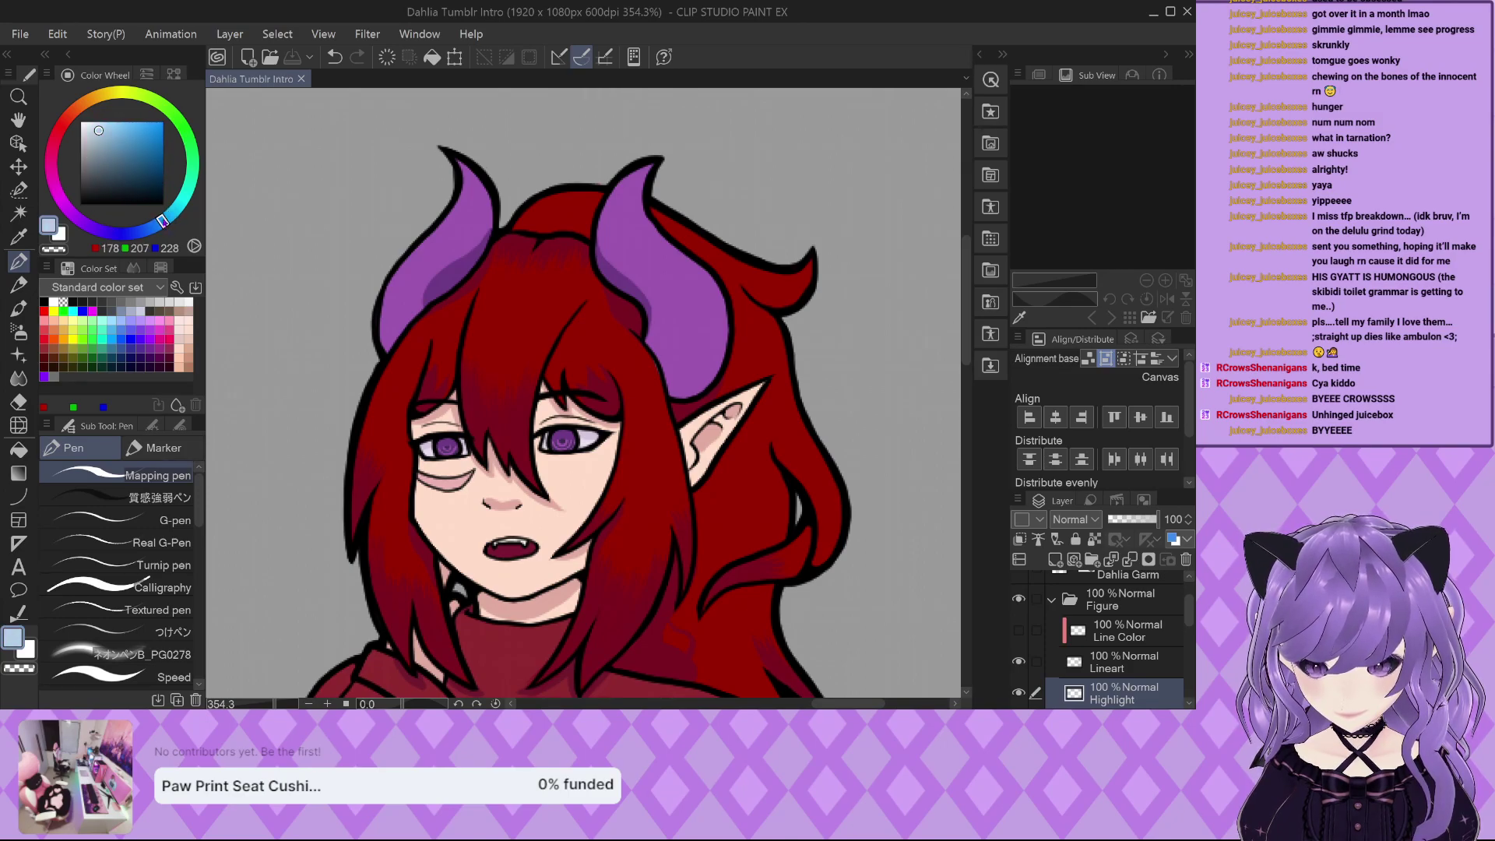
scroll(445, 293, up, 2)
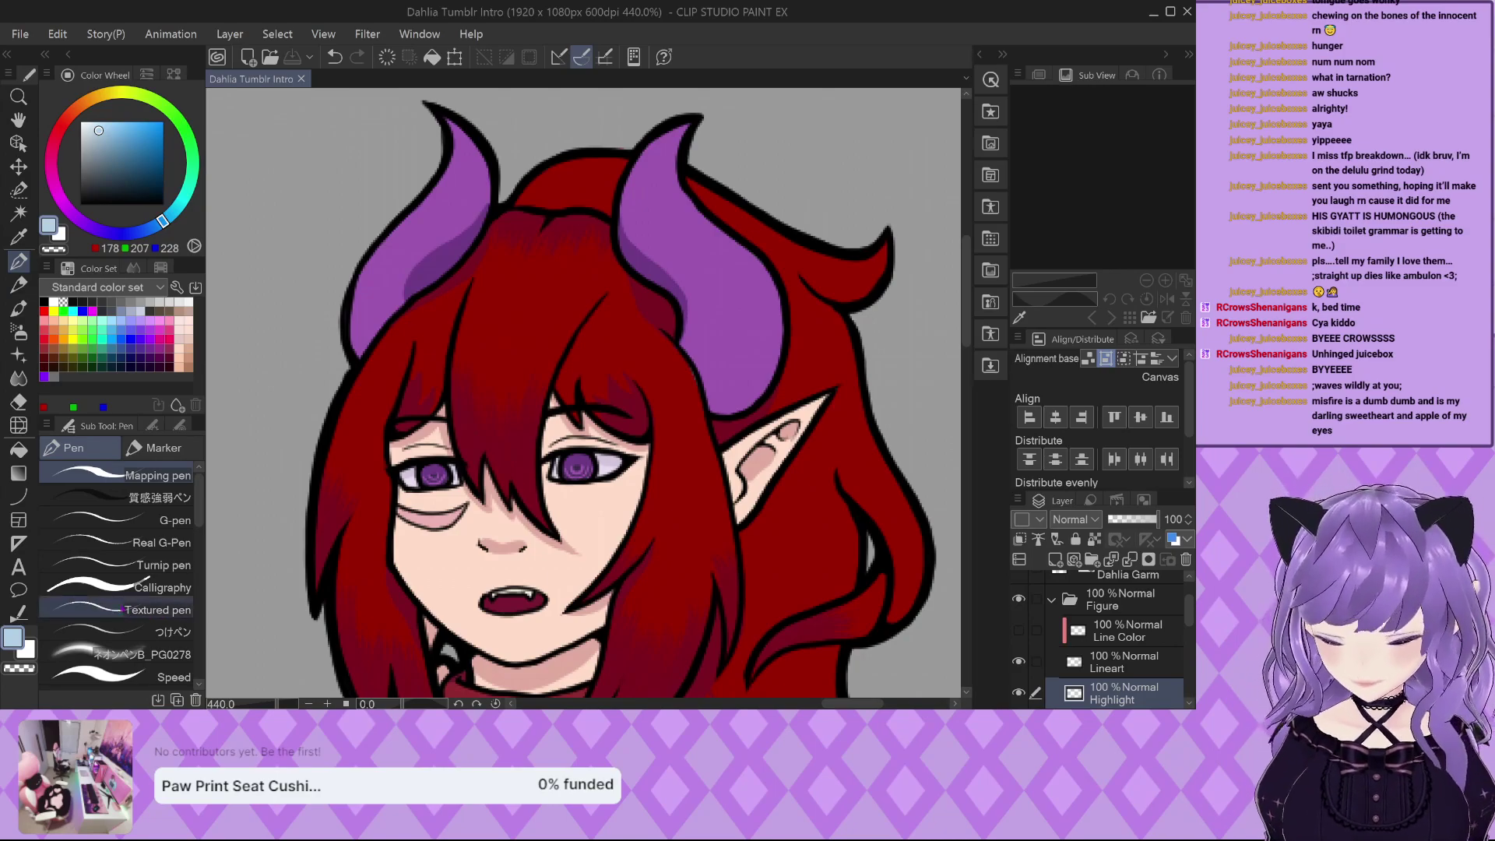
Draw long and short curved pale blue highlight strands across the bangs, undoing each.
drag(107, 540, 106, 520)
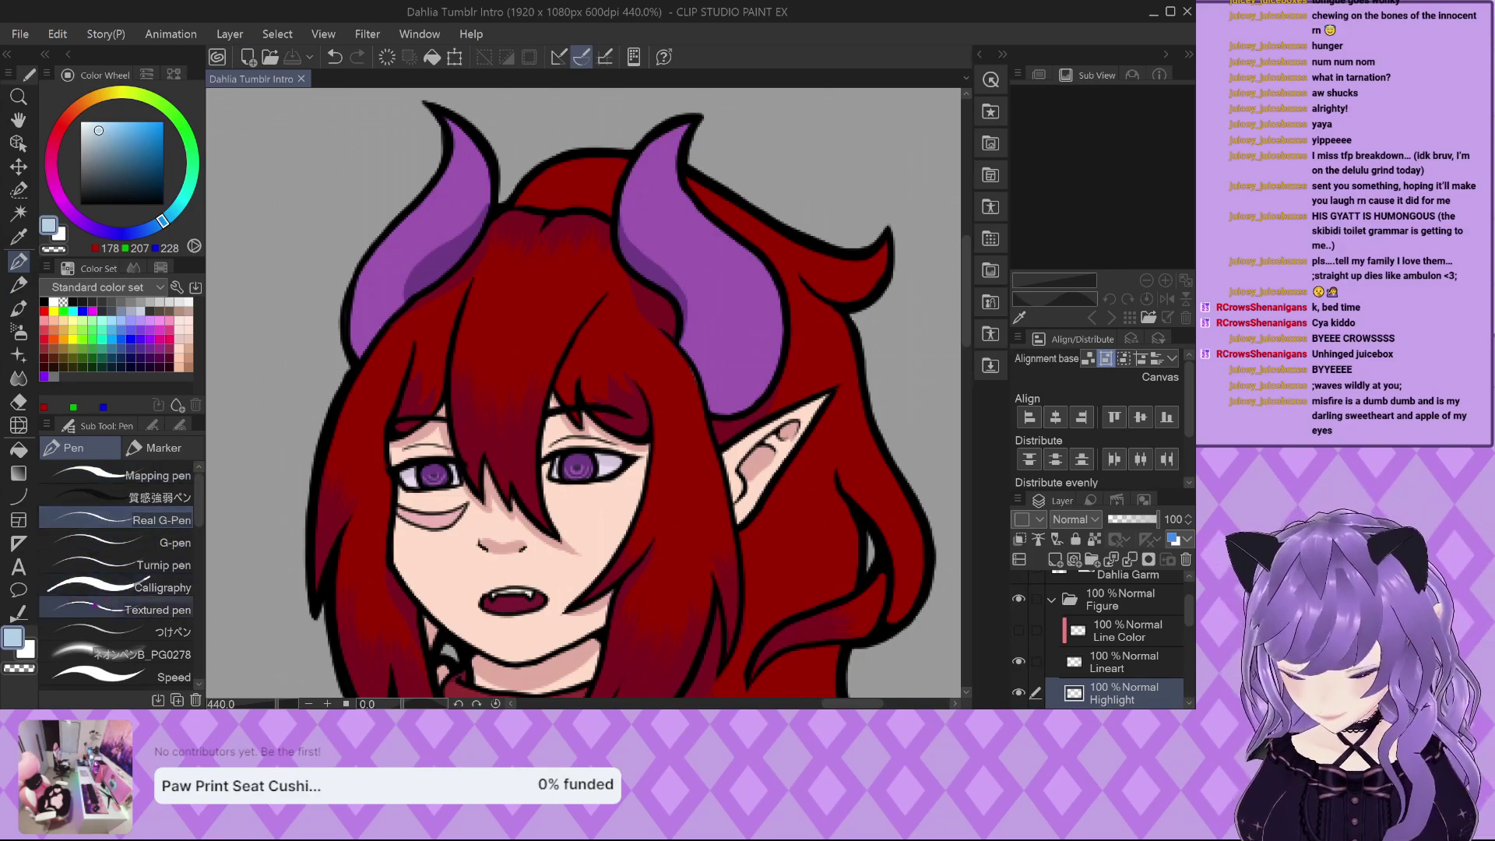
scroll(86, 592, down, 3)
click(80, 611)
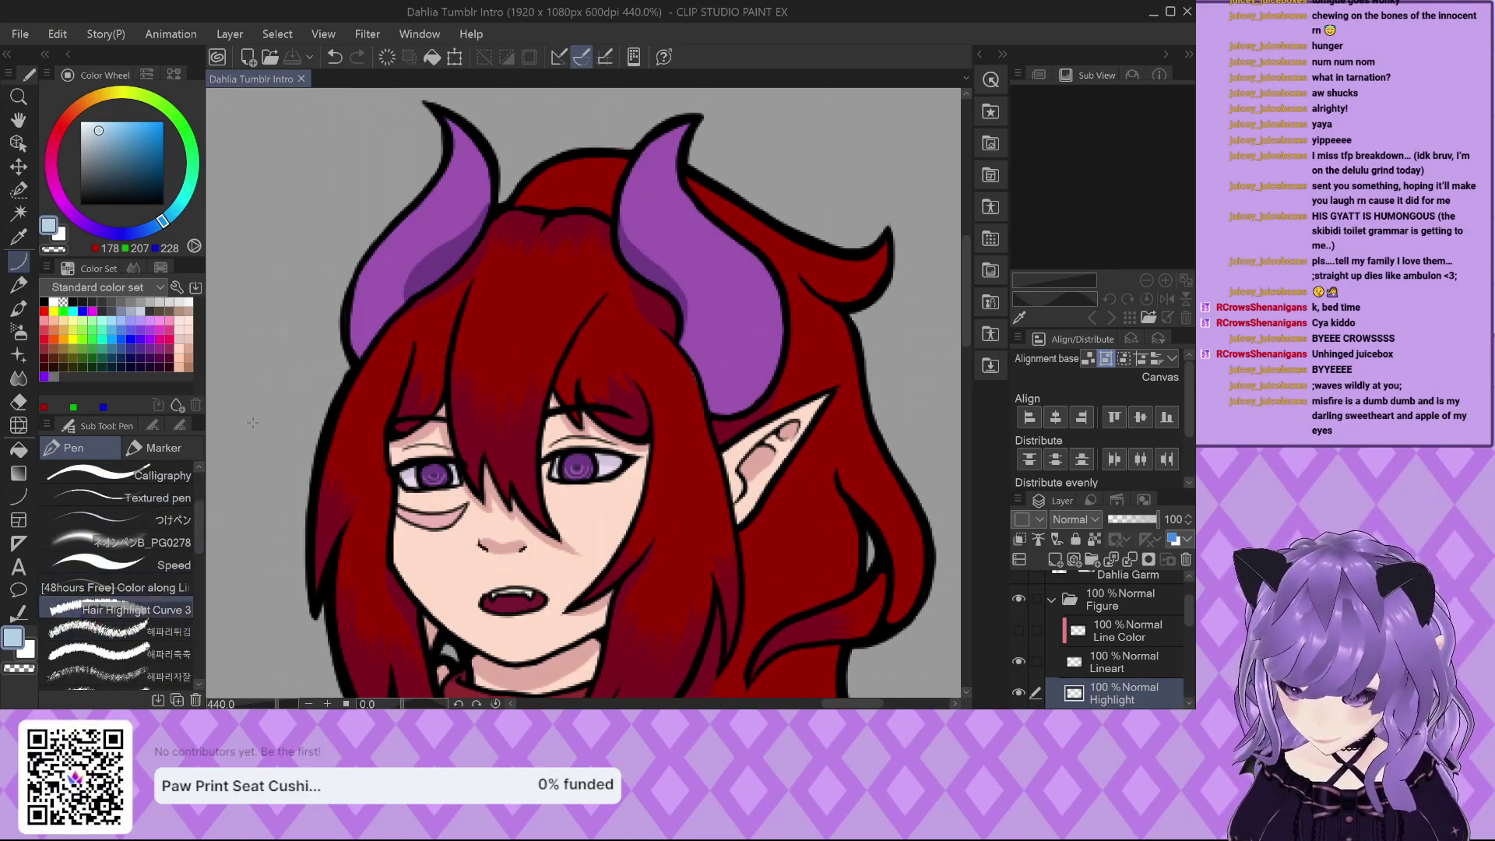
scroll(561, 370, down, 2)
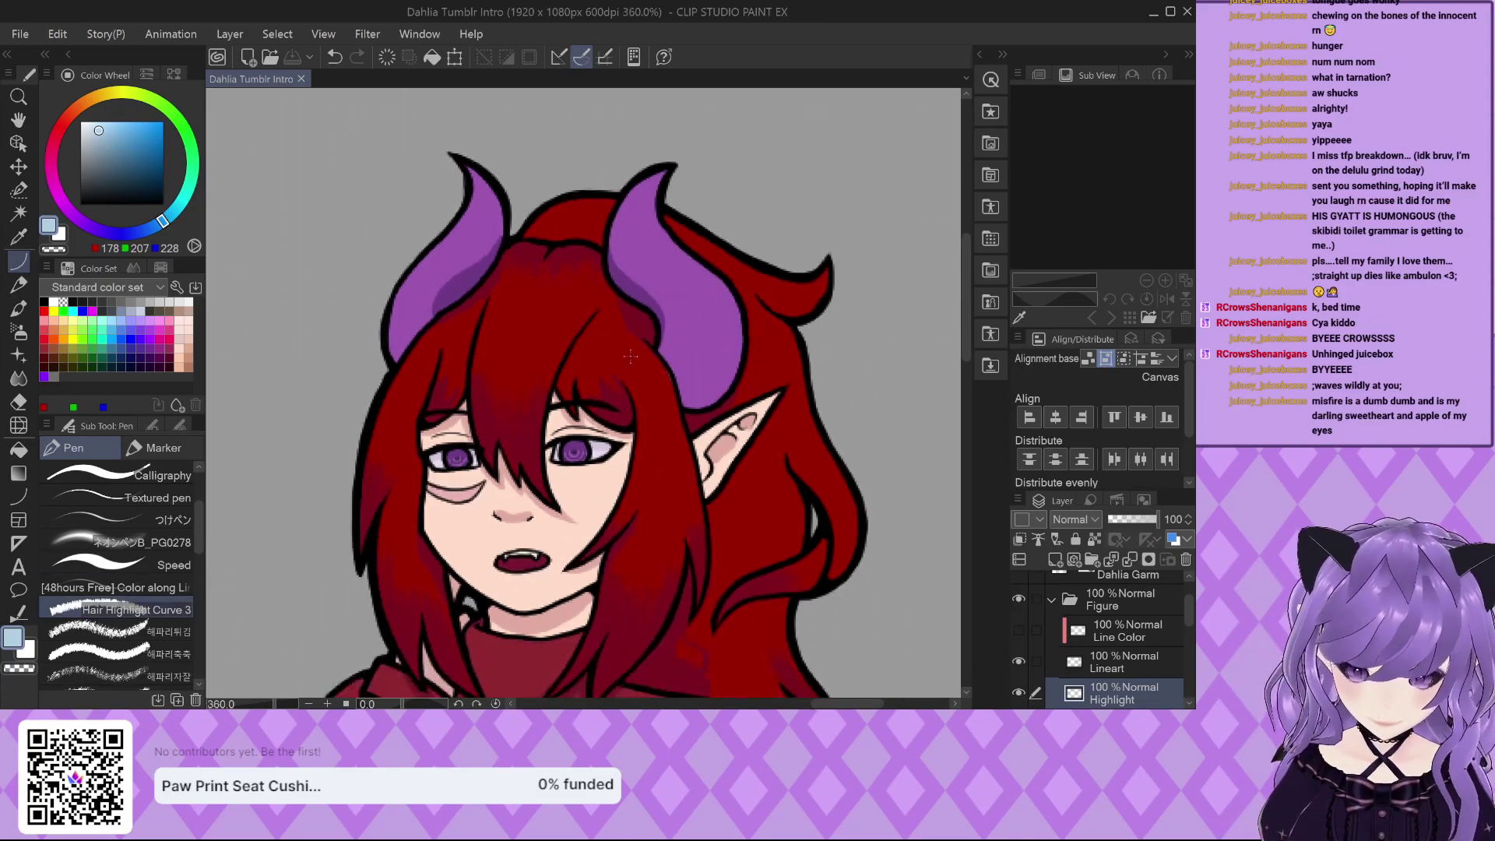
drag(656, 351, 435, 316)
click(468, 355)
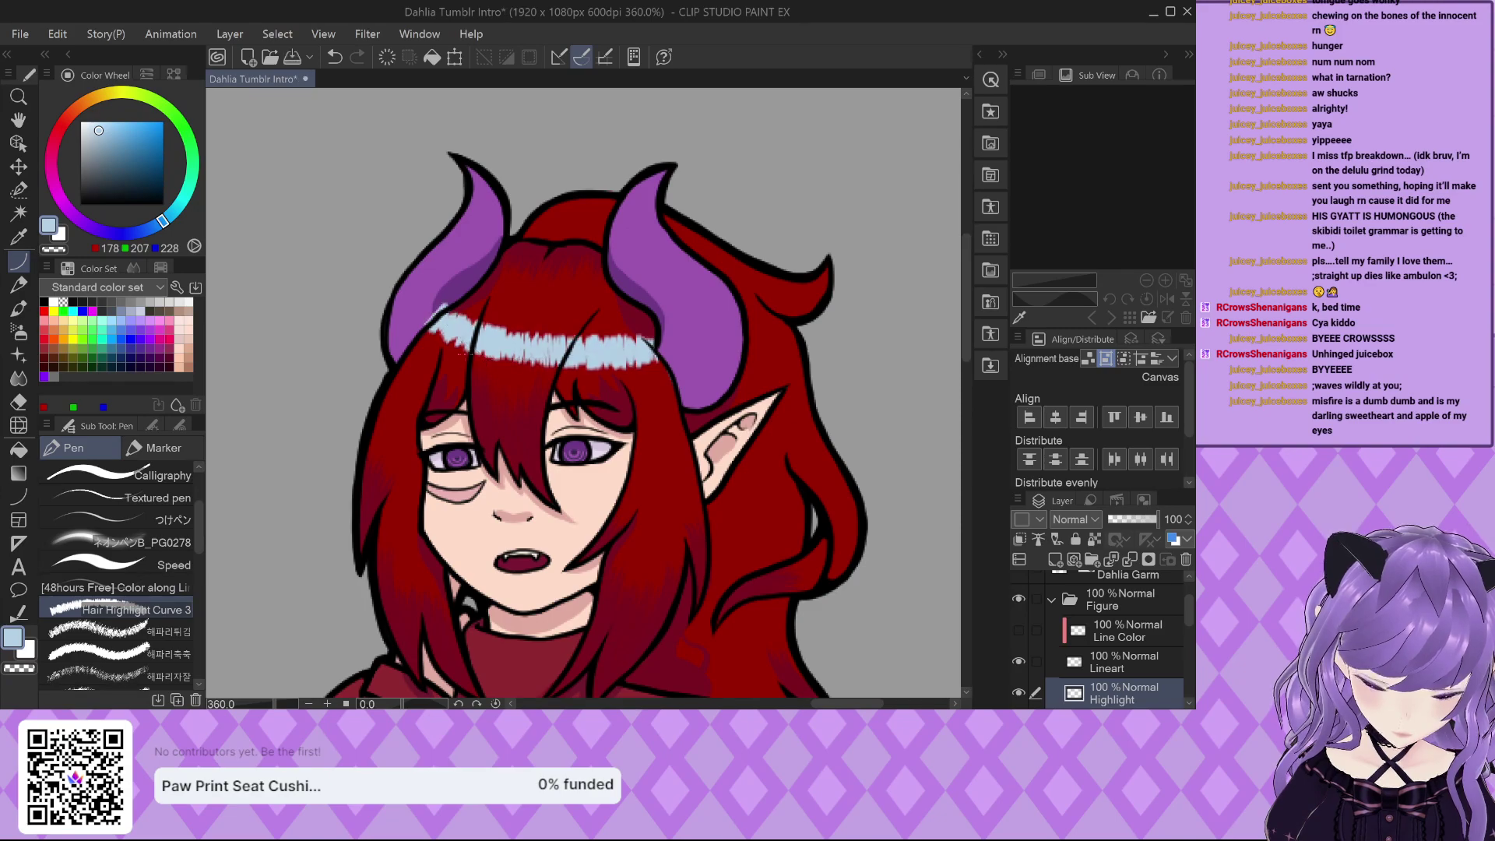
key(ctrl+z)
drag(470, 336, 576, 360)
click(520, 337)
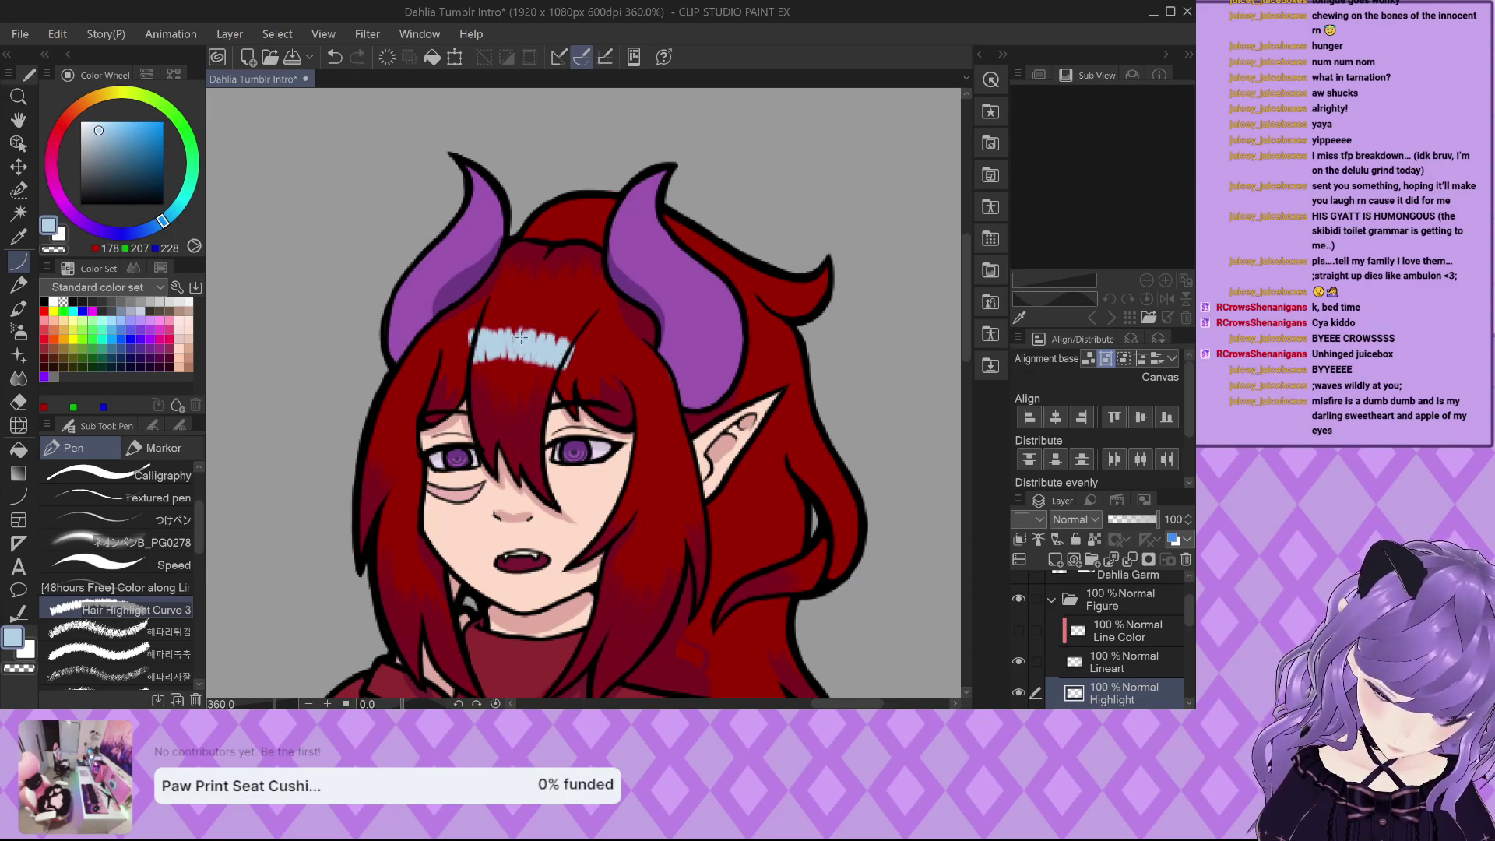
key(ctrl+z)
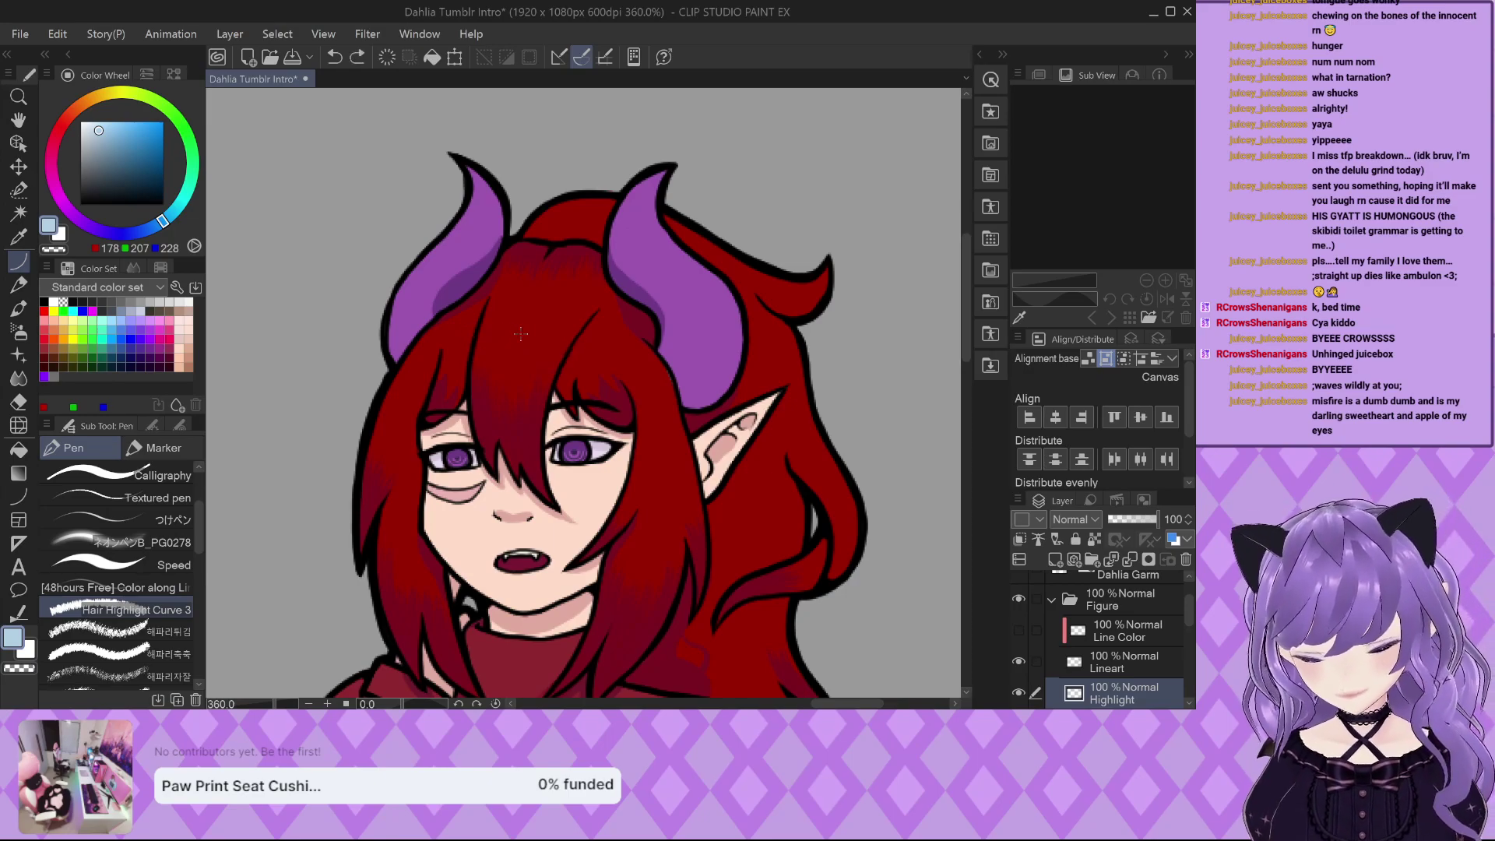
Set the Mapping pen's brush size to 5.
scroll(117, 561, down, 3)
scroll(117, 577, down, 5)
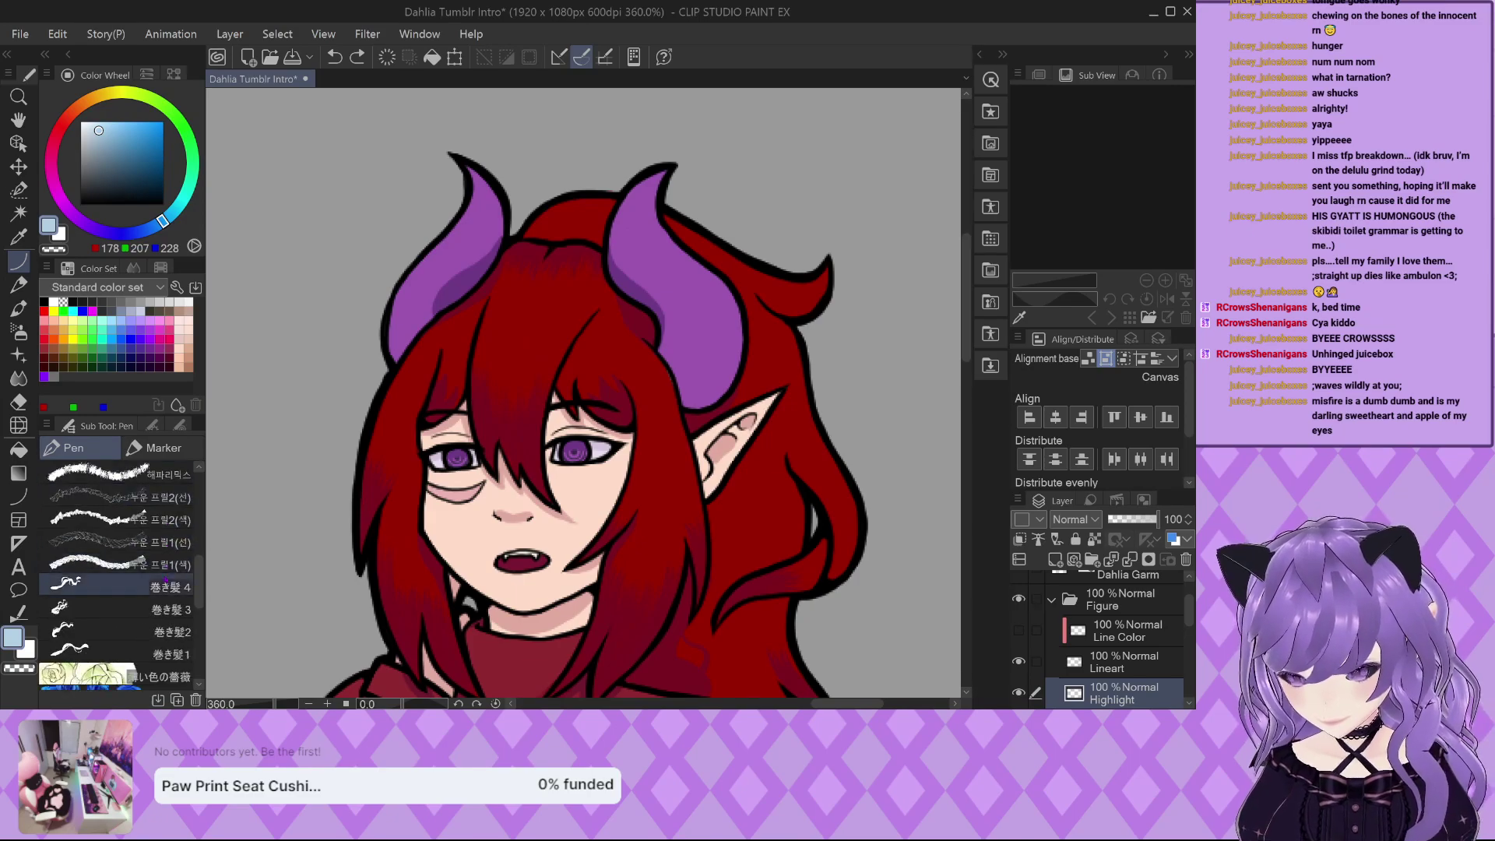
scroll(117, 577, down, 5)
scroll(154, 506, up, 15)
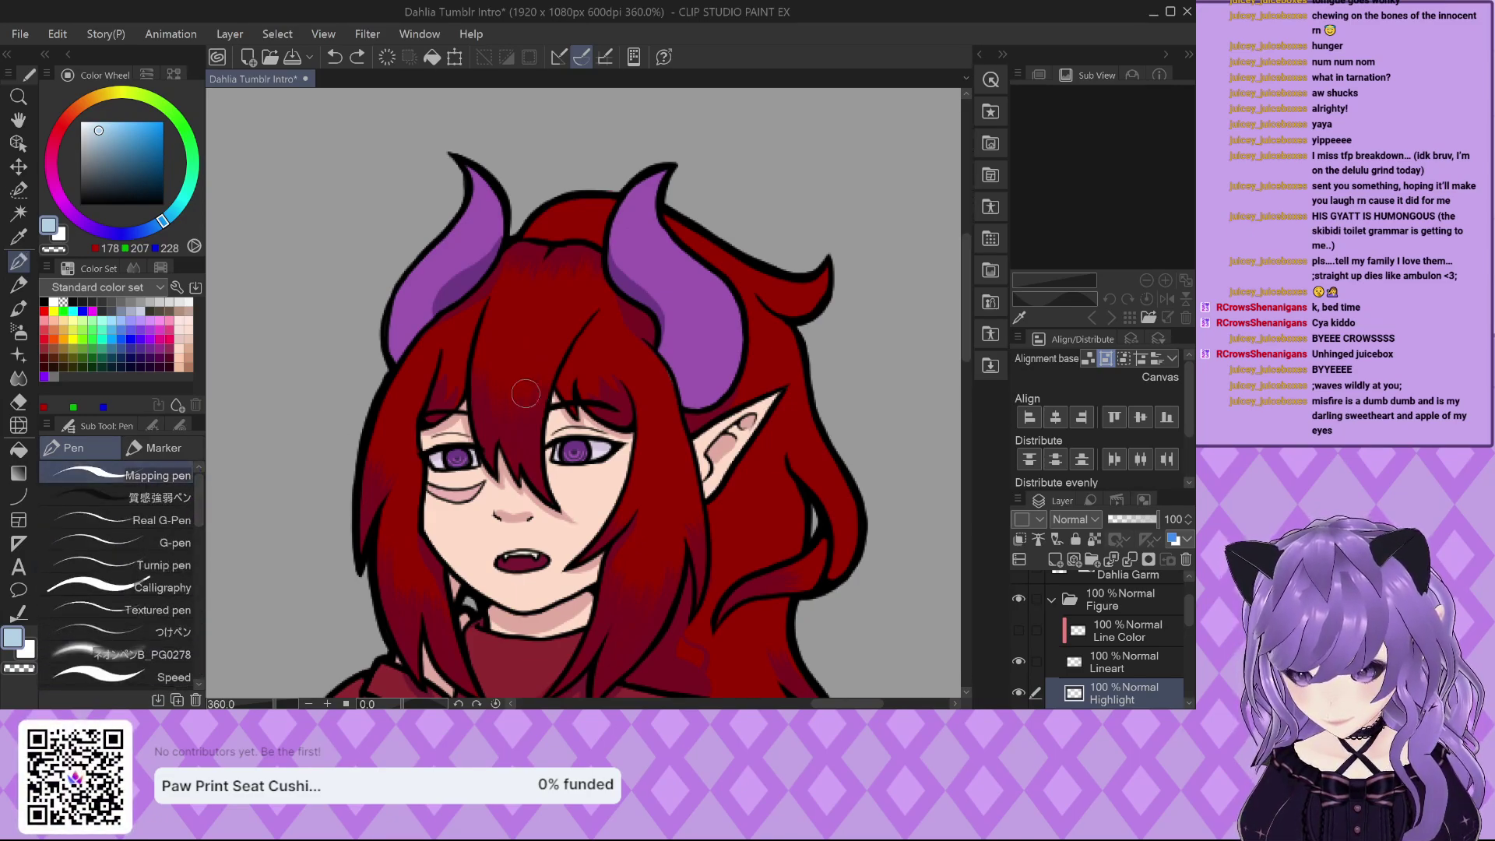
click(179, 426)
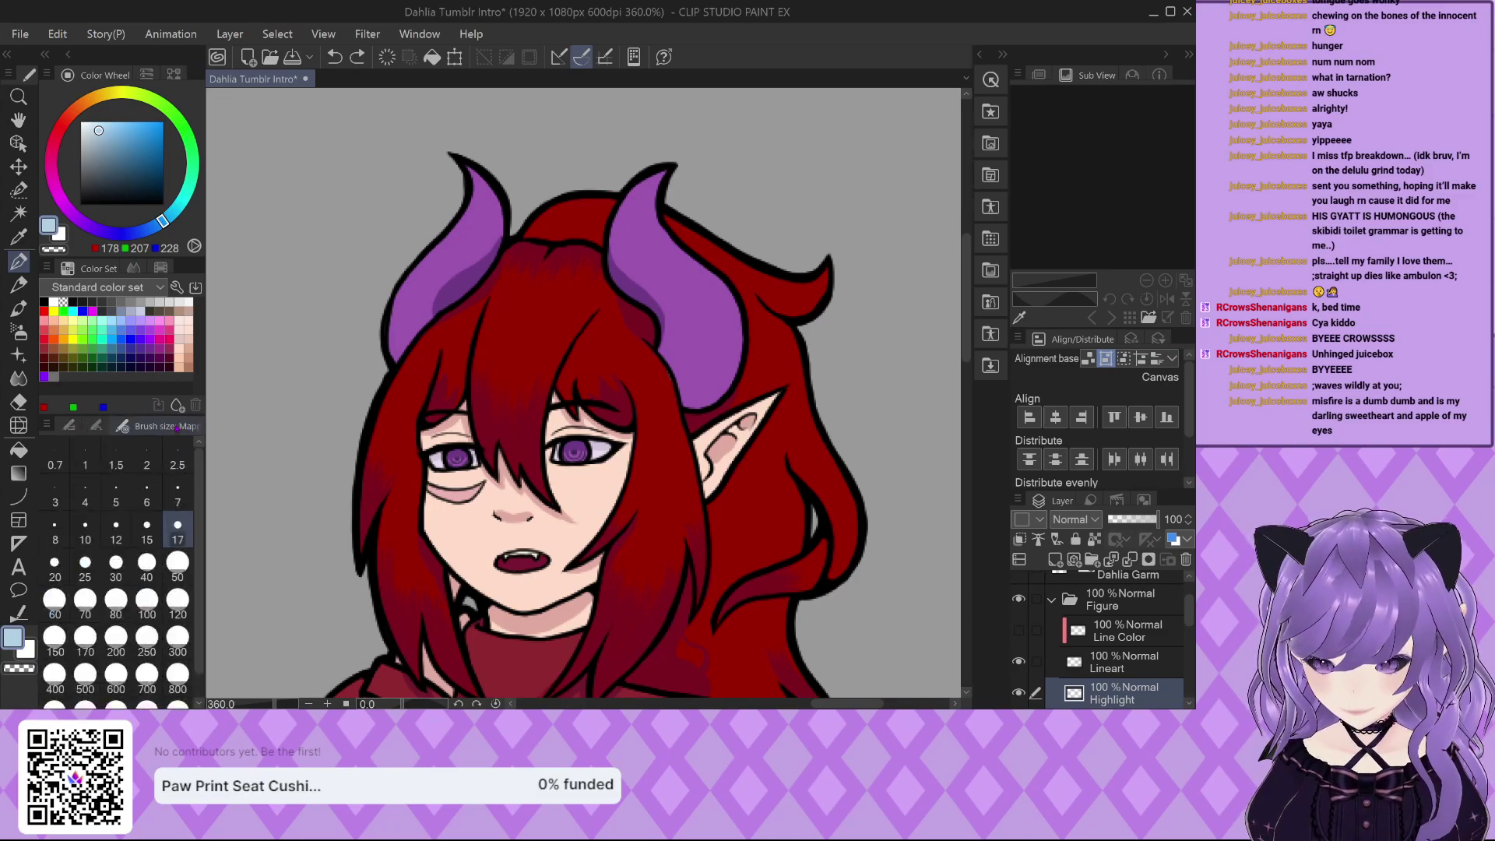
click(116, 494)
Draw two thin pale blue highlight lines across the red bangs, redoing the lower one.
scroll(571, 329, up, 6)
scroll(444, 317, up, 2)
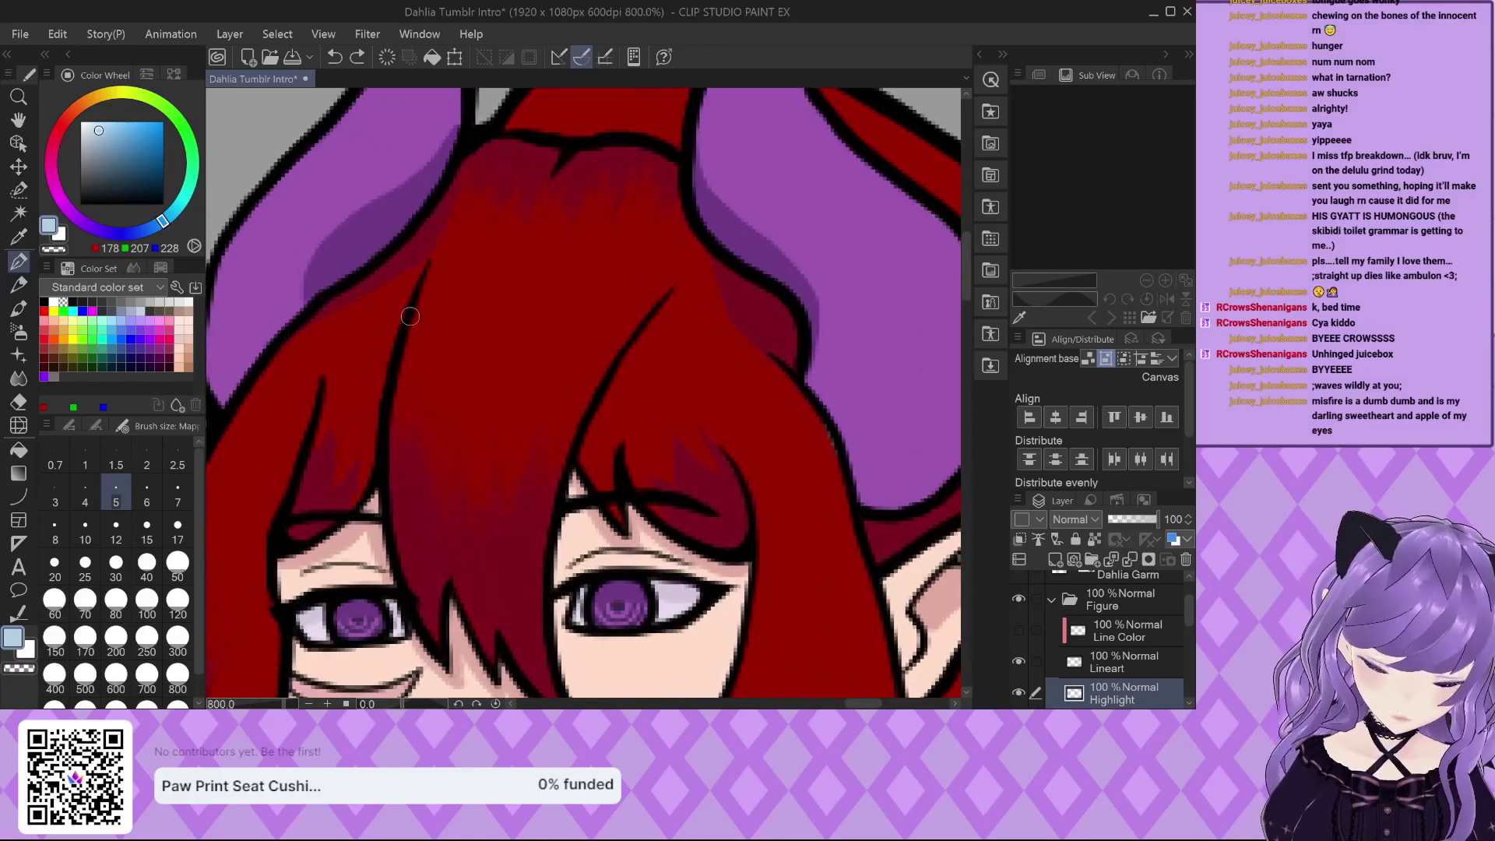
mouse_move(415, 316)
mouse_down()
mouse_move(467, 291)
mouse_move(549, 296)
mouse_move(631, 343)
mouse_up()
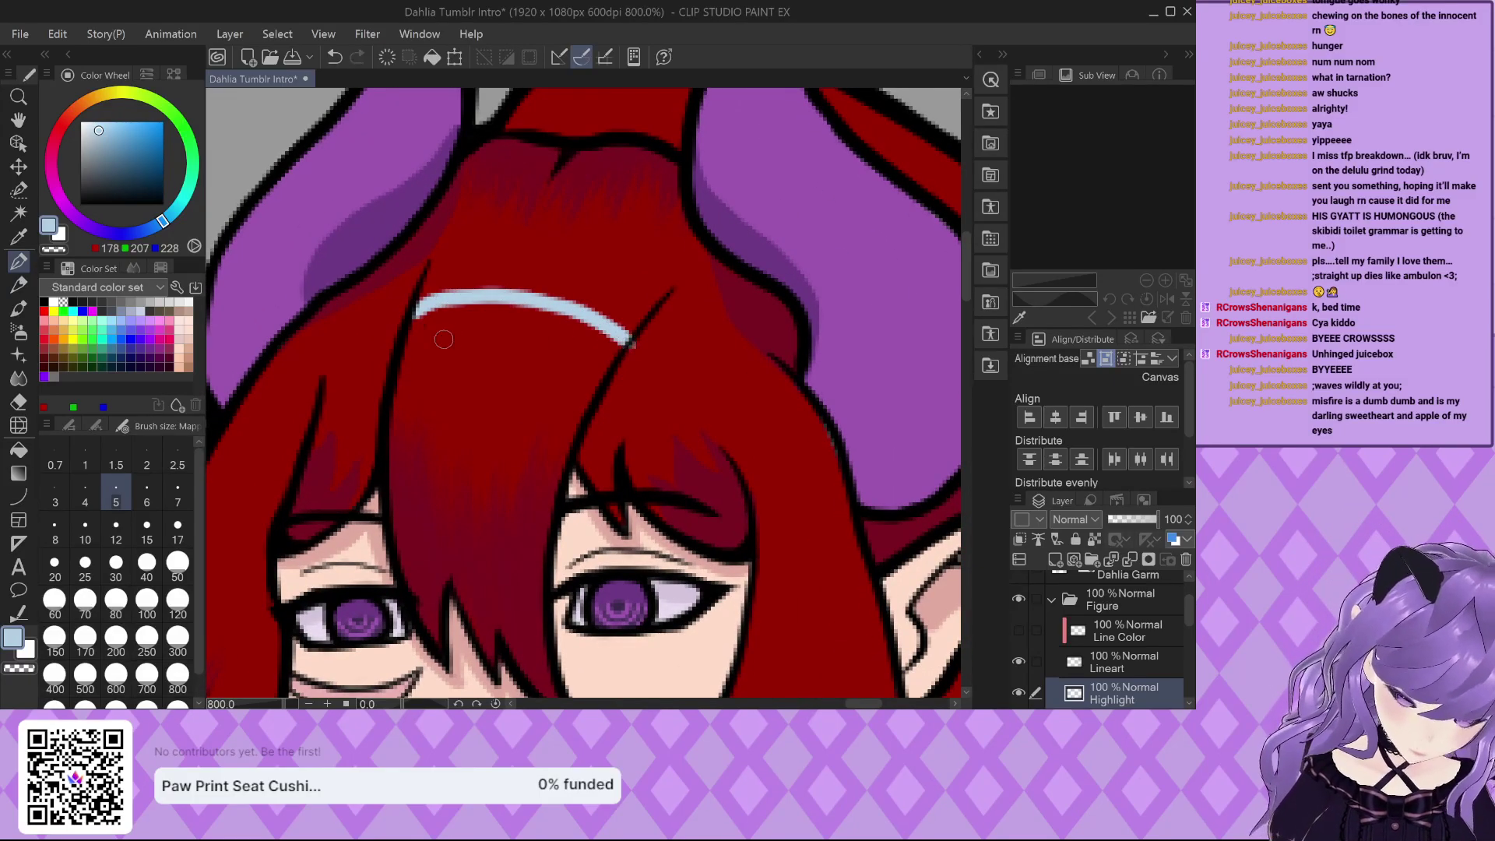
mouse_move(399, 384)
mouse_down()
mouse_move(450, 360)
mouse_move(572, 370)
mouse_up()
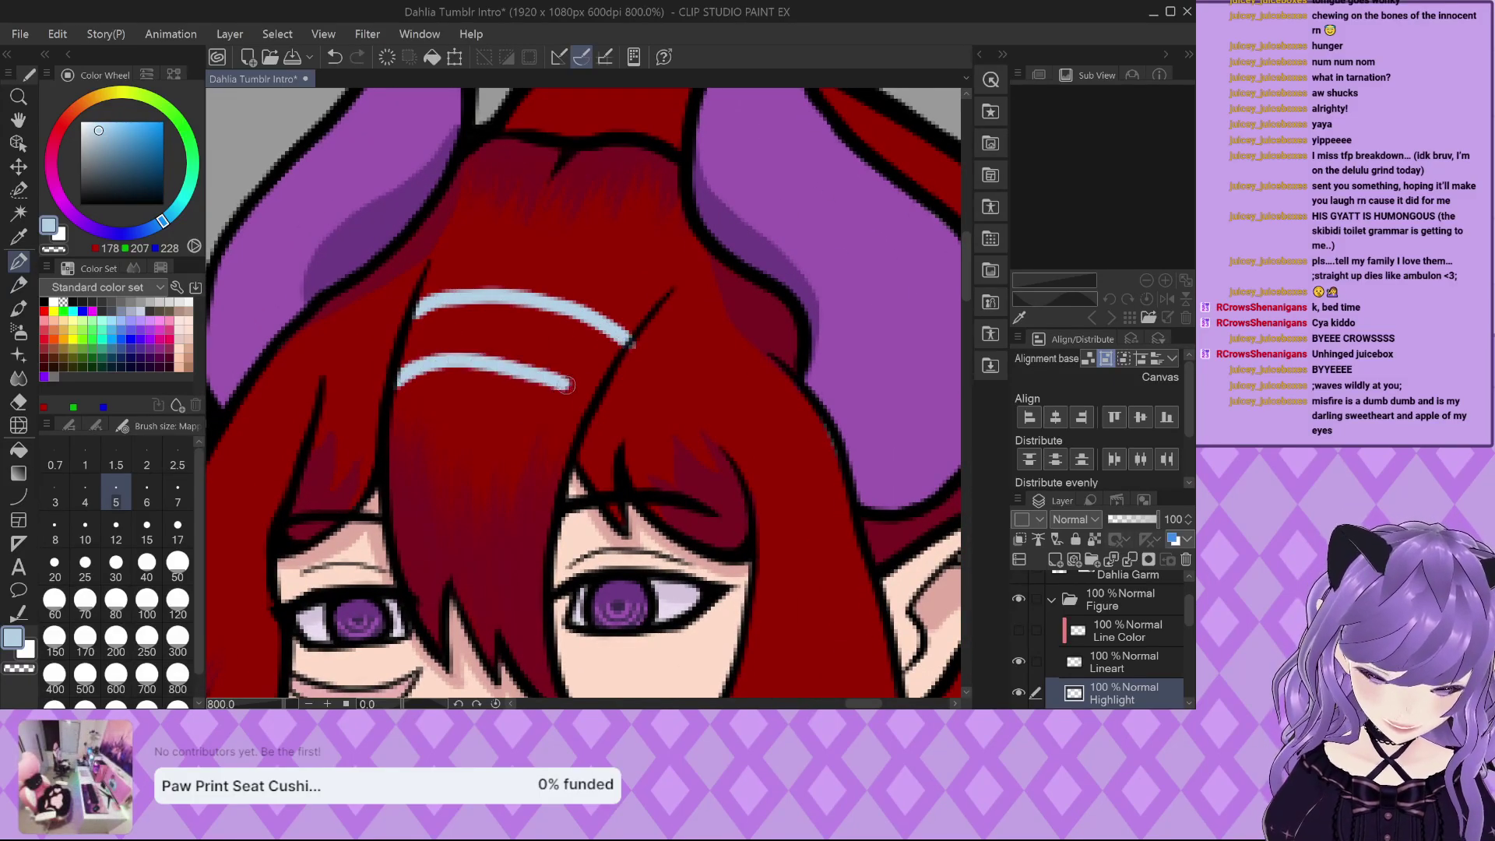
key(ctrl+z)
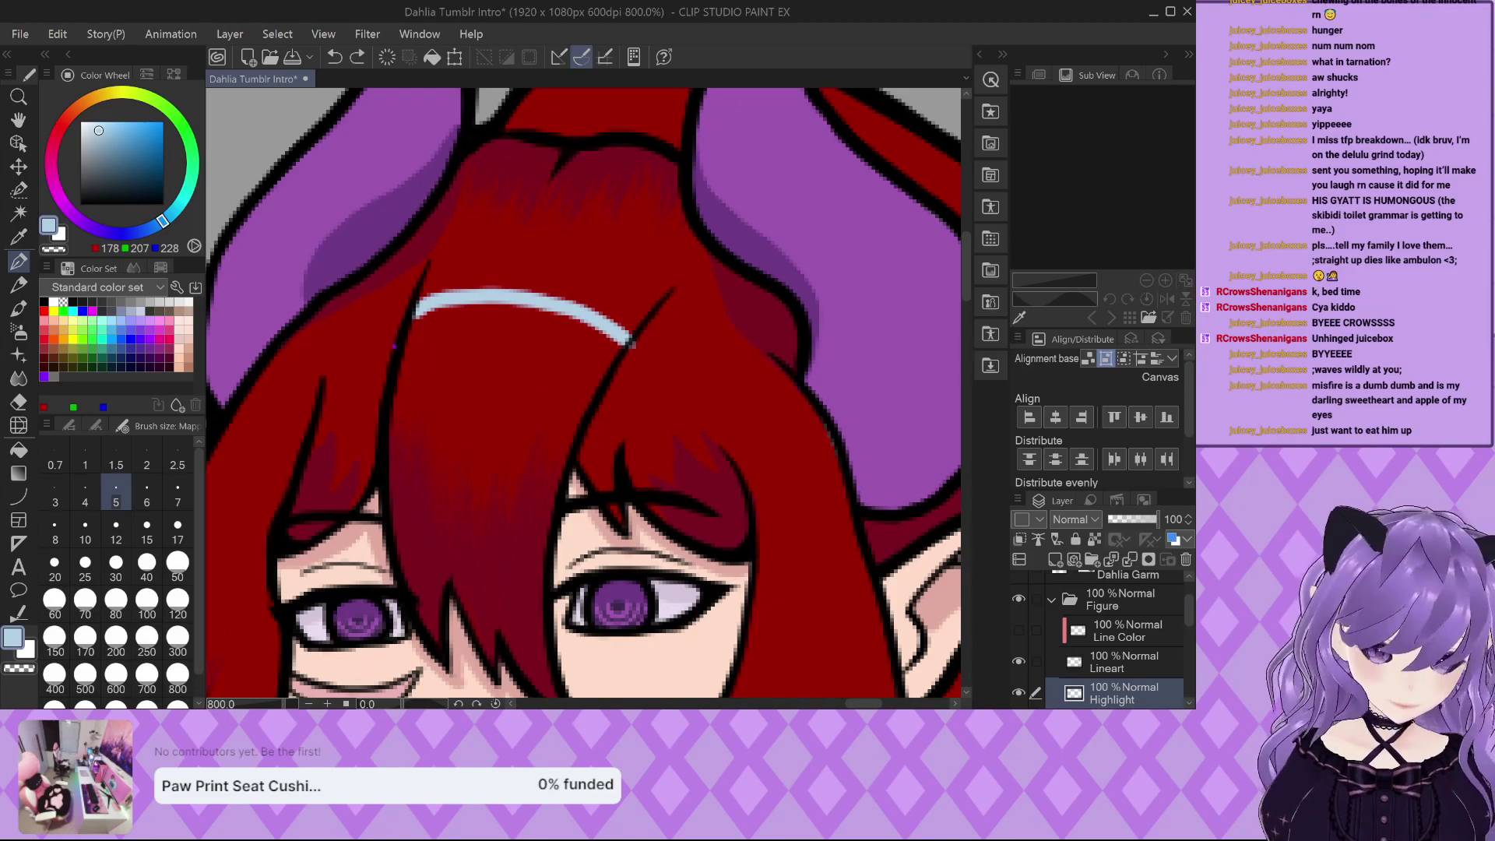
mouse_move(400, 368)
mouse_down()
mouse_move(599, 377)
mouse_move(584, 393)
mouse_move(620, 350)
mouse_move(592, 370)
mouse_move(590, 322)
mouse_move(513, 349)
mouse_move(505, 305)
mouse_move(452, 347)
mouse_move(411, 352)
mouse_move(470, 338)
mouse_move(608, 355)
mouse_move(497, 318)
mouse_move(411, 330)
mouse_move(464, 312)
mouse_move(598, 354)
mouse_up()
Fill between the lines at brush size 15 and erase spill at both band ends.
click(147, 530)
key(ctrl+z)
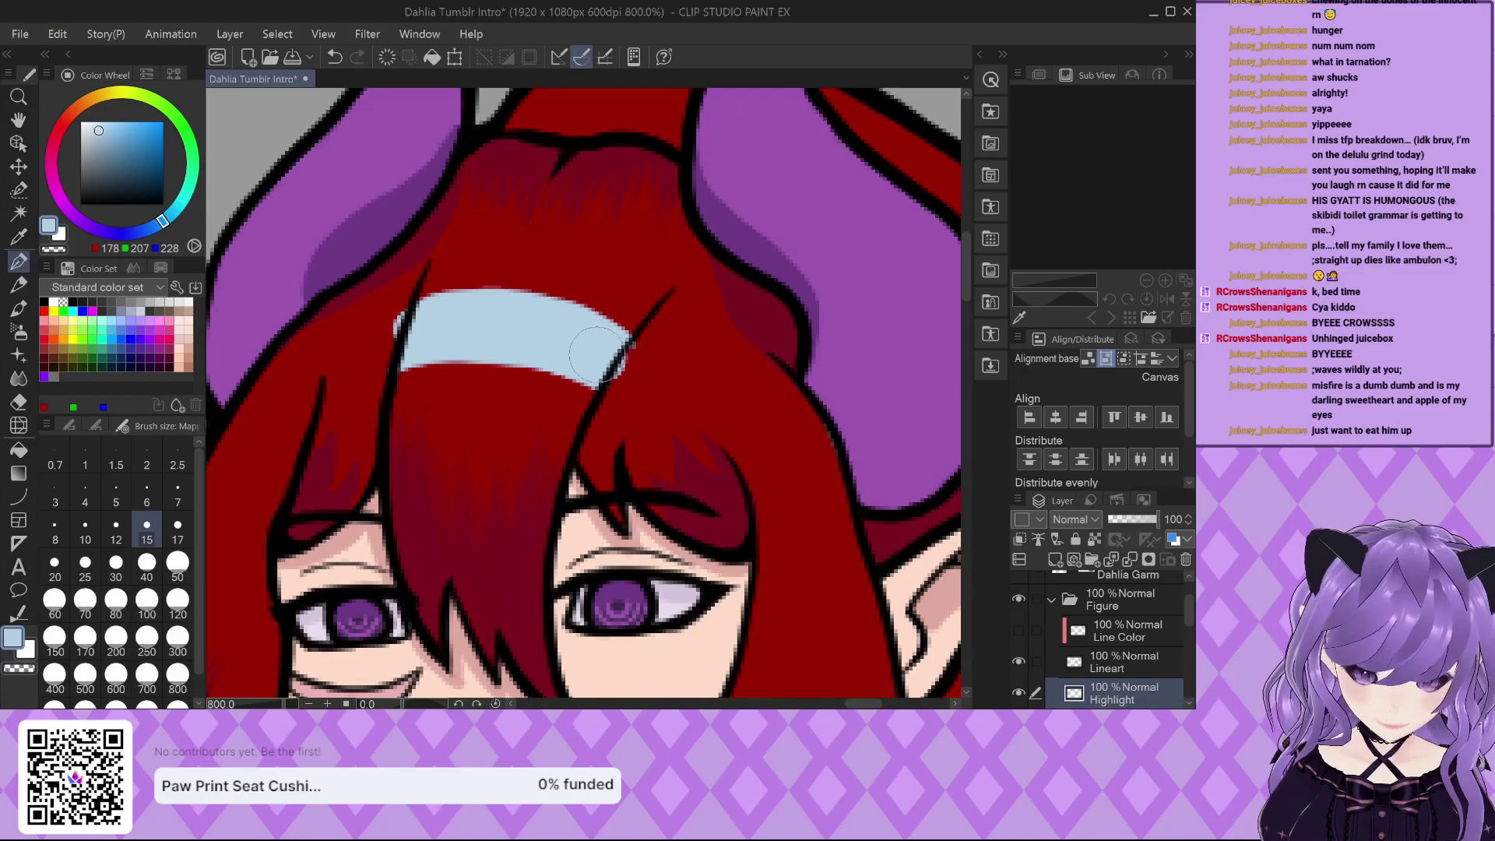
drag(381, 339, 400, 297)
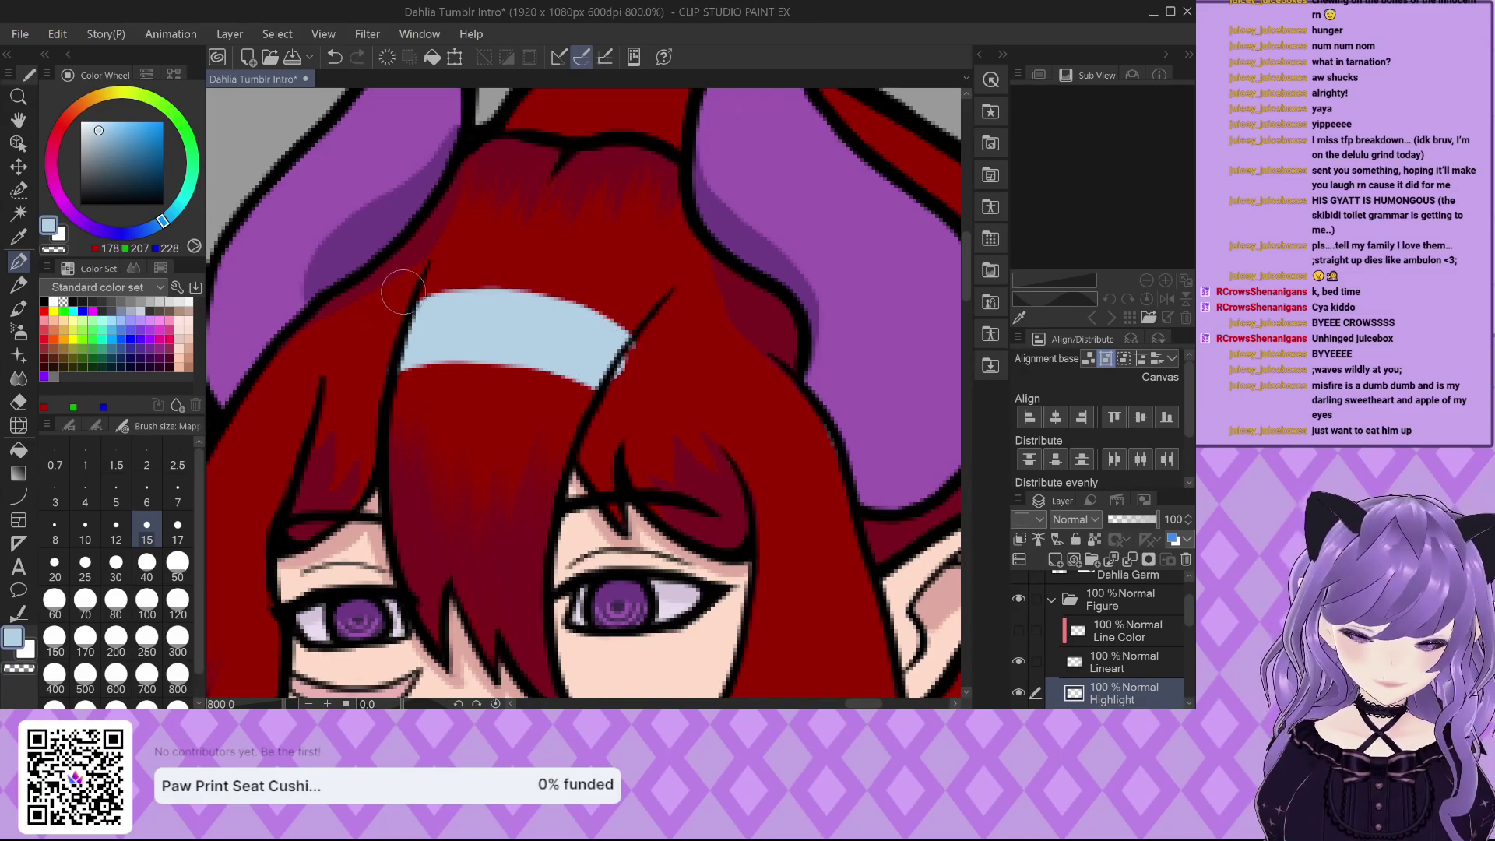
drag(628, 377, 639, 347)
Paint three red diagonal cuts splitting the pale blue band into separate stripes.
scroll(506, 300, down, 5)
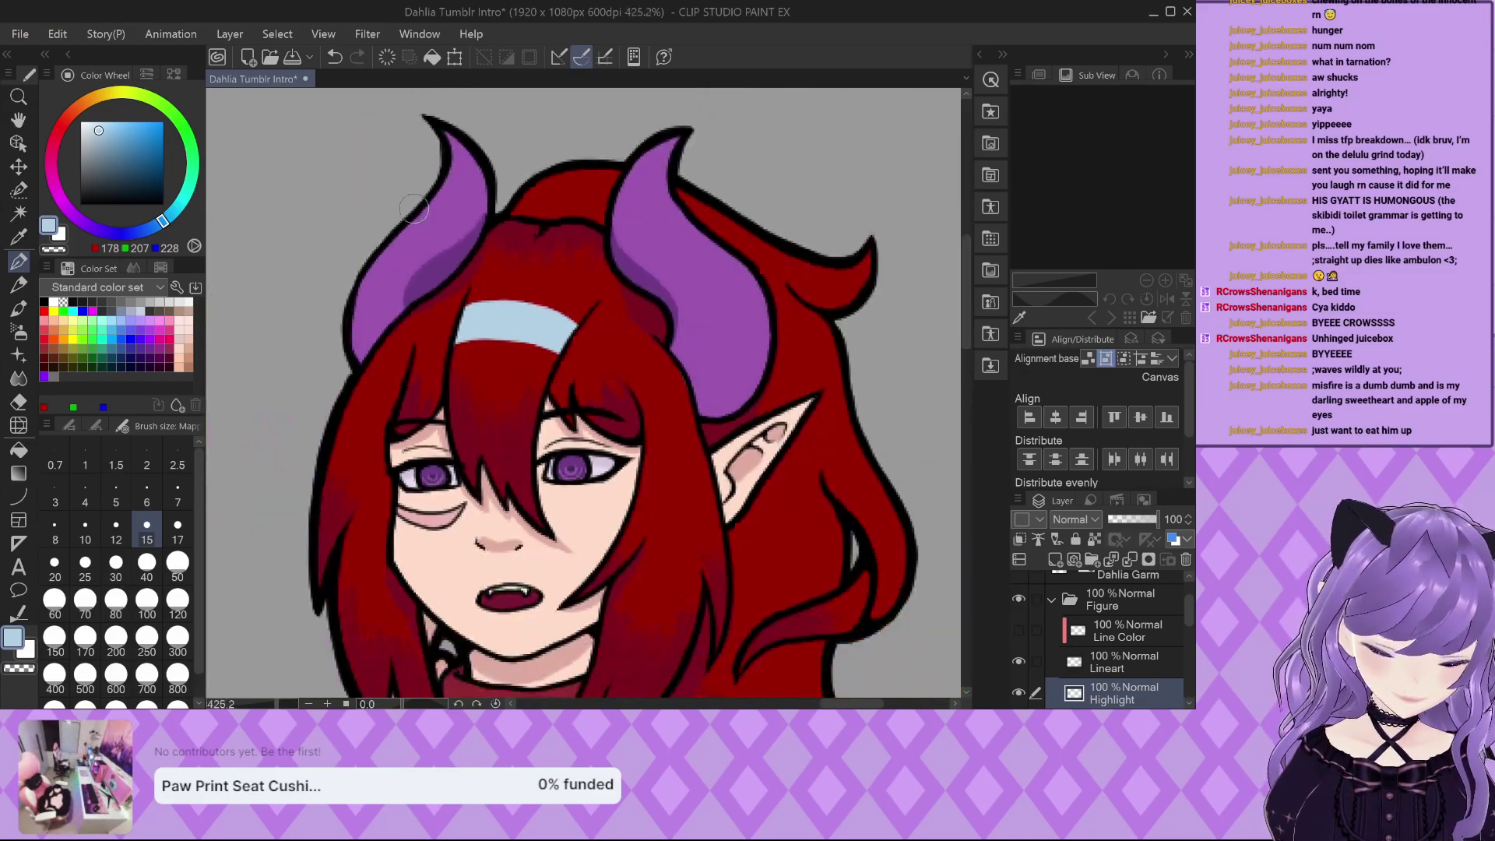
scroll(436, 189, up, 1)
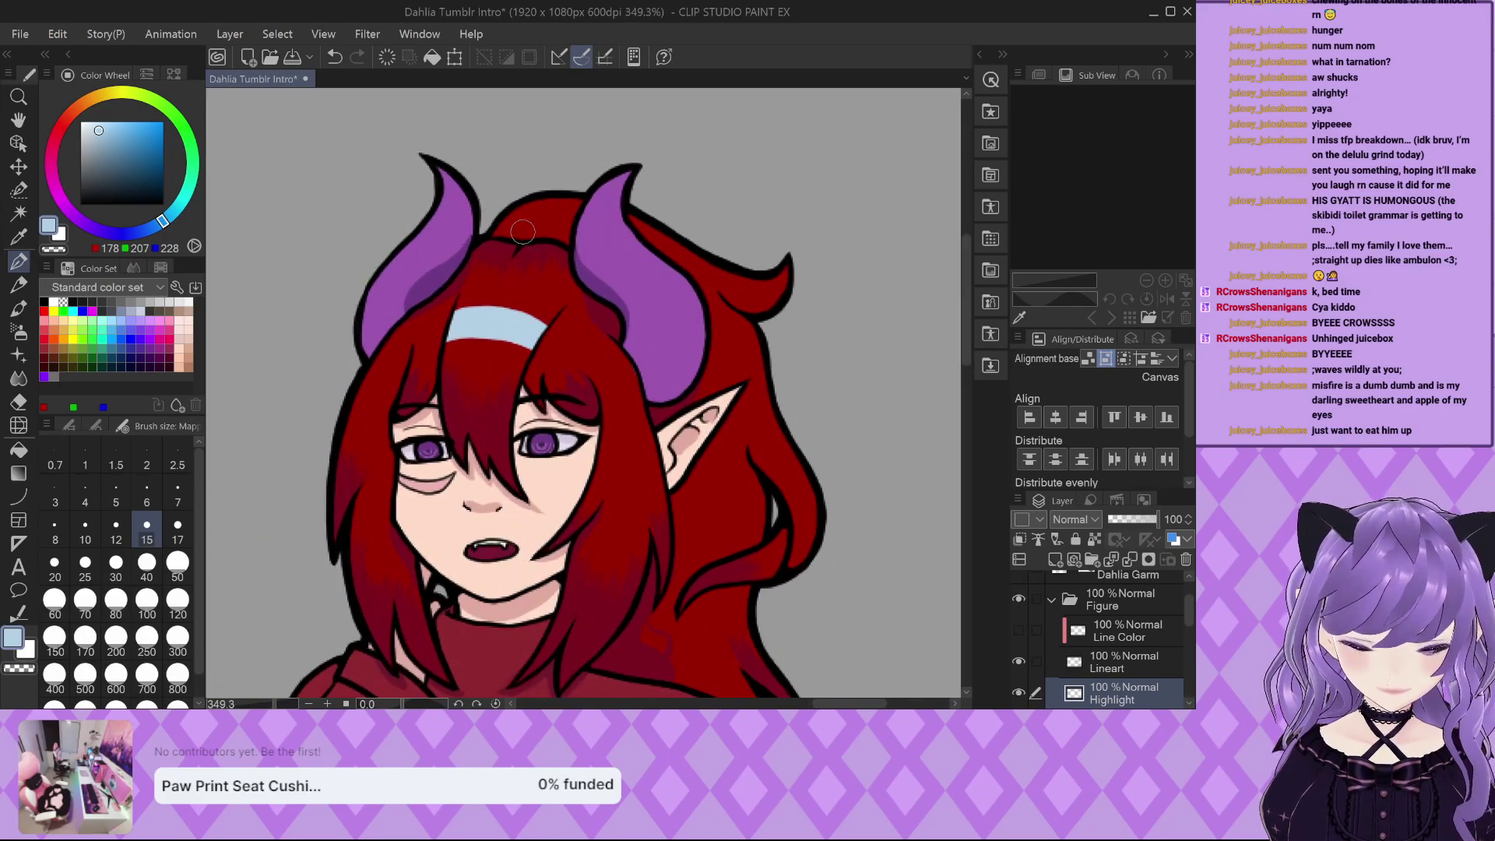
scroll(514, 308, up, 2)
scroll(522, 311, up, 1)
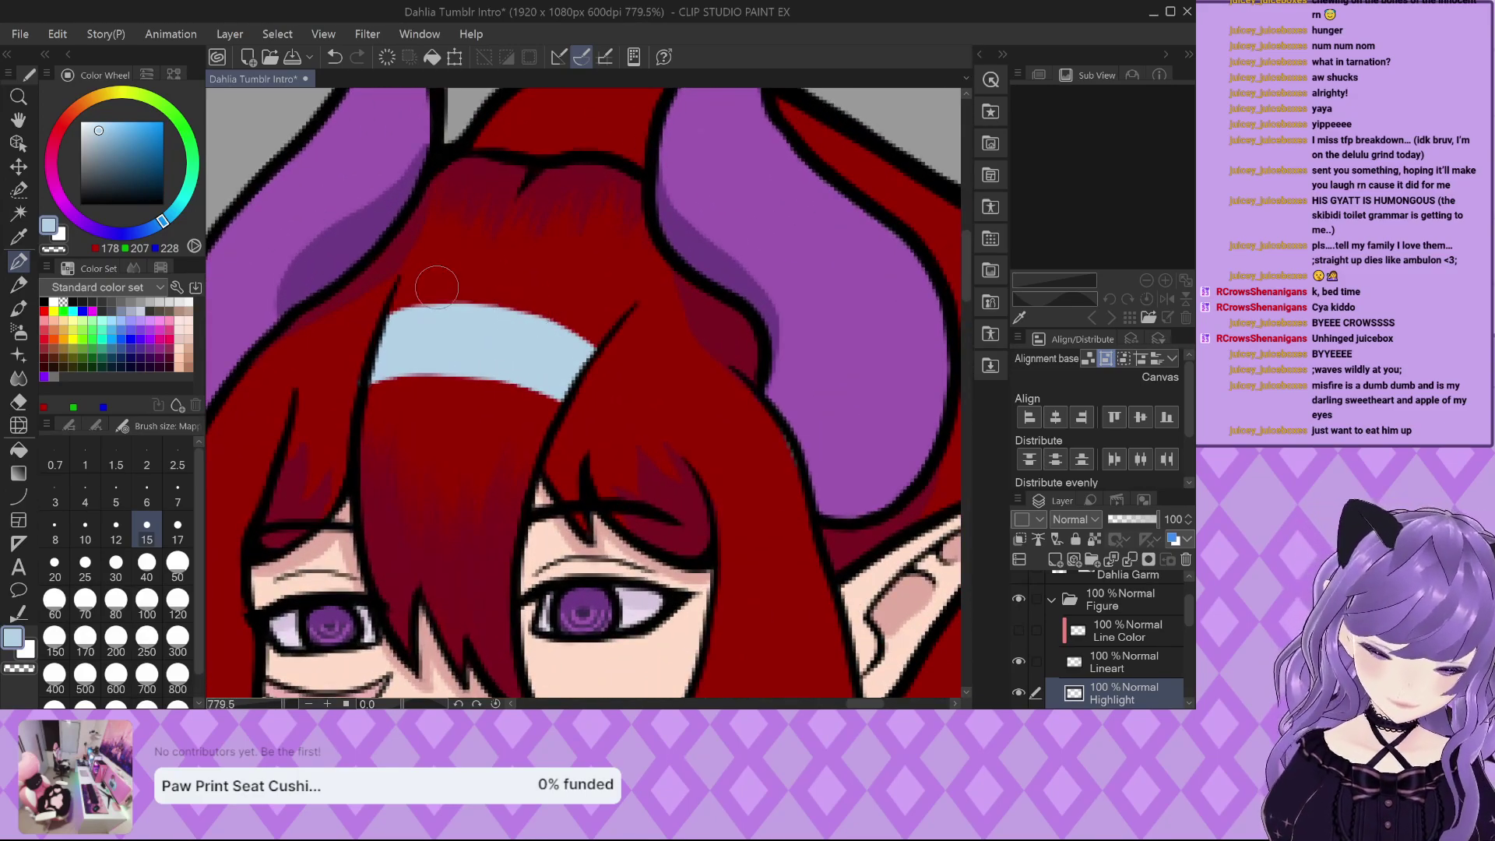
drag(419, 308, 408, 372)
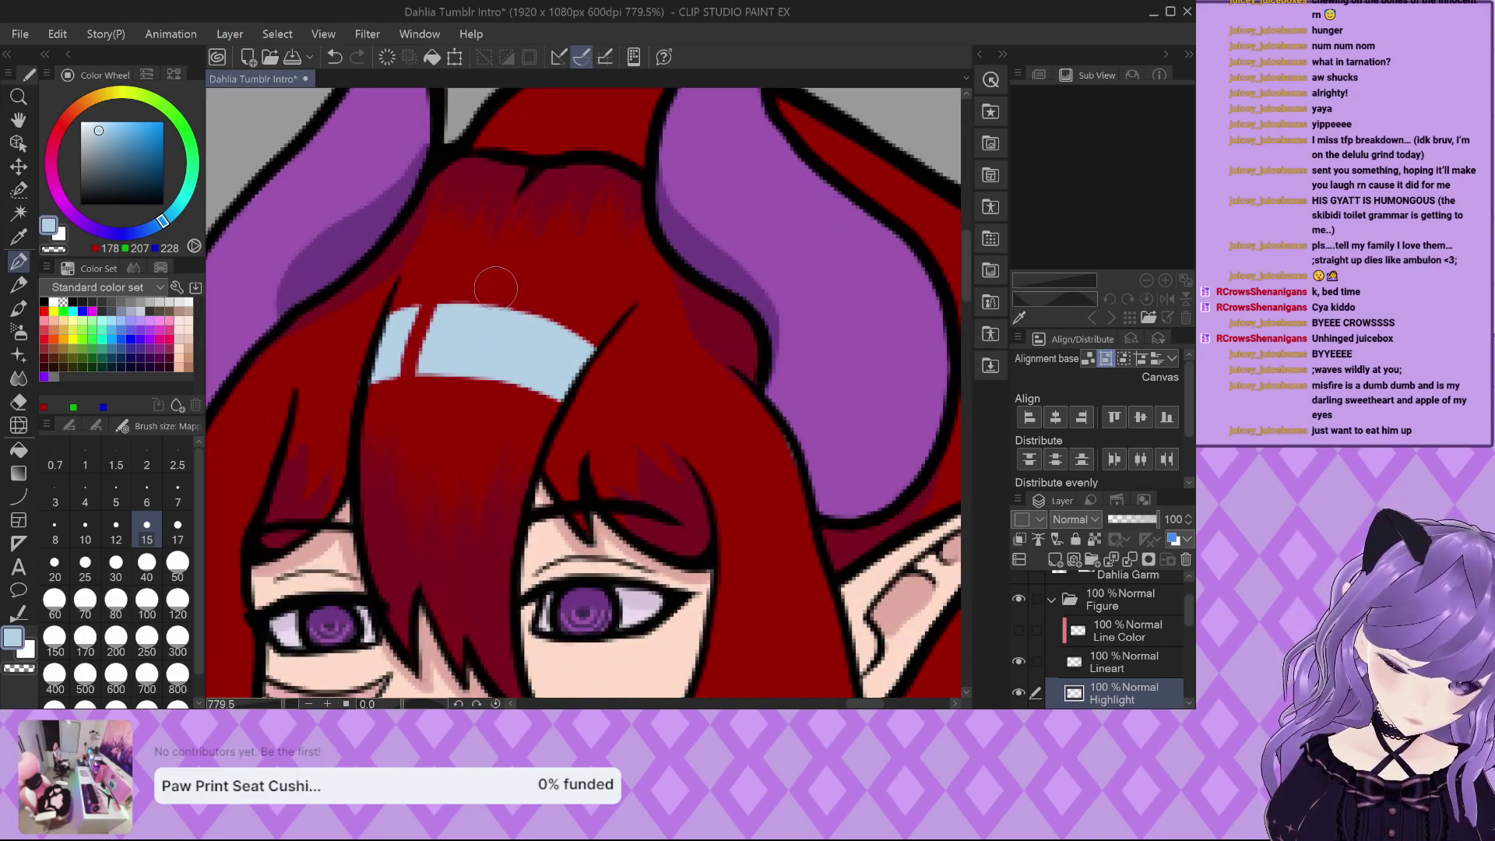
drag(487, 305, 472, 378)
drag(549, 319, 531, 390)
scroll(514, 399, up, 1)
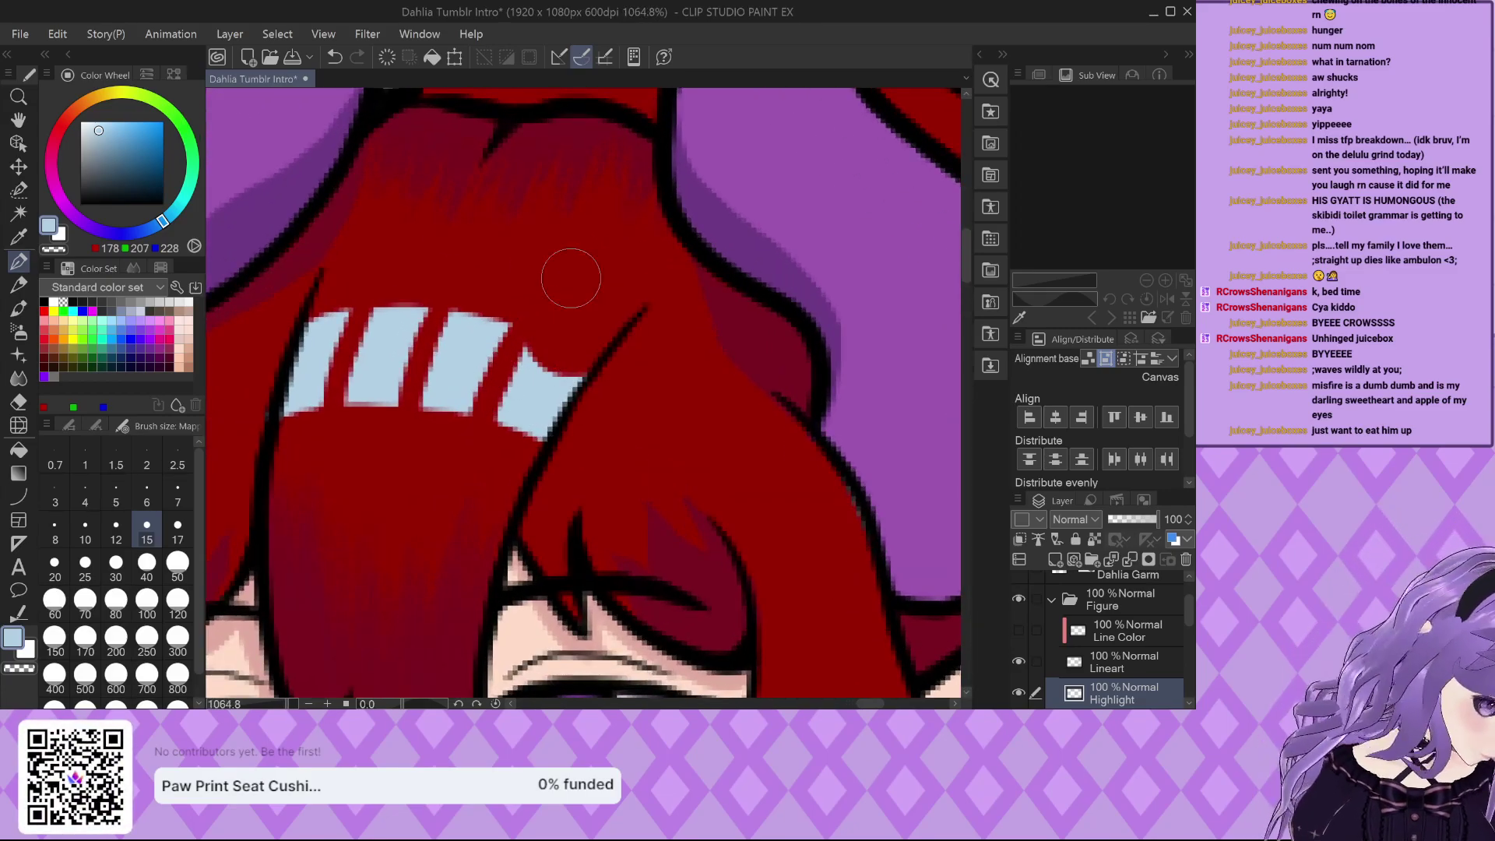
Undo the last cut and carve red V-notches into the tops and bottoms of the stripes.
key(ctrl+z)
mouse_move(546, 337)
mouse_down()
mouse_move(549, 365)
mouse_move(570, 330)
mouse_up()
mouse_move(500, 427)
mouse_down()
mouse_move(510, 417)
mouse_move(515, 432)
mouse_up()
mouse_move(414, 404)
mouse_down()
mouse_move(458, 418)
mouse_move(447, 387)
mouse_up()
mouse_move(457, 299)
mouse_down()
mouse_move(472, 331)
mouse_move(494, 306)
mouse_move(406, 296)
mouse_move(391, 316)
mouse_up()
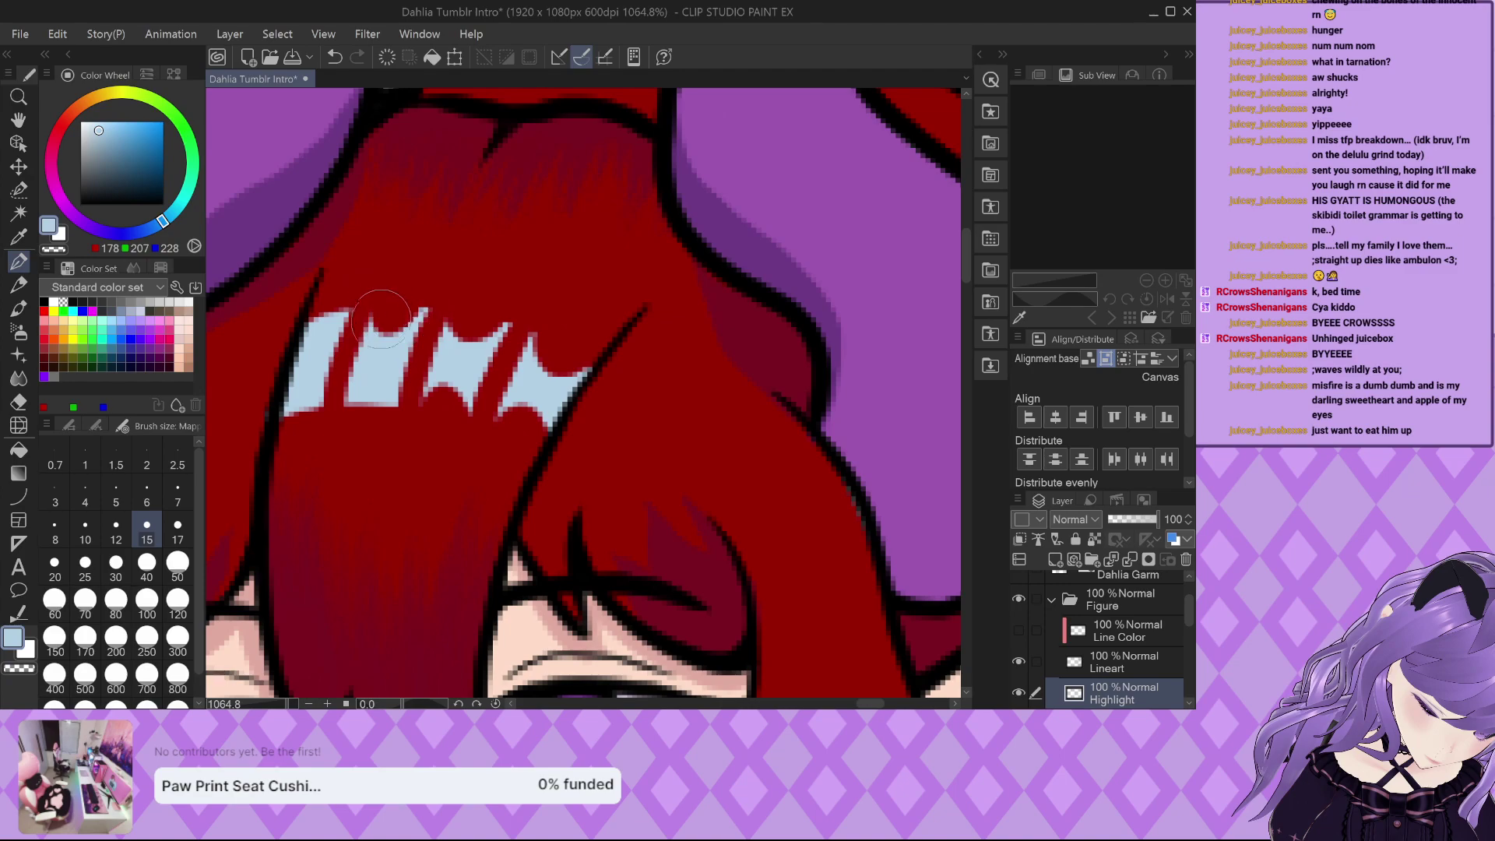
mouse_move(348, 408)
mouse_down()
mouse_move(373, 383)
mouse_move(378, 402)
mouse_move(353, 410)
mouse_up()
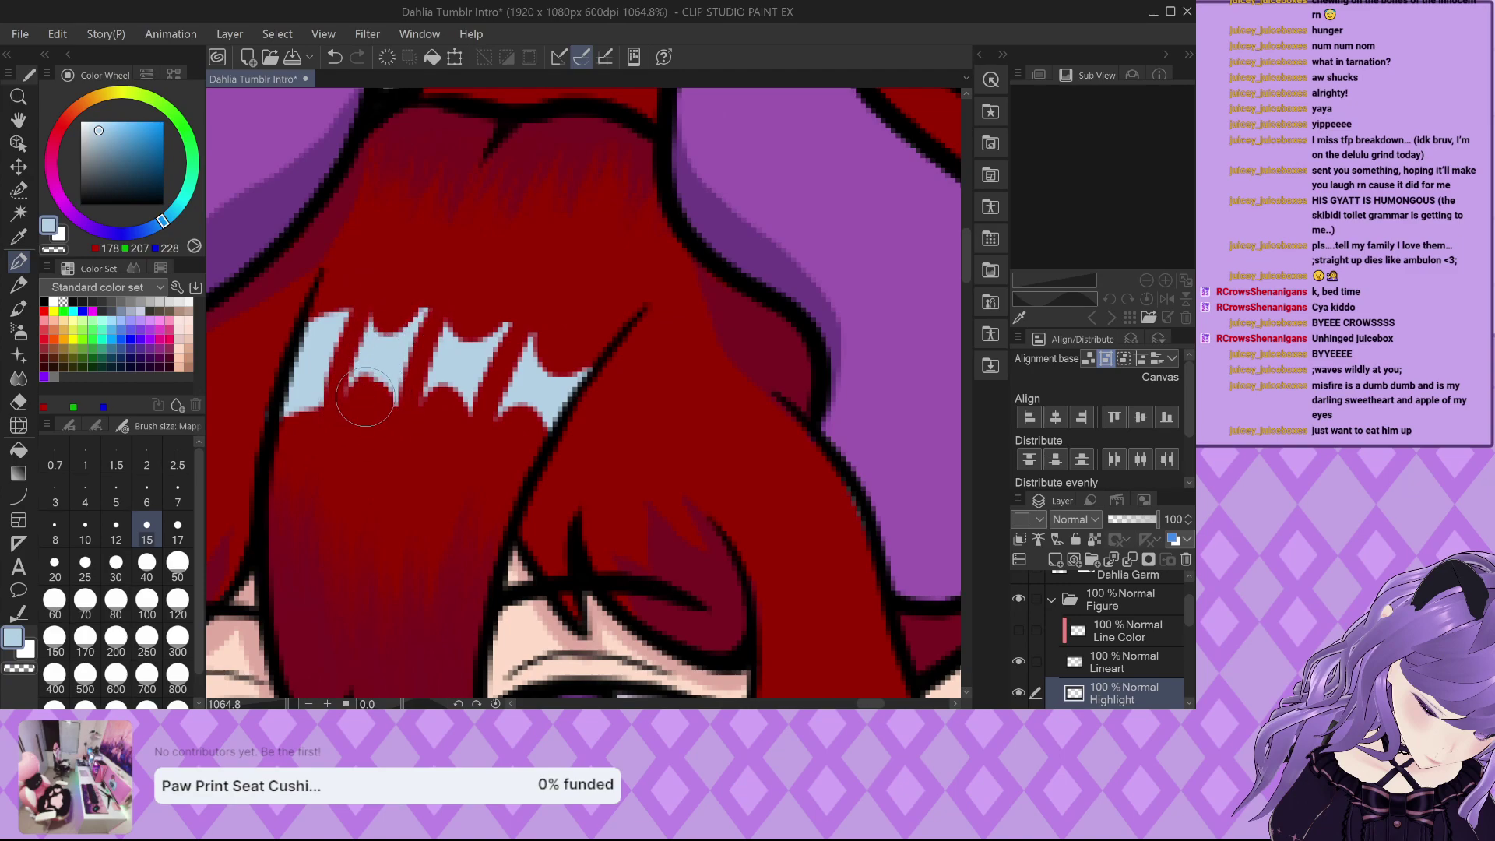
Extend the second stripe's upper and lower tips and top-left corner in light blue.
scroll(401, 396, up, 1)
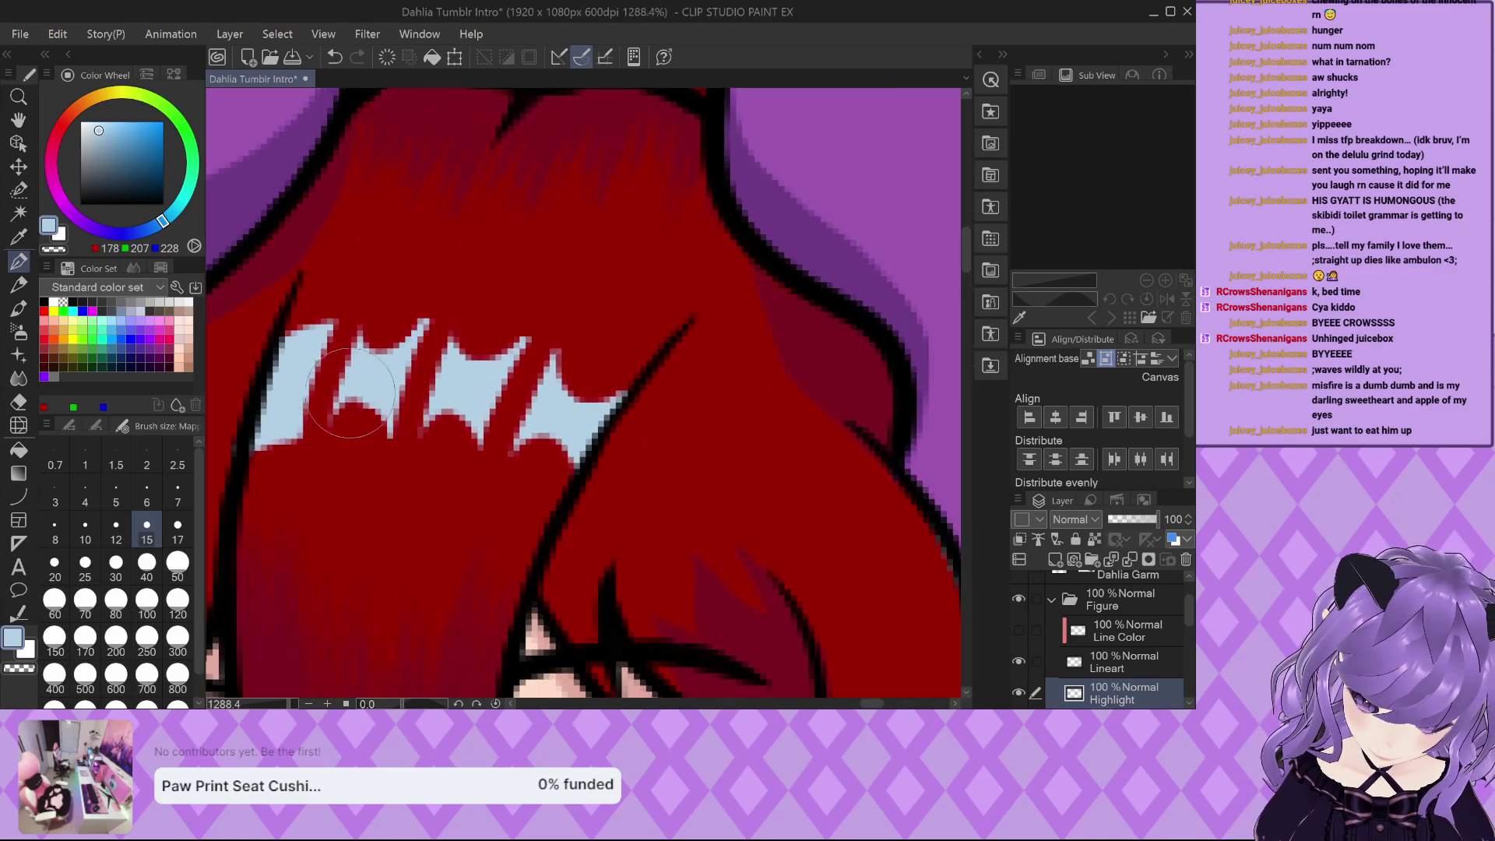
drag(340, 407, 333, 430)
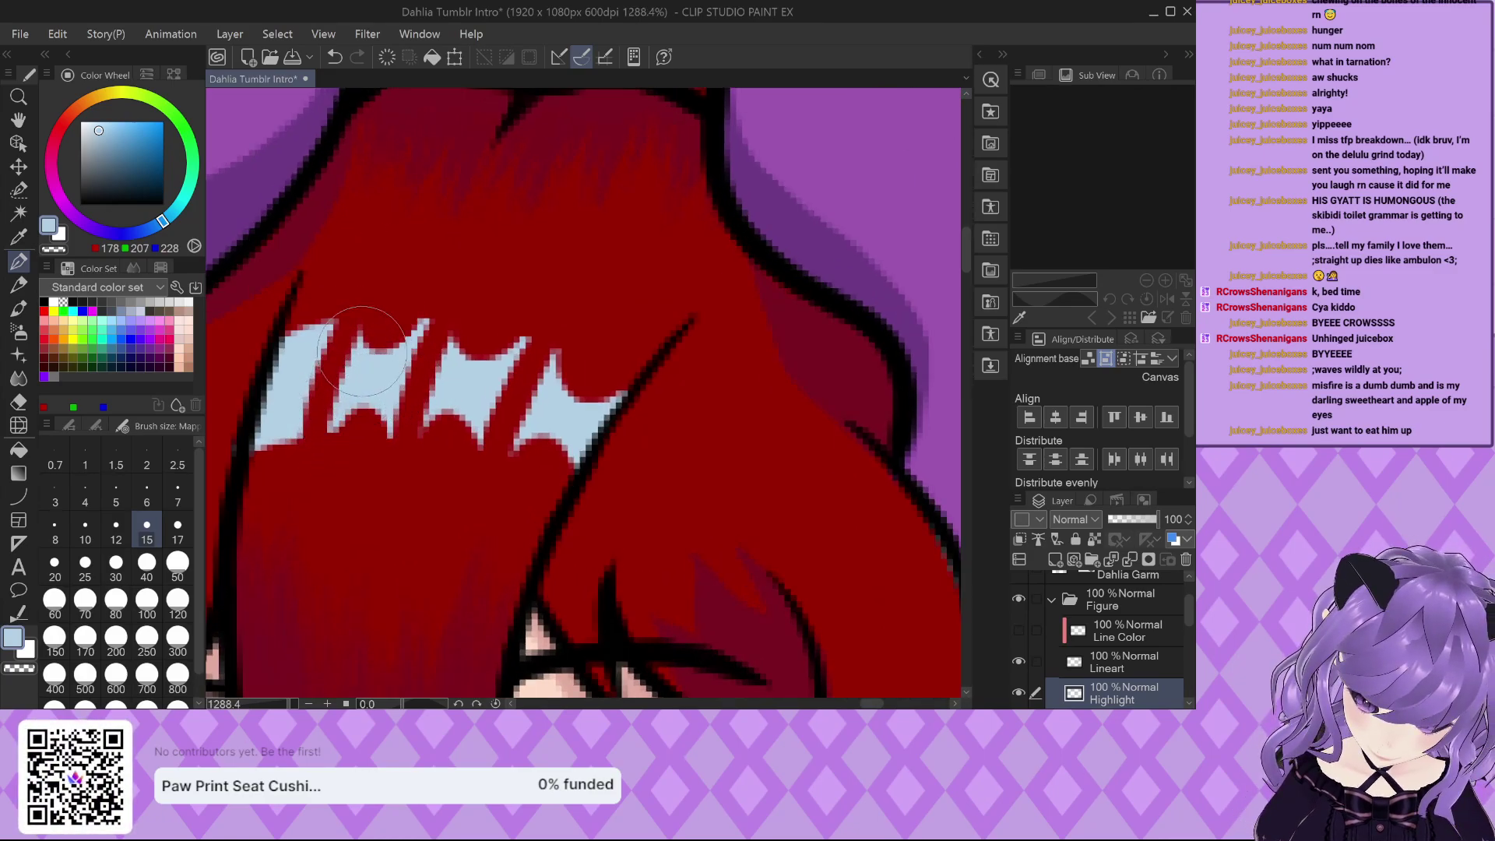
mouse_move(360, 340)
mouse_down()
mouse_move(367, 321)
mouse_move(363, 339)
mouse_up()
scroll(363, 335, down, 2)
scroll(286, 337, up, 2)
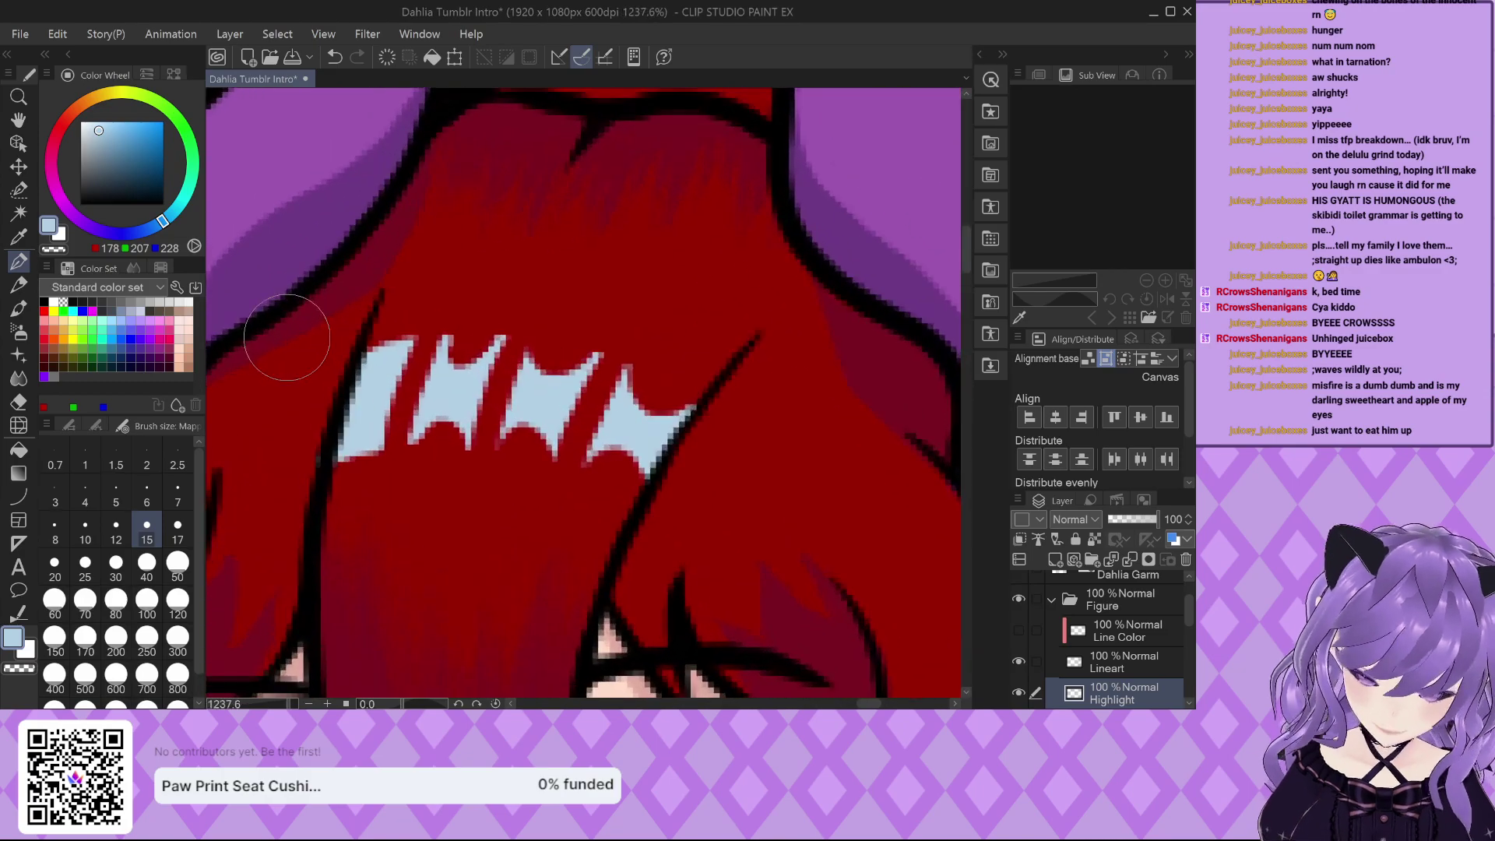
drag(386, 364, 367, 352)
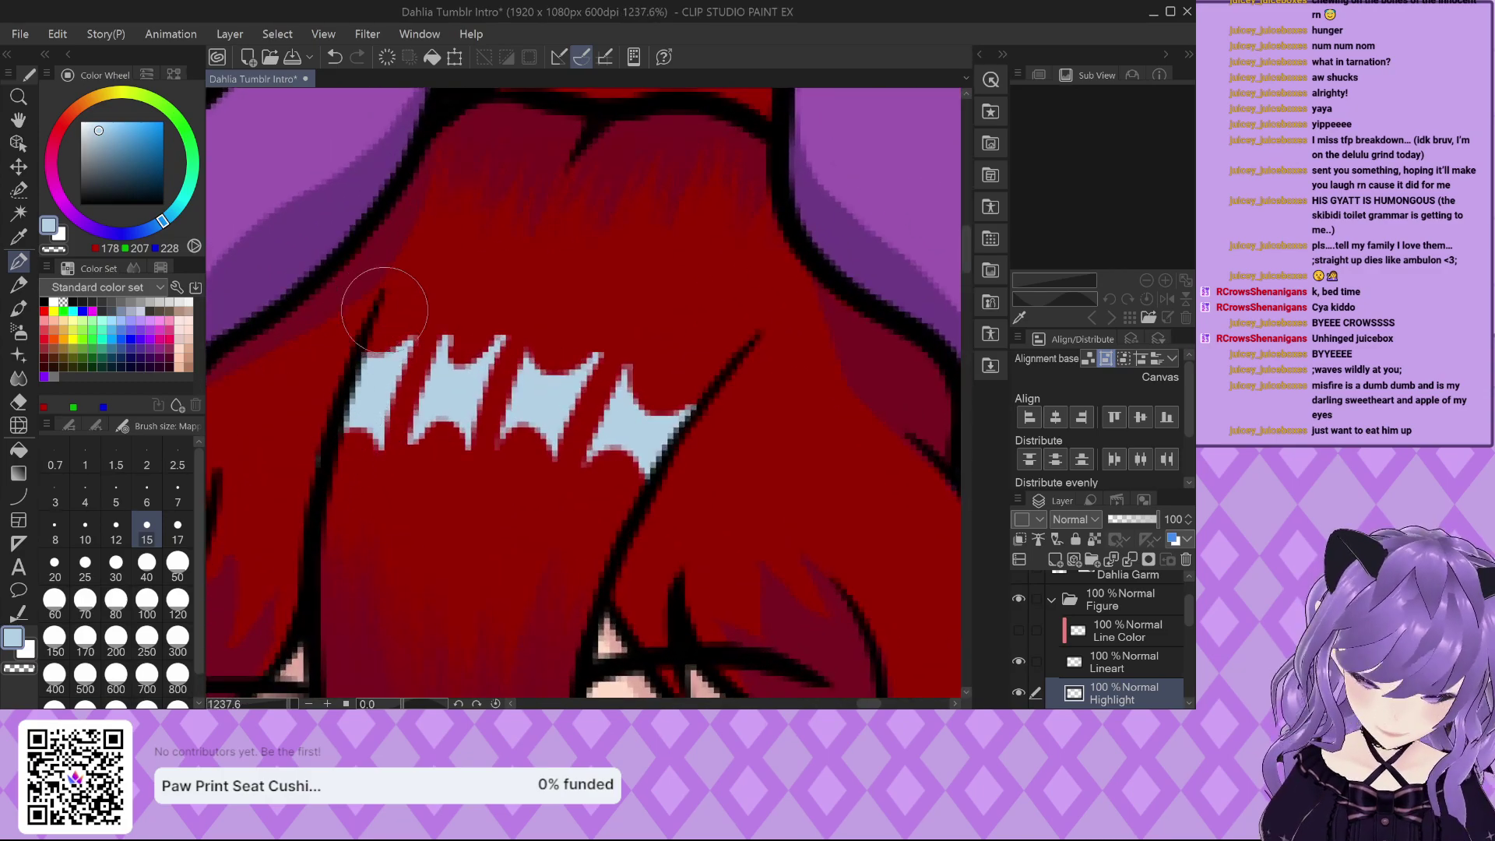
scroll(384, 309, down, 3)
Blur the tips and edges of each pale blue stripe so they fade into the red bangs.
click(18, 379)
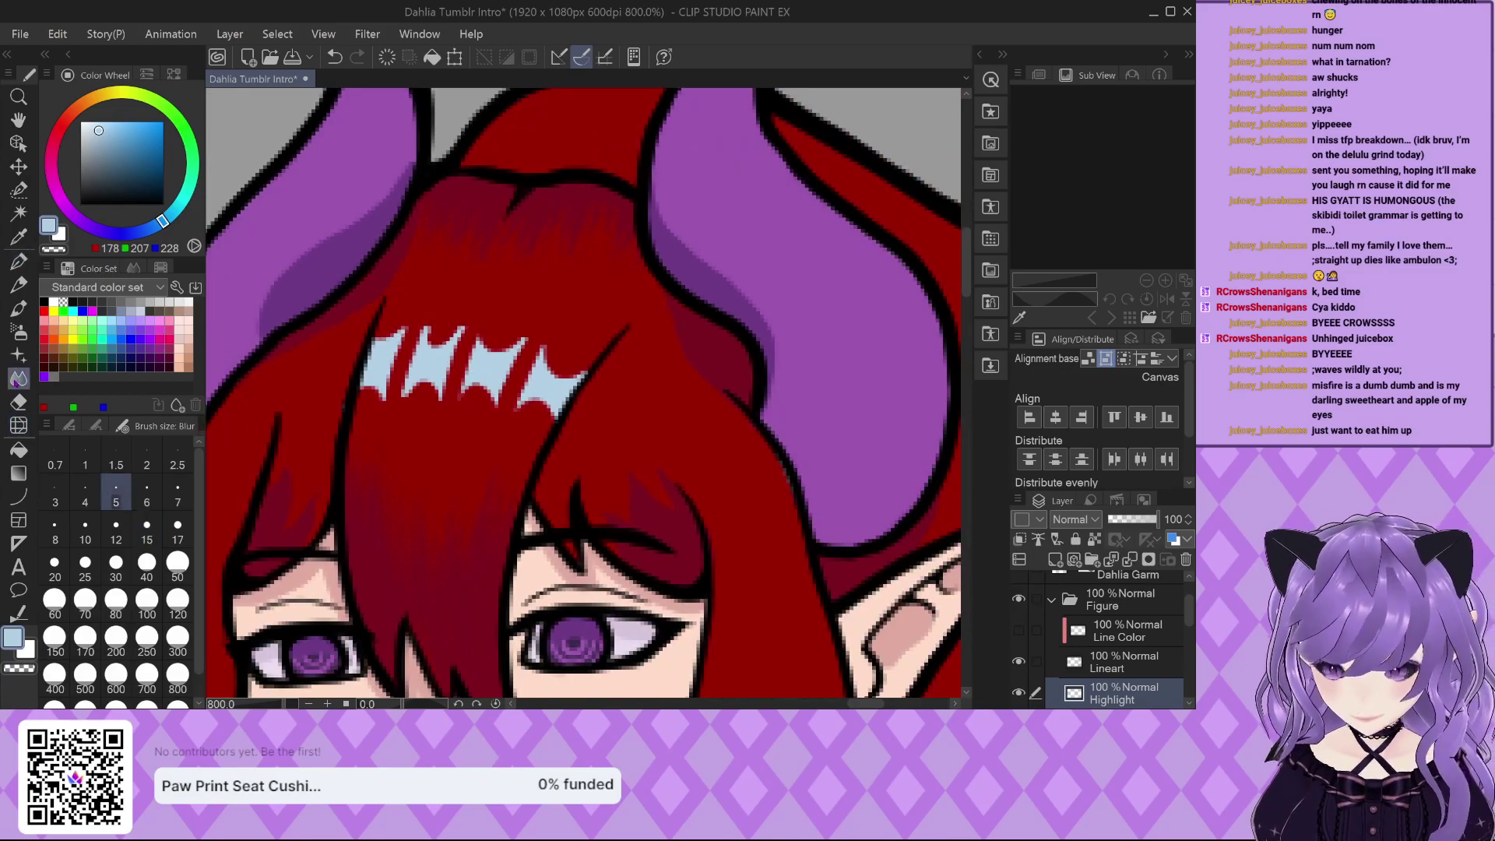
scroll(598, 382, up, 3)
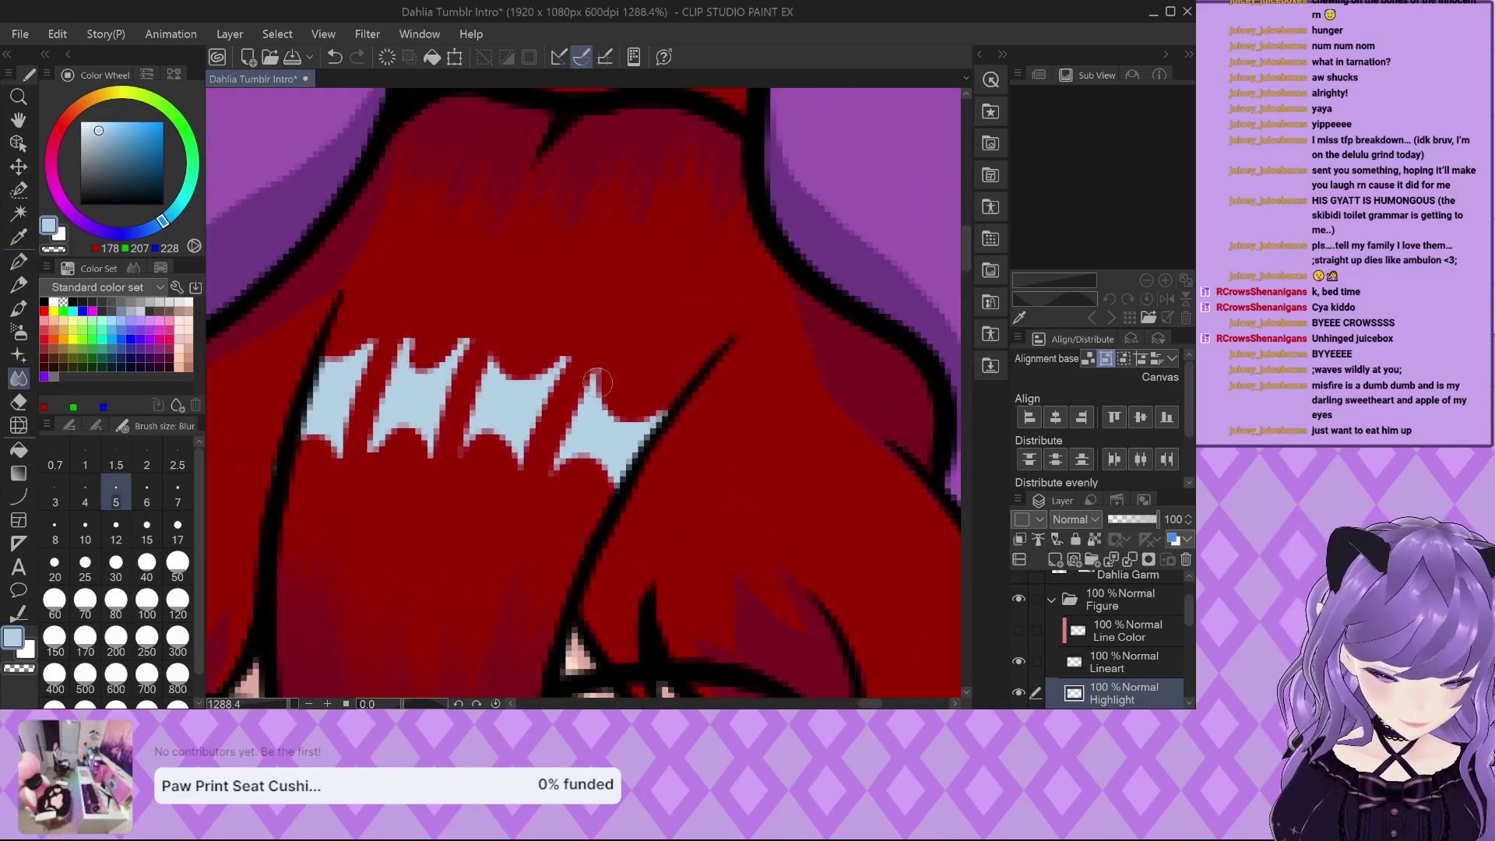
drag(598, 382, 641, 409)
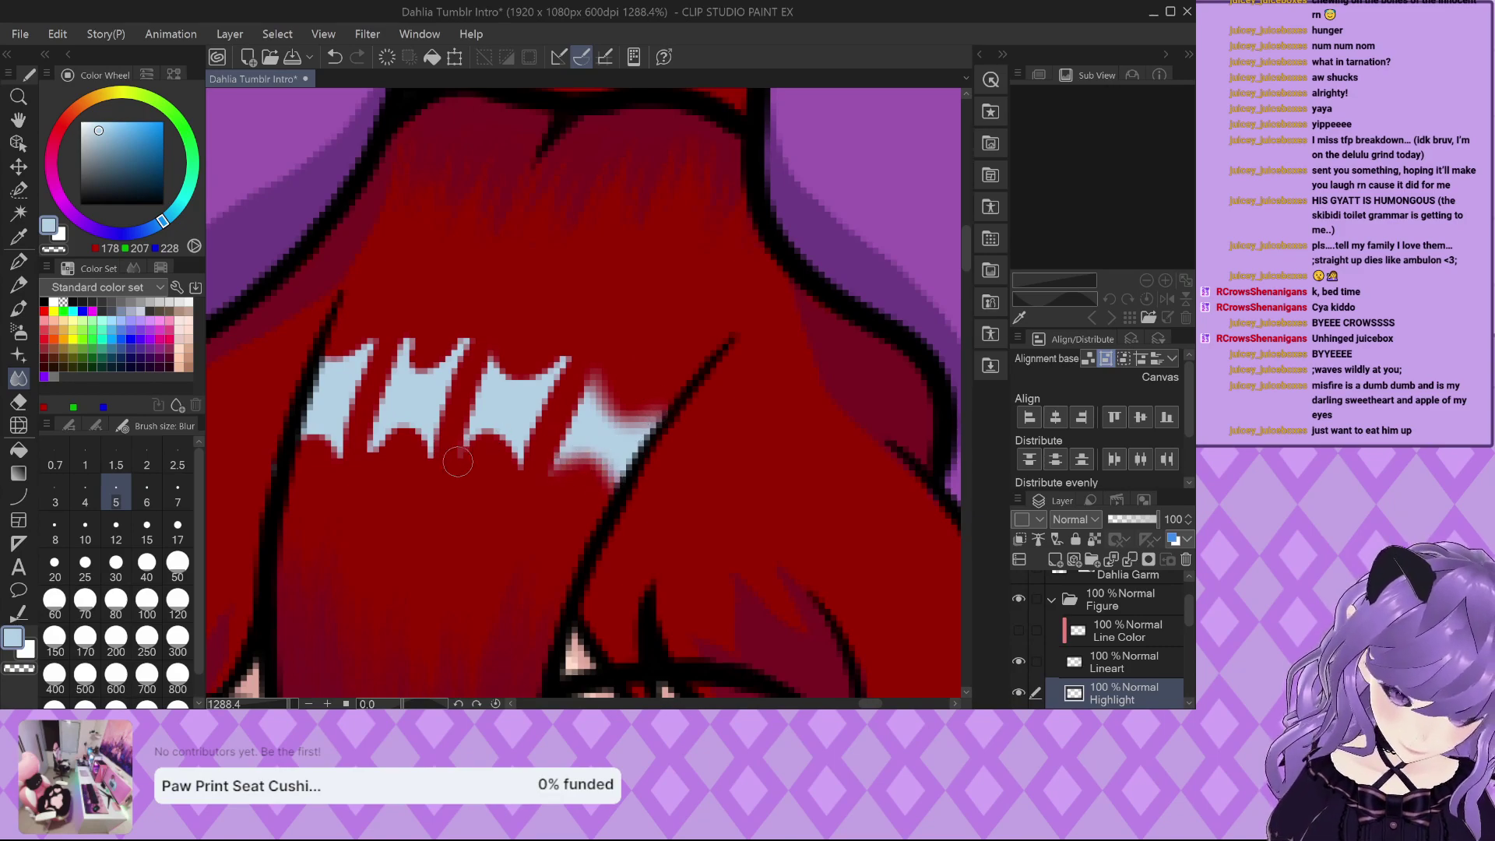
mouse_move(458, 462)
mouse_down()
mouse_move(489, 427)
mouse_move(521, 454)
mouse_up()
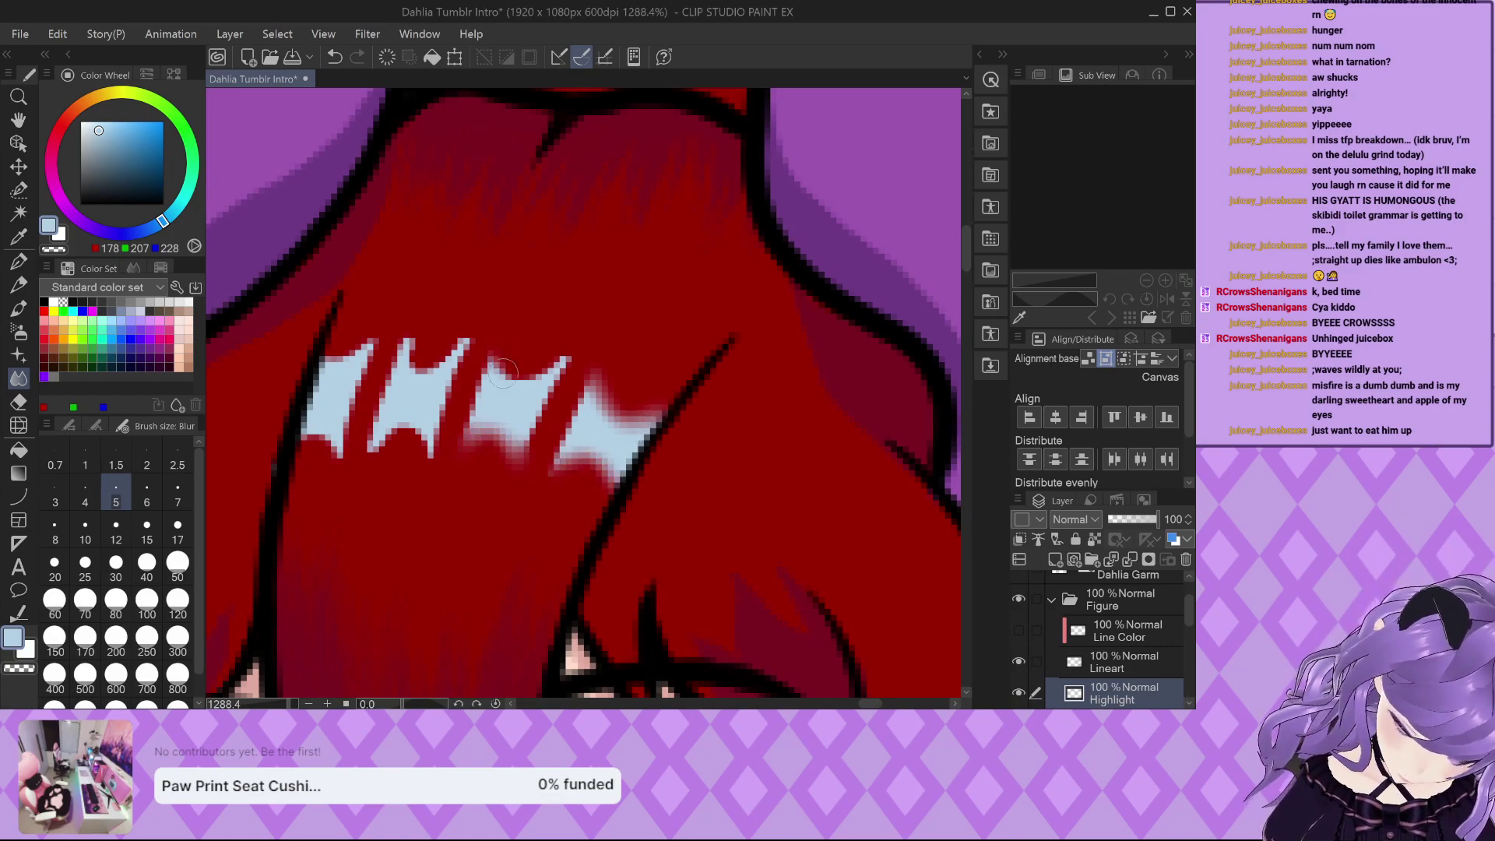
mouse_move(502, 373)
mouse_down()
mouse_move(566, 363)
mouse_move(524, 417)
mouse_move(564, 362)
mouse_move(596, 357)
mouse_move(624, 407)
mouse_move(656, 402)
mouse_up()
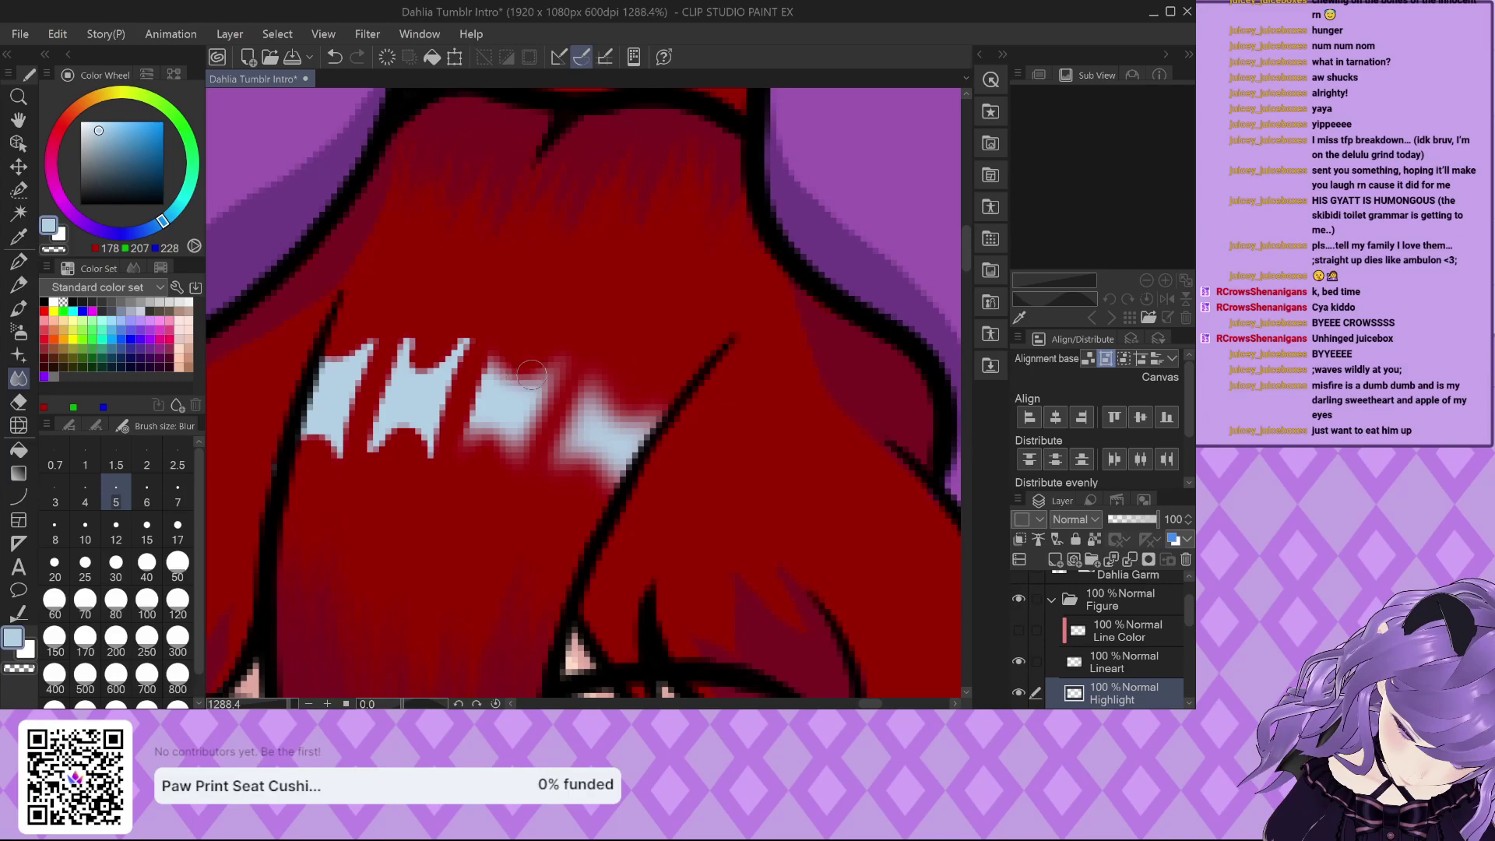
key(ctrl+z)
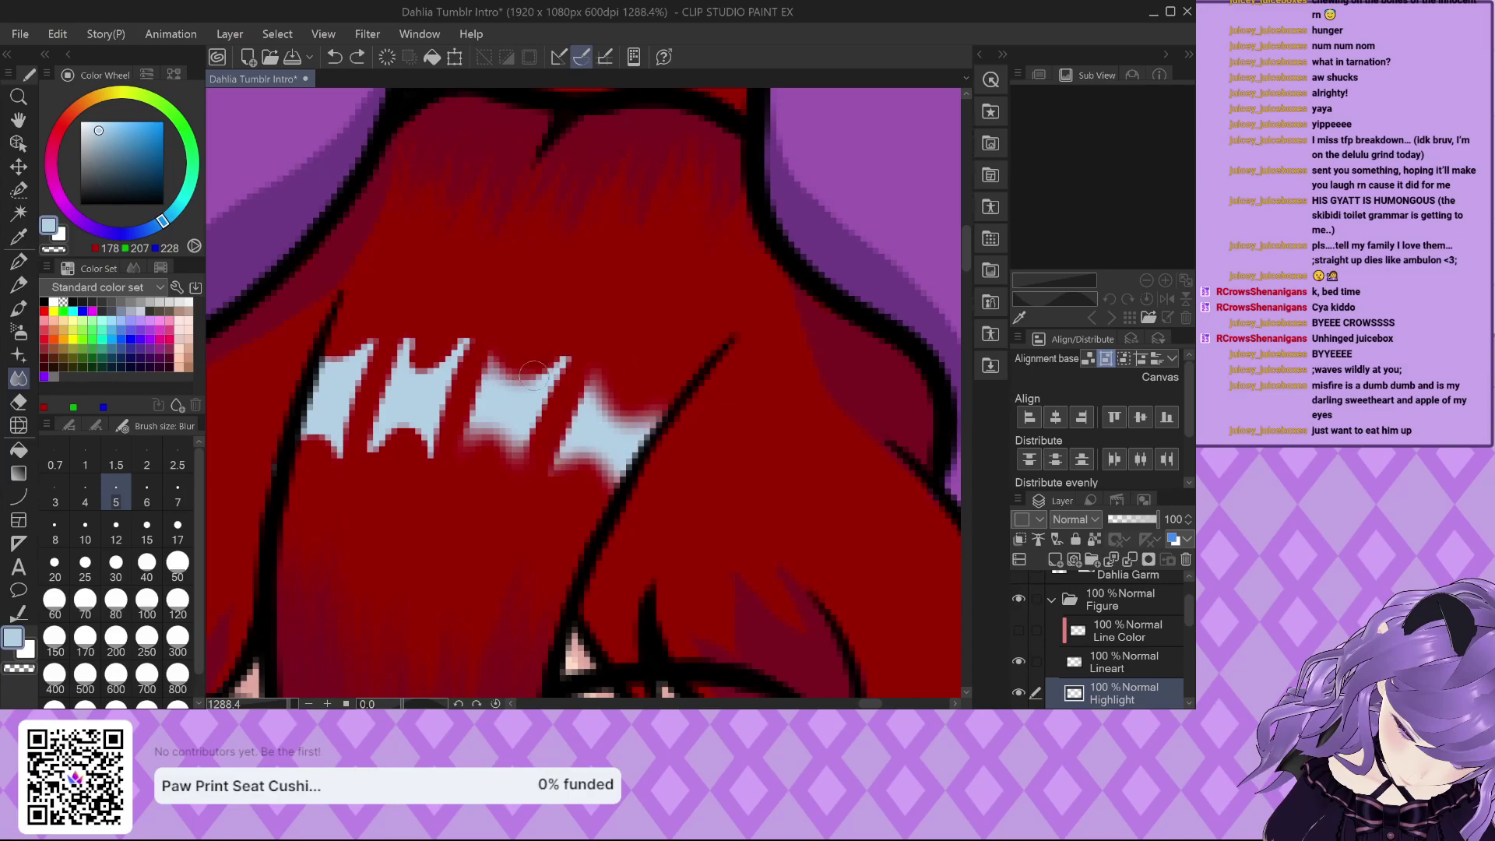
mouse_move(534, 372)
mouse_down()
mouse_move(559, 355)
mouse_move(519, 438)
mouse_move(575, 359)
mouse_up()
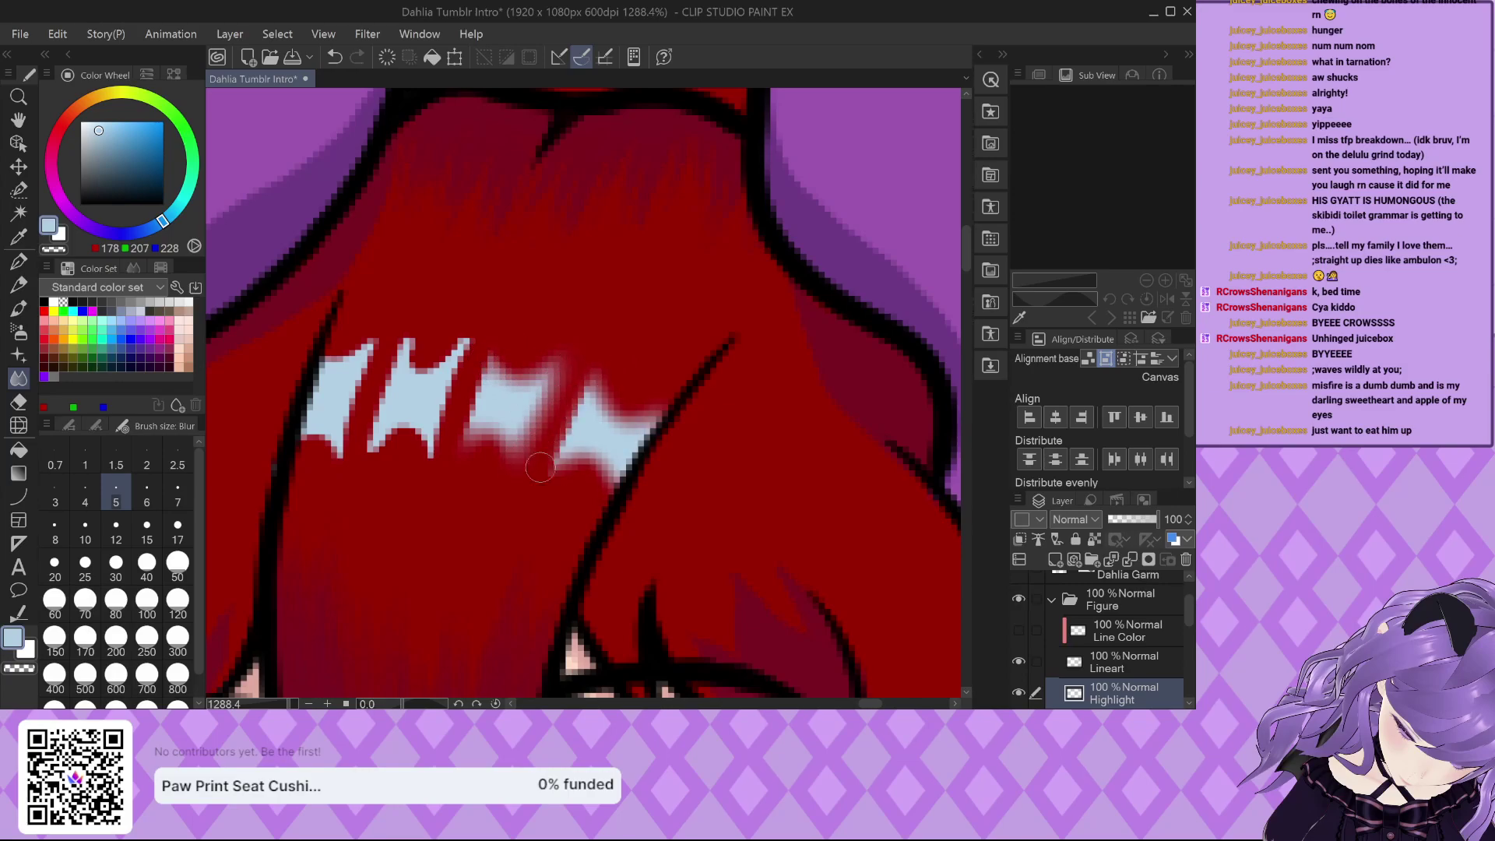
mouse_move(540, 468)
mouse_down()
mouse_move(571, 442)
mouse_move(553, 329)
mouse_up()
mouse_move(410, 358)
mouse_down()
mouse_move(468, 330)
mouse_move(377, 446)
mouse_move(402, 423)
mouse_move(430, 464)
mouse_move(471, 335)
mouse_move(488, 354)
mouse_move(458, 458)
mouse_up()
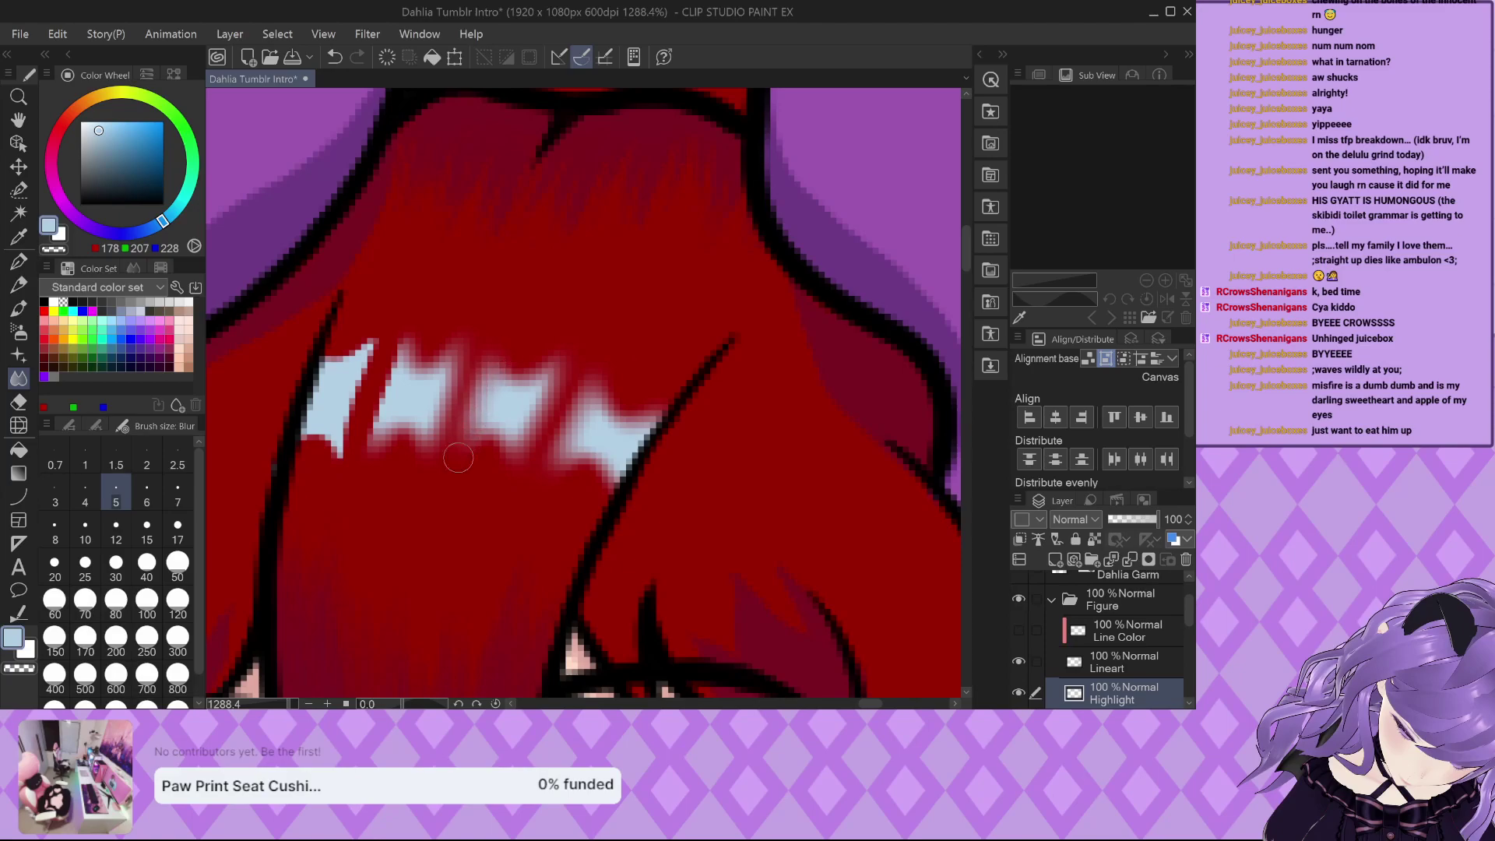
mouse_move(307, 430)
mouse_down()
mouse_move(339, 462)
mouse_move(296, 430)
mouse_move(320, 440)
mouse_move(319, 357)
mouse_move(371, 339)
mouse_move(314, 361)
mouse_move(382, 326)
mouse_move(367, 354)
mouse_move(403, 319)
mouse_move(389, 389)
mouse_up()
scroll(409, 286, down, 8)
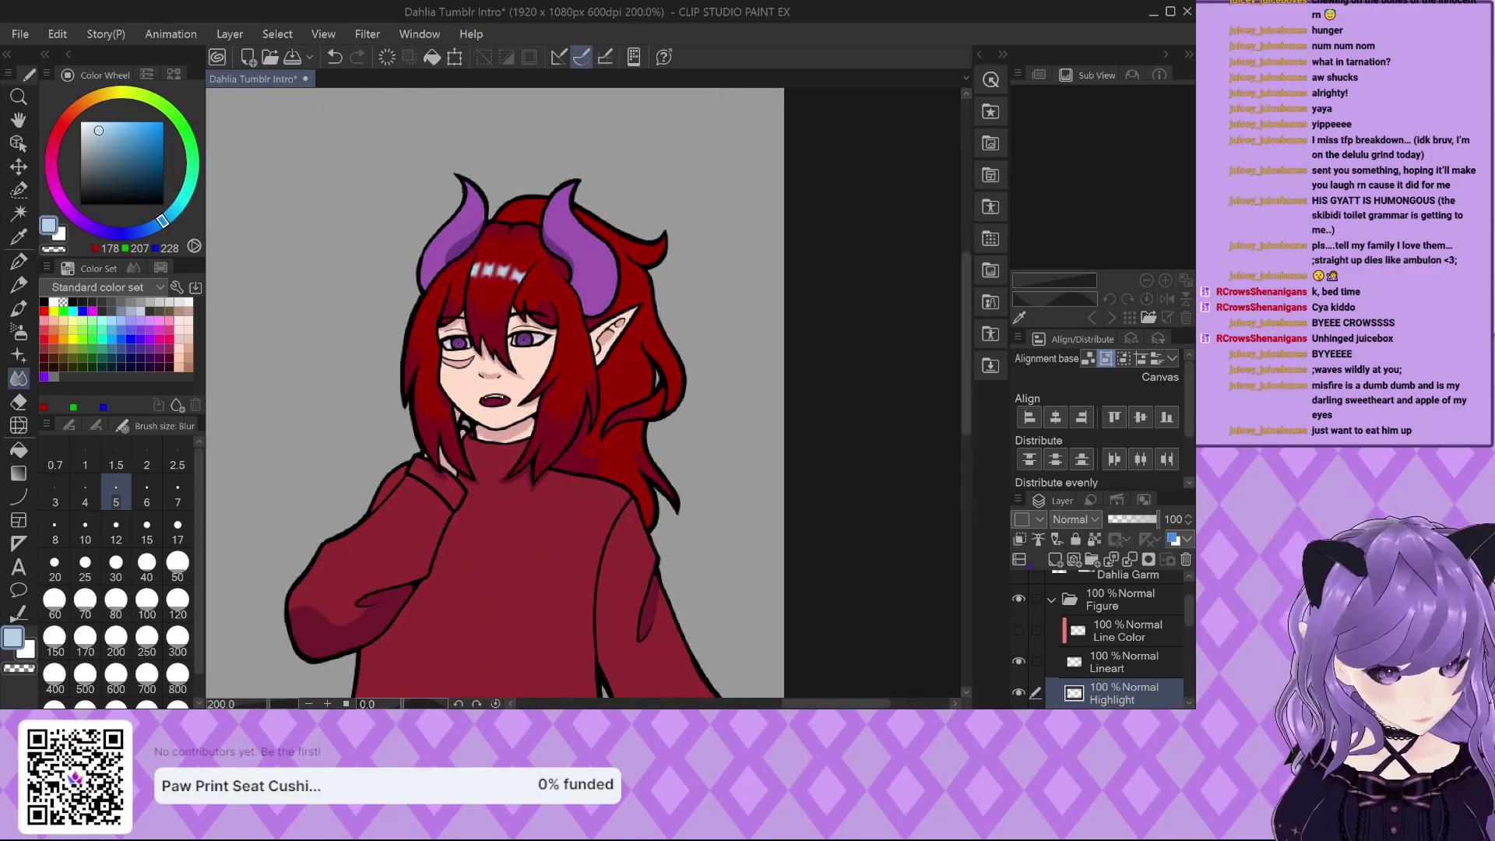
Add a new raster layer named 'Rim Light'.
click(1056, 559)
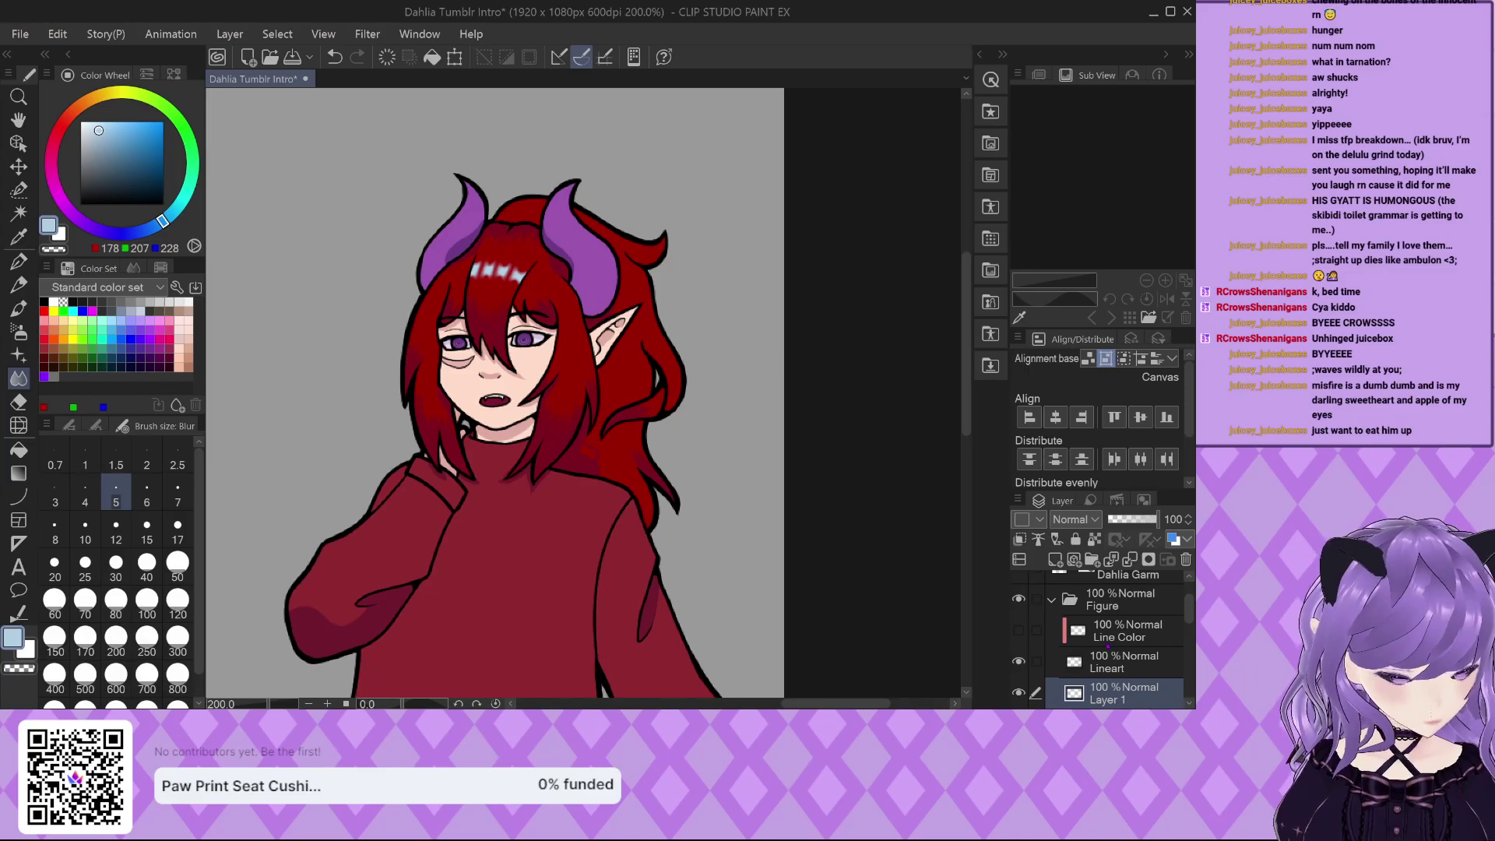
double_click(1114, 700)
text(Rim Light)
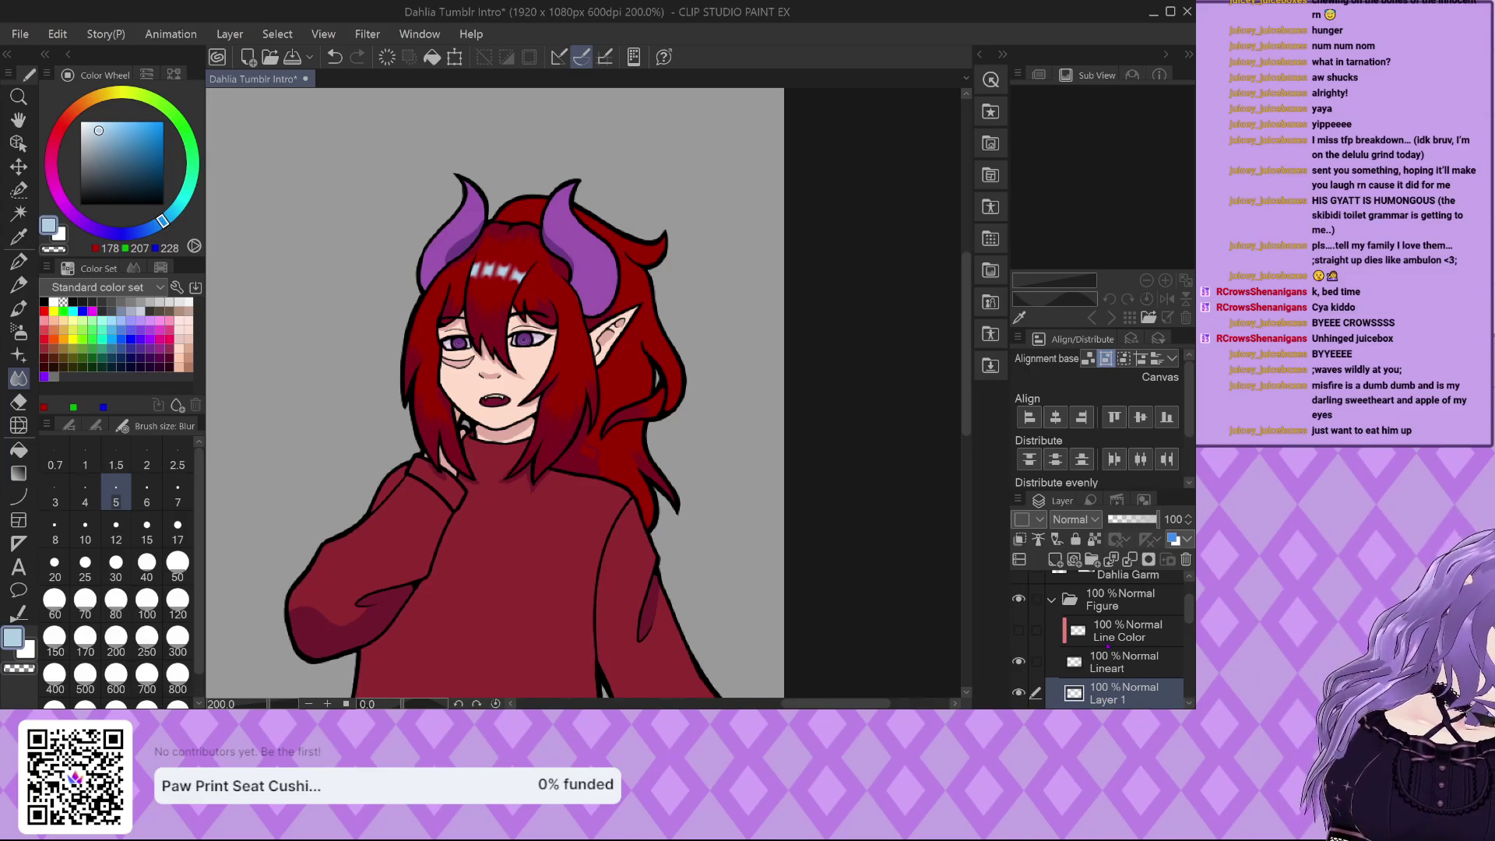
key(Return)
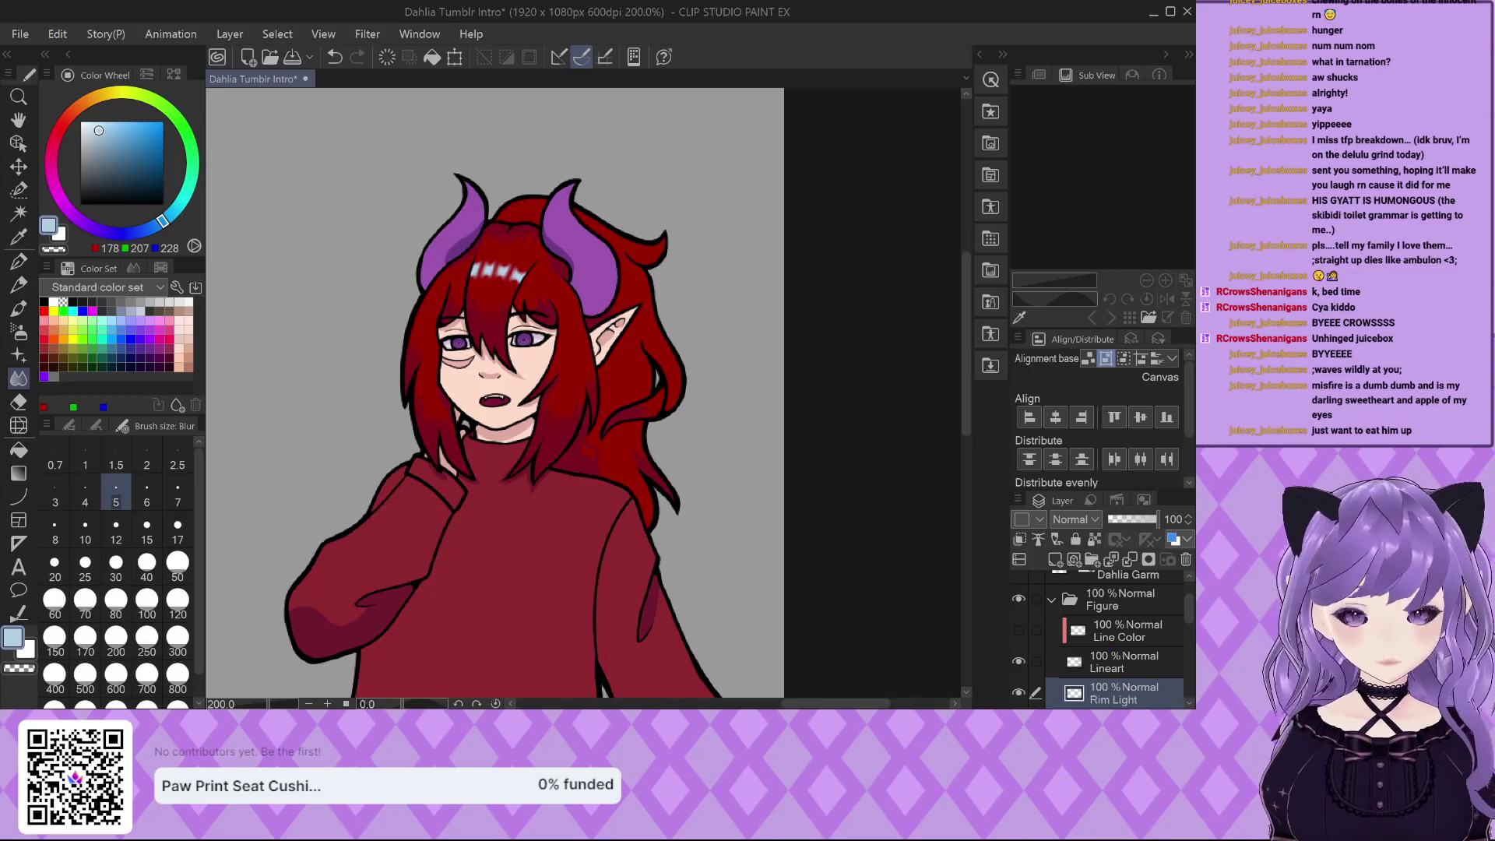
With the pen, paint pale blue rim light down the left horn and left hair edge.
scroll(525, 135, up, 4)
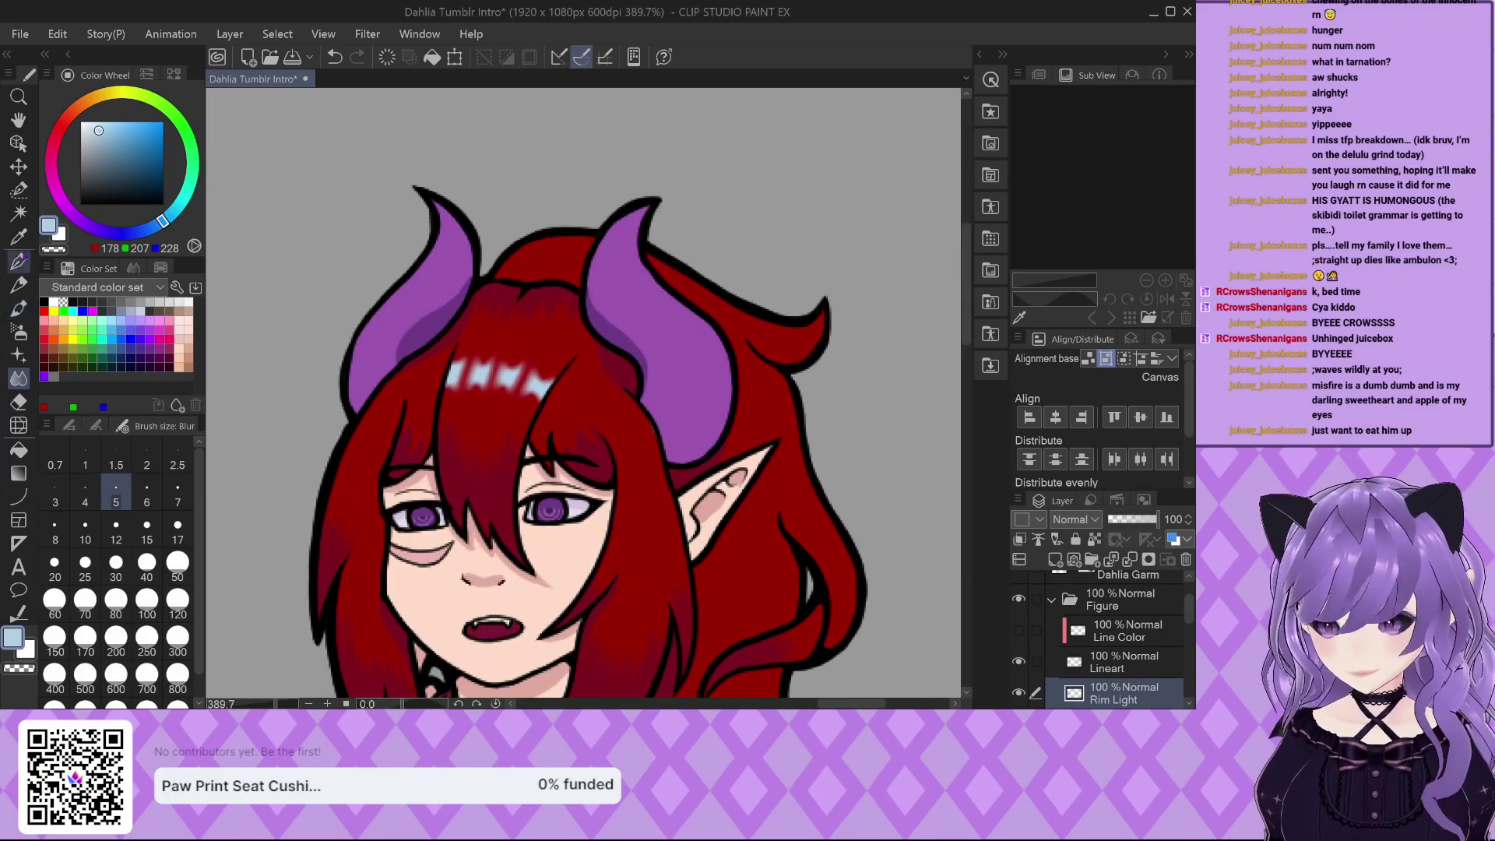
key(p)
scroll(288, 155, up, 2)
scroll(467, 234, up, 1)
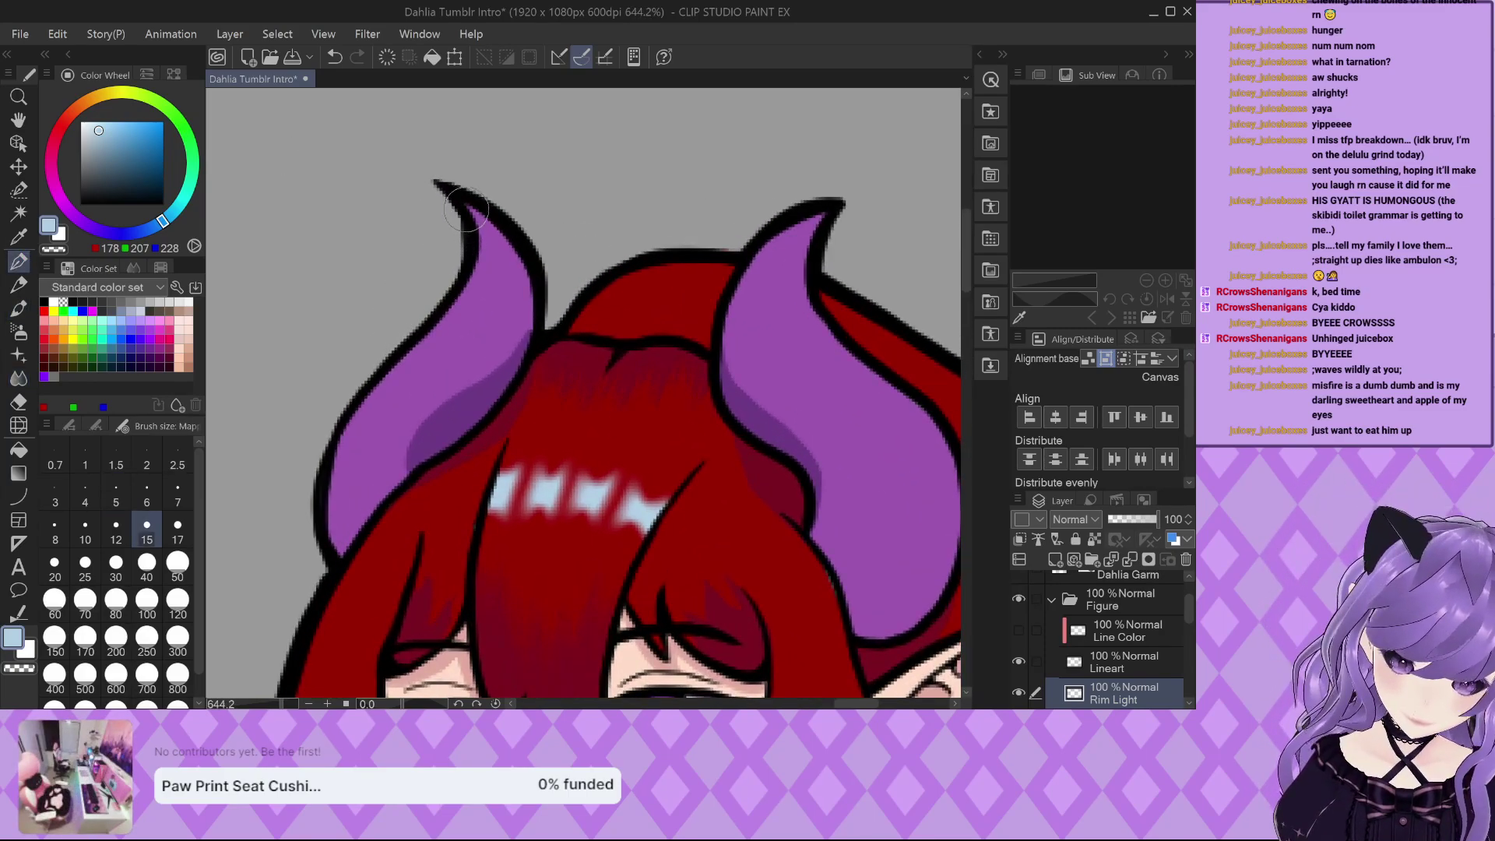
mouse_move(477, 207)
mouse_down()
mouse_move(477, 276)
mouse_move(432, 340)
mouse_up()
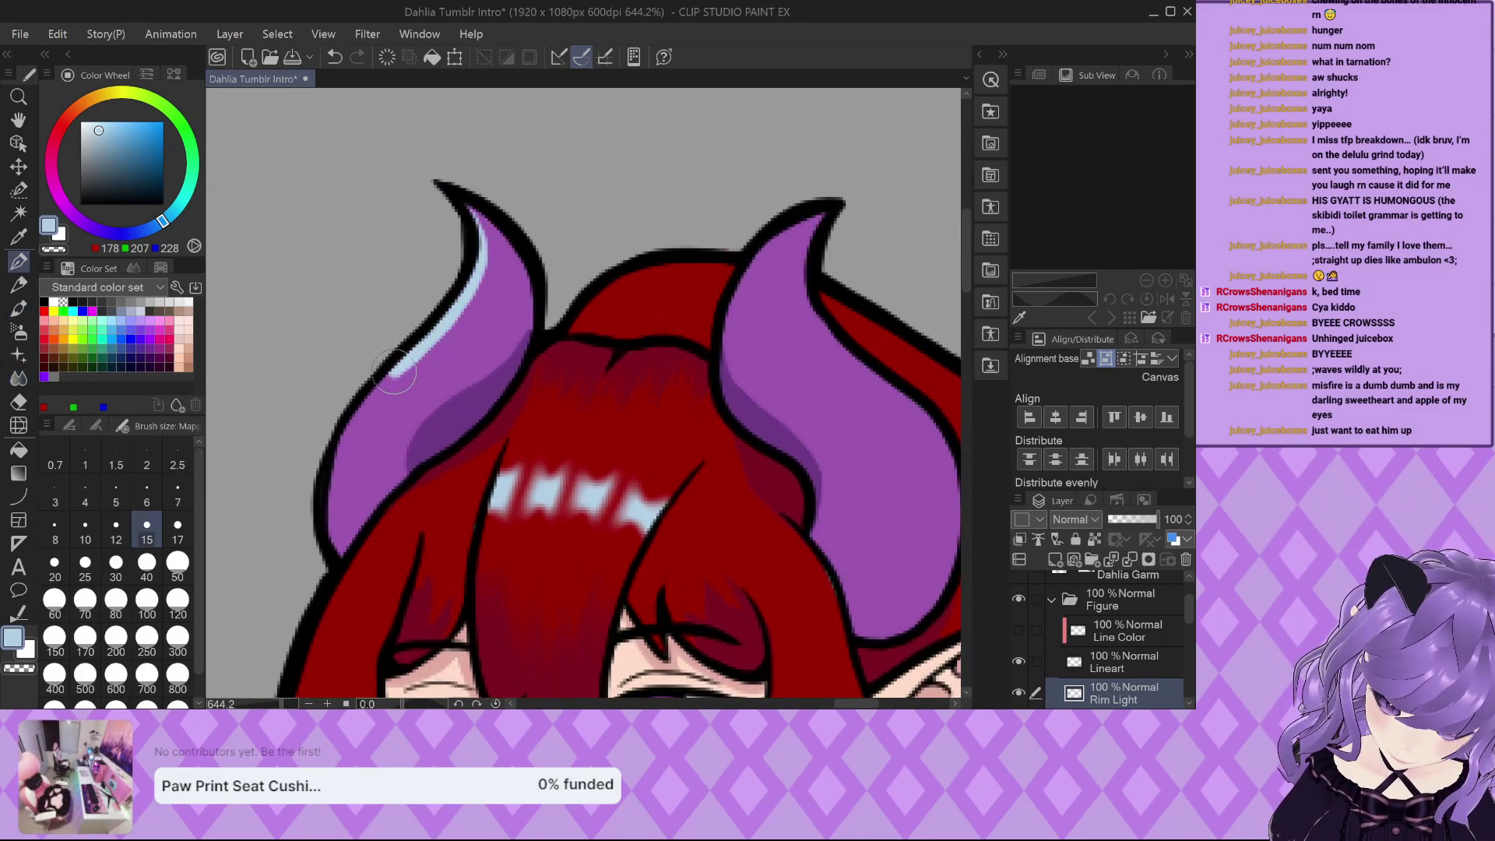
scroll(341, 428, down, 3)
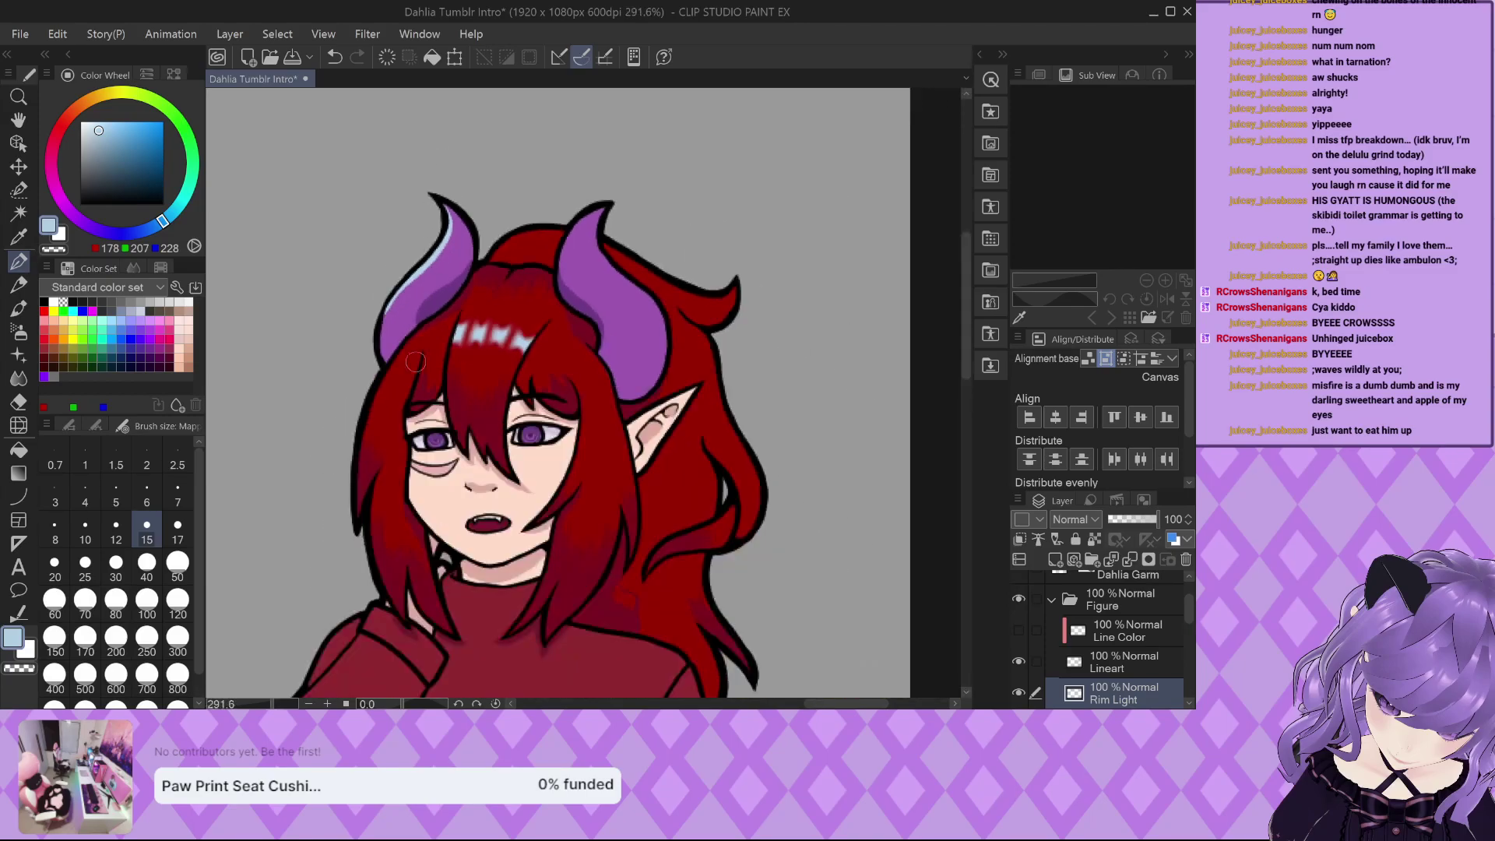
scroll(402, 282, up, 3)
drag(387, 322, 365, 380)
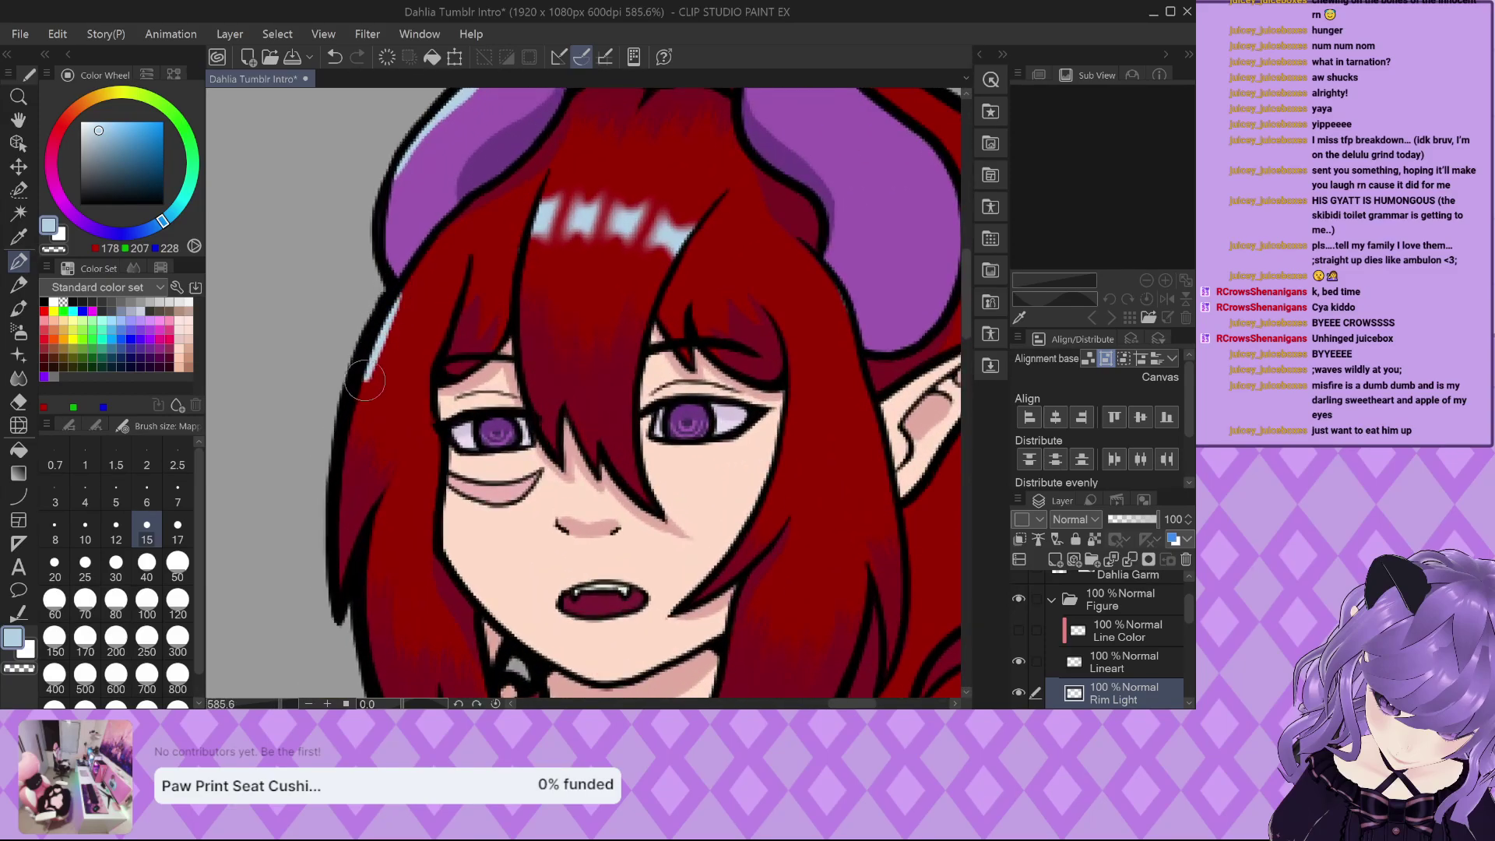
drag(340, 528, 338, 607)
Draw a pale blue rim-light line along the lower left hair edge.
scroll(337, 607, down, 5)
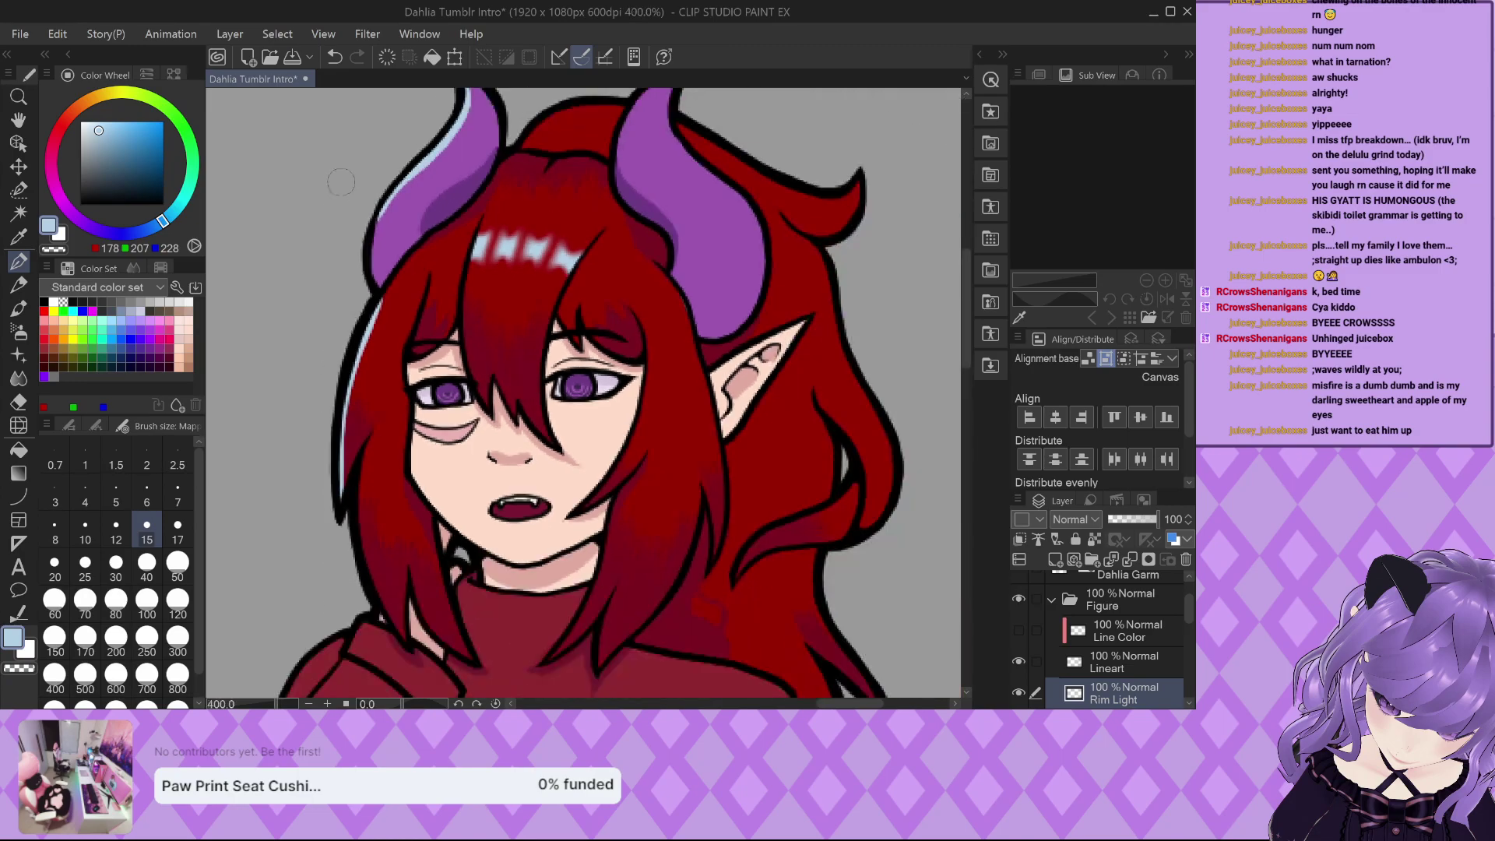
scroll(333, 380, up, 3)
scroll(334, 380, up, 2)
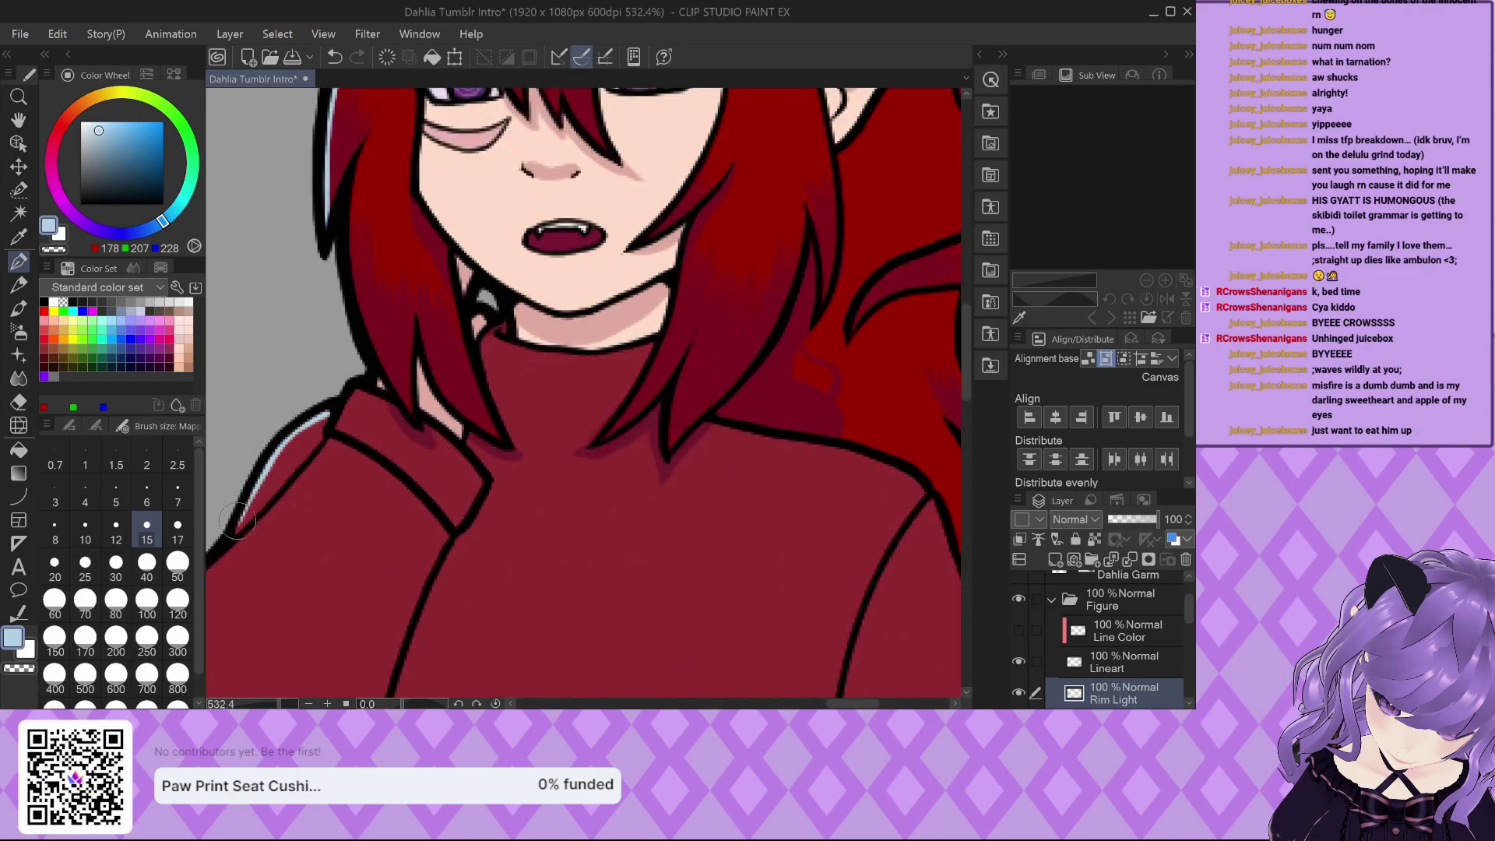
scroll(323, 421, down, 3)
scroll(374, 370, up, 3)
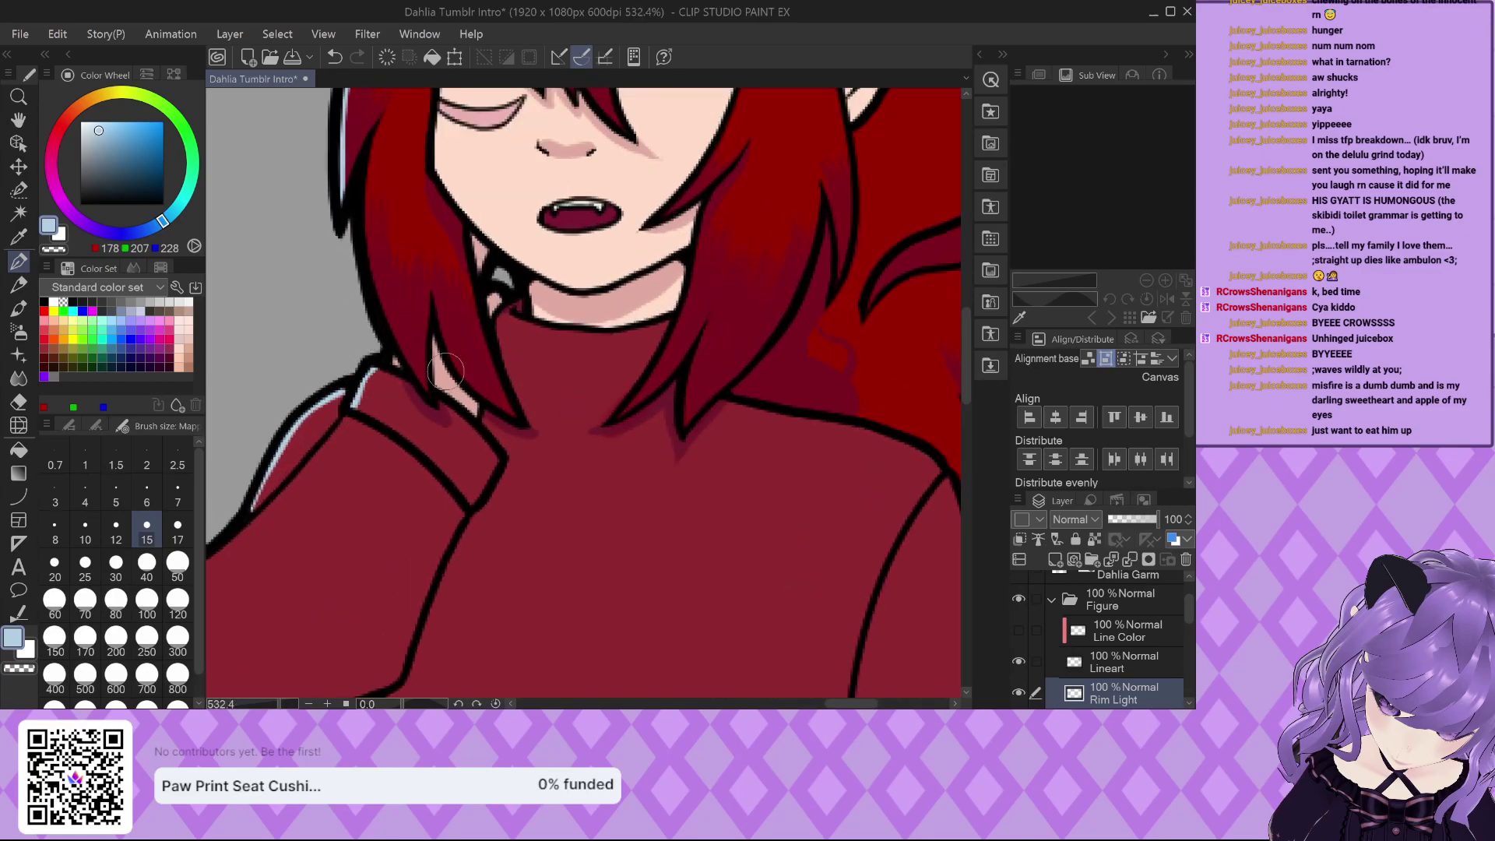
scroll(363, 217, up, 1)
mouse_move(369, 196)
mouse_down()
mouse_move(387, 304)
mouse_move(443, 424)
mouse_up()
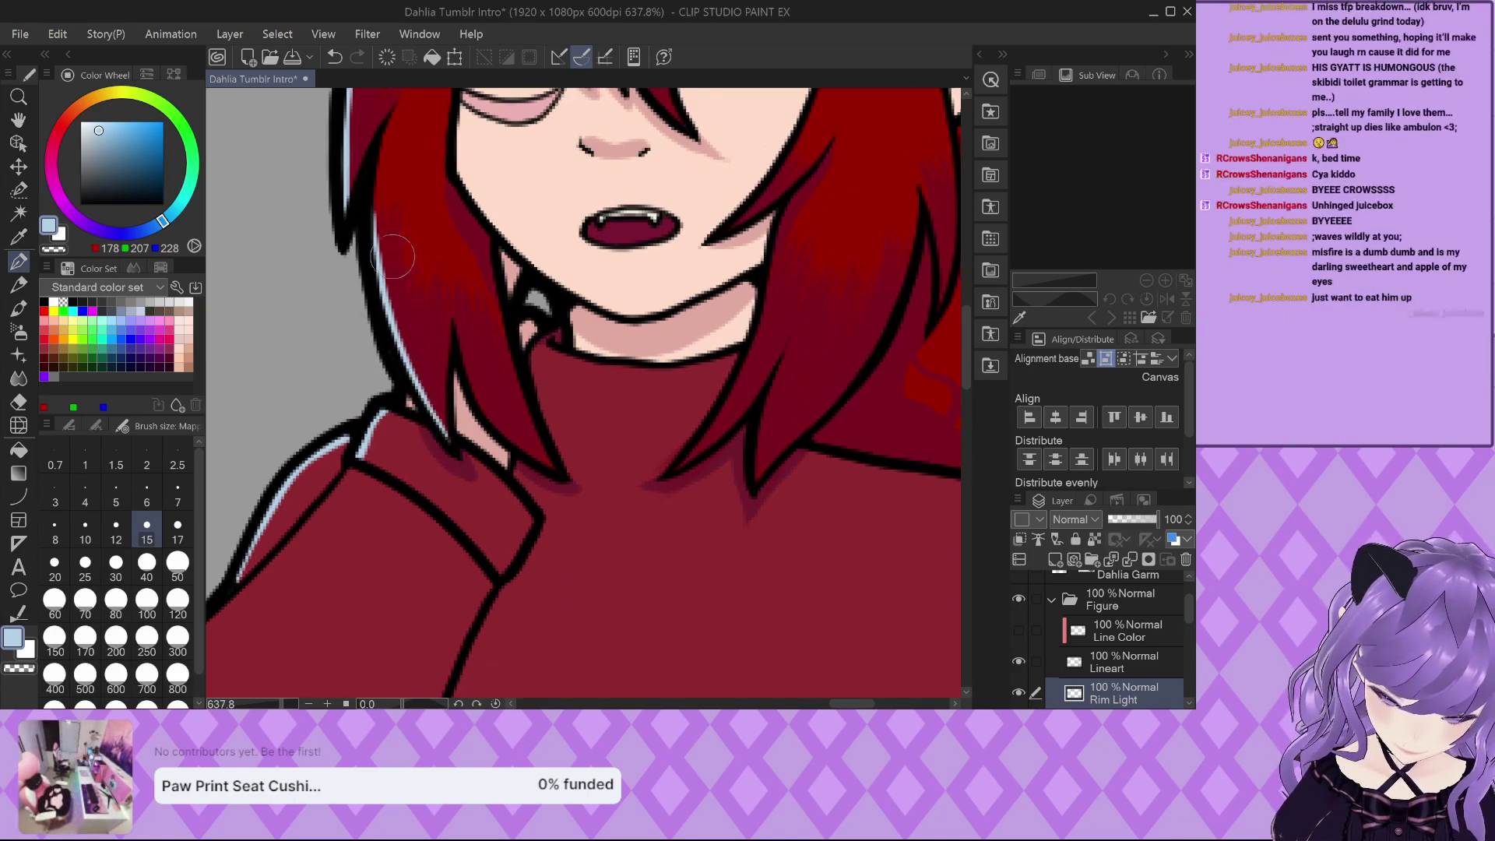
Trace pale blue rim light along the sweater sleeve's left edge, redrawing the stroke once.
scroll(582, 179, down, 5)
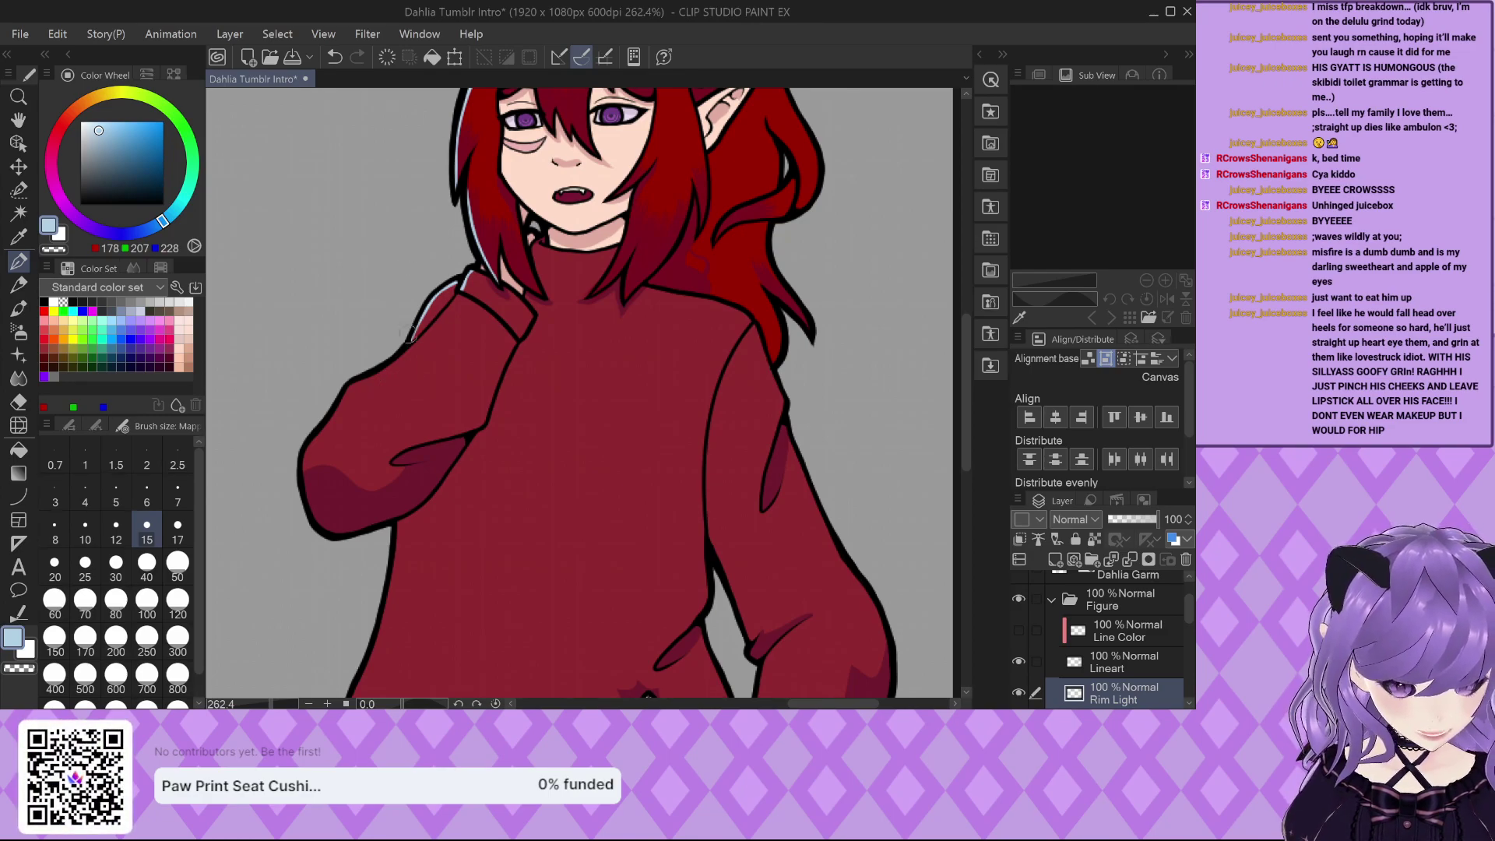
scroll(333, 363, up, 3)
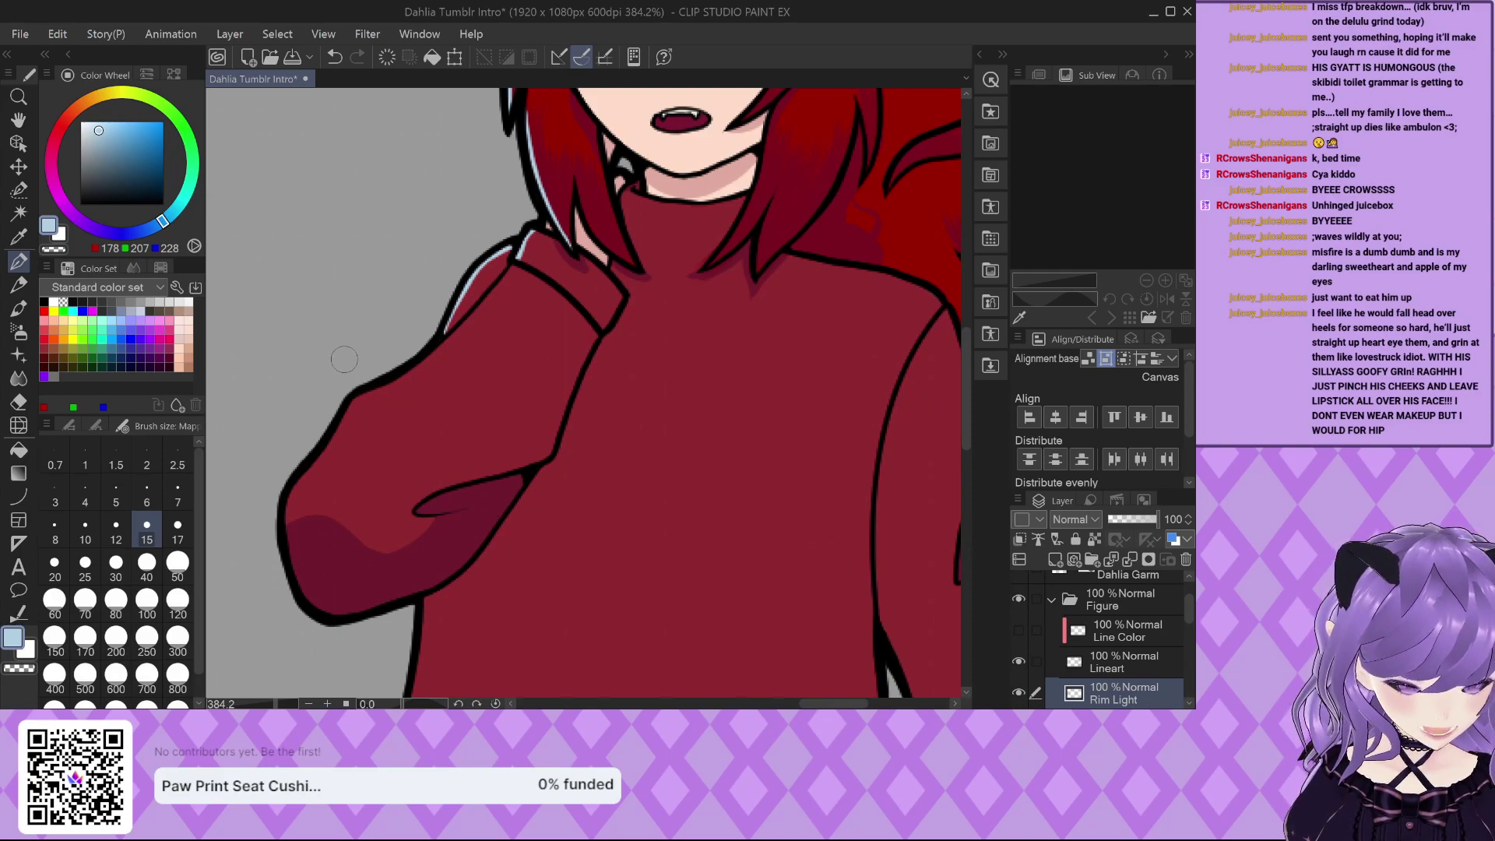
scroll(345, 359, up, 4)
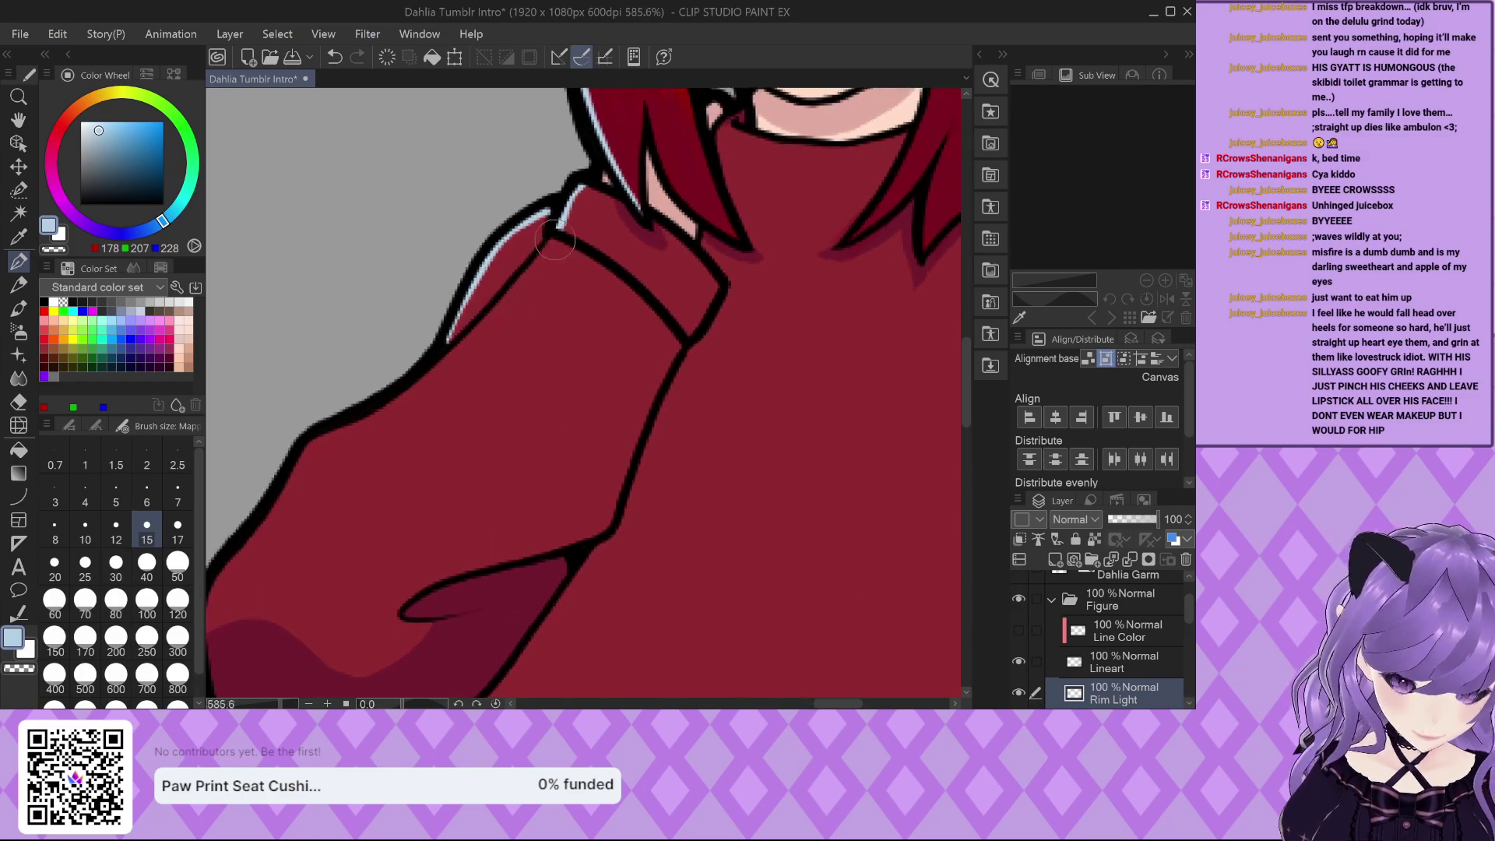
drag(552, 242, 464, 352)
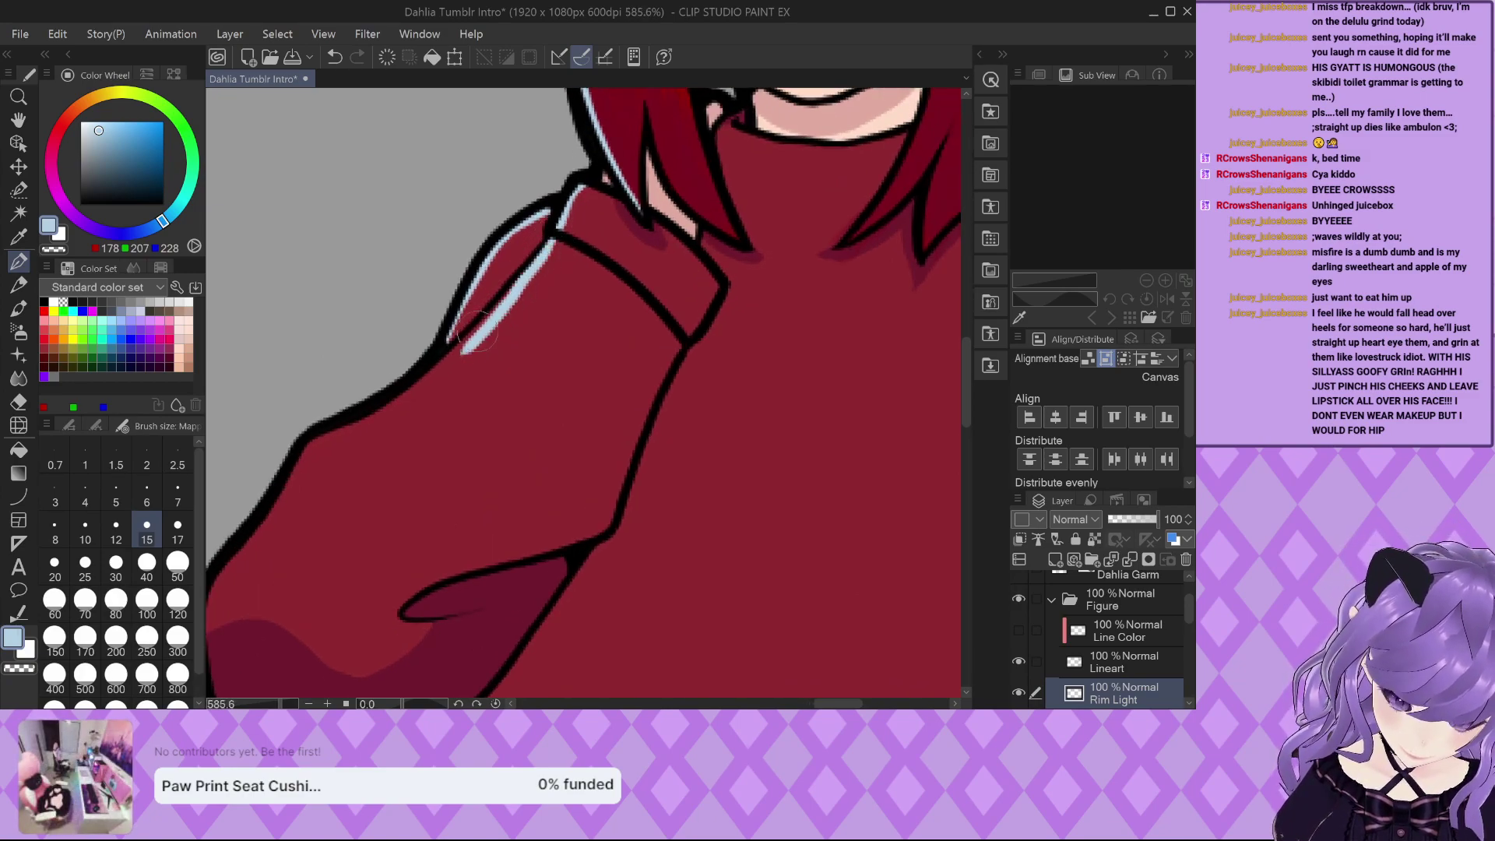
key(ctrl+z)
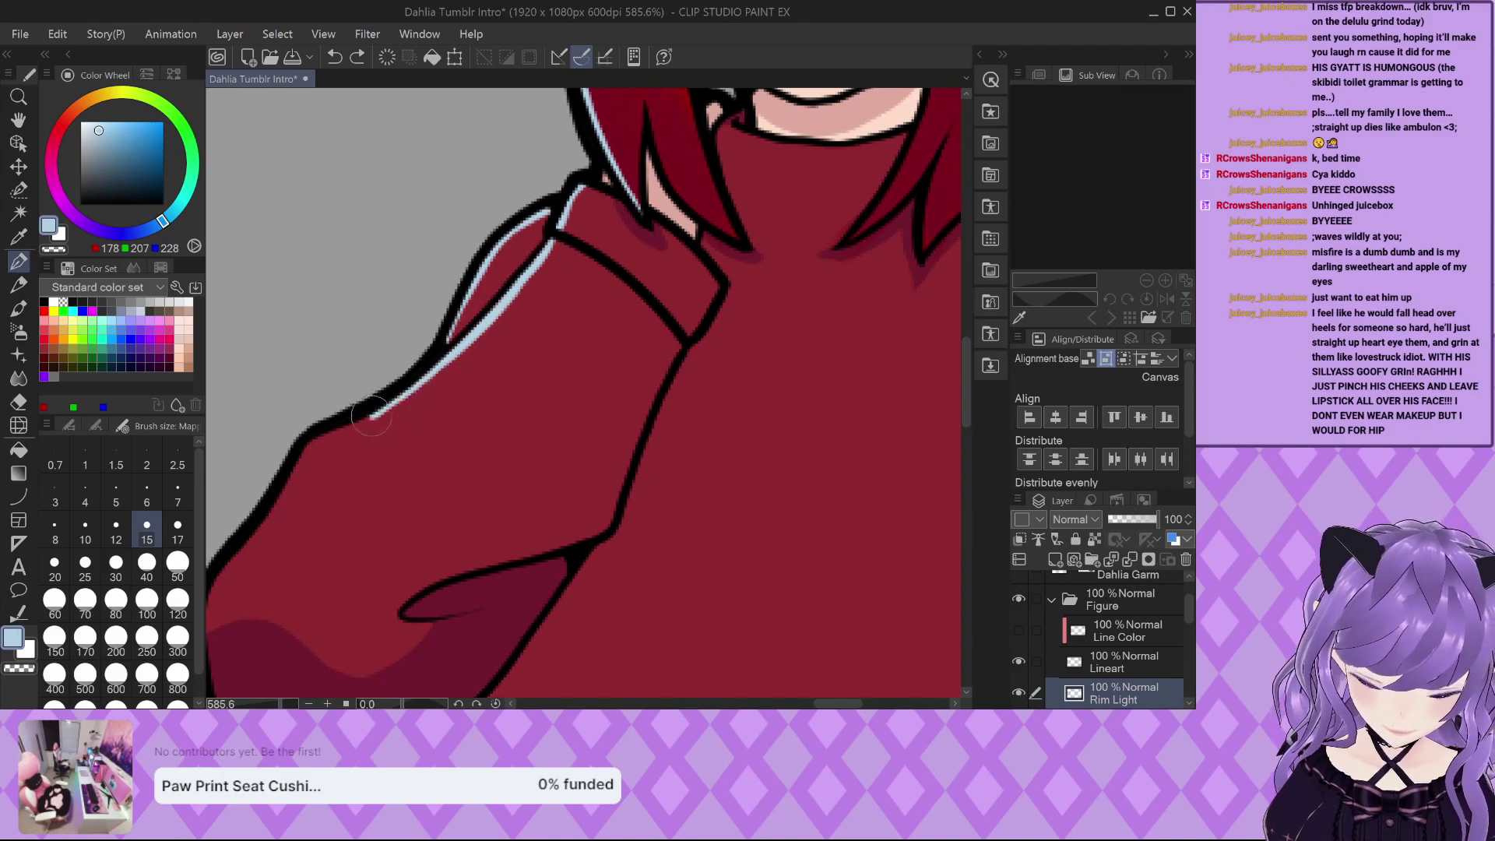
drag(371, 416, 309, 452)
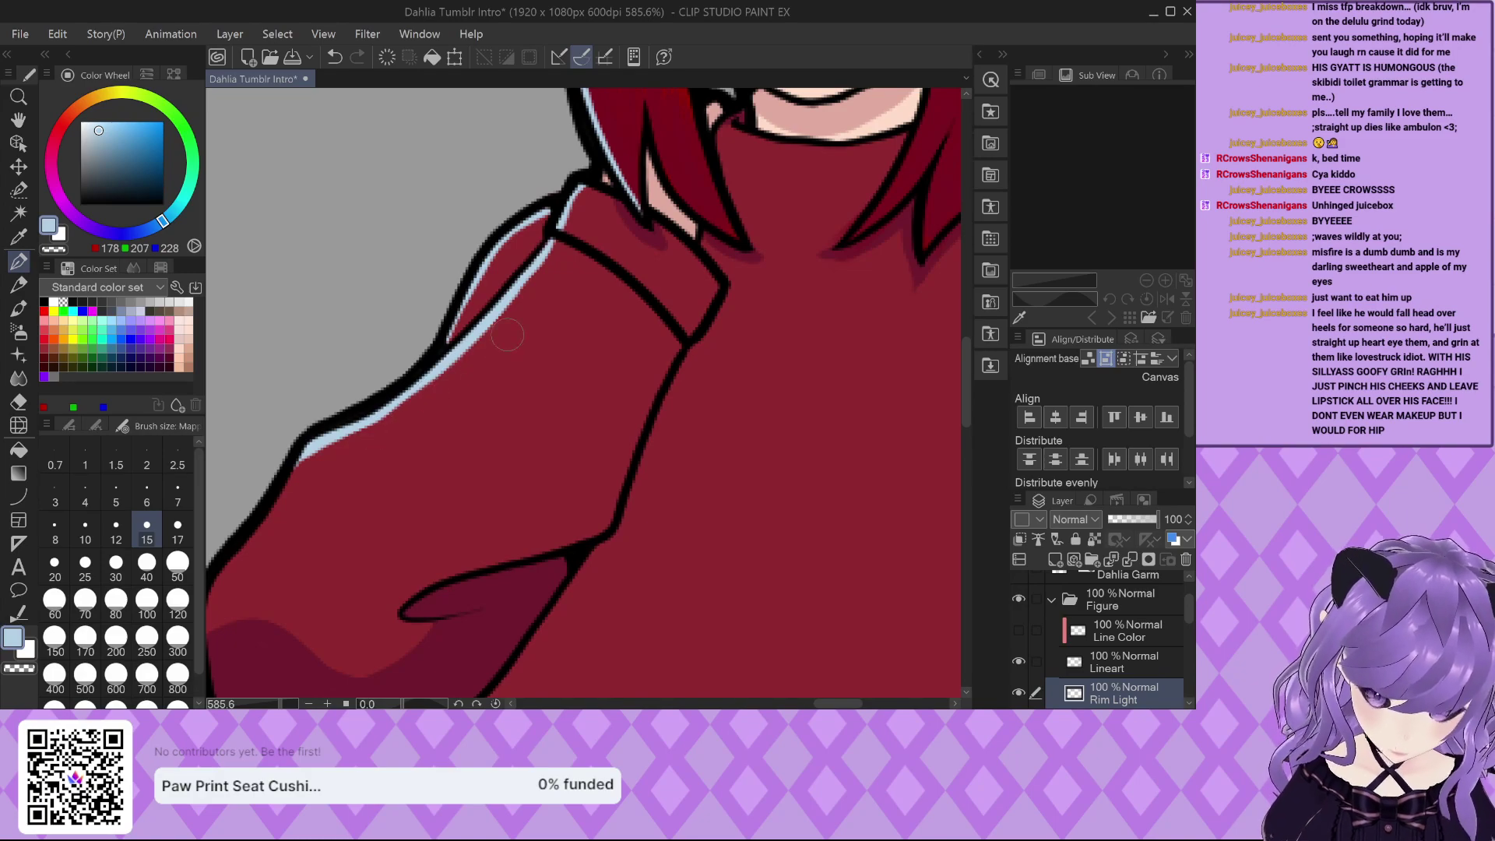
scroll(548, 248, up, 2)
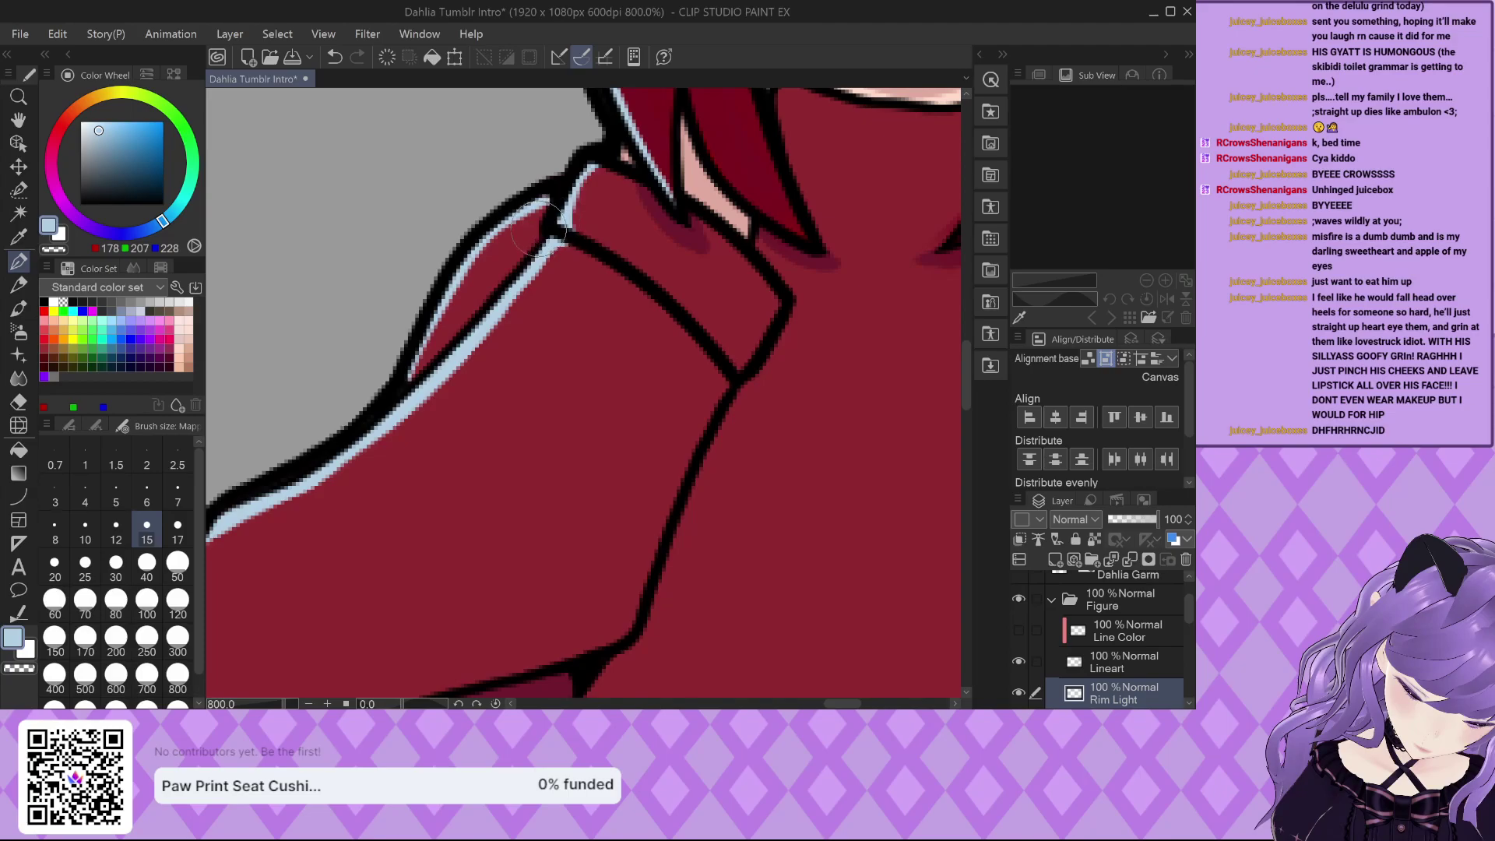
scroll(539, 232, down, 4)
scroll(432, 321, up, 2)
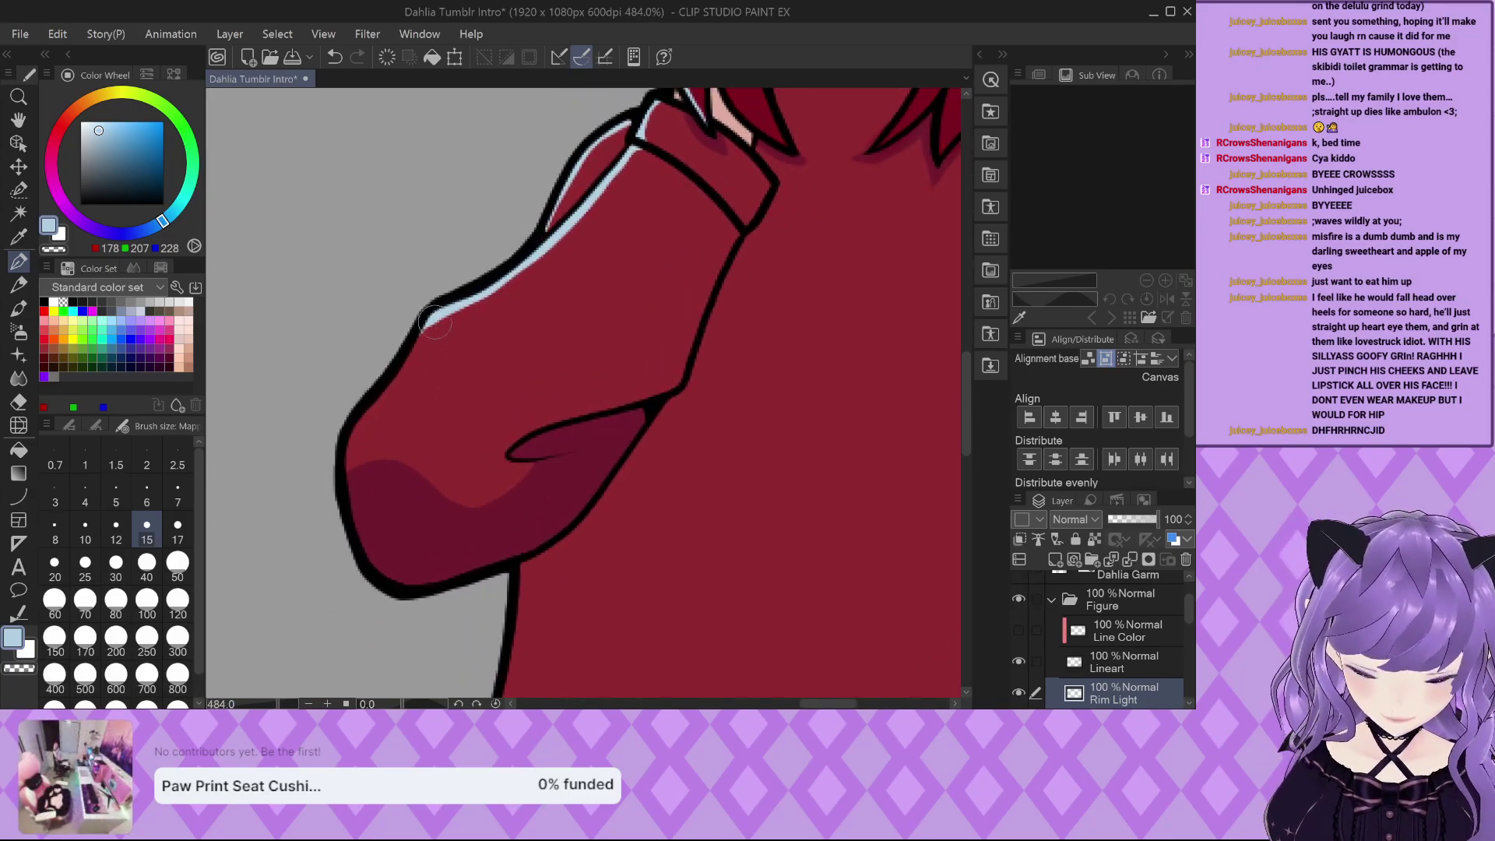
scroll(432, 319, down, 5)
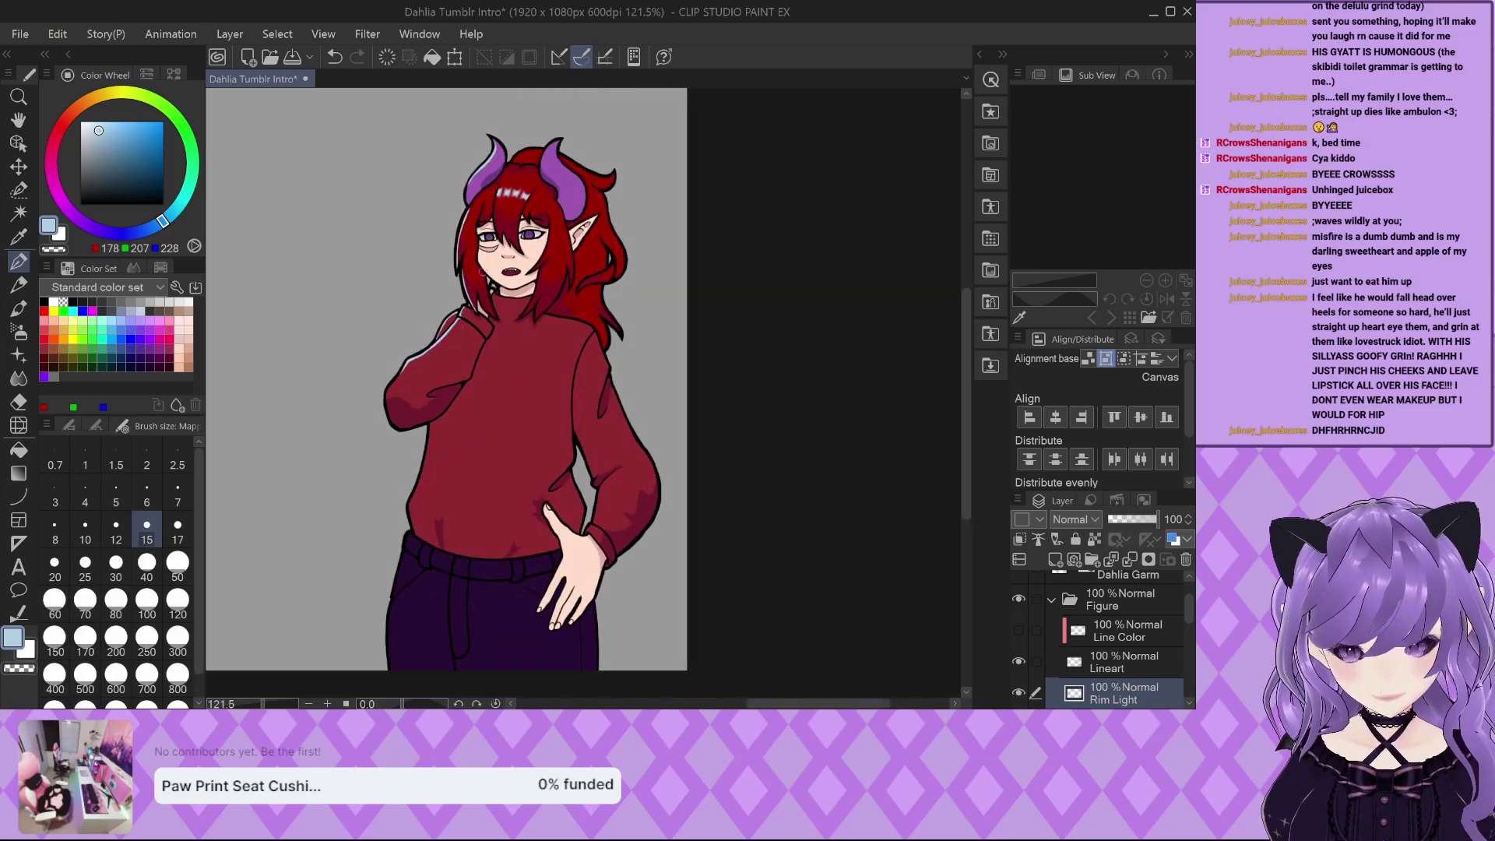
Add pale blue rim light along the top of the head and the horn's left edge.
scroll(514, 241, up, 3)
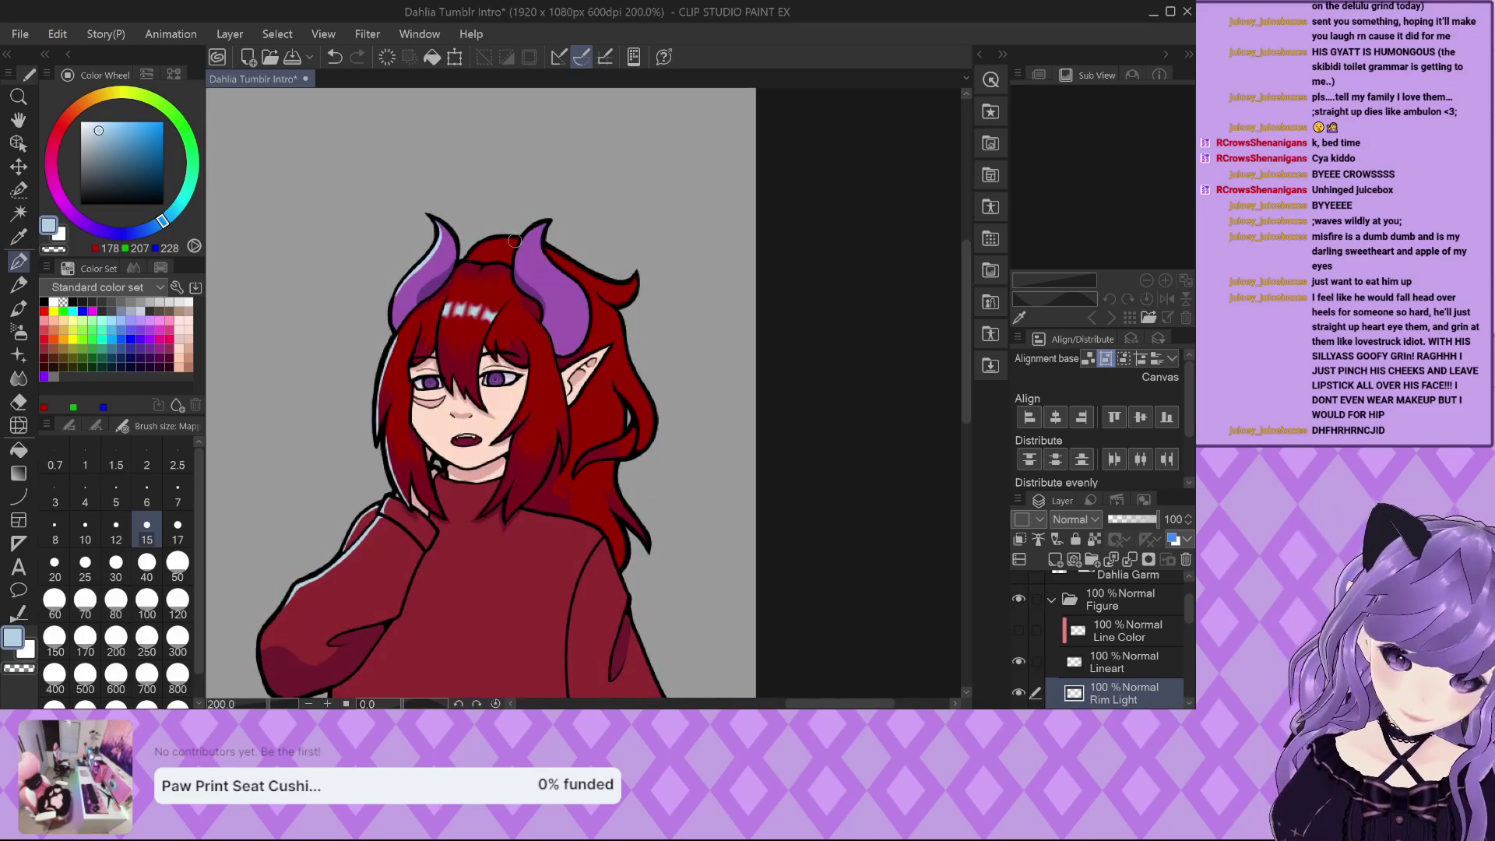
scroll(503, 236, up, 3)
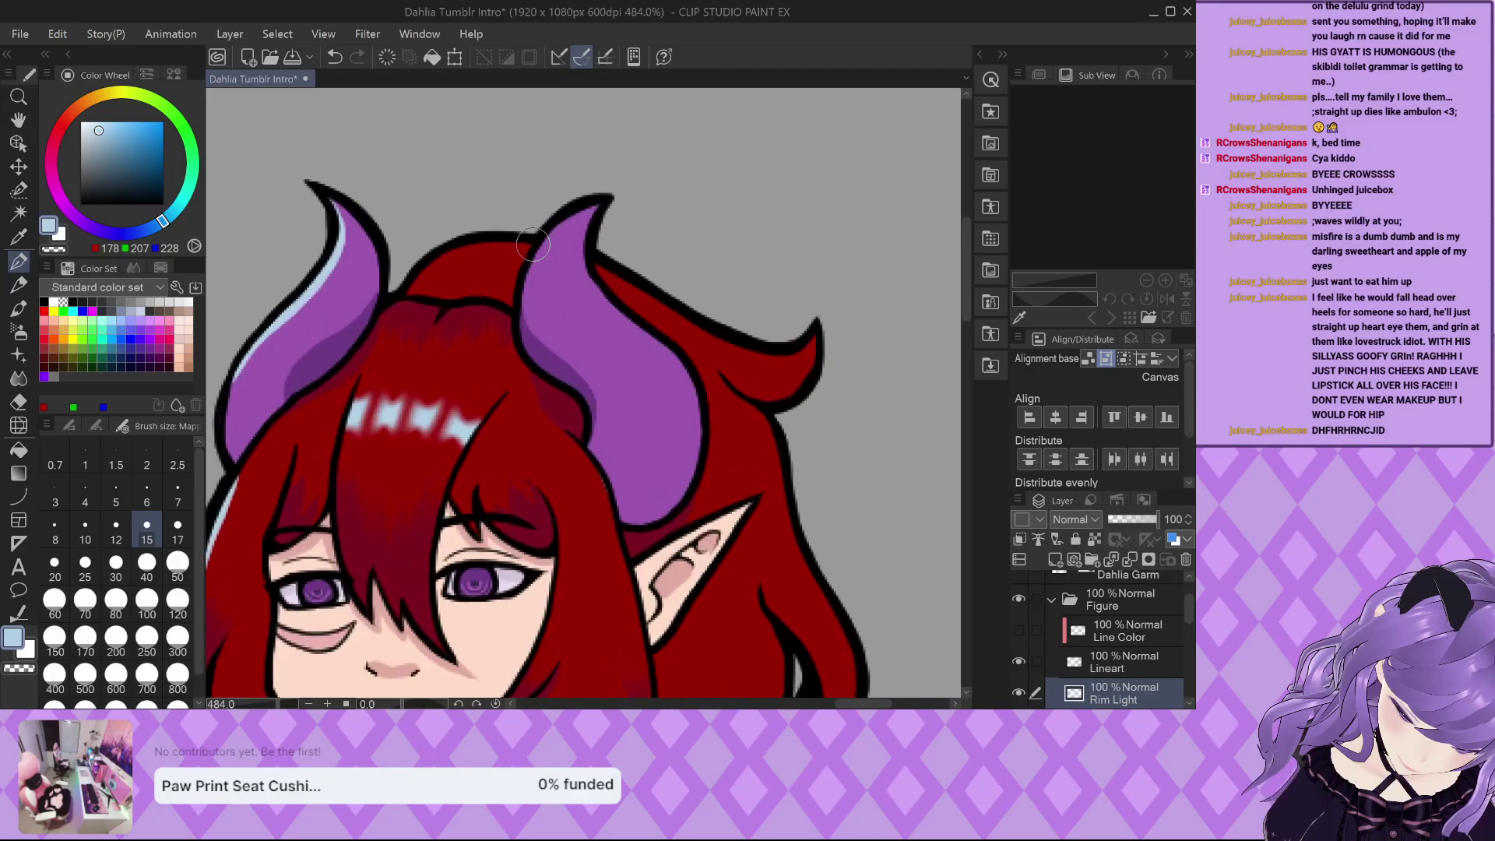
mouse_move(514, 242)
mouse_down()
mouse_move(444, 253)
mouse_move(390, 308)
mouse_up()
scroll(393, 307, up, 2)
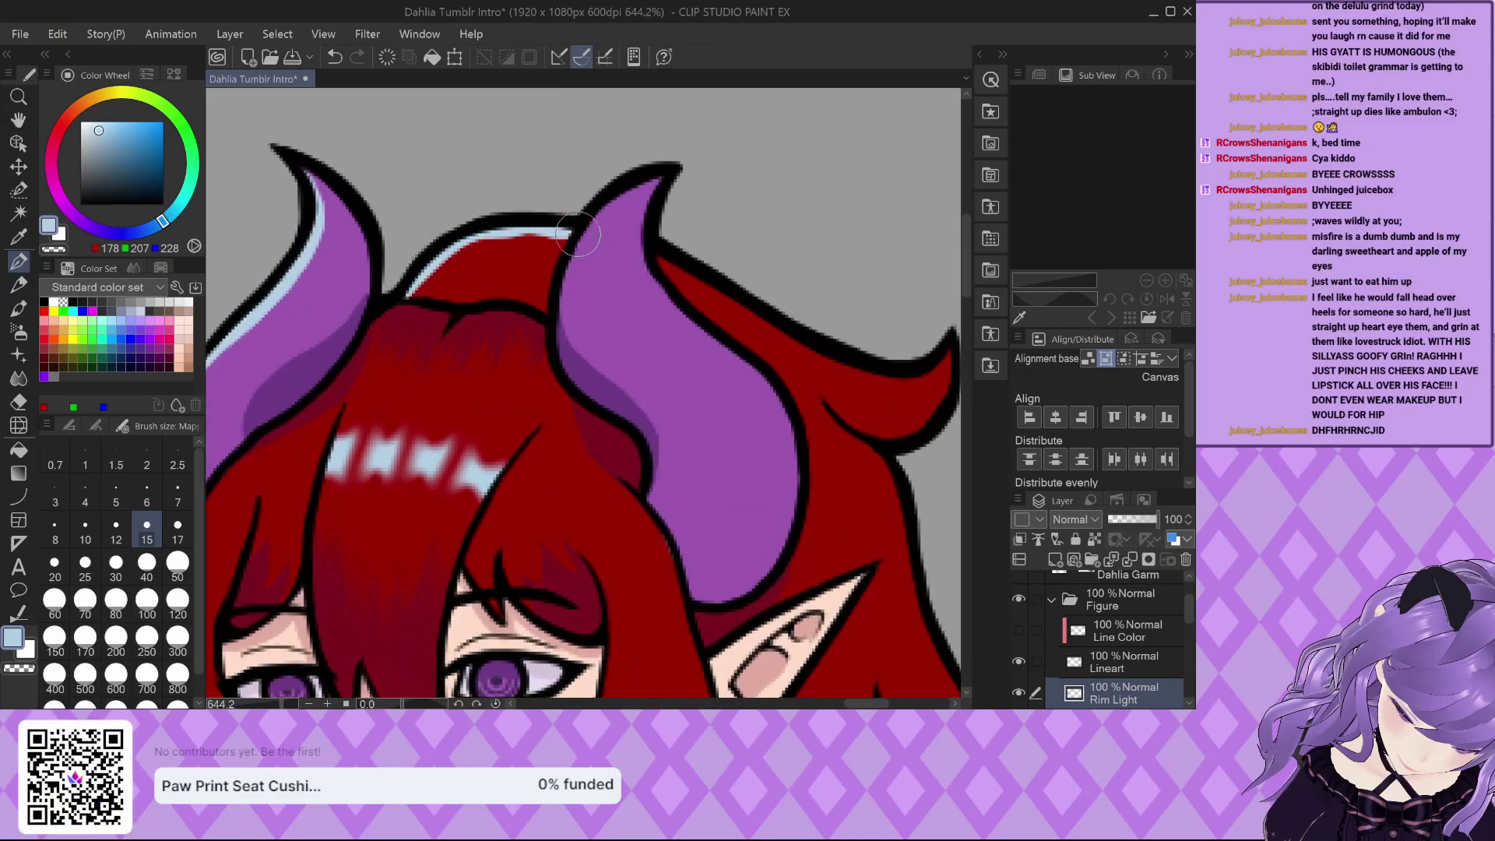
scroll(520, 241, up, 1)
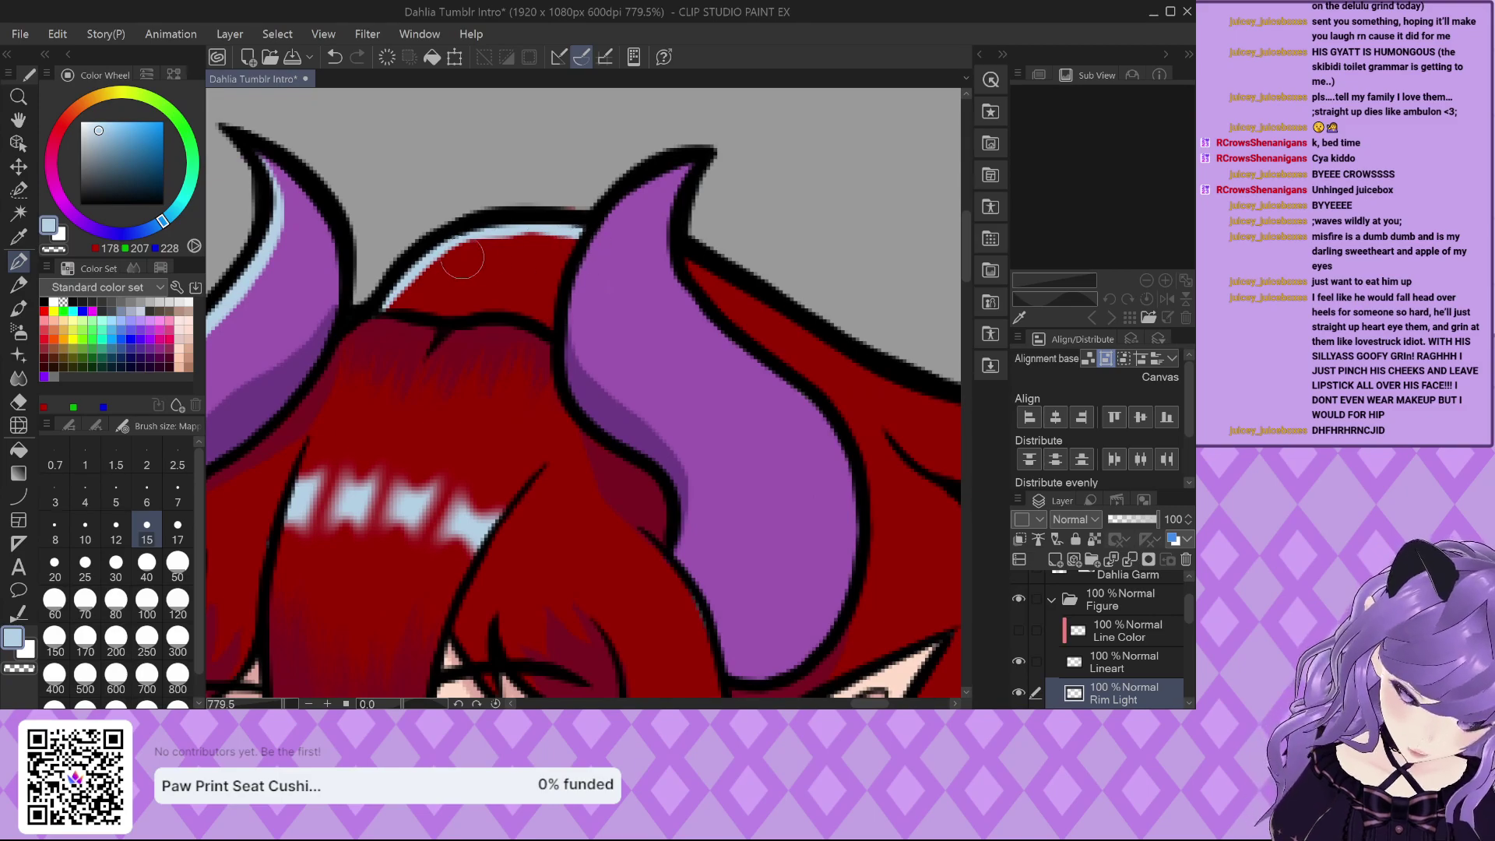
scroll(543, 282, down, 1)
drag(627, 218, 544, 284)
Brush a pale blue rim-light stroke along the hair edge by the left cheek, undoing the last segment.
scroll(639, 211, down, 8)
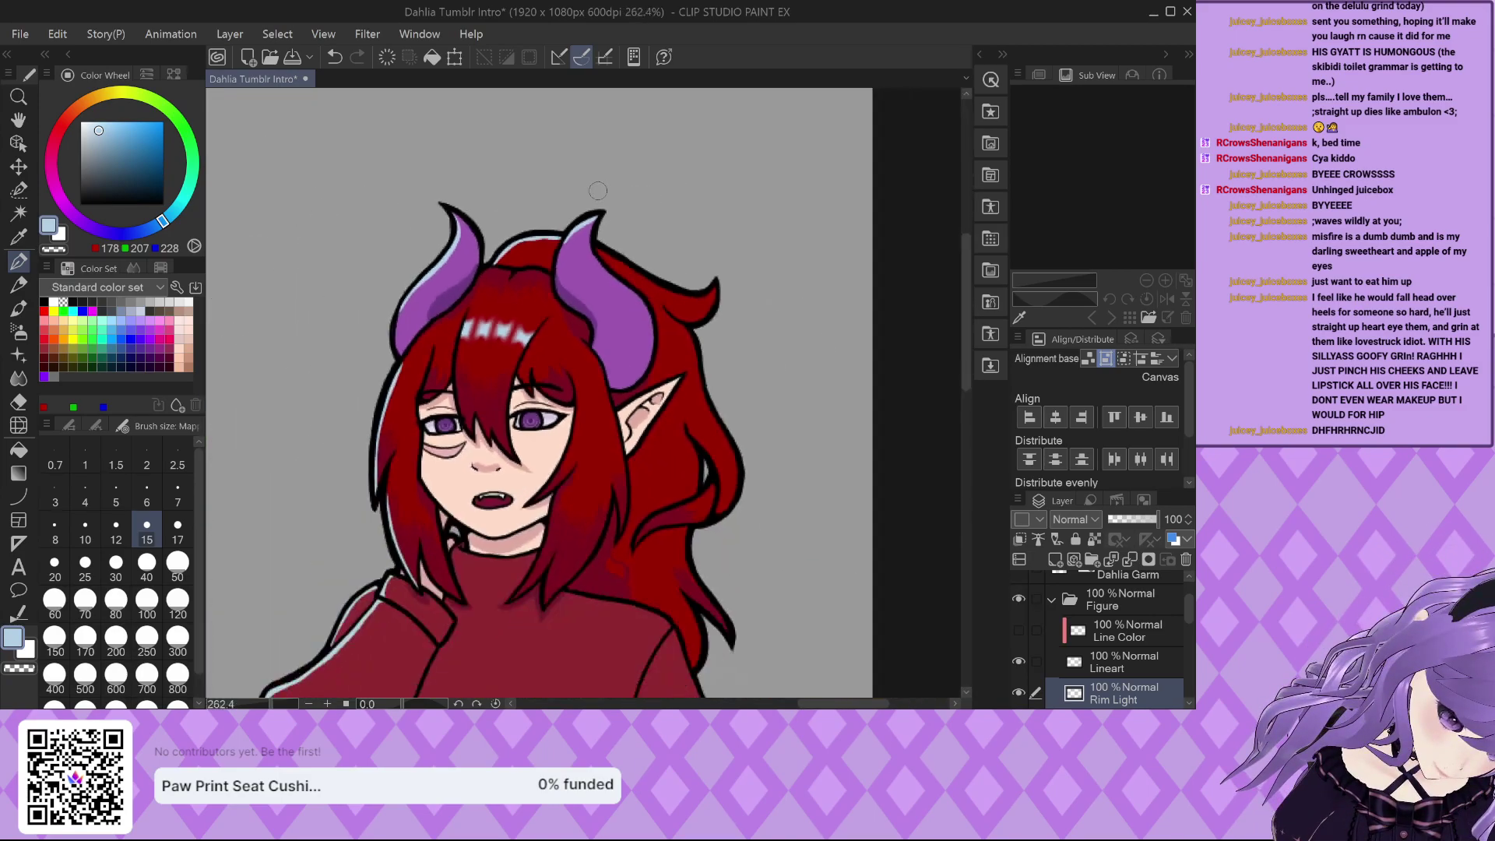
scroll(649, 247, down, 2)
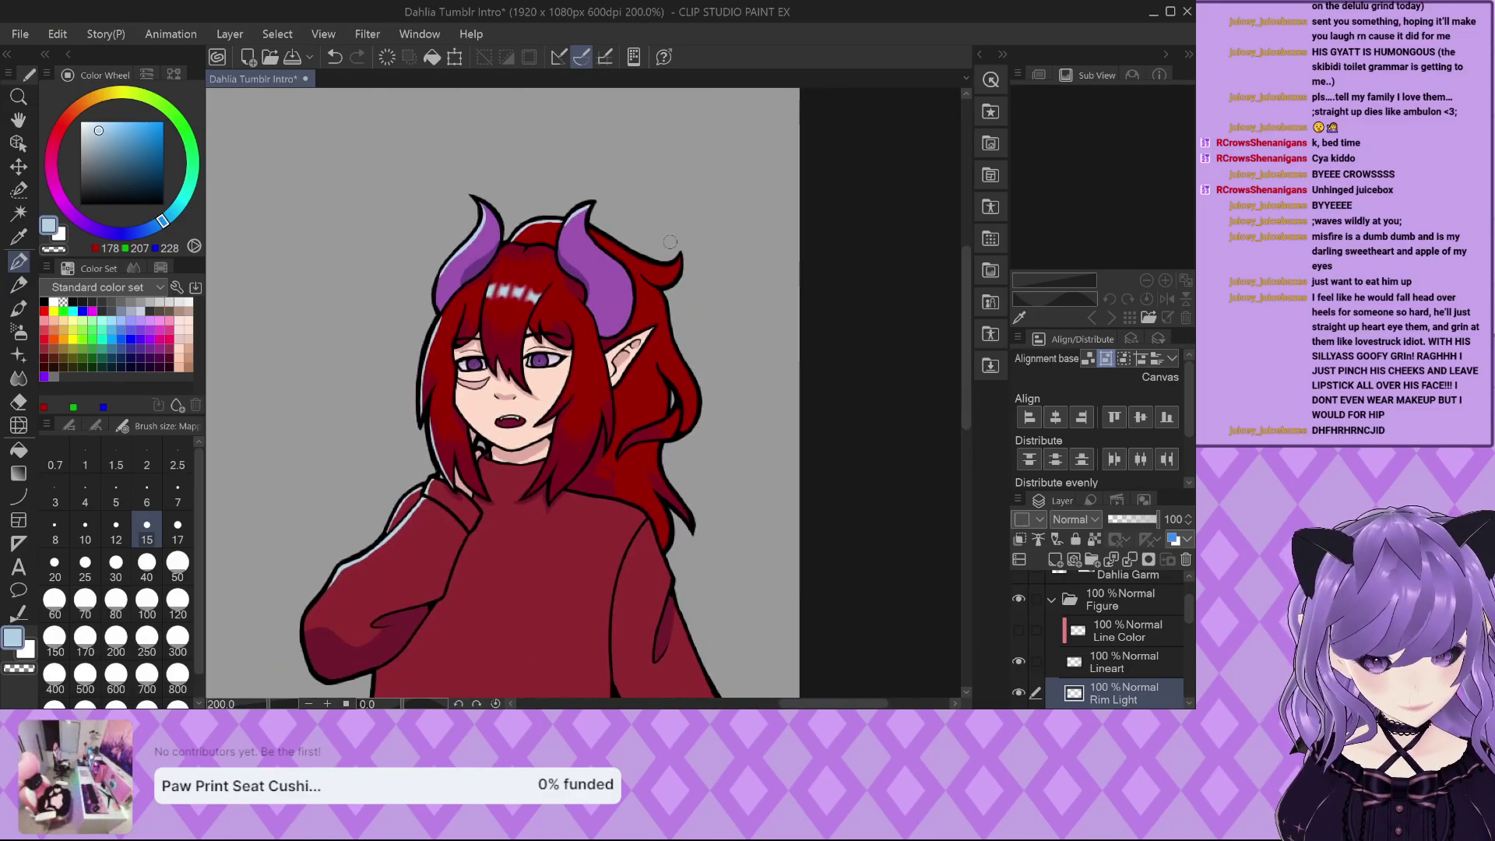
scroll(537, 353, up, 5)
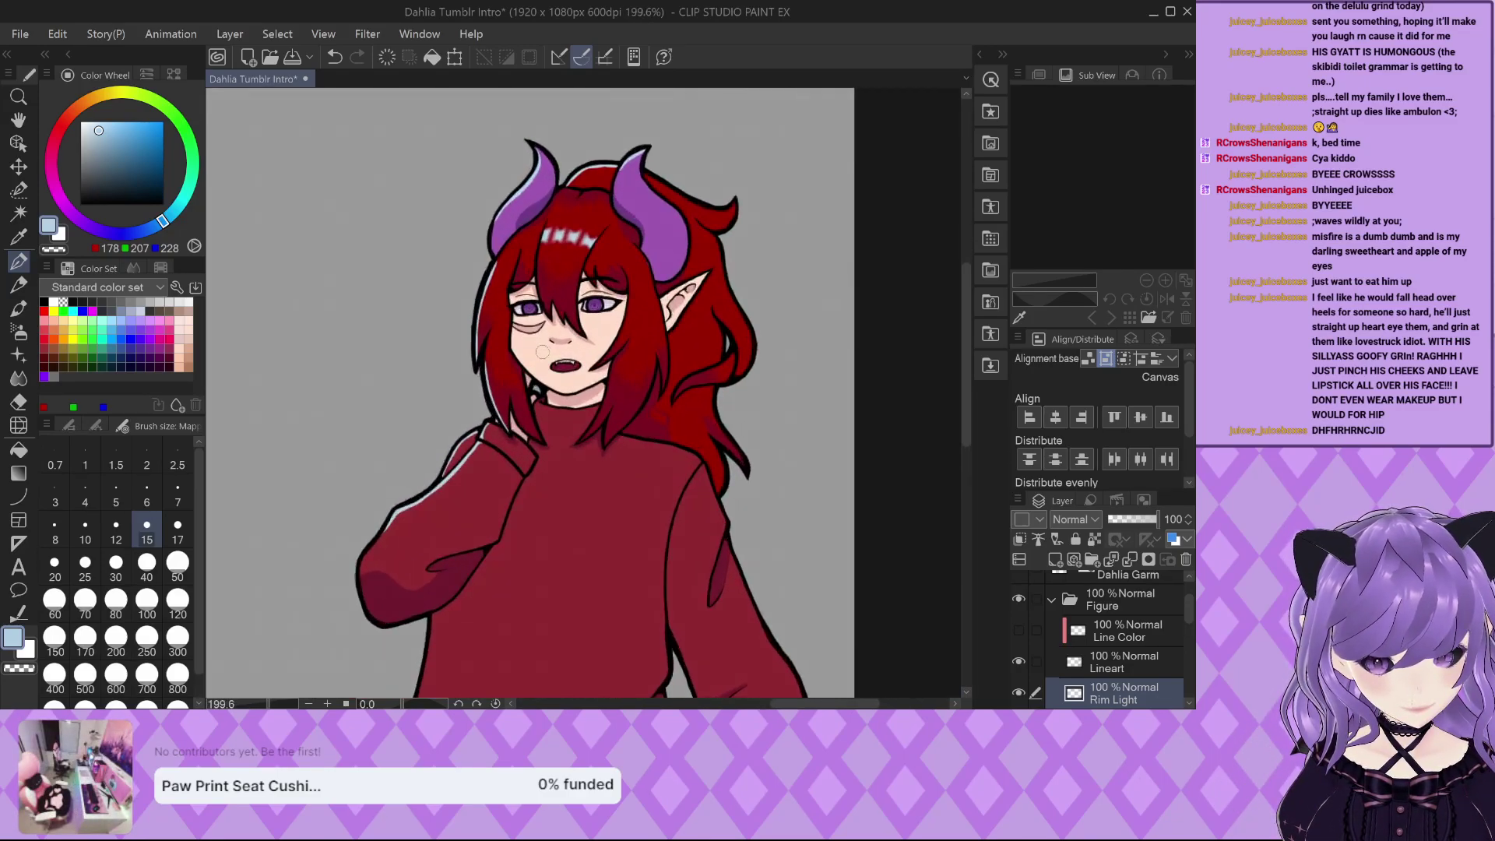
scroll(502, 350, up, 5)
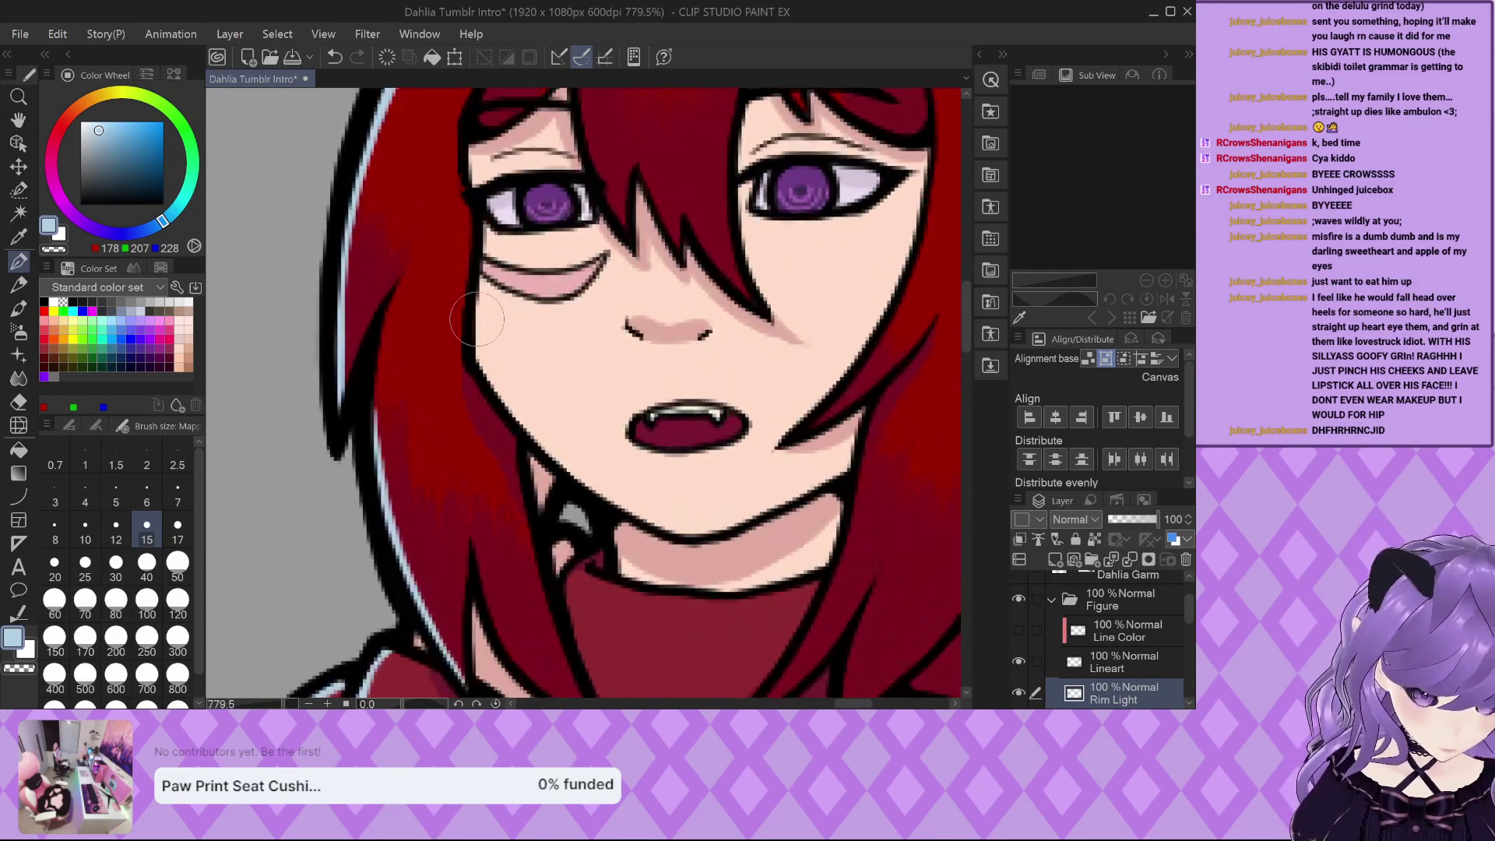
mouse_move(474, 329)
mouse_down()
mouse_move(513, 409)
mouse_move(476, 342)
mouse_move(494, 389)
mouse_move(474, 311)
mouse_move(517, 409)
mouse_move(582, 483)
mouse_up()
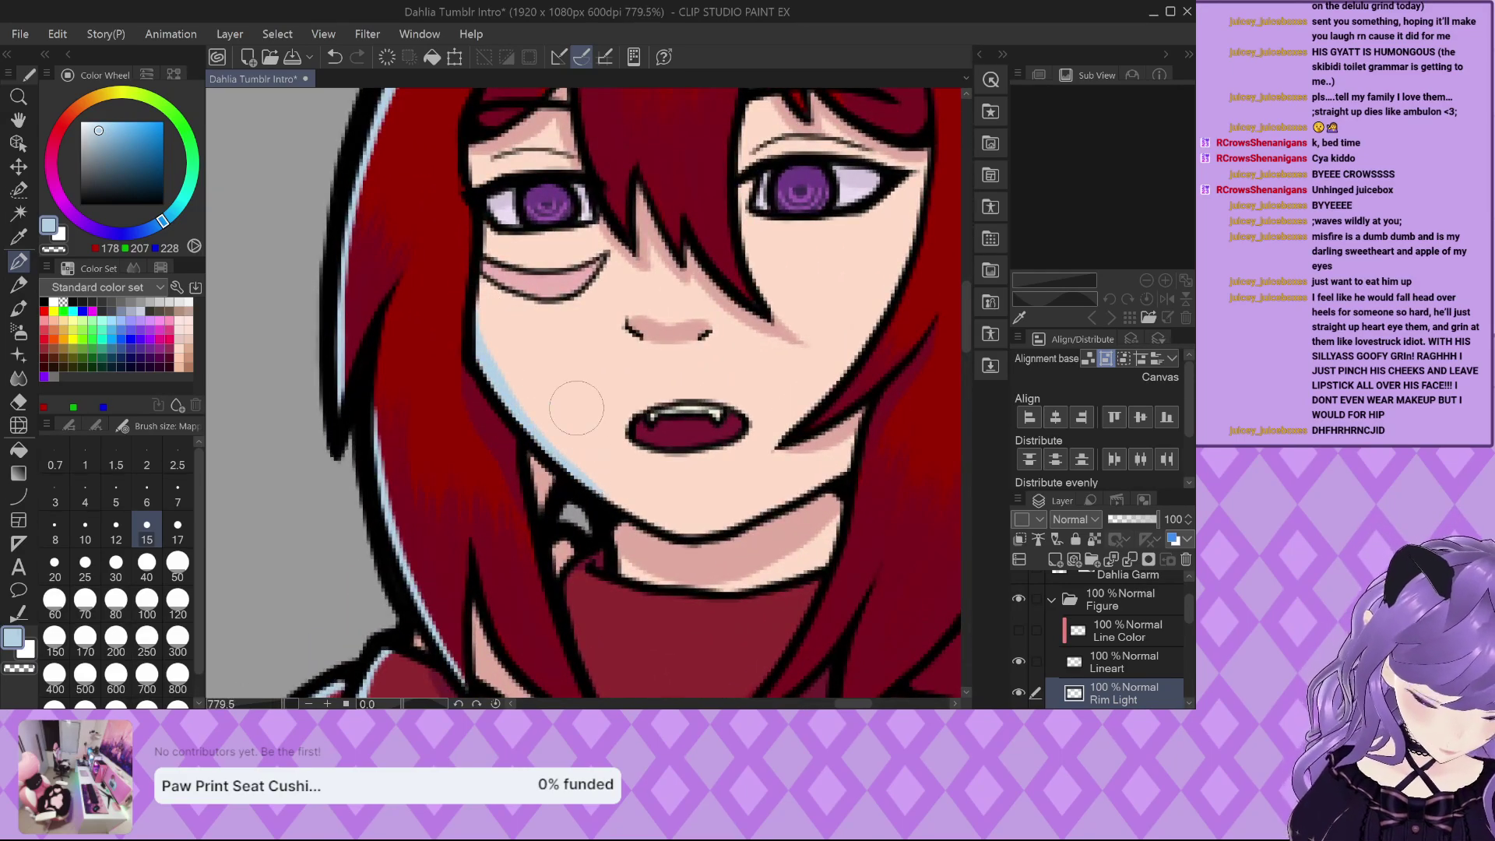
key(ctrl+z)
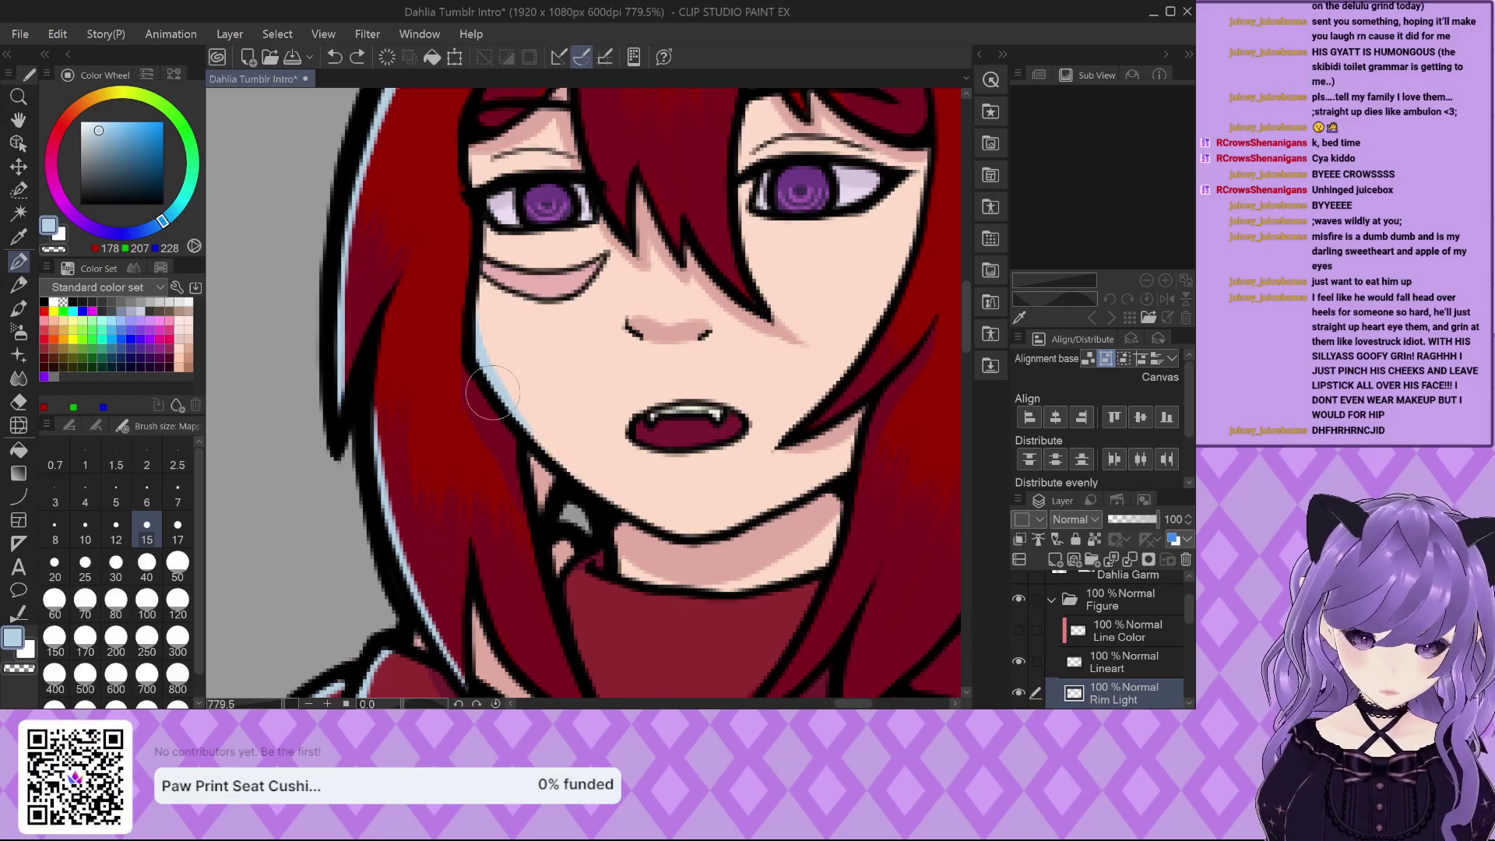
scroll(413, 335, down, 3)
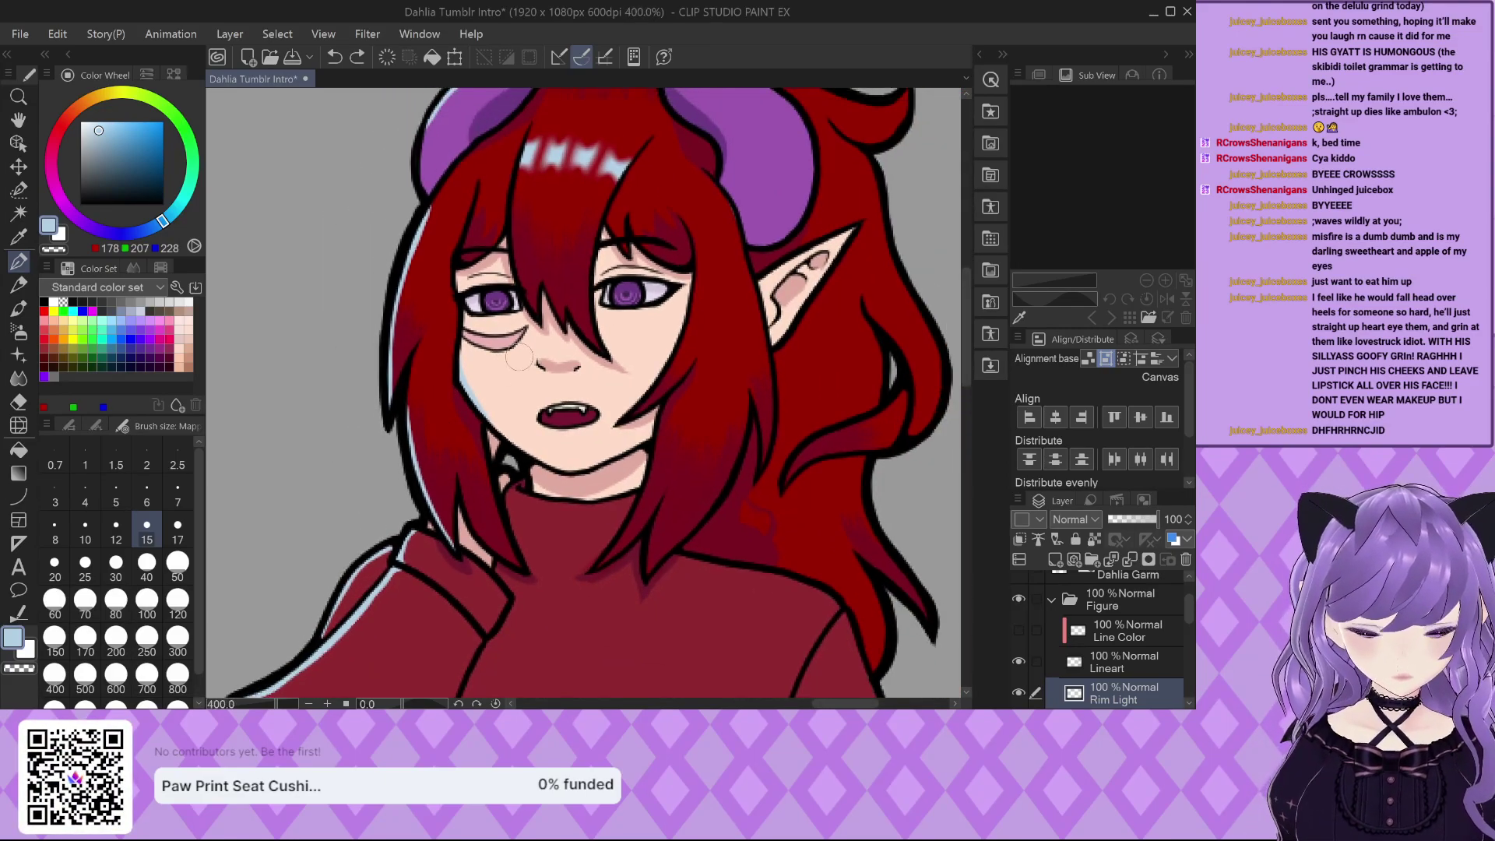
scroll(493, 293, down, 4)
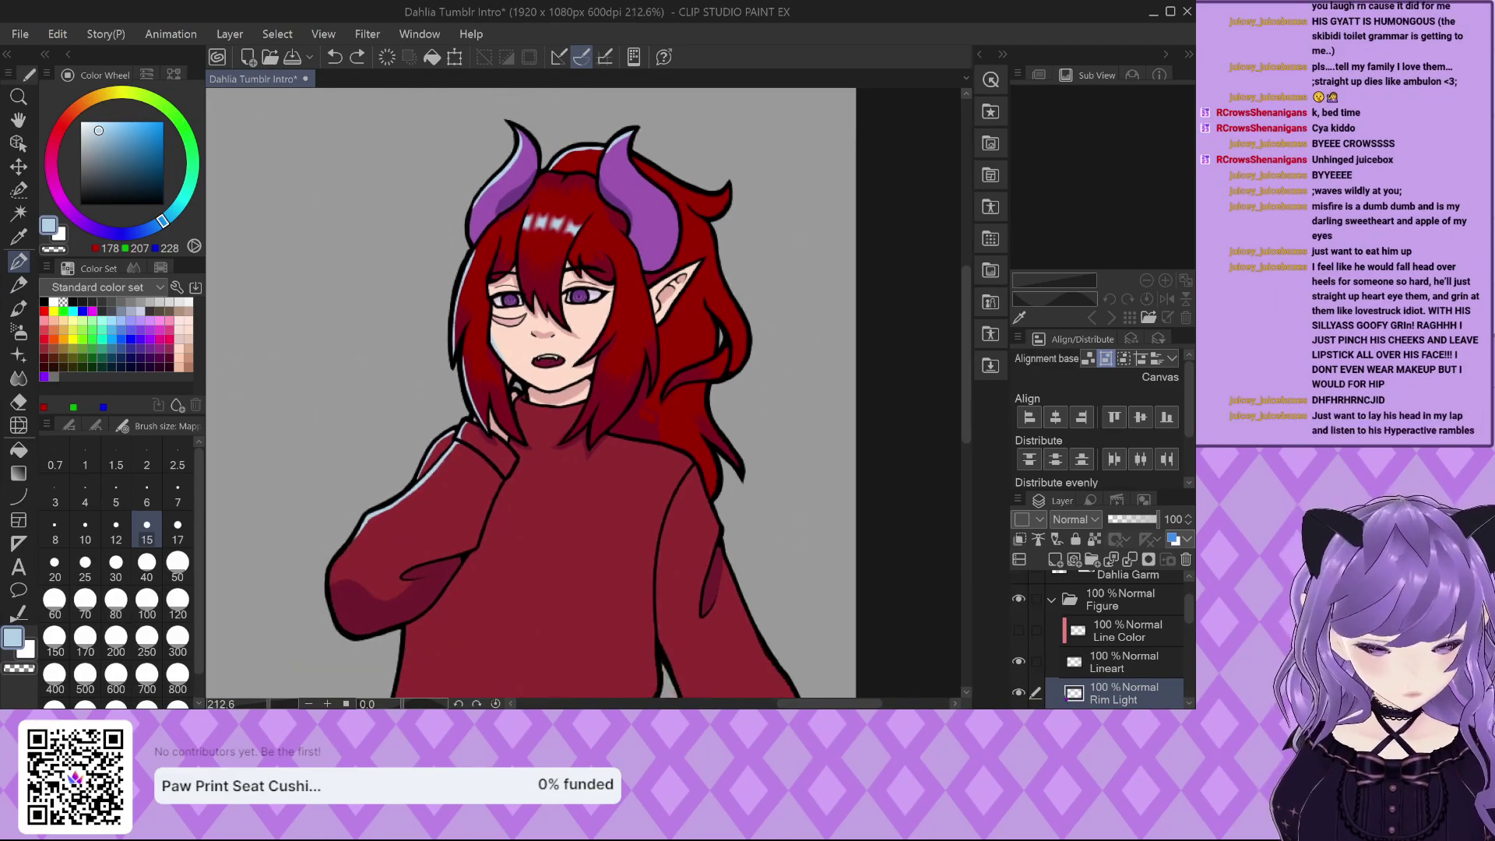
scroll(1093, 650, down, 2)
Make the Highlight layer the active painting layer.
click(1109, 650)
scroll(640, 230, up, 2)
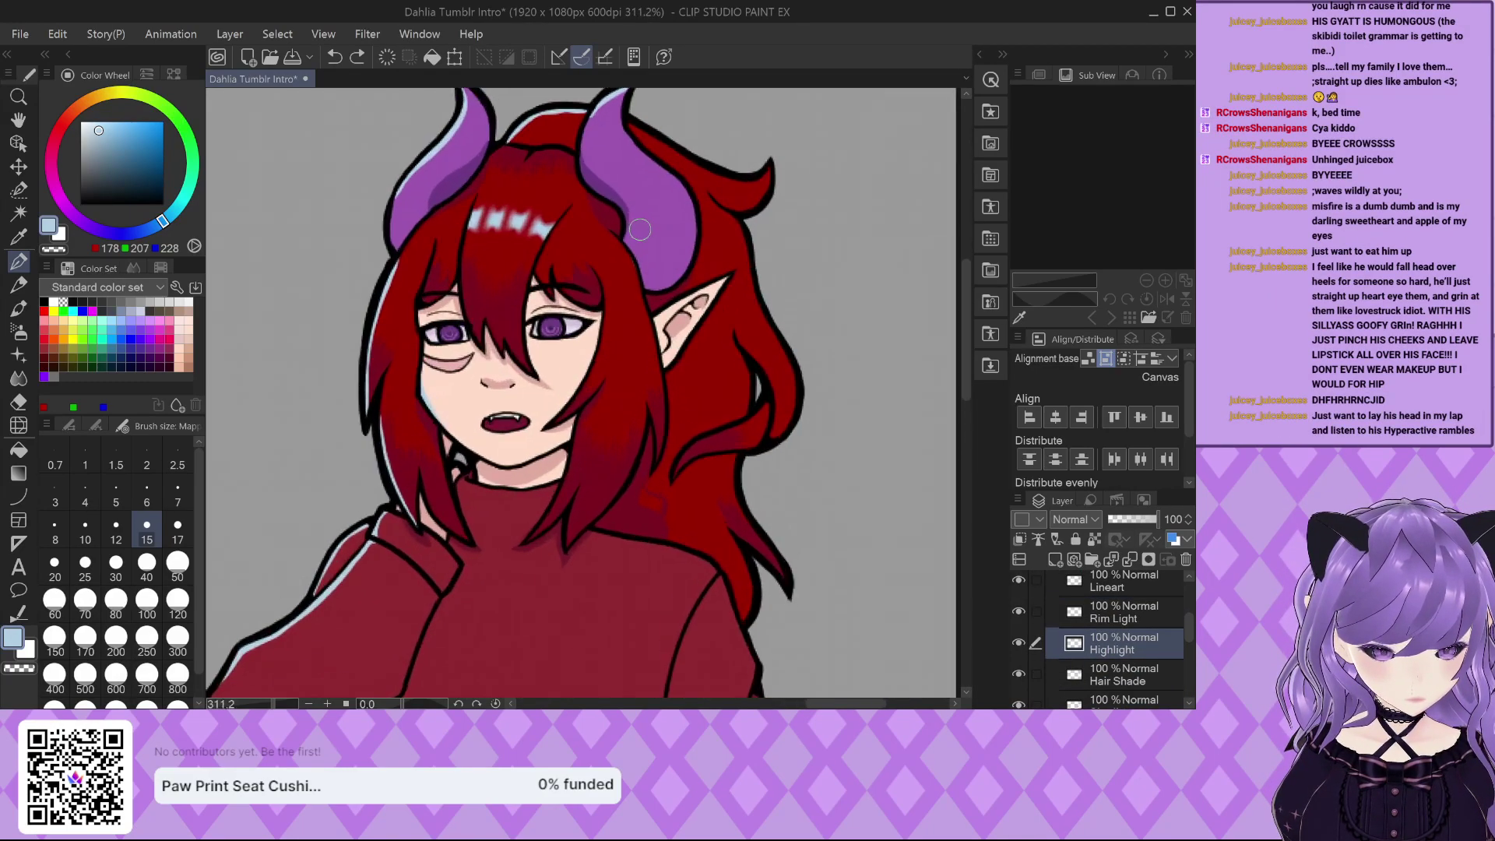
scroll(518, 280, up, 2)
scroll(518, 444, up, 3)
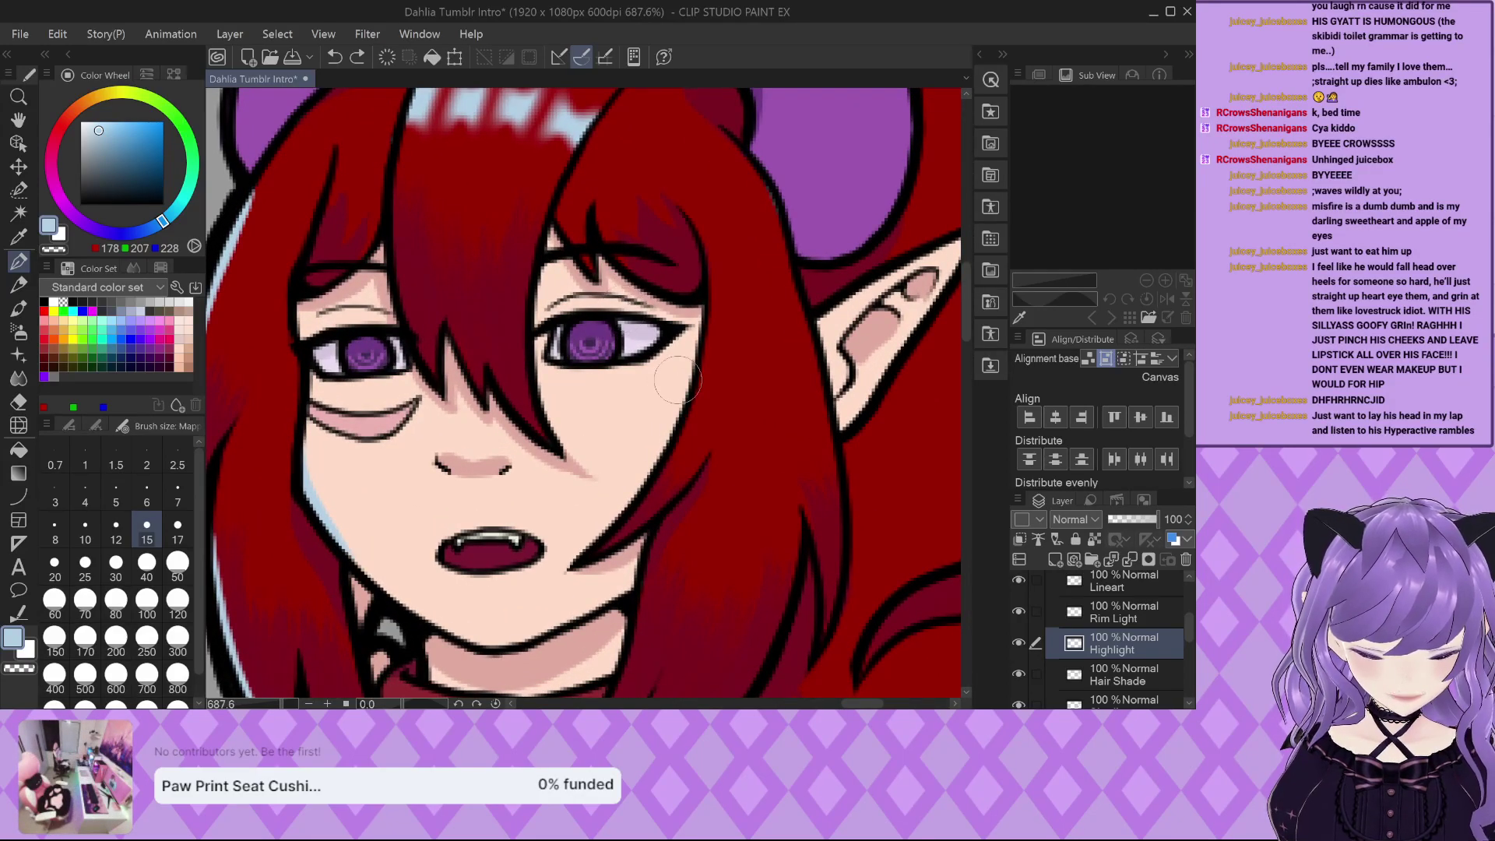
scroll(678, 380, up, 3)
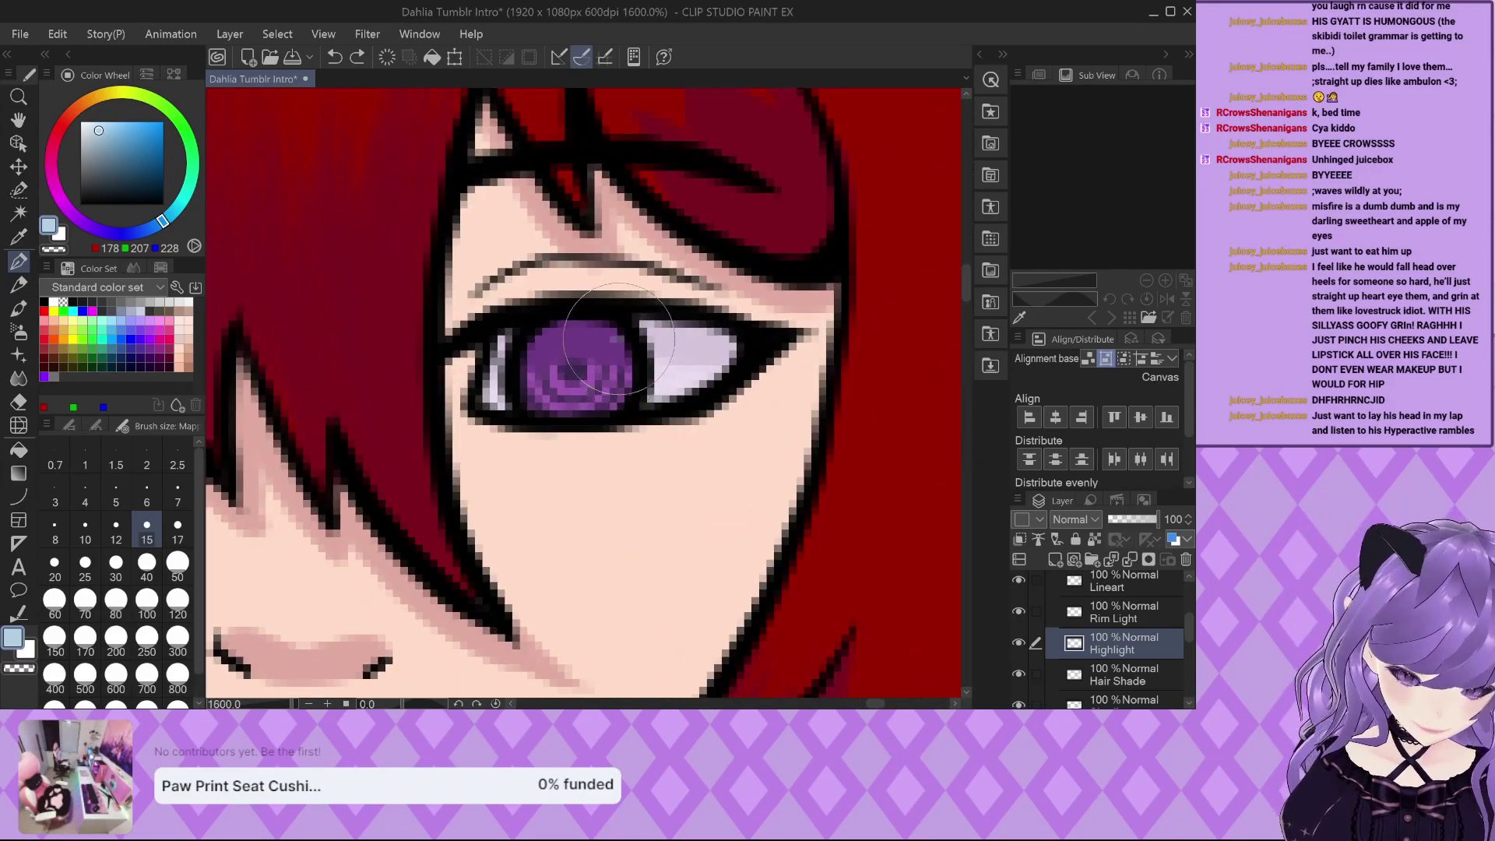
Try light-blue highlights in the pupil and along both iris bottoms, then undo them.
click(619, 336)
scroll(610, 356, down, 1)
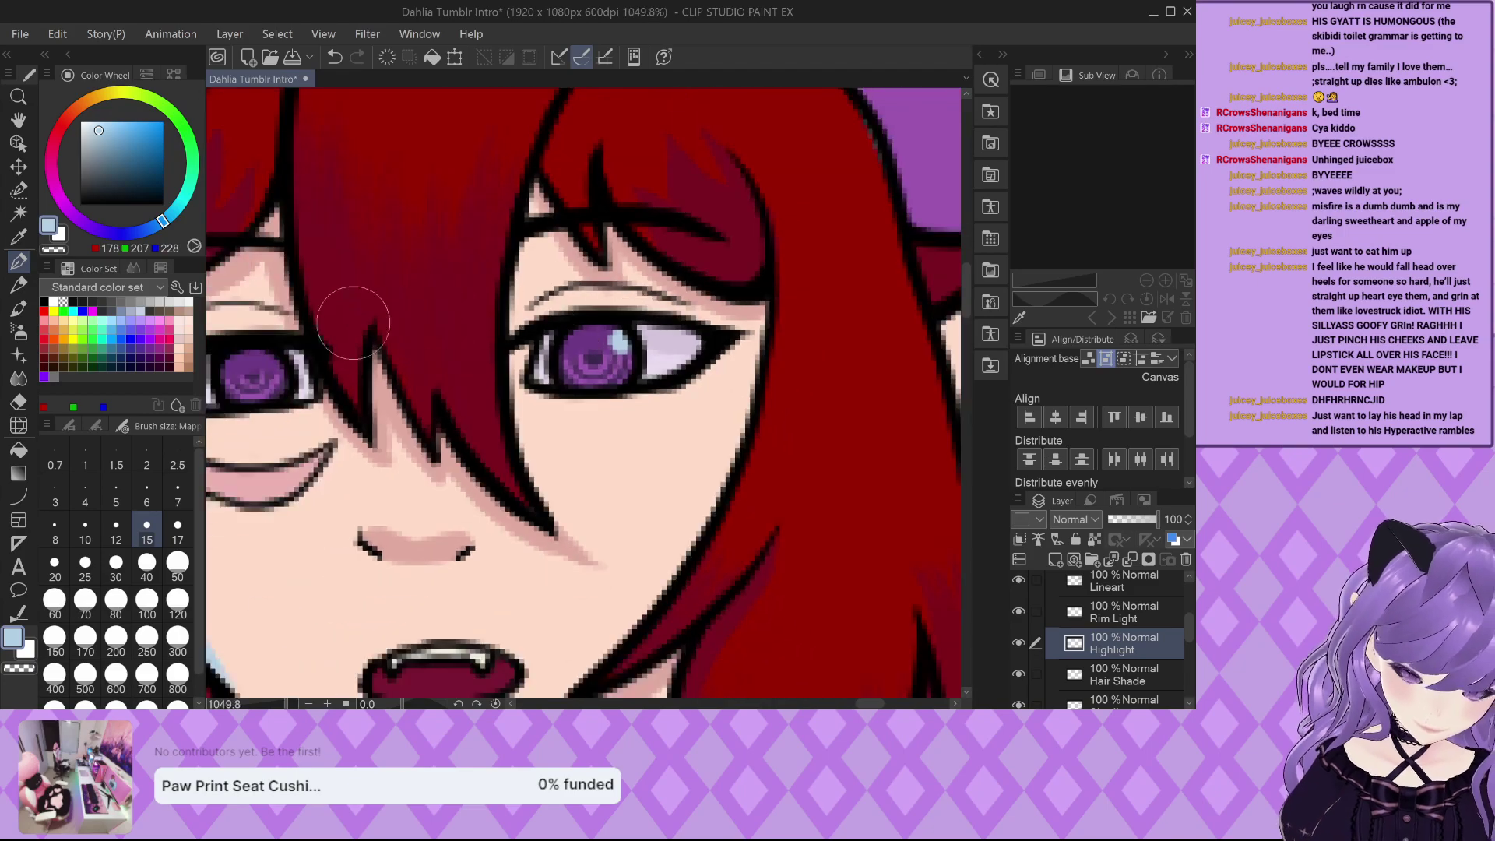
scroll(582, 382, up, 1)
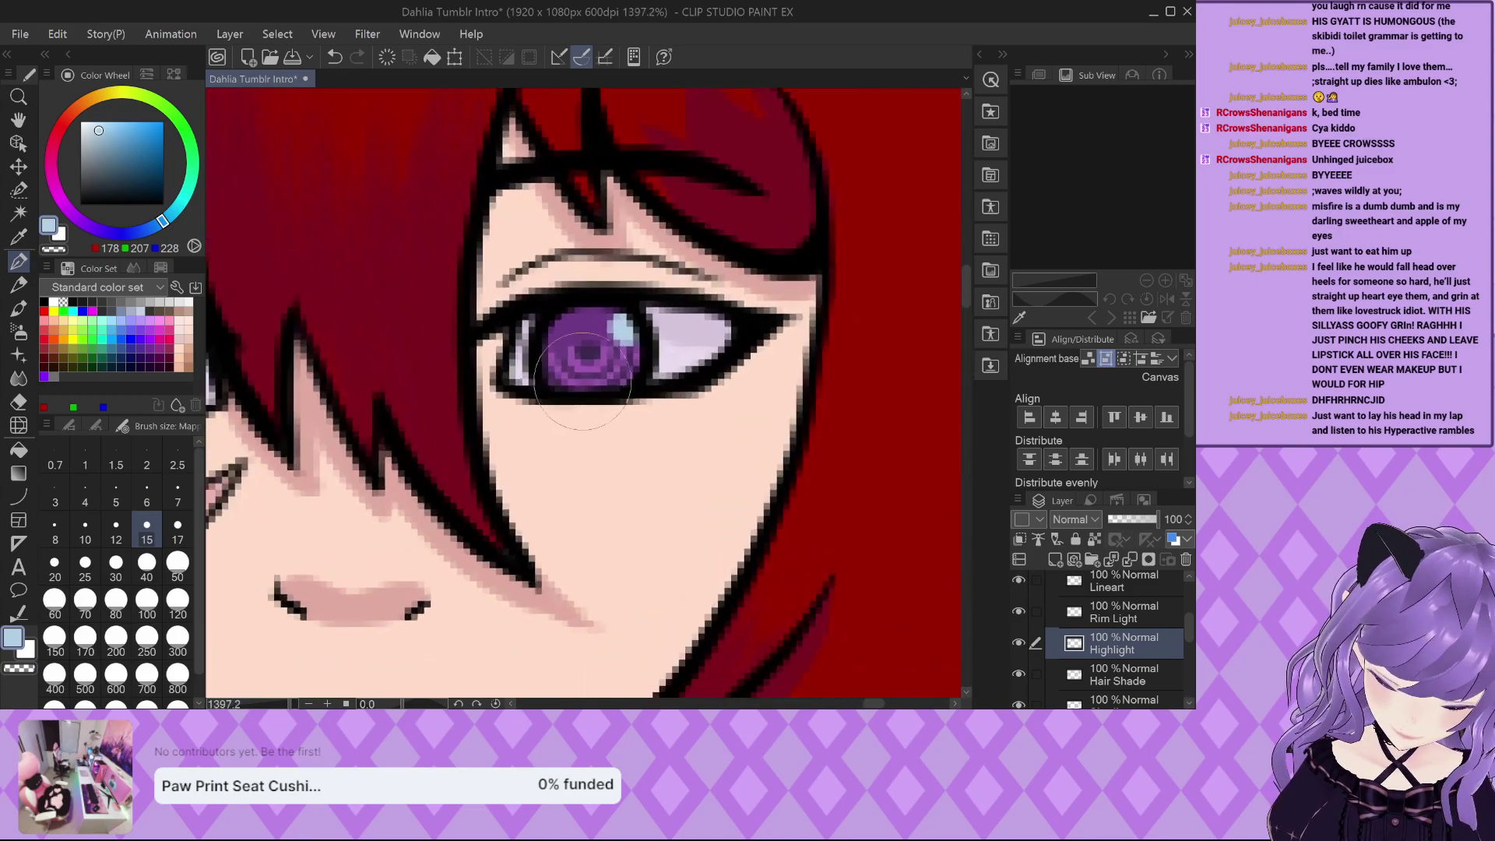
mouse_move(571, 385)
mouse_down()
mouse_move(575, 372)
mouse_move(596, 385)
mouse_up()
scroll(615, 358, down, 1)
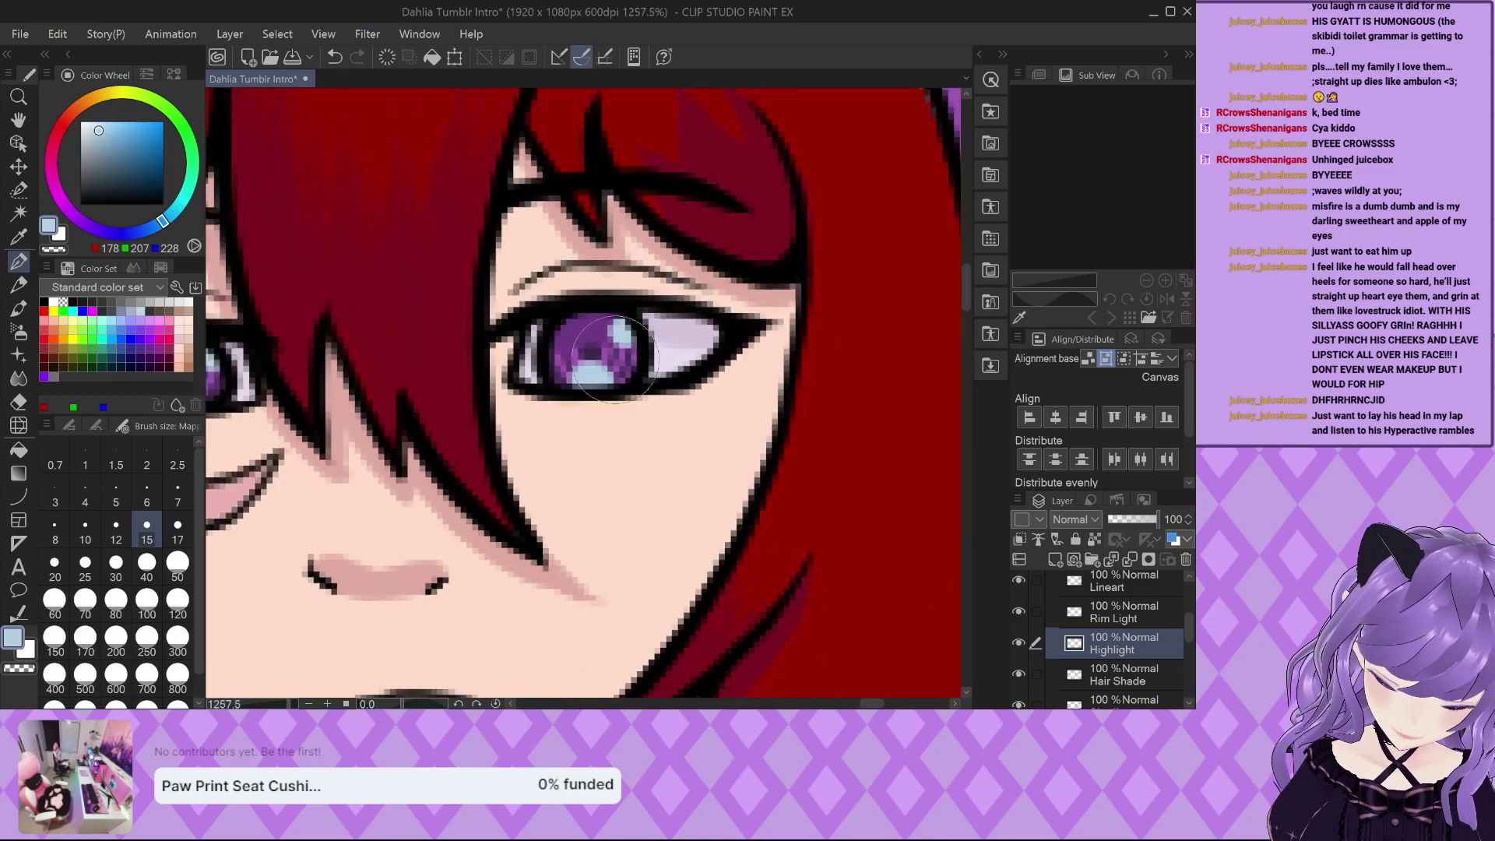
scroll(619, 357, down, 4)
scroll(348, 372, up, 5)
drag(325, 383, 352, 390)
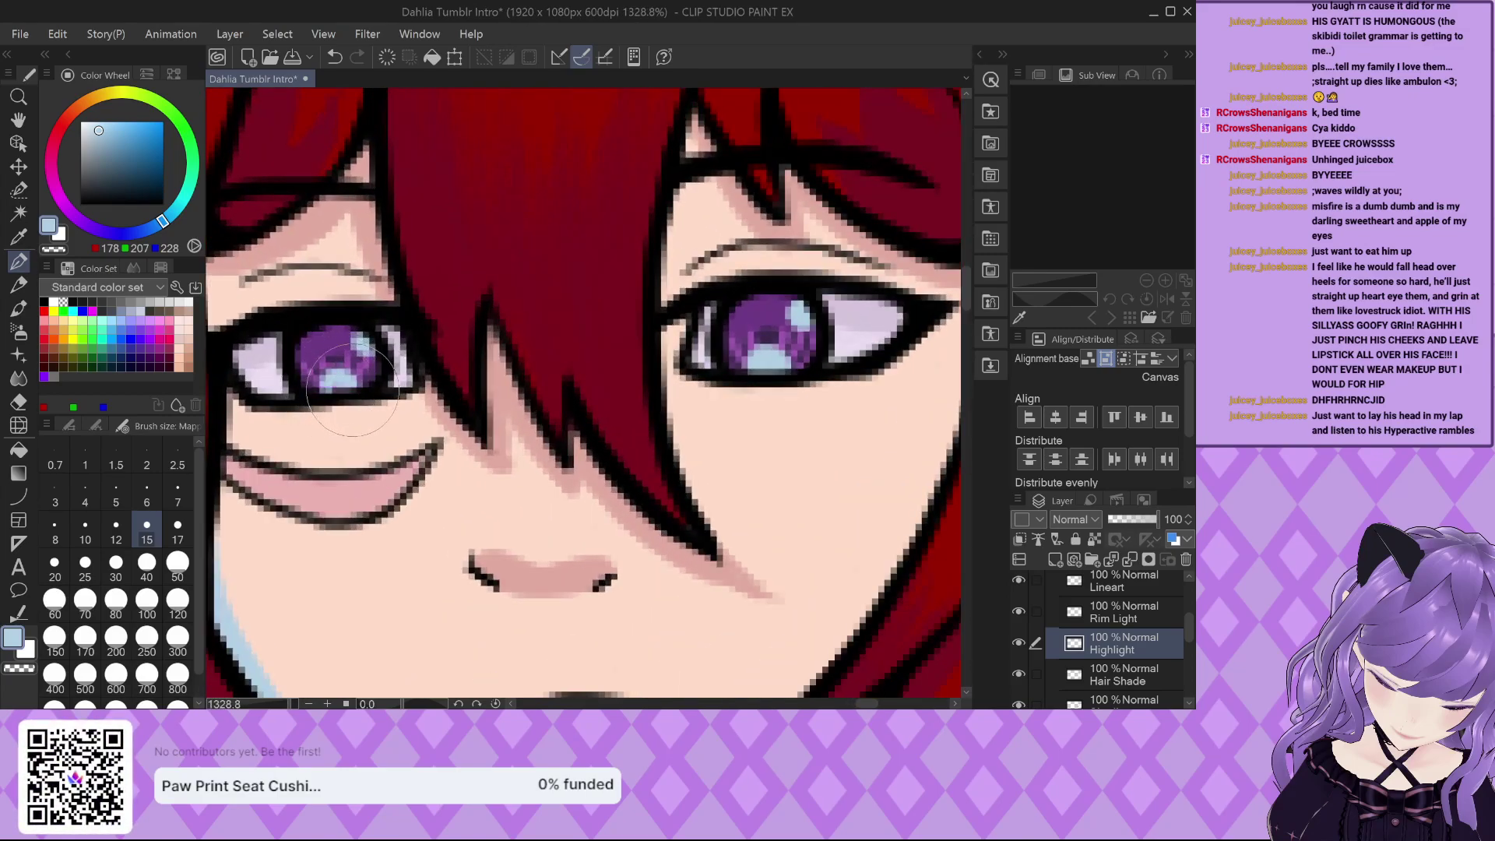
scroll(352, 389, down, 6)
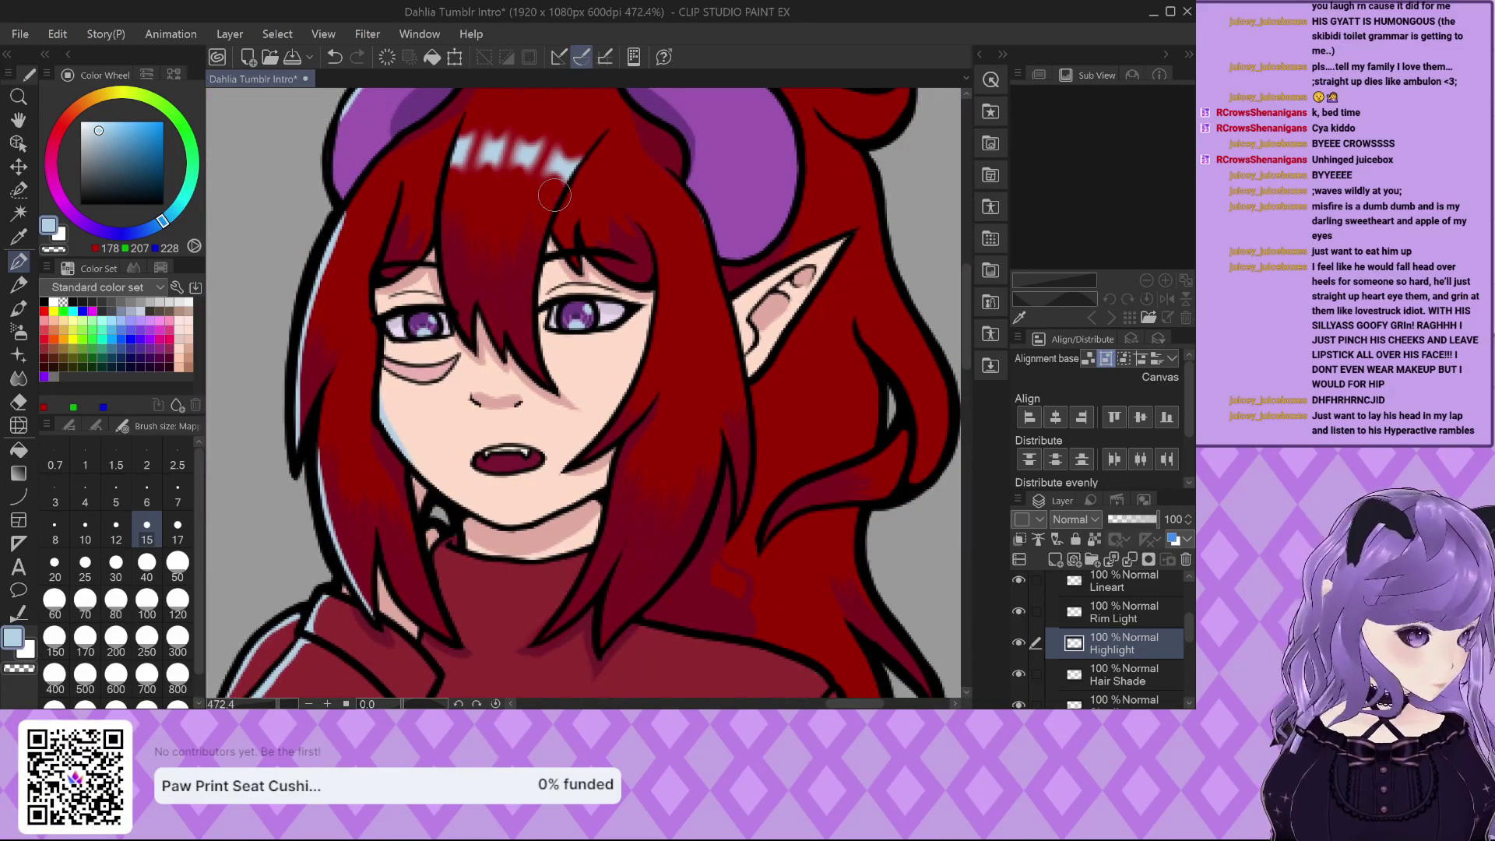
key(ctrl+z)
key(ctrl+z)
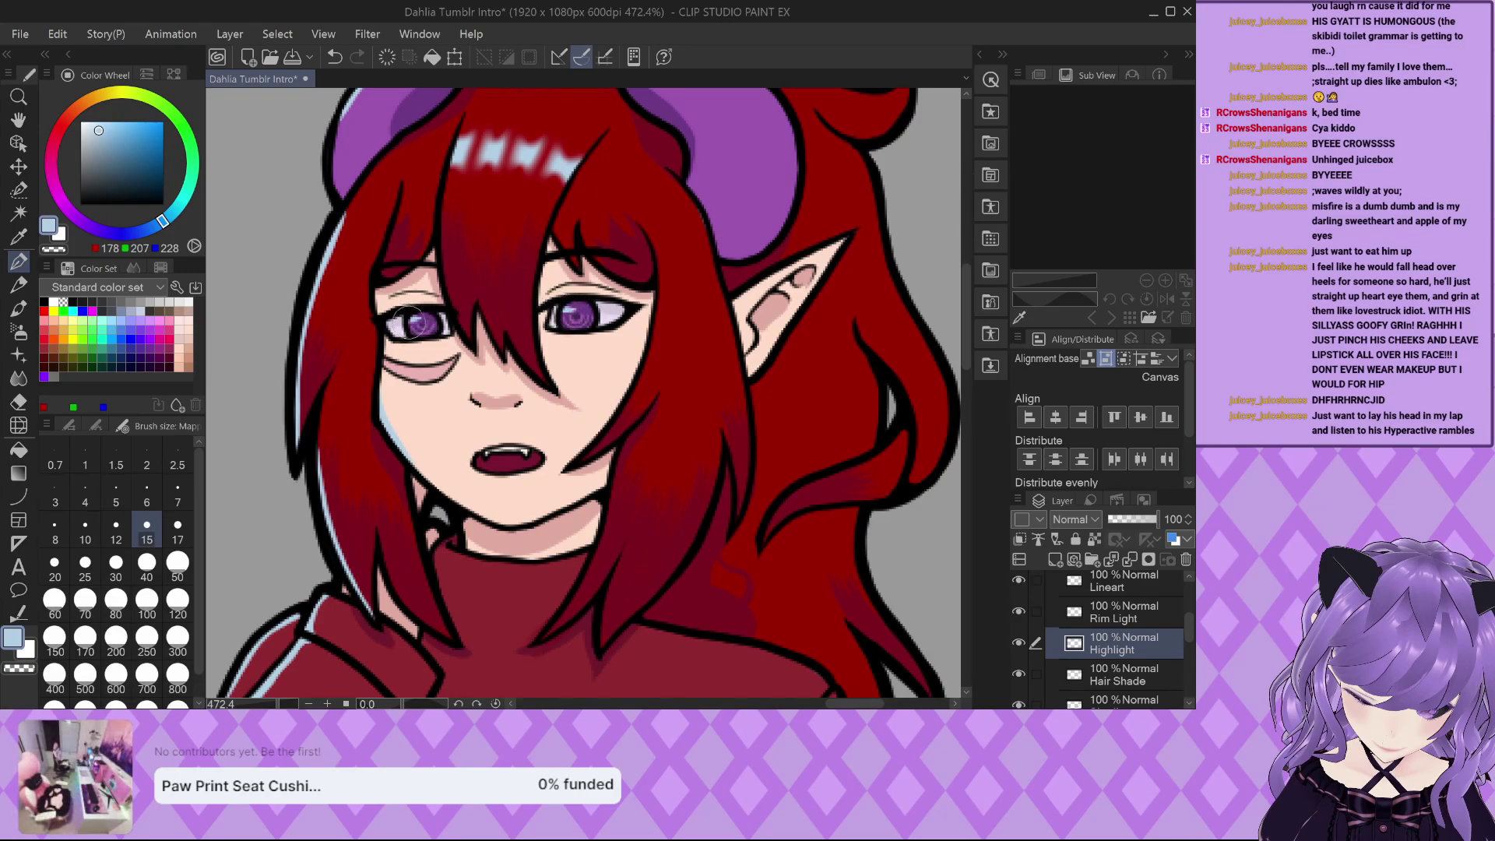
scroll(421, 318, down, 5)
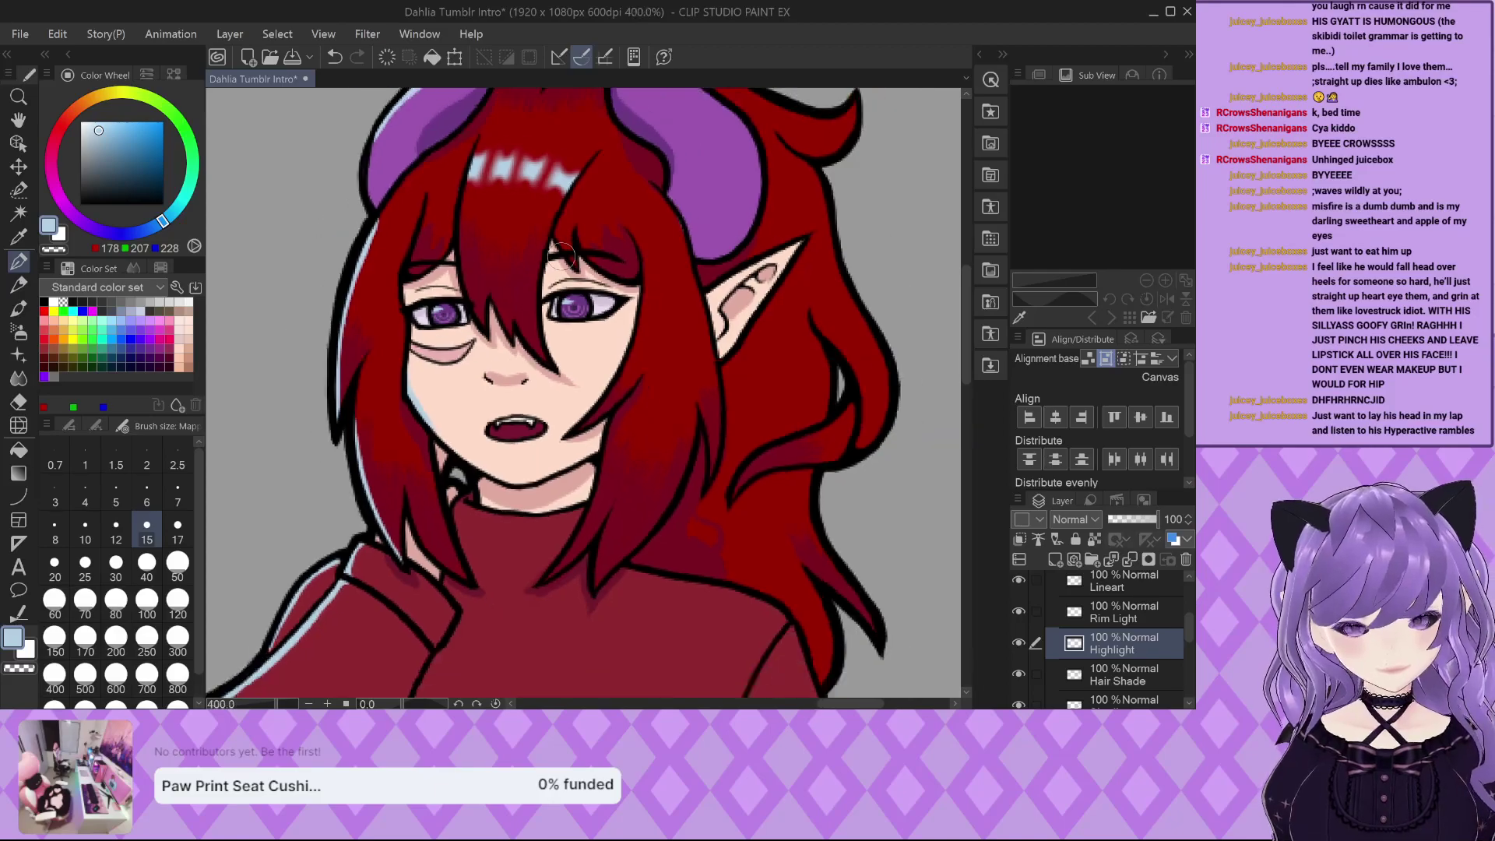
scroll(589, 313, down, 2)
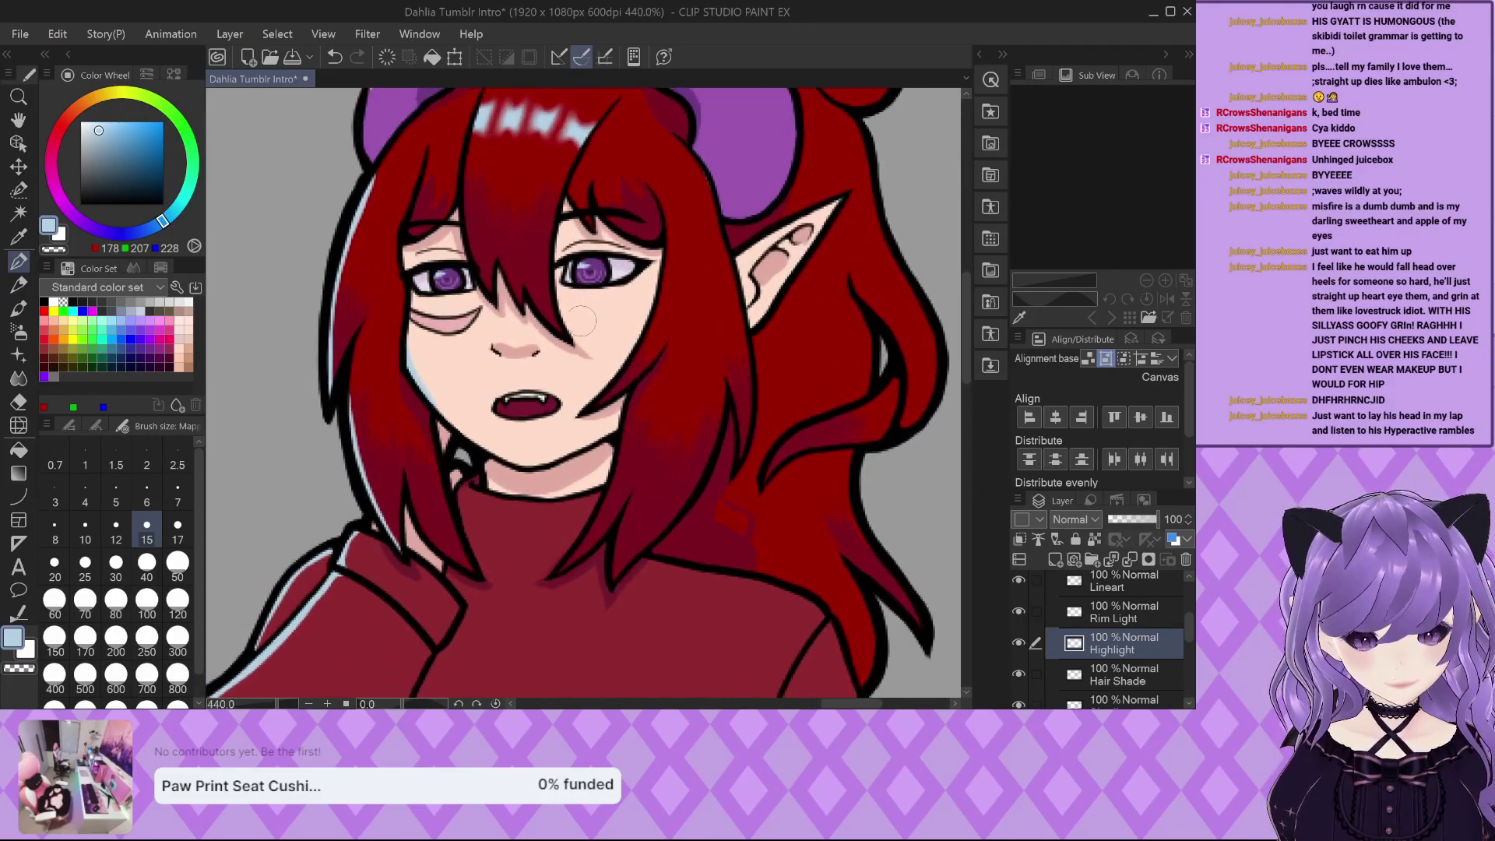
scroll(607, 304, up, 5)
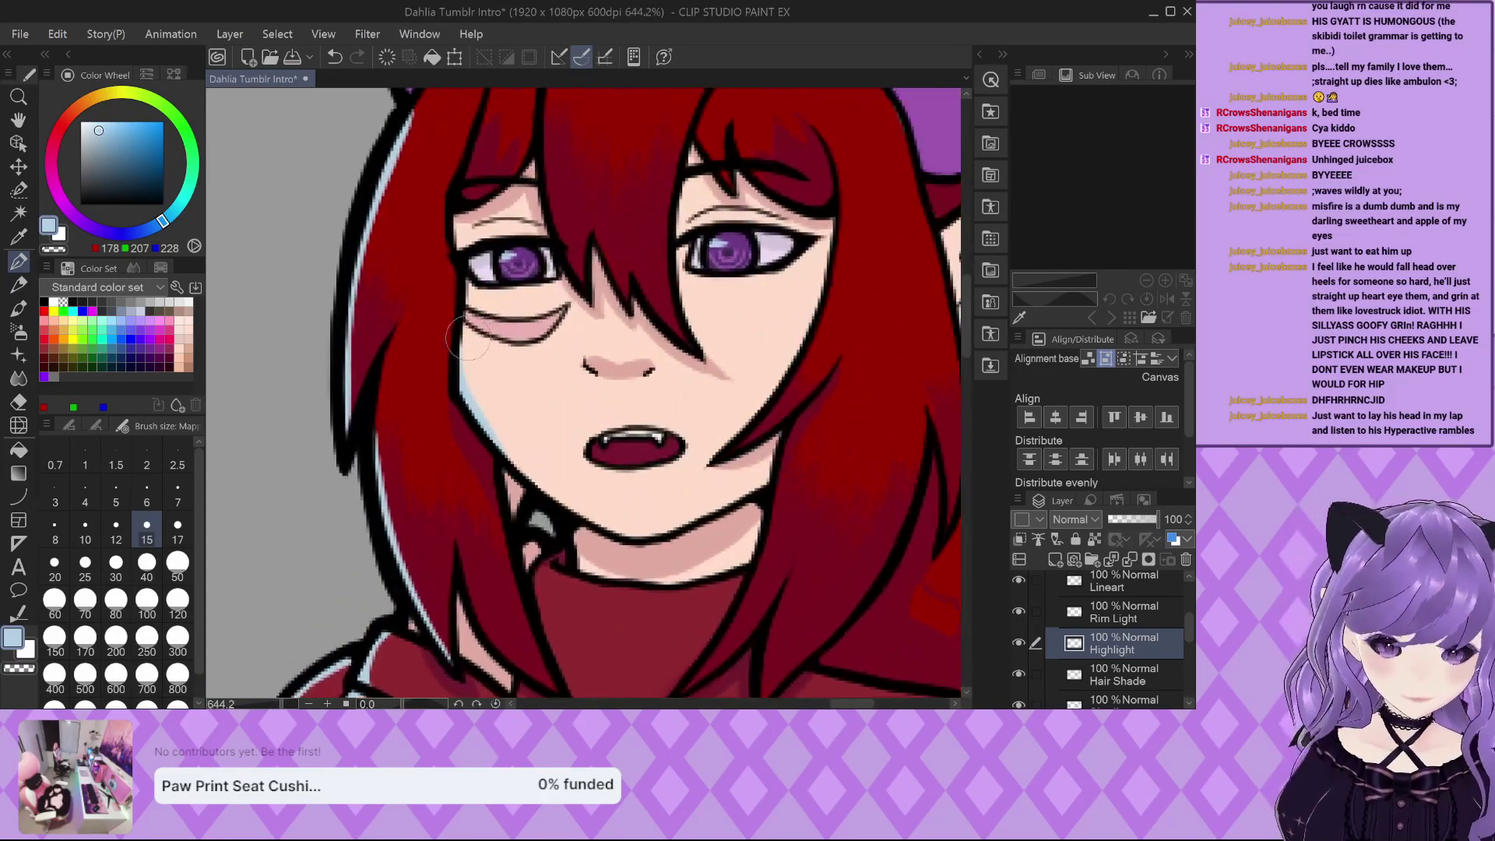
scroll(514, 390, down, 3)
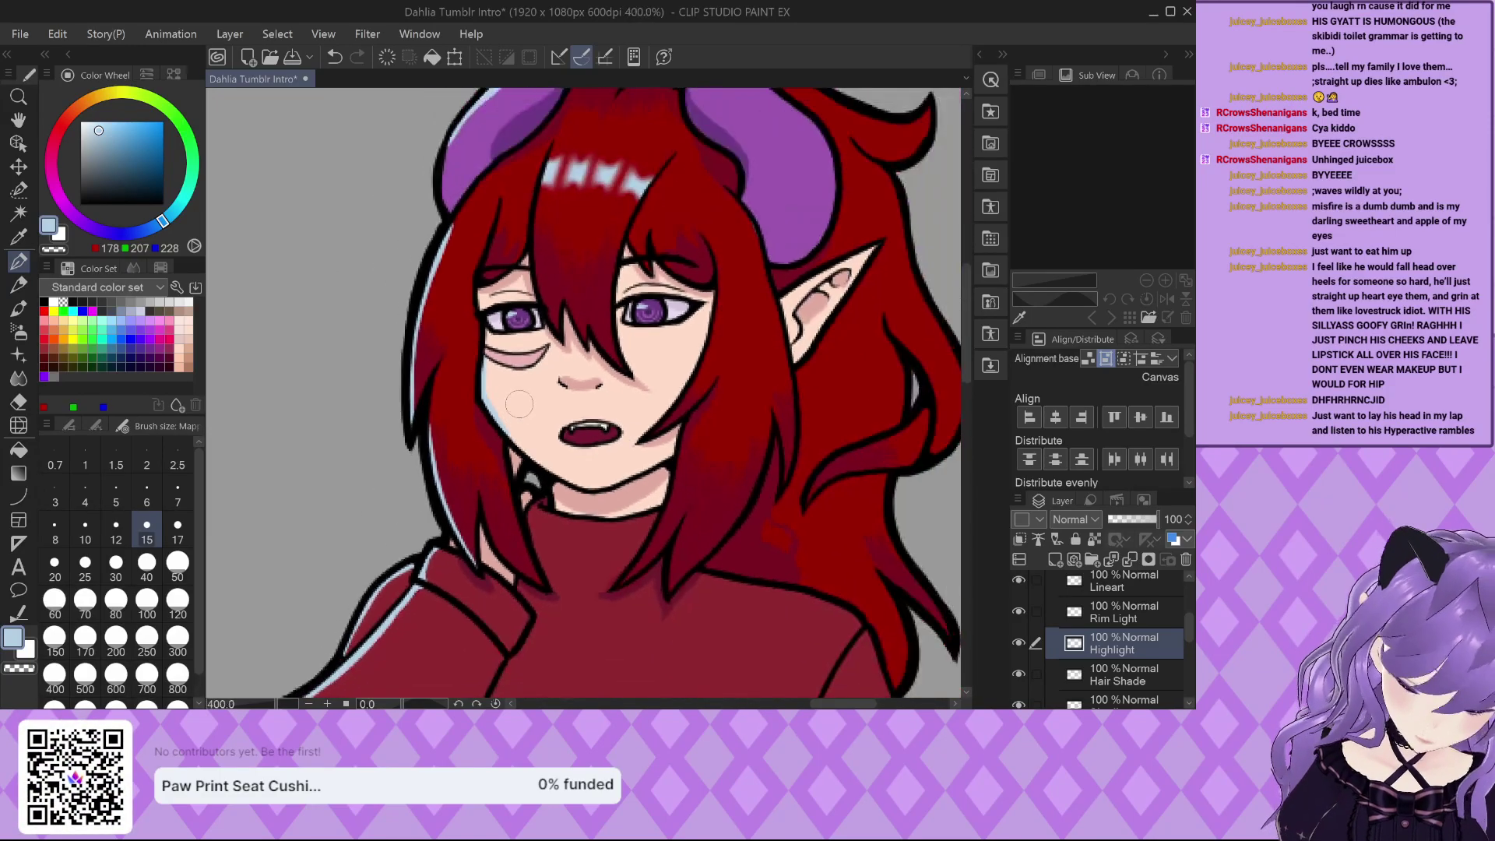
scroll(551, 322, up, 3)
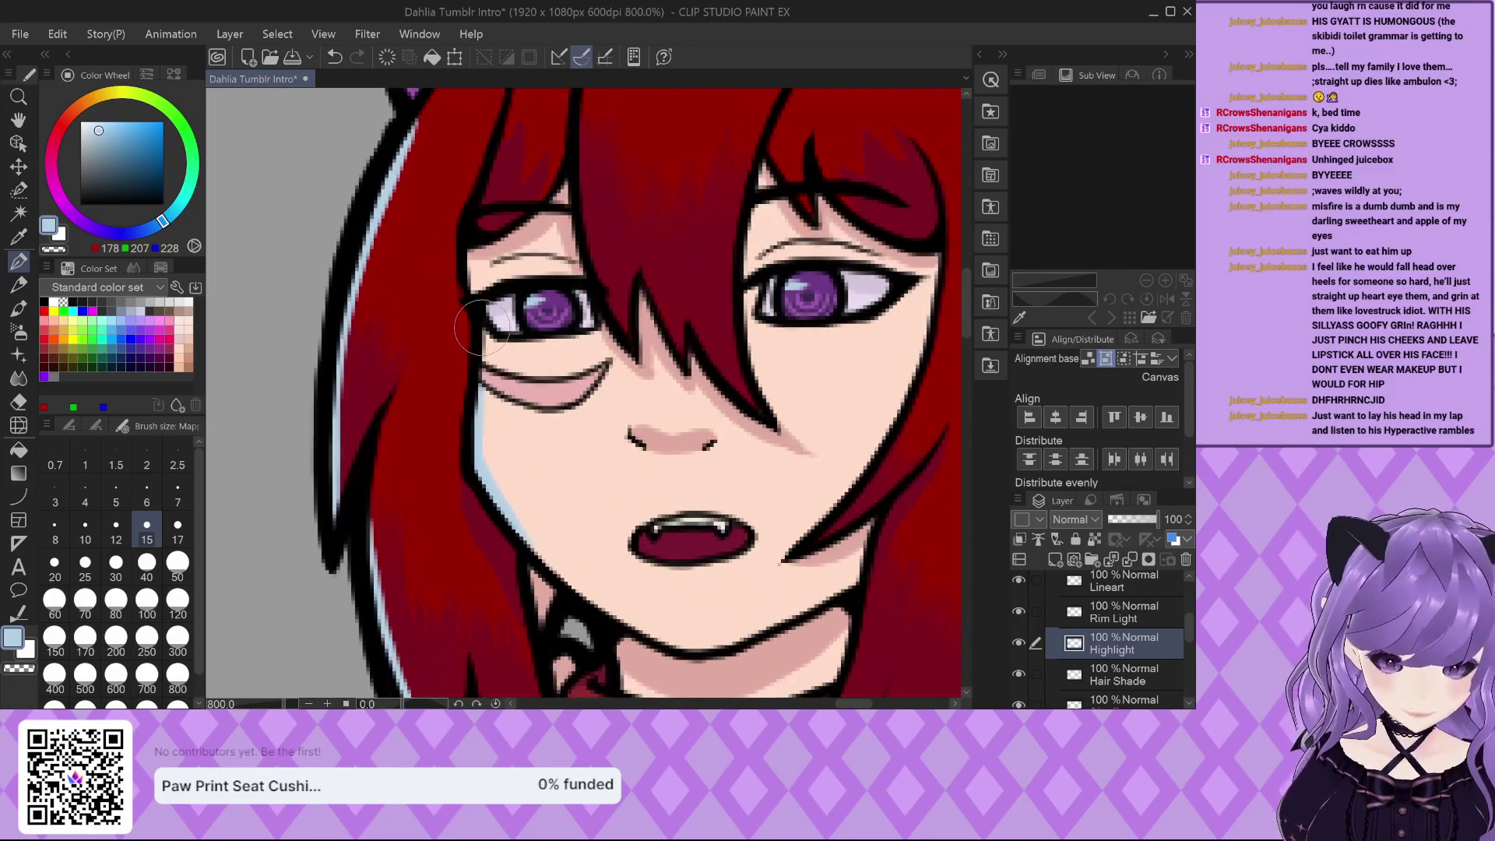
scroll(474, 431, down, 3)
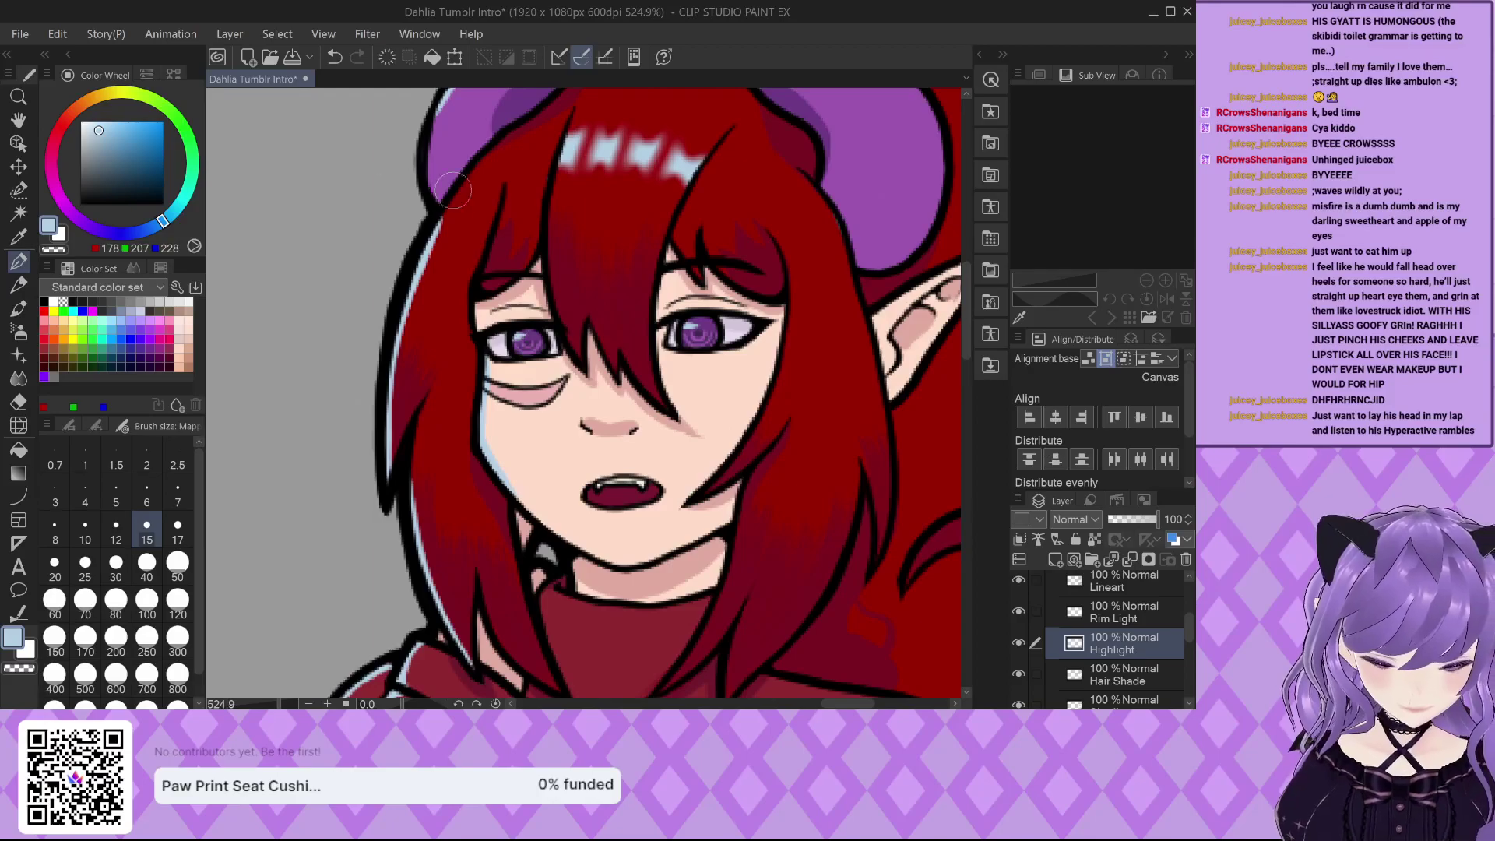
scroll(518, 222, up, 1)
scroll(507, 216, up, 2)
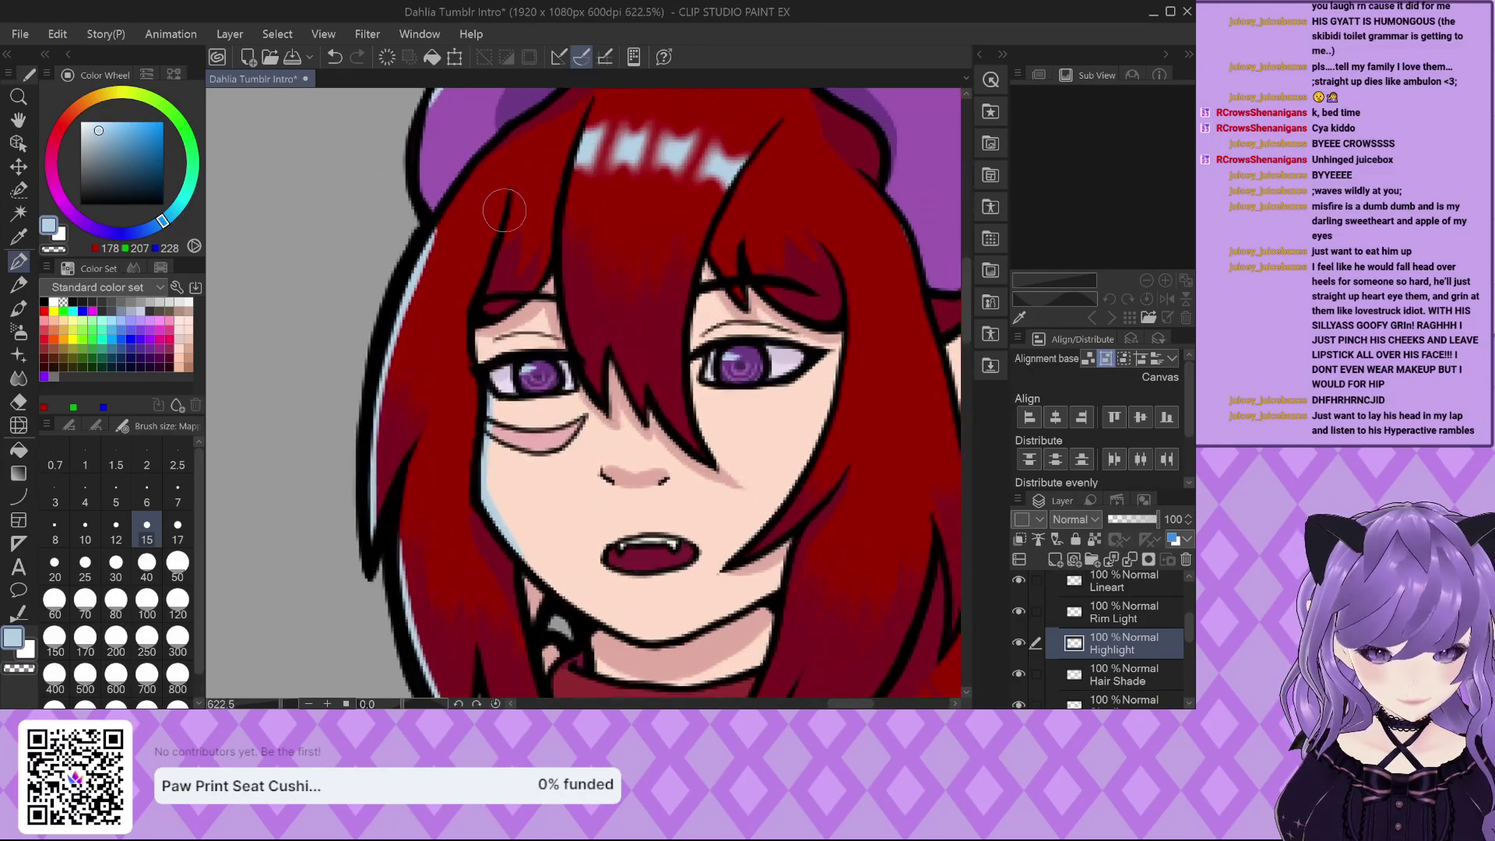
scroll(662, 383, down, 3)
scroll(545, 246, down, 2)
scroll(507, 234, up, 5)
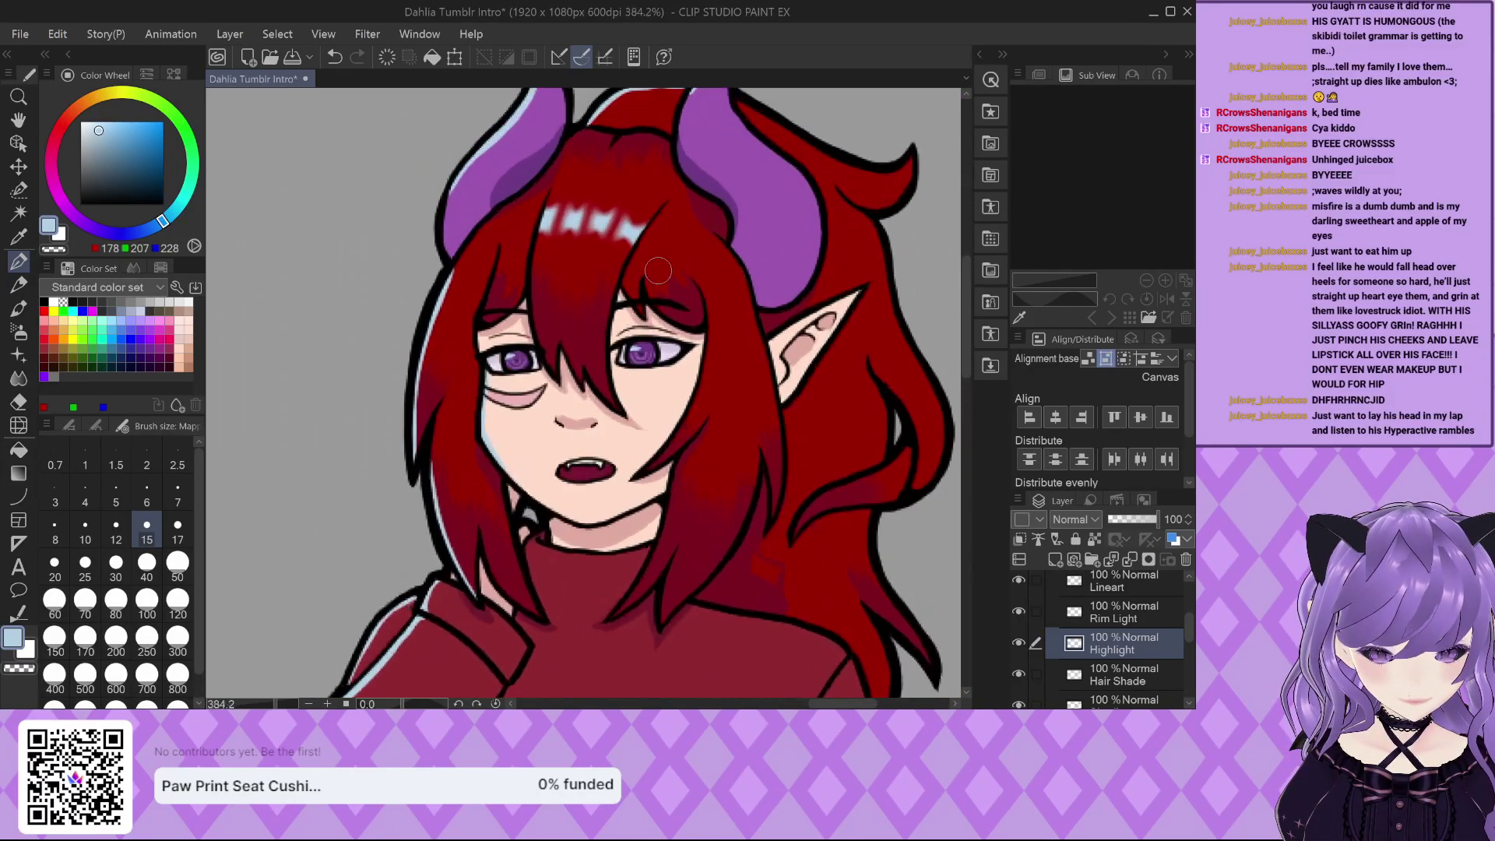
Brush tapered pale blue highlight streaks down the hair locks beside the left and right eyes.
mouse_move(477, 219)
mouse_down()
mouse_move(484, 390)
mouse_move(517, 489)
mouse_up()
drag(473, 271, 504, 470)
drag(478, 368, 507, 469)
scroll(506, 466, down, 4)
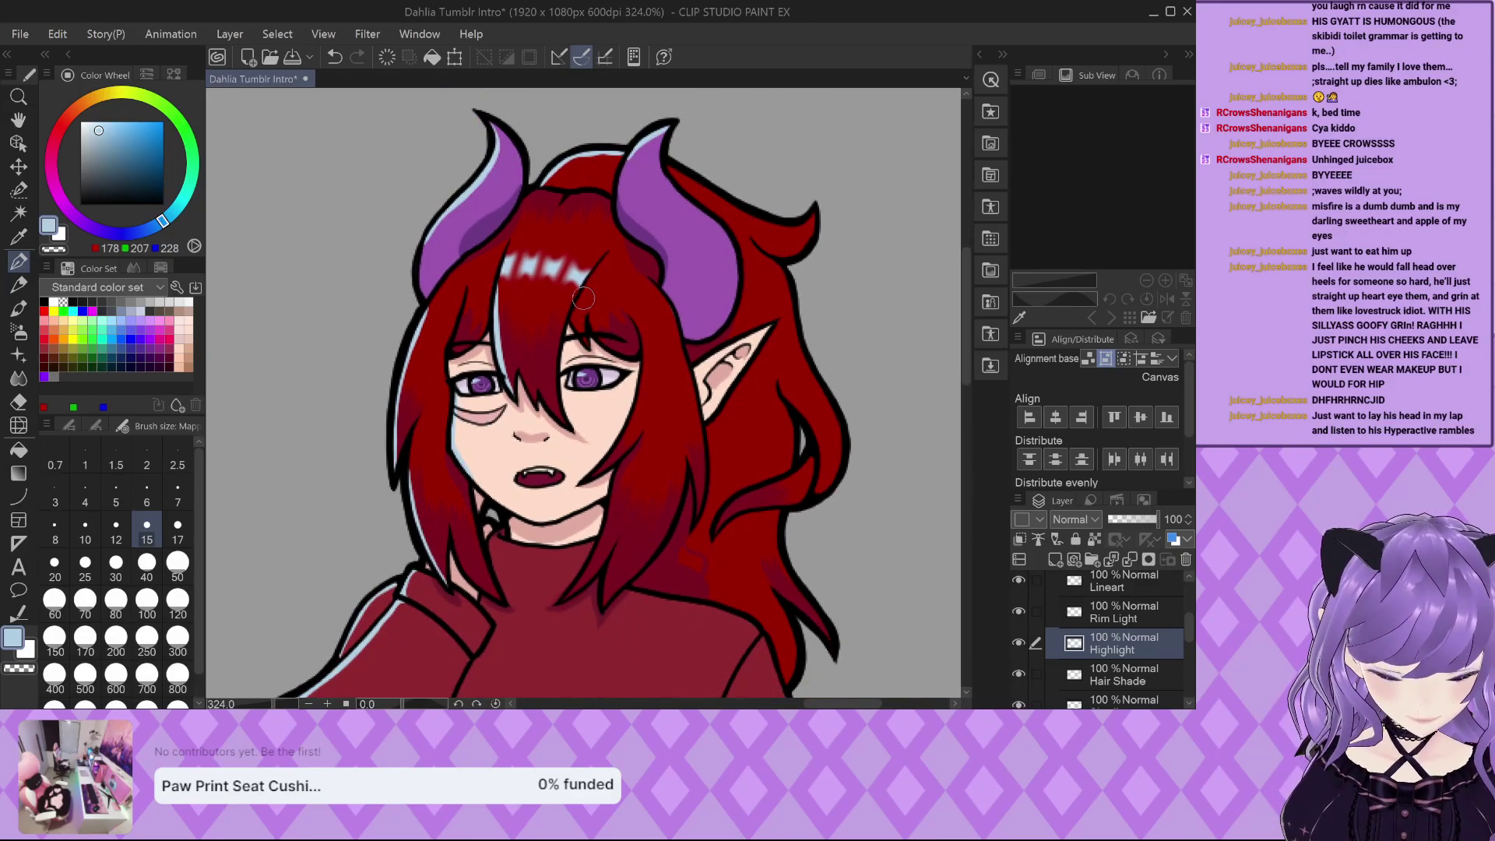
scroll(583, 297, up, 4)
mouse_move(628, 262)
mouse_down()
mouse_move(637, 384)
mouse_move(592, 498)
mouse_up()
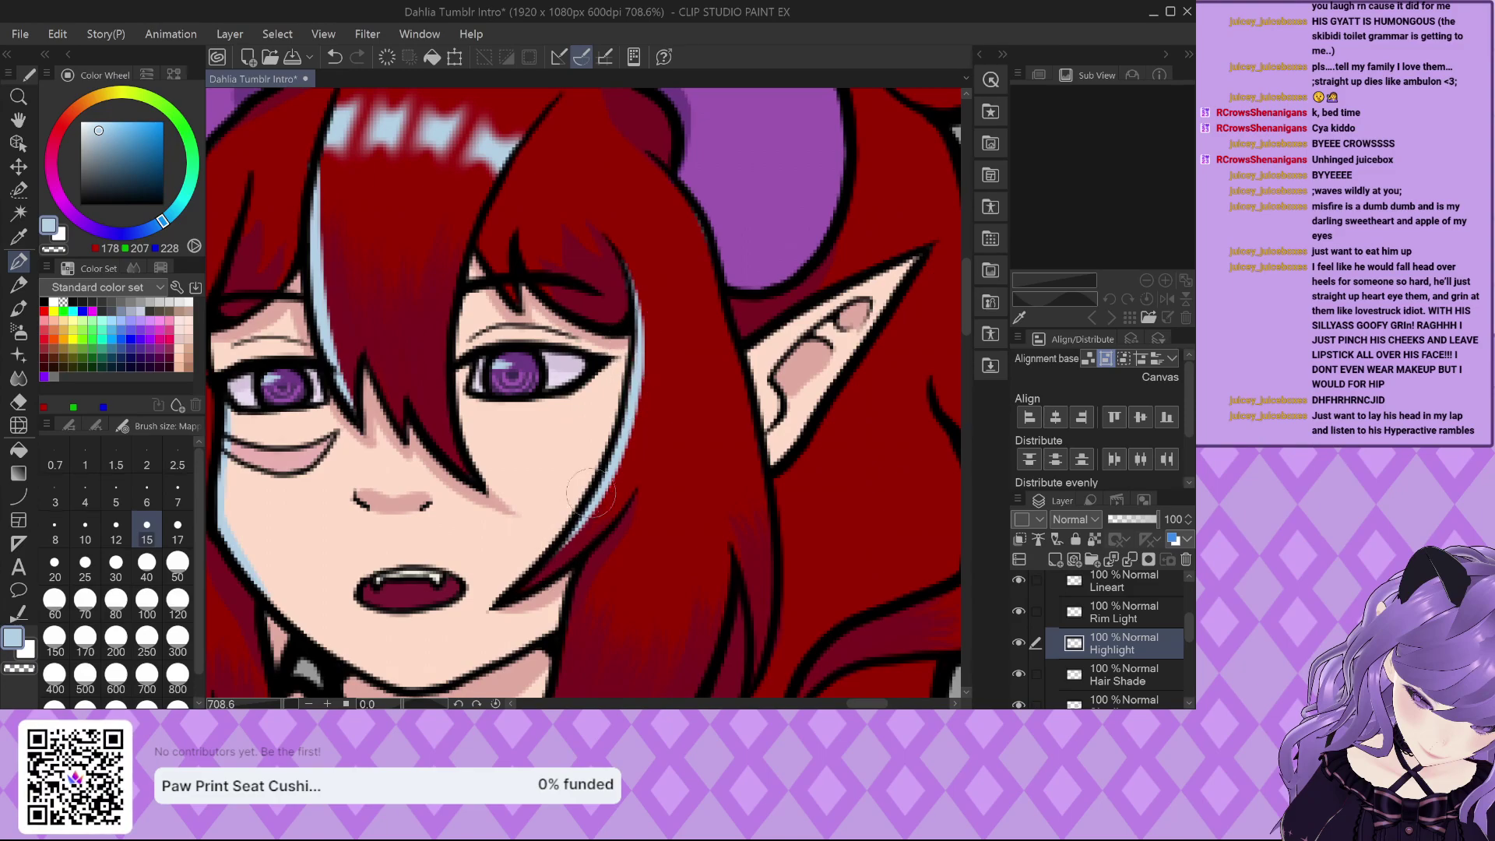
scroll(594, 467, down, 4)
scroll(602, 427, up, 3)
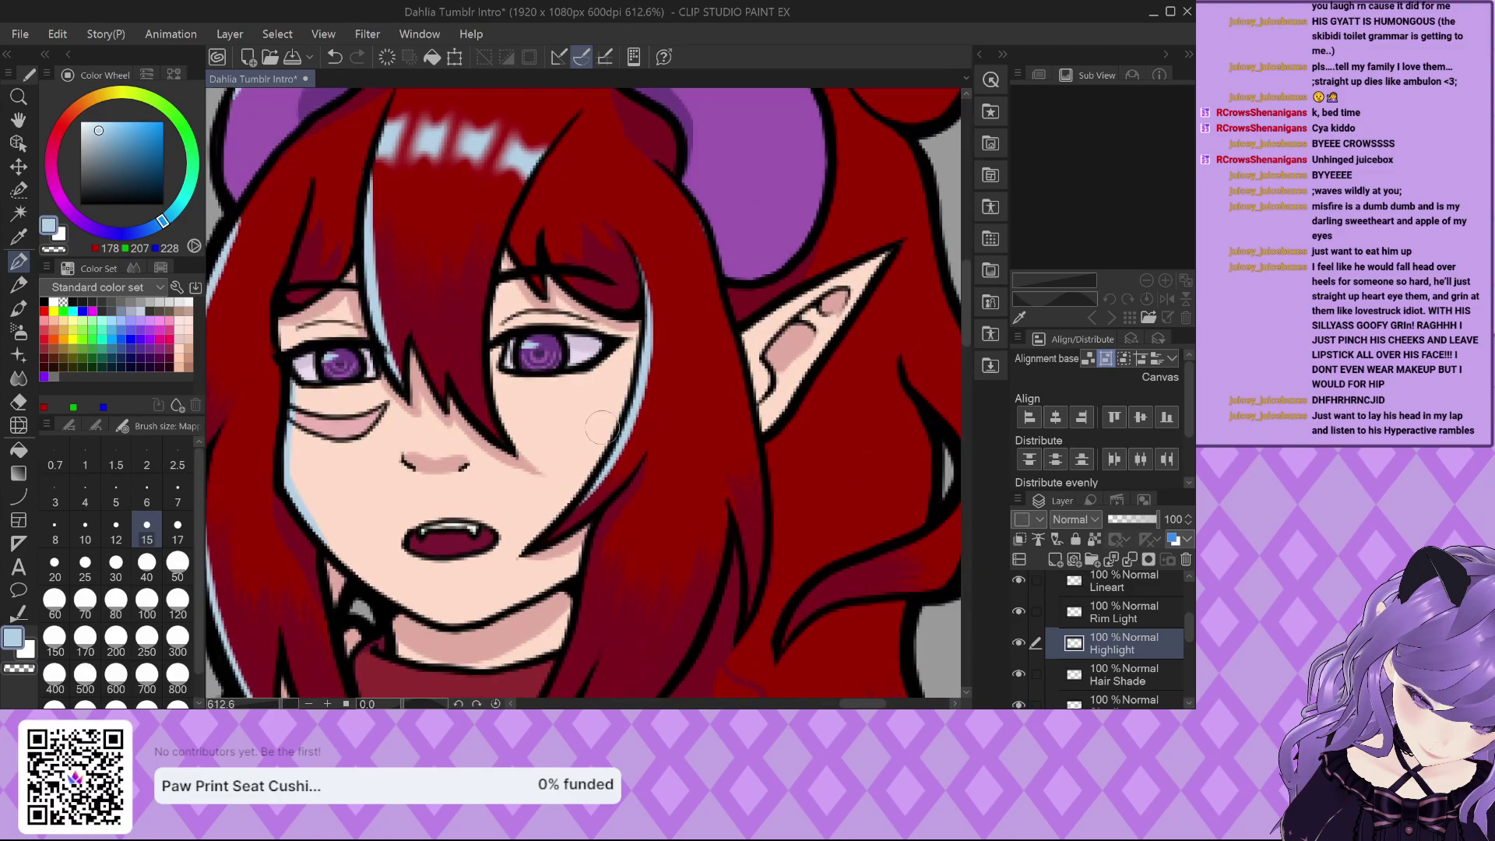
scroll(623, 327, down, 2)
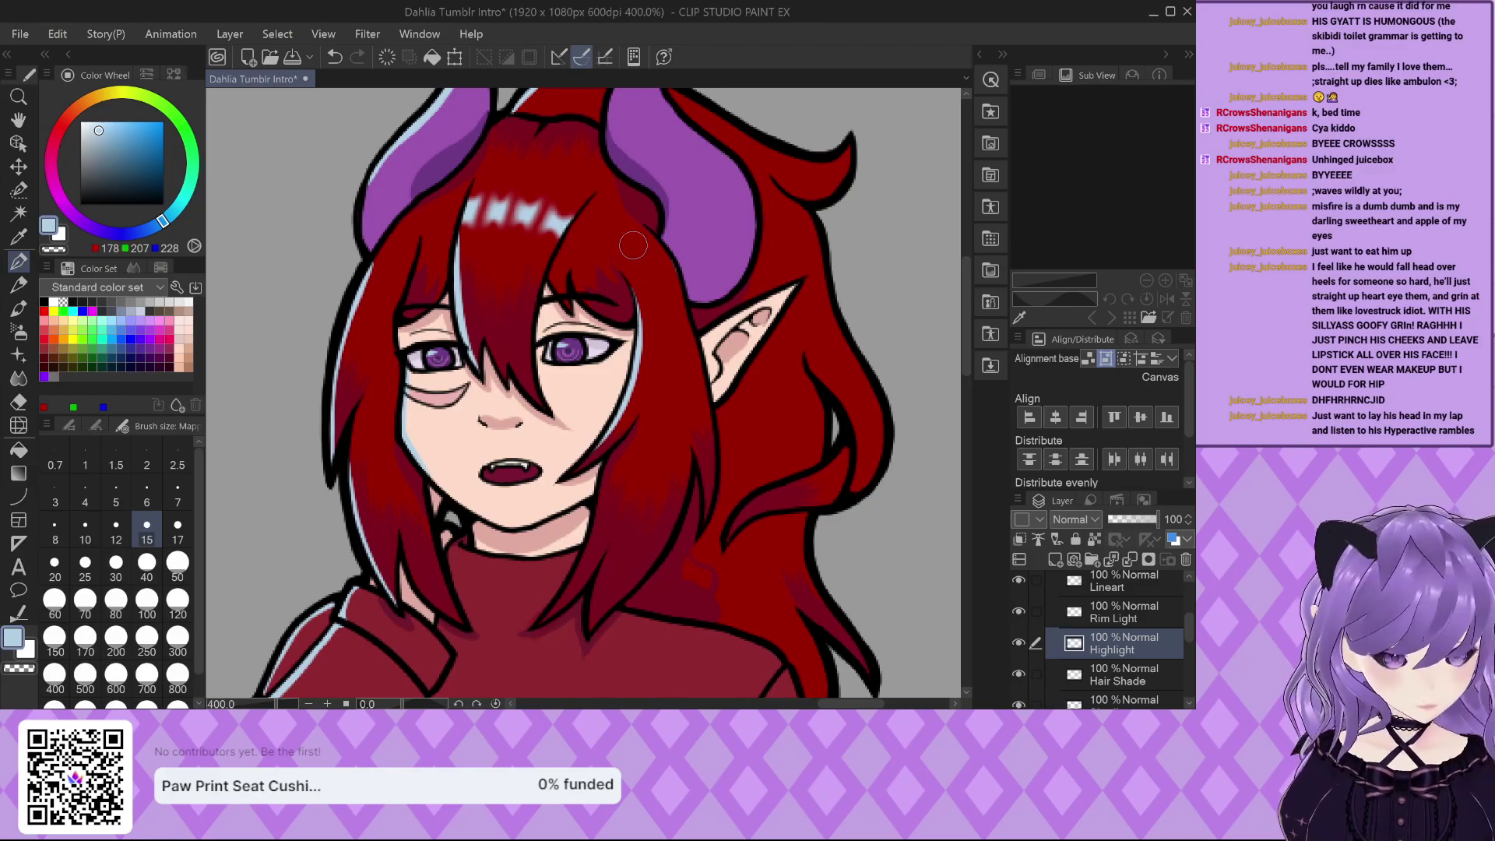
scroll(633, 251, down, 2)
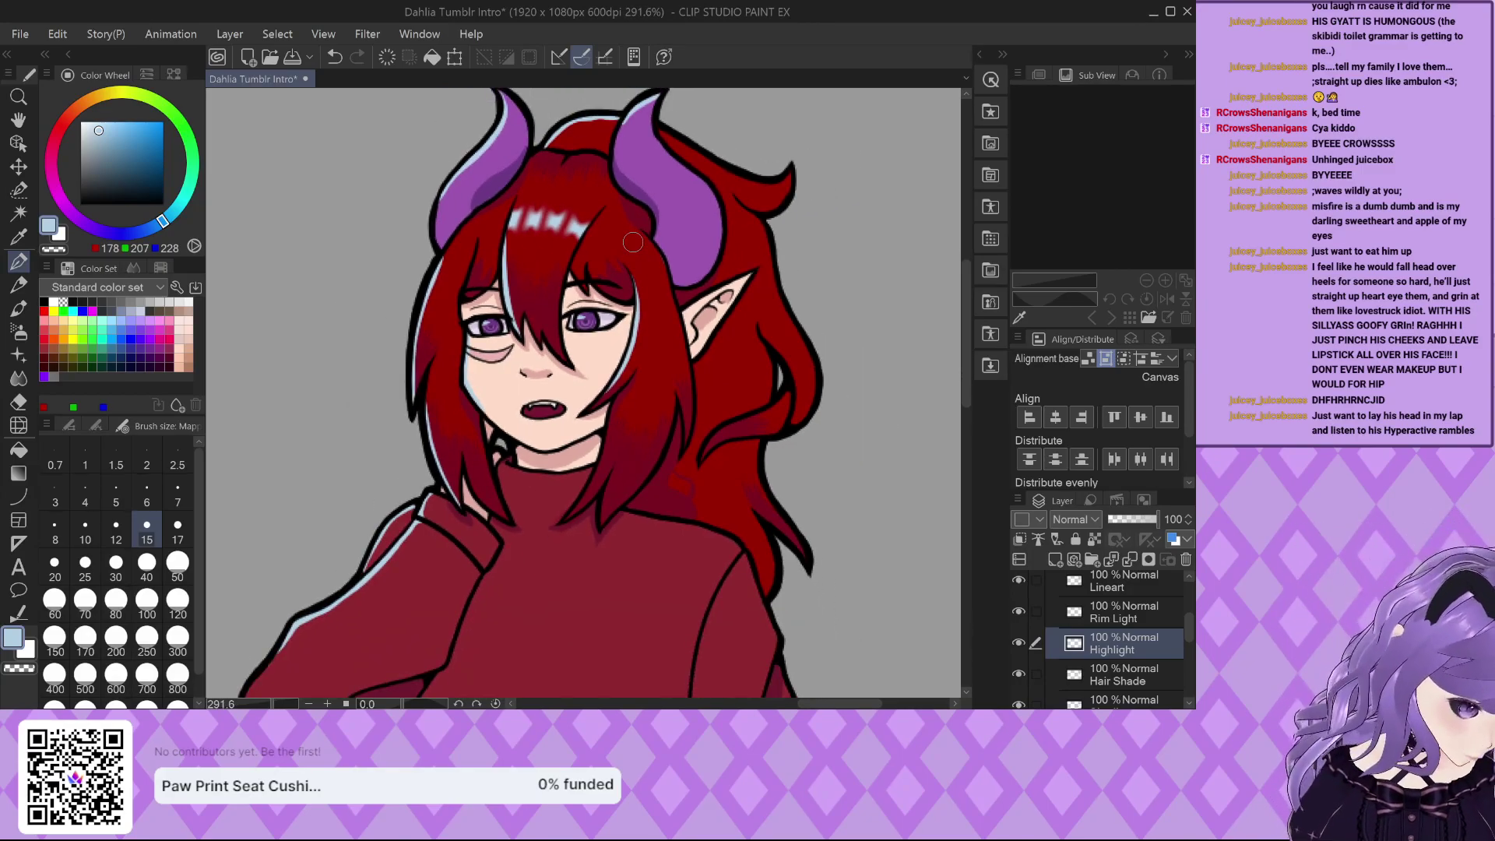
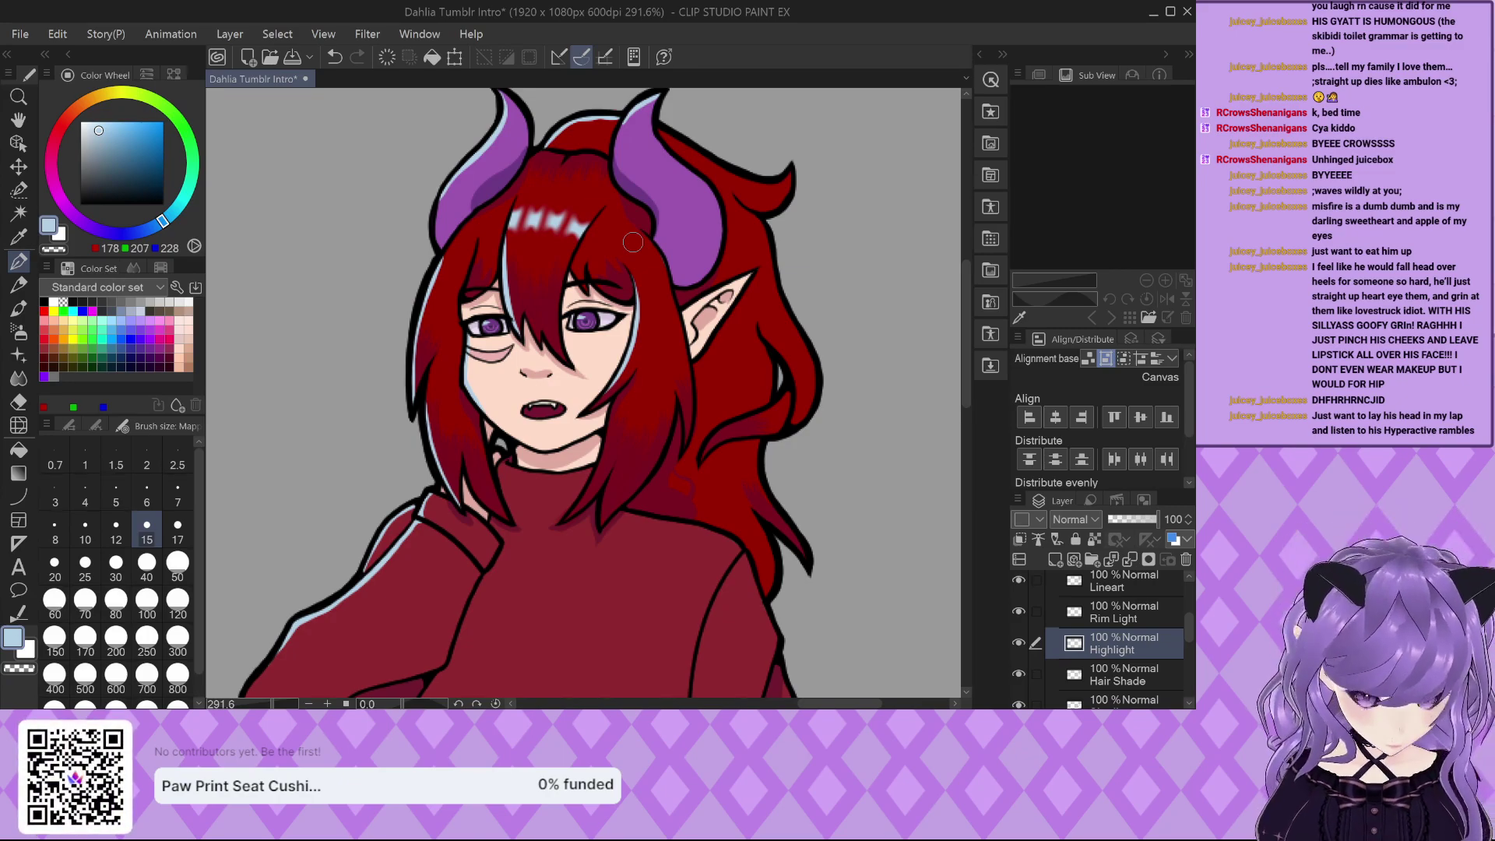
Paint a thin light-blue highlight along the sweater's left edge down toward the waist.
scroll(632, 206, down, 10)
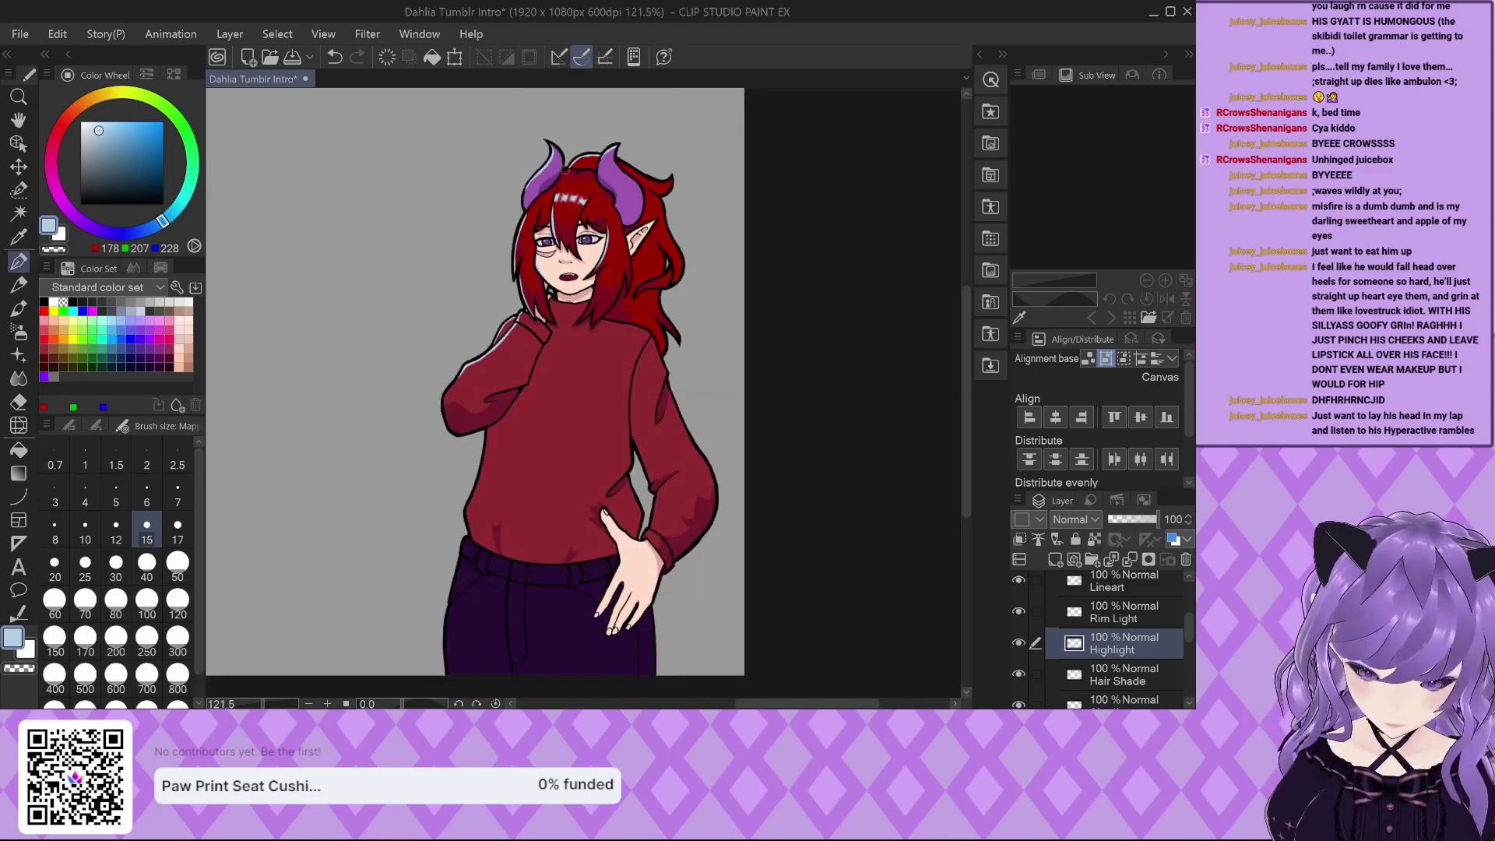
scroll(510, 519, up, 5)
scroll(498, 423, up, 4)
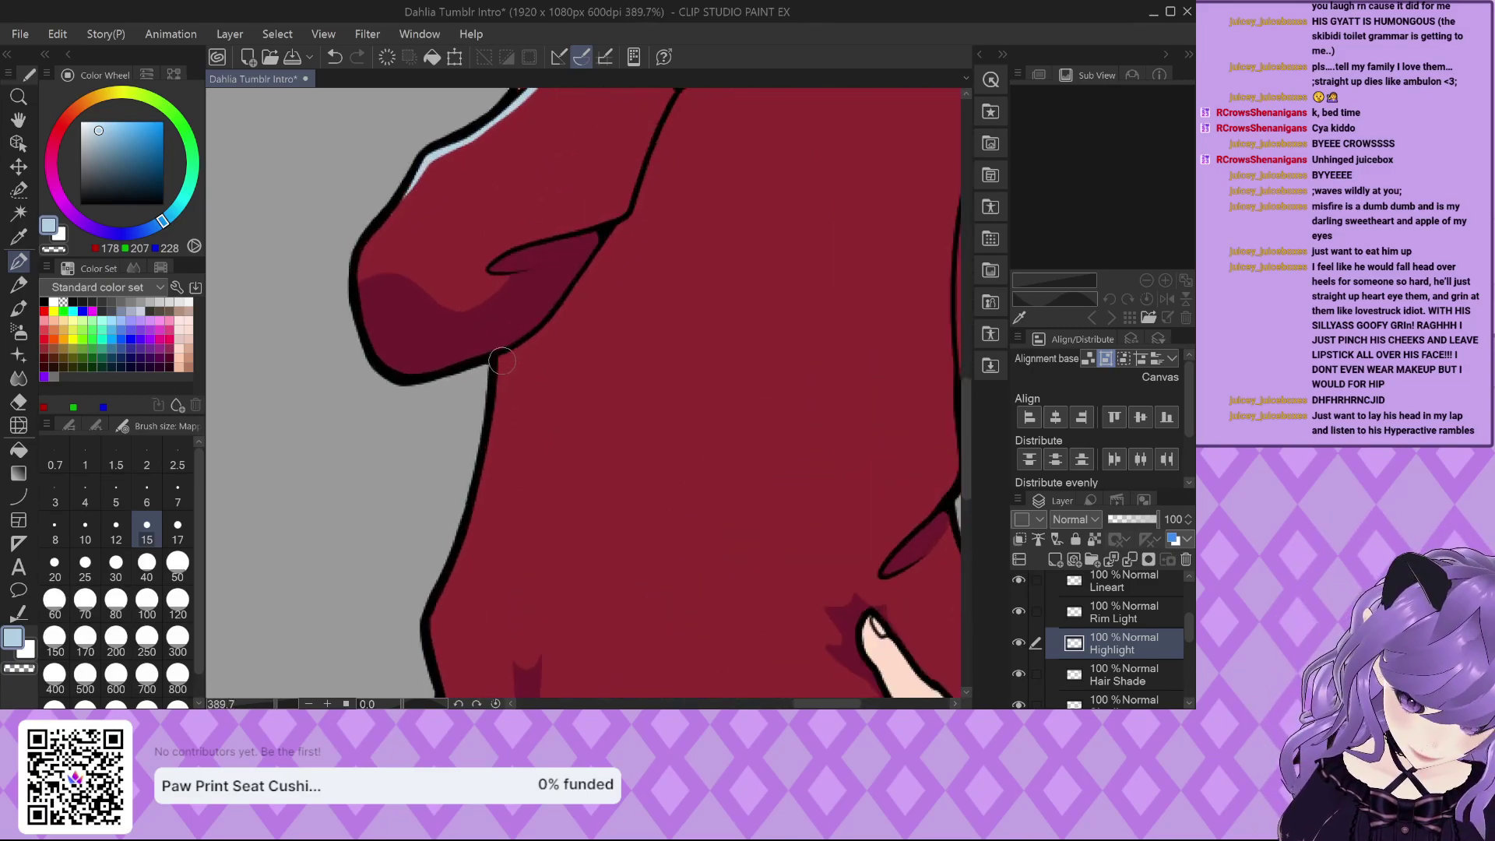
mouse_move(499, 365)
mouse_down()
mouse_move(480, 495)
mouse_move(434, 615)
mouse_up()
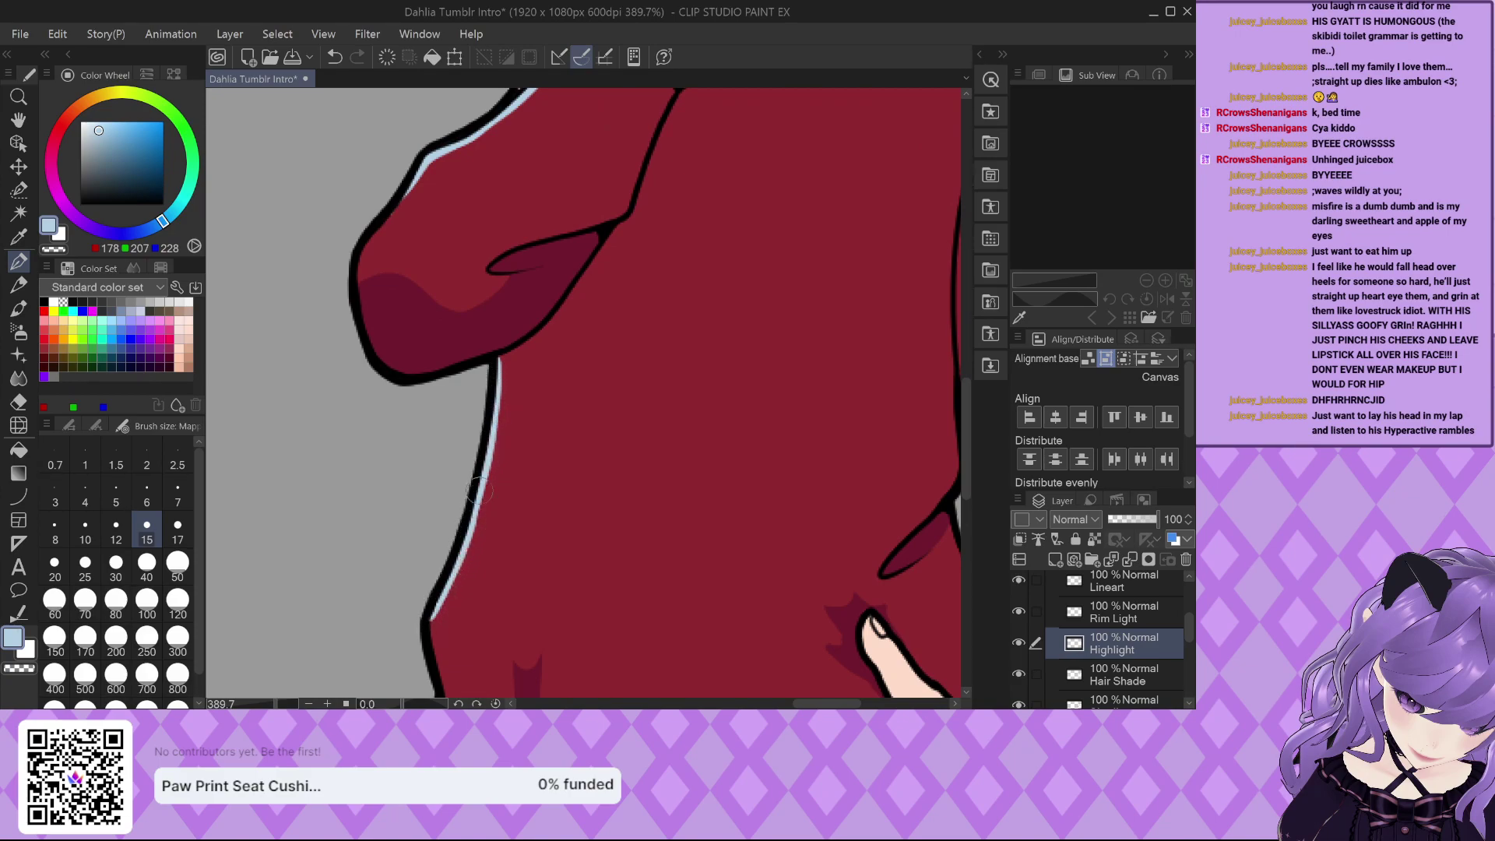
scroll(483, 370, down, 4)
scroll(452, 489, up, 4)
drag(450, 479, 463, 561)
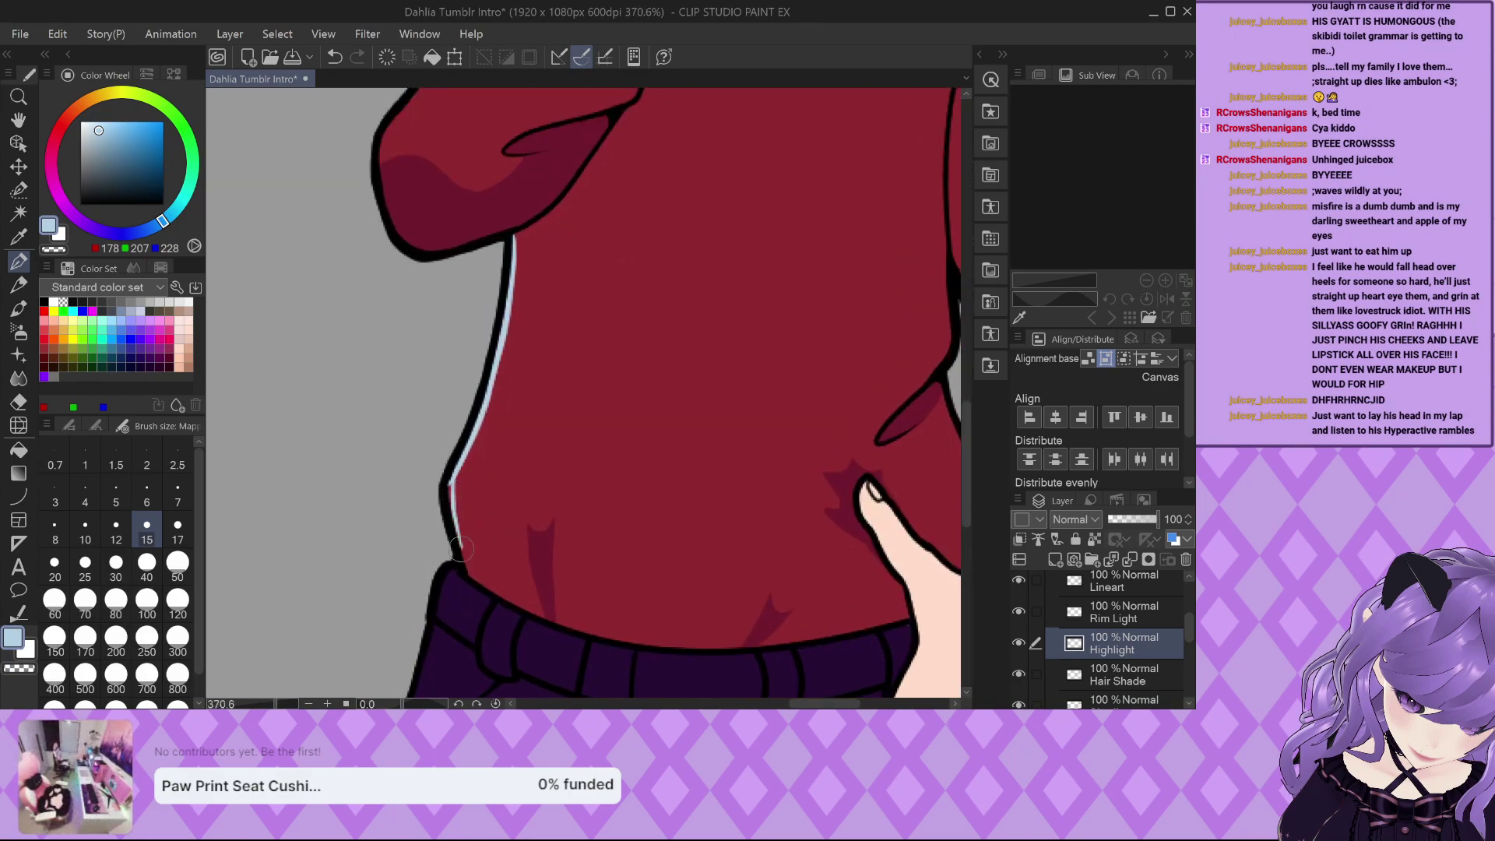
Continue the light-blue highlight down the waistband's left outline and the trousers' left edge.
scroll(431, 313, down, 4)
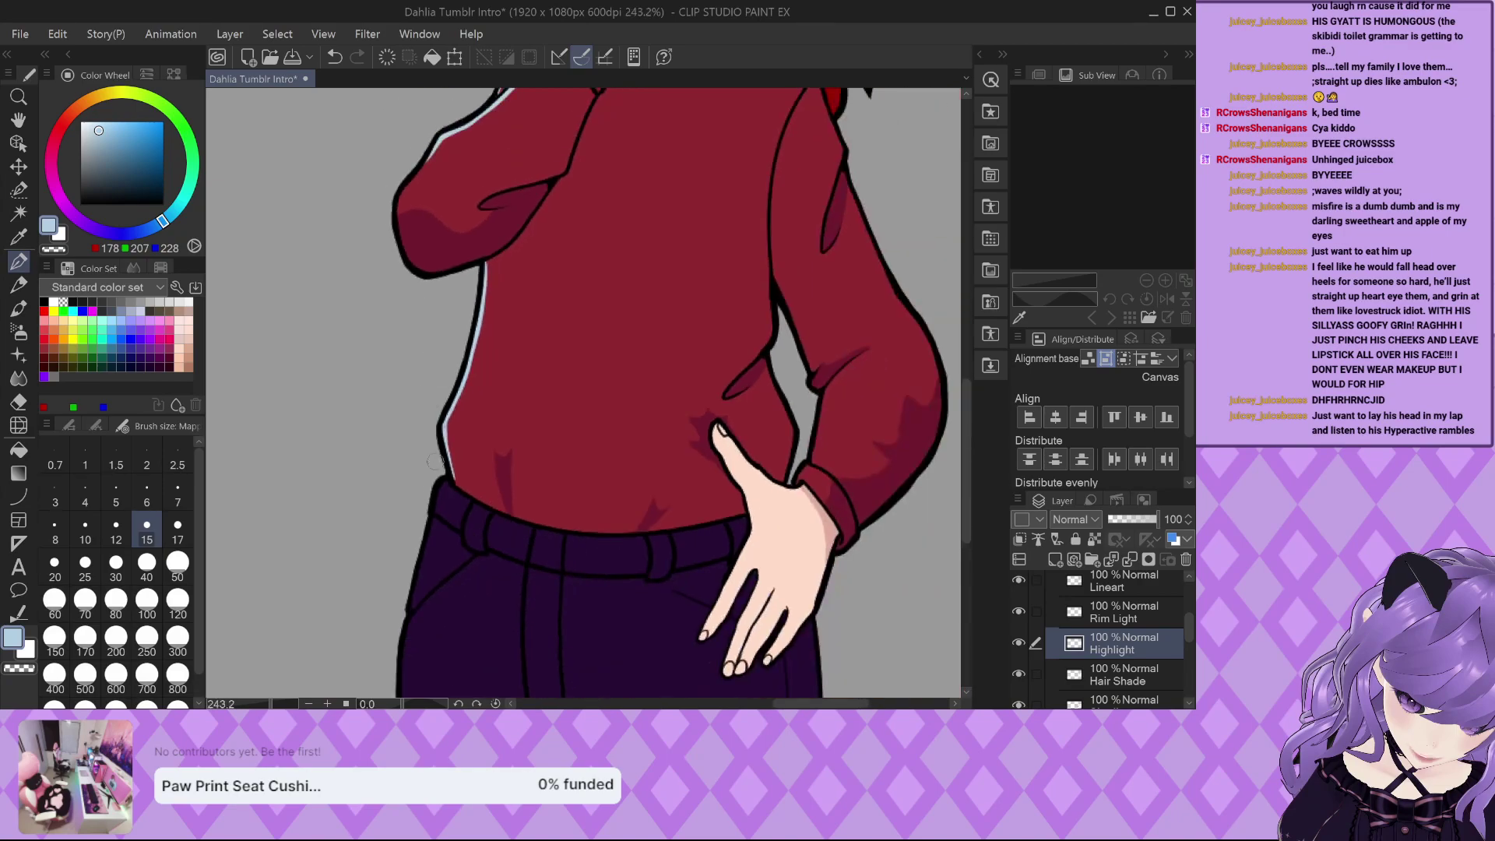
scroll(445, 472, up, 5)
drag(445, 472, 429, 527)
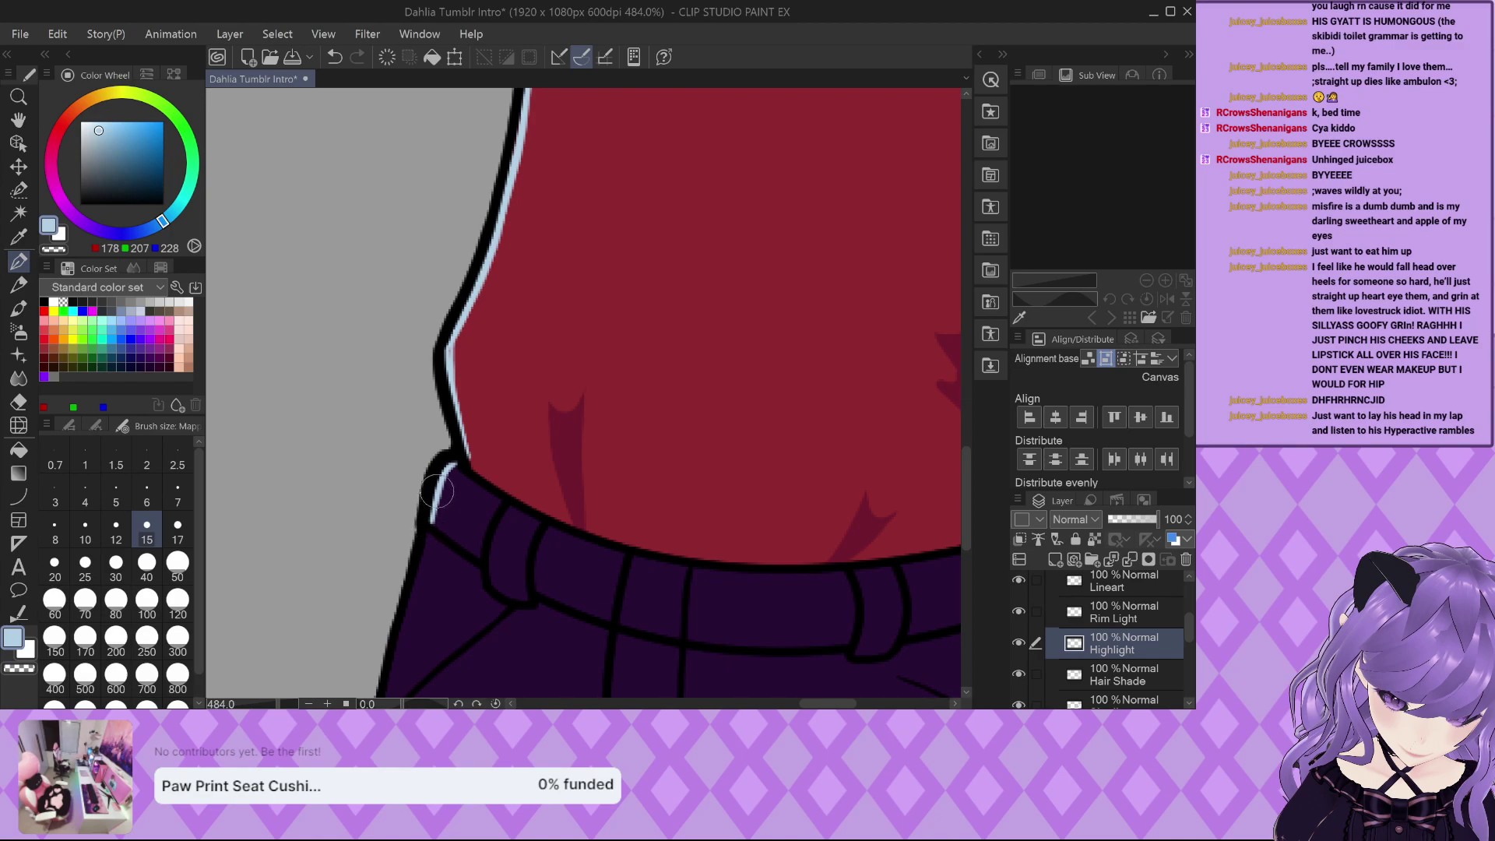
scroll(492, 341, down, 3)
scroll(492, 341, down, 2)
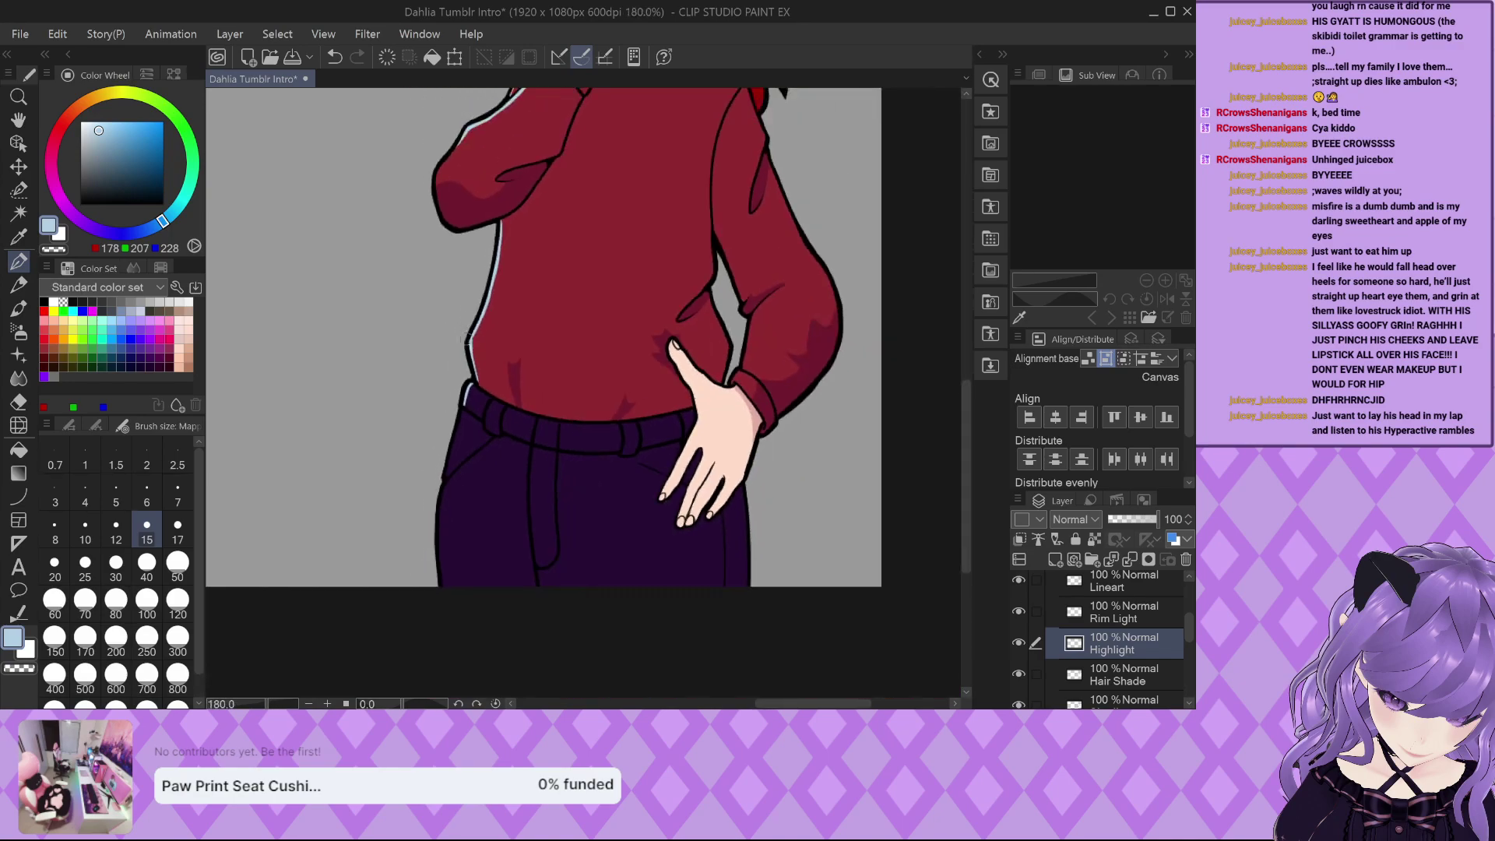
scroll(475, 354, up, 5)
drag(470, 360, 420, 534)
scroll(462, 458, down, 3)
scroll(462, 457, up, 3)
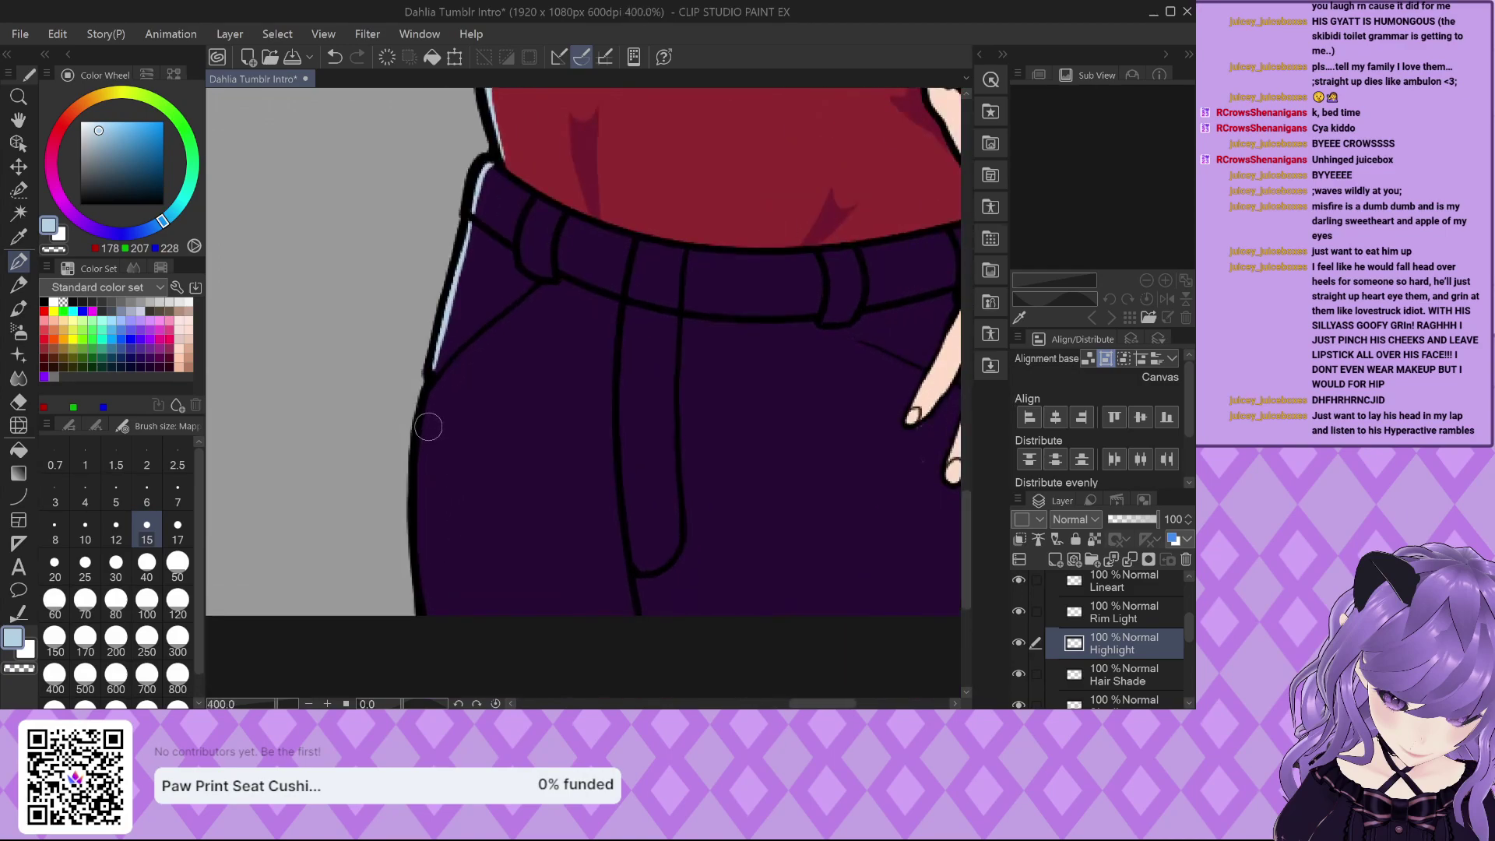
drag(432, 375, 421, 621)
scroll(366, 593, up, 3)
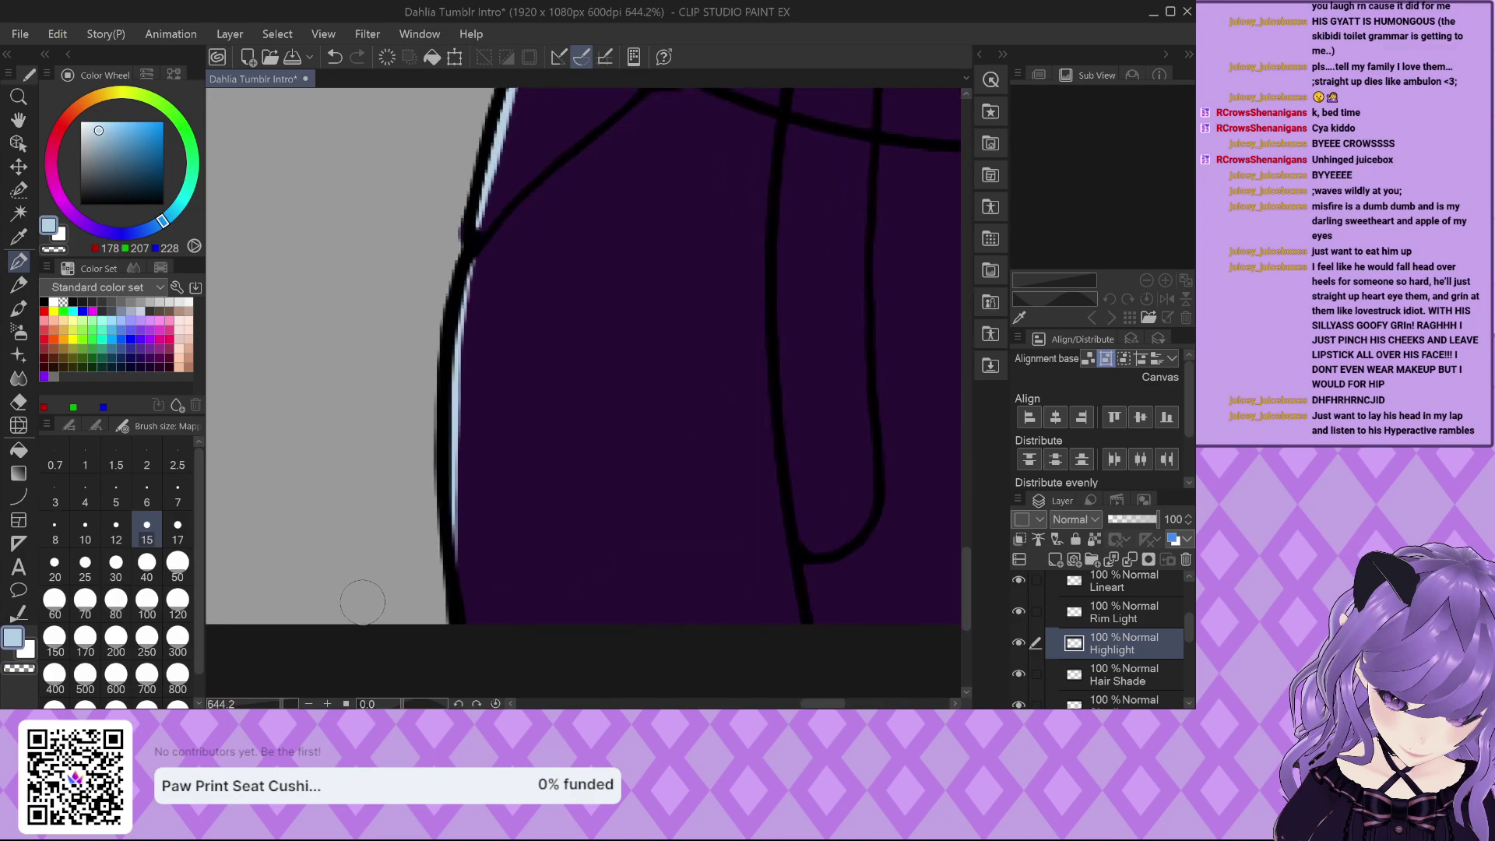
scroll(467, 590, down, 3)
scroll(477, 592, down, 6)
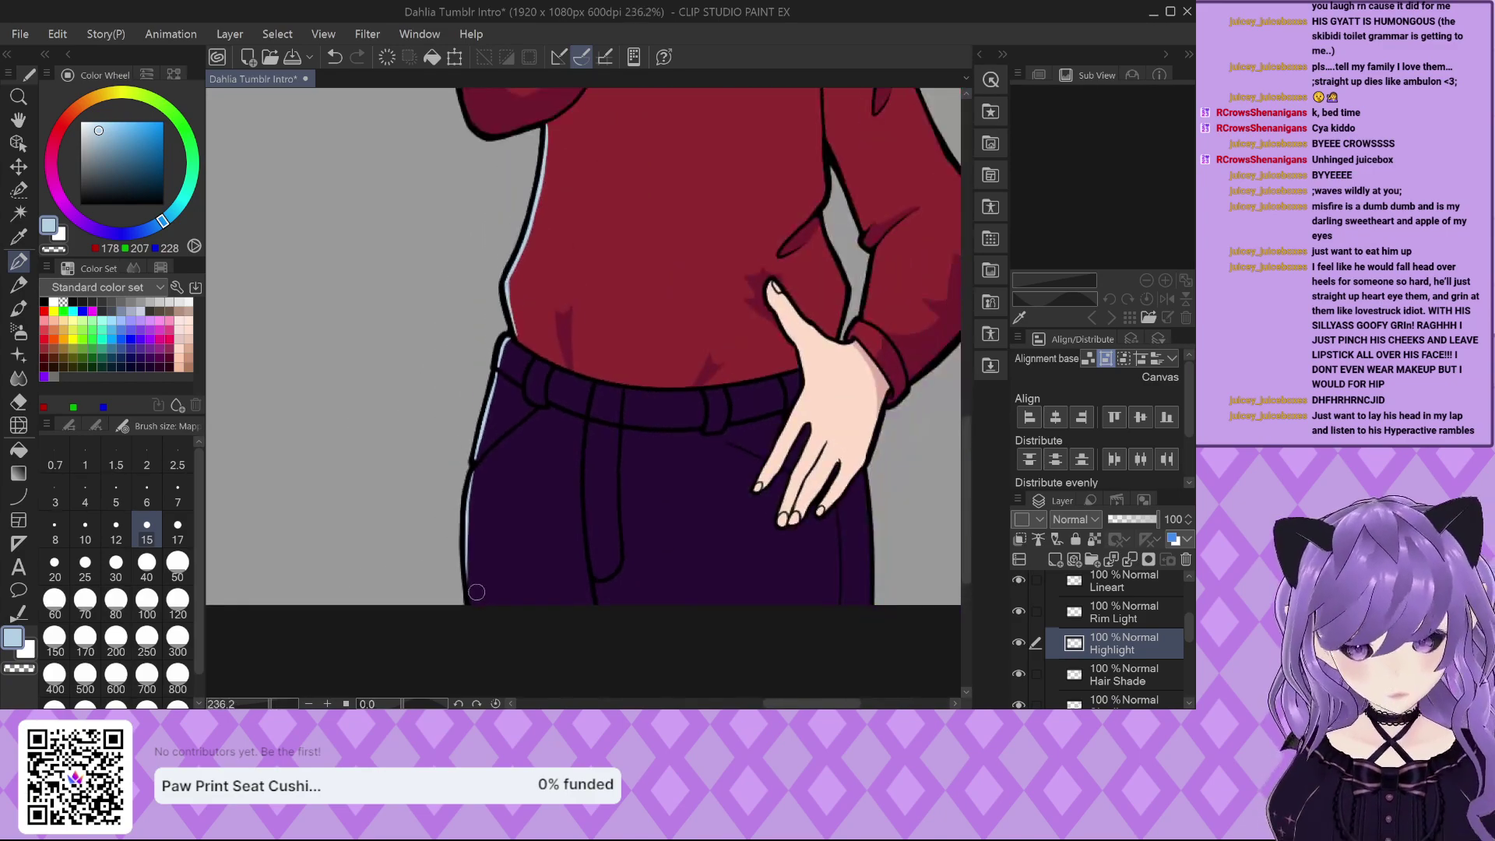
scroll(435, 324, up, 3)
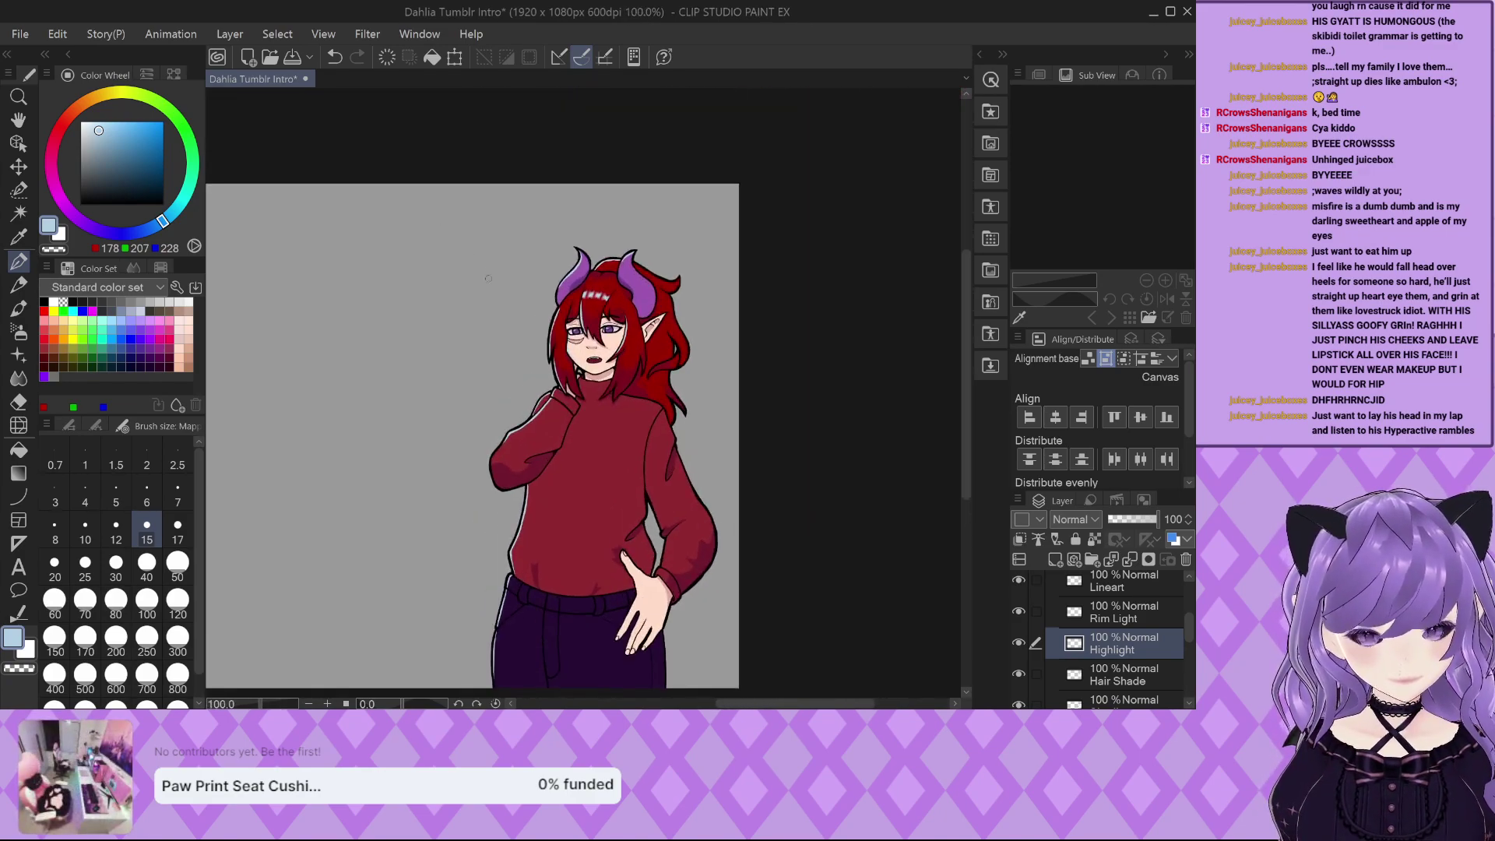
scroll(592, 270, up, 5)
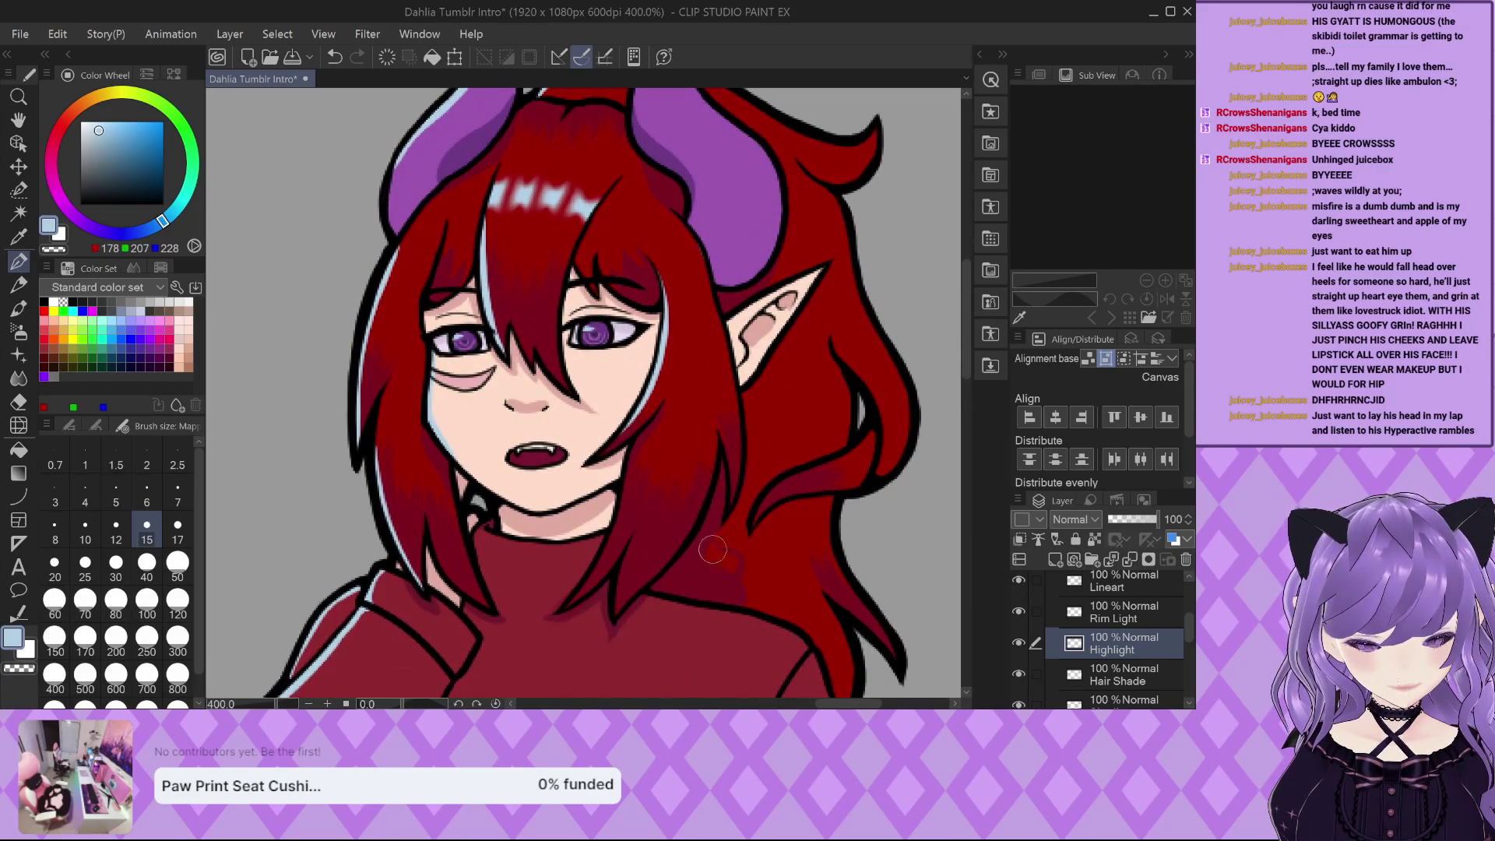
scroll(630, 436, down, 2)
scroll(553, 205, up, 2)
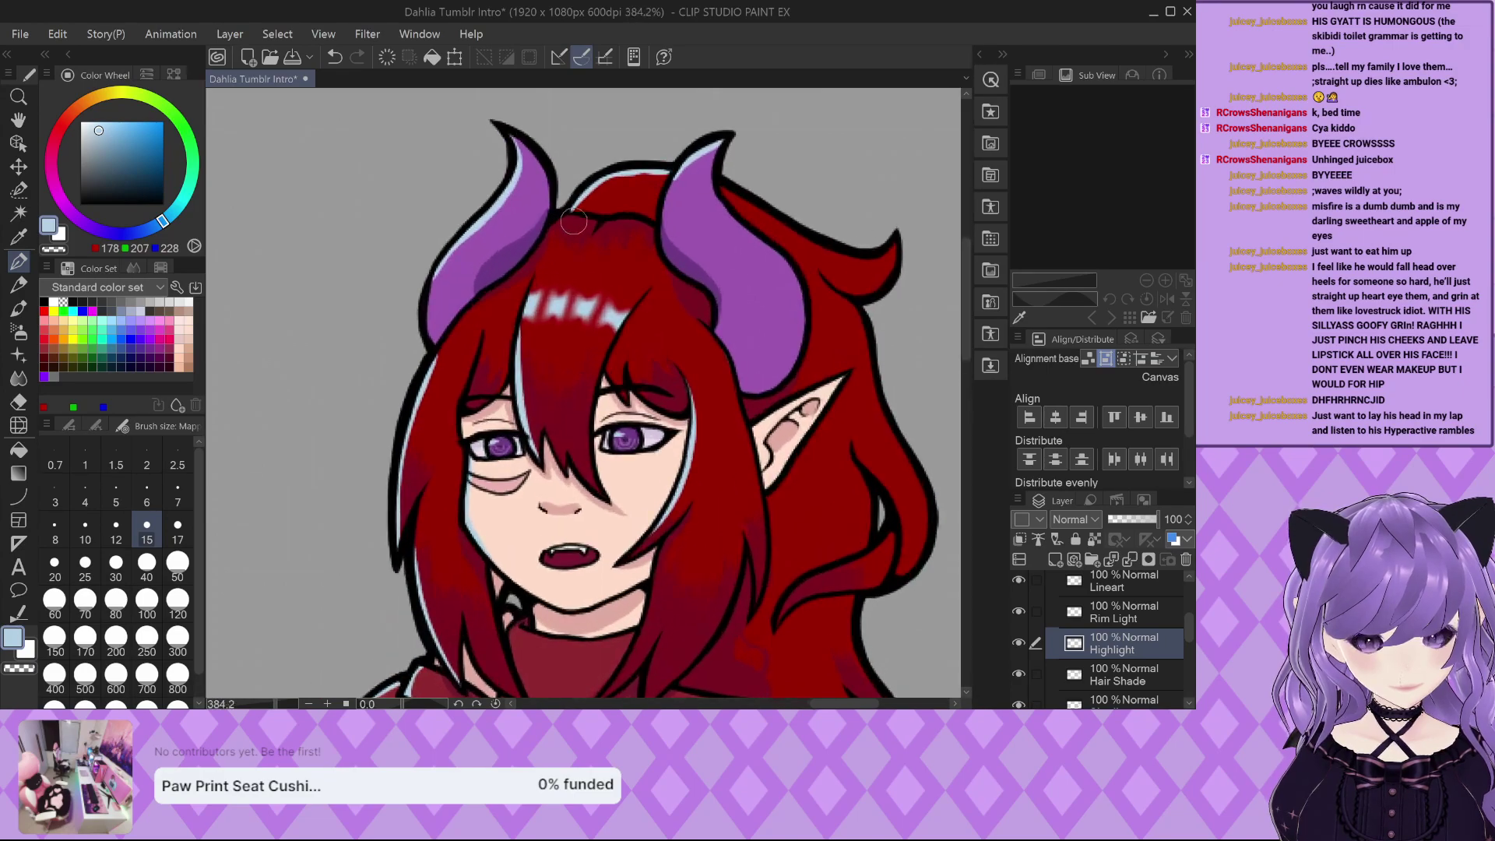
scroll(574, 221, up, 1)
scroll(662, 436, up, 2)
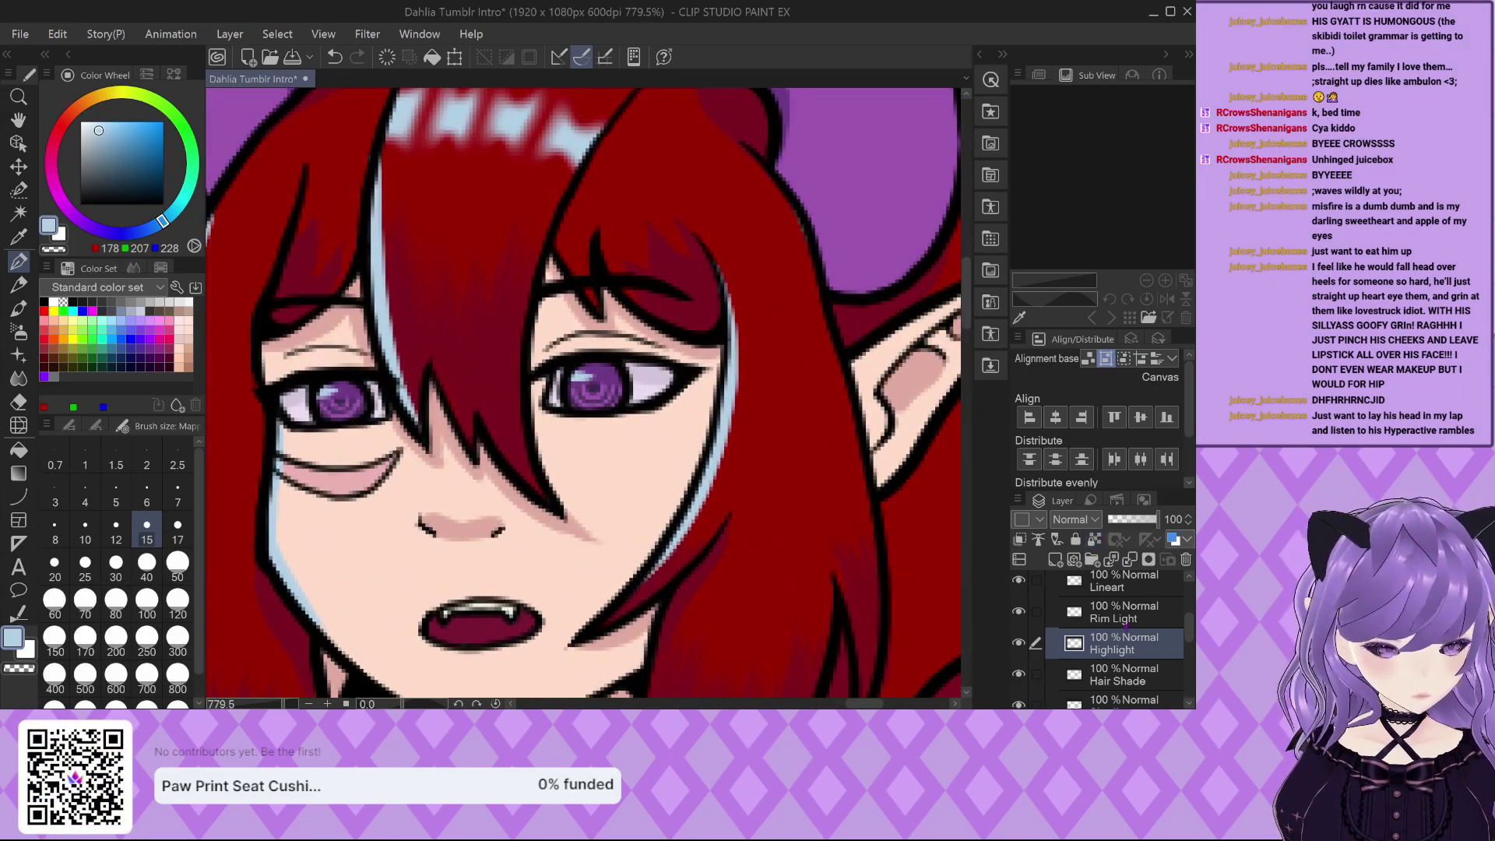
scroll(592, 205, down, 5)
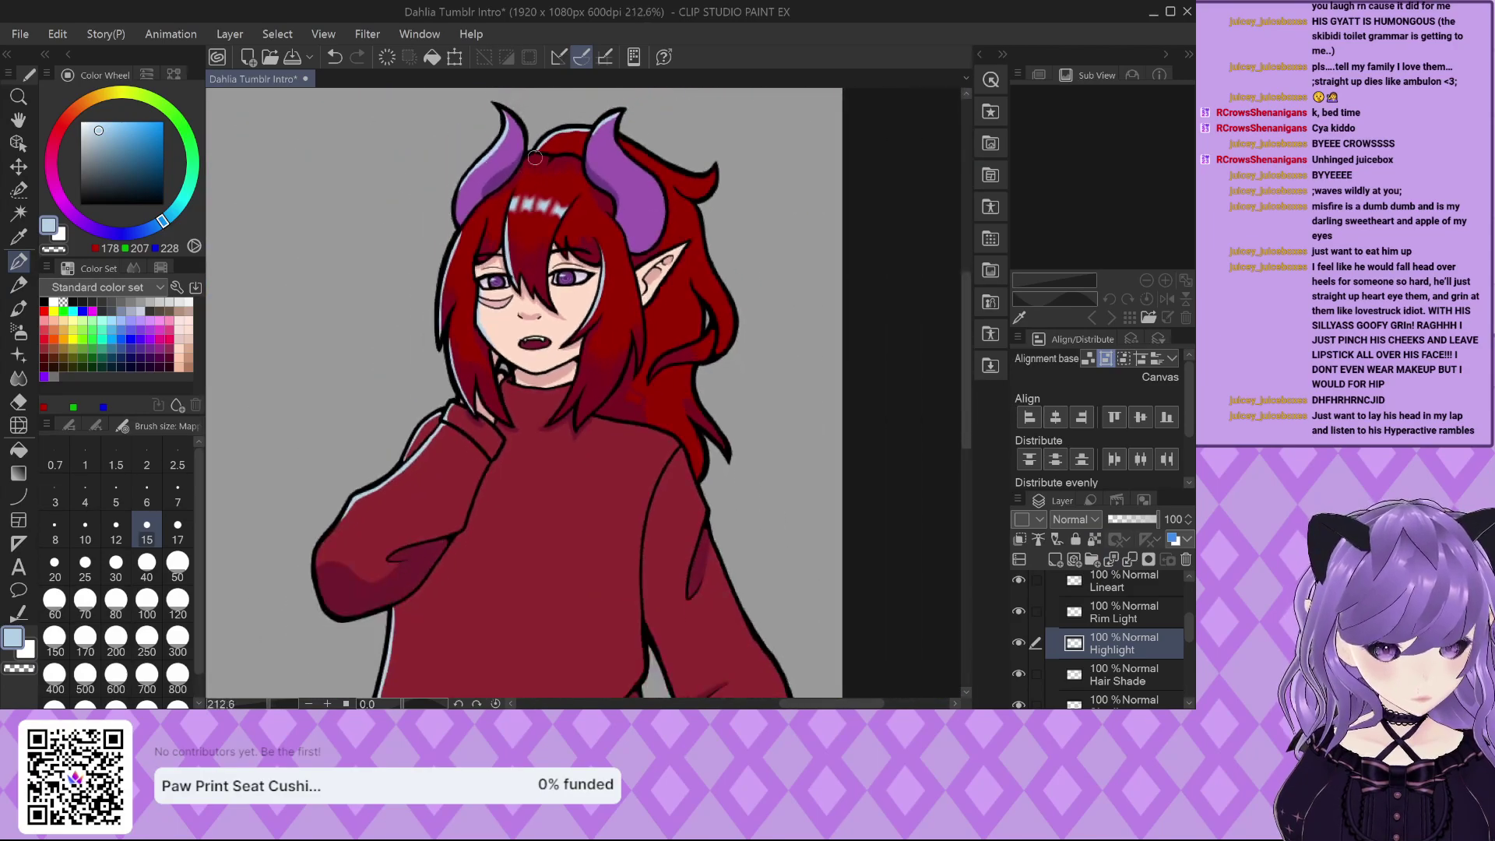
Select the left and right hair highlight streaks with the Selection Pen (M).
click(1021, 641)
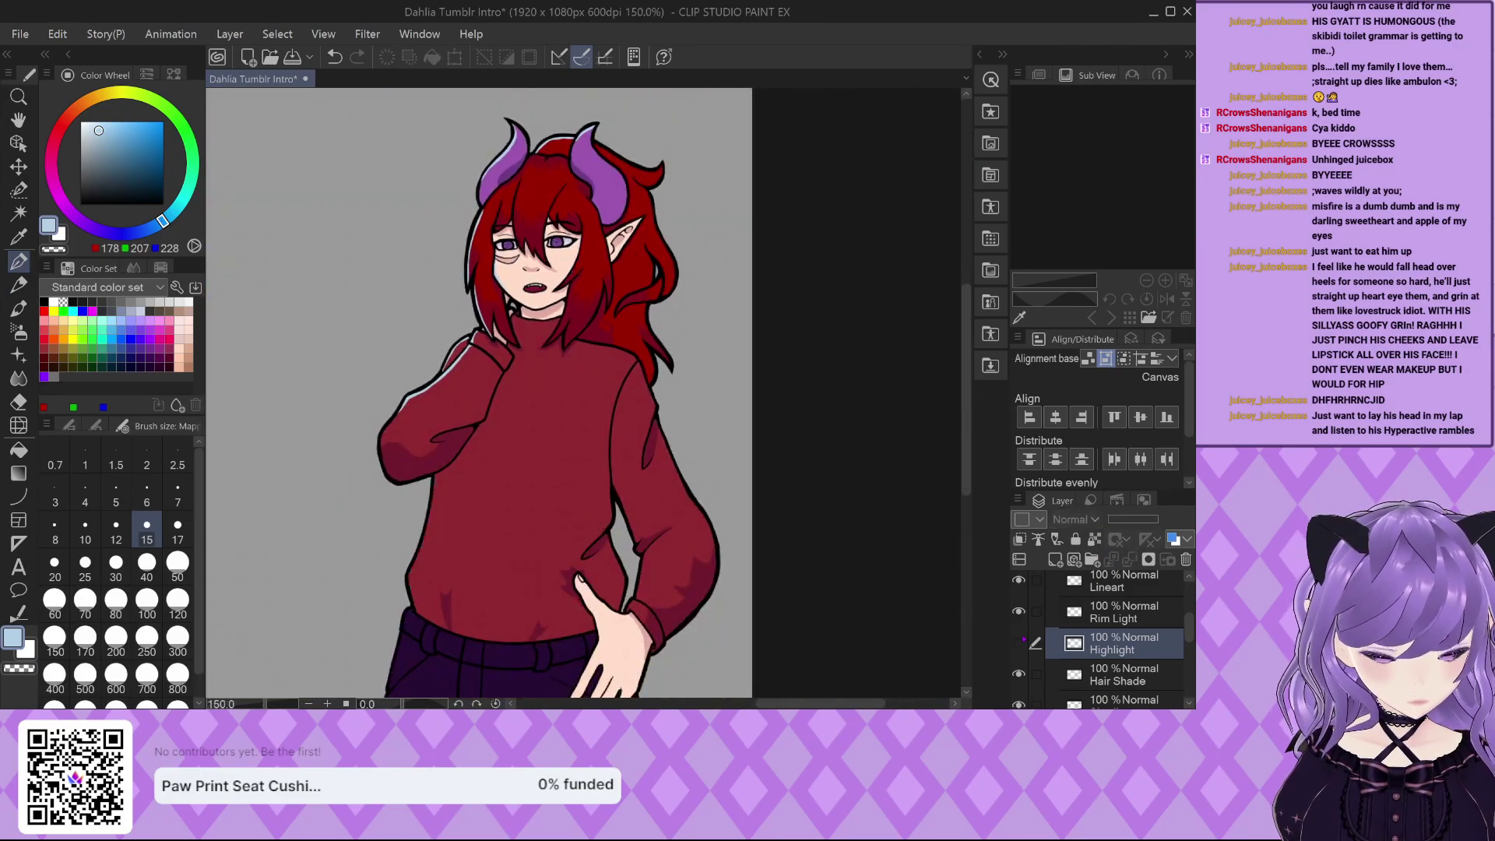
click(1021, 640)
click(1021, 641)
click(1021, 640)
click(1021, 641)
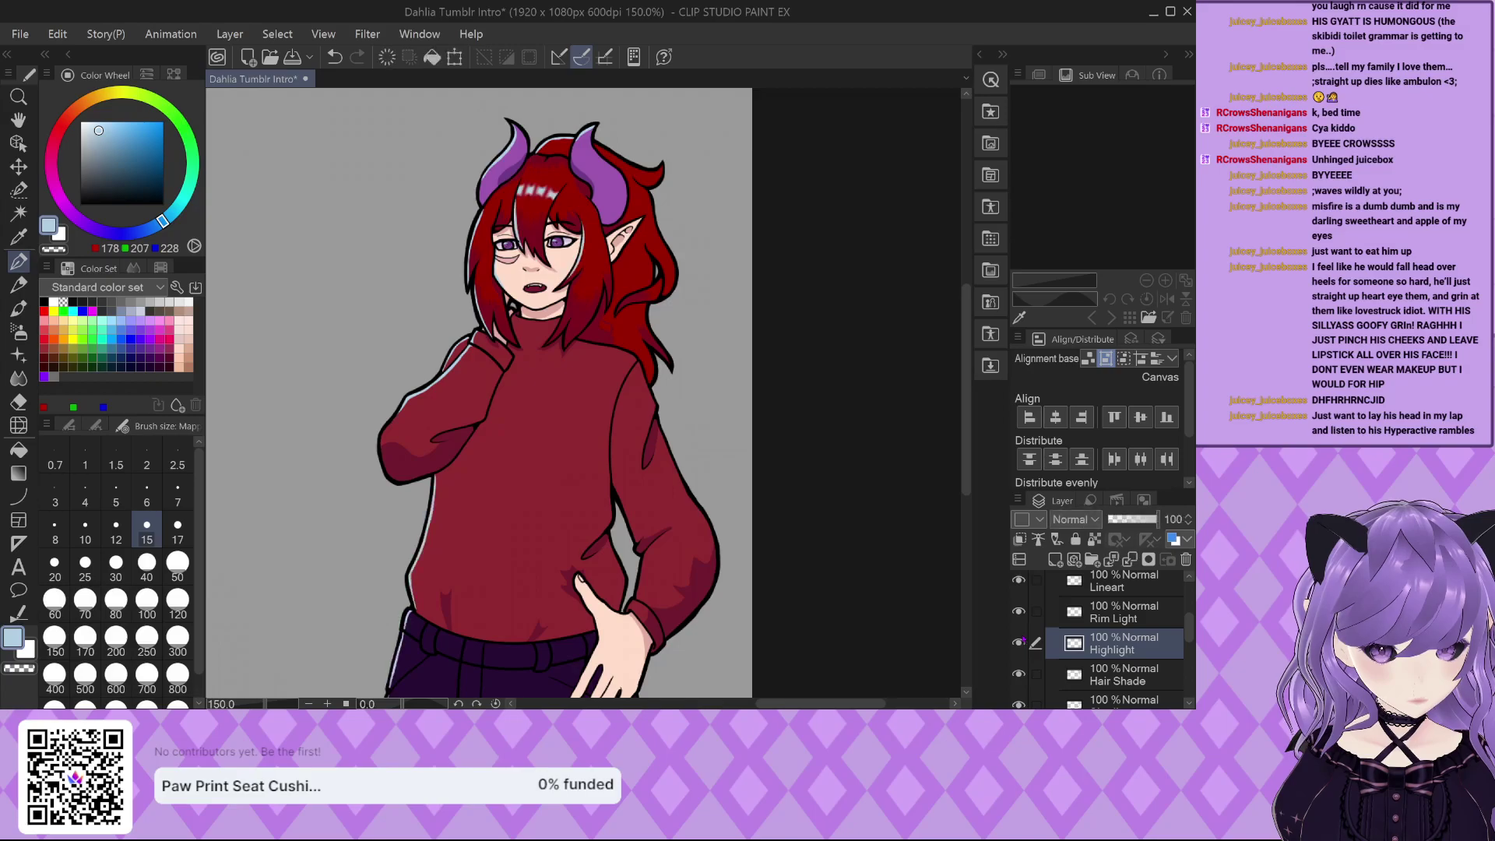
scroll(576, 264, up, 4)
key(m)
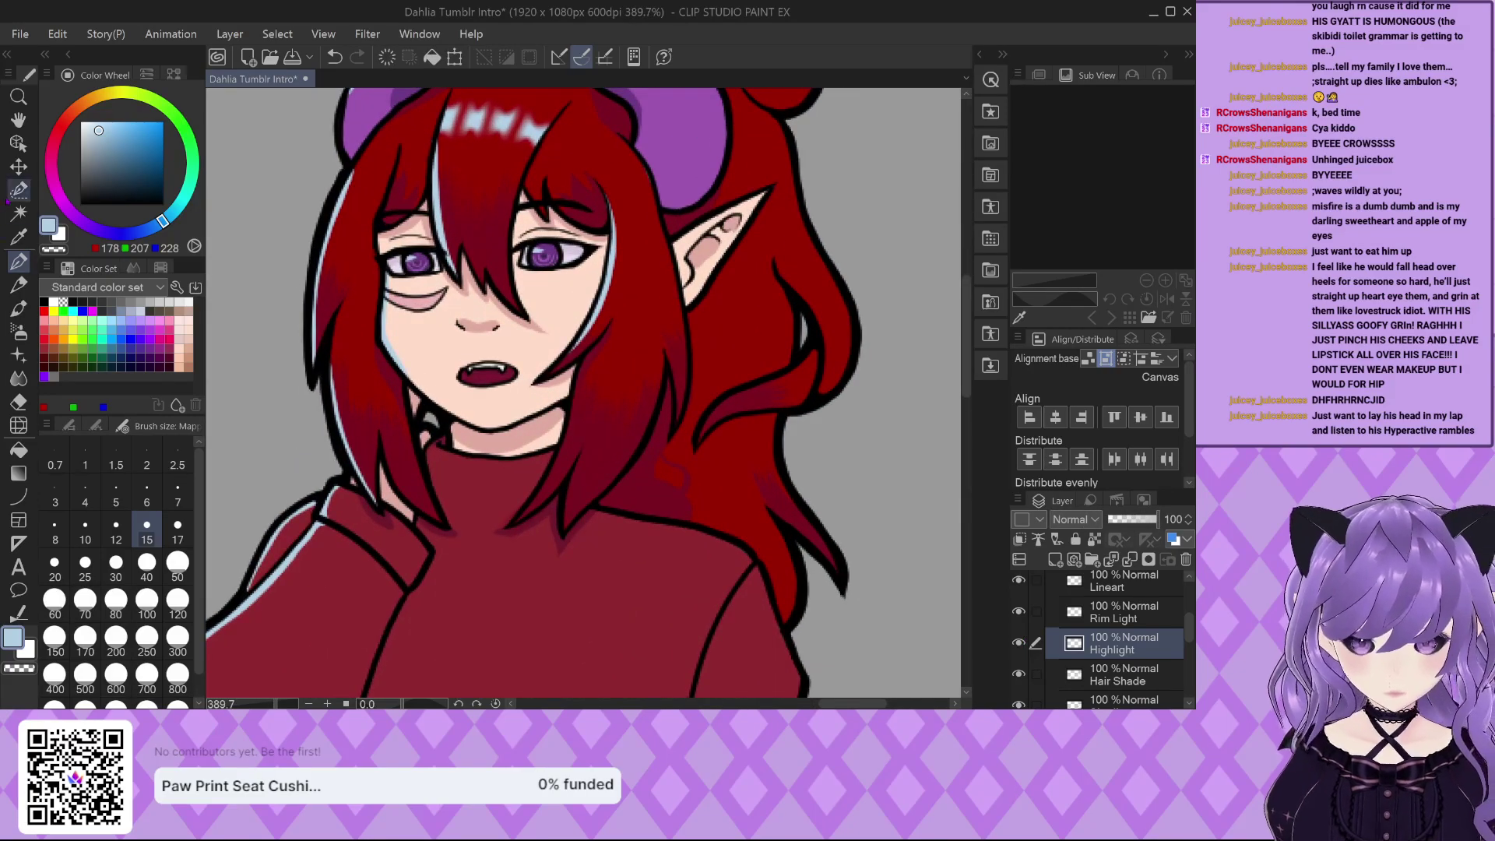
scroll(527, 234, up, 1)
scroll(438, 156, up, 2)
mouse_move(421, 113)
mouse_down()
mouse_move(424, 234)
mouse_move(463, 342)
mouse_up()
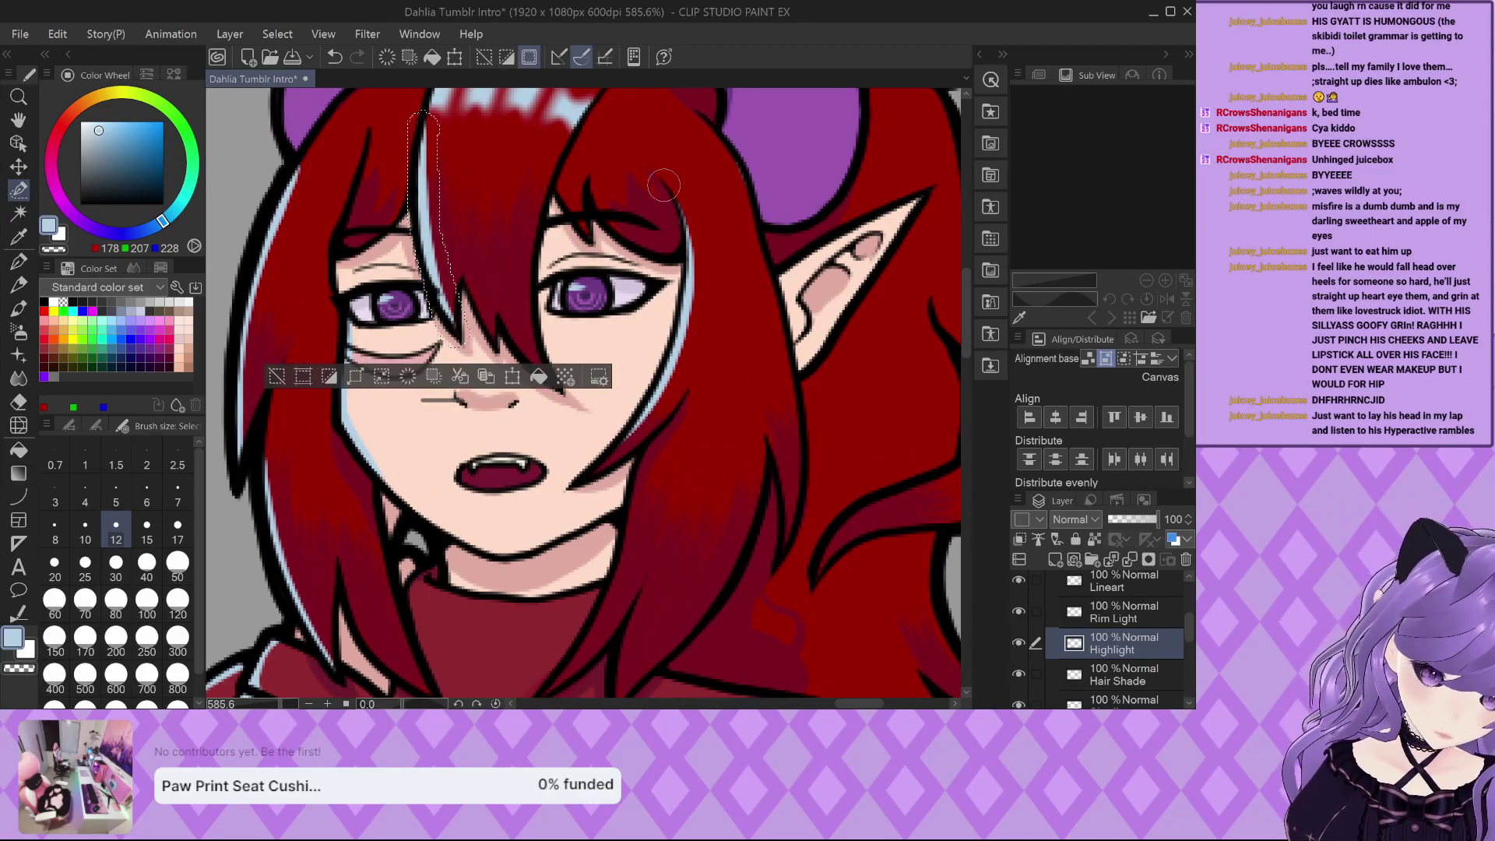
mouse_move(656, 171)
mouse_down()
mouse_move(689, 258)
mouse_move(668, 384)
mouse_move(575, 496)
mouse_up()
scroll(623, 285, down, 2)
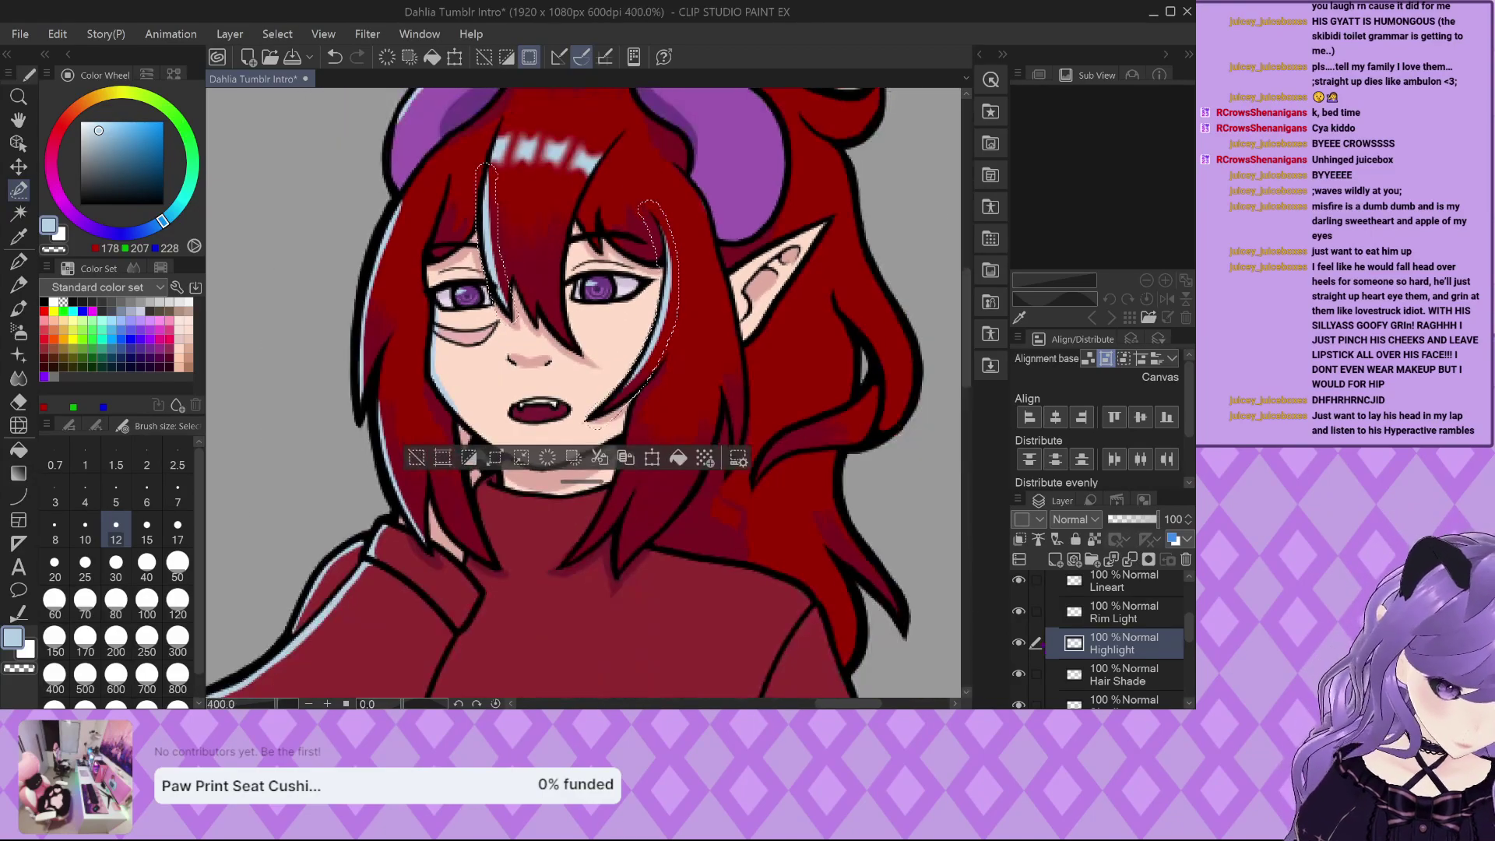
scroll(678, 265, down, 2)
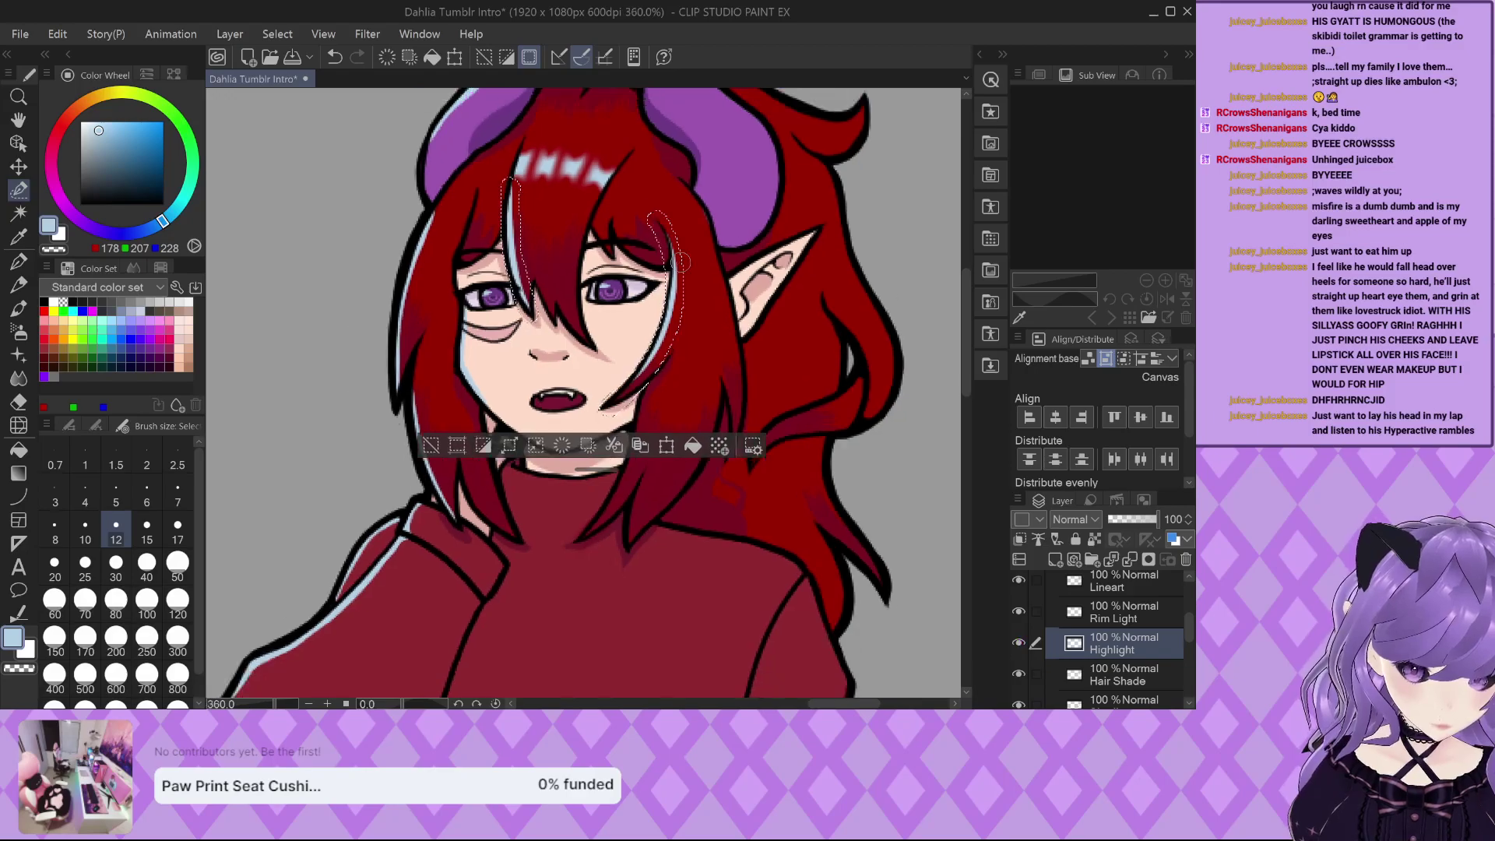
Add the left hair strand, sweater edge and trousers edge highlights to the selection.
click(1018, 646)
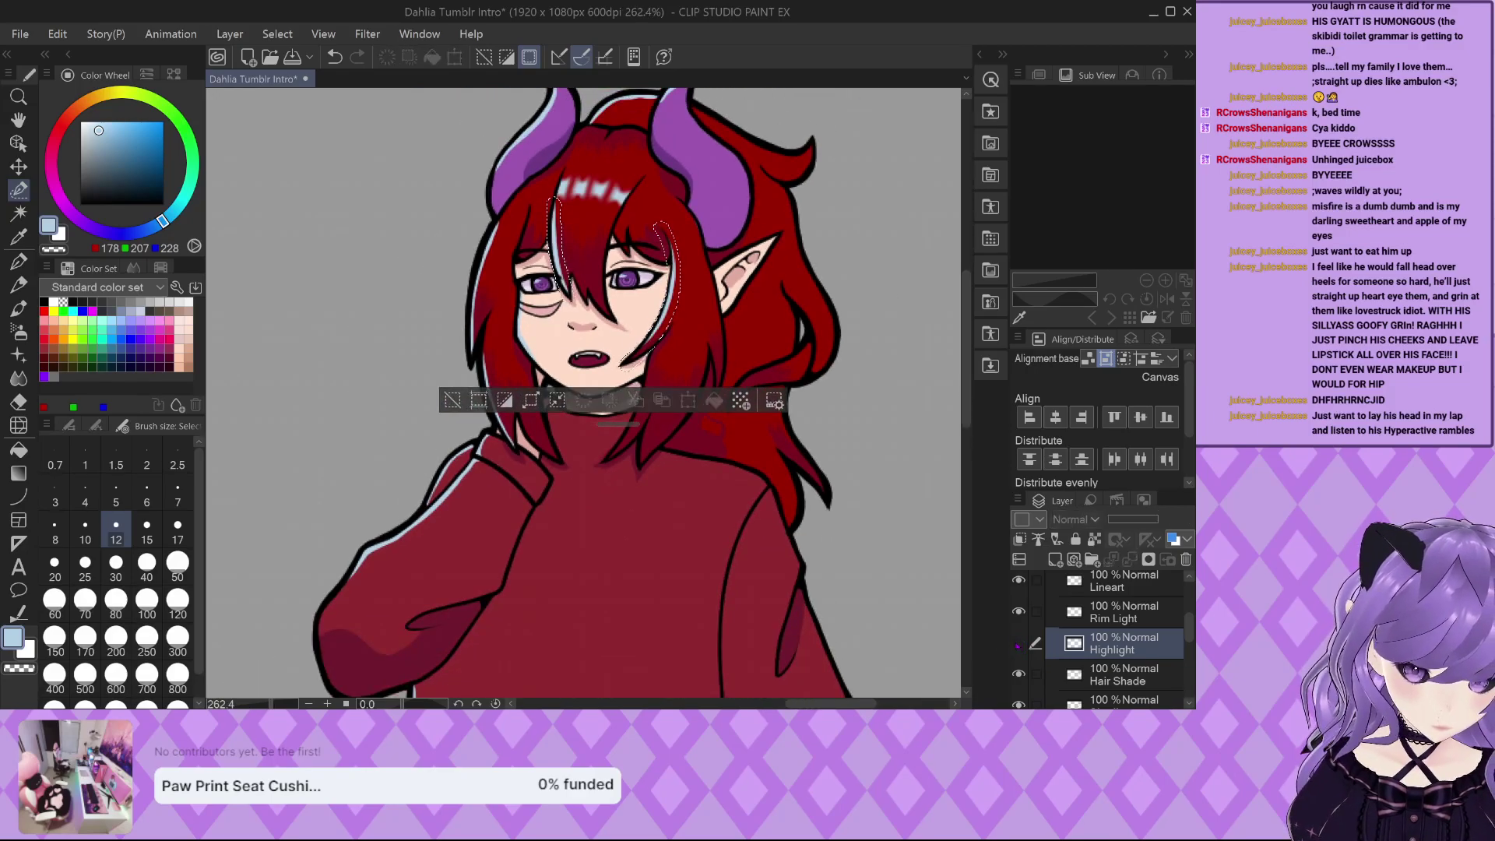
click(1019, 646)
drag(521, 286, 520, 369)
scroll(514, 231, down, 2)
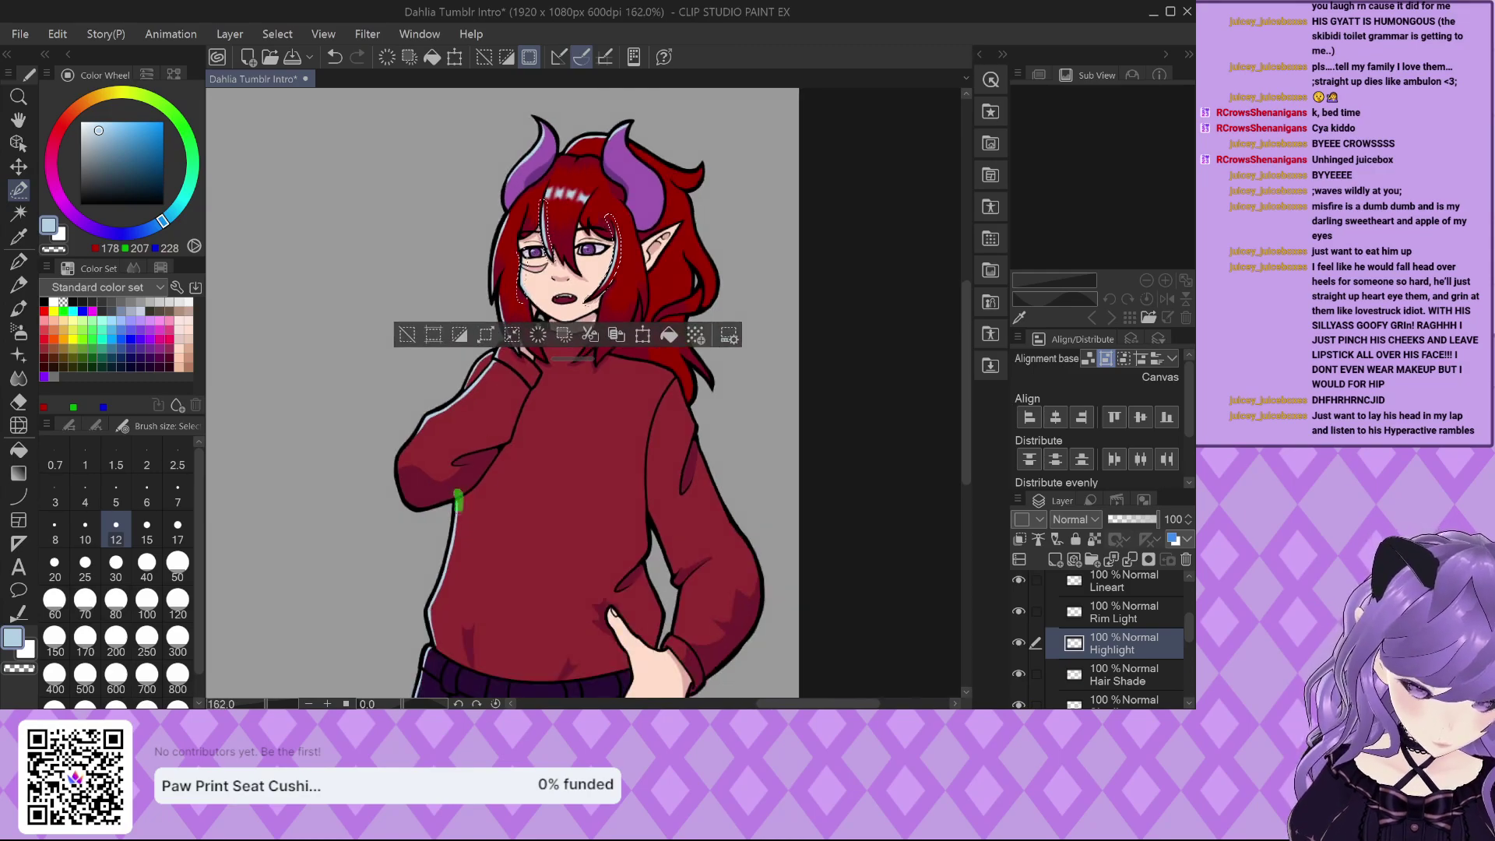
mouse_move(458, 500)
mouse_down()
mouse_move(428, 616)
mouse_move(433, 650)
mouse_up()
scroll(433, 650, down, 2)
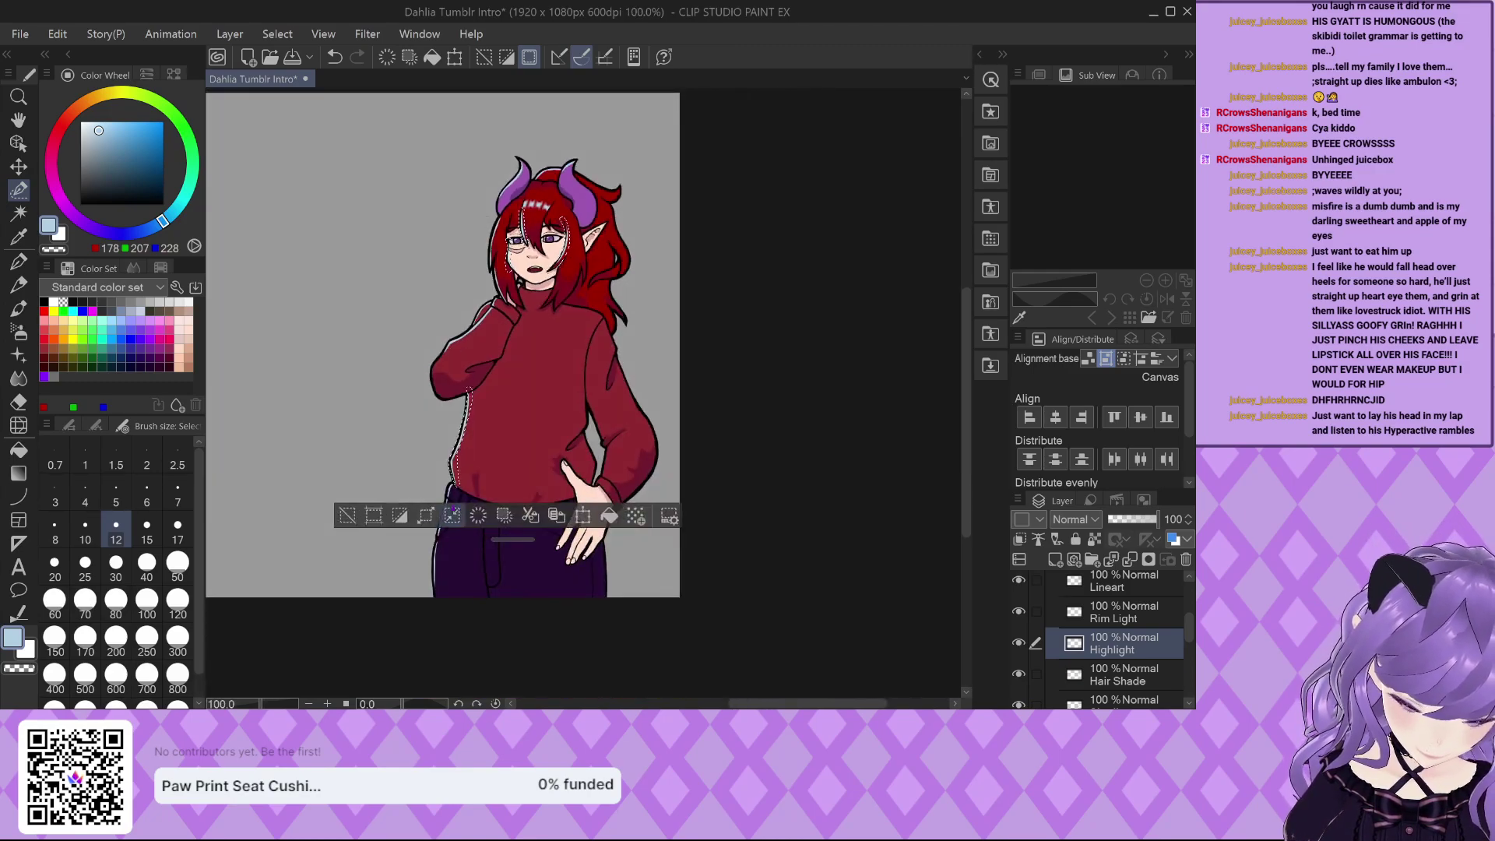
scroll(441, 567, up, 2)
drag(461, 450, 431, 626)
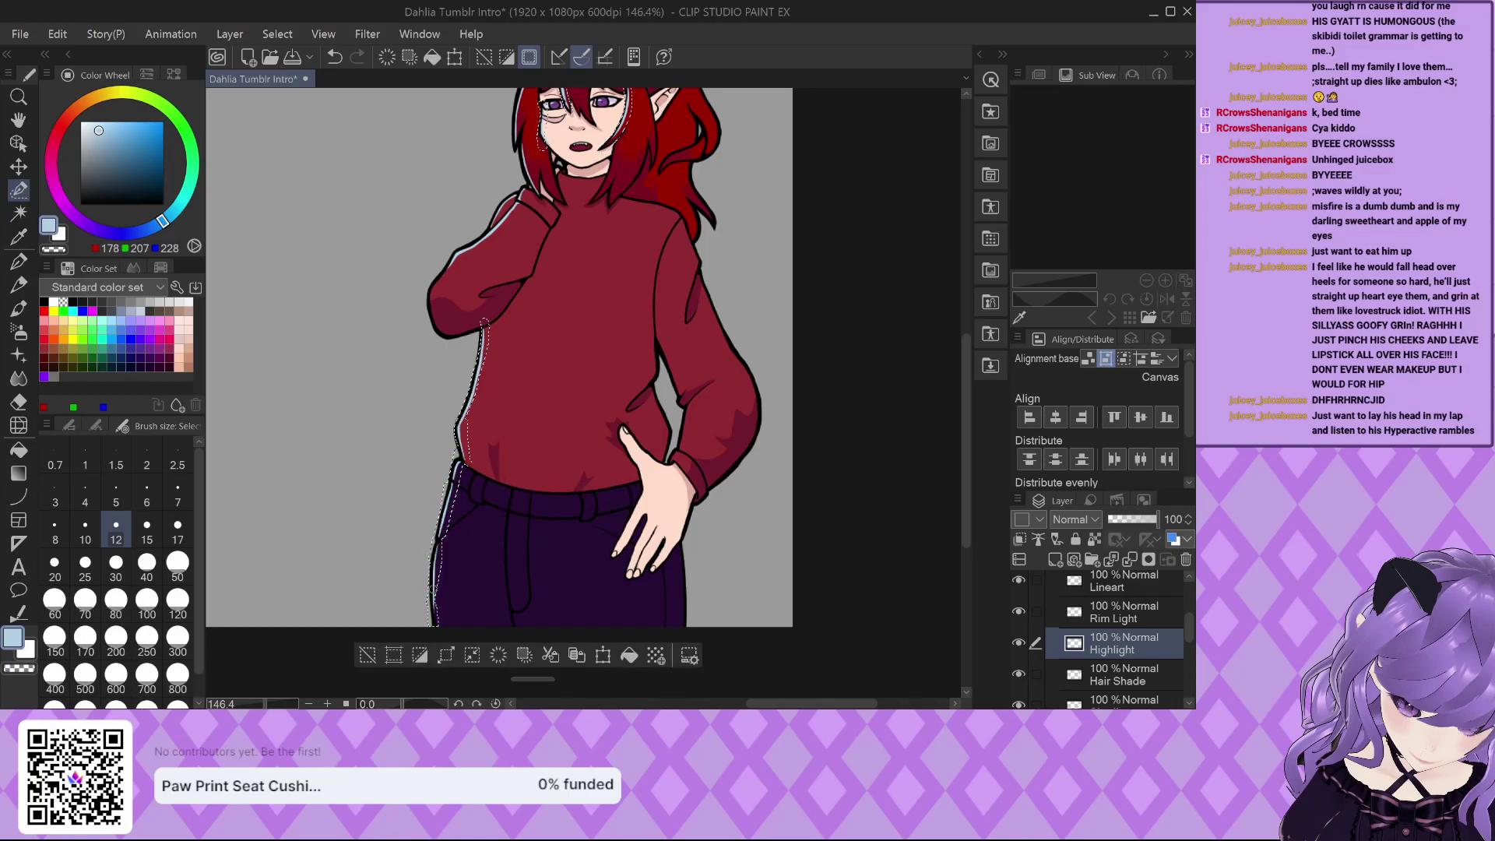
Cut and paste the selected highlights, merge them into Rim Light, then deselect.
key(ctrl+x)
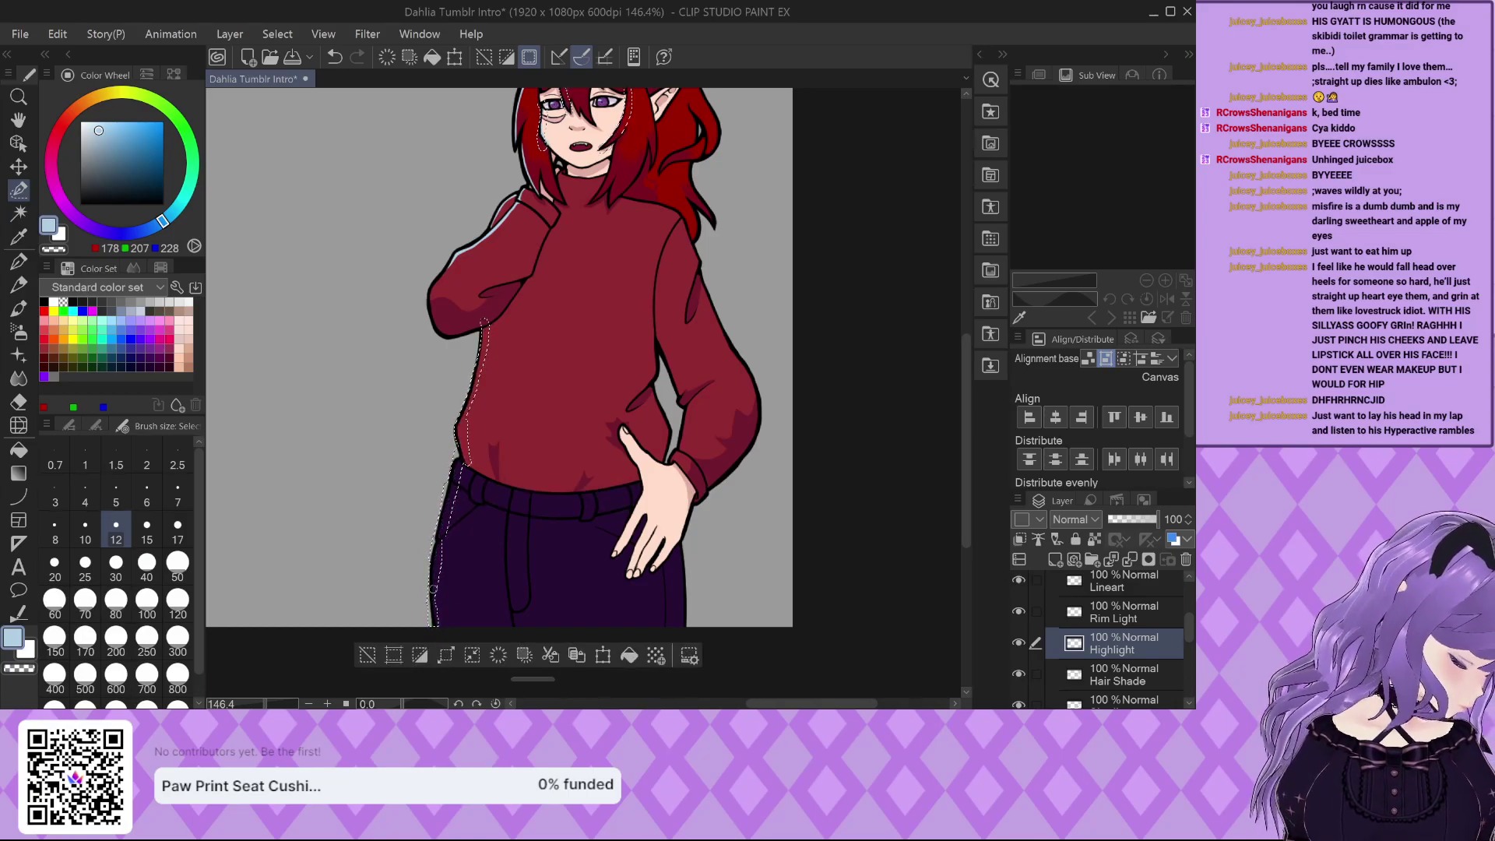
key(ctrl+v)
drag(1097, 651, 1092, 606)
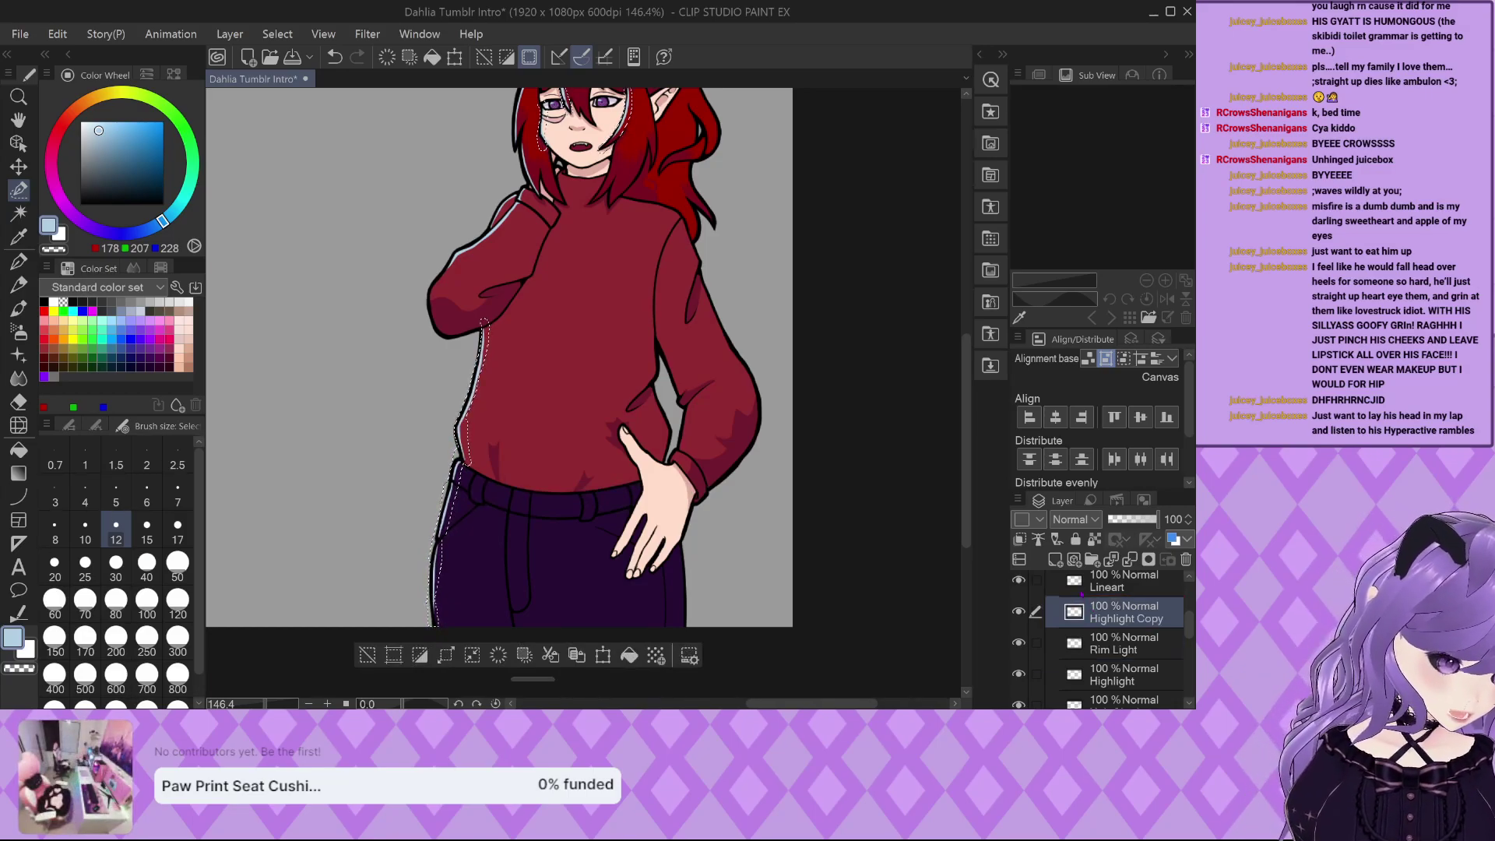
click(1130, 560)
click(1122, 643)
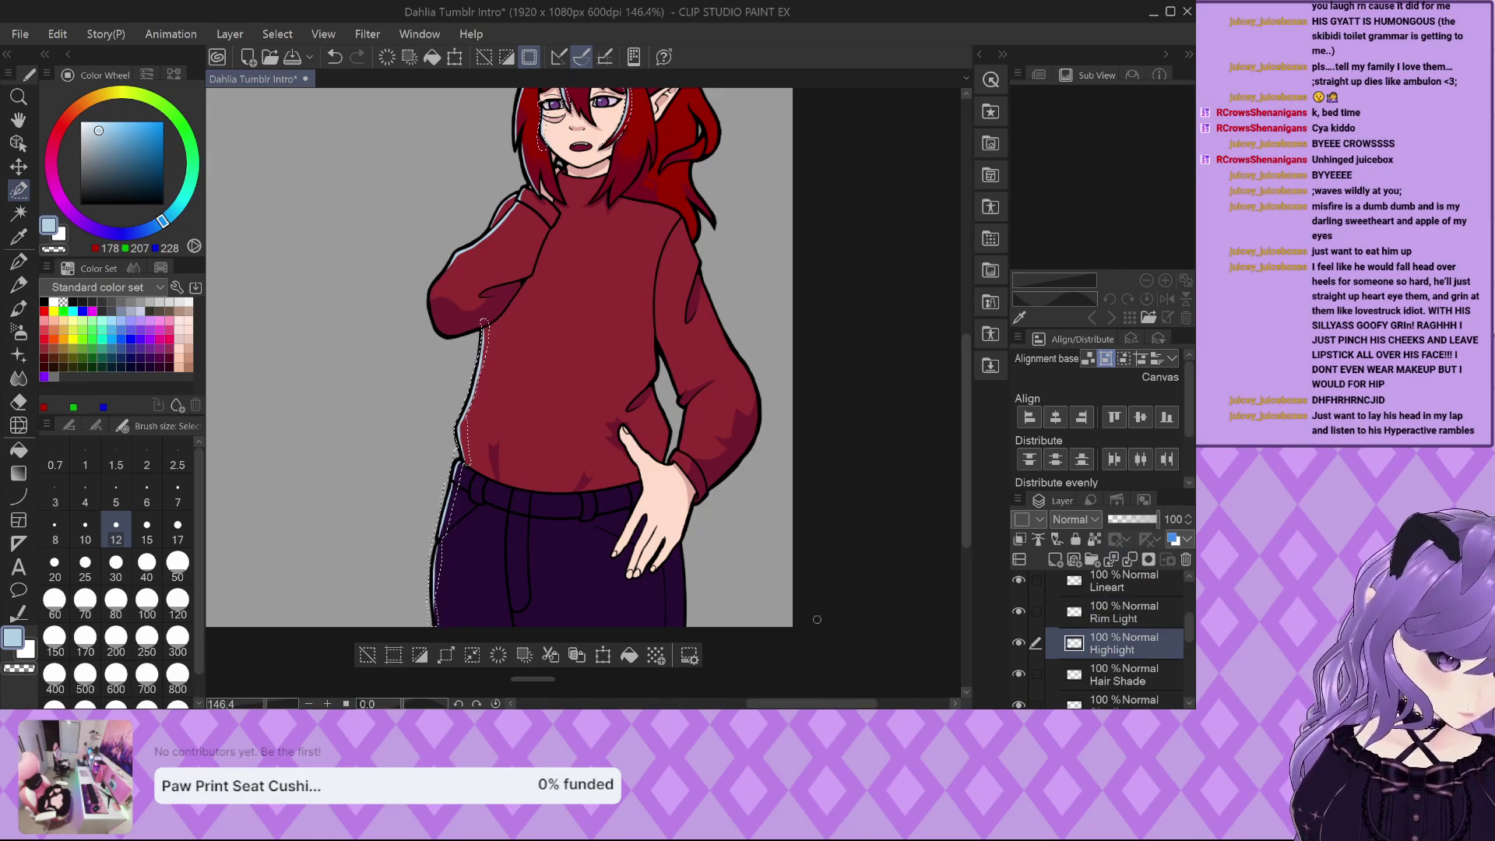
click(361, 648)
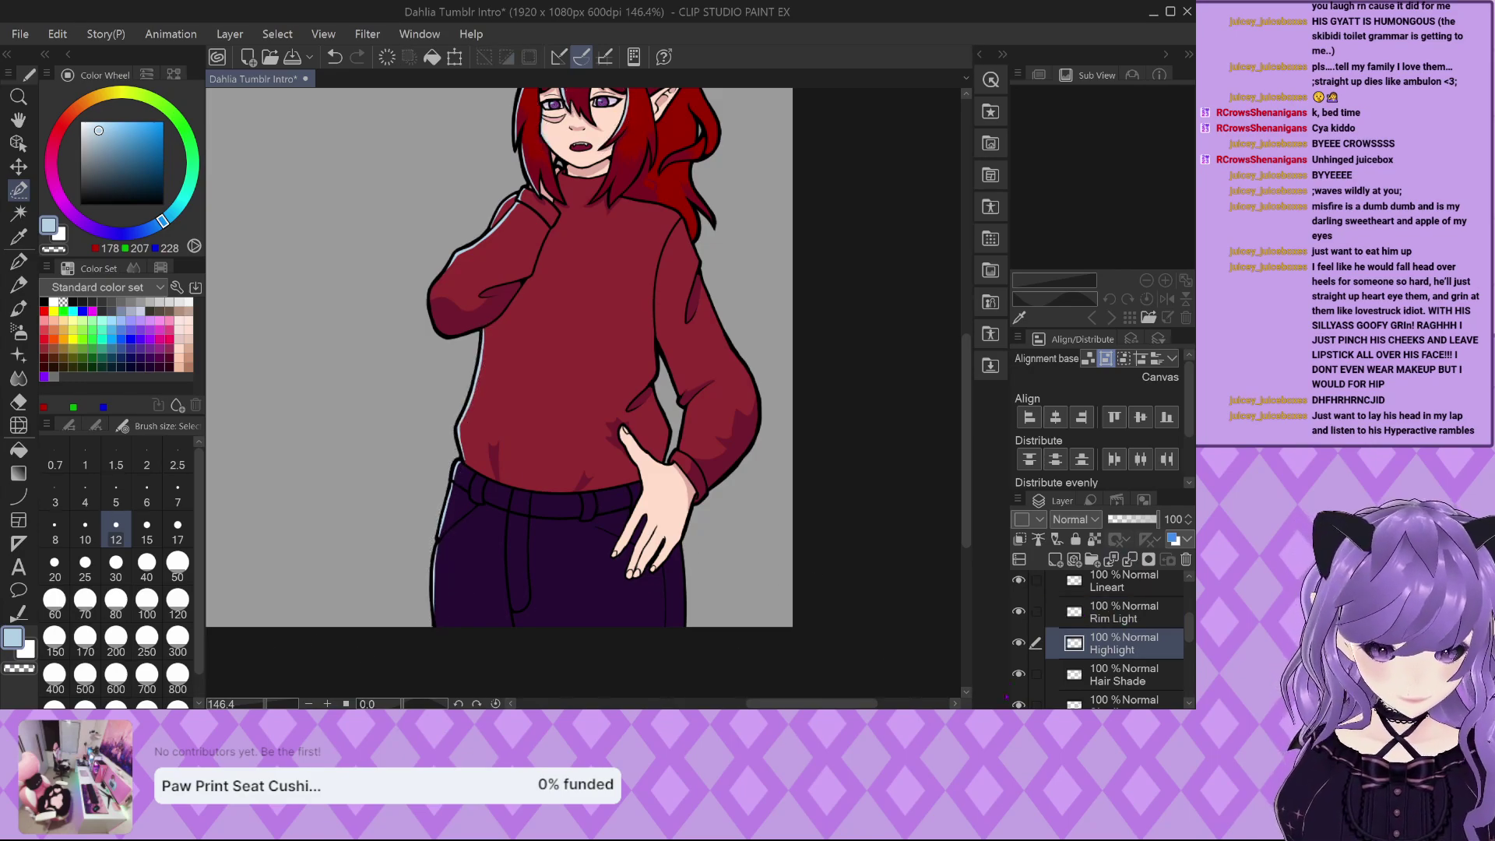
Toggle the Highlight and Rim Light layers on and off to compare, leaving both visible.
click(1020, 643)
scroll(374, 524, down, 2)
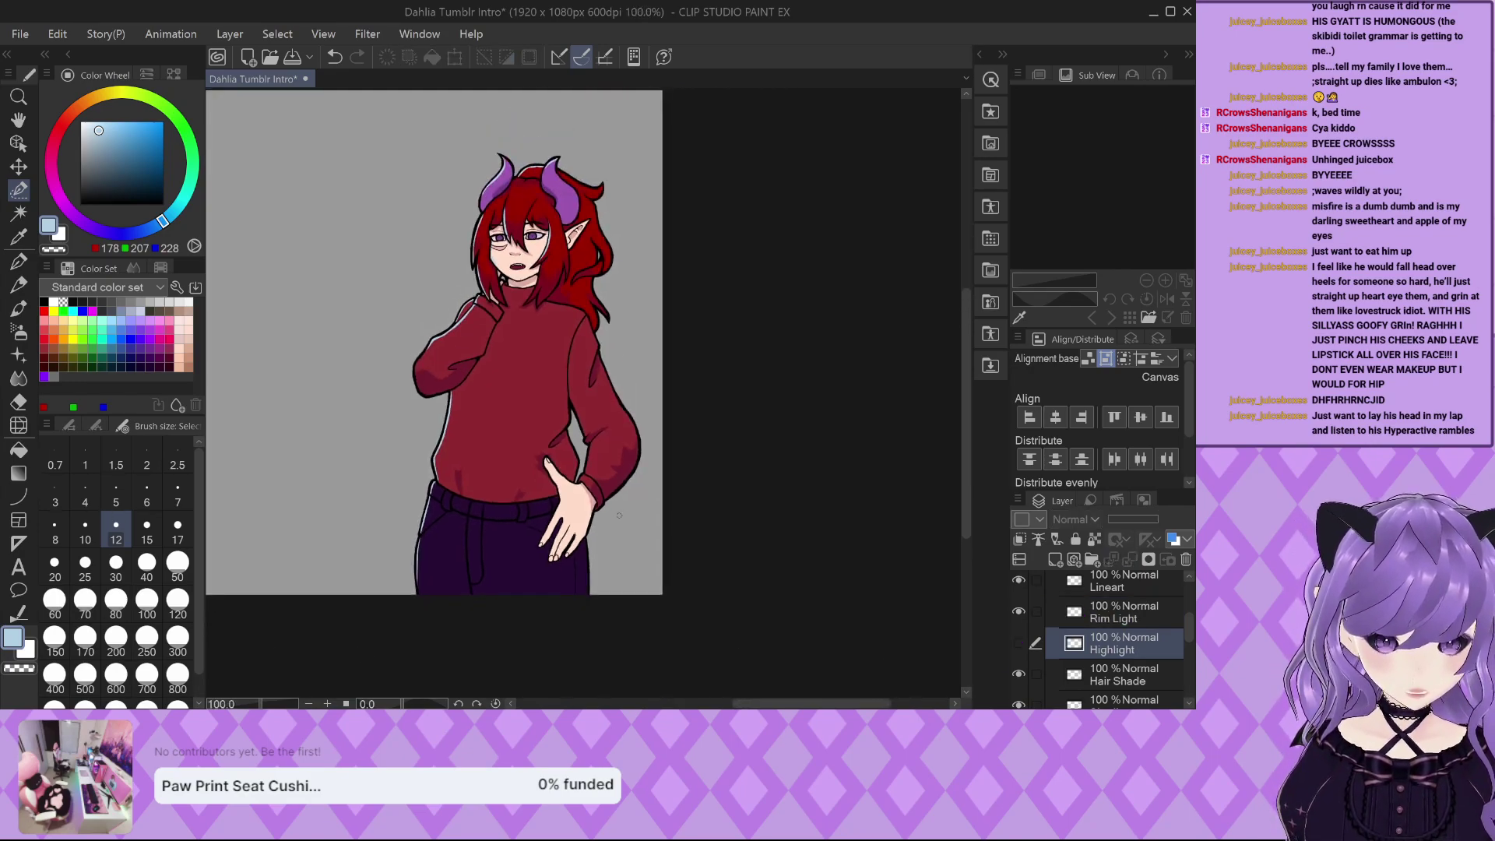
click(1018, 611)
click(1017, 611)
click(1018, 611)
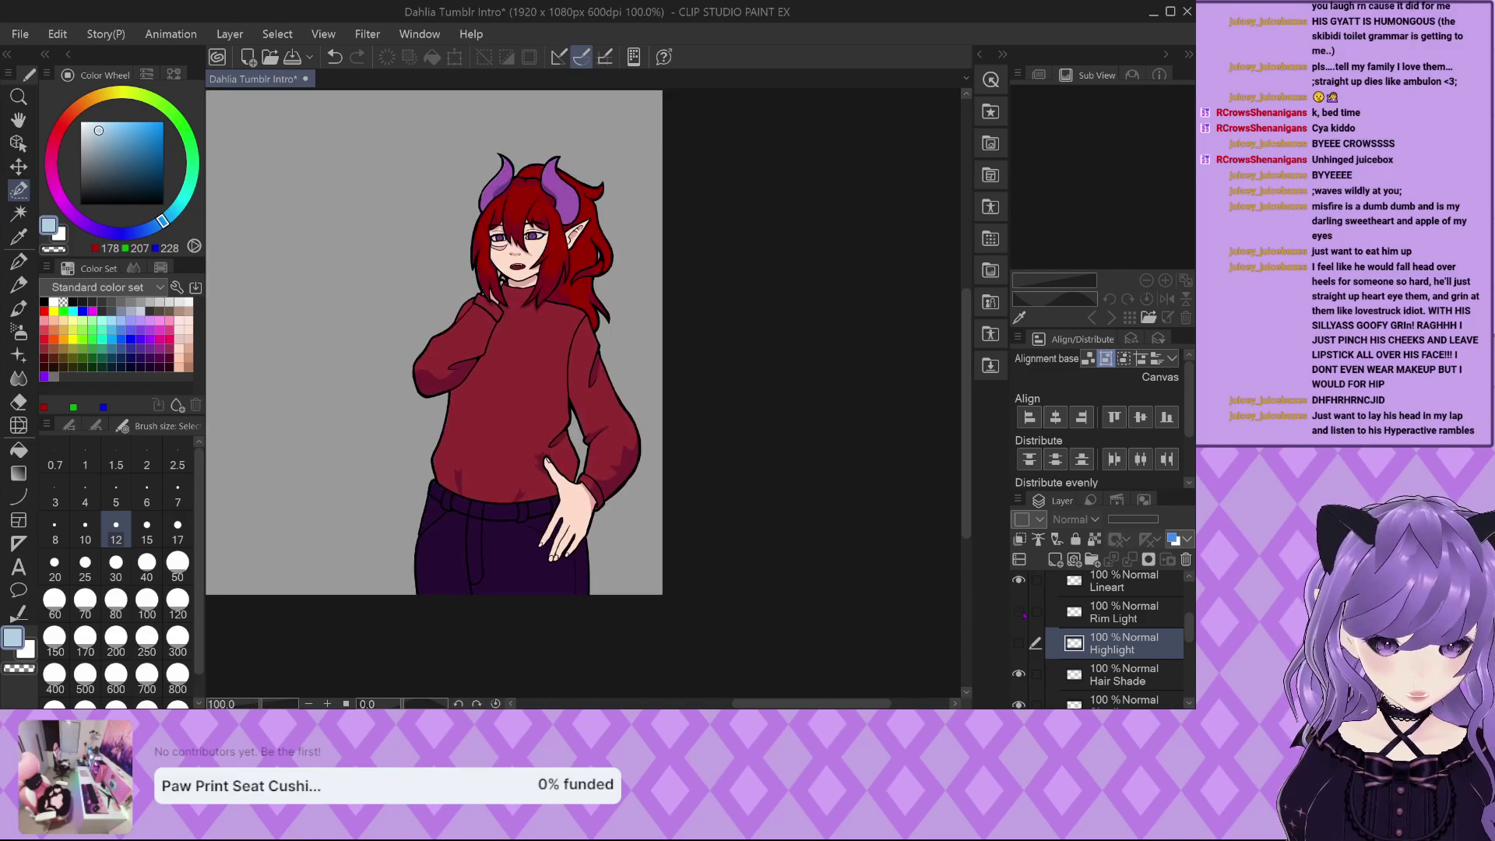
click(1018, 642)
click(1019, 642)
click(1018, 641)
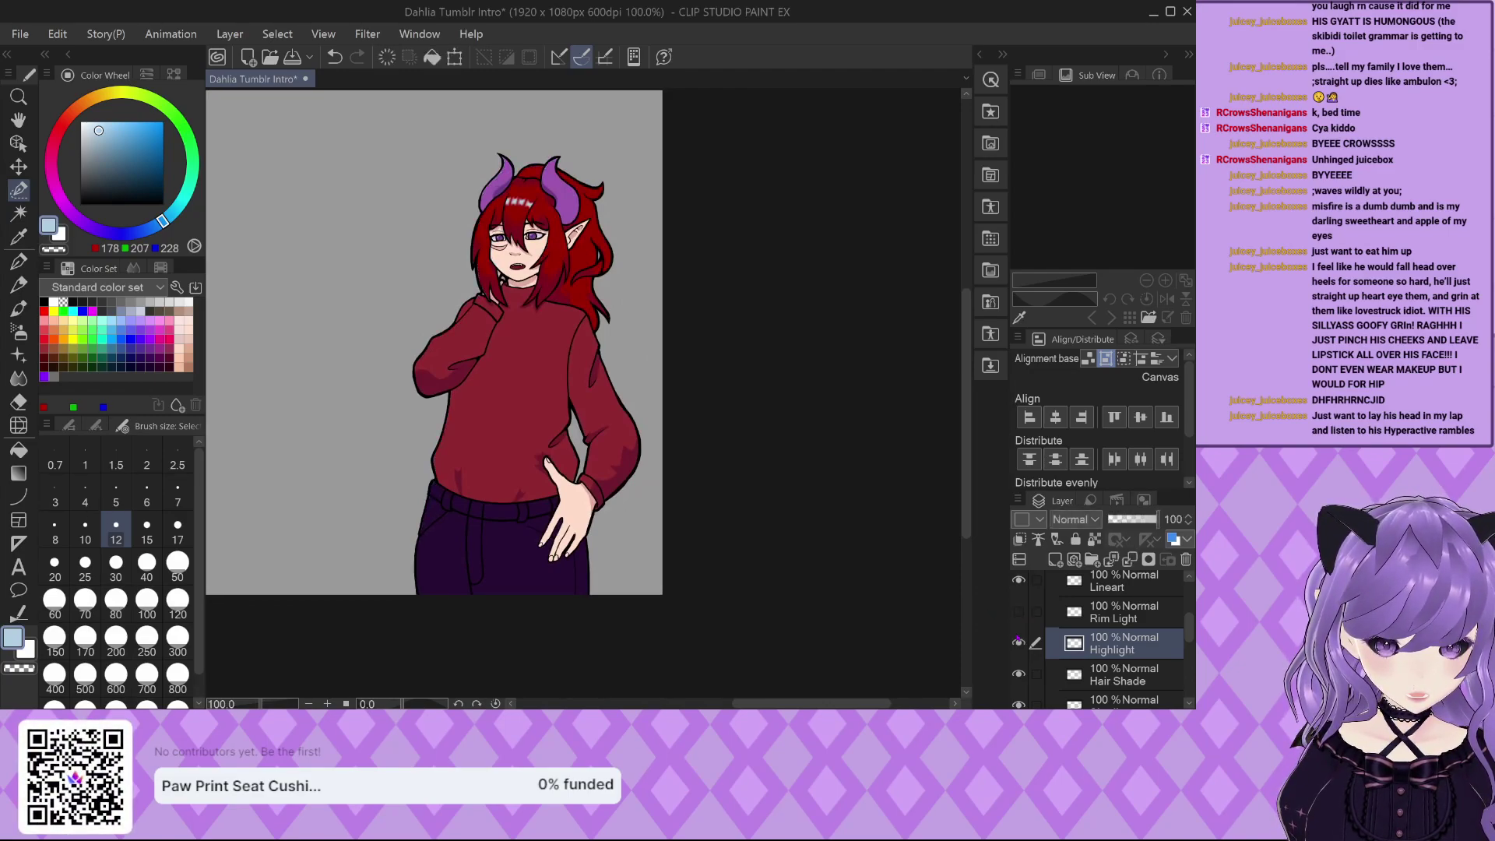
click(1018, 611)
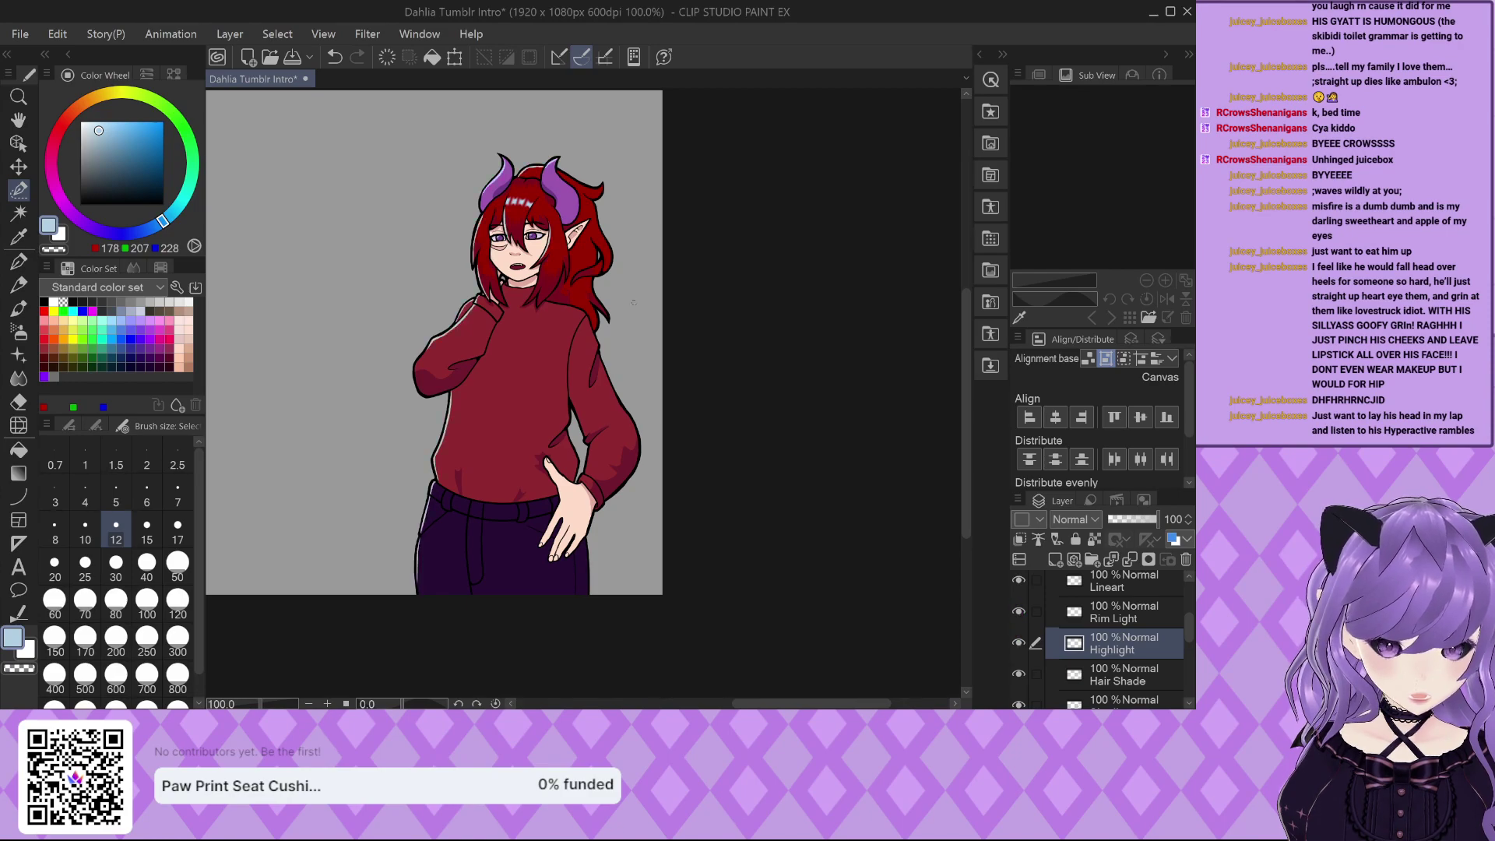
scroll(448, 164, up, 3)
scroll(680, 136, down, 2)
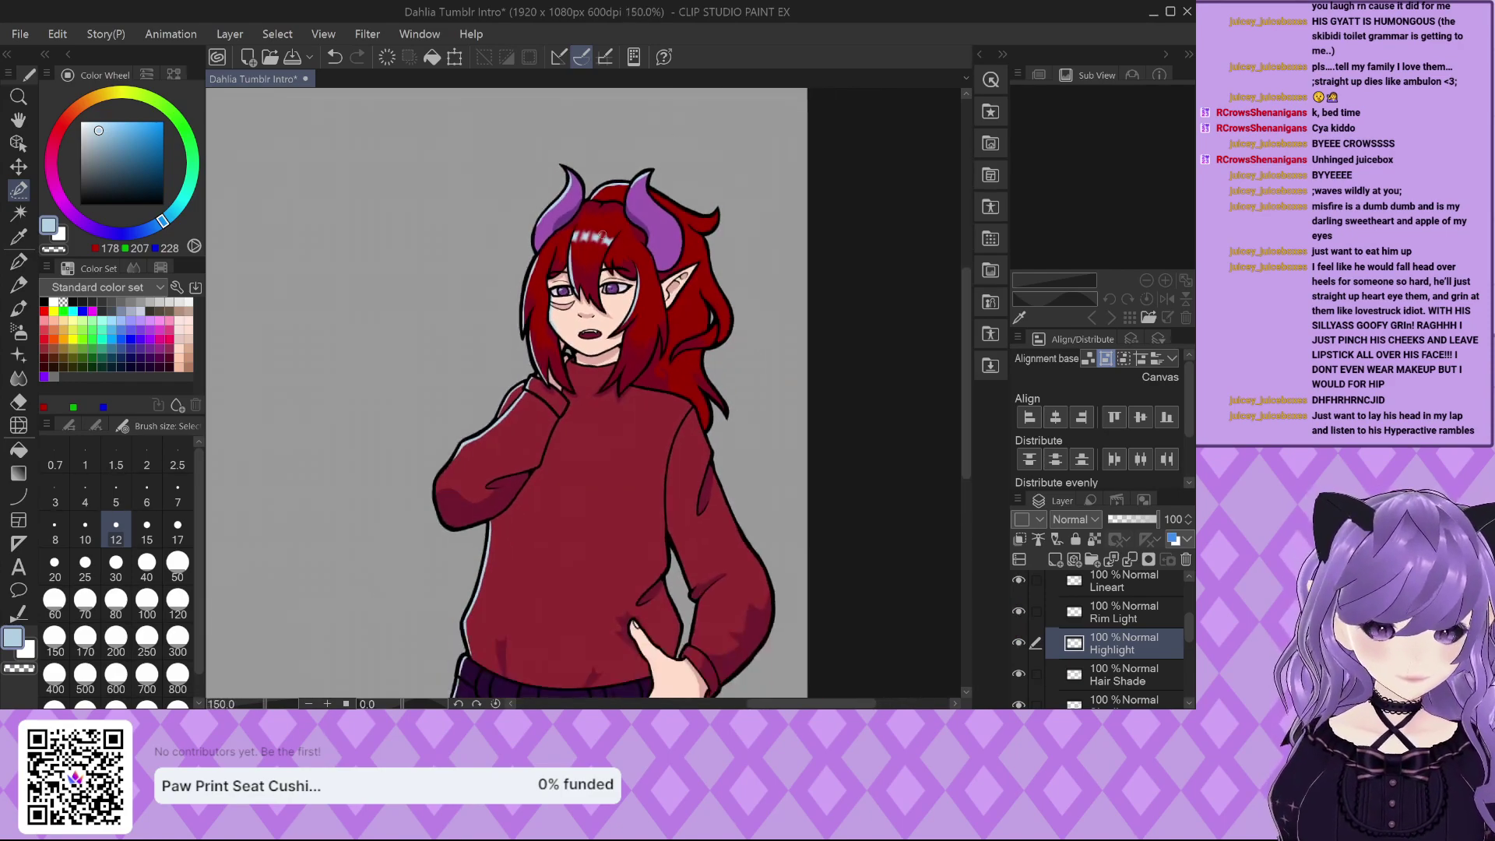
click(1016, 646)
scroll(627, 254, up, 4)
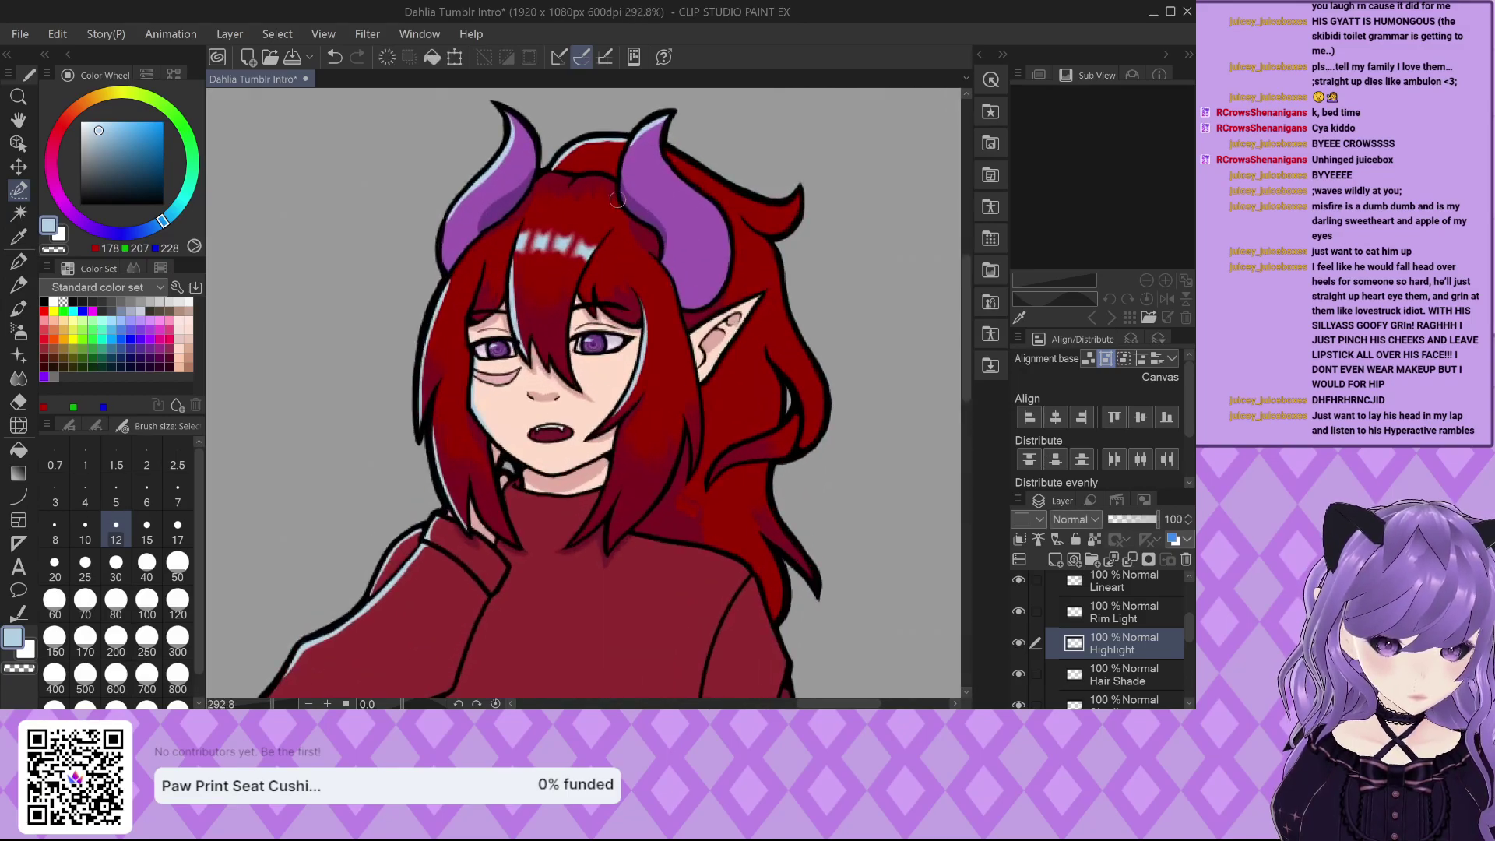
Set the Rim Light layer's blending mode to Hard light after trying Soft light.
click(1088, 618)
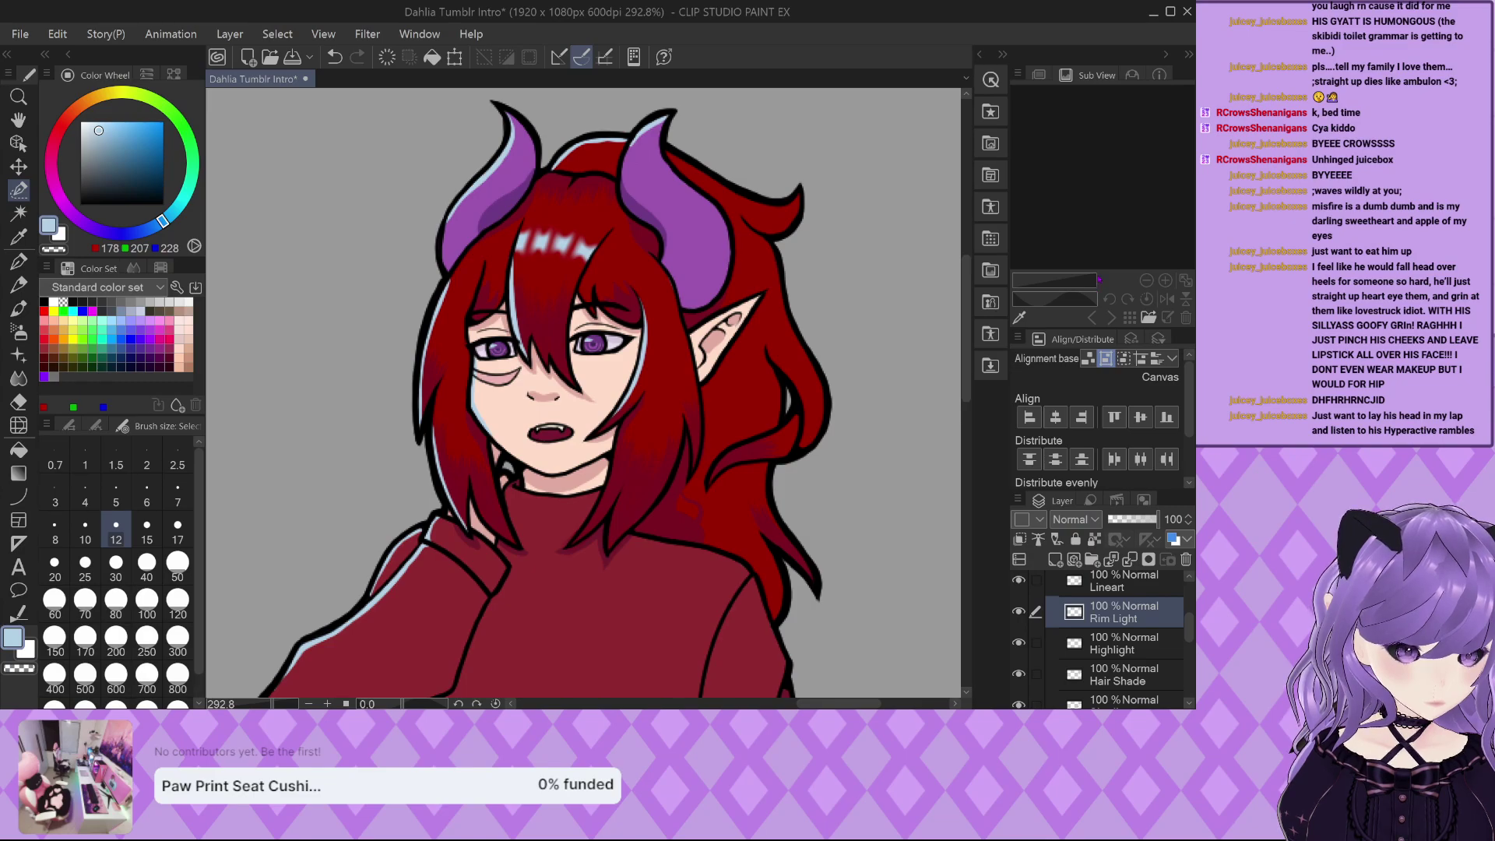
click(1076, 519)
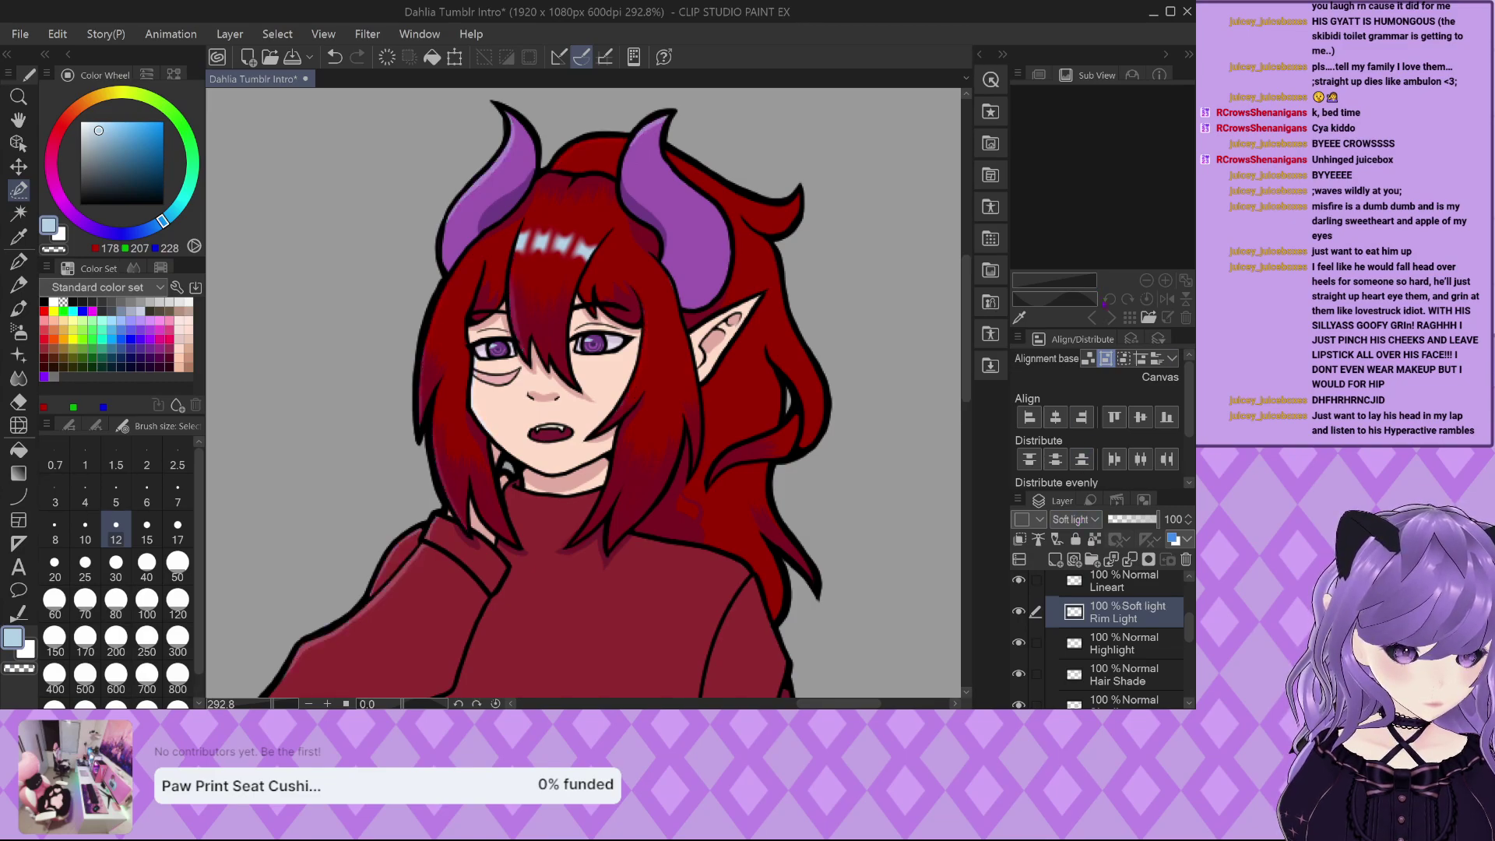
click(1102, 298)
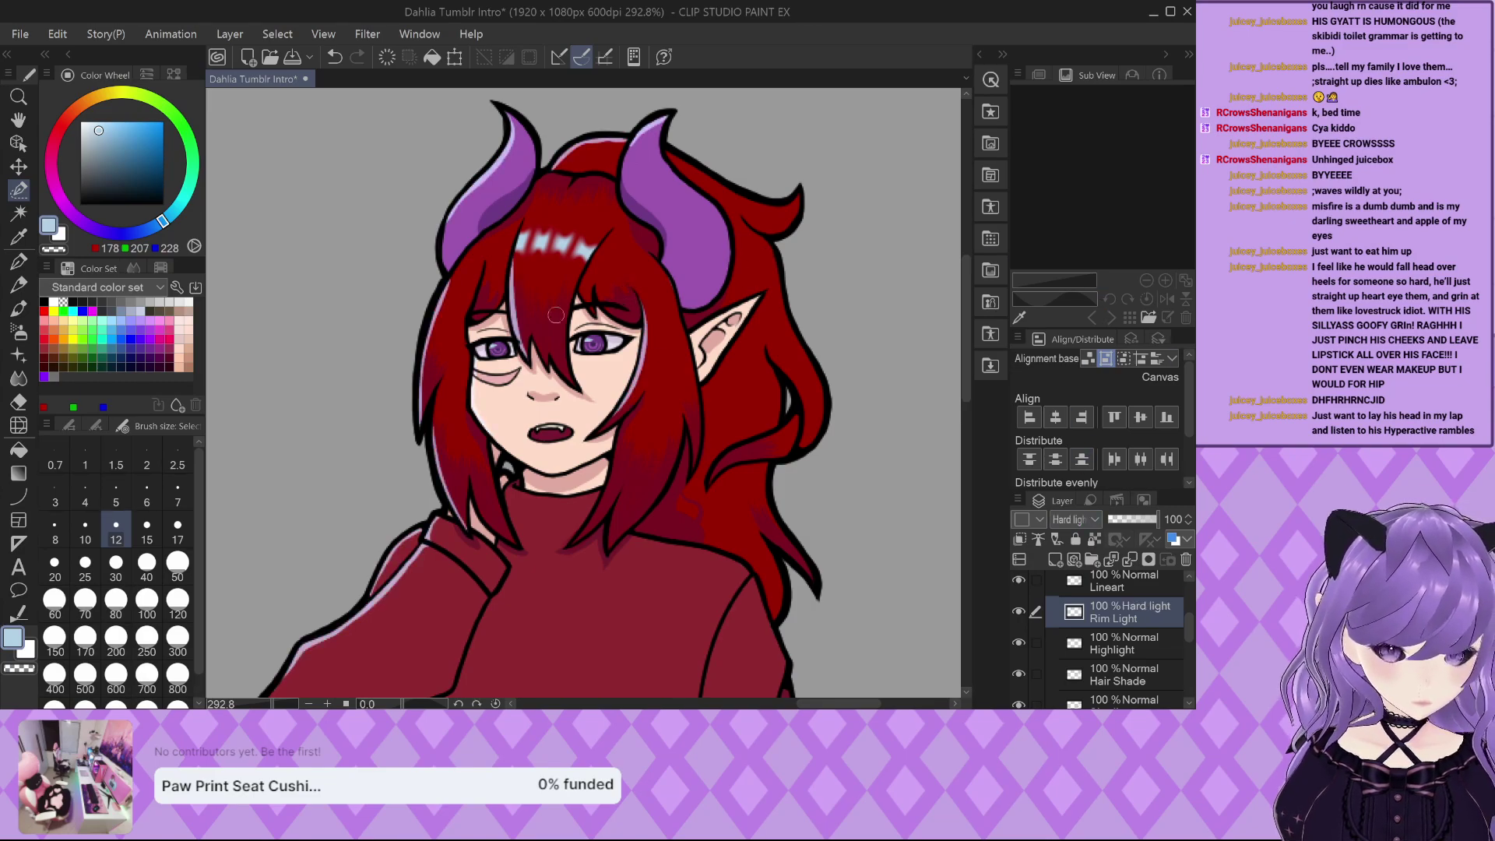
scroll(426, 331, down, 2)
scroll(547, 194, down, 4)
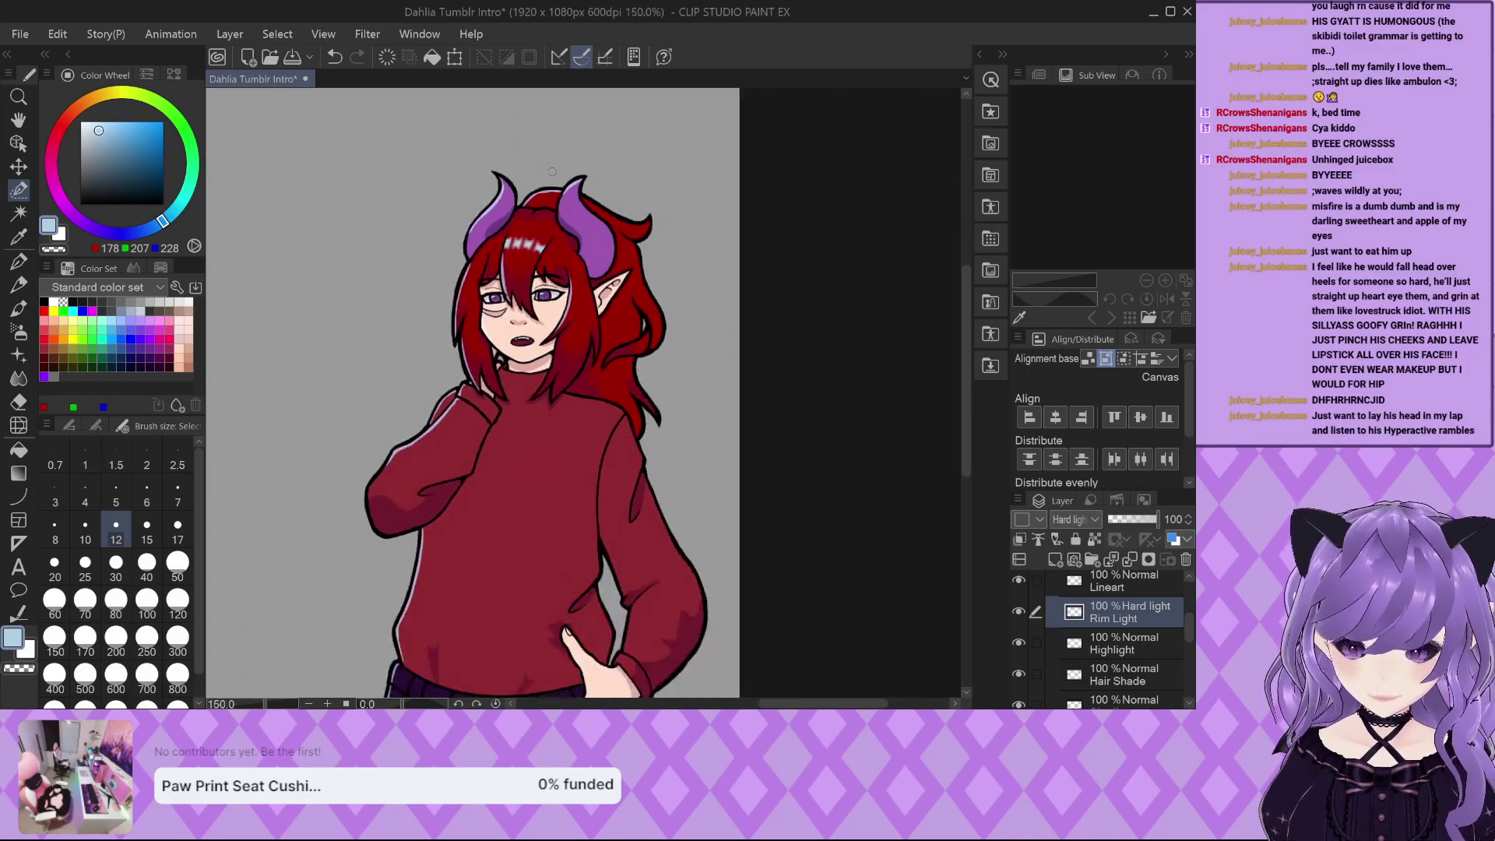
scroll(490, 319, up, 7)
scroll(507, 293, up, 3)
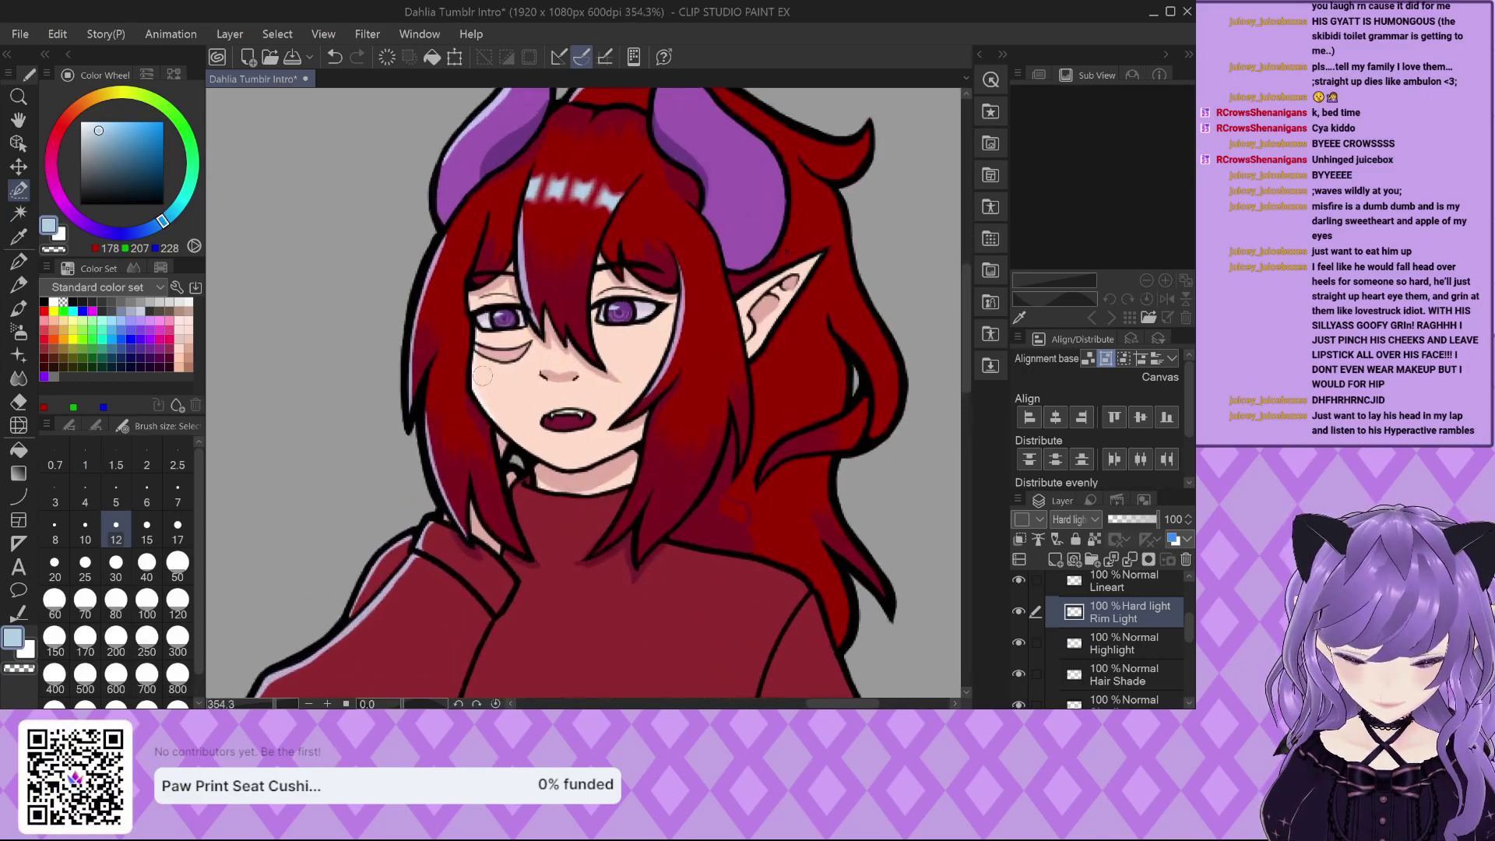
scroll(459, 347, down, 2)
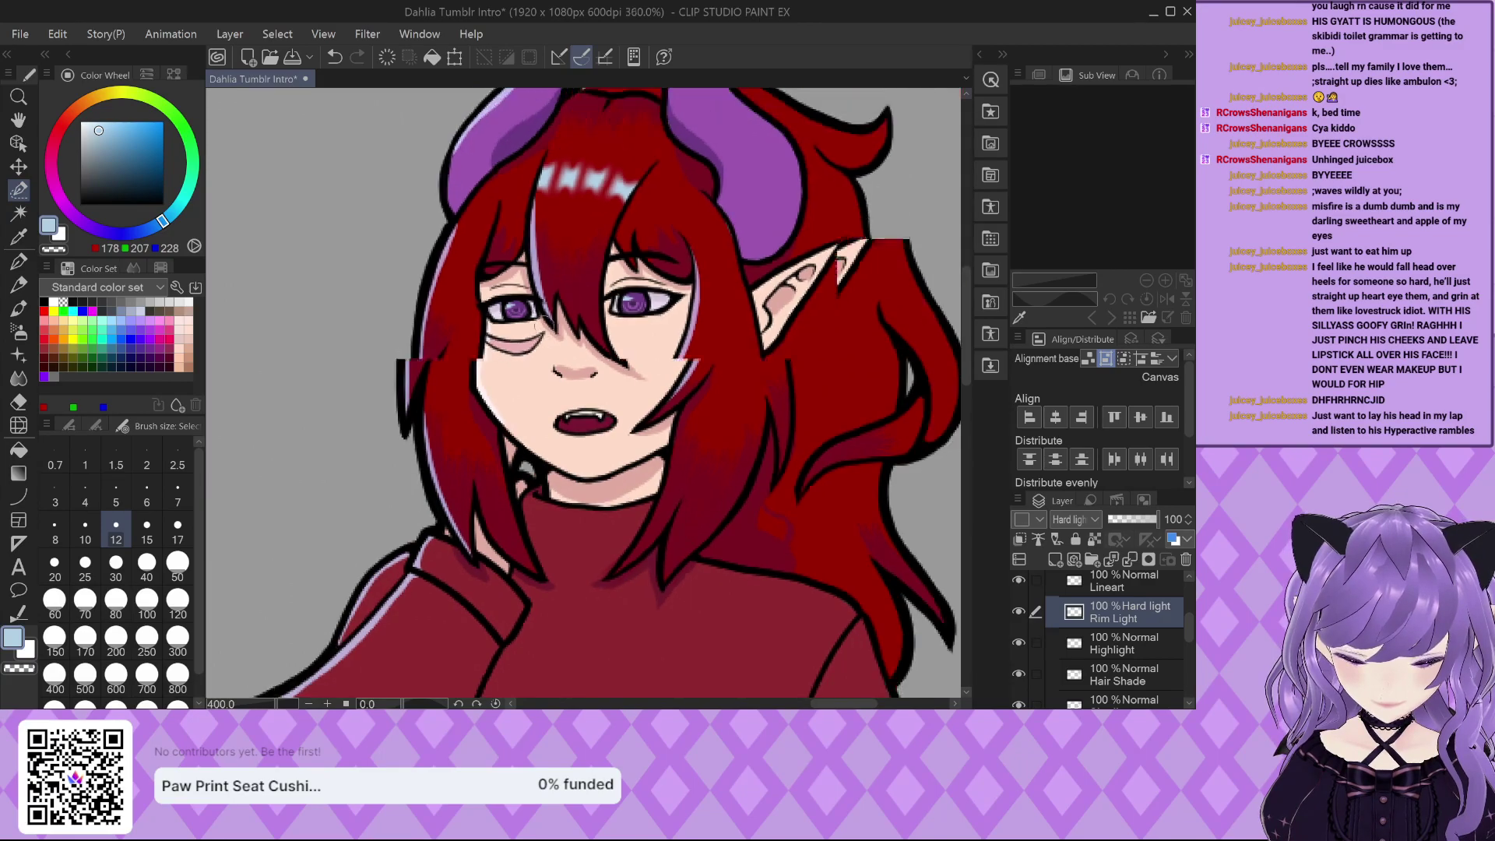
Set the Highlight layer to Add (Glow) blending at 75% opacity.
click(19, 261)
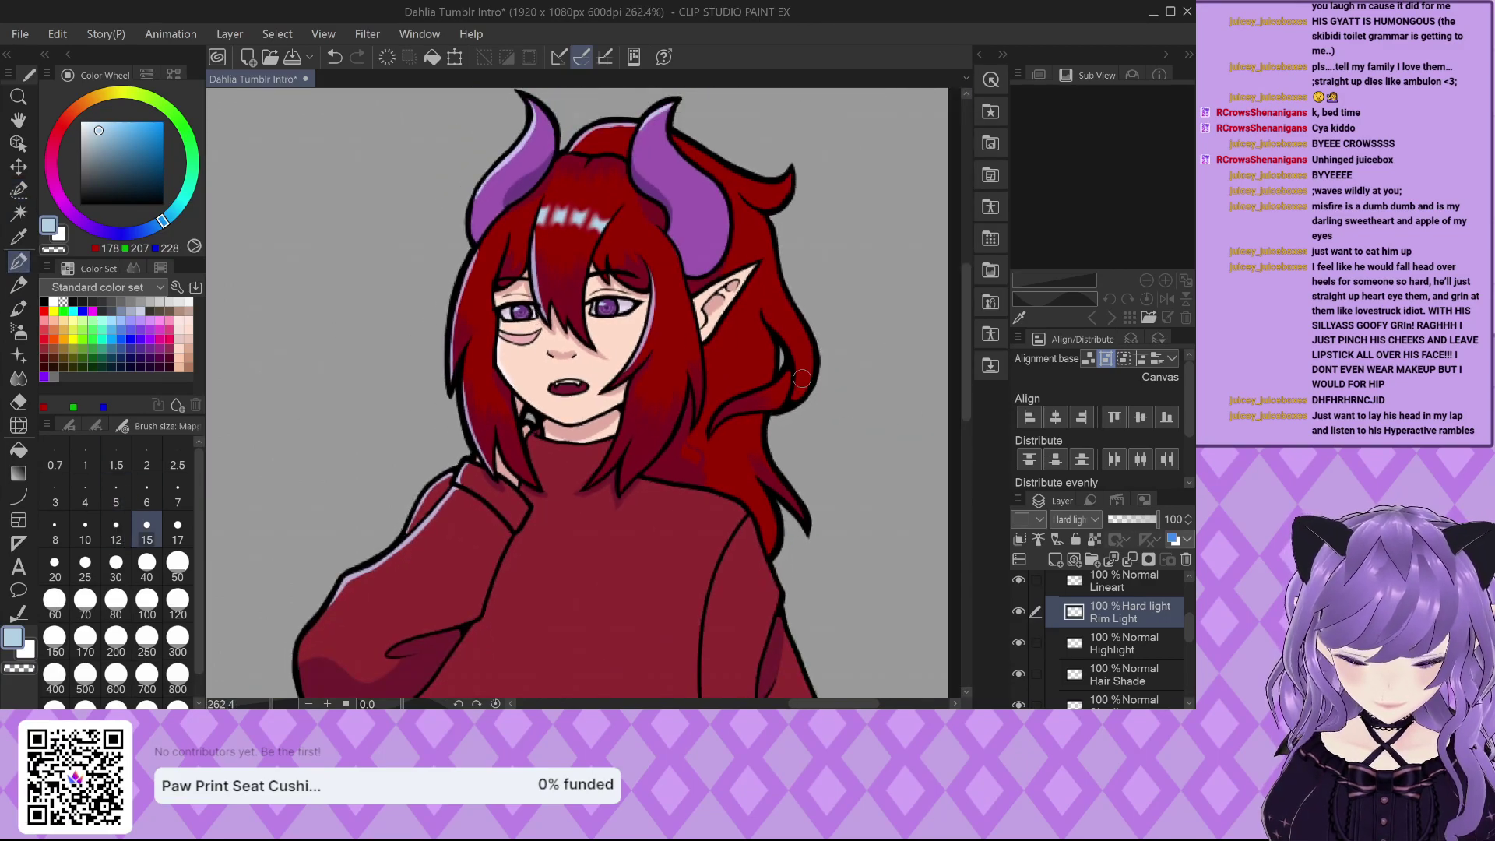
scroll(803, 380, down, 2)
click(1125, 643)
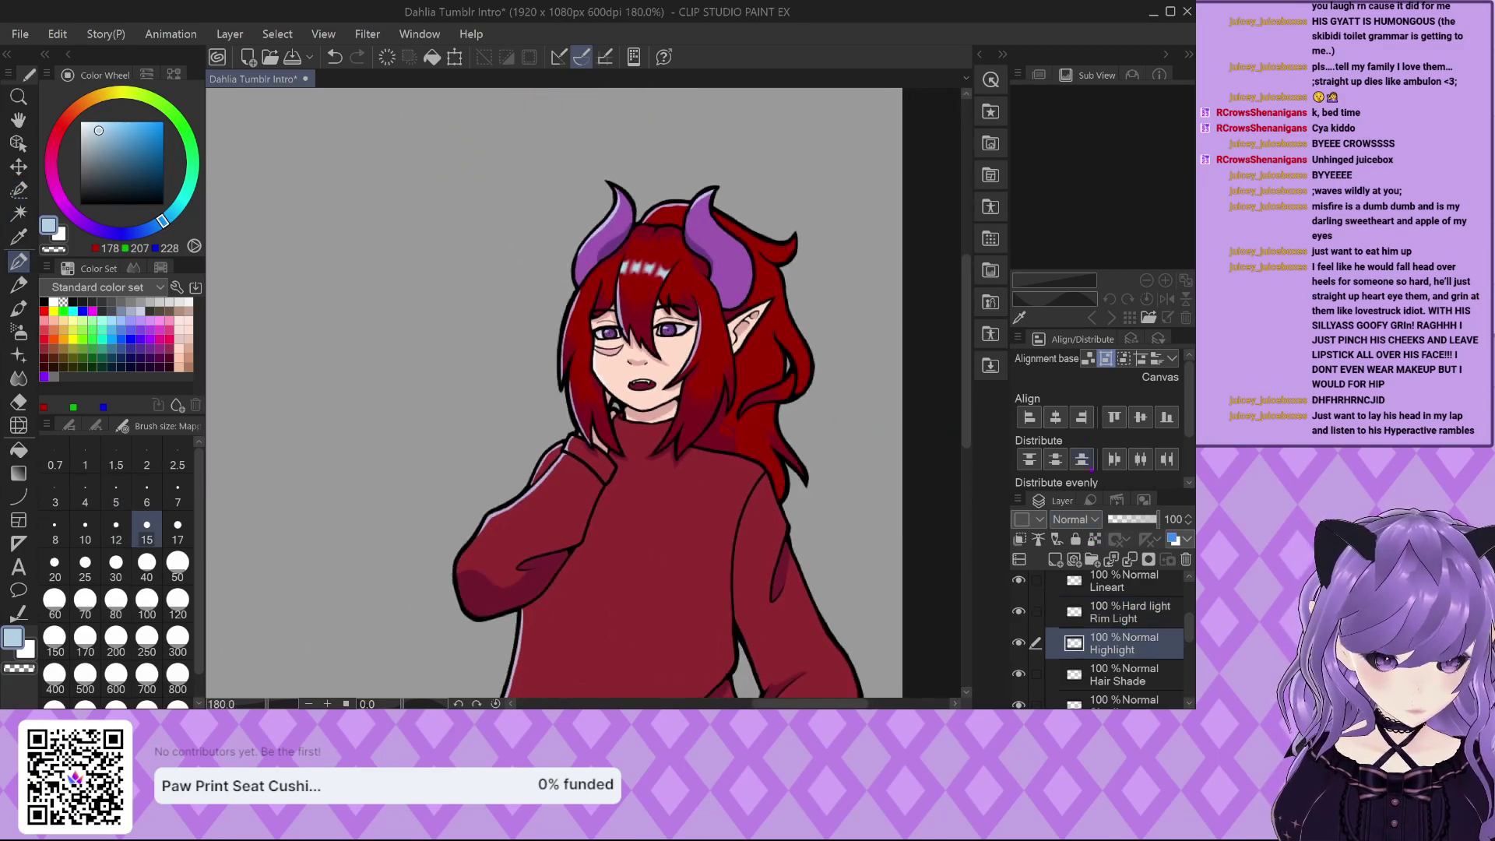
click(1114, 237)
scroll(674, 277, up, 11)
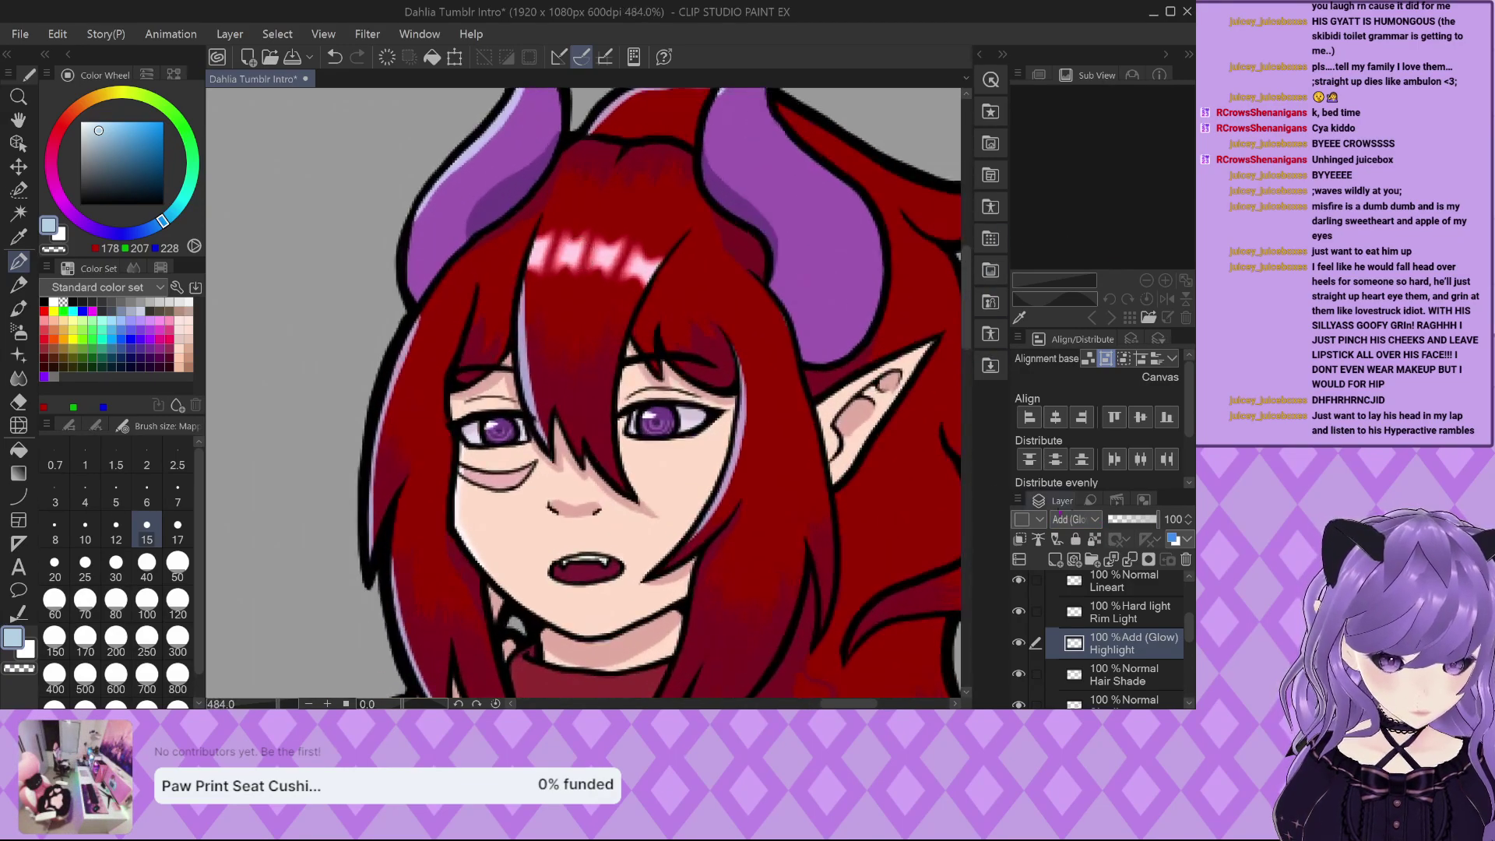
click(1139, 521)
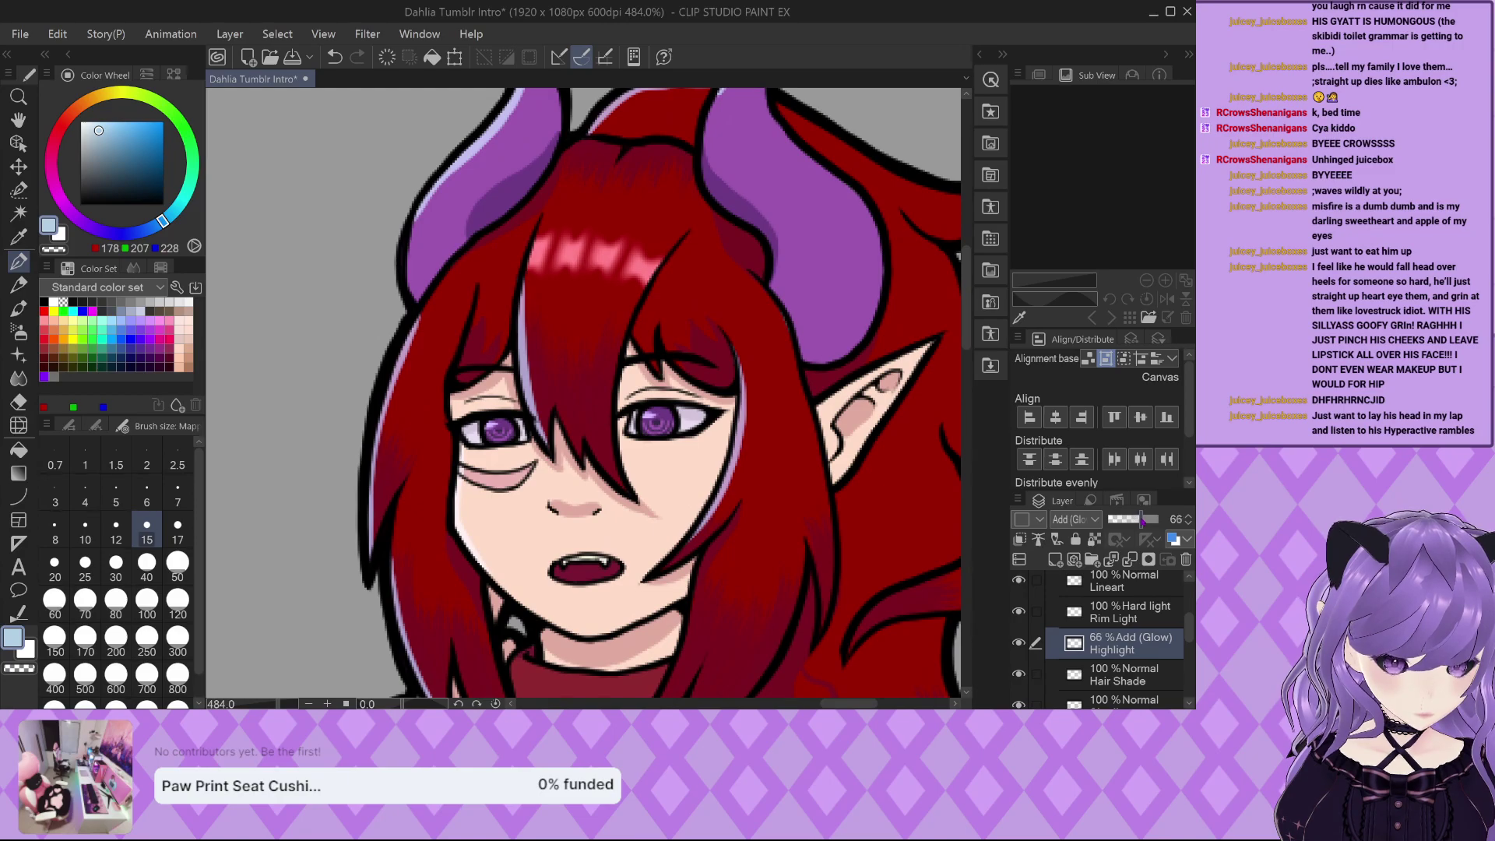
drag(1142, 521, 1146, 521)
scroll(620, 418, up, 6)
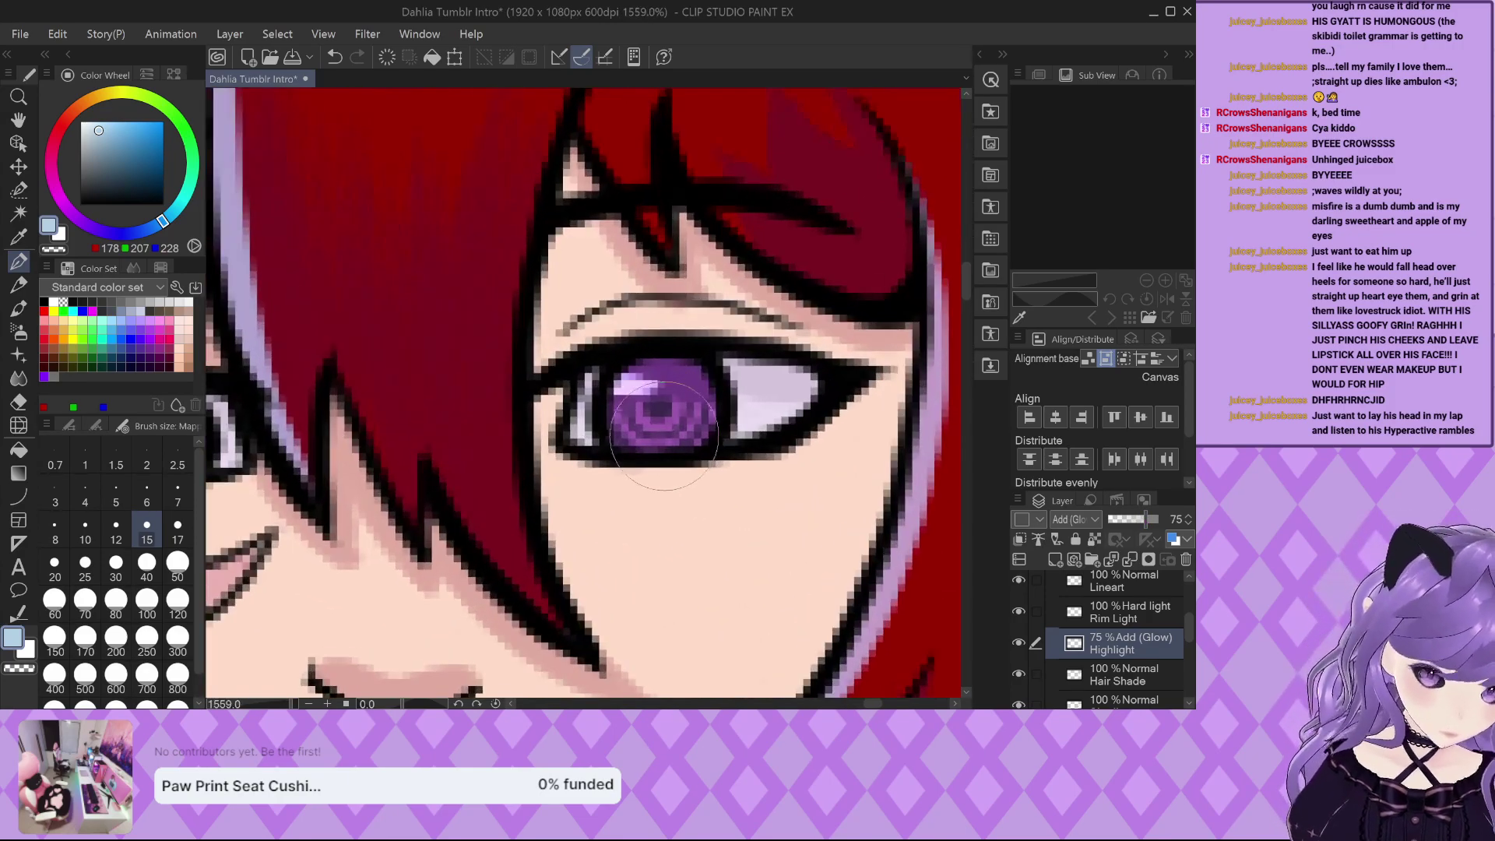
scroll(677, 397, down, 3)
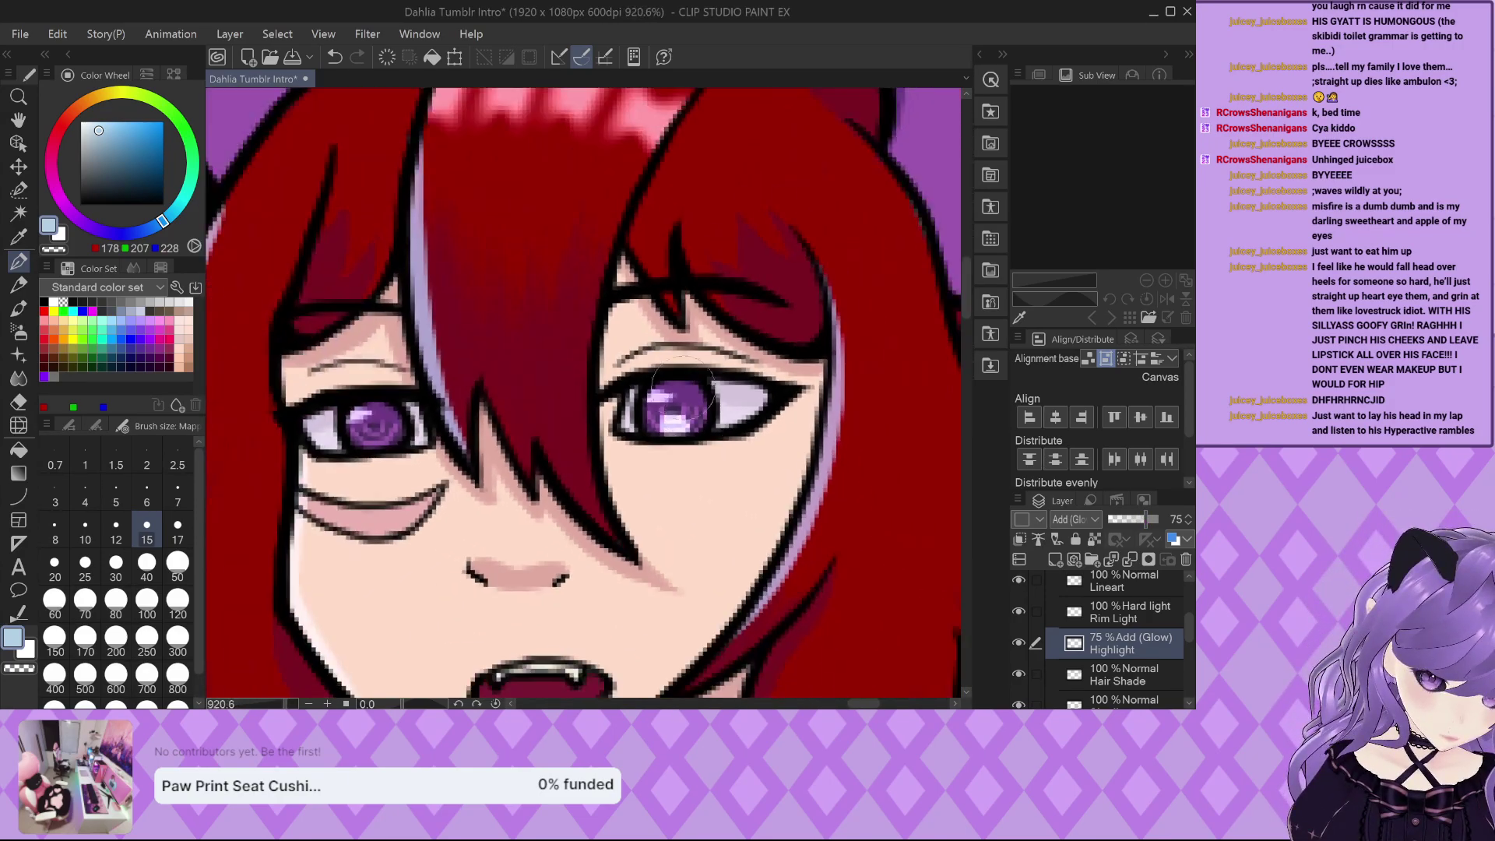
scroll(366, 421, up, 1)
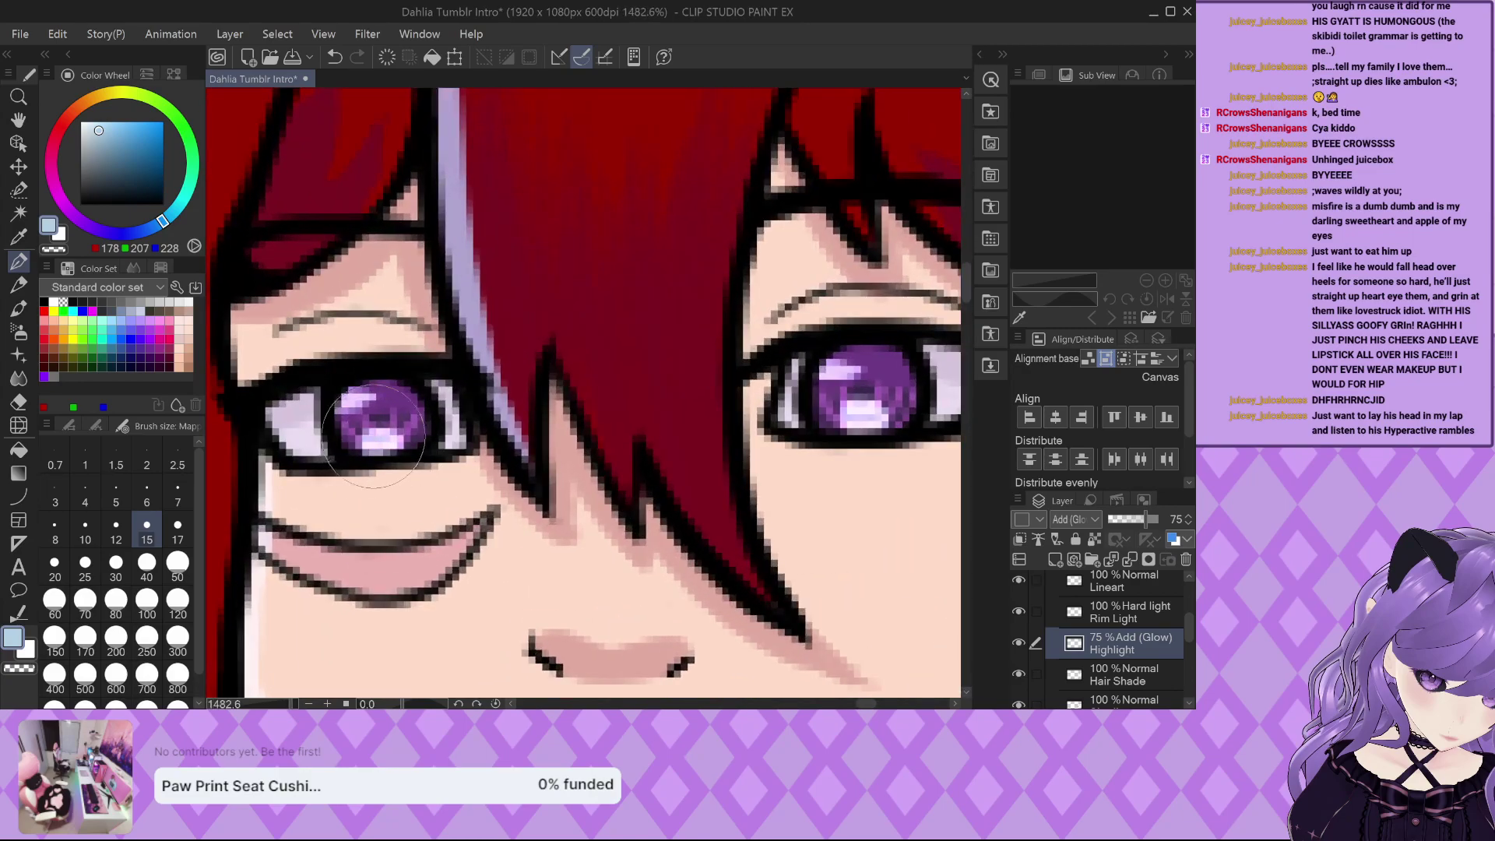
scroll(381, 433, up, 1)
scroll(384, 434, down, 2)
Pick the Blur tool (J) to soften the eye highlights.
key(e)
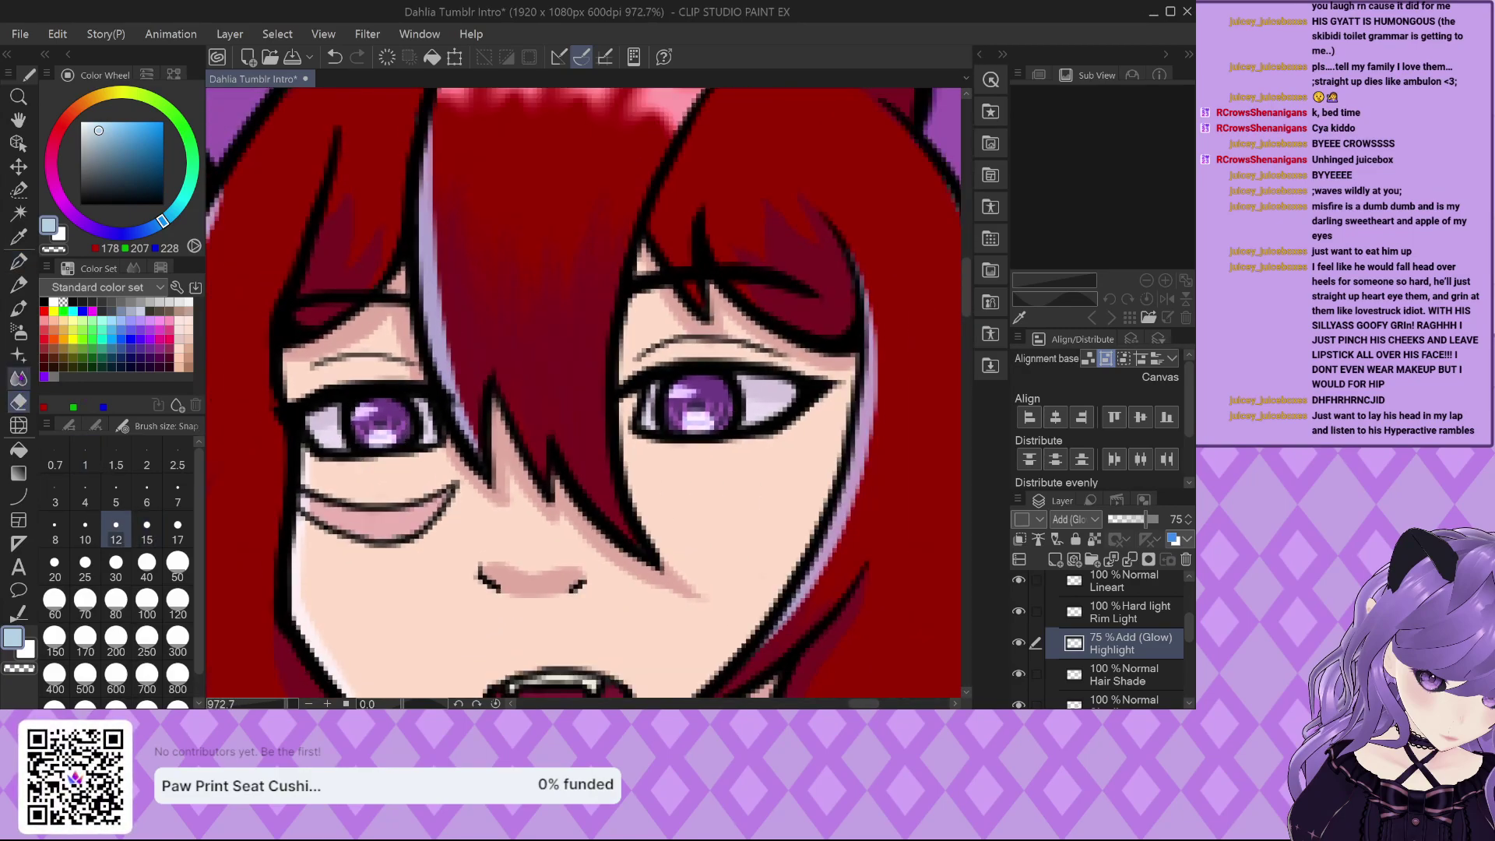
key(j)
scroll(389, 435, up, 1)
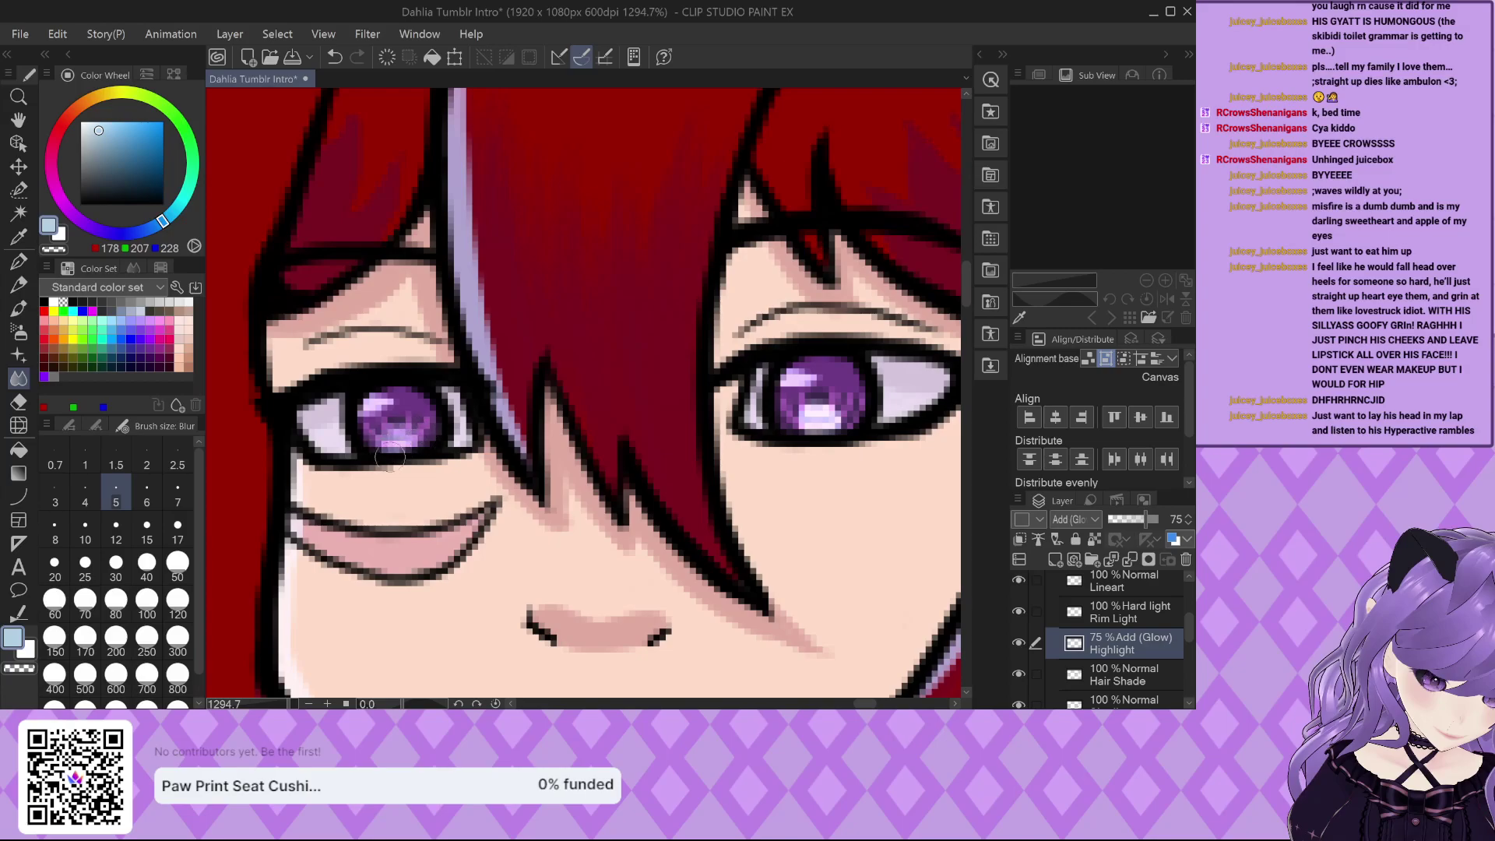
scroll(390, 456, down, 1)
scroll(670, 420, up, 1)
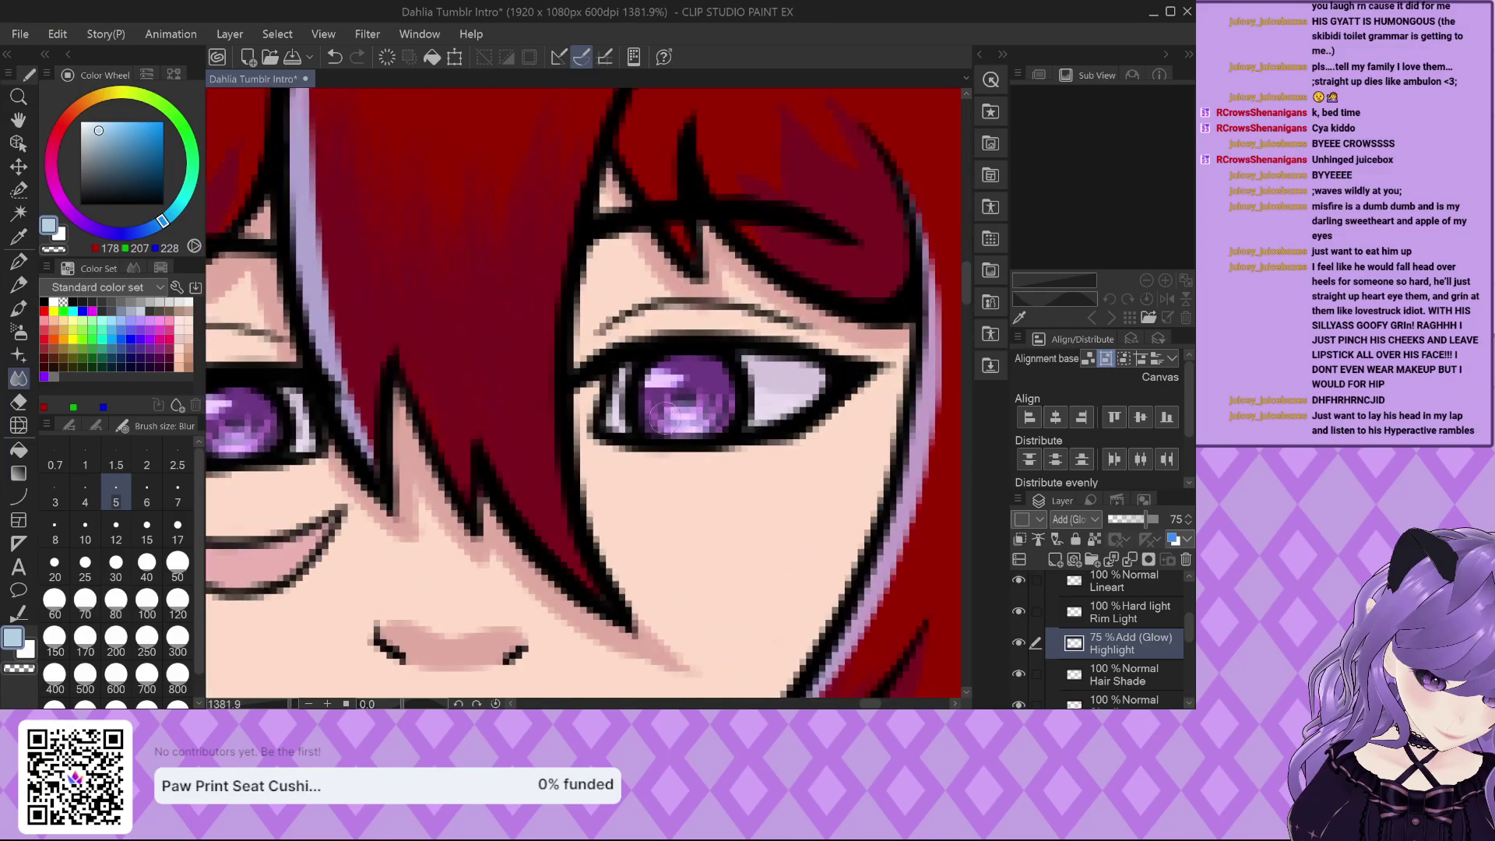
scroll(661, 433, down, 5)
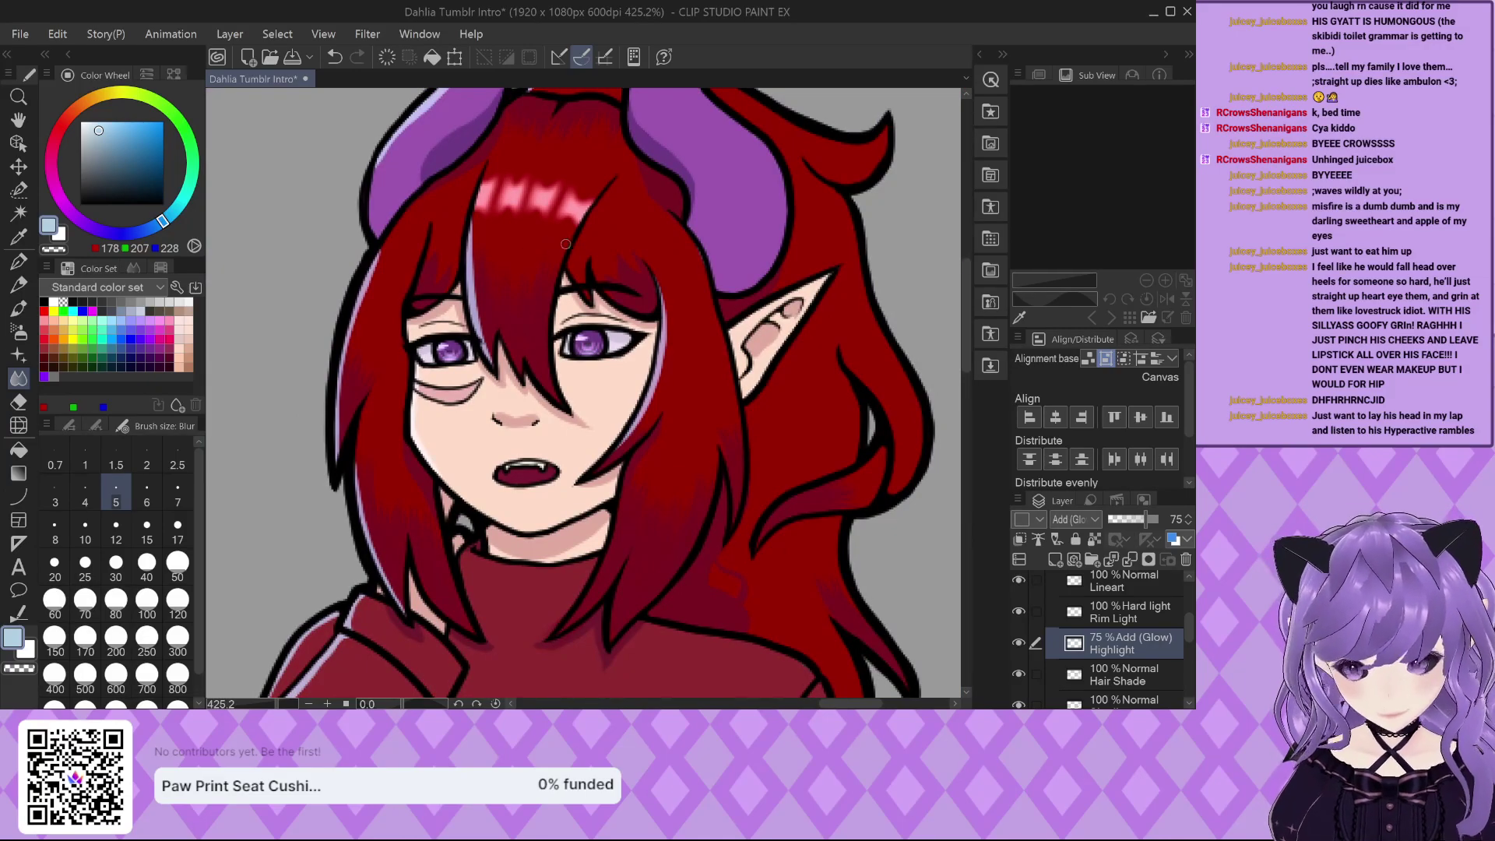
scroll(543, 246, down, 1)
scroll(651, 246, down, 1)
scroll(651, 246, down, 1)
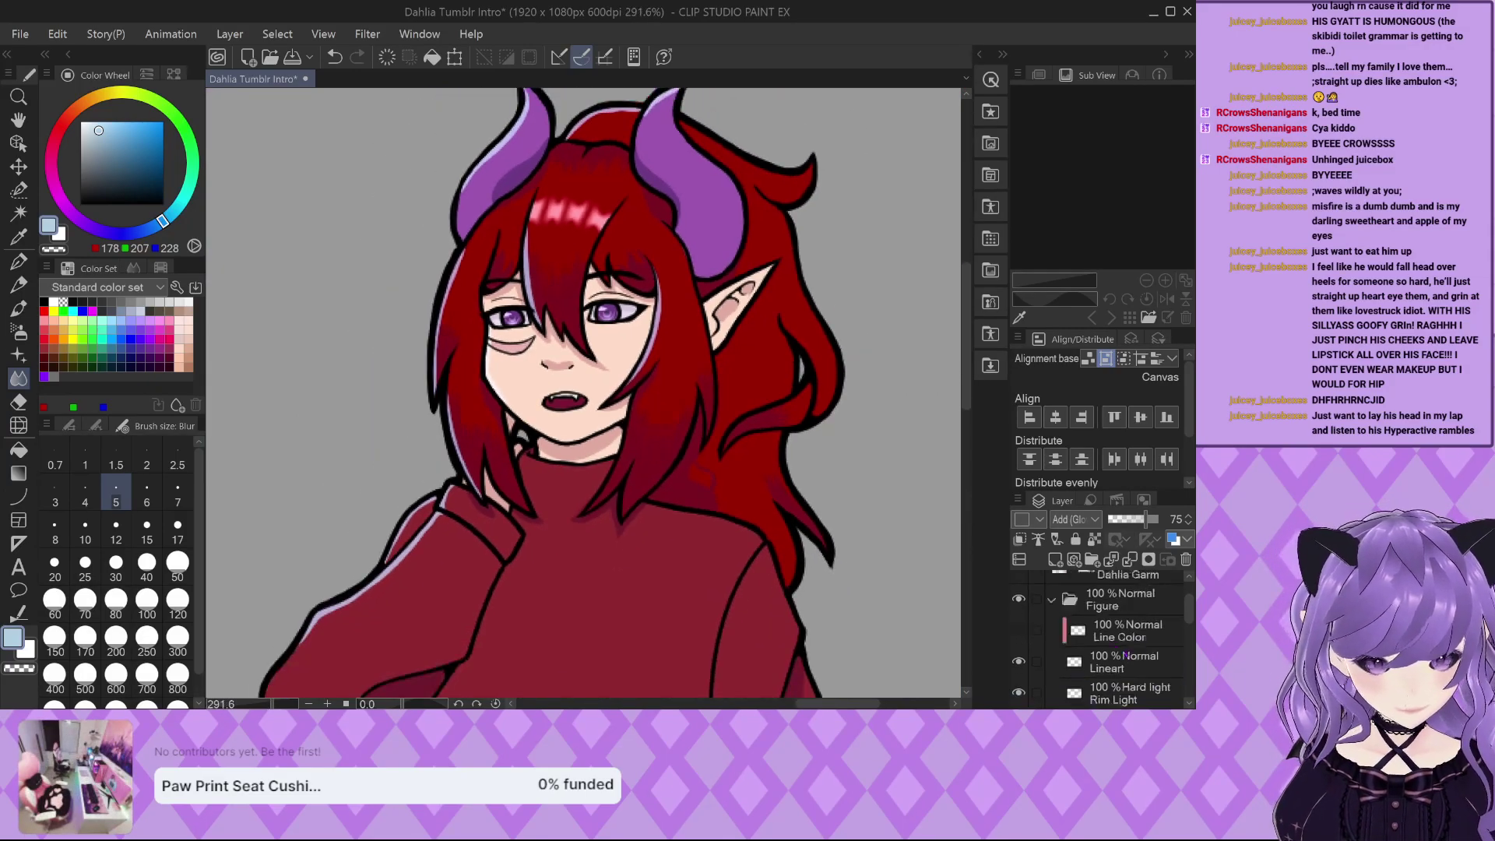
Turn on and select the Line Color layer, sample the hair's dark red, and use brush size 12.
click(1021, 679)
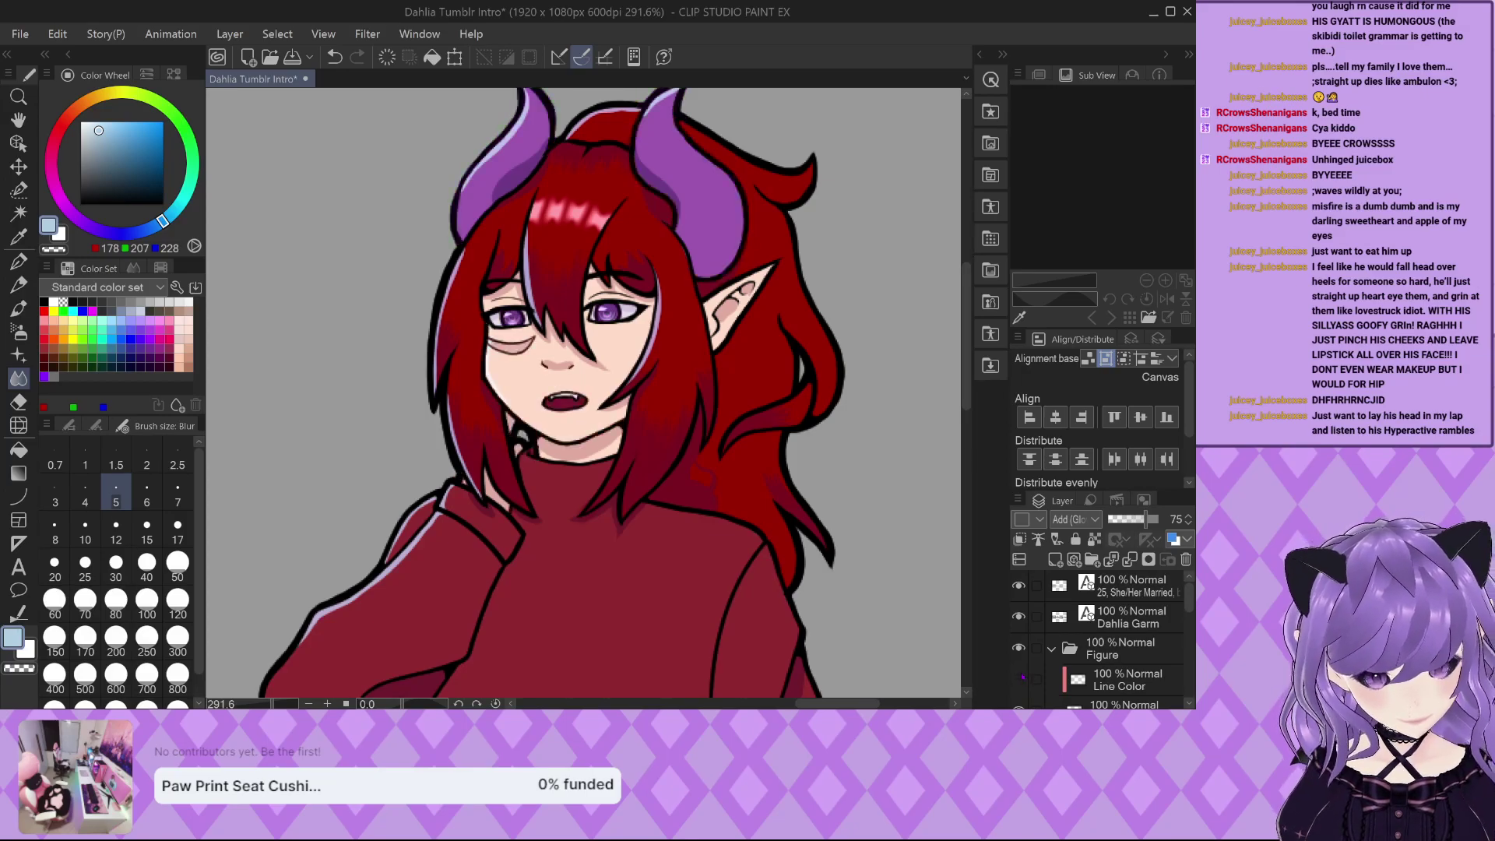
click(1091, 673)
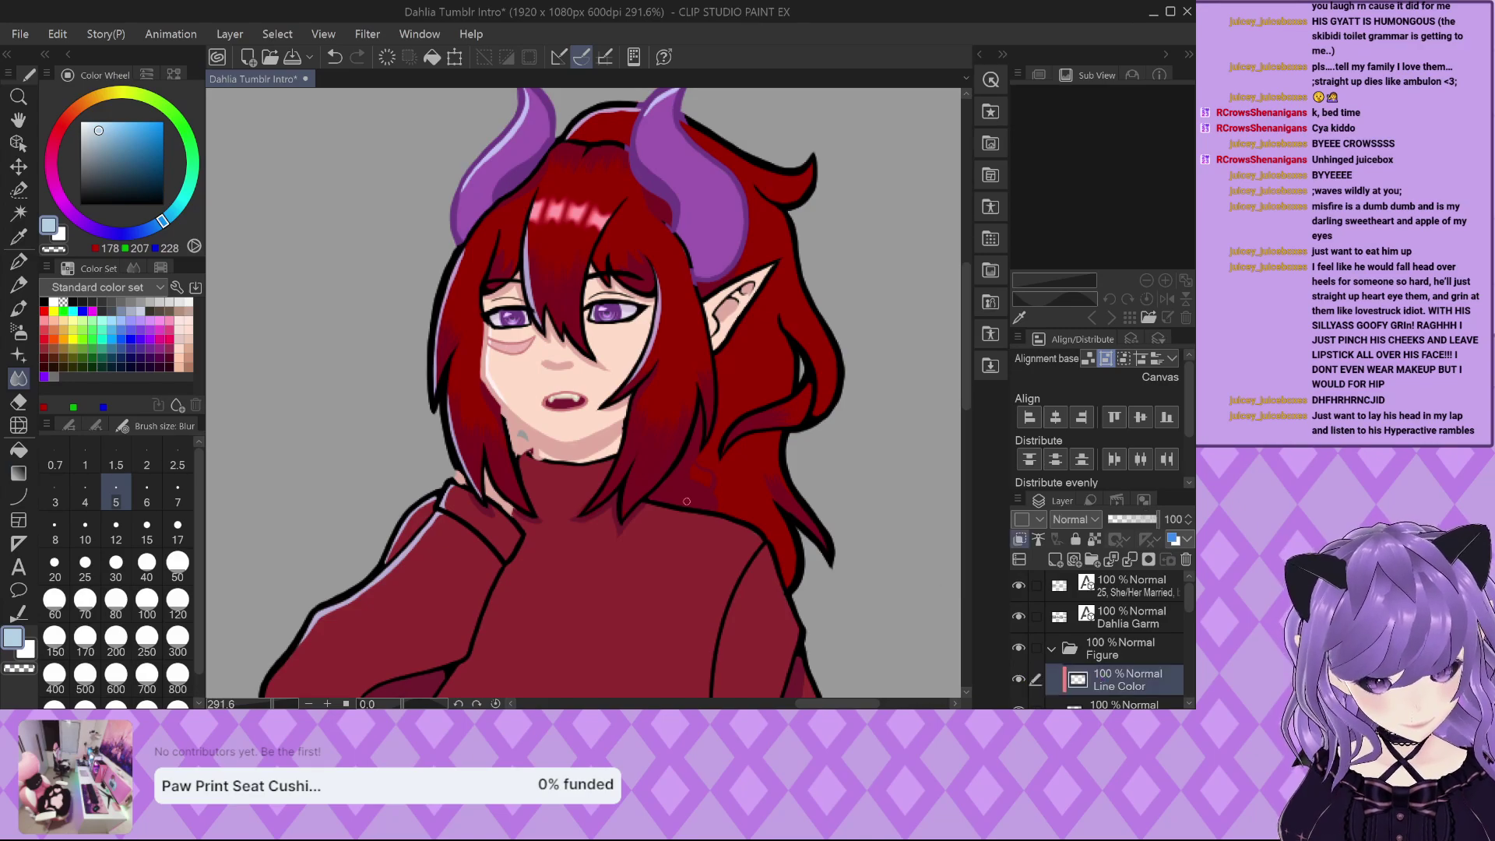
alt+click(687, 500)
scroll(687, 501, up, 3)
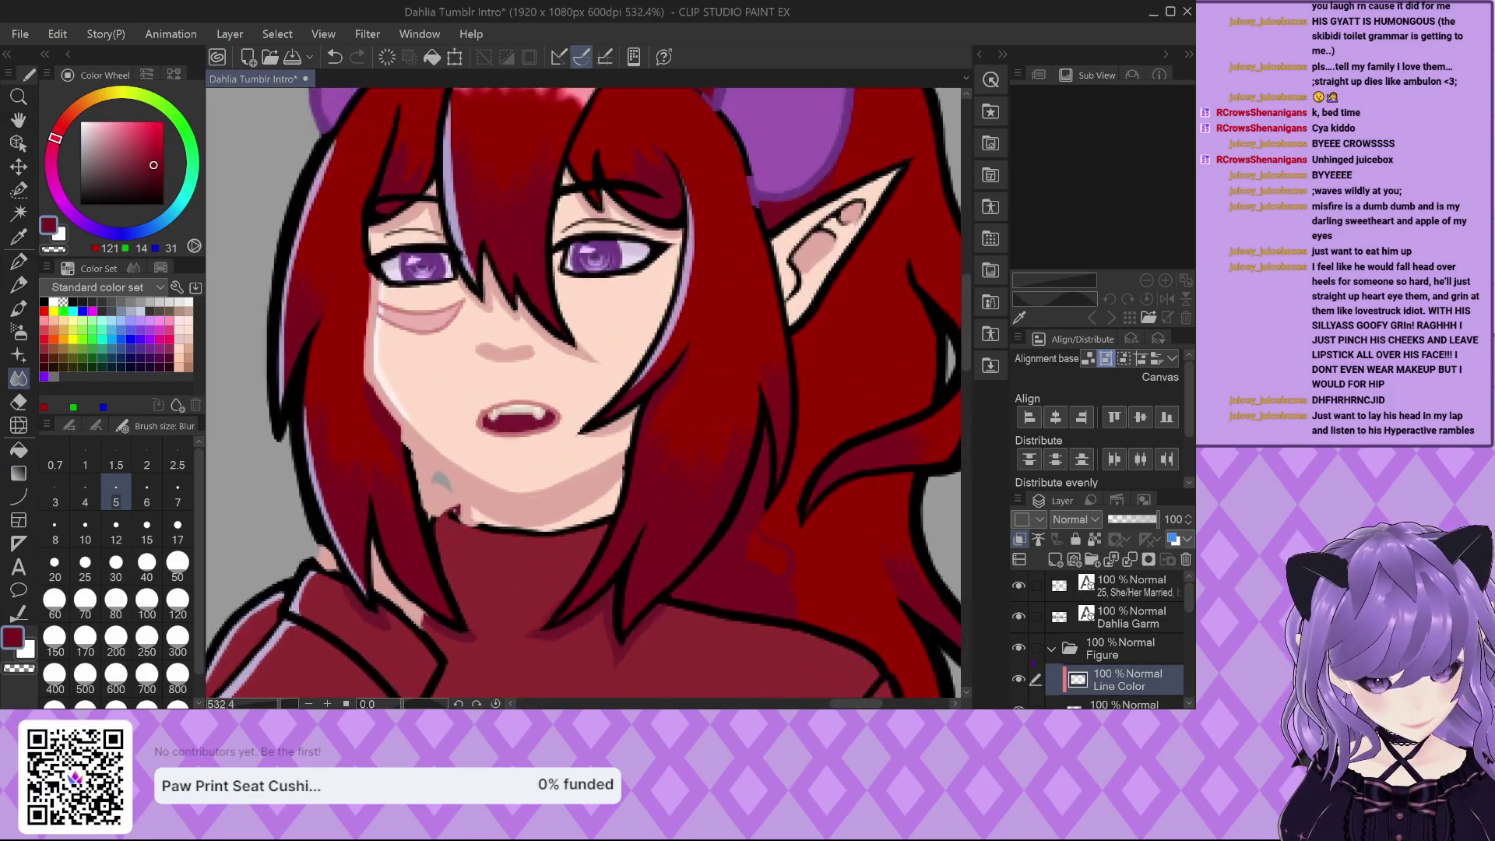
scroll(1105, 638, down, 5)
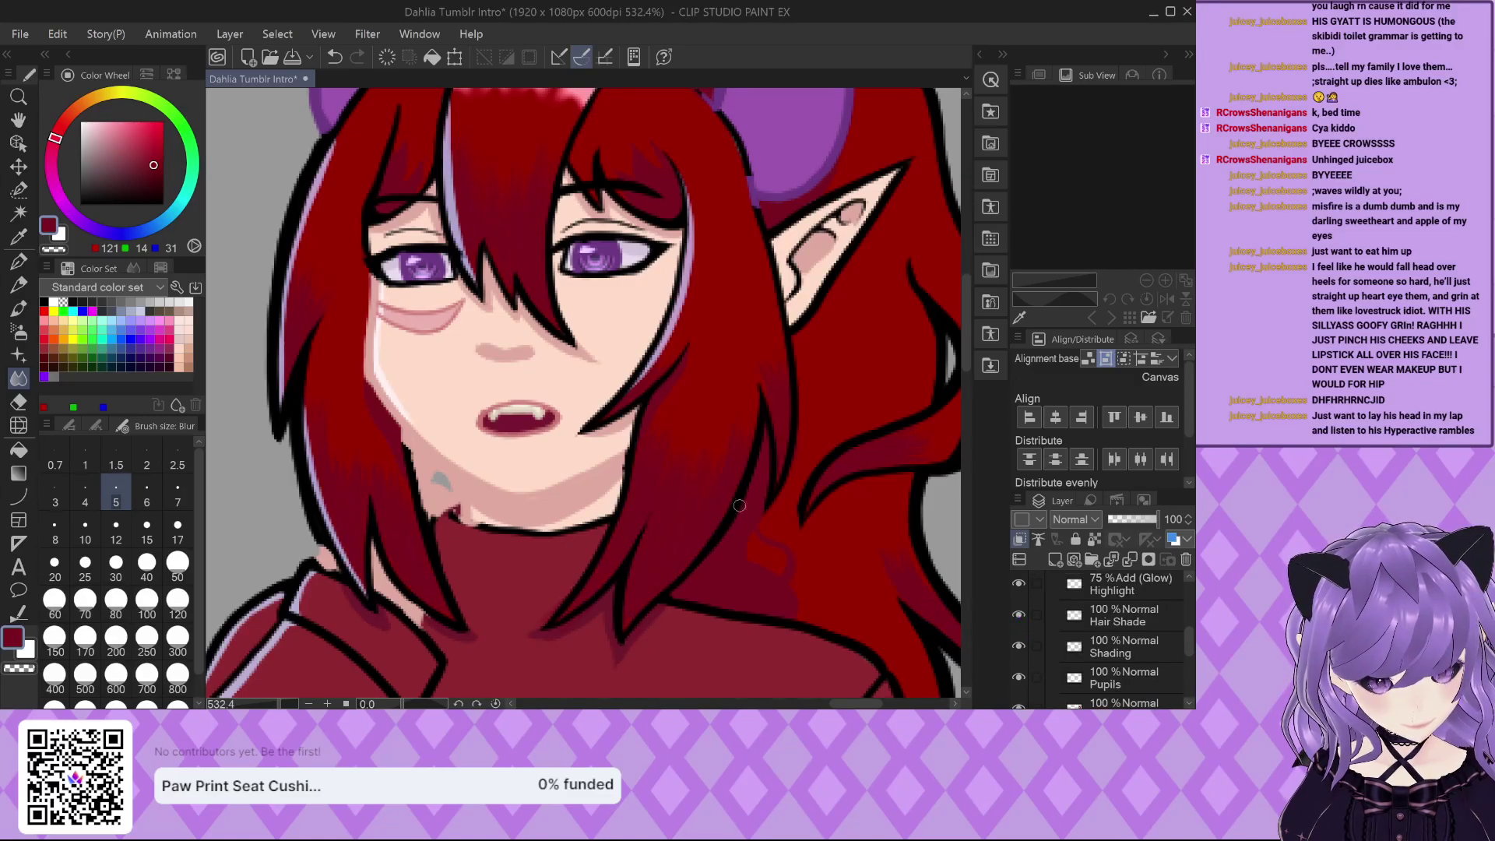
scroll(648, 288, up, 3)
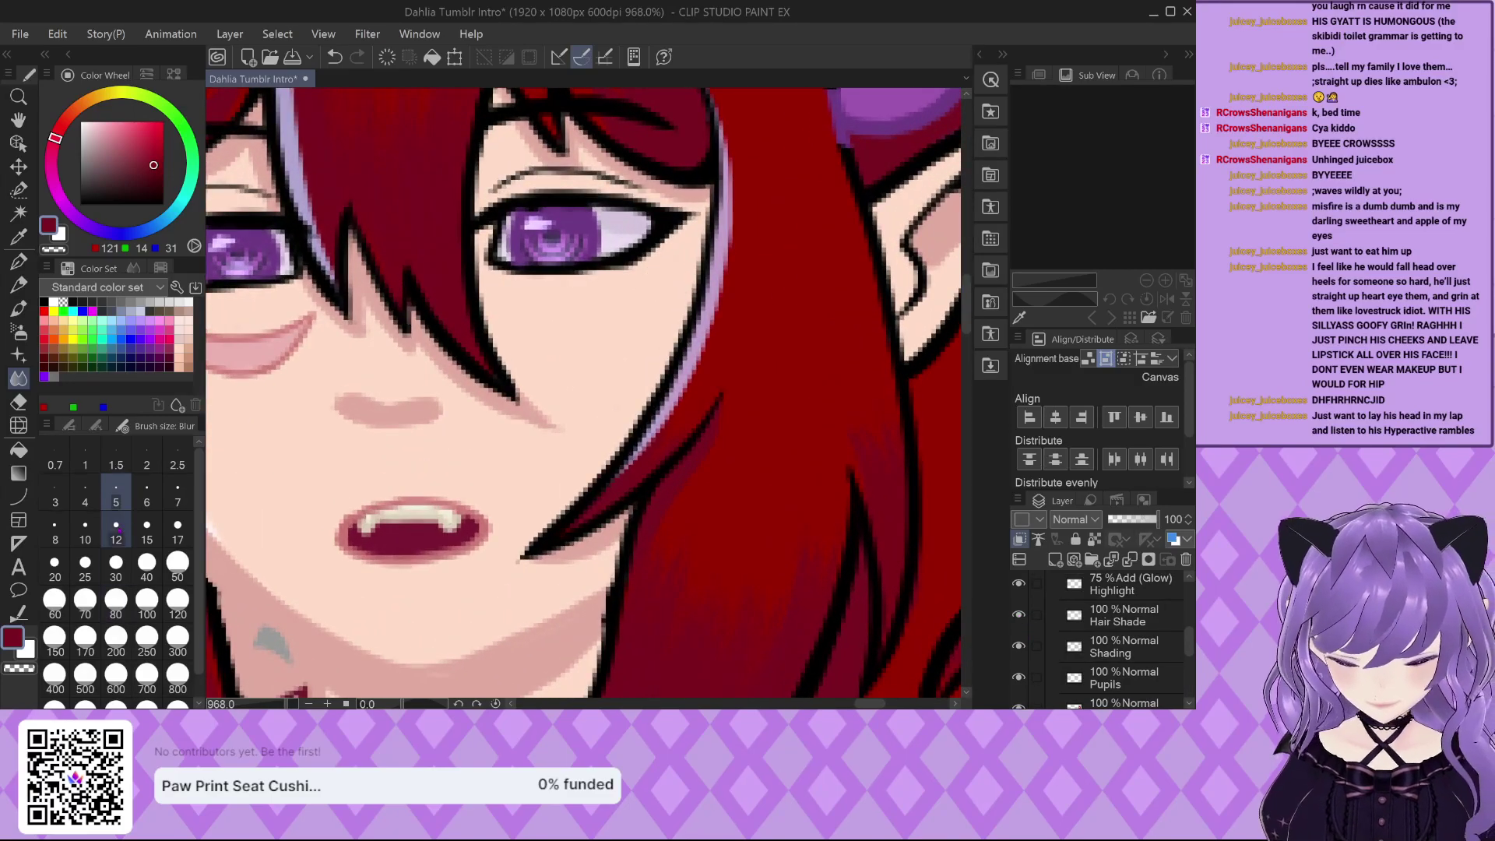
click(116, 530)
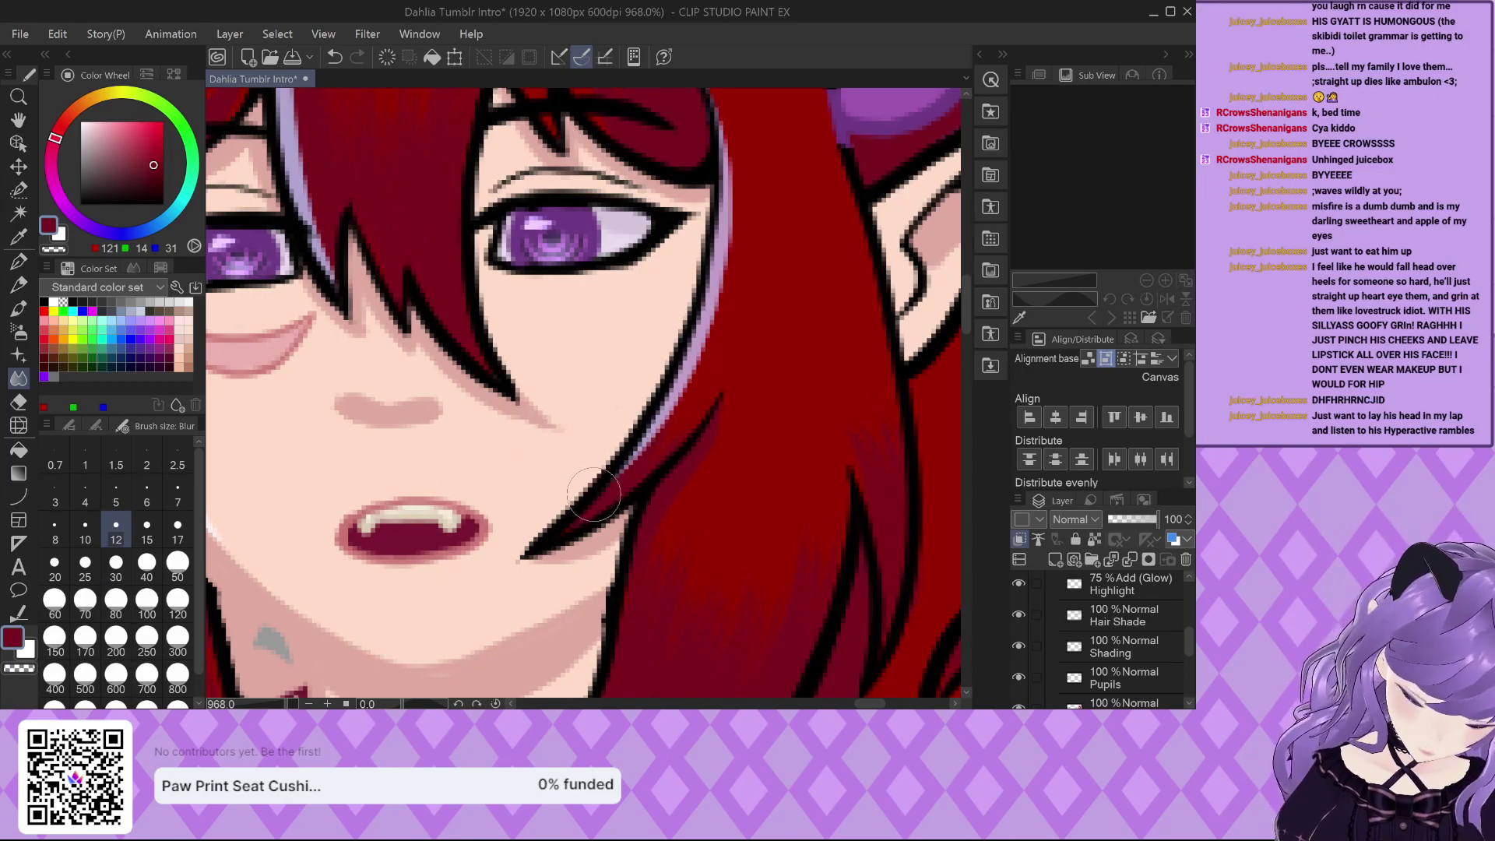
scroll(711, 493, up, 2)
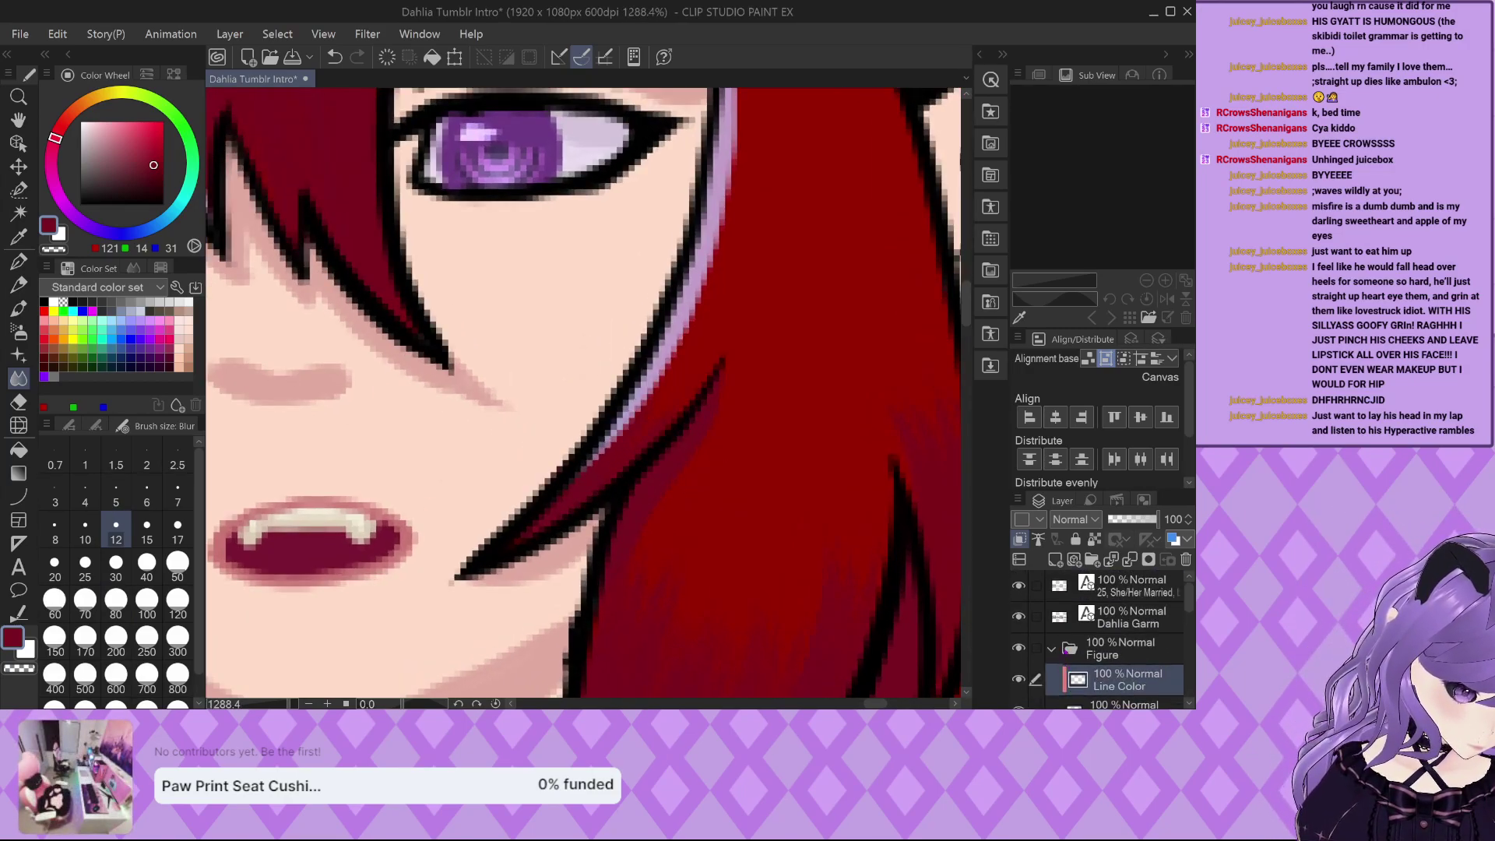
scroll(707, 446, down, 2)
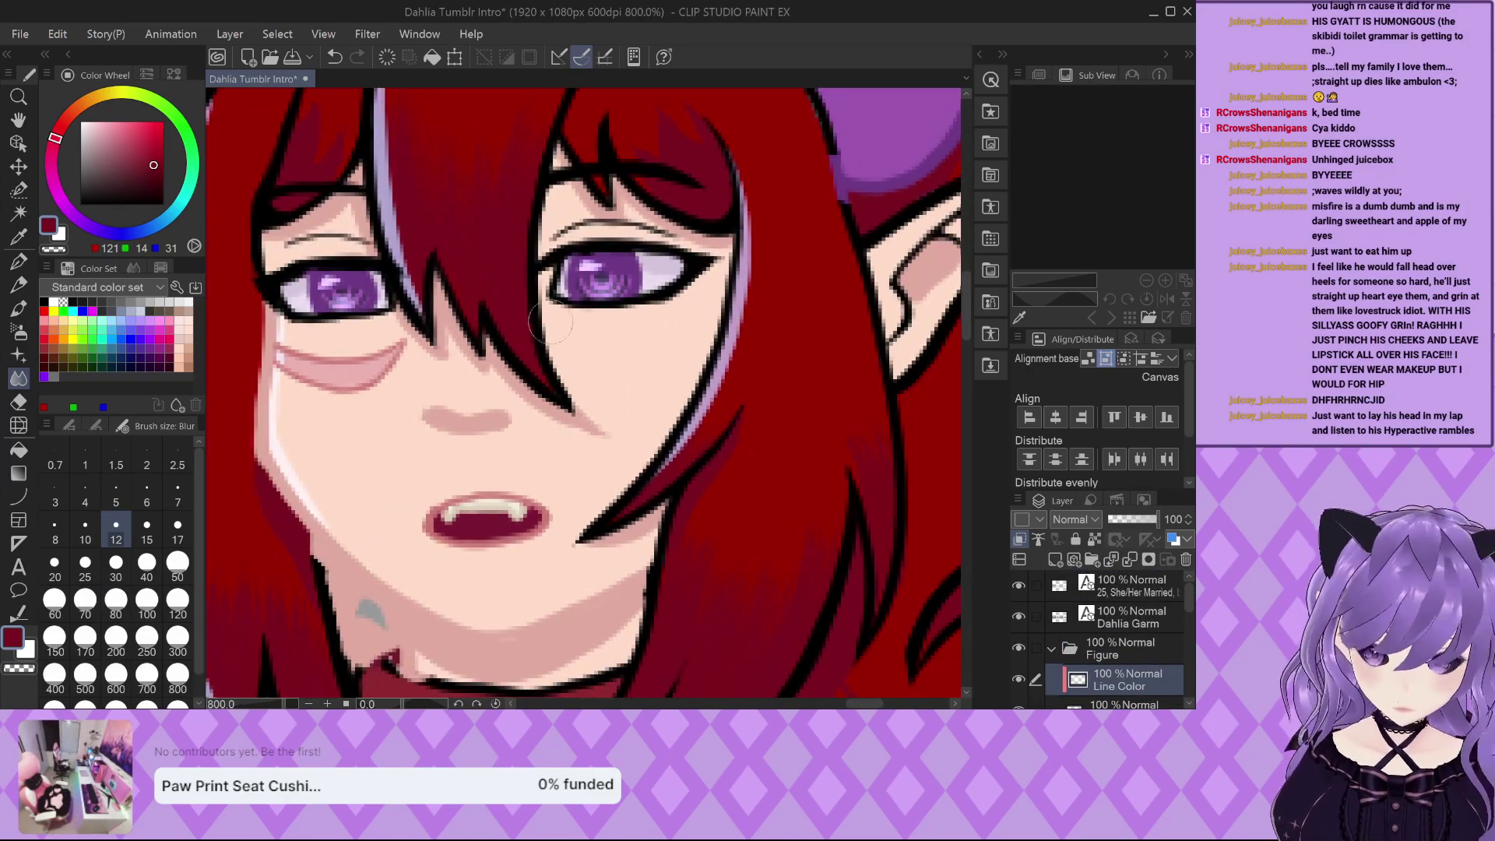
key(p)
Recolour the jaw, upper hair, horn and ear outlines dark red.
mouse_move(697, 408)
mouse_down()
mouse_move(647, 483)
mouse_move(559, 559)
mouse_up()
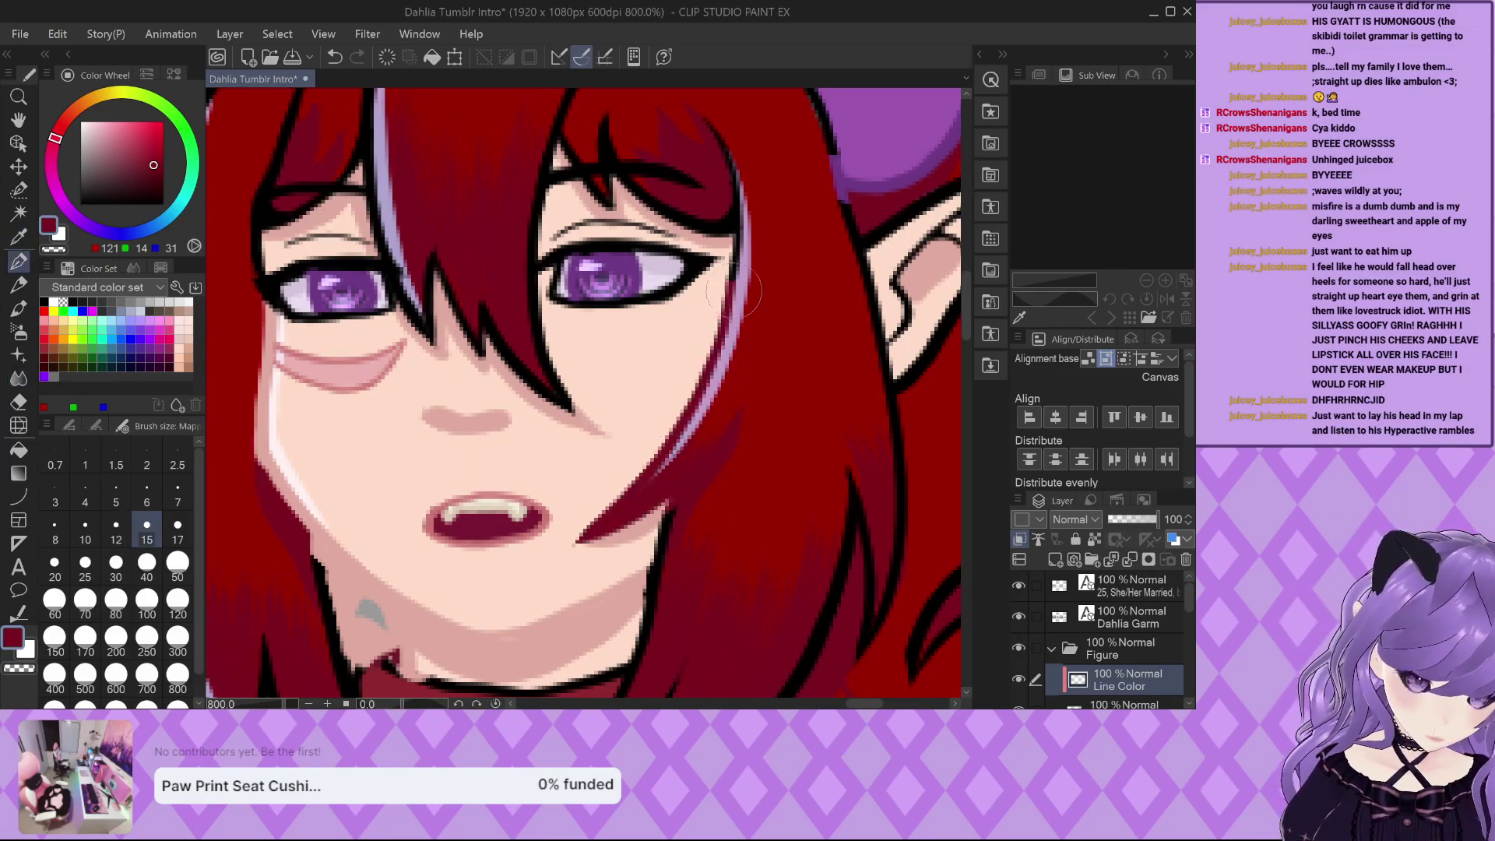
scroll(662, 186, down, 2)
scroll(659, 194, up, 2)
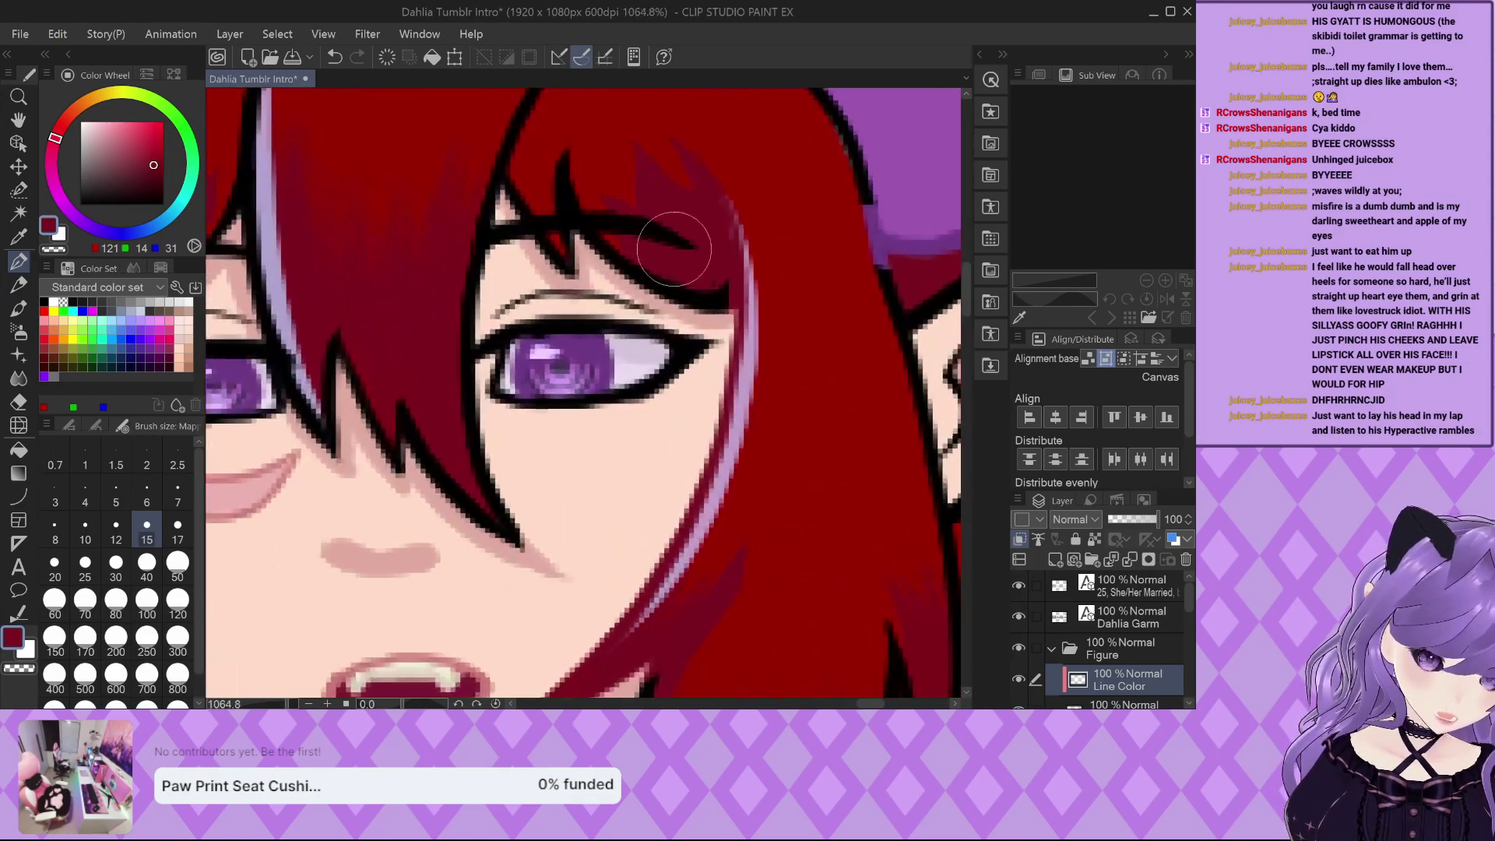
mouse_move(737, 298)
mouse_down()
mouse_move(668, 283)
mouse_move(716, 278)
mouse_move(723, 298)
mouse_move(686, 300)
mouse_move(549, 222)
mouse_move(561, 208)
mouse_move(657, 276)
mouse_move(541, 159)
mouse_move(589, 222)
mouse_move(557, 144)
mouse_move(670, 233)
mouse_move(571, 189)
mouse_move(569, 273)
mouse_move(530, 238)
mouse_move(509, 139)
mouse_move(481, 253)
mouse_move(525, 189)
mouse_move(478, 265)
mouse_move(458, 411)
mouse_move(467, 312)
mouse_move(475, 415)
mouse_move(525, 555)
mouse_move(465, 480)
mouse_move(477, 447)
mouse_move(485, 523)
mouse_move(411, 443)
mouse_move(384, 378)
mouse_move(399, 423)
mouse_move(378, 440)
mouse_move(335, 327)
mouse_move(328, 453)
mouse_move(275, 347)
mouse_move(374, 450)
mouse_up()
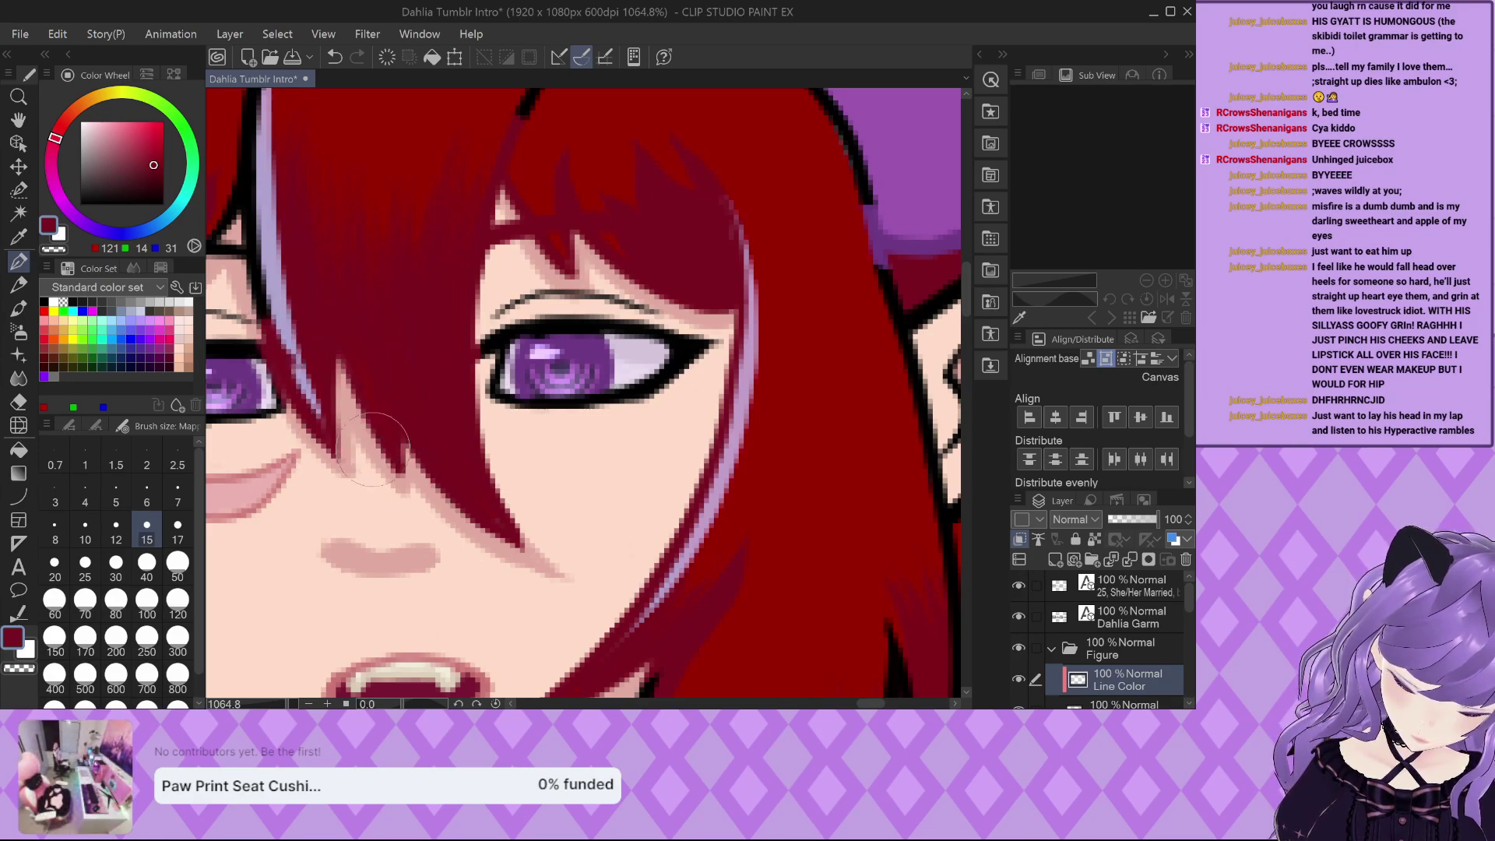
scroll(374, 450, down, 2)
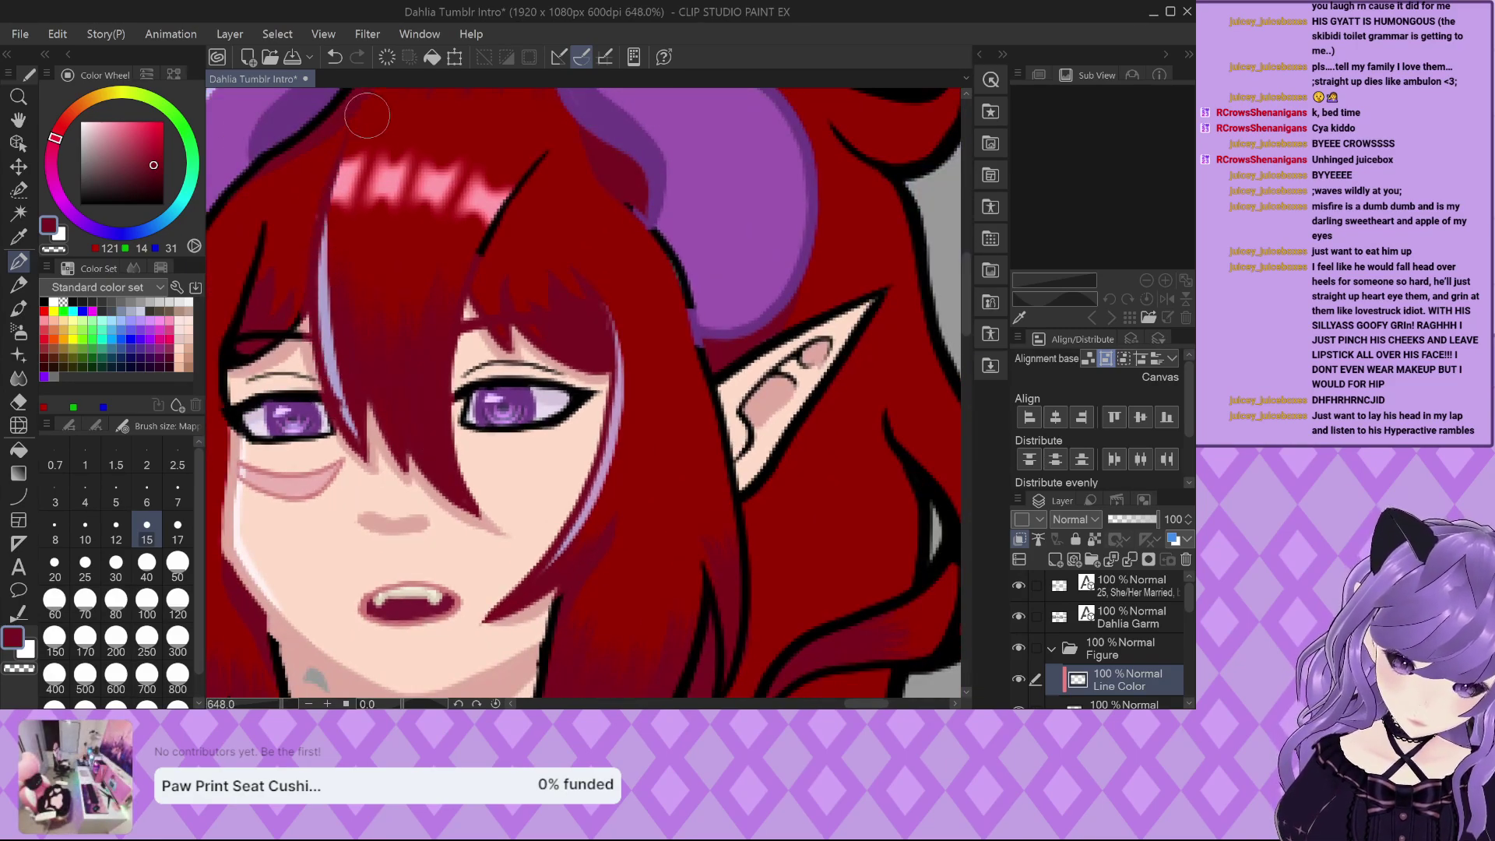
scroll(487, 254, down, 1)
scroll(575, 251, up, 3)
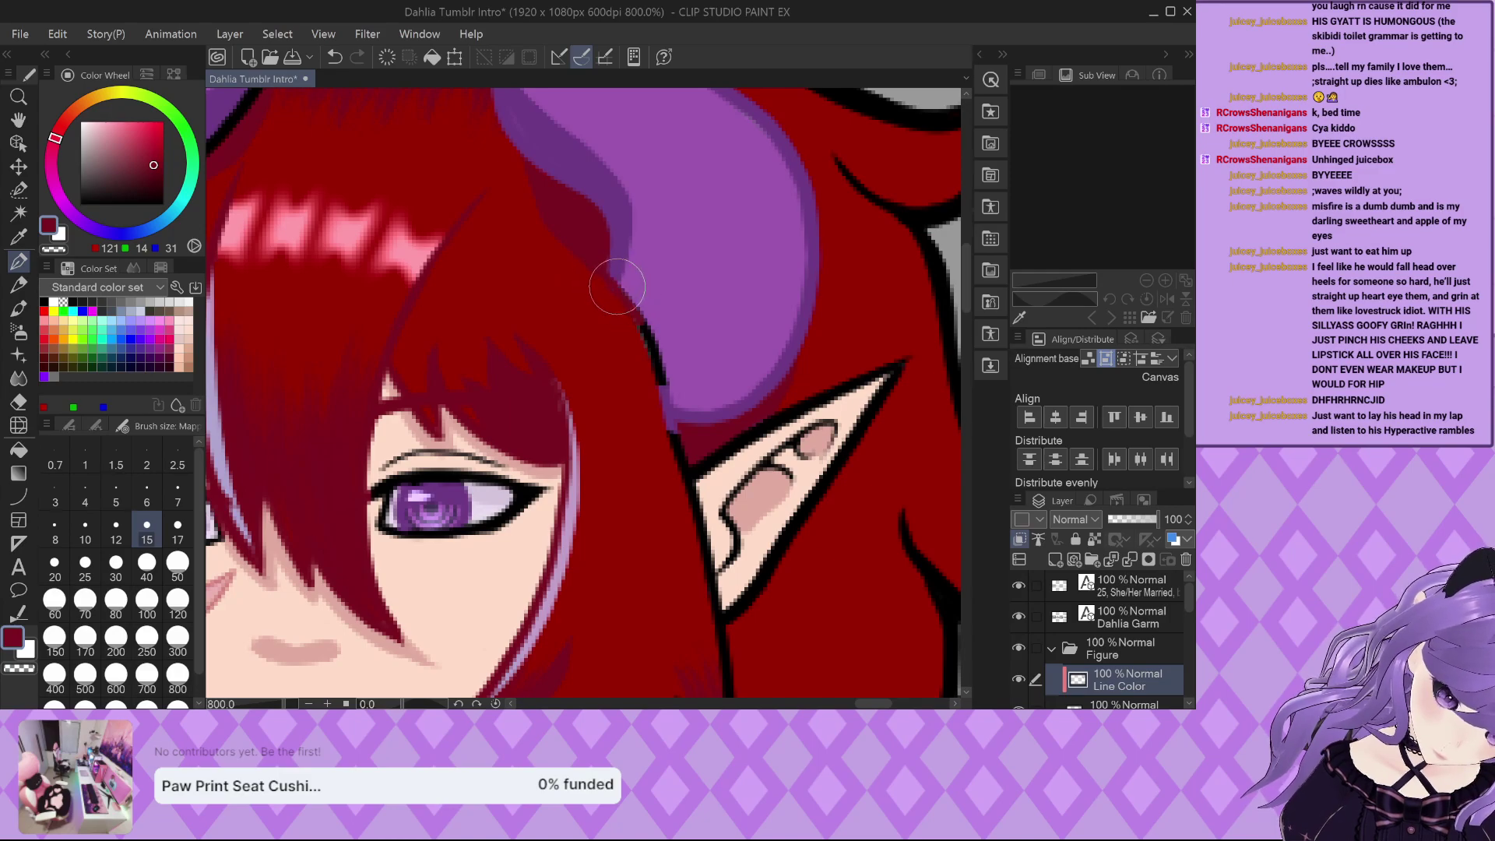
mouse_move(617, 286)
mouse_down()
mouse_move(654, 371)
mouse_move(659, 344)
mouse_up()
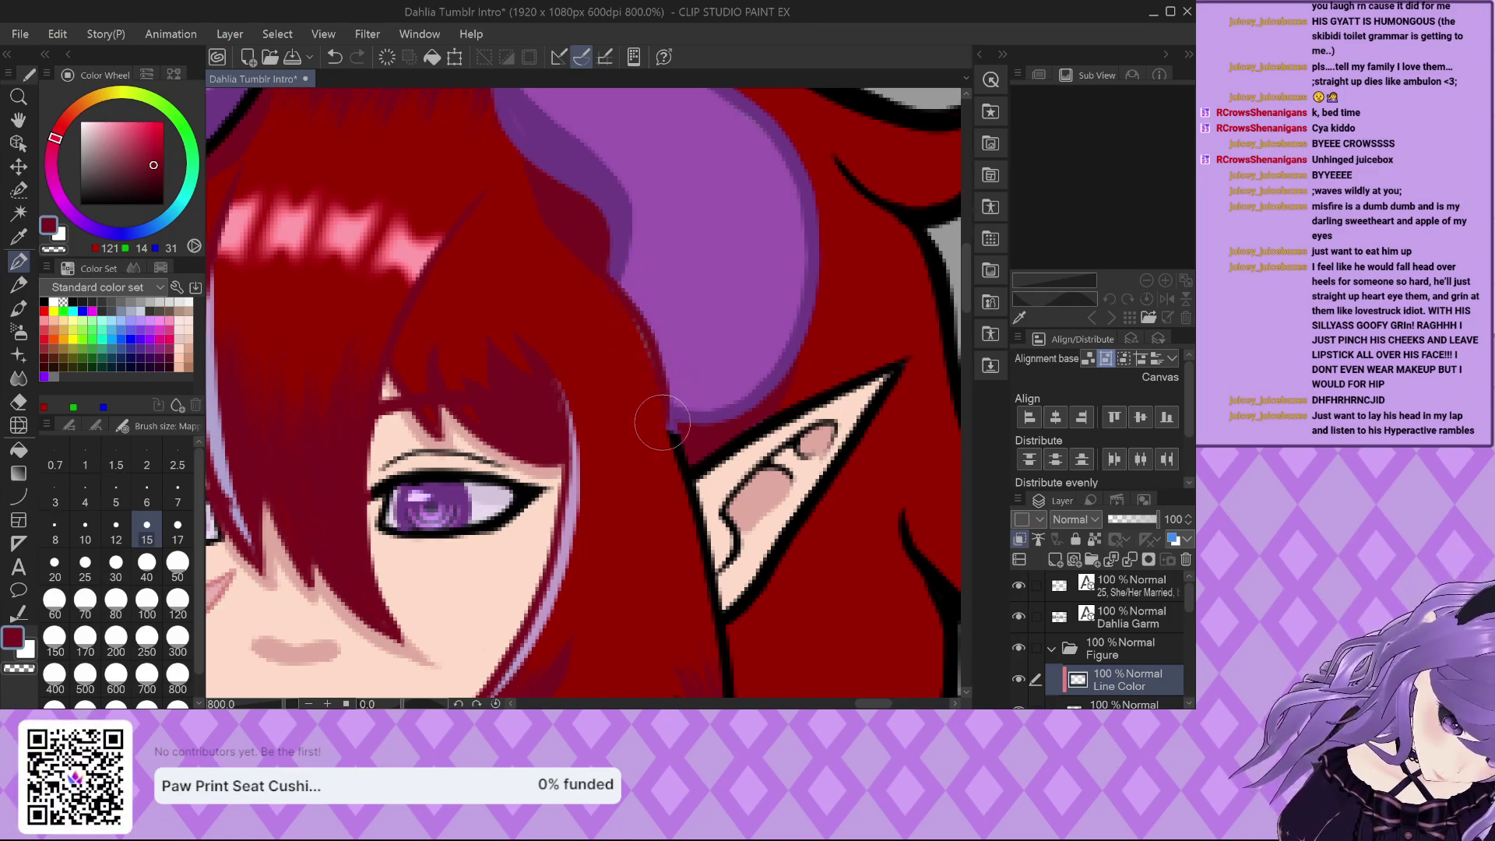
drag(669, 428, 712, 587)
scroll(552, 292, down, 3)
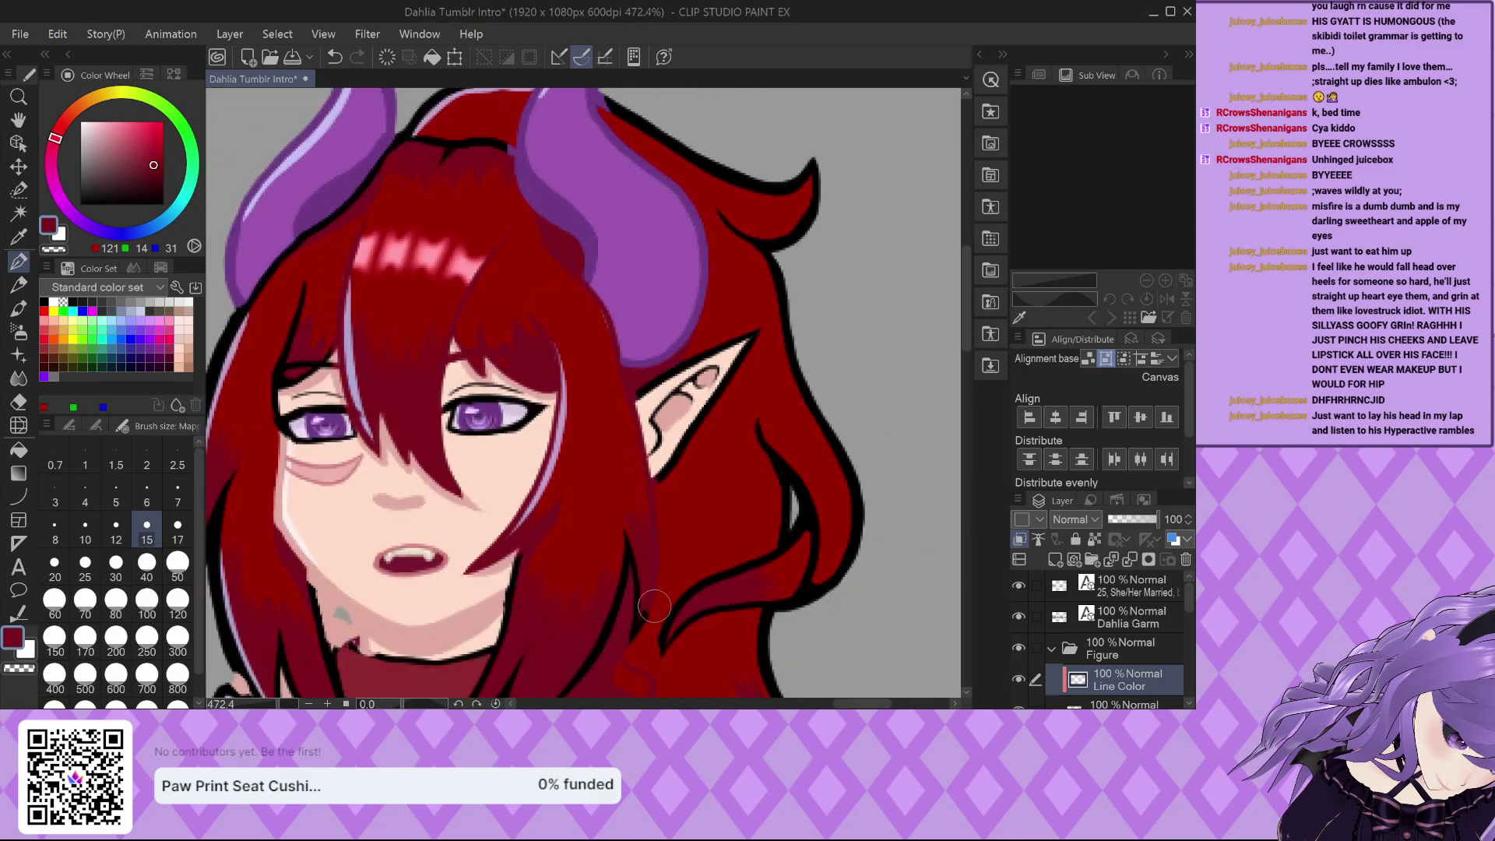
Recolour the hair strand outlines around the neck and along the hair's left edge dark red.
scroll(545, 651, down, 2)
scroll(478, 650, up, 4)
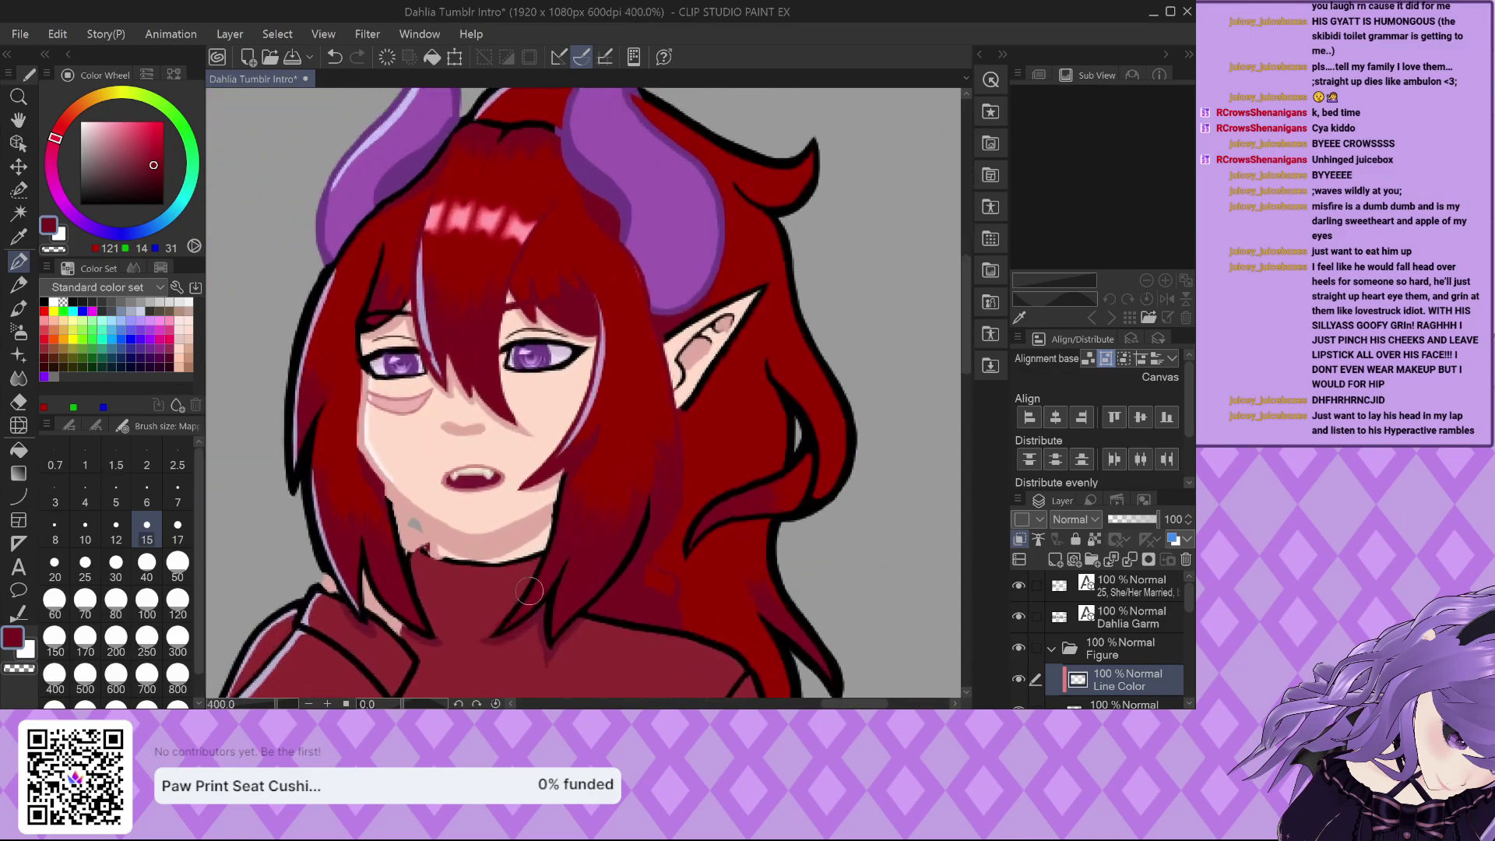
drag(477, 650, 615, 512)
mouse_move(582, 574)
mouse_down()
mouse_move(584, 670)
mouse_move(705, 508)
mouse_move(726, 436)
mouse_up()
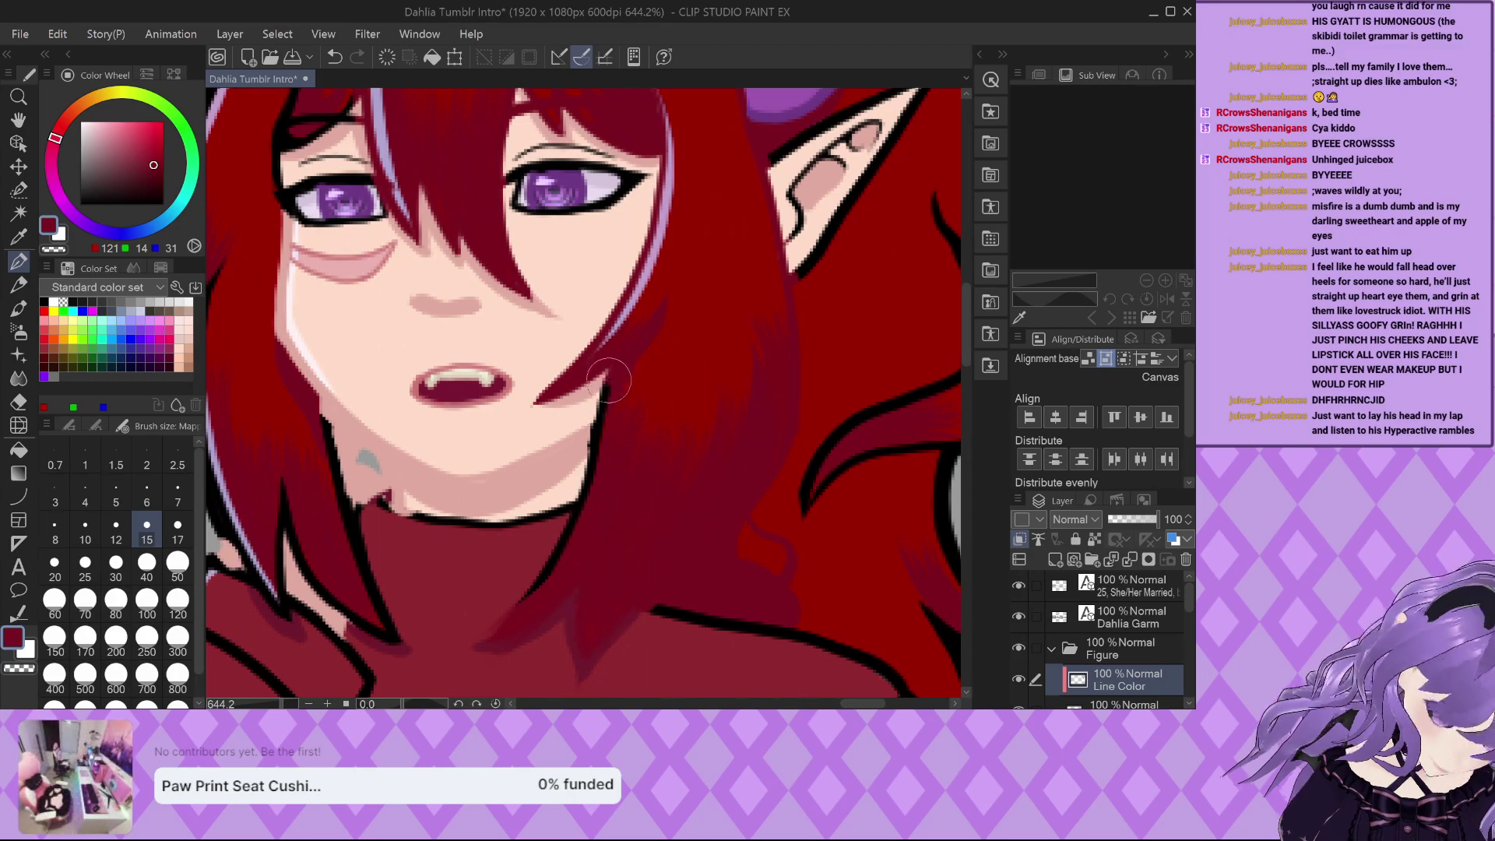
drag(574, 516, 500, 605)
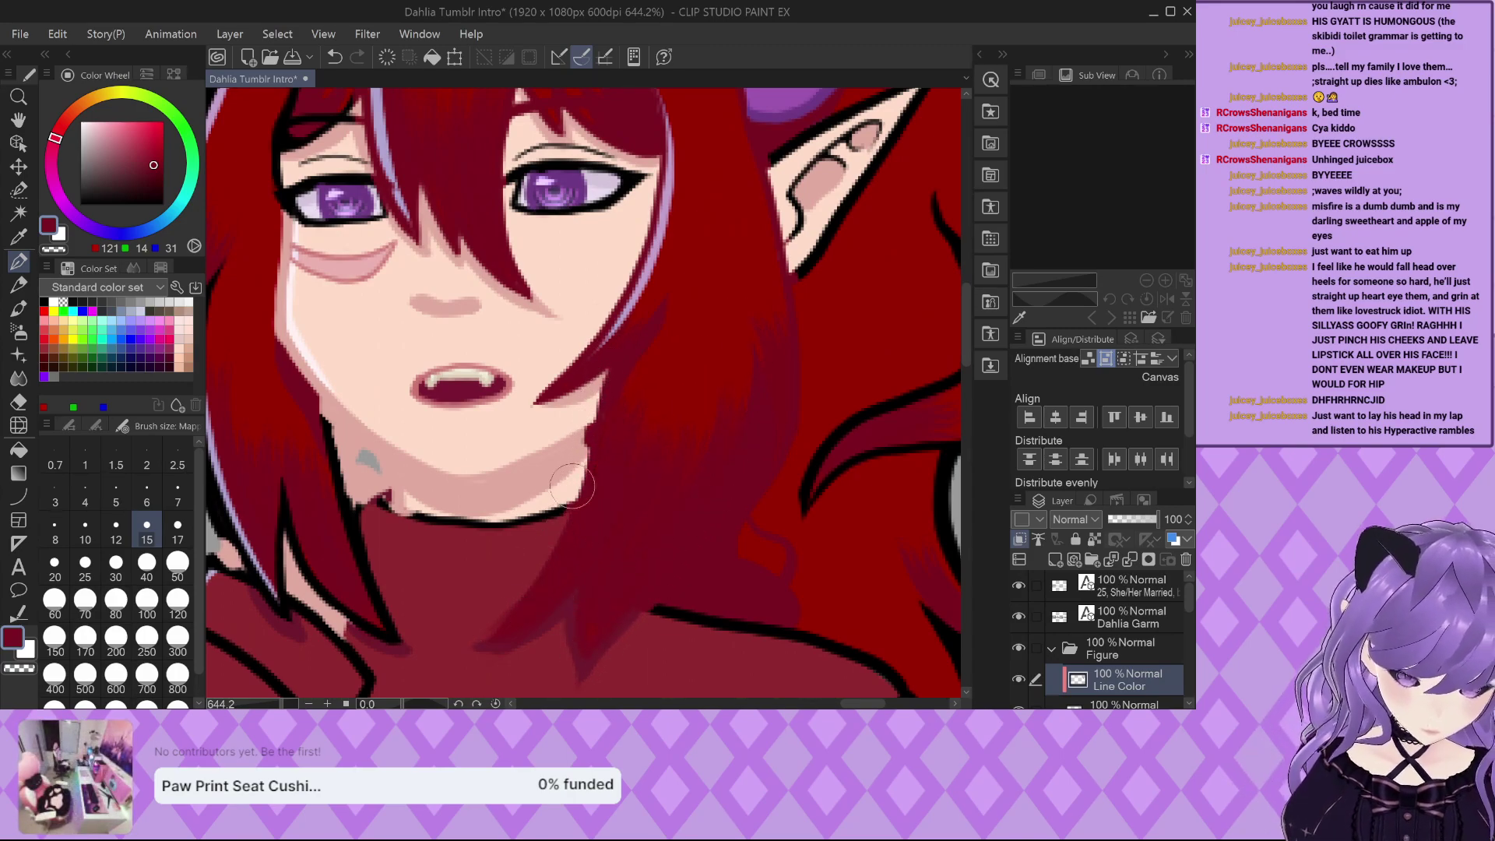
scroll(311, 401, up, 1)
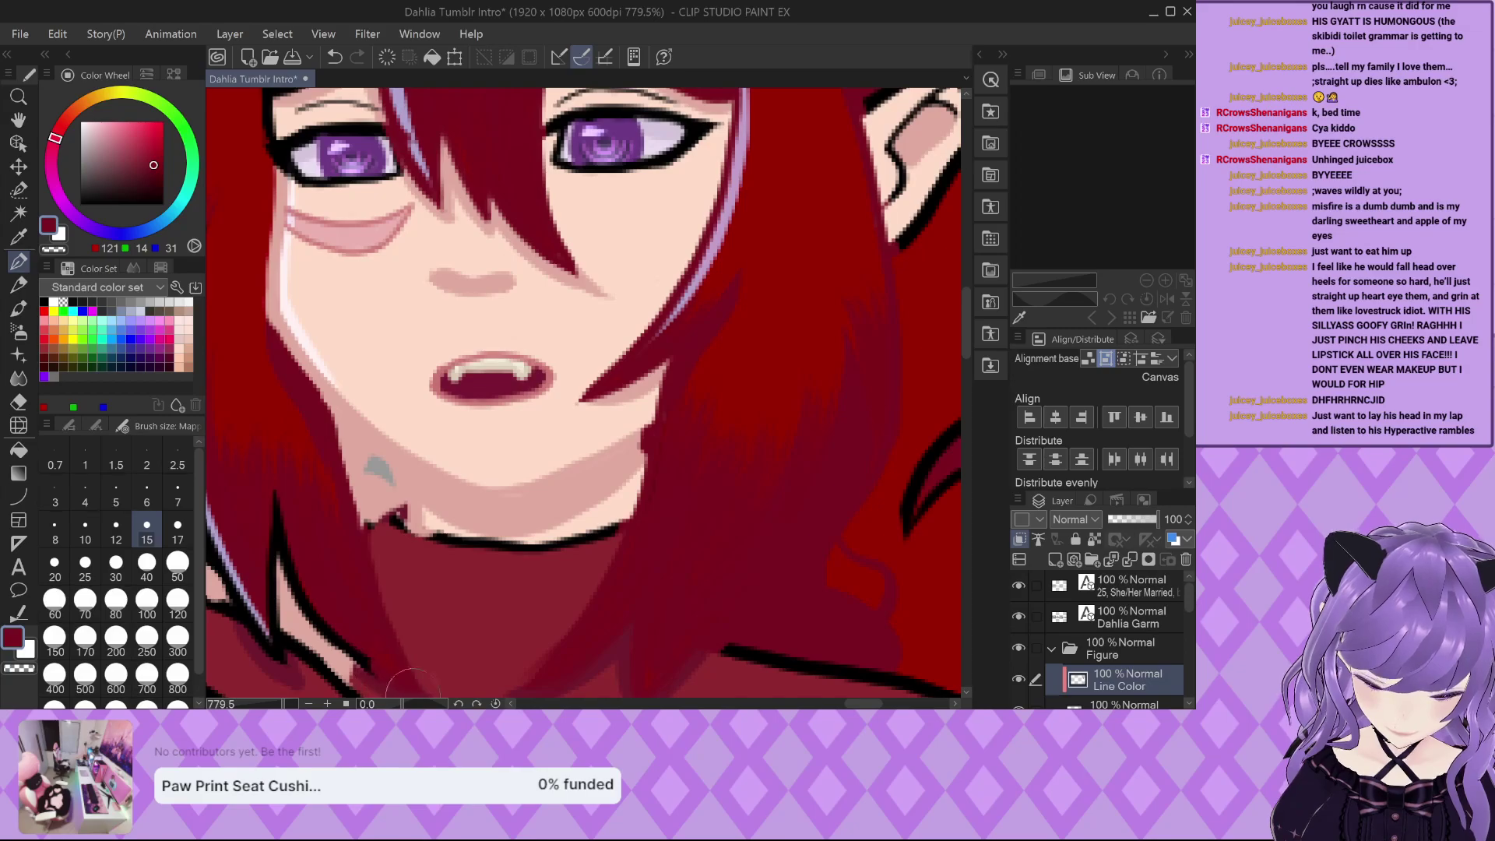
scroll(294, 558, down, 3)
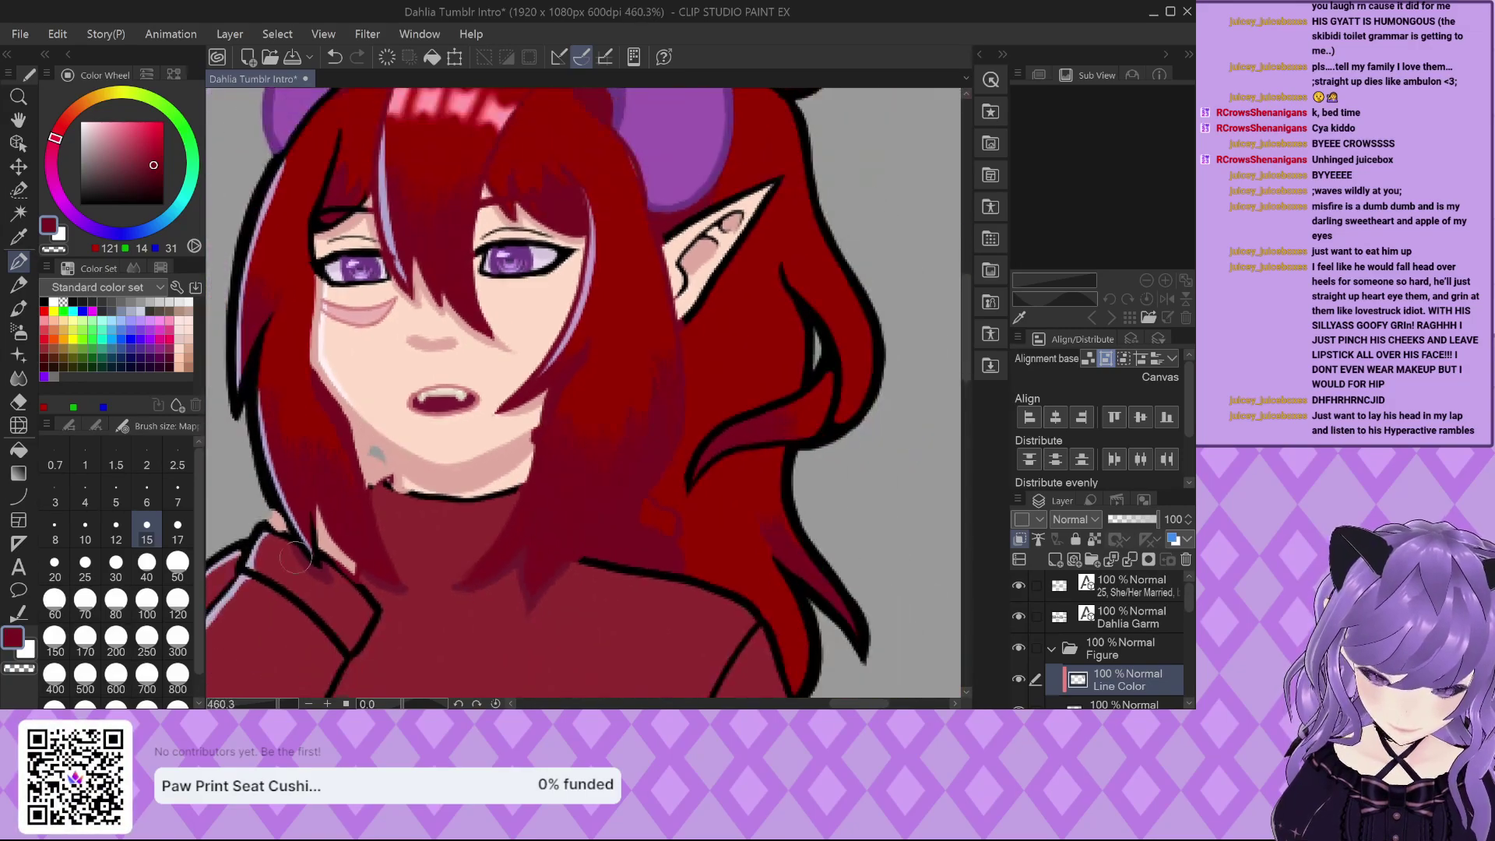
scroll(294, 558, up, 2)
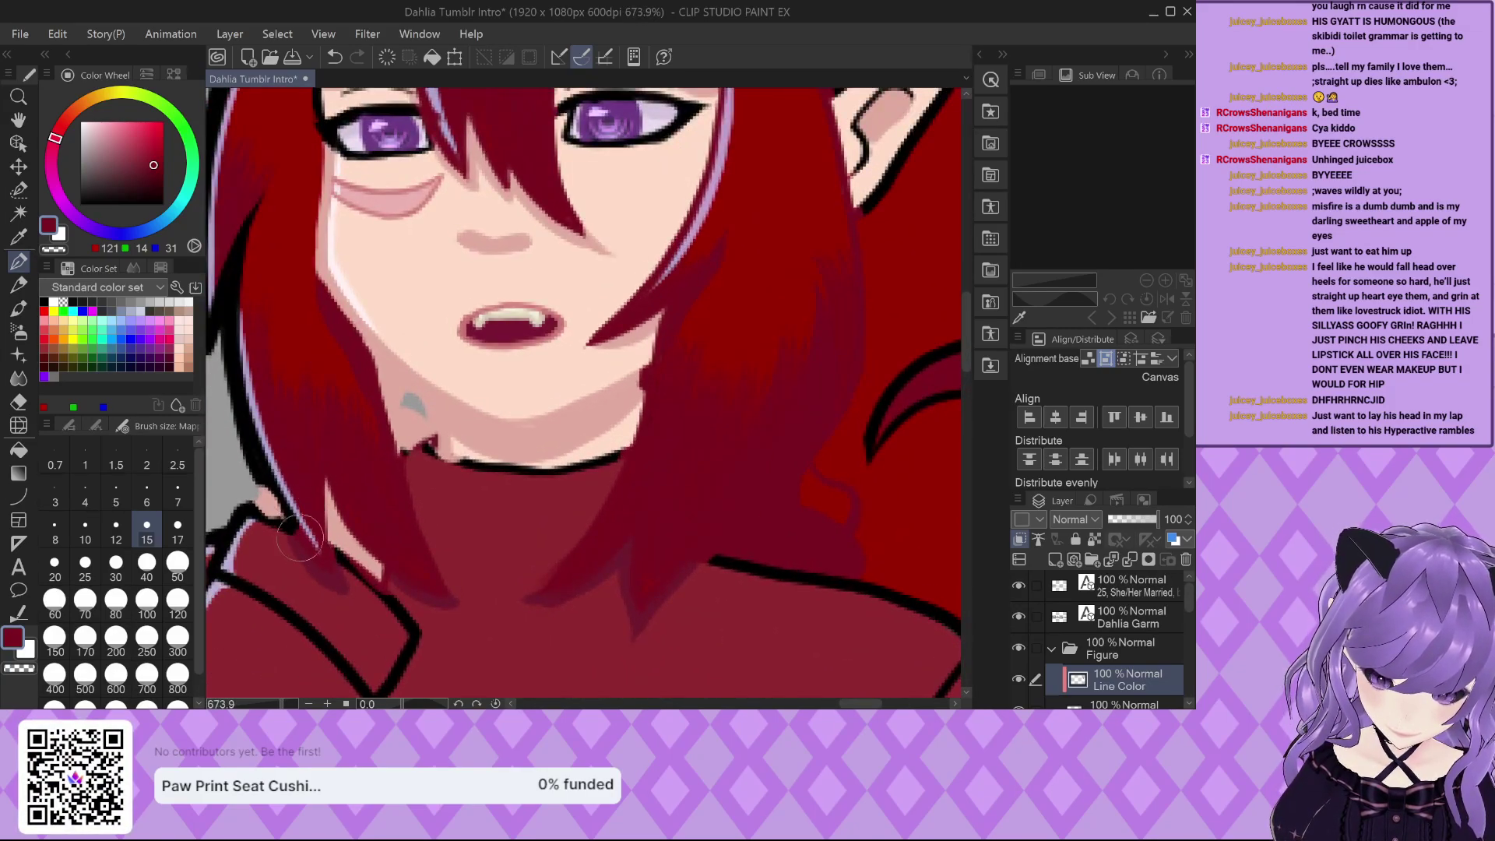
mouse_move(299, 540)
mouse_down()
mouse_move(242, 385)
mouse_move(239, 264)
mouse_move(273, 160)
mouse_up()
scroll(511, 631, down, 3)
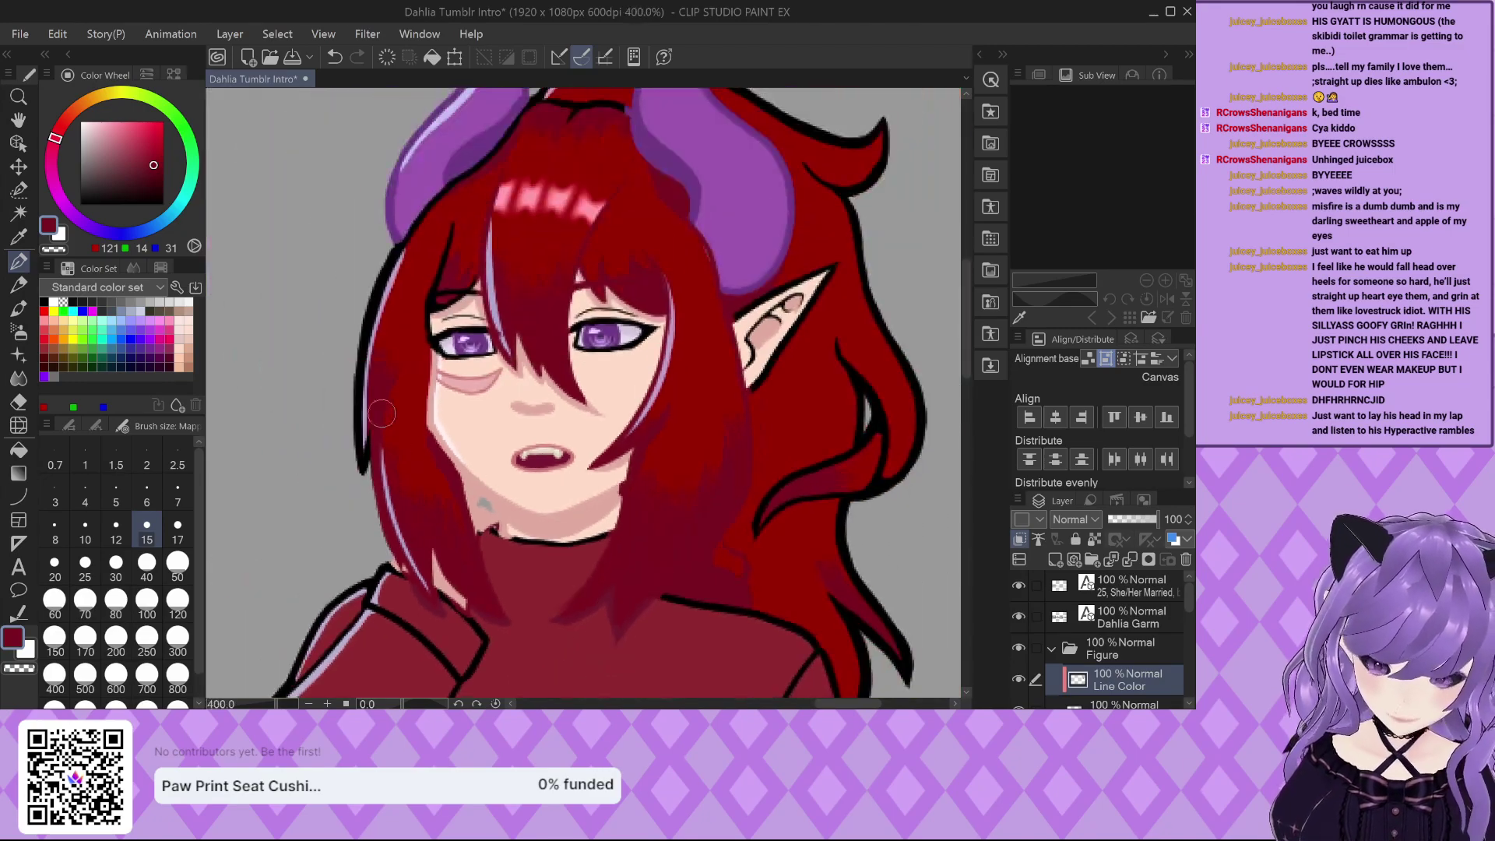
scroll(406, 244, up, 3)
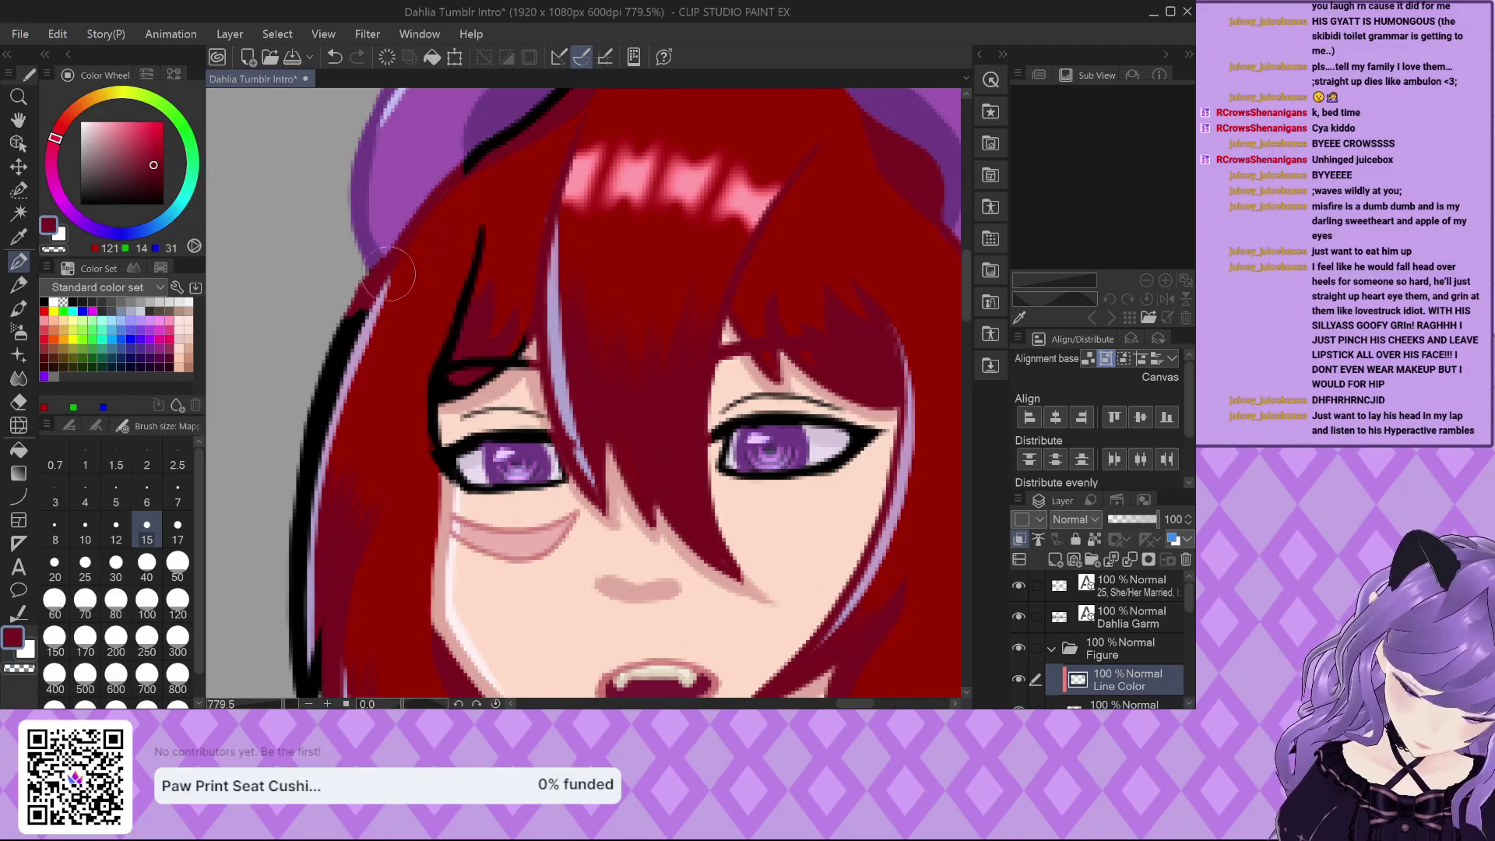
scroll(388, 279, down, 2)
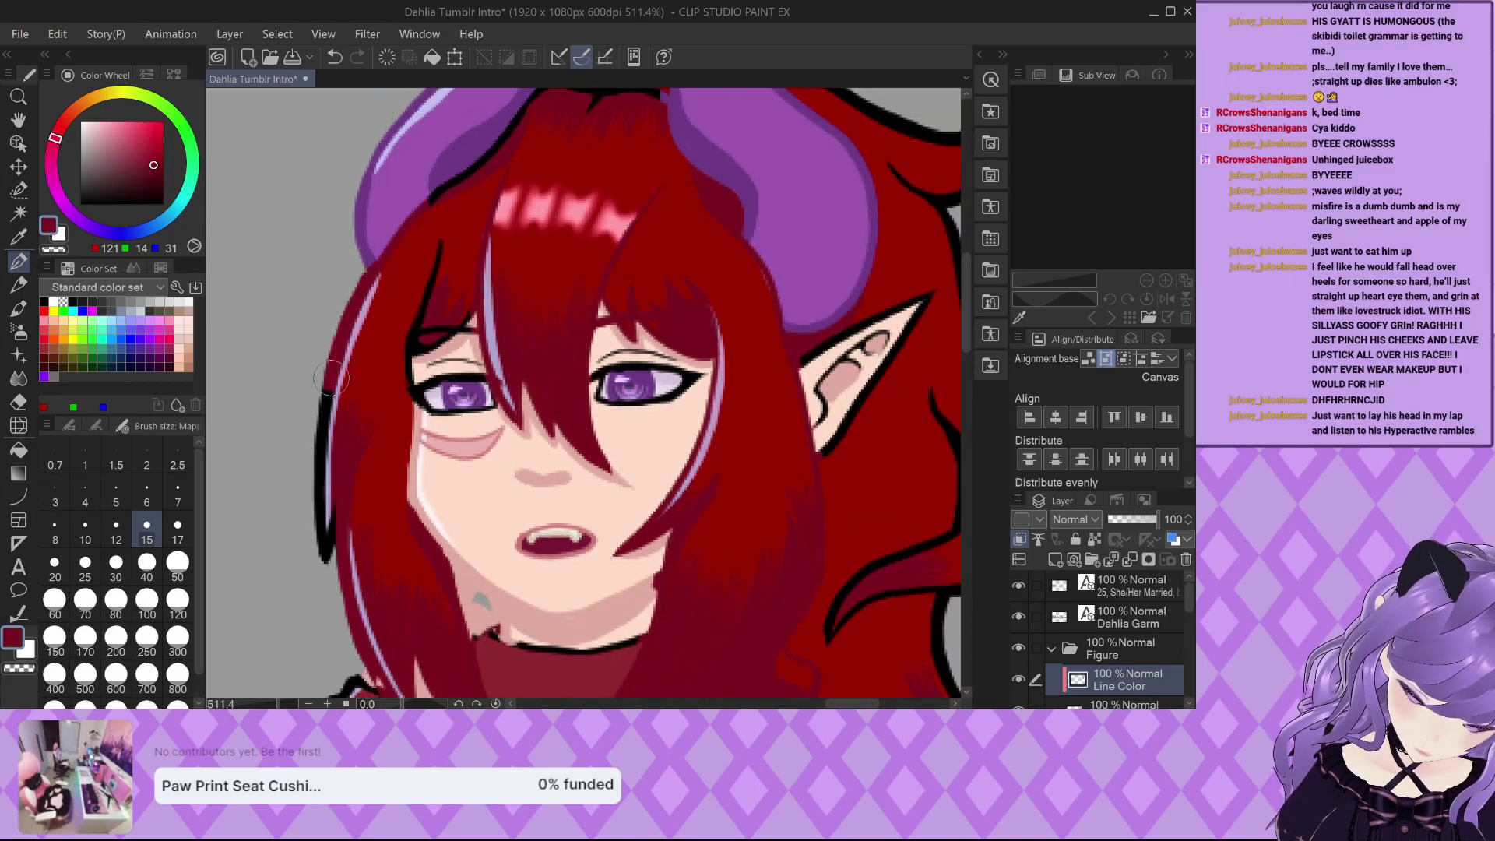
drag(331, 379, 323, 572)
scroll(400, 299, up, 2)
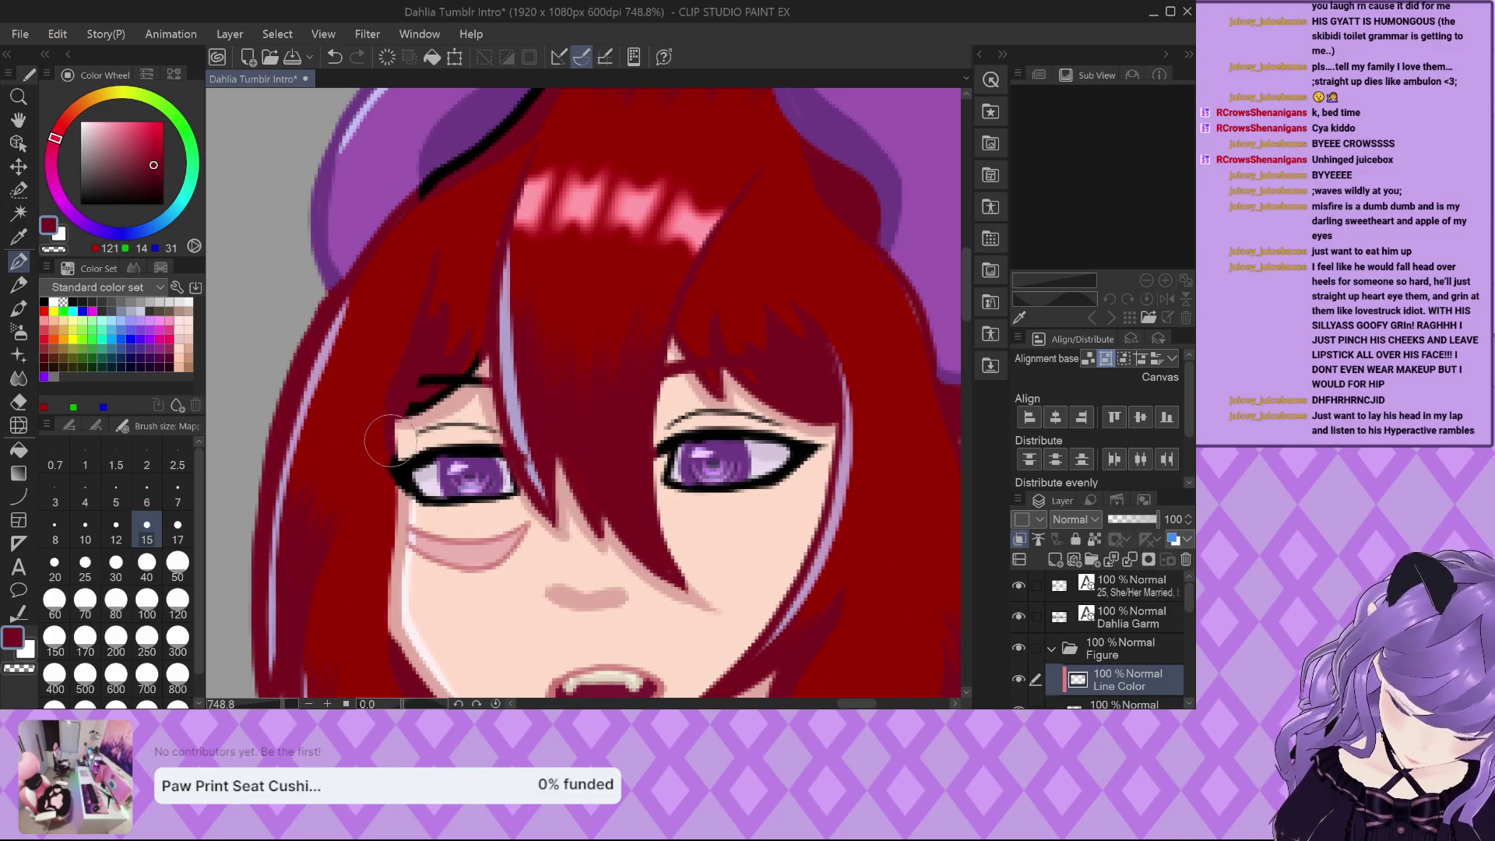
Recolour the line above the left eye and both eyes' lash lines under the hair dark red.
drag(421, 398, 472, 358)
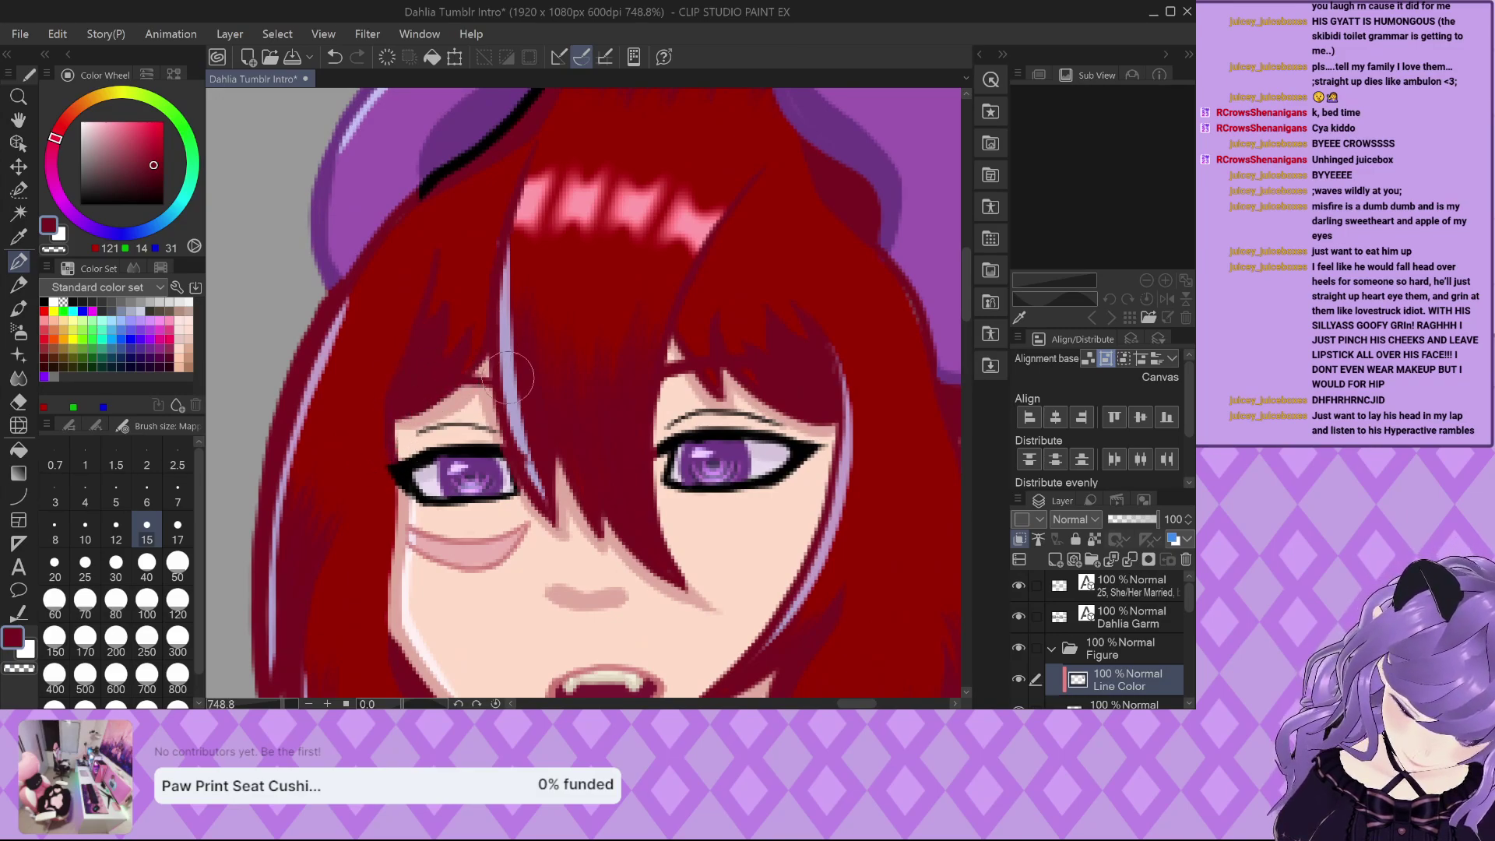
scroll(510, 377, up, 2)
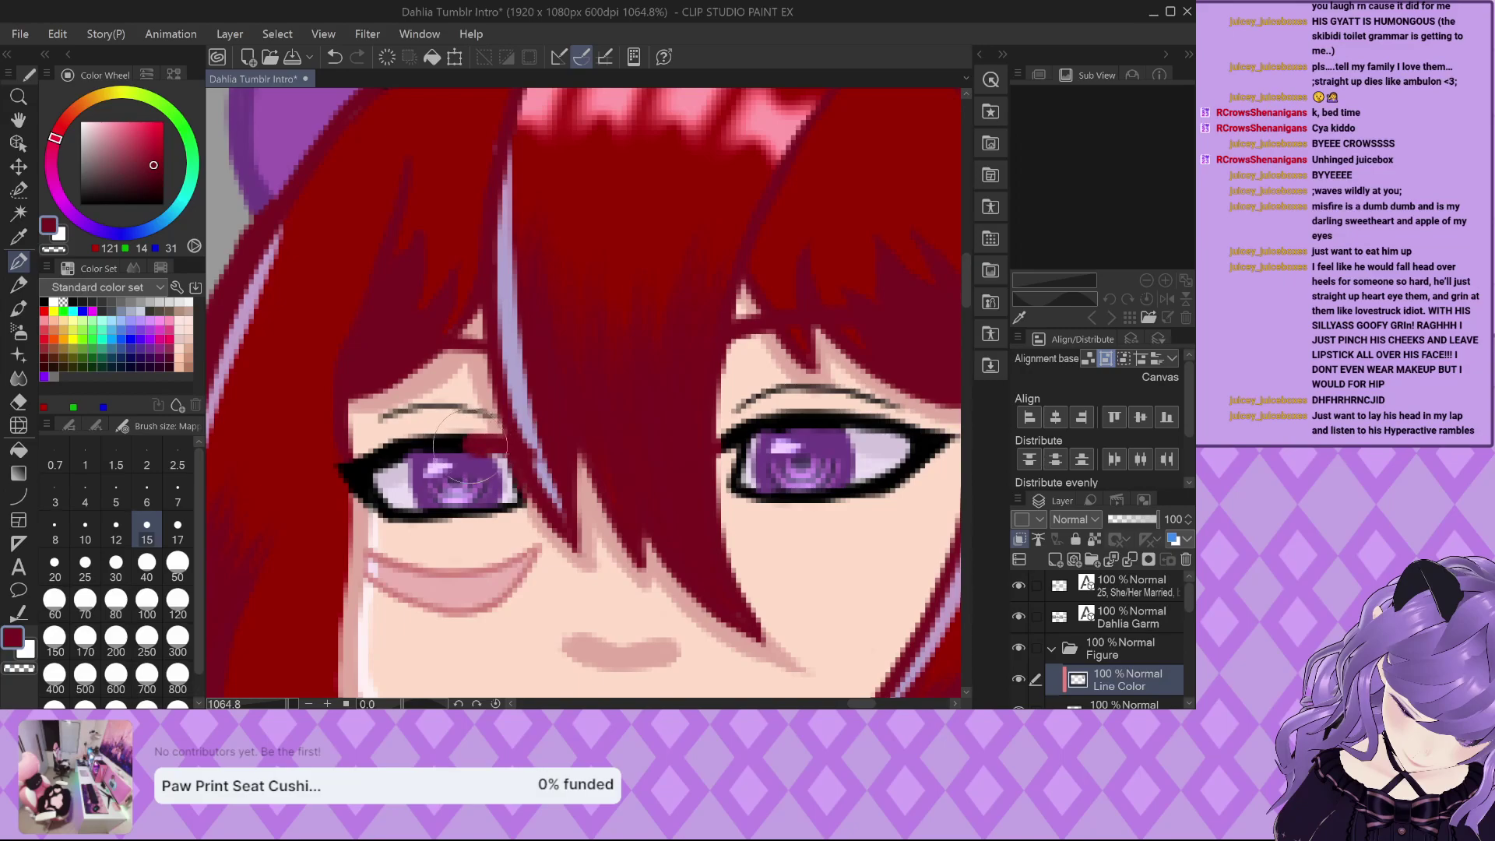
mouse_move(471, 447)
mouse_down()
mouse_move(417, 440)
mouse_move(479, 439)
mouse_move(389, 452)
mouse_move(338, 480)
mouse_move(334, 468)
mouse_move(393, 458)
mouse_move(354, 482)
mouse_move(391, 510)
mouse_move(357, 477)
mouse_move(368, 497)
mouse_move(479, 521)
mouse_up()
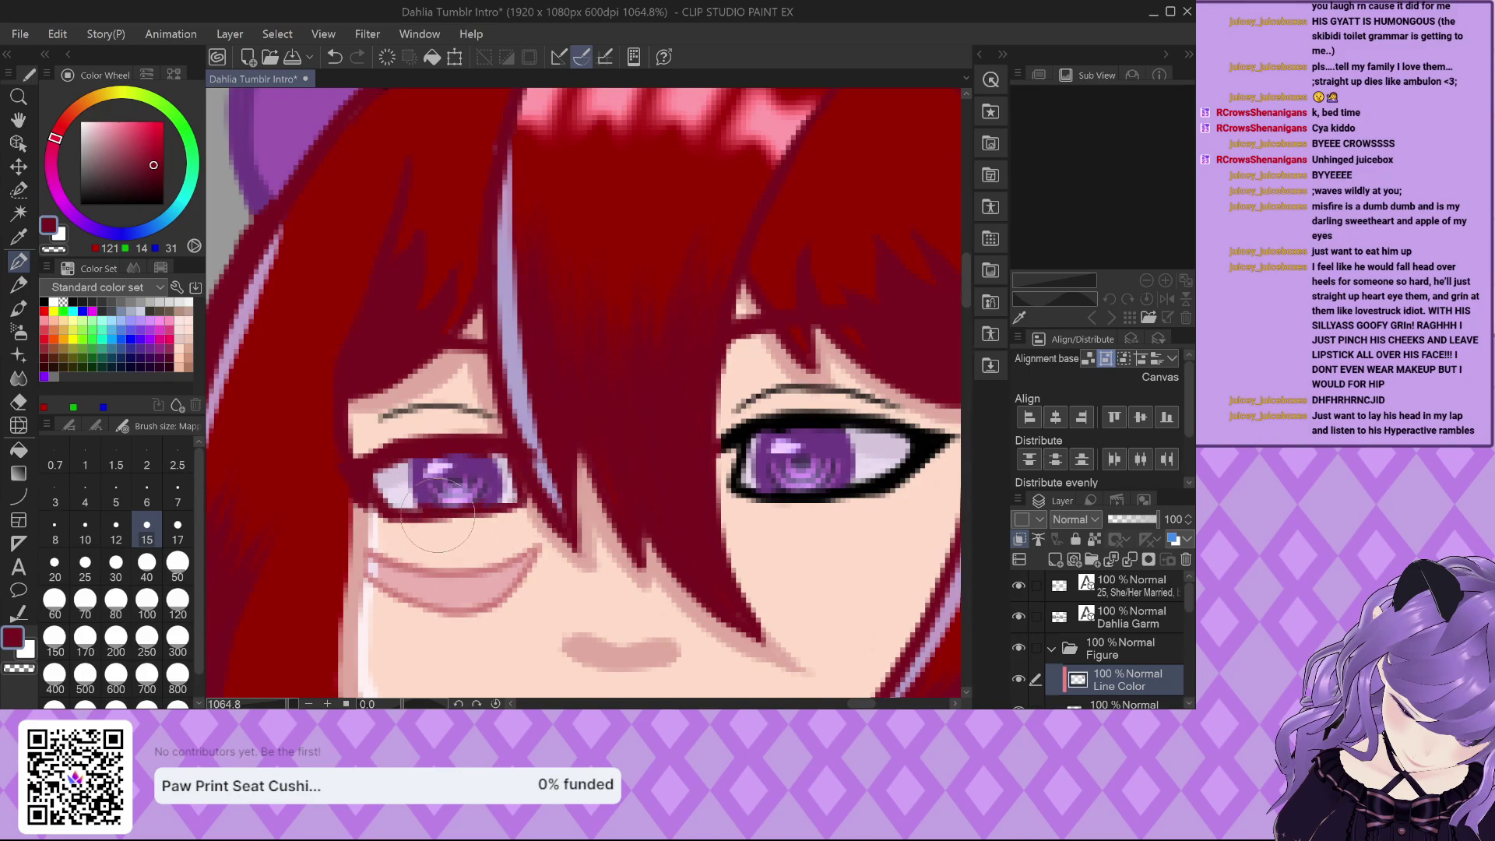
scroll(333, 467, down, 4)
scroll(717, 411, up, 4)
drag(749, 454, 678, 445)
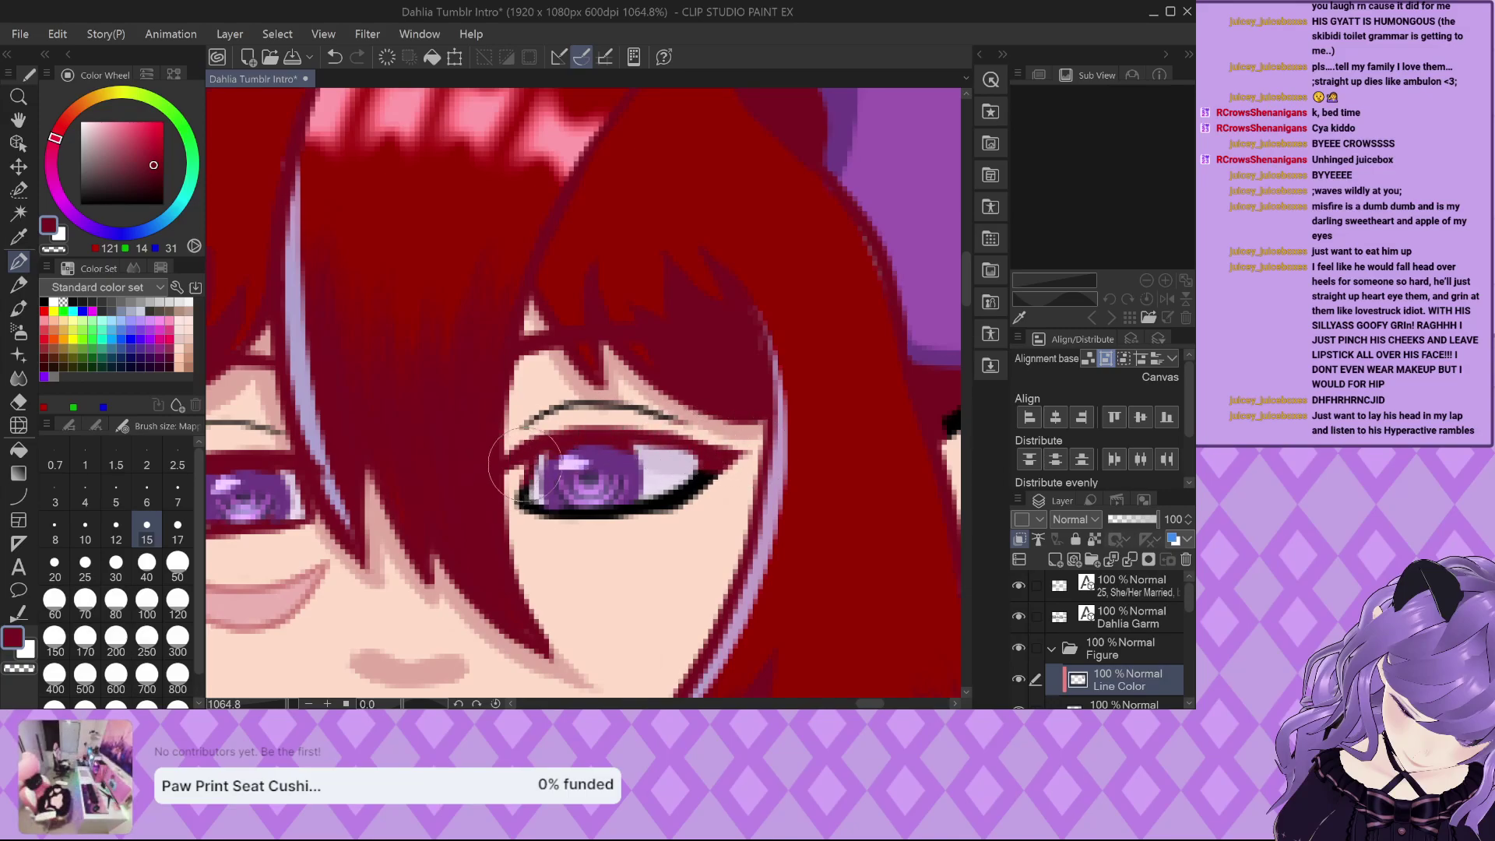
mouse_move(525, 465)
mouse_down()
mouse_move(521, 498)
mouse_move(551, 510)
mouse_move(640, 505)
mouse_move(709, 484)
mouse_up()
scroll(619, 511, down, 1)
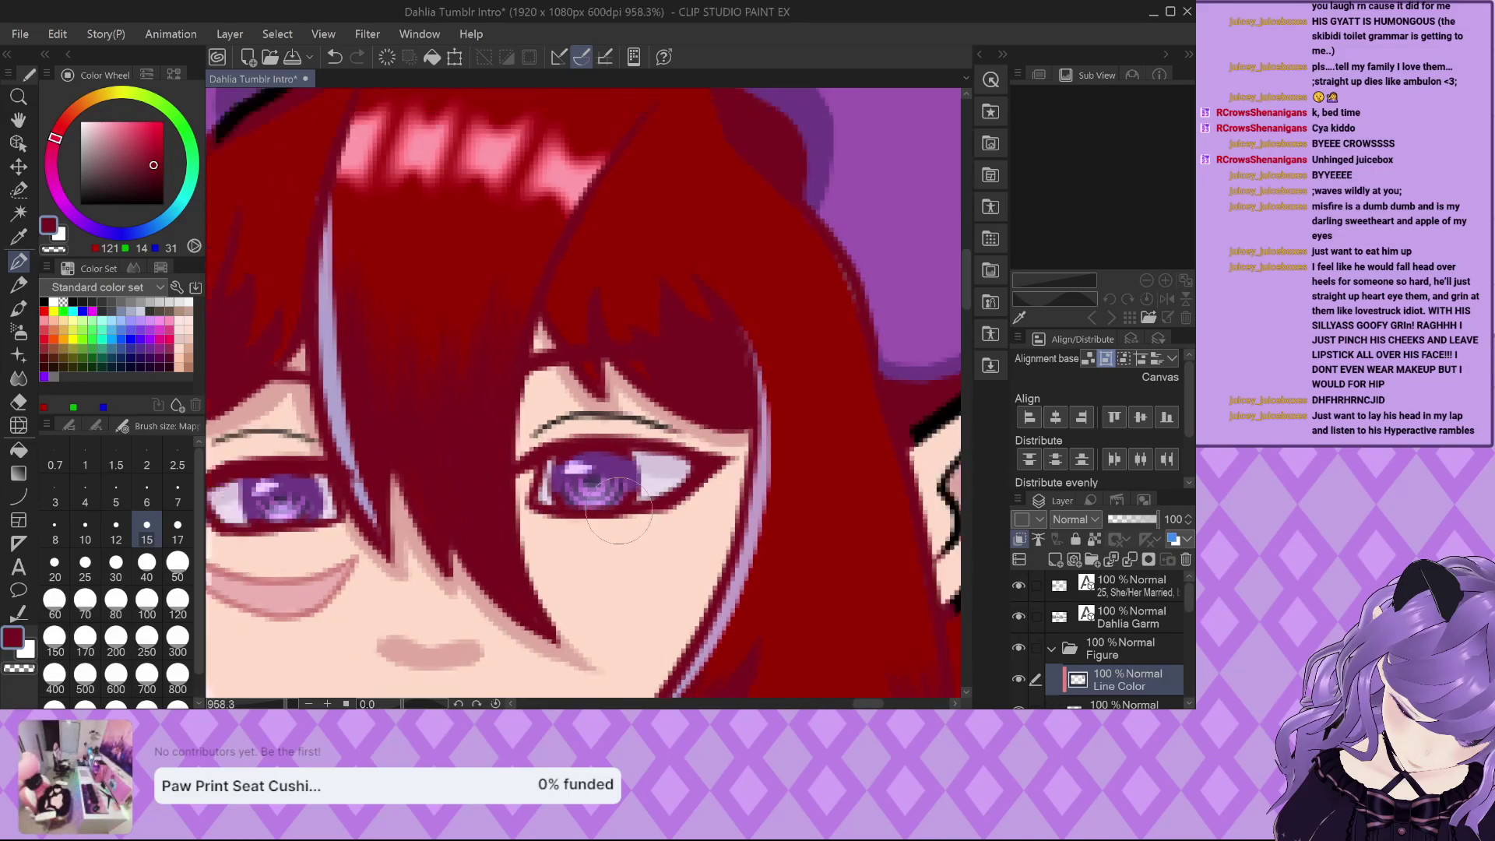
scroll(619, 512, down, 10)
Recolour the hair outline between the horns and along the top from horn to spike.
scroll(700, 376, up, 3)
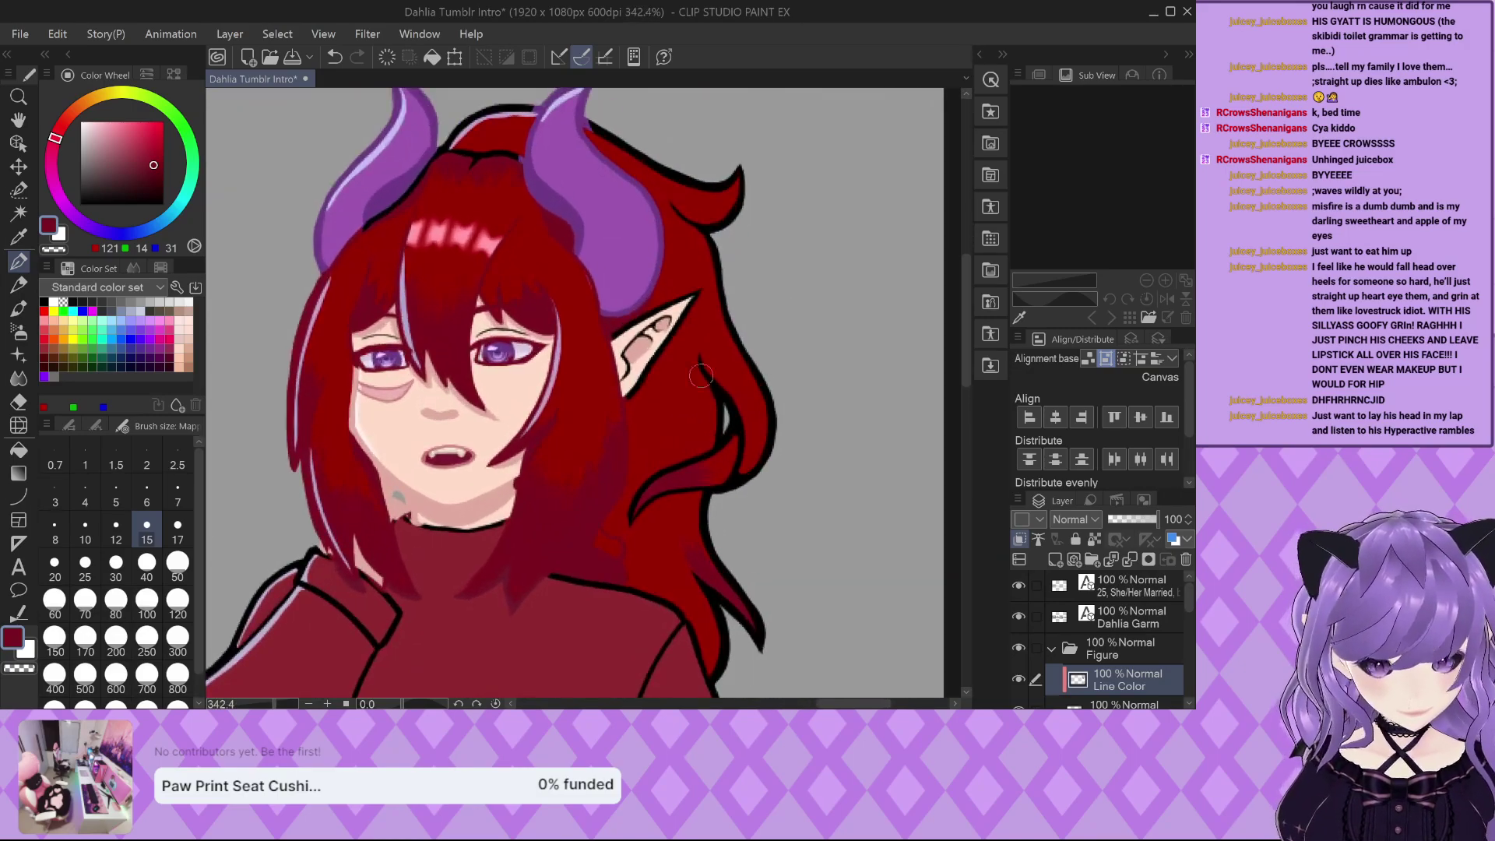
scroll(701, 376, down, 2)
scroll(386, 234, up, 3)
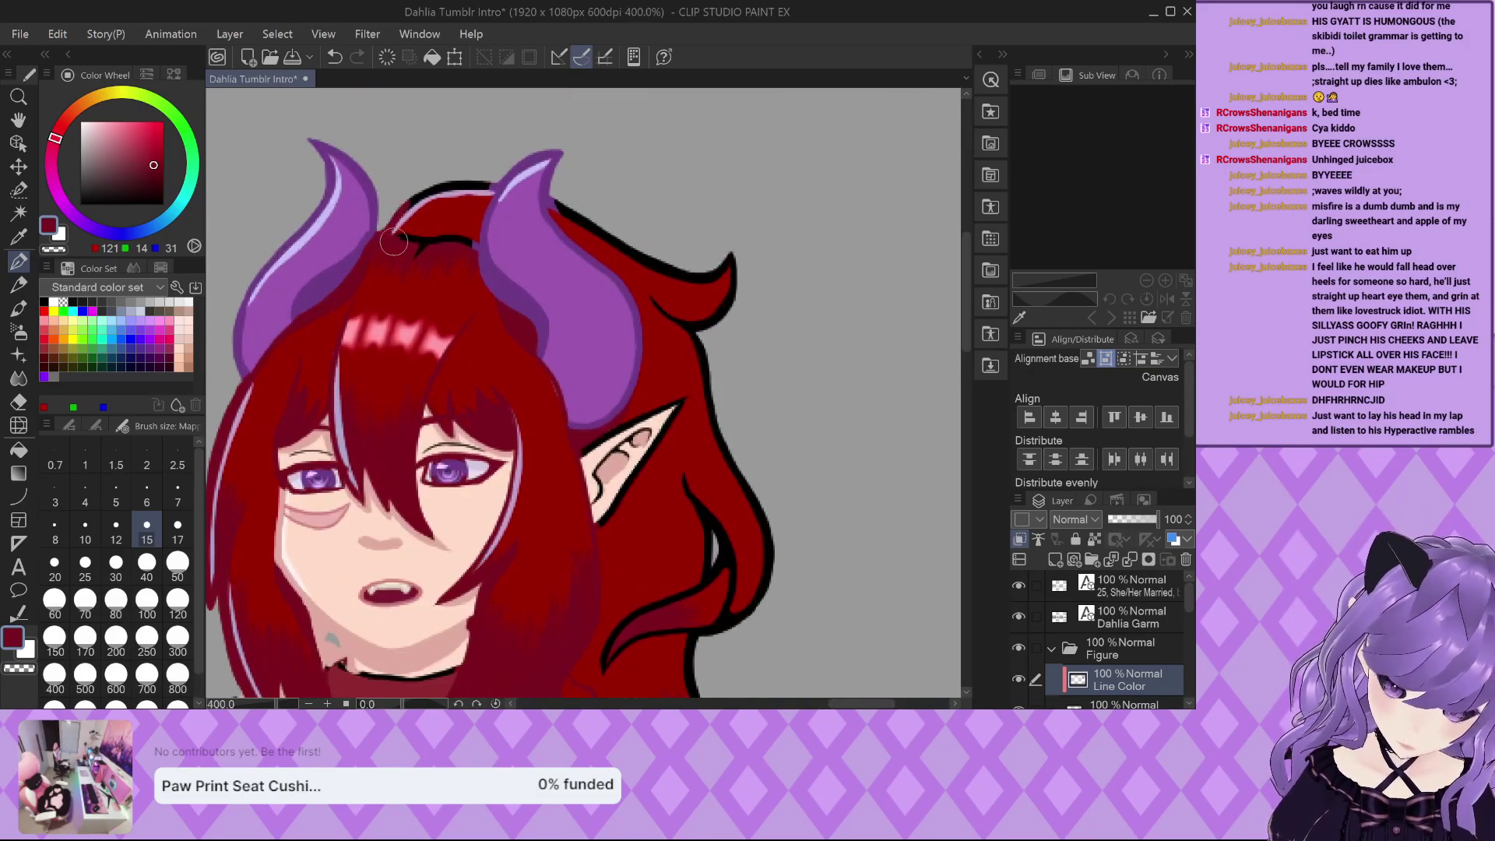
drag(401, 213, 445, 188)
mouse_move(396, 240)
mouse_down()
mouse_move(440, 268)
mouse_move(471, 248)
mouse_up()
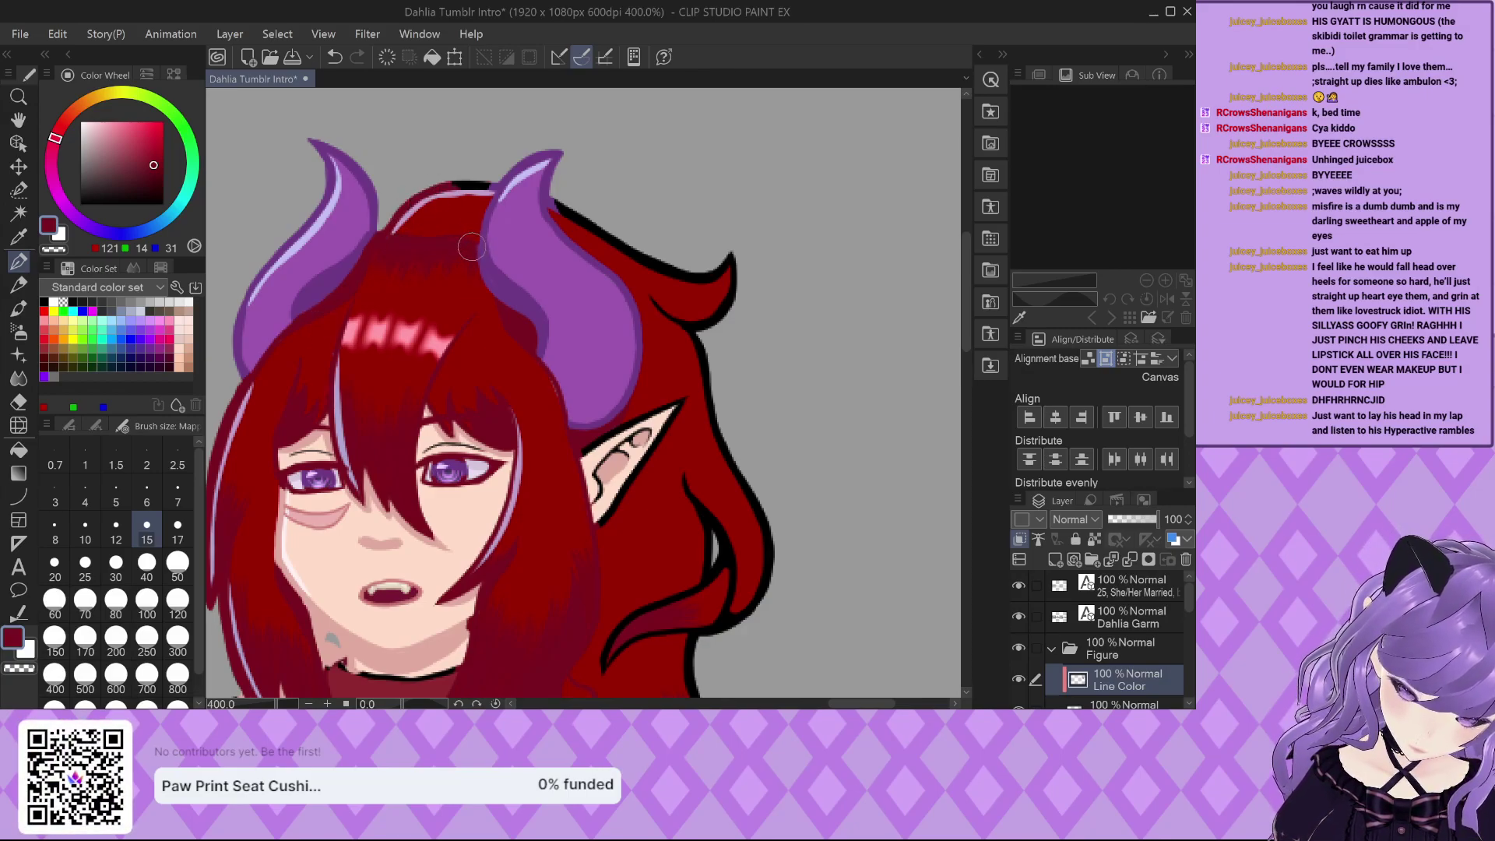
scroll(471, 247, up, 3)
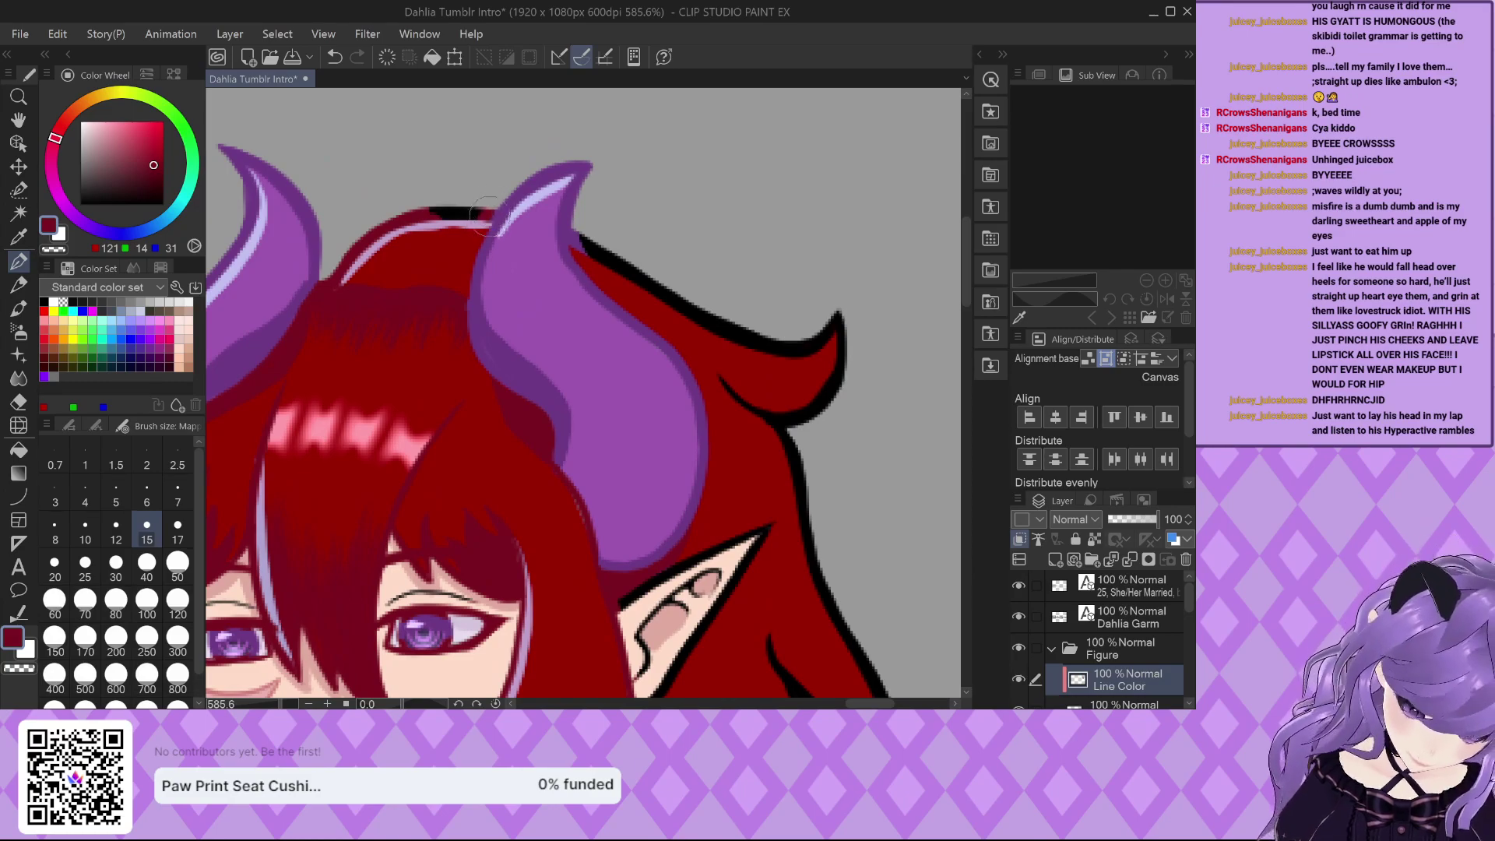
scroll(573, 232, up, 2)
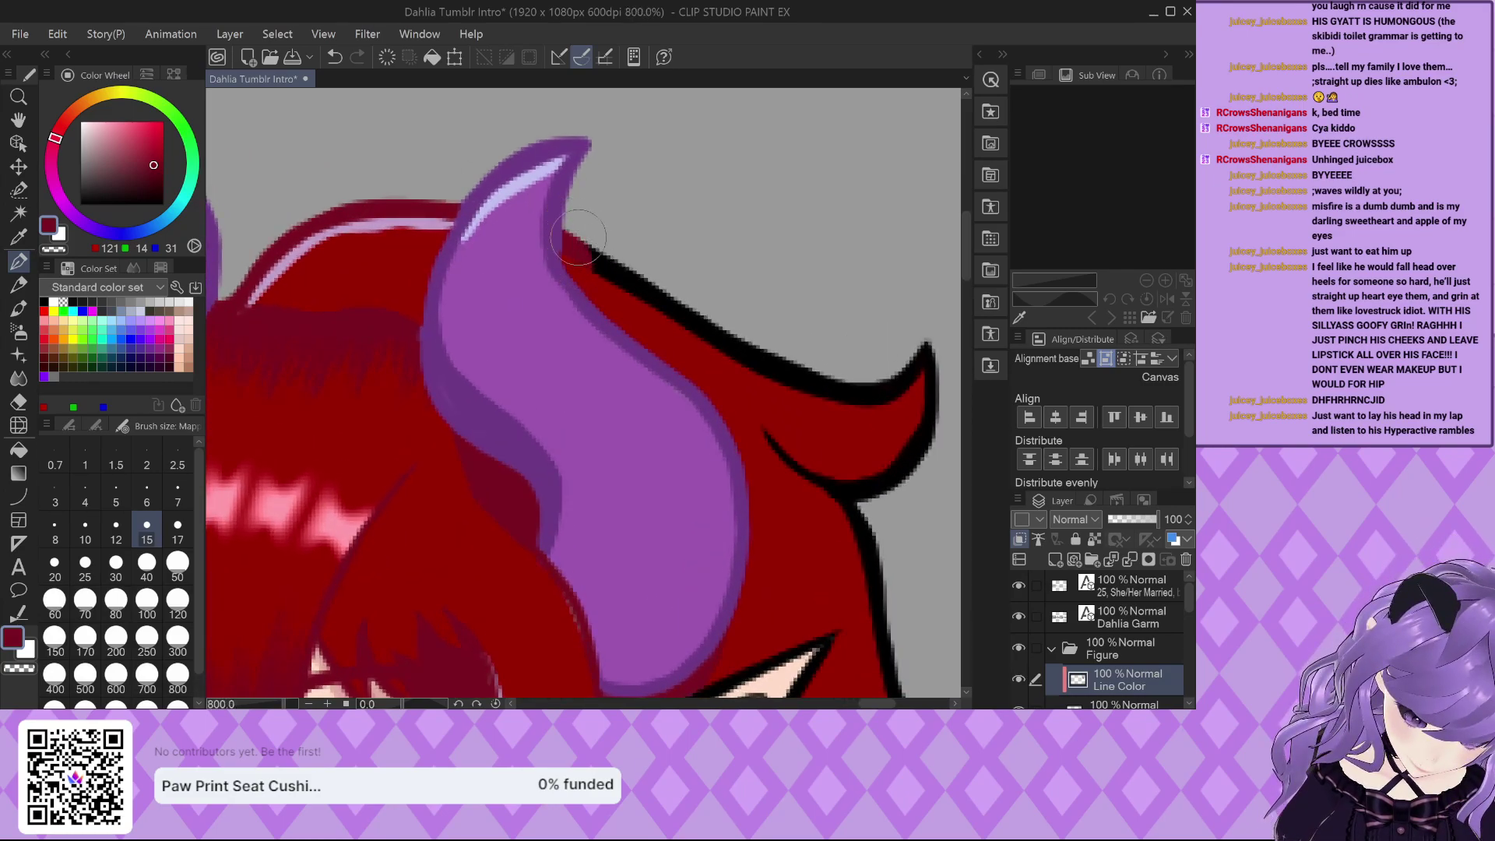
mouse_move(601, 266)
mouse_down()
mouse_move(764, 362)
mouse_move(862, 397)
mouse_move(946, 352)
mouse_move(861, 388)
mouse_move(702, 321)
mouse_move(838, 394)
mouse_move(941, 379)
mouse_move(891, 479)
mouse_move(783, 419)
mouse_move(805, 466)
mouse_up()
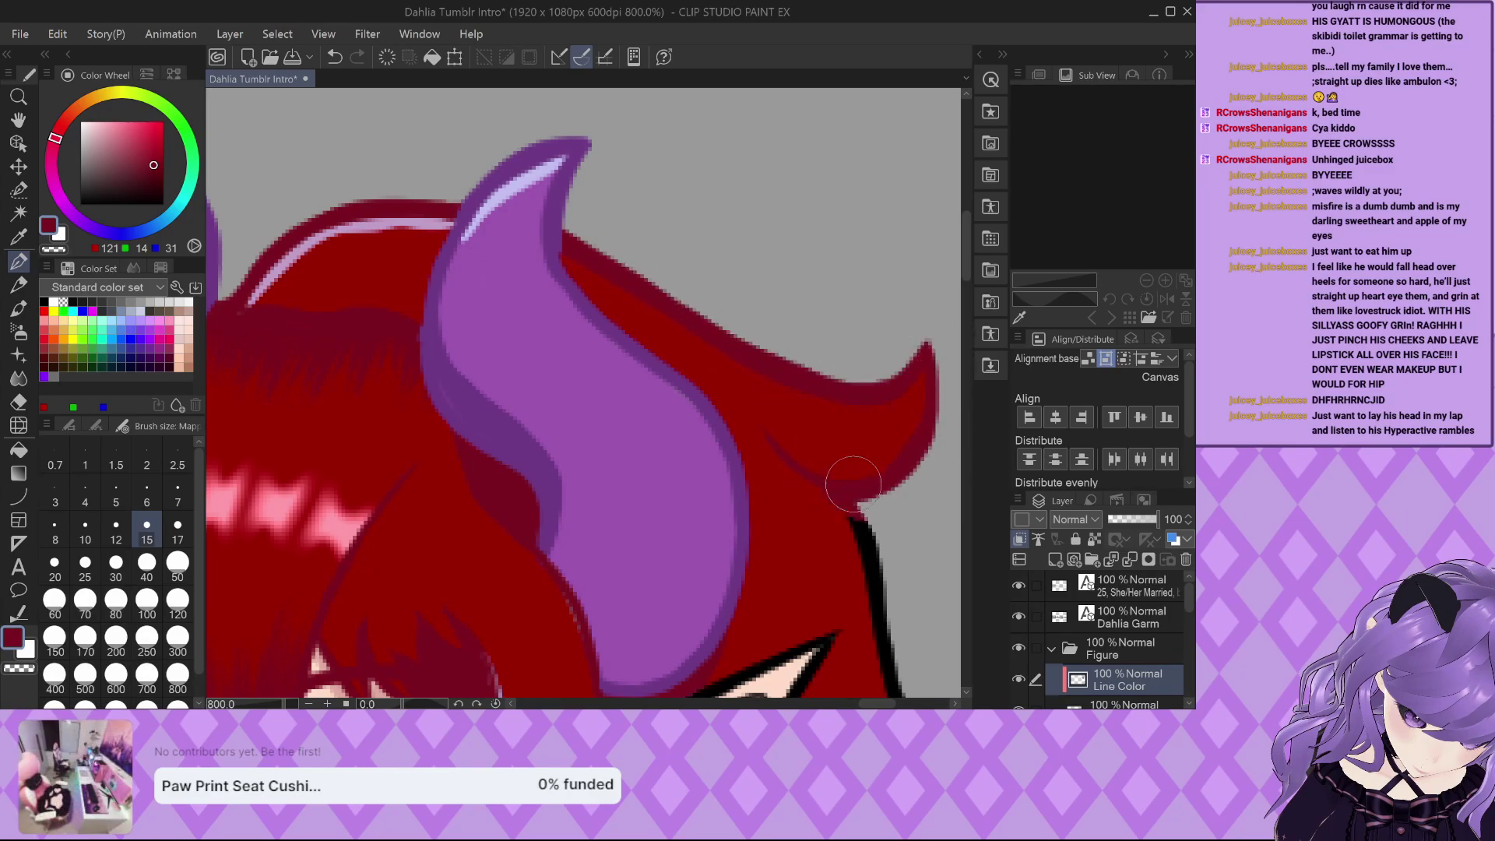
With brush size 40, recolour the lower hair strand's lines and the hair lines beside the ear.
scroll(545, 227, down, 2)
scroll(409, 245, down, 6)
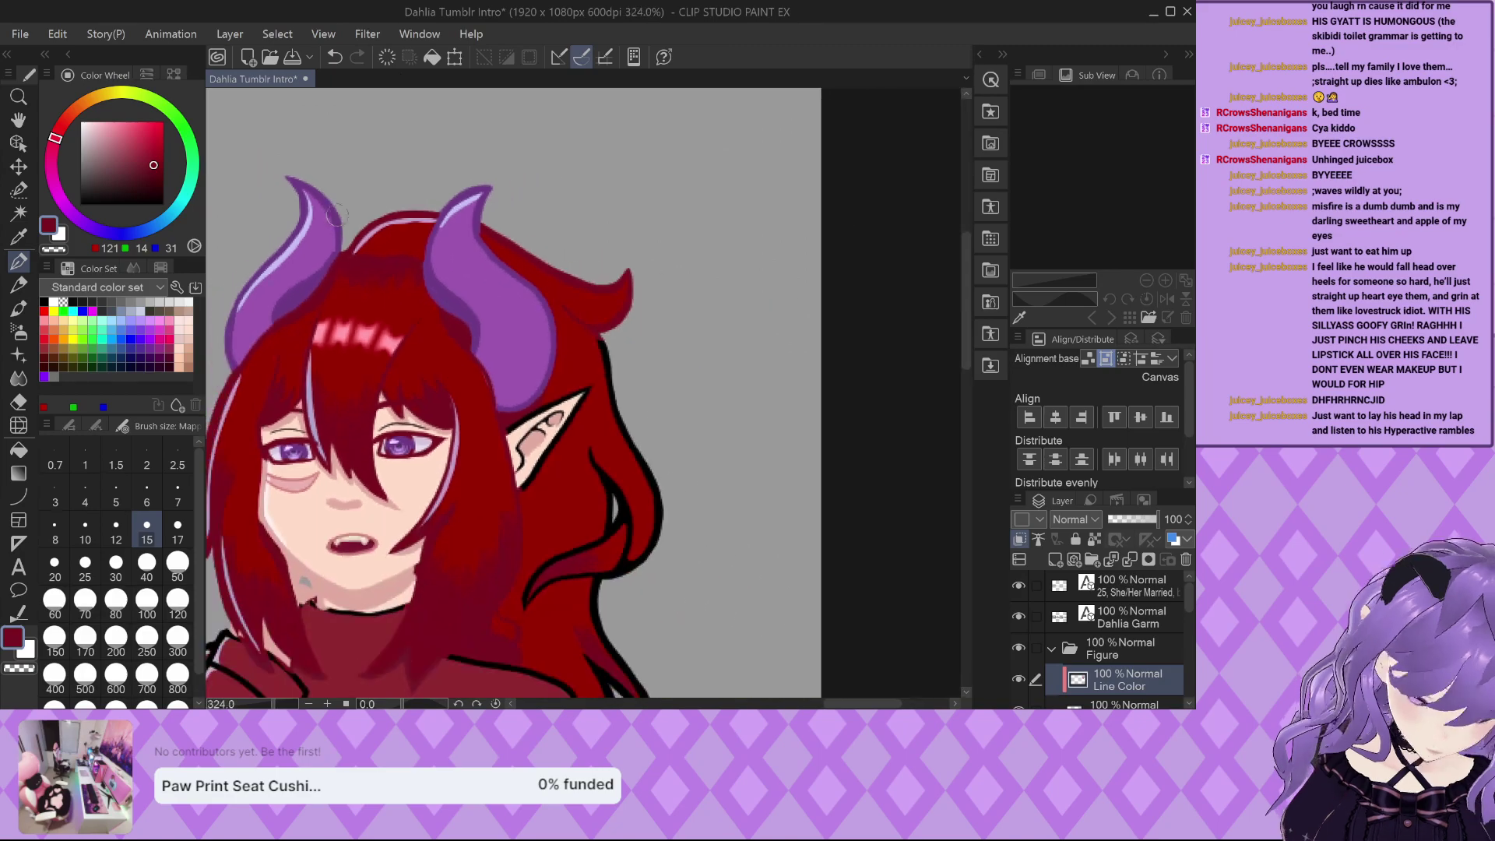
scroll(437, 556, up, 4)
scroll(370, 397, down, 3)
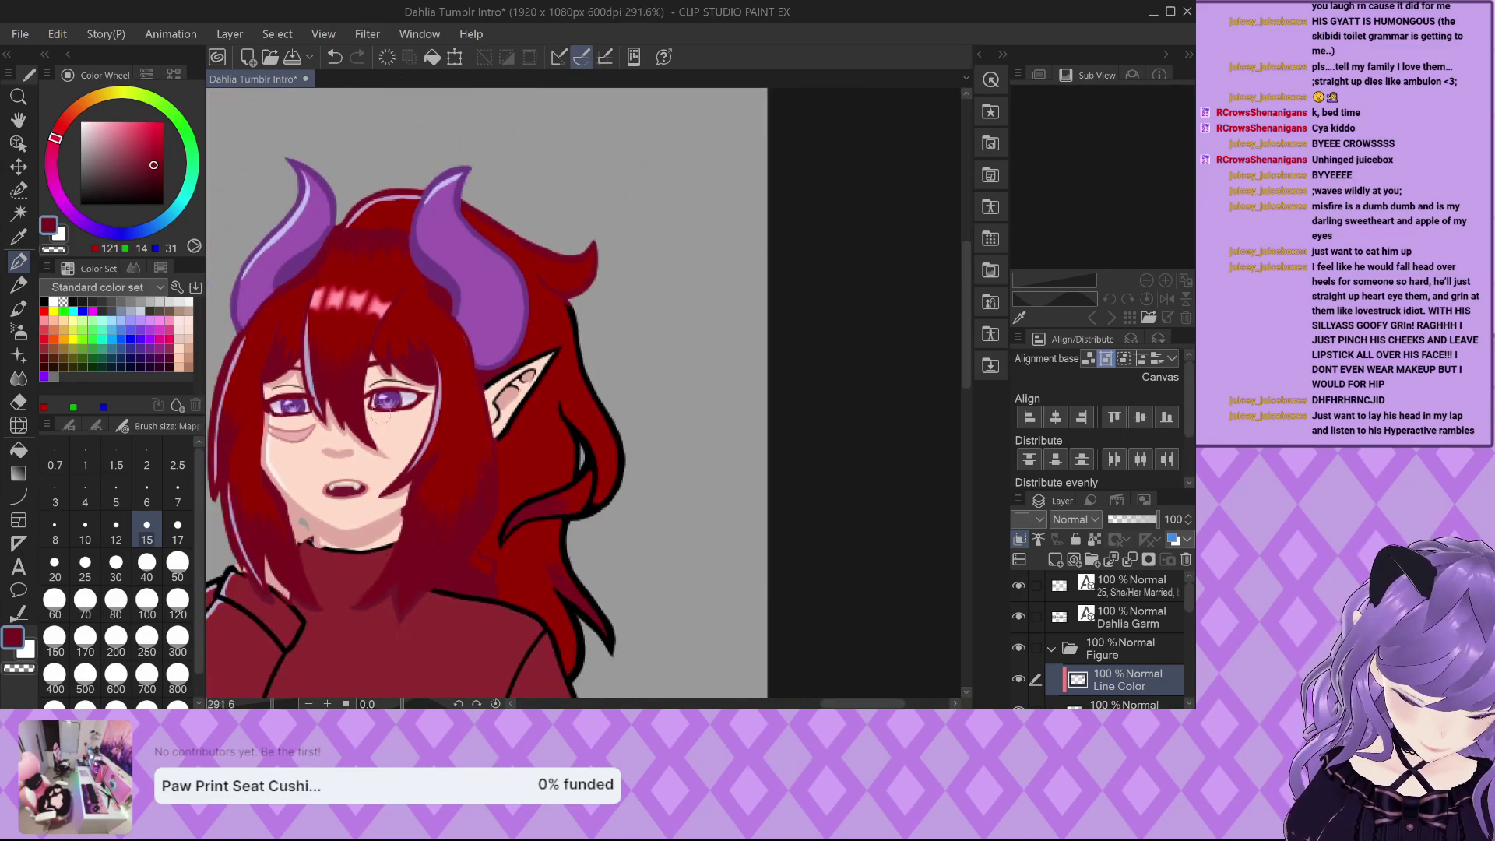
click(146, 563)
scroll(514, 627, up, 1)
drag(583, 603, 585, 685)
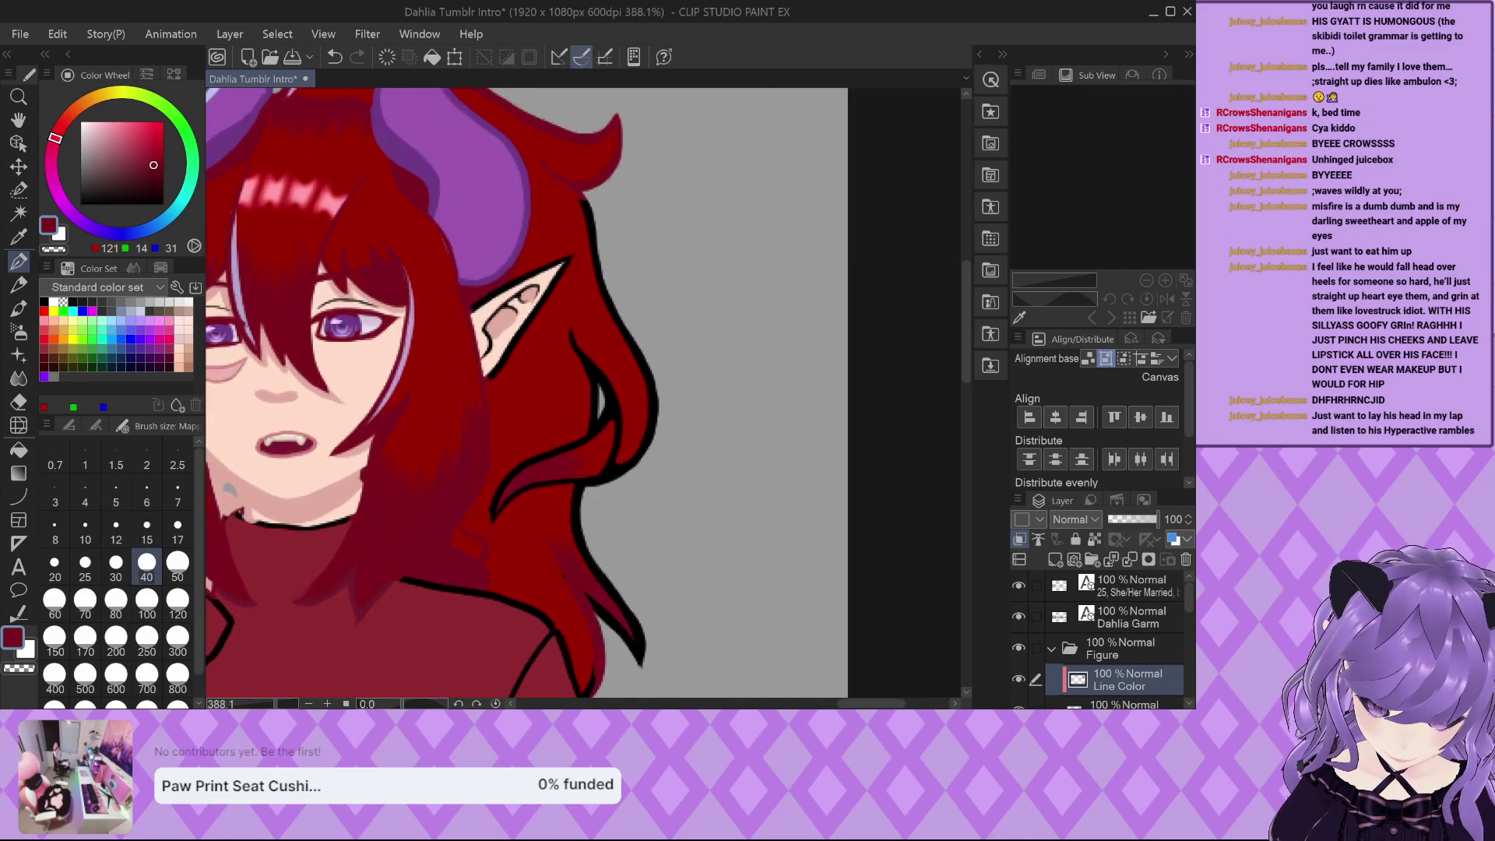
mouse_move(561, 573)
mouse_down()
mouse_move(648, 658)
mouse_move(595, 567)
mouse_move(581, 475)
mouse_move(612, 412)
mouse_move(574, 329)
mouse_up()
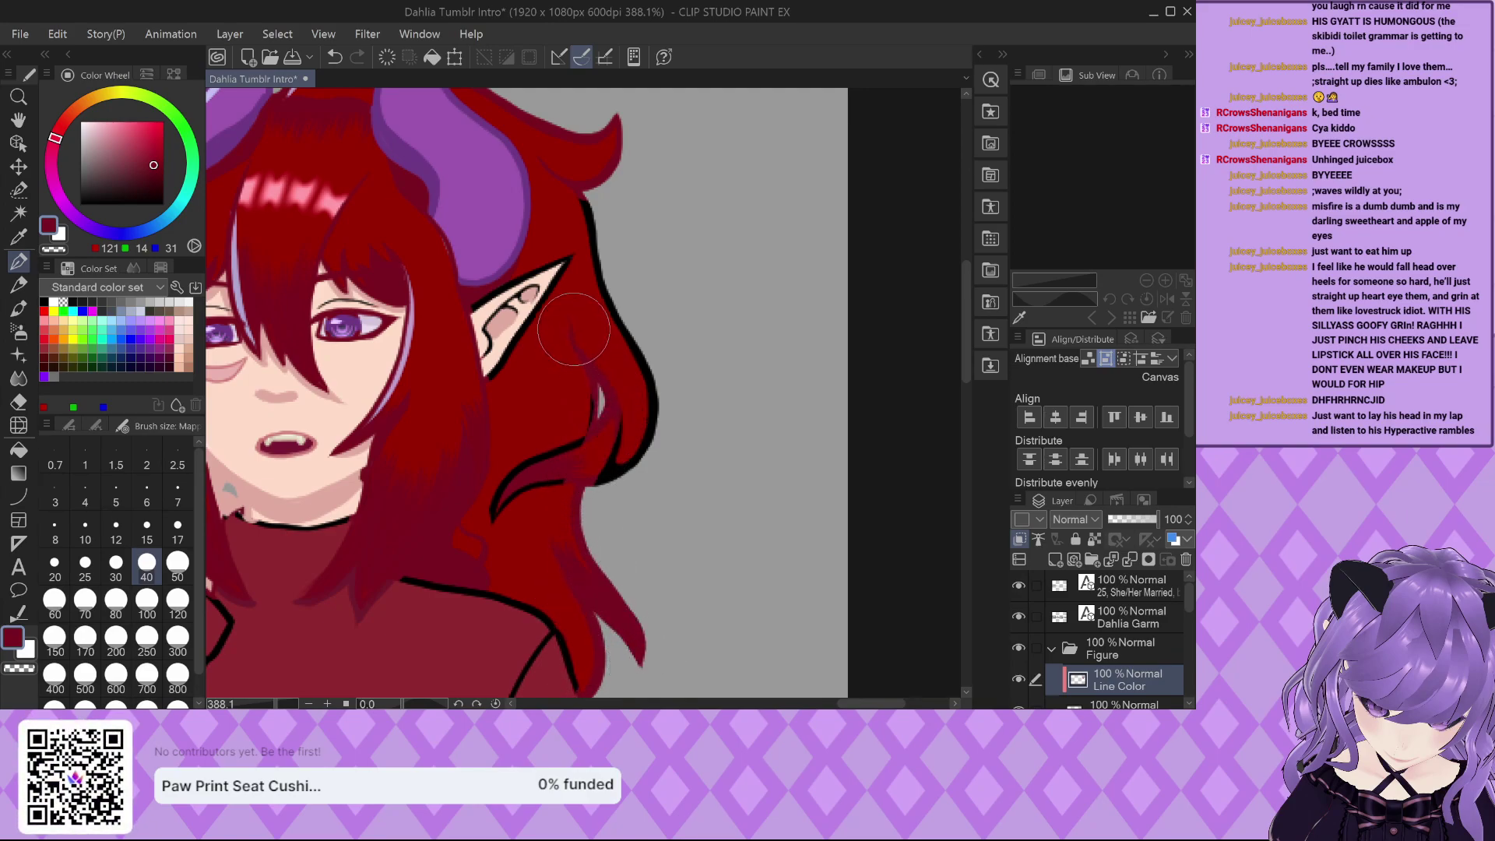
mouse_move(584, 428)
mouse_down()
mouse_move(510, 484)
mouse_move(493, 518)
mouse_move(519, 490)
mouse_move(641, 450)
mouse_move(653, 372)
mouse_move(612, 309)
mouse_up()
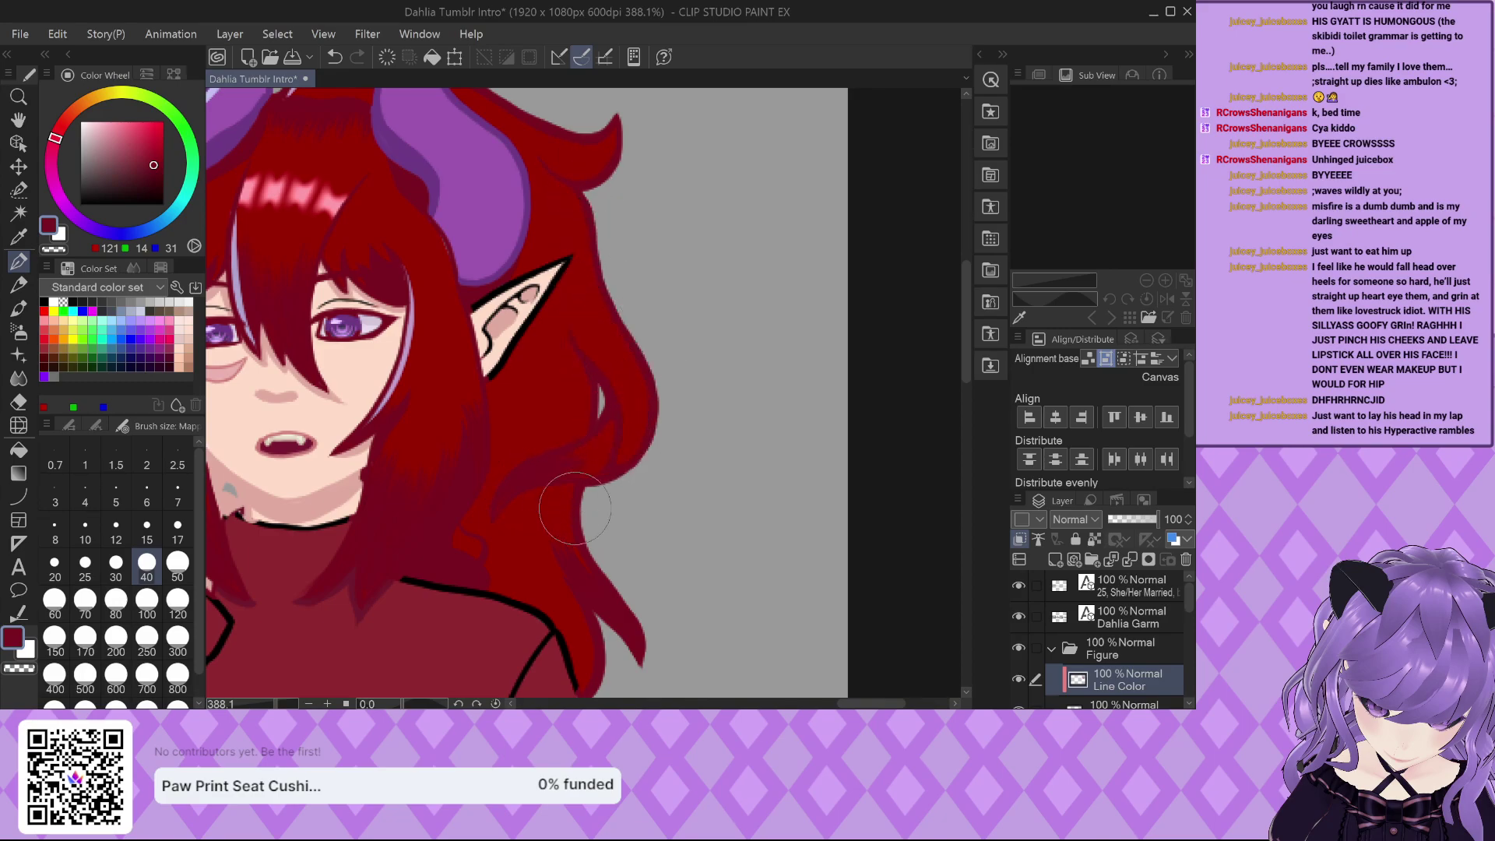
Sample the pink shadow colour from the neck and make the Line Color layer active.
scroll(278, 506, up, 2)
alt+click(322, 507)
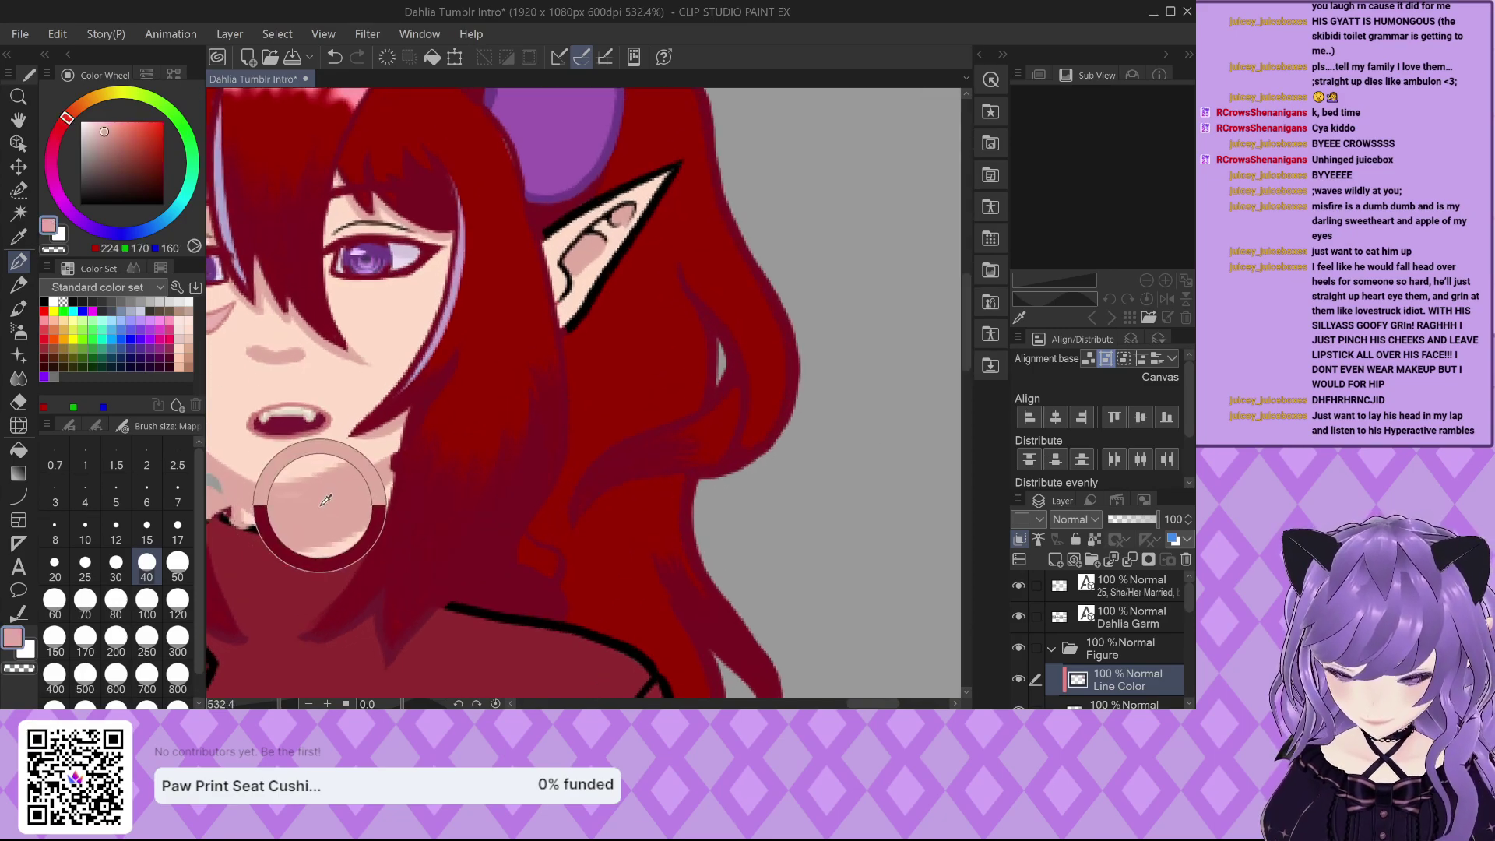
scroll(302, 557, up, 1)
scroll(1114, 645, down, 3)
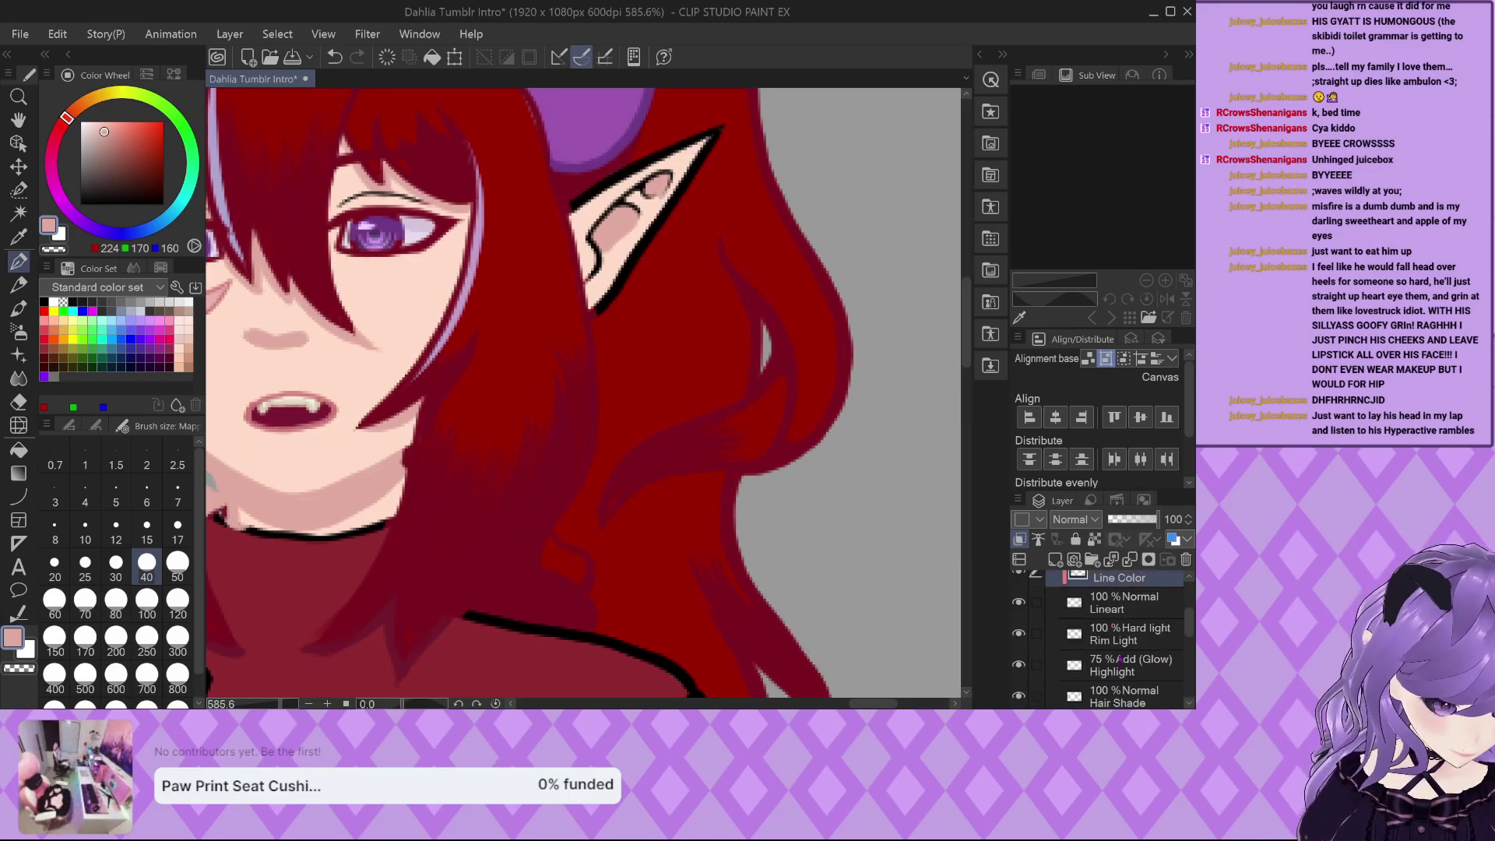
click(1114, 644)
scroll(304, 499, up, 2)
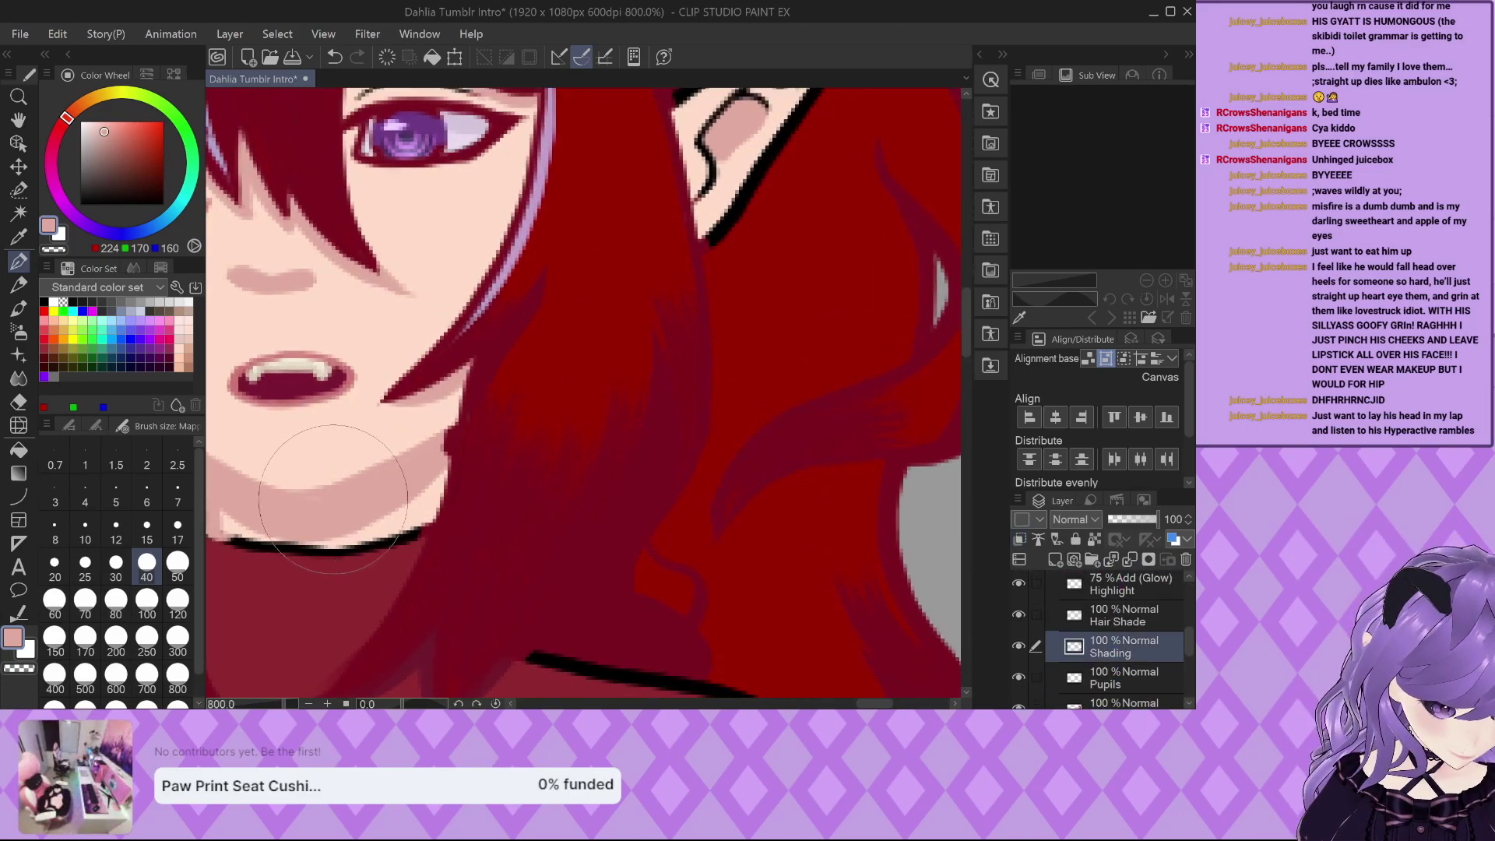
scroll(296, 498, down, 3)
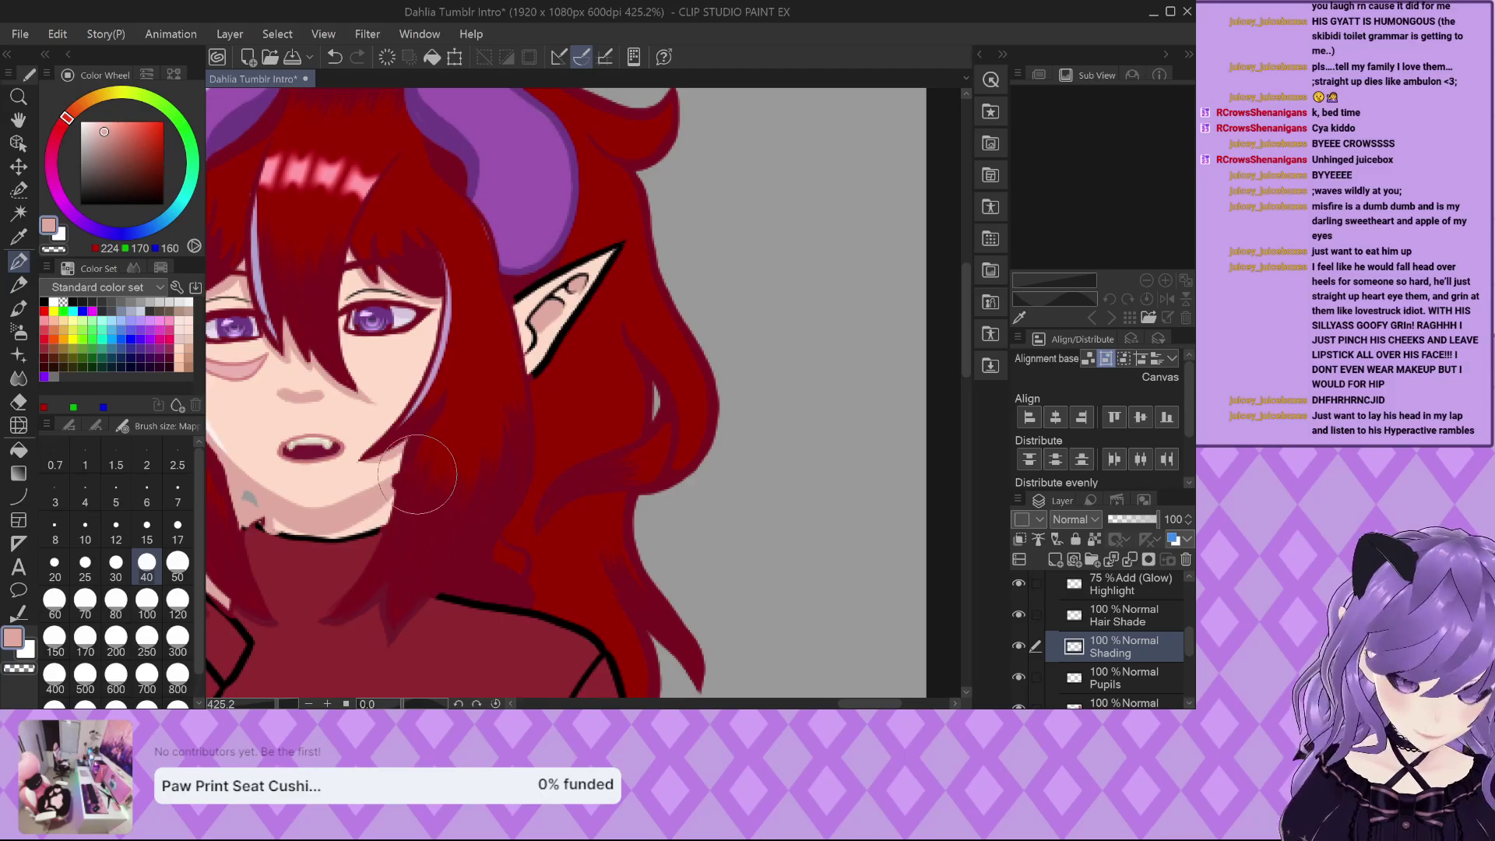
scroll(1114, 639, up, 3)
click(1122, 626)
scroll(506, 303, up, 3)
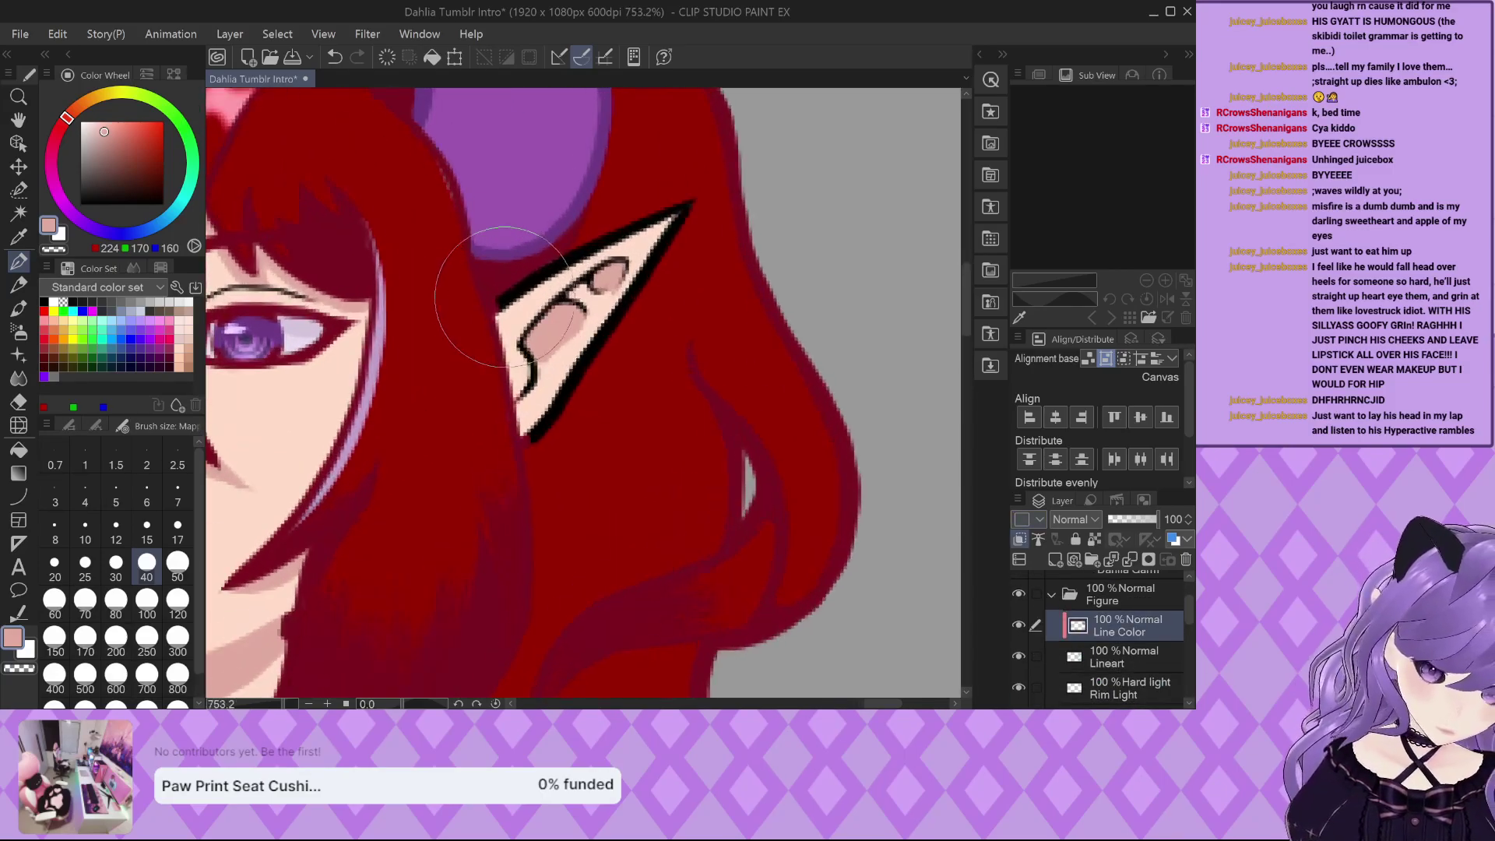
Paint the ear's black outline and lower inner ear line pink.
mouse_move(506, 305)
mouse_down()
mouse_move(495, 296)
mouse_move(495, 313)
mouse_up()
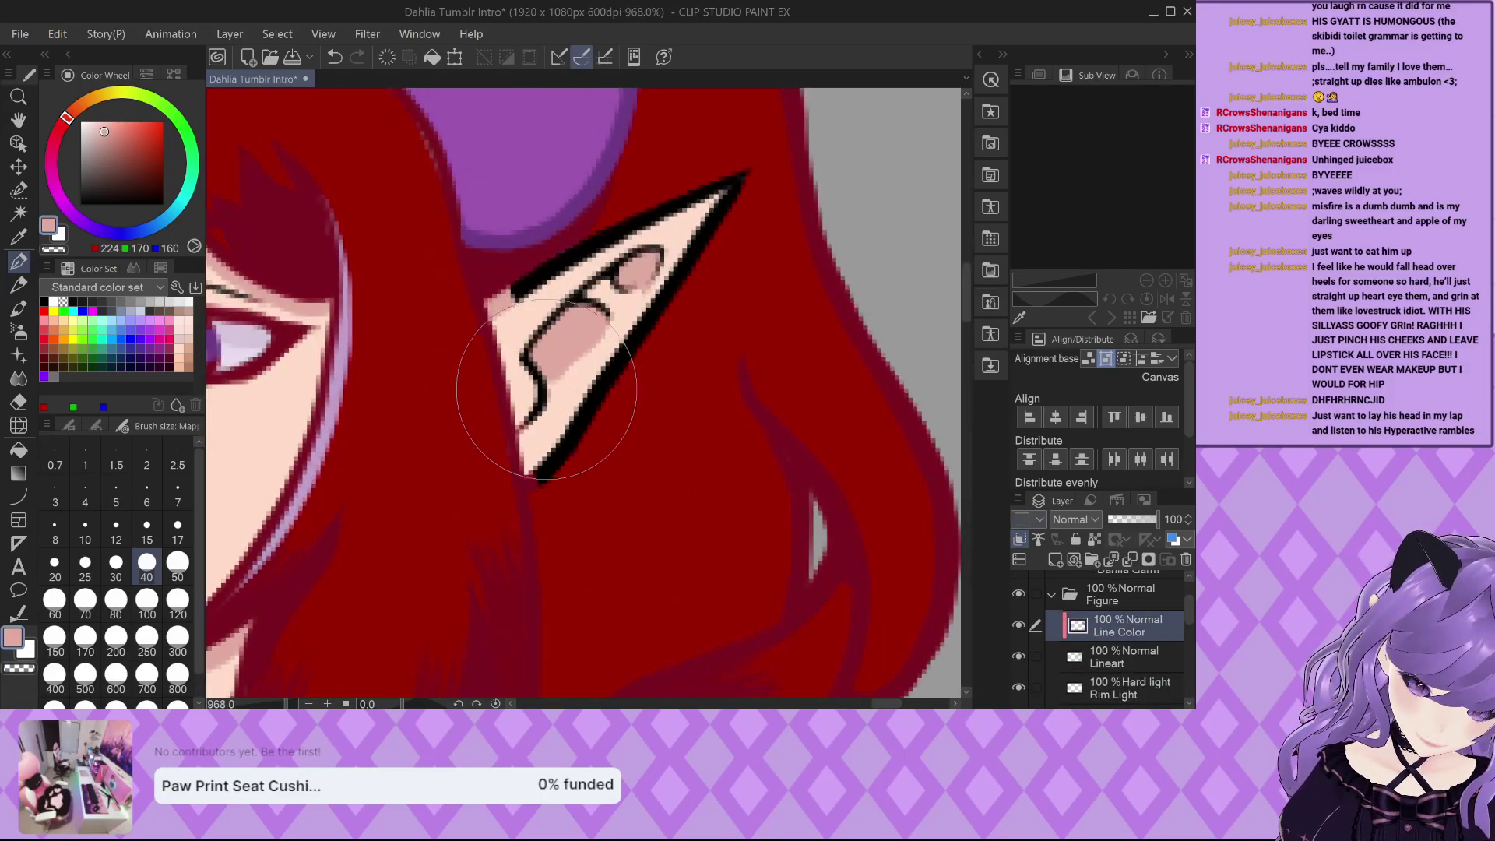
mouse_move(536, 417)
mouse_down()
mouse_move(525, 421)
mouse_move(540, 500)
mouse_move(542, 459)
mouse_move(548, 476)
mouse_move(733, 172)
mouse_move(547, 305)
mouse_move(522, 307)
mouse_move(645, 222)
mouse_move(594, 344)
mouse_move(558, 335)
mouse_move(561, 420)
mouse_up()
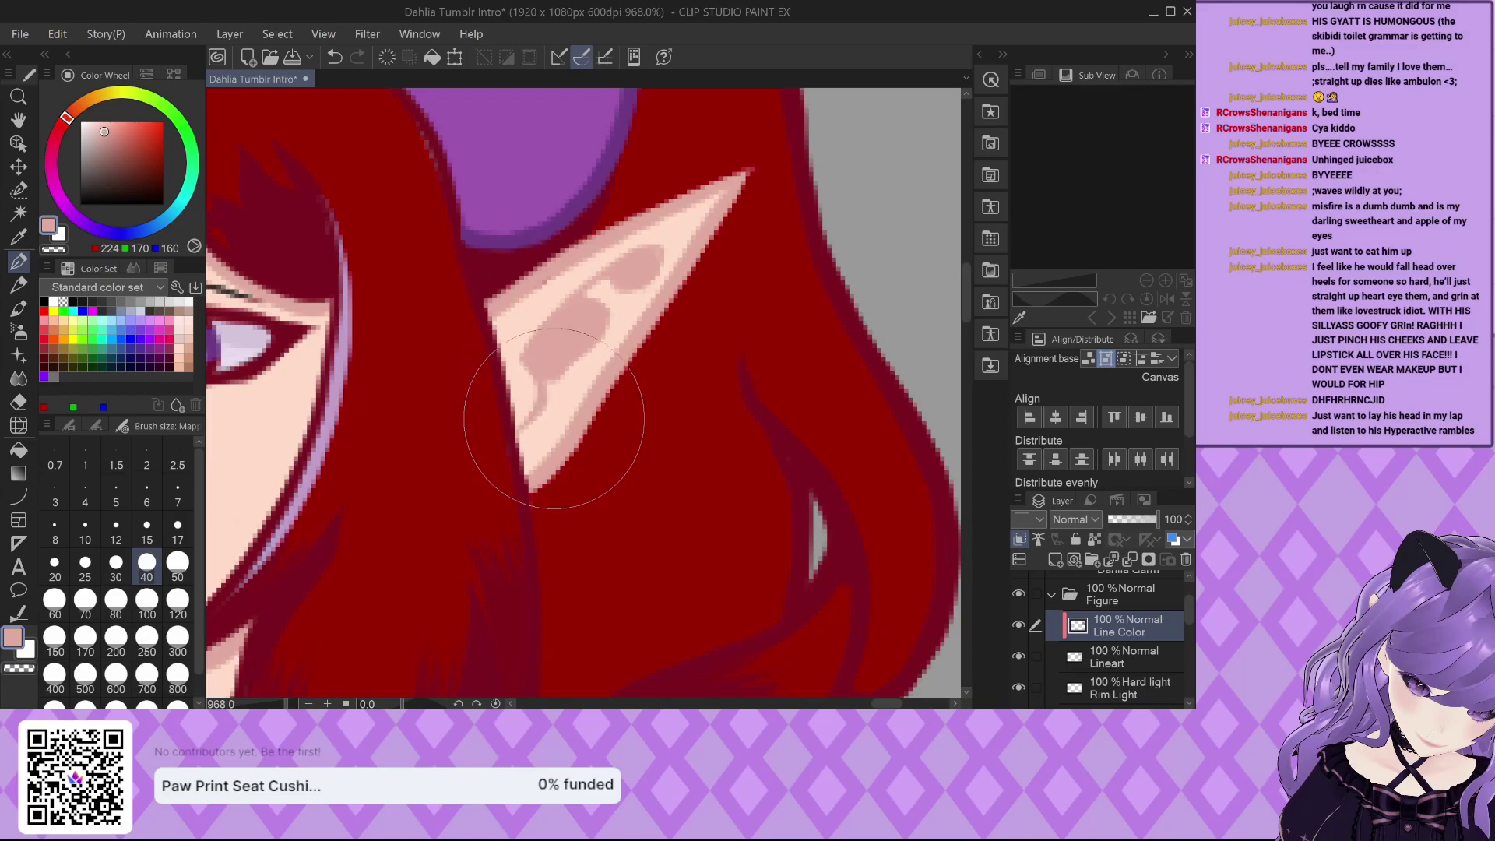
scroll(576, 387, down, 6)
scroll(607, 335, down, 3)
scroll(621, 231, down, 2)
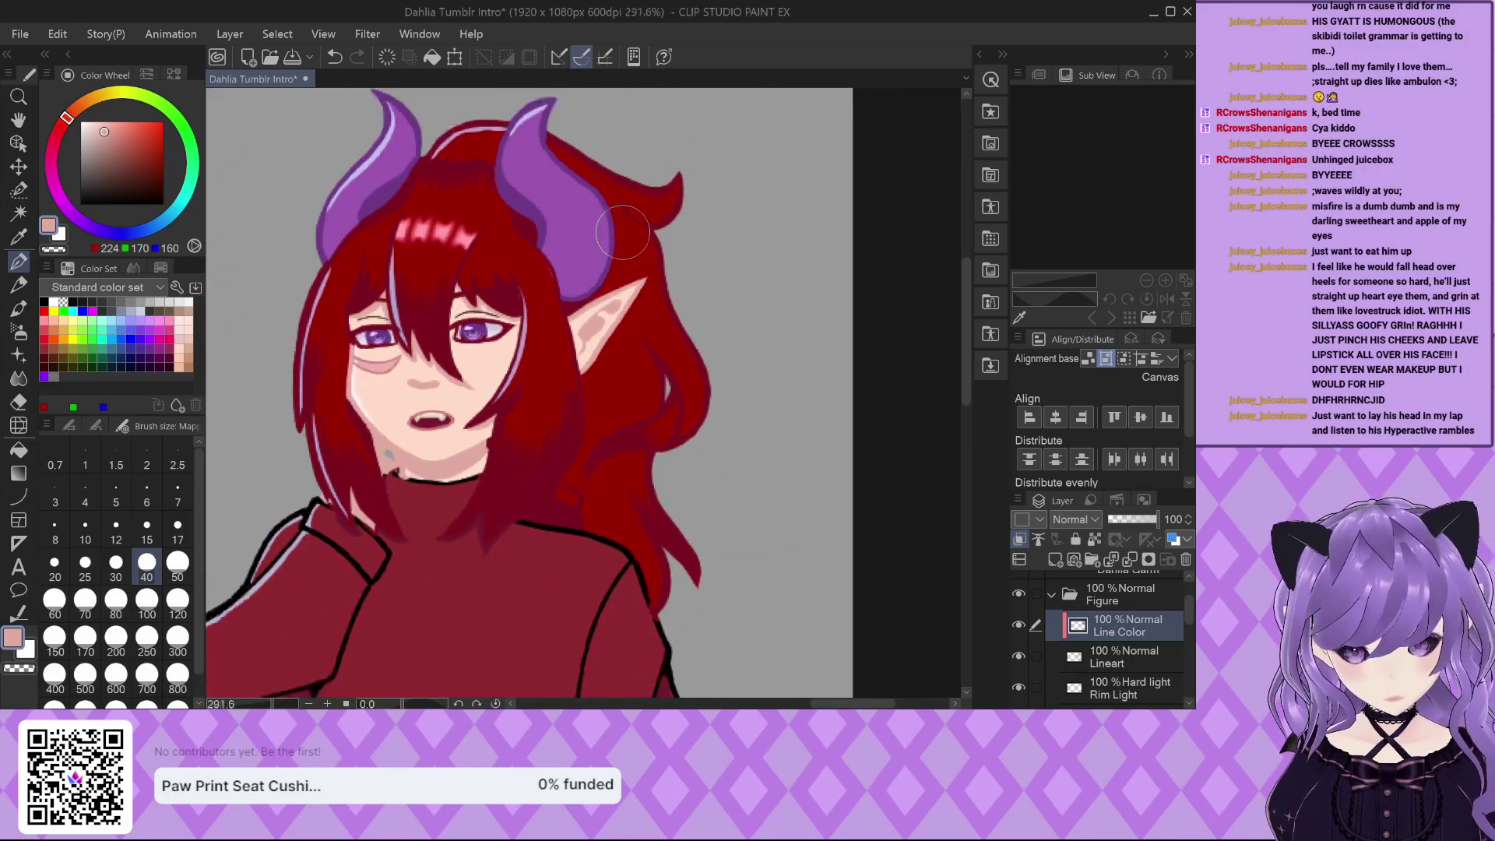
scroll(342, 436, up, 5)
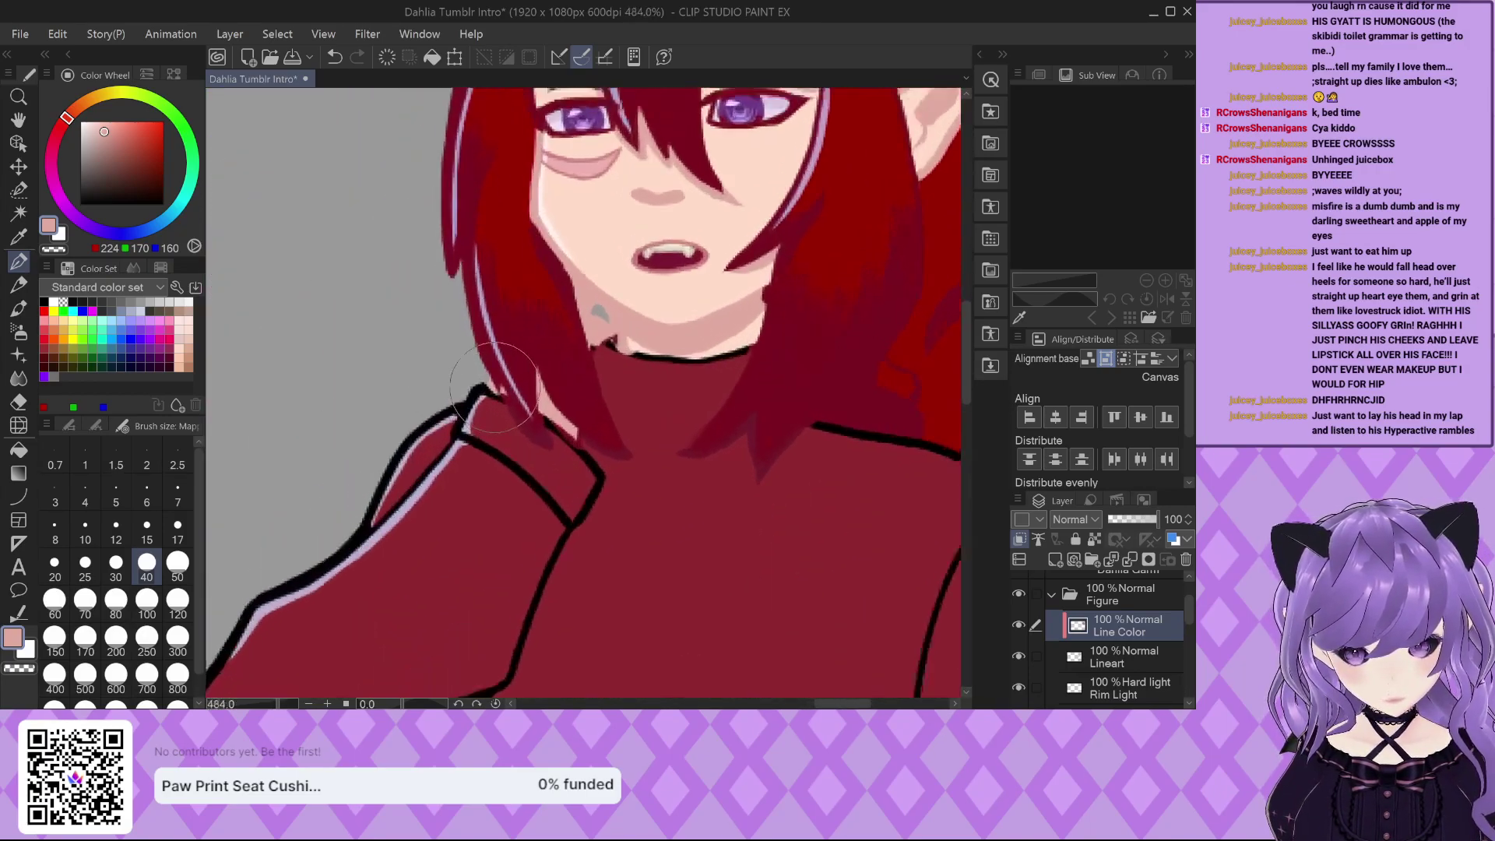
scroll(491, 370, down, 1)
scroll(1113, 638, down, 2)
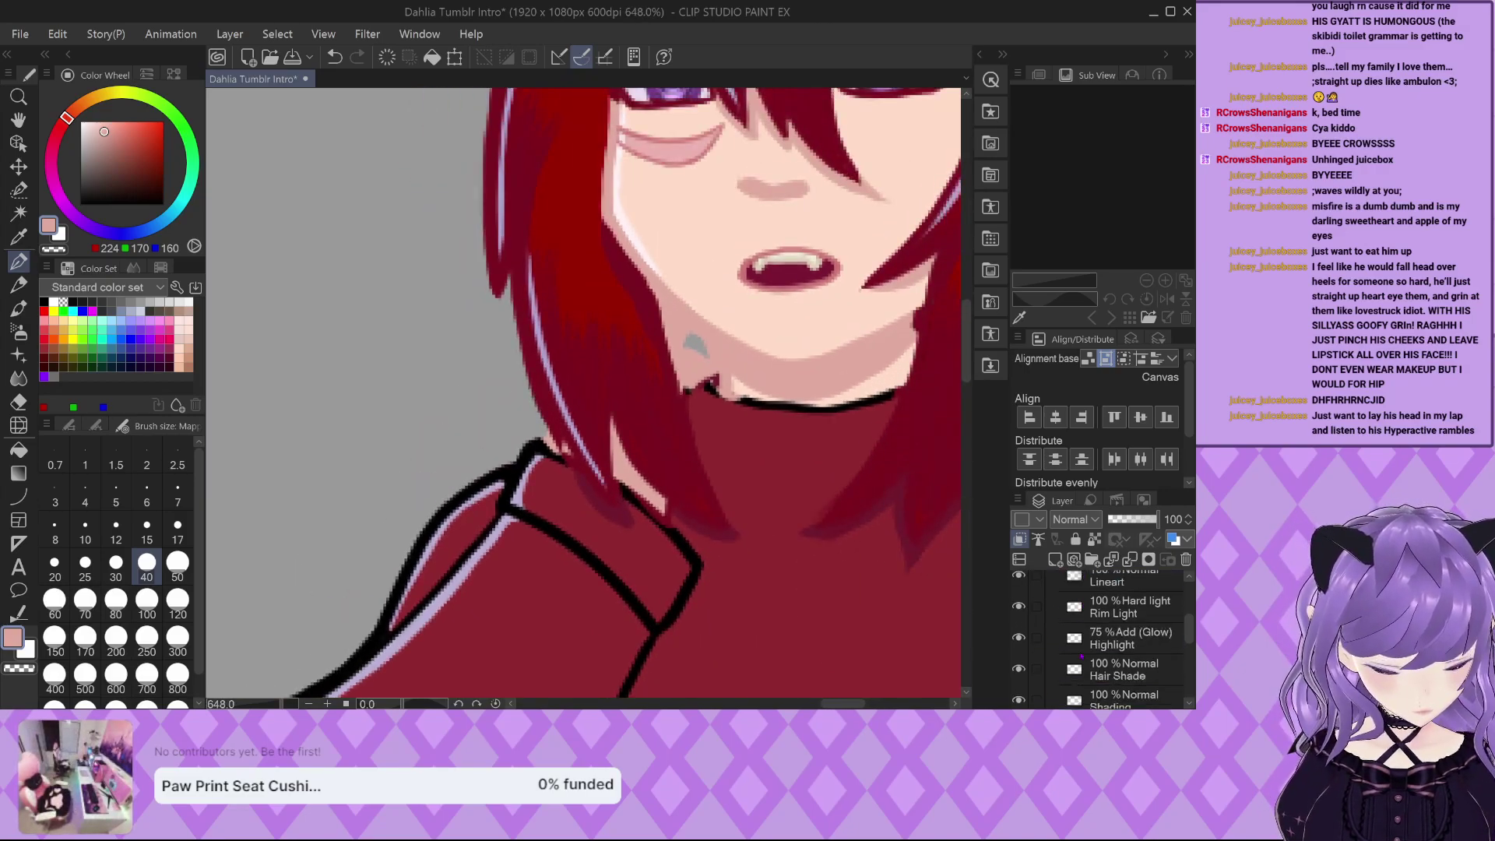
Hide the Color layer's fills to see the lineart.
click(1019, 655)
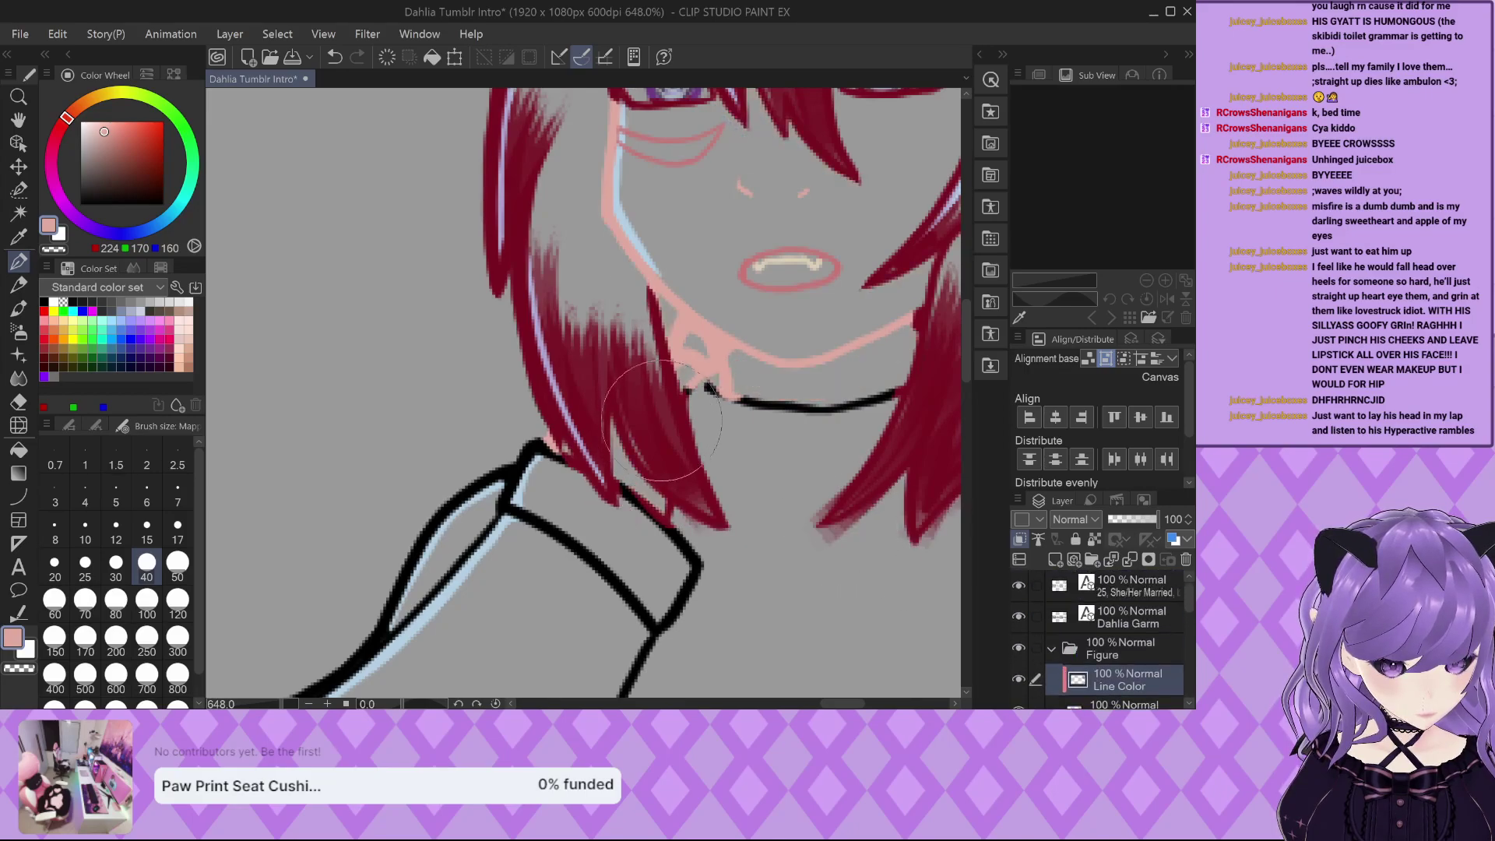
scroll(481, 472, up, 5)
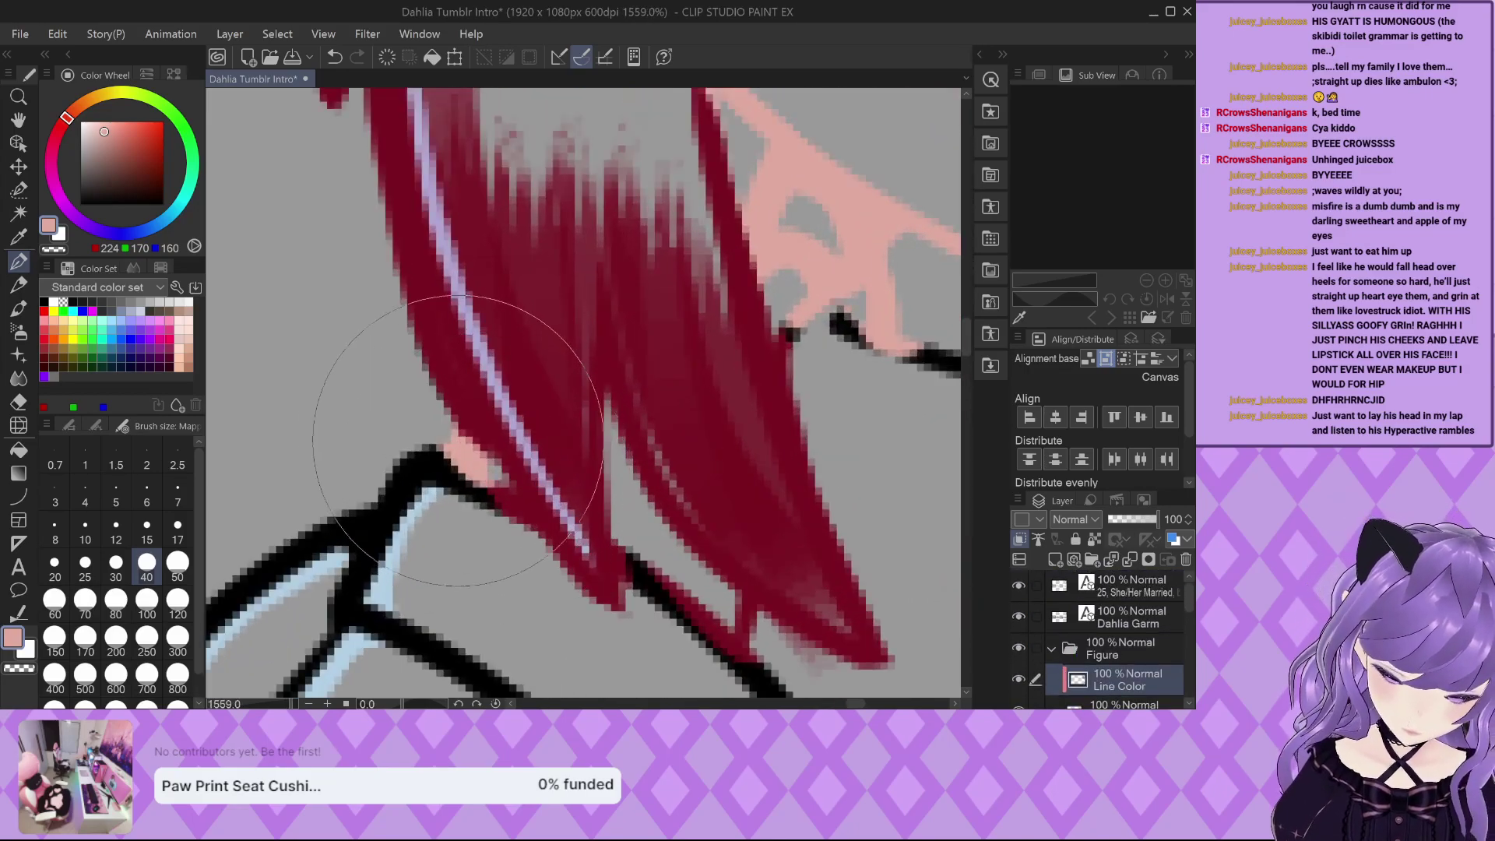
scroll(514, 499, down, 2)
scroll(529, 508, down, 3)
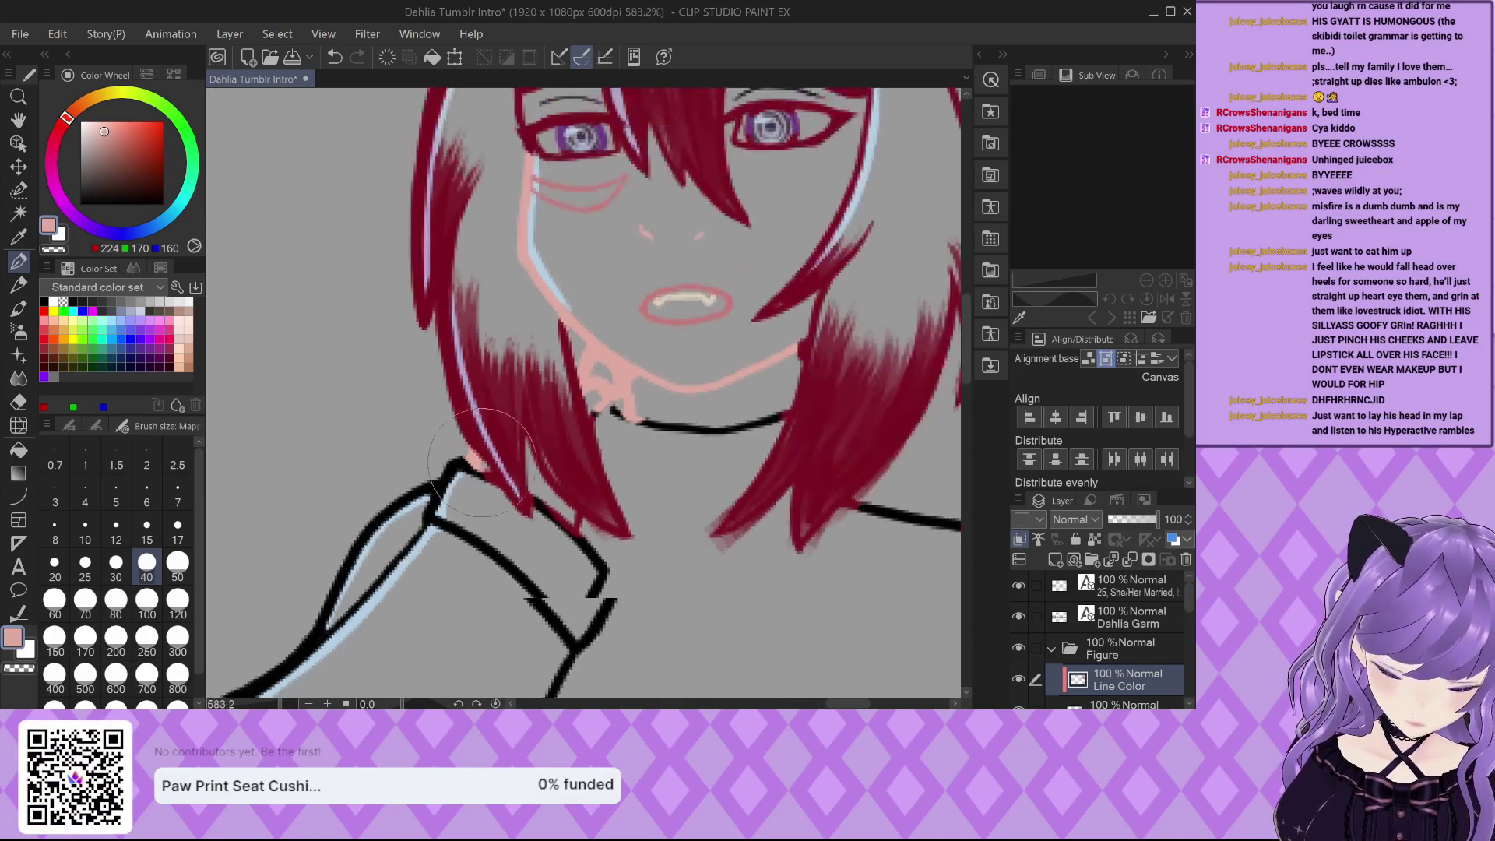
scroll(571, 508, up, 3)
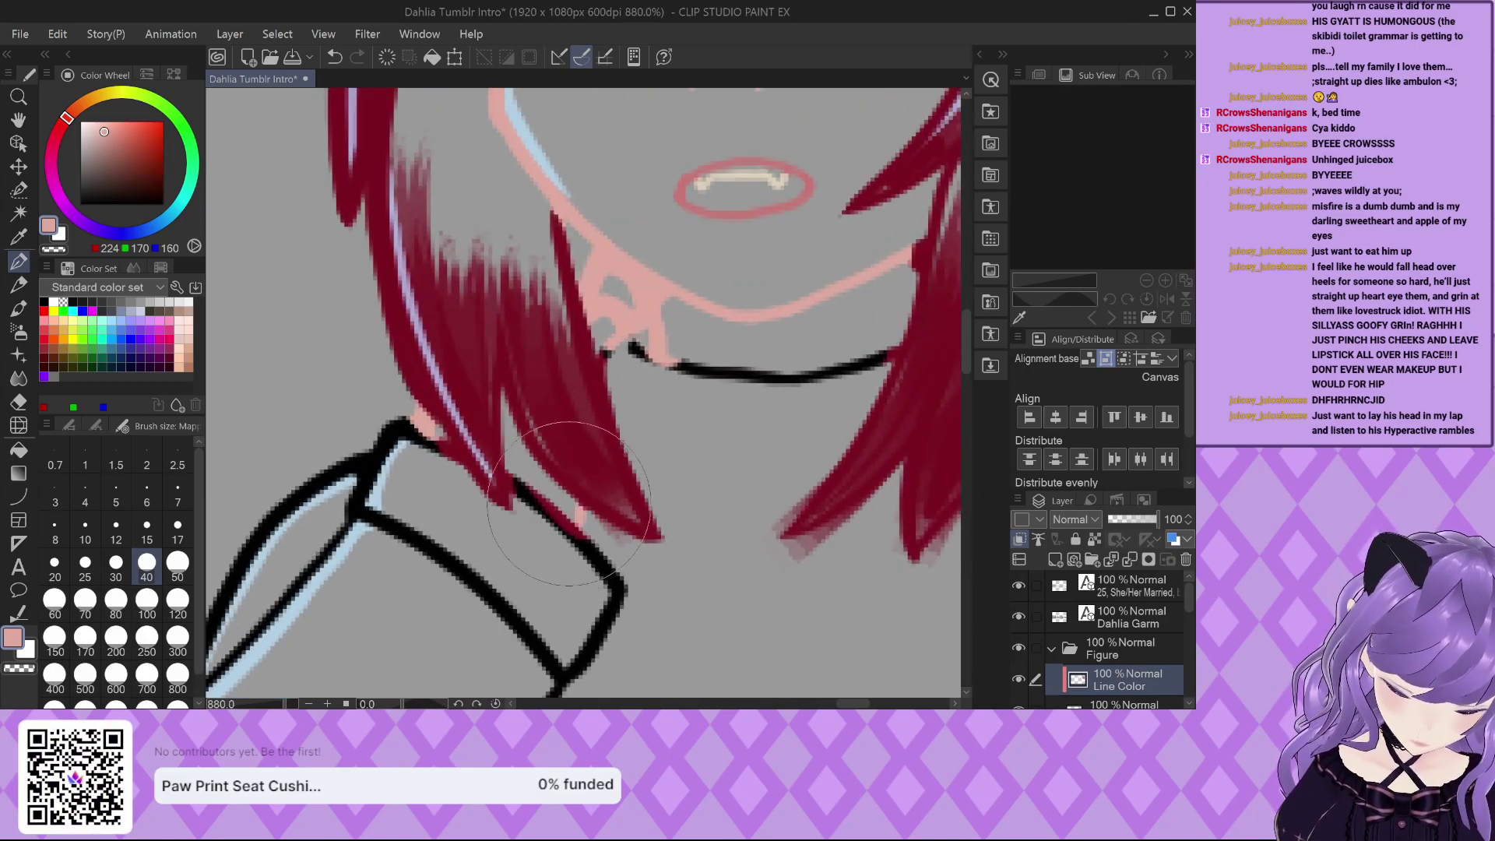
scroll(562, 502, down, 3)
scroll(588, 377, up, 5)
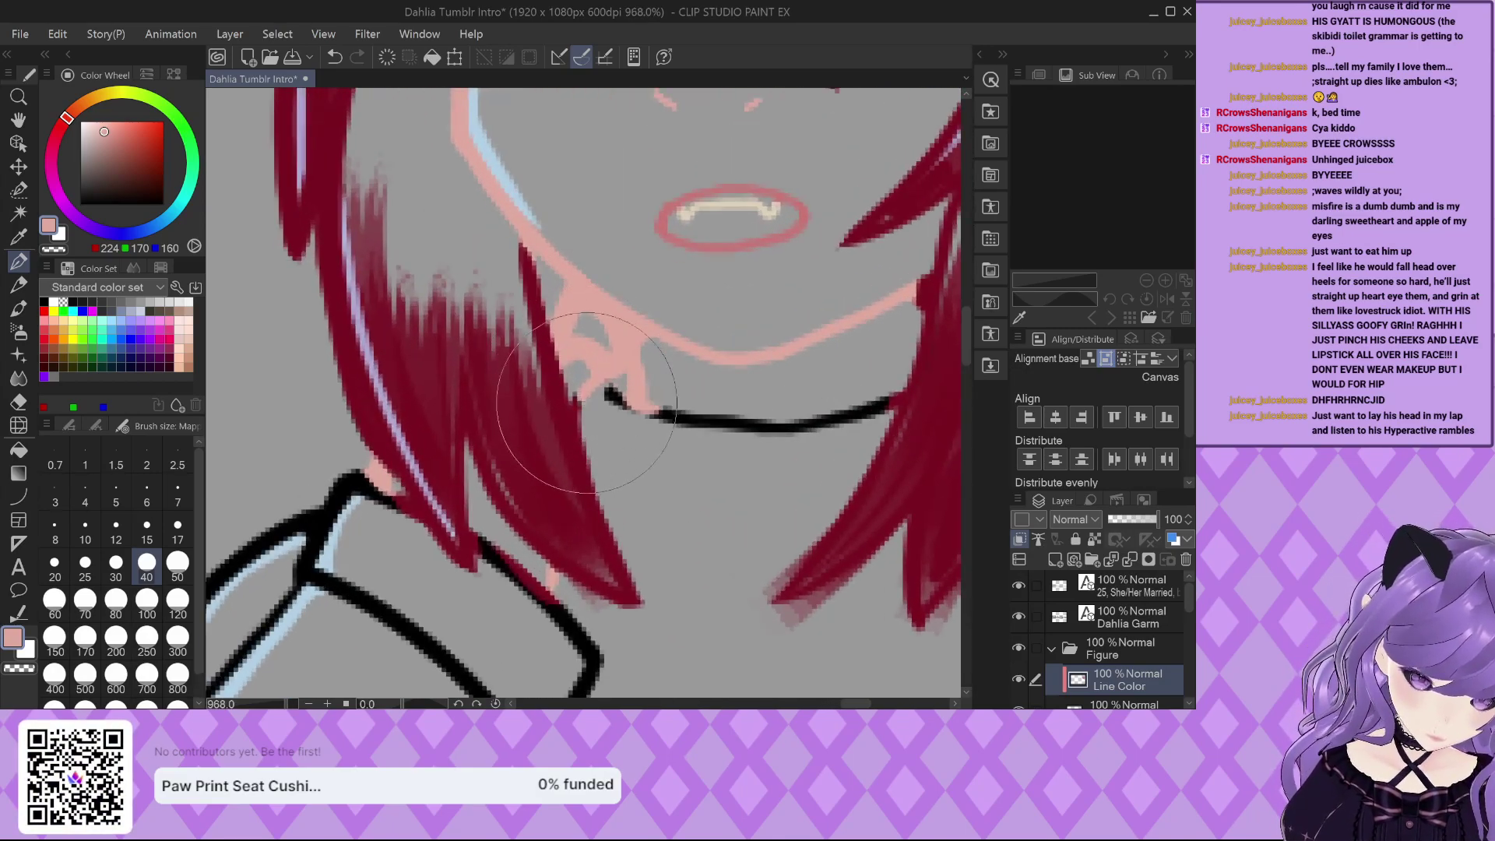
scroll(600, 385, down, 2)
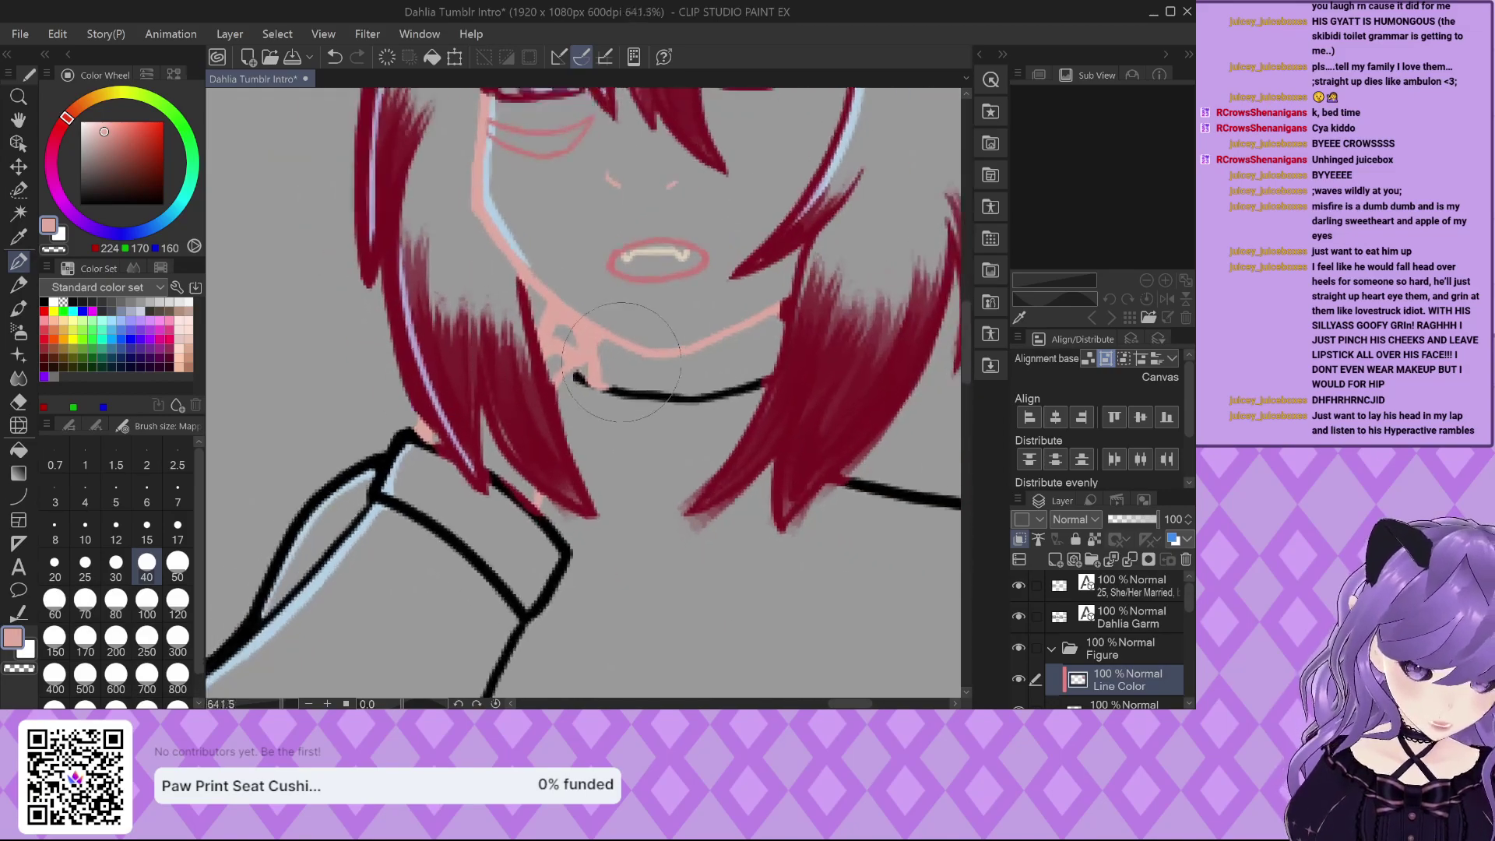
scroll(623, 361, up, 2)
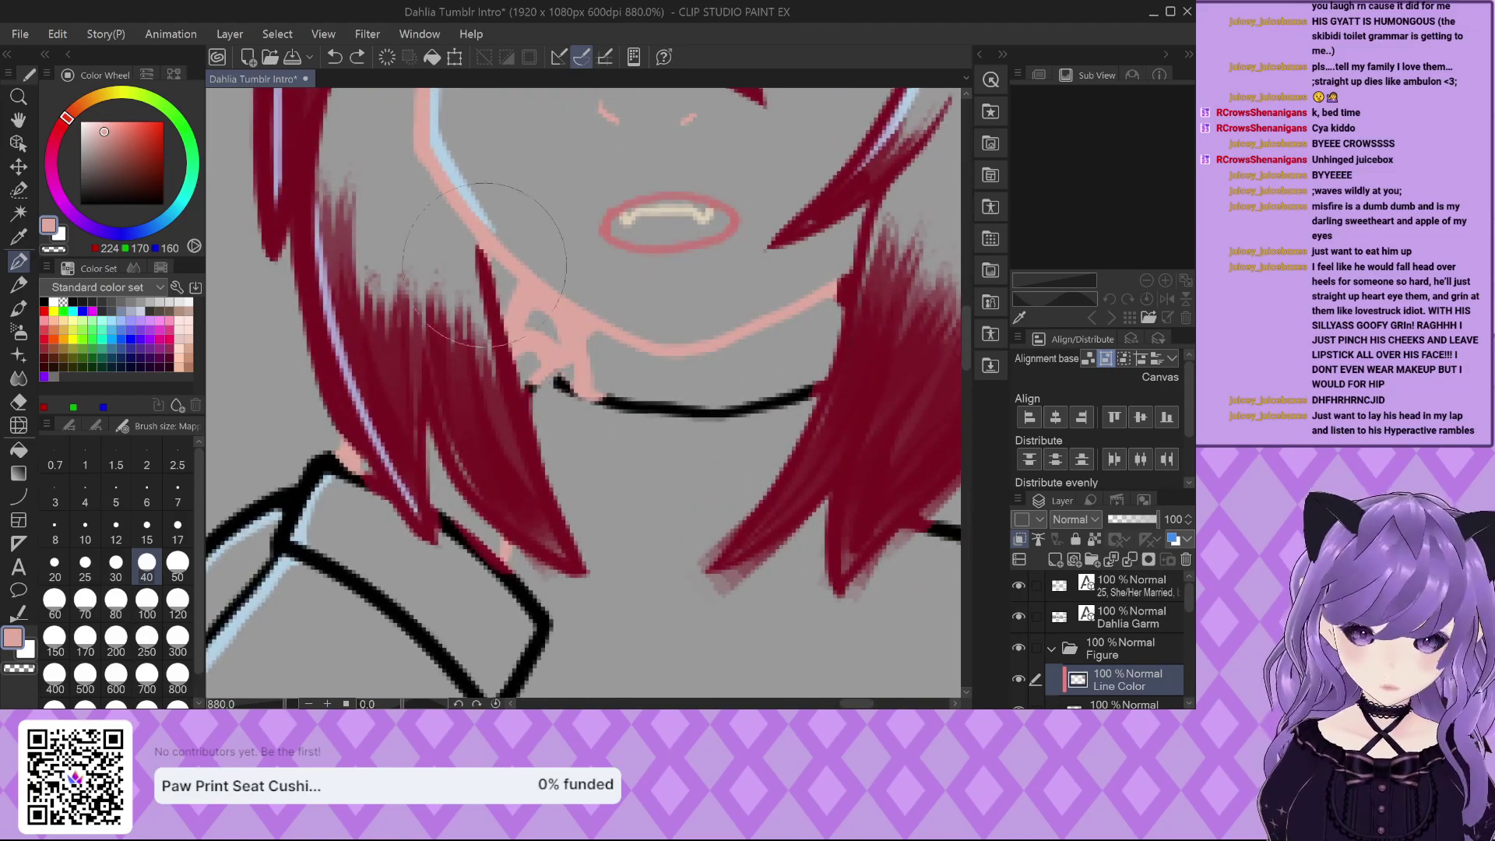
Pick the dark red swatch from Color History and paint hair strokes left of the chin.
click(160, 268)
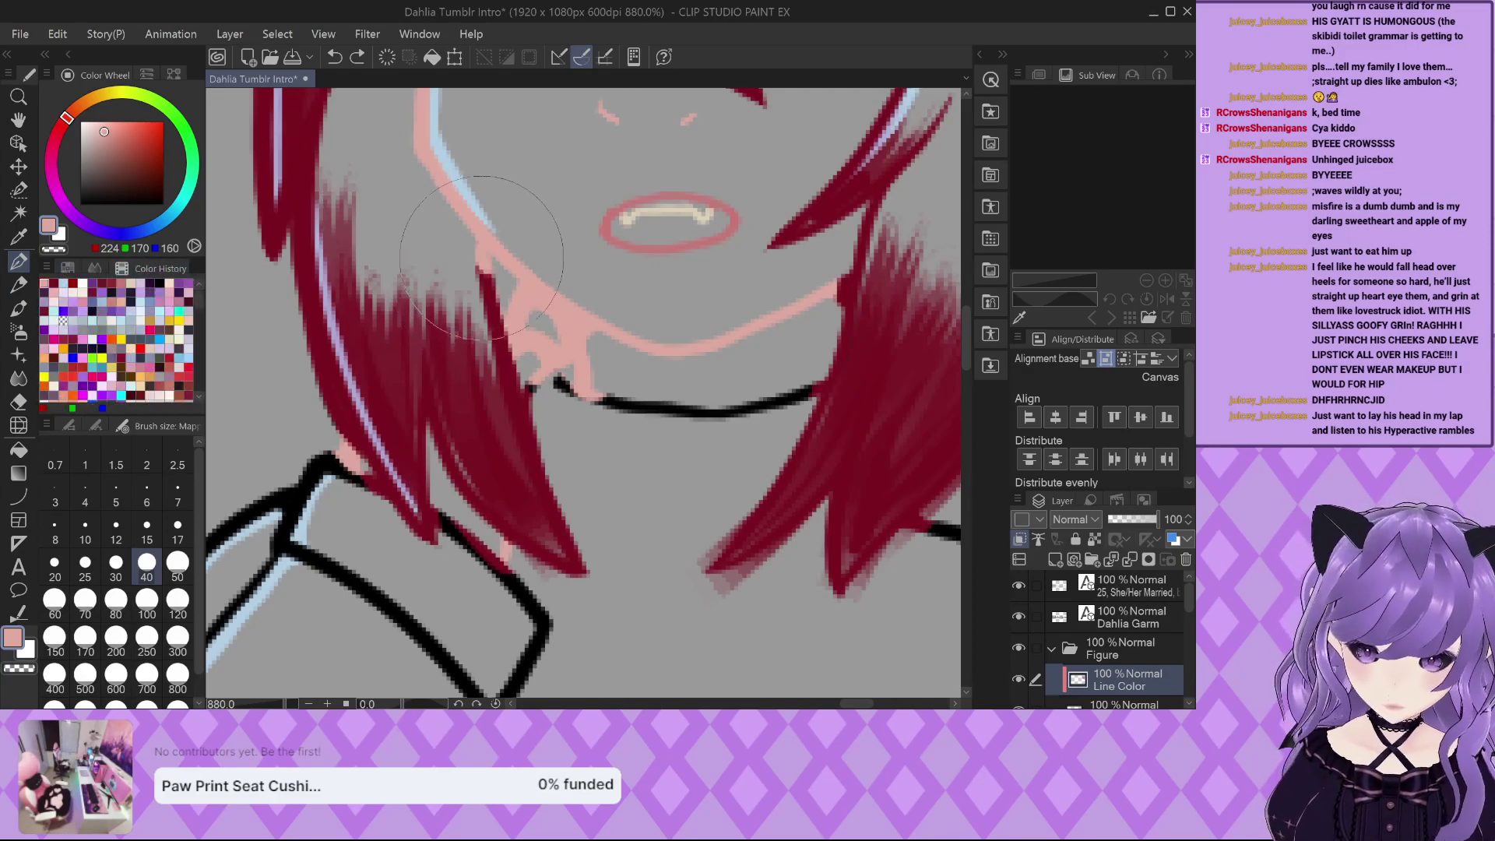
click(51, 282)
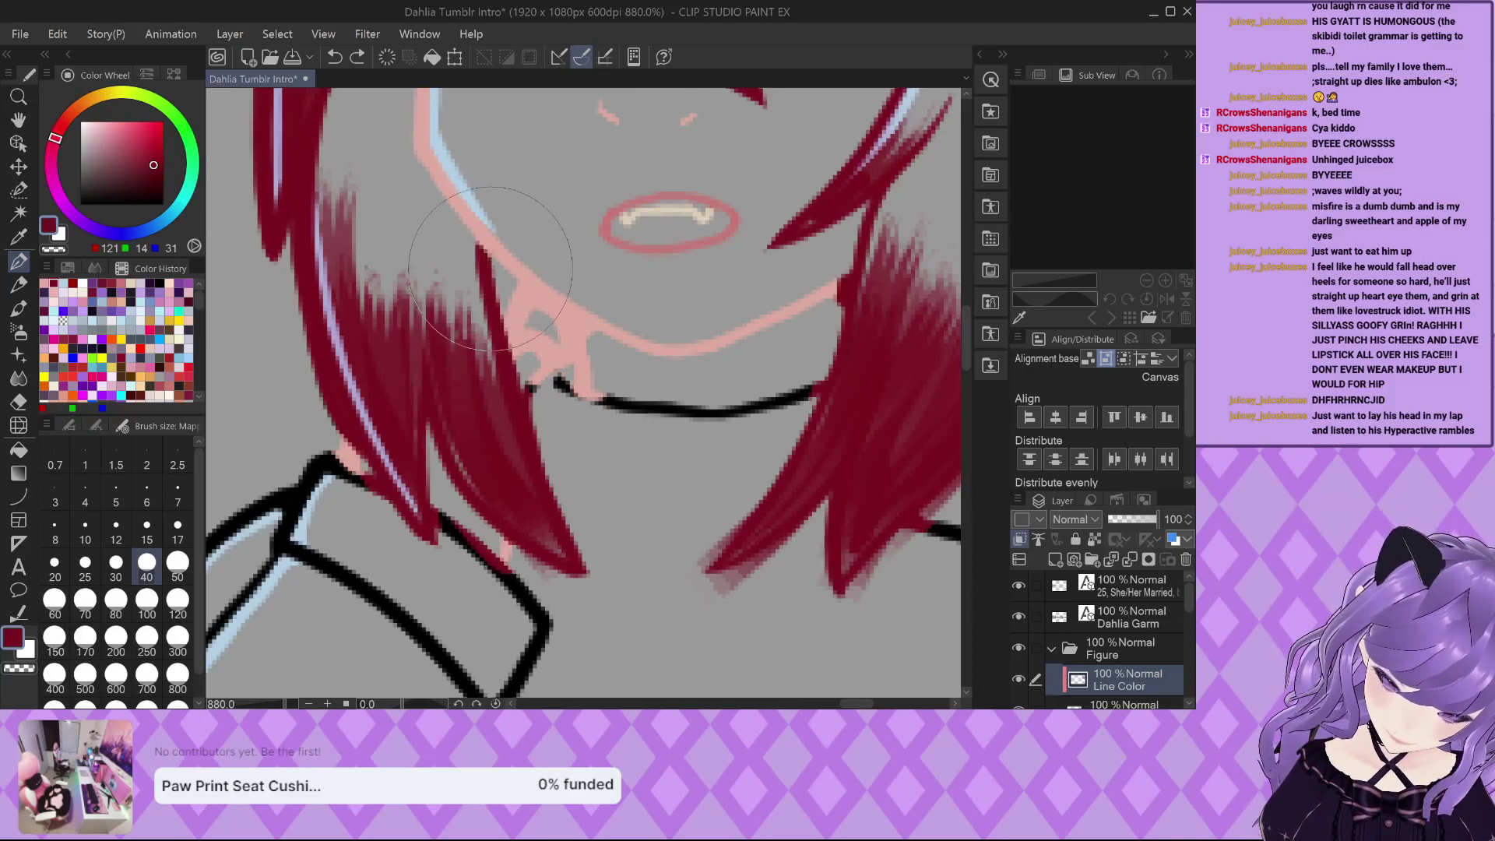
mouse_move(490, 269)
mouse_down()
mouse_move(498, 327)
mouse_move(452, 342)
mouse_up()
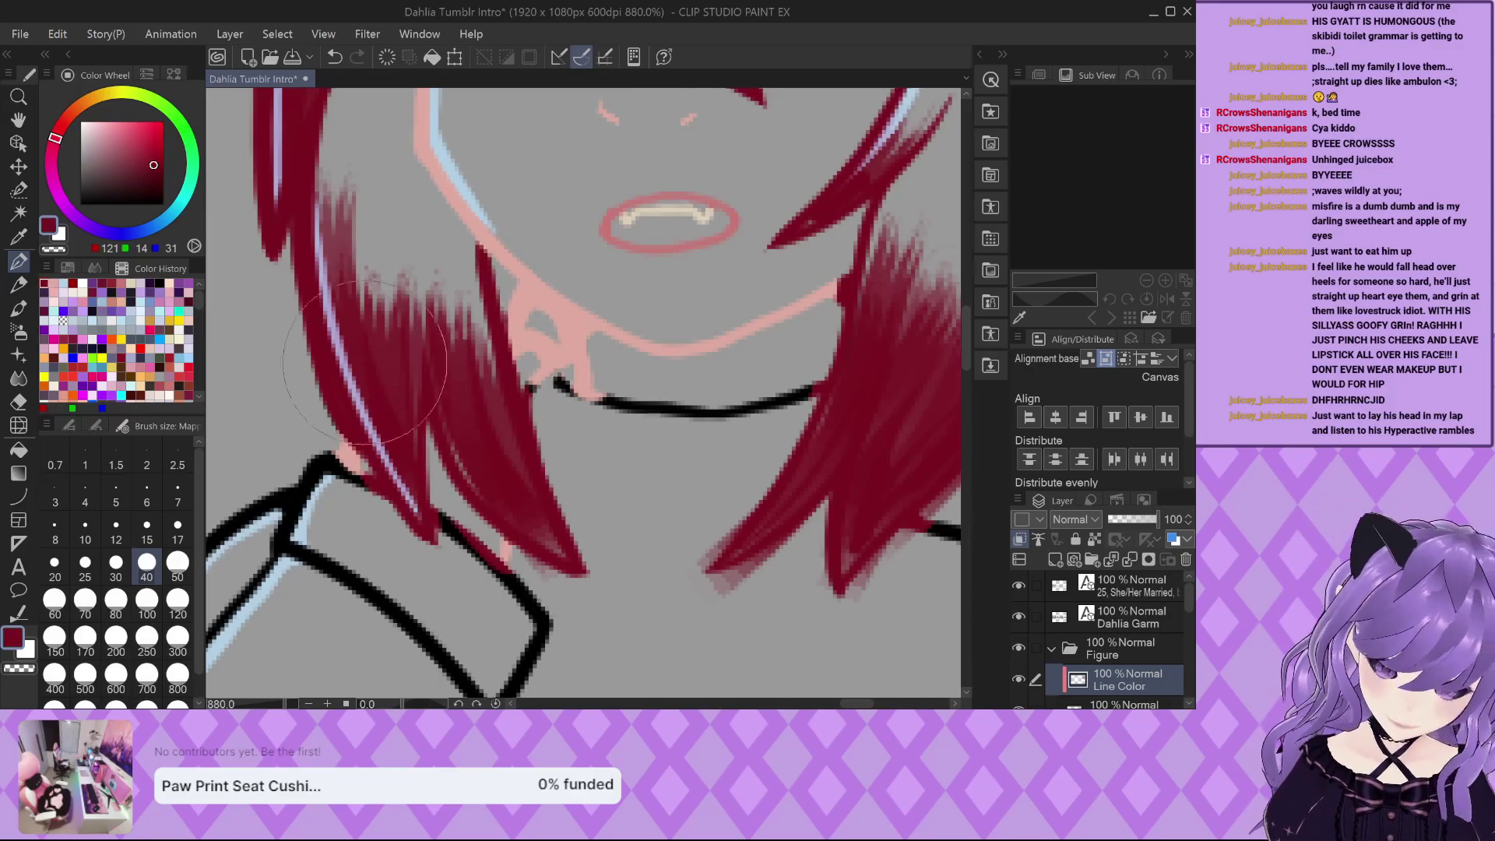
scroll(273, 391, down, 2)
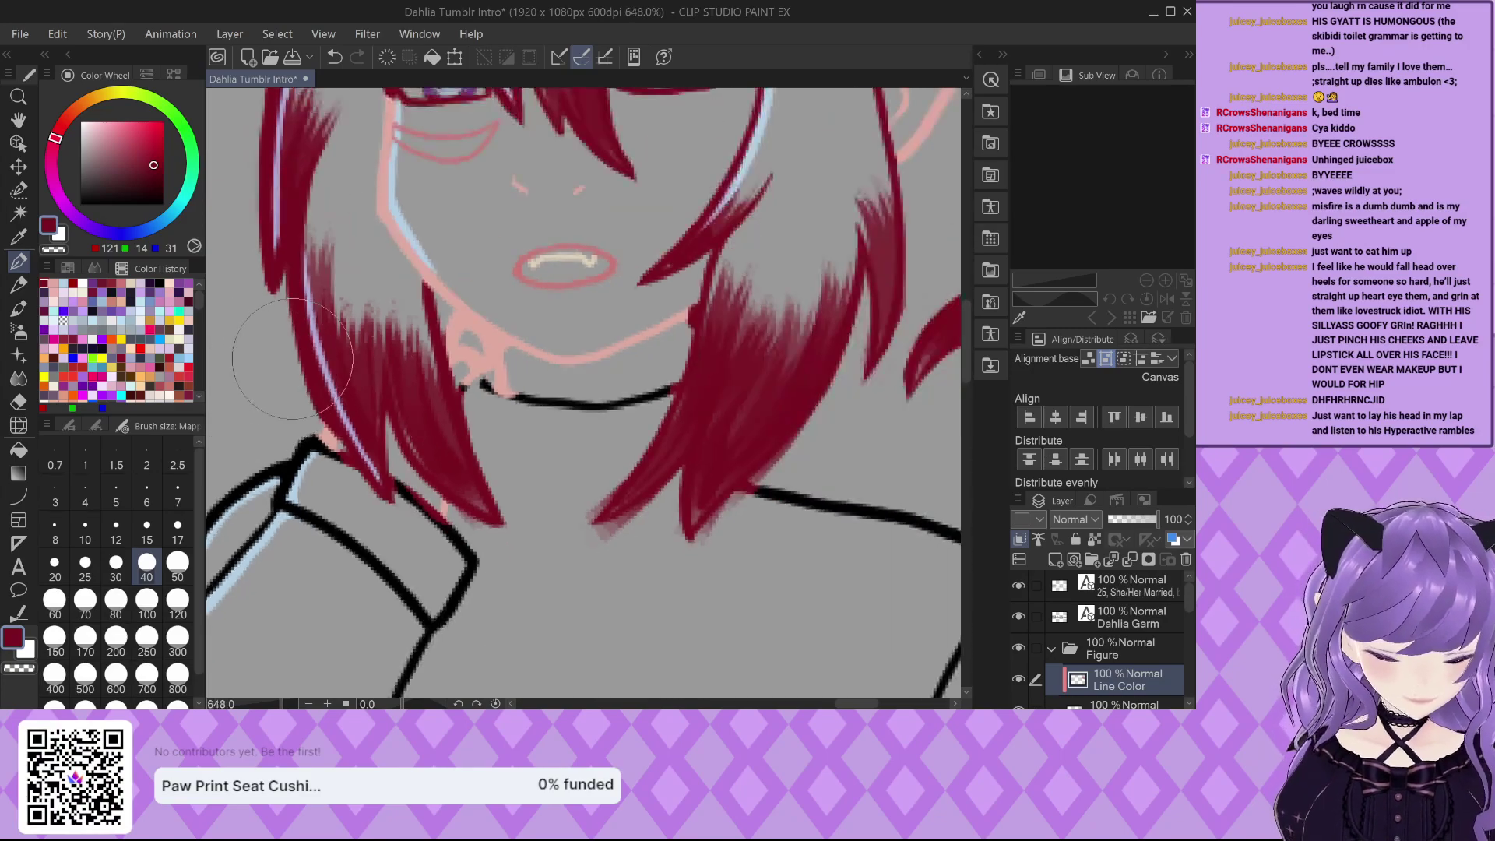
scroll(1098, 638, down, 5)
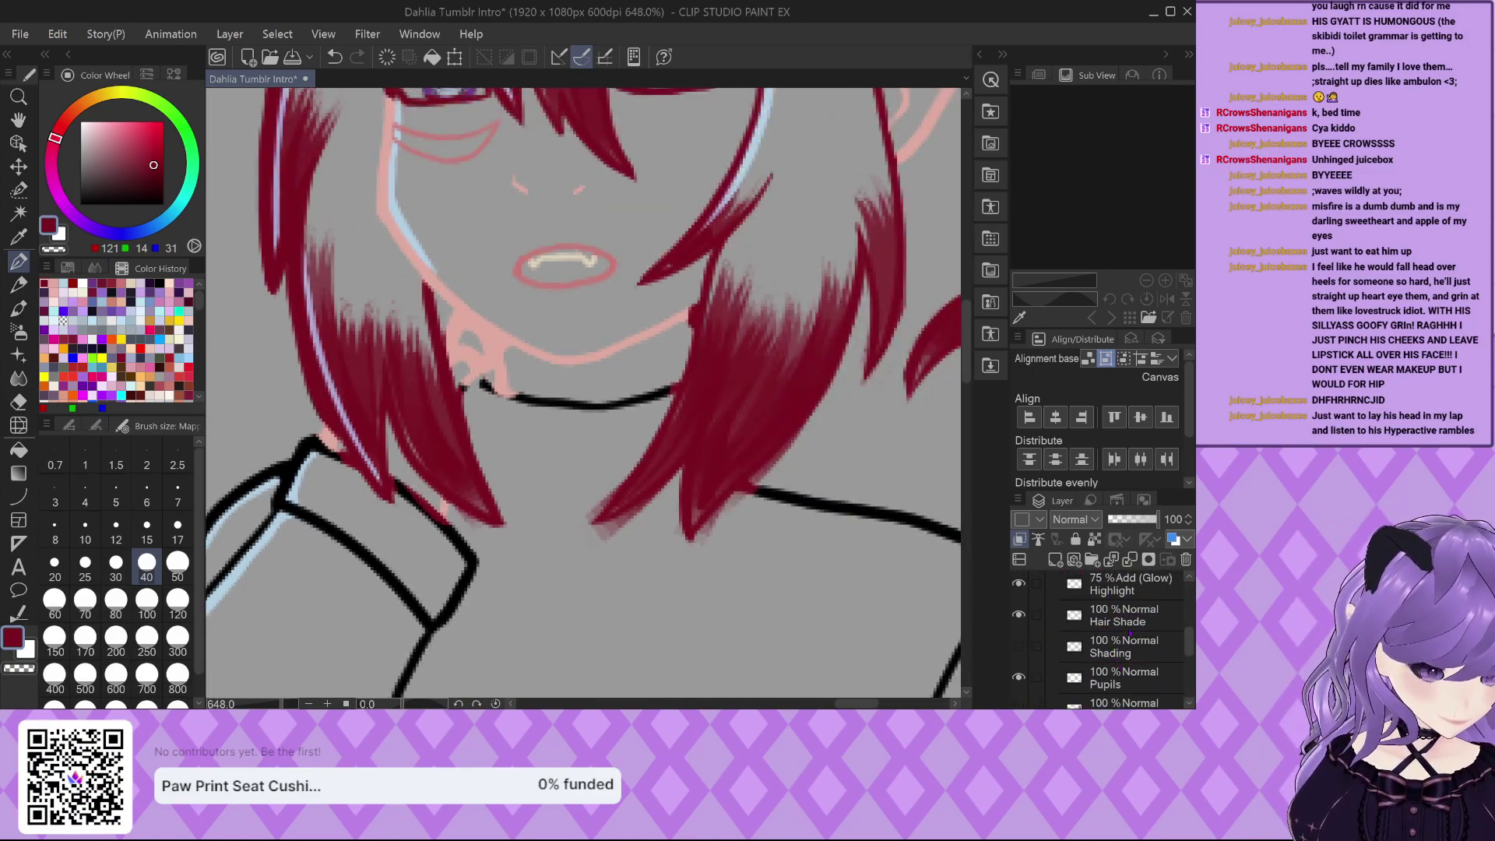
click(1121, 615)
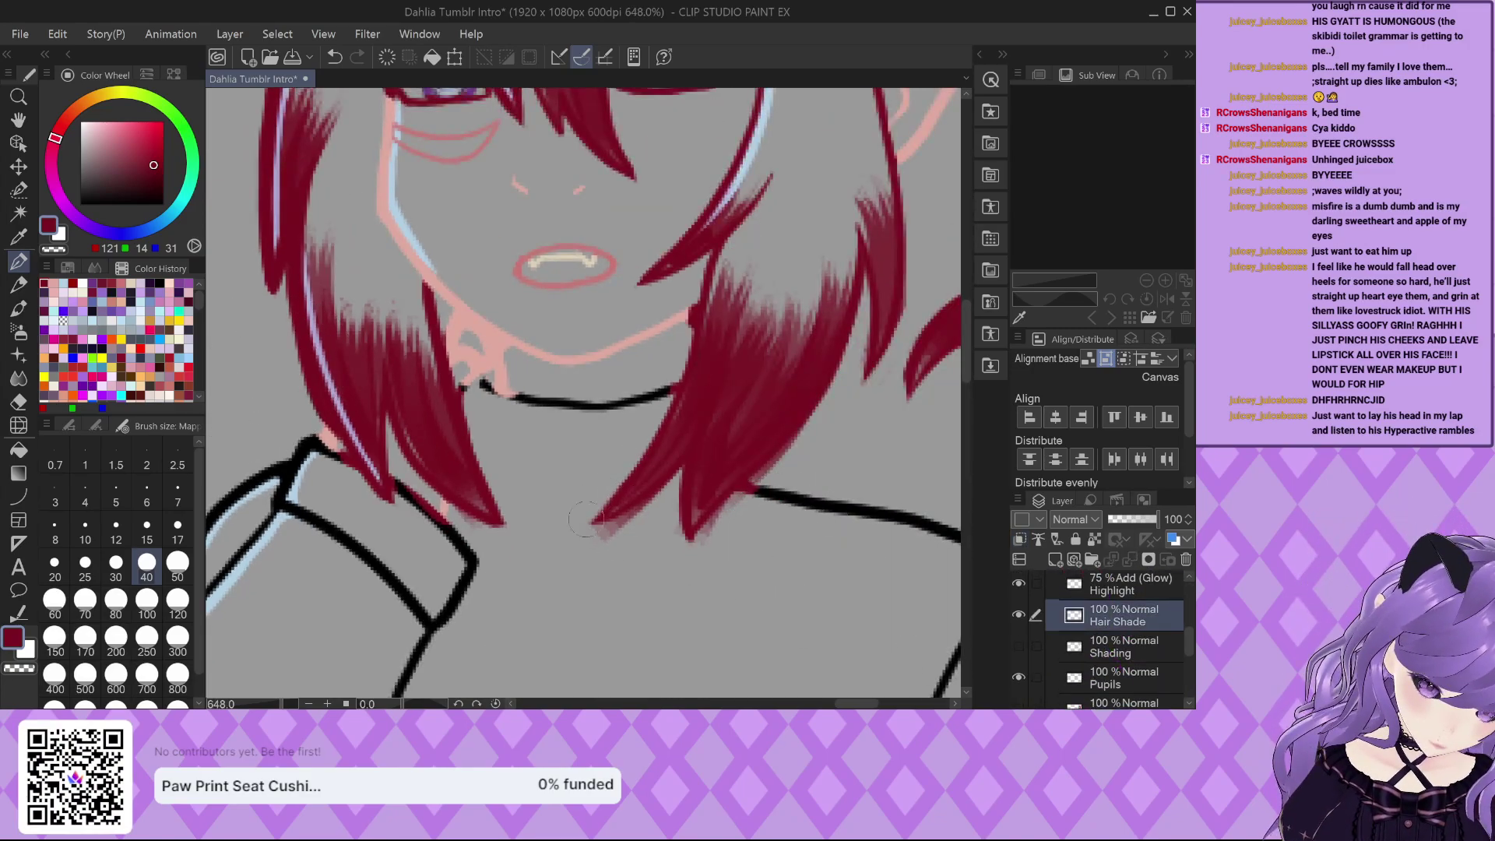
scroll(578, 533, up, 1)
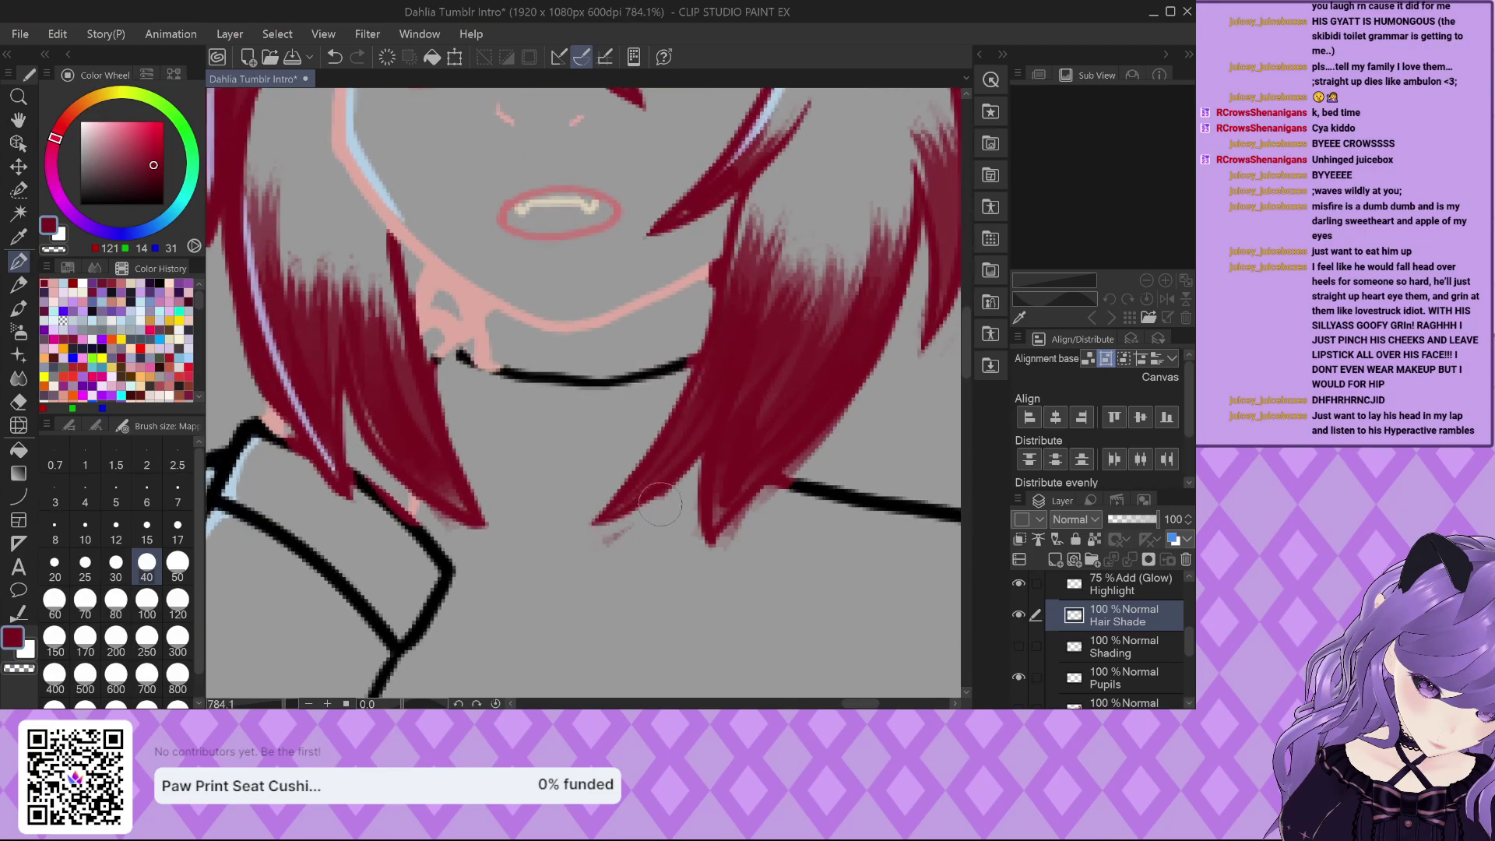
scroll(697, 561, down, 2)
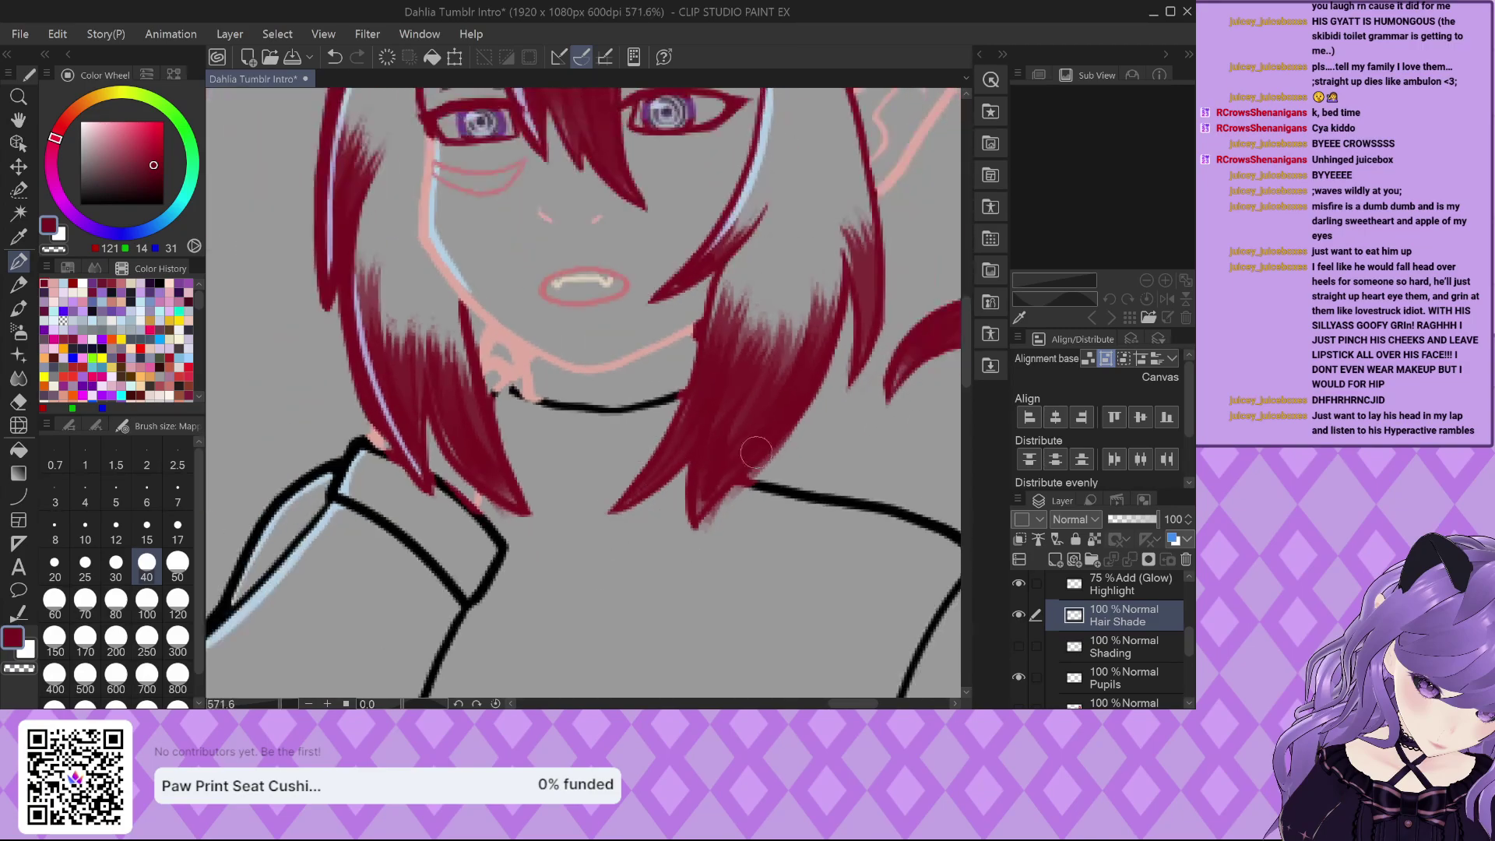
scroll(704, 537, up, 1)
scroll(655, 559, down, 5)
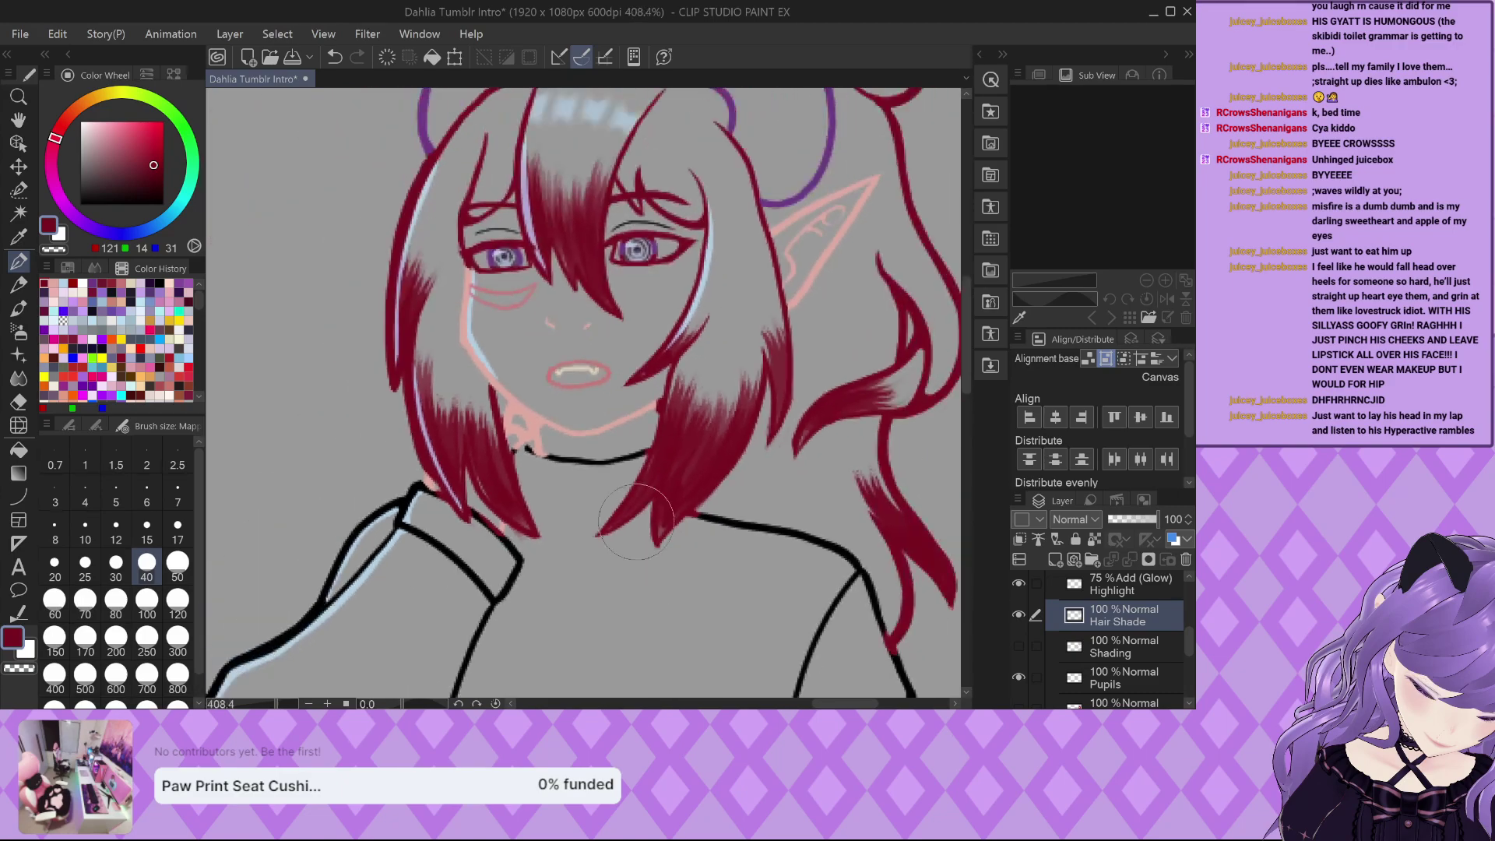
scroll(768, 499, up, 2)
scroll(327, 477, up, 5)
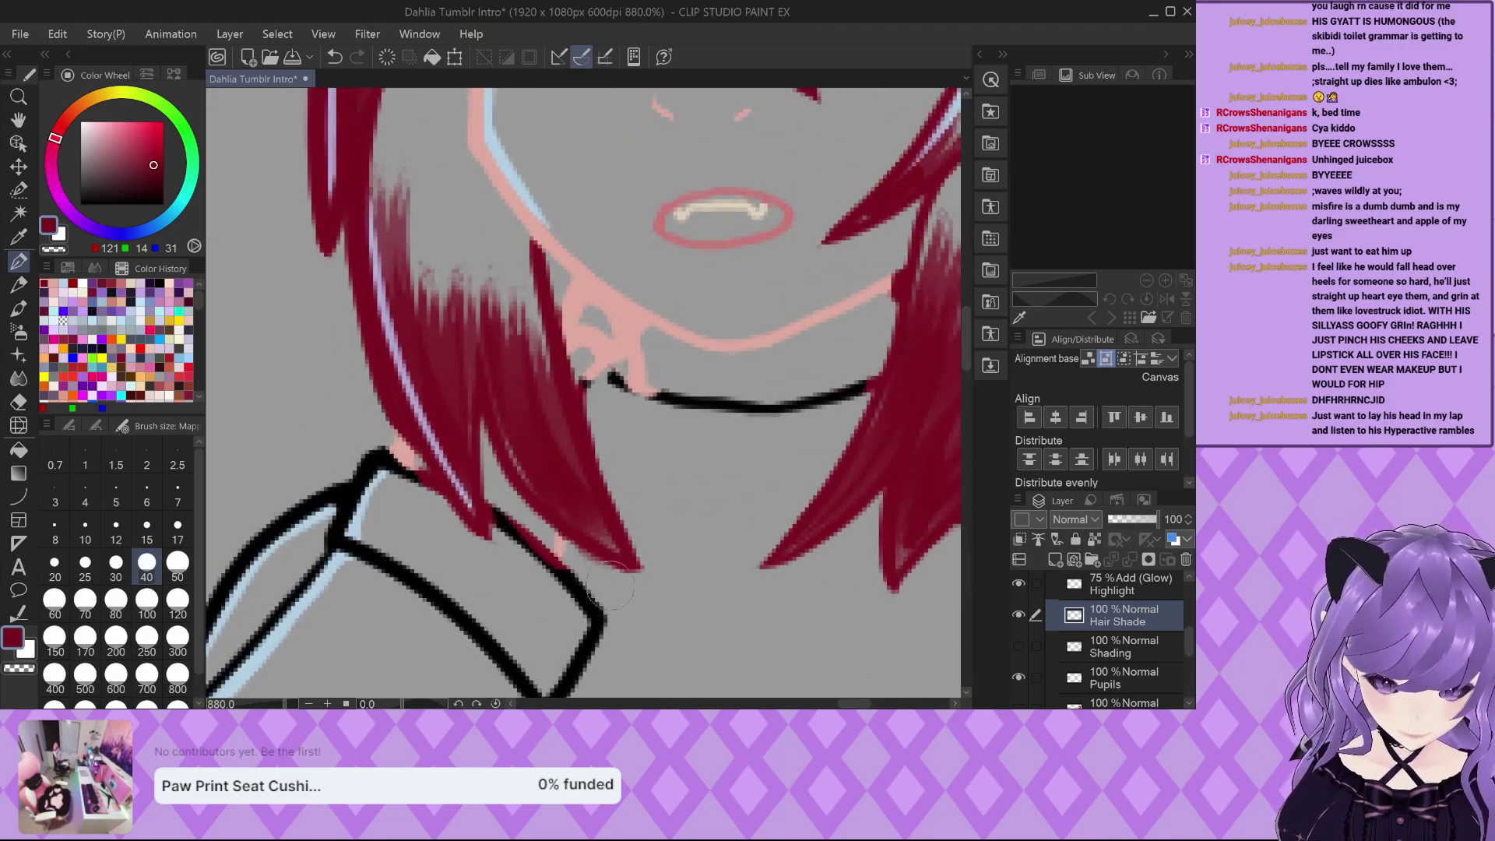
scroll(555, 551, down, 3)
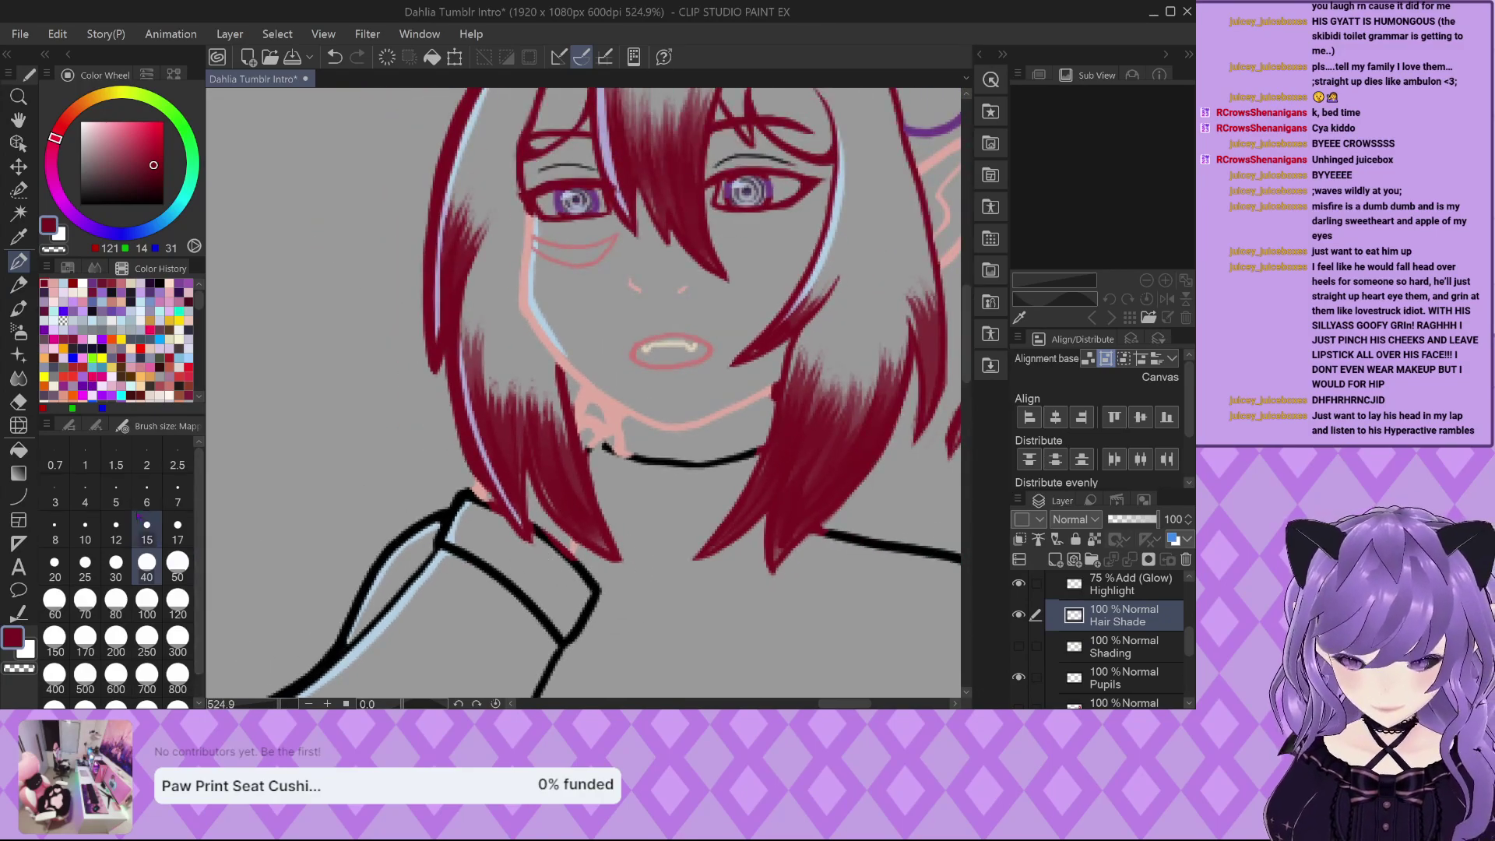
scroll(501, 464, up, 2)
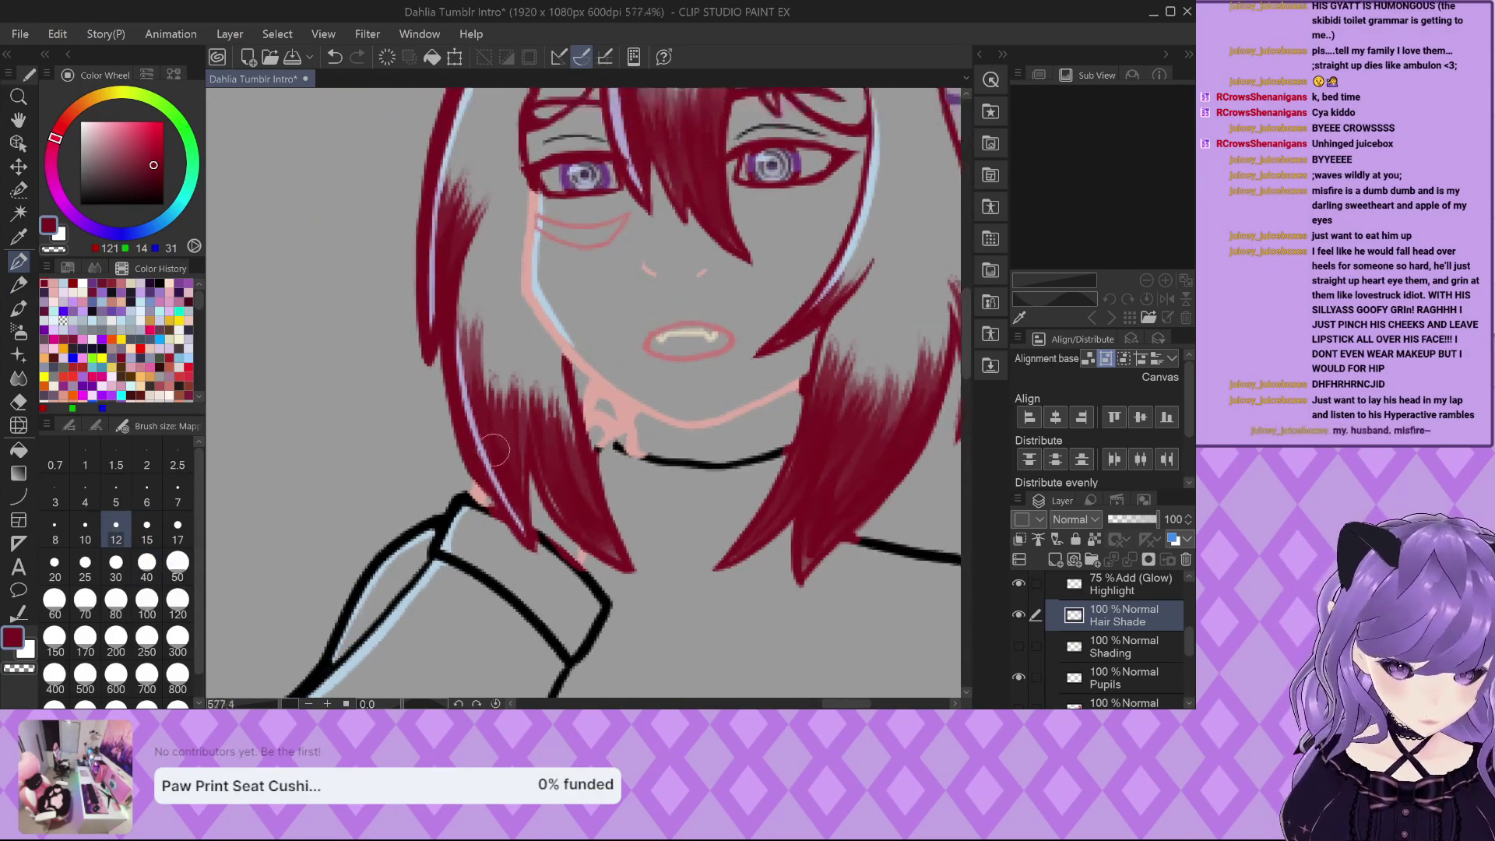
scroll(575, 522, up, 2)
mouse_move(551, 439)
mouse_down()
mouse_move(604, 548)
mouse_move(570, 497)
mouse_move(690, 612)
mouse_up()
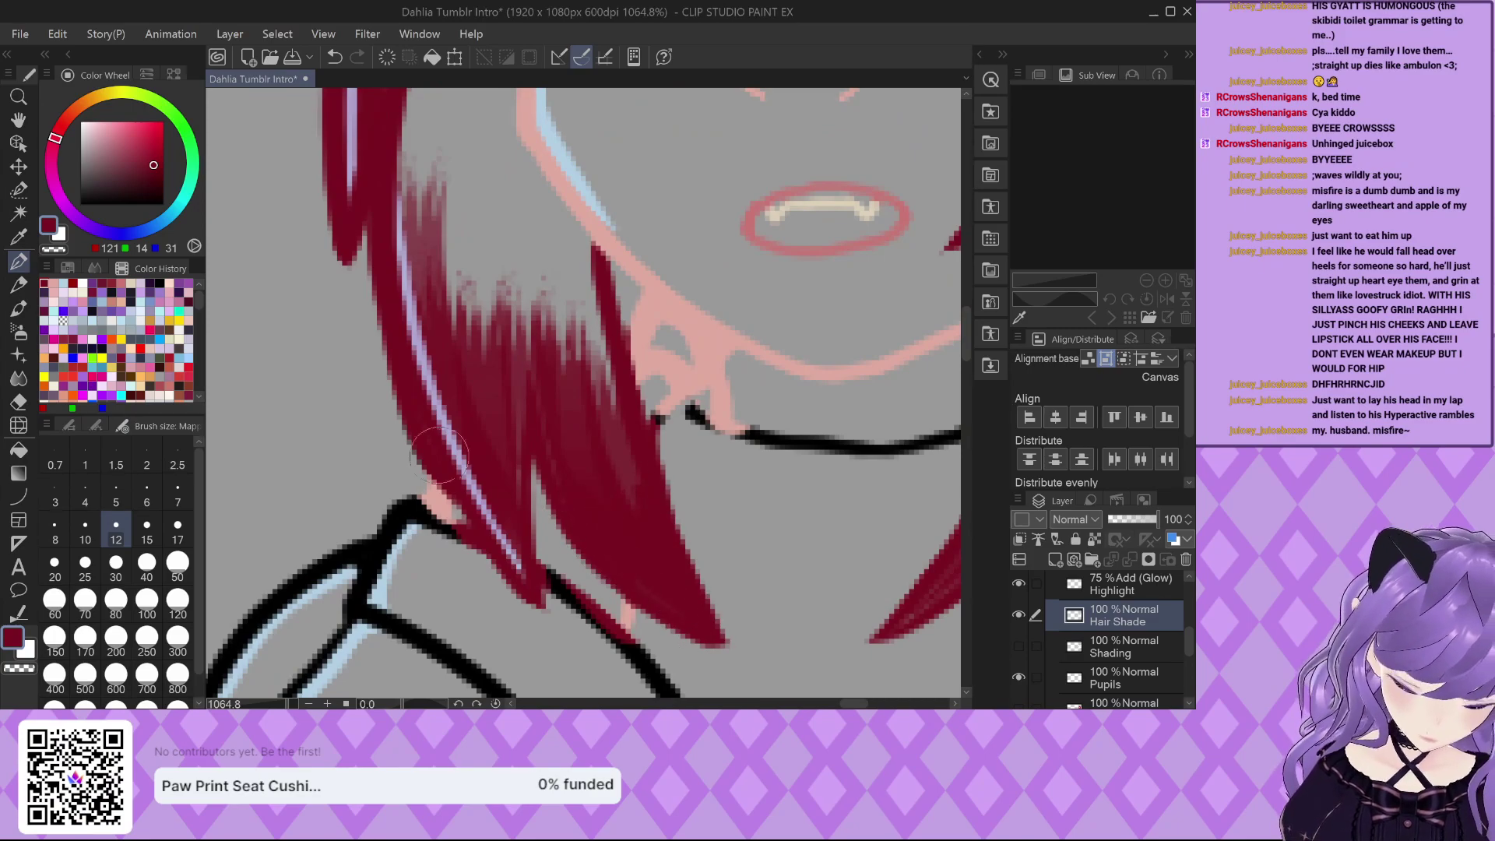
scroll(366, 436, down, 3)
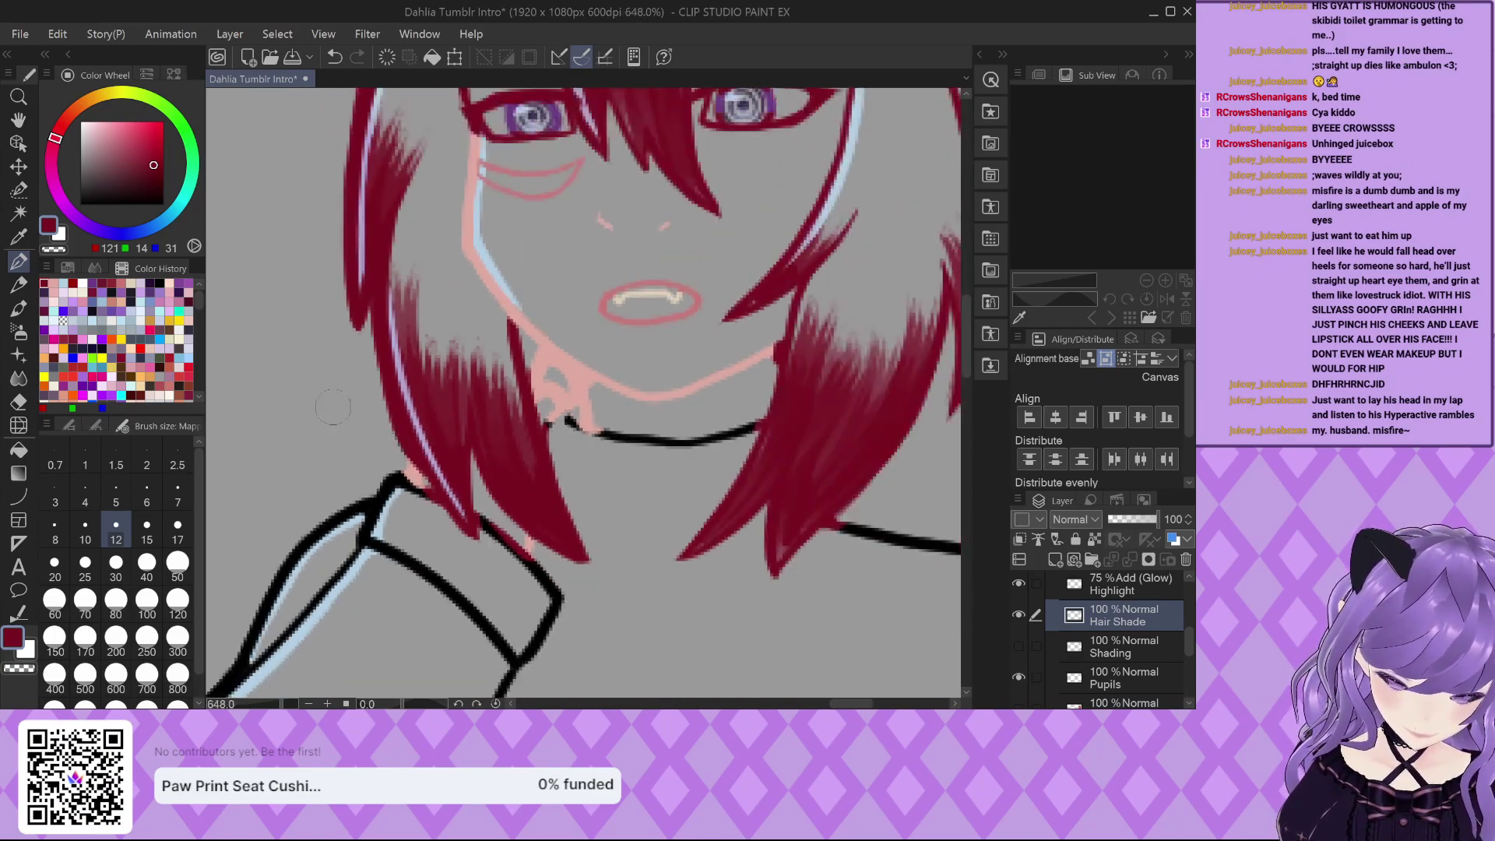
scroll(656, 499, up, 2)
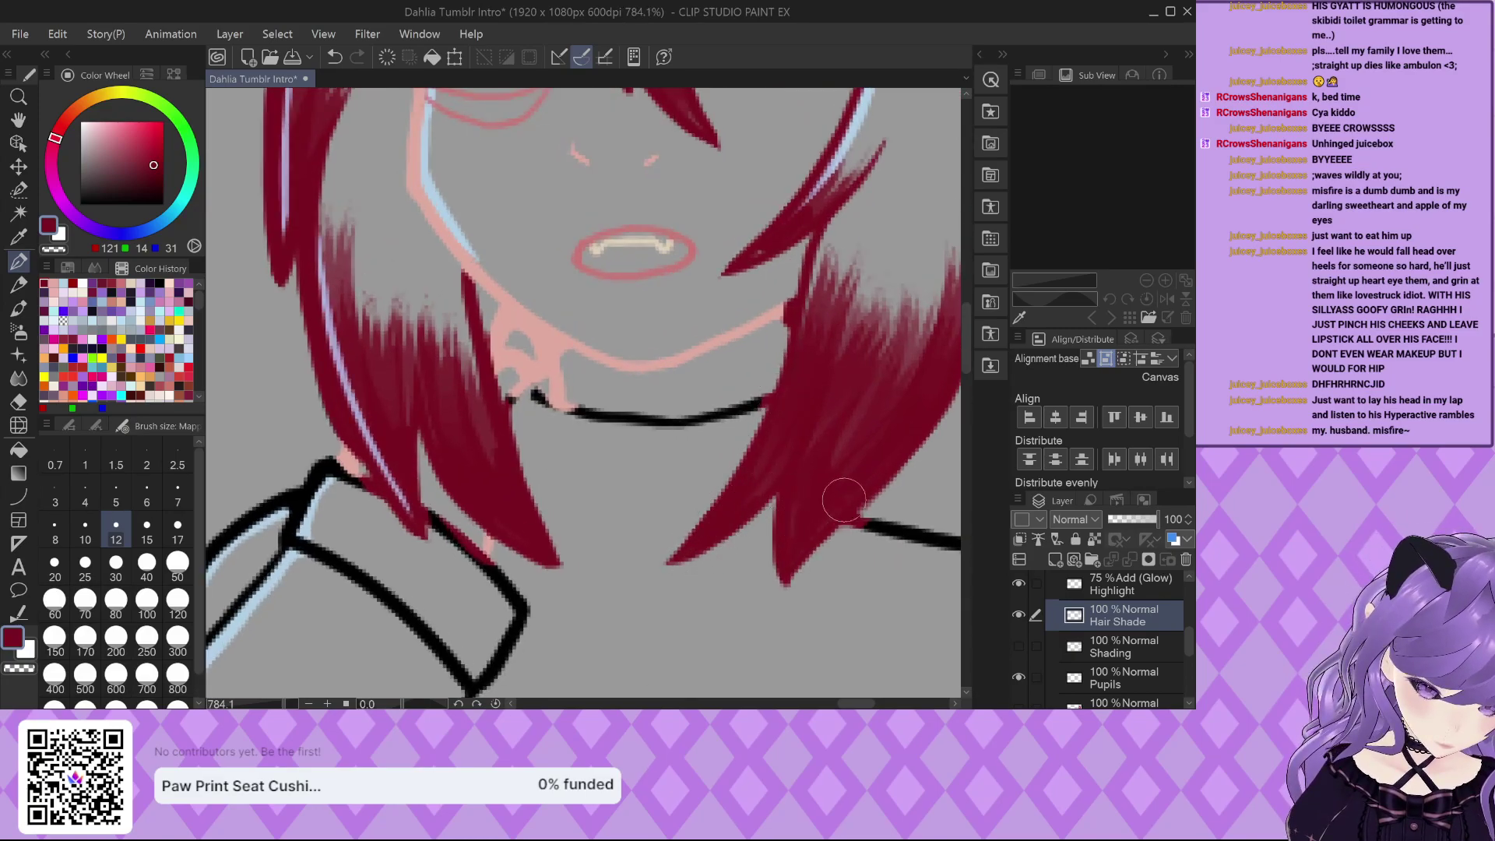
scroll(598, 469, down, 5)
scroll(725, 386, up, 4)
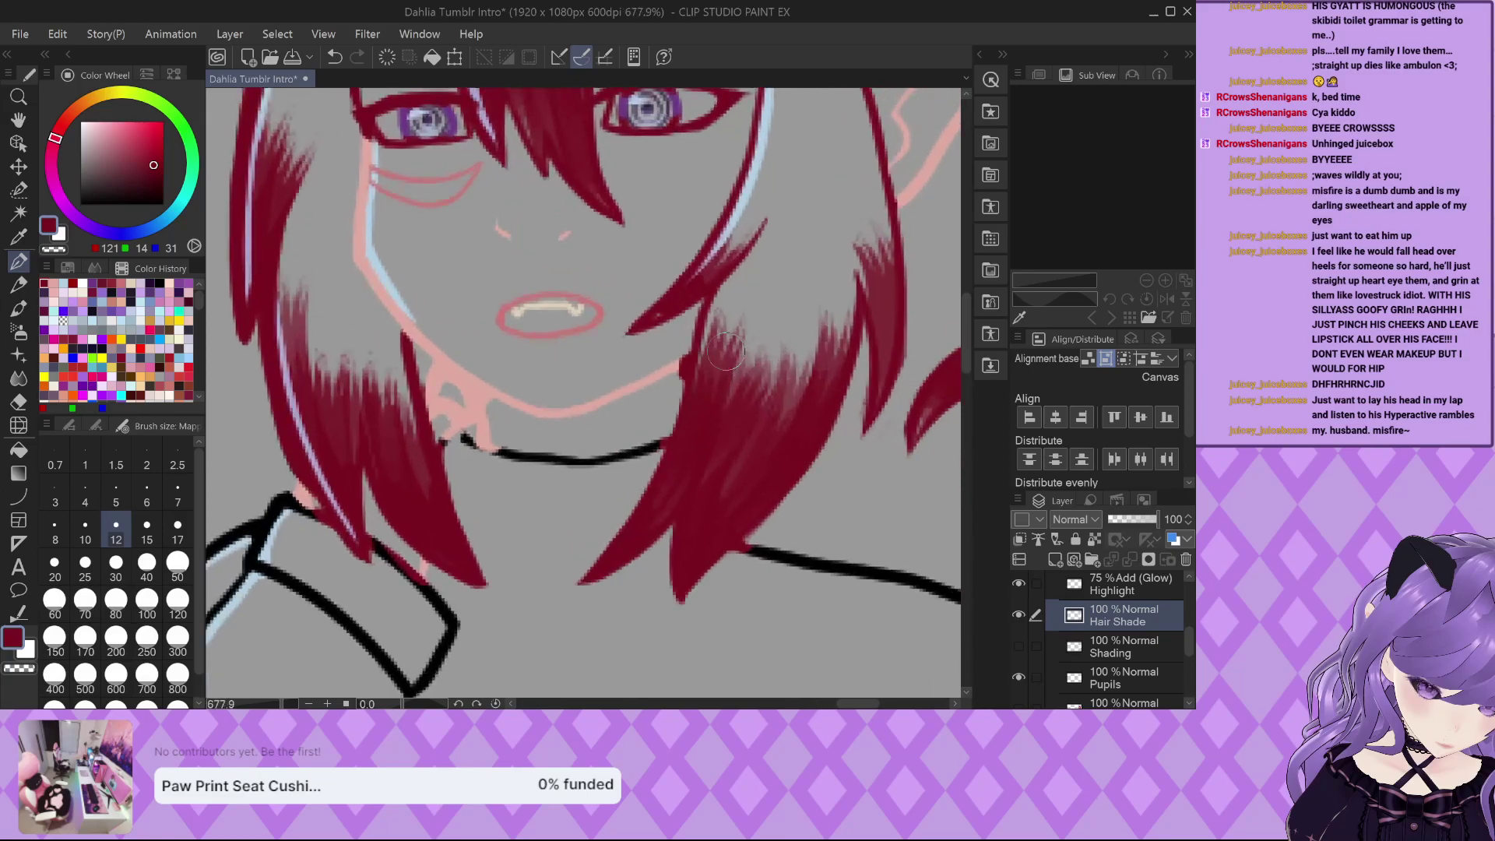
scroll(1114, 639, up, 2)
click(1121, 602)
scroll(690, 441, up, 2)
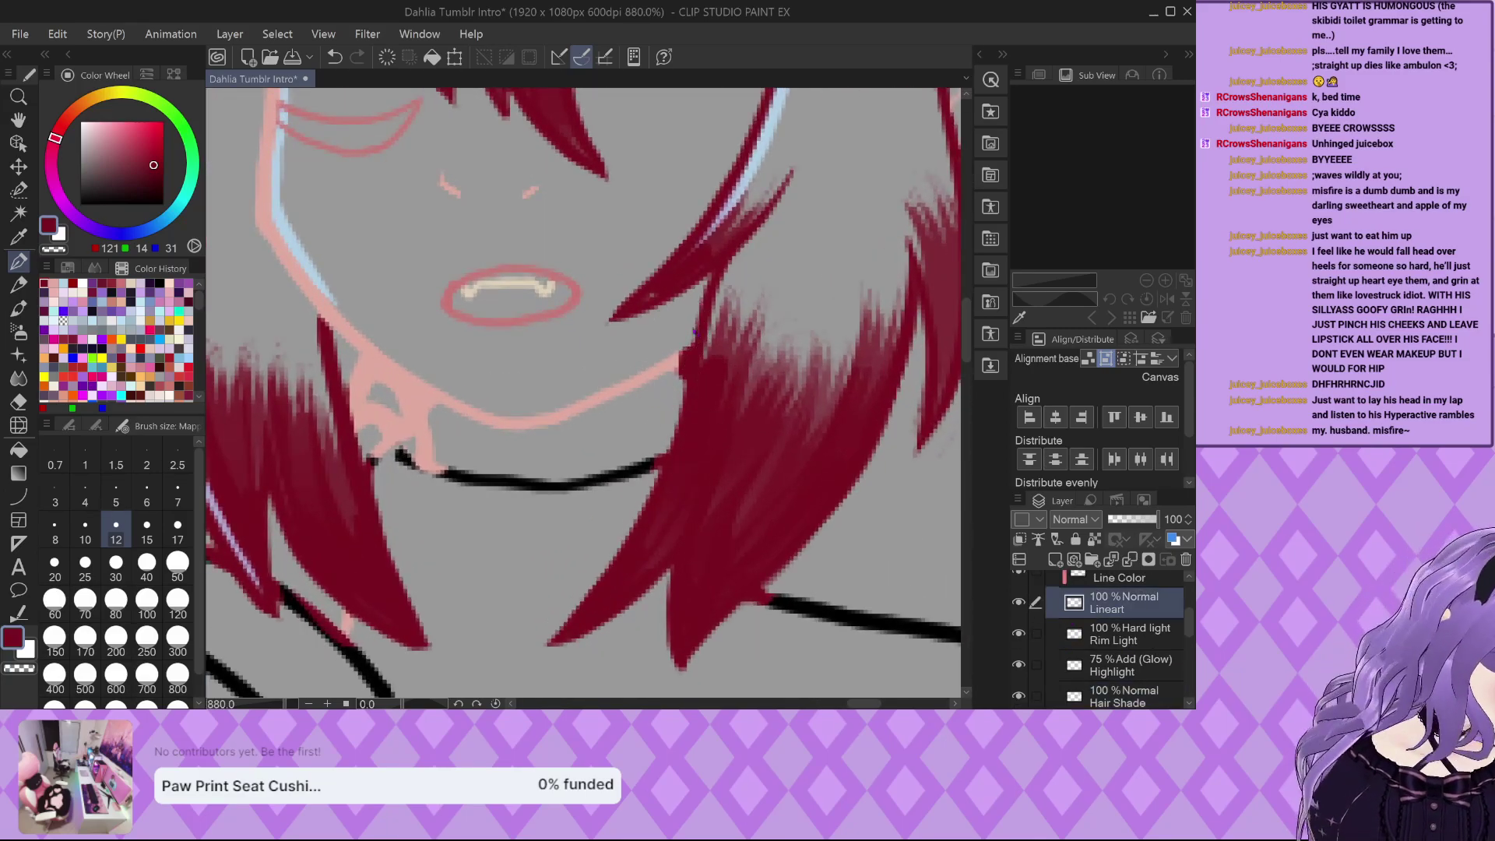
click(1087, 583)
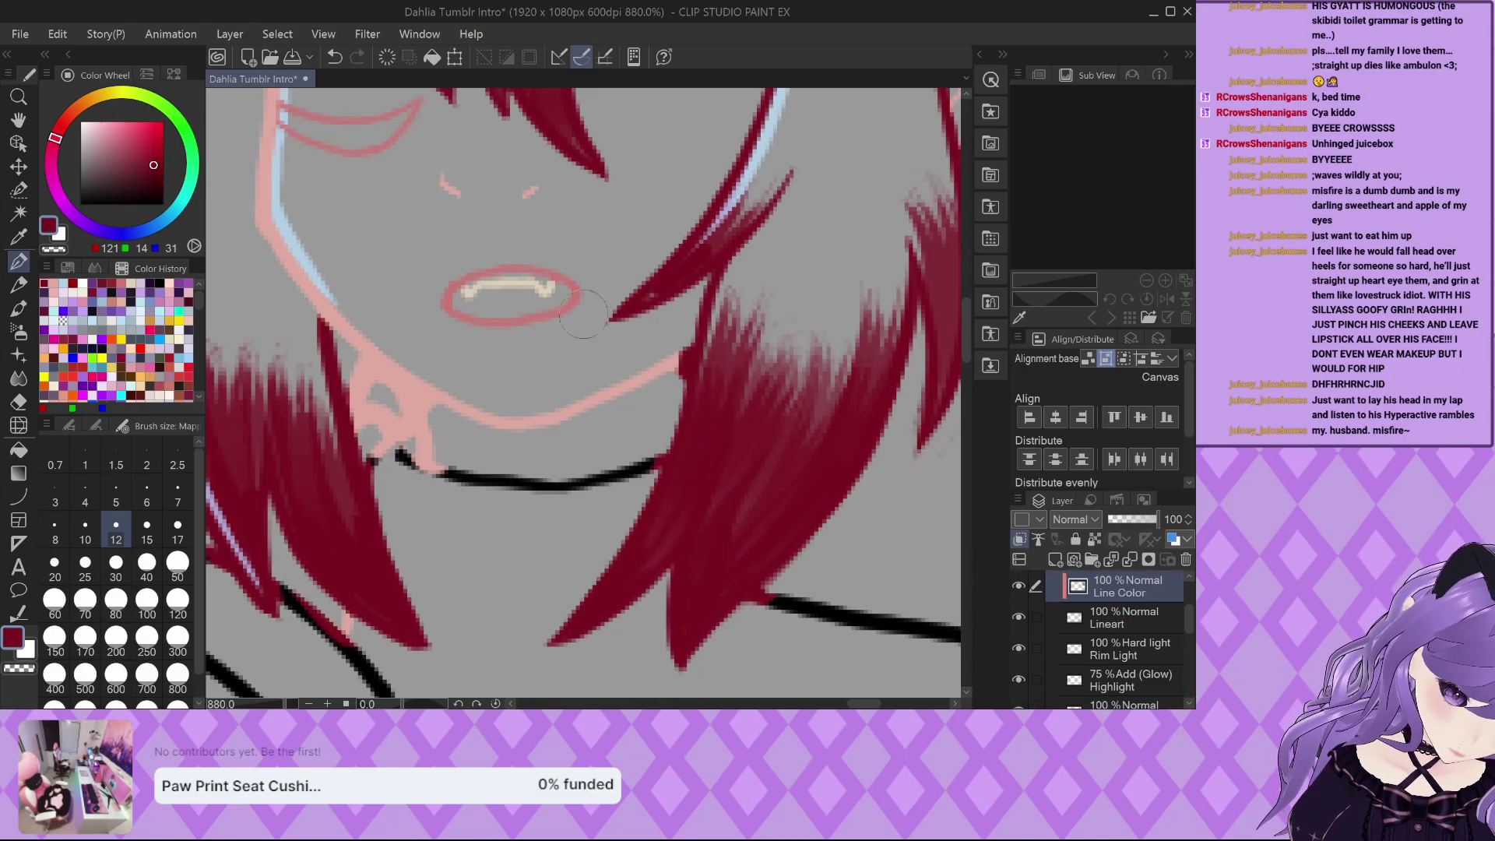
scroll(447, 458, down, 3)
key(alt+bracketleft)
key(alt+bracketleft)
key(alt+bracketleft)
key(alt+bracketleft)
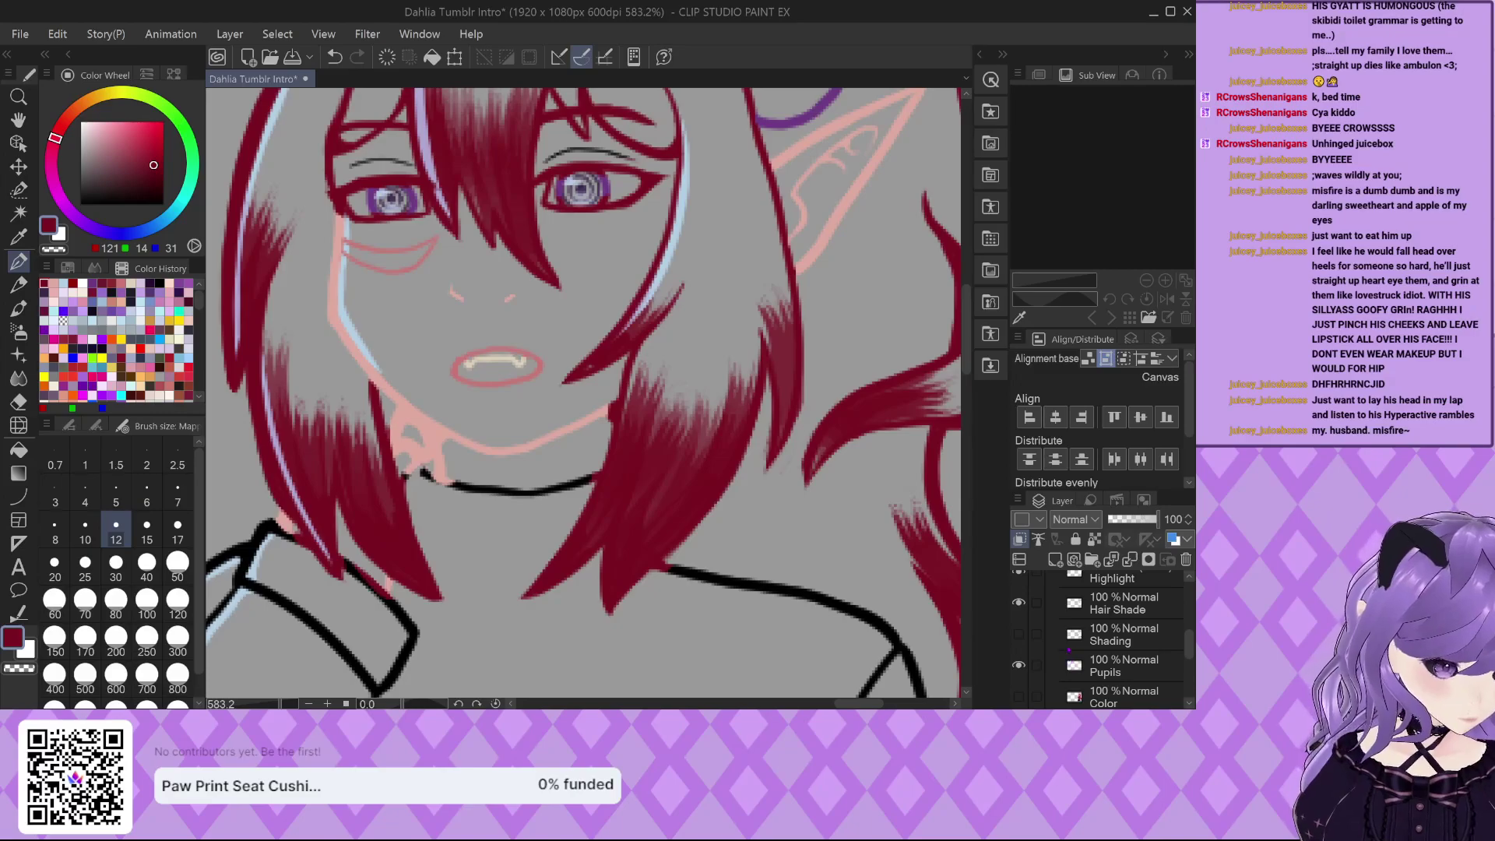
scroll(693, 343, up, 3)
scroll(634, 374, down, 3)
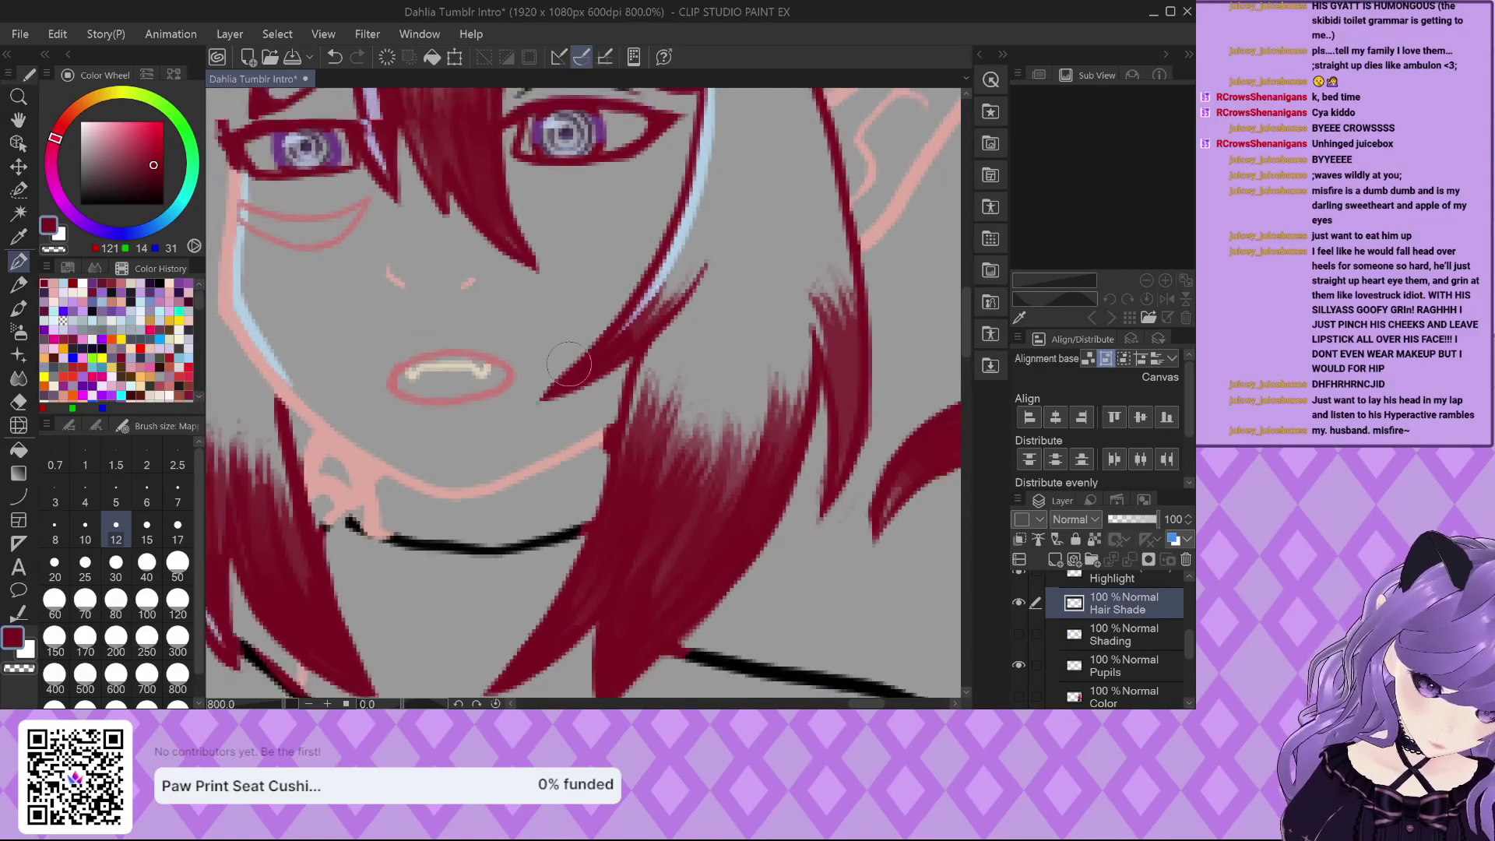
scroll(771, 380, up, 2)
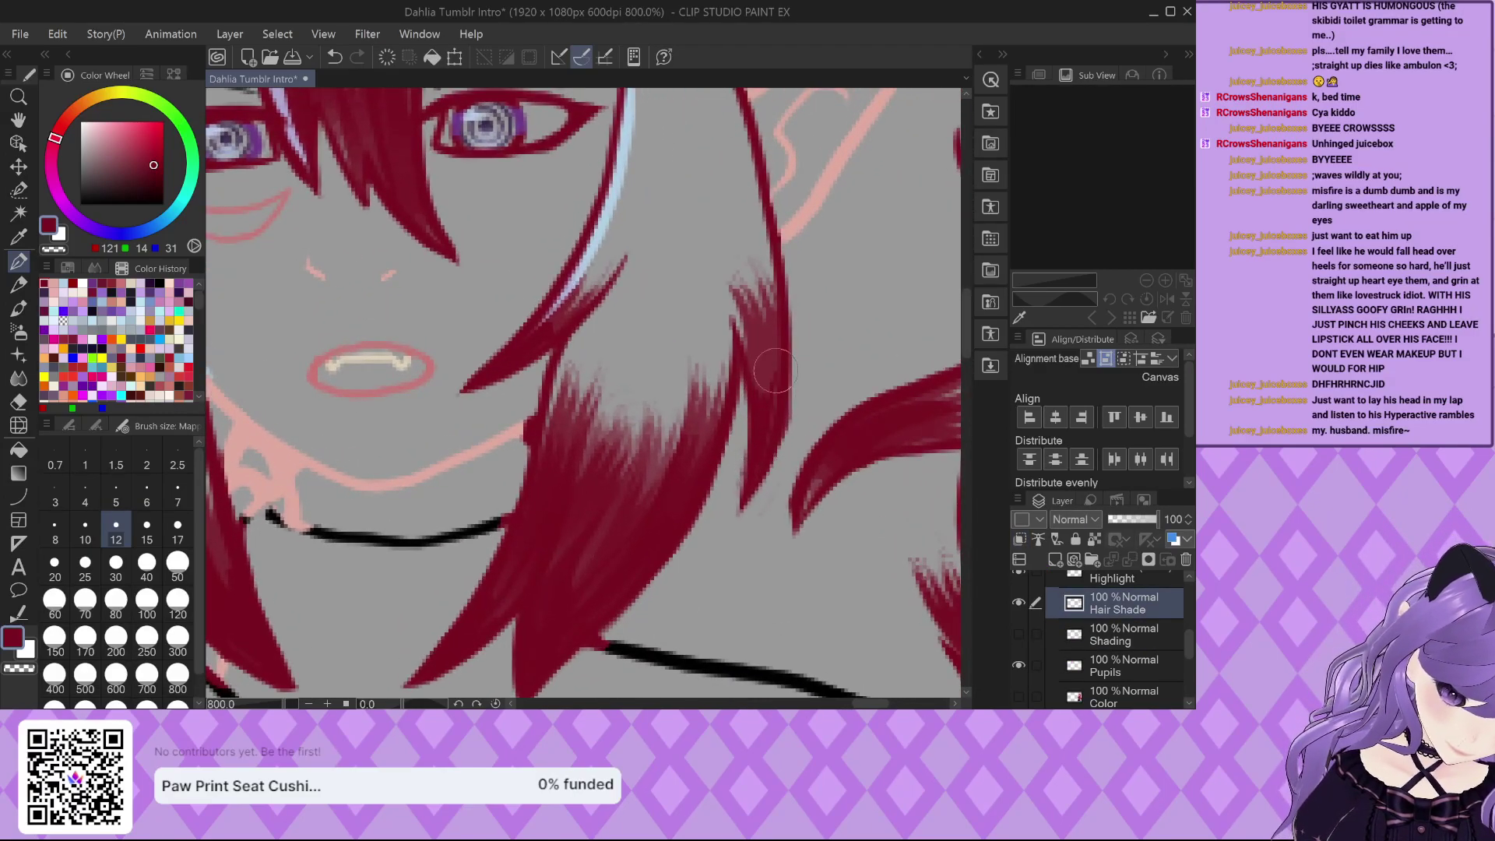
scroll(775, 372, down, 2)
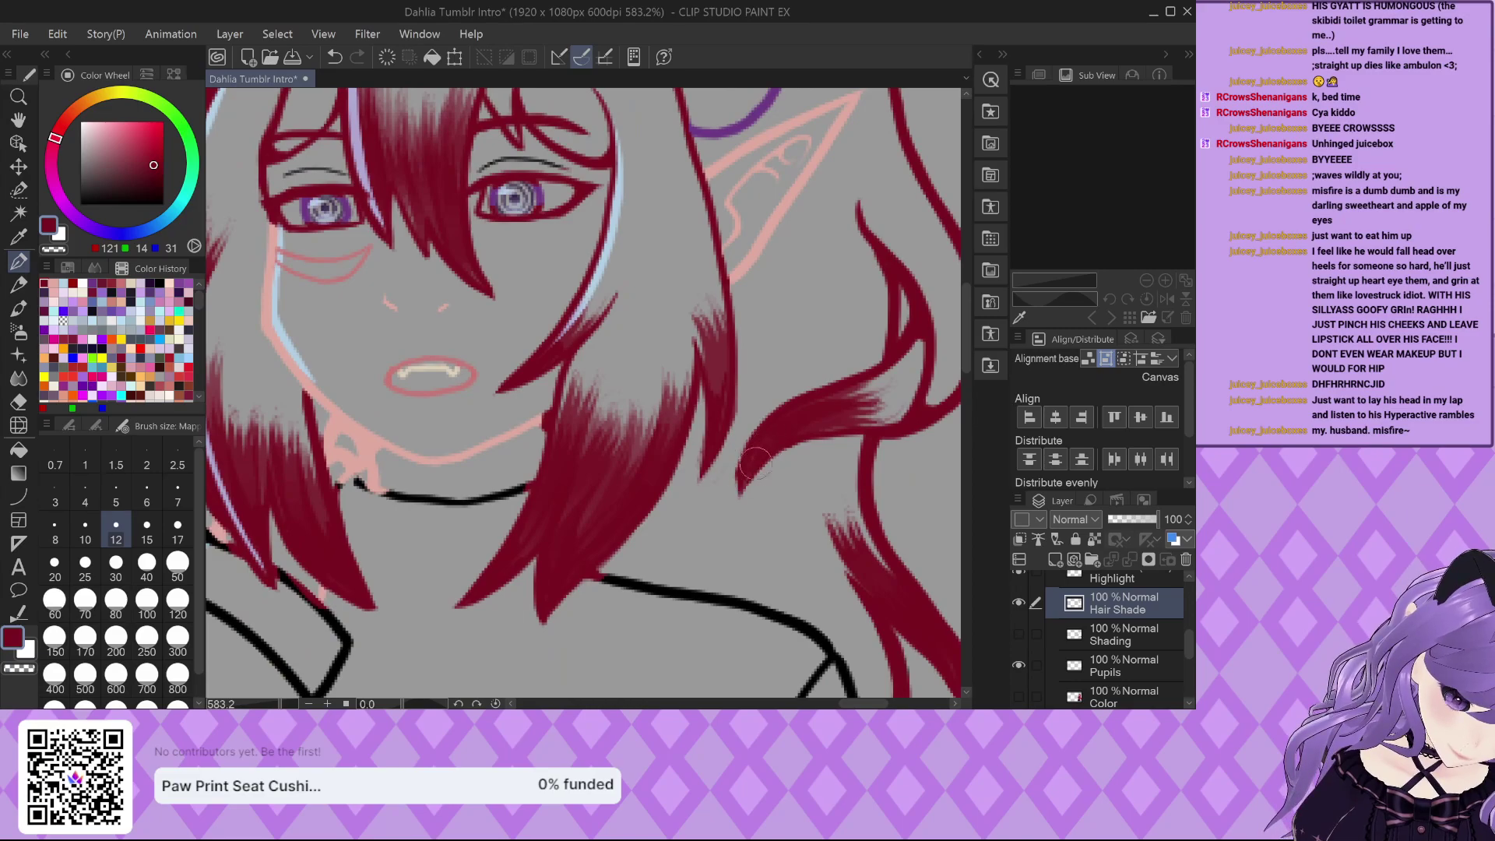
scroll(748, 470, up, 2)
scroll(694, 495, up, 2)
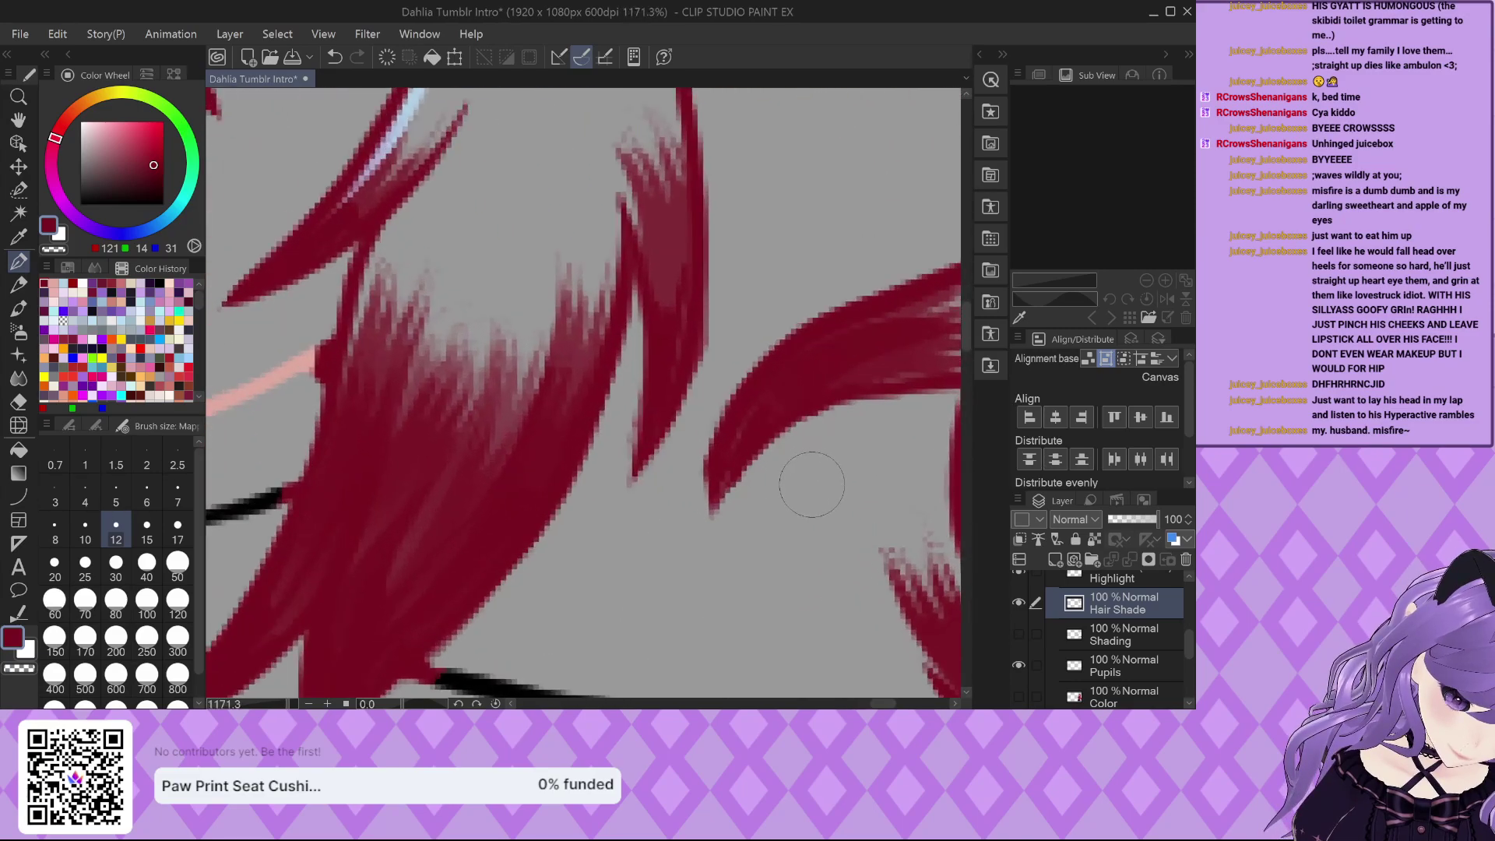
scroll(748, 499, down, 4)
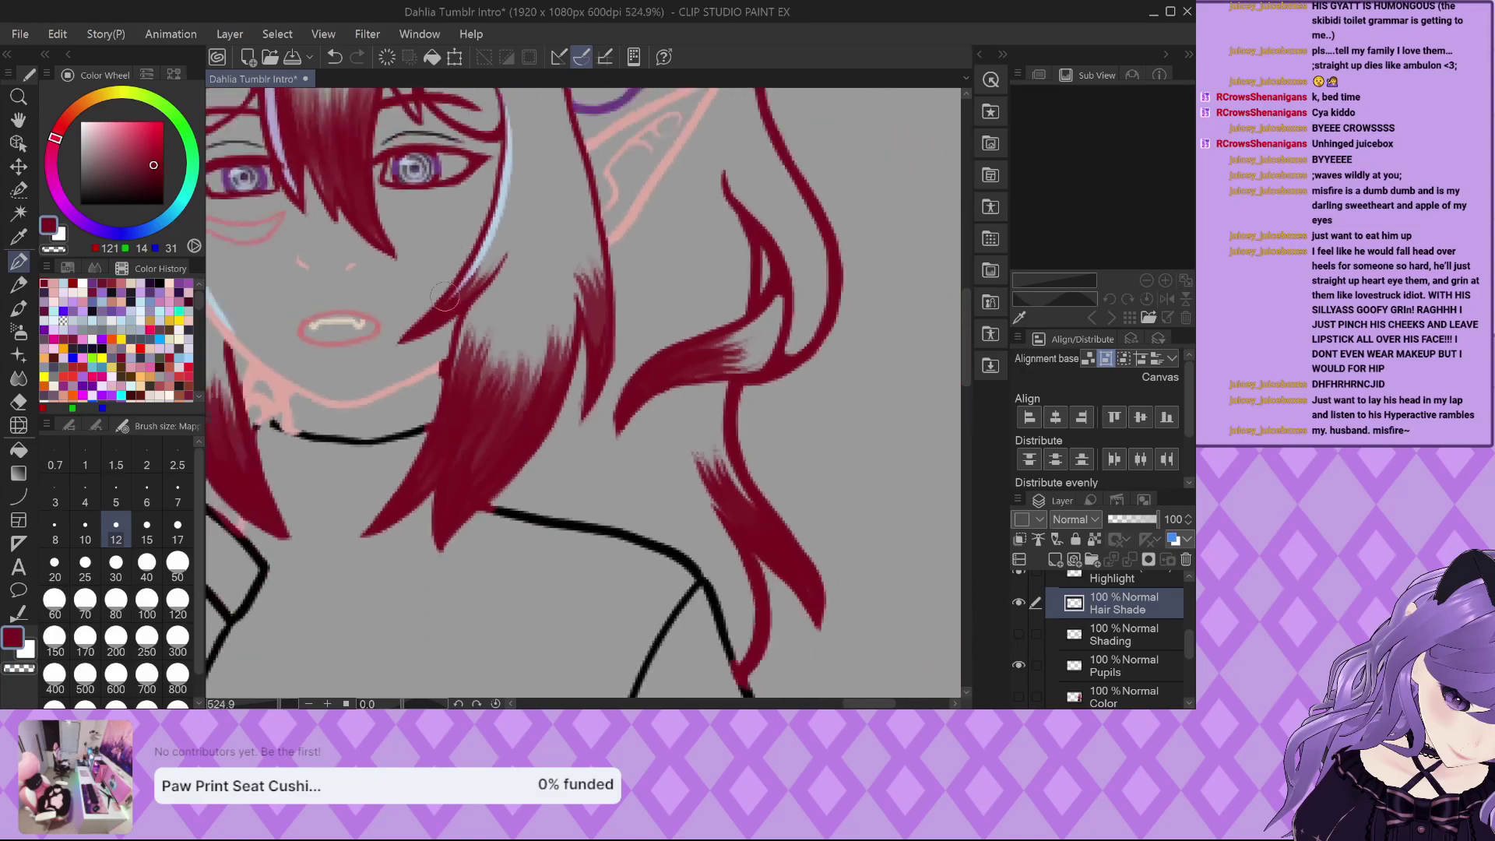
scroll(746, 522, up, 2)
scroll(714, 502, up, 1)
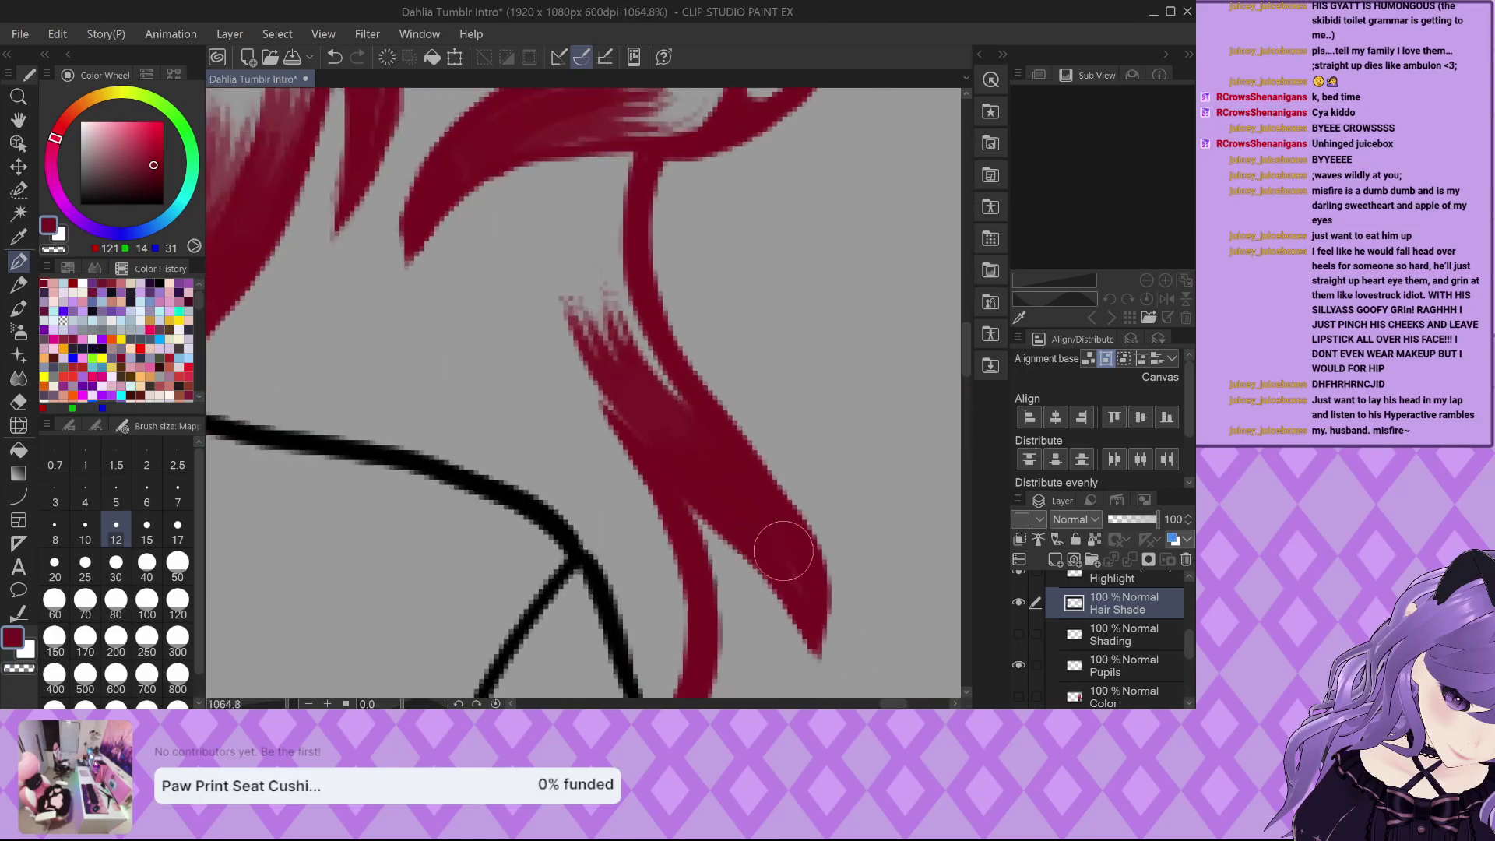
scroll(1123, 616, up, 3)
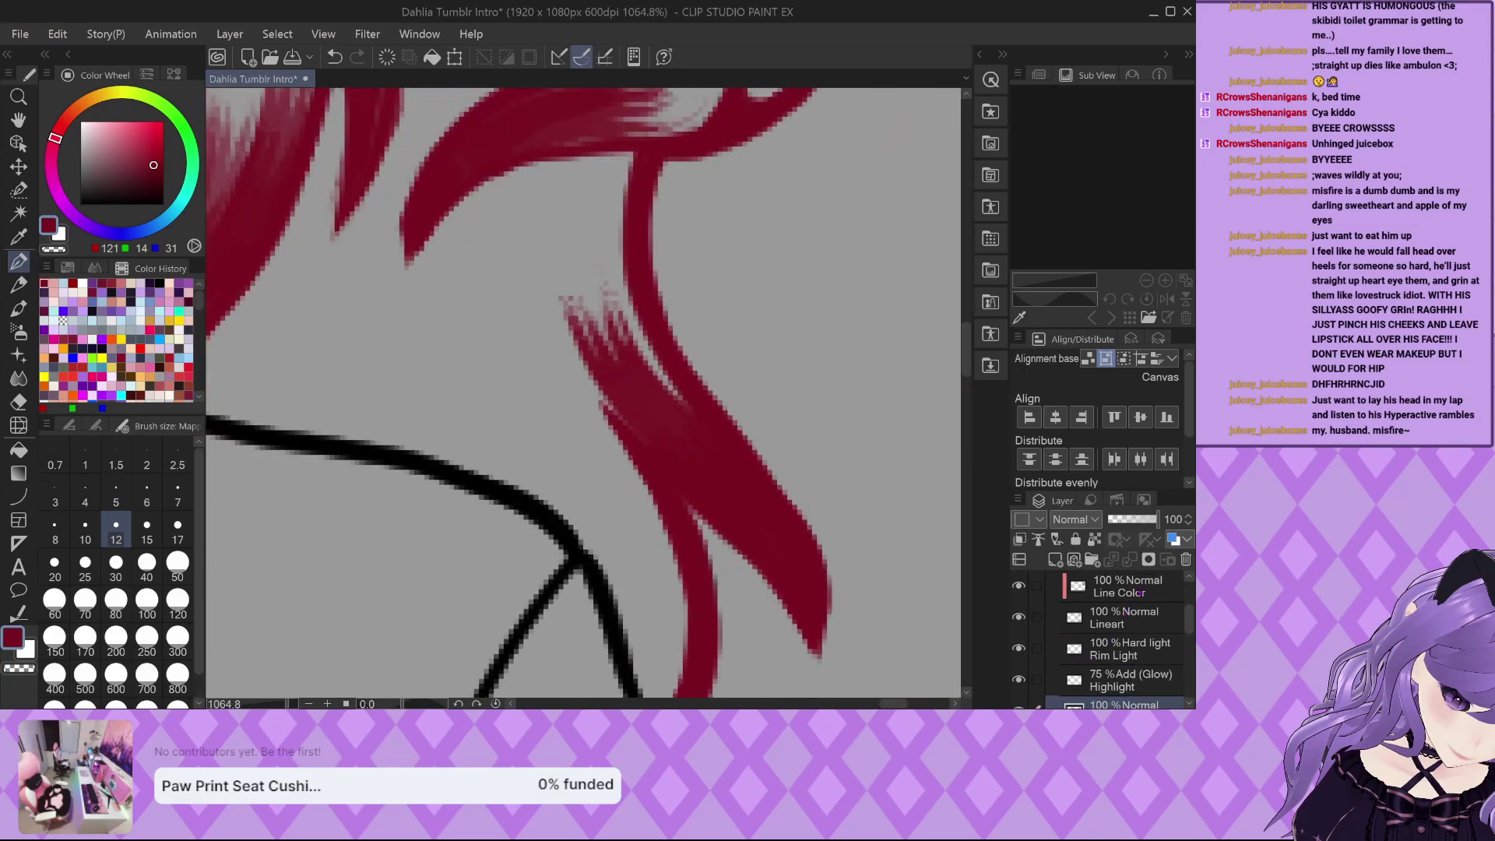
Select the Line Color layer and turn the Shading and Color layers back on.
click(1139, 593)
scroll(740, 590, down, 4)
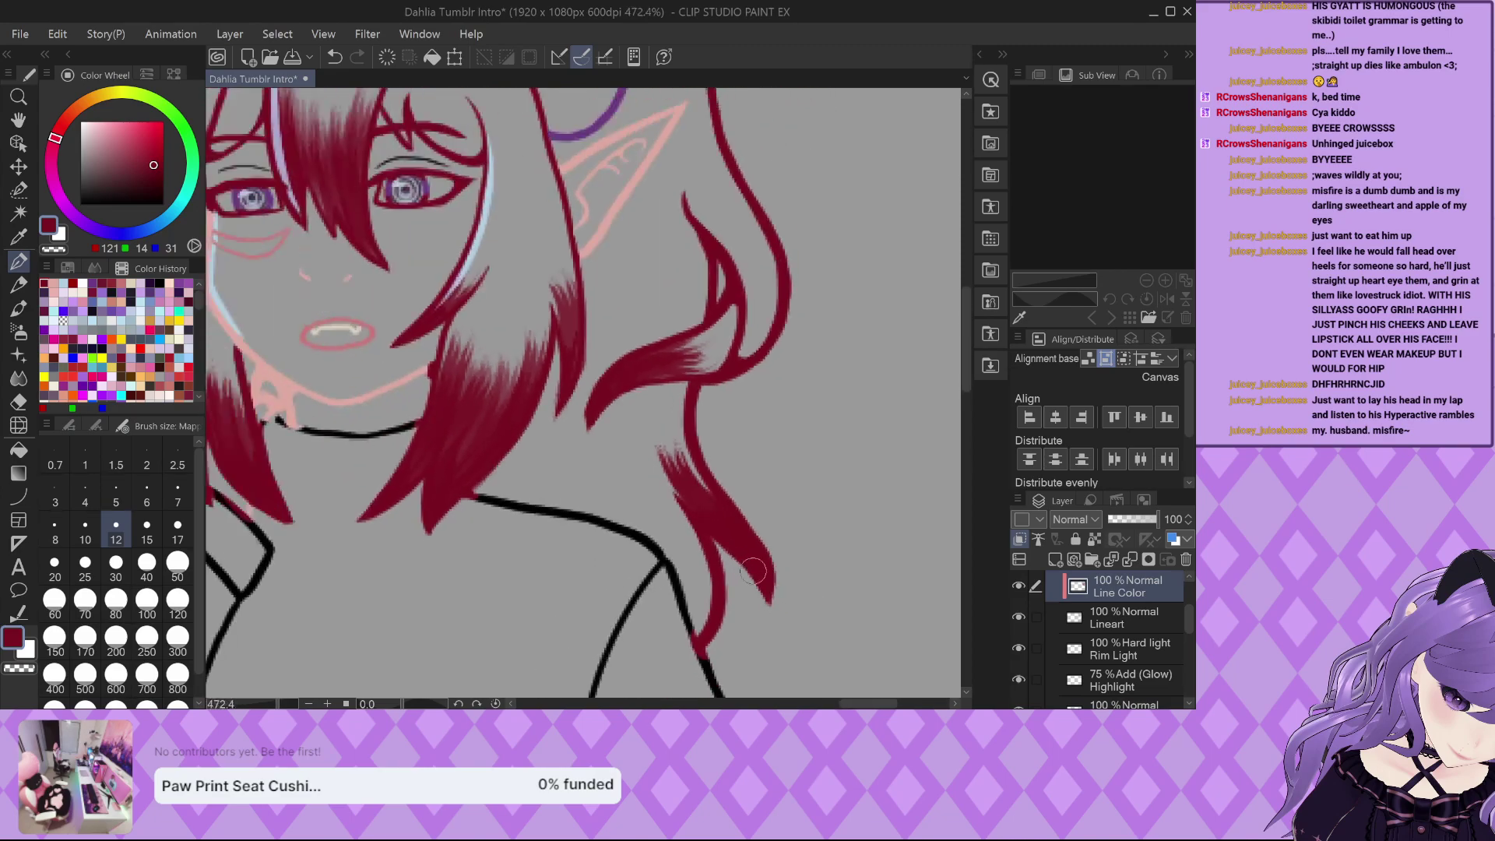
scroll(666, 355, down, 3)
scroll(654, 312, up, 1)
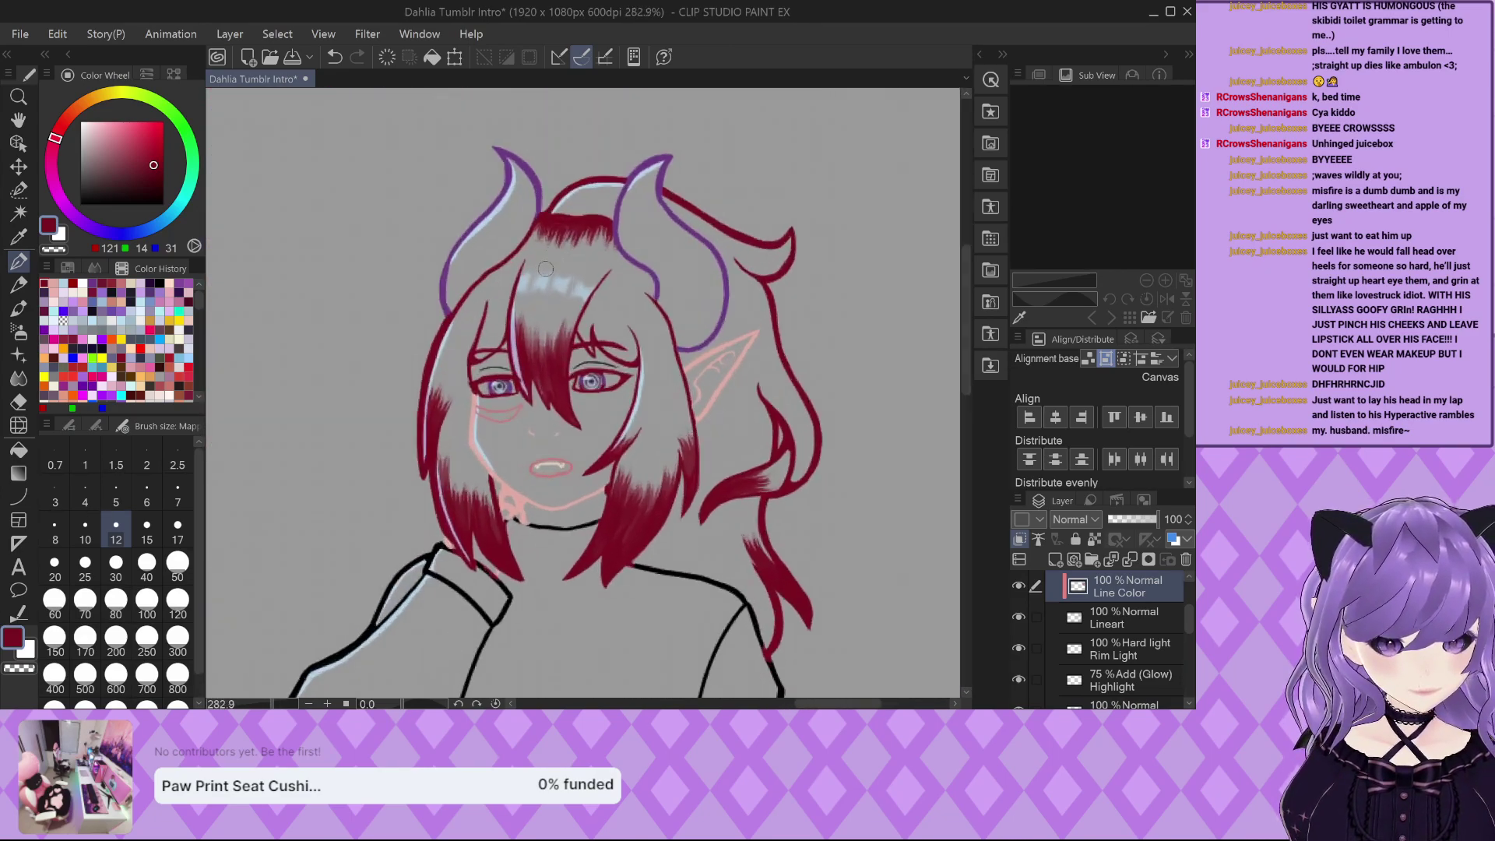
scroll(642, 249, down, 2)
scroll(1105, 630, down, 2)
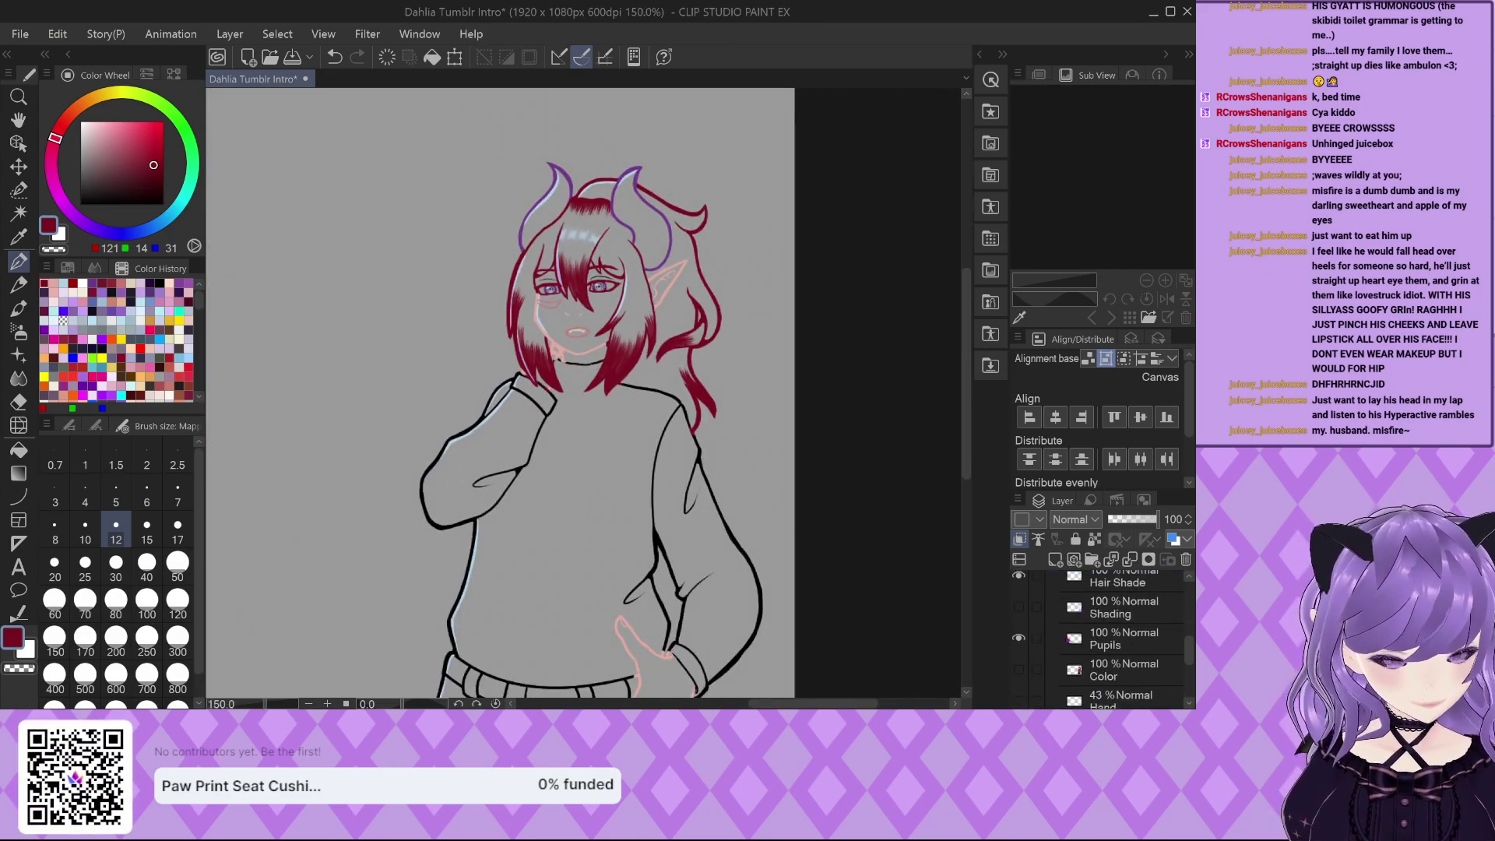
click(1019, 606)
click(1018, 671)
Sample the sweater's red as the drawing colour.
scroll(1098, 654, up, 5)
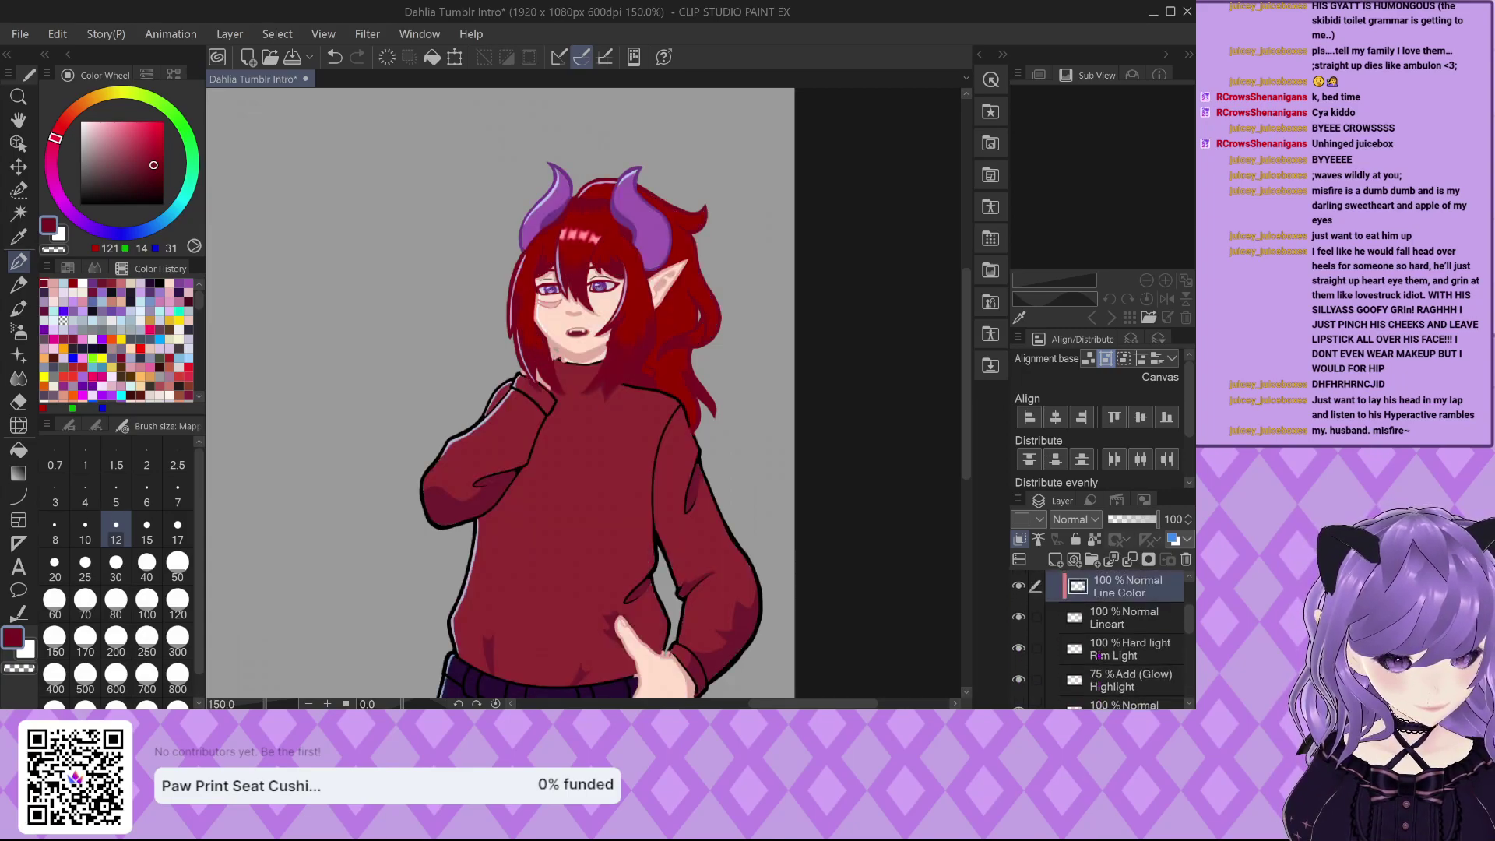
scroll(473, 224, up, 3)
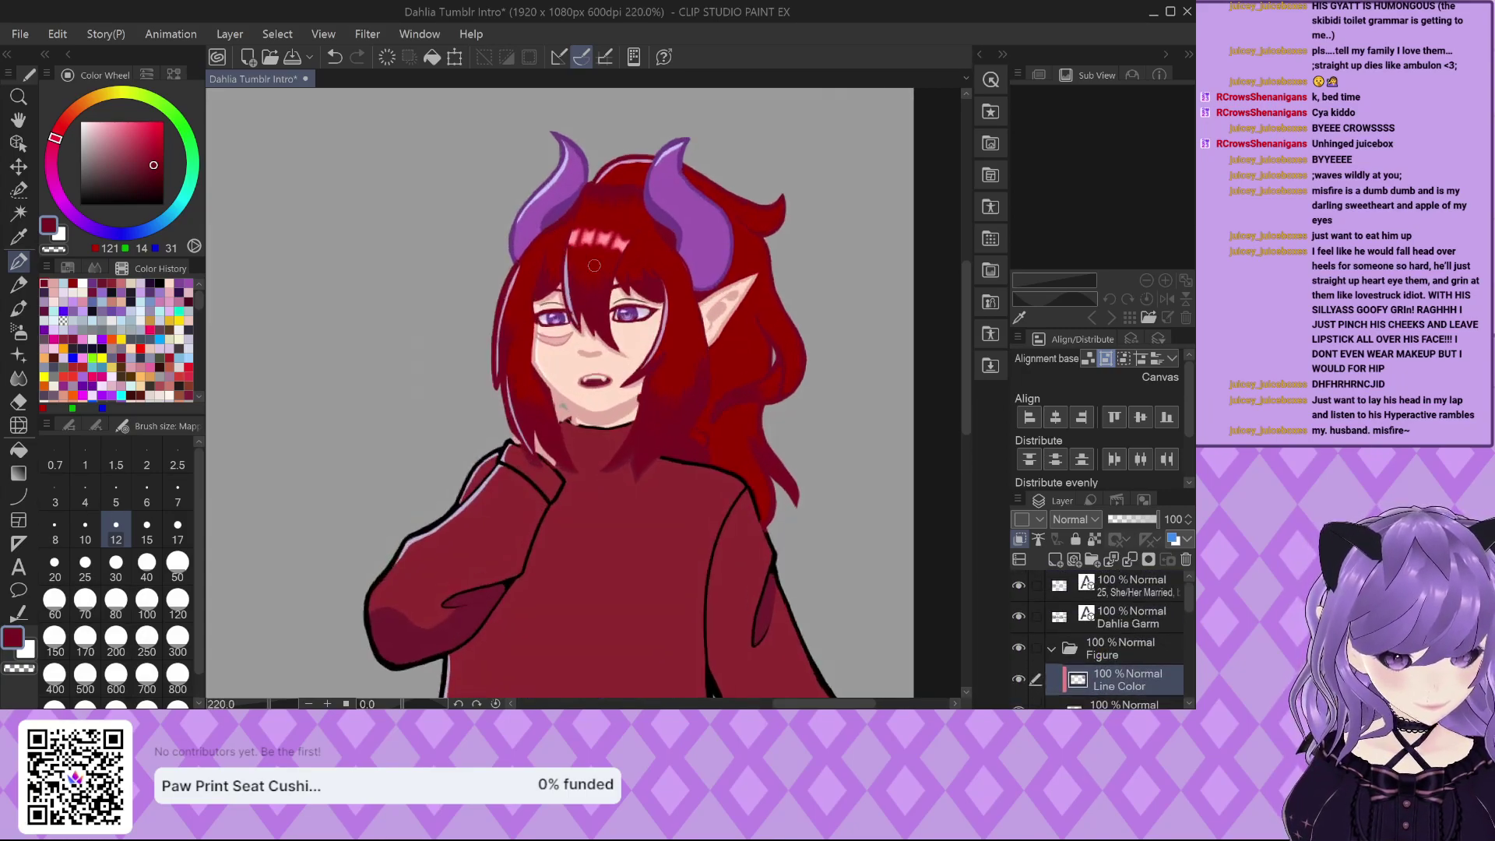
scroll(636, 264, down, 1)
scroll(636, 264, down, 2)
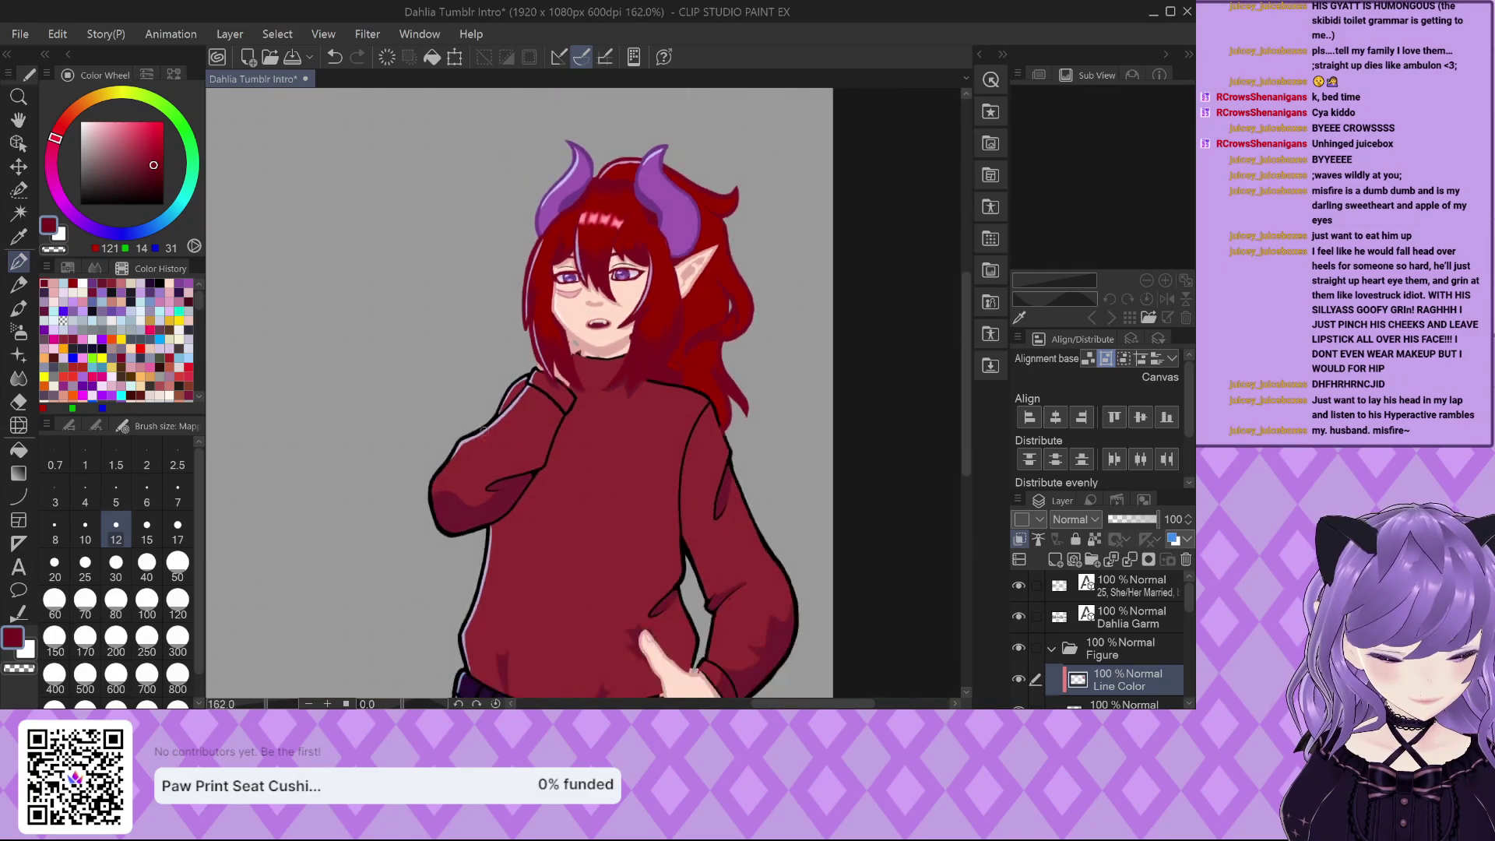
alt+click(465, 513)
Set the brush to size 80 and paint over the sweater's inner arm line in red.
scroll(458, 388, up, 2)
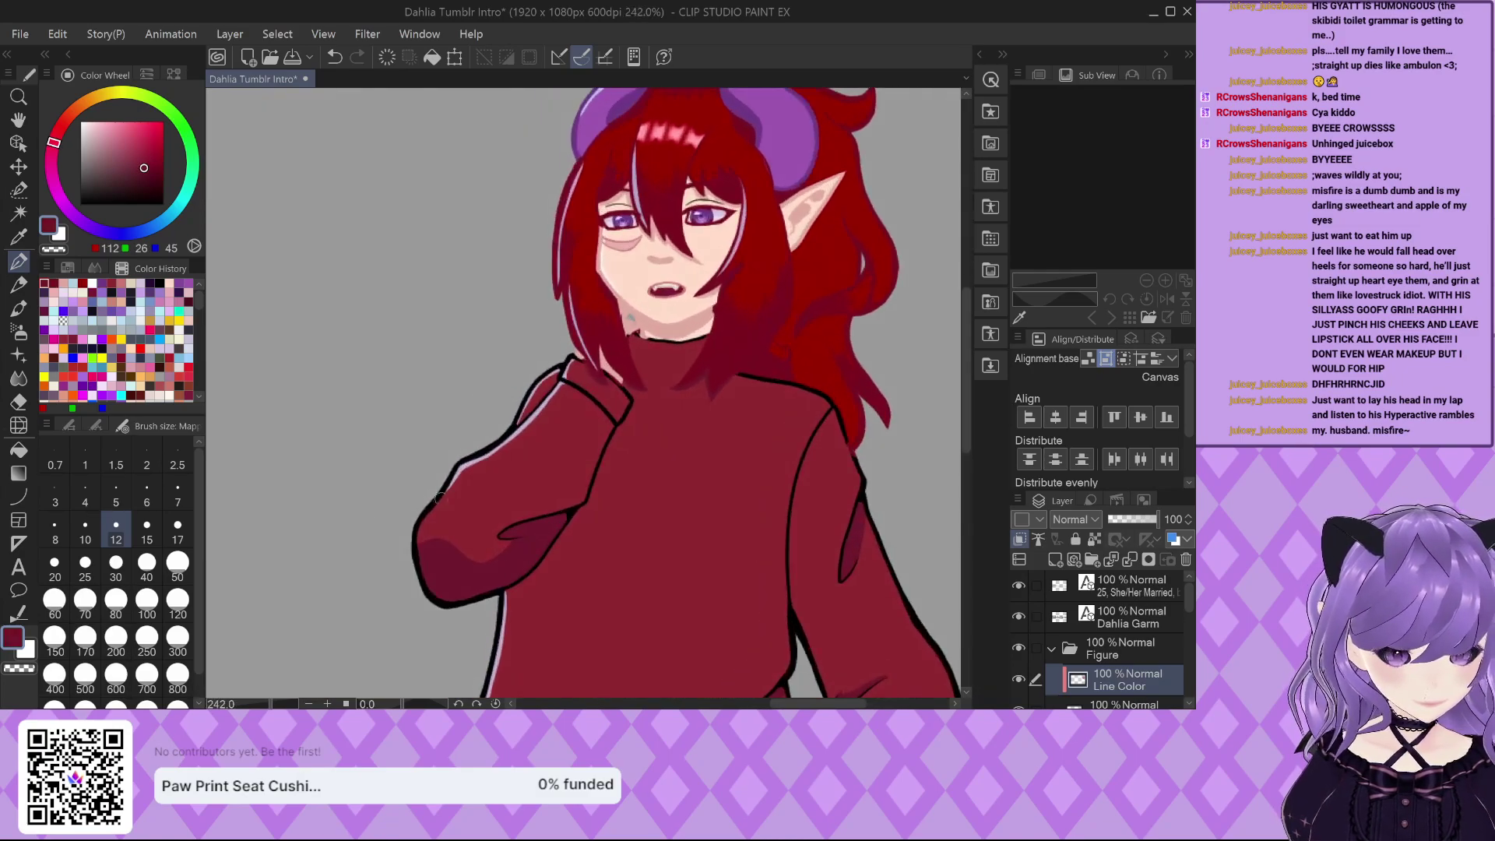
click(115, 599)
mouse_move(537, 499)
mouse_down()
mouse_move(480, 569)
mouse_move(436, 574)
mouse_move(465, 496)
mouse_move(543, 451)
mouse_up()
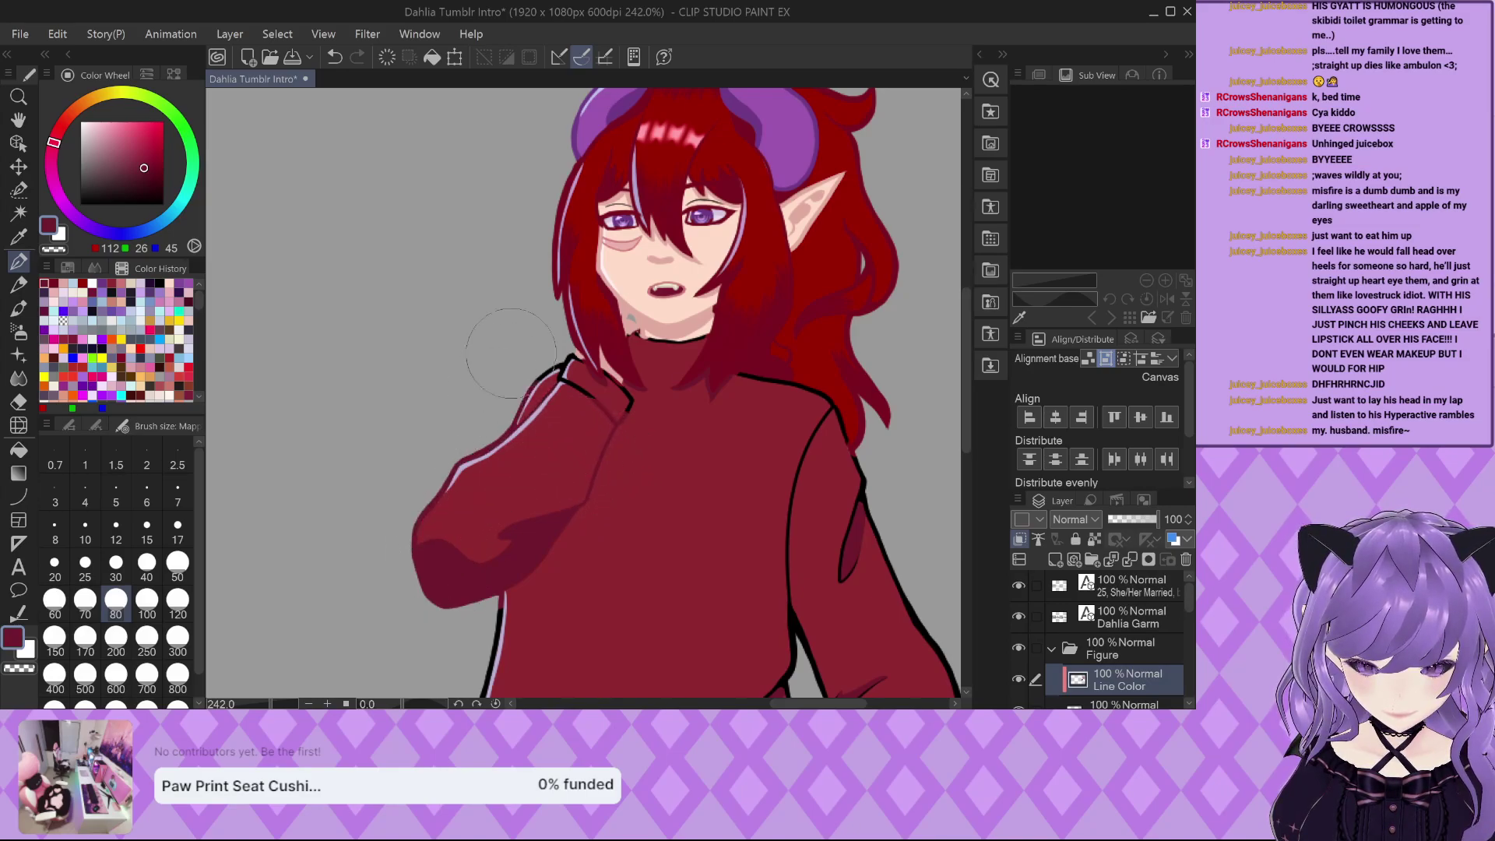
scroll(511, 352, down, 5)
scroll(484, 606, up, 6)
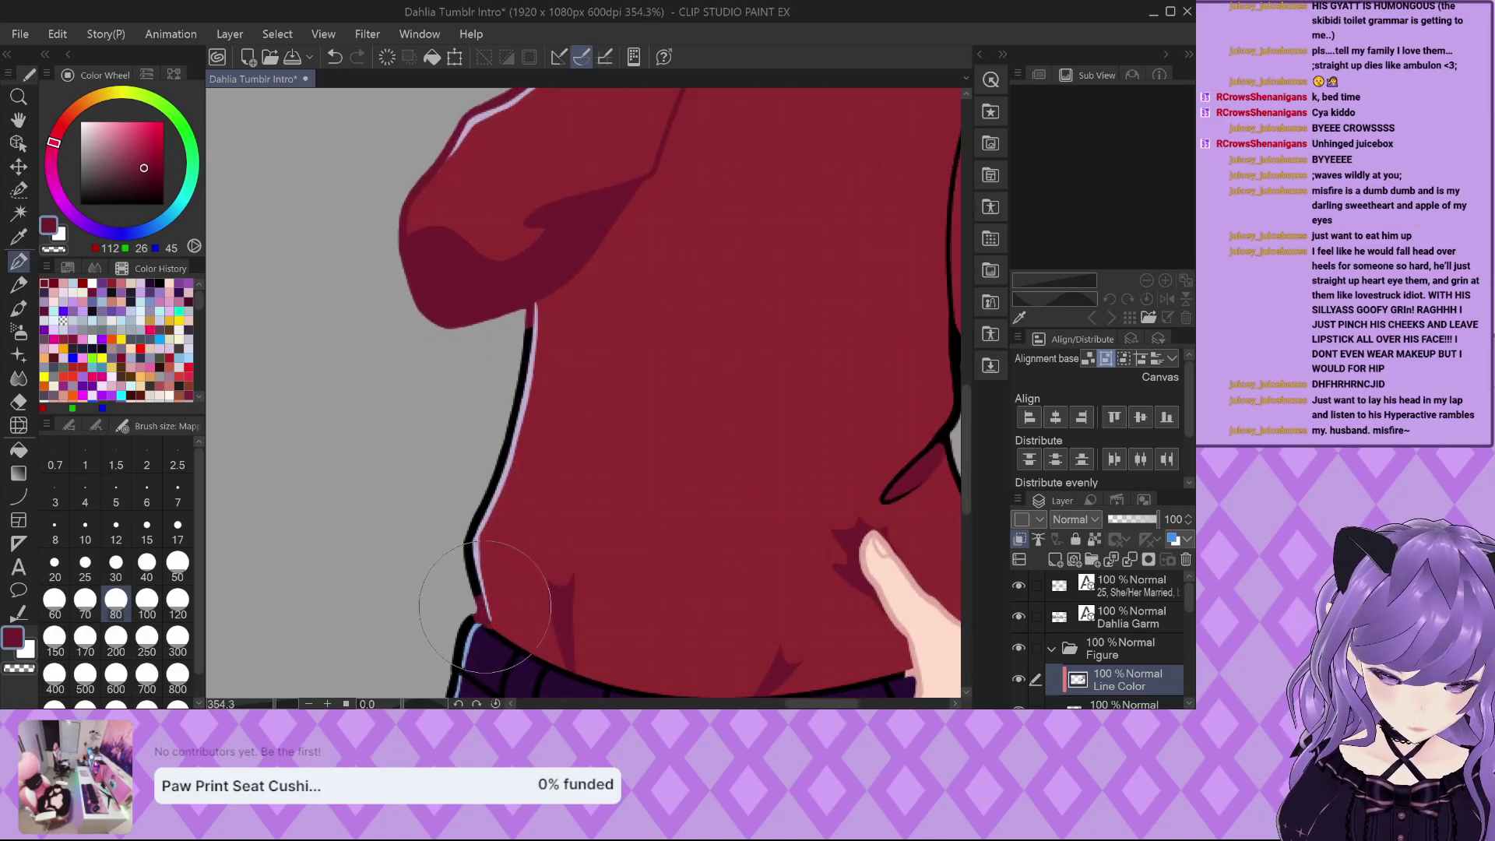
scroll(432, 404, down, 4)
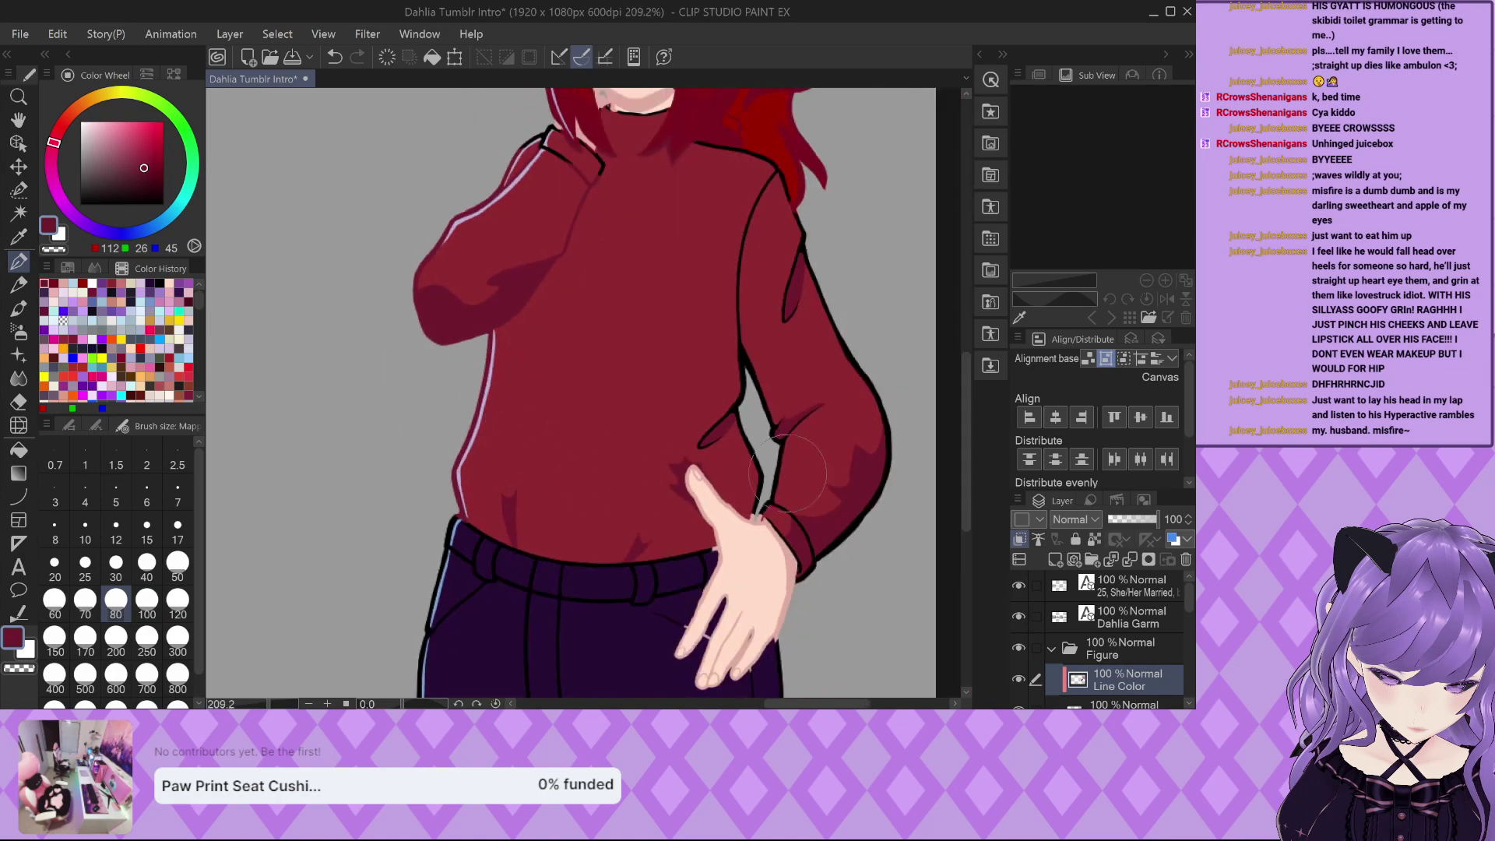
scroll(788, 473, up, 4)
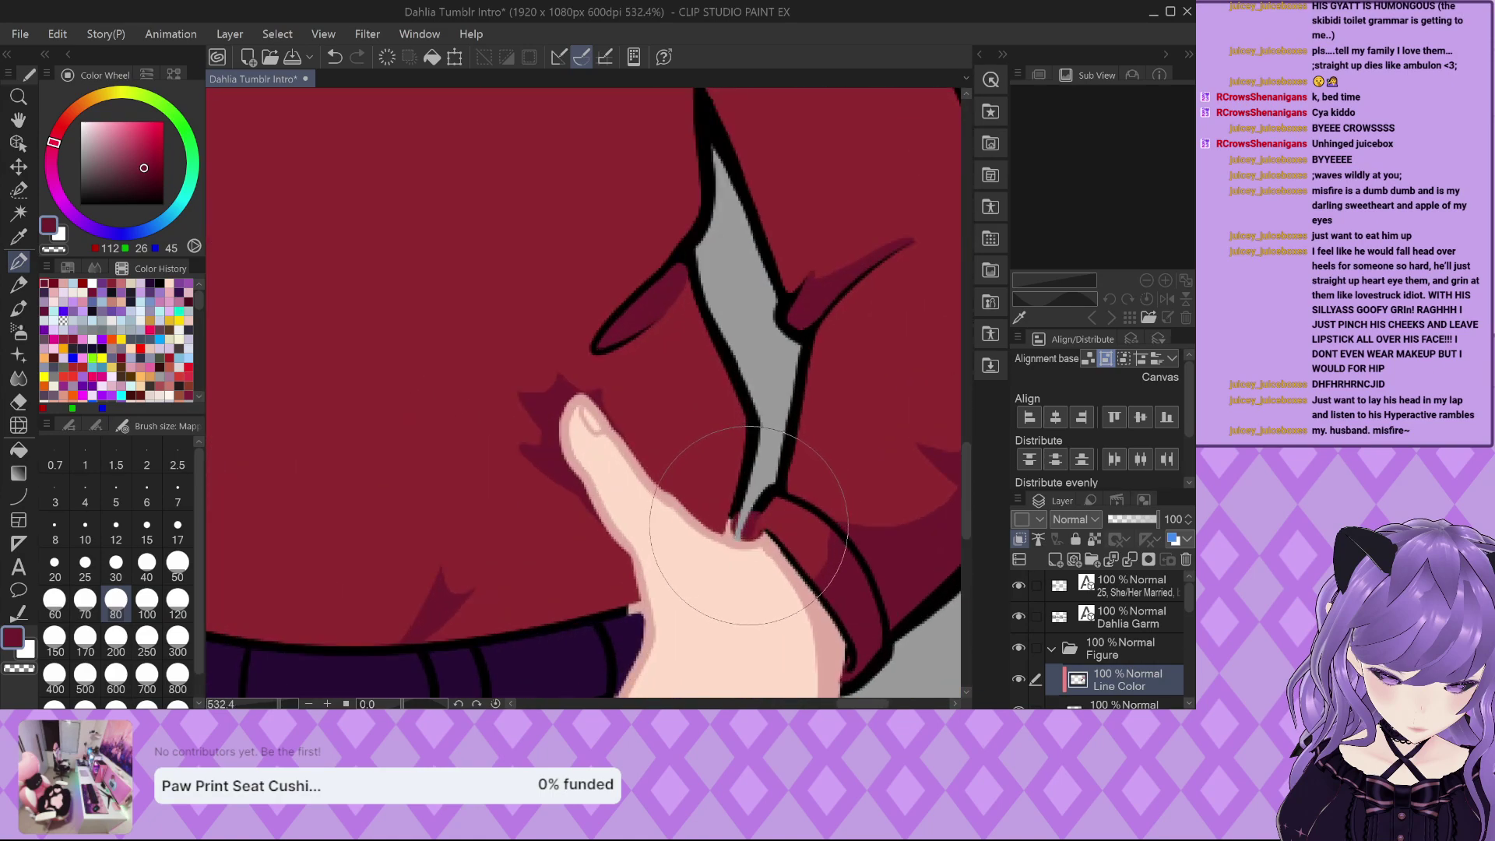
Recolour the black sleeve outlines beside the hand, along the curve, near the elbow and down the sleeve.
mouse_move(749, 525)
mouse_down()
mouse_move(775, 482)
mouse_move(768, 458)
mouse_move(742, 492)
mouse_move(747, 428)
mouse_move(678, 263)
mouse_move(602, 343)
mouse_up()
scroll(600, 379, down, 1)
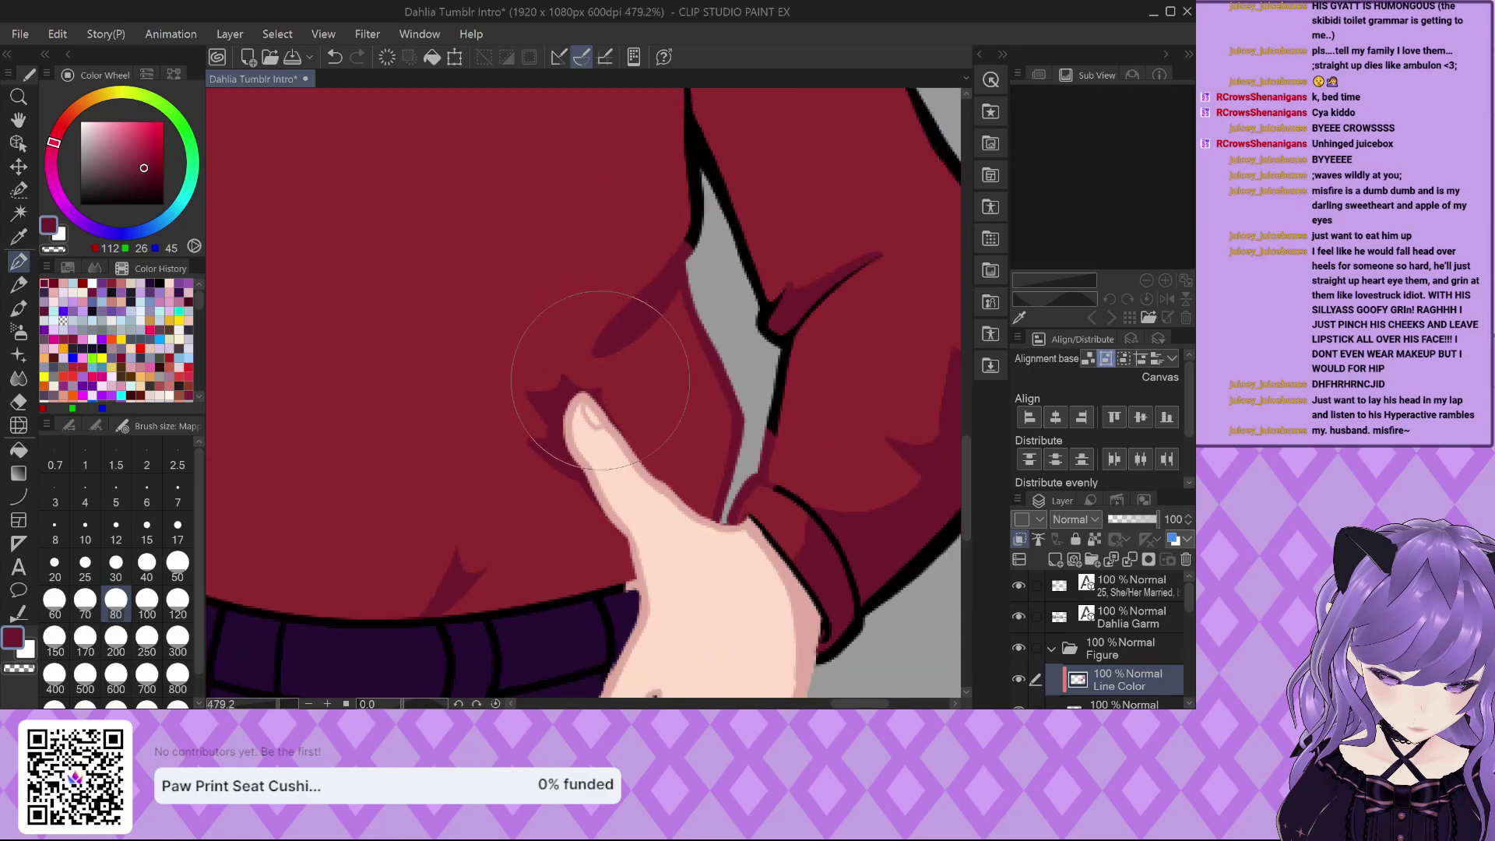
scroll(600, 380, down, 3)
scroll(717, 534, up, 5)
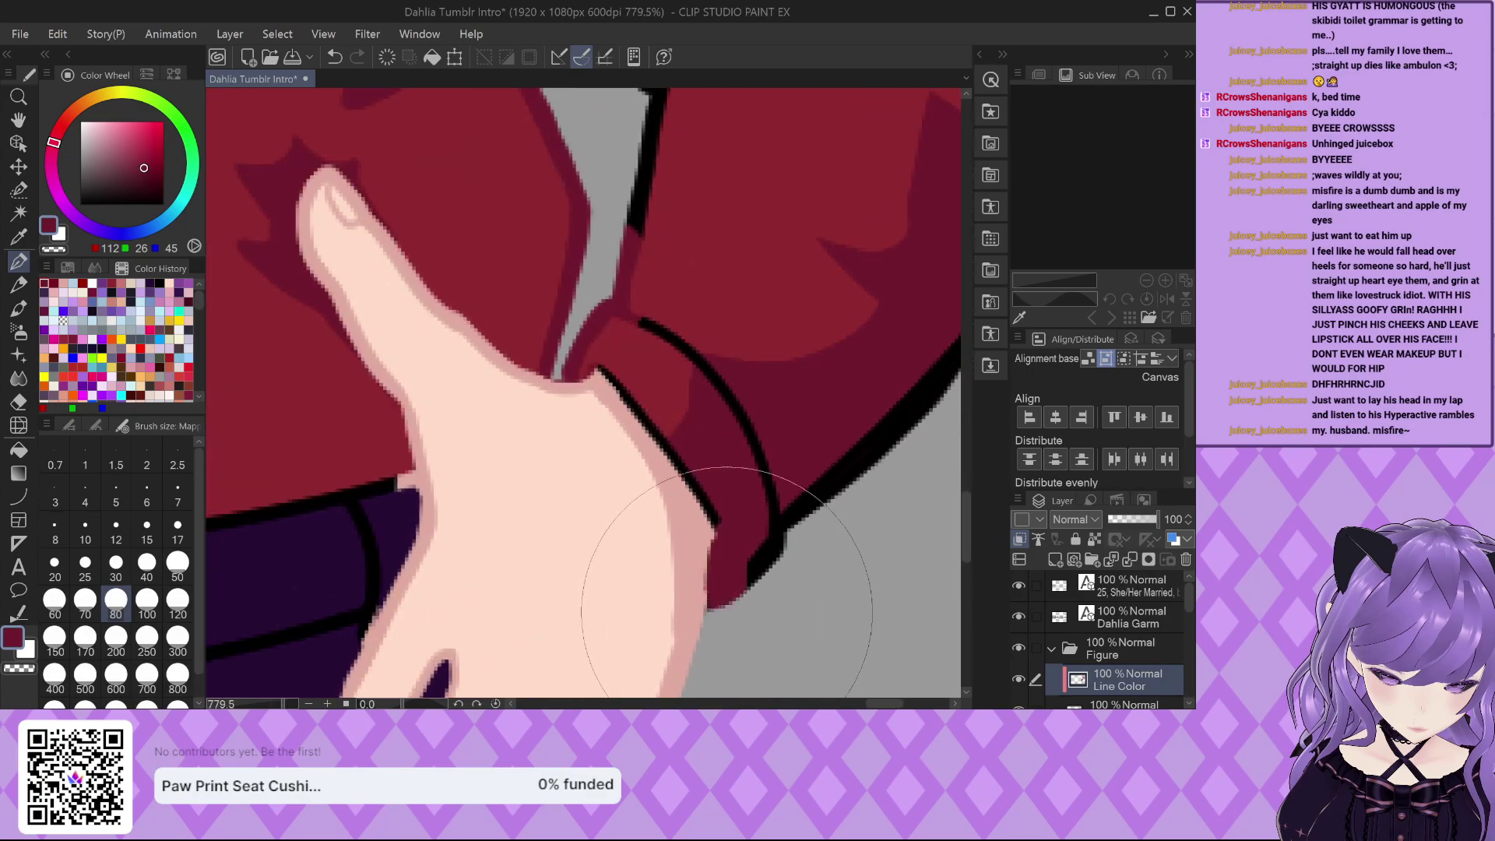
mouse_move(726, 613)
mouse_down()
mouse_move(761, 546)
mouse_move(760, 469)
mouse_move(775, 544)
mouse_move(715, 385)
mouse_move(626, 306)
mouse_move(582, 351)
mouse_move(623, 382)
mouse_move(731, 534)
mouse_move(875, 366)
mouse_move(872, 196)
mouse_up()
scroll(677, 510, down, 5)
scroll(656, 453, down, 2)
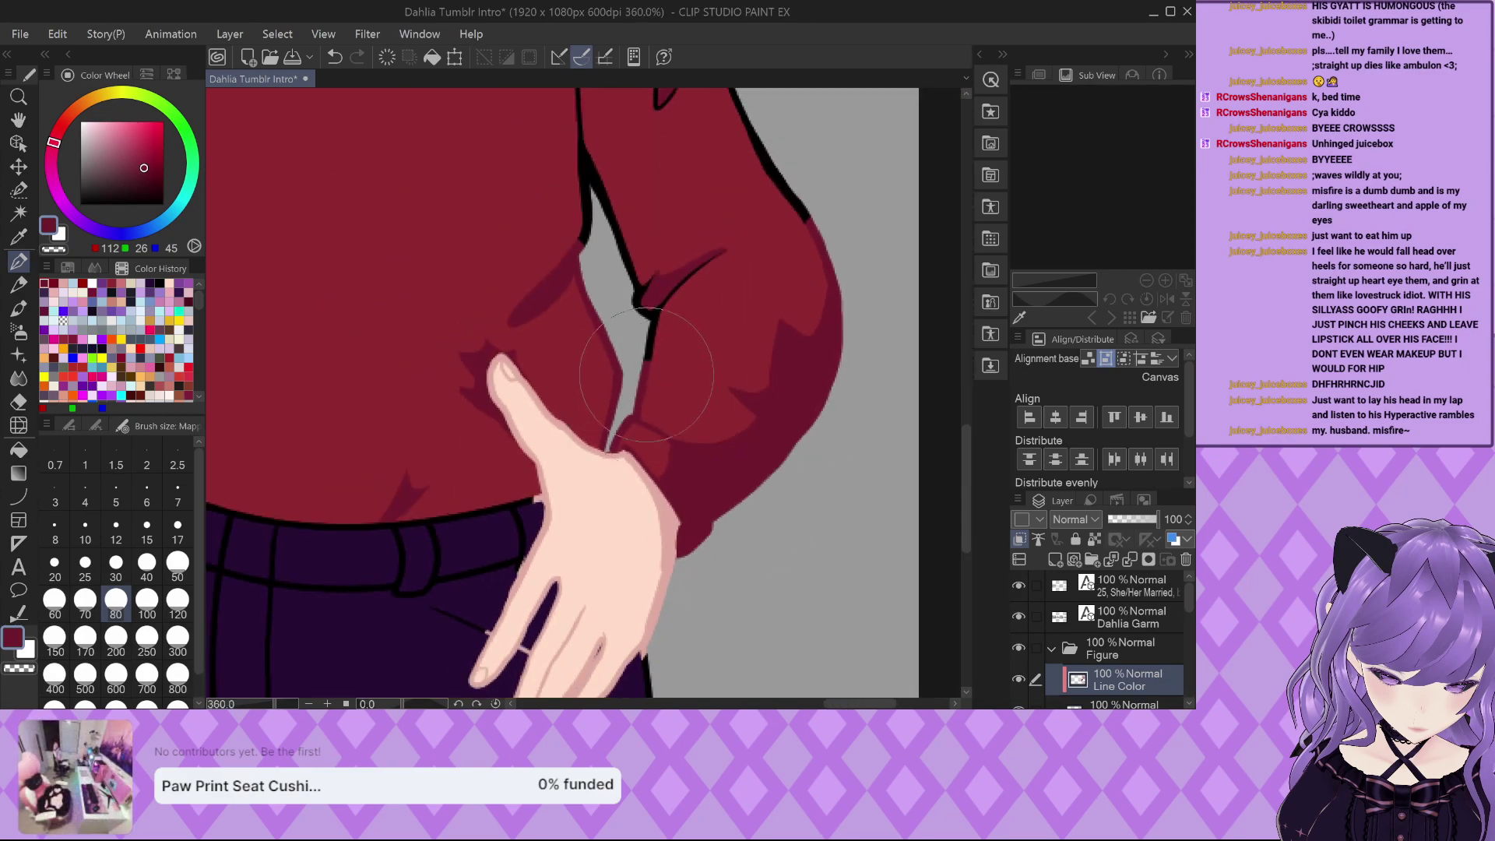
mouse_move(647, 375)
mouse_down()
mouse_move(700, 272)
mouse_move(656, 246)
mouse_up()
mouse_move(578, 144)
mouse_down()
mouse_move(572, 262)
mouse_move(590, 182)
mouse_move(624, 276)
mouse_up()
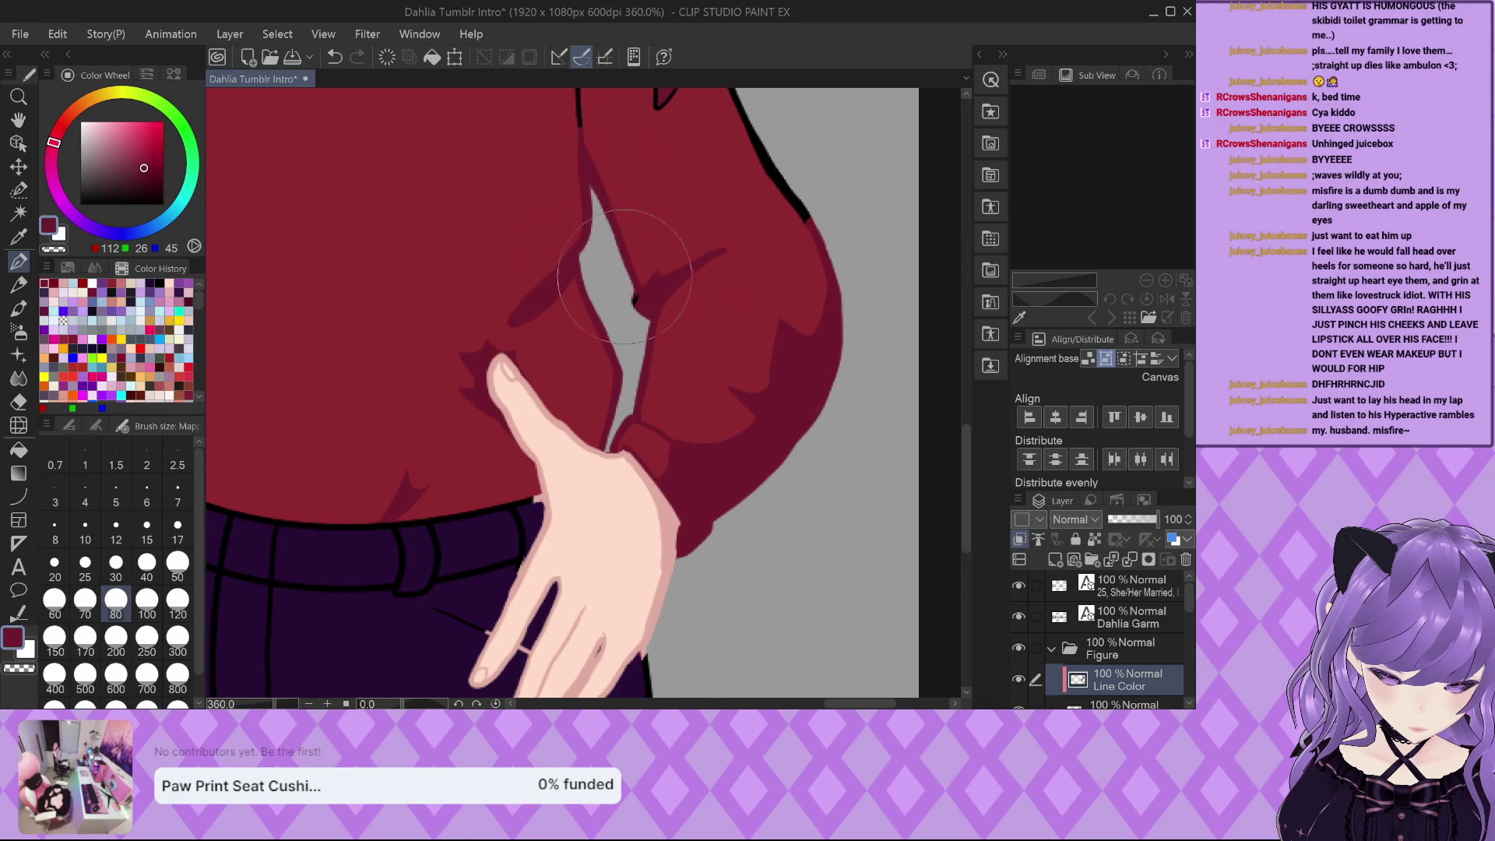
Cover the dark line inside the sweater, the outer sleeve outline and the outline under the hair.
scroll(646, 302, down, 6)
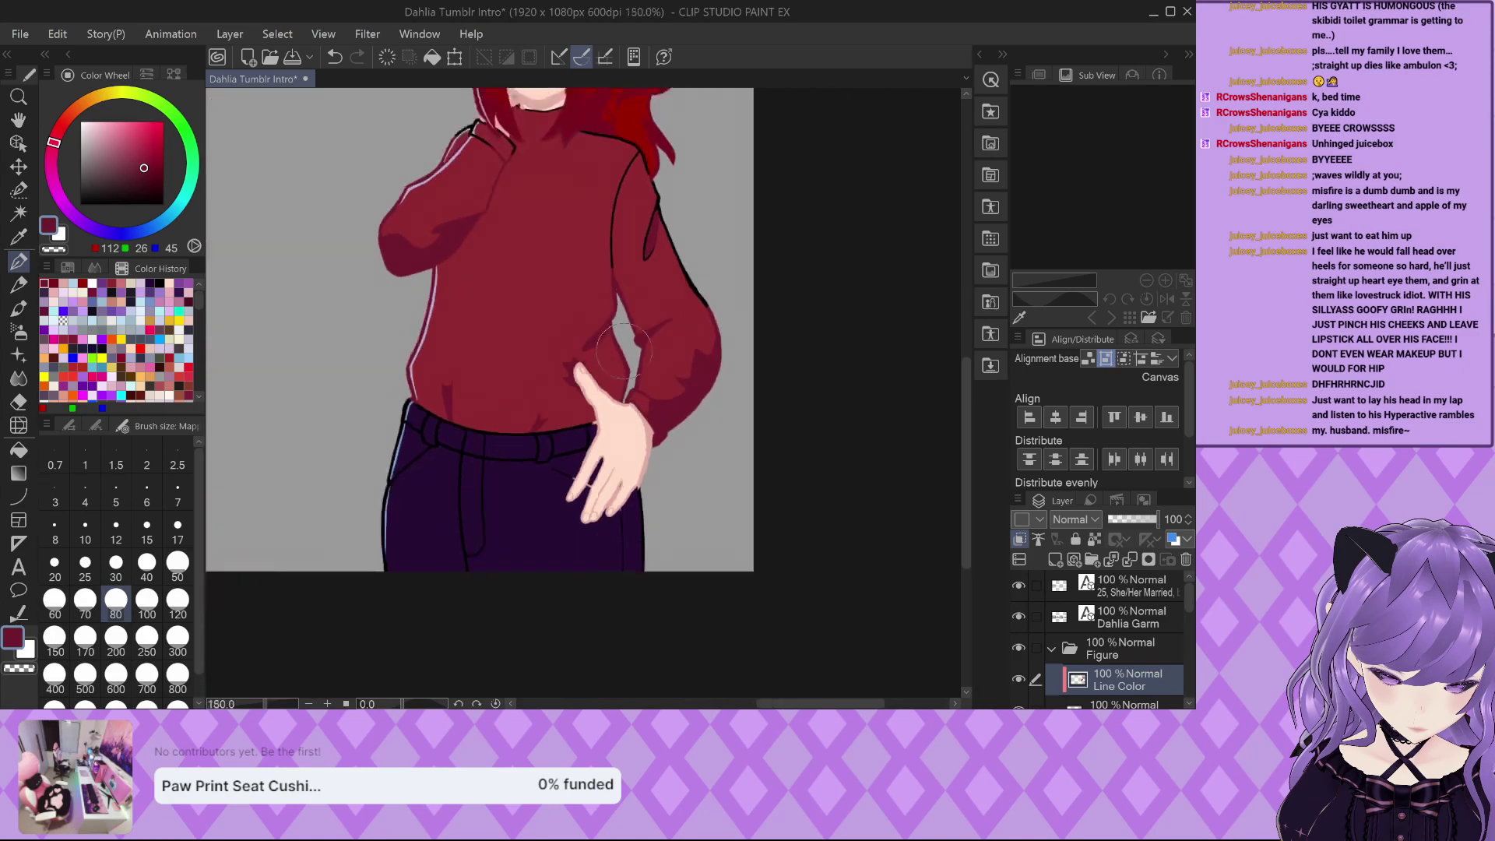
scroll(570, 331, up, 5)
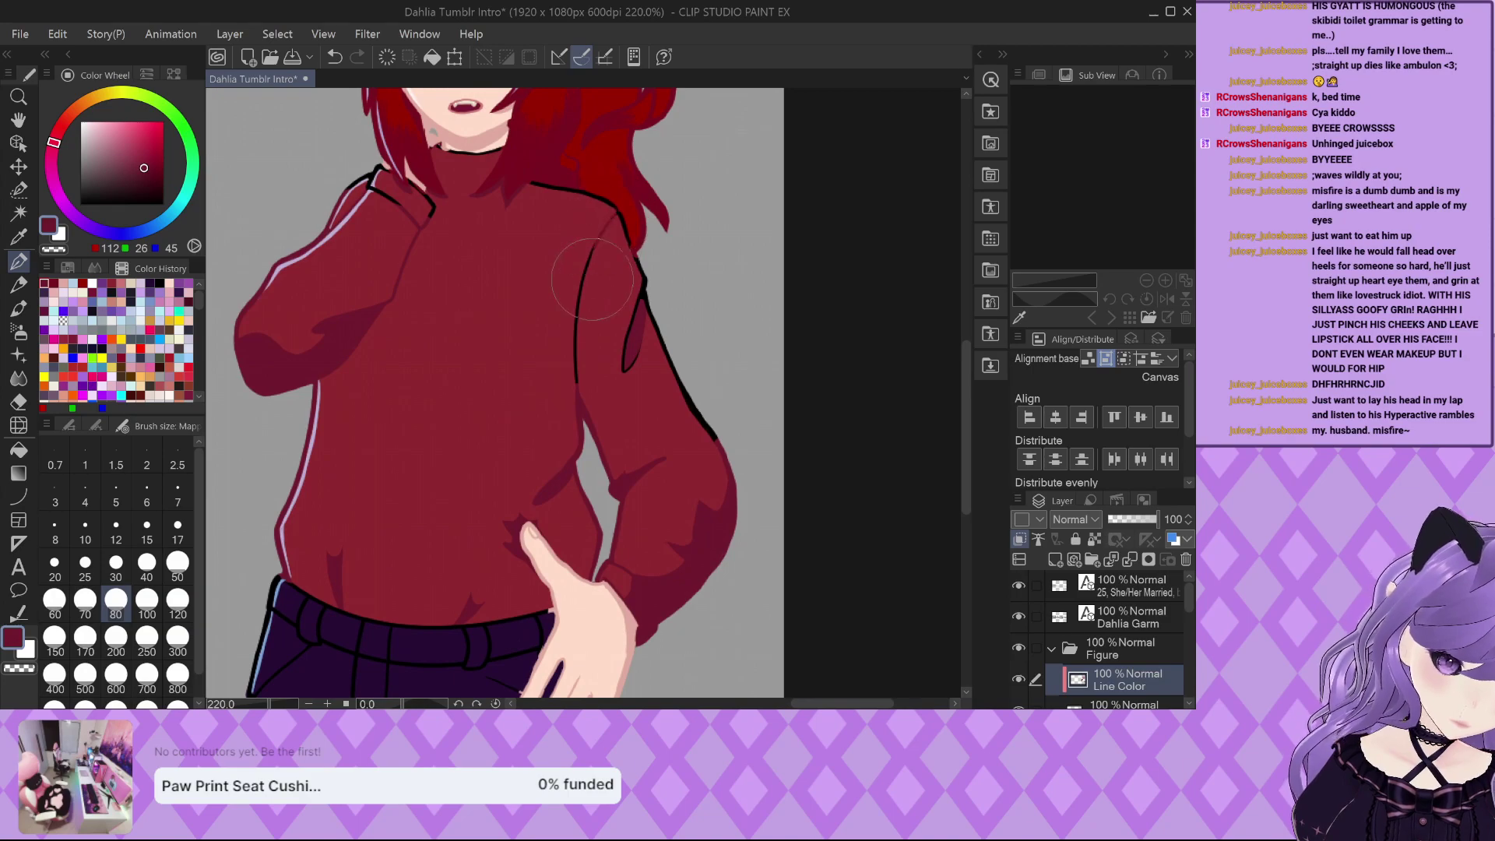
scroll(603, 229, up, 2)
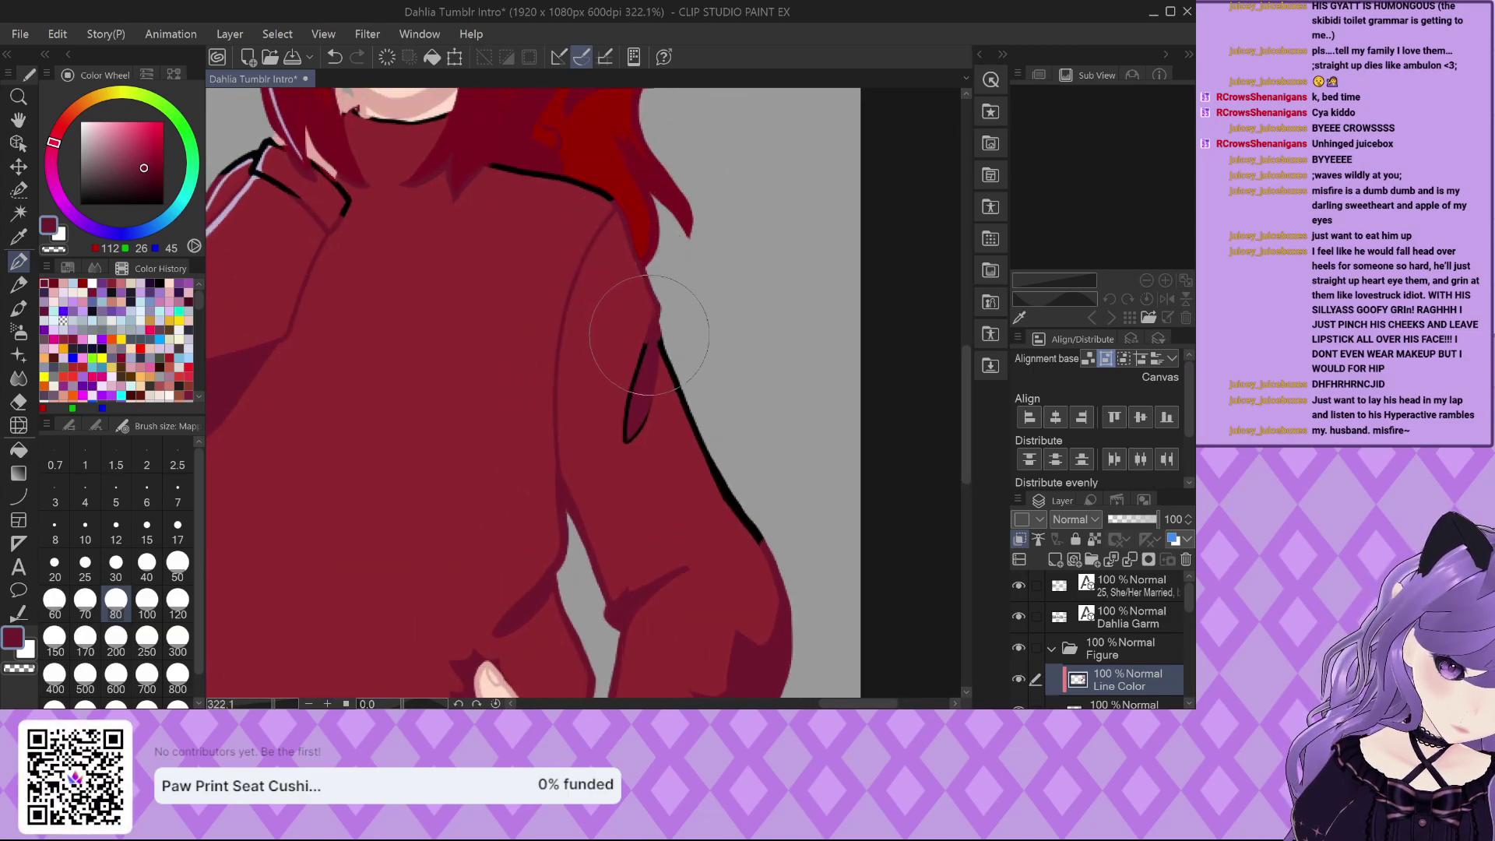
drag(648, 335, 637, 436)
drag(663, 350, 769, 534)
scroll(634, 491, down, 1)
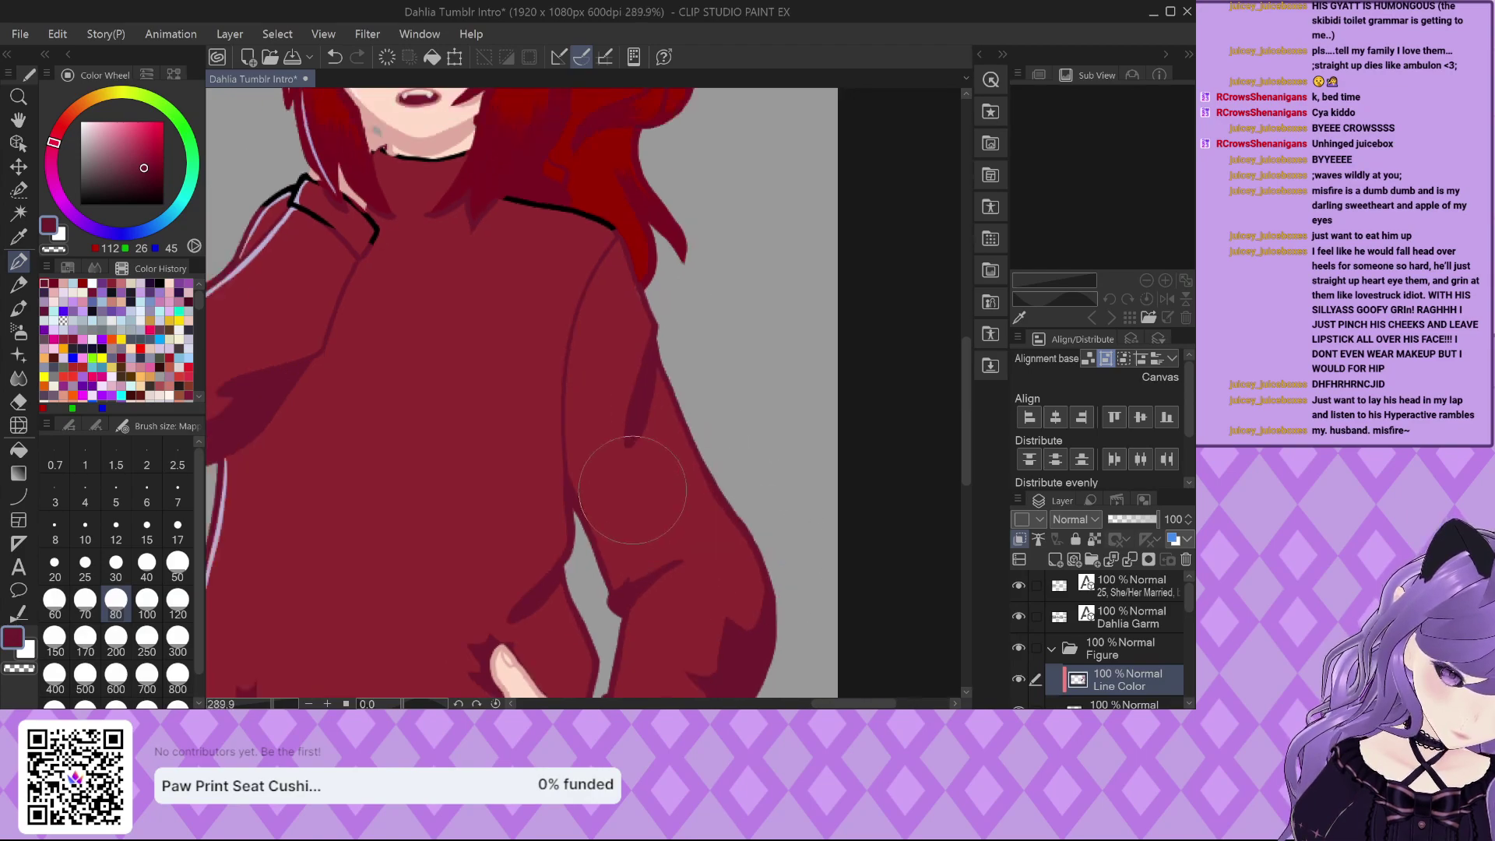
scroll(604, 331, up, 3)
scroll(432, 218, up, 4)
scroll(426, 344, down, 5)
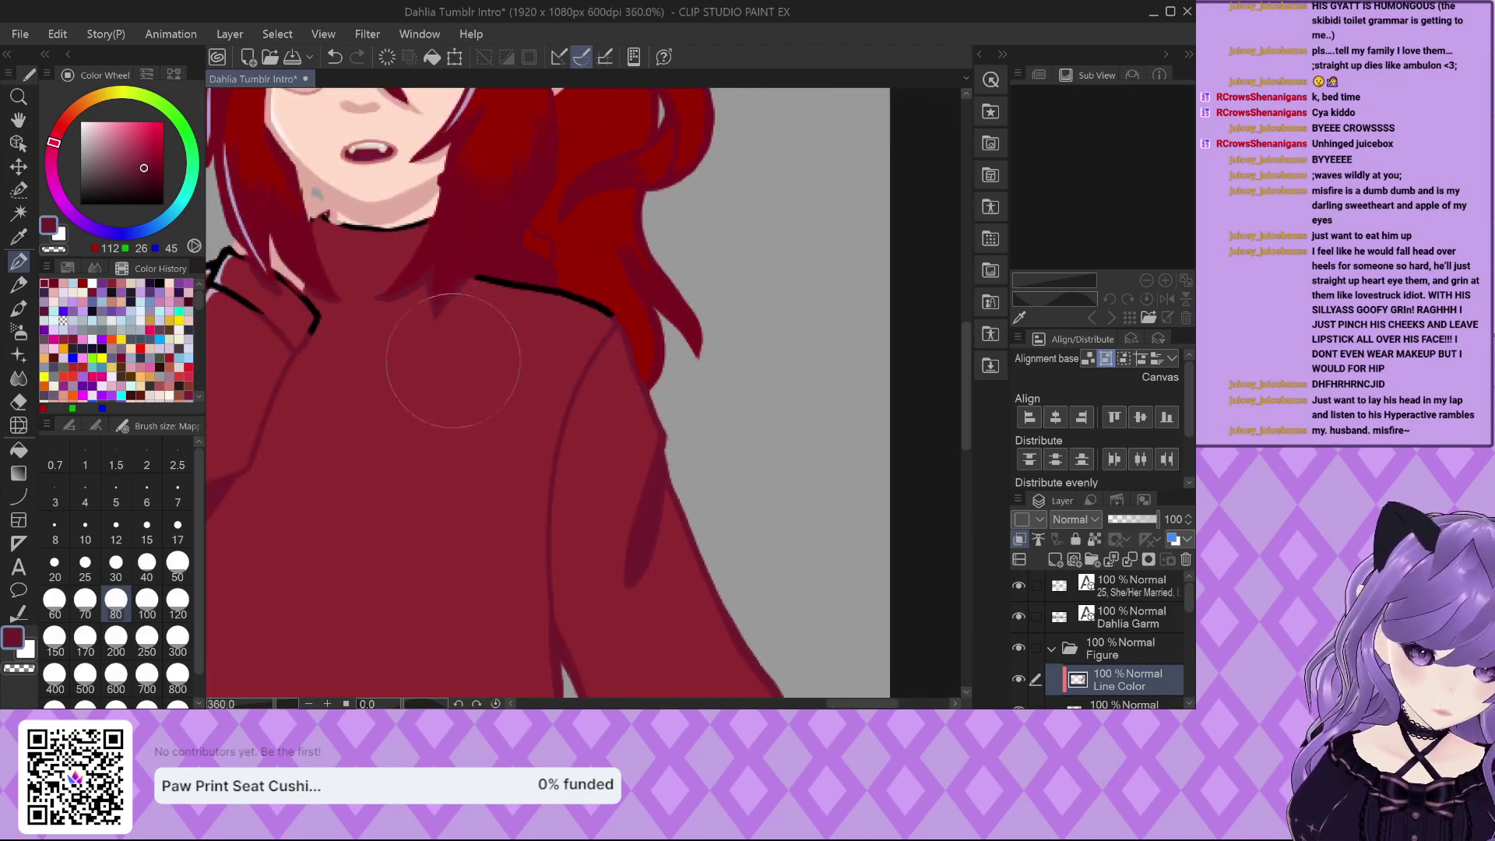
scroll(387, 211, up, 5)
scroll(687, 370, up, 1)
scroll(704, 401, down, 4)
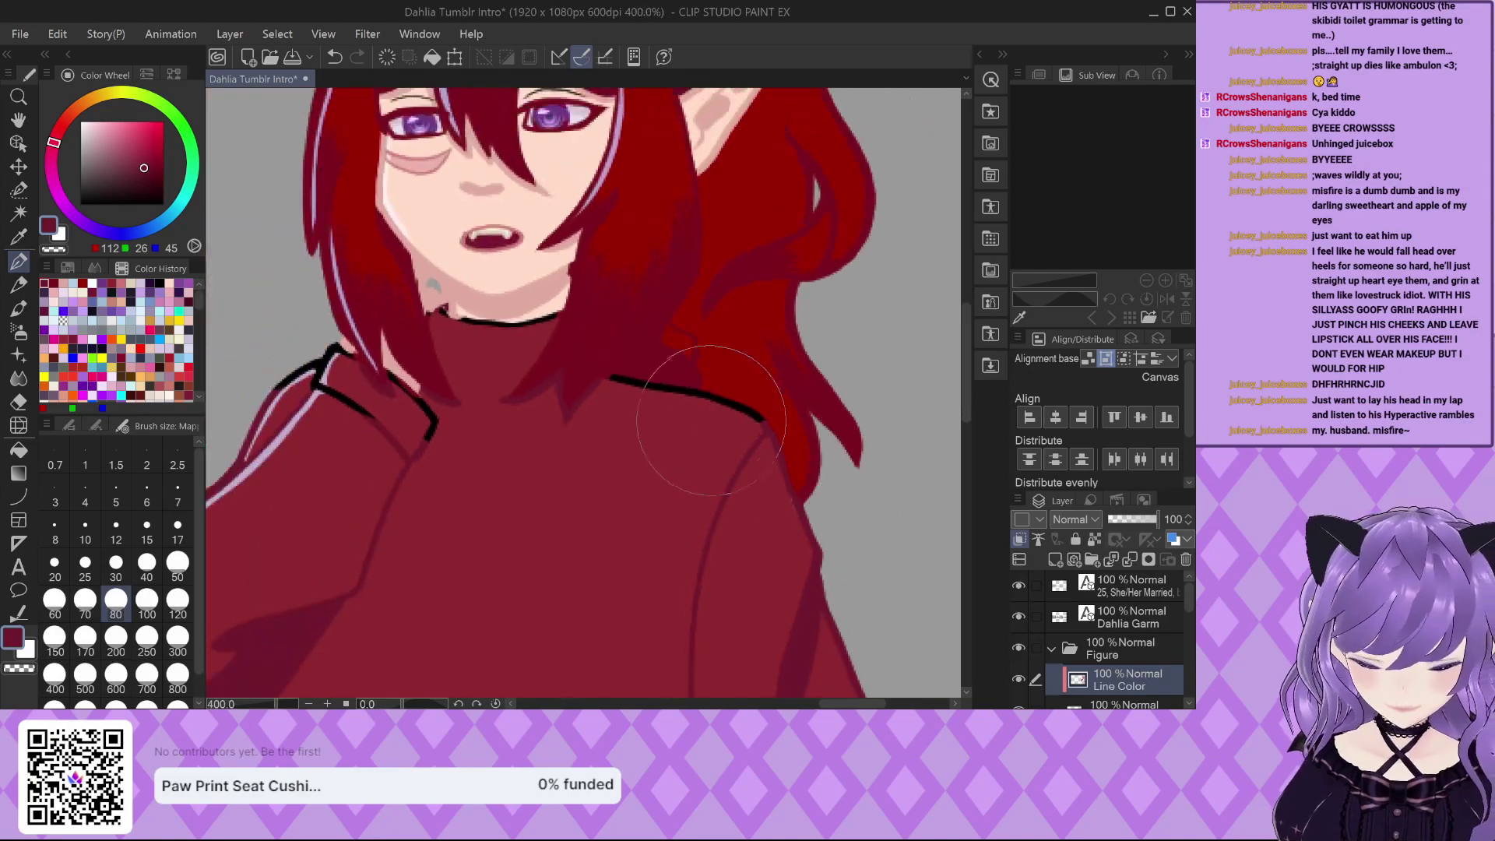
scroll(701, 409, up, 4)
mouse_move(599, 407)
mouse_down()
mouse_move(642, 360)
mouse_move(802, 432)
mouse_up()
scroll(802, 432, down, 3)
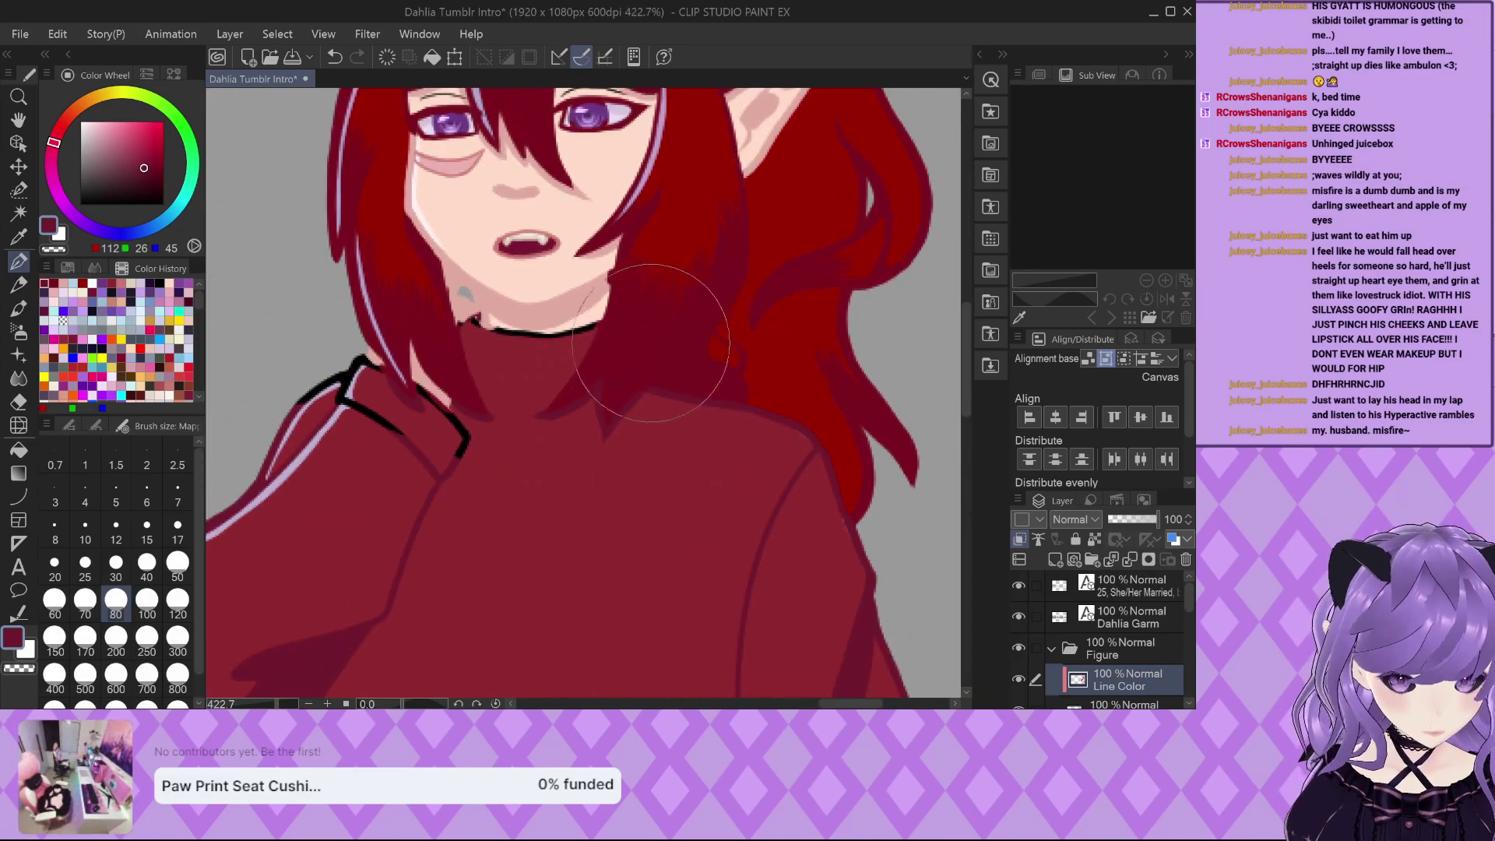
scroll(651, 317, up, 2)
Switch to the deeper red, hide the Shading layer and touch up the chin edge with brush size 5.
click(48, 283)
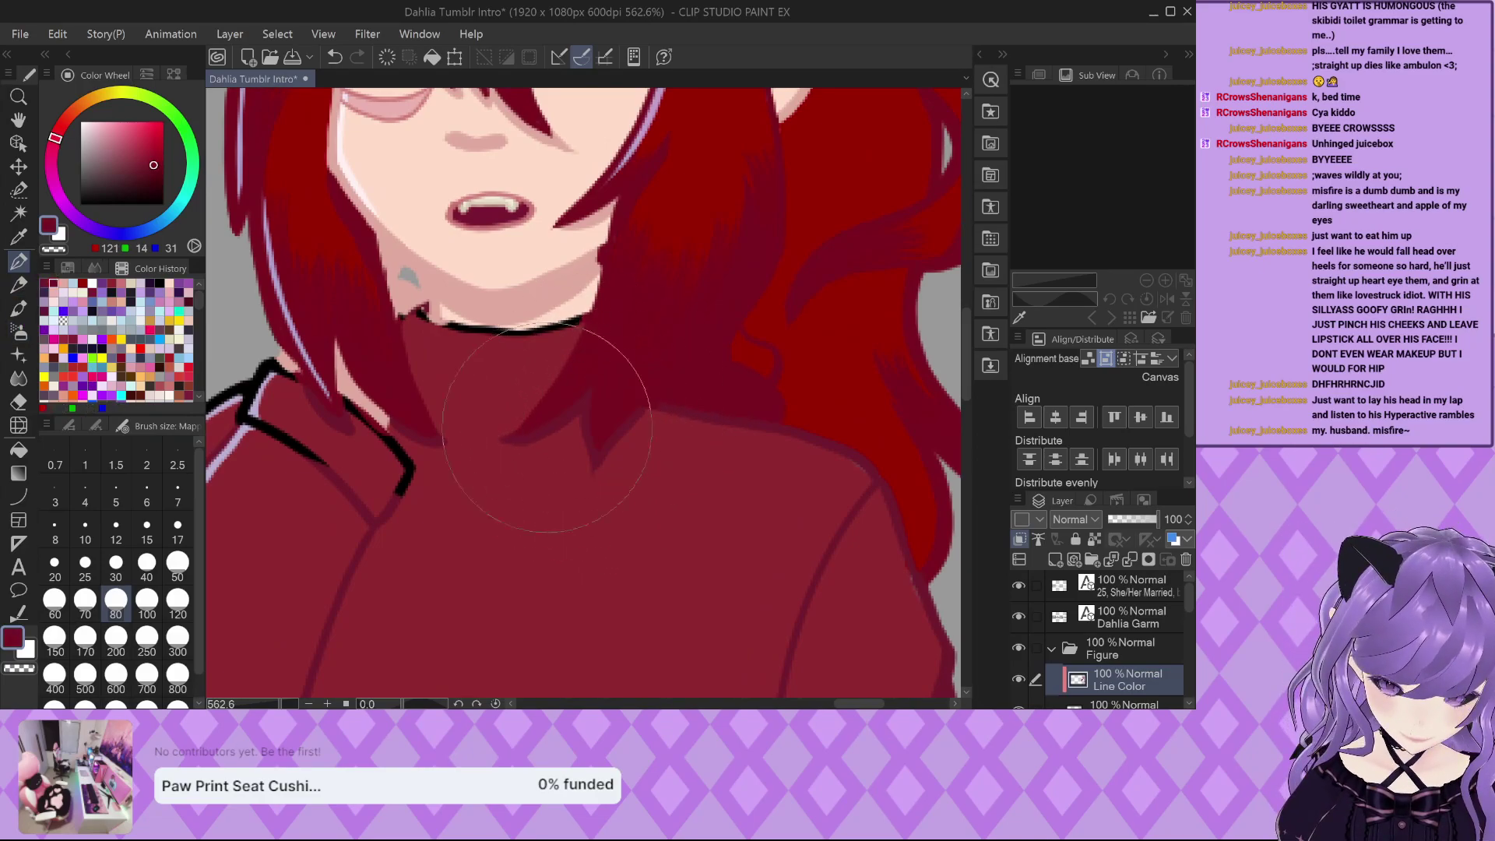
scroll(573, 359, down, 1)
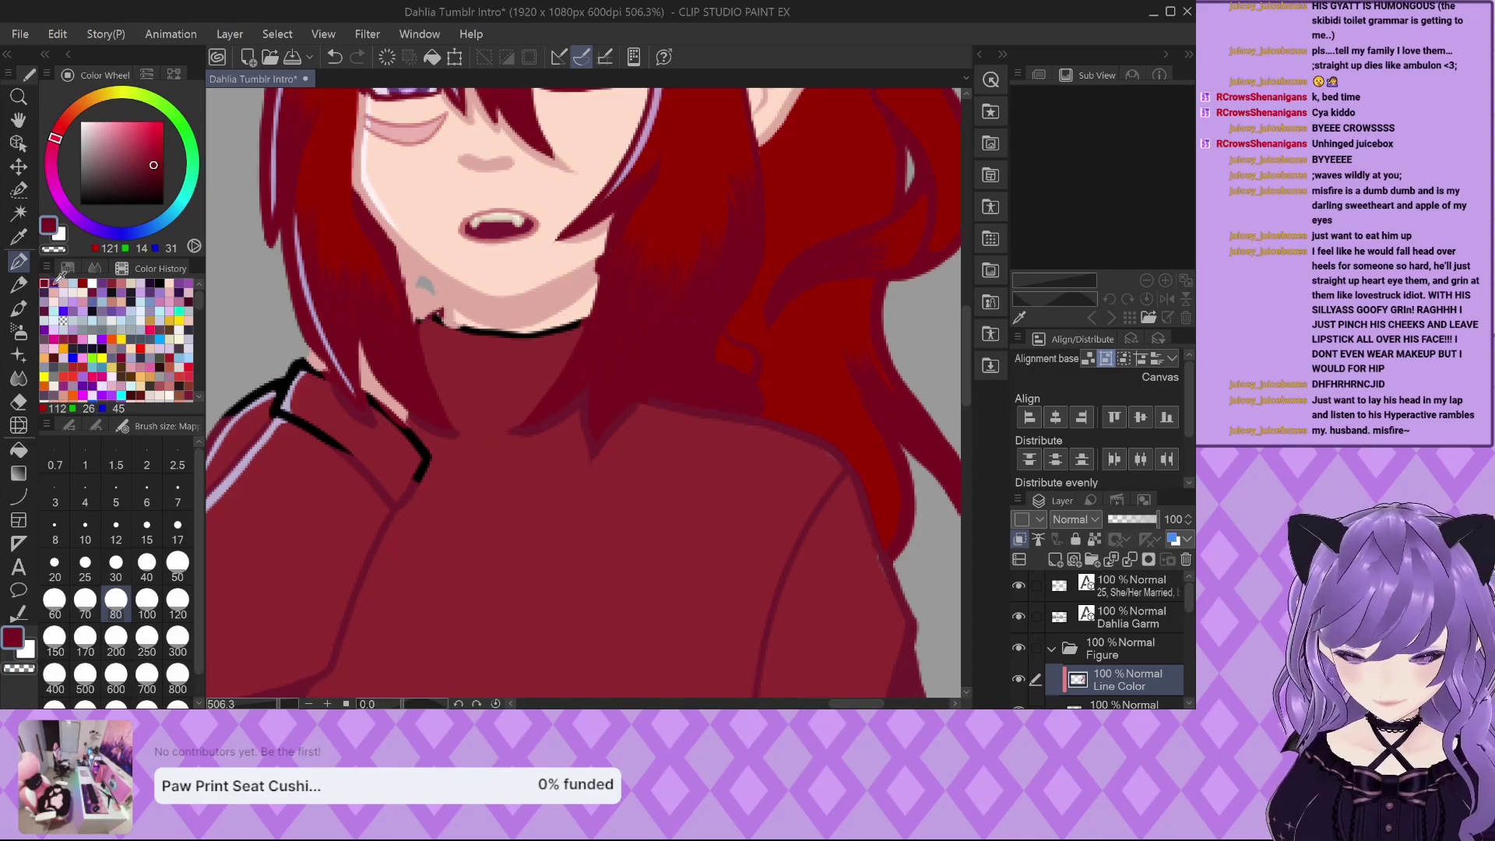
scroll(365, 290, up, 4)
scroll(1019, 643, down, 3)
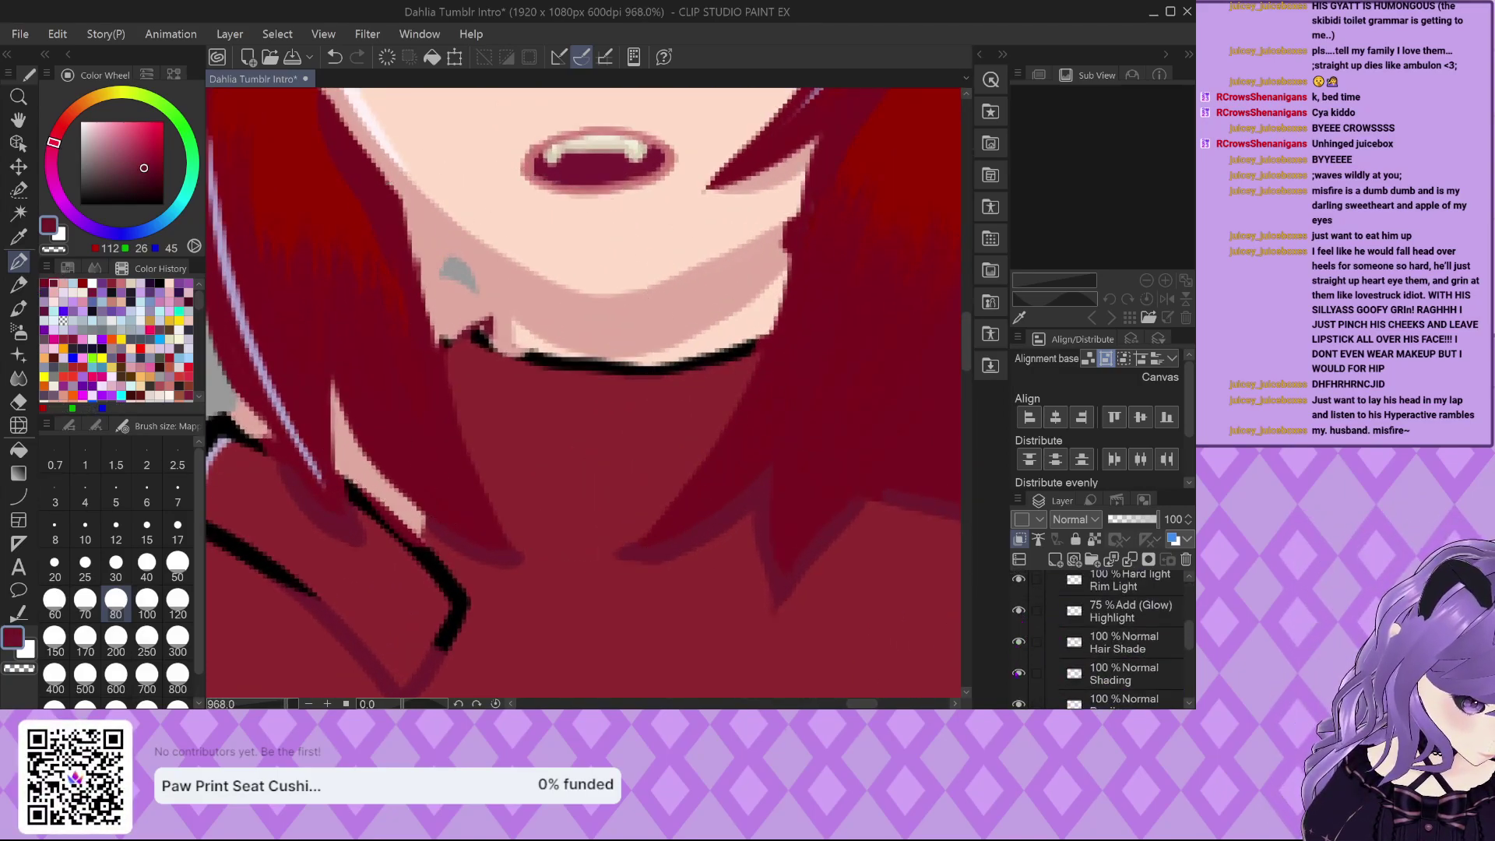
click(1018, 673)
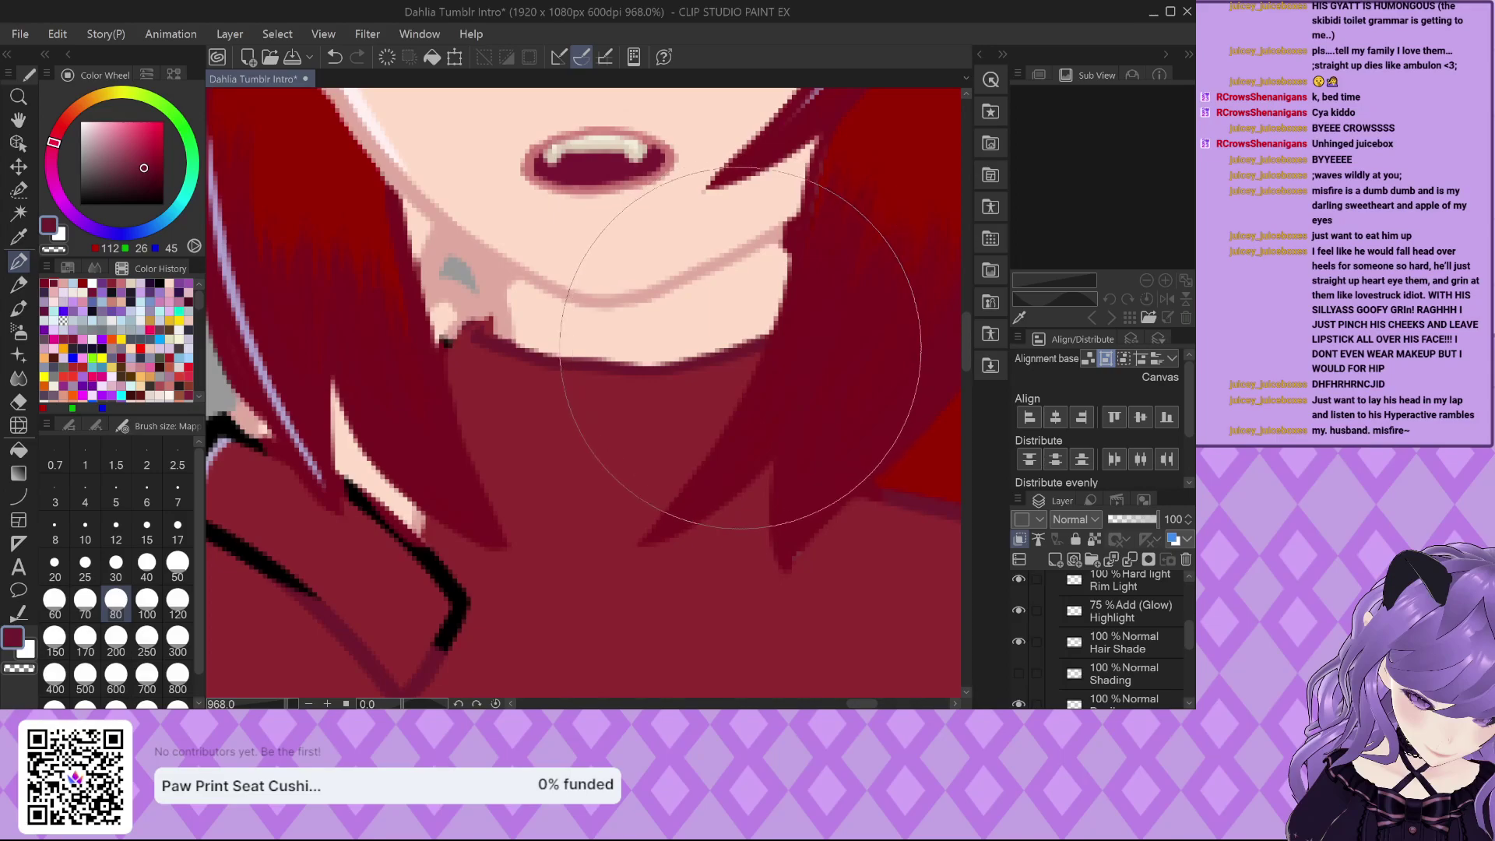
click(115, 492)
scroll(480, 314, up, 2)
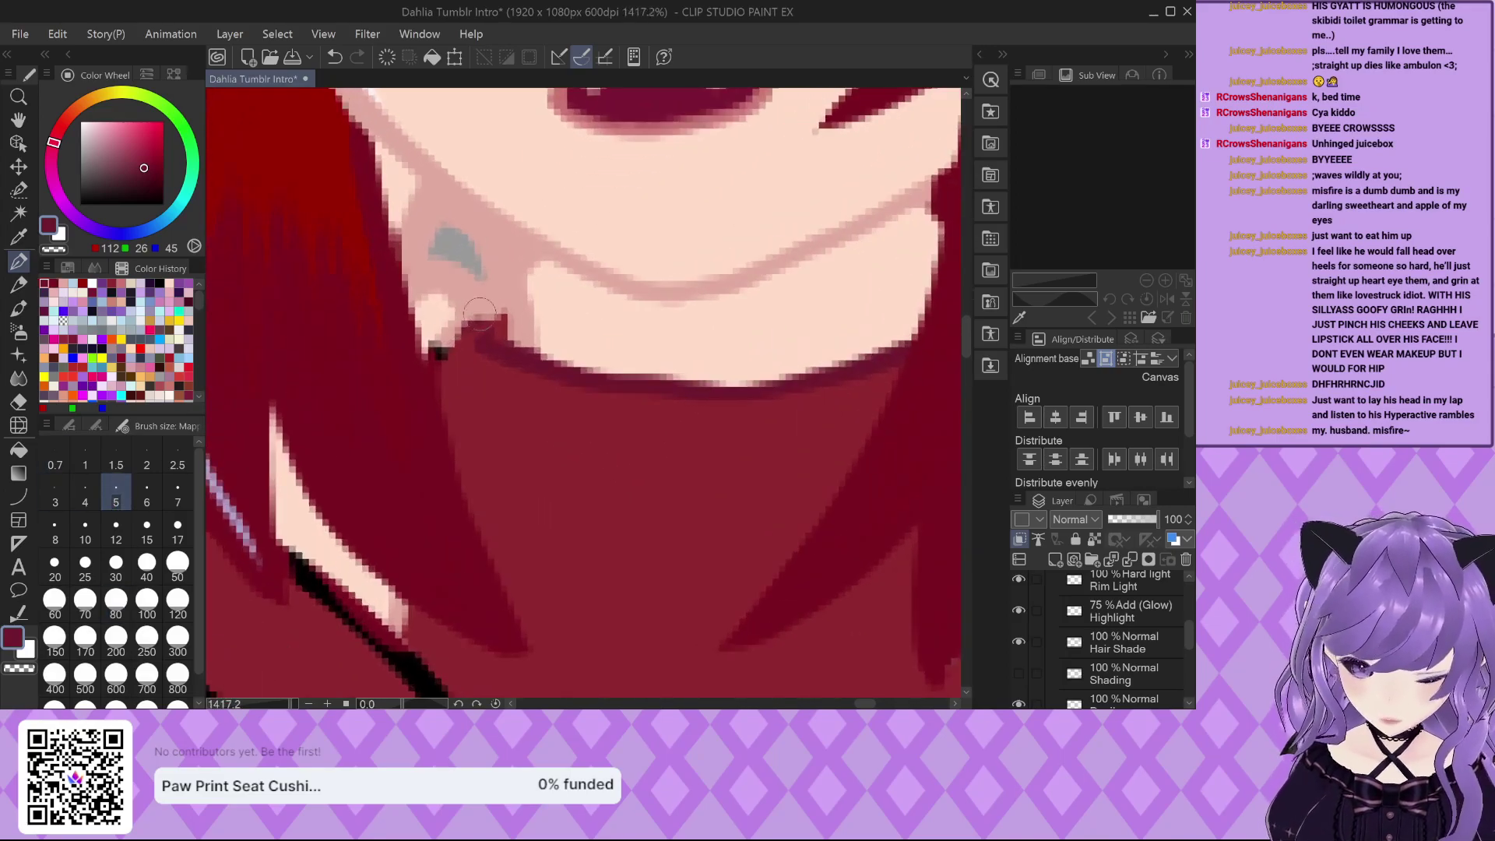
drag(489, 297, 498, 317)
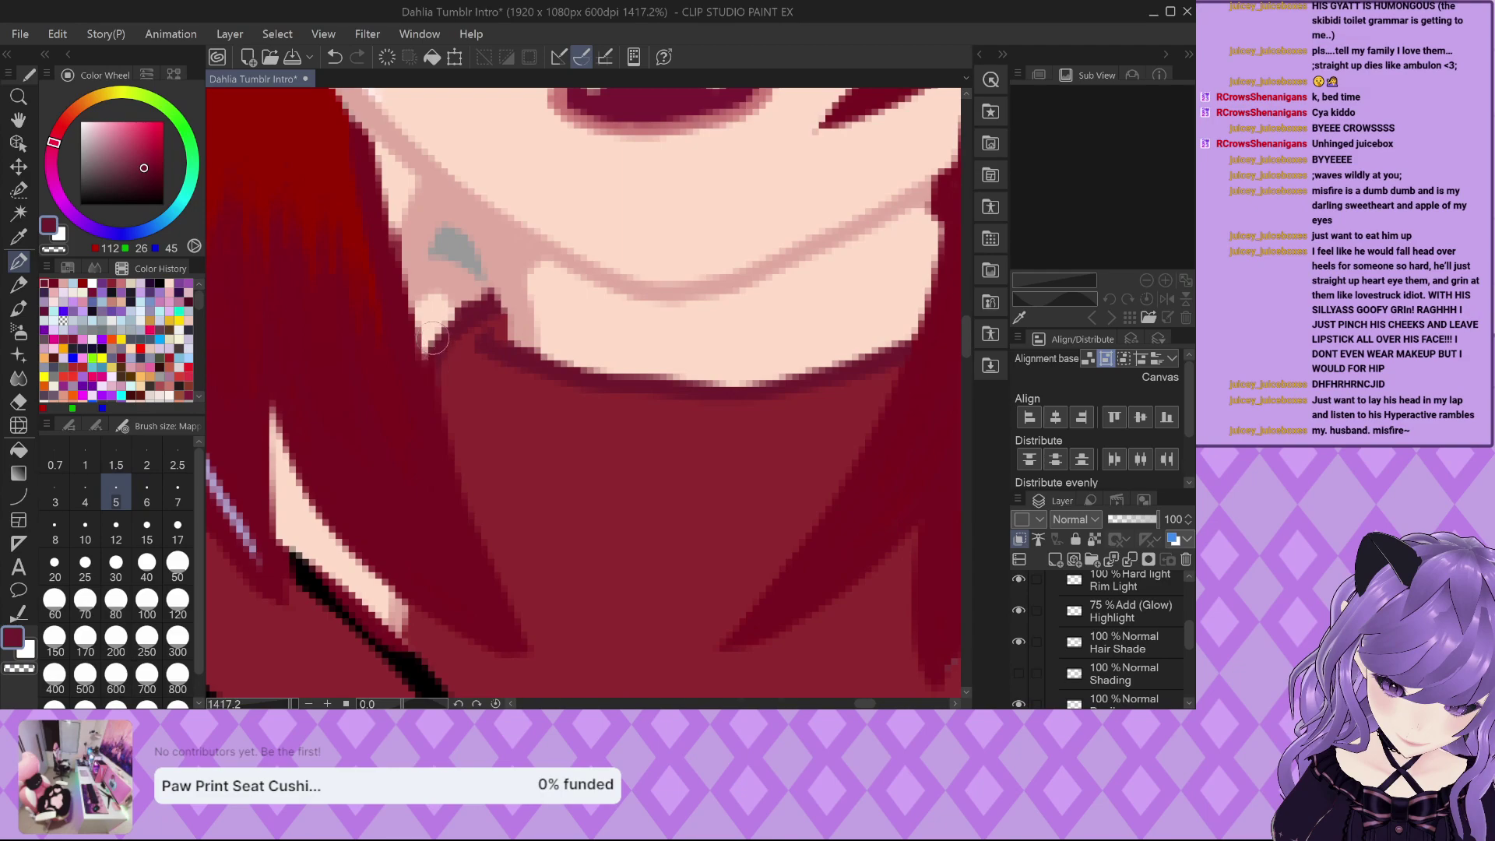
scroll(485, 278, down, 6)
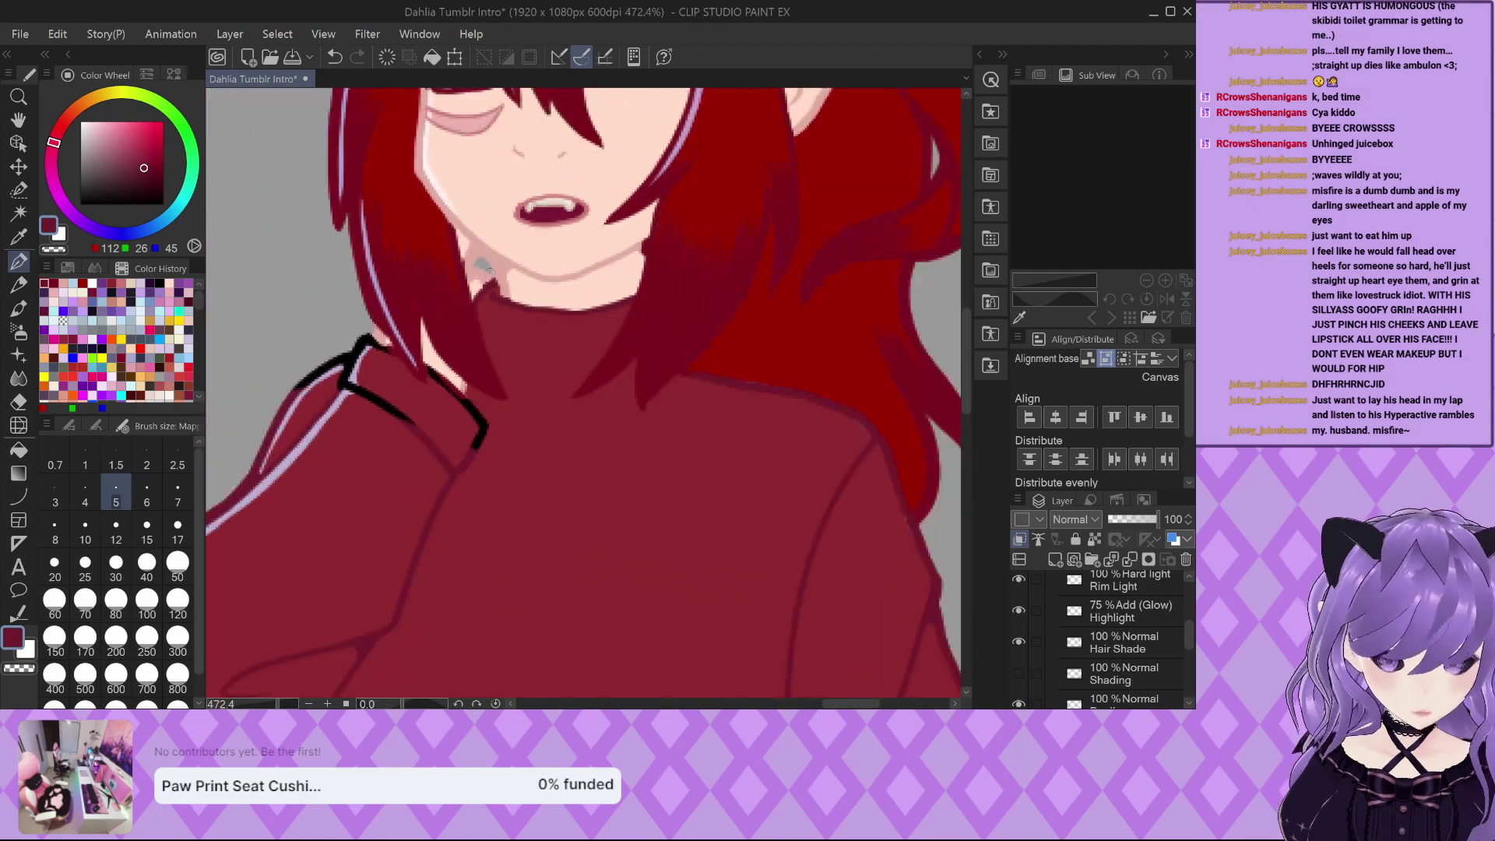
With brush size 12, paint over the black lines at the shoulder and its corner.
click(115, 532)
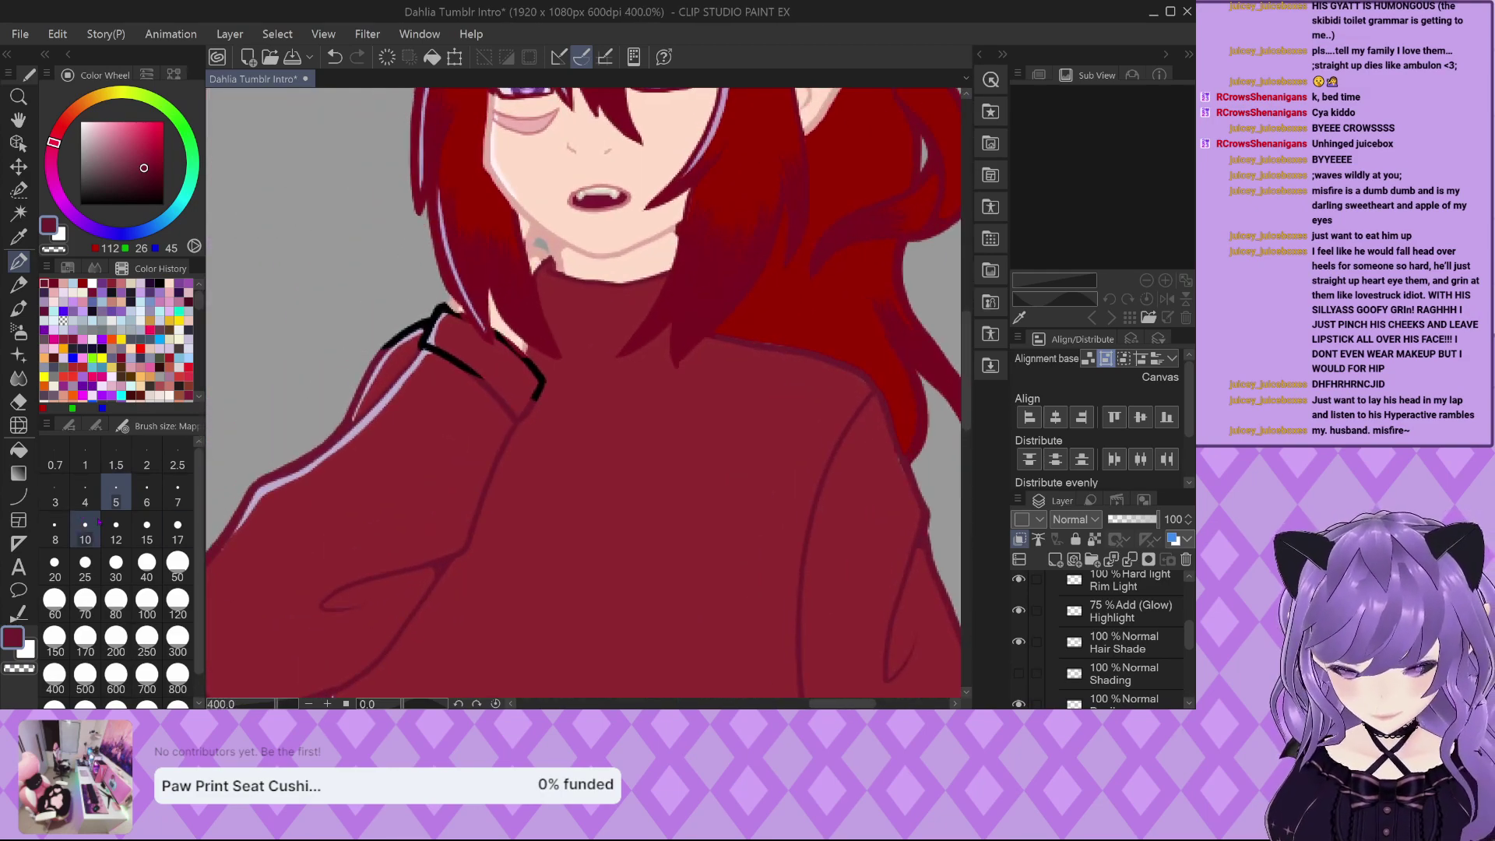
scroll(428, 398, up, 2)
scroll(445, 287, up, 1)
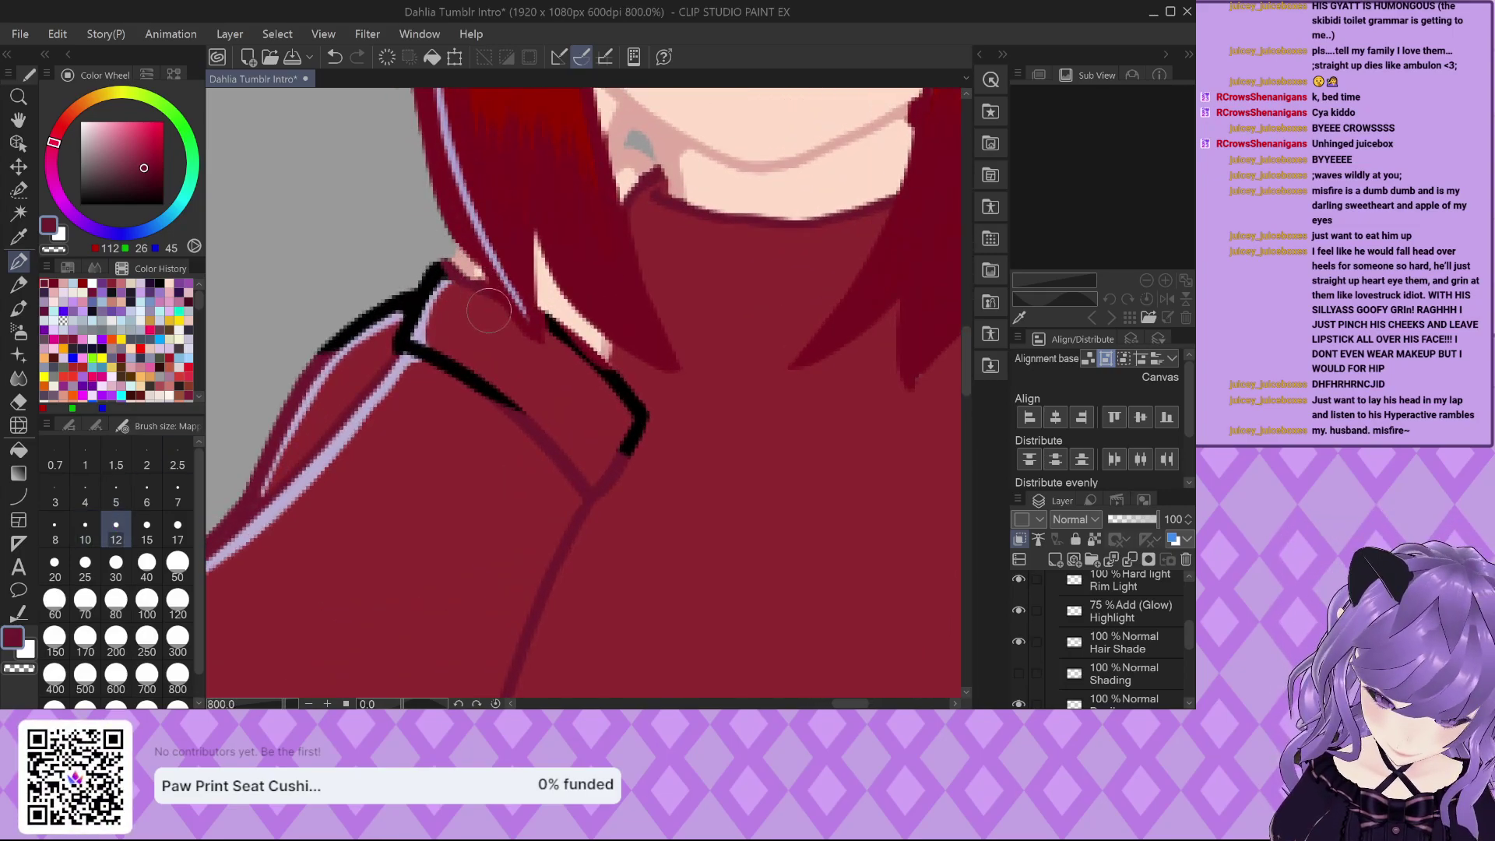
scroll(551, 310, up, 1)
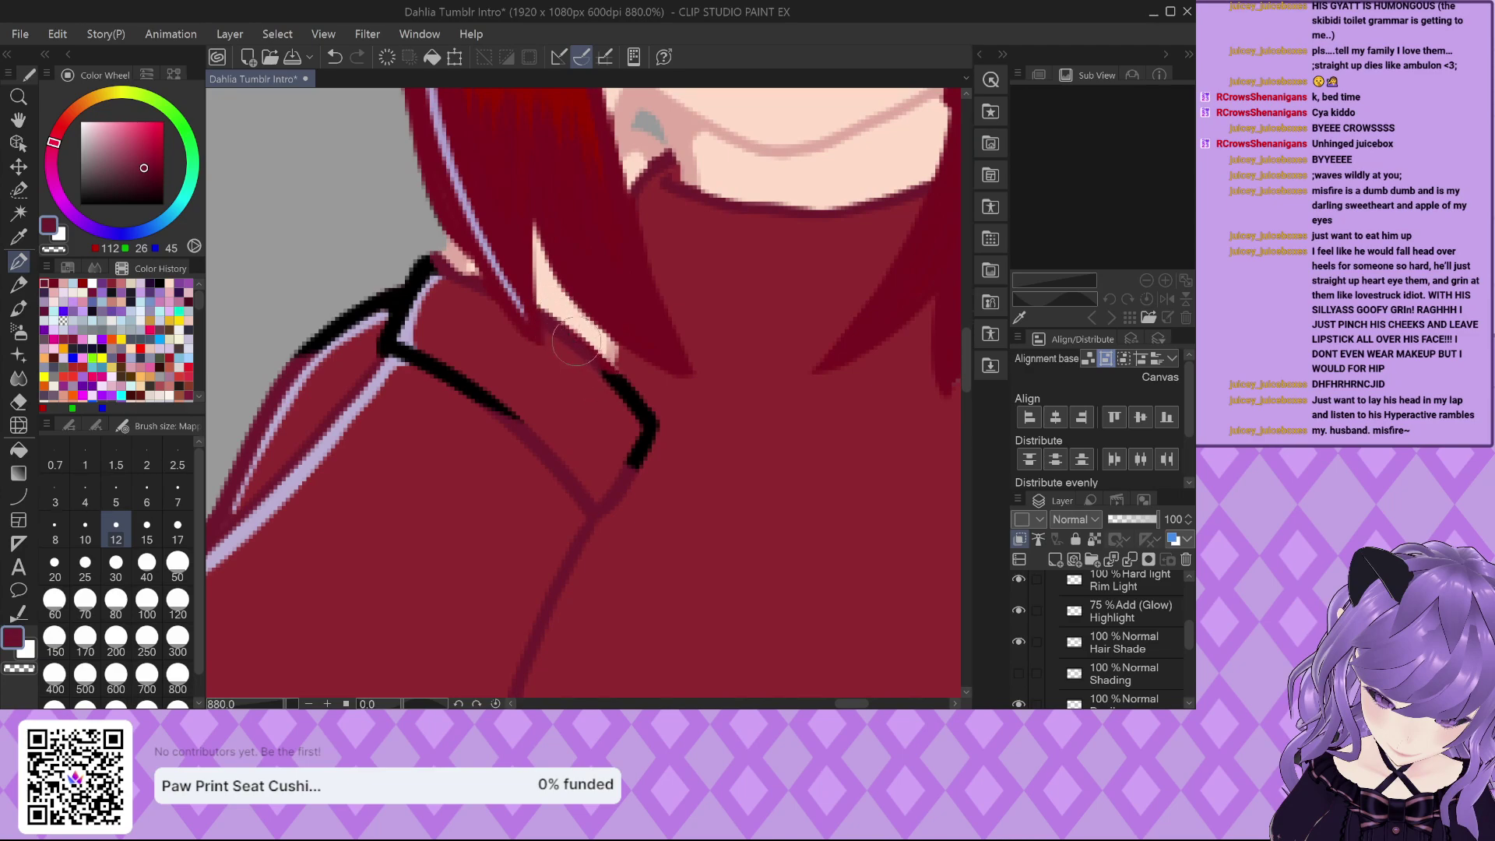
drag(622, 388, 646, 447)
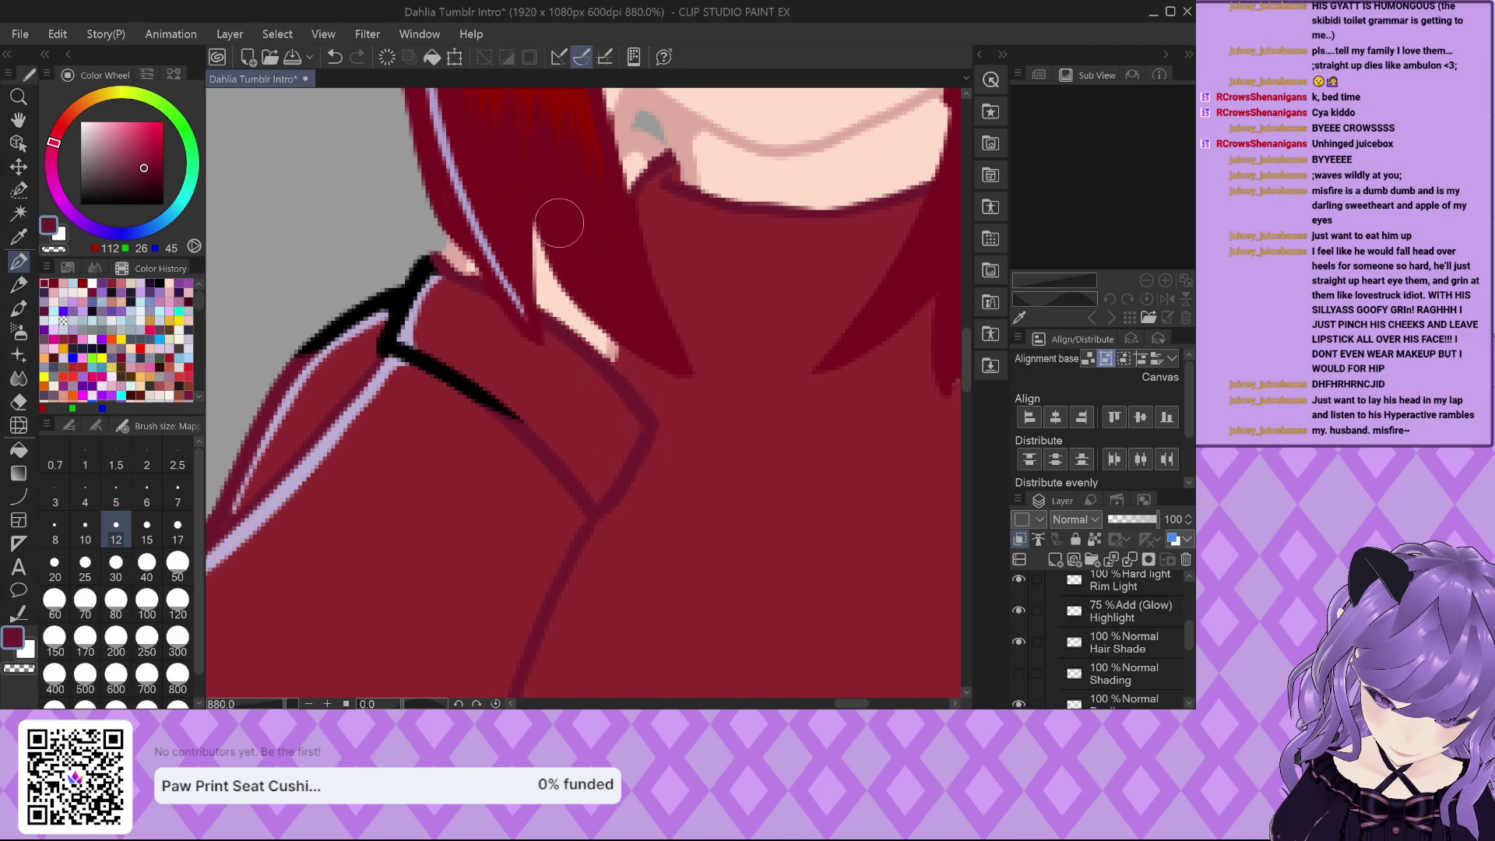
mouse_move(431, 282)
mouse_down()
mouse_move(391, 364)
mouse_move(401, 325)
mouse_move(453, 381)
mouse_up()
drag(390, 301, 392, 289)
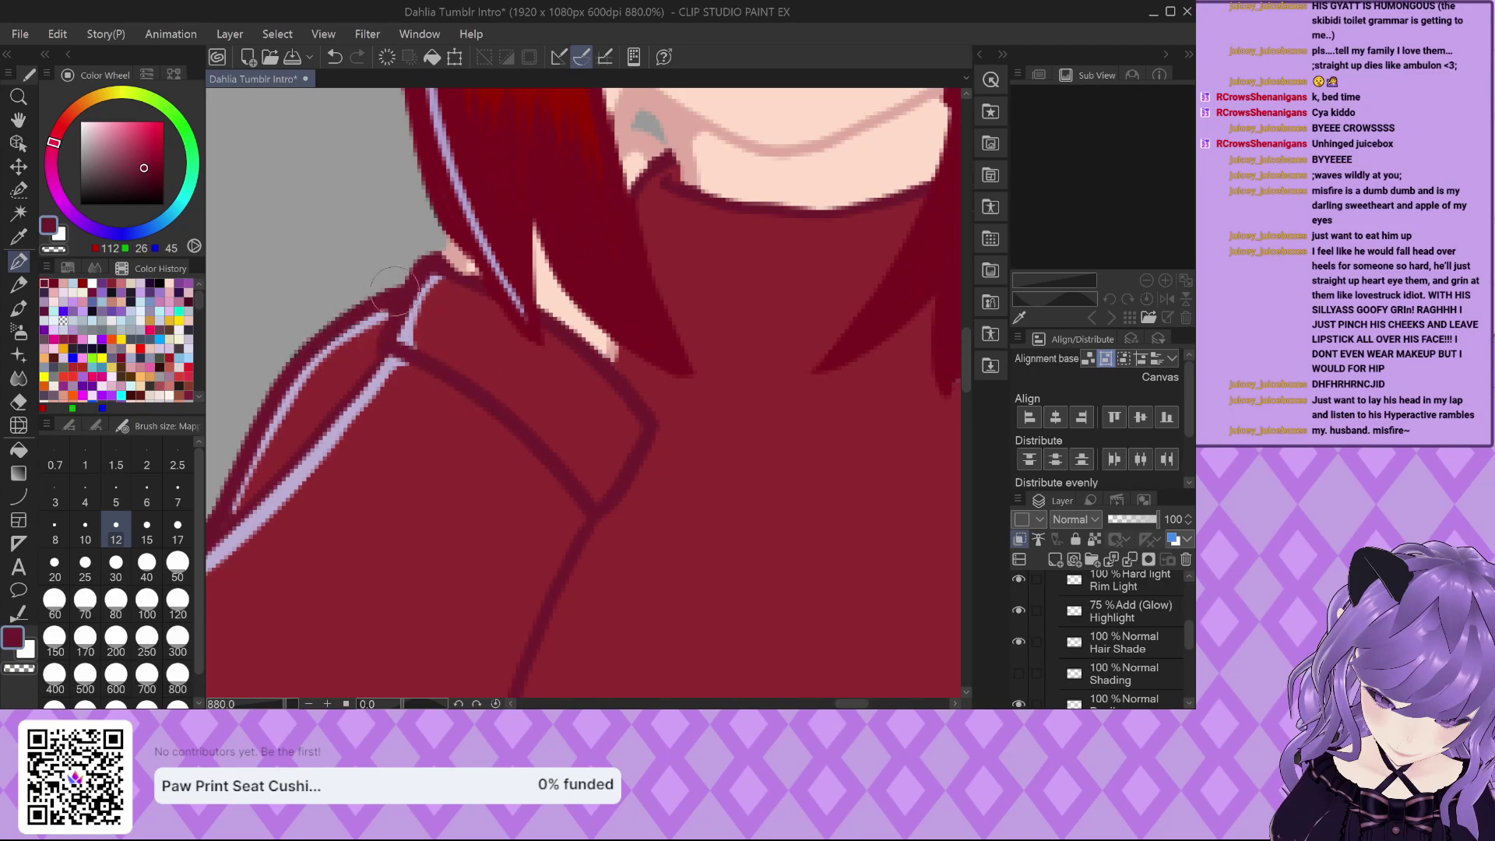
scroll(356, 306, down, 8)
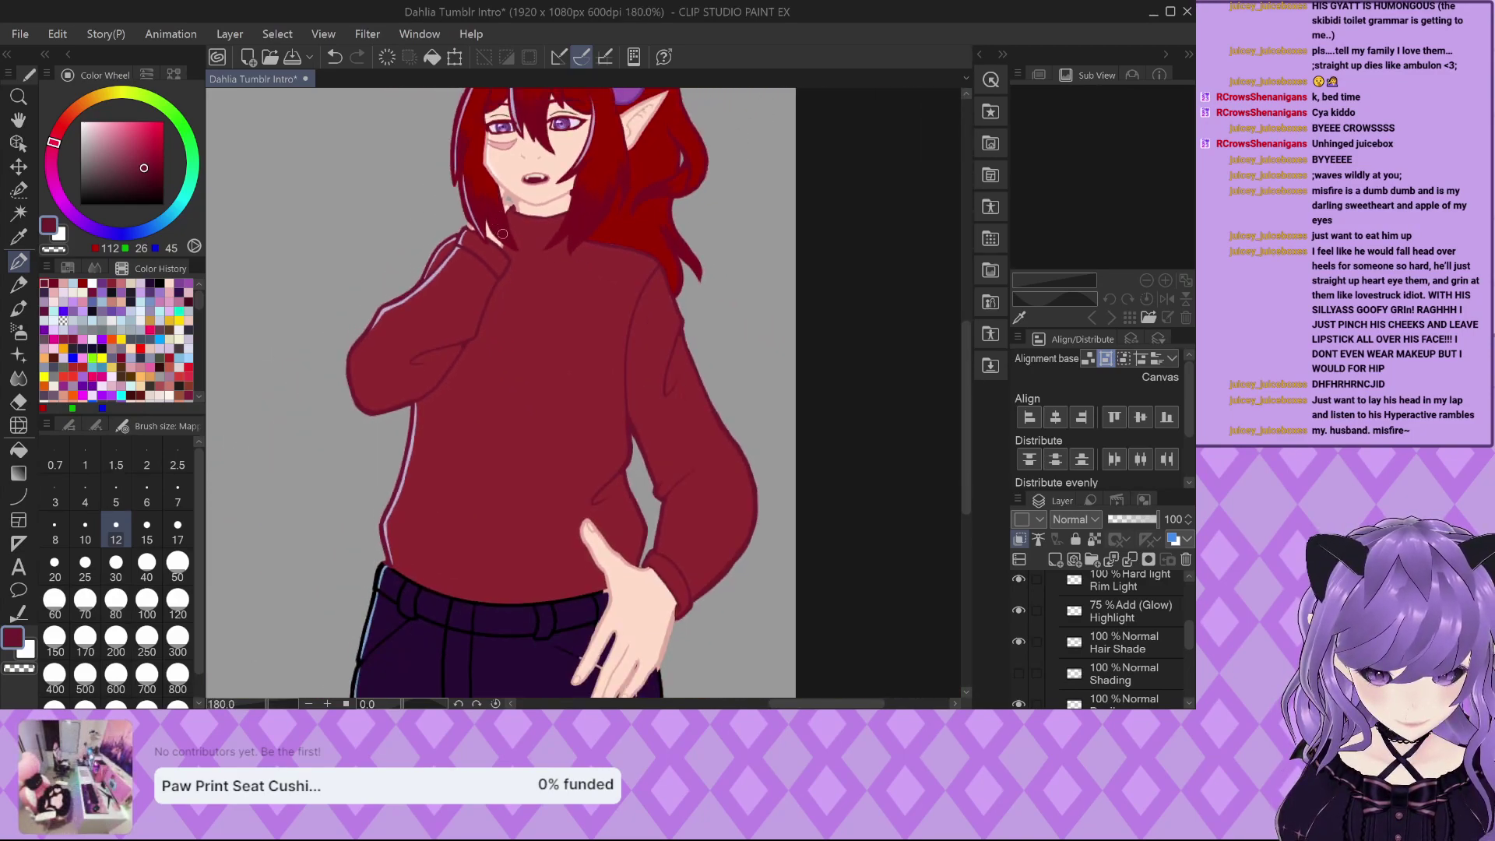
scroll(567, 316, down, 3)
Sample the trousers' dark purple and load the Patchouli's Revenge colour set.
scroll(490, 564, up, 3)
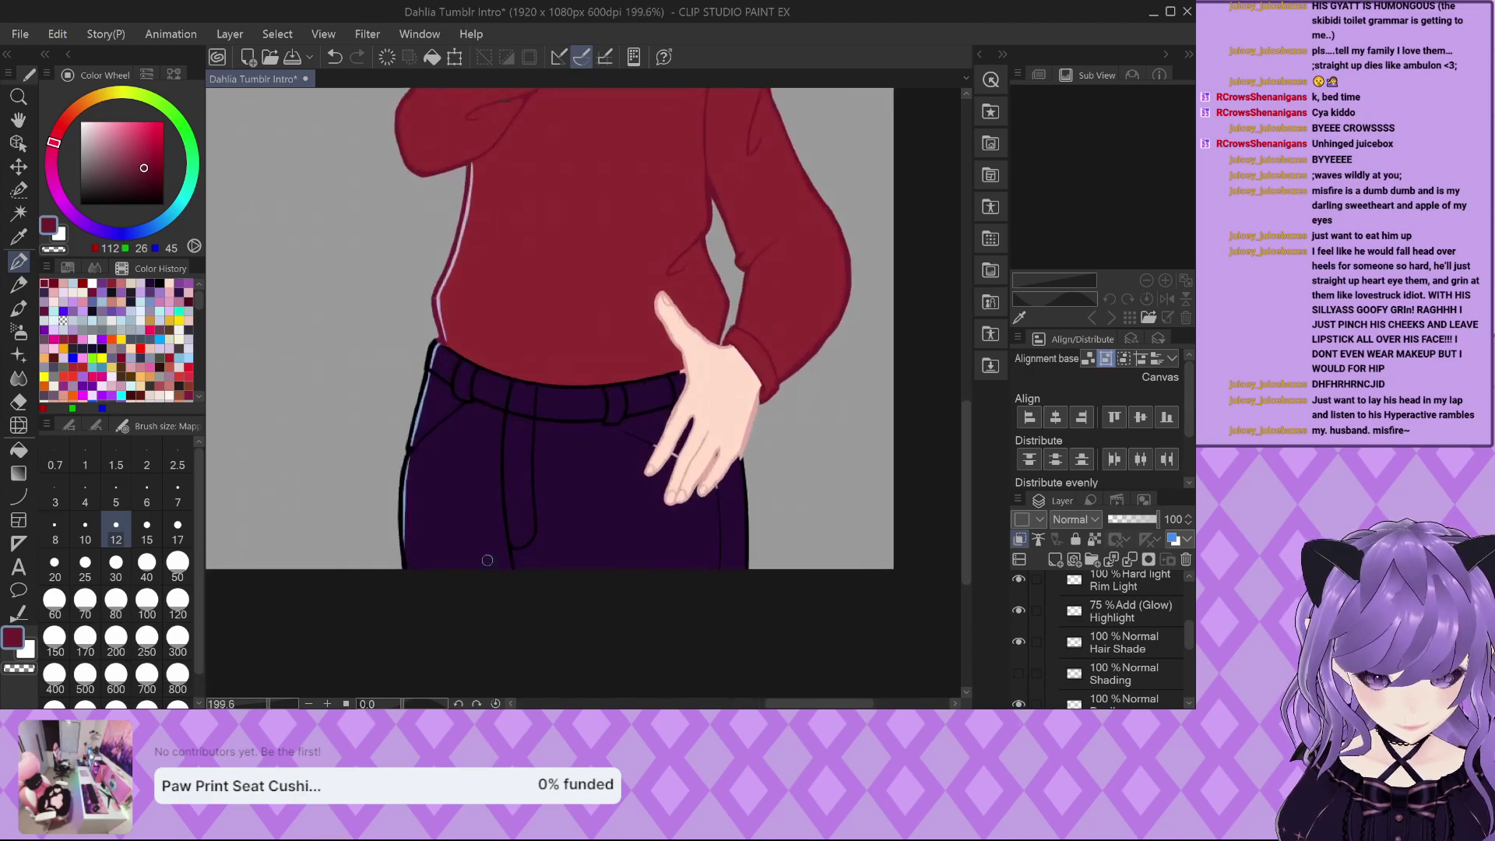
alt+click(477, 532)
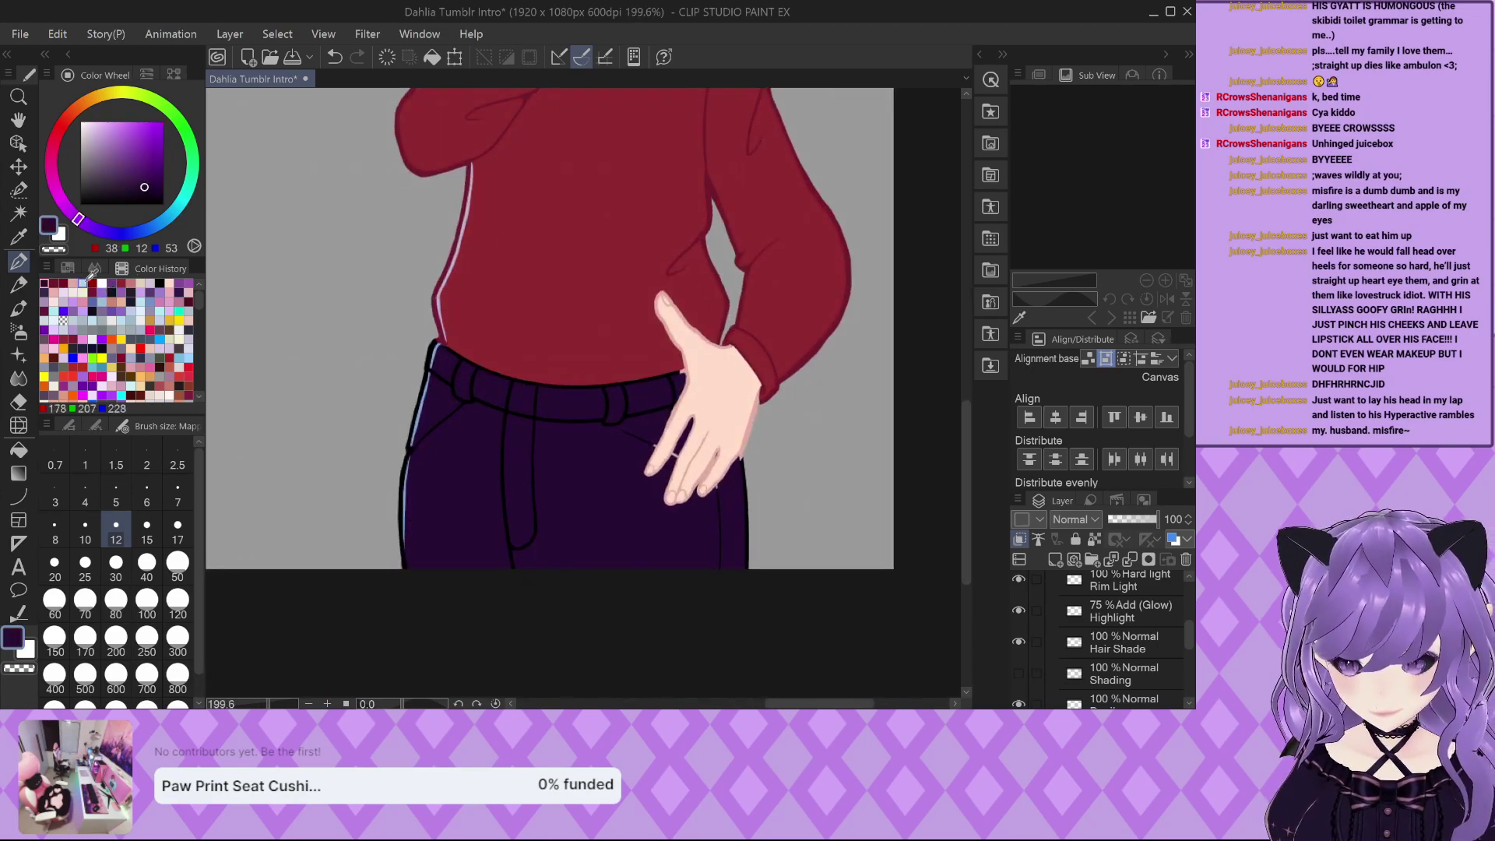
click(68, 268)
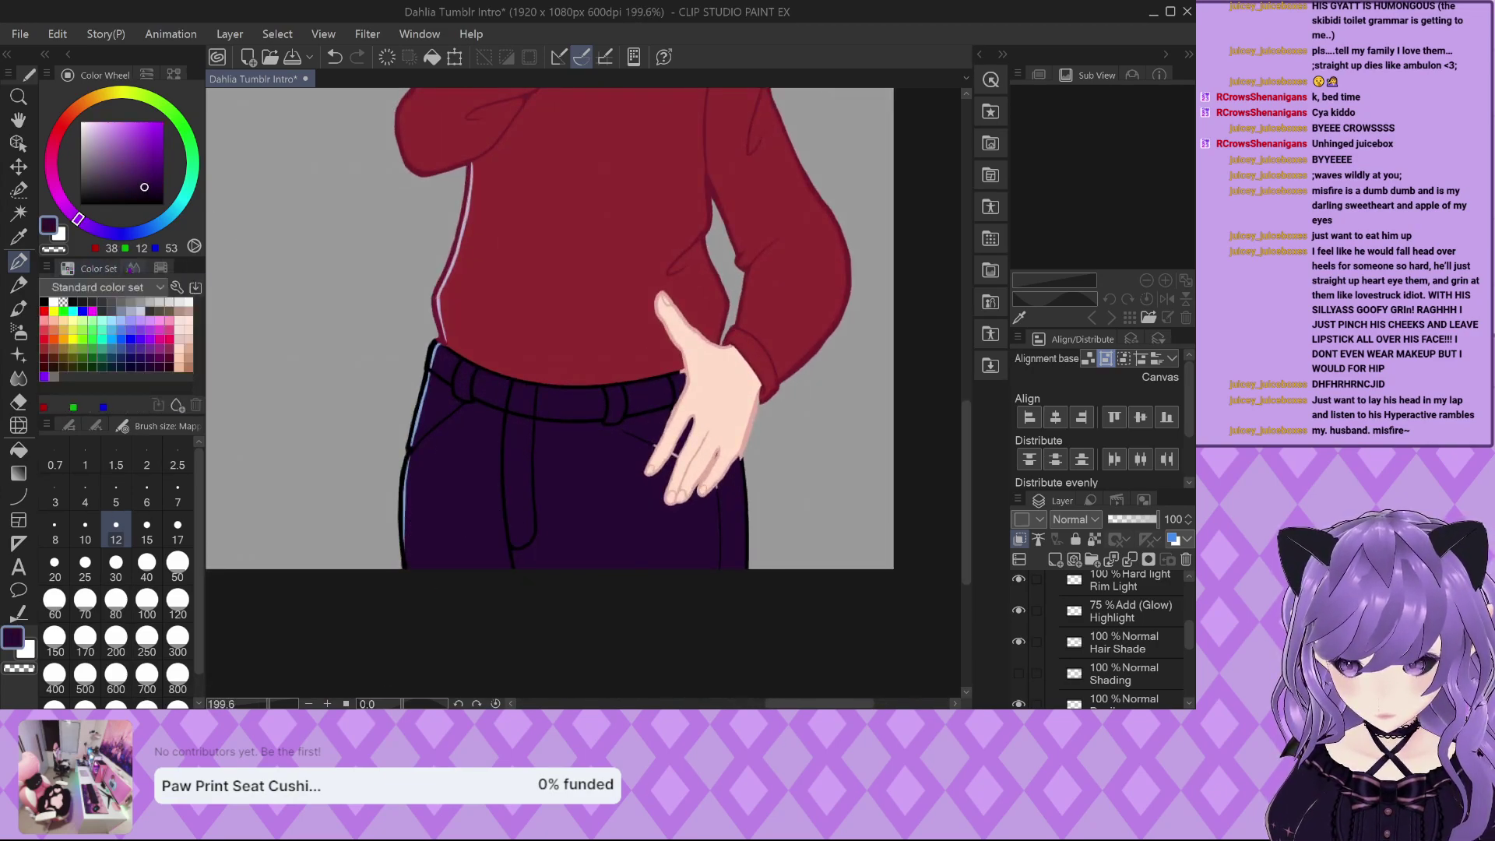
click(134, 268)
click(67, 267)
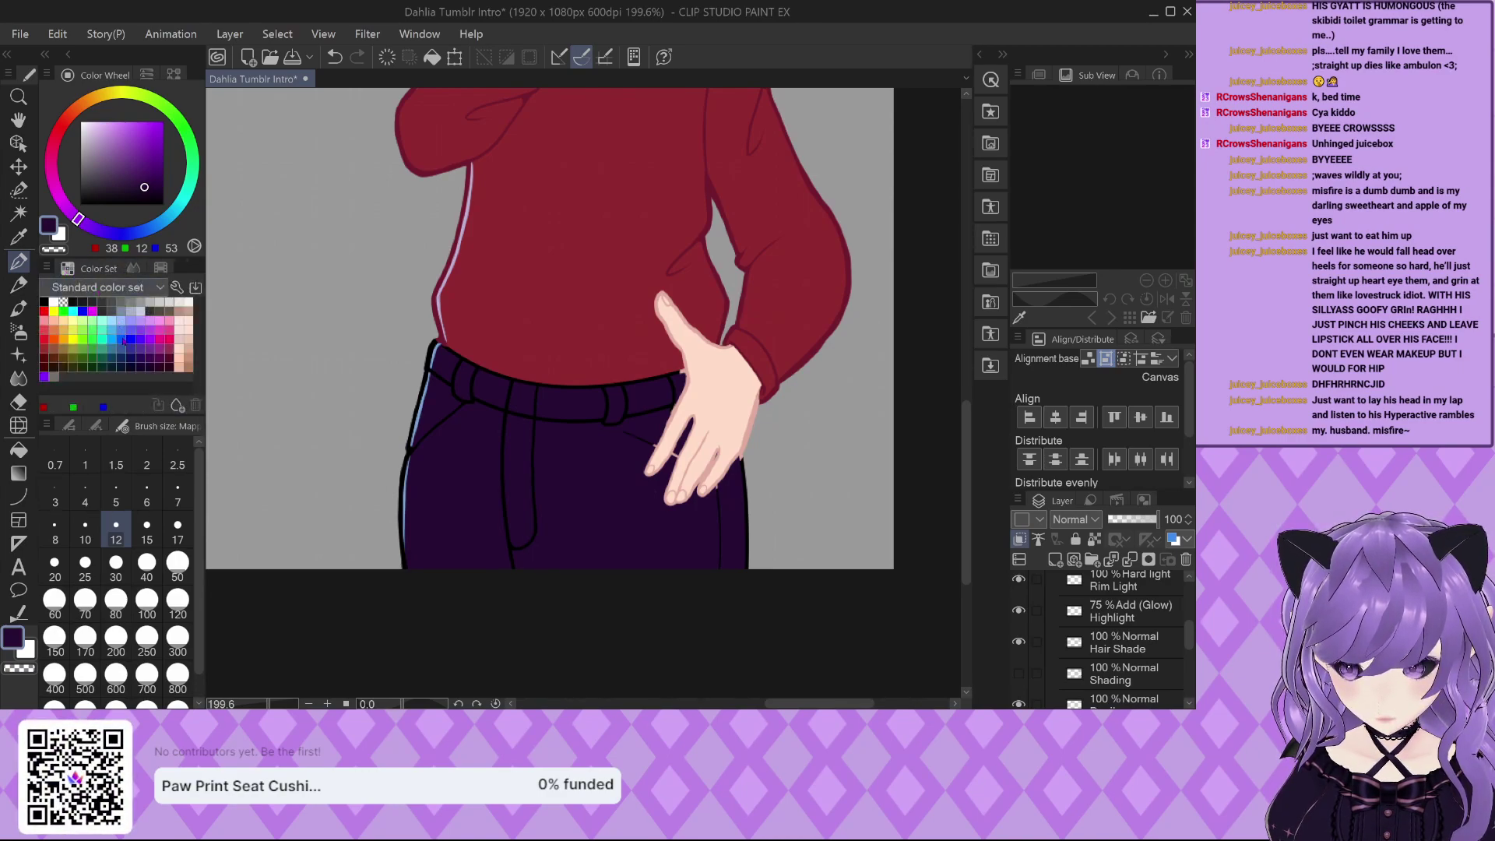
click(126, 375)
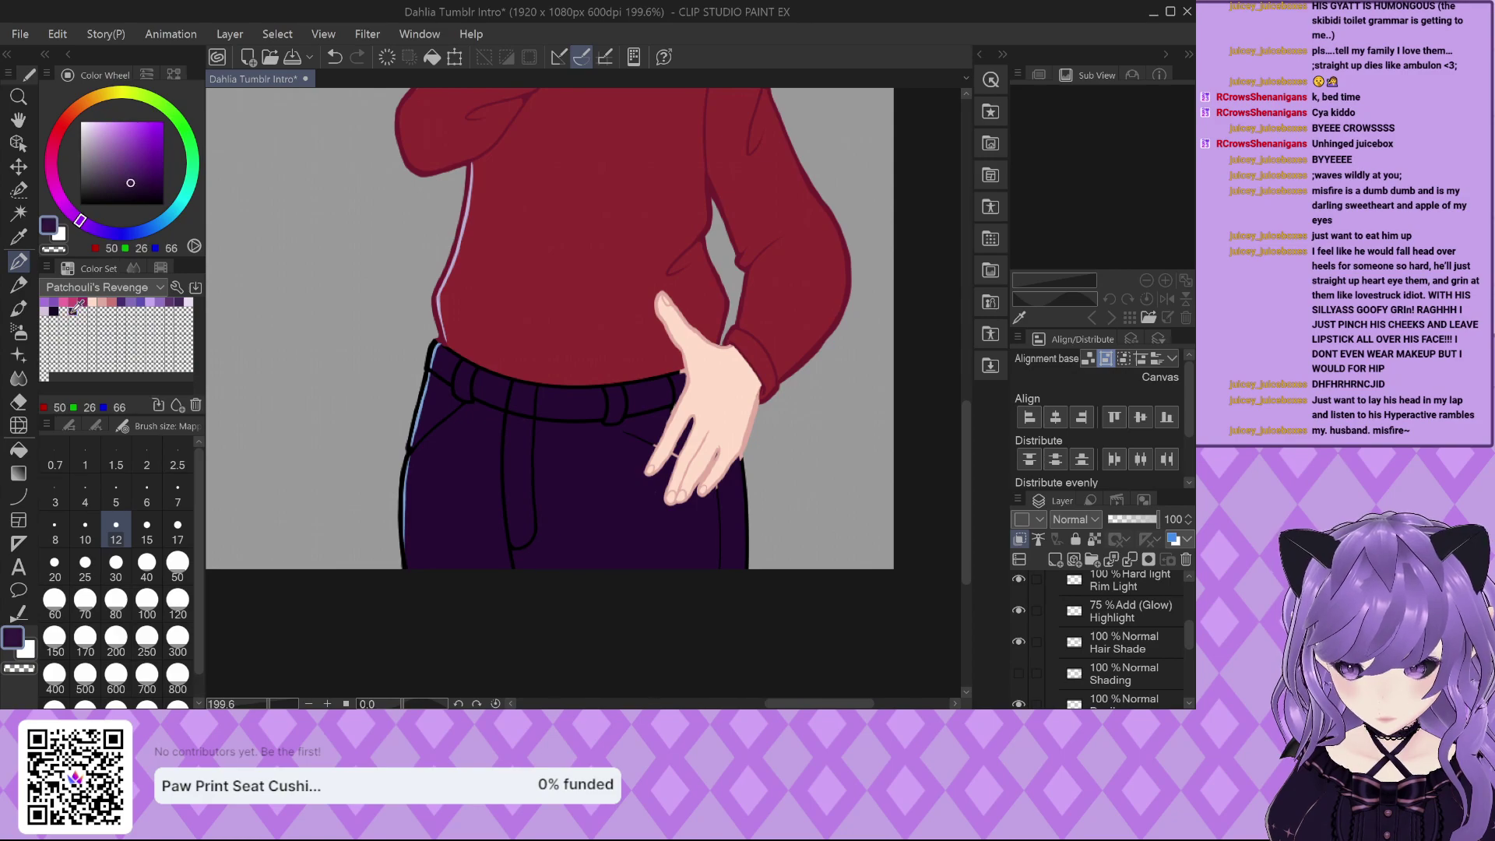
Try recolouring the black trouser lines dark purple with a large brush, then undo it.
scroll(670, 547, up, 1)
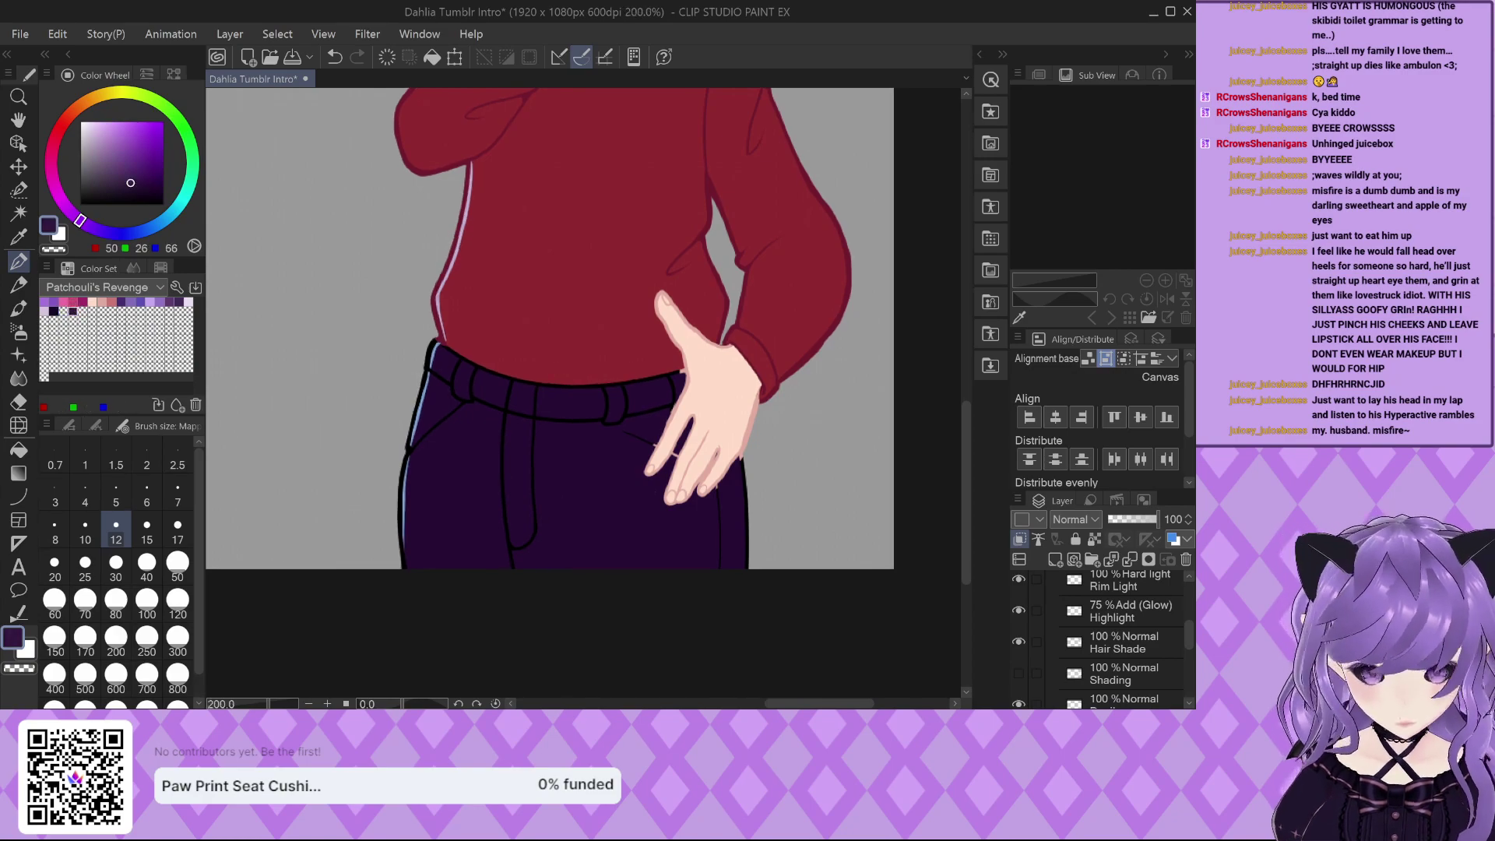
scroll(1100, 662, down, 5)
scroll(1100, 675, up, 7)
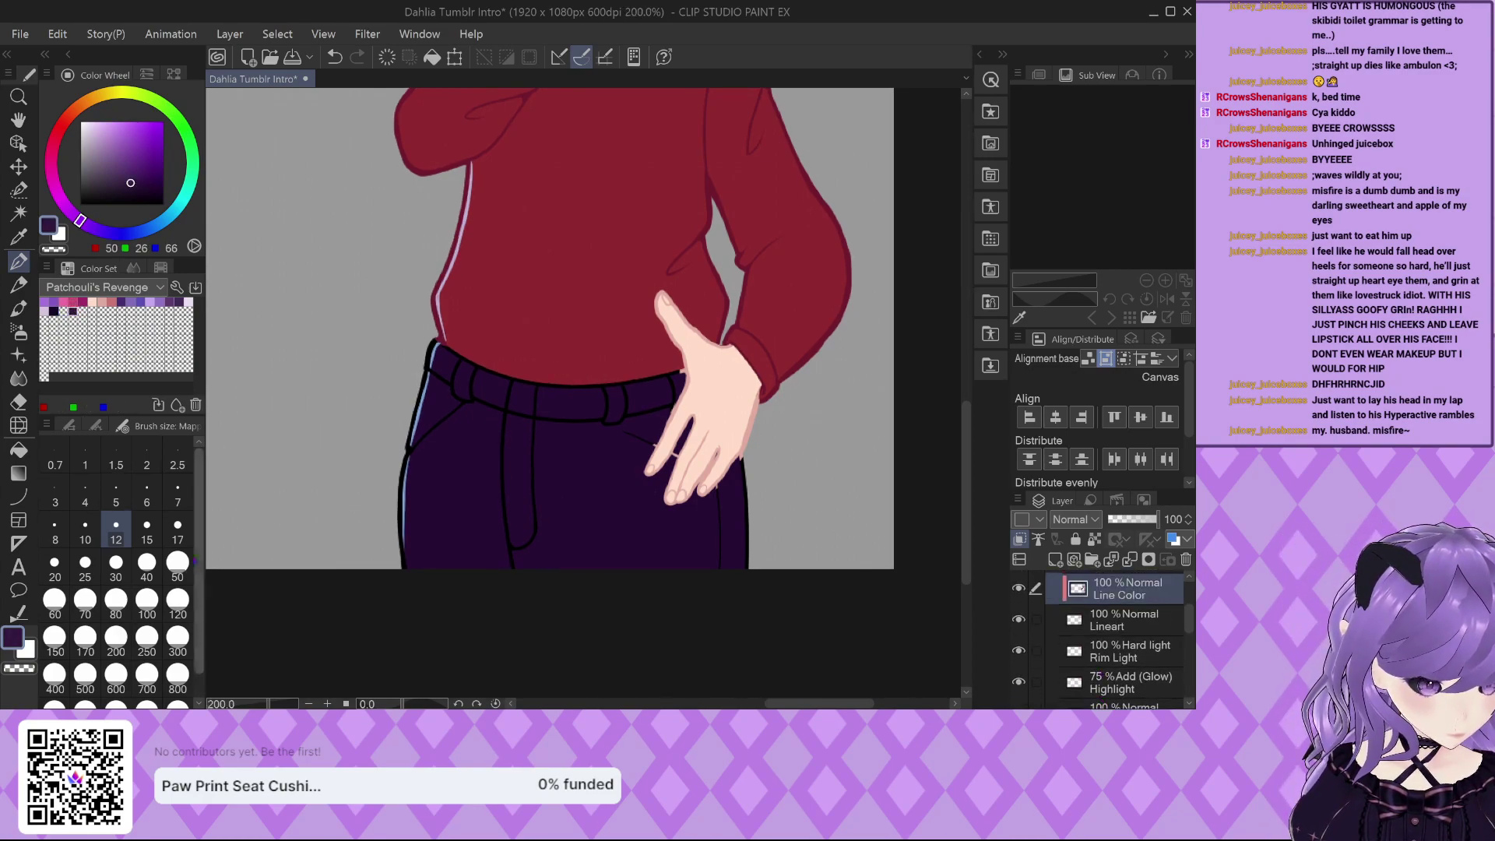
click(147, 604)
mouse_move(534, 583)
mouse_down()
mouse_move(551, 524)
mouse_move(421, 577)
mouse_move(449, 504)
mouse_move(538, 482)
mouse_up()
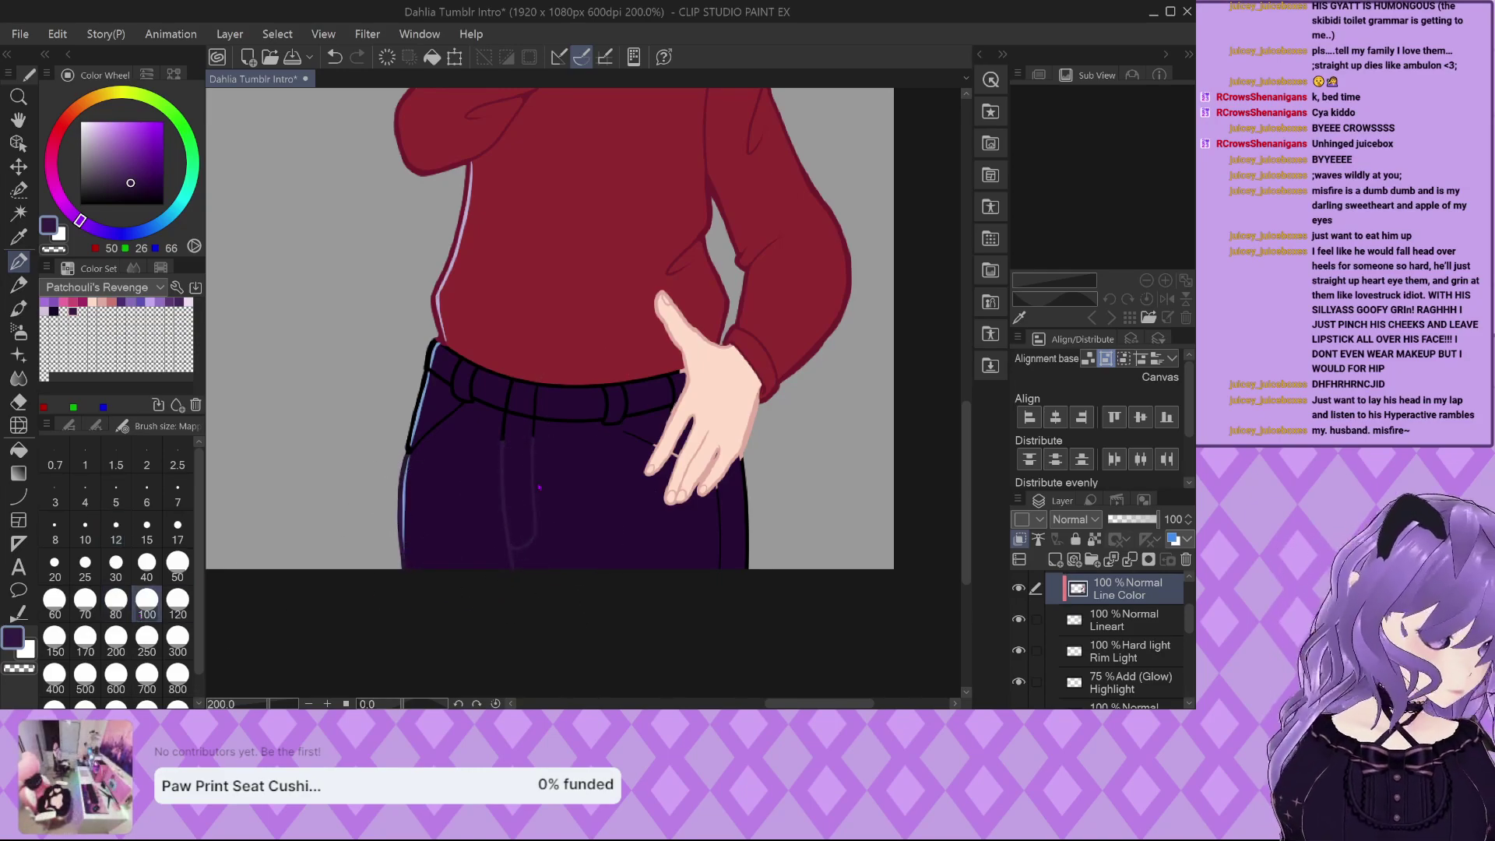
key(ctrl+z)
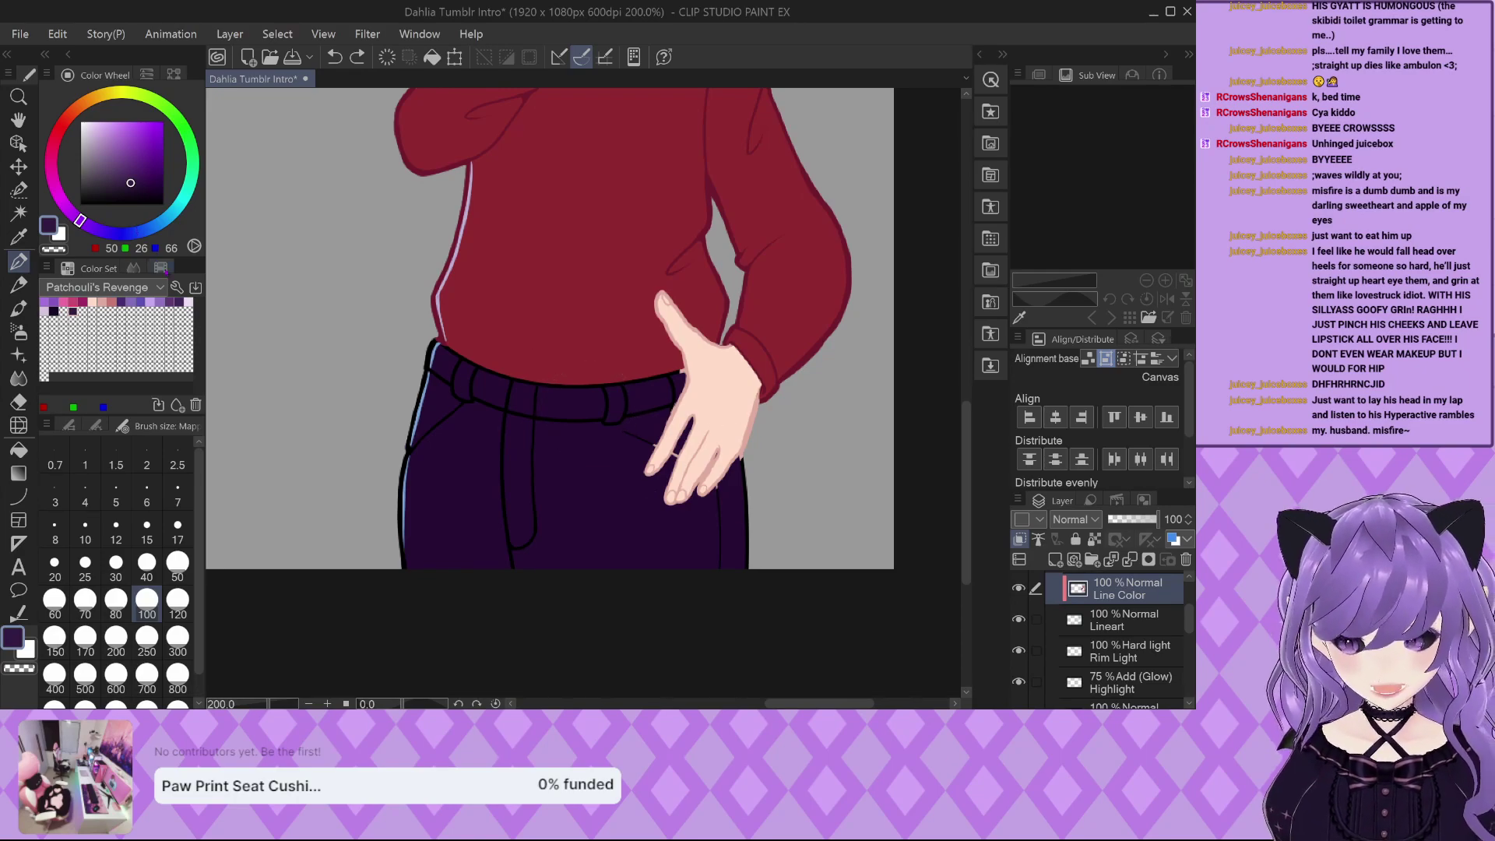
With a darker purple from recent colours, paint over the black hip, waistband, belt-loop and pocket lines.
click(161, 267)
click(52, 283)
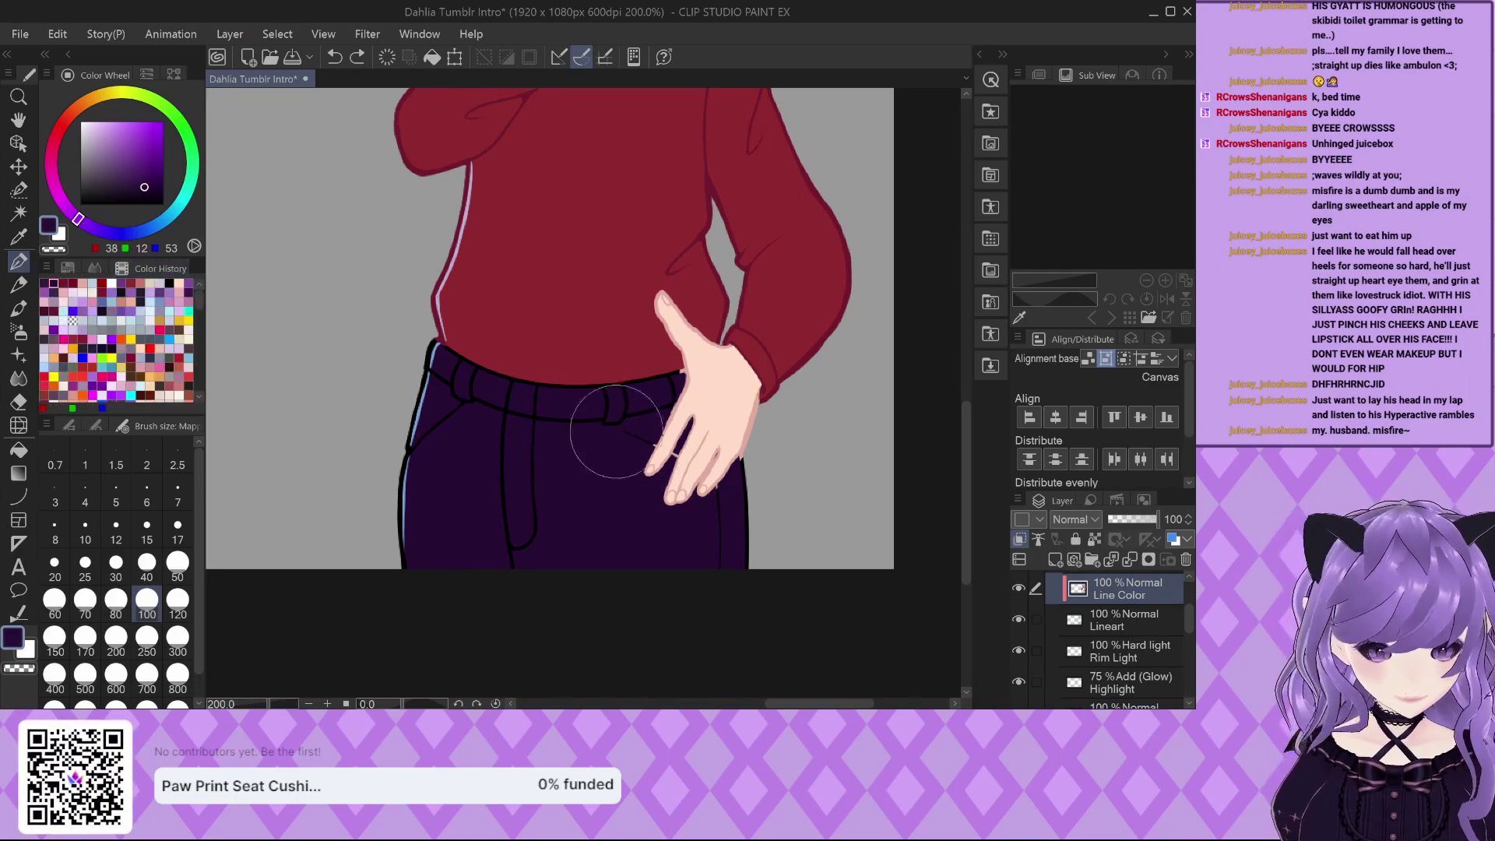
scroll(615, 433, up, 2)
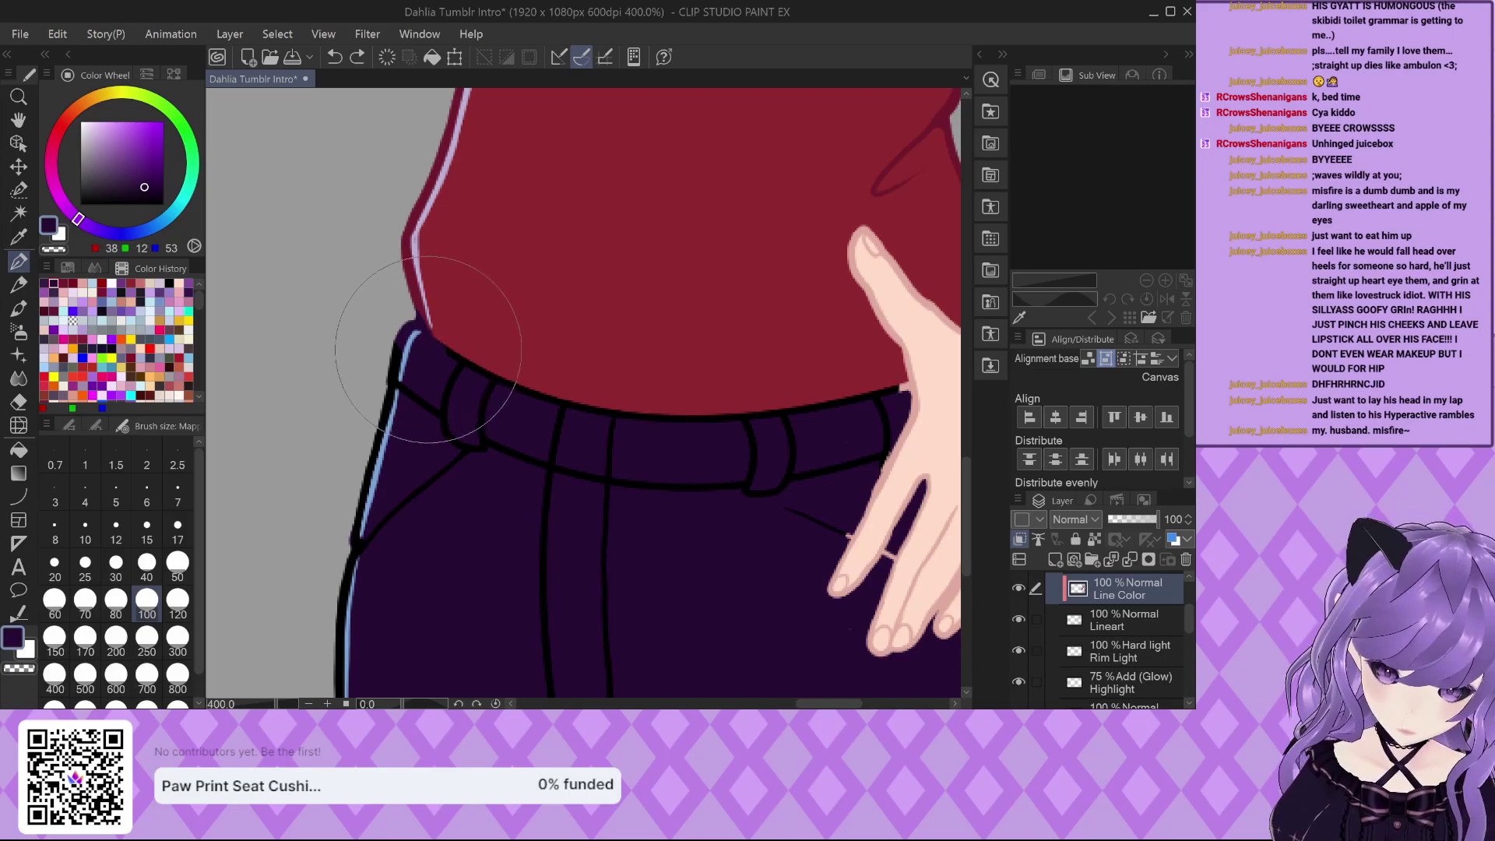
drag(416, 350, 394, 340)
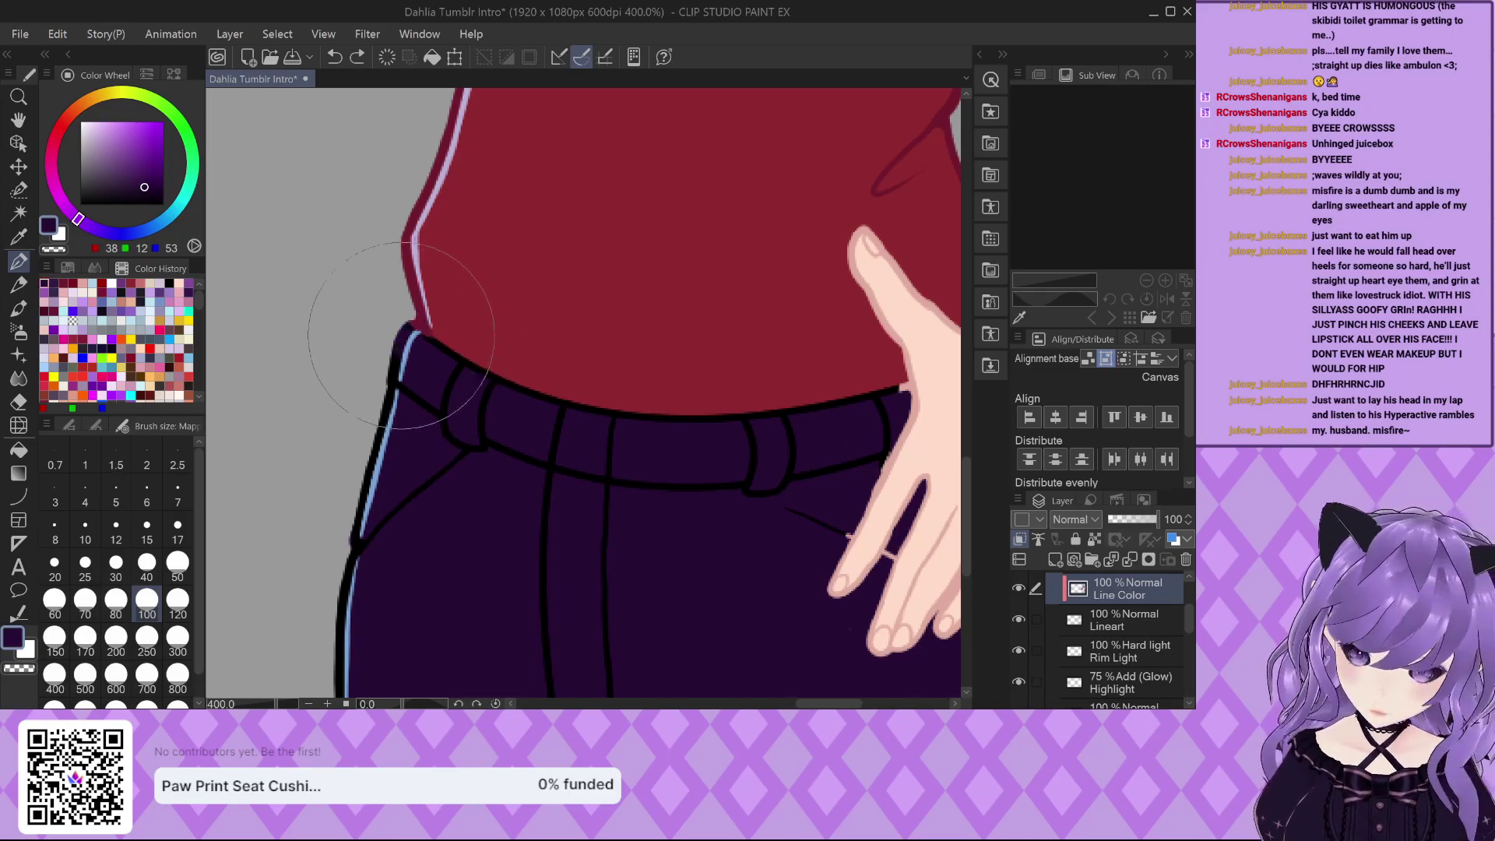
mouse_move(450, 358)
mouse_down()
mouse_move(433, 384)
mouse_move(467, 417)
mouse_move(501, 367)
mouse_move(657, 442)
mouse_move(537, 386)
mouse_move(833, 428)
mouse_move(895, 413)
mouse_move(865, 395)
mouse_move(806, 467)
mouse_up()
scroll(356, 294, down, 4)
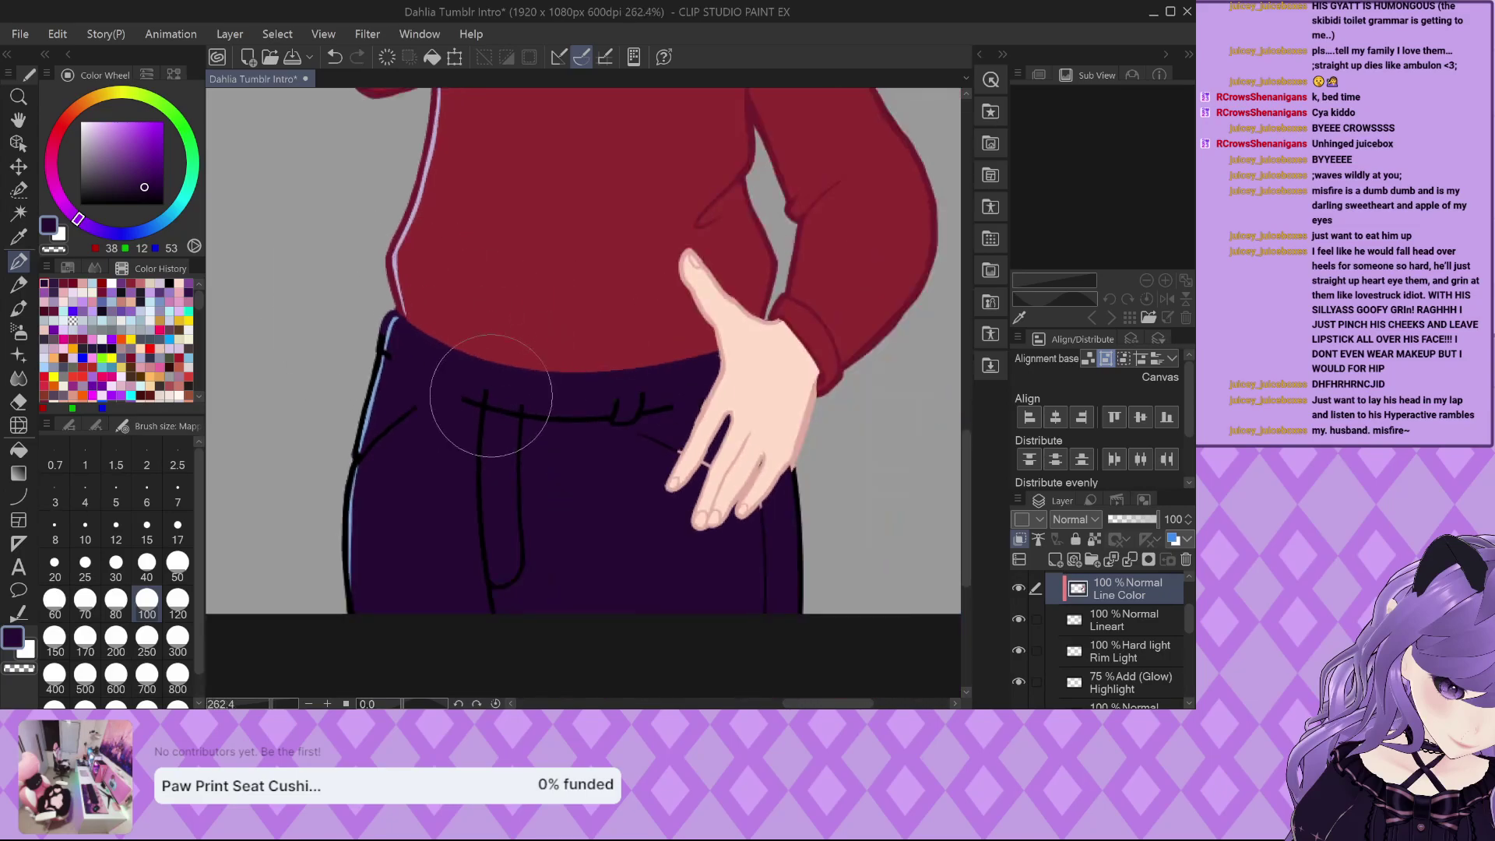
mouse_move(469, 389)
mouse_down()
mouse_move(491, 403)
mouse_move(621, 403)
mouse_move(638, 374)
mouse_move(620, 434)
mouse_move(665, 440)
mouse_up()
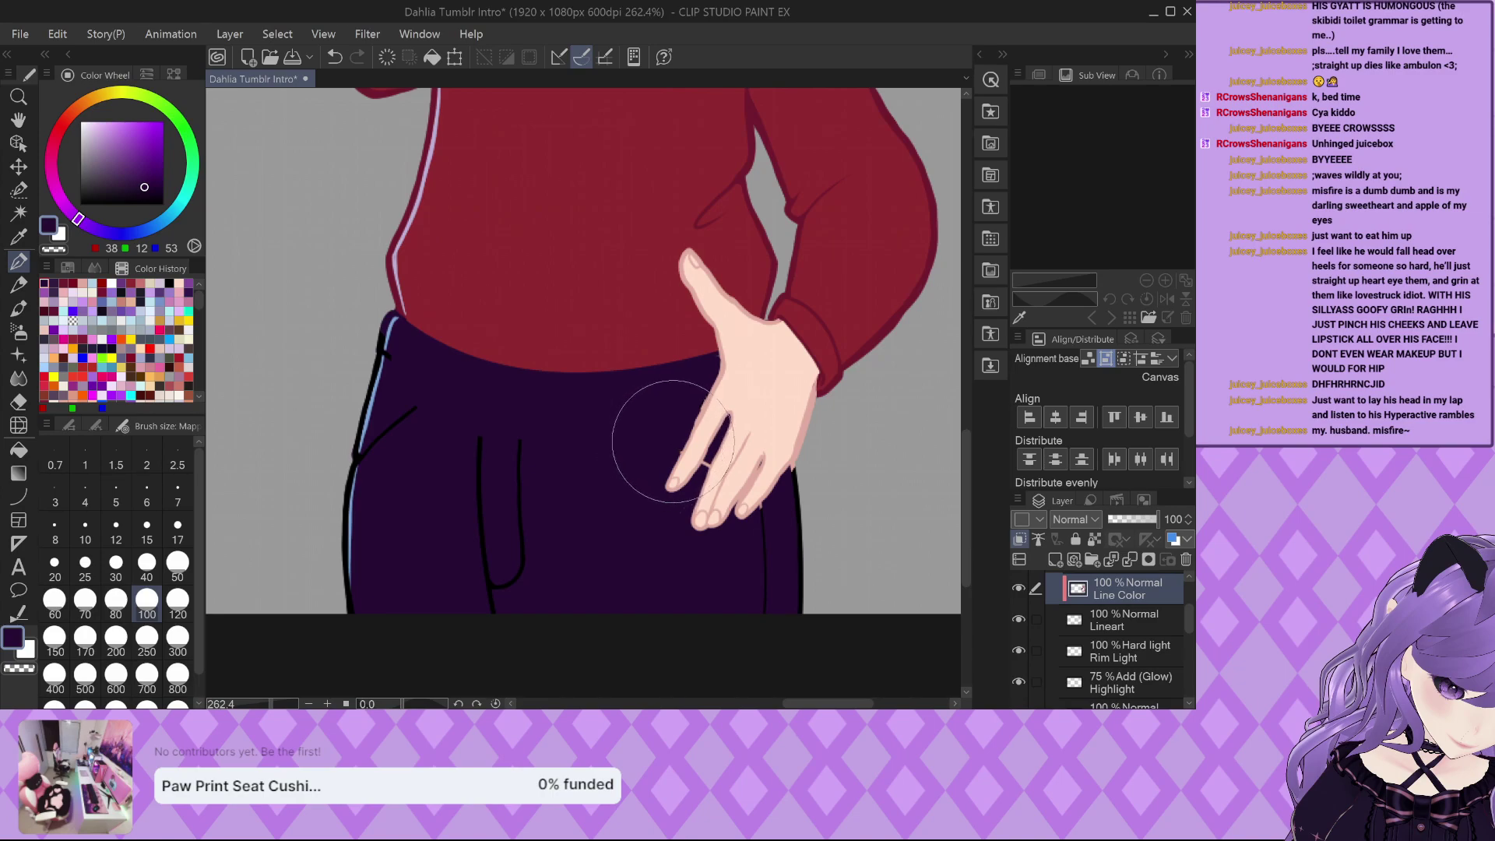
drag(517, 434, 507, 501)
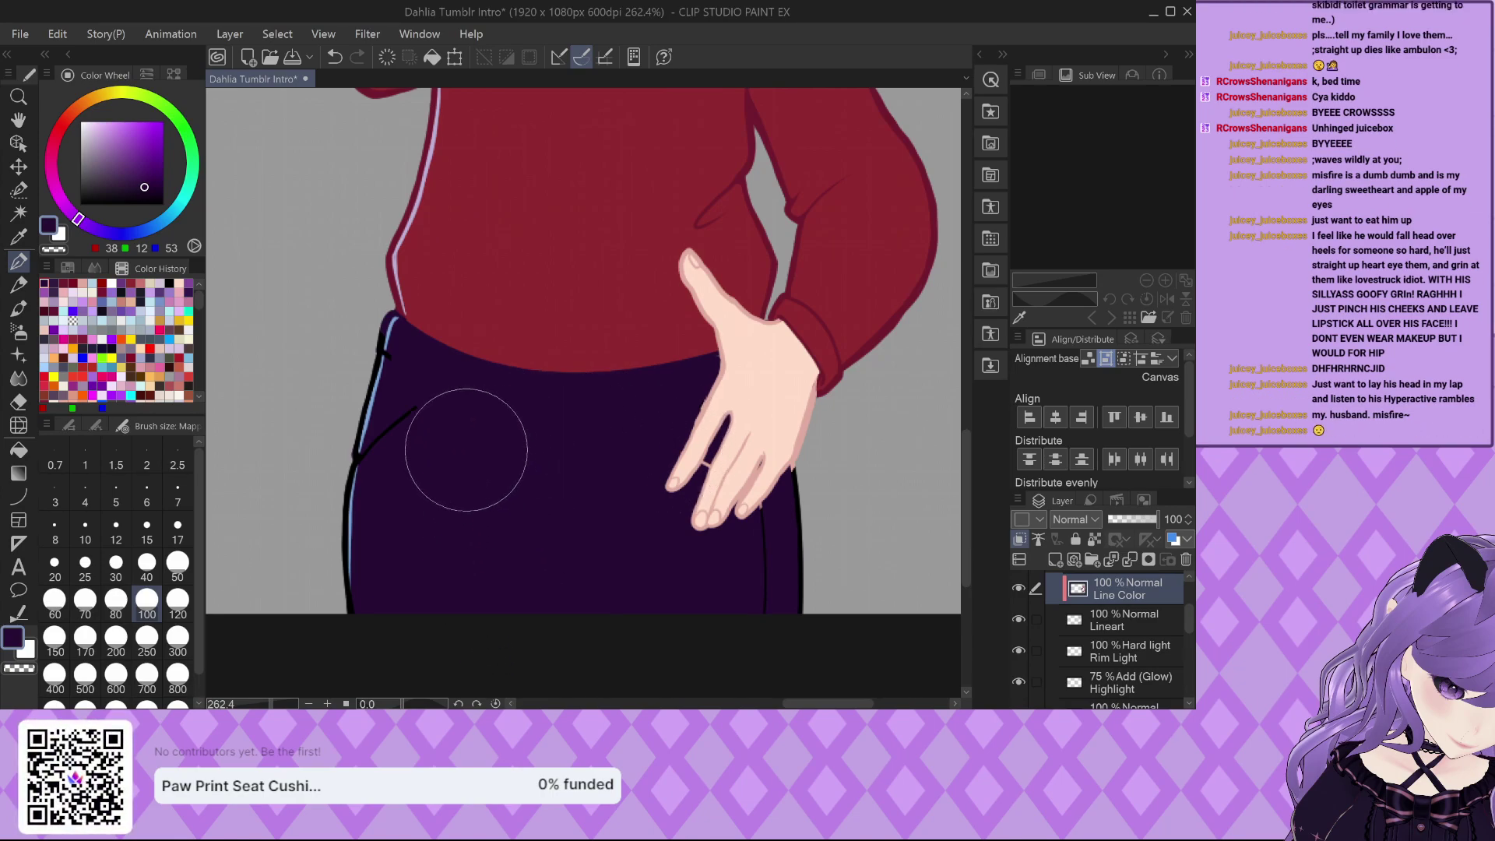
scroll(420, 390, up, 1)
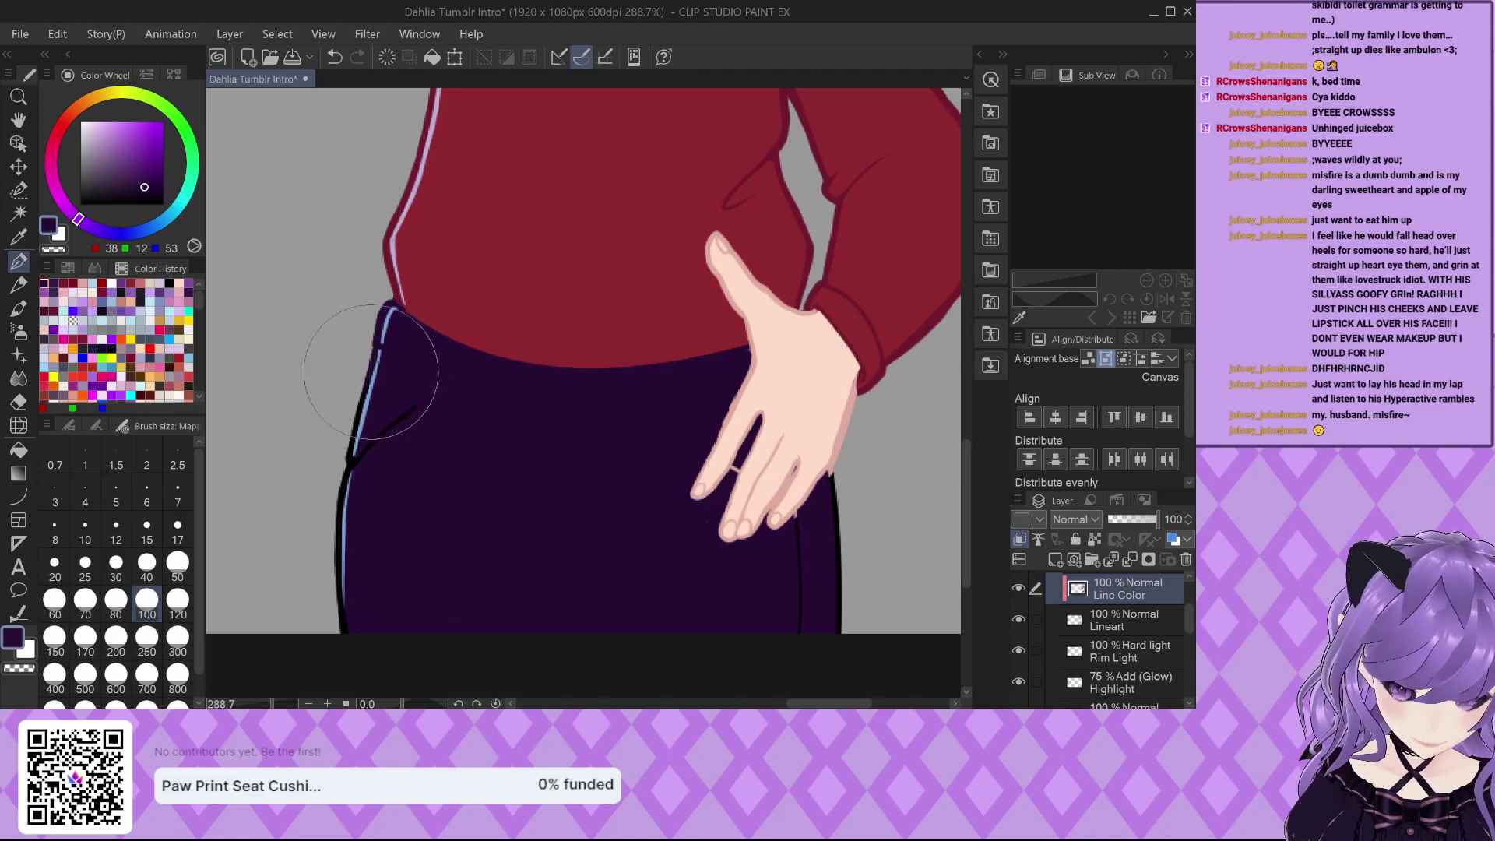
drag(371, 371, 362, 440)
Try a lighter purple swatch over the pink line between the fingers, then undo it.
click(67, 268)
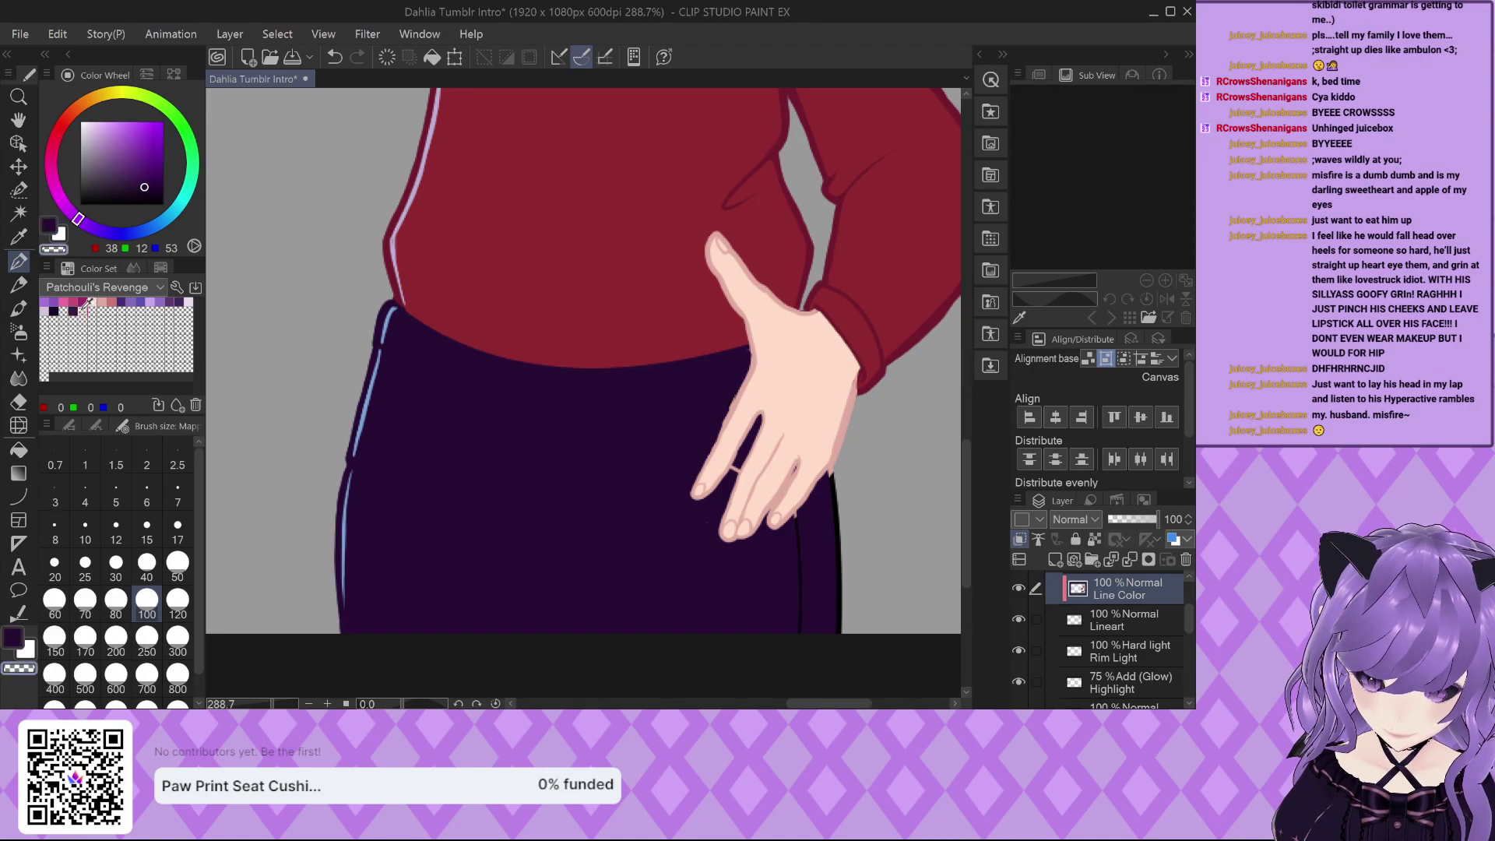
click(49, 226)
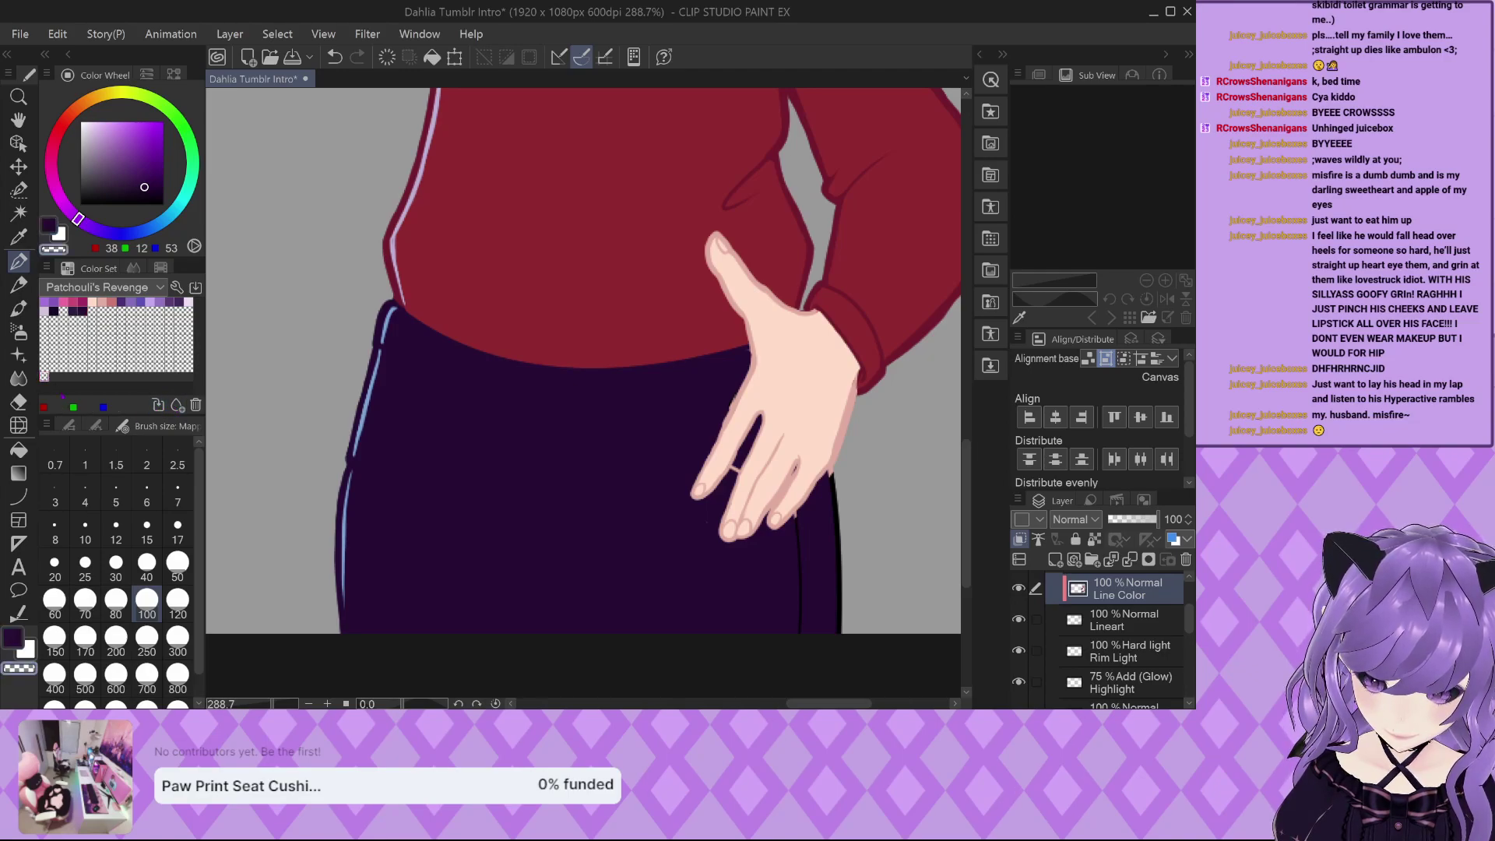
click(80, 307)
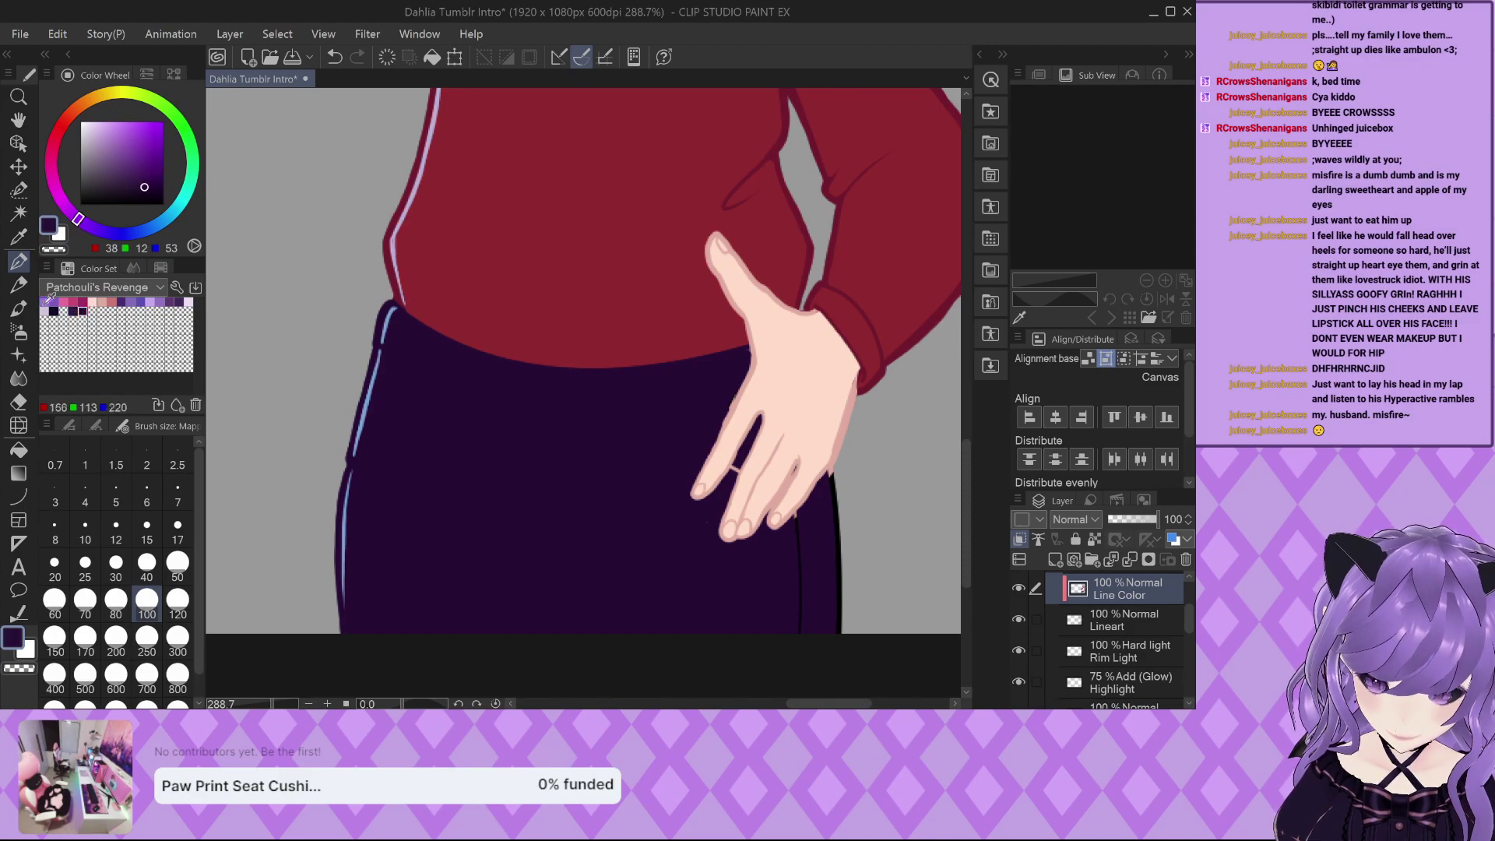
scroll(48, 295, down, 1)
scroll(644, 470, down, 3)
scroll(732, 472, up, 7)
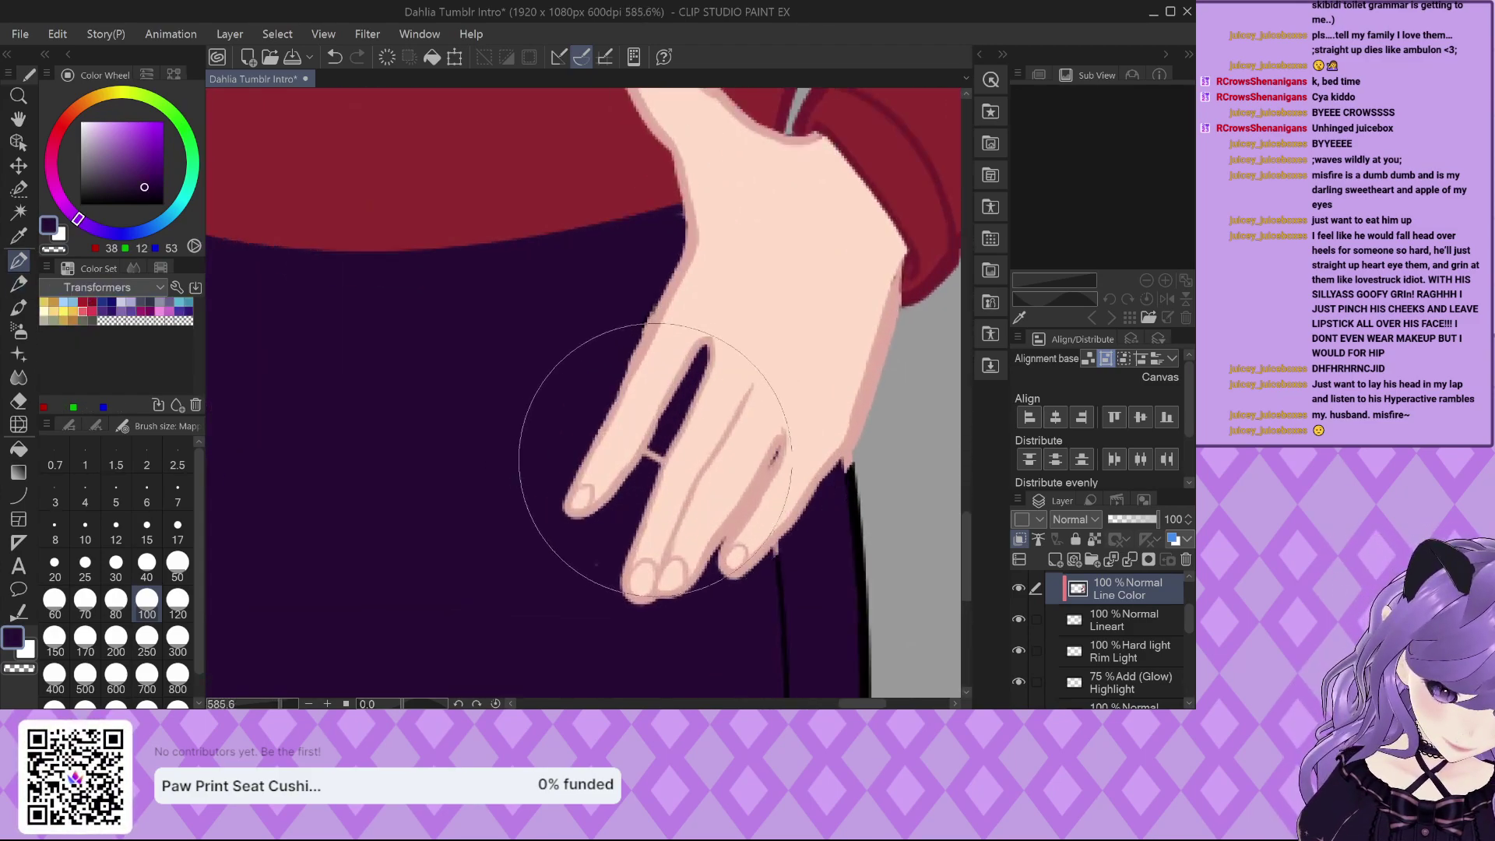
drag(656, 461, 648, 464)
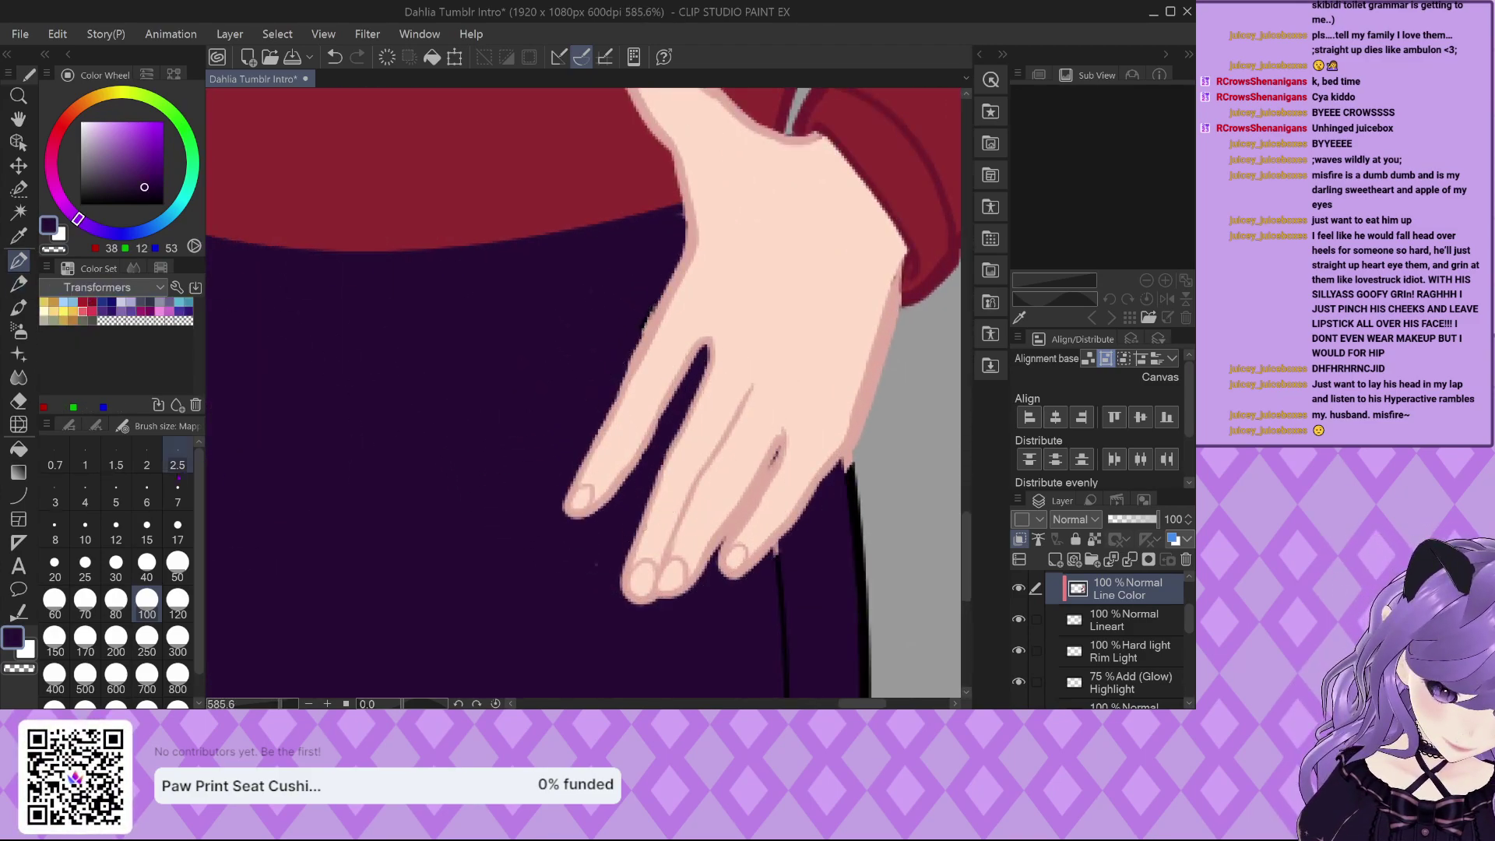
click(146, 530)
key(ctrl+z)
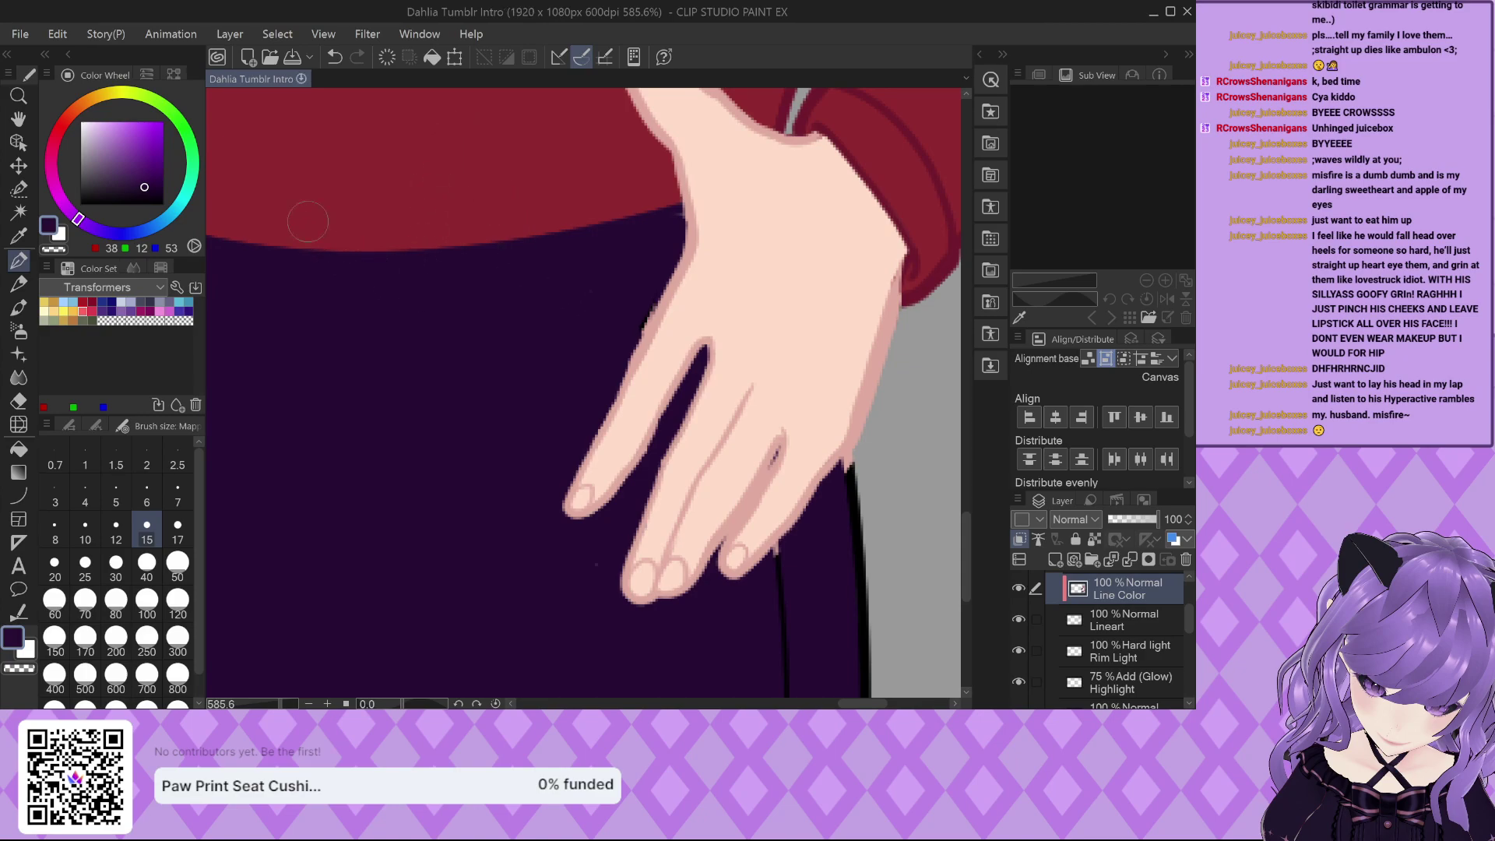
Pick the hand's skin tone and a darker pink from Patchouli's Revenge, then hide Line Color.
scroll(327, 222, down, 5)
scroll(685, 388, up, 6)
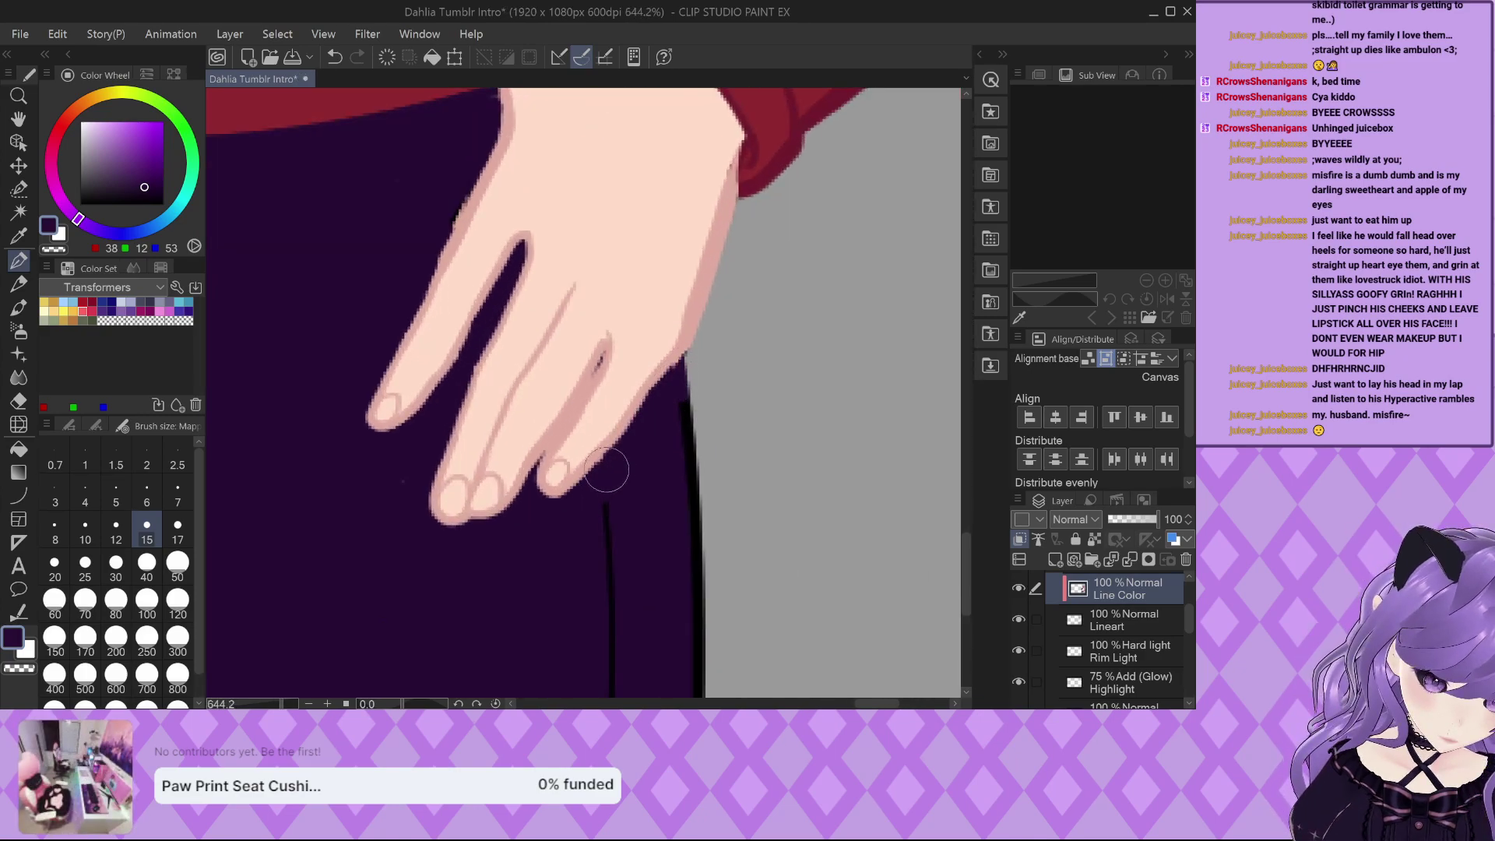
scroll(621, 574, down, 3)
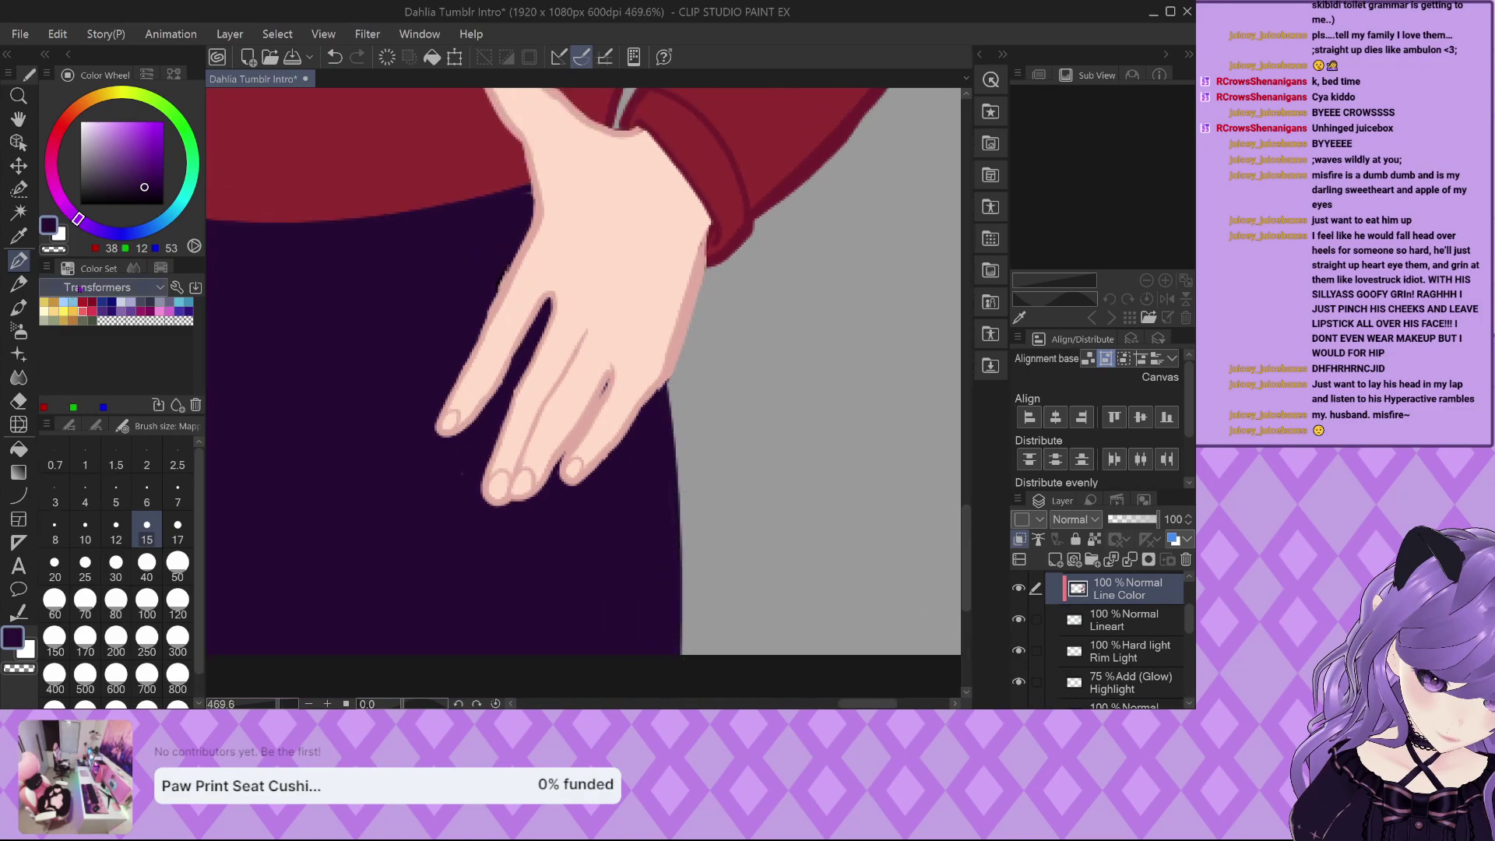
click(66, 359)
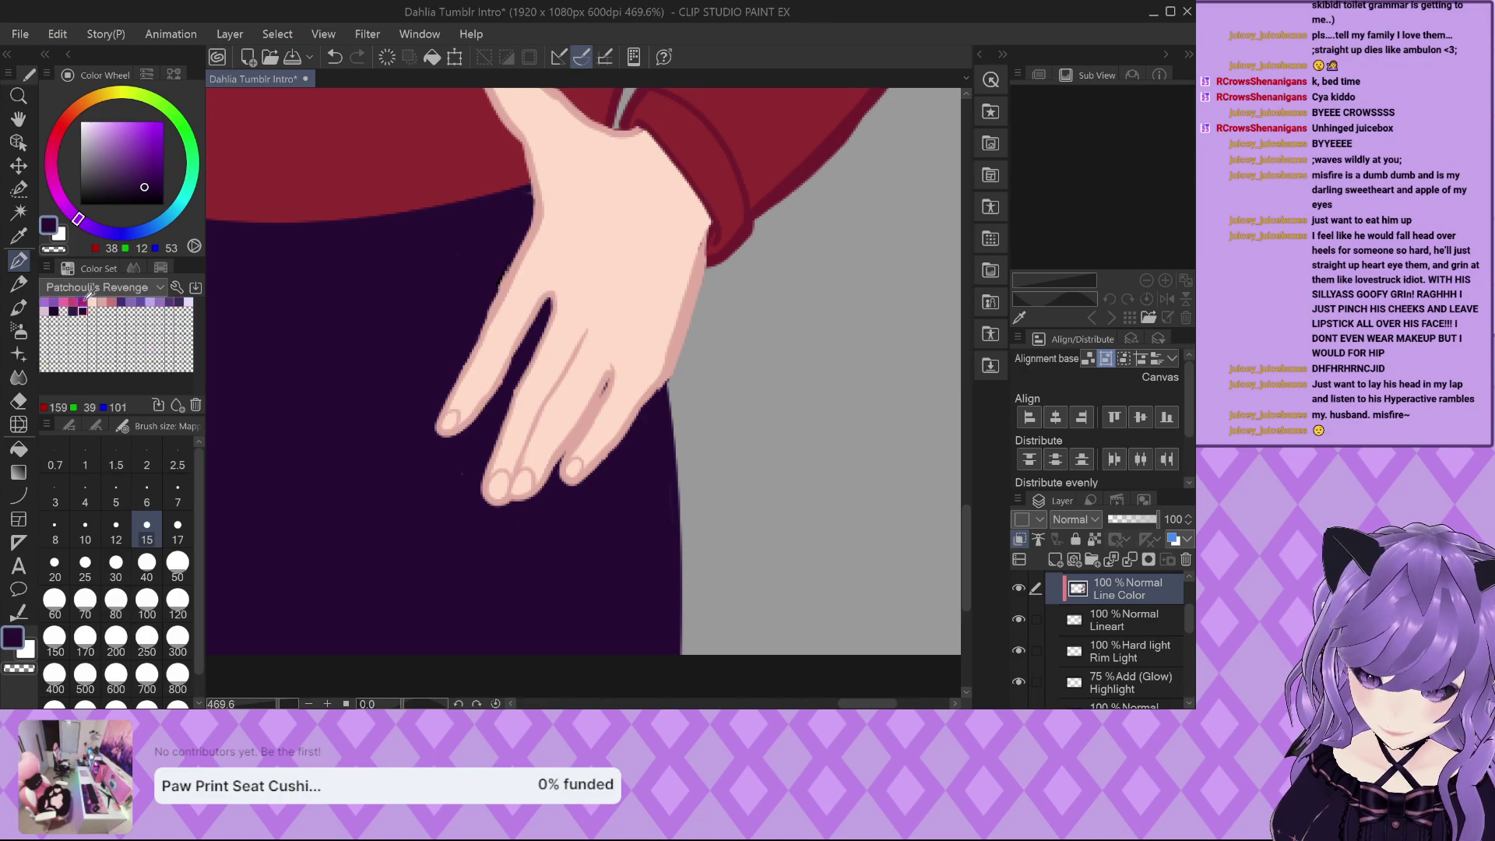
click(87, 302)
scroll(685, 364, up, 5)
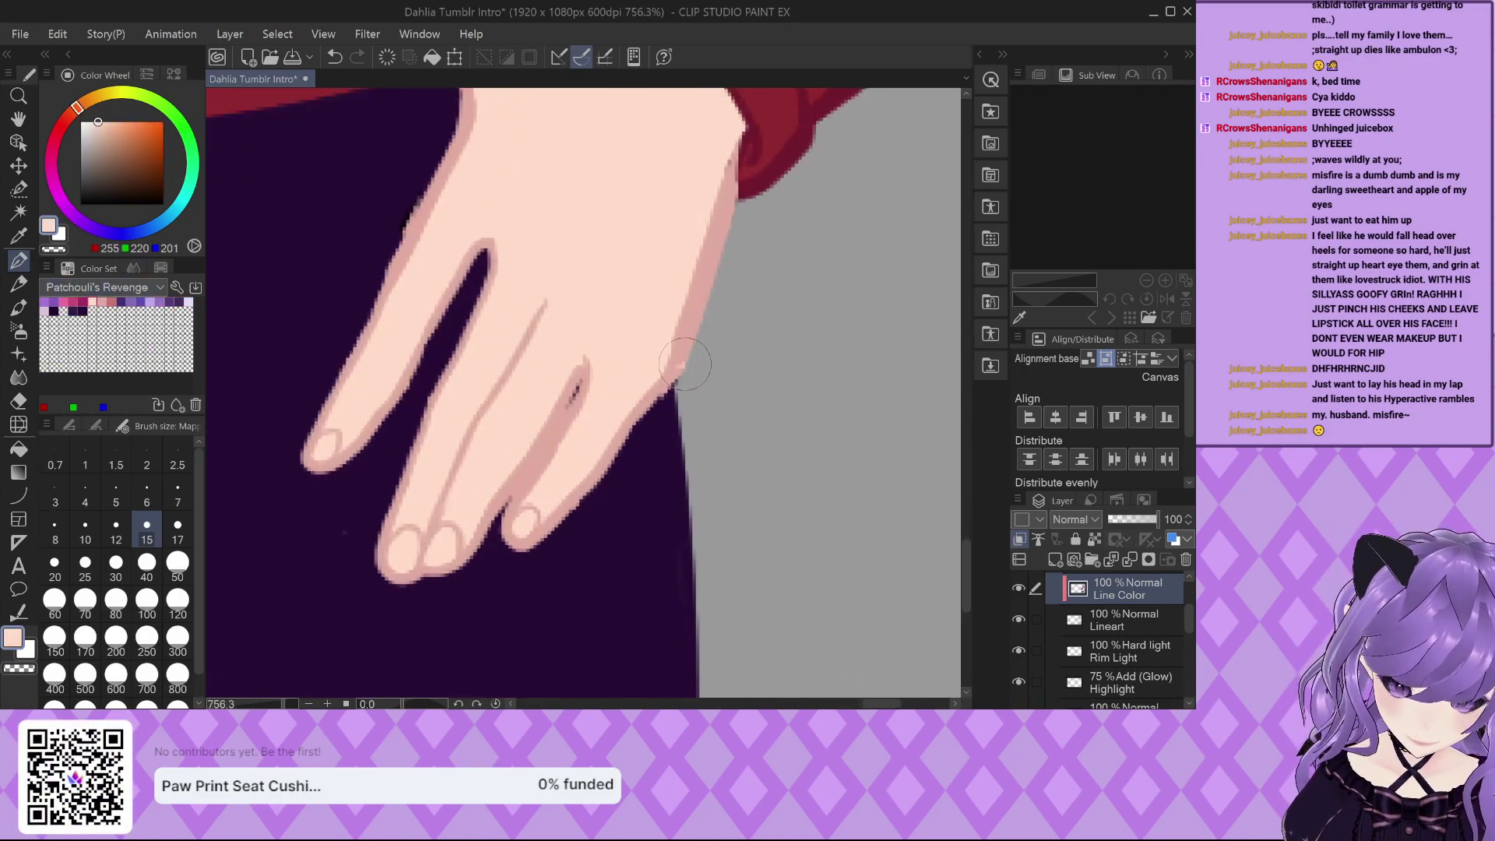
click(99, 302)
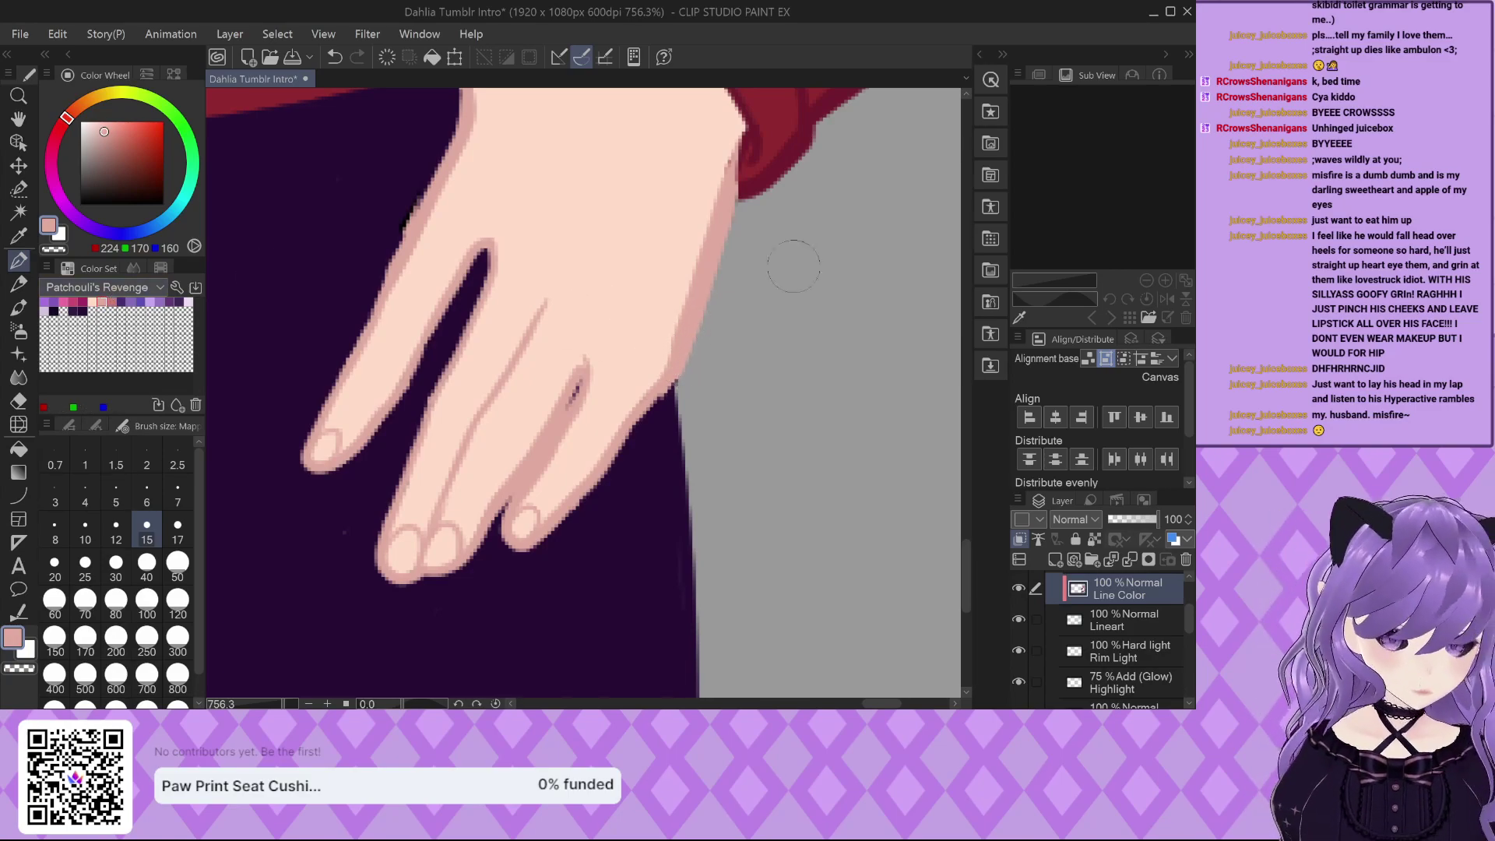
scroll(861, 309, down, 1)
click(1019, 589)
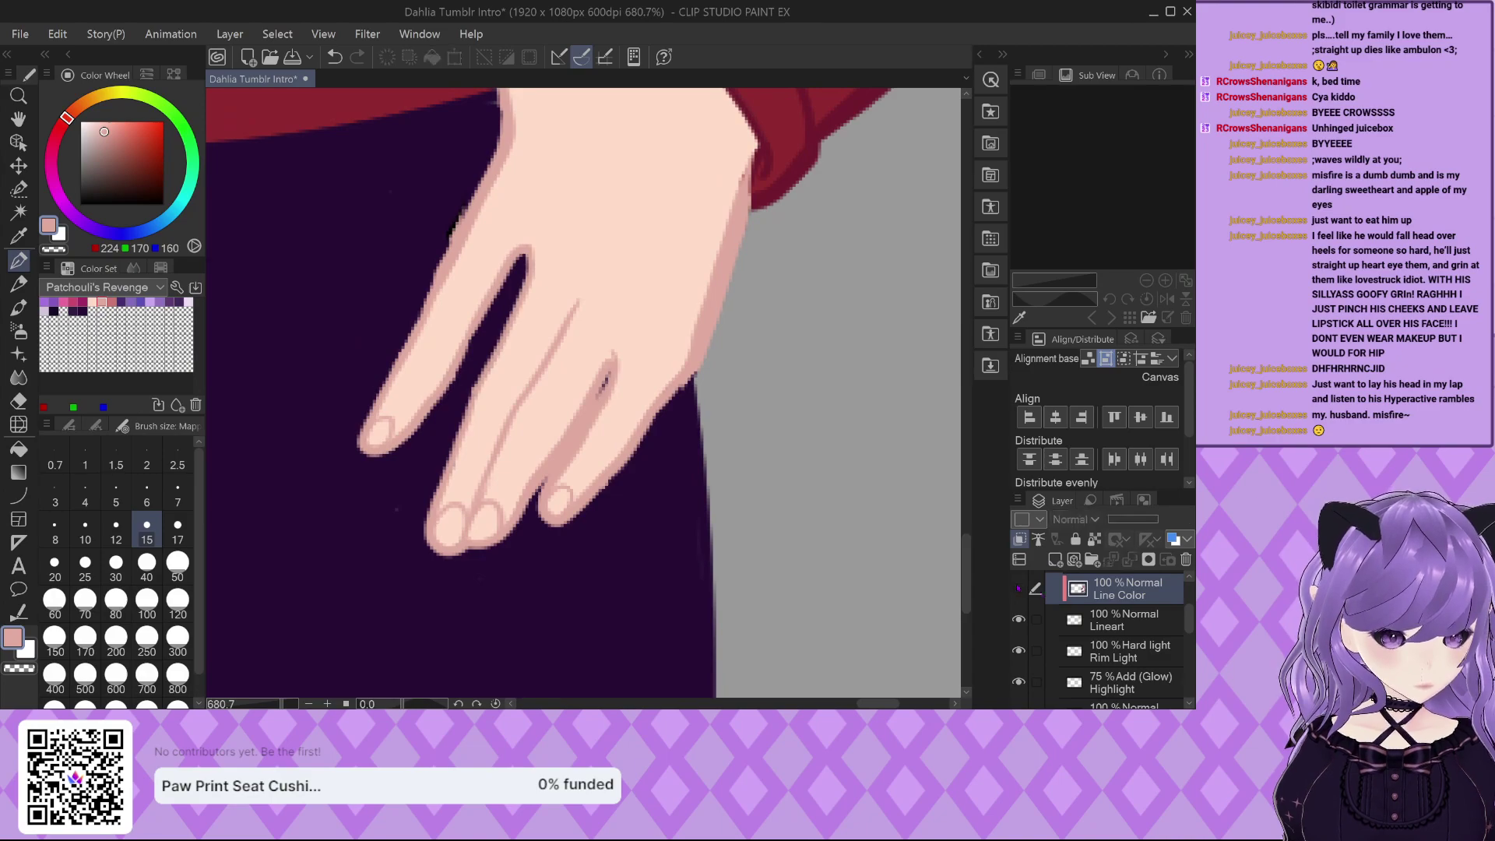
scroll(1104, 616, down, 5)
On the Color layer, brush lighter purple shading from the left hip across the lower trousers at size 80.
click(1112, 604)
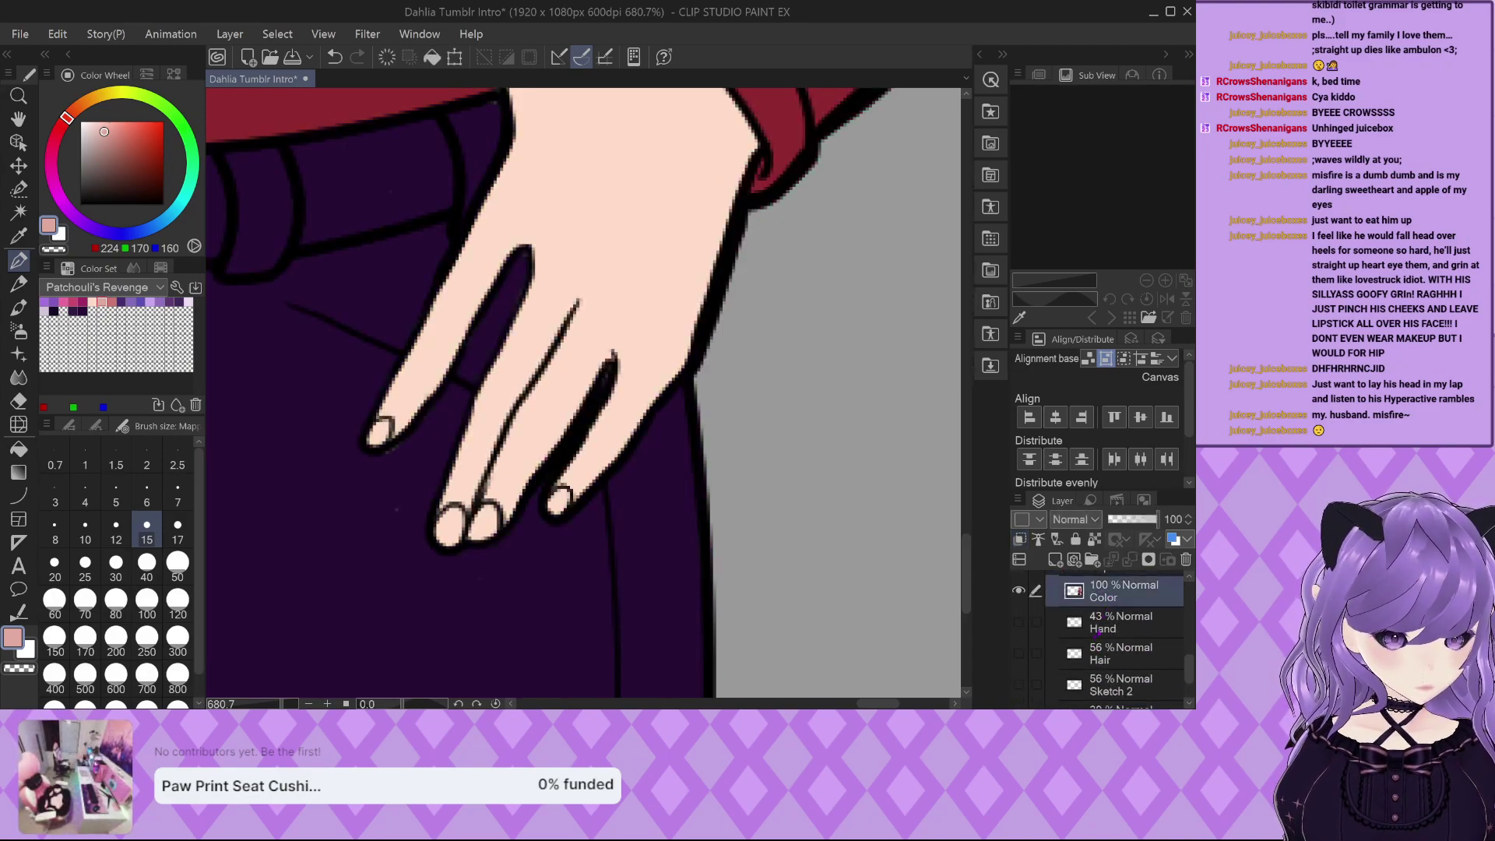
click(74, 311)
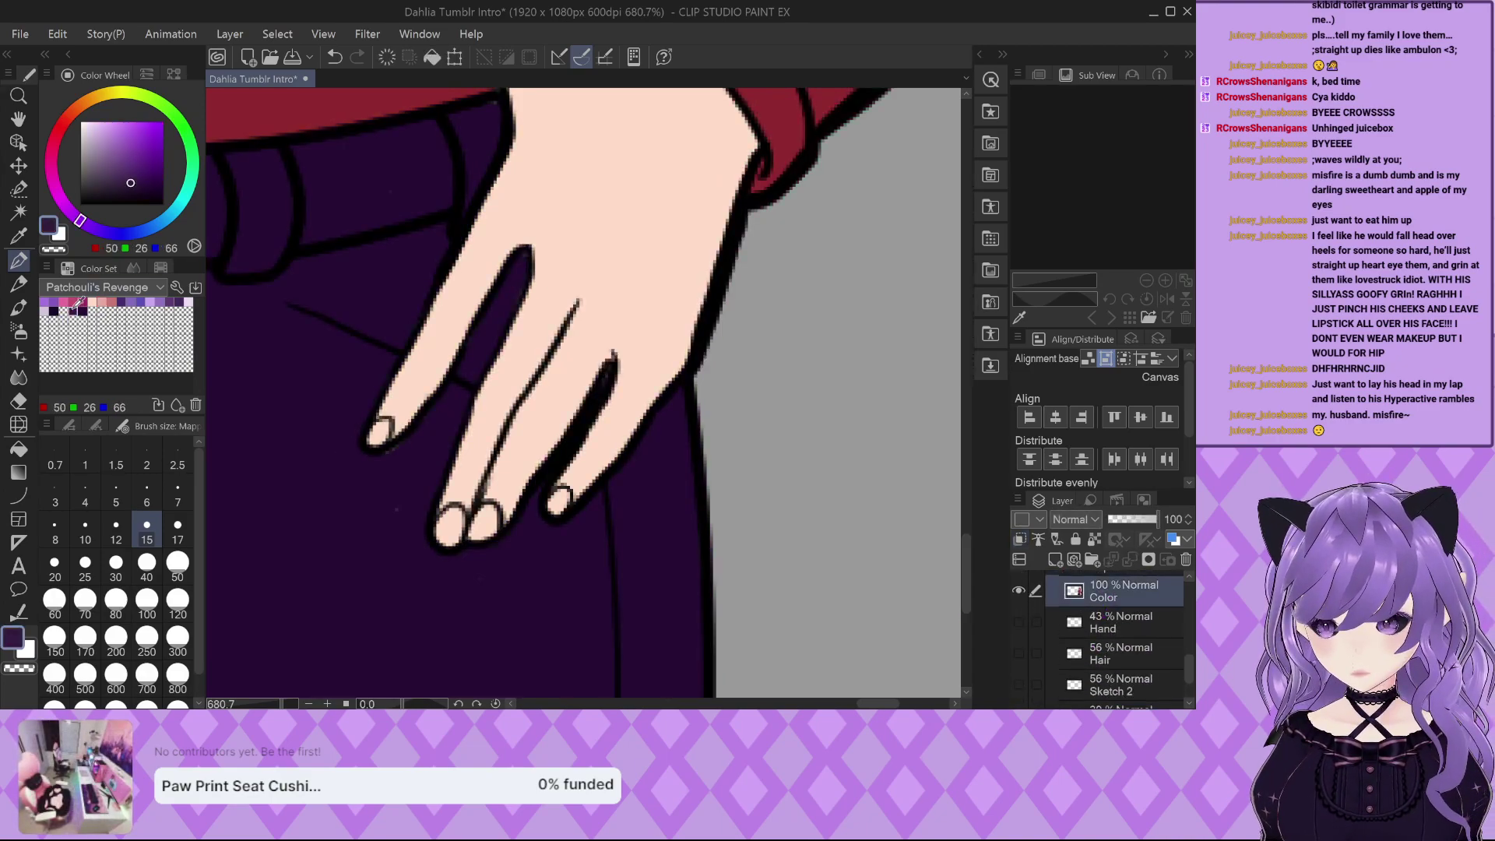
click(116, 601)
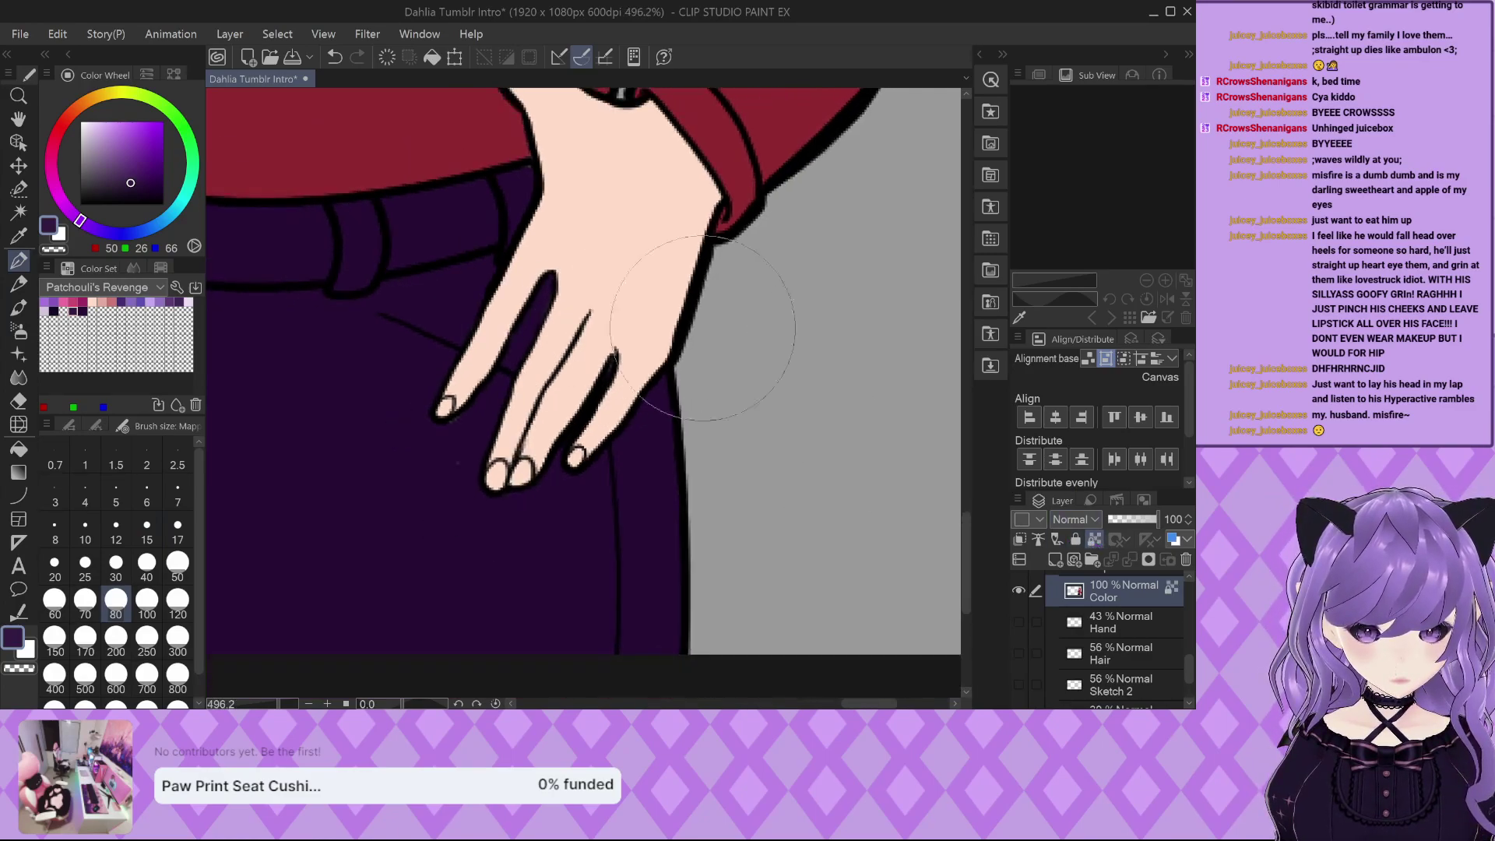
scroll(713, 377, down, 8)
mouse_move(259, 533)
mouse_down()
mouse_move(257, 450)
mouse_move(494, 537)
mouse_move(651, 501)
mouse_move(726, 504)
mouse_up()
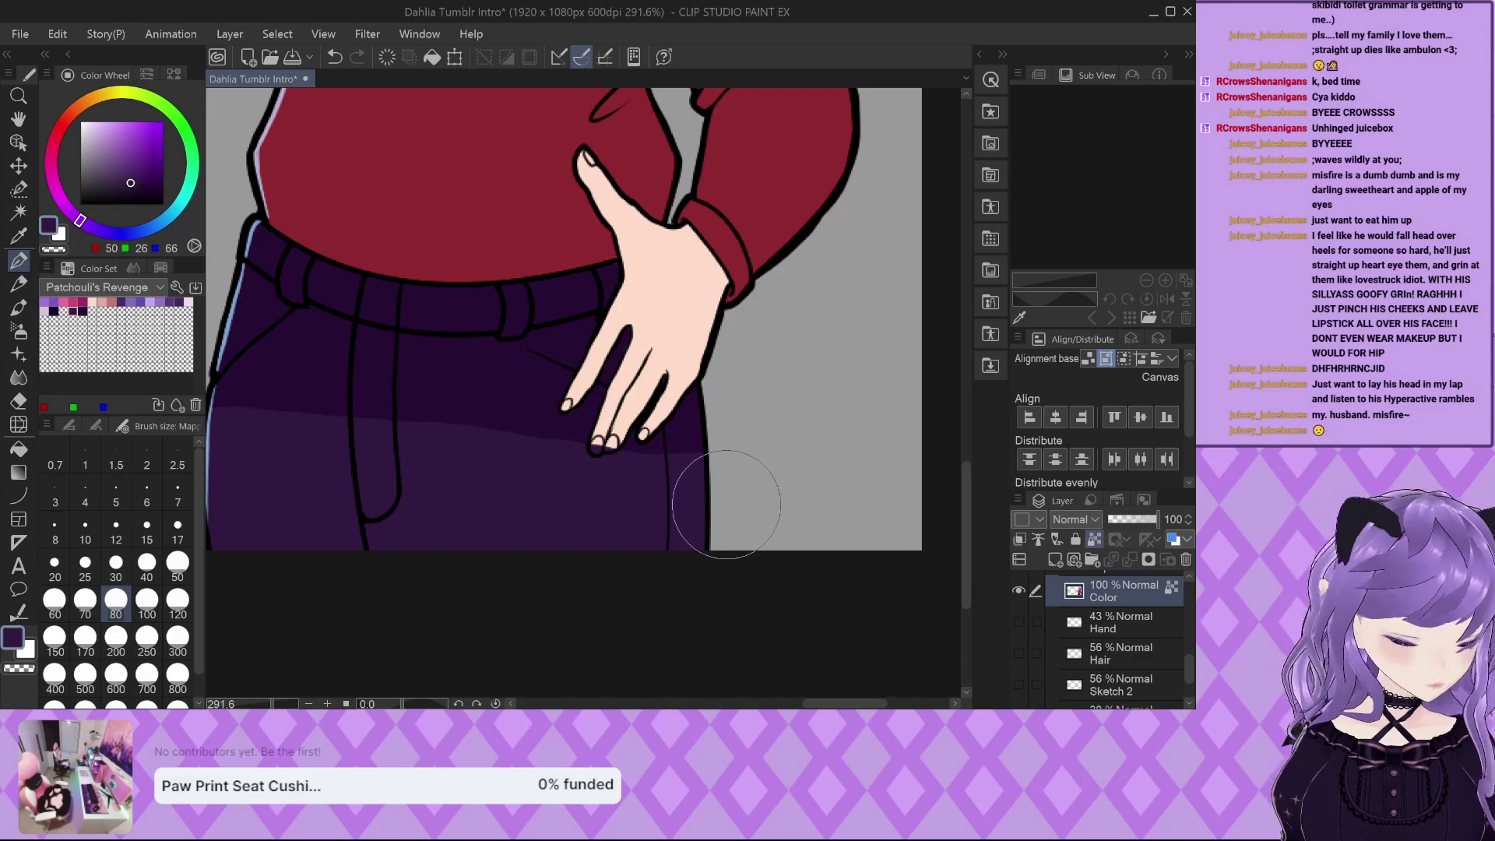
key(ctrl+z)
mouse_move(251, 268)
mouse_down()
mouse_move(358, 487)
mouse_move(307, 507)
mouse_up()
mouse_move(268, 610)
mouse_down()
mouse_move(387, 478)
mouse_move(468, 543)
mouse_move(668, 523)
mouse_move(370, 492)
mouse_move(611, 548)
mouse_up()
At brush size 30, lighten the trousers around and between the fingertips.
click(116, 567)
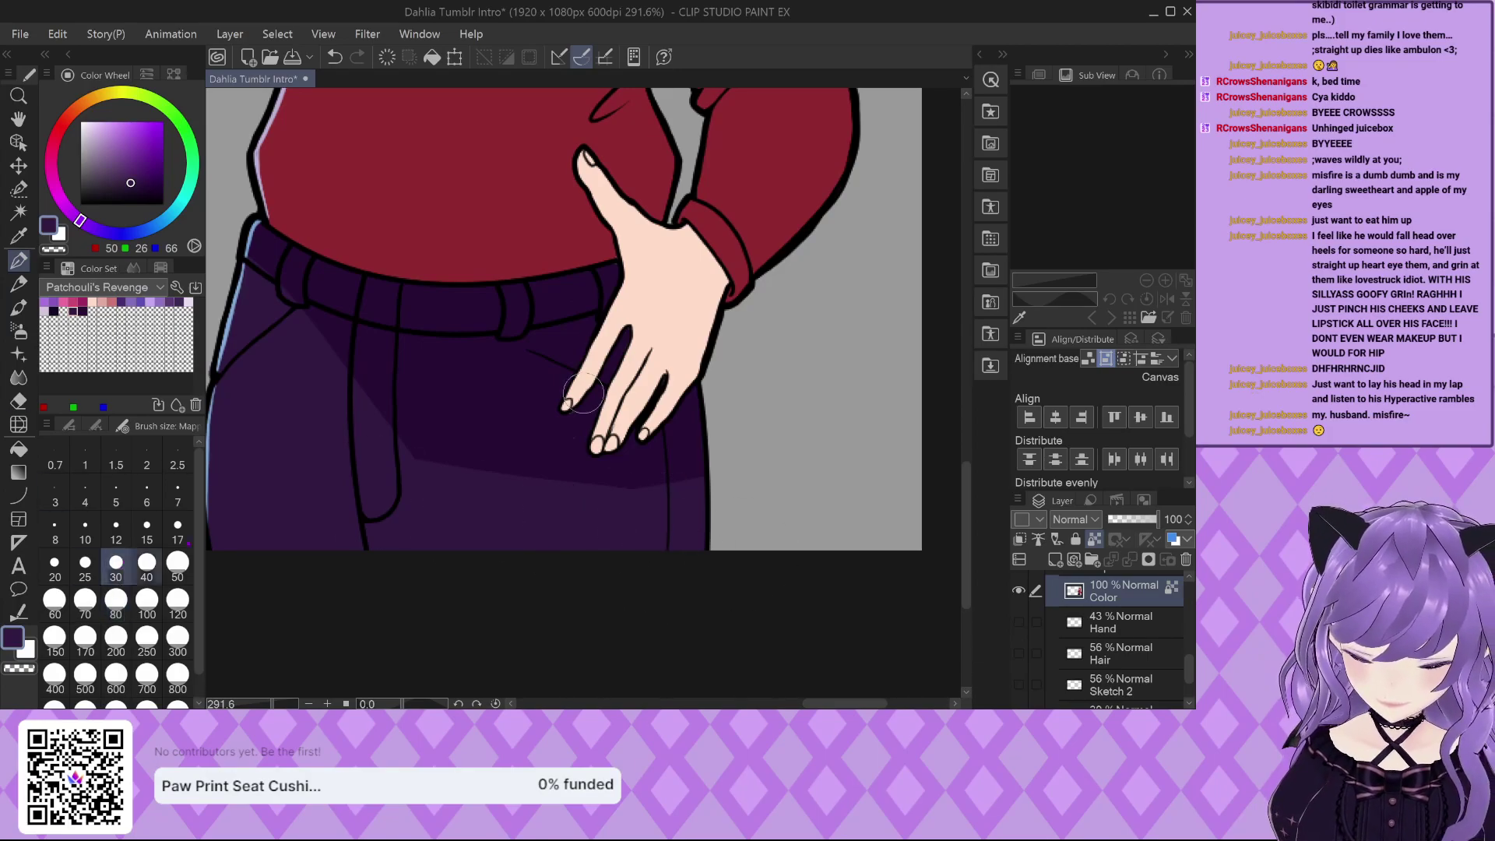
scroll(668, 375, up, 7)
drag(631, 518, 689, 464)
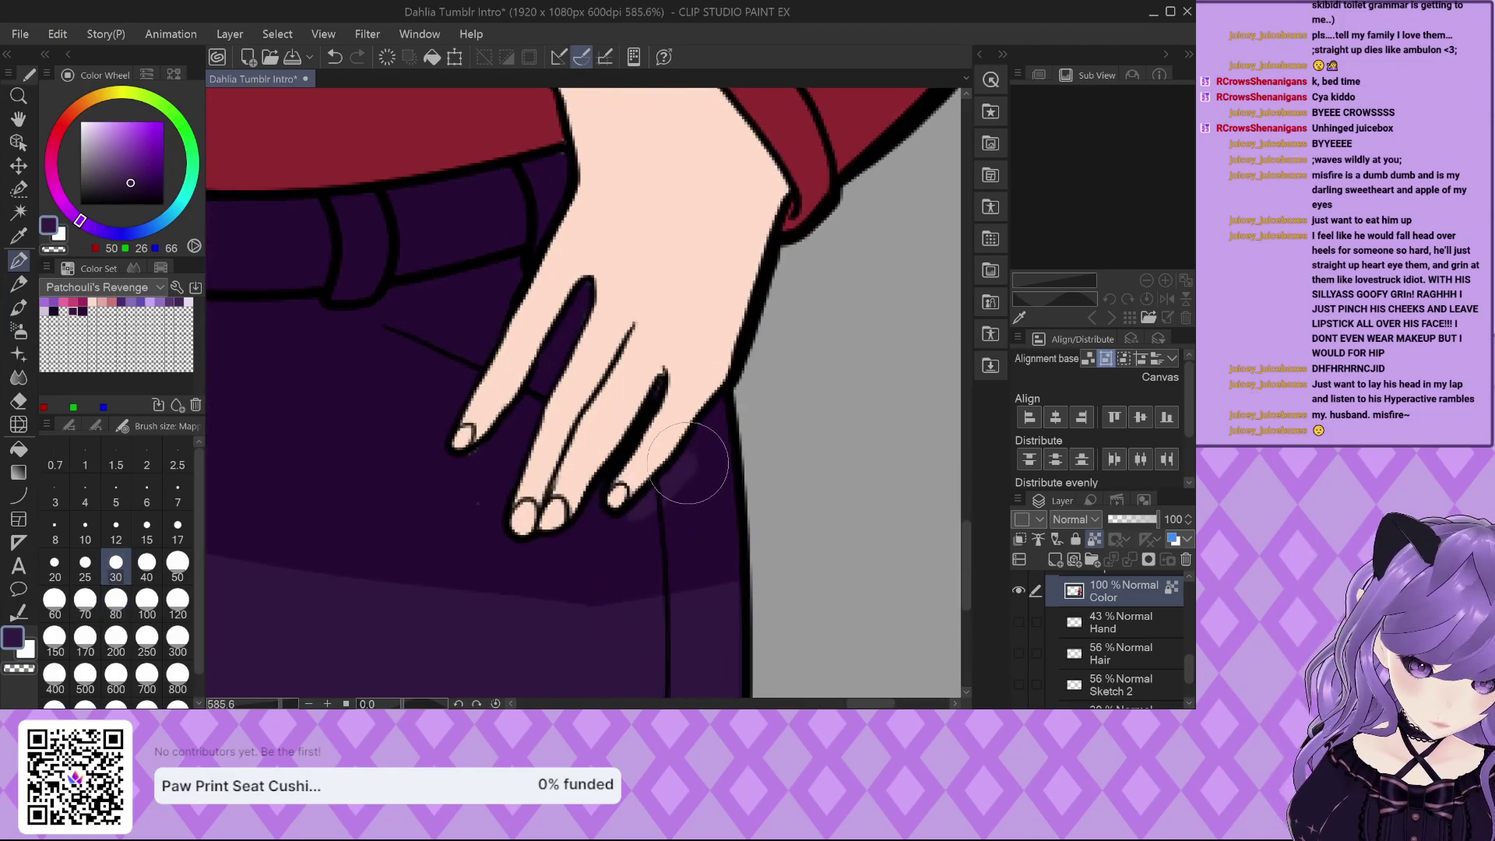
mouse_move(724, 411)
mouse_down()
mouse_move(567, 622)
mouse_move(722, 434)
mouse_move(676, 545)
mouse_move(668, 615)
mouse_move(701, 628)
mouse_up()
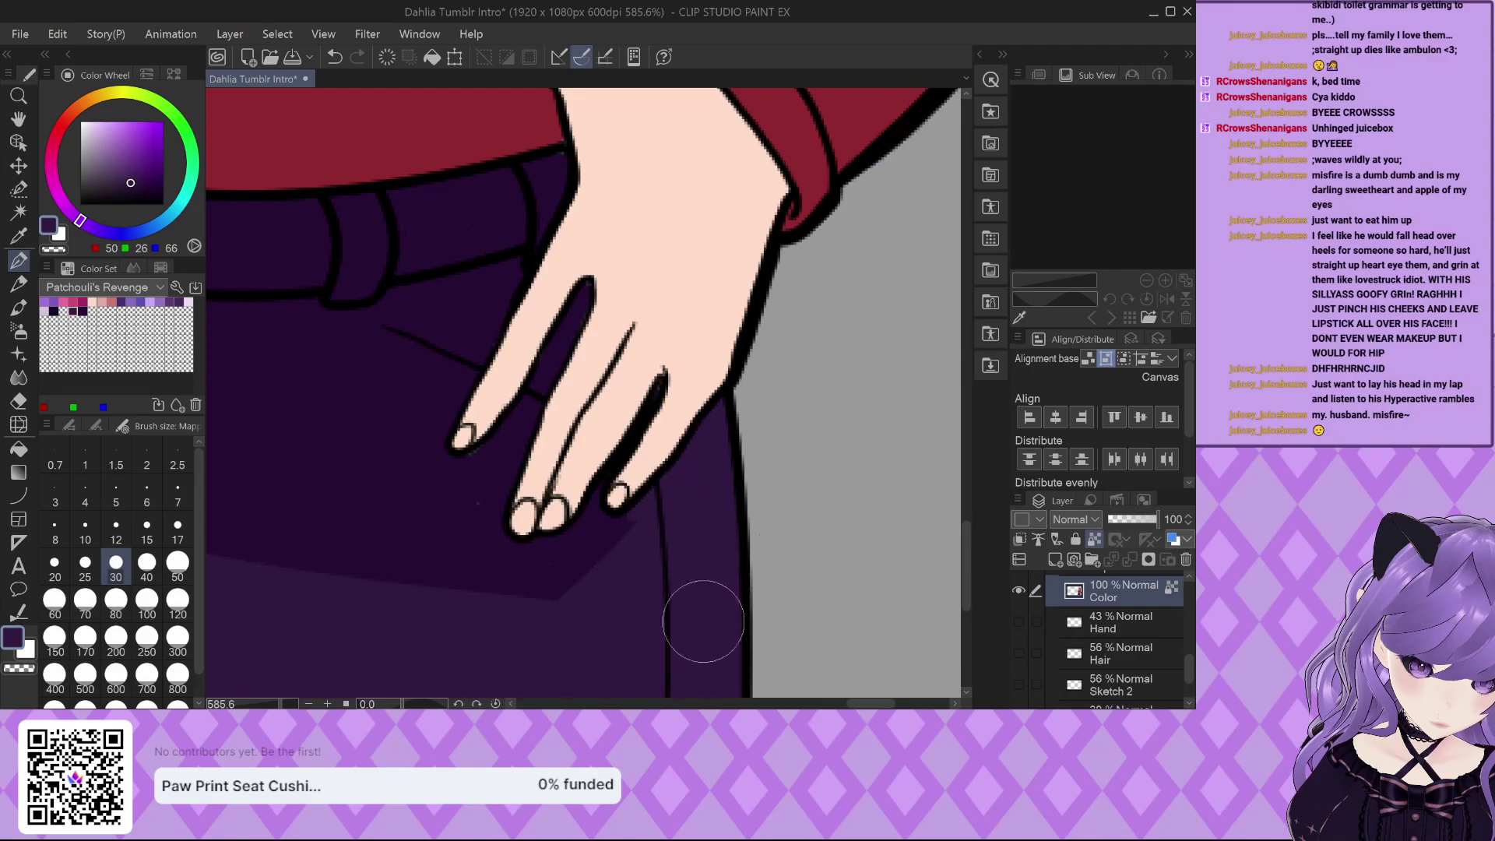
scroll(675, 364, up, 2)
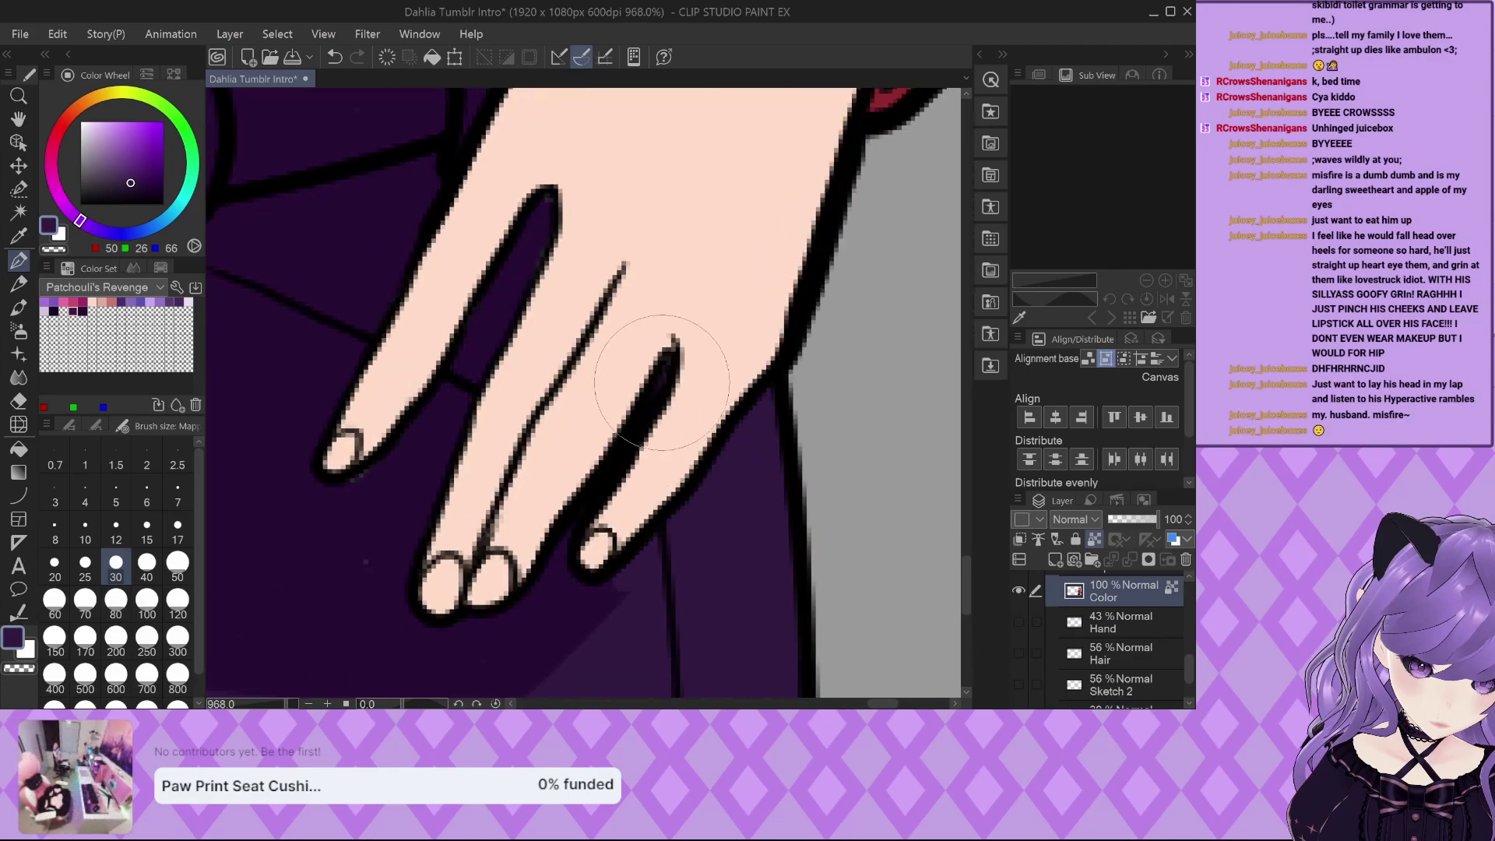
mouse_move(608, 482)
mouse_down()
mouse_move(568, 543)
mouse_move(580, 529)
mouse_move(580, 551)
mouse_move(626, 562)
mouse_up()
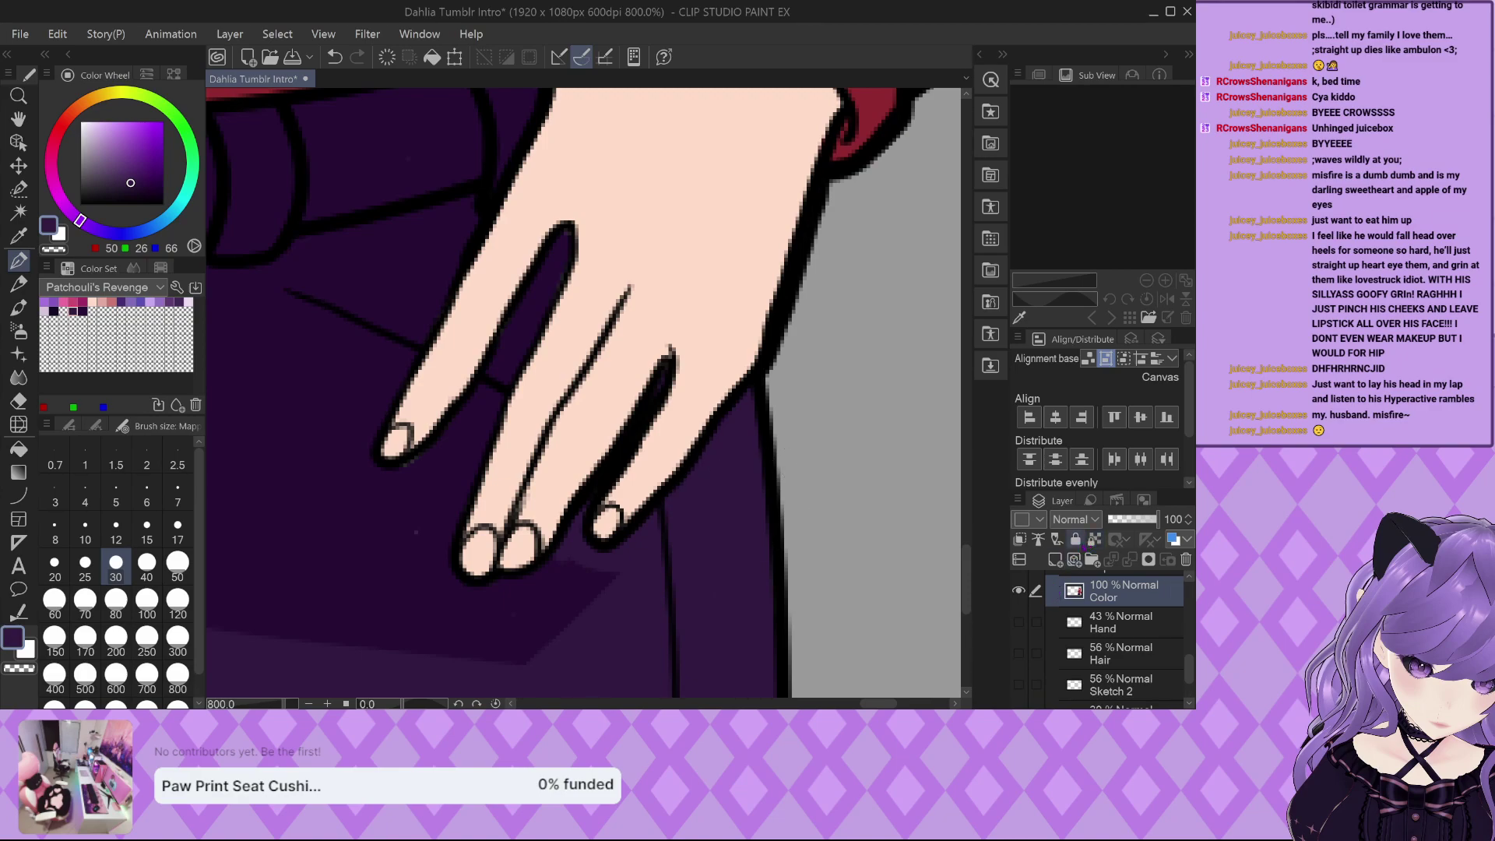
mouse_move(401, 533)
mouse_down()
mouse_move(395, 496)
mouse_move(418, 466)
mouse_move(397, 530)
mouse_move(429, 545)
mouse_up()
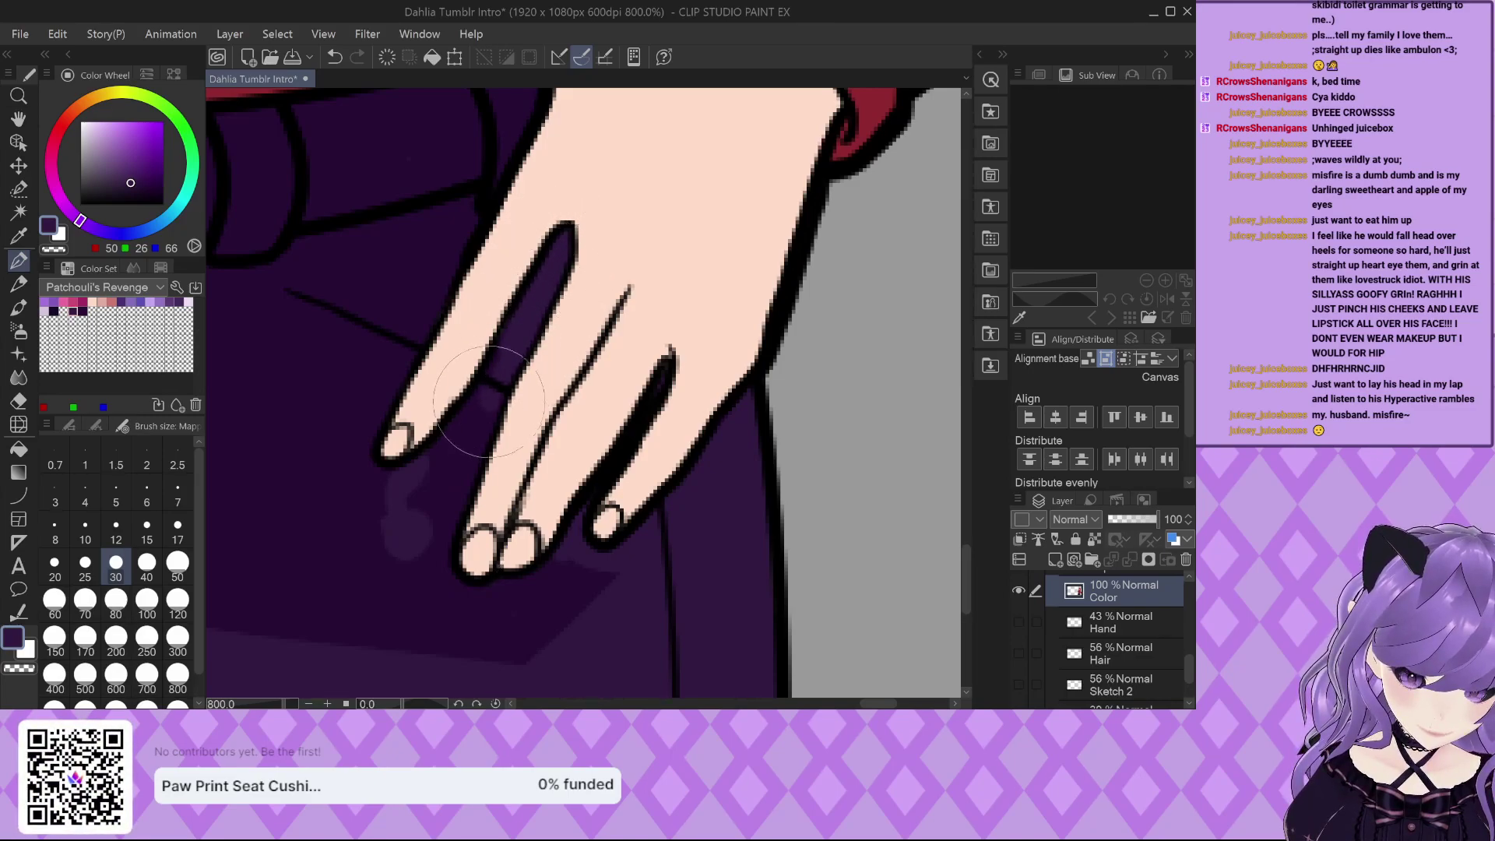
mouse_move(487, 393)
mouse_down()
mouse_move(419, 477)
mouse_move(482, 412)
mouse_move(451, 511)
mouse_move(422, 540)
mouse_move(416, 503)
mouse_move(424, 579)
mouse_move(444, 535)
mouse_move(446, 581)
mouse_move(502, 599)
mouse_move(469, 607)
mouse_move(567, 550)
mouse_move(589, 585)
mouse_move(602, 576)
mouse_move(516, 654)
mouse_move(533, 624)
mouse_move(423, 658)
mouse_move(485, 612)
mouse_move(515, 617)
mouse_move(425, 638)
mouse_move(436, 601)
mouse_move(368, 534)
mouse_move(362, 483)
mouse_move(390, 502)
mouse_move(366, 441)
mouse_move(492, 168)
mouse_move(423, 373)
mouse_move(456, 351)
mouse_move(498, 215)
mouse_move(403, 445)
mouse_up()
Touch up dark purple along the index finger's left edge.
alt+click(455, 356)
alt+click(394, 505)
scroll(615, 549, down, 3)
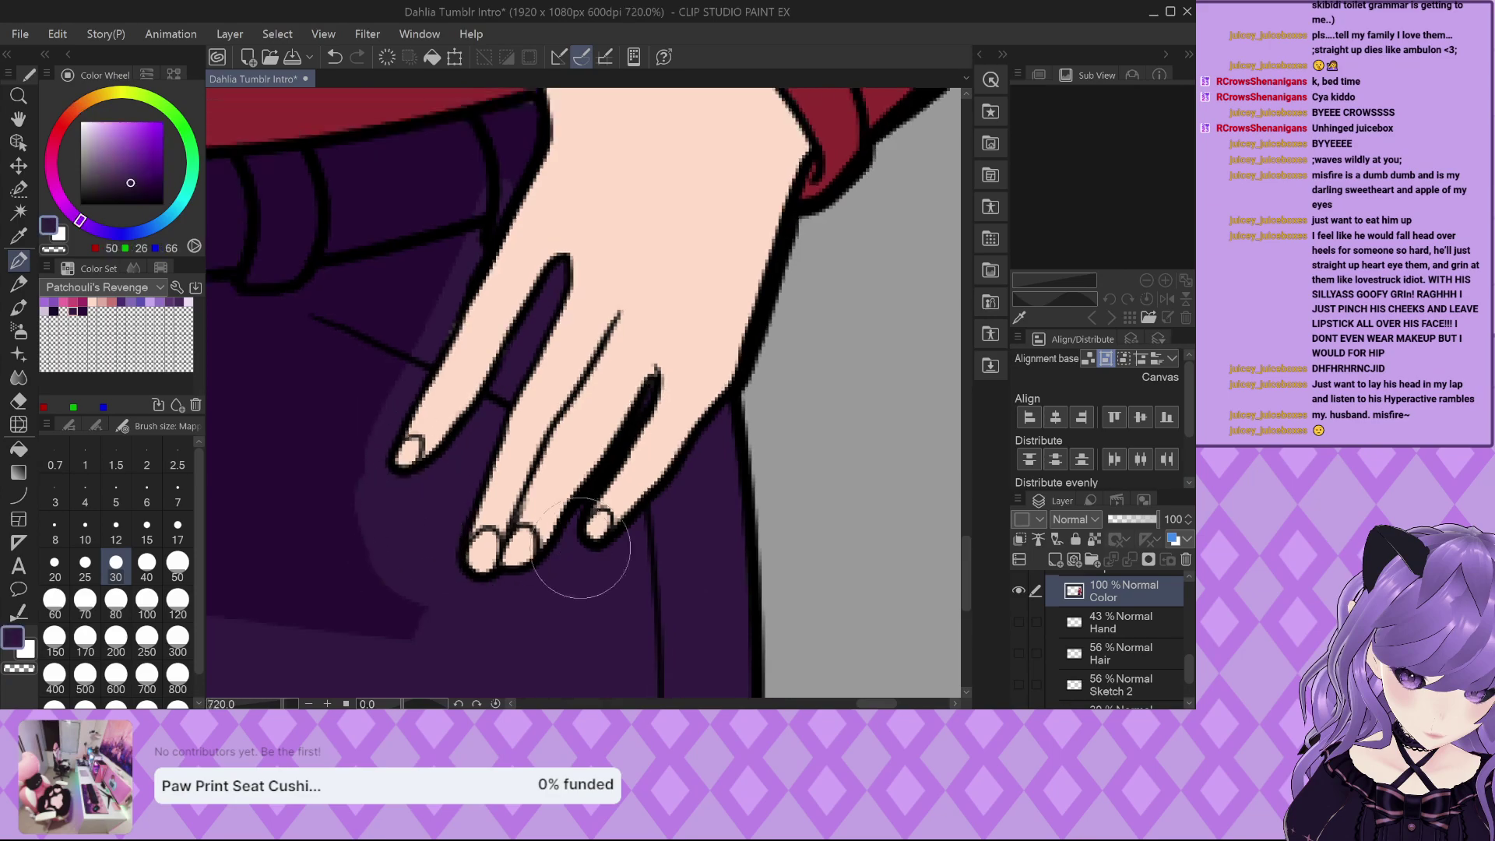
scroll(490, 336, up, 3)
drag(517, 371, 494, 444)
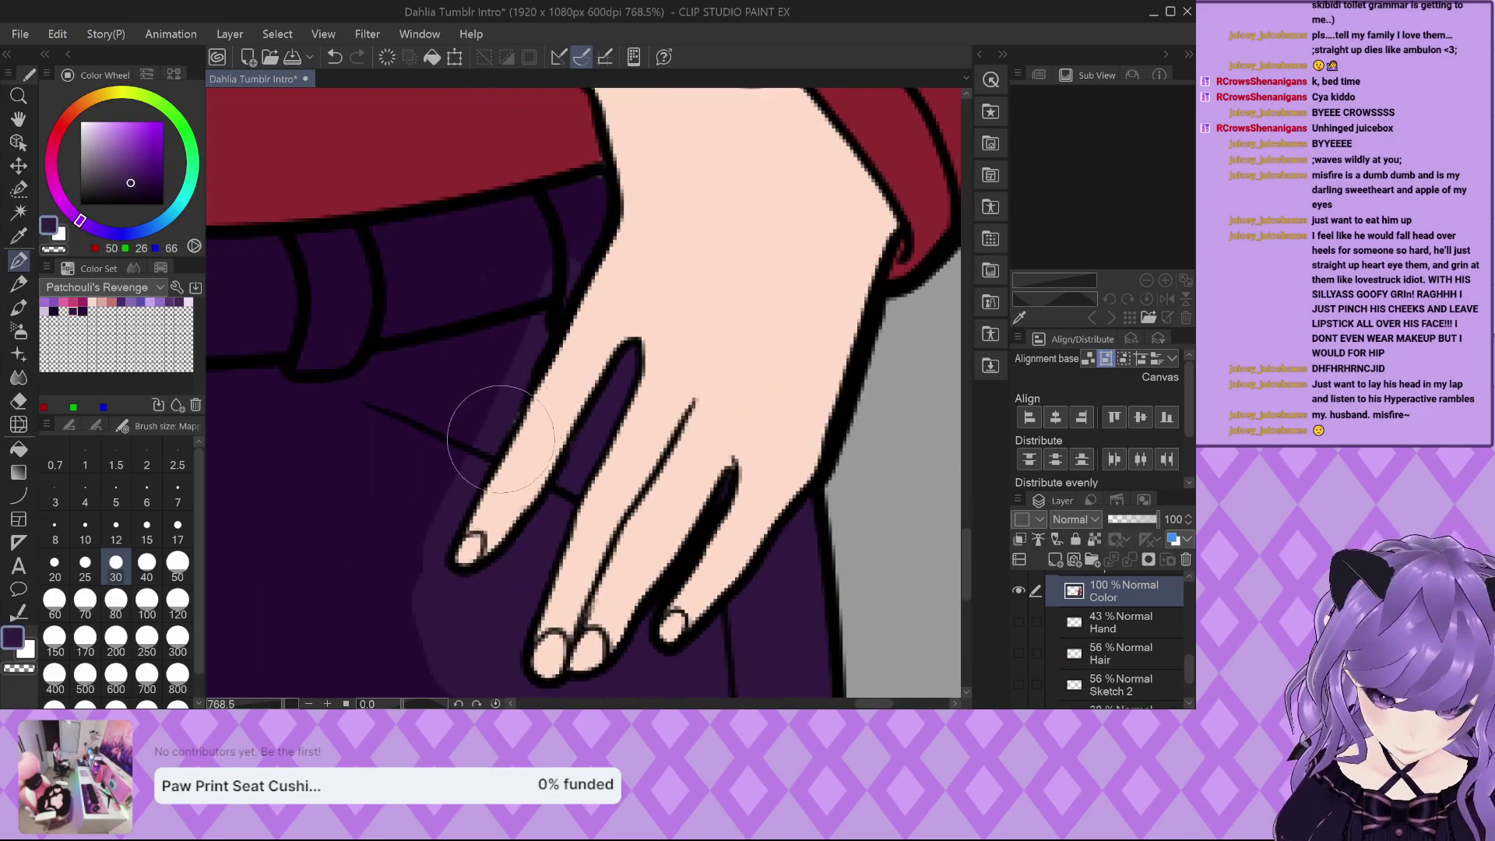
scroll(559, 495, down, 3)
scroll(552, 286, up, 2)
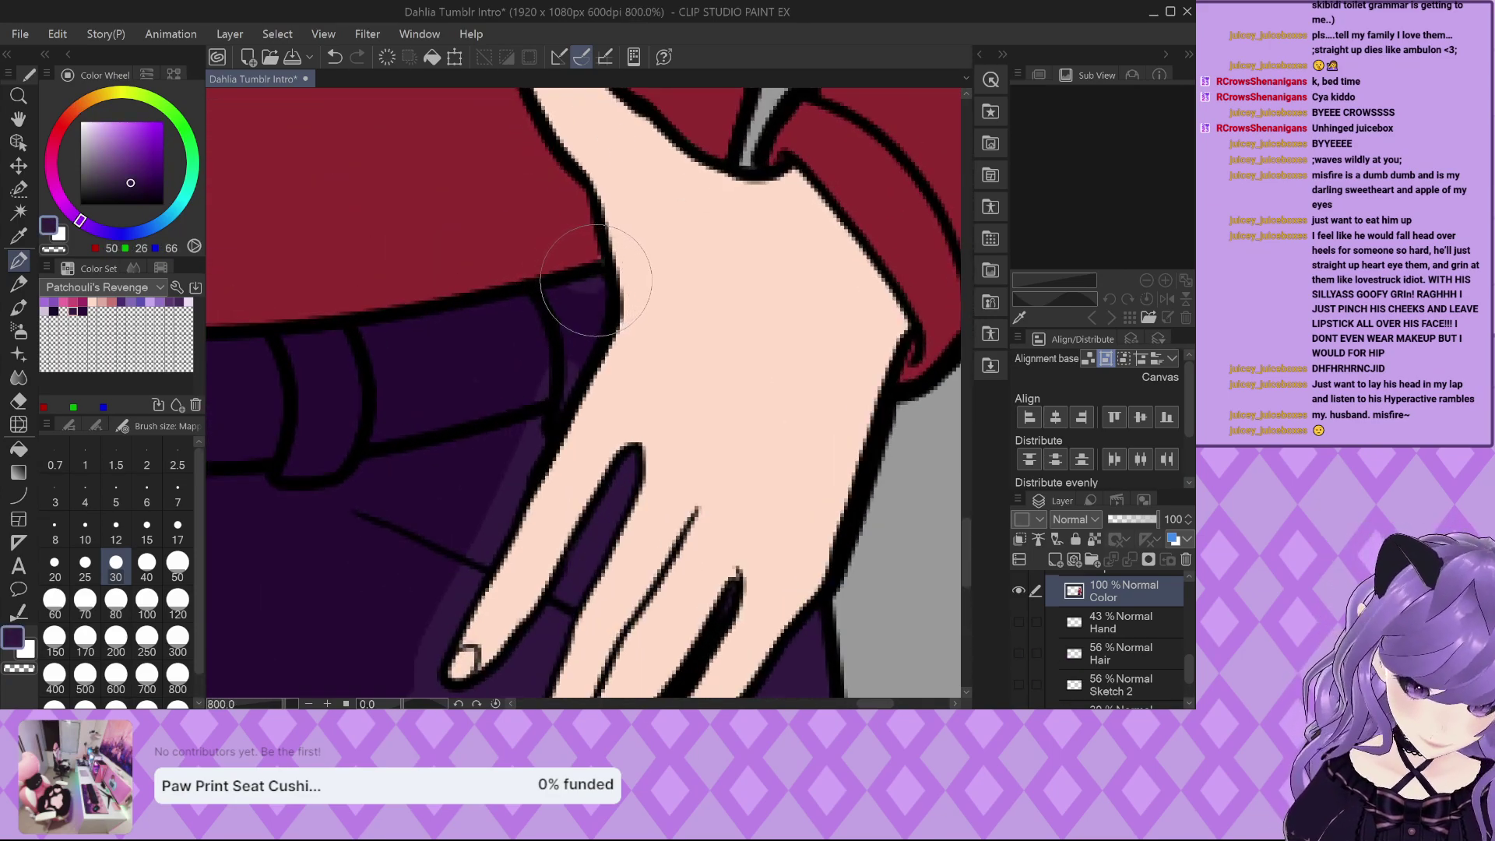
Add lighter highlights along the top of the belt and around the index finger.
mouse_move(577, 290)
mouse_down()
mouse_move(443, 339)
mouse_move(351, 333)
mouse_up()
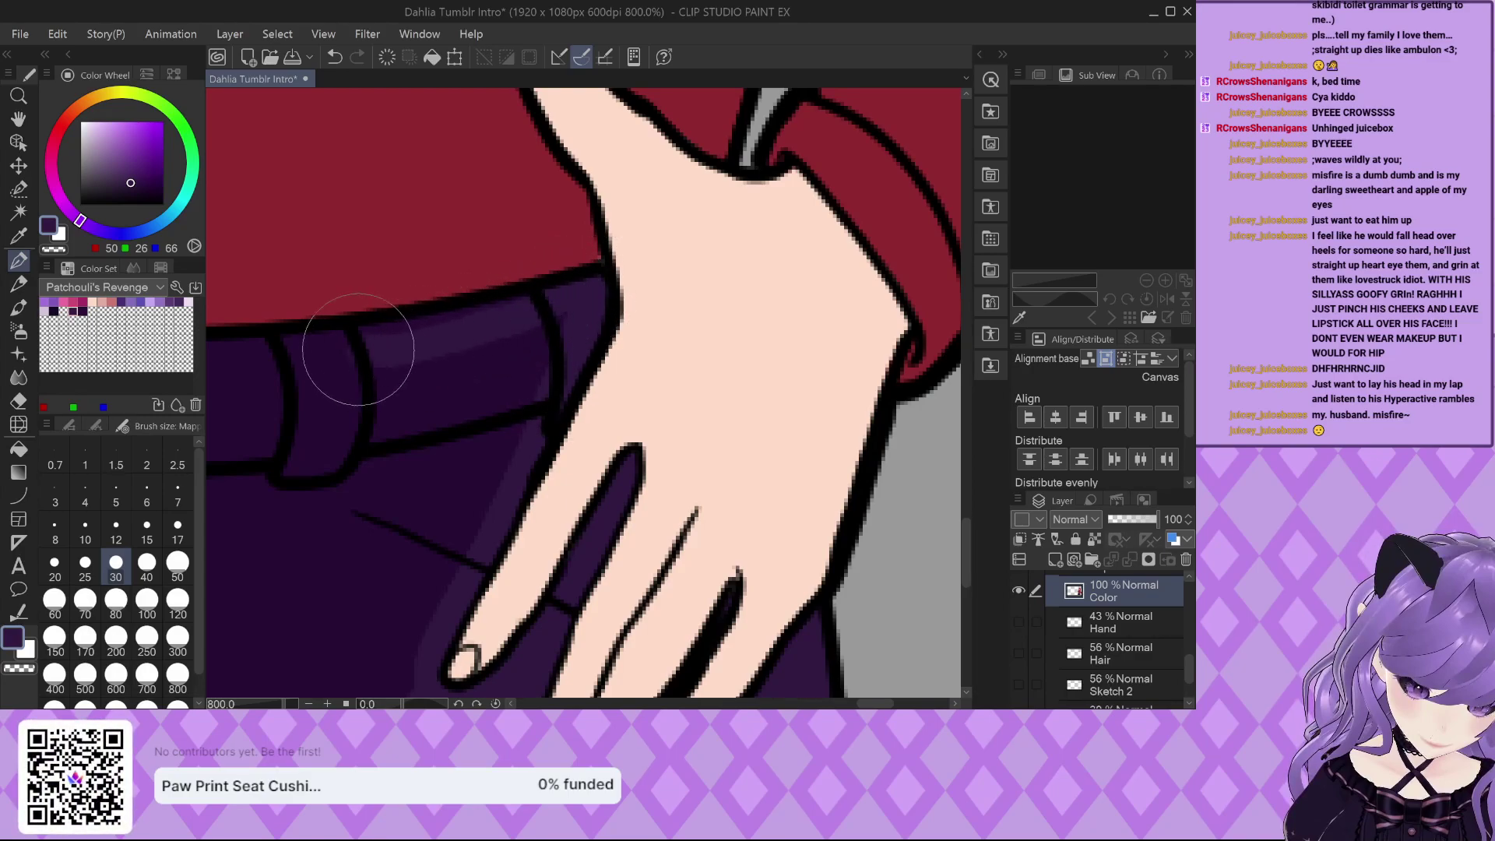
mouse_move(552, 309)
mouse_down()
mouse_move(515, 433)
mouse_move(418, 586)
mouse_move(501, 362)
mouse_move(383, 512)
mouse_move(468, 339)
mouse_move(355, 474)
mouse_move(363, 443)
mouse_move(340, 363)
mouse_move(281, 354)
mouse_move(334, 356)
mouse_move(321, 352)
mouse_move(285, 429)
mouse_move(327, 443)
mouse_up()
scroll(501, 330, down, 6)
drag(441, 499, 439, 546)
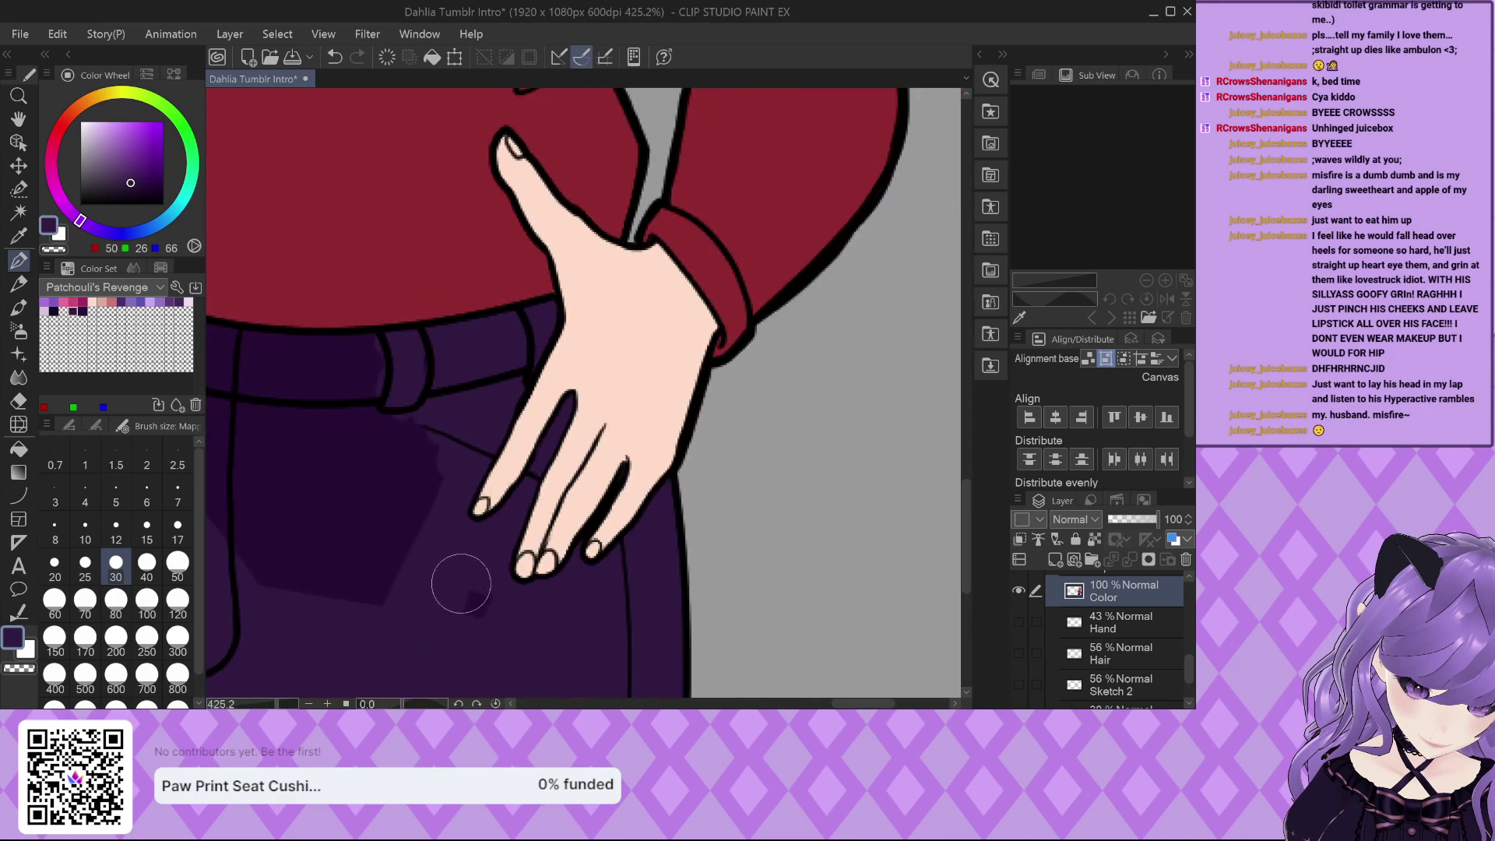
Shade the left belt loop and the belt's left end in lighter purple.
scroll(390, 444, up, 2)
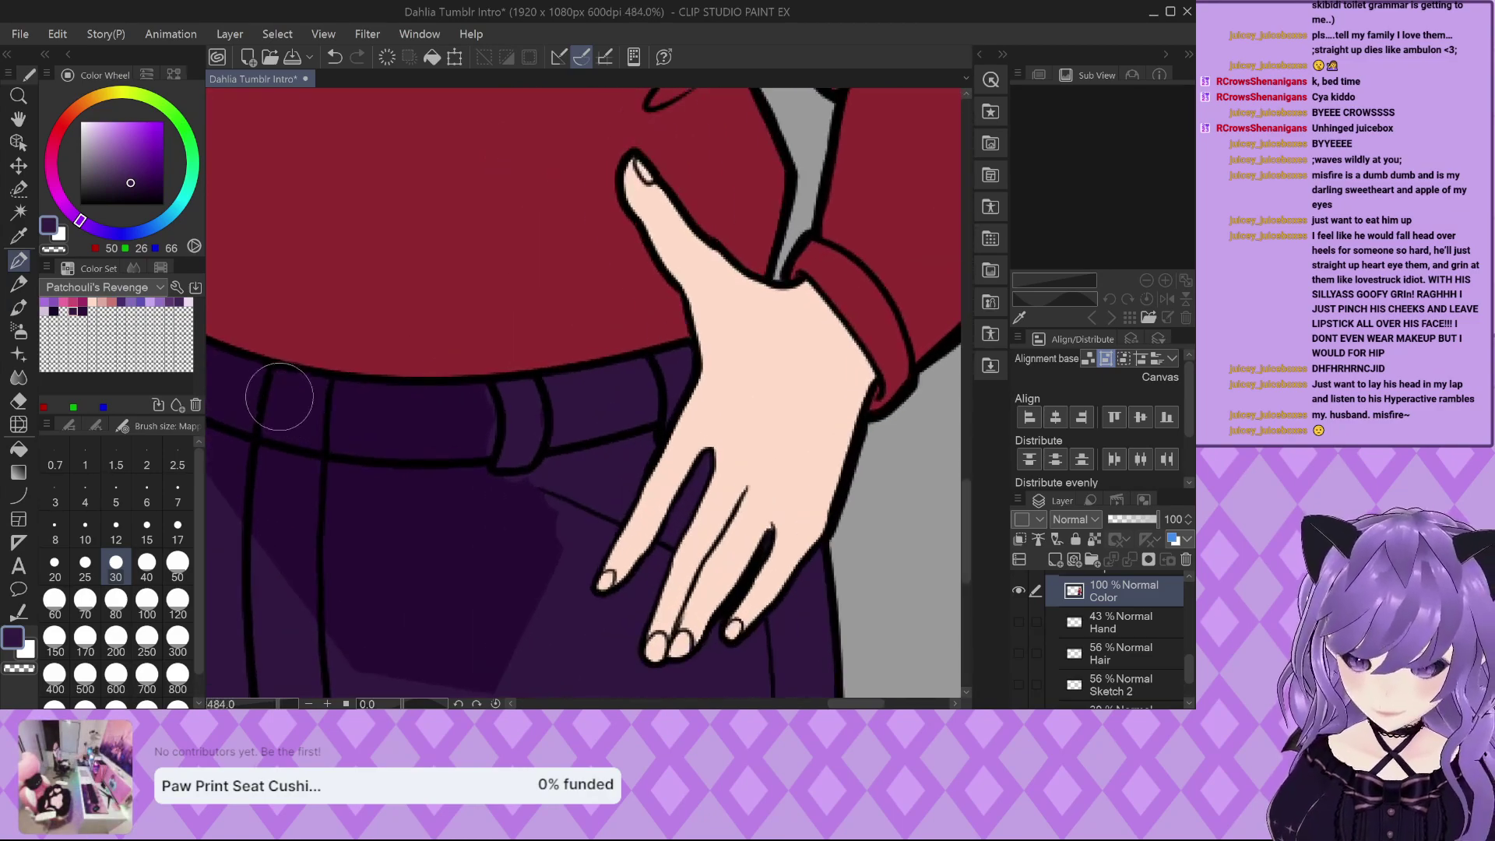
mouse_move(279, 396)
mouse_down()
mouse_move(324, 399)
mouse_move(283, 378)
mouse_move(465, 392)
mouse_up()
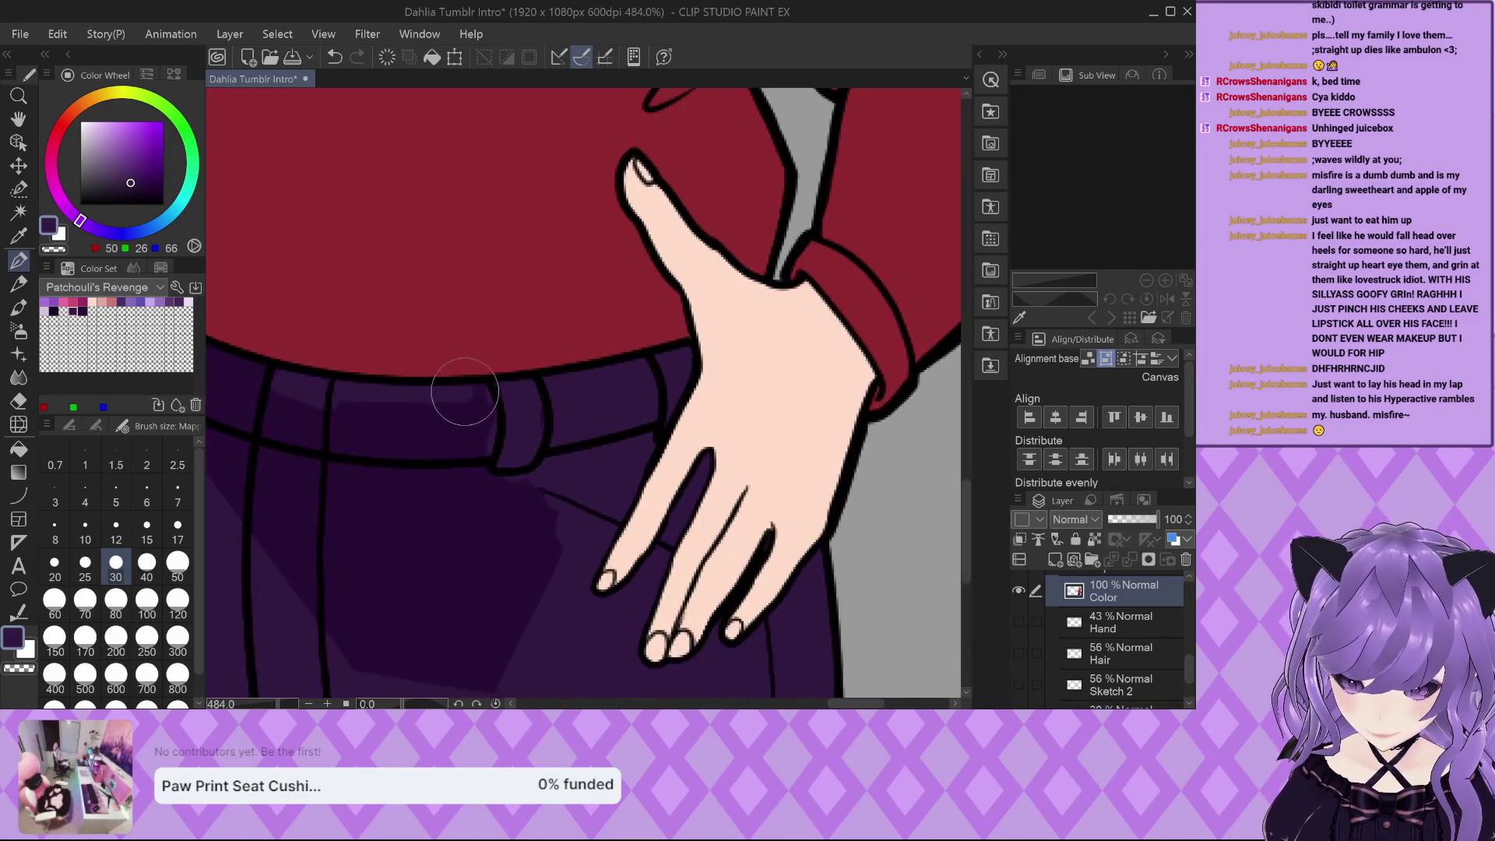
scroll(539, 429, down, 4)
scroll(249, 398, up, 5)
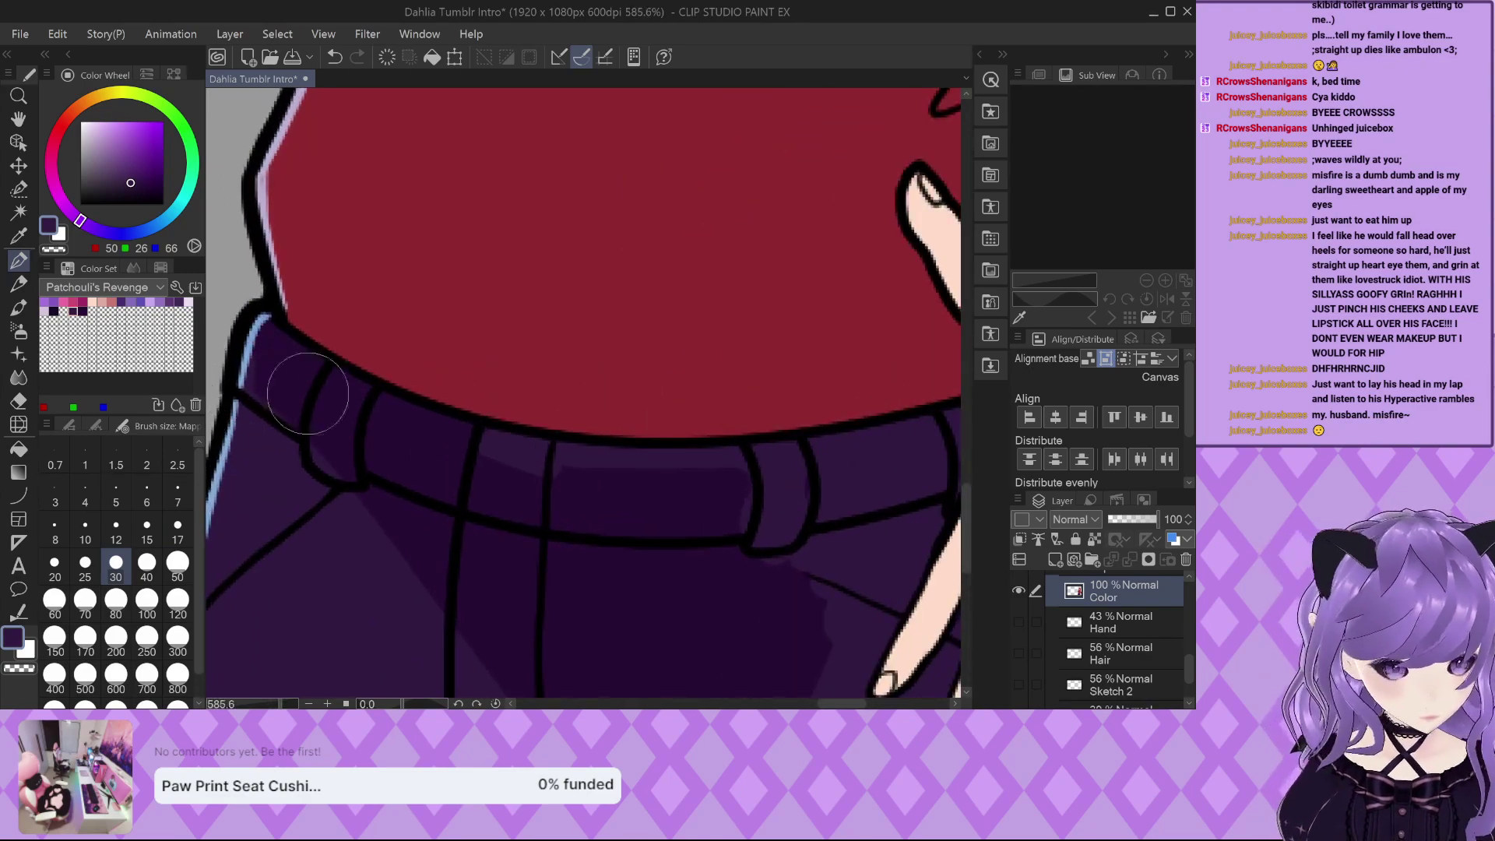
mouse_move(250, 391)
mouse_down()
mouse_move(292, 402)
mouse_move(261, 325)
mouse_move(353, 392)
mouse_move(341, 384)
mouse_move(511, 457)
mouse_up()
scroll(236, 374, down, 3)
mouse_move(365, 495)
mouse_down()
mouse_move(407, 494)
mouse_move(411, 468)
mouse_move(561, 504)
mouse_move(585, 472)
mouse_move(562, 439)
mouse_move(623, 503)
mouse_move(648, 505)
mouse_move(617, 676)
mouse_move(641, 608)
mouse_move(622, 602)
mouse_move(601, 625)
mouse_move(623, 545)
mouse_move(538, 689)
mouse_move(593, 528)
mouse_move(496, 666)
mouse_move(547, 518)
mouse_move(471, 635)
mouse_move(454, 505)
mouse_move(430, 500)
mouse_move(392, 577)
mouse_up()
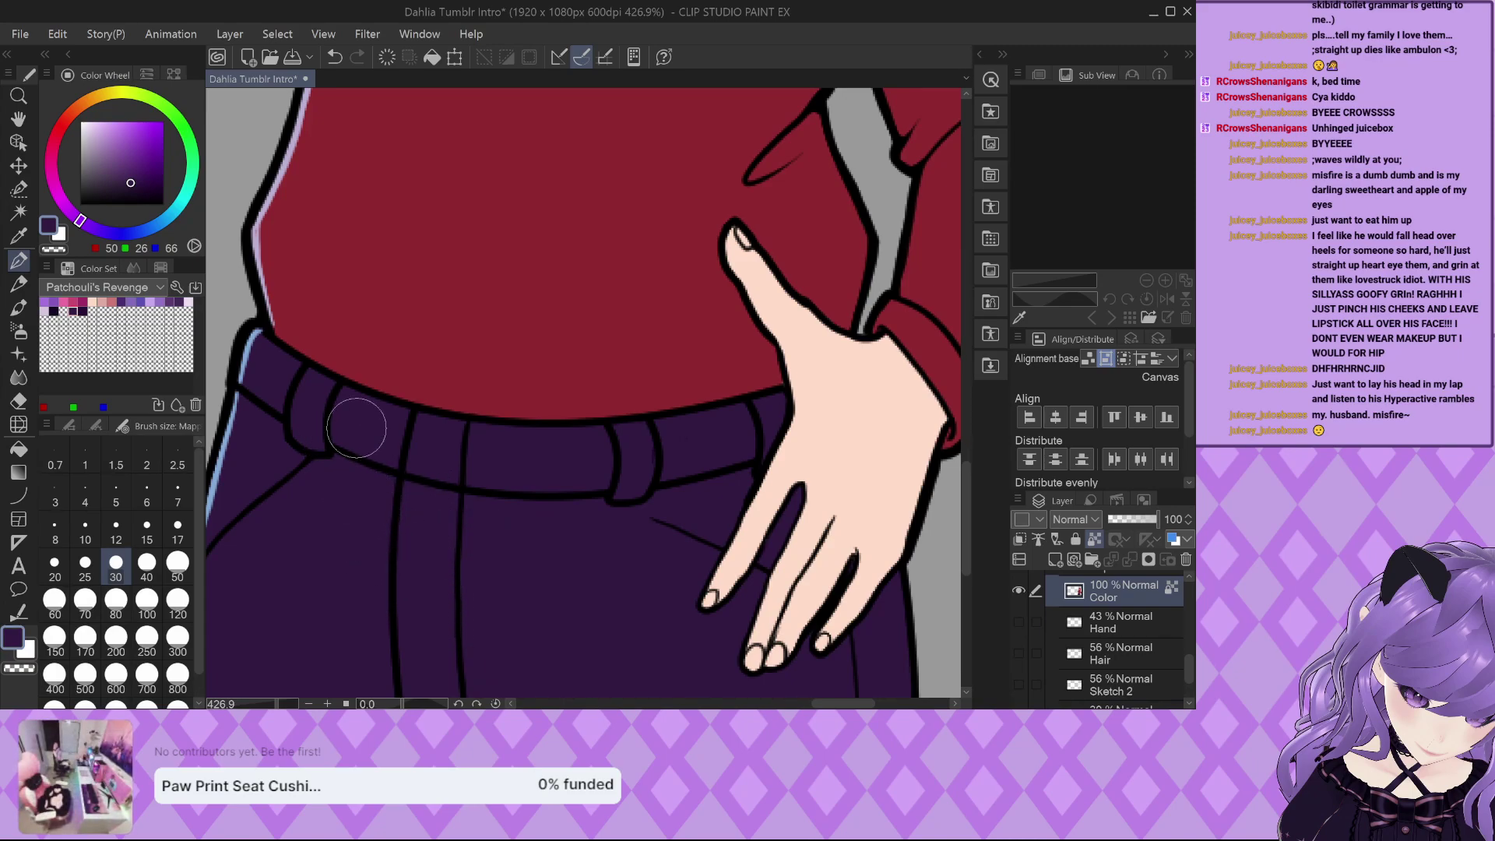
scroll(432, 422, down, 4)
scroll(1040, 664, up, 6)
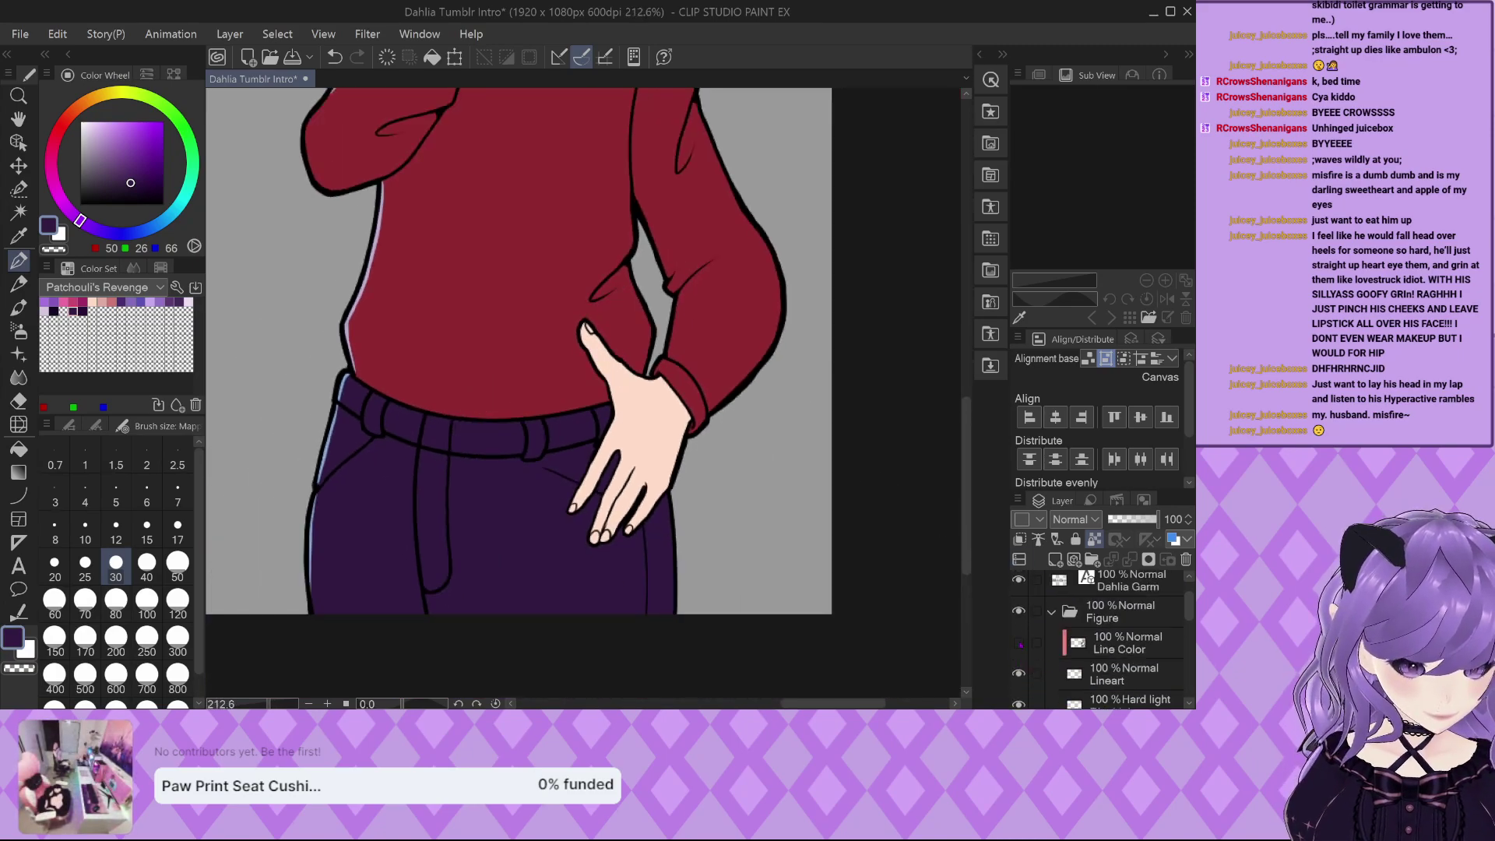
Show Line Color again, pick darker purple 38/12/53 at brush size 12 on the Shading layer.
click(1019, 643)
scroll(664, 626, down, 3)
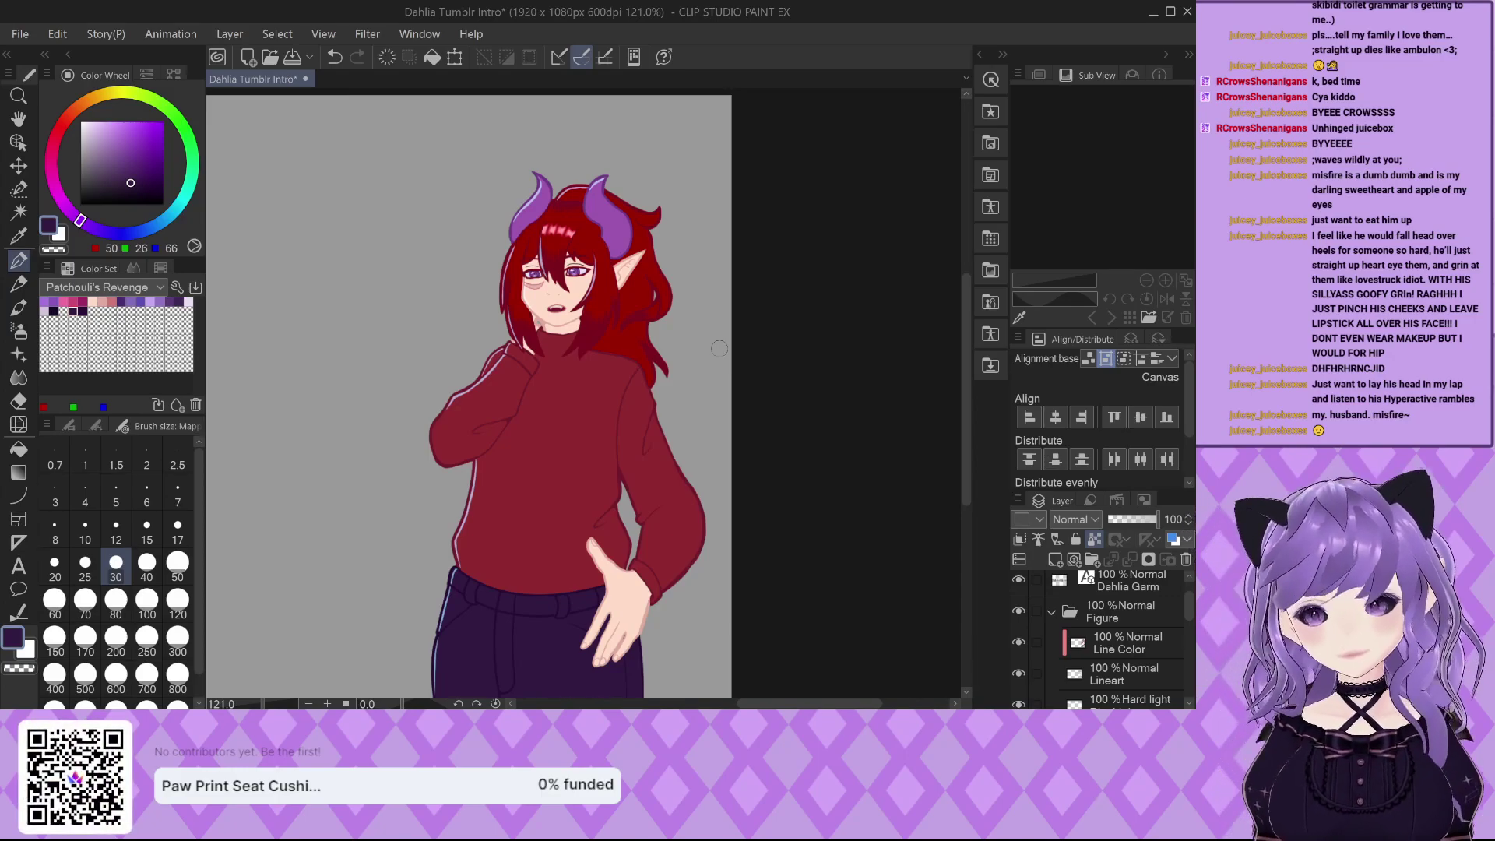
click(82, 309)
click(115, 526)
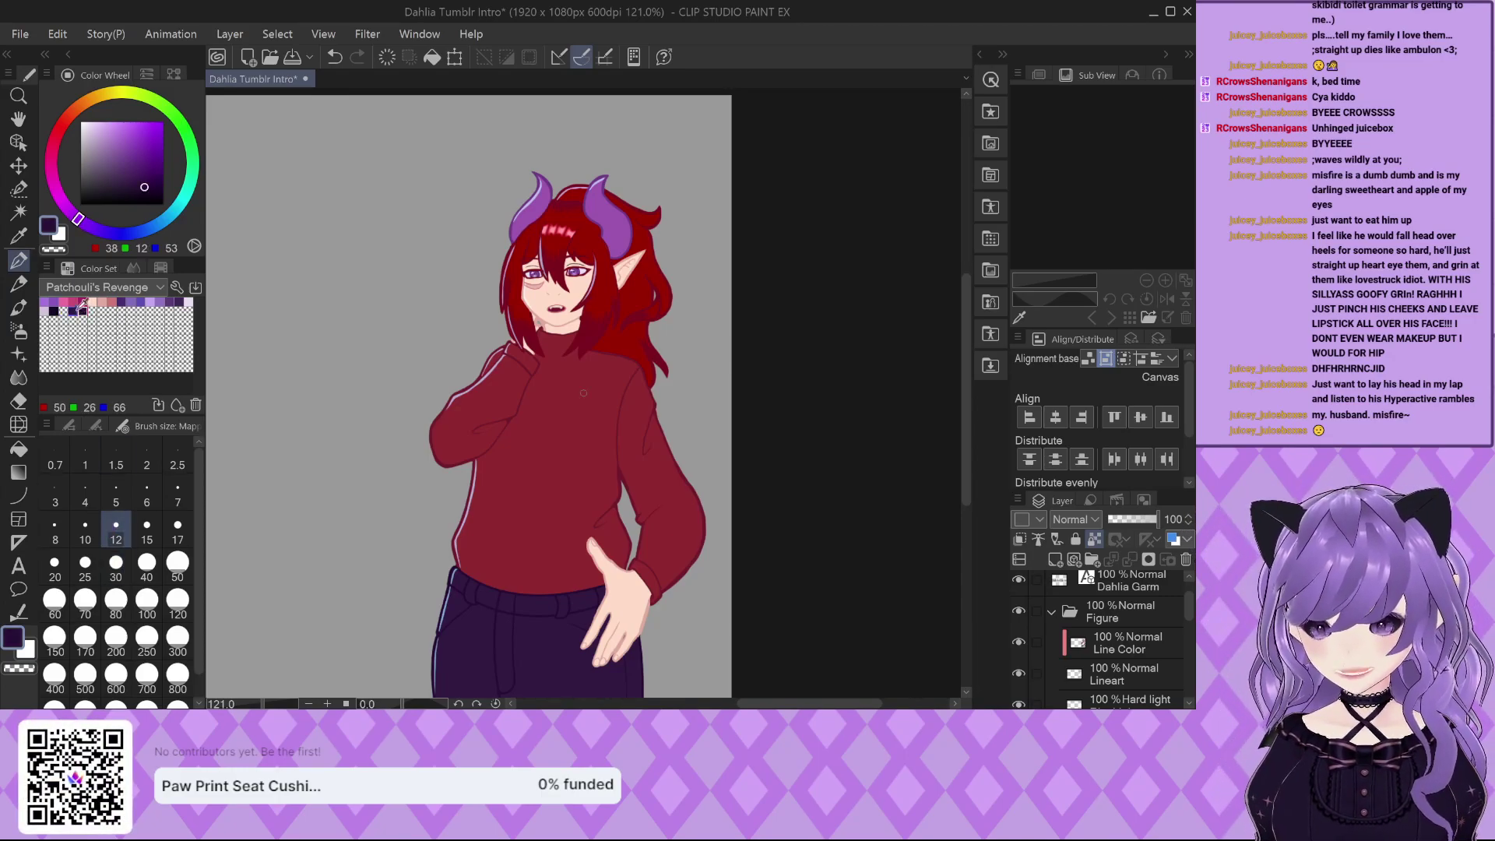
scroll(1113, 638, down, 3)
click(1121, 672)
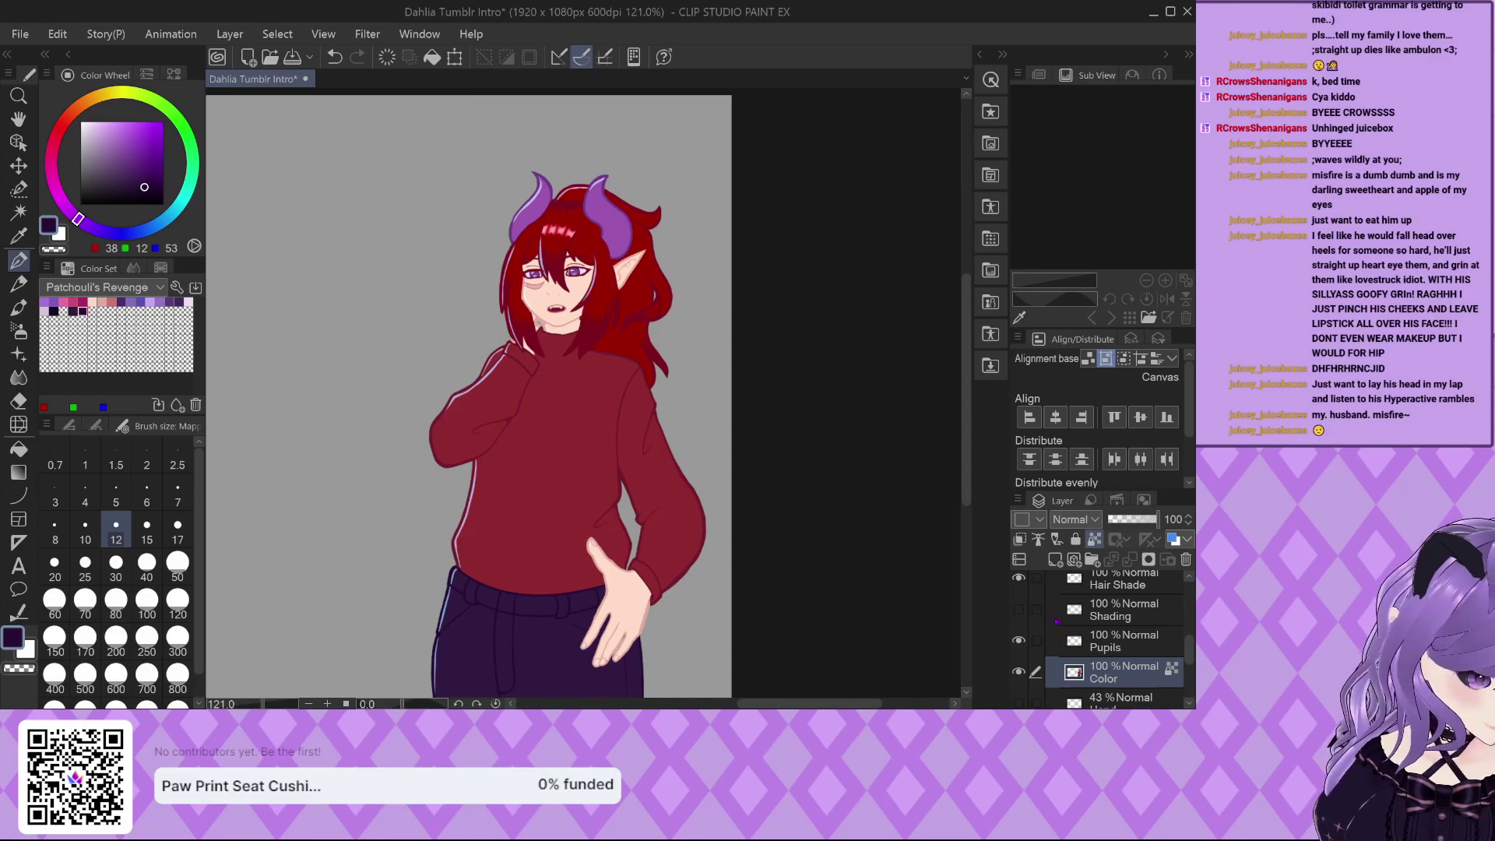
click(1121, 609)
After checking the Hand and Color layers, return to Shading and sample the pants' dark purple.
scroll(527, 638, up, 2)
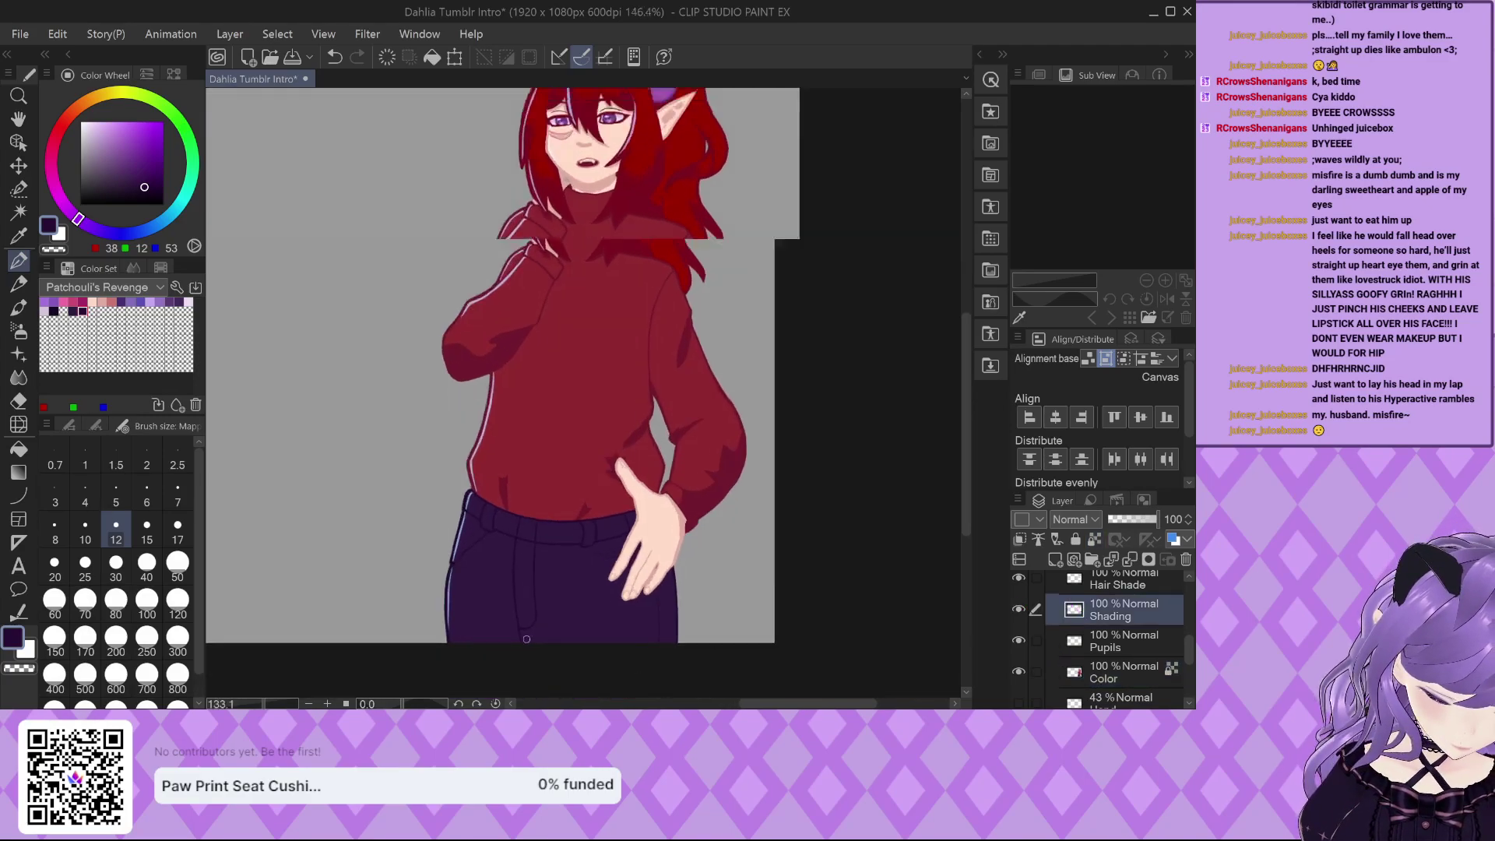
scroll(526, 639, up, 10)
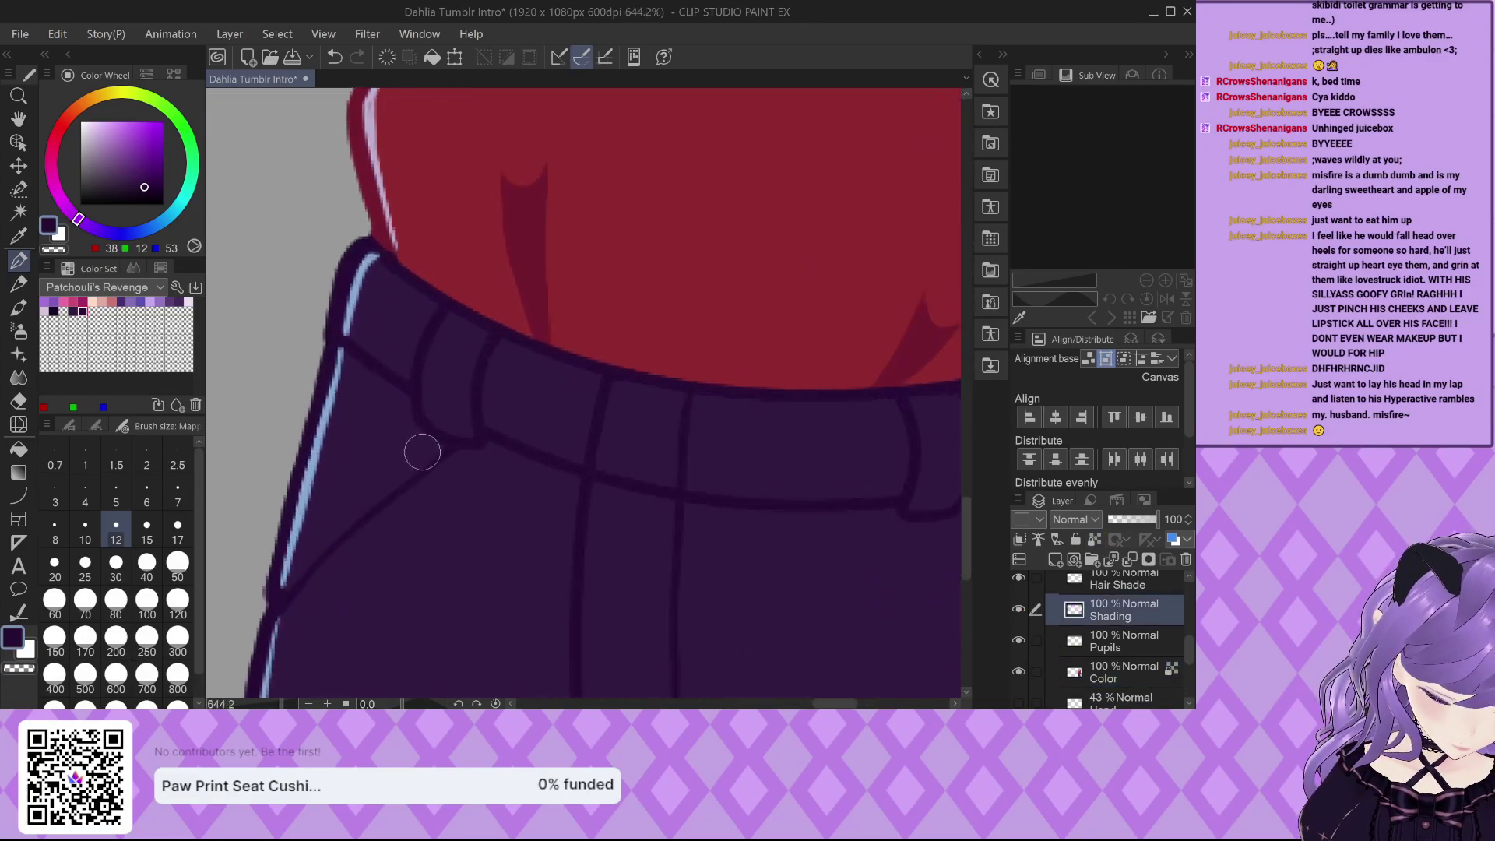
scroll(423, 452, up, 1)
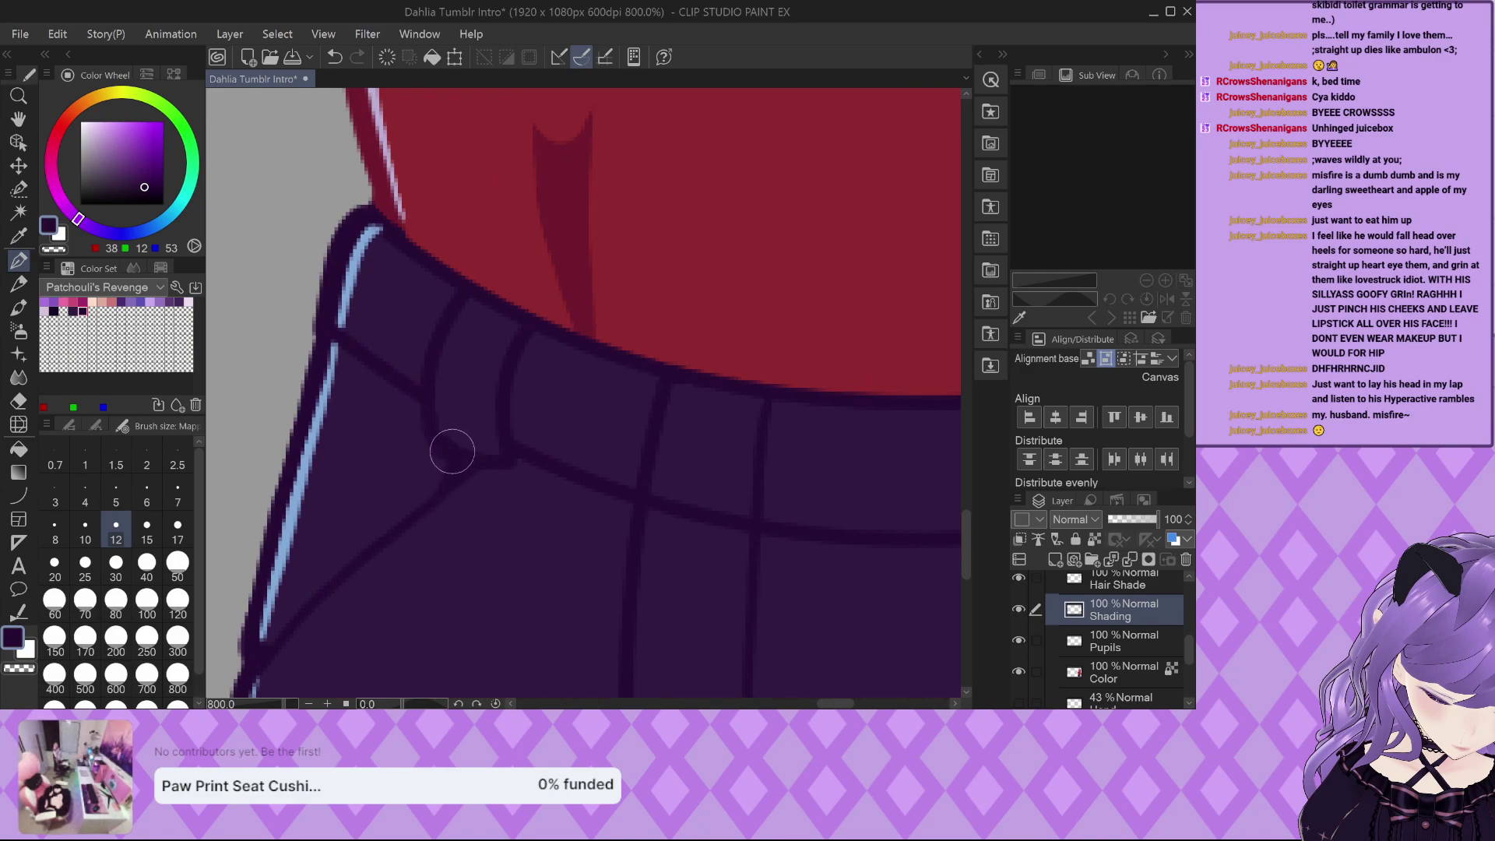
scroll(393, 522, down, 5)
scroll(744, 553, up, 3)
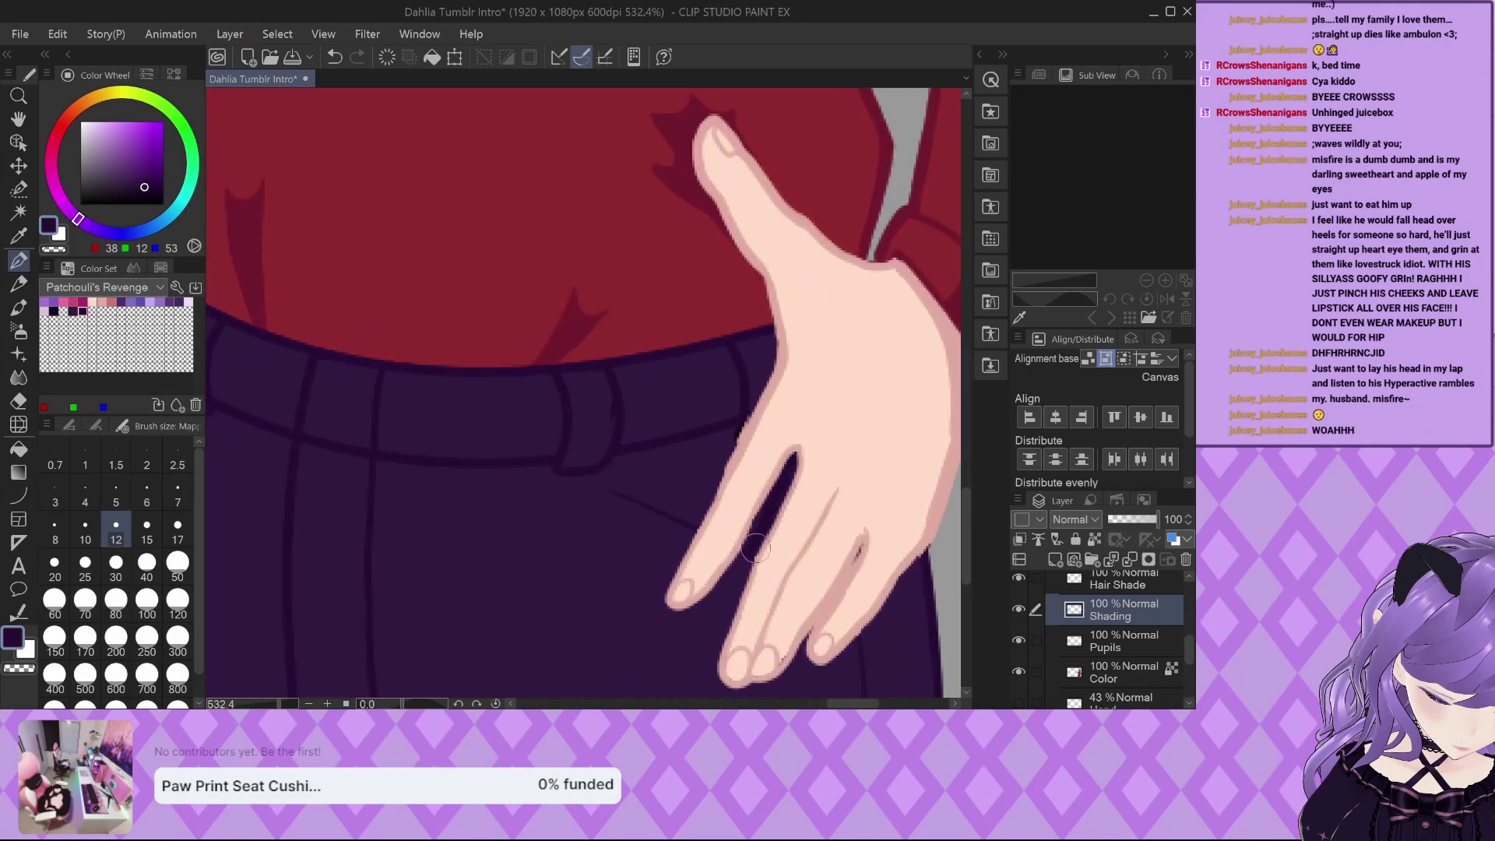
scroll(755, 549, down, 1)
scroll(749, 451, up, 3)
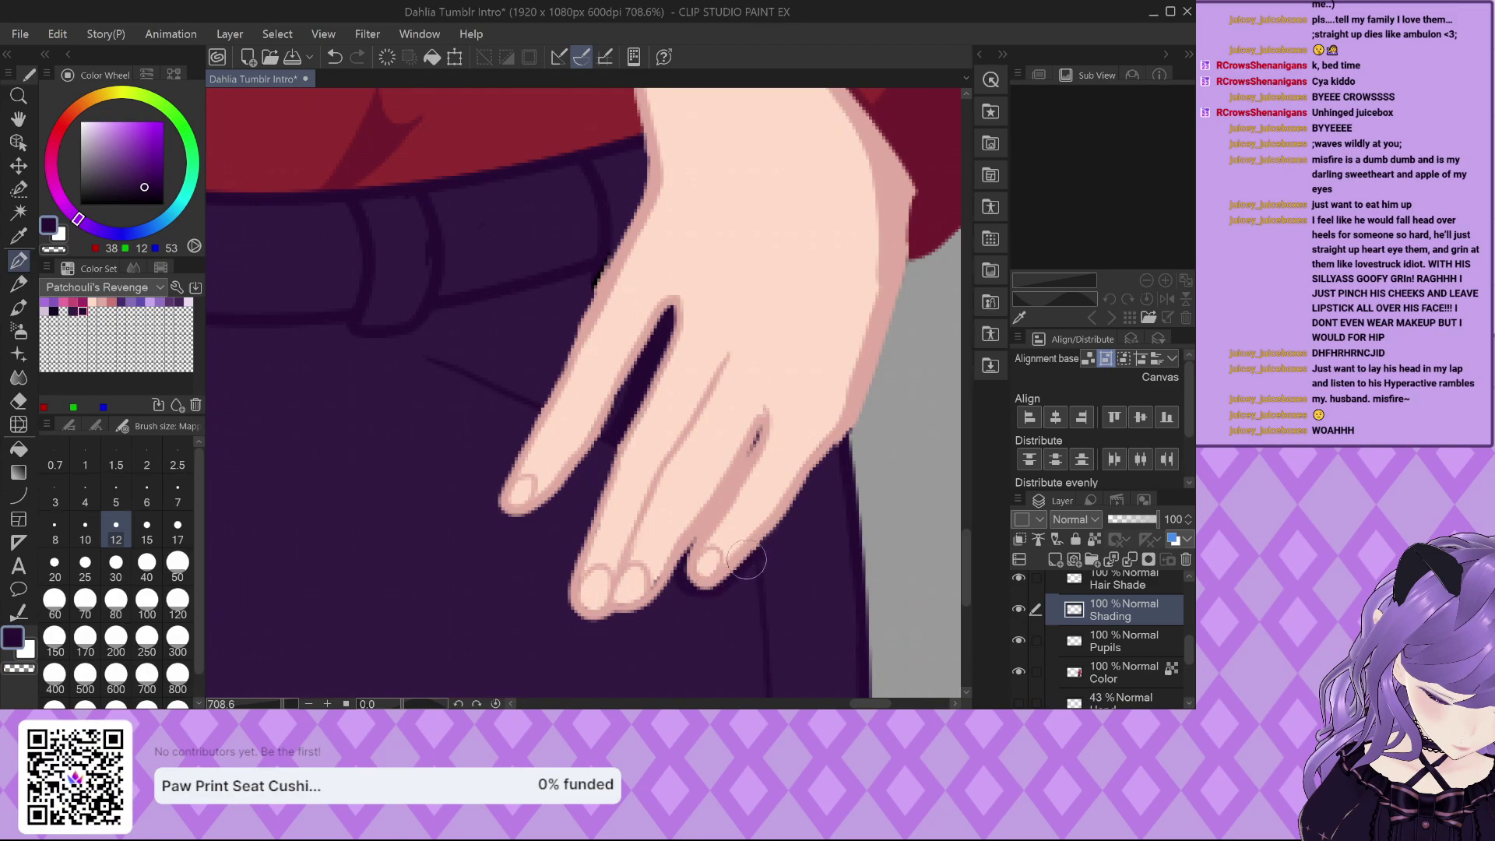
scroll(673, 576, up, 1)
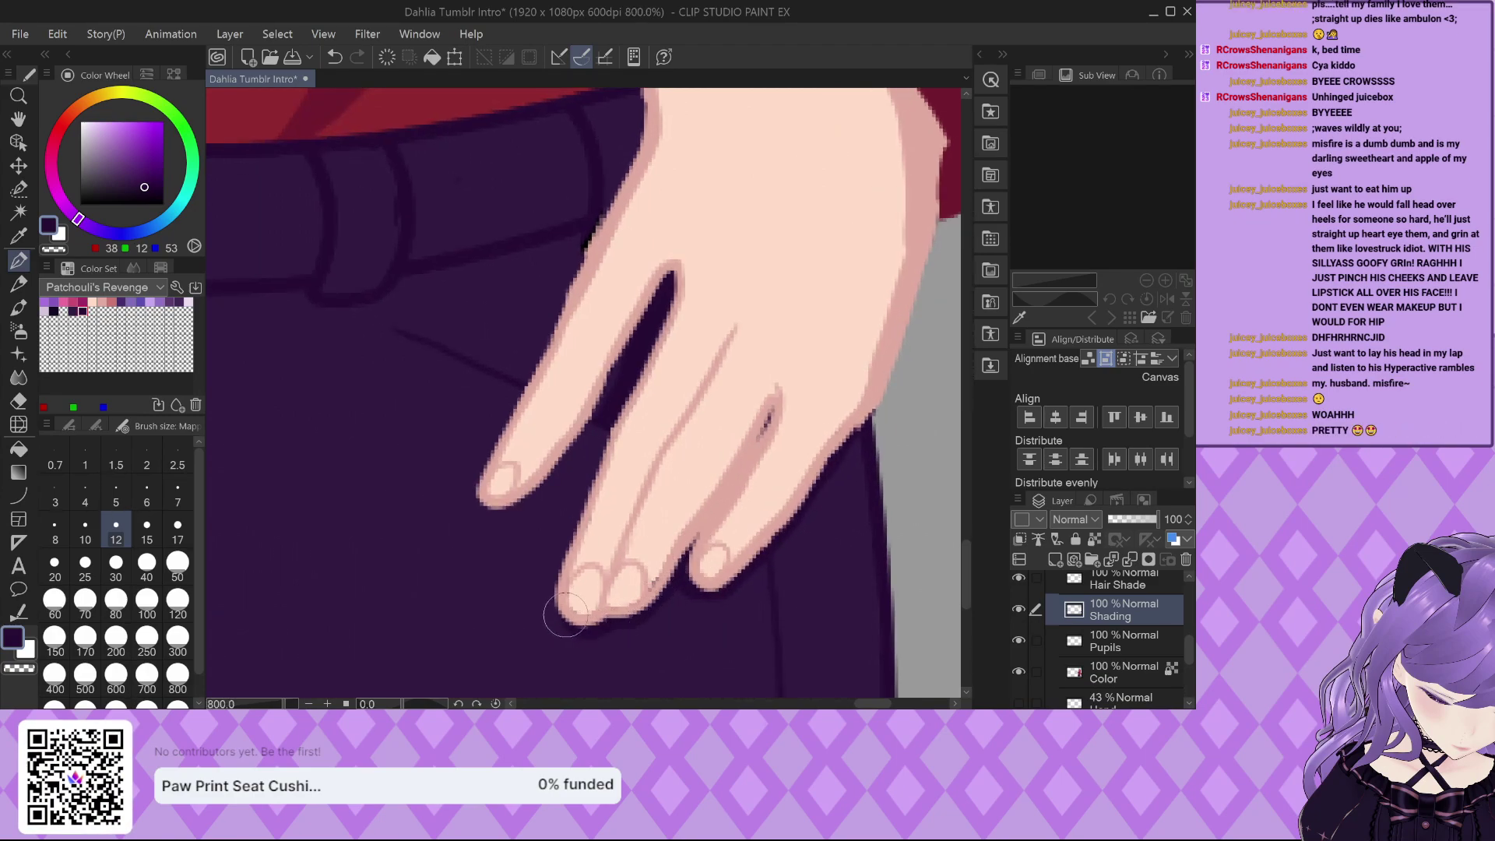
alt+click(676, 492)
scroll(1113, 639, down, 2)
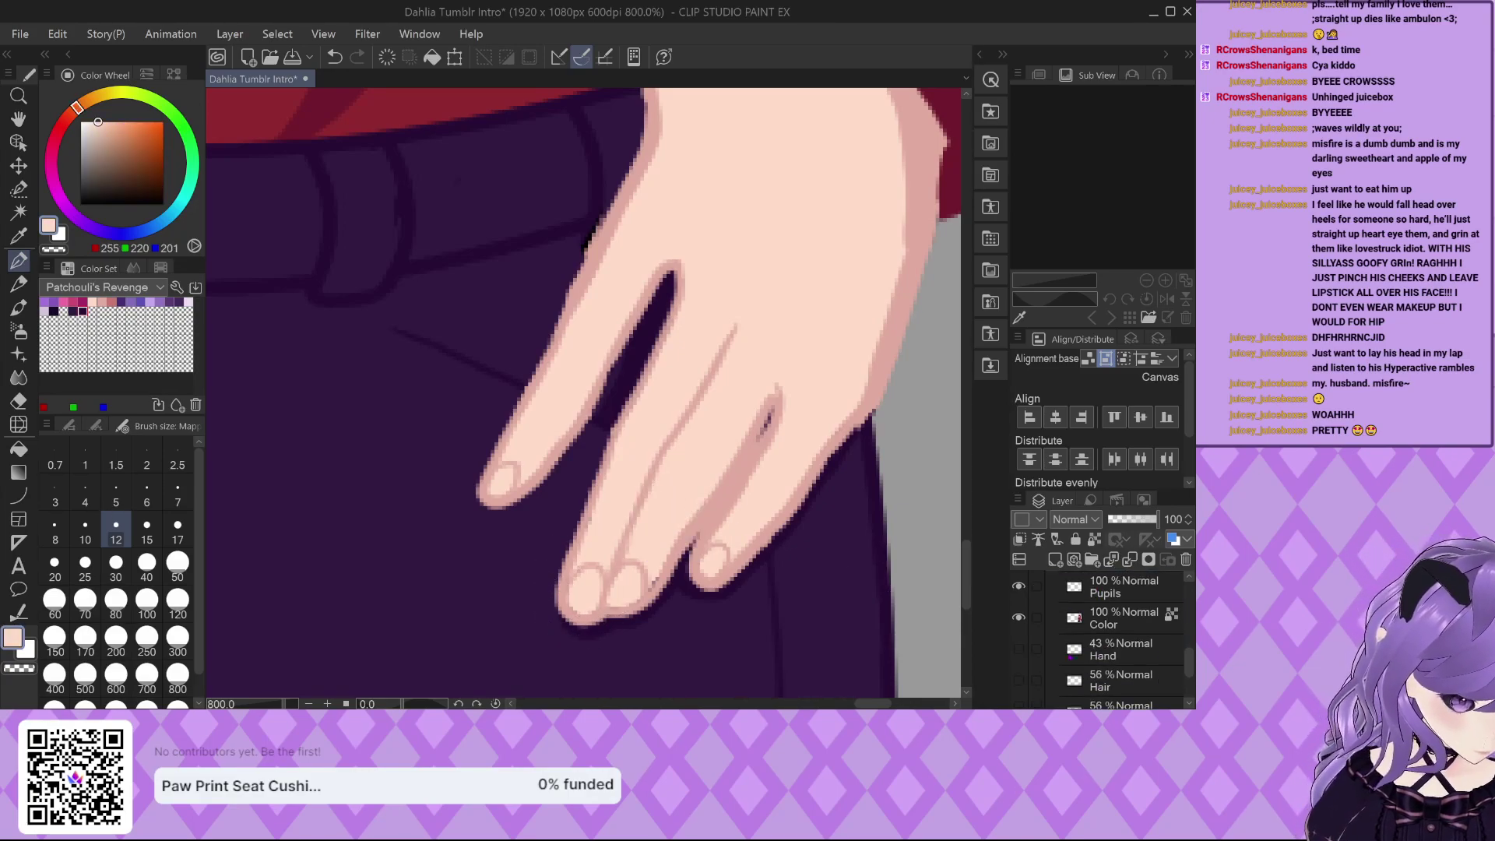
click(1071, 654)
click(1078, 619)
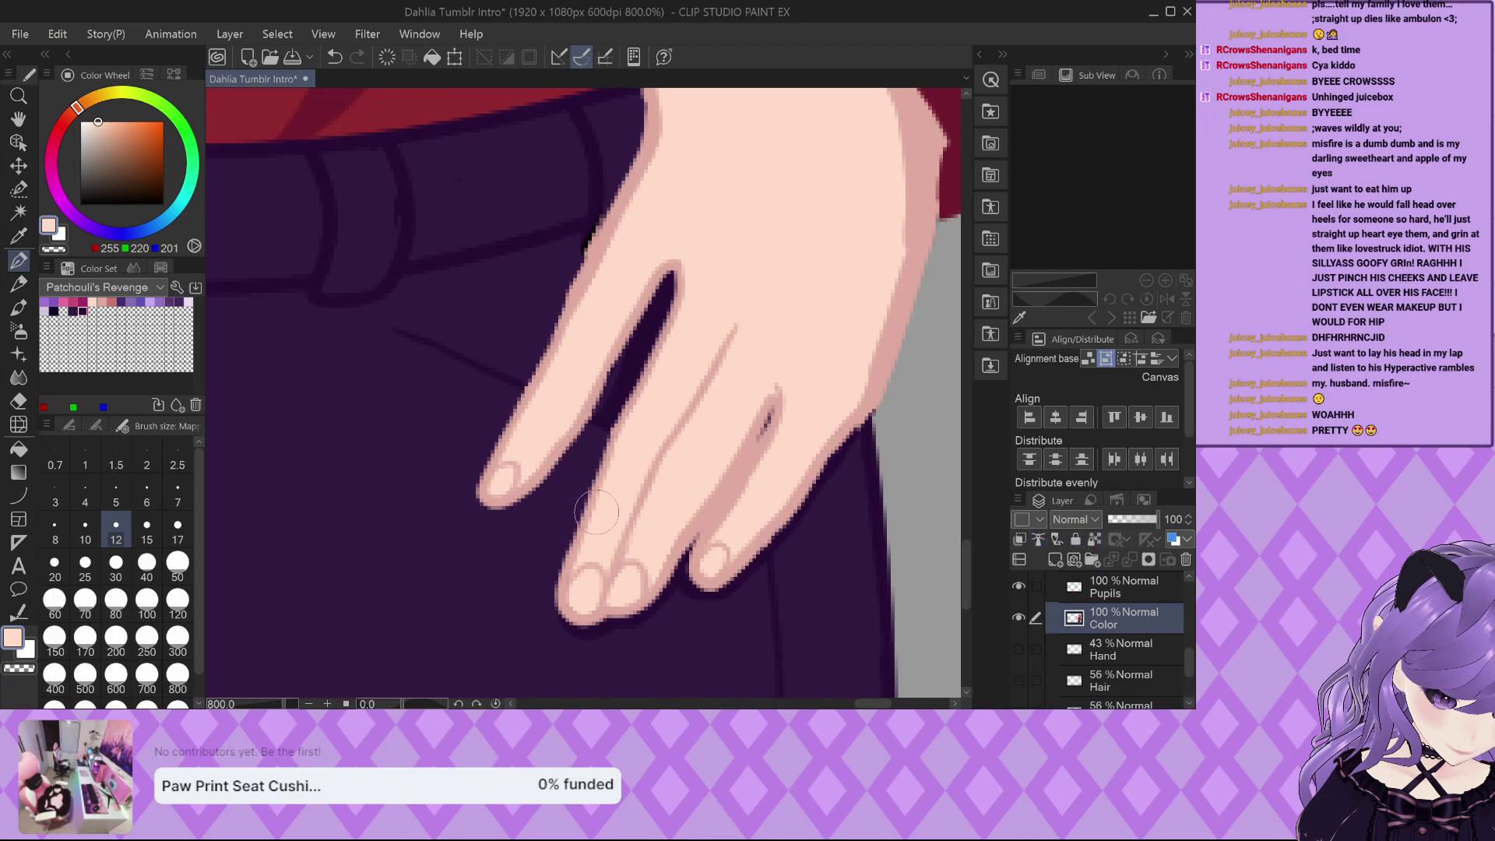
scroll(776, 369, down, 3)
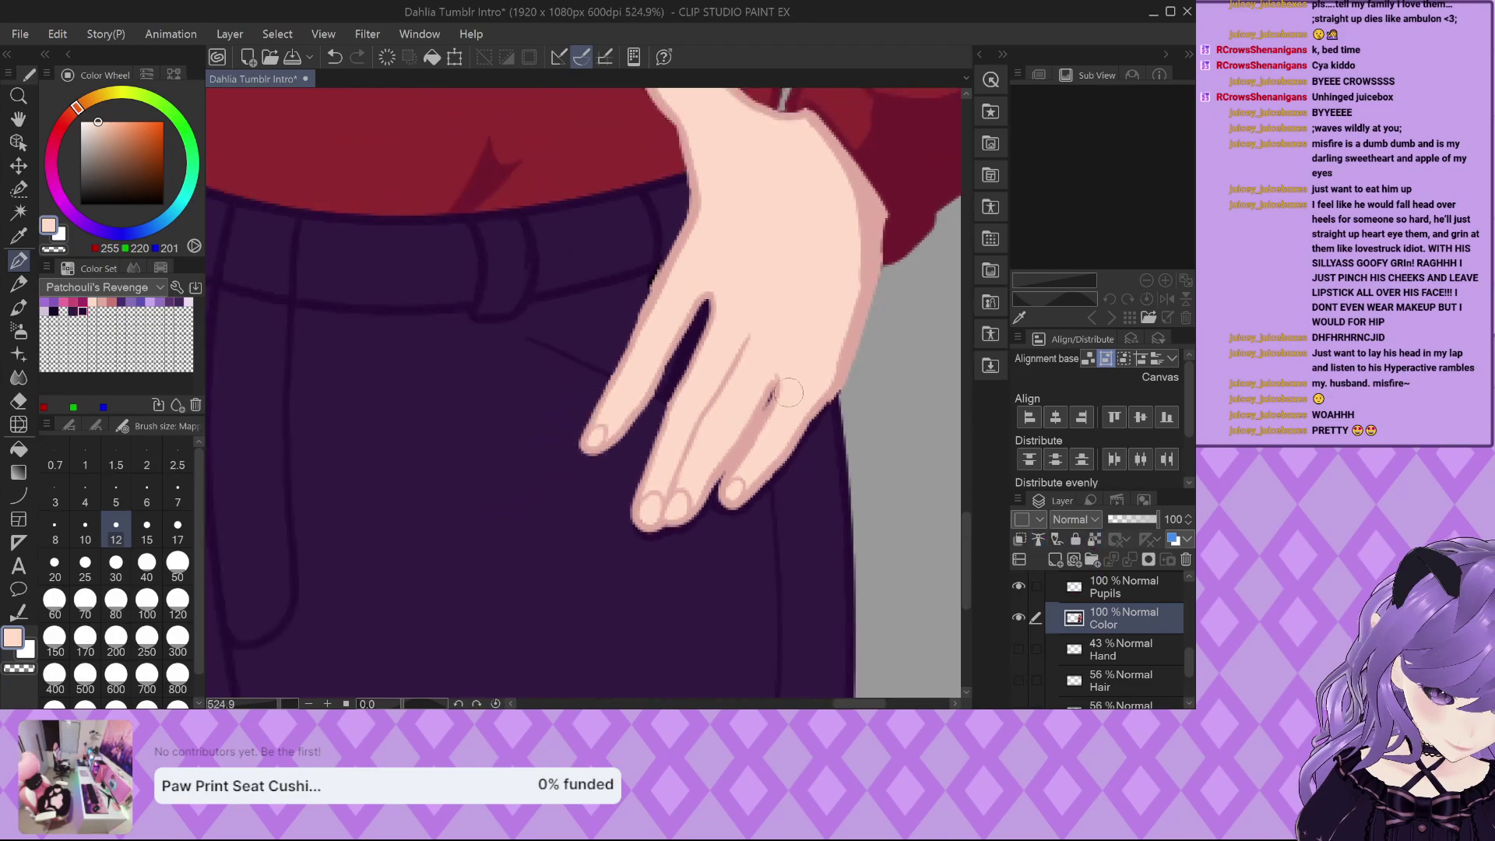
scroll(1115, 647, up, 2)
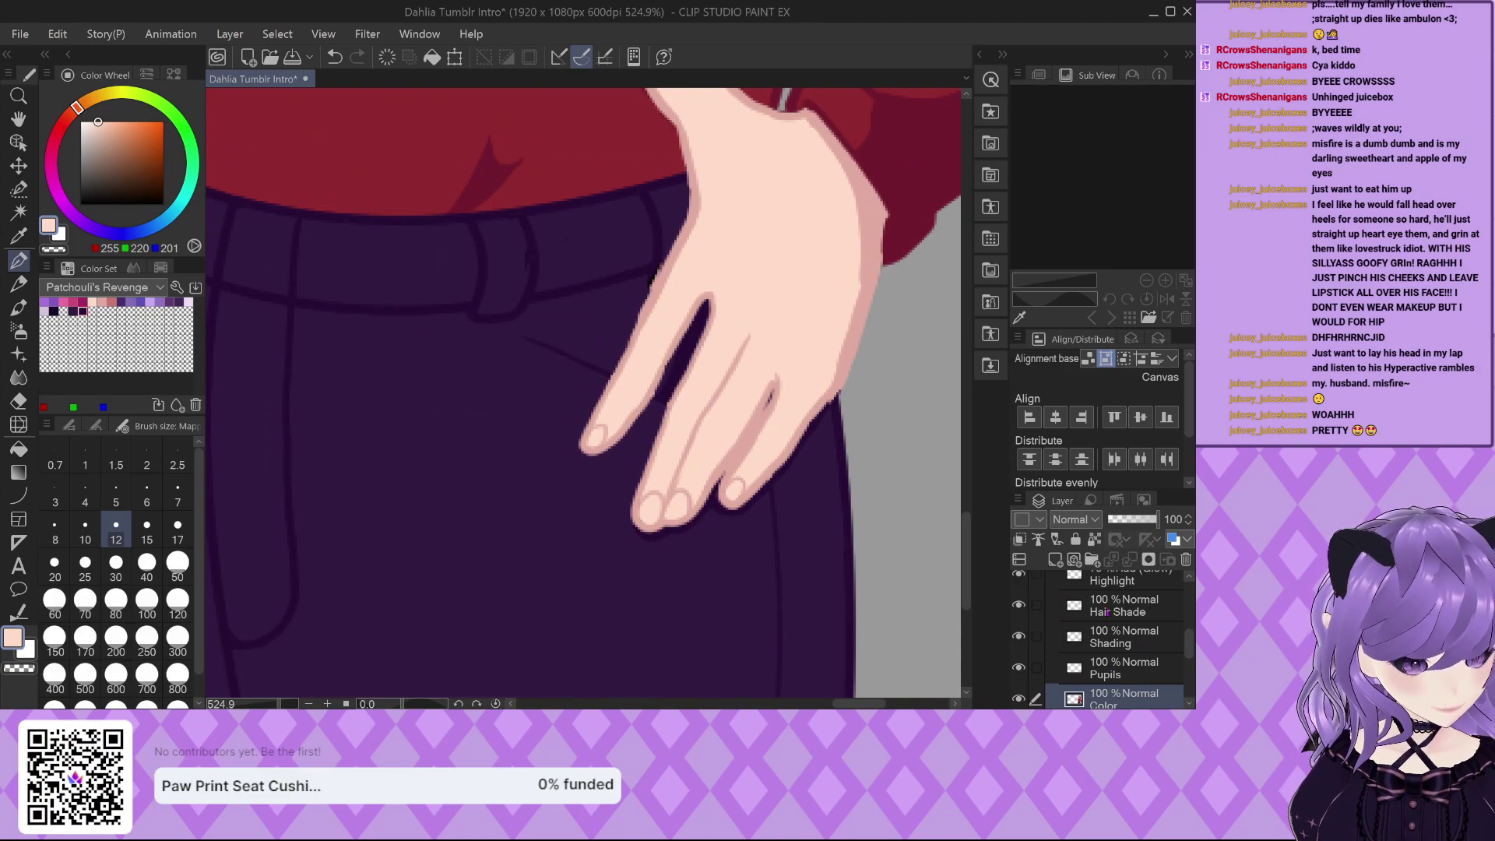
click(1117, 640)
scroll(670, 502, down, 1)
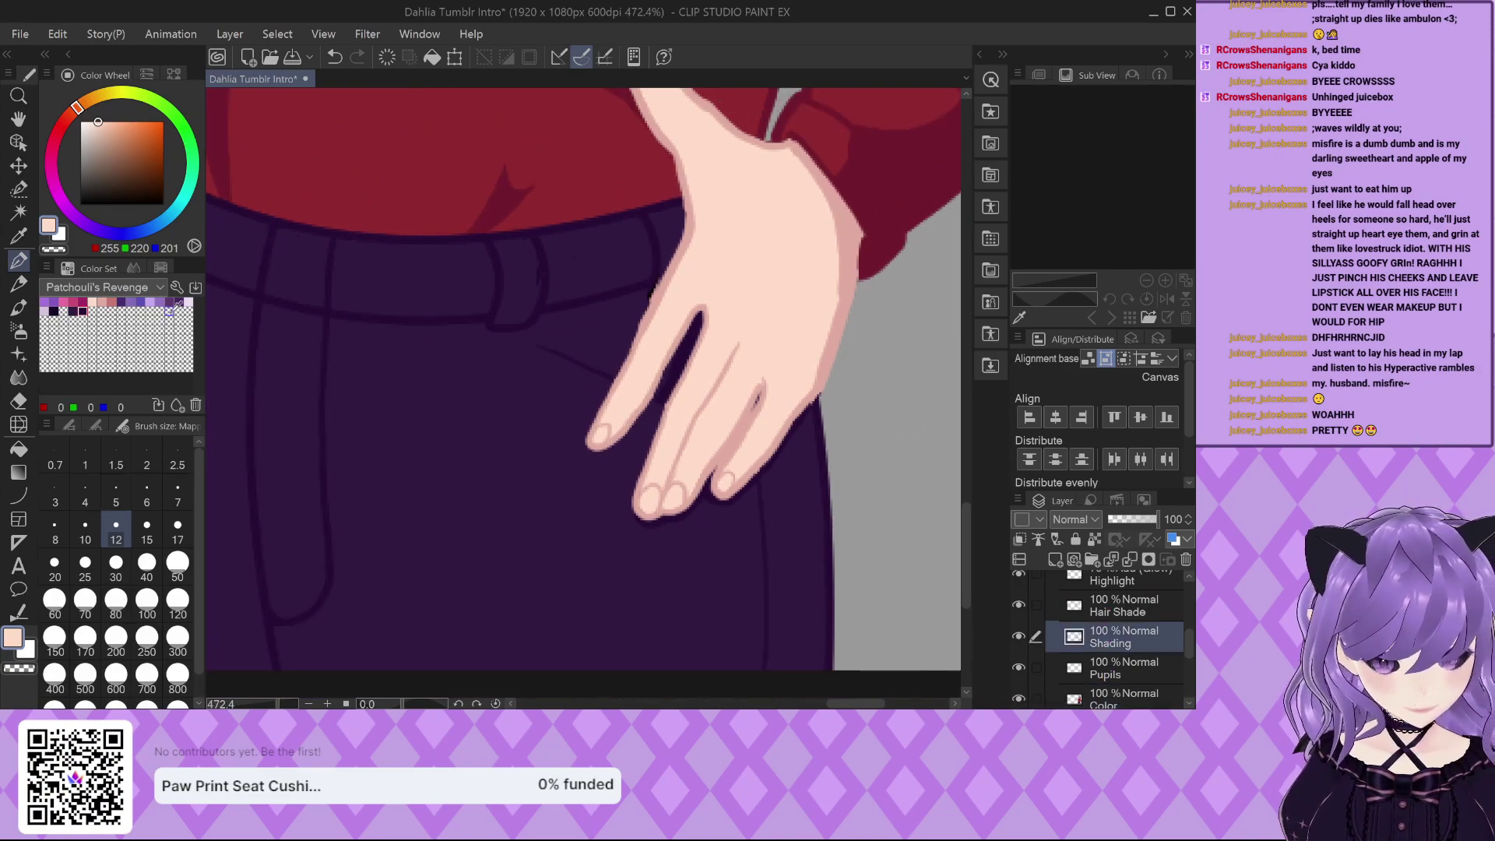
alt+click(634, 499)
Draw a pointed fold shadow near the pants hem and extend it with a curved stroke.
scroll(636, 496, down, 1)
scroll(636, 496, down, 2)
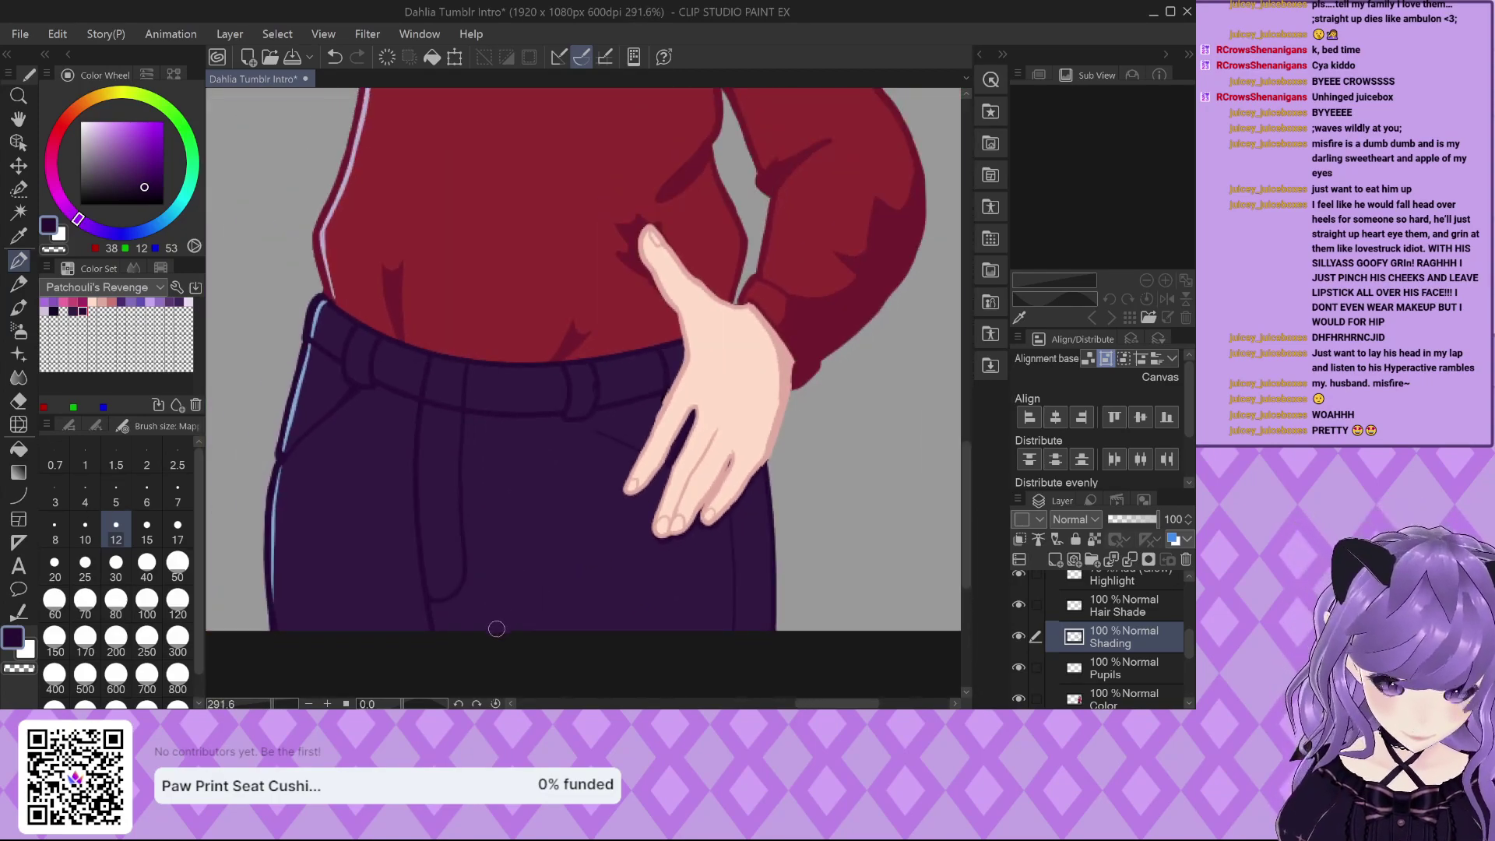
scroll(517, 591, up, 2)
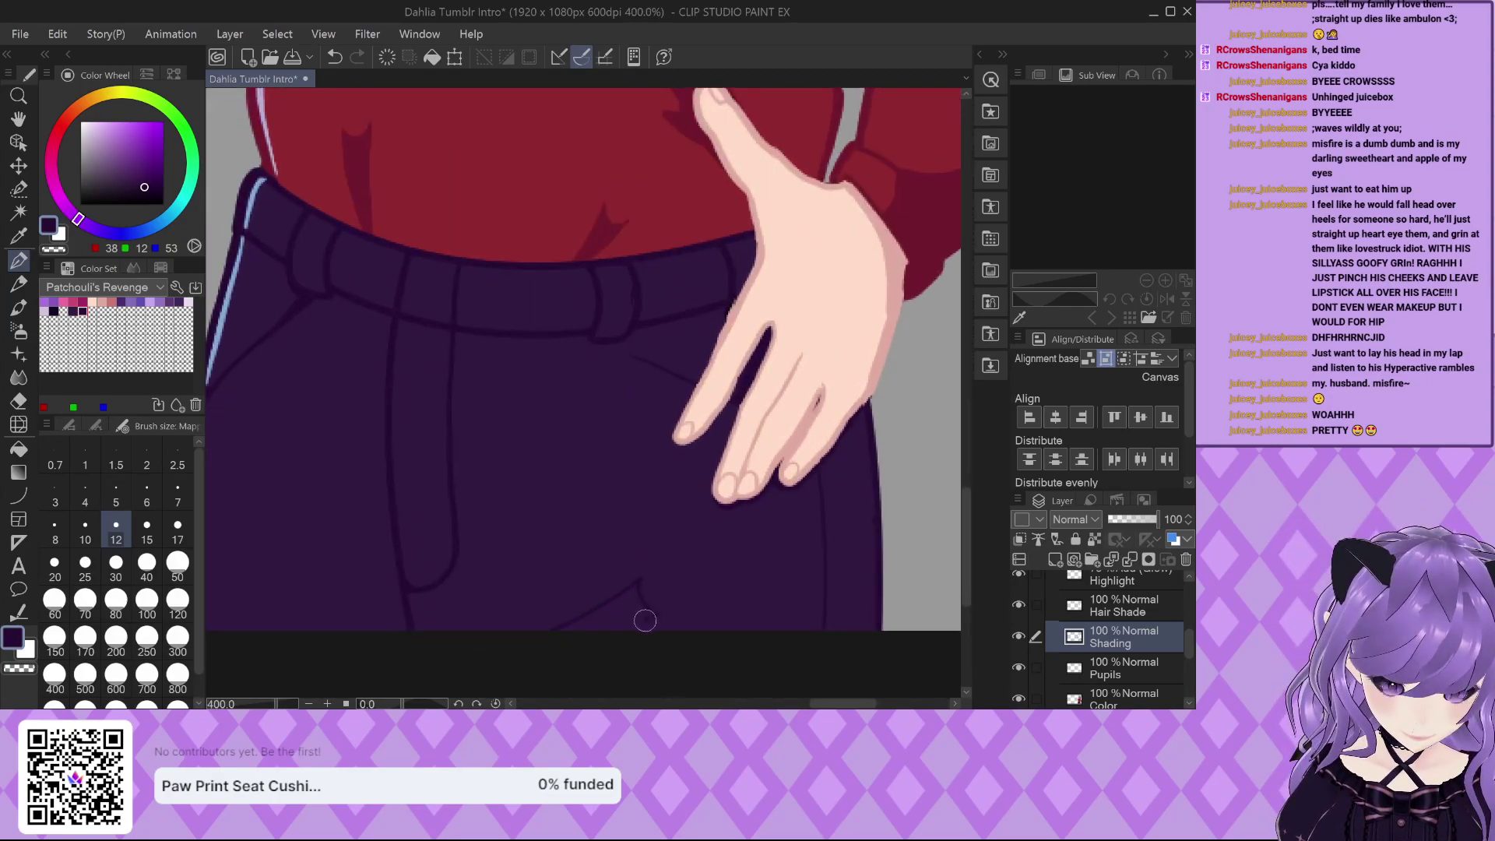
scroll(645, 621, up, 3)
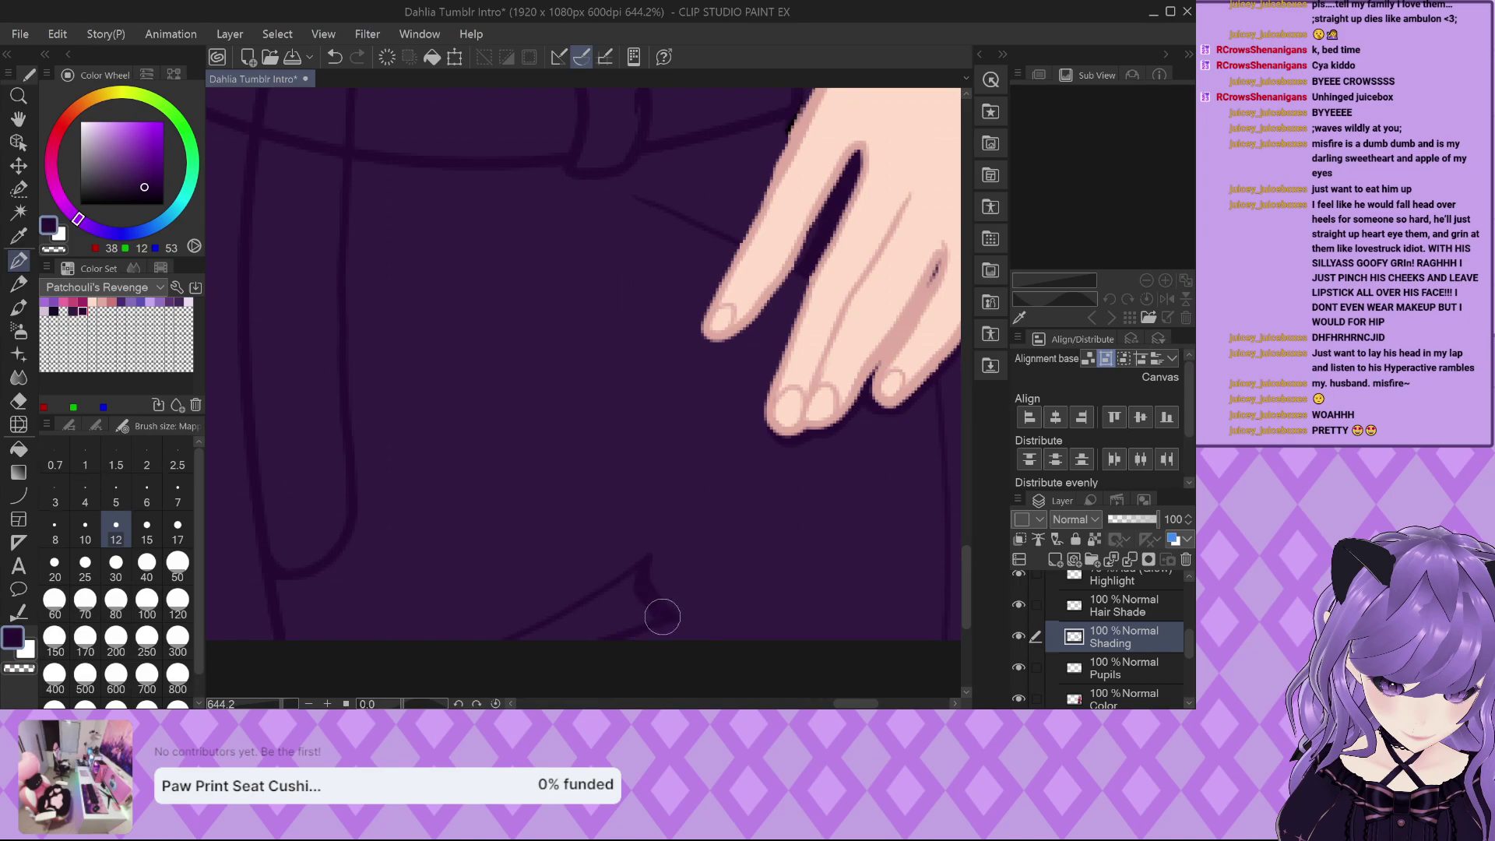
mouse_move(662, 618)
mouse_down()
mouse_move(588, 642)
mouse_move(641, 579)
mouse_move(519, 640)
mouse_move(636, 571)
mouse_move(658, 609)
mouse_move(604, 616)
mouse_up()
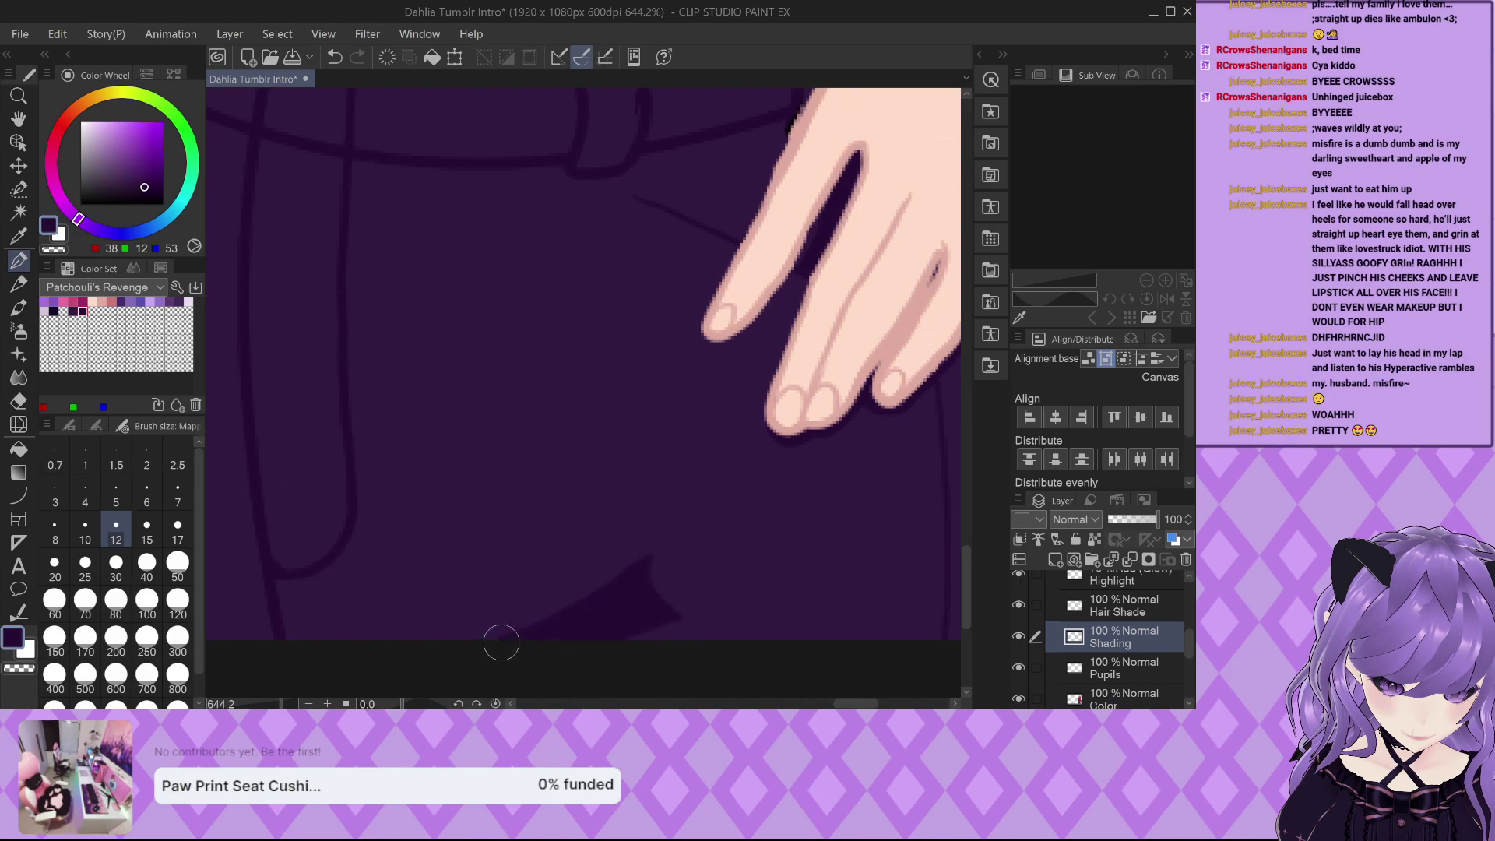
mouse_move(656, 543)
mouse_down()
mouse_move(600, 593)
mouse_move(406, 676)
mouse_up()
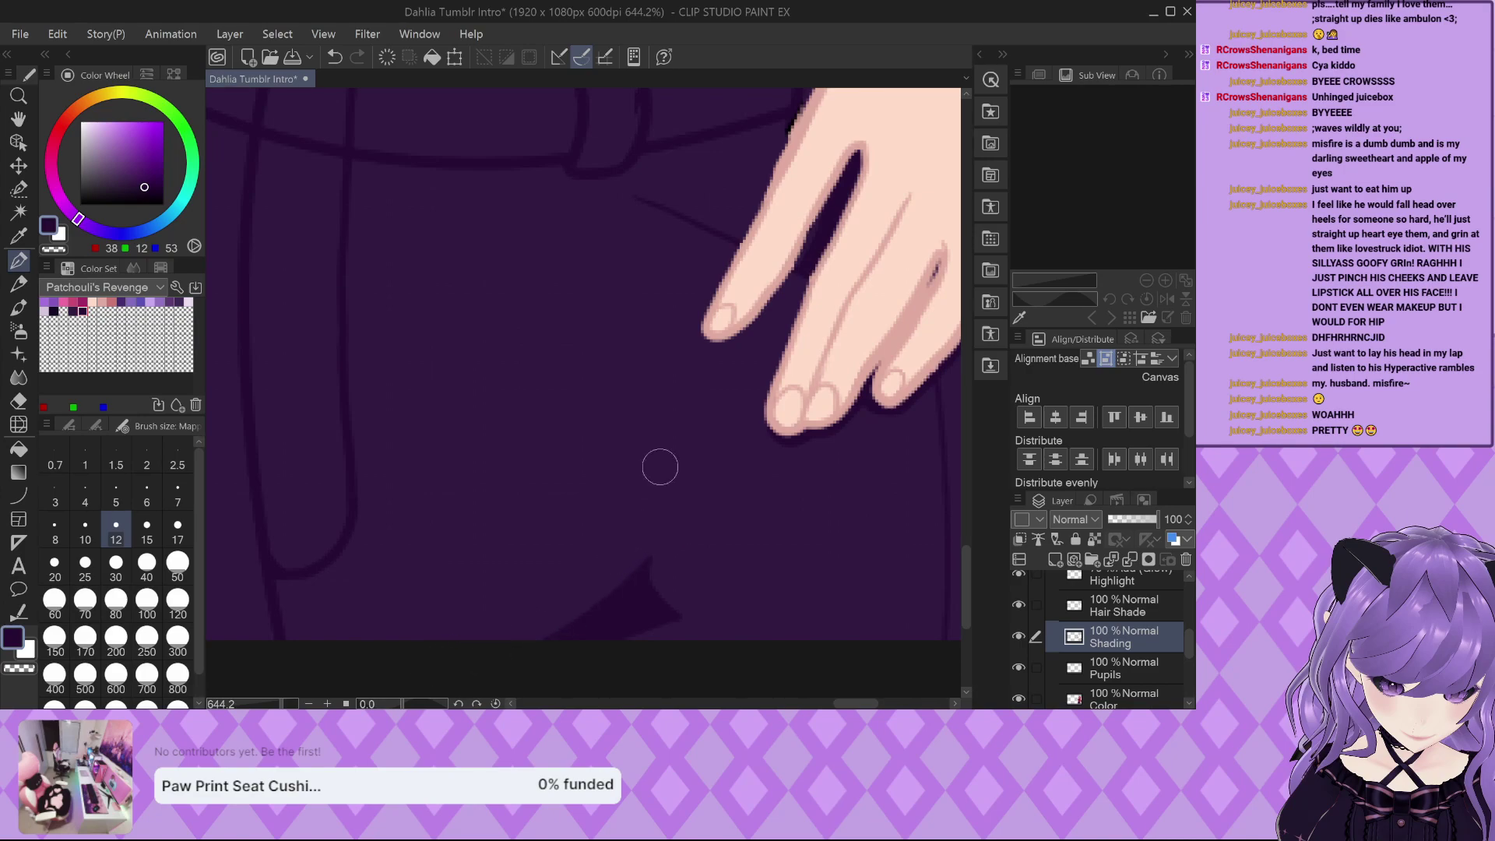
scroll(675, 544, up, 1)
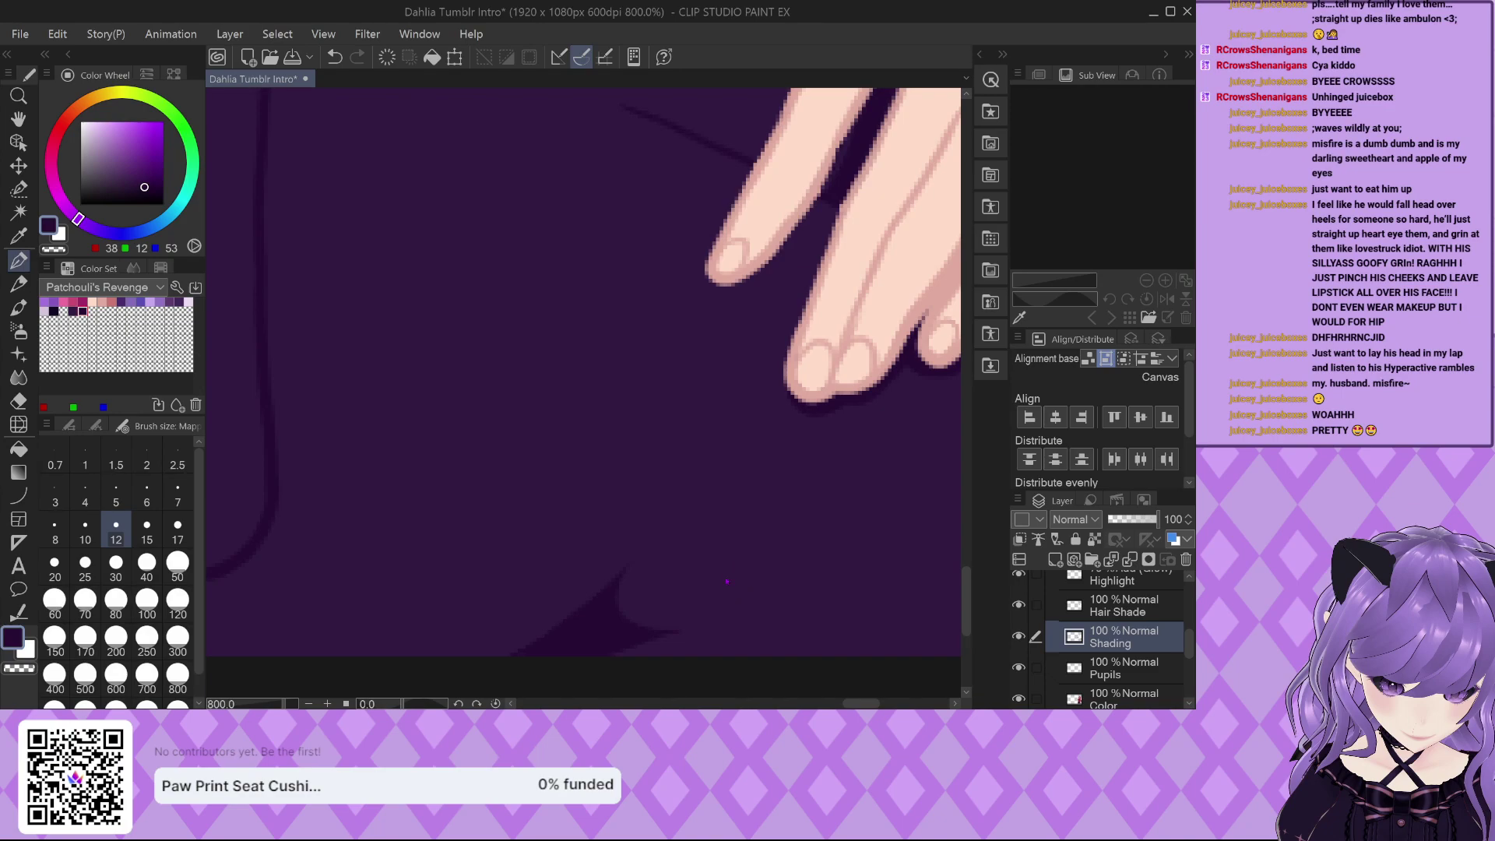
key(ctrl+z)
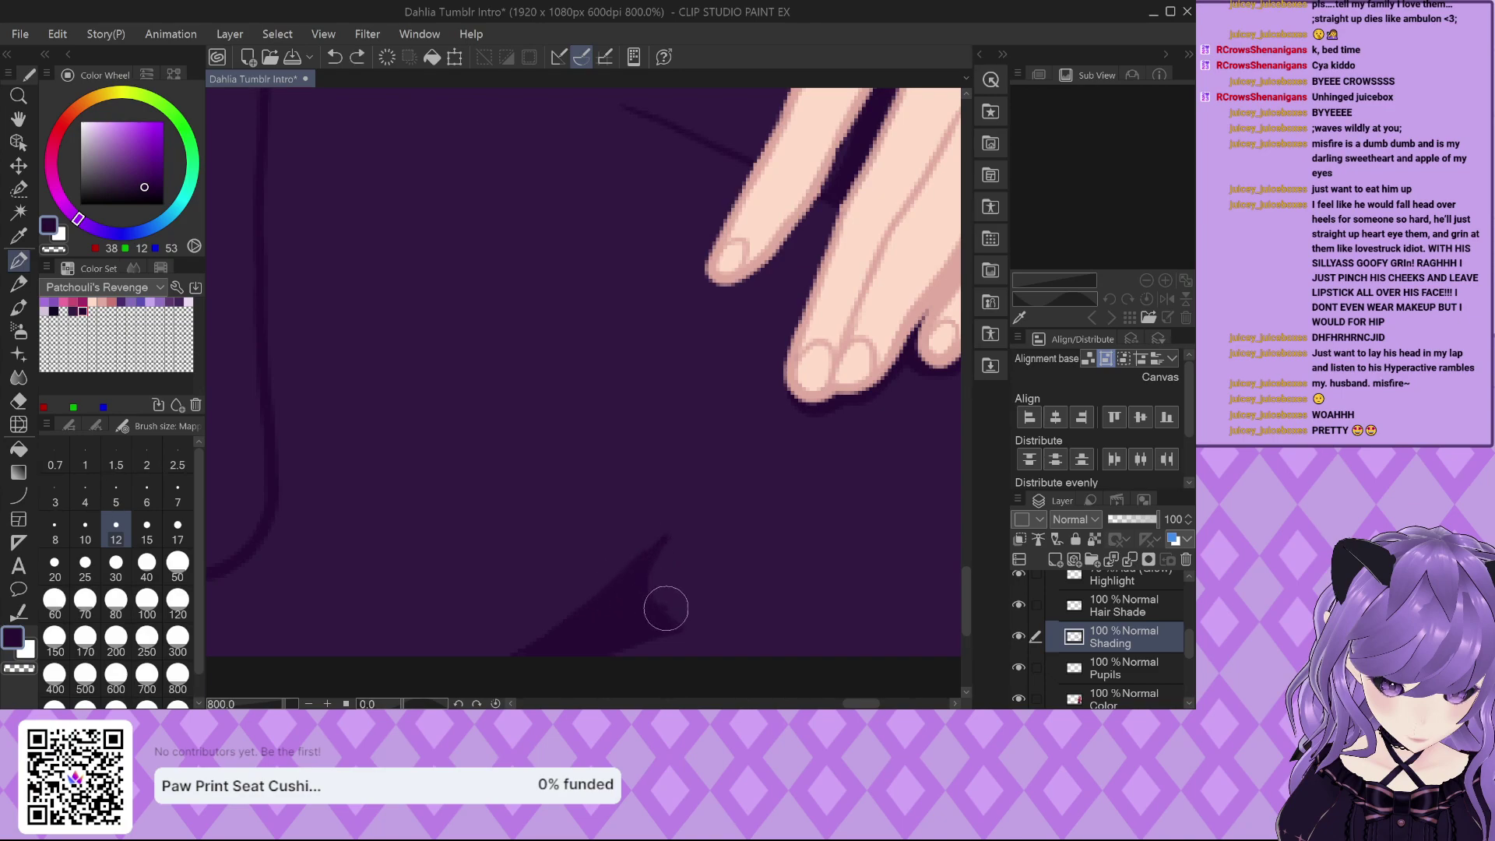
mouse_move(670, 623)
mouse_down()
mouse_move(709, 600)
mouse_move(584, 667)
mouse_move(704, 602)
mouse_move(717, 572)
mouse_up()
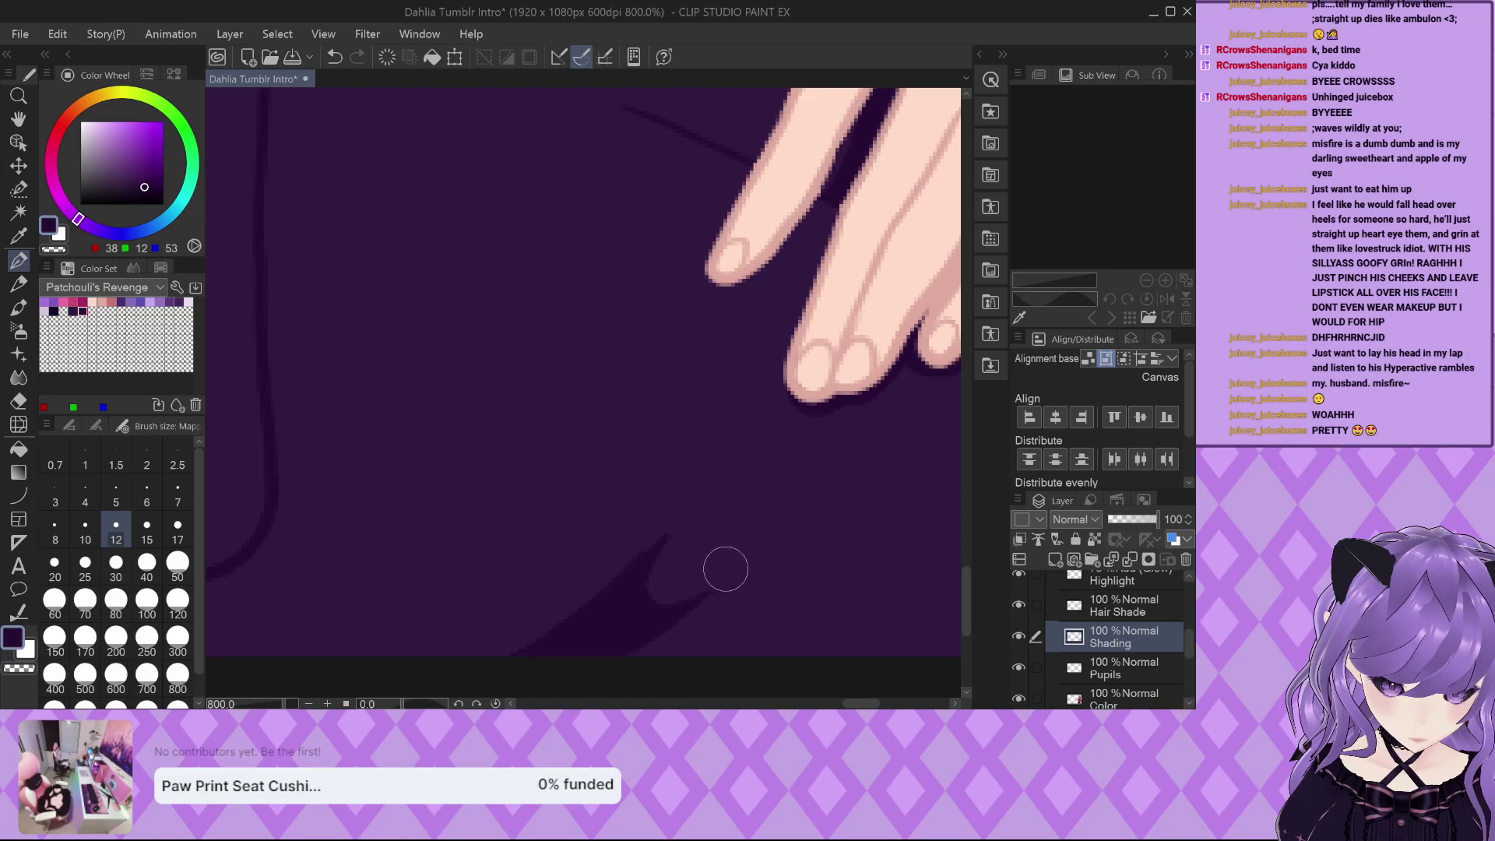
mouse_move(659, 576)
mouse_down()
mouse_move(724, 491)
mouse_move(702, 509)
mouse_move(731, 577)
mouse_up()
key(ctrl+z)
Clean up the fold shadow's upper-left tip, upper spur and lower diagonal end.
scroll(740, 547, down, 5)
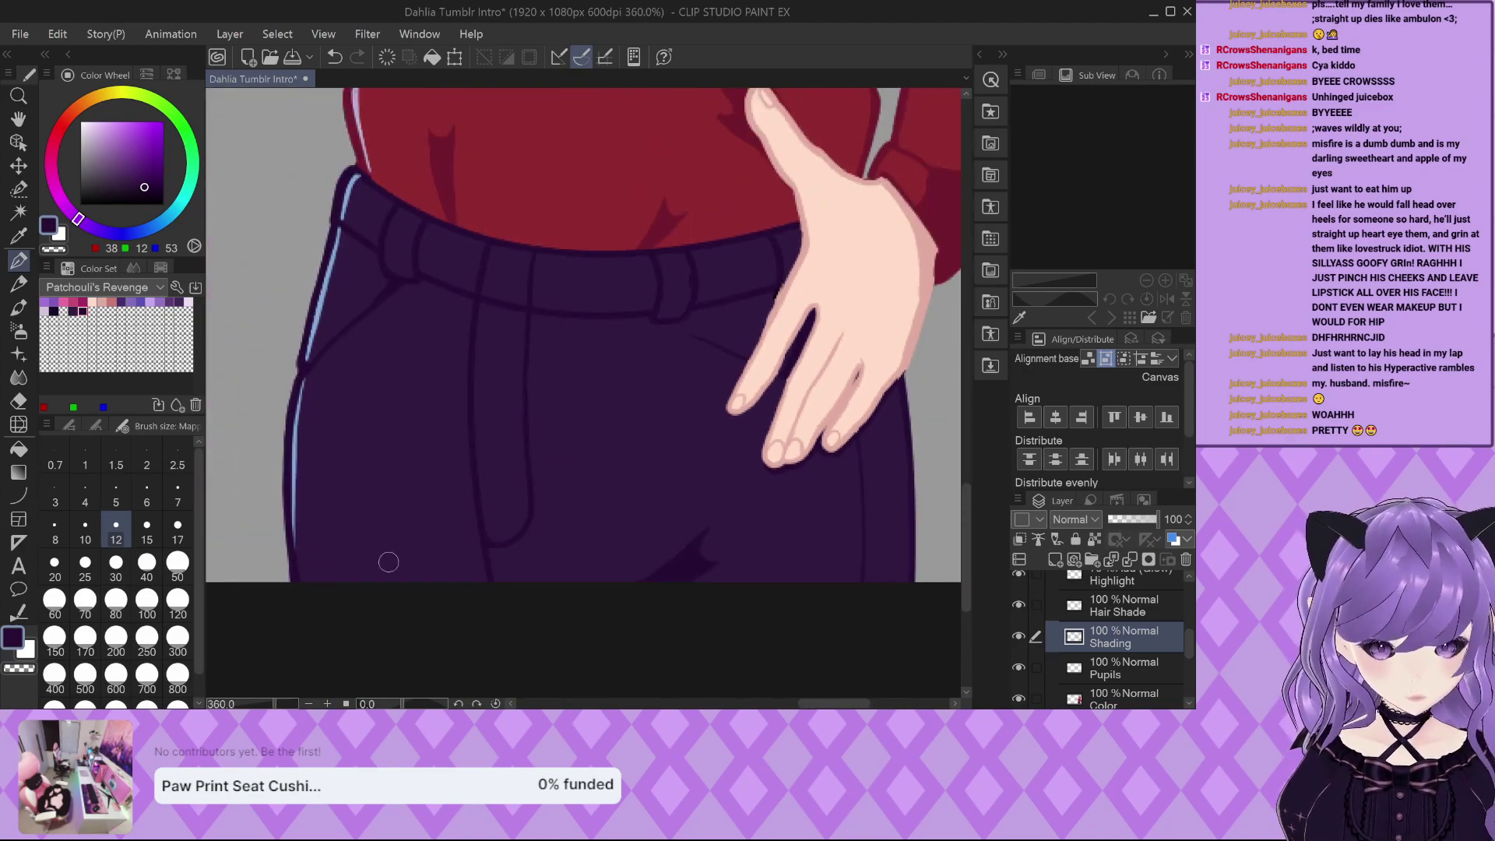
scroll(388, 562, up, 2)
scroll(357, 537, up, 4)
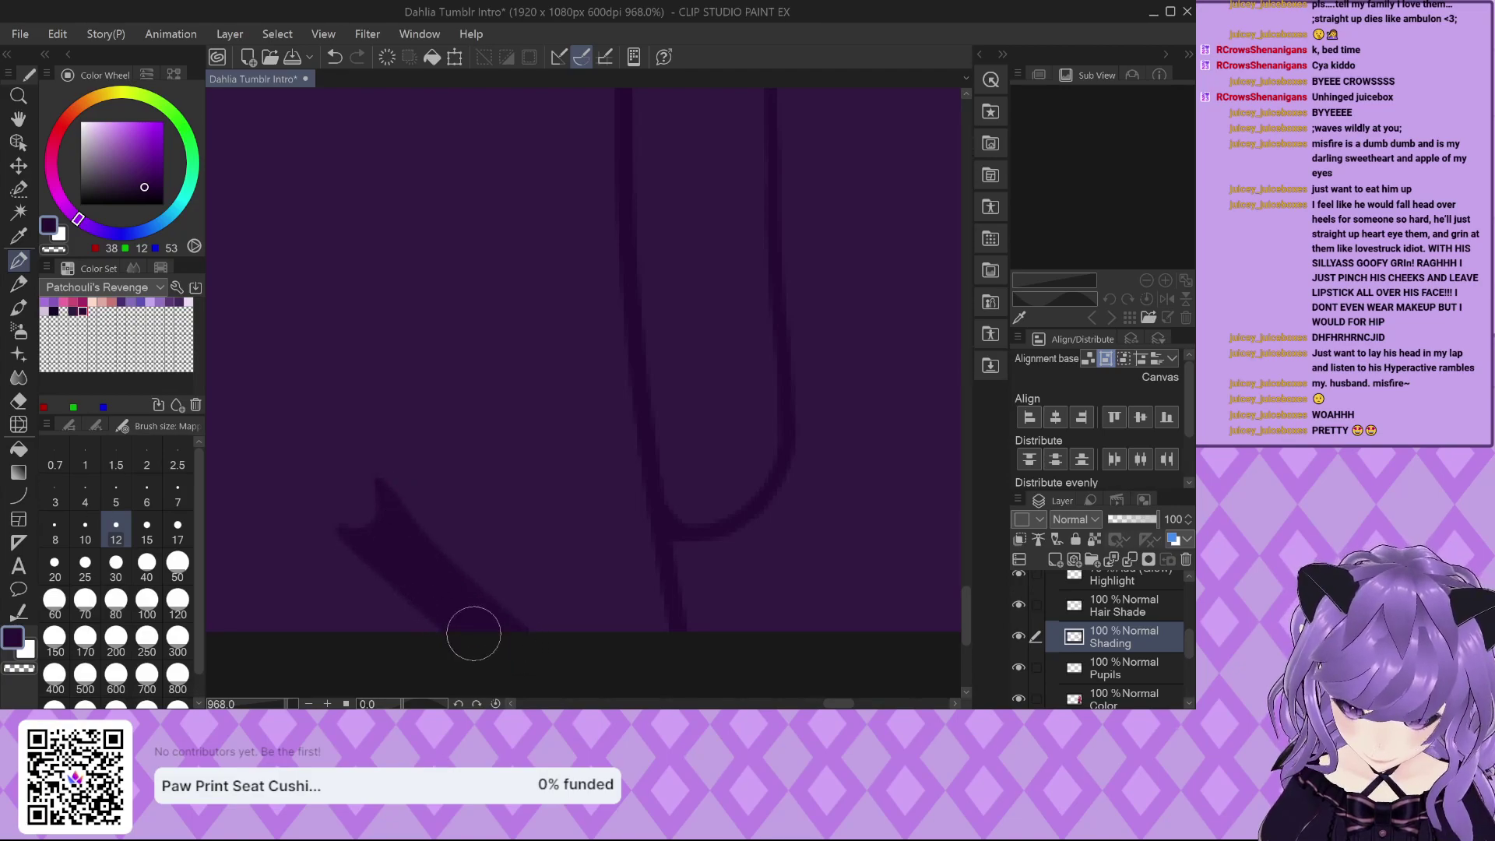
scroll(440, 595, up, 1)
mouse_move(447, 588)
mouse_down()
mouse_move(344, 455)
mouse_move(349, 484)
mouse_move(296, 490)
mouse_move(254, 465)
mouse_move(354, 512)
mouse_move(351, 440)
mouse_up()
scroll(389, 463, down, 5)
scroll(445, 569, down, 3)
scroll(449, 590, down, 2)
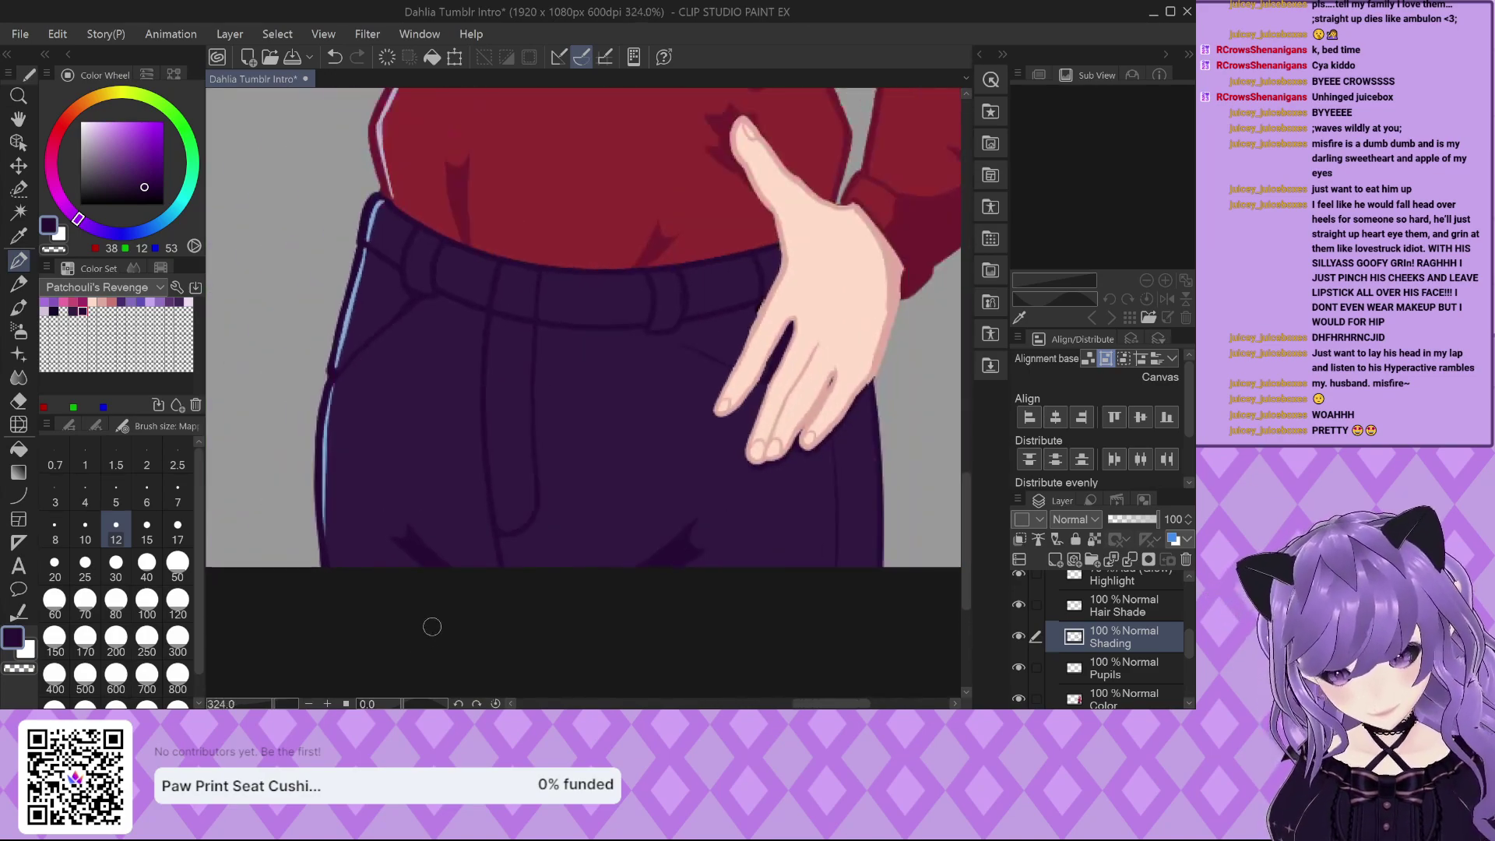
scroll(483, 606, up, 4)
drag(392, 540, 241, 423)
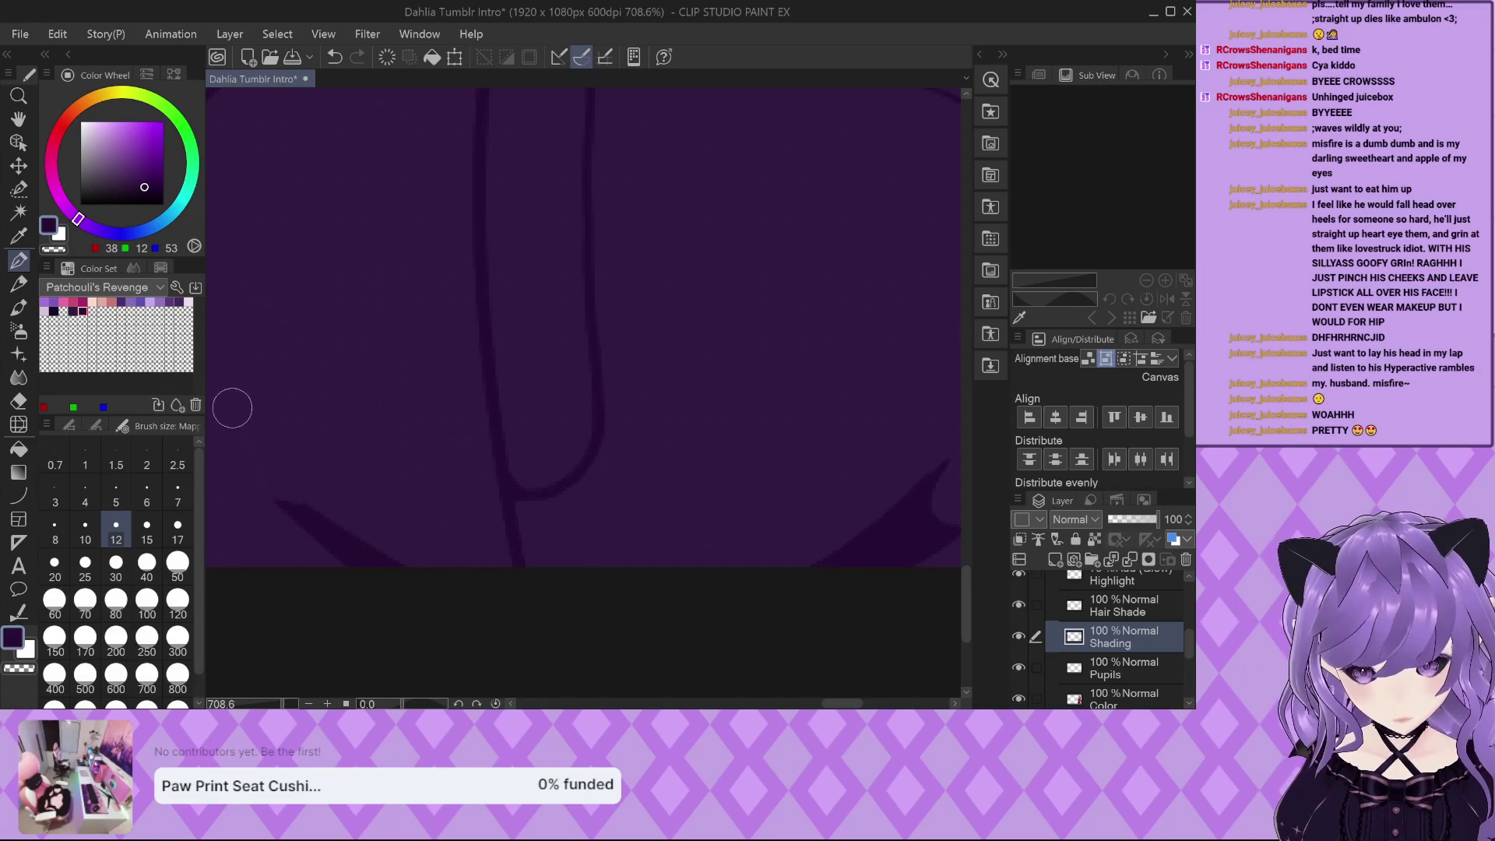
drag(429, 577, 233, 444)
scroll(327, 545, down, 4)
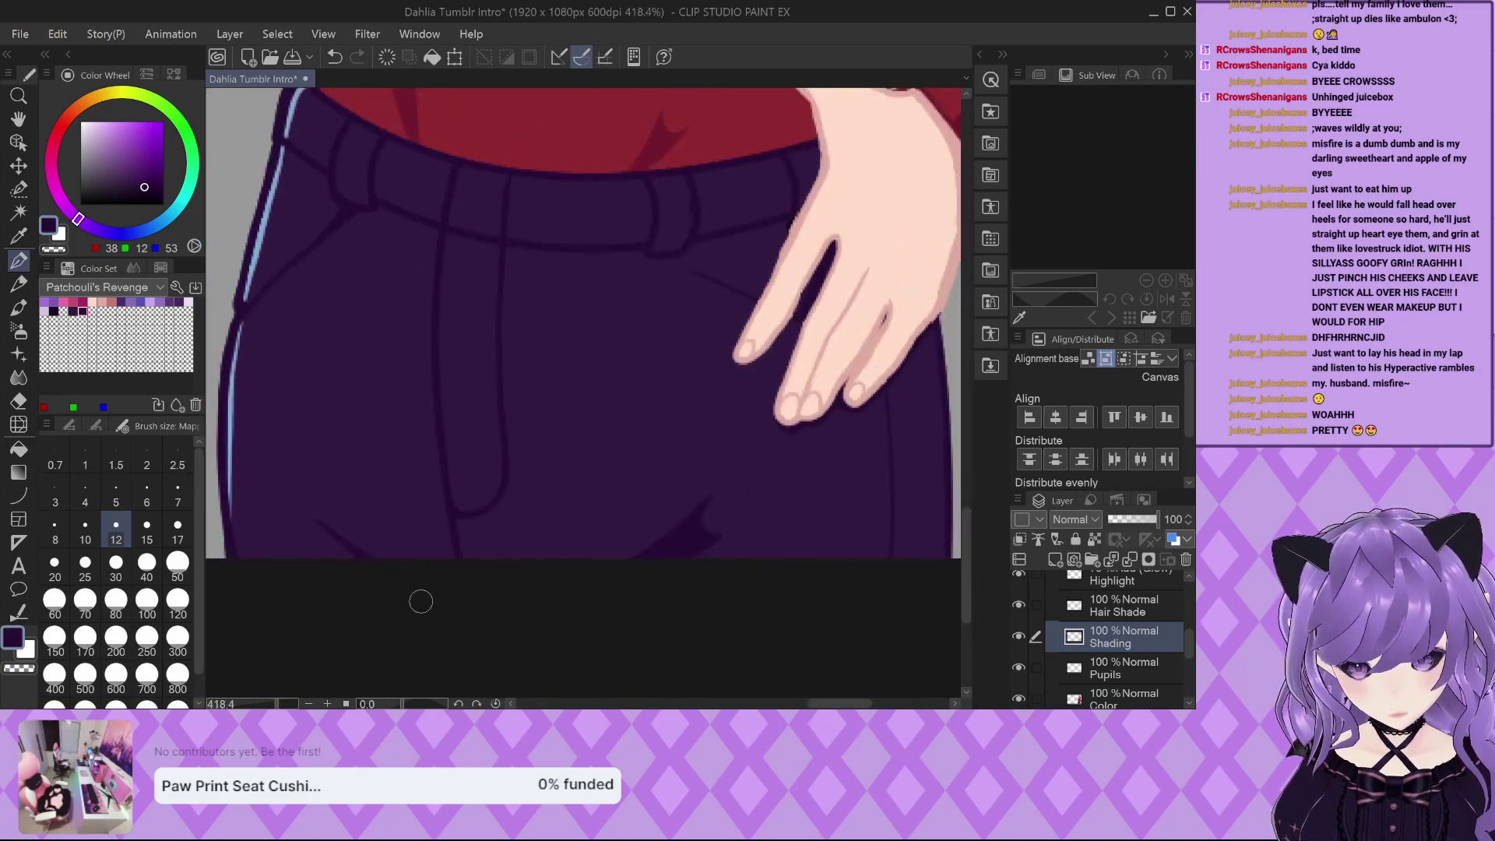
scroll(676, 458, up, 4)
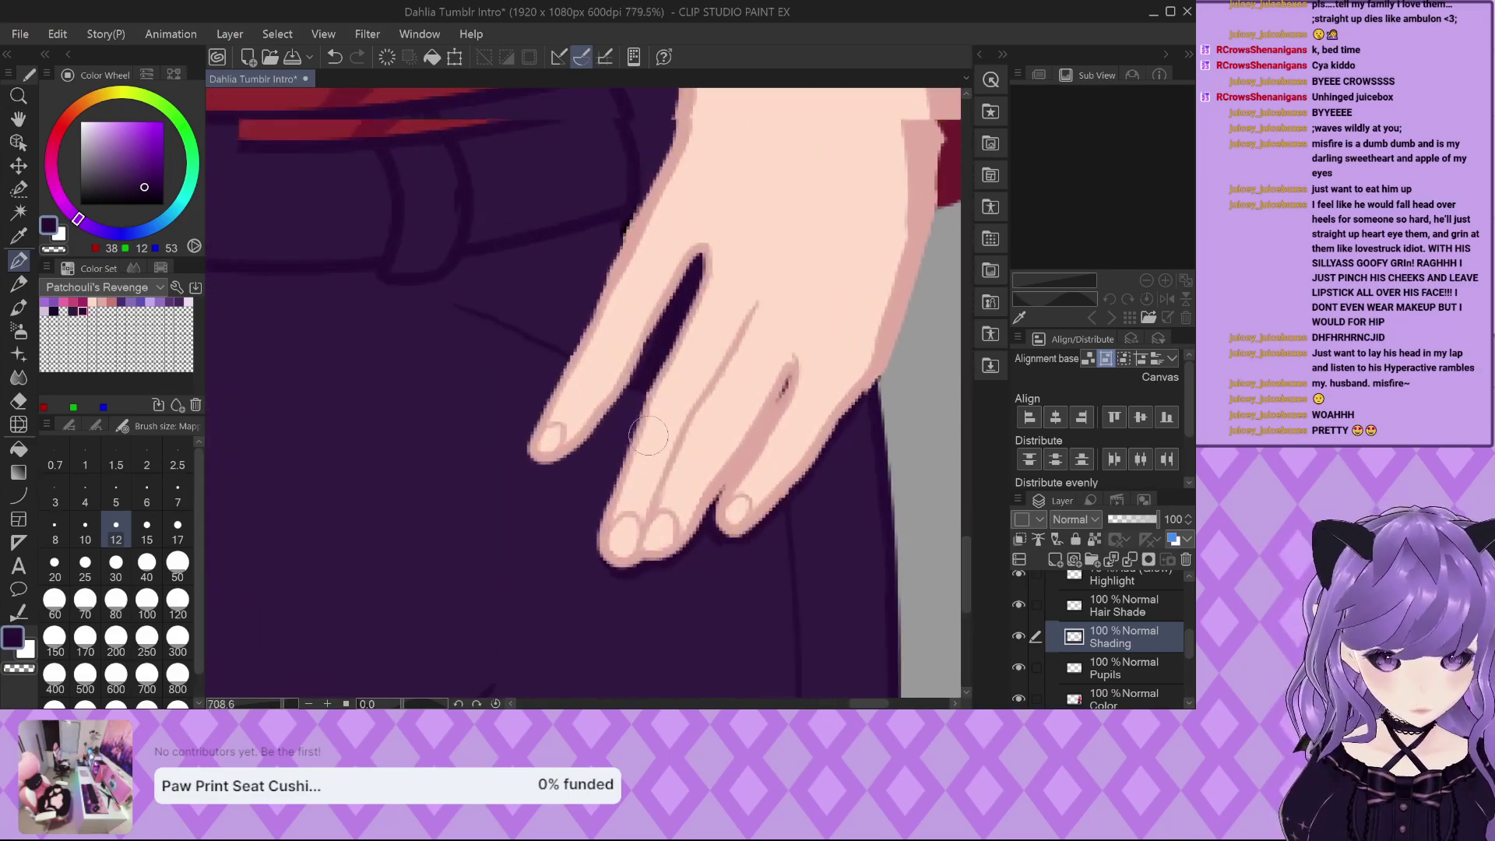
Shade along the edges of the index, middle and little fingers.
mouse_move(541, 469)
mouse_down()
mouse_move(582, 447)
mouse_move(630, 383)
mouse_up()
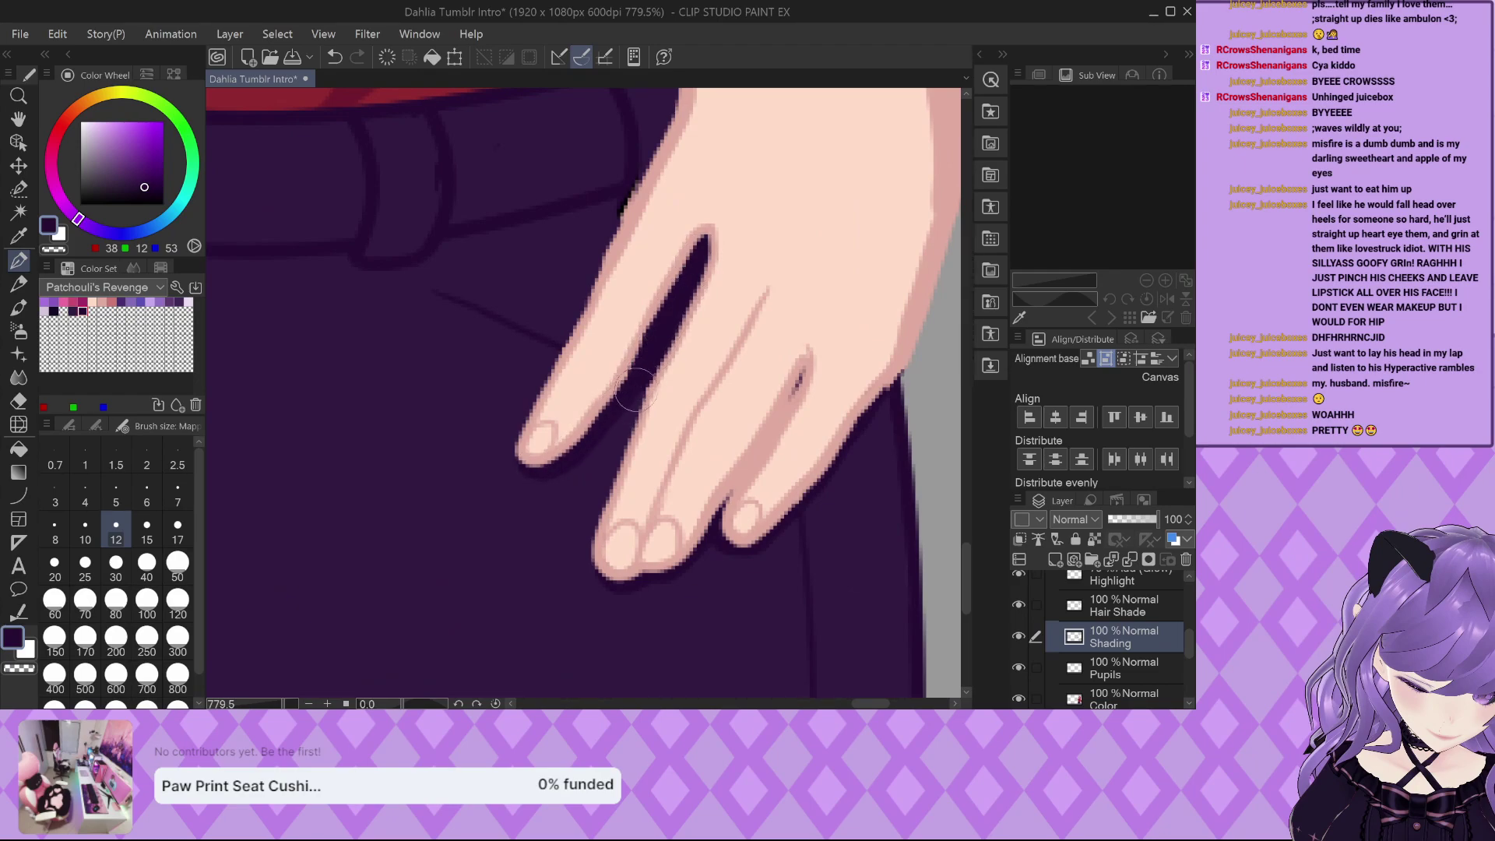
drag(627, 413, 588, 558)
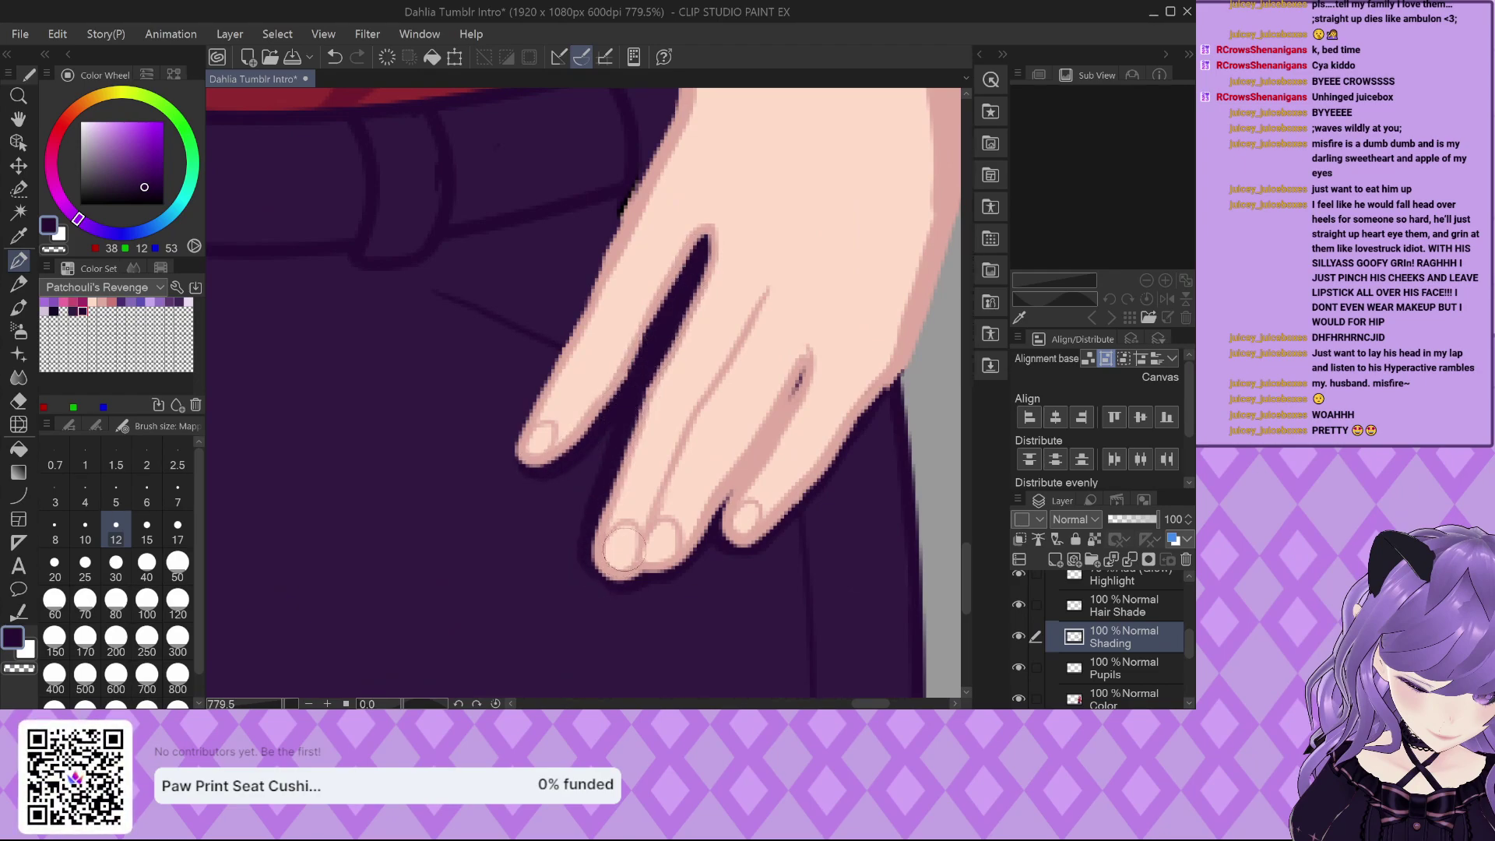
scroll(623, 550, down, 1)
scroll(457, 587, up, 2)
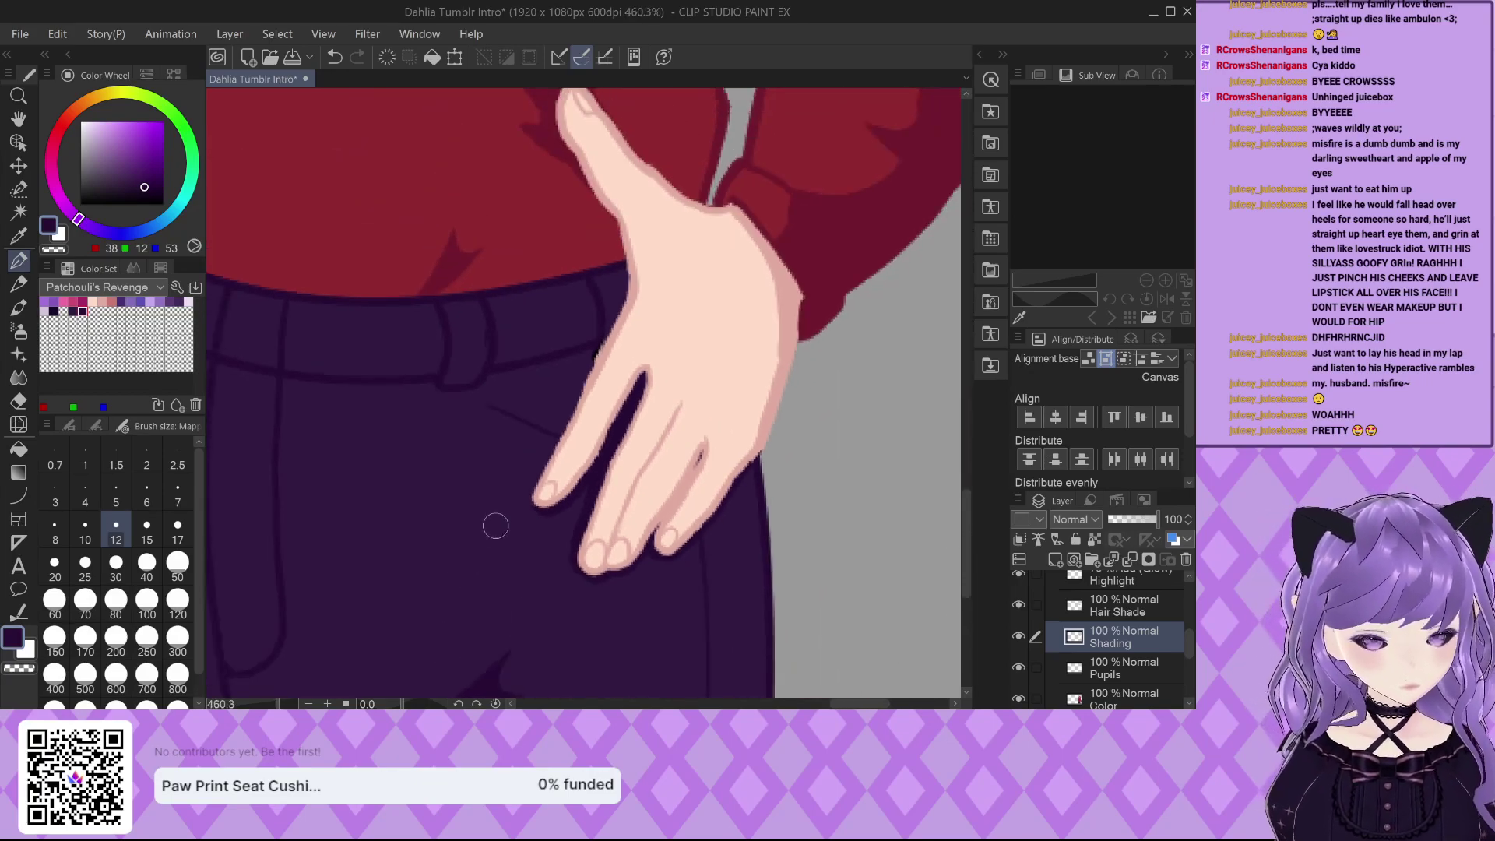
mouse_move(747, 480)
mouse_down()
mouse_move(672, 578)
mouse_move(614, 585)
mouse_move(573, 616)
mouse_up()
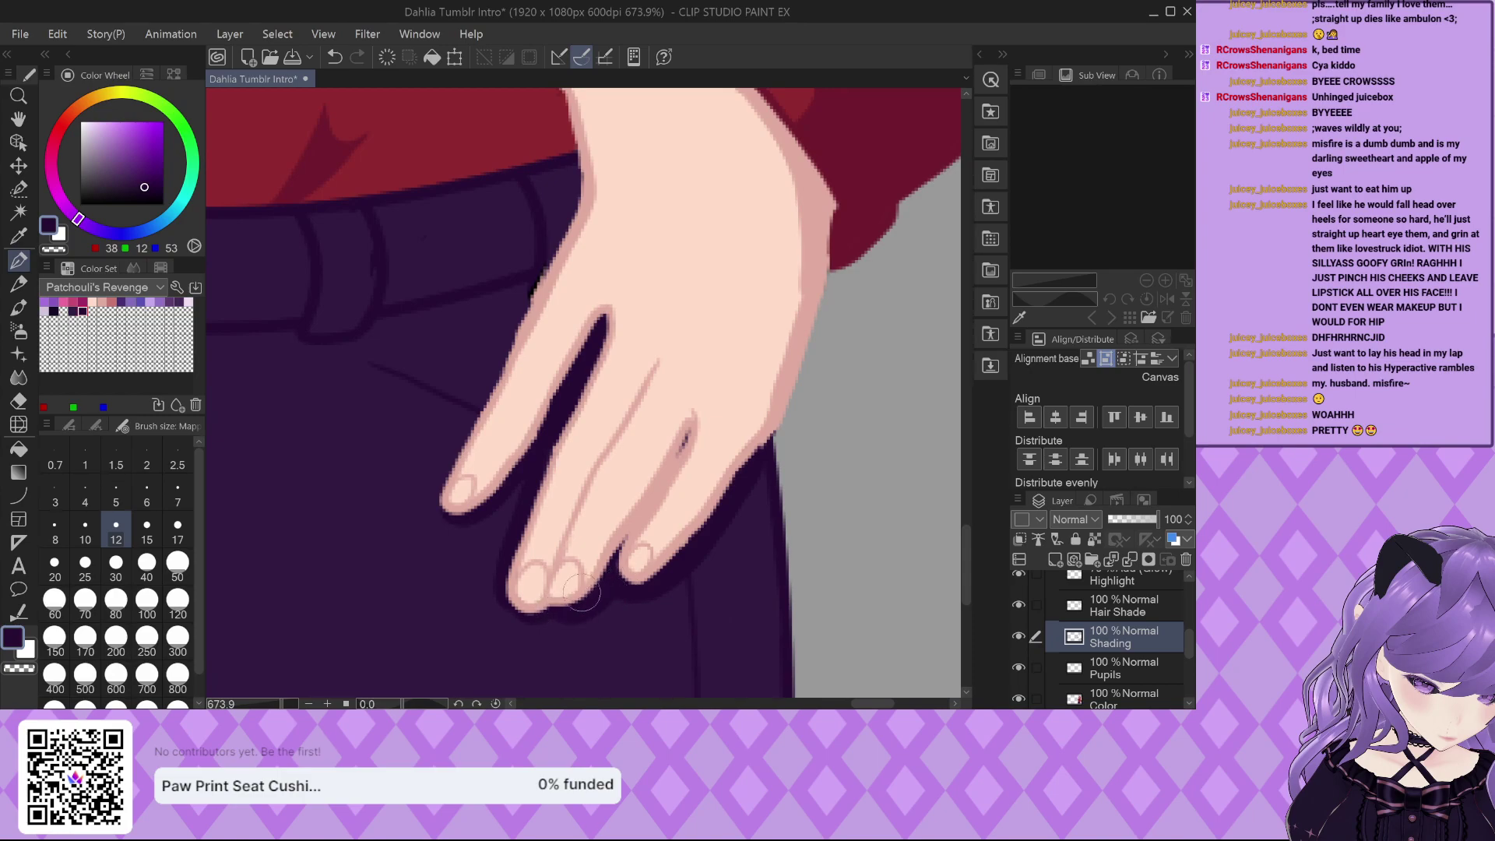
scroll(580, 596, down, 2)
scroll(527, 540, up, 3)
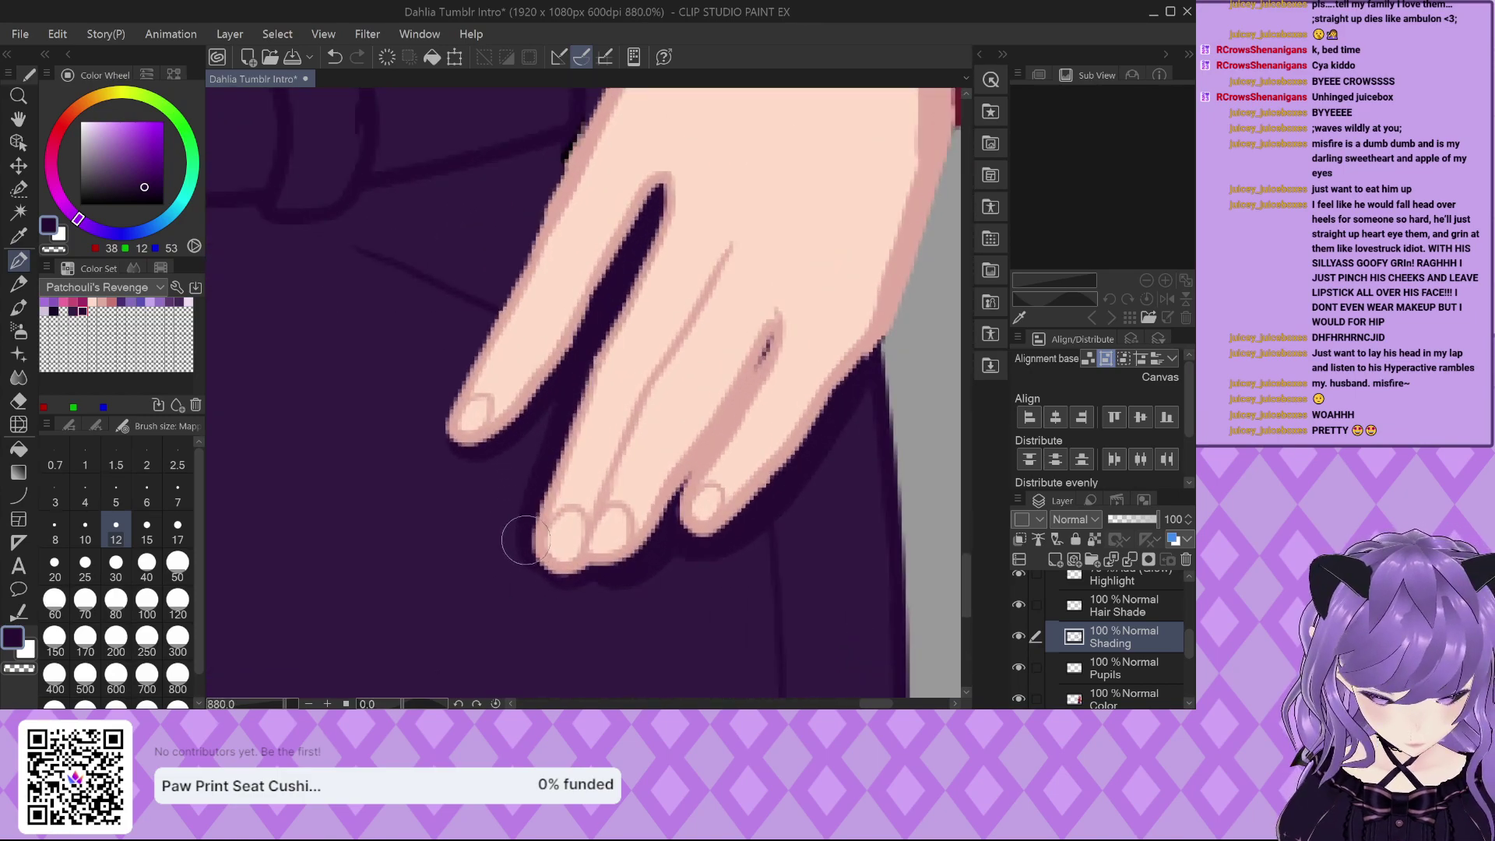
scroll(588, 580, down, 4)
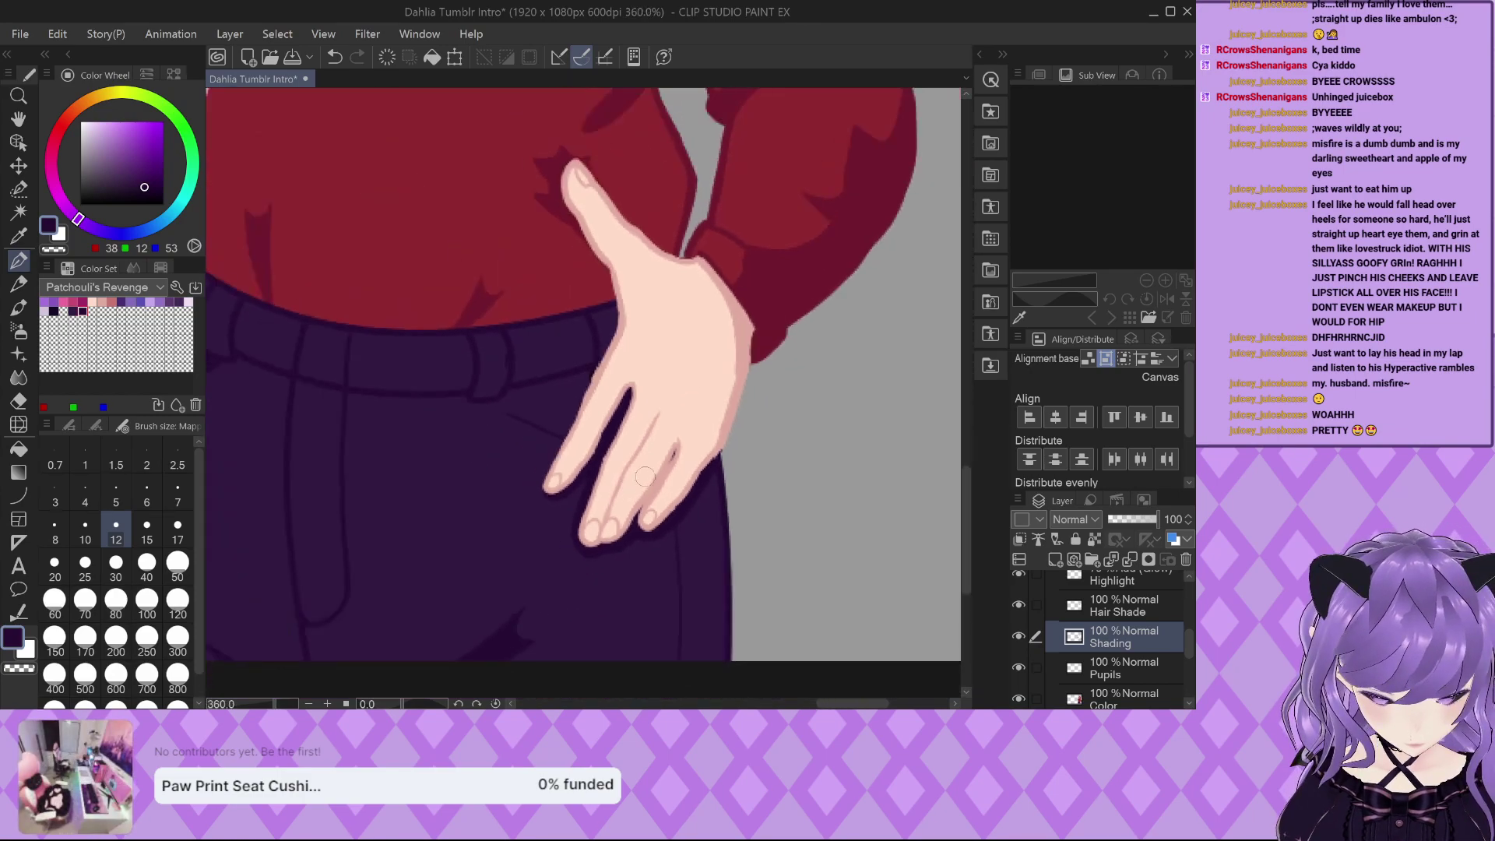
scroll(645, 477, down, 2)
scroll(617, 348, up, 2)
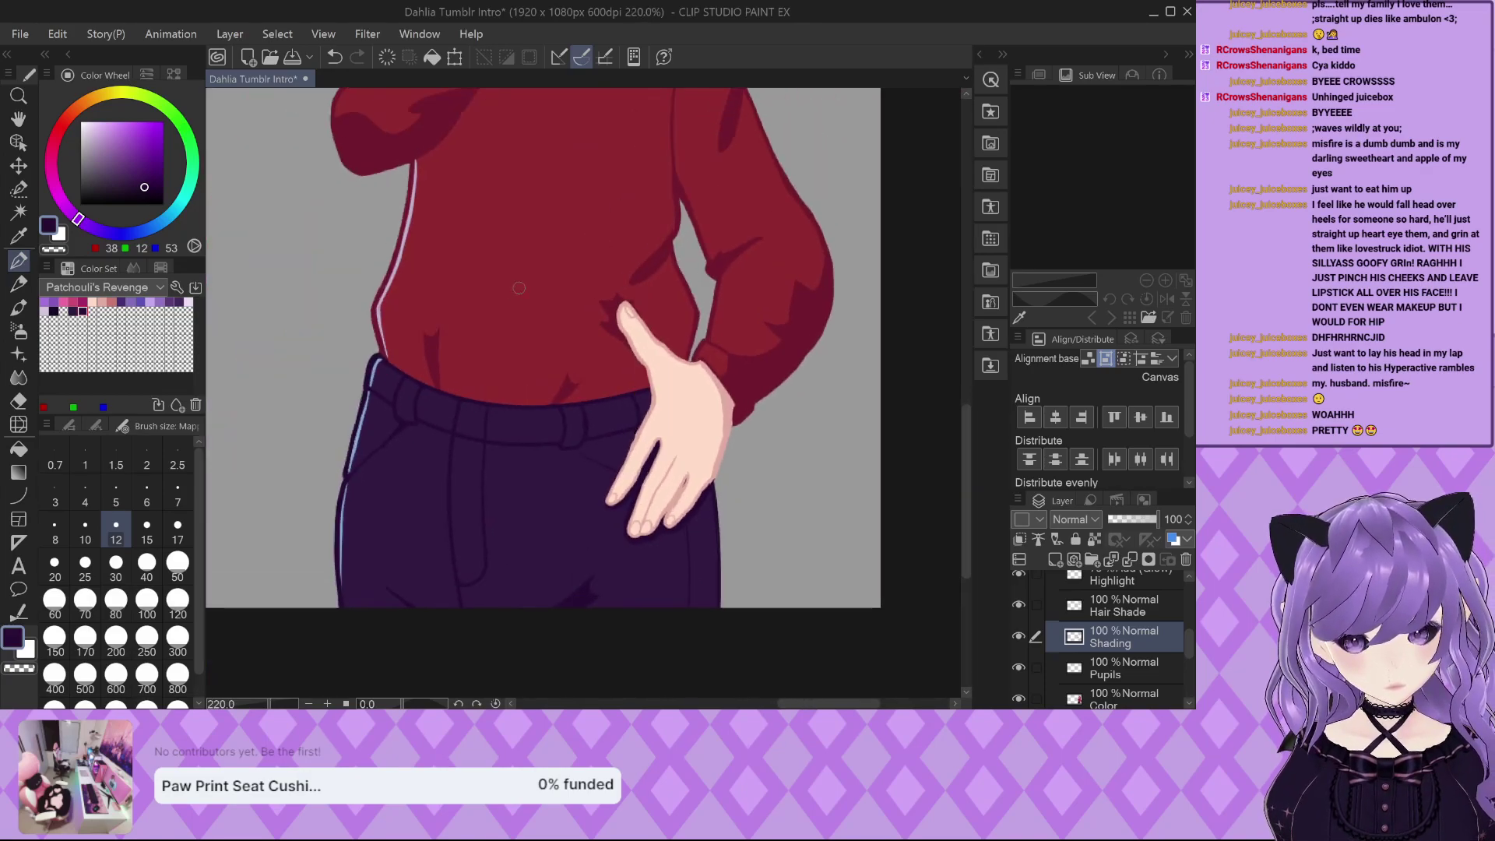
scroll(641, 493, down, 2)
scroll(604, 462, up, 6)
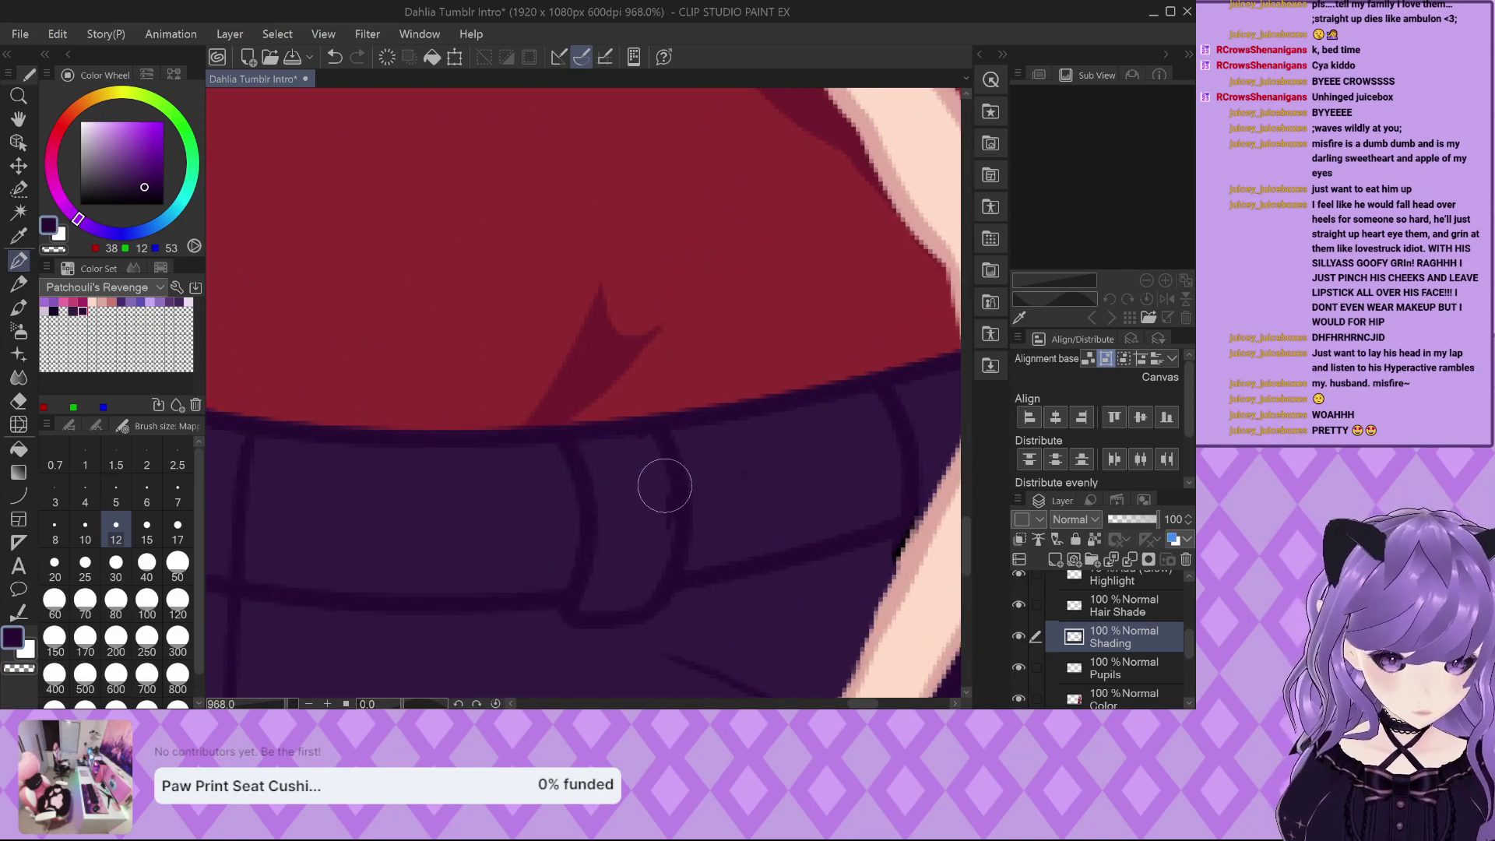
Pick the darker purple shading colour and select the pants' Shading layer.
click(81, 309)
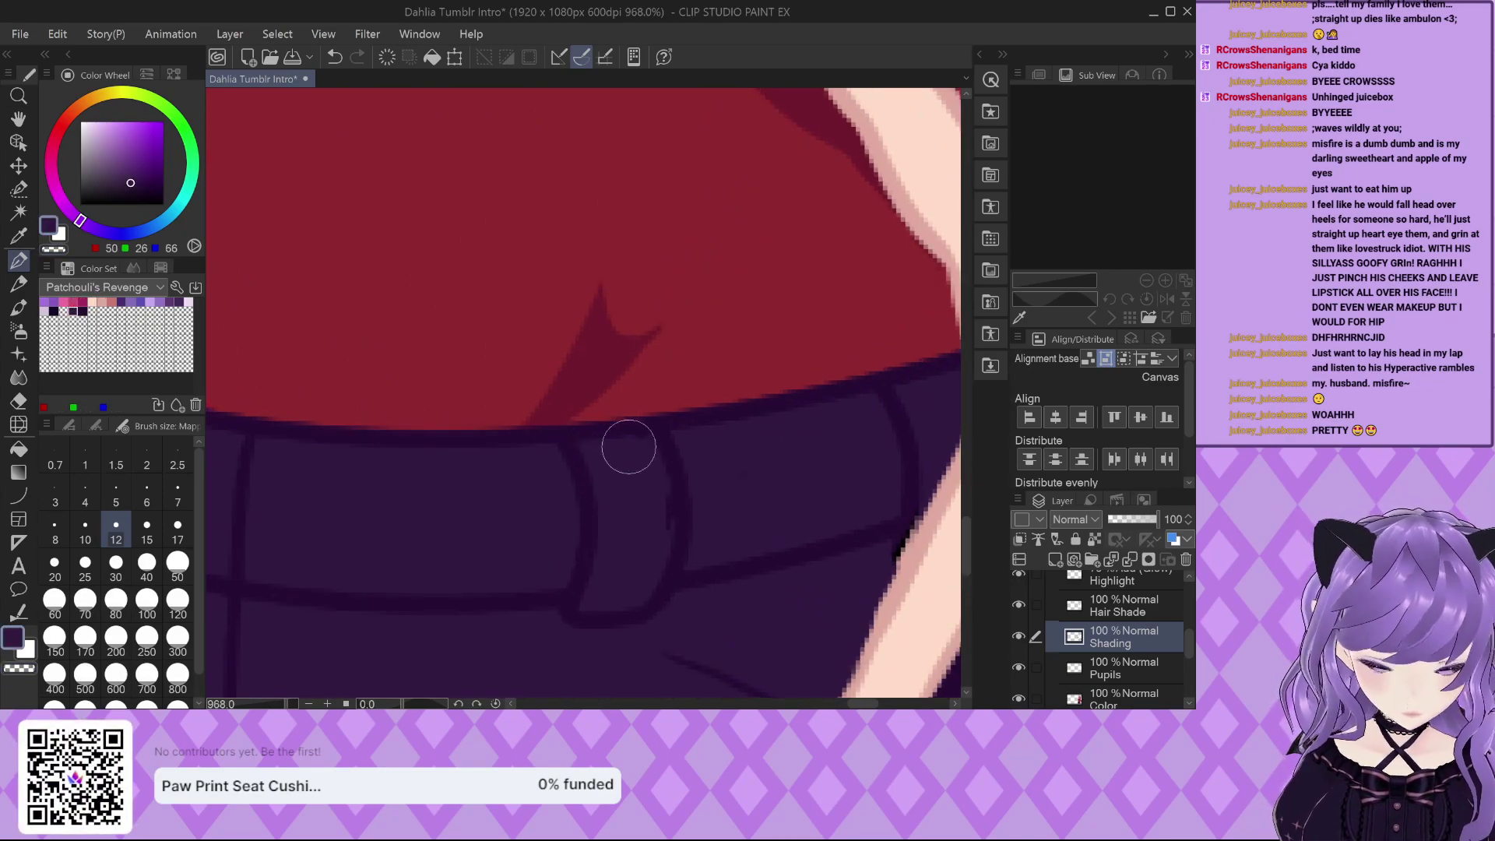
scroll(1122, 670, down, 3)
click(1121, 680)
click(1122, 617)
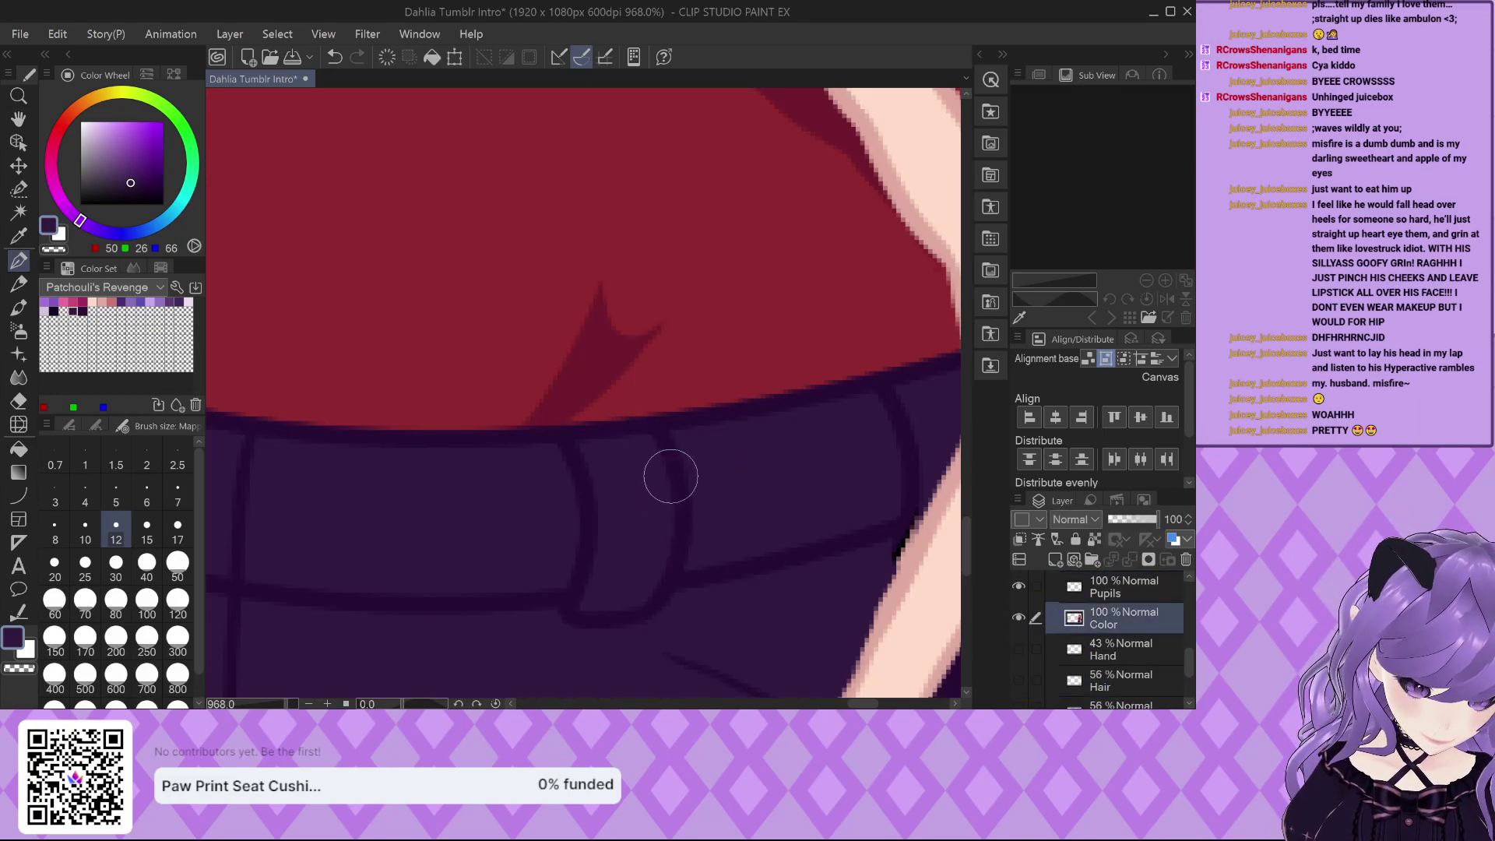
click(83, 308)
scroll(1106, 638, up, 3)
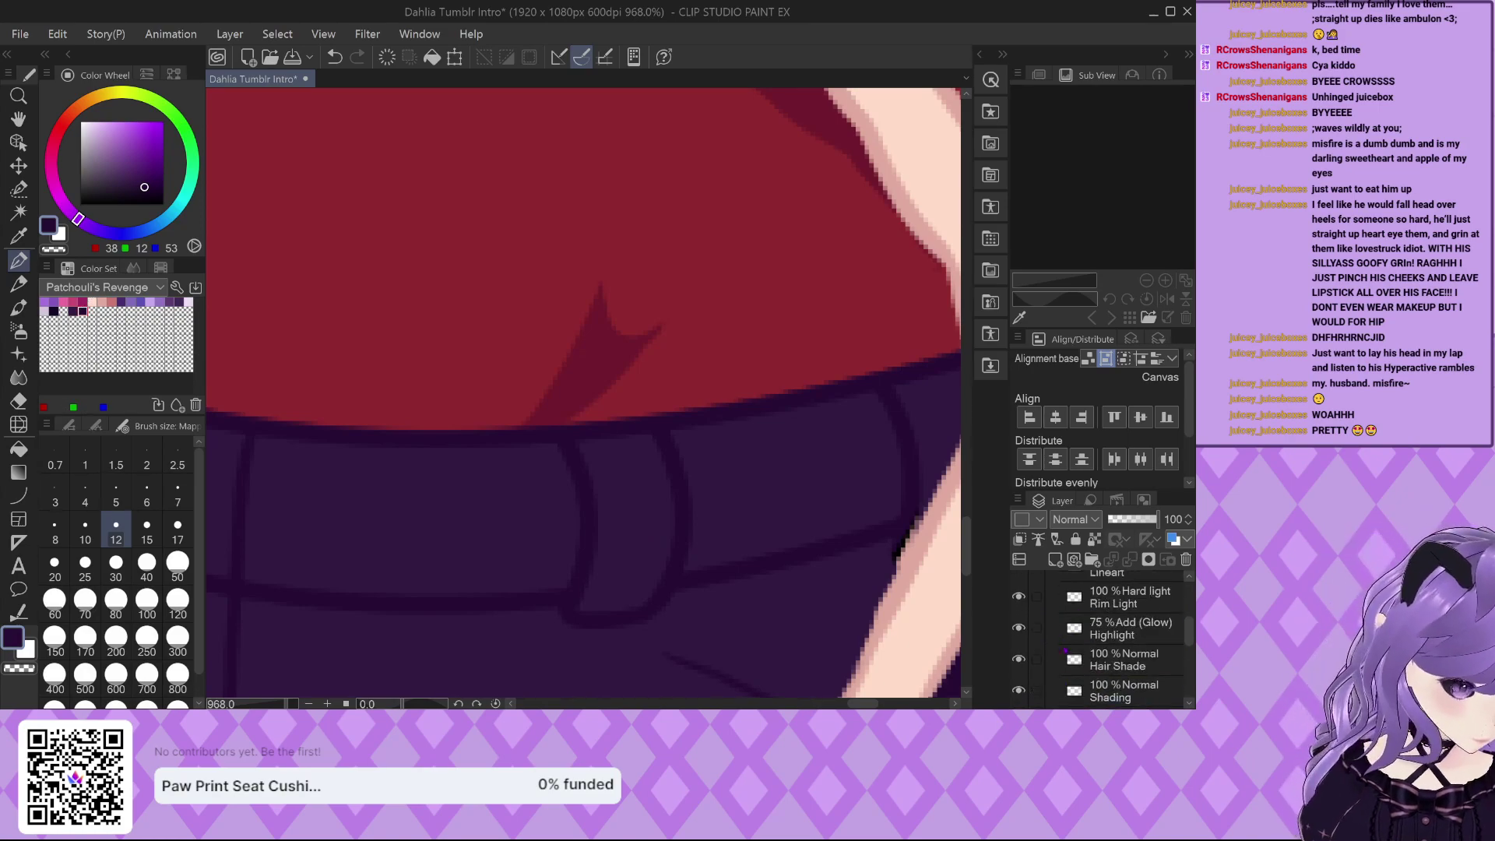
click(1121, 691)
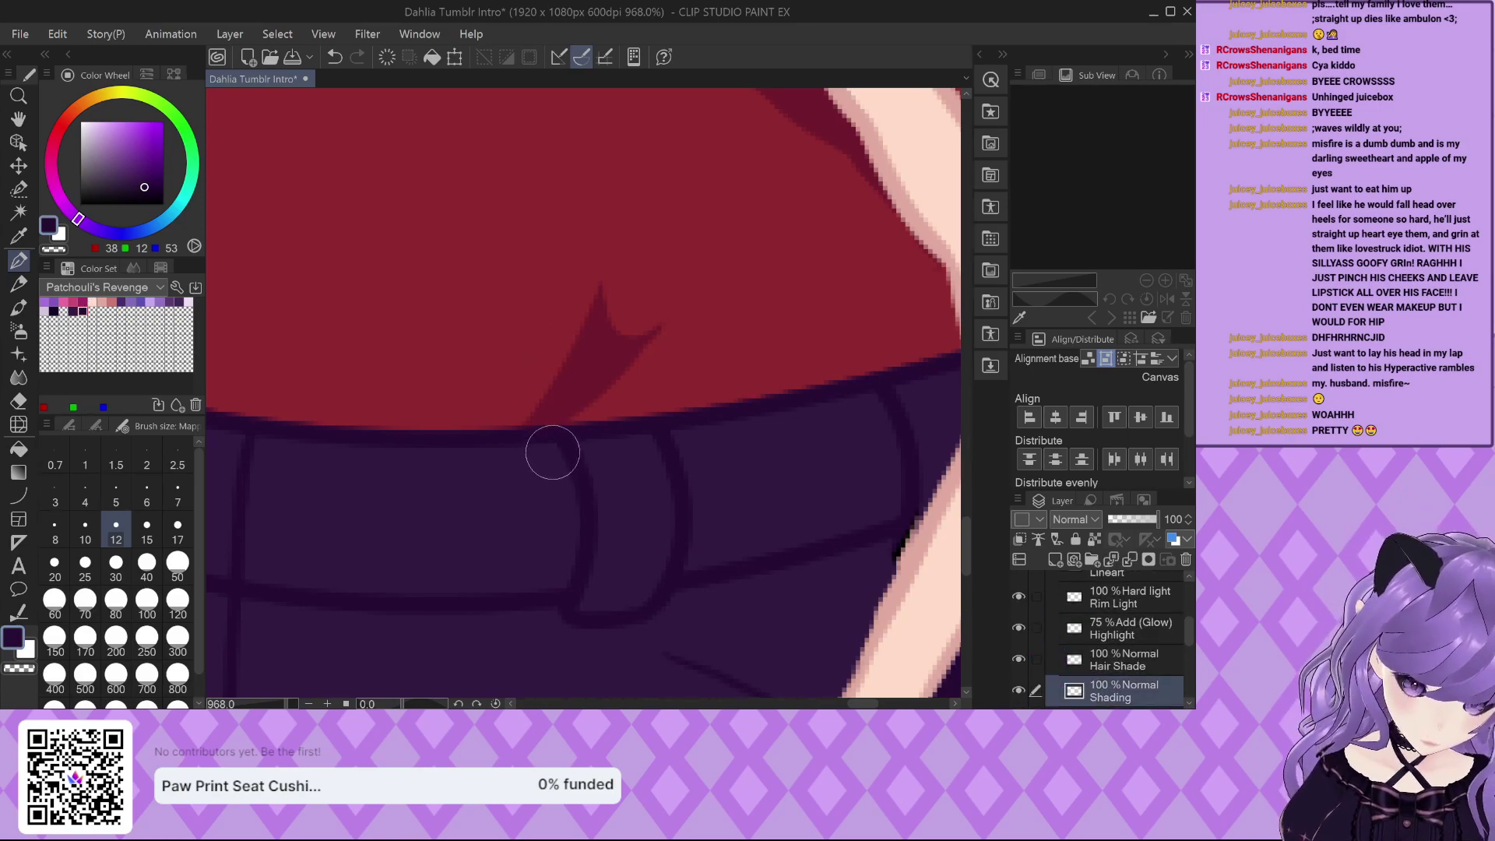
Undo the first belt loop stroke and redraw the left belt loop's dark line longer and thicker.
mouse_move(553, 450)
mouse_down()
mouse_move(566, 486)
mouse_move(545, 592)
mouse_move(572, 545)
mouse_move(547, 448)
mouse_move(566, 478)
mouse_move(557, 545)
mouse_move(558, 442)
mouse_move(557, 587)
mouse_up()
key(ctrl+z)
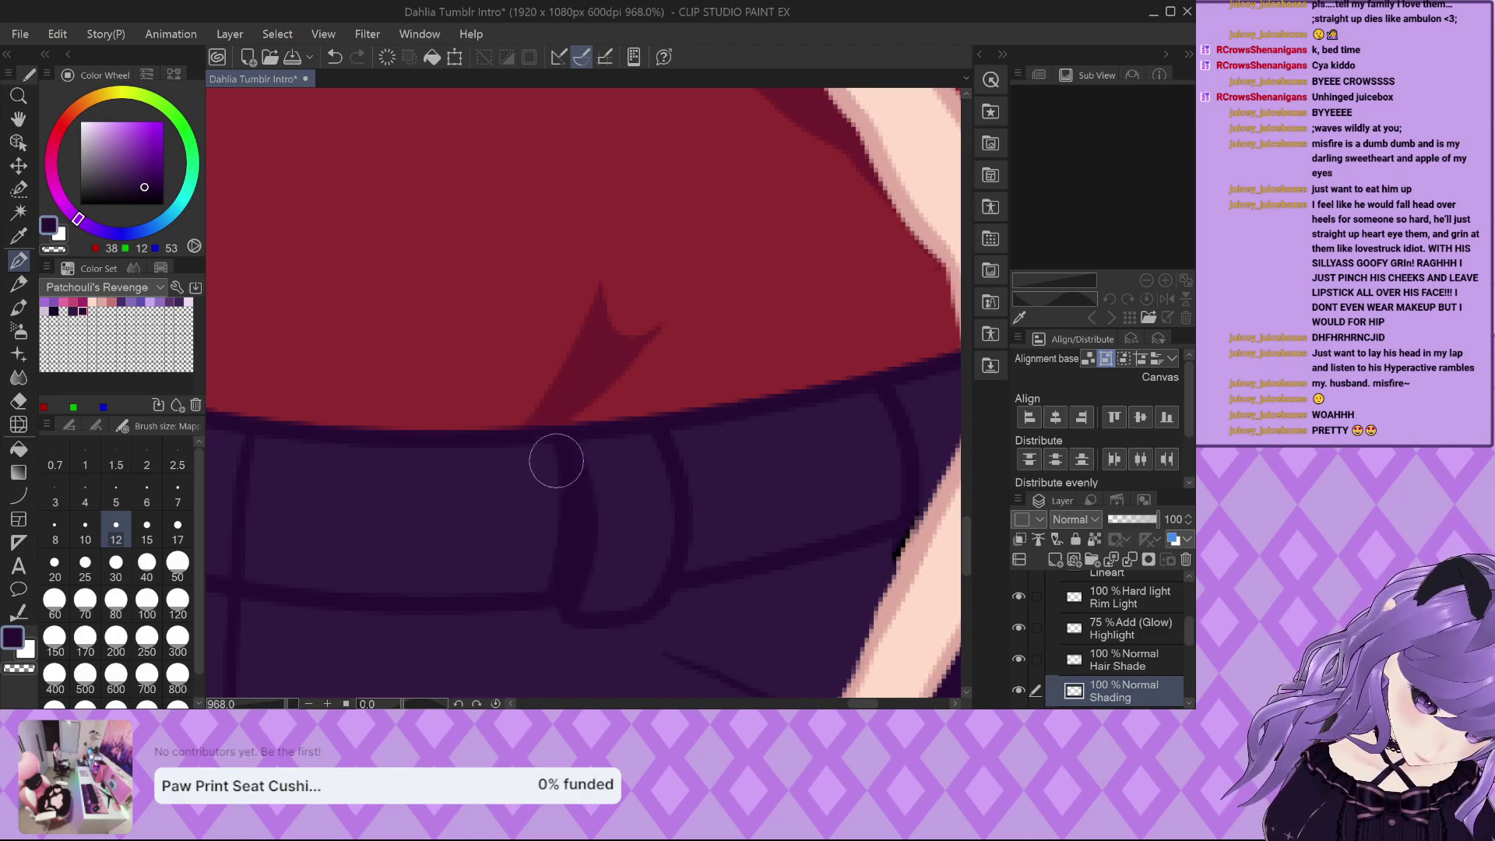
scroll(574, 467, down, 4)
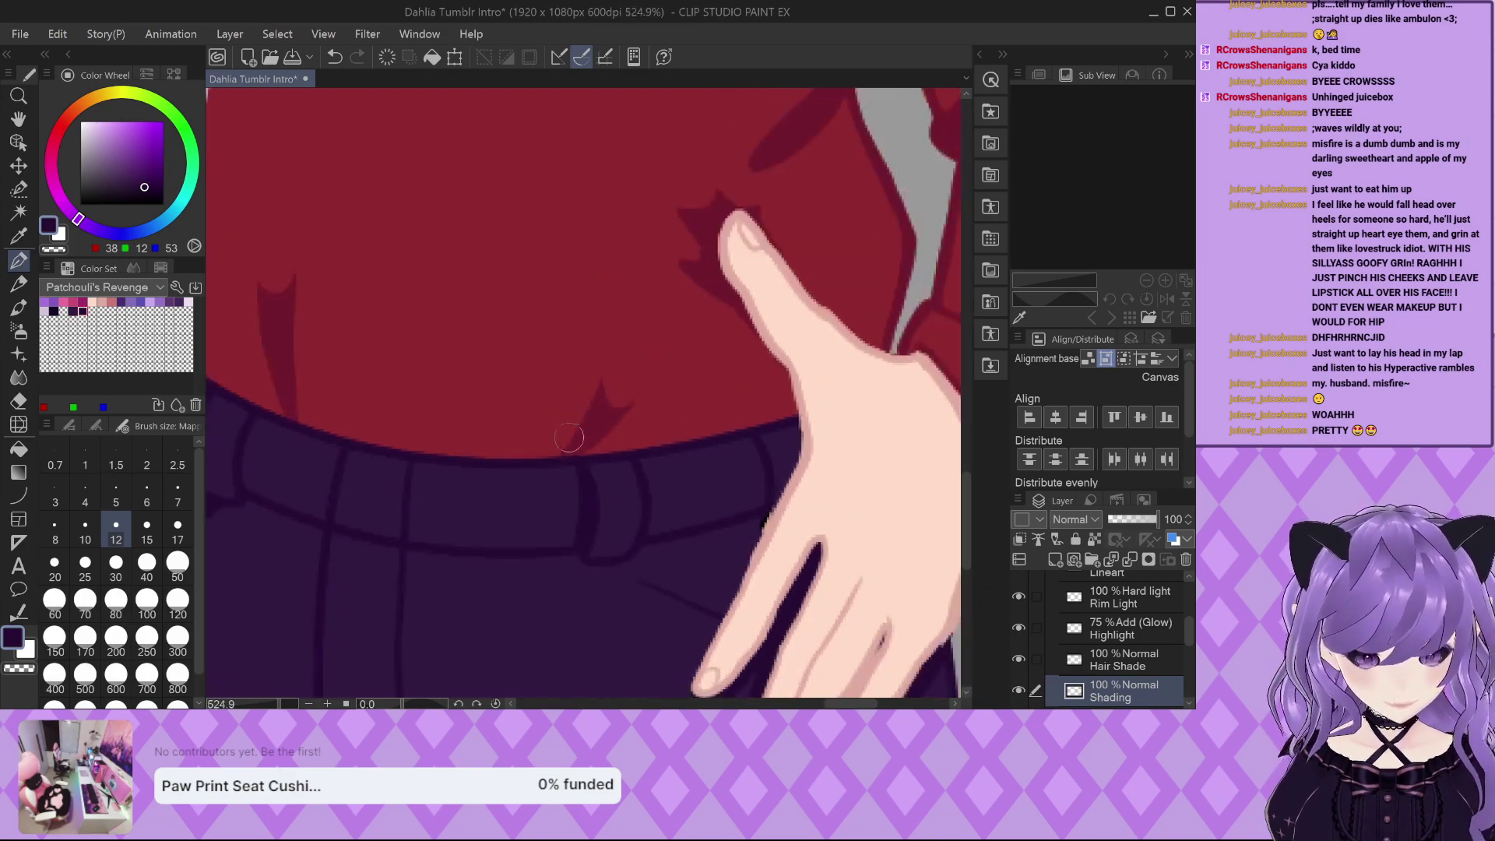
scroll(575, 388, up, 4)
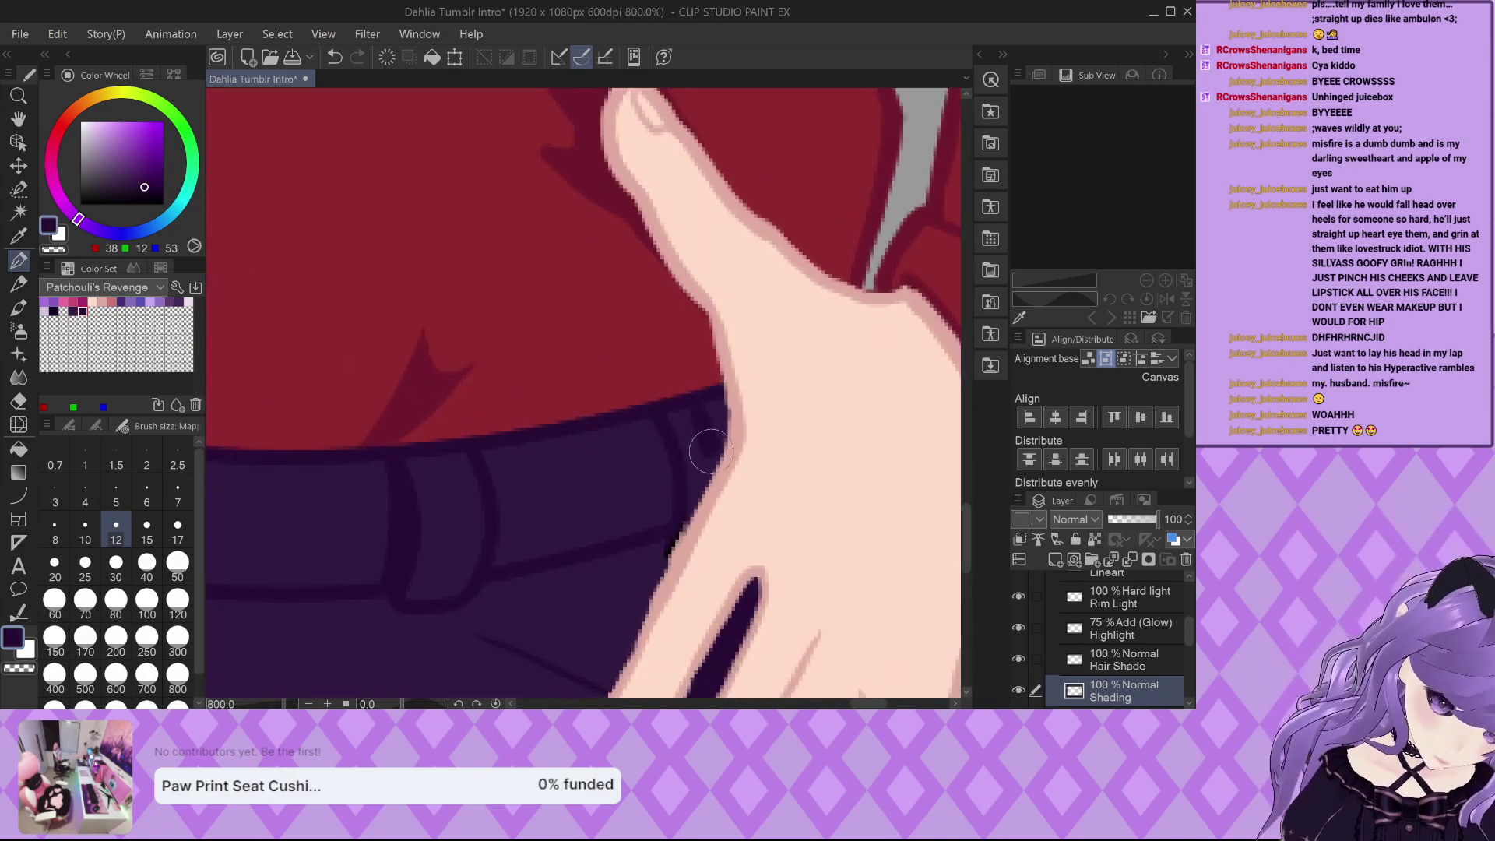
scroll(711, 406, down, 4)
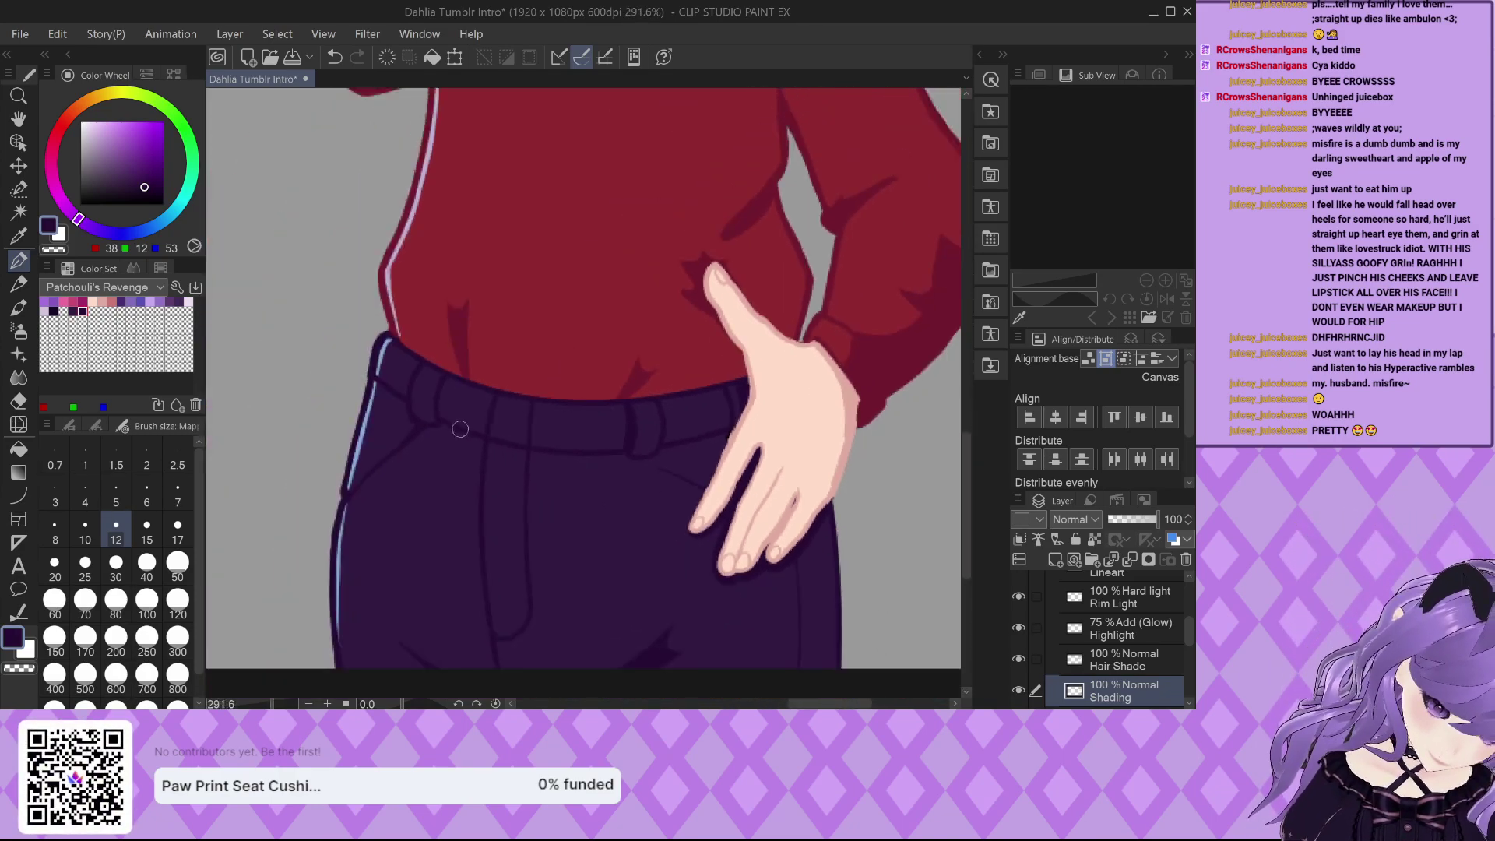
scroll(427, 400, up, 2)
scroll(428, 400, up, 2)
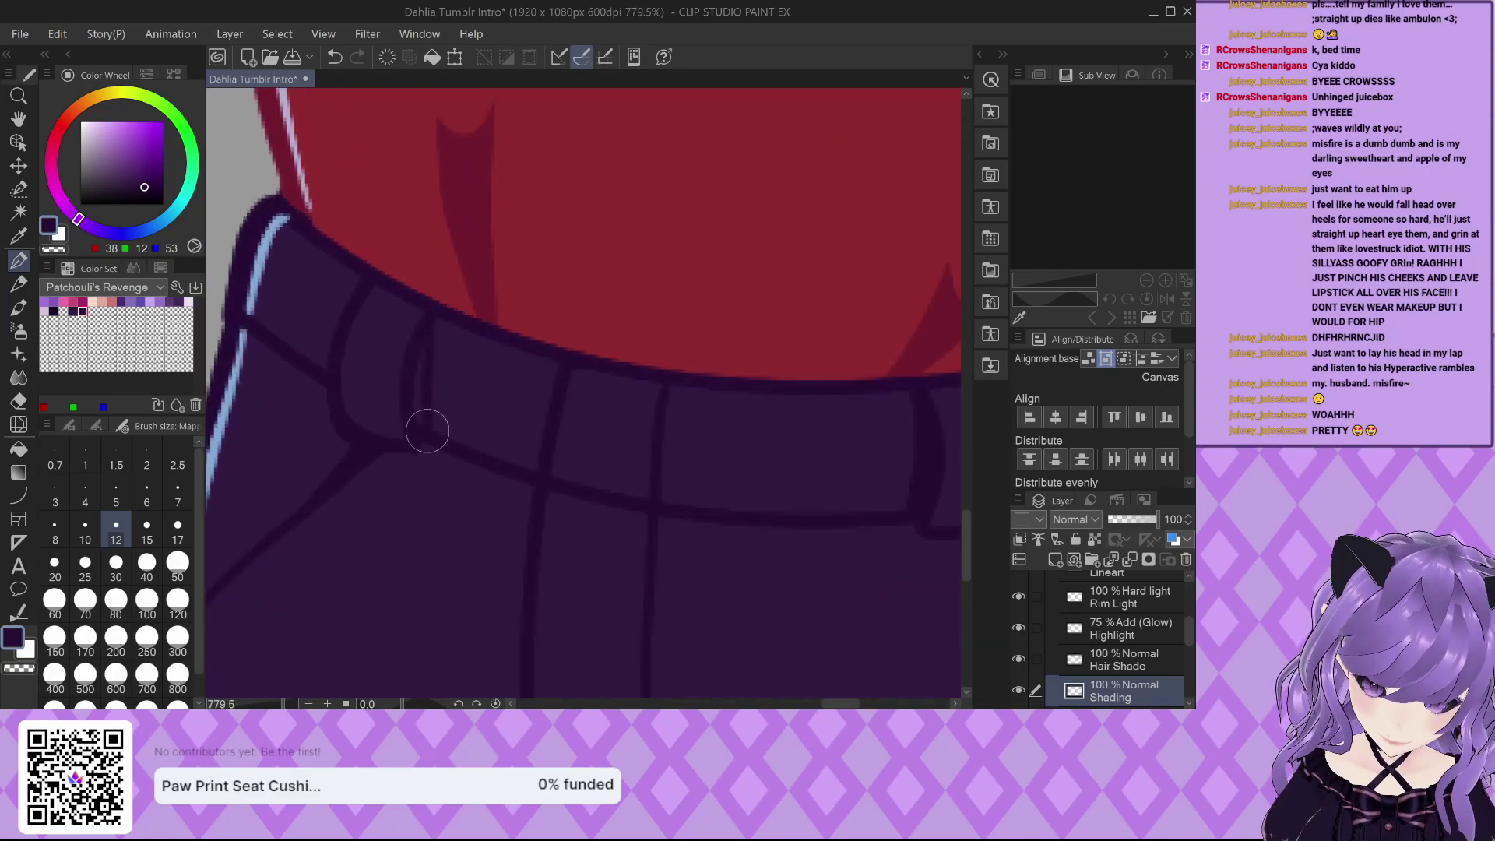
drag(423, 340, 424, 428)
scroll(474, 290, down, 2)
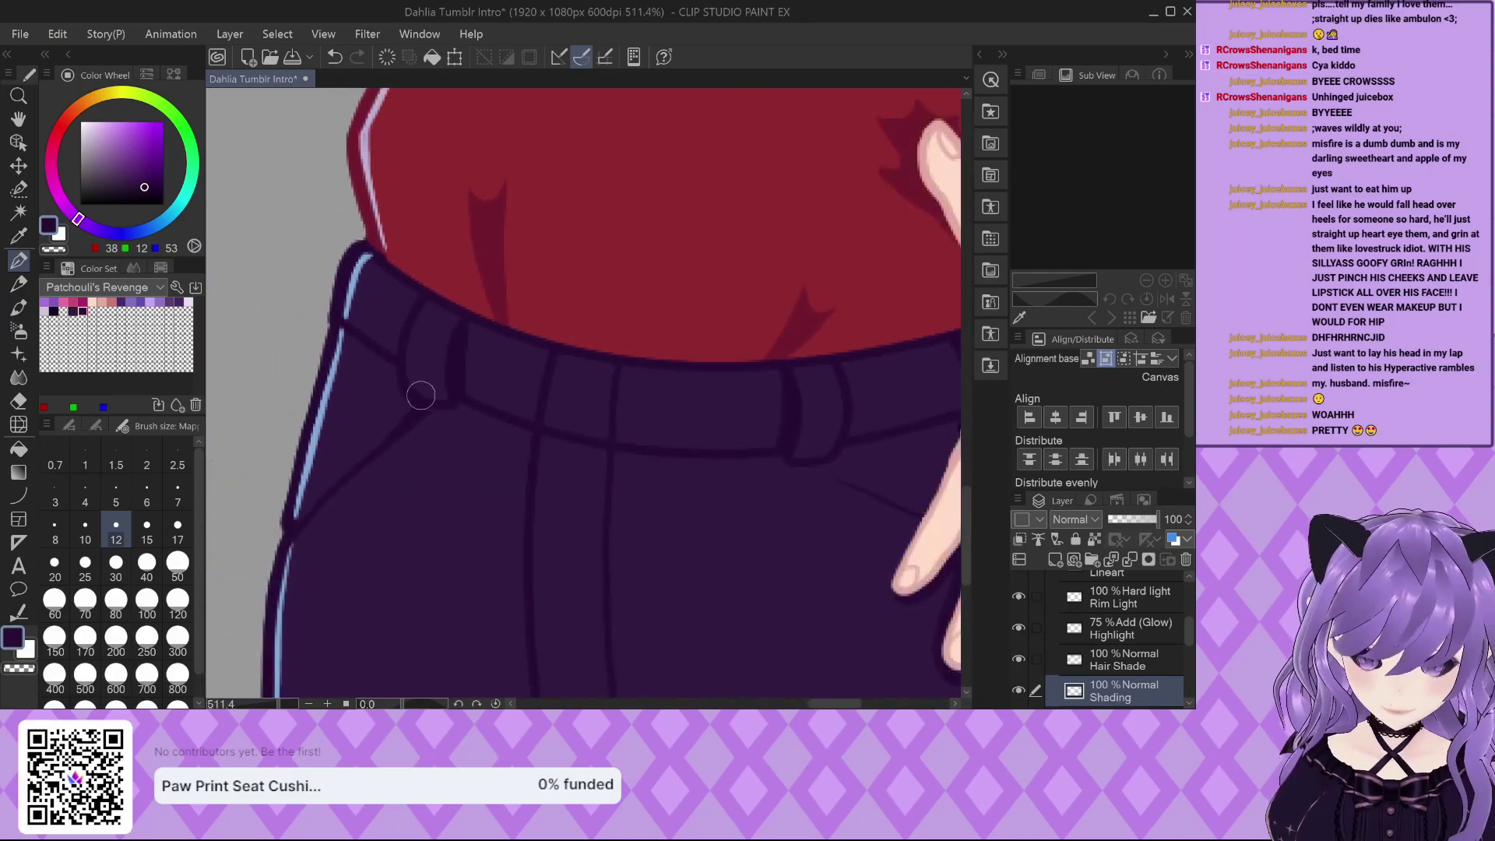
On the Rim Light layer, add light-blue rim light down the belt loop's left edge.
click(102, 284)
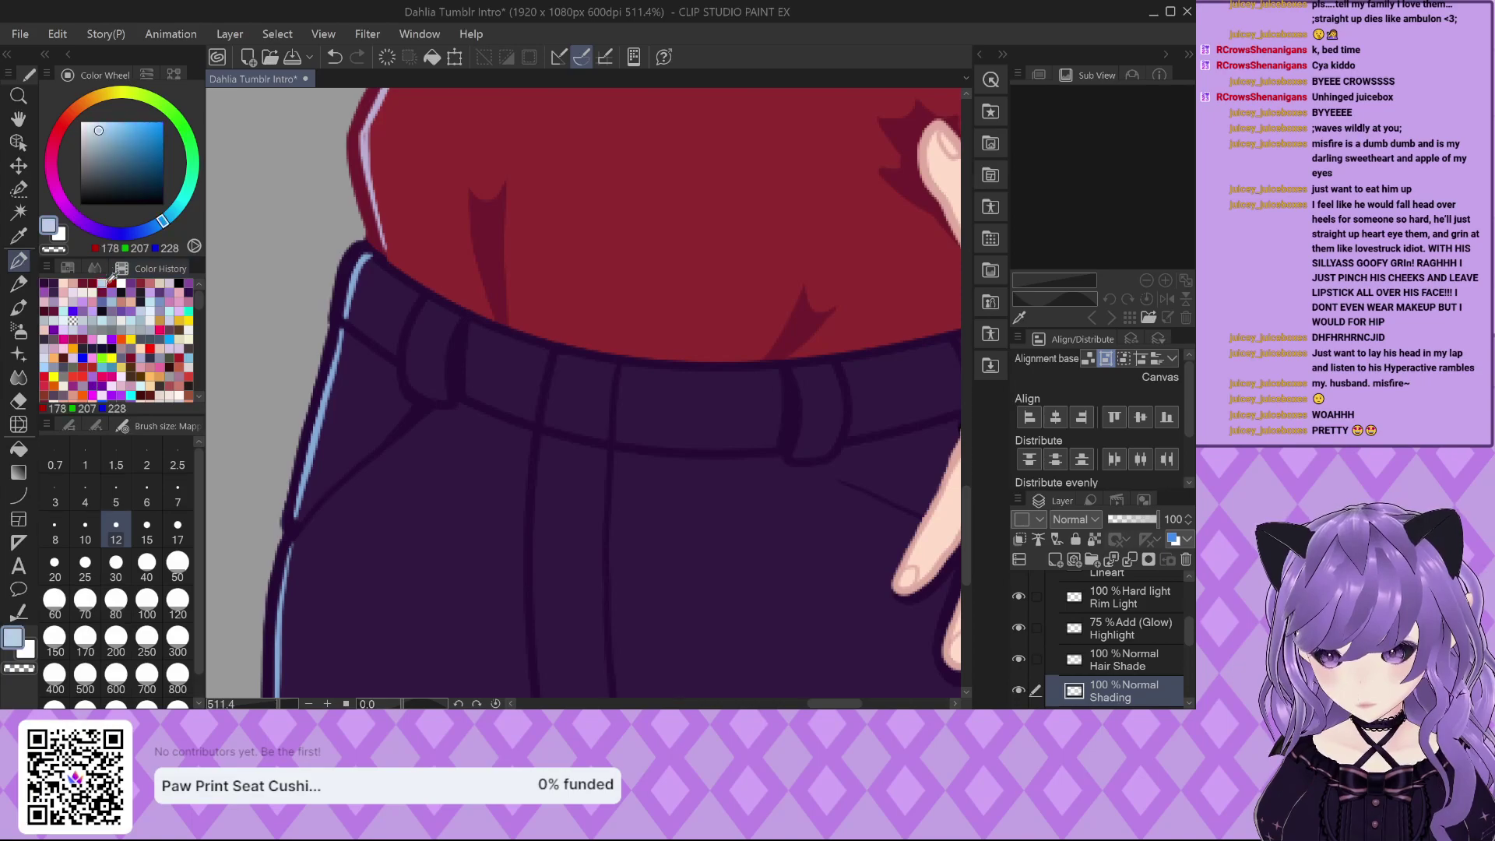
scroll(1106, 648, up, 1)
click(1106, 648)
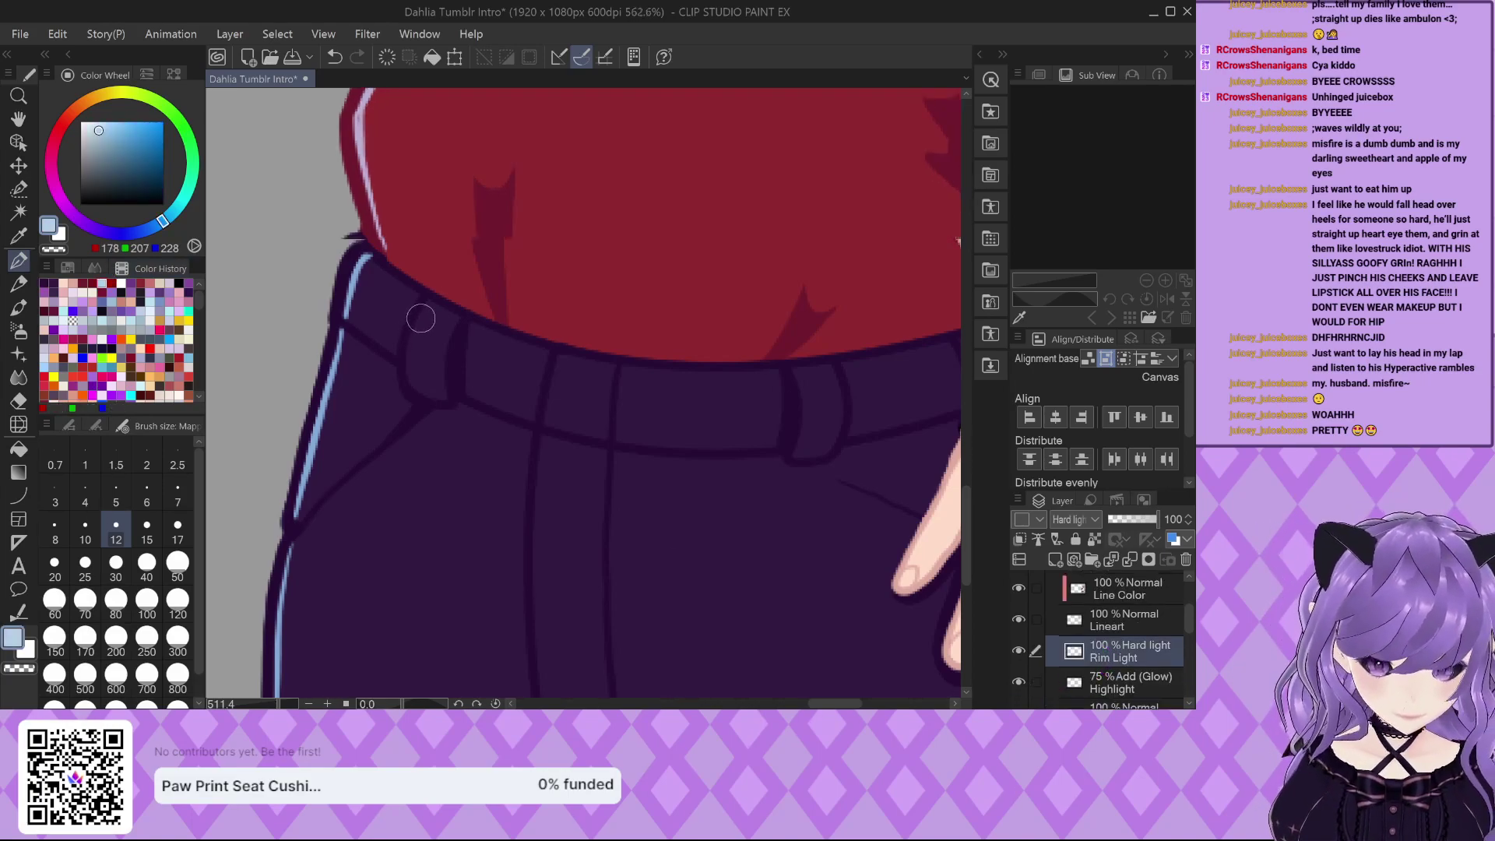
scroll(413, 311, up, 2)
mouse_move(432, 294)
mouse_down()
mouse_move(403, 356)
mouse_move(404, 429)
mouse_move(405, 346)
mouse_move(436, 286)
mouse_up()
scroll(440, 292, down, 2)
scroll(395, 460, up, 2)
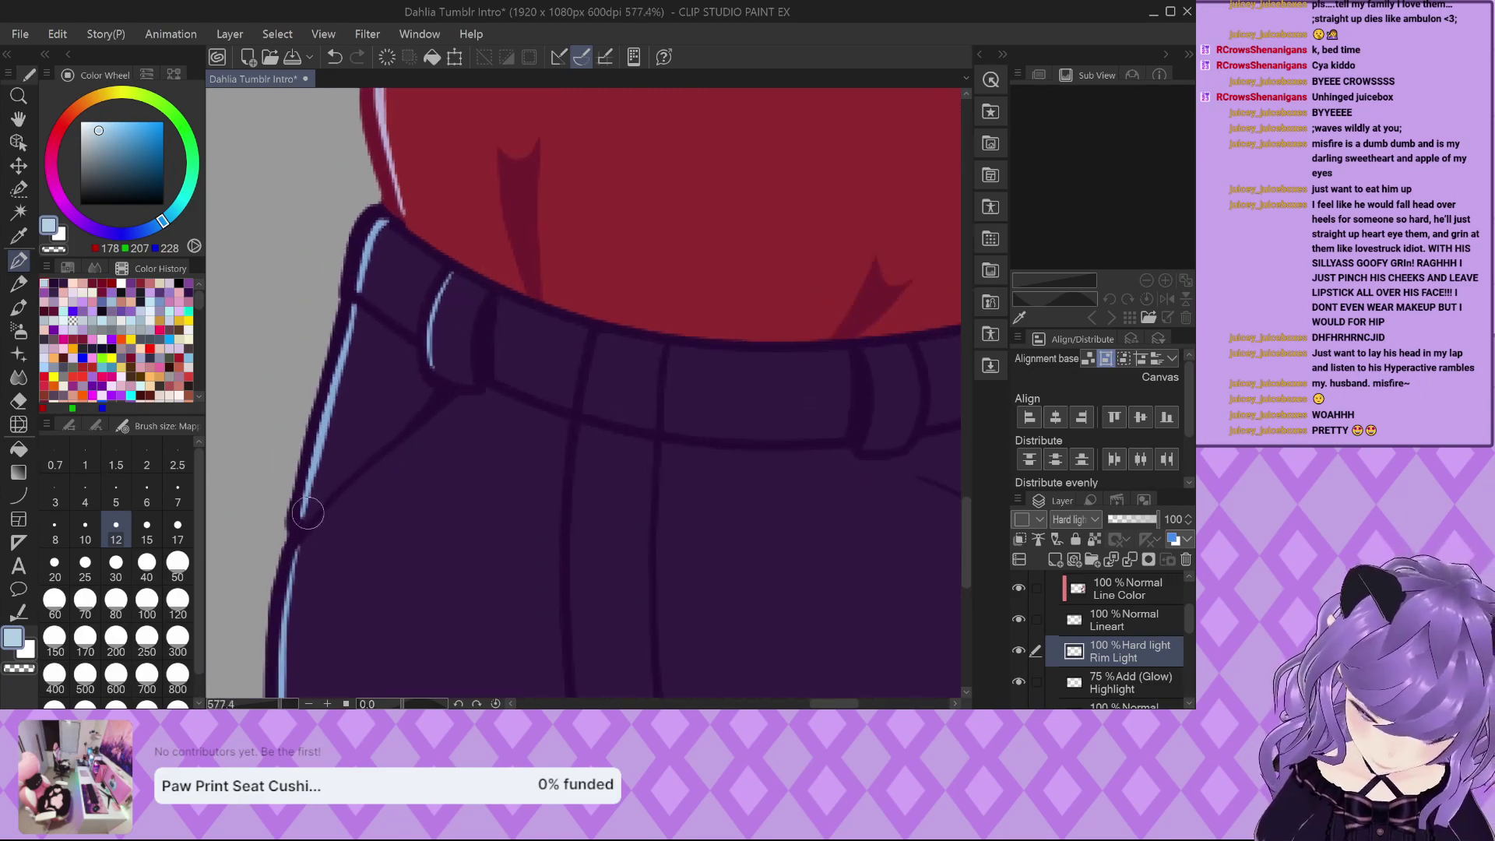
Add and strengthen light-blue rim light along the pants' diagonal pocket seam.
drag(452, 399, 294, 554)
mouse_move(453, 393)
mouse_down()
mouse_move(298, 563)
mouse_move(290, 616)
mouse_up()
scroll(373, 439, down, 8)
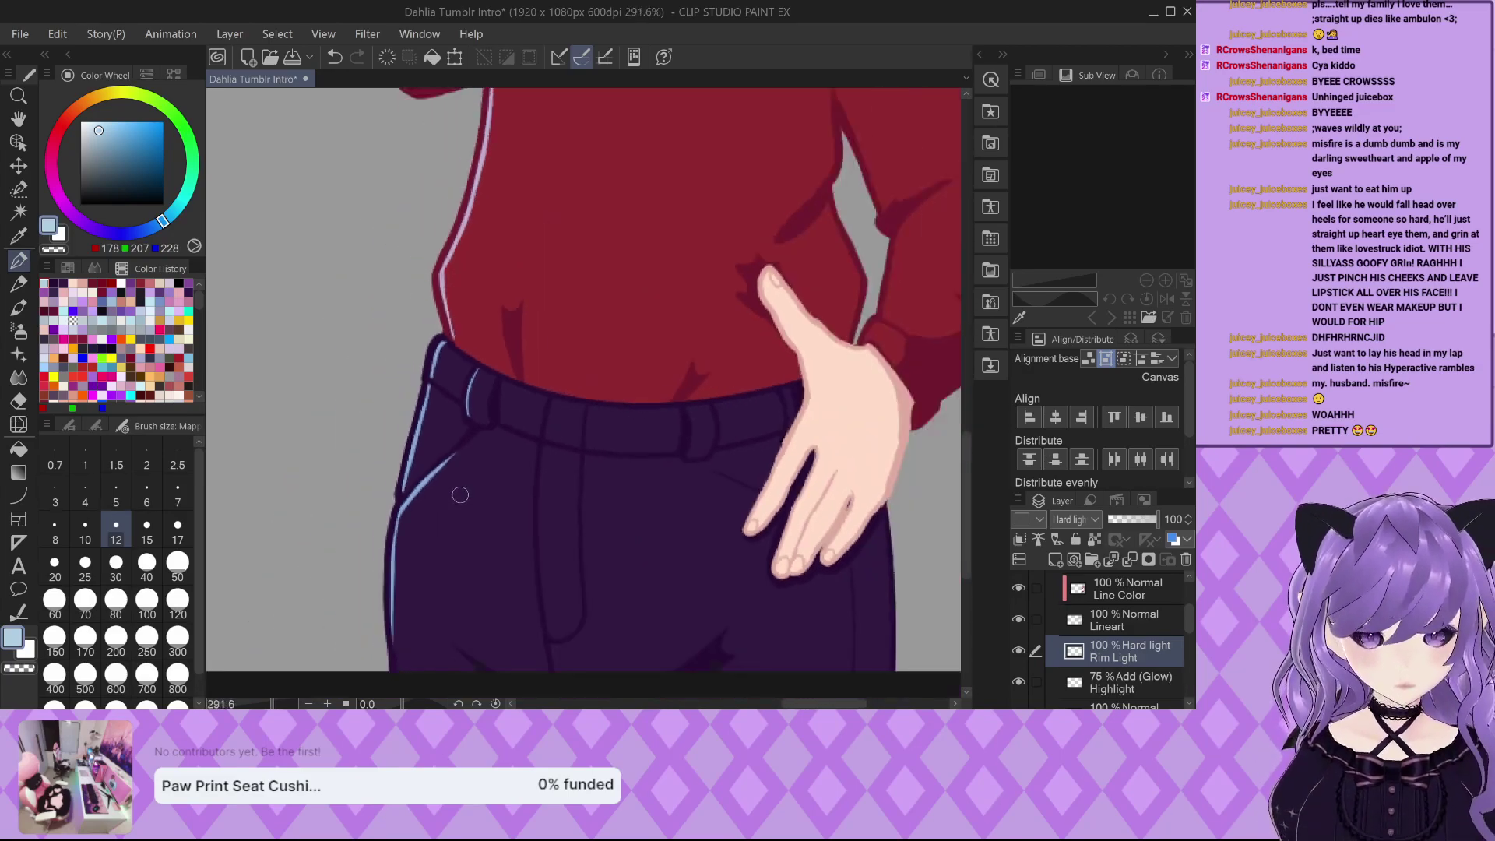
scroll(430, 547, down, 2)
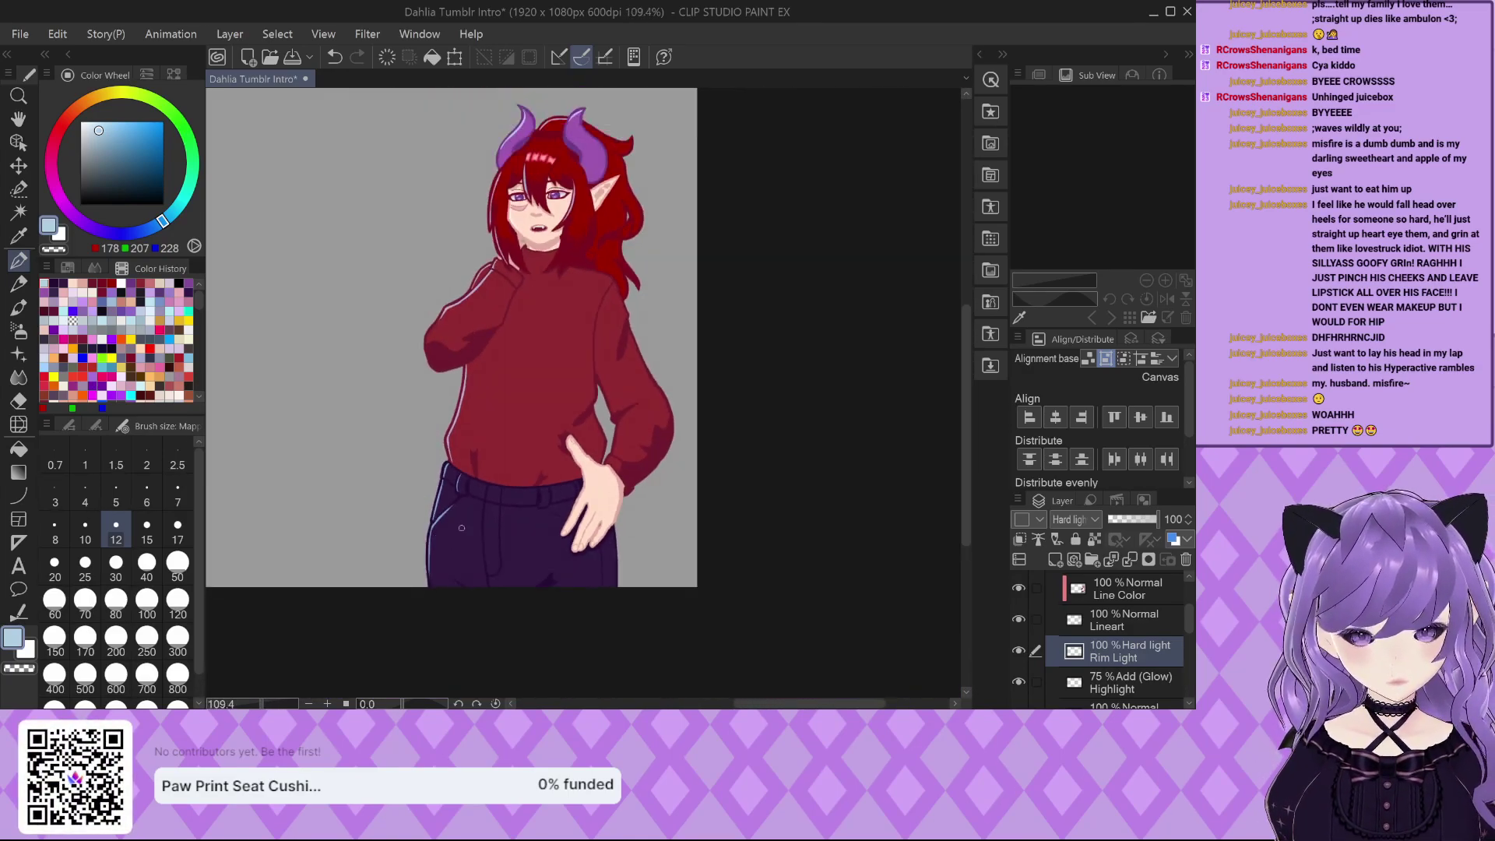
scroll(573, 491, up, 6)
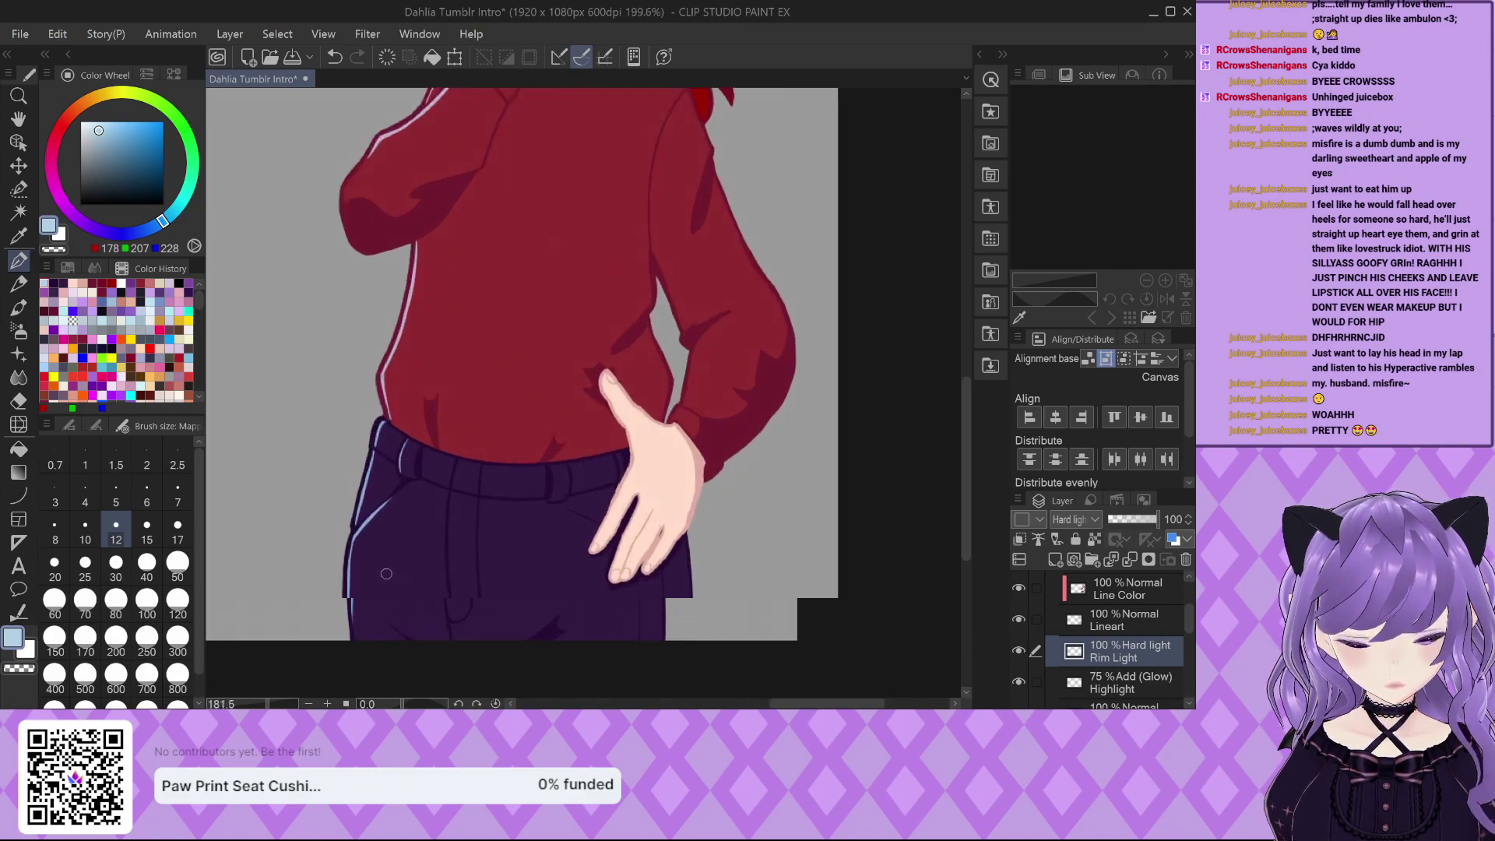
scroll(554, 467, up, 2)
scroll(651, 534, down, 3)
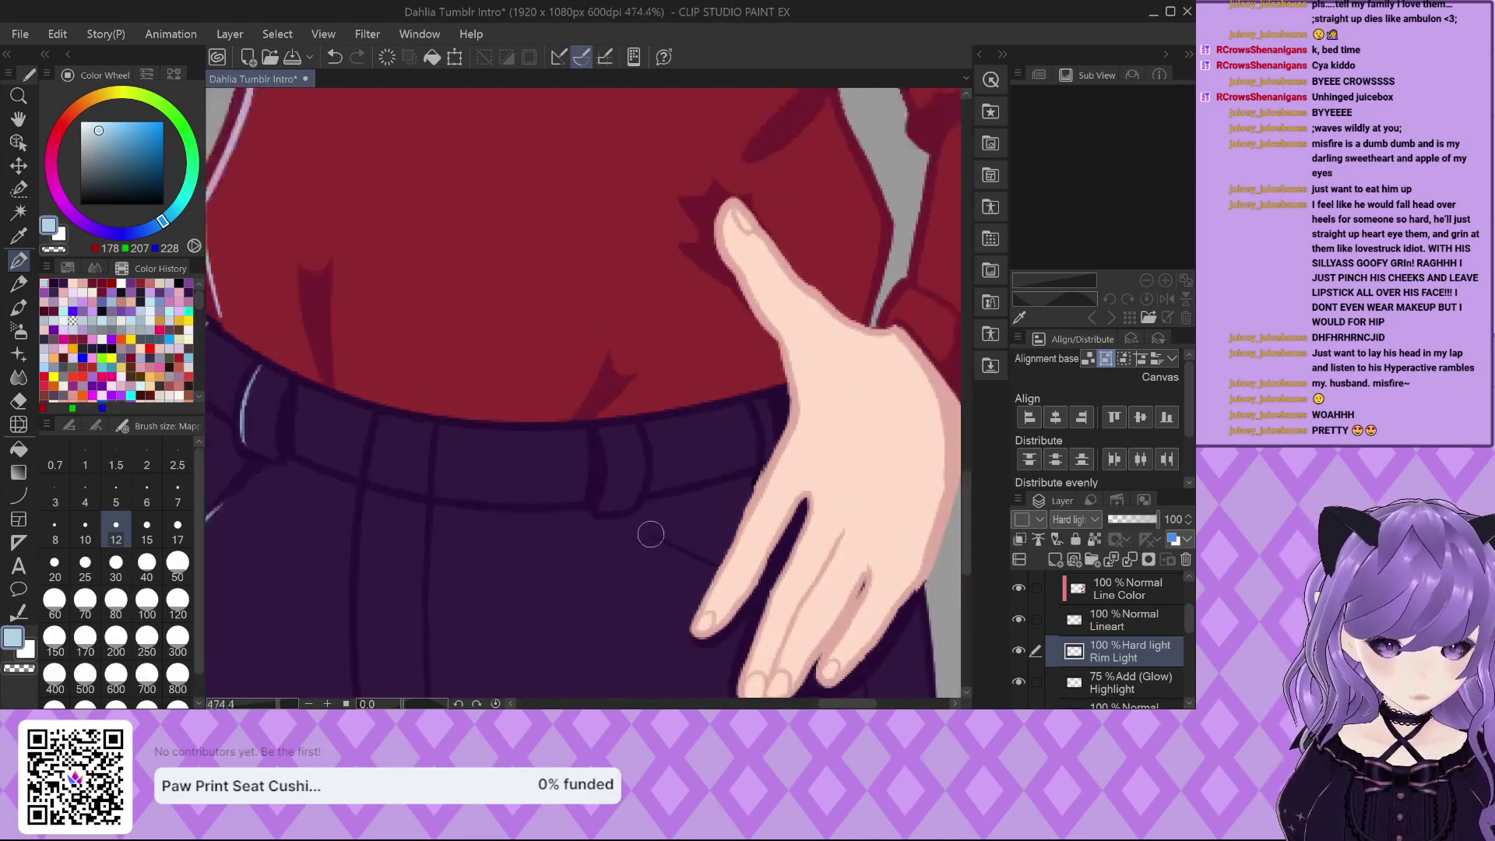
scroll(643, 499, up, 1)
scroll(739, 595, down, 5)
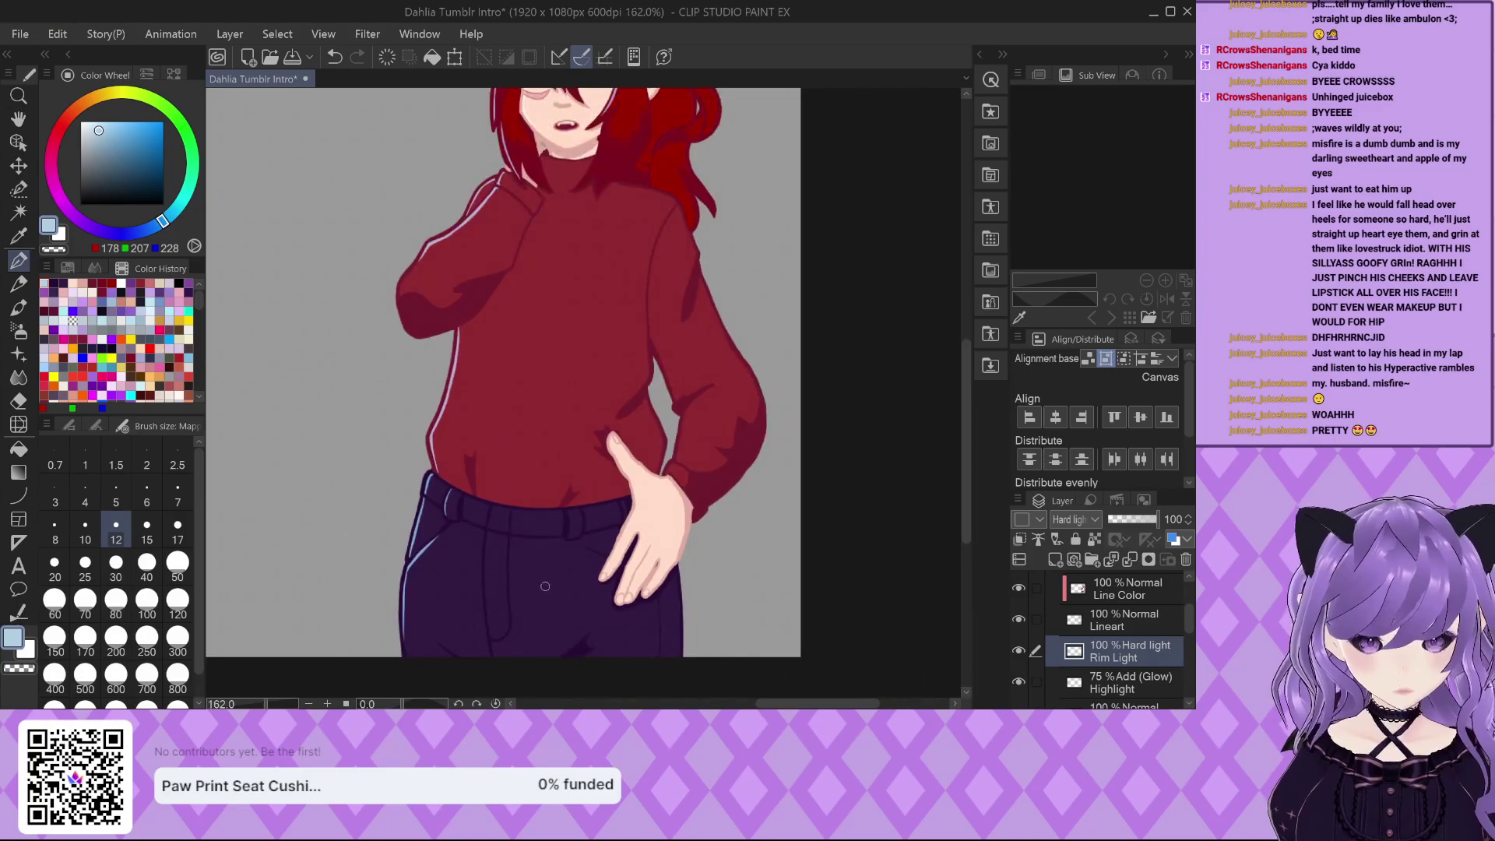
Lower the Shading layer's opacity to 50%.
scroll(576, 336, up, 2)
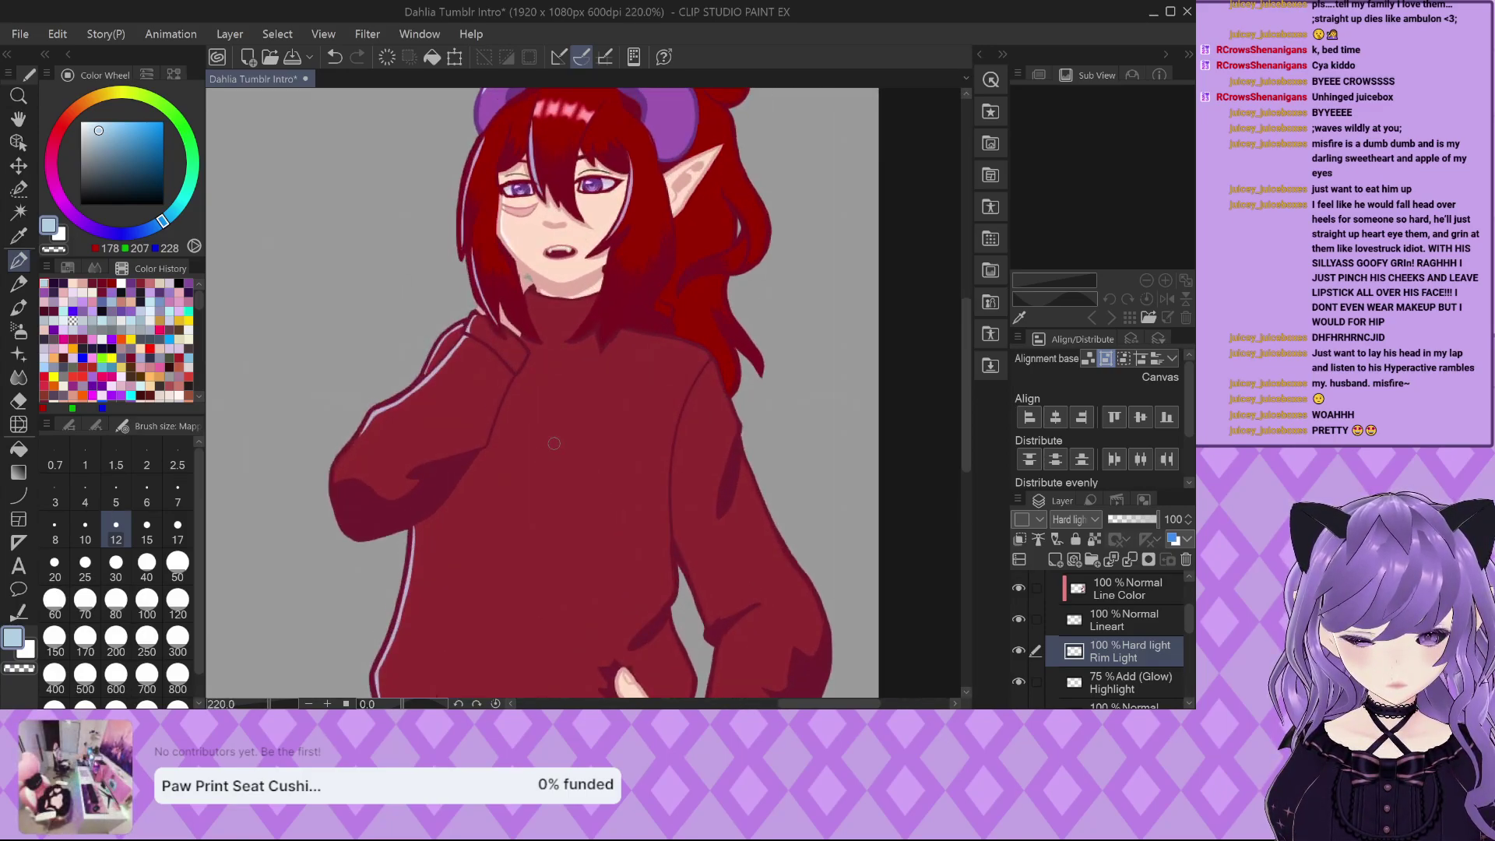
scroll(554, 443, down, 1)
scroll(570, 244, up, 3)
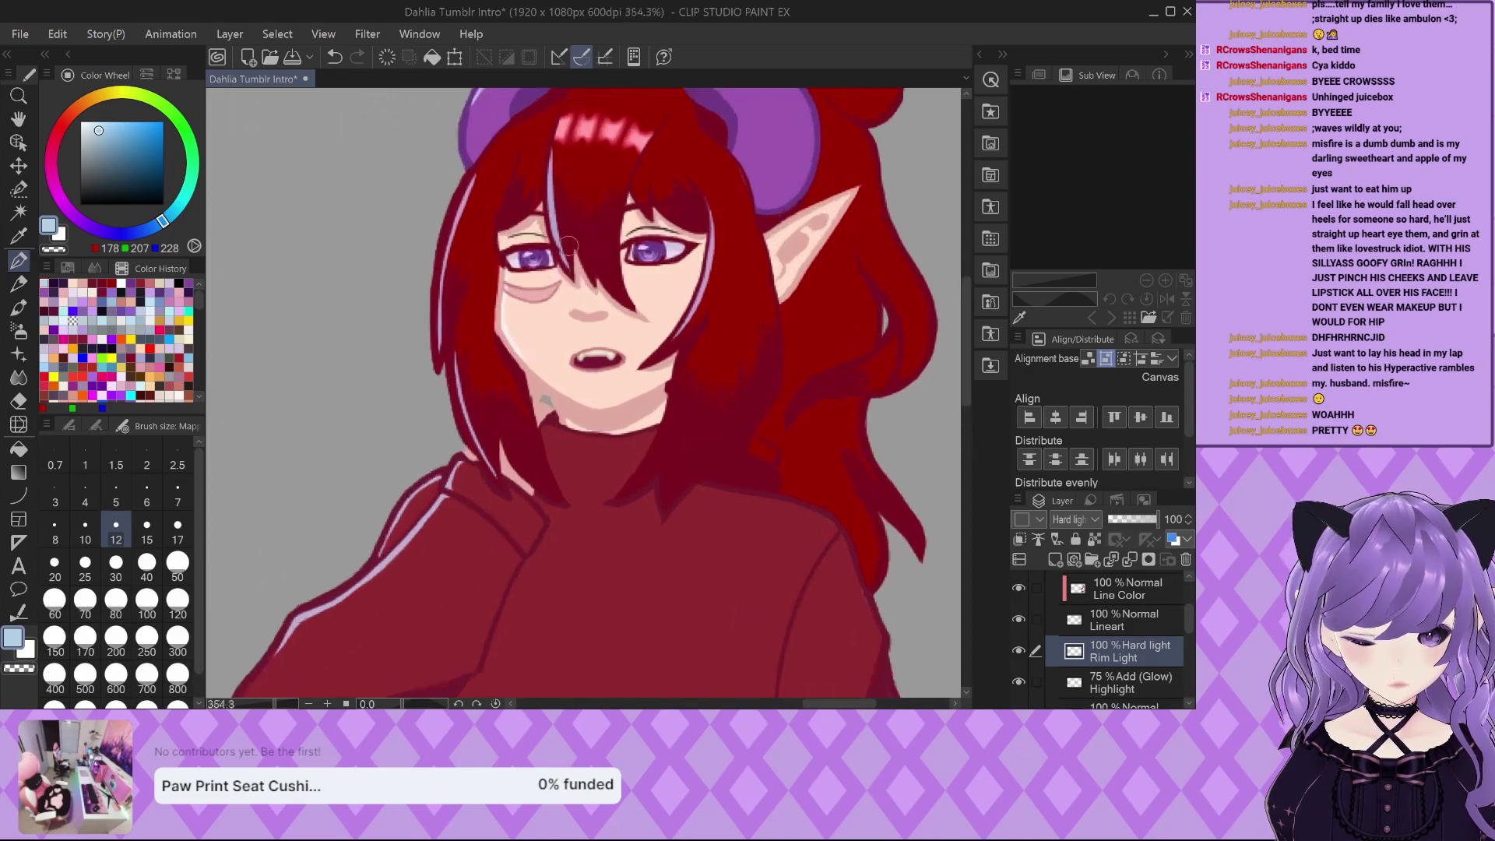
scroll(570, 244, up, 3)
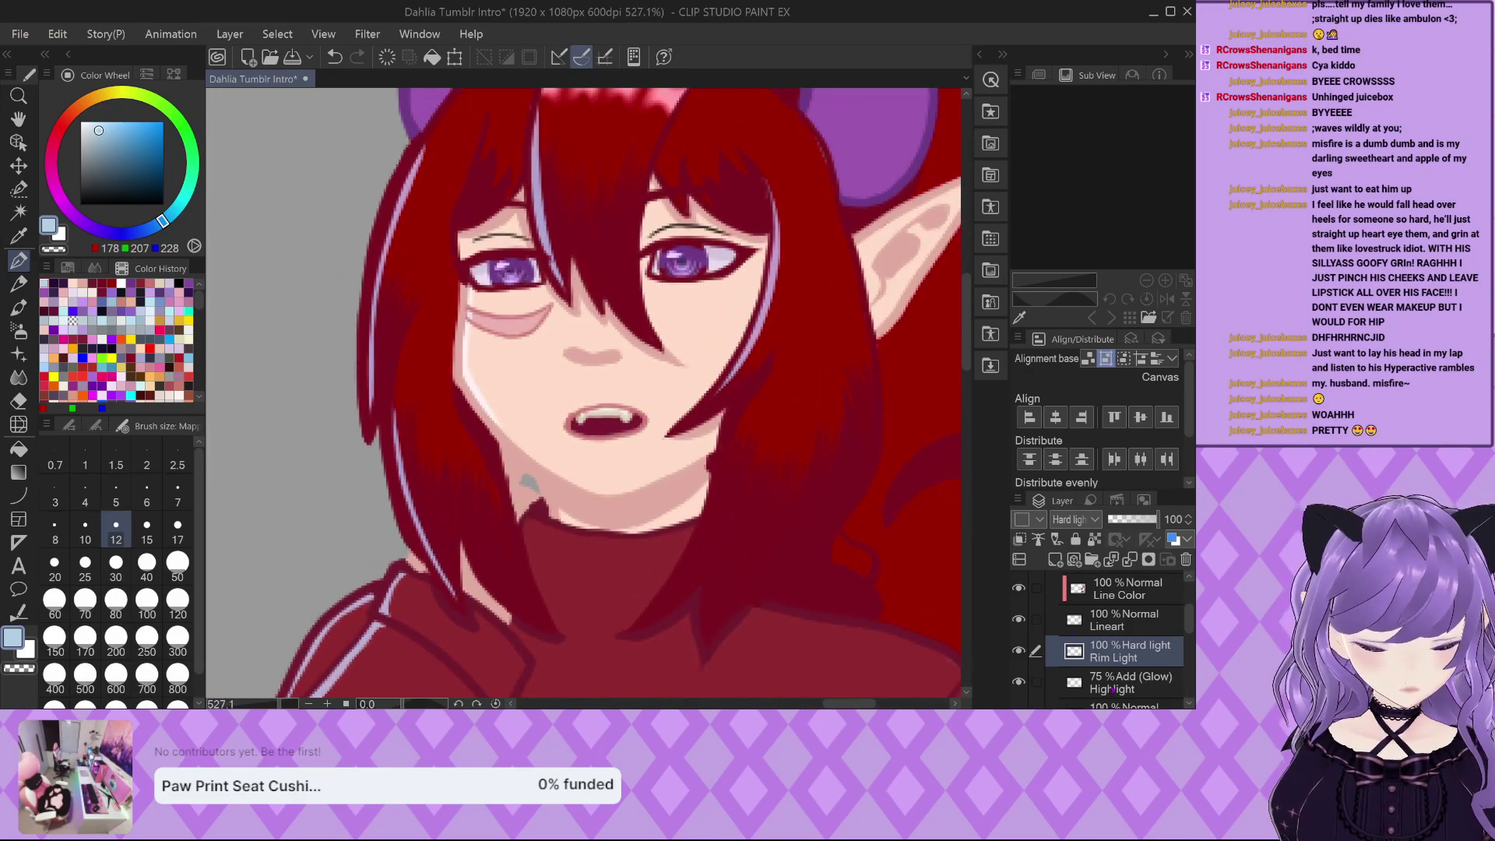
scroll(1112, 689, down, 1)
click(1117, 661)
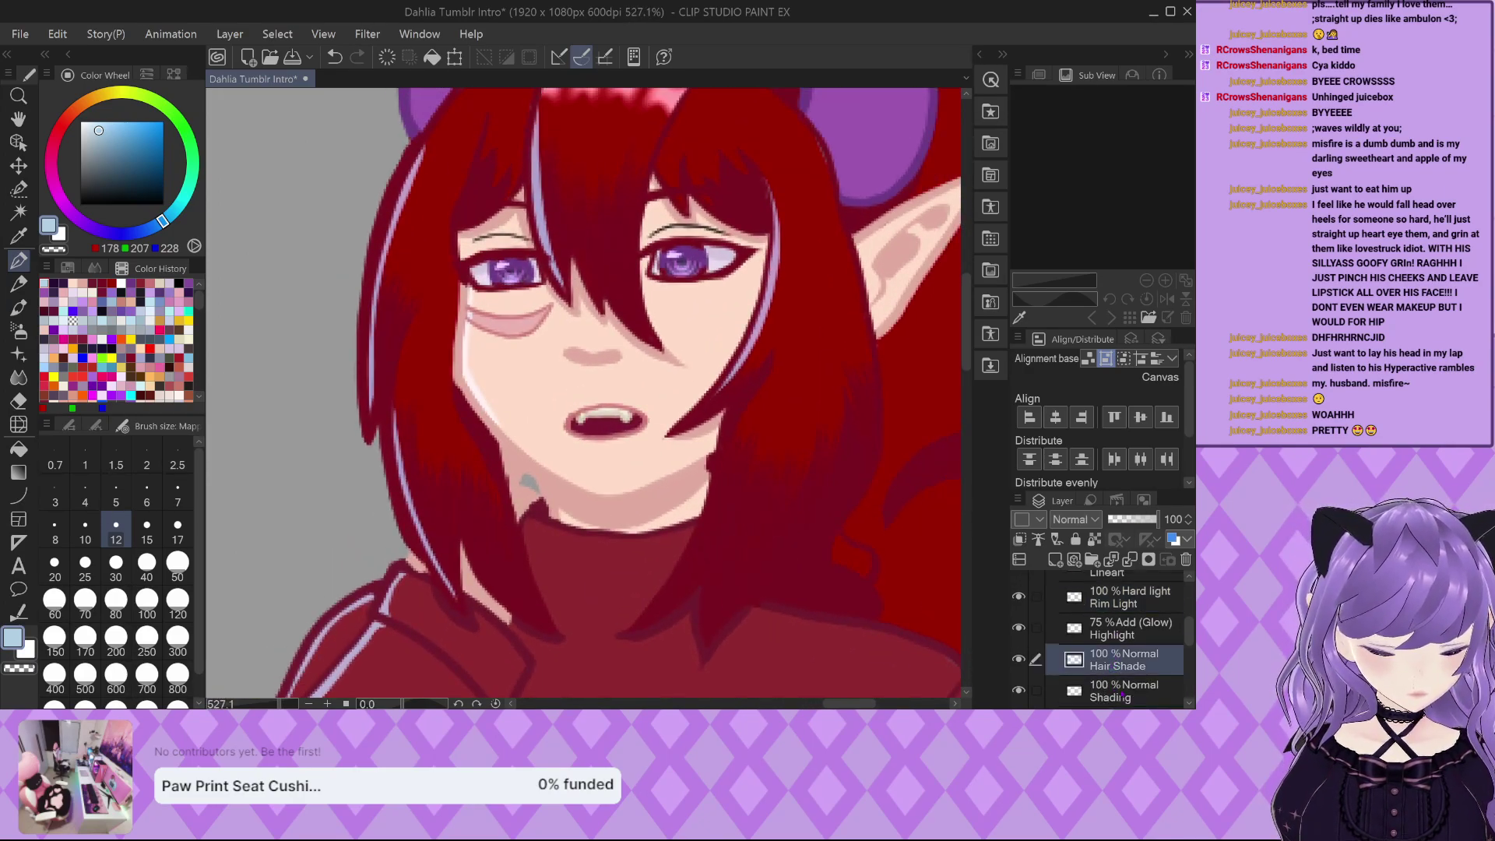
click(1122, 694)
click(1134, 519)
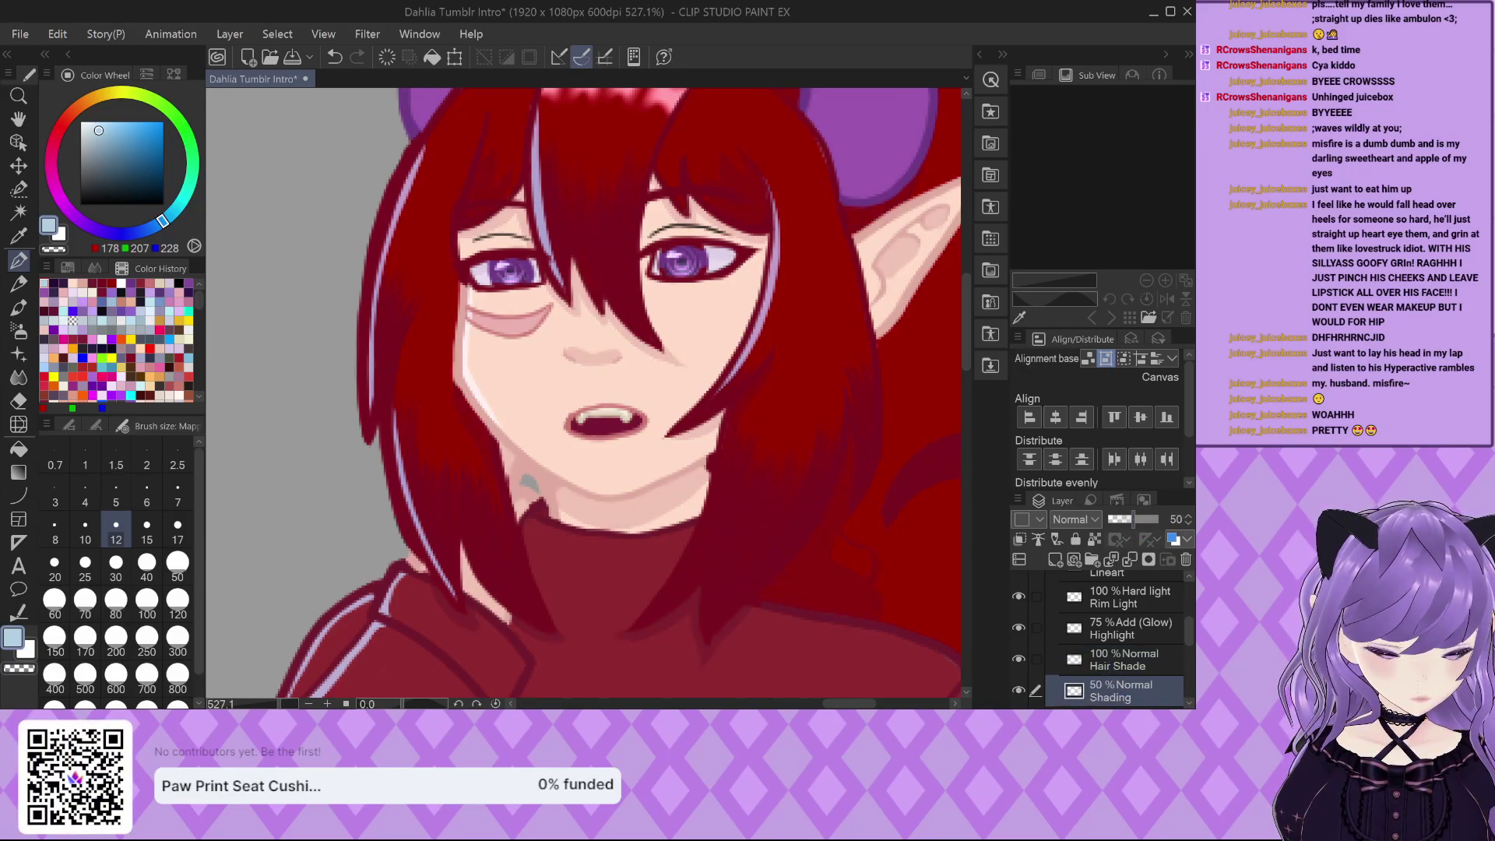
Set Hair Shade opacity to 65%, view the figure at 100%, and save.
click(1135, 637)
click(1143, 661)
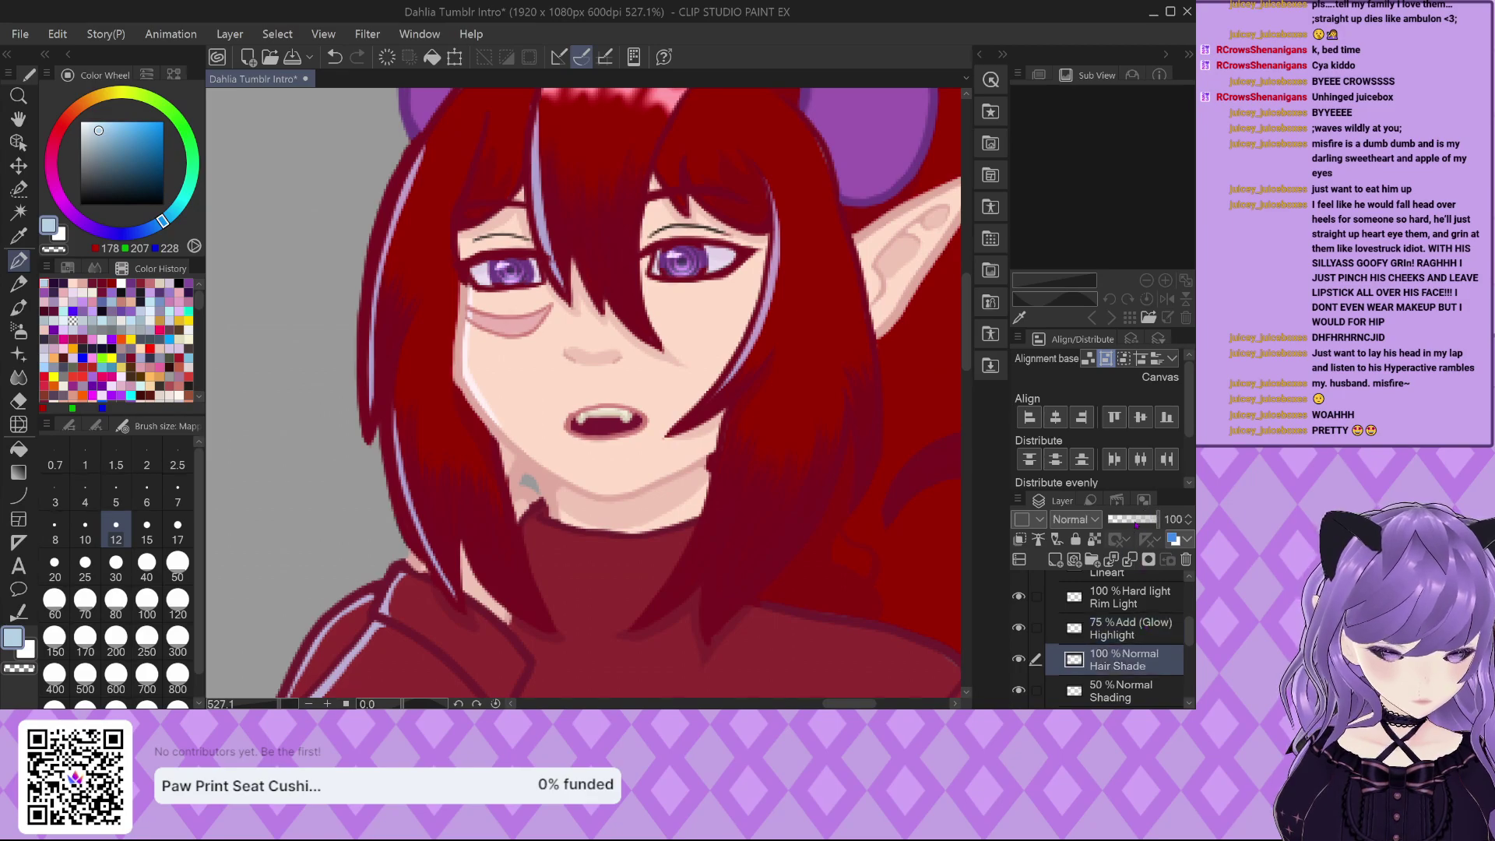
click(1142, 519)
scroll(613, 400, down, 5)
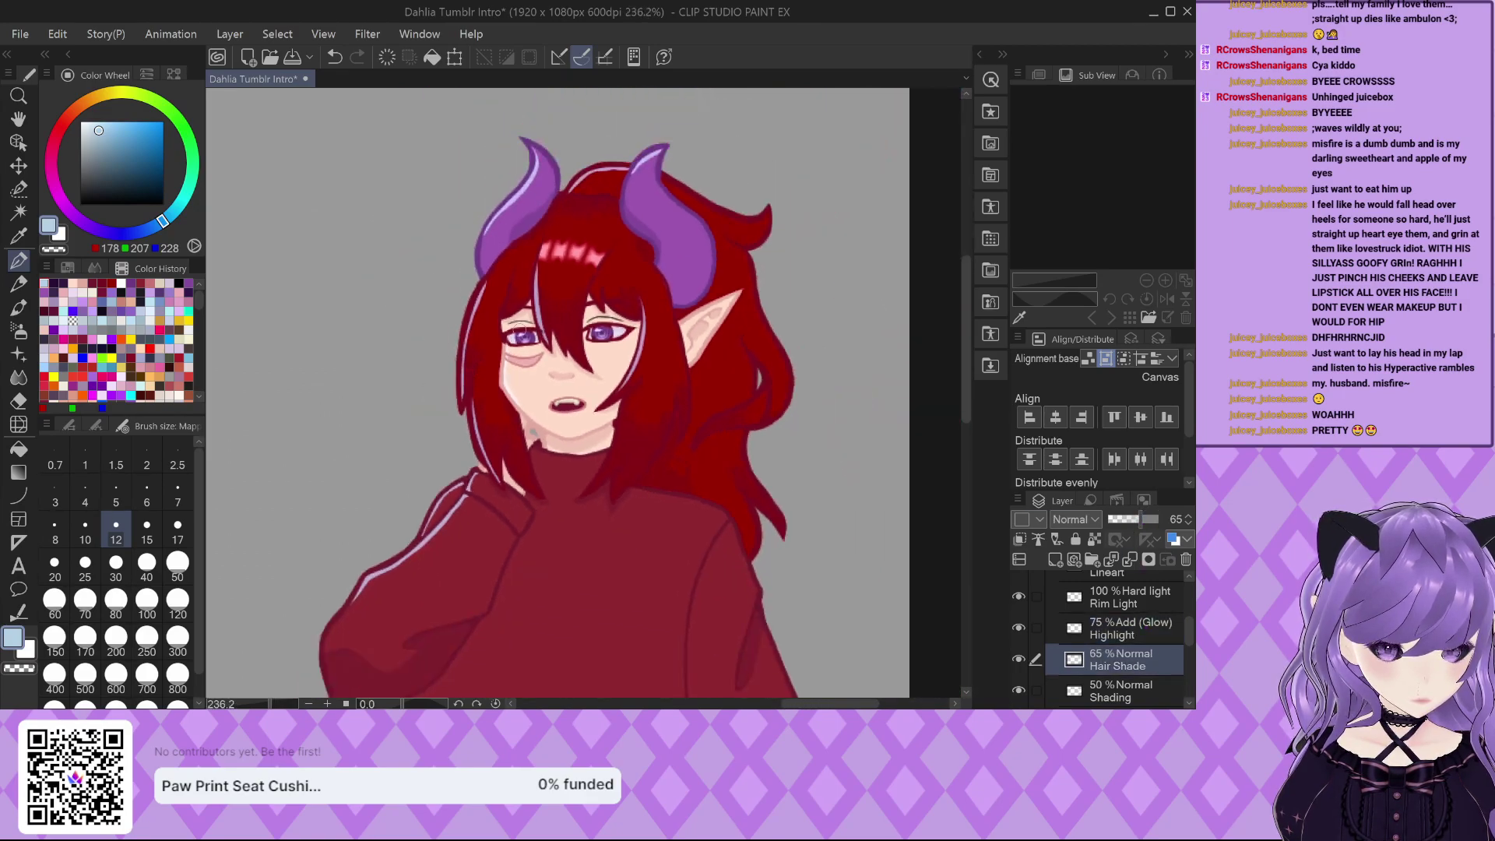
key(ctrl+minus)
key(ctrl+minus)
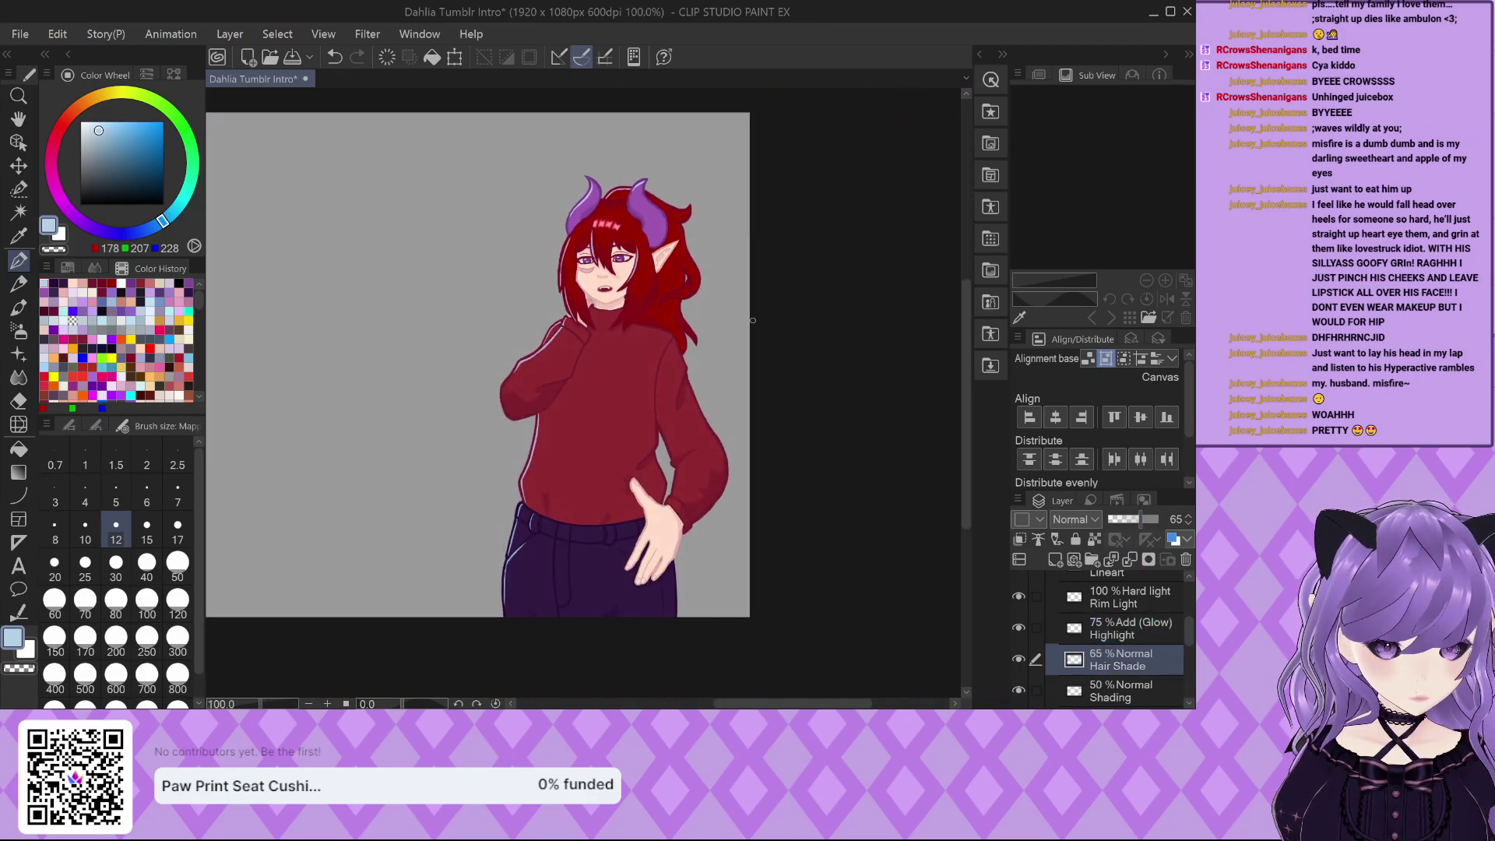
key(ctrl+s)
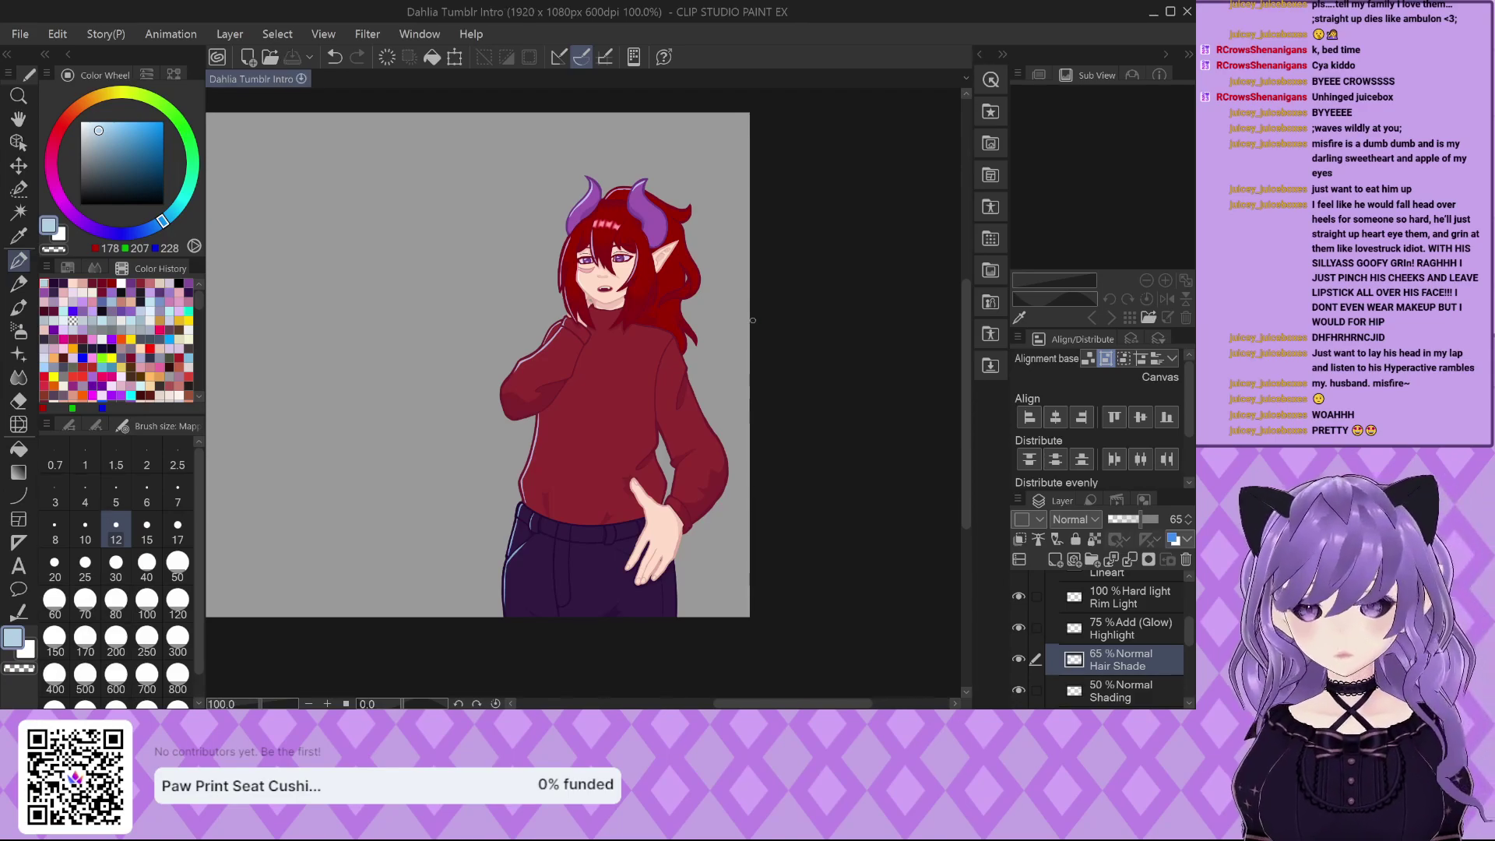
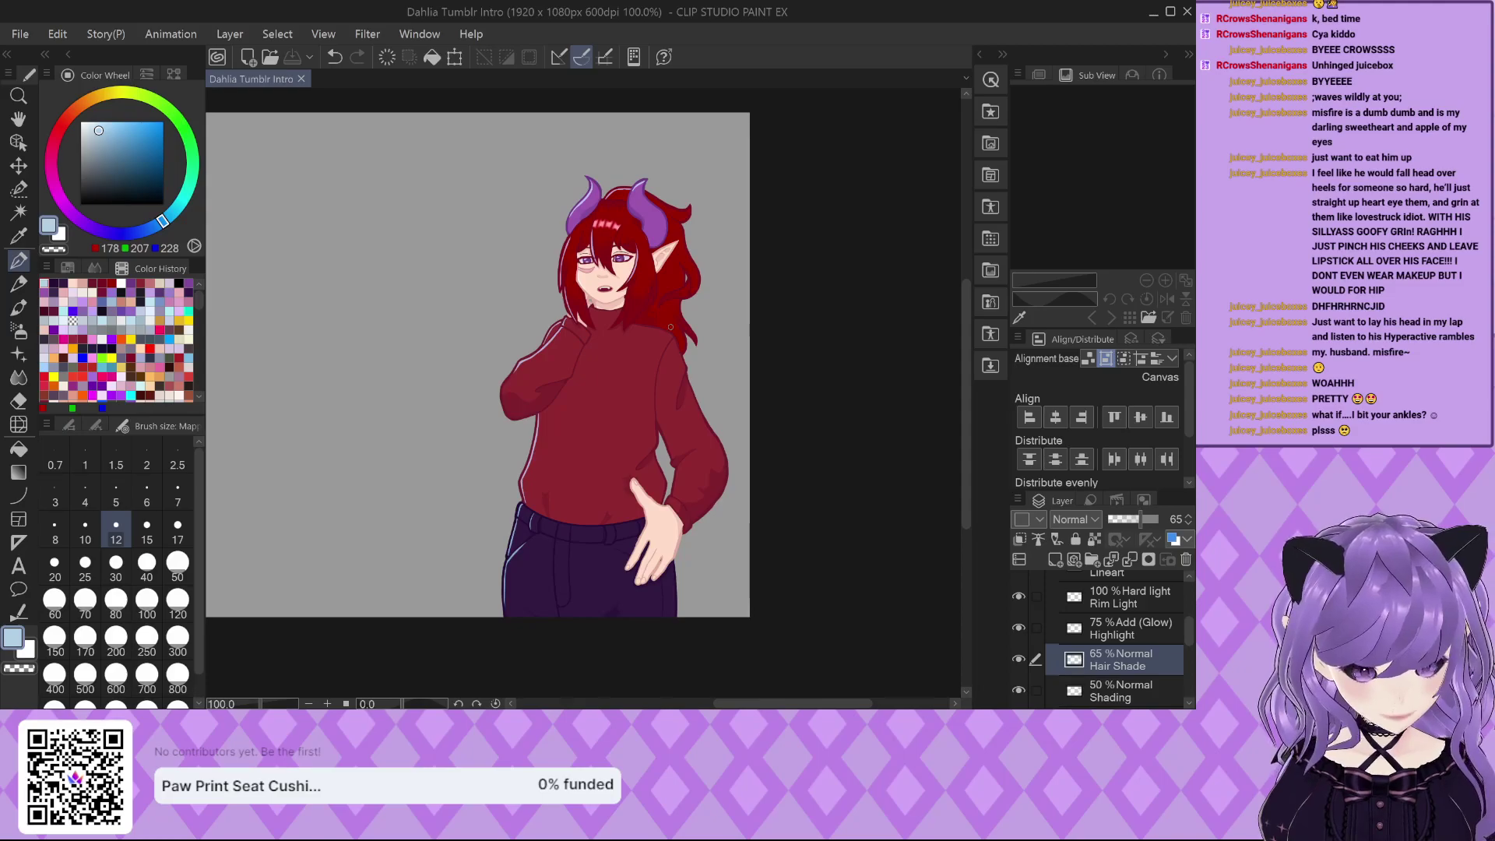
Return to the Dahlia Garm intro card and open the background fill colour setting.
scroll(755, 473, down, 1)
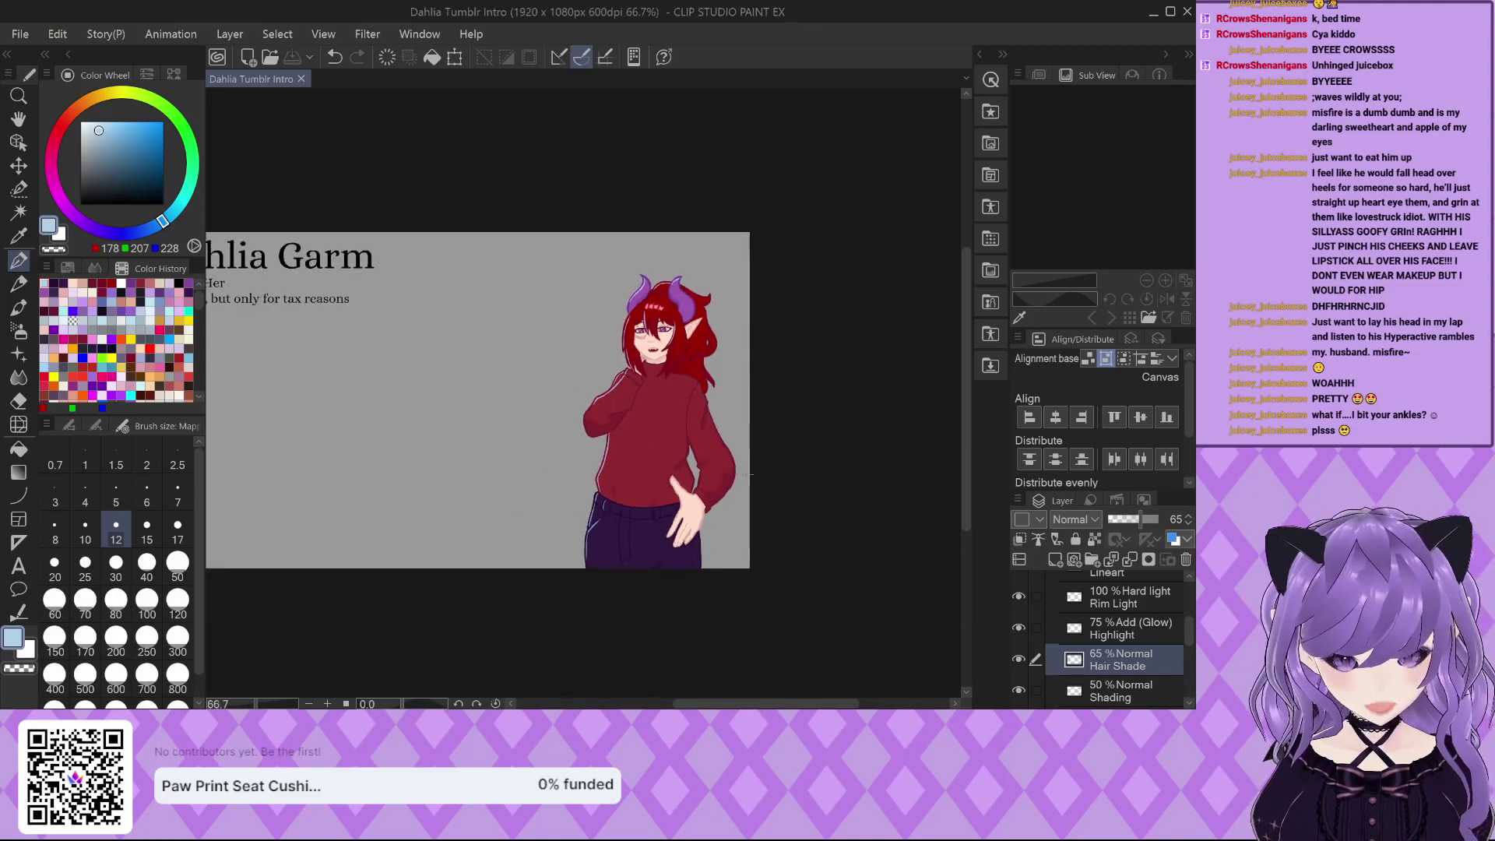
scroll(560, 383, down, 1)
scroll(272, 320, up, 1)
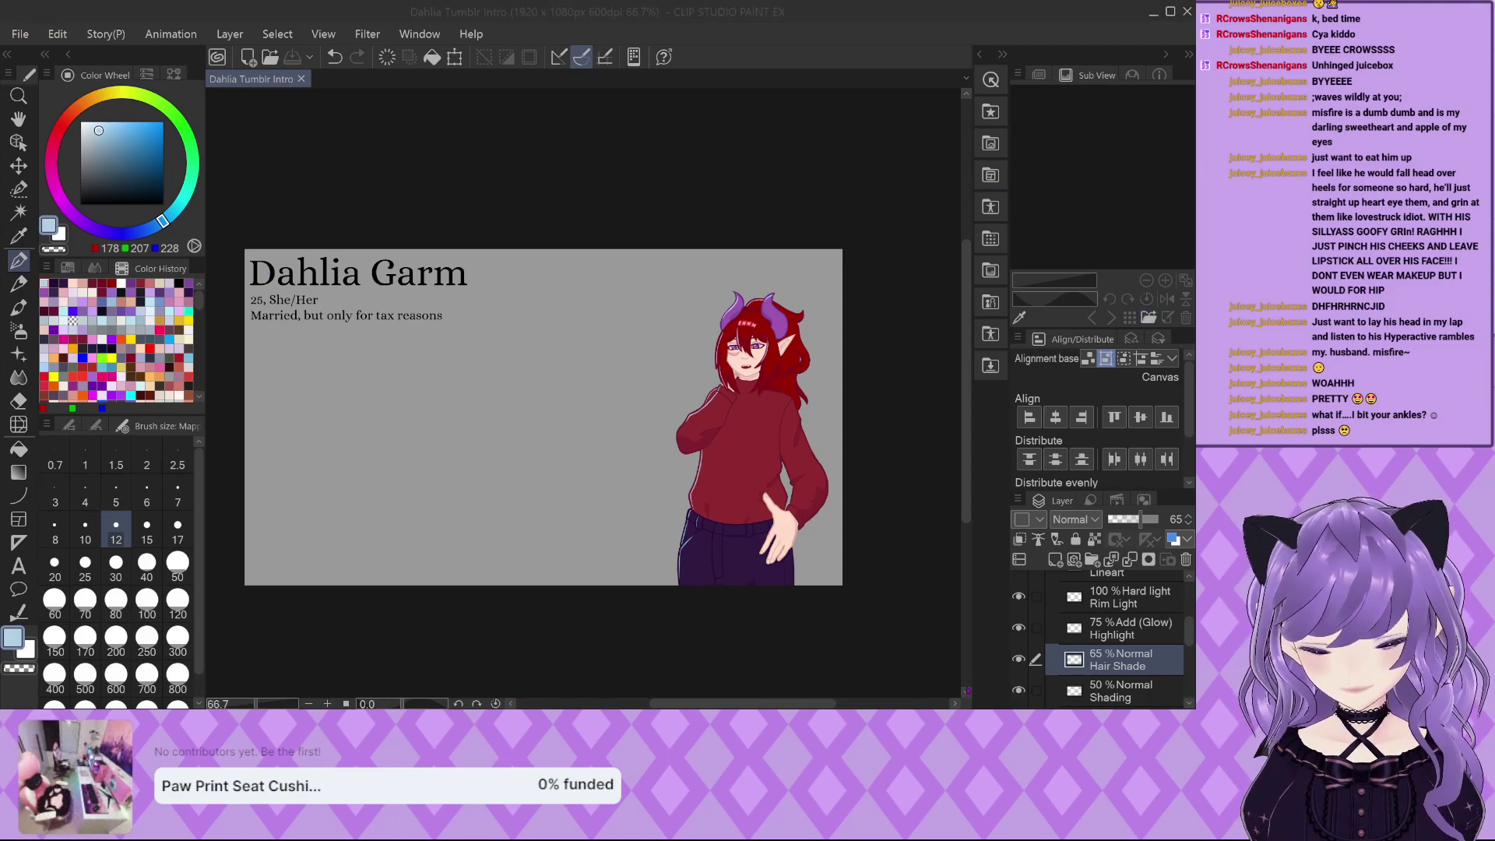
click(1056, 236)
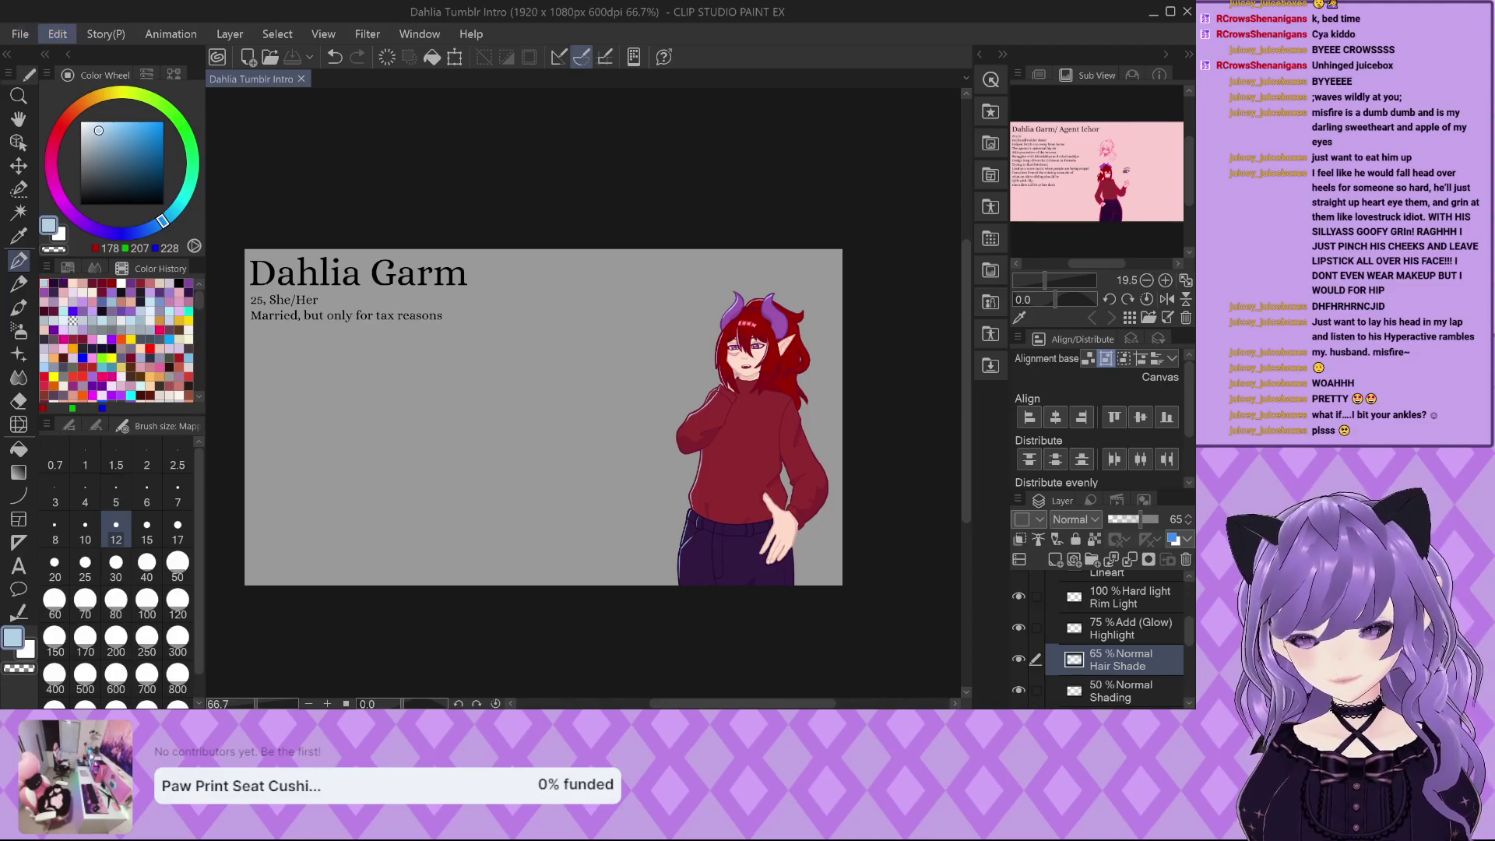
click(183, 592)
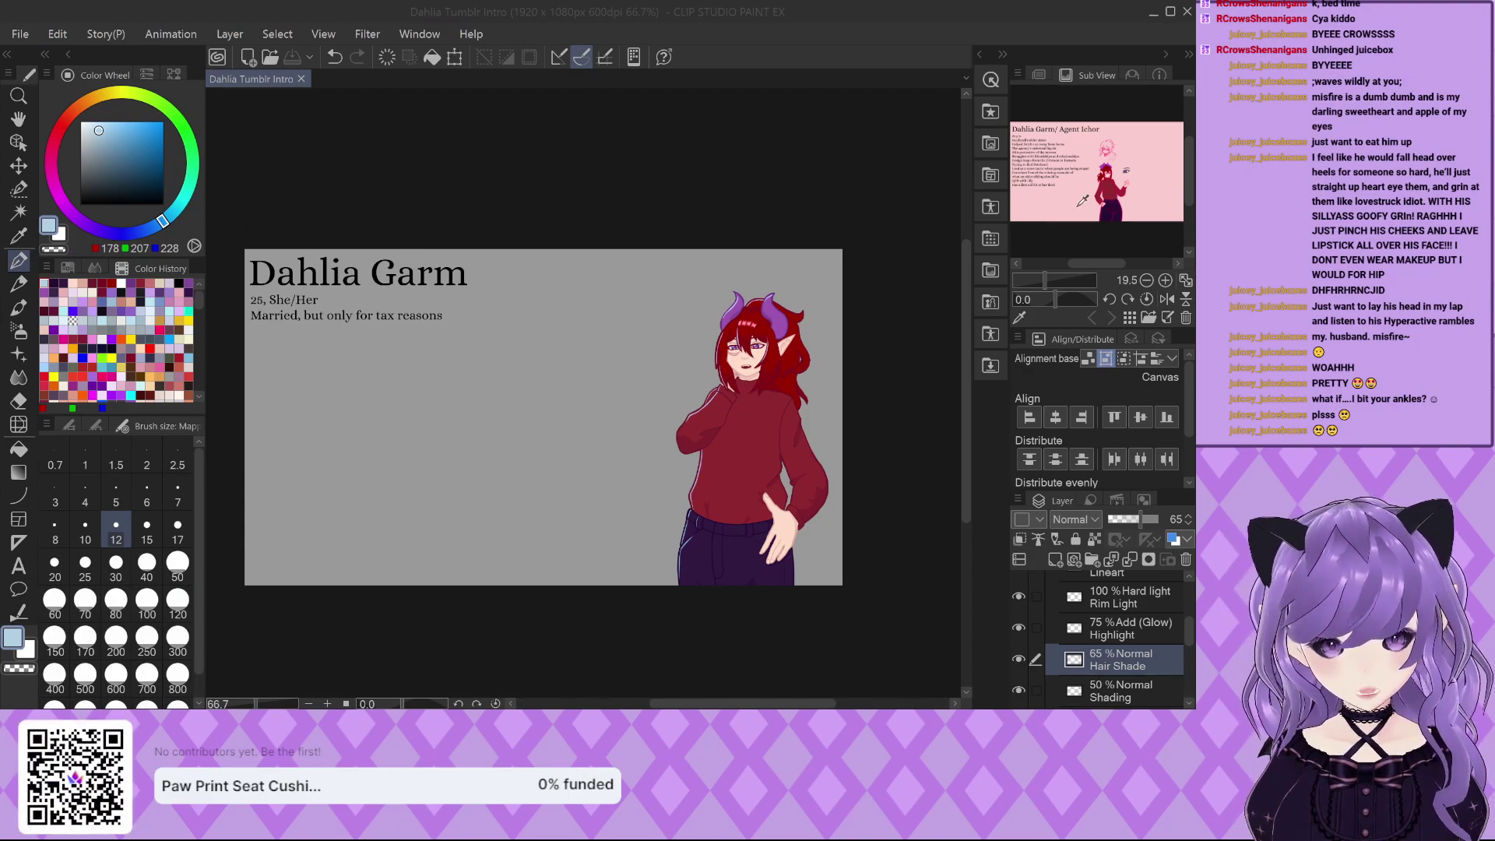
Confirm the pale pink background and save the Dahlia Tumblr Intro file.
click(782, 48)
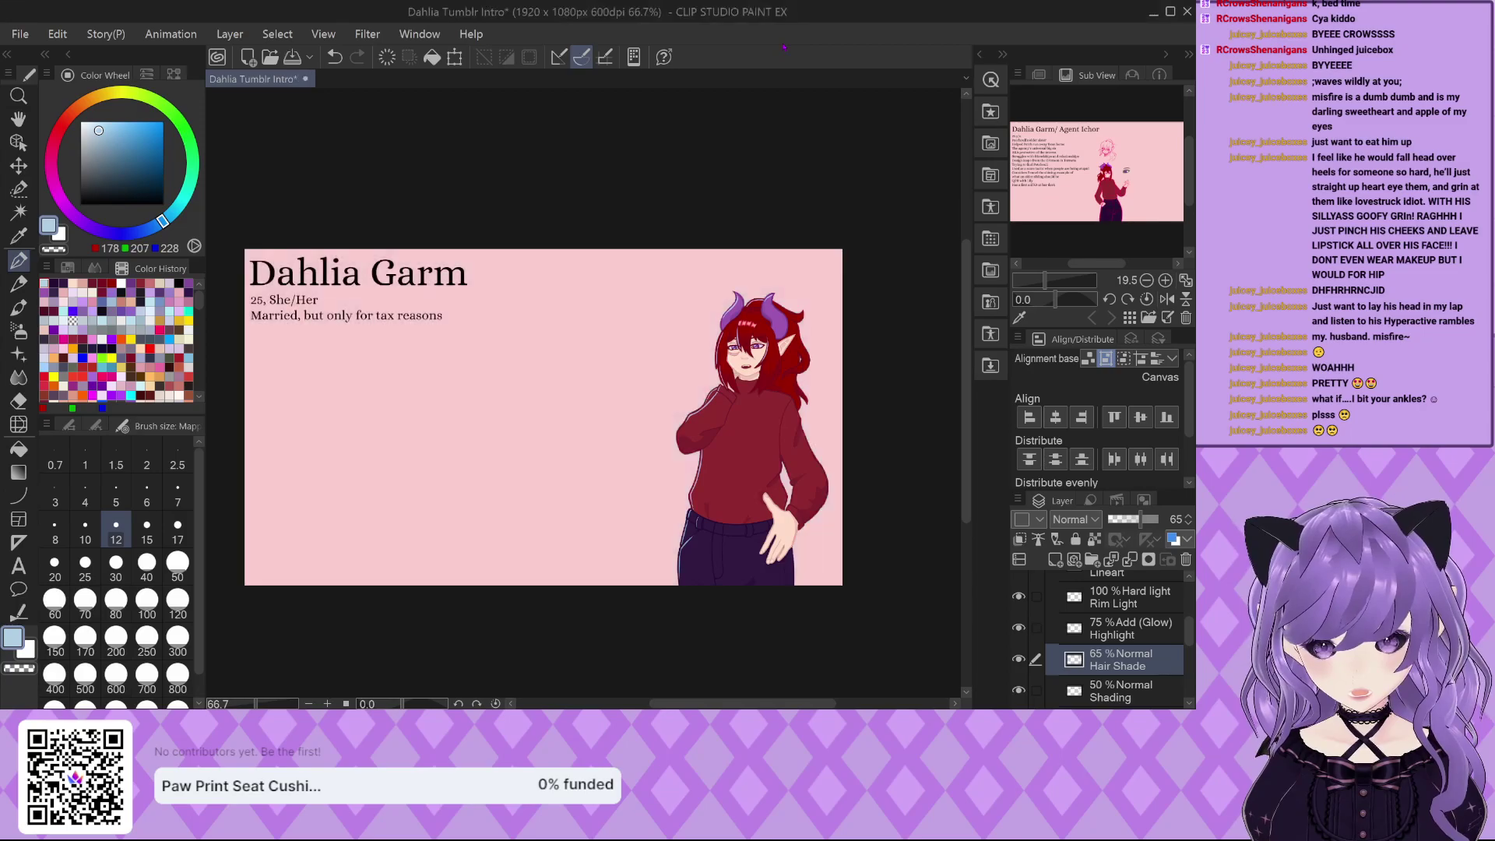
scroll(506, 352, up, 2)
key(ctrl+s)
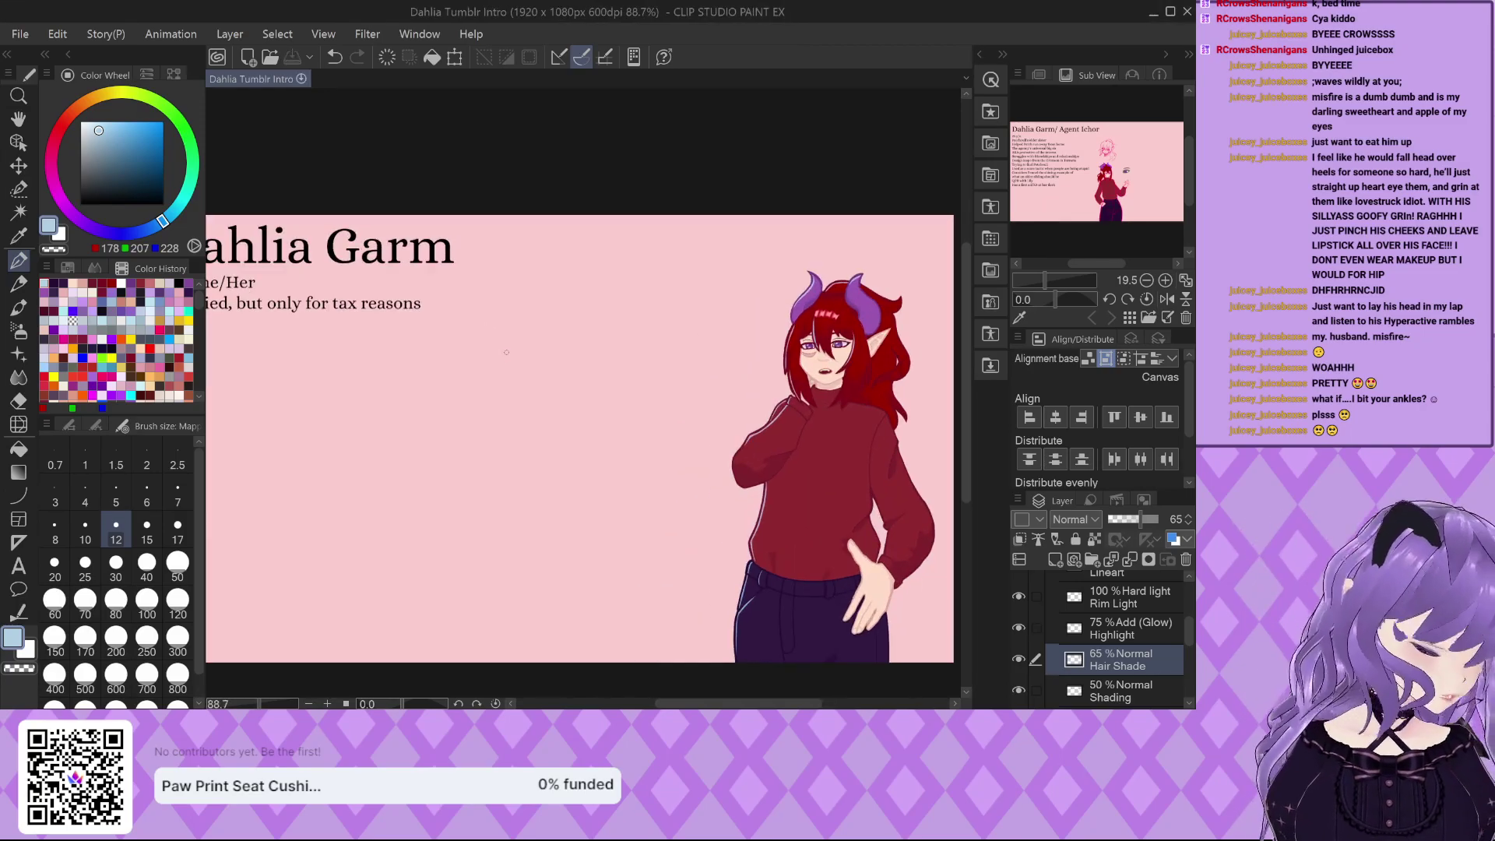
scroll(1074, 156, up, 5)
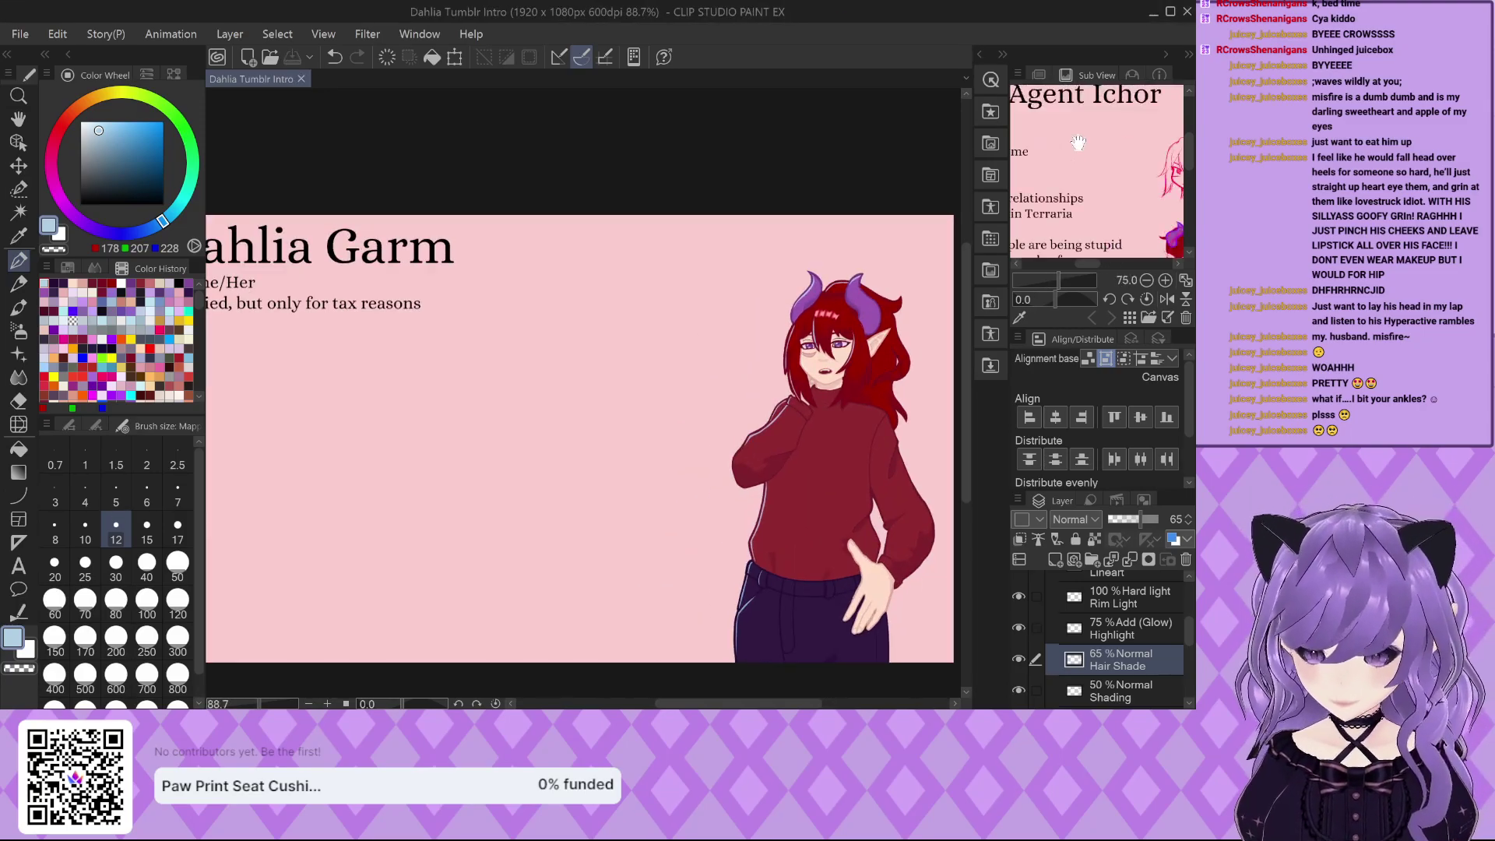
scroll(514, 351, down, 2)
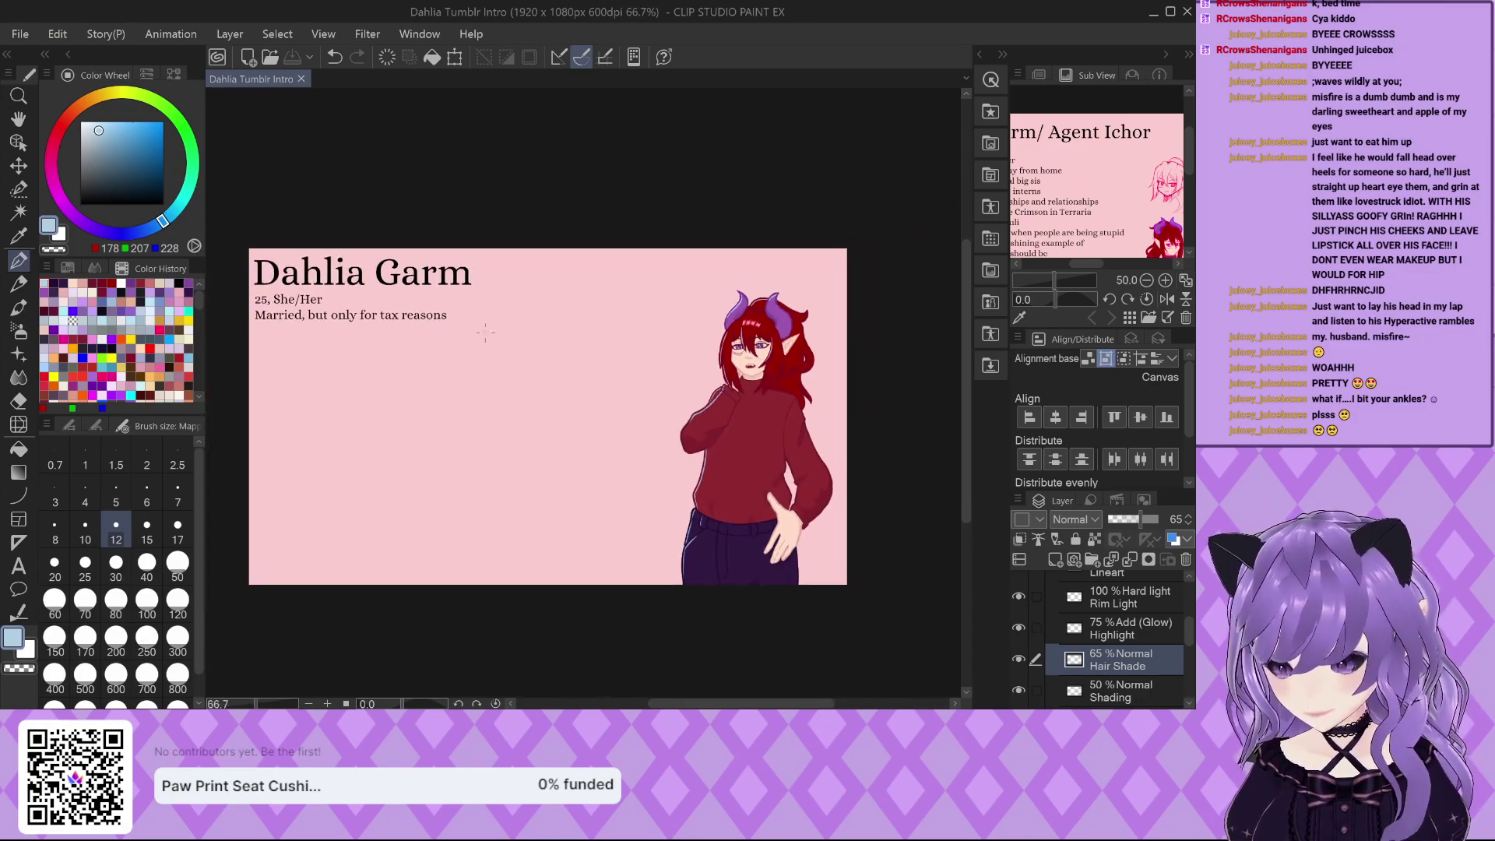
Toggle between the colour set and colour history palettes, then clear the Sub View reference image.
click(92, 269)
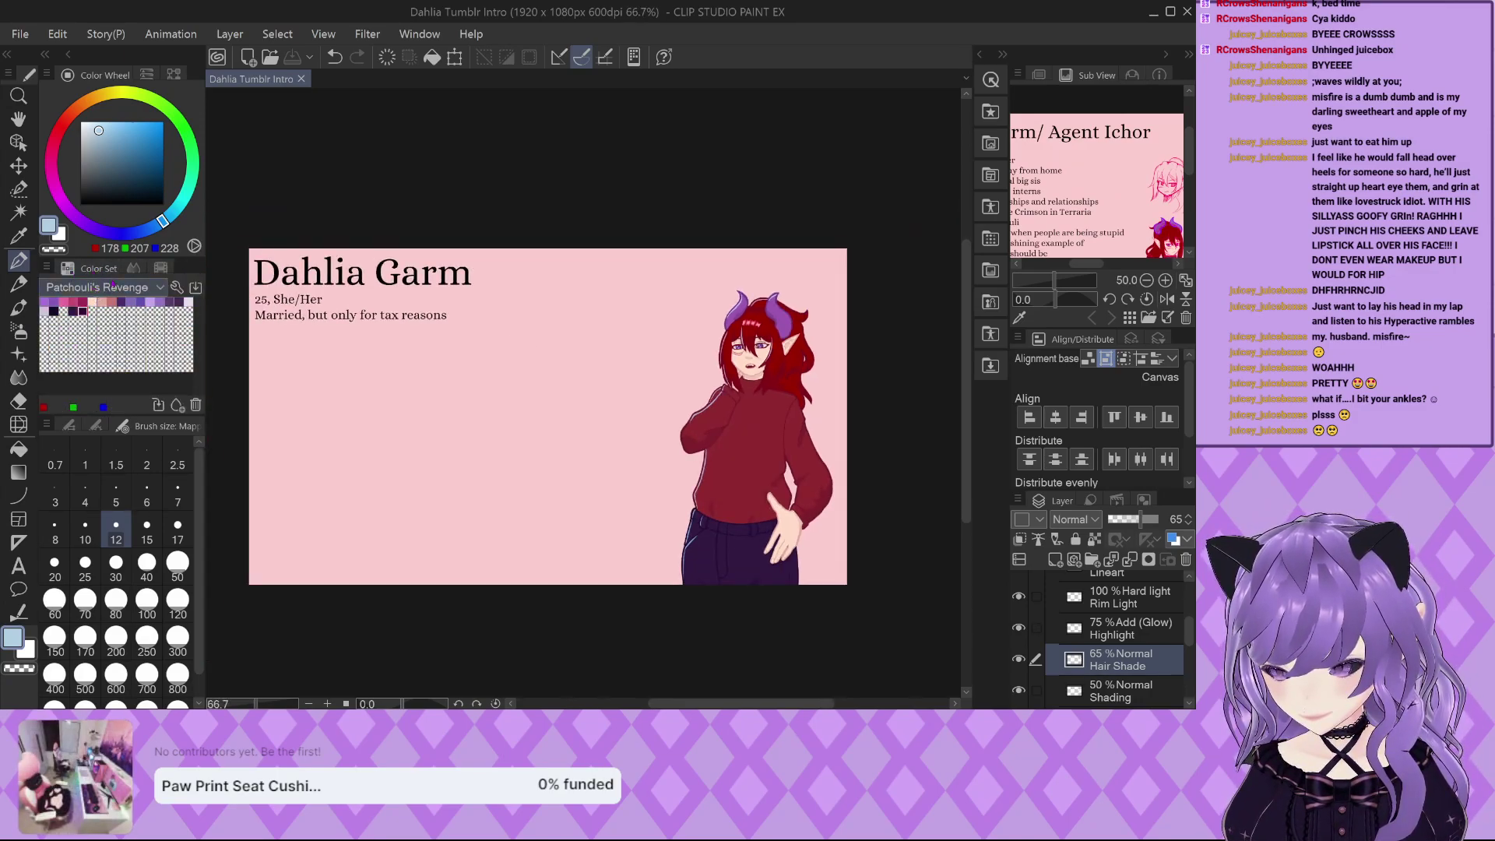
click(160, 268)
scroll(317, 300, up, 3)
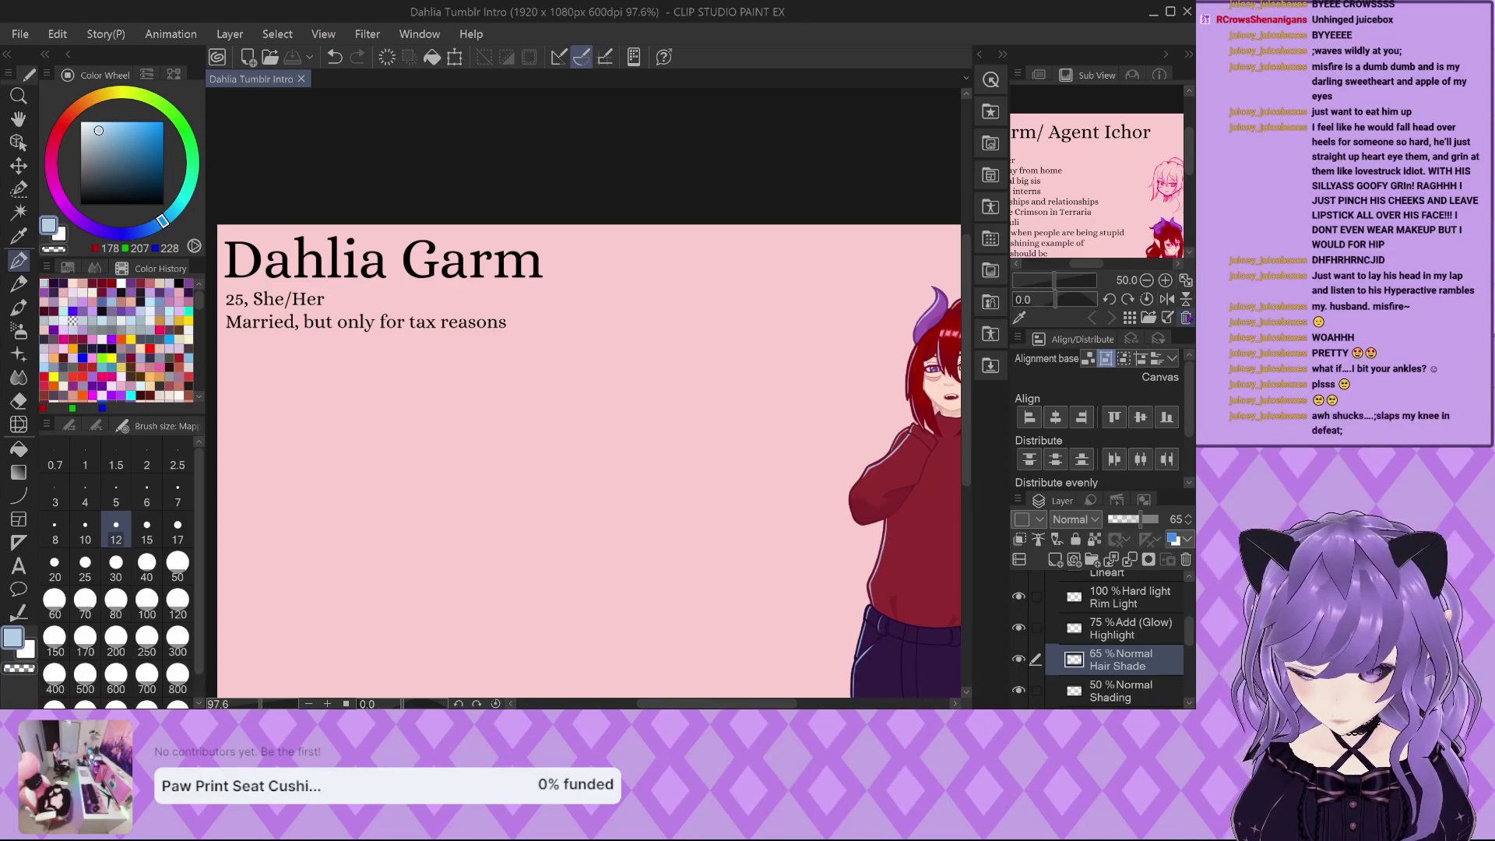
click(1187, 318)
scroll(769, 418, down, 2)
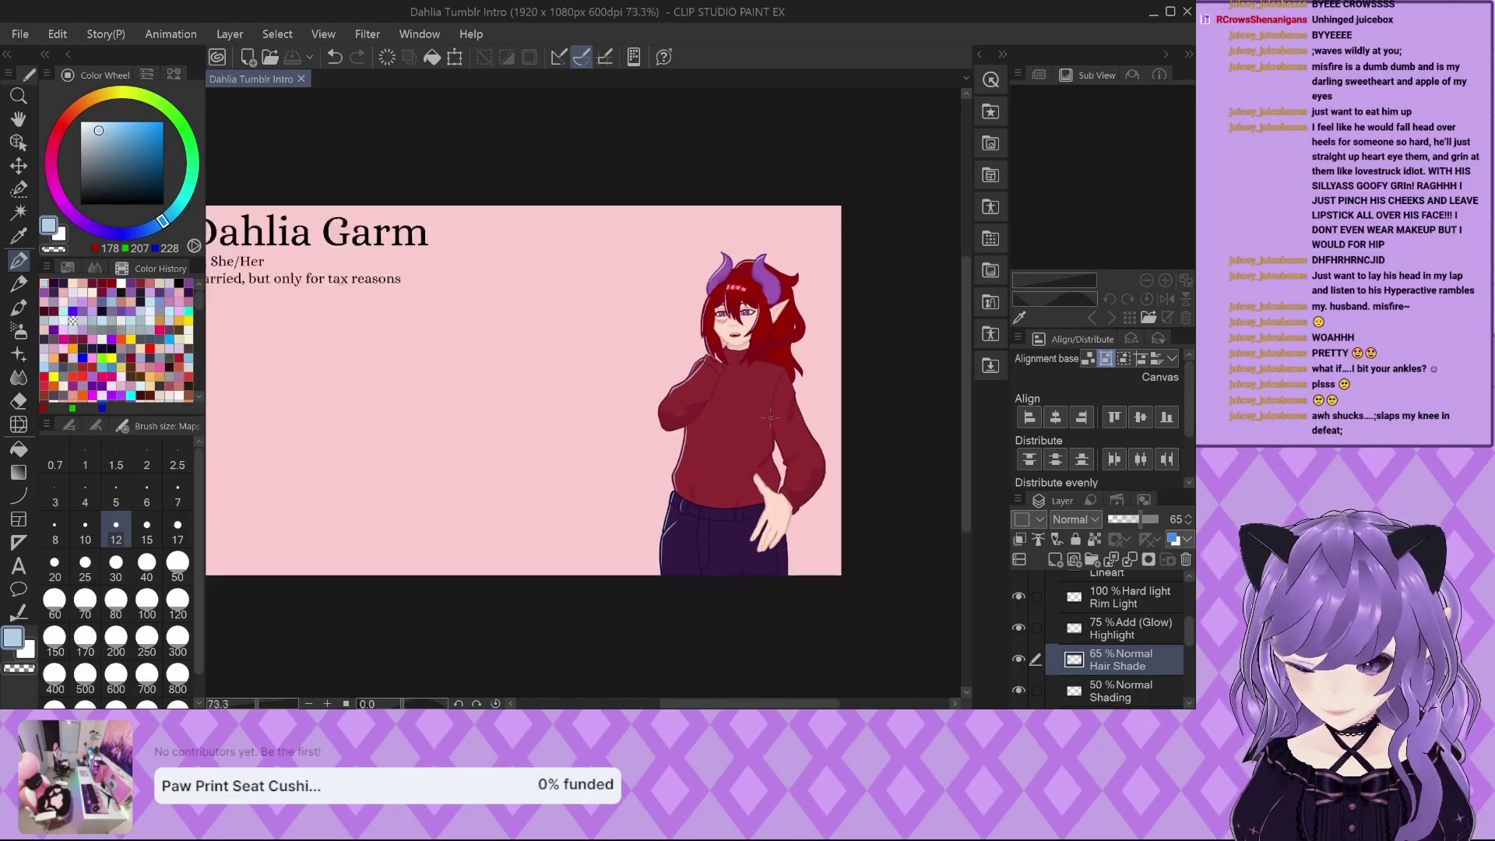
scroll(770, 417, up, 5)
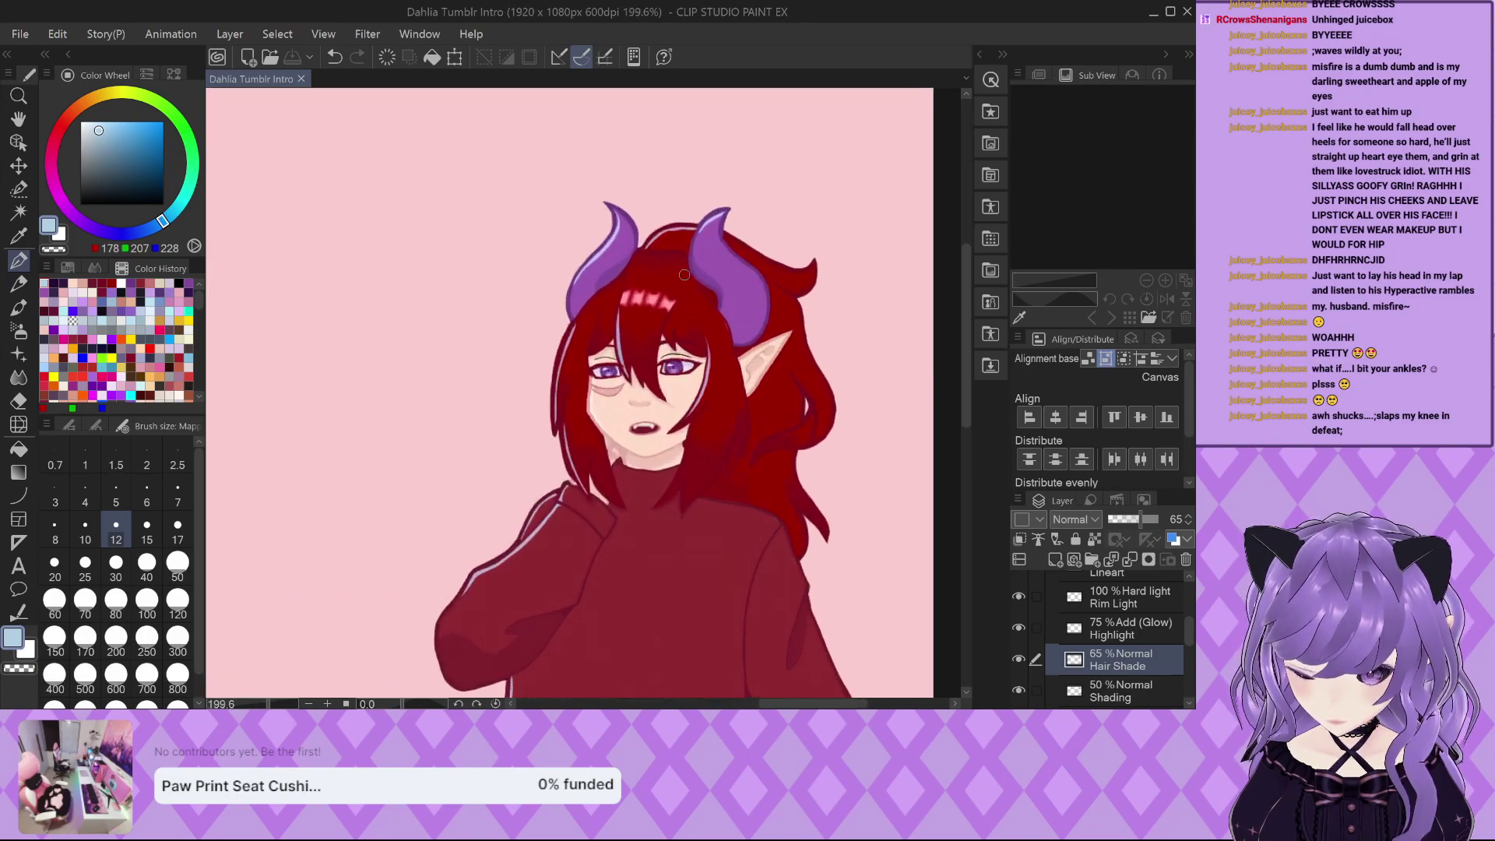
scroll(619, 256, down, 1)
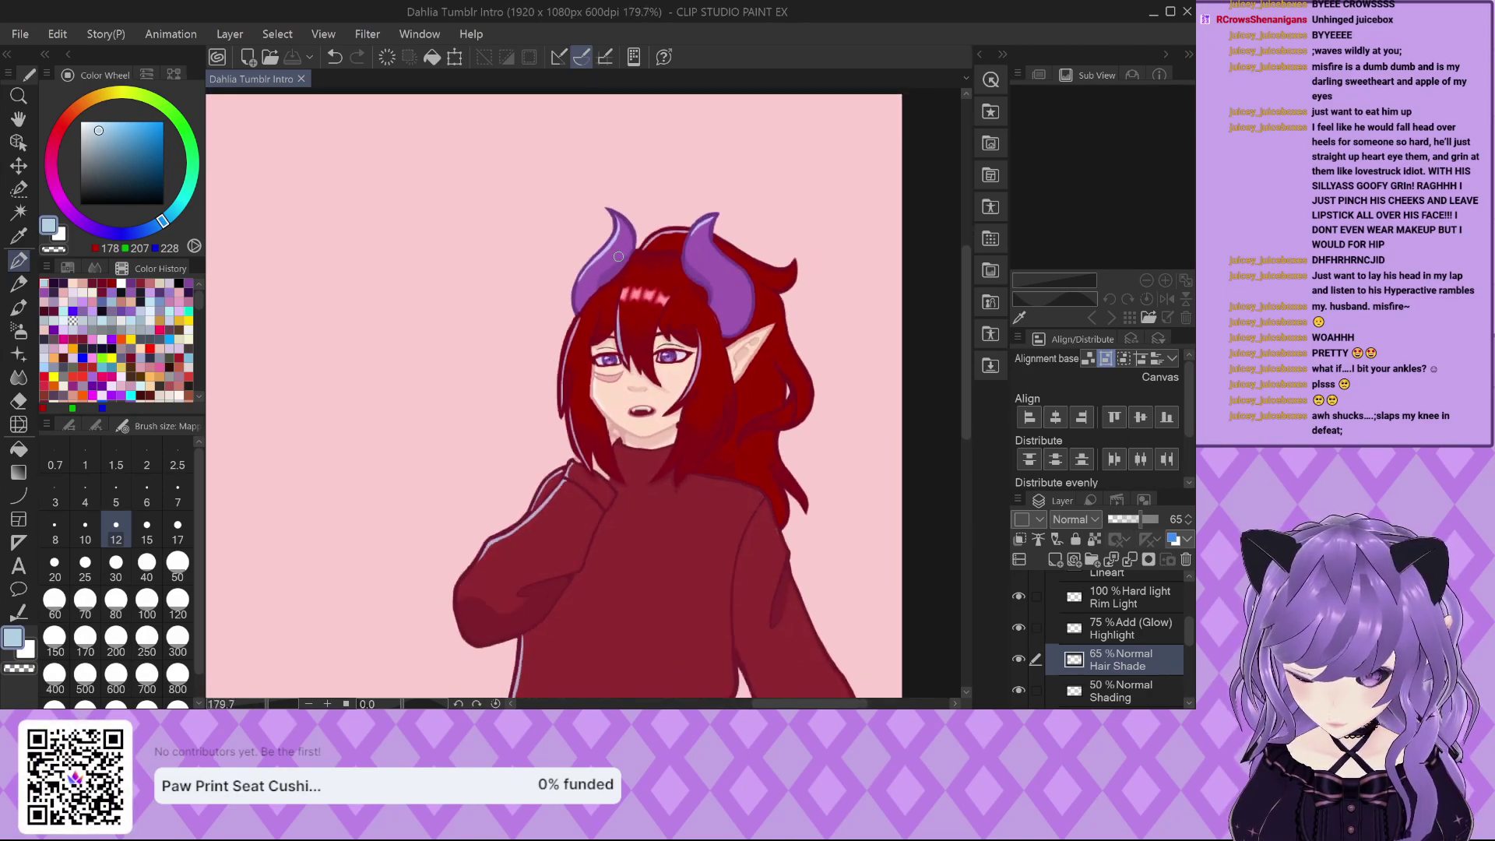
scroll(619, 257, down, 3)
scroll(619, 256, up, 1)
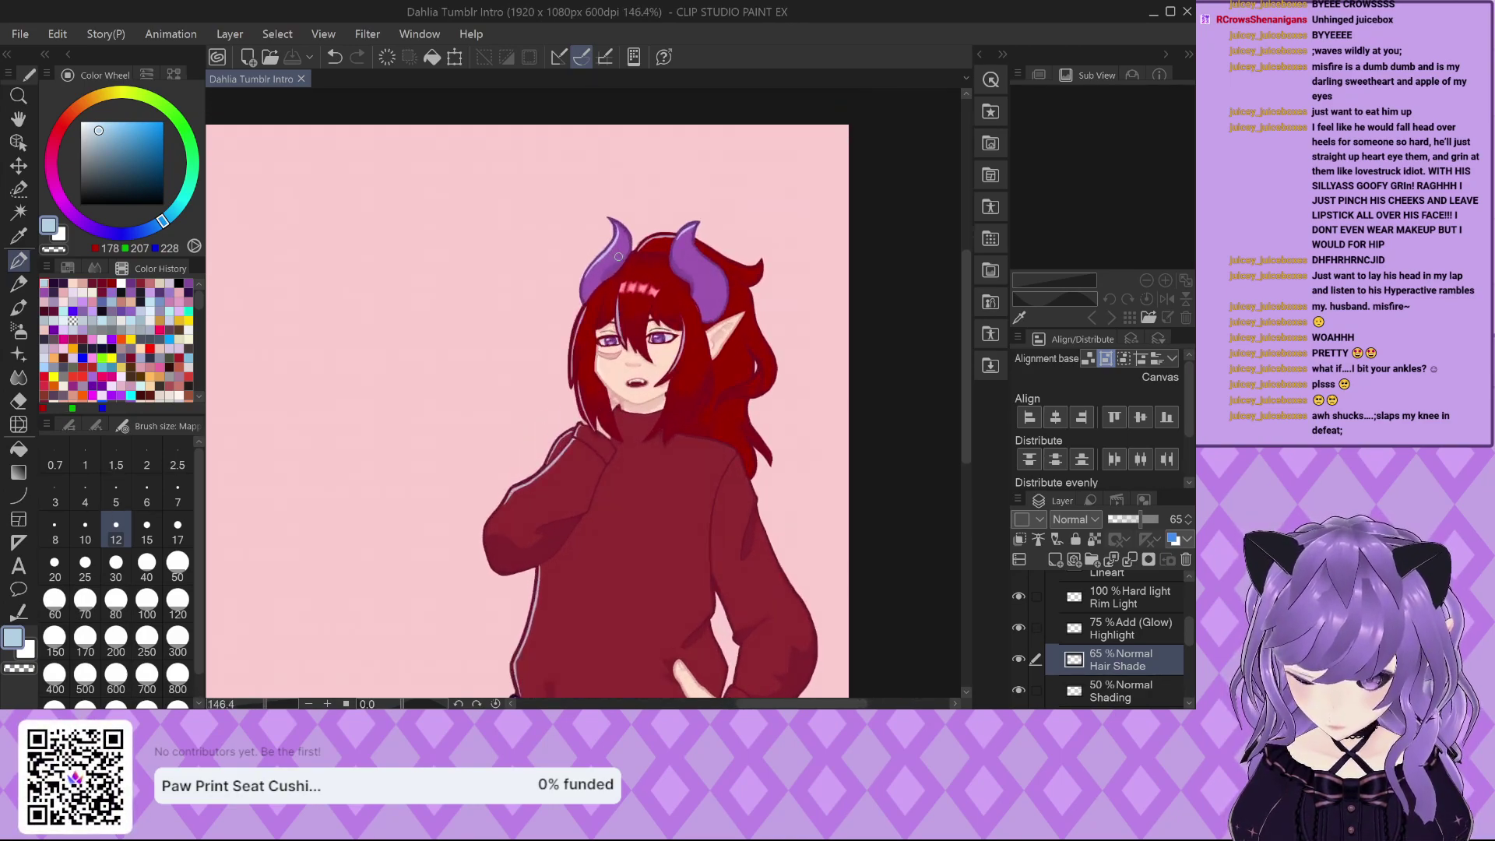
scroll(618, 256, up, 2)
scroll(620, 257, up, 2)
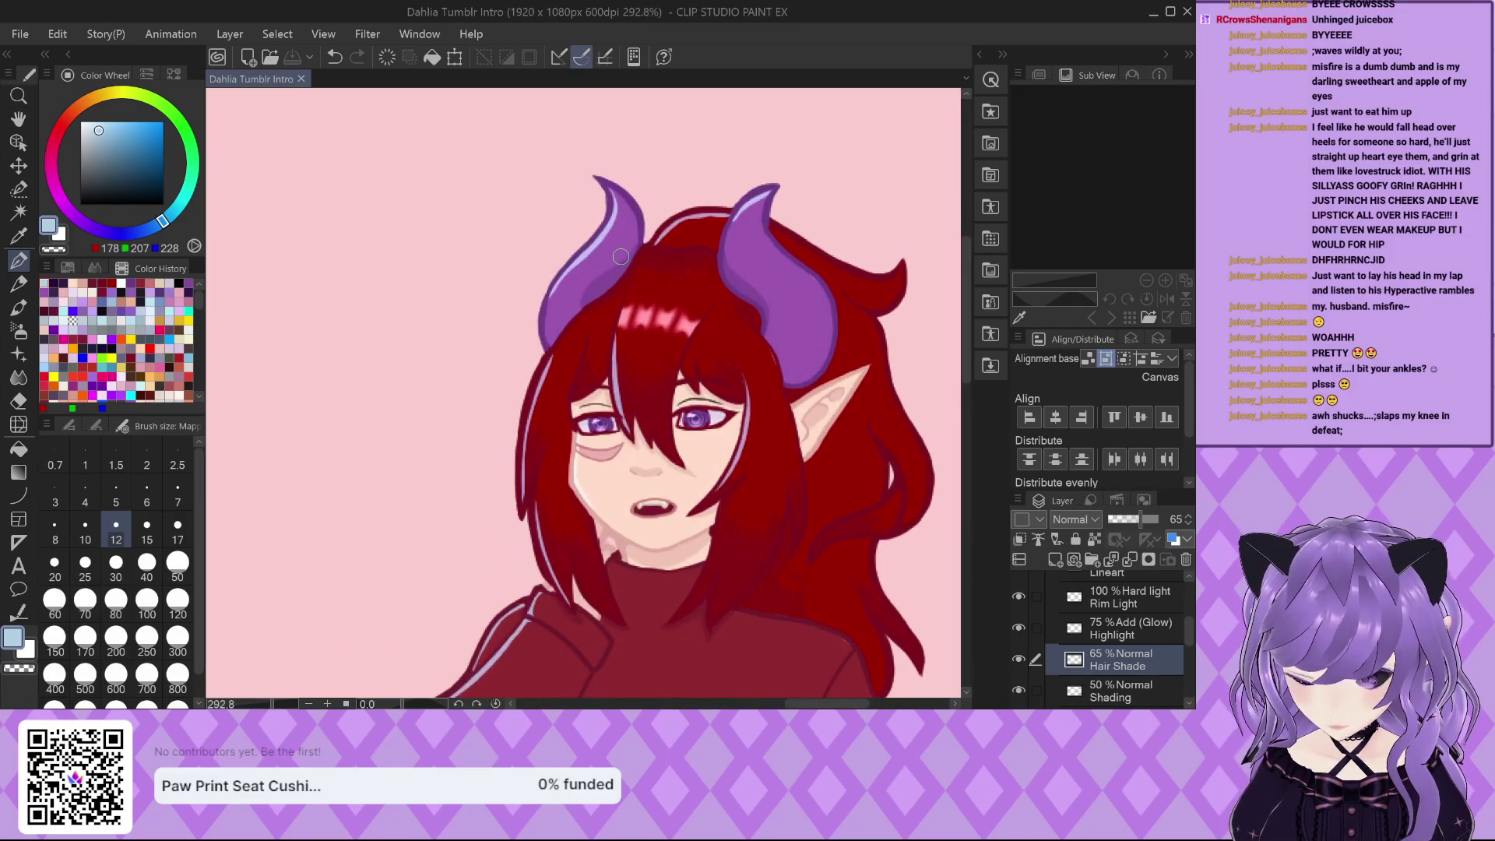
scroll(621, 257, down, 3)
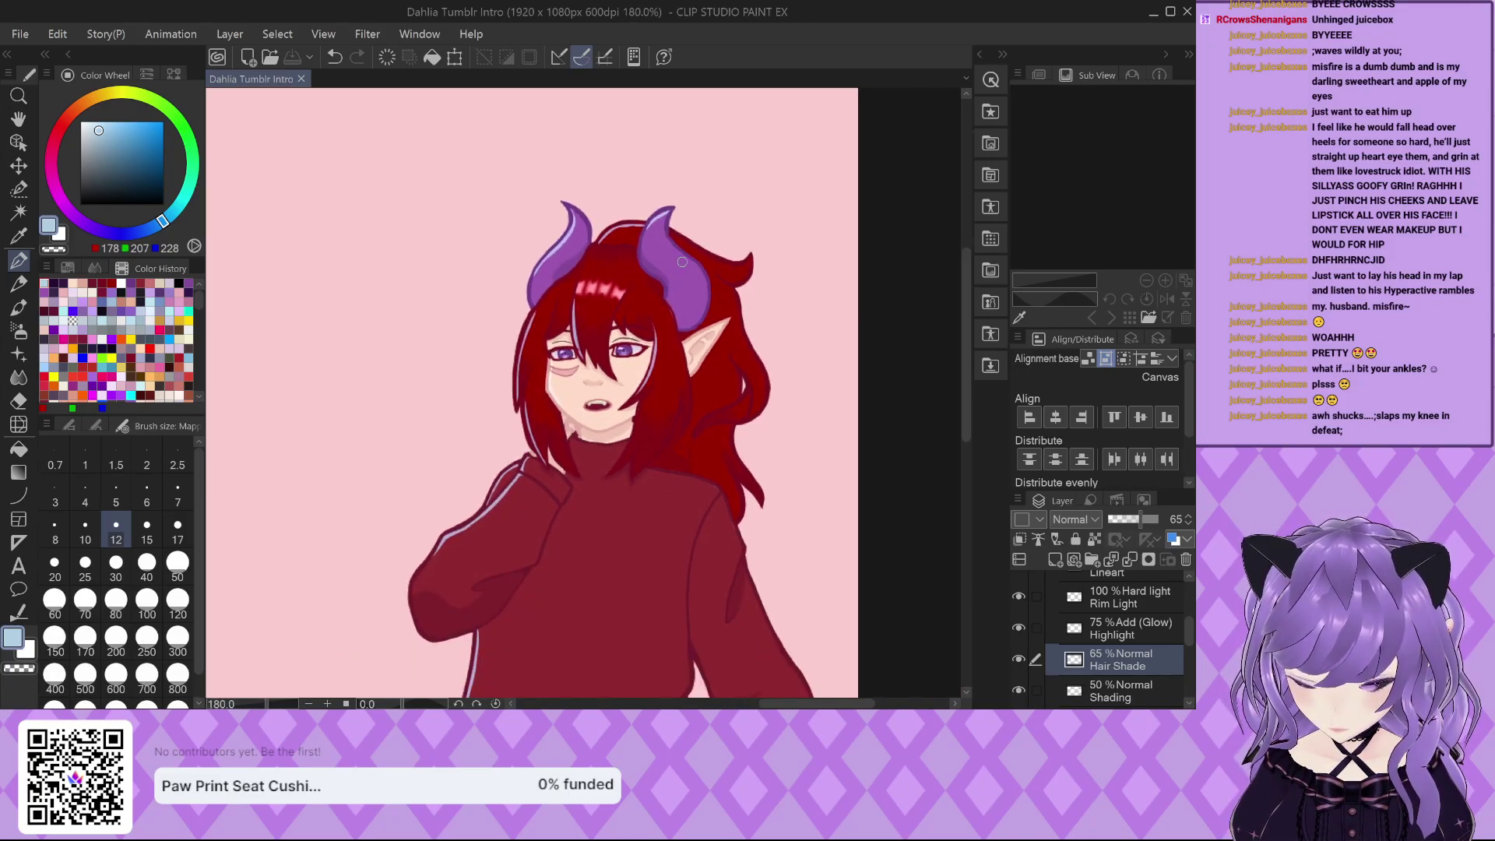
scroll(682, 263, down, 2)
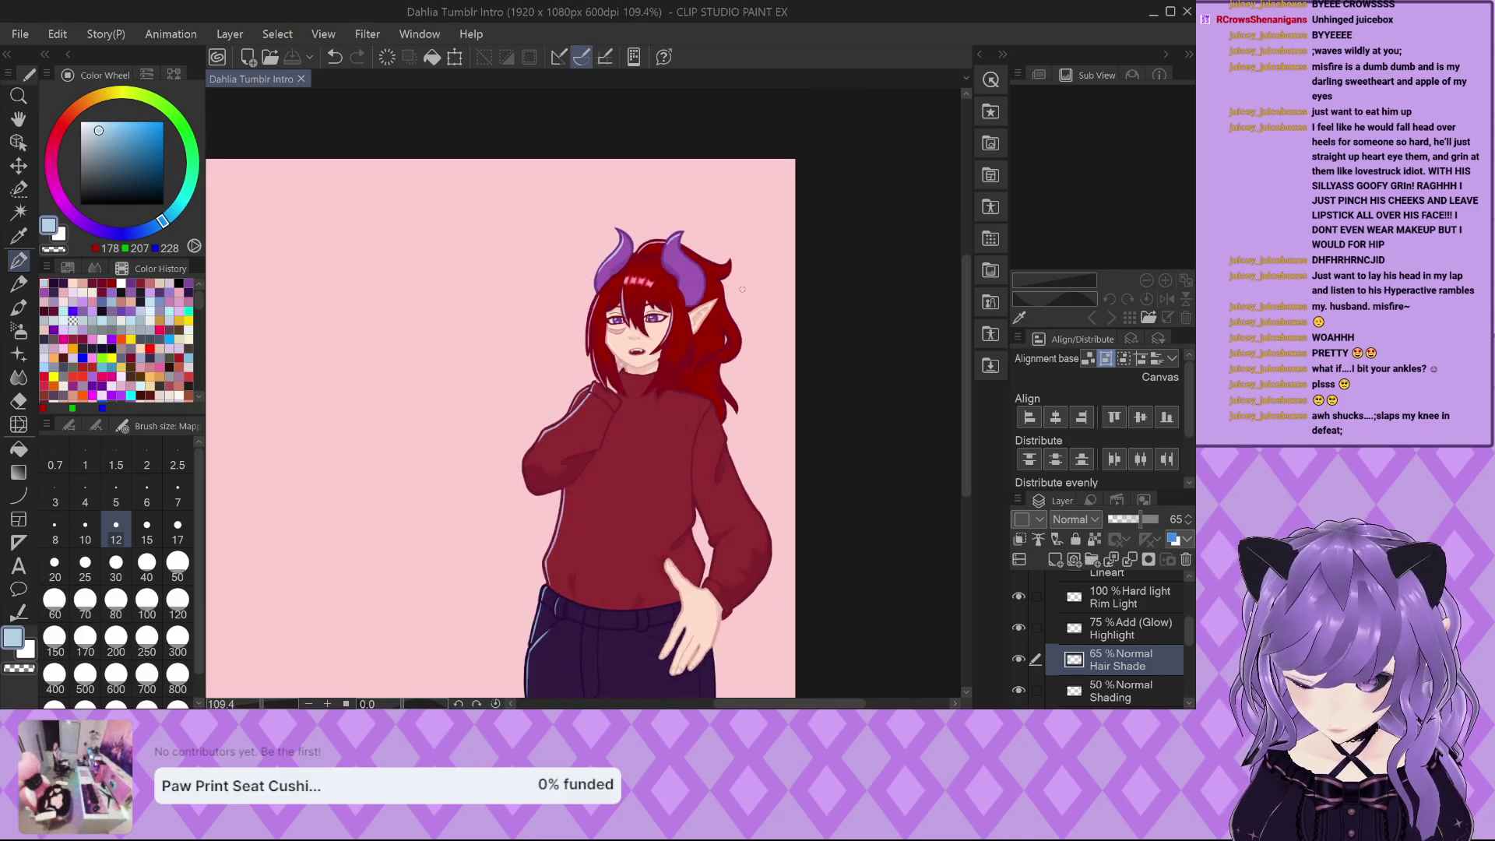
scroll(742, 289, down, 2)
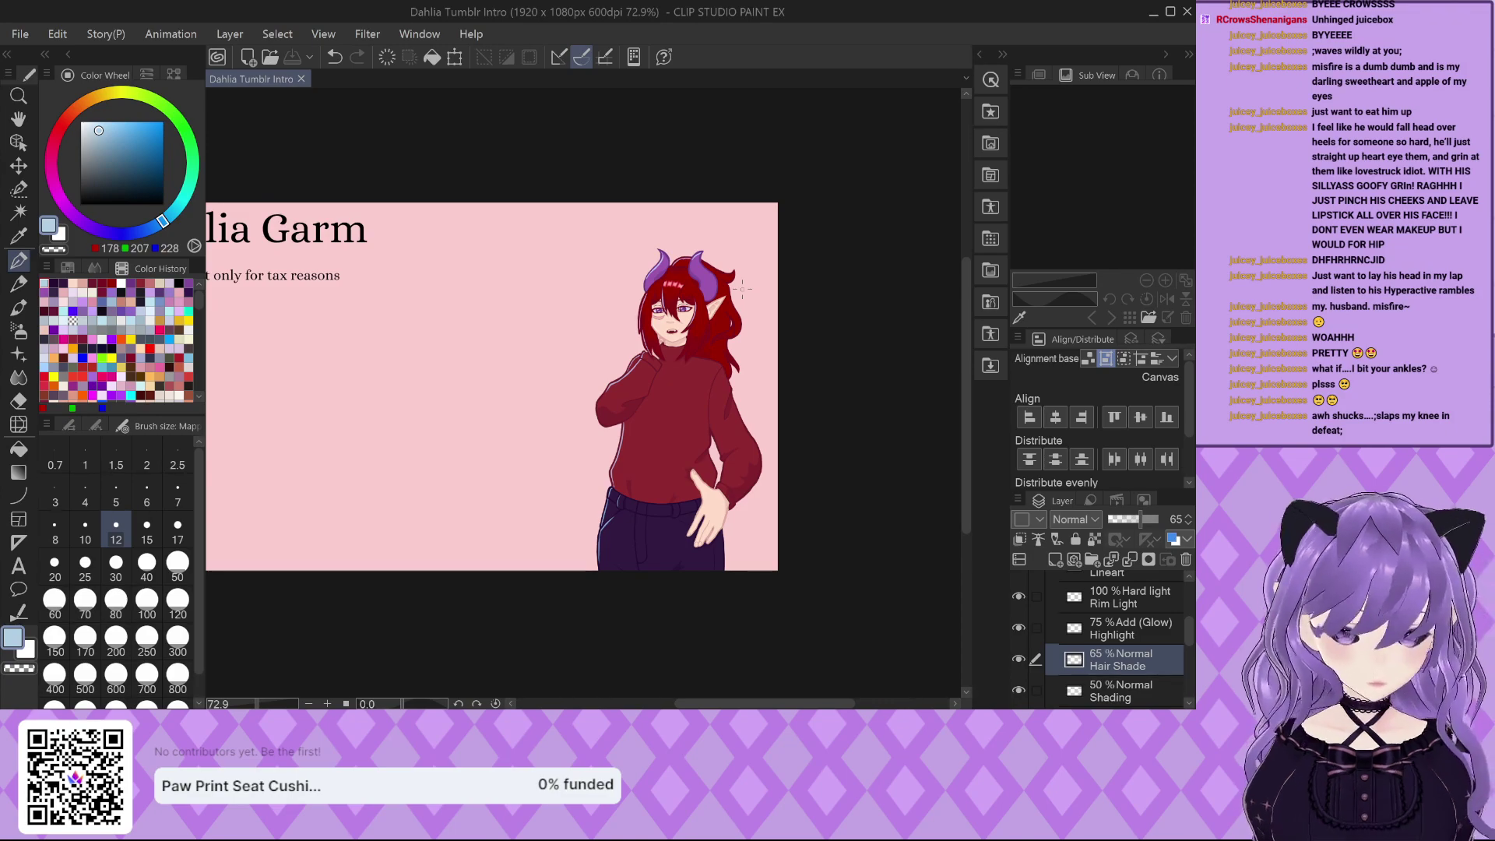
Pick the 5 preset in the Brush Size palette.
scroll(775, 282, down, 2)
scroll(586, 250, up, 2)
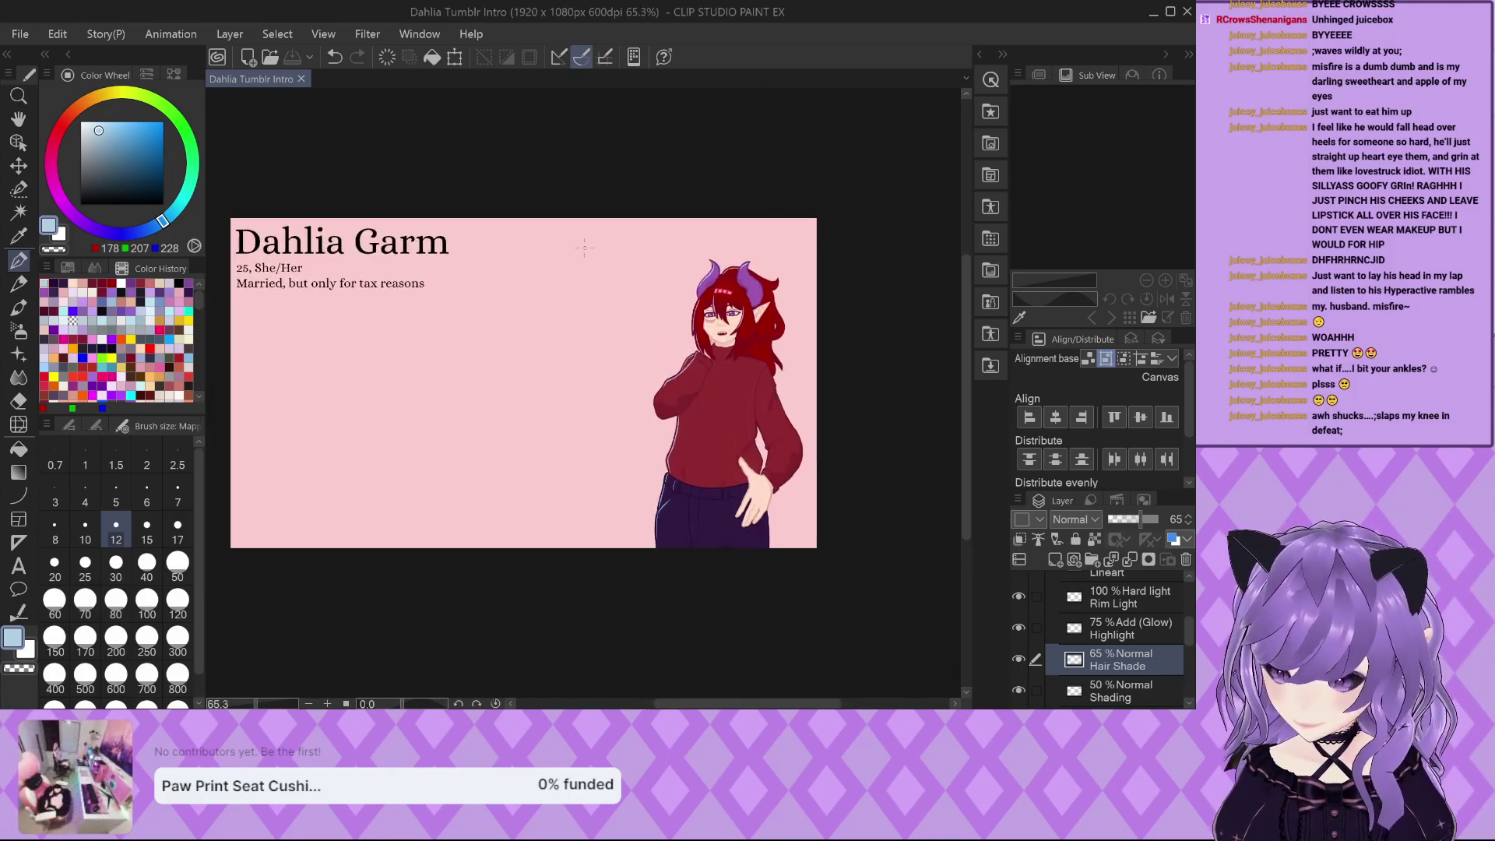
click(107, 506)
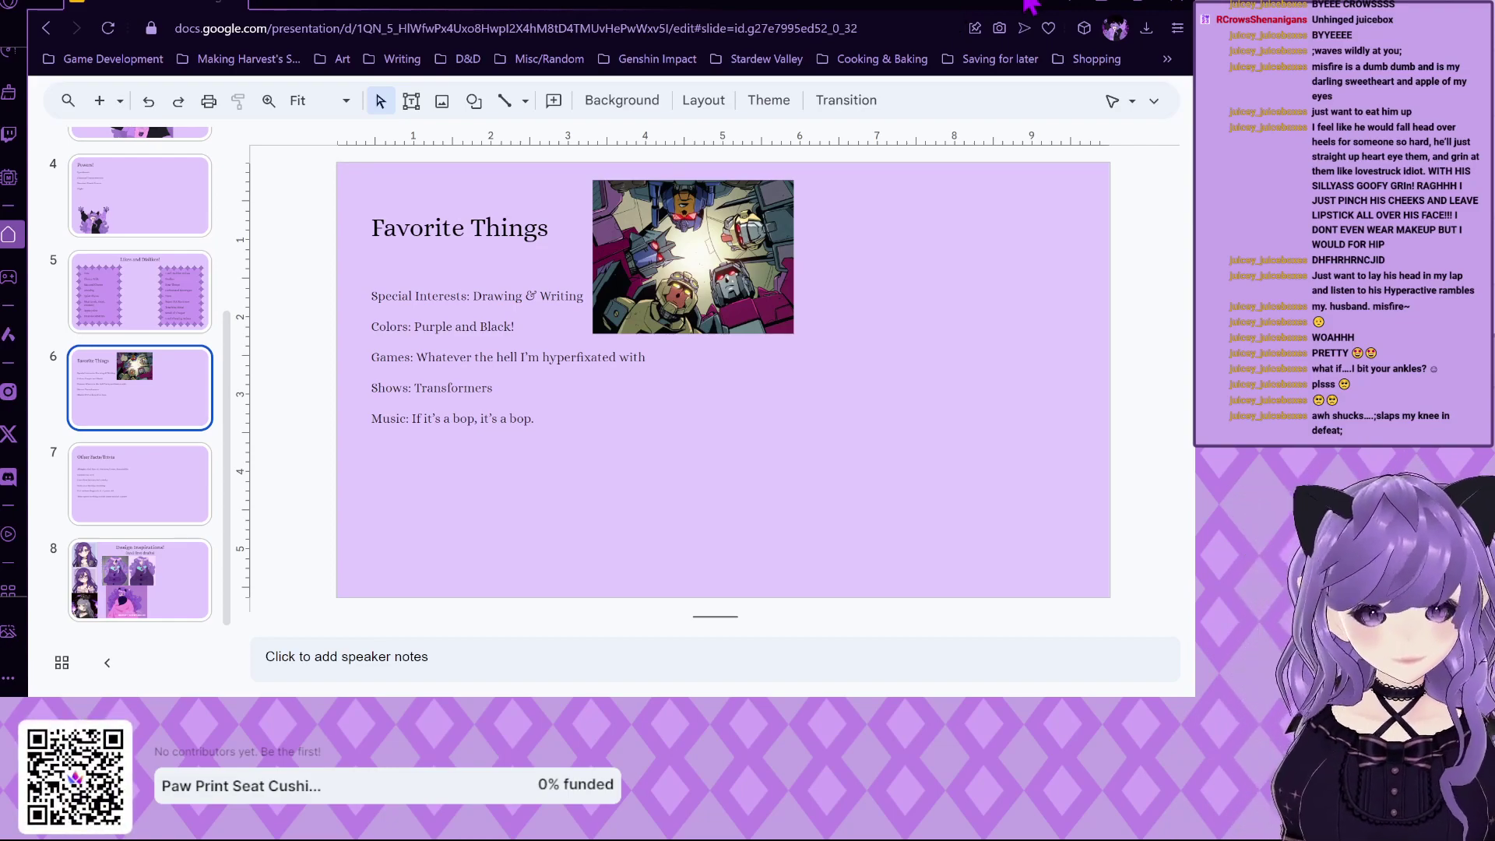
Browse the About Me, About The Avatar and Powers! slides, dismissing the slide options menu.
scroll(163, 420, up, 4)
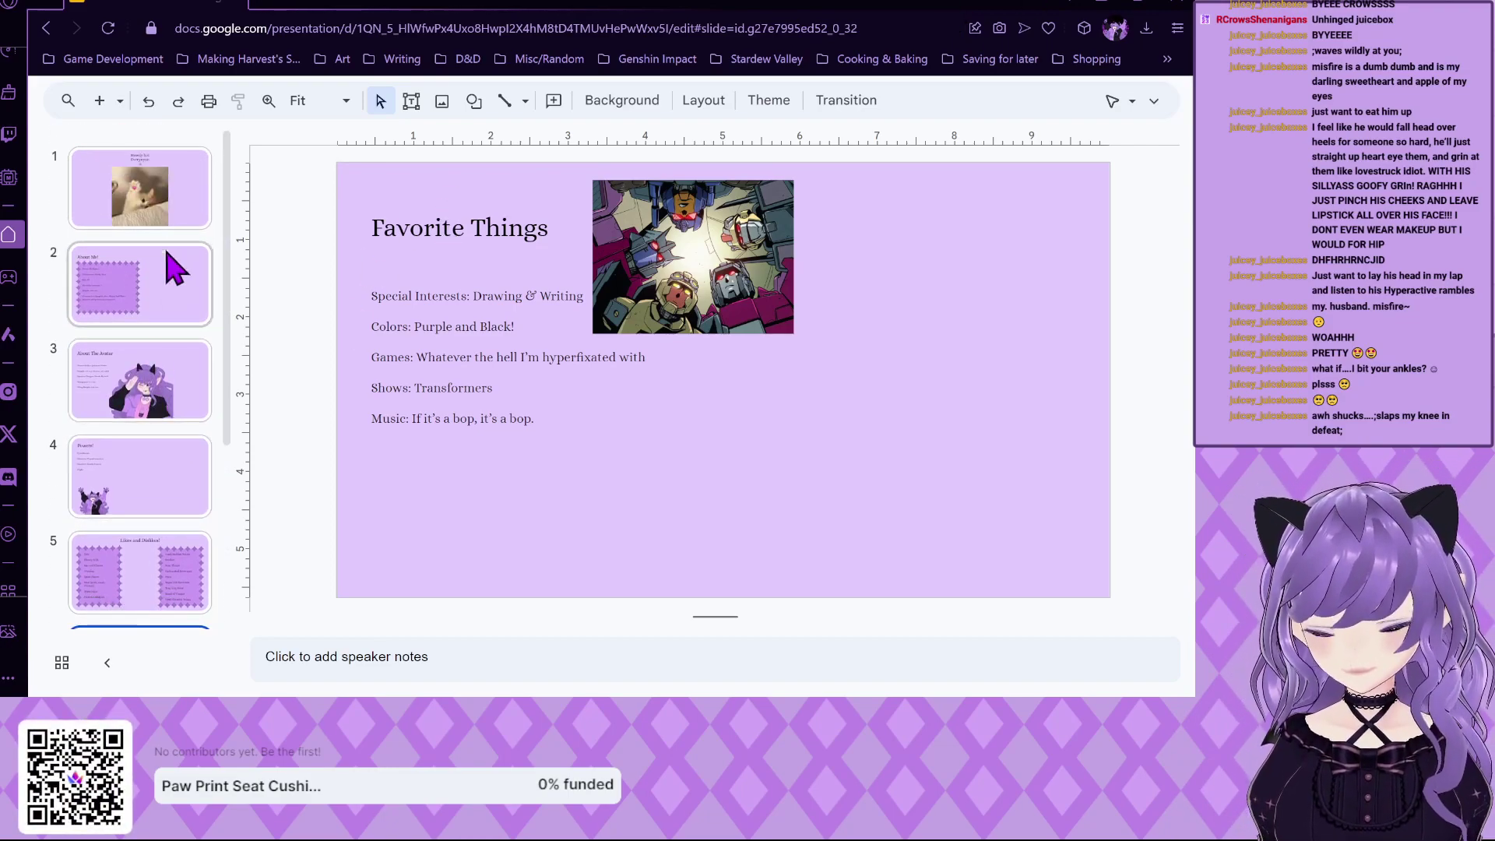
click(167, 312)
click(165, 378)
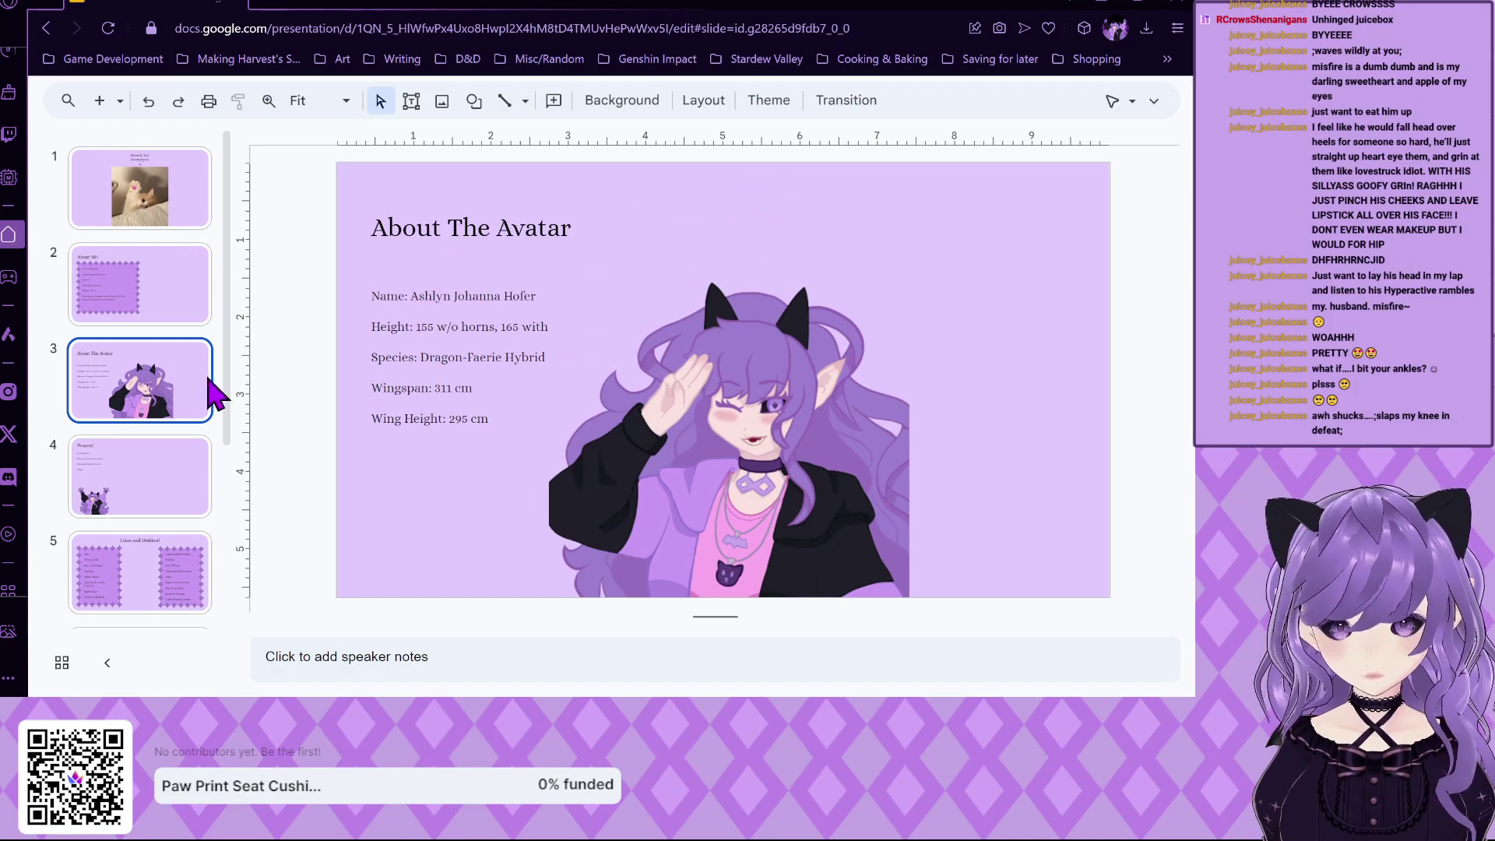
click(184, 485)
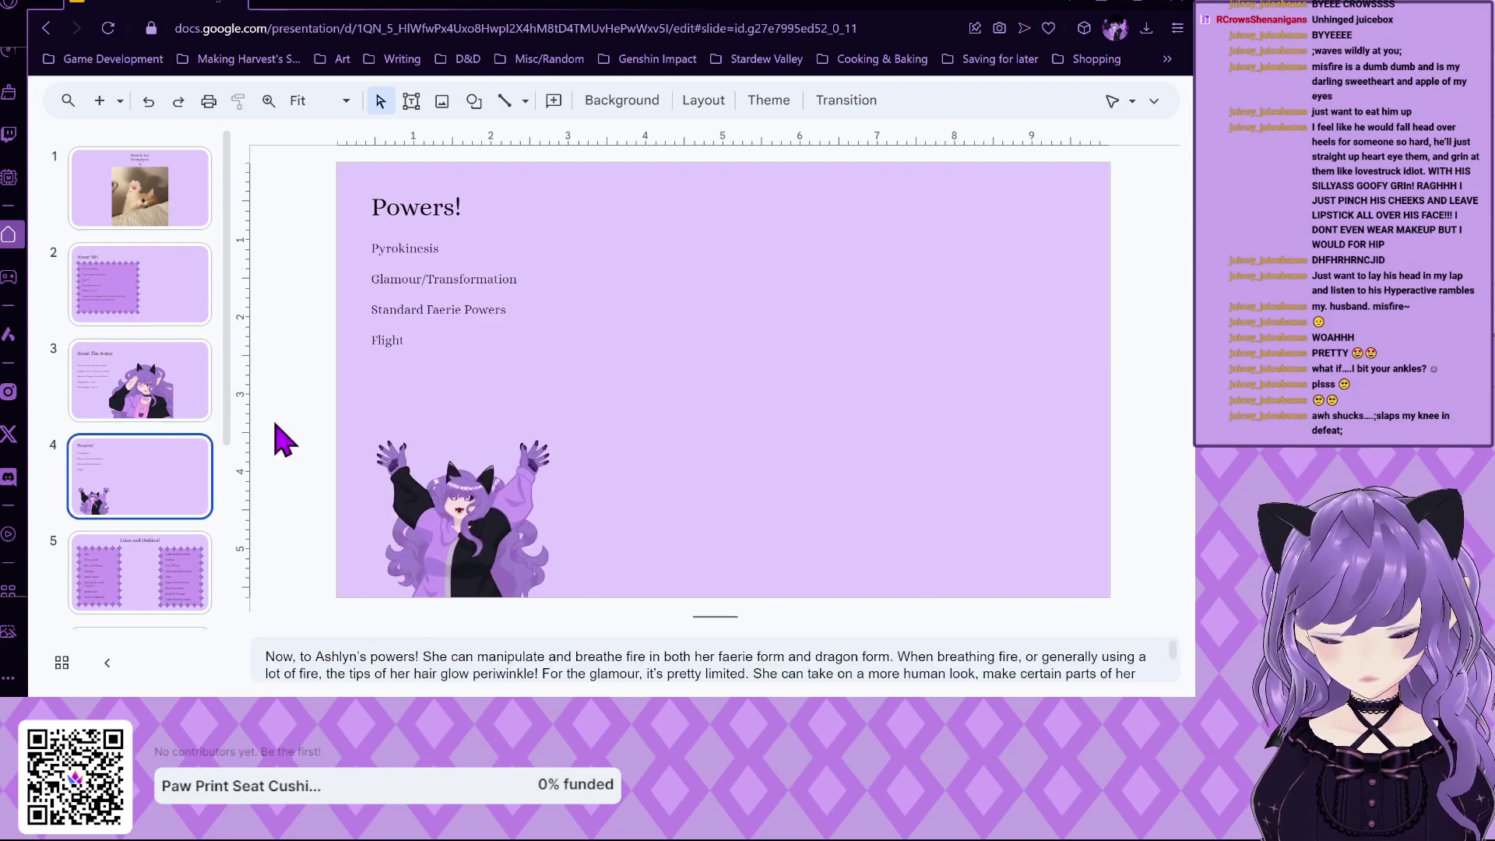
right_click(651, 352)
click(351, 386)
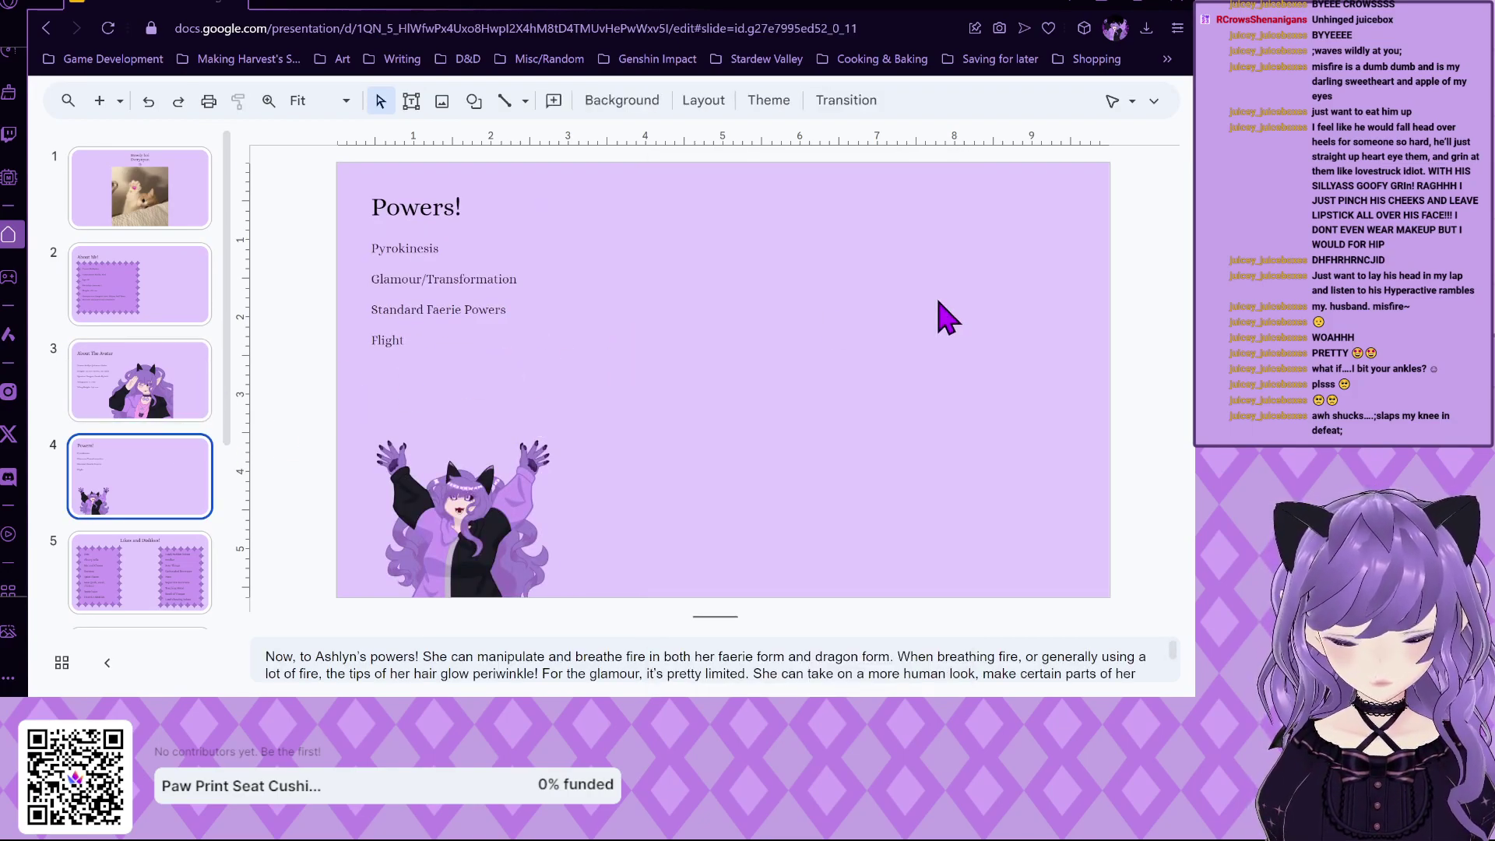
right_click(851, 247)
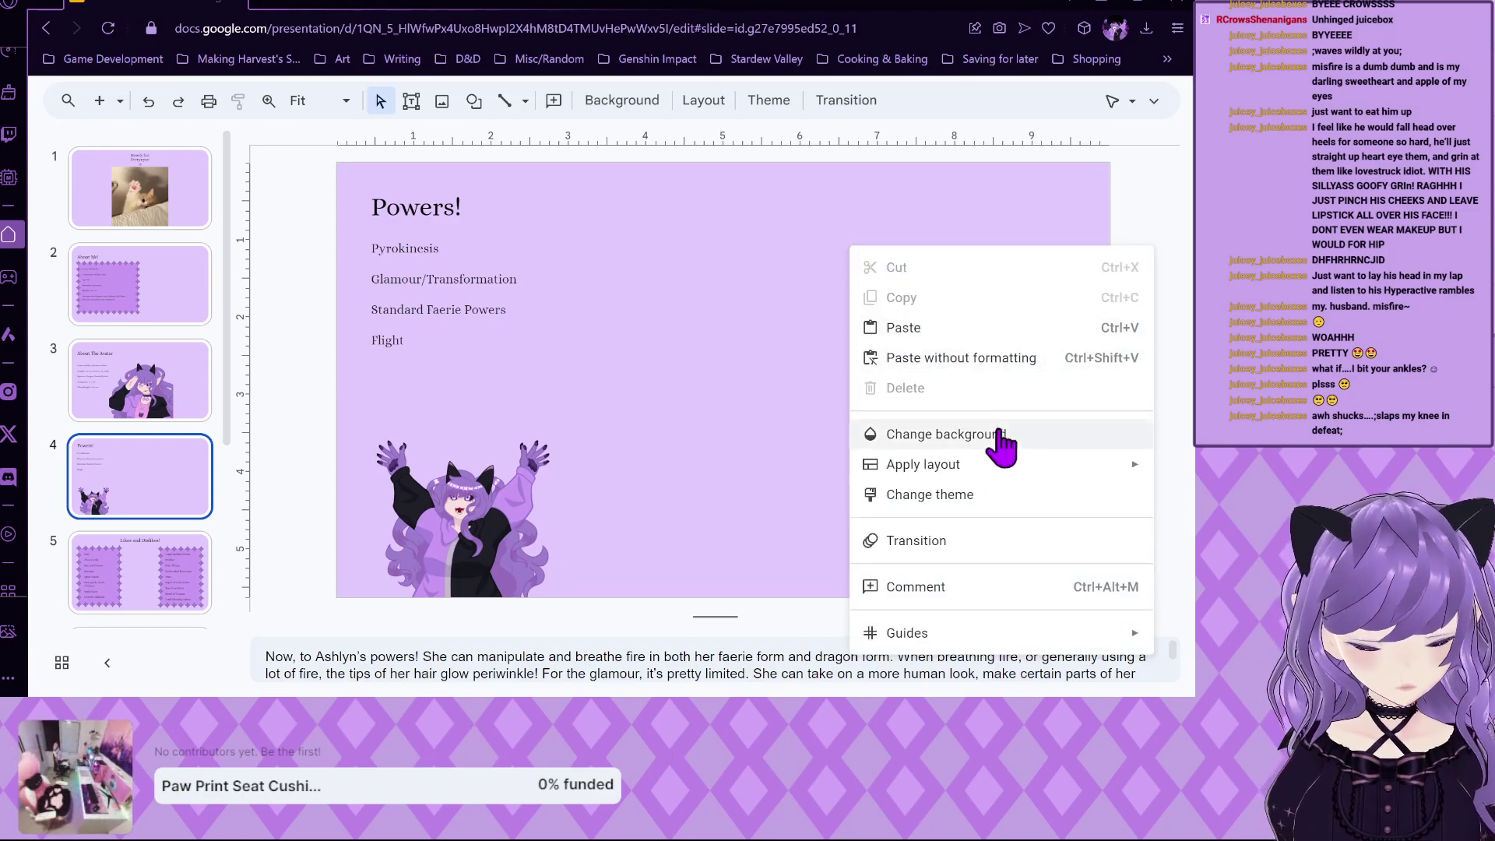
click(705, 476)
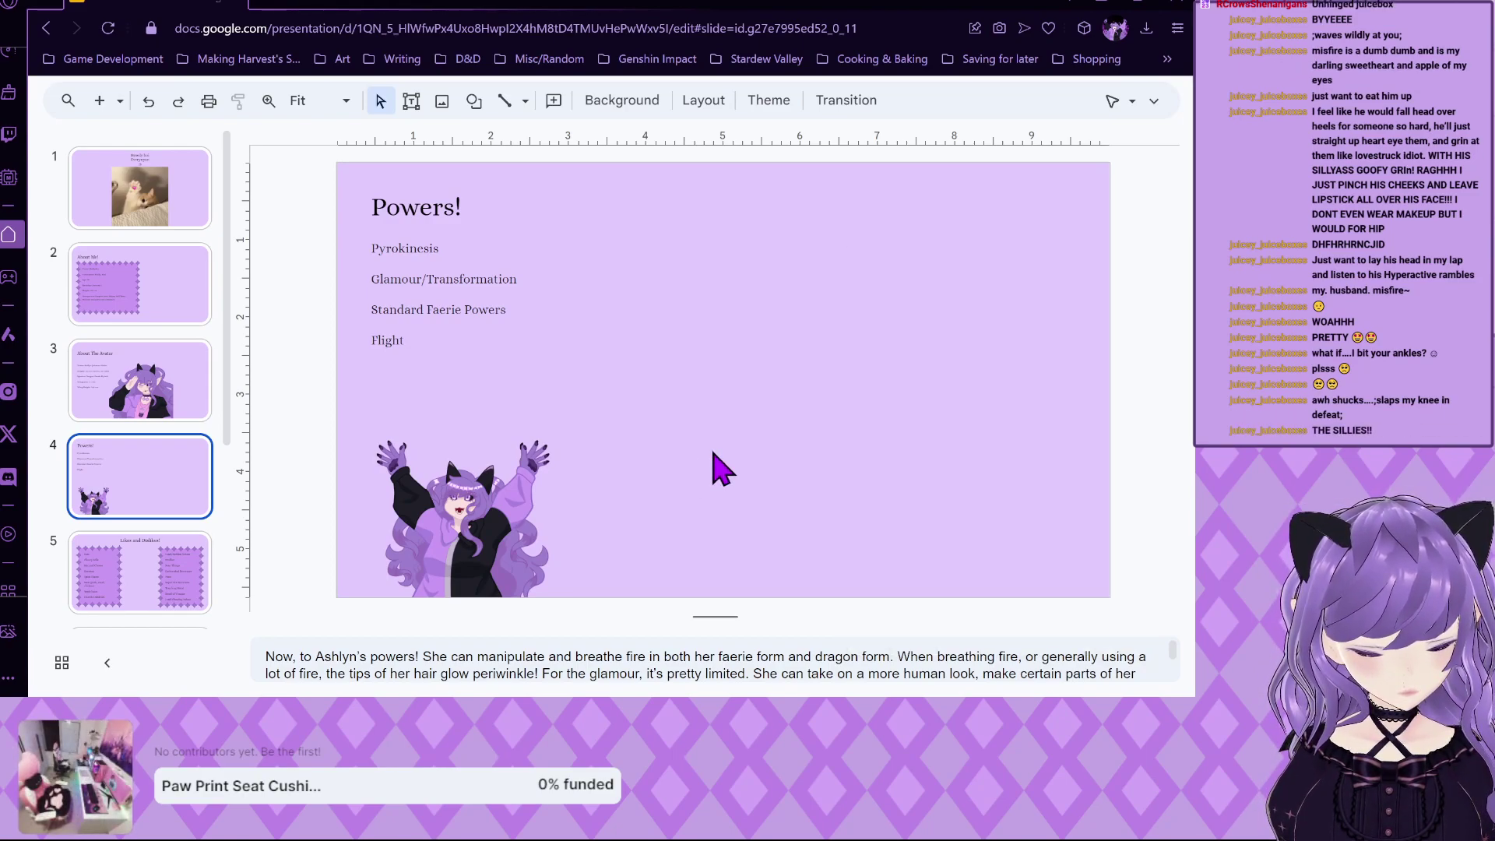
Go to the Favorite Things slide and bring back the full menu bar.
click(177, 567)
scroll(178, 566, down, 3)
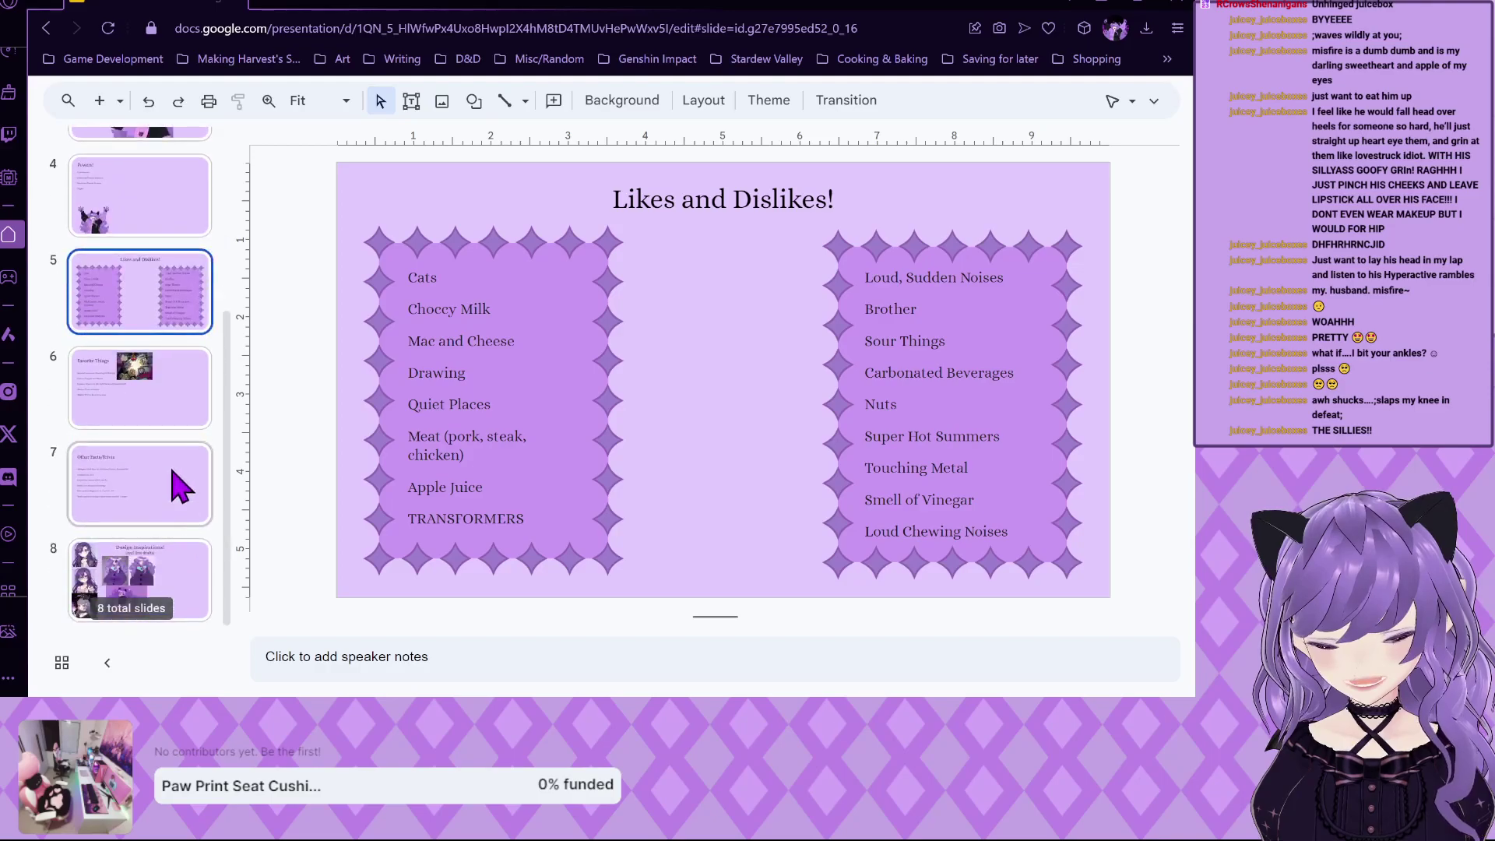
click(150, 404)
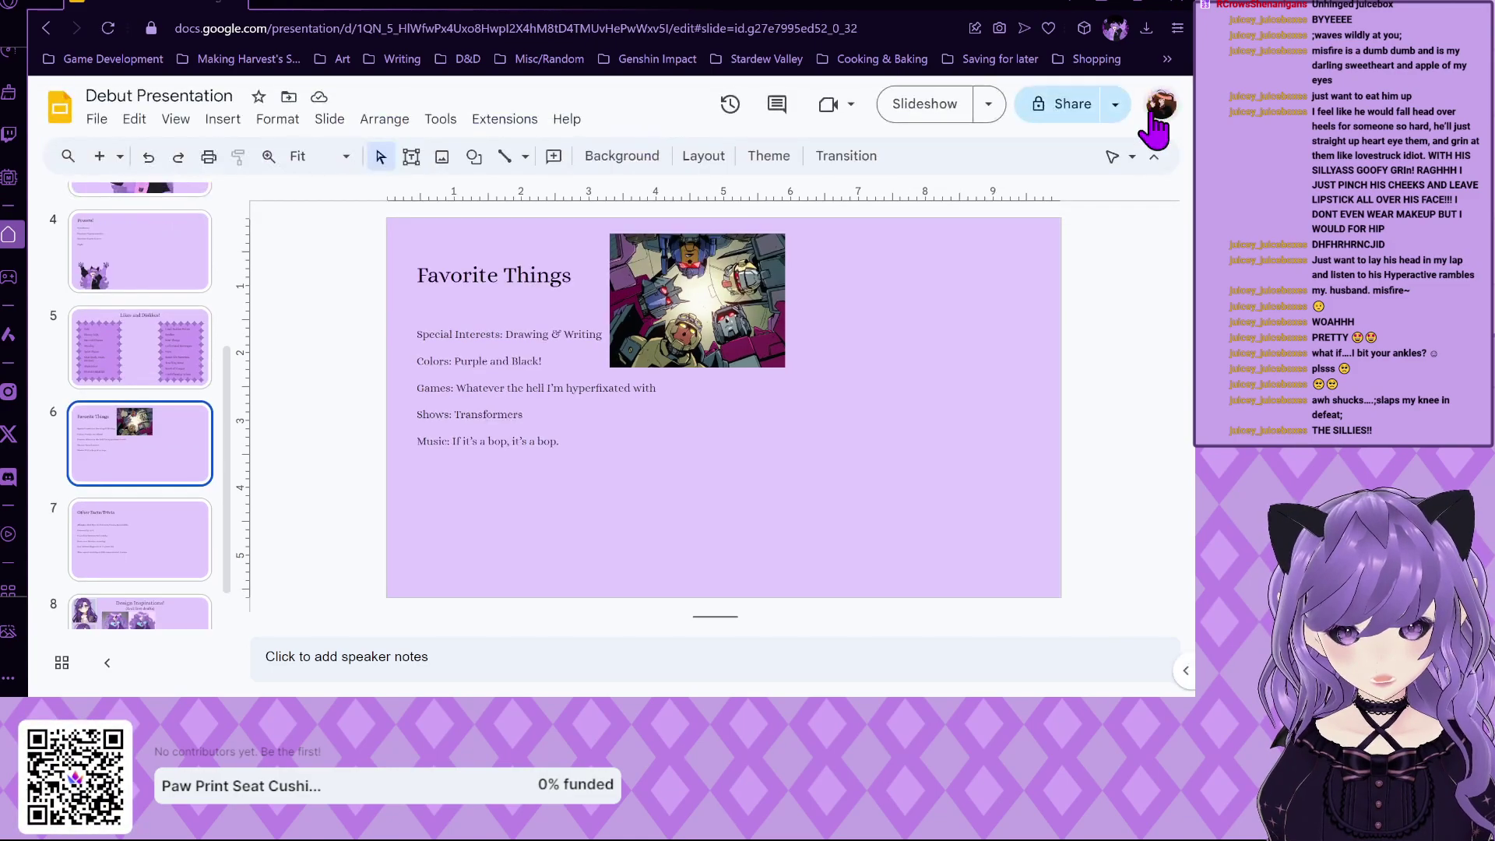
click(1153, 100)
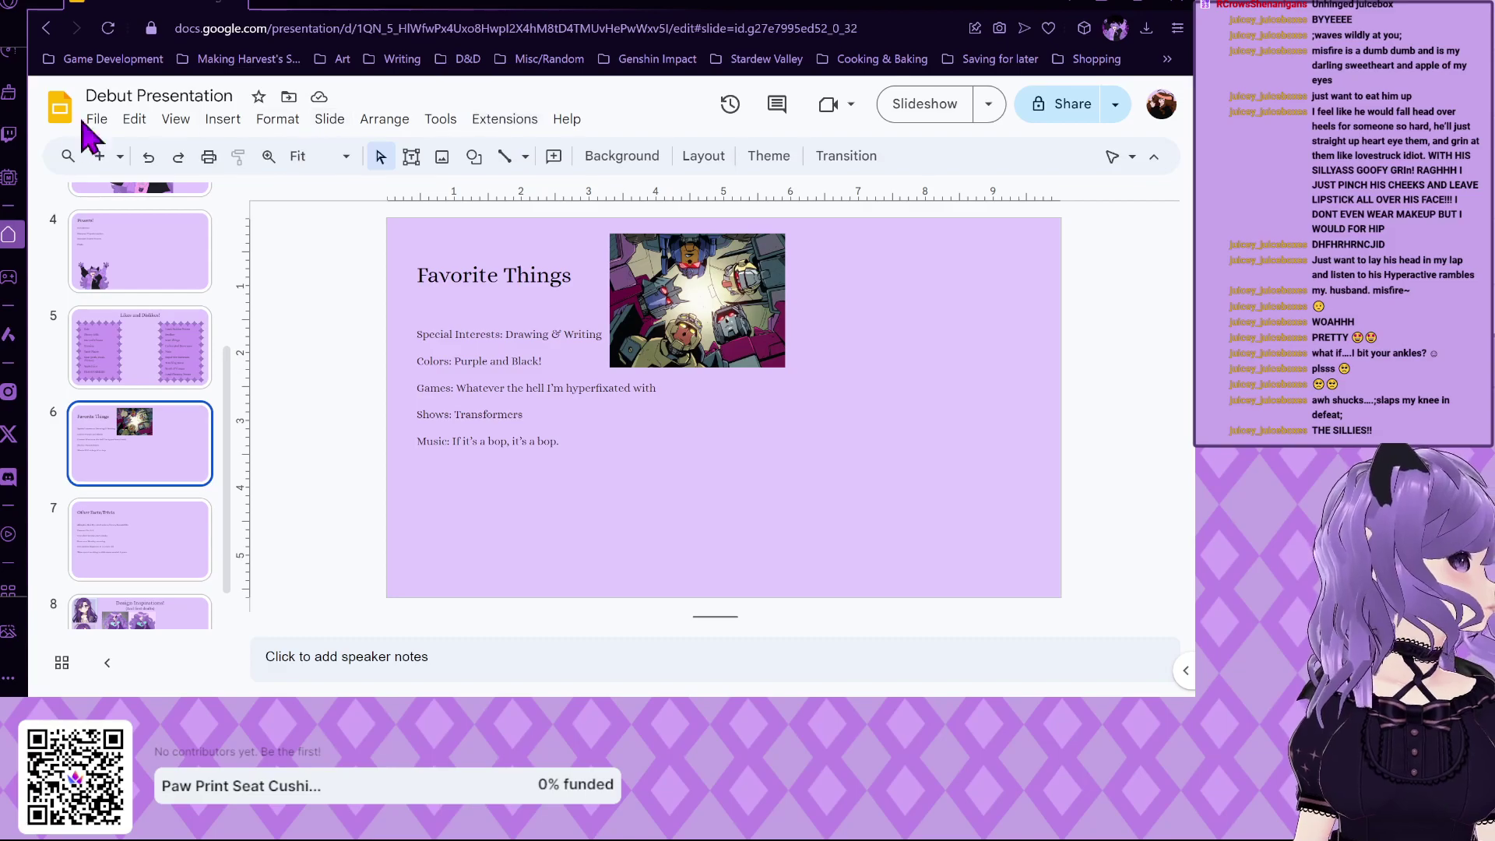
Paste the scalloped purple frame, send it to back, and slide it left behind the list.
click(222, 120)
mouse_move(260, 152)
click(556, 160)
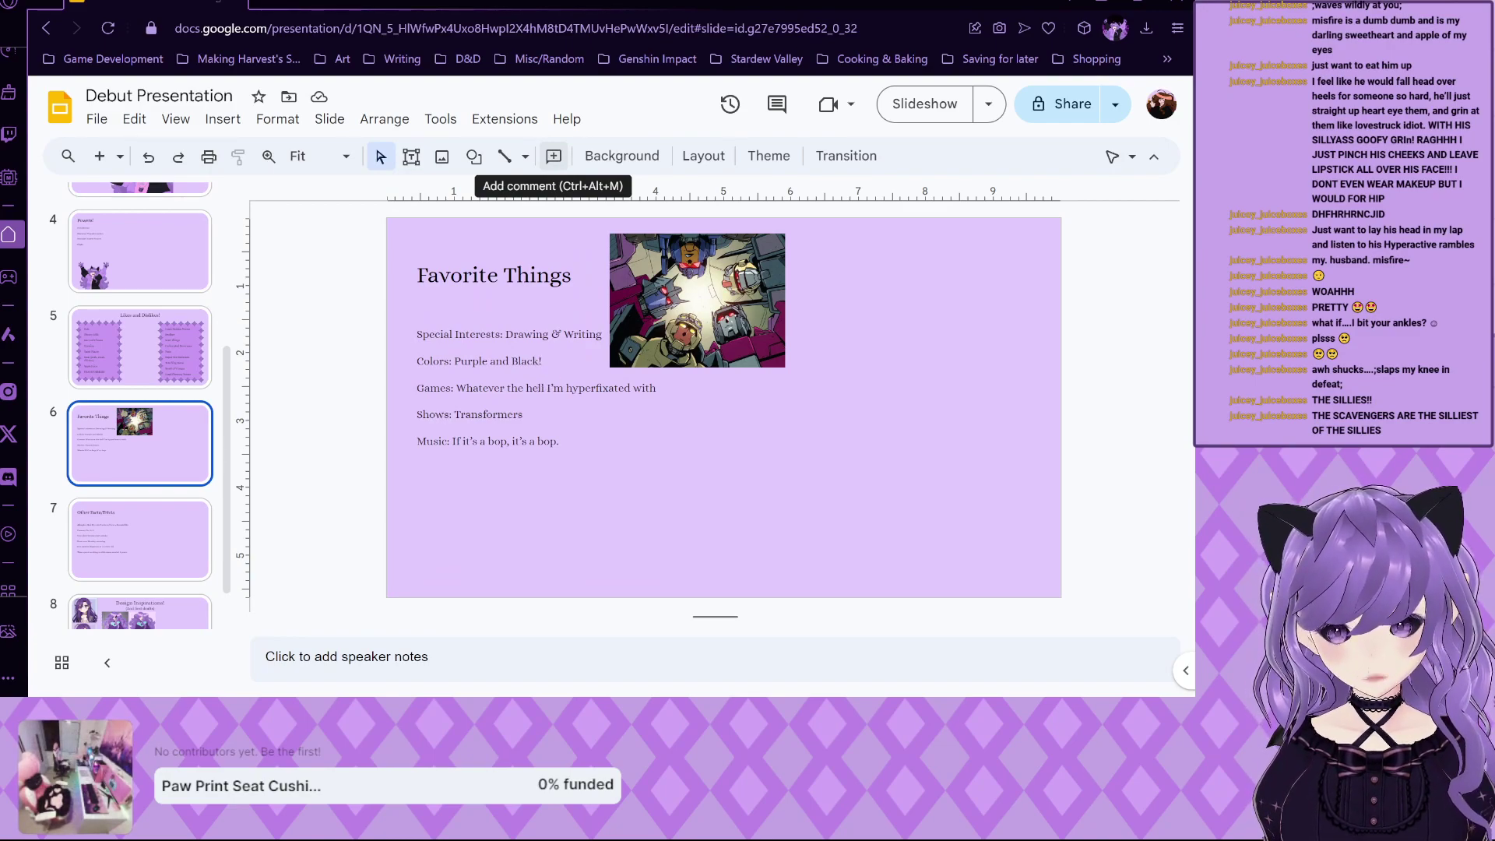
key(ctrl+v)
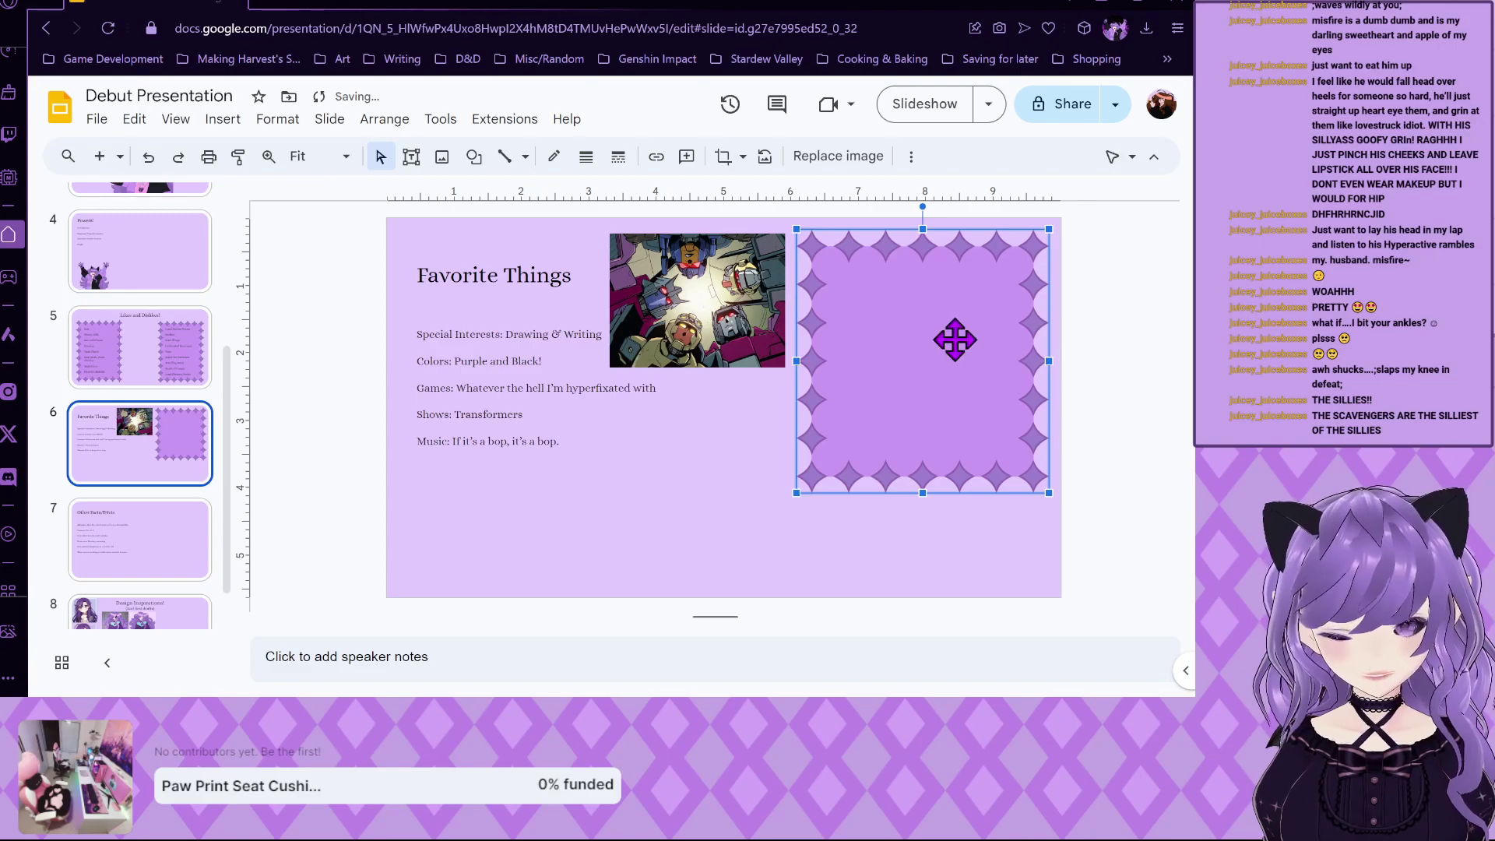
drag(905, 278, 688, 374)
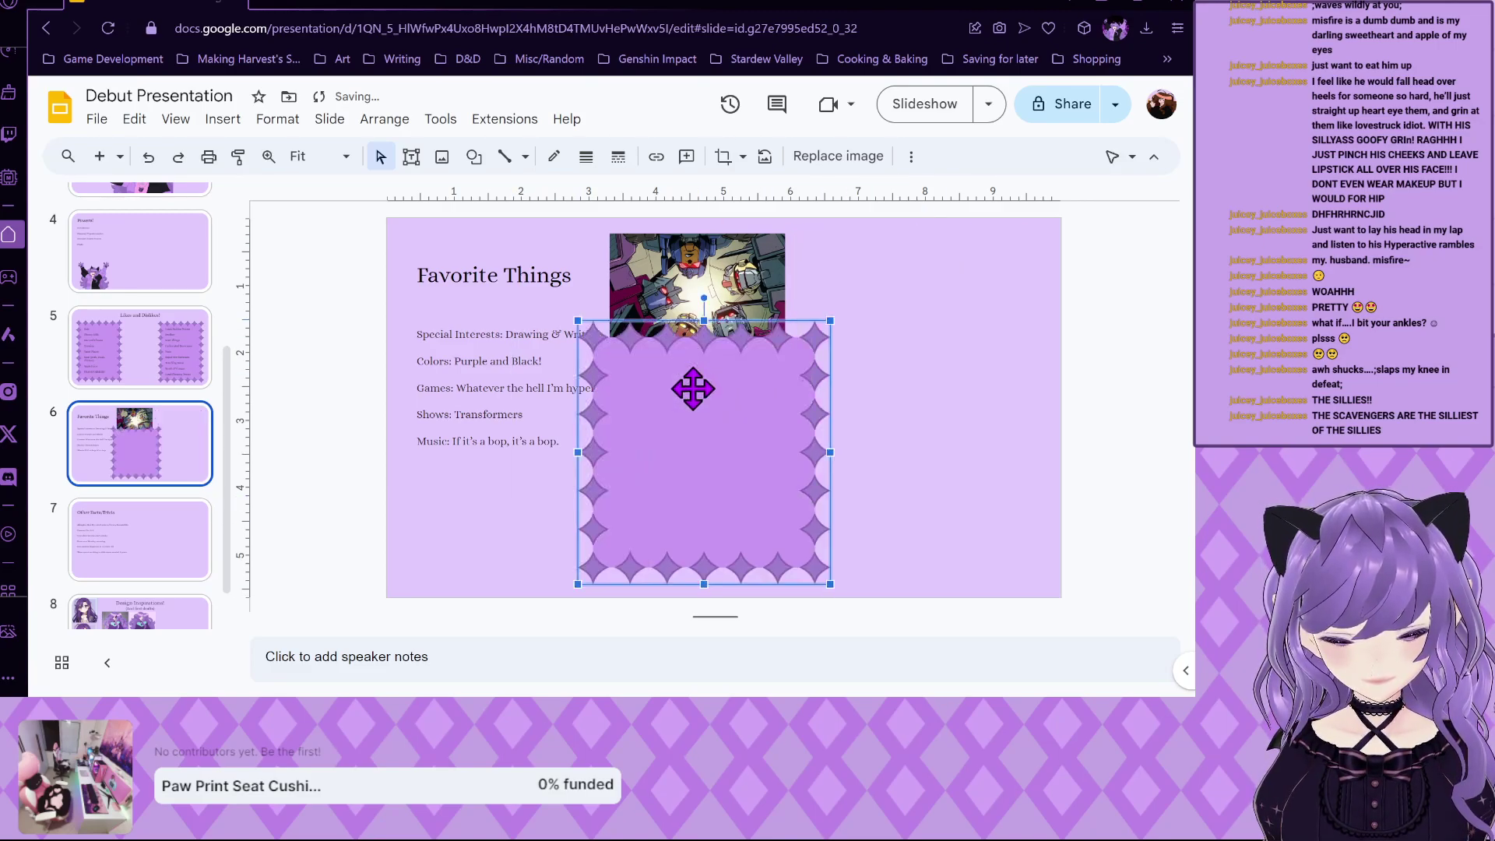
right_click(695, 394)
mouse_move(763, 405)
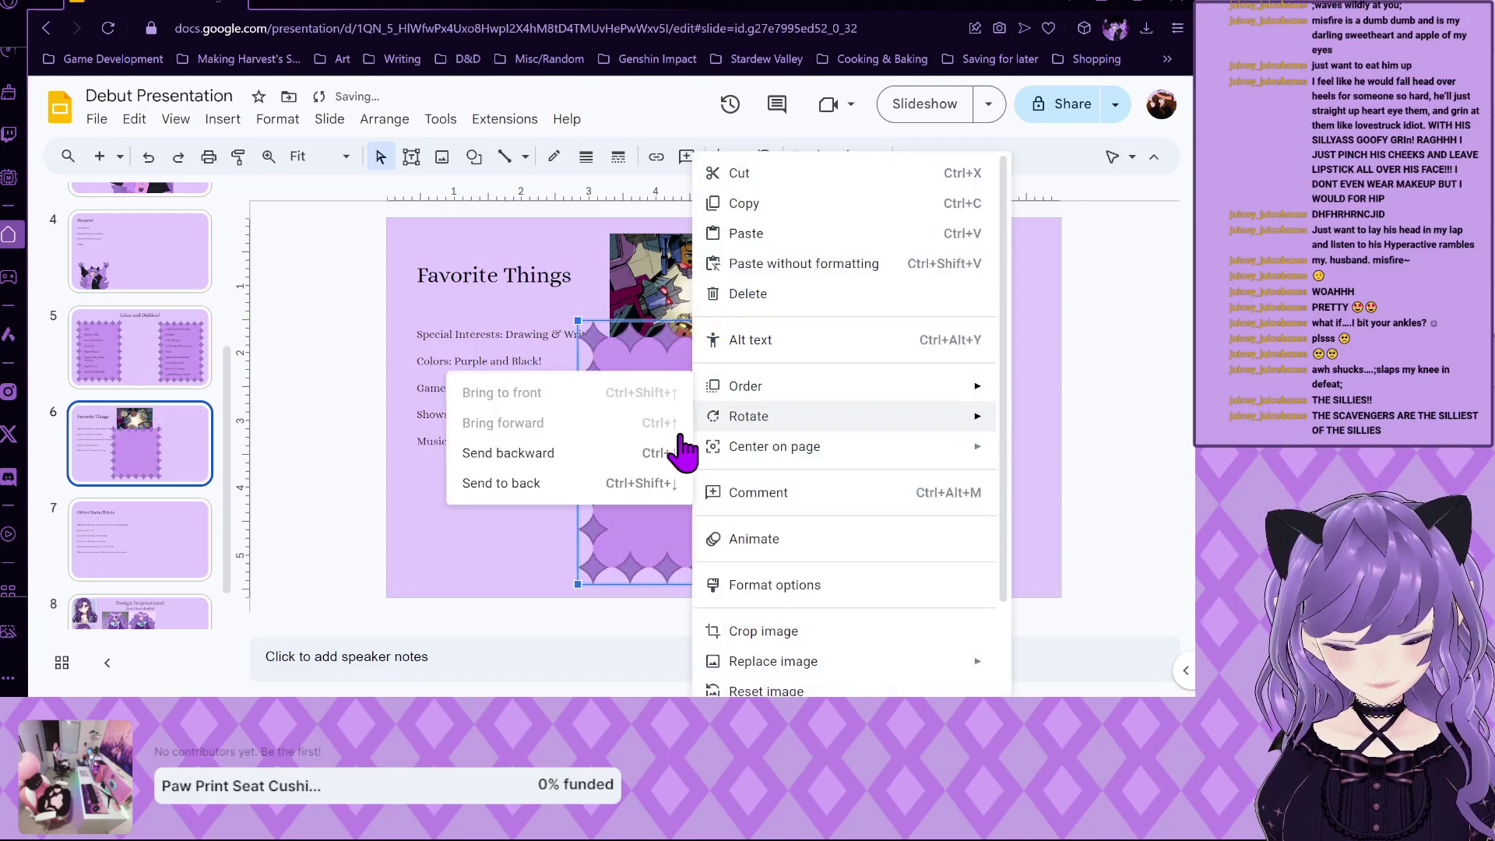
click(628, 488)
drag(644, 457, 684, 439)
drag(775, 440, 614, 433)
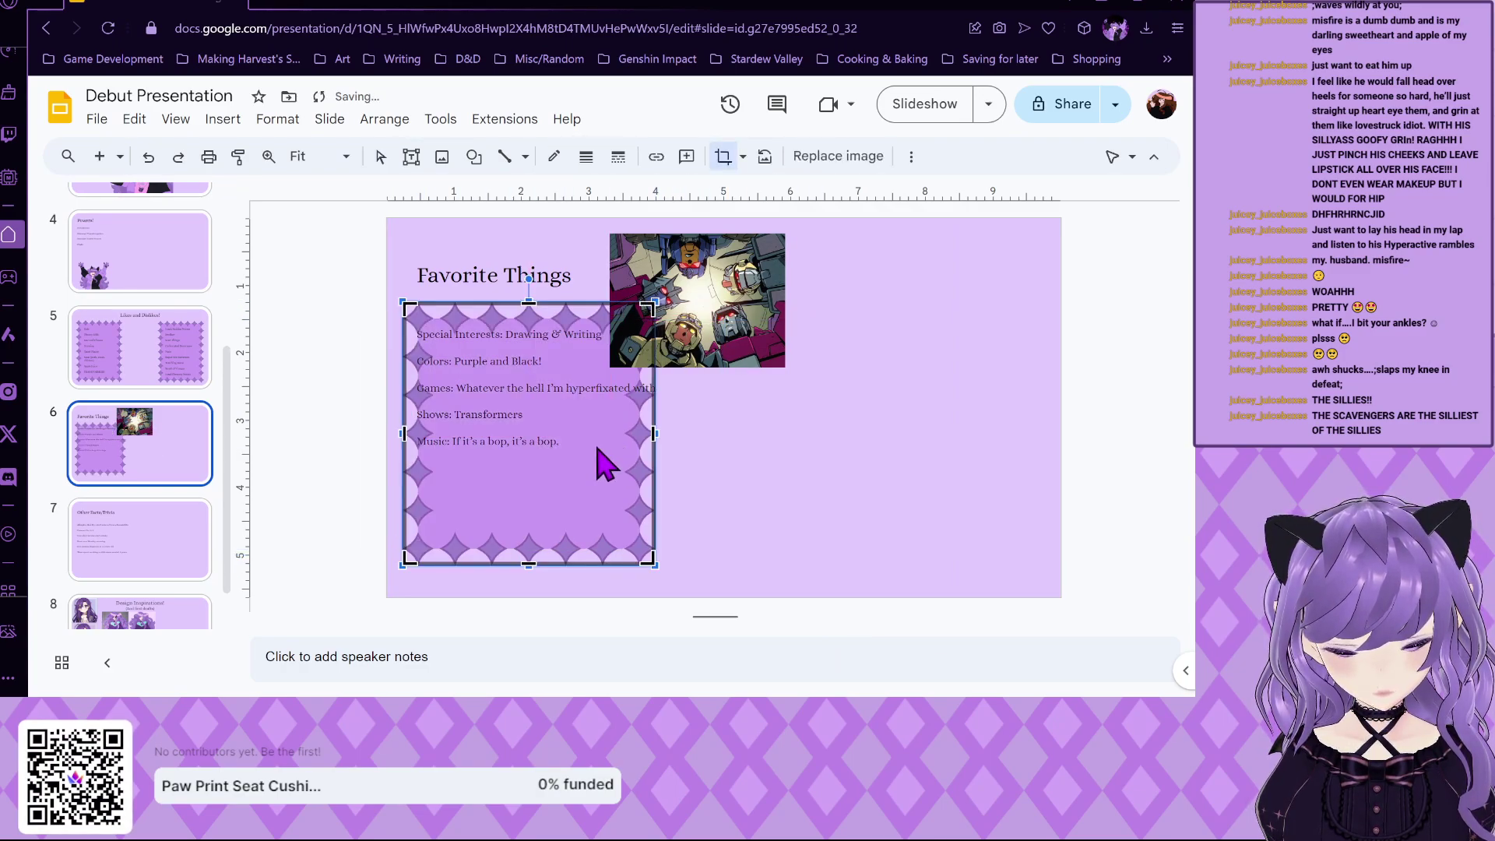
Resize the Favorite Things text box so it fits inside the frame.
click(524, 394)
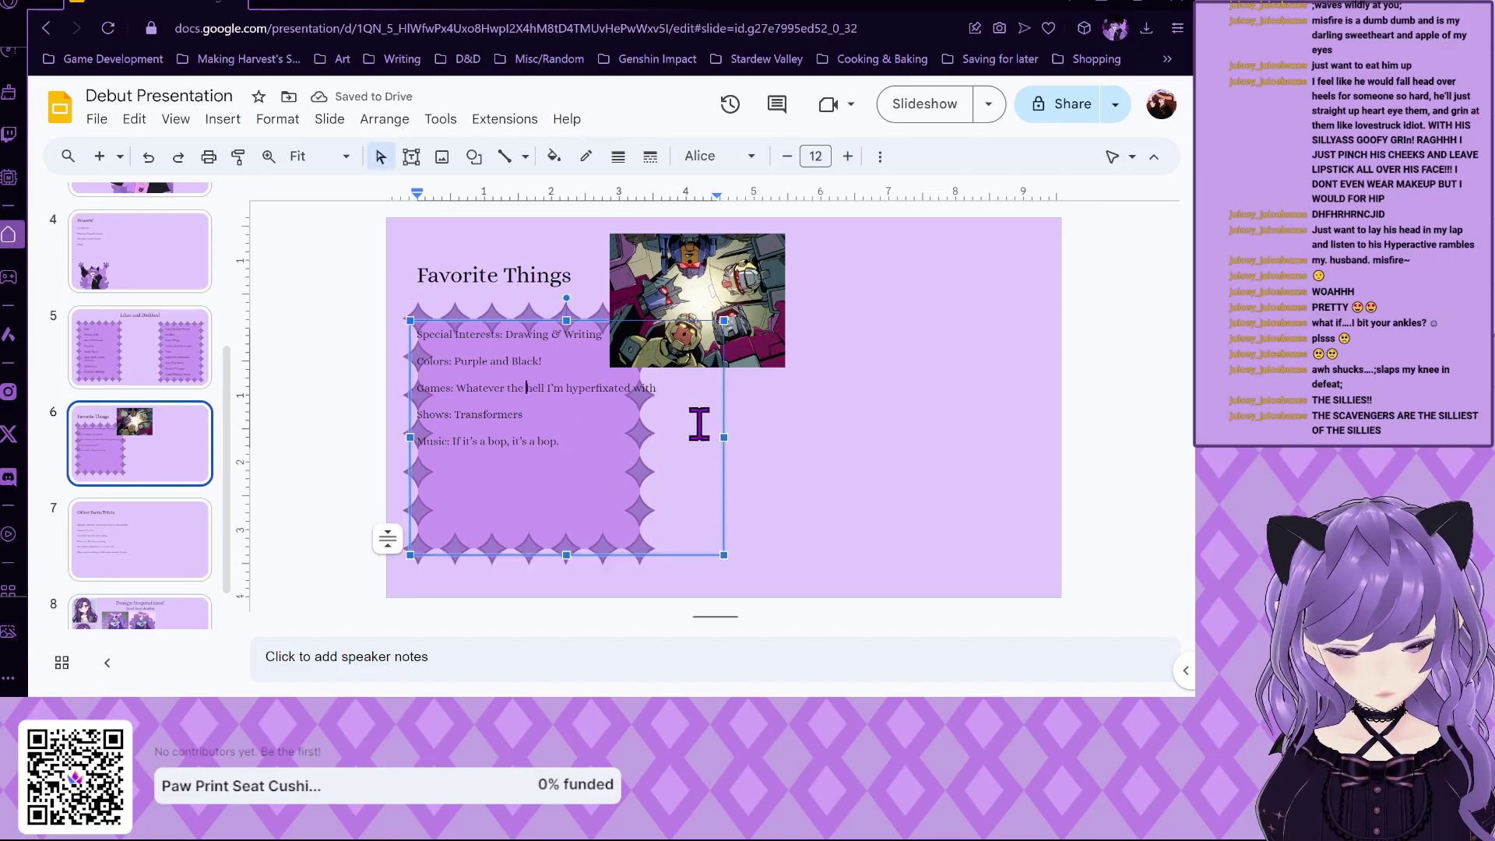
drag(723, 437, 625, 437)
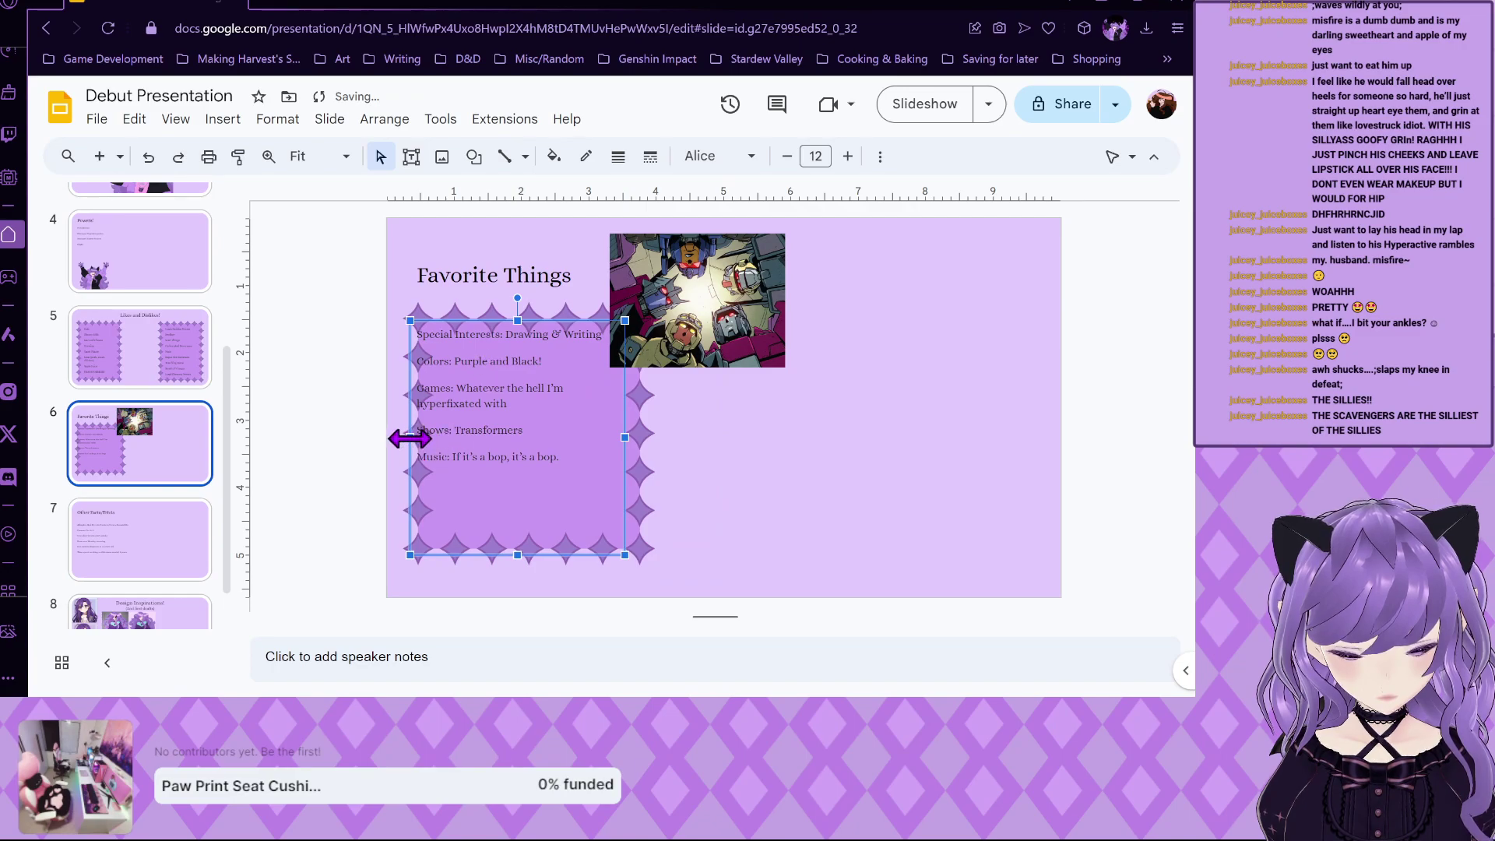
drag(408, 437, 433, 438)
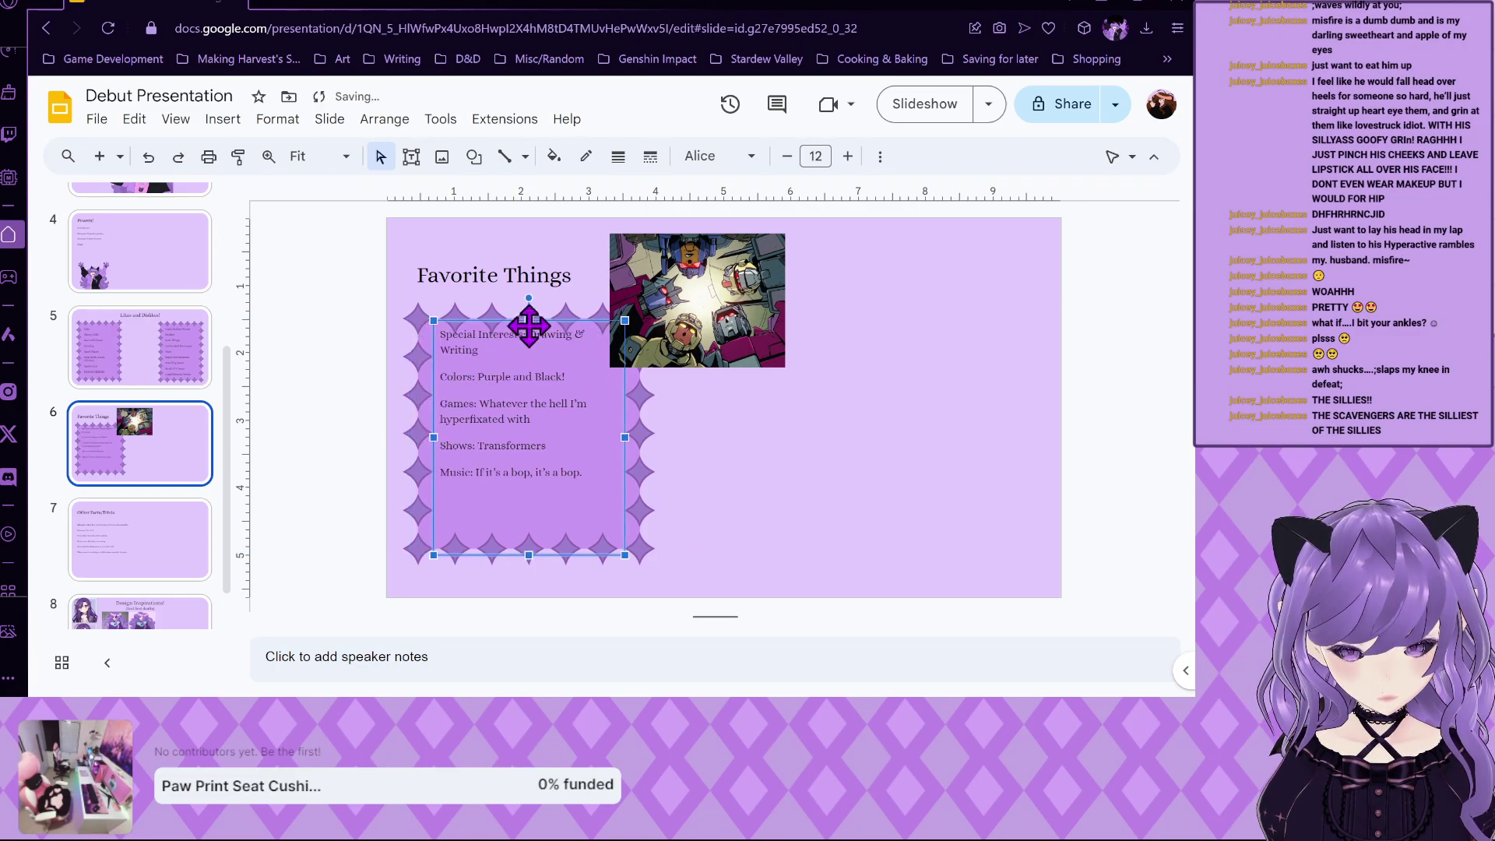
drag(532, 339, 532, 338)
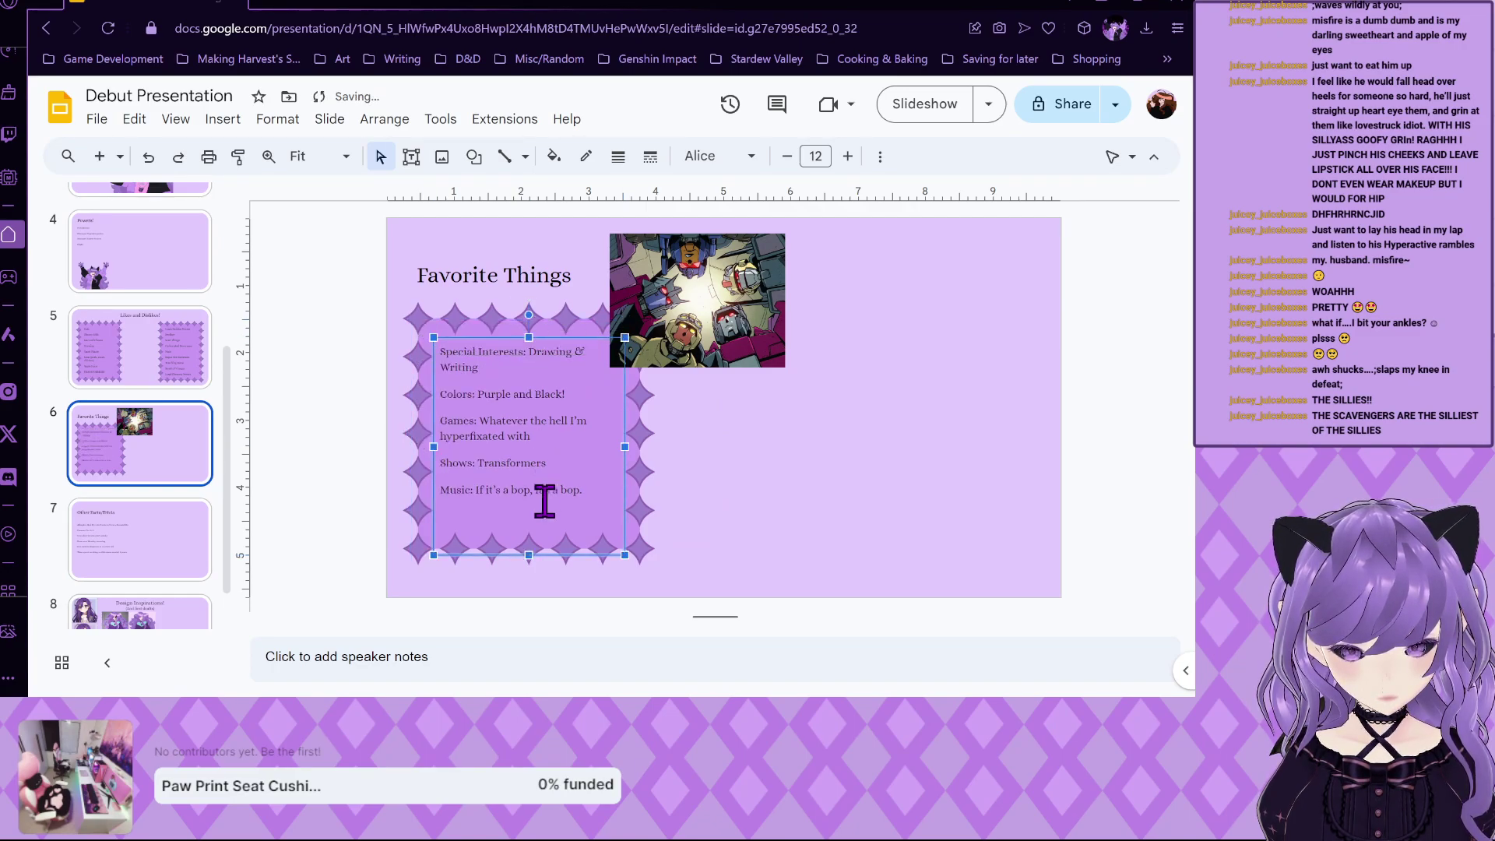
drag(529, 555, 538, 528)
click(732, 440)
Shift the Transformers image right and nudge the frame and text together up-left.
drag(669, 300, 721, 294)
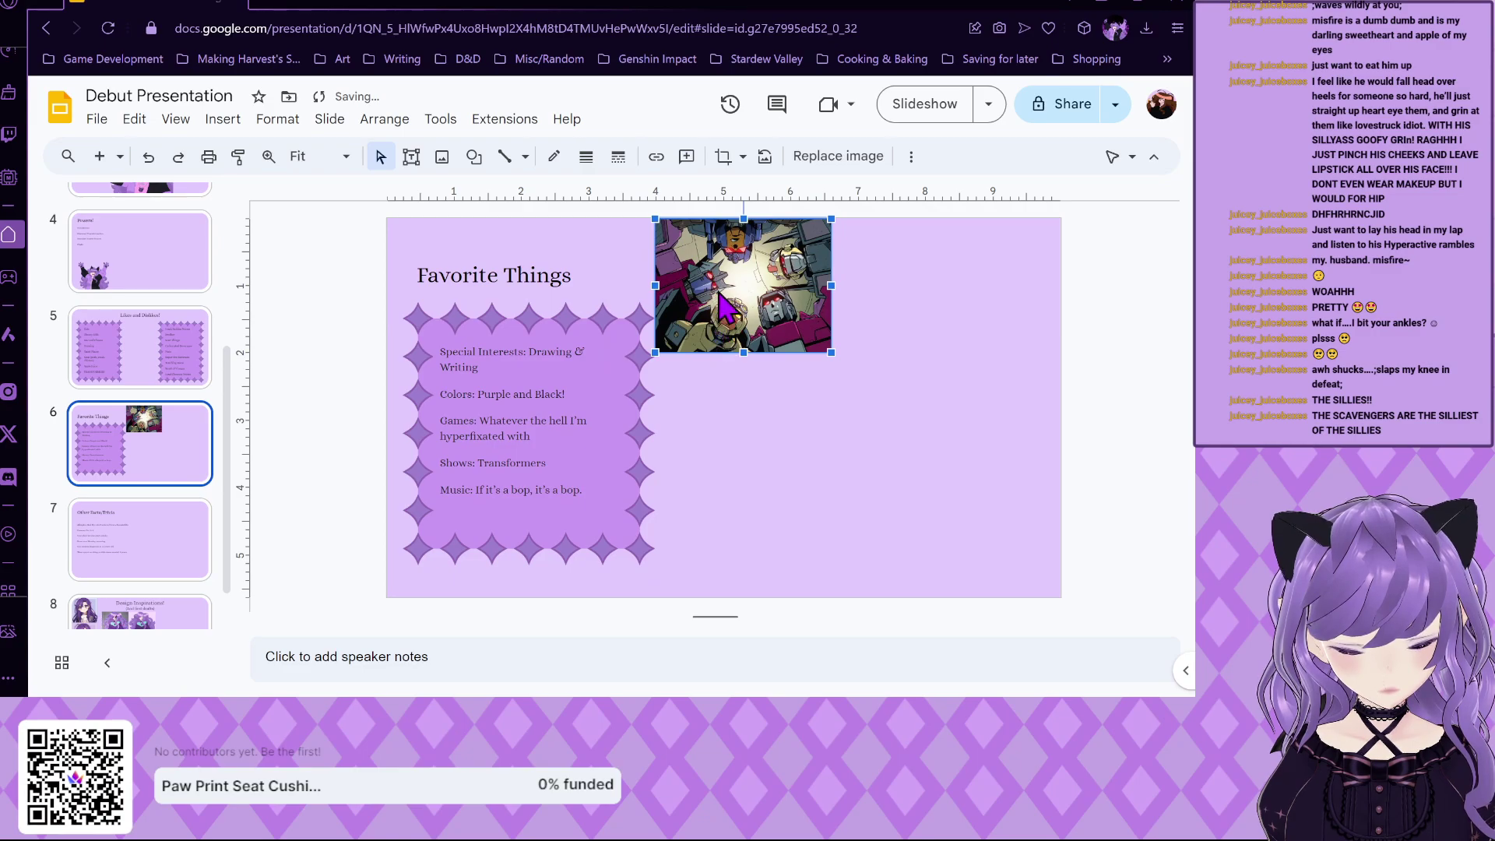
click(707, 456)
drag(676, 480, 593, 481)
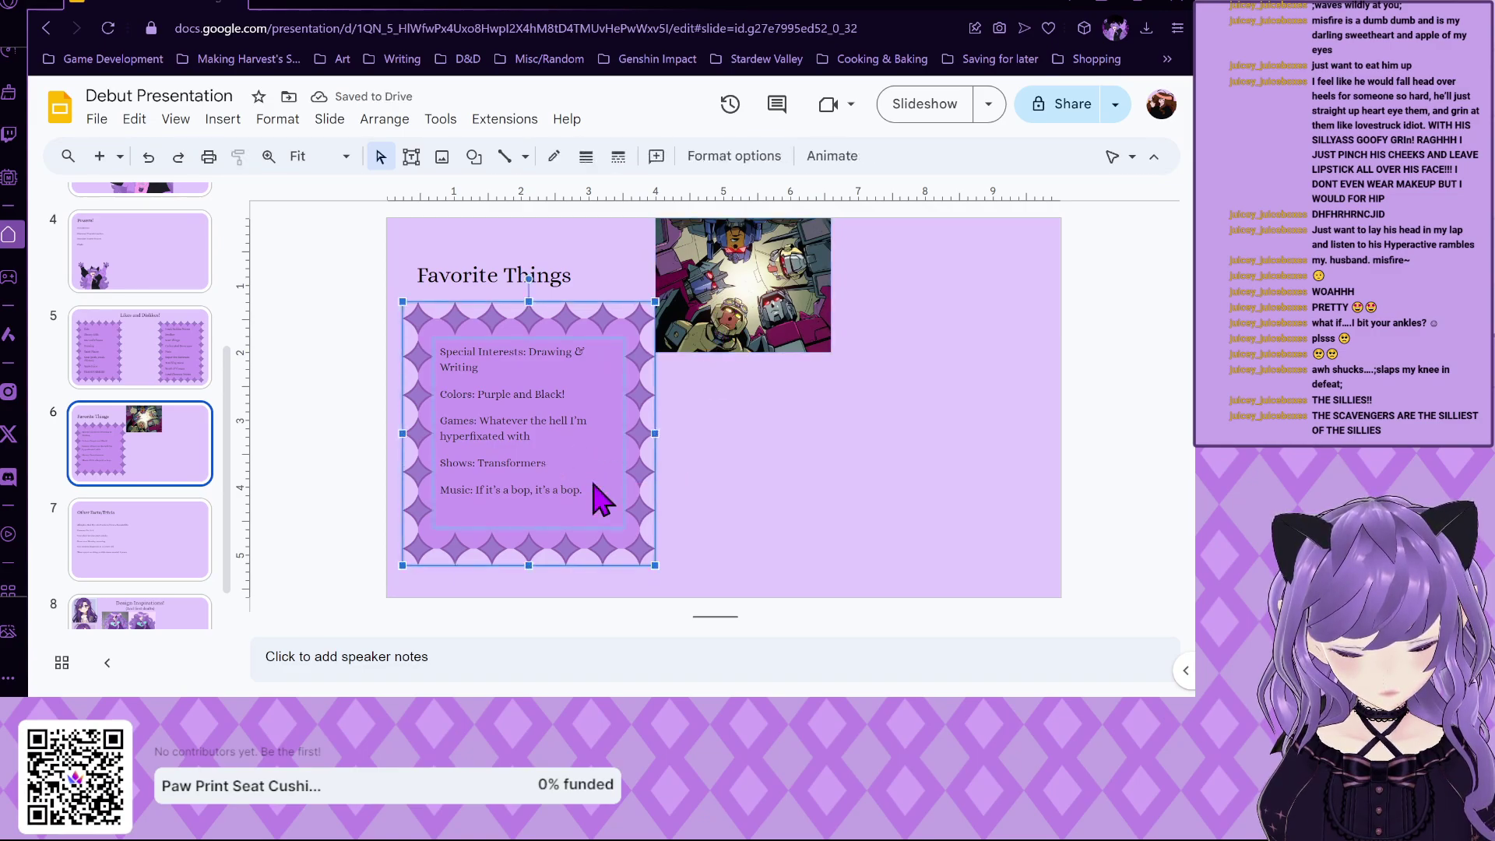
drag(621, 536, 616, 524)
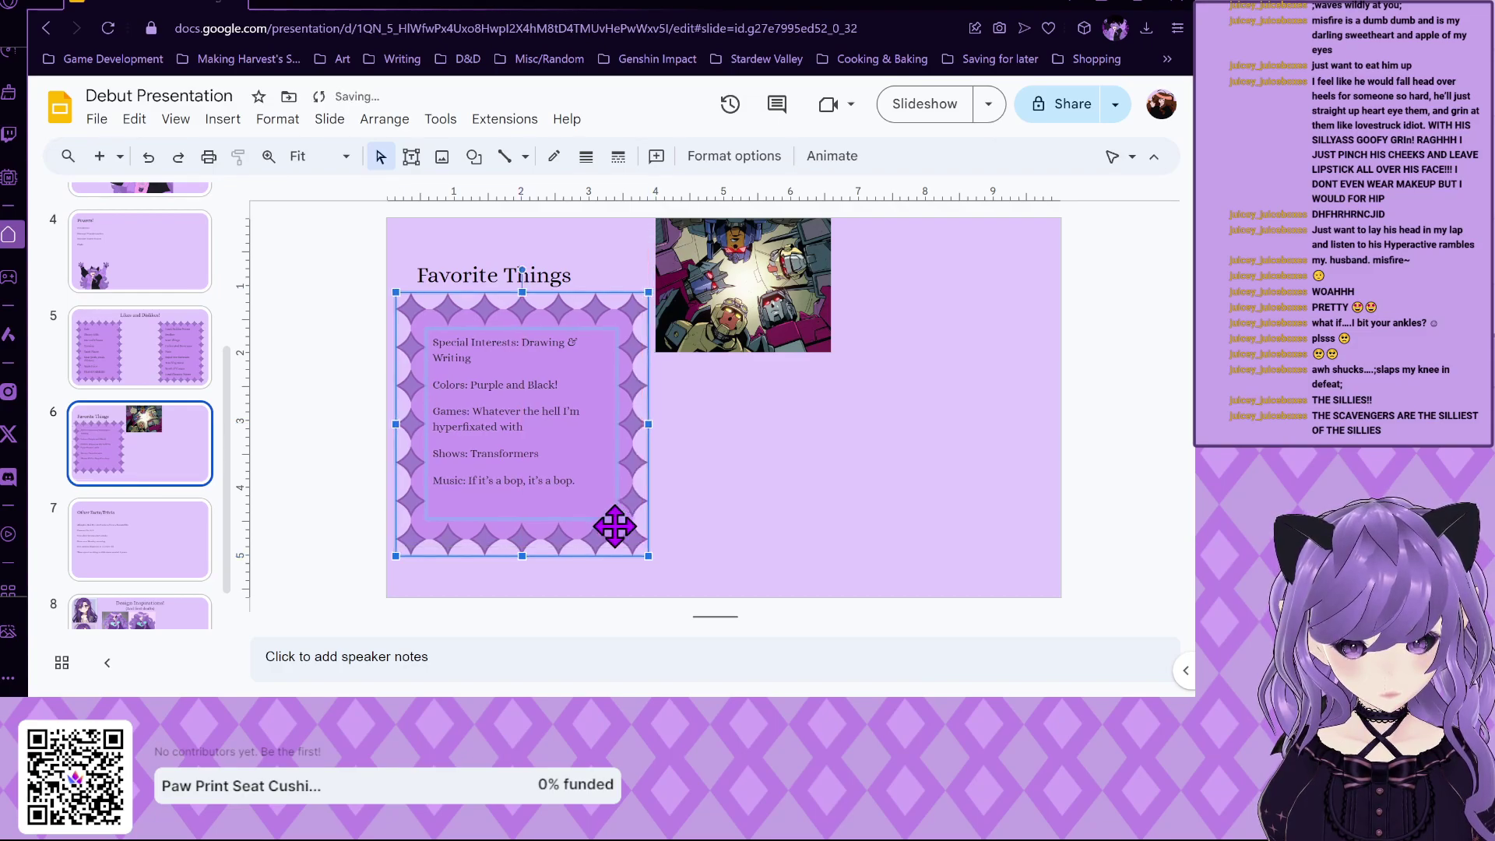
click(747, 535)
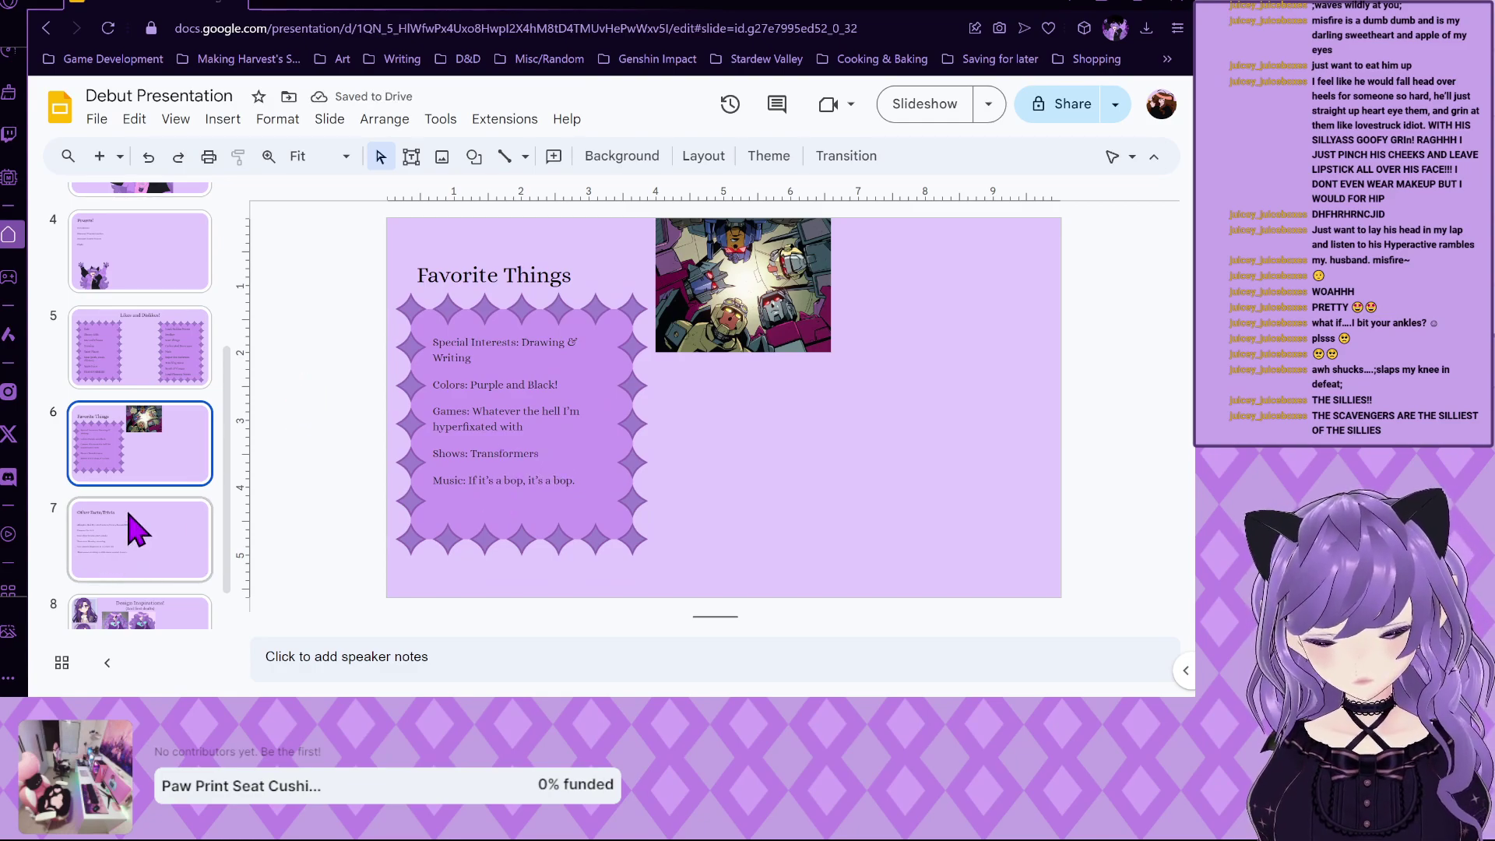
scroll(140, 524, up, 4)
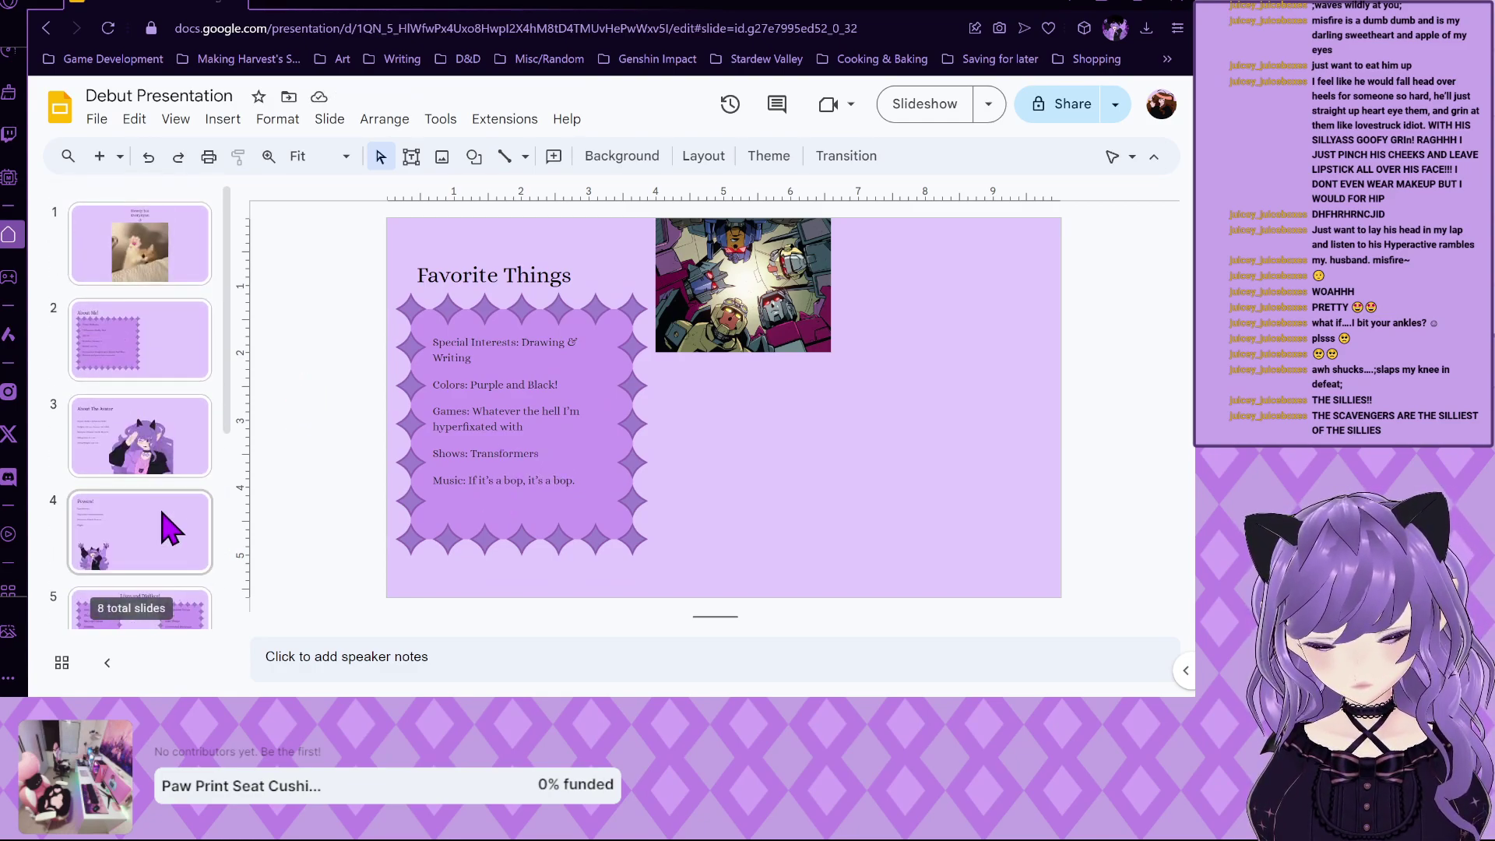
On the About The Avatar slide, paste the scalloped frame and enlarge it over the details.
click(170, 440)
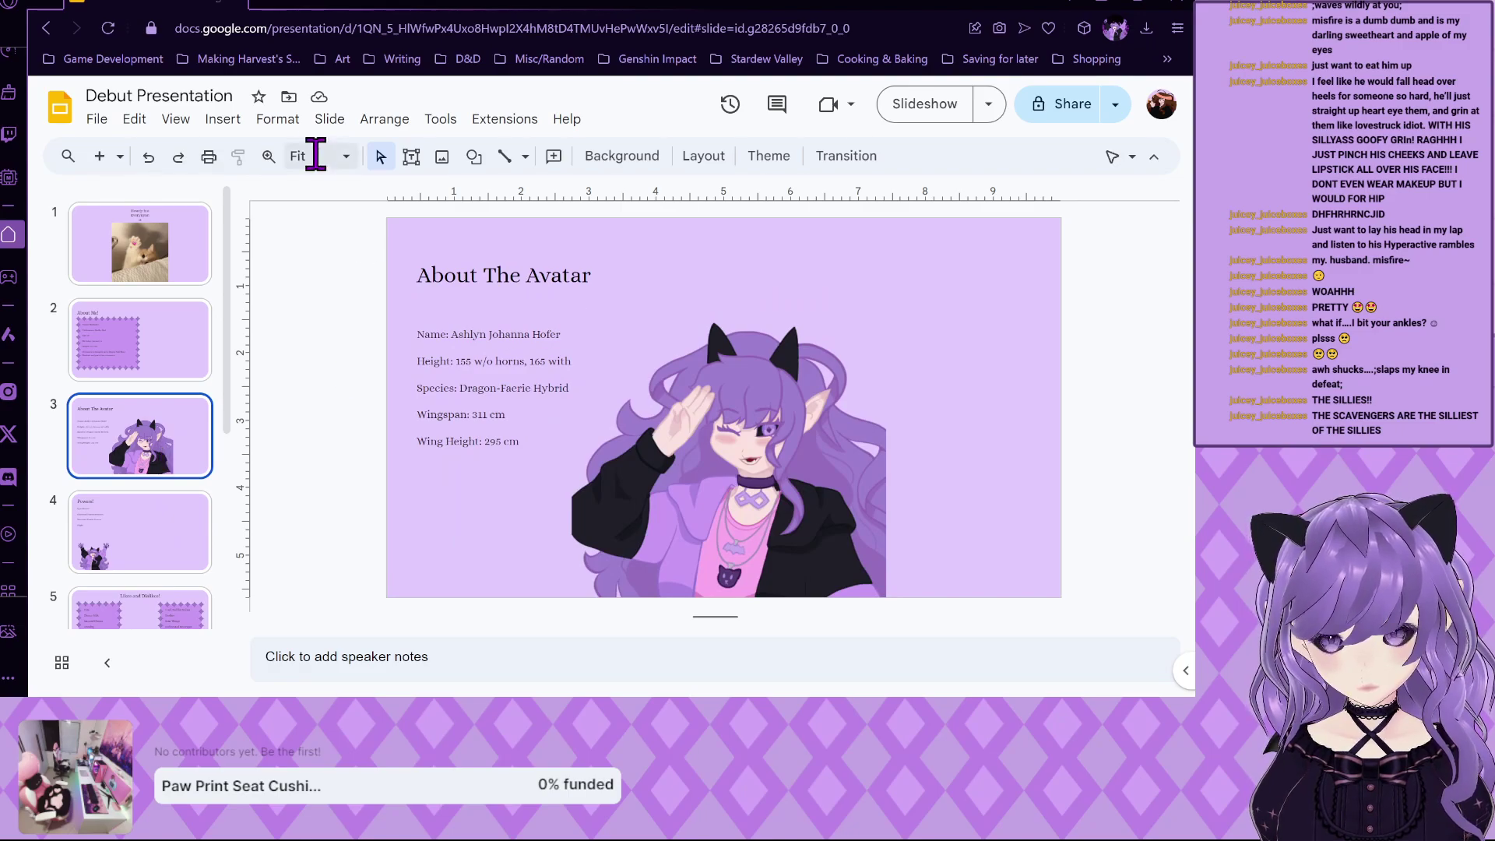
click(224, 119)
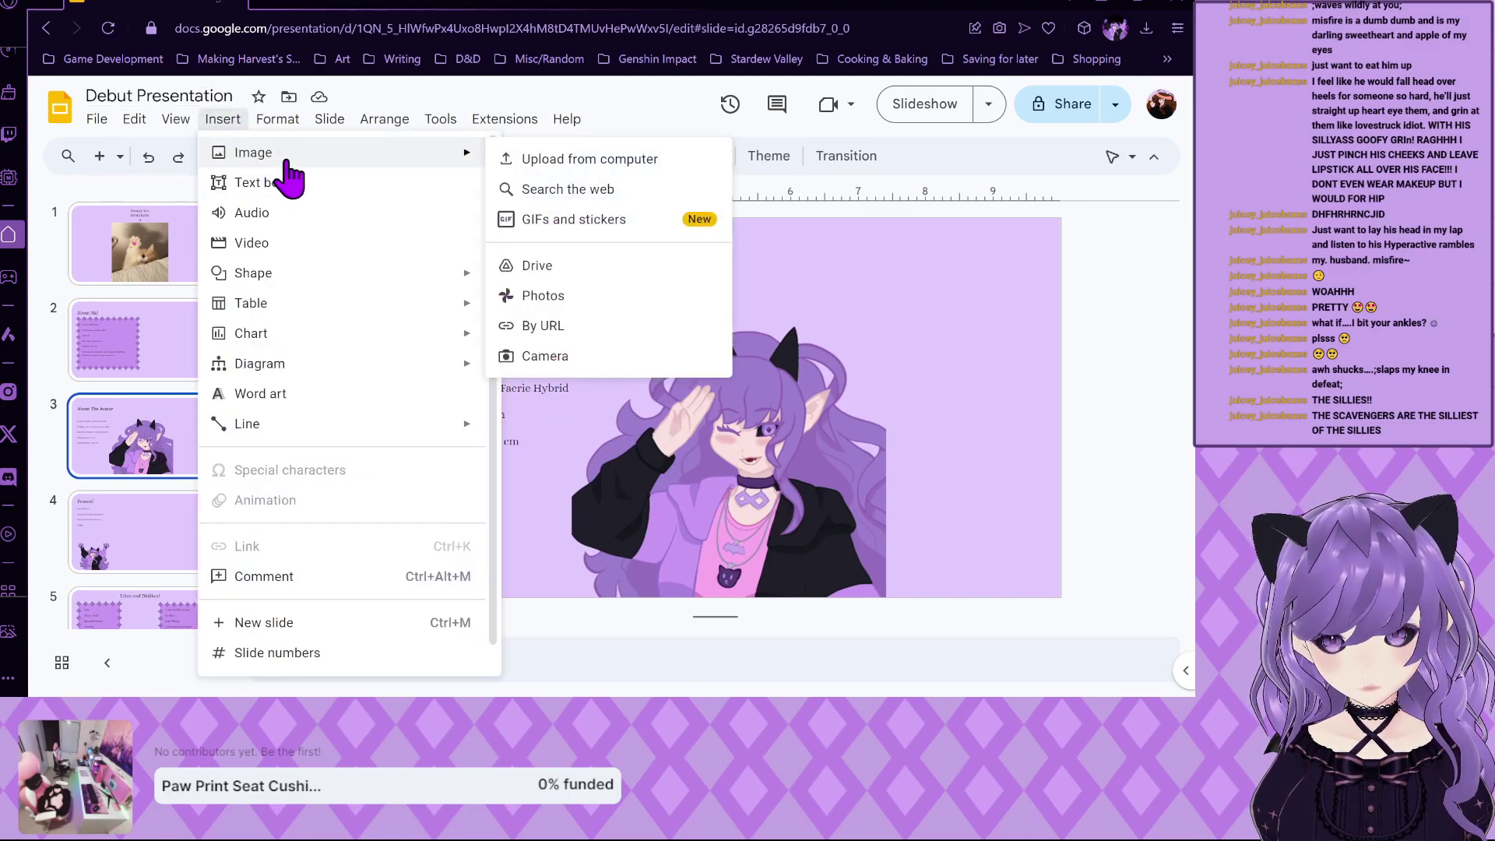
mouse_move(448, 158)
click(554, 158)
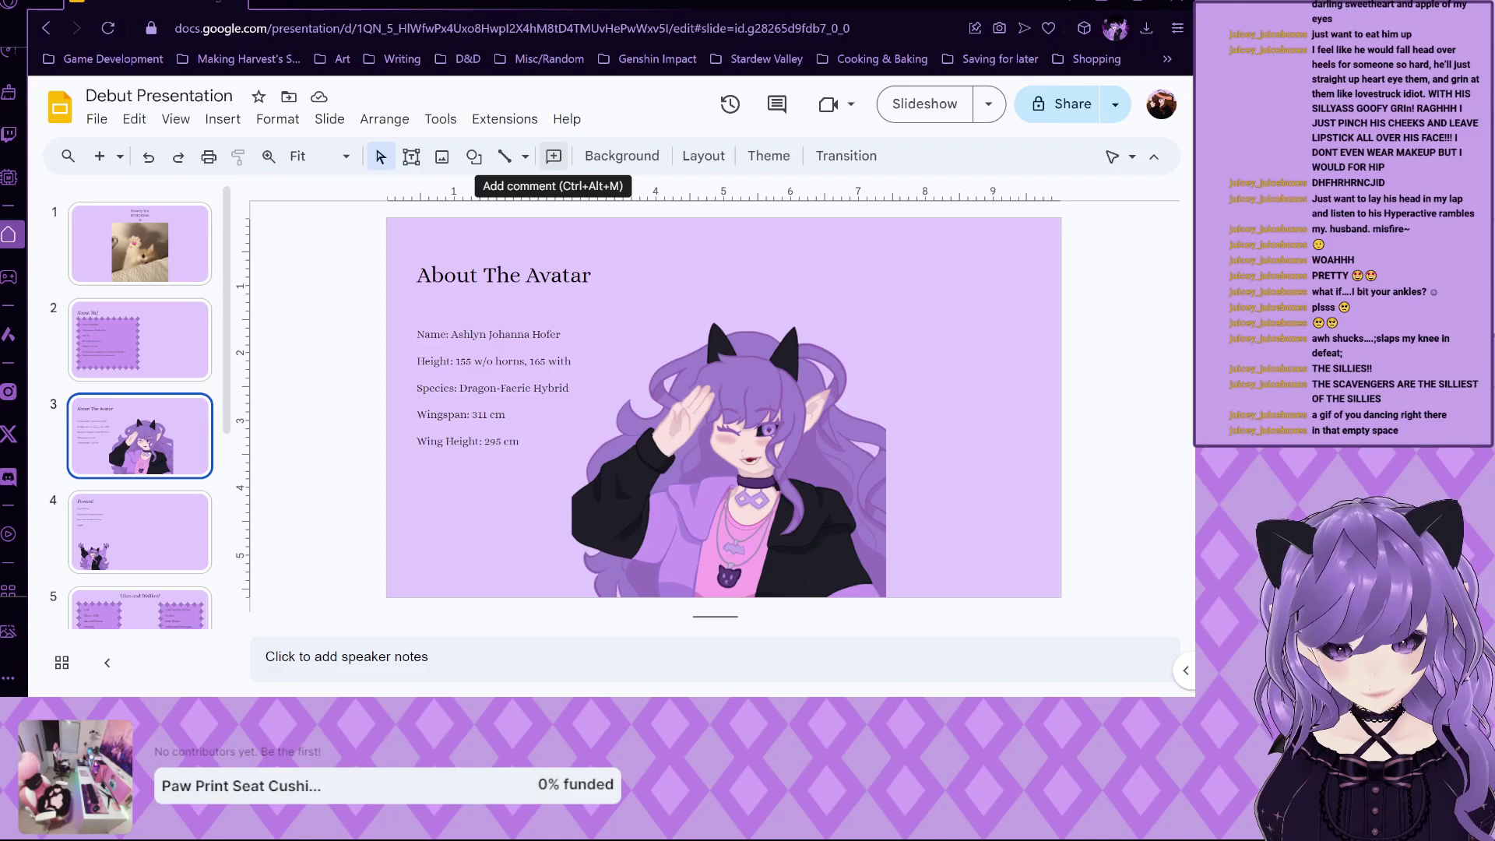
key(ctrl+v)
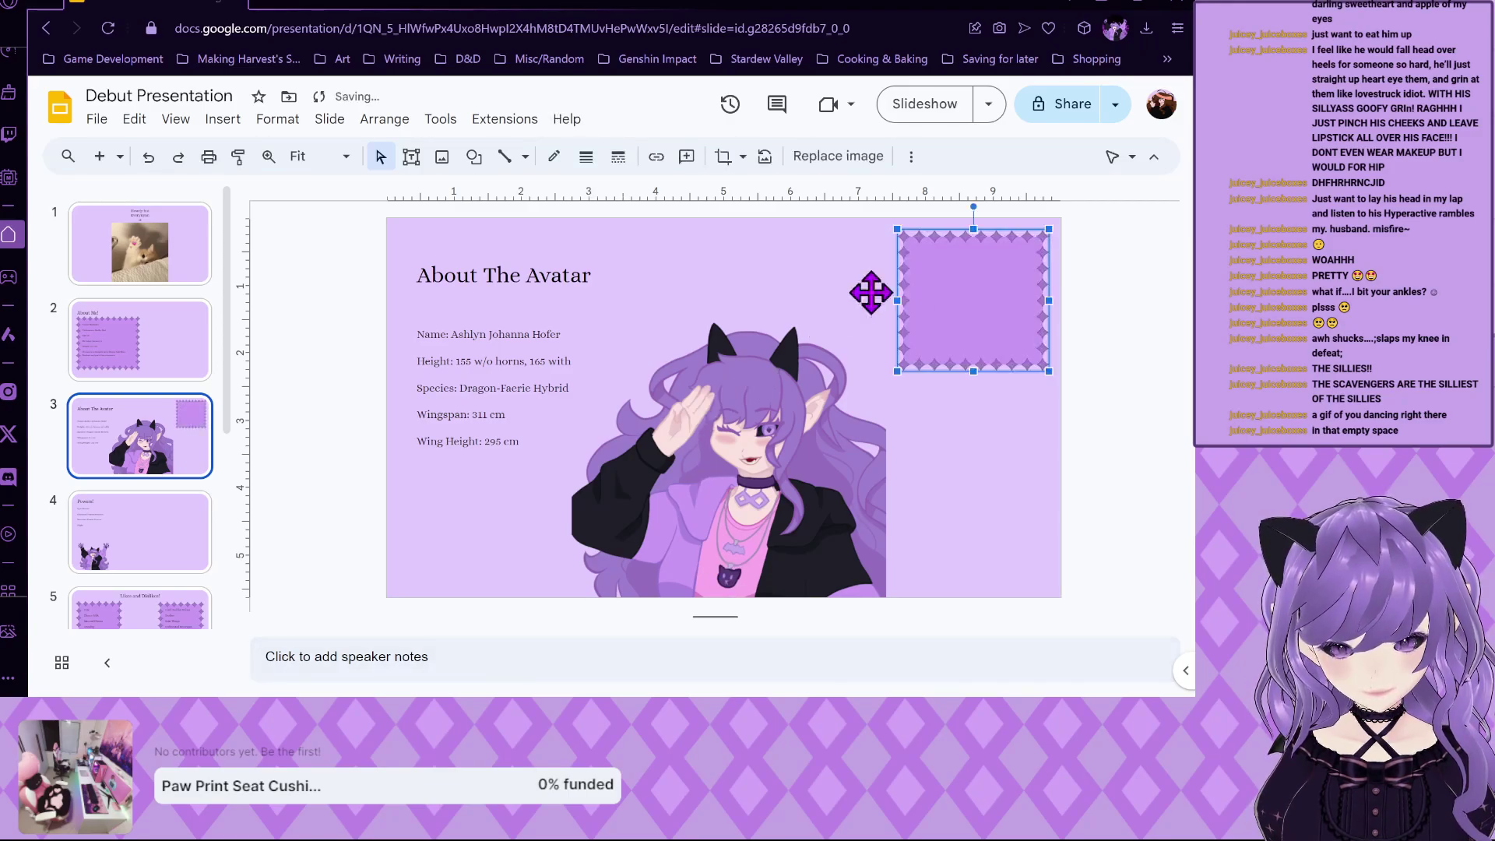
drag(515, 350, 490, 354)
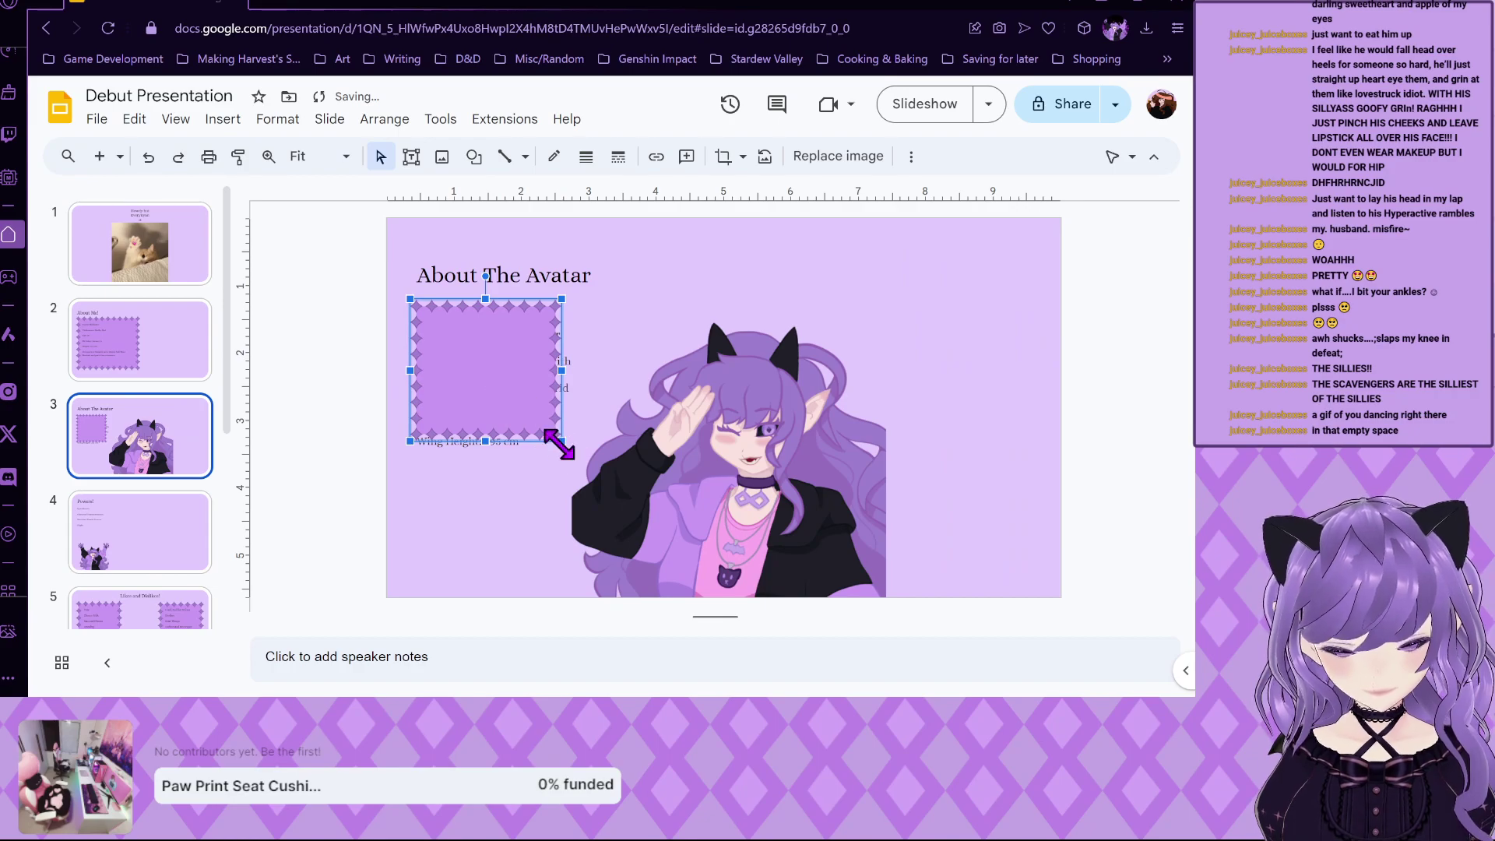
drag(560, 442, 587, 474)
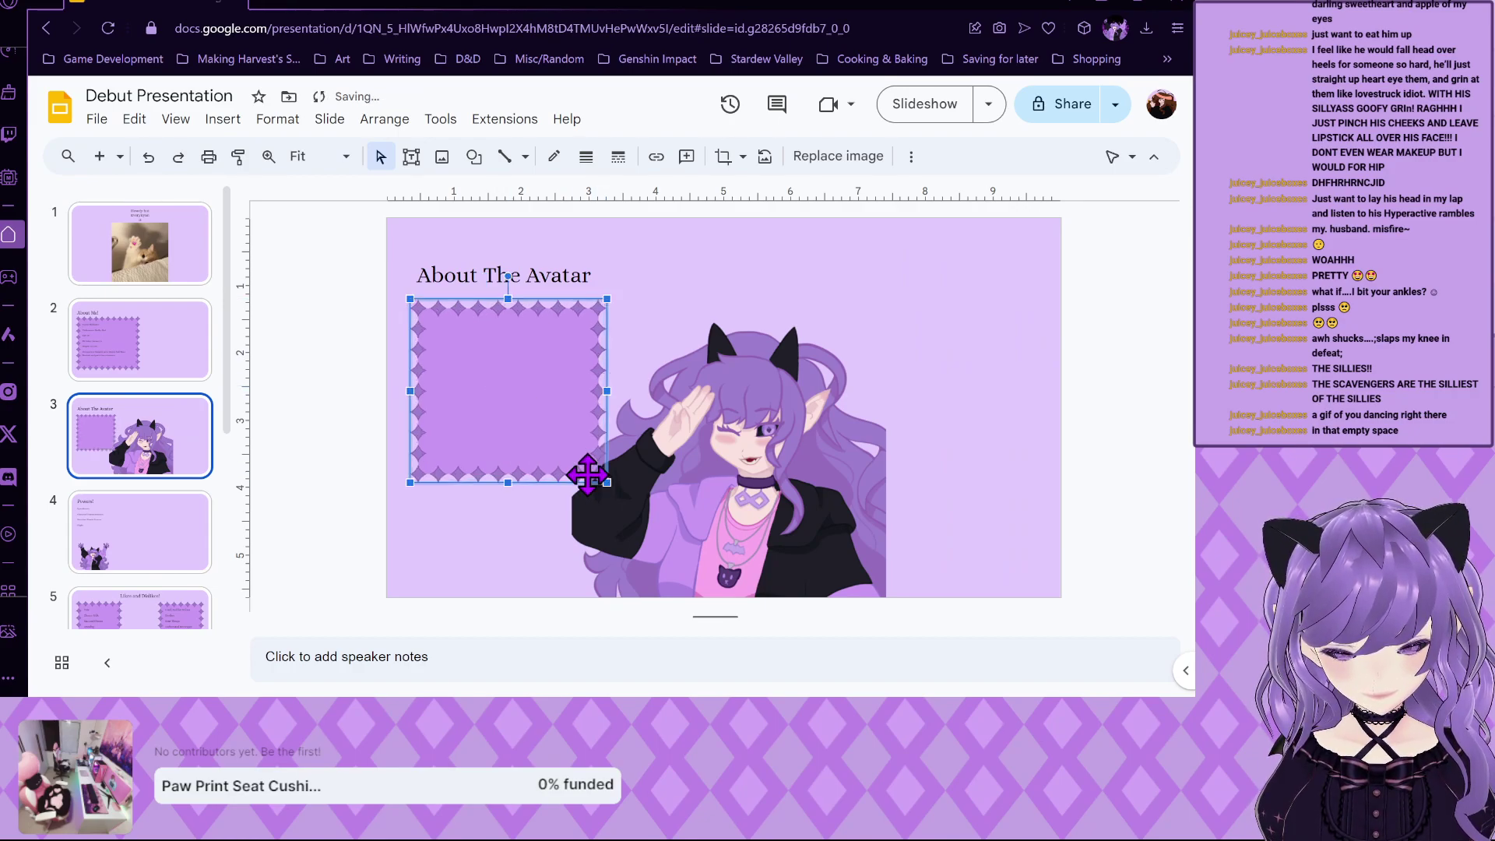
Send the frame behind the text and shrink the details text box to fit.
right_click(556, 412)
mouse_move(644, 387)
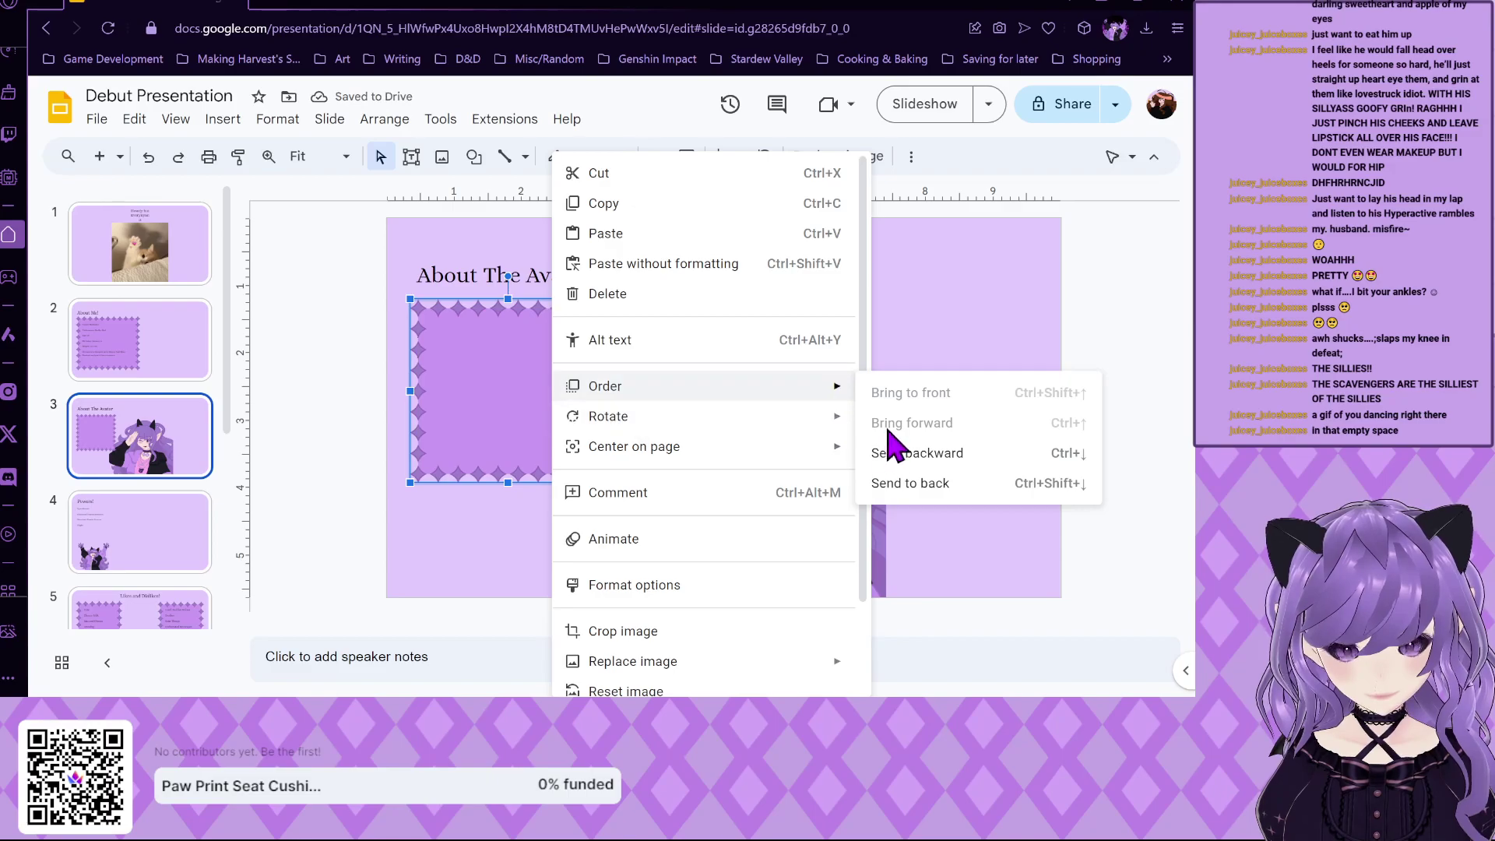
click(903, 483)
click(483, 402)
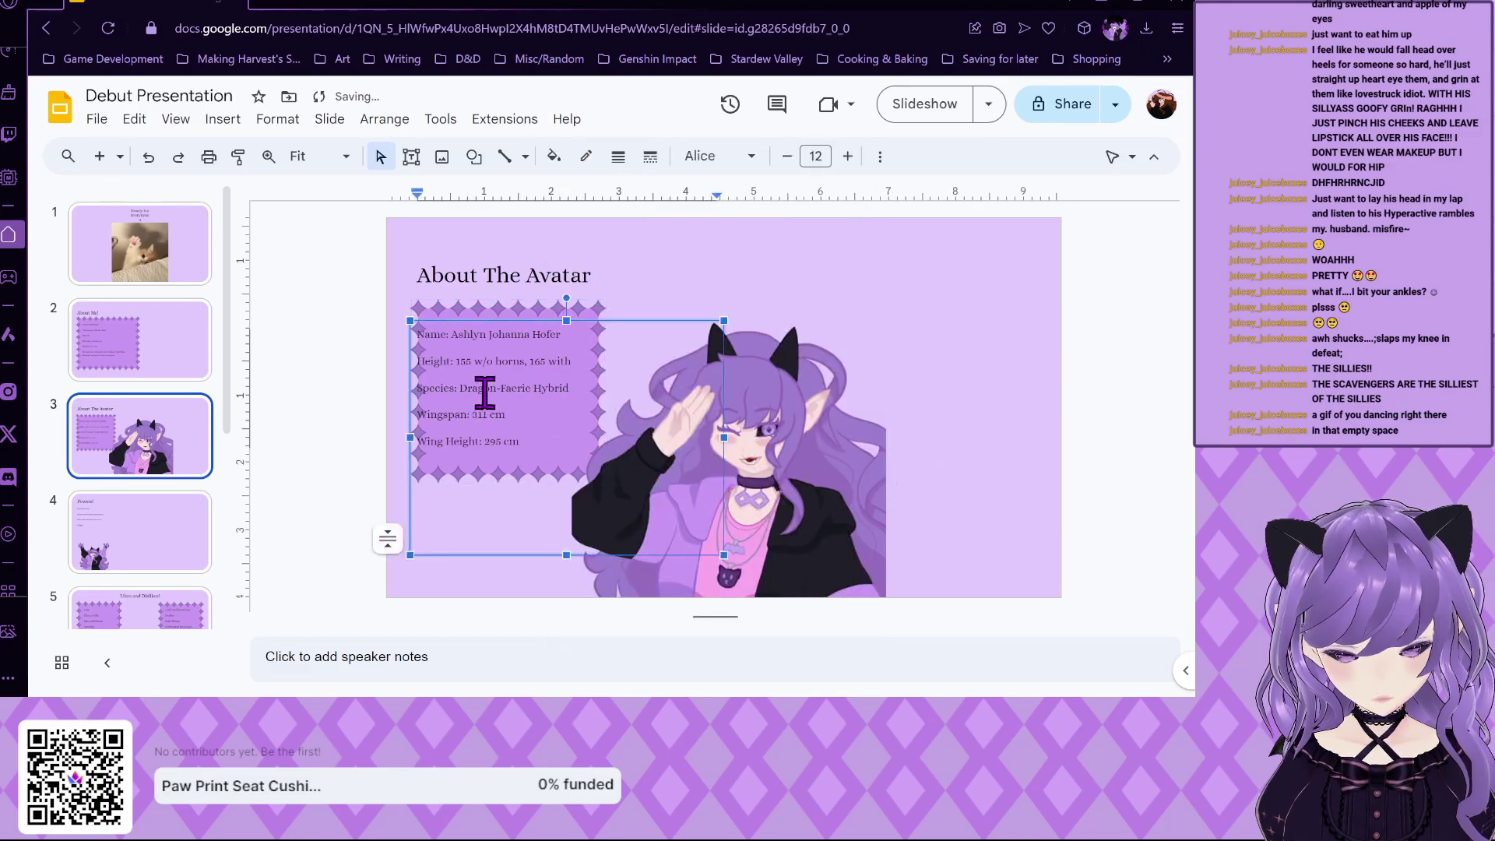
drag(567, 555, 567, 464)
drag(408, 391, 429, 392)
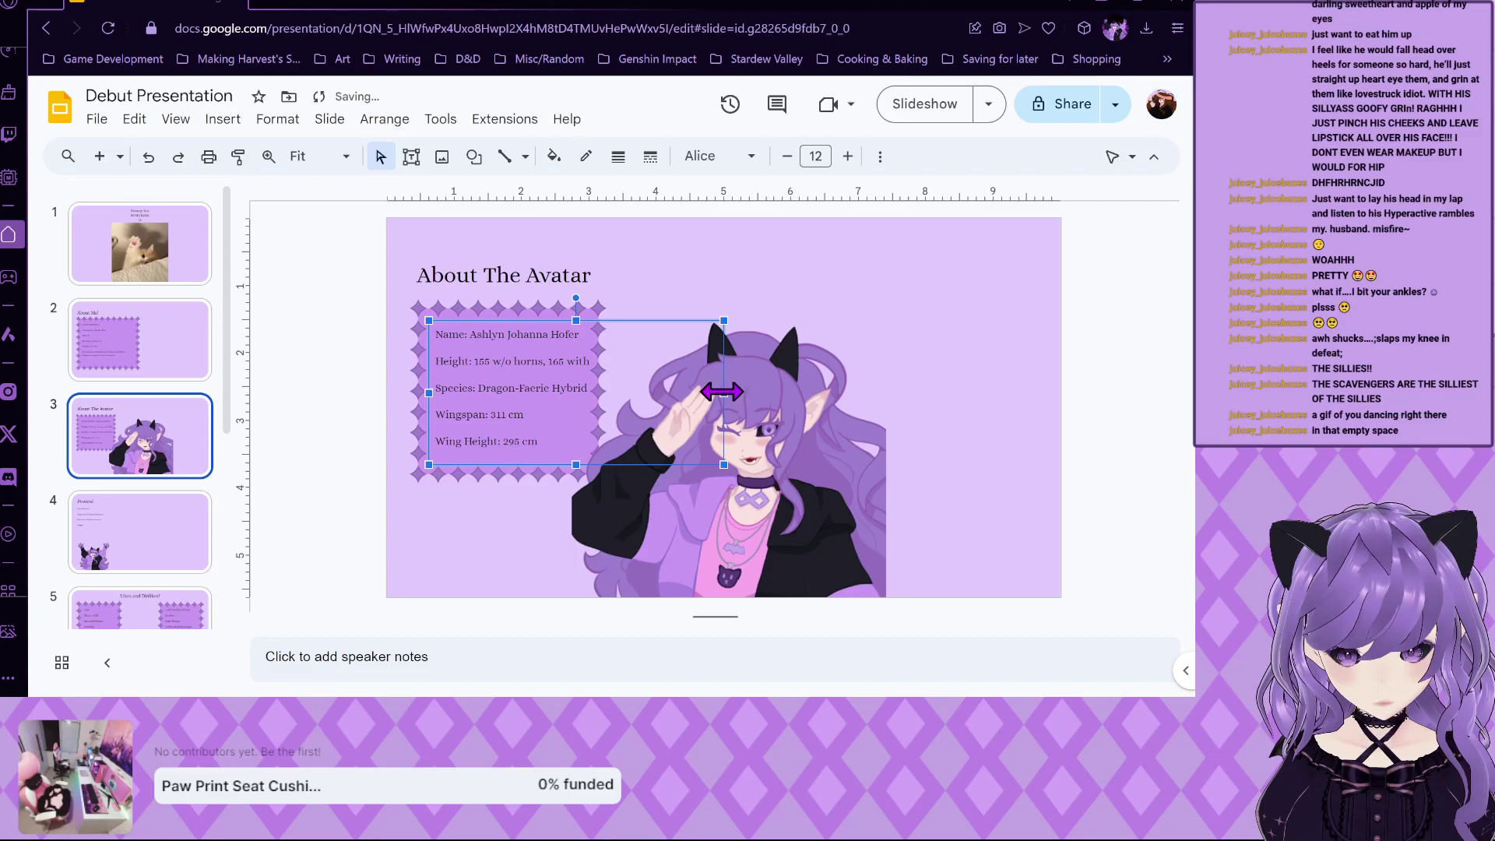
drag(723, 391, 594, 395)
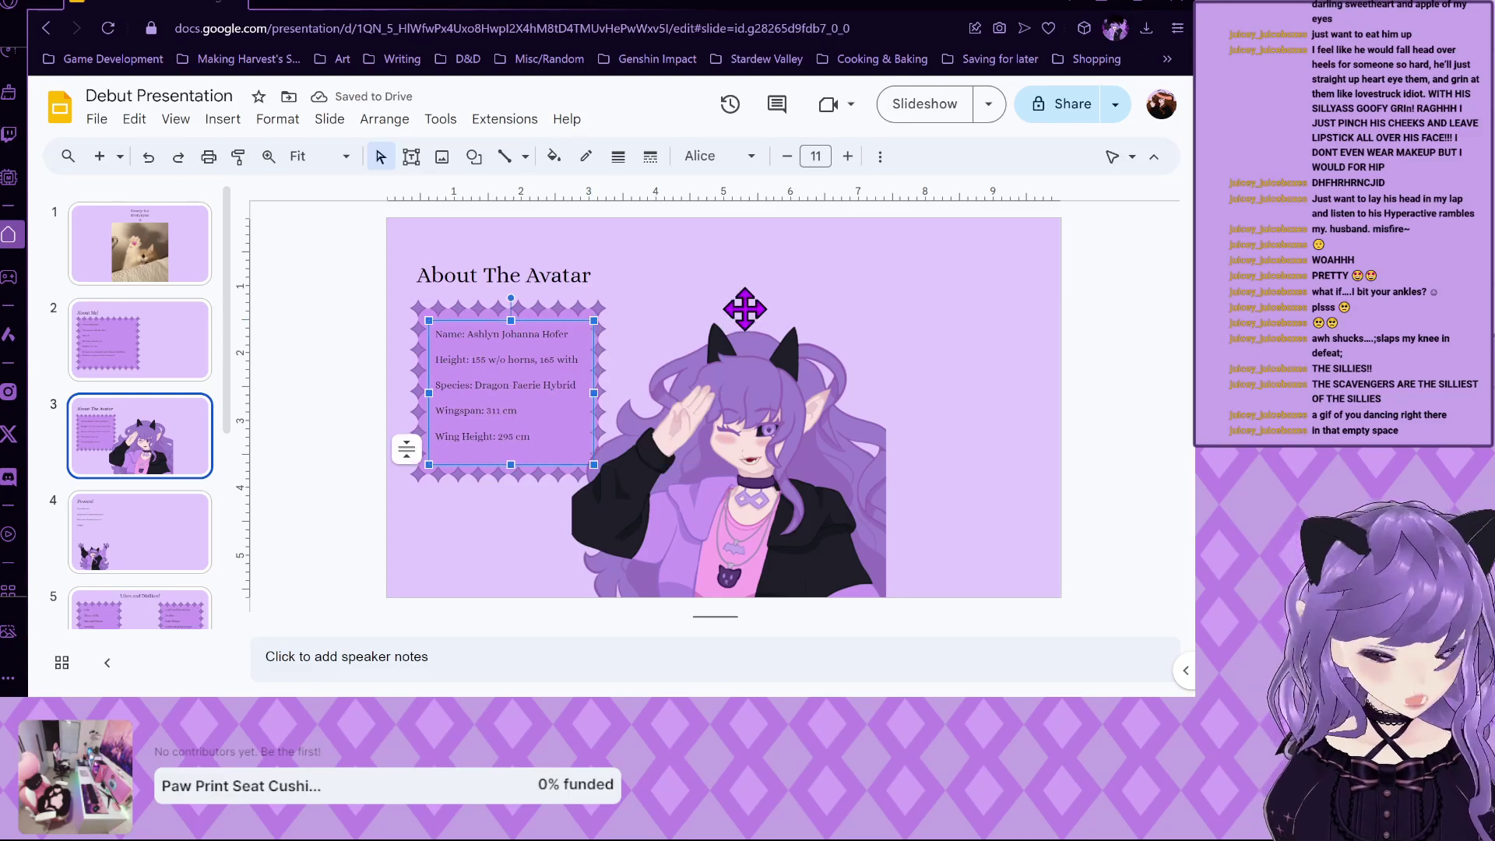
Undo the resizing and layering, removing the frame from the slide.
key(ctrl+z)
key(ctrl+z)
key(ctrl+z)
key(ctrl+z)
key(ctrl+z)
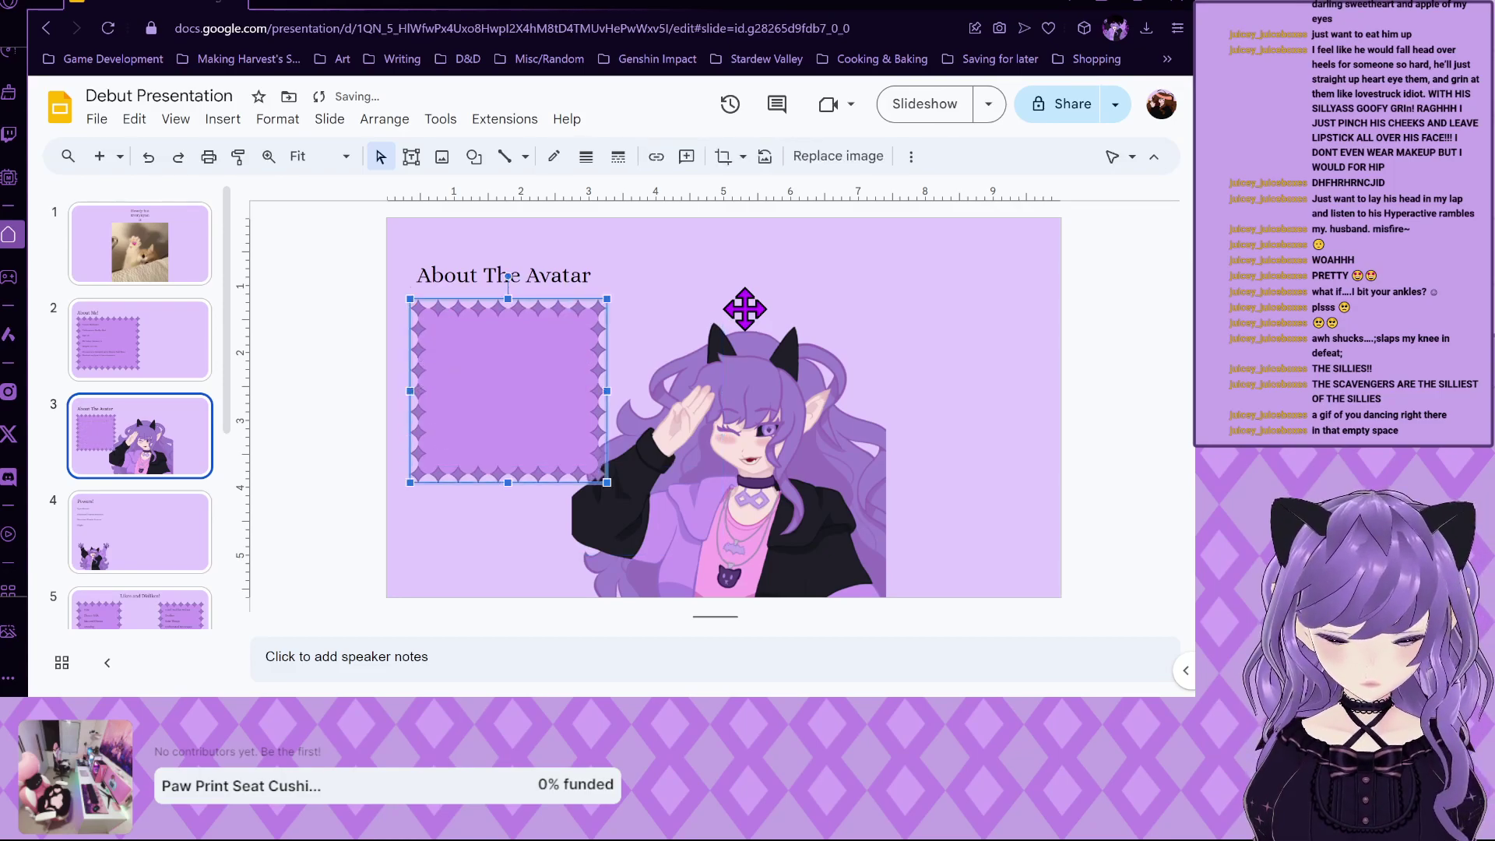
key(ctrl+z)
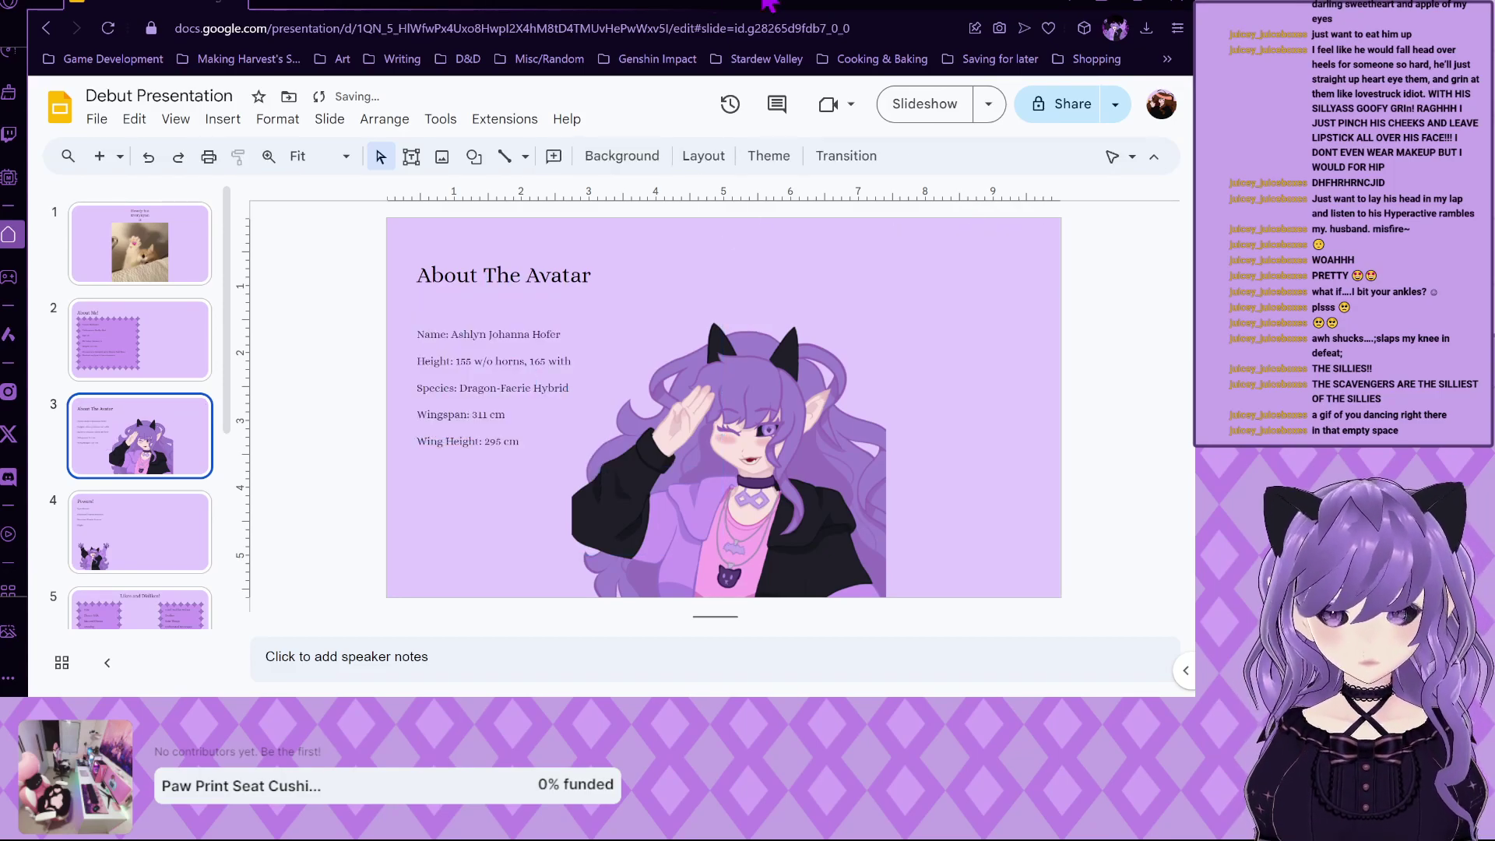
click(277, 118)
Upload the frame image again, enlarge it over the details list, and send it to back.
mouse_move(212, 128)
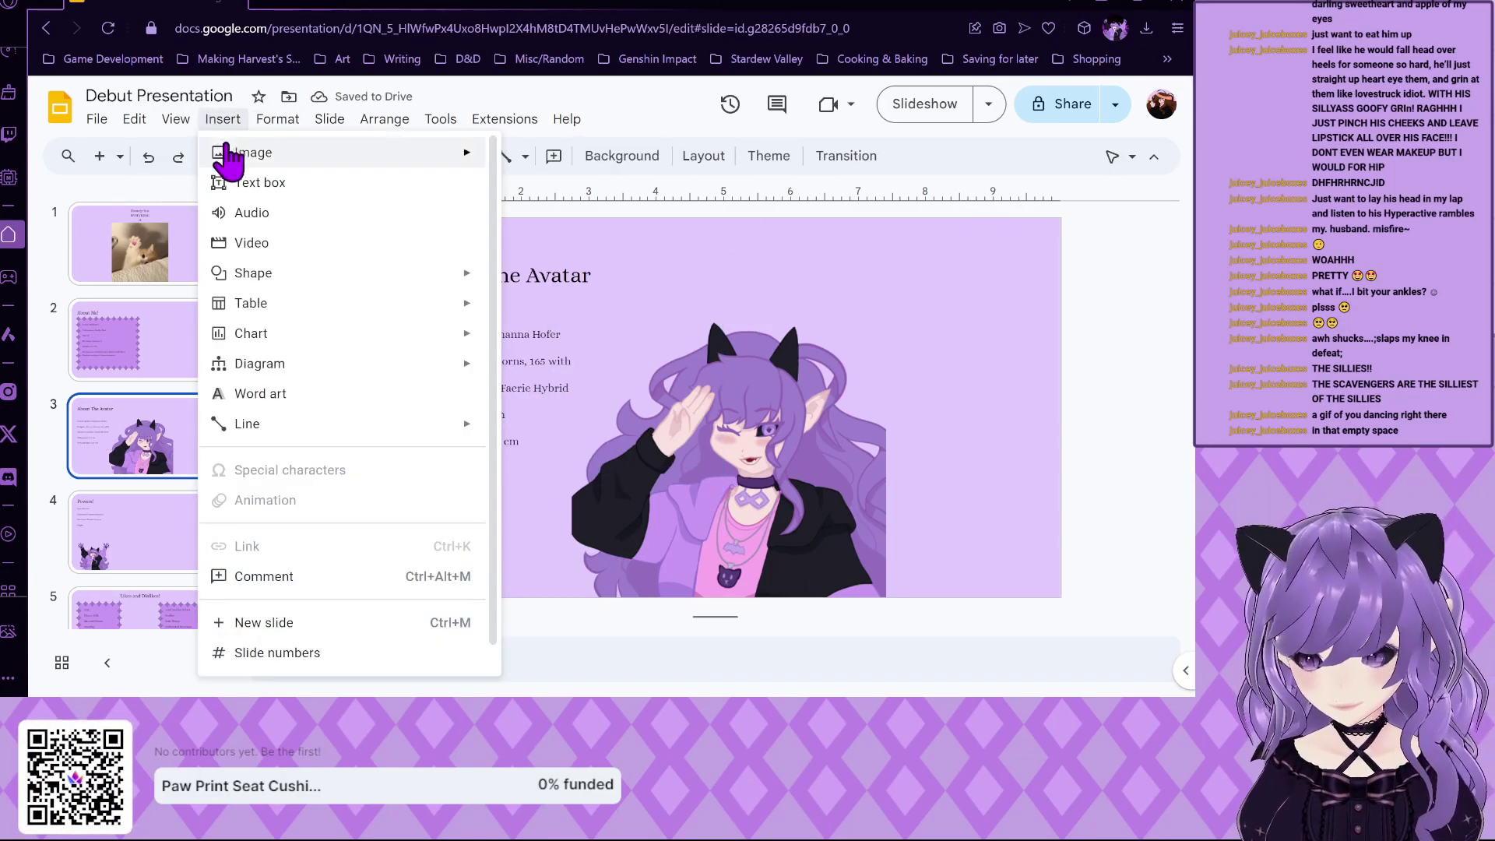
mouse_move(234, 152)
click(564, 165)
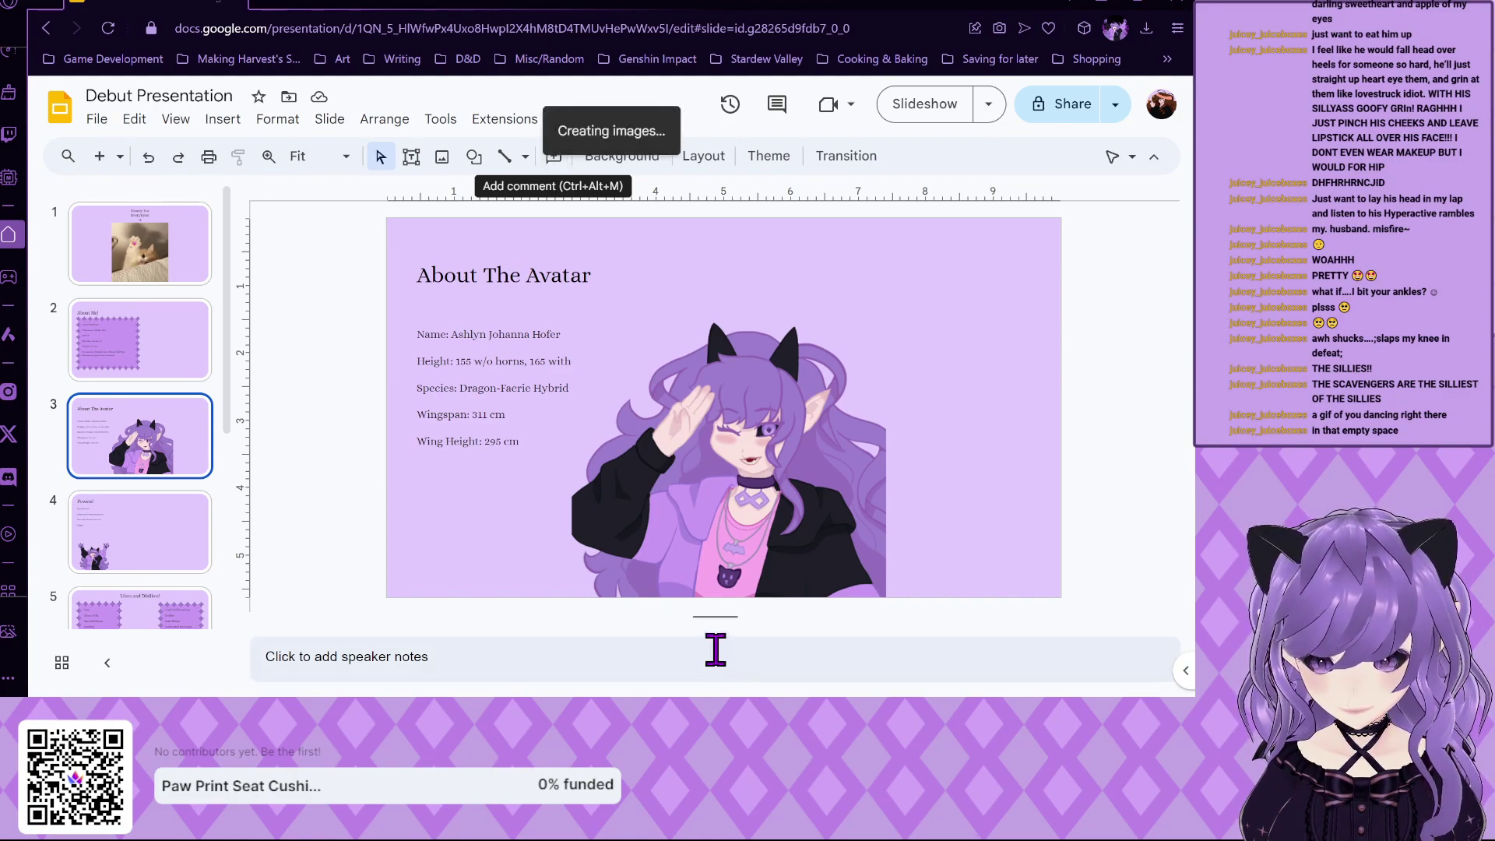
drag(499, 395, 479, 394)
drag(562, 460, 604, 496)
right_click(513, 403)
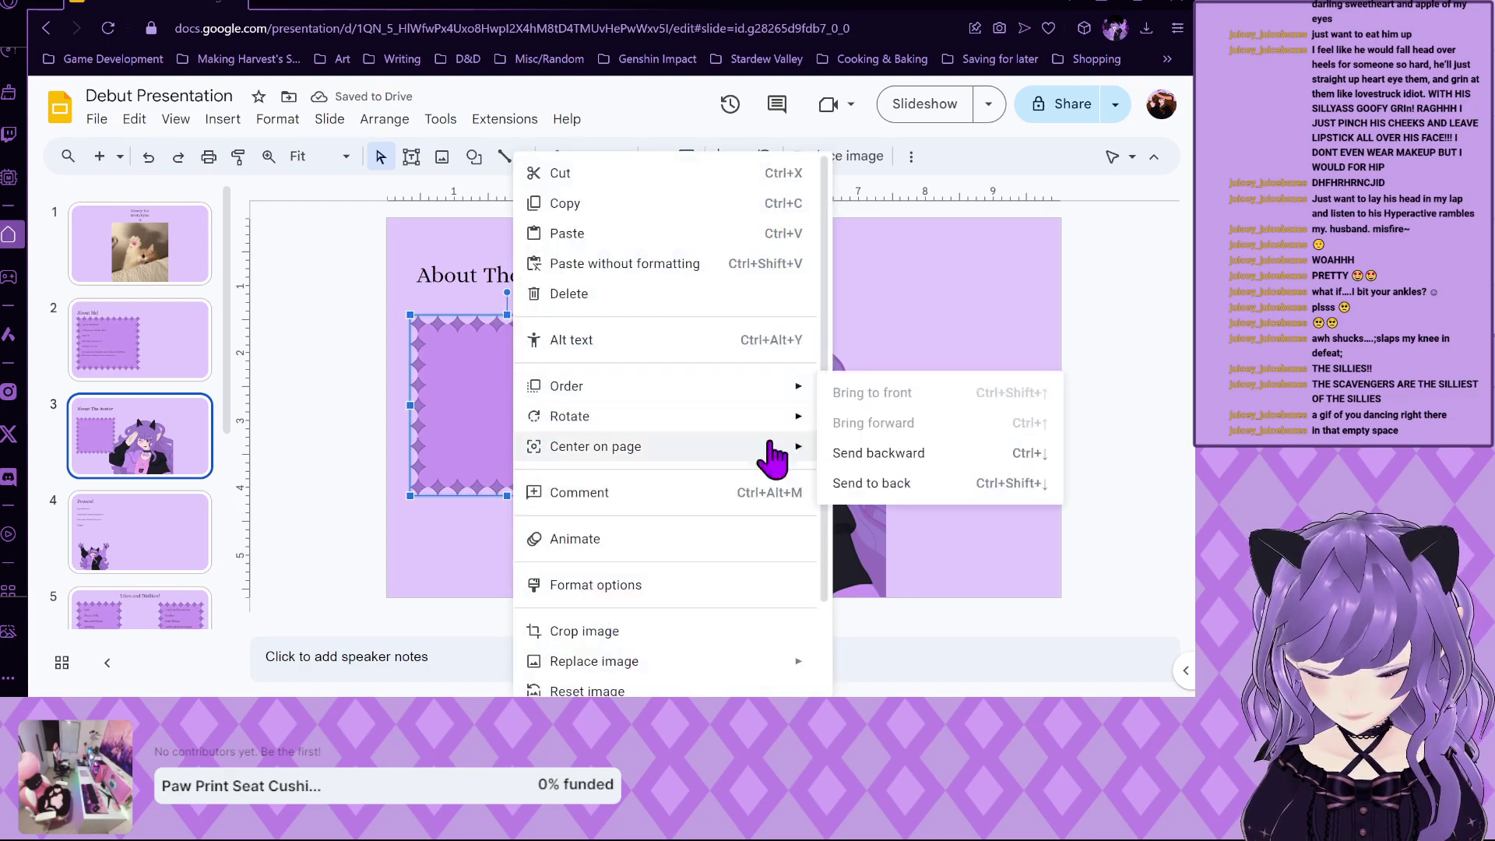
click(885, 482)
Shrink and nudge the avatar details text box to sit inside the frame.
click(485, 387)
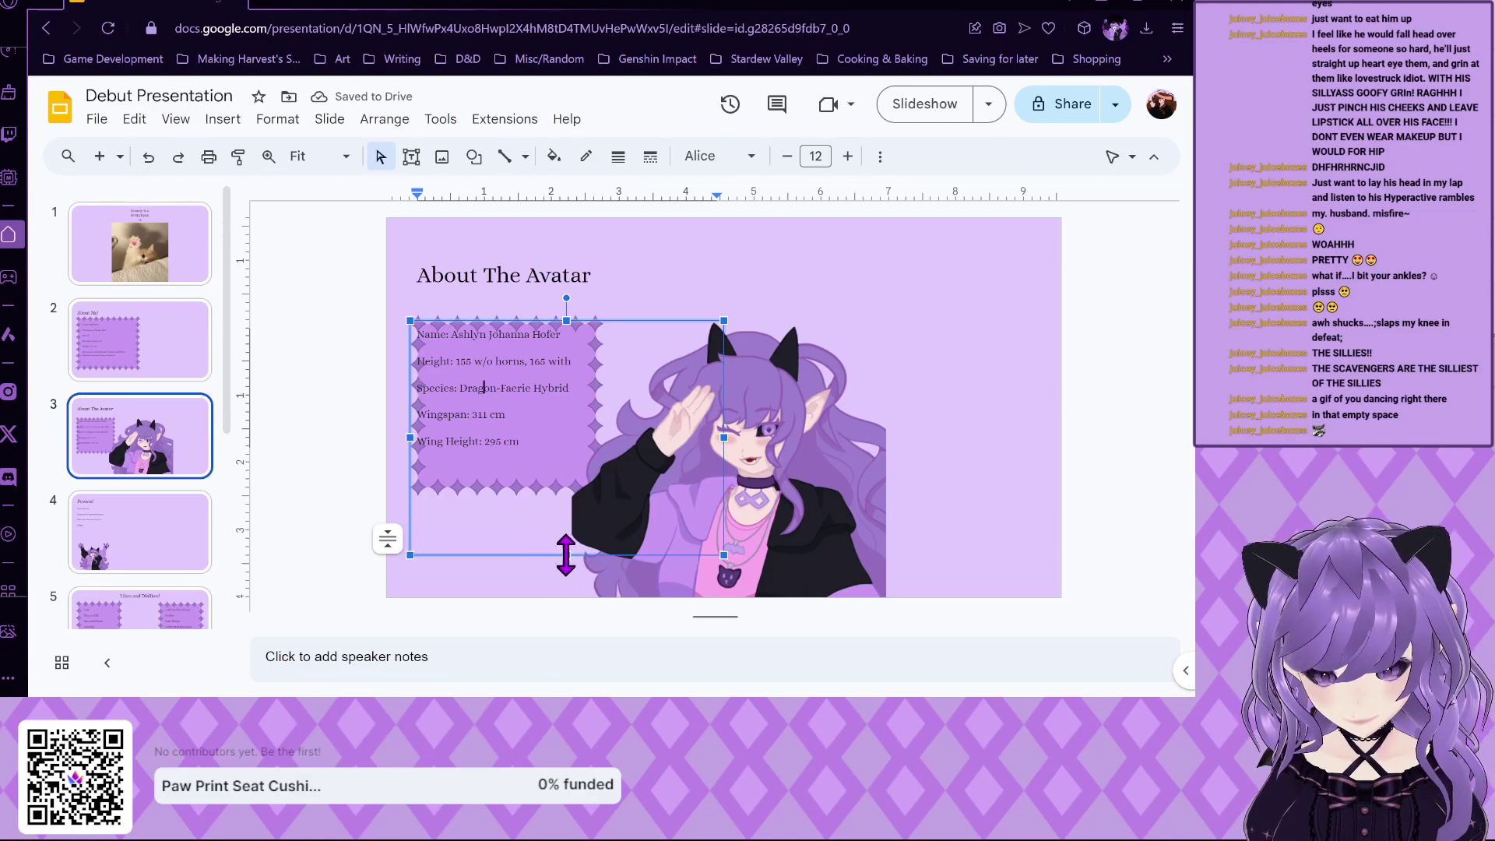
drag(566, 555, 573, 473)
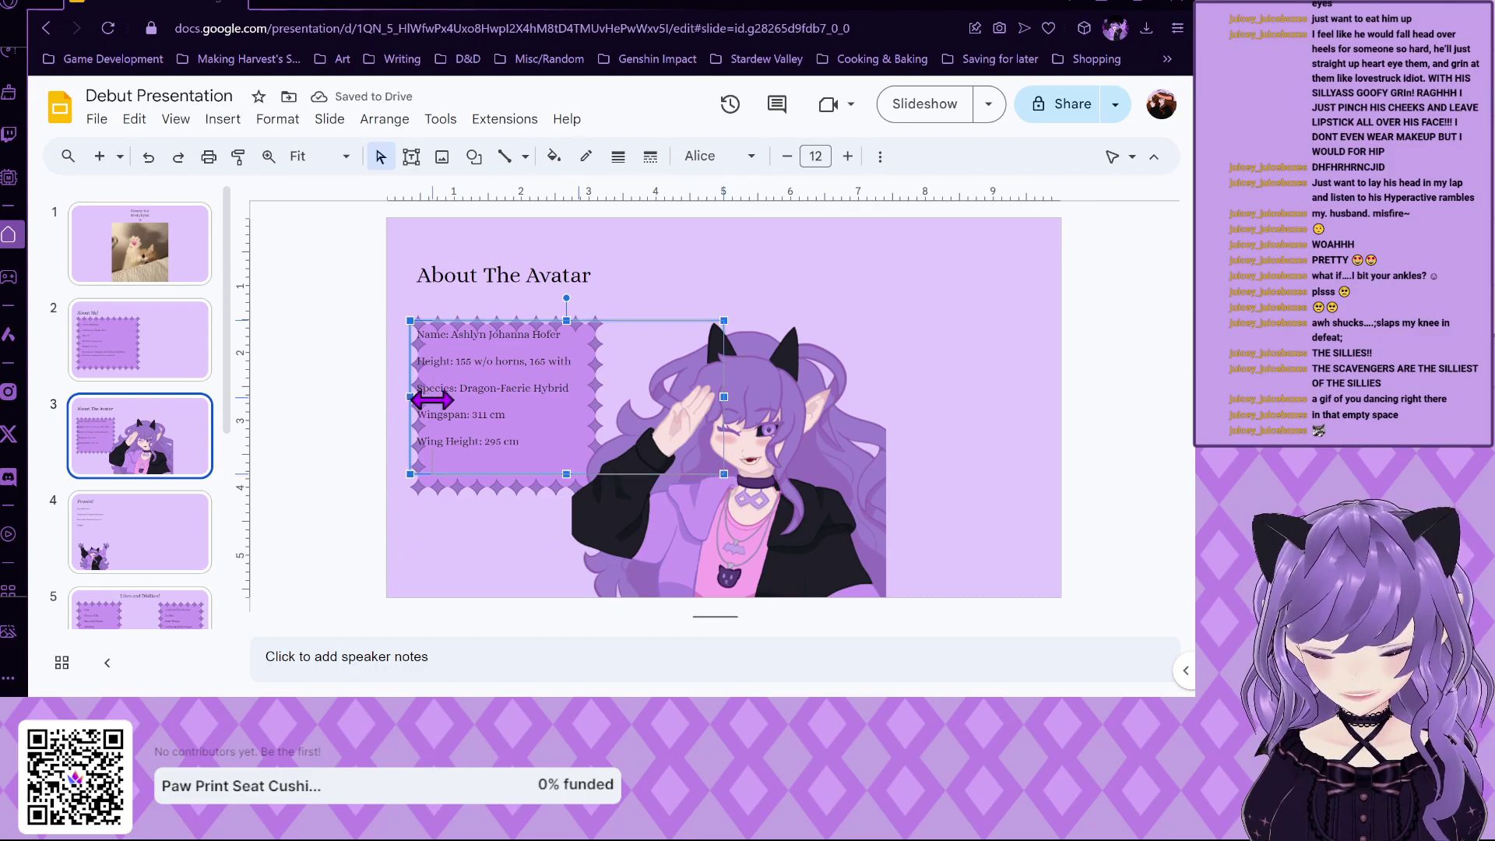
drag(411, 398, 427, 400)
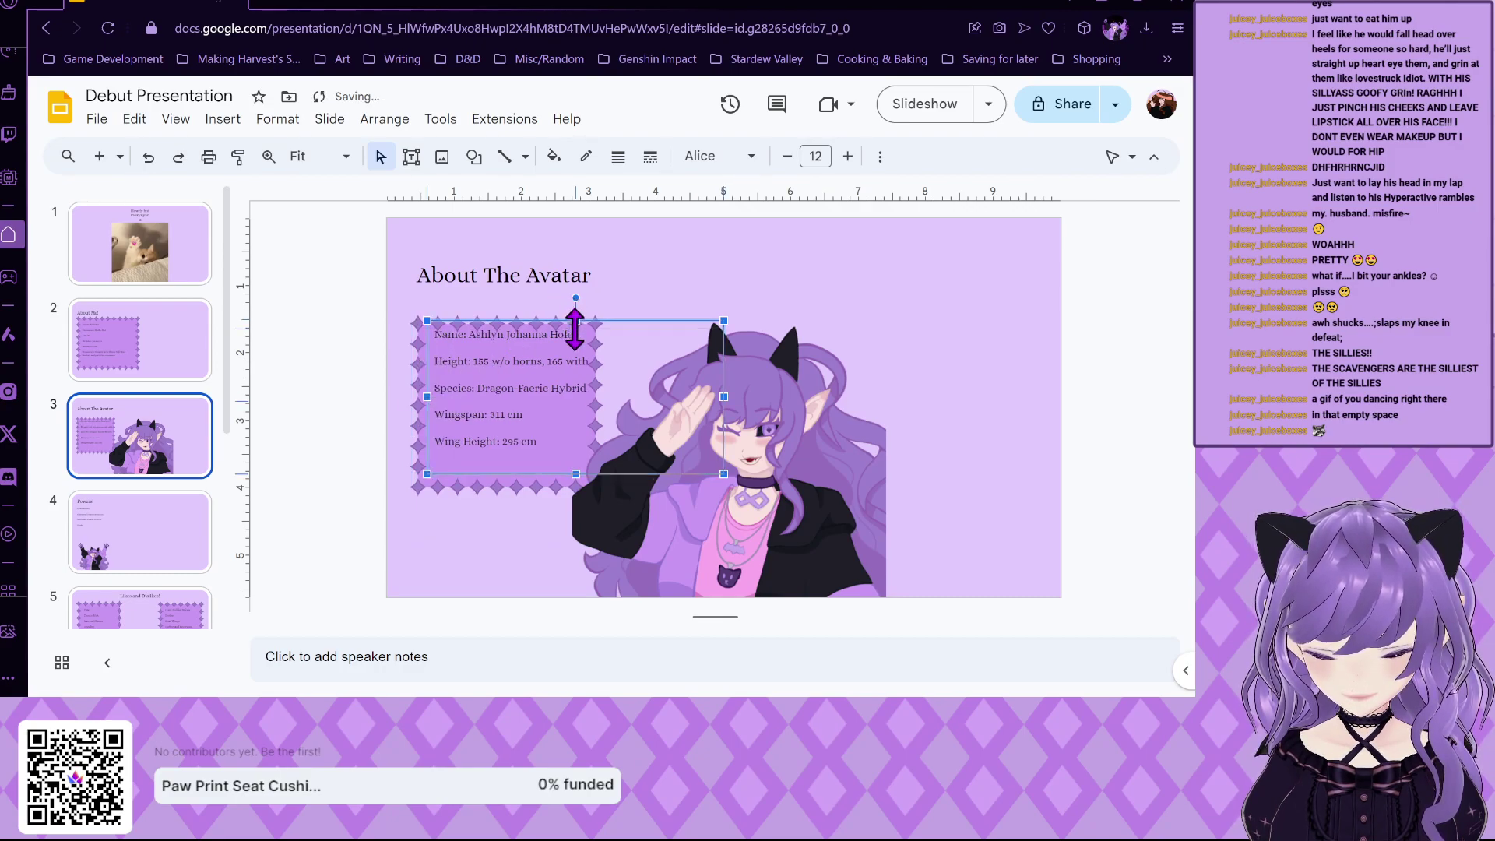
drag(575, 320, 576, 329)
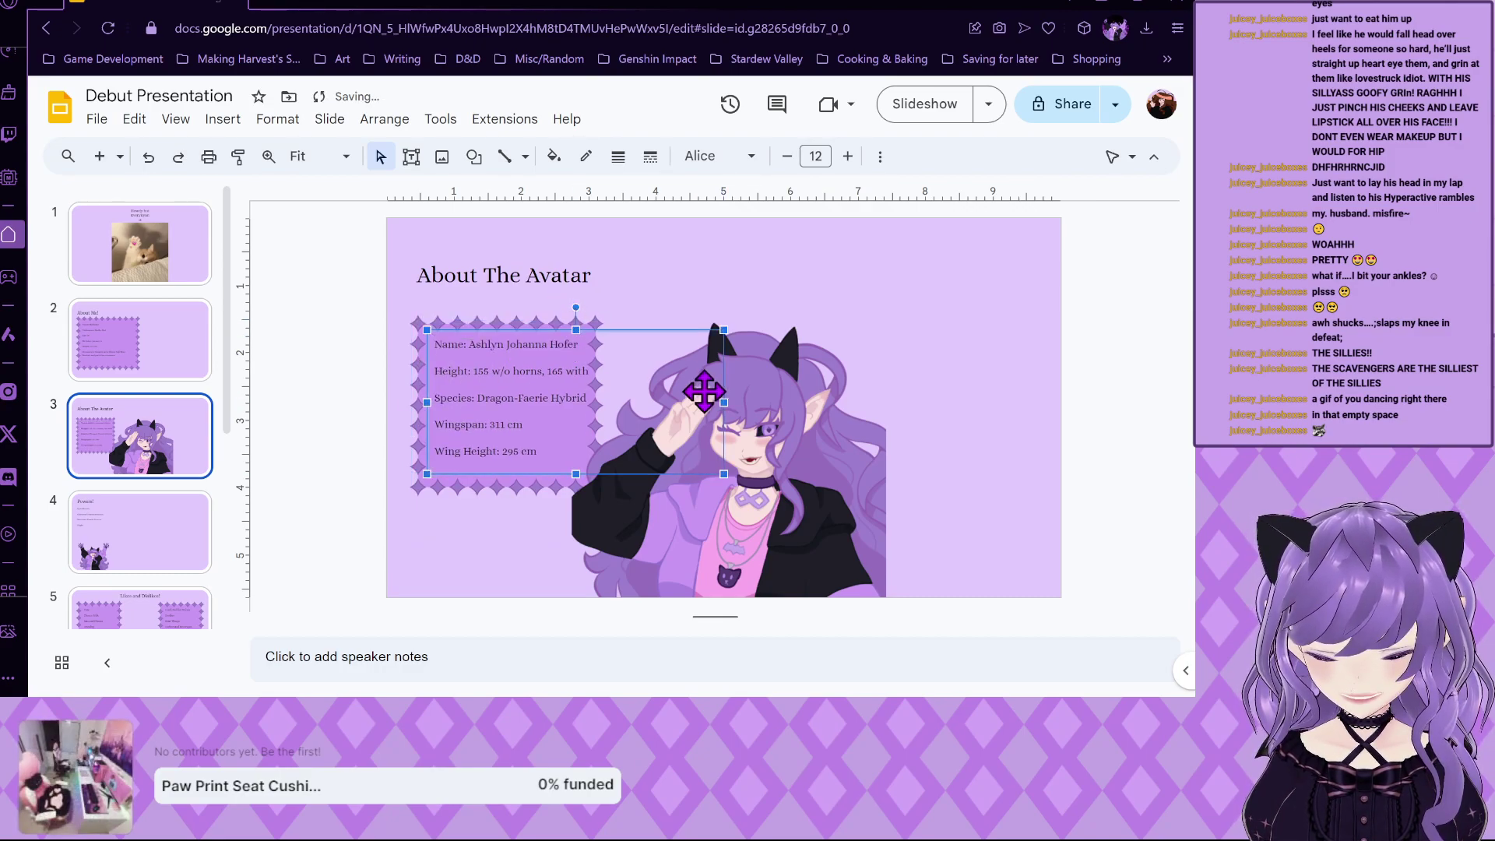
click(566, 398)
key(Escape)
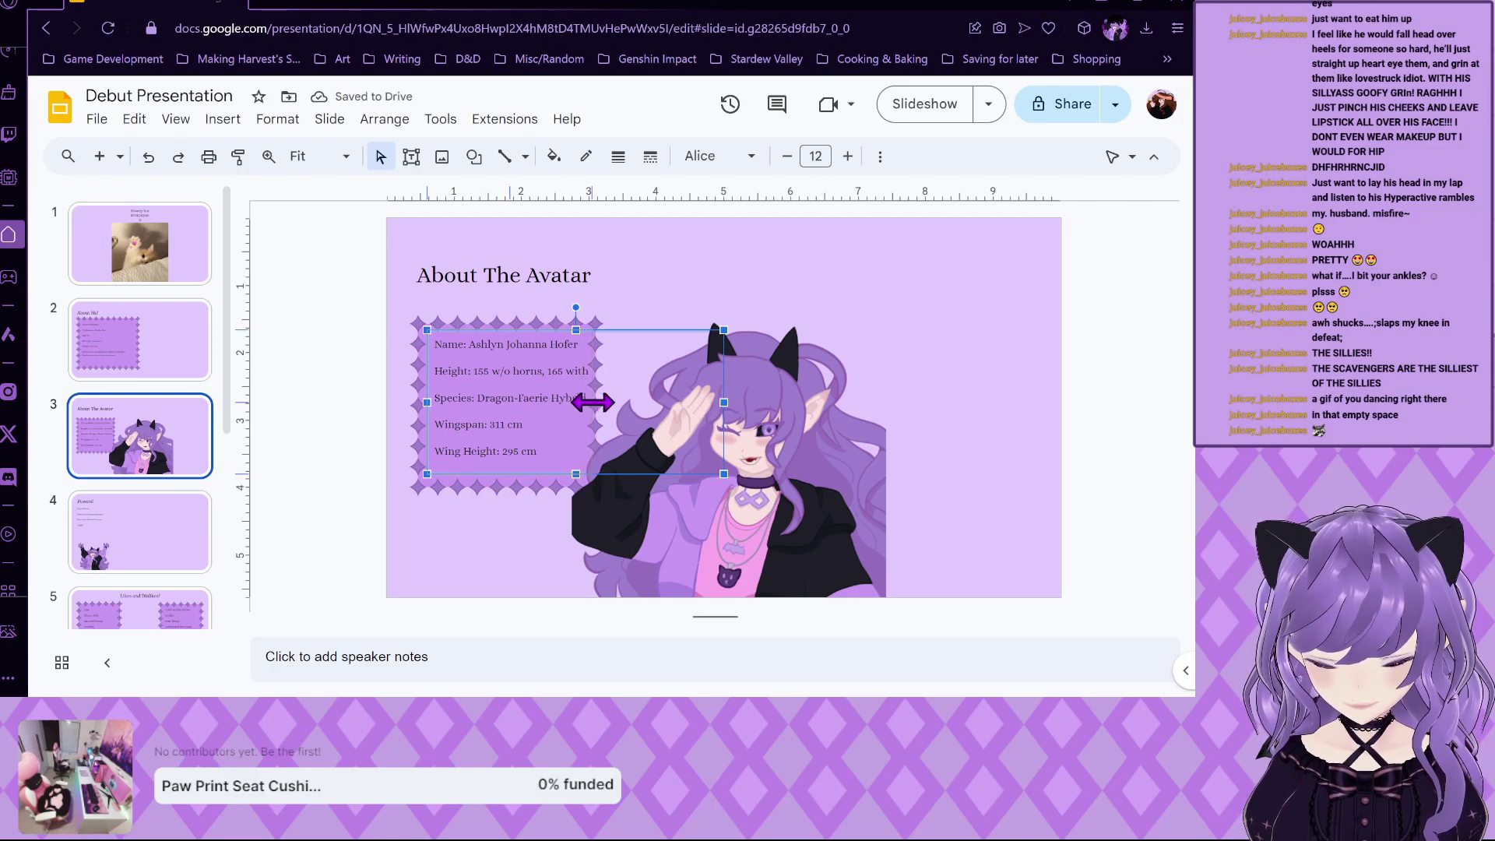
drag(599, 404, 603, 403)
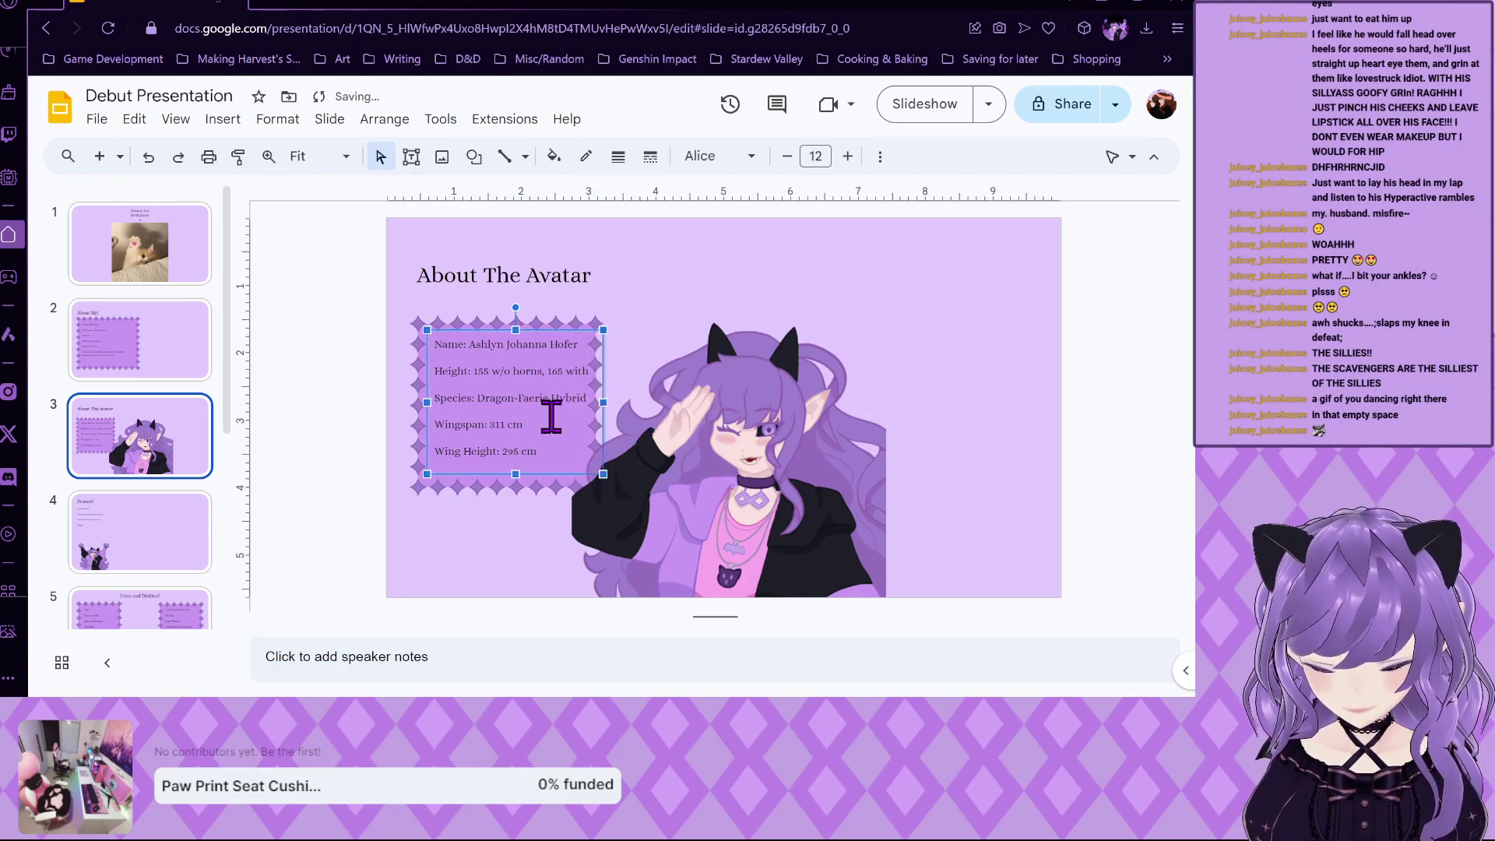
key(Left)
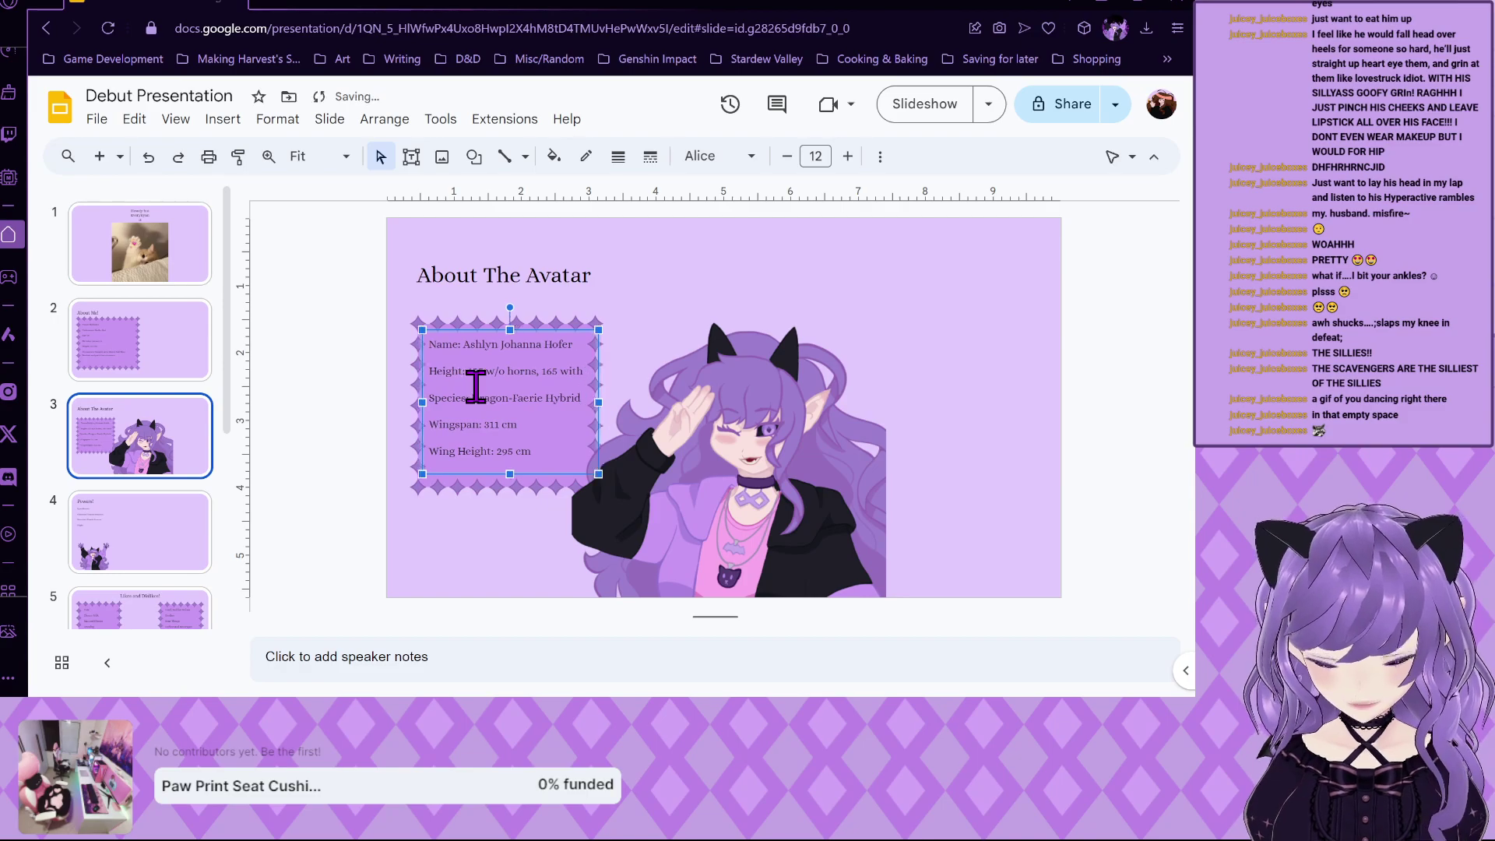
click(517, 615)
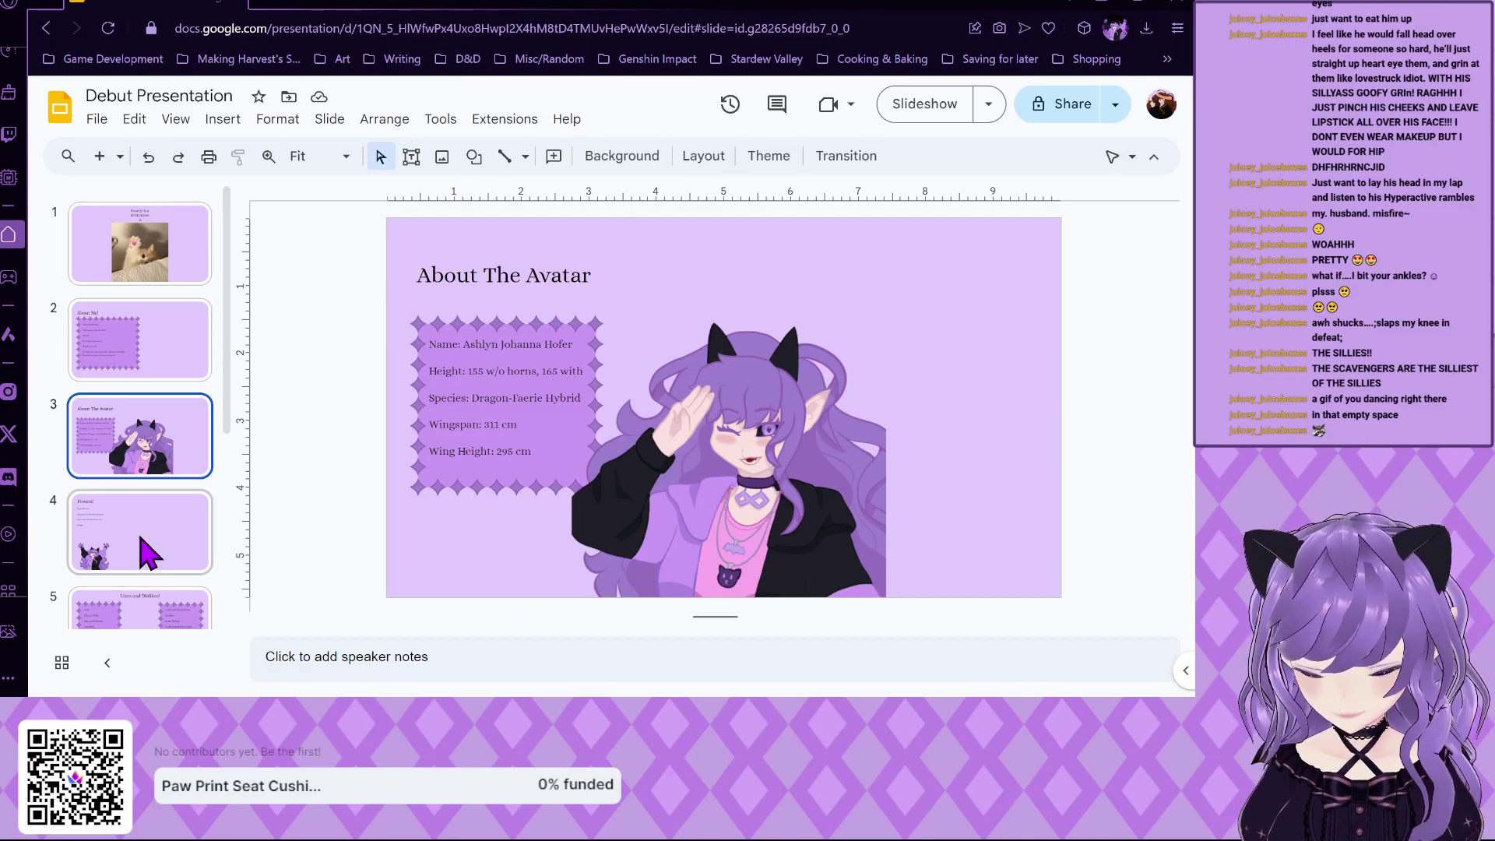
Move the avatar drawing against slide 3's right edge.
click(756, 451)
drag(755, 452, 959, 467)
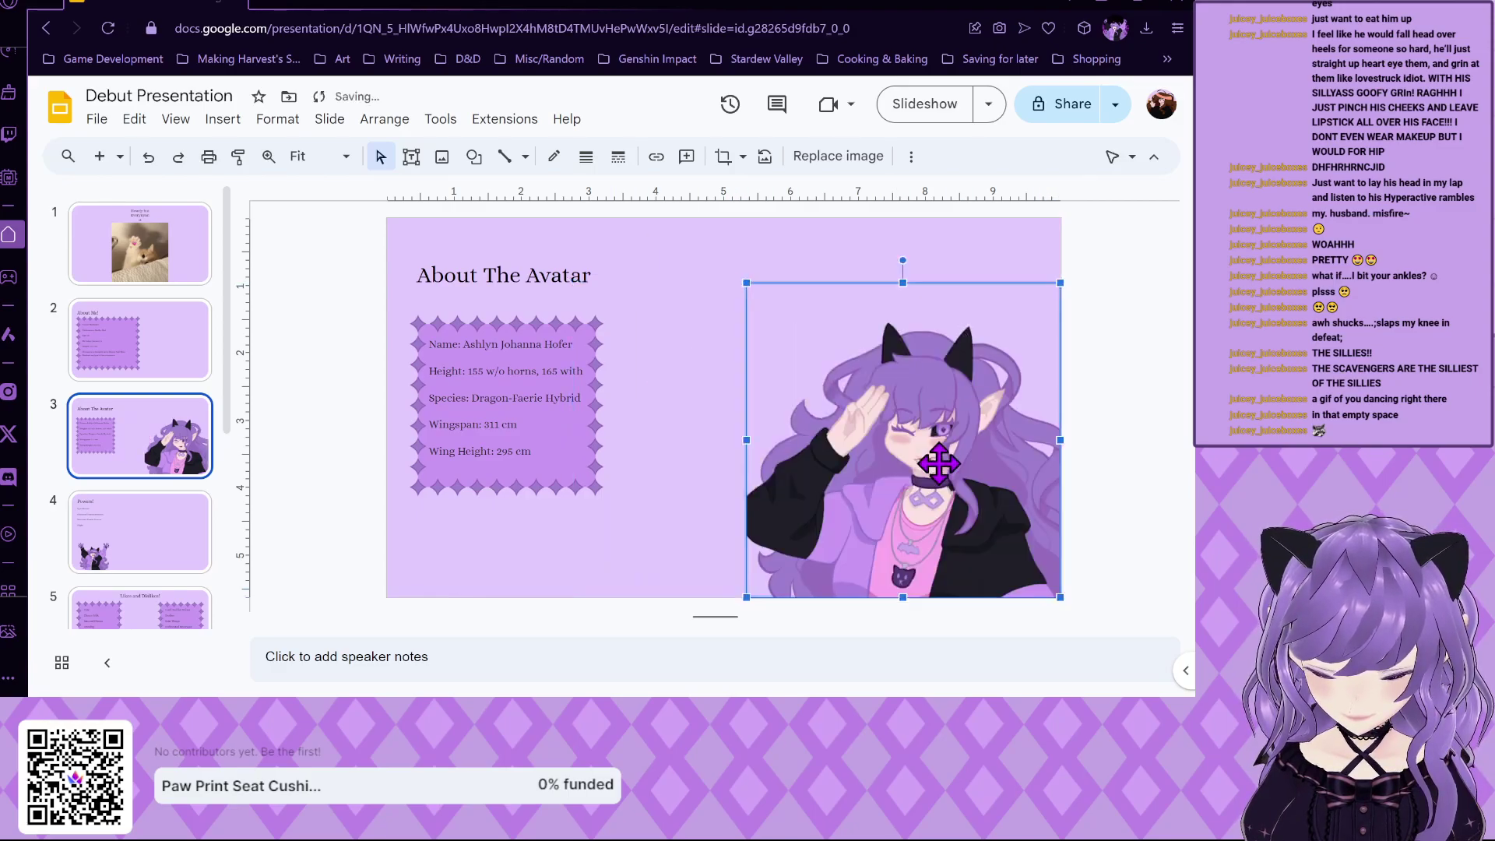
click(1175, 431)
mouse_move(791, 503)
mouse_down()
mouse_move(771, 504)
mouse_move(793, 503)
mouse_up()
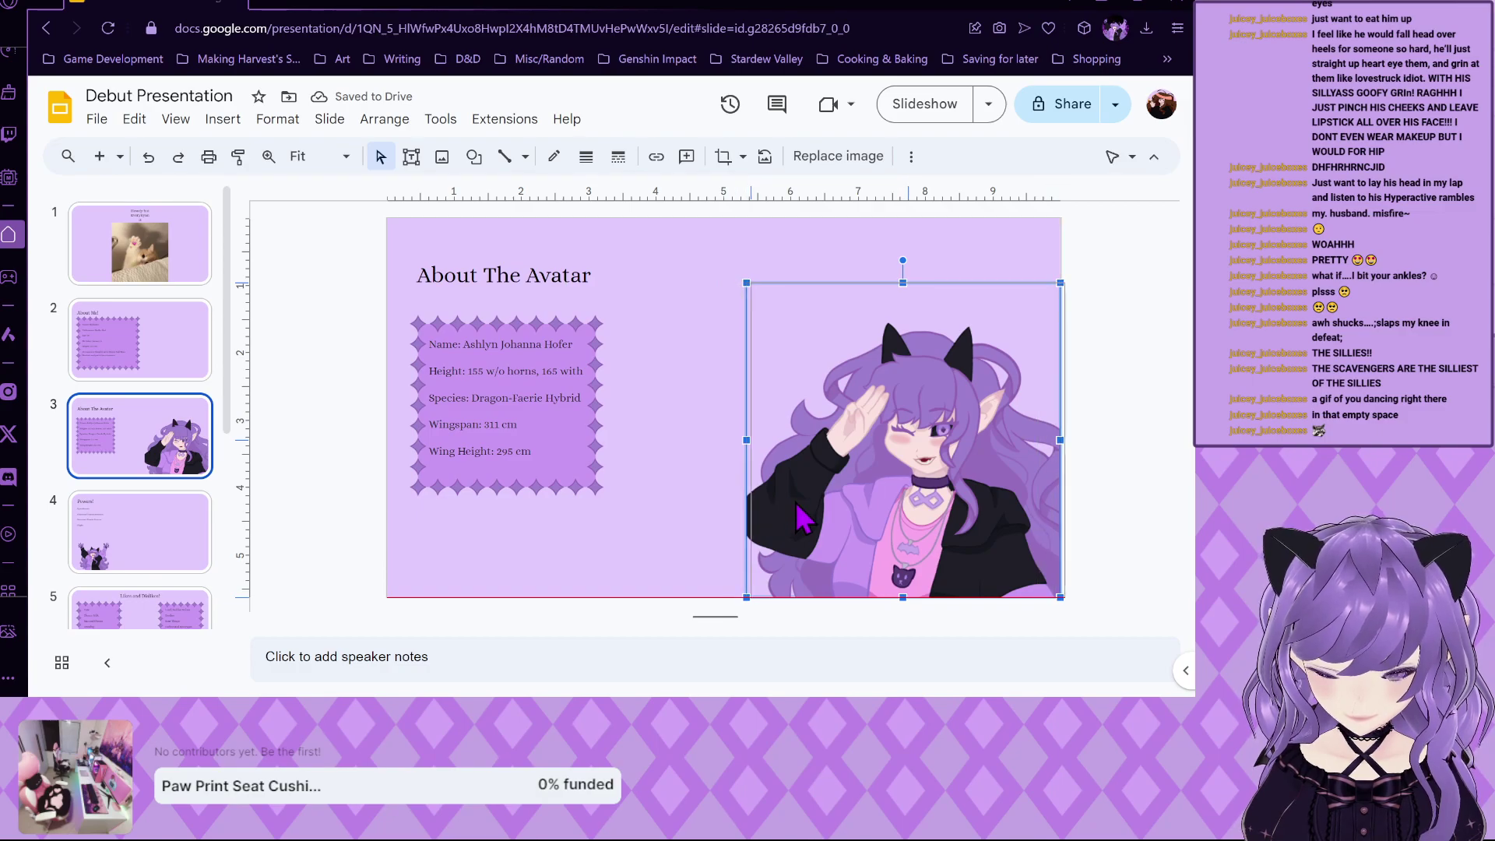
double_click(795, 514)
On the About Me slide, make the star frame image narrower.
click(163, 248)
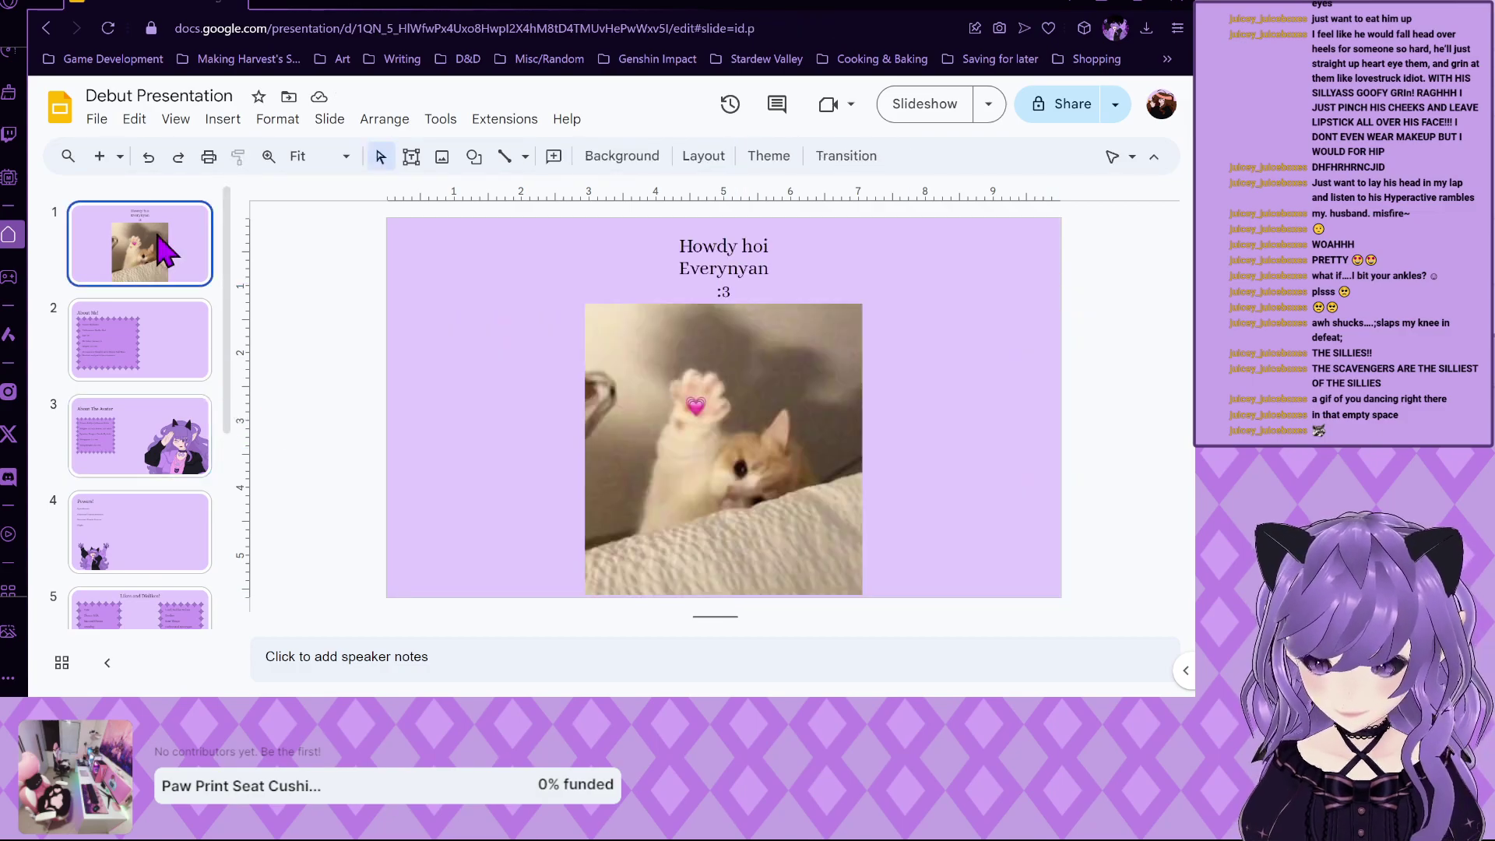
click(148, 335)
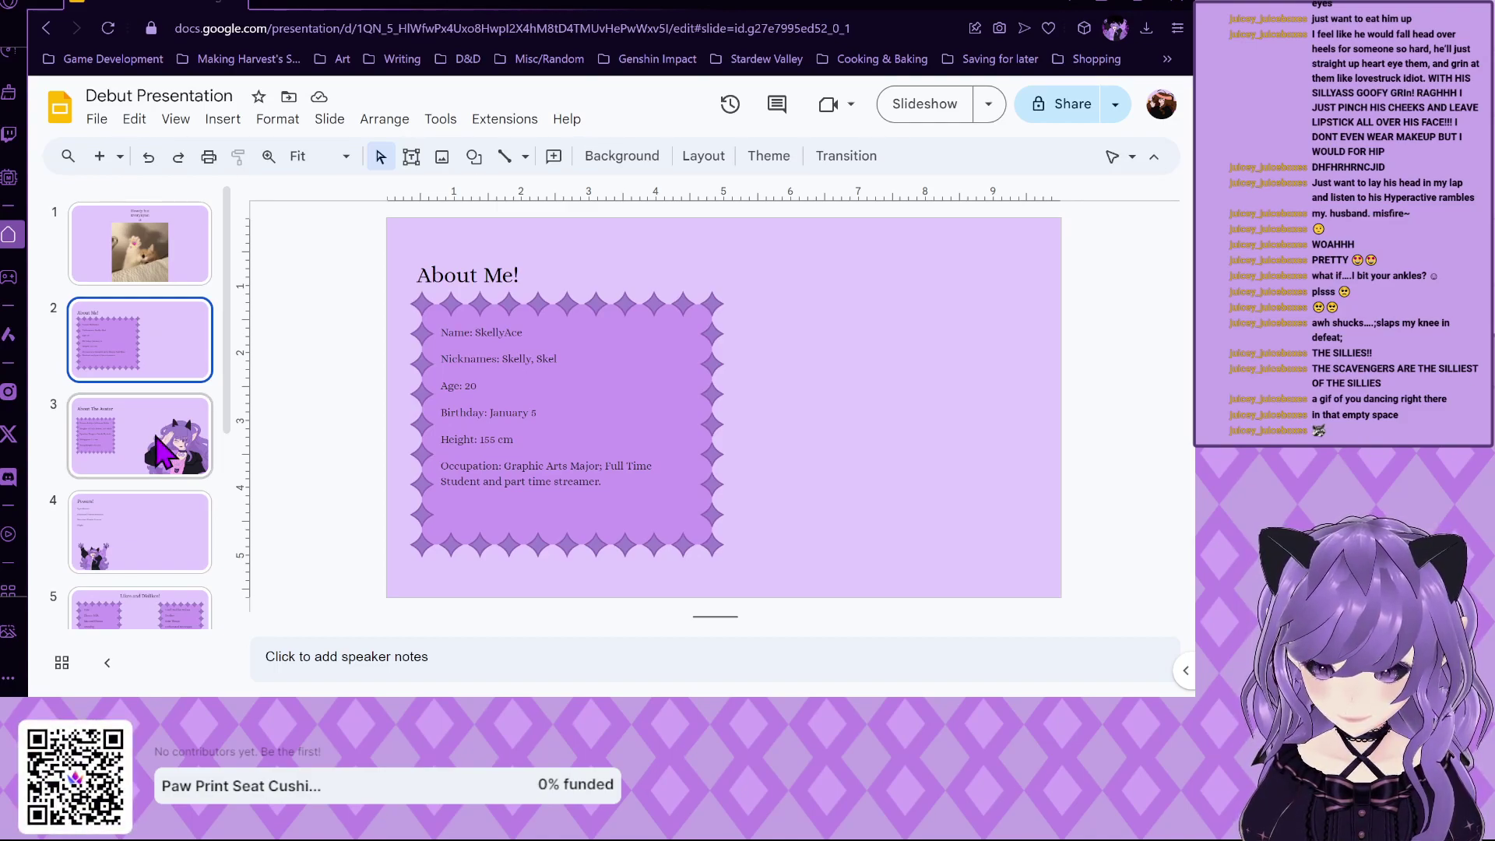
click(634, 335)
click(666, 305)
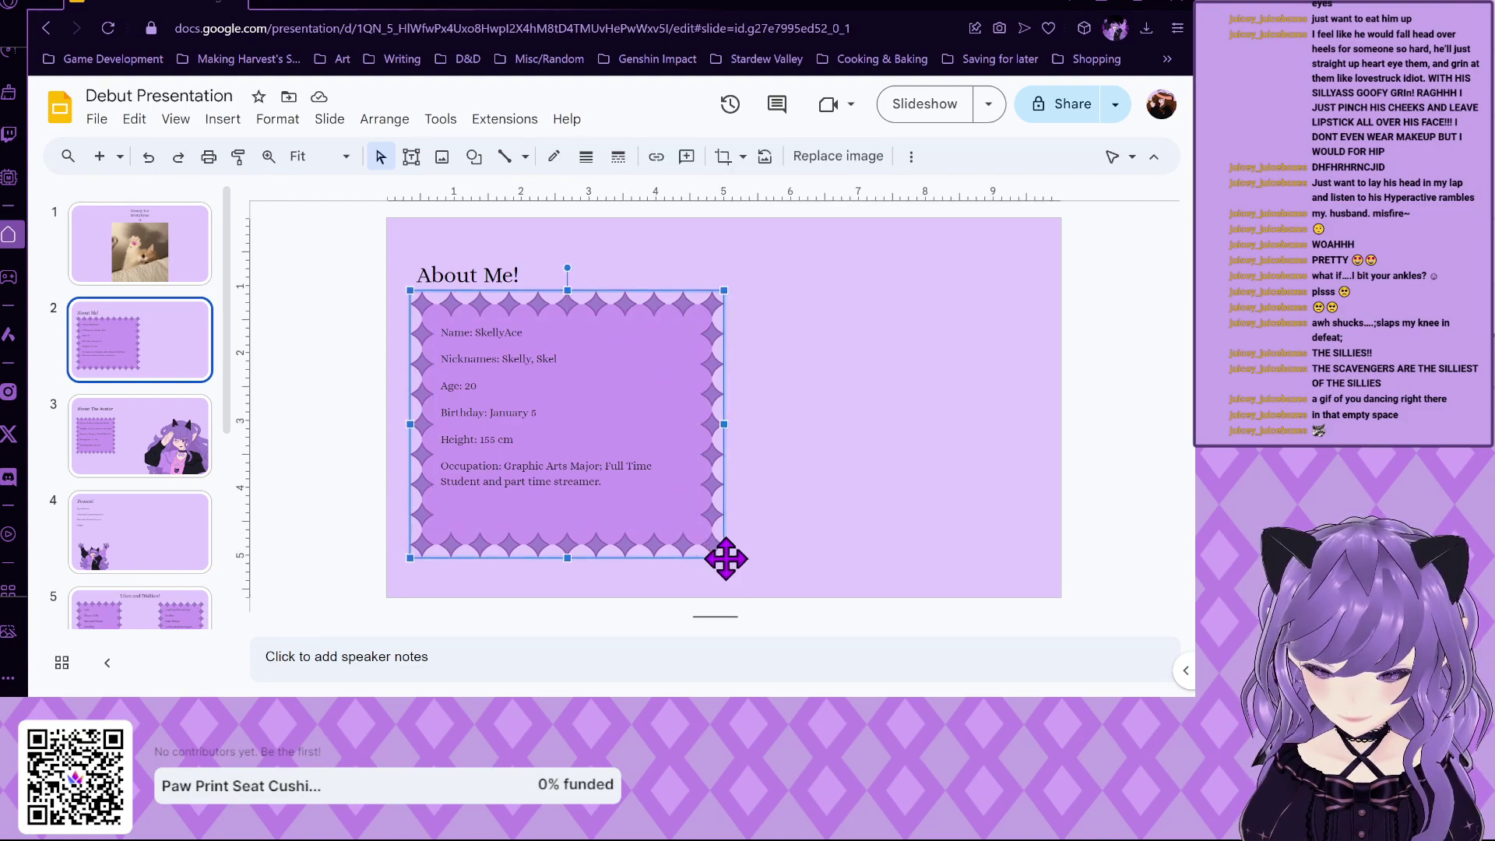
drag(723, 558, 675, 515)
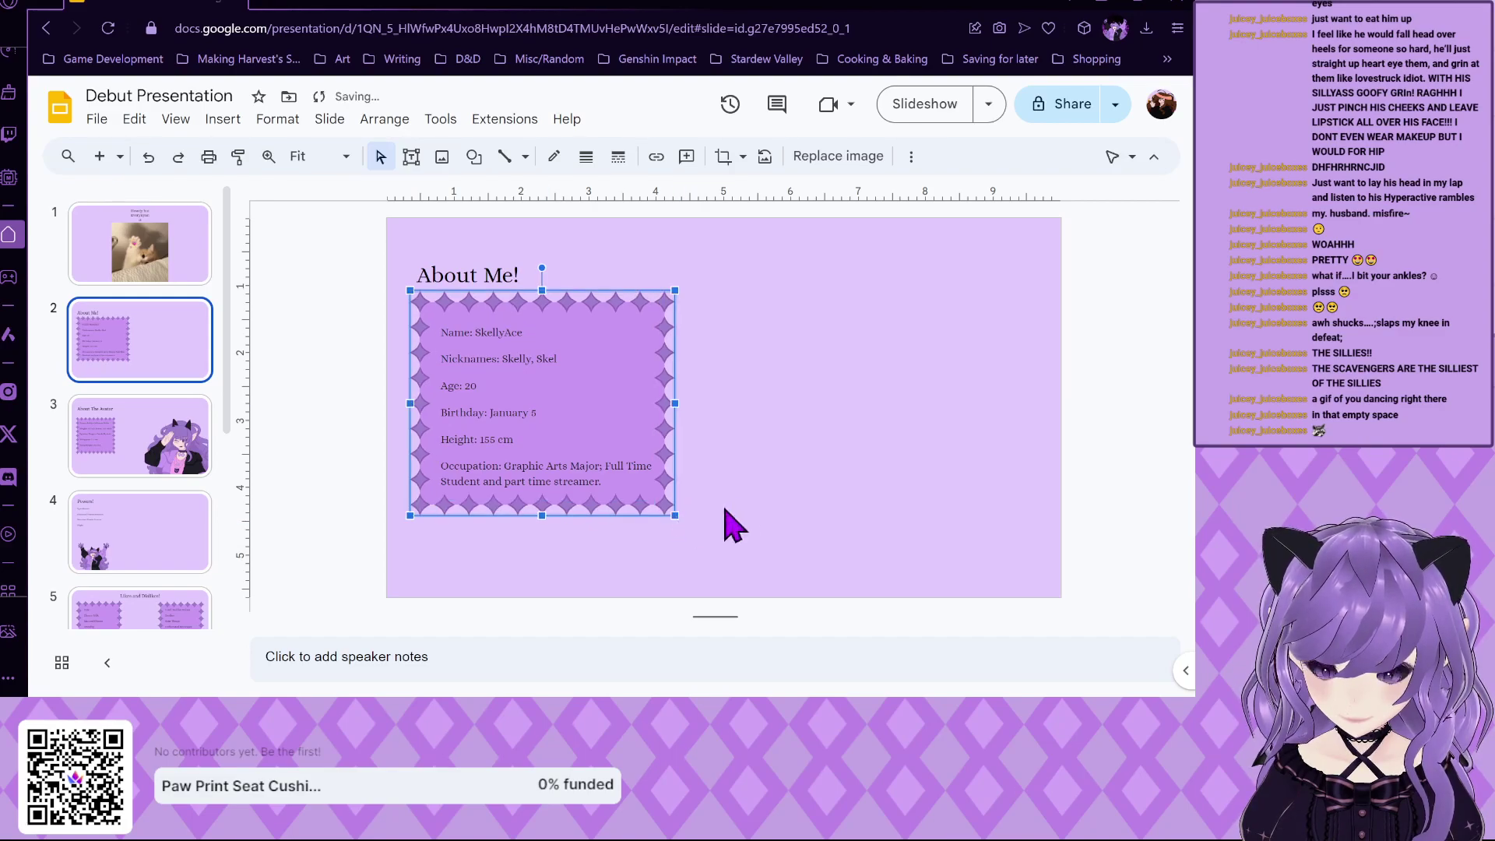
click(760, 507)
Shorten and narrow the About Me text box to fit inside the frame.
click(502, 426)
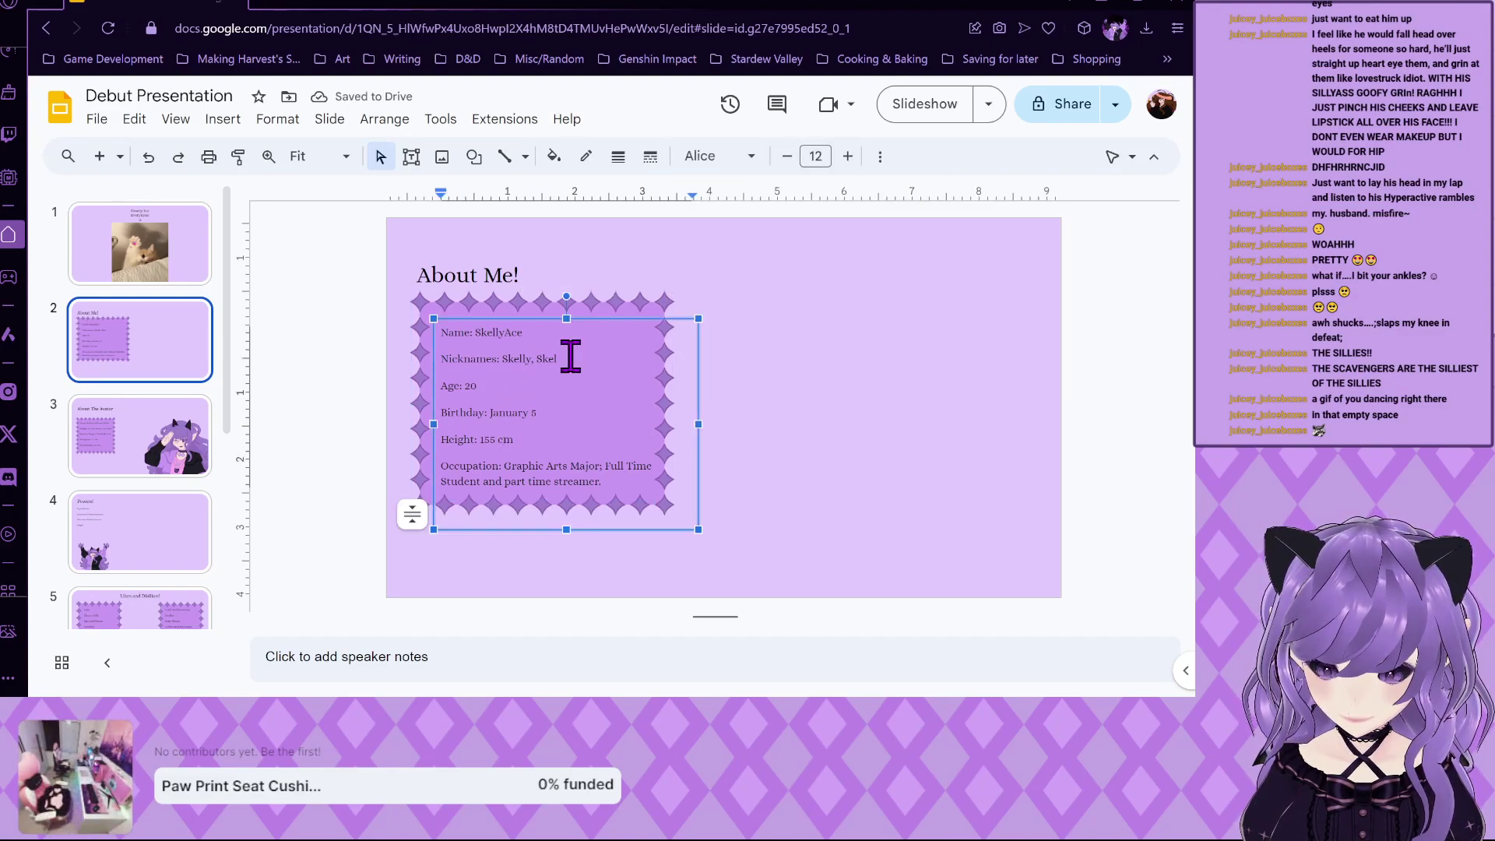
drag(566, 528, 582, 503)
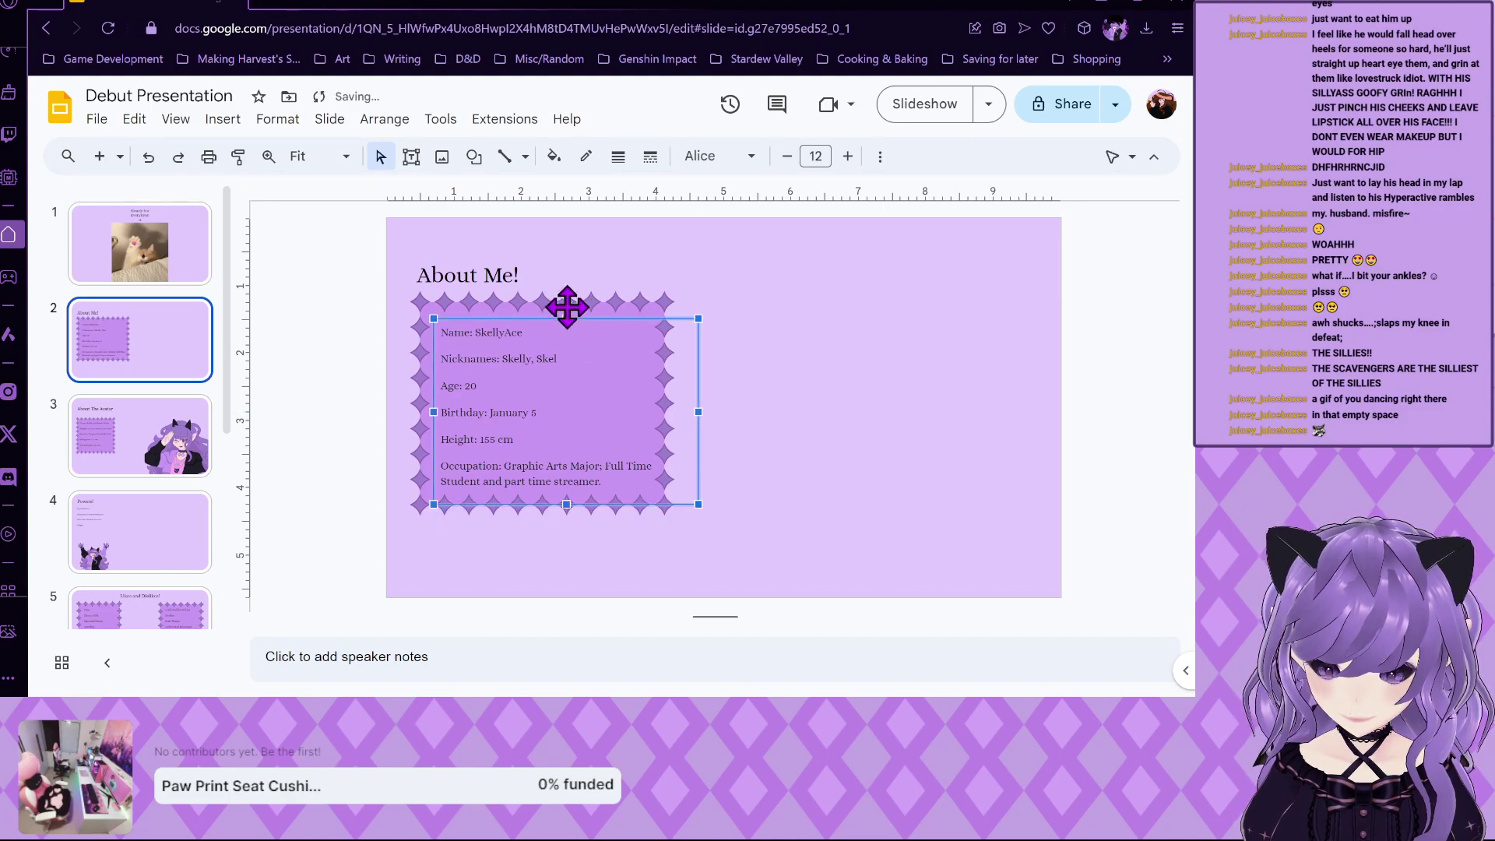
drag(566, 319, 566, 315)
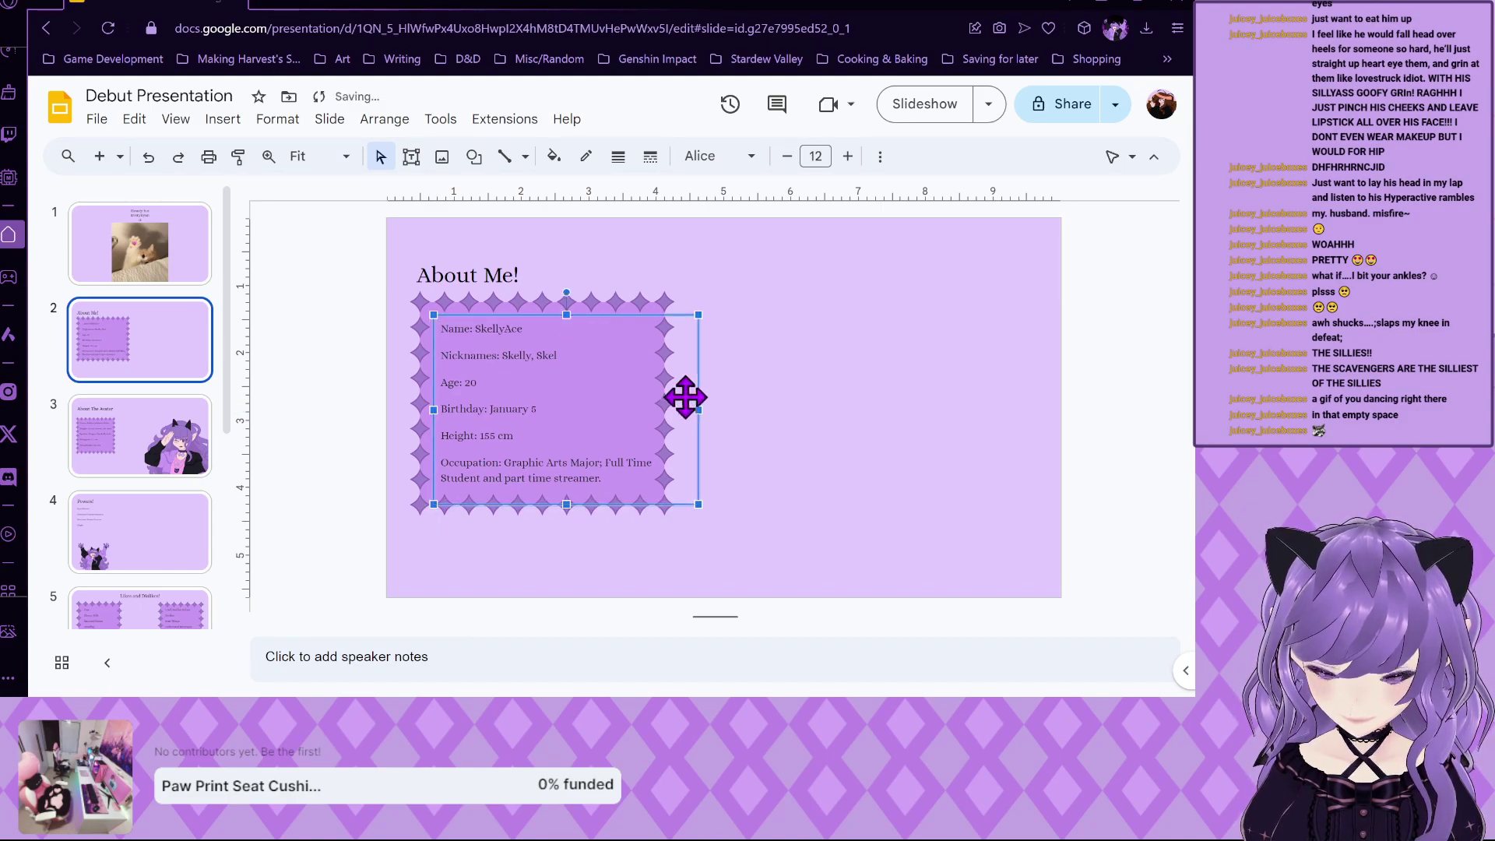
drag(694, 410, 654, 405)
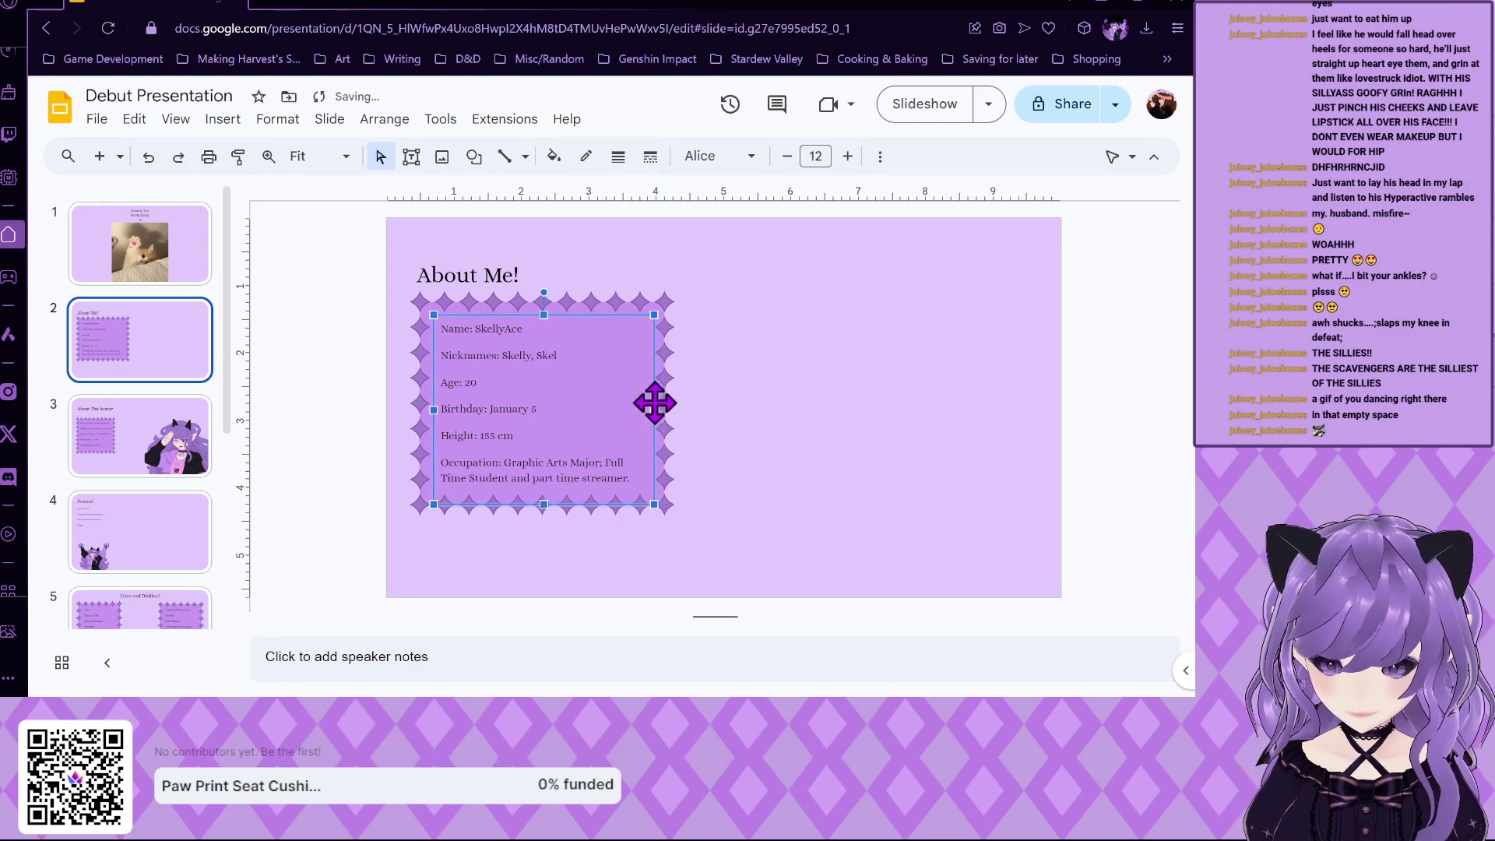
drag(653, 408, 649, 407)
click(740, 424)
Upload the frame onto the Powers! slide, shrink it, and send it behind the list.
click(118, 461)
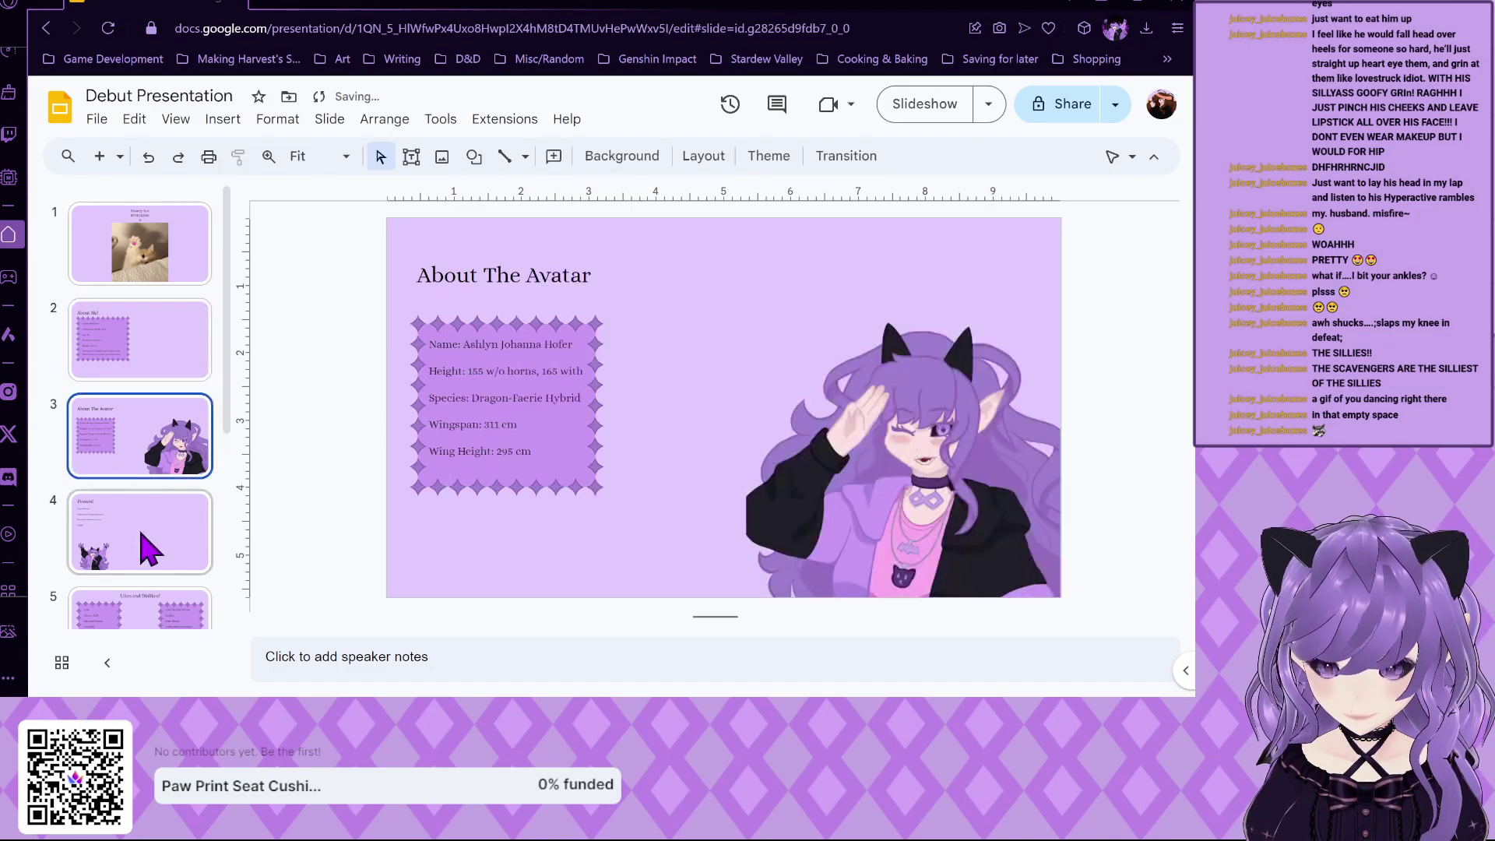
click(145, 536)
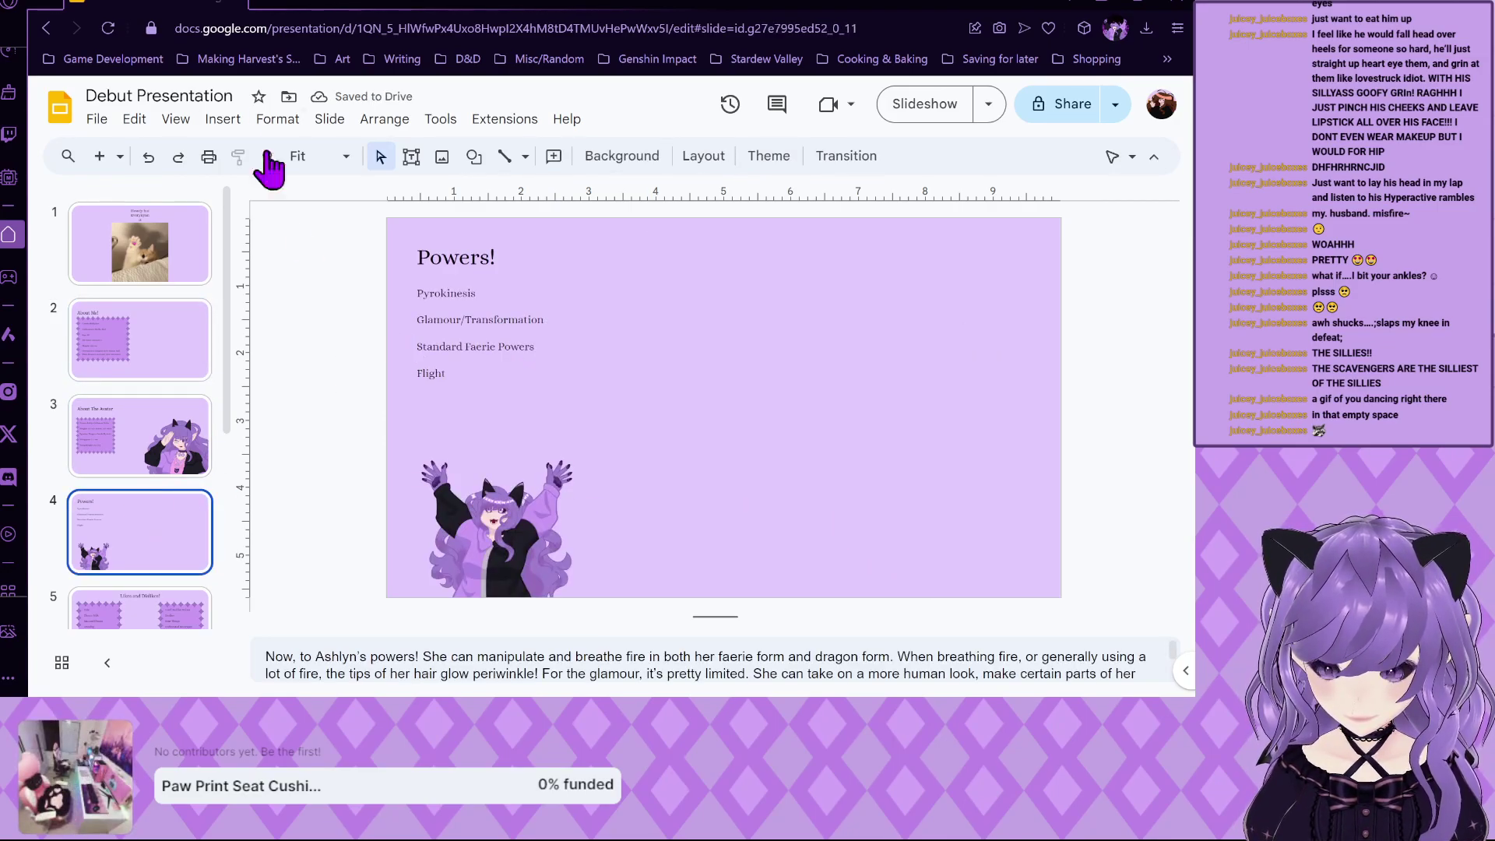
click(227, 122)
mouse_move(255, 157)
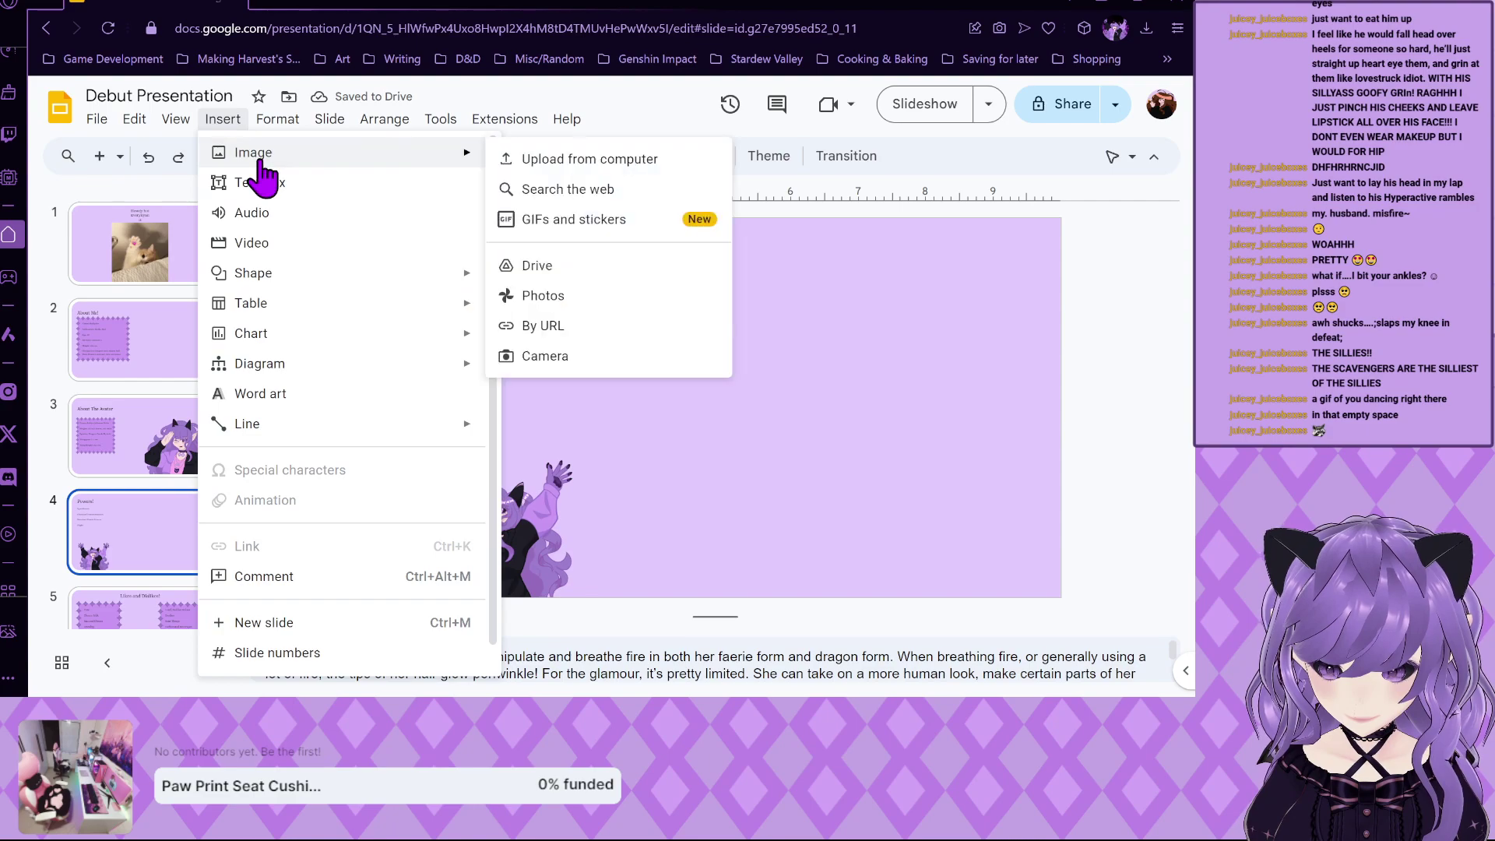
click(566, 159)
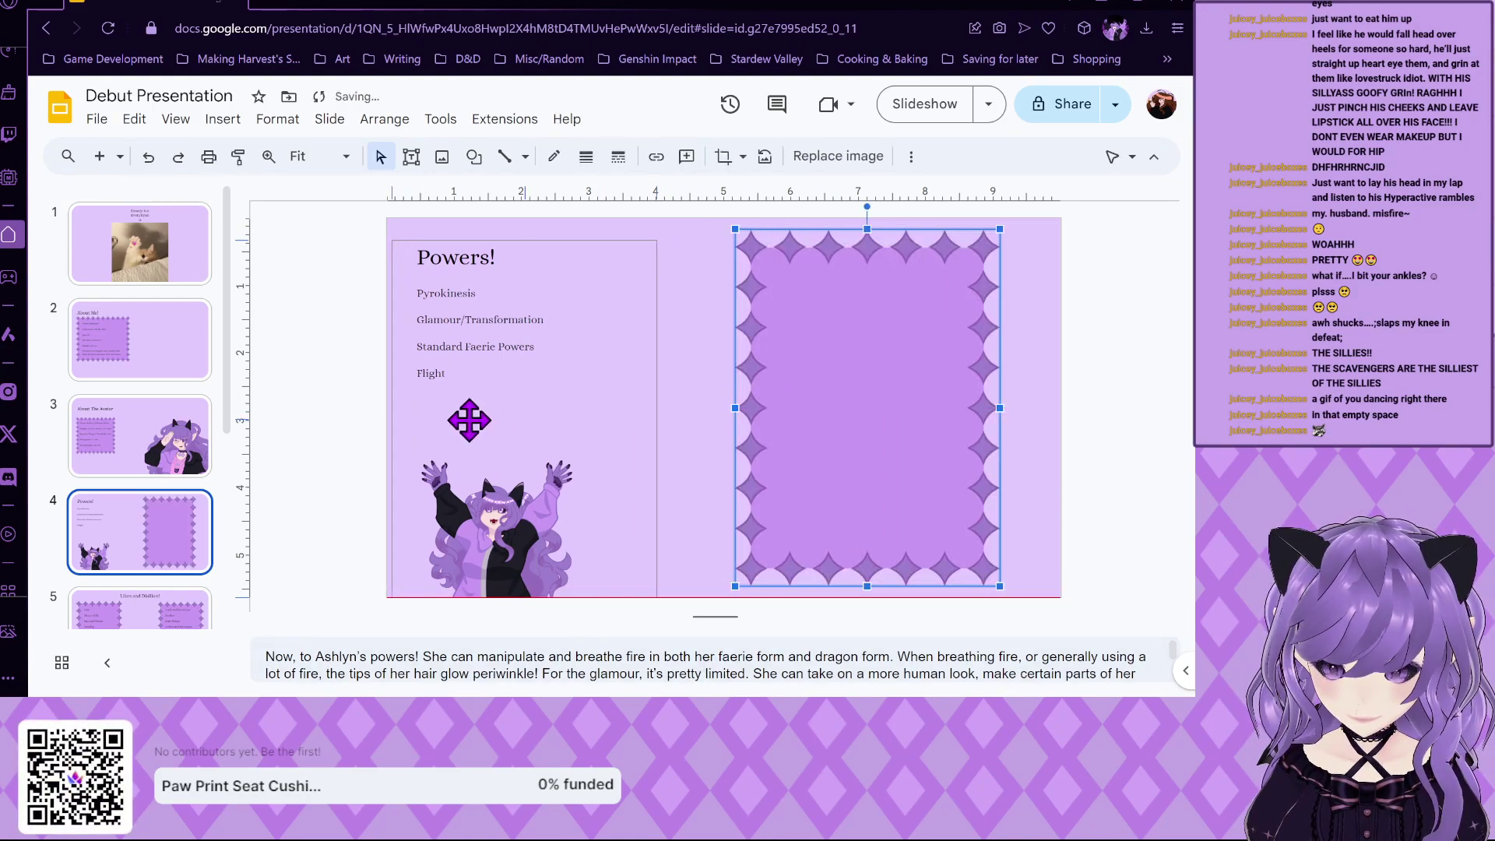
drag(470, 419, 468, 420)
drag(652, 235, 506, 280)
right_click(537, 393)
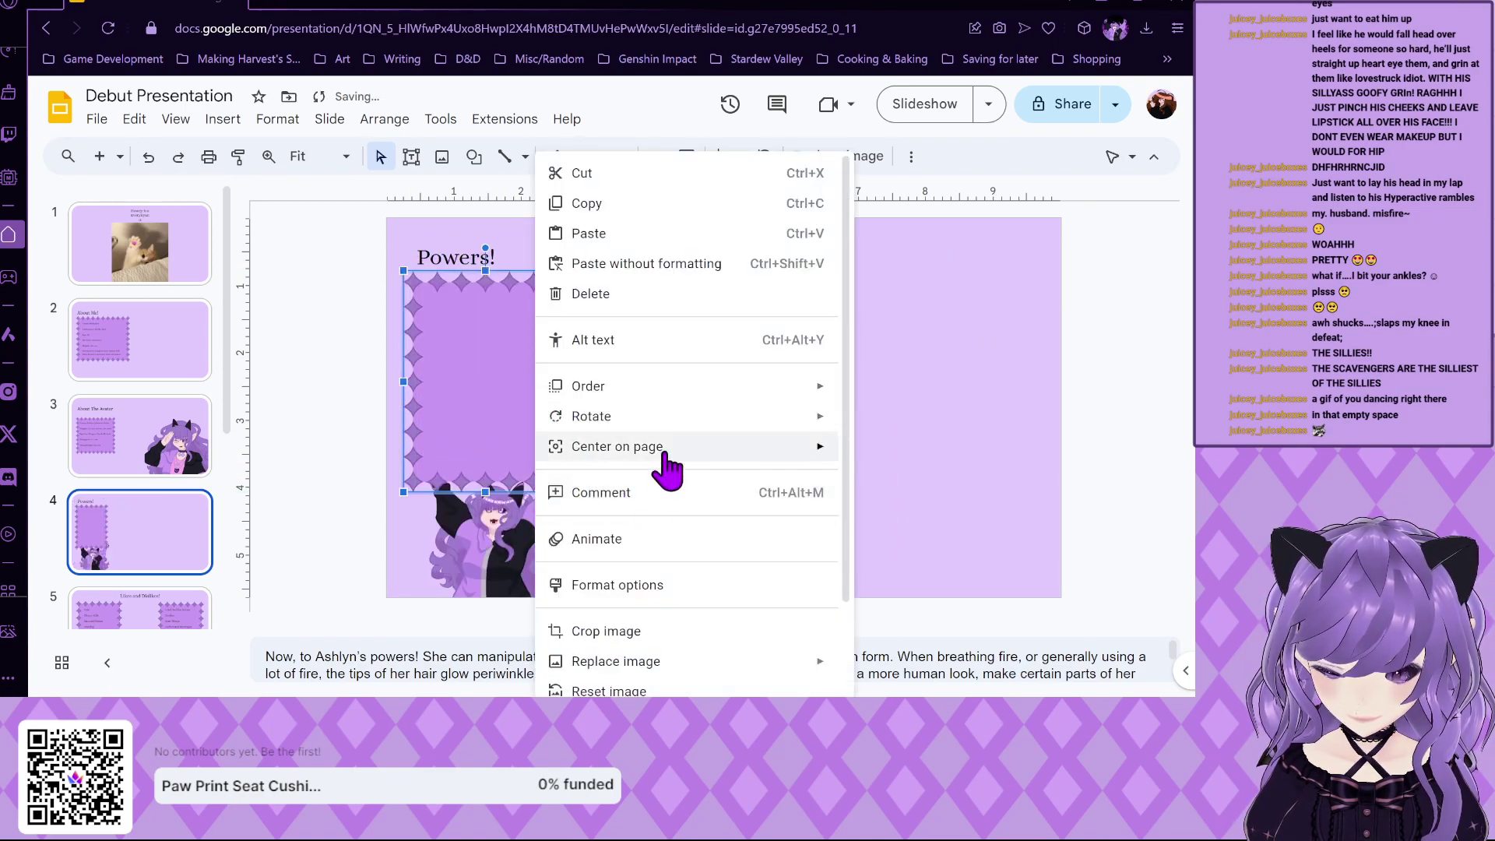
mouse_move(779, 386)
click(946, 485)
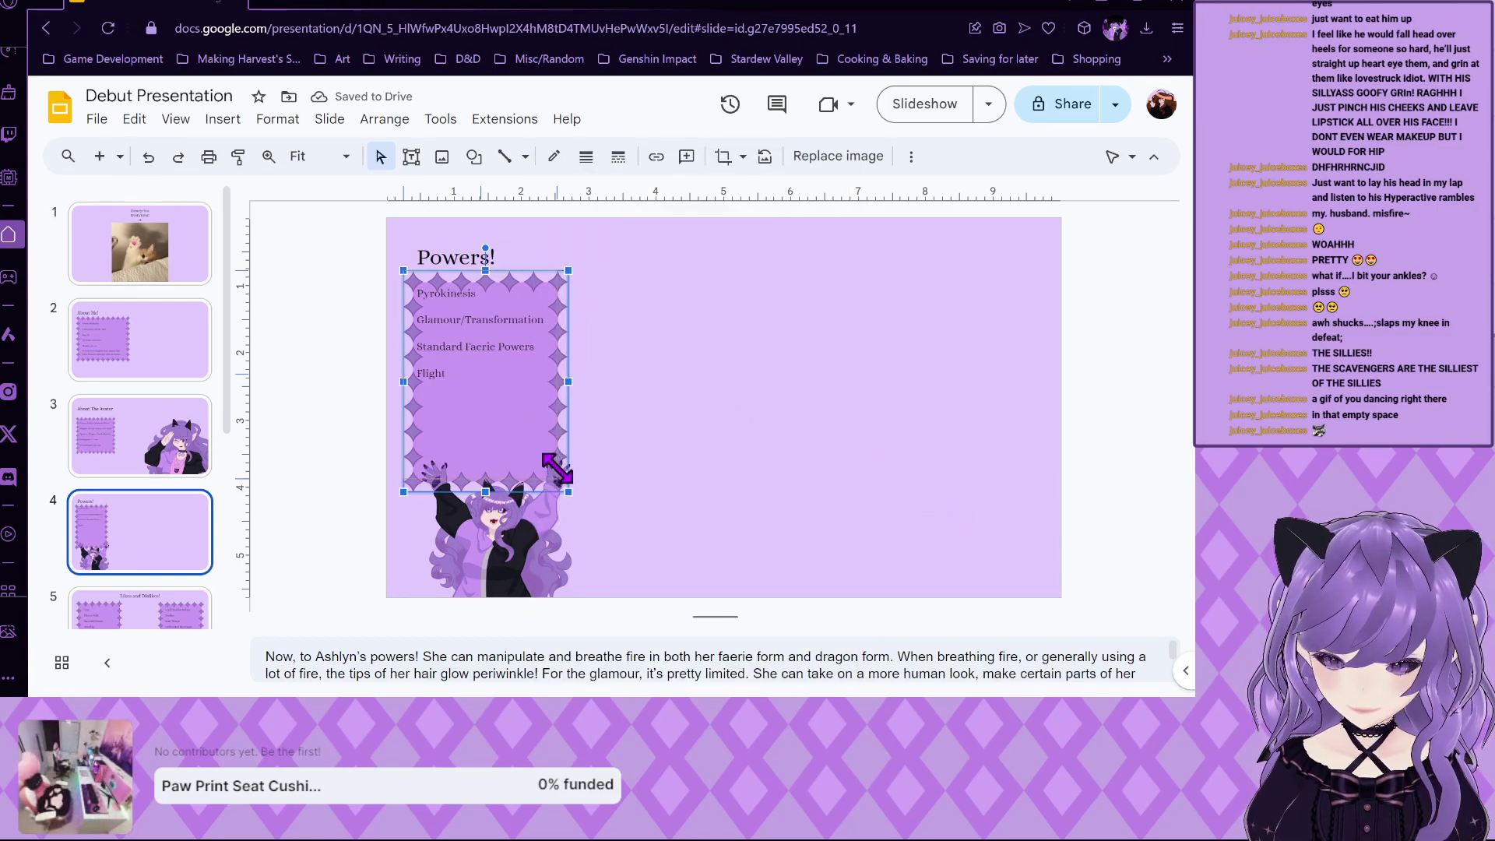
drag(557, 469, 547, 451)
Narrow the Powers text box, briefly splitting then rejoining the Glamour/Transformation line.
click(610, 417)
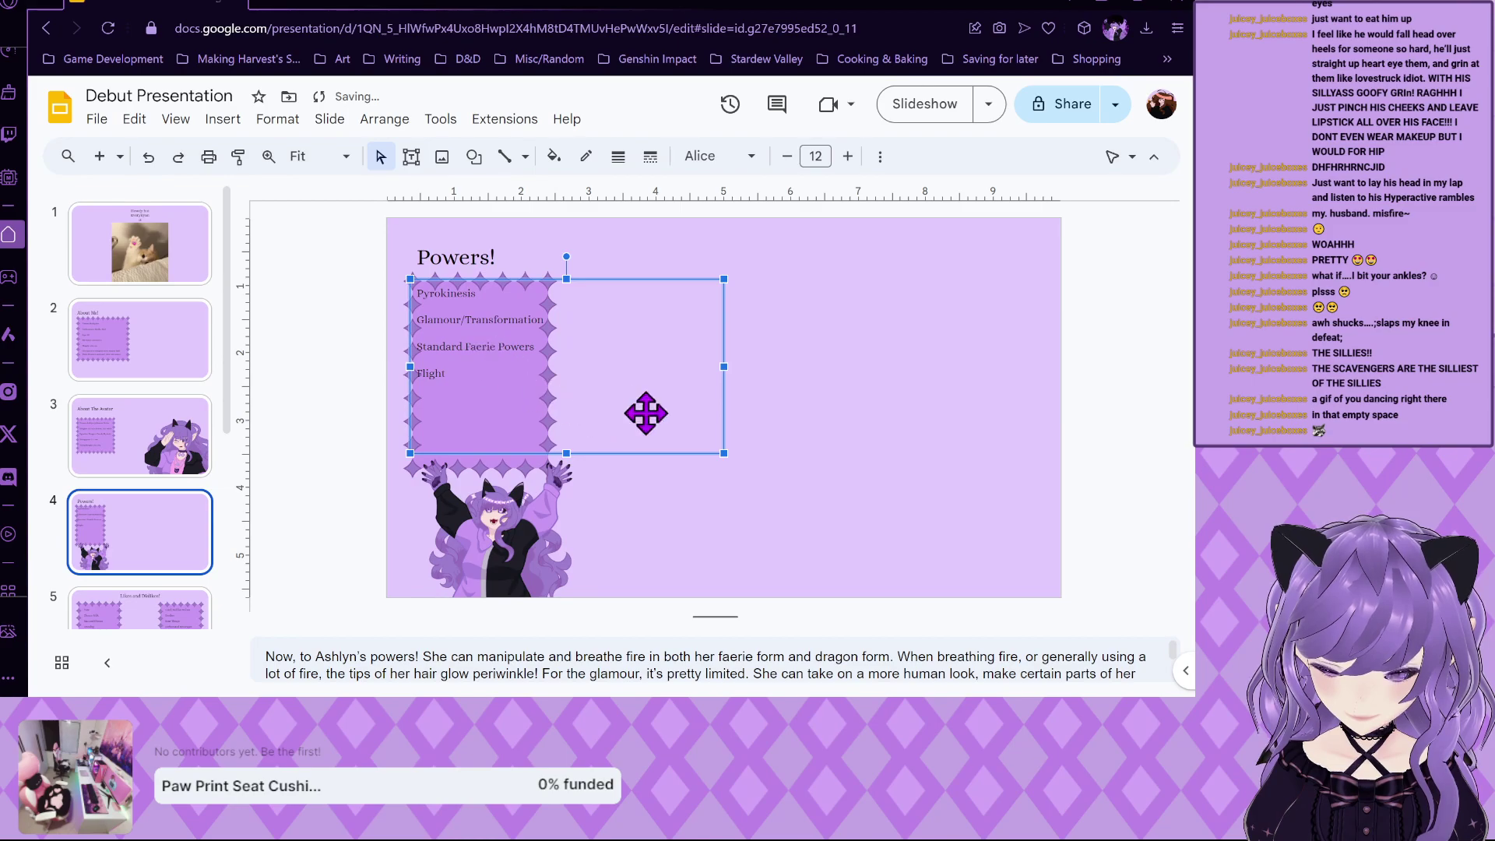
drag(724, 366, 536, 361)
click(475, 317)
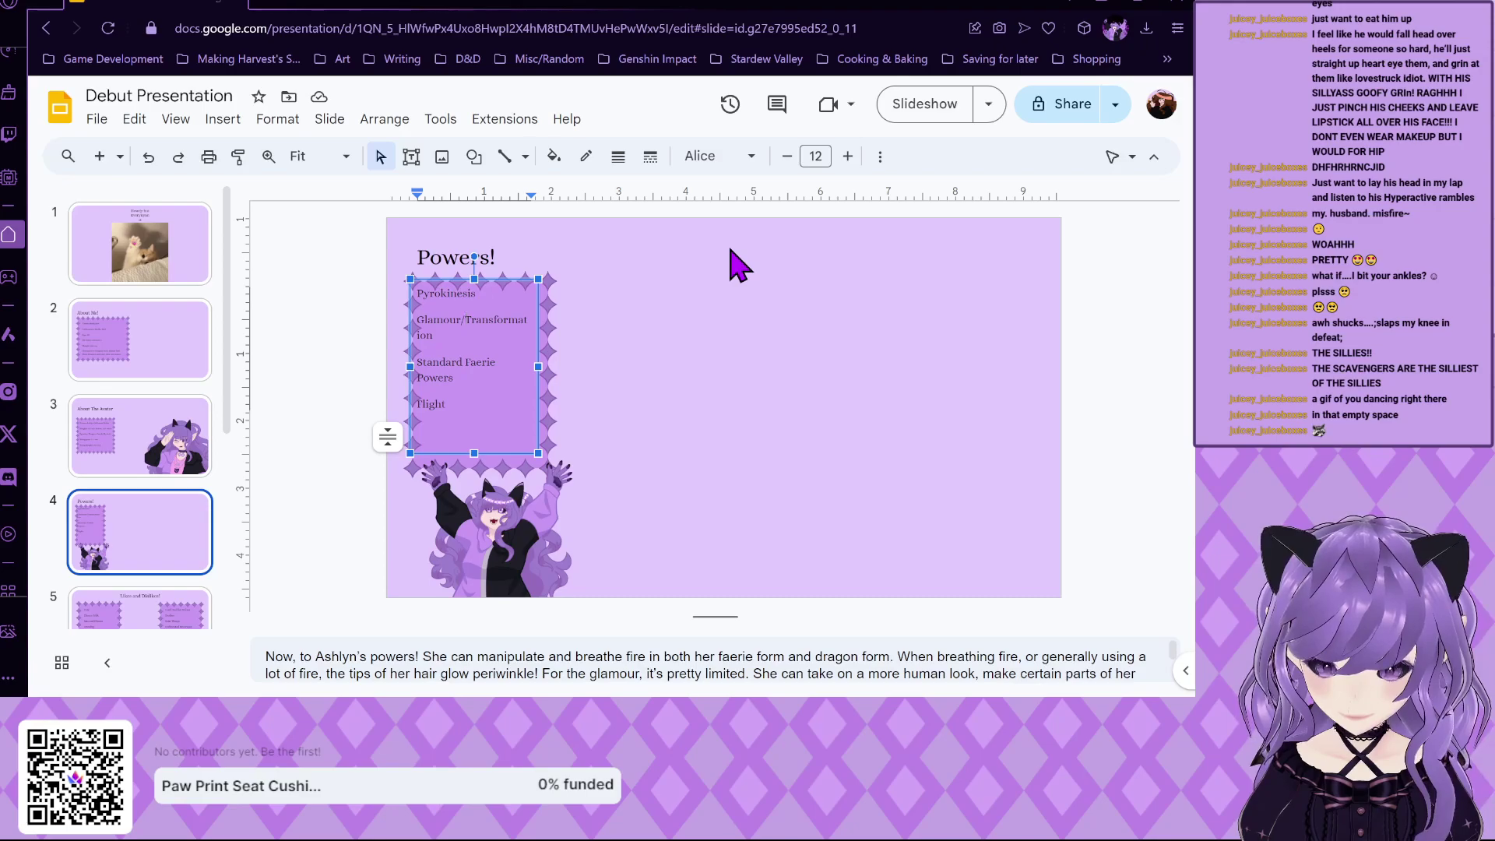
key(Return)
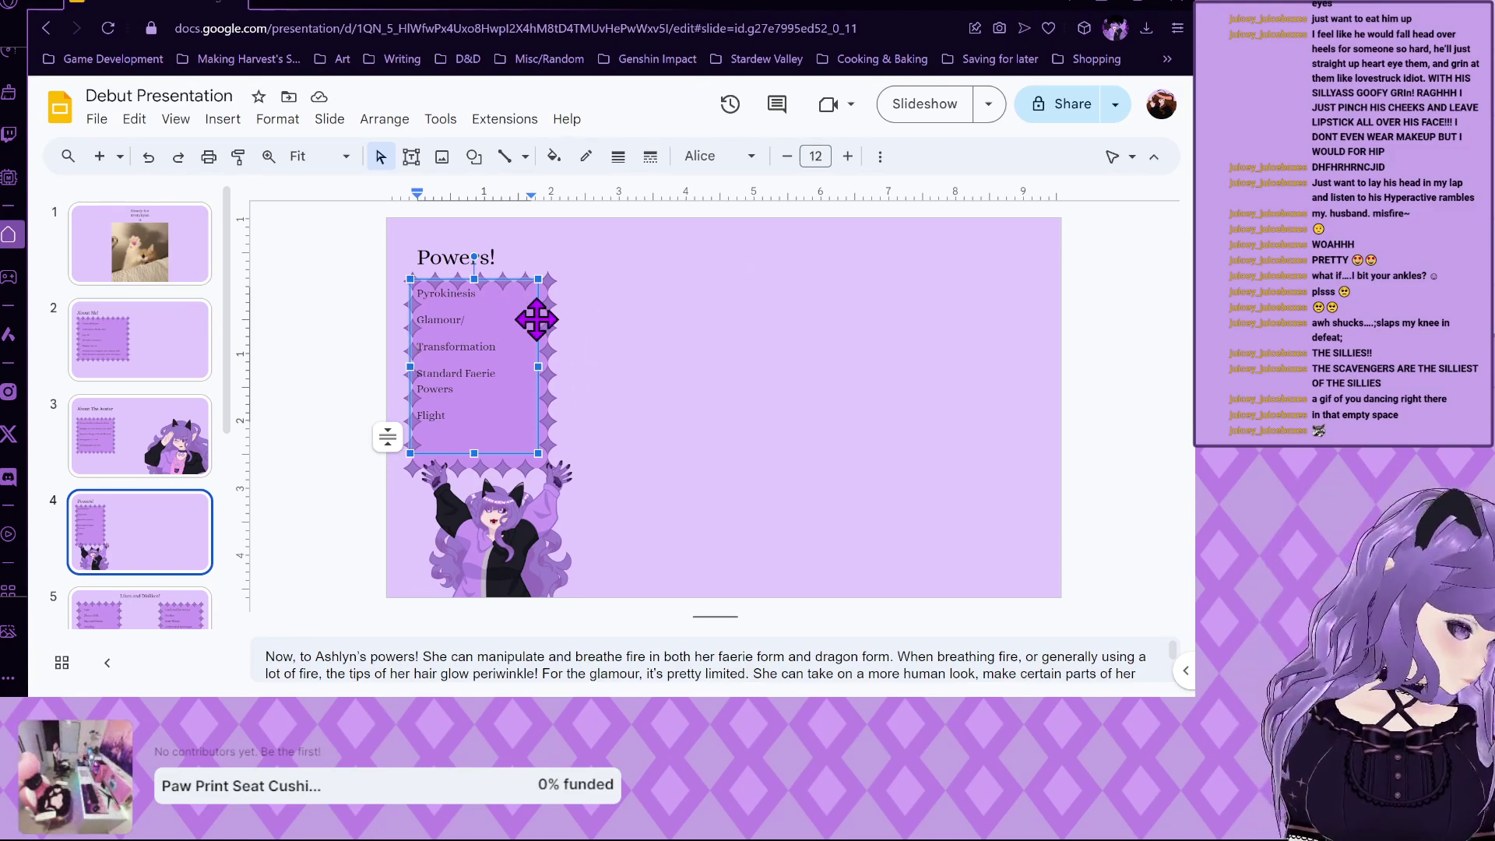
click(475, 450)
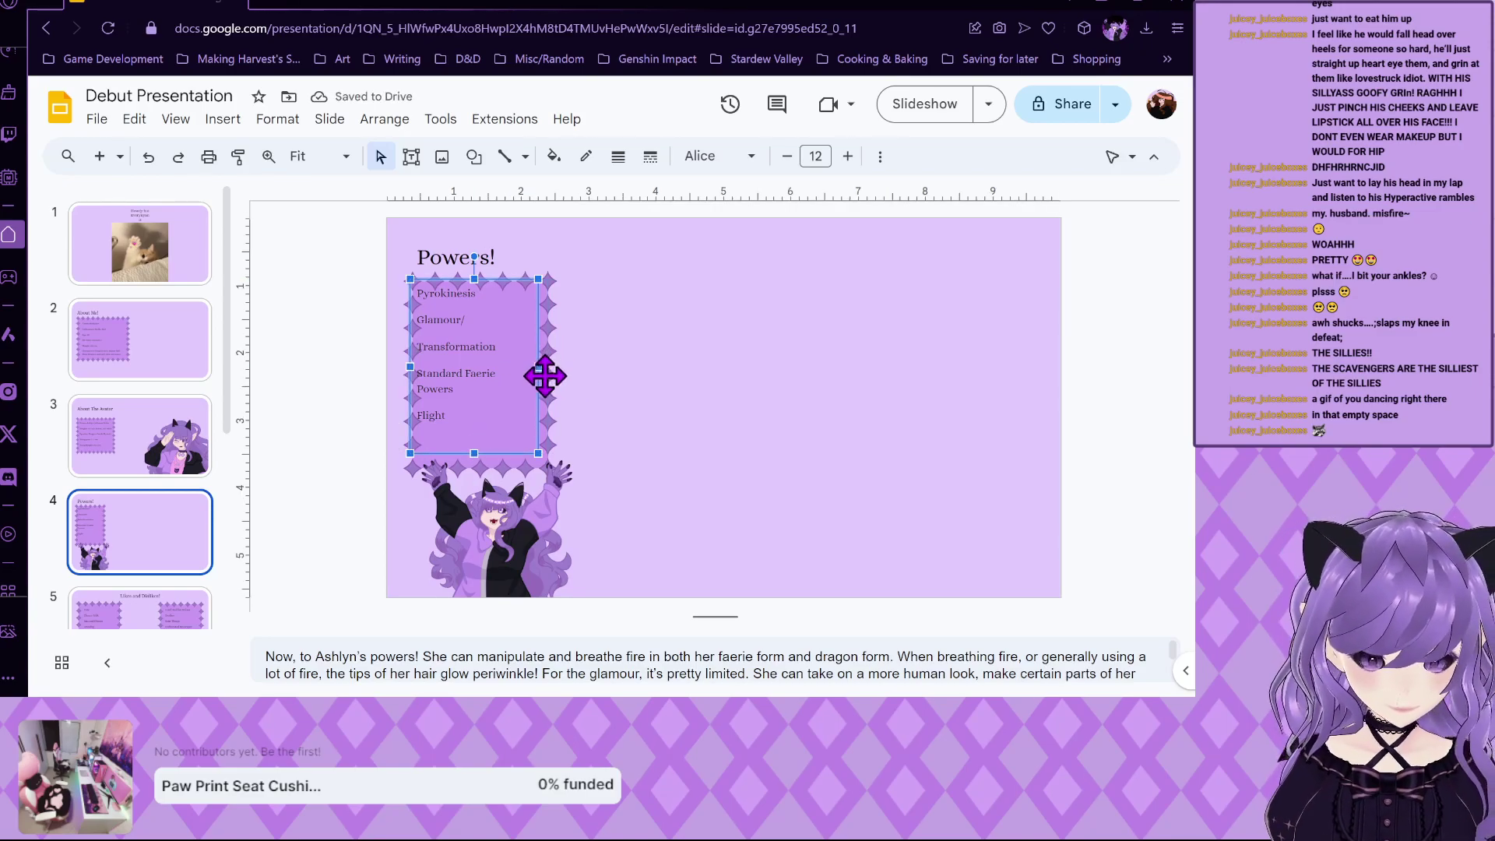
click(419, 347)
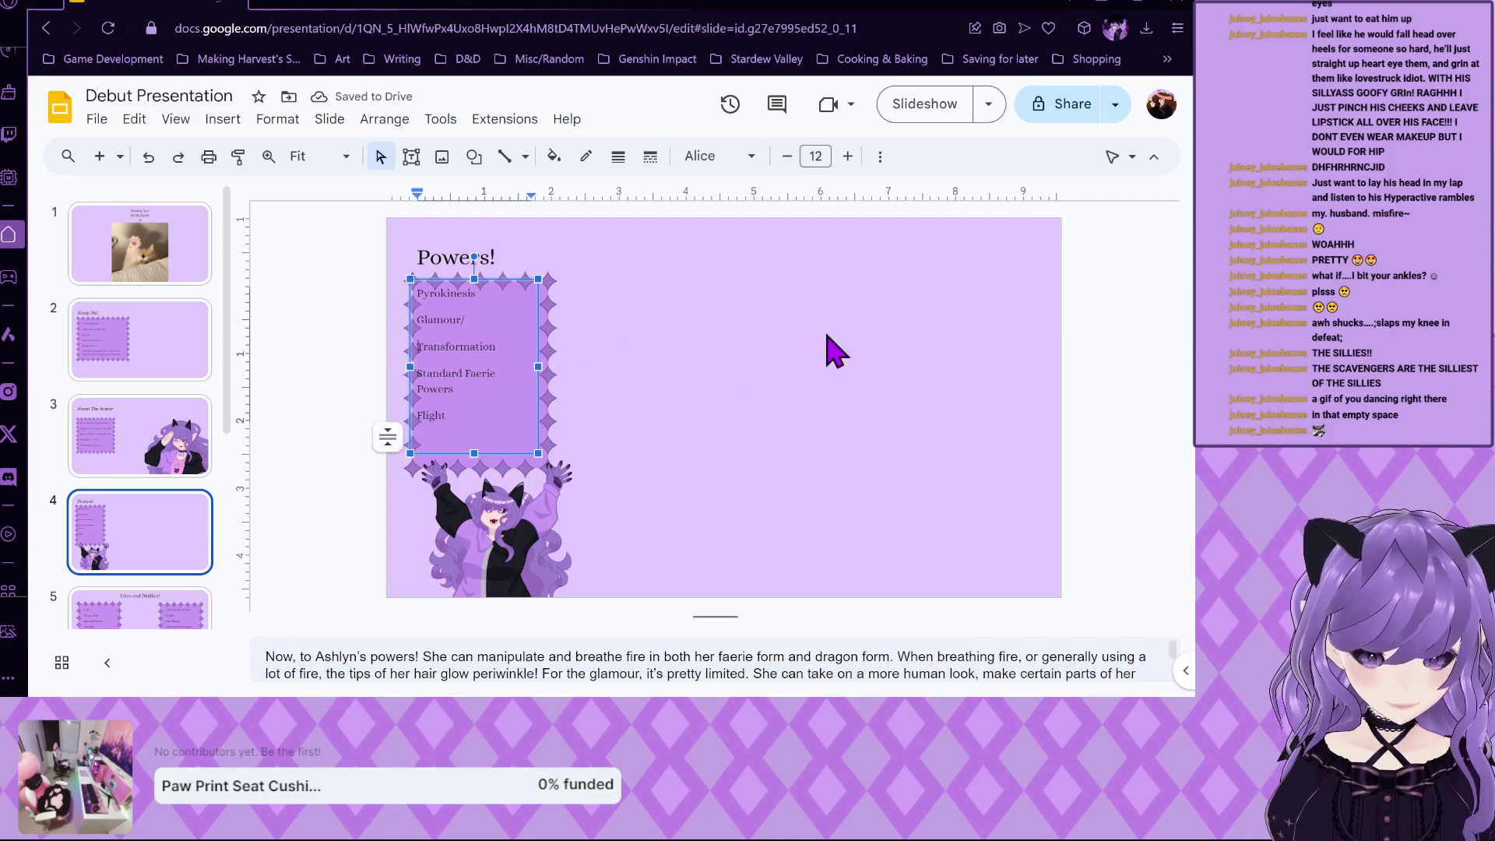
key(BackSpace)
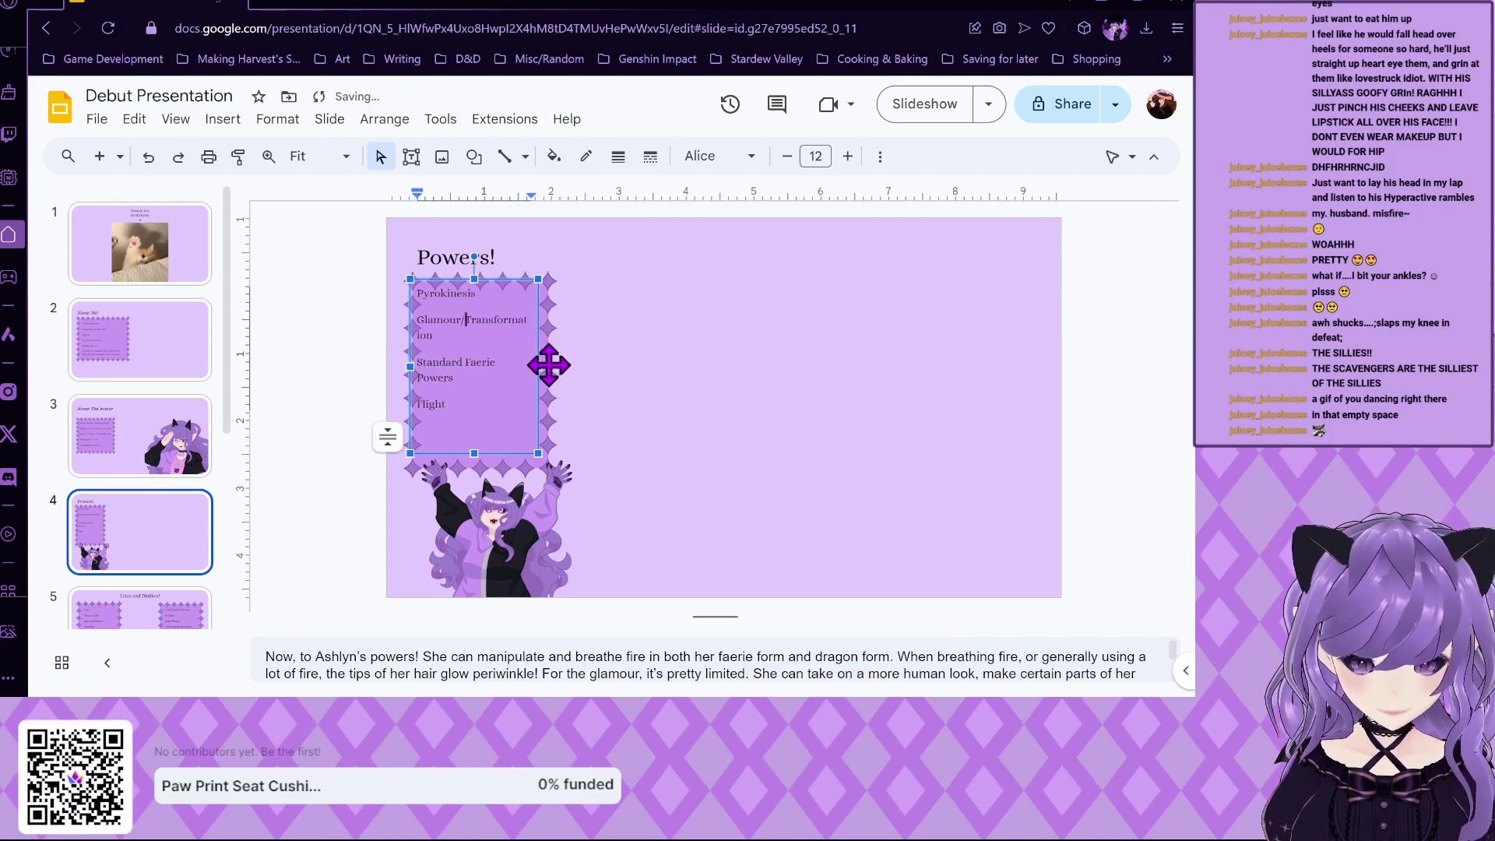
Enlarge the frame and reposition and widen the text box so each power fits one line.
click(549, 364)
drag(556, 478, 569, 492)
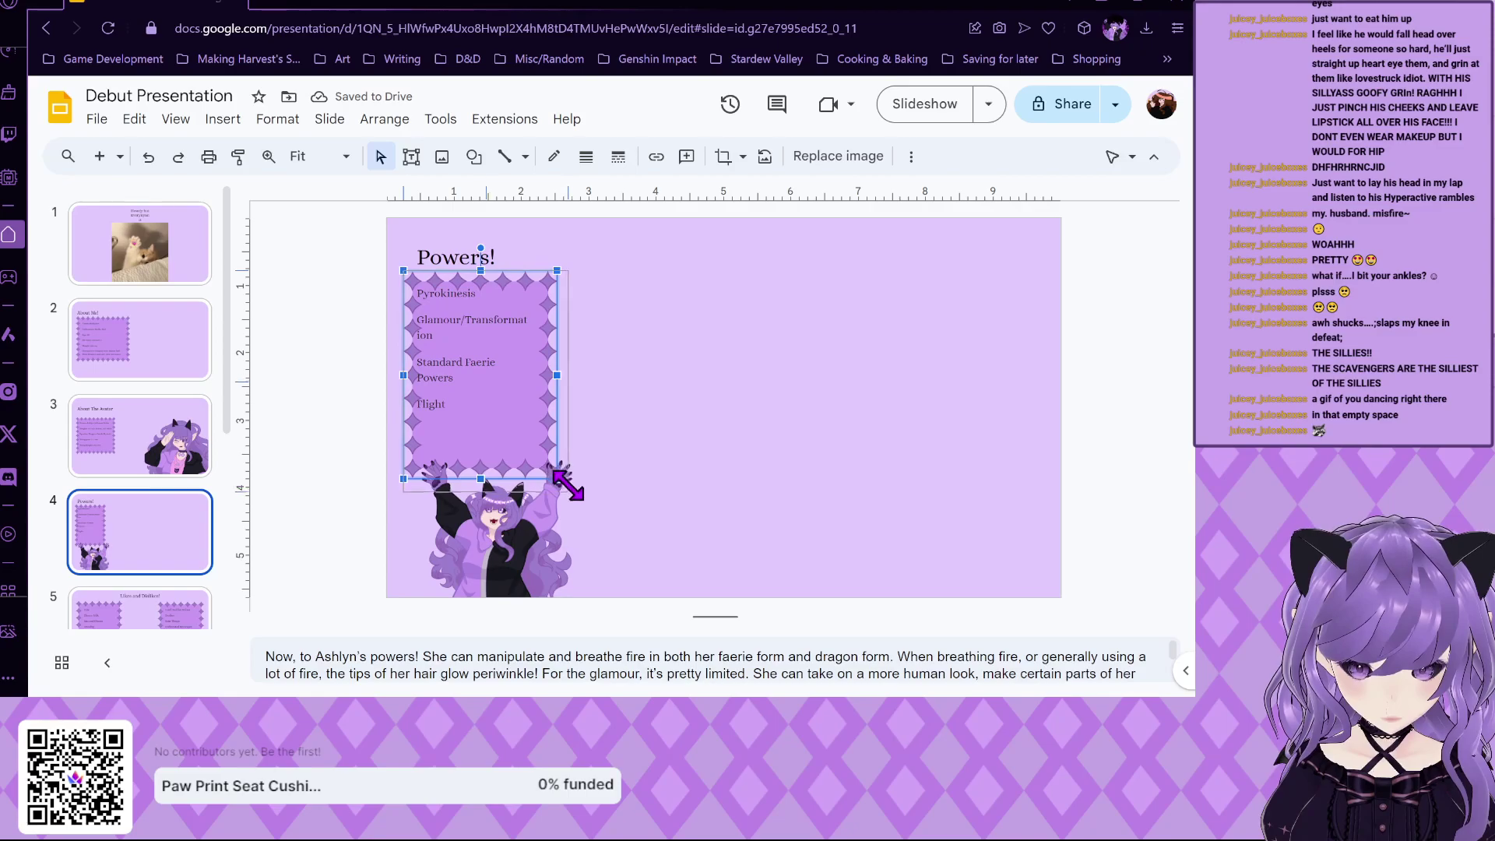
click(501, 444)
drag(494, 415, 509, 425)
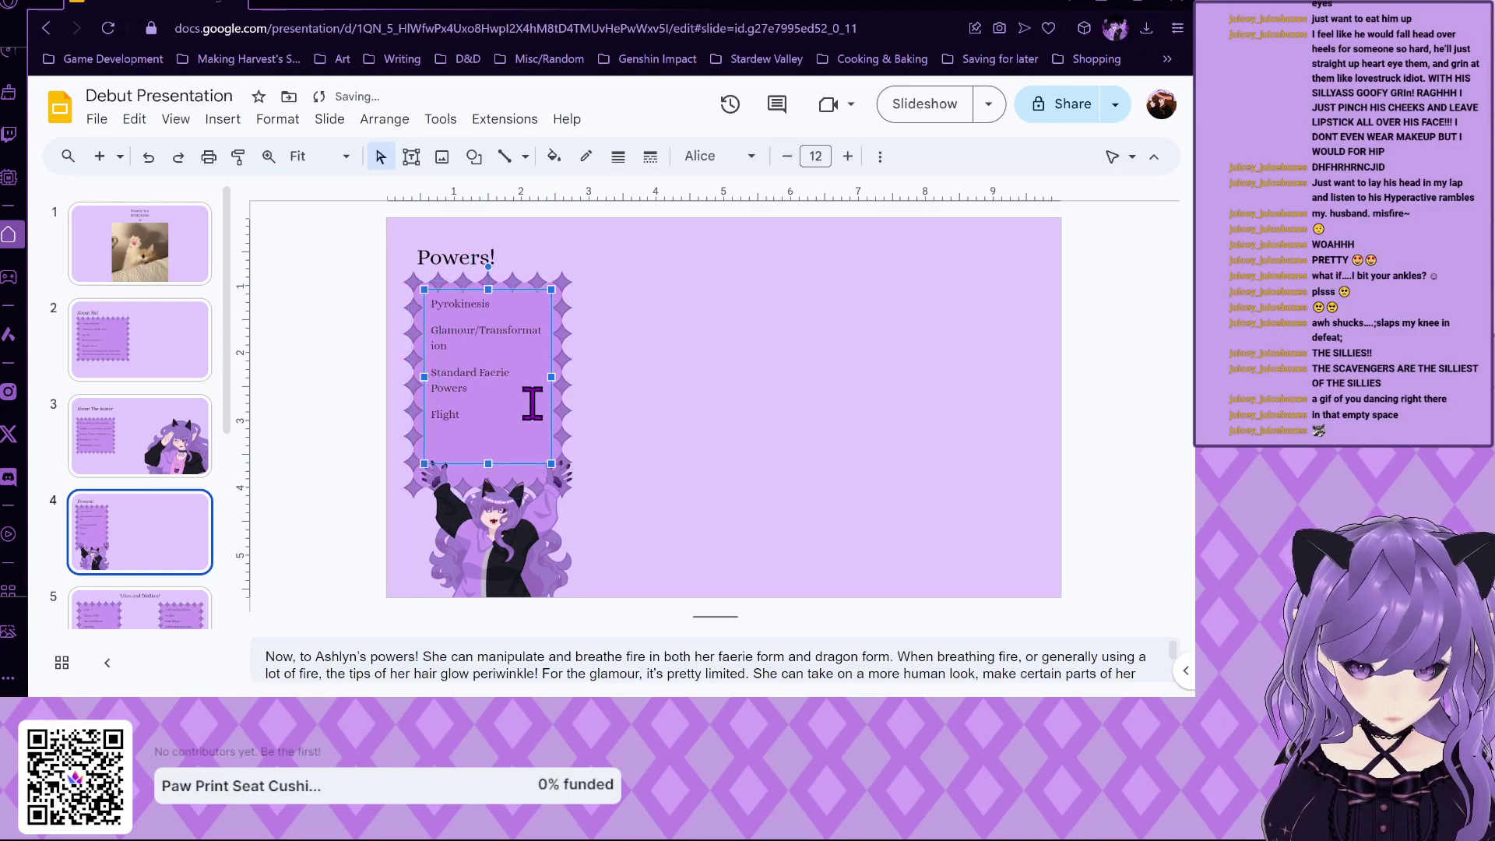
drag(549, 377, 566, 379)
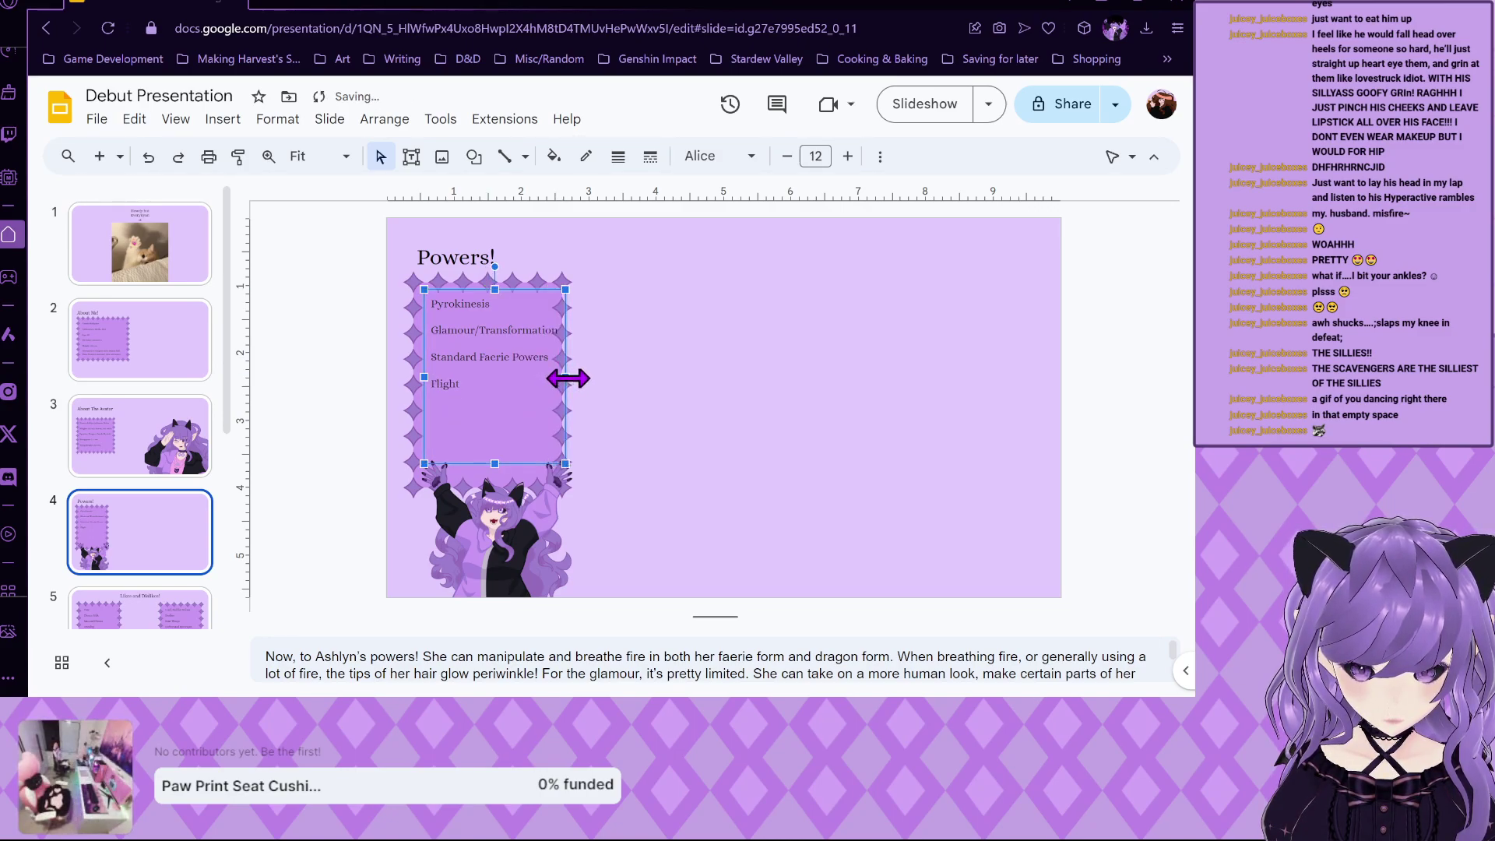
click(668, 459)
click(536, 426)
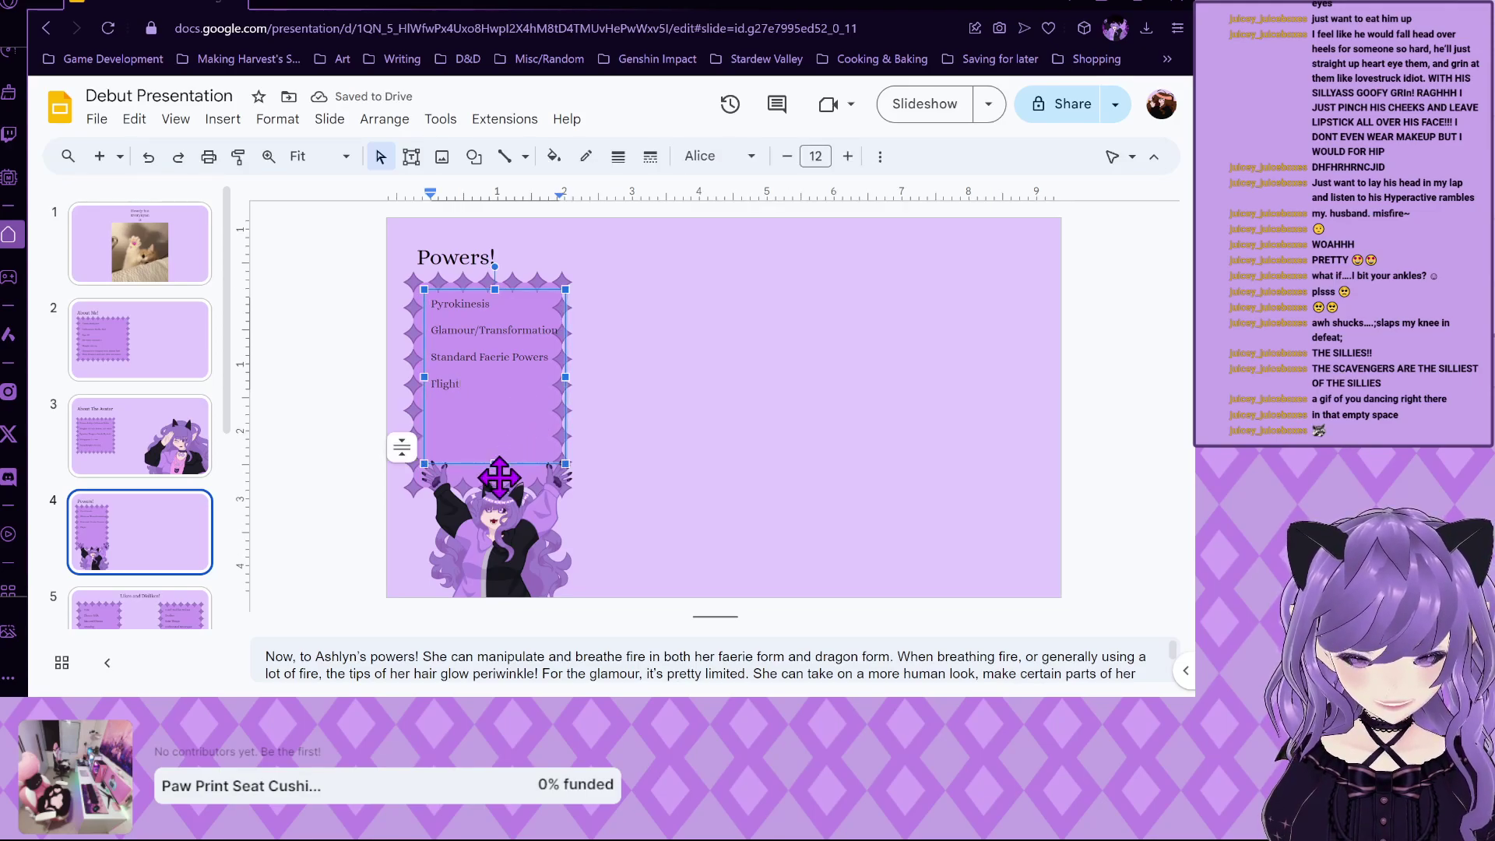
click(499, 477)
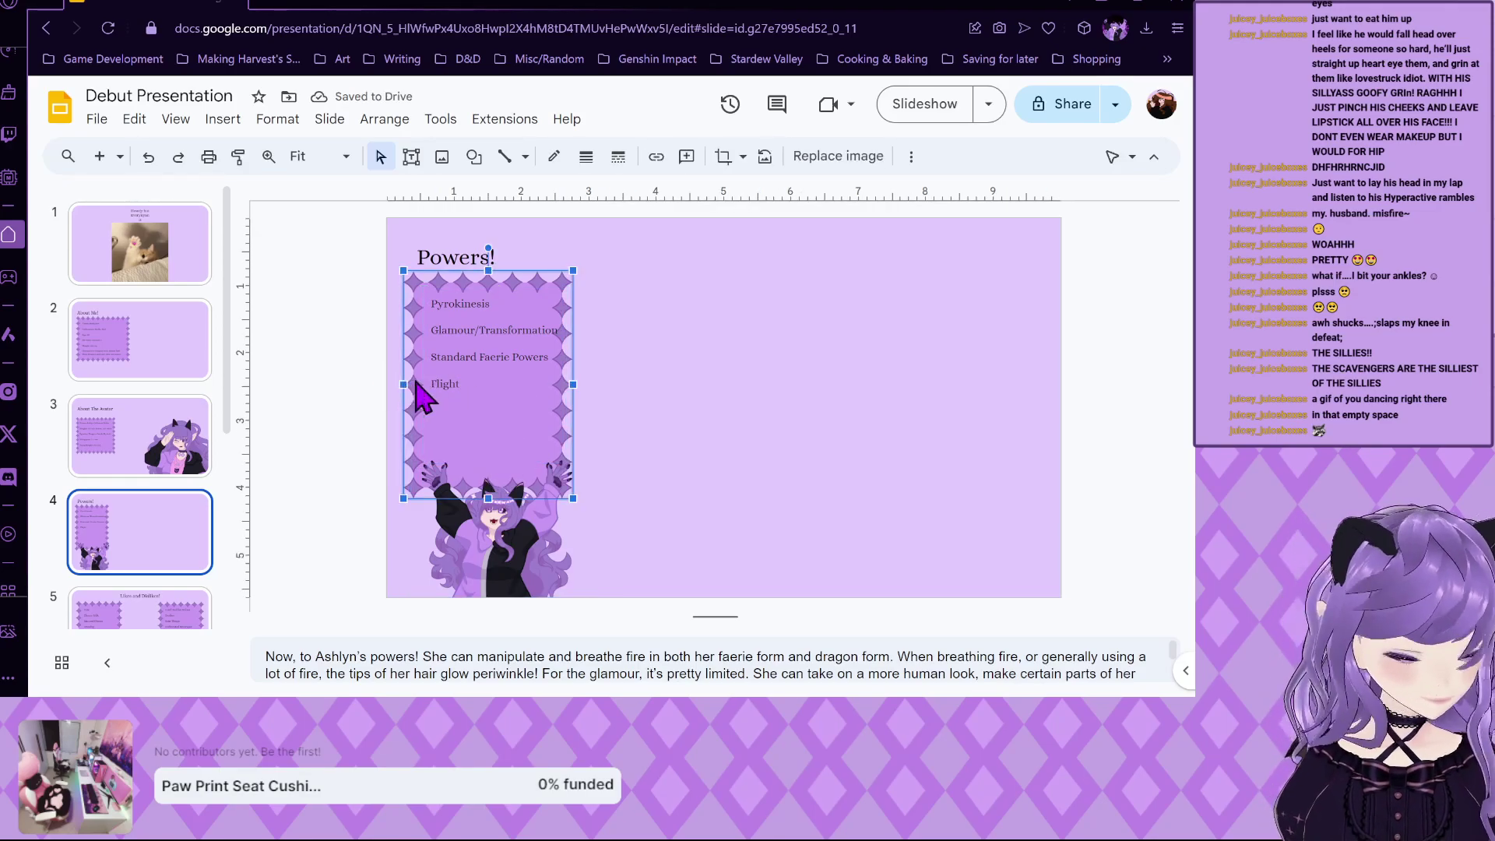
Delete the diamond frame from the Powers! slide and remove a mistakenly pasted frame image.
key(Delete)
click(223, 119)
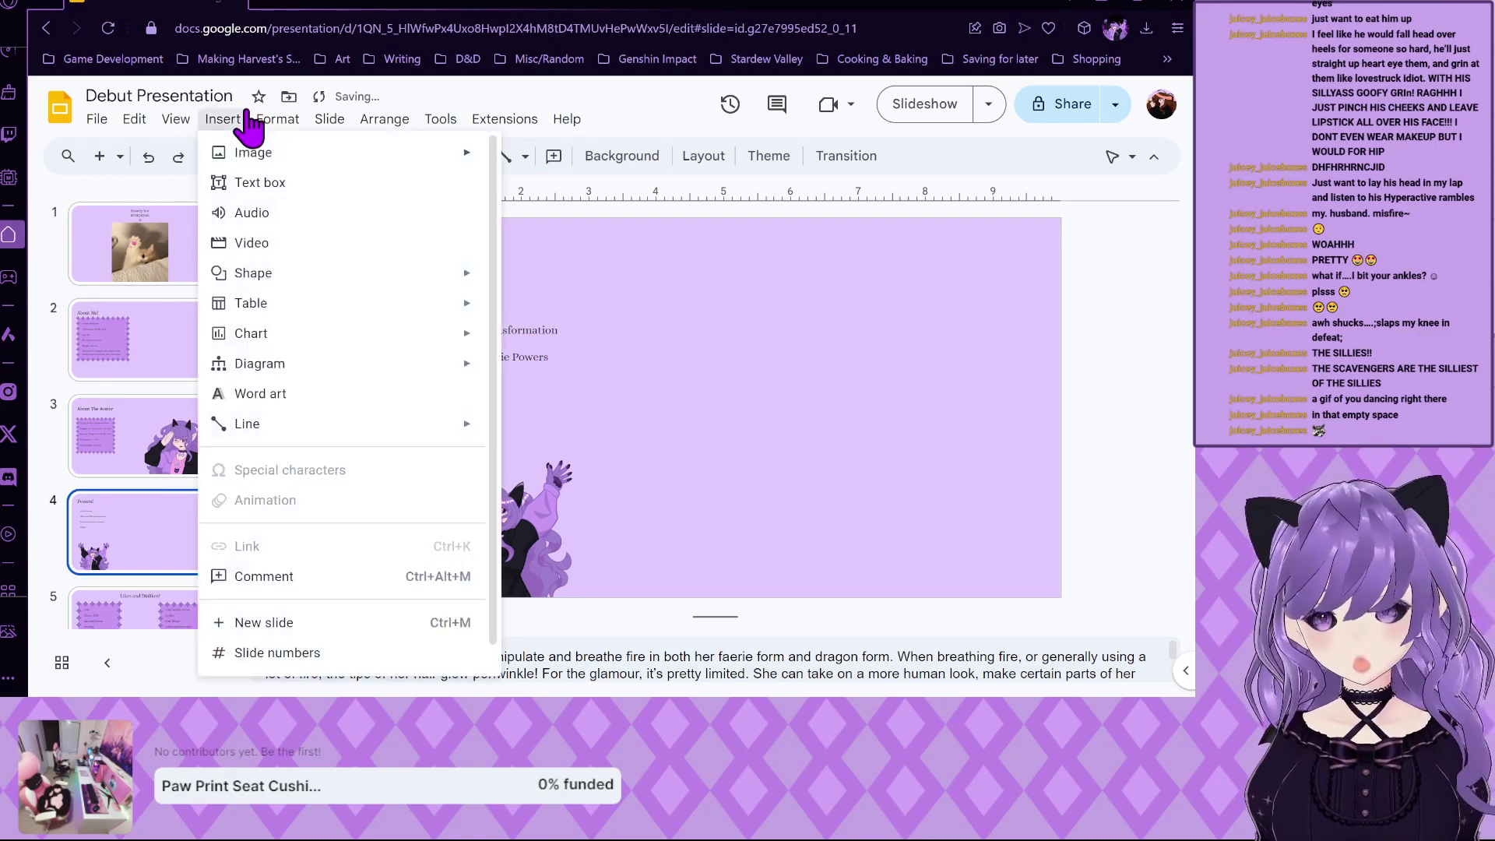
mouse_move(465, 156)
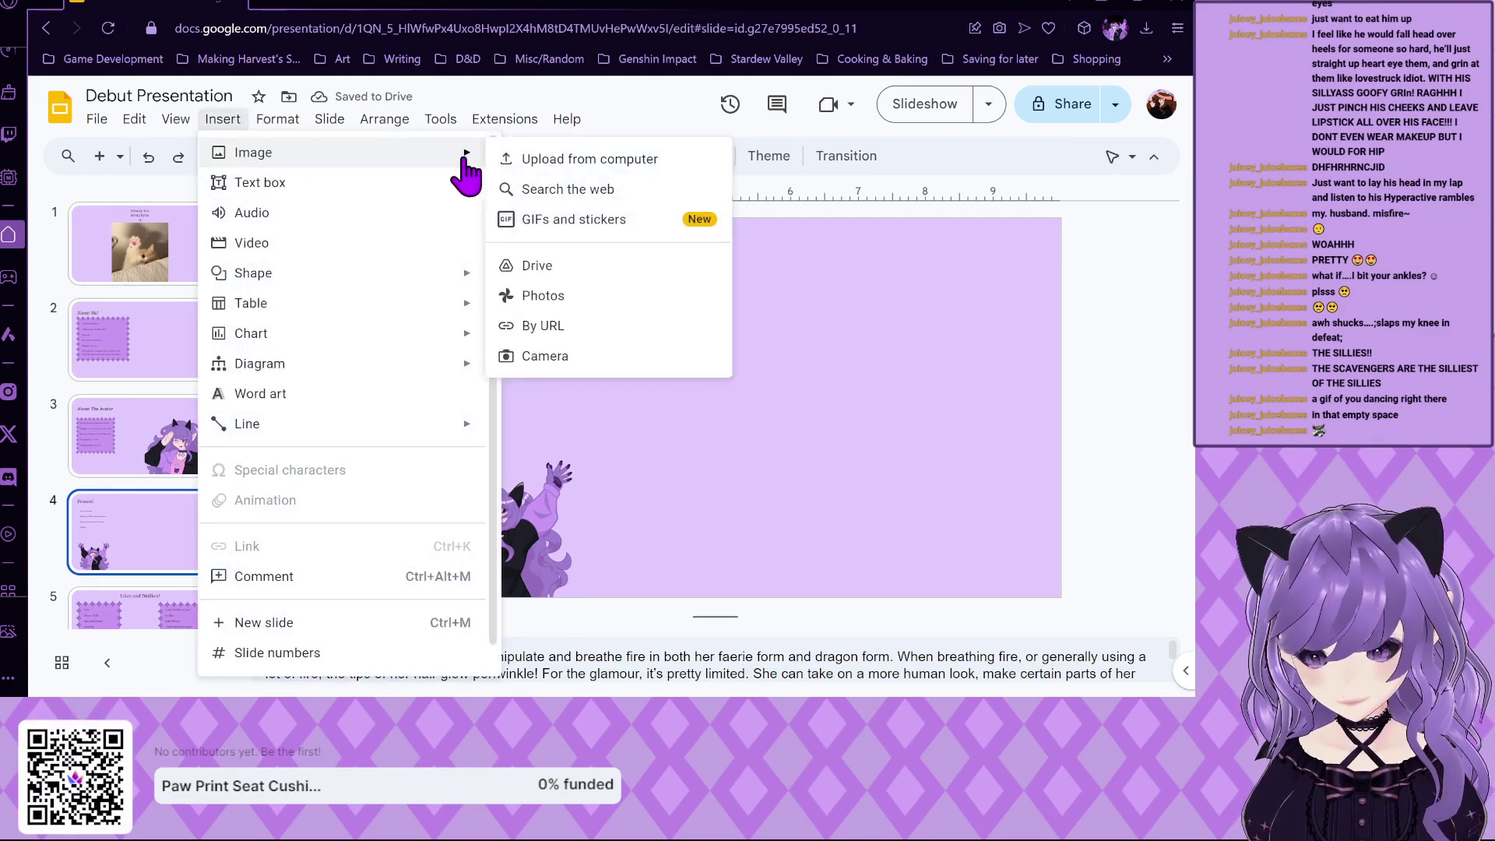
click(517, 161)
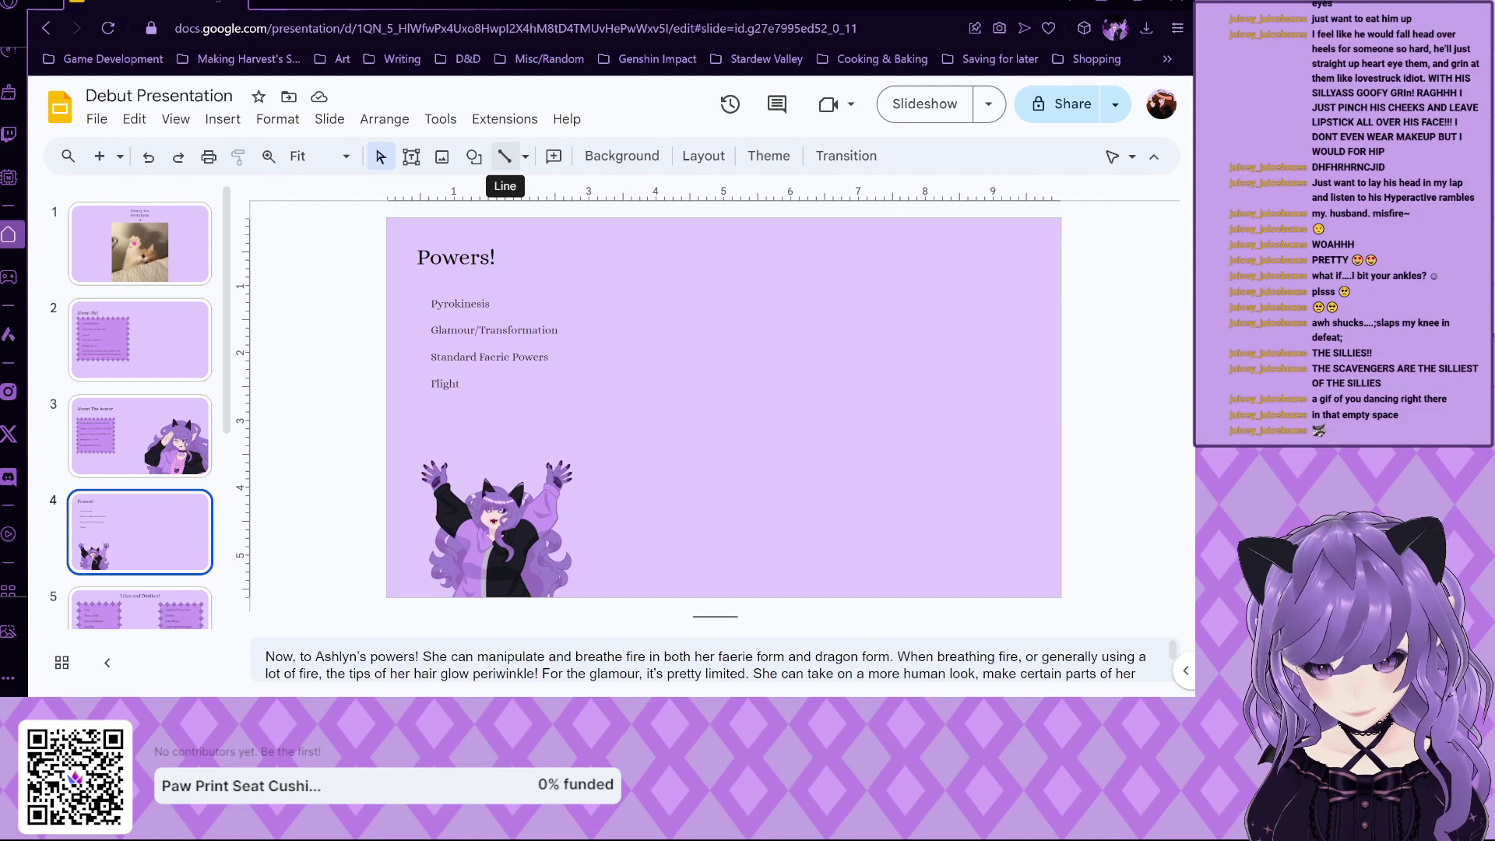
key(ctrl+v)
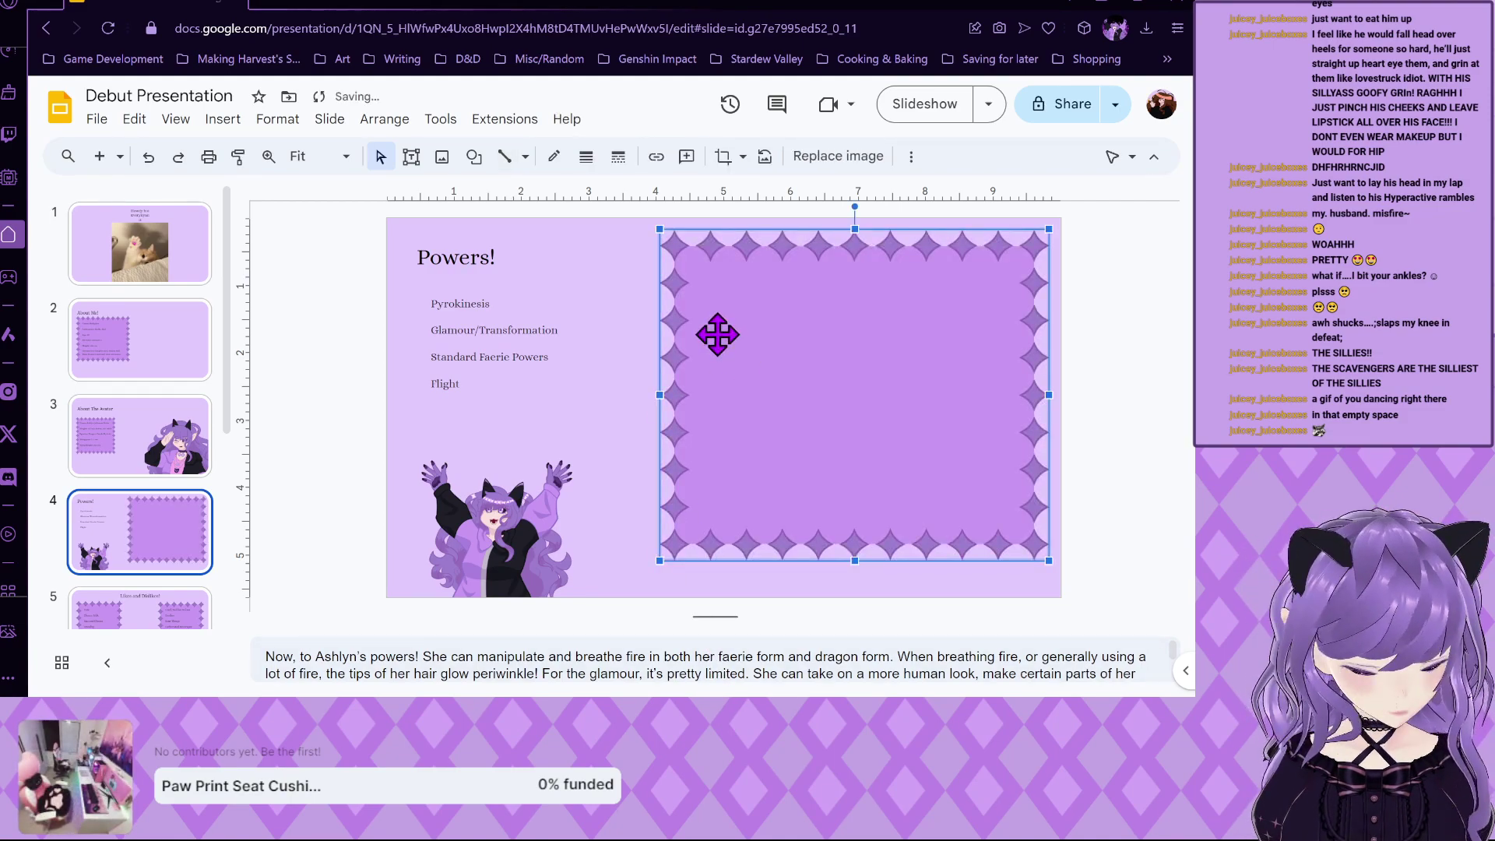
key(Delete)
Upload the scalloped frame image, shrink it, and move it left over the powers list.
click(223, 118)
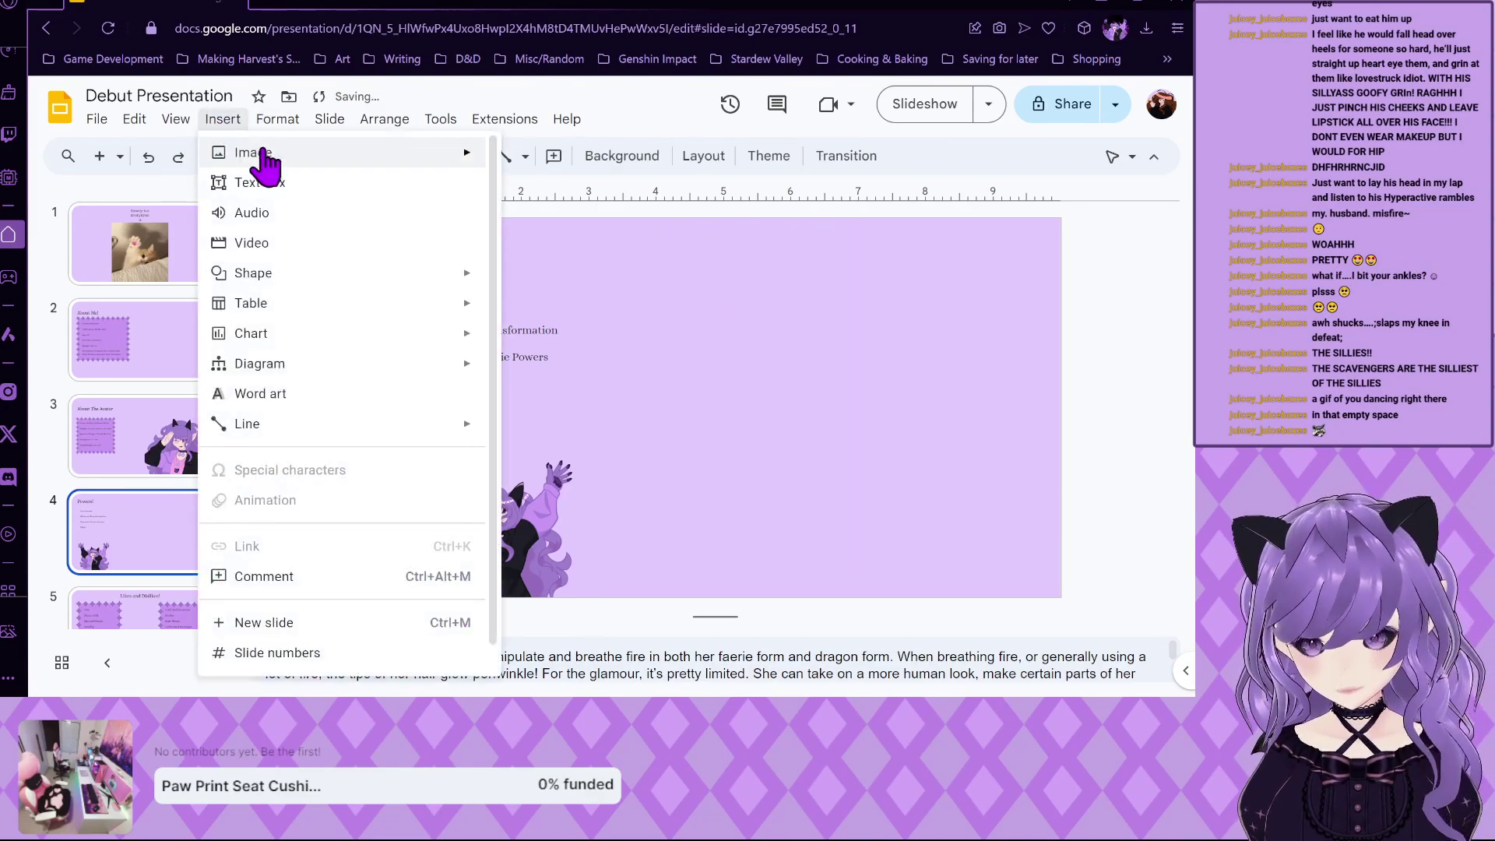
mouse_move(263, 152)
click(555, 158)
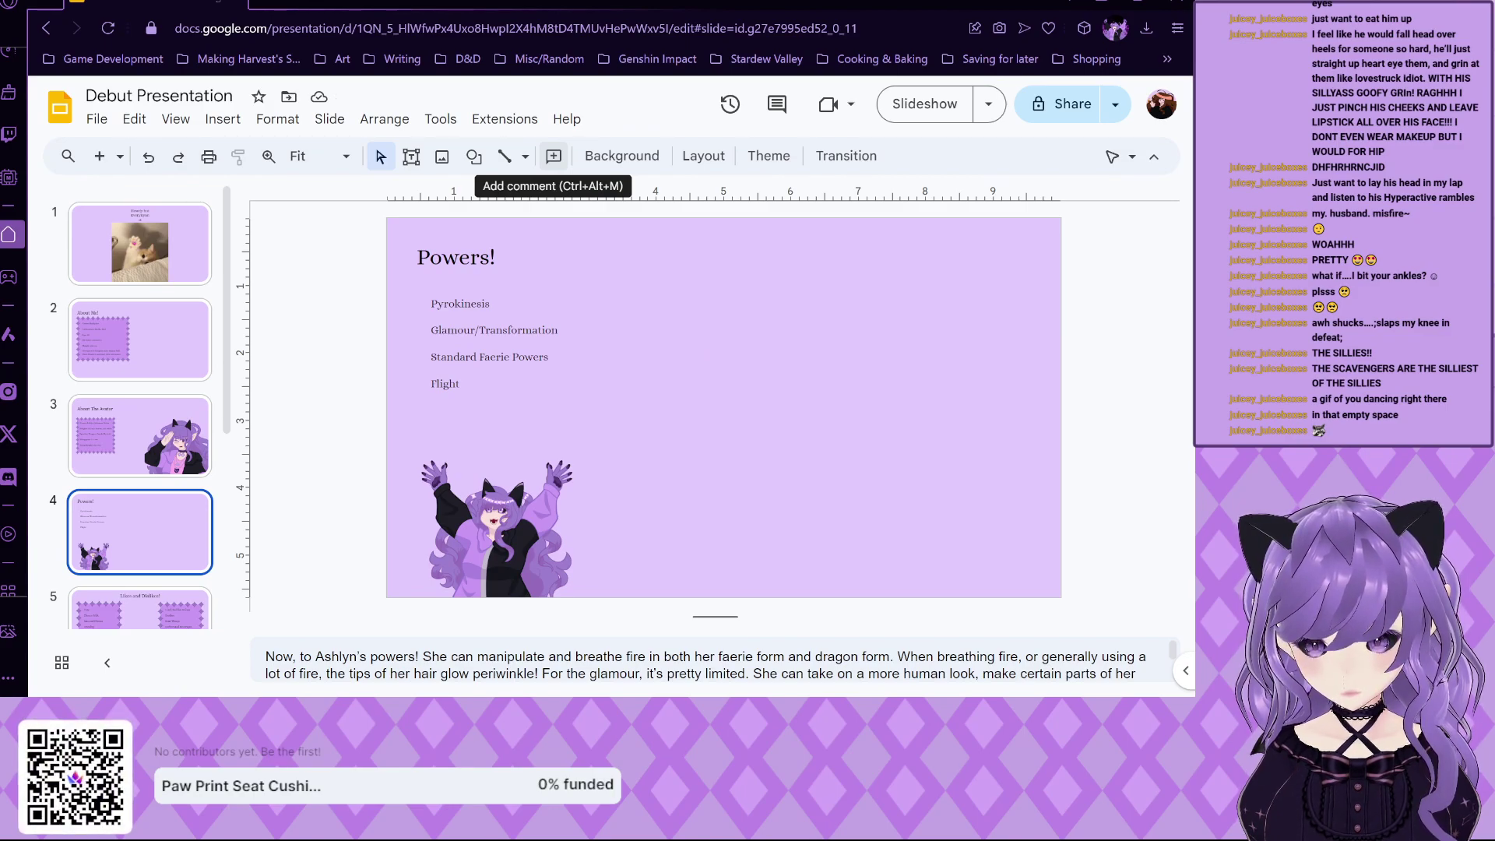
key(ctrl+z)
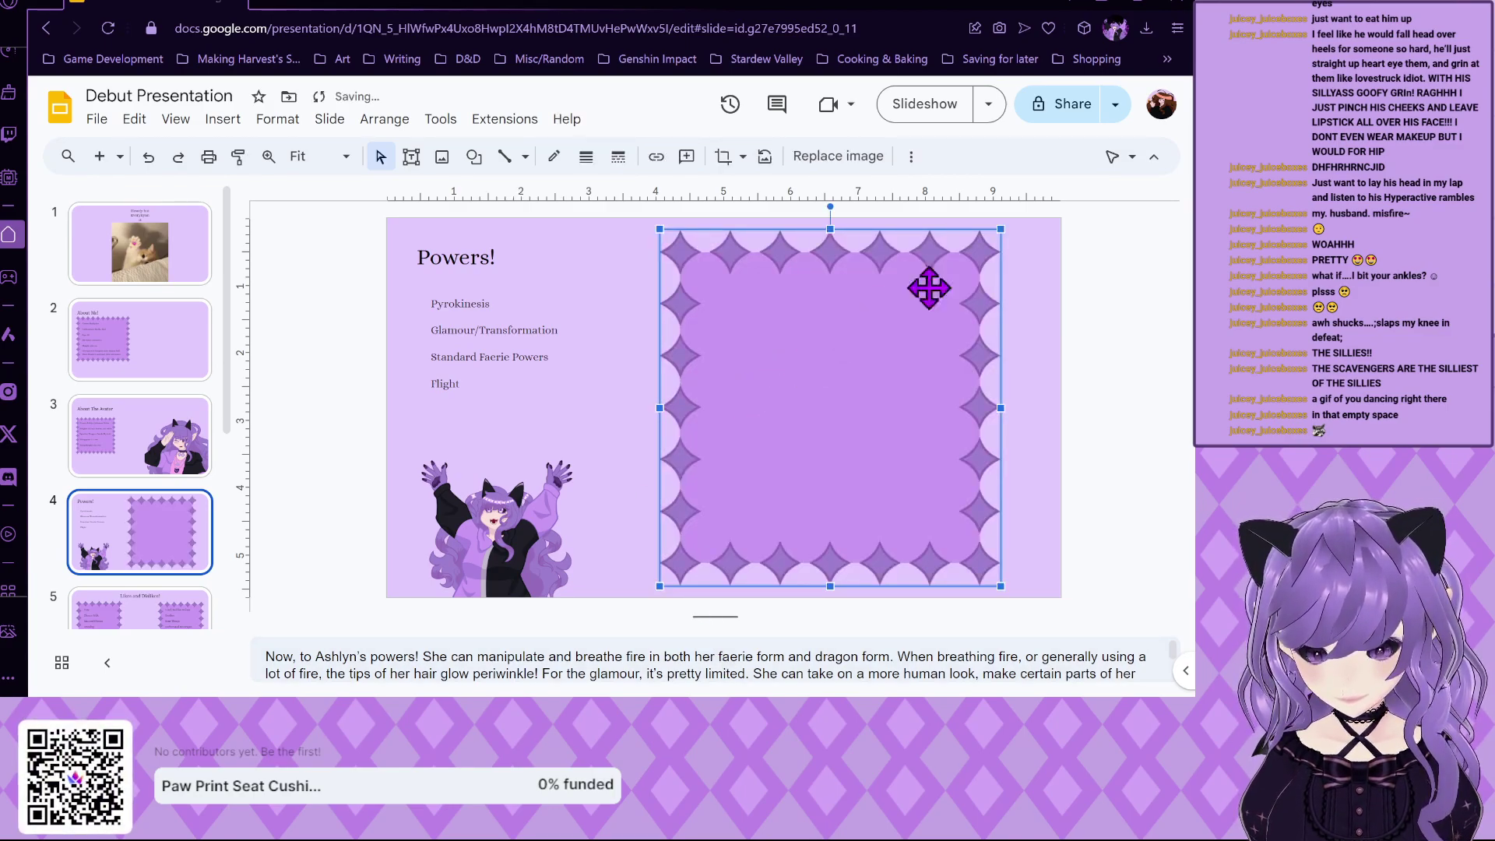
drag(1001, 229, 907, 328)
drag(780, 414, 531, 365)
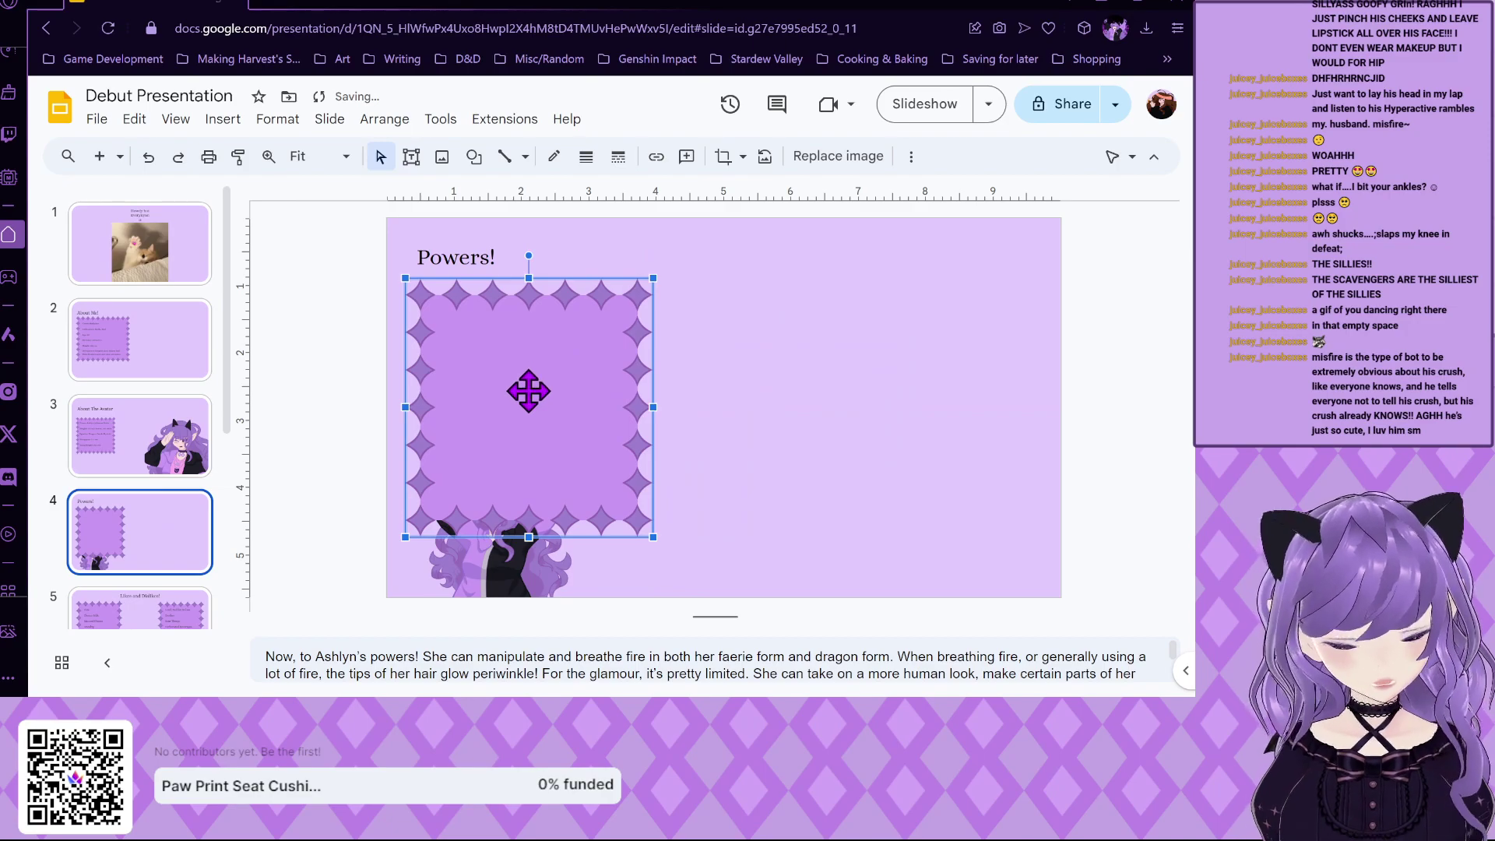
Send the scalloped frame to the back and shrink it around the powers list.
right_click(530, 401)
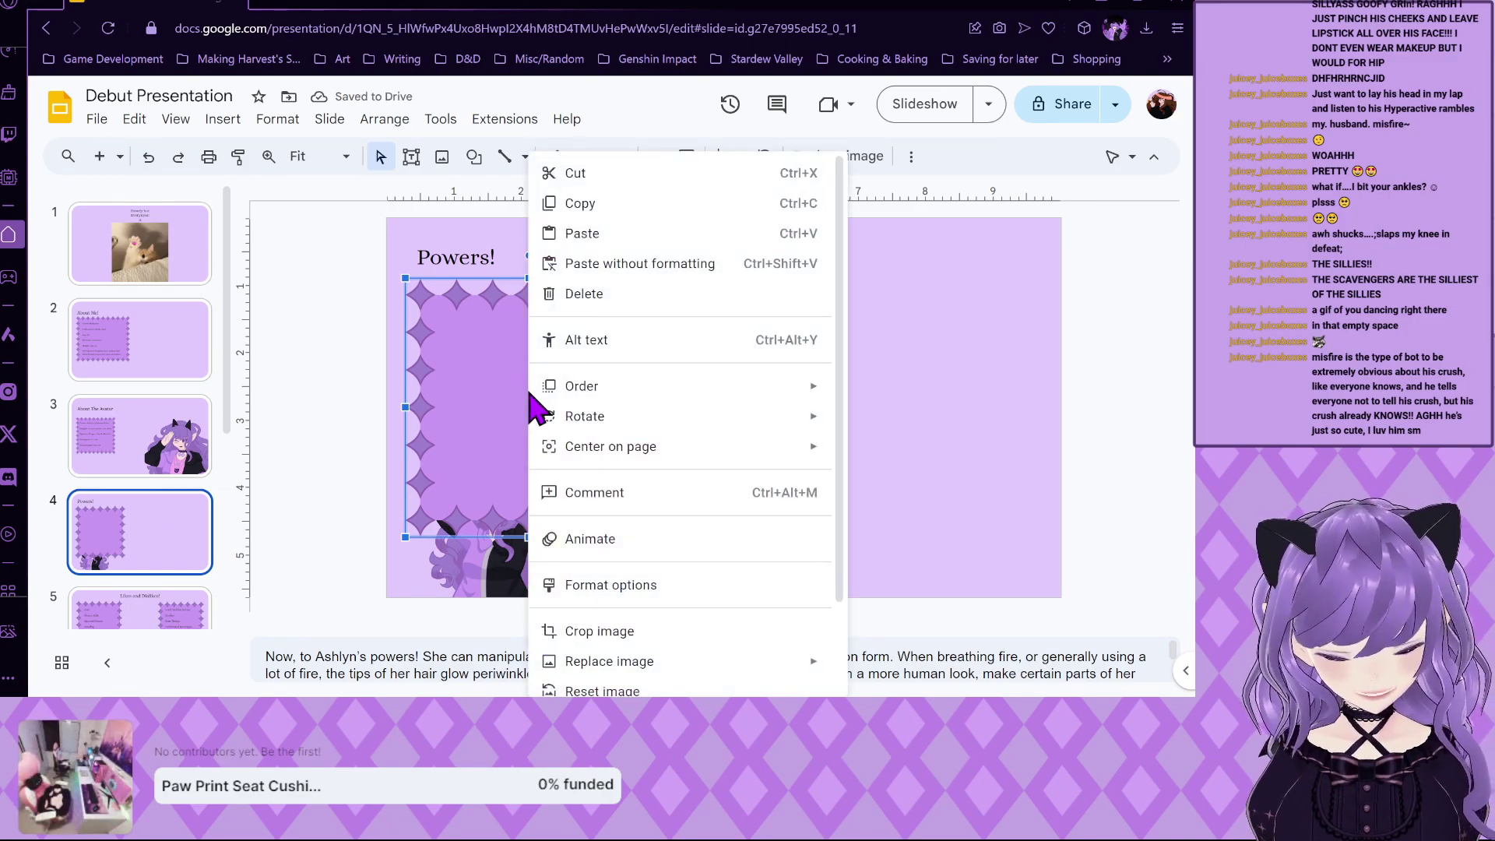
mouse_move(565, 415)
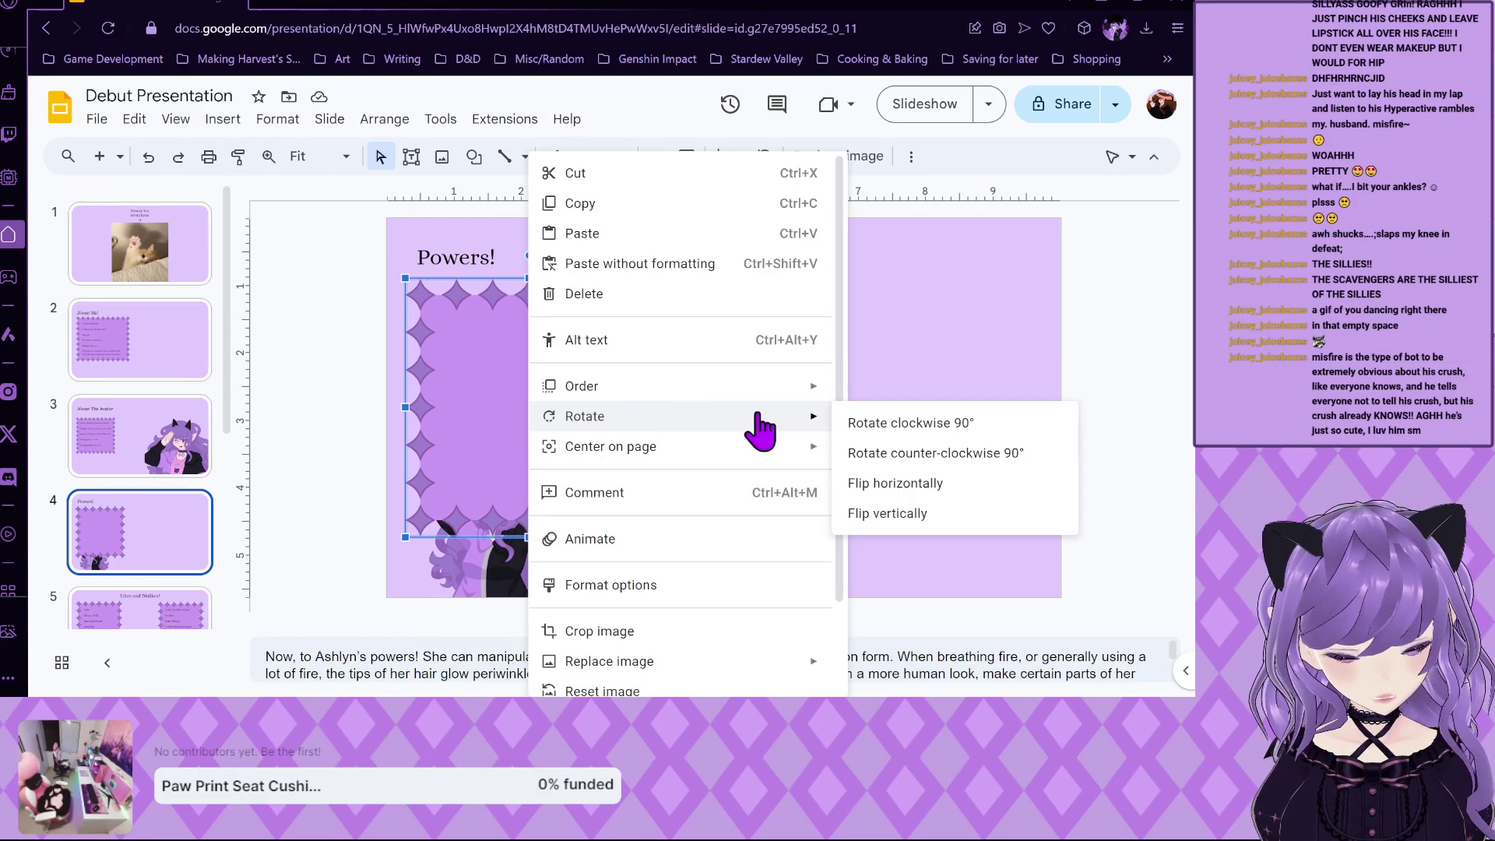
mouse_move(760, 397)
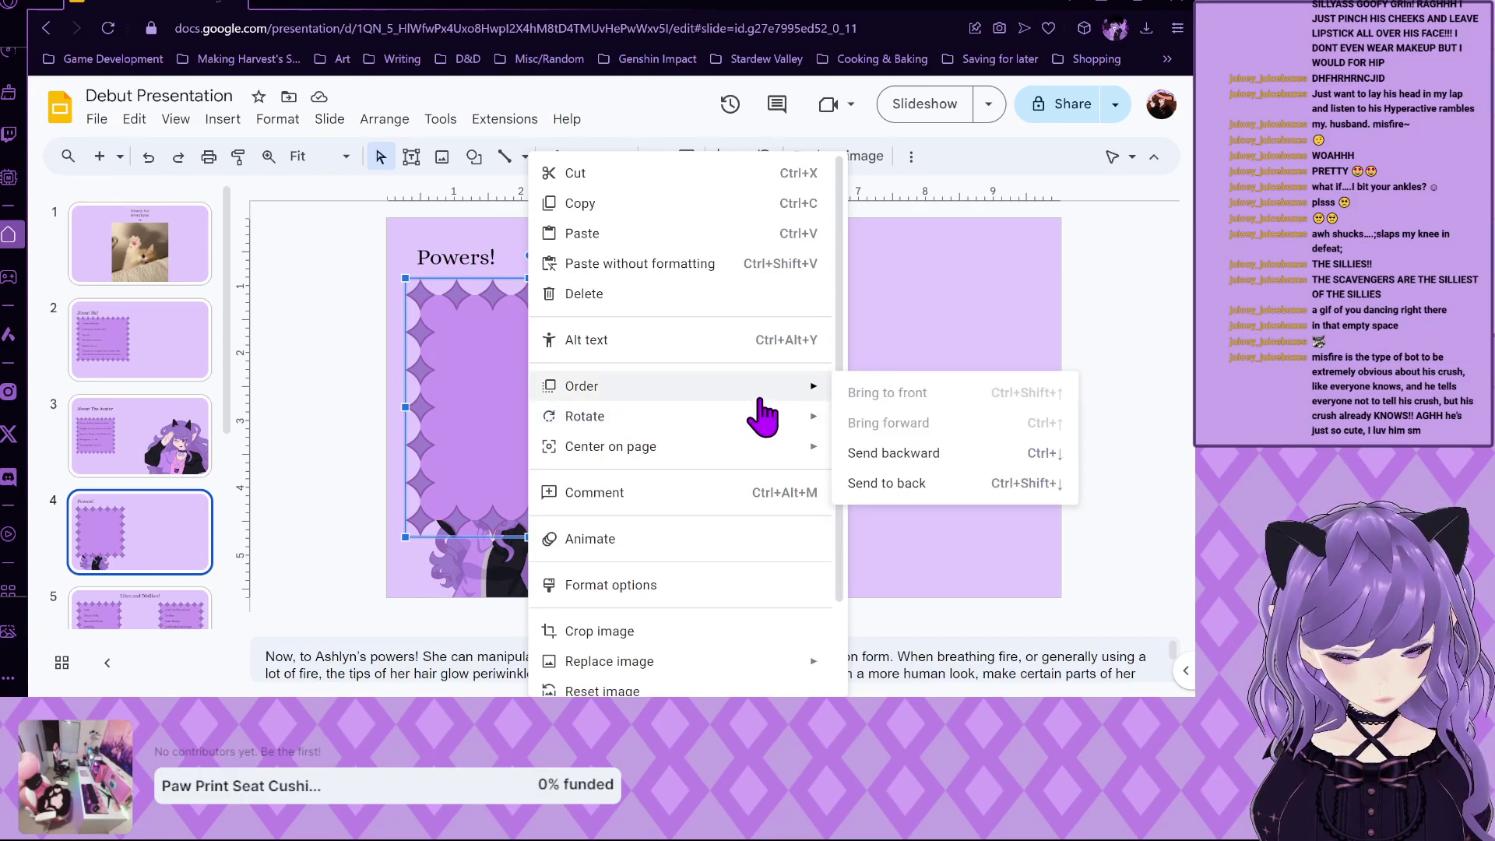
click(896, 483)
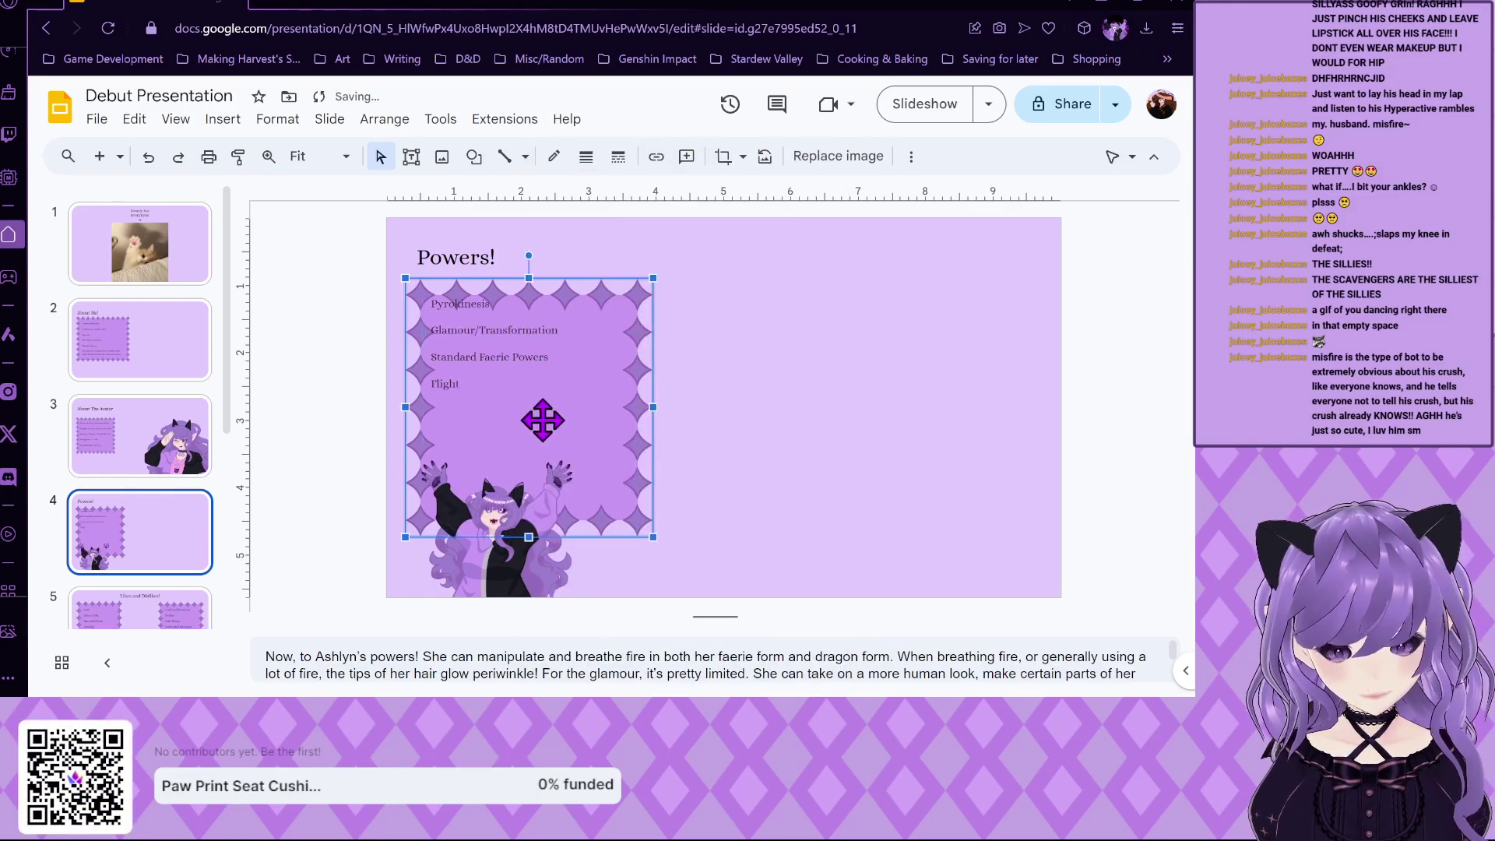
drag(538, 412, 559, 433)
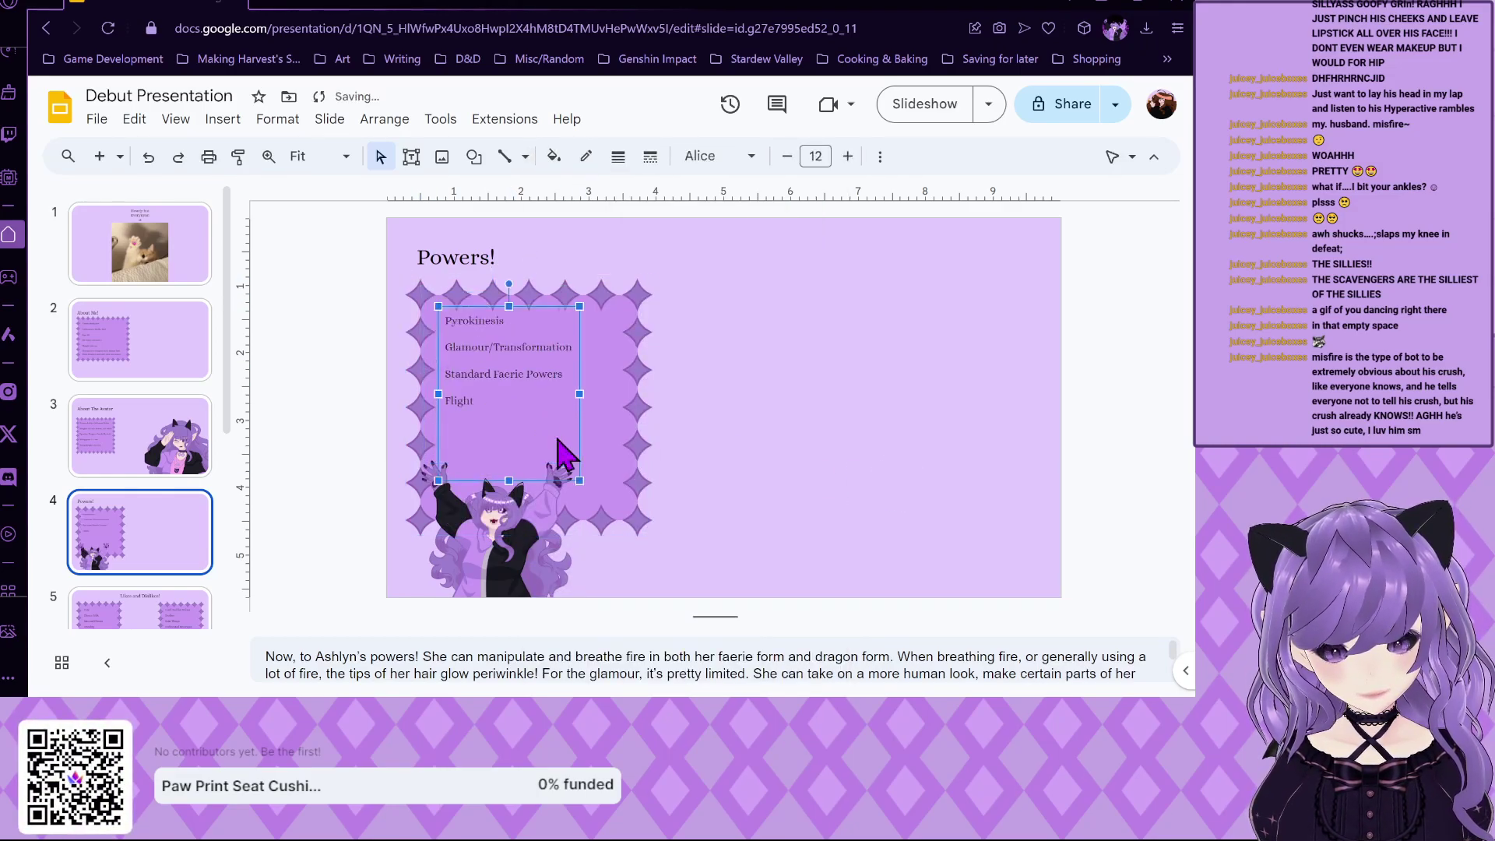
click(608, 413)
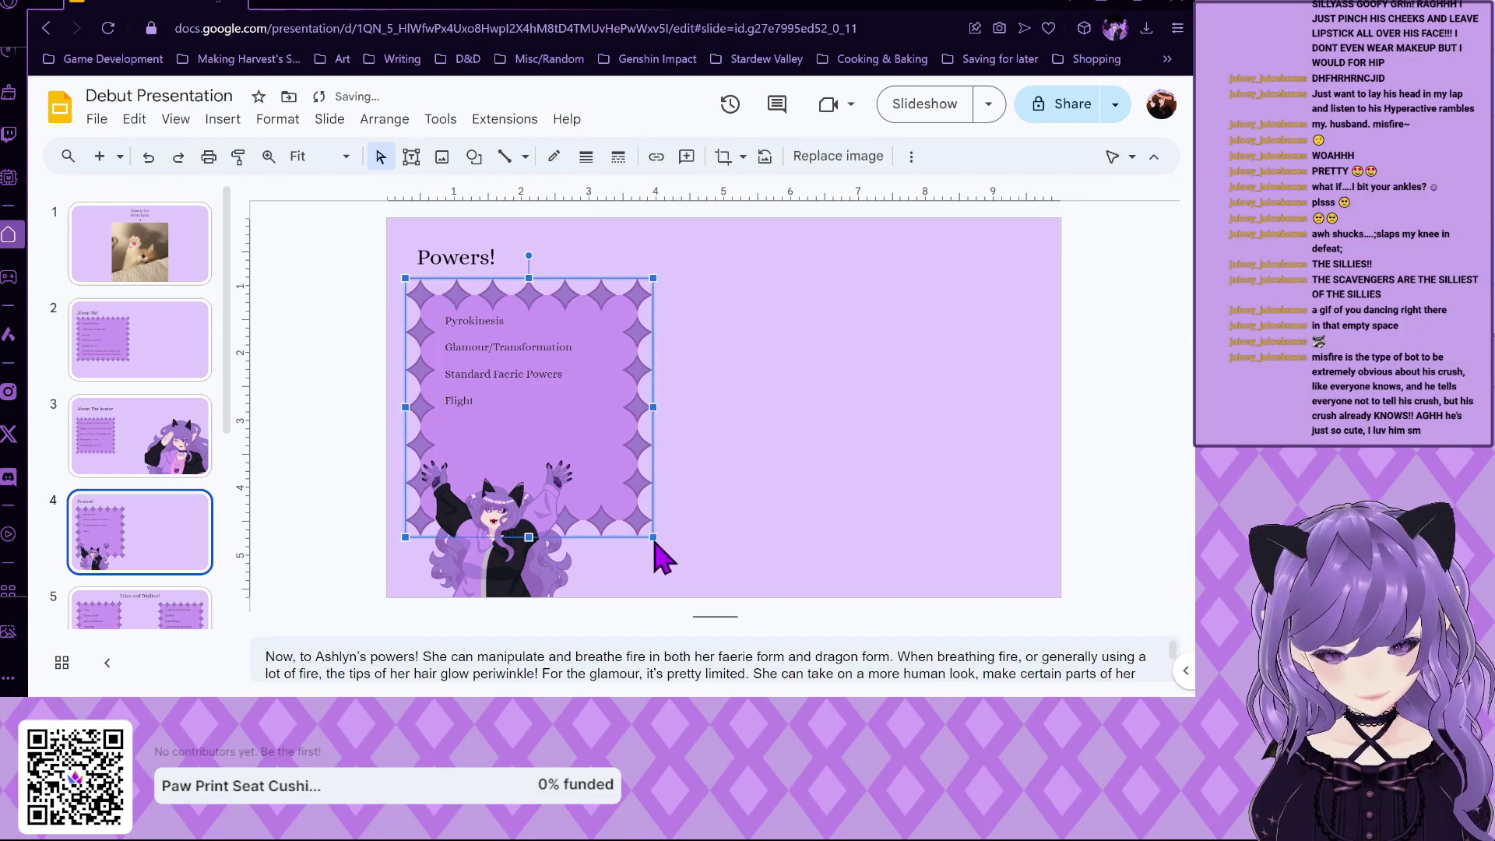
drag(654, 537, 621, 503)
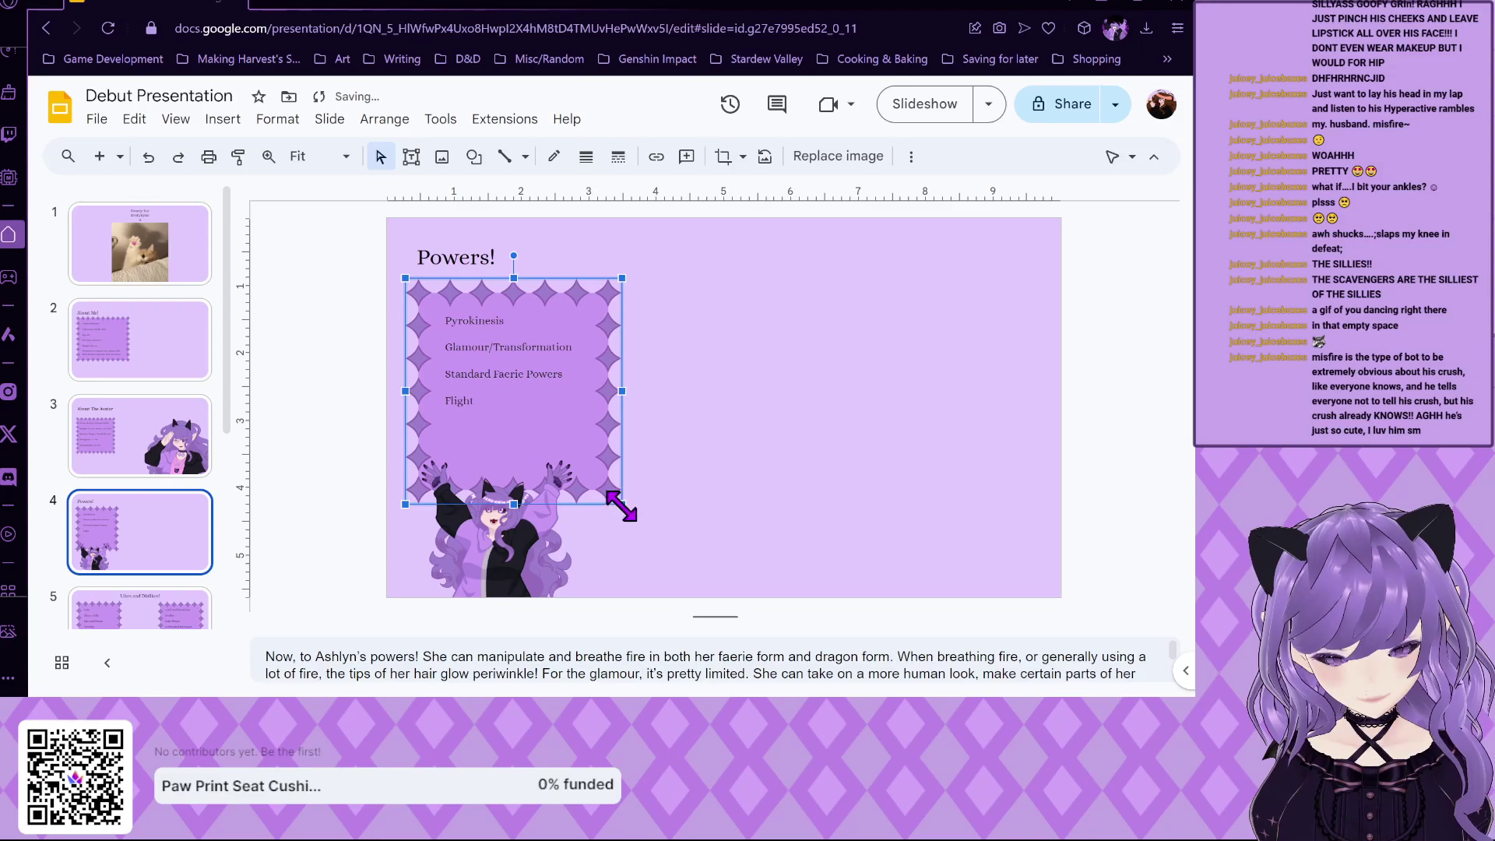
Trim the powers list box and nudge the frame slightly left so the list fits inside.
click(533, 348)
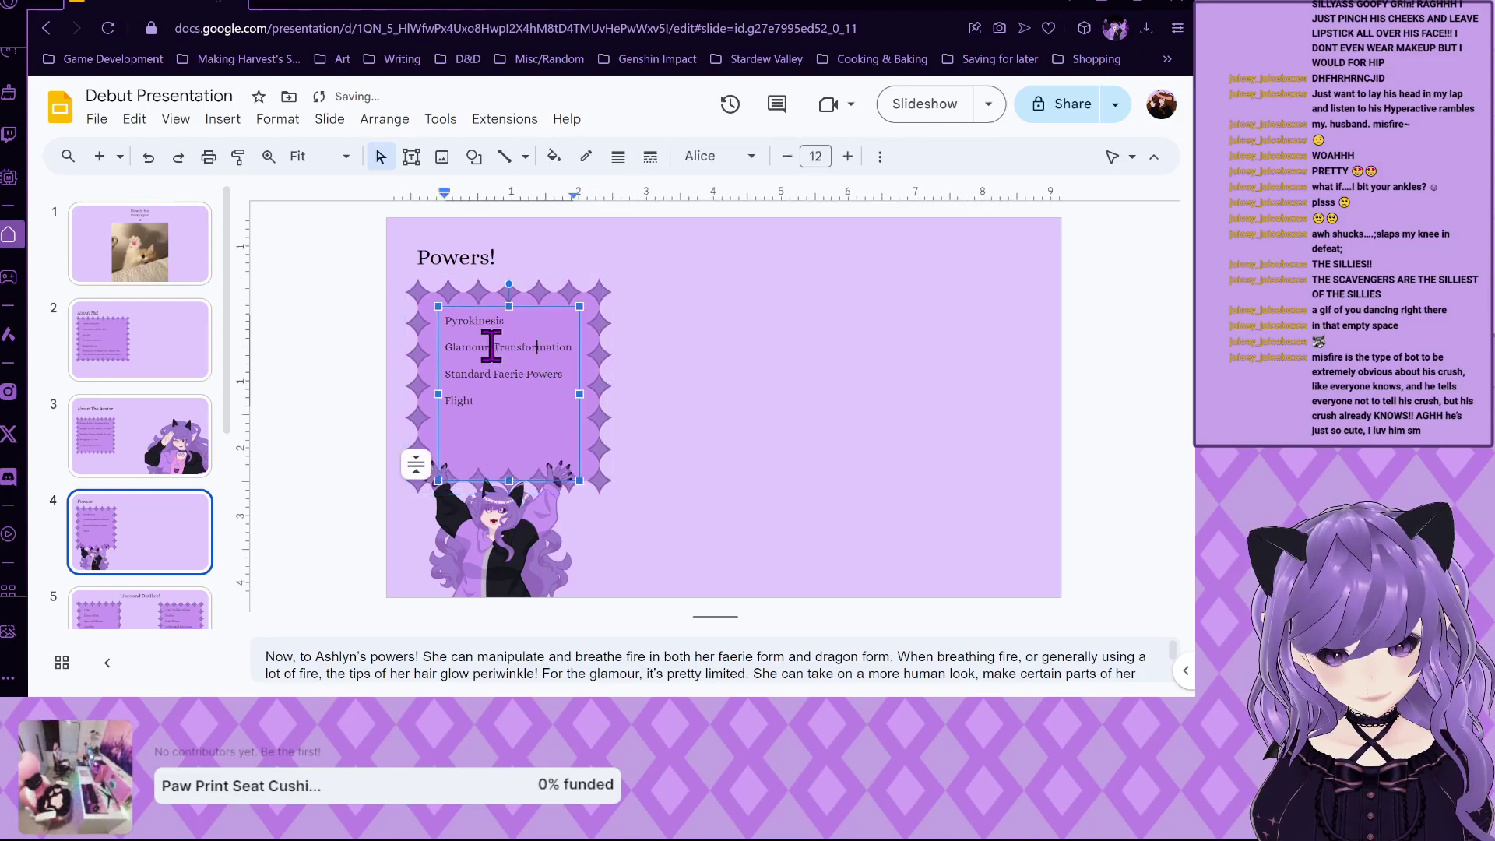
drag(440, 394, 428, 390)
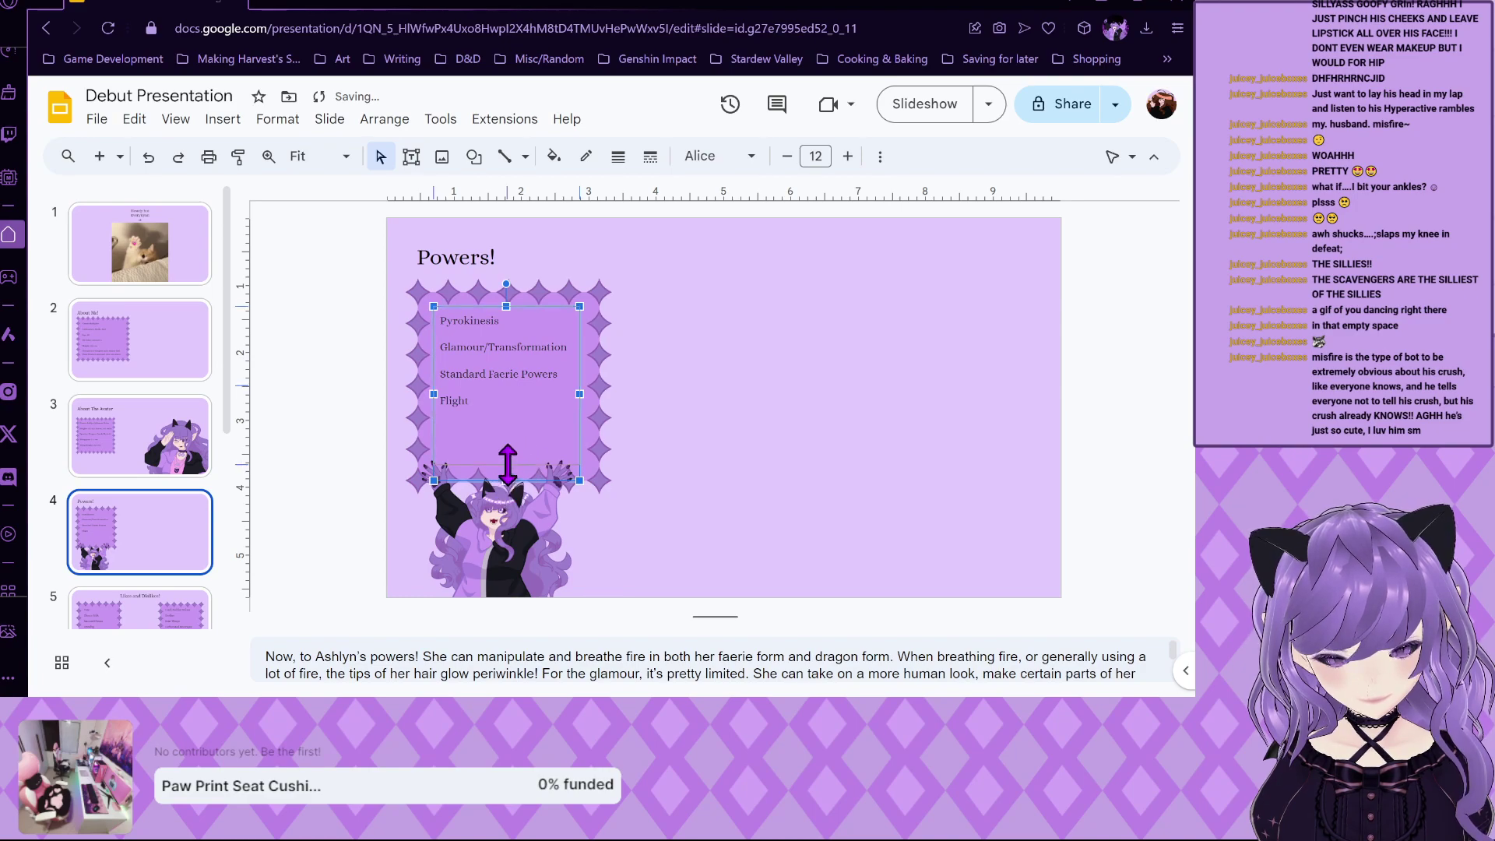
drag(507, 465, 507, 463)
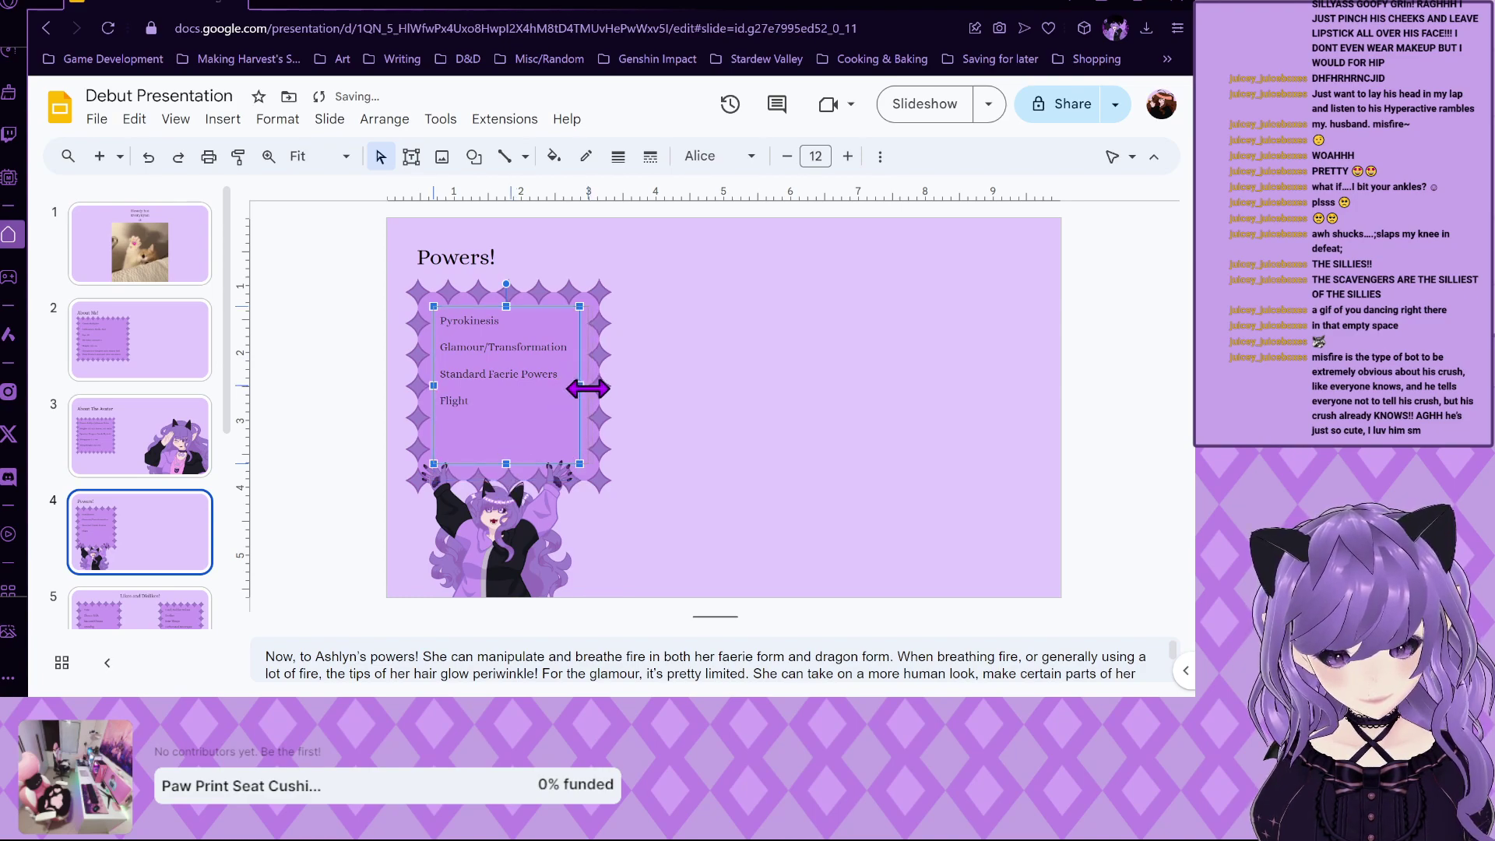
click(726, 413)
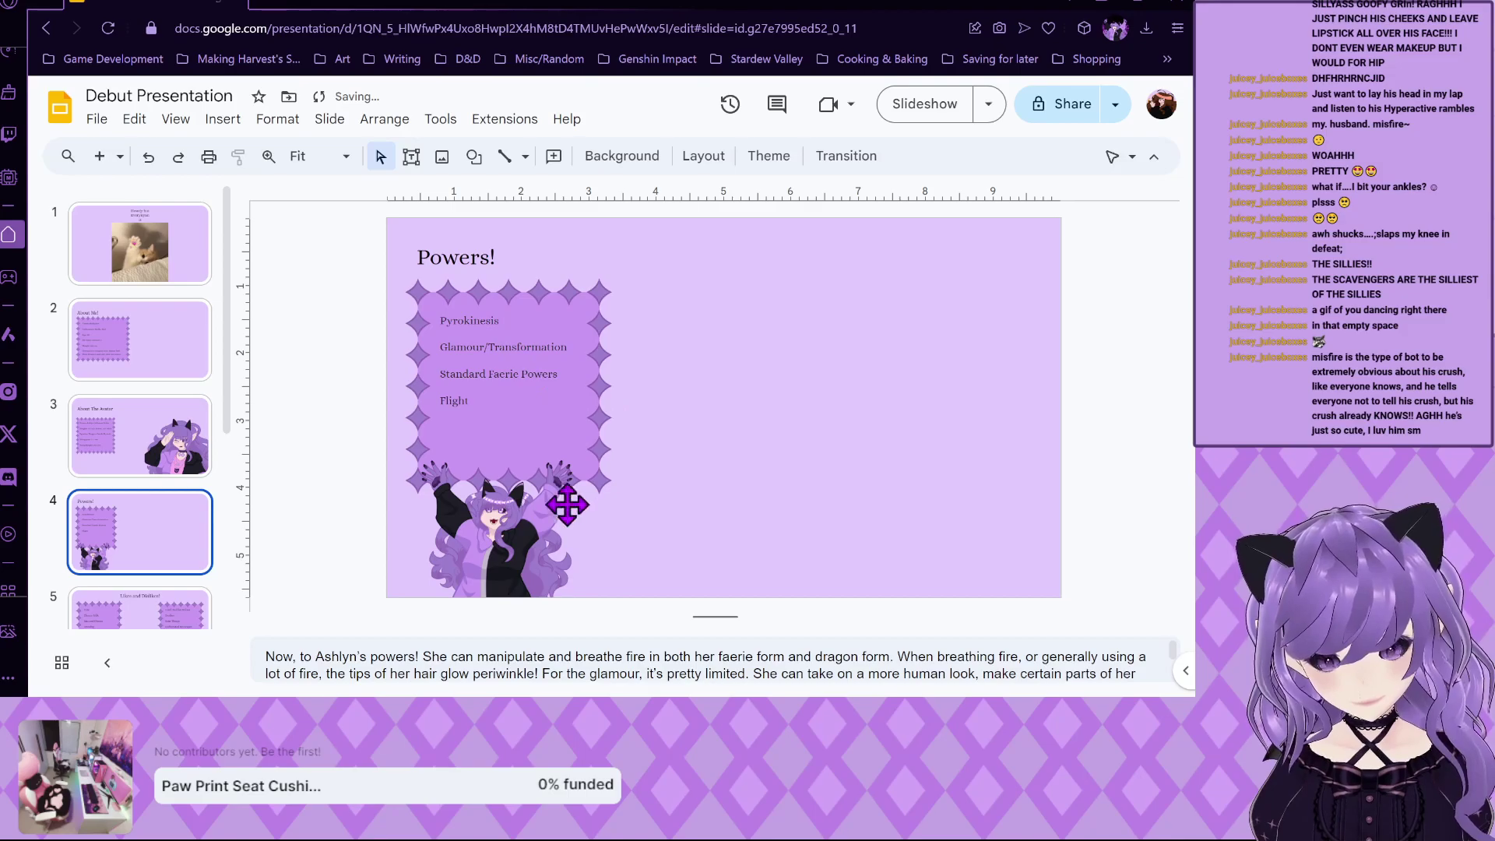
click(604, 399)
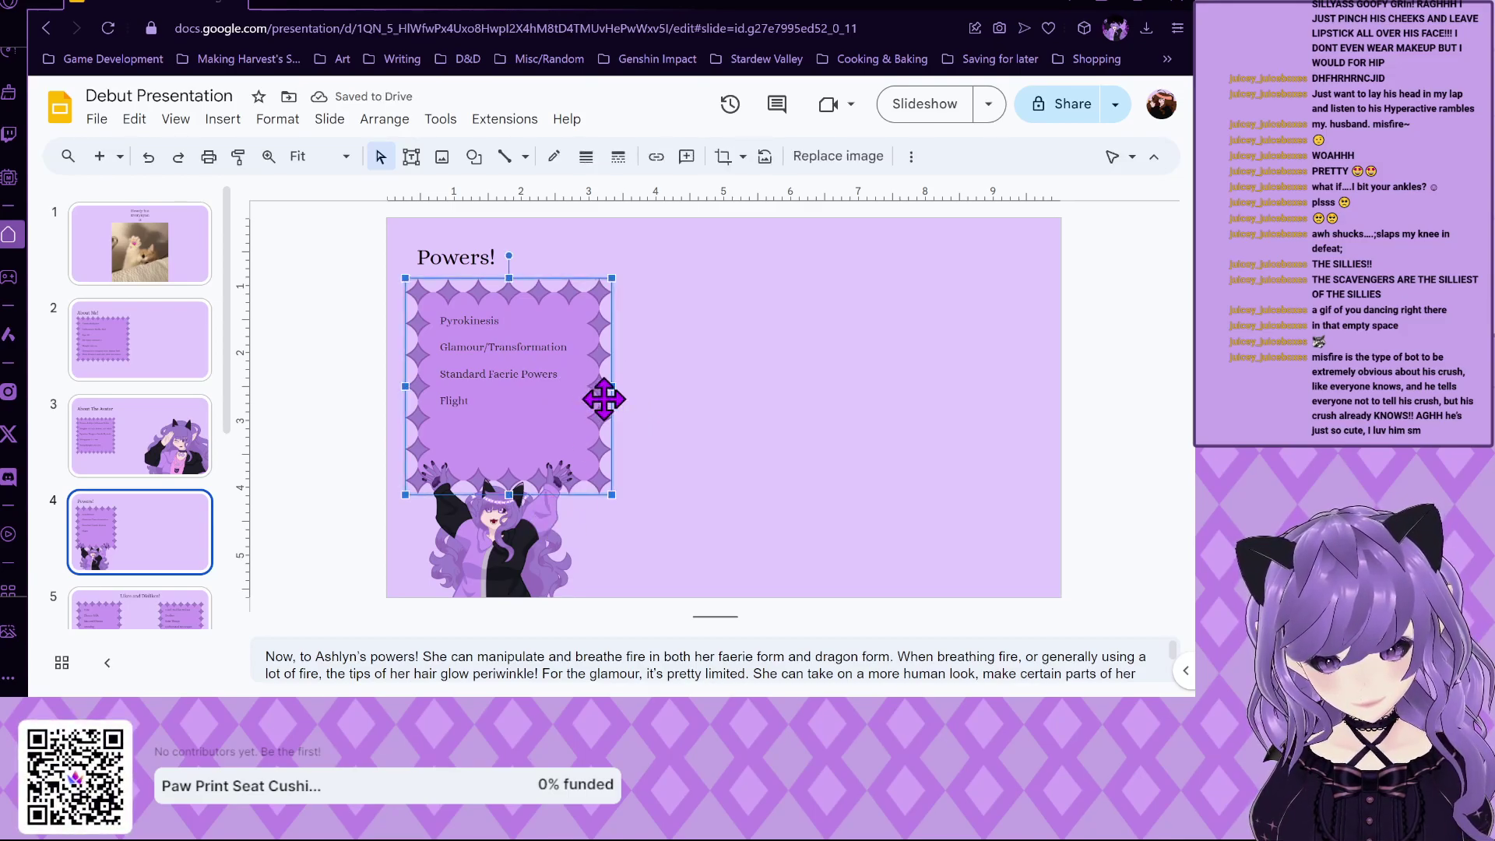
drag(604, 400, 567, 395)
click(724, 427)
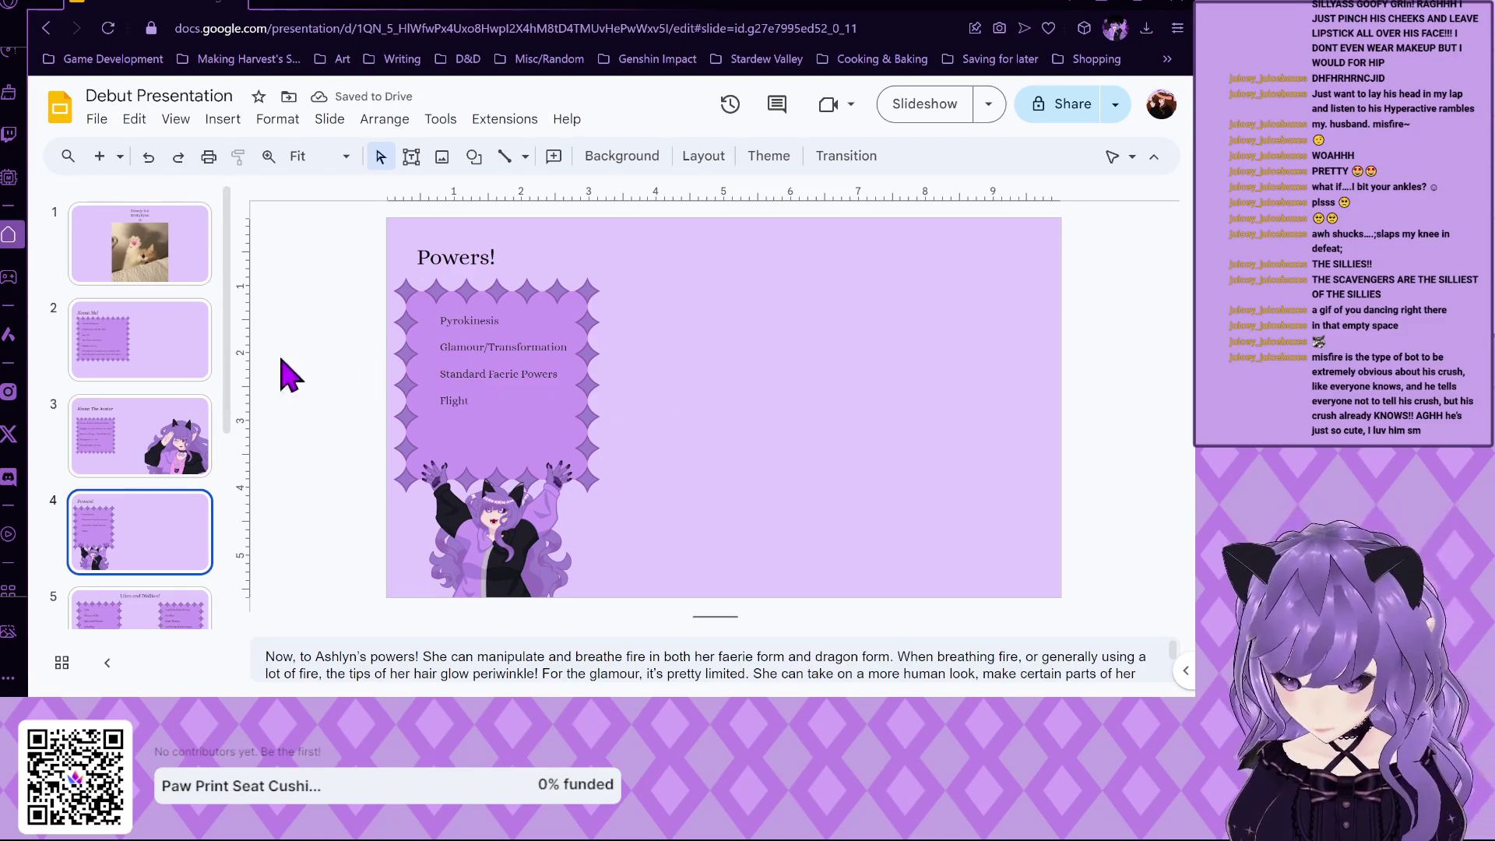
On the Other Facts/Trivia slide, upload the scalloped frame, place it over the list, and send it to back.
scroll(140, 530, down, 4)
click(141, 505)
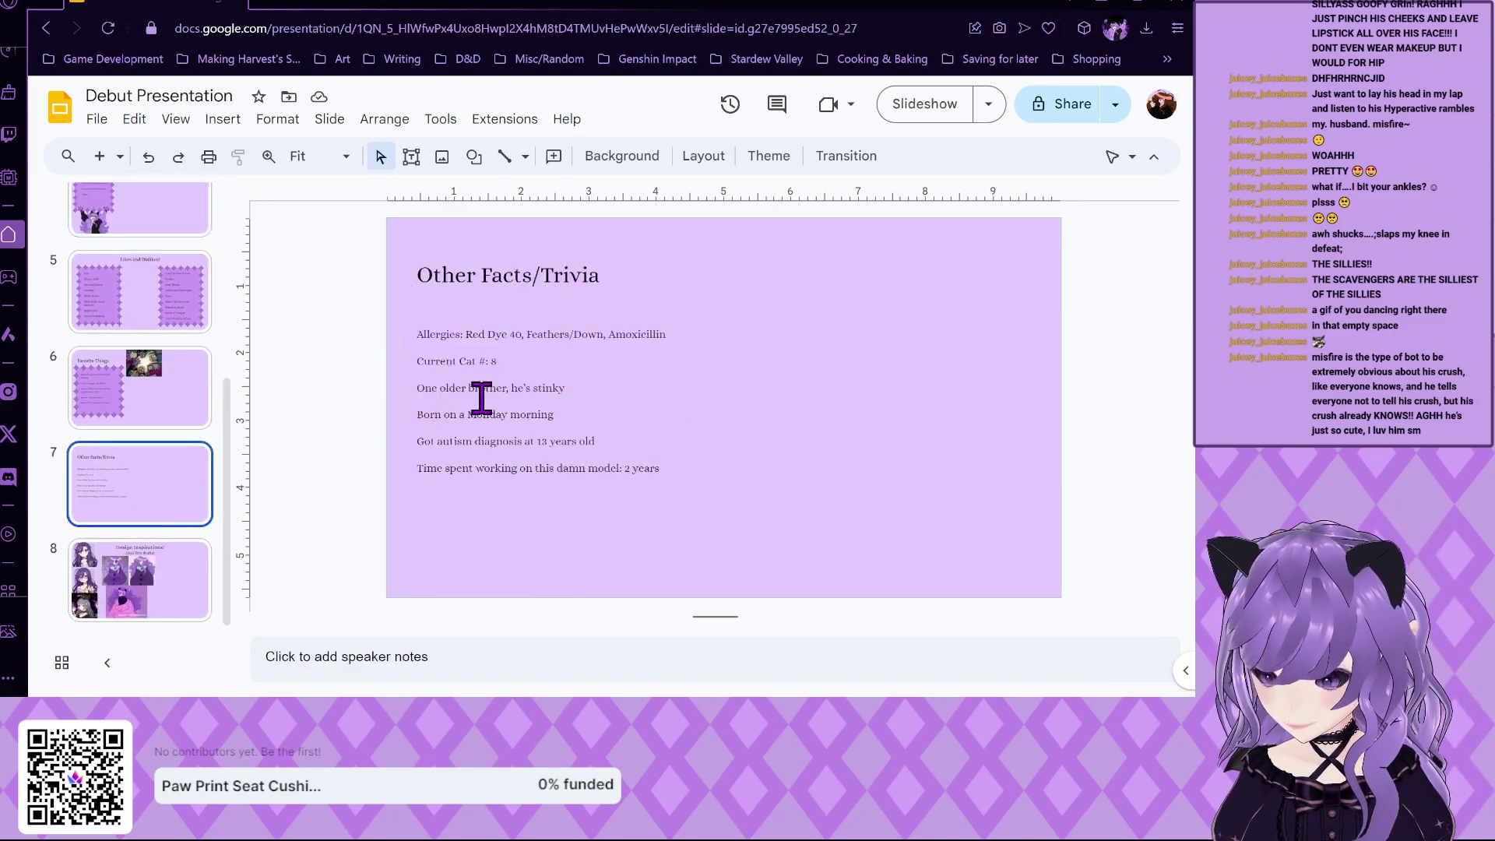
click(223, 118)
mouse_move(317, 155)
click(576, 160)
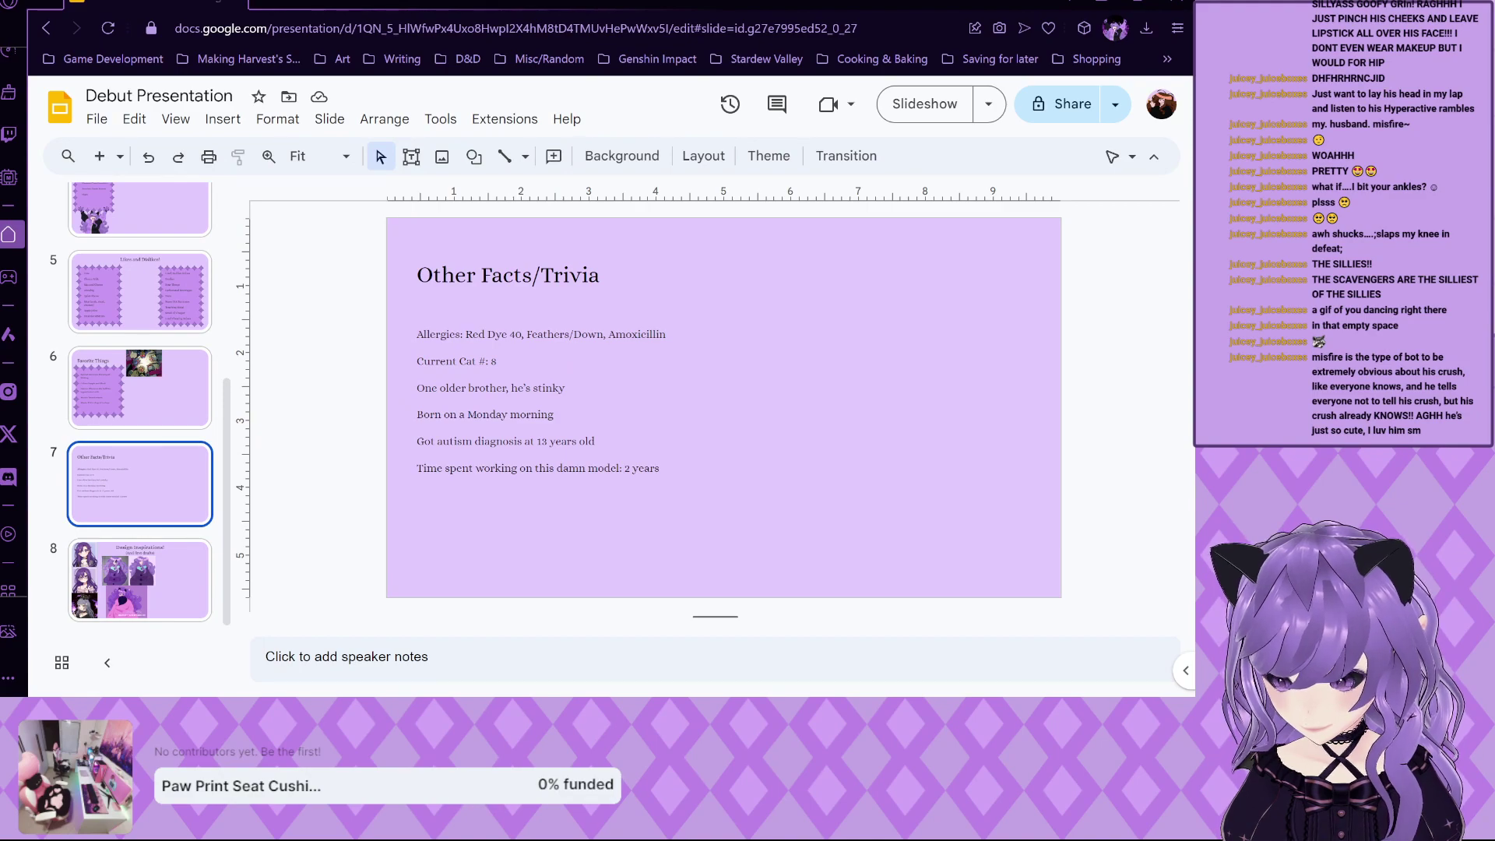
drag(791, 369, 467, 434)
right_click(476, 442)
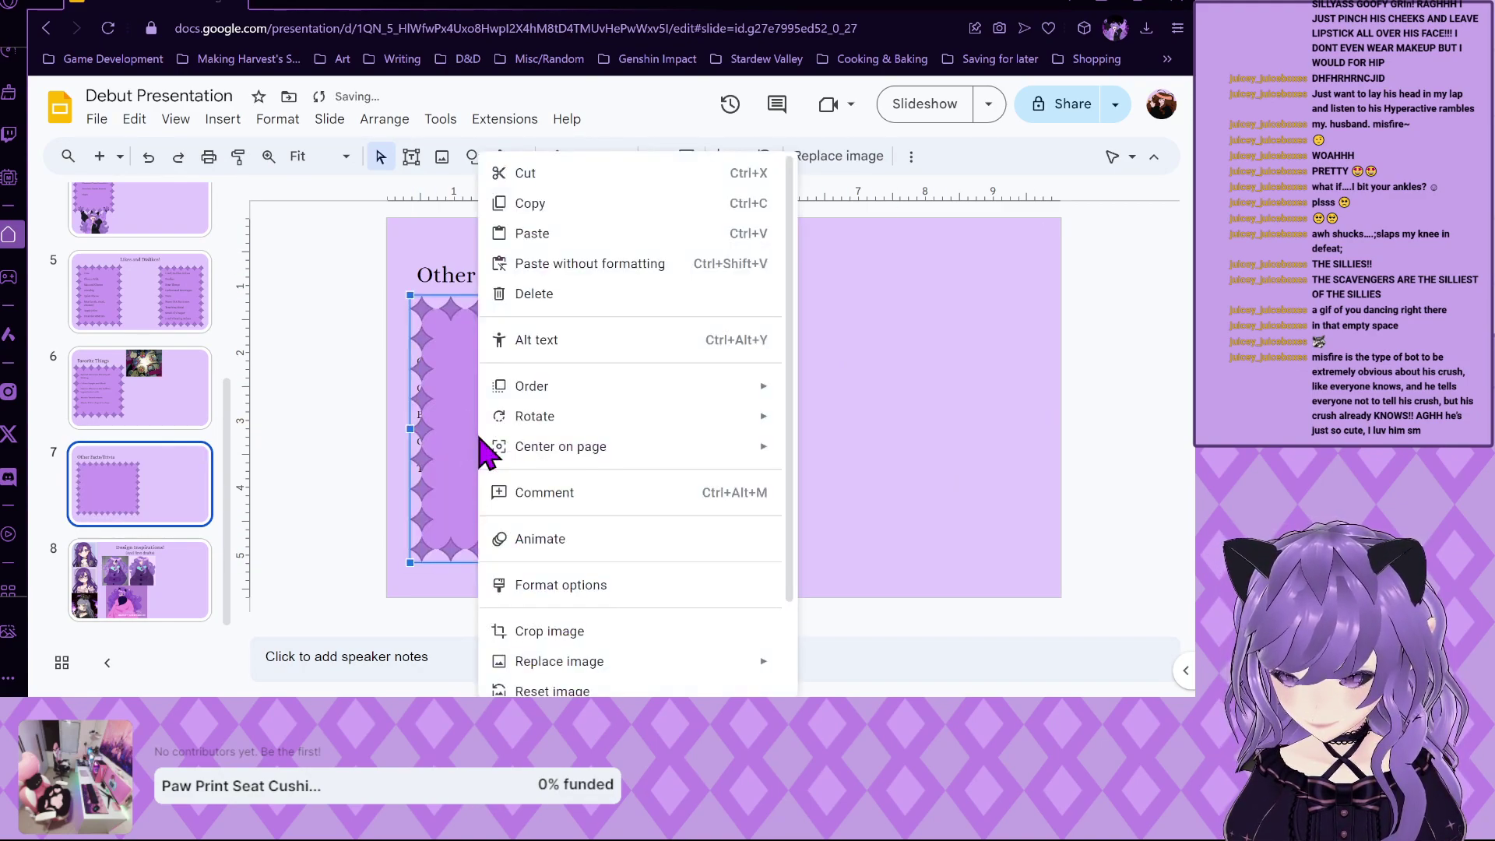
mouse_move(615, 393)
click(816, 479)
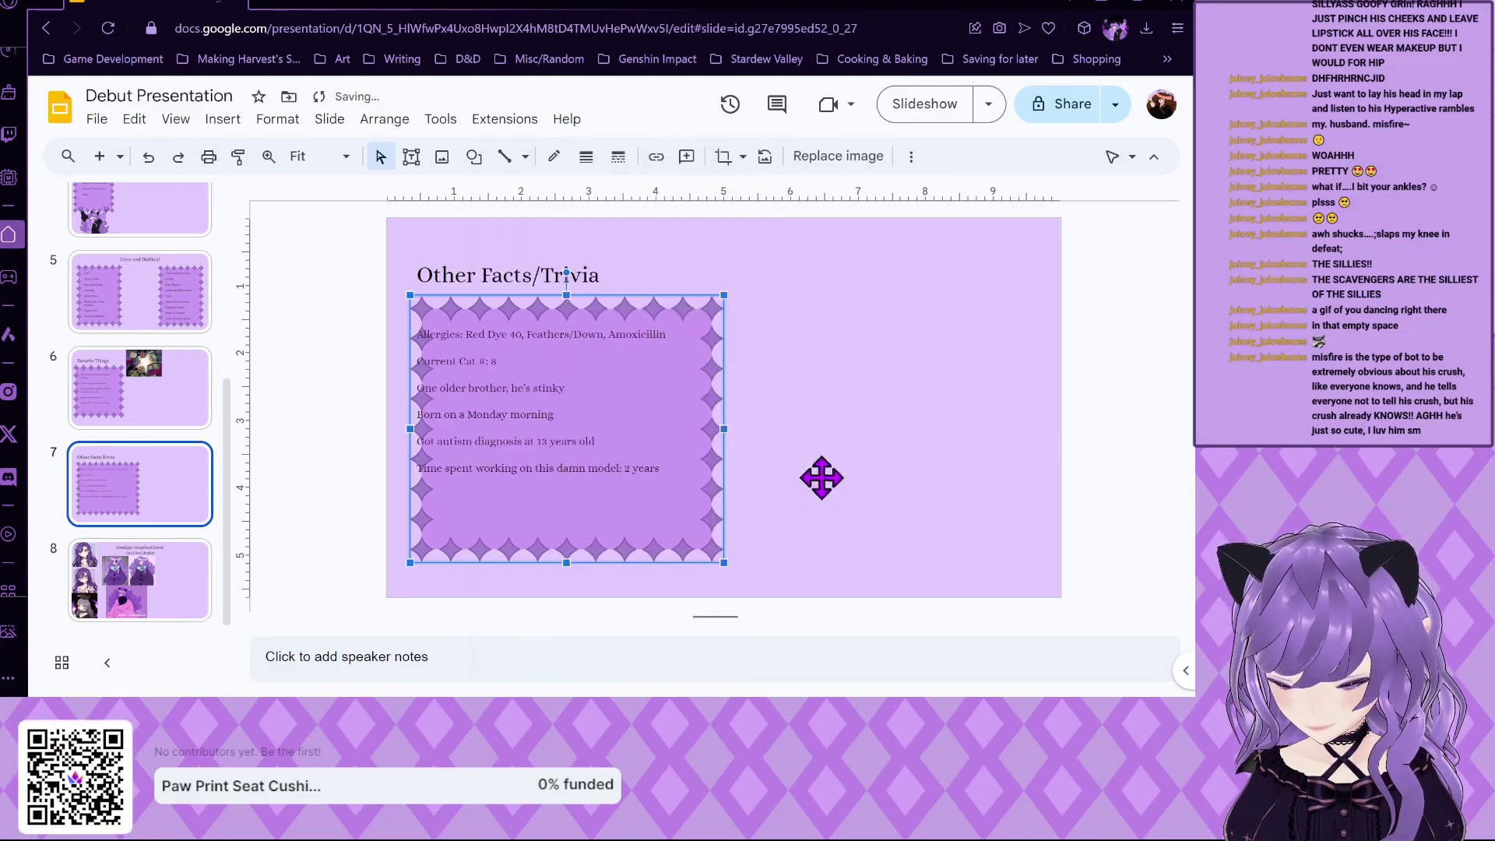
Shrink the trivia text box from all sides so the list fits inside the frame.
click(586, 521)
drag(586, 520, 595, 501)
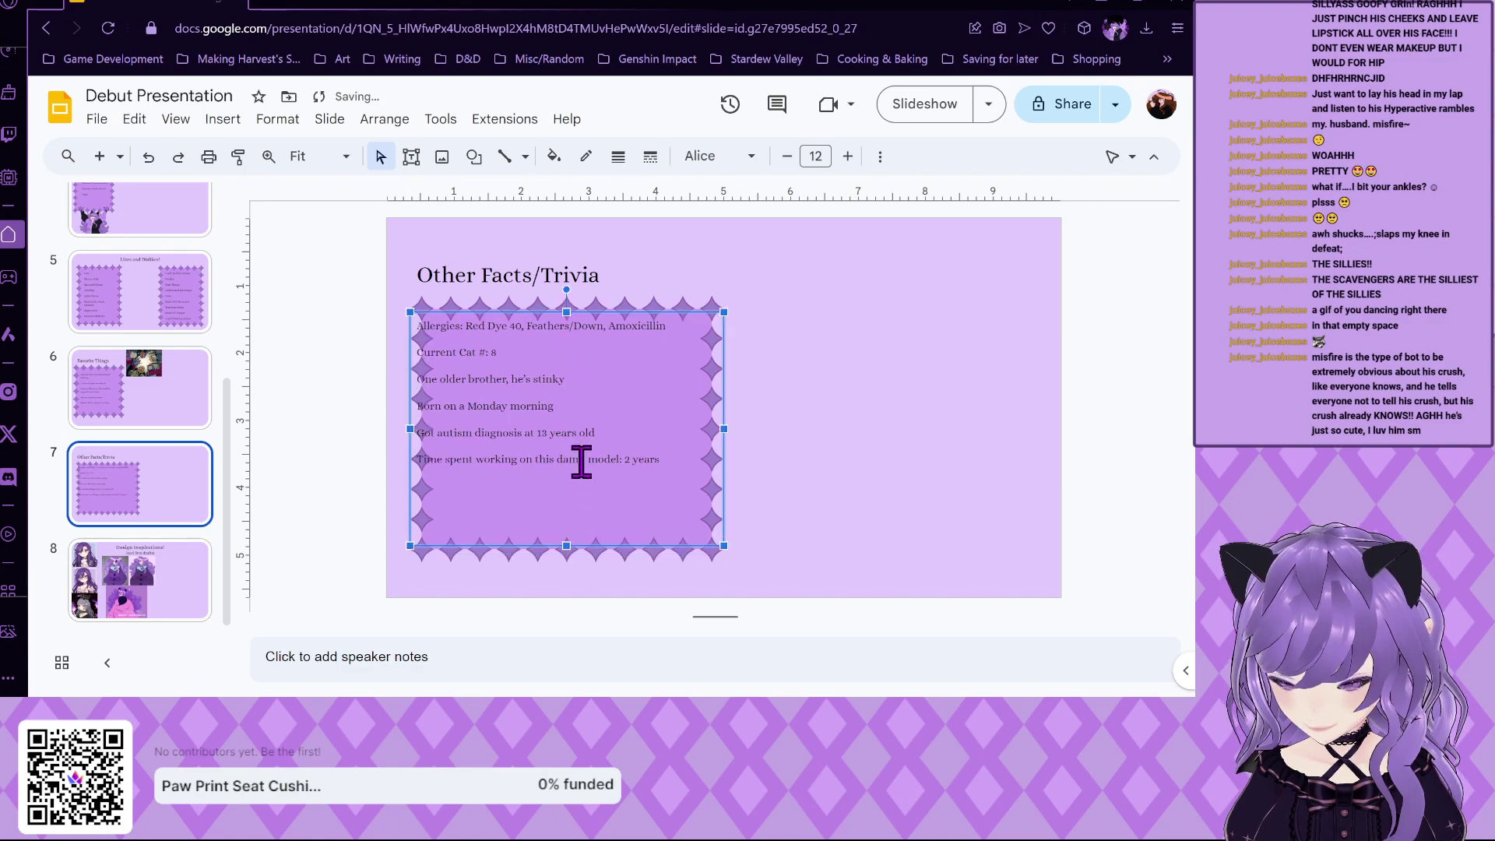
drag(411, 426, 436, 421)
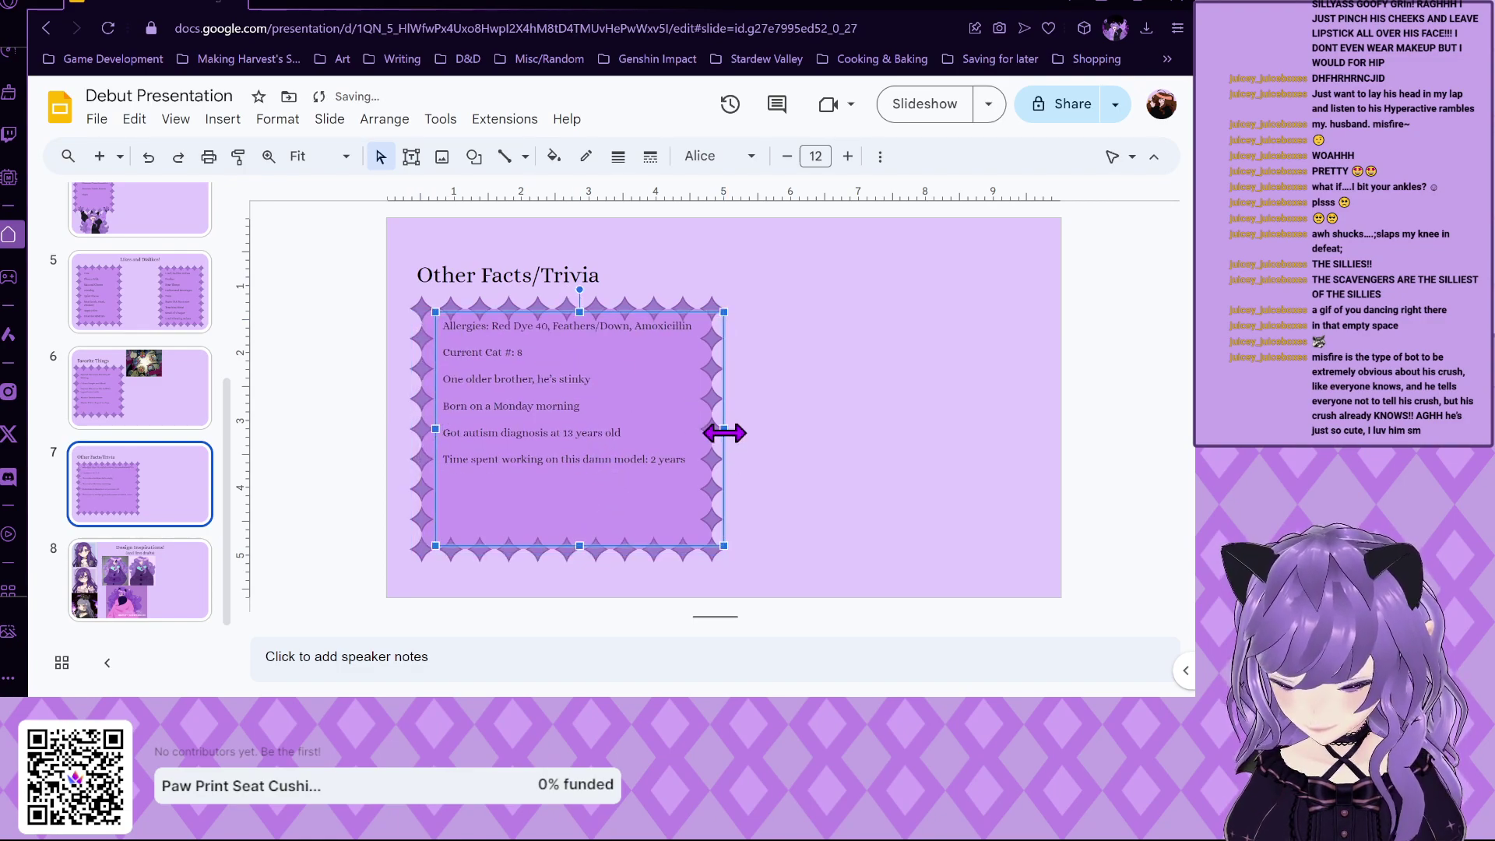
drag(724, 433, 701, 431)
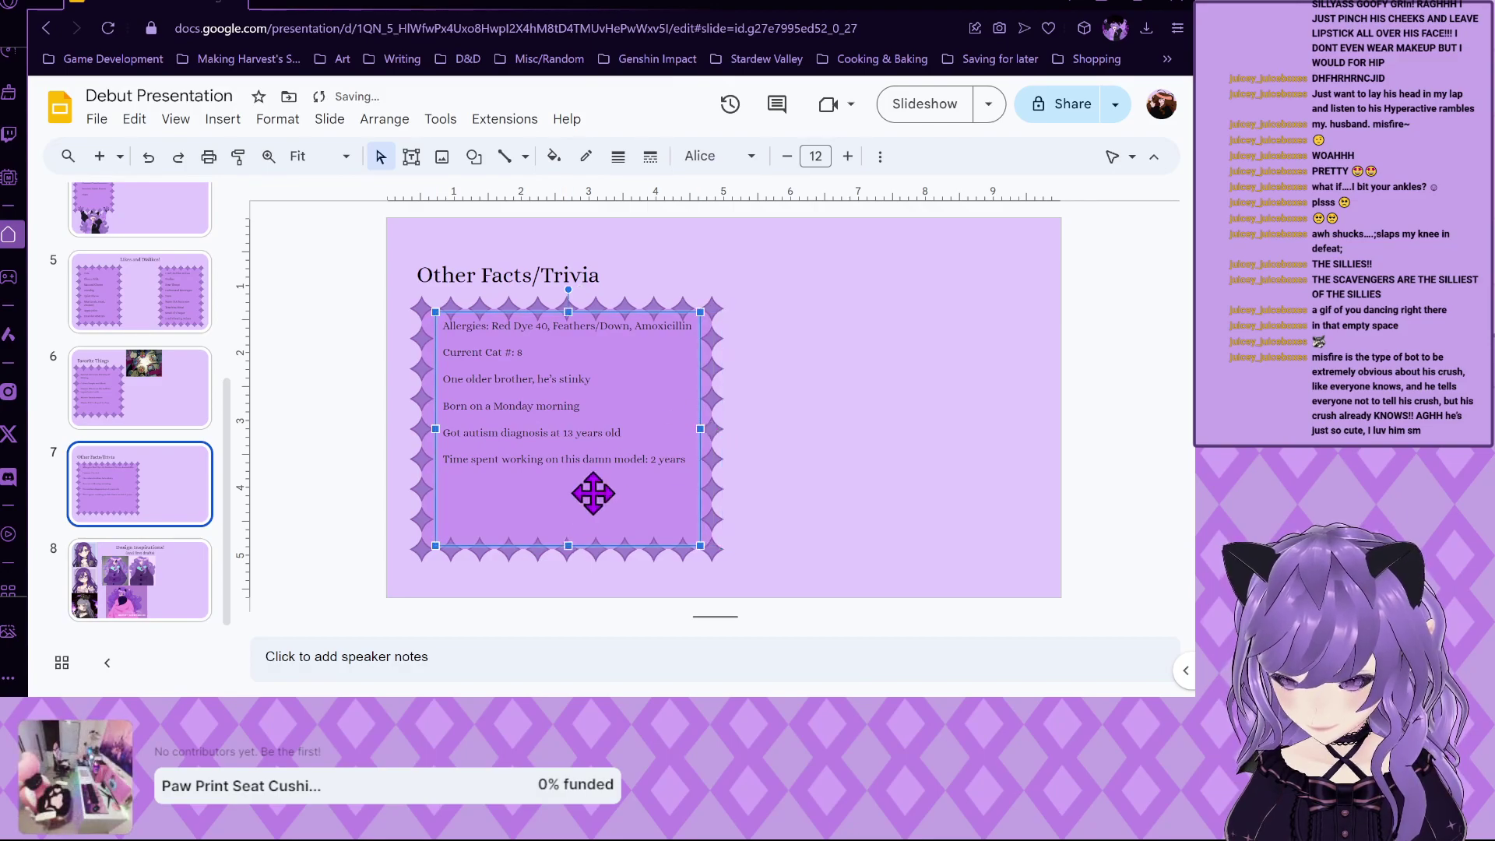
drag(569, 545, 572, 532)
drag(569, 315, 569, 325)
click(791, 361)
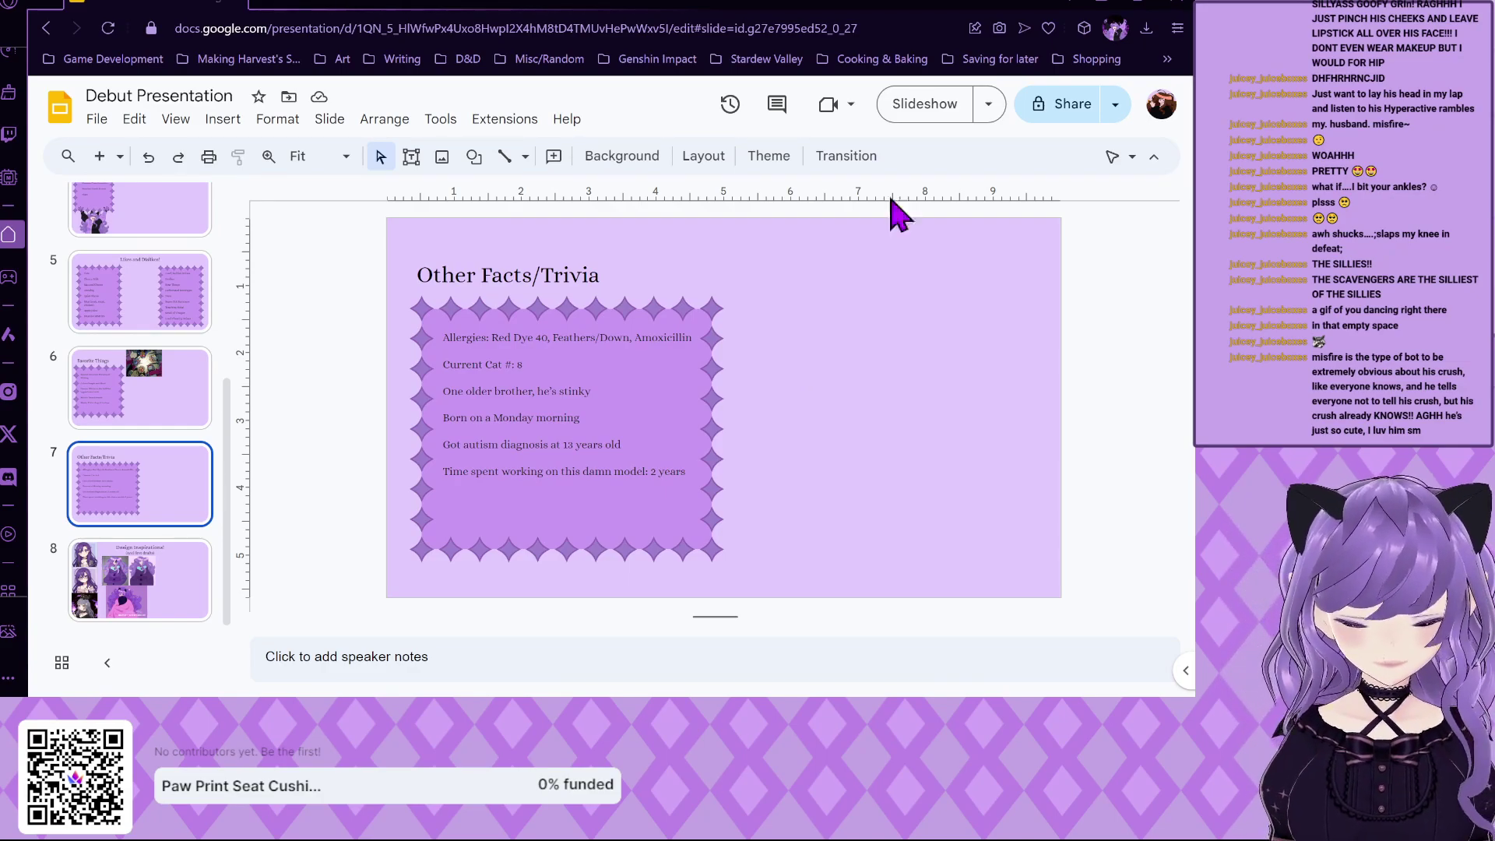
Upload the grey robot image, tilt it about 20°, and move it to the lower left.
click(223, 120)
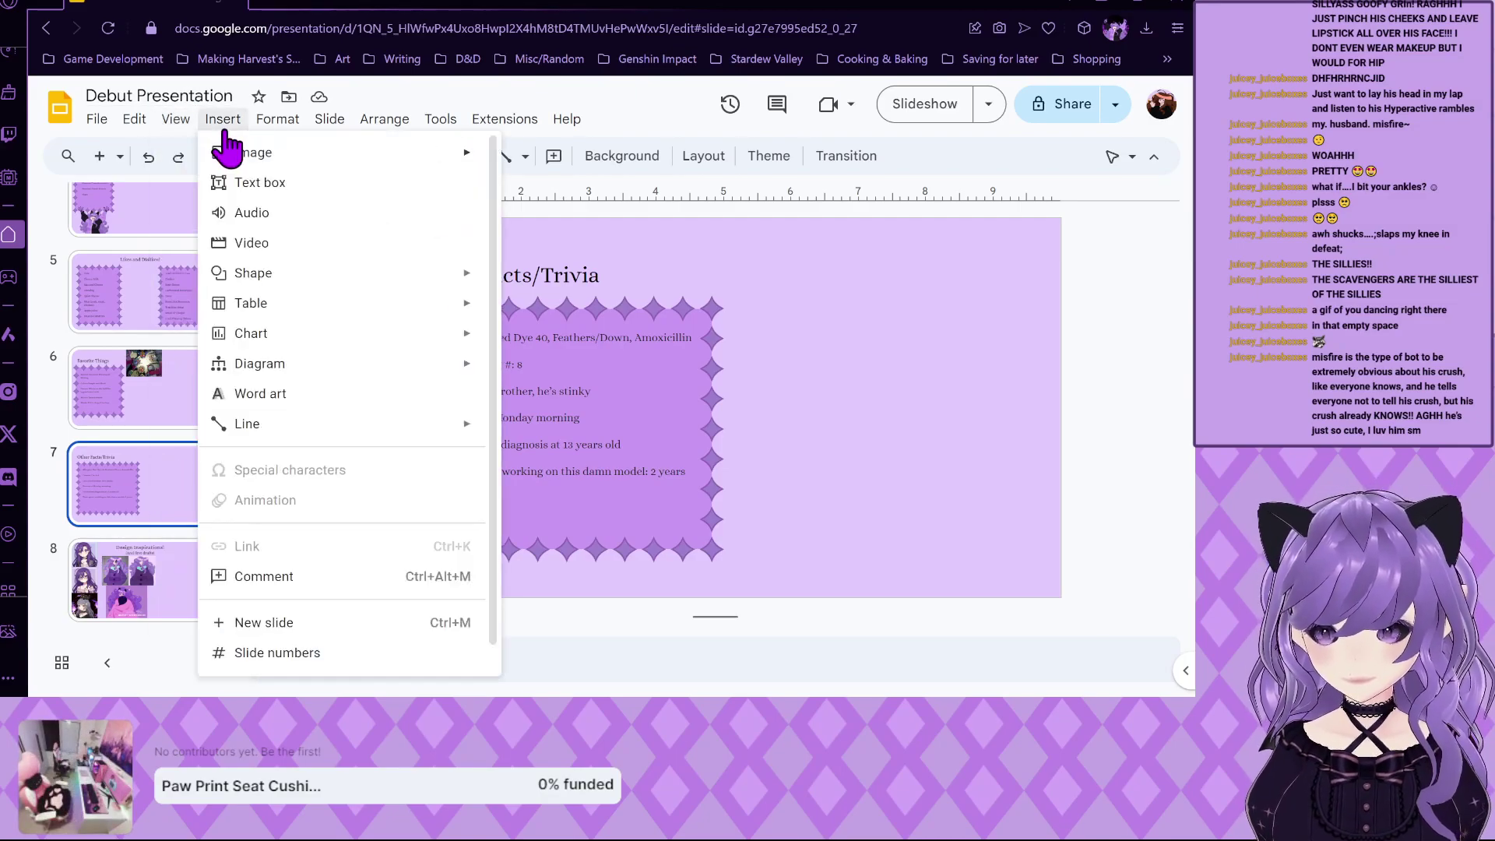
mouse_move(243, 153)
click(526, 161)
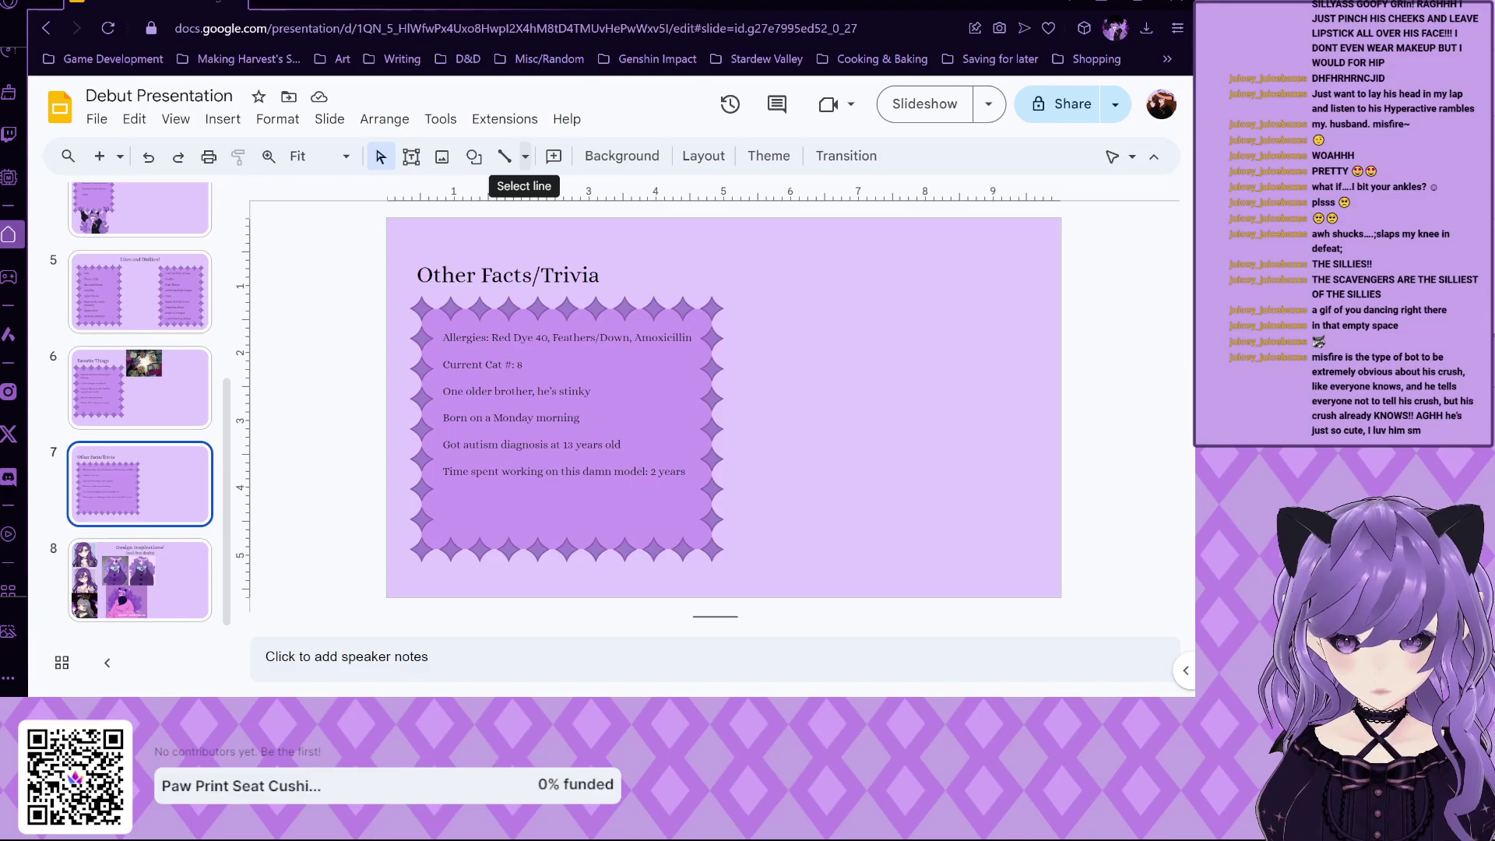
key(ctrl+v)
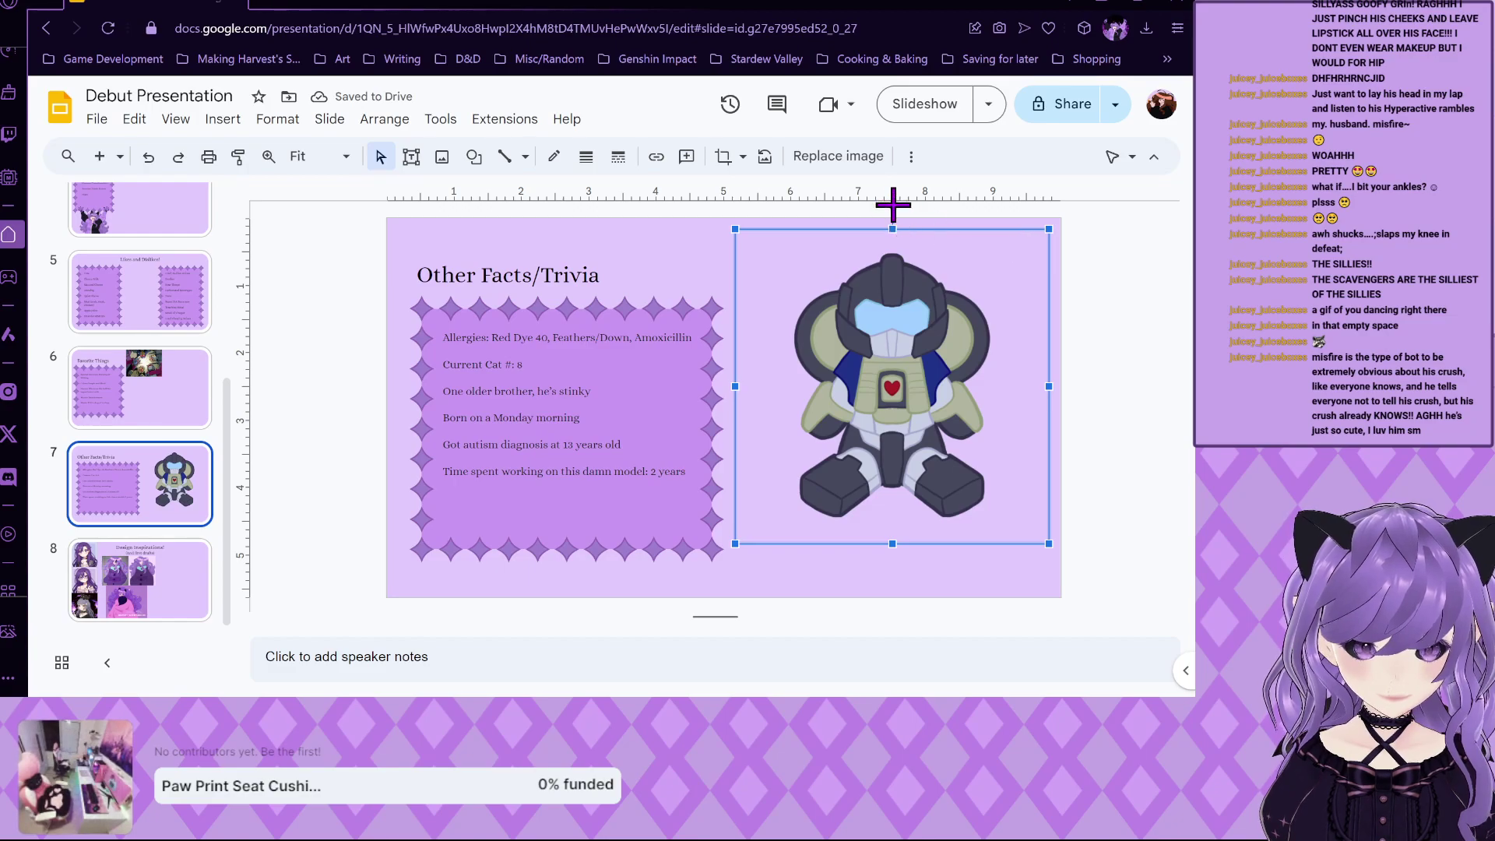
drag(893, 205, 942, 216)
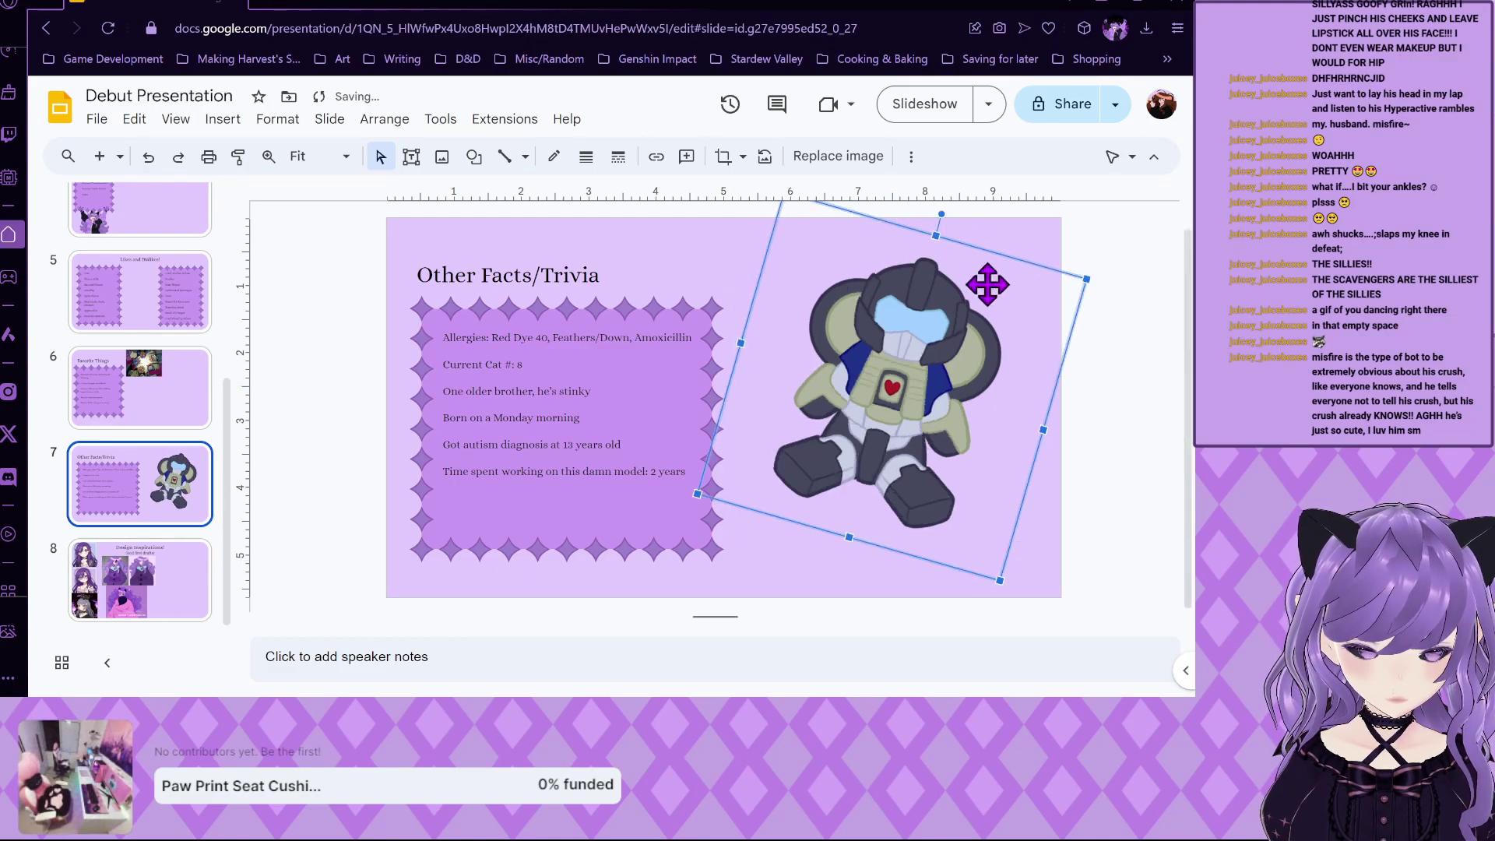
drag(925, 309, 533, 516)
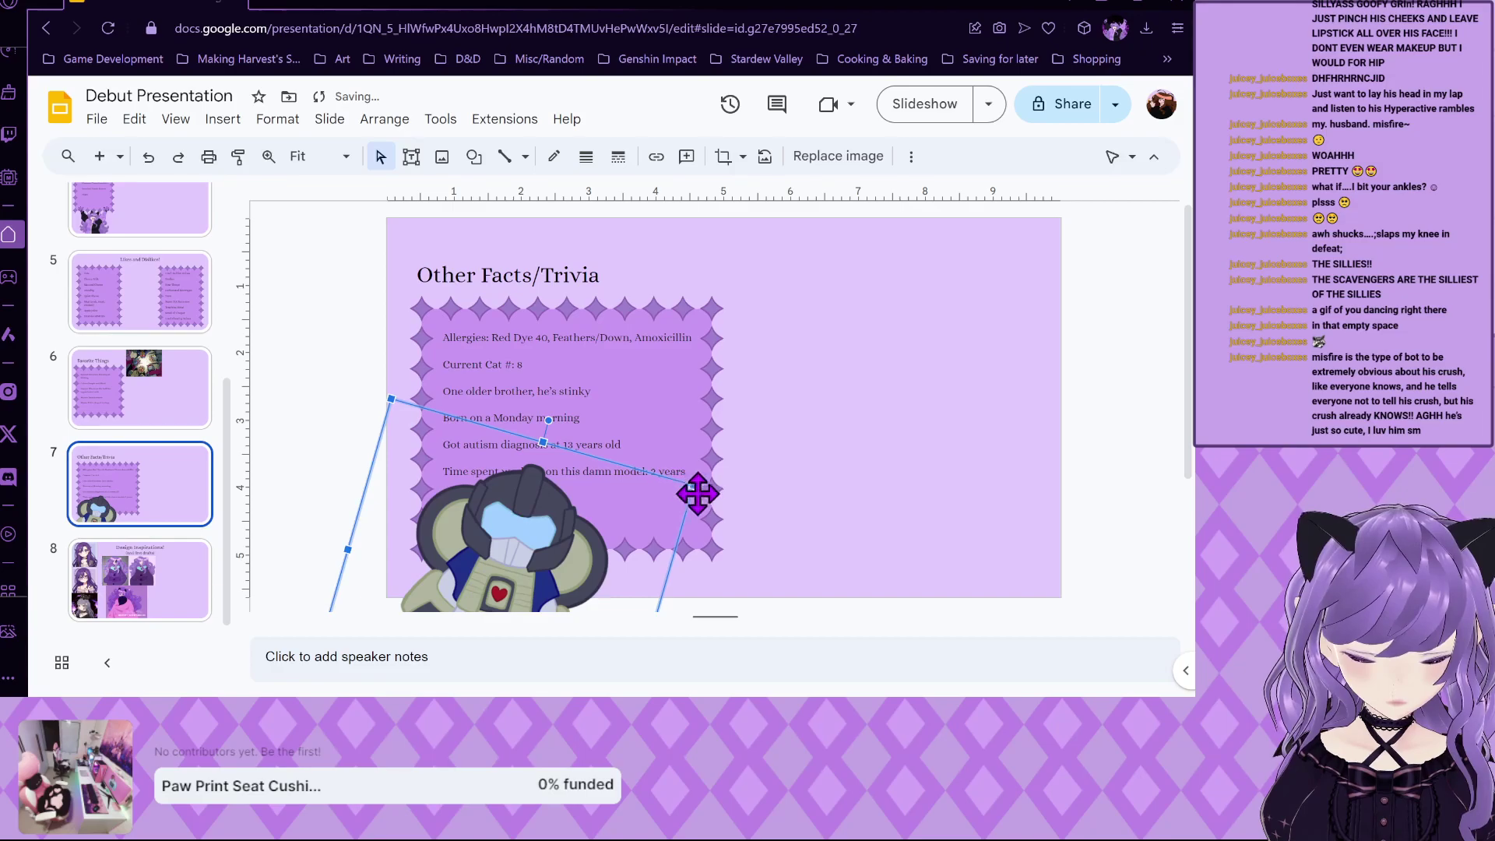
Shrink and nudge the robot into the frame's lower-left corner, then go to Favorite Things.
drag(679, 491, 578, 507)
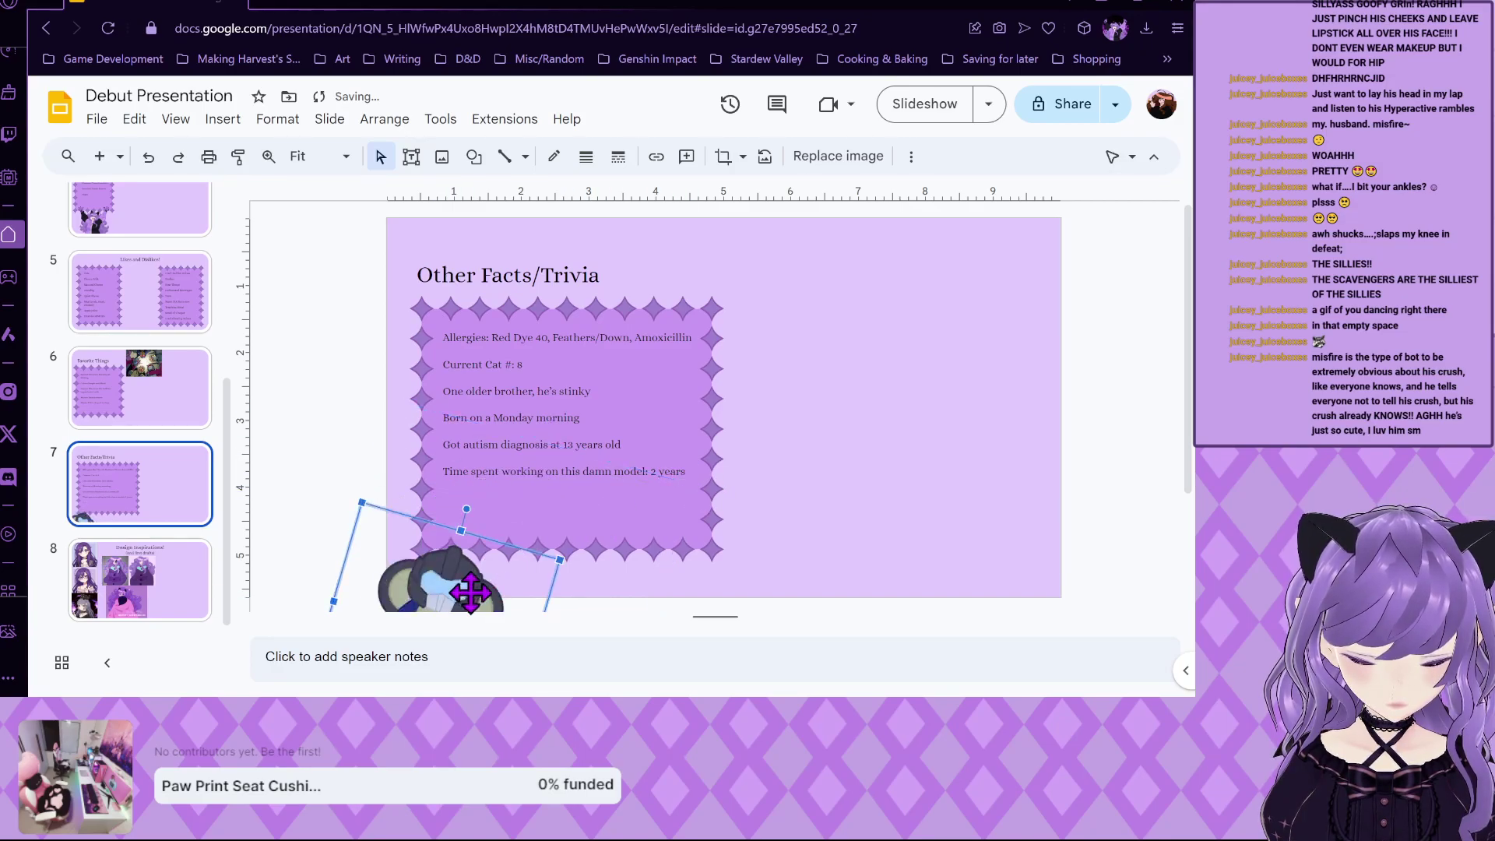
mouse_move(461, 544)
mouse_down()
mouse_move(453, 532)
mouse_move(462, 548)
mouse_up()
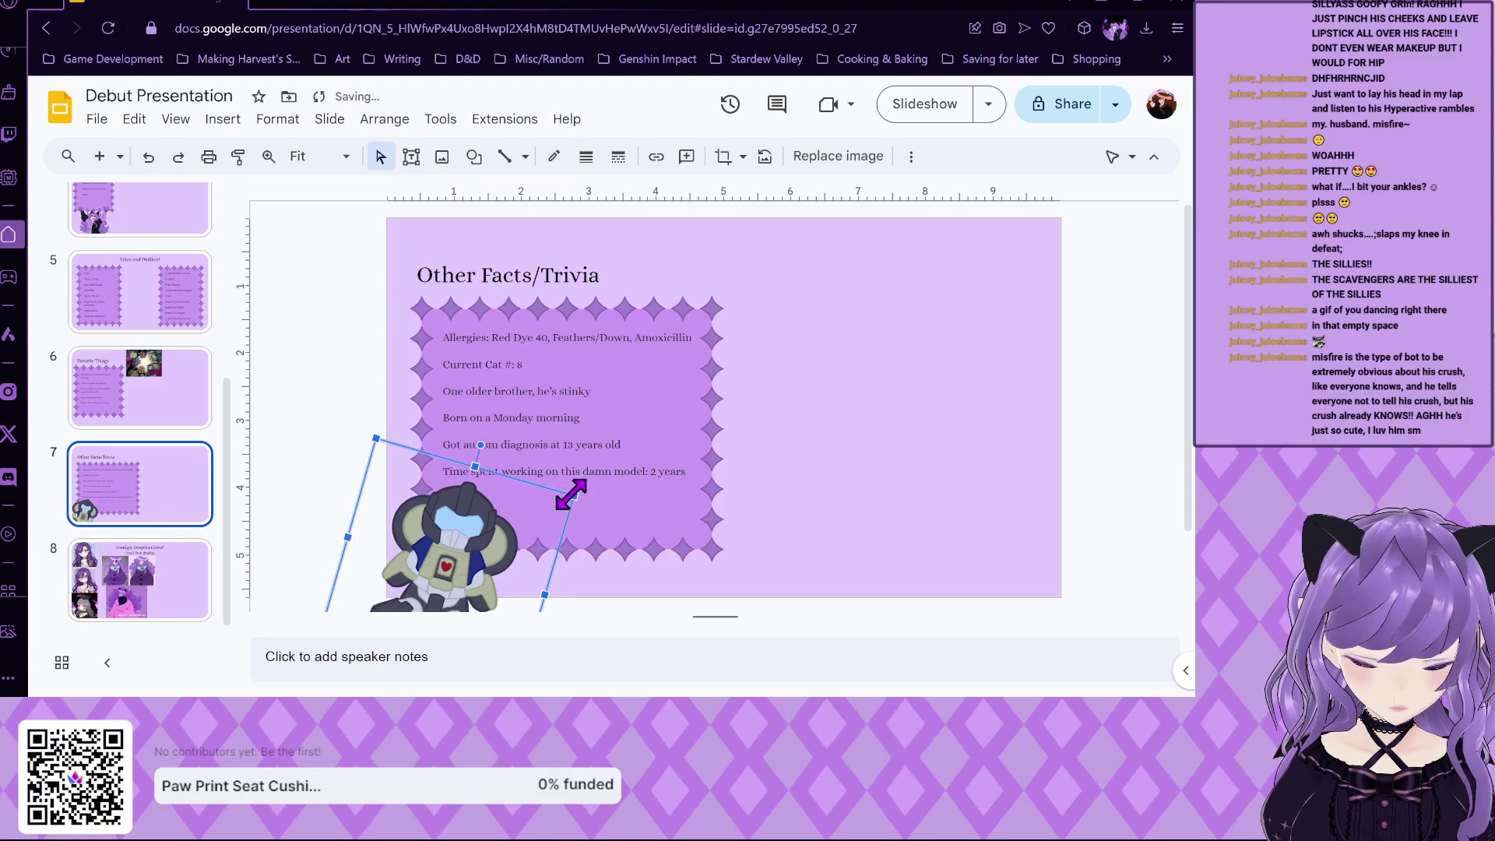
drag(573, 495, 527, 520)
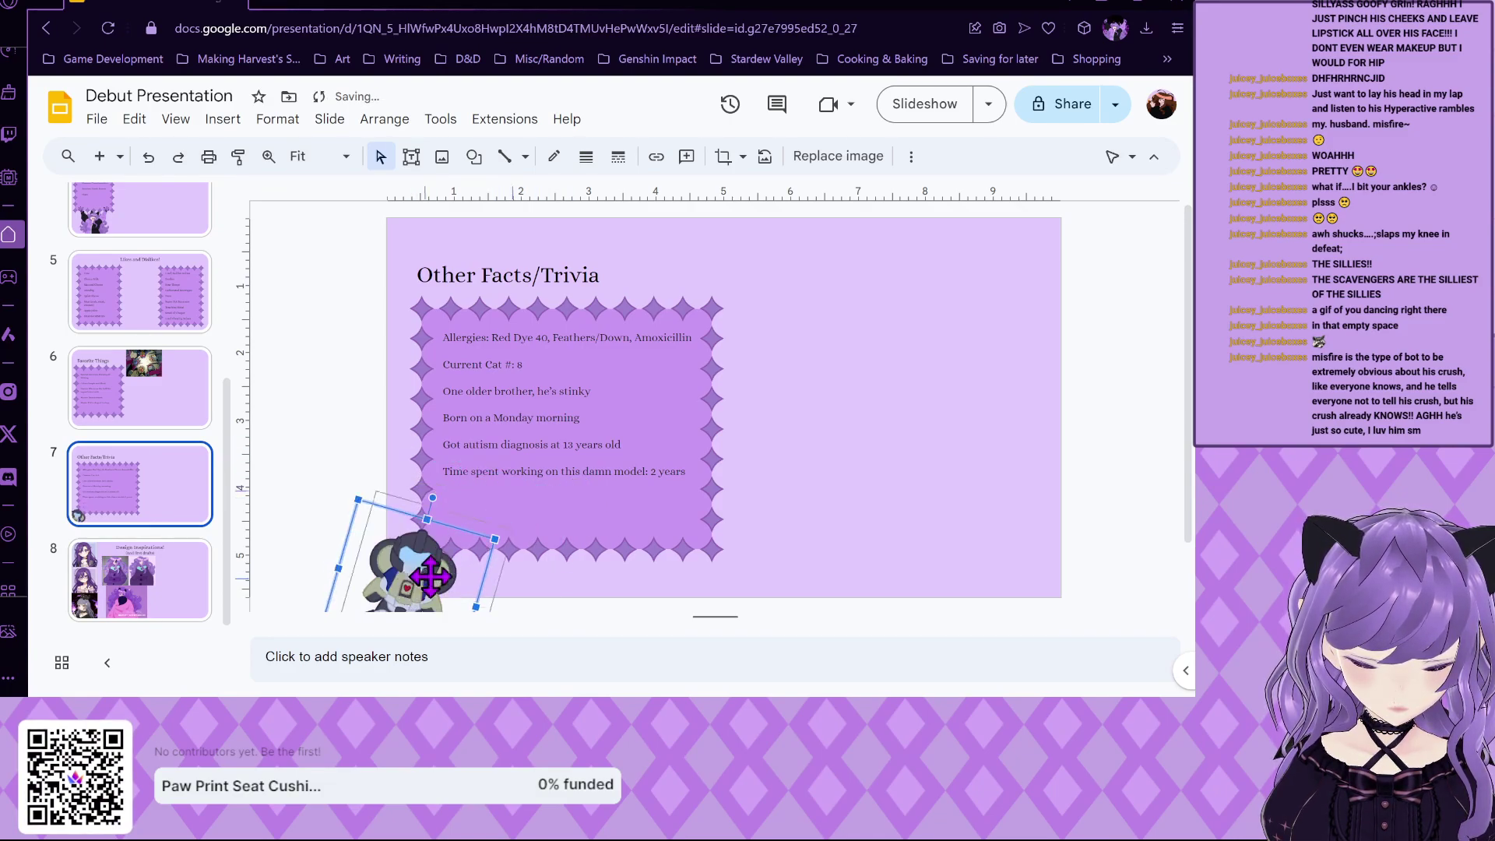
drag(437, 570, 439, 563)
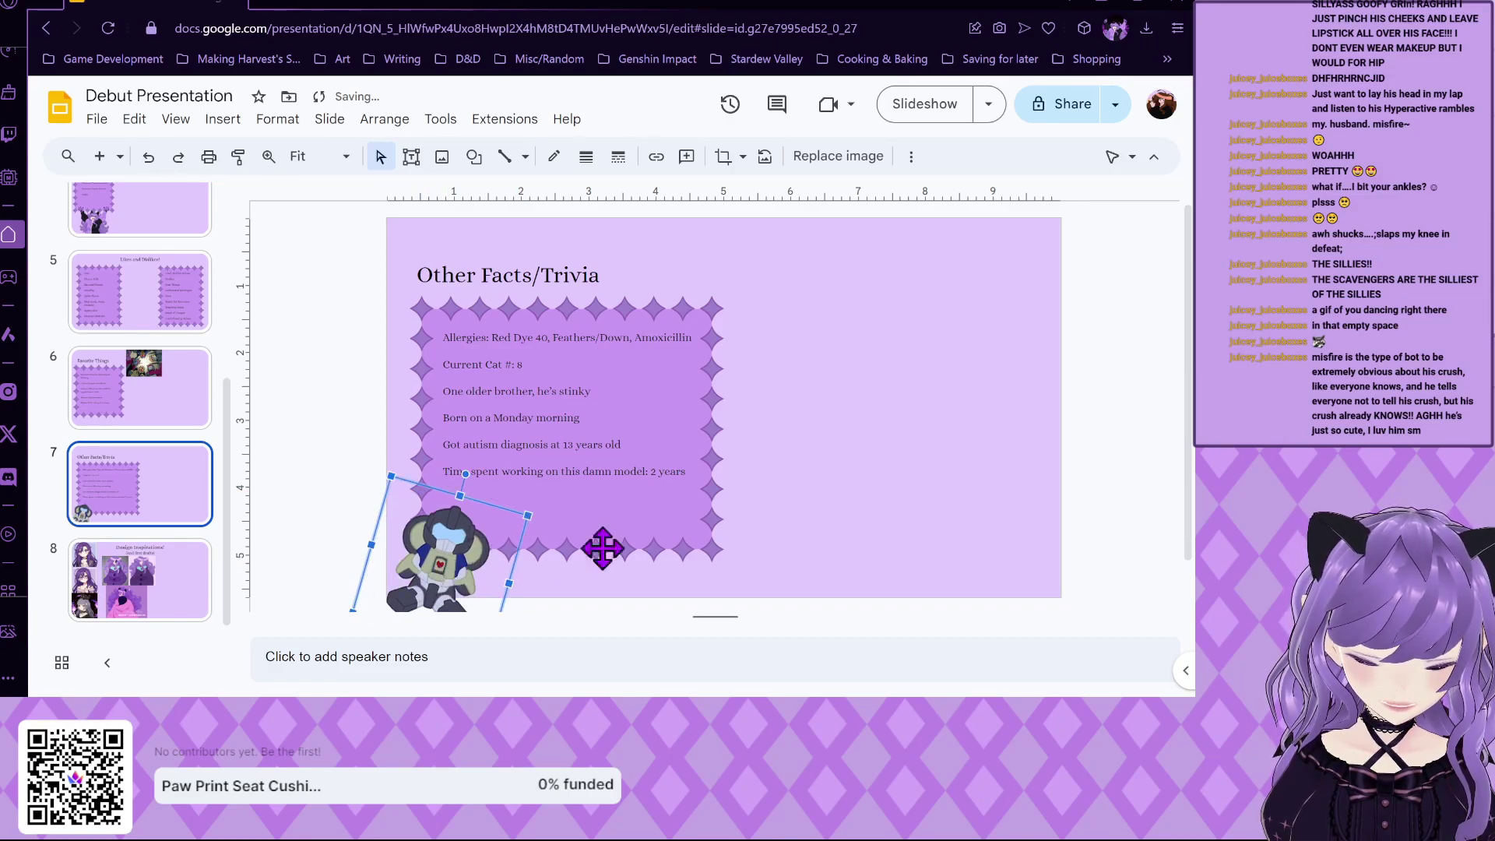
click(769, 464)
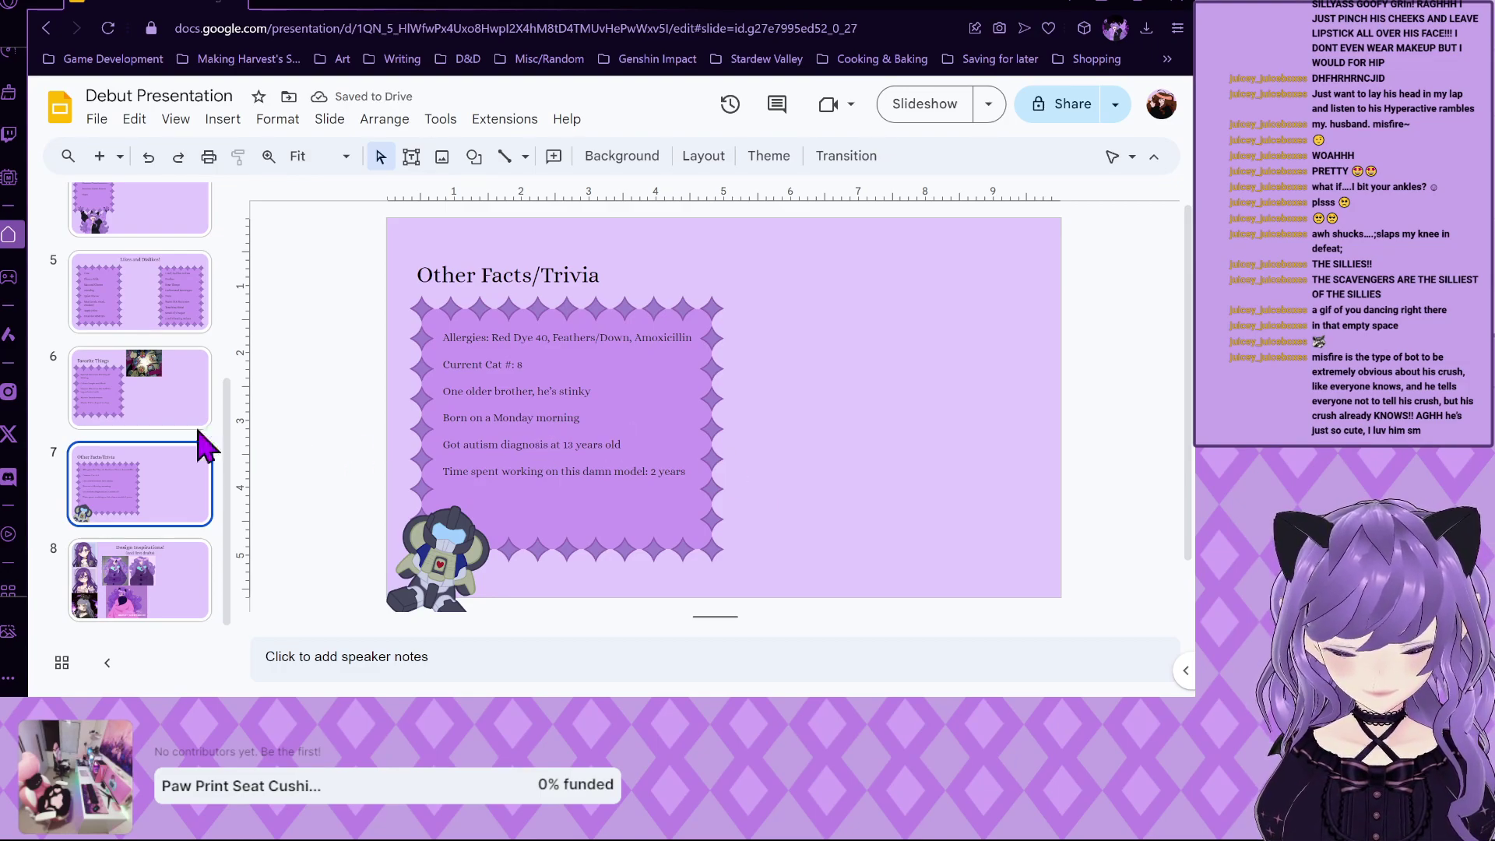
click(134, 411)
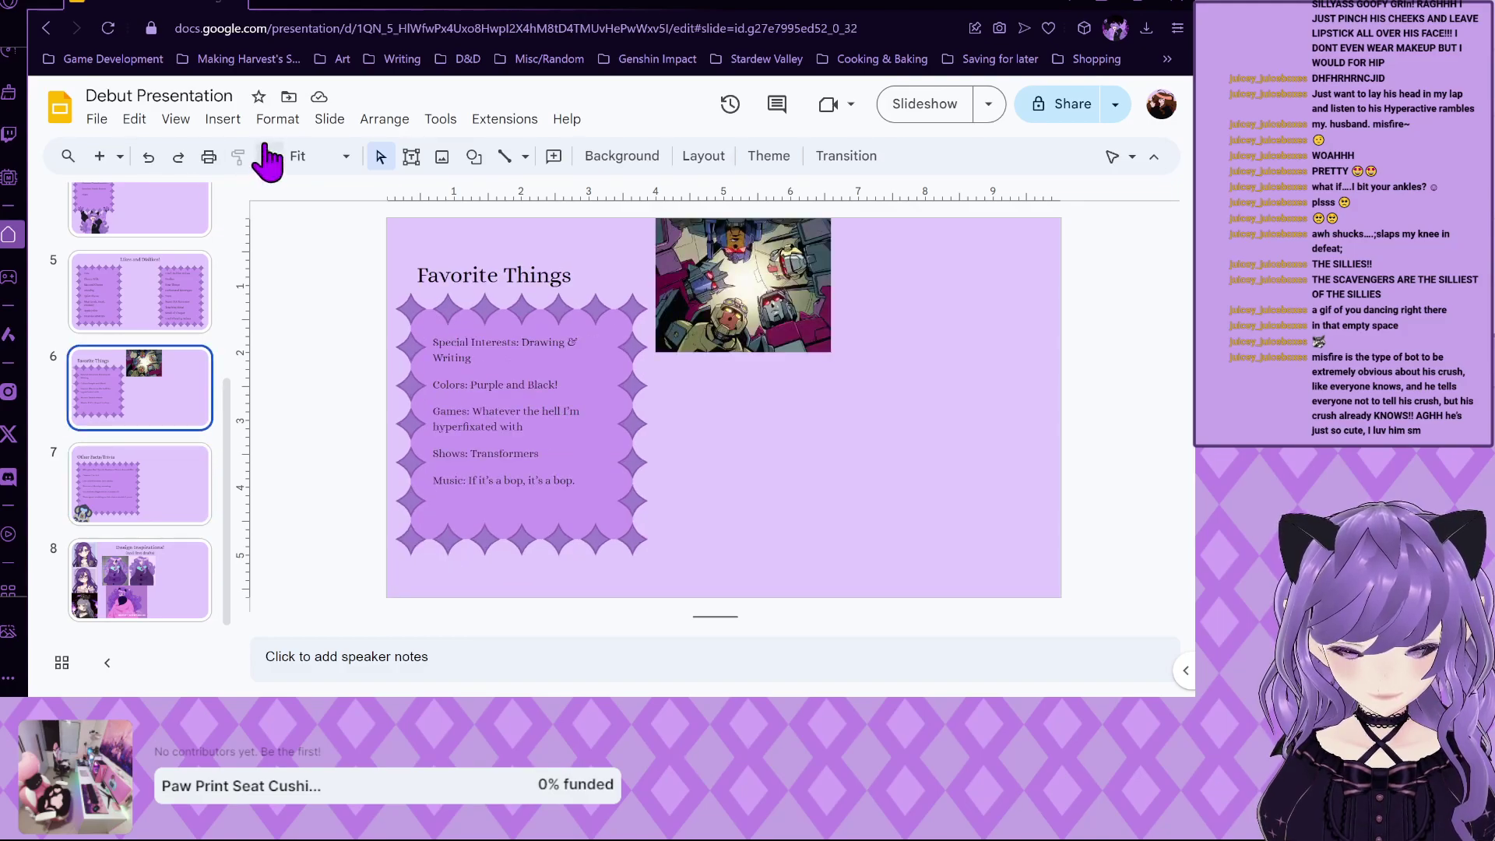
Upload the red-and-white robot, shrink it, rotate it to about 344°, and tuck it on the frame's lower-right edge.
click(277, 121)
mouse_move(243, 125)
mouse_move(243, 153)
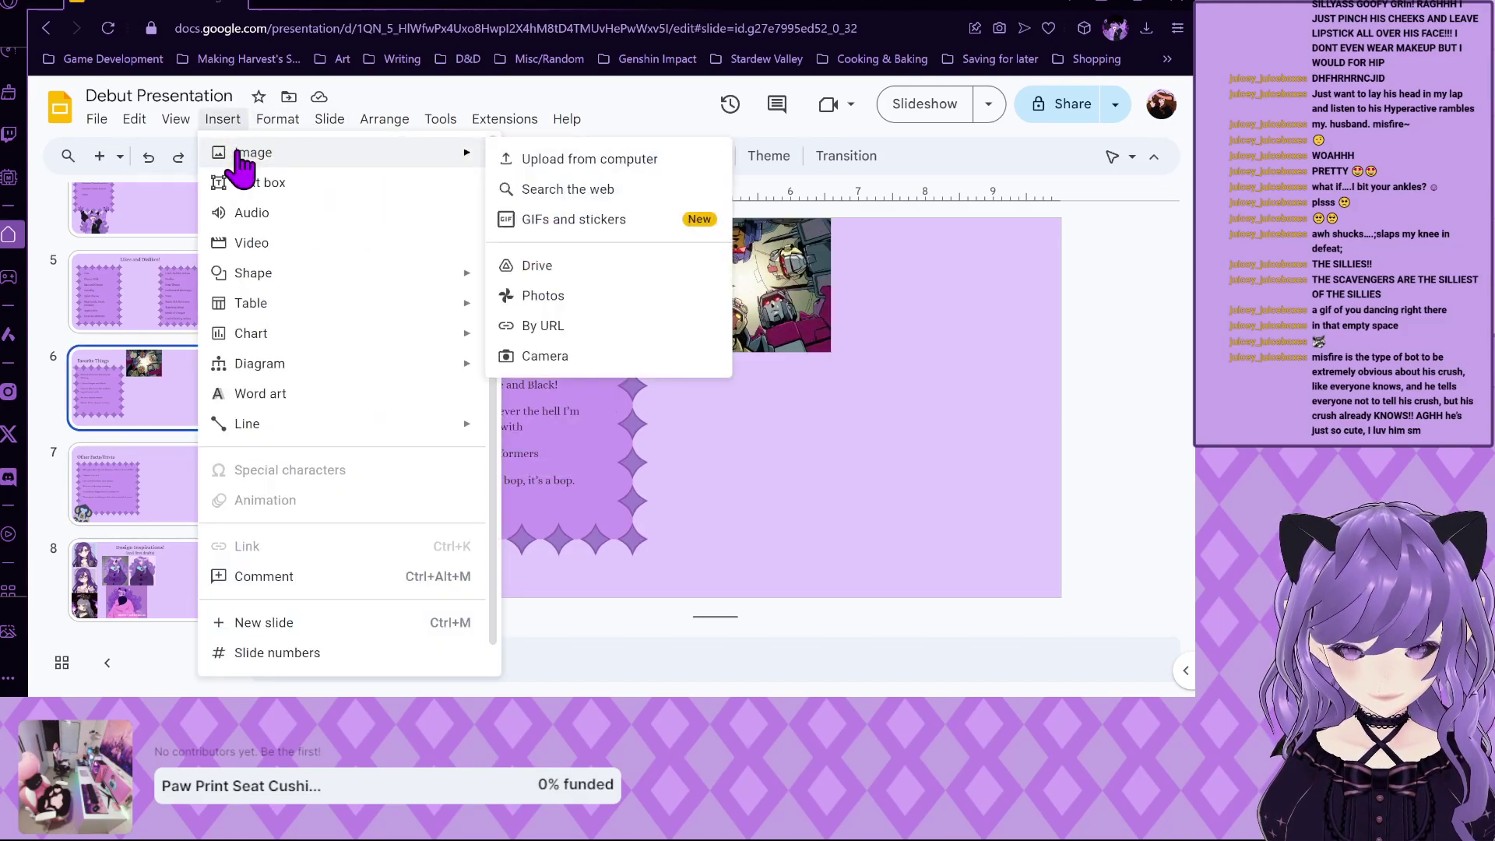
click(575, 167)
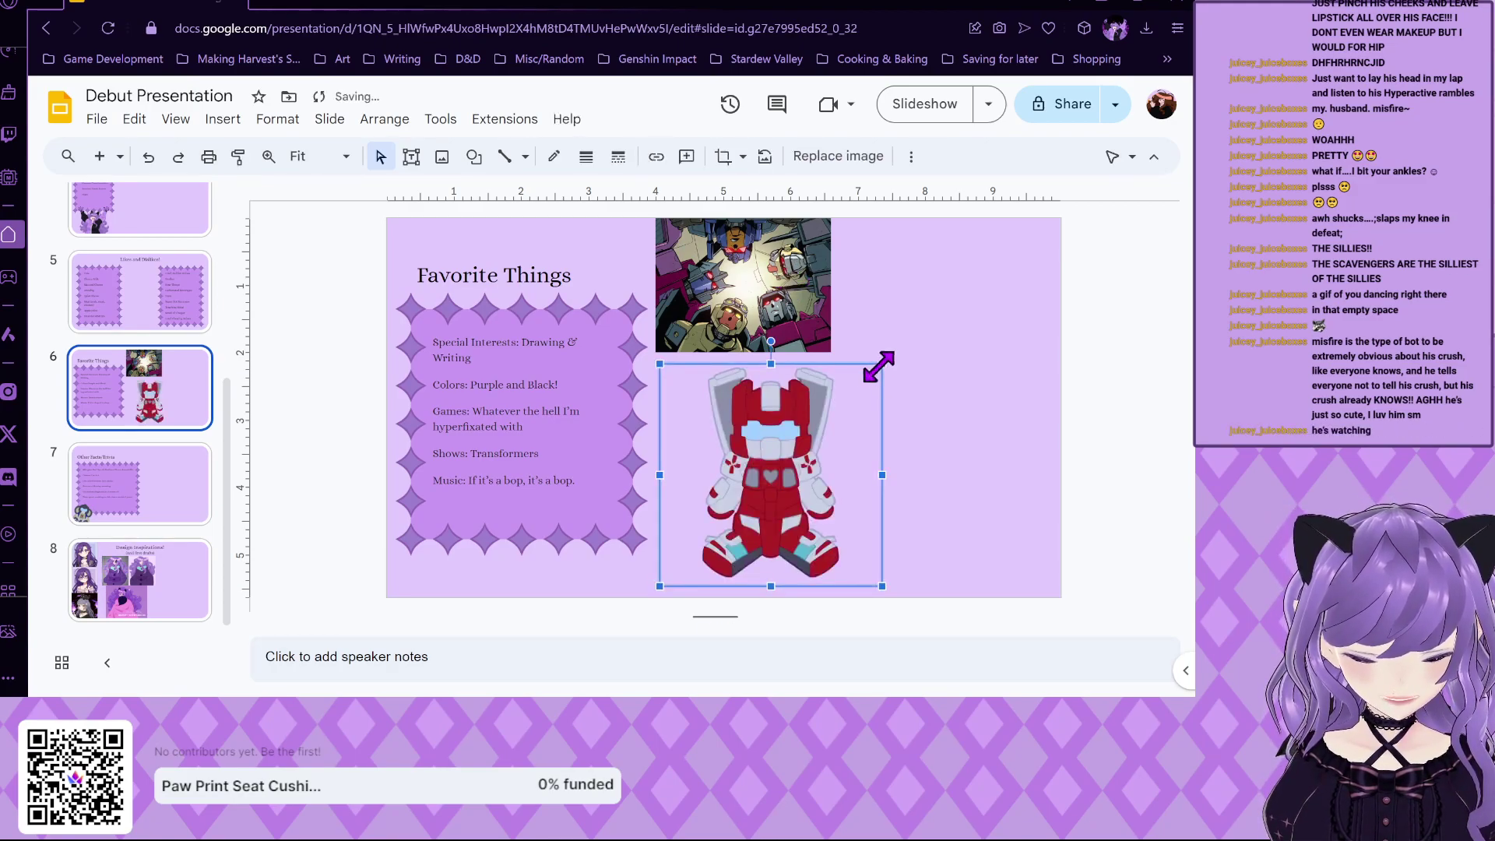
drag(881, 363, 835, 410)
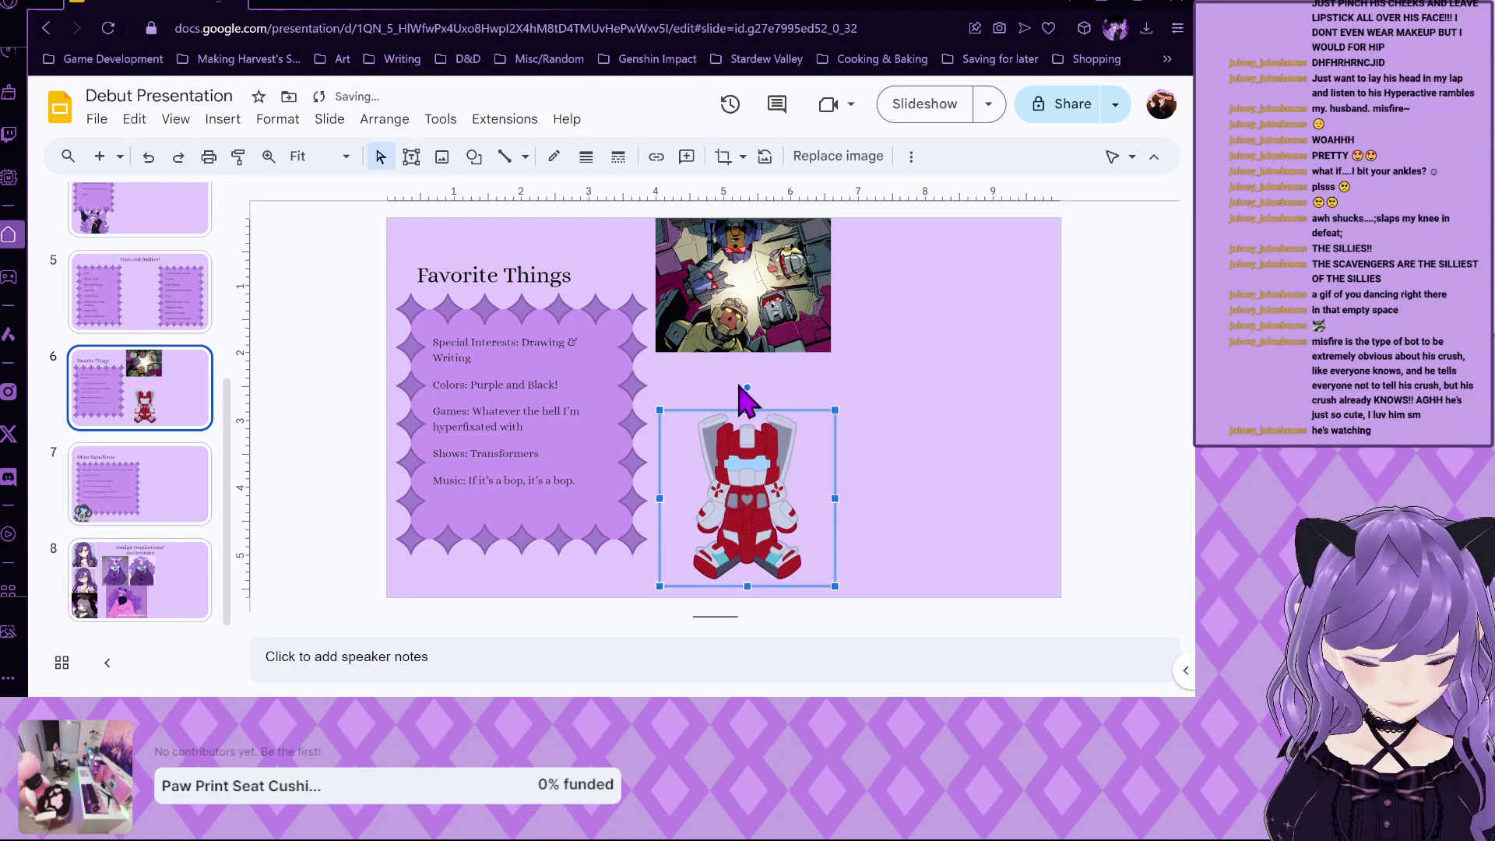
drag(748, 386, 714, 388)
drag(740, 484, 658, 492)
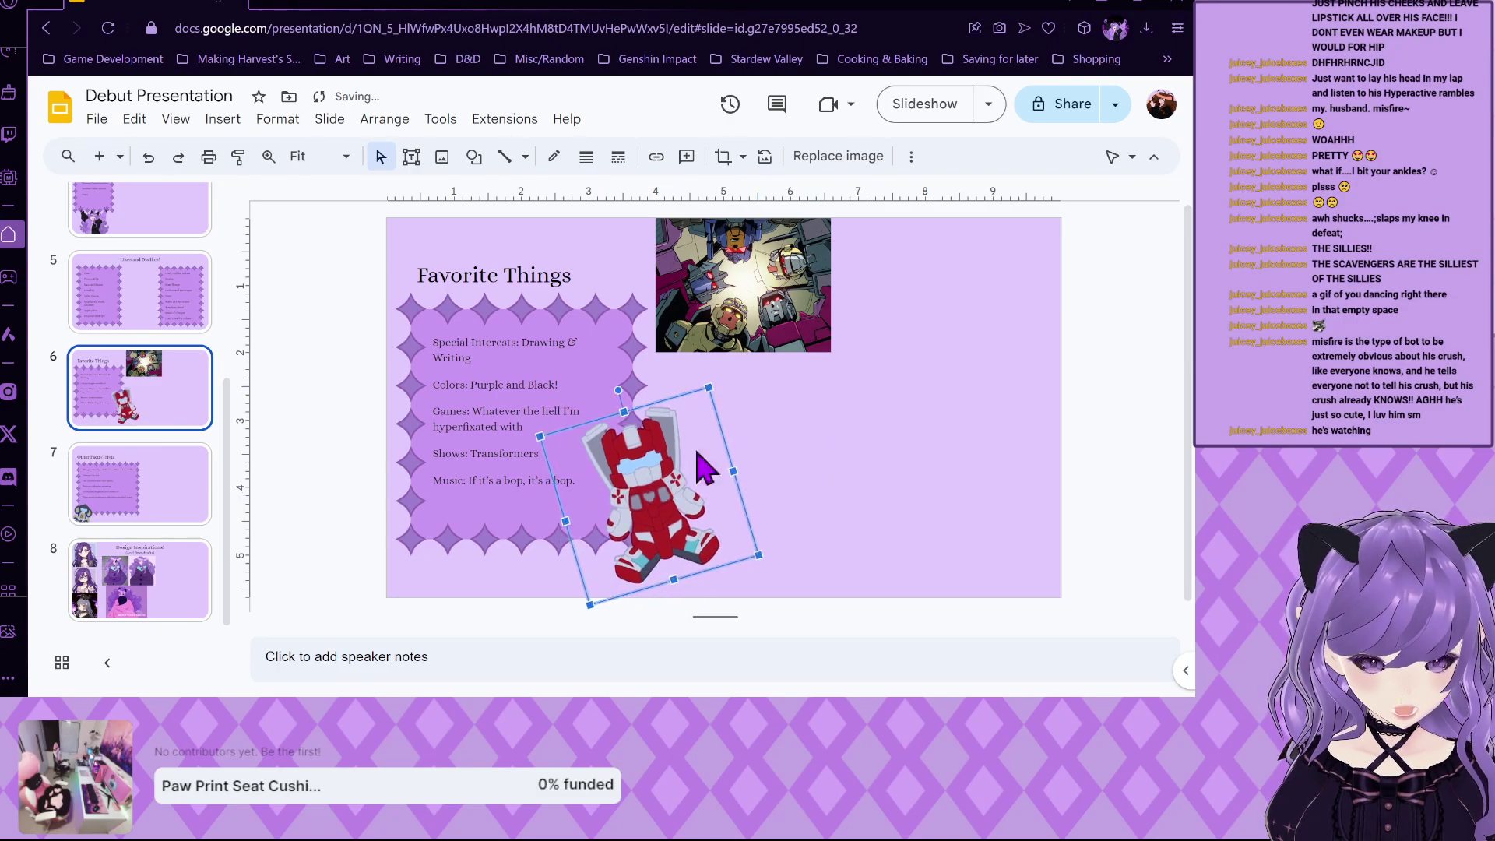
click(778, 427)
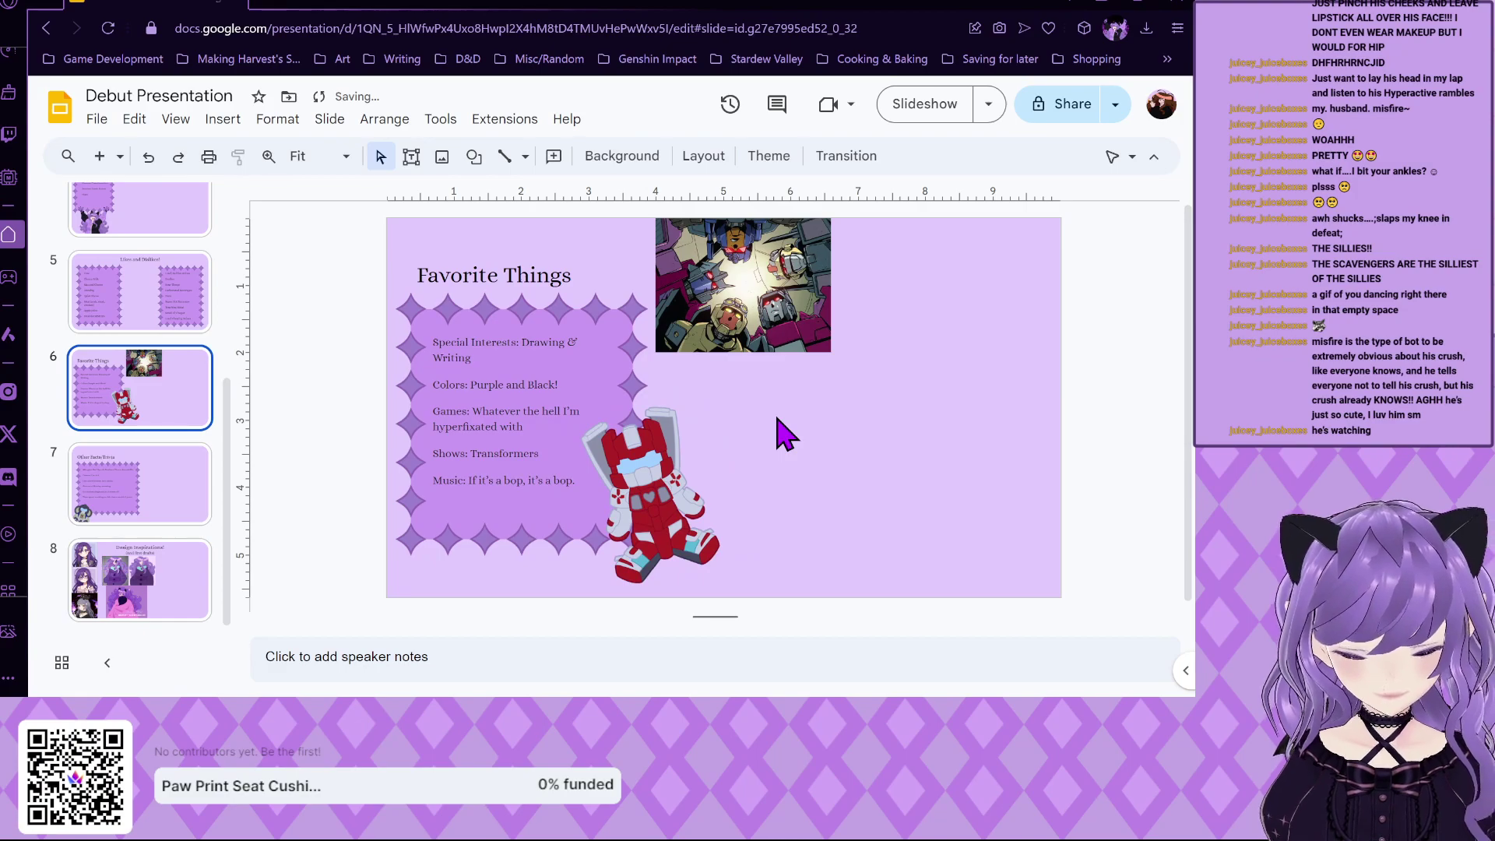
click(155, 311)
Flip through the slides in the filmstrip, then return to Favorite Things.
click(173, 393)
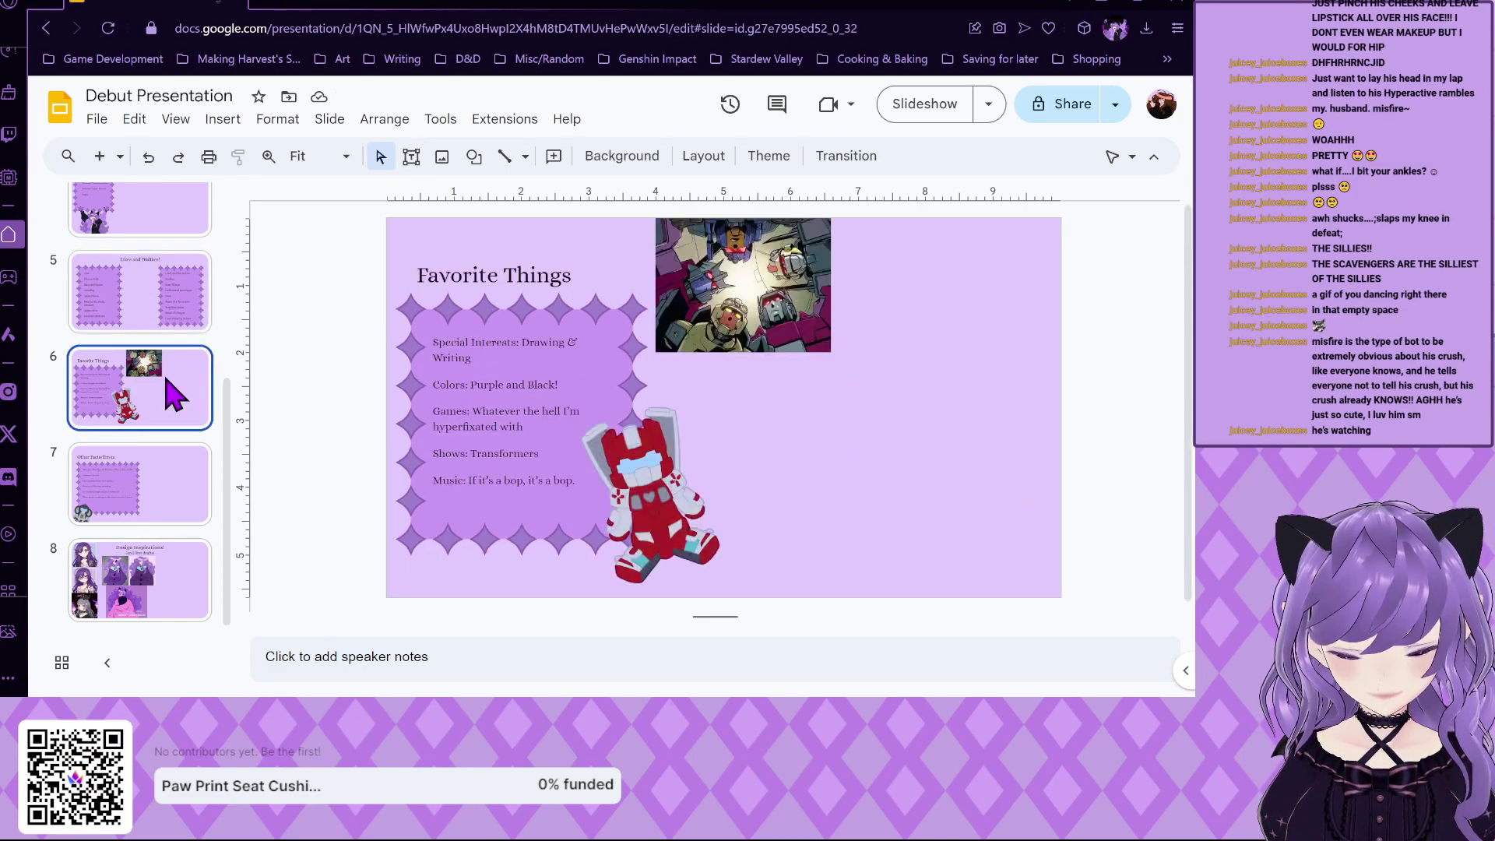
scroll(178, 436, up, 4)
click(183, 545)
click(173, 444)
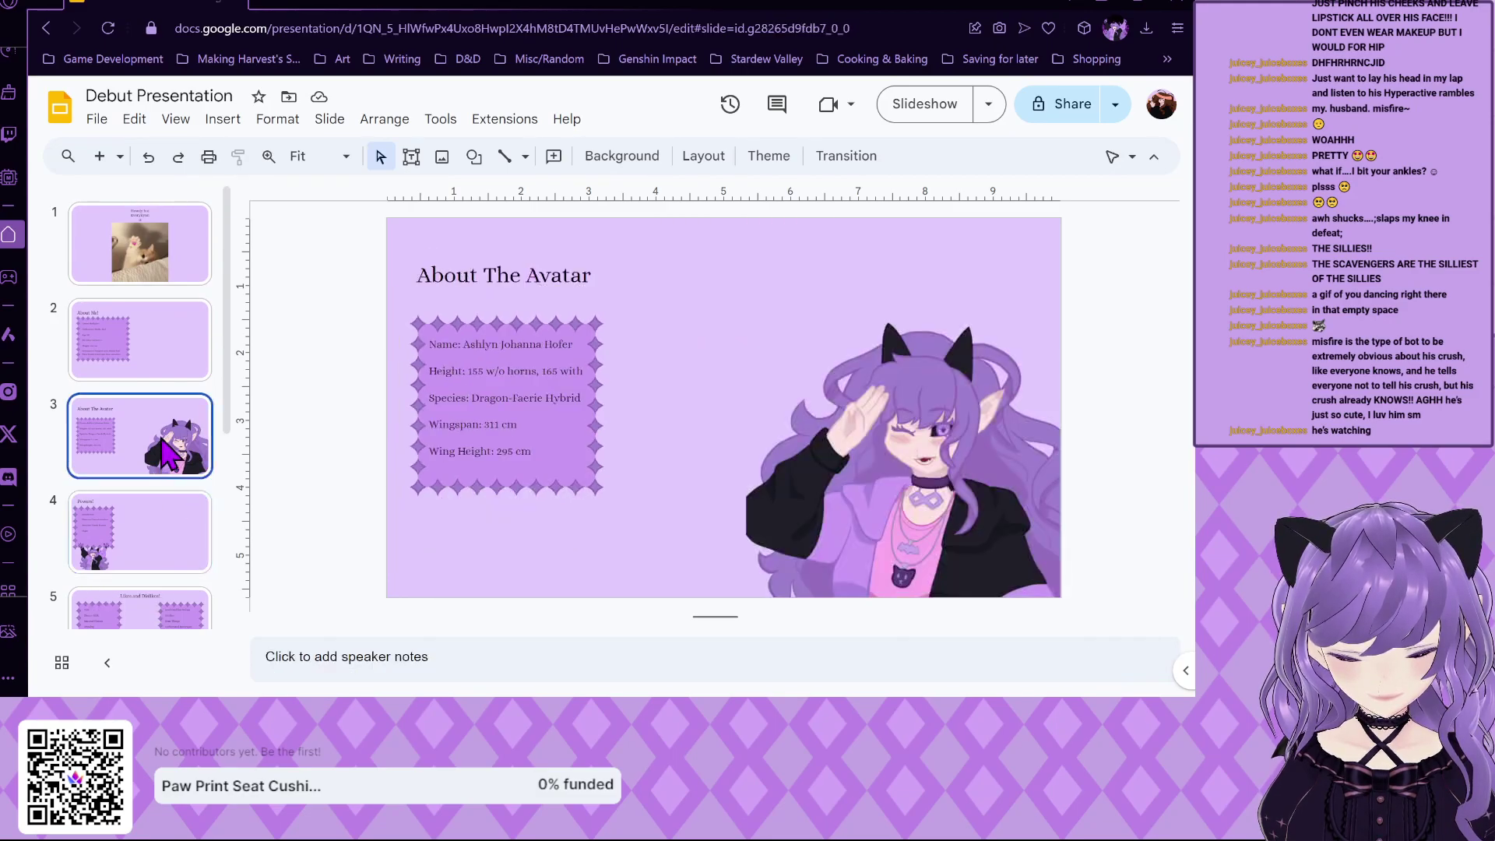
click(177, 370)
click(185, 265)
click(186, 366)
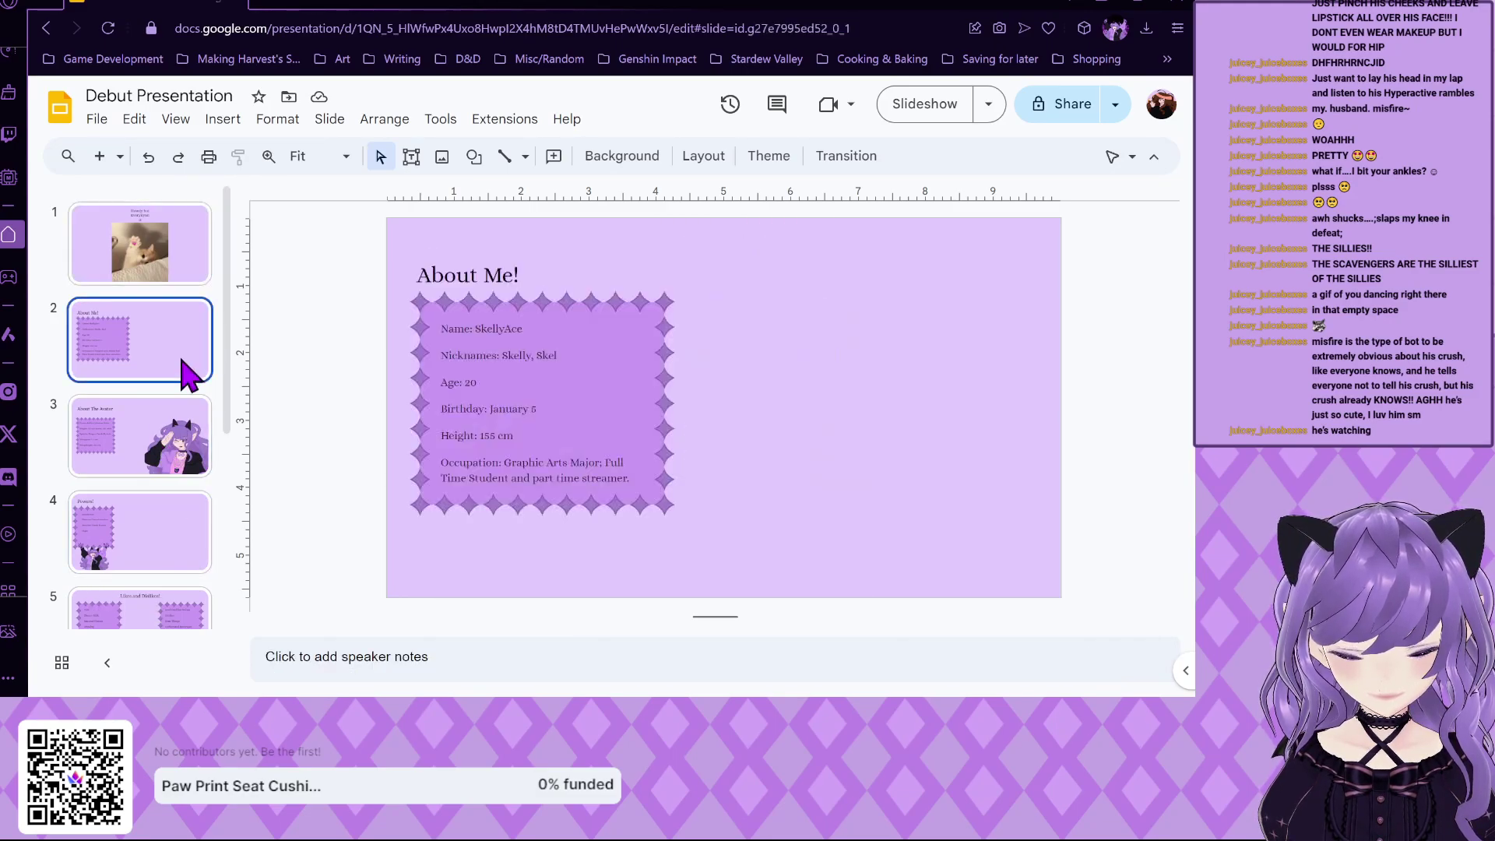
click(181, 432)
click(196, 537)
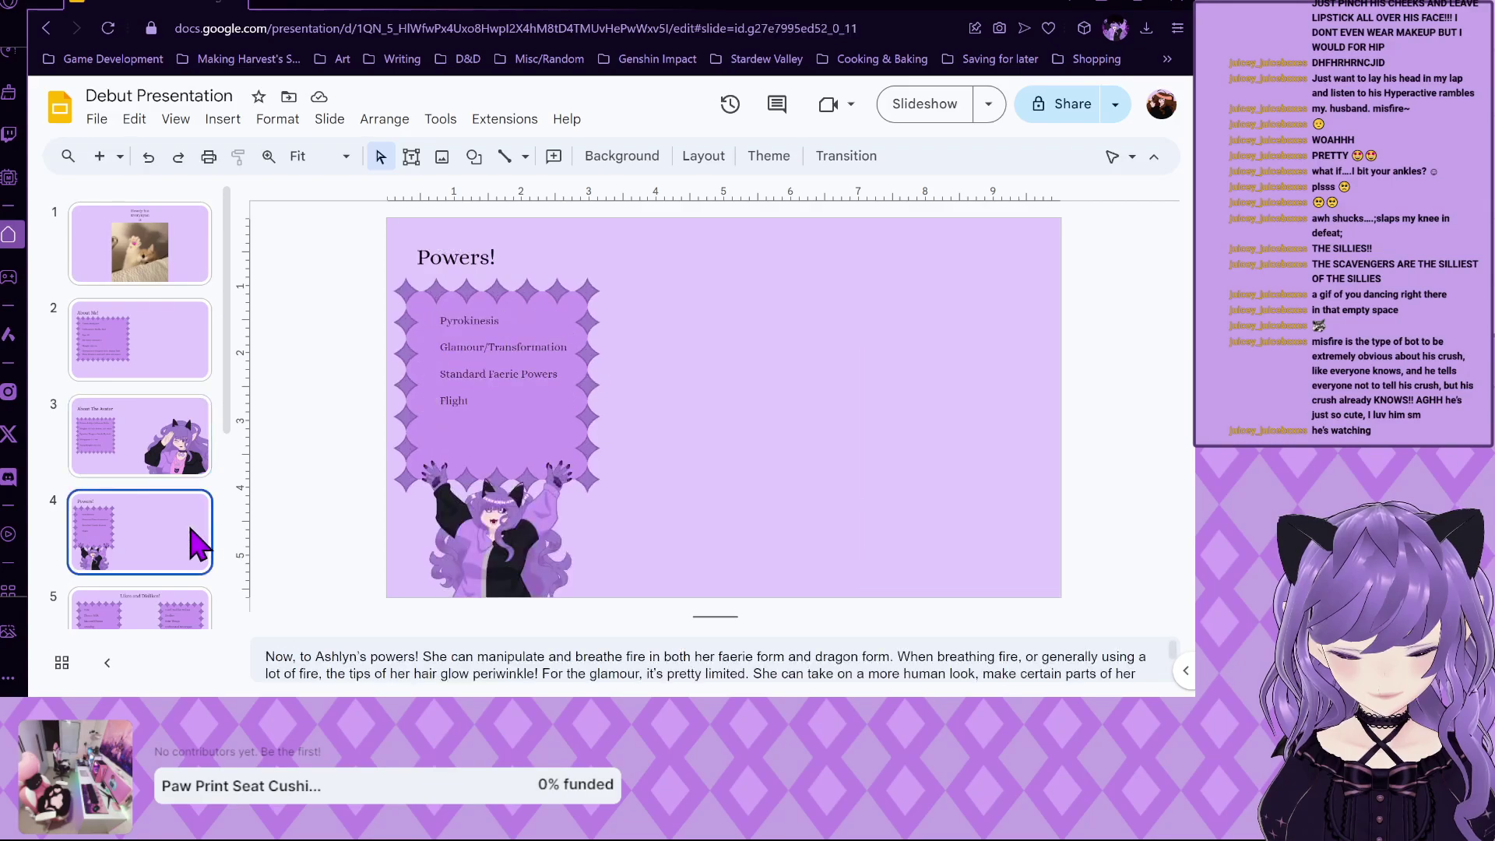
scroll(199, 538, down, 3)
click(186, 549)
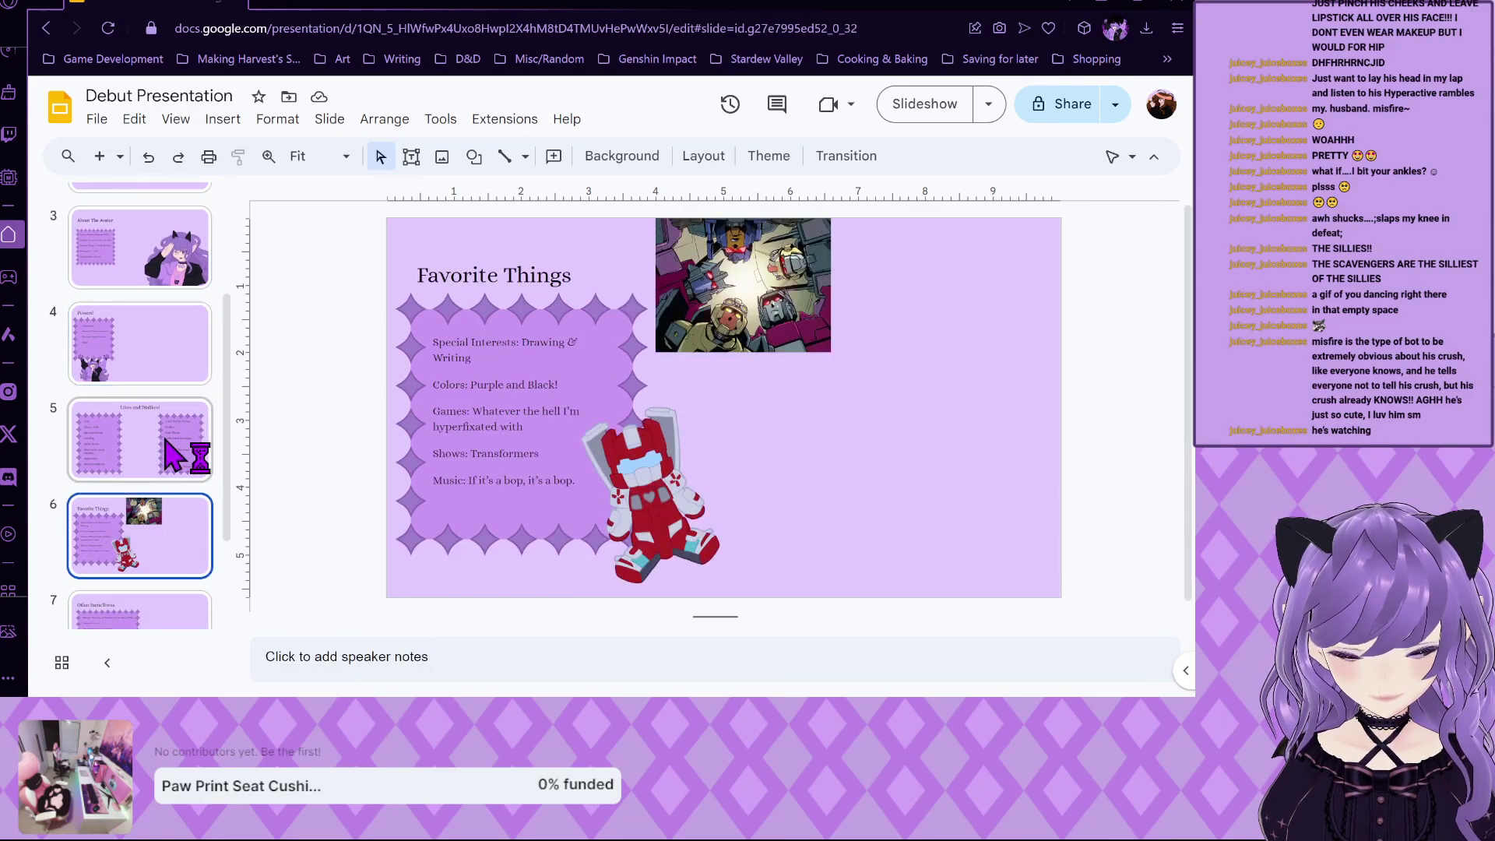
Upload a second red robot, shrink it, and place it peeking up at the slide's bottom-left.
click(277, 119)
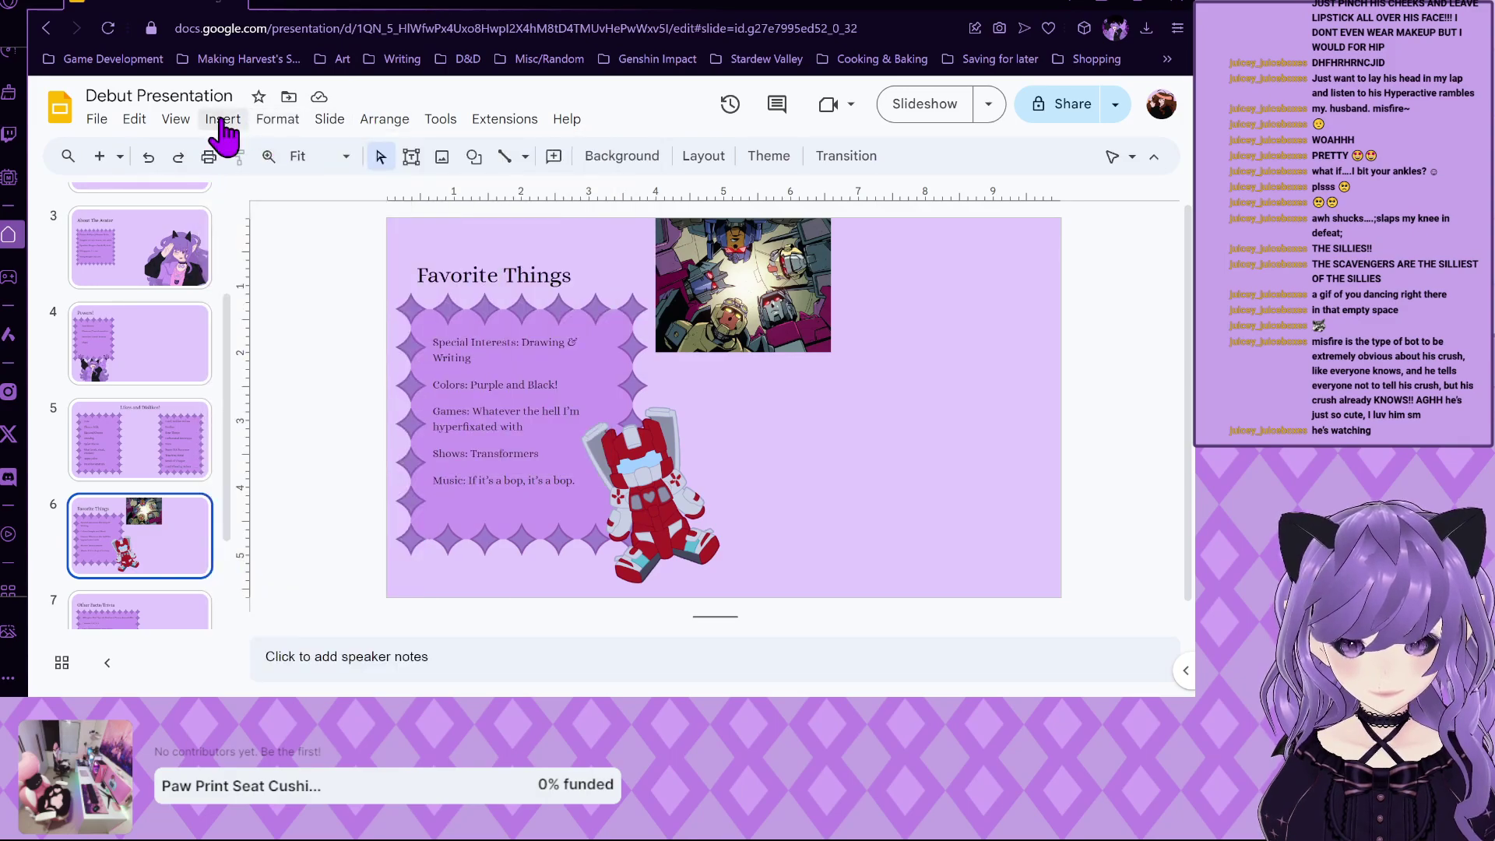
click(218, 122)
mouse_move(232, 153)
click(526, 167)
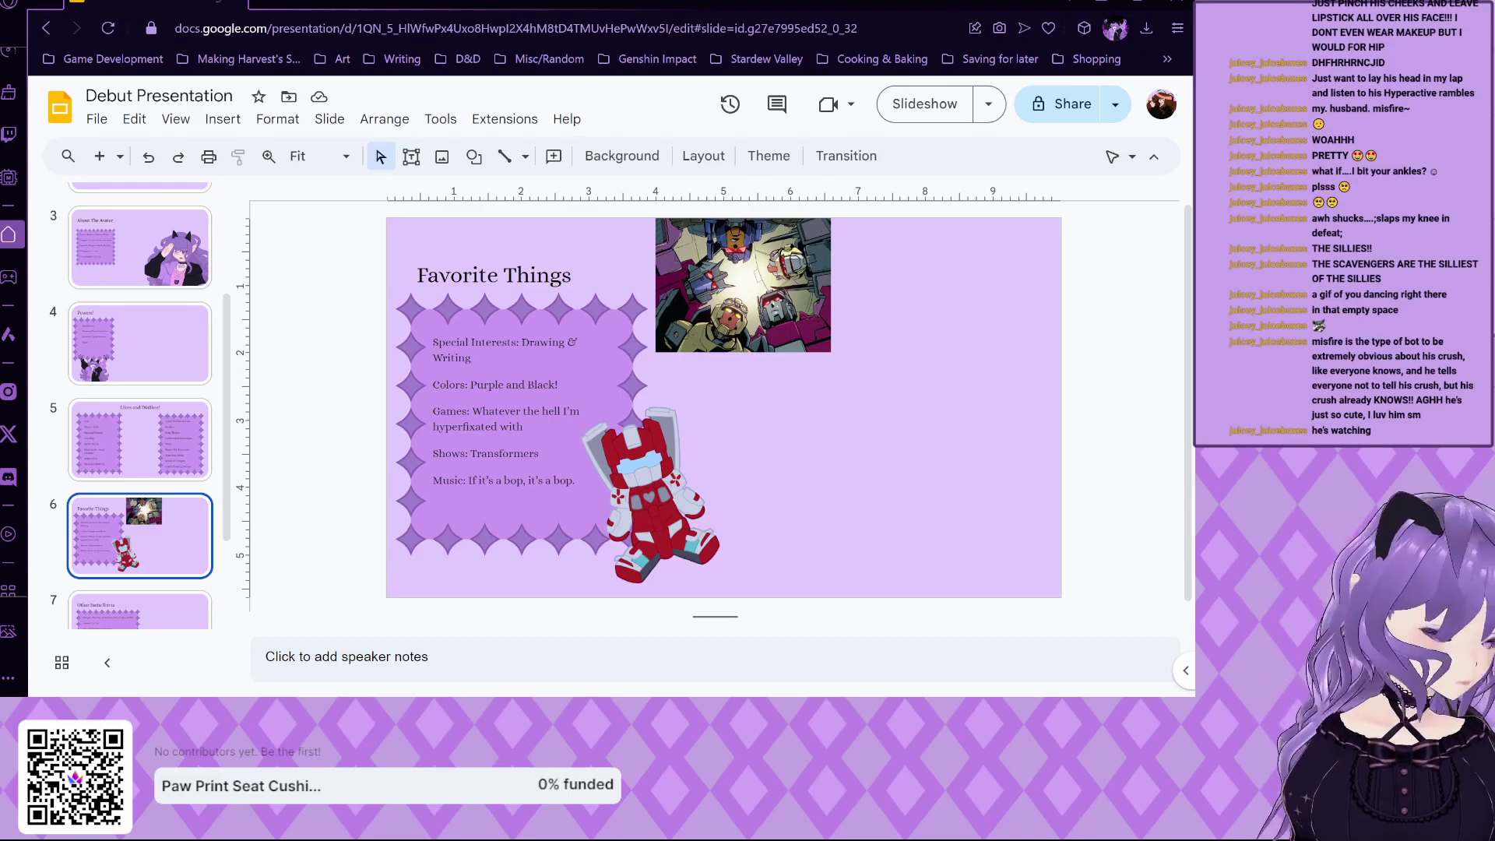
drag(844, 427, 988, 690)
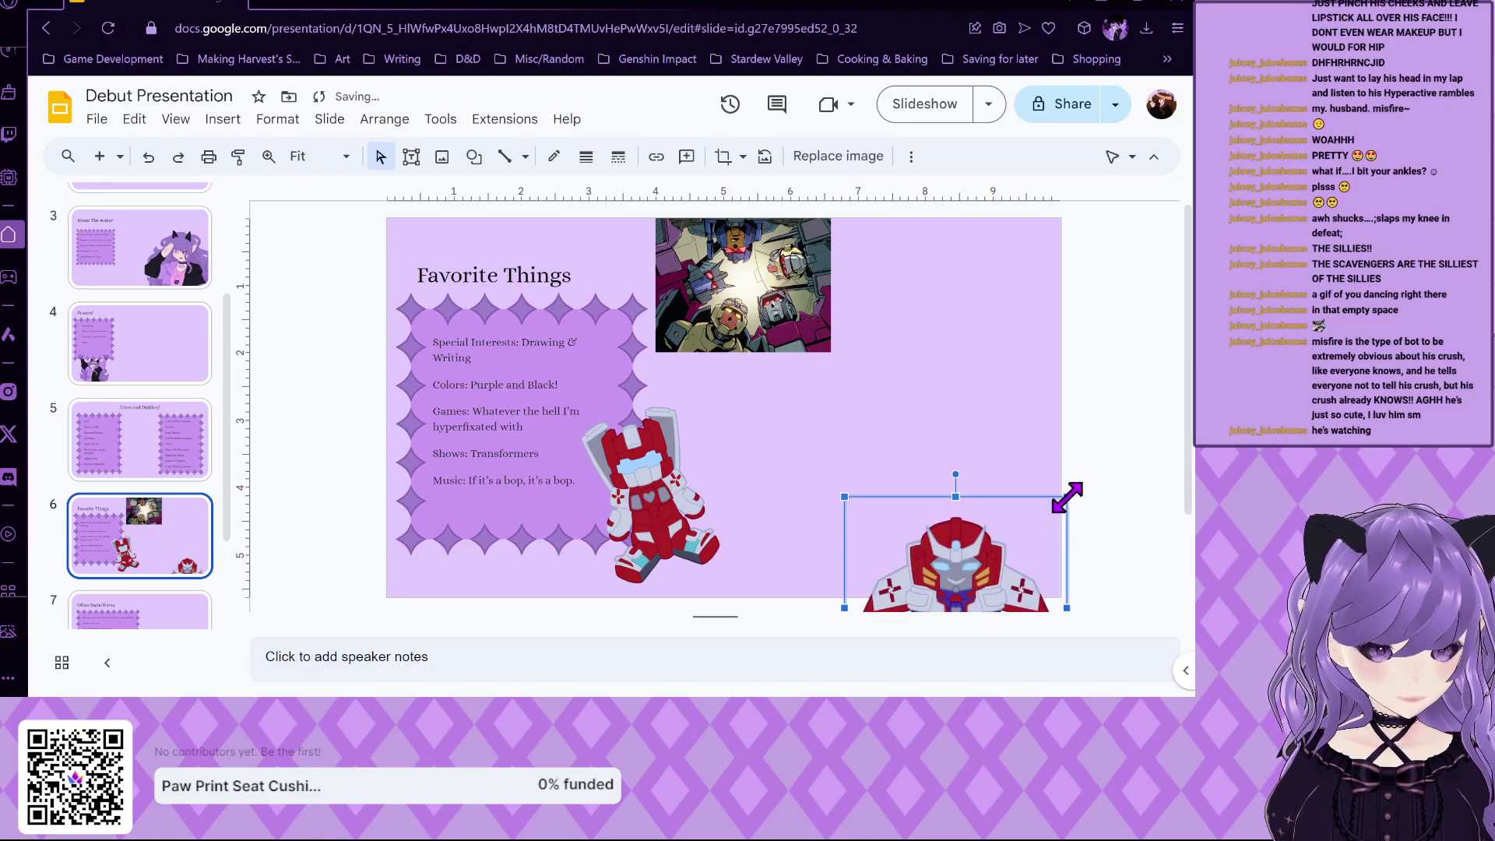
drag(1066, 496, 1003, 563)
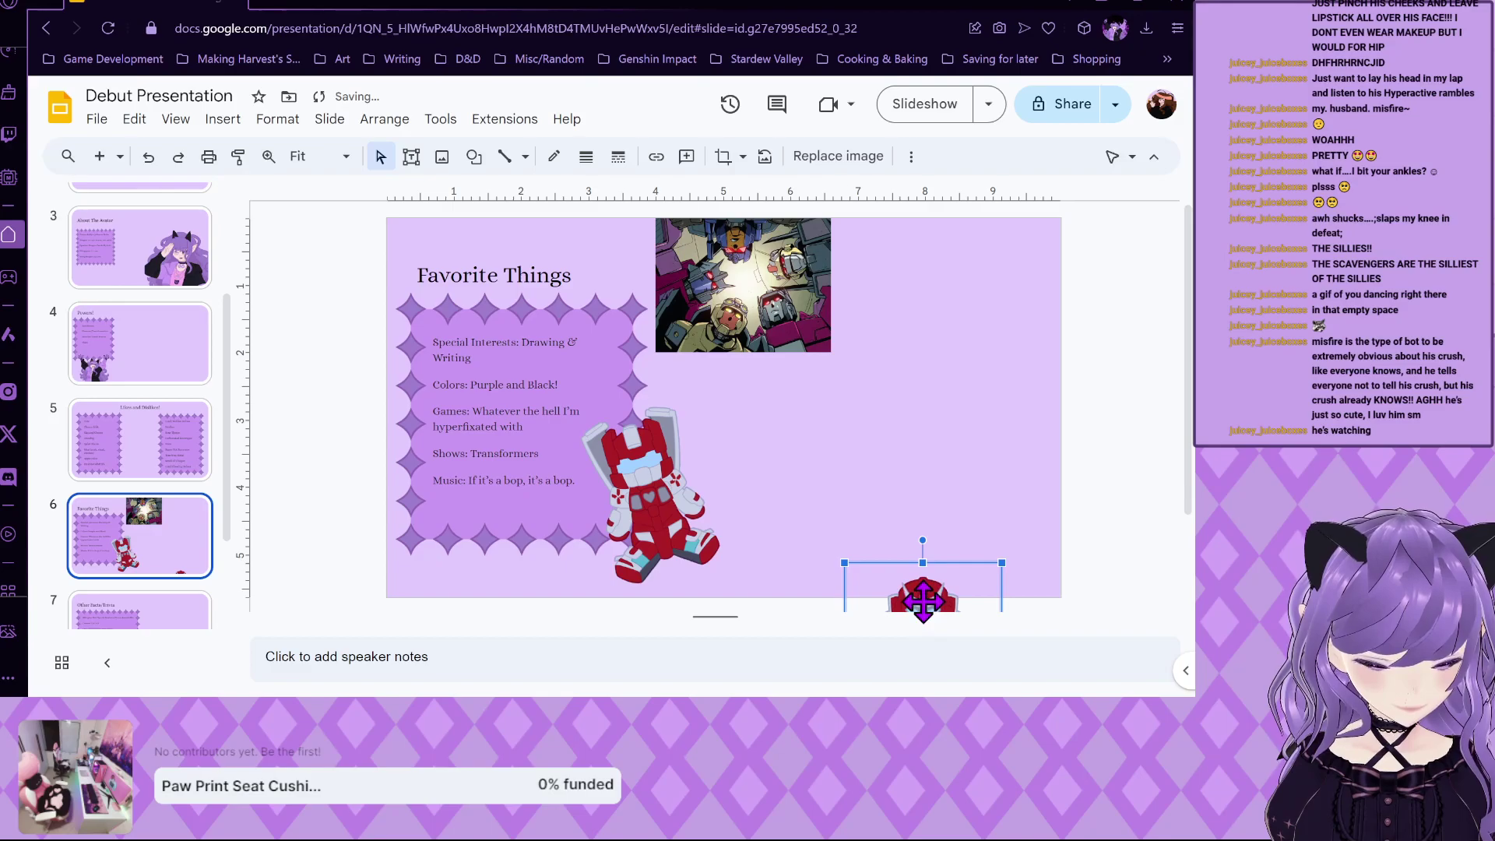
drag(923, 601, 482, 598)
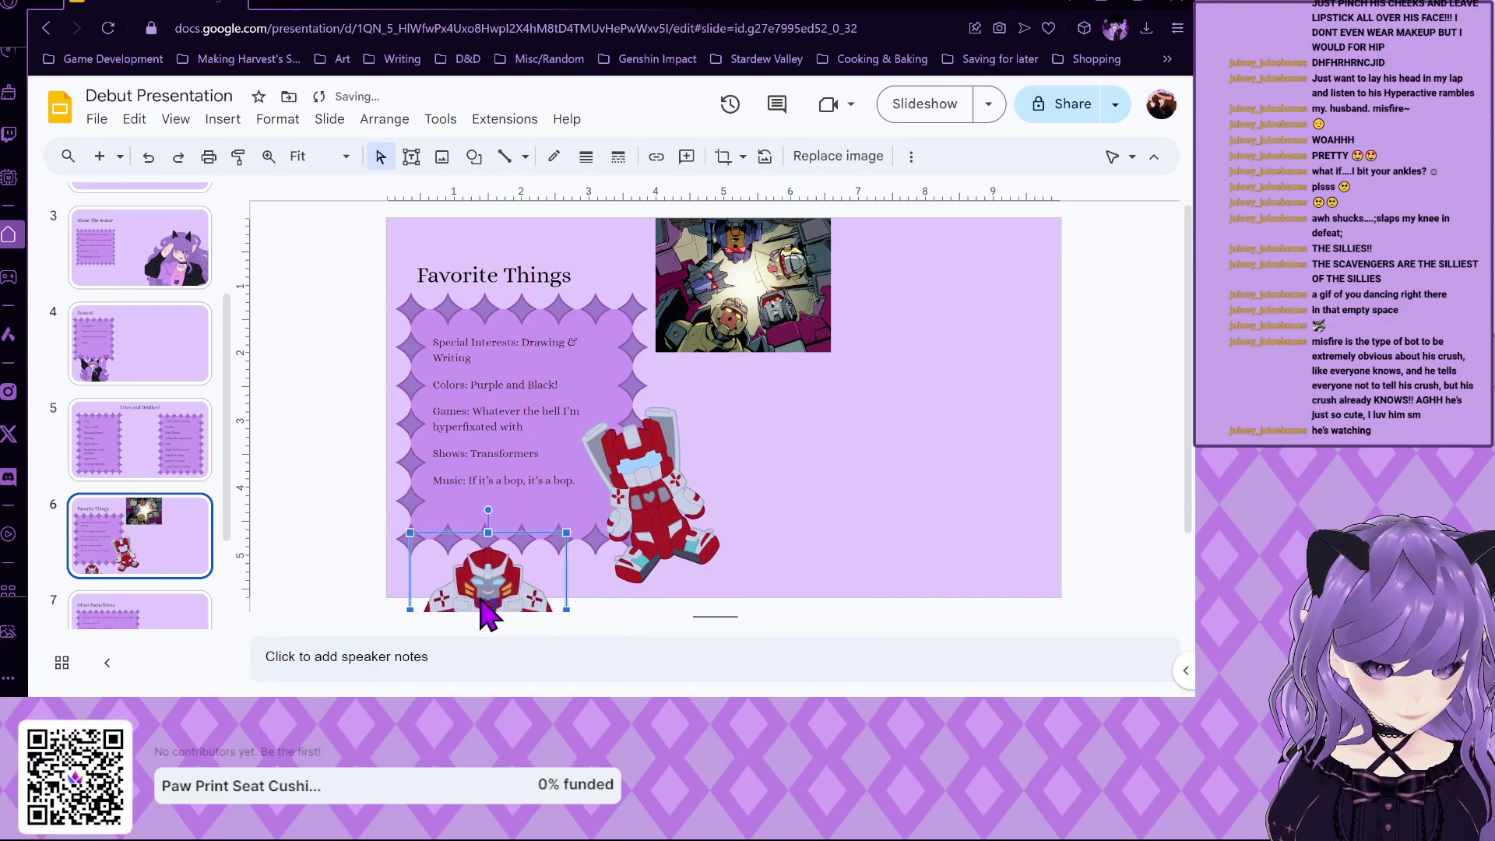
click(336, 564)
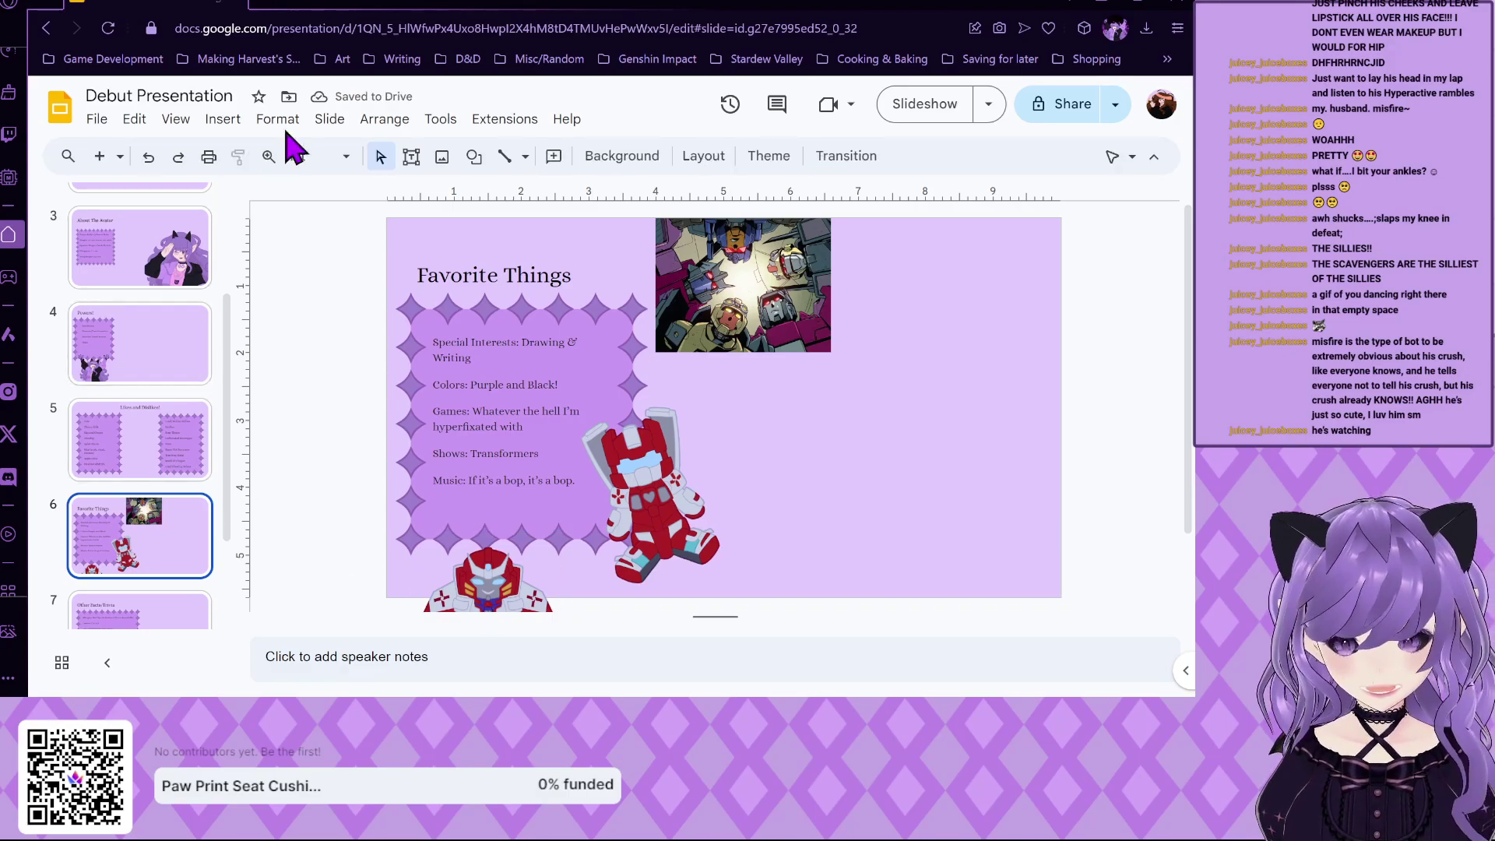
Preview the deck as a slideshow through Design Inspirations!, exit, and return to slide 1.
click(948, 111)
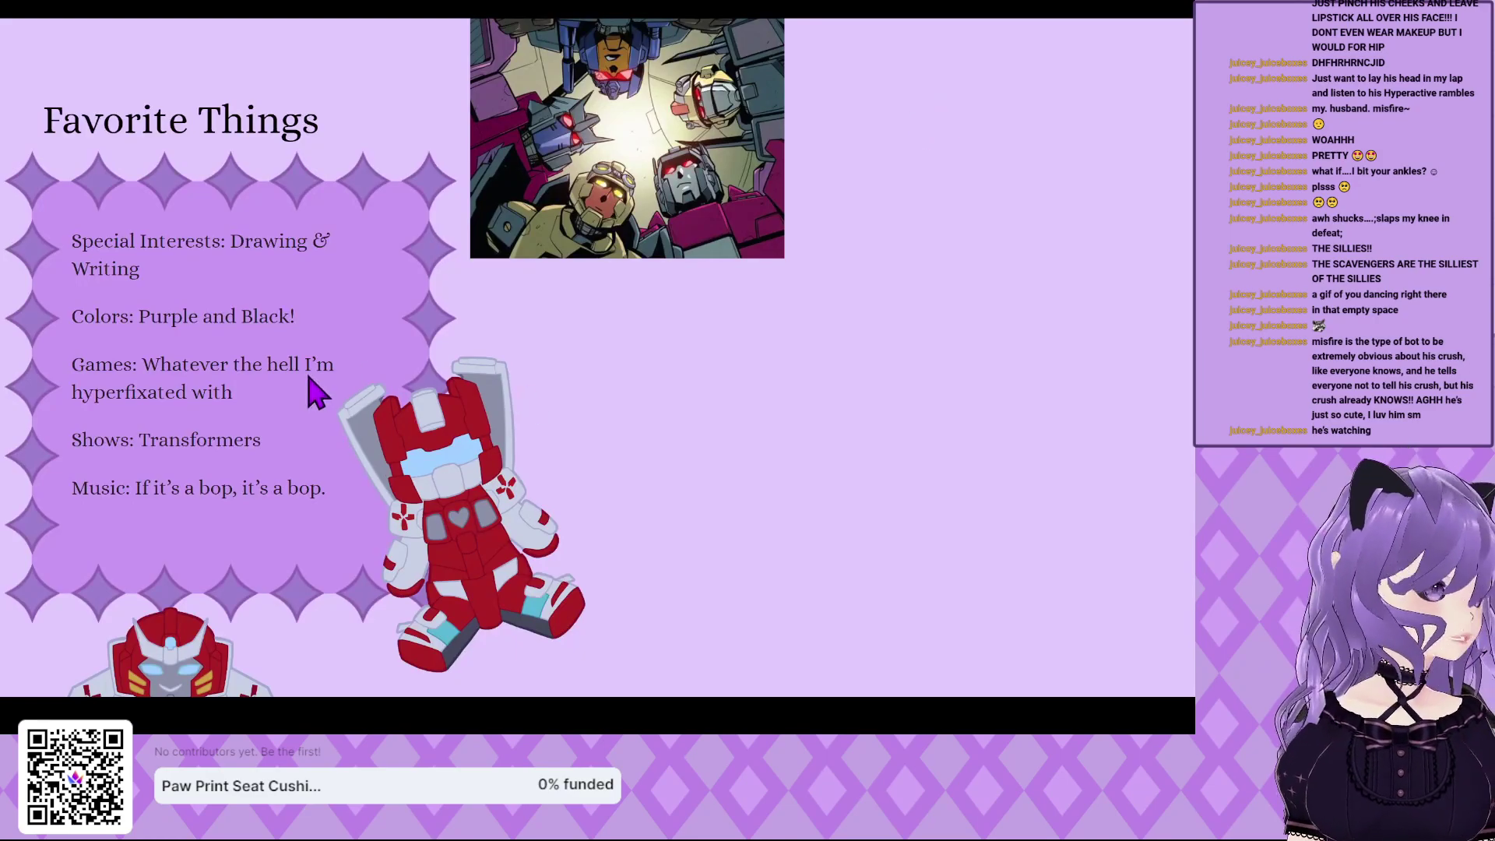
click(448, 466)
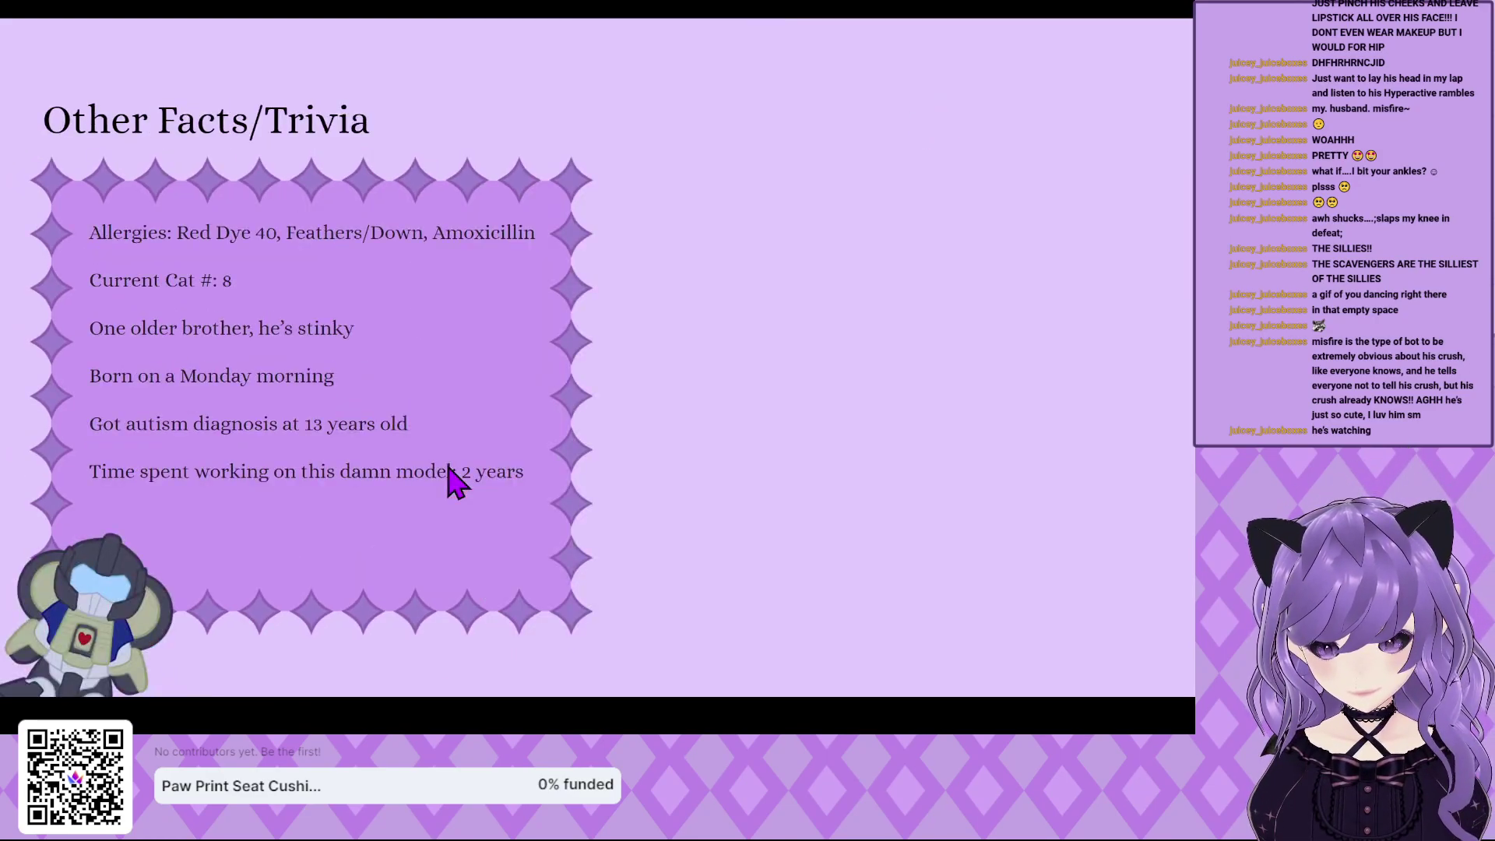
click(659, 468)
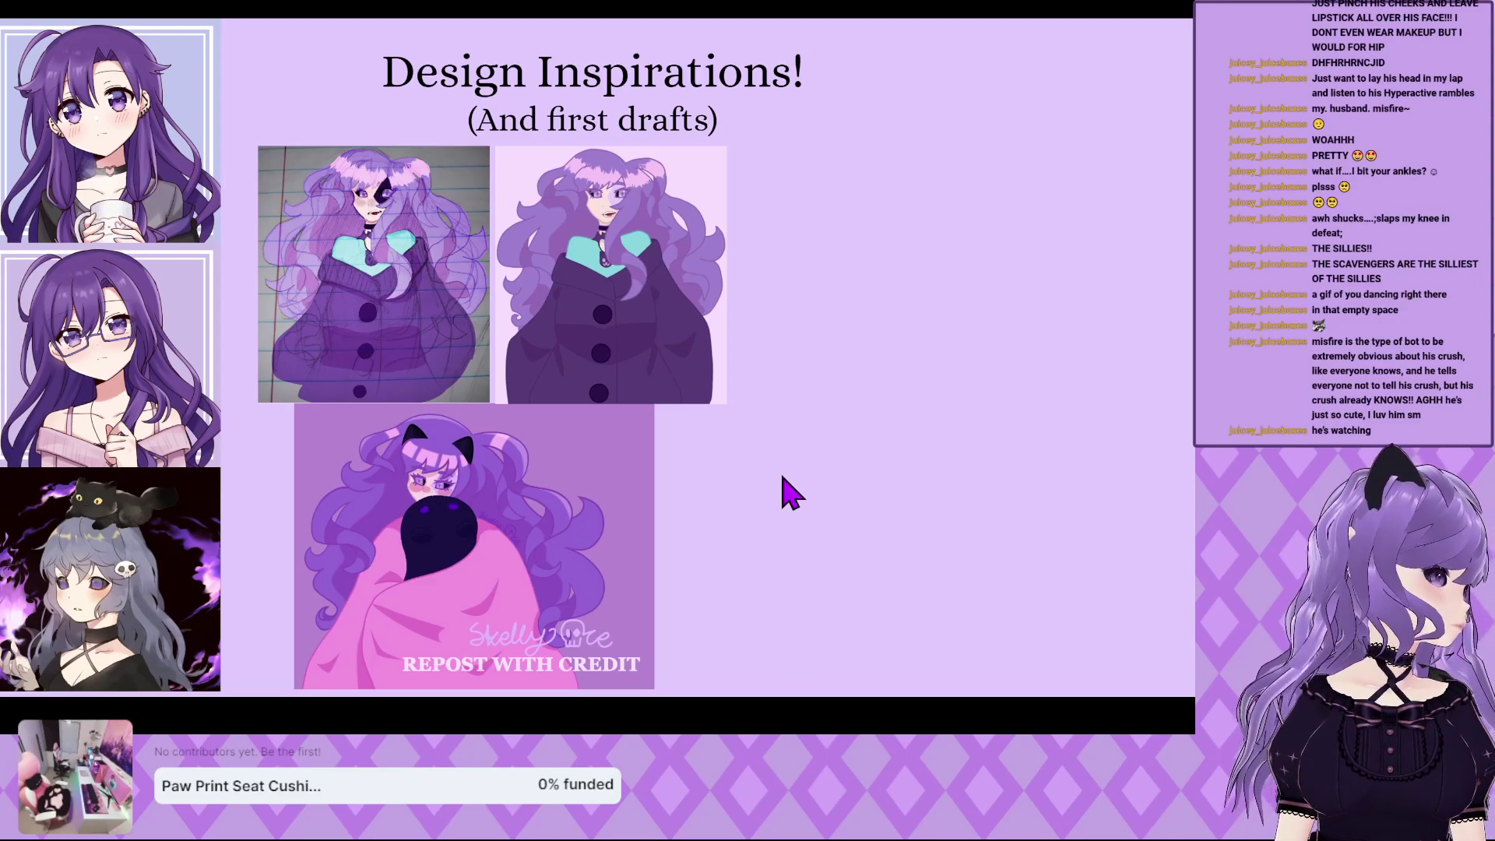
key(Escape)
scroll(117, 405, up, 5)
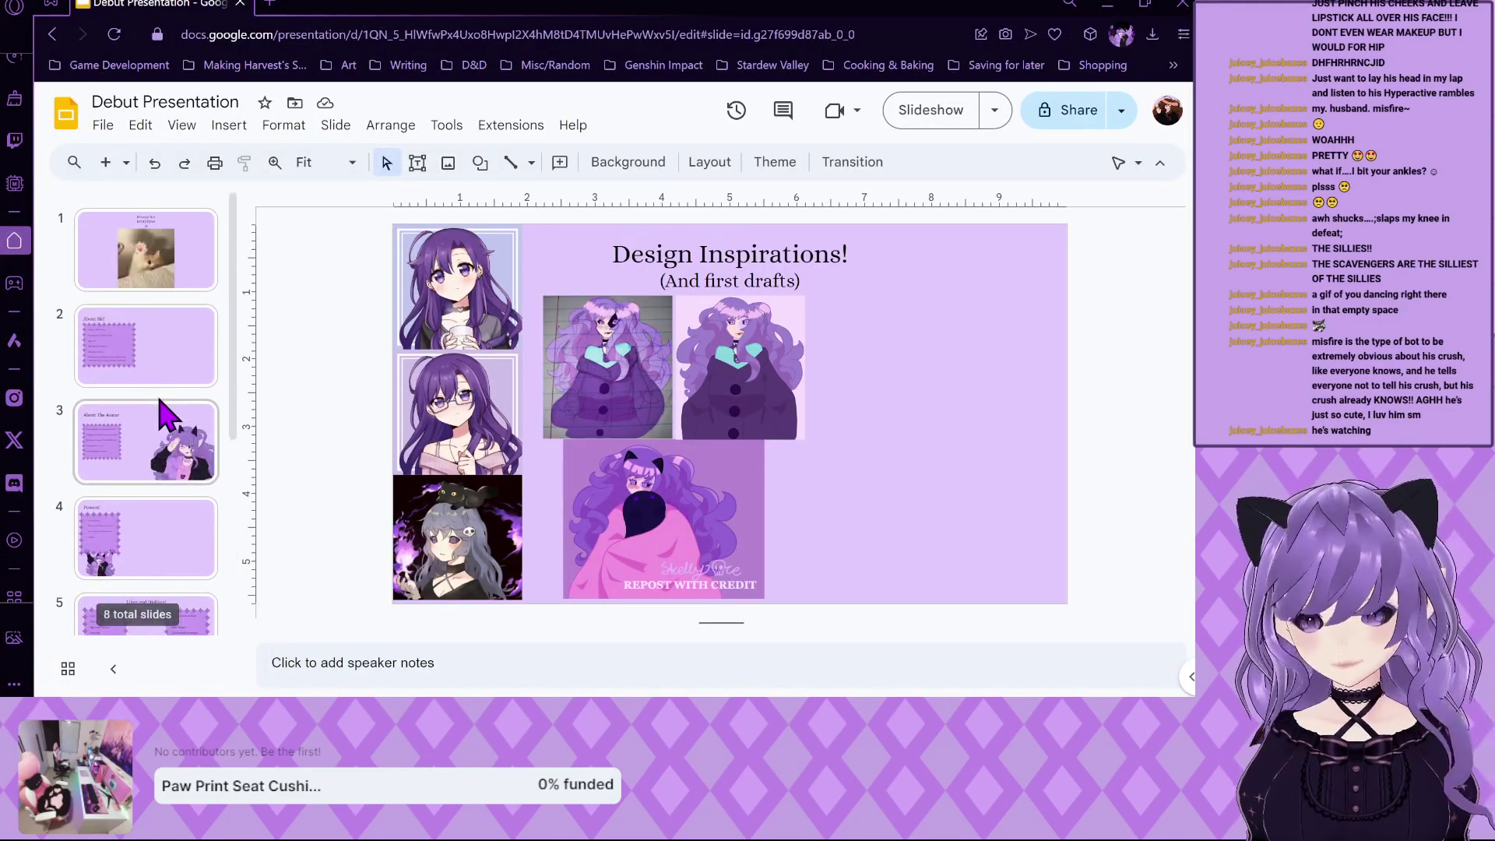
click(152, 269)
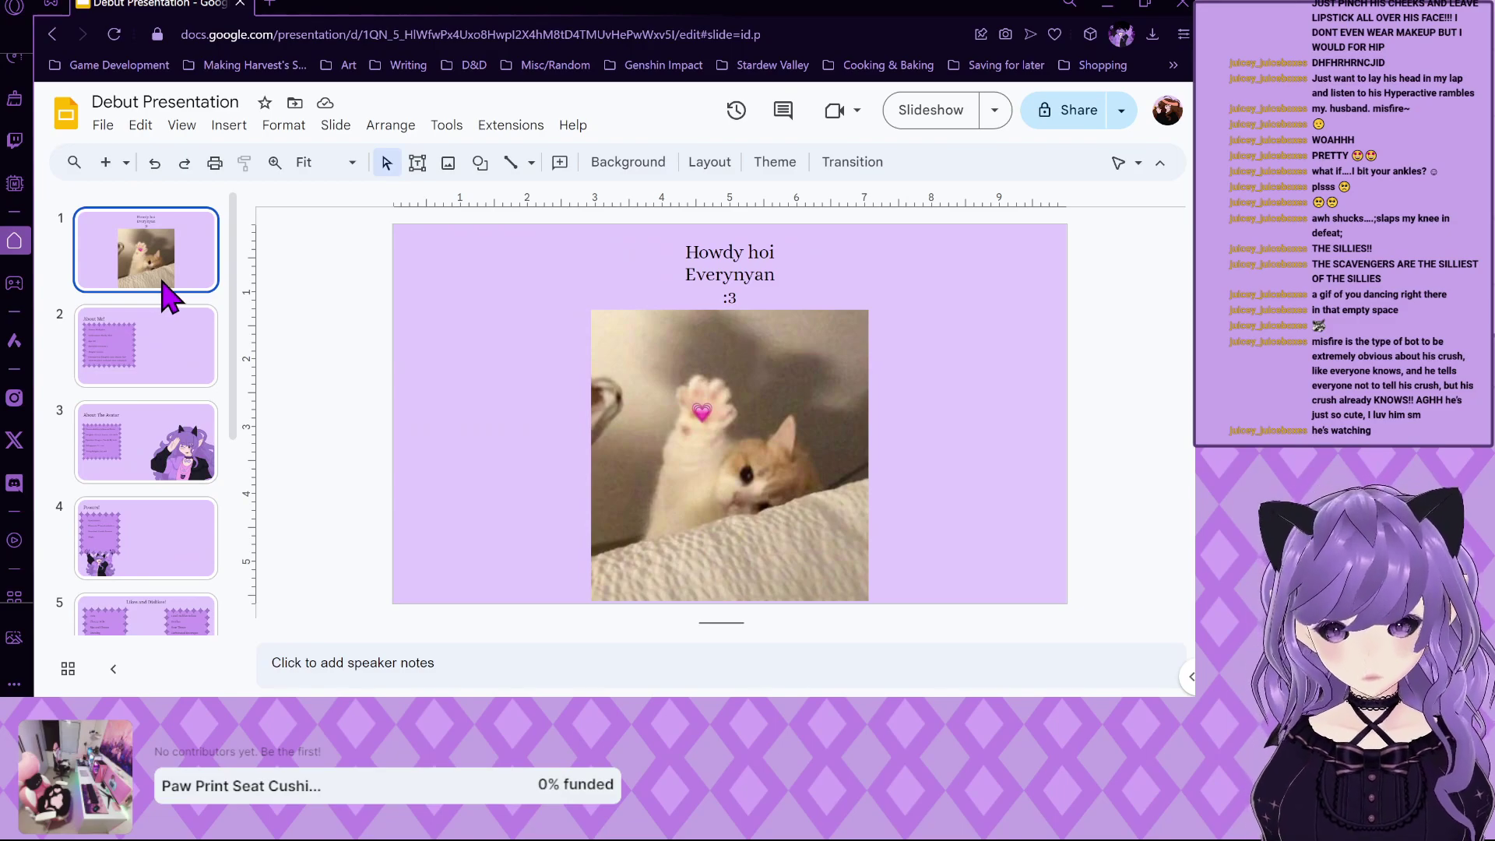
Close the browser and return to the Dahlia Tumblr intro illustration in Clip Studio Paint, zooming the canvas.
click(1181, 5)
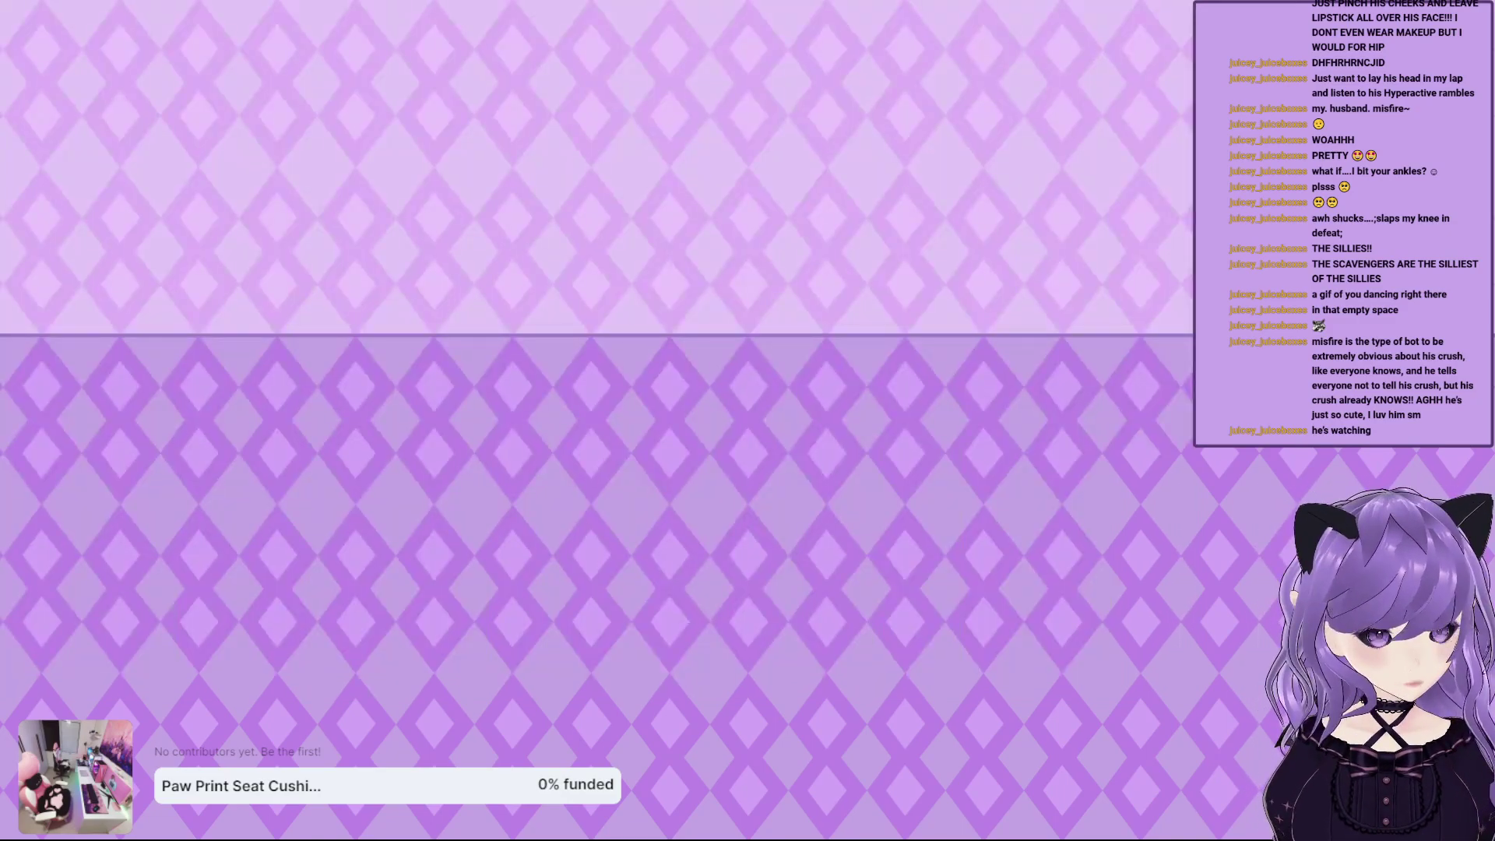
key(alt+Tab)
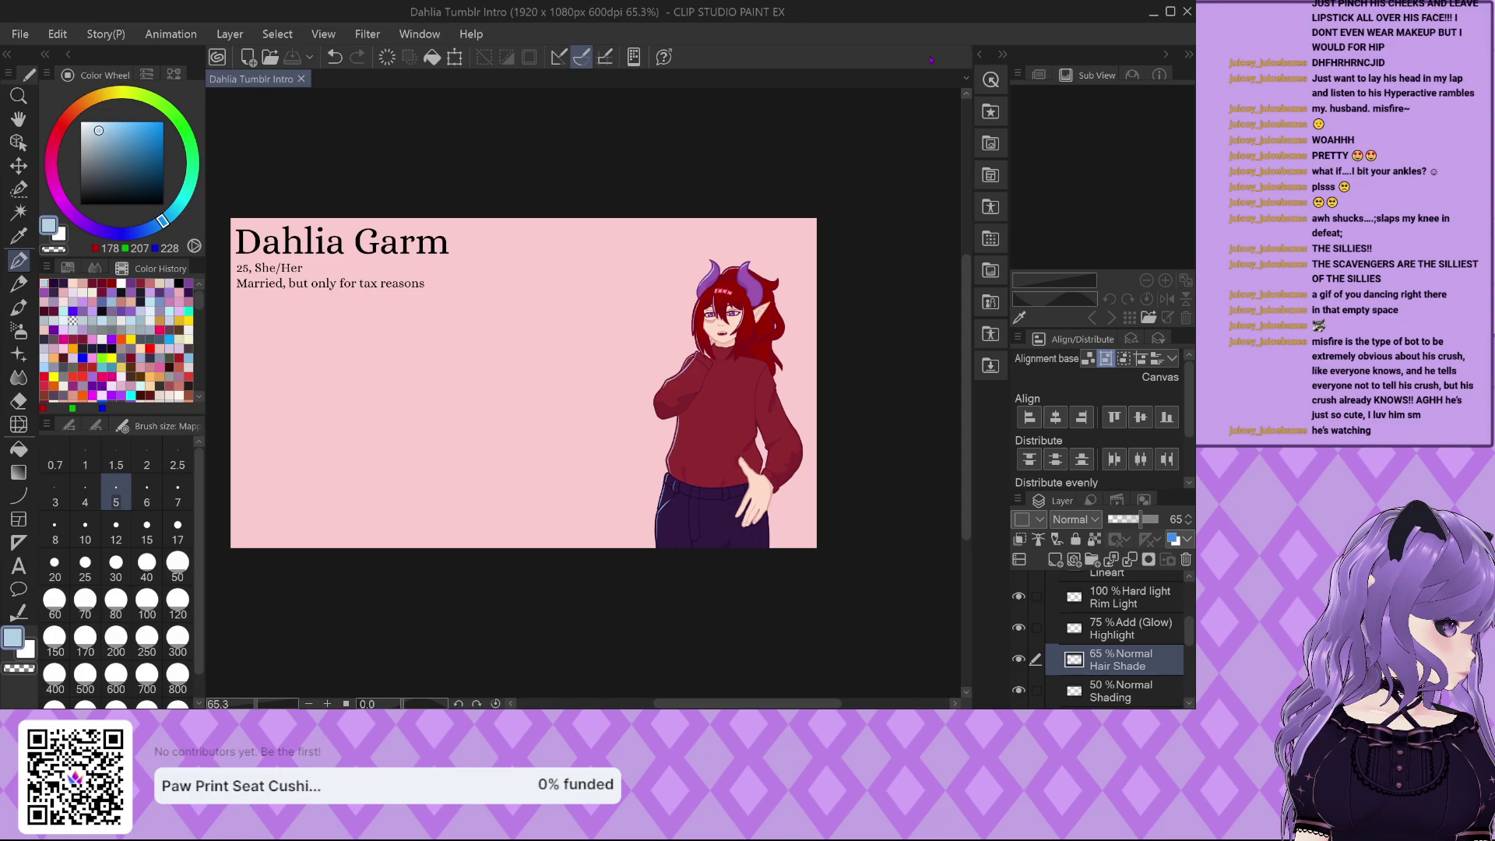
scroll(783, 296, down, 3)
scroll(630, 281, up, 4)
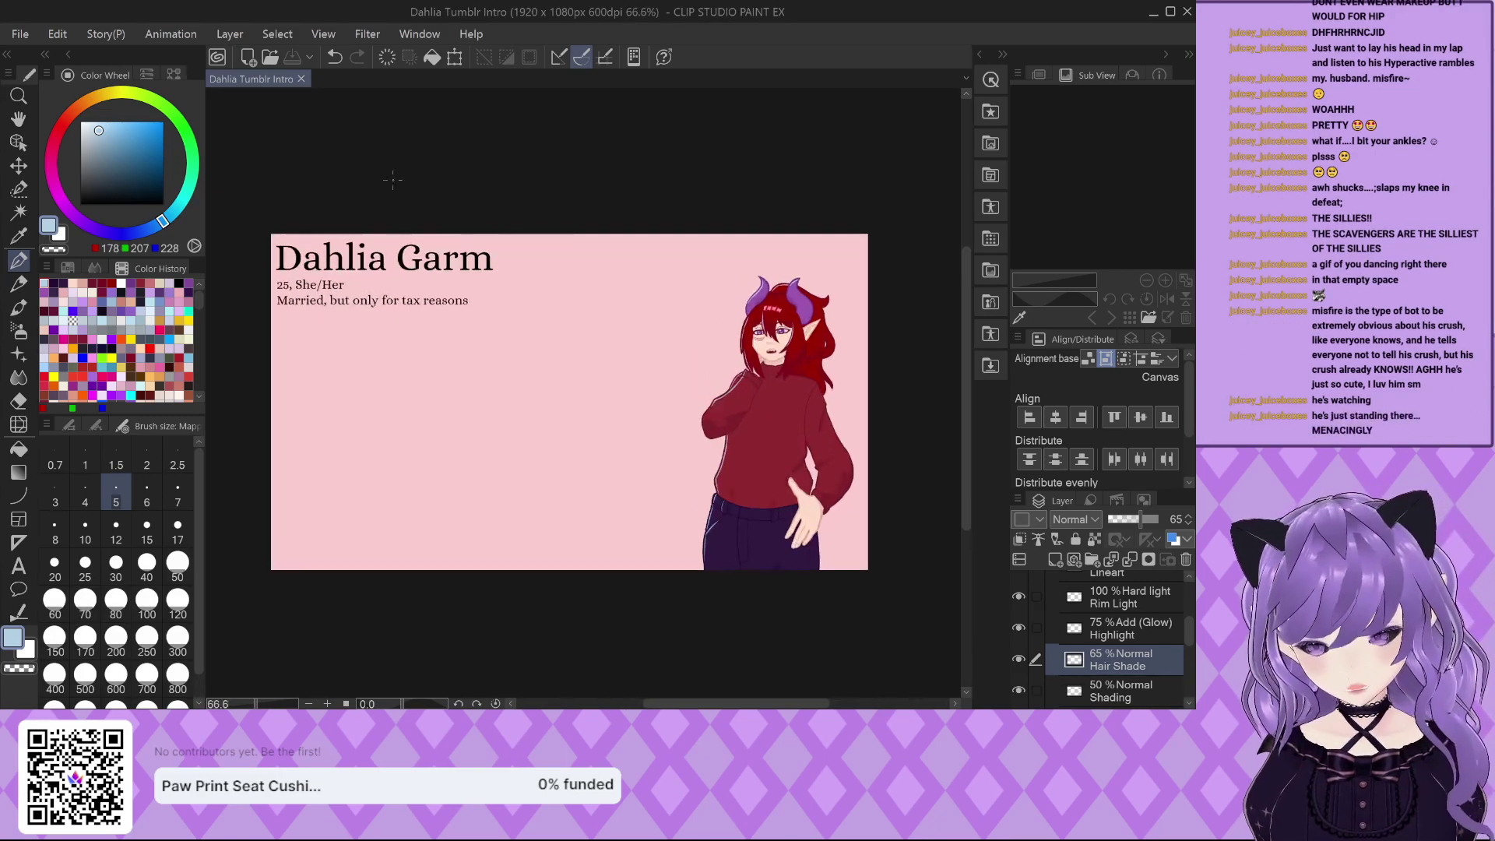
scroll(506, 232, down, 1)
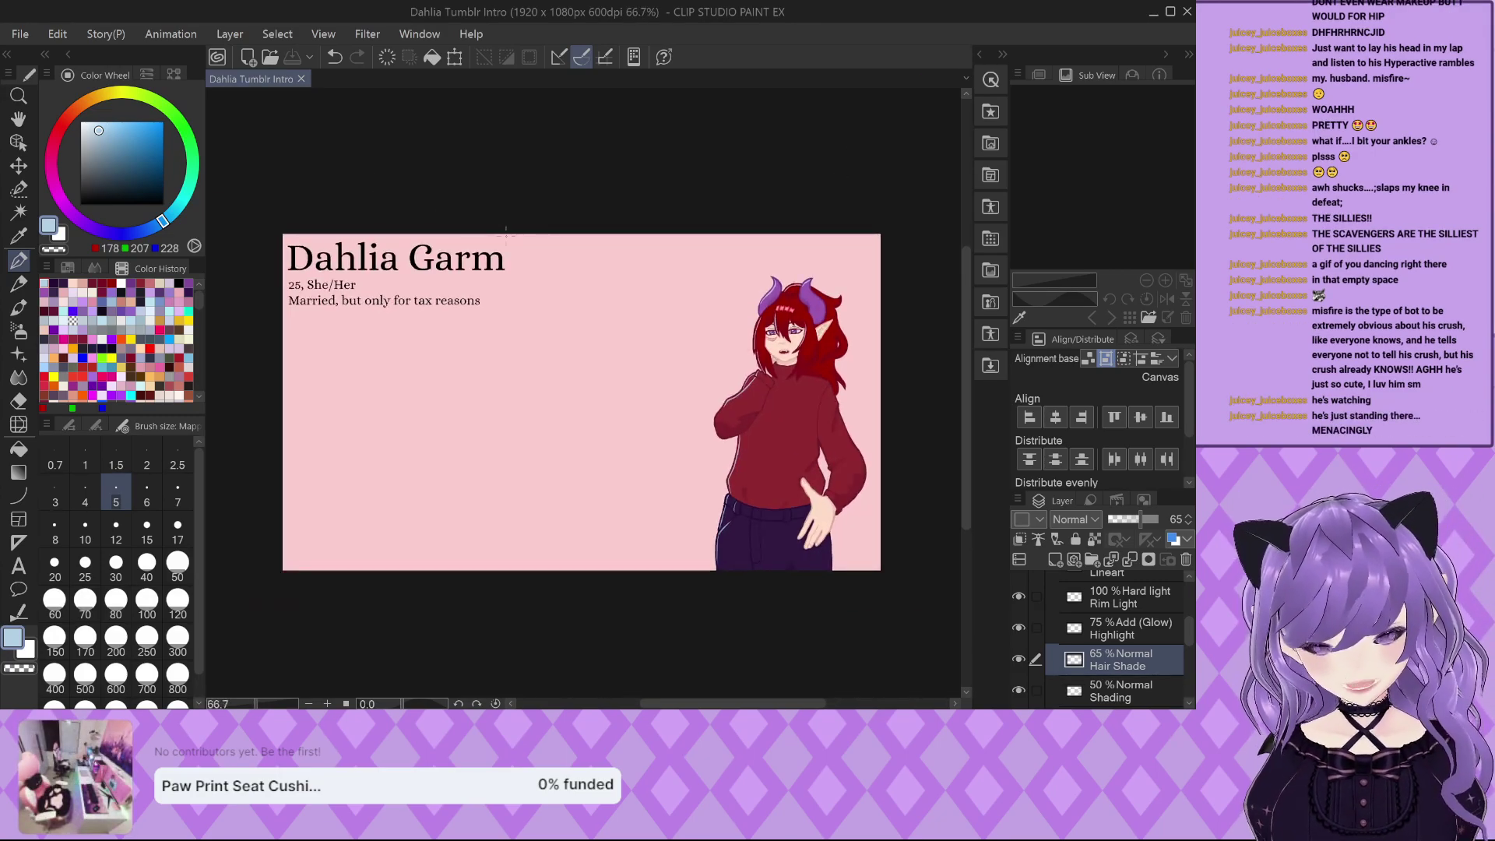